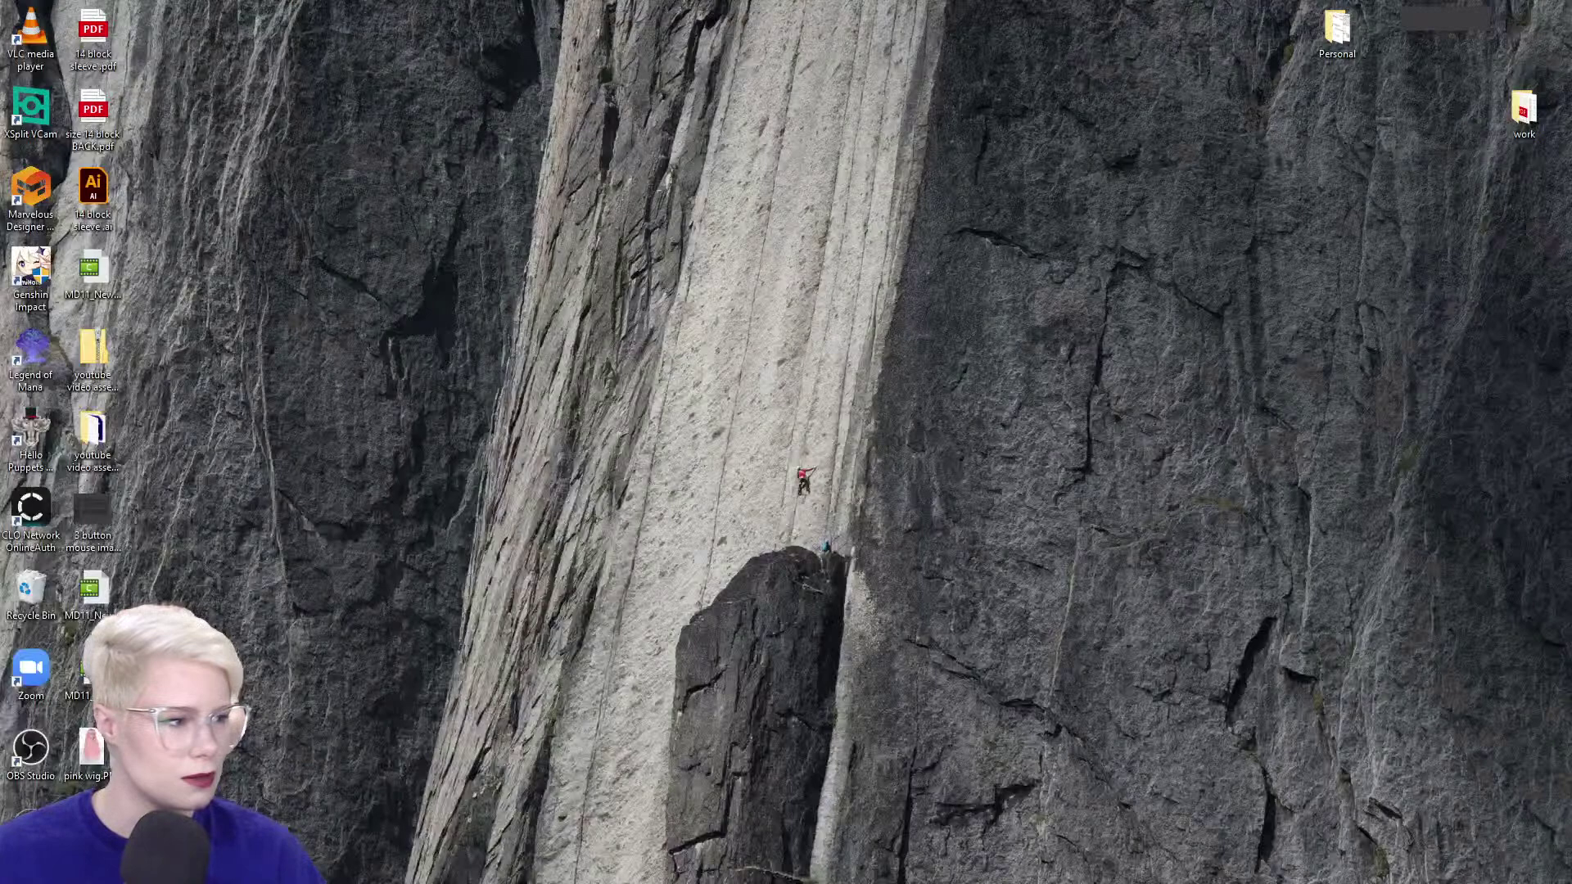
# - Clear the Recycle Bin window away and examine the red fur-trimmed costume reference photo in the browser
pyautogui.click(1515, 19)
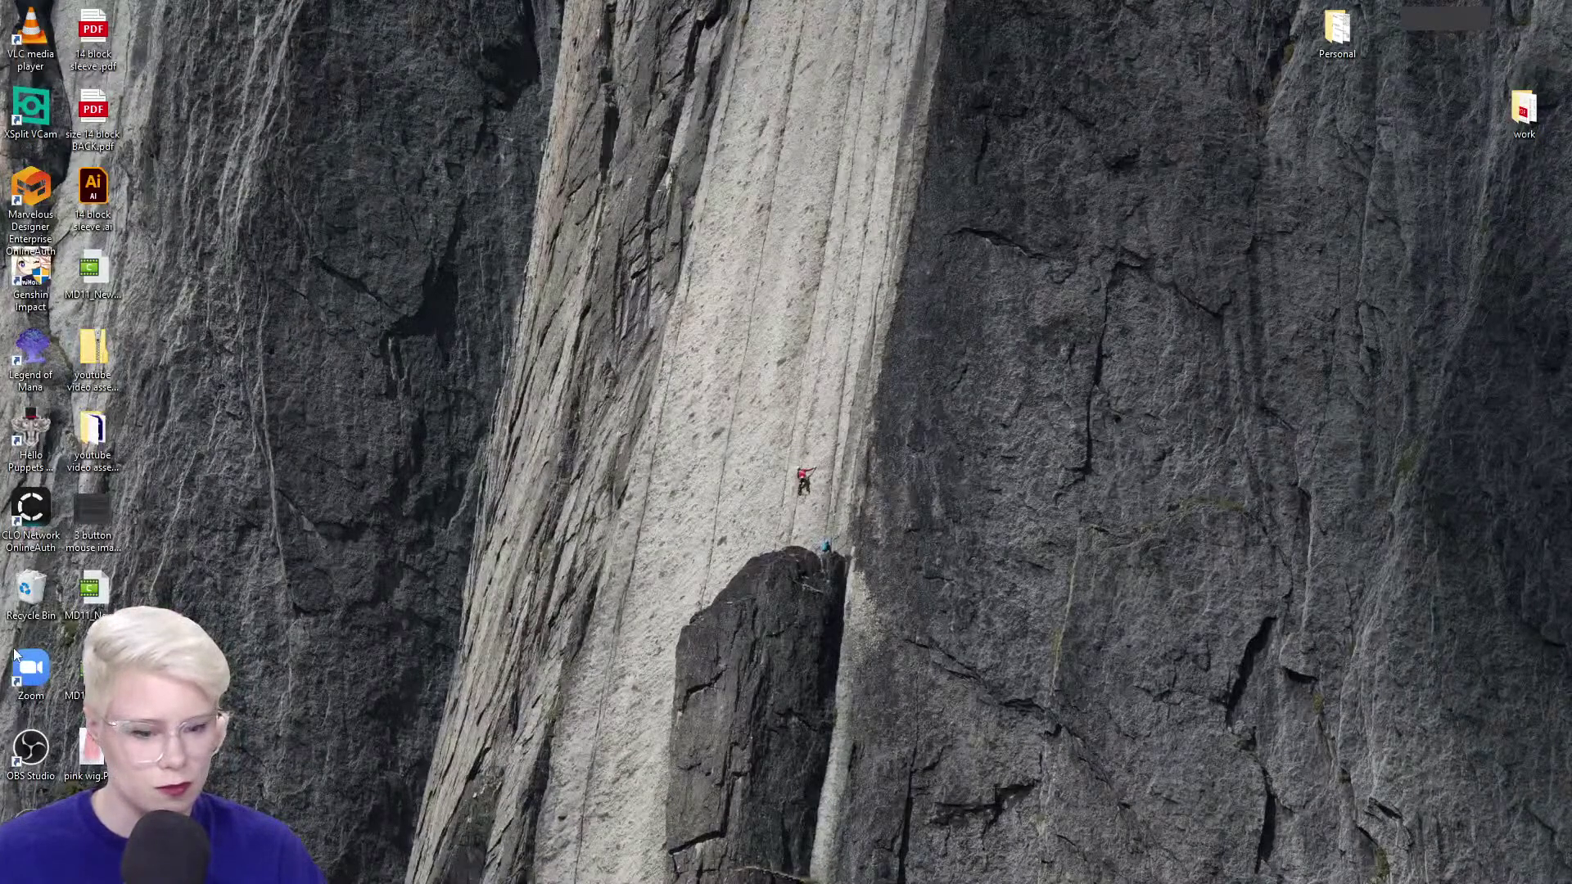
pyautogui.moveTo(21, 591); pyautogui.dragTo(0, 589)
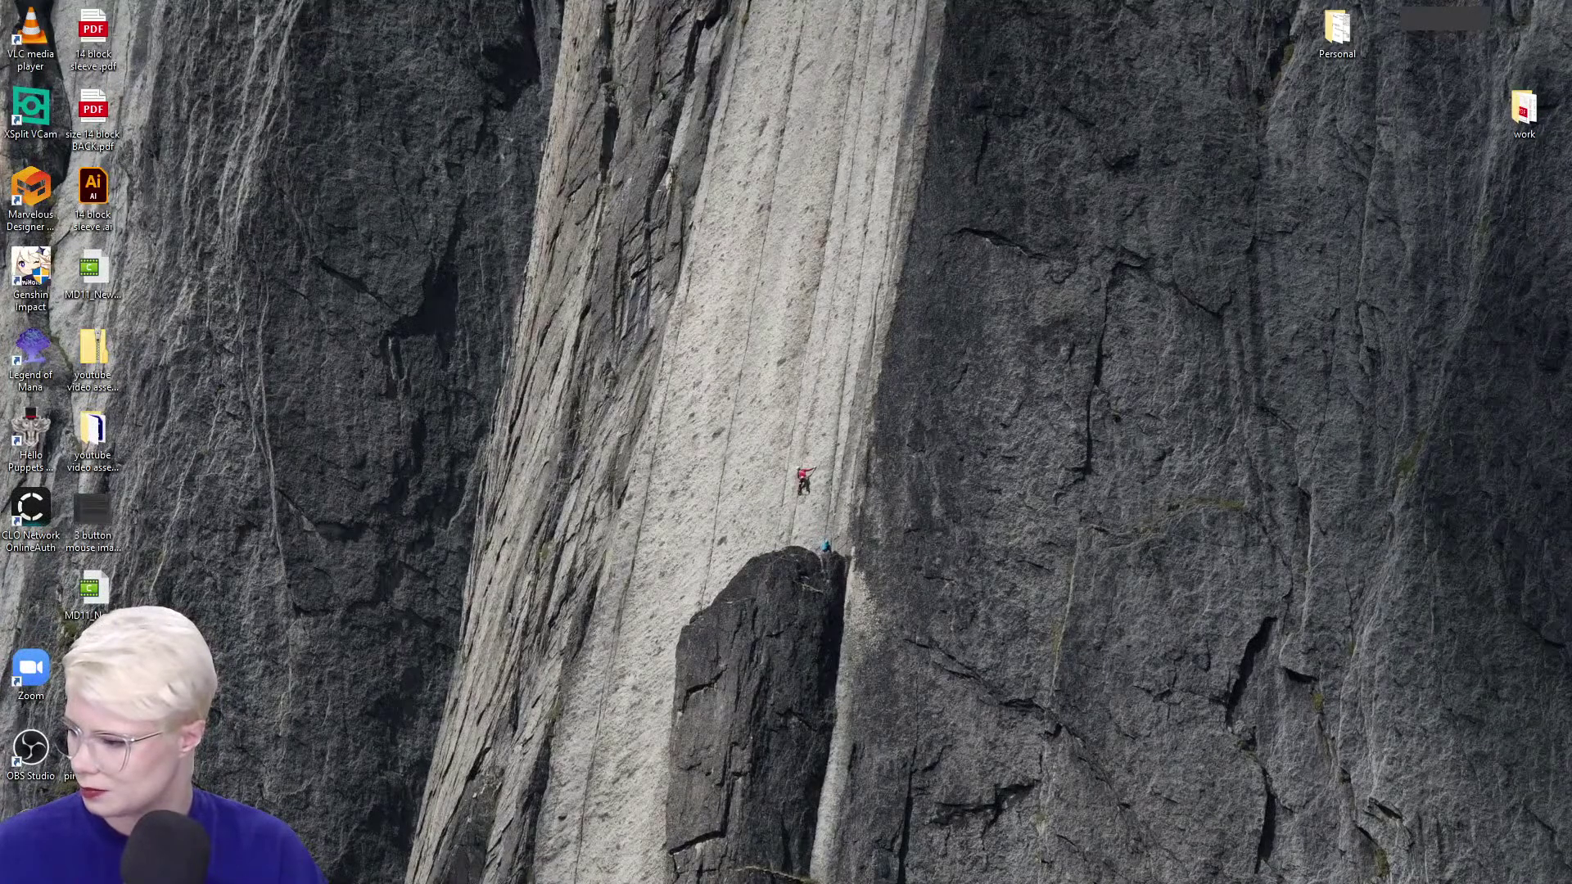
pyautogui.moveTo(0, 98); pyautogui.dragTo(540, 0)
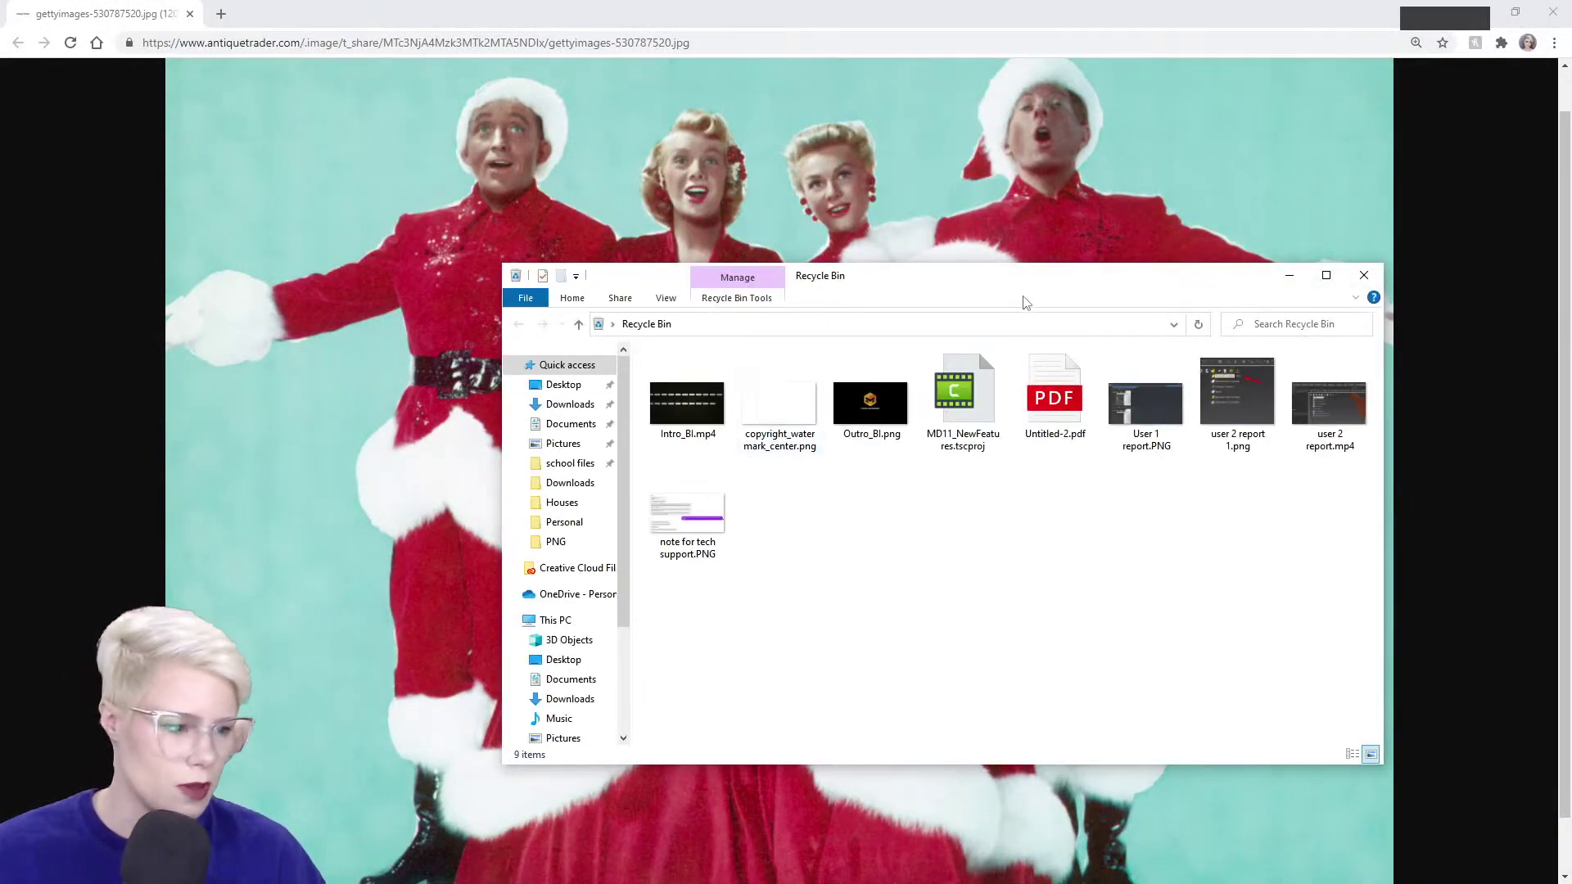
pyautogui.moveTo(1037, 266); pyautogui.dragTo(0, 265)
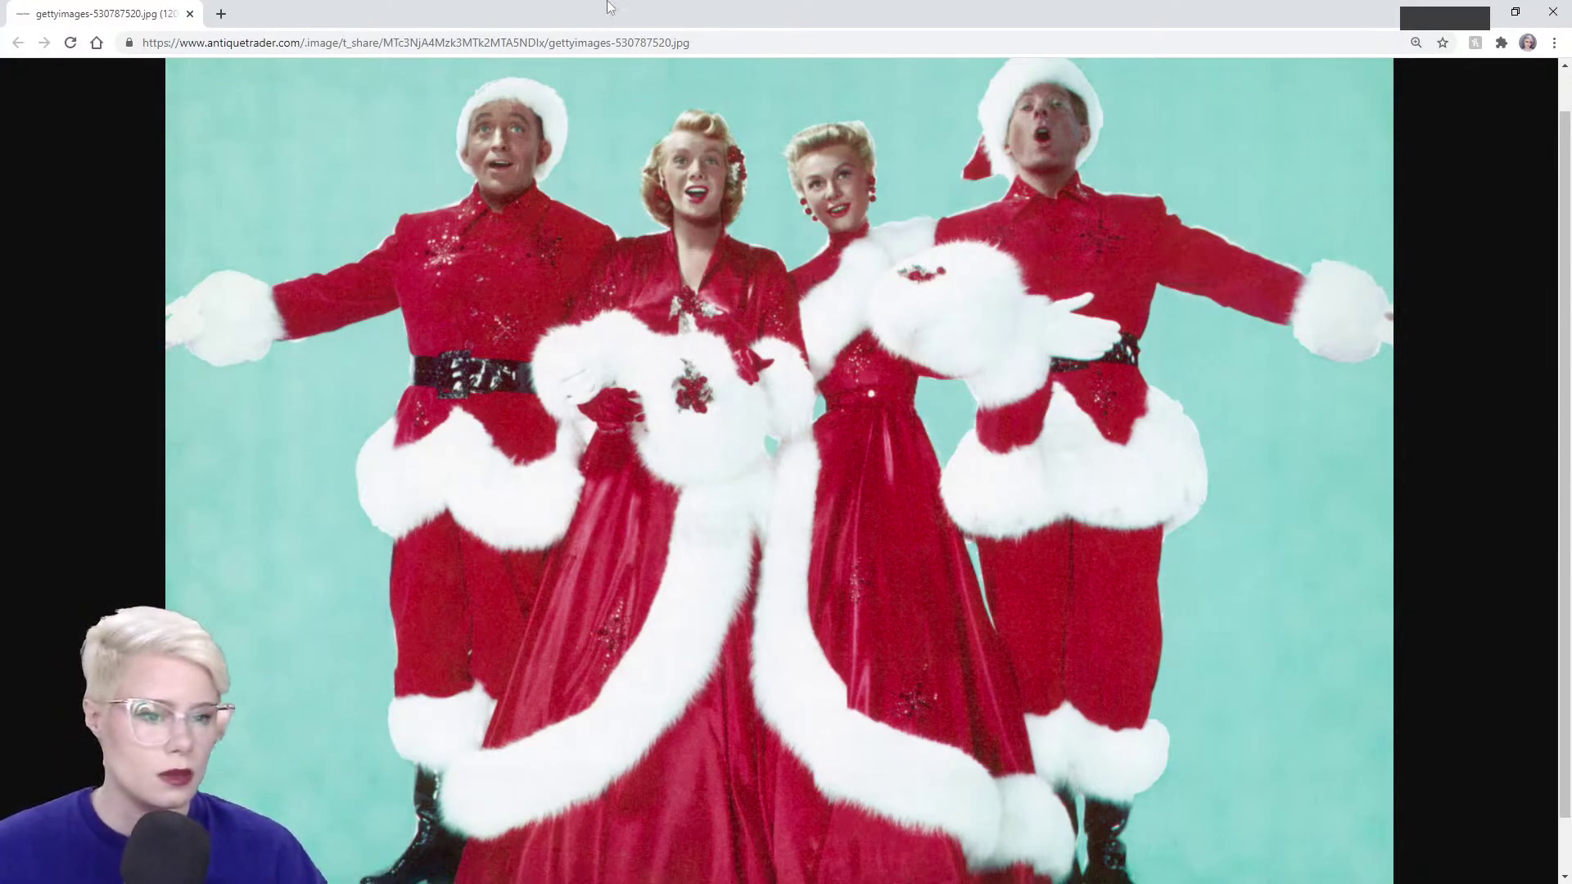
# - Switch to Marvelous Designer, show the library and open its Female_V2 avatar folder
pyautogui.moveTo(78, 5); pyautogui.dragTo(0, 196)
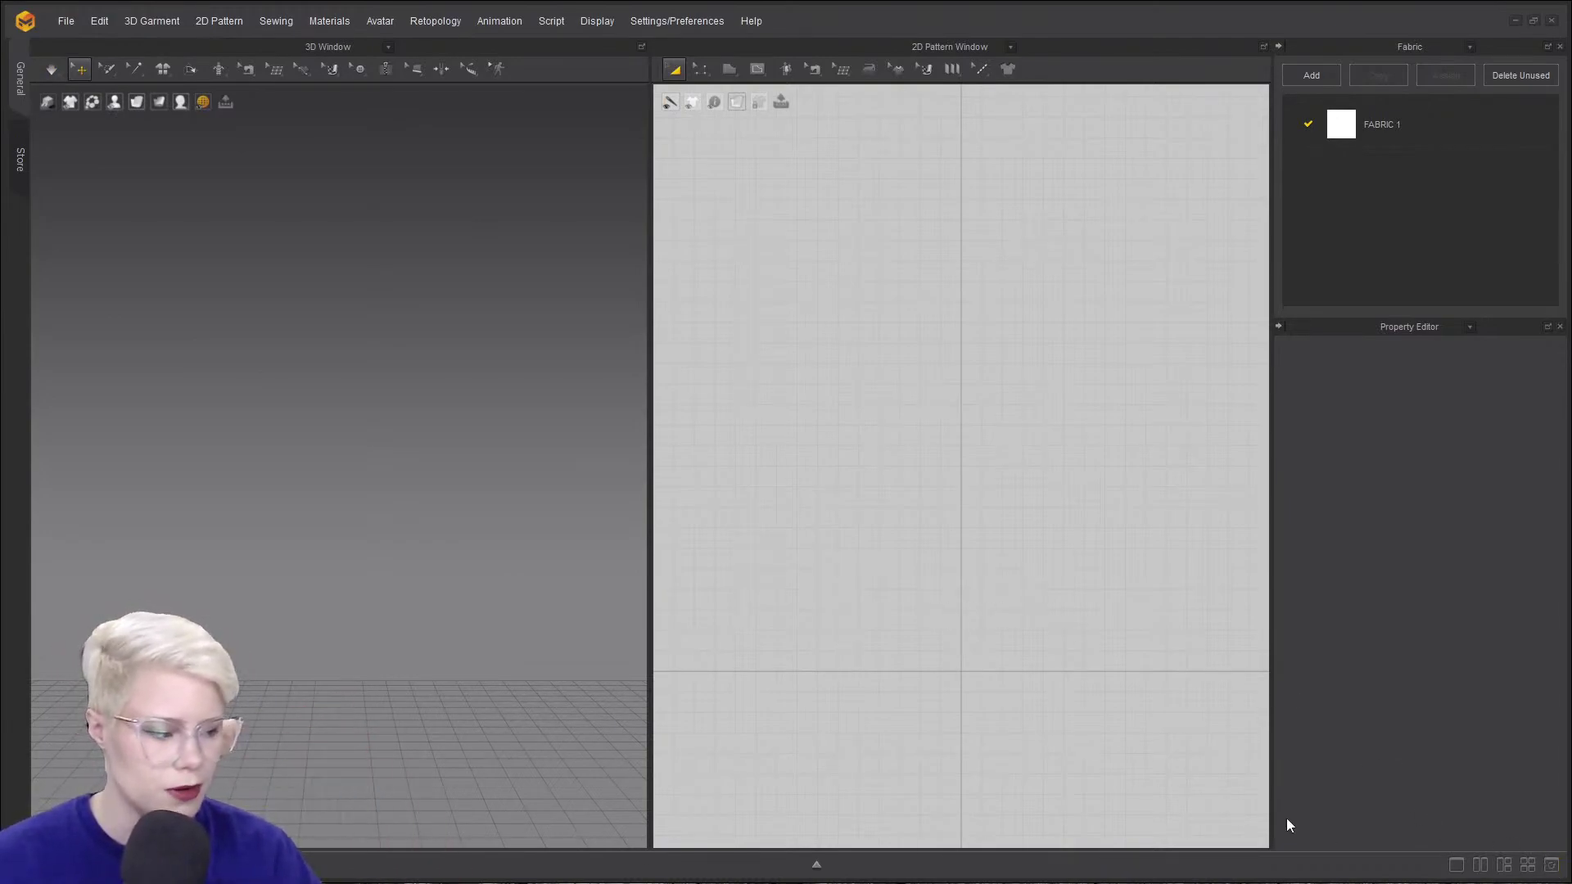
pyautogui.click(1550, 873)
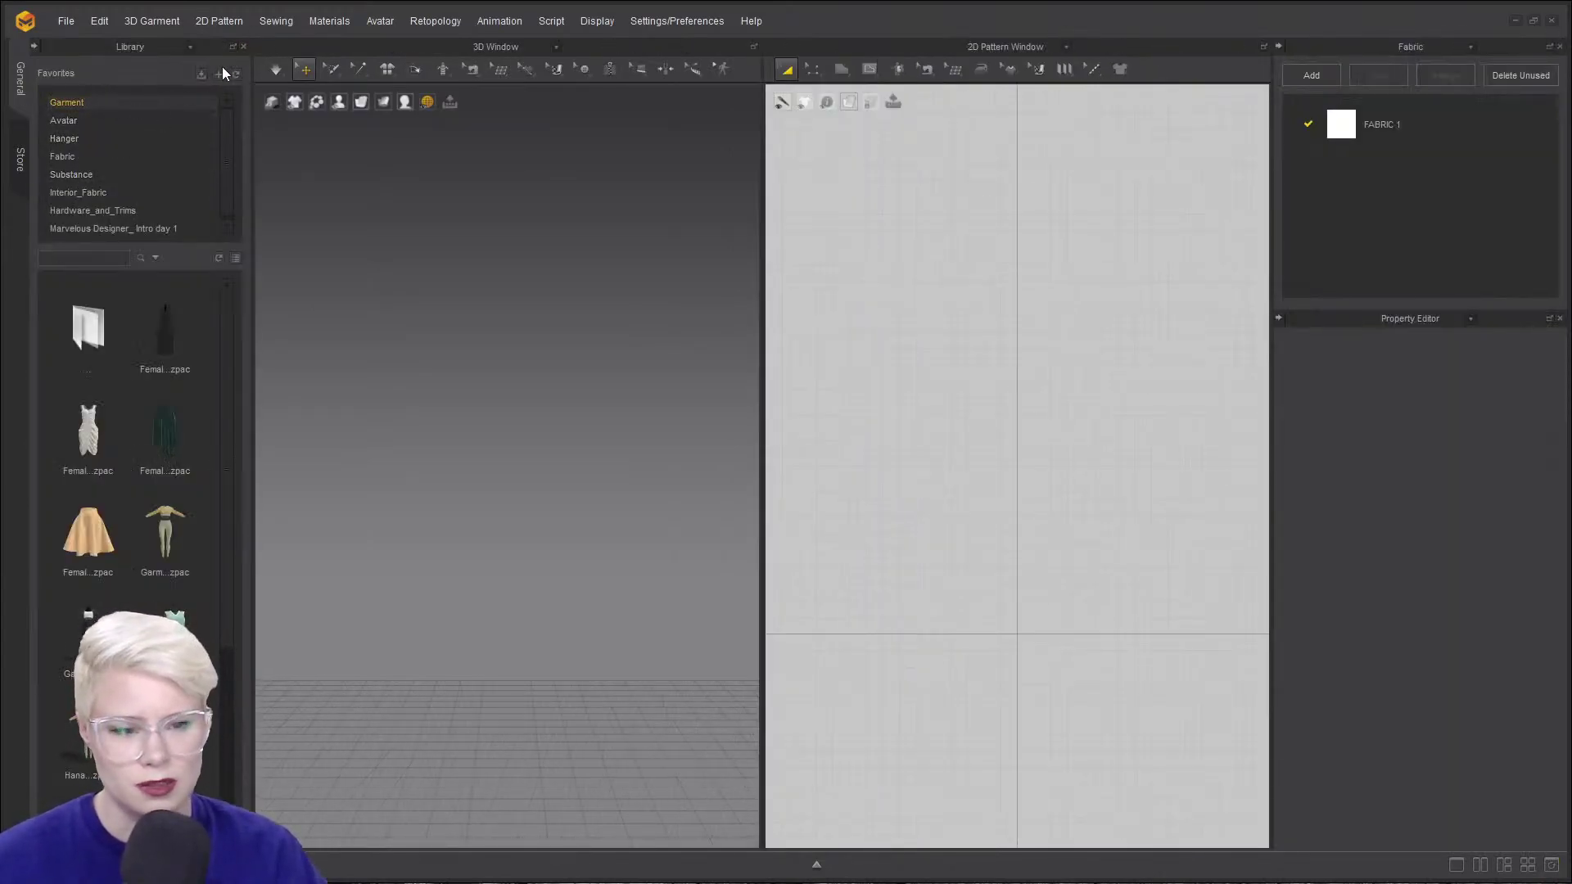
pyautogui.click(95, 119)
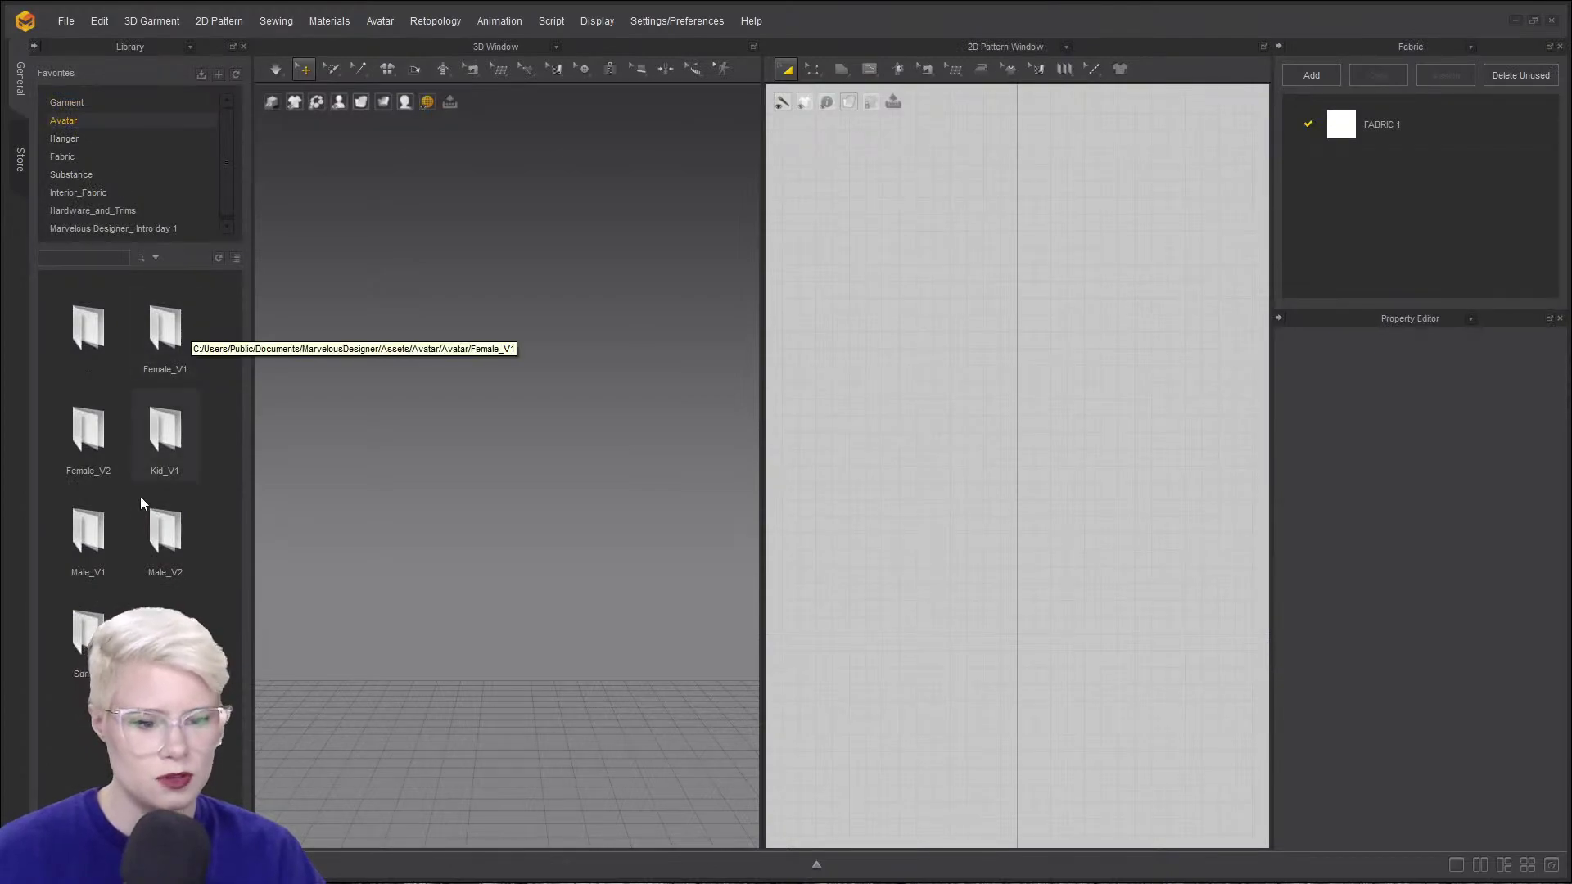
pyautogui.doubleClick(102, 455)
pyautogui.scroll(-3, 164, 533)
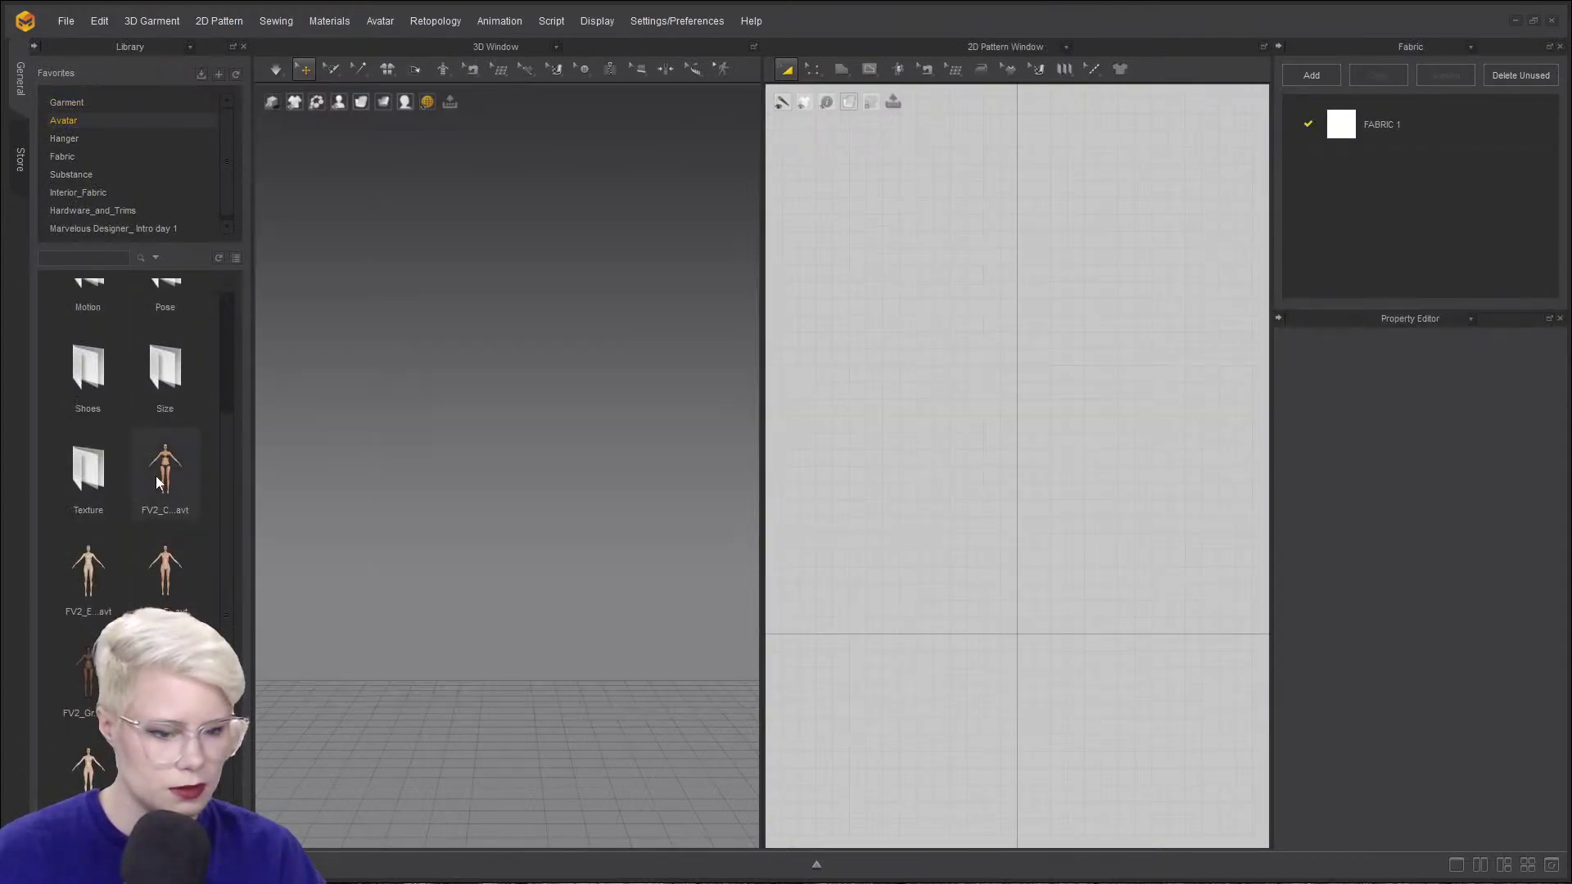
# - Load the FV2_Emma avatar, then close its preview and the library
pyautogui.moveTo(156, 475)
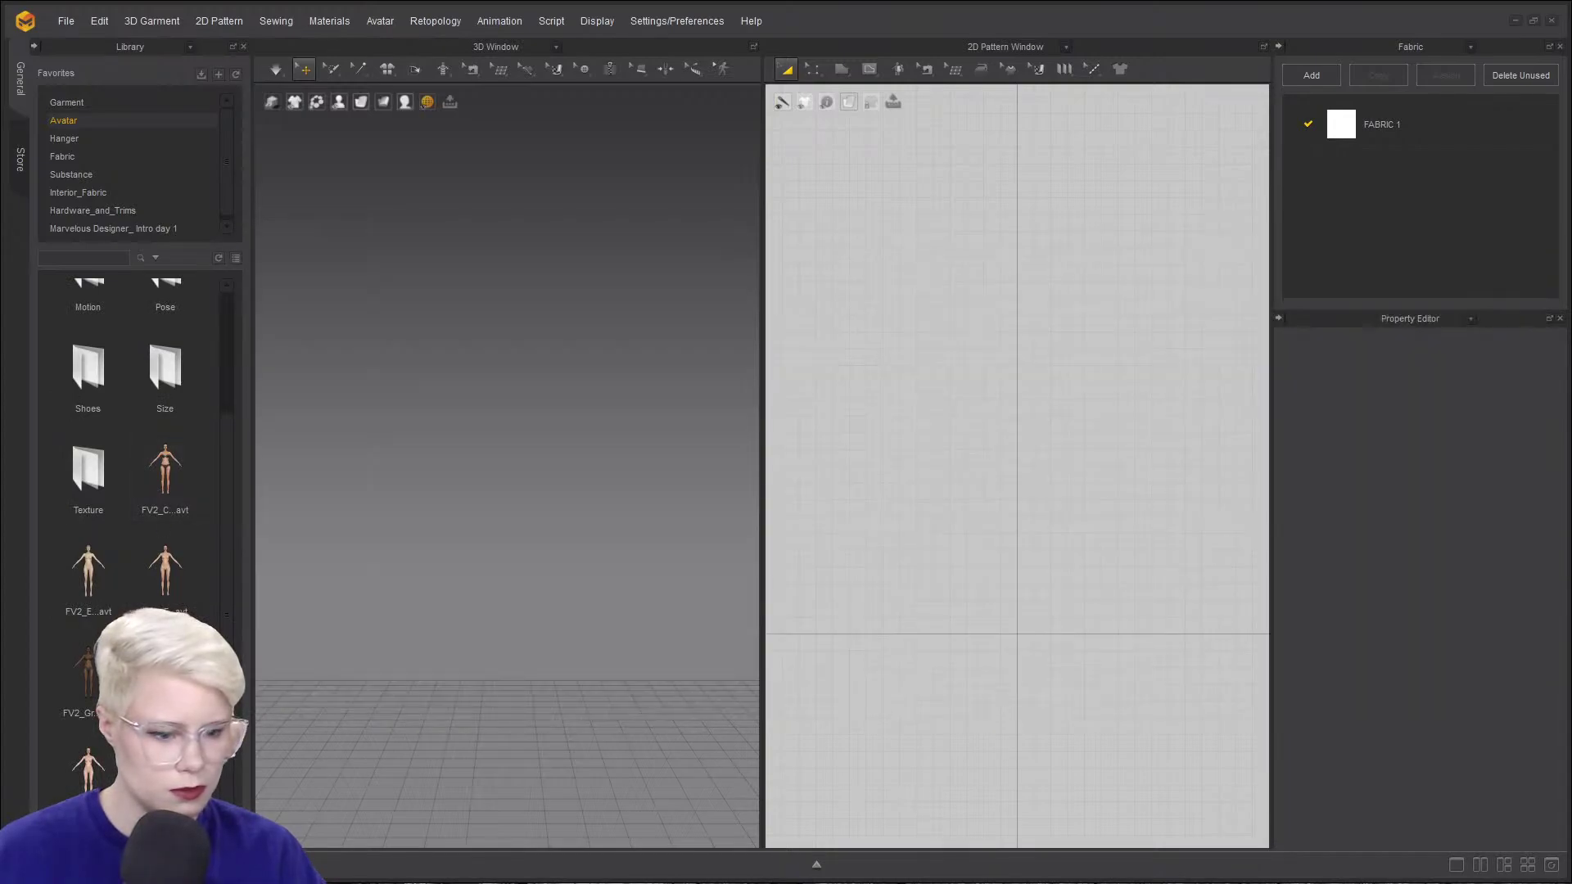
pyautogui.moveTo(163, 673)
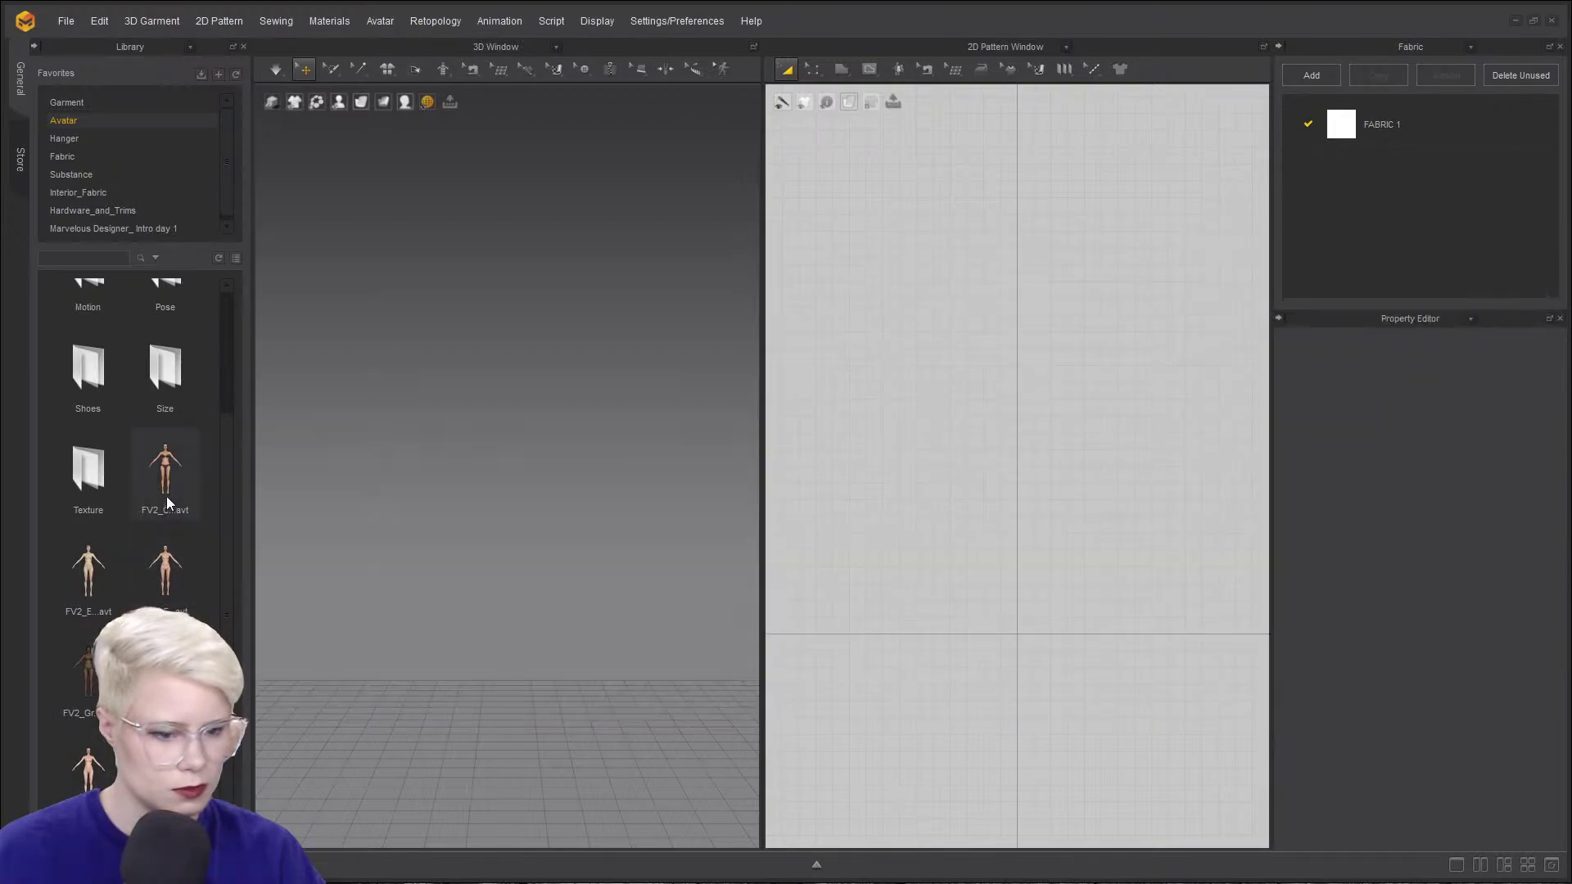
pyautogui.moveTo(167, 502)
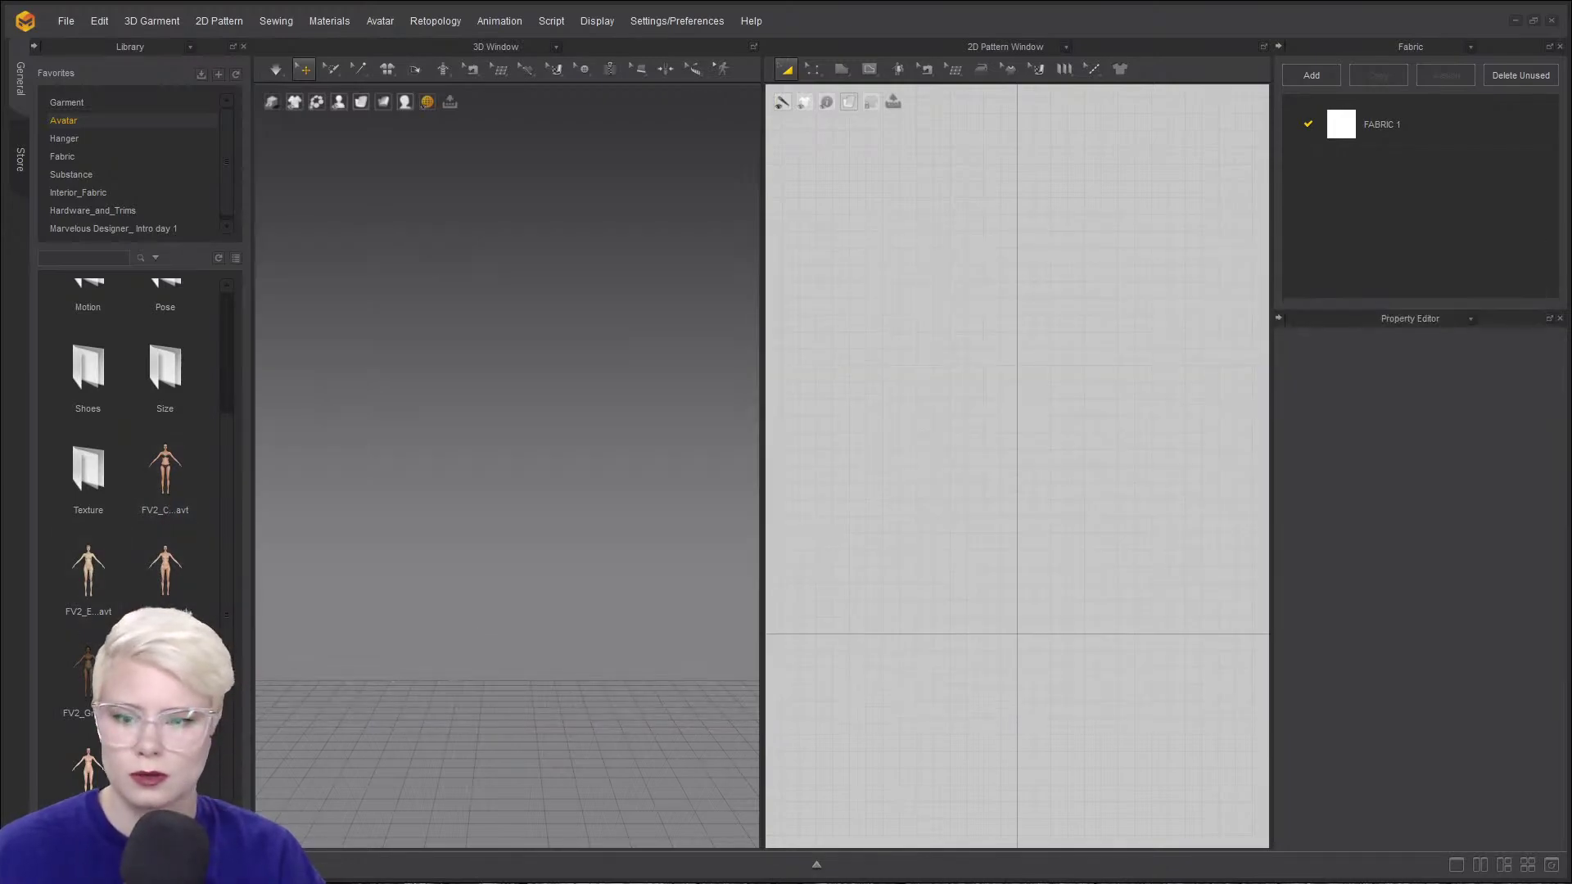
pyautogui.moveTo(74, 582)
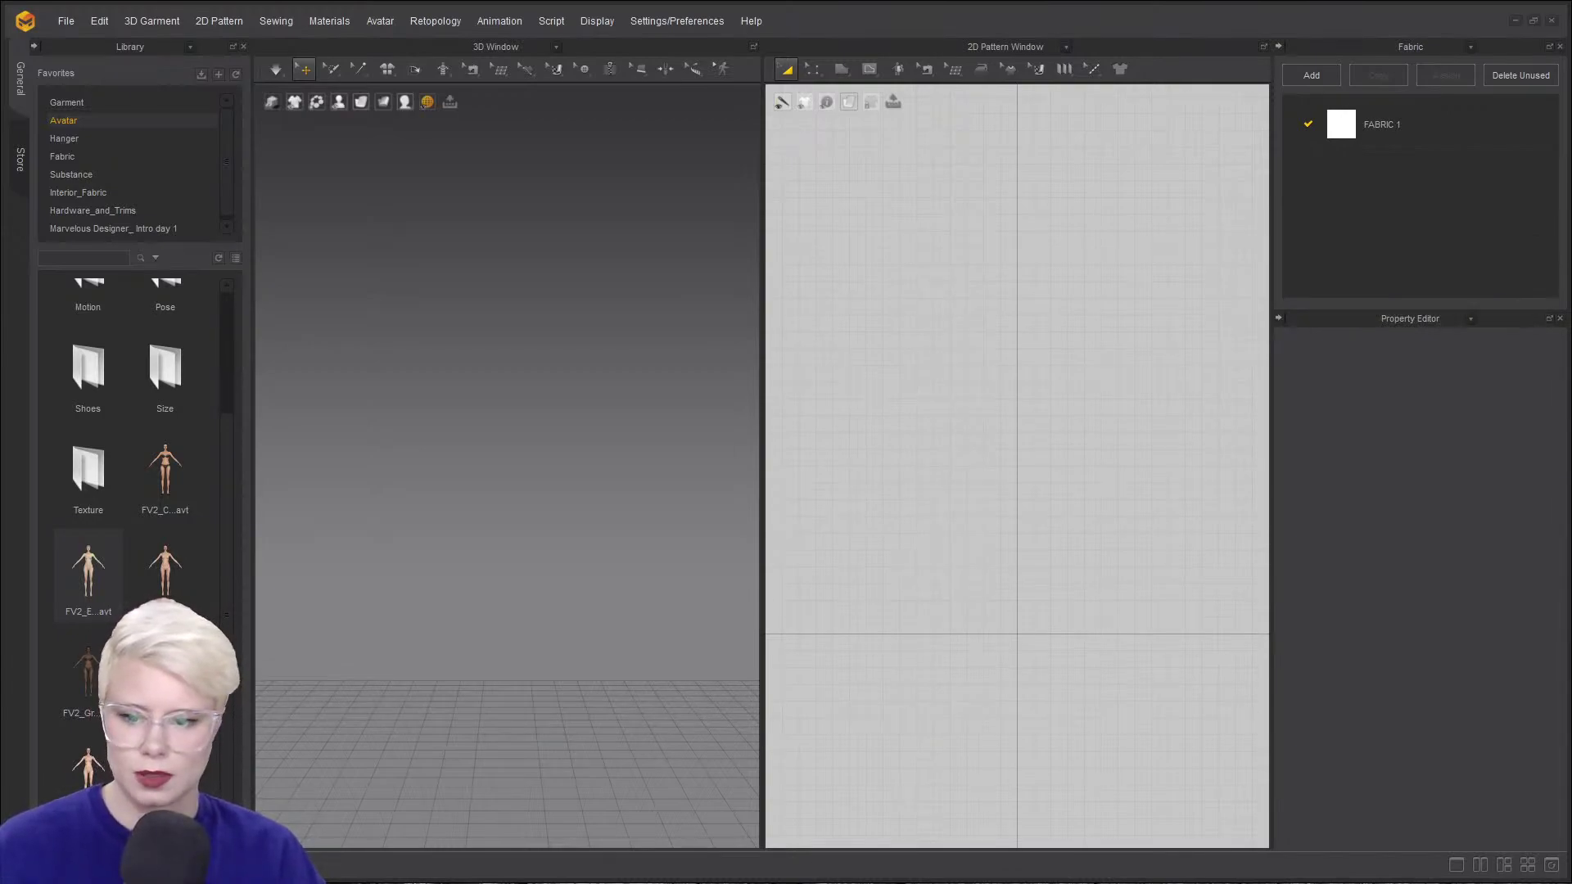
pyautogui.doubleClick(88, 569)
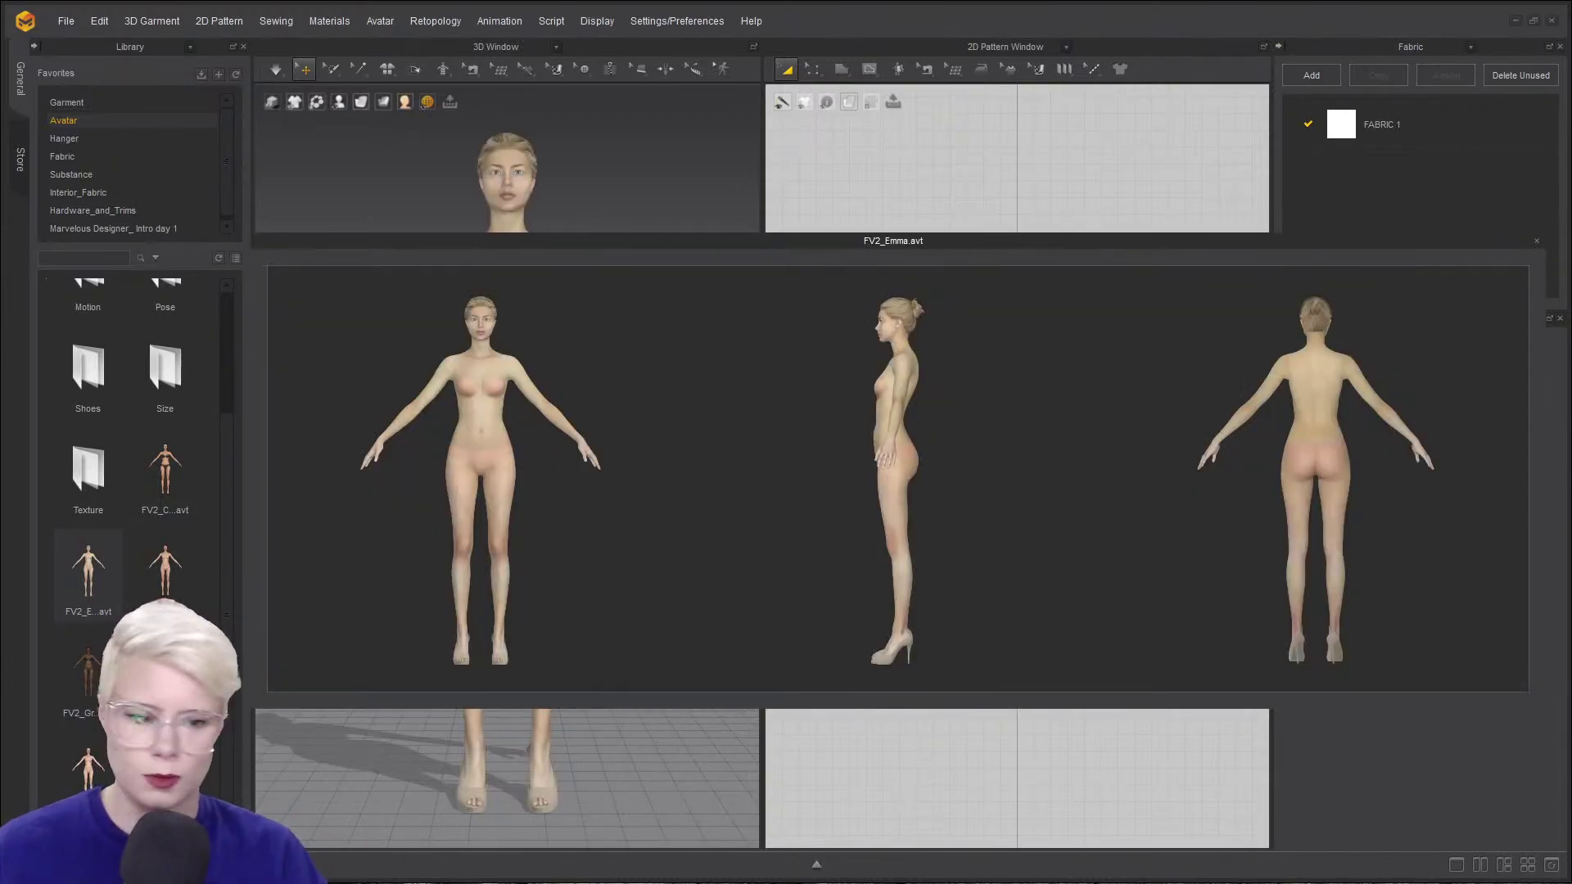
pyautogui.click(443, 175)
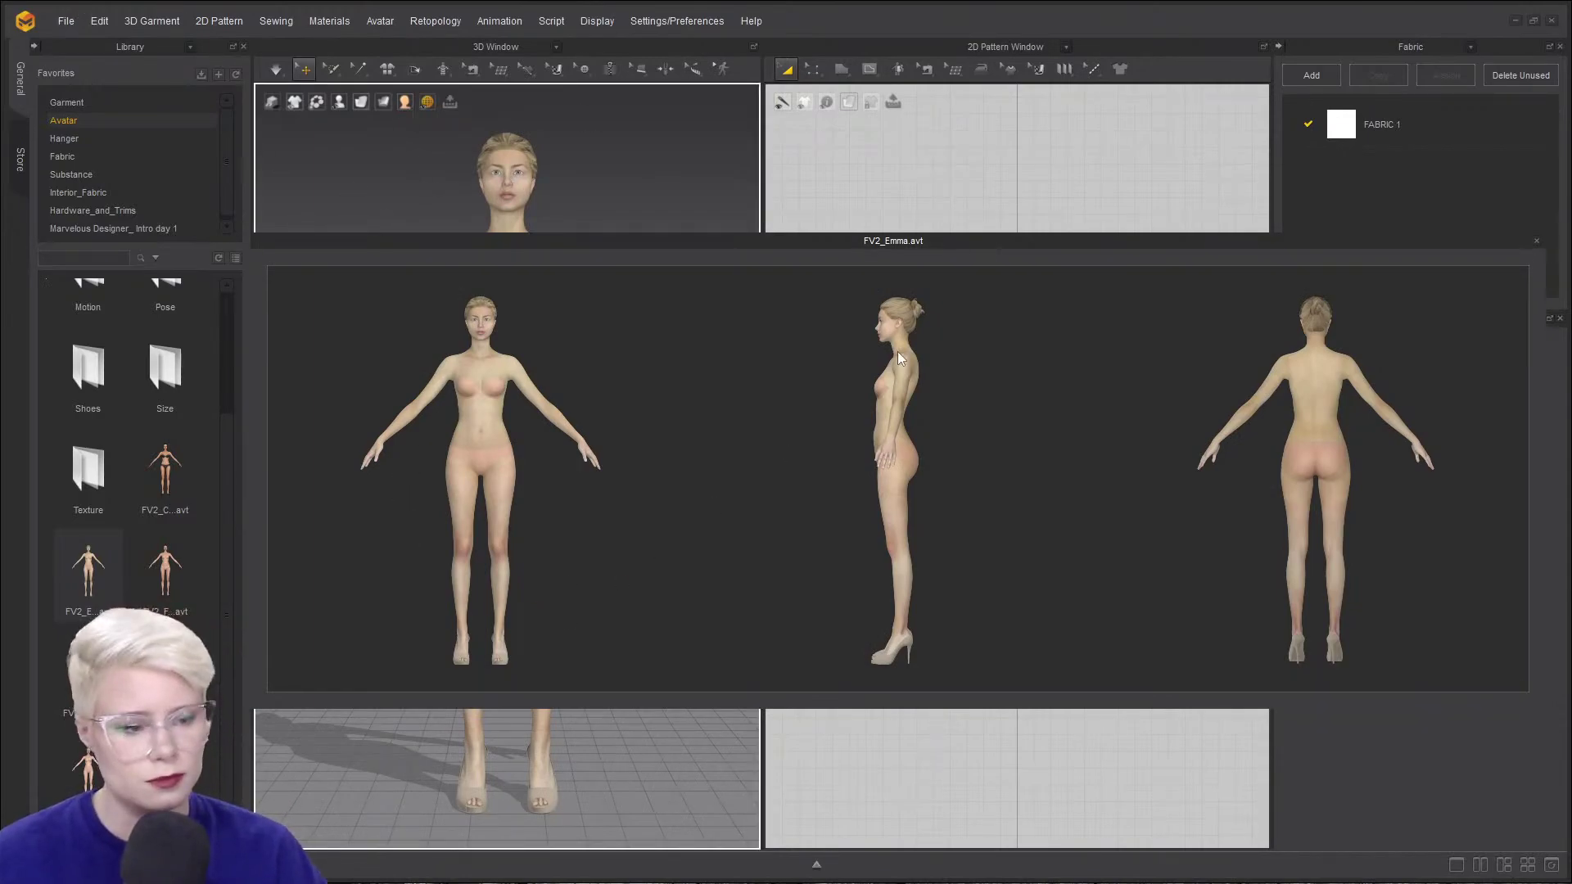
pyautogui.click(1537, 241)
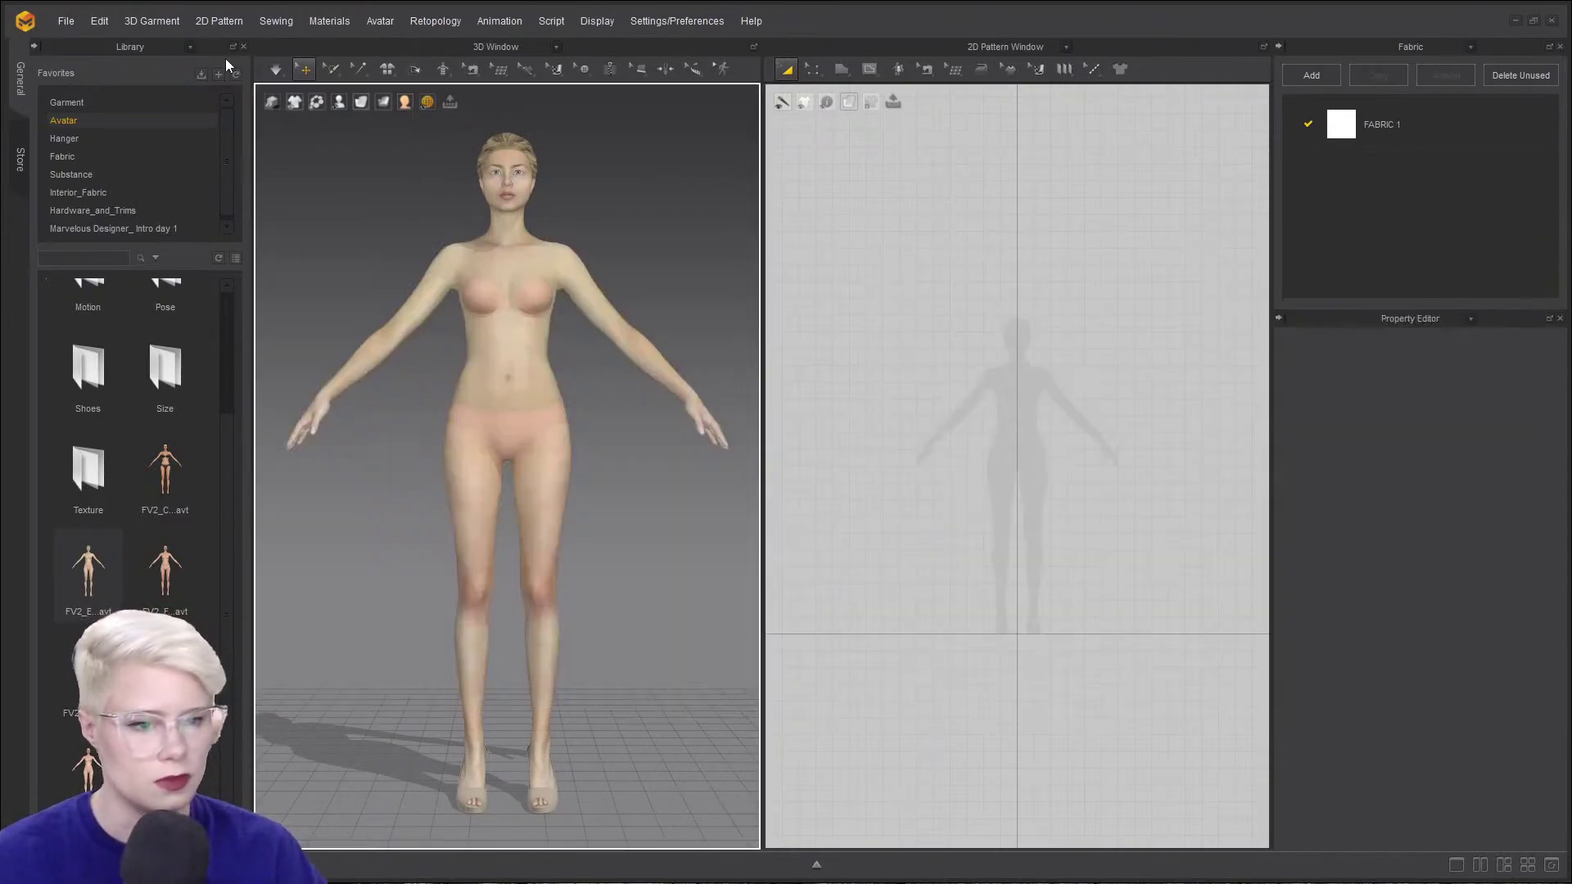
pyautogui.click(243, 47)
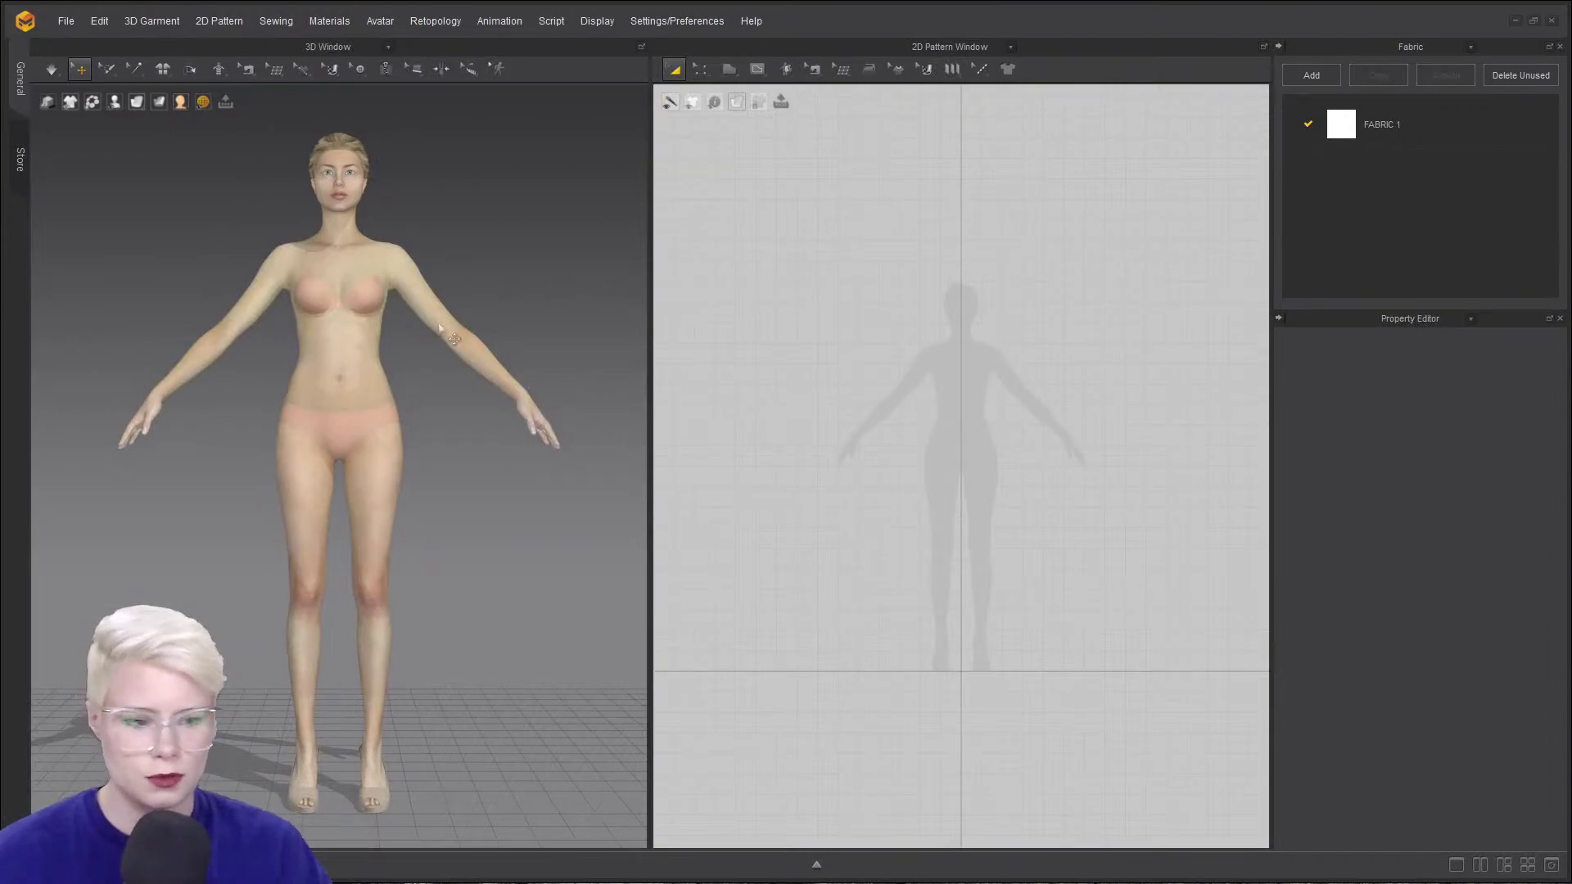
# - Measure the circumference of the avatar's natural waist with the Basic Circumference Measure tool
pyautogui.moveTo(352, 347)
pyautogui.mouseDown(button='right')
pyautogui.moveTo(228, 333)
pyautogui.moveTo(307, 370)
pyautogui.moveTo(310, 353)
pyautogui.moveTo(358, 361)
pyautogui.mouseUp(button='right')
pyautogui.scroll(3, 358, 361)
pyautogui.moveTo(359, 362); pyautogui.dragTo(400, 414, button='middle')
pyautogui.scroll(3, 432, 399)
pyautogui.moveTo(400, 414); pyautogui.dragTo(446, 385, button='right')
pyautogui.scroll(-1, 442, 393)
pyautogui.click(478, 71)
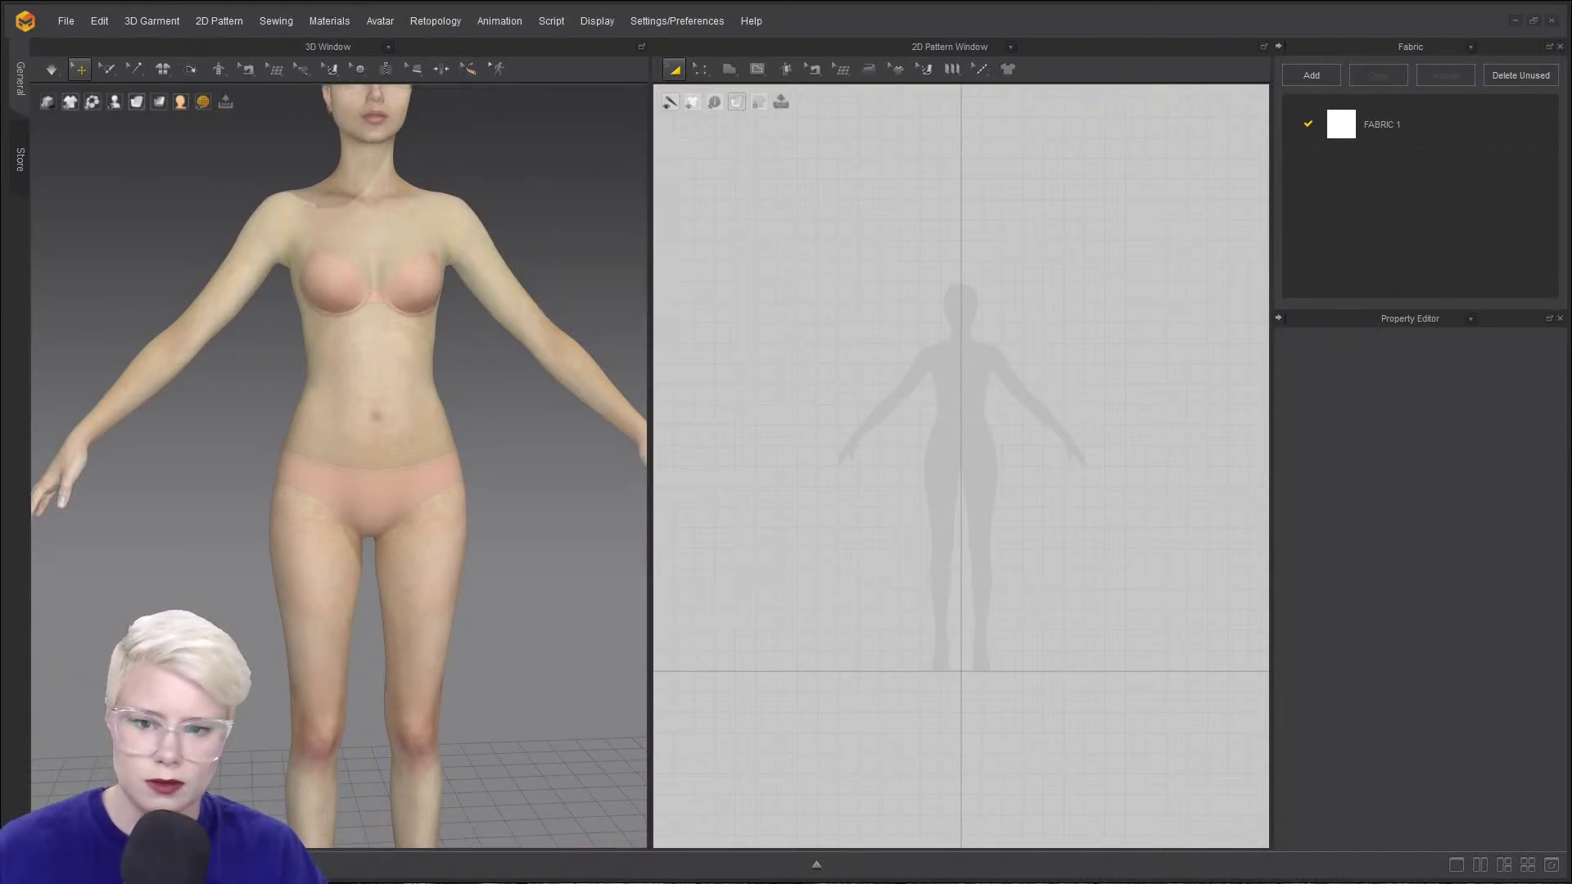
pyautogui.click(477, 72)
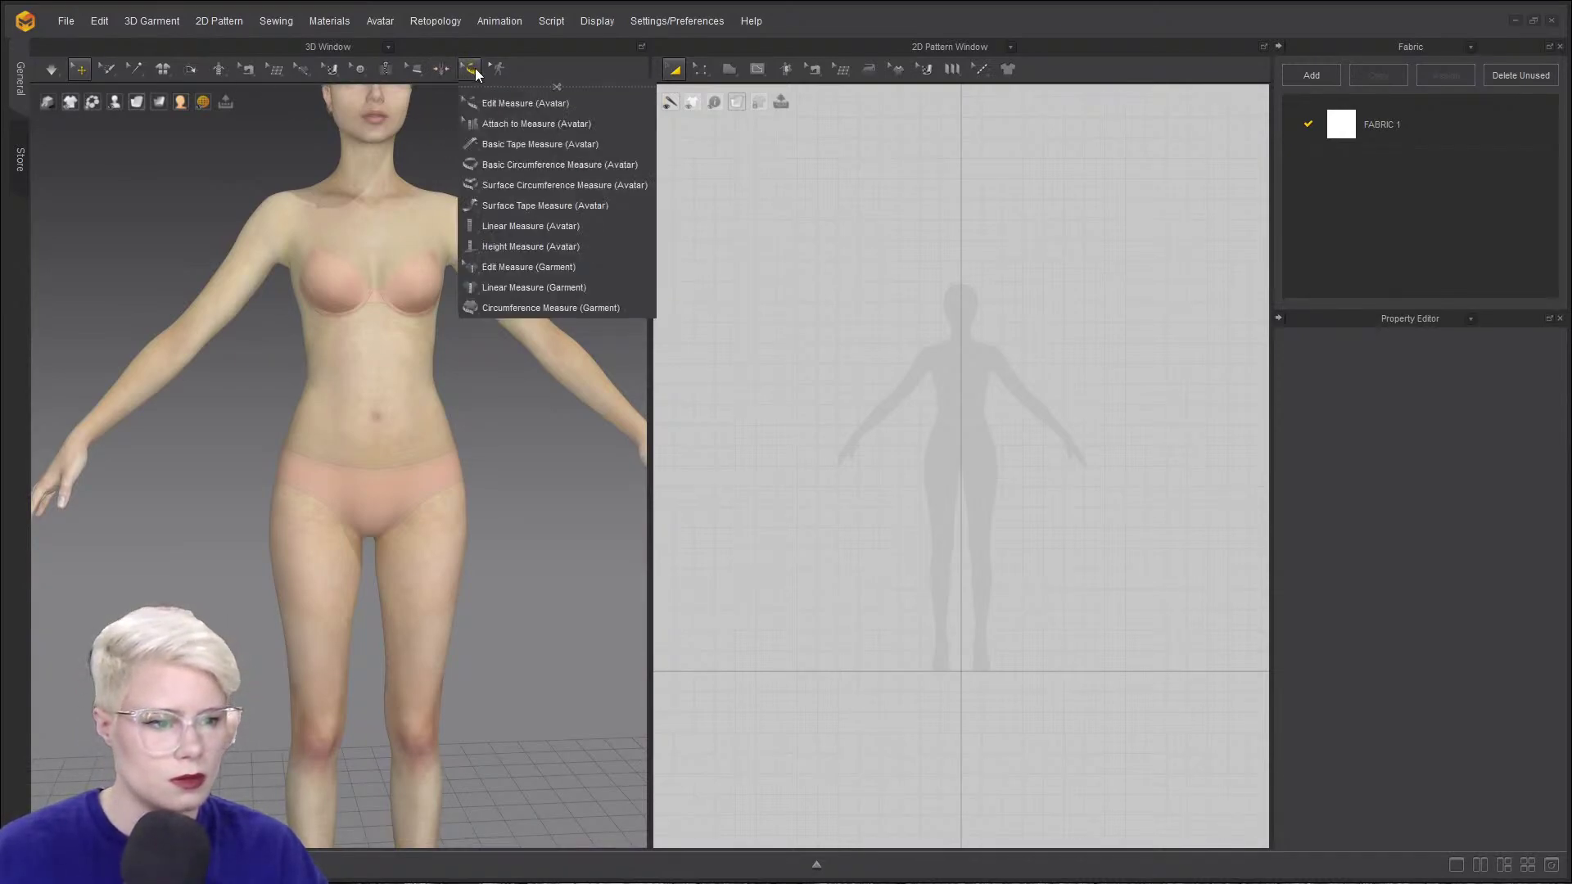
pyautogui.click(513, 165)
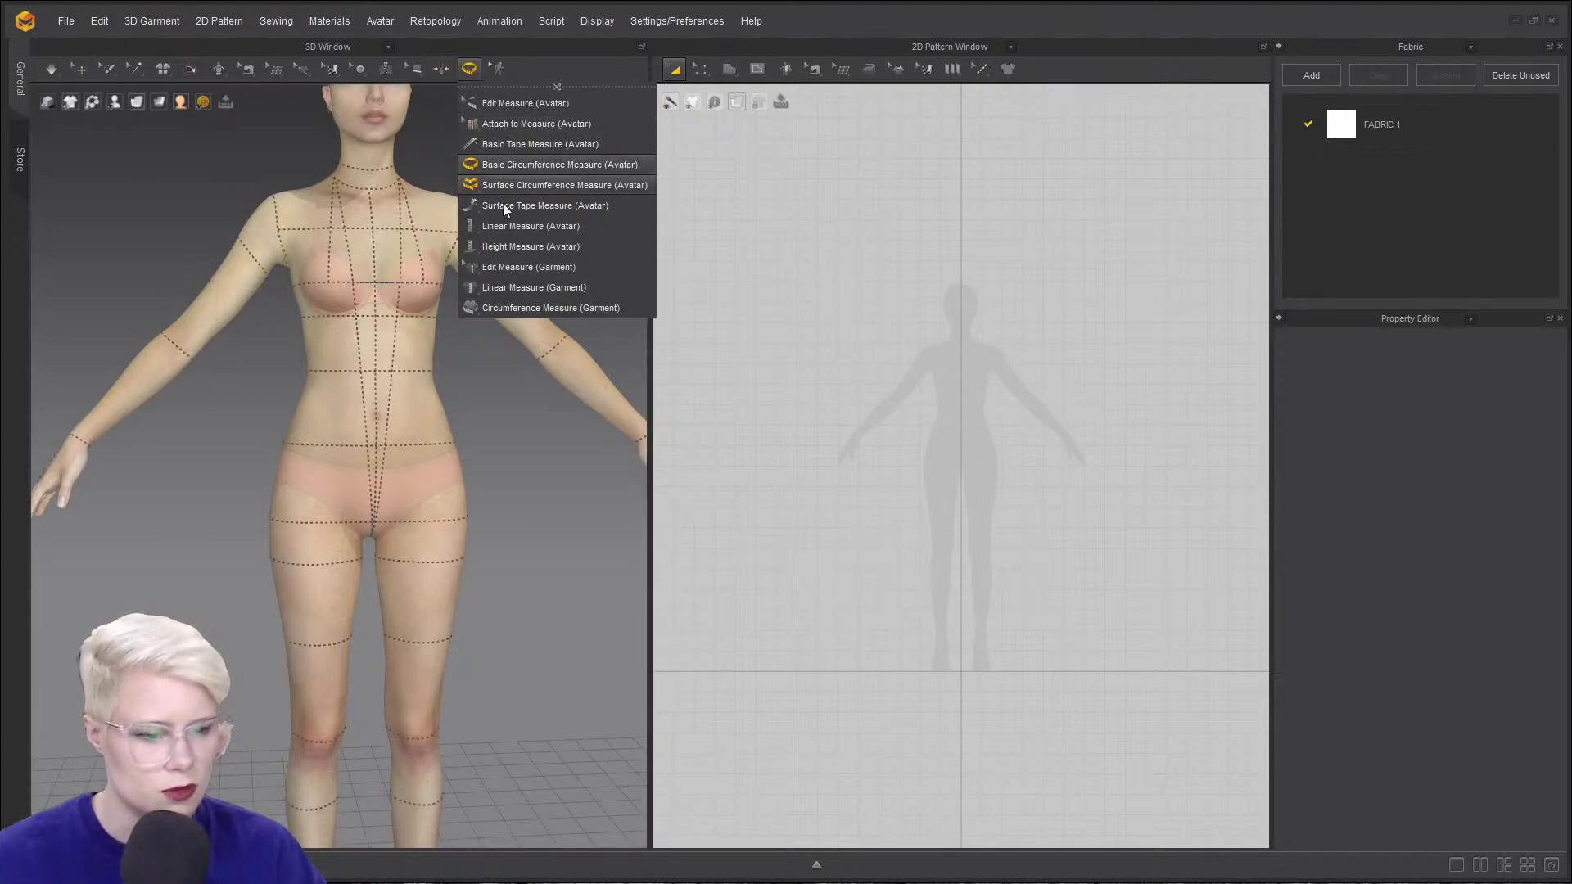
pyautogui.click(311, 383)
pyautogui.moveTo(417, 388); pyautogui.dragTo(218, 376, button='right')
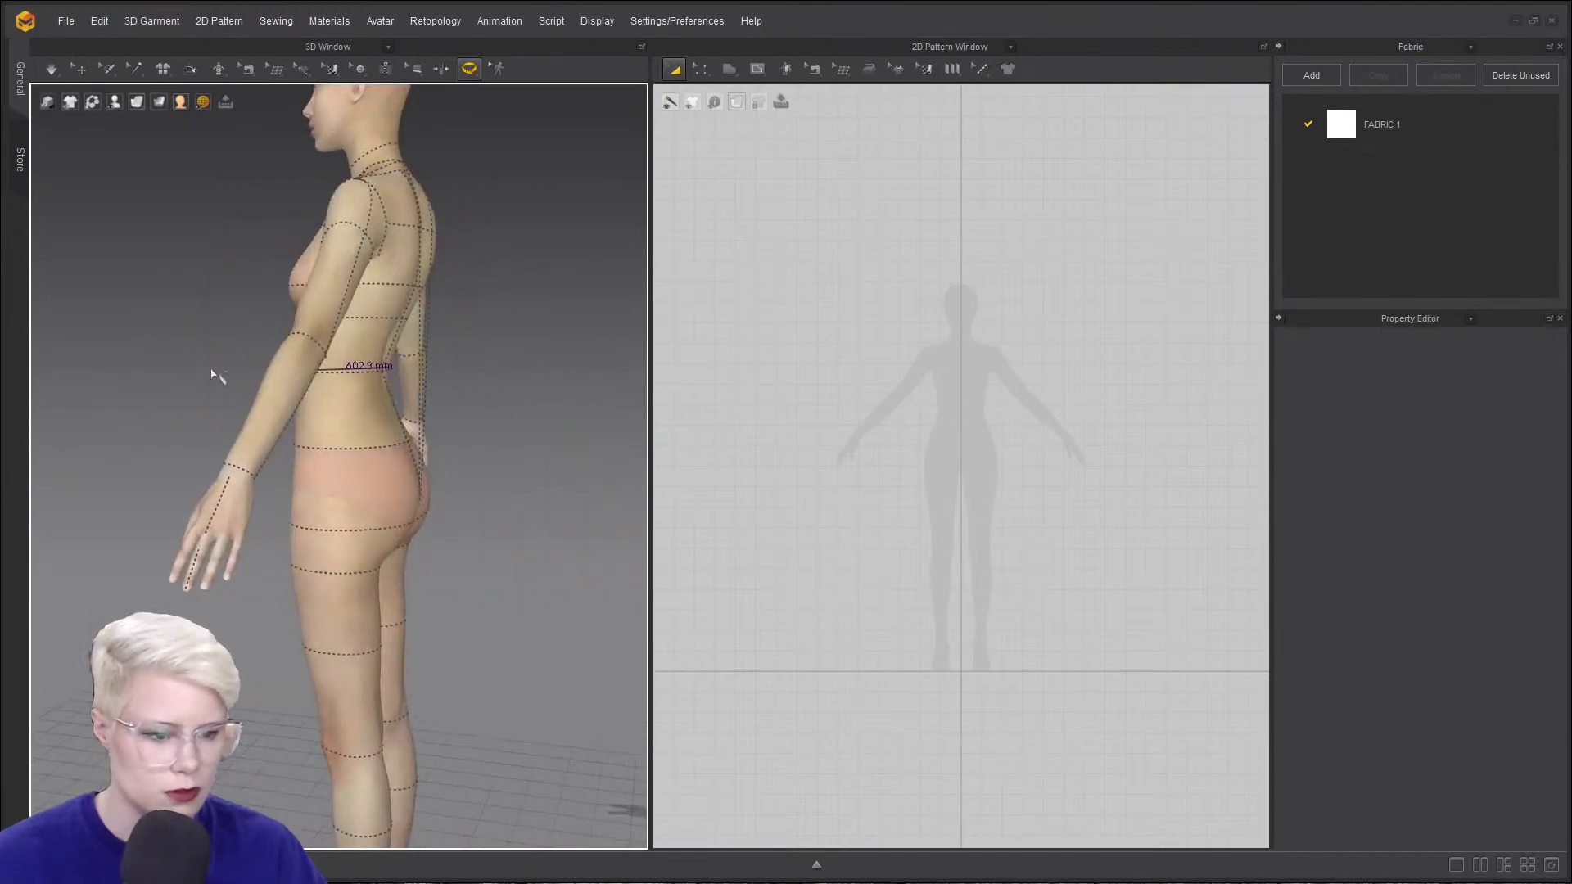
pyautogui.click(367, 374)
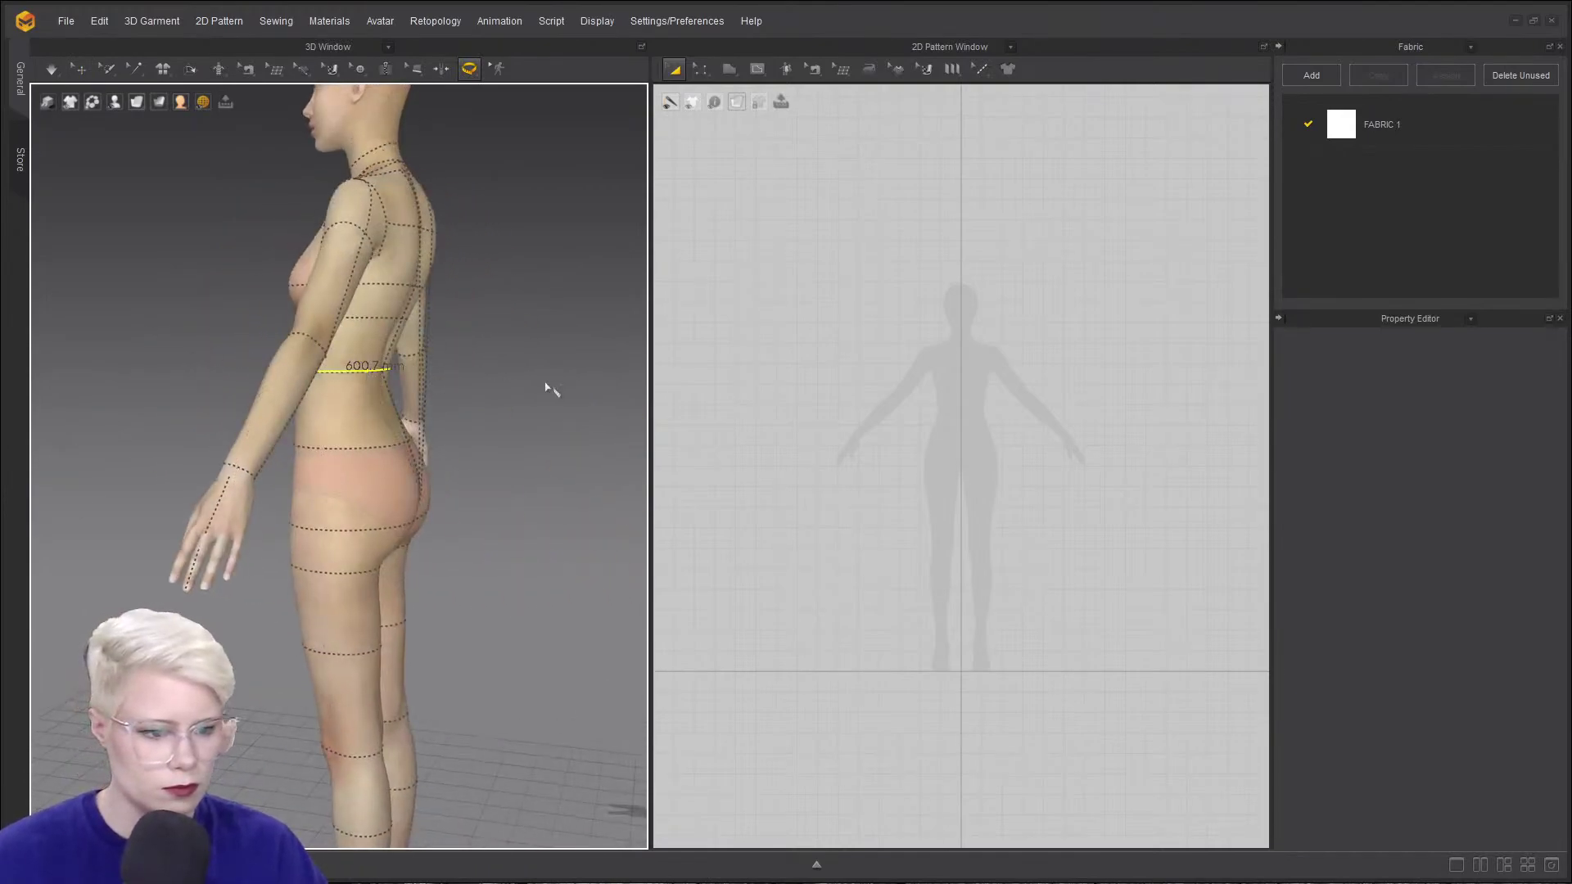
pyautogui.moveTo(321, 383); pyautogui.dragTo(447, 347, button='right')
pyautogui.scroll(5, 414, 352)
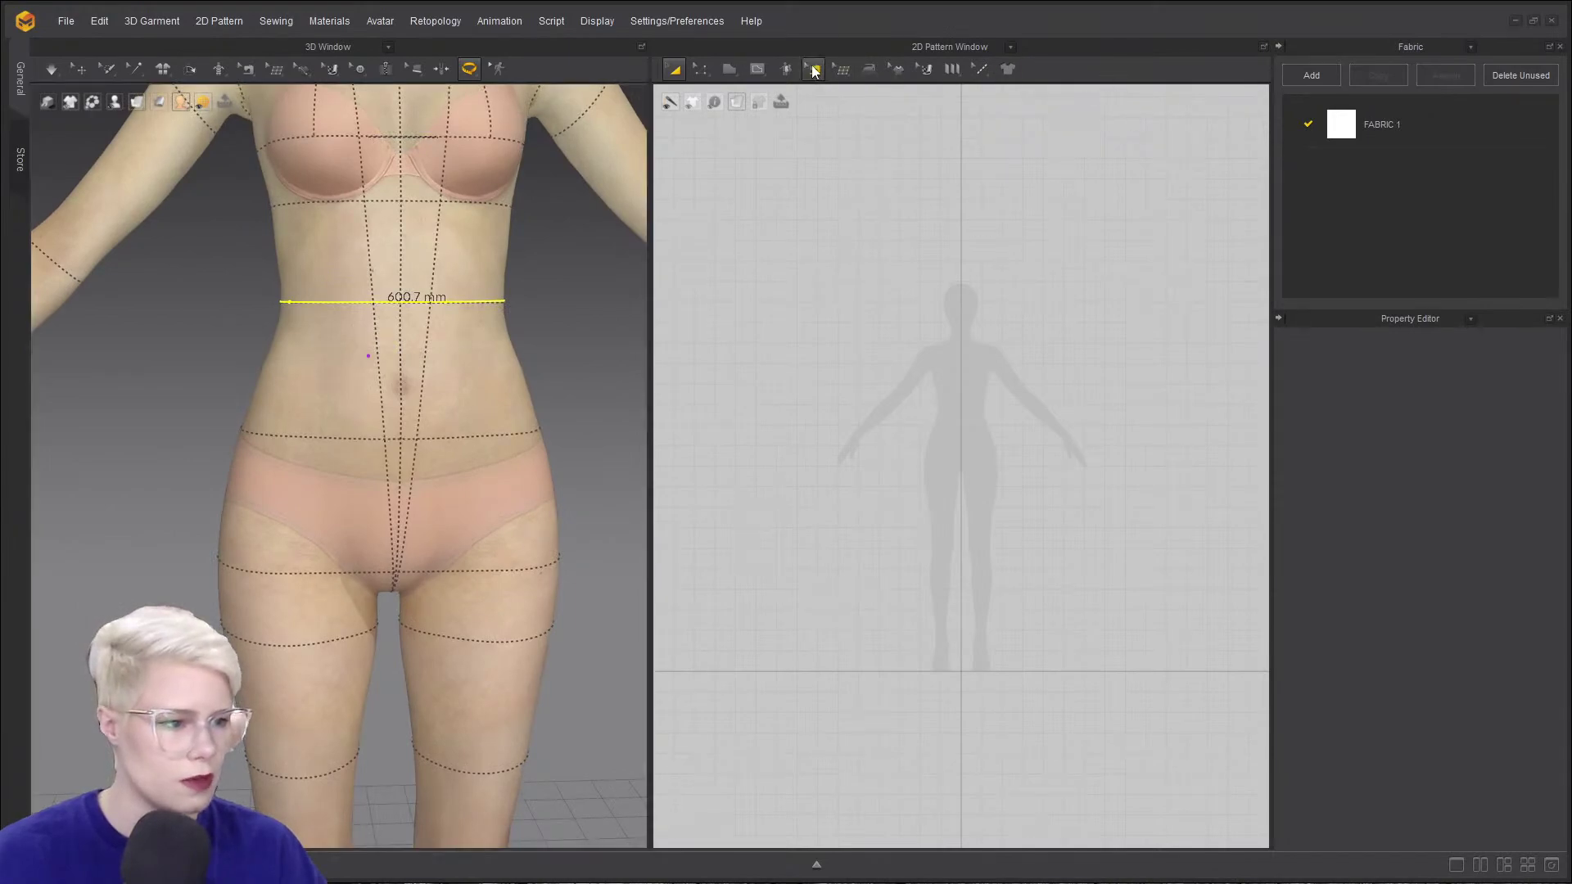
# - Create a rectangular pattern piece 590 mm wide and 20 mm high near the head of the avatar silhouette
pyautogui.click(730, 69)
pyautogui.moveTo(732, 72)
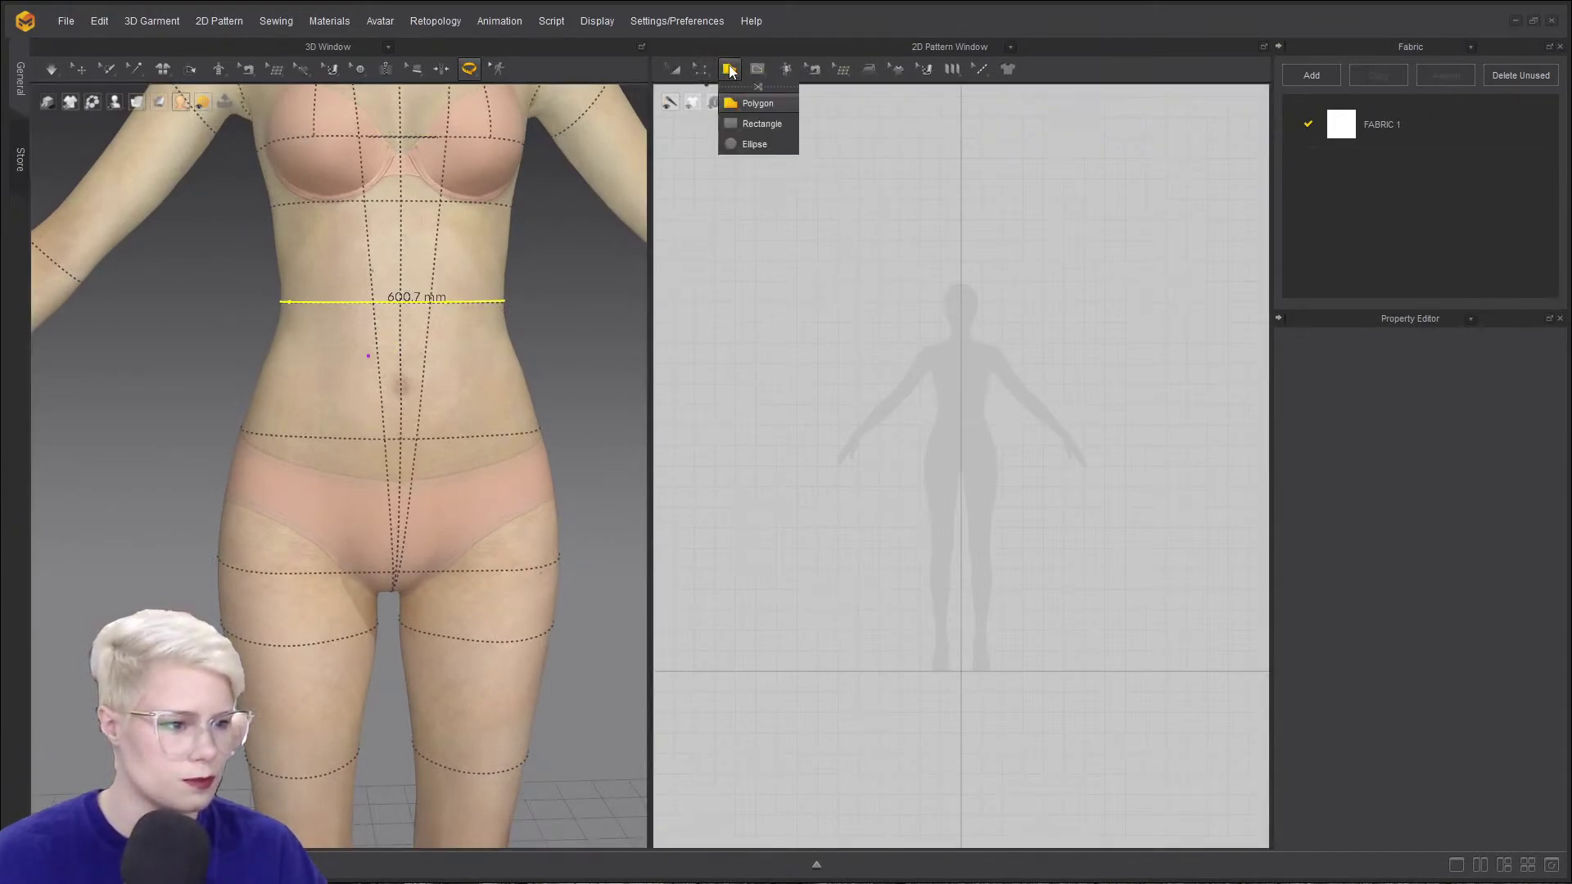
pyautogui.click(747, 122)
pyautogui.click(888, 274)
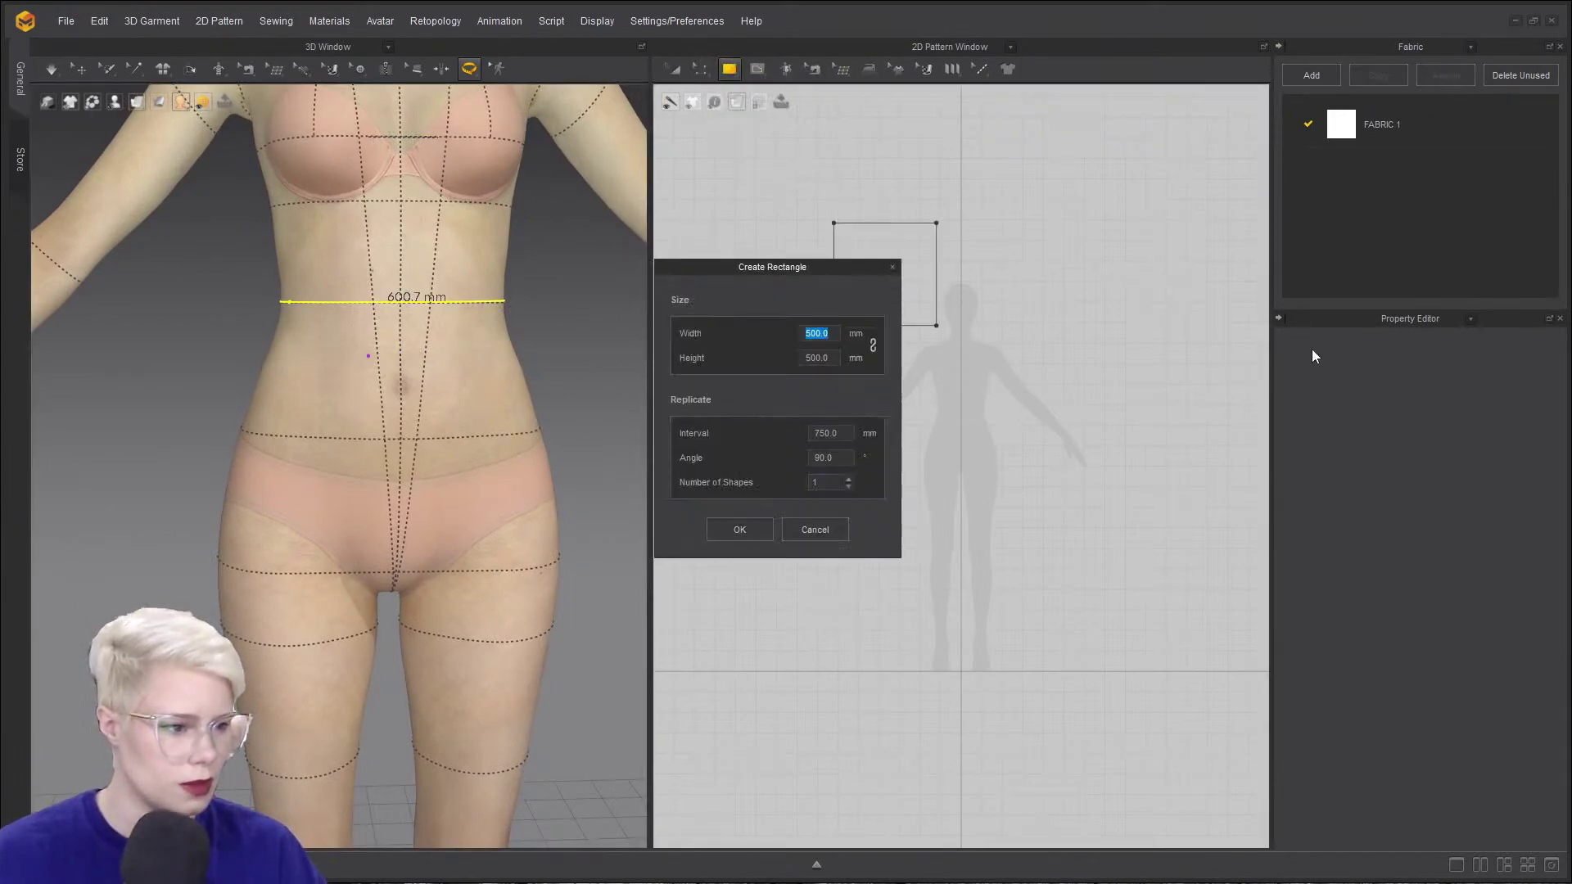
pyautogui.write('600.7')
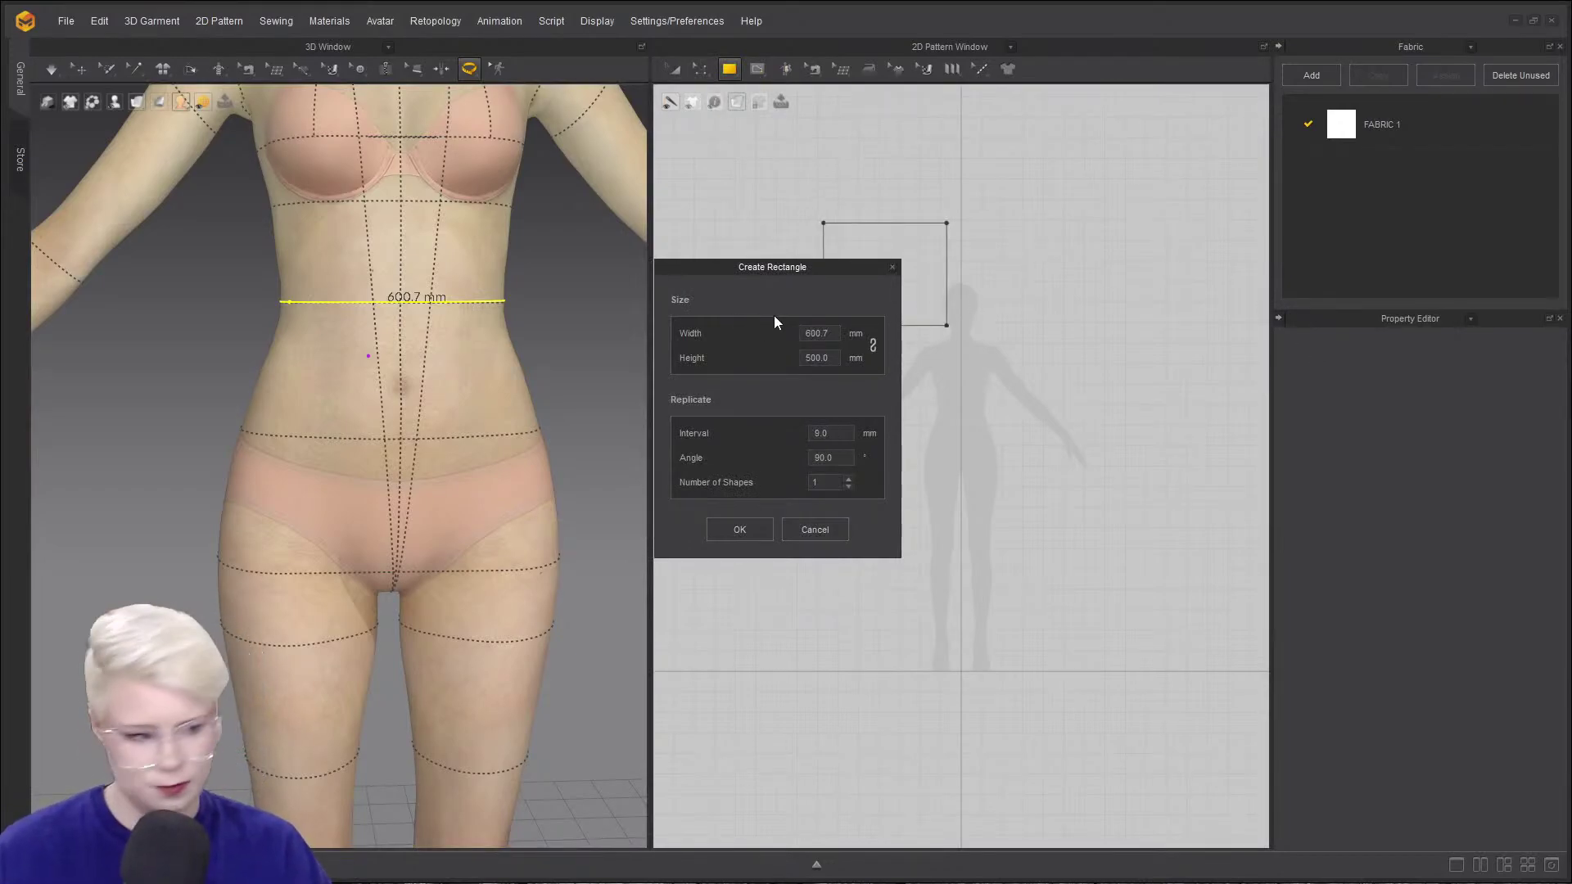
pyautogui.doubleClick(838, 334)
pyautogui.write('590')
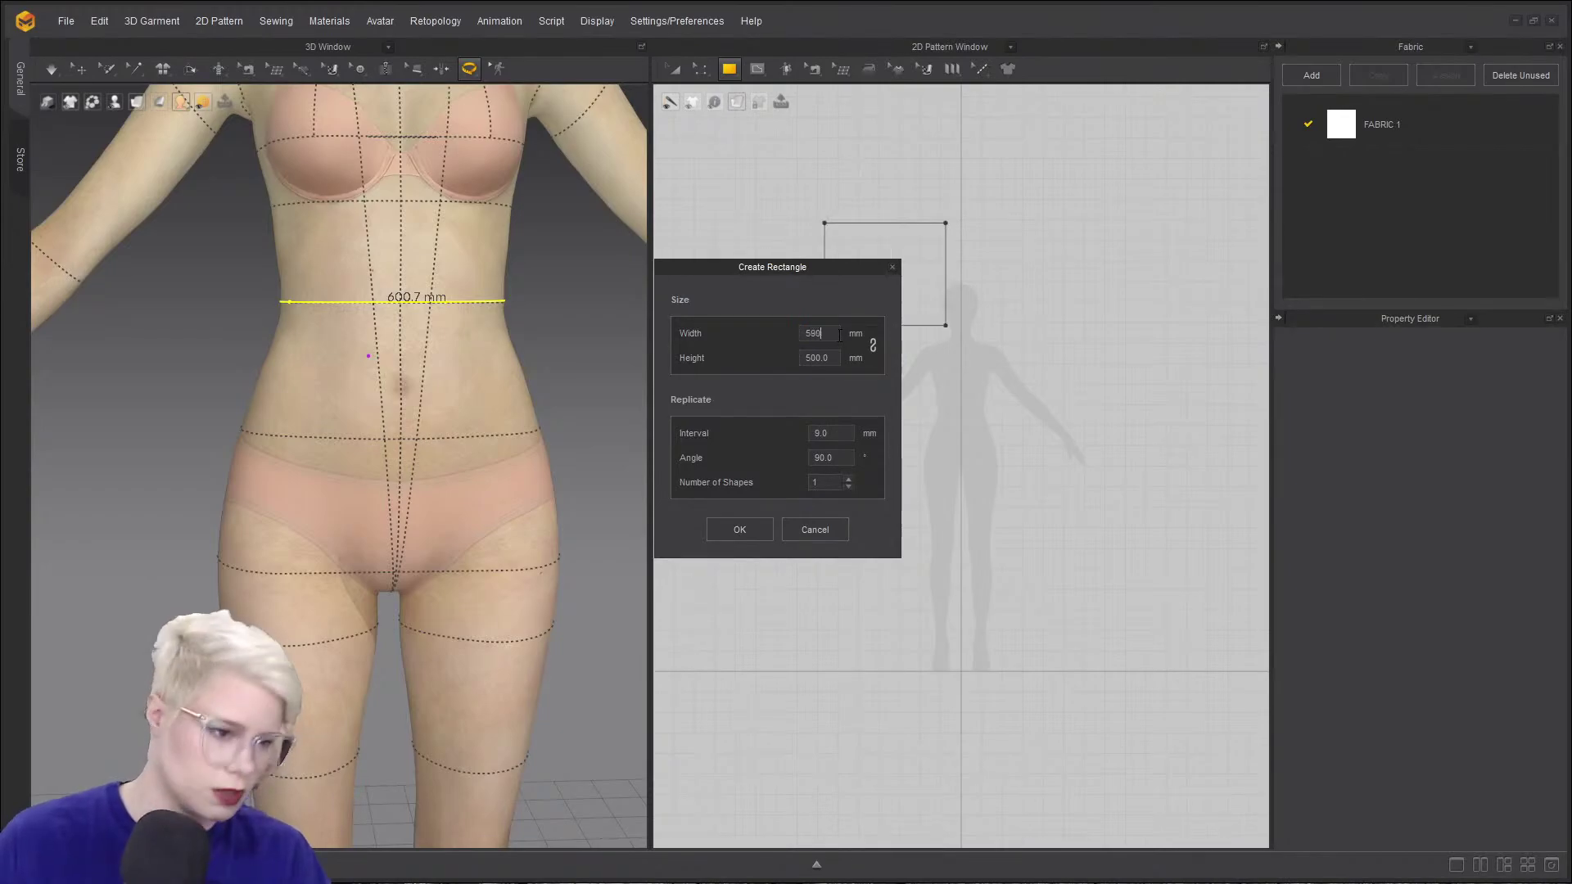
pyautogui.press('Tab')
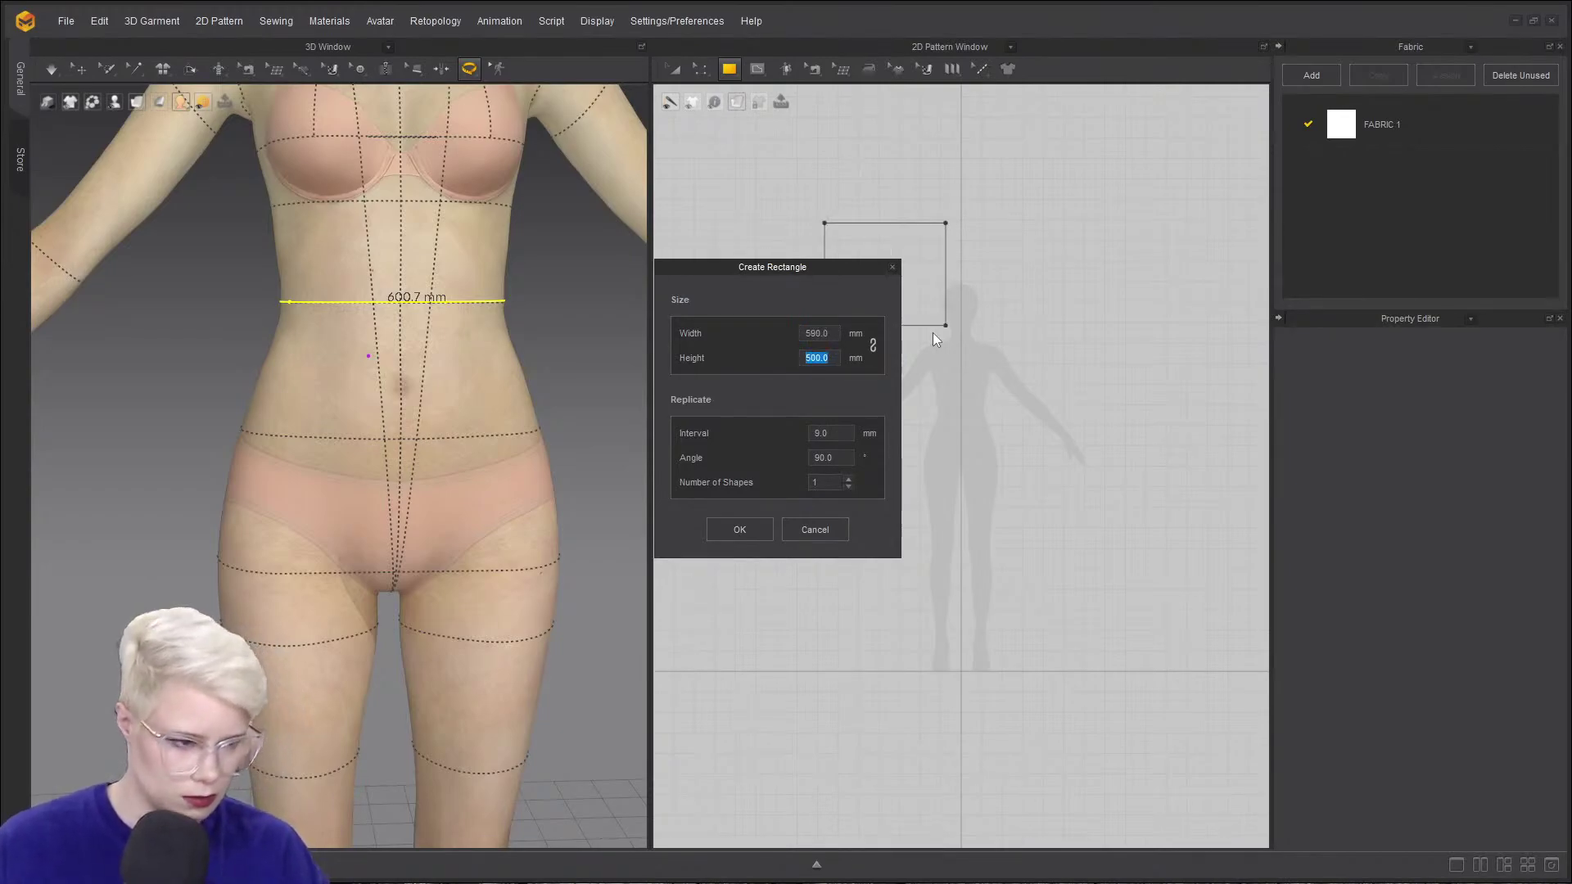
pyautogui.write('20')
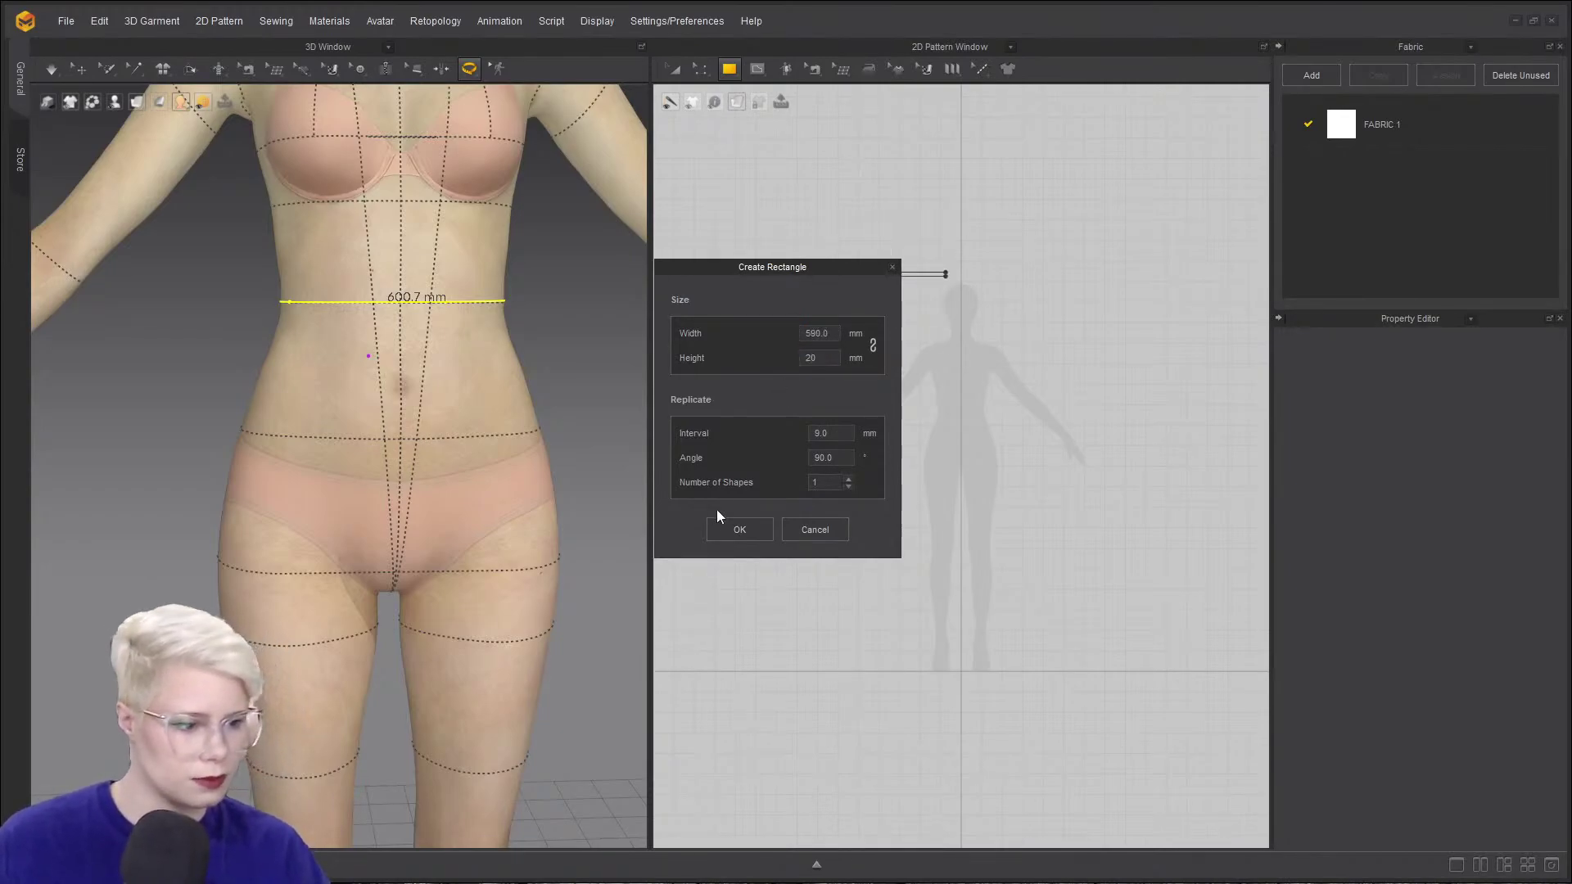
pyautogui.click(737, 528)
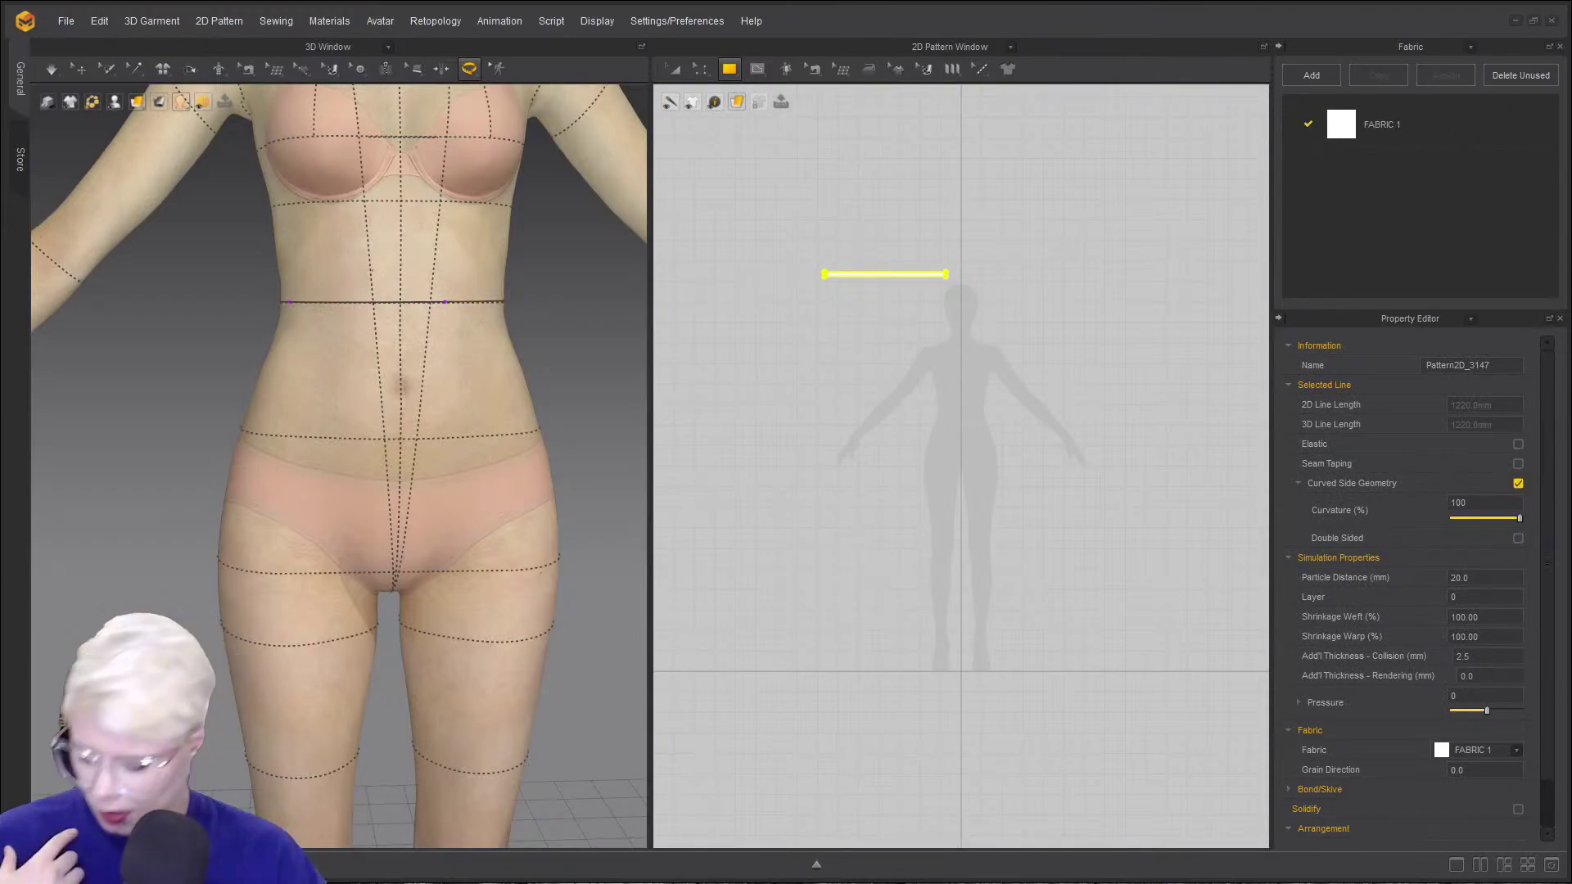
# - Move the narrow rectangular pattern piece down to the waist area of the avatar silhouette
pyautogui.moveTo(1571, 8); pyautogui.dragTo(974, 1)
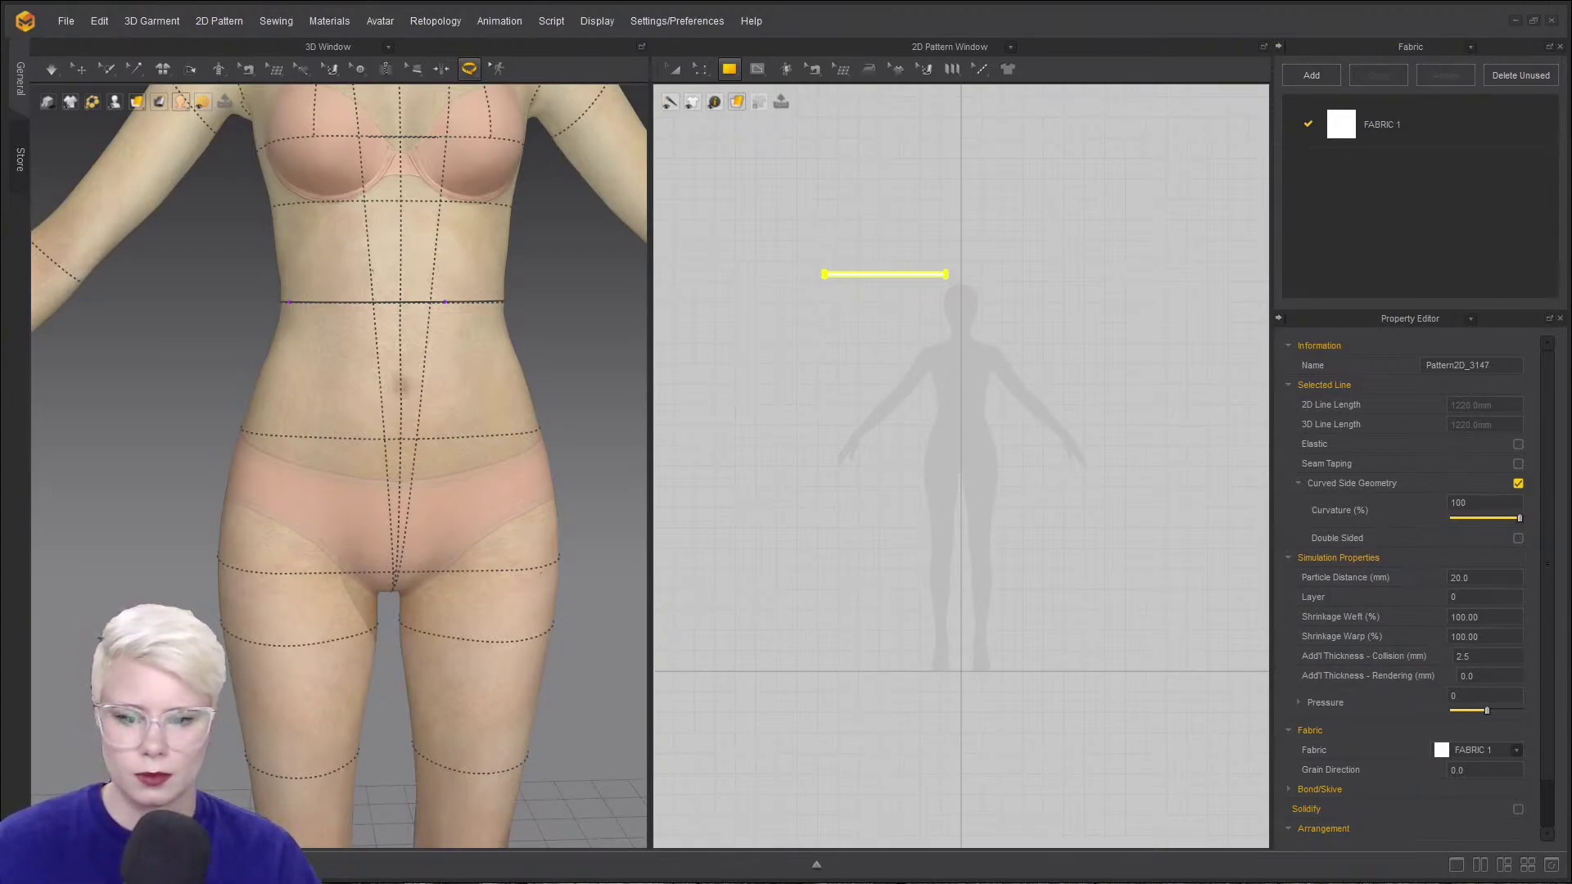
pyautogui.scroll(-4, 818, 354)
pyautogui.rightClick(844, 339)
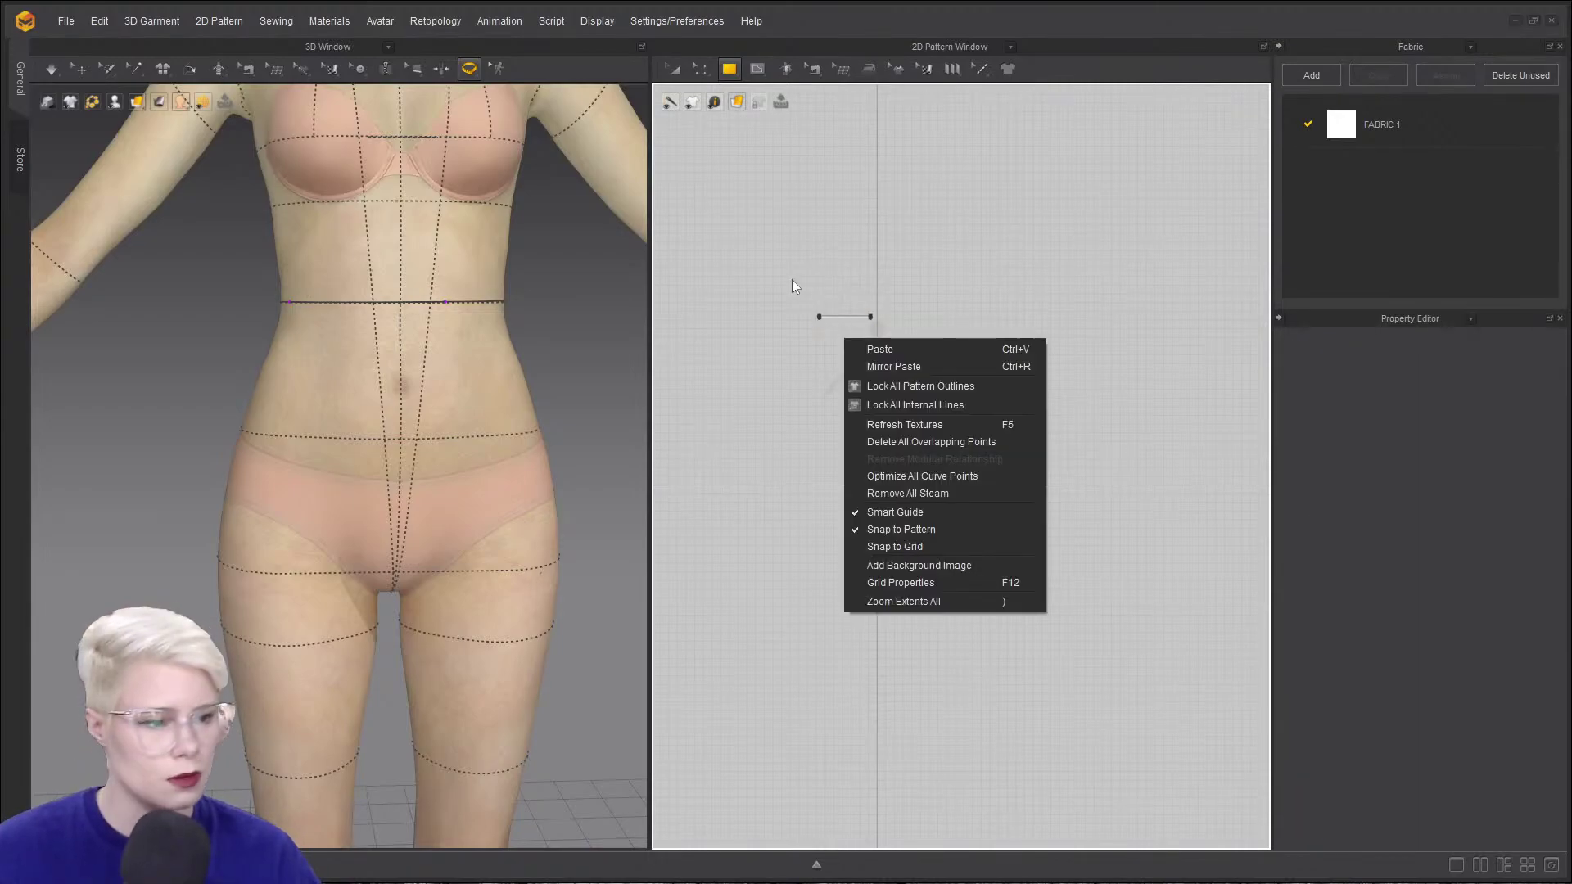
pyautogui.click(676, 67)
pyautogui.scroll(4, 821, 313)
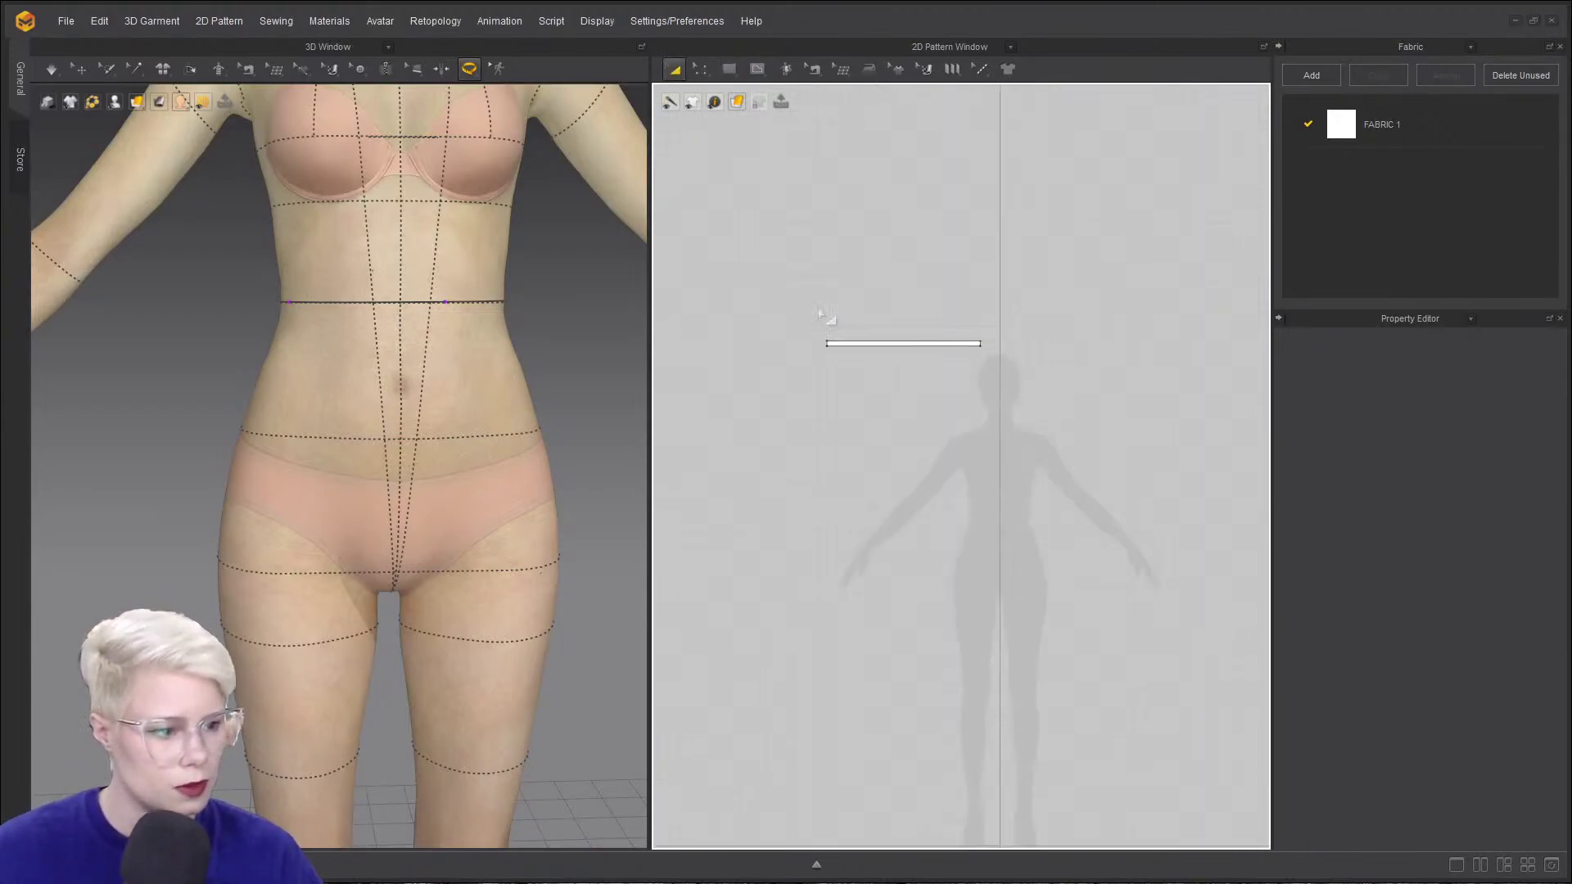
pyautogui.moveTo(909, 343); pyautogui.dragTo(986, 516)
# - Run the cloth simulation on the unarranged strip in the 3D view
pyautogui.scroll(-5, 544, 547)
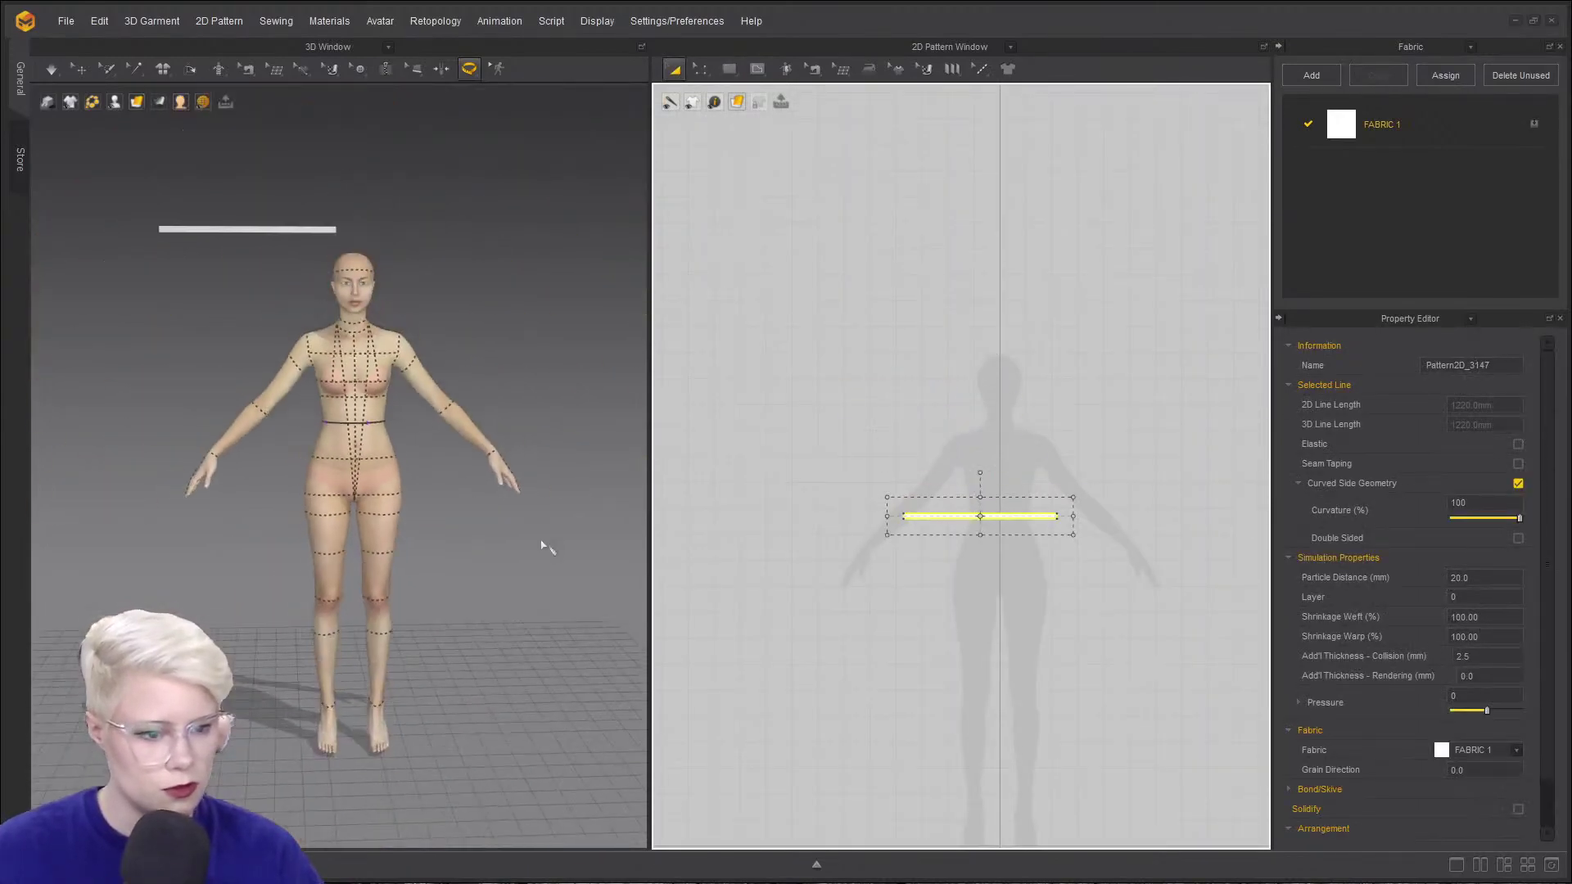
pyautogui.scroll(-1, 545, 547)
pyautogui.scroll(-2, 278, 279)
pyautogui.click(56, 72)
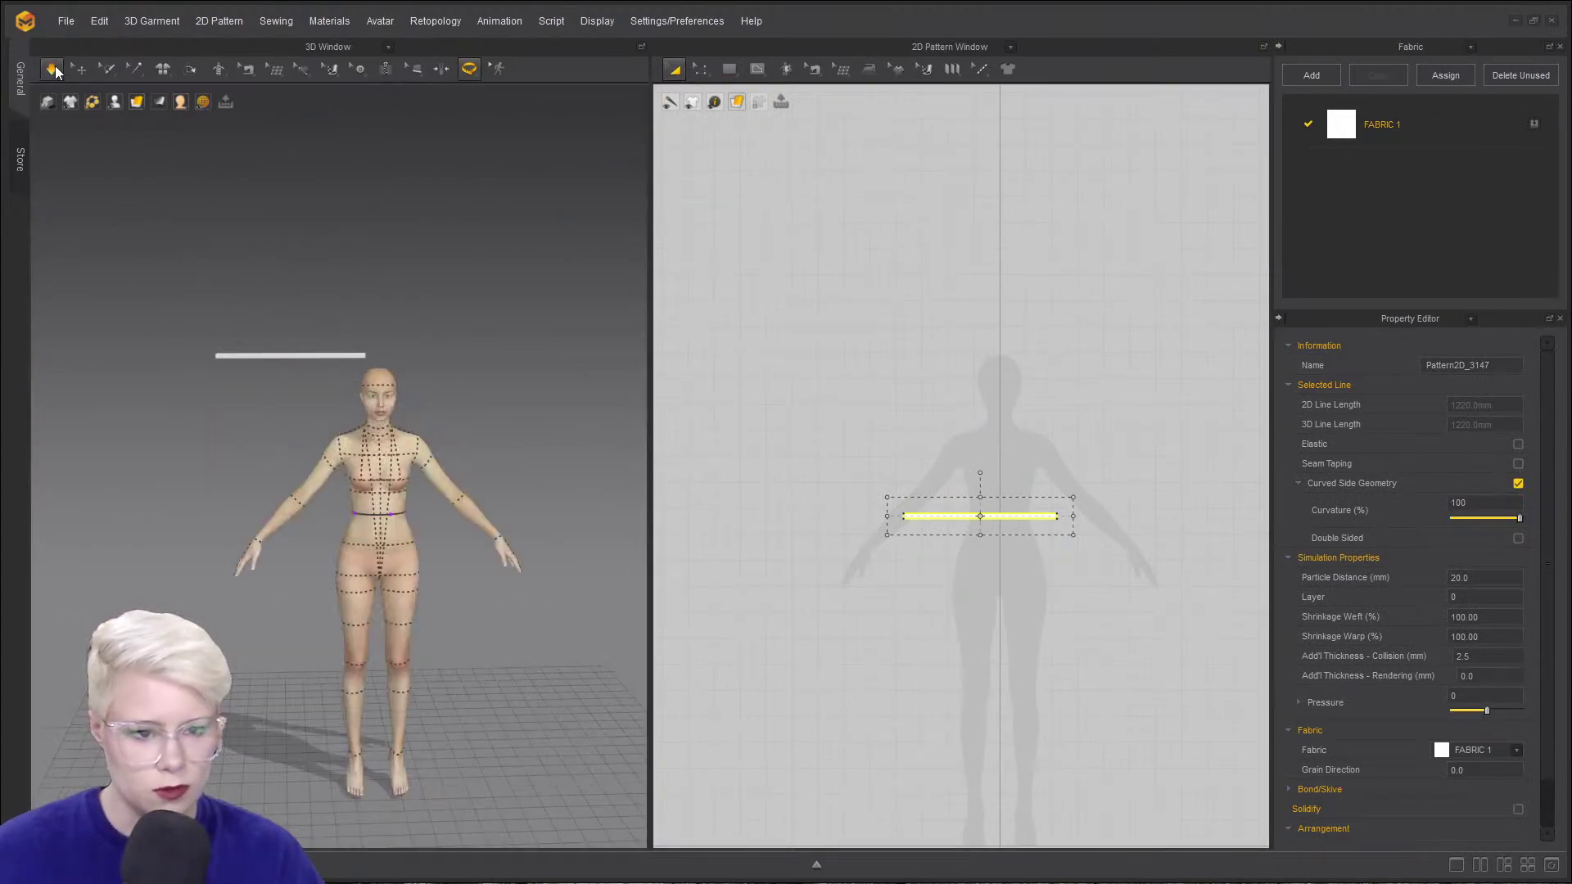
pyautogui.click(65, 123)
pyautogui.moveTo(331, 733); pyautogui.dragTo(360, 616, button='middle')
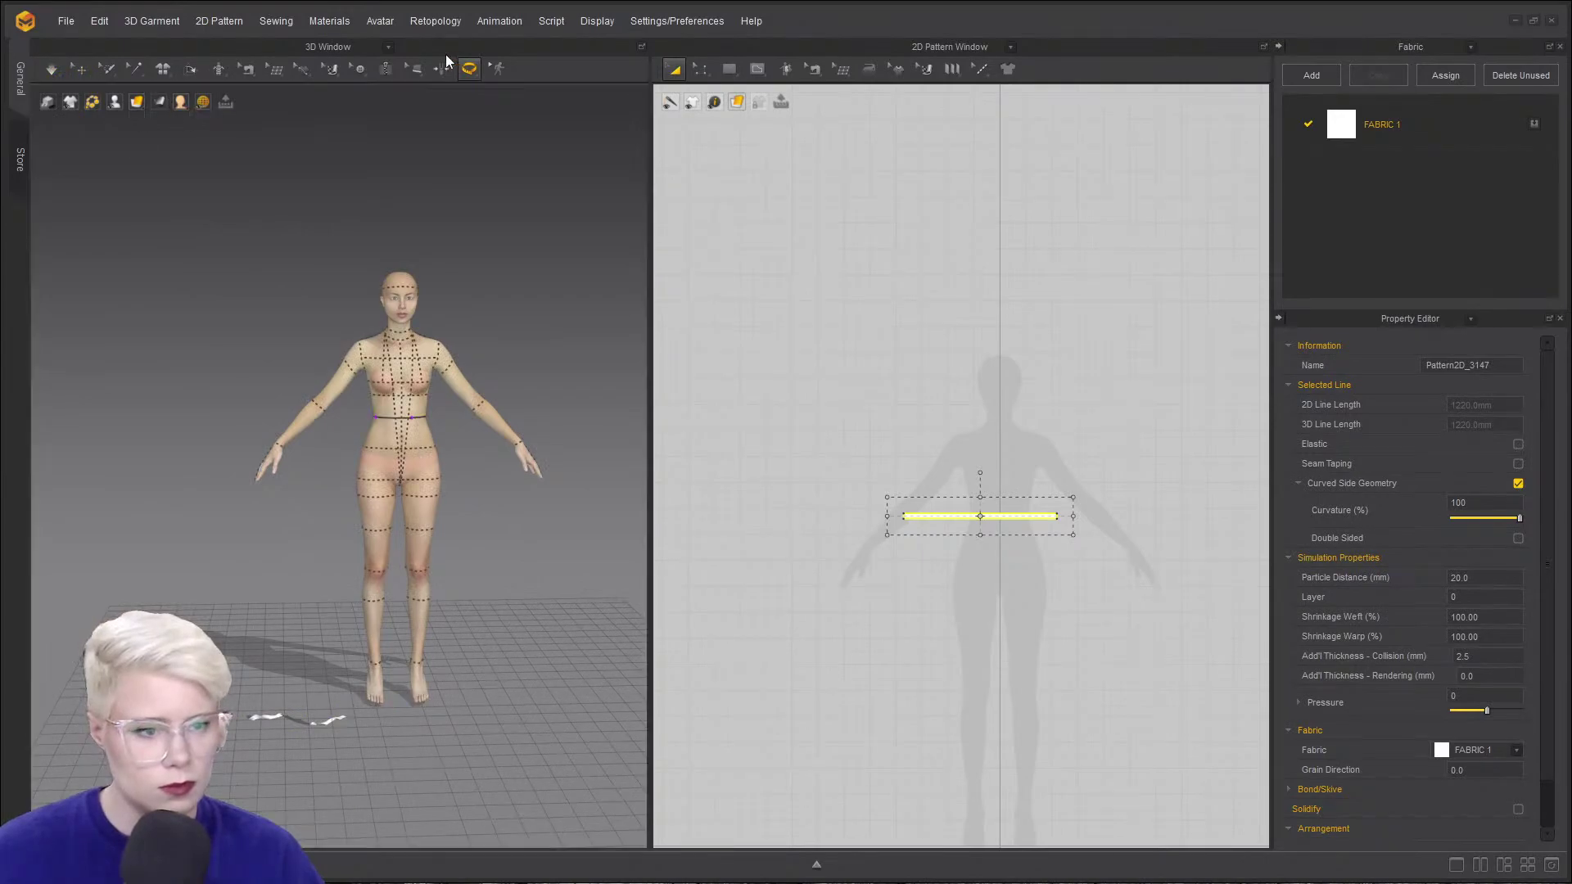
# - Show the avatar's arrangement points and wrap the strip around the body from the point at the front centre of the waist
pyautogui.click(52, 71)
pyautogui.click(65, 105)
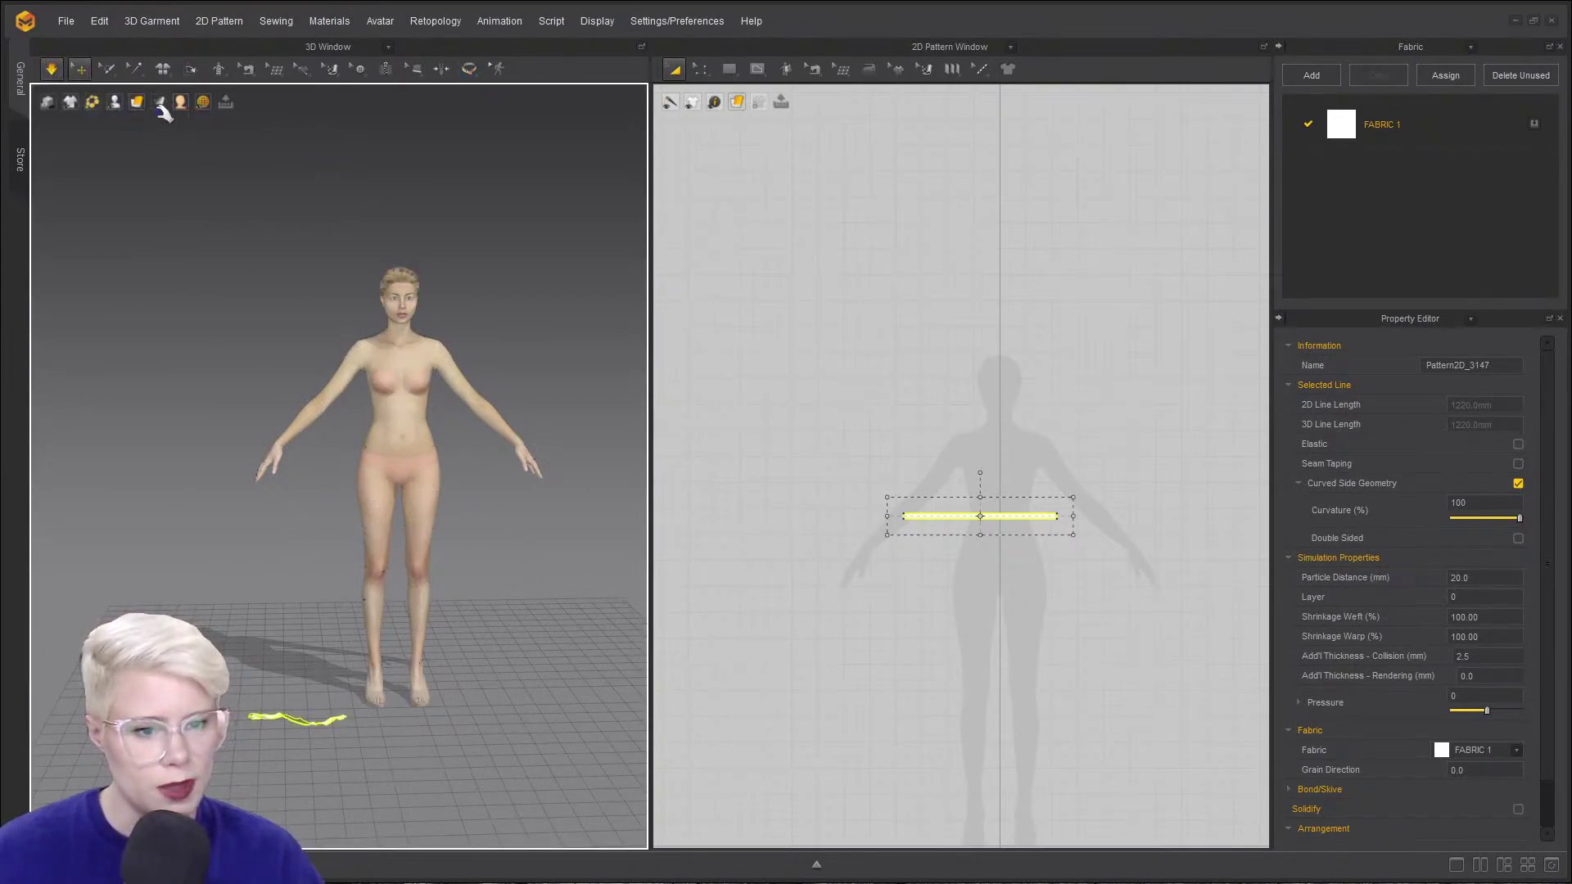
pyautogui.click(115, 101)
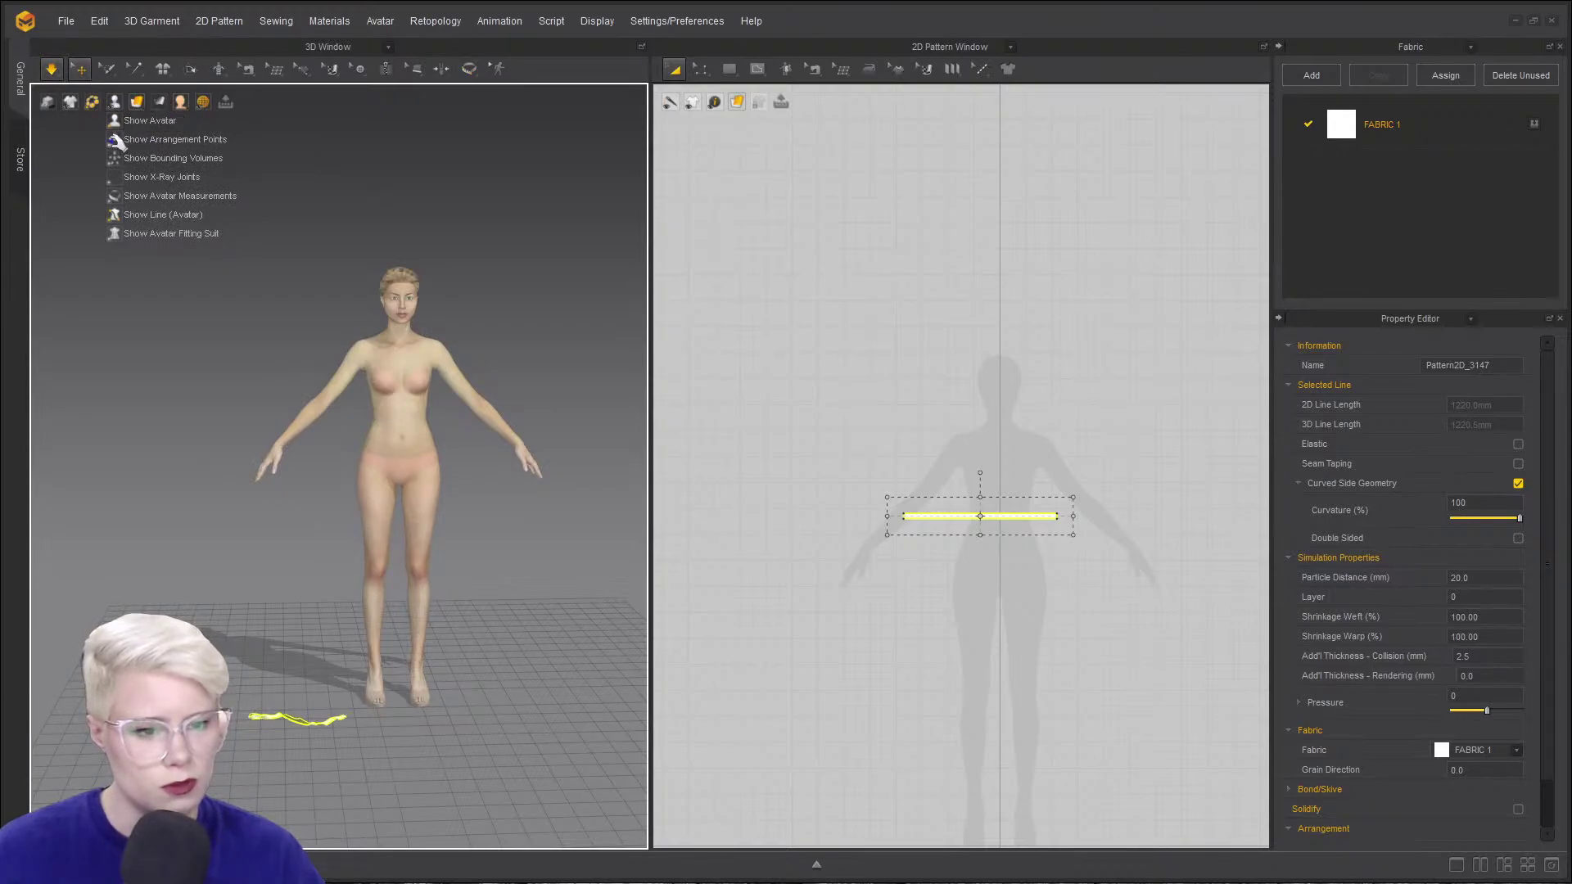
pyautogui.press('space')
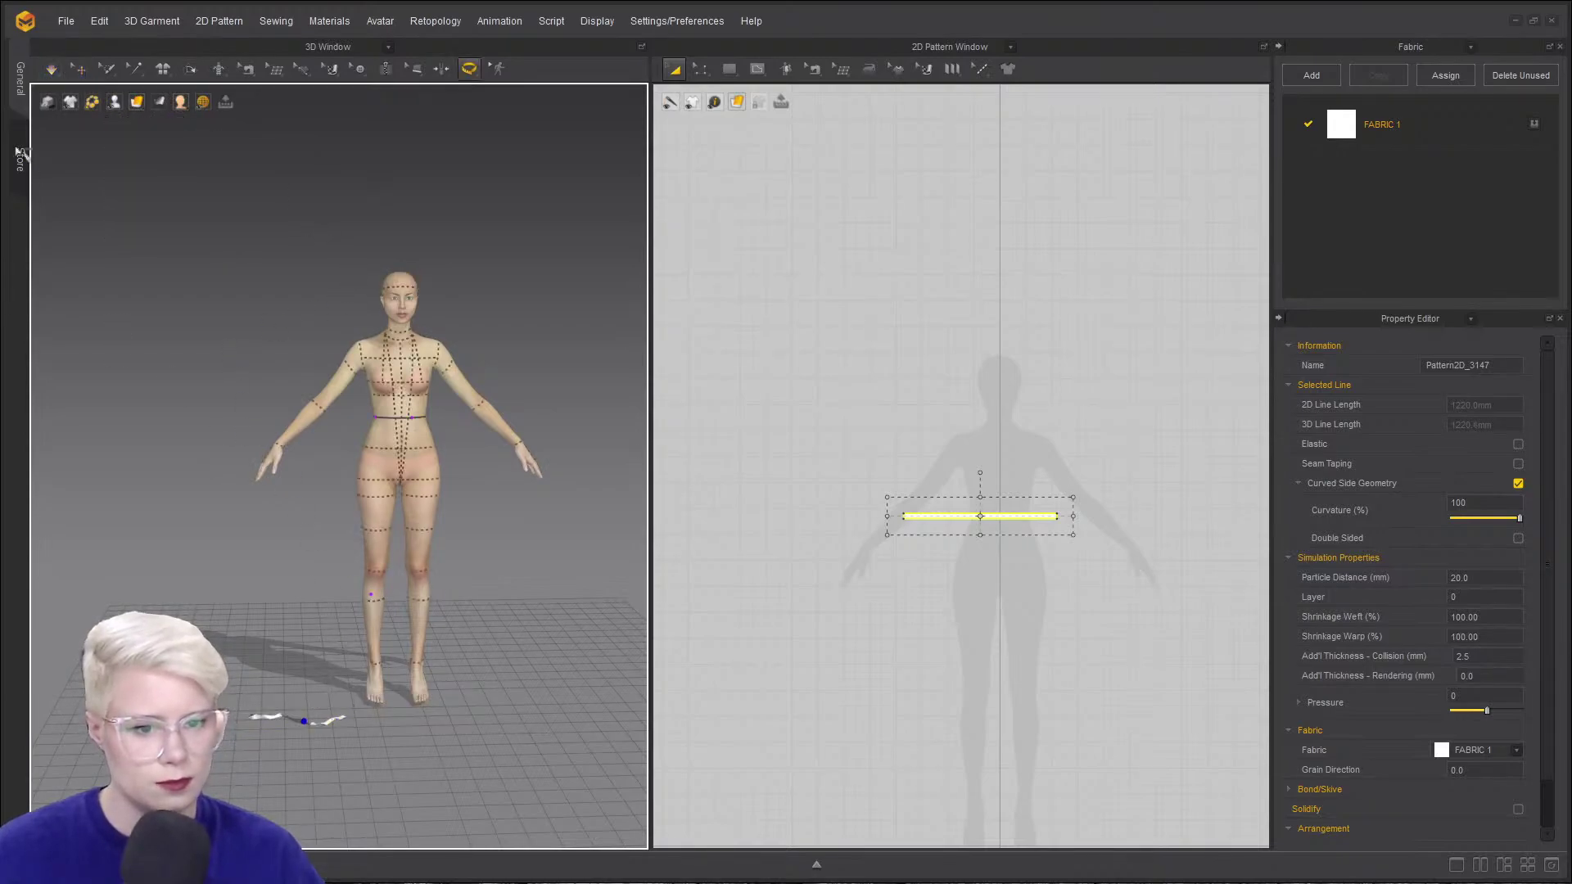
pyautogui.click(471, 70)
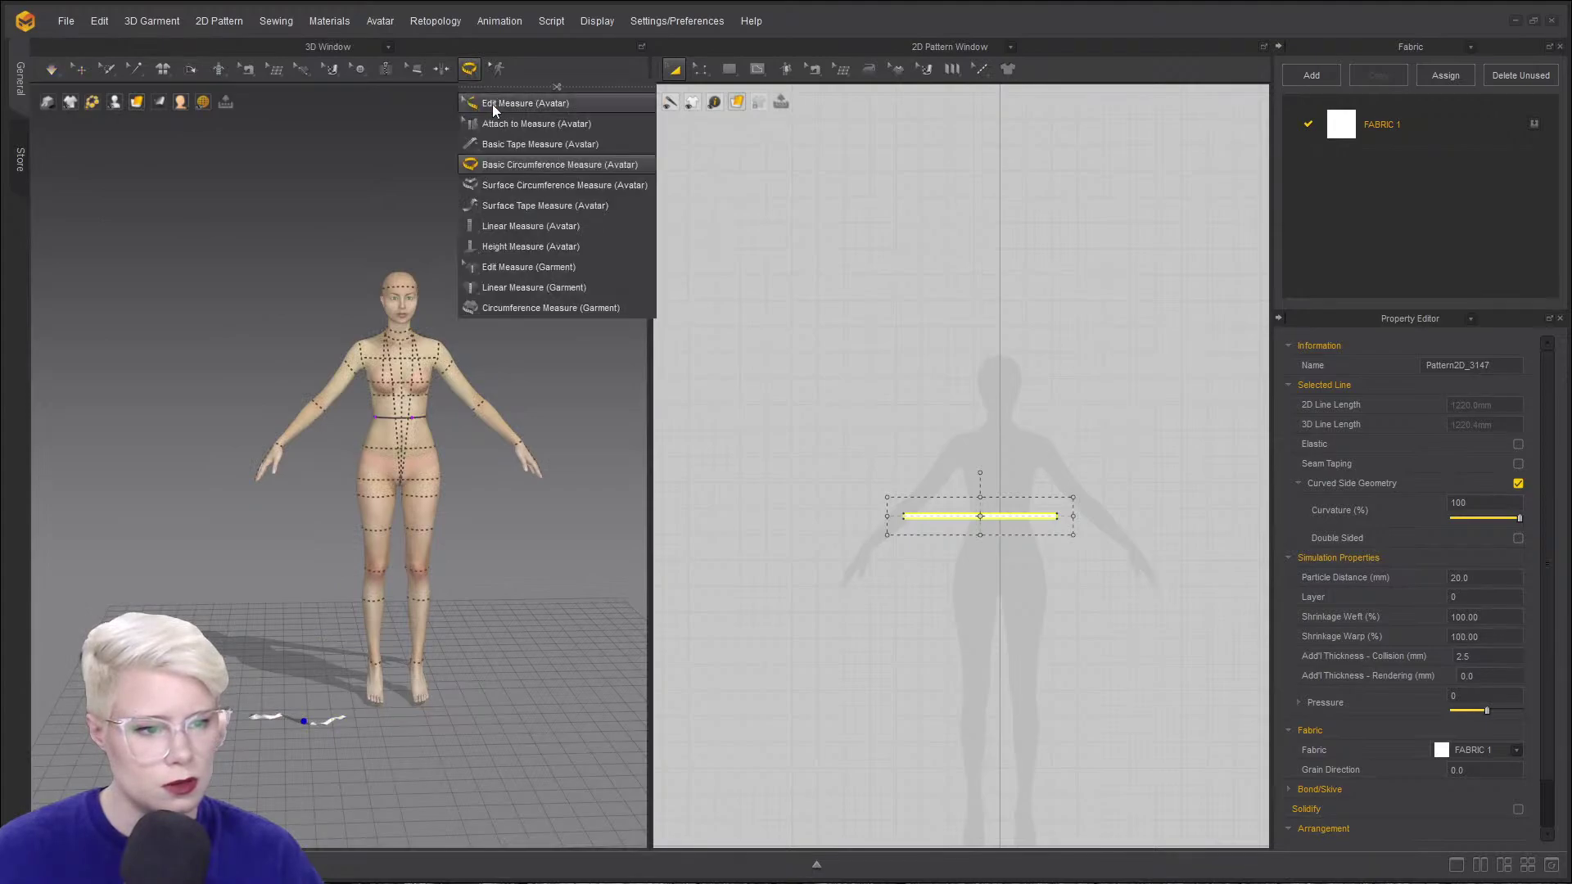
pyautogui.click(82, 65)
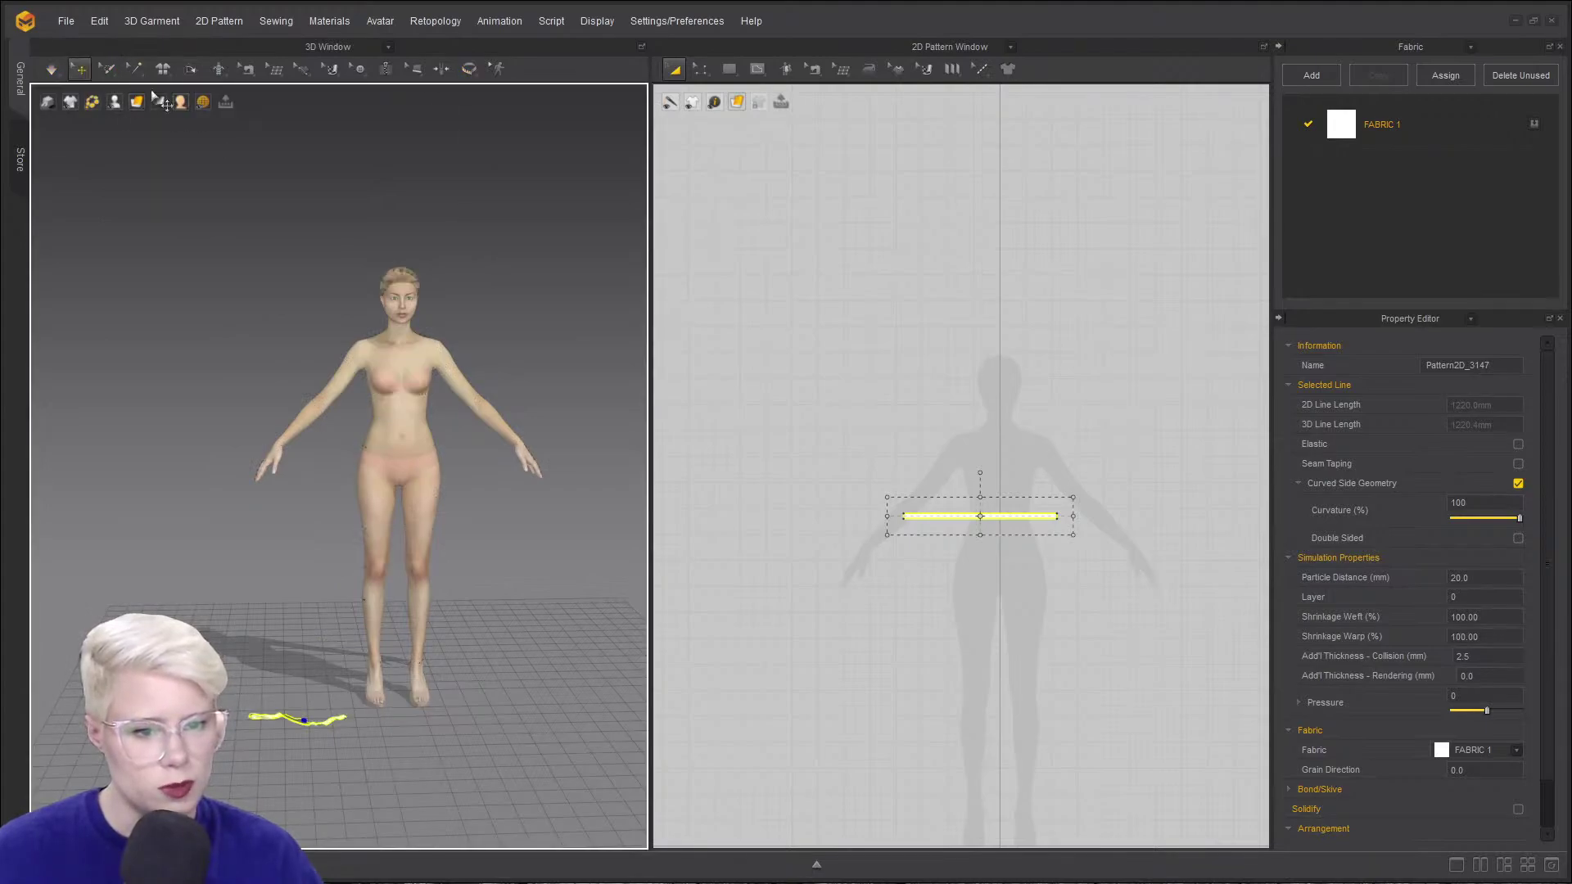
pyautogui.moveTo(115, 106)
pyautogui.click(136, 139)
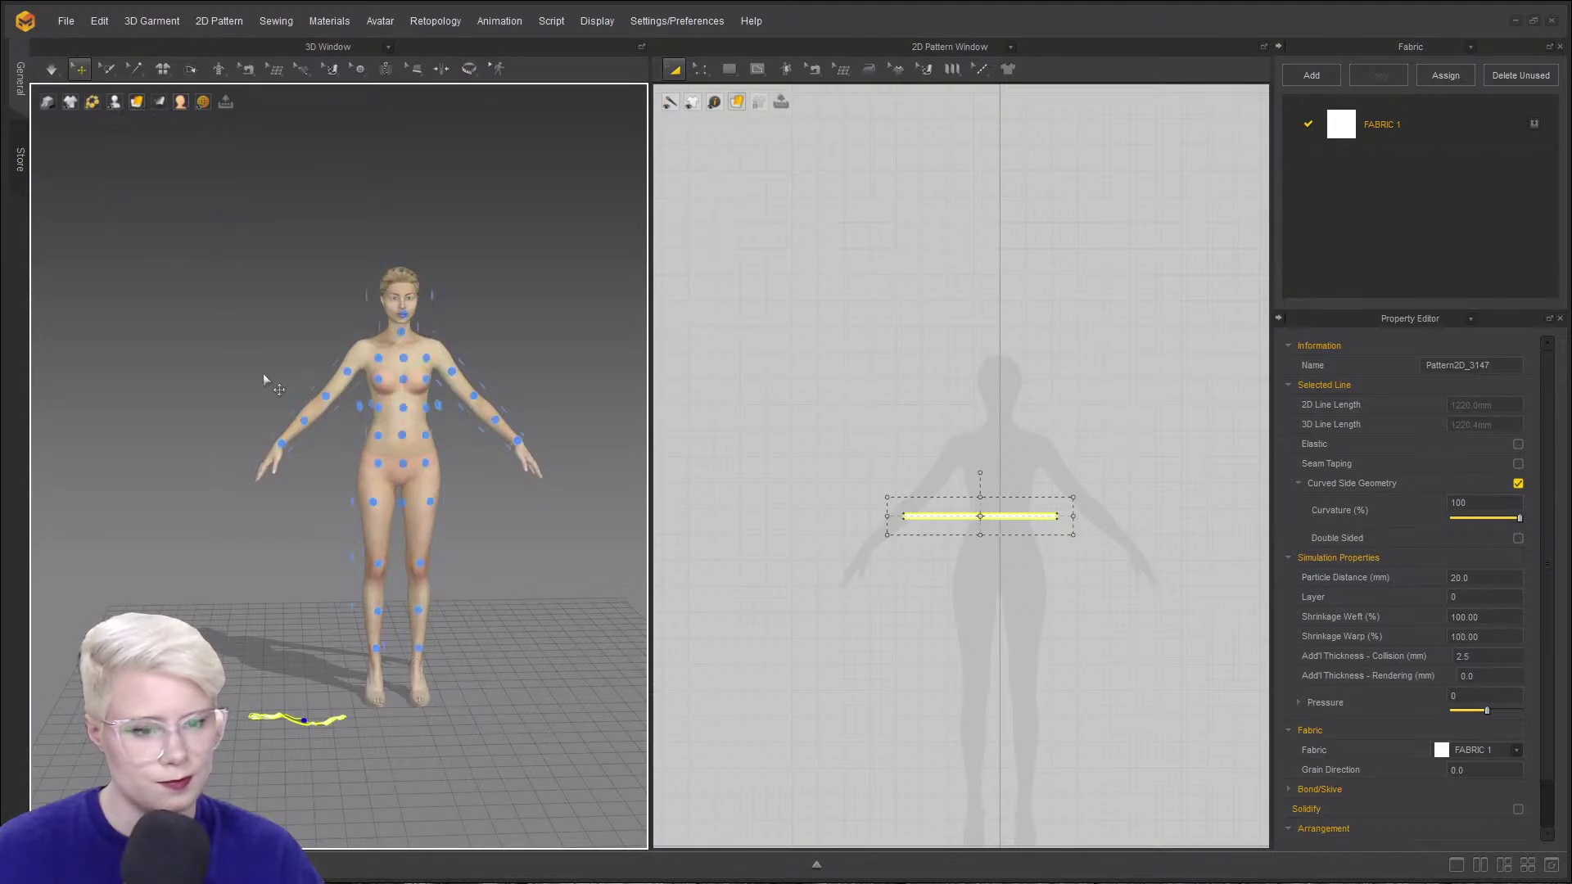
pyautogui.click(402, 409)
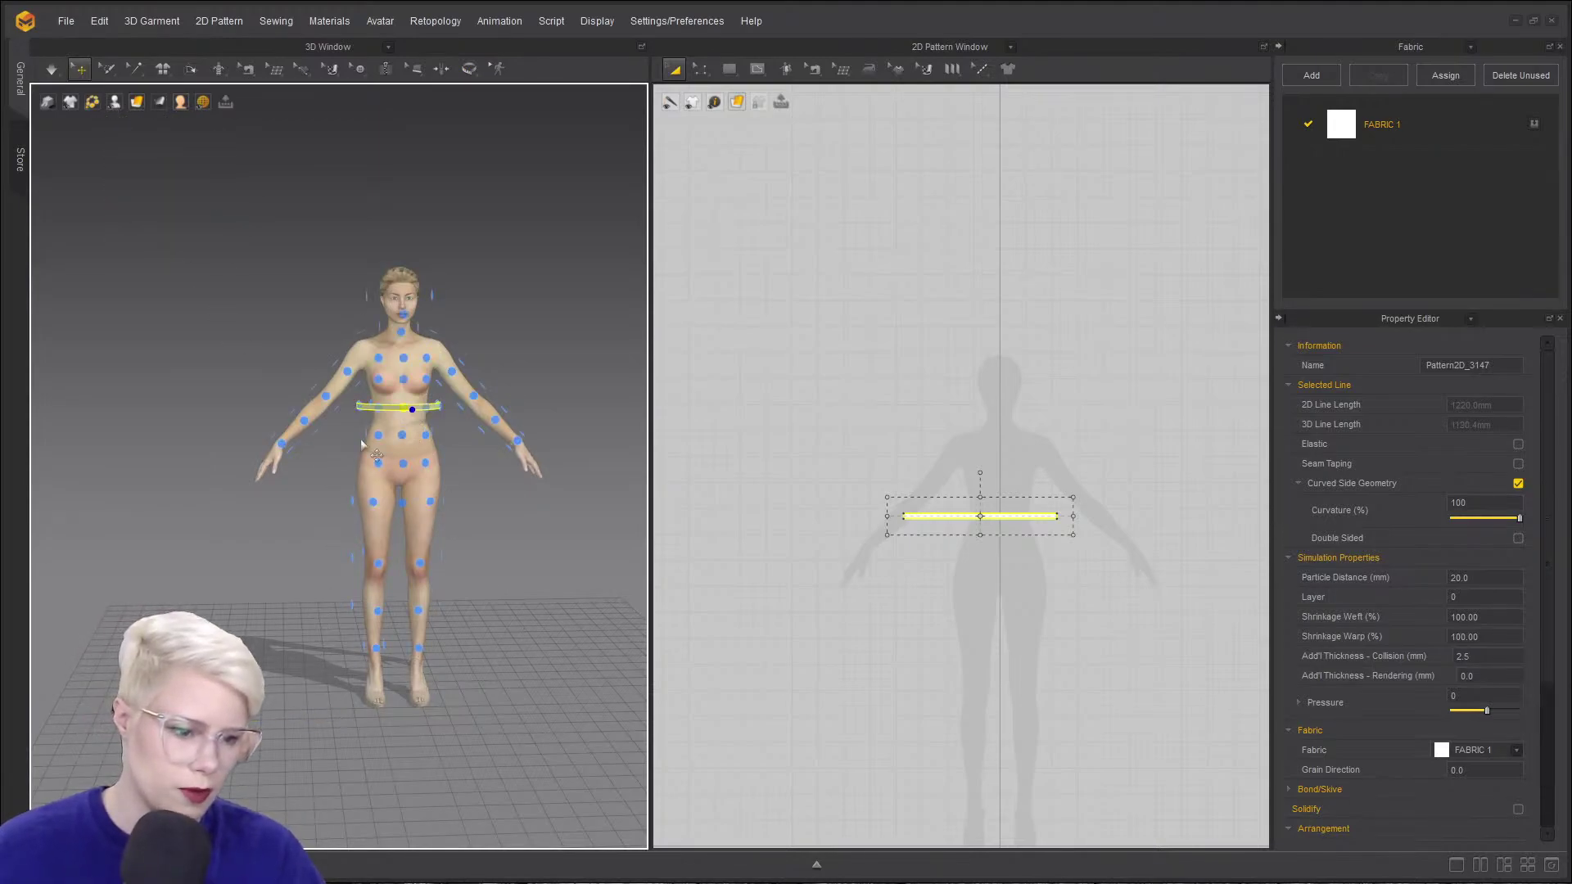
# - Sew the two short ends of the waist strip together with a segment seam
pyautogui.moveTo(402, 409); pyautogui.dragTo(459, 458, button='right')
pyautogui.scroll(3, 459, 459)
pyautogui.press('n')
pyautogui.scroll(8, 1015, 545)
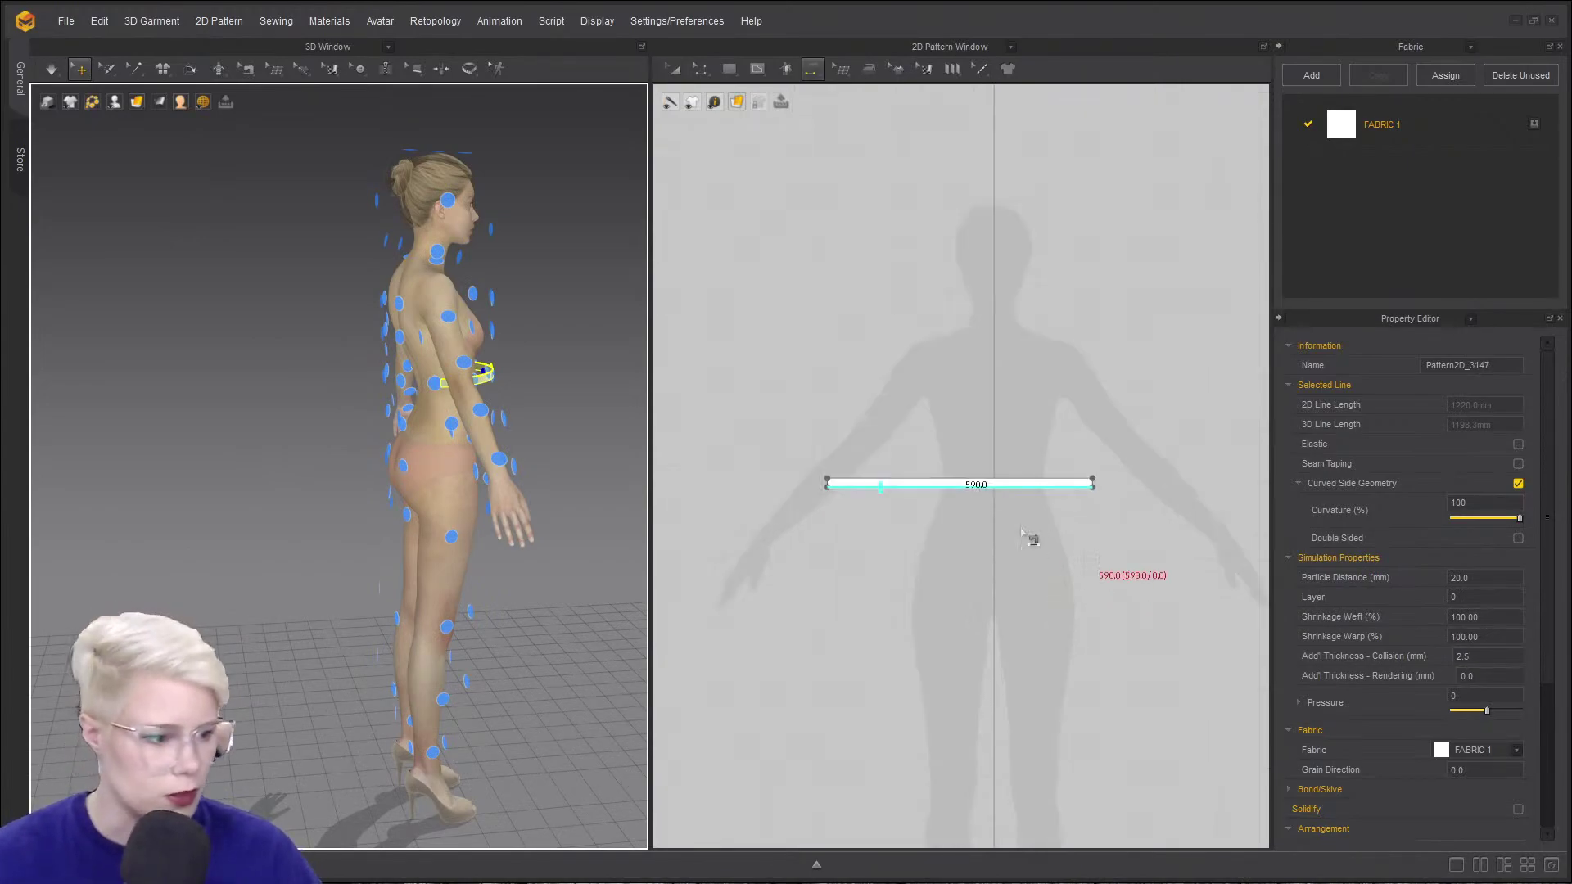
pyautogui.click(737, 510)
pyautogui.scroll(-1, 1212, 520)
pyautogui.moveTo(1229, 526); pyautogui.dragTo(935, 481, button='middle')
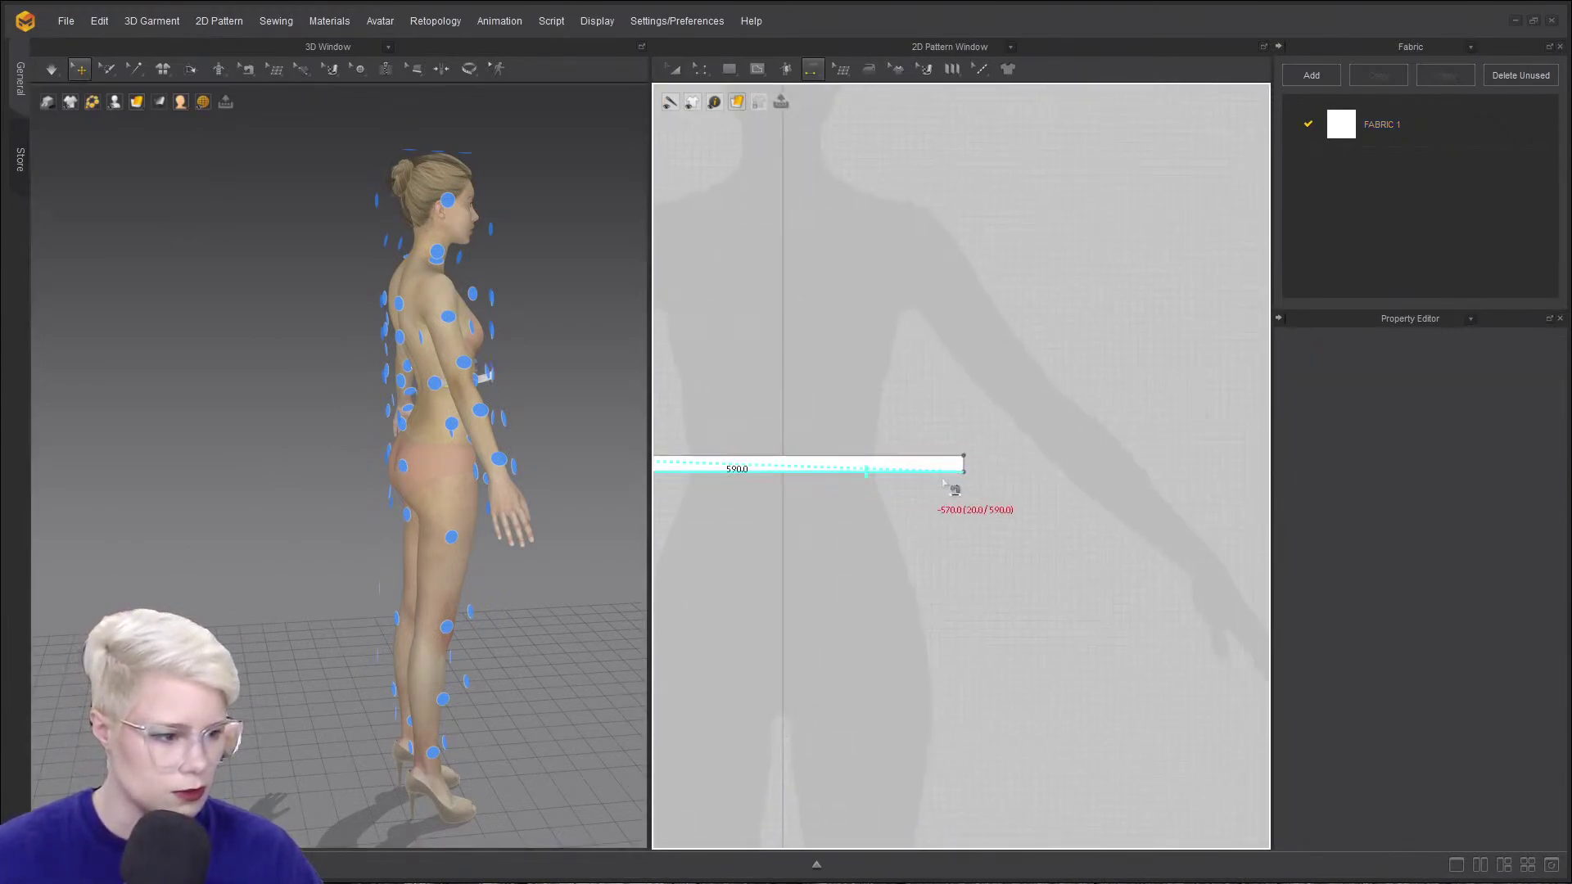
pyautogui.click(966, 464)
pyautogui.scroll(-5, 860, 491)
pyautogui.moveTo(826, 516); pyautogui.dragTo(920, 450, button='middle')
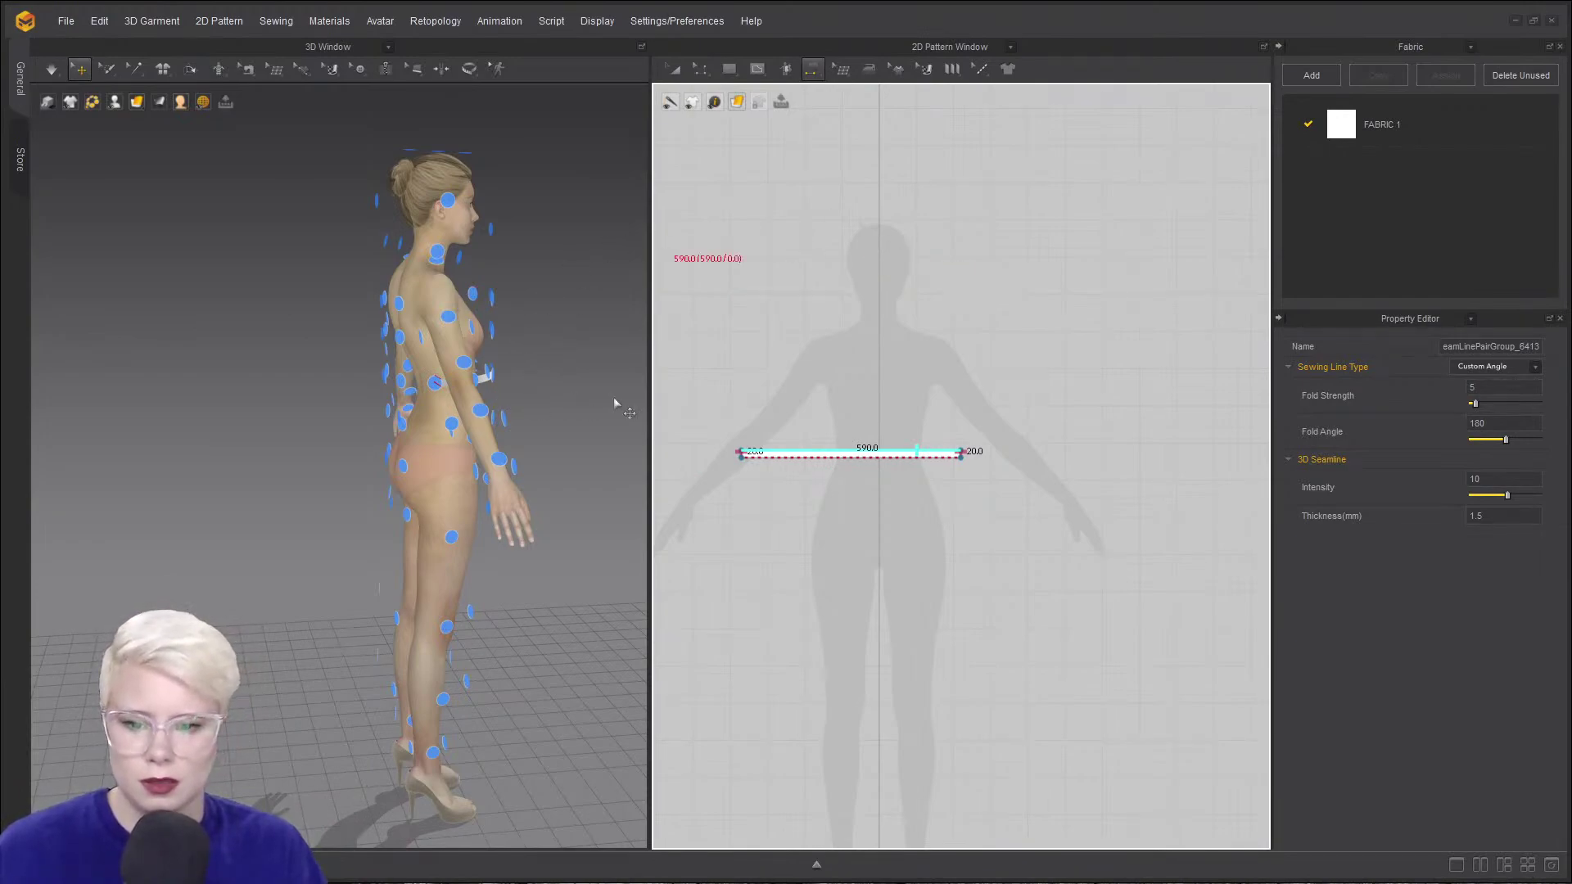
# - Hide the arrangement points and simulate the sewn strip so it closes around the avatar's waist
pyautogui.click(79, 69)
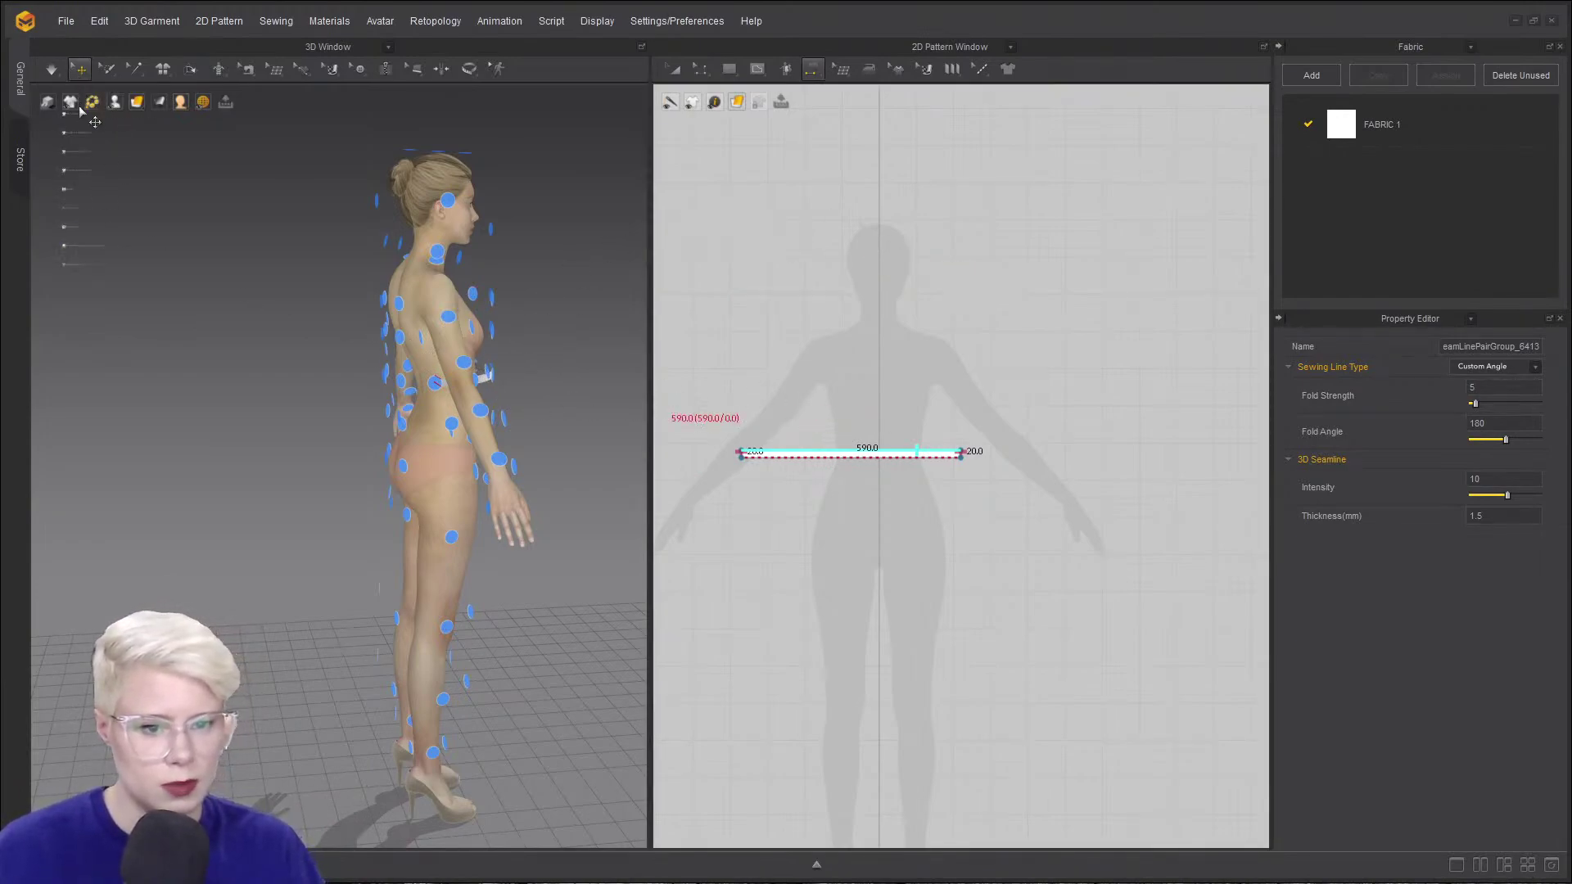
pyautogui.click(78, 71)
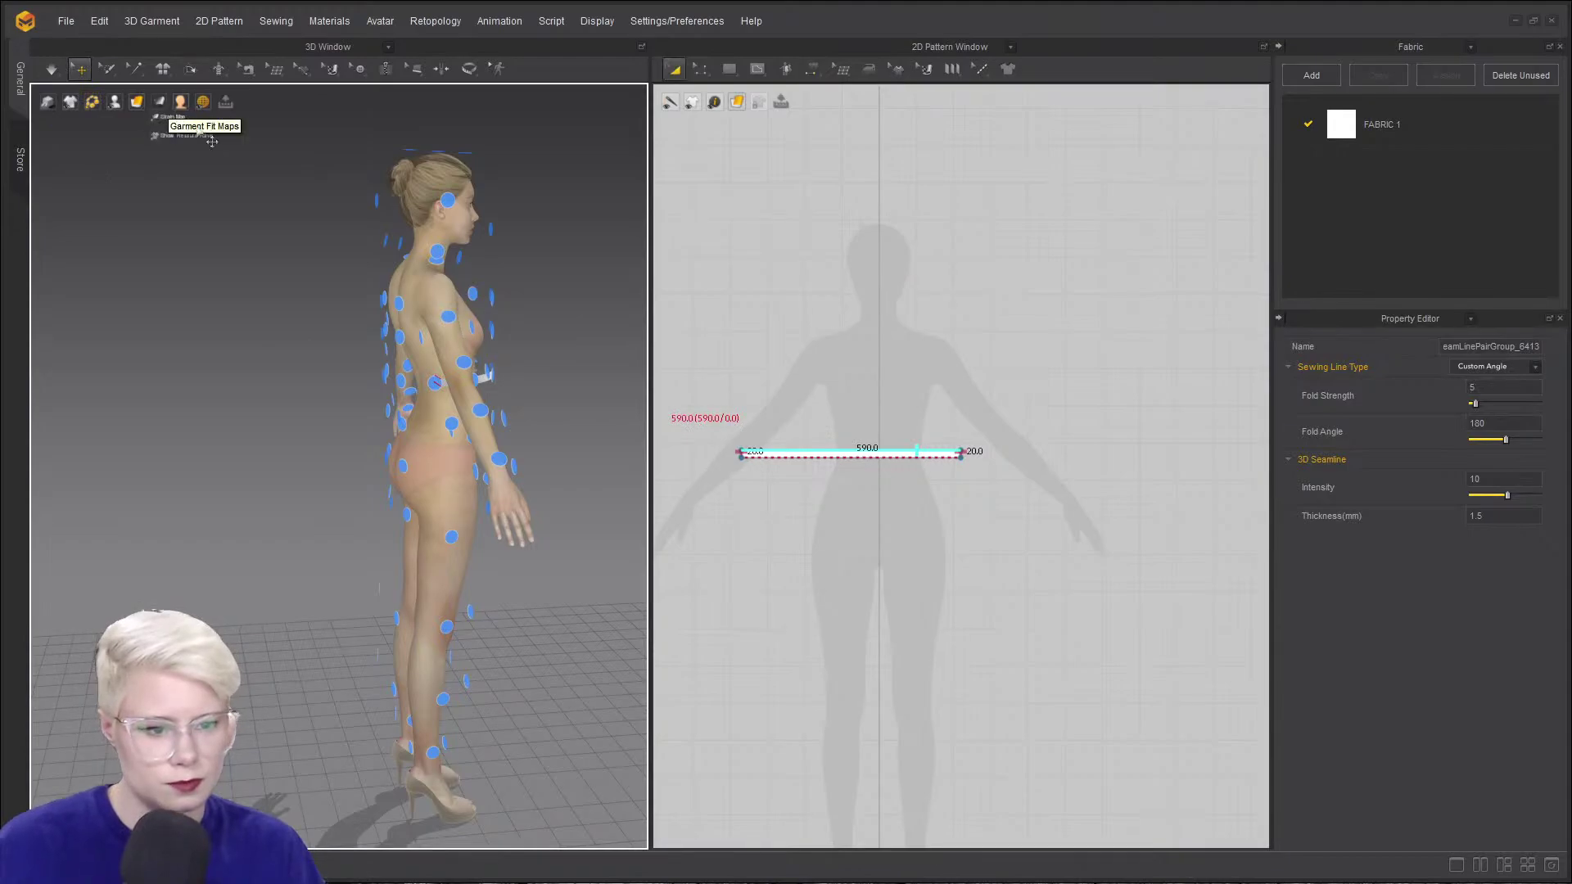
pyautogui.press('space')
pyautogui.moveTo(437, 453); pyautogui.dragTo(237, 401, button='right')
pyautogui.press('space')
pyautogui.scroll(-3, 435, 395)
pyautogui.moveTo(435, 394); pyautogui.dragTo(316, 444, button='middle')
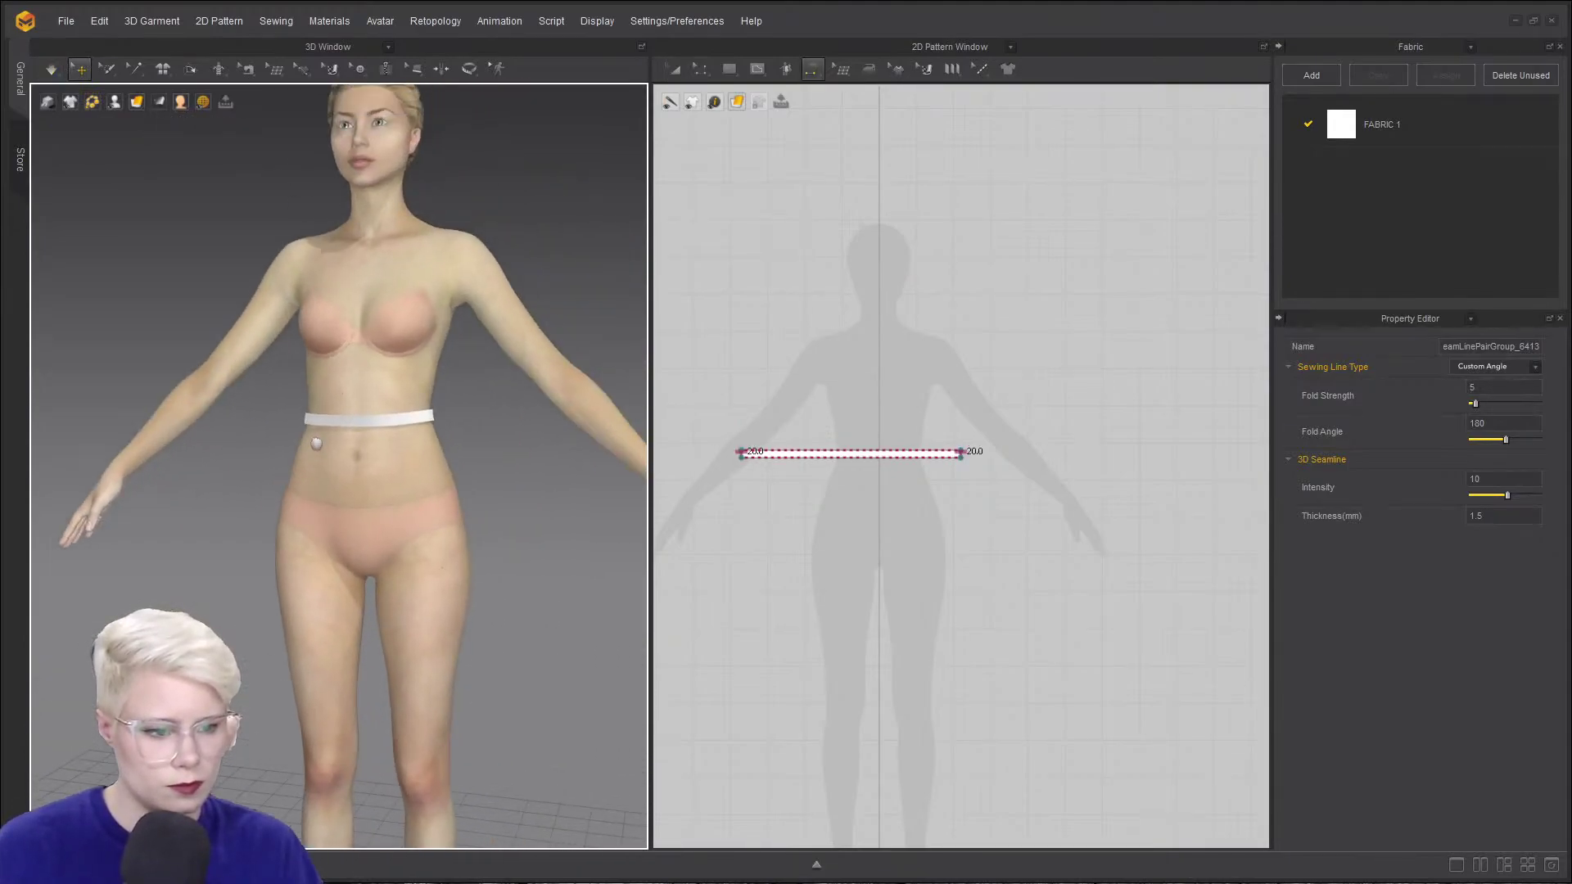
# - Tug the front of the waist band during simulation to settle it on the avatar, and deselect it
pyautogui.moveTo(316, 443); pyautogui.dragTo(323, 404, button='right')
pyautogui.press('q')
pyautogui.click(332, 414)
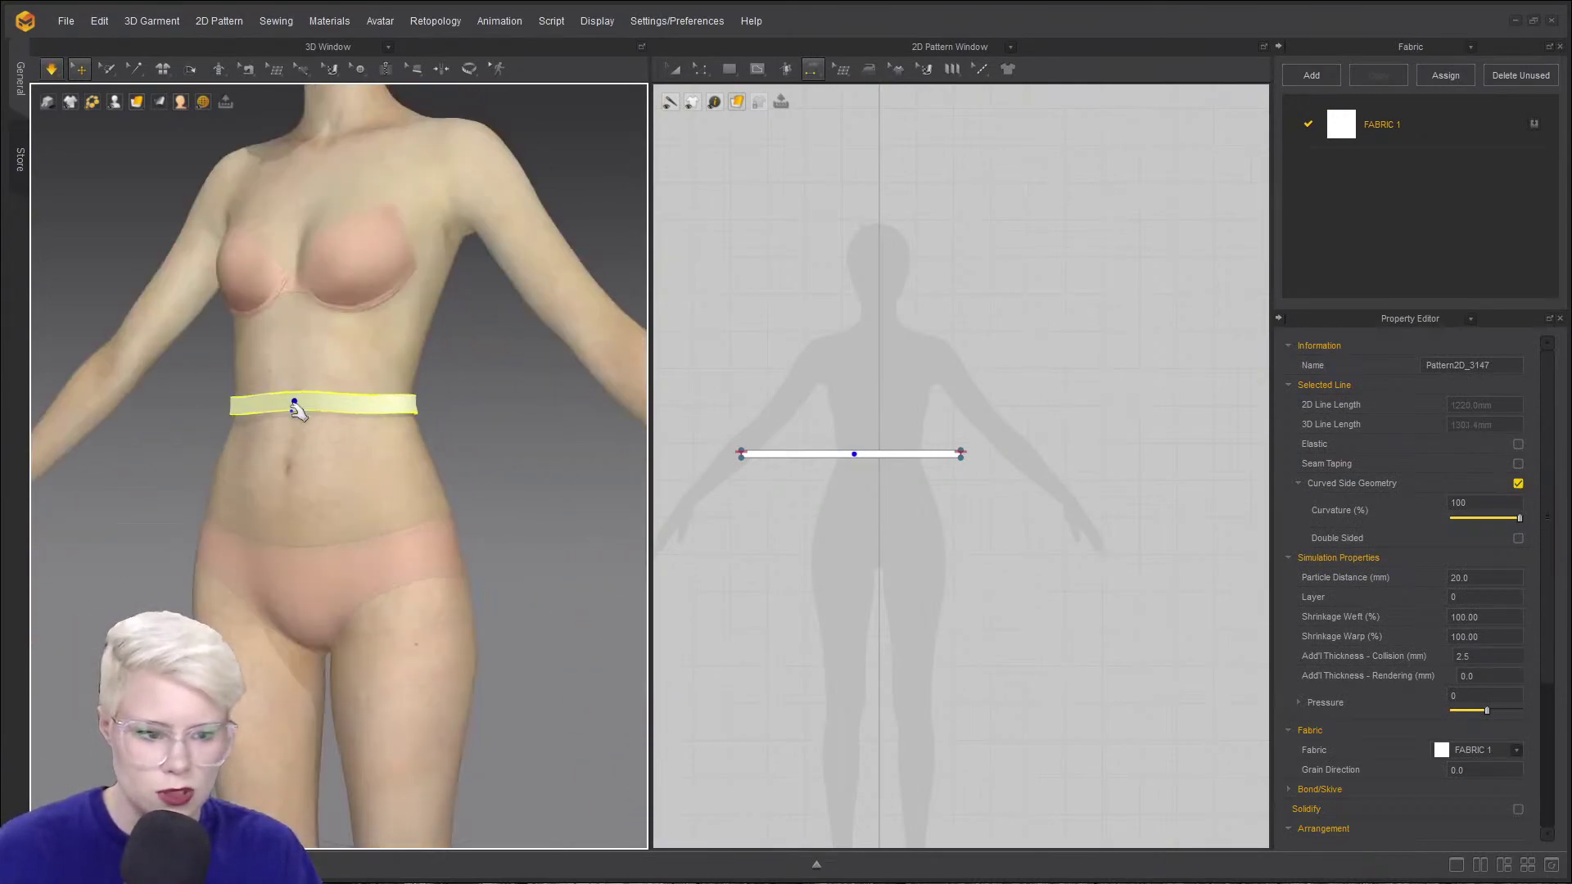
pyautogui.moveTo(288, 405); pyautogui.dragTo(268, 427)
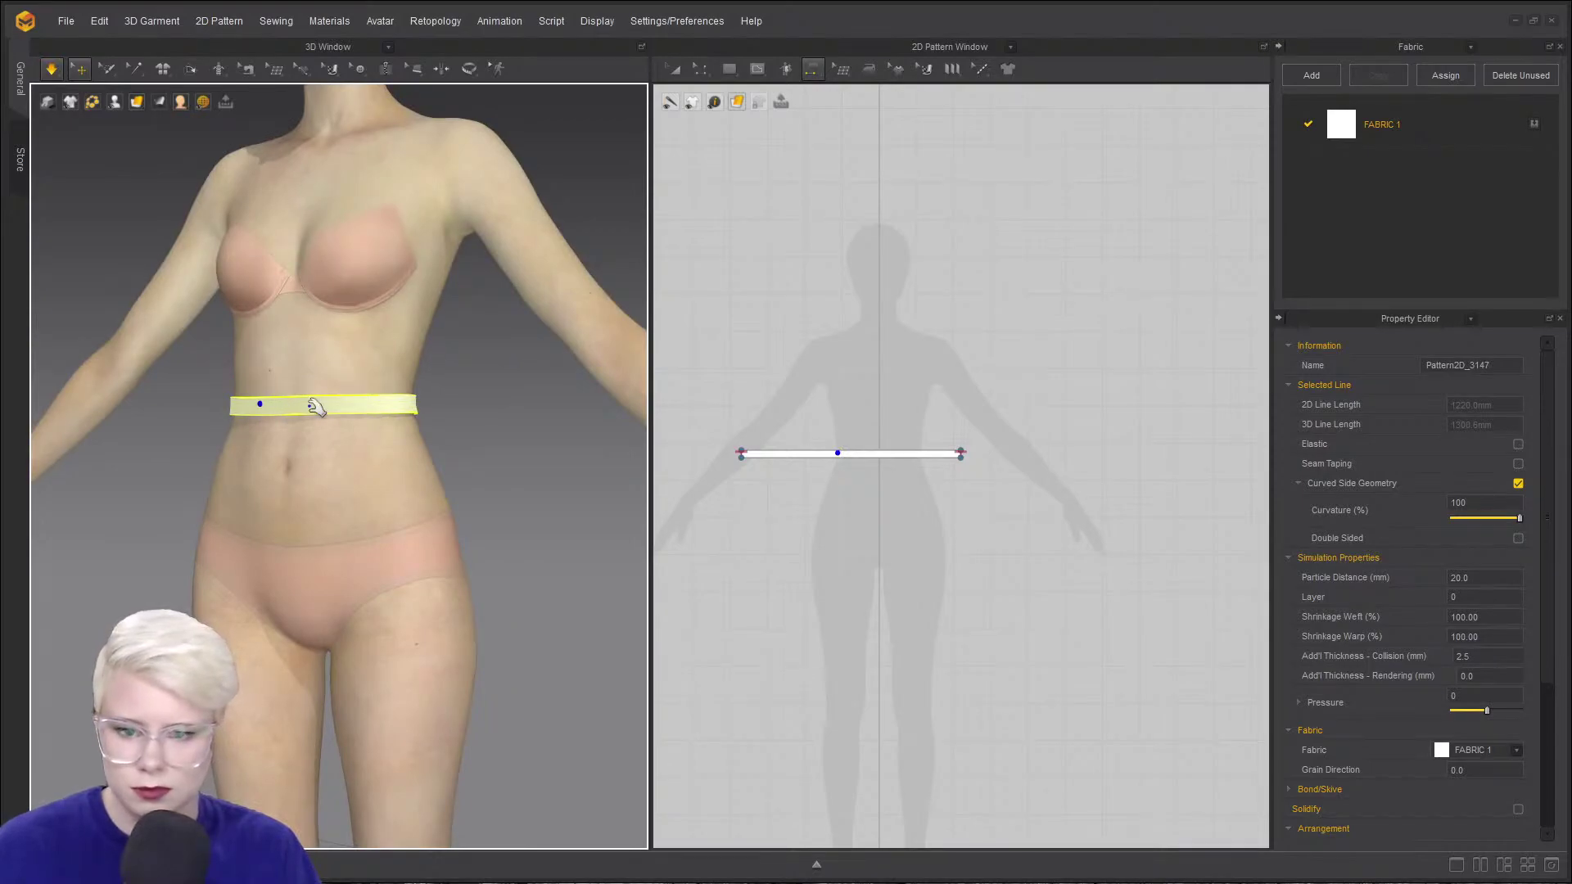
pyautogui.moveTo(337, 403); pyautogui.dragTo(452, 383, button='right')
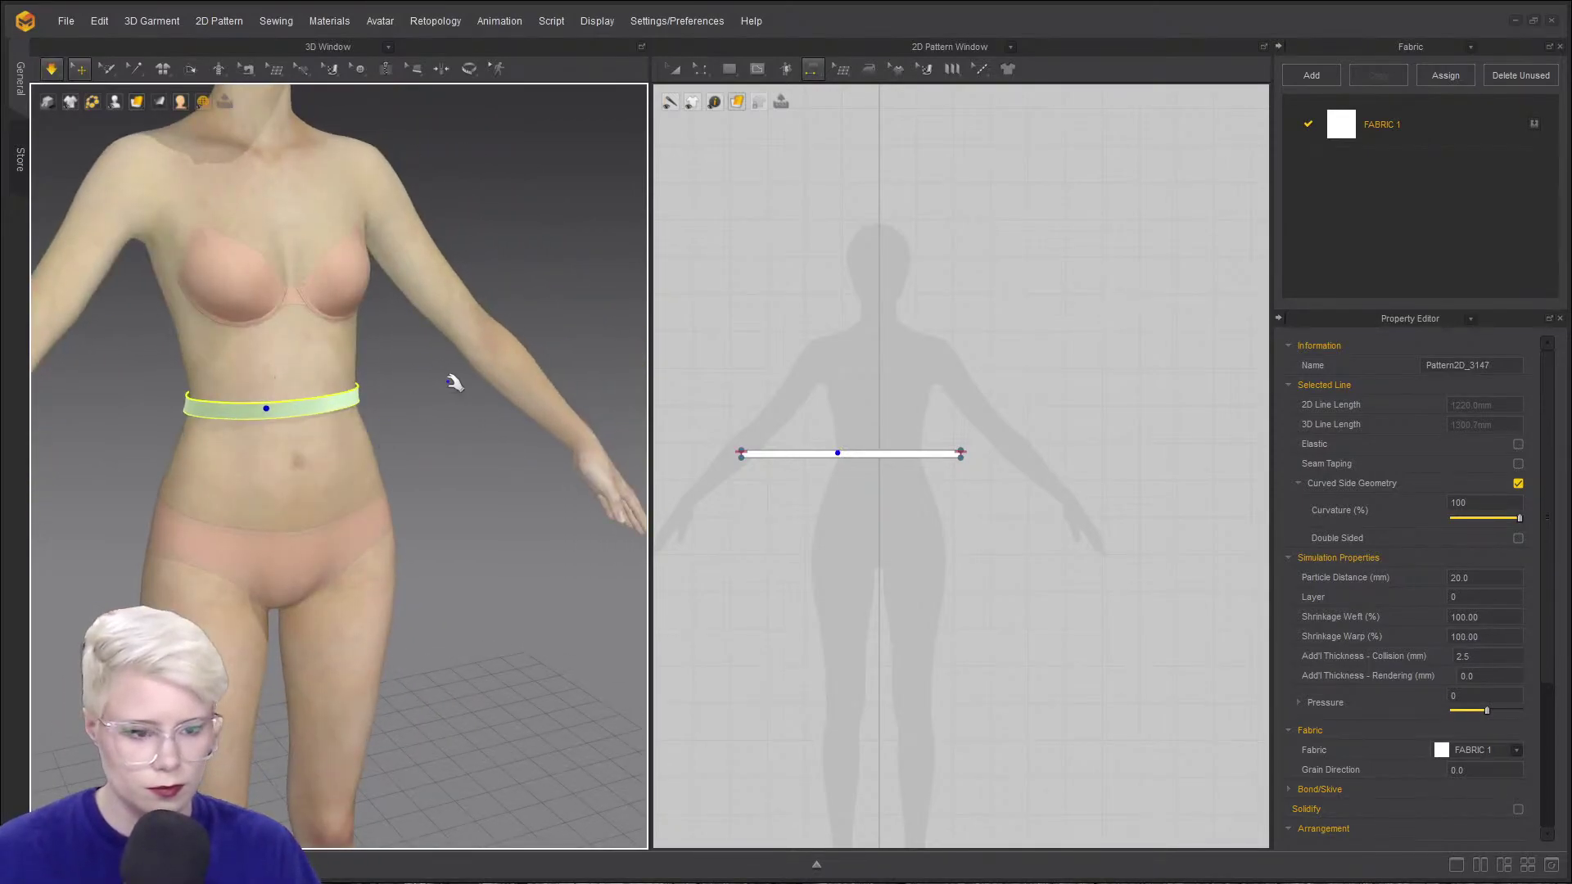
pyautogui.click(453, 382)
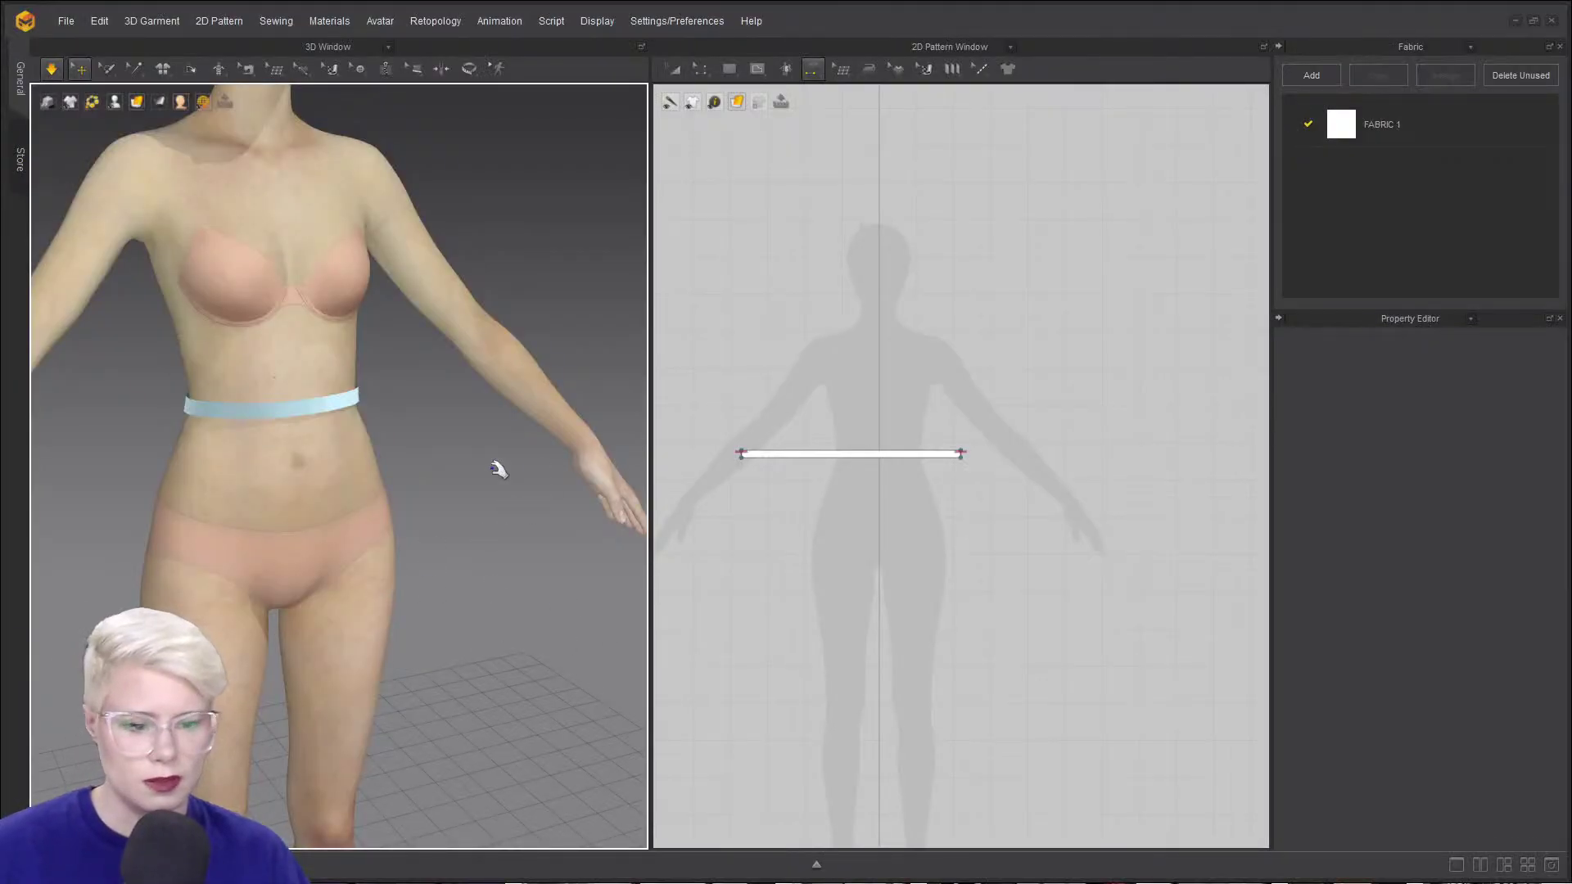
# - Select the waist band and set its additional rendering thickness to 5 mm
pyautogui.moveTo(498, 469); pyautogui.dragTo(312, 484, button='right')
pyautogui.click(366, 465)
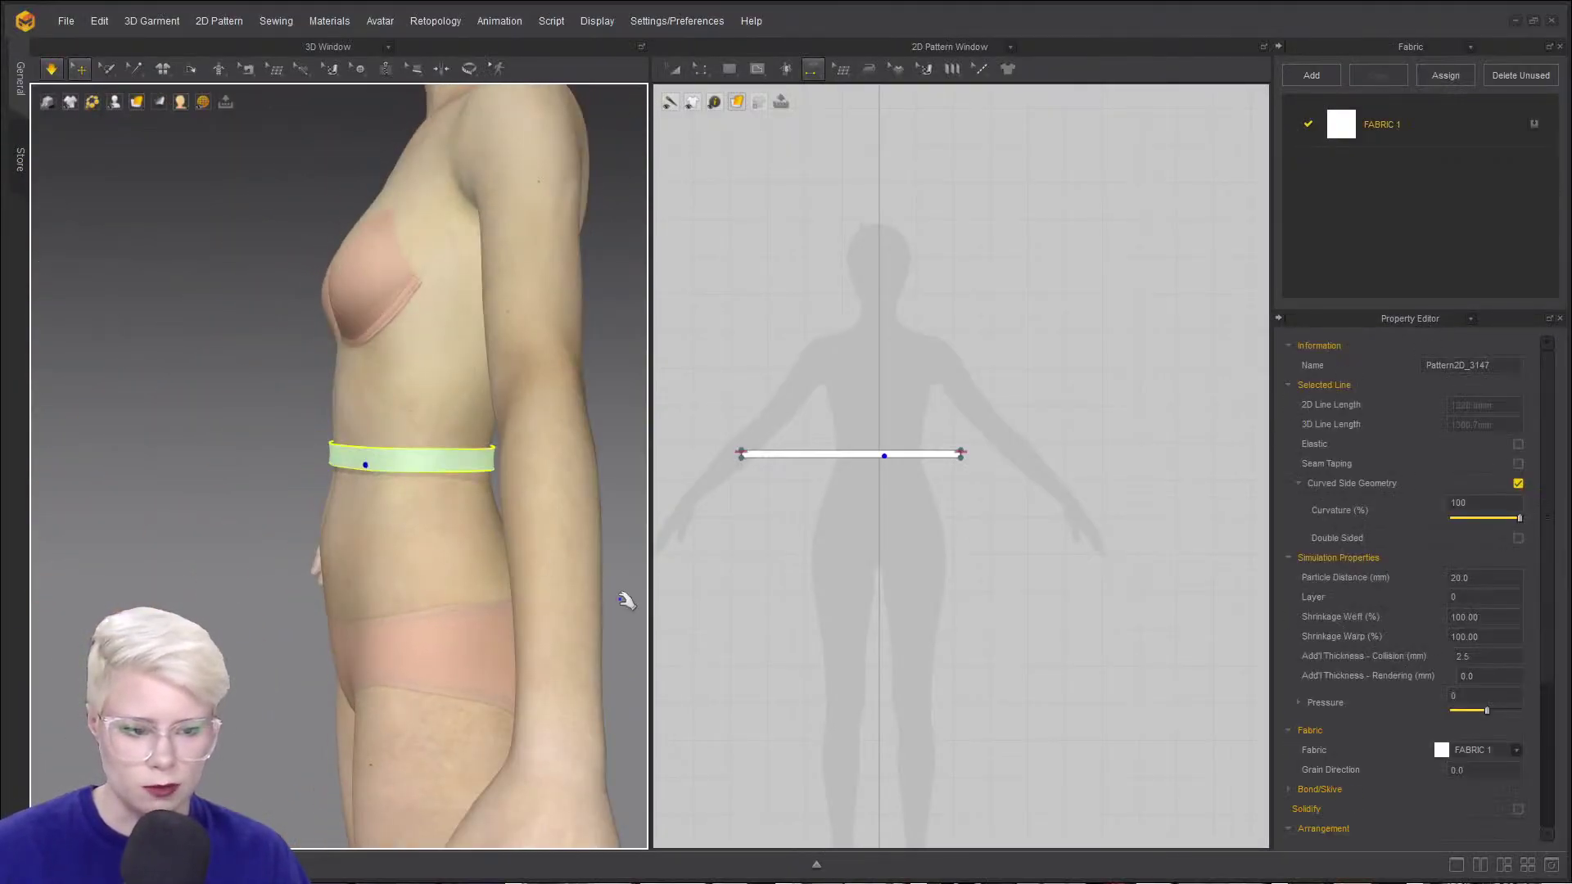
pyautogui.scroll(5, 999, 603)
pyautogui.scroll(-4, 1245, 684)
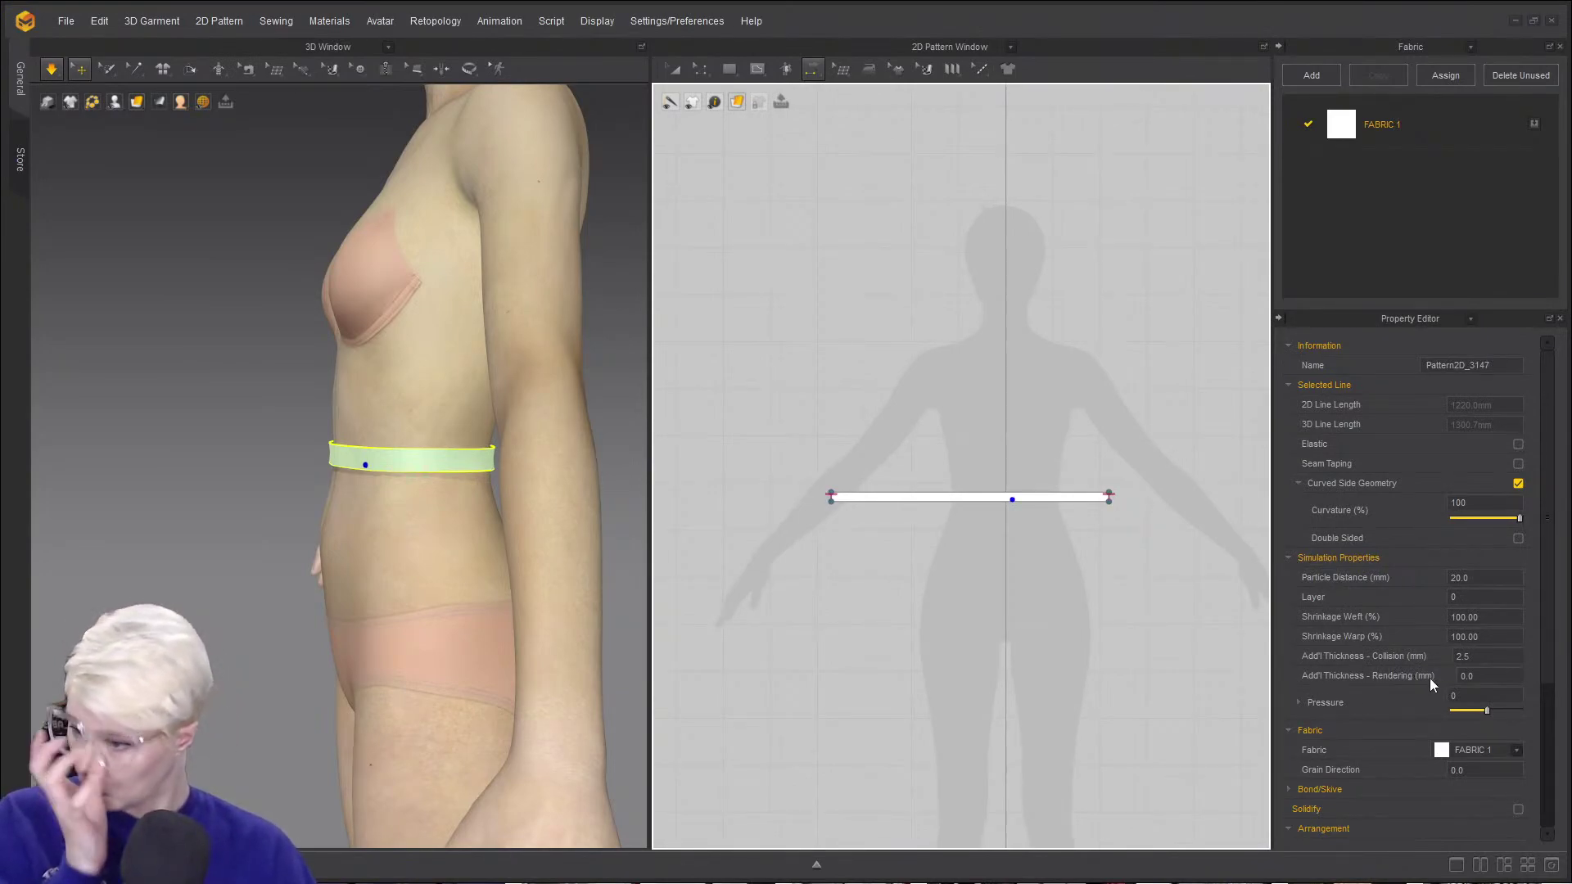
pyautogui.click(1468, 676)
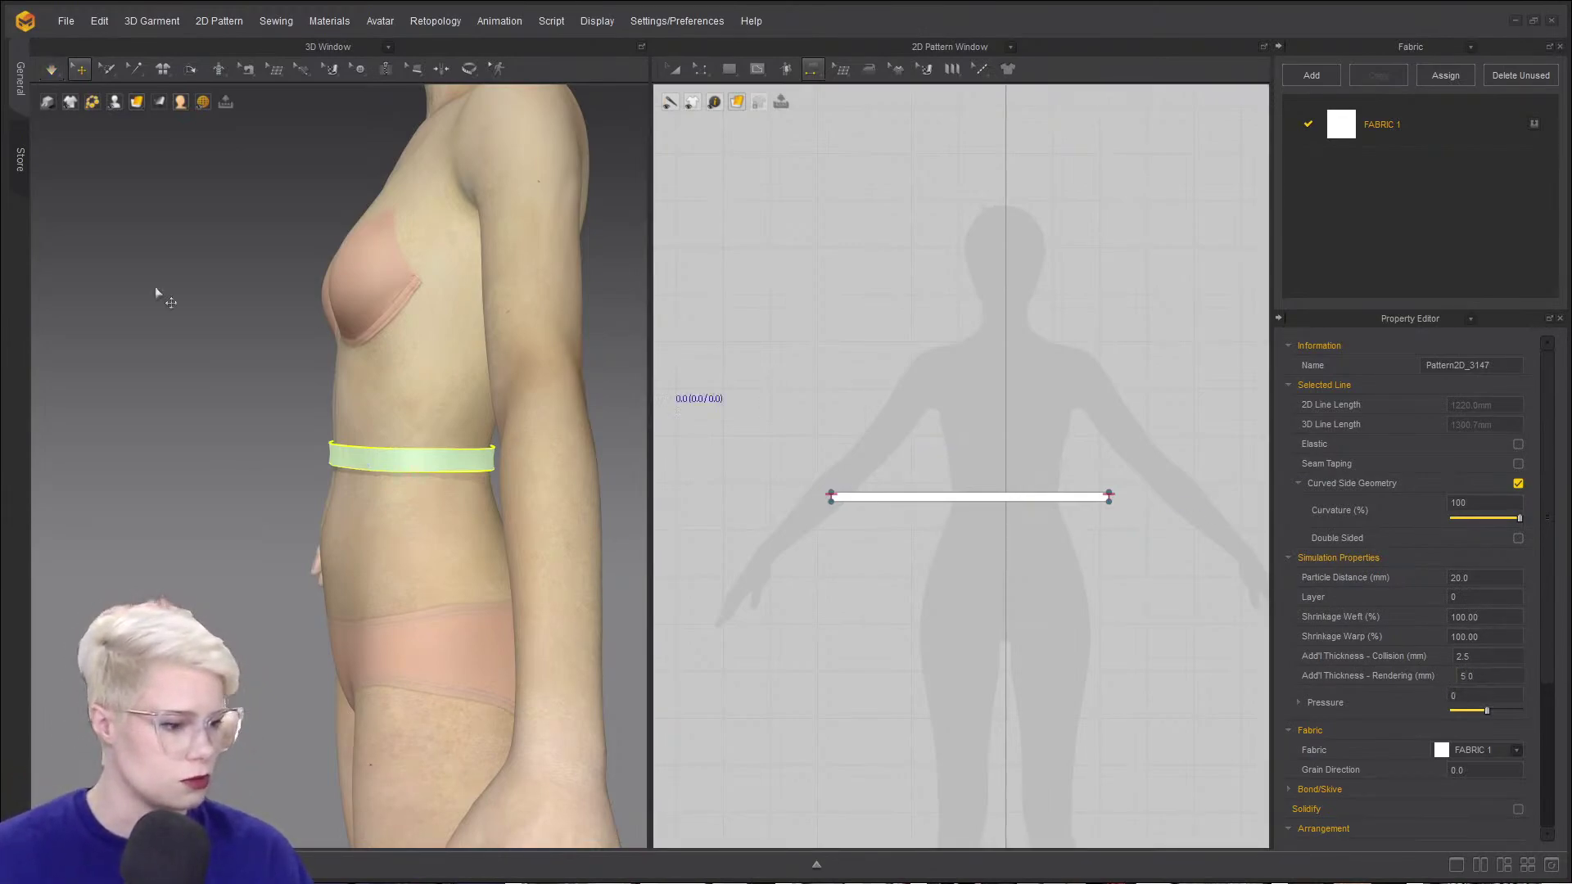
pyautogui.scroll(3, 354, 413)
# - Display the garment as a thick textured surface in the 3D view and inspect the waist band up close
pyautogui.moveTo(139, 106)
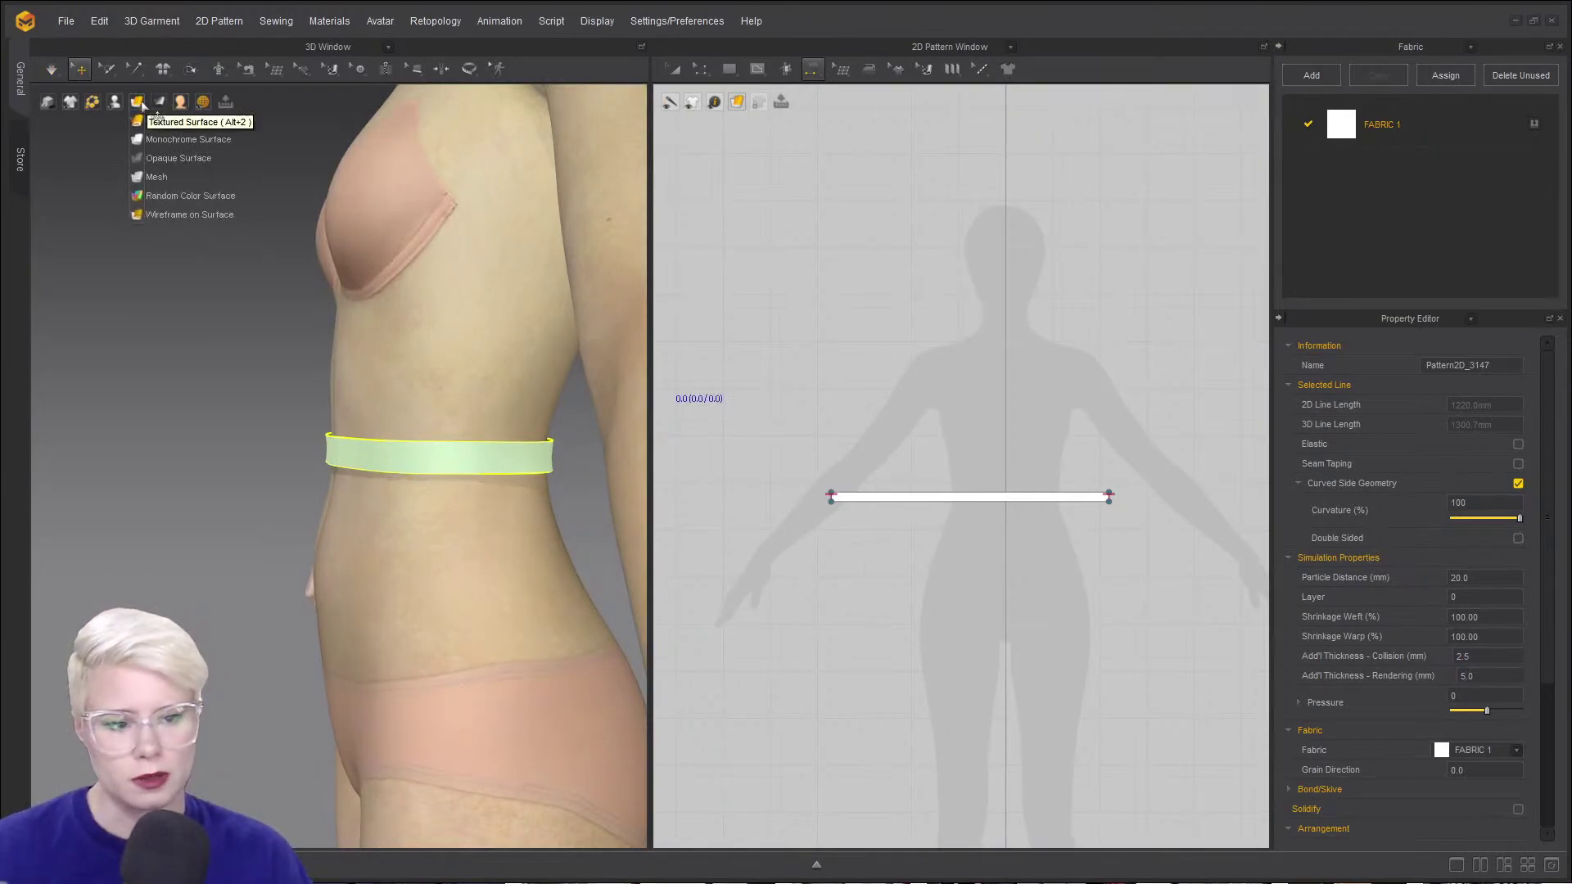
pyautogui.click(136, 120)
pyautogui.moveTo(267, 545); pyautogui.dragTo(210, 466, button='right')
pyautogui.click(257, 511)
pyautogui.scroll(2, 257, 511)
pyautogui.scroll(3, 269, 469)
pyautogui.click(214, 357)
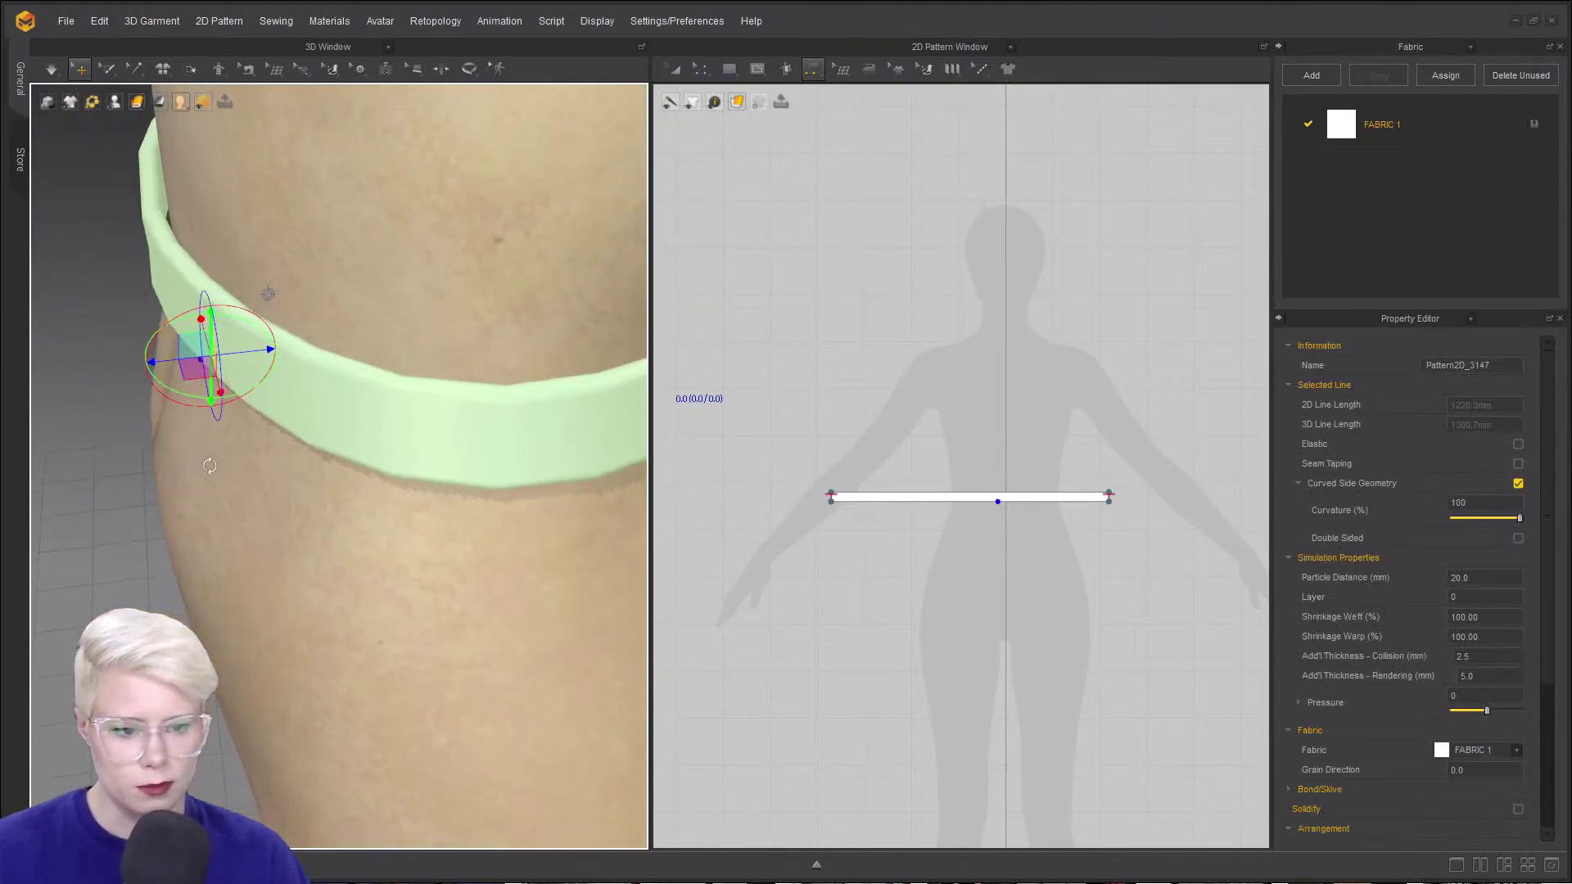
# - Compare additional rendering thicknesses of 0 and 5 mm on the waist band
pyautogui.click(1514, 677)
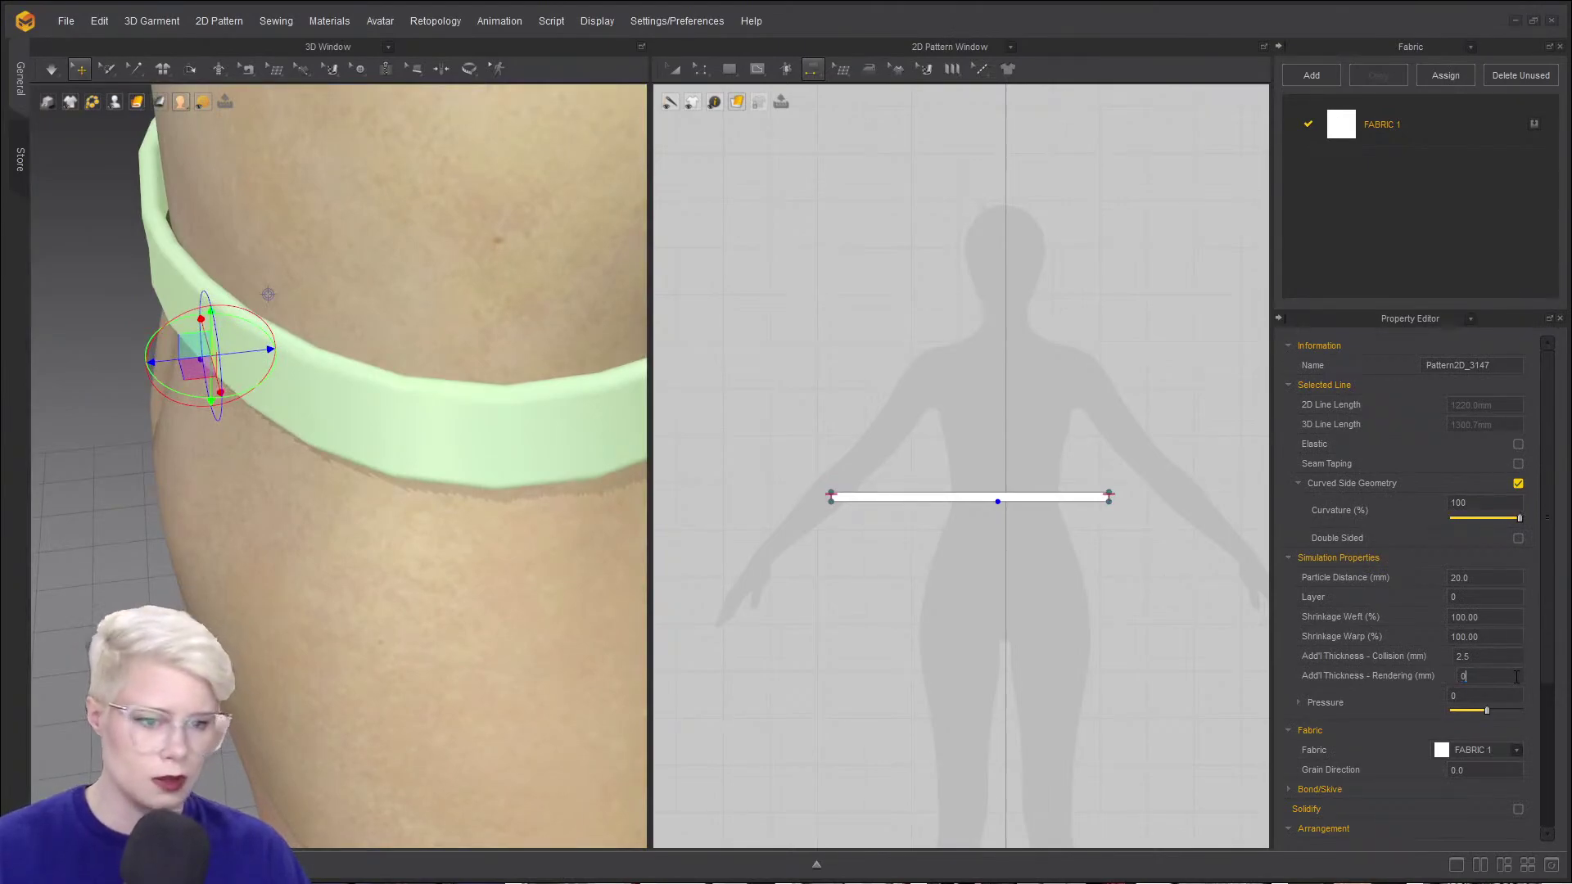
pyautogui.press('Return')
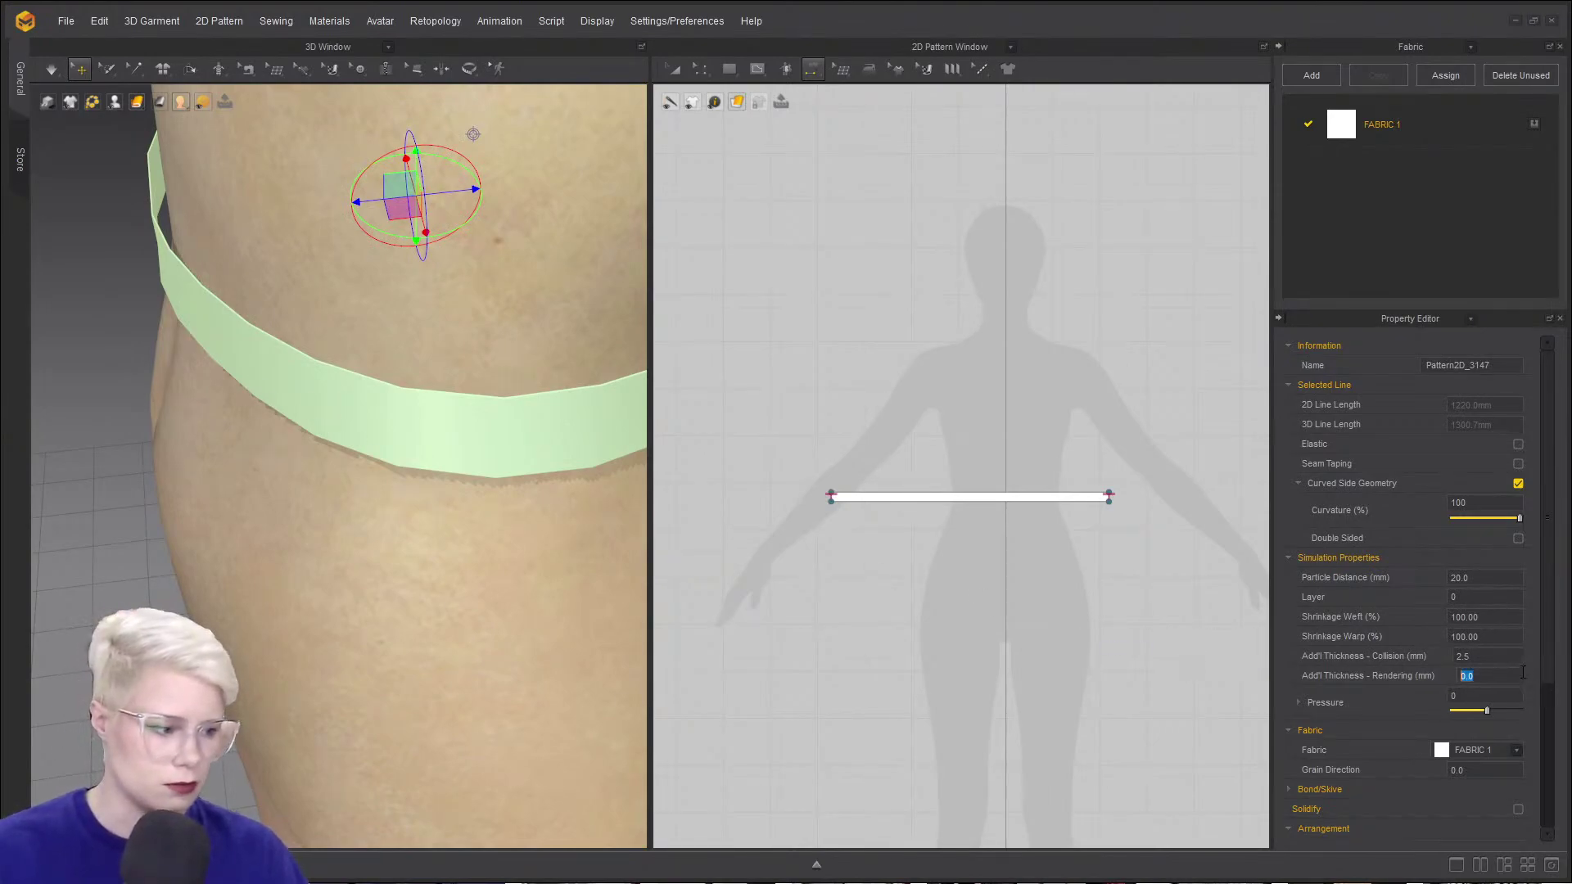
pyautogui.write('5')
pyautogui.press('Return')
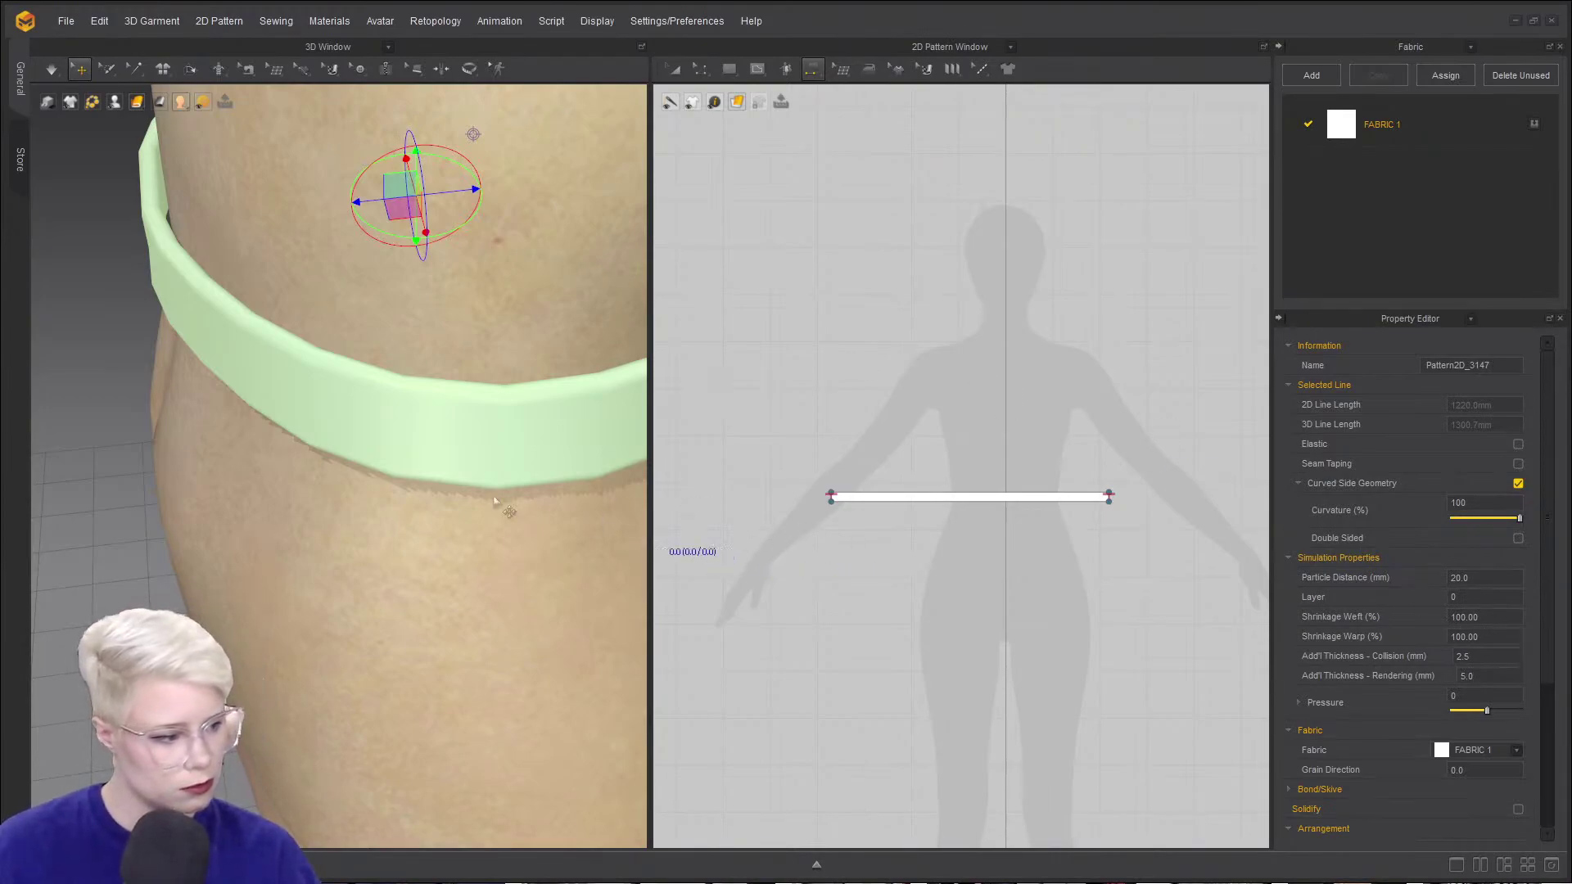
# - Set the waist band's additional rendering thickness to 2 mm and check it around the avatar
pyautogui.click(1507, 677)
pyautogui.write('2')
pyautogui.press('Return')
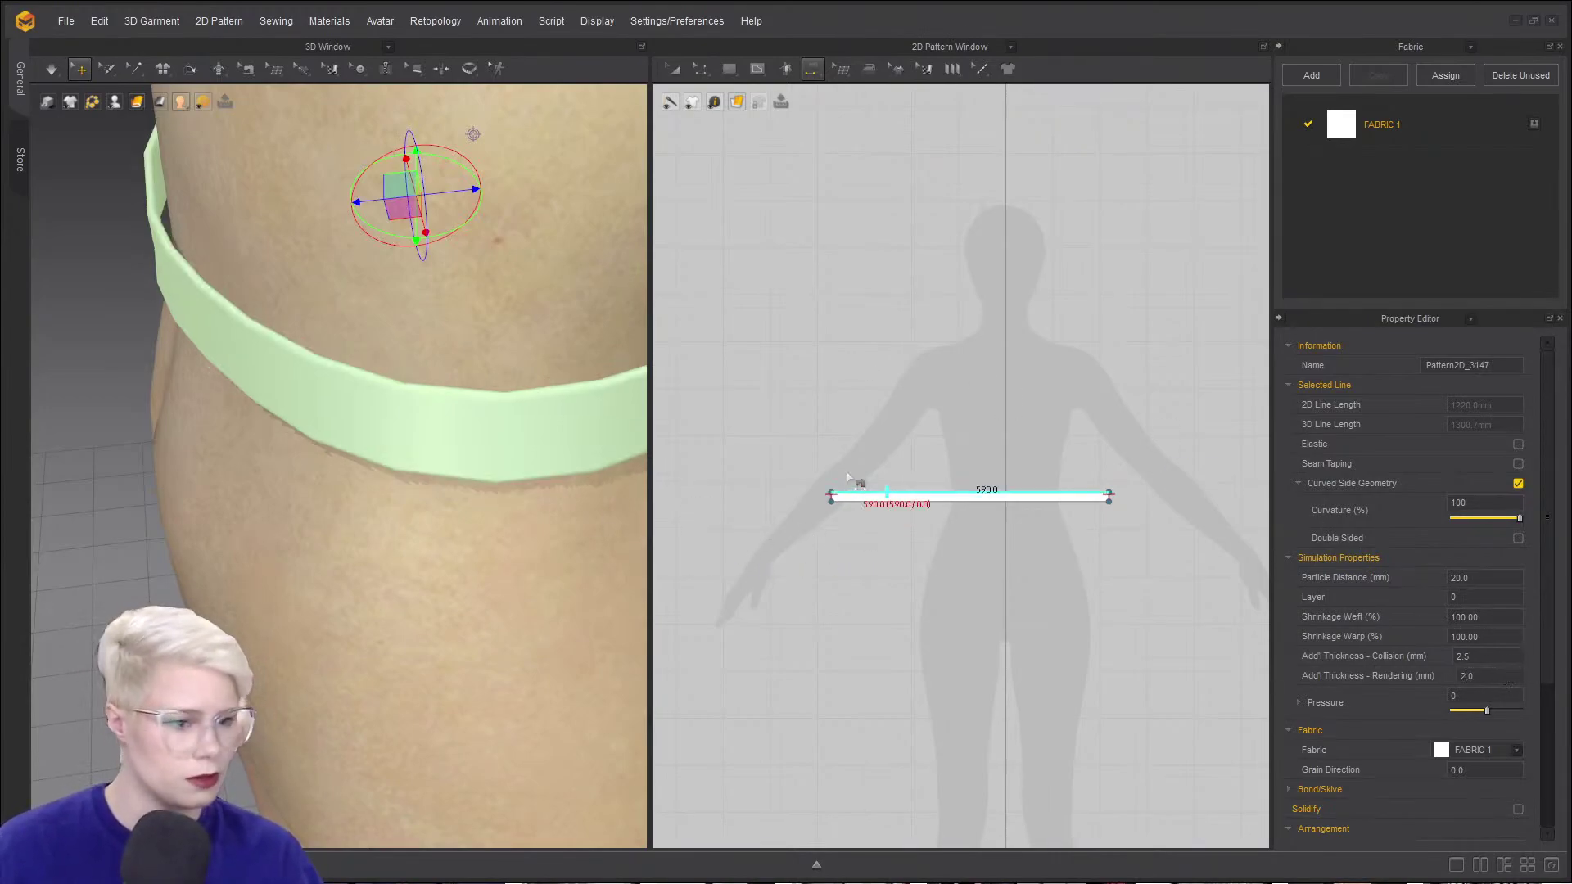
pyautogui.moveTo(536, 557); pyautogui.dragTo(205, 413, button='right')
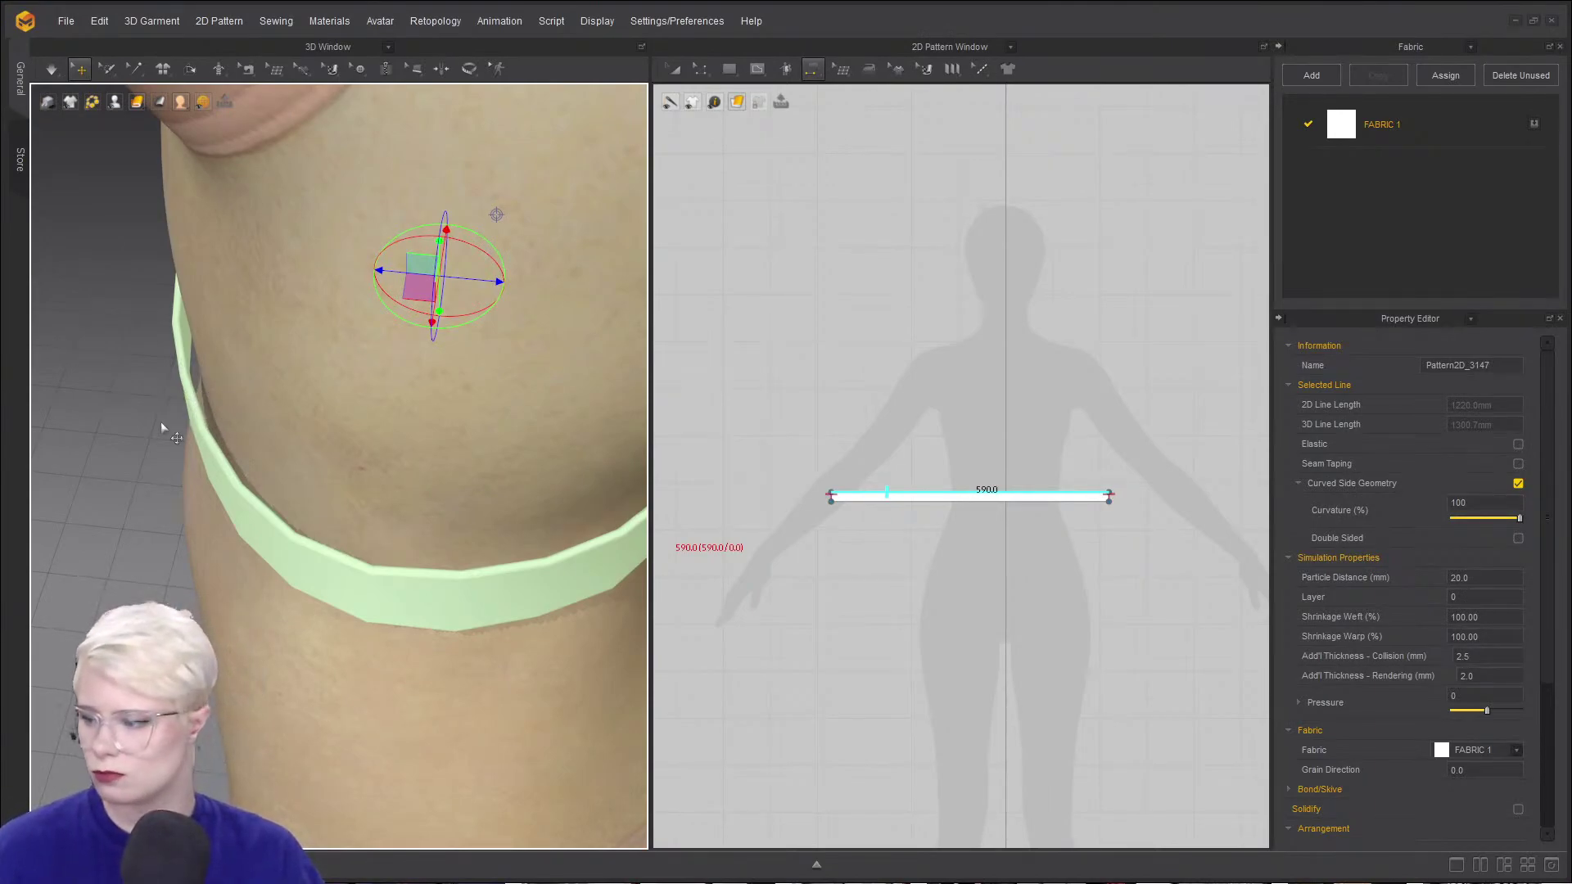
pyautogui.scroll(-4, 197, 528)
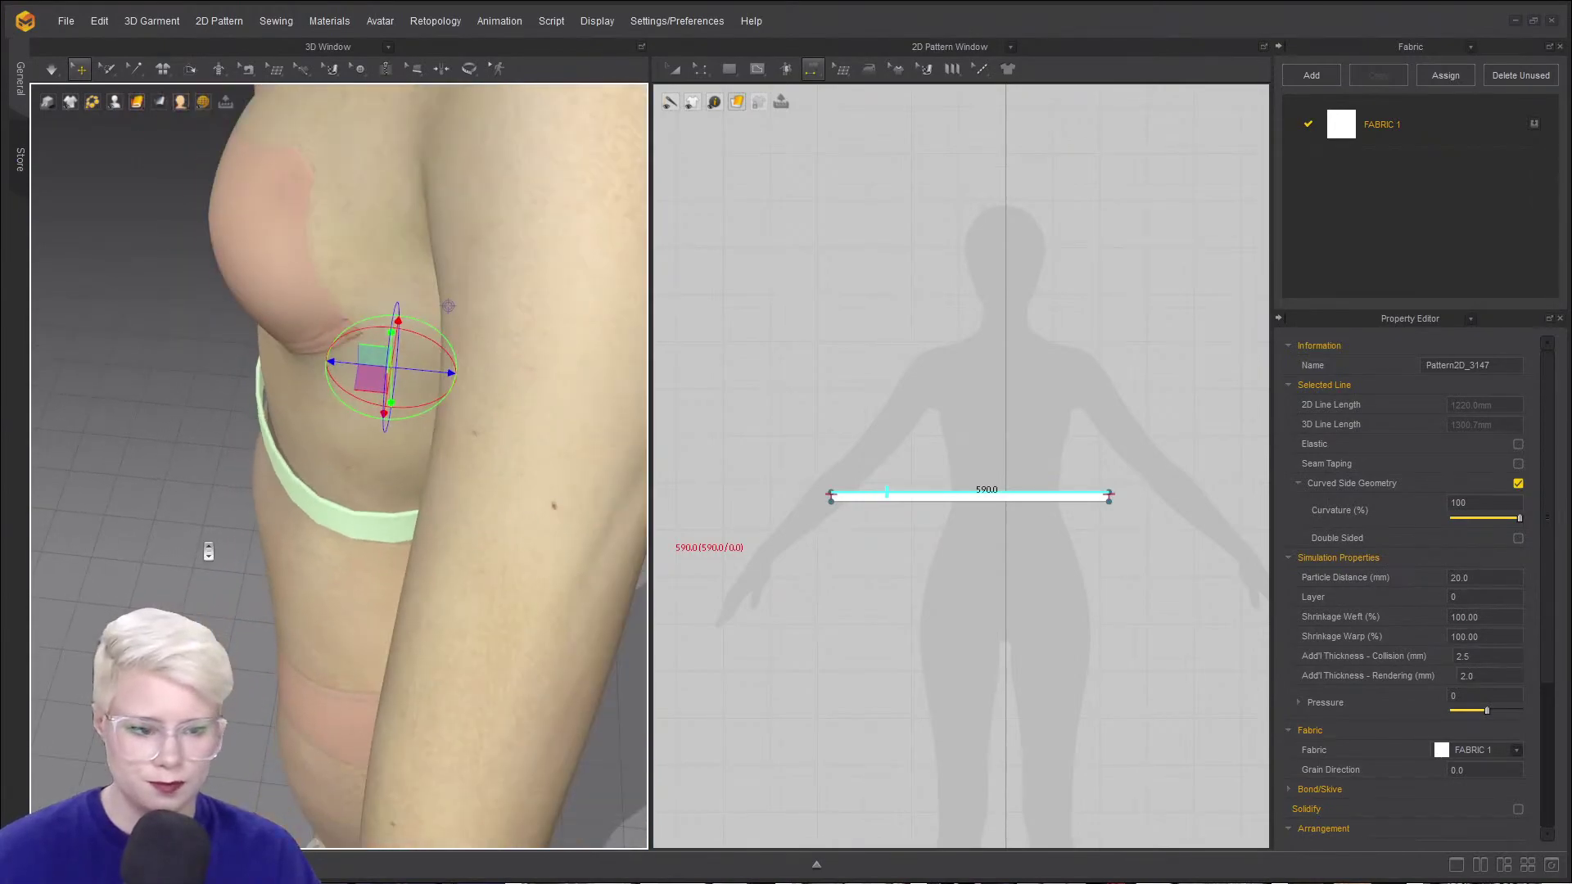
pyautogui.moveTo(207, 551); pyautogui.dragTo(459, 506, button='right')
pyautogui.scroll(-4, 460, 505)
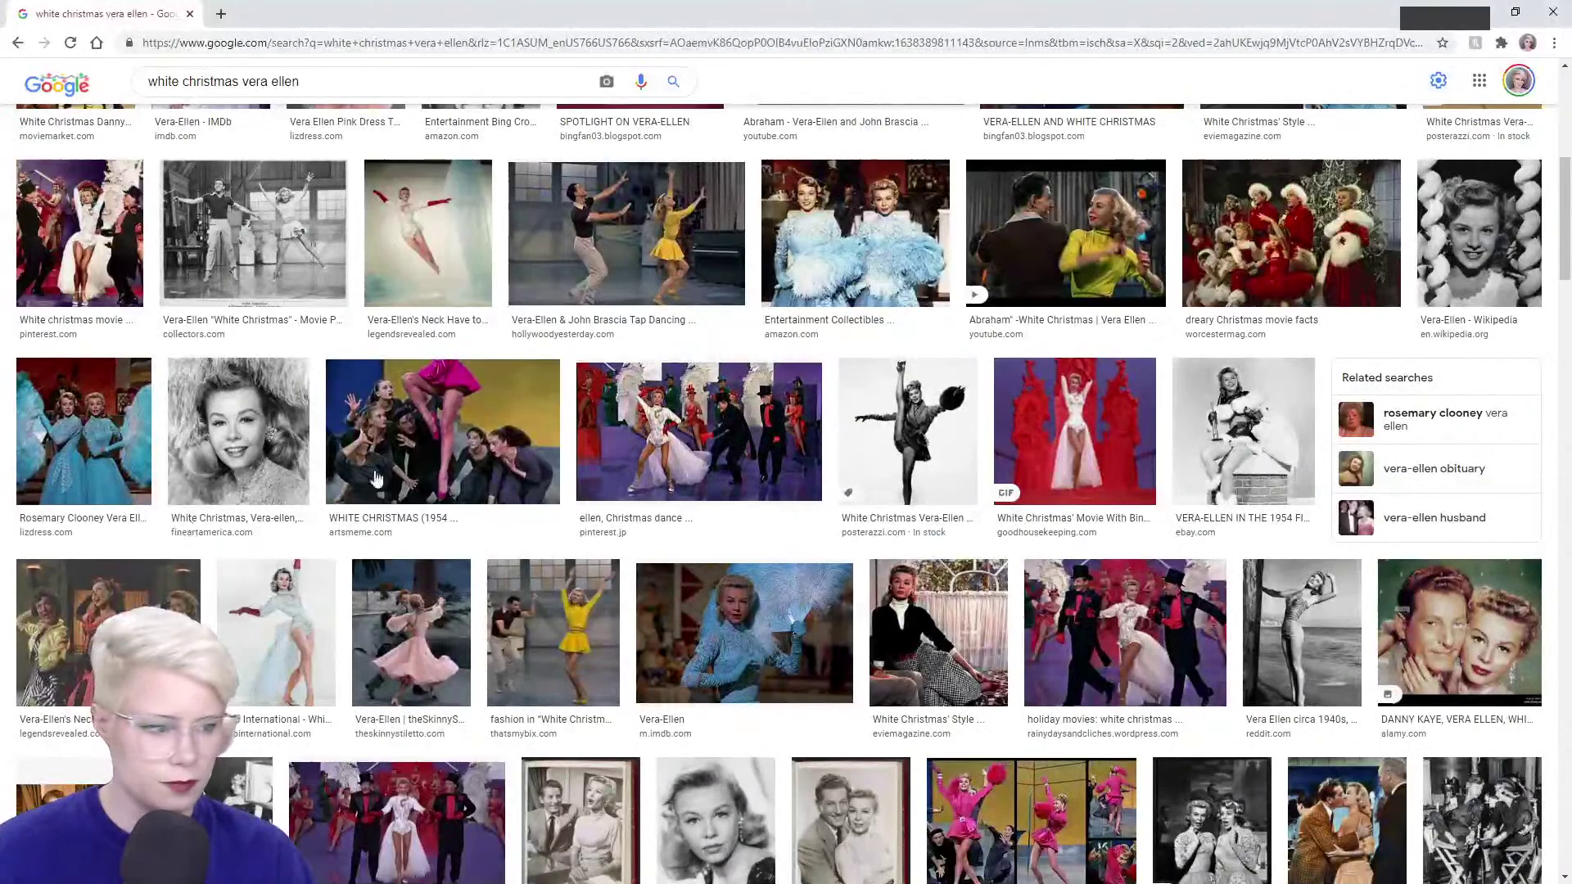
# - Switch to the browser's "white christmas vera ellen" image results and preview the related close-up of the red costume's white fur trim
pyautogui.scroll(5, 1383, 575)
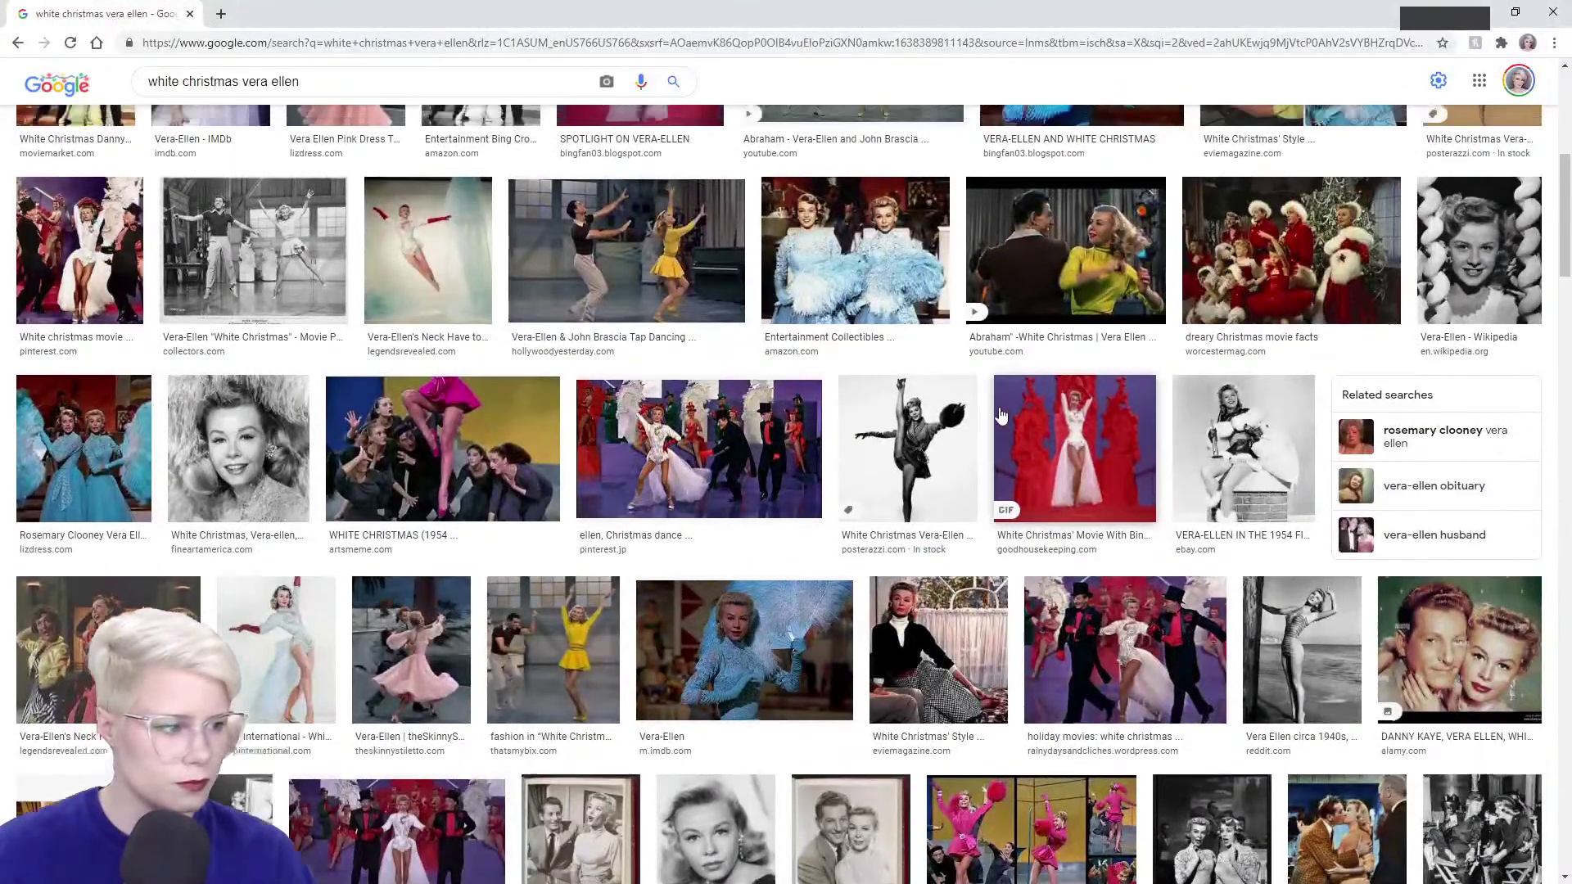
pyautogui.click(1383, 576)
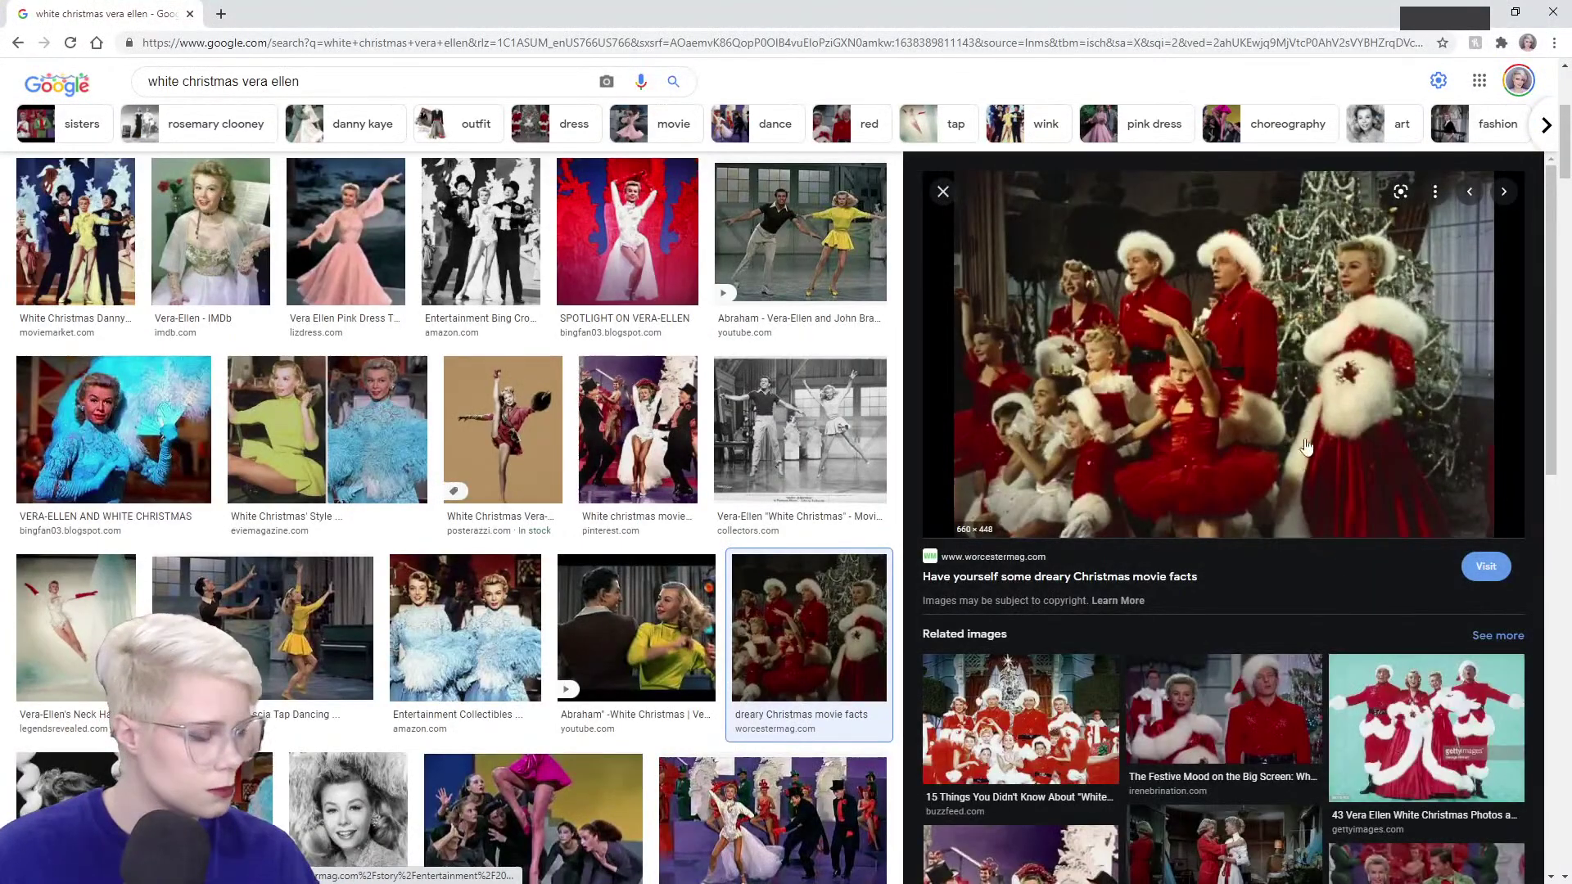
pyautogui.scroll(-2, 1311, 580)
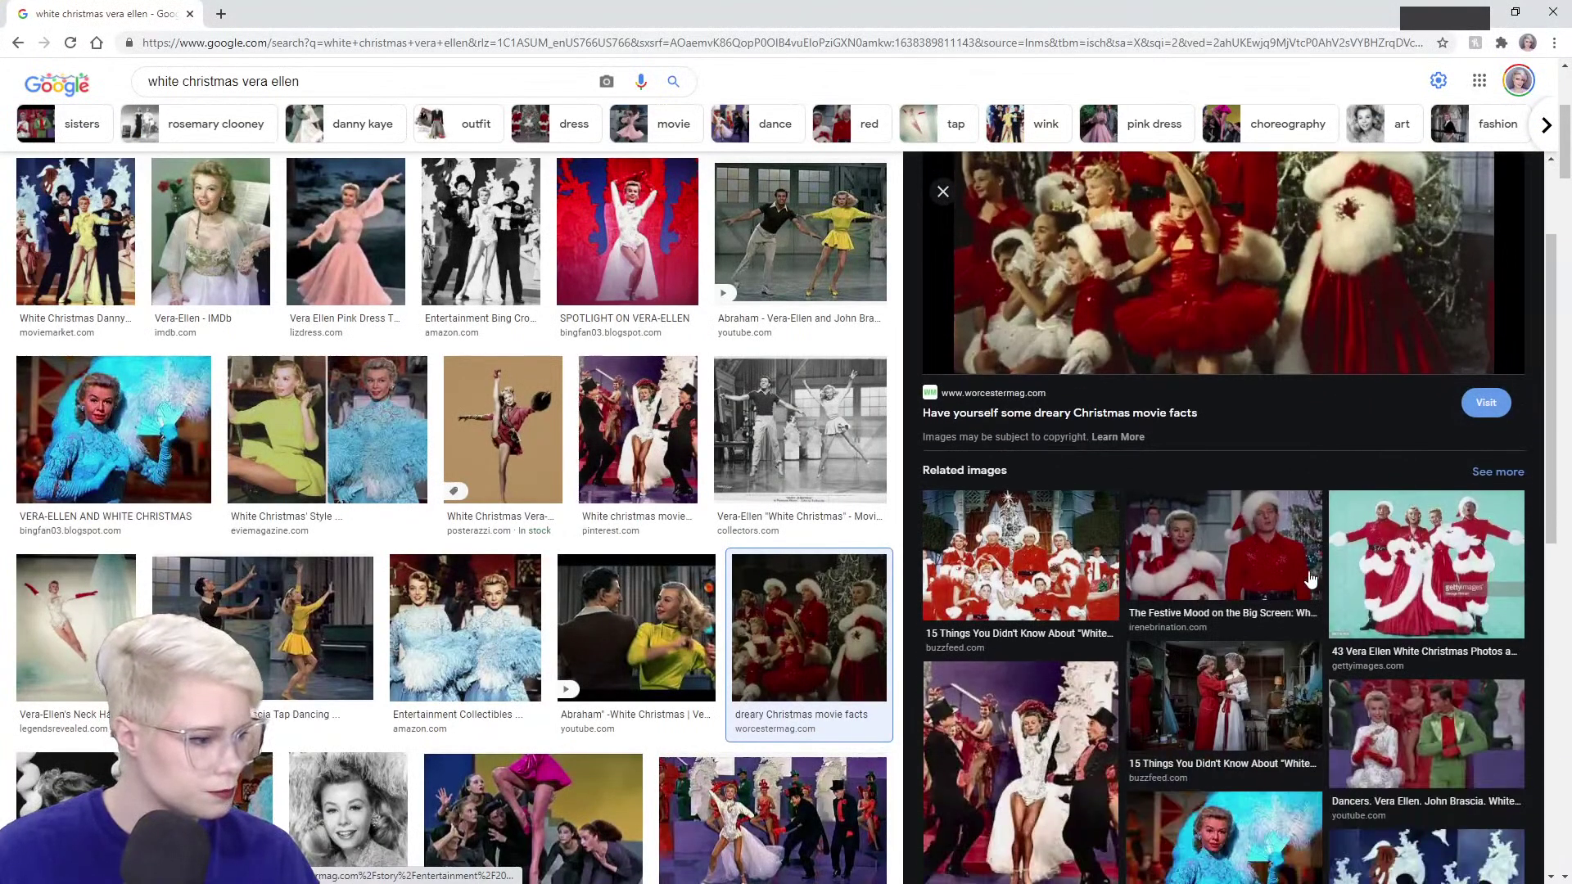
pyautogui.click(1258, 570)
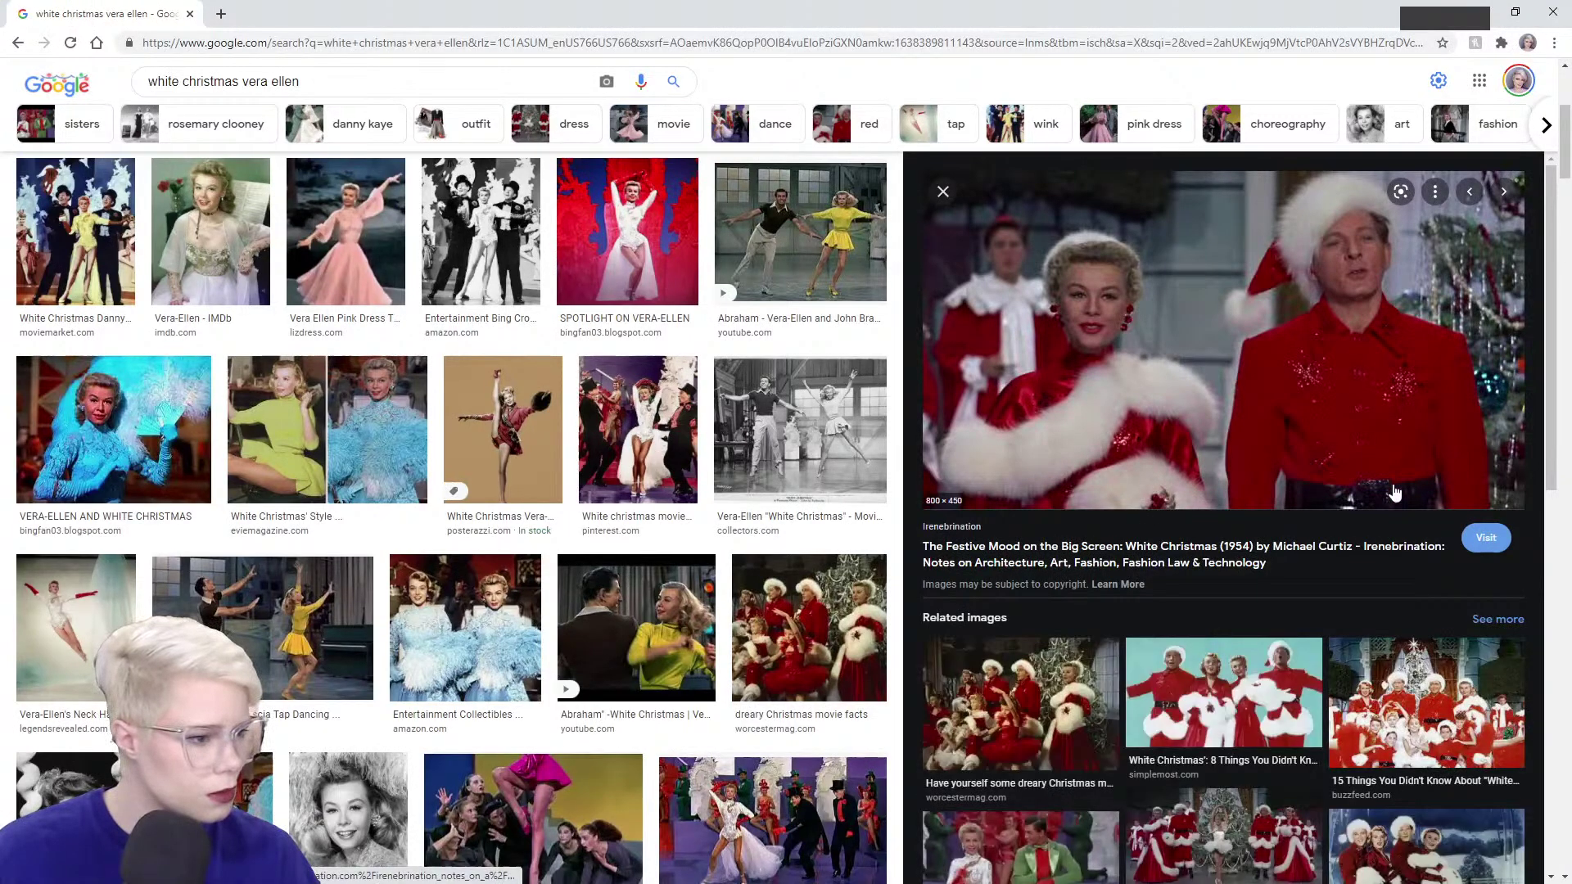
# - Open the fur-trimmed red costume still by itself in a separate browser tab, enlarge it to examine the white fur, and close it
pyautogui.click(1176, 435)
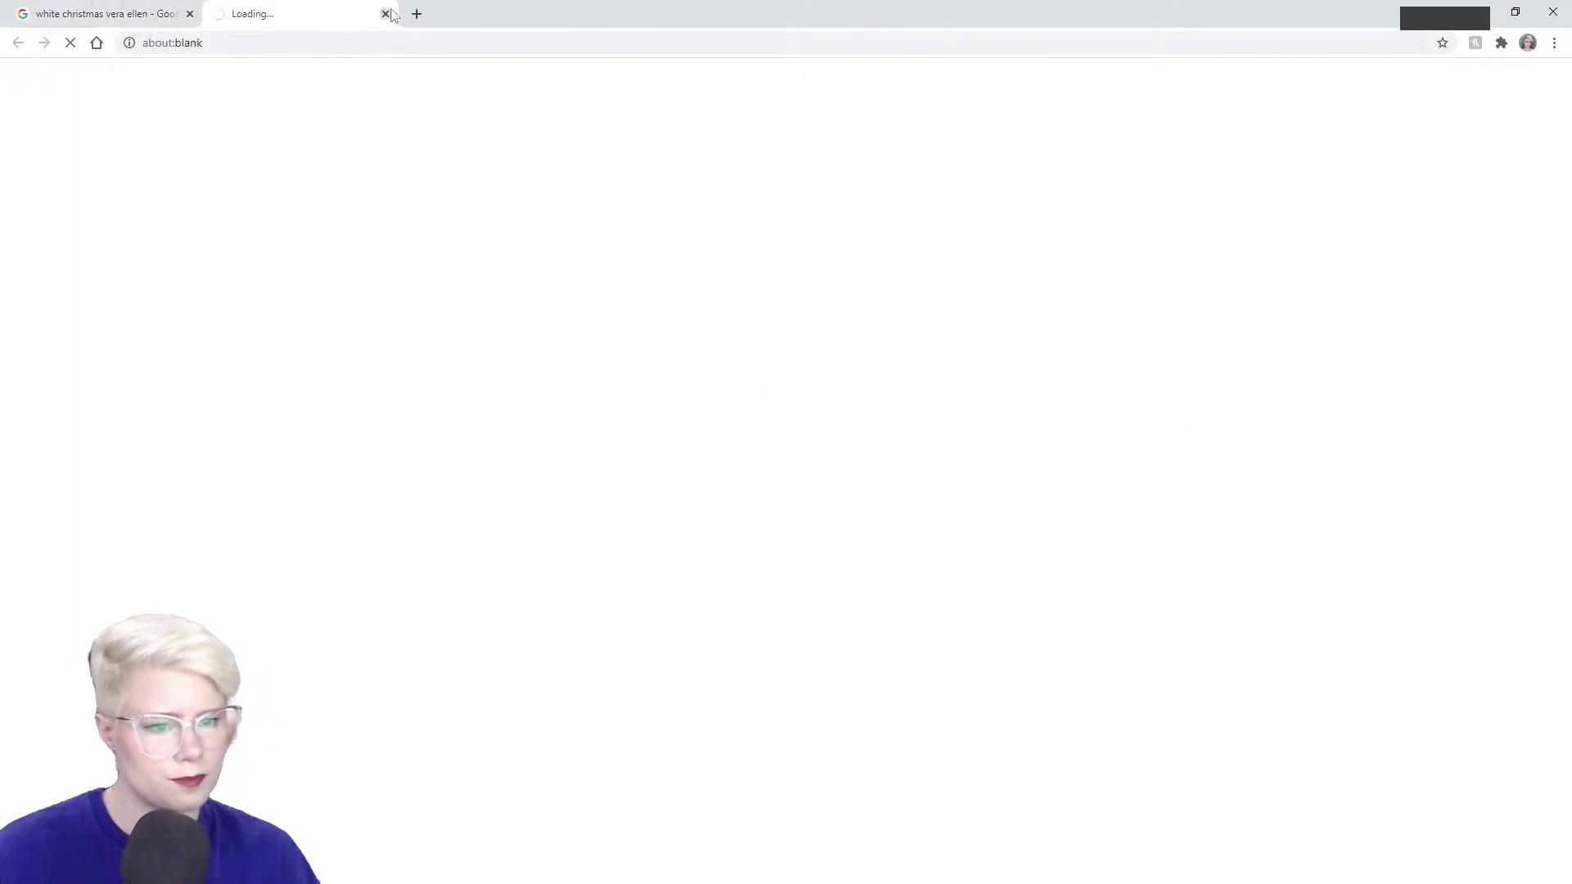
pyautogui.hotkey('ctrl', 'w')
pyautogui.rightClick(1191, 393)
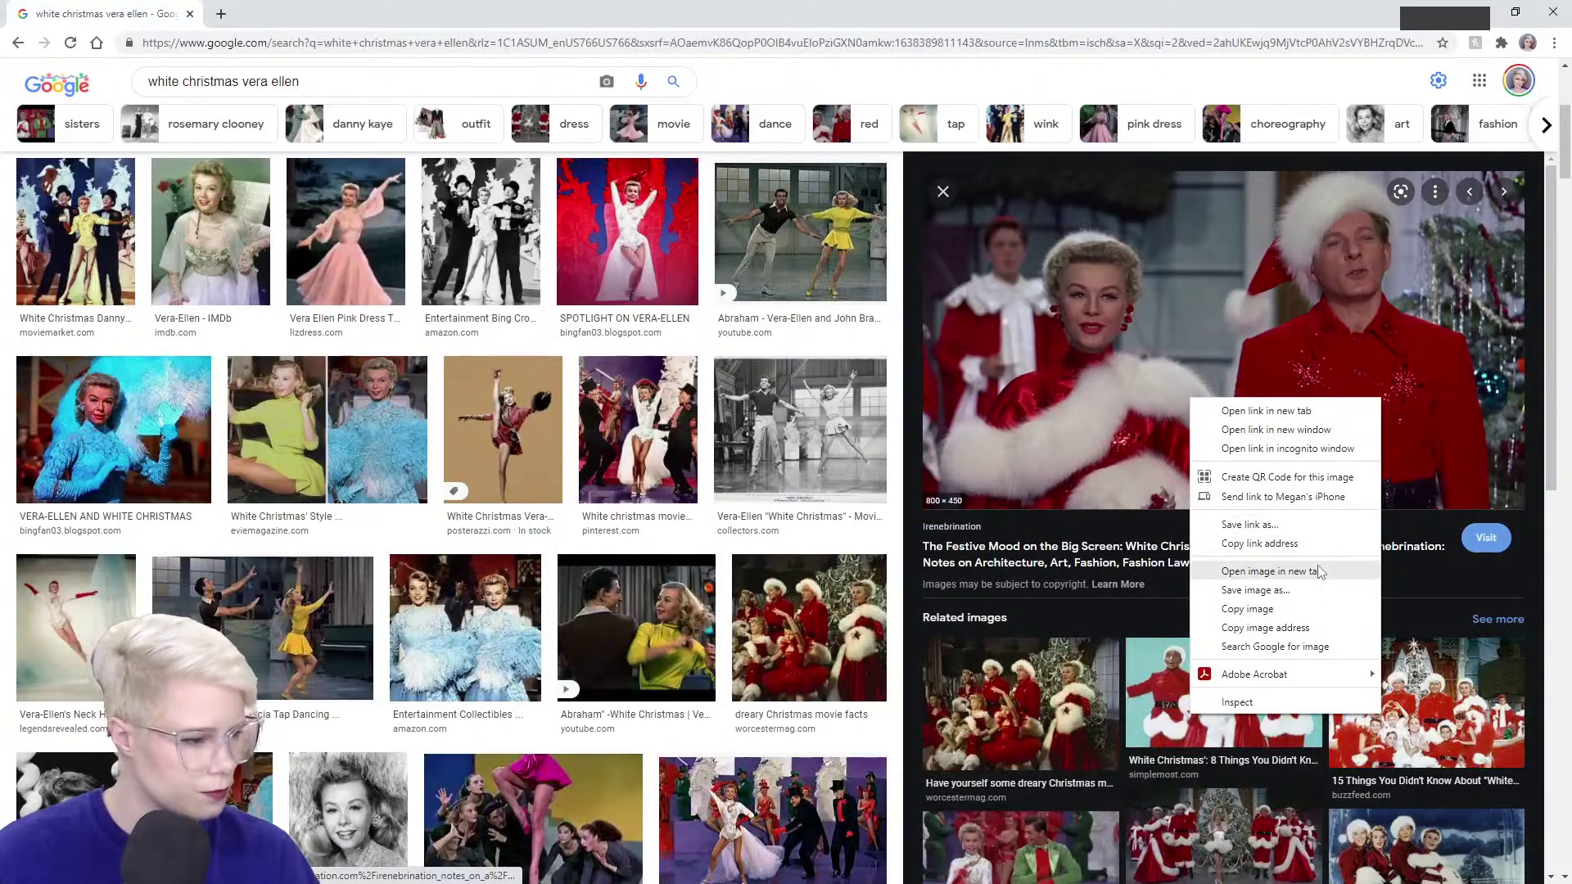
pyautogui.click(1278, 571)
pyautogui.hotkey('ctrl', 'Tab')
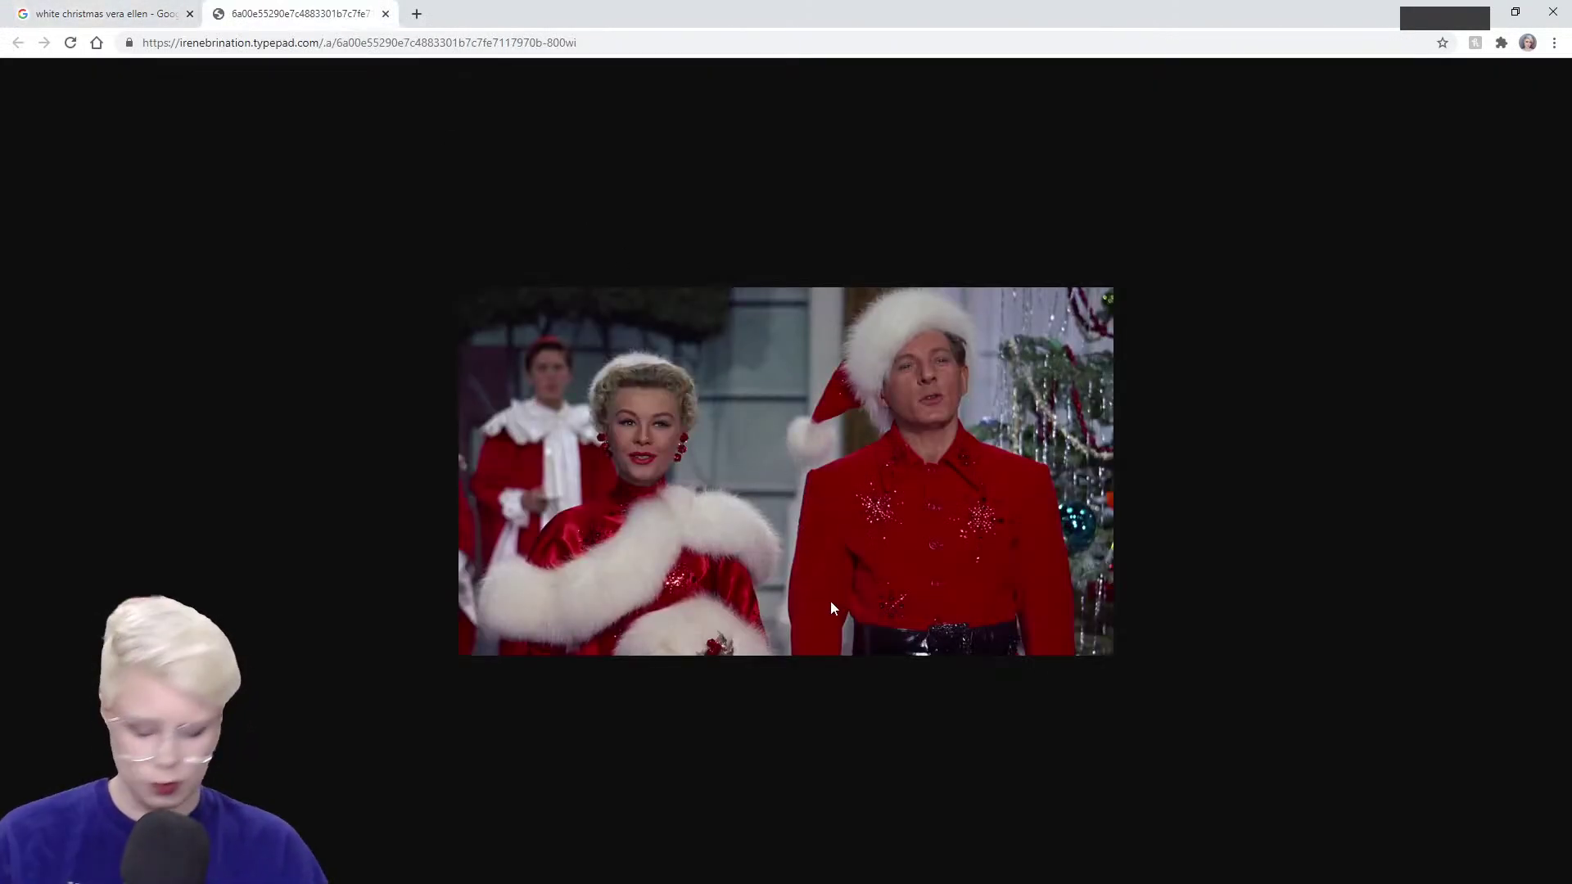
pyautogui.keyDown('ctrl'); pyautogui.scroll(5, 830, 601); pyautogui.keyUp('ctrl')
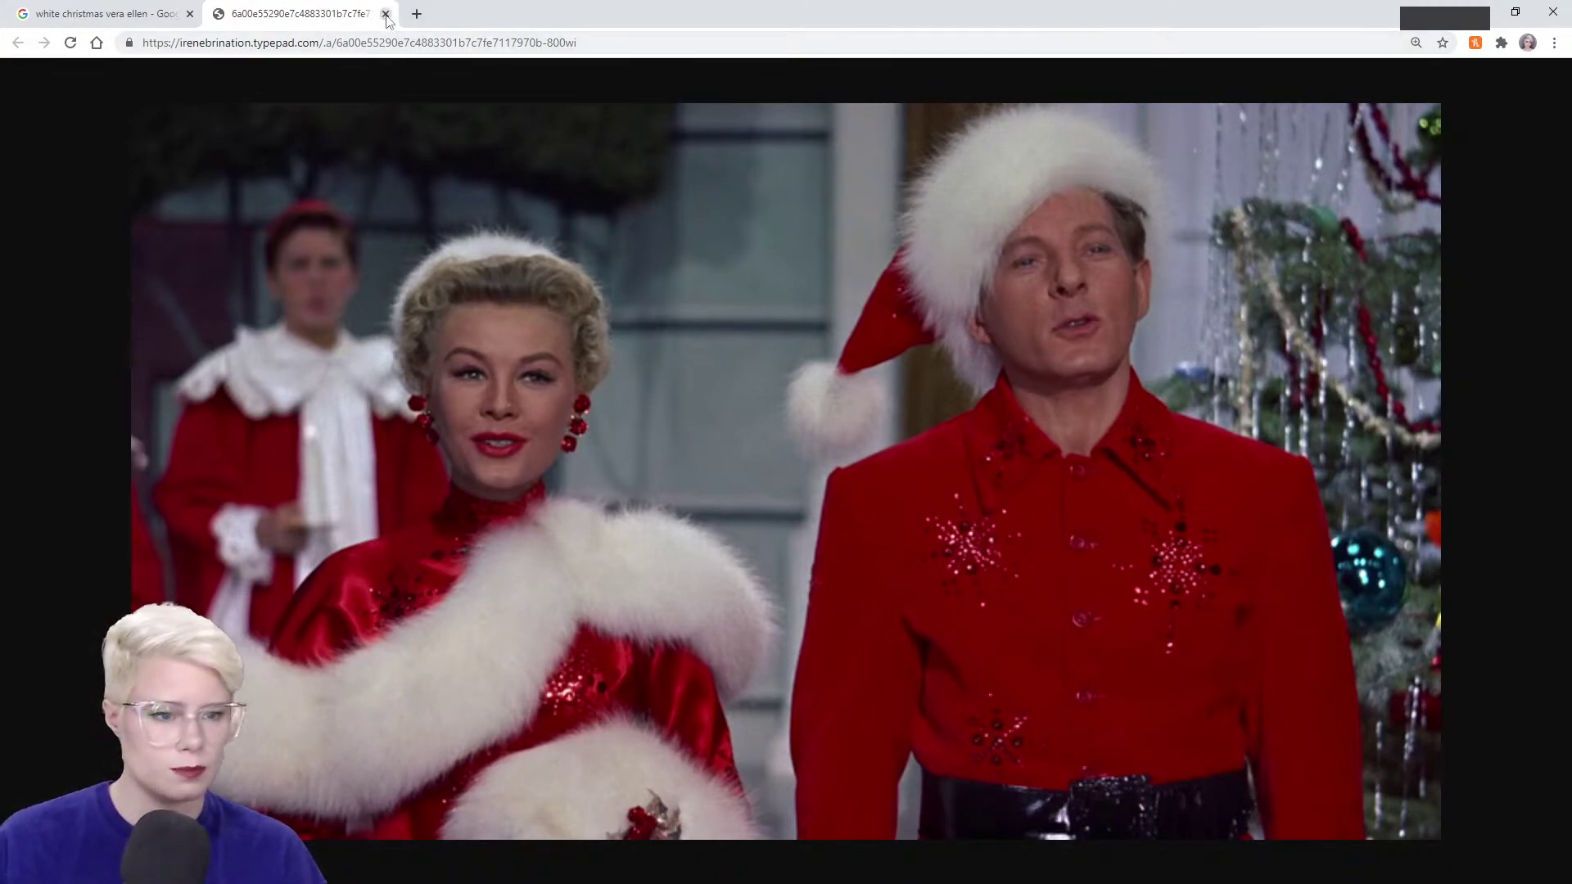
pyautogui.hotkey('ctrl', 'w')
# - Preview the related images of the red satin ballgown costume and the full-length red dress with white fur trim
pyautogui.scroll(-4, 1365, 613)
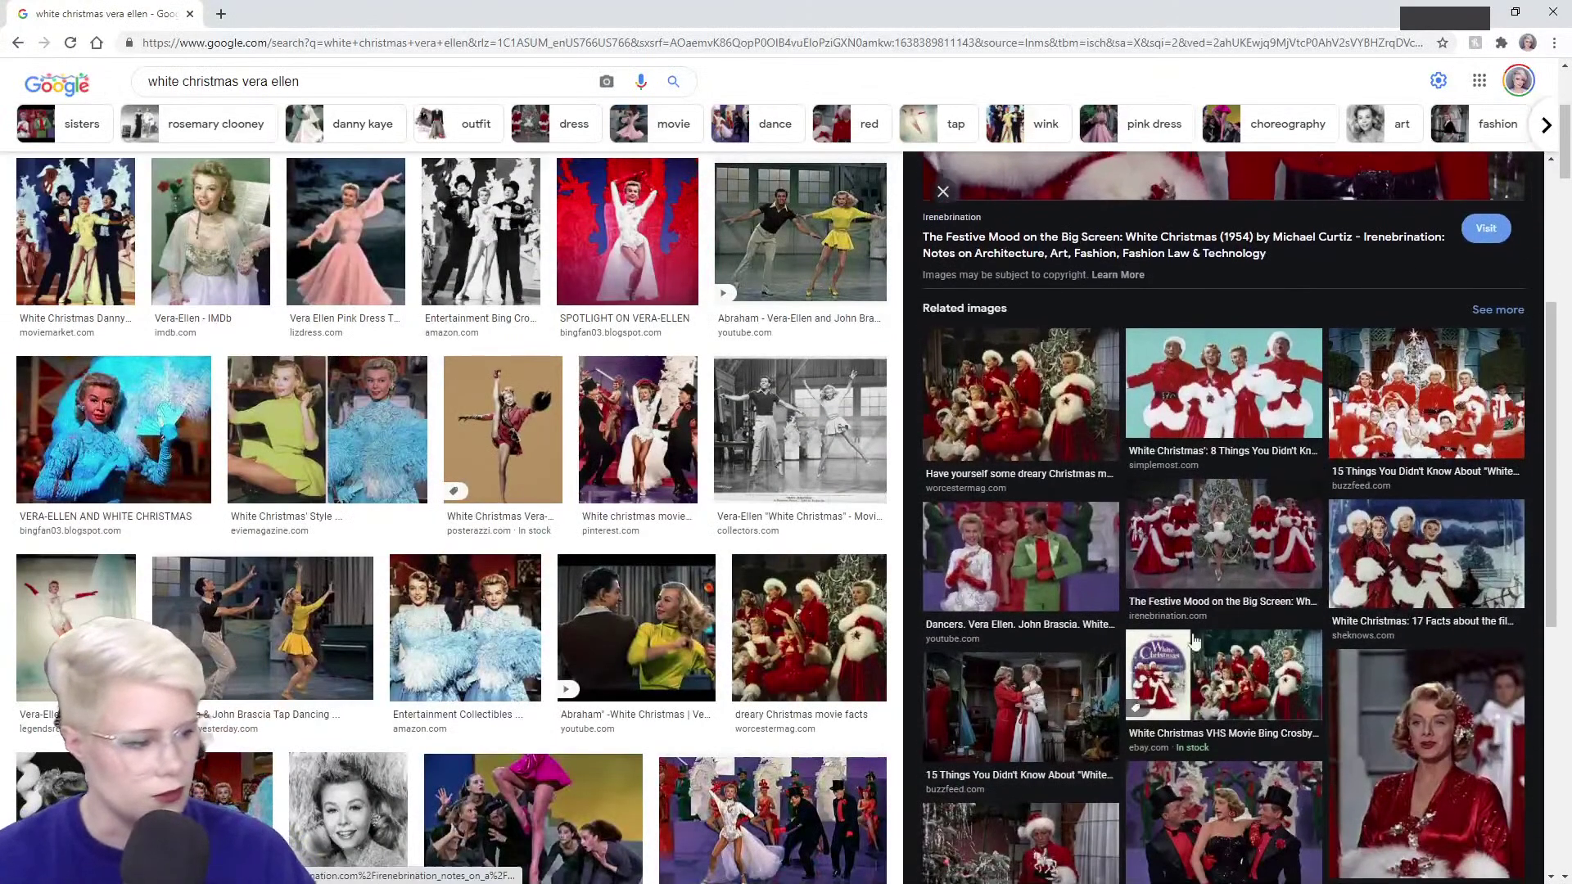
pyautogui.scroll(-2, 1365, 612)
pyautogui.click(1361, 656)
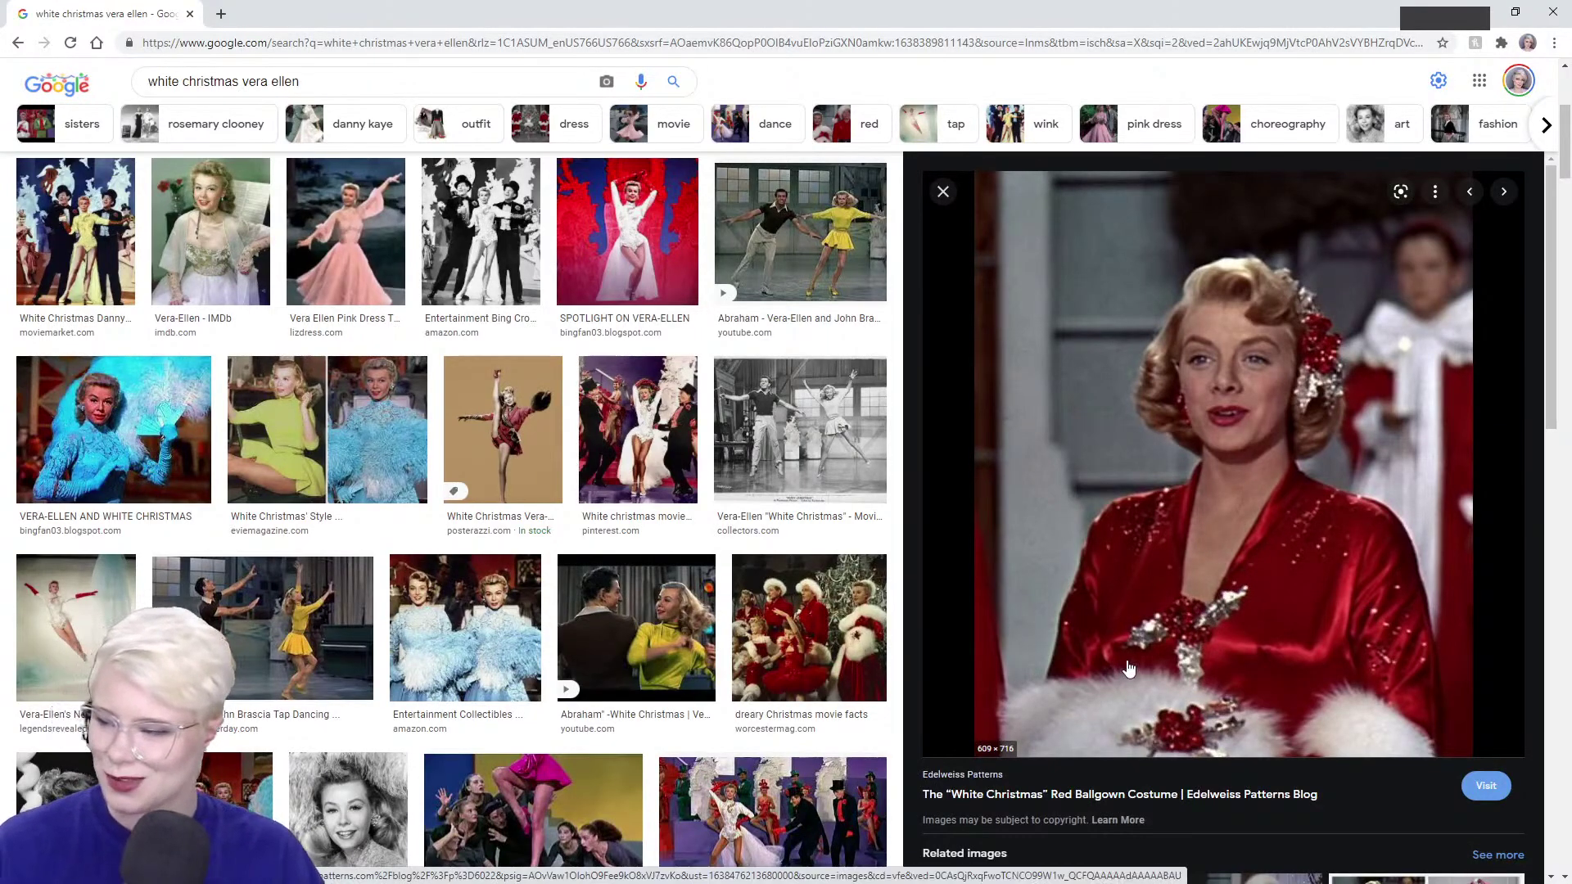
pyautogui.scroll(-5, 1146, 655)
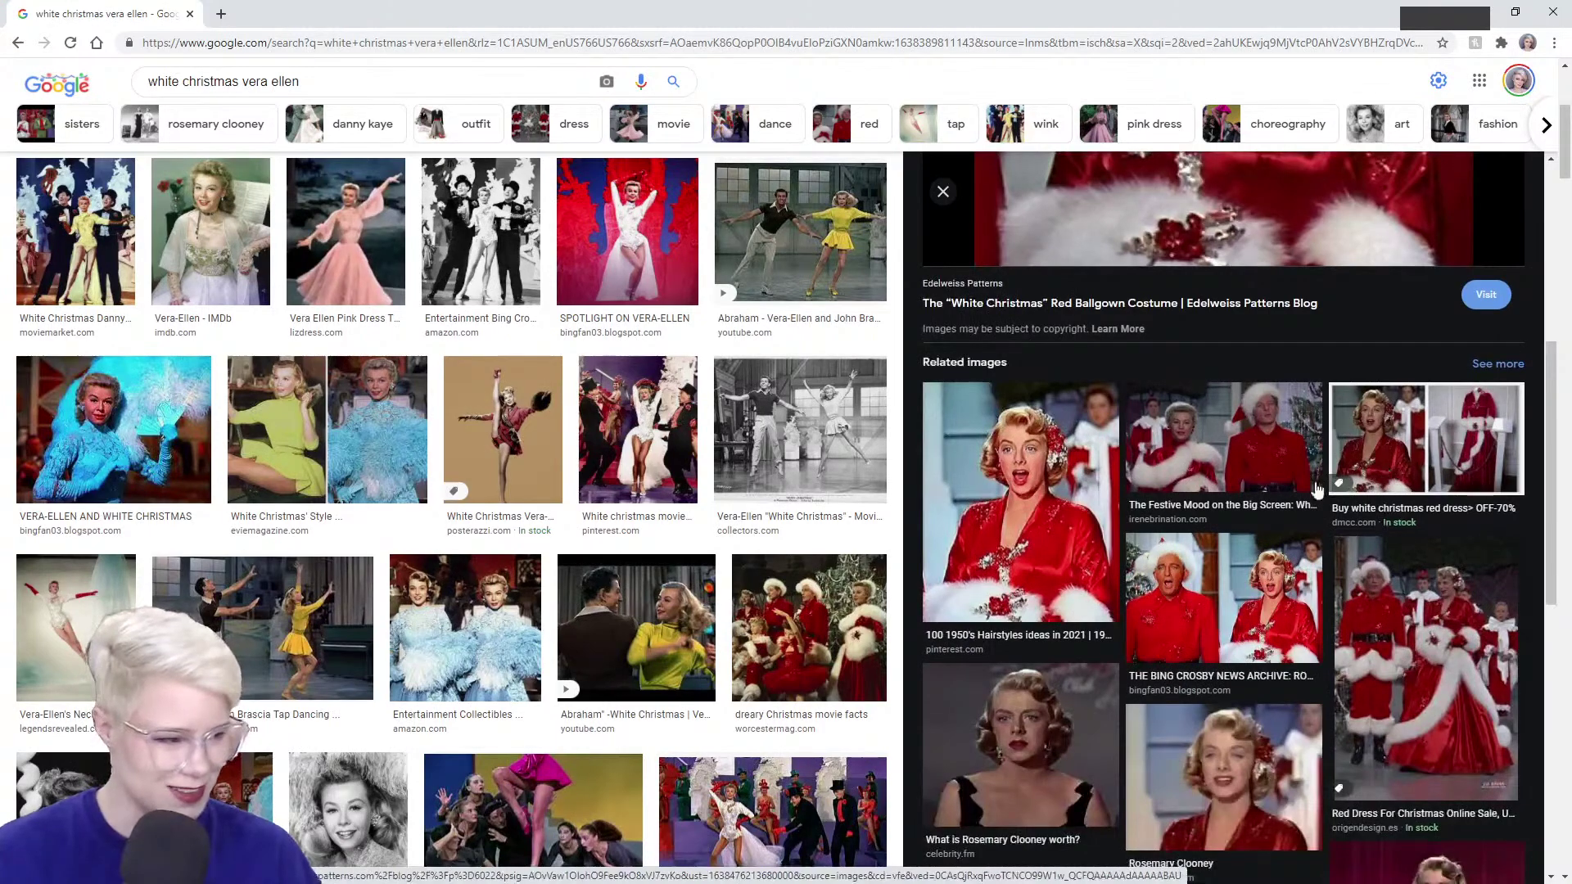
pyautogui.click(1429, 647)
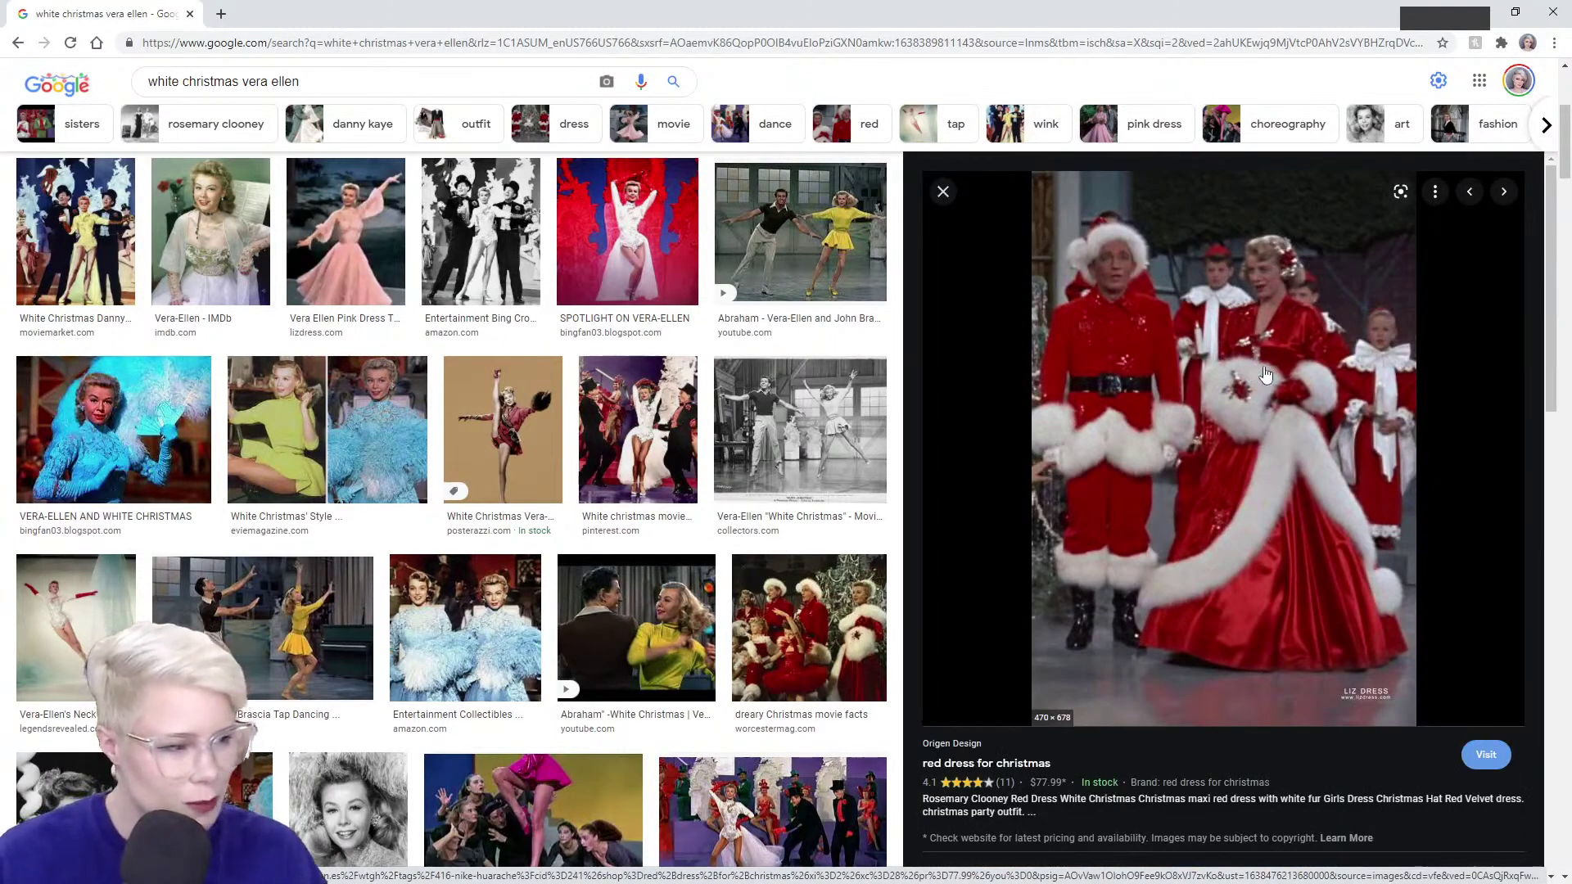
# - Close the image preview and search the images for "white christmas vera ellen red dress"
pyautogui.click(944, 192)
pyautogui.scroll(-5, 568, 418)
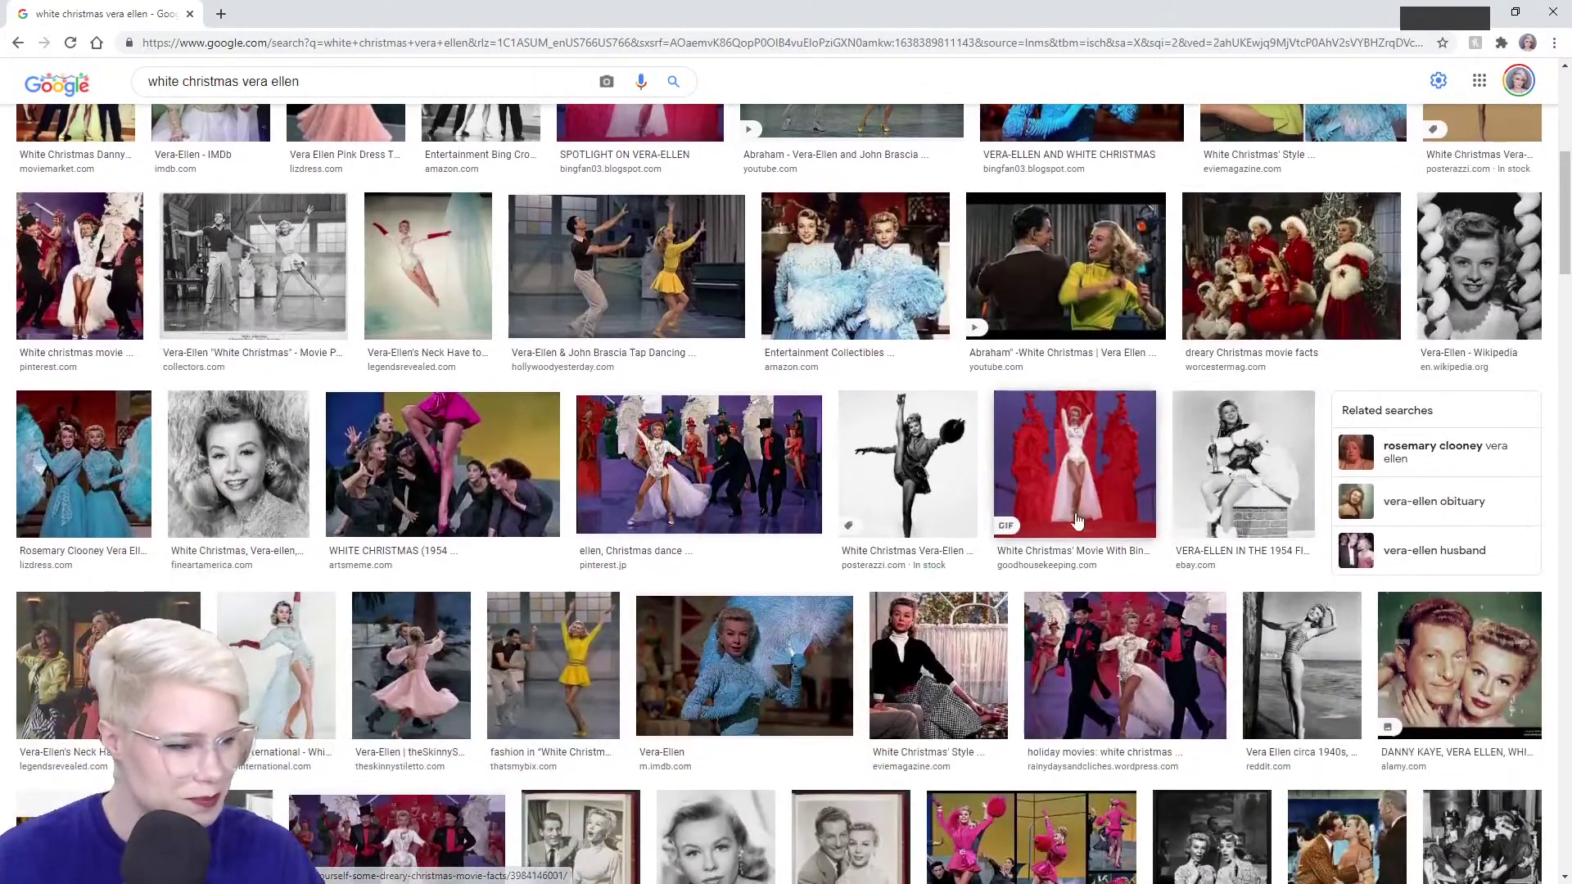
pyautogui.scroll(5, 567, 417)
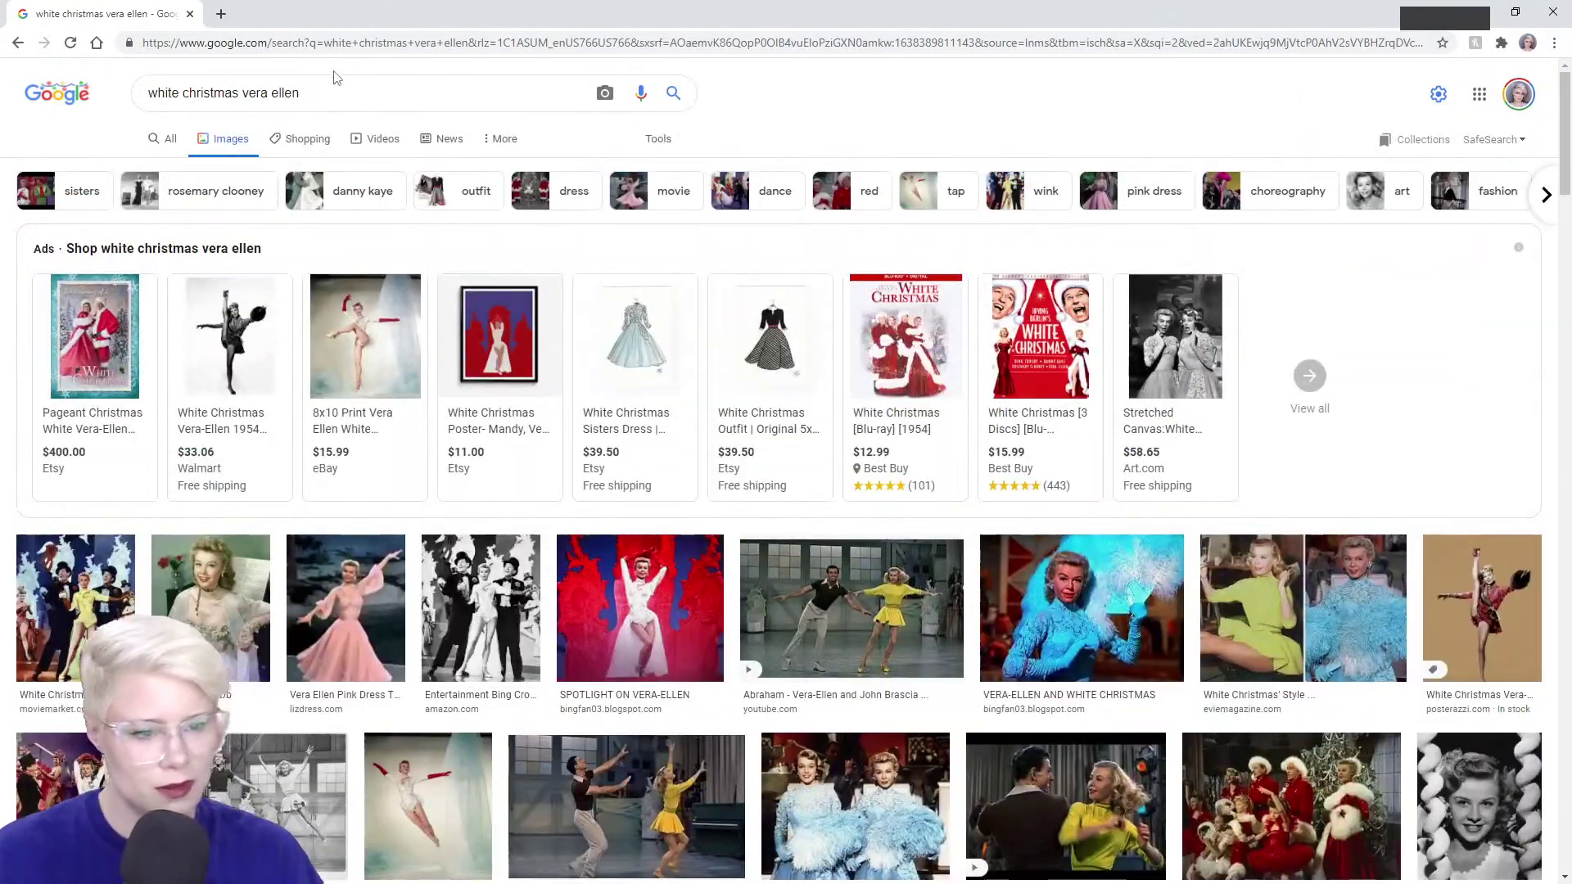
pyautogui.click(337, 93)
pyautogui.write('re')
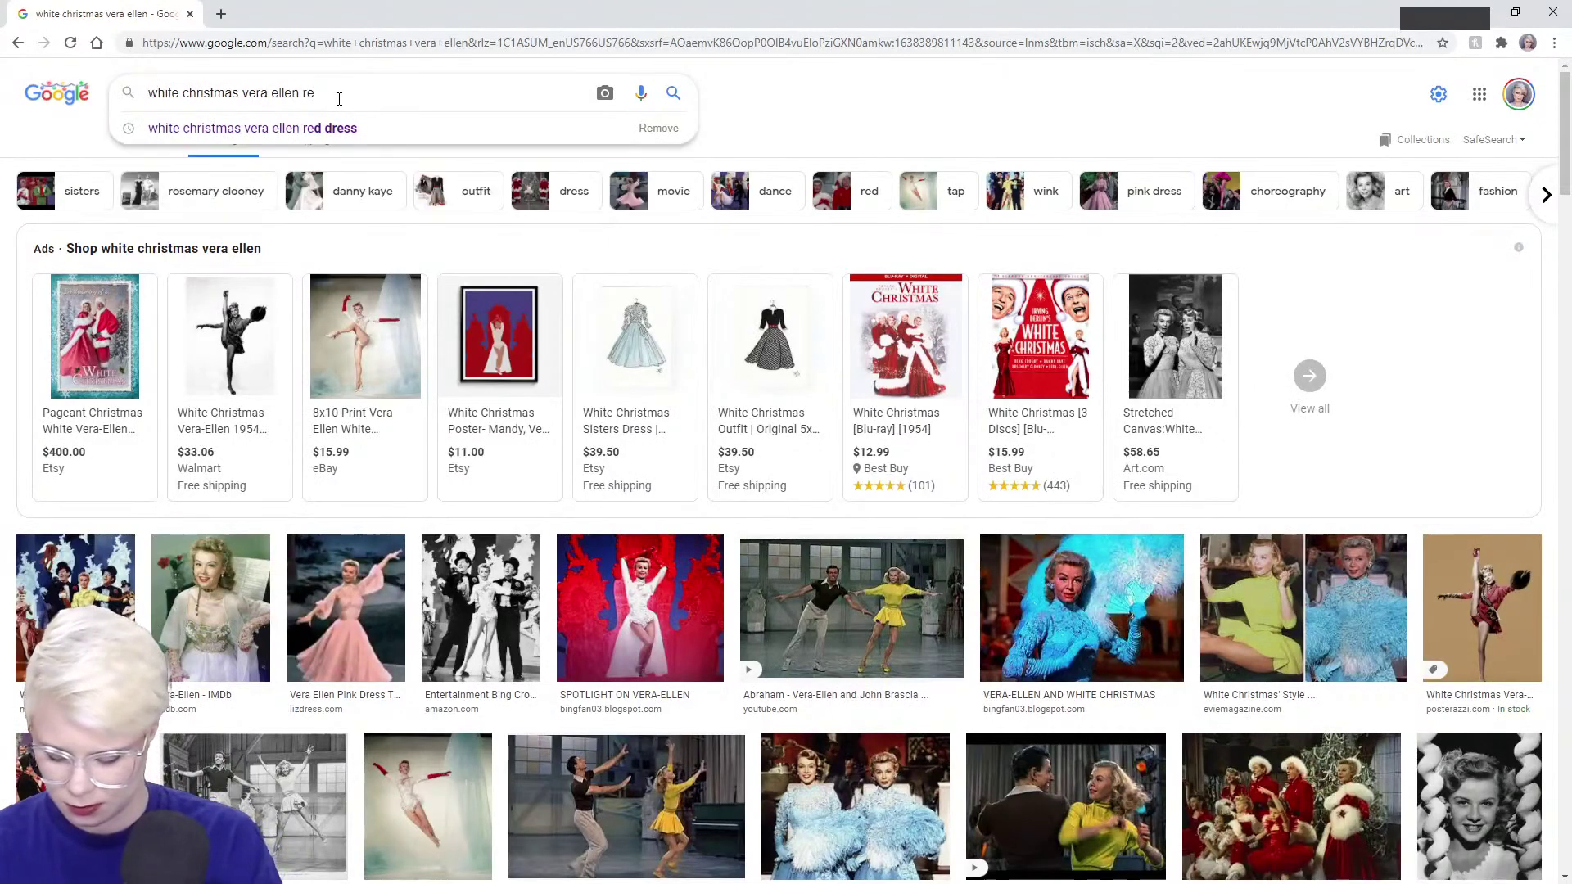
pyautogui.write('d dress')
pyautogui.press('Return')
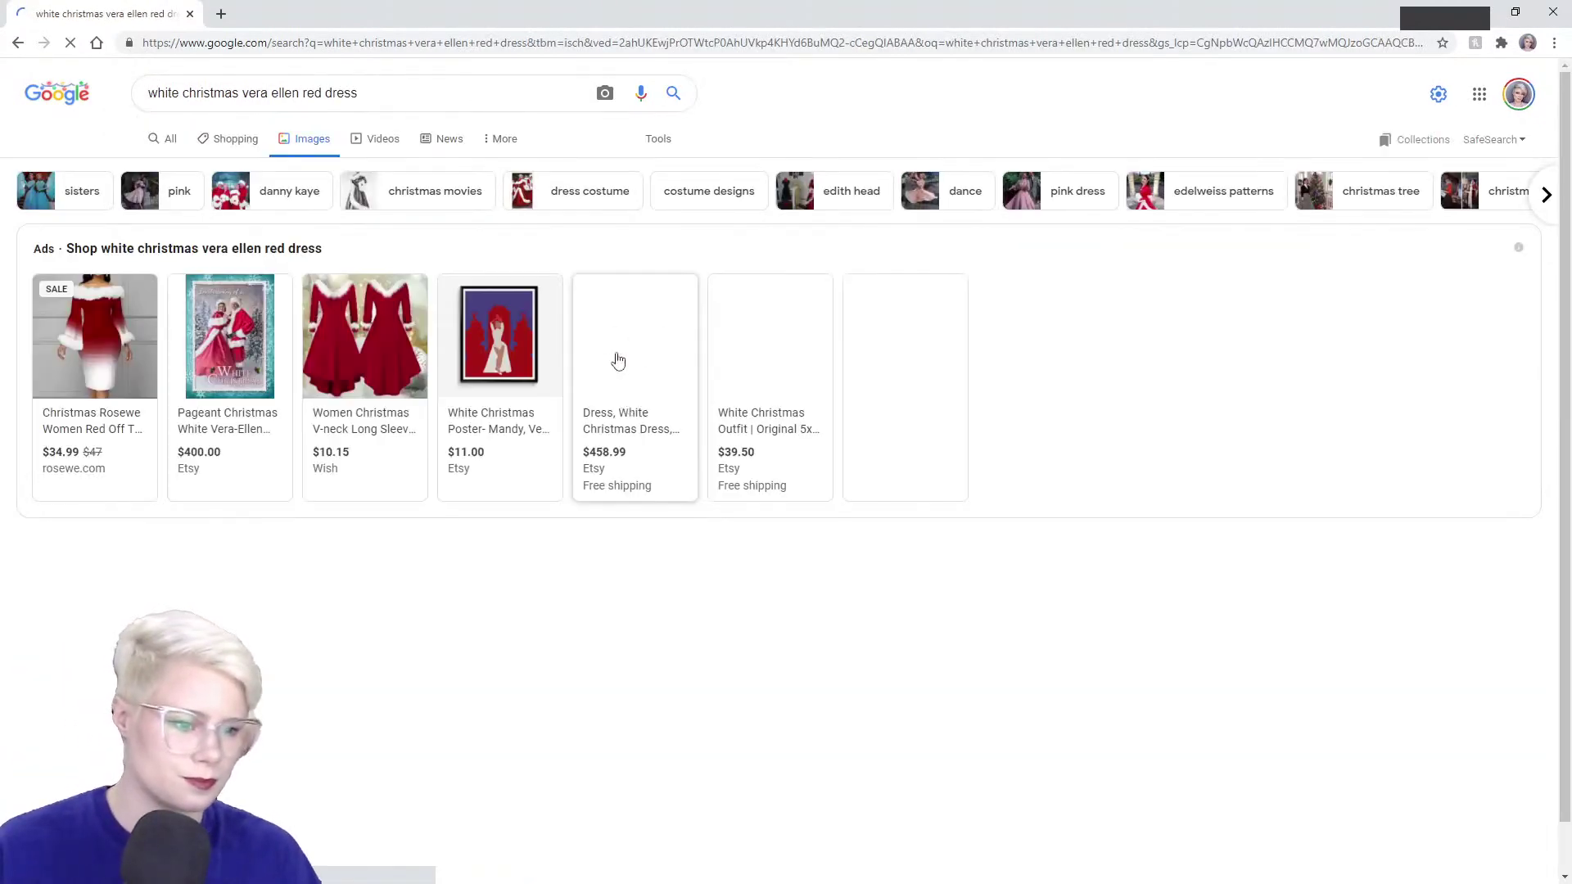
# - Preview the Pinterest pair of red fur-trimmed dresses and the related full-length costume image, closing any extra page that opens
pyautogui.scroll(-3, 163, 387)
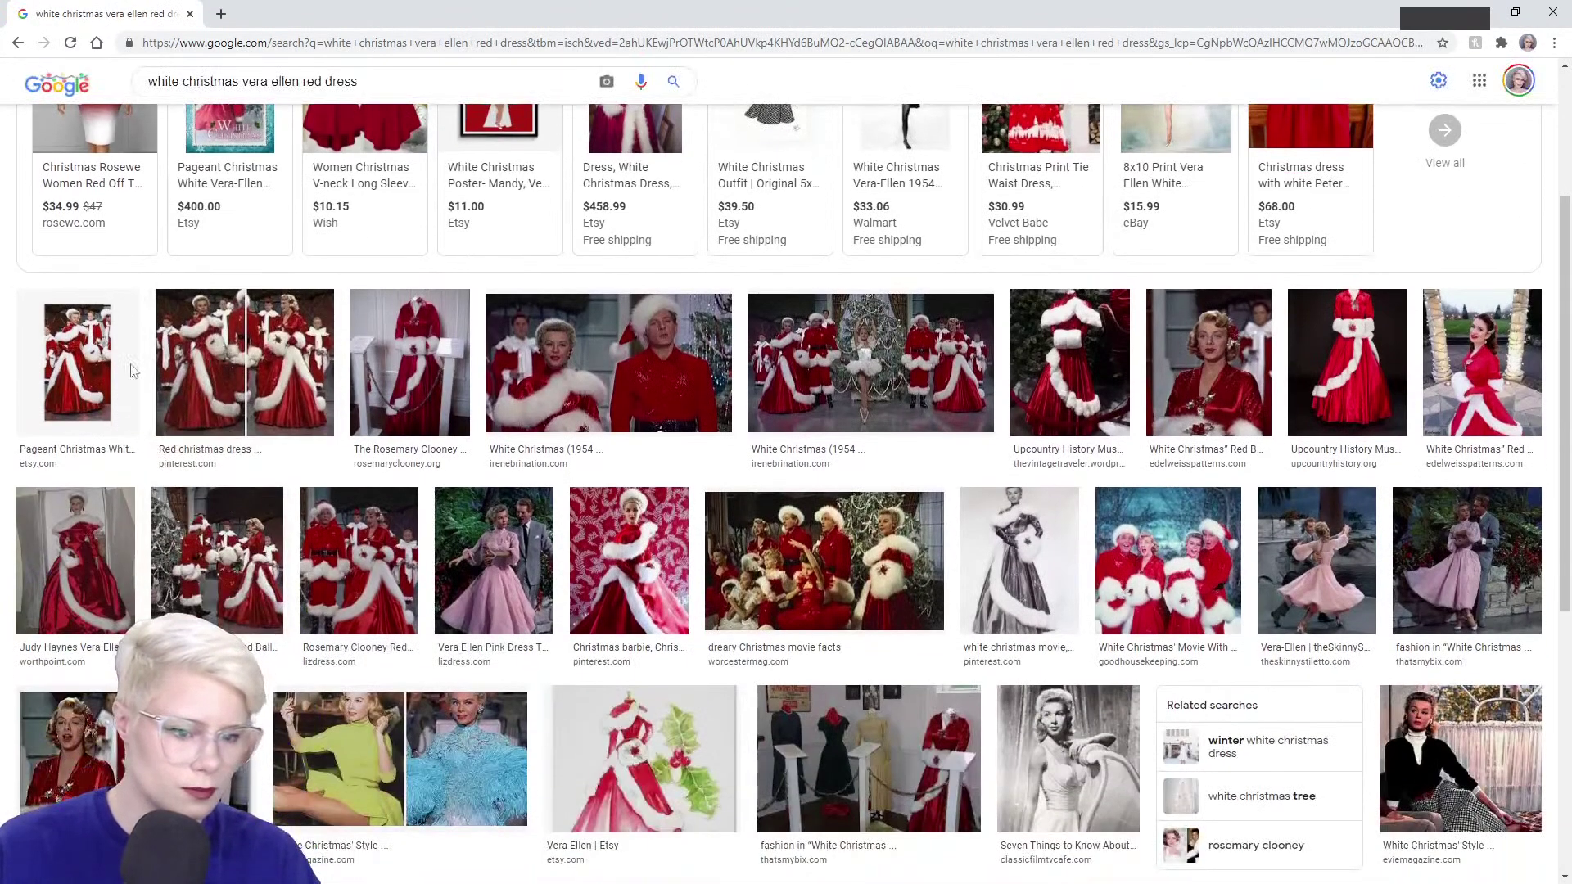
pyautogui.click(77, 368)
pyautogui.click(232, 369)
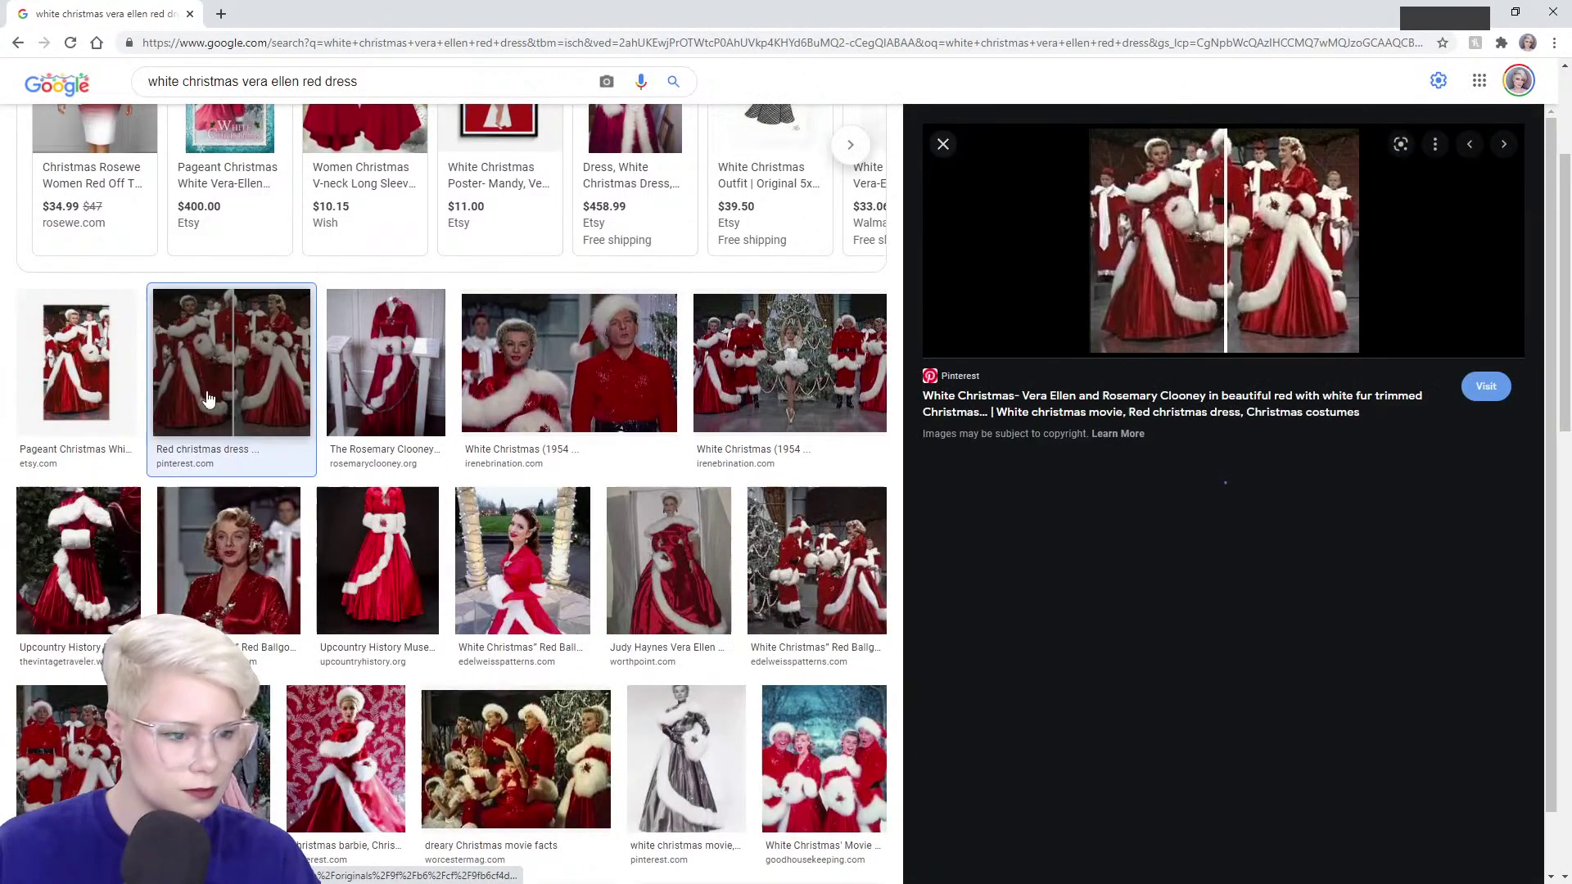
pyautogui.click(1032, 551)
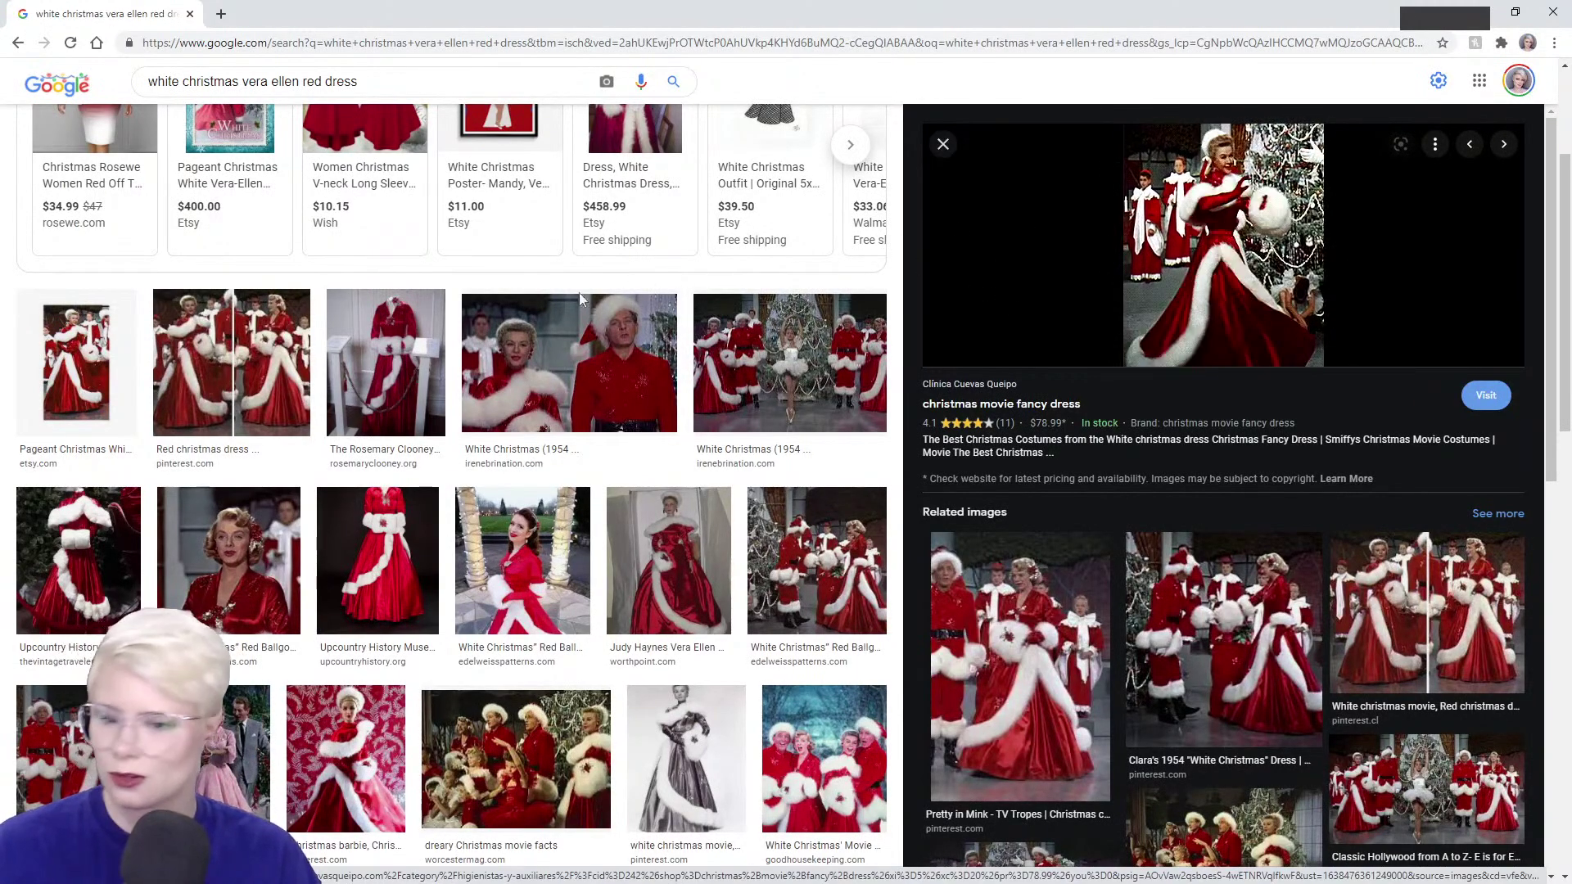
pyautogui.click(1109, 264)
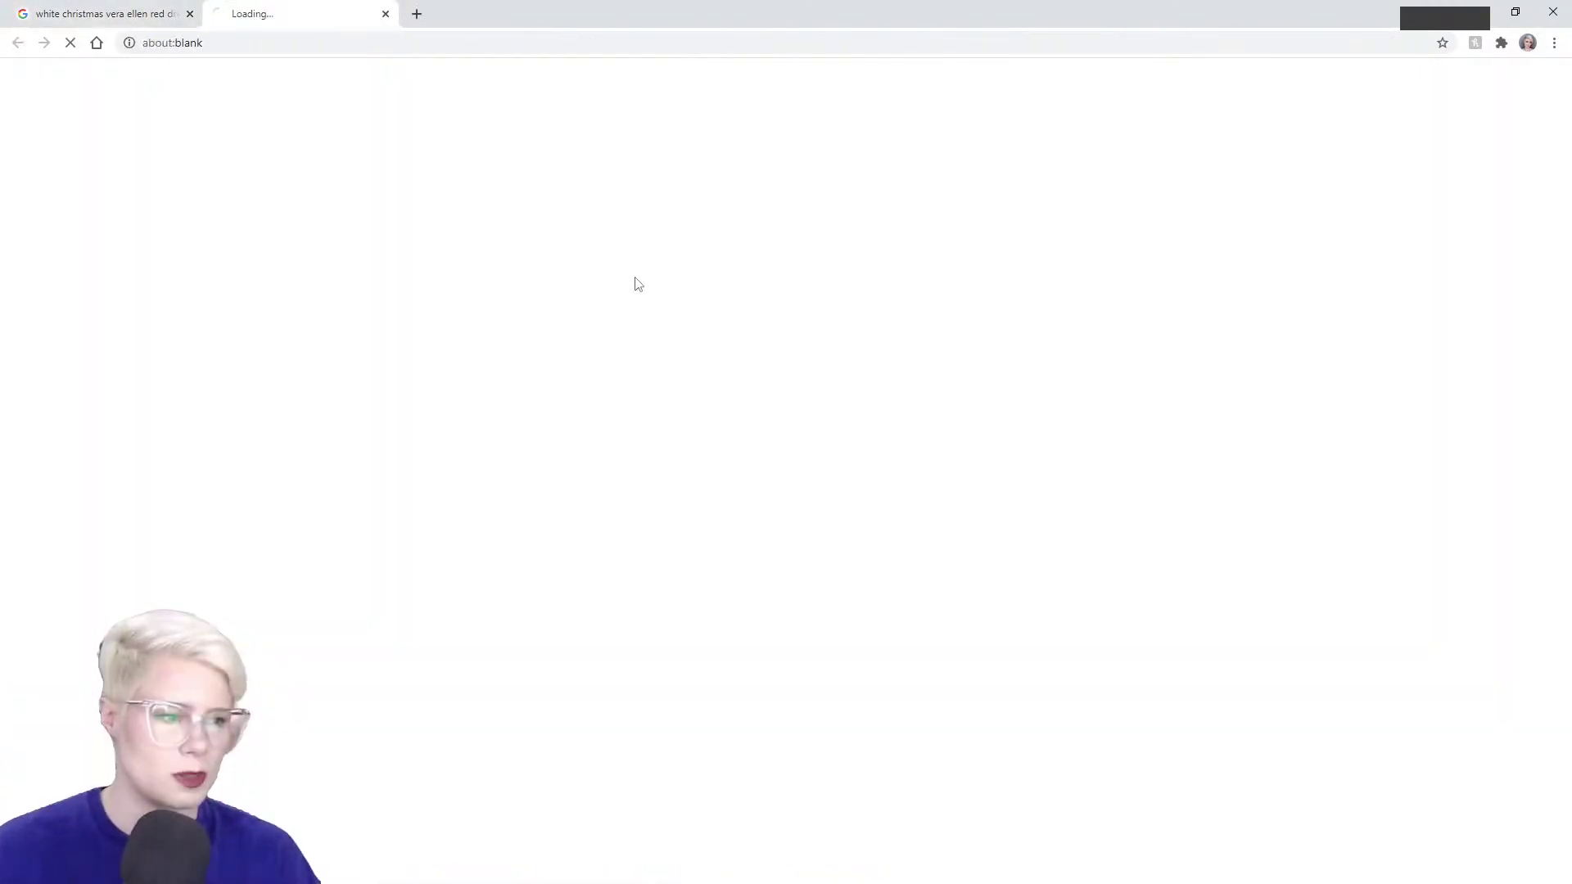
pyautogui.click(386, 14)
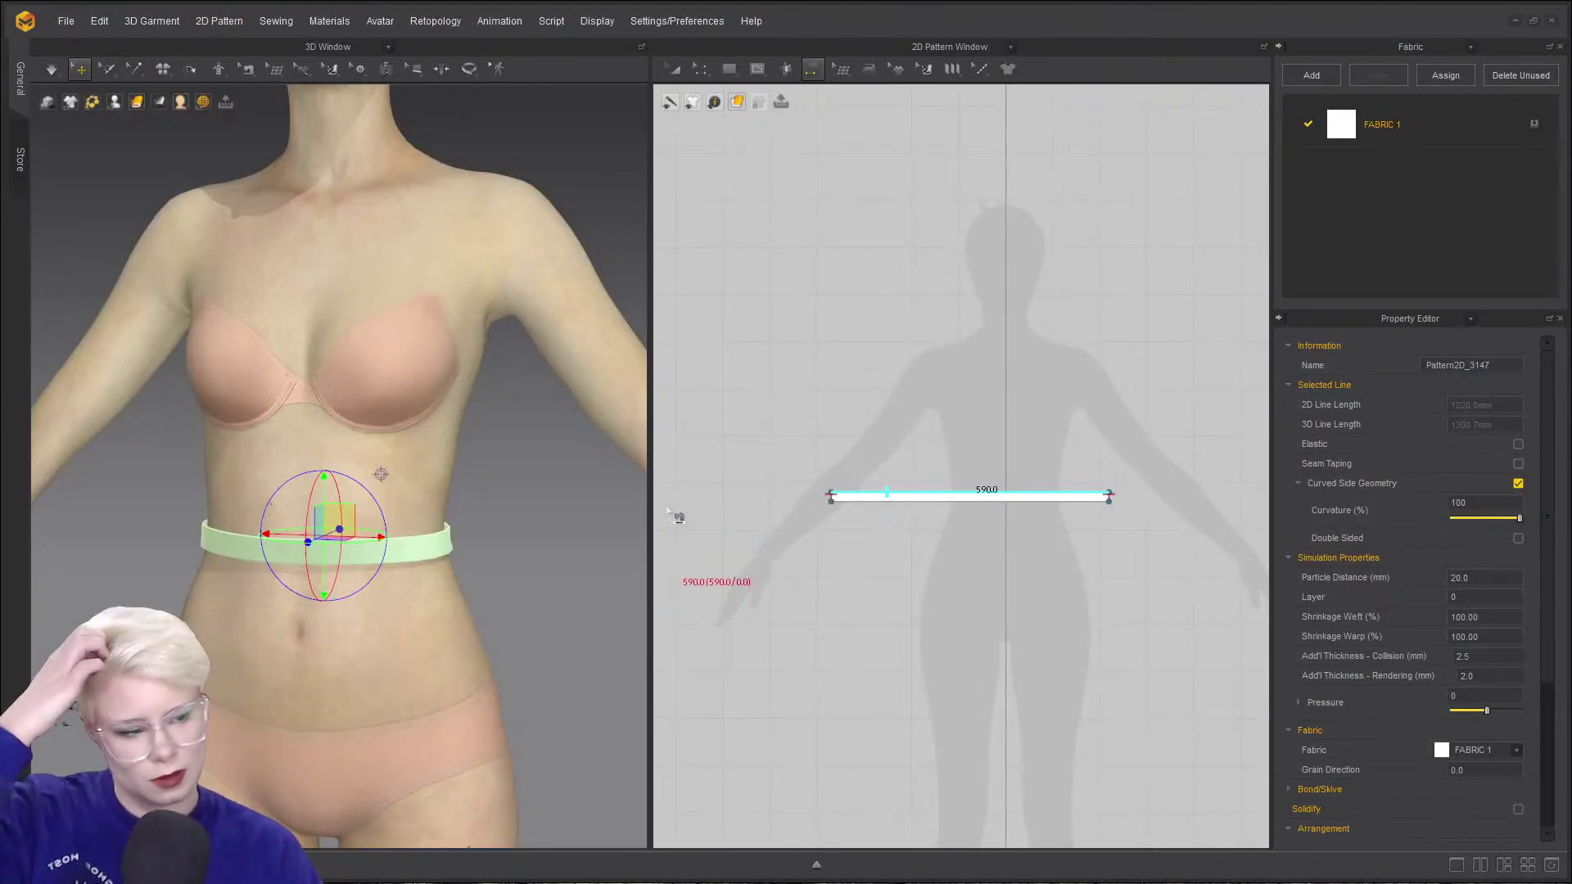
# - Switch to Marvelous Designer, deselect the waist band with the Transform Pattern tool active, and frame the avatar's torso
pyautogui.click(681, 76)
pyautogui.scroll(-4, 767, 437)
pyautogui.moveTo(324, 422); pyautogui.dragTo(414, 414, button='right')
pyautogui.scroll(-3, 364, 467)
pyautogui.click(478, 464)
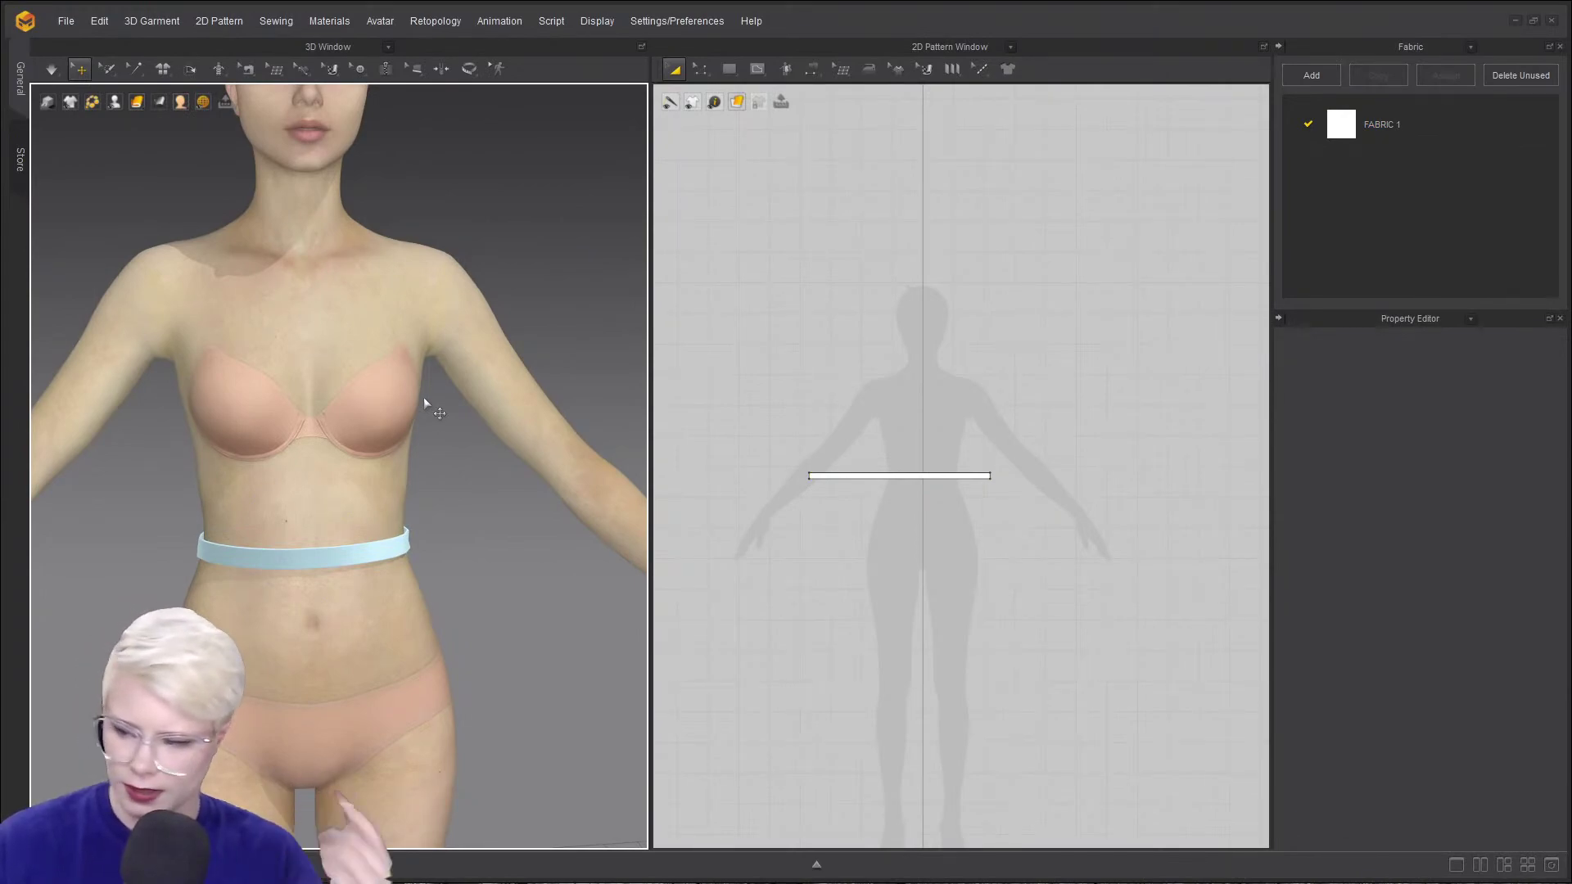
pyautogui.moveTo(344, 375); pyautogui.dragTo(270, 326, button='right')
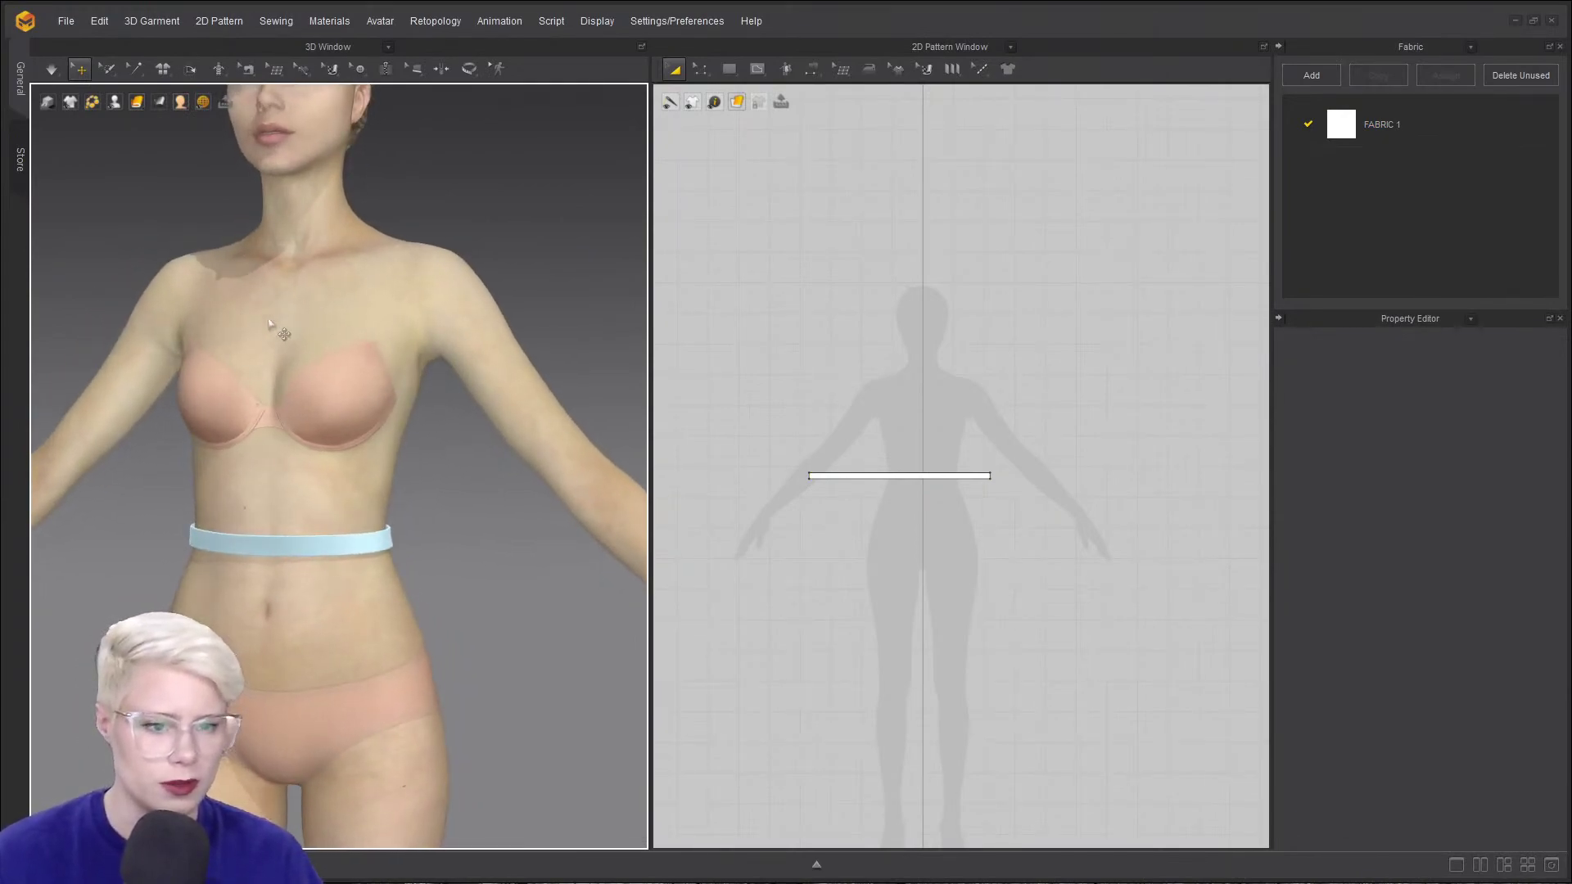
pyautogui.scroll(3, 317, 544)
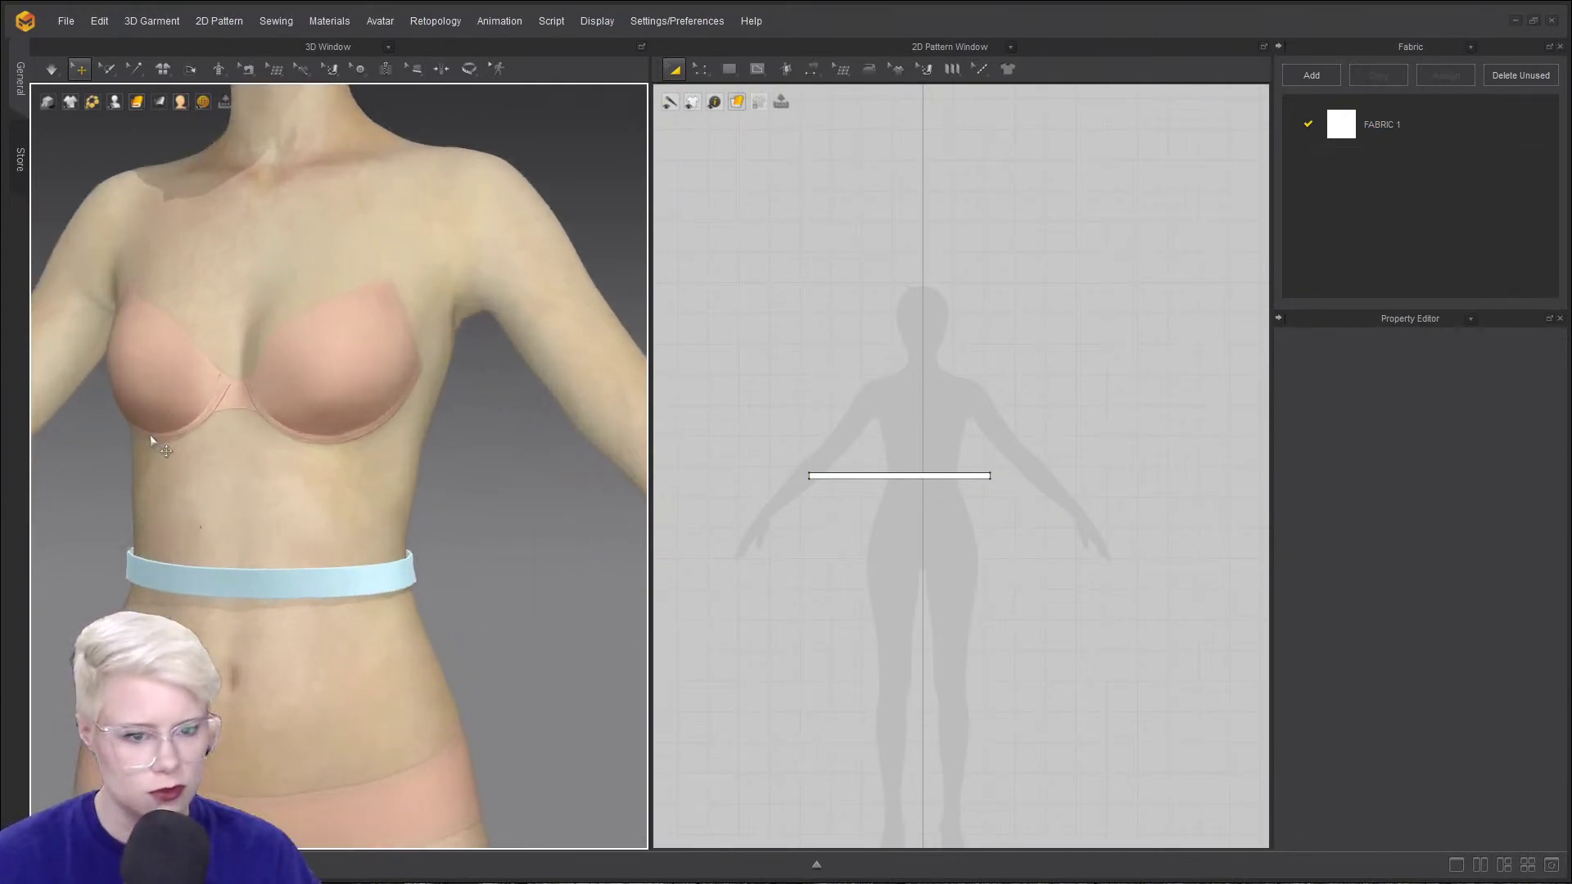
pyautogui.moveTo(246, 544); pyautogui.dragTo(429, 476, button='middle')
pyautogui.moveTo(429, 476)
pyautogui.mouseDown(button='right')
pyautogui.moveTo(459, 449)
pyautogui.moveTo(425, 471)
pyautogui.mouseUp(button='right')
pyautogui.moveTo(425, 471); pyautogui.dragTo(389, 466, button='middle')
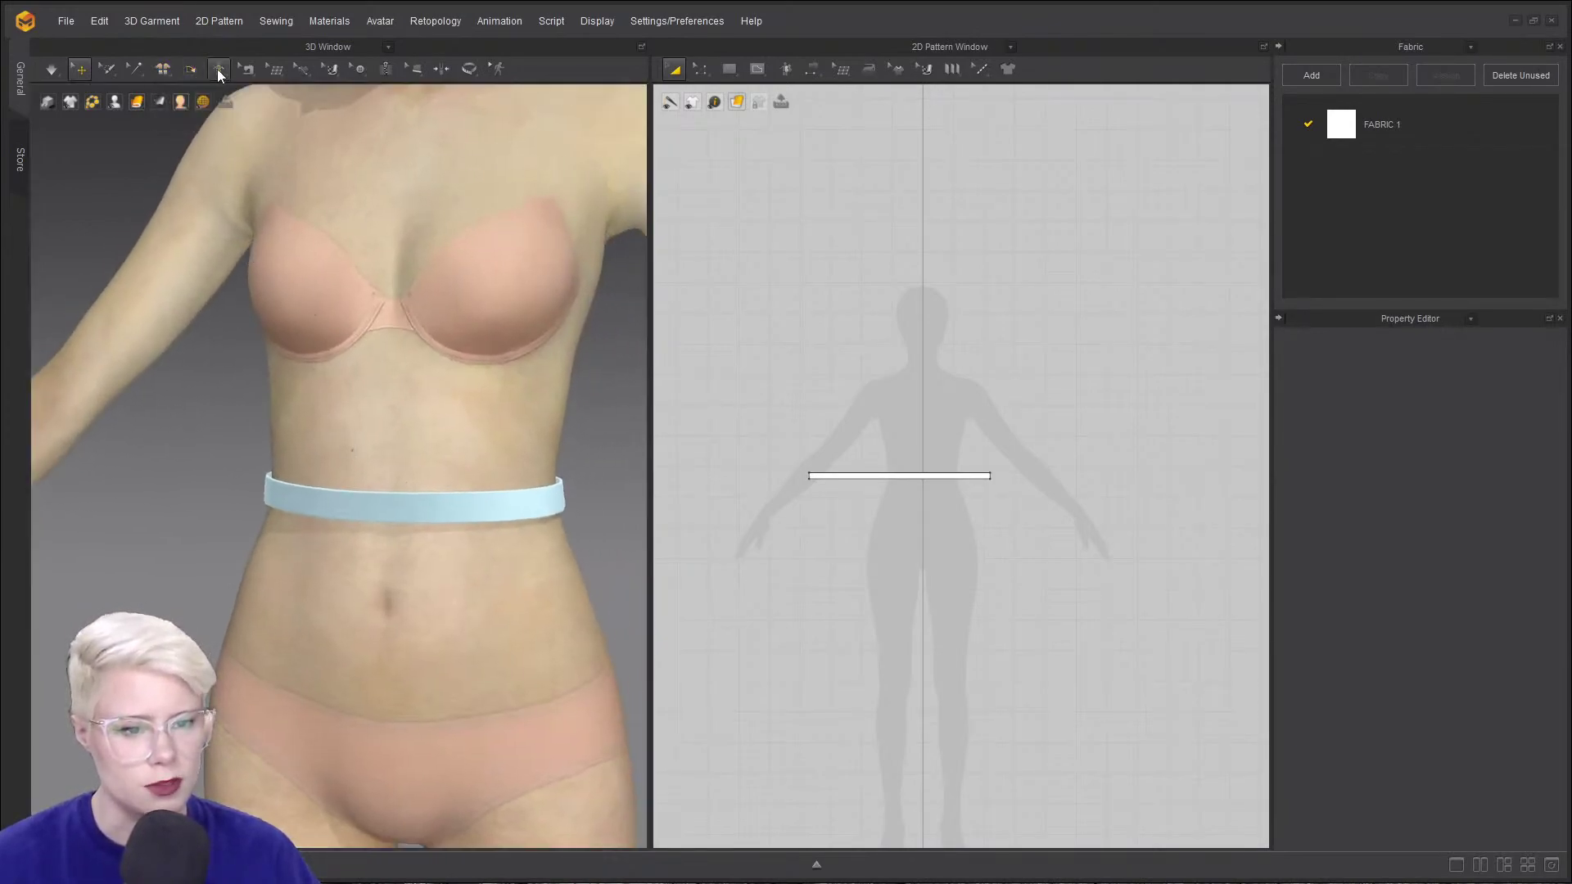
# - Detach the 3D line tools as a floating palette over the 2D pattern area and activate Line (Avatar)
pyautogui.moveTo(321, 72)
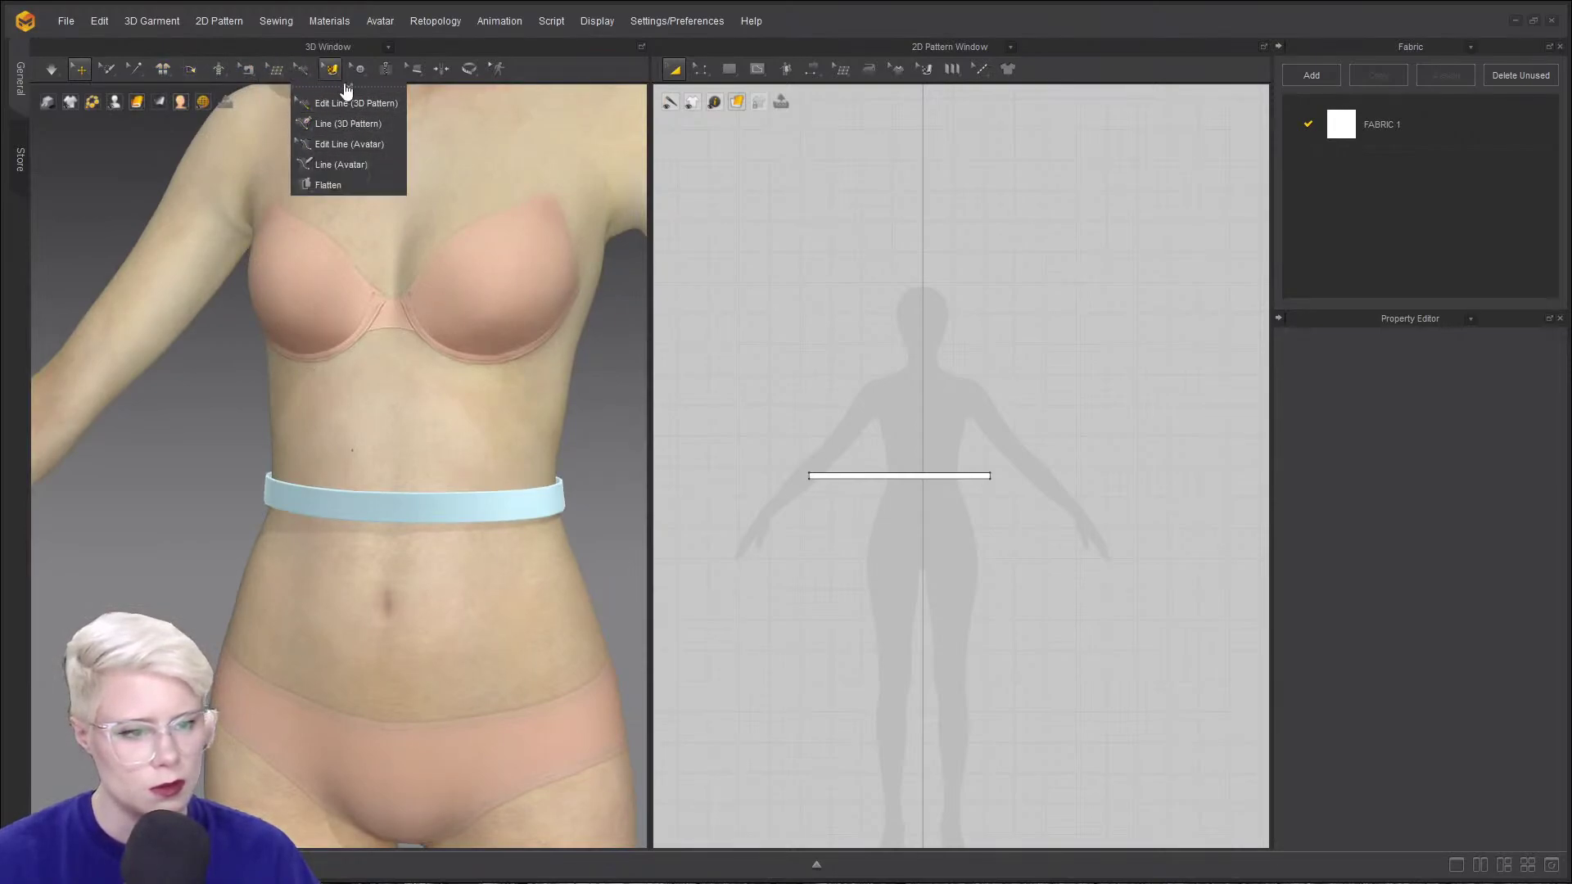
pyautogui.moveTo(349, 87); pyautogui.dragTo(725, 134)
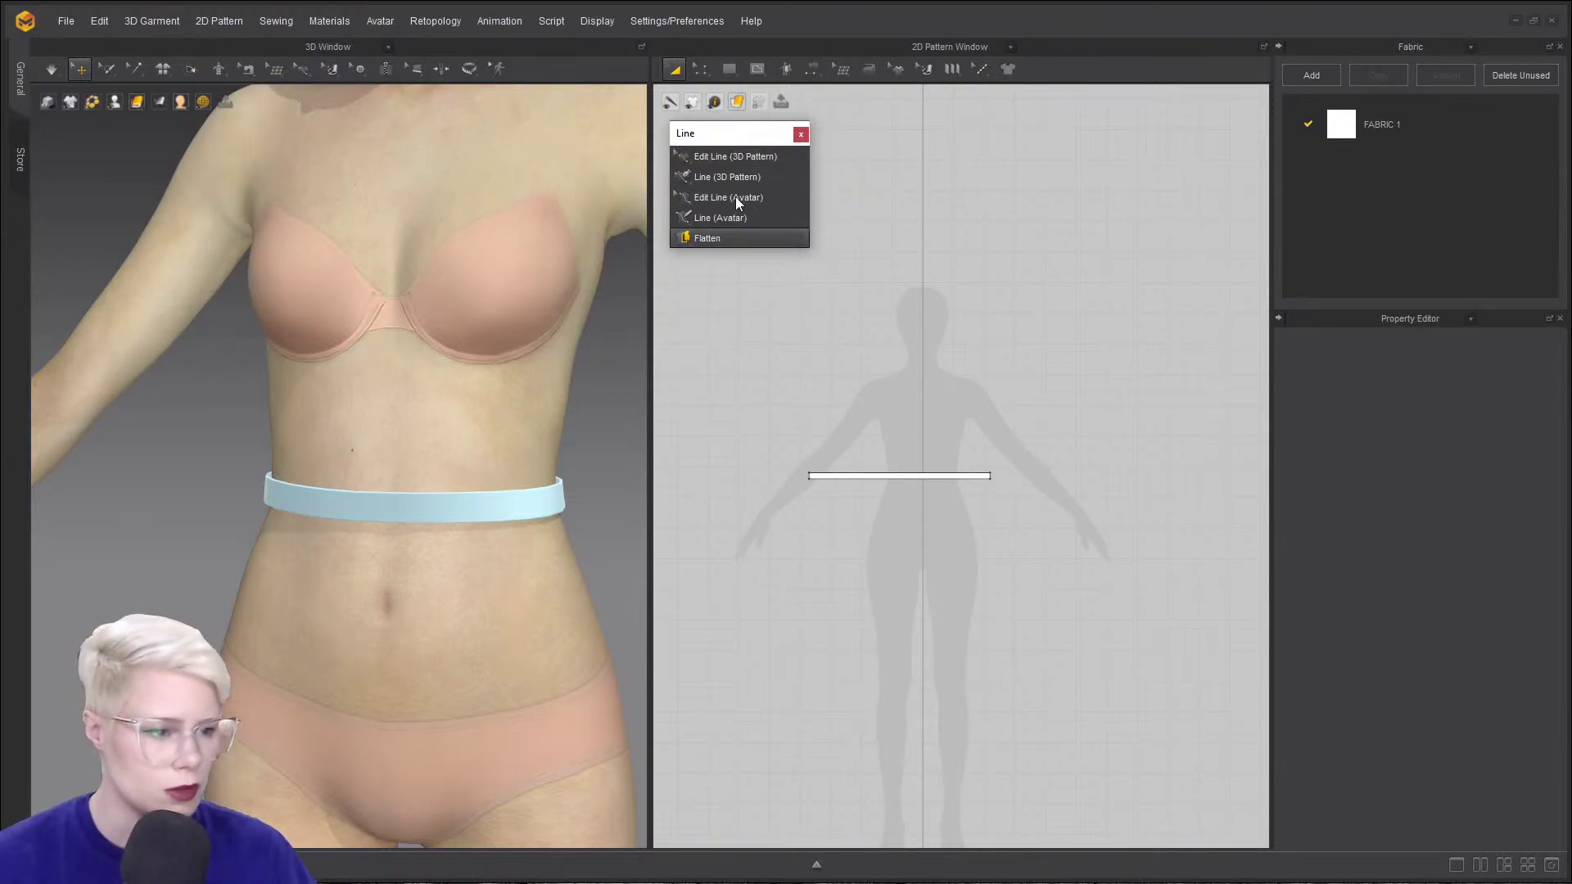
pyautogui.click(712, 218)
pyautogui.scroll(3, 484, 393)
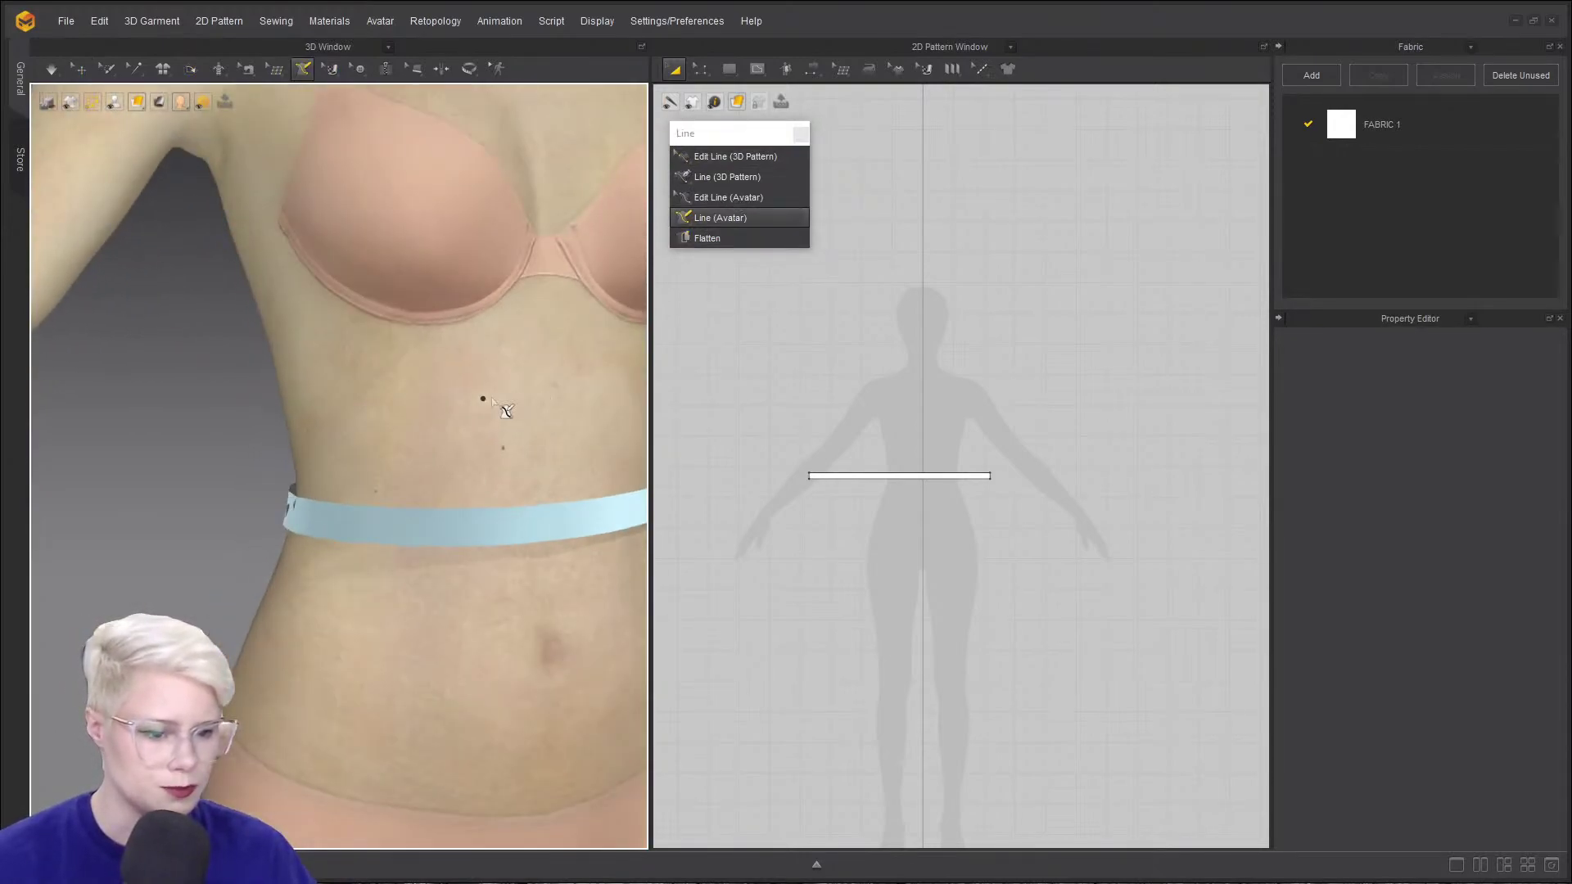
pyautogui.scroll(-2, 492, 403)
pyautogui.moveTo(496, 409); pyautogui.dragTo(371, 407, button='middle')
pyautogui.moveTo(372, 407); pyautogui.dragTo(282, 434, button='right')
pyautogui.moveTo(169, 421); pyautogui.dragTo(172, 434, button='right')
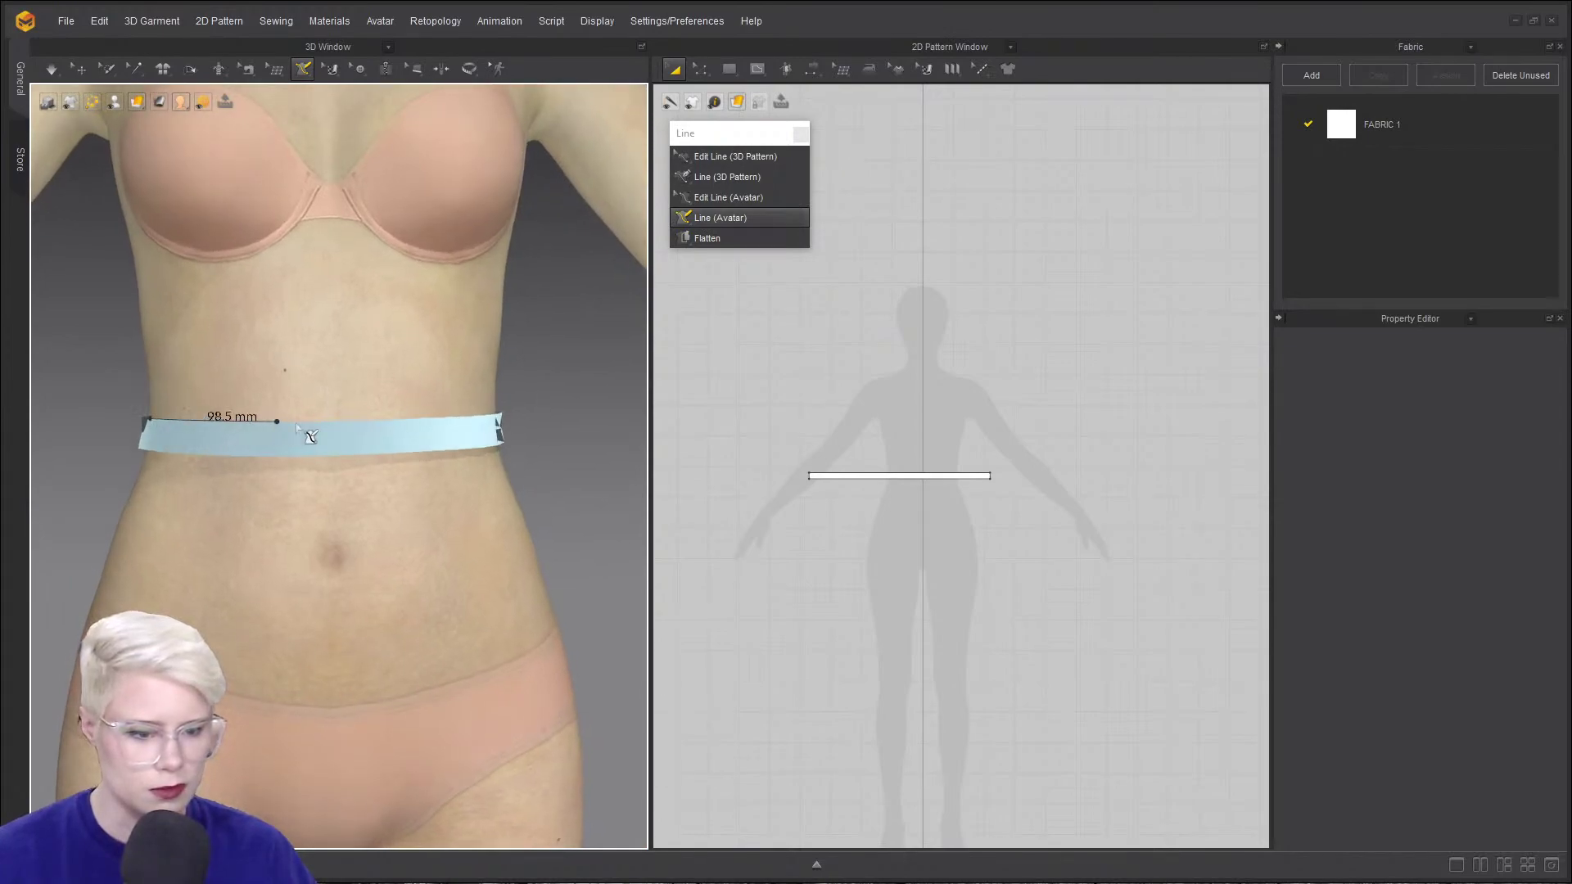
pyautogui.click(321, 421)
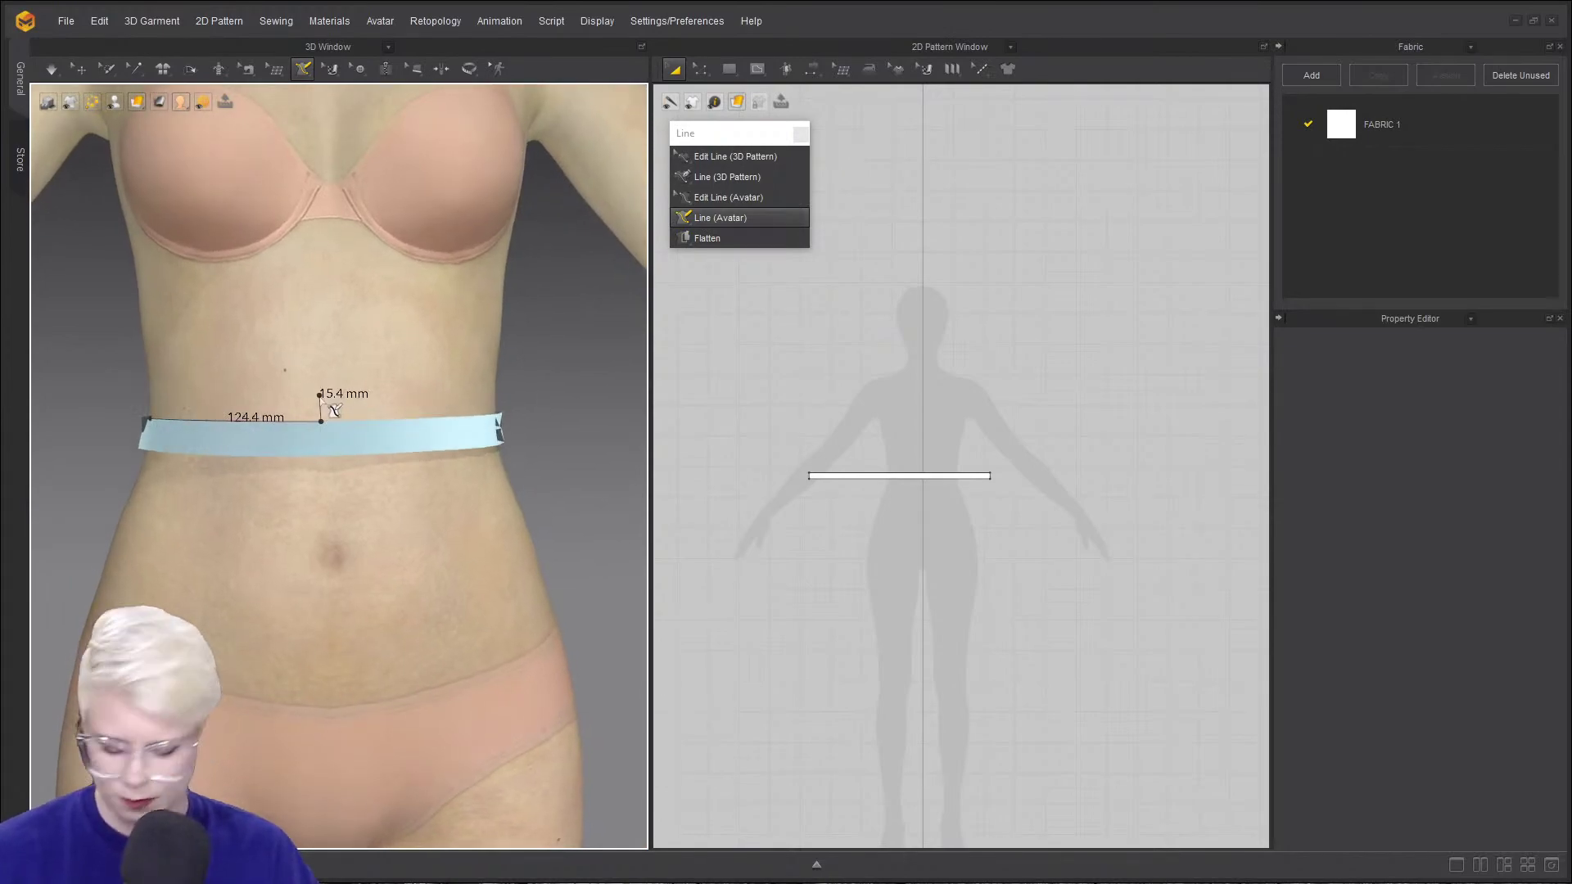
pyautogui.press('Escape')
# - Try to trace a front bodice on the avatar: about 318 mm centre front, 158 mm waist, 171 mm side and 208 mm armhole
pyautogui.scroll(-3, 314, 413)
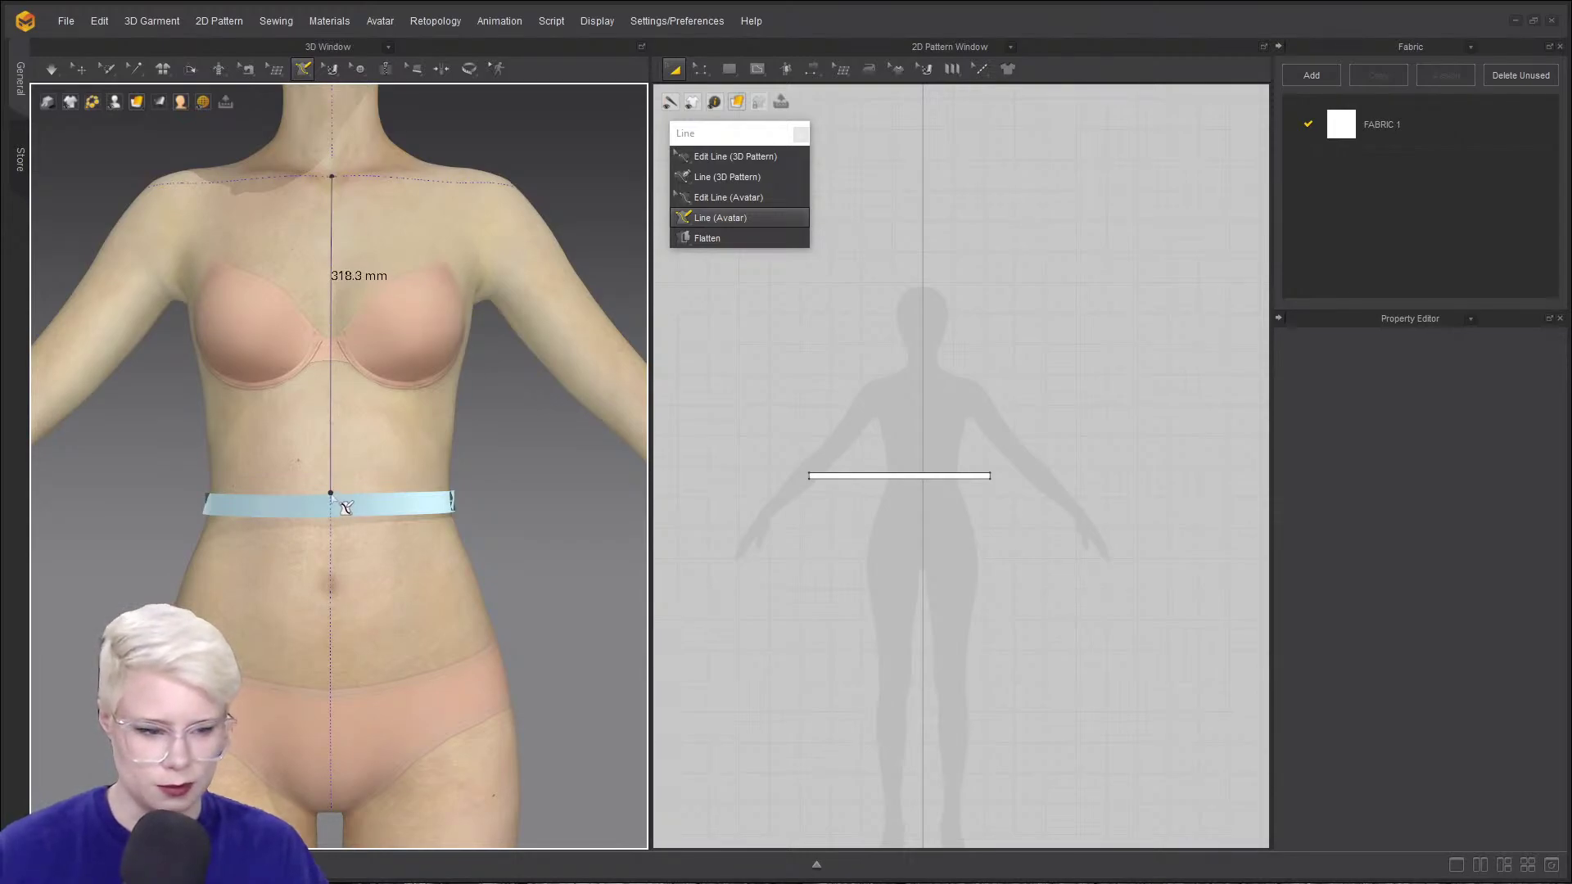
pyautogui.click(332, 497)
pyautogui.moveTo(429, 496); pyautogui.dragTo(292, 482, button='right')
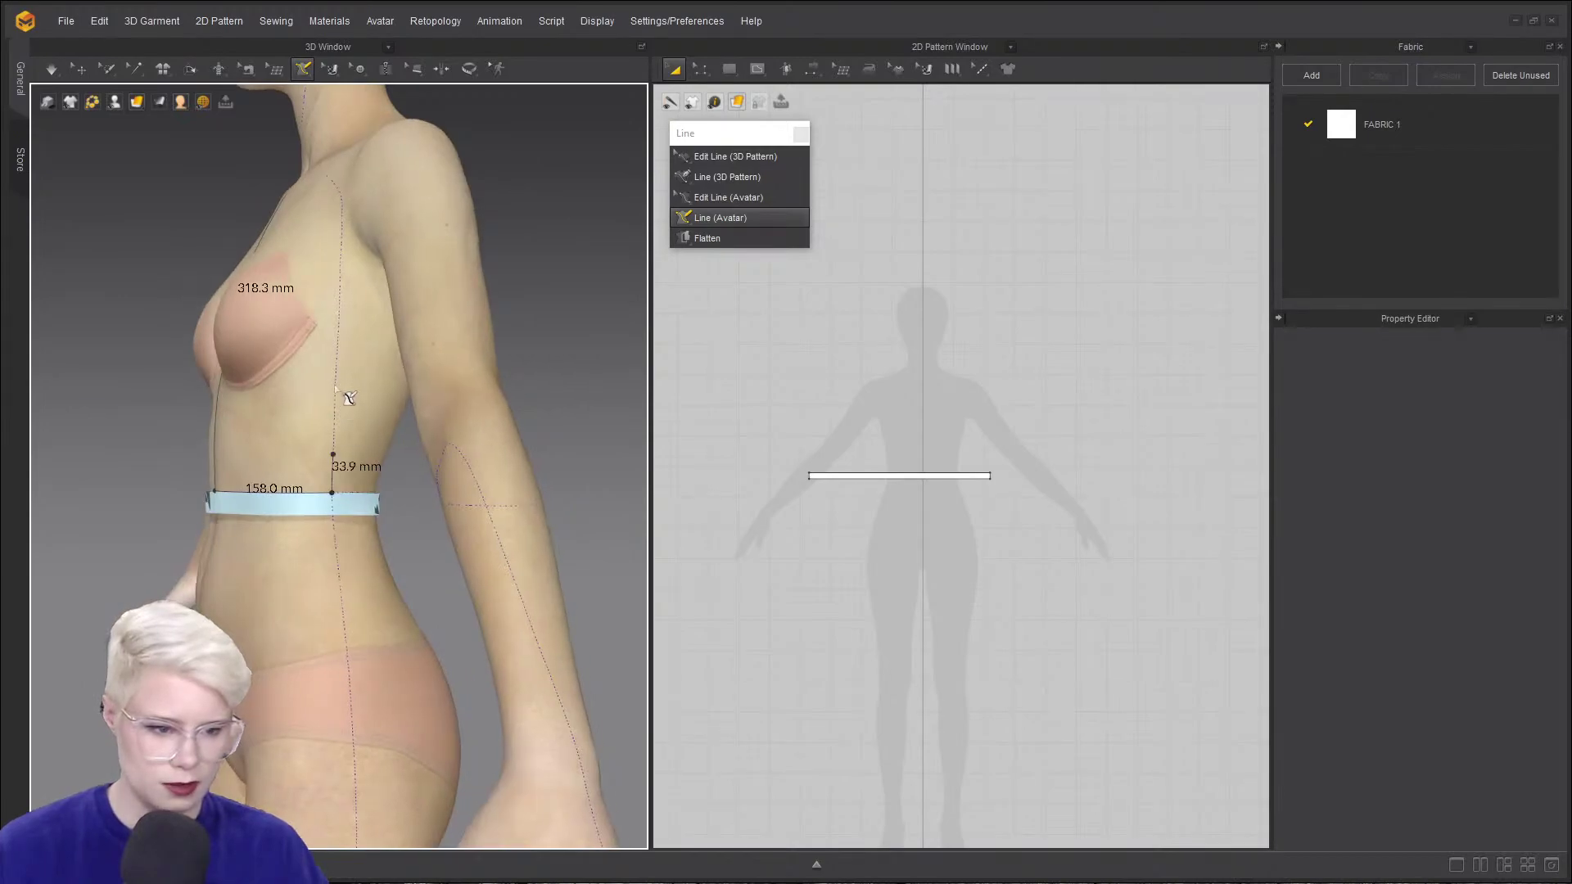
pyautogui.click(378, 301)
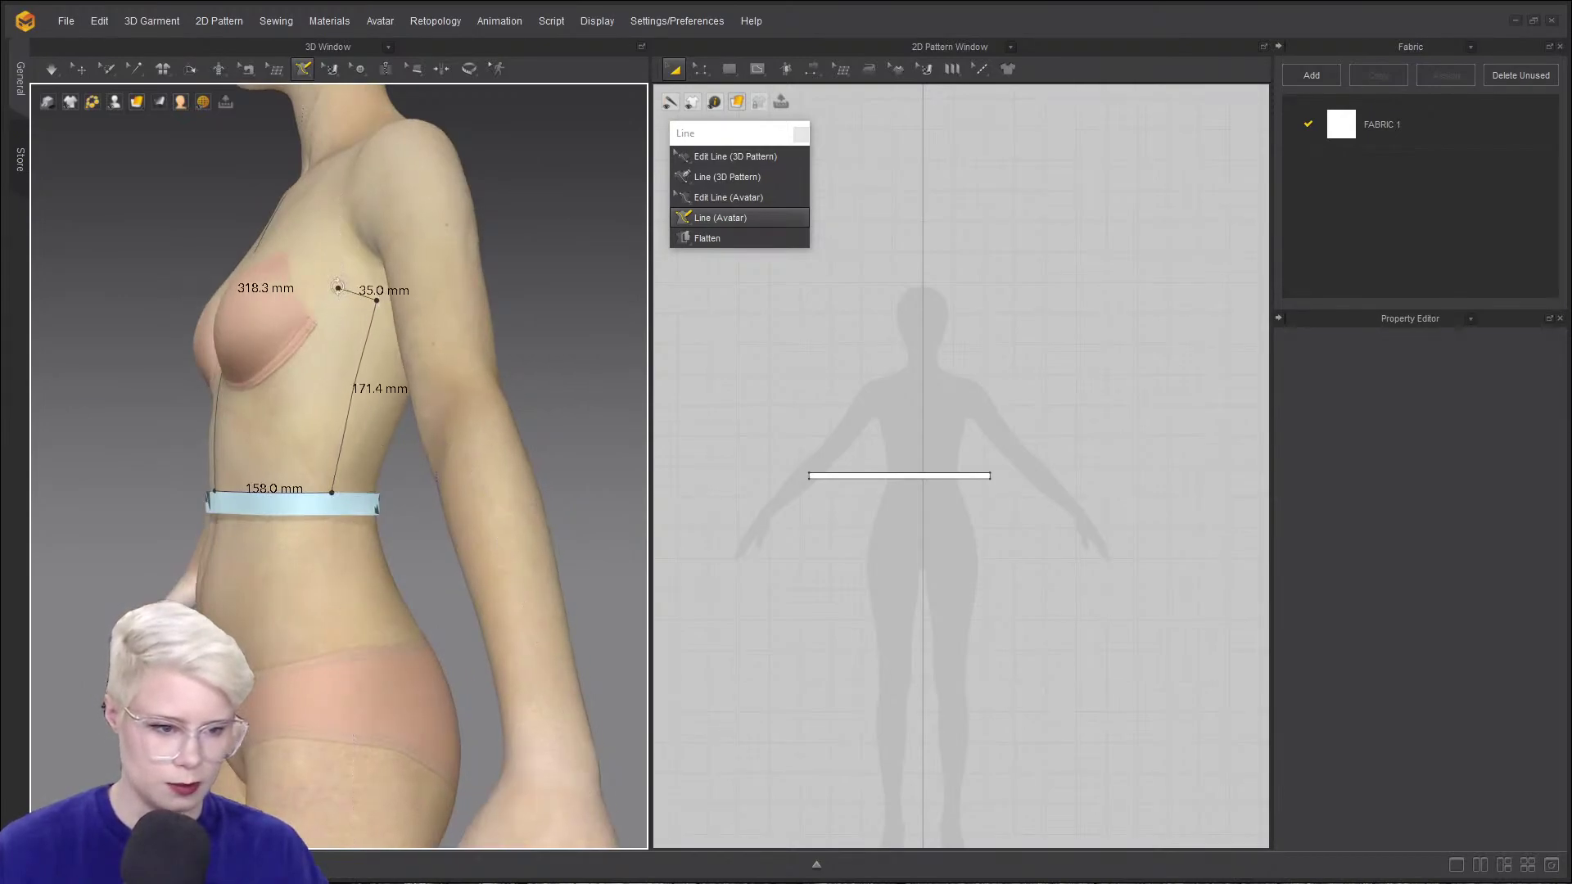
pyautogui.moveTo(377, 301); pyautogui.dragTo(385, 305, button='right')
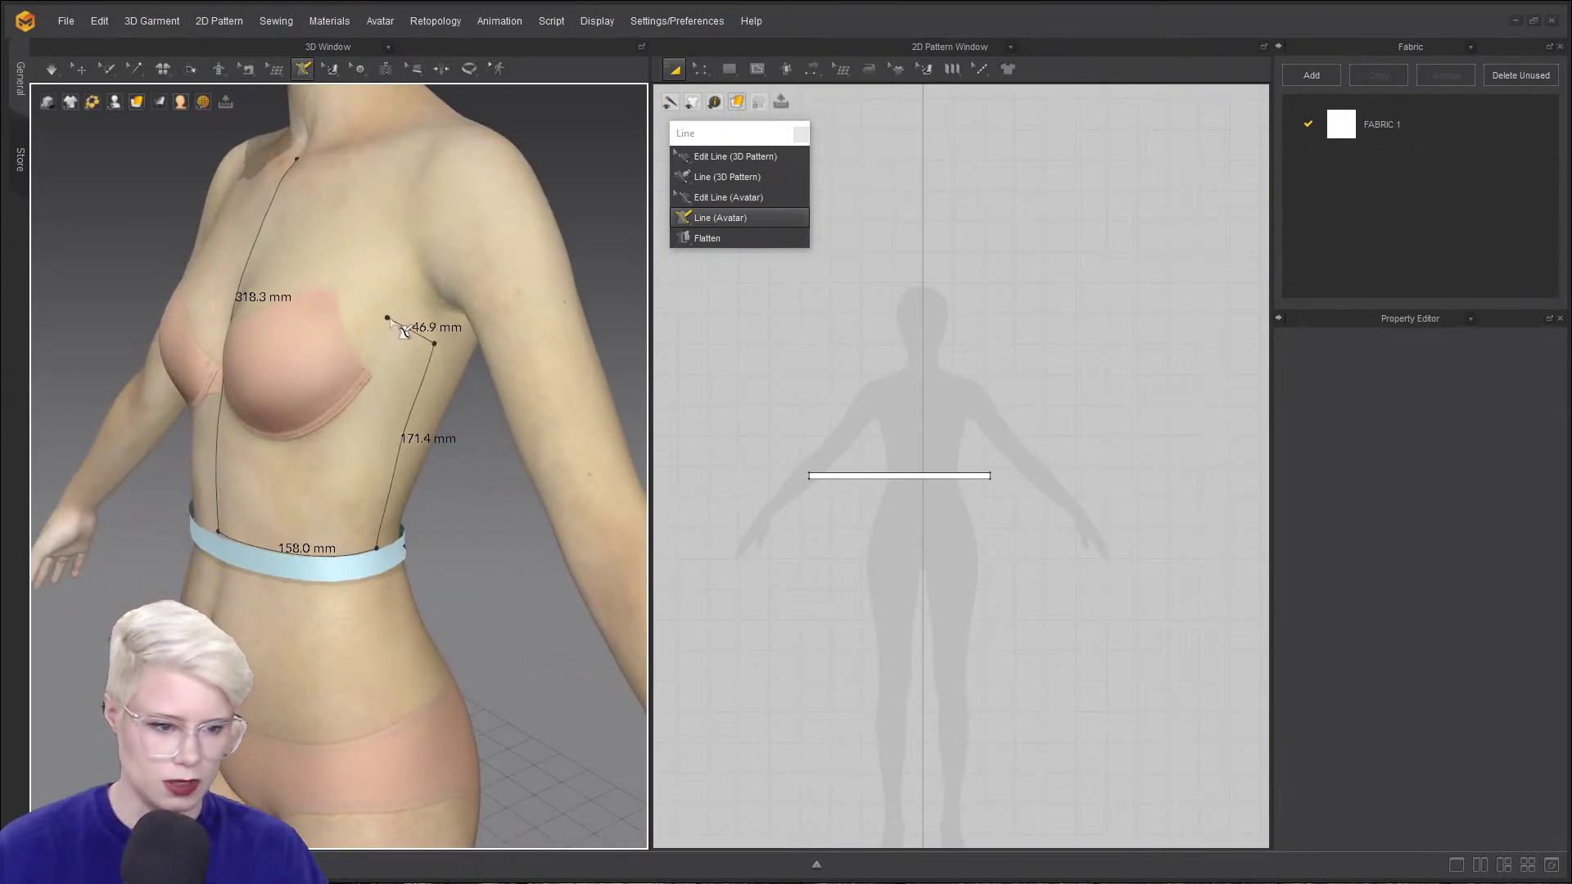
pyautogui.keyDown('ctrl'); pyautogui.click(402, 208); pyautogui.keyUp('ctrl')
pyautogui.moveTo(459, 151); pyautogui.dragTo(465, 182, button='right')
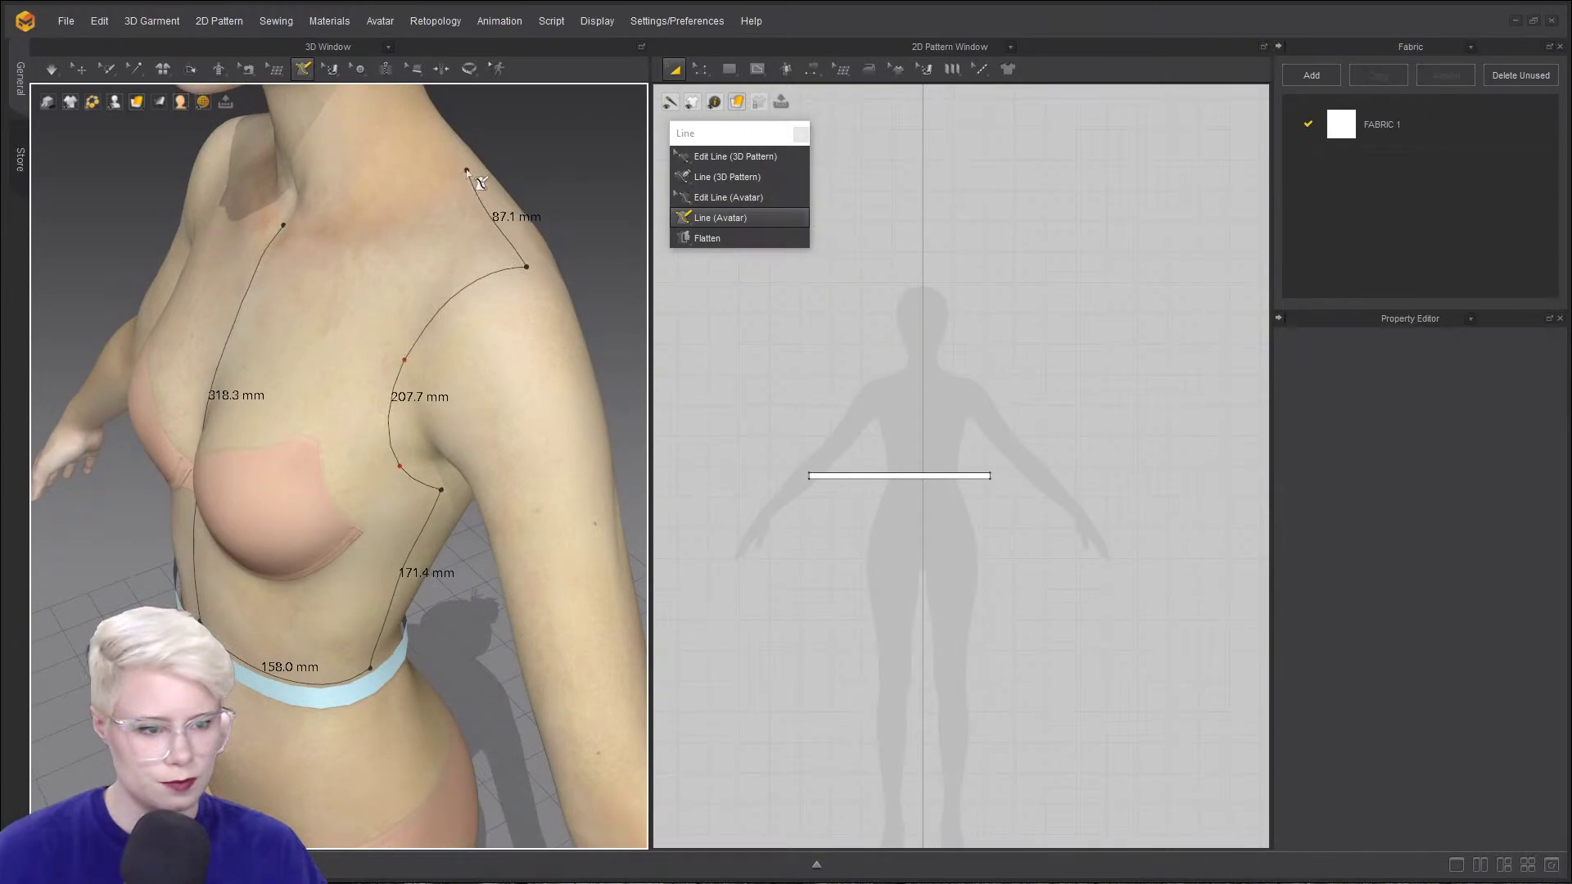
pyautogui.moveTo(484, 215); pyautogui.dragTo(450, 362, button='right')
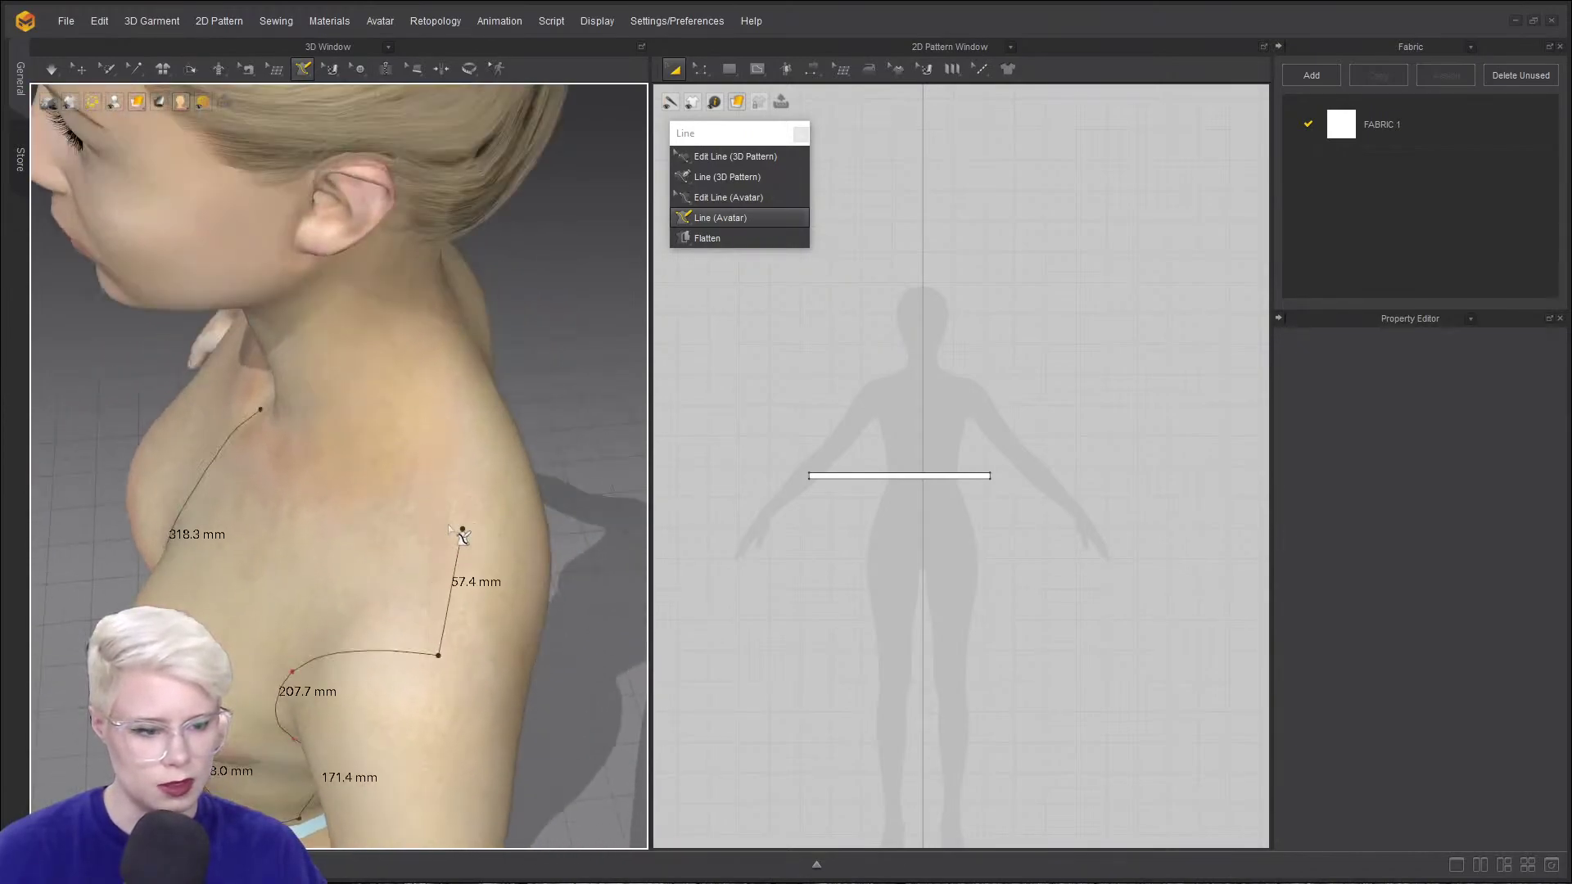
pyautogui.moveTo(456, 526); pyautogui.dragTo(399, 520, button='right')
pyautogui.moveTo(428, 690); pyautogui.dragTo(379, 524, button='right')
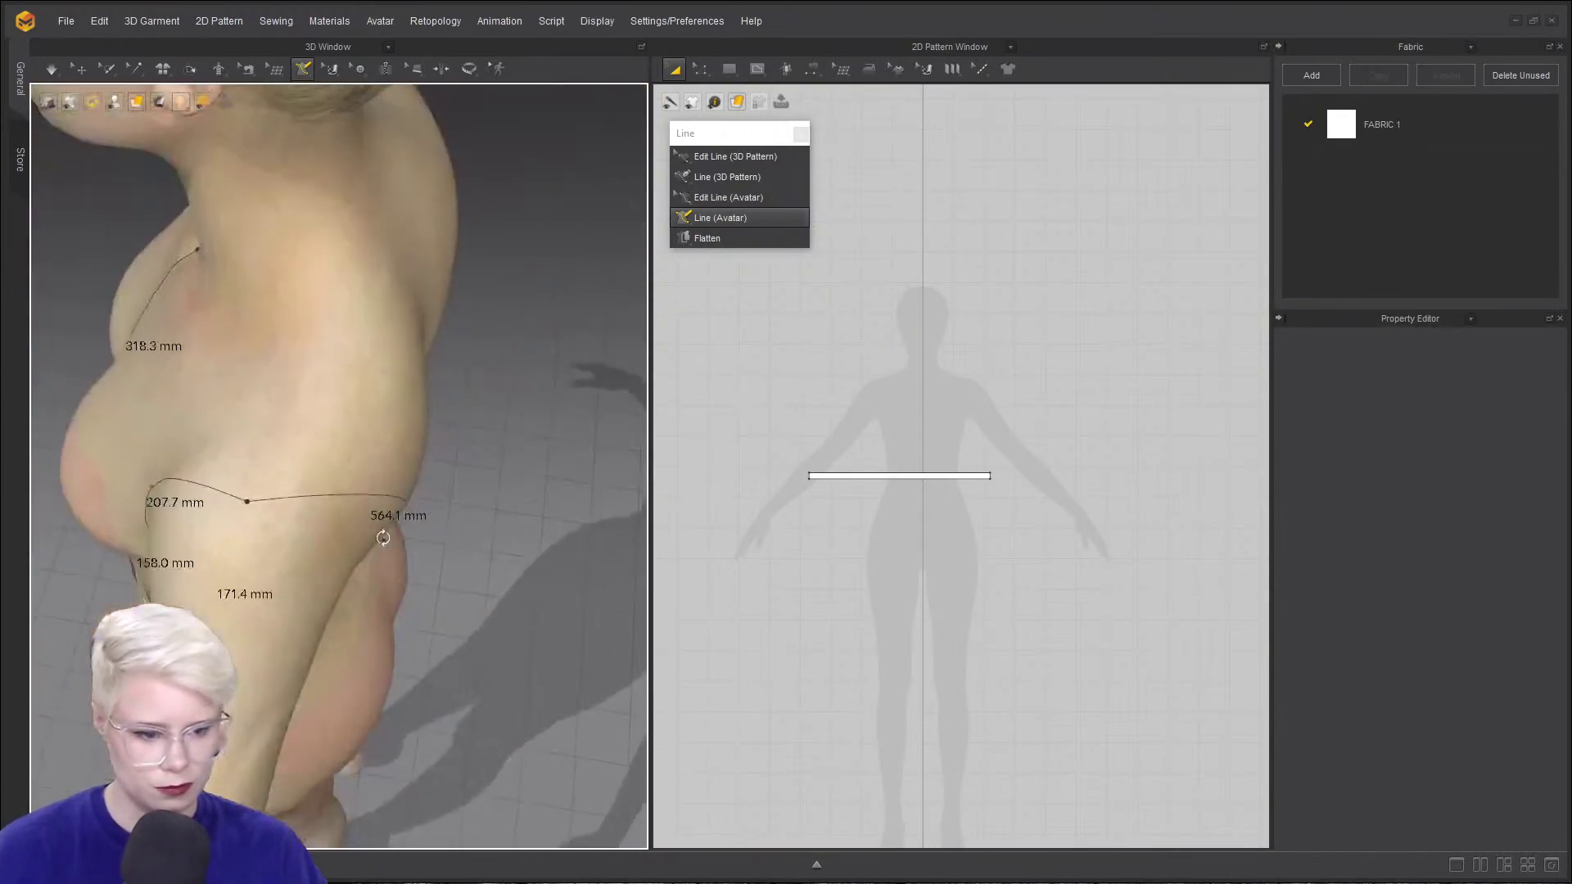
pyautogui.moveTo(348, 449); pyautogui.dragTo(434, 329, button='right')
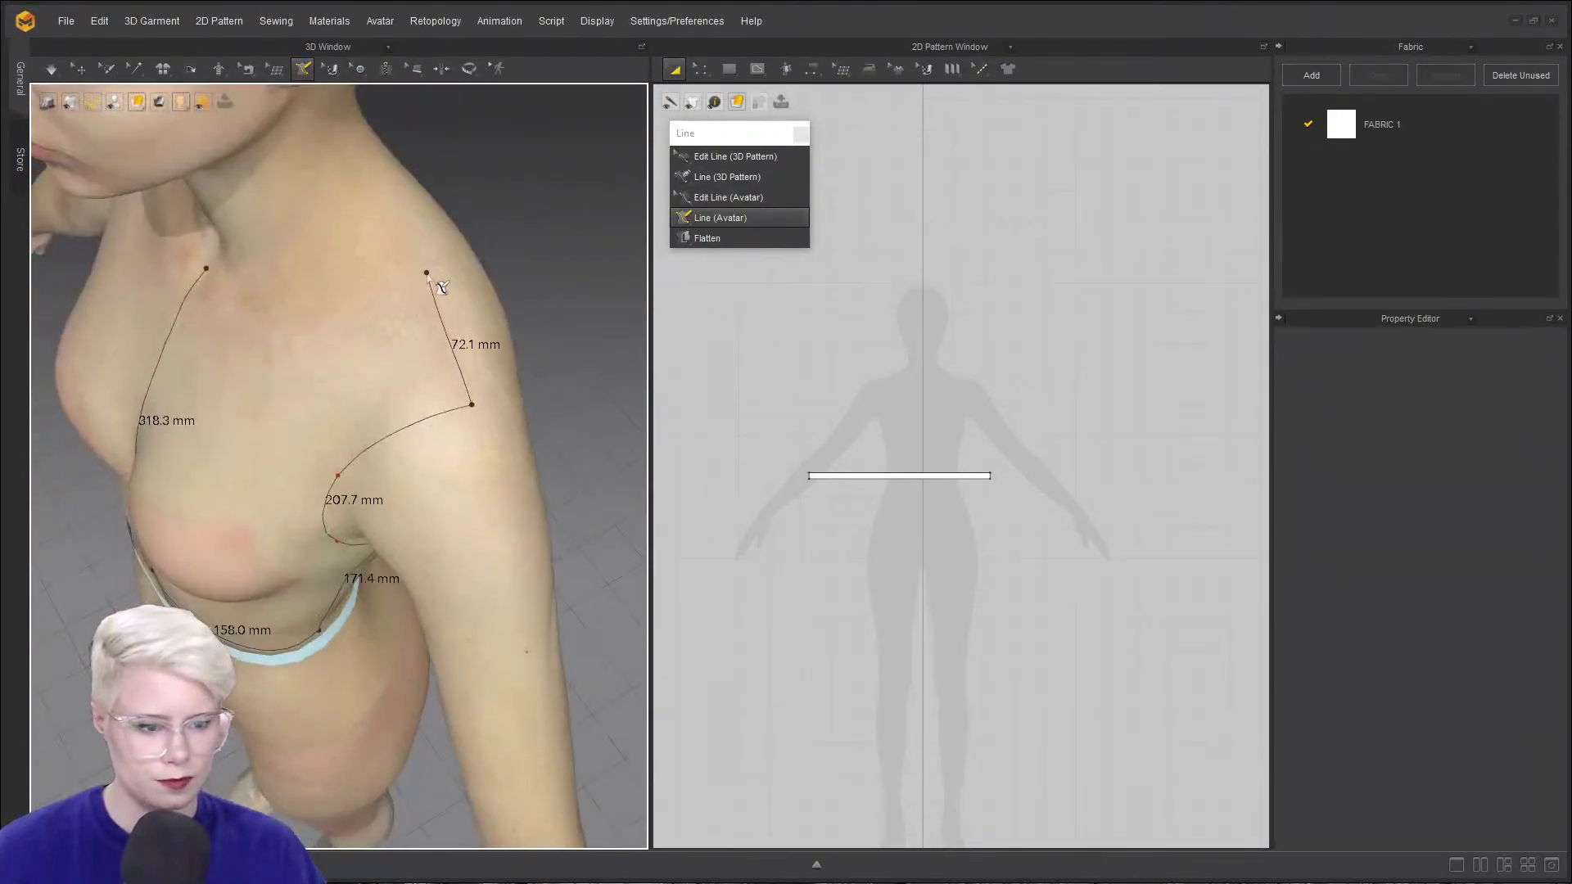
pyautogui.press('Escape')
pyautogui.moveTo(414, 260); pyautogui.dragTo(341, 262, button='right')
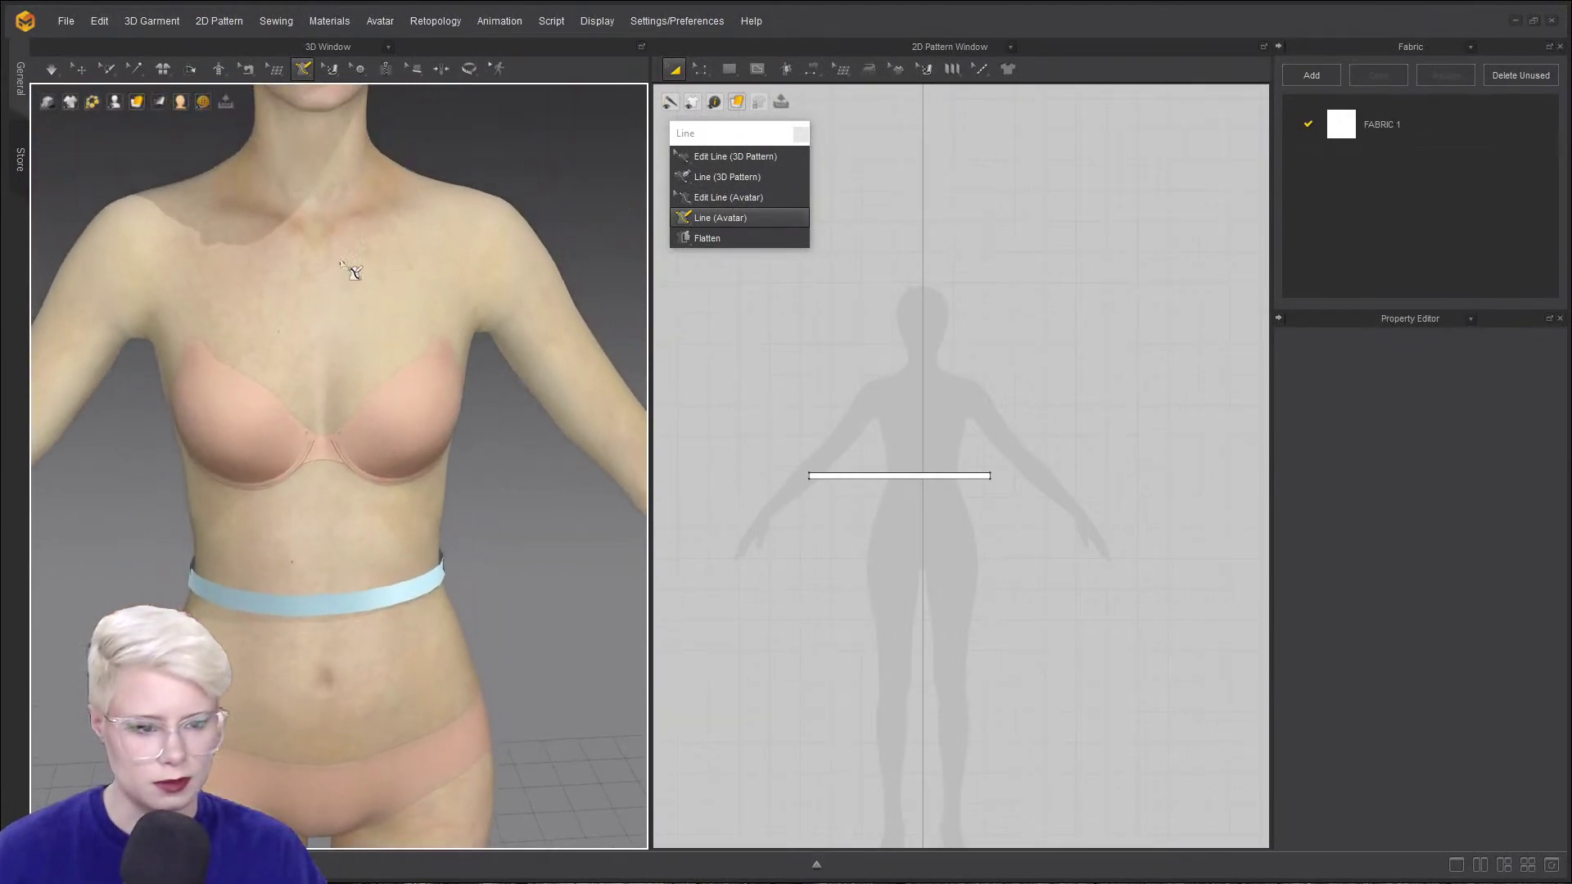
# - Trace the front bodice on the avatar: centre front about 327 mm, waist about 165 mm, side about 177 mm, plus a curved armhole about 221 mm
pyautogui.click(316, 219)
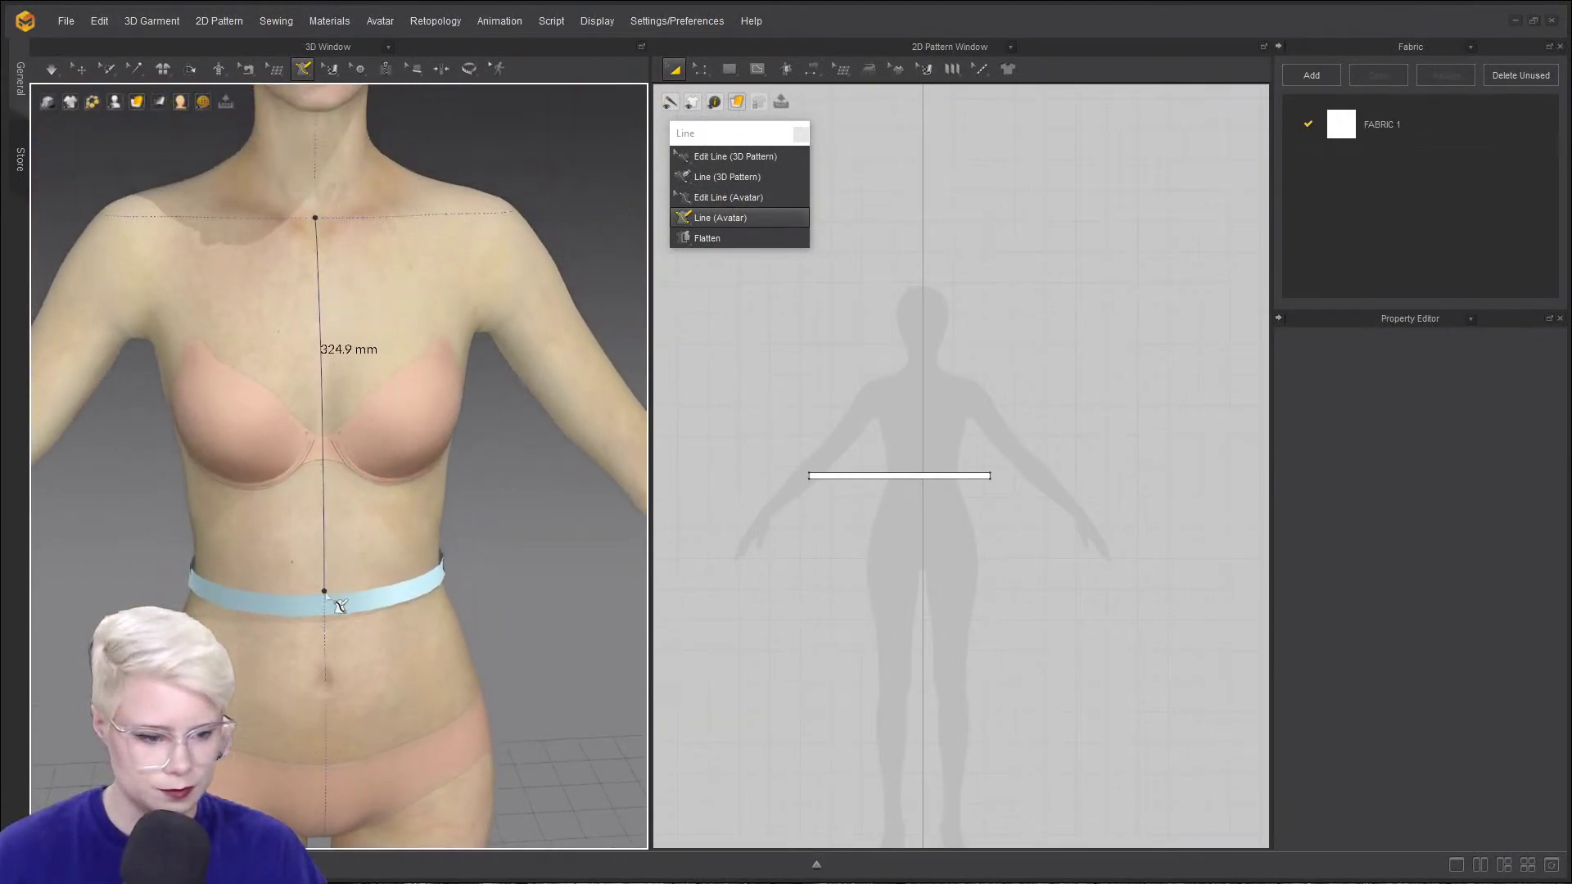
pyautogui.moveTo(327, 598); pyautogui.dragTo(296, 570, button='right')
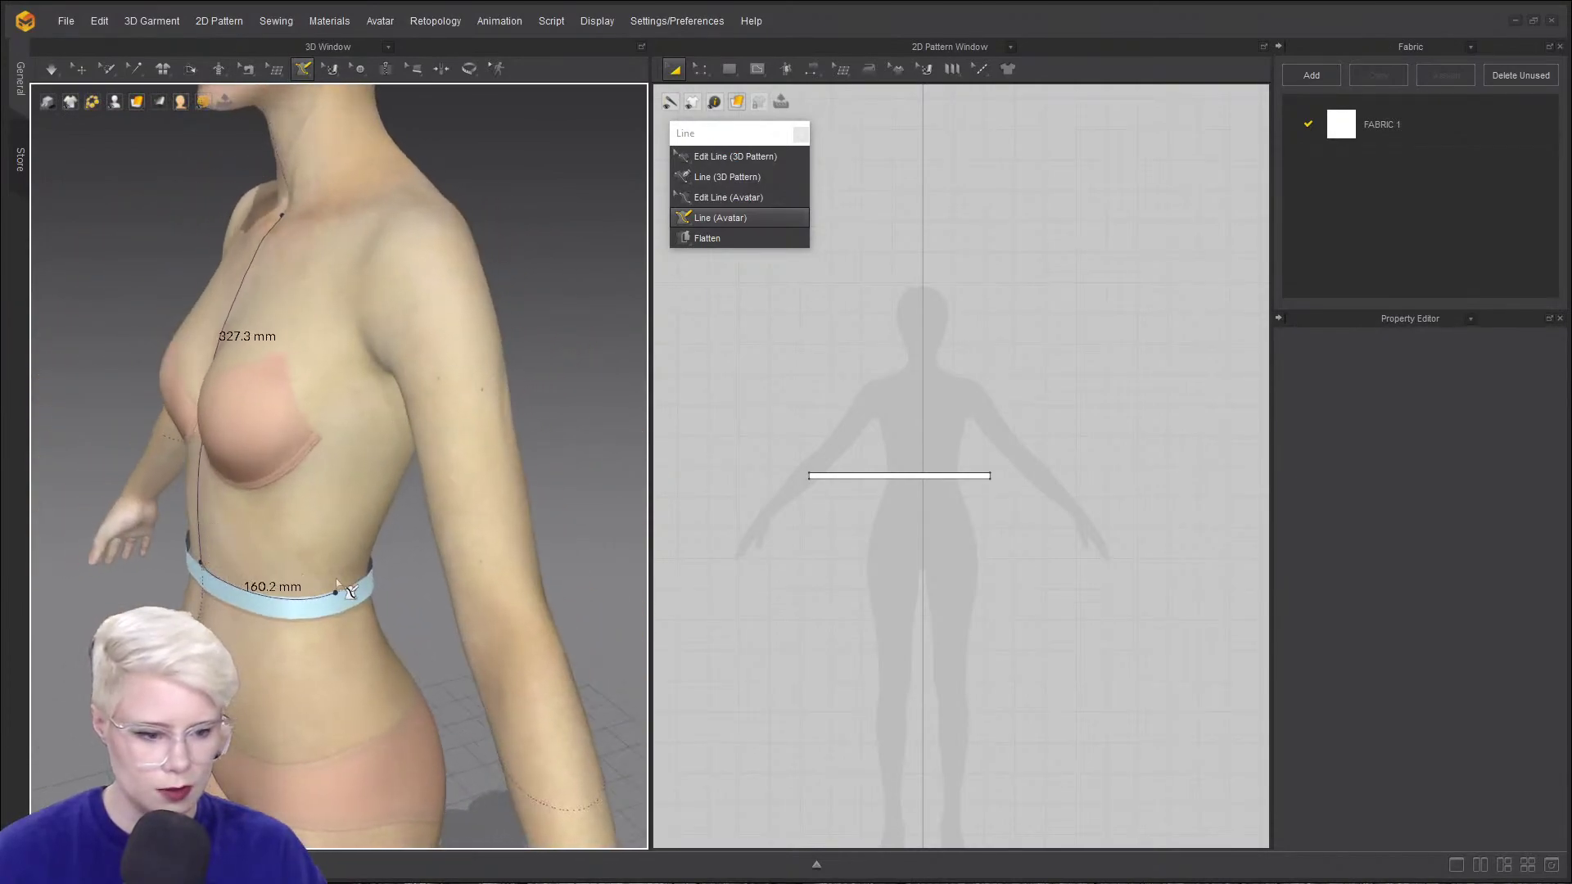
pyautogui.click(389, 405)
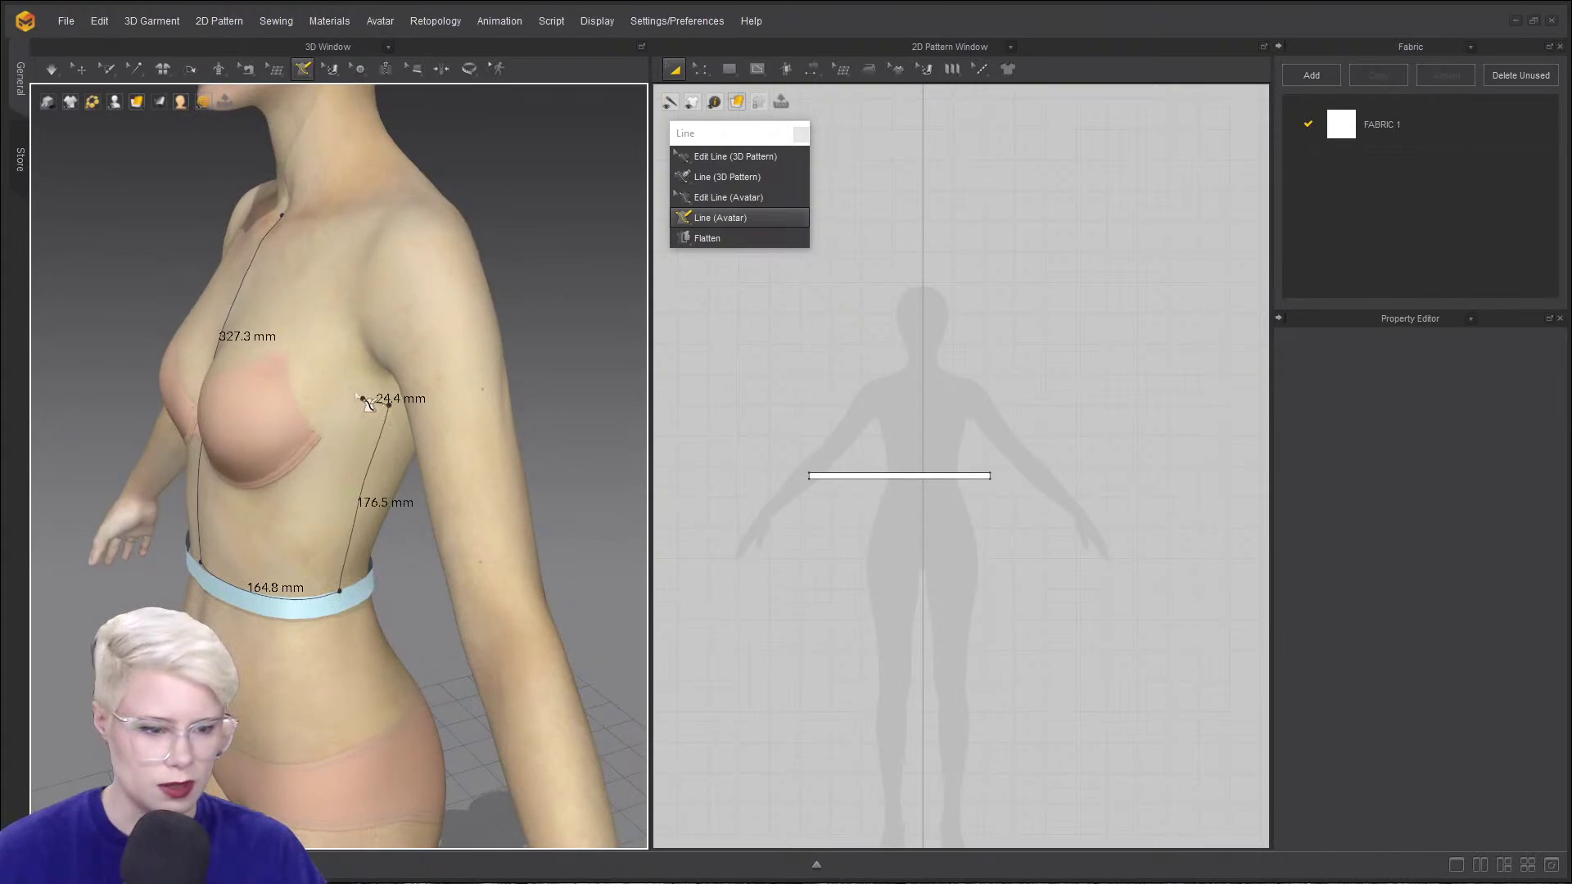
pyautogui.keyDown('ctrl'); pyautogui.click(362, 399); pyautogui.keyUp('ctrl')
pyautogui.keyDown('ctrl'); pyautogui.click(334, 372); pyautogui.keyUp('ctrl')
pyautogui.keyDown('ctrl'); pyautogui.click(340, 297); pyautogui.keyUp('ctrl')
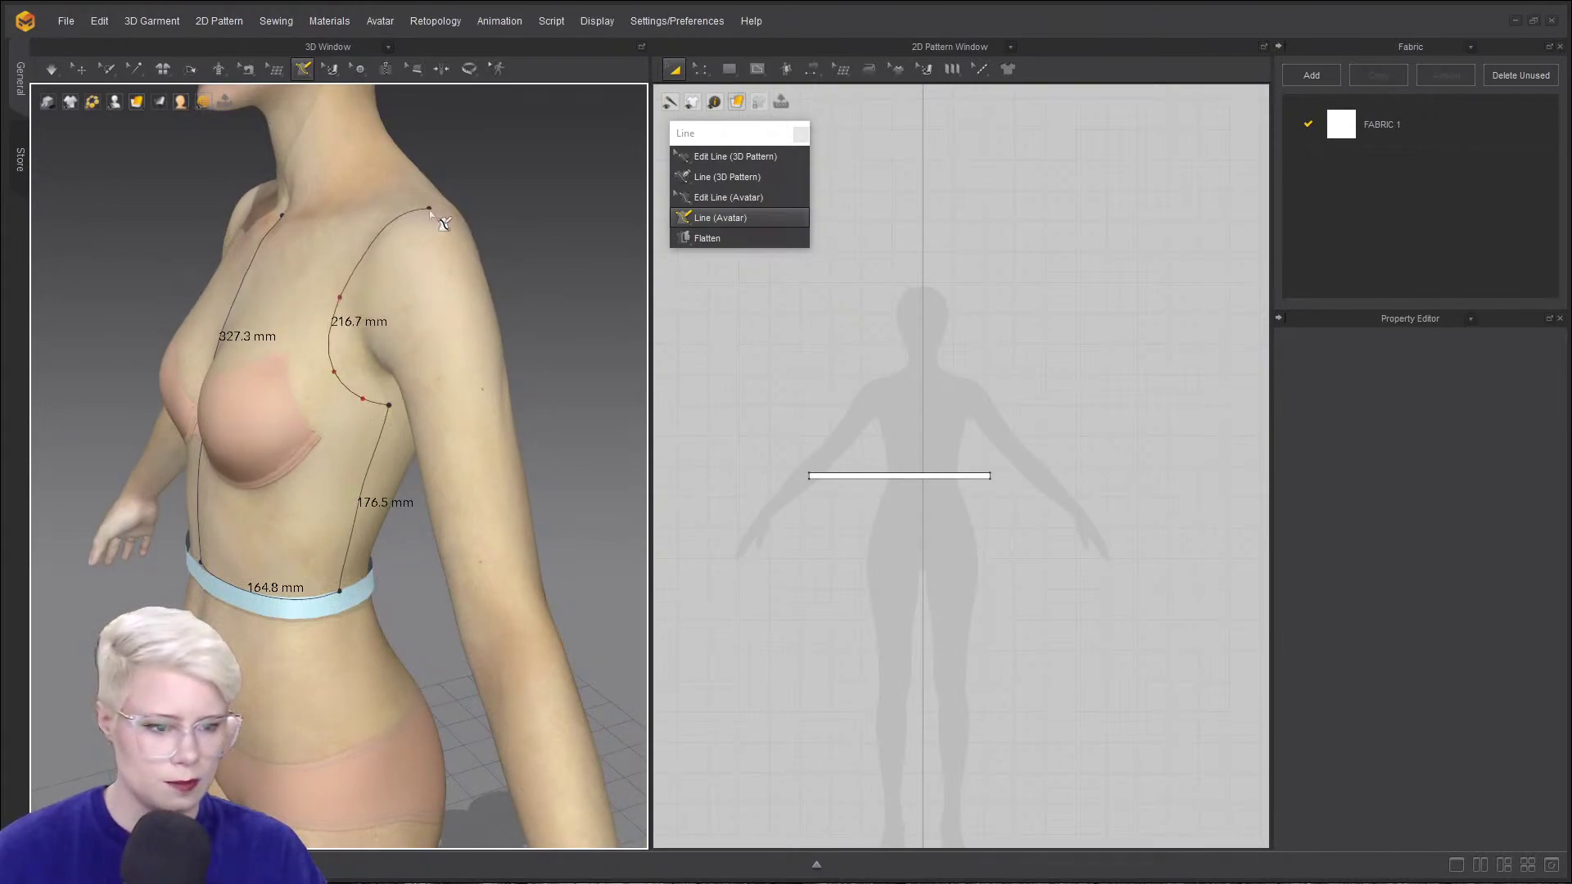
# - Close the front bodice outline with a shoulder line about 78 mm long and a curved front neckline about 125 mm long
pyautogui.moveTo(409, 186); pyautogui.dragTo(352, 393, button='right')
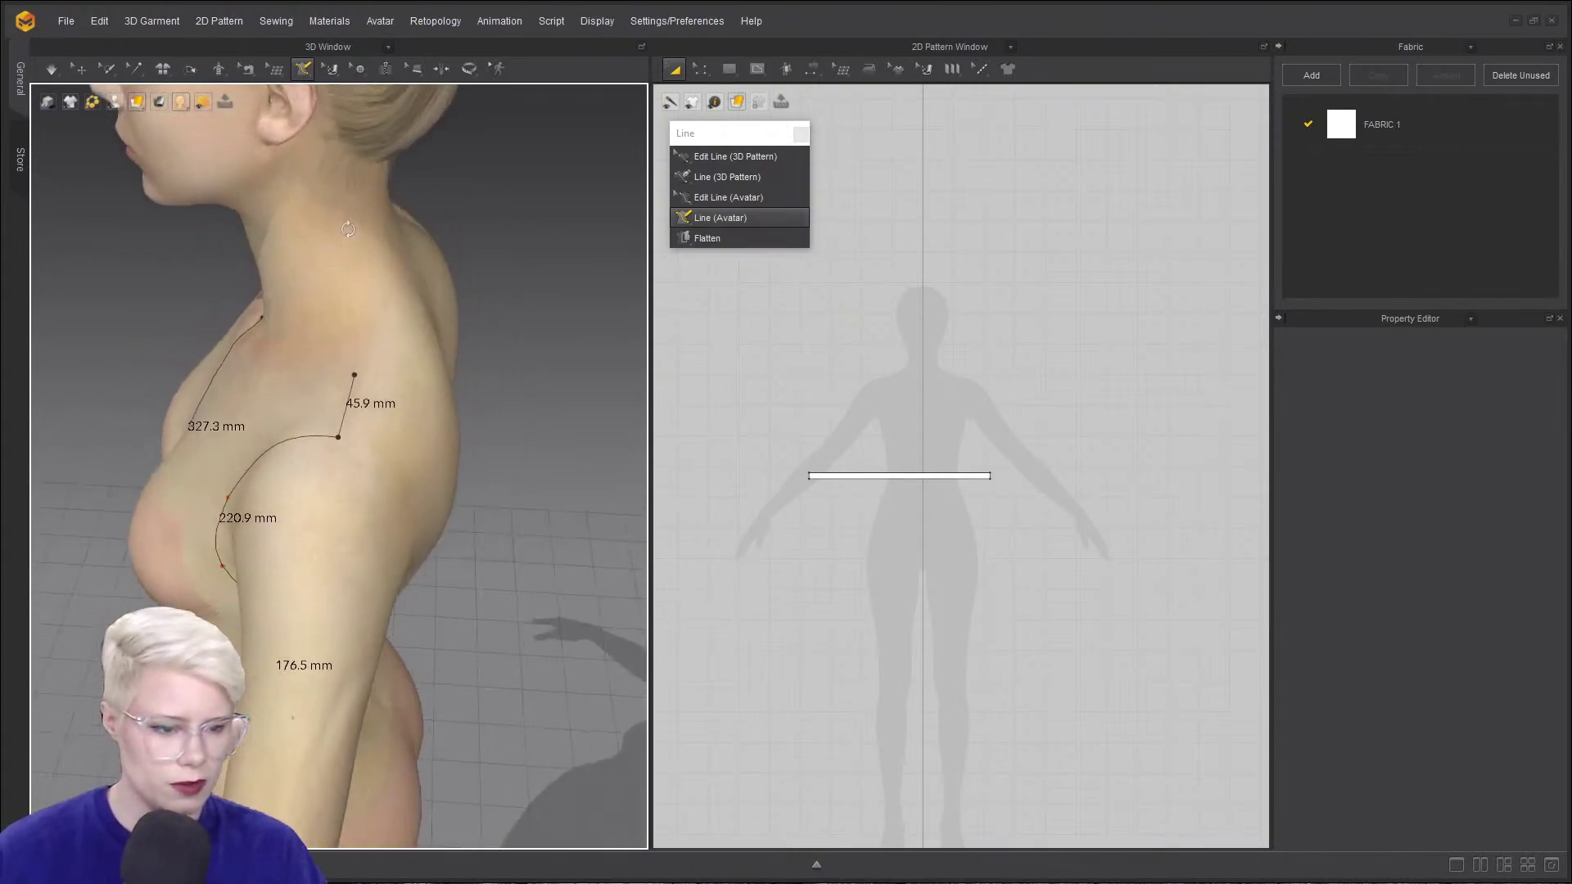
pyautogui.moveTo(374, 337); pyautogui.dragTo(411, 171, button='right')
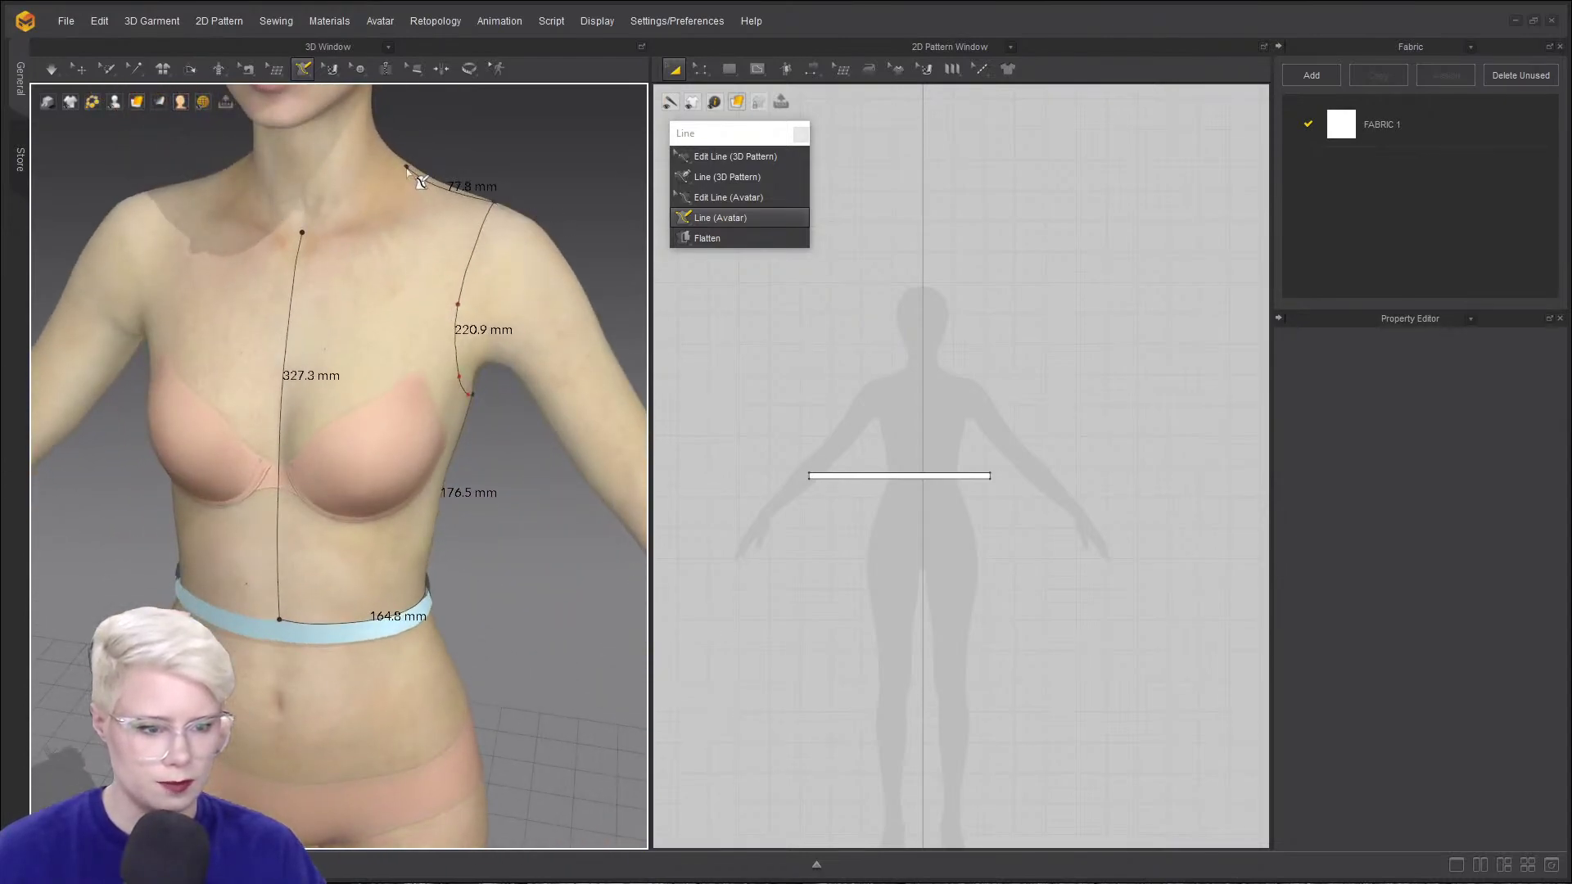
pyautogui.keyDown('ctrl'); pyautogui.click(397, 198); pyautogui.keyUp('ctrl')
pyautogui.keyDown('ctrl'); pyautogui.click(362, 227); pyautogui.keyUp('ctrl')
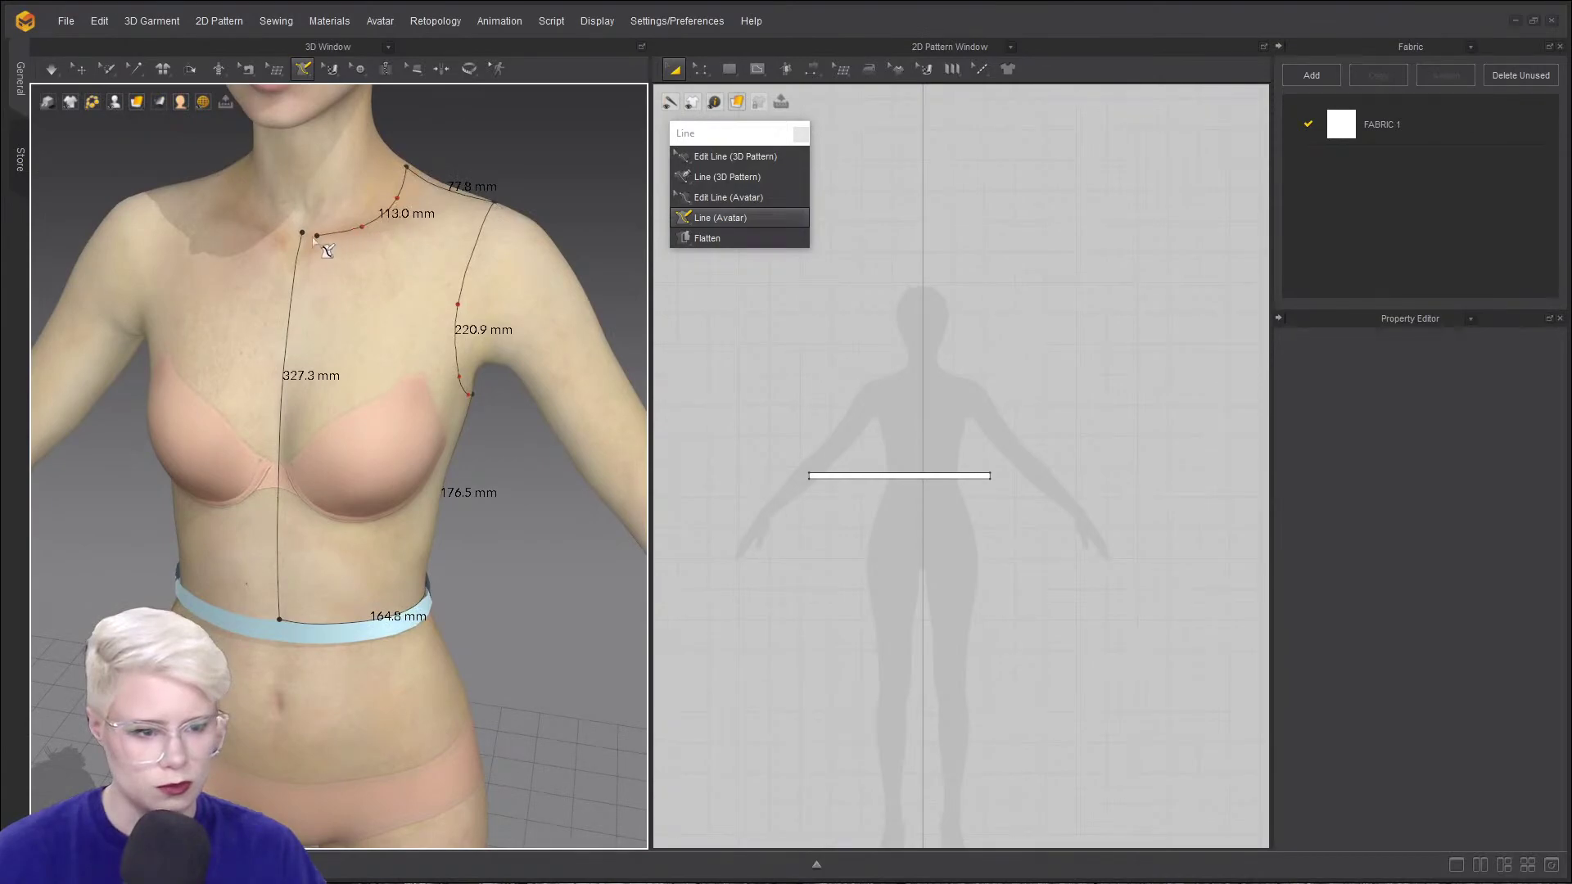
pyautogui.moveTo(304, 236); pyautogui.dragTo(343, 237, button='right')
pyautogui.scroll(4, 331, 236)
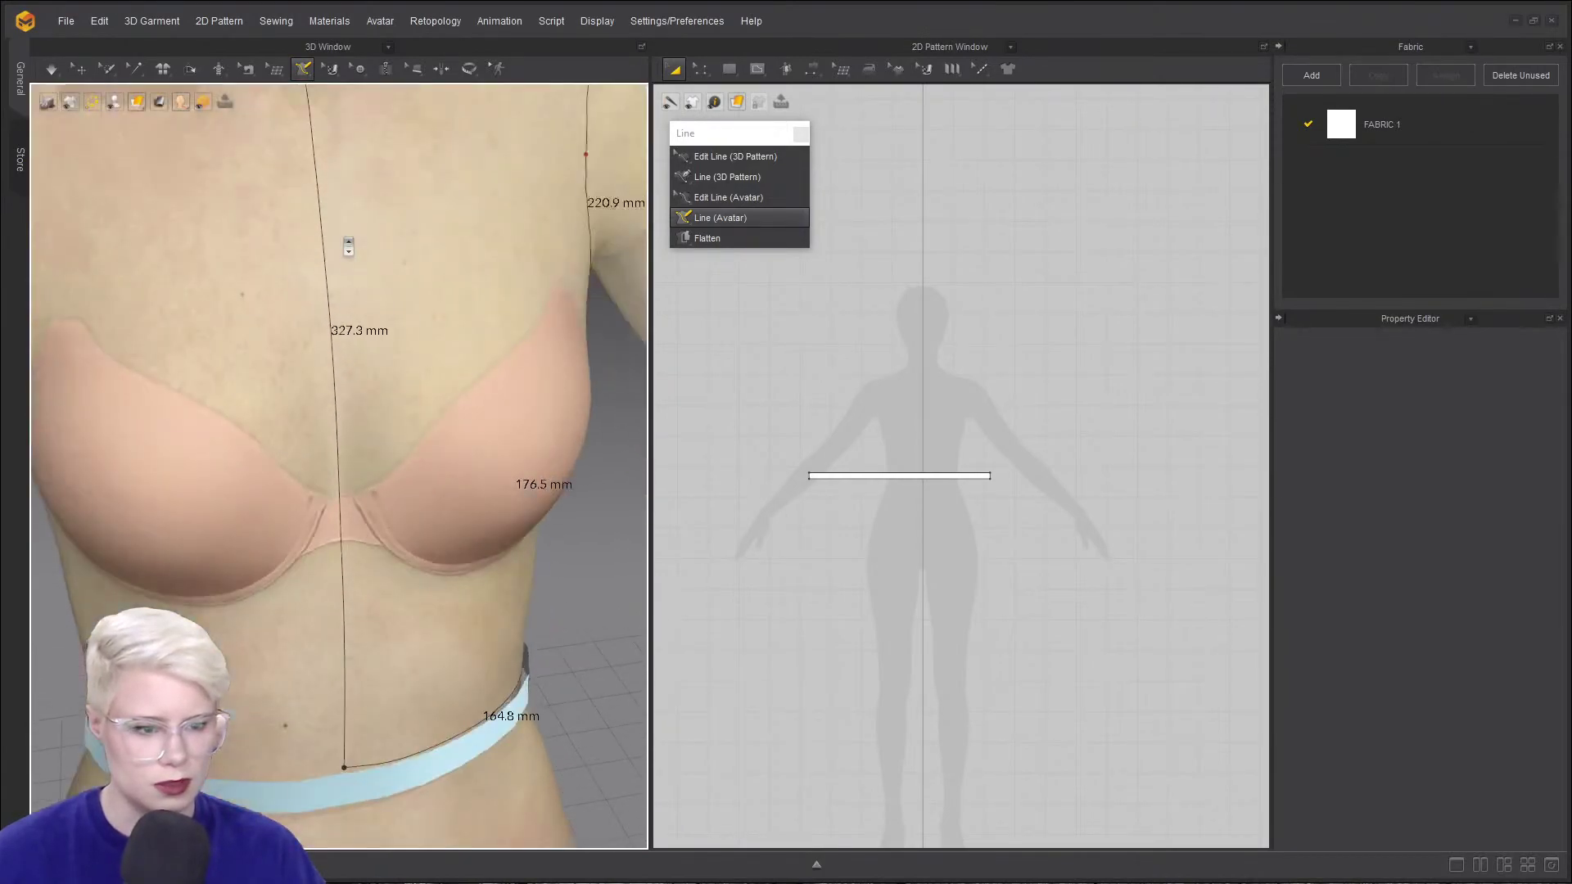
pyautogui.moveTo(328, 234); pyautogui.dragTo(321, 317, button='middle')
pyautogui.moveTo(321, 155); pyautogui.dragTo(286, 329, button='middle')
pyautogui.moveTo(287, 330); pyautogui.dragTo(246, 371, button='right')
pyautogui.click(264, 332)
pyautogui.scroll(-4, 295, 393)
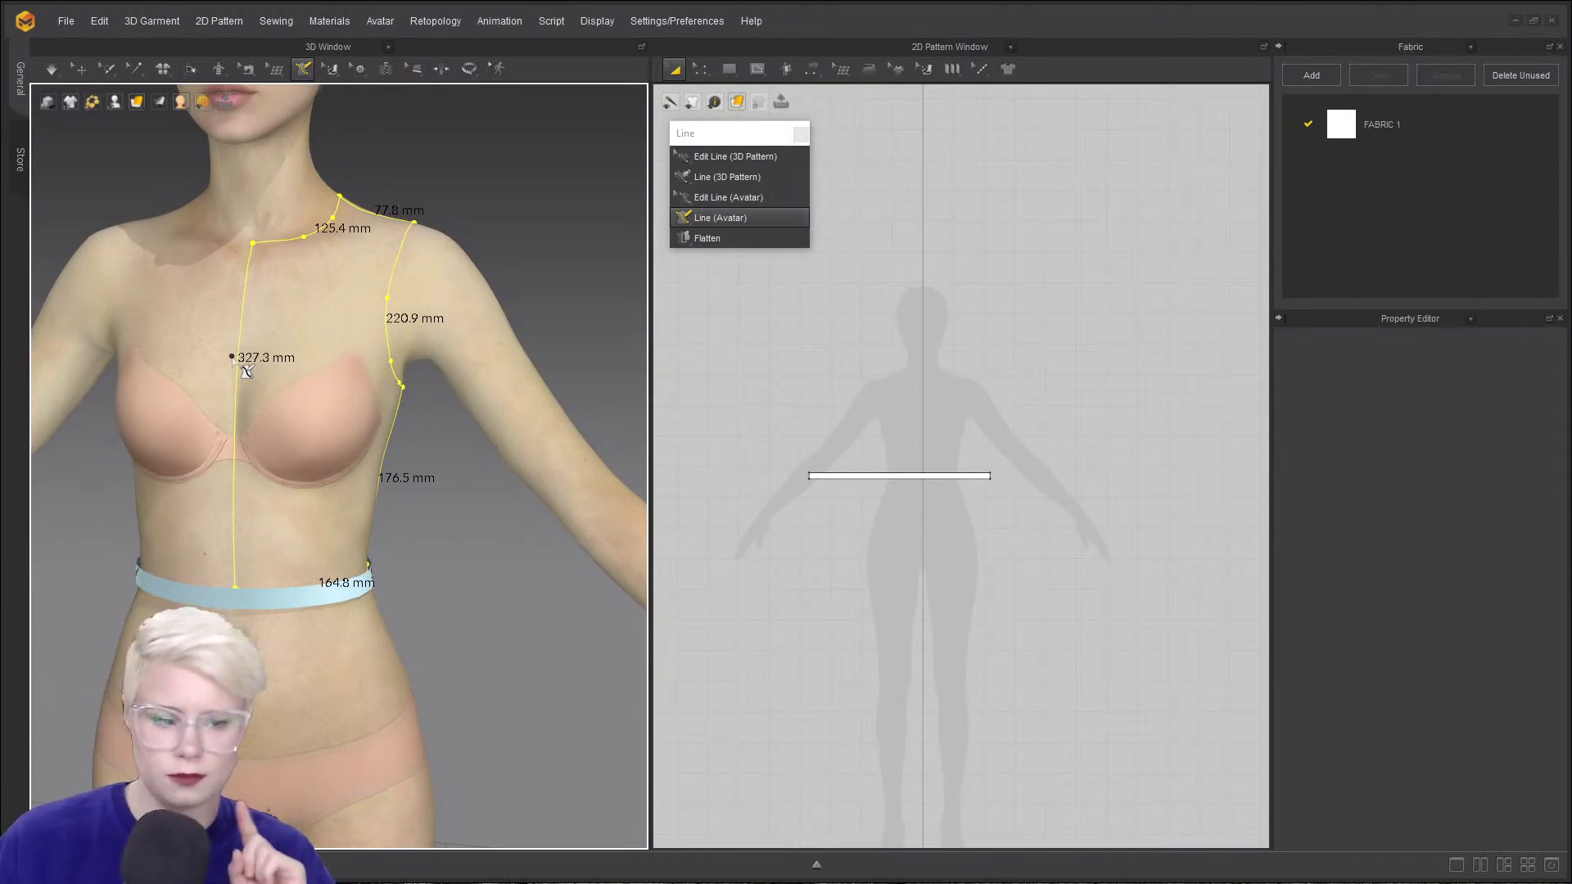
# - Examine the closed front bodice outline over the bust from the side and the front
pyautogui.moveTo(376, 436); pyautogui.dragTo(213, 417, button='right')
pyautogui.moveTo(150, 365); pyautogui.dragTo(235, 425, button='middle')
pyautogui.moveTo(228, 404); pyautogui.dragTo(268, 414, button='right')
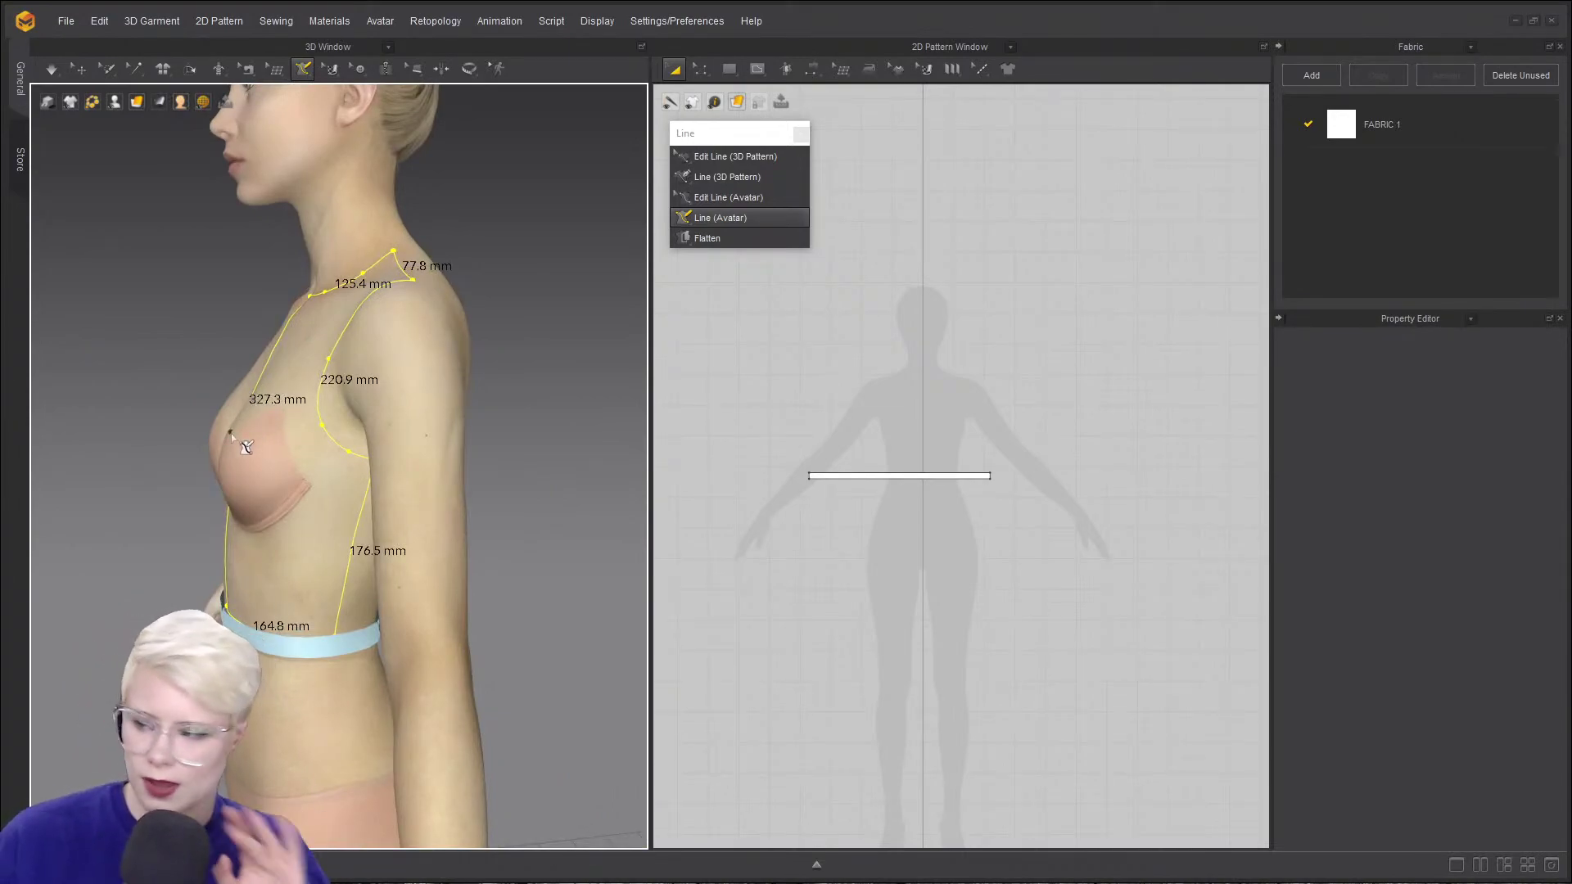
pyautogui.moveTo(239, 445); pyautogui.dragTo(280, 359, button='right')
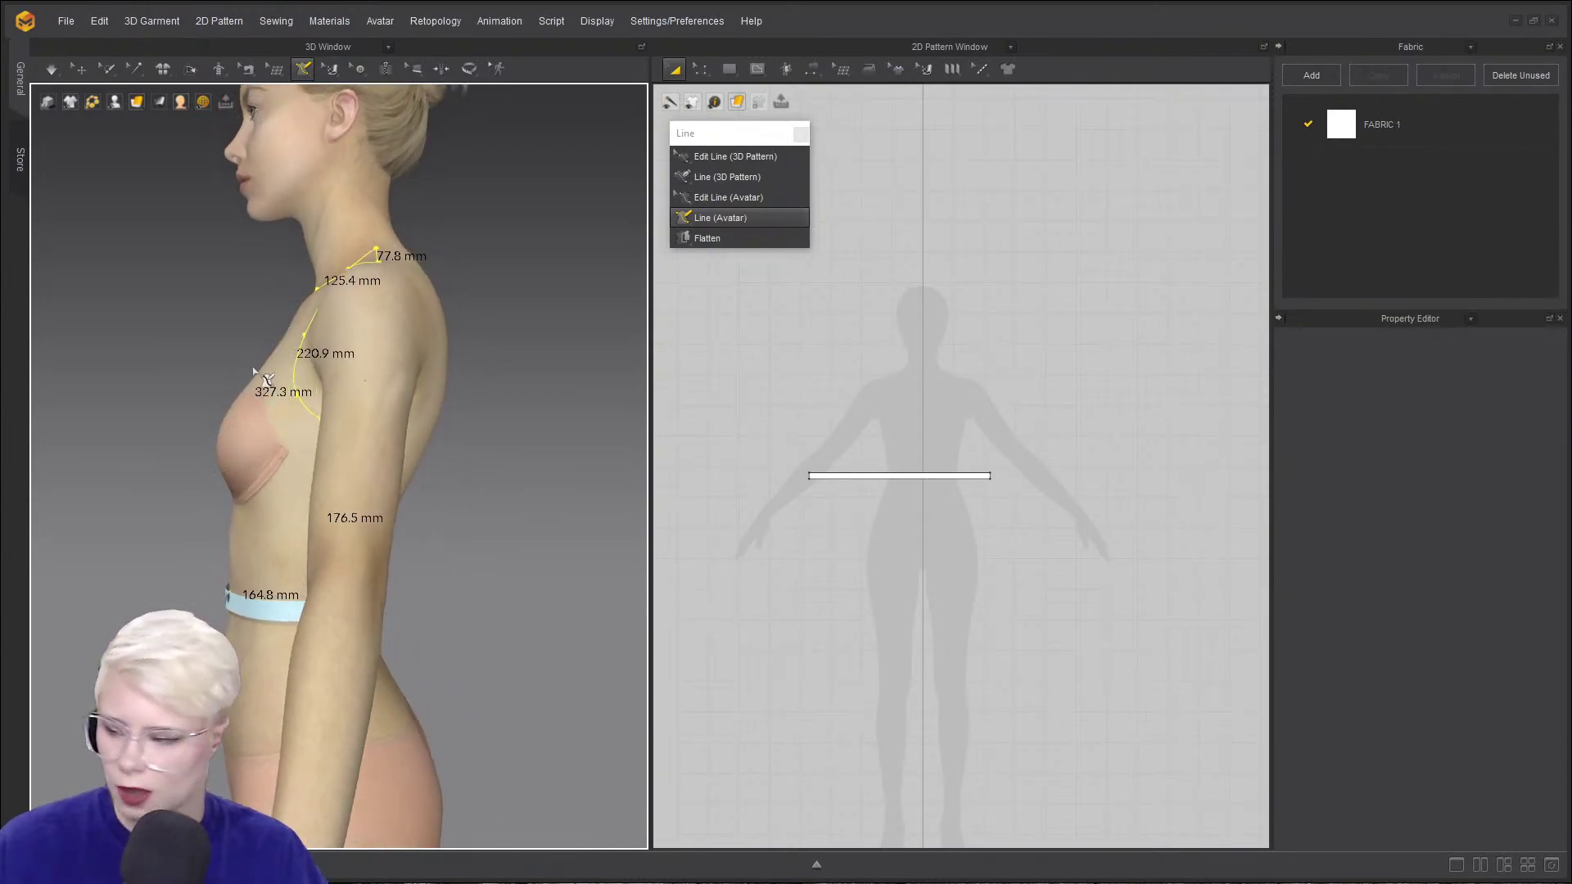
pyautogui.scroll(2, 272, 537)
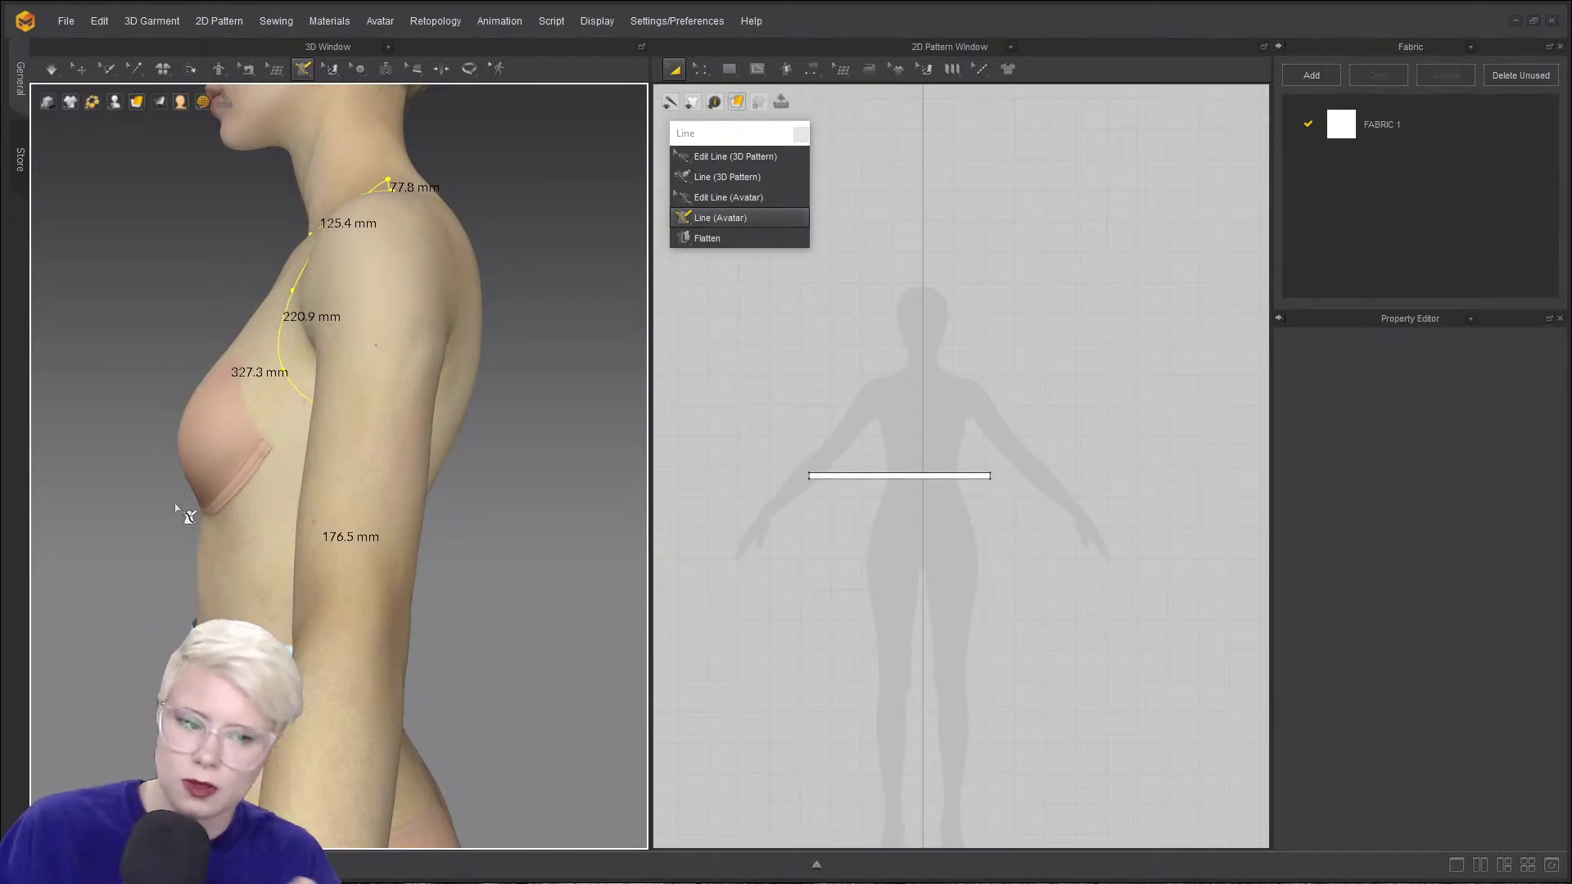
pyautogui.moveTo(176, 509); pyautogui.dragTo(370, 409, button='right')
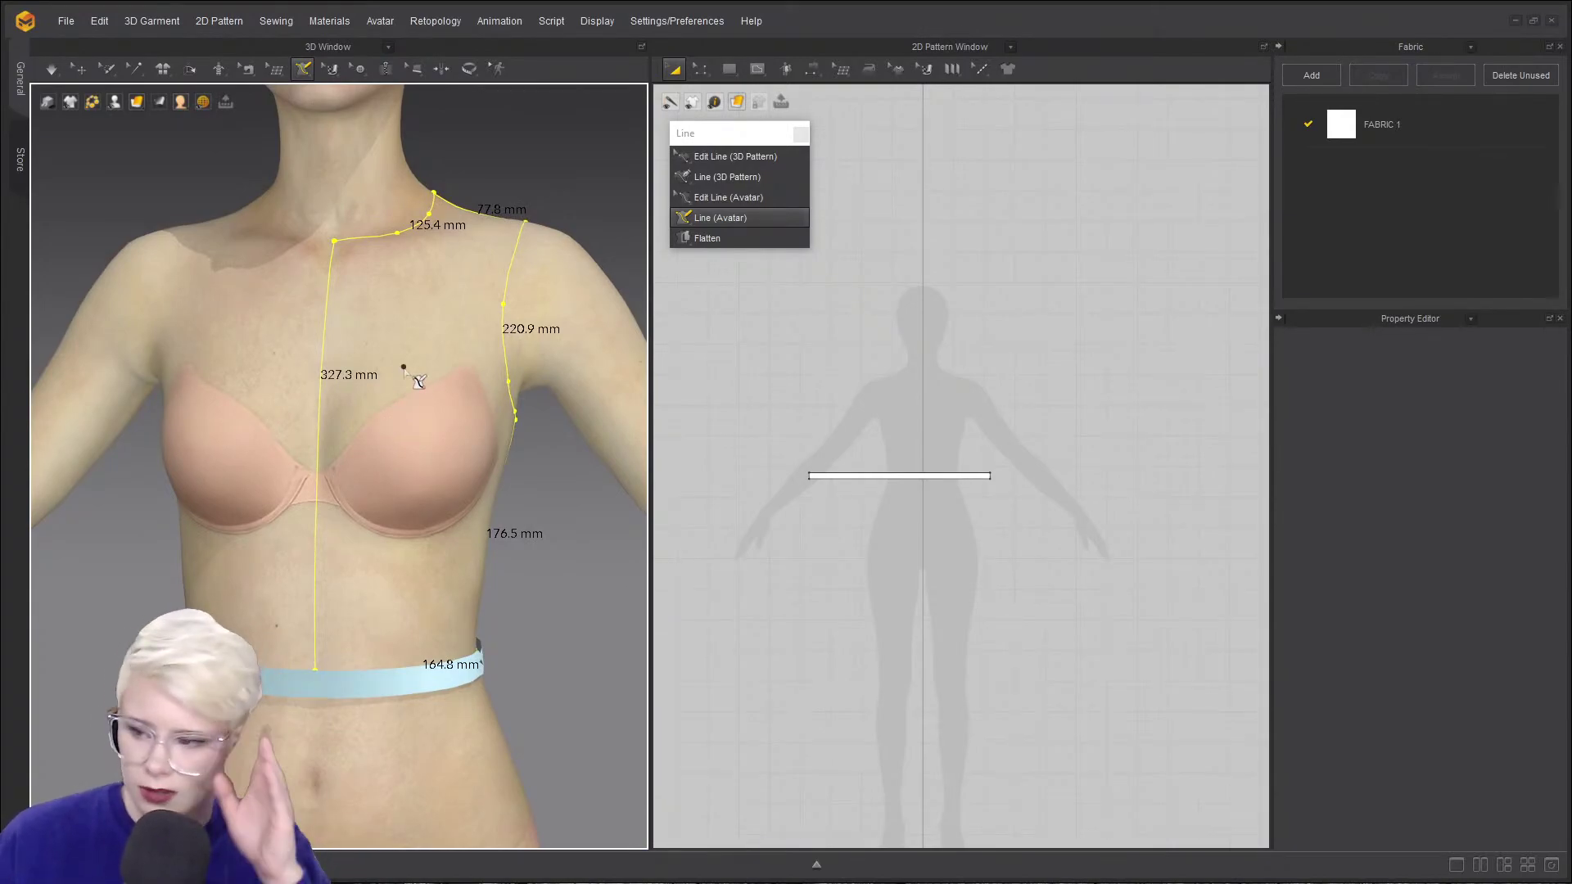
pyautogui.moveTo(421, 366); pyautogui.dragTo(423, 378, button='right')
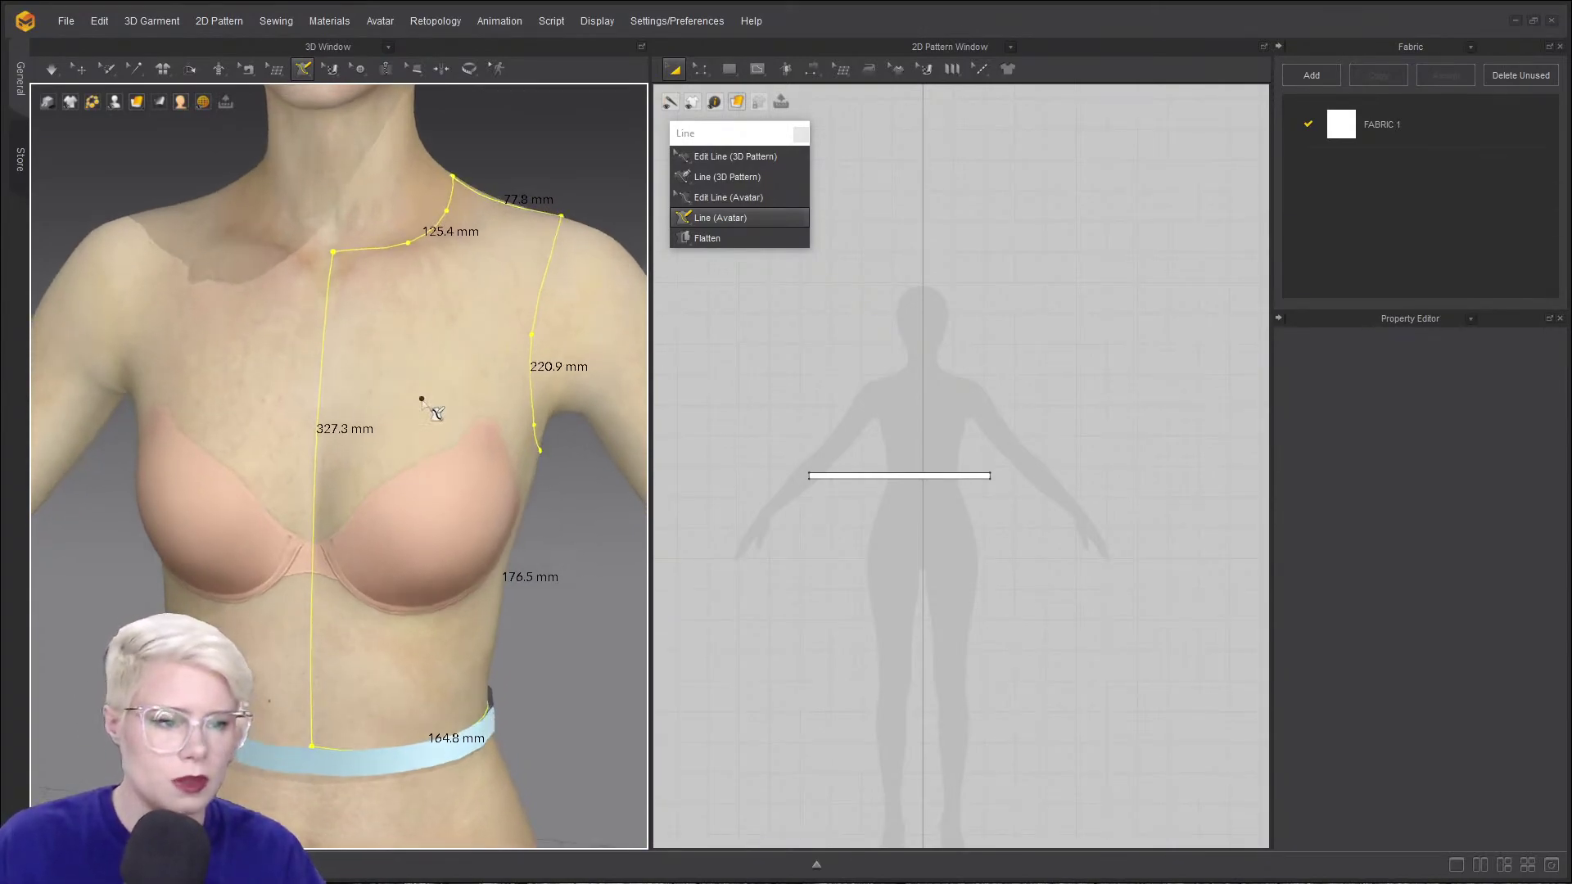
# - Trace the front panel line from the middle of the shoulder to the bust apex, about 249 mm long
pyautogui.click(470, 246)
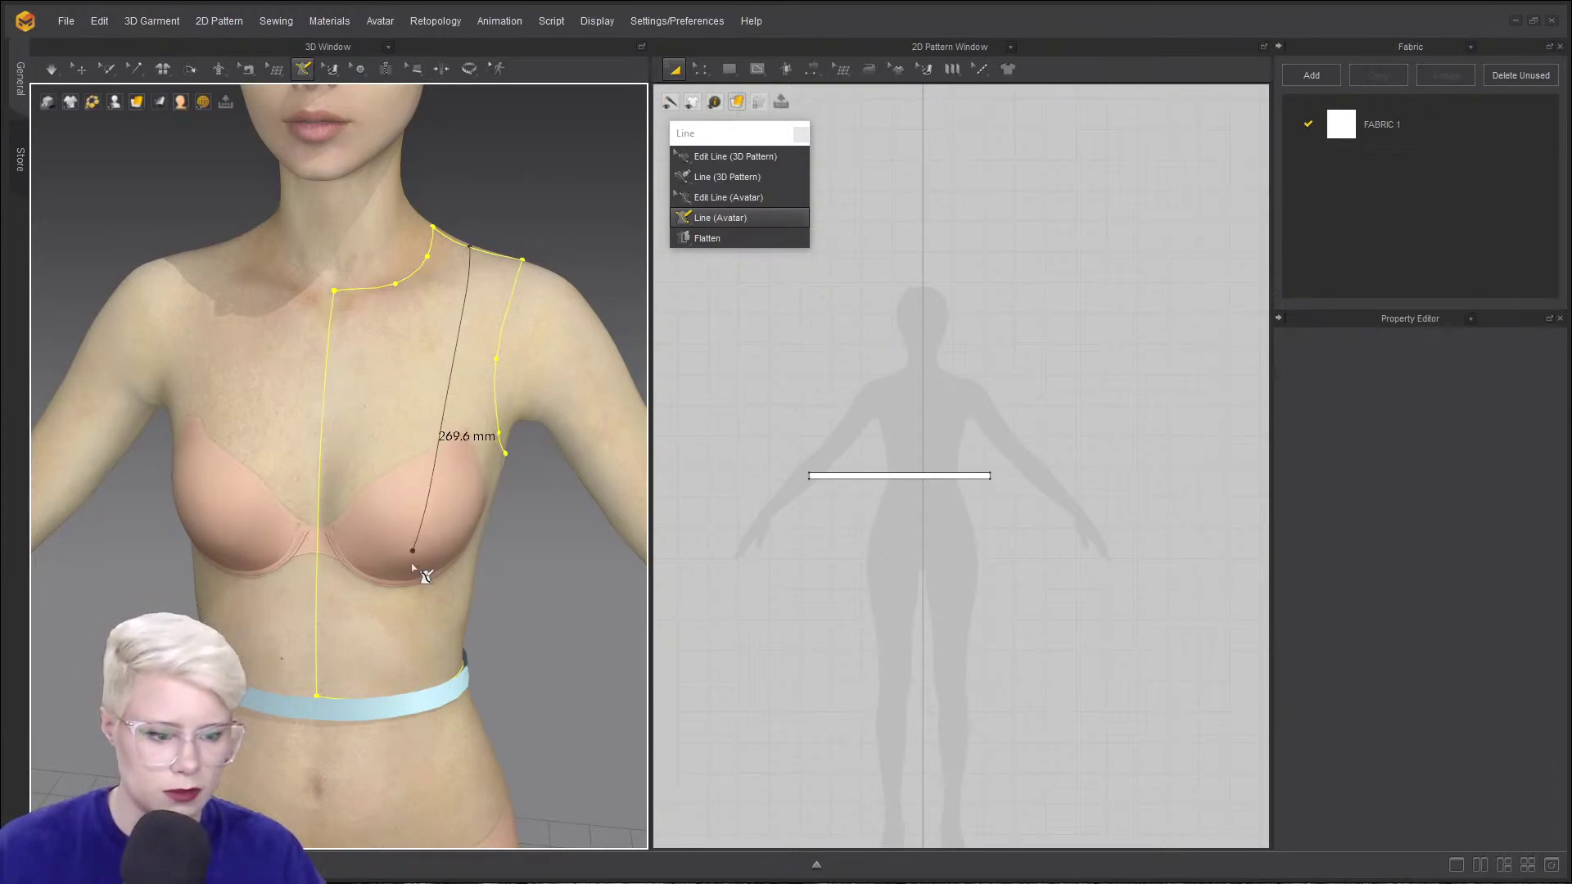
pyautogui.scroll(3, 400, 667)
pyautogui.moveTo(399, 635); pyautogui.dragTo(409, 508, button='middle')
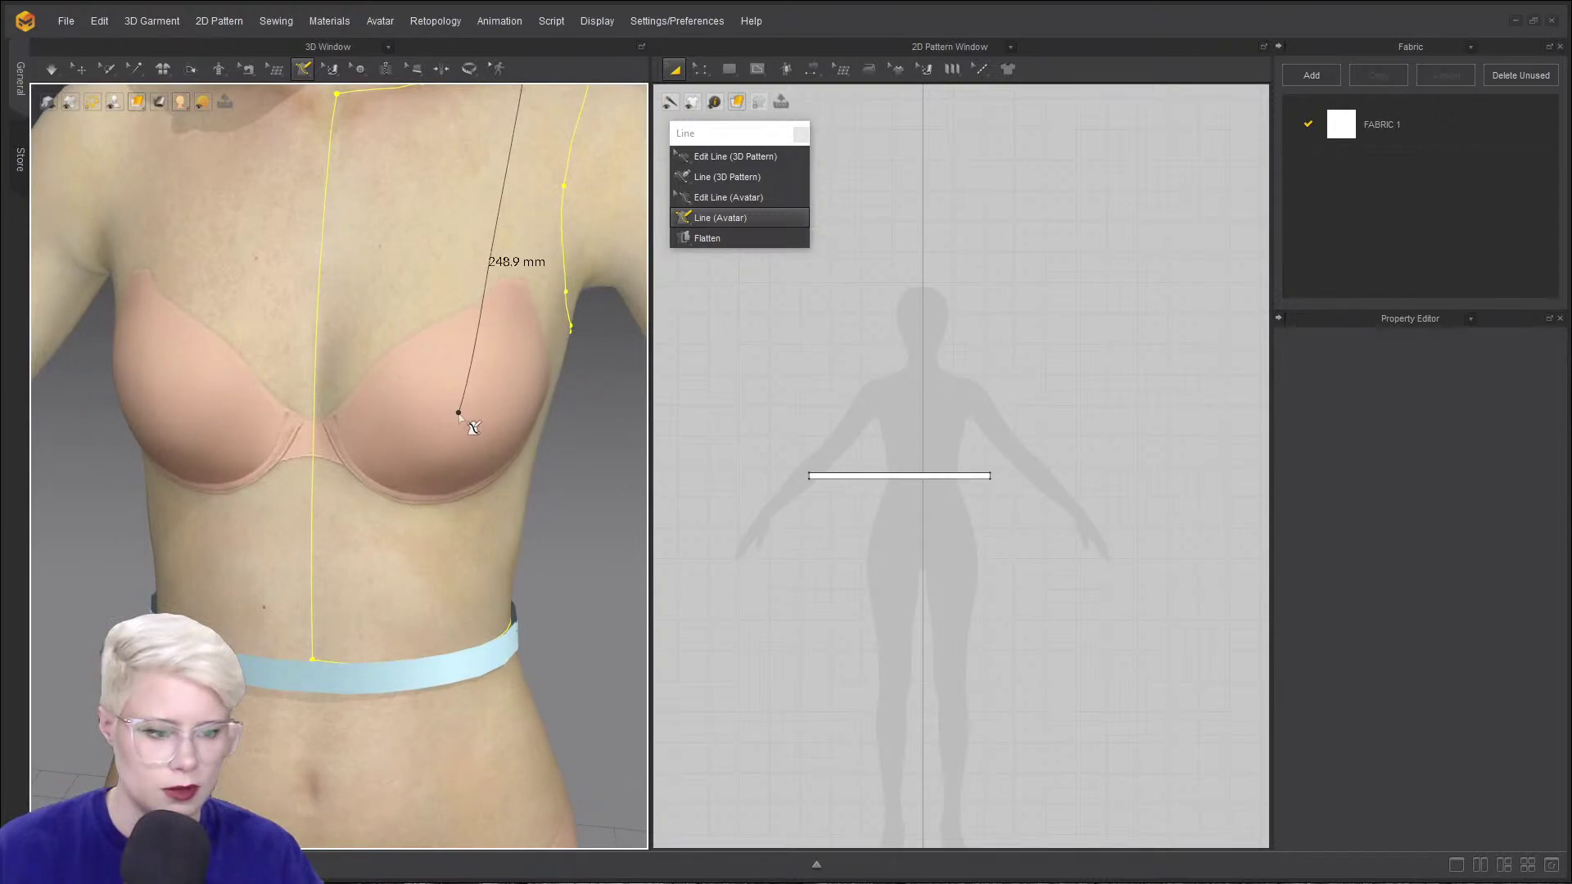
# - Continue the panel line from the bust apex to the waist band, about 158 mm, and finish it without keeping any stray line
pyautogui.moveTo(436, 509); pyautogui.dragTo(463, 331, button='middle')
pyautogui.scroll(-1, 467, 396)
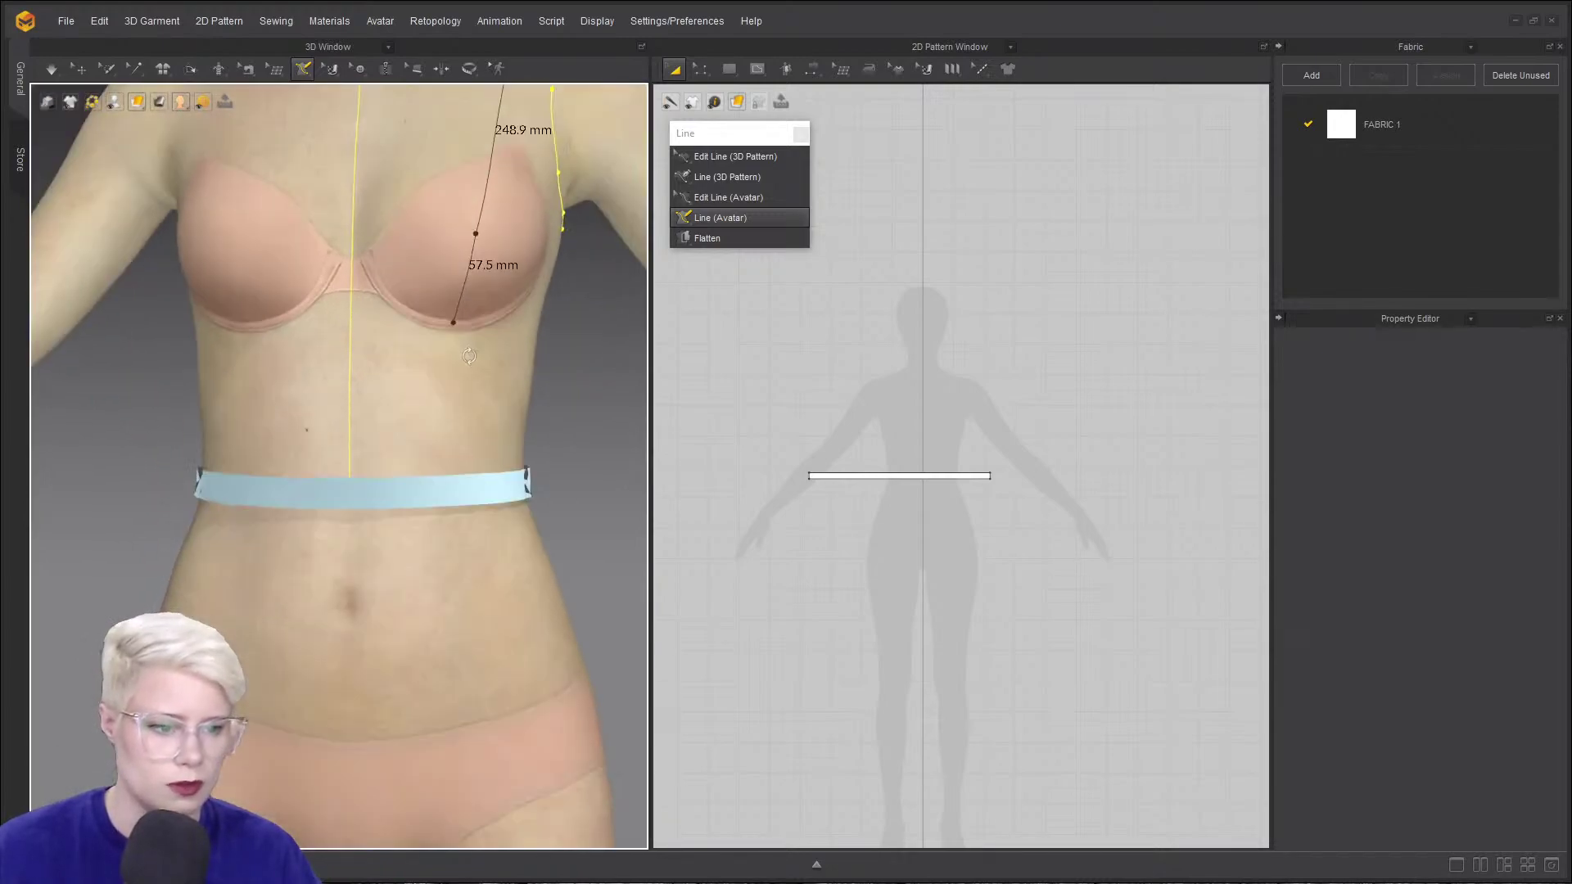
pyautogui.moveTo(463, 331); pyautogui.dragTo(450, 334, button='right')
pyautogui.scroll(3, 448, 458)
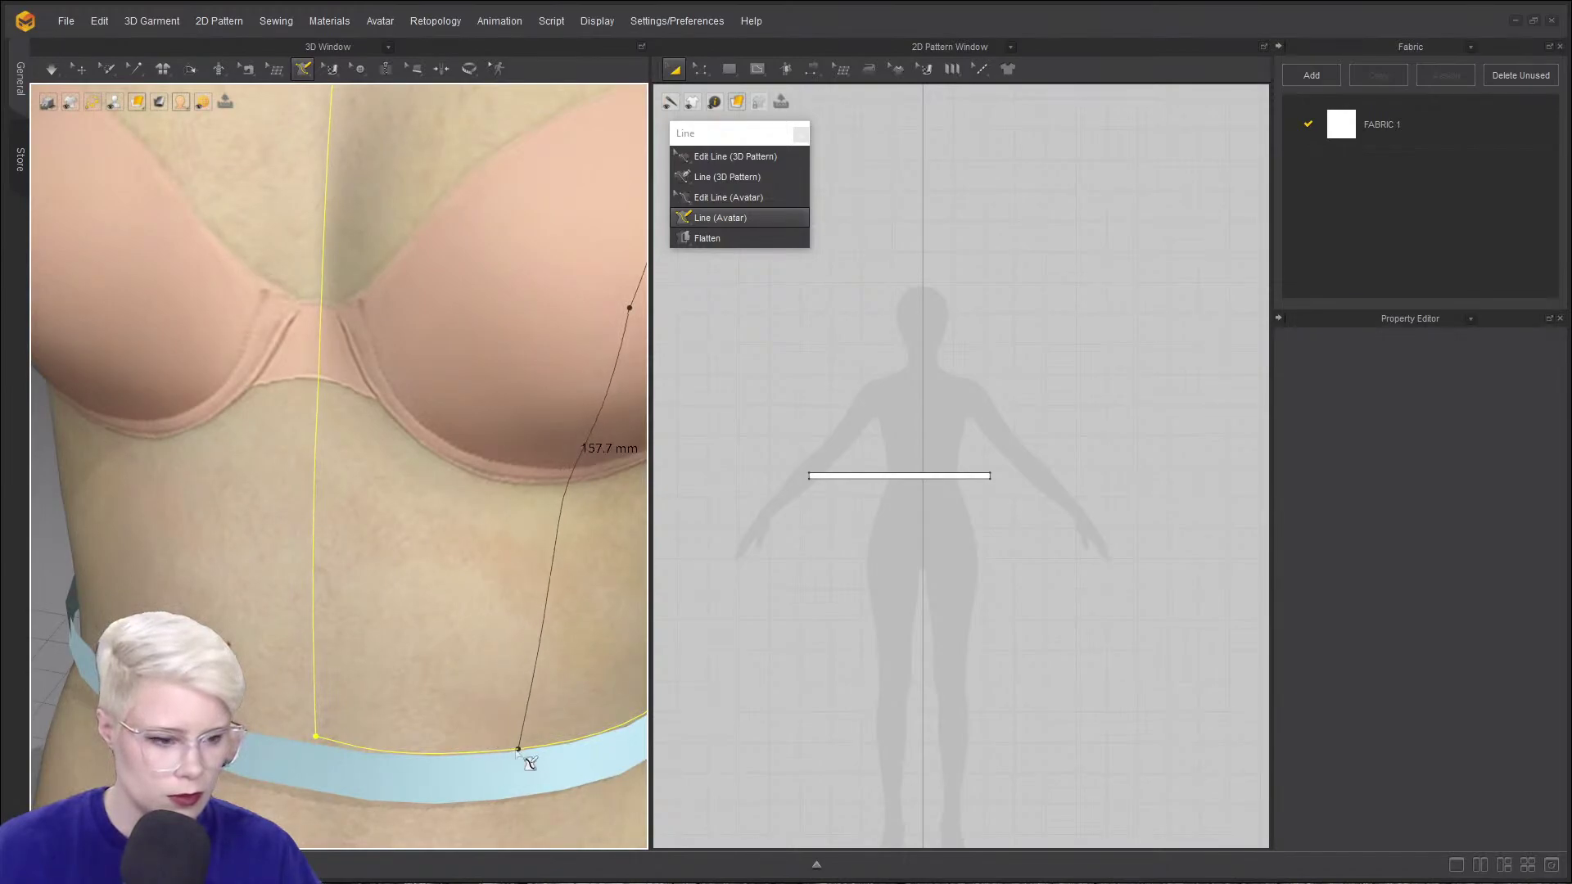
pyautogui.click(518, 751)
pyautogui.scroll(-4, 483, 614)
pyautogui.moveTo(459, 552)
pyautogui.mouseDown(button='right')
pyautogui.moveTo(457, 578)
pyautogui.moveTo(361, 492)
pyautogui.moveTo(508, 512)
pyautogui.moveTo(466, 540)
pyautogui.mouseUp(button='right')
pyautogui.moveTo(378, 525); pyautogui.dragTo(342, 554, button='middle')
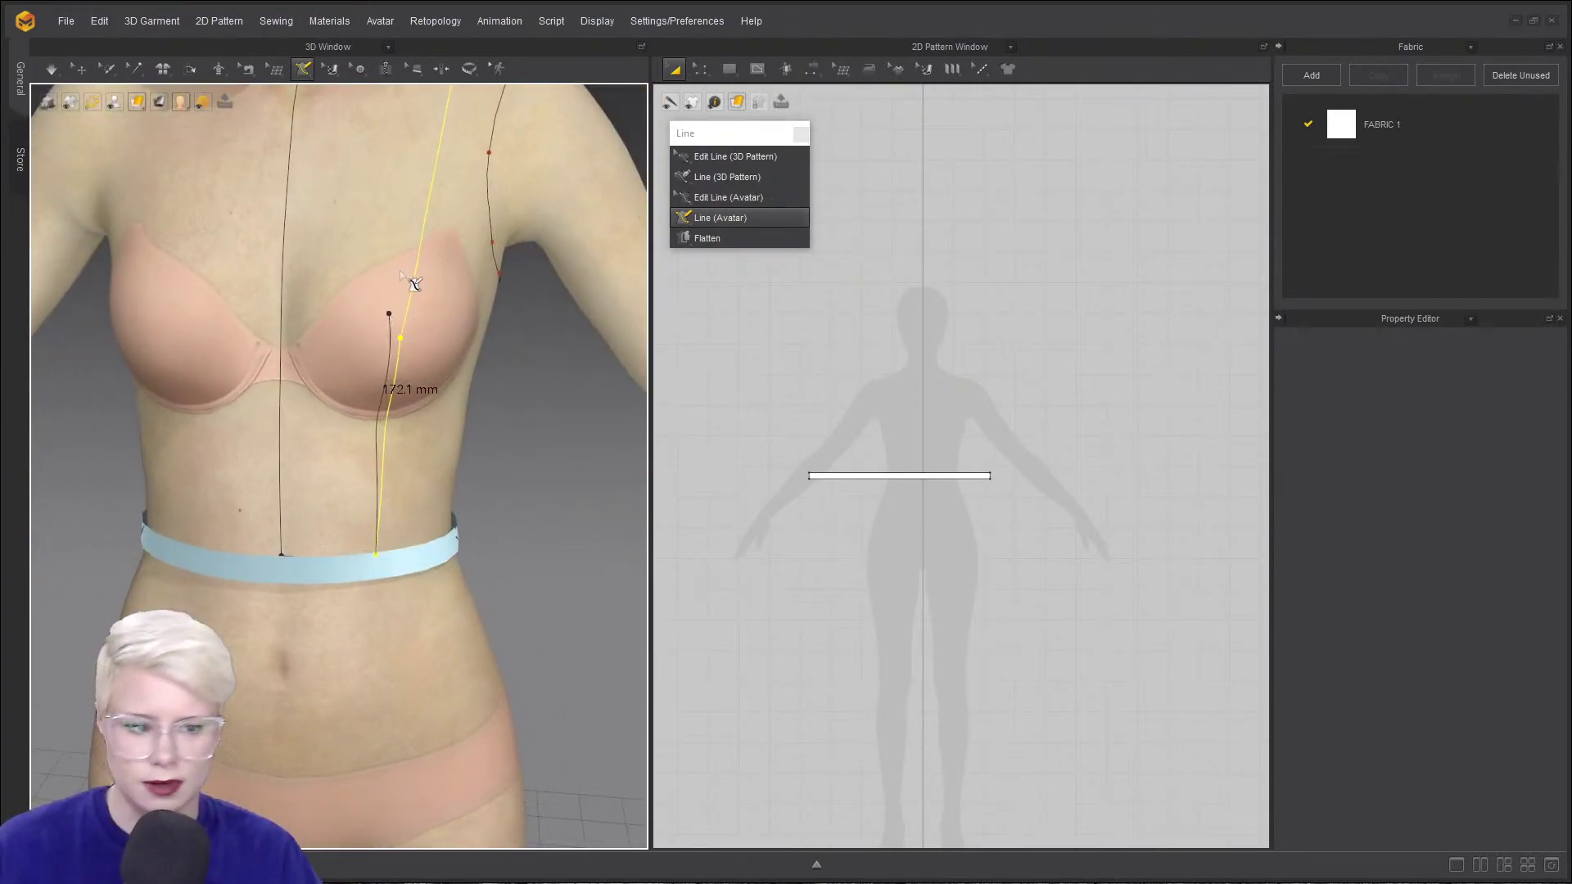
pyautogui.press('Return')
pyautogui.scroll(-1, 413, 502)
pyautogui.moveTo(374, 484); pyautogui.dragTo(398, 580, button='middle')
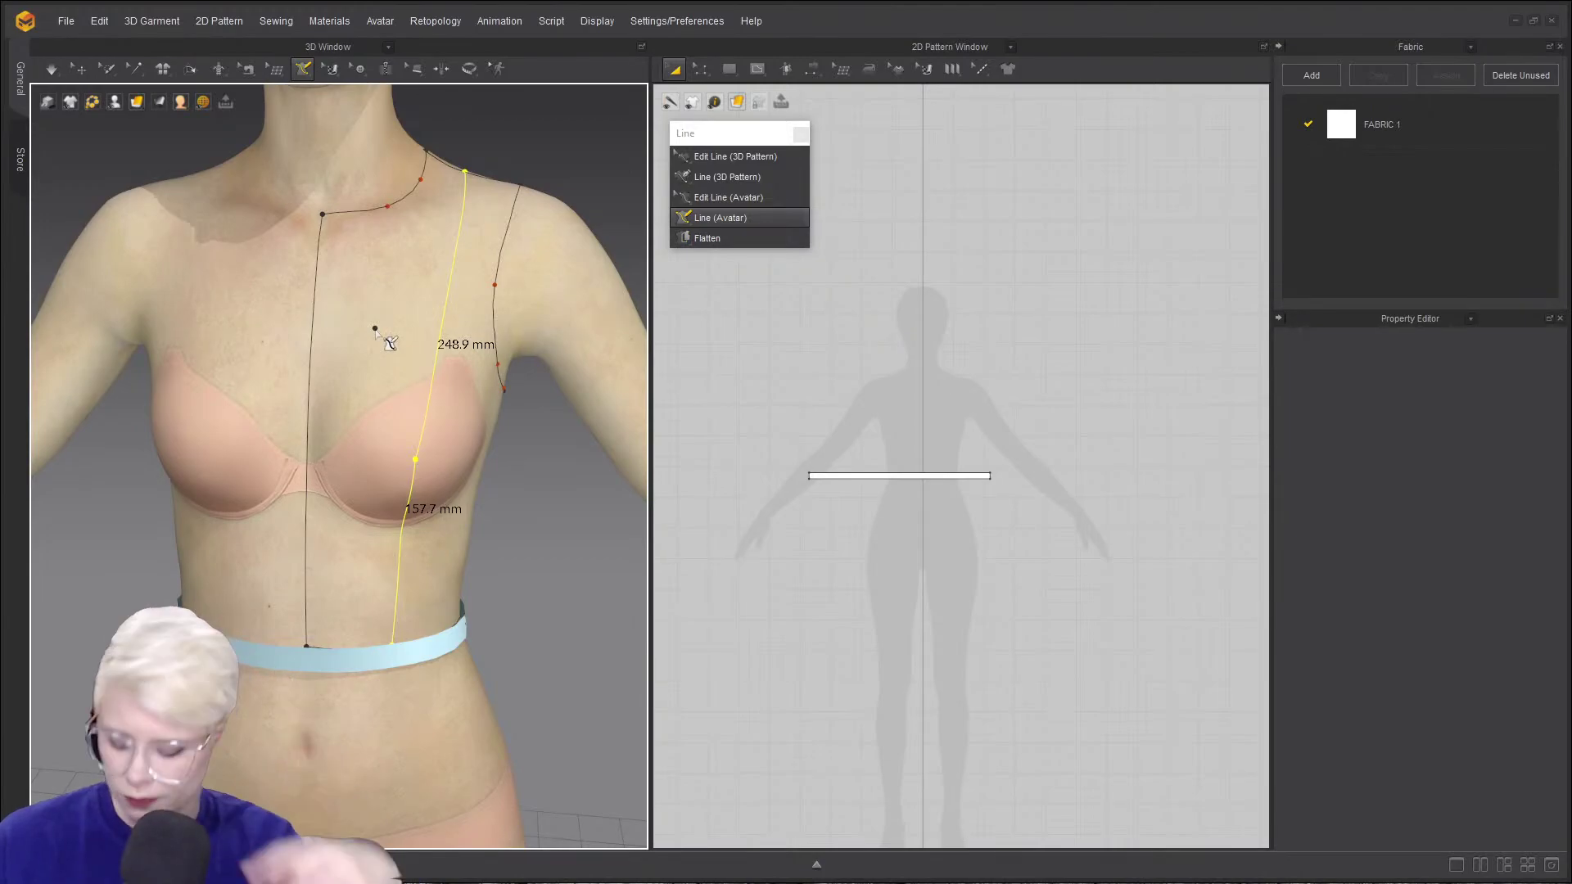
# - Trace the back bodice with a neckline about 82 mm and a centre back about 377 mm, and run the waistline to the side seam
pyautogui.press('z')
pyautogui.moveTo(385, 322)
pyautogui.mouseDown(button='right')
pyautogui.moveTo(367, 352)
pyautogui.moveTo(409, 467)
pyautogui.mouseUp(button='right')
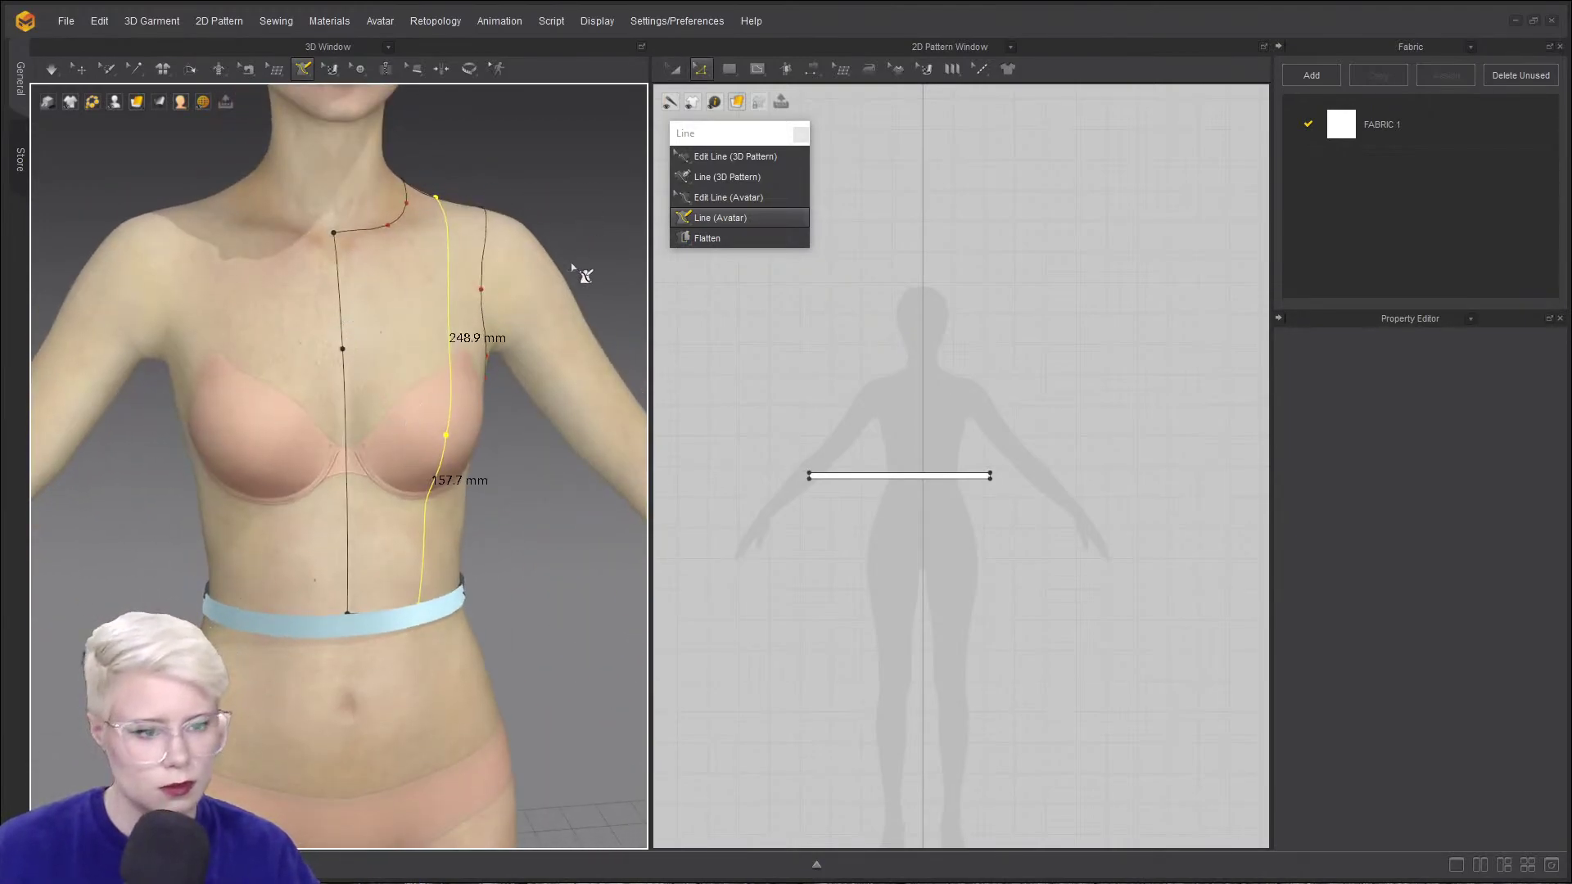
pyautogui.moveTo(396, 315)
pyautogui.mouseDown(button='right')
pyautogui.moveTo(200, 303)
pyautogui.moveTo(388, 361)
pyautogui.moveTo(256, 401)
pyautogui.mouseUp(button='right')
pyautogui.moveTo(353, 418); pyautogui.dragTo(289, 361, button='right')
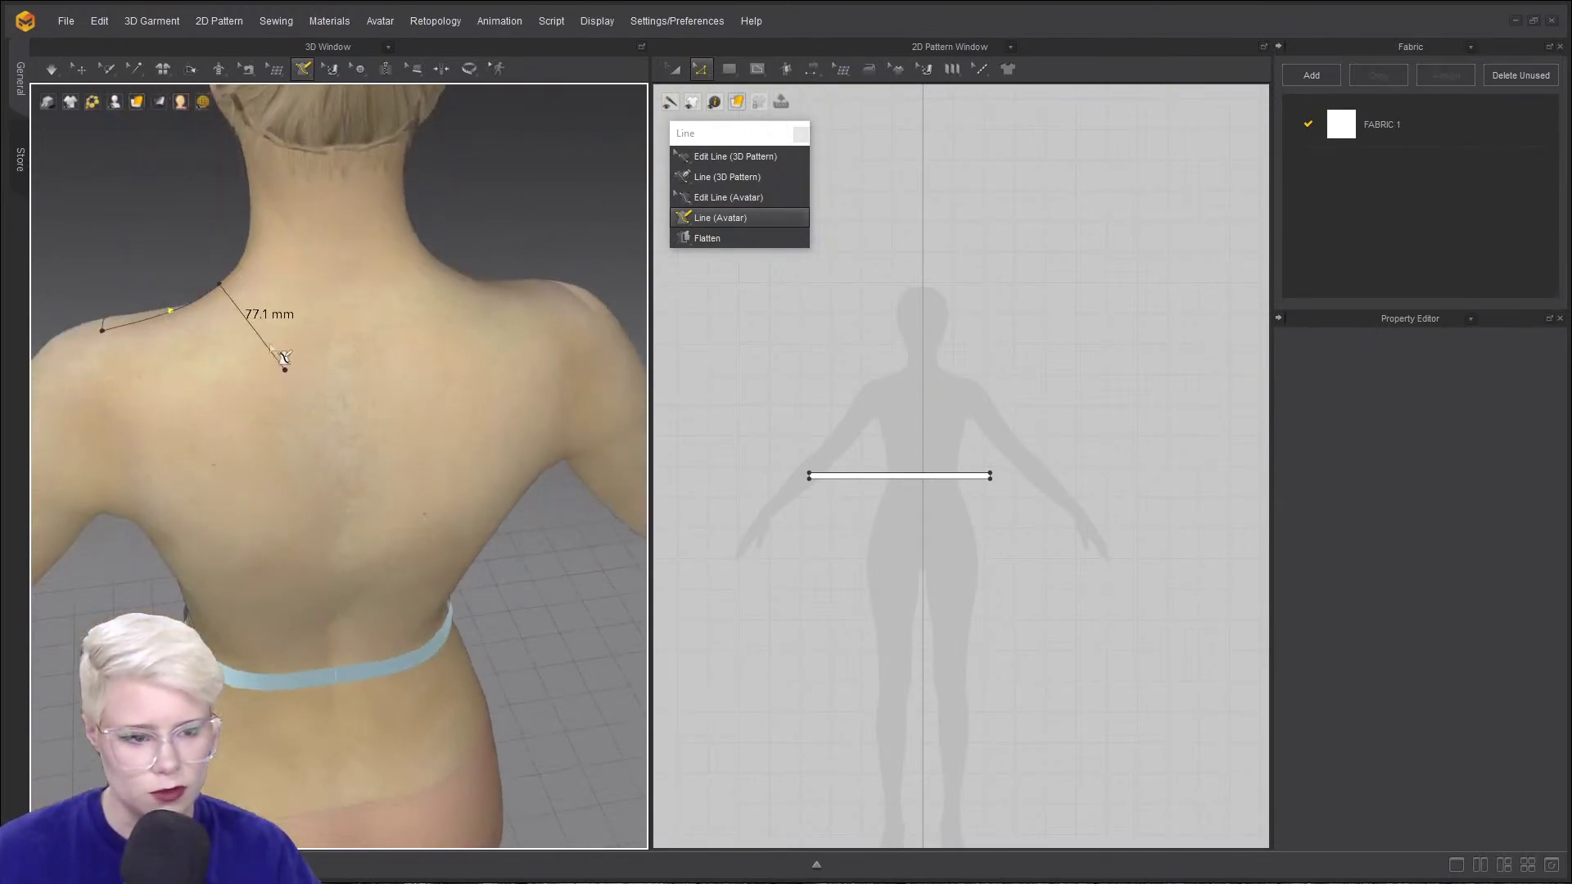
pyautogui.click(339, 286)
pyautogui.scroll(-3, 341, 336)
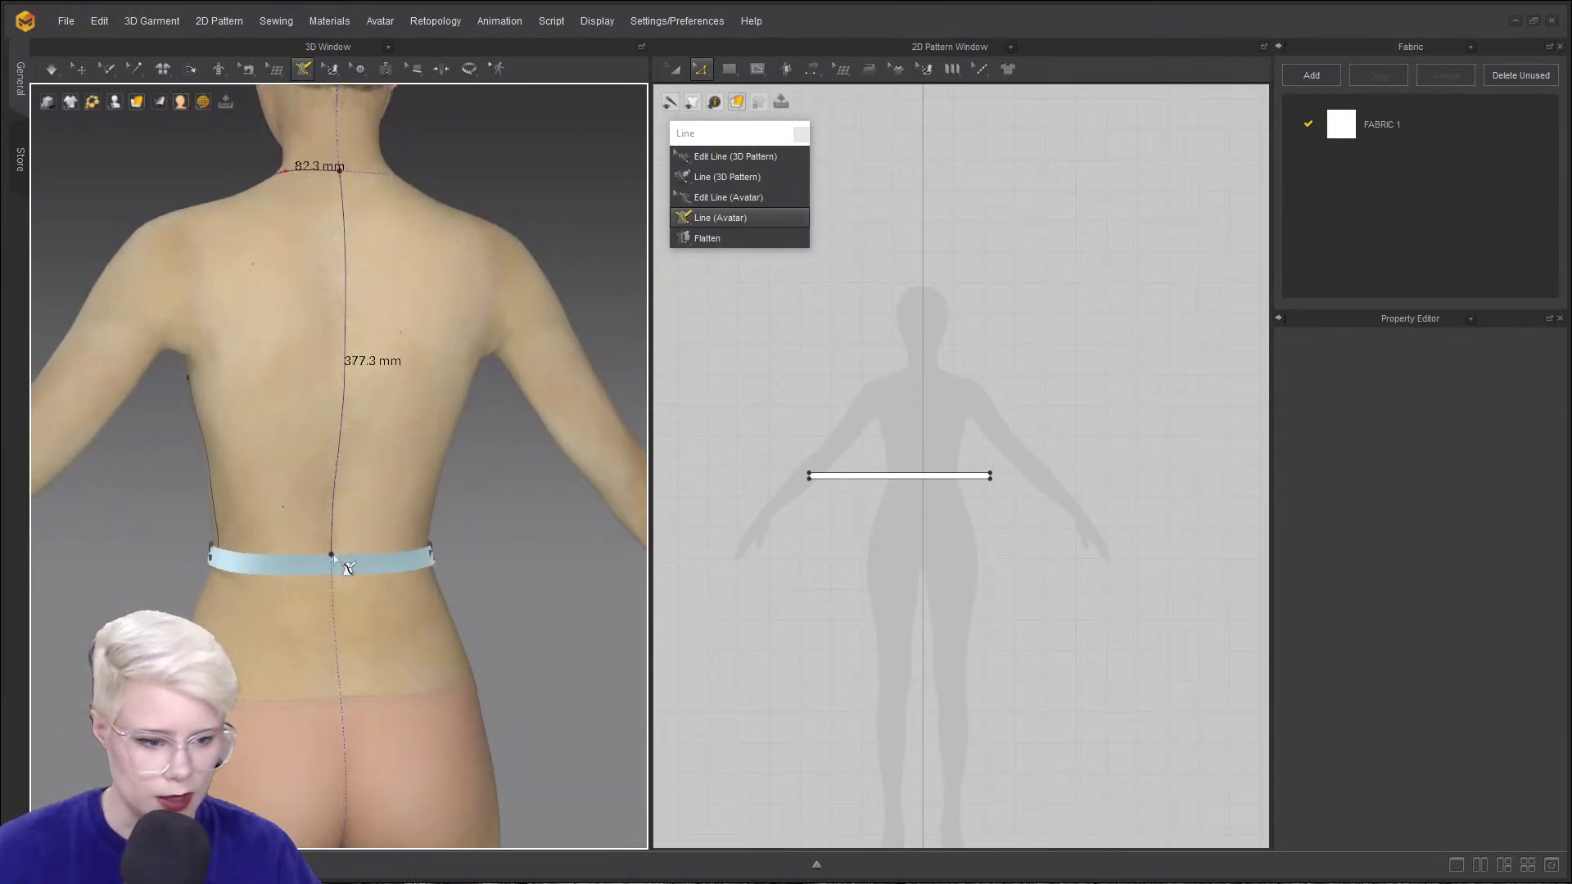
pyautogui.moveTo(294, 569); pyautogui.dragTo(263, 407, button='right')
pyautogui.doubleClick(264, 565)
# - Trace the back armhole as a curve from the underarm point to the shoulder tip, about 243 mm long
pyautogui.click(260, 366)
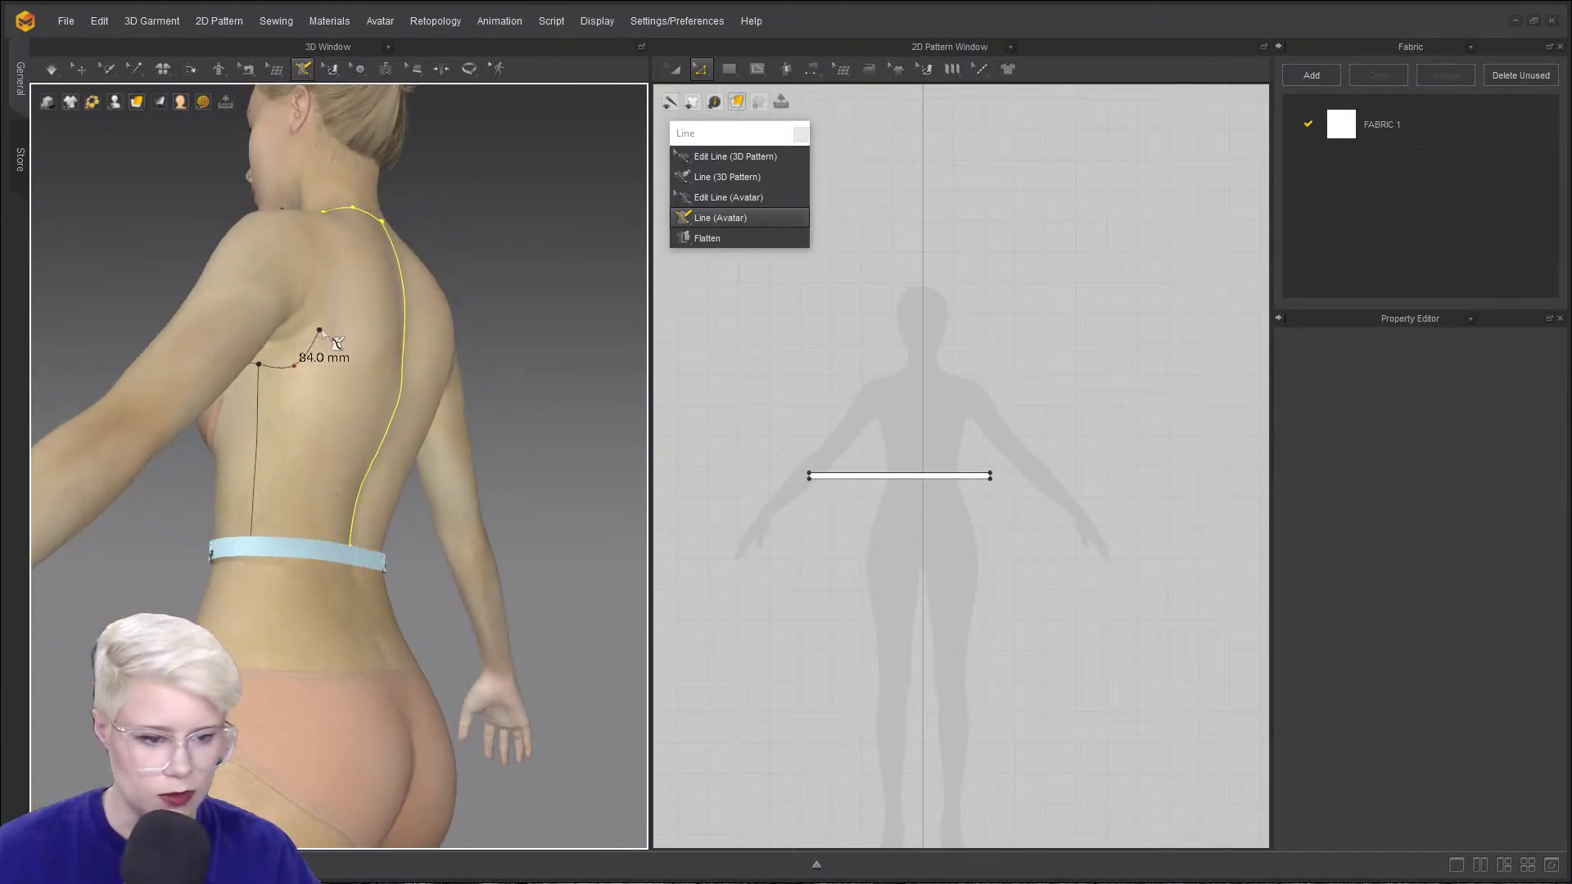
pyautogui.click(319, 331)
pyautogui.click(260, 365)
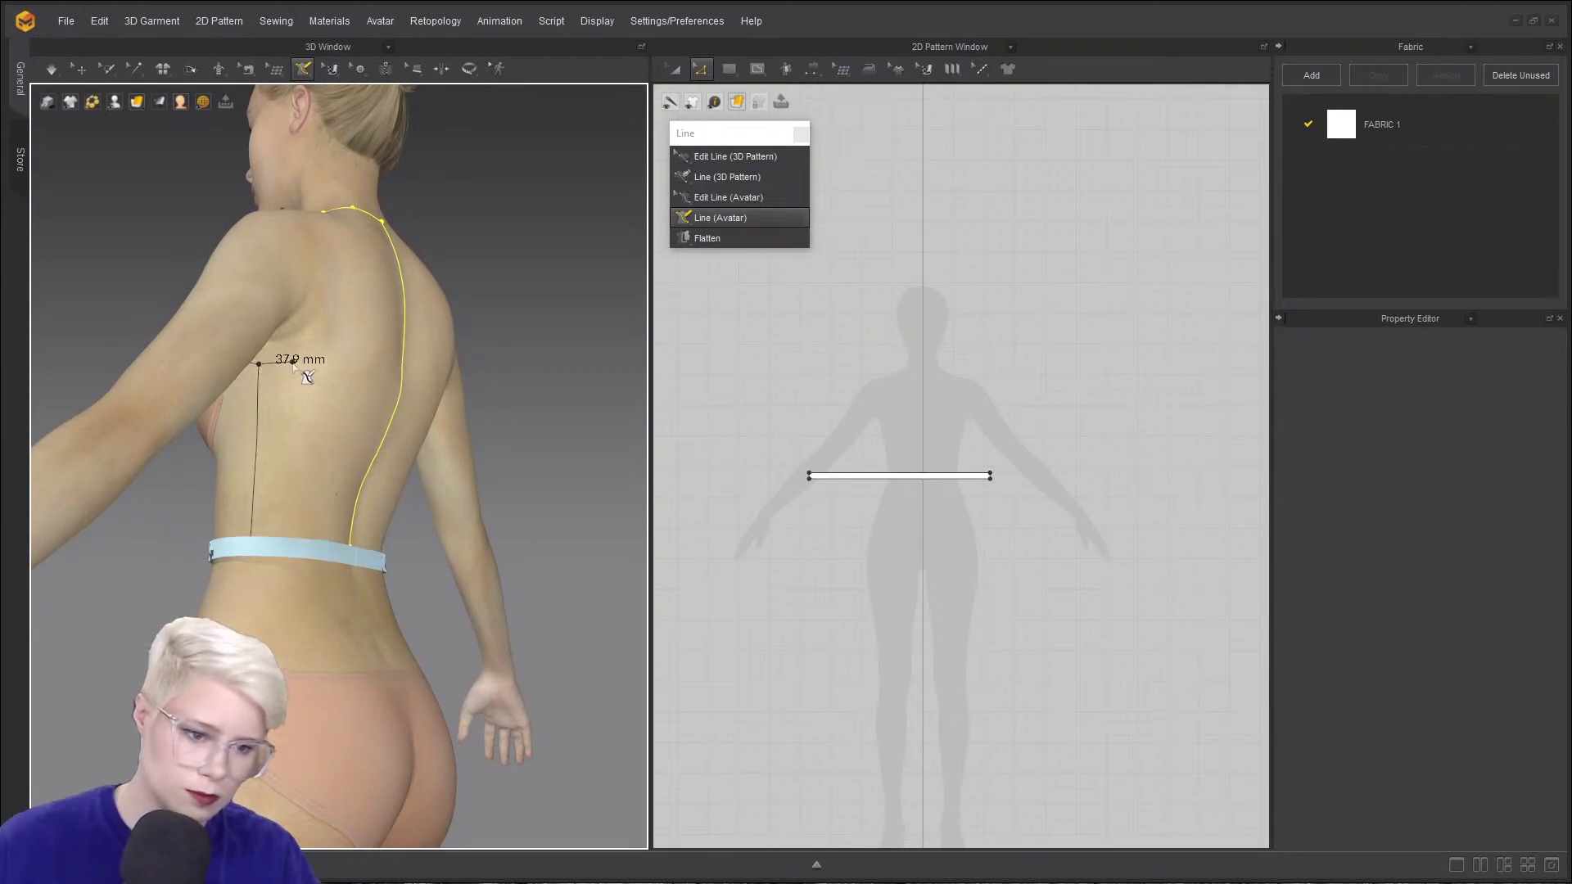
pyautogui.keyDown('ctrl'); pyautogui.click(296, 362); pyautogui.keyUp('ctrl')
pyautogui.keyDown('ctrl'); pyautogui.click(329, 320); pyautogui.keyUp('ctrl')
pyautogui.moveTo(337, 277); pyautogui.dragTo(607, 369, button='right')
pyautogui.keyDown('ctrl'); pyautogui.click(201, 299); pyautogui.keyUp('ctrl')
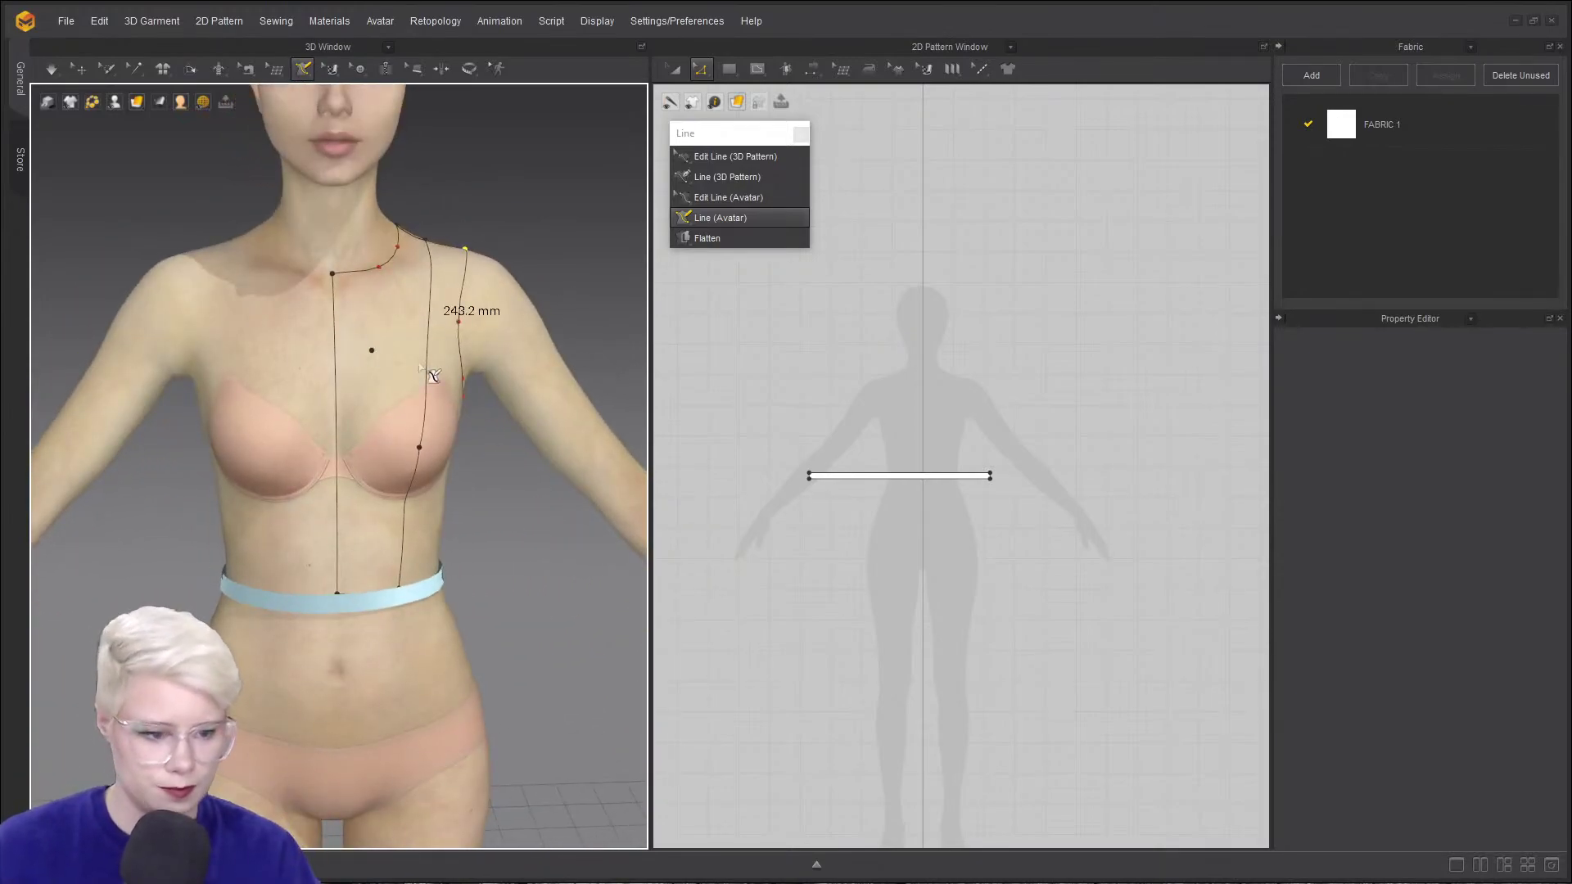
# - Reshape the front armhole with Edit Line (Avatar), moving its upper and middle curve points closer to the arm
pyautogui.moveTo(434, 376); pyautogui.dragTo(196, 373, button='right')
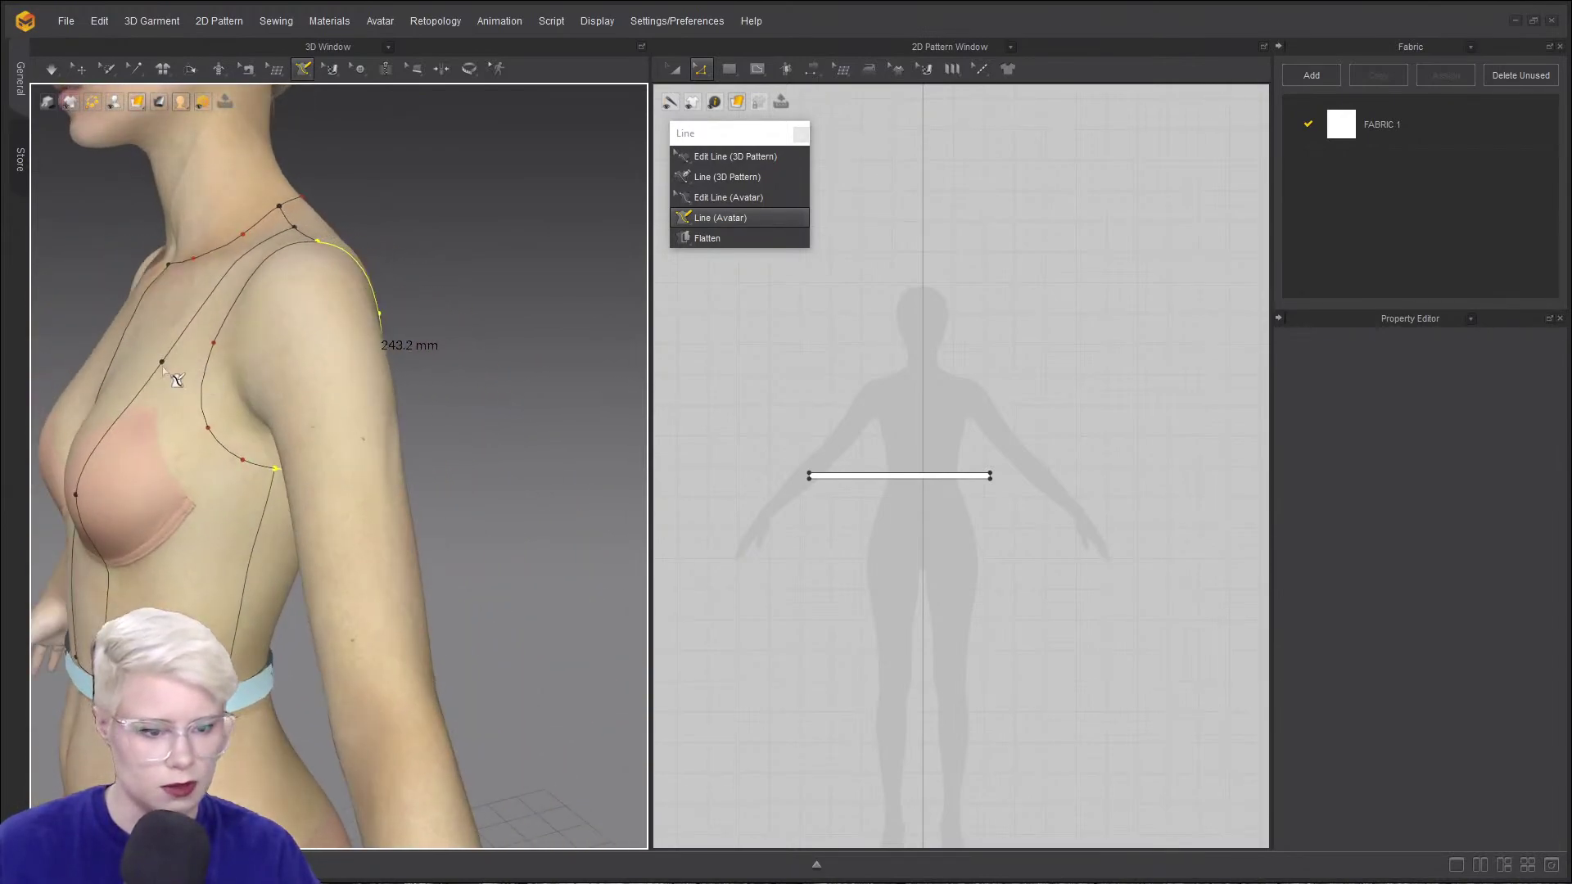
pyautogui.scroll(3, 172, 376)
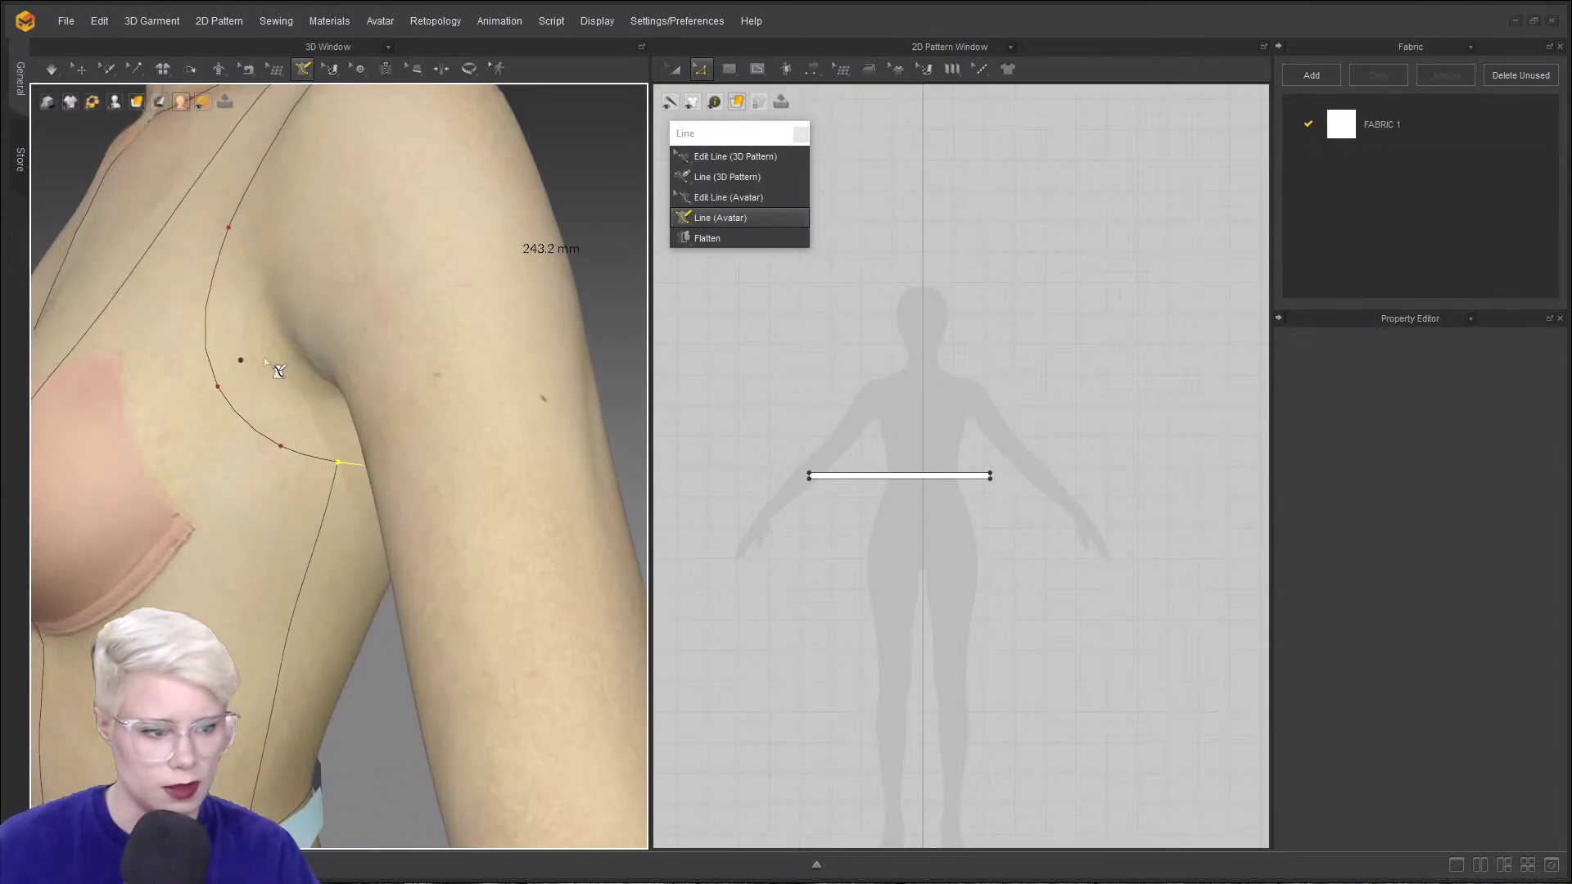
pyautogui.click(737, 156)
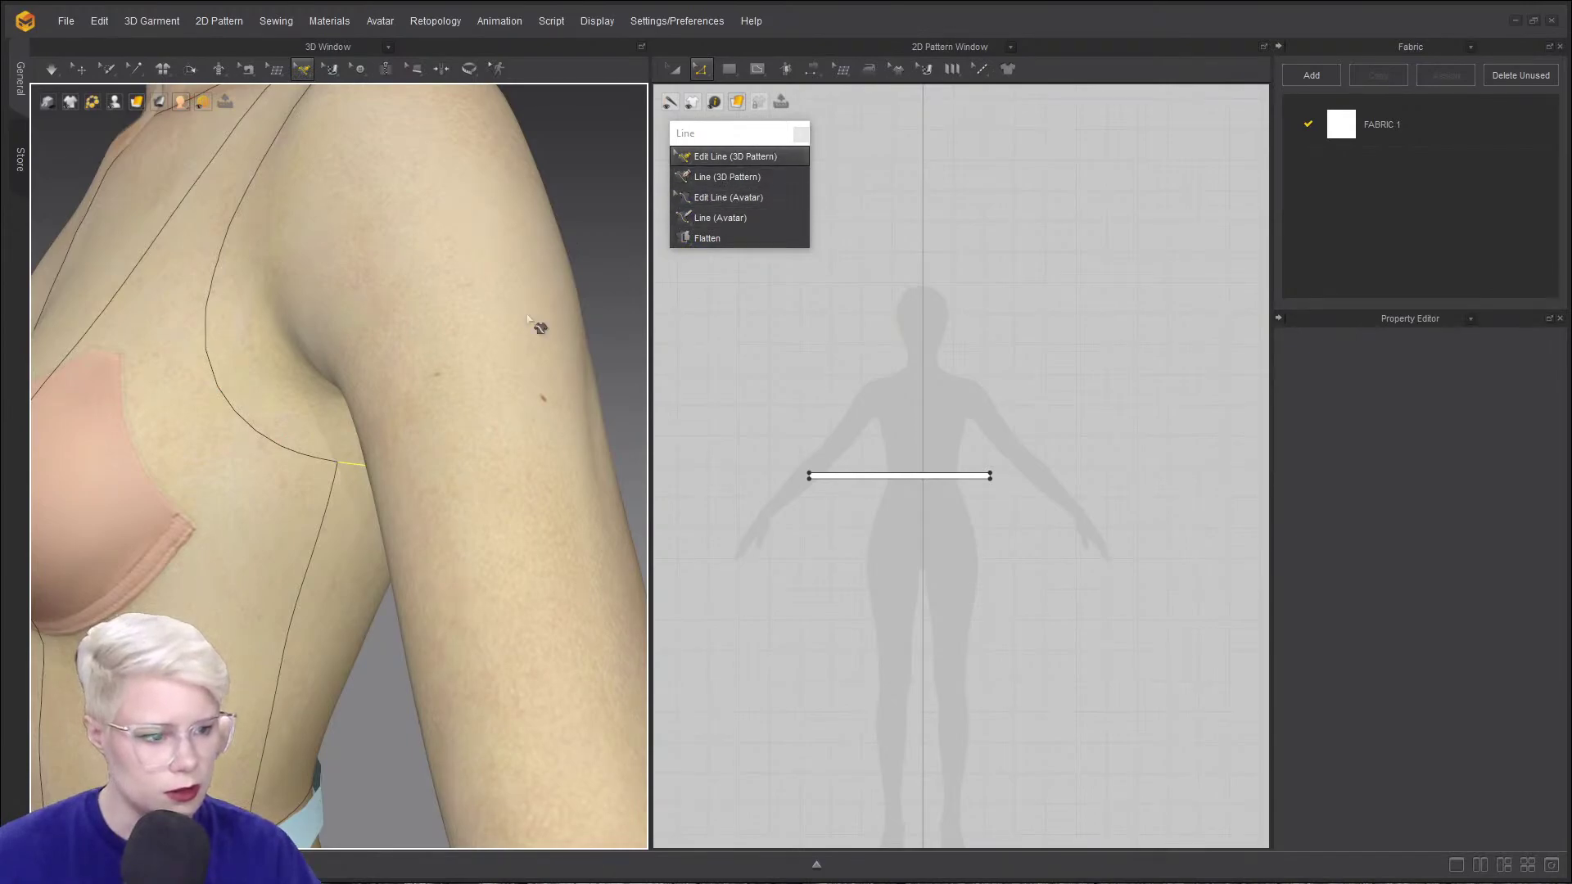
pyautogui.click(768, 193)
pyautogui.moveTo(230, 228); pyautogui.dragTo(252, 233)
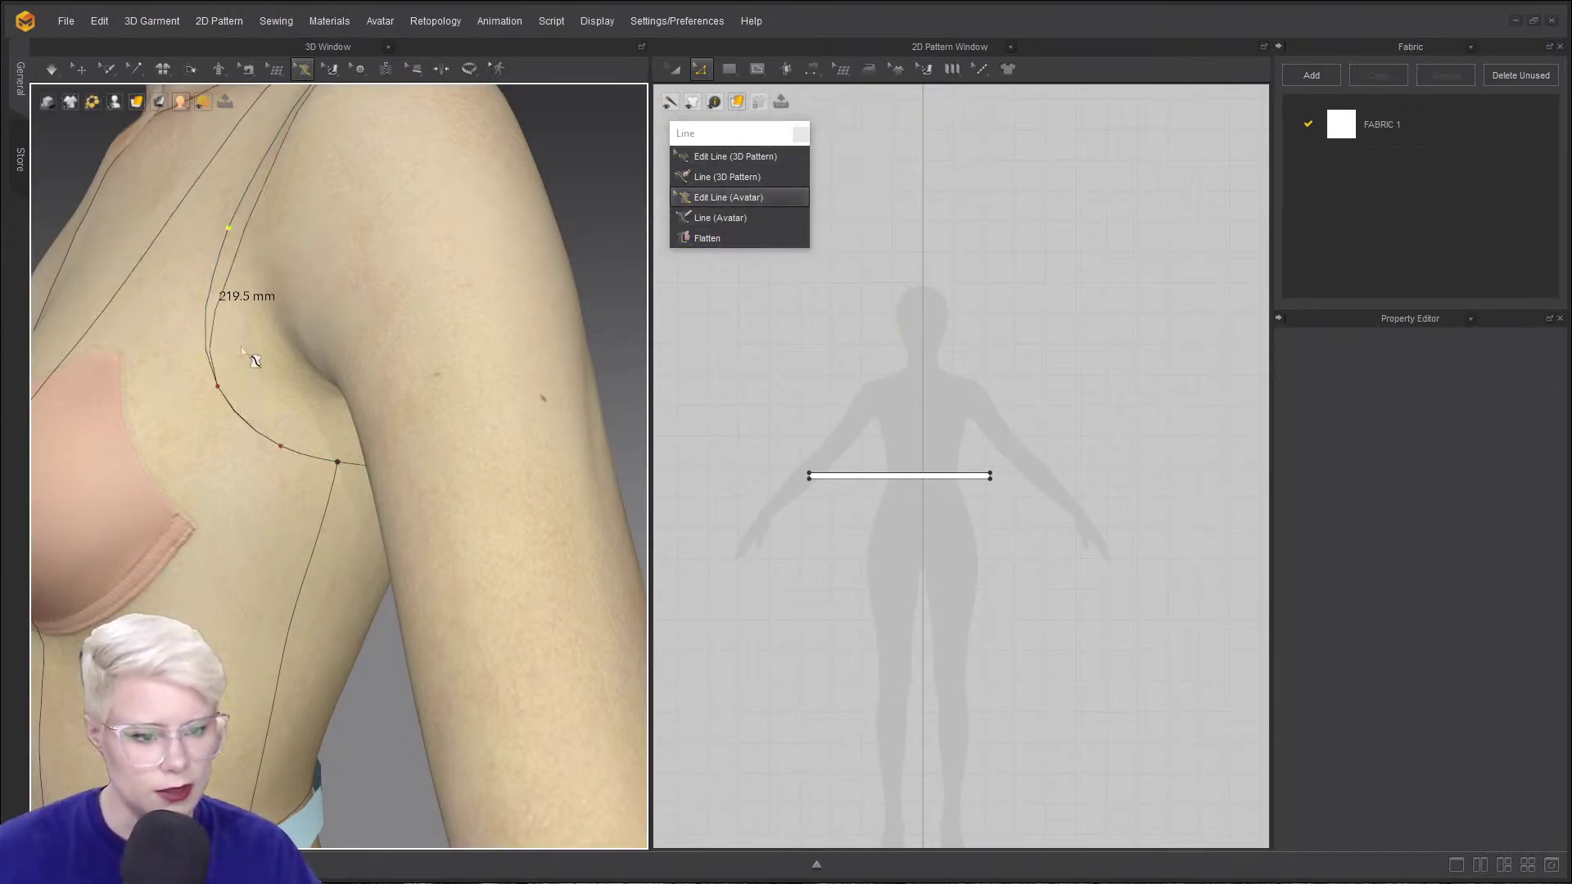
pyautogui.moveTo(244, 366); pyautogui.dragTo(245, 359)
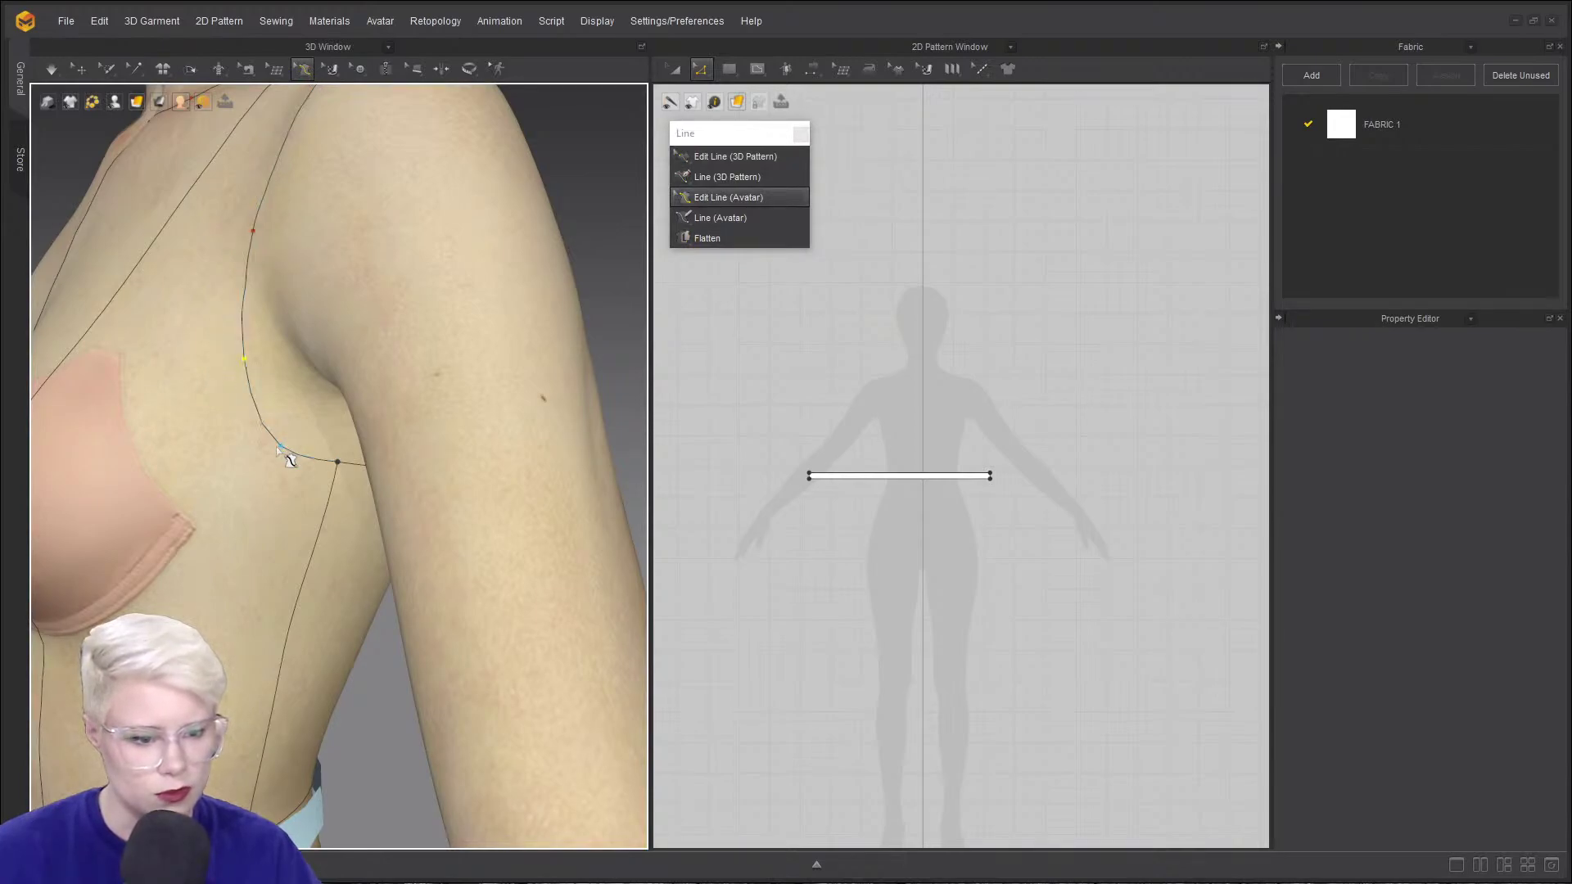
# - Refine the lower part of the armhole by adjusting its curve points around the underarm and moving the back one towards the arm
pyautogui.moveTo(280, 442); pyautogui.dragTo(199, 385, button='right')
pyautogui.moveTo(187, 377); pyautogui.dragTo(201, 379)
pyautogui.moveTo(256, 317); pyautogui.dragTo(179, 323, button='right')
pyautogui.moveTo(179, 322); pyautogui.dragTo(286, 296, button='middle')
pyautogui.moveTo(286, 297); pyautogui.dragTo(276, 294, button='right')
pyautogui.moveTo(275, 293); pyautogui.dragTo(312, 320, button='middle')
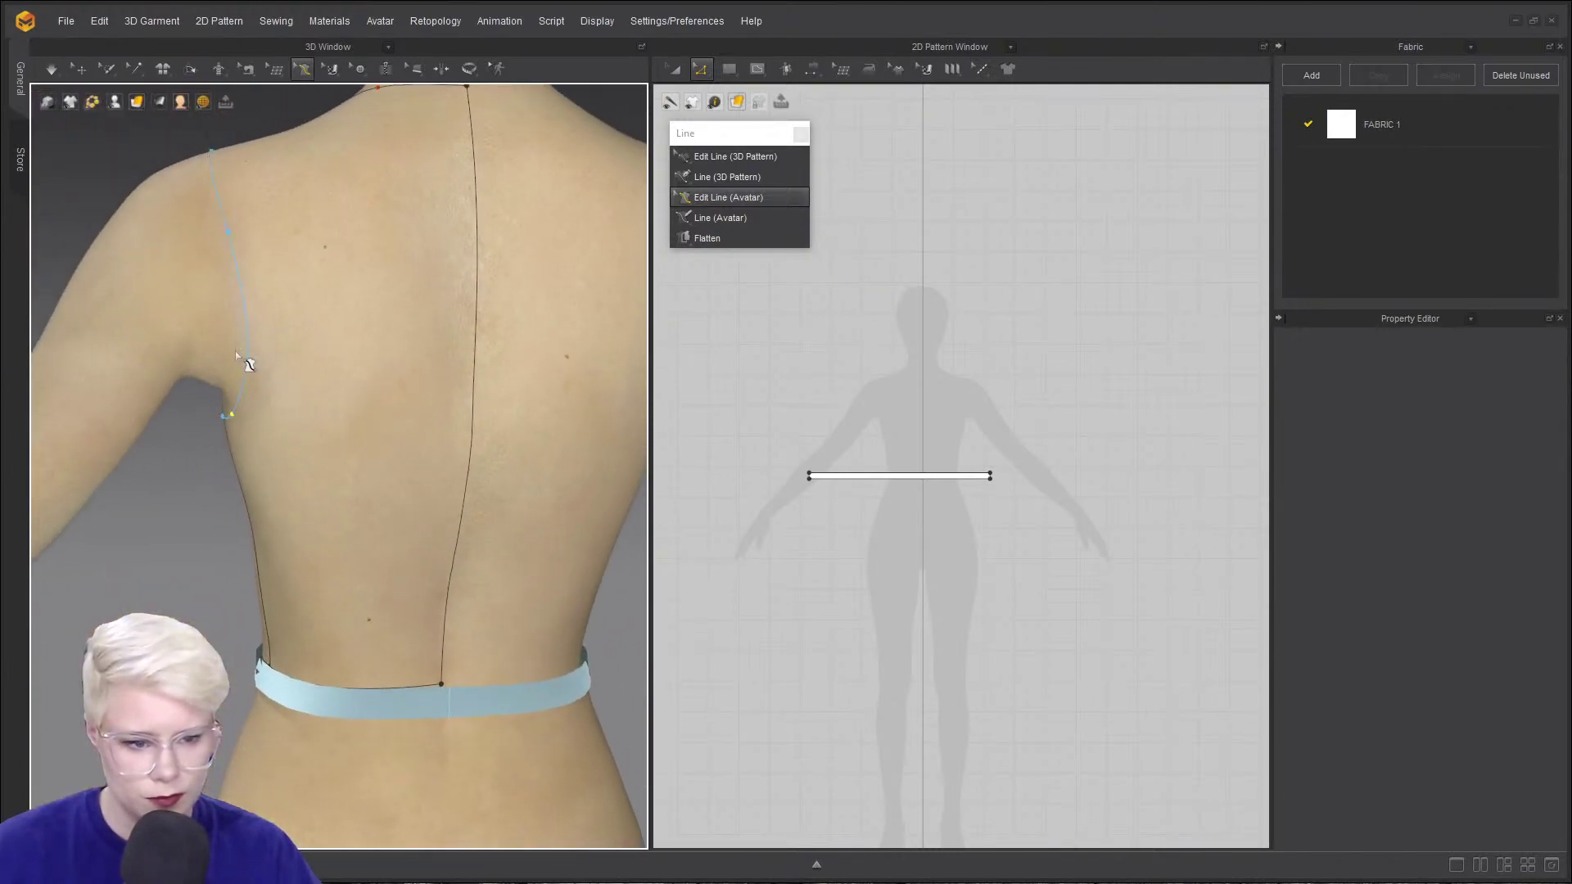
pyautogui.moveTo(244, 361); pyautogui.dragTo(237, 366)
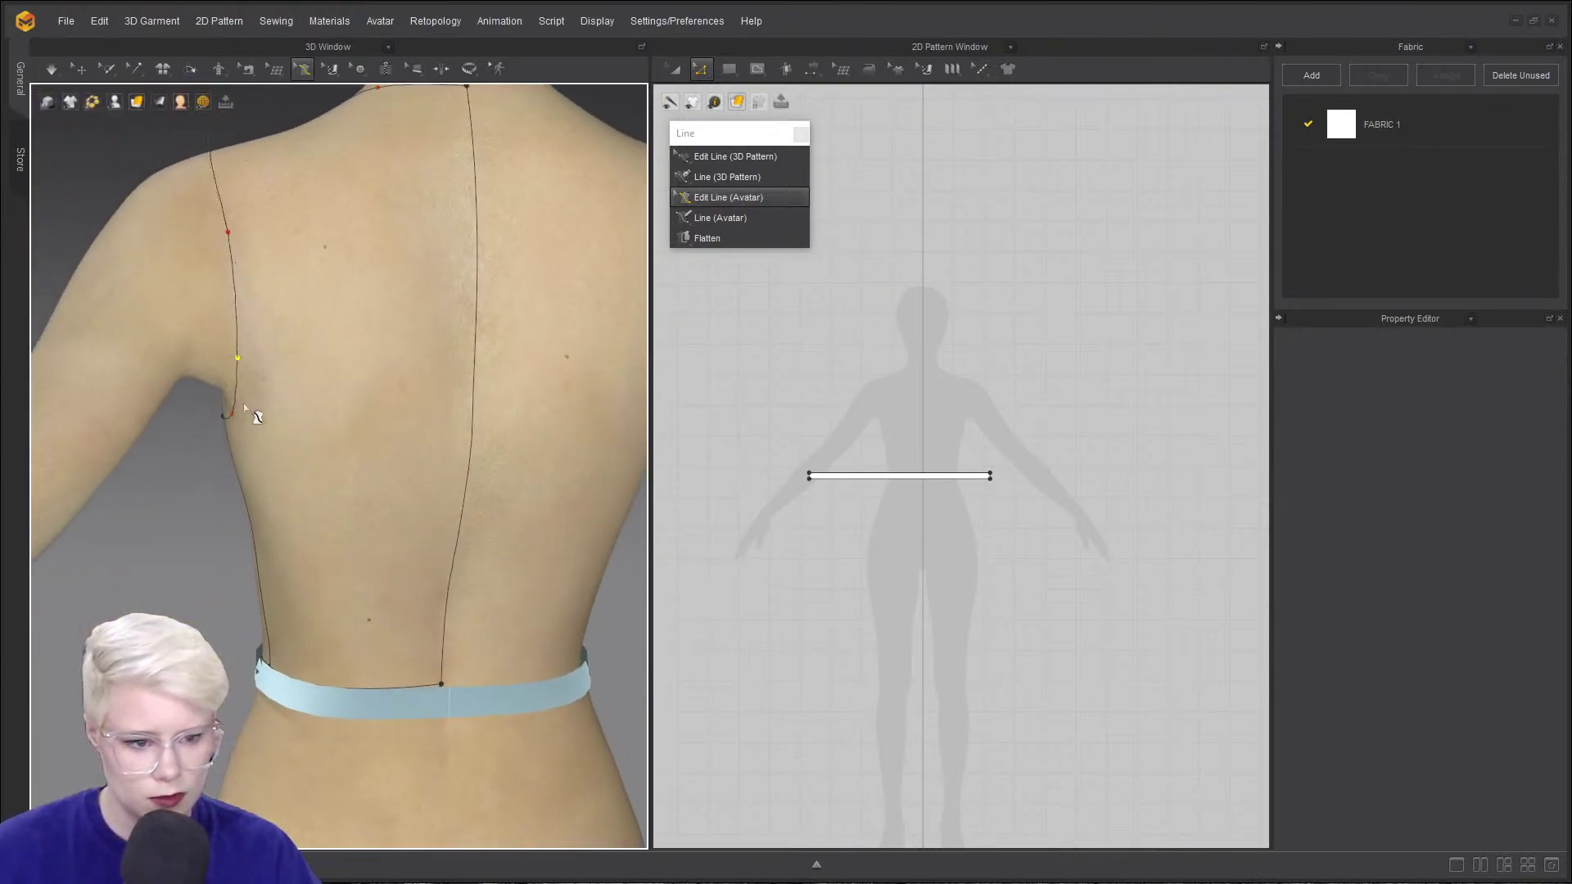
pyautogui.scroll(-1, 241, 396)
pyautogui.scroll(1, 230, 394)
pyautogui.moveTo(237, 377); pyautogui.dragTo(375, 376, button='right')
pyautogui.scroll(1, 229, 394)
pyautogui.moveTo(371, 389); pyautogui.dragTo(365, 387)
# - Move the upper curve point of the back armhole closer to the shoulder tip to round the curve
pyautogui.scroll(-2, 394, 447)
pyautogui.moveTo(395, 446); pyautogui.dragTo(435, 372, button='right')
pyautogui.scroll(2, 471, 459)
pyautogui.scroll(3, 440, 567)
pyautogui.moveTo(439, 567); pyautogui.dragTo(411, 510, button='right')
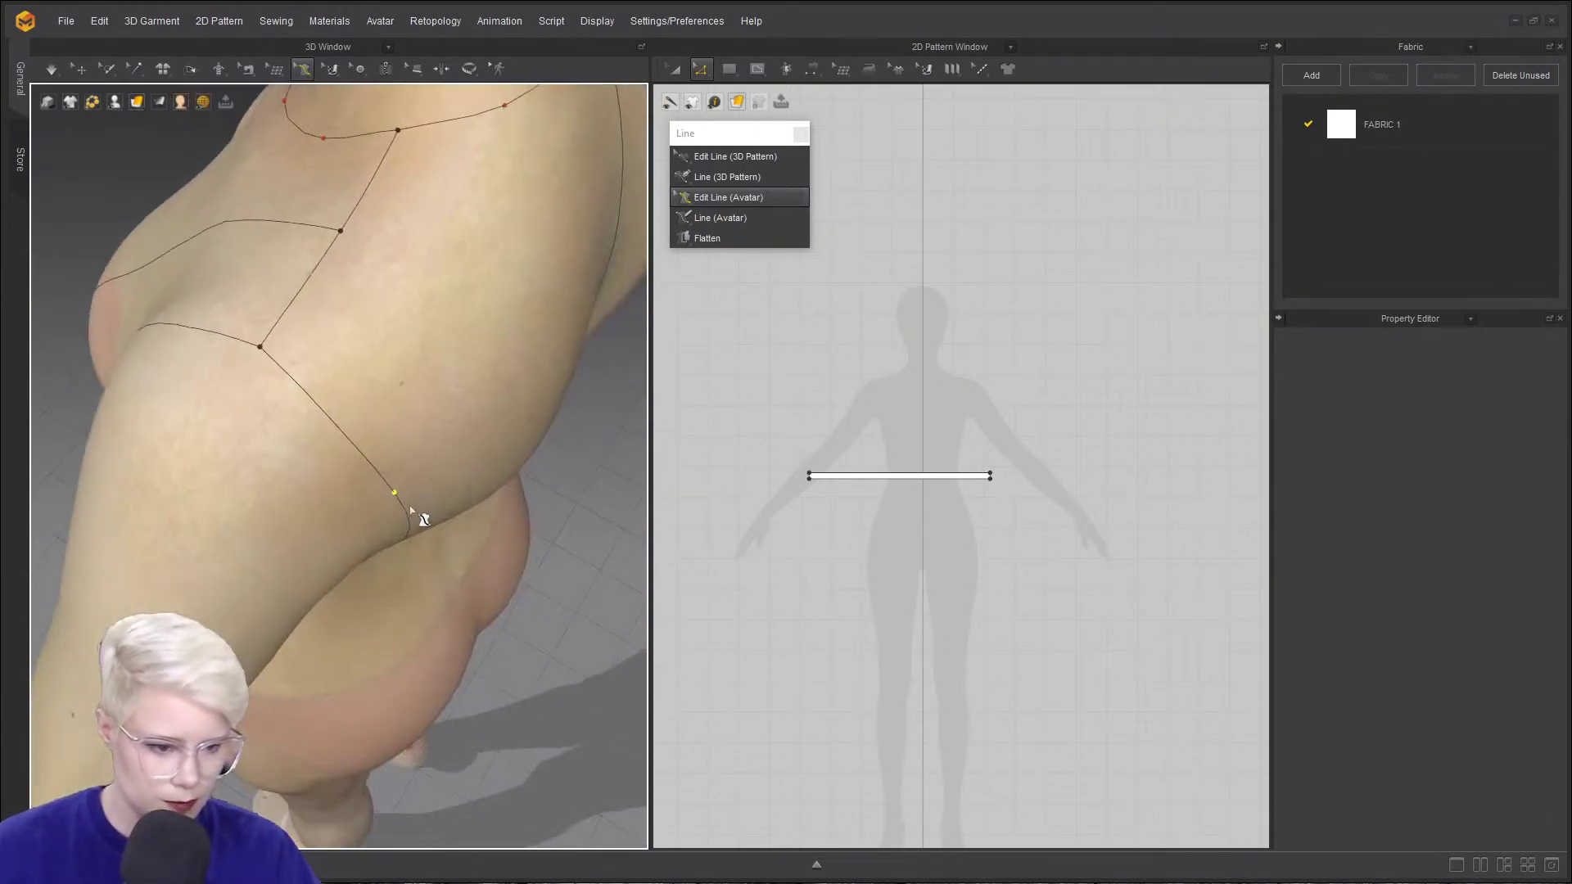
pyautogui.moveTo(394, 494); pyautogui.dragTo(363, 437)
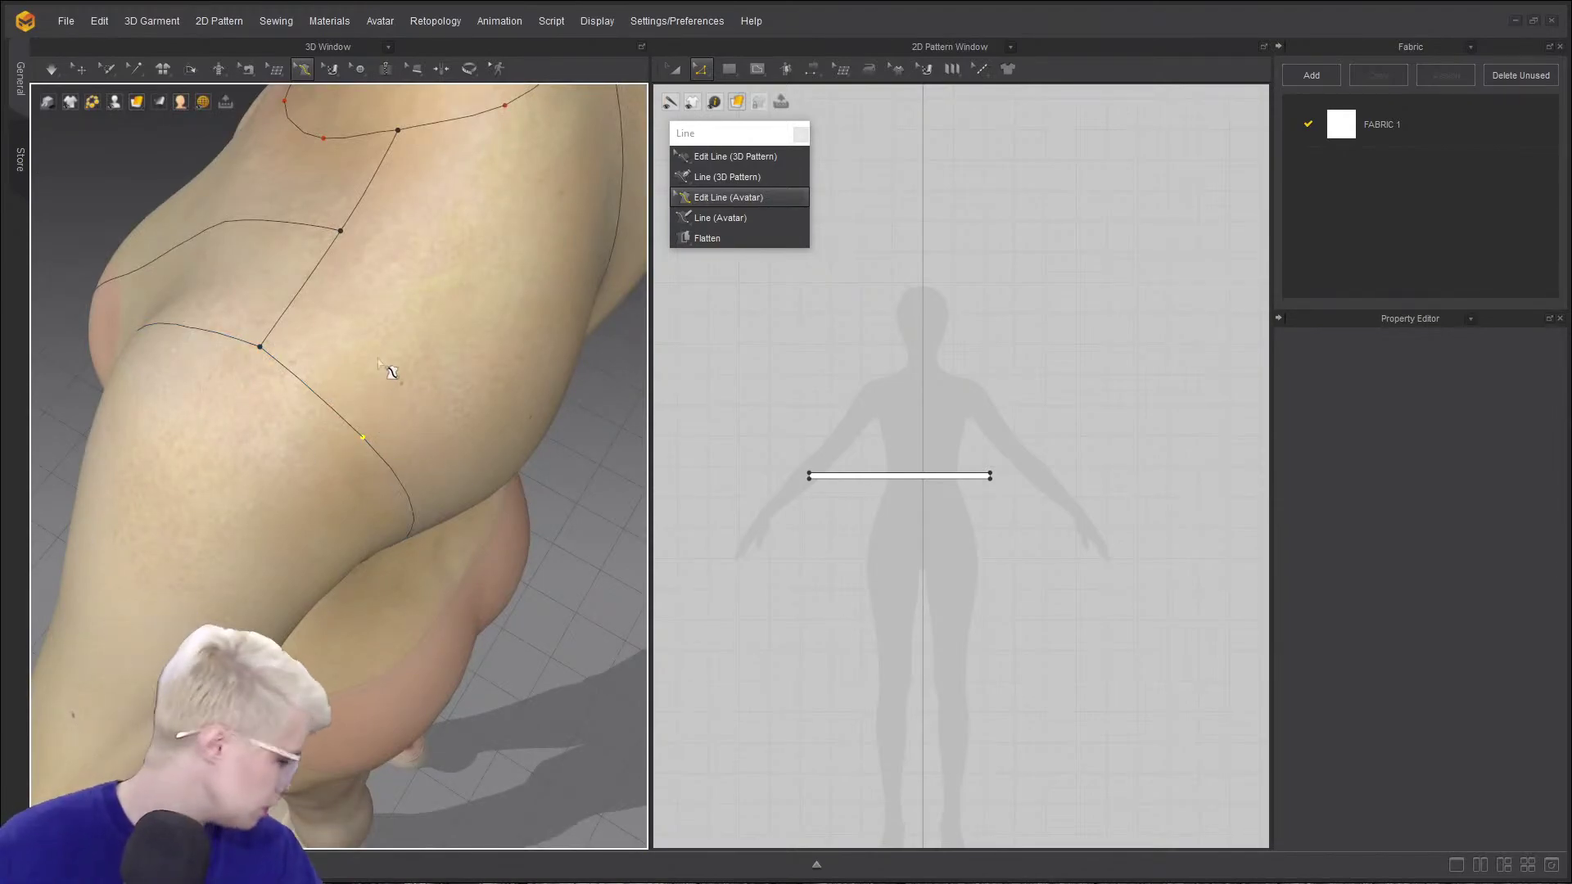
# - Set the centre front line between the neckline and the waist band to flatten as a straight line
pyautogui.scroll(-1, 262, 382)
pyautogui.moveTo(263, 381); pyautogui.dragTo(365, 276, button='right')
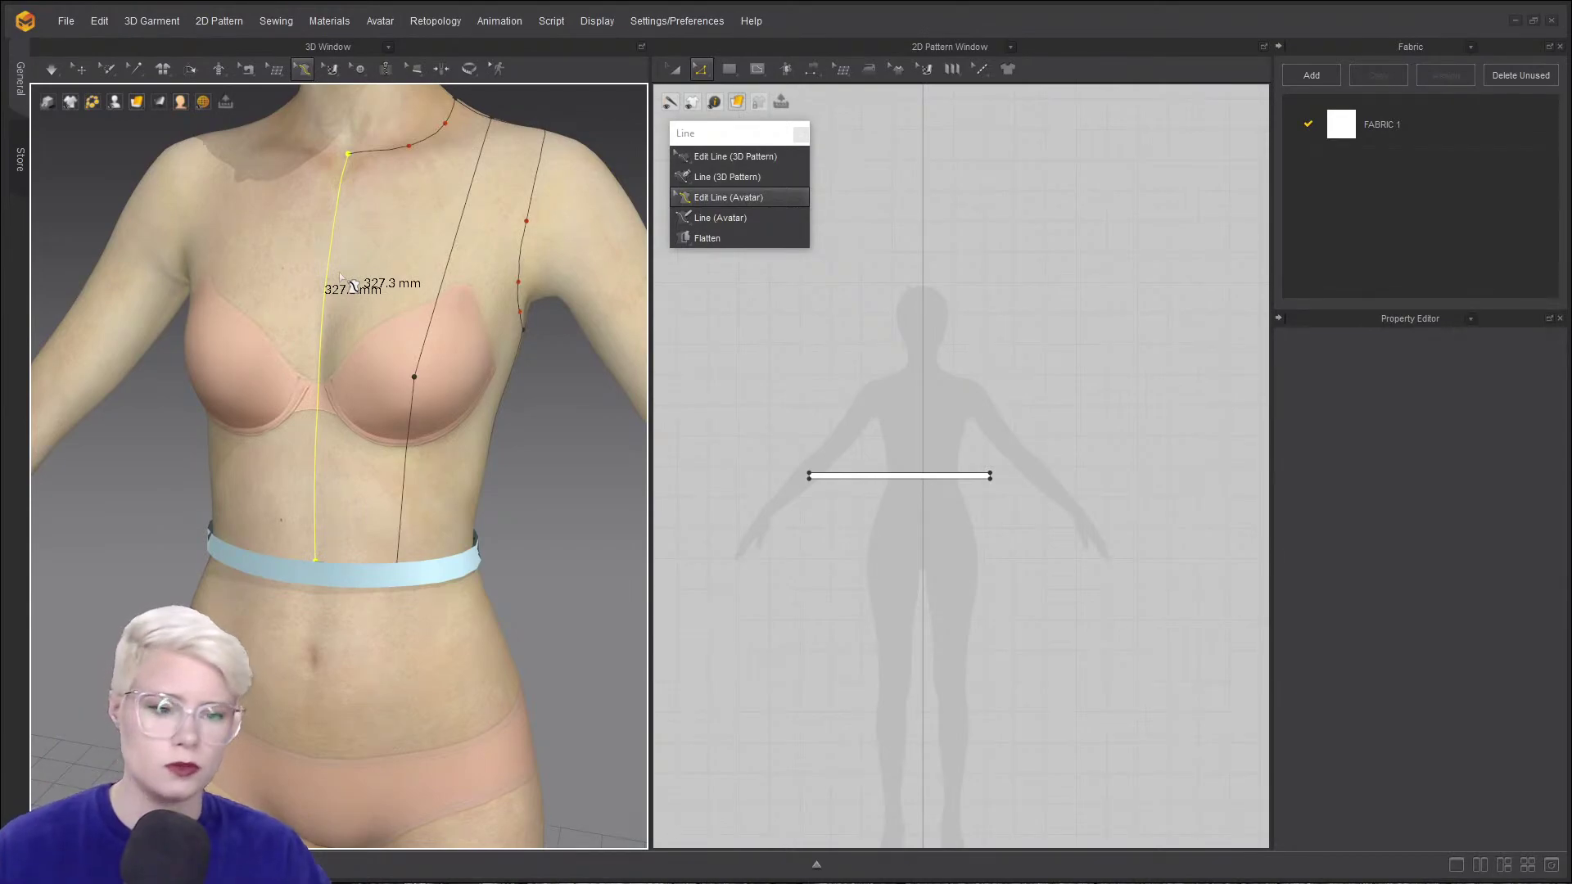
pyautogui.rightClick(325, 275)
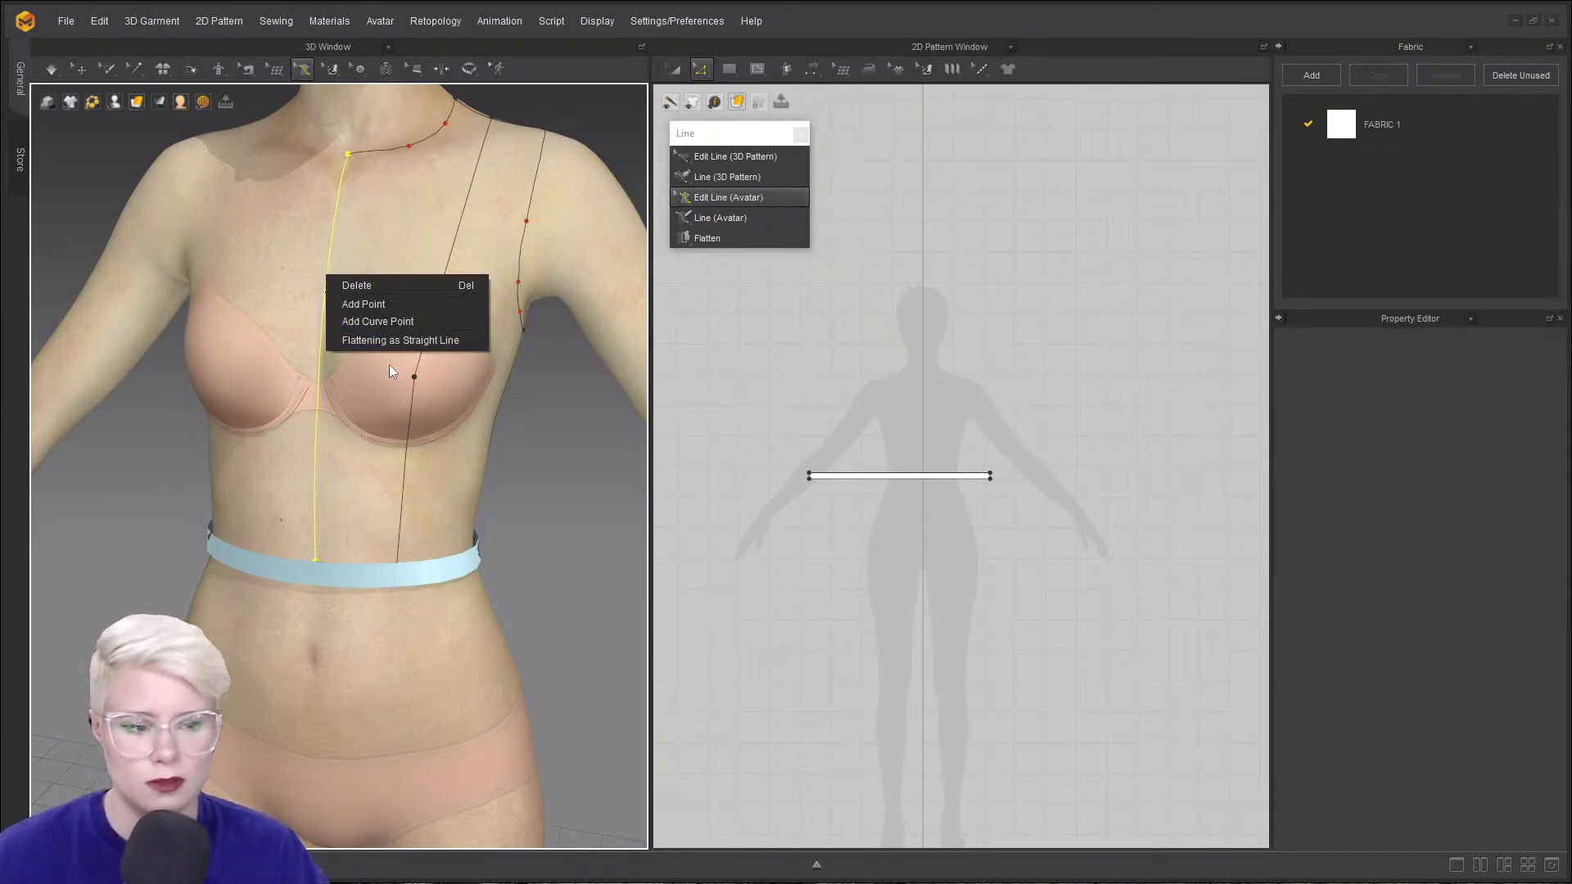
pyautogui.click(425, 342)
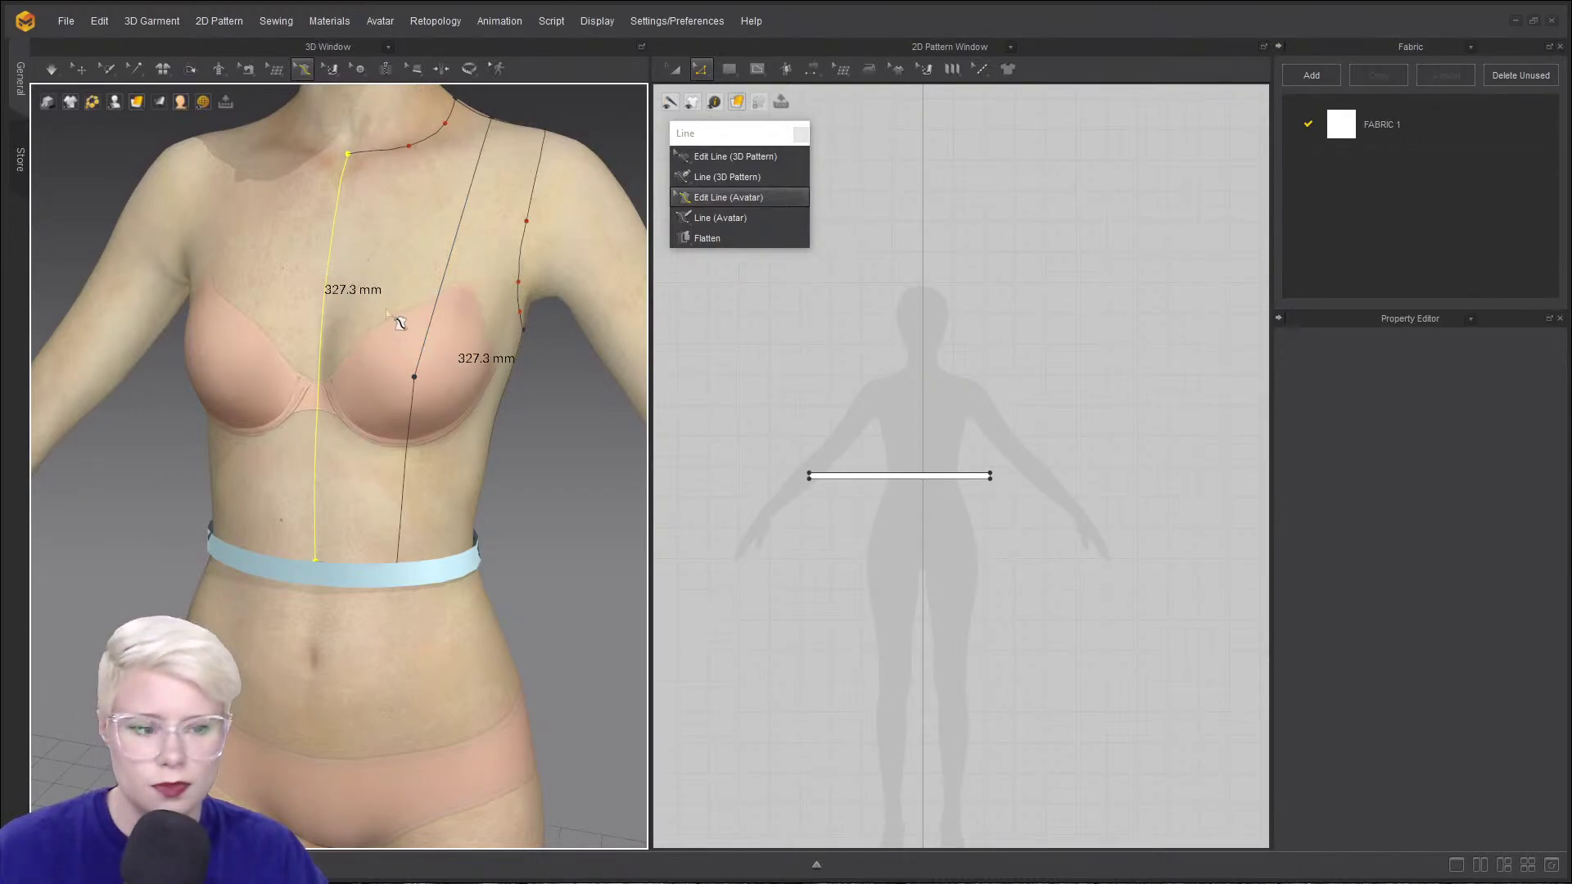
pyautogui.click(271, 249)
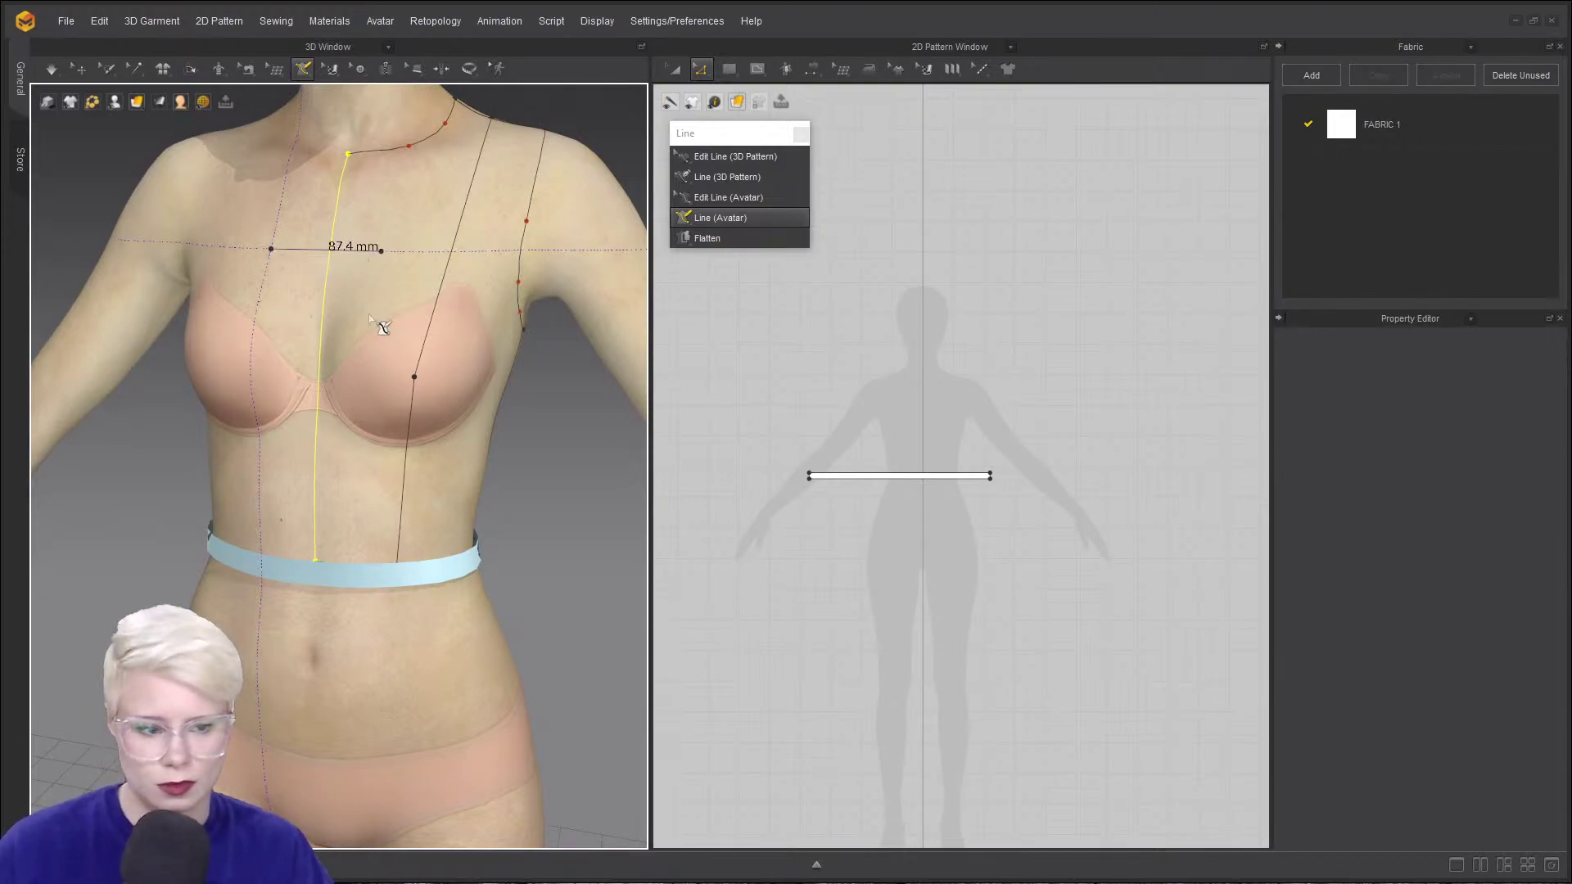
pyautogui.moveTo(203, 253); pyautogui.dragTo(271, 262, button='right')
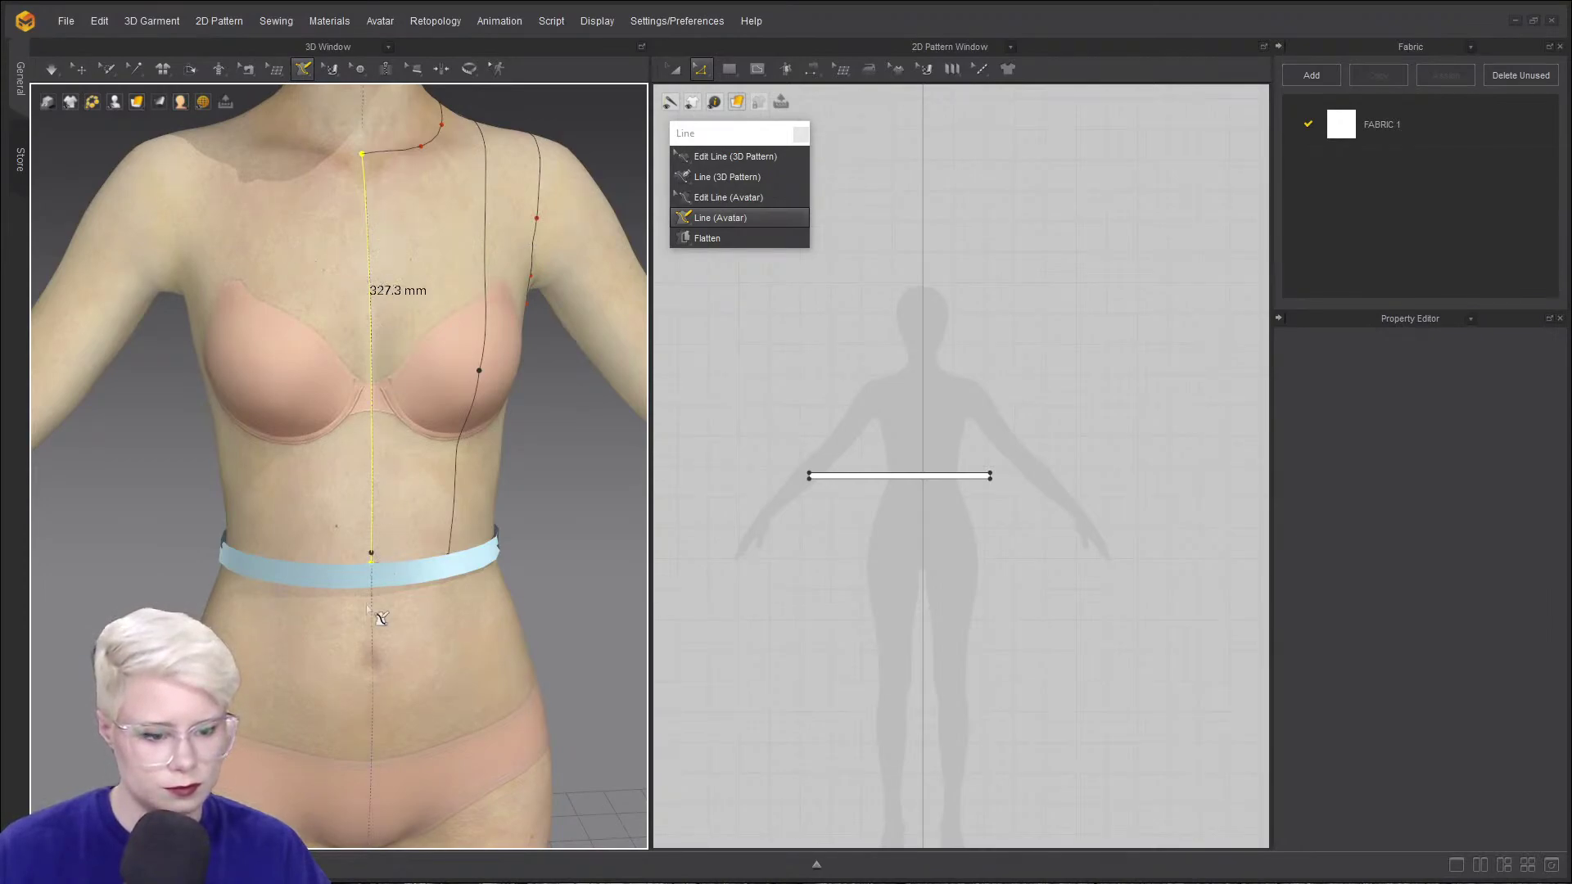
# - Set the centre back line to flatten as a straight line with Edit Line (Avatar)
pyautogui.click(724, 197)
pyautogui.moveTo(491, 332); pyautogui.dragTo(199, 391, button='right')
pyautogui.rightClick(406, 385)
pyautogui.click(500, 448)
pyautogui.rightClick(356, 351)
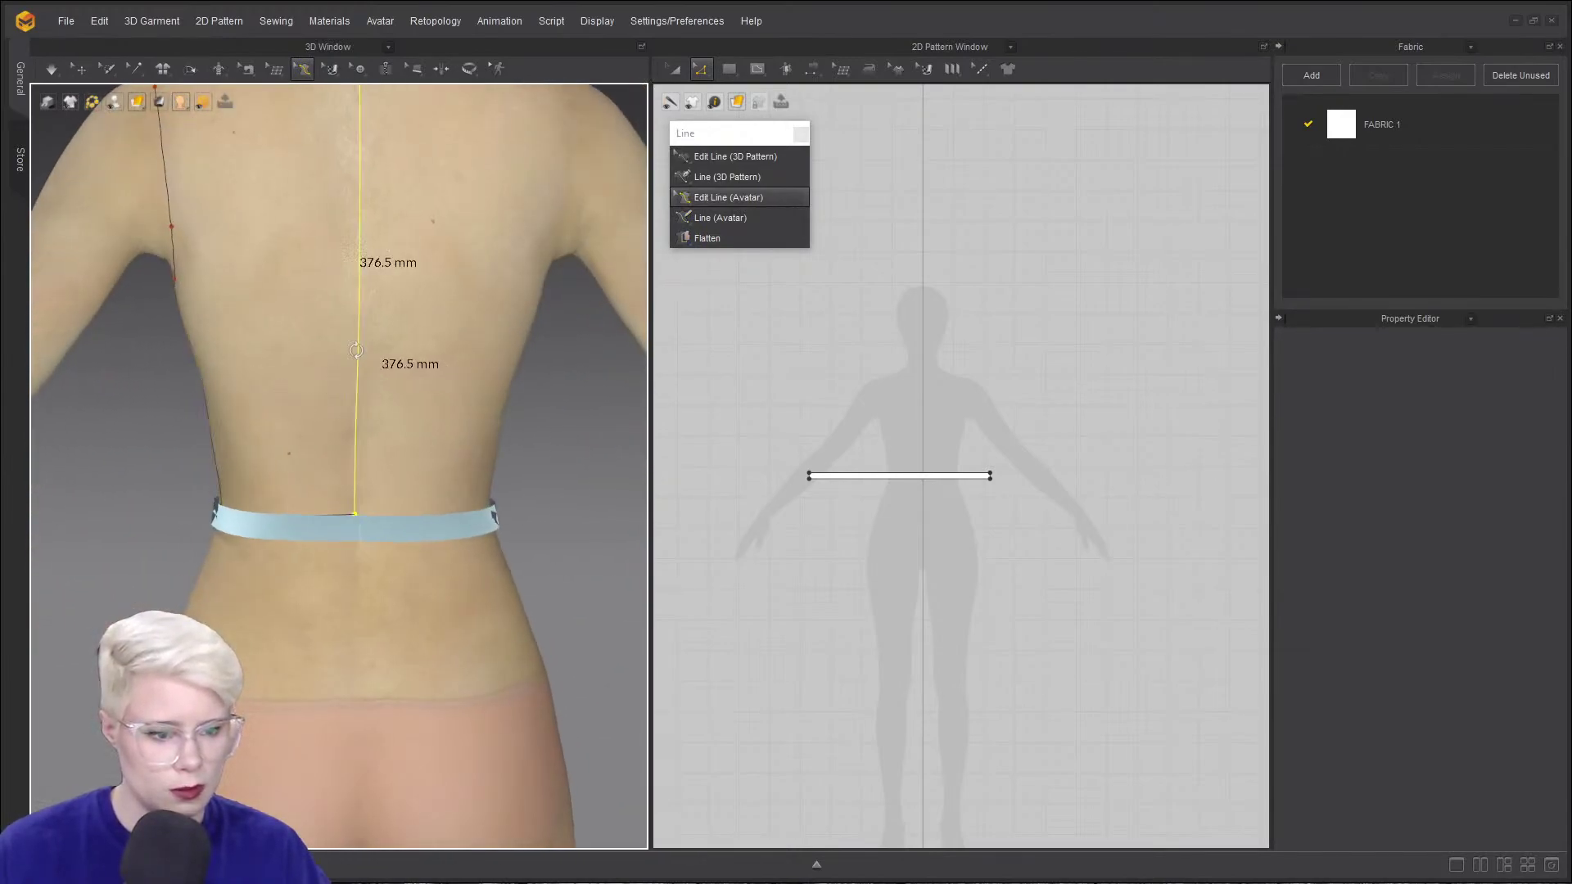
pyautogui.click(445, 415)
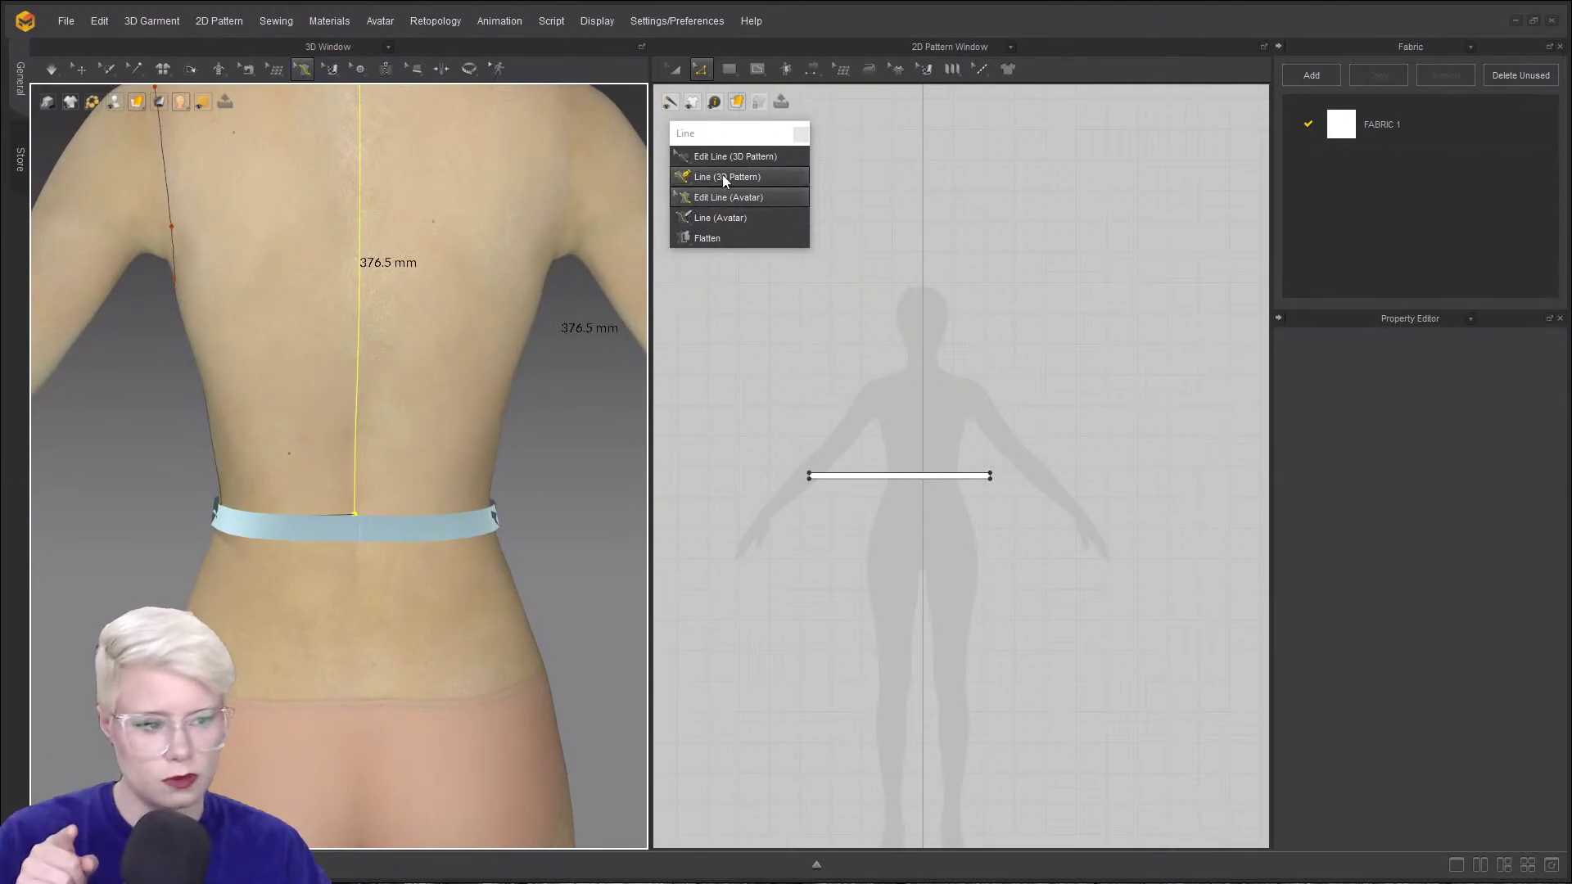
# - Trace the back princess seam from the mid-shoulder point through a shoulder-blade curve point to the waist band, about 395 mm long
pyautogui.click(733, 221)
pyautogui.moveTo(456, 358)
pyautogui.mouseDown(button='right')
pyautogui.moveTo(344, 415)
pyautogui.moveTo(307, 307)
pyautogui.moveTo(289, 407)
pyautogui.mouseUp(button='right')
pyautogui.click(215, 482)
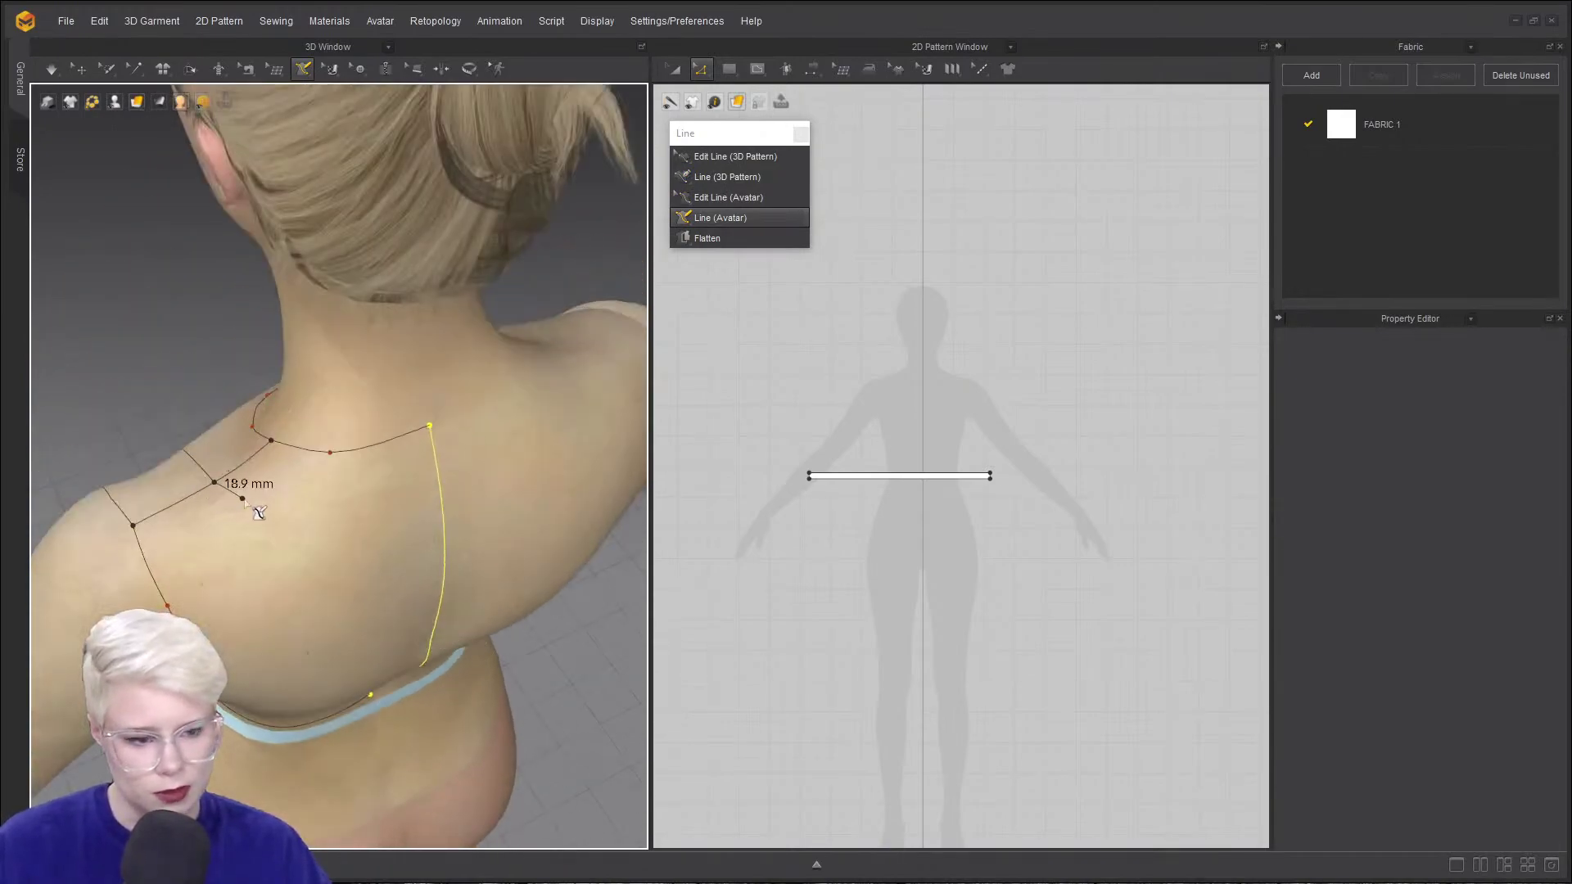
pyautogui.moveTo(239, 497); pyautogui.dragTo(218, 378, button='right')
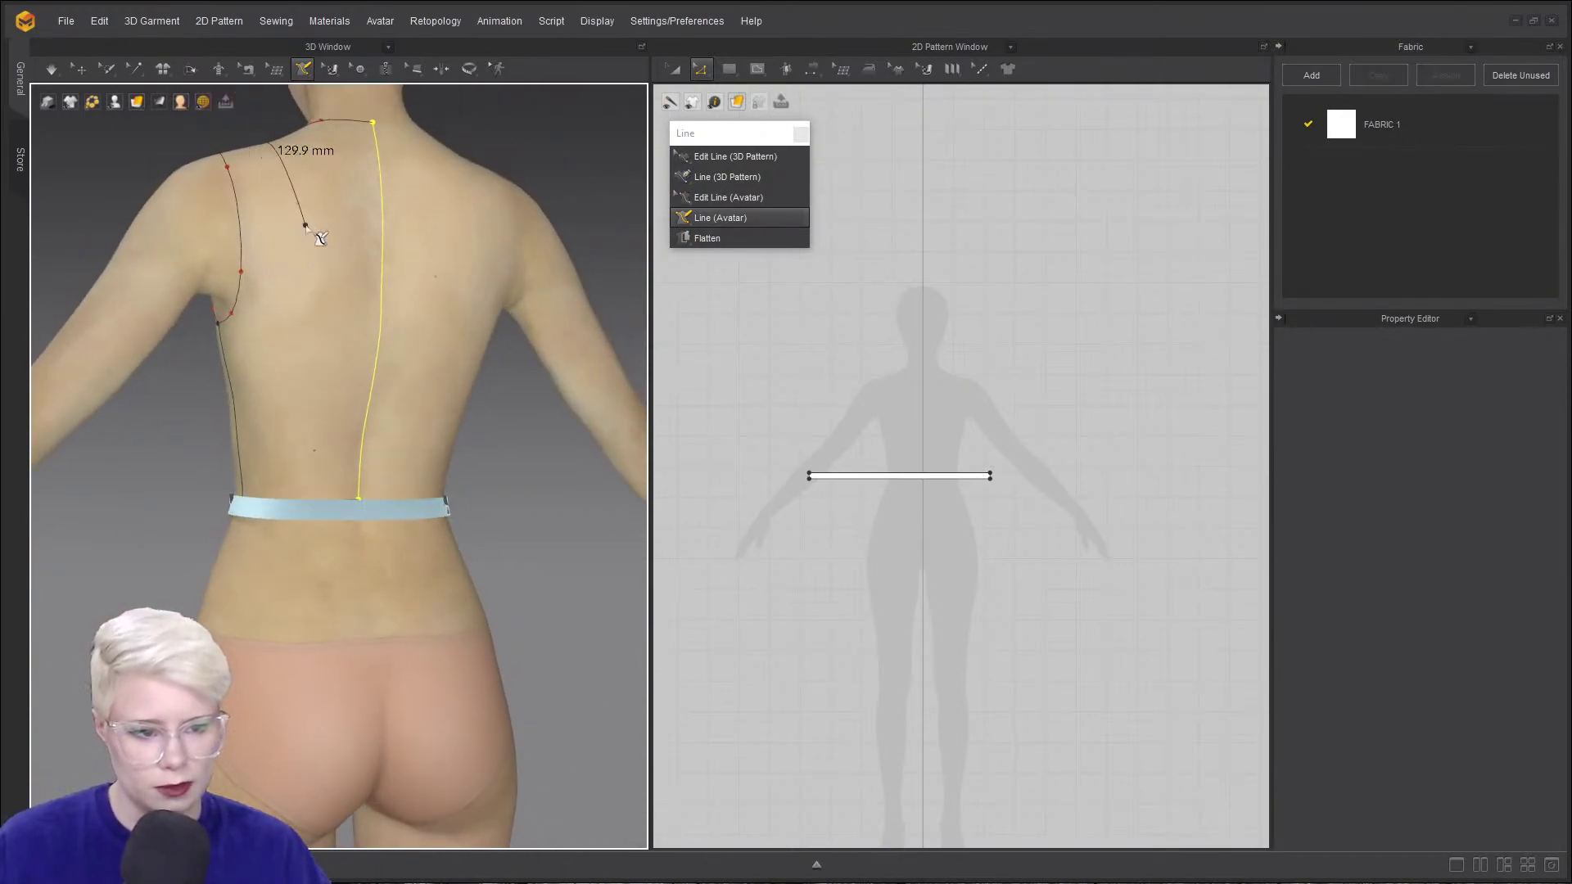
pyautogui.click(308, 232)
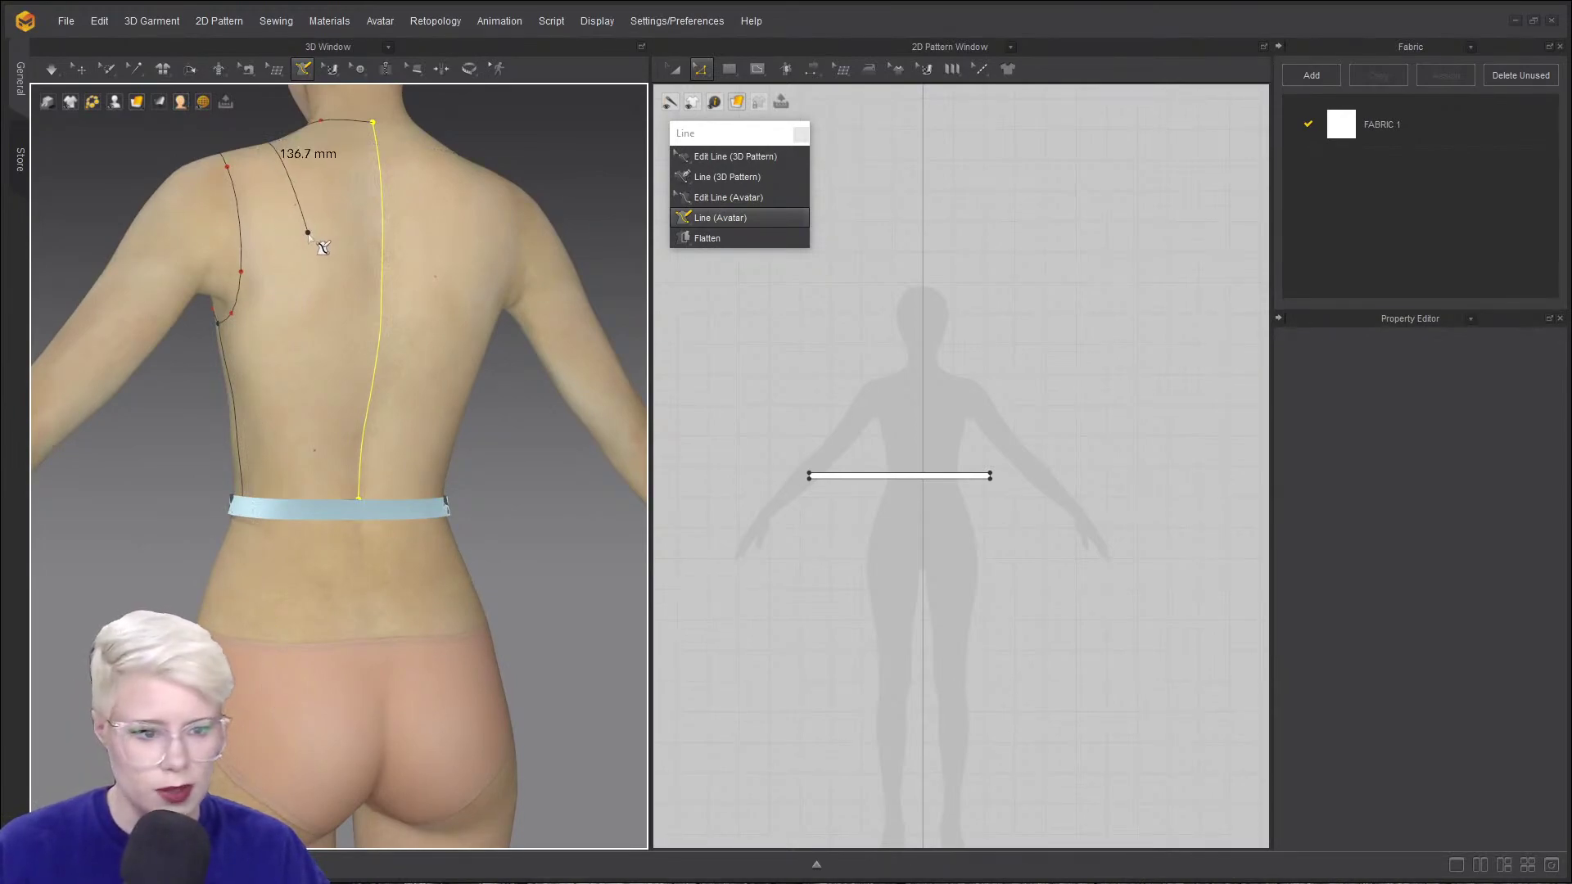
pyautogui.moveTo(324, 456); pyautogui.dragTo(318, 507, button='right')
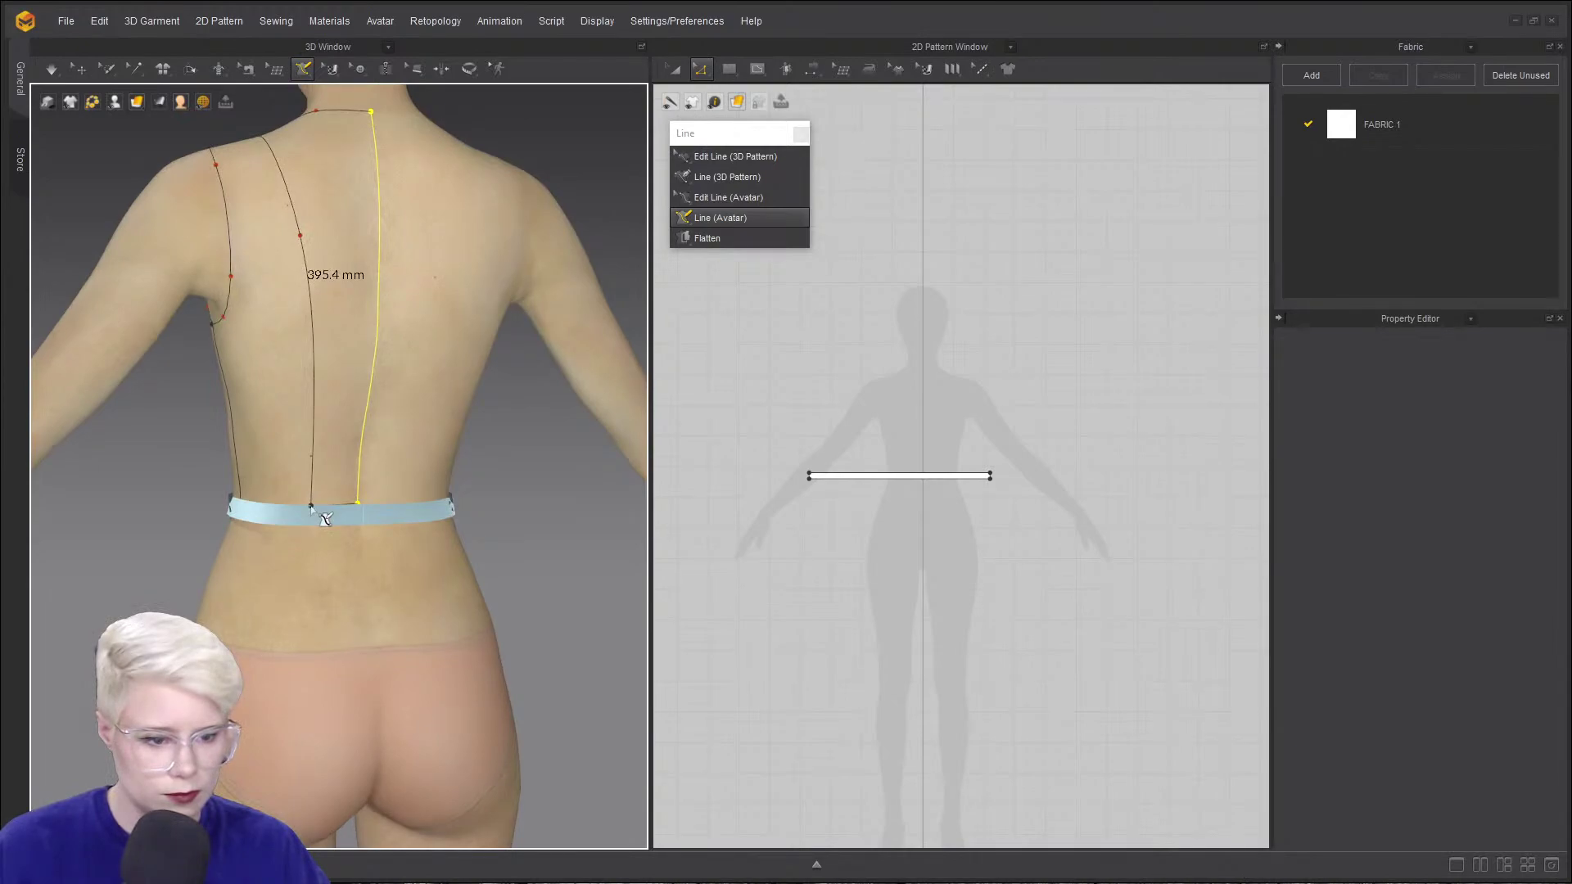
pyautogui.click(310, 507)
pyautogui.scroll(1, 328, 467)
pyautogui.press('Return')
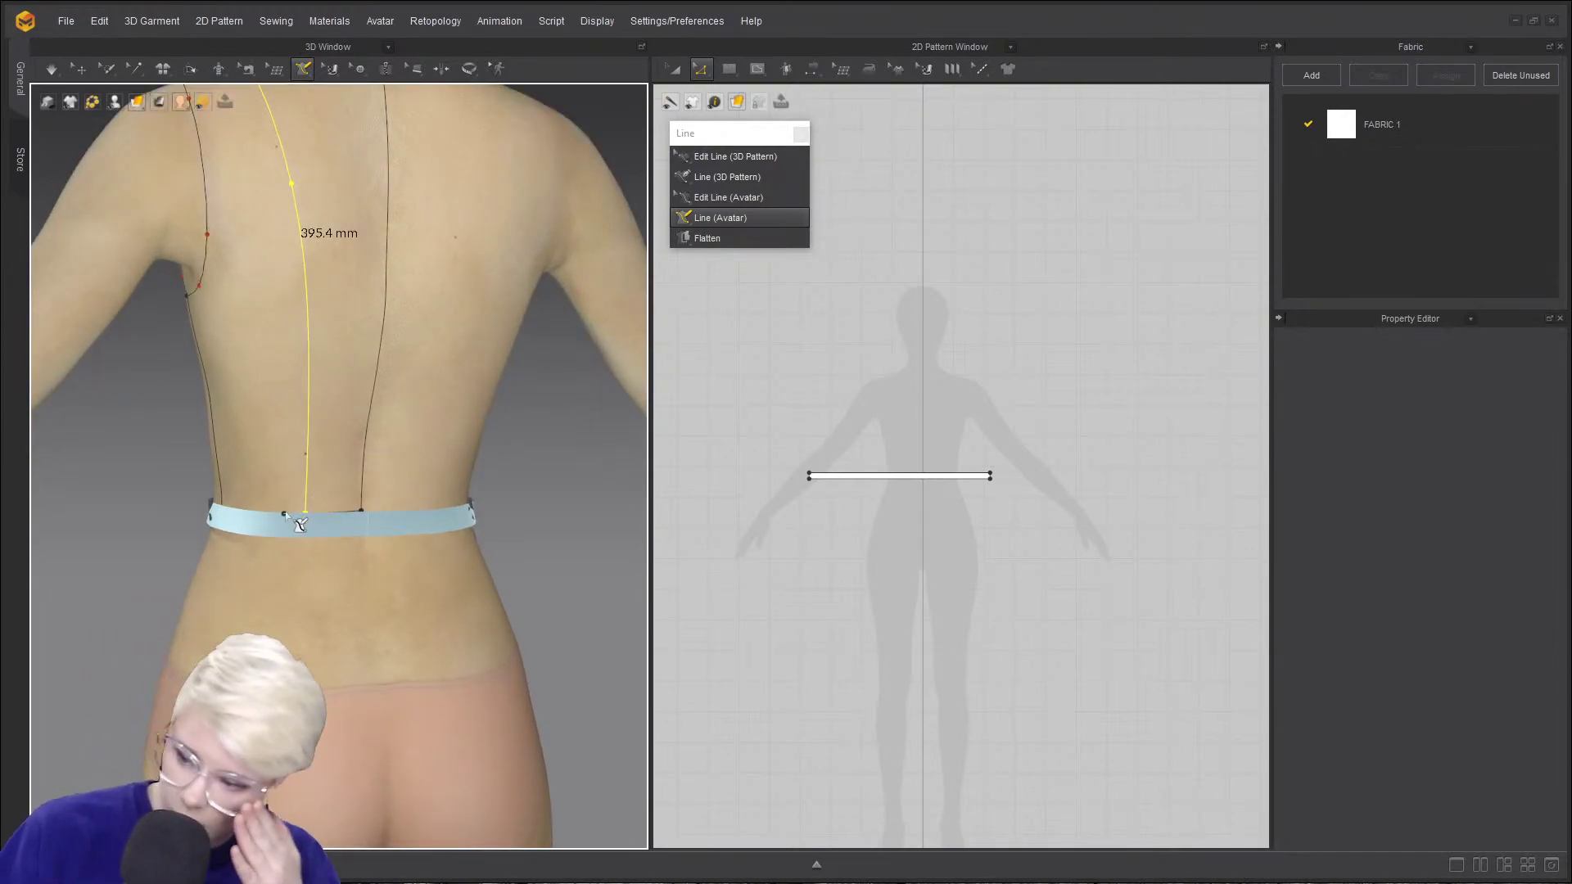
# - Examine the traced bodice lines from the back, side and front, and the edit options for the upper front princess seam
pyautogui.scroll(-1, 328, 506)
pyautogui.moveTo(335, 474); pyautogui.dragTo(357, 493, button='right')
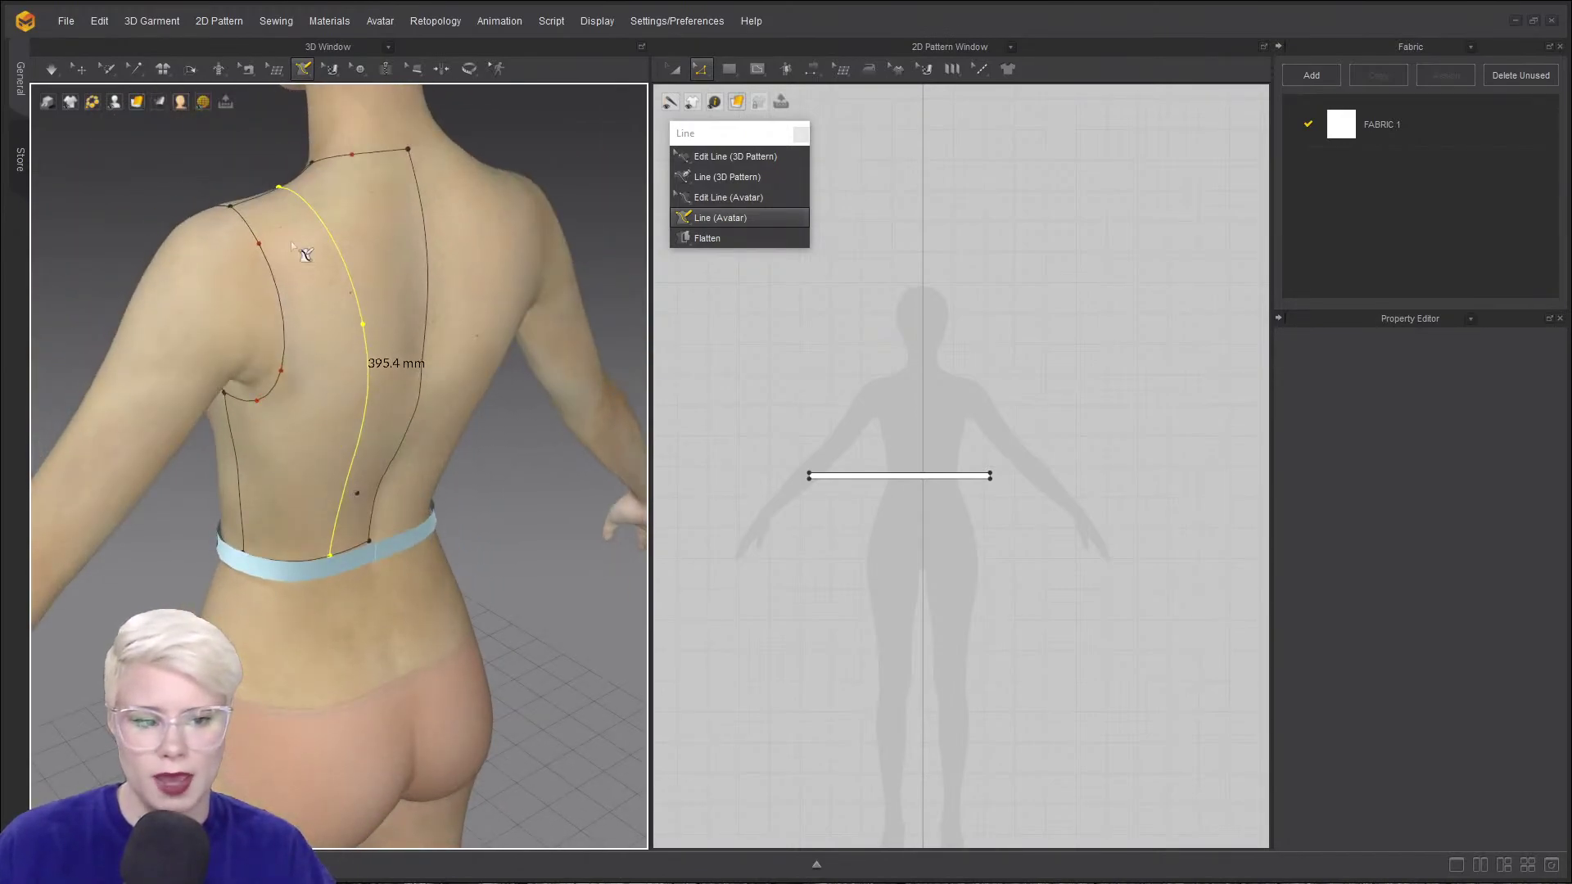
pyautogui.moveTo(293, 245); pyautogui.dragTo(455, 337, button='right')
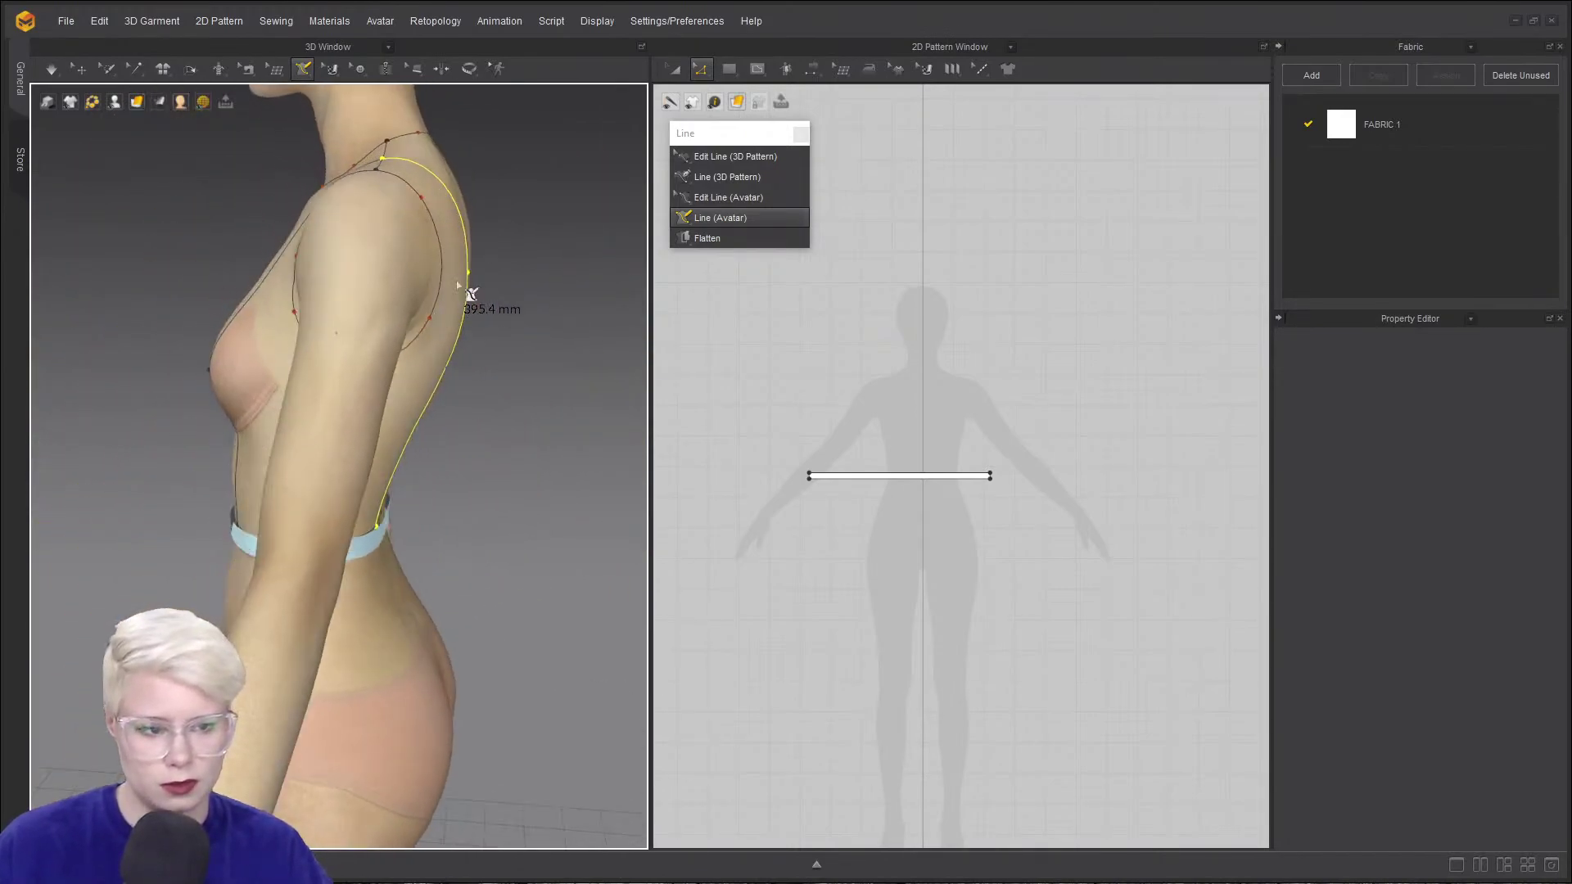
pyautogui.moveTo(465, 230); pyautogui.dragTo(420, 209, button='right')
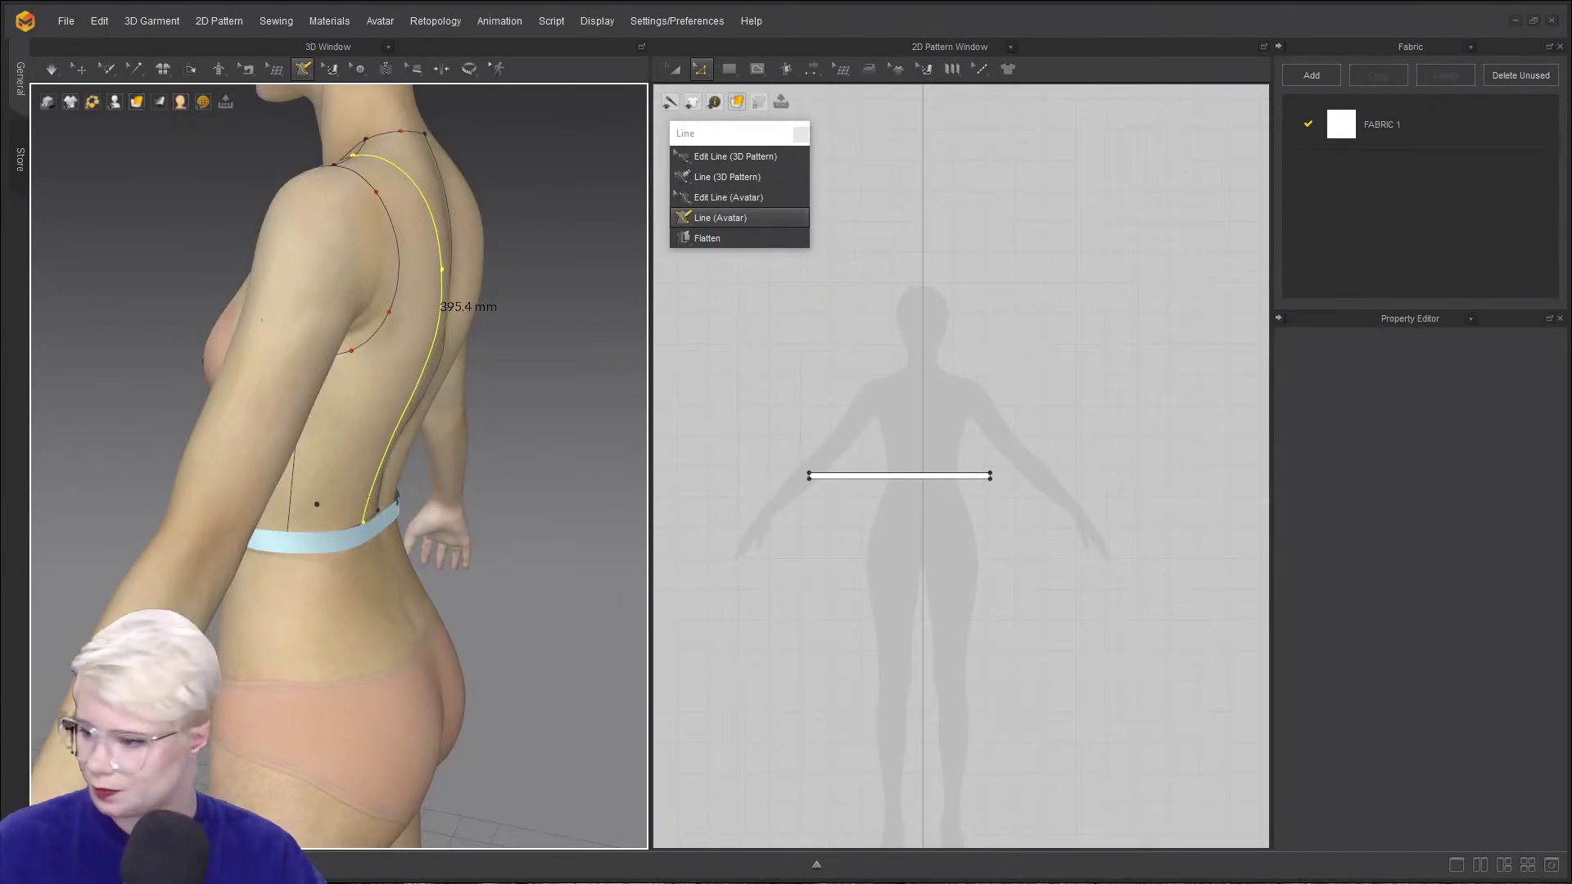
pyautogui.moveTo(333, 424); pyautogui.dragTo(396, 414, button='right')
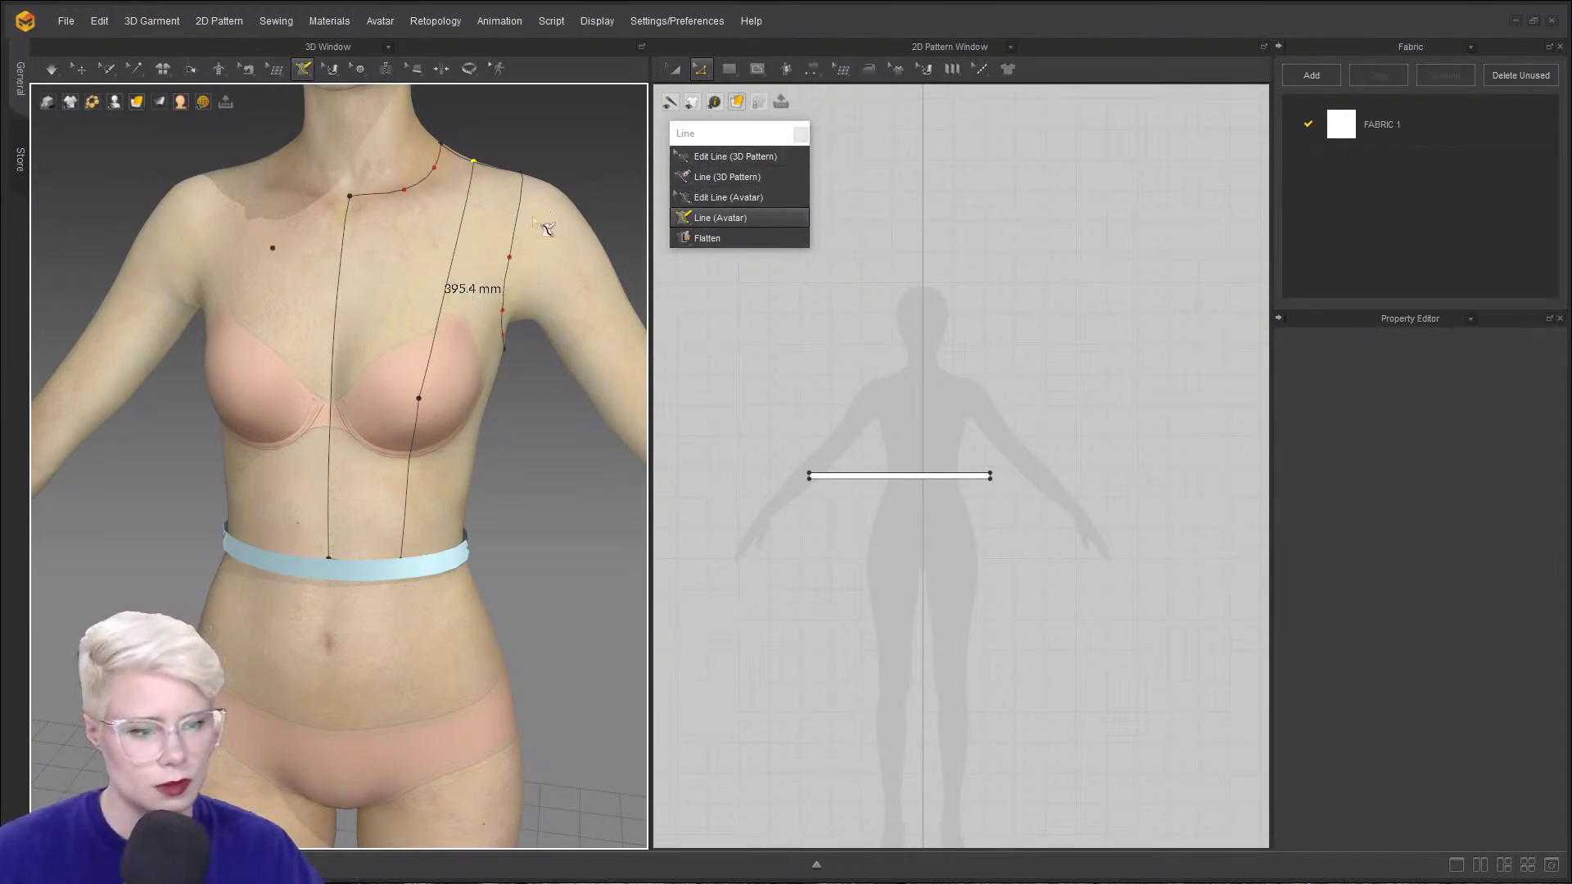
pyautogui.click(736, 197)
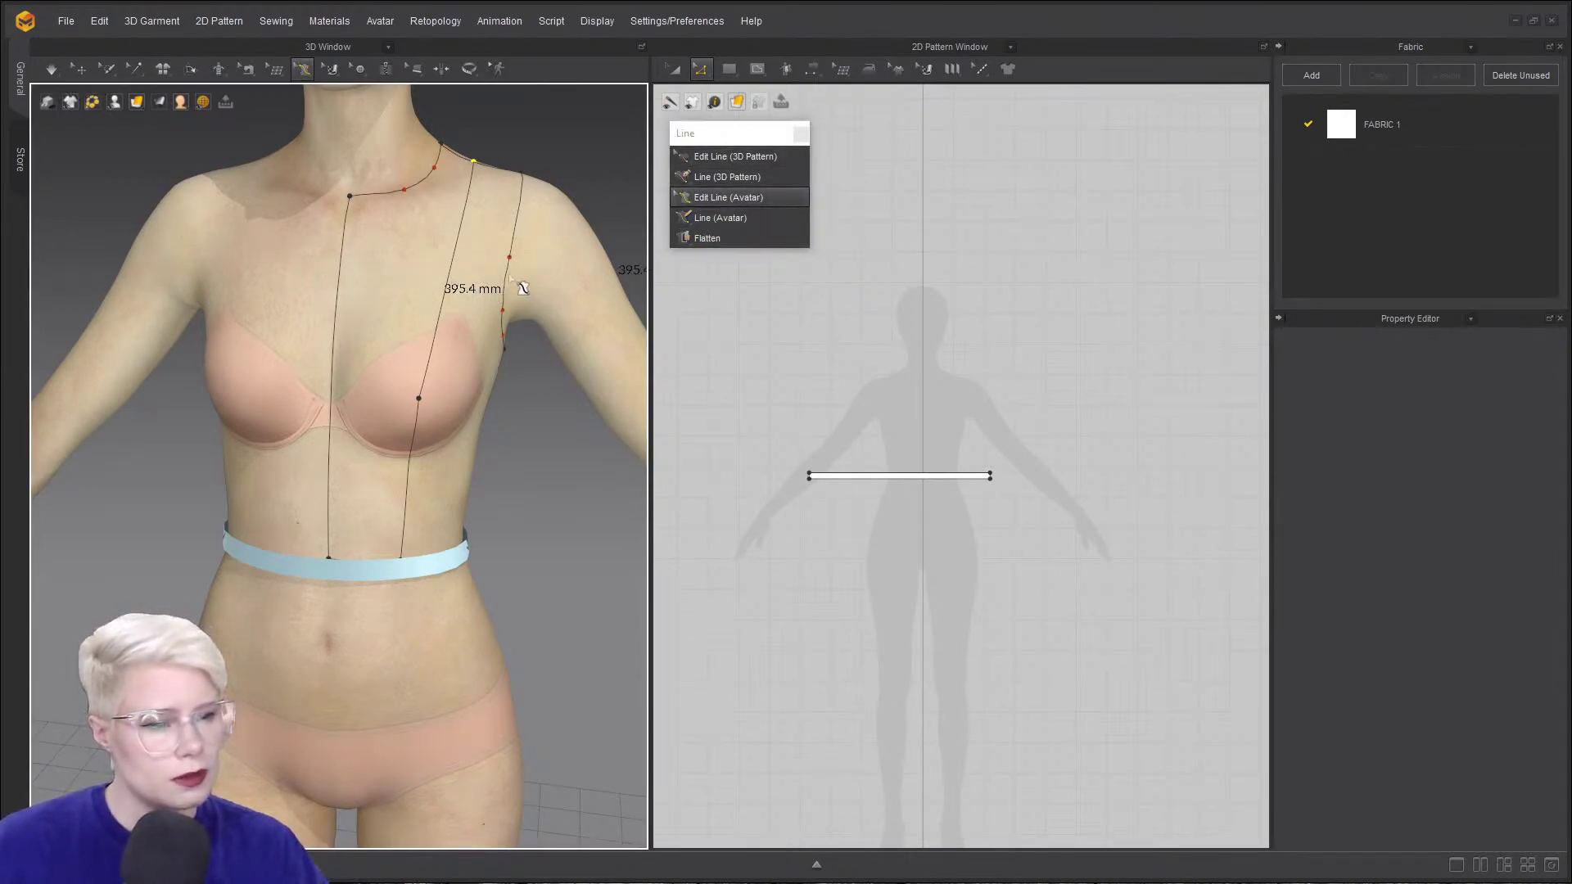
pyautogui.click(456, 252)
pyautogui.rightClick(457, 252)
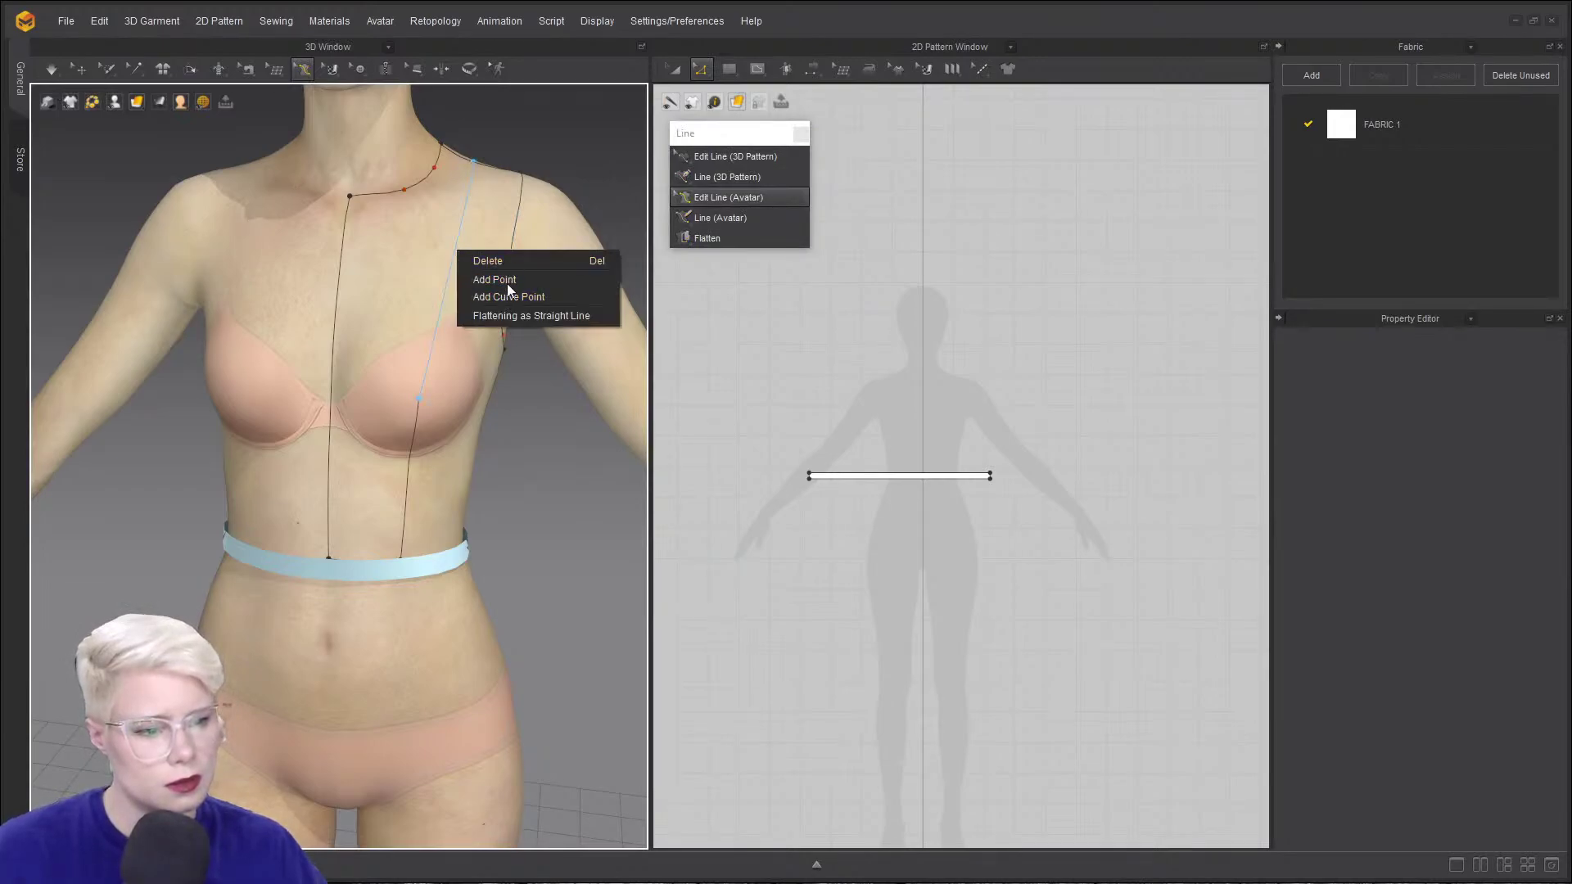
pyautogui.click(768, 336)
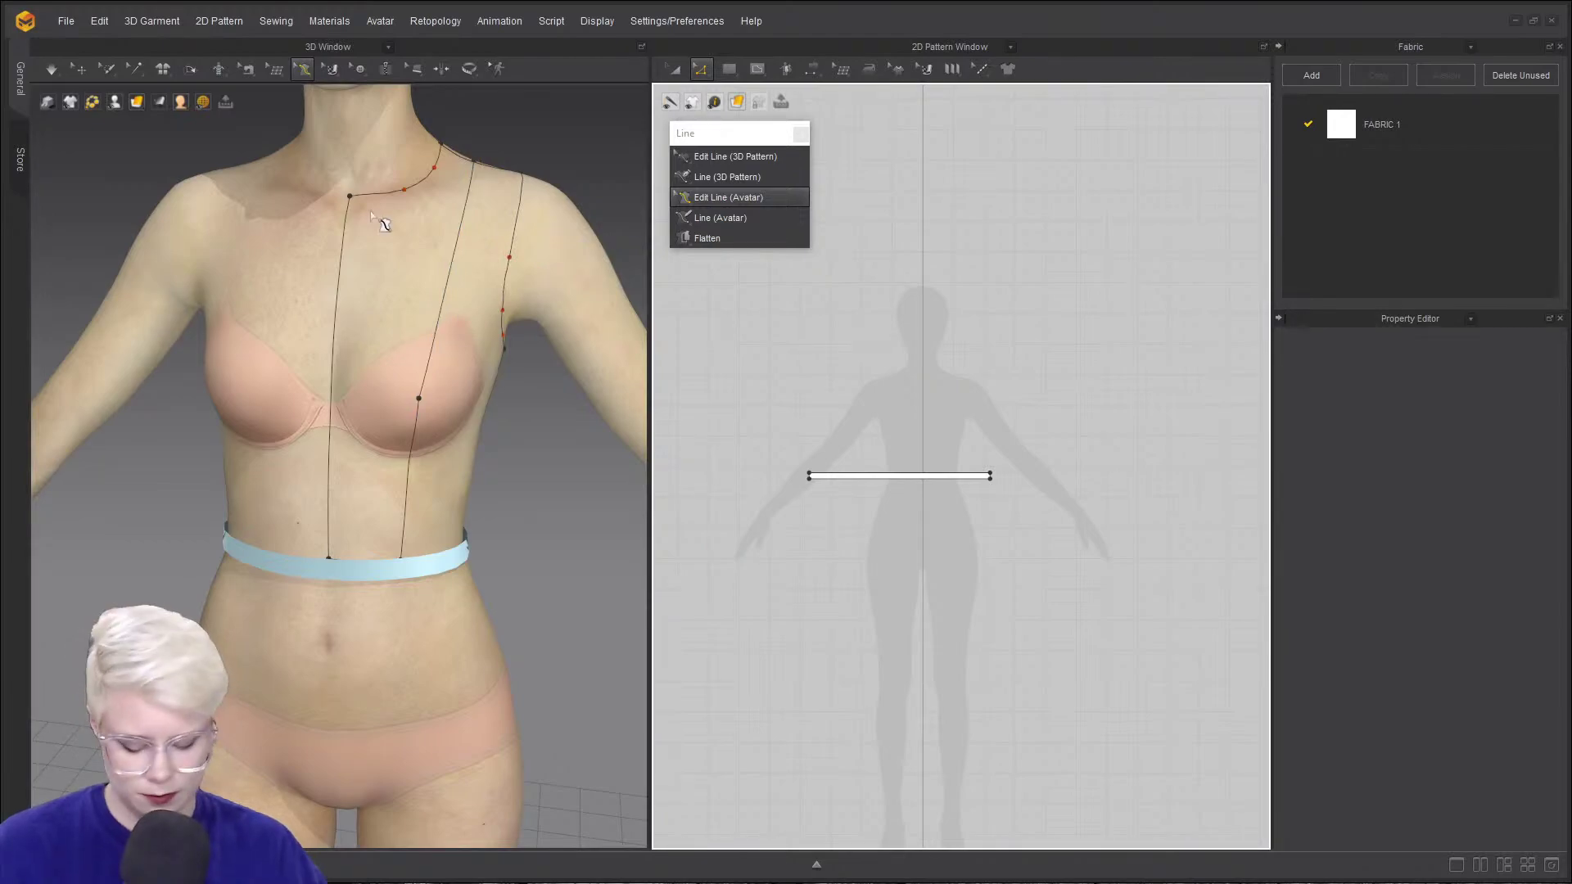
pyautogui.scroll(2, 375, 395)
pyautogui.moveTo(375, 395); pyautogui.dragTo(340, 381, button='right')
pyautogui.click(389, 370)
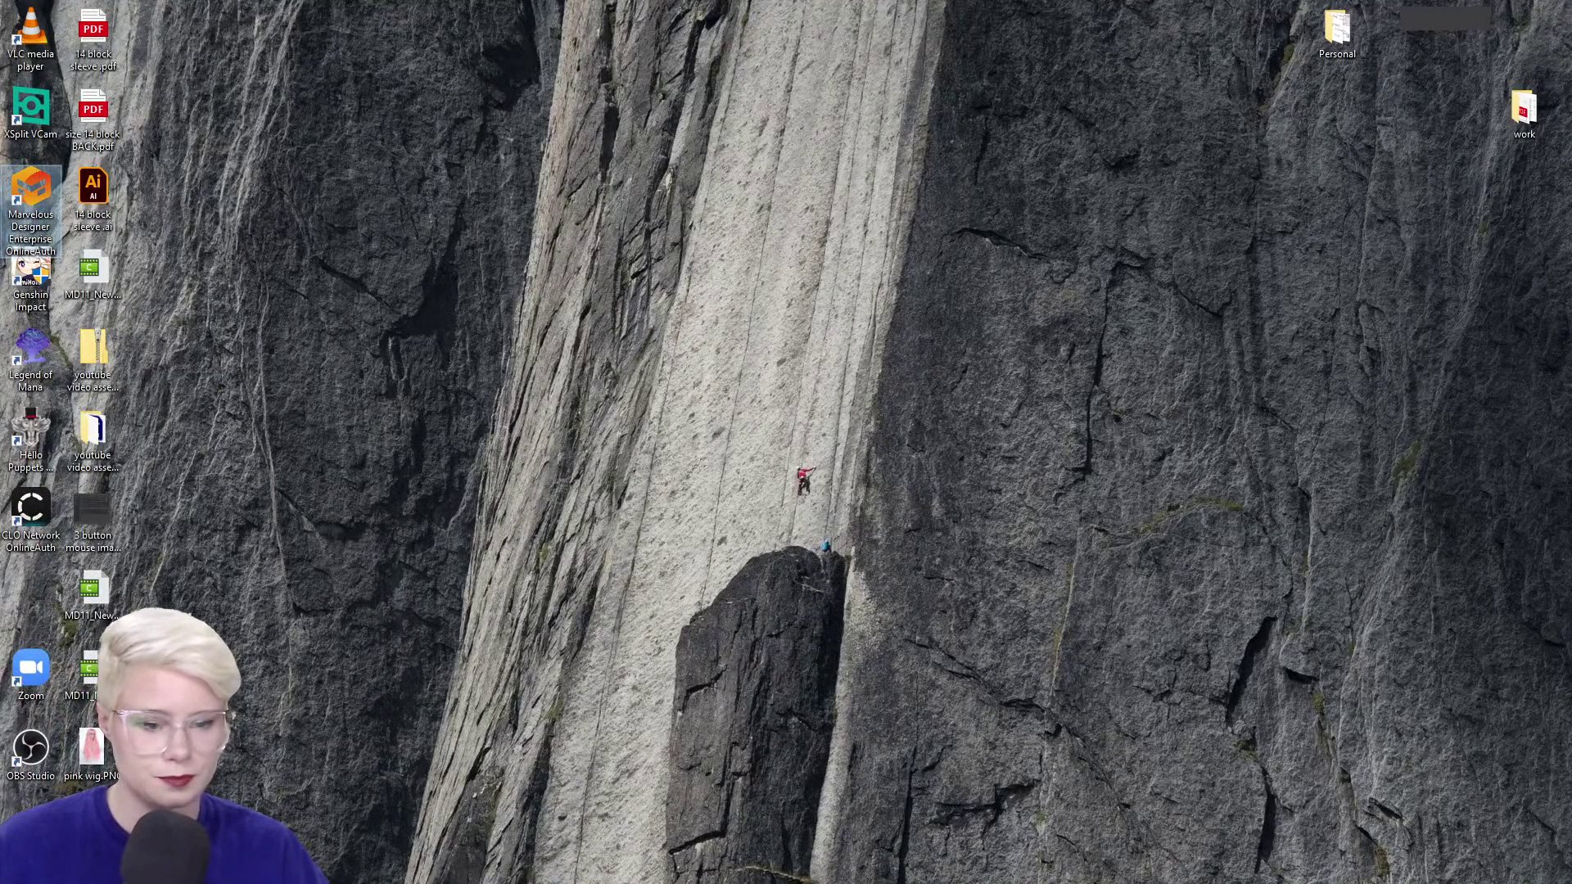
# - Relaunch Marvelous Designer from the desktop and close the Welcome window
pyautogui.click(185, 273)
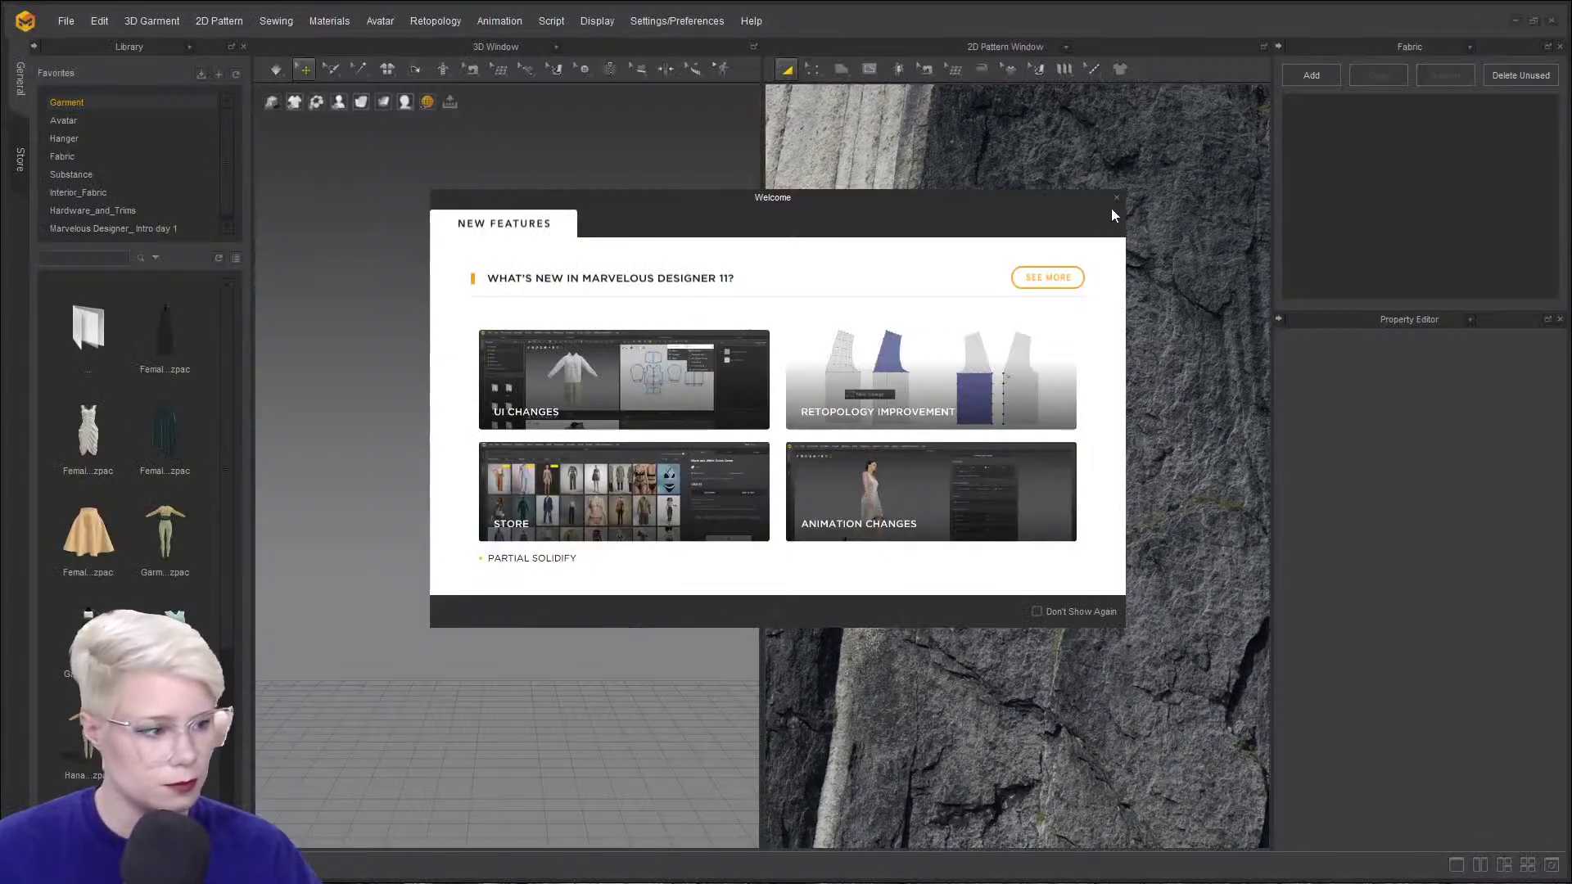
pyautogui.click(746, 475)
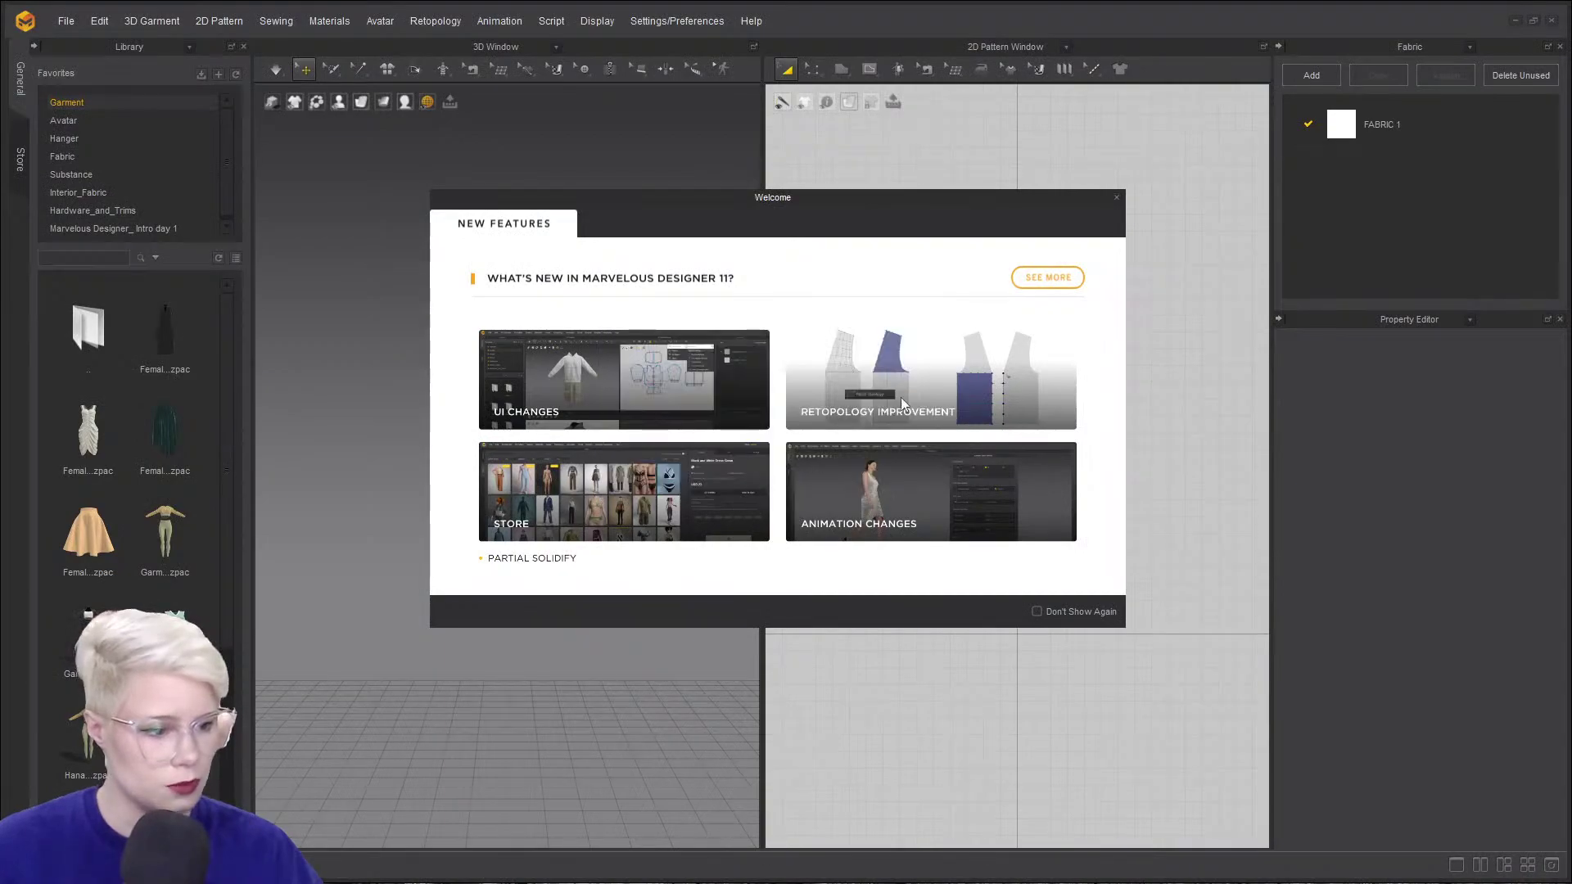
pyautogui.click(1117, 199)
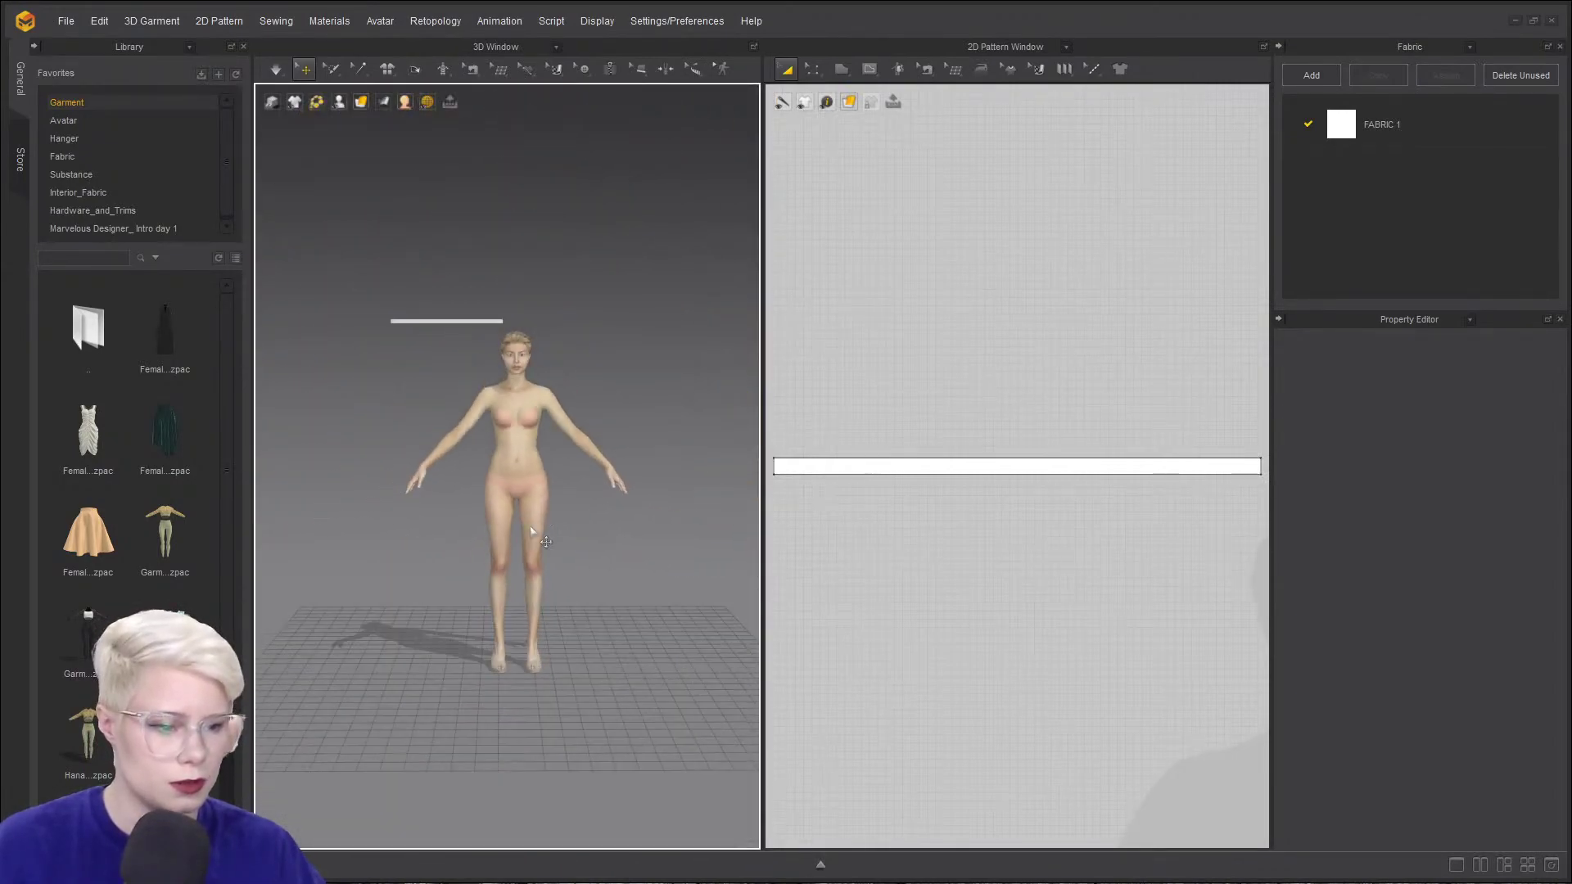
pyautogui.scroll(5, 536, 499)
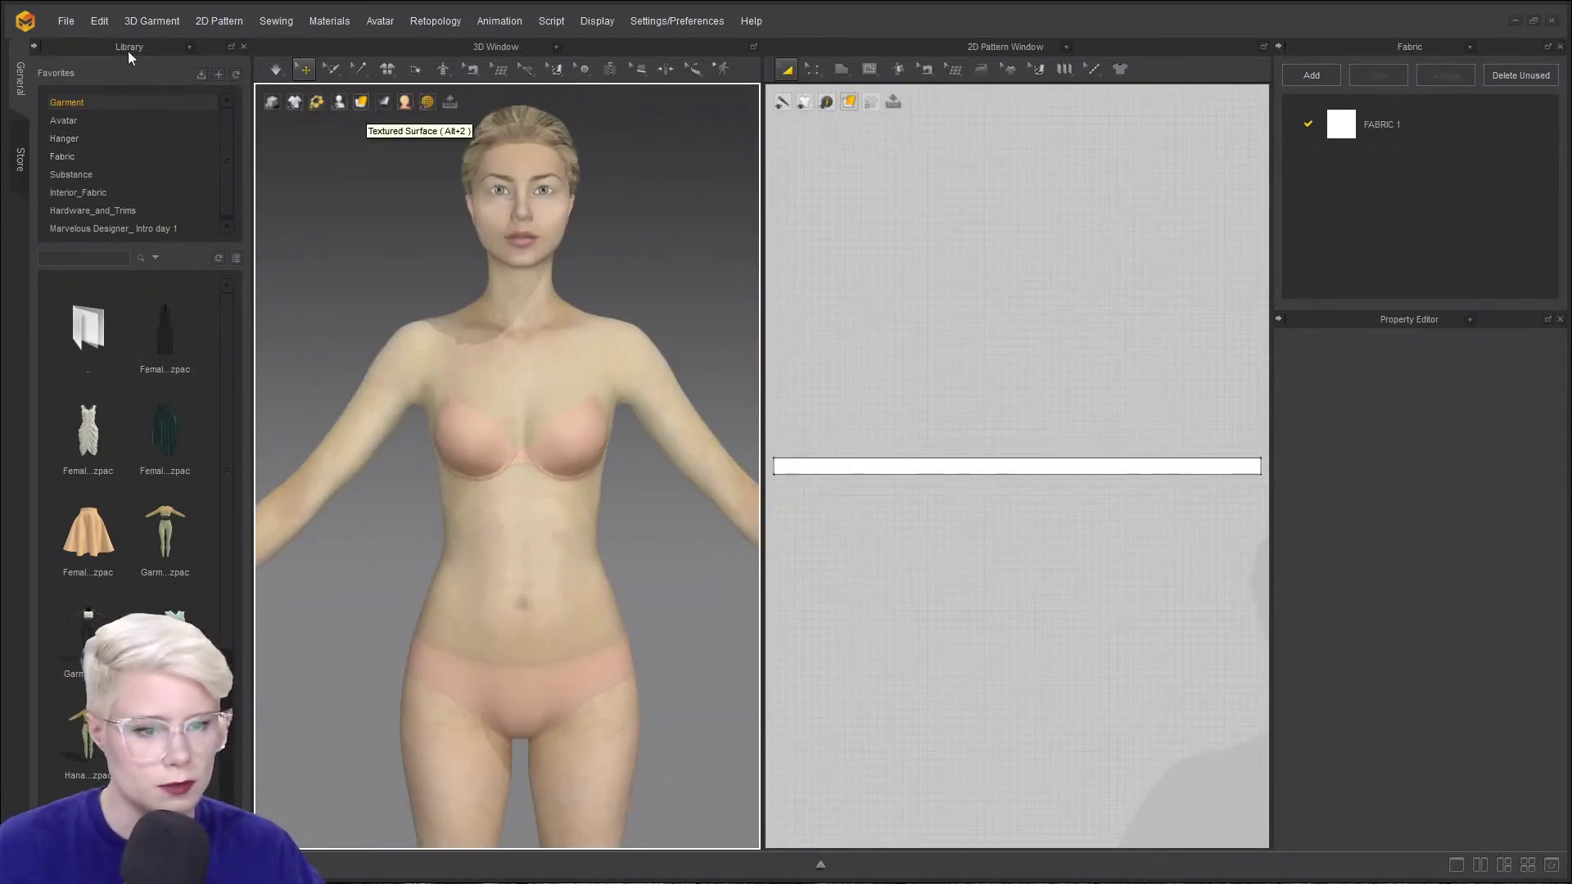
# - Go through the Preferences categories to find the Auto Save settings under Default Files
pyautogui.click(677, 20)
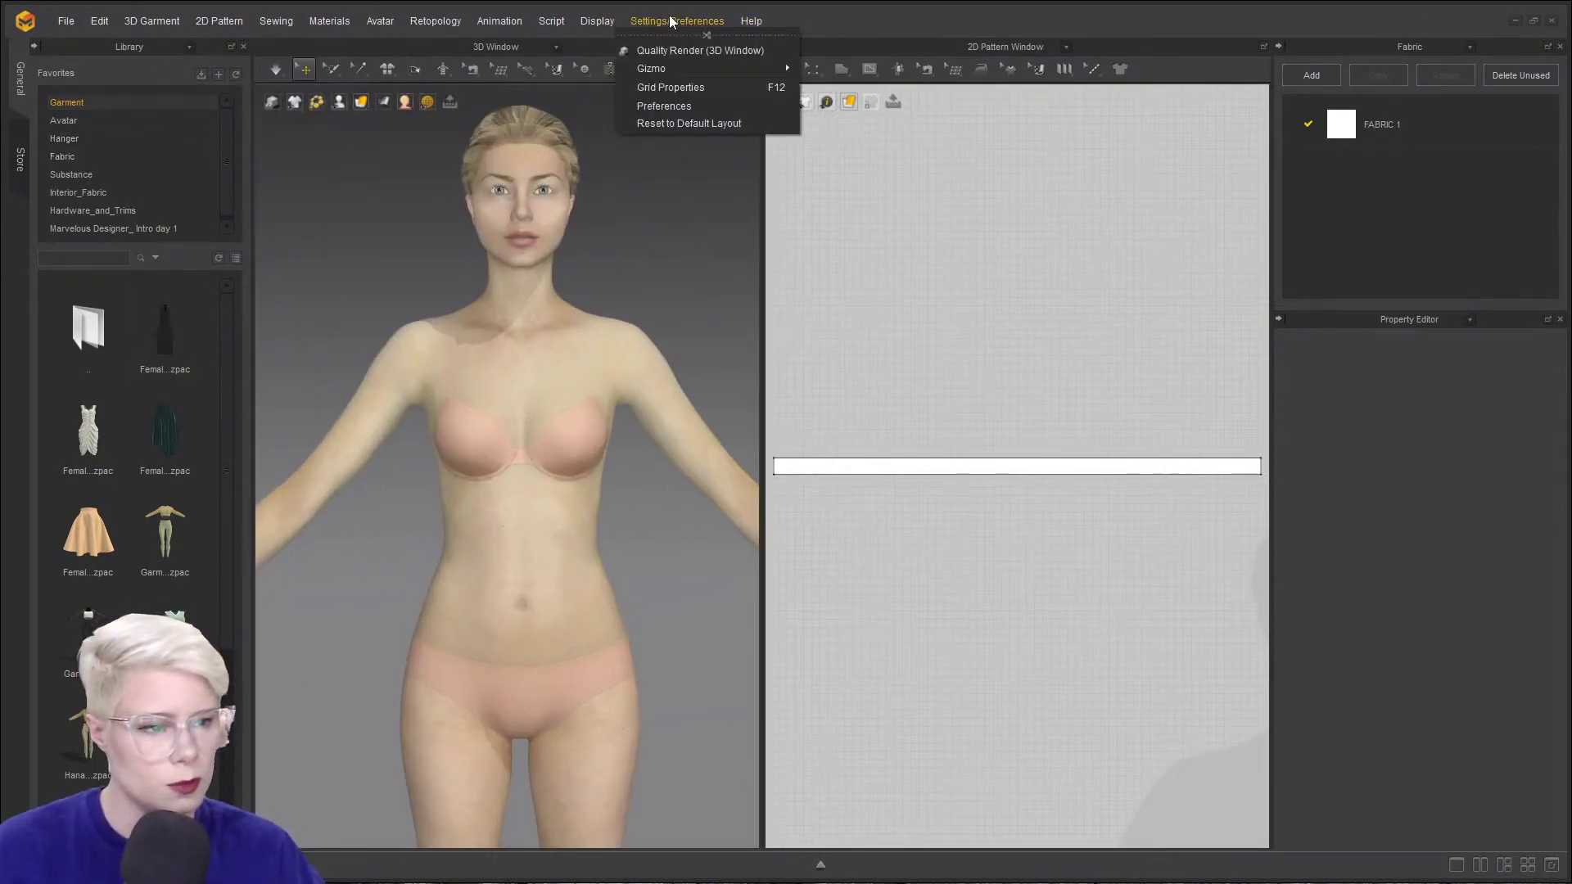
pyautogui.click(719, 103)
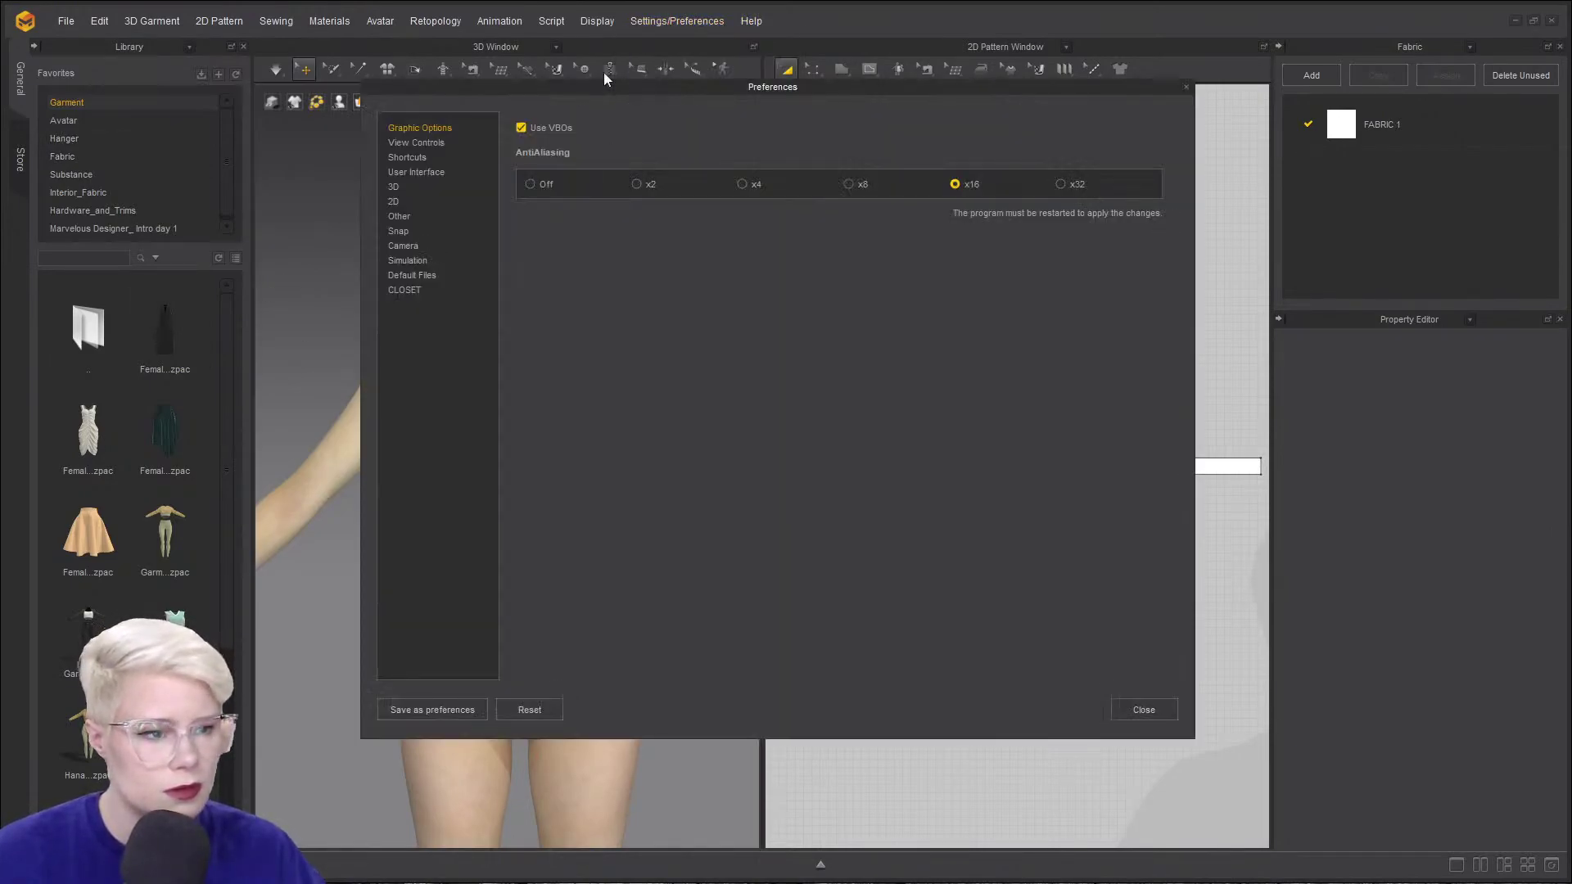
pyautogui.click(415, 144)
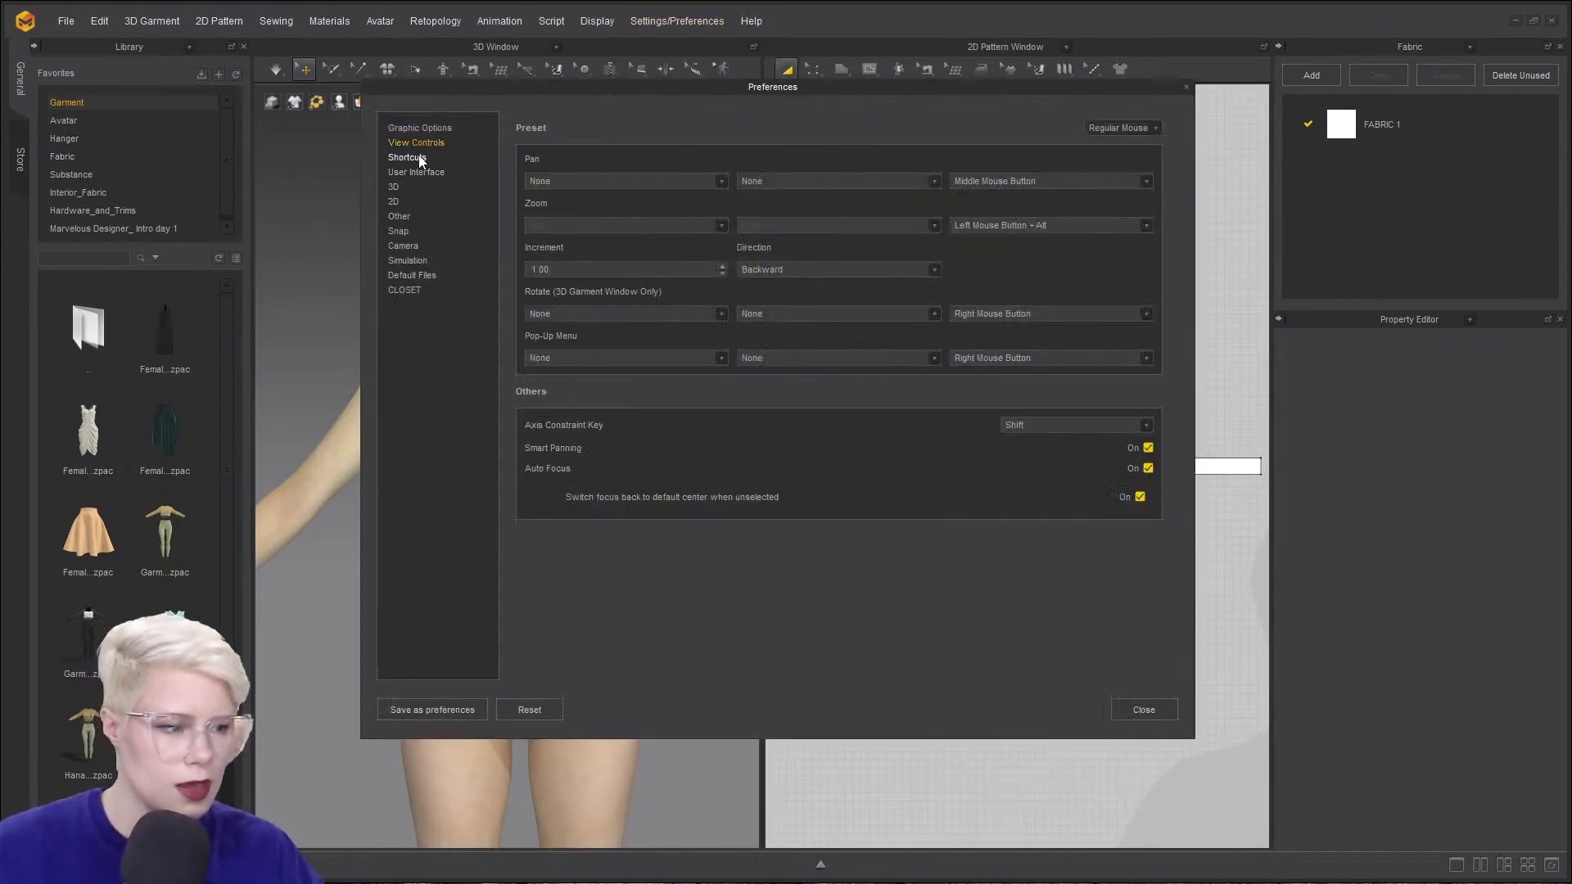
pyautogui.click(416, 158)
pyautogui.click(412, 176)
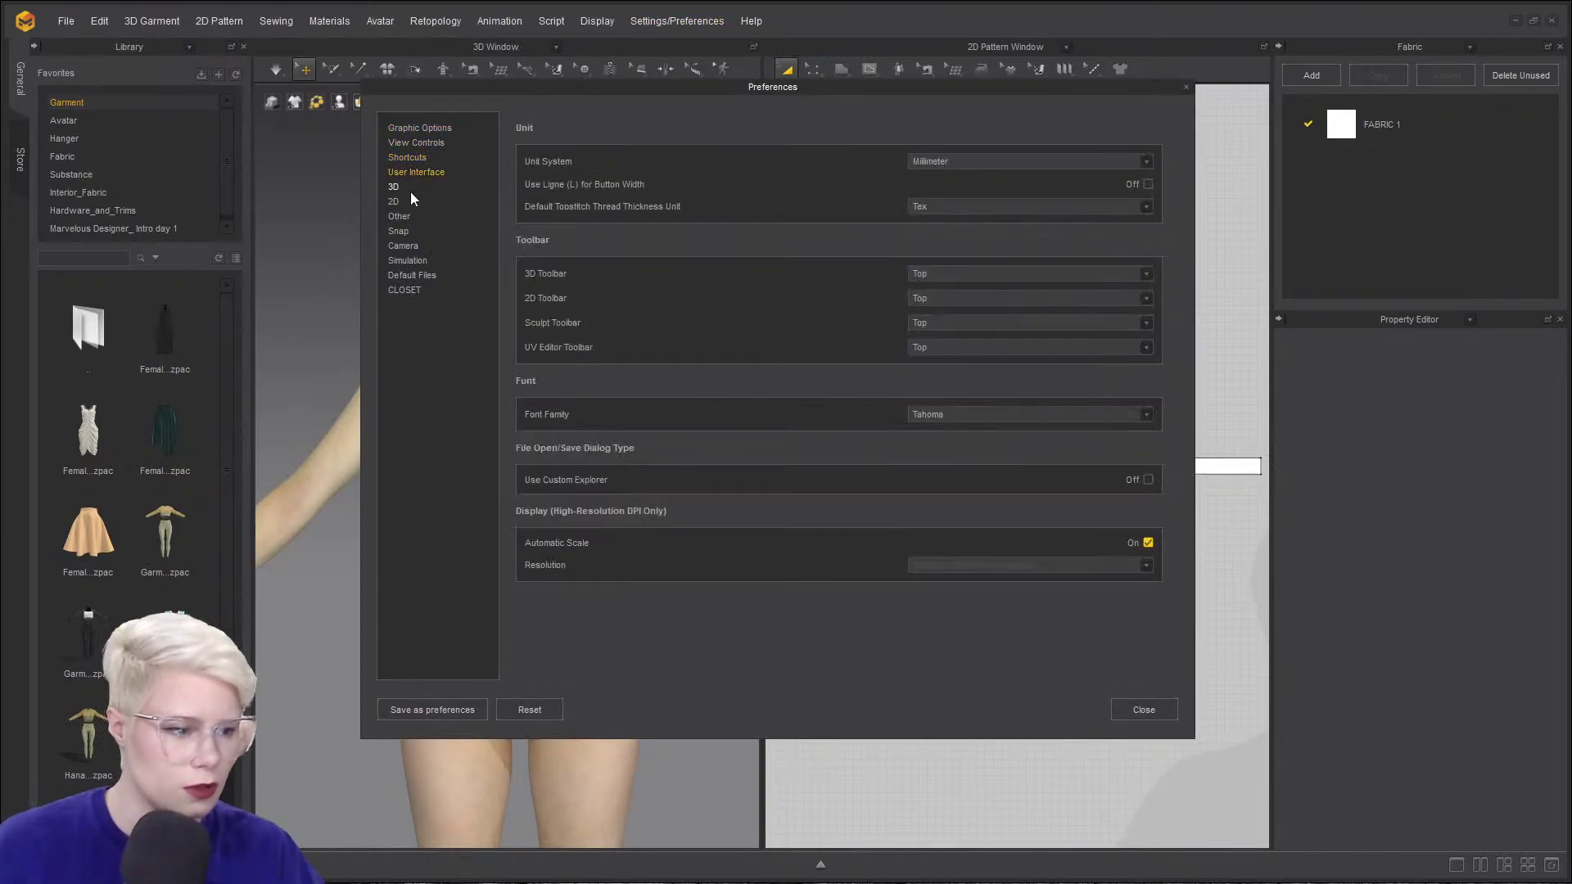
pyautogui.click(410, 190)
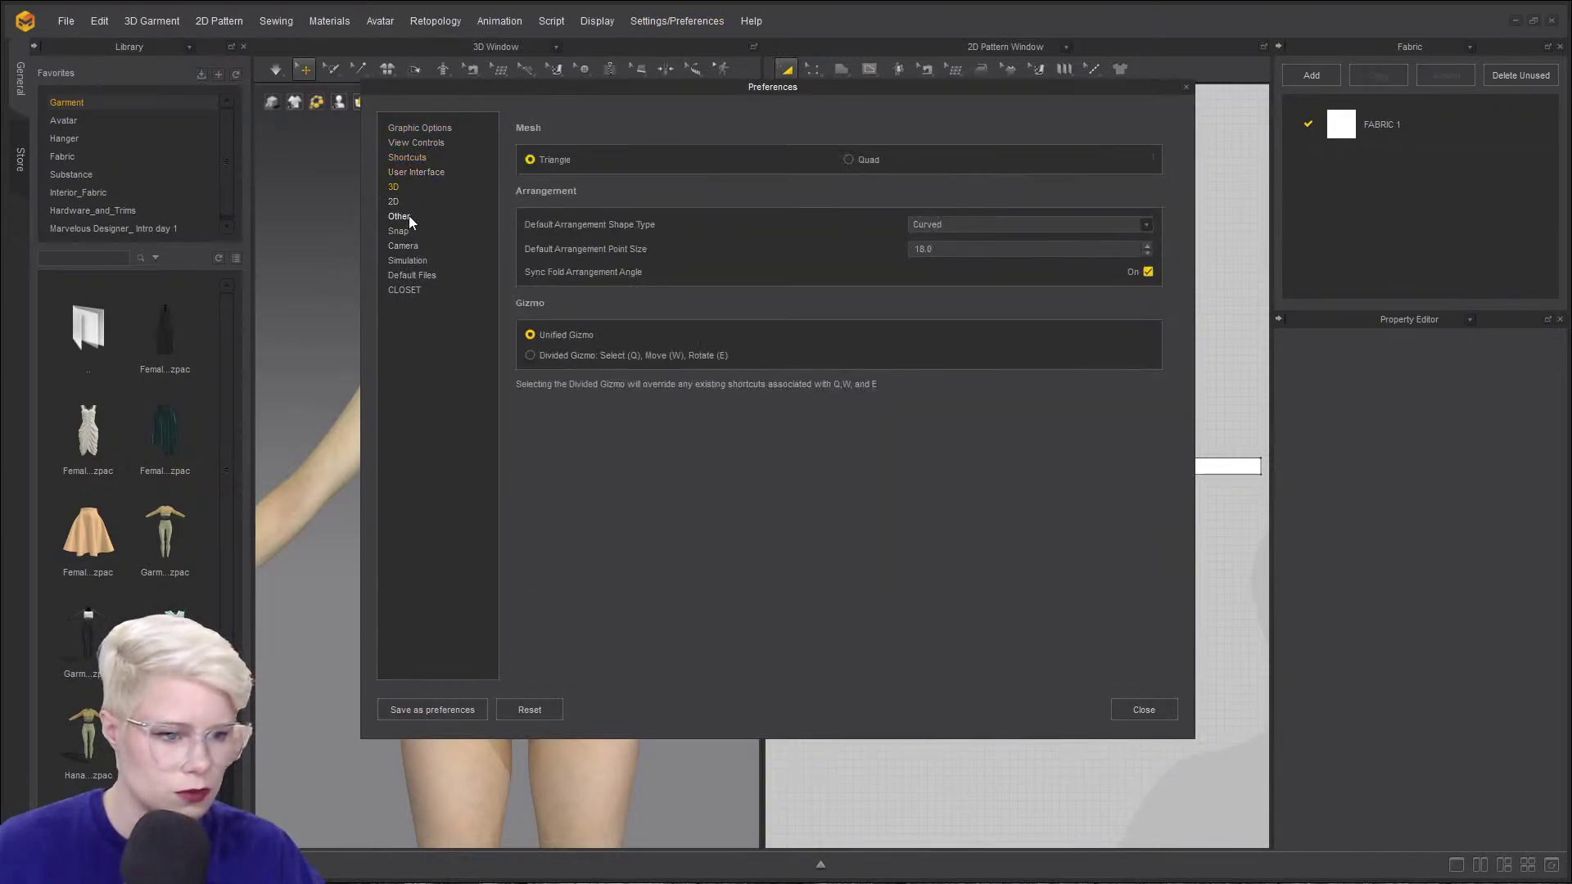
pyautogui.click(407, 217)
pyautogui.click(415, 233)
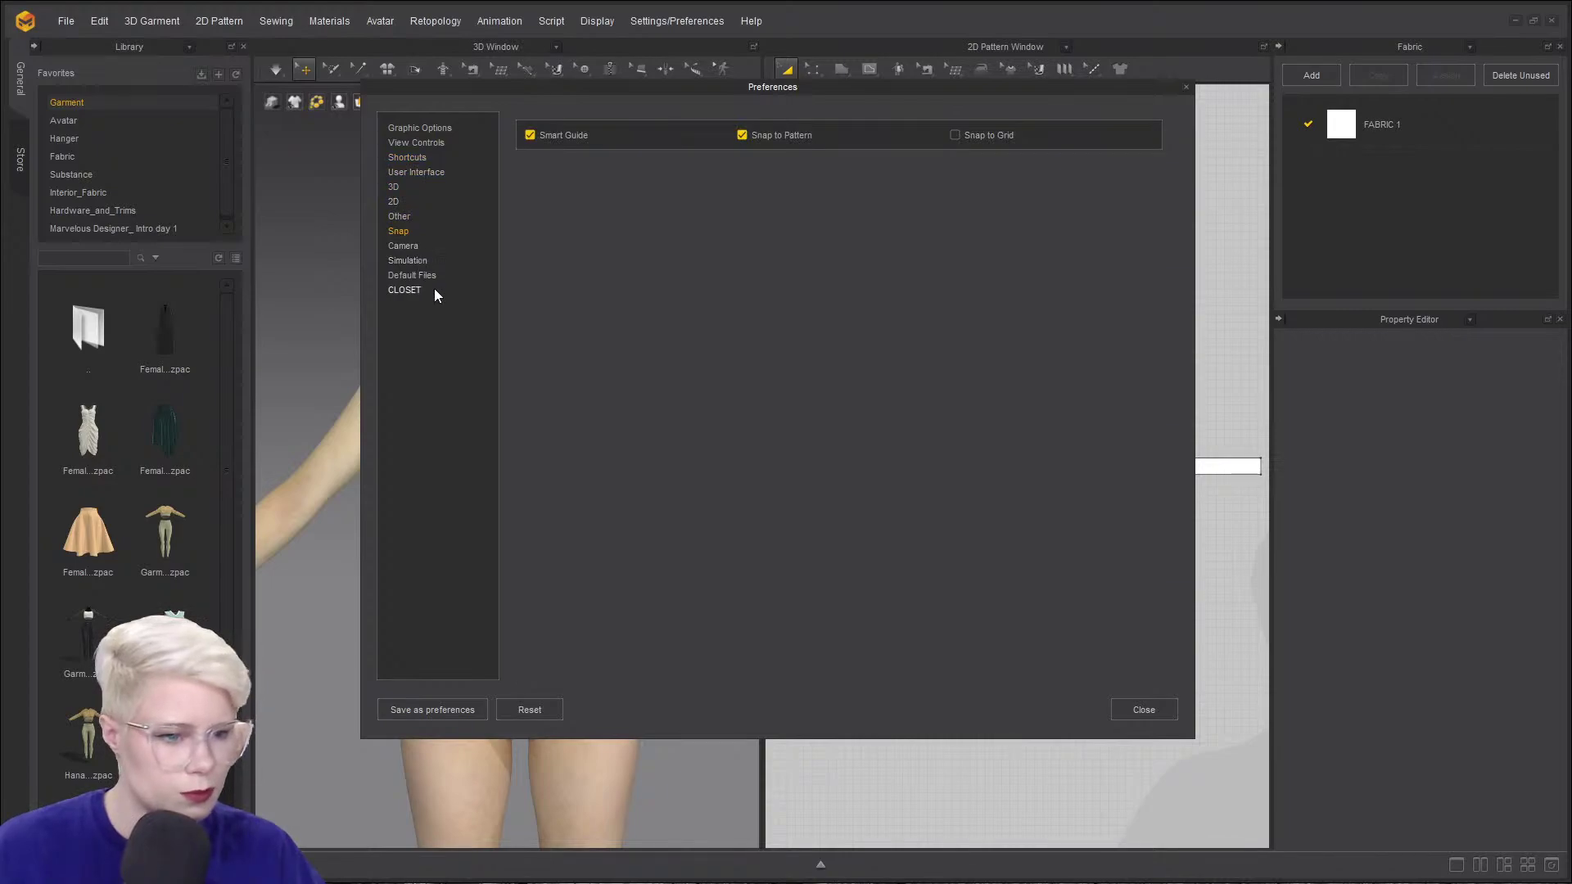
pyautogui.click(435, 279)
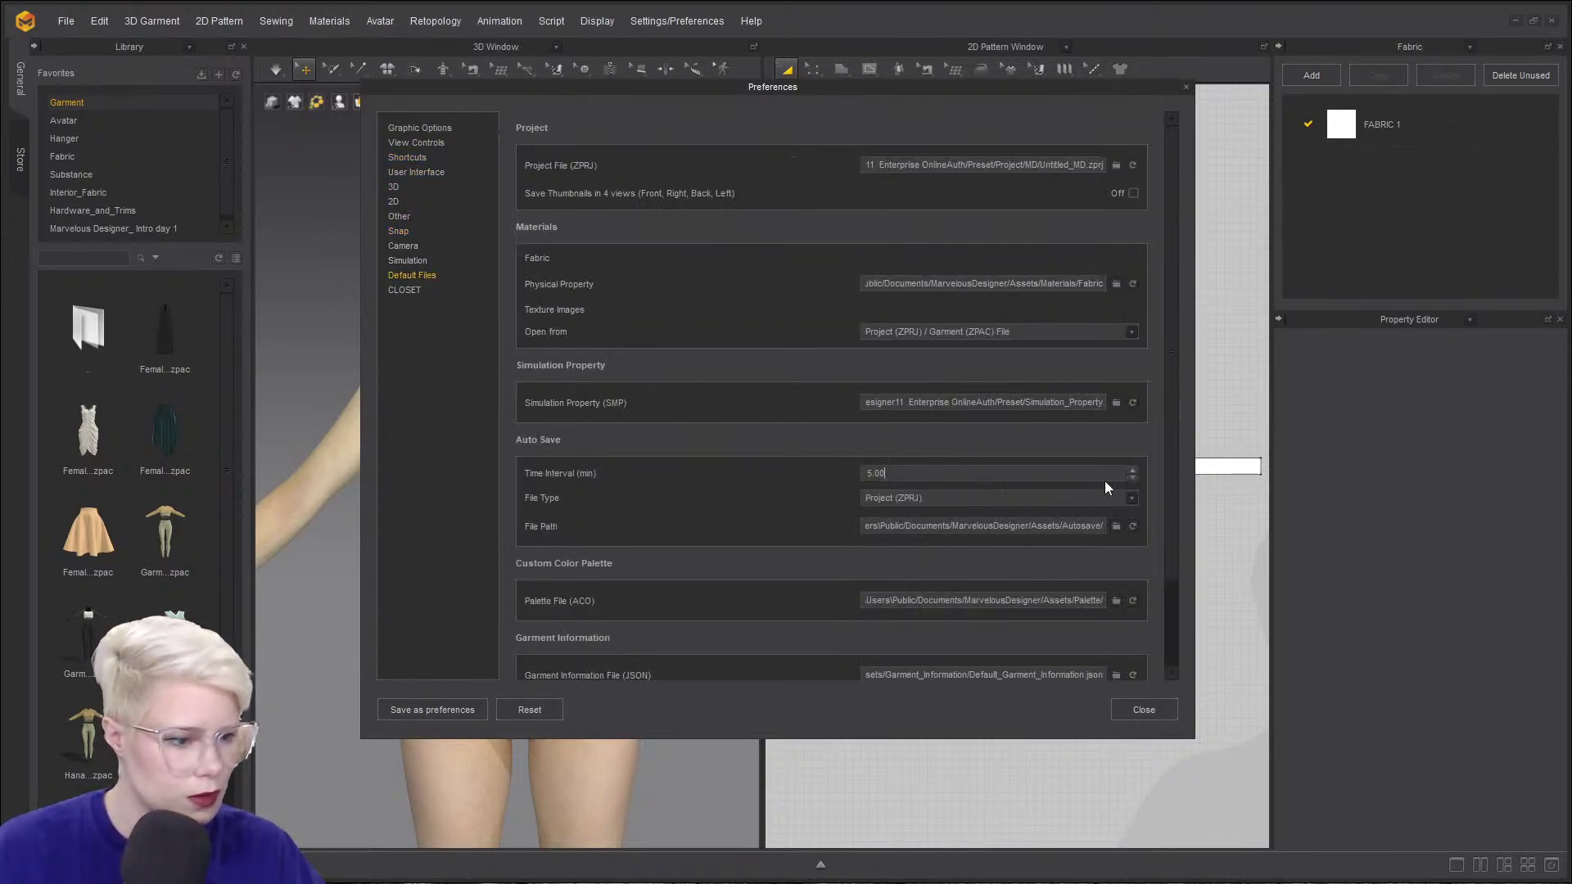
# - Try to set the Auto Save time interval to 3 minutes and save the preferences
pyautogui.click(870, 474)
pyautogui.press('BackSpace')
pyautogui.write('32')
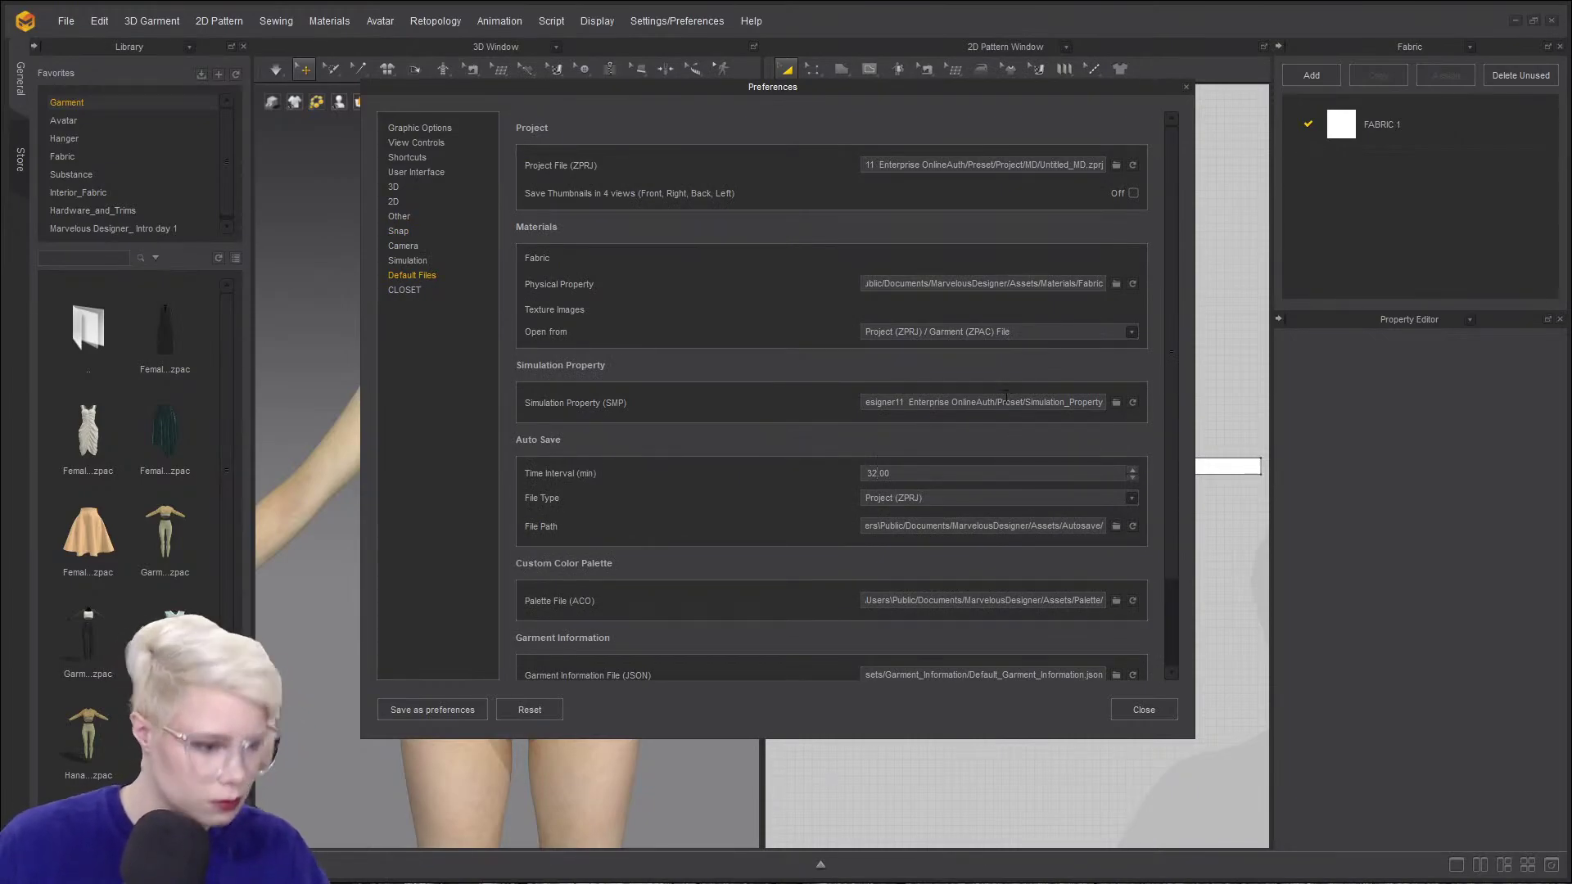
pyautogui.press('BackSpace')
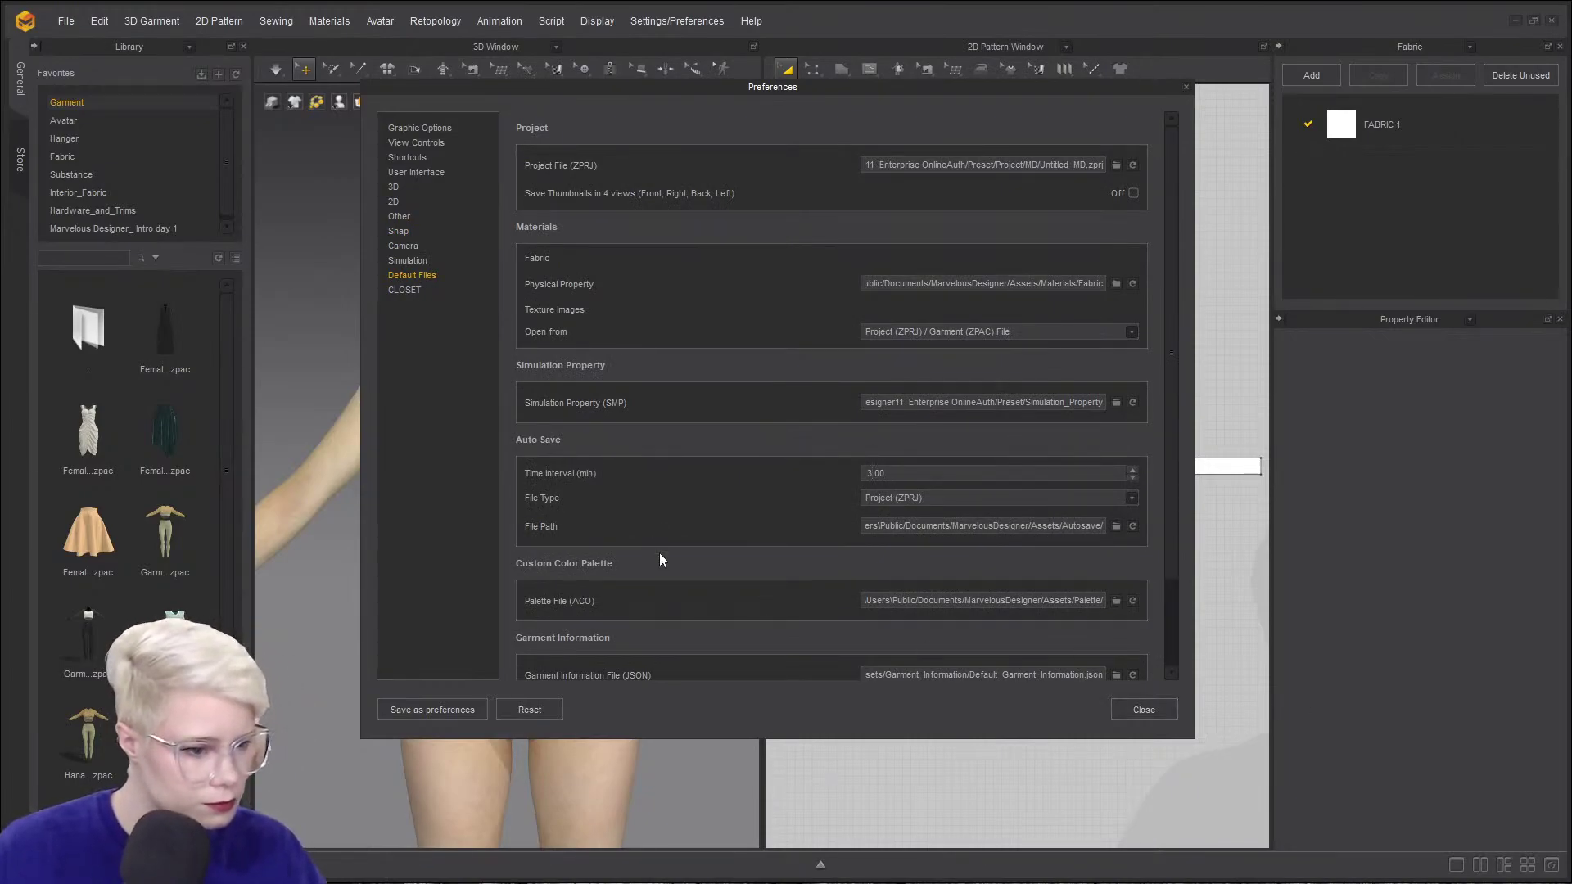
pyautogui.scroll(-2, 664, 561)
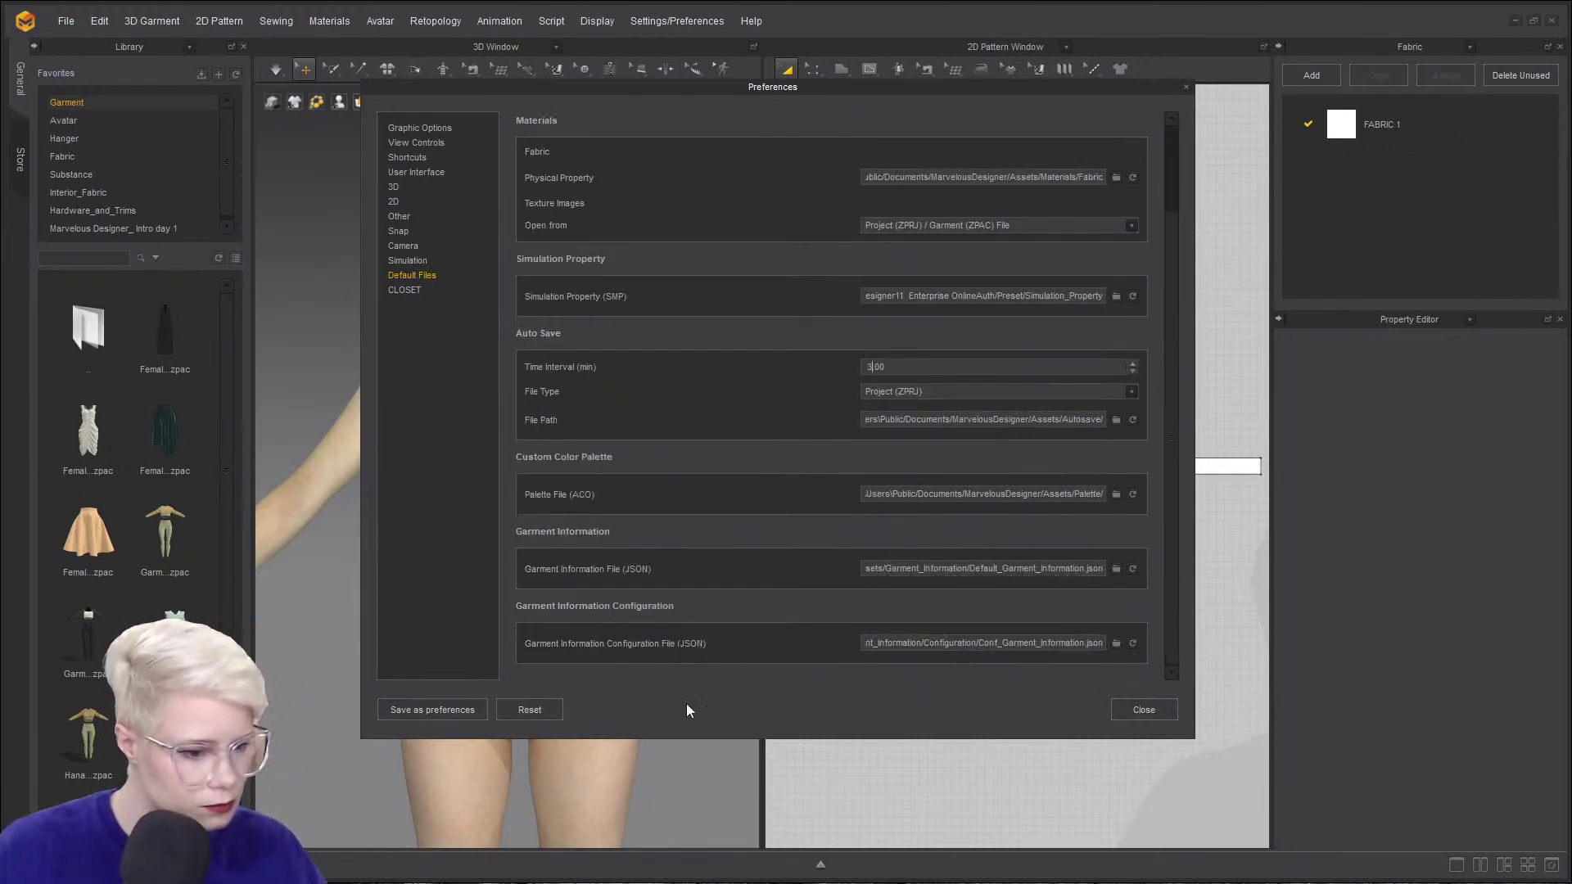
pyautogui.click(449, 710)
pyautogui.click(1089, 493)
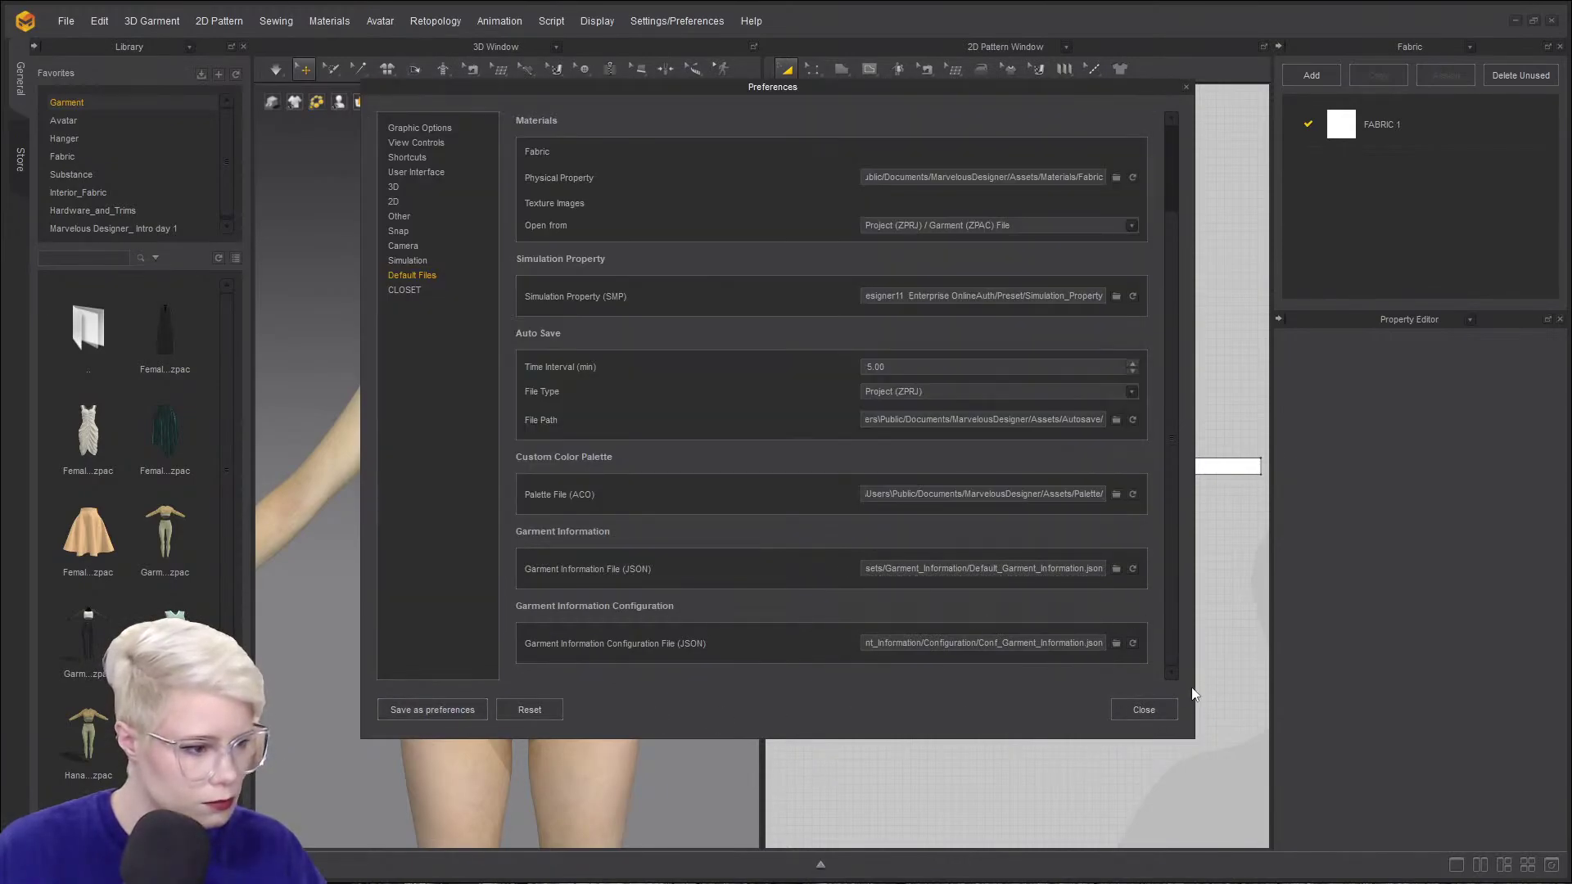
# - Close the Preferences window and the Library panel
pyautogui.click(1147, 710)
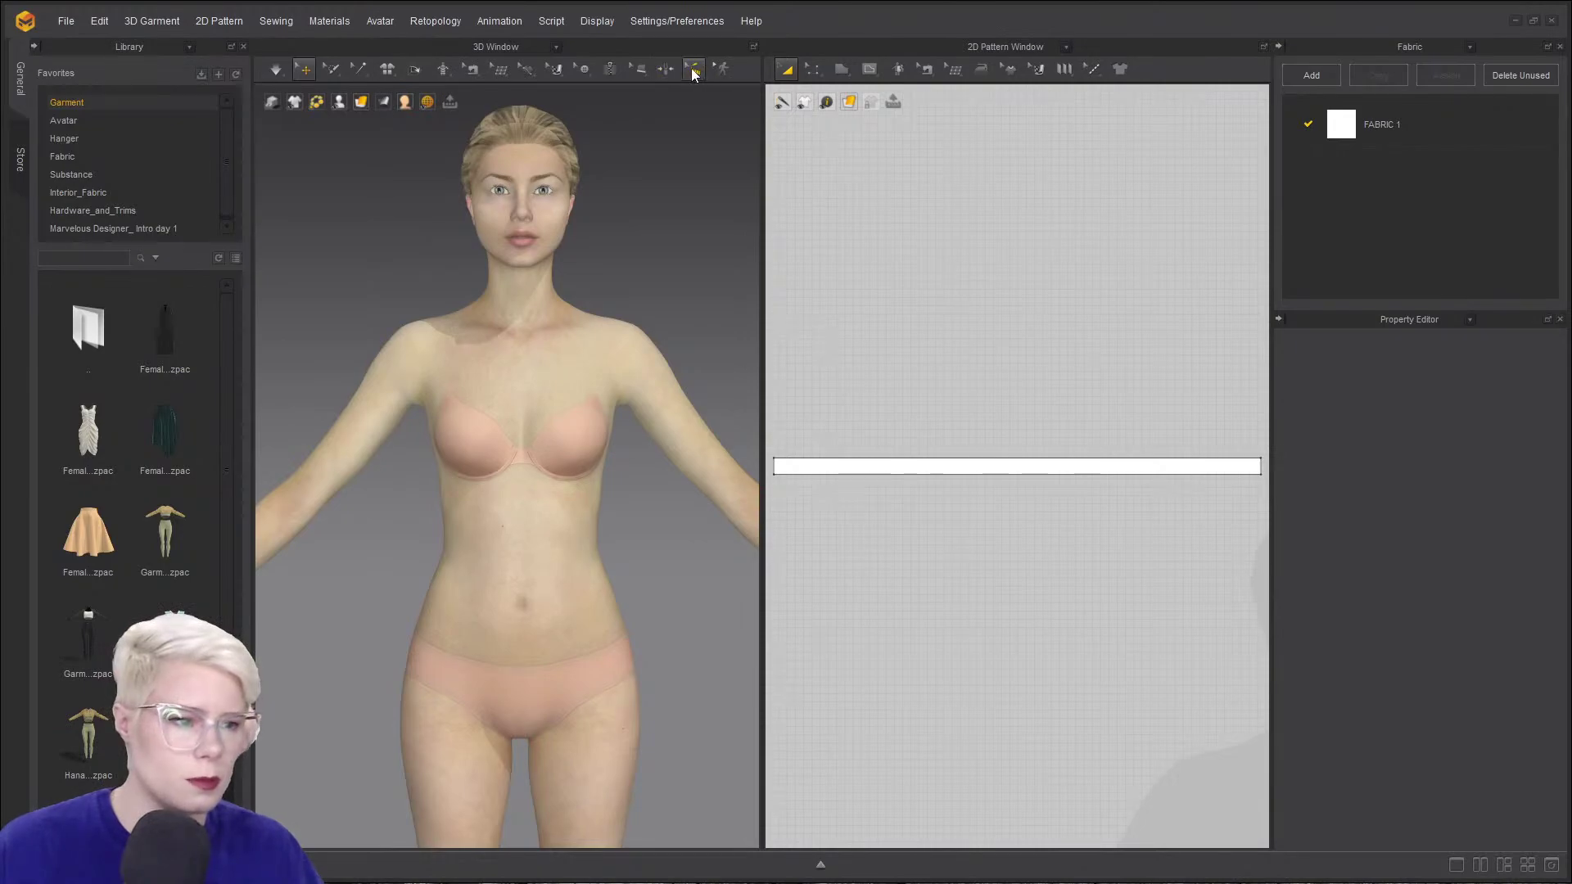
pyautogui.click(243, 47)
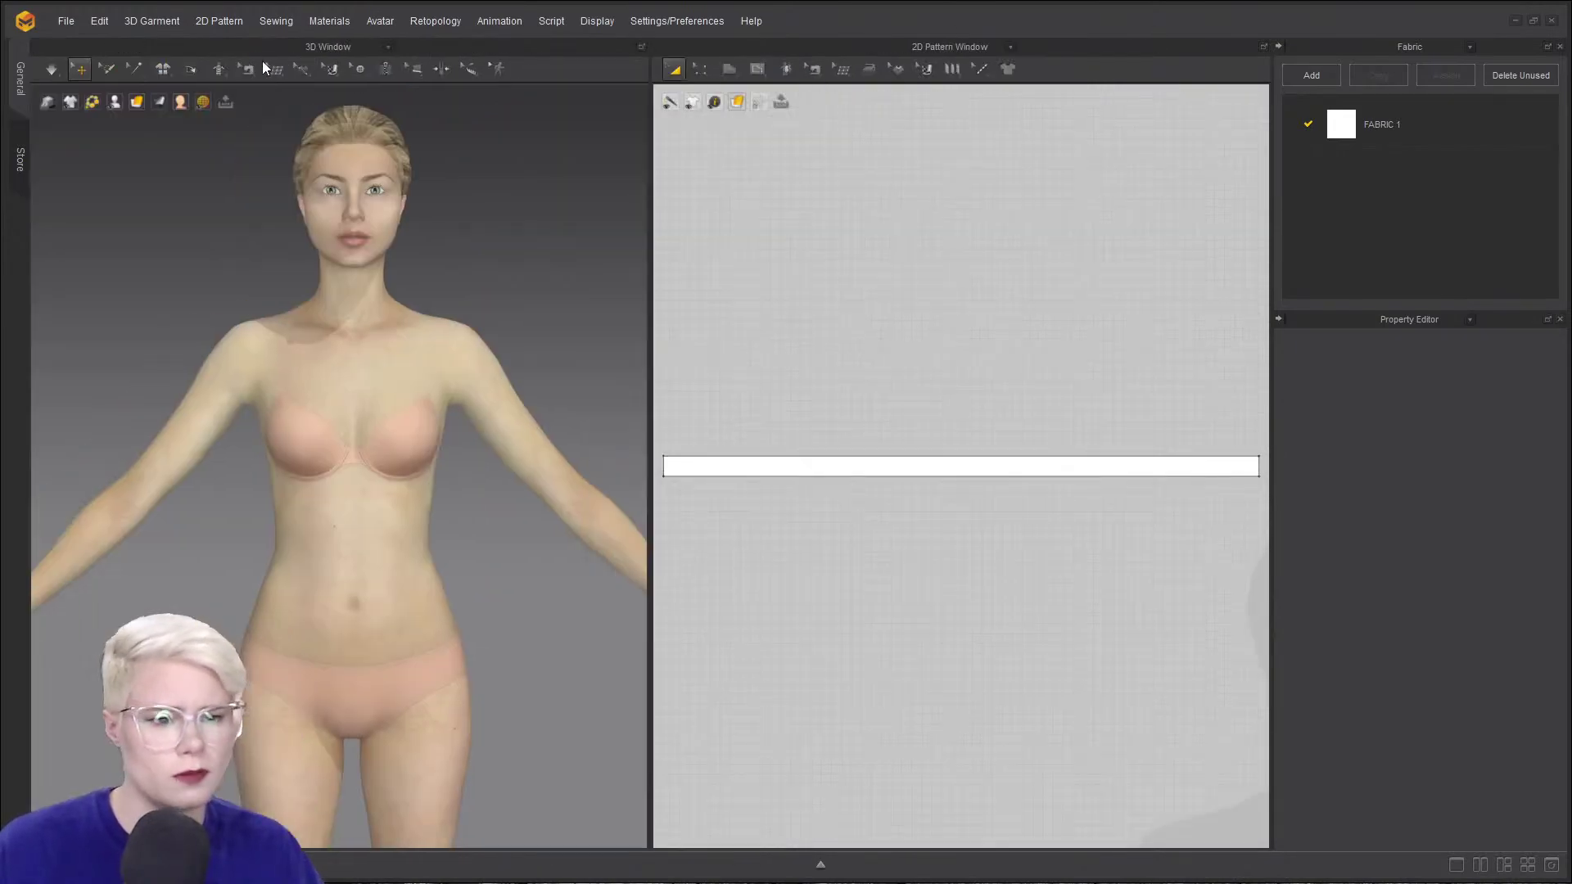
# - Display the dashed body guide lines on the avatar and examine them from the side and front, including the waistline
pyautogui.click(469, 69)
pyautogui.click(478, 217)
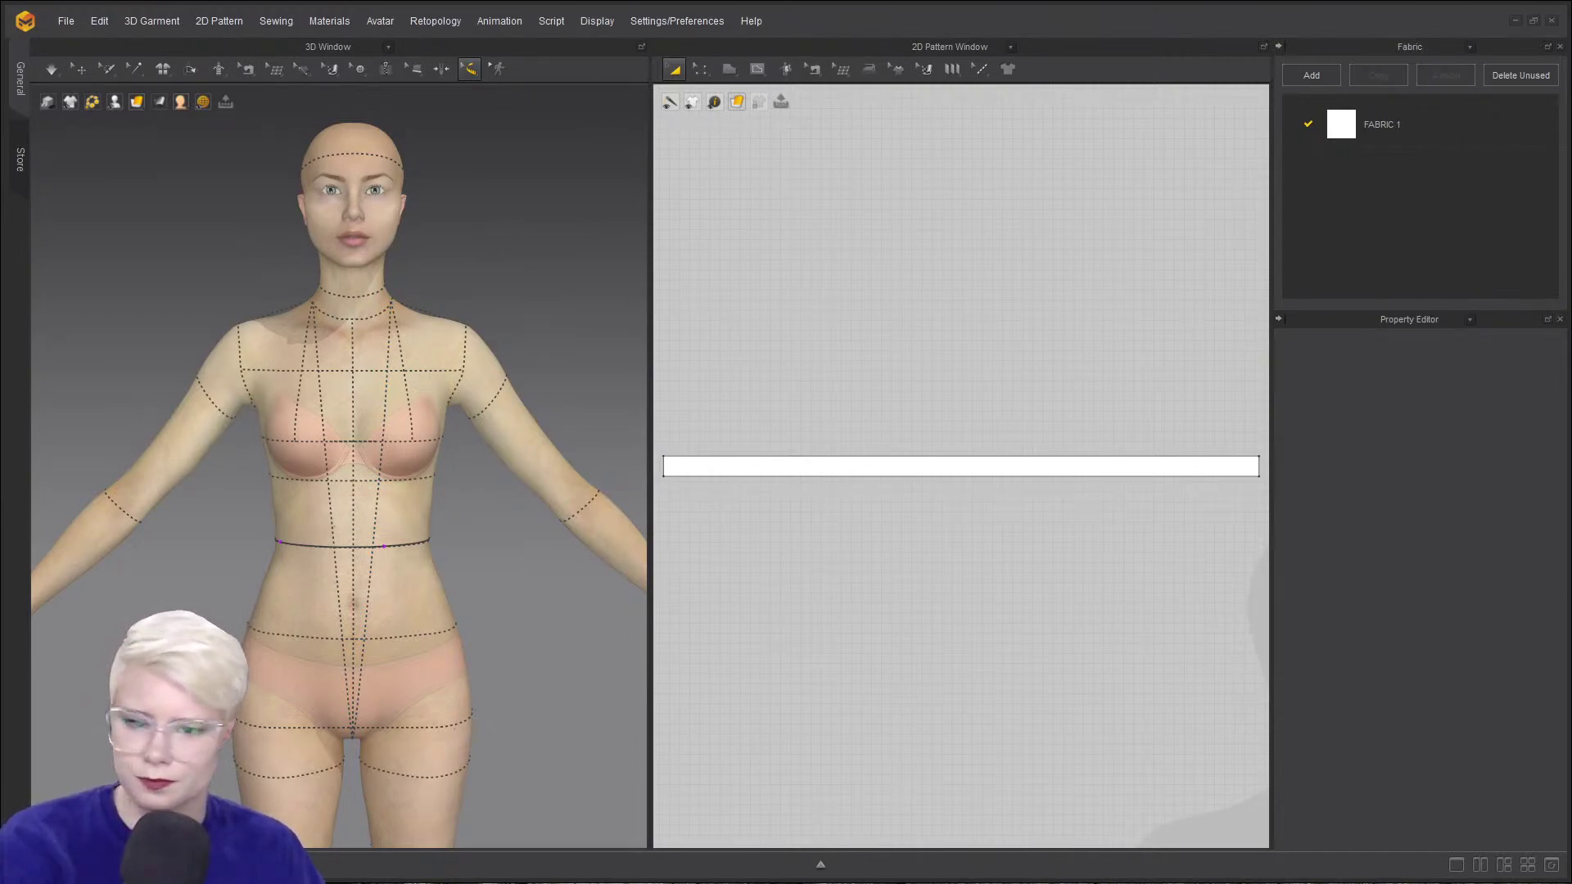
pyautogui.moveTo(449, 356); pyautogui.dragTo(637, 358, button='right')
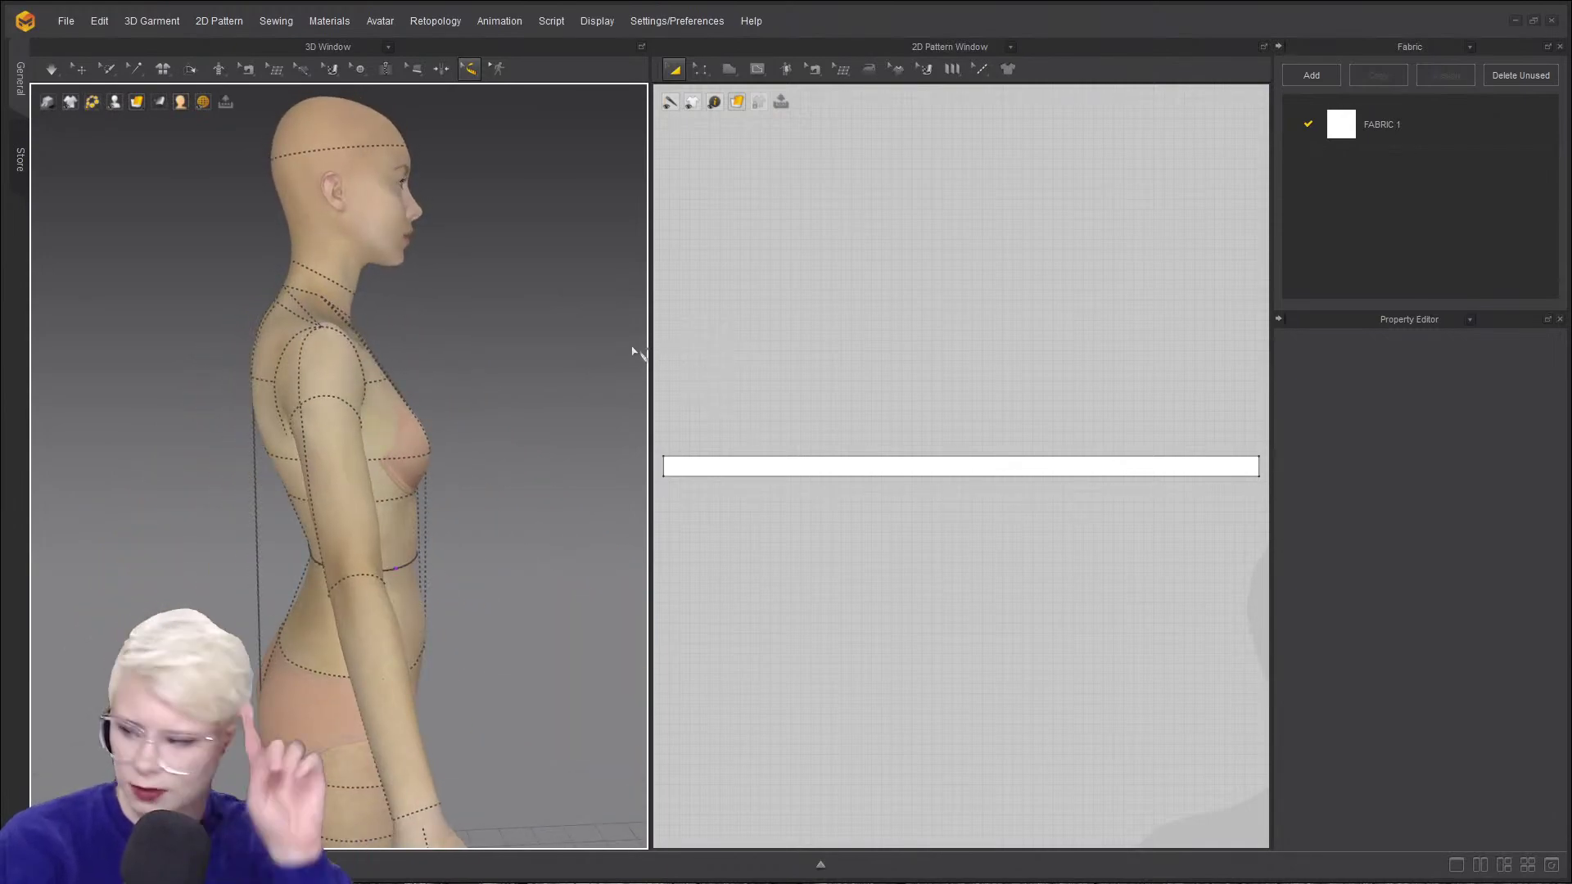
pyautogui.moveTo(530, 345); pyautogui.dragTo(296, 382, button='right')
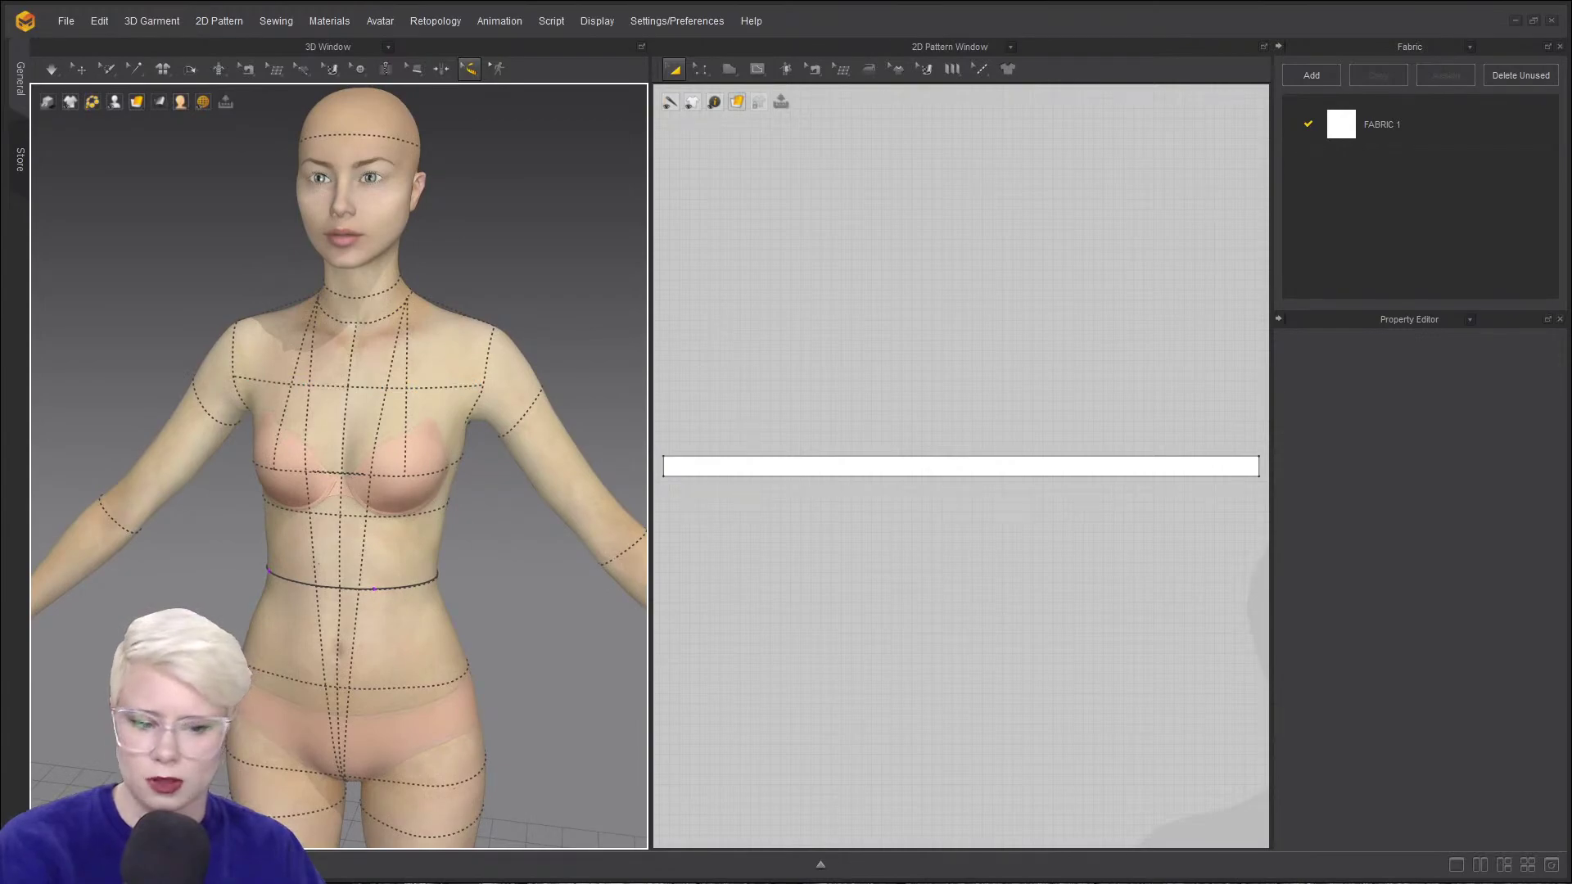
pyautogui.moveTo(349, 517); pyautogui.dragTo(274, 562, button='right')
pyautogui.click(366, 542)
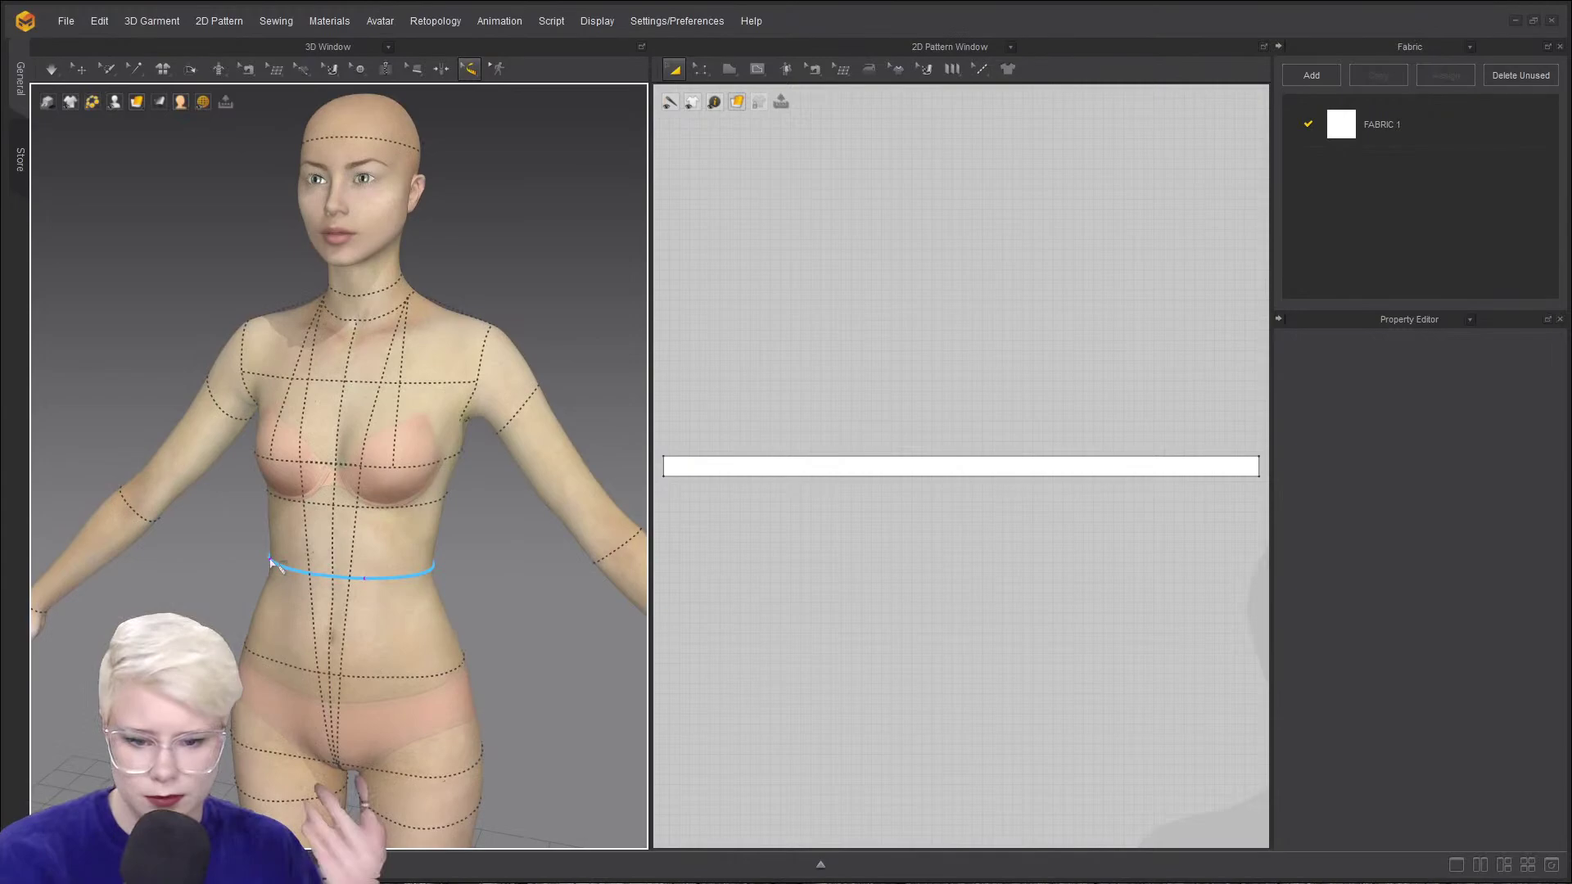
# - Leave the body guide line display and activate Line (Avatar) for drawing on the avatar
pyautogui.click(474, 69)
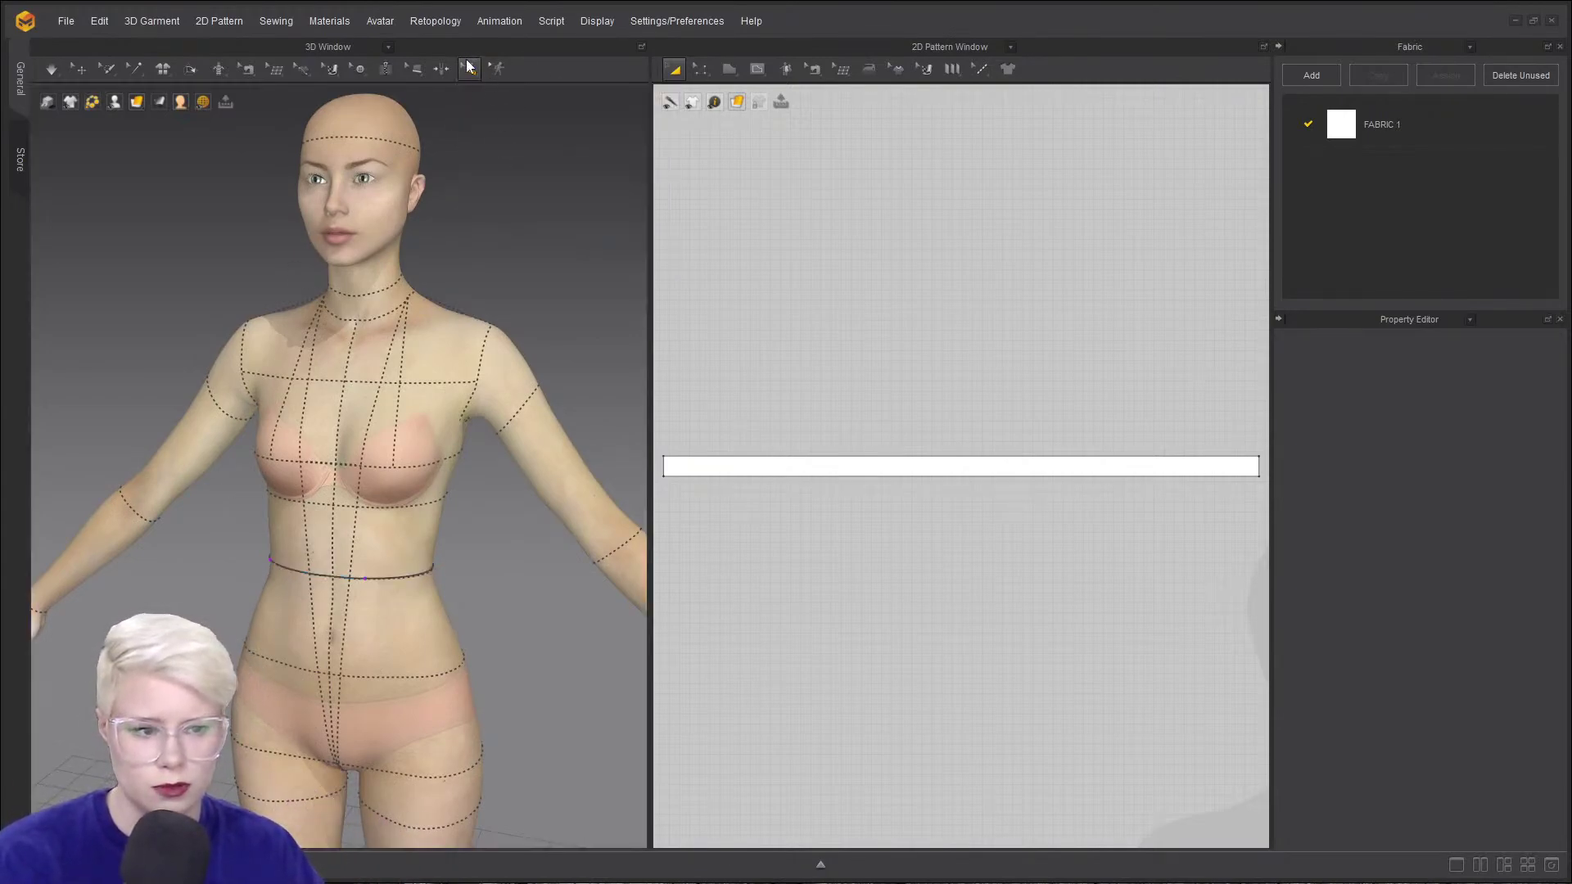
pyautogui.click(80, 69)
pyautogui.scroll(-1, 327, 184)
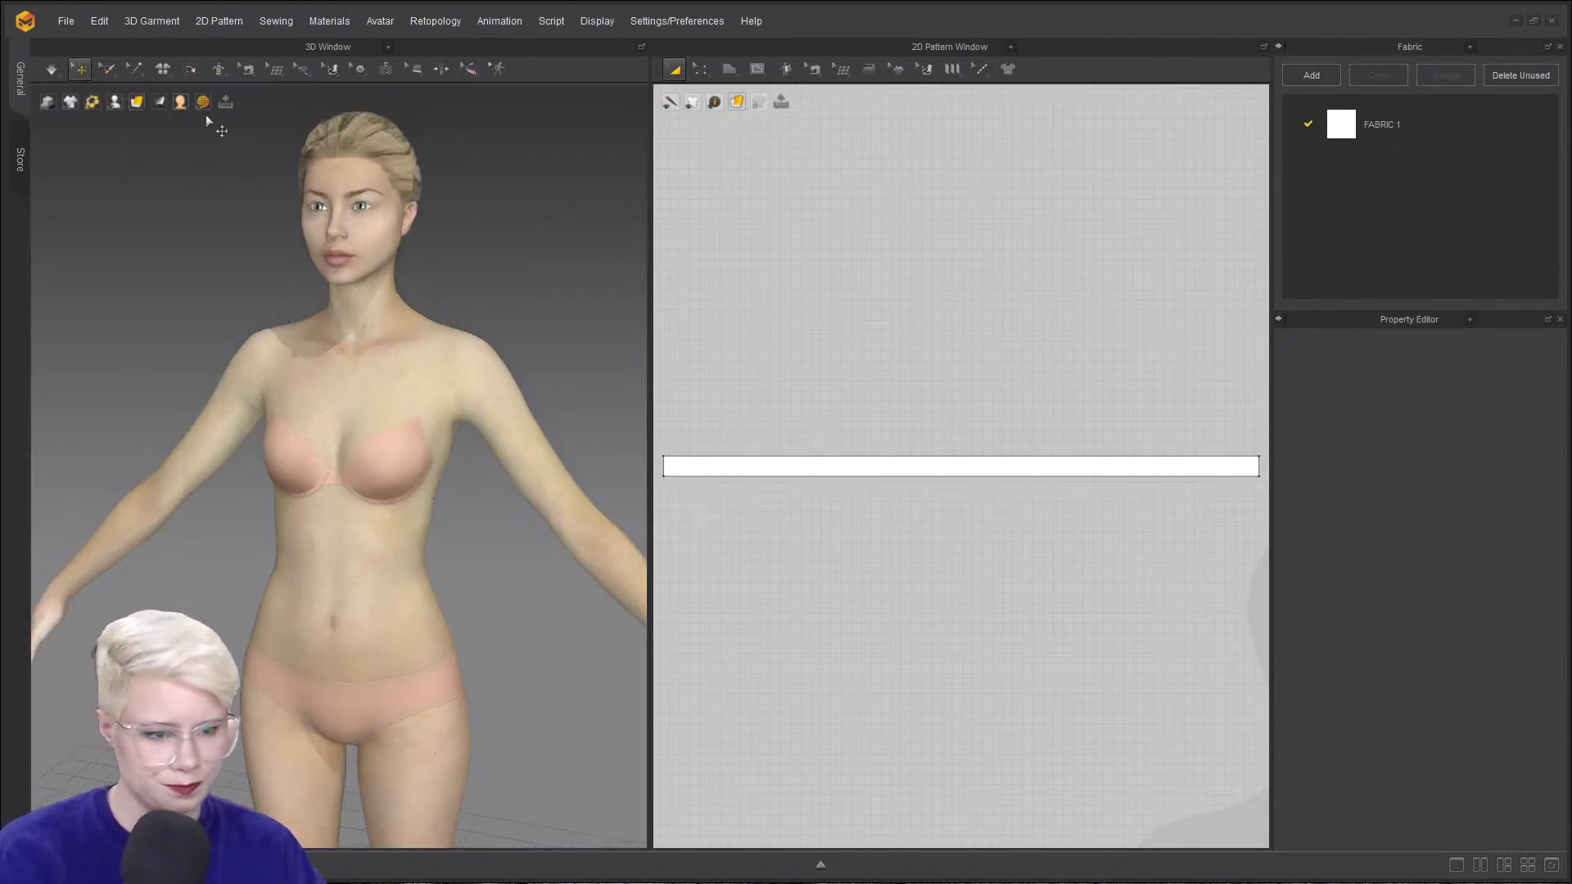
pyautogui.click(300, 69)
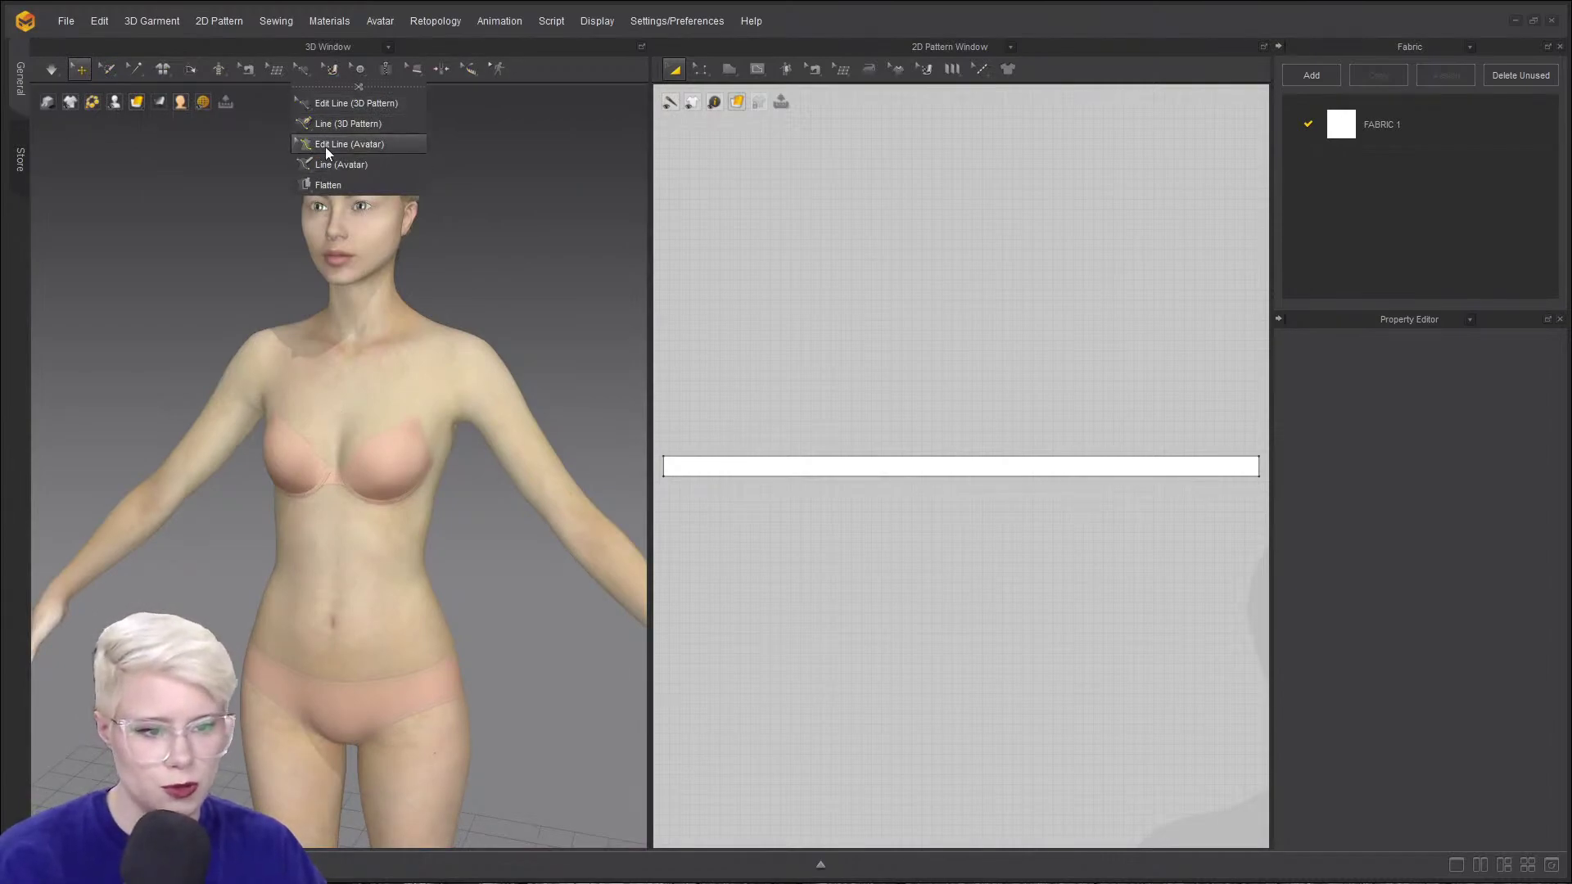
pyautogui.click(341, 165)
pyautogui.scroll(3, 343, 327)
pyautogui.moveTo(334, 338); pyautogui.dragTo(360, 330, button='right')
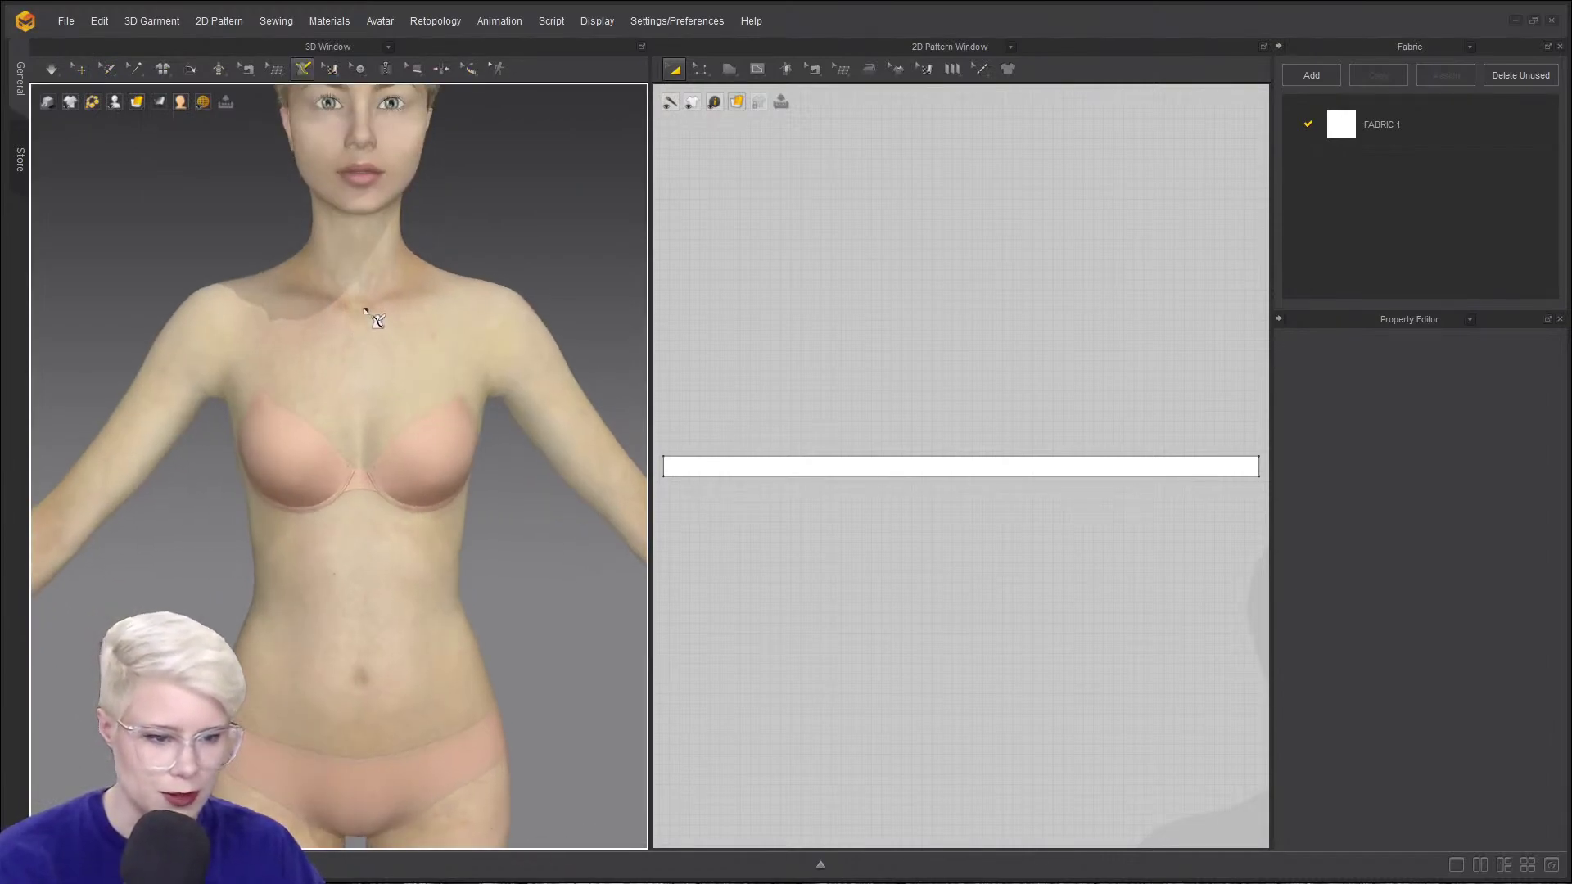
pyautogui.click(359, 304)
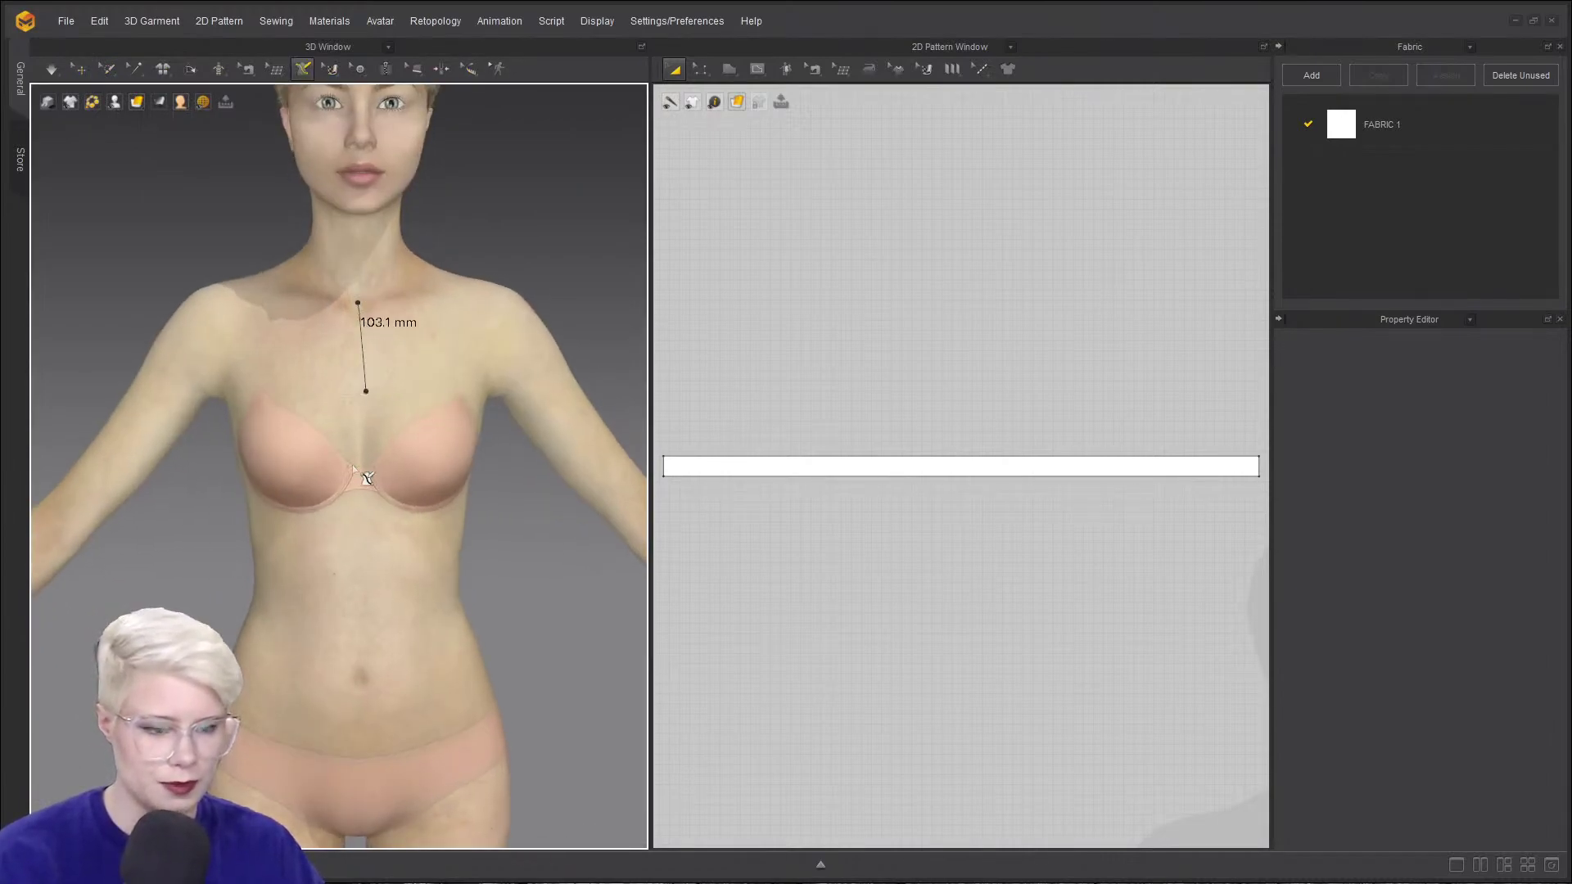
pyautogui.click(355, 604)
pyautogui.moveTo(439, 599); pyautogui.dragTo(277, 559, button='right')
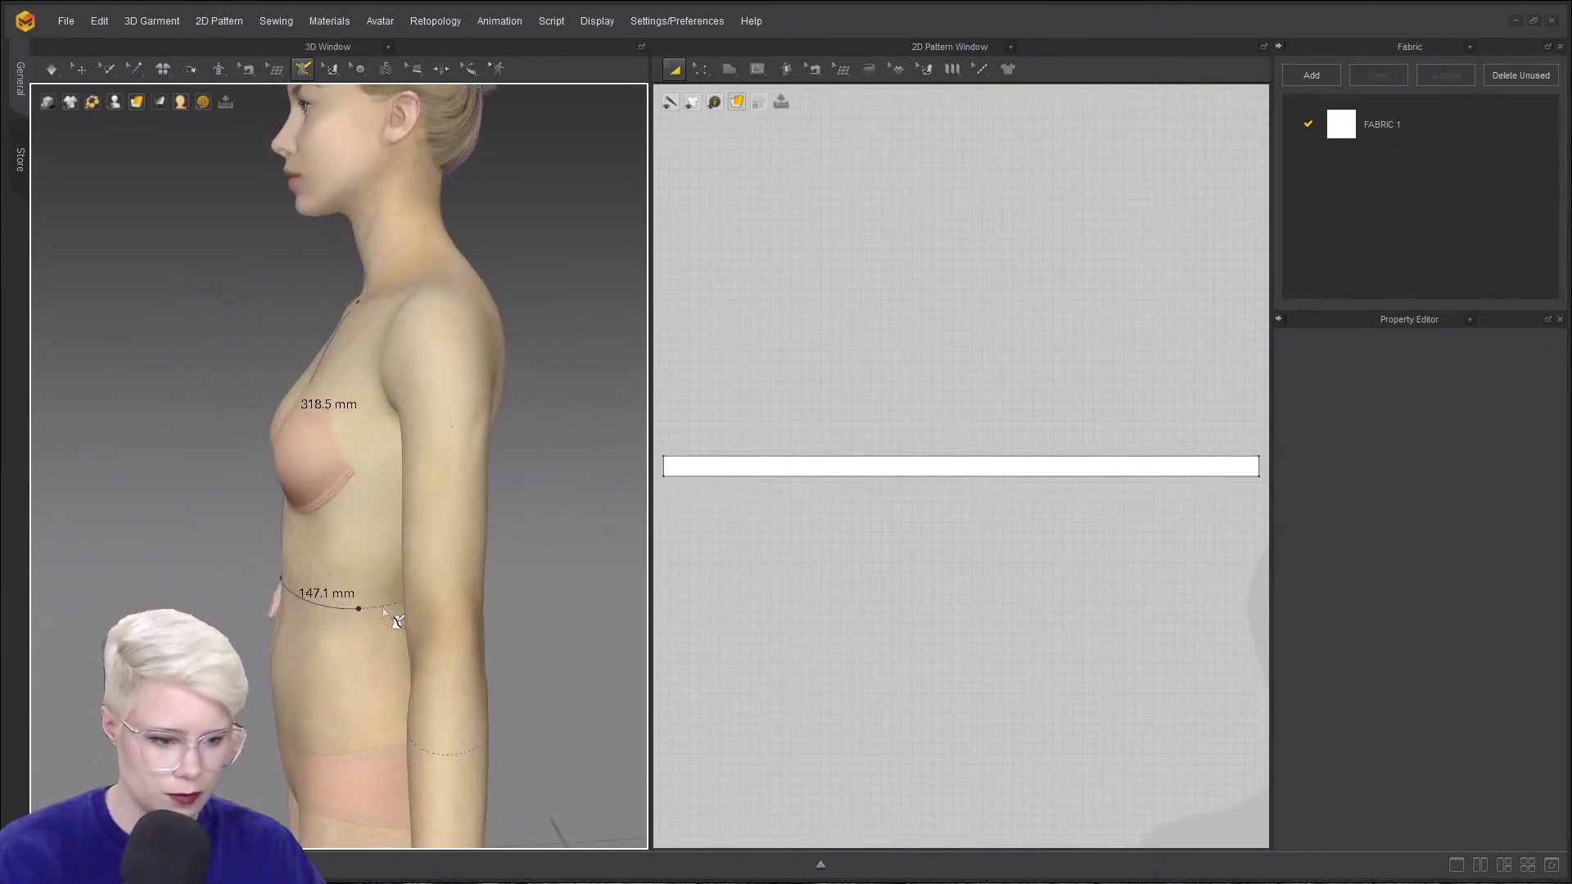
pyautogui.click(374, 608)
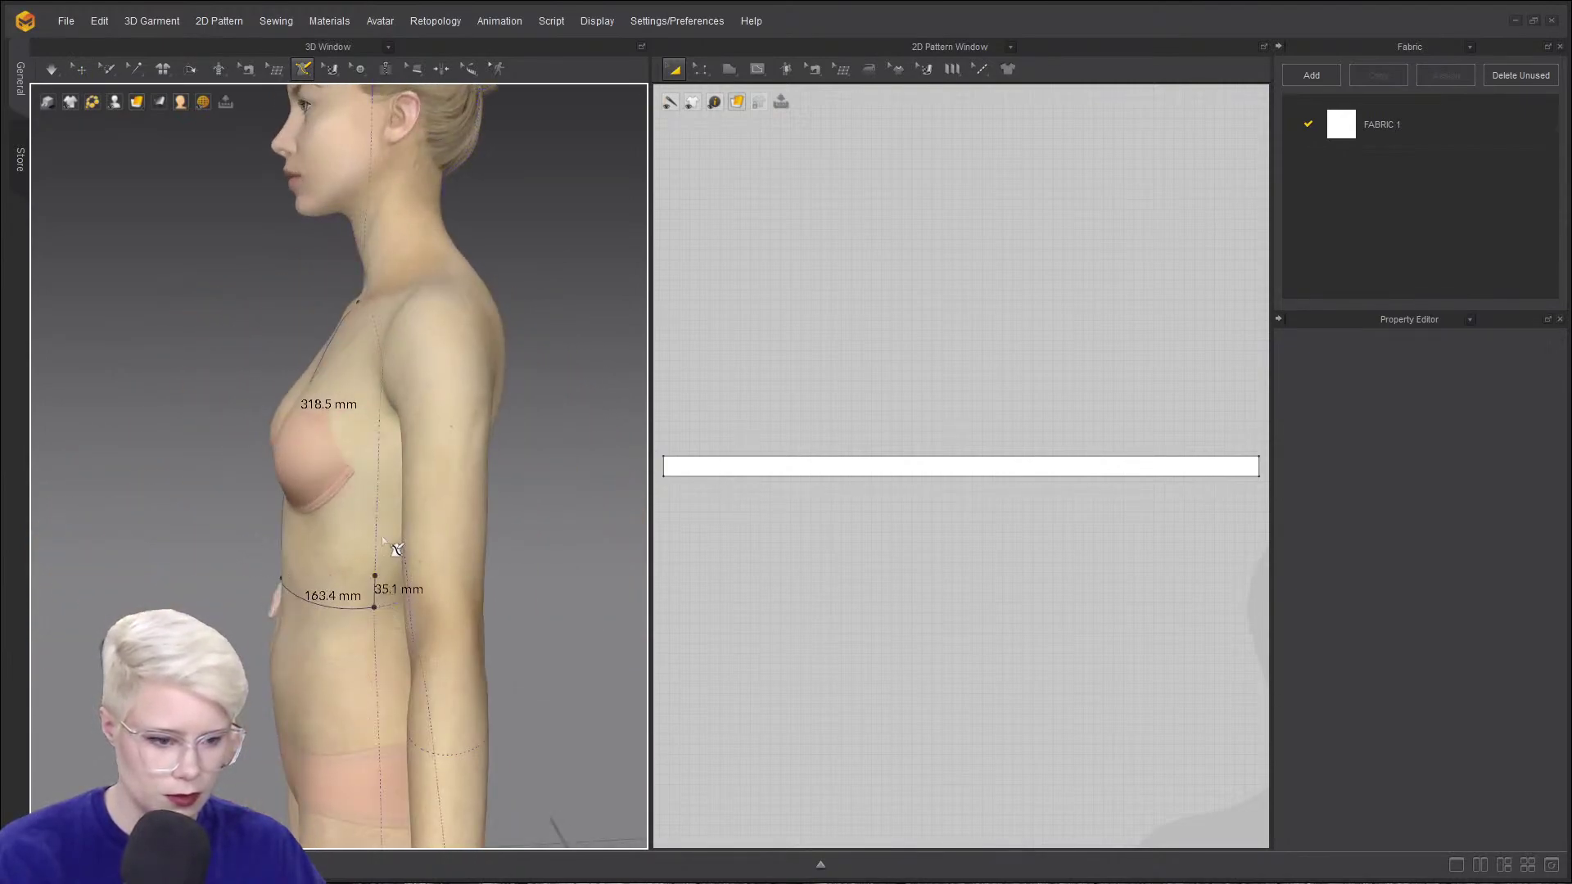
pyautogui.click(379, 434)
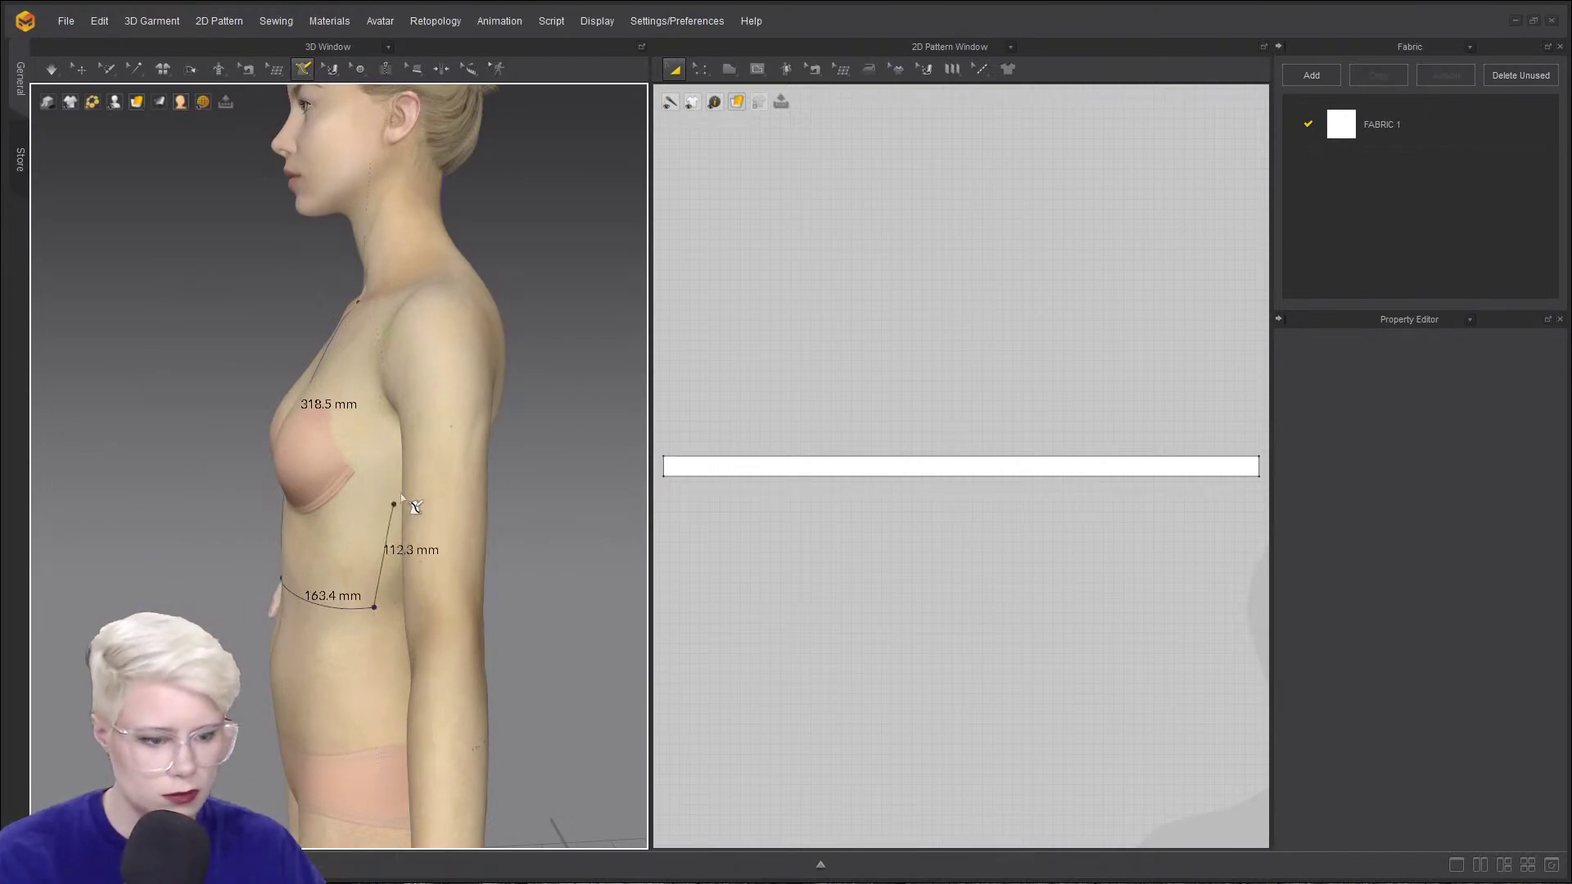
pyautogui.moveTo(396, 454); pyautogui.dragTo(458, 448, button='right')
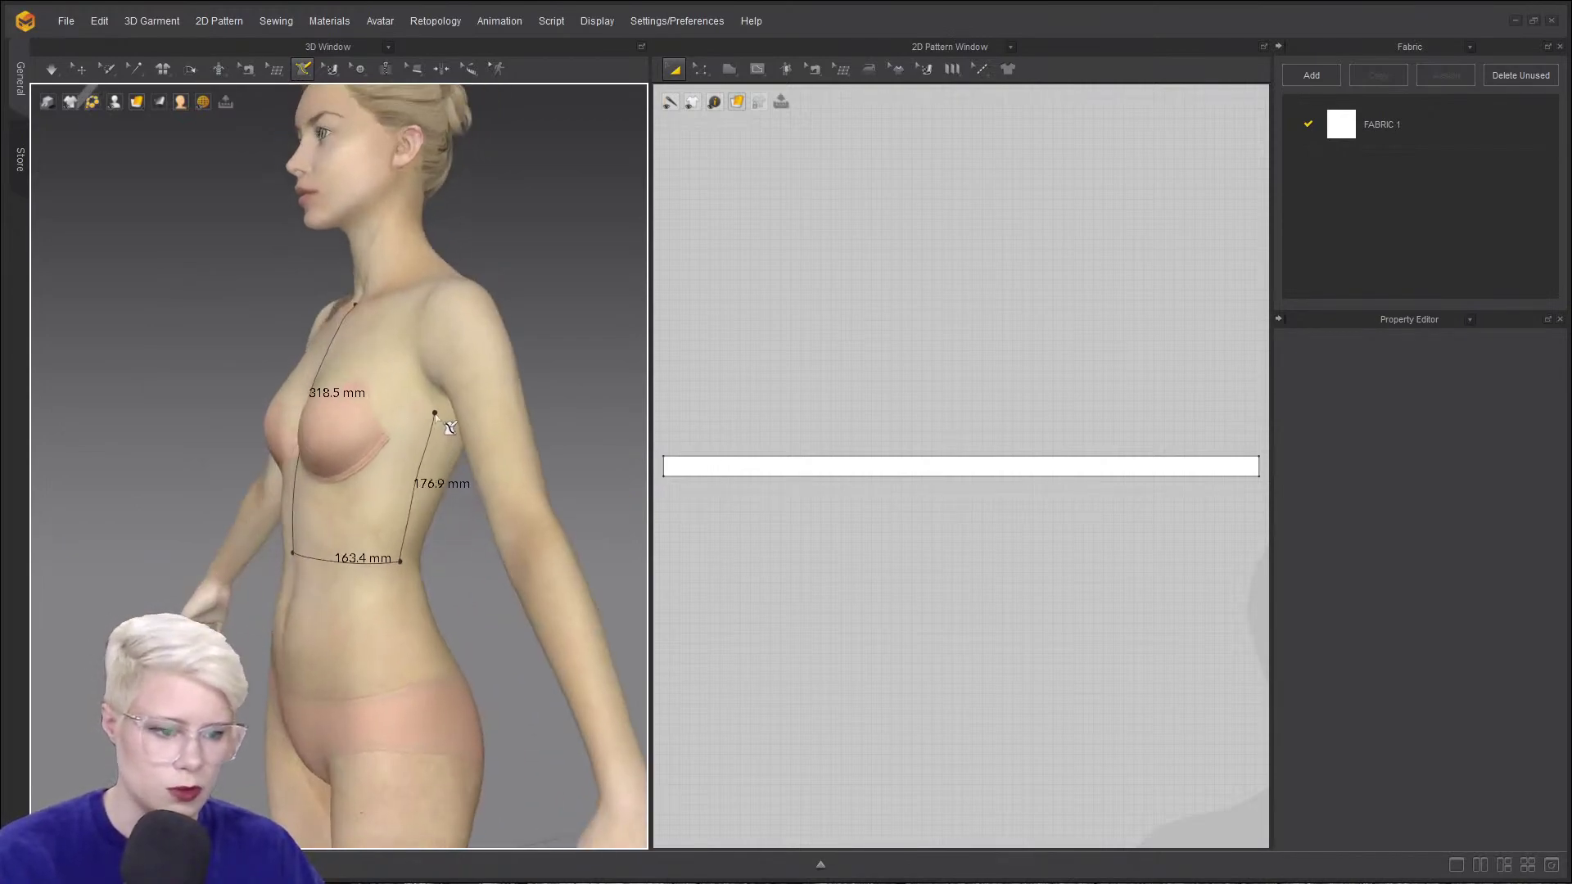
pyautogui.click(436, 408)
pyautogui.click(418, 405)
pyautogui.click(407, 352)
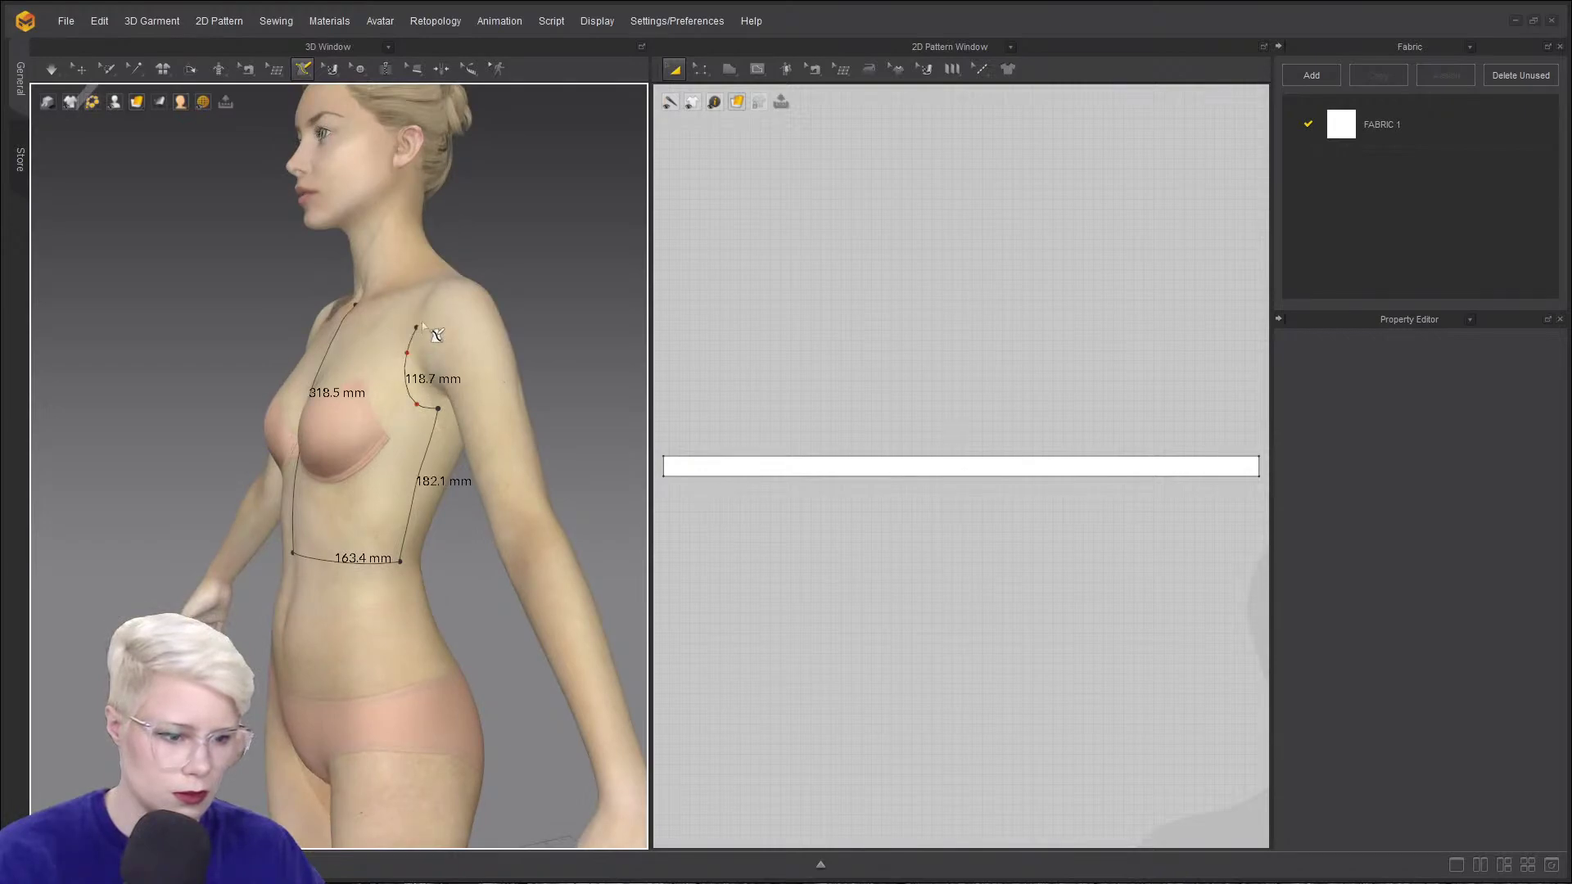
pyautogui.scroll(4, 436, 295)
pyautogui.moveTo(437, 294); pyautogui.dragTo(498, 710, button='middle')
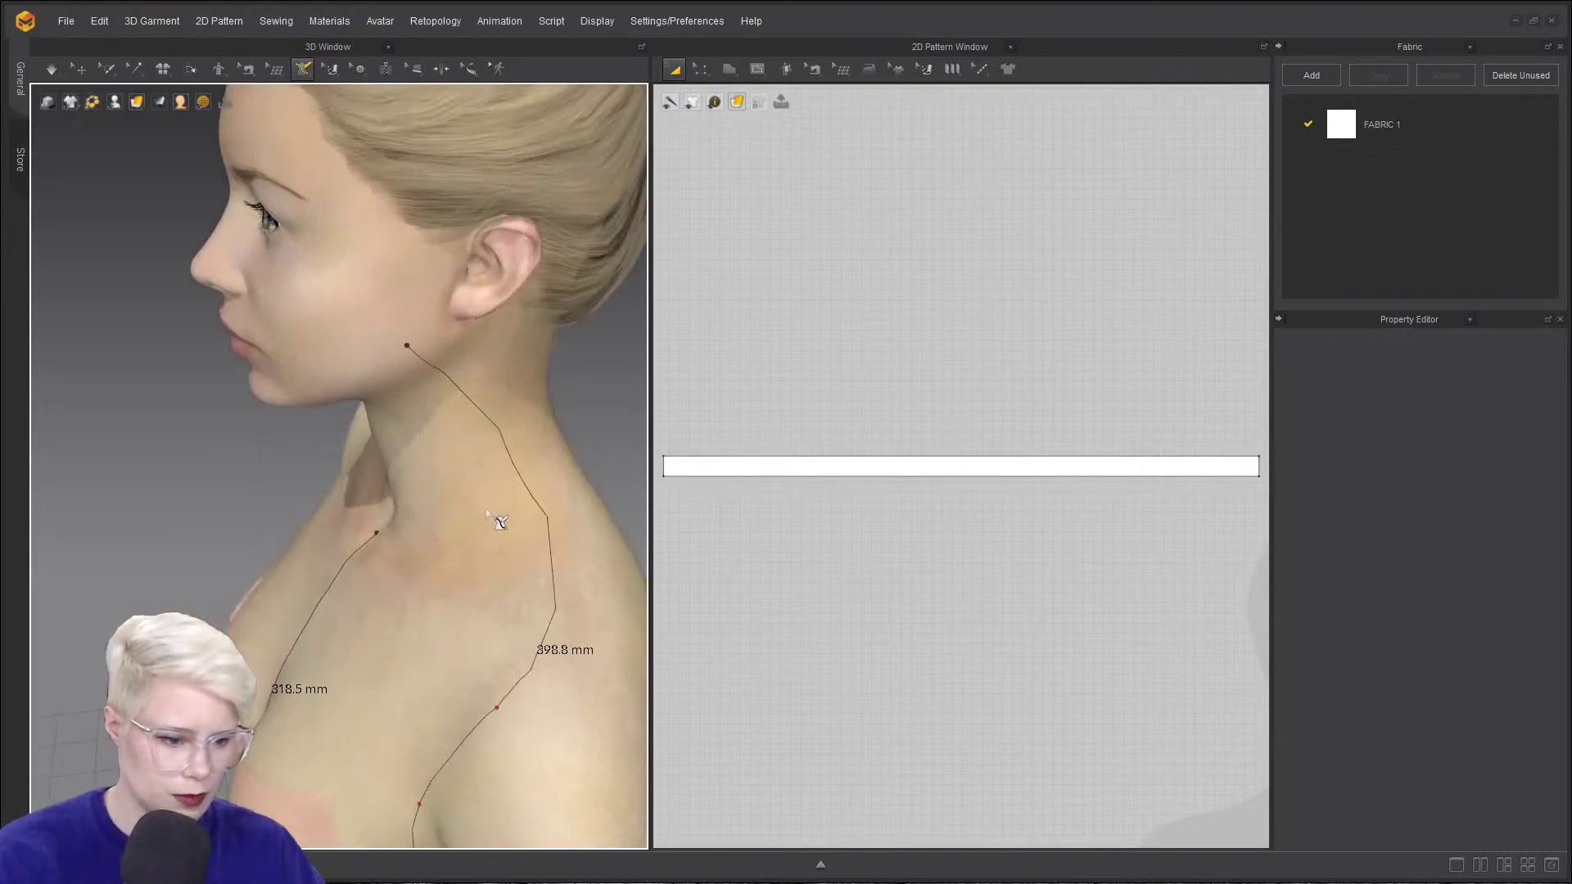
pyautogui.moveTo(537, 464); pyautogui.dragTo(467, 516, button='right')
pyautogui.moveTo(467, 516)
pyautogui.mouseDown(button='middle')
pyautogui.moveTo(463, 388)
pyautogui.moveTo(457, 491)
pyautogui.mouseUp(button='middle')
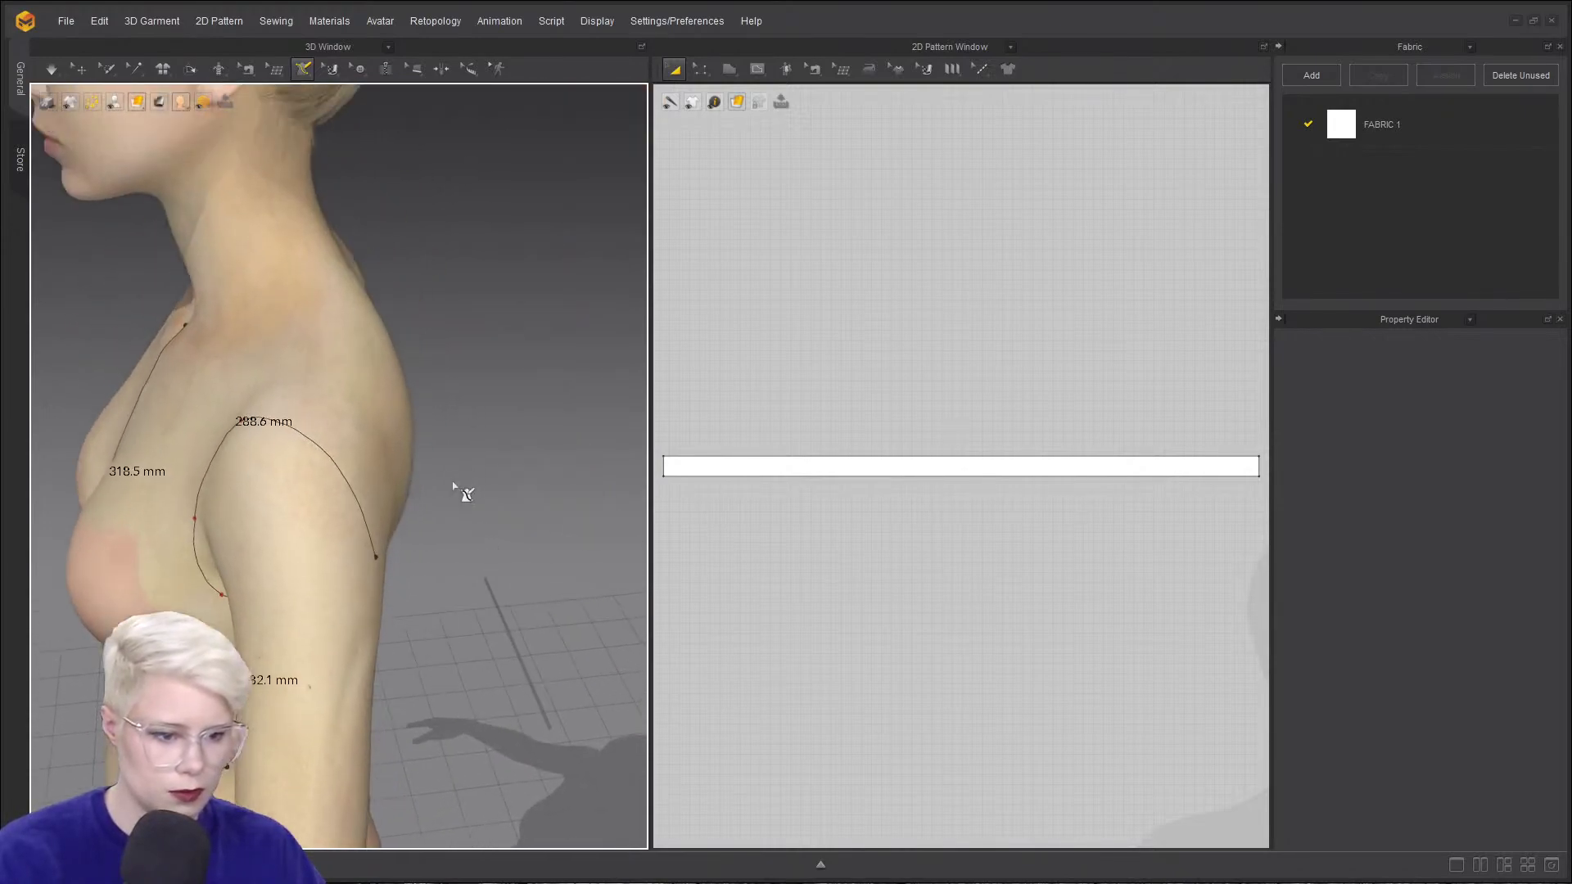
pyautogui.keyDown('ctrl'); pyautogui.click(323, 398); pyautogui.keyUp('ctrl')
pyautogui.press('Escape')
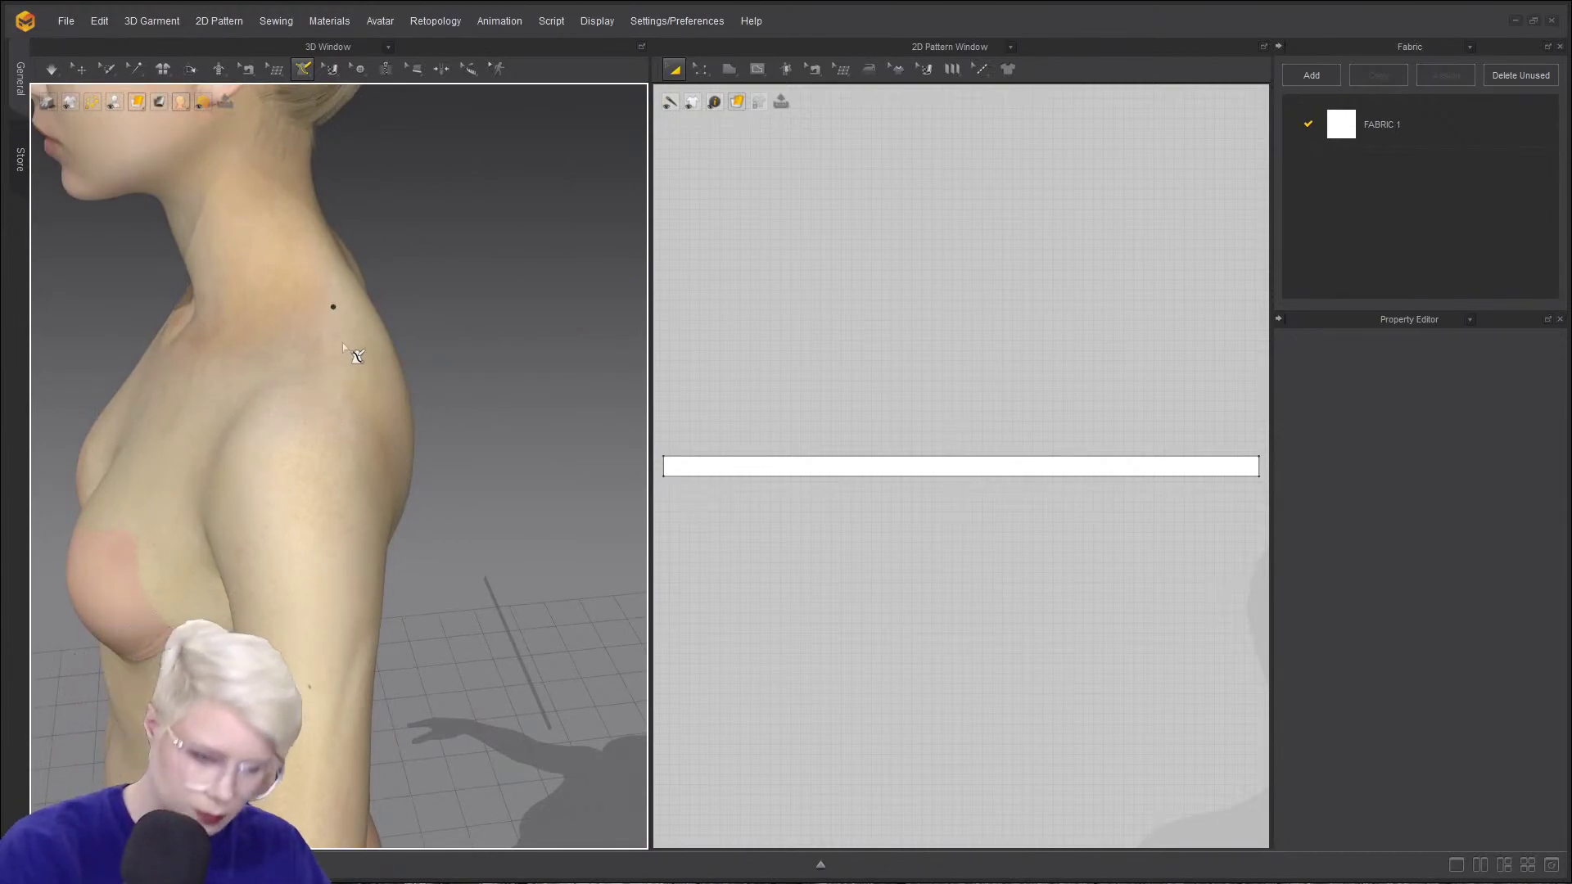
pyautogui.press('2')
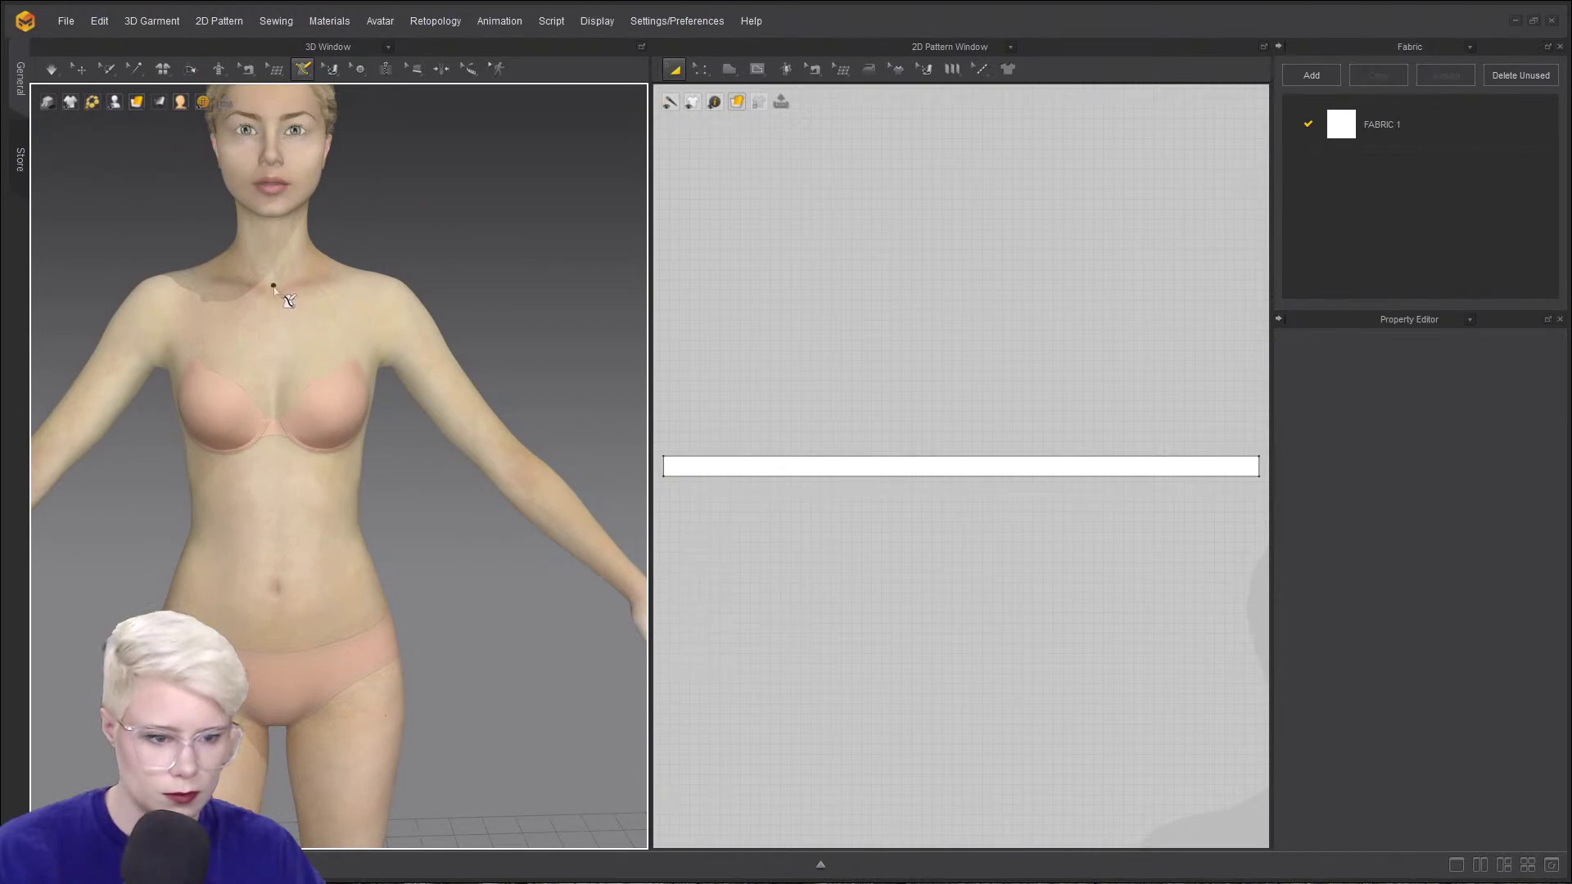
pyautogui.click(273, 285)
pyautogui.click(275, 536)
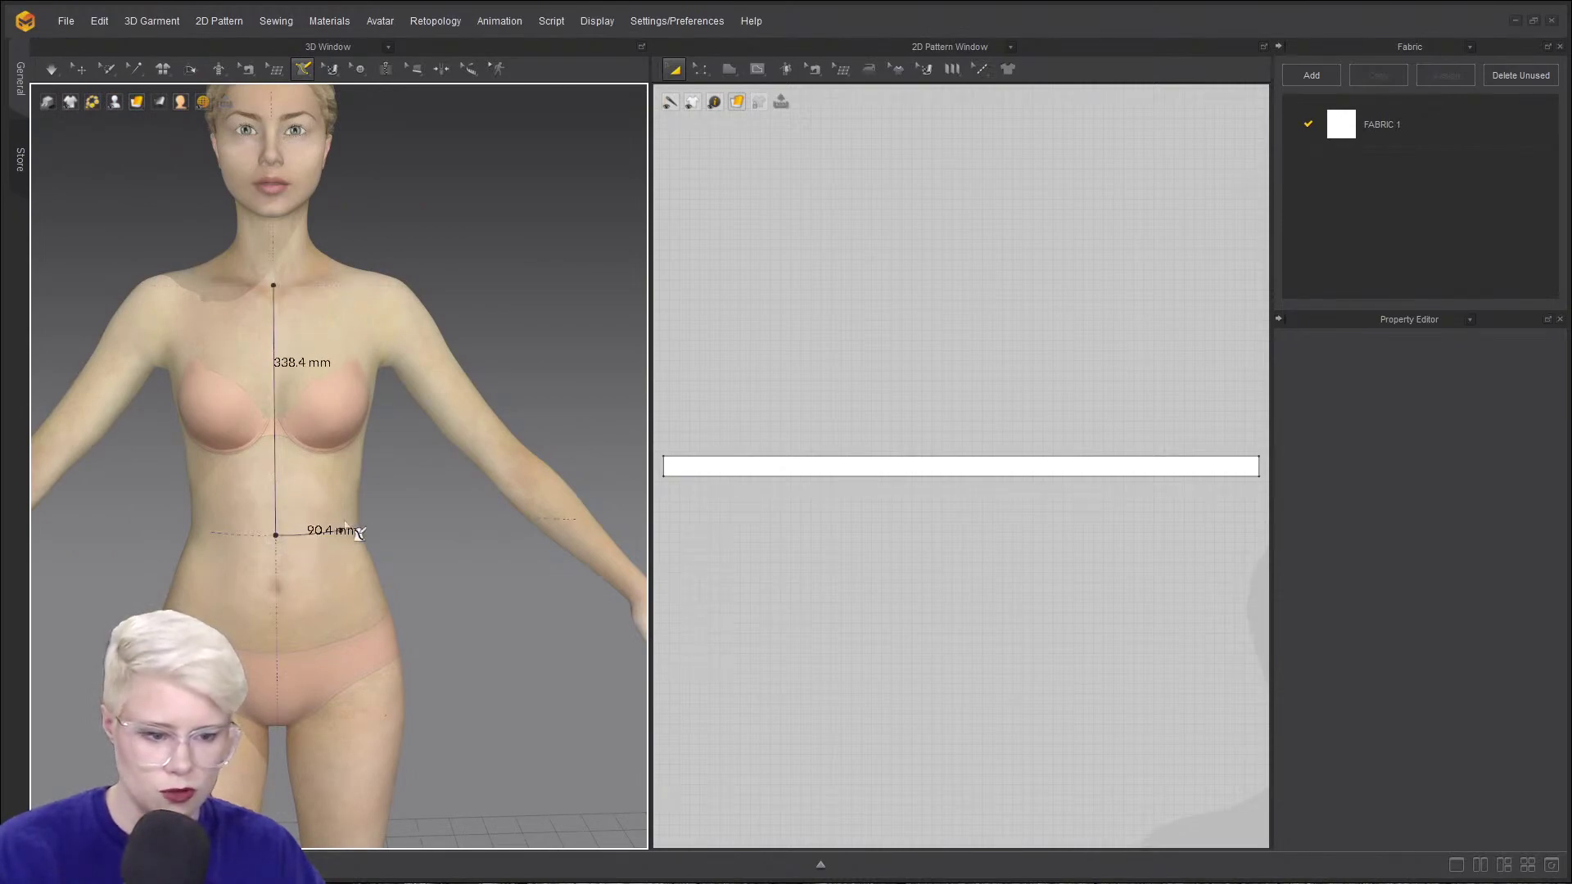
pyautogui.press('3')
pyautogui.doubleClick(331, 537)
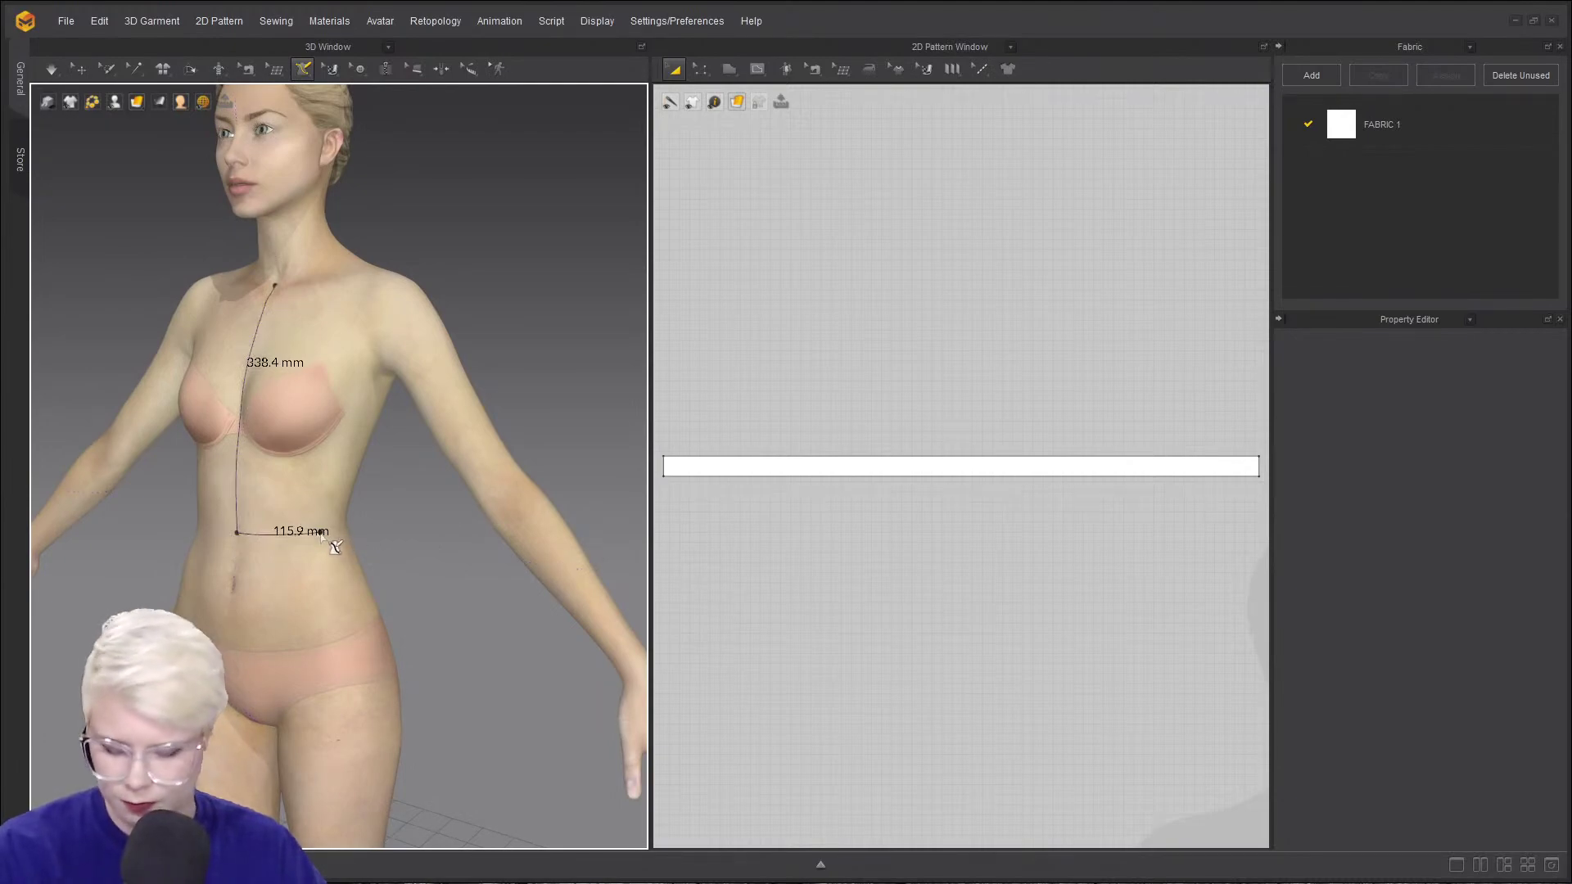
pyautogui.press('Escape')
# - Draw the bodice's centre front line about 310 mm from neck base to waist and continue about 150 mm along the waist
pyautogui.moveTo(264, 532); pyautogui.dragTo(299, 458, button='right')
pyautogui.scroll(3, 300, 446)
pyautogui.scroll(-3, 295, 446)
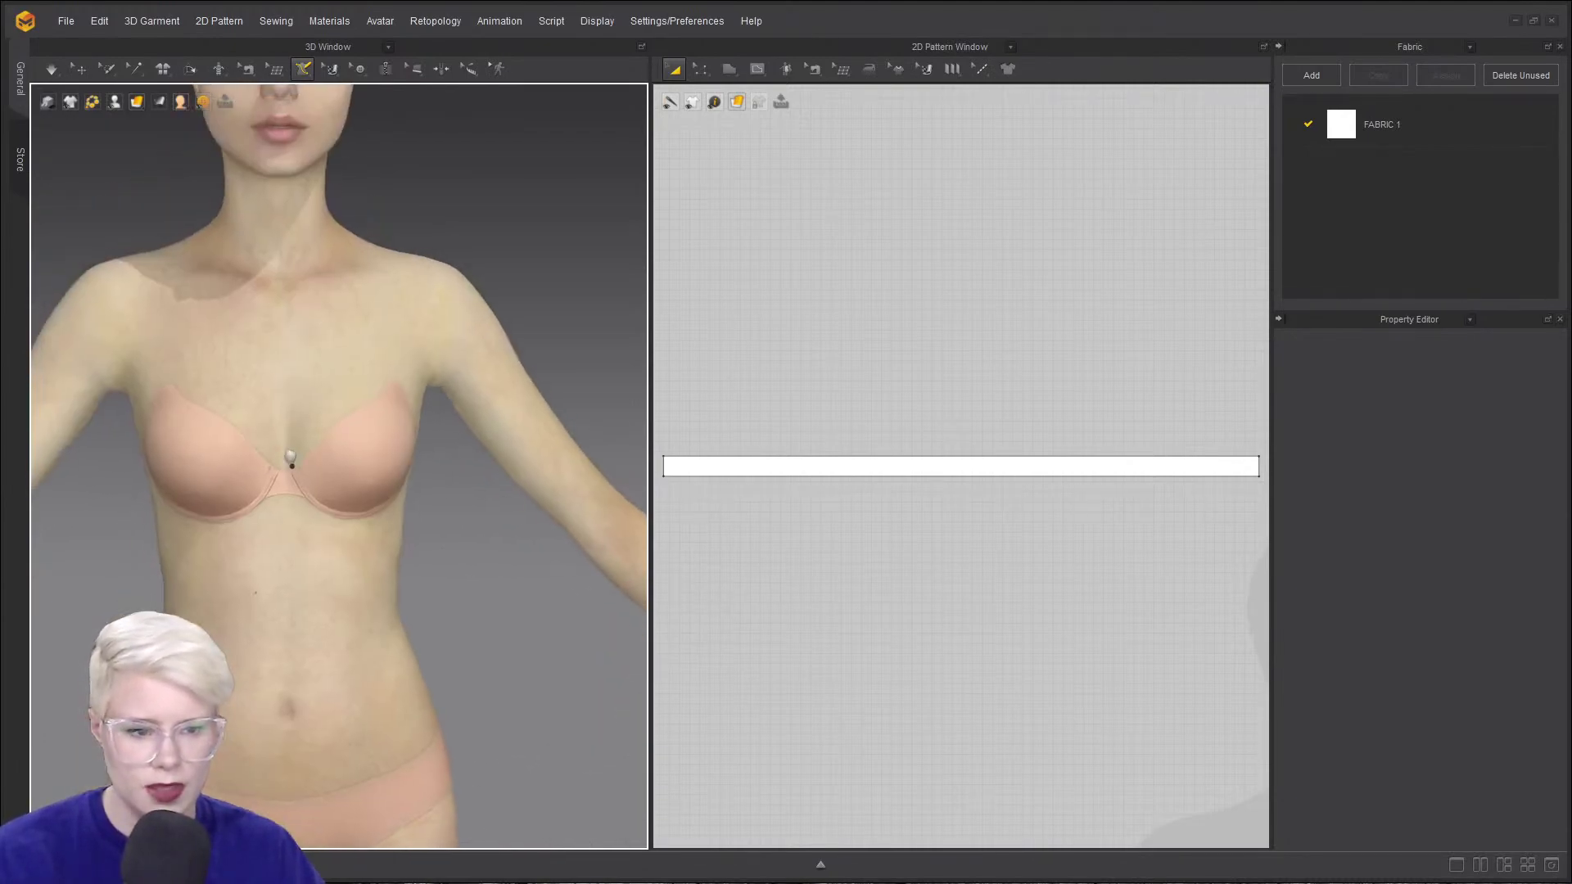
pyautogui.click(283, 284)
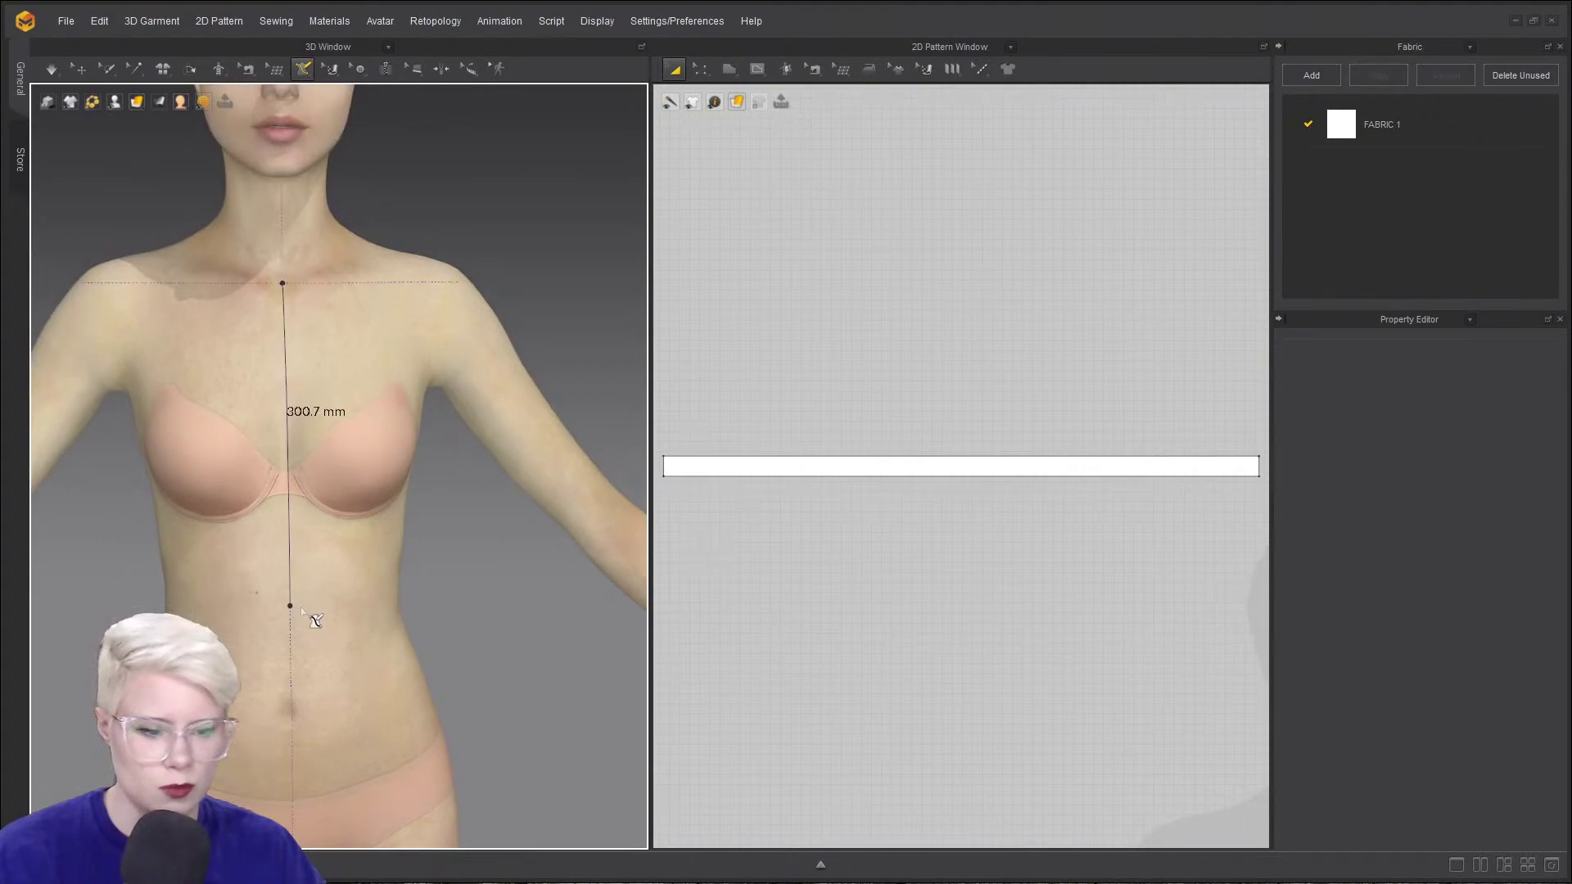
pyautogui.moveTo(337, 616); pyautogui.dragTo(235, 610, button='right')
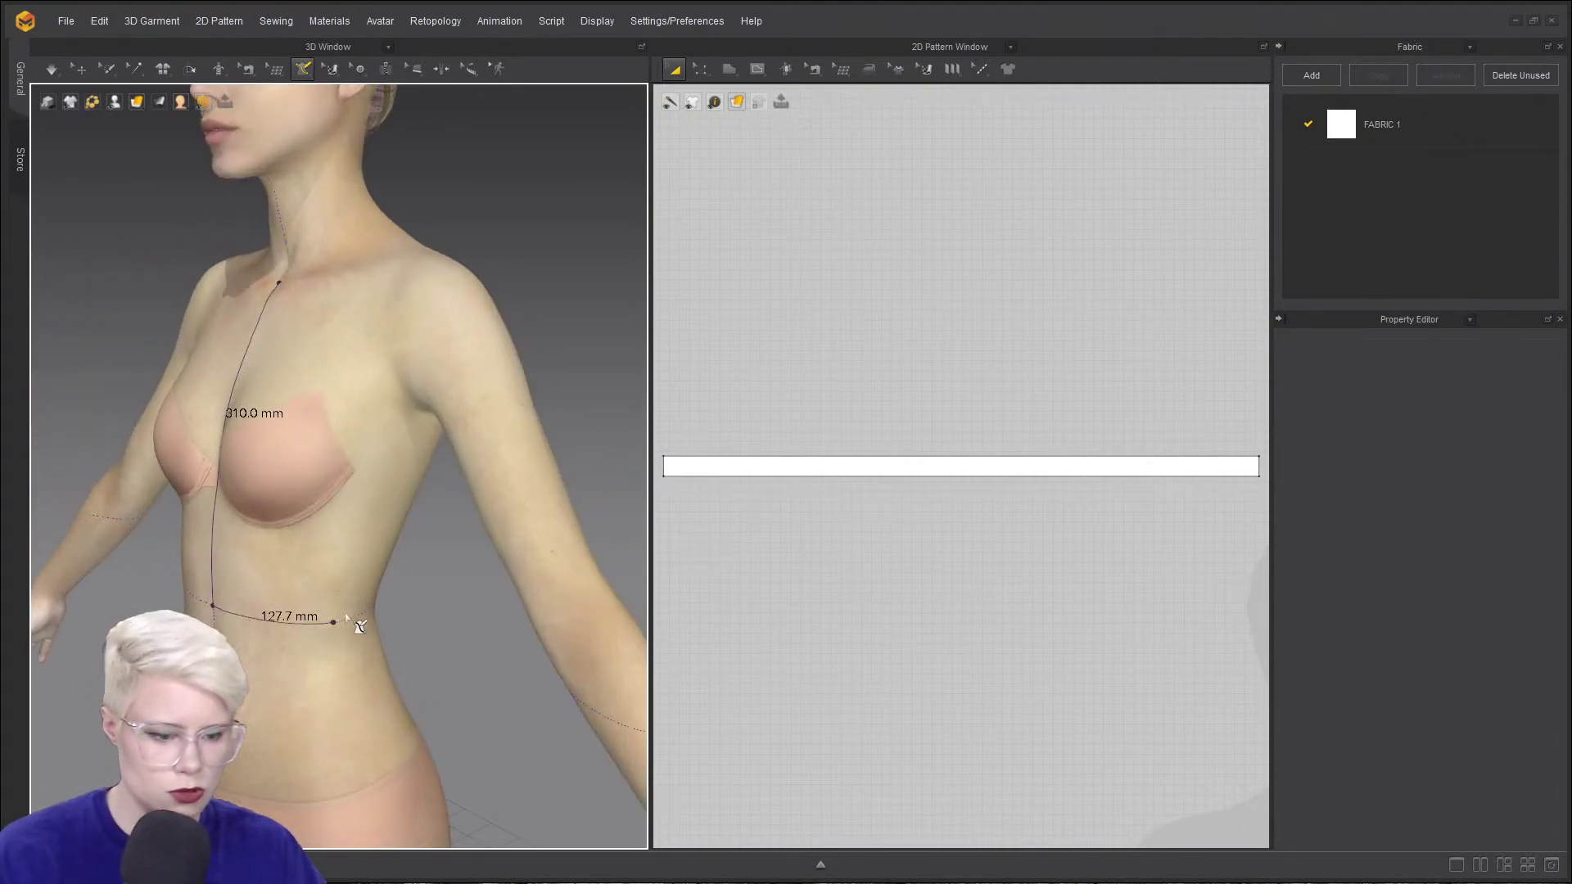
pyautogui.click(353, 617)
# - Continue the outline with a side seam about 166 mm up to the underarm and a curved armhole about 210 mm to the shoulder
pyautogui.moveTo(364, 483)
pyautogui.mouseDown(button='right')
pyautogui.moveTo(320, 477)
pyautogui.moveTo(376, 462)
pyautogui.mouseUp(button='right')
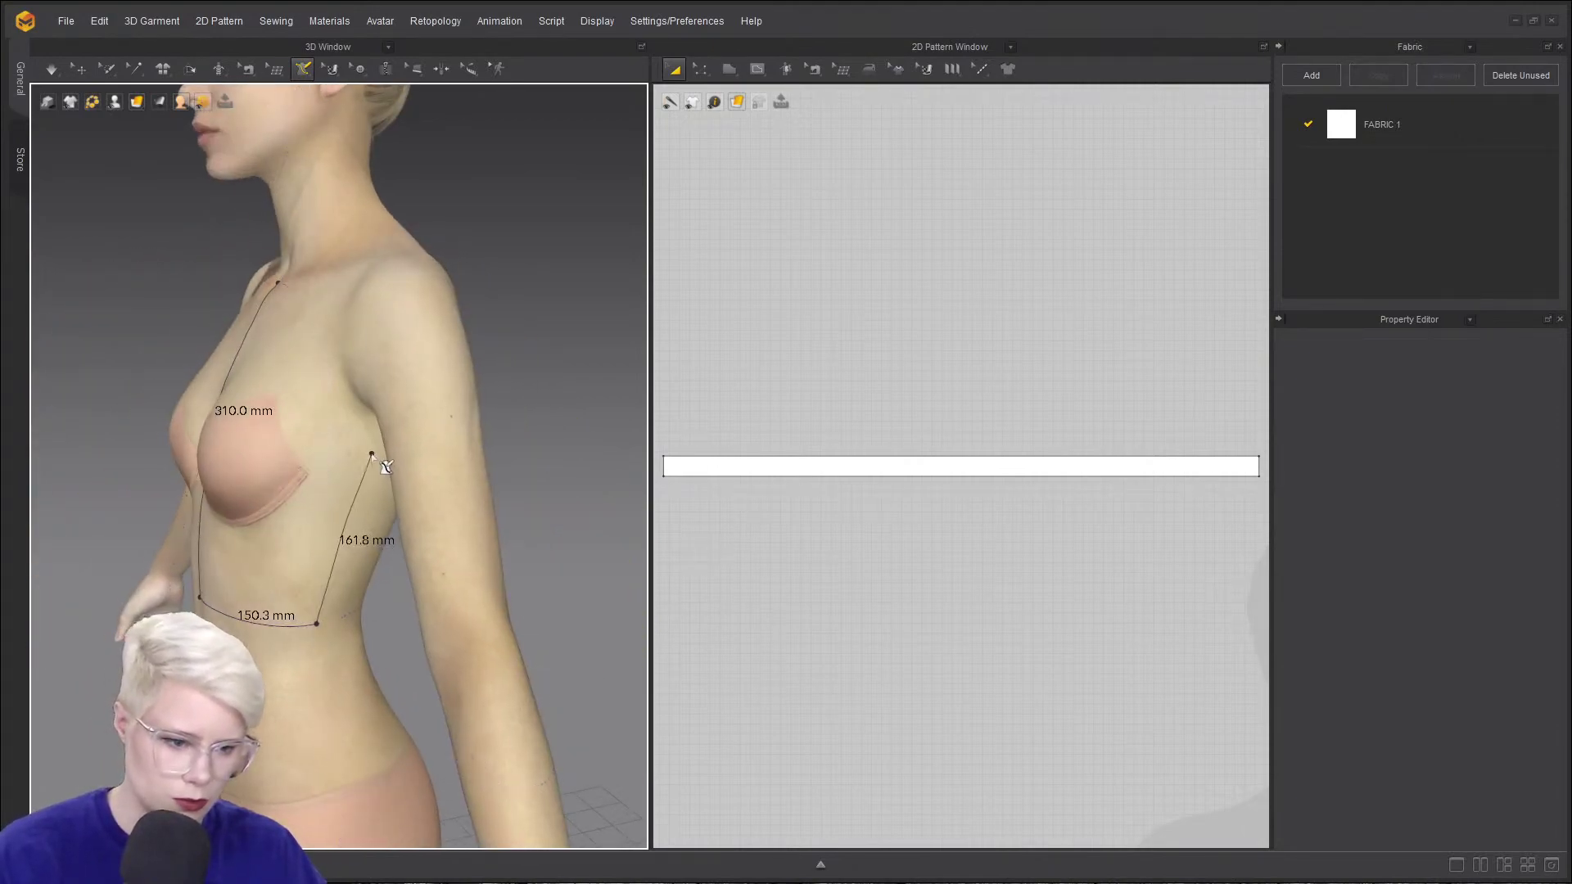
pyautogui.click(365, 448)
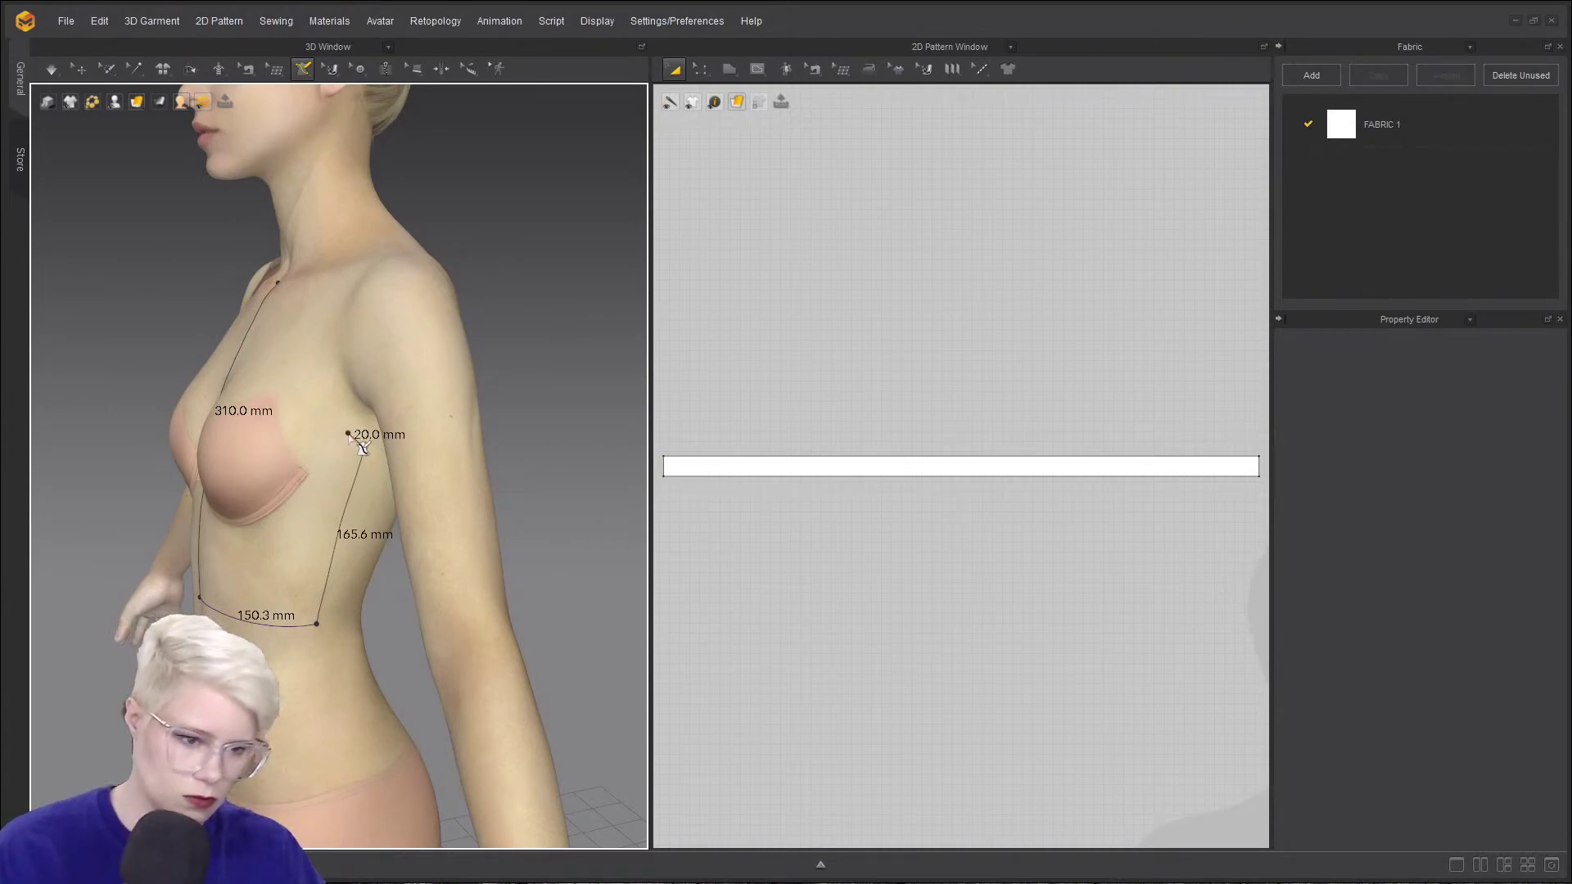
pyautogui.keyDown('ctrl'); pyautogui.click(343, 437); pyautogui.keyUp('ctrl')
pyautogui.keyDown('ctrl'); pyautogui.click(329, 408); pyautogui.keyUp('ctrl')
pyautogui.keyDown('ctrl'); pyautogui.click(331, 344); pyautogui.keyUp('ctrl')
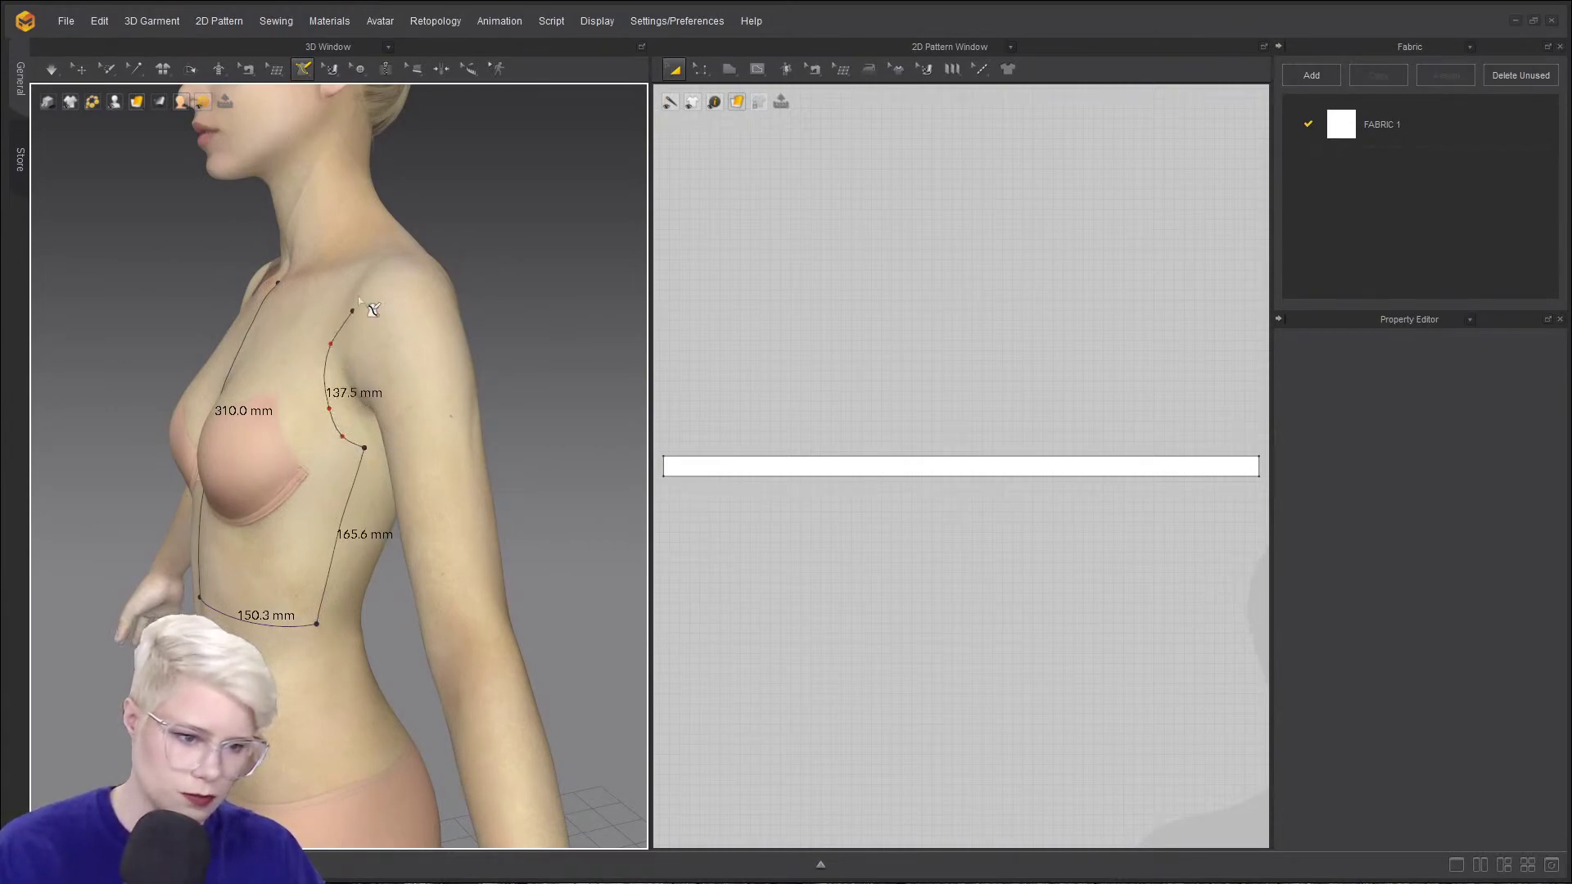
pyautogui.scroll(5, 385, 264)
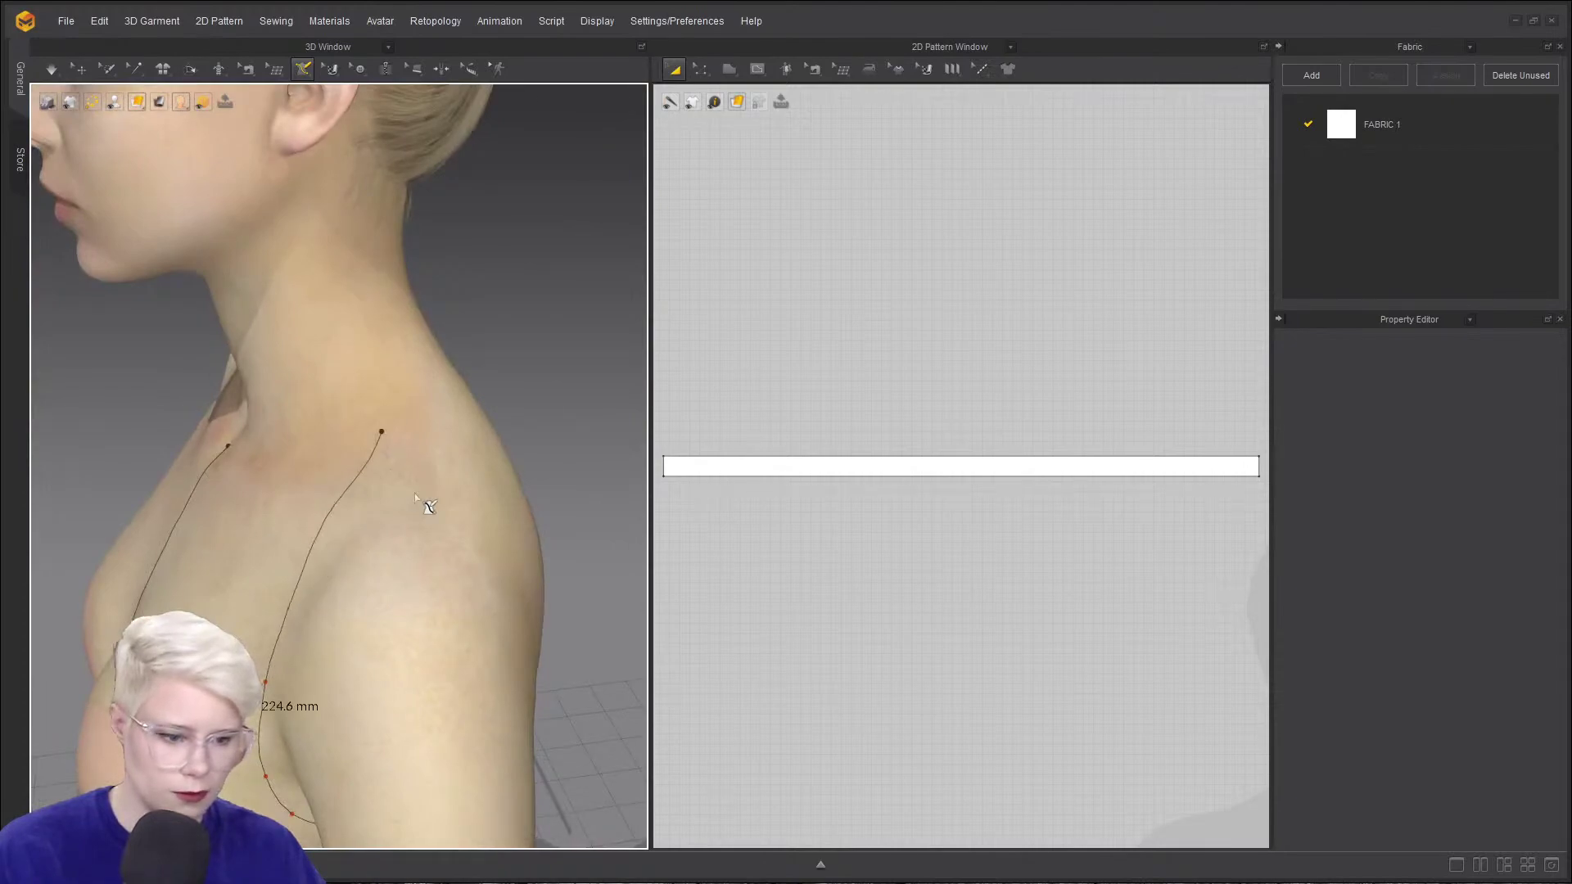
pyautogui.click(436, 531)
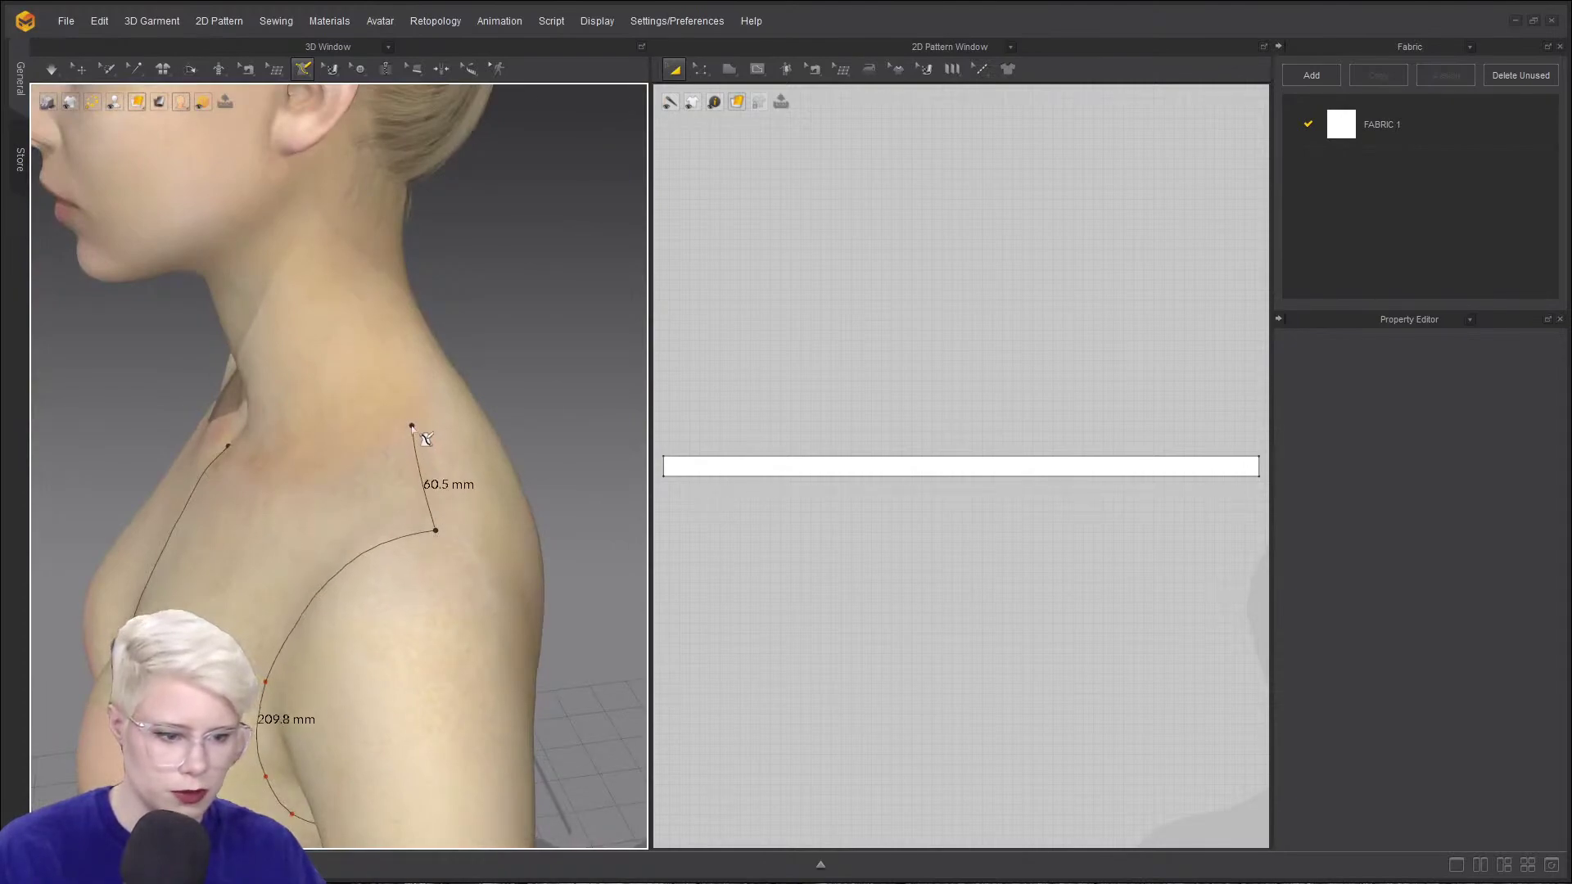
# - Add a shoulder line about 68 mm long and close the outline with a curved neckline about 132 mm to the centre front
pyautogui.moveTo(316, 464); pyautogui.dragTo(392, 312, button='right')
pyautogui.click(375, 301)
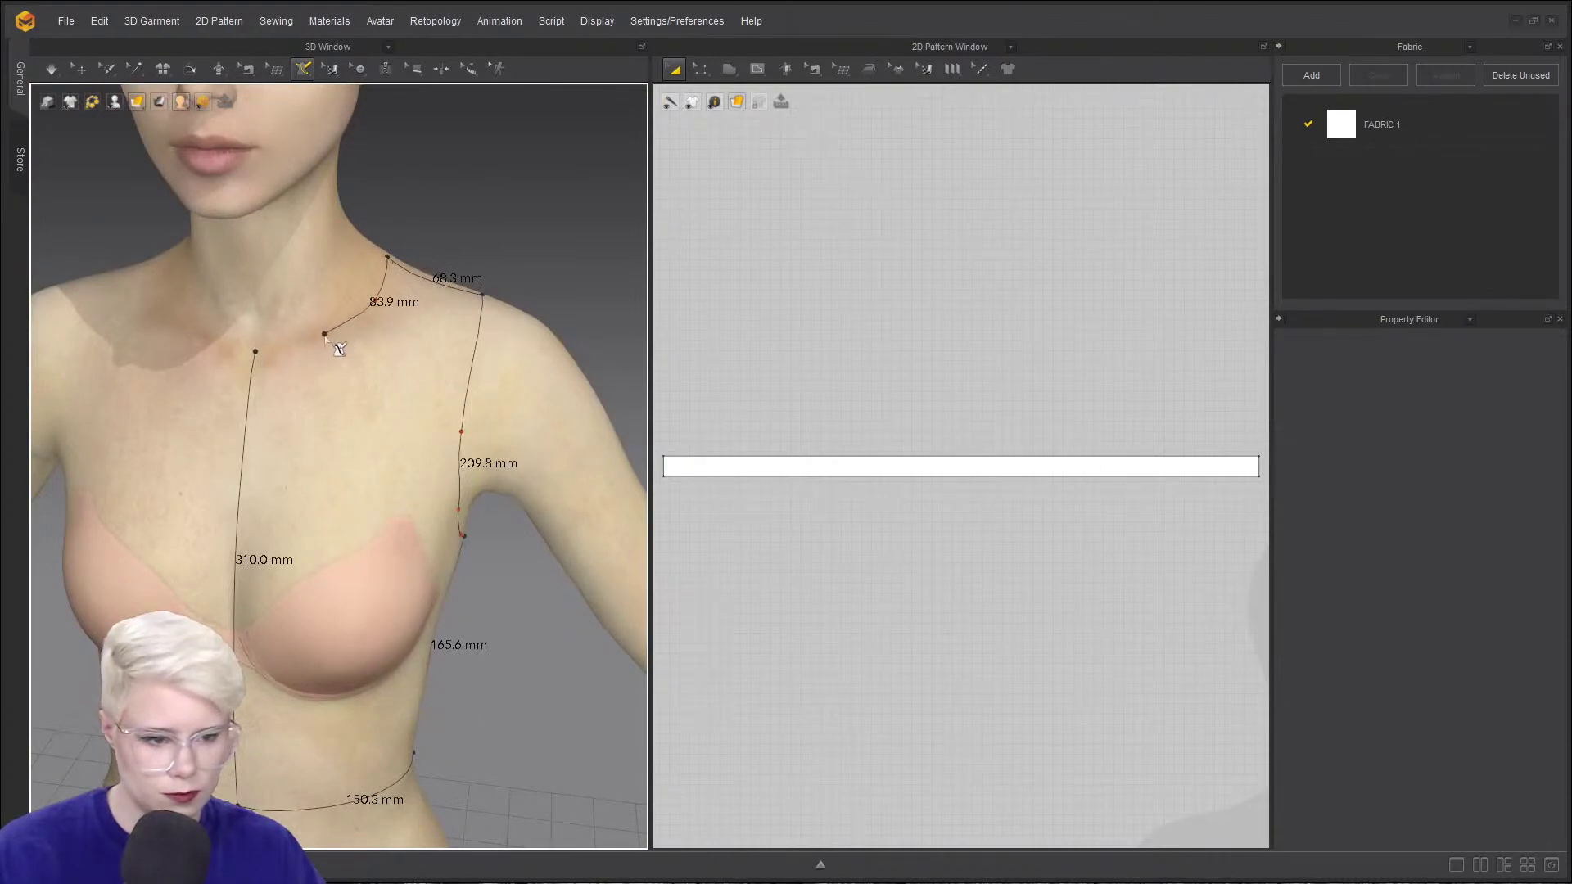
pyautogui.click(325, 334)
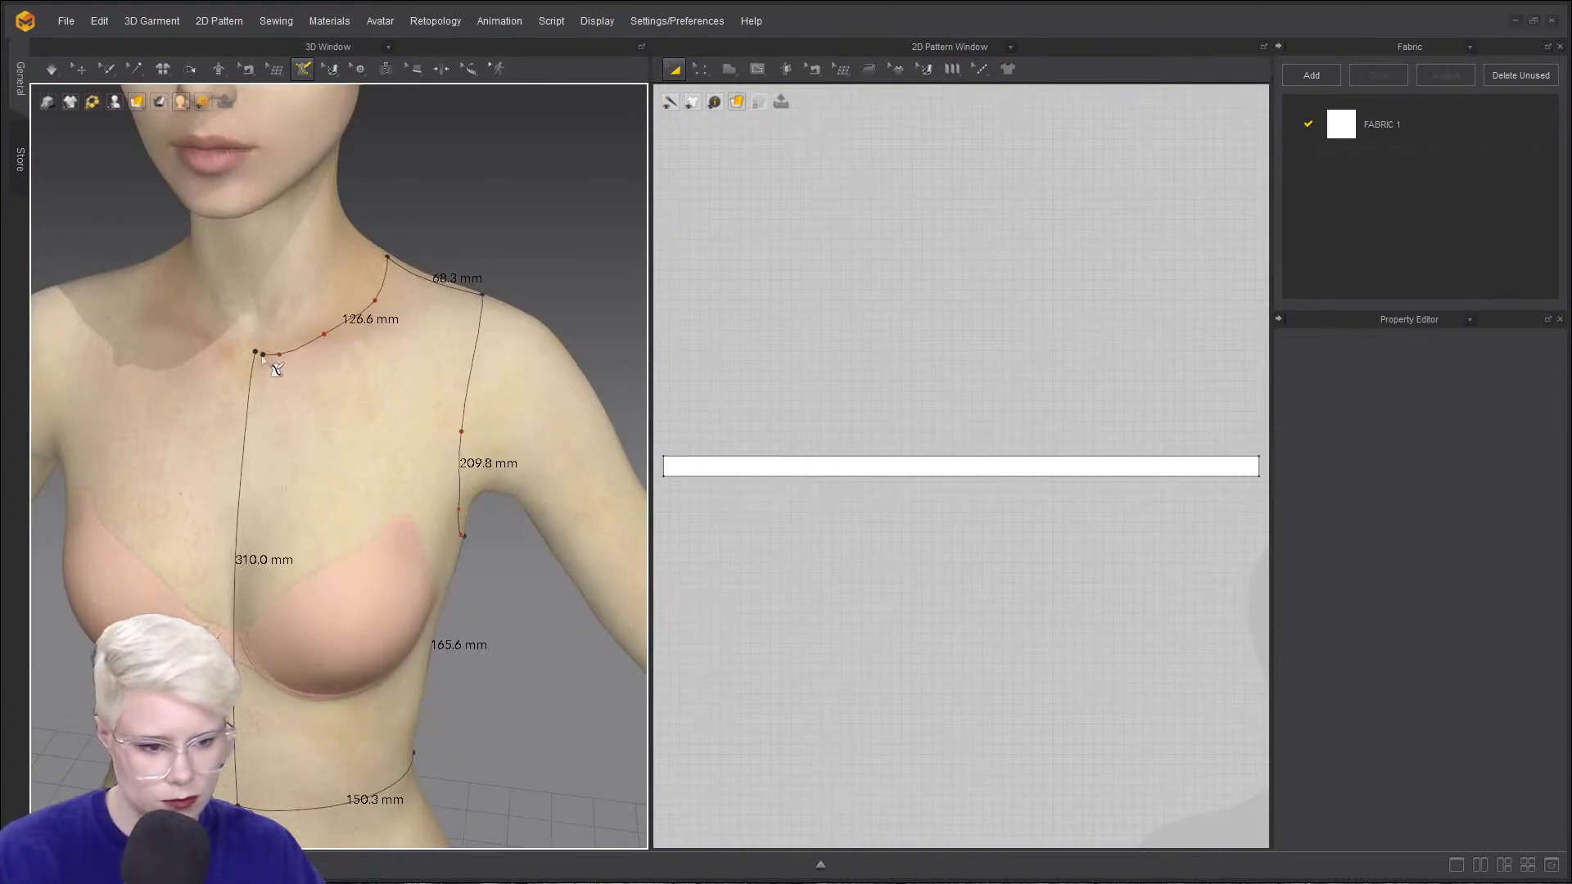
pyautogui.click(257, 354)
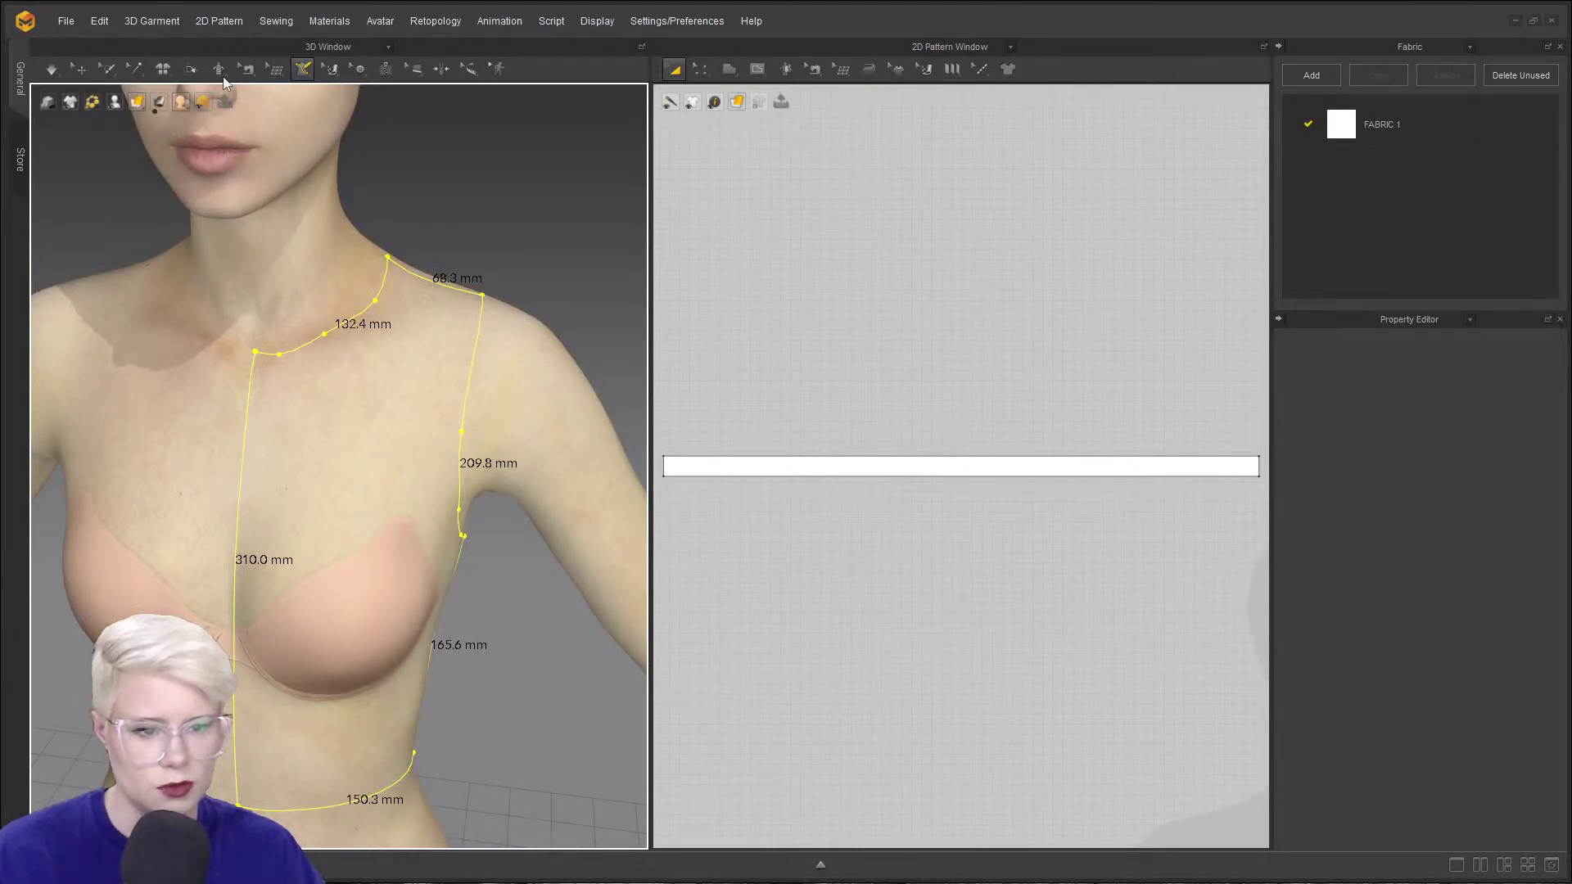
# - Use Edit Line (Avatar) to smooth the front neckline by repositioning its curve points between centre front and shoulder
pyautogui.click(302, 72)
pyautogui.click(326, 151)
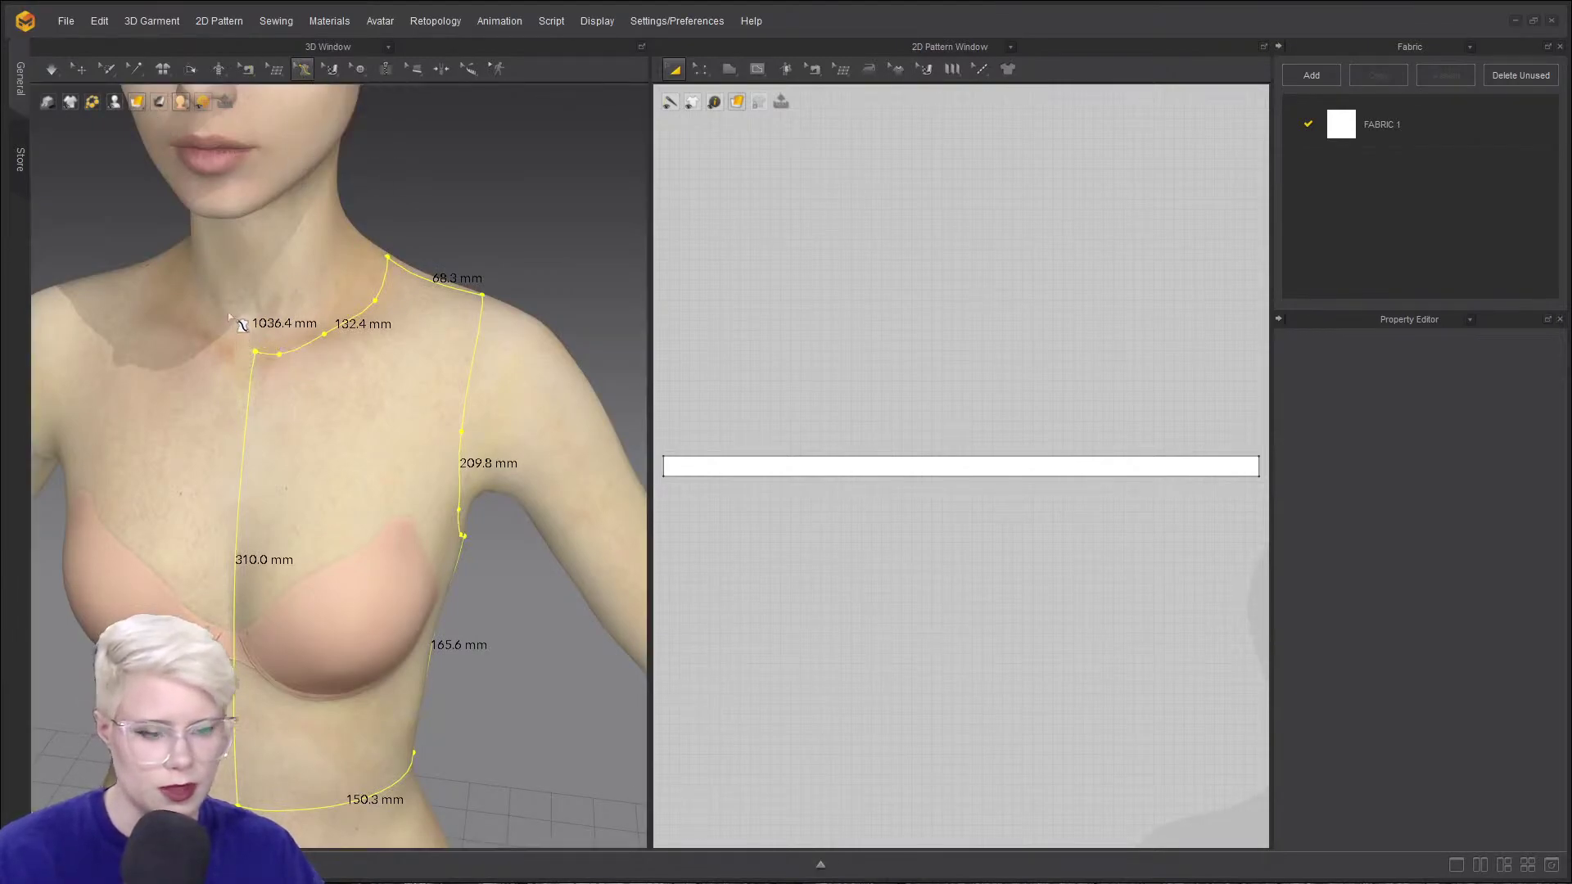
pyautogui.scroll(10, 354, 386)
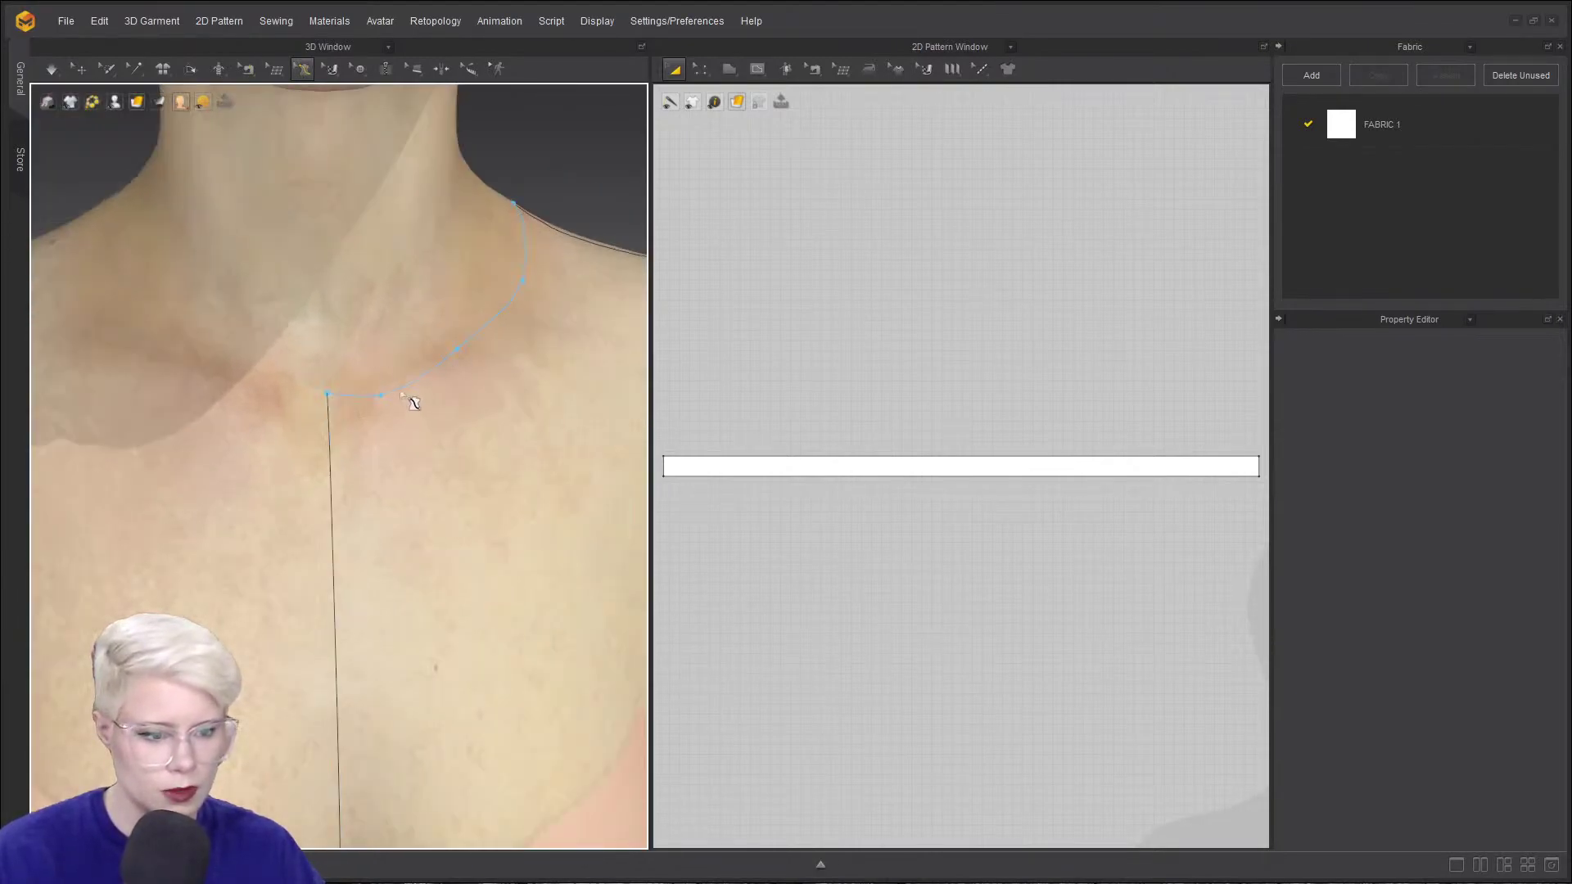
pyautogui.click(380, 397)
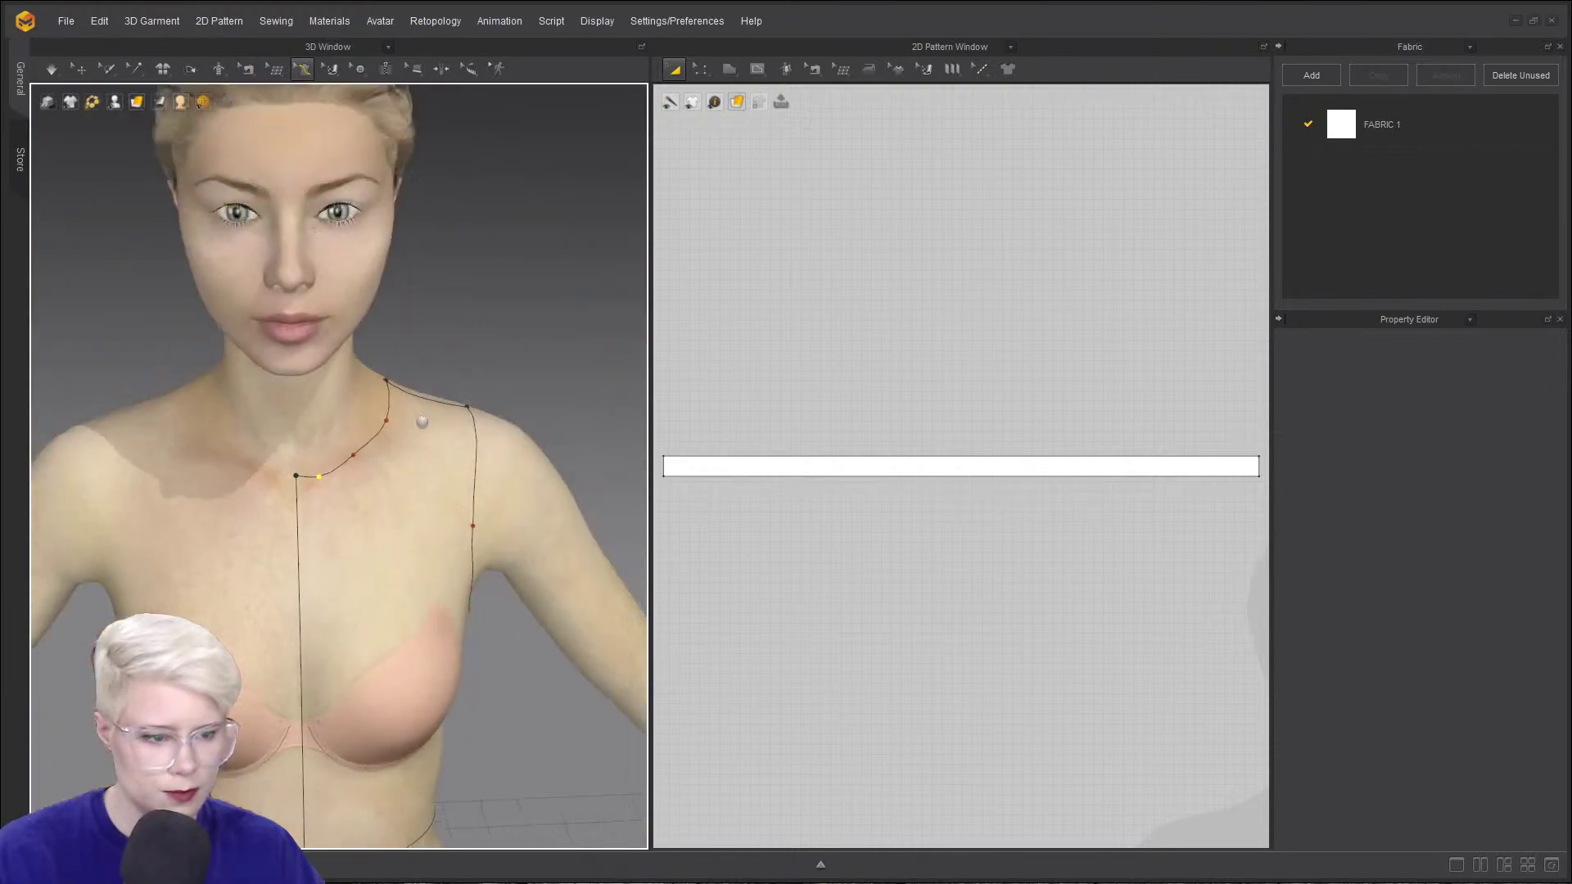
pyautogui.scroll(-5, 281, 440)
pyautogui.moveTo(269, 437); pyautogui.dragTo(245, 421)
pyautogui.moveTo(252, 478); pyautogui.dragTo(234, 459)
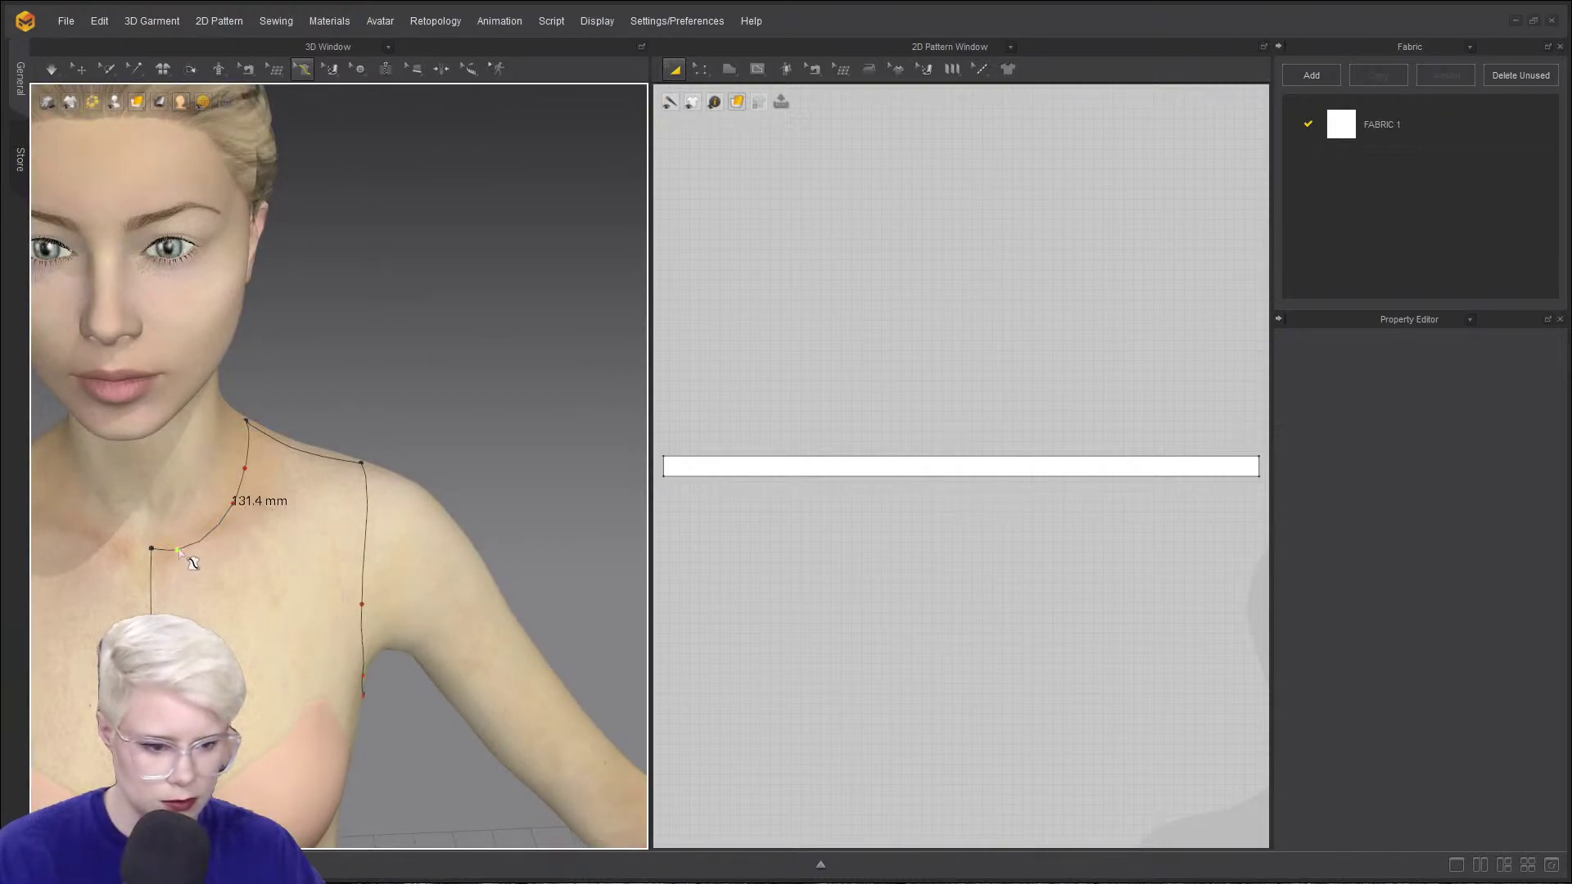
pyautogui.scroll(5, 184, 547)
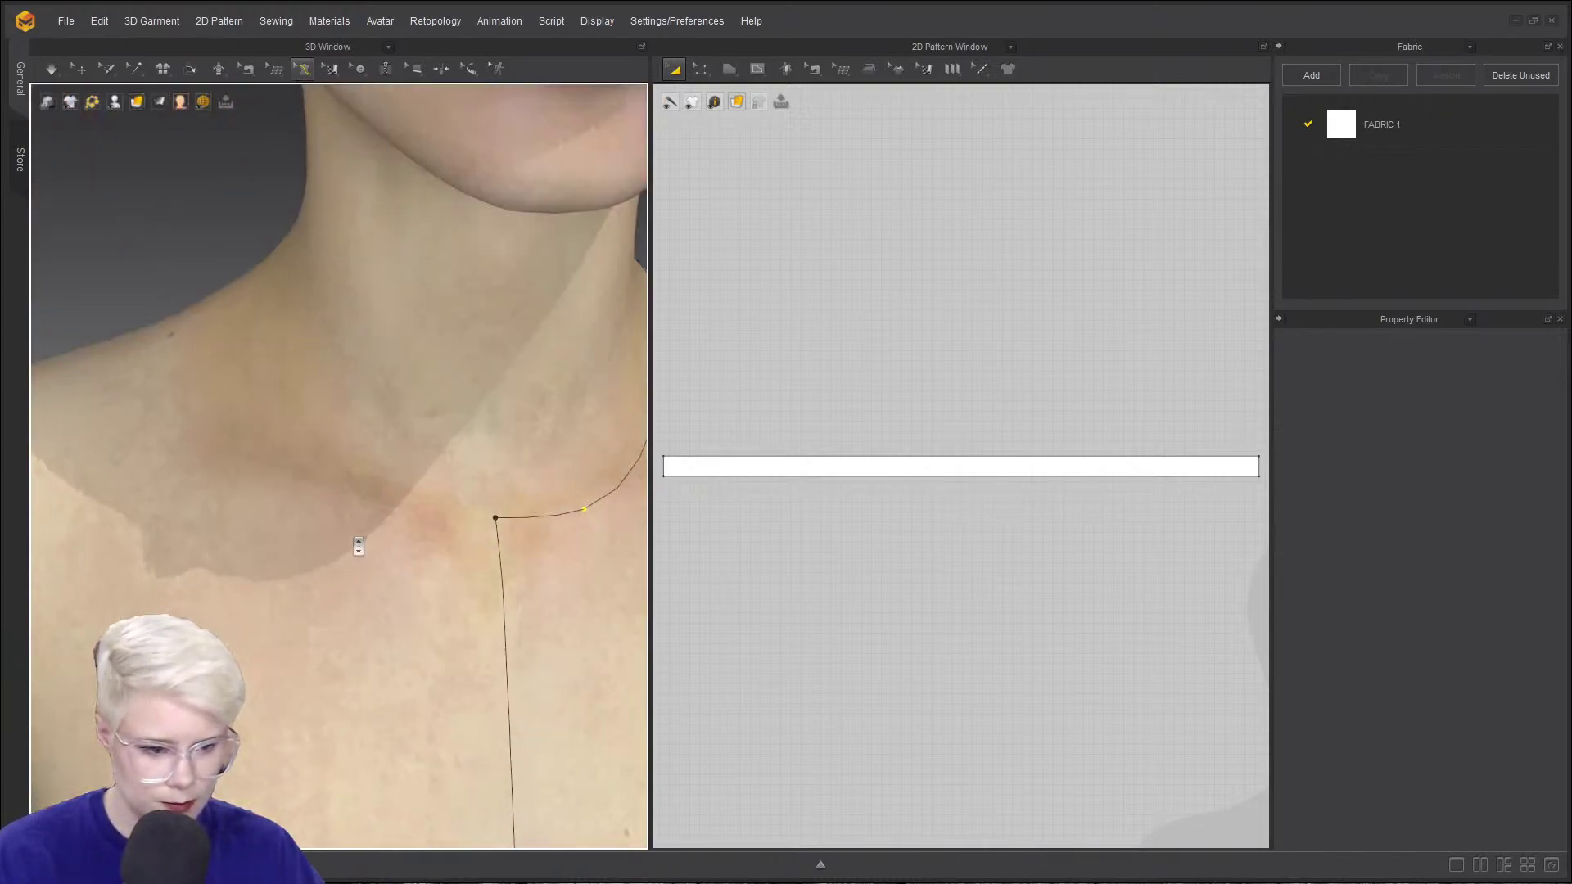
pyautogui.moveTo(204, 513); pyautogui.dragTo(223, 501)
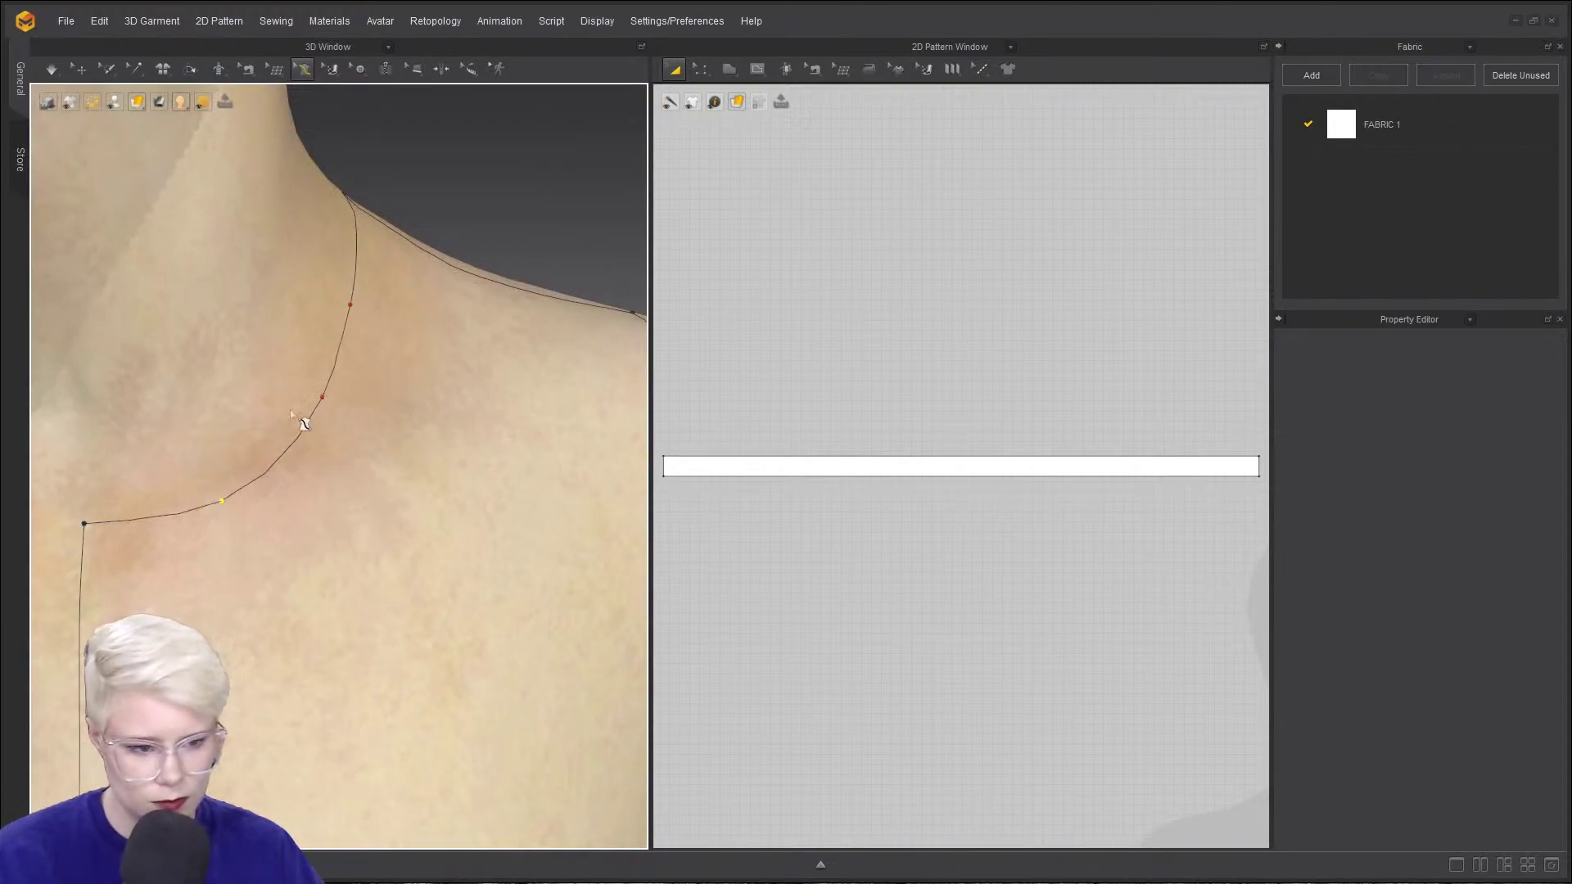
pyautogui.moveTo(321, 399); pyautogui.dragTo(331, 392)
# - Draw a curved back armhole about 245 mm long with Line (Avatar), from the underarm point around to the shoulder point
pyautogui.scroll(-7, 350, 463)
pyautogui.moveTo(351, 464); pyautogui.dragTo(337, 283, button='middle')
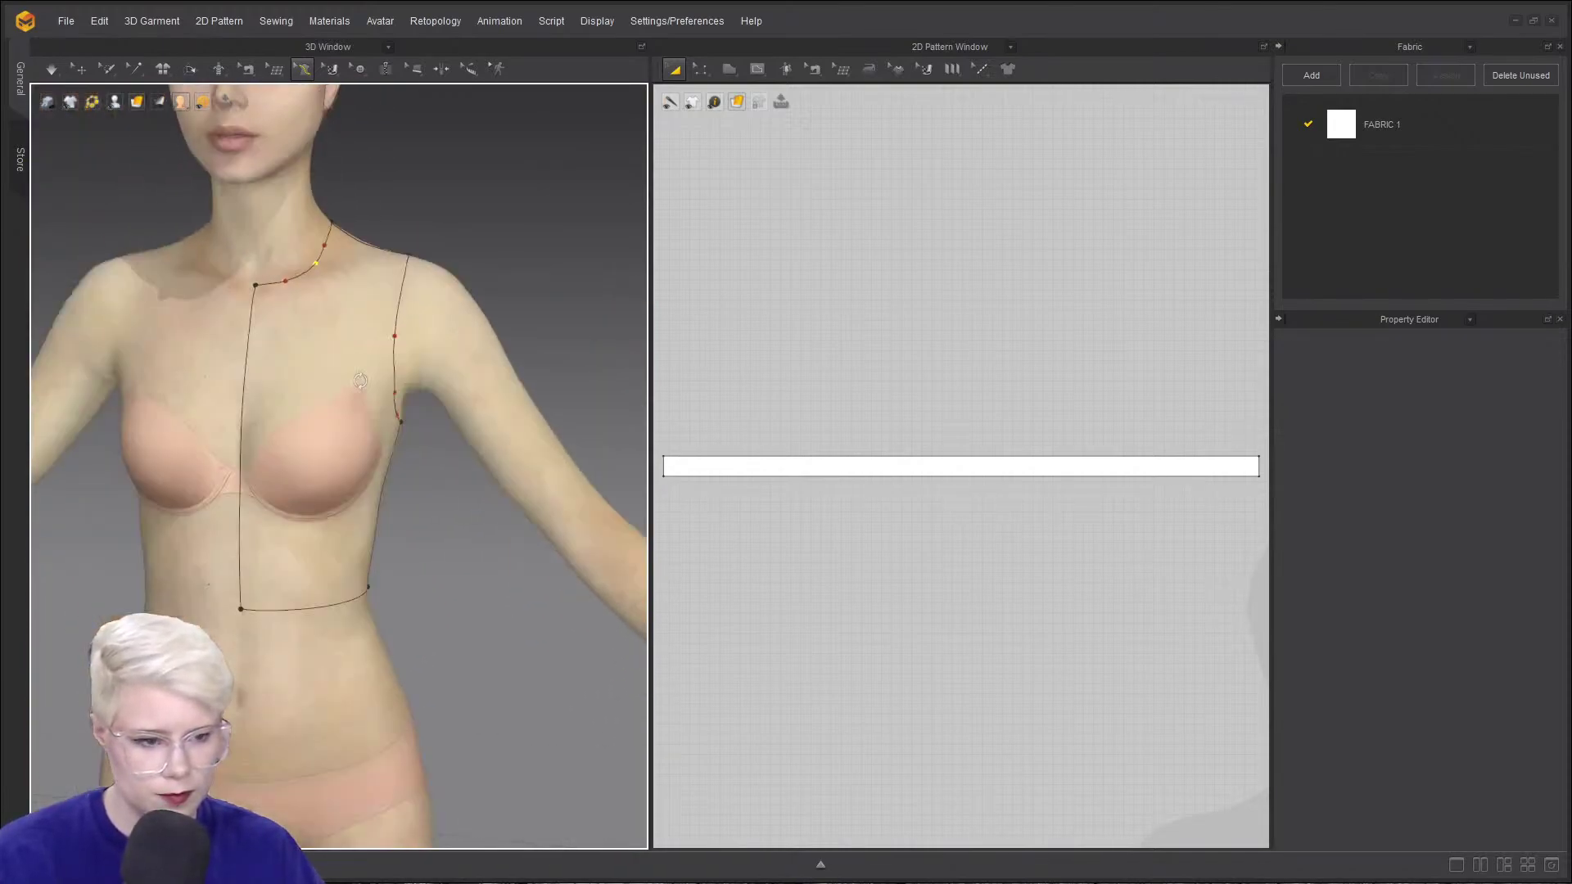
pyautogui.moveTo(401, 364); pyautogui.dragTo(317, 356, button='right')
pyautogui.scroll(4, 357, 391)
pyautogui.scroll(3, 316, 355)
pyautogui.moveTo(316, 356); pyautogui.dragTo(314, 388, button='middle')
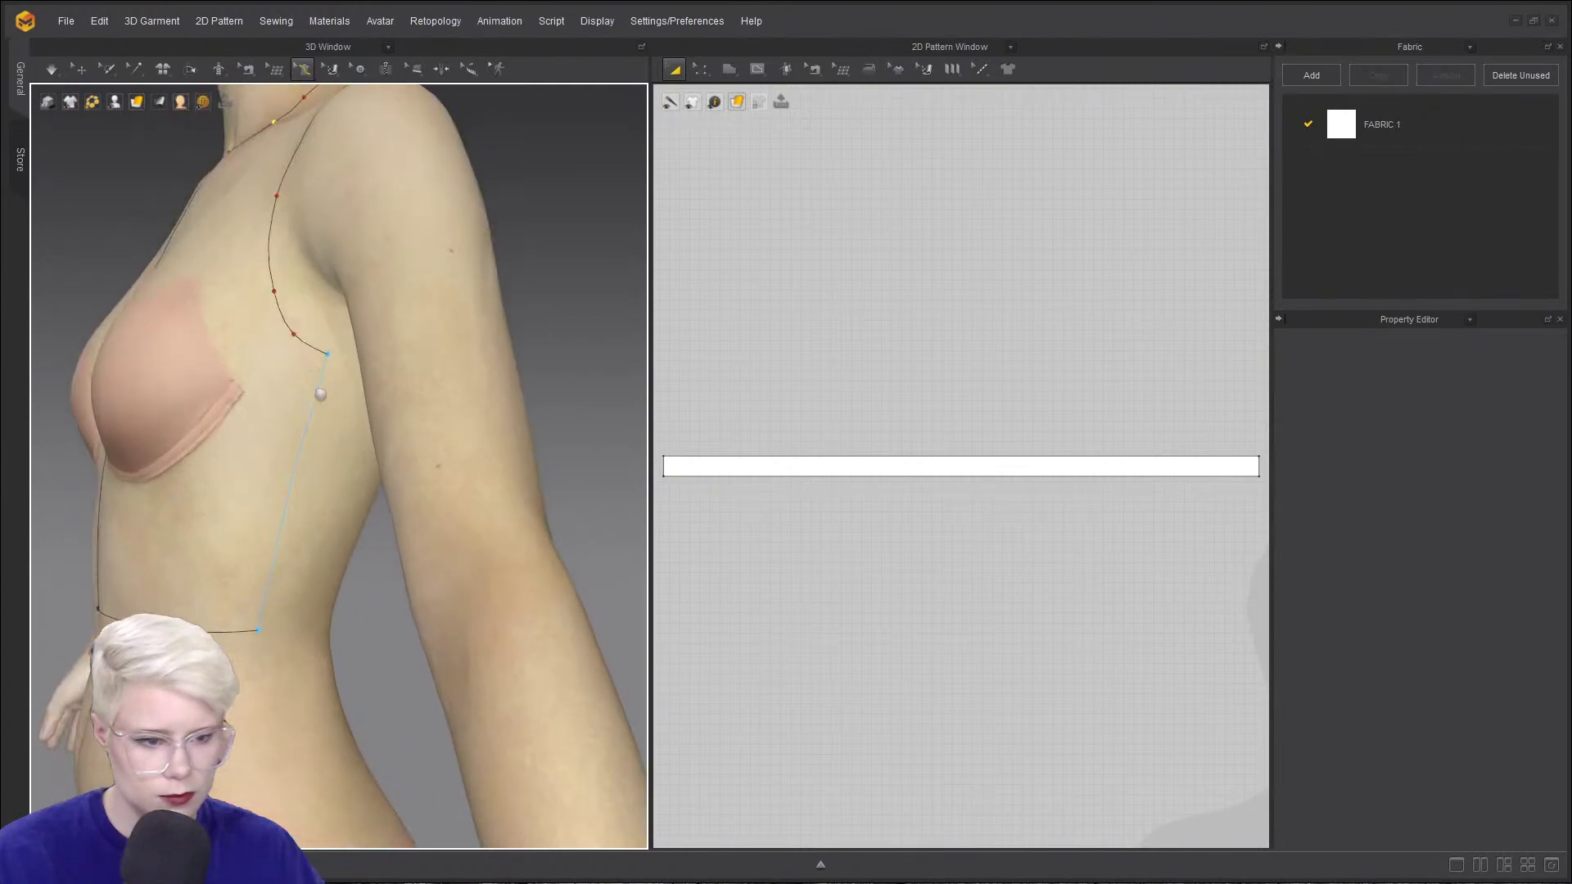
pyautogui.click(308, 75)
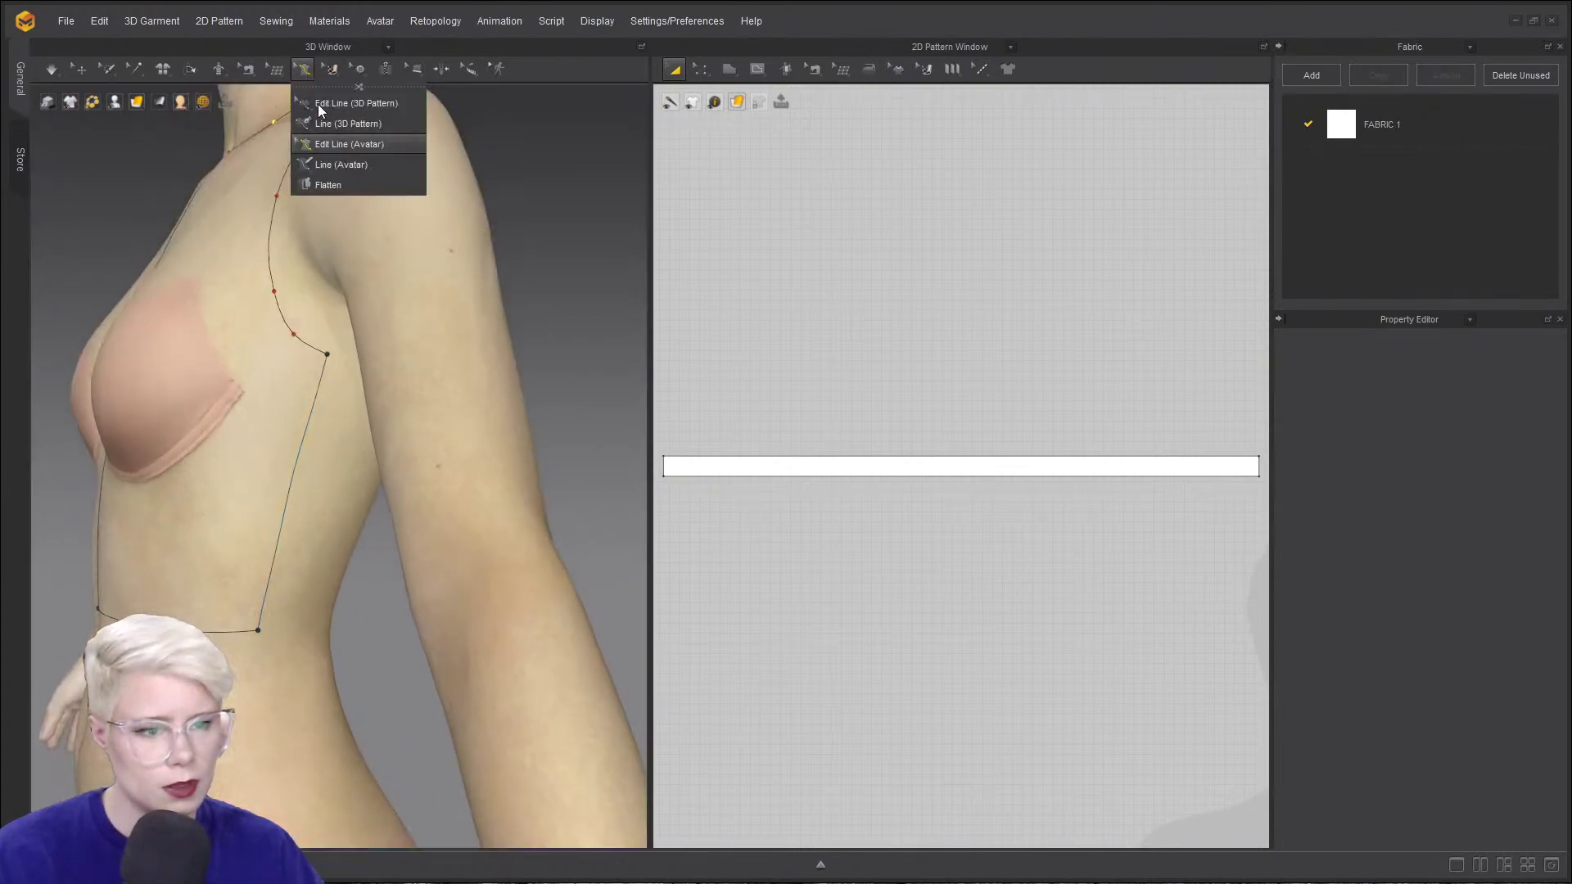
pyautogui.click(330, 169)
pyautogui.moveTo(378, 365); pyautogui.dragTo(273, 361, button='right')
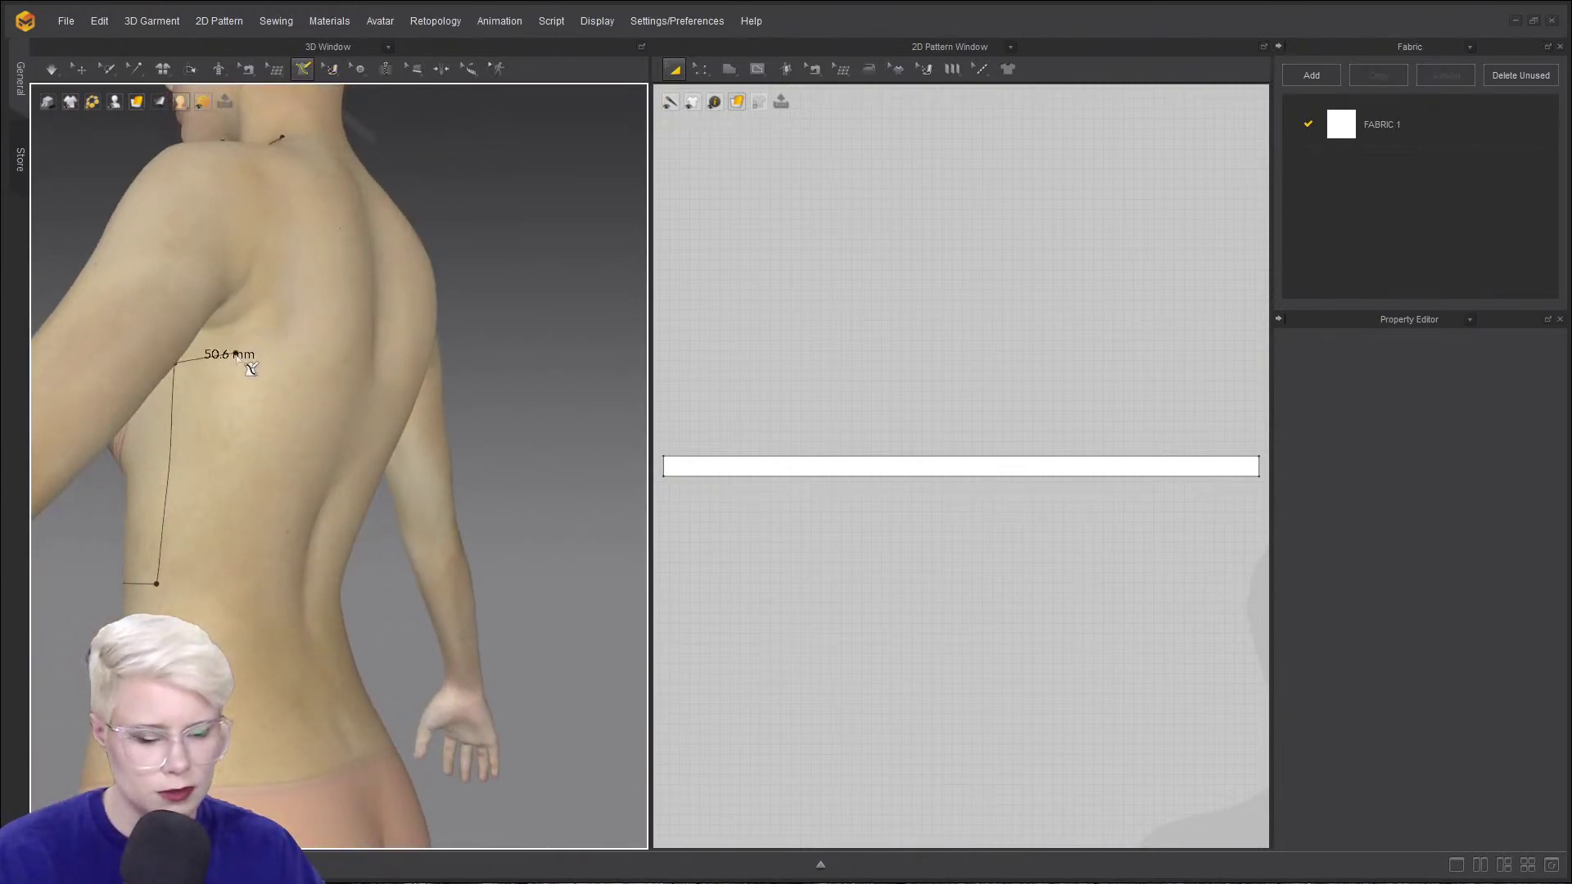
pyautogui.keyDown('ctrl'); pyautogui.click(236, 354); pyautogui.keyUp('ctrl')
pyautogui.keyDown('ctrl'); pyautogui.click(279, 297); pyautogui.keyUp('ctrl')
pyautogui.keyDown('ctrl'); pyautogui.click(259, 231); pyautogui.keyUp('ctrl')
pyautogui.moveTo(259, 195); pyautogui.dragTo(276, 290, button='right')
pyautogui.scroll(4, 272, 246)
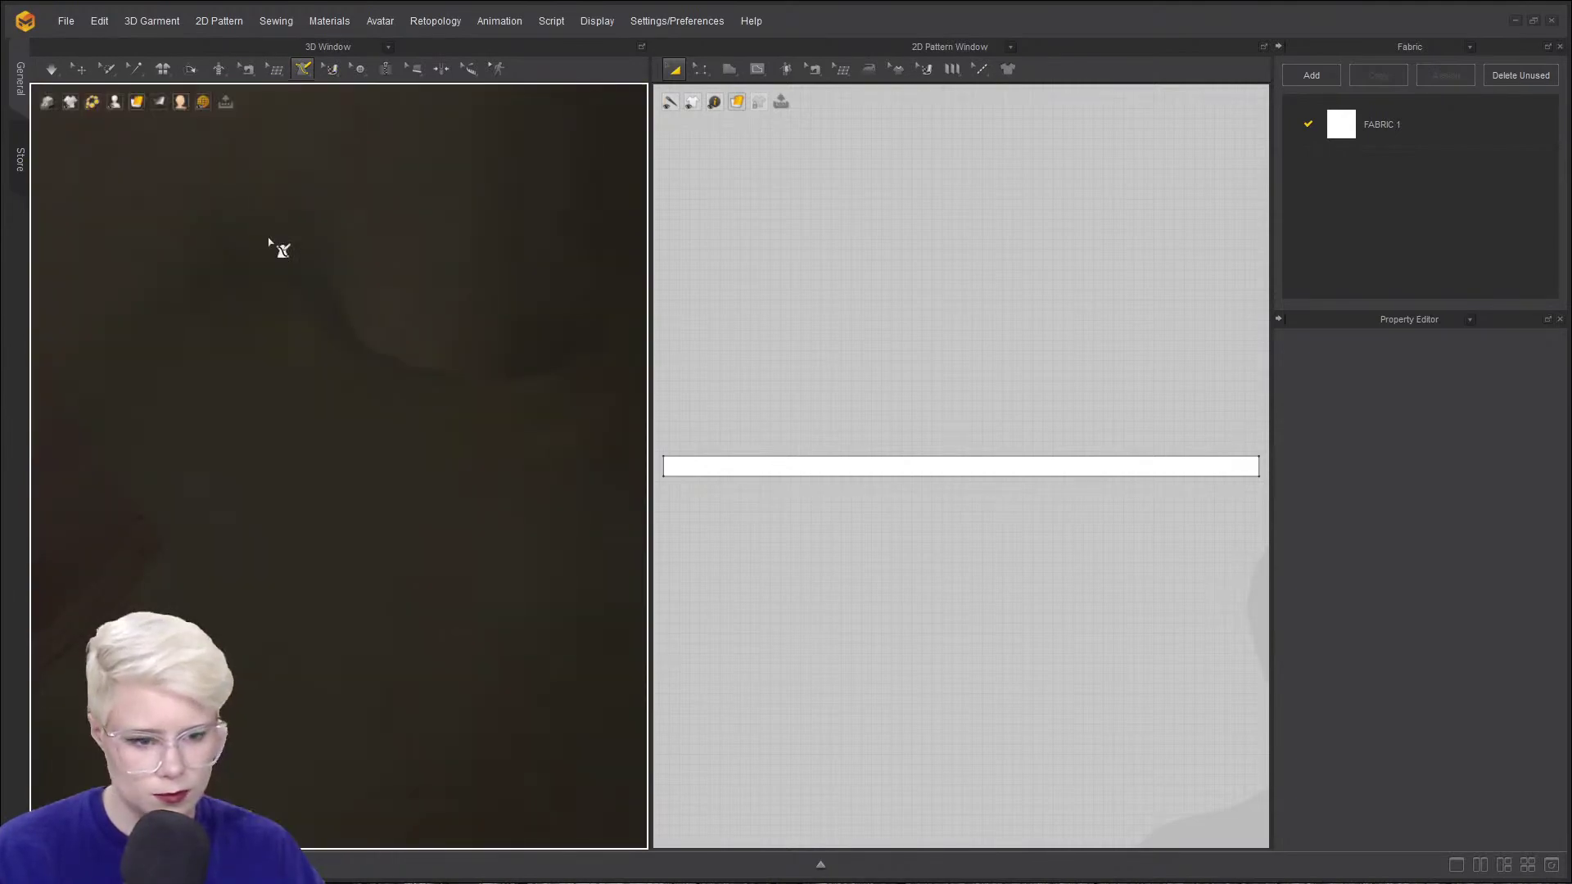
pyautogui.scroll(-4, 285, 328)
pyautogui.moveTo(283, 360); pyautogui.dragTo(213, 409, button='right')
pyautogui.click(181, 391)
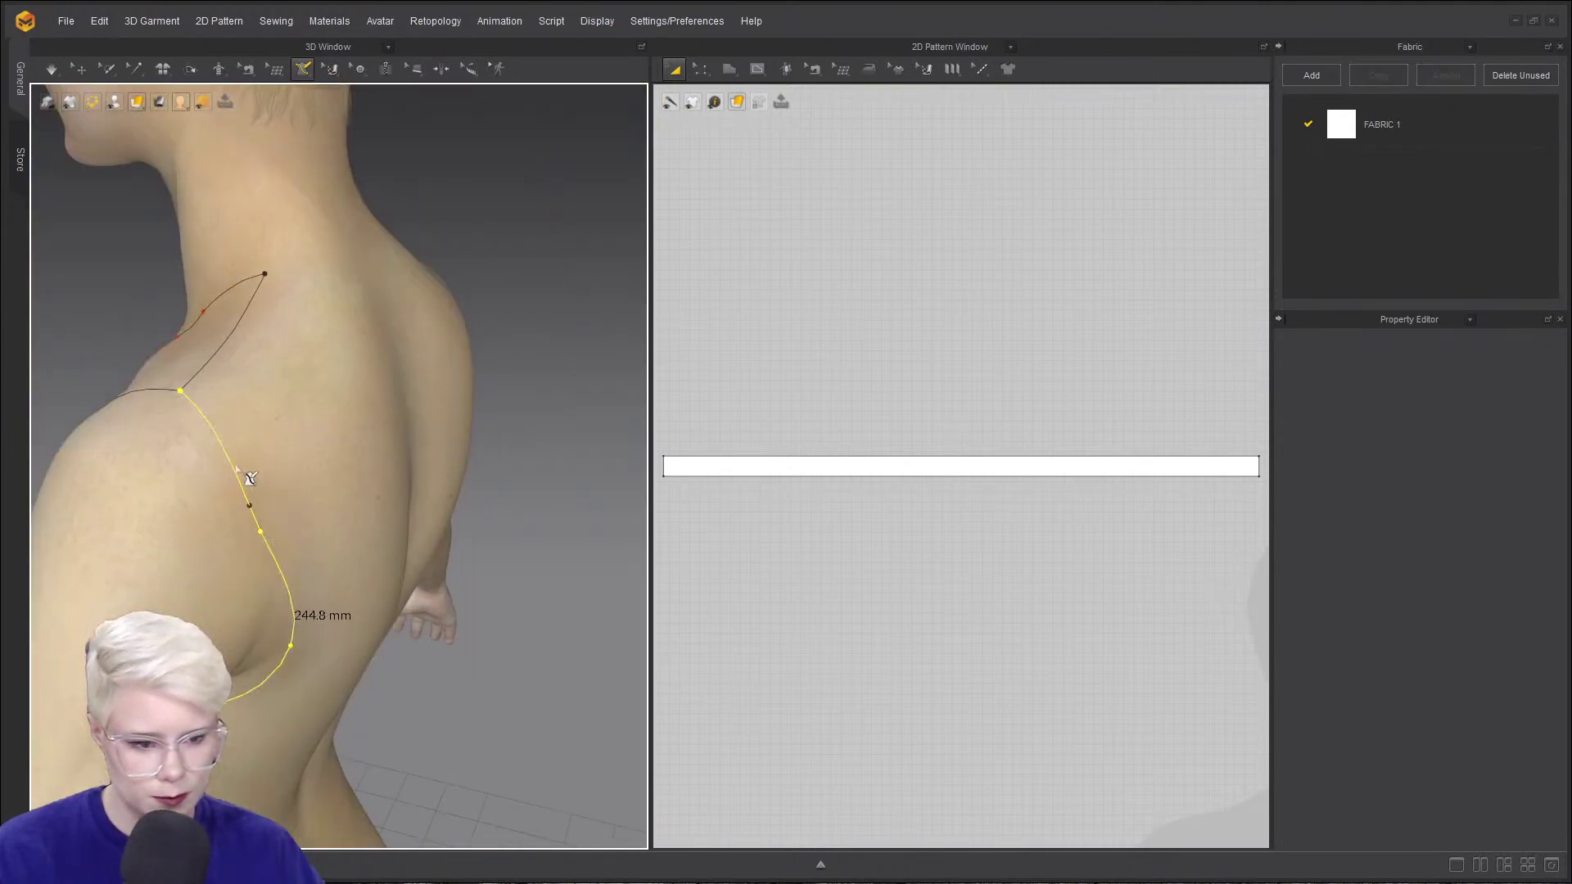
# - Draw the back waistline about 145 mm from the side seam and the centre back line about 364 mm up to the neck base
pyautogui.moveTo(281, 543); pyautogui.dragTo(258, 331, button='right')
pyautogui.click(195, 451)
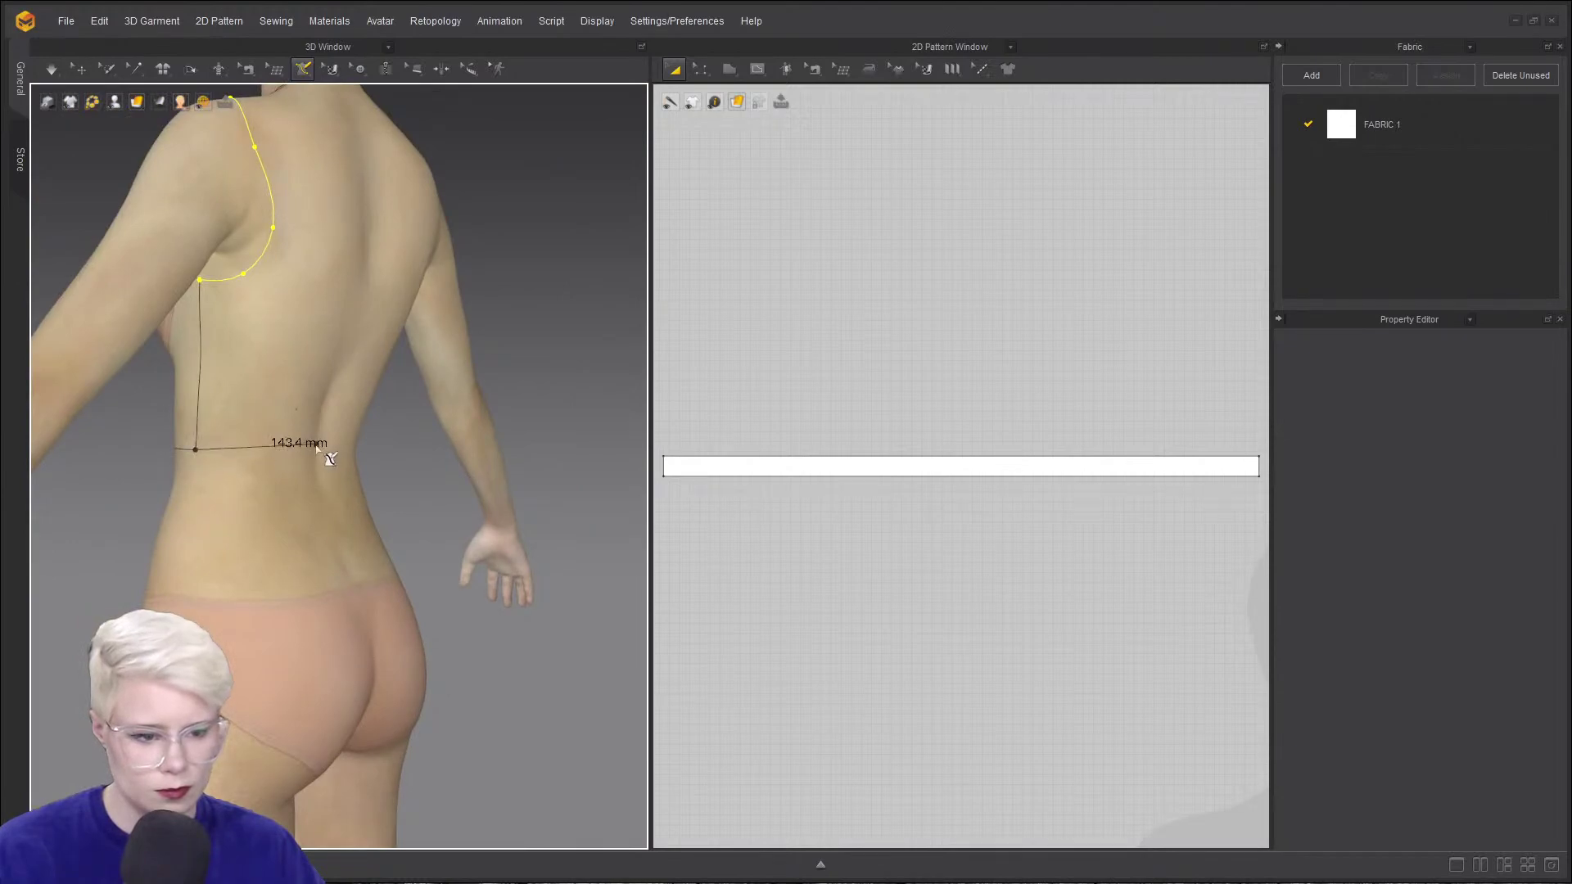
pyautogui.moveTo(319, 451); pyautogui.dragTo(278, 449, button='right')
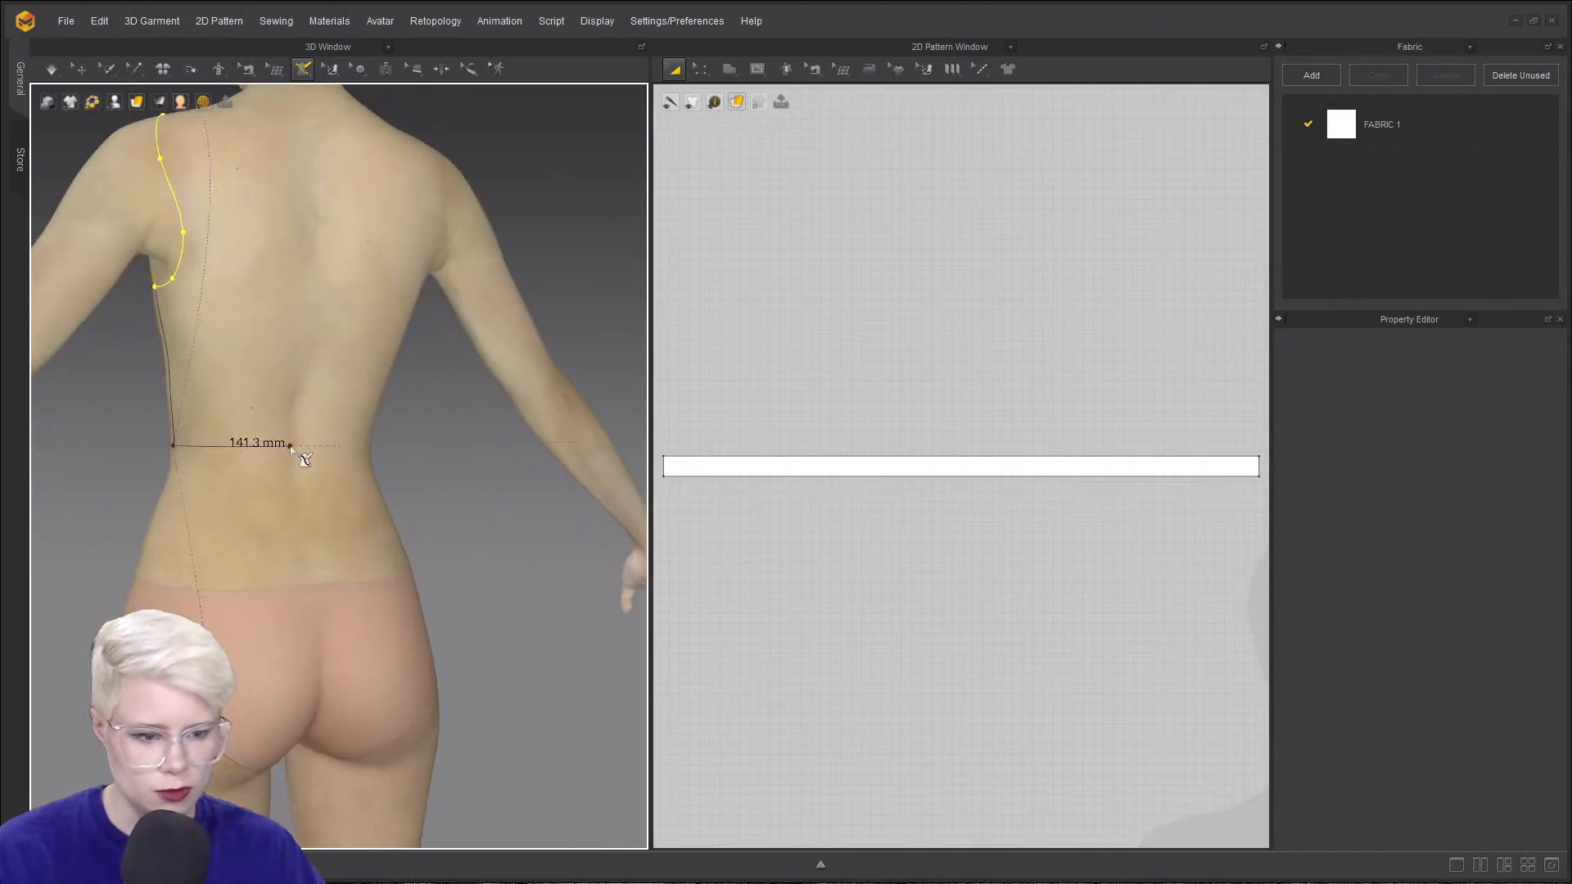
pyautogui.moveTo(279, 354); pyautogui.dragTo(289, 448, button='right')
pyautogui.scroll(4, 289, 448)
pyautogui.scroll(-3, 287, 446)
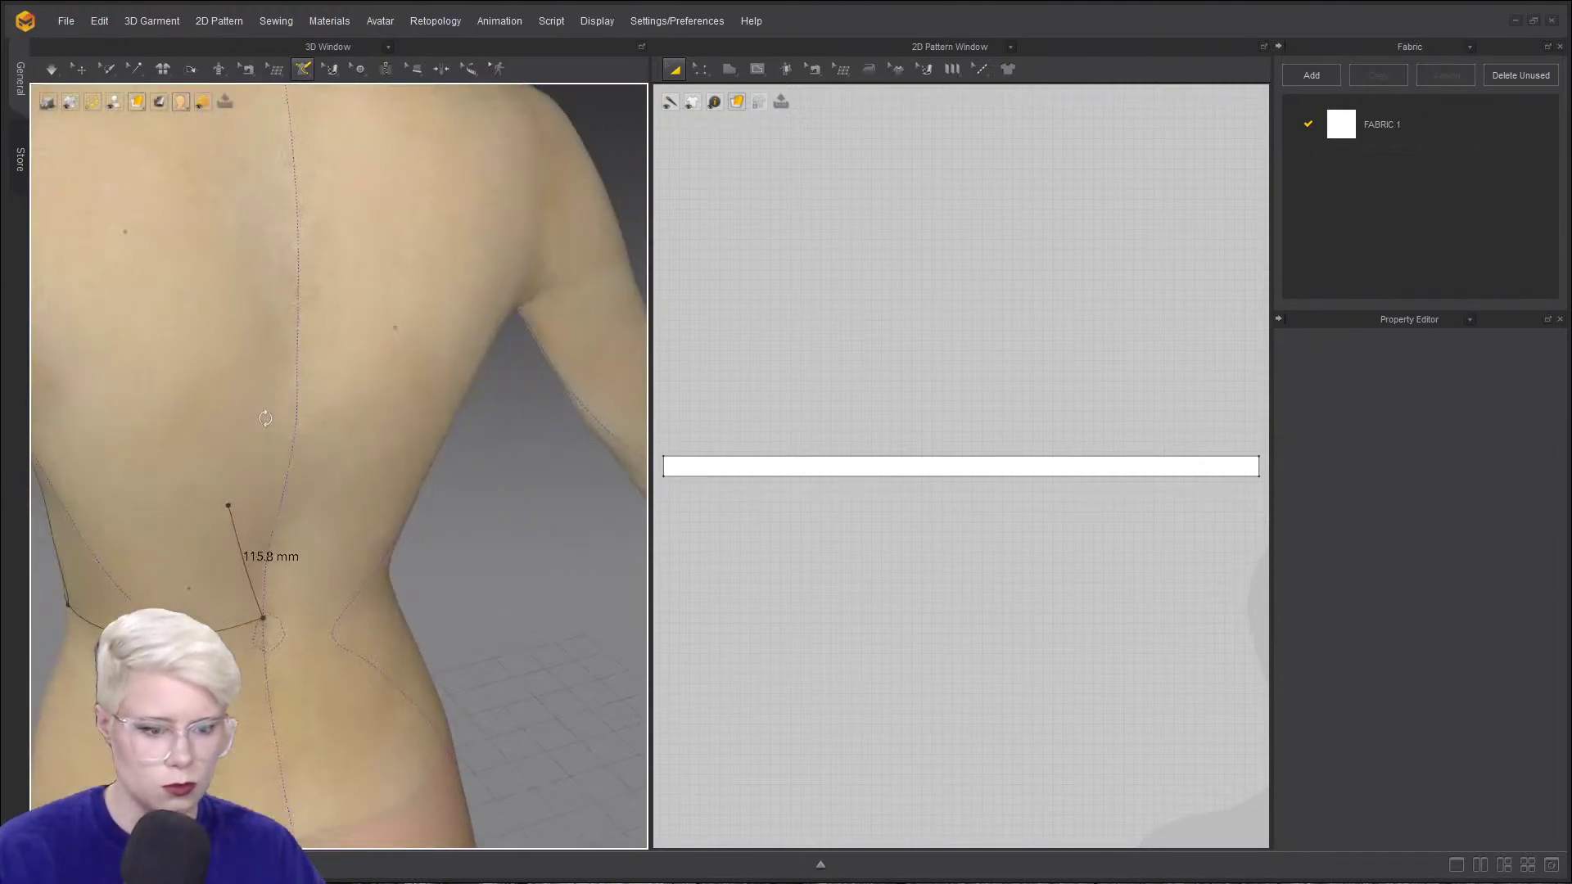
pyautogui.scroll(-1, 274, 304)
pyautogui.moveTo(274, 305); pyautogui.dragTo(308, 386, button='right')
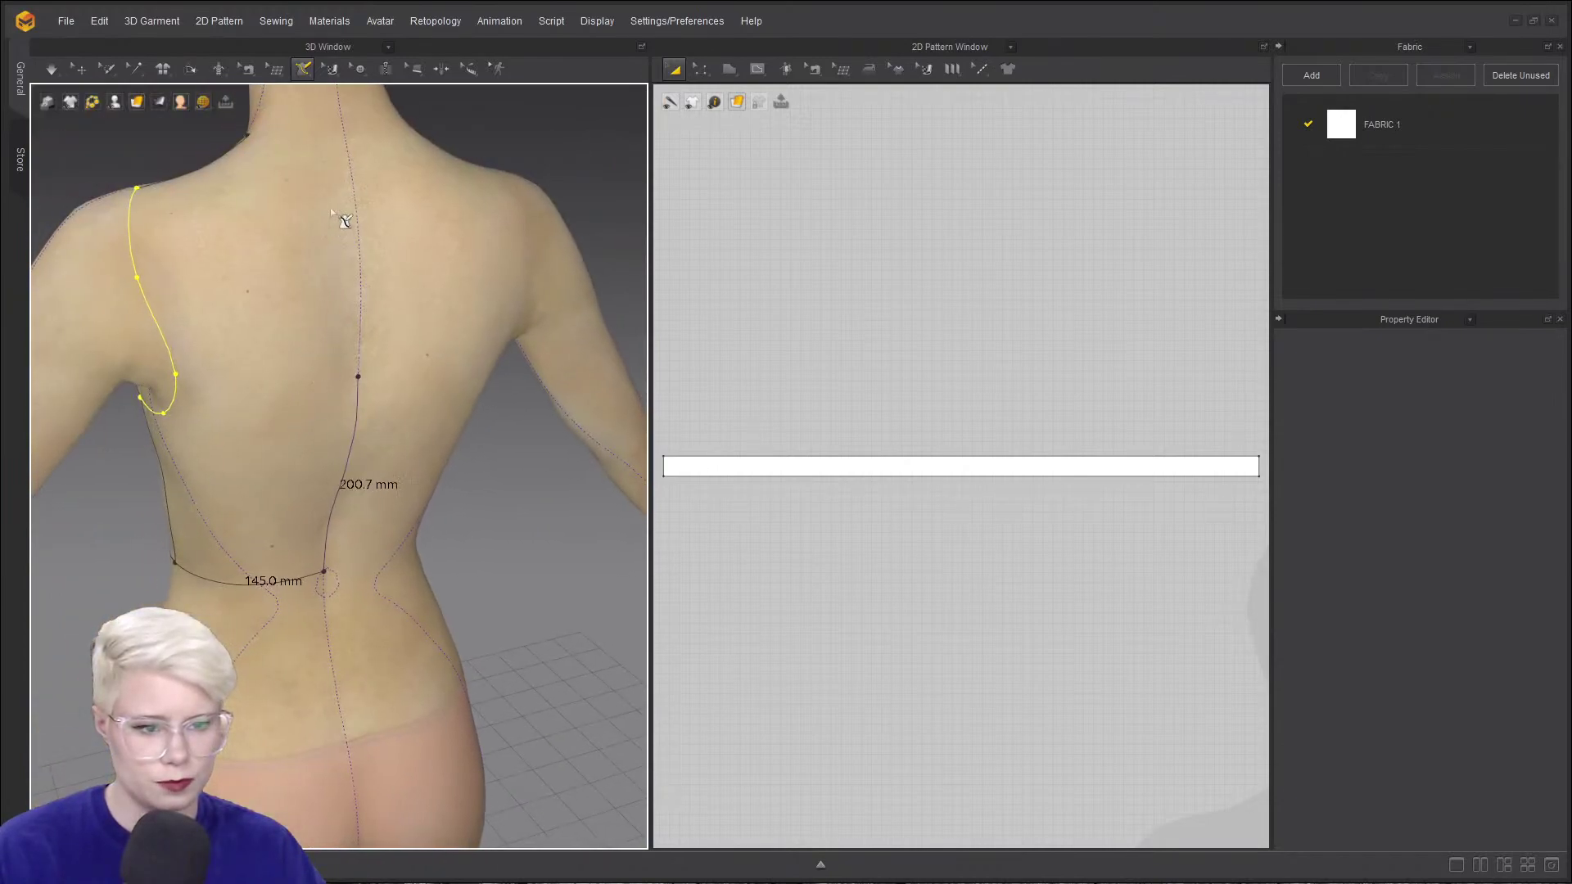
pyautogui.click(344, 139)
# - Close the back bodice outline with a curved neckline about 72 mm from the centre back to the shoulder line
pyautogui.moveTo(318, 167); pyautogui.dragTo(354, 186, button='right')
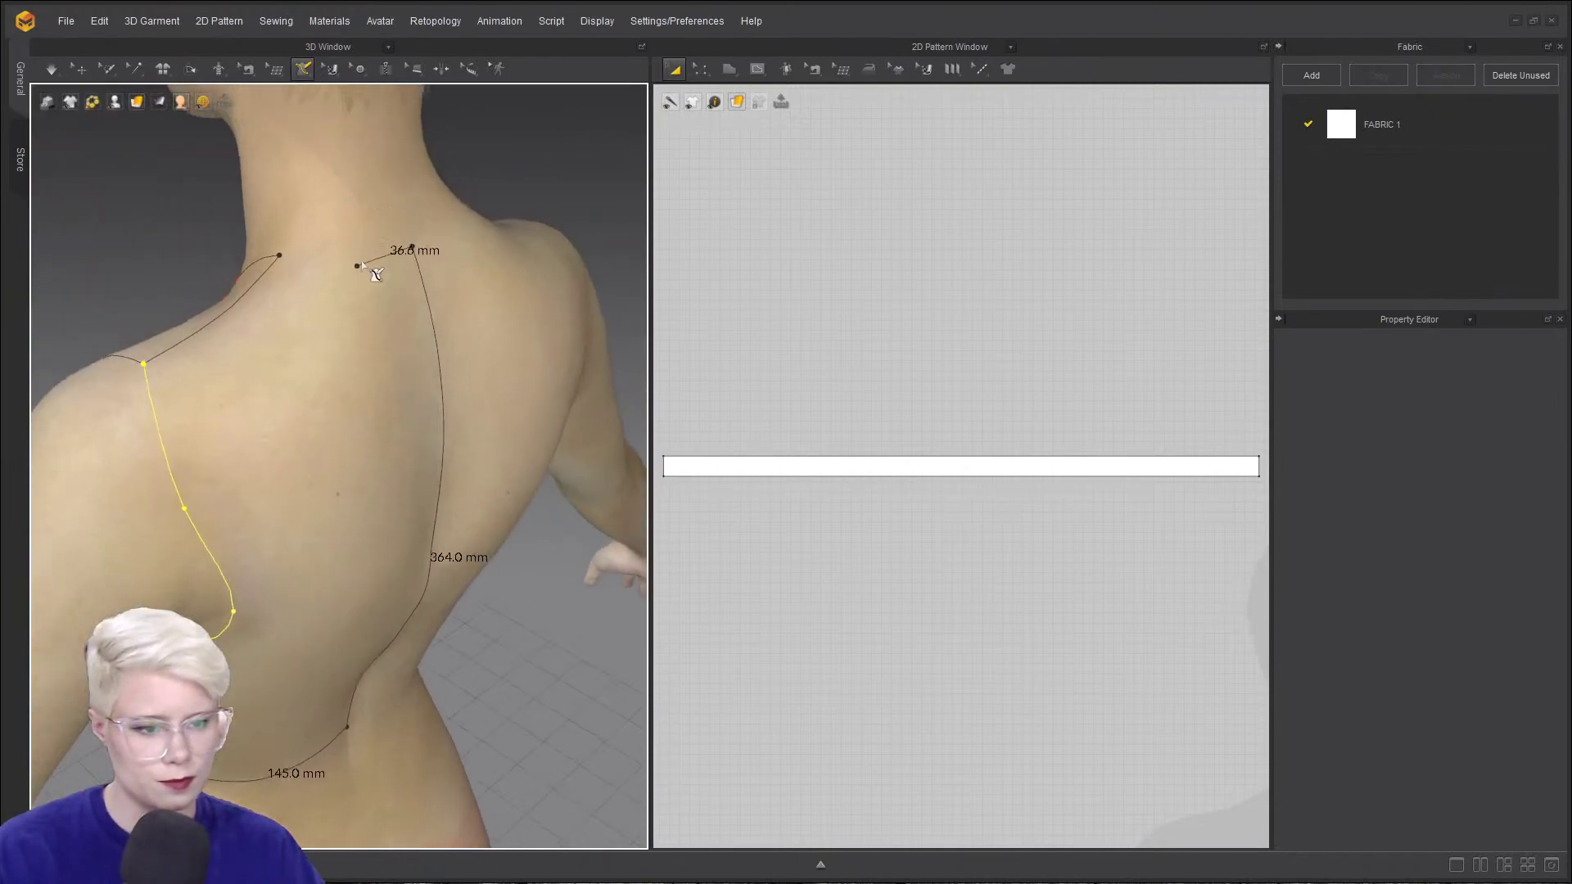
pyautogui.click(349, 255)
pyautogui.click(281, 256)
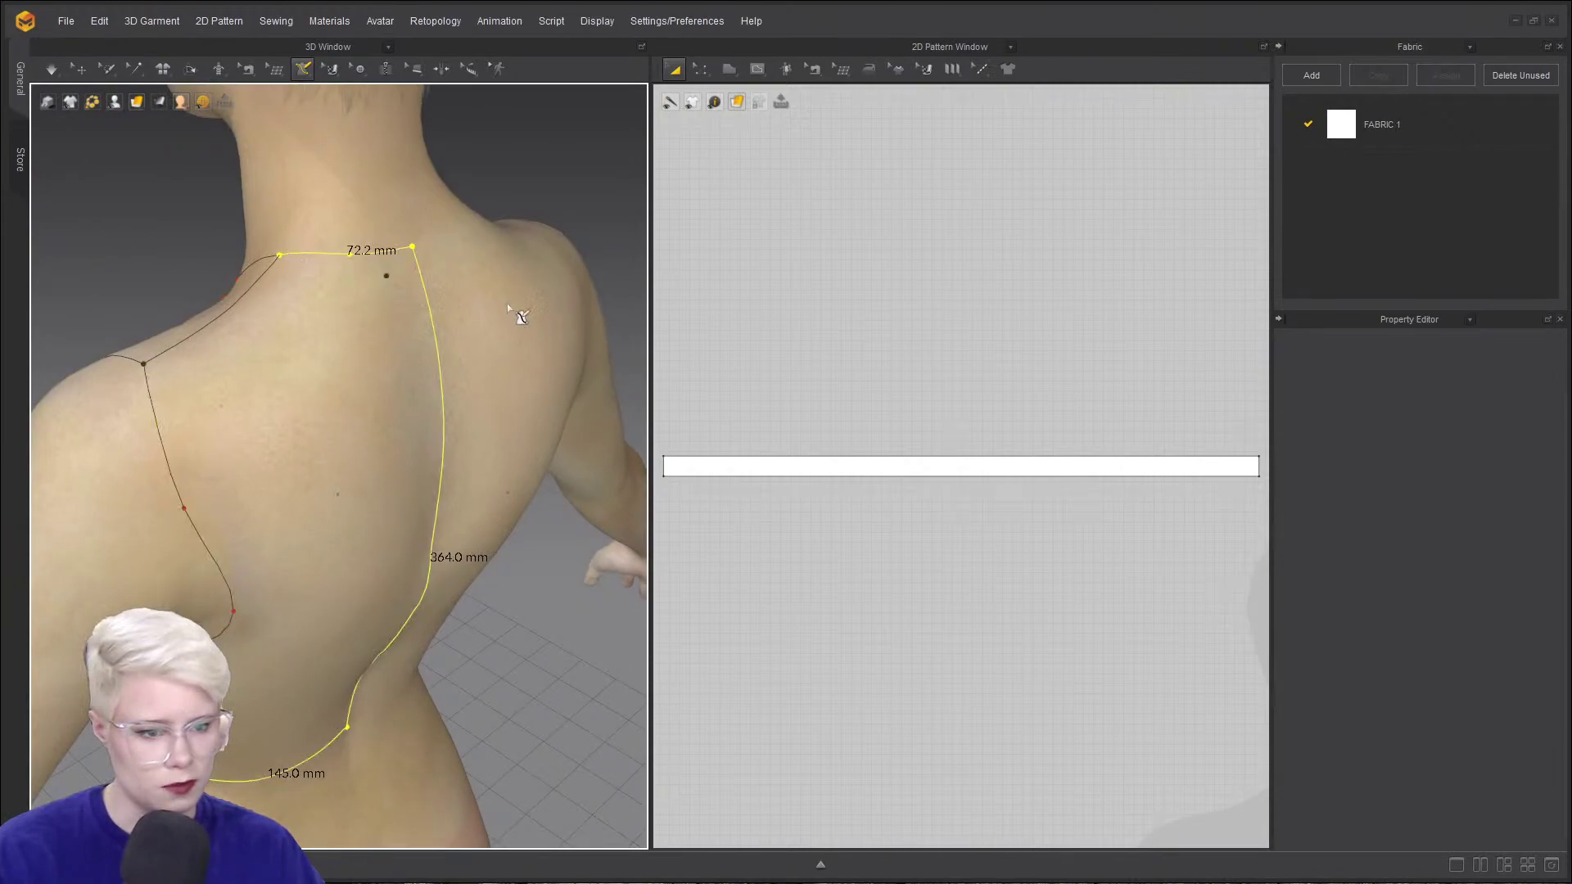
pyautogui.click(79, 68)
pyautogui.rightClick(522, 159)
pyautogui.click(613, 454)
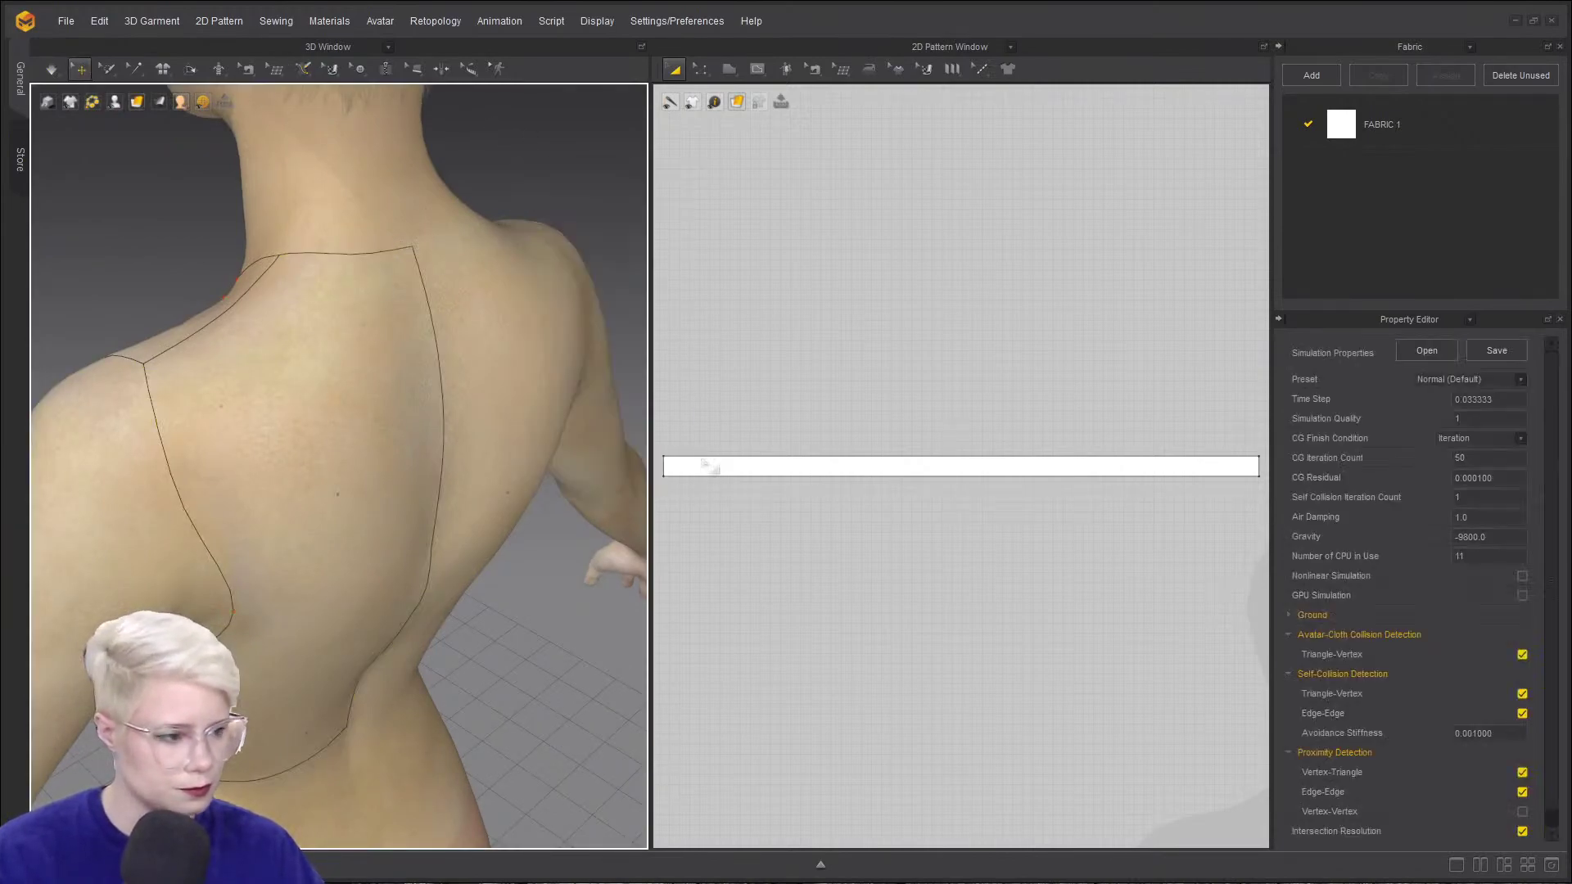
pyautogui.rightClick(604, 245)
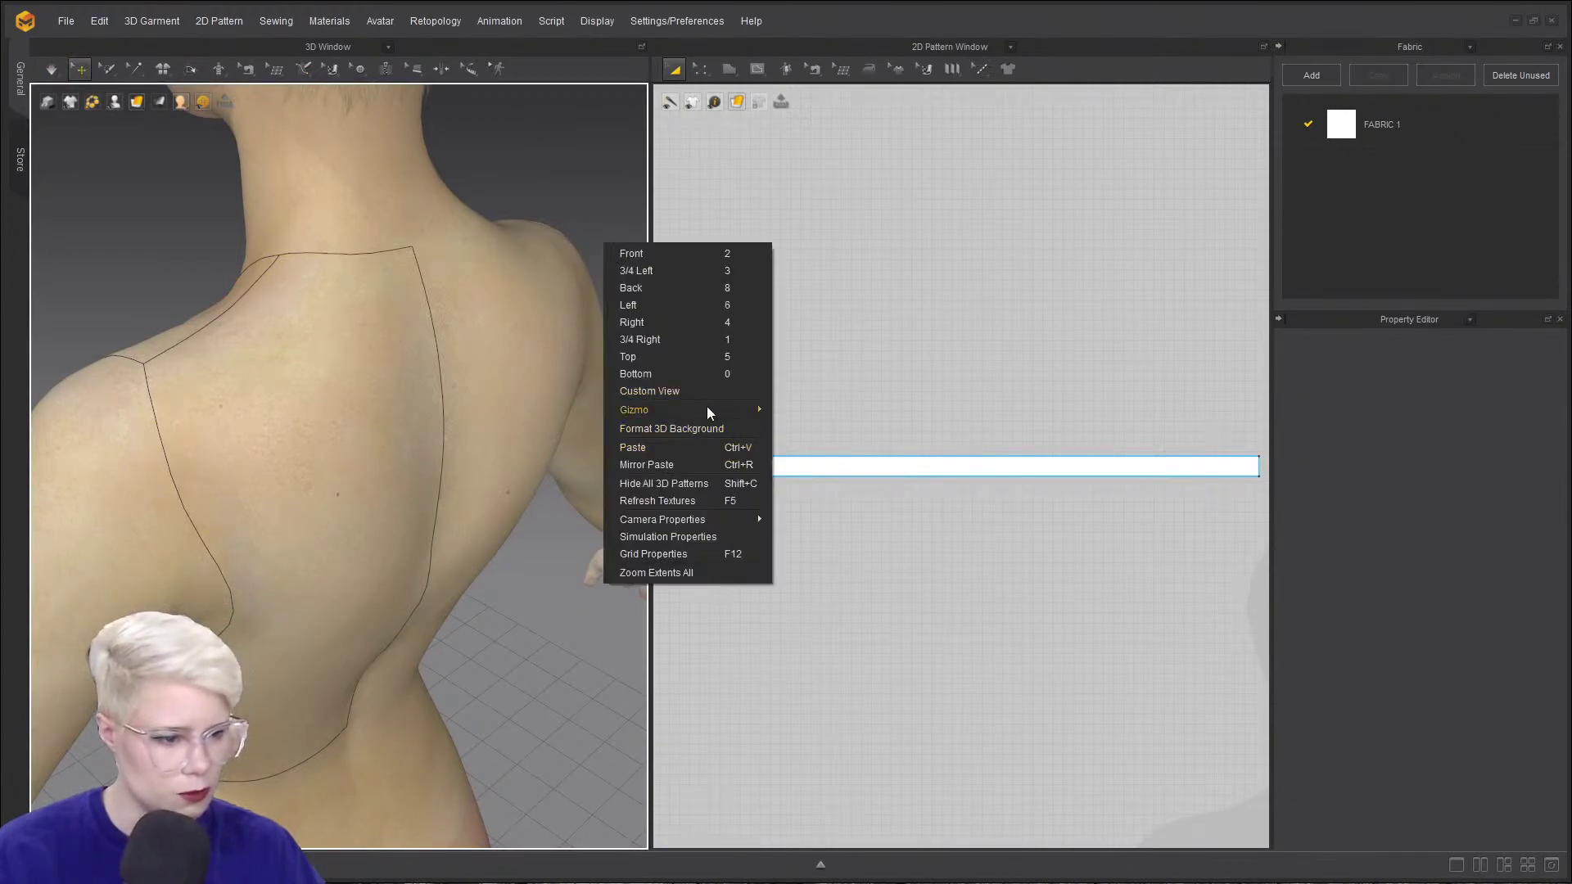
pyautogui.moveTo(708, 407)
pyautogui.moveTo(483, 162); pyautogui.dragTo(258, 200, button='right')
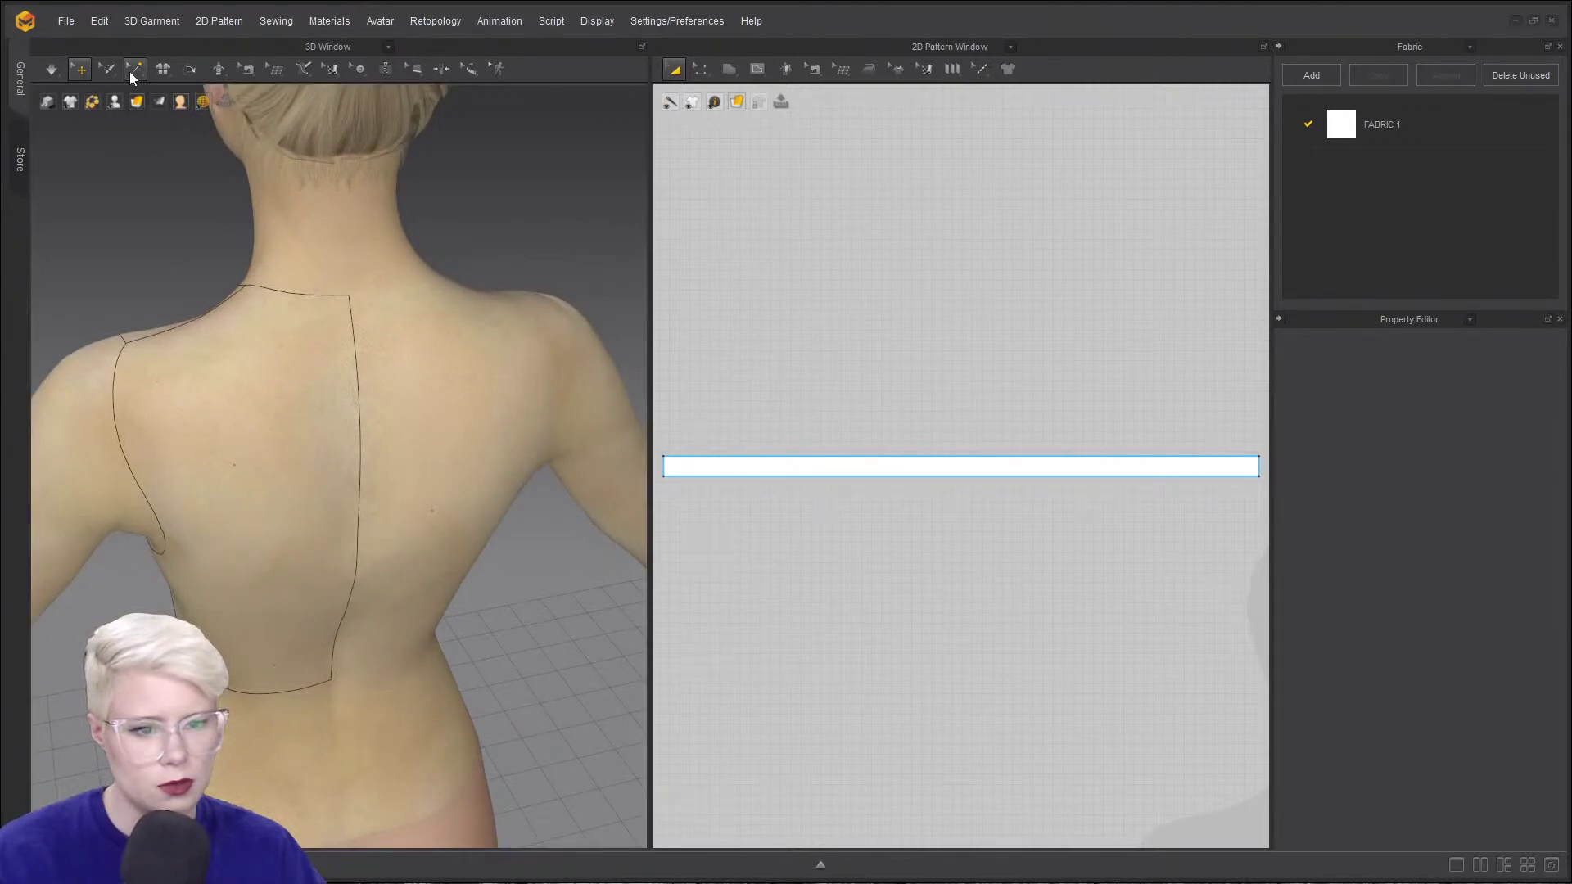
pyautogui.click(248, 69)
pyautogui.click(307, 72)
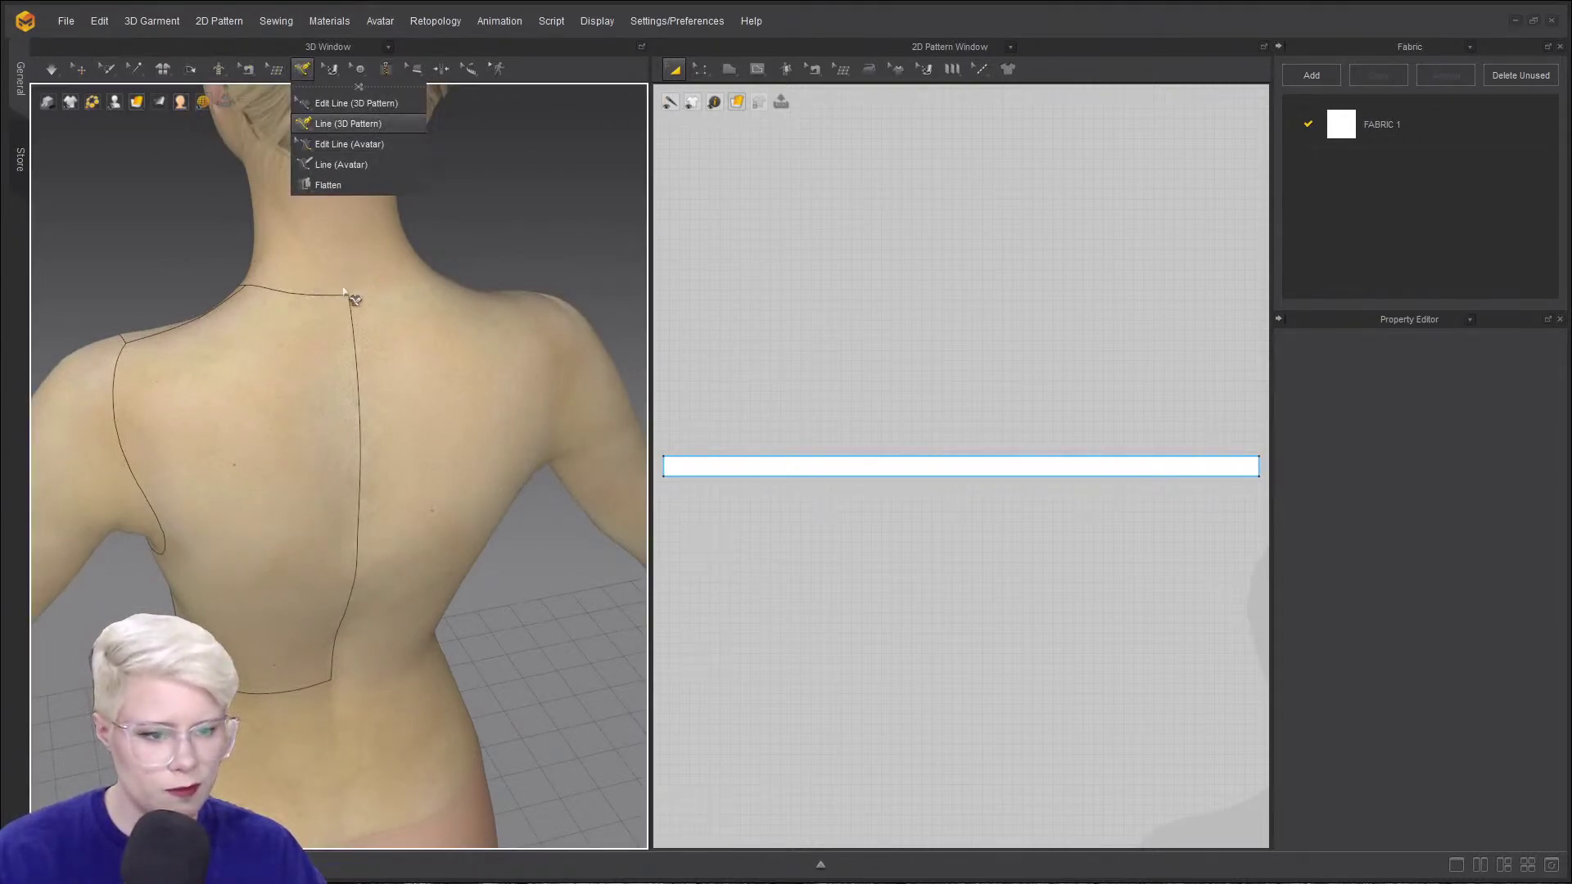
pyautogui.click(326, 125)
pyautogui.scroll(3, 291, 303)
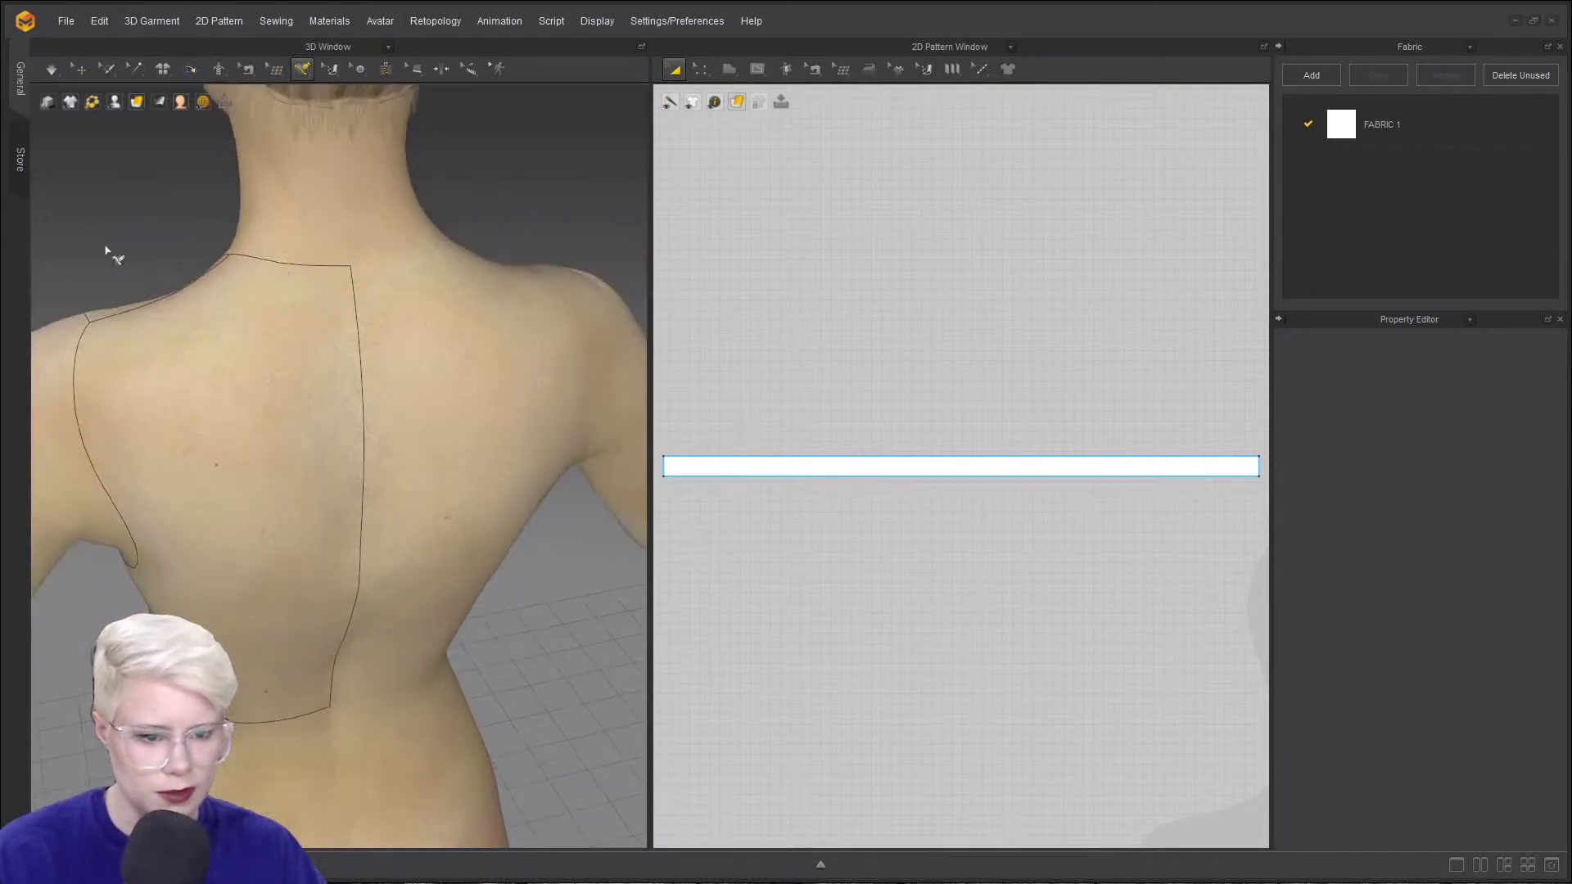
pyautogui.click(303, 69)
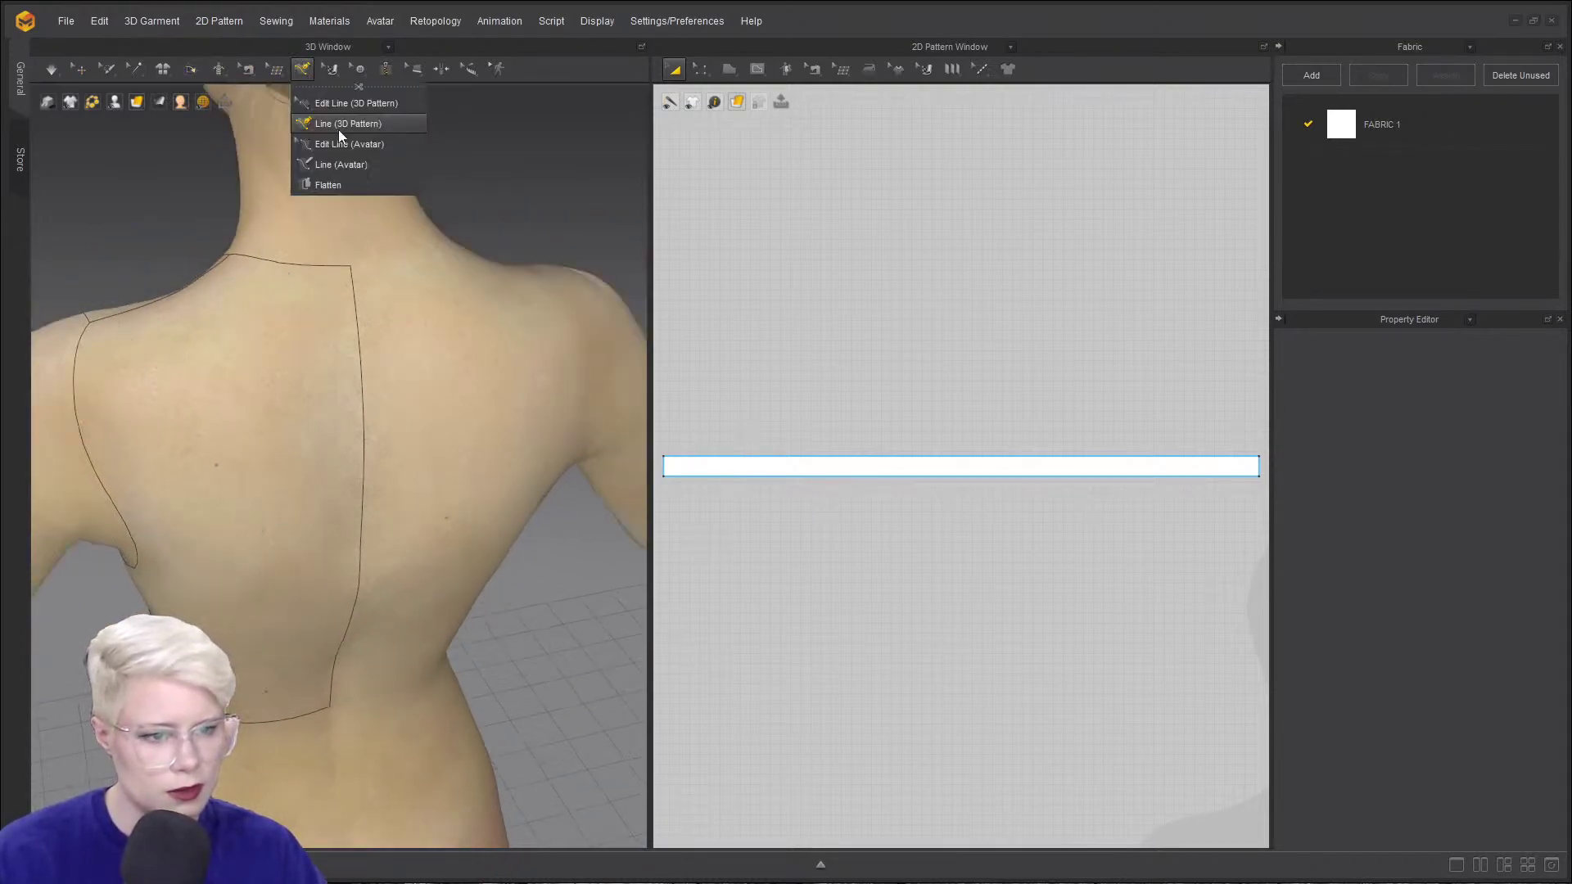
pyautogui.click(337, 125)
# - Detach the line tools as a floating palette over the 2D pattern area and activate Edit Line (Avatar)
pyautogui.click(302, 69)
pyautogui.moveTo(336, 87); pyautogui.dragTo(778, 205)
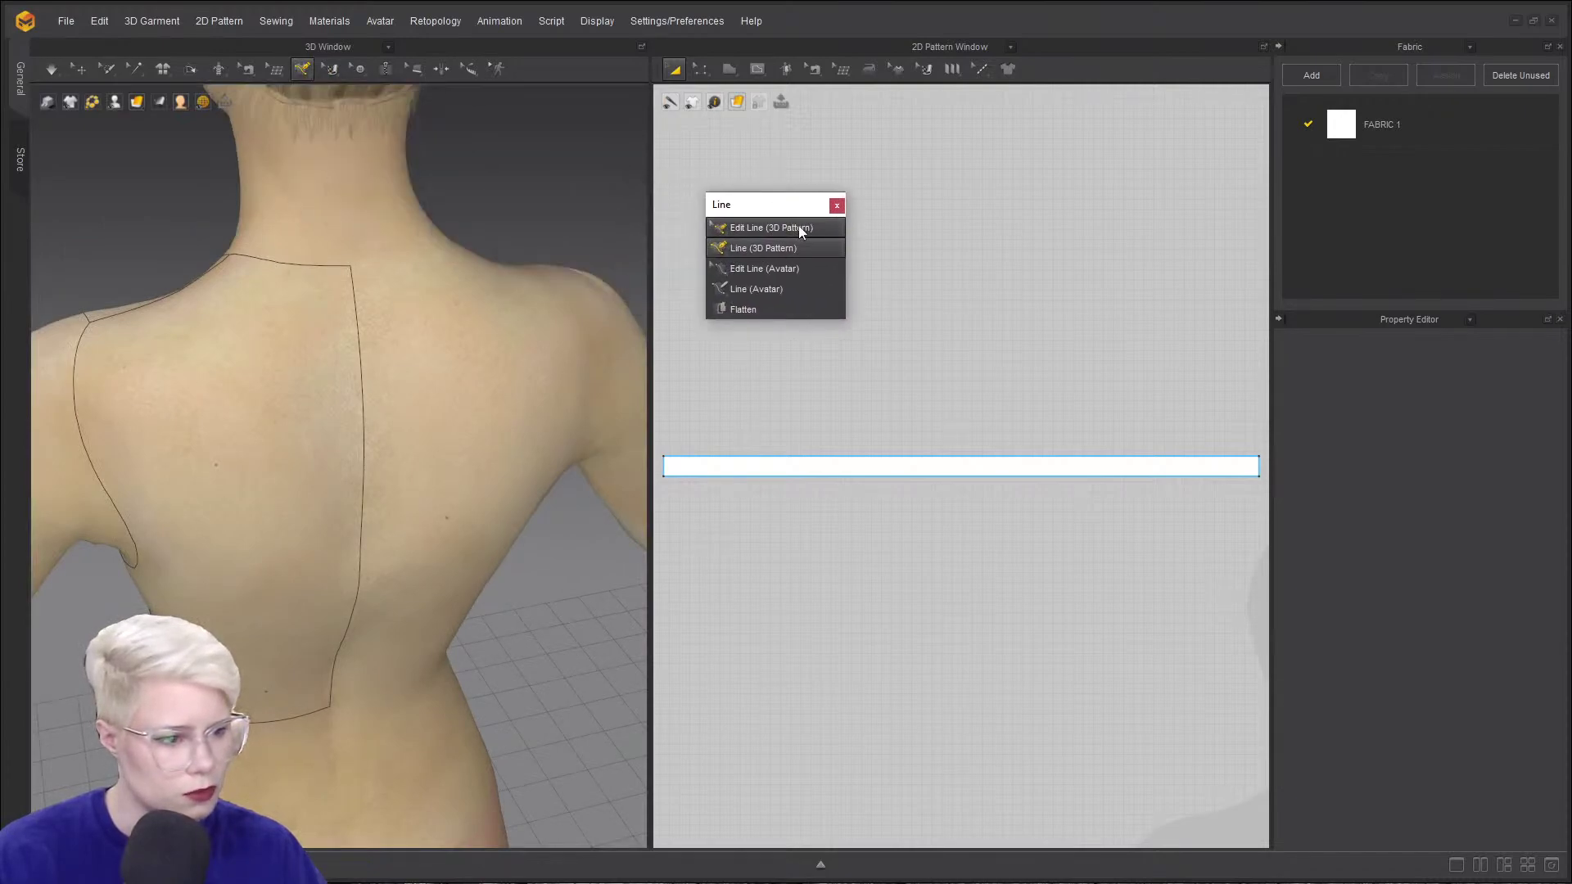
pyautogui.click(781, 270)
# - Reposition the curve points of the back armhole and the back neckline to refine both curves
pyautogui.moveTo(102, 431); pyautogui.dragTo(117, 424)
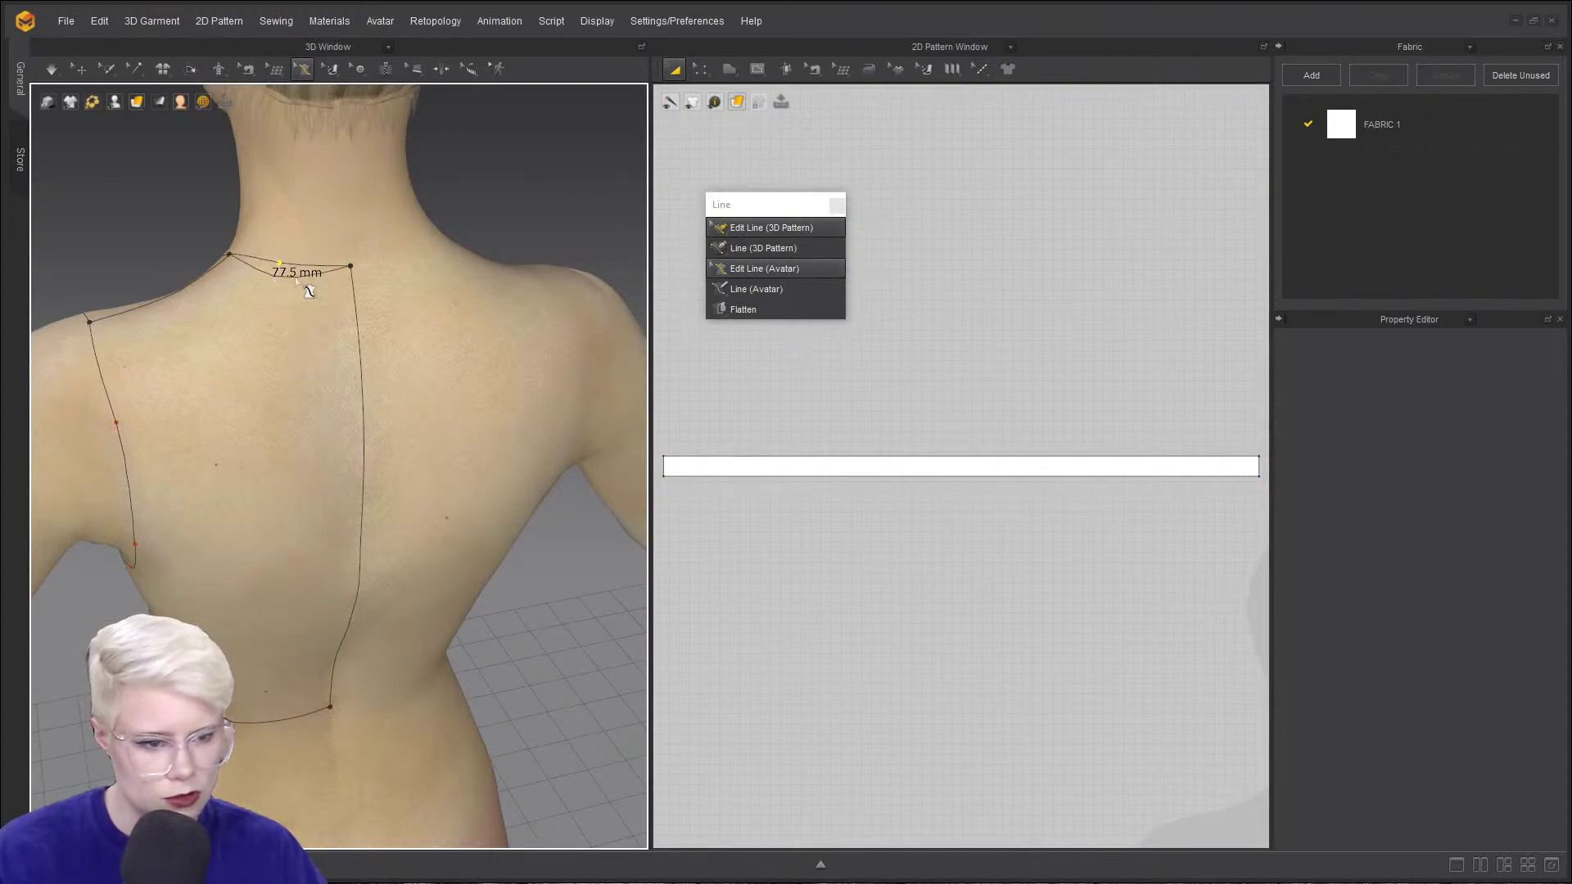
pyautogui.moveTo(279, 267); pyautogui.dragTo(272, 275)
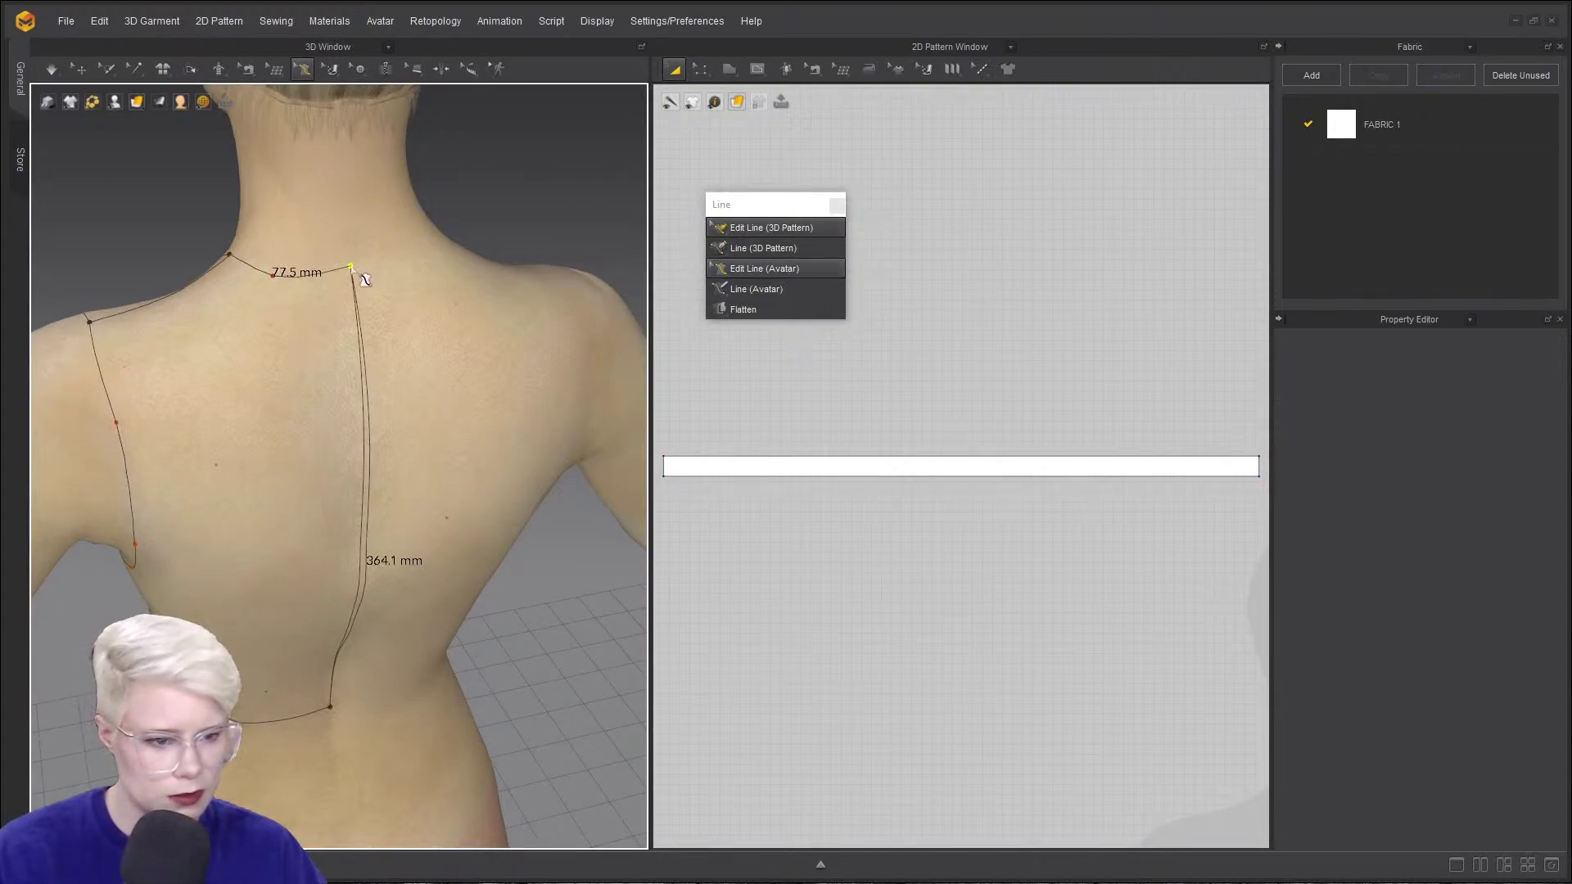
pyautogui.moveTo(286, 284); pyautogui.dragTo(286, 280)
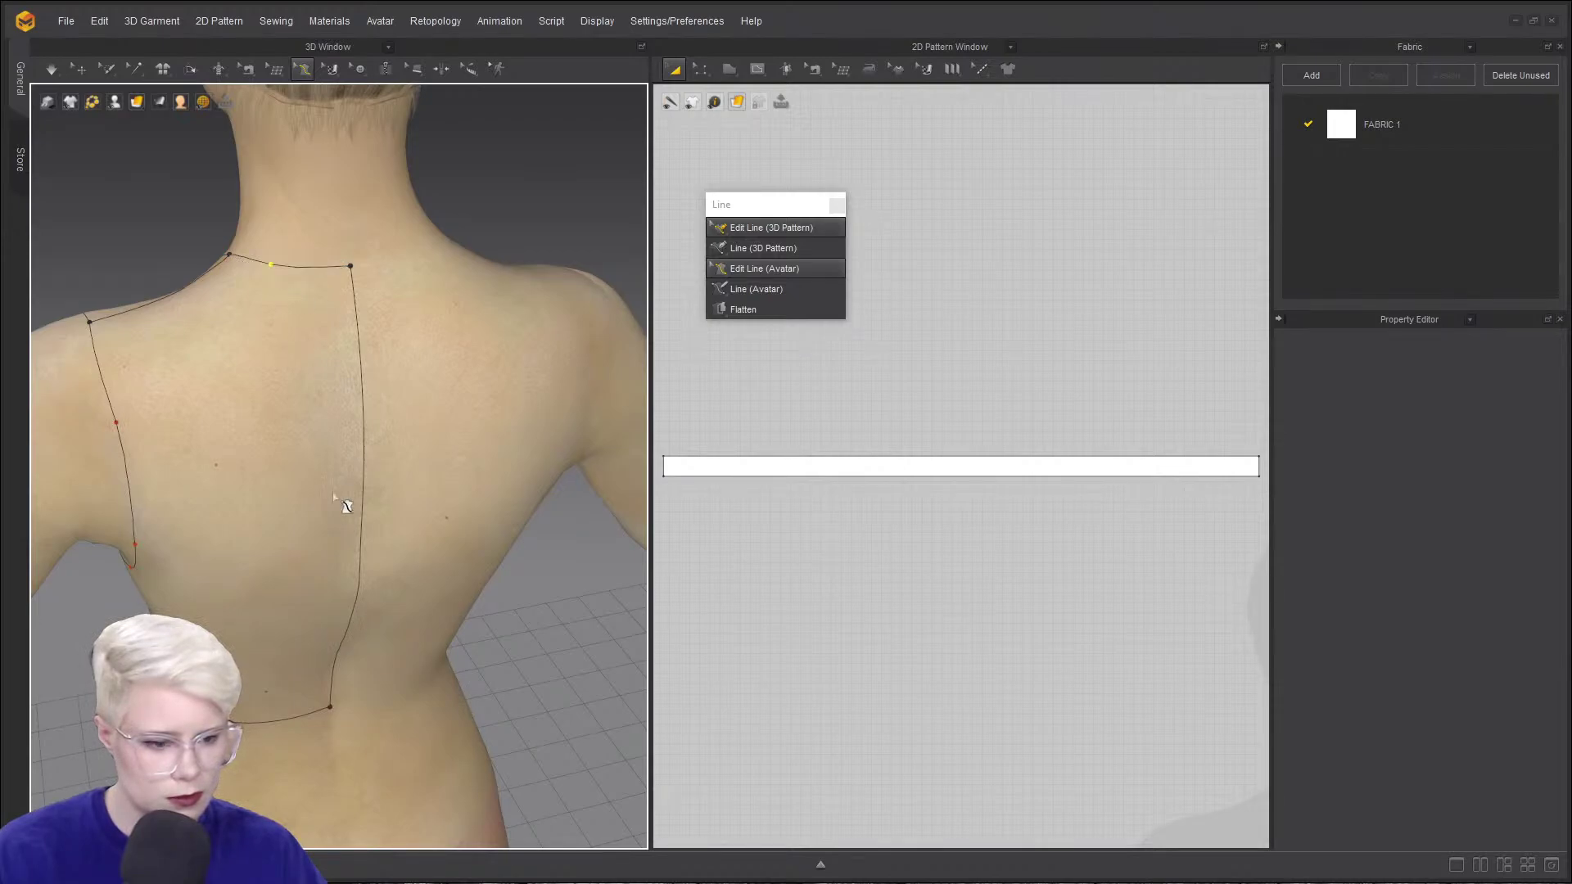
# - Reposition the underarm point at the top of the side seam and adjust the adjoining front armhole curve point
pyautogui.scroll(-3, 334, 496)
pyautogui.moveTo(333, 496); pyautogui.dragTo(489, 440, button='right')
pyautogui.click(378, 447)
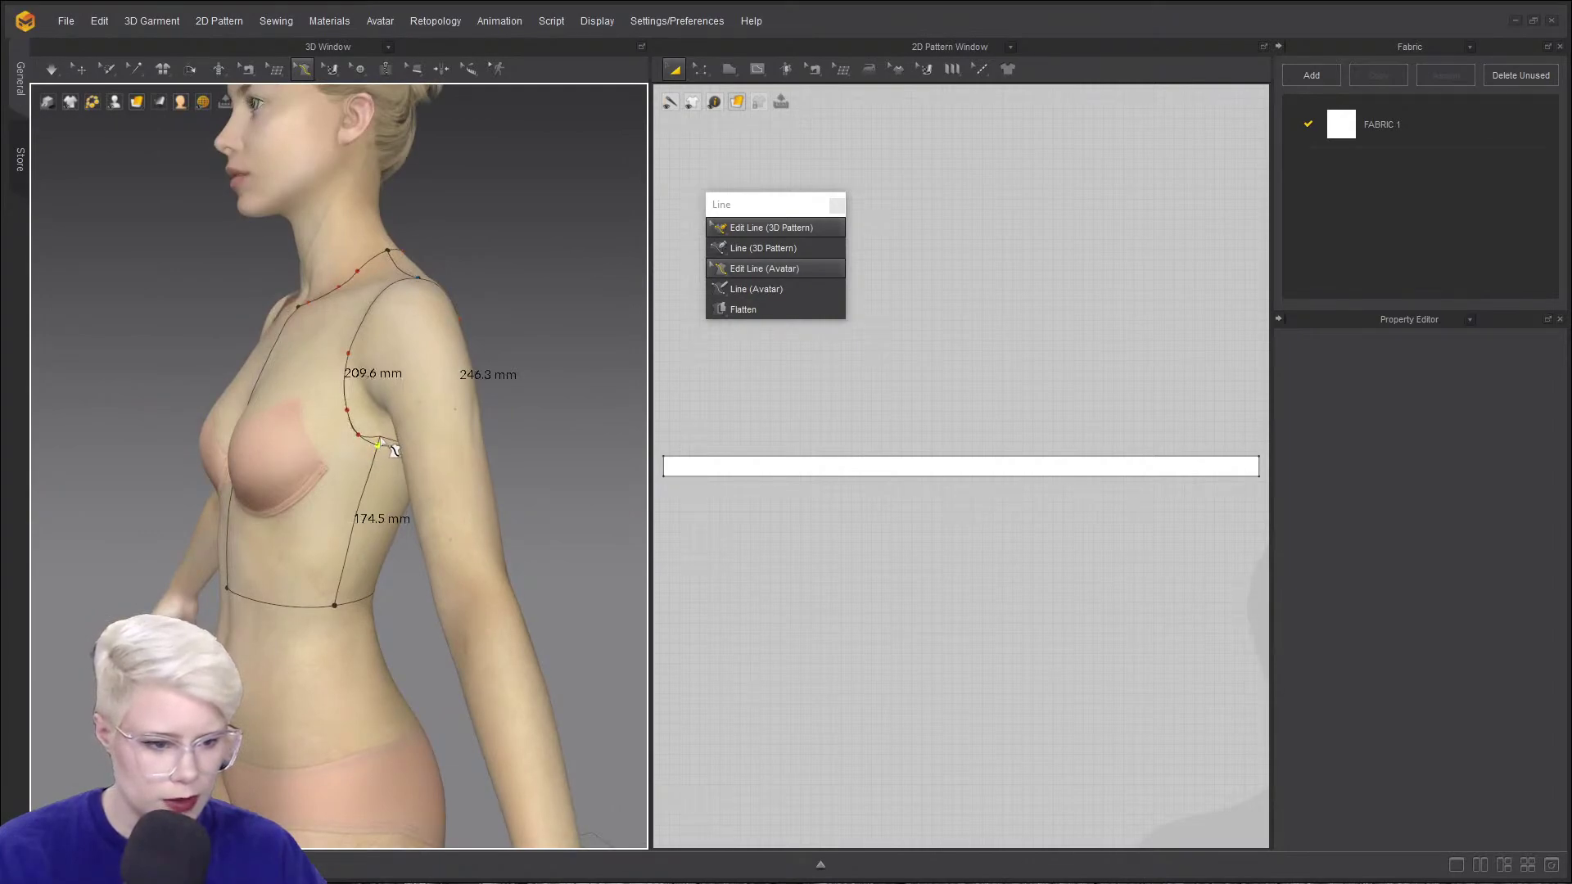
pyautogui.moveTo(379, 449); pyautogui.dragTo(364, 429)
pyautogui.click(350, 410)
# - Reshape the front armhole by moving its upper and lower curve points closer to the arm
pyautogui.moveTo(335, 386); pyautogui.dragTo(271, 425, button='right')
pyautogui.scroll(3, 385, 396)
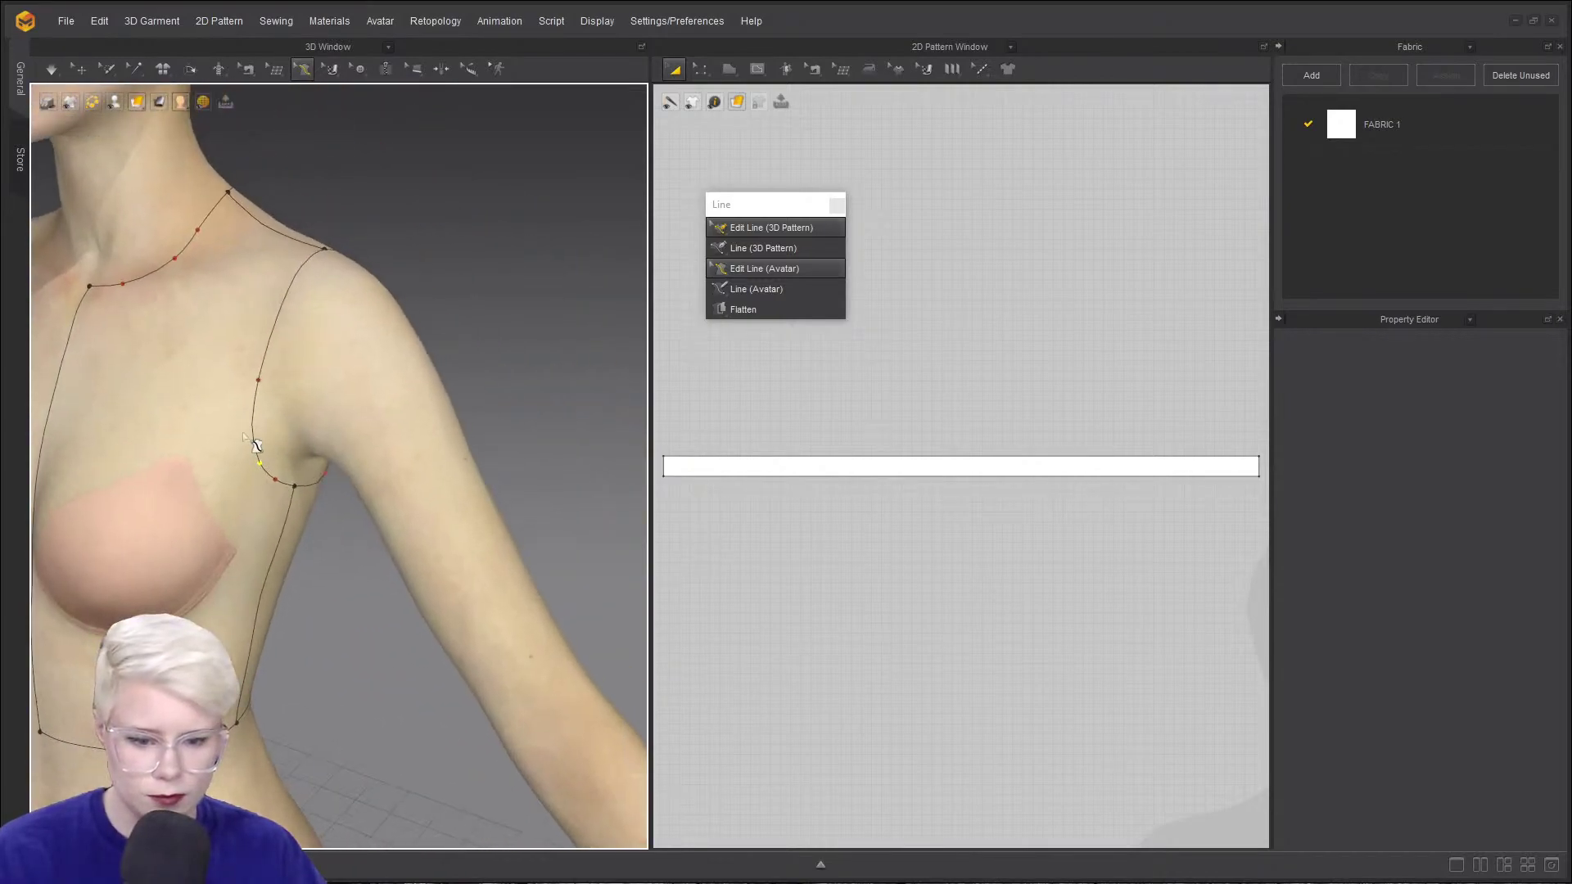
pyautogui.click(258, 381)
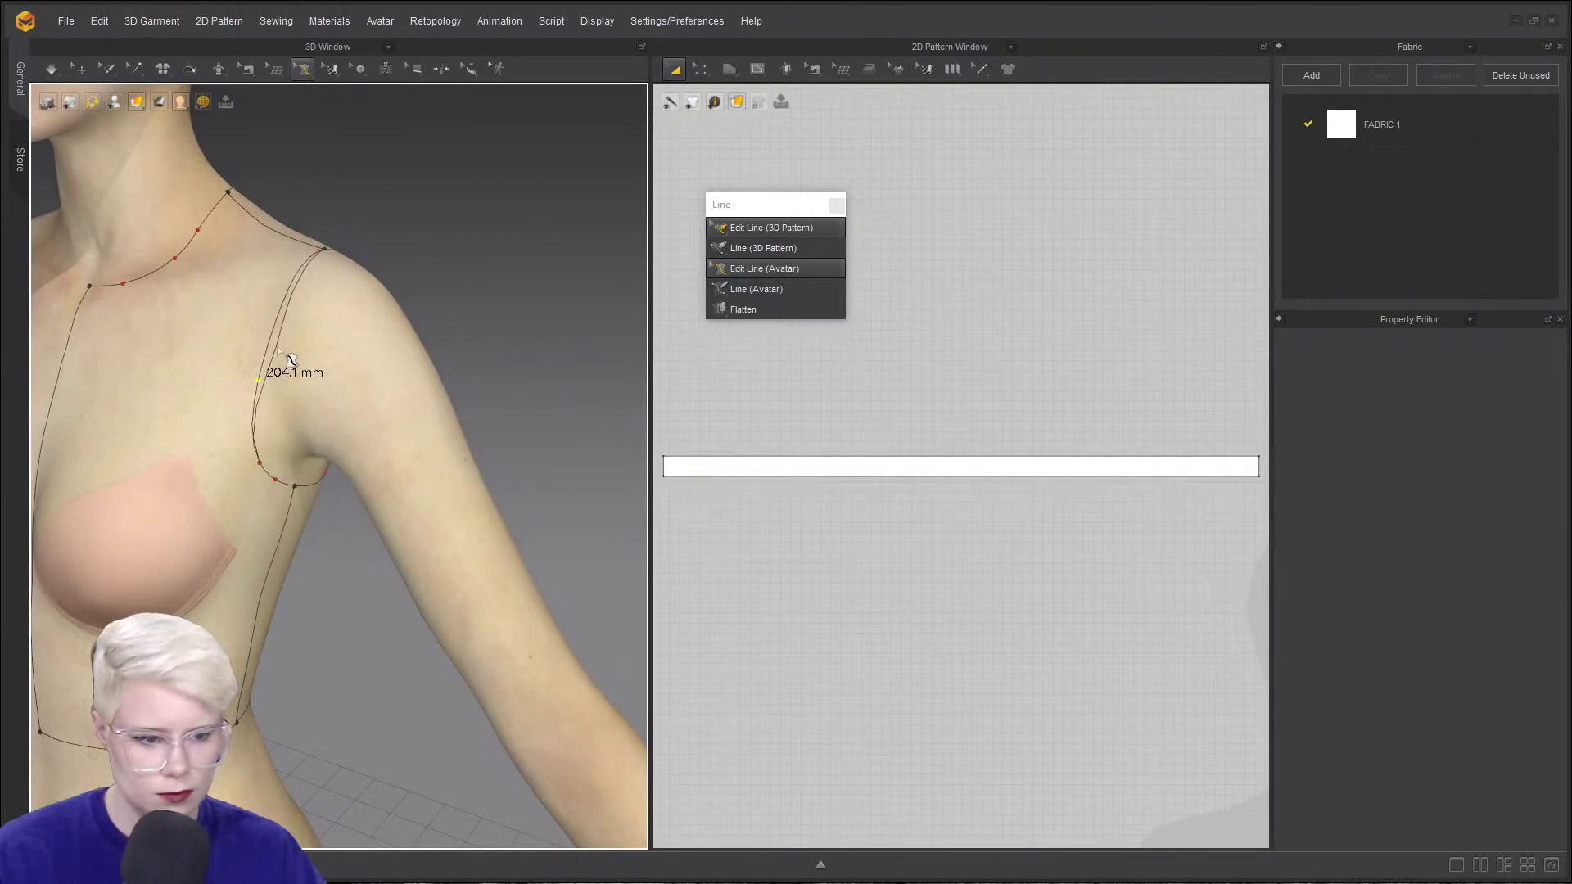
pyautogui.click(260, 463)
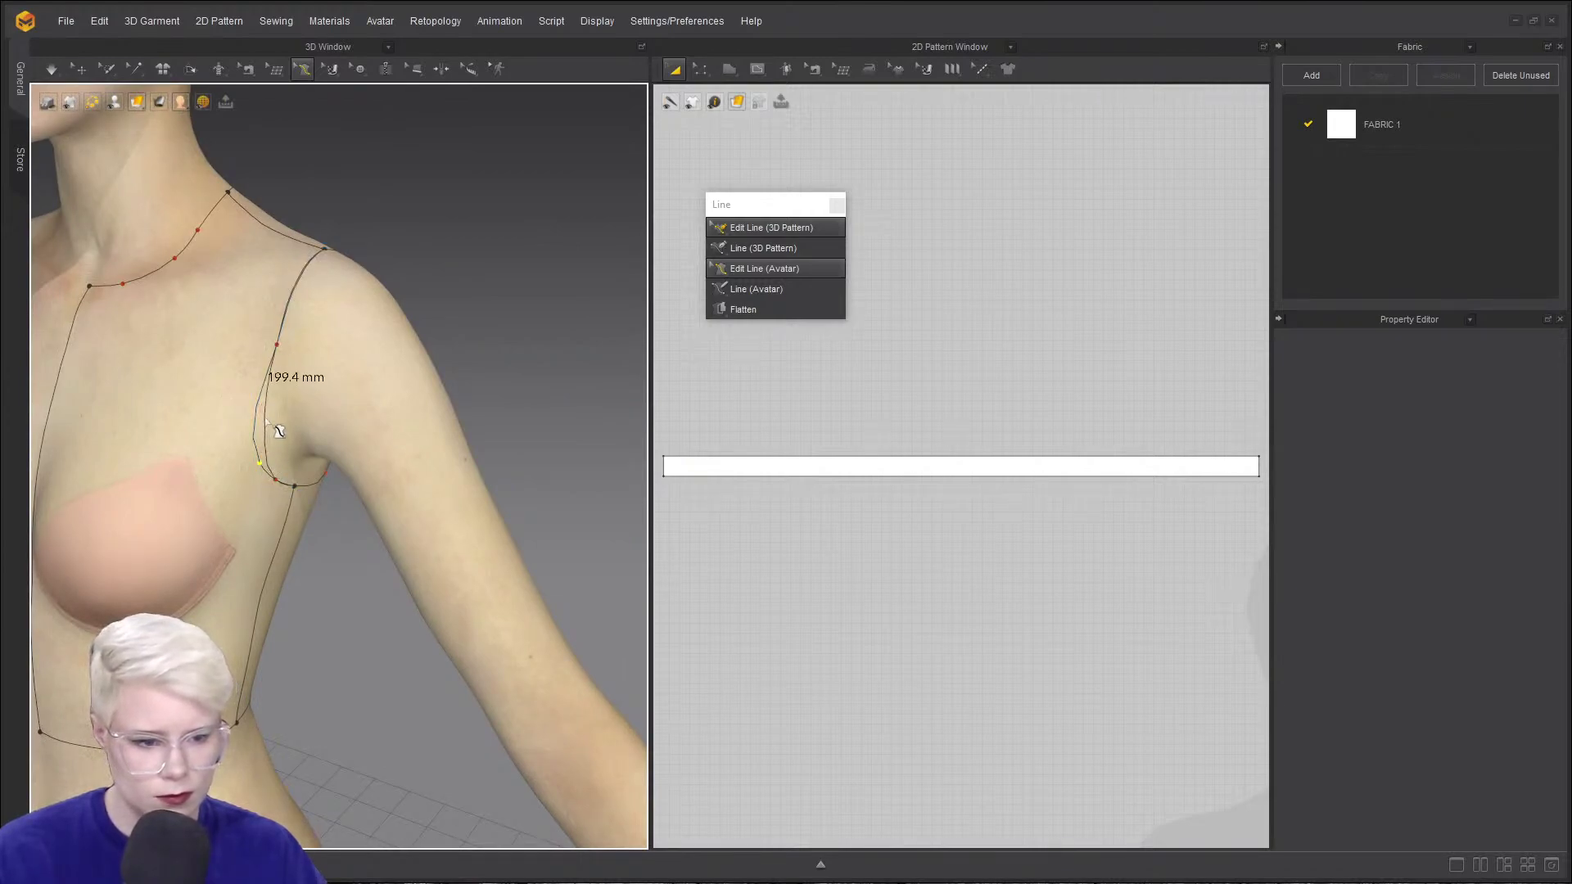
pyautogui.moveTo(264, 418); pyautogui.dragTo(266, 460)
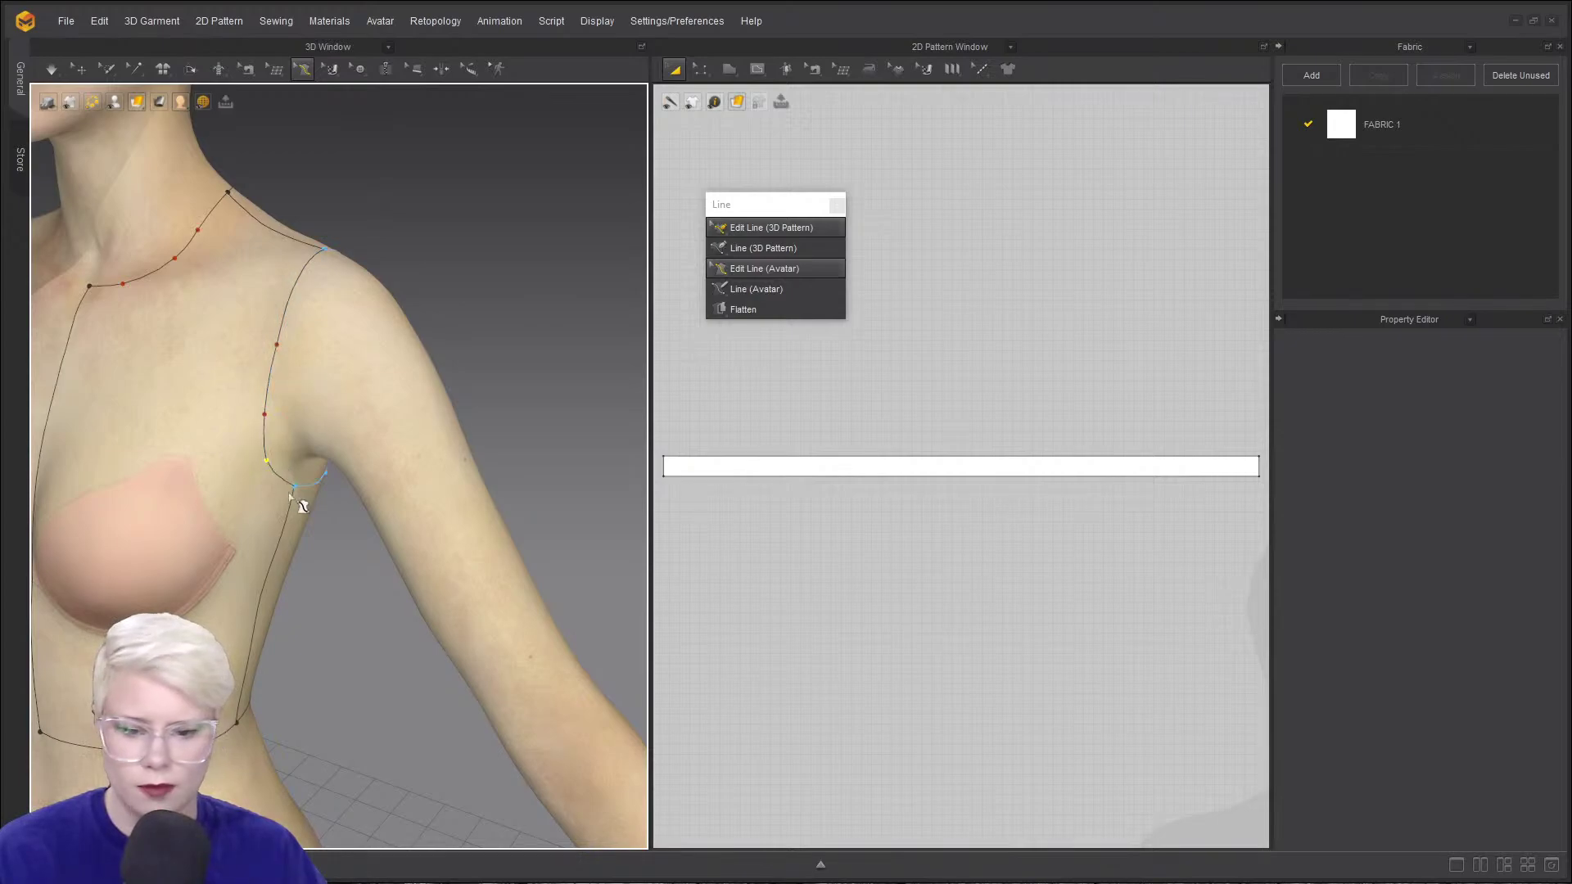
pyautogui.moveTo(167, 520); pyautogui.dragTo(215, 435, button='middle')
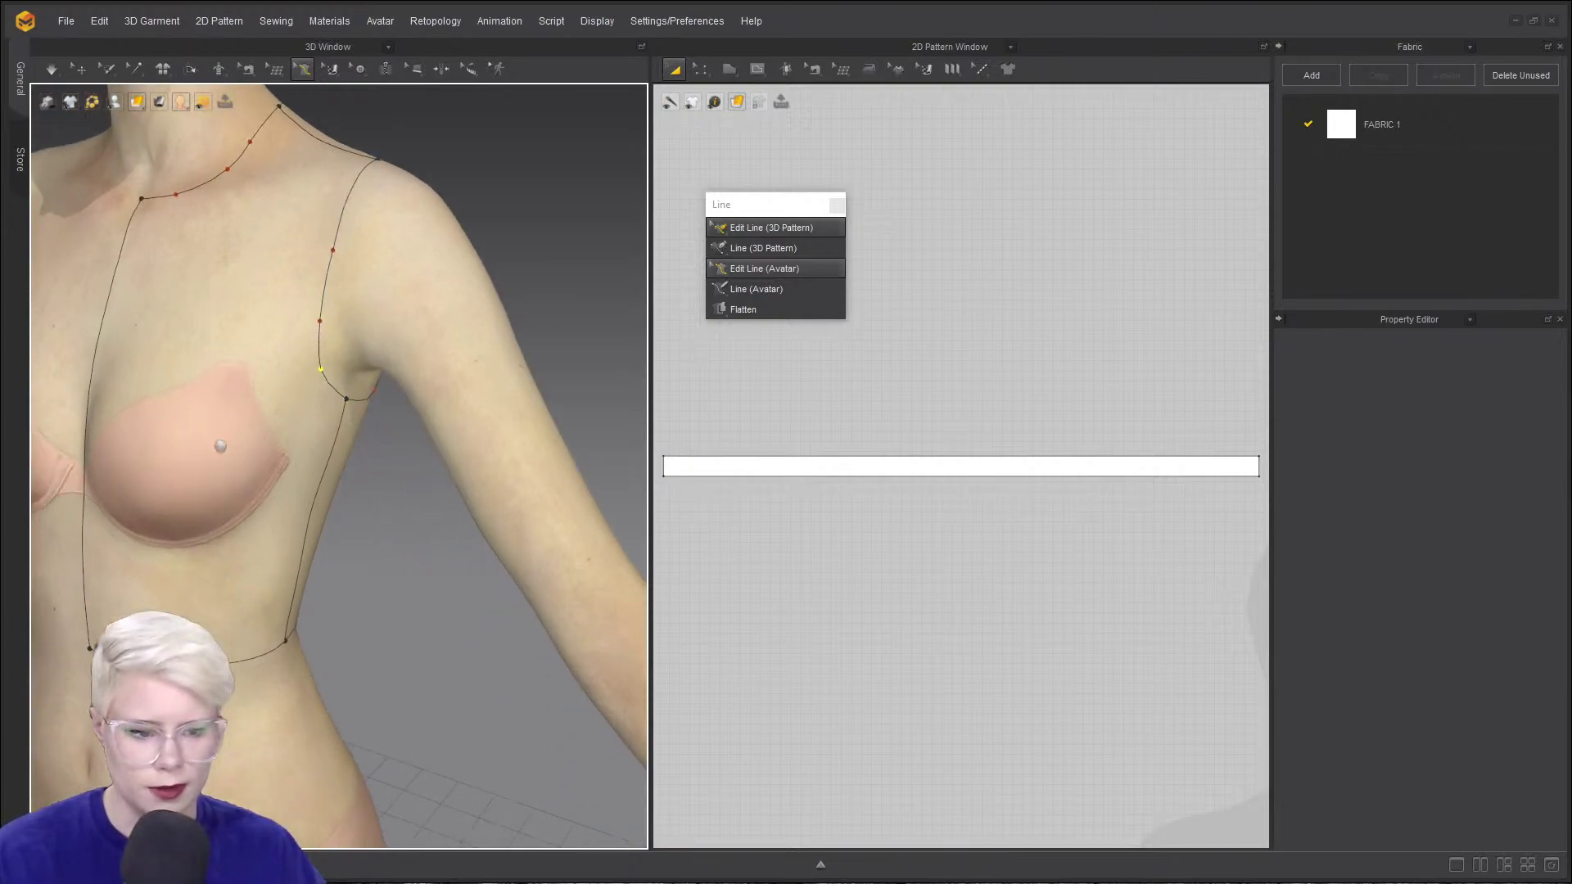
pyautogui.click(465, 71)
pyautogui.click(553, 77)
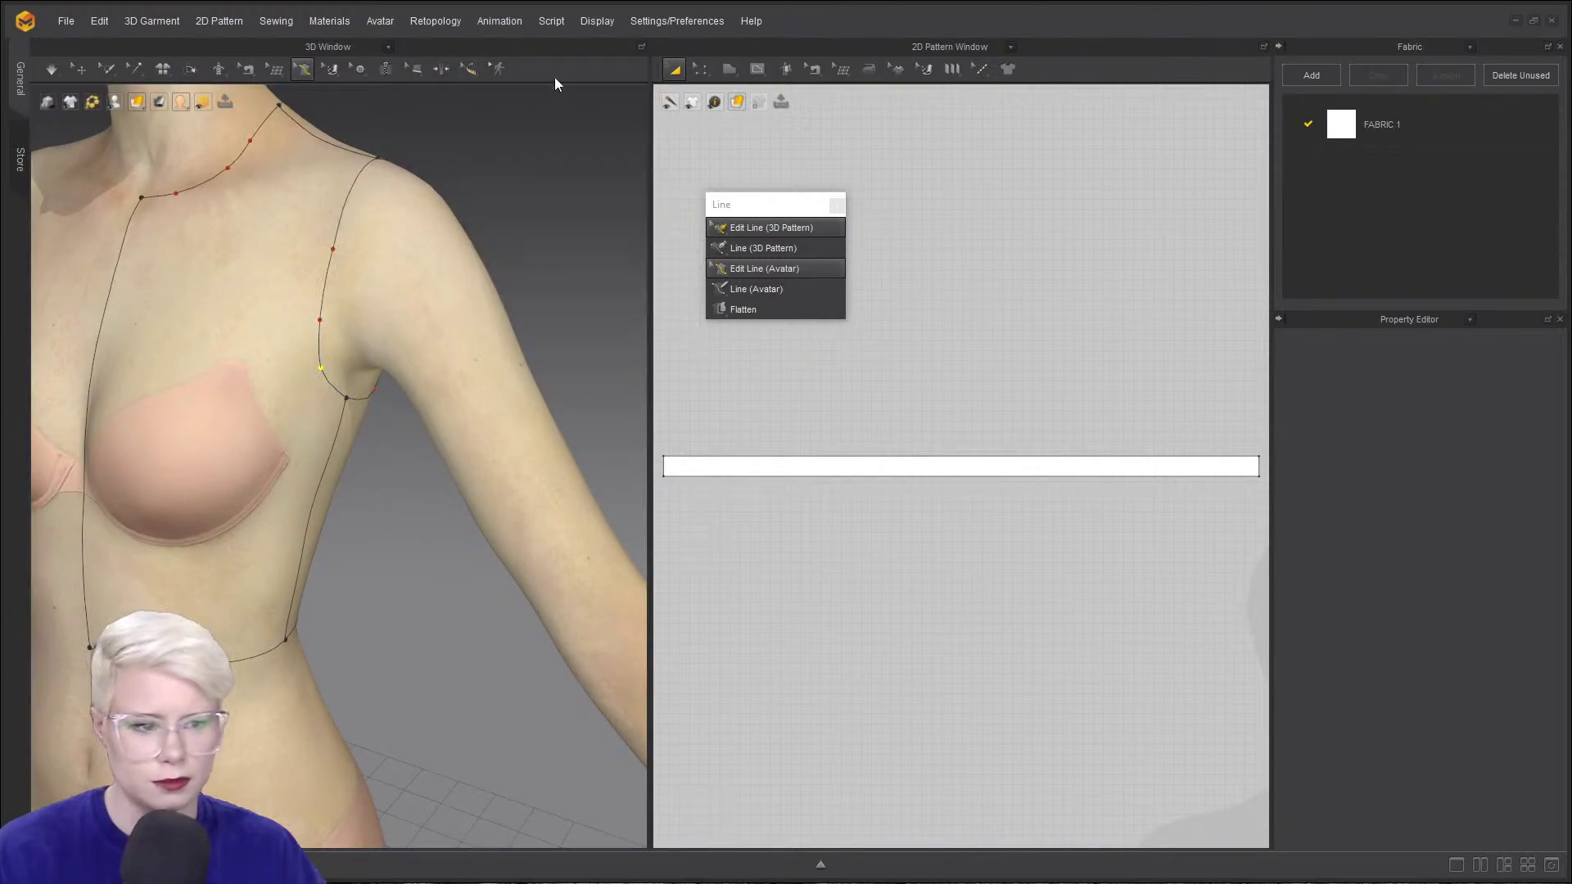
# - Reshape the lower front armhole by moving its curve point nearest the underarm toward the side seam
pyautogui.click(472, 64)
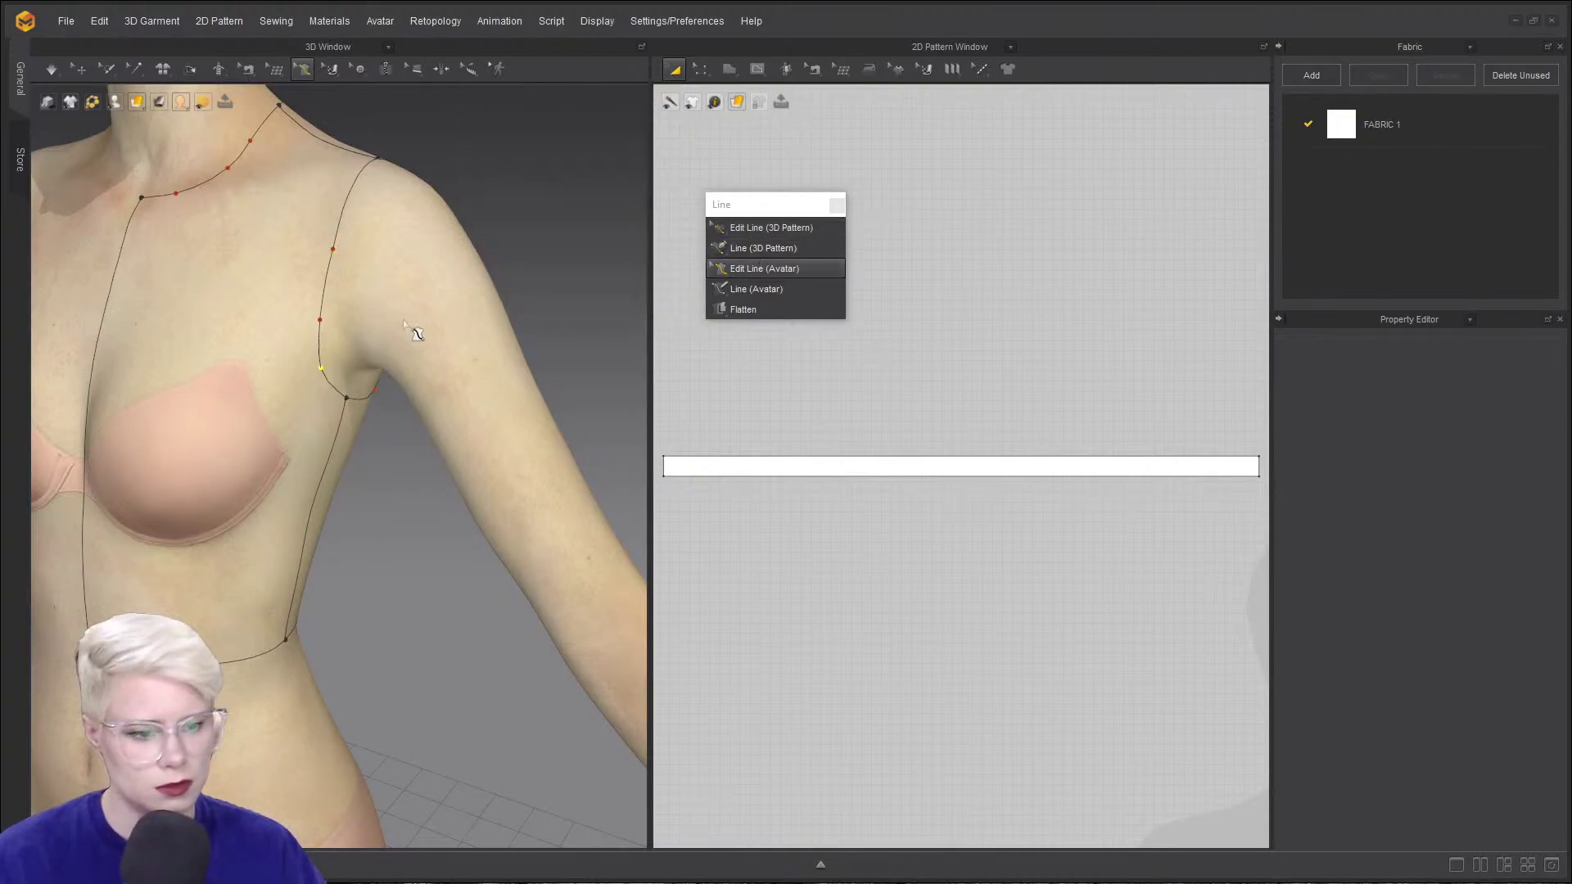
pyautogui.scroll(-1, 403, 321)
pyautogui.scroll(4, 458, 270)
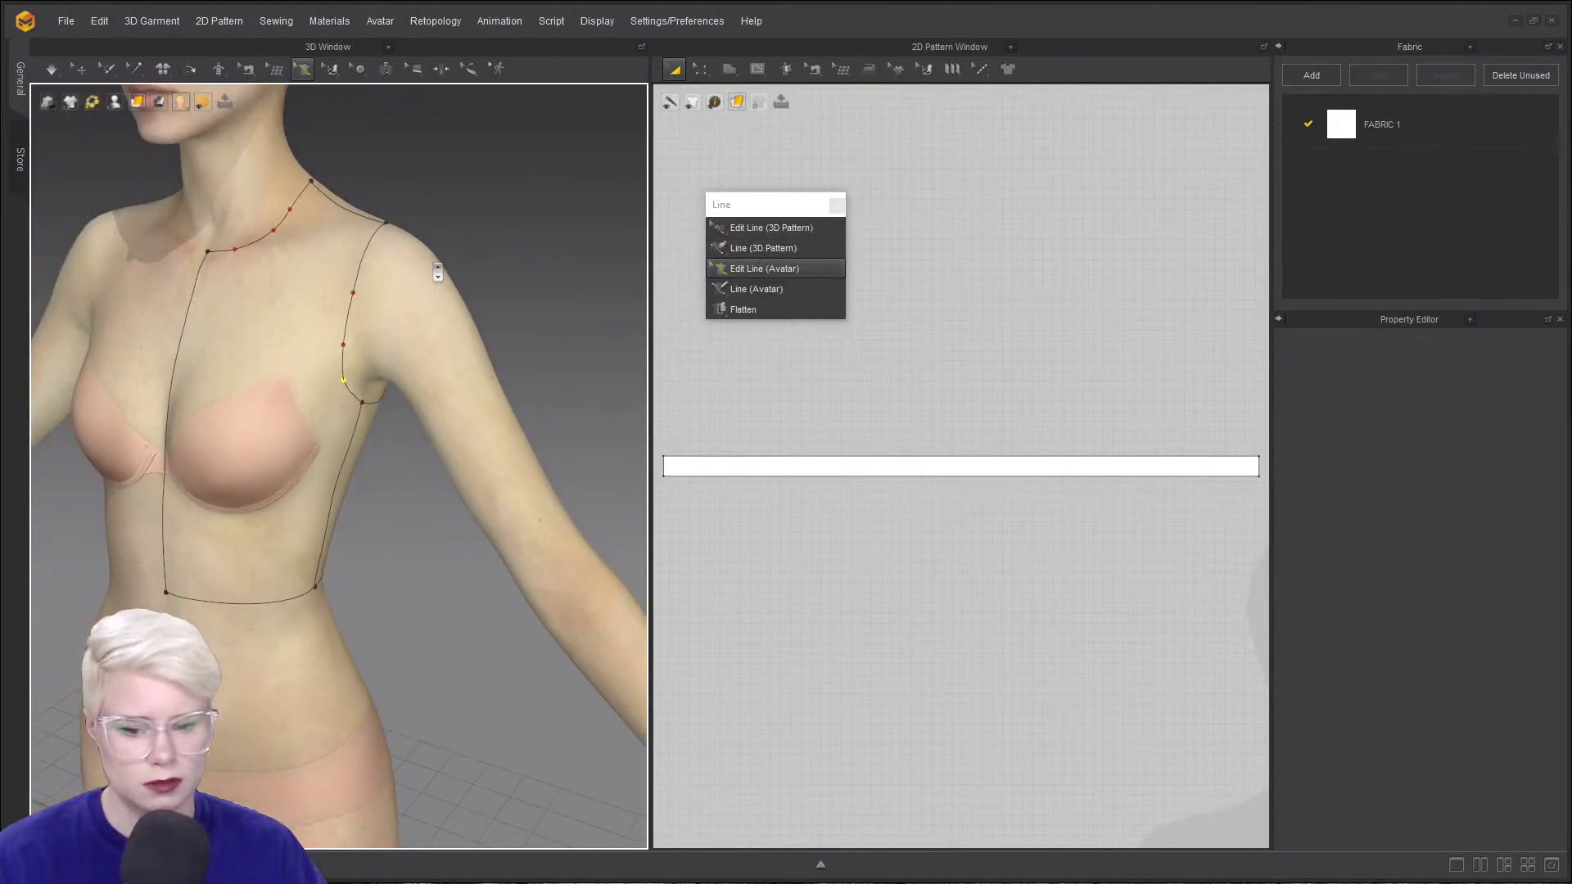
pyautogui.moveTo(442, 270); pyautogui.dragTo(268, 308, button='right')
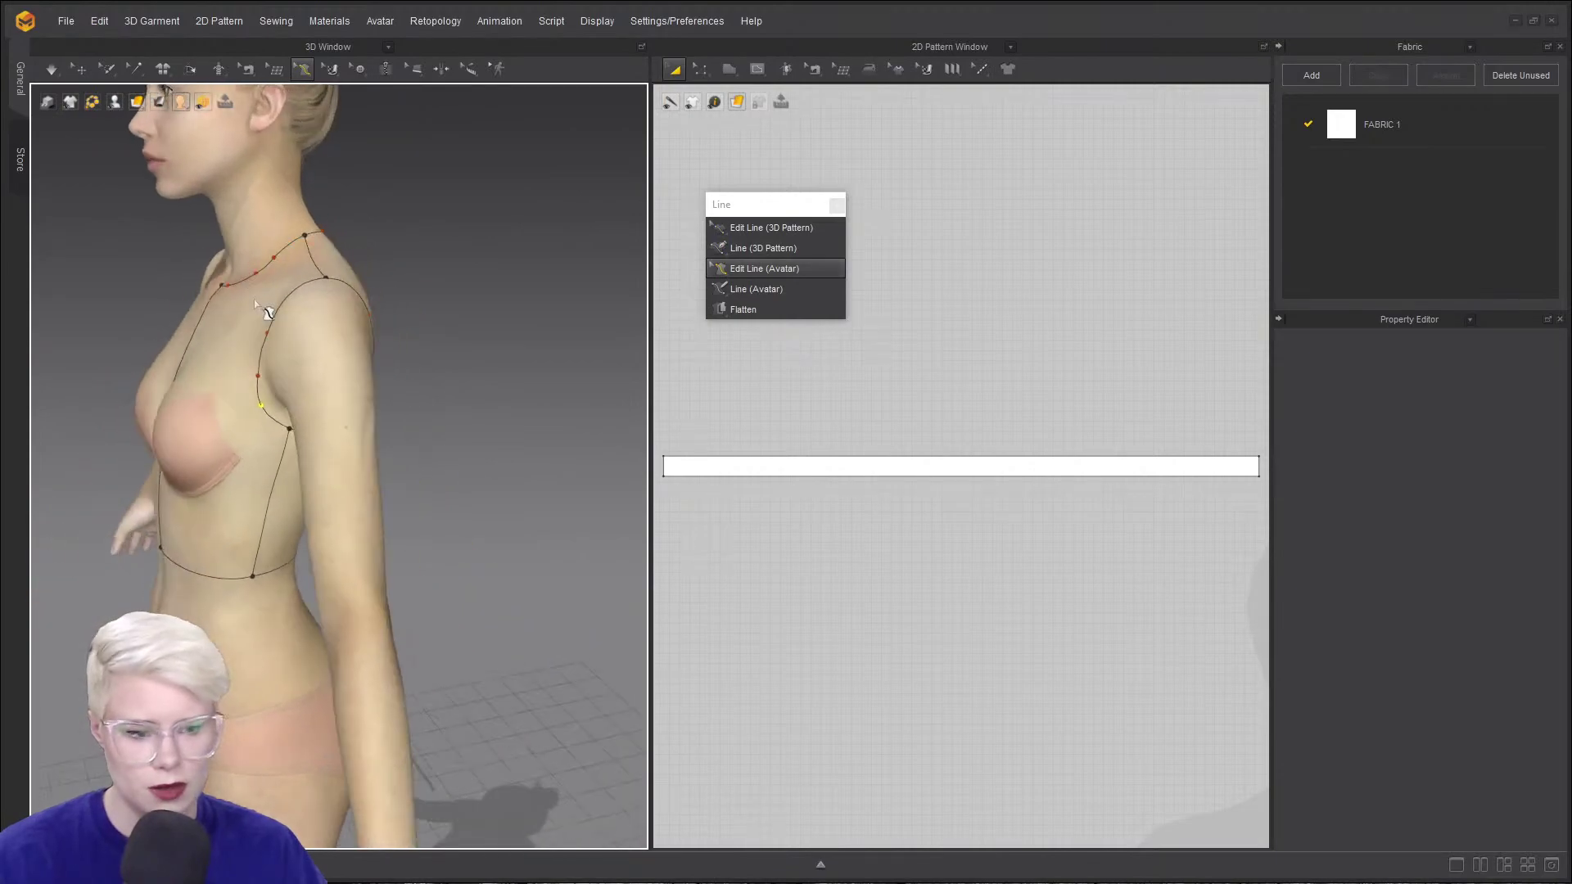
pyautogui.scroll(-2, 268, 308)
pyautogui.moveTo(268, 308); pyautogui.dragTo(305, 260, button='middle')
pyautogui.moveTo(239, 303); pyautogui.dragTo(403, 429, button='right')
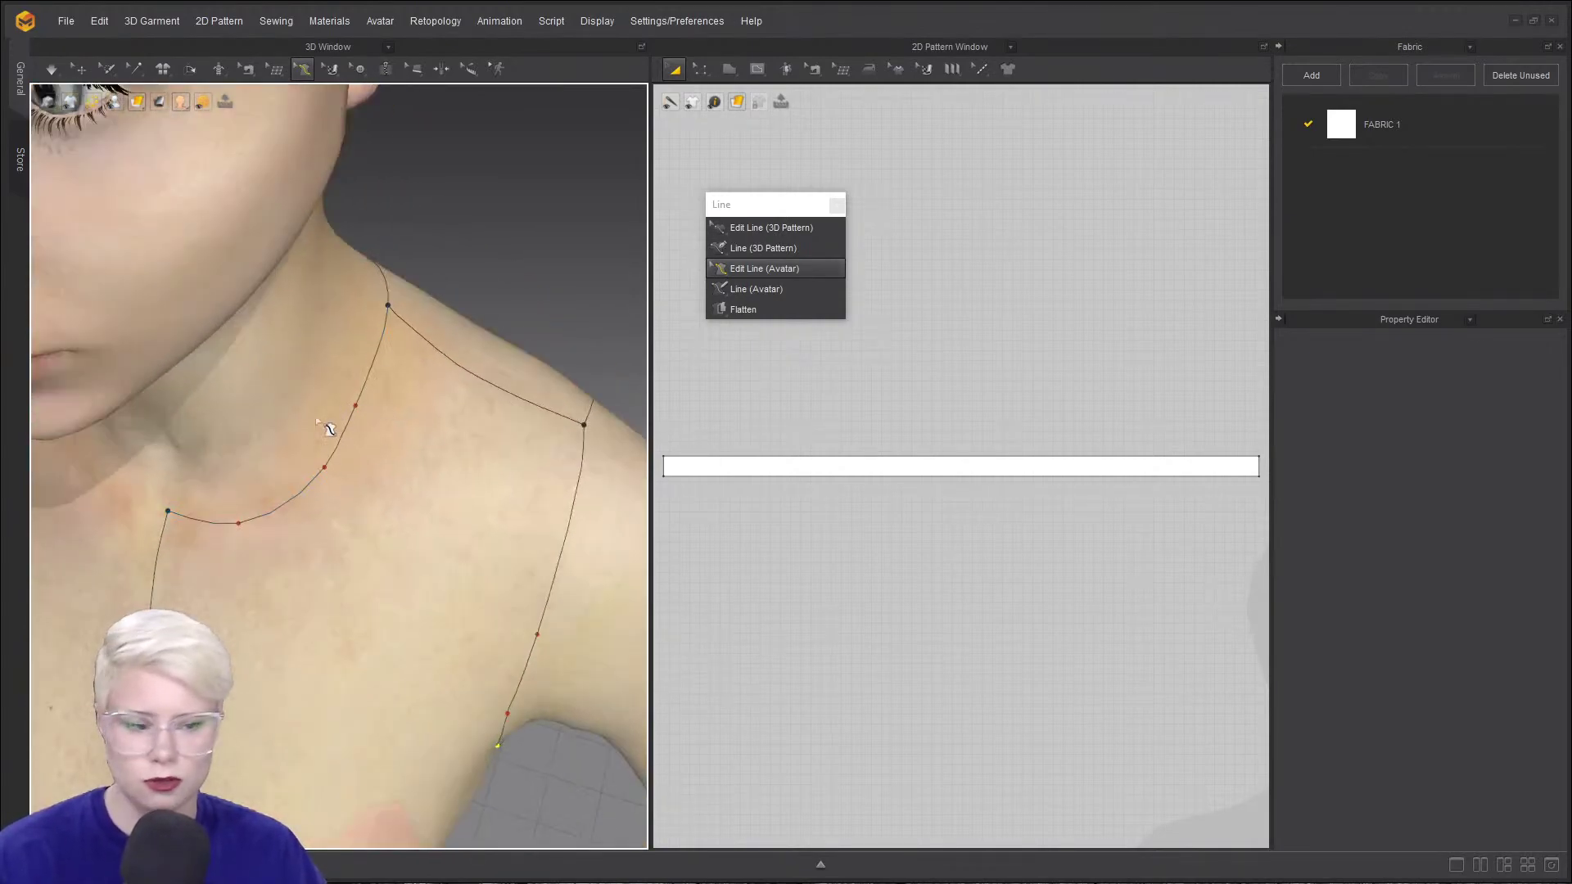
pyautogui.moveTo(316, 416); pyautogui.dragTo(290, 397, button='middle')
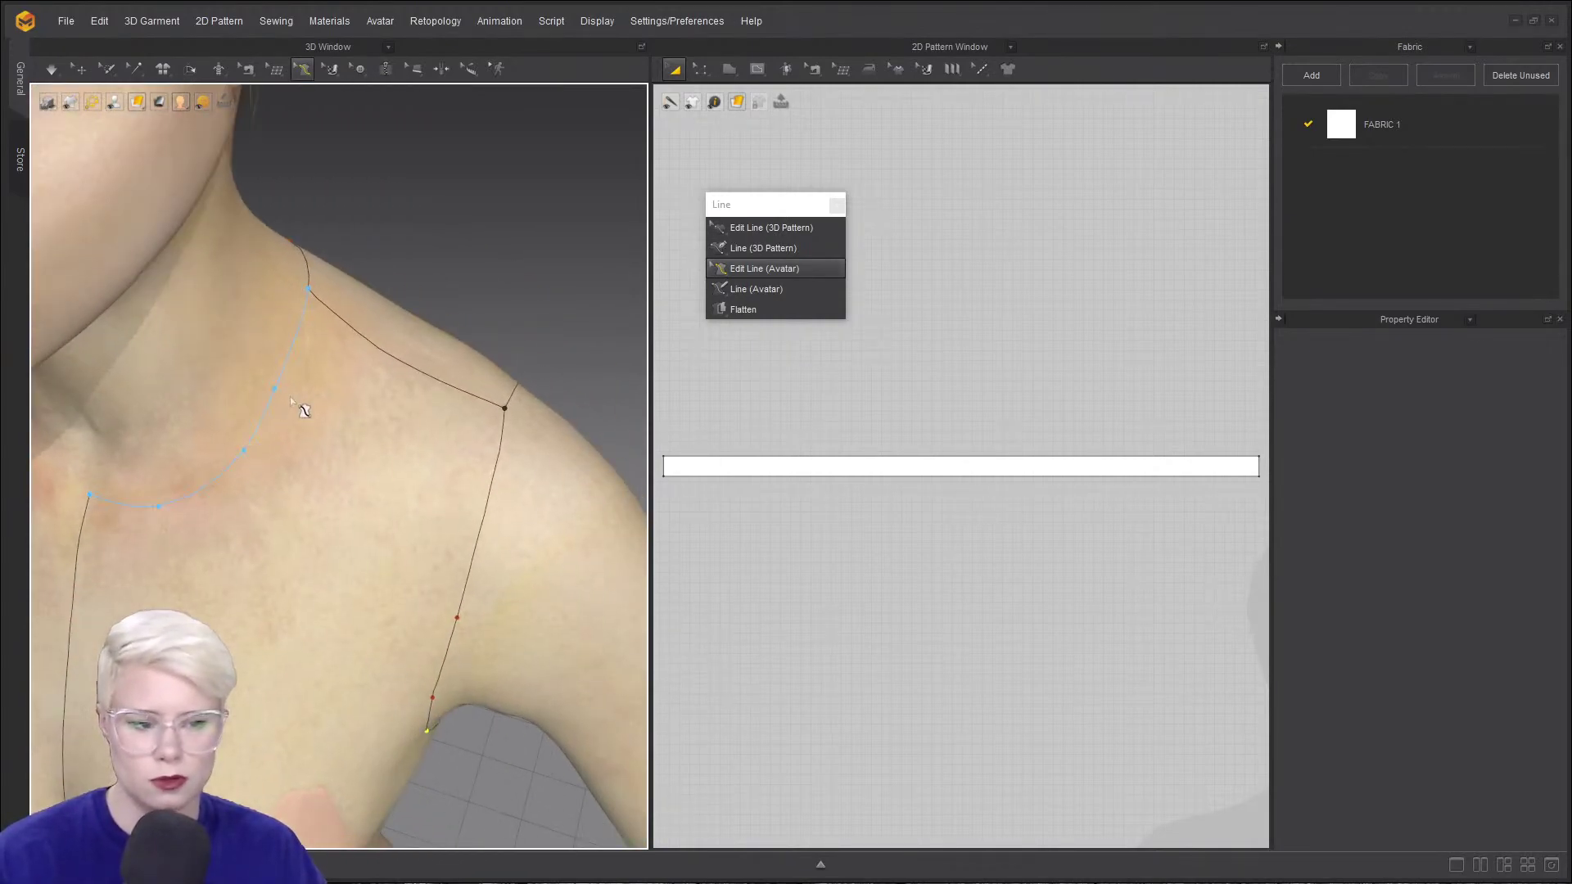
pyautogui.click(459, 617)
pyautogui.moveTo(502, 579); pyautogui.dragTo(289, 422, button='right')
pyautogui.scroll(2, 329, 527)
pyautogui.moveTo(325, 372); pyautogui.dragTo(298, 339)
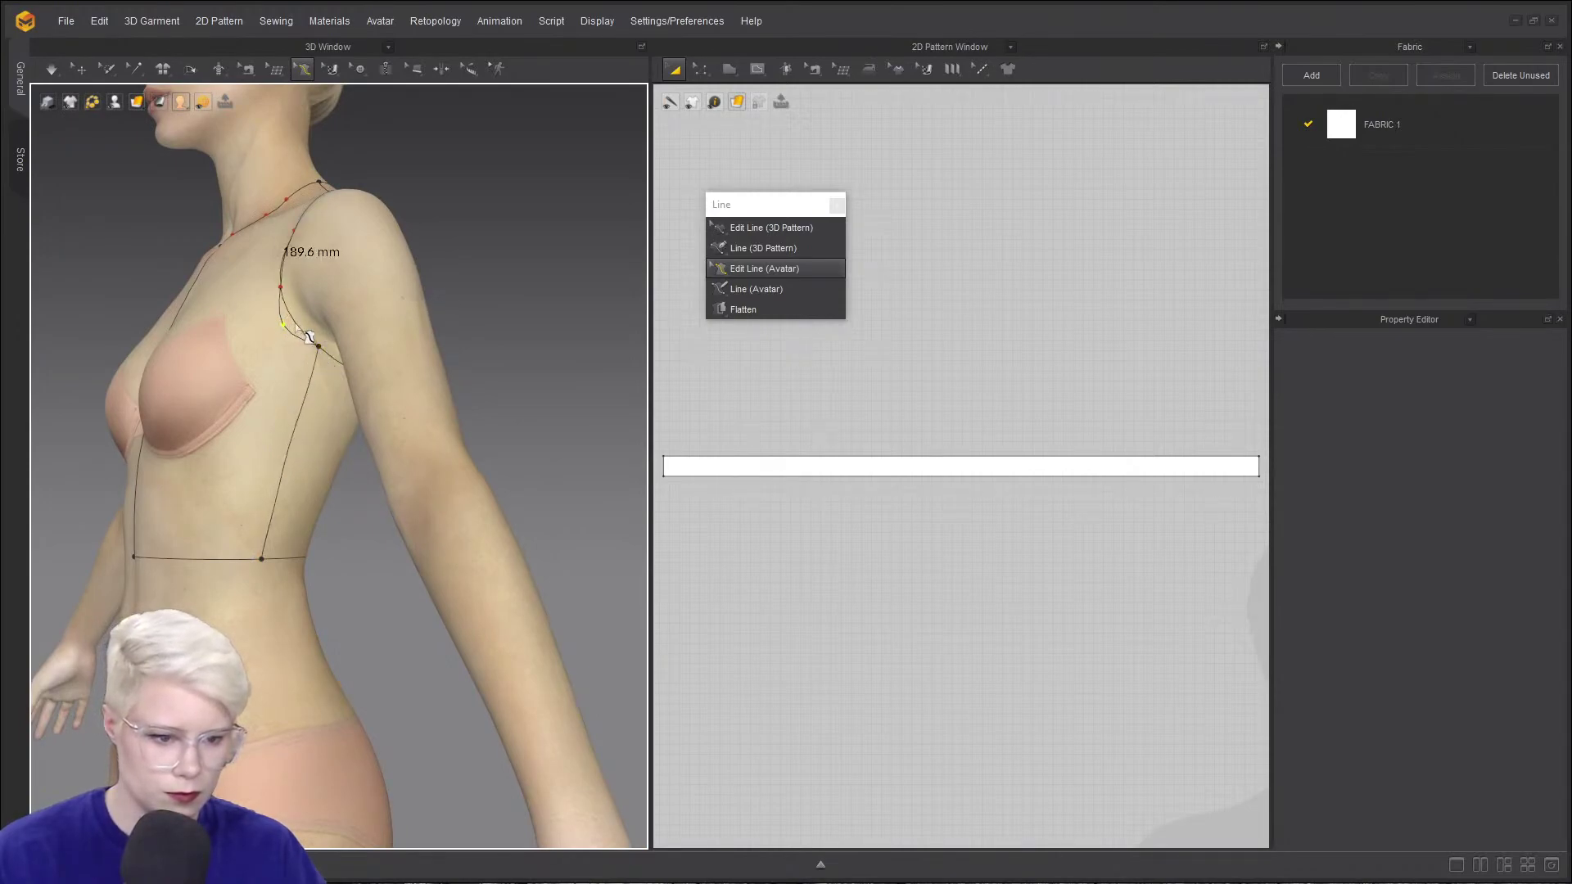
# - Move the middle curve point of the front armhole closer to the arm, and activate Line (Avatar)
pyautogui.moveTo(298, 329); pyautogui.dragTo(345, 401, button='right')
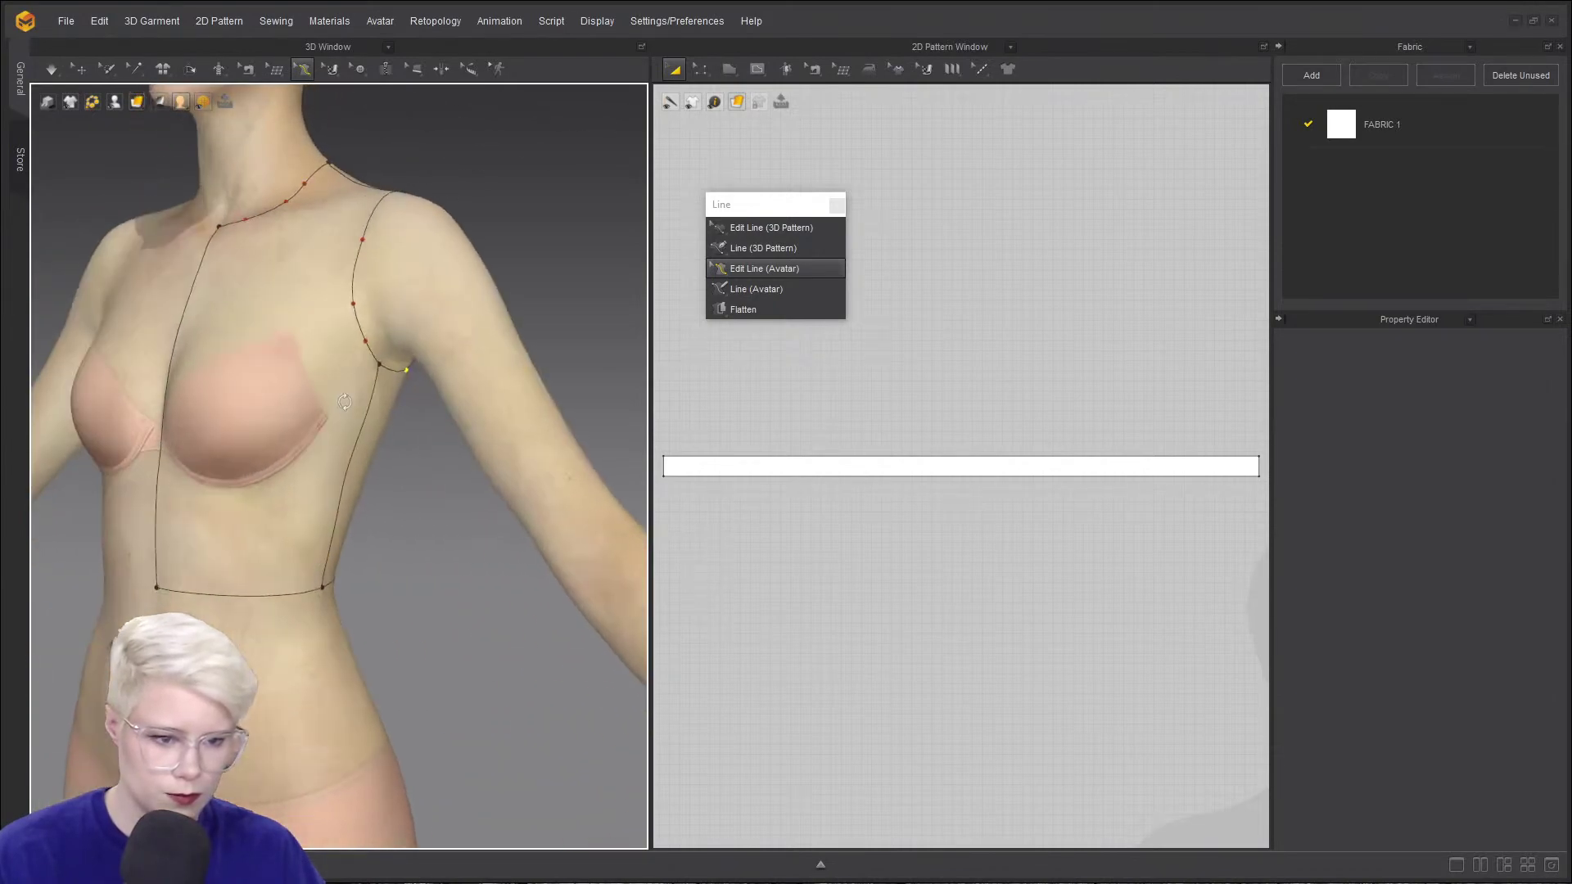
pyautogui.moveTo(285, 420); pyautogui.dragTo(266, 453, button='middle')
pyautogui.moveTo(267, 453); pyautogui.dragTo(352, 458, button='right')
pyautogui.scroll(3, 365, 327)
pyautogui.moveTo(366, 324); pyautogui.dragTo(347, 344, button='right')
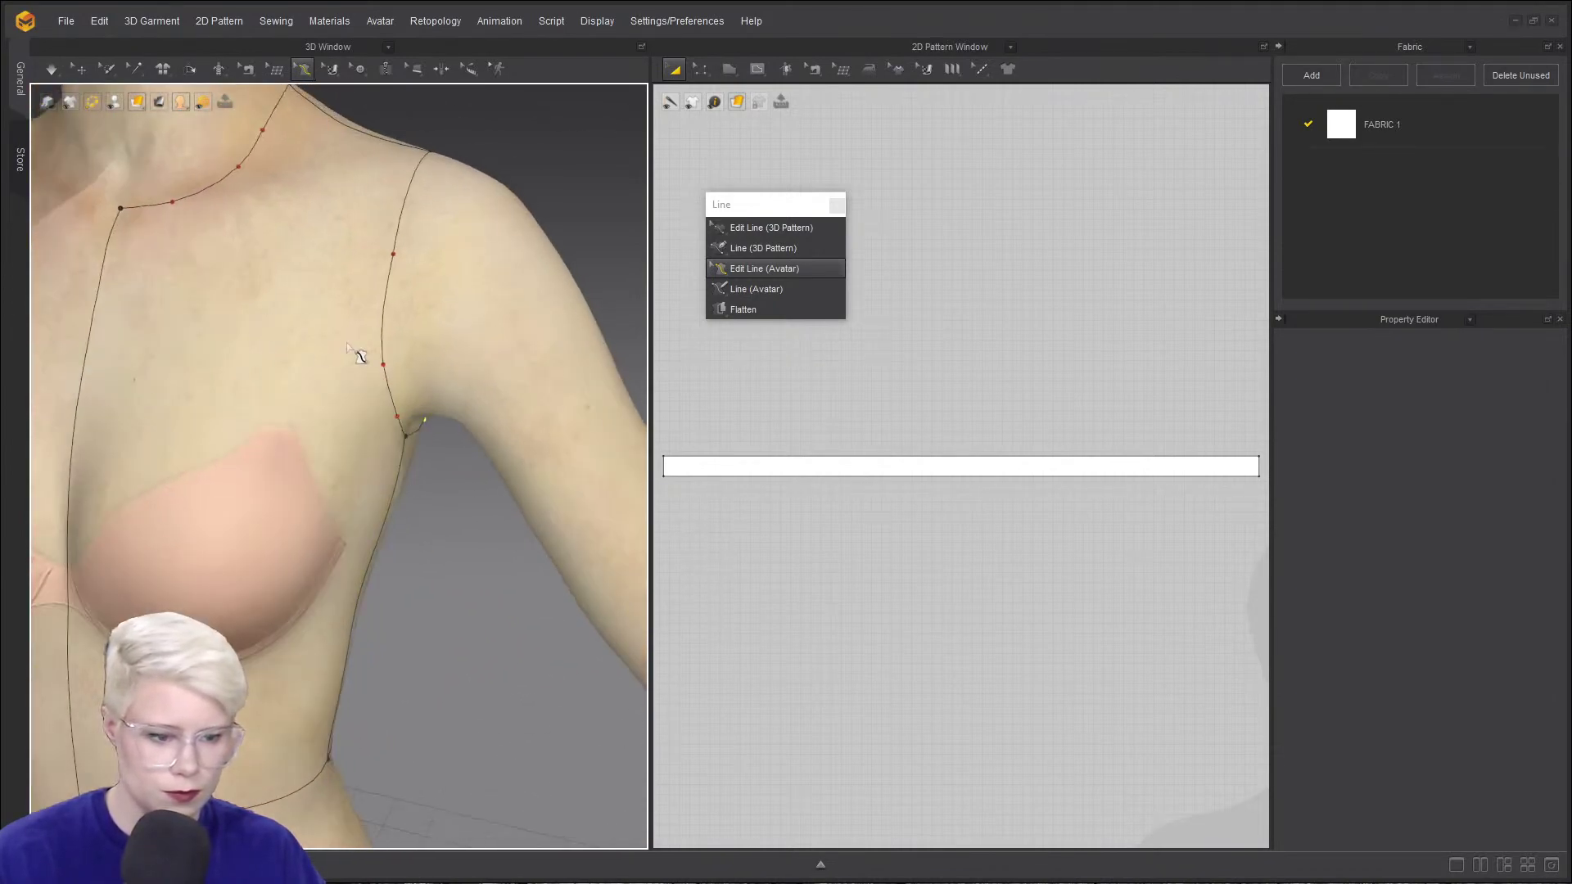
pyautogui.moveTo(383, 366); pyautogui.dragTo(388, 344)
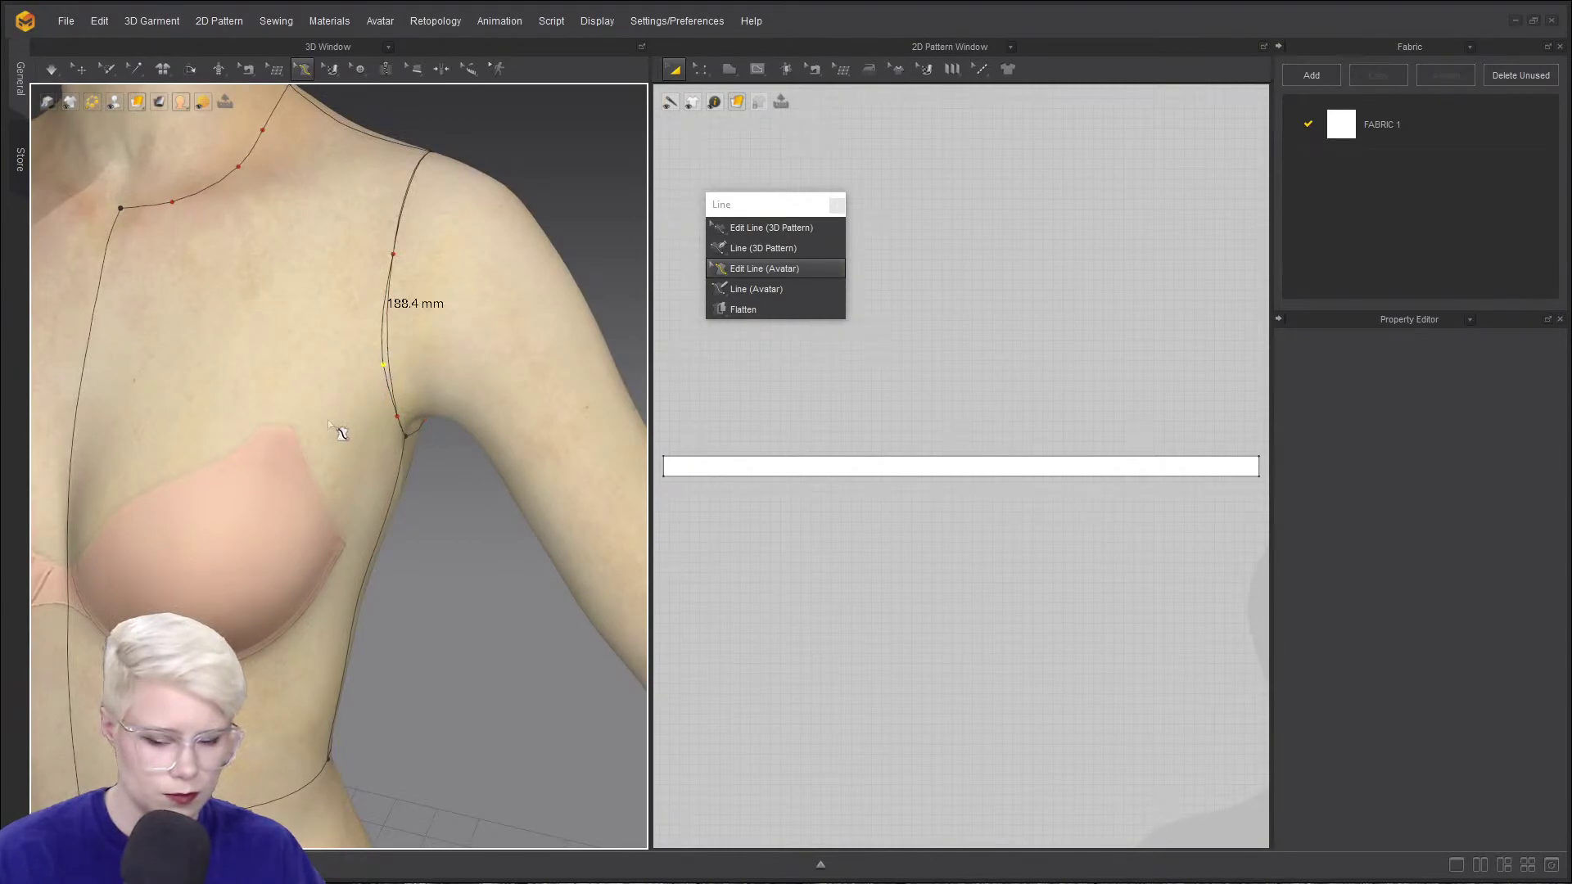
pyautogui.moveTo(321, 467); pyautogui.dragTo(502, 431, button='right')
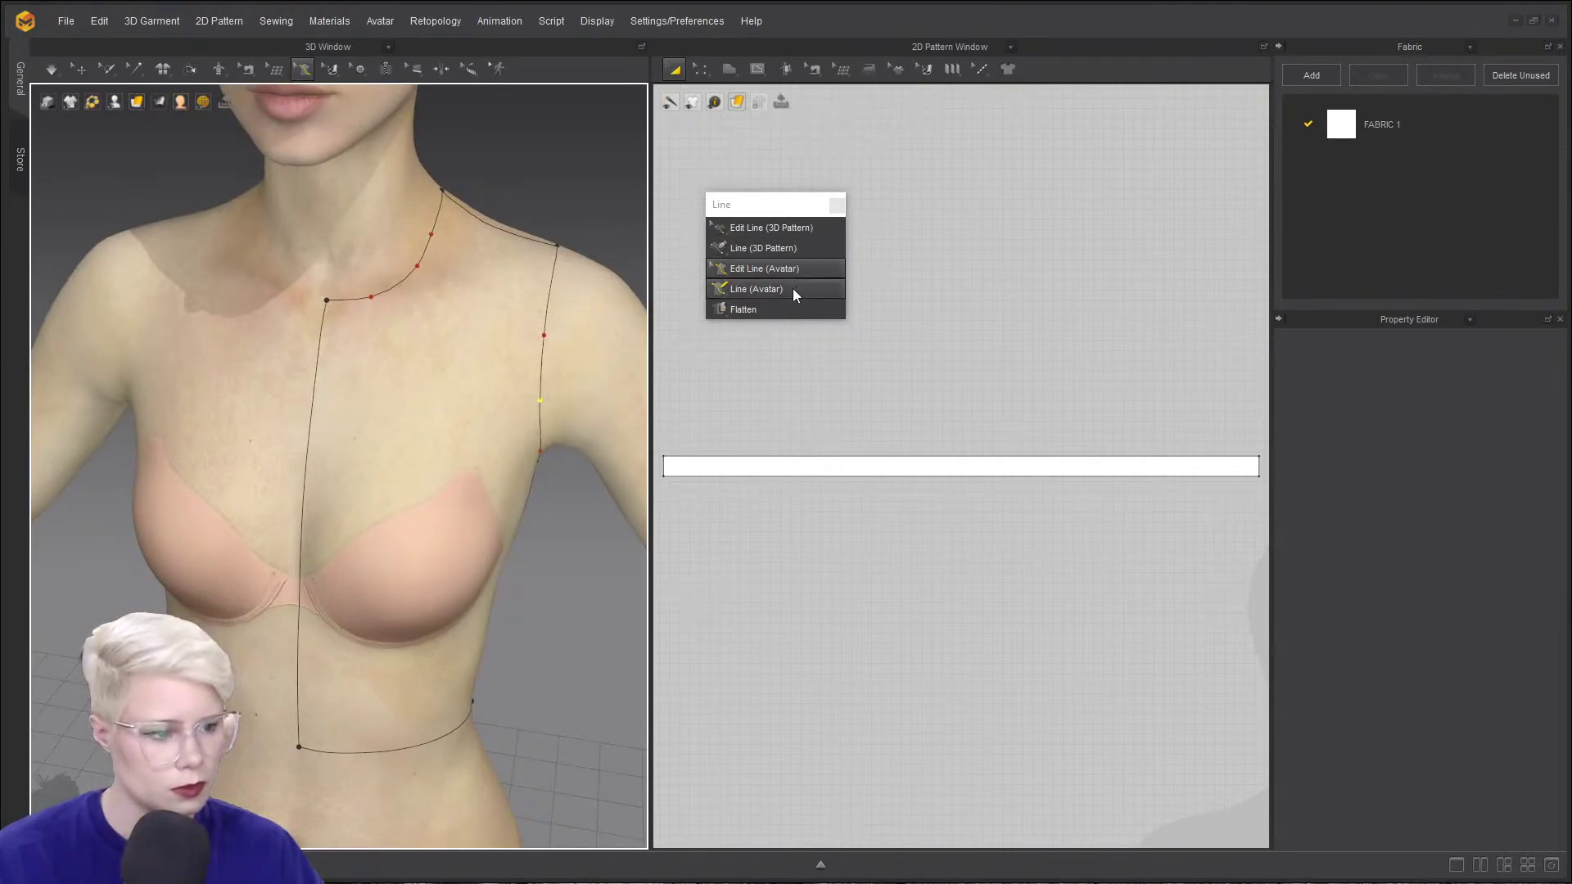
pyautogui.click(770, 289)
pyautogui.scroll(-3, 467, 354)
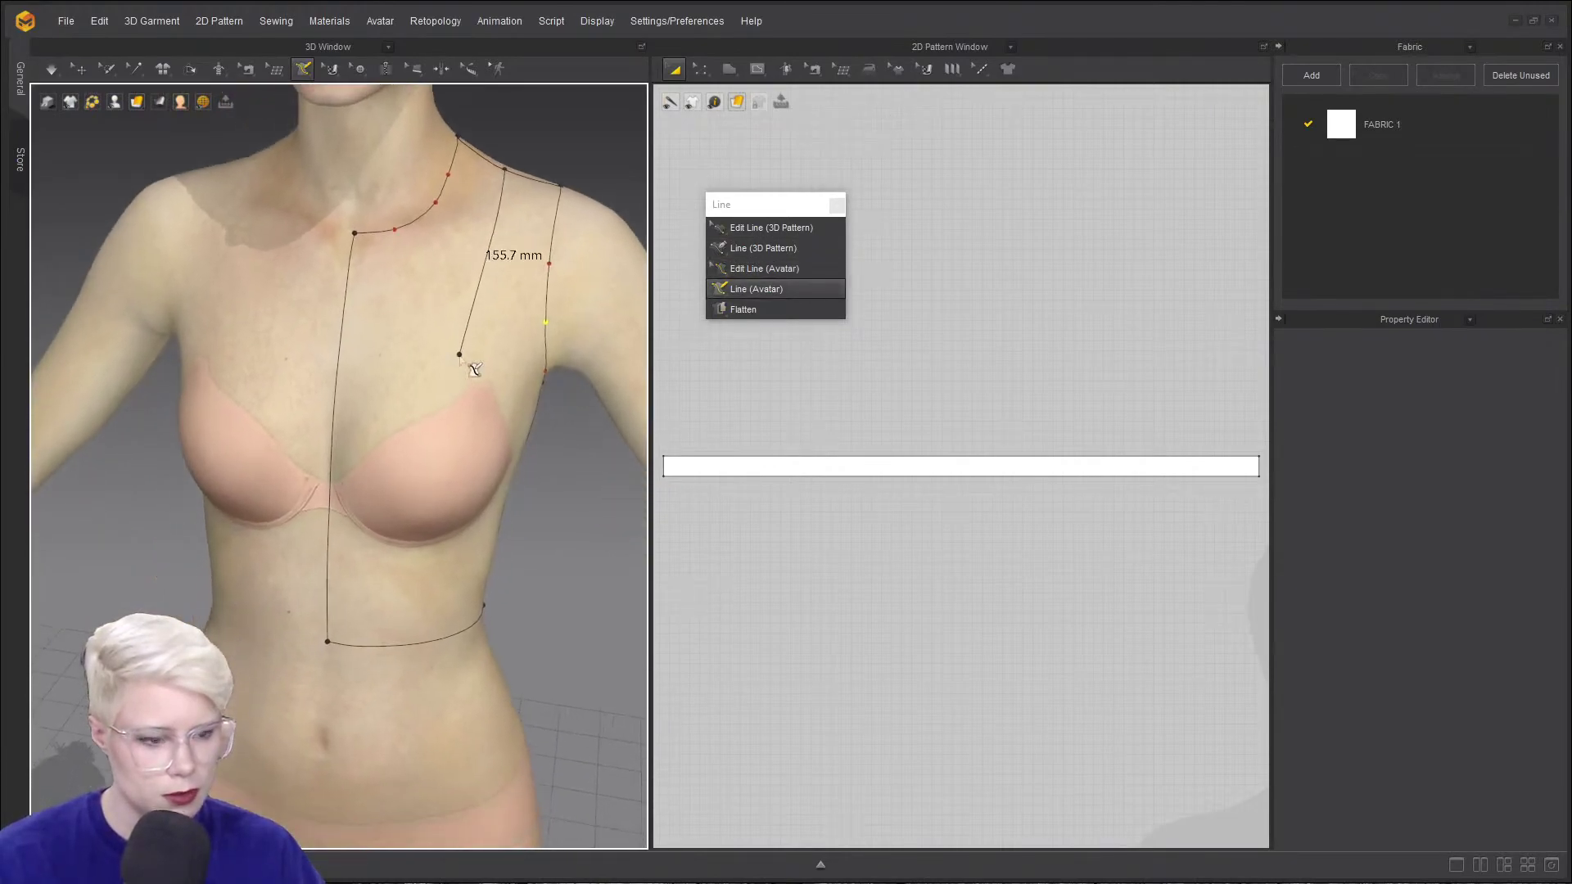
pyautogui.click(432, 377)
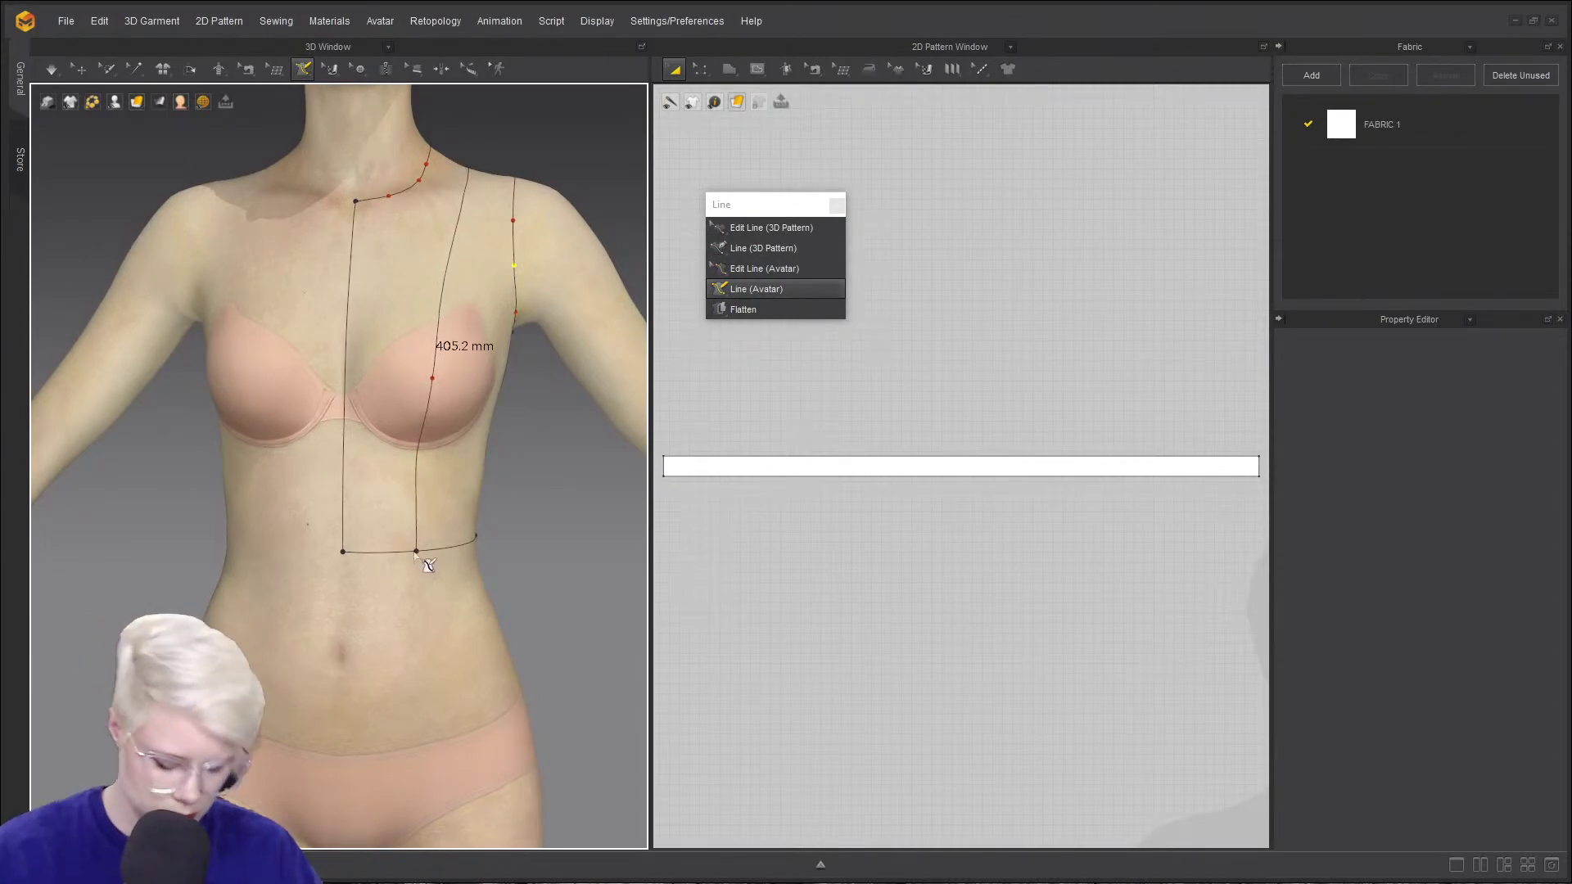
pyautogui.press('Escape')
# - Draw a front princess line from the mid-shoulder seam through the bust apex to the waistline, about 251 mm above and 149 mm below the apex
pyautogui.moveTo(468, 209); pyautogui.dragTo(431, 272, button='right')
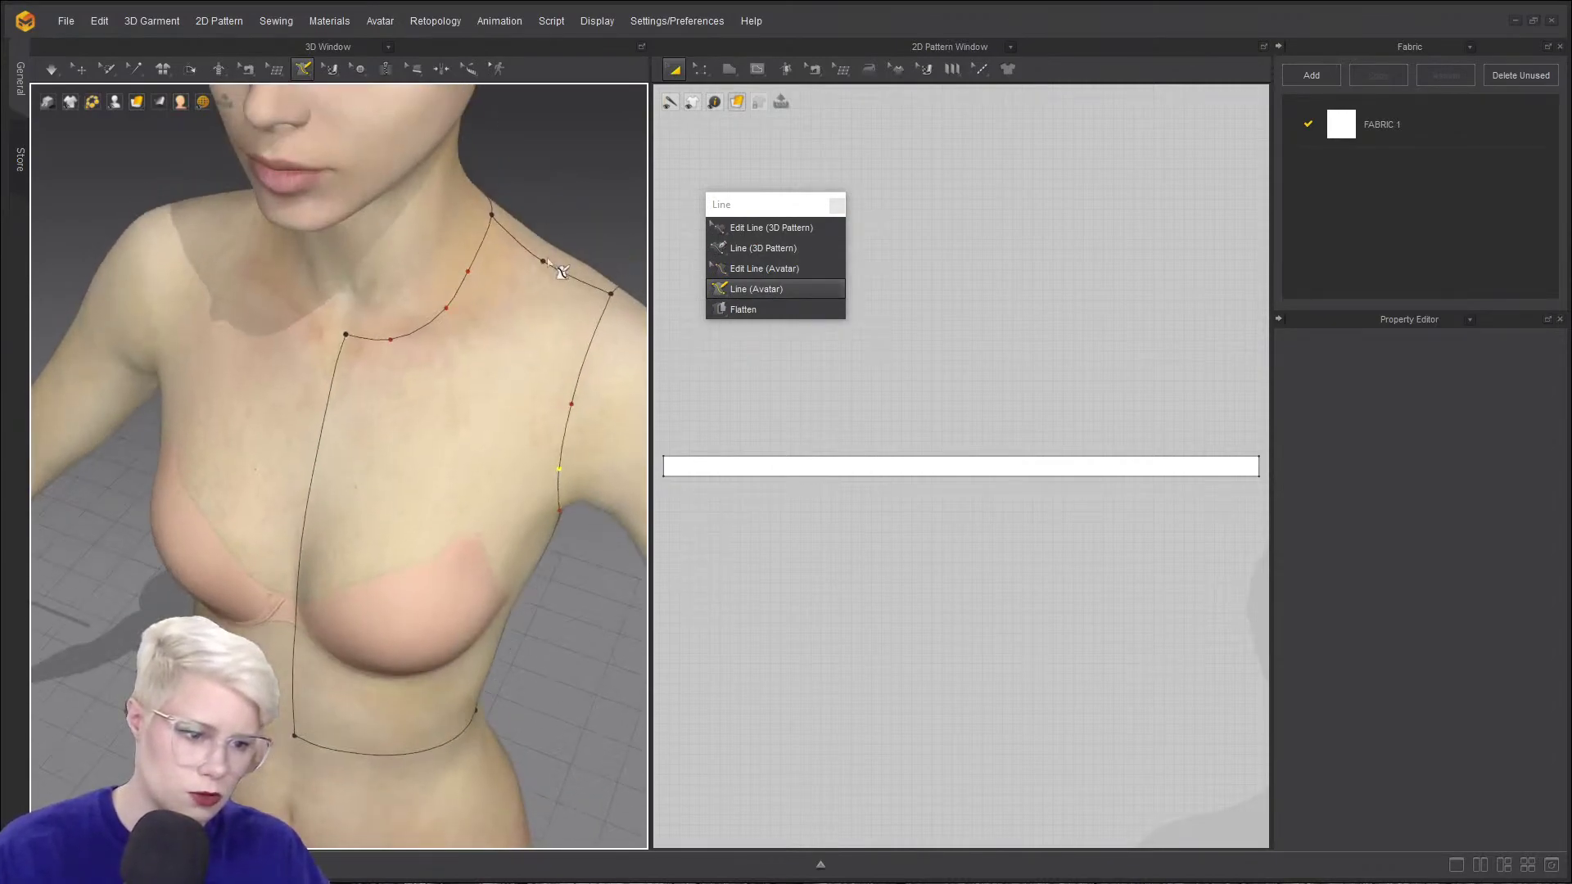
pyautogui.click(546, 261)
pyautogui.moveTo(483, 555); pyautogui.dragTo(498, 477, button='right')
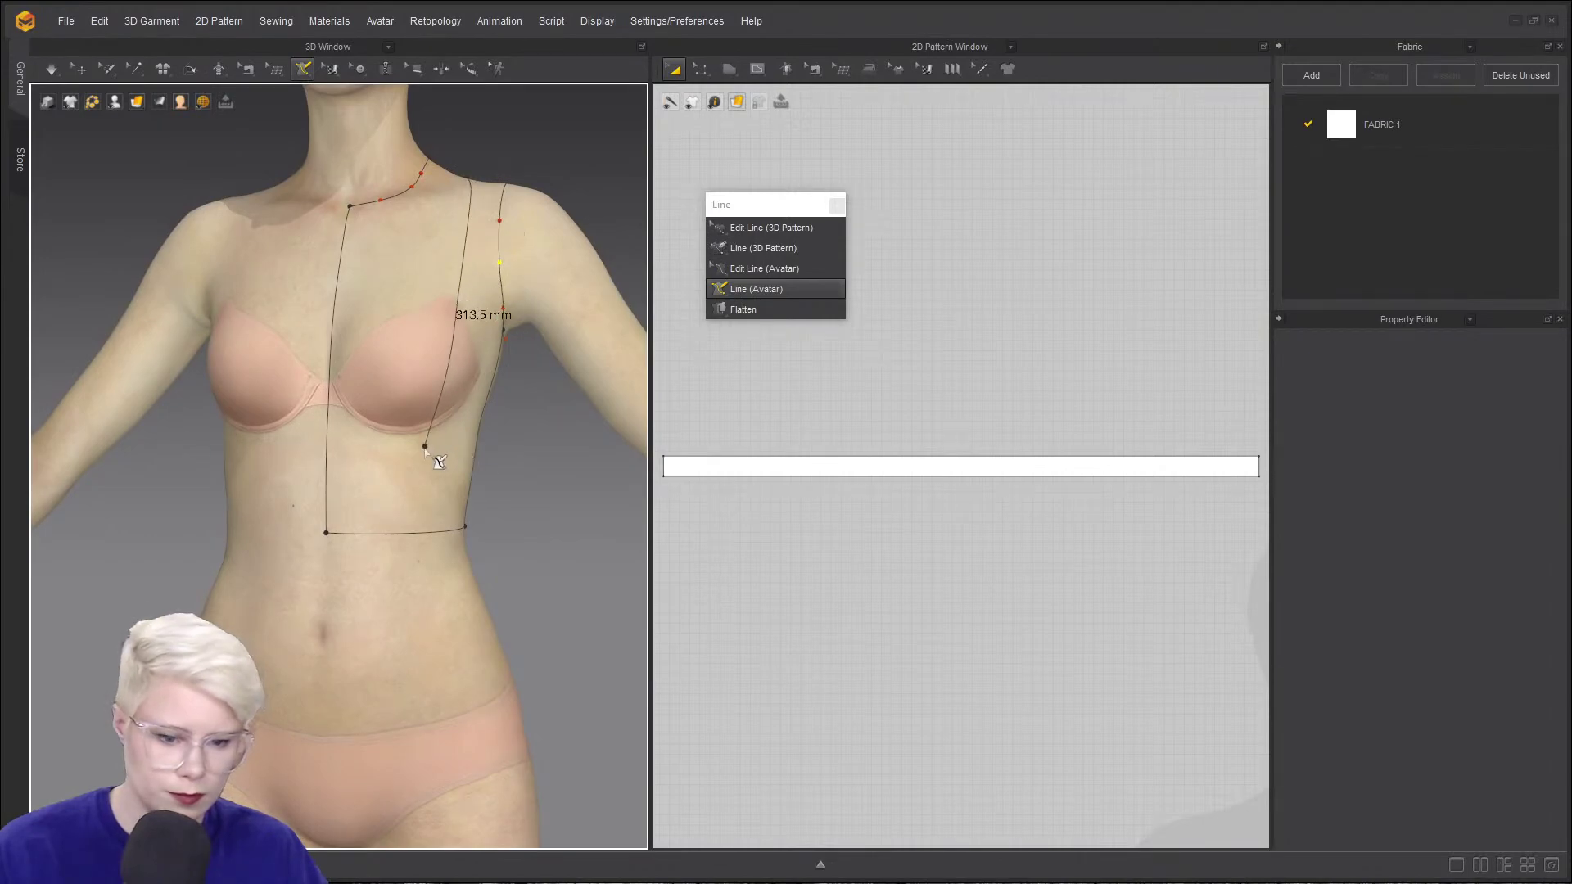
pyautogui.click(411, 366)
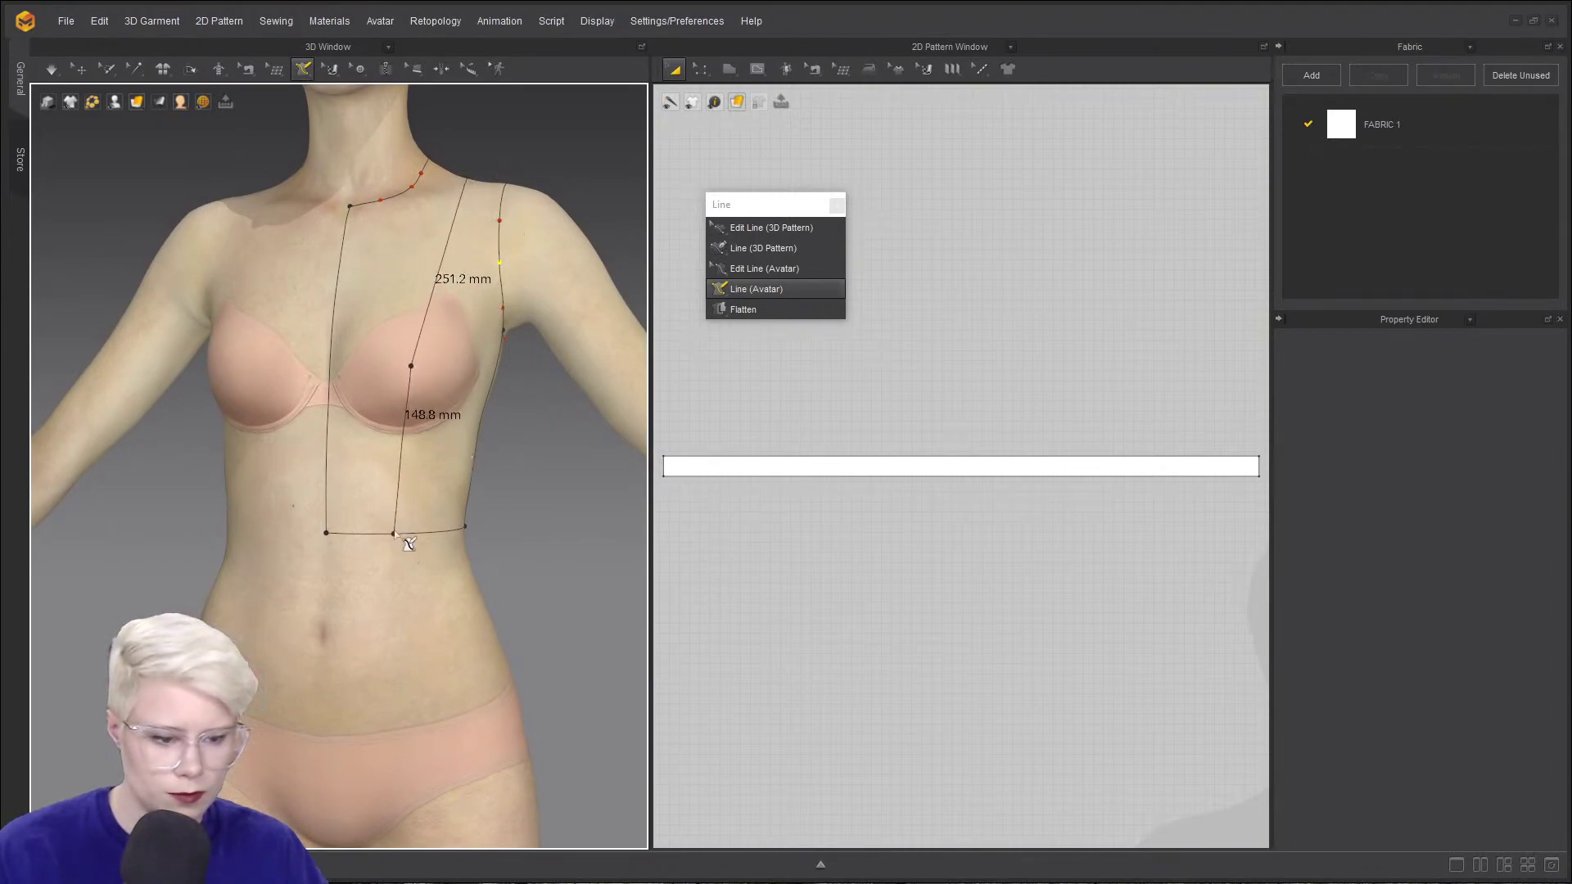
pyautogui.doubleClick(394, 533)
# - Draw a back princess line about 385 mm long from the mid-shoulder point through two curve points to the back waistline
pyautogui.moveTo(409, 524)
pyautogui.mouseDown(button='right')
pyautogui.moveTo(134, 474)
pyautogui.moveTo(227, 484)
pyautogui.moveTo(293, 315)
pyautogui.mouseUp(button='right')
pyautogui.click(253, 367)
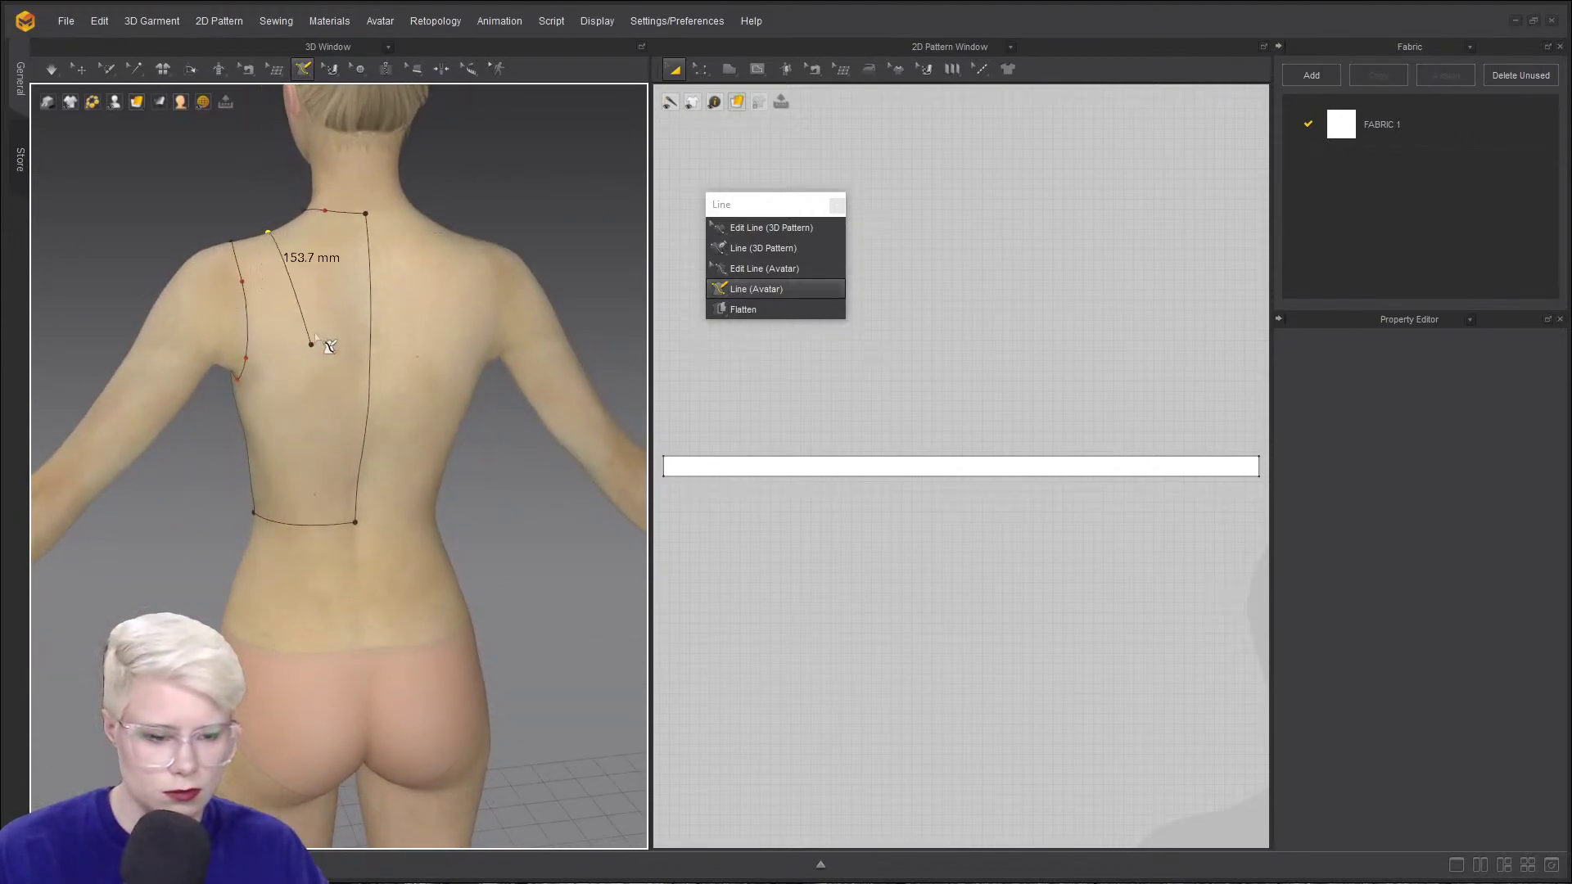
pyautogui.doubleClick(303, 311)
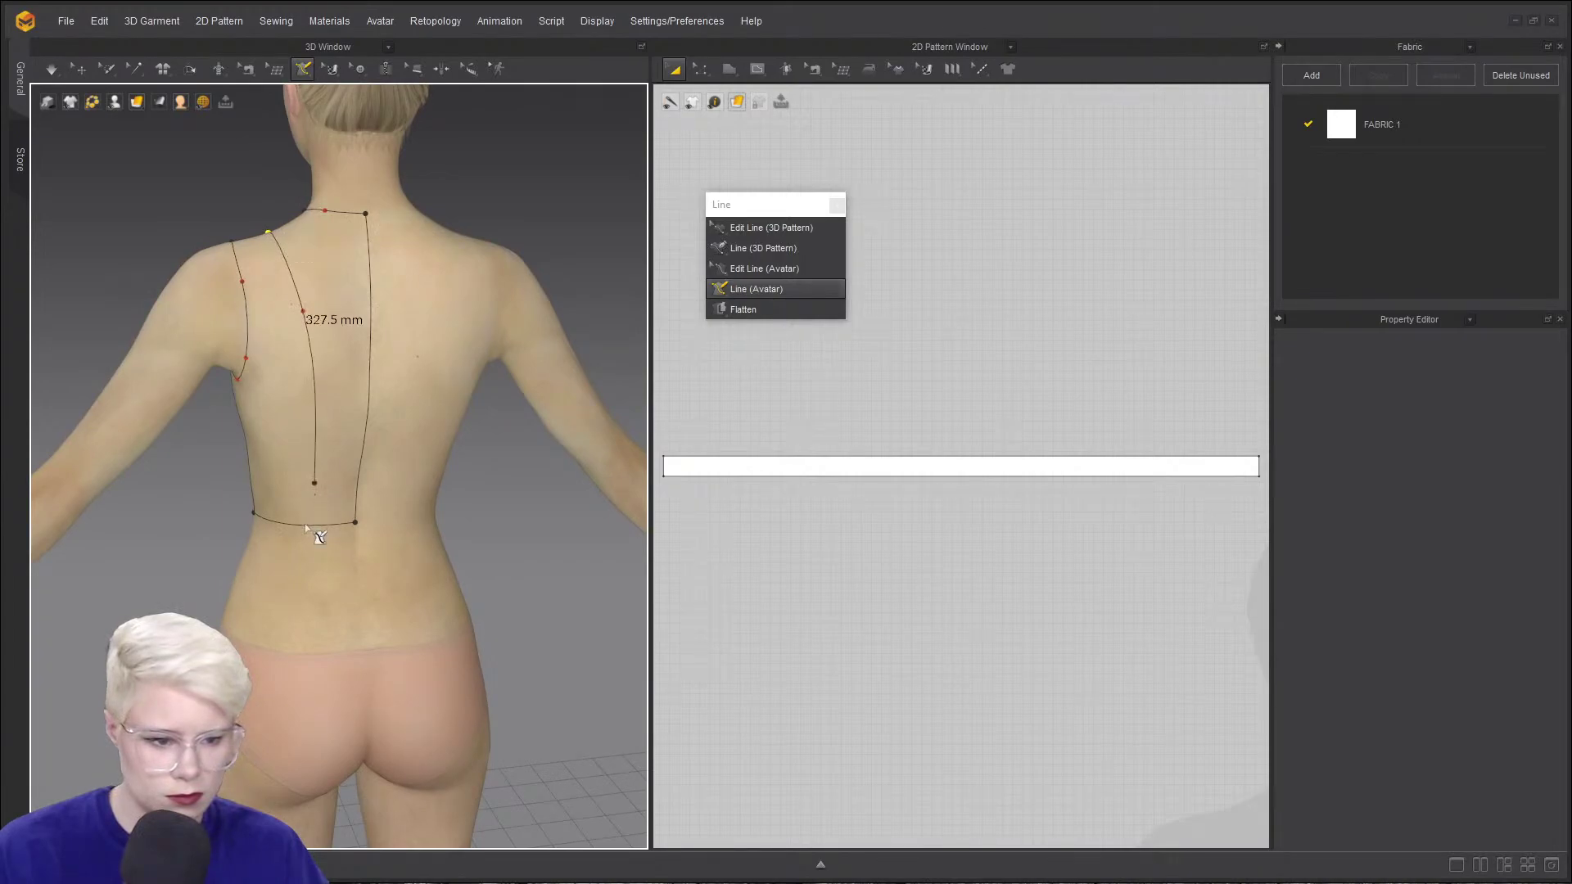
pyautogui.click(307, 473)
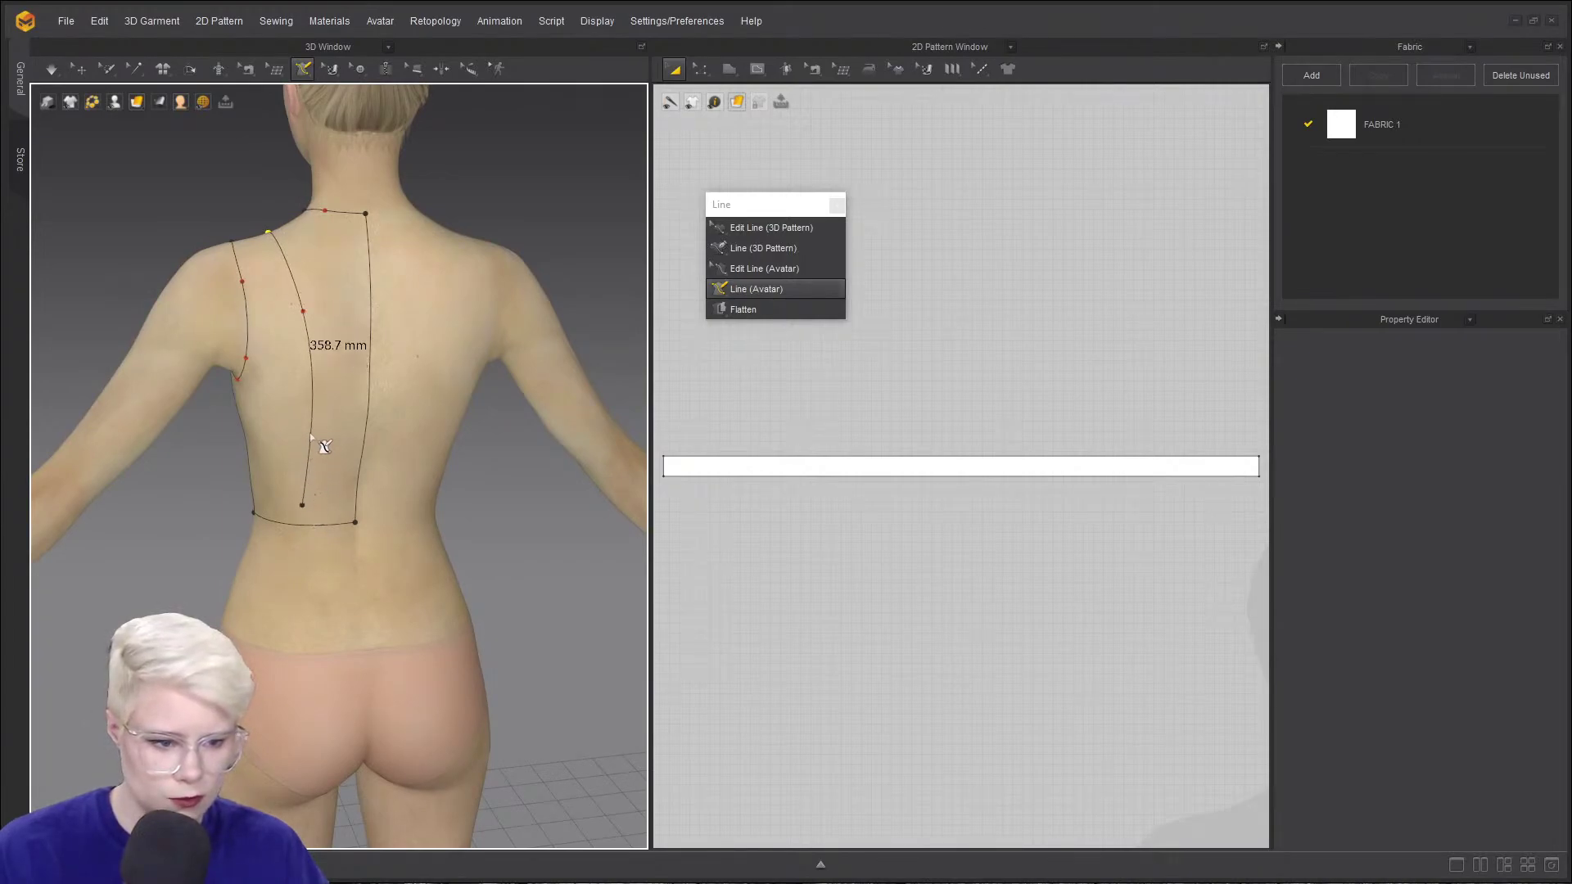
pyautogui.click(311, 402)
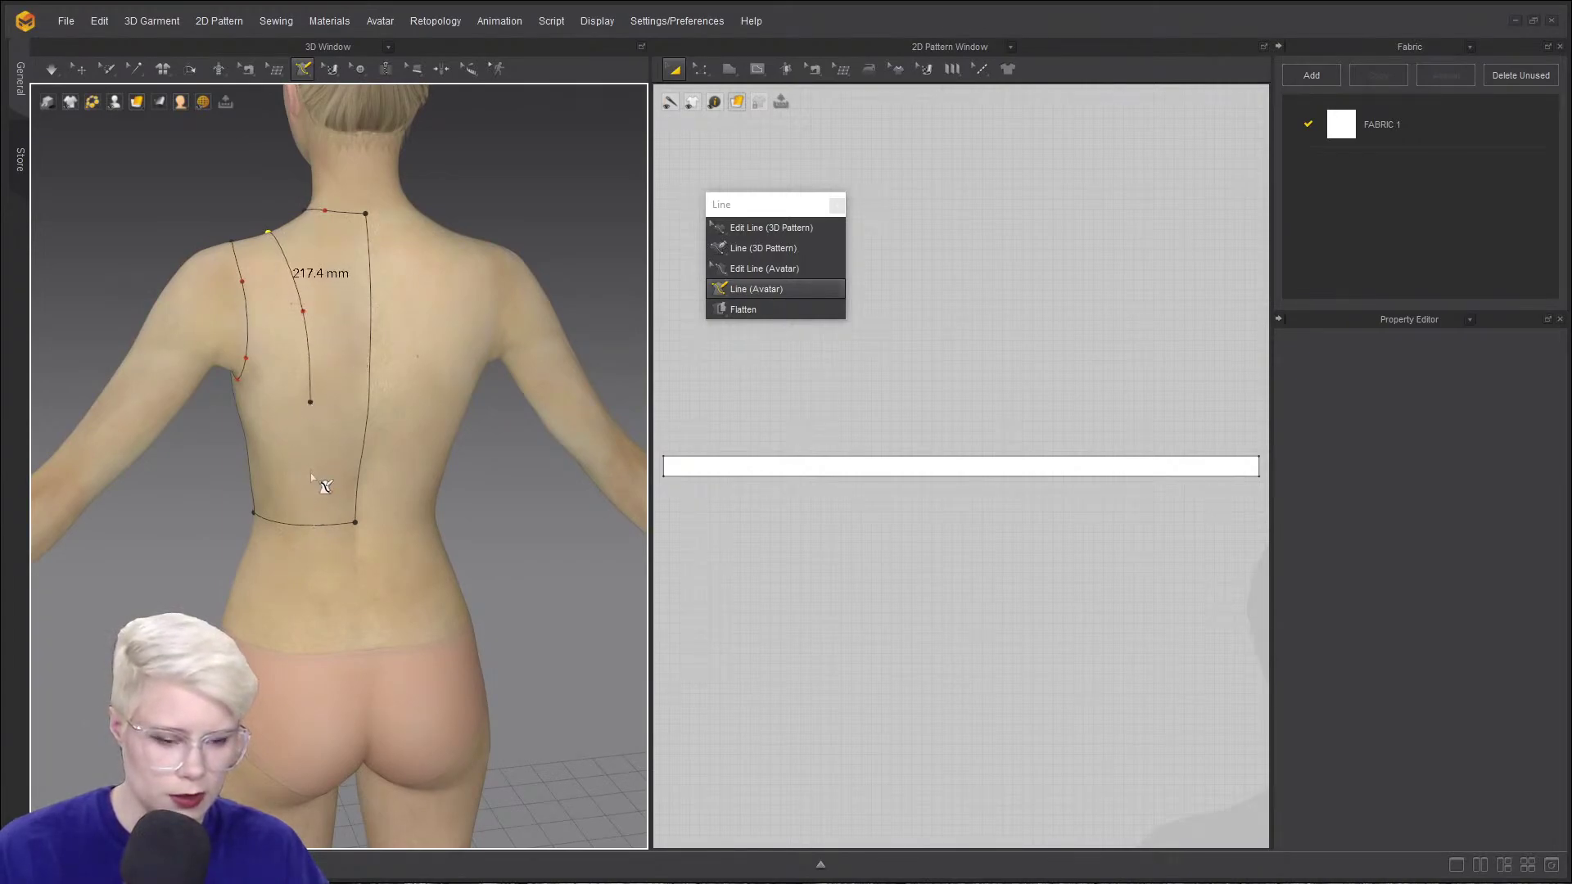
pyautogui.doubleClick(307, 525)
# - Activate Circumference Measure (Garment) and compare the drawn bodice lines with the avatar's measurement guides on back and front
pyautogui.click(467, 71)
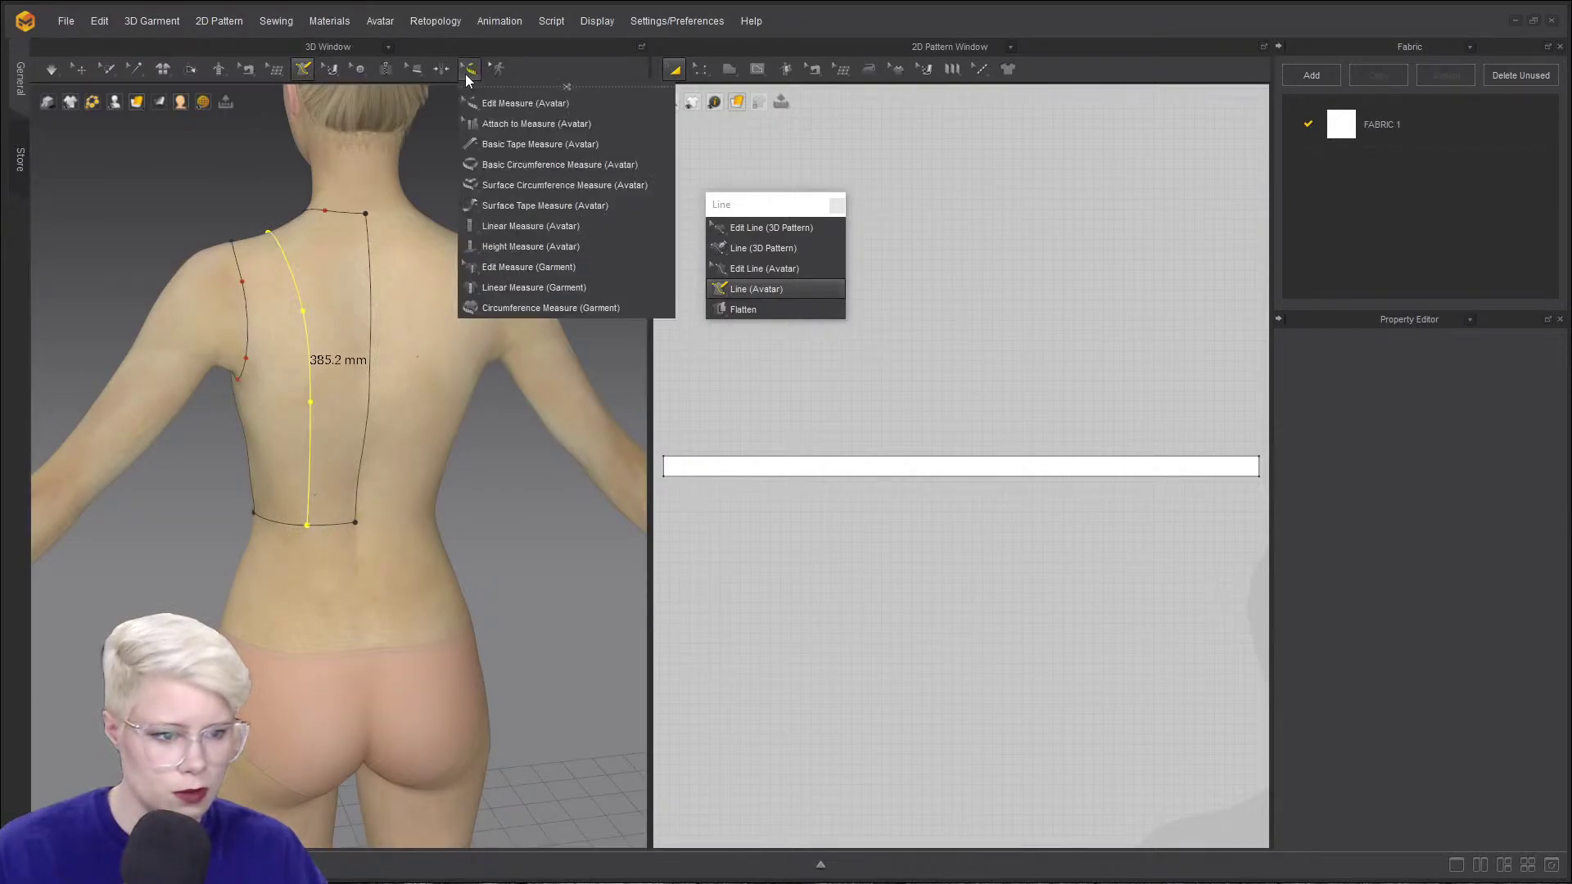
pyautogui.click(560, 307)
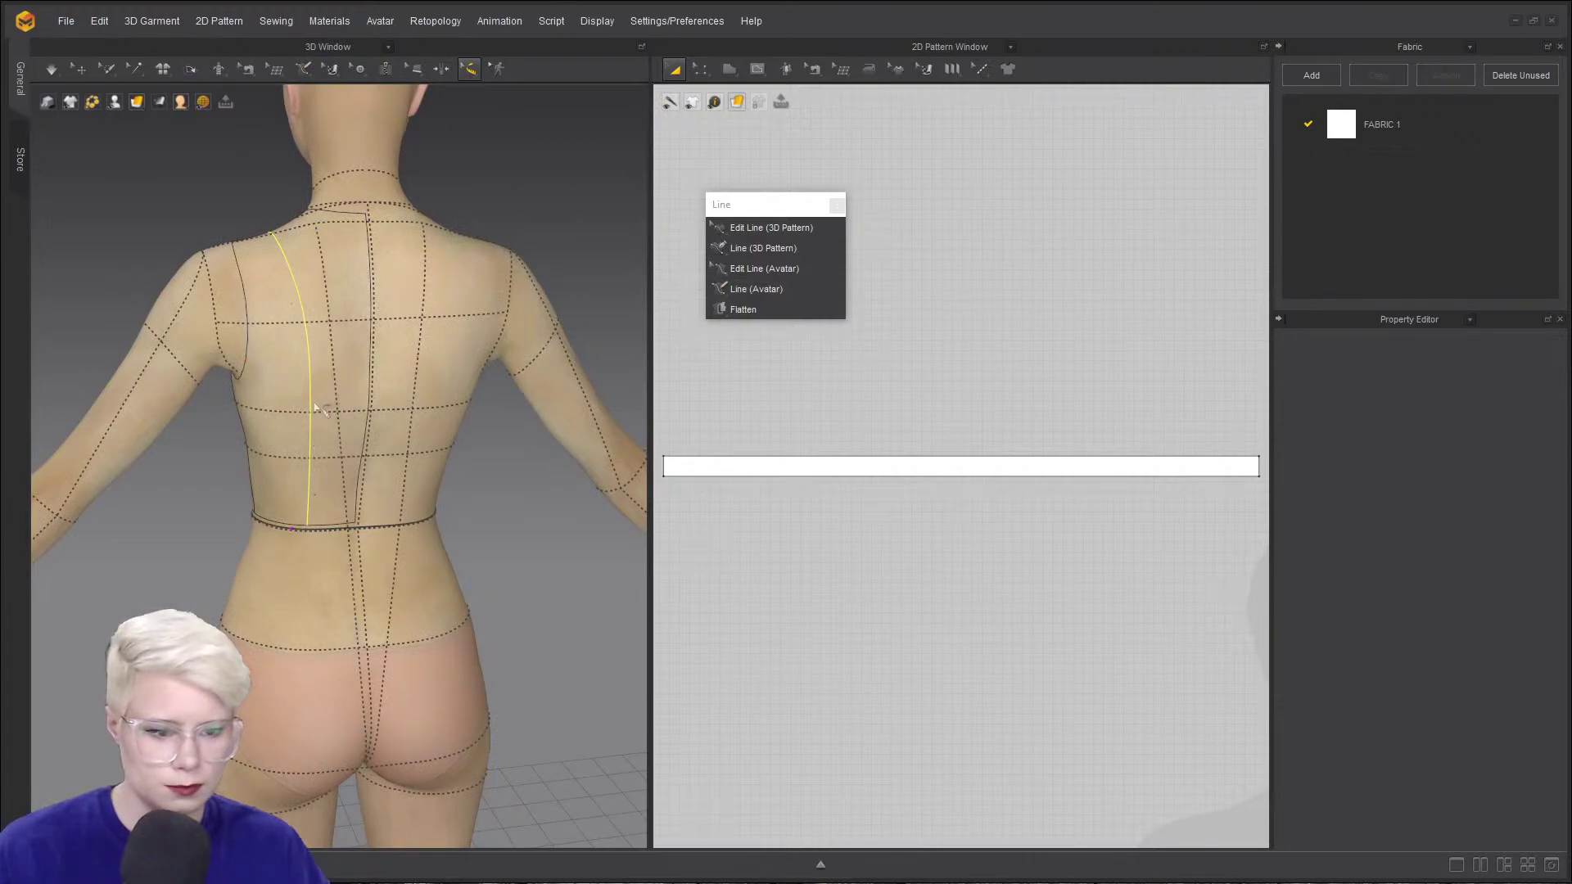
pyautogui.moveTo(316, 407); pyautogui.dragTo(407, 367, button='right')
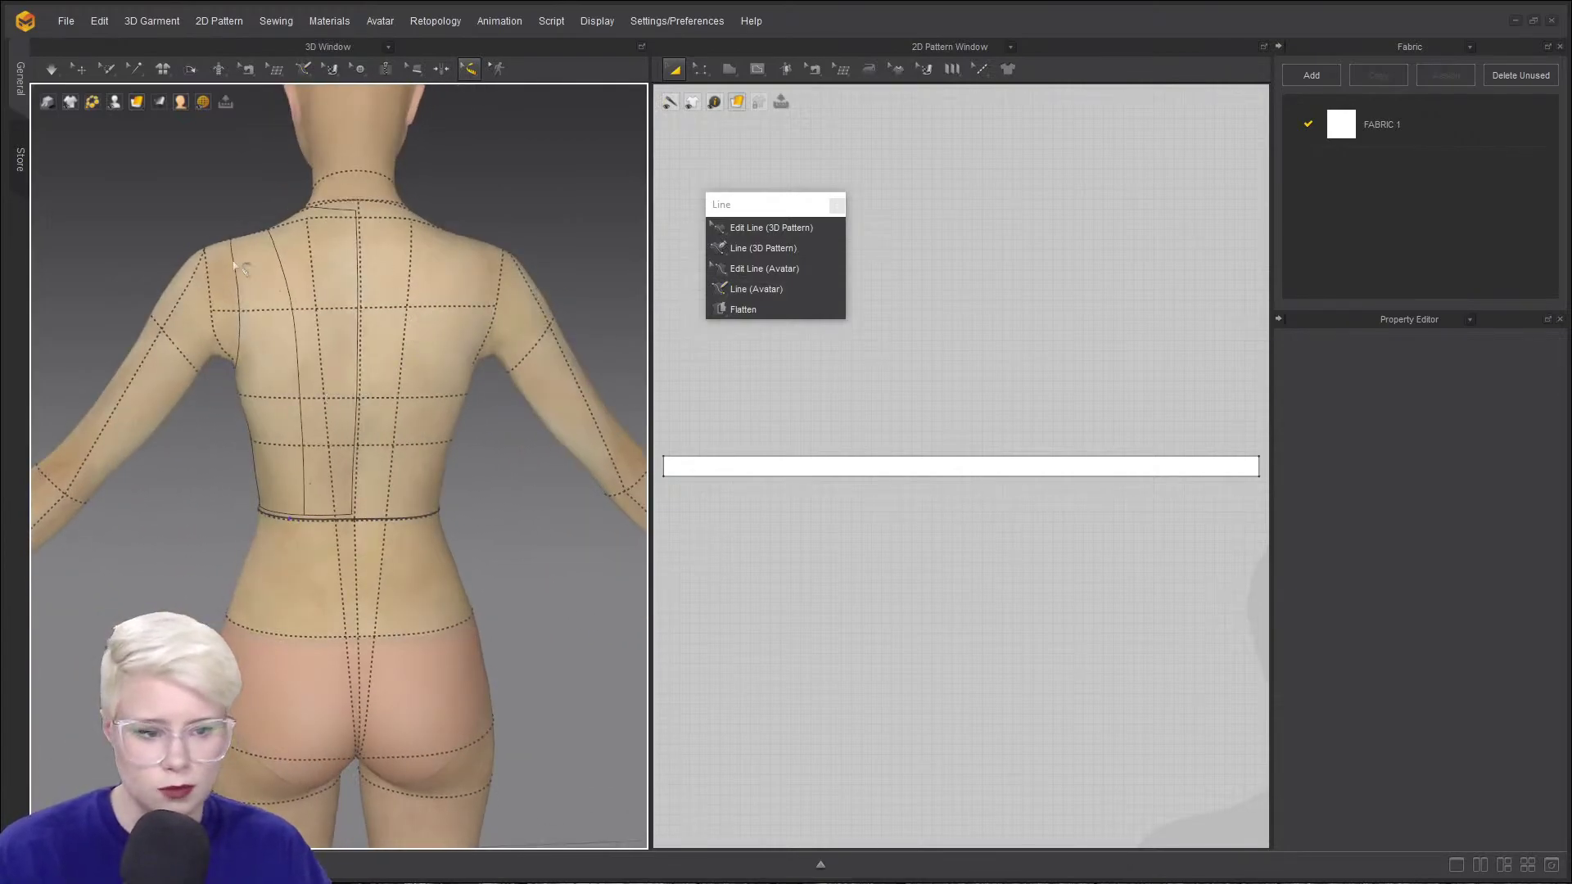
pyautogui.moveTo(235, 266); pyautogui.dragTo(459, 369, button='right')
pyautogui.scroll(6, 317, 432)
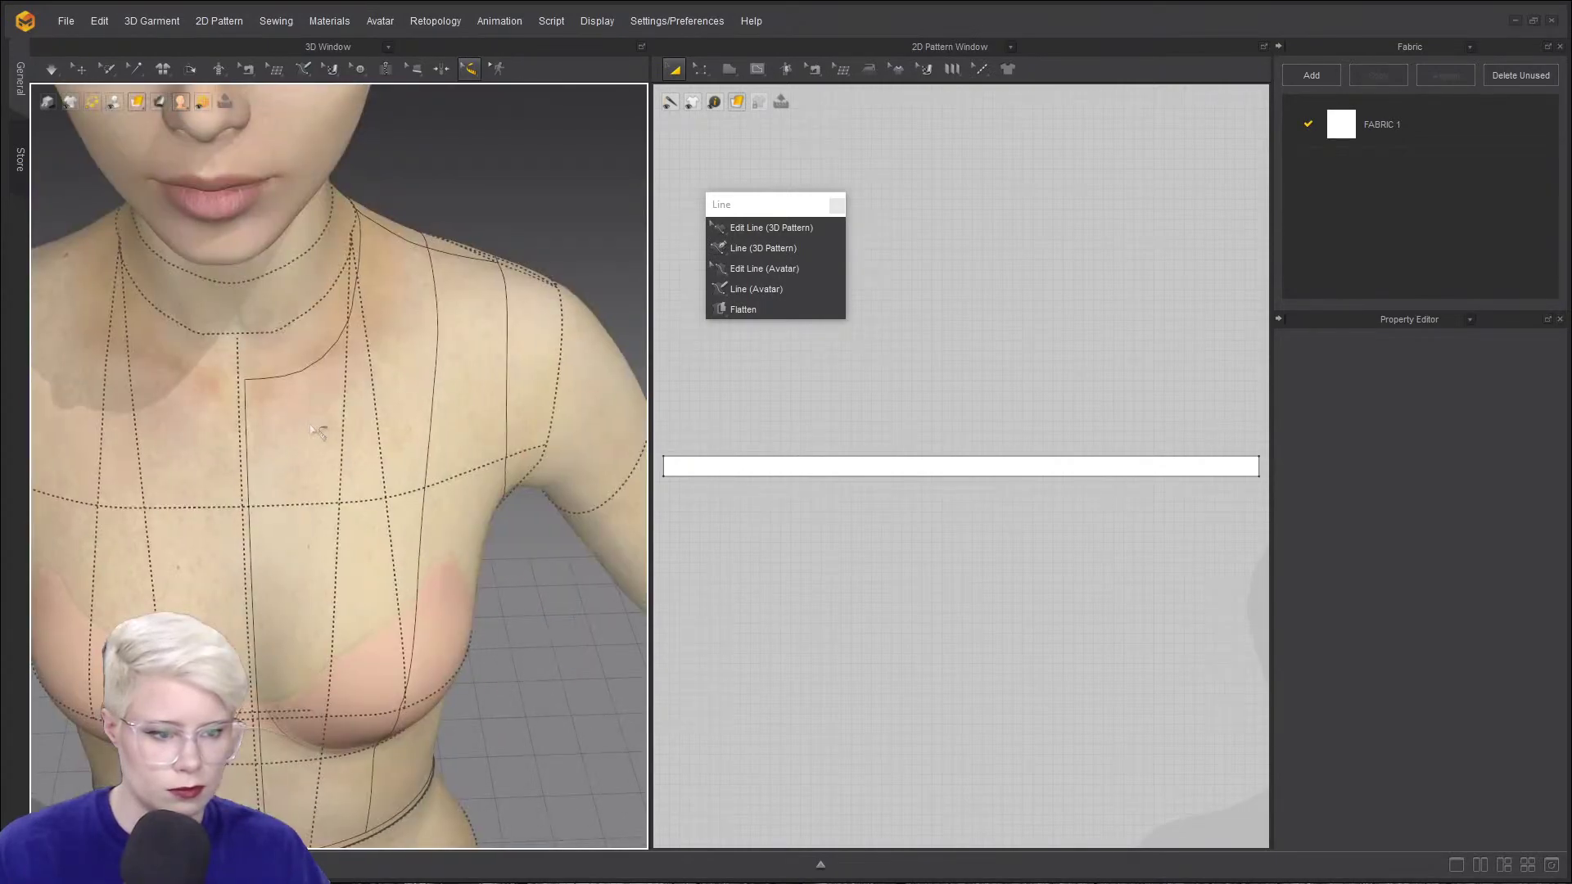
pyautogui.moveTo(264, 385); pyautogui.dragTo(368, 188, button='right')
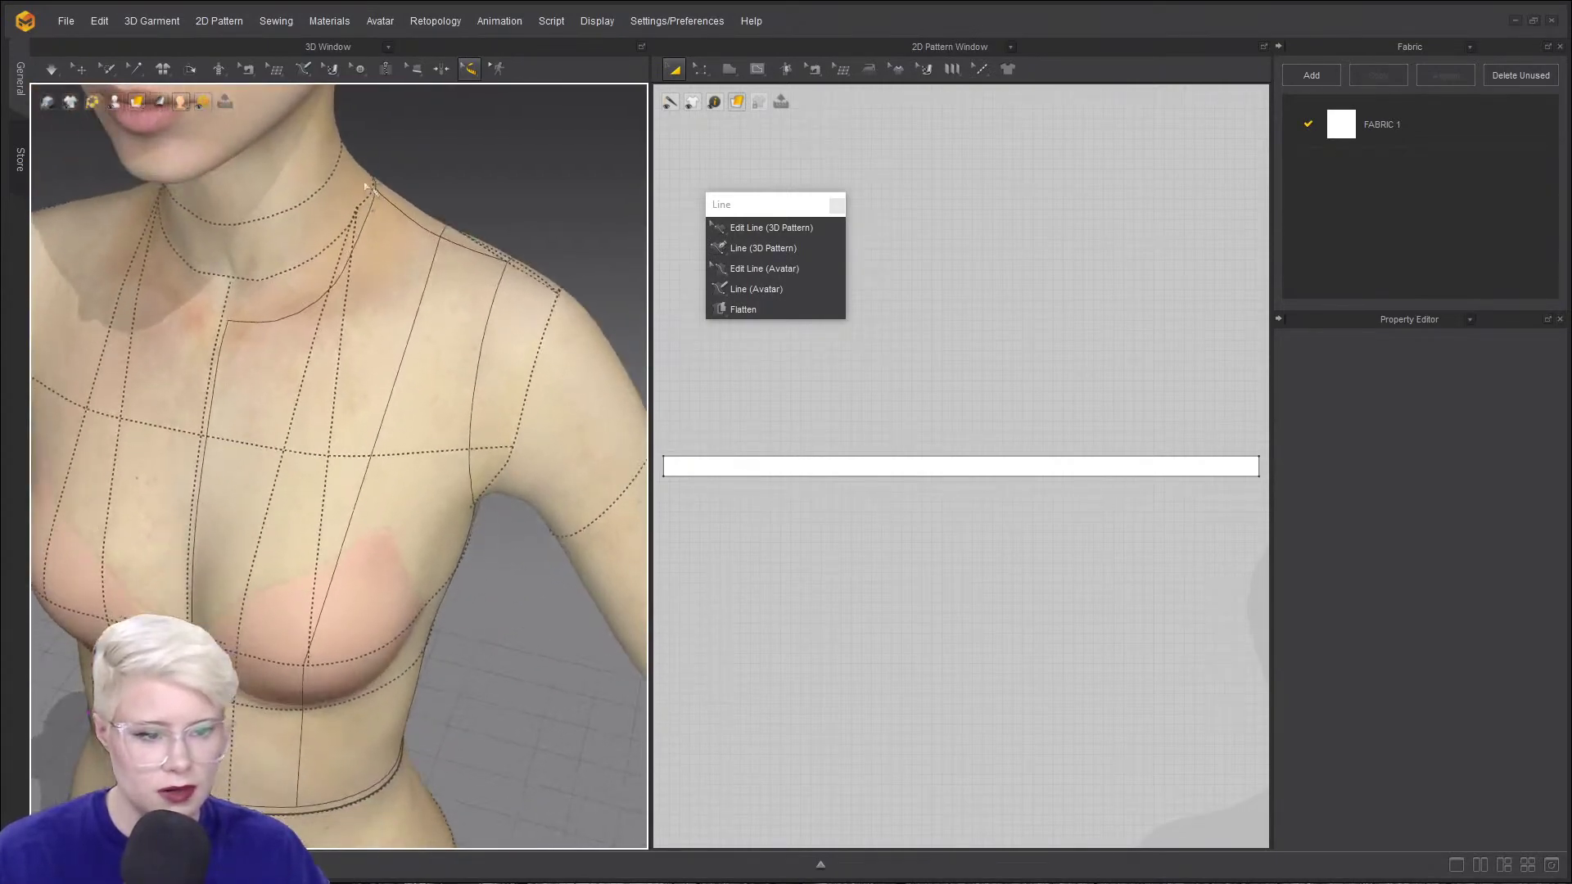
# - Raise the centre point of the front neckline toward the base of the neck using Edit Line (Avatar)
pyautogui.click(754, 289)
pyautogui.click(754, 269)
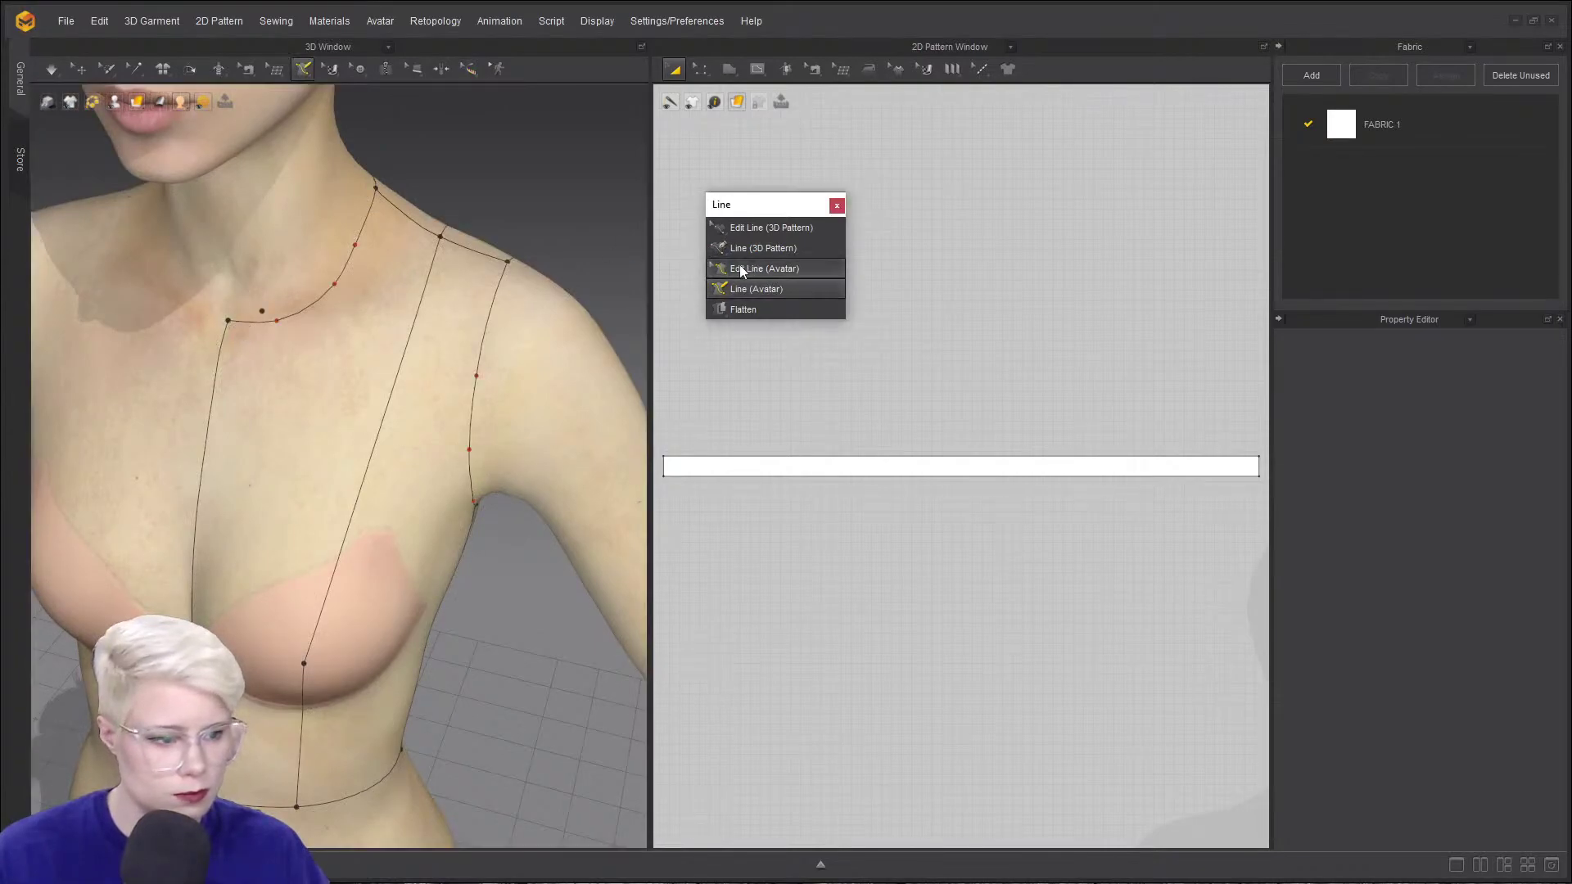
pyautogui.click(240, 330)
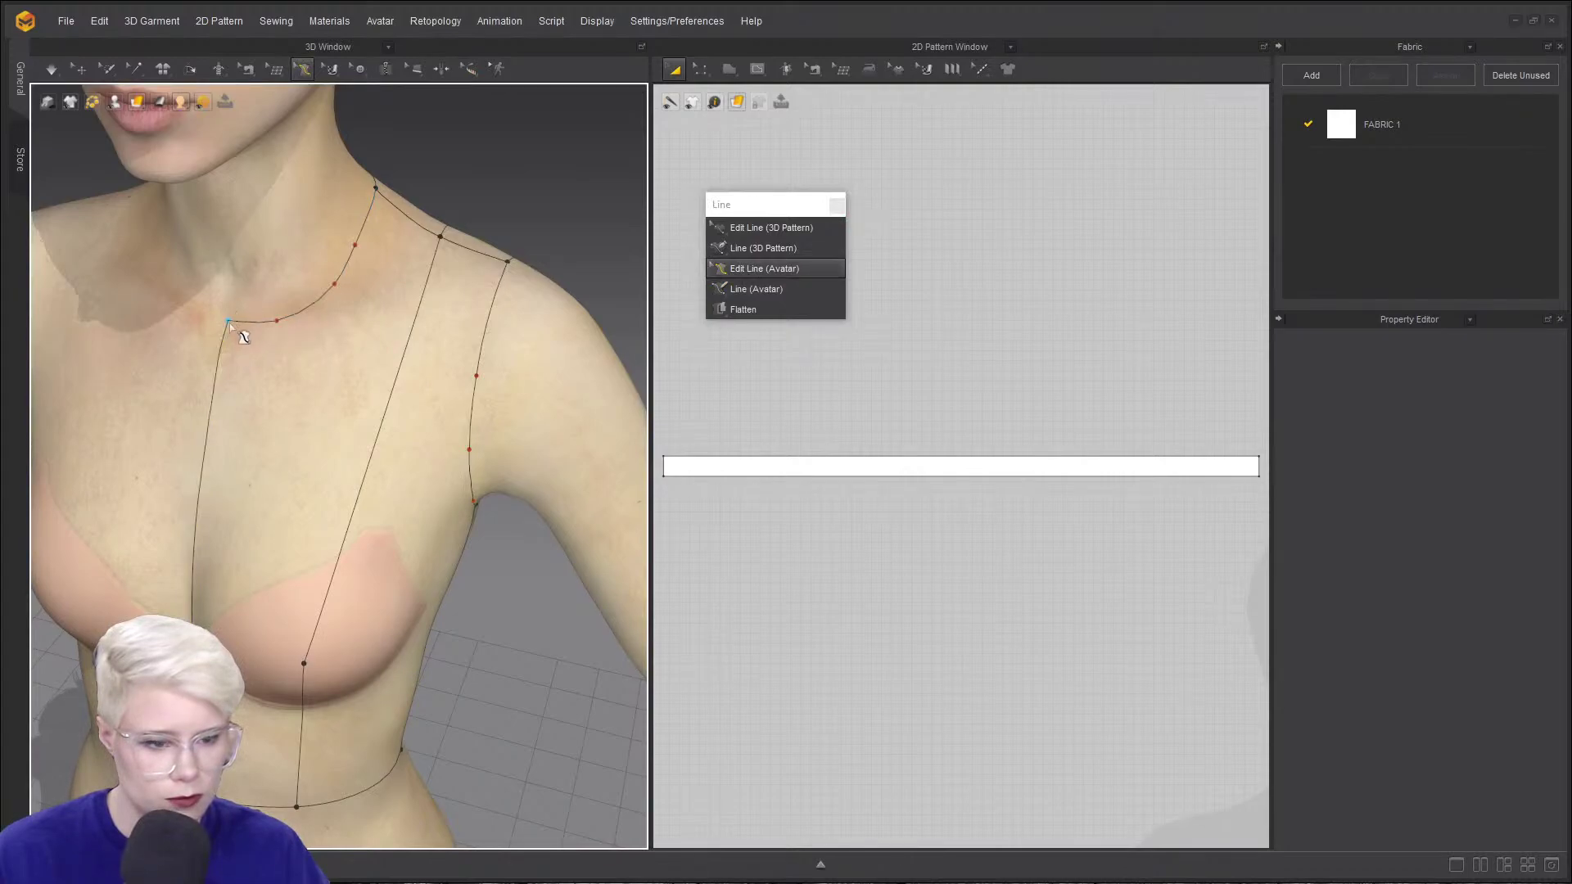
pyautogui.moveTo(228, 321); pyautogui.dragTo(235, 292)
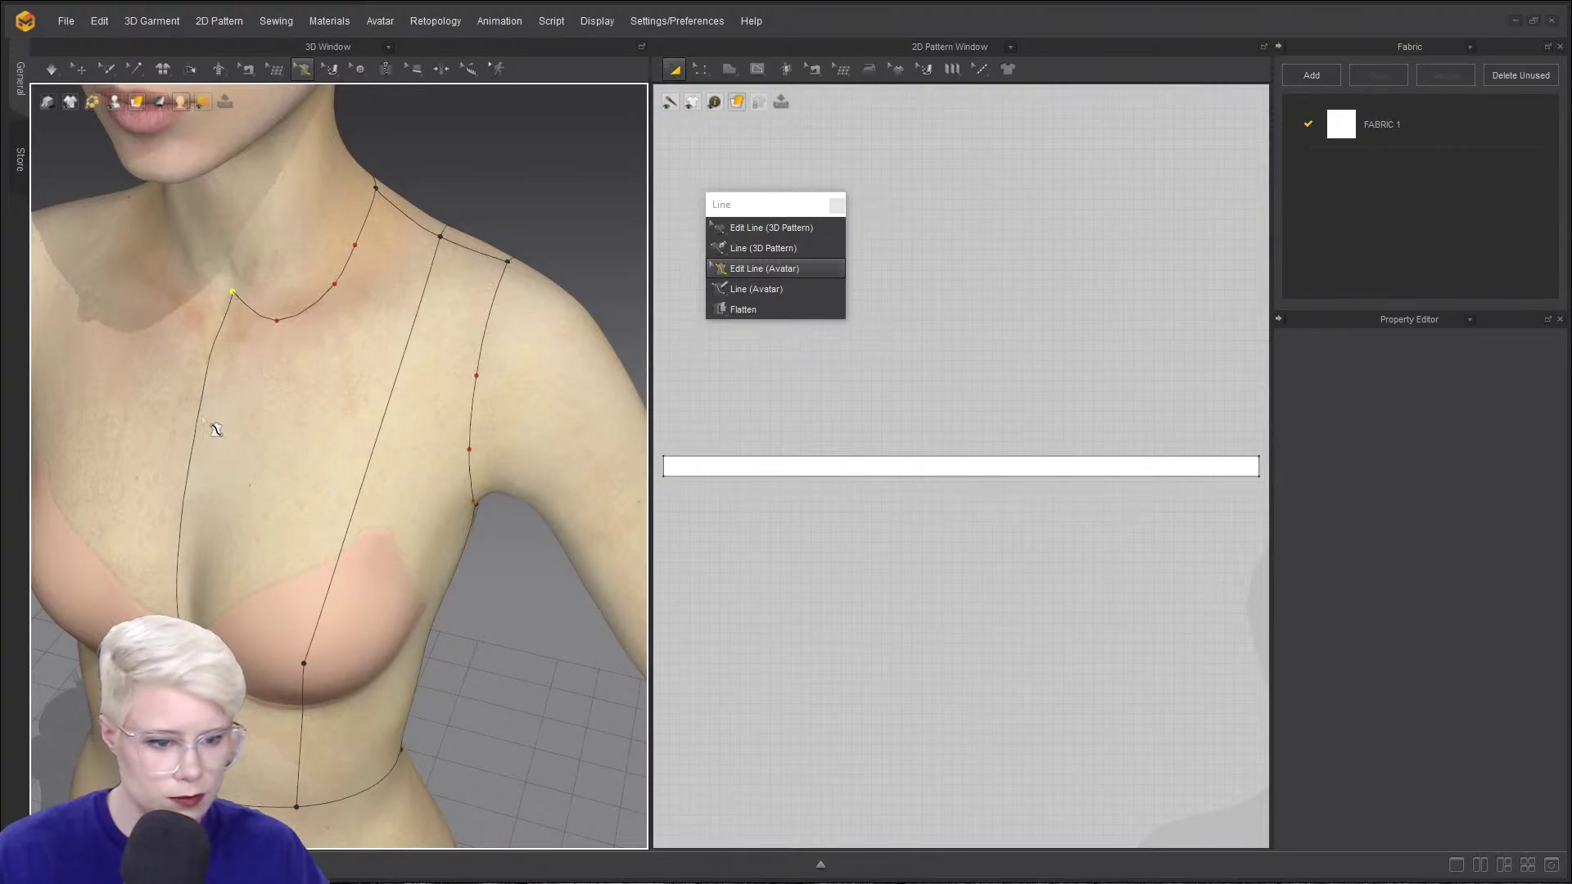
pyautogui.rightClick(188, 459)
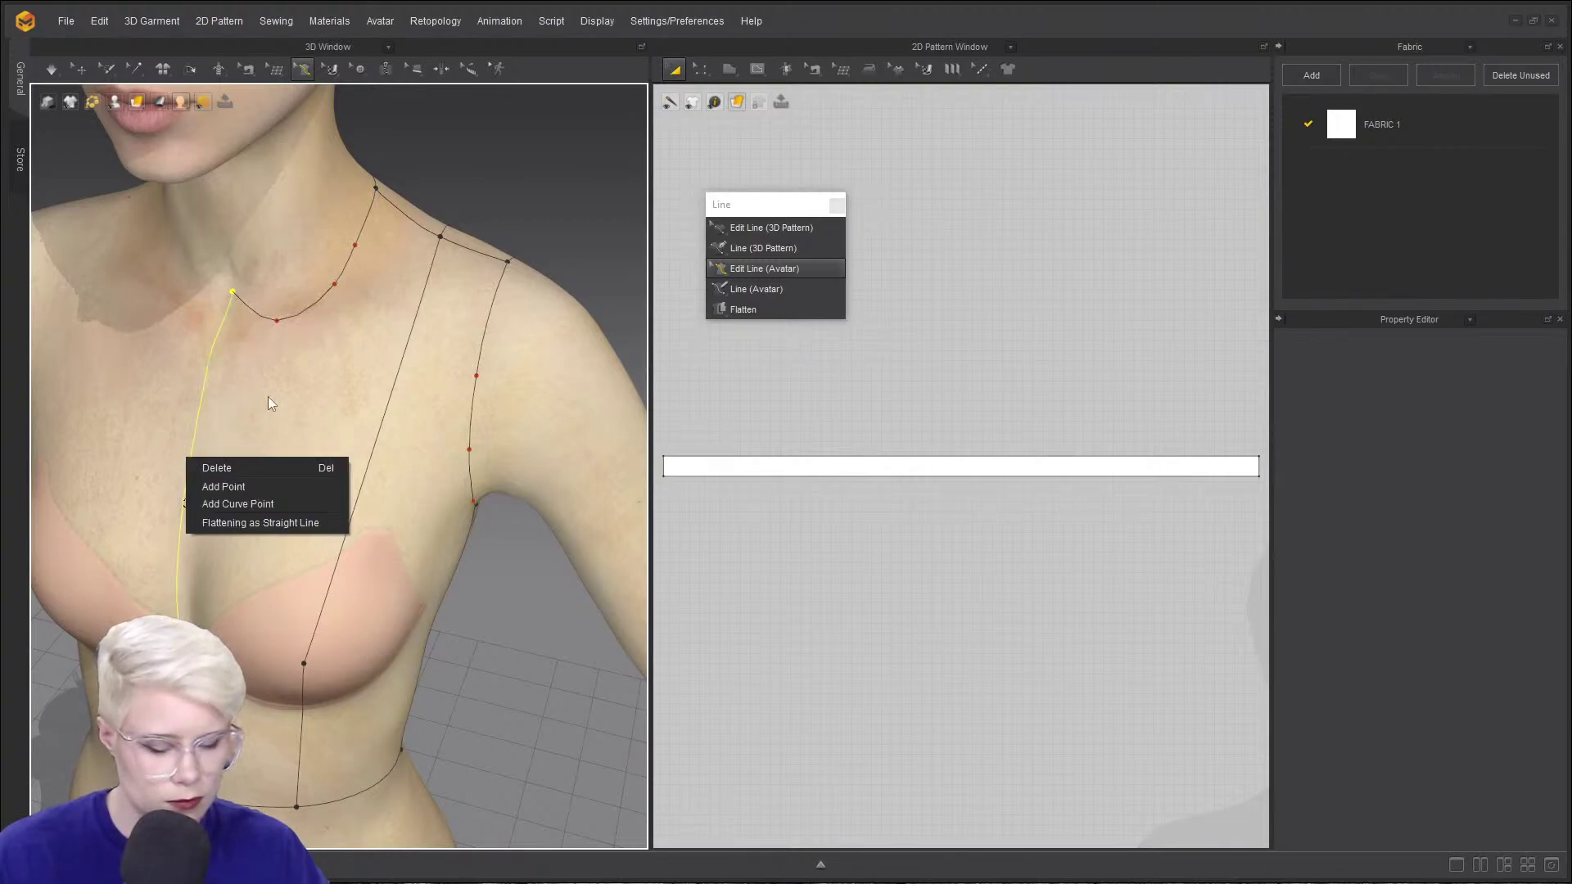
pyautogui.click(269, 399)
# - Reposition the front neckline's curve points so the curve runs smoothly into the raised centre point
pyautogui.moveTo(269, 398); pyautogui.dragTo(300, 373, button='right')
pyautogui.moveTo(311, 284); pyautogui.dragTo(282, 397, button='right')
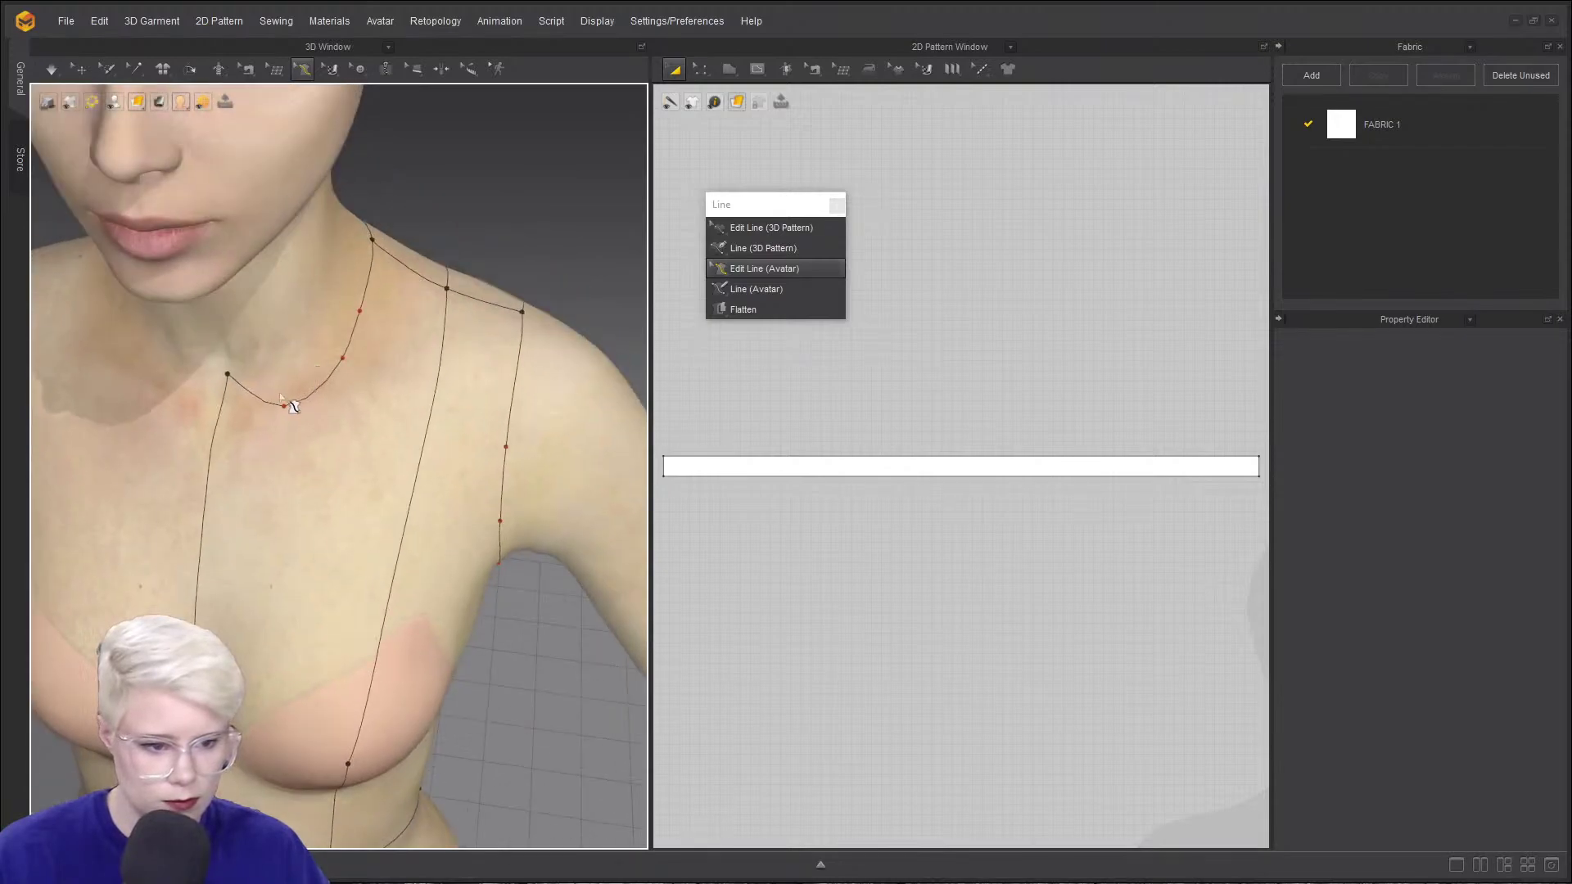
pyautogui.moveTo(284, 407); pyautogui.dragTo(327, 356)
# - Add a curve point to the centre front line at bust level and shift it toward the avatar's midline
pyautogui.moveTo(297, 491); pyautogui.dragTo(308, 393, button='right')
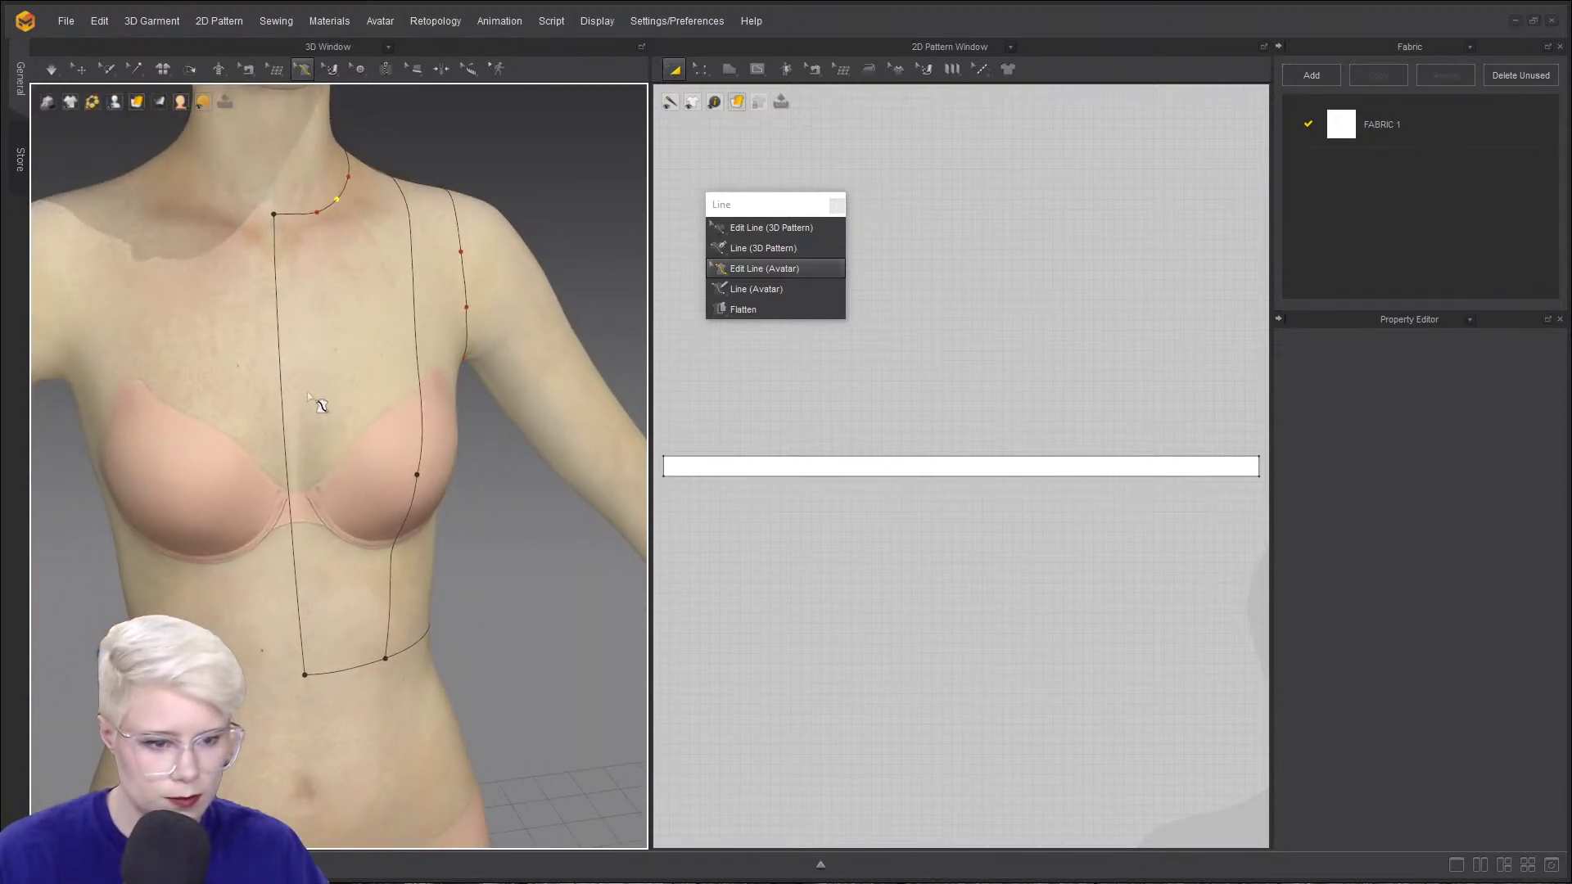
pyautogui.click(277, 396)
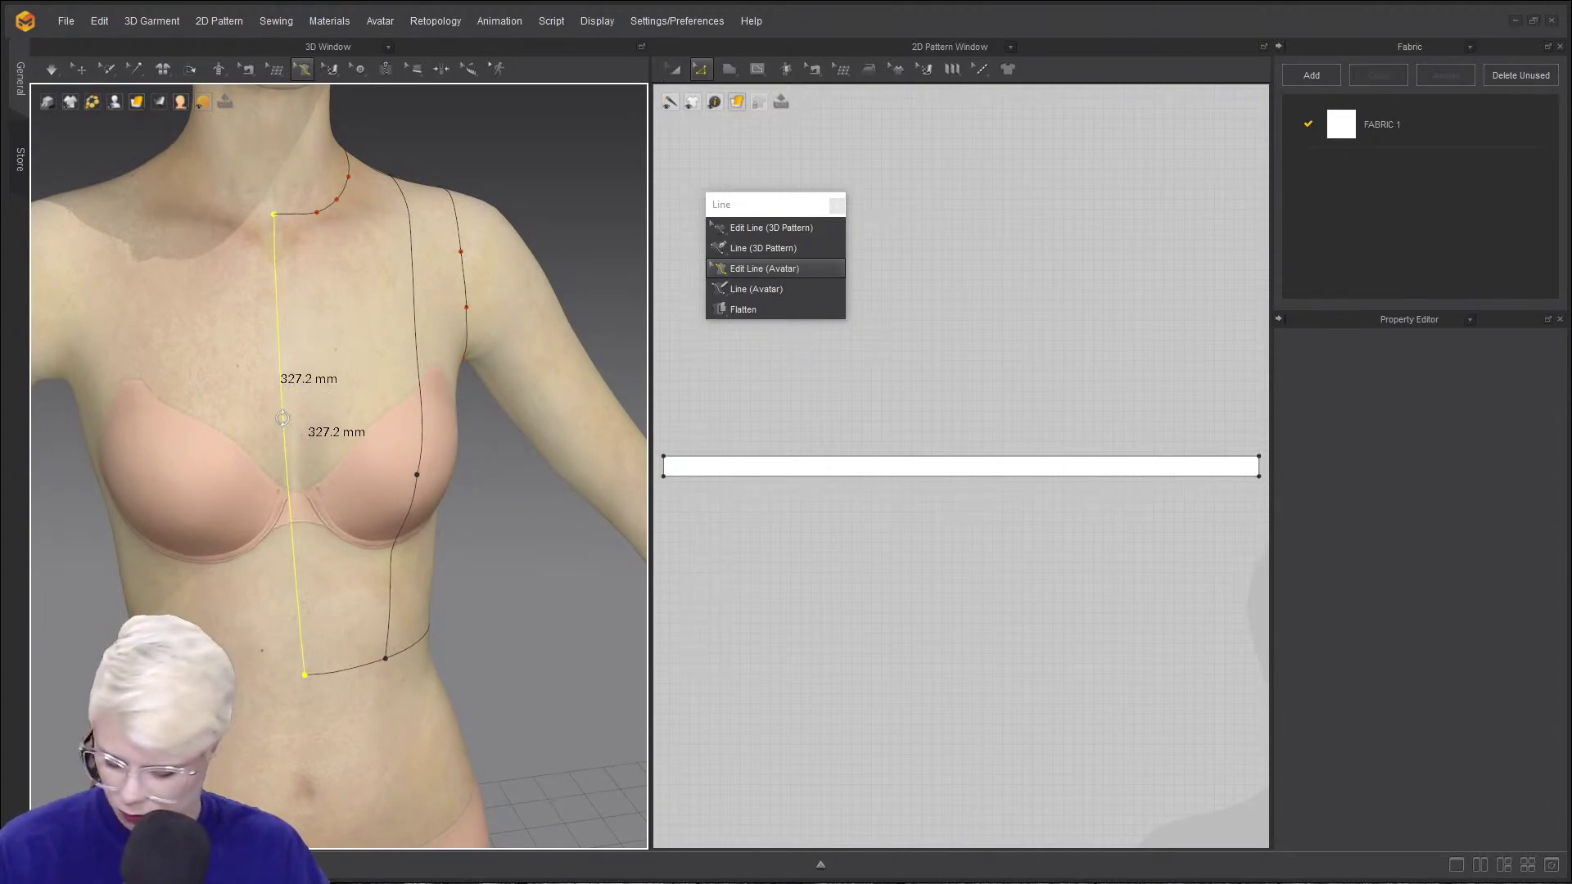
pyautogui.rightClick(284, 423)
pyautogui.click(366, 467)
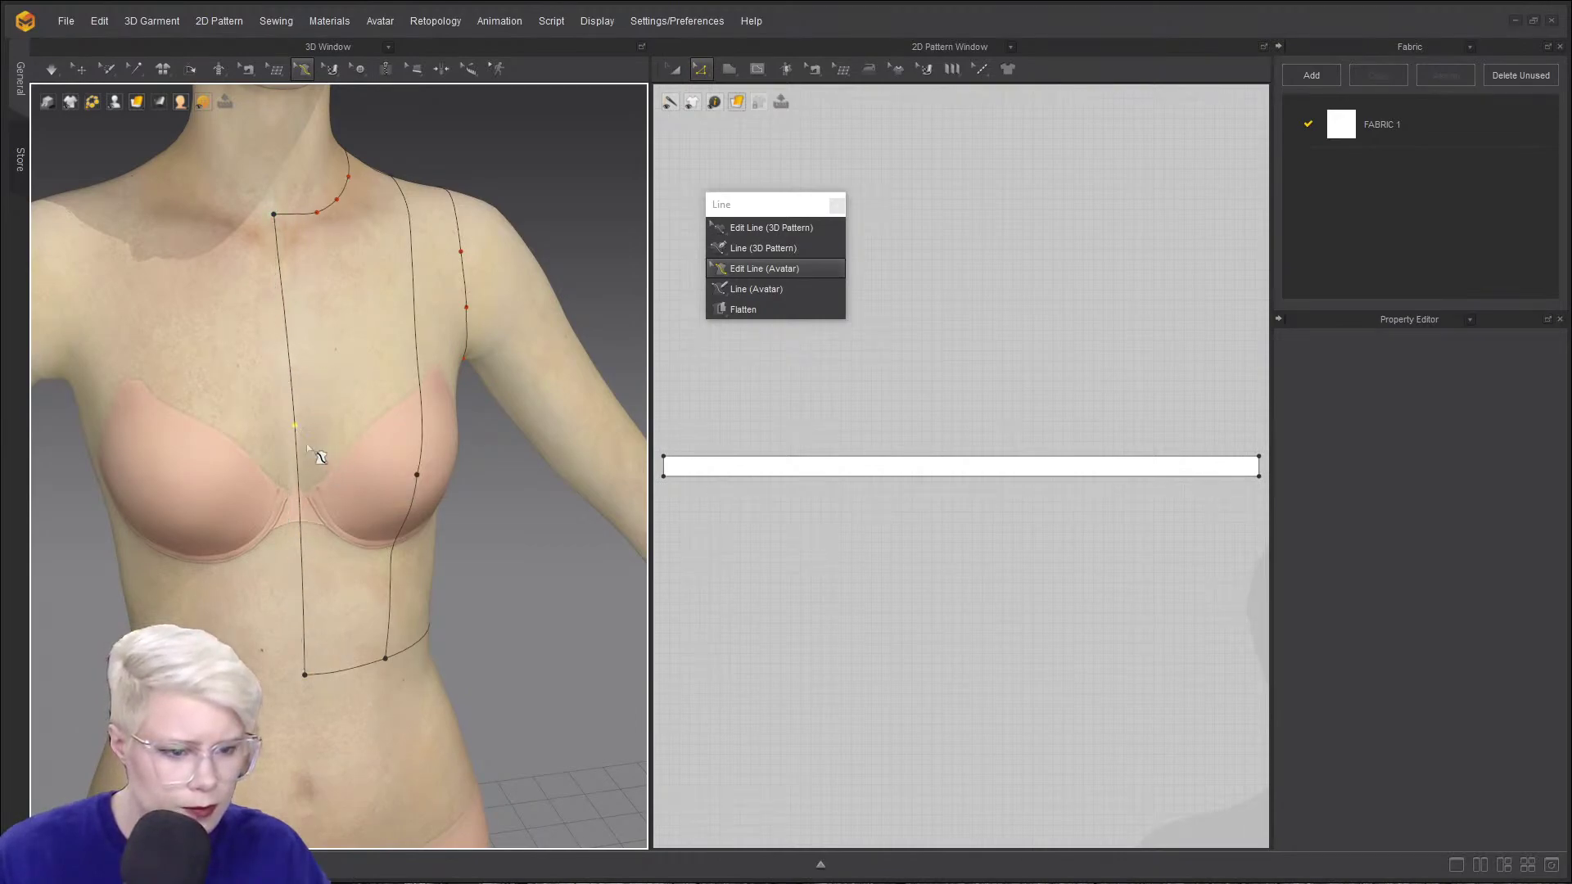
# - Check the back neckline against the avatar's measurement guides, and return to Line (Avatar)
pyautogui.moveTo(316, 456)
pyautogui.mouseDown(button='right')
pyautogui.moveTo(344, 428)
pyautogui.moveTo(242, 481)
pyautogui.mouseUp(button='right')
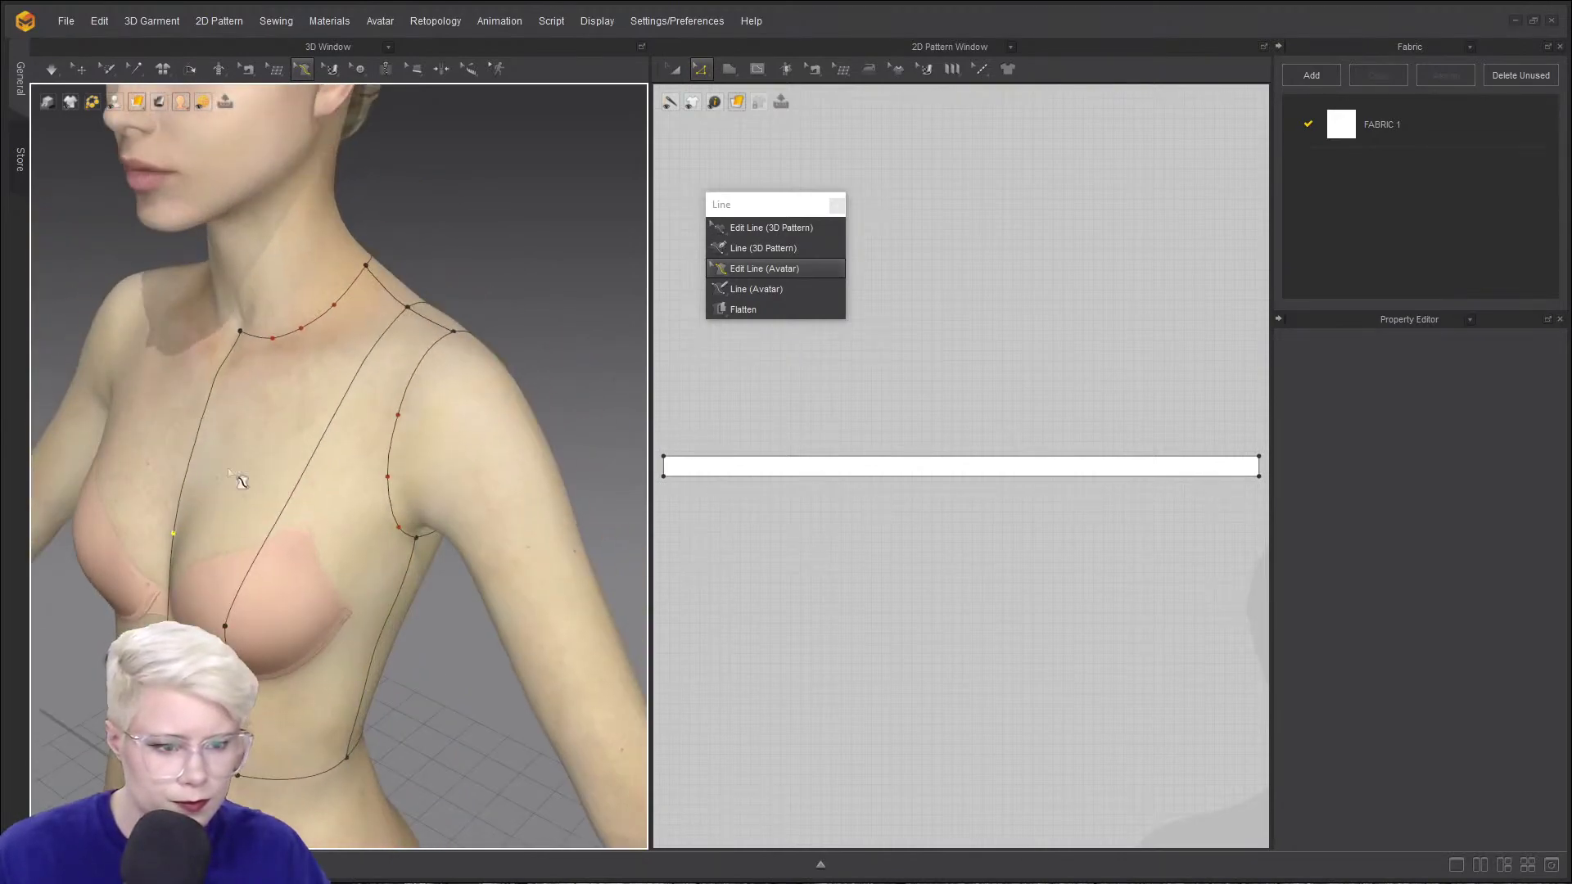
pyautogui.click(463, 76)
pyautogui.click(424, 306)
pyautogui.scroll(2, 315, 307)
pyautogui.moveTo(315, 309)
pyautogui.mouseDown(button='right')
pyautogui.moveTo(213, 336)
pyautogui.moveTo(291, 301)
pyautogui.mouseUp(button='right')
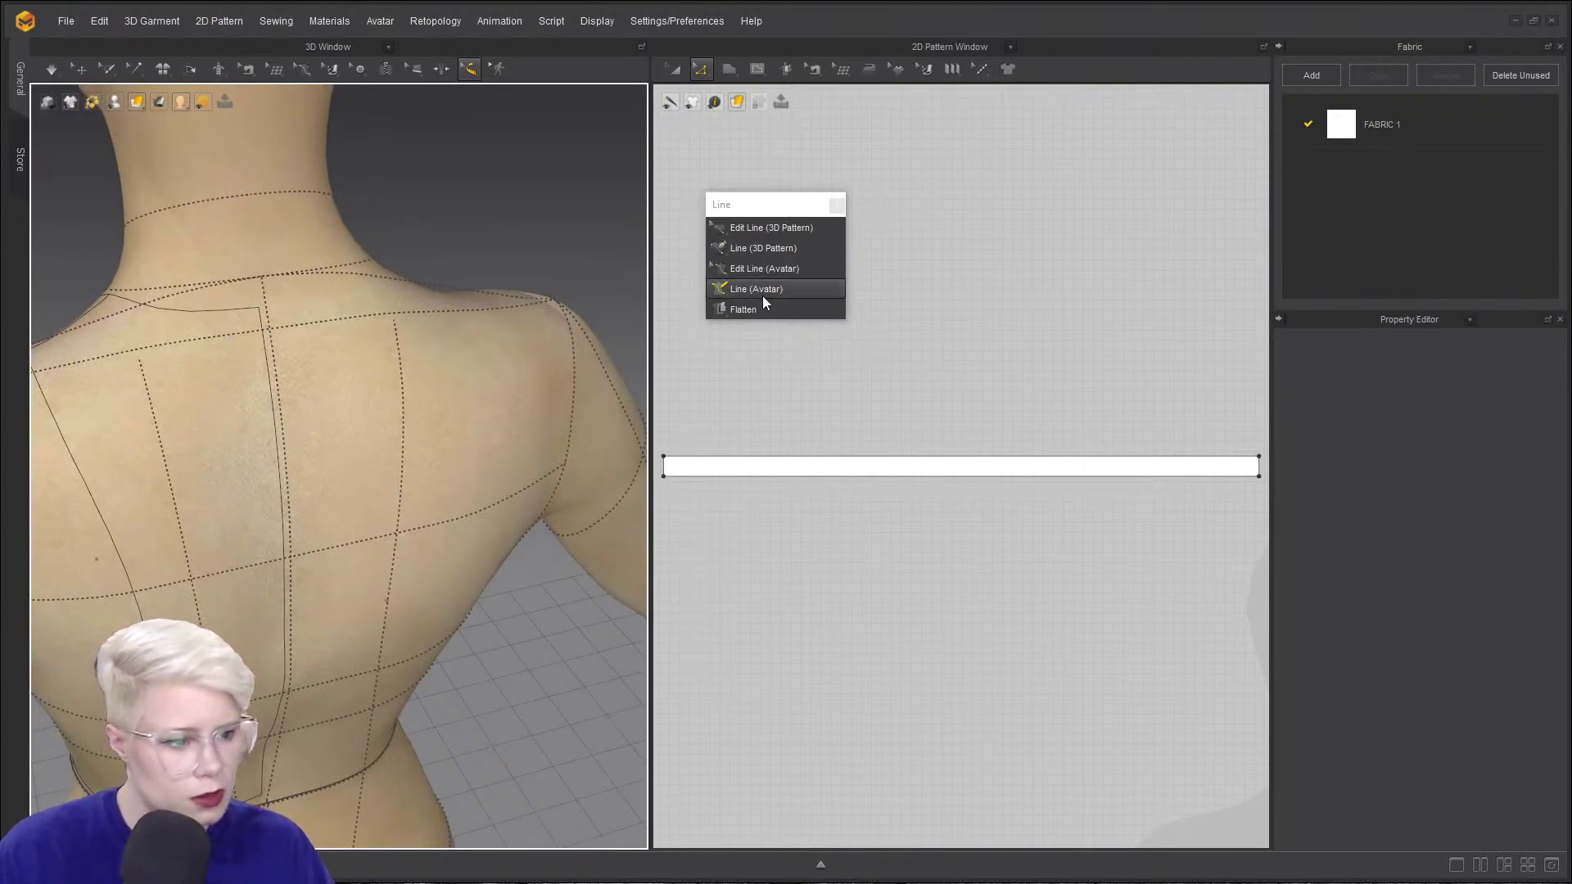
pyautogui.click(757, 294)
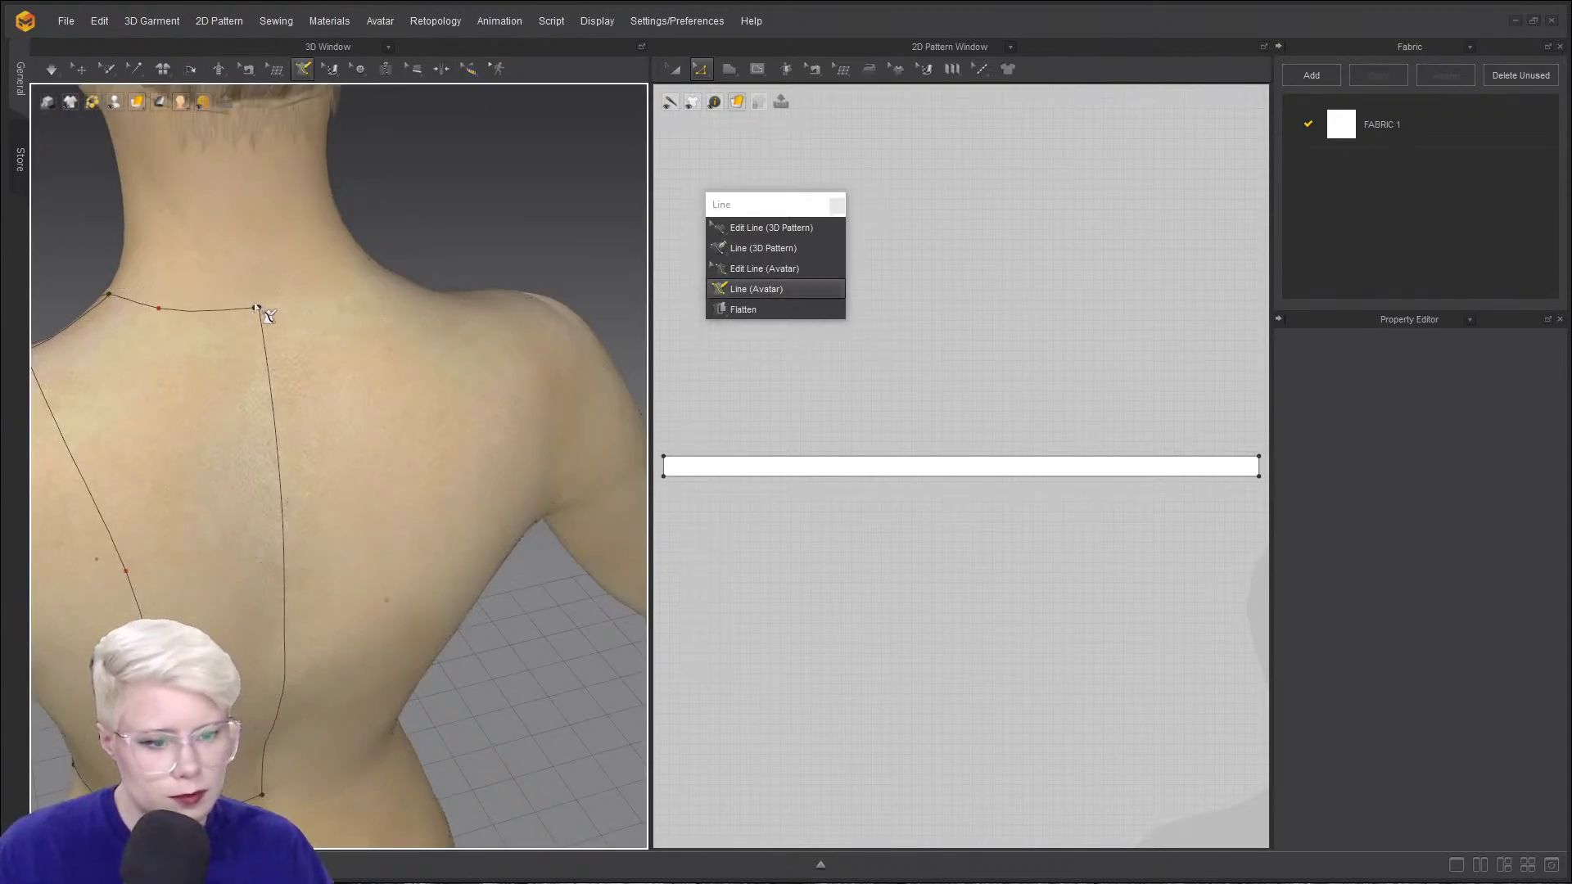
# - Raise the back neckline's centre point toward the nape and move its curve point up to match, using Edit Line (Avatar)
pyautogui.click(719, 270)
pyautogui.moveTo(257, 309); pyautogui.dragTo(253, 280)
pyautogui.moveTo(160, 310); pyautogui.dragTo(159, 295)
# - Add a curve point to the centre back line at mid-back height, try shifting it sideways, and undo that shift
pyautogui.scroll(-3, 311, 407)
pyautogui.moveTo(311, 407)
pyautogui.mouseDown(button='right')
pyautogui.moveTo(253, 392)
pyautogui.moveTo(327, 415)
pyautogui.mouseUp(button='right')
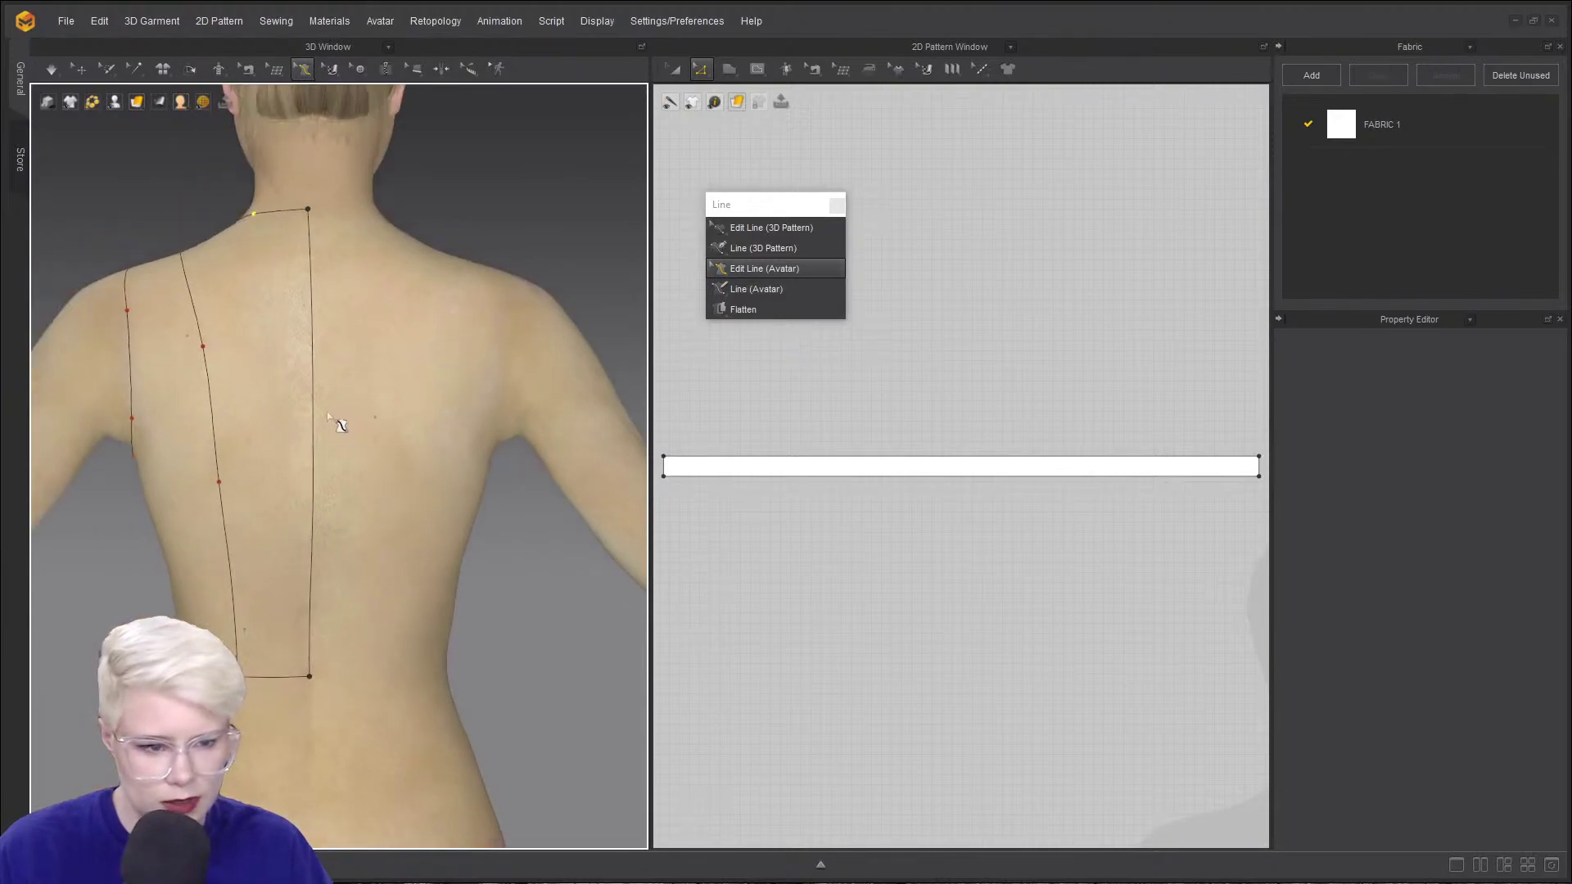
pyautogui.rightClick(314, 429)
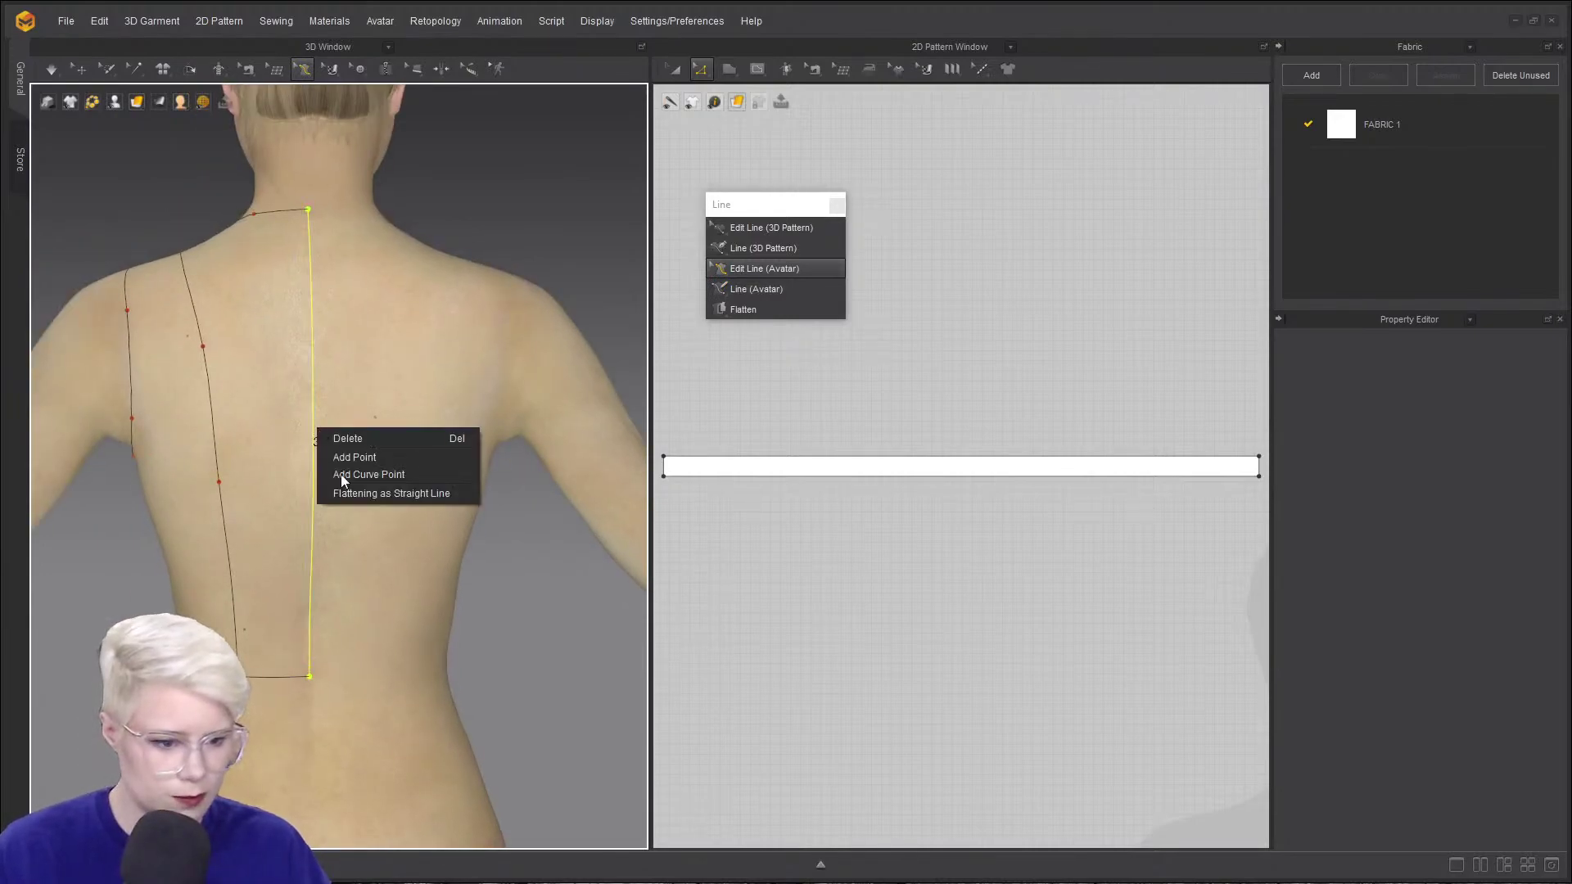
pyautogui.click(421, 495)
pyautogui.rightClick(314, 426)
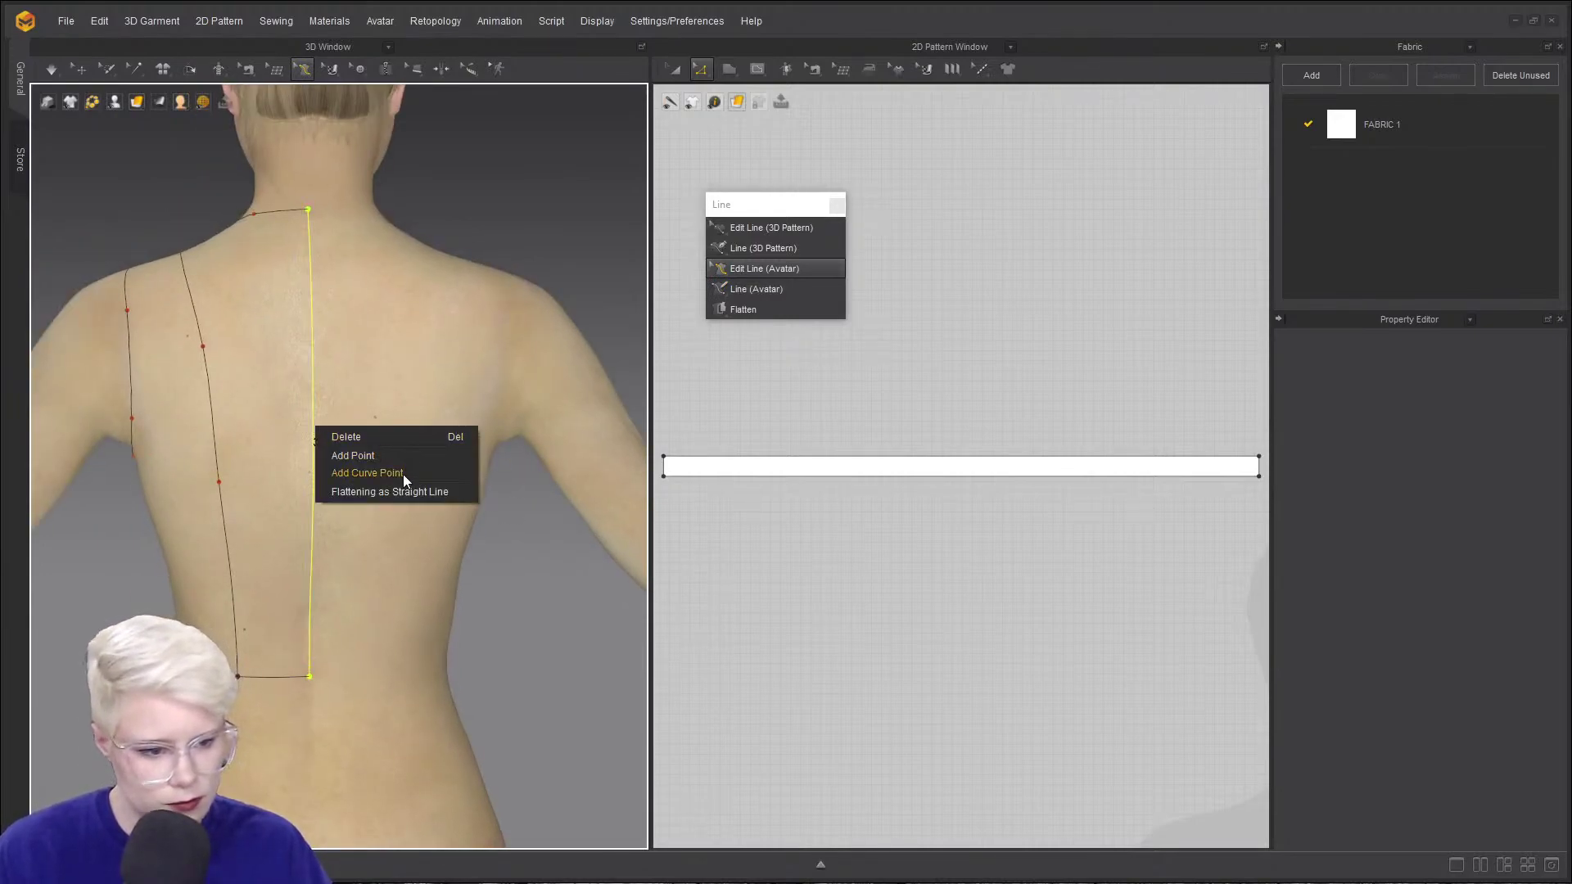
pyautogui.click(405, 480)
pyautogui.moveTo(313, 428); pyautogui.dragTo(304, 425)
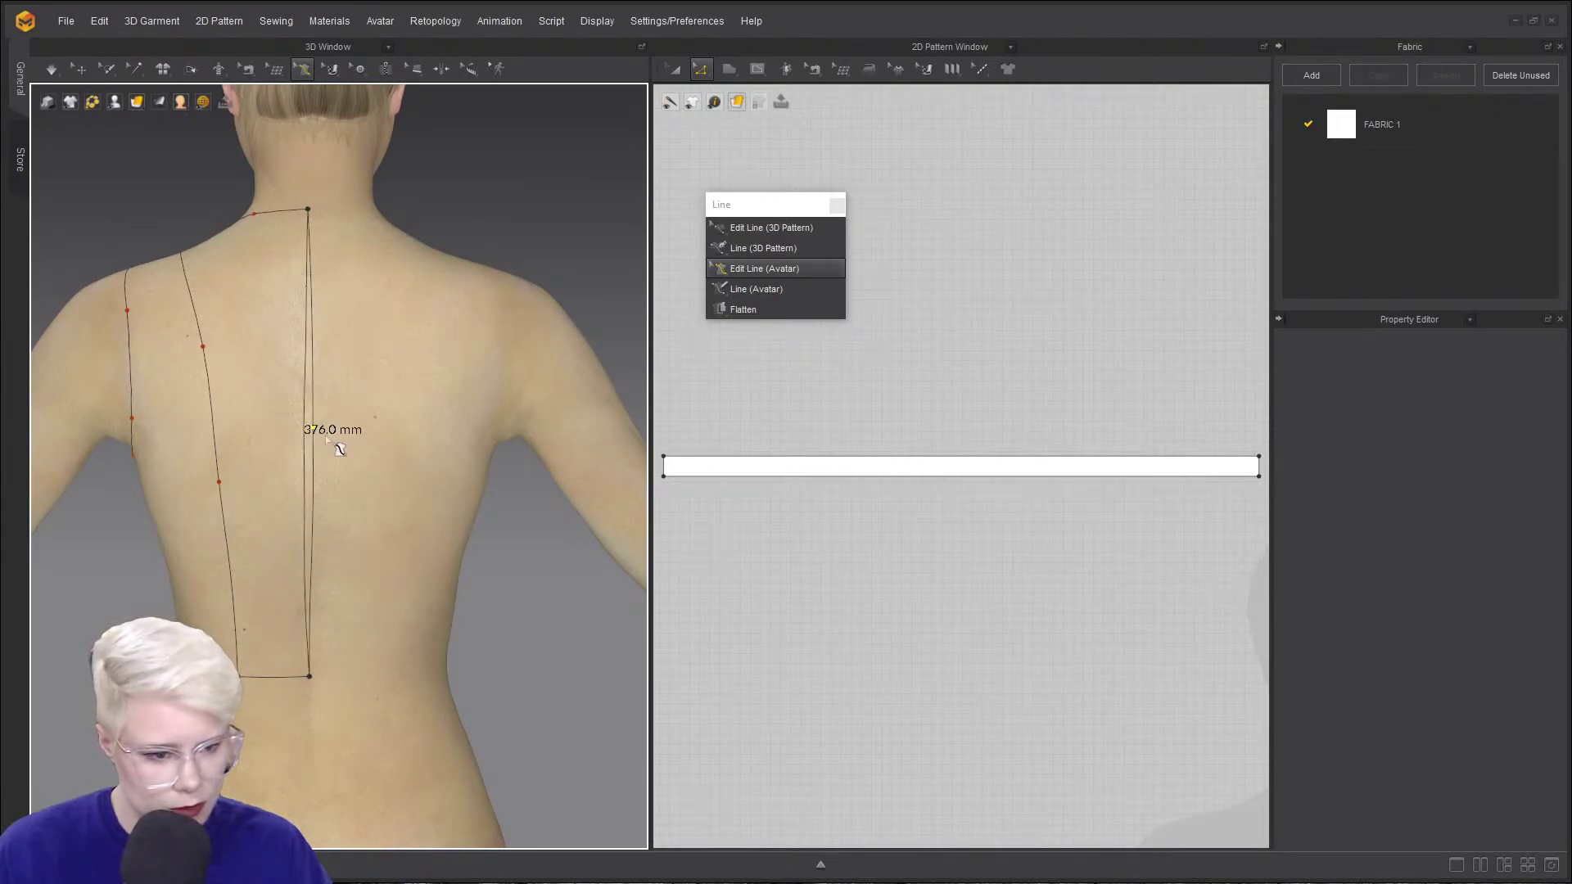
pyautogui.hotkey('ctrl', 'z')
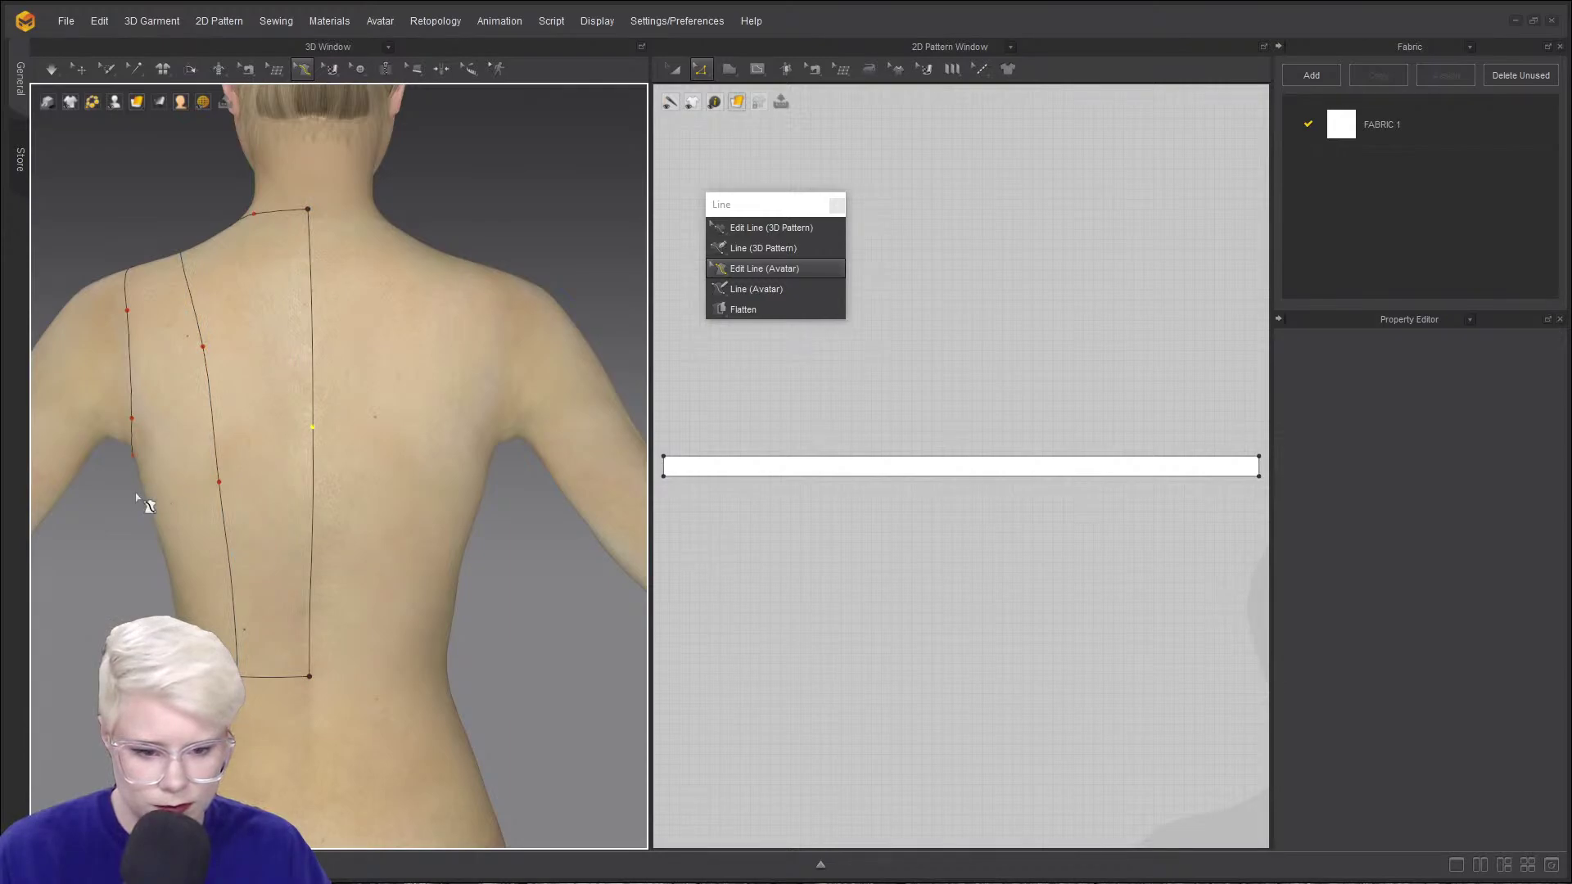
# - Adjust the position of the front princess line's point at the bust apex
pyautogui.moveTo(152, 516); pyautogui.dragTo(403, 567, button='right')
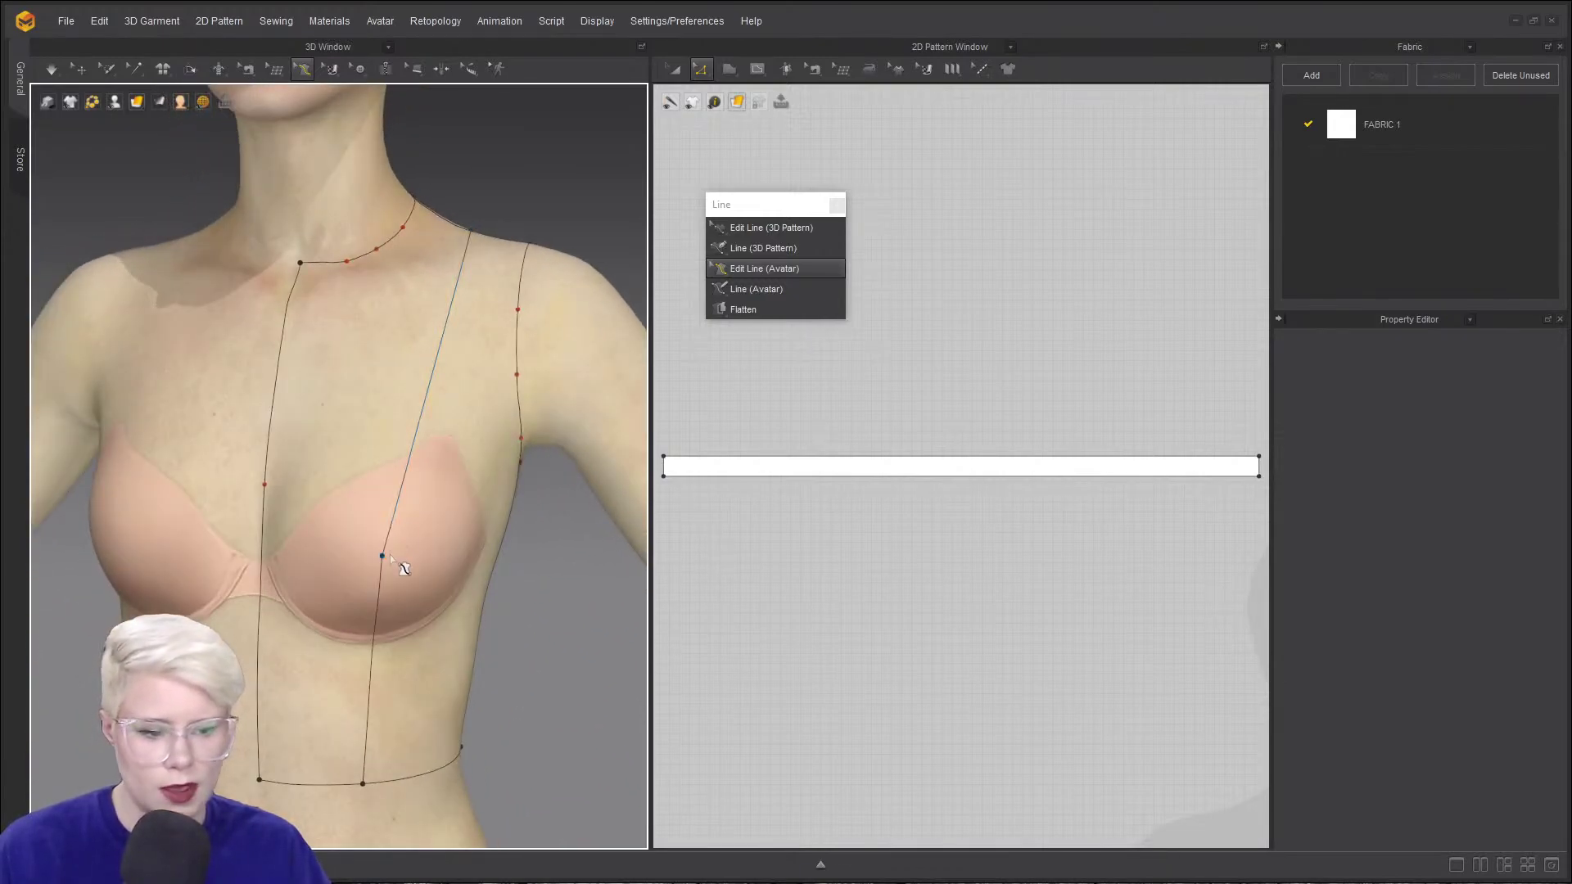
pyautogui.scroll(-2, 394, 562)
pyautogui.moveTo(376, 542)
pyautogui.mouseDown()
pyautogui.moveTo(394, 534)
pyautogui.moveTo(377, 525)
pyautogui.moveTo(363, 568)
pyautogui.moveTo(386, 538)
pyautogui.mouseUp()
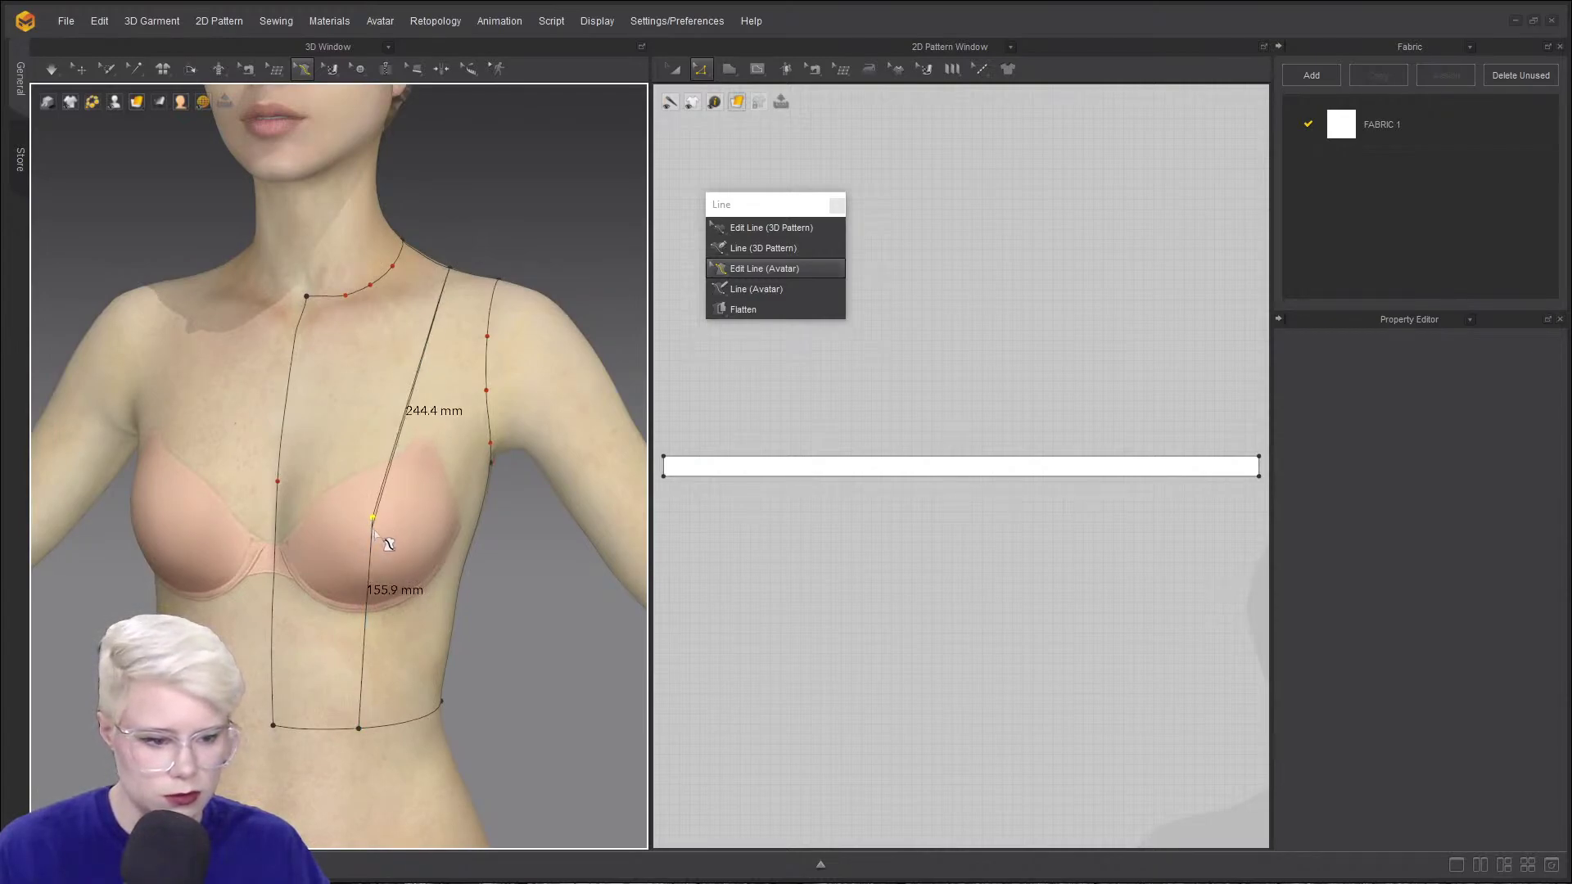
pyautogui.scroll(-2, 365, 578)
pyautogui.moveTo(365, 578); pyautogui.dragTo(48, 564, button='right')
pyautogui.moveTo(207, 423); pyautogui.dragTo(551, 269, button='right')
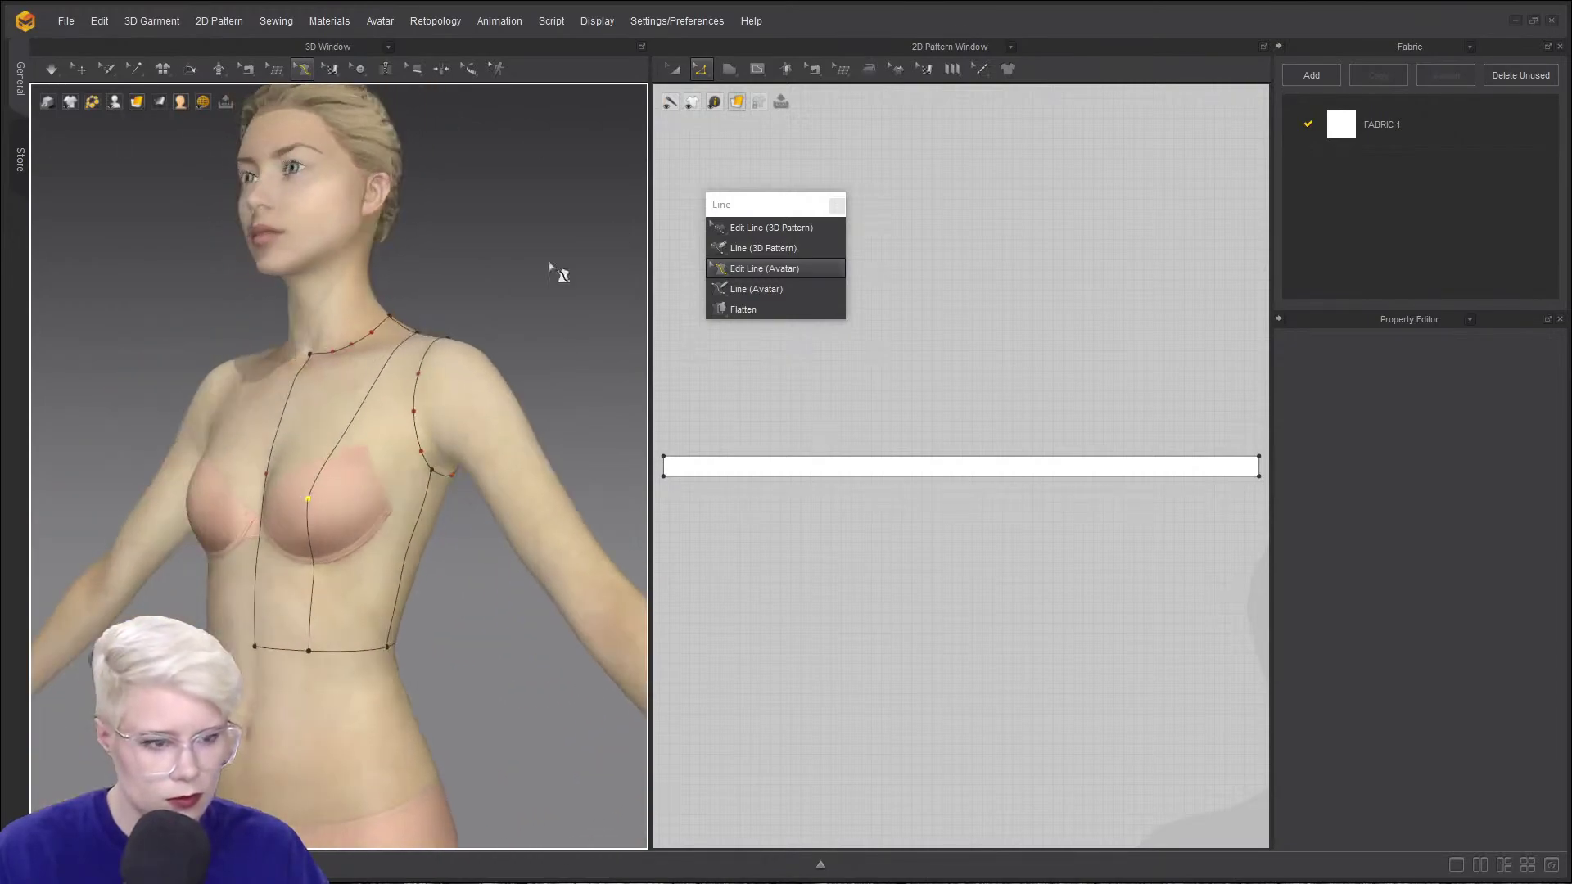
# - Check the front neckline, centre front and princess lines against the avatar's measurement guides, and exit the measurement display
pyautogui.click(469, 70)
pyautogui.click(524, 124)
pyautogui.moveTo(303, 335); pyautogui.dragTo(333, 487, button='right')
pyautogui.scroll(3, 333, 487)
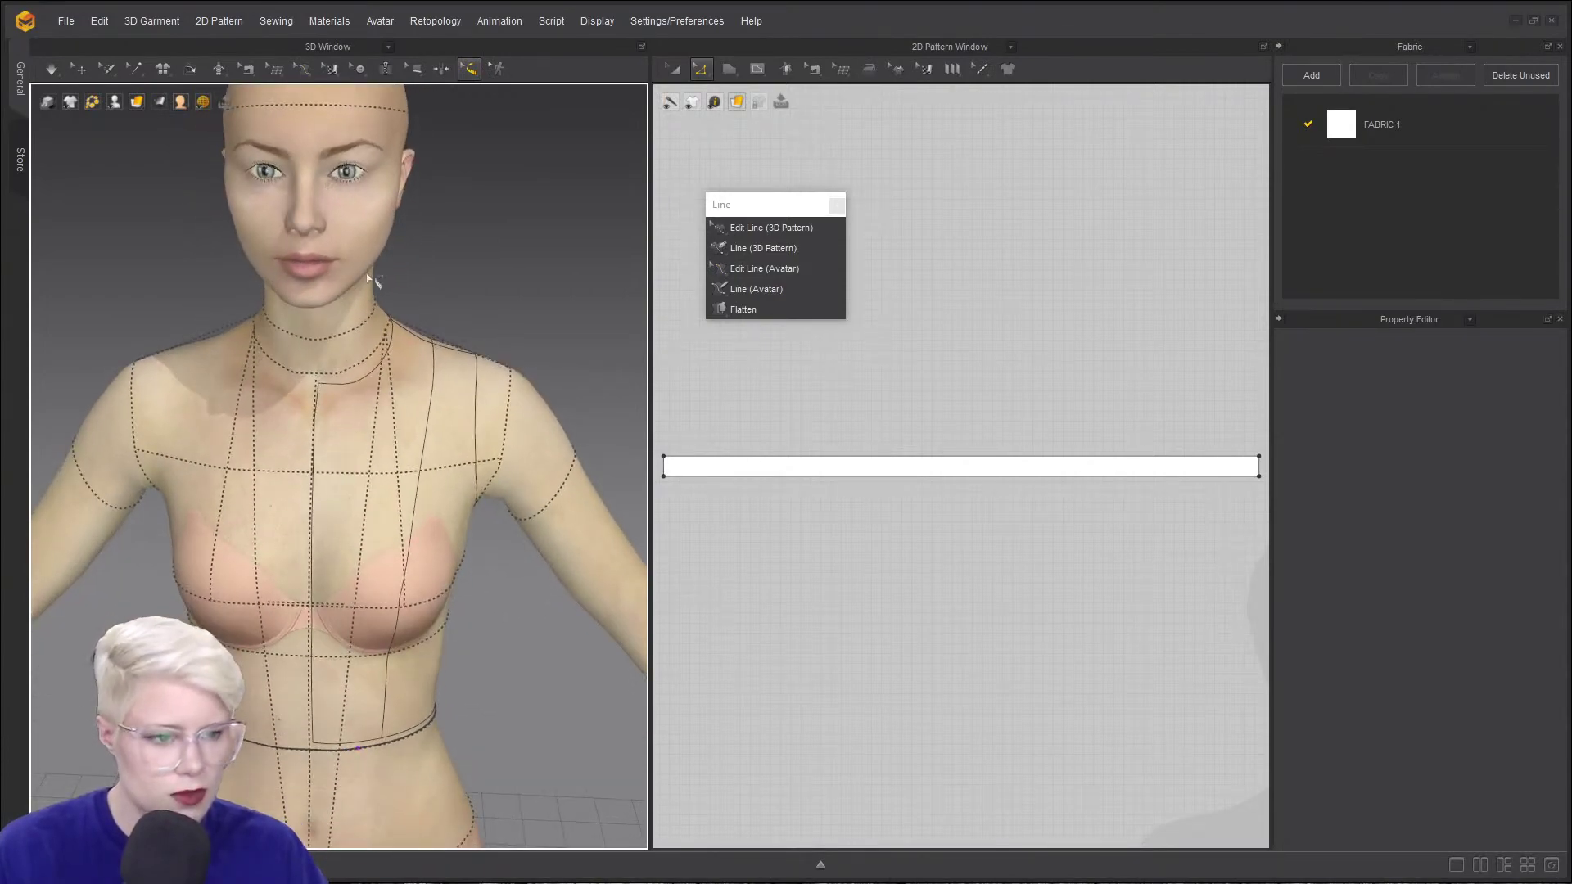
pyautogui.click(469, 69)
pyautogui.click(390, 77)
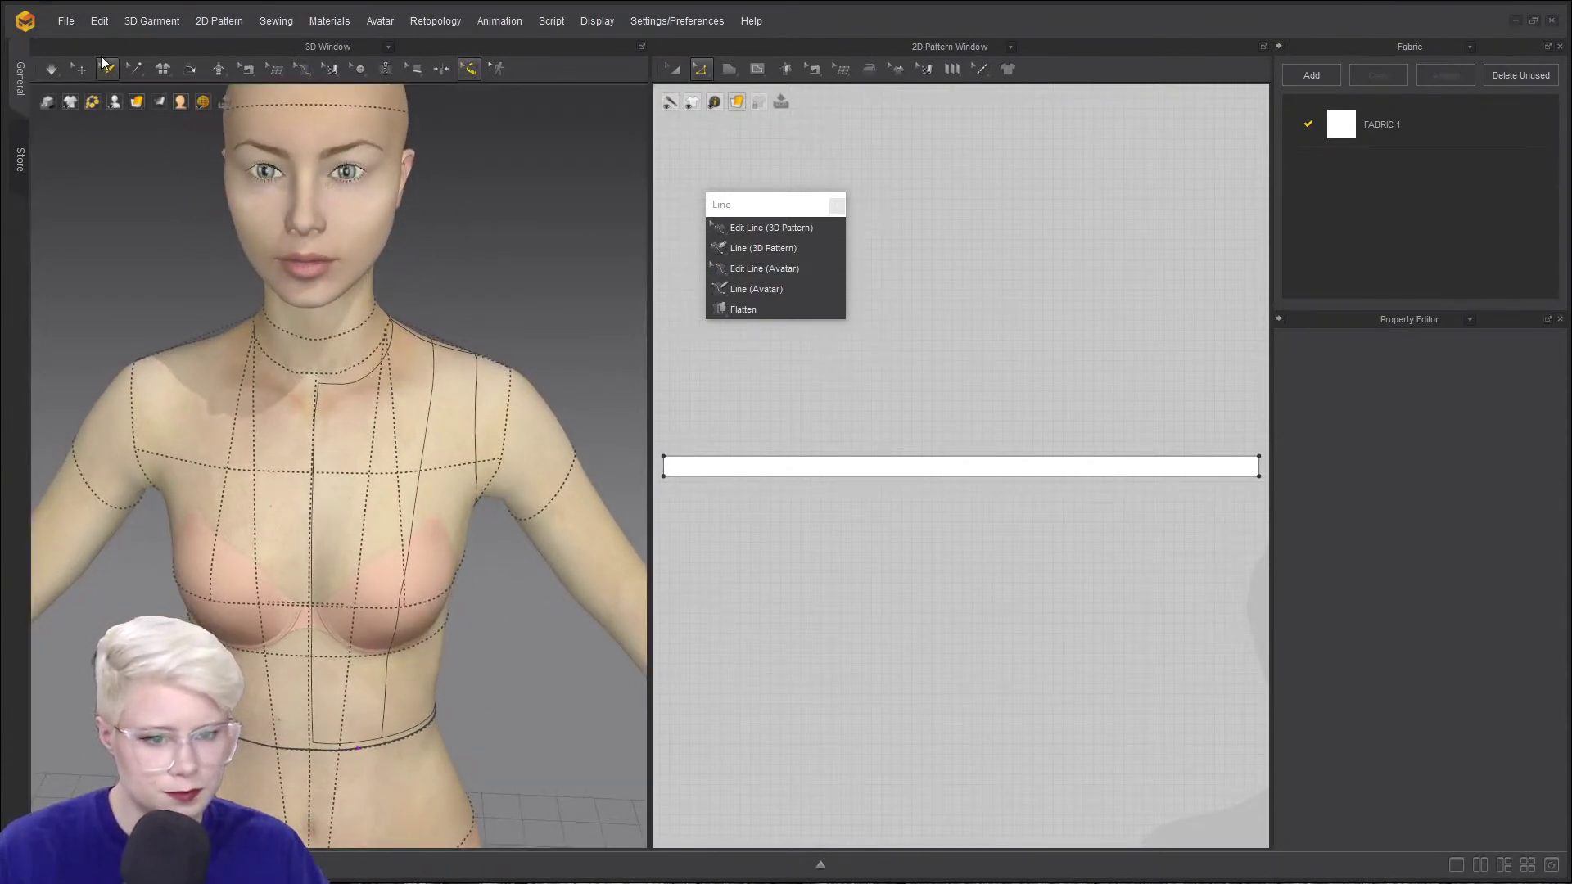
pyautogui.press('q')
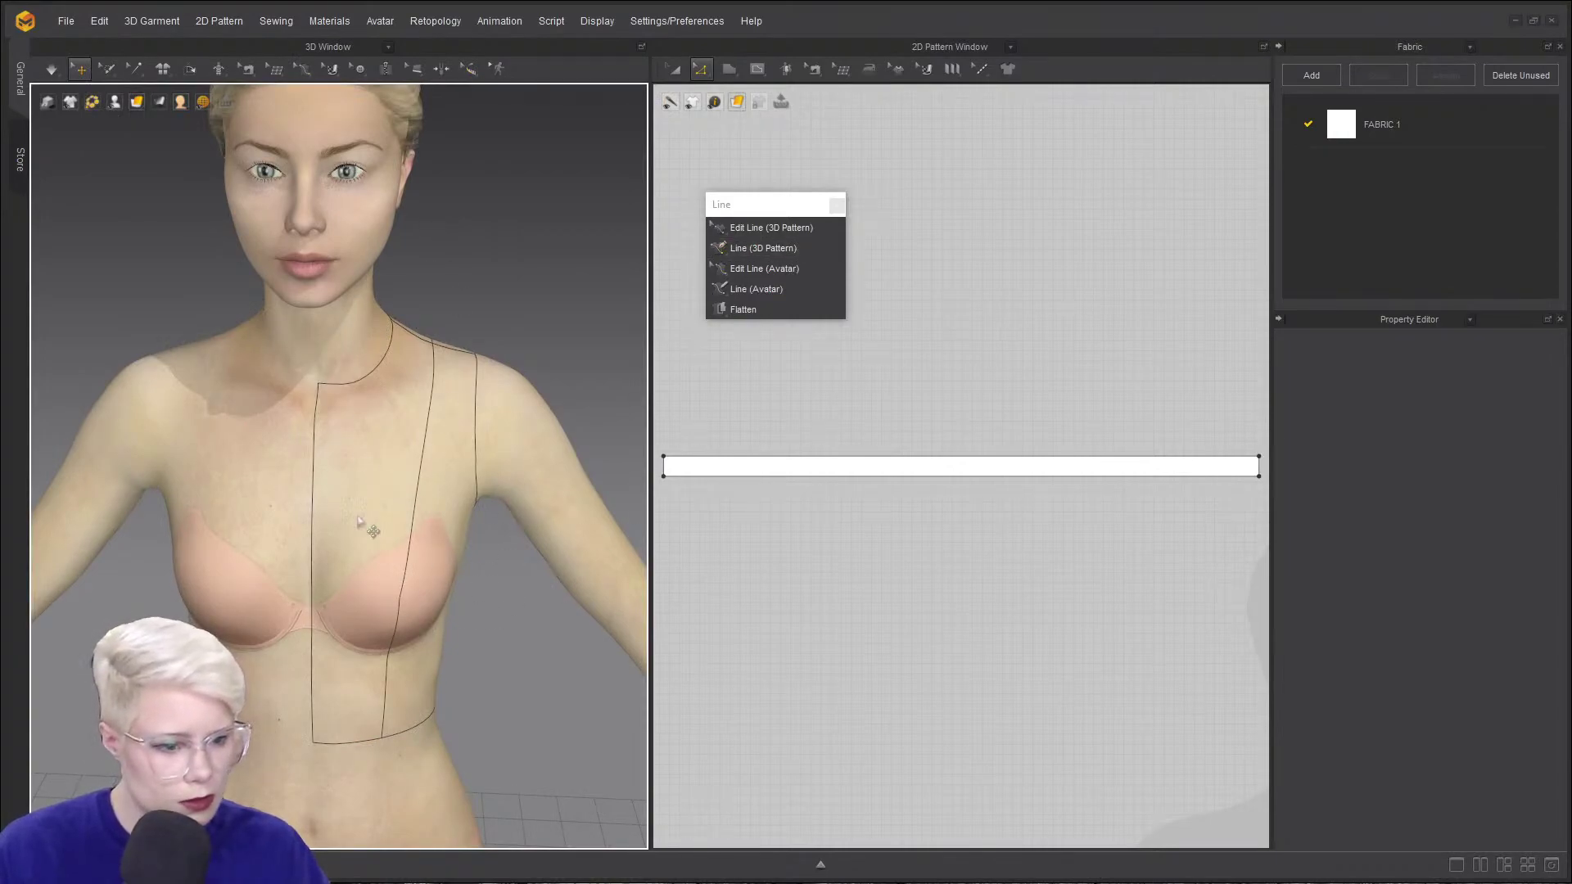
# - Select the centre front line again with Edit Line (Avatar) and bring up its point-adding options
pyautogui.click(764, 268)
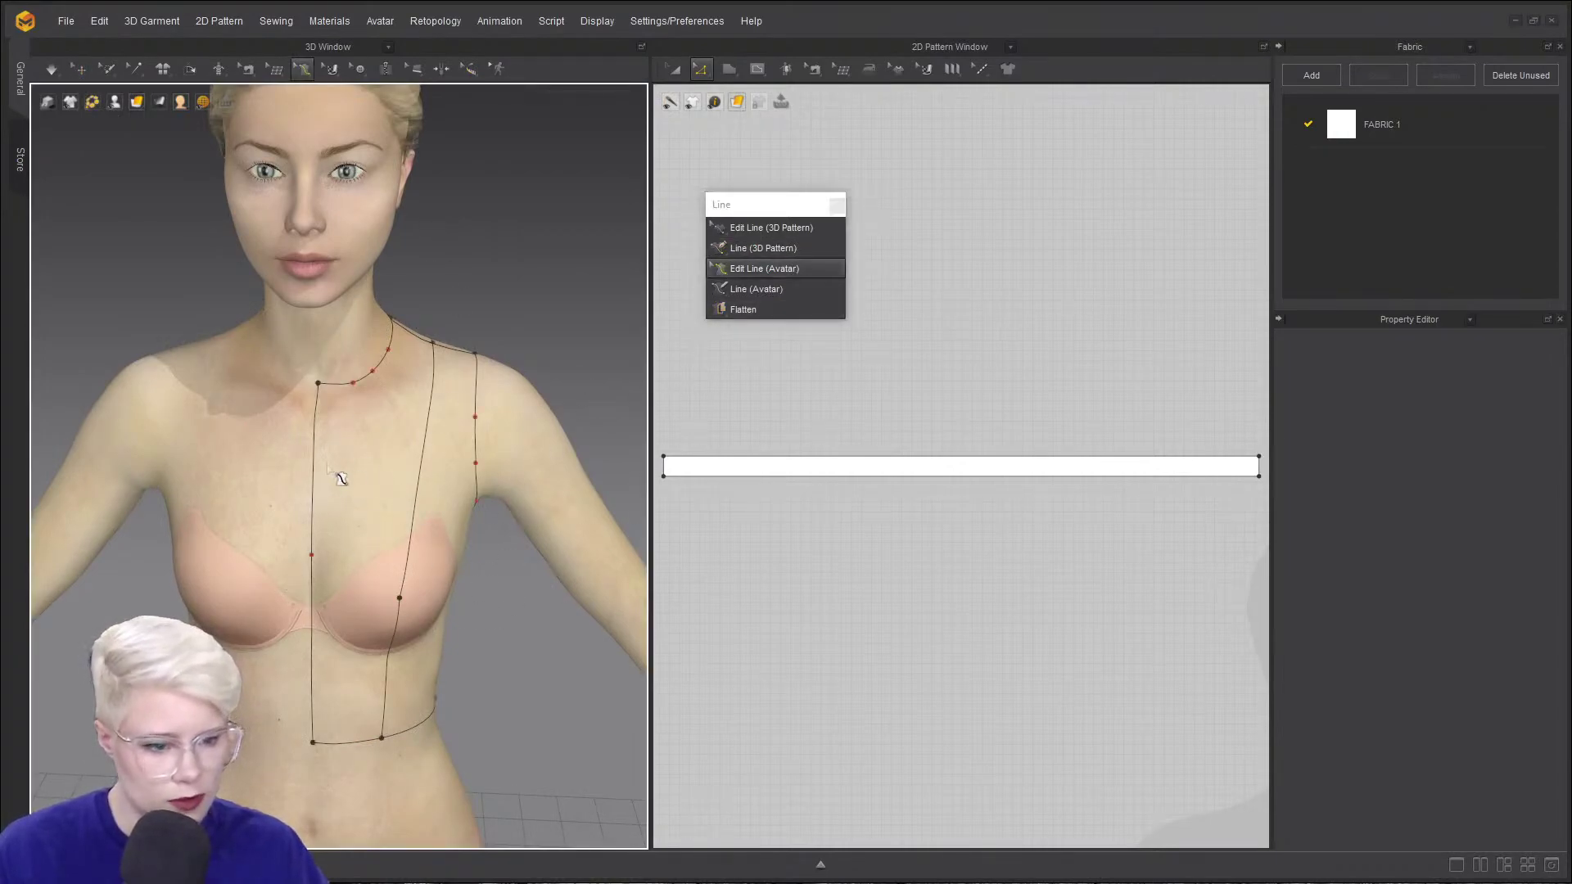
pyautogui.click(314, 479)
pyautogui.rightClick(314, 463)
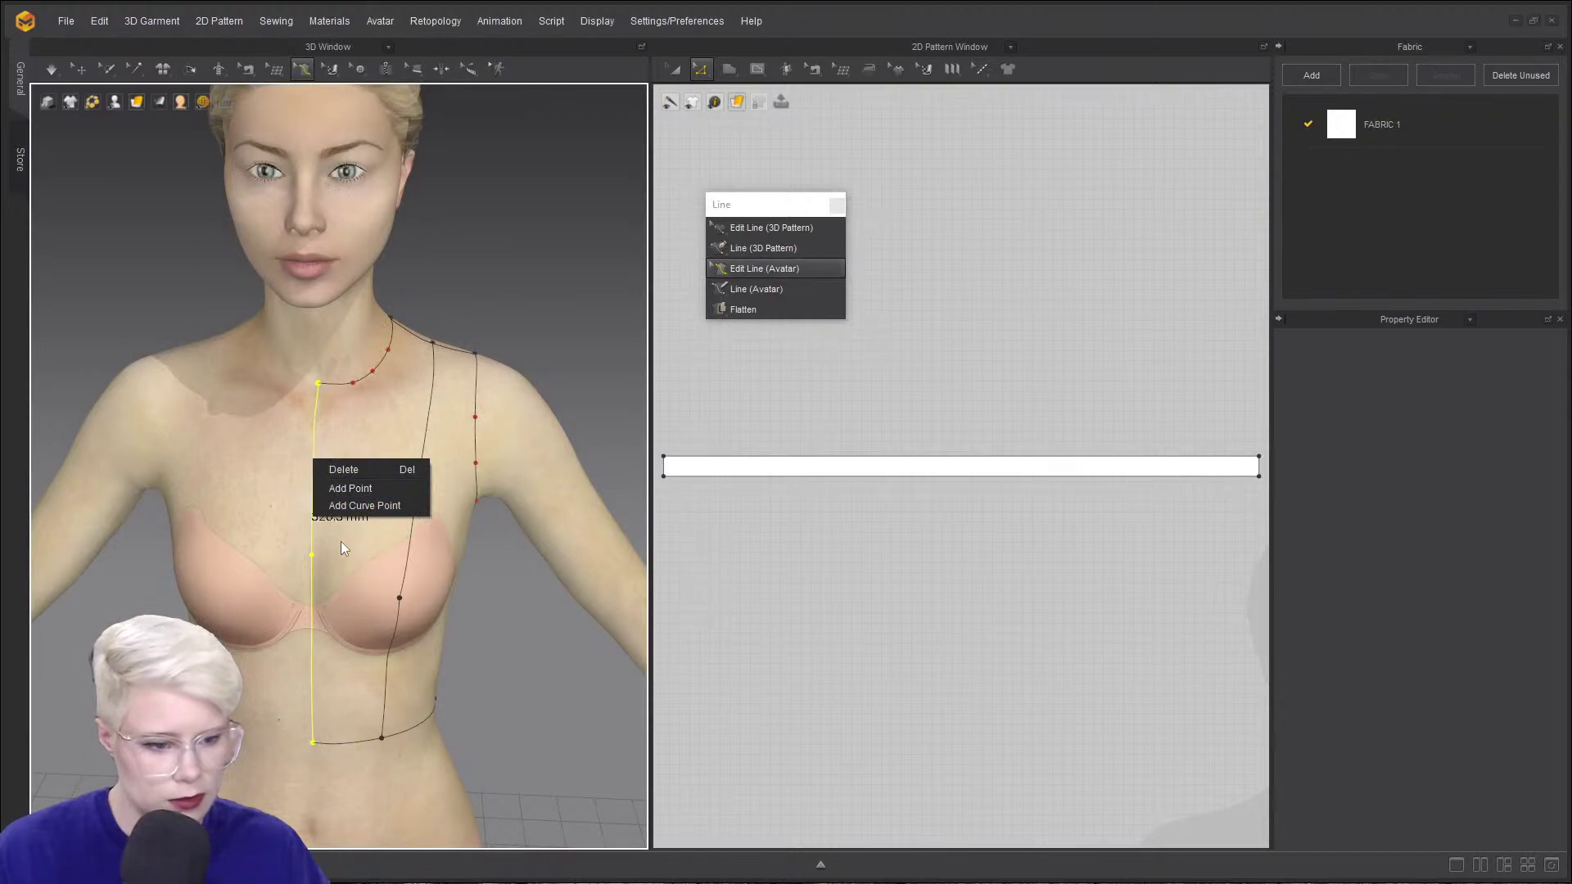
pyautogui.click(317, 536)
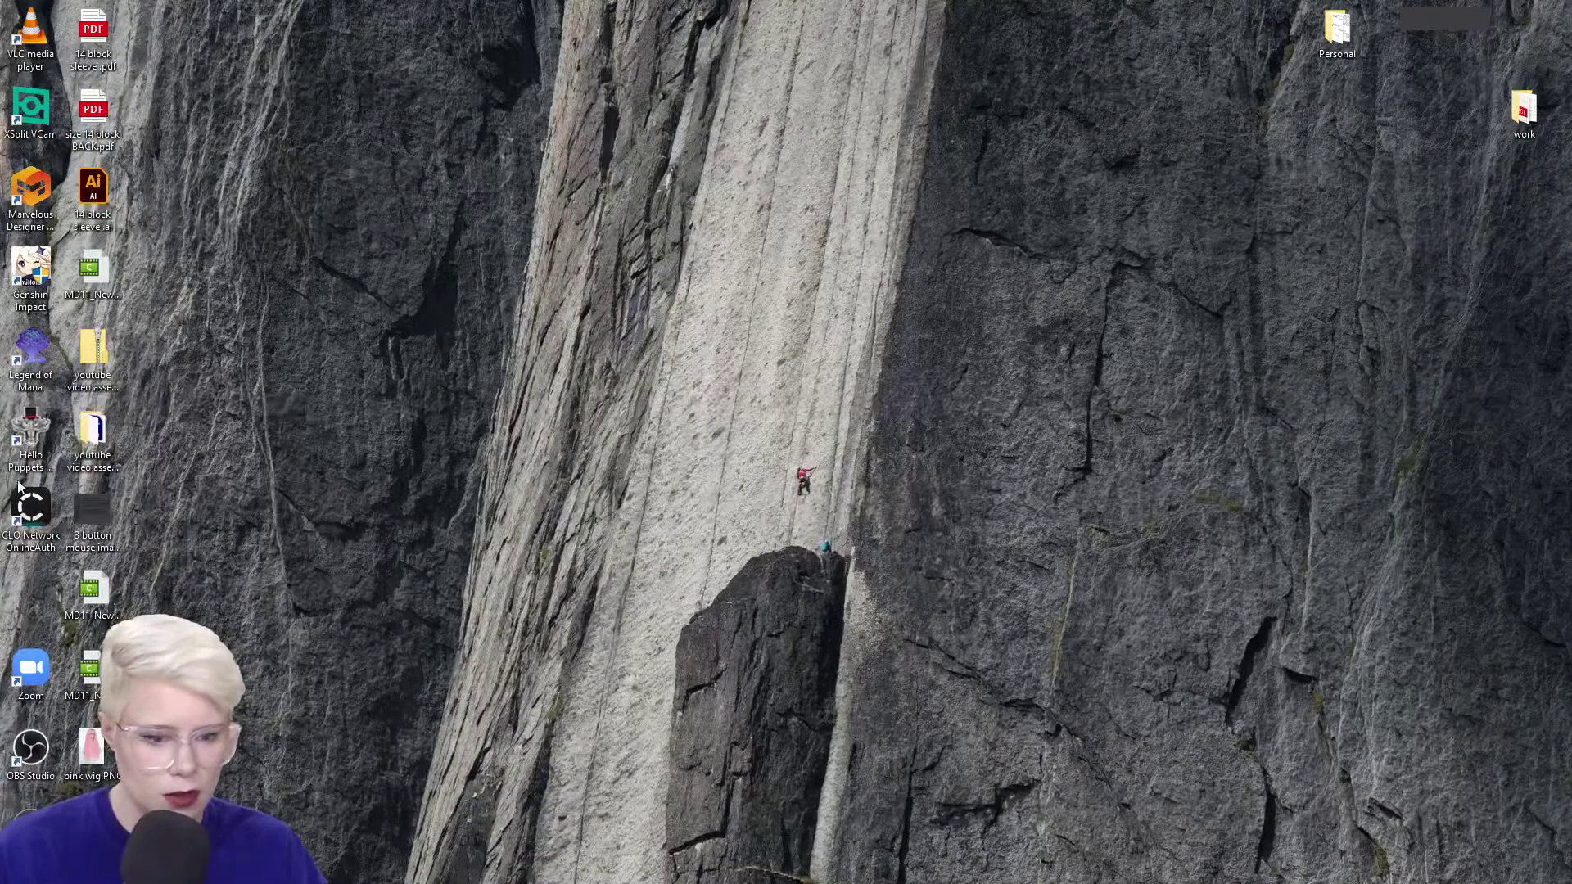
# - Relaunch Marvelous Designer, recover the autosave file and close the Welcome window
pyautogui.click(30, 192)
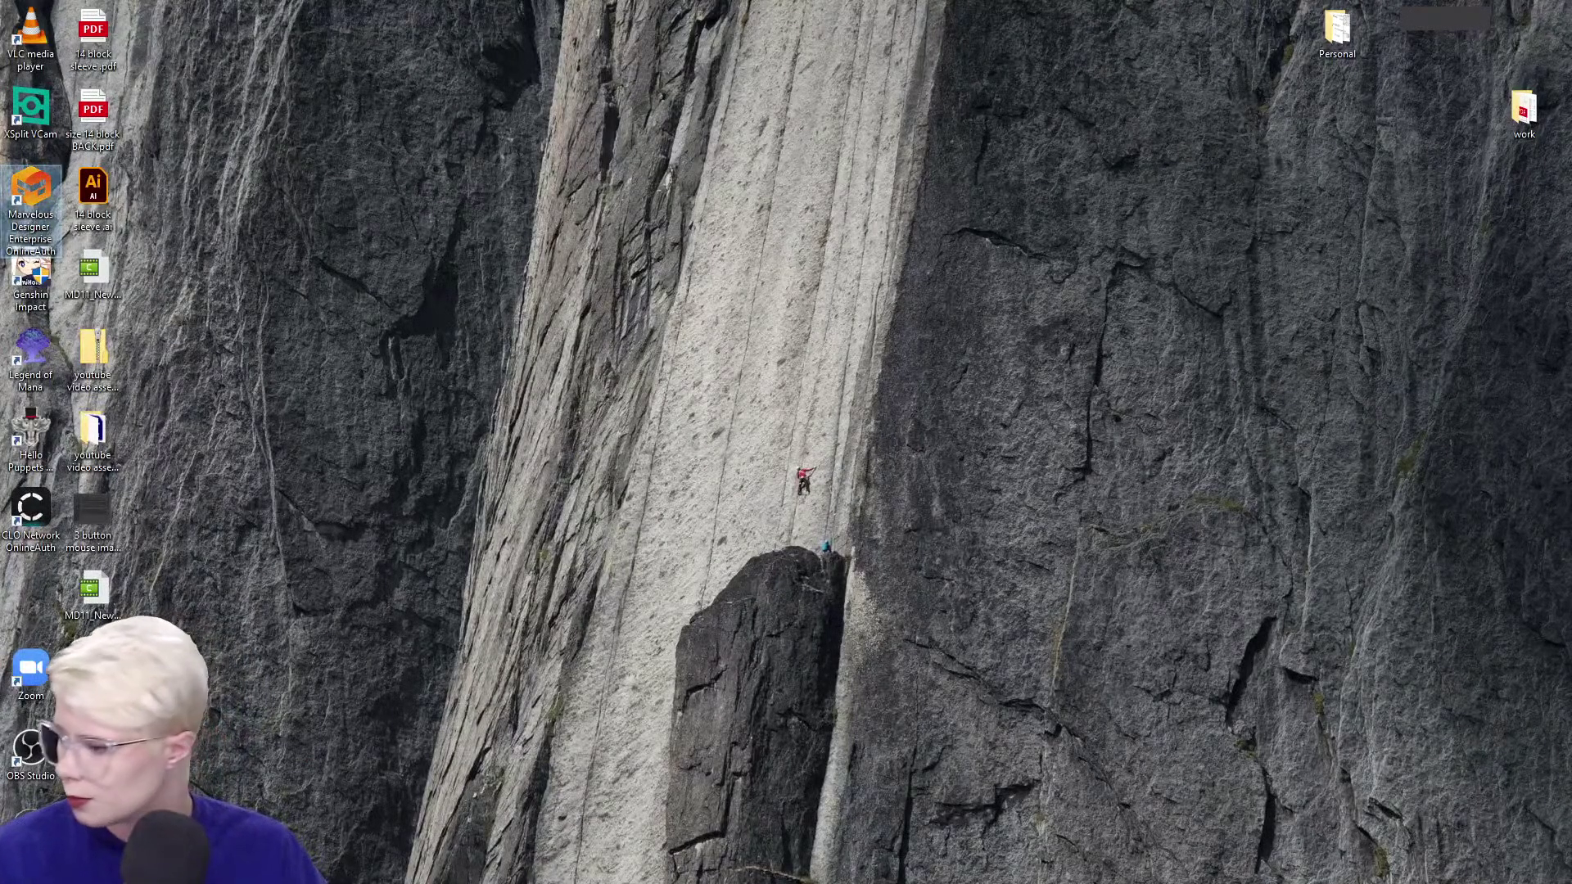
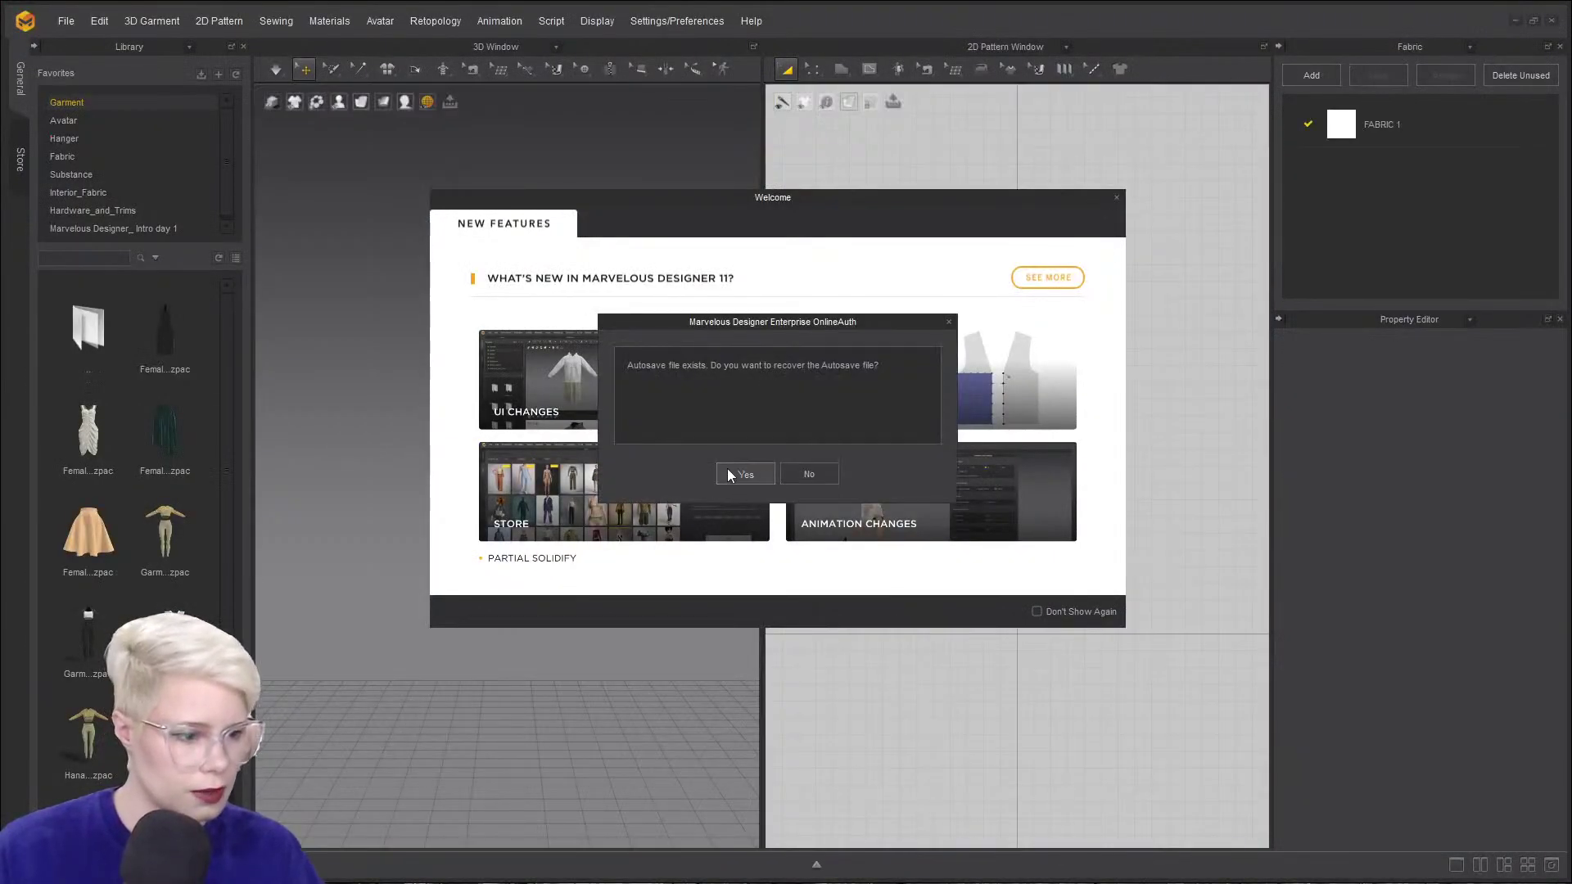
pyautogui.click(731, 475)
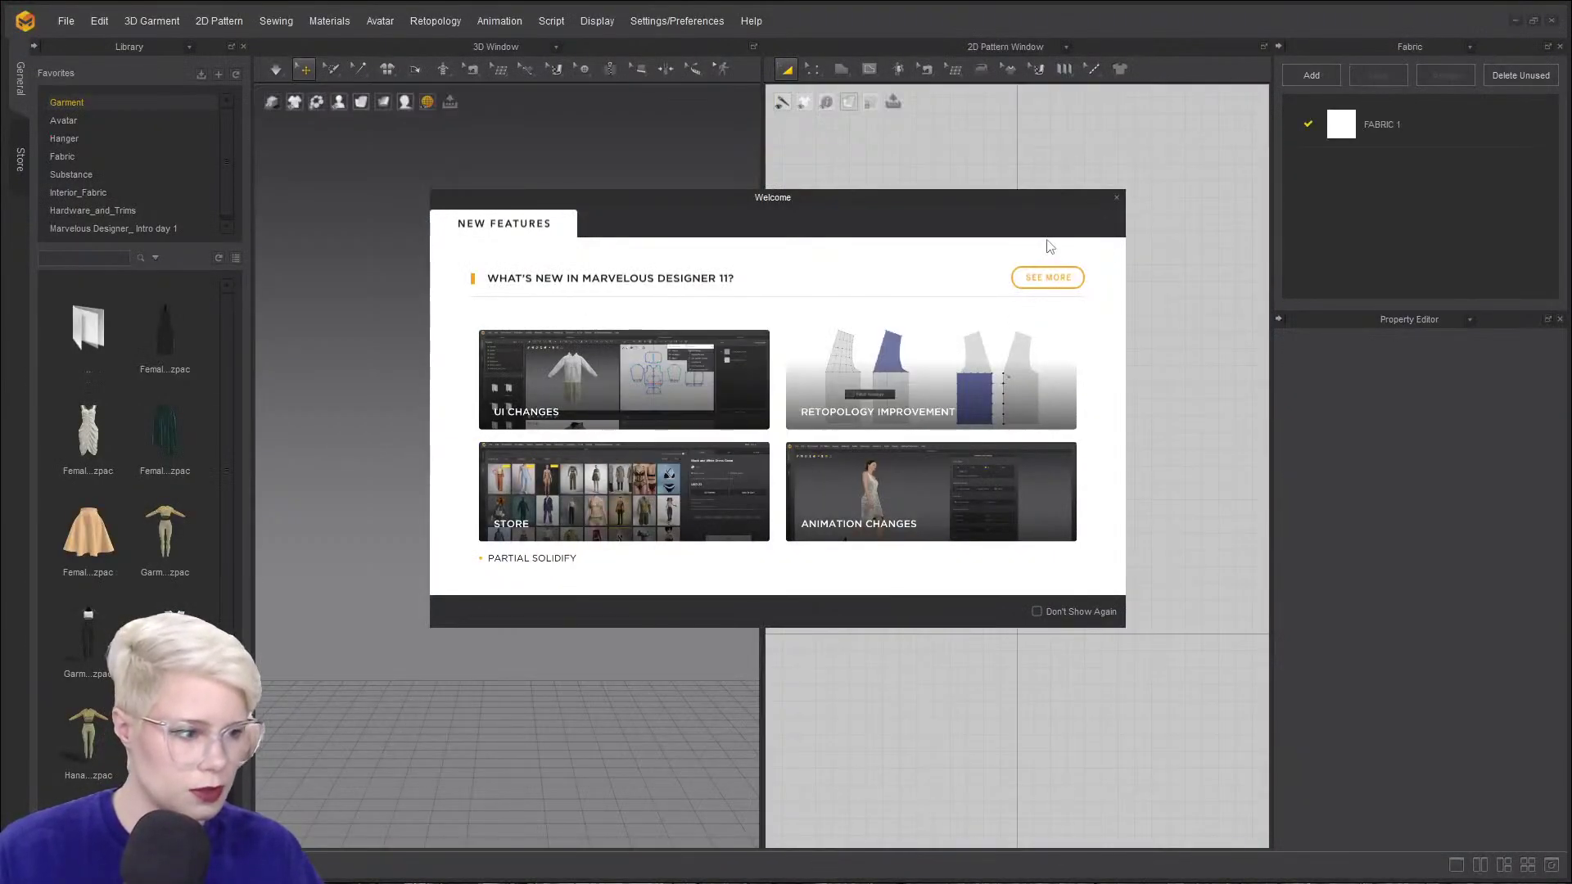
pyautogui.click(1118, 199)
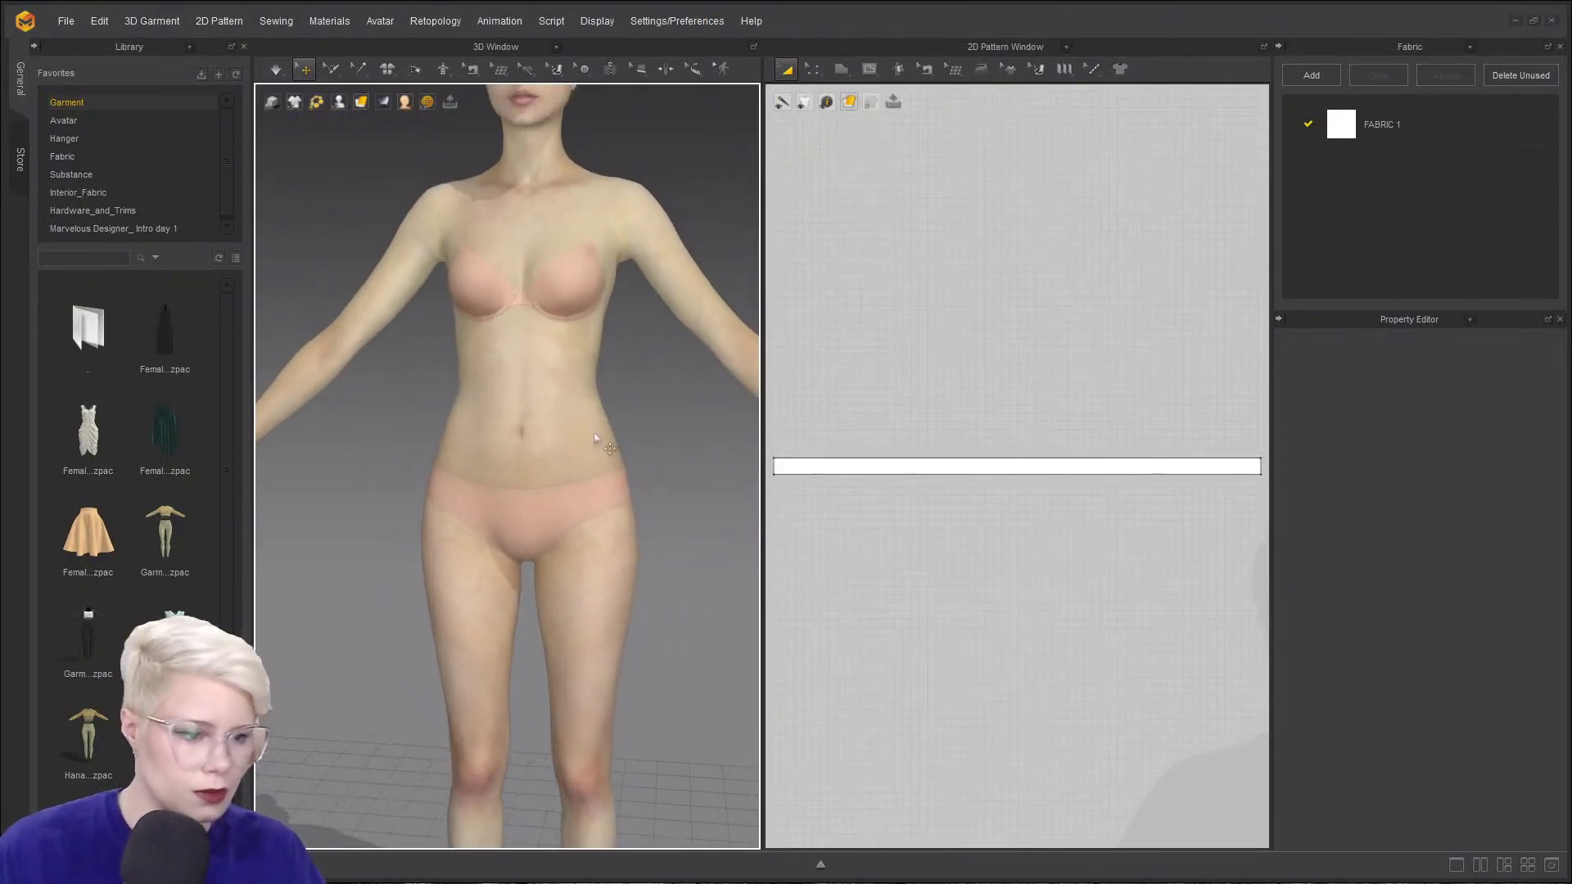
# - Activate the Line (Avatar) tool with the avatar's front torso in view
pyautogui.moveTo(595, 439)
pyautogui.mouseDown(button='right')
pyautogui.moveTo(919, 428)
pyautogui.moveTo(625, 434)
pyautogui.mouseUp(button='right')
pyautogui.scroll(3, 600, 470)
pyautogui.moveTo(600, 470); pyautogui.dragTo(502, 540, button='middle')
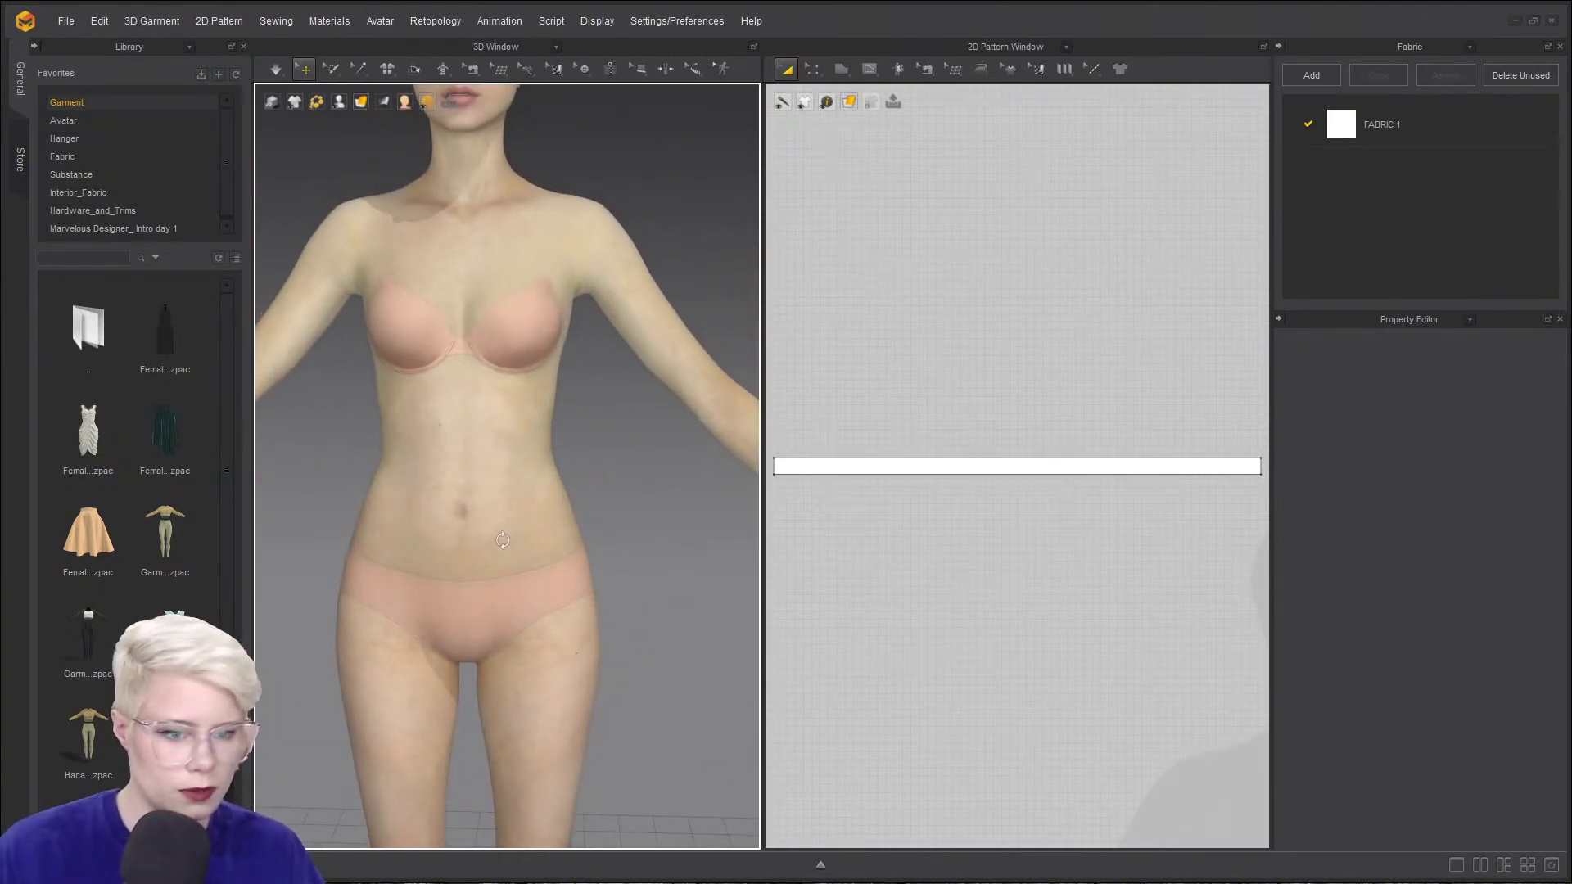
pyautogui.moveTo(503, 540); pyautogui.dragTo(499, 539, button='right')
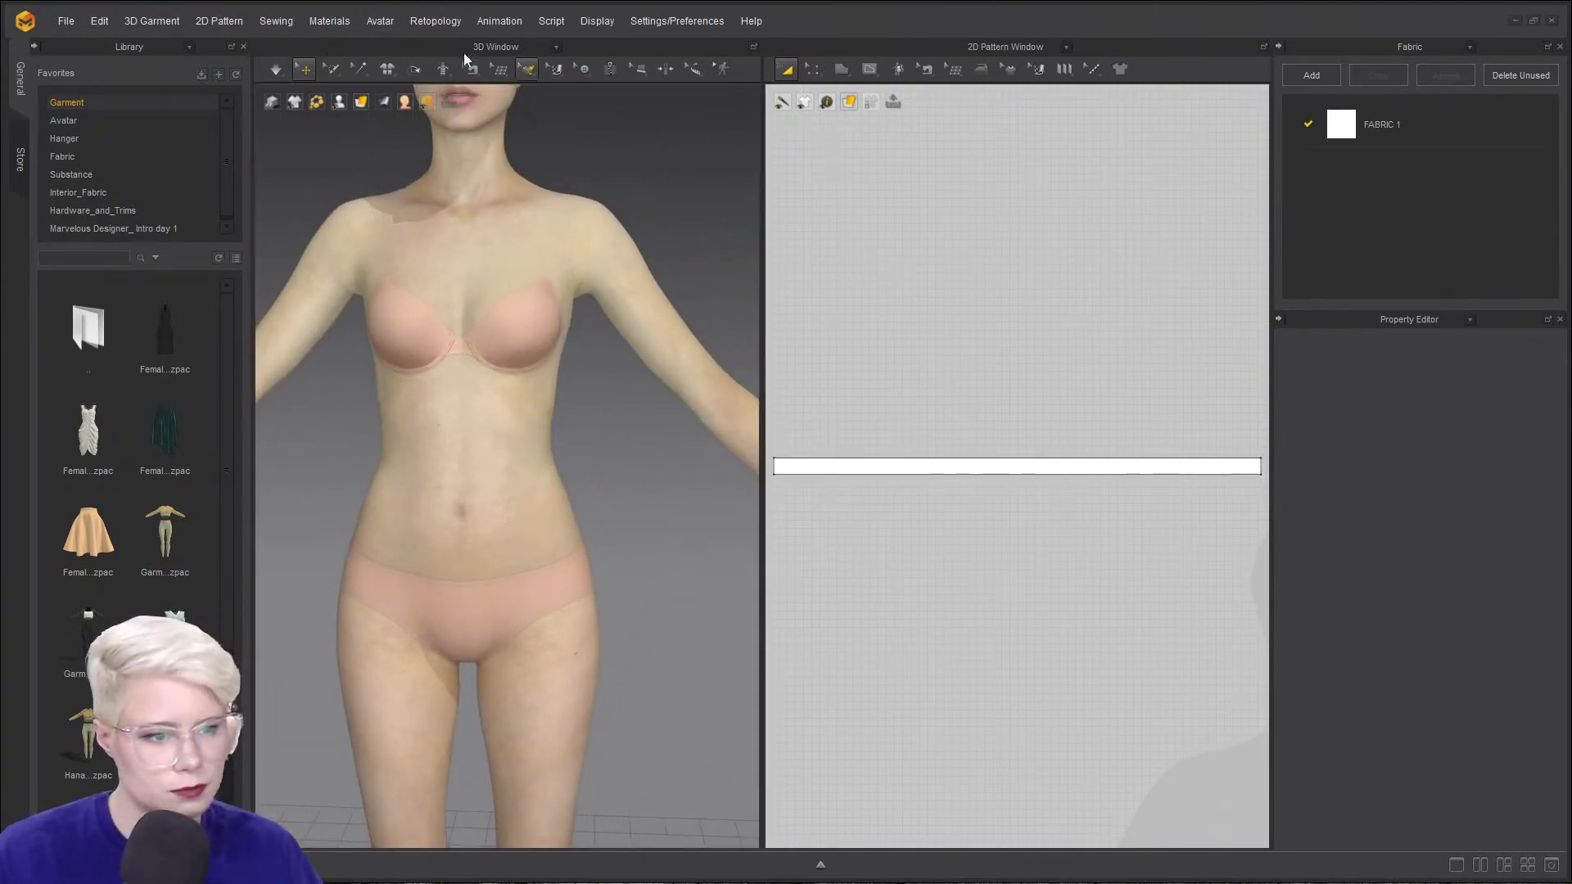
pyautogui.click(522, 68)
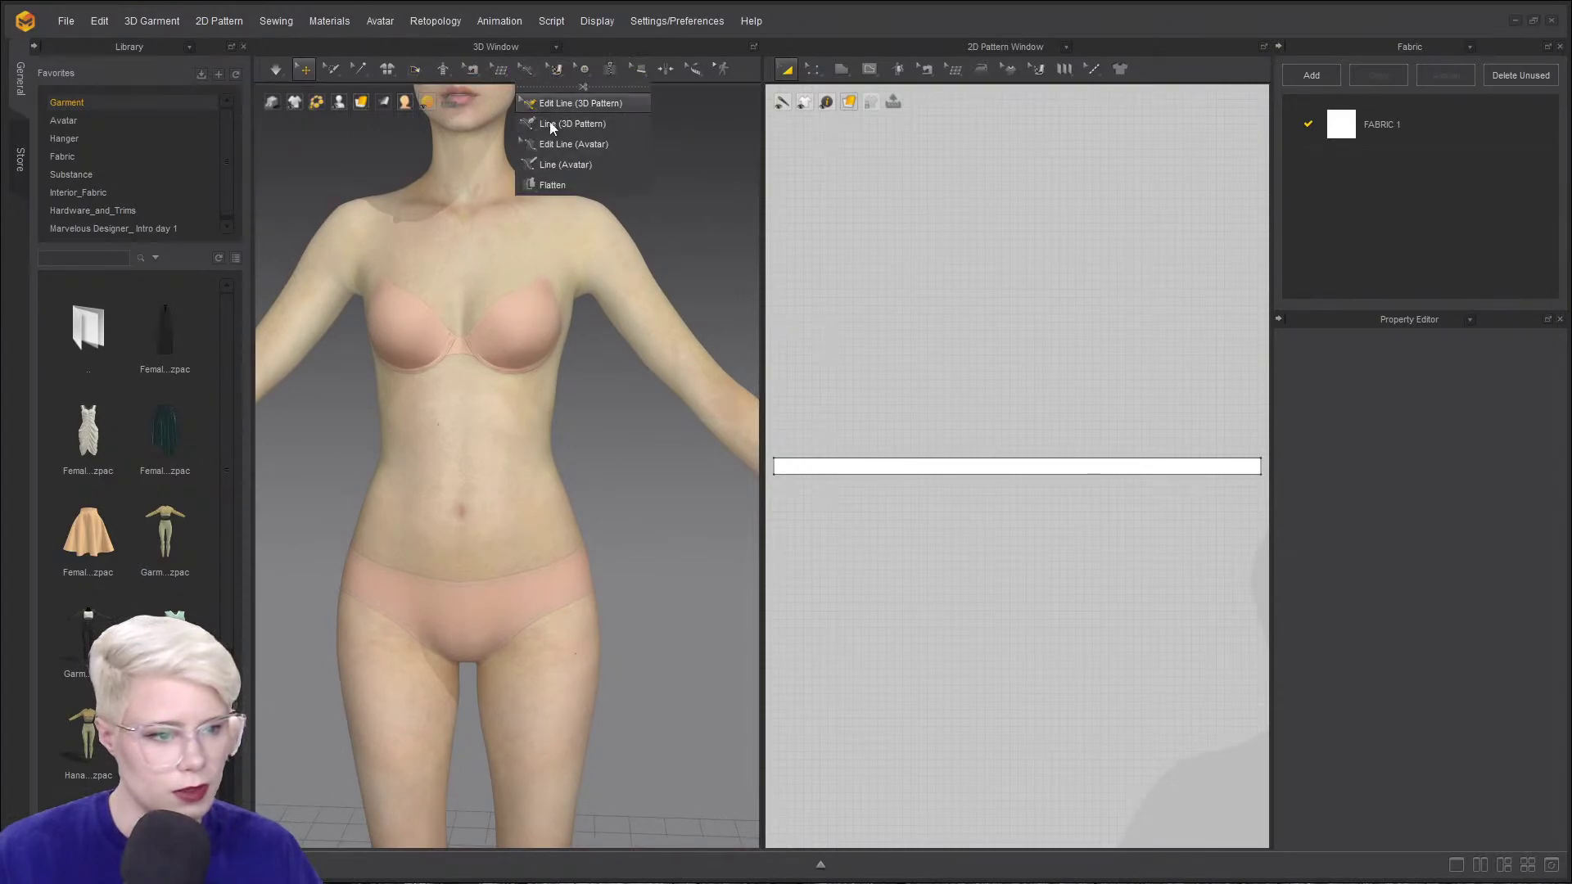
pyautogui.click(577, 143)
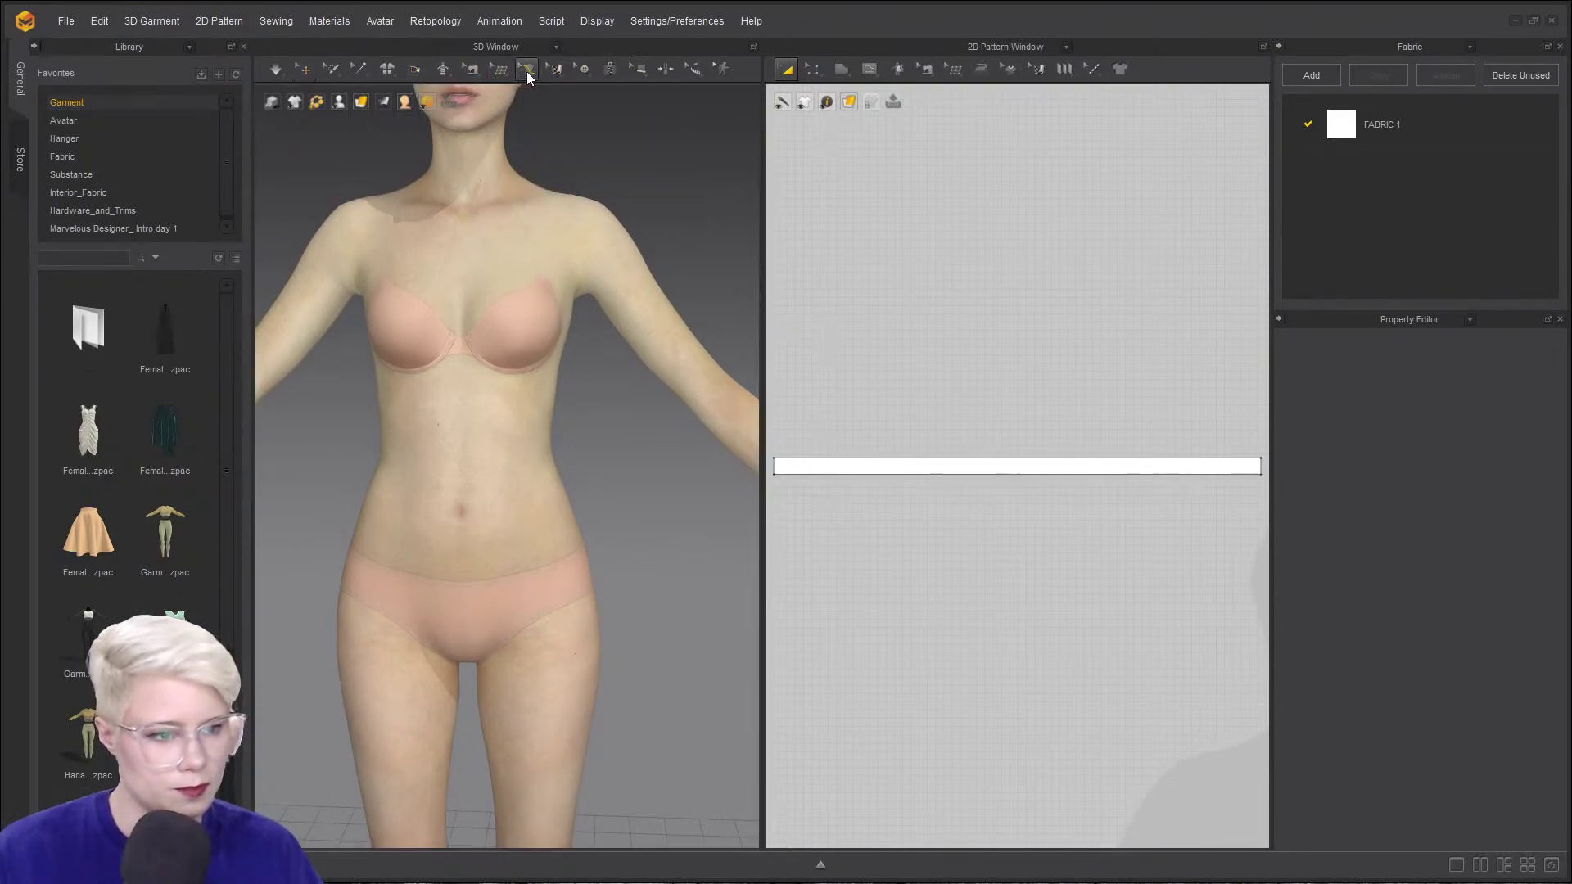
pyautogui.click(527, 72)
pyautogui.click(561, 162)
pyautogui.click(466, 208)
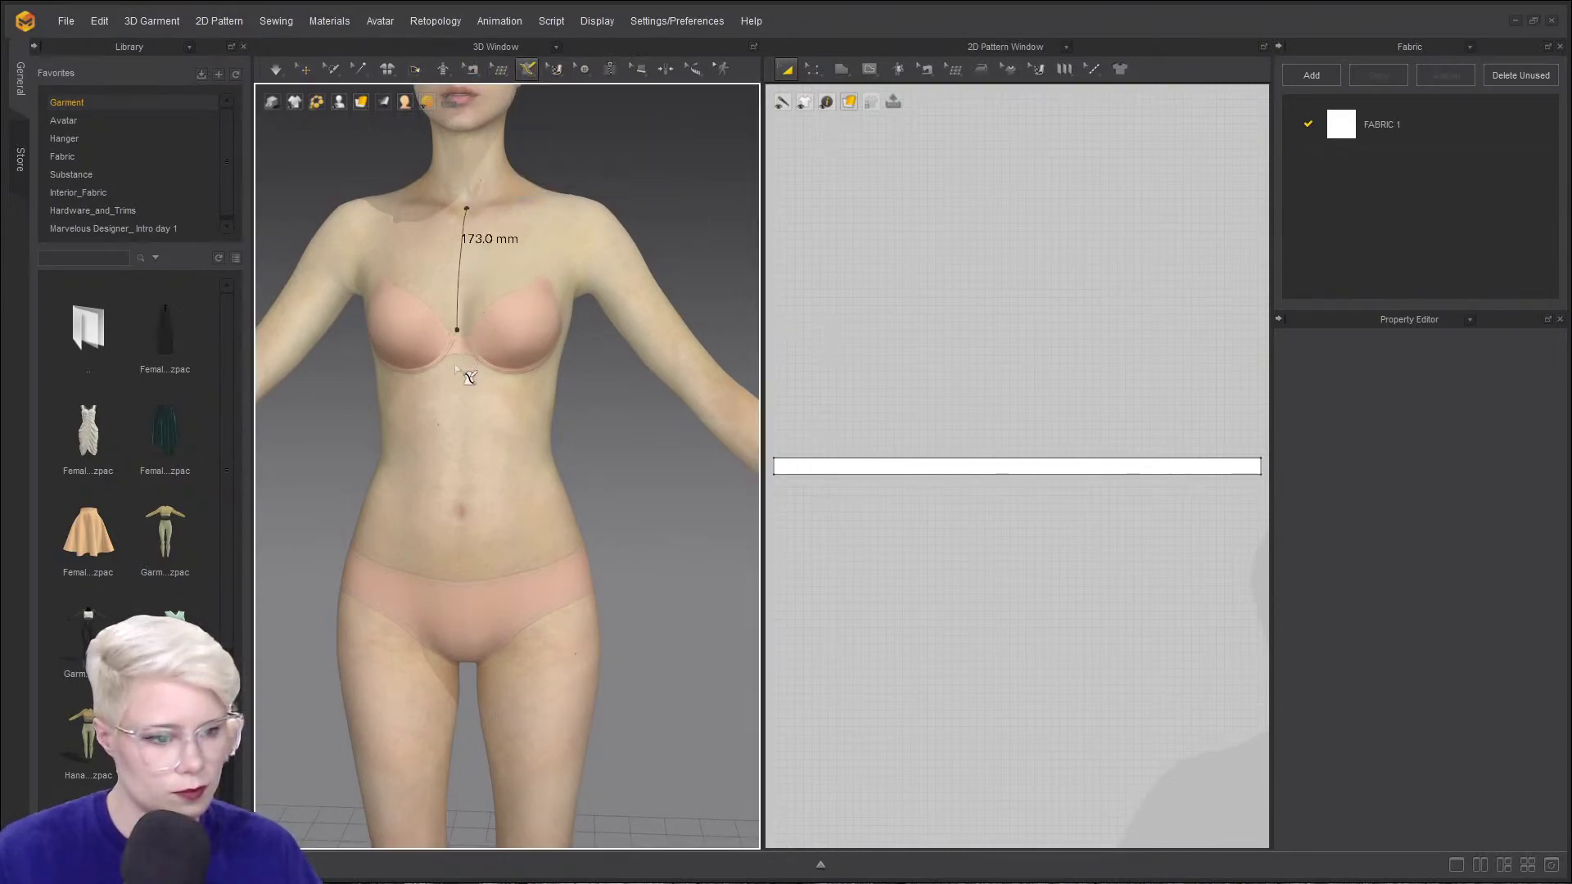
pyautogui.click(461, 450)
pyautogui.moveTo(565, 478); pyautogui.dragTo(483, 469, button='right')
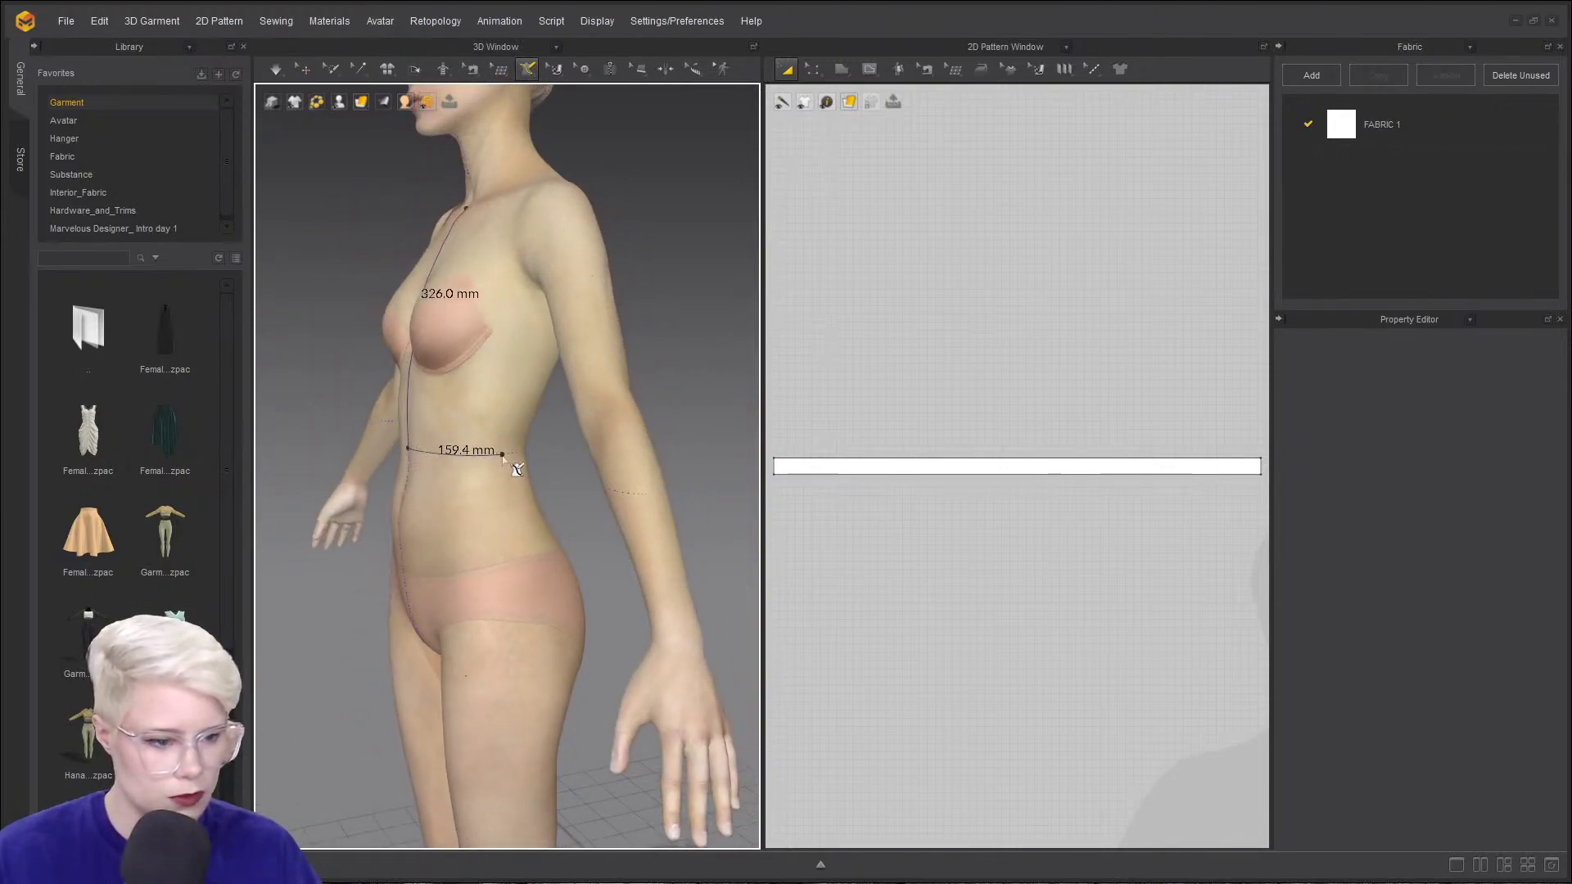
pyautogui.click(537, 309)
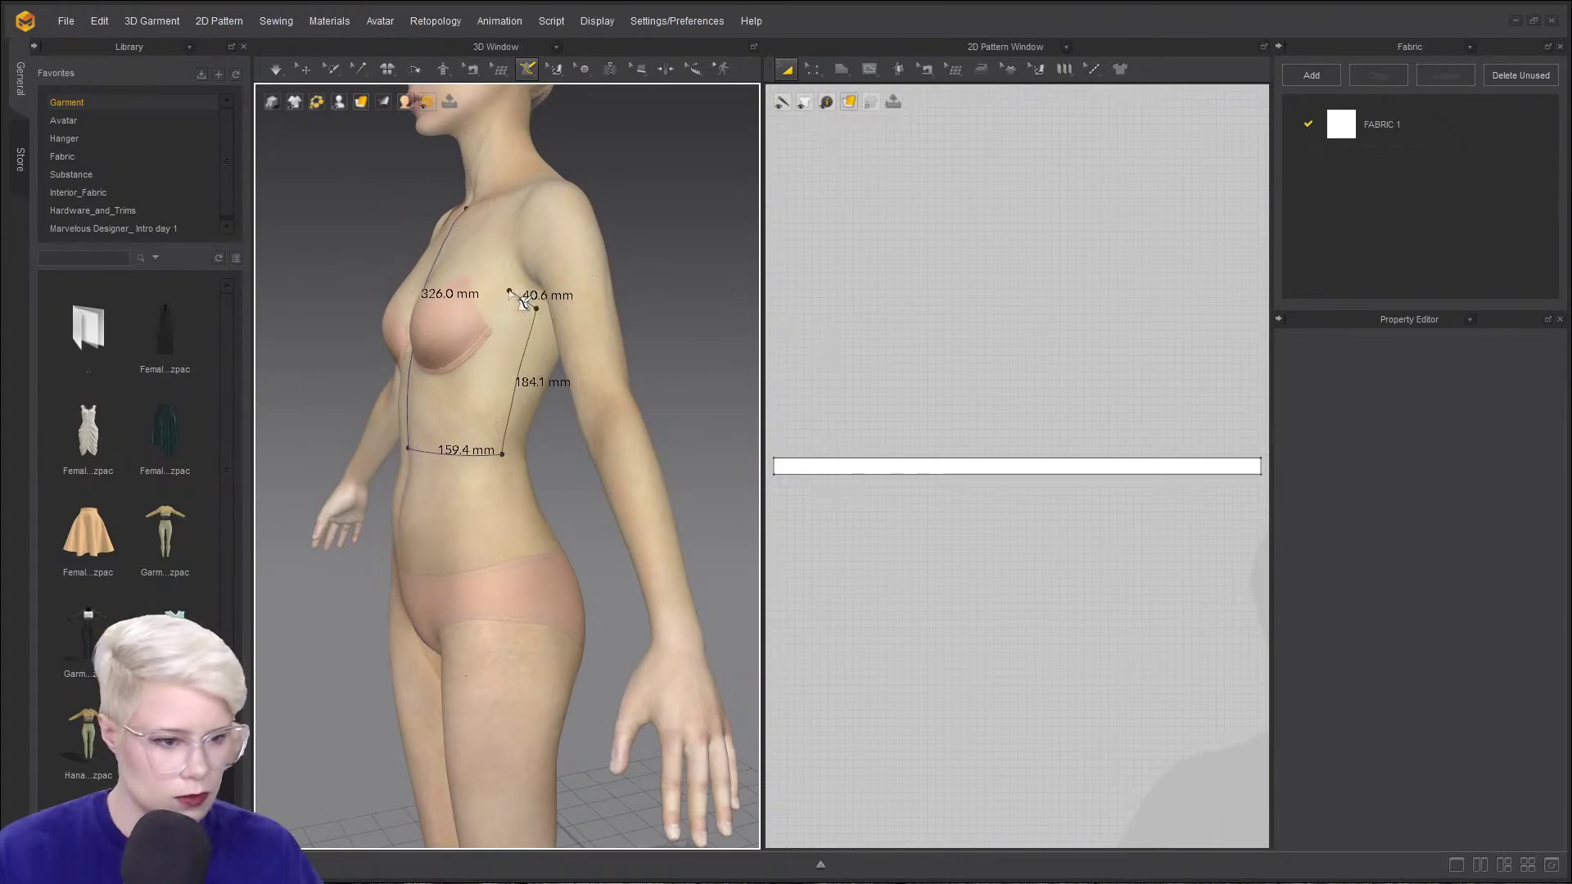
pyautogui.keyDown('ctrl'); pyautogui.click(509, 291); pyautogui.keyUp('ctrl')
pyautogui.keyDown('ctrl'); pyautogui.click(512, 226); pyautogui.keyUp('ctrl')
pyautogui.moveTo(534, 215); pyautogui.dragTo(577, 246, button='right')
pyautogui.scroll(2, 578, 248)
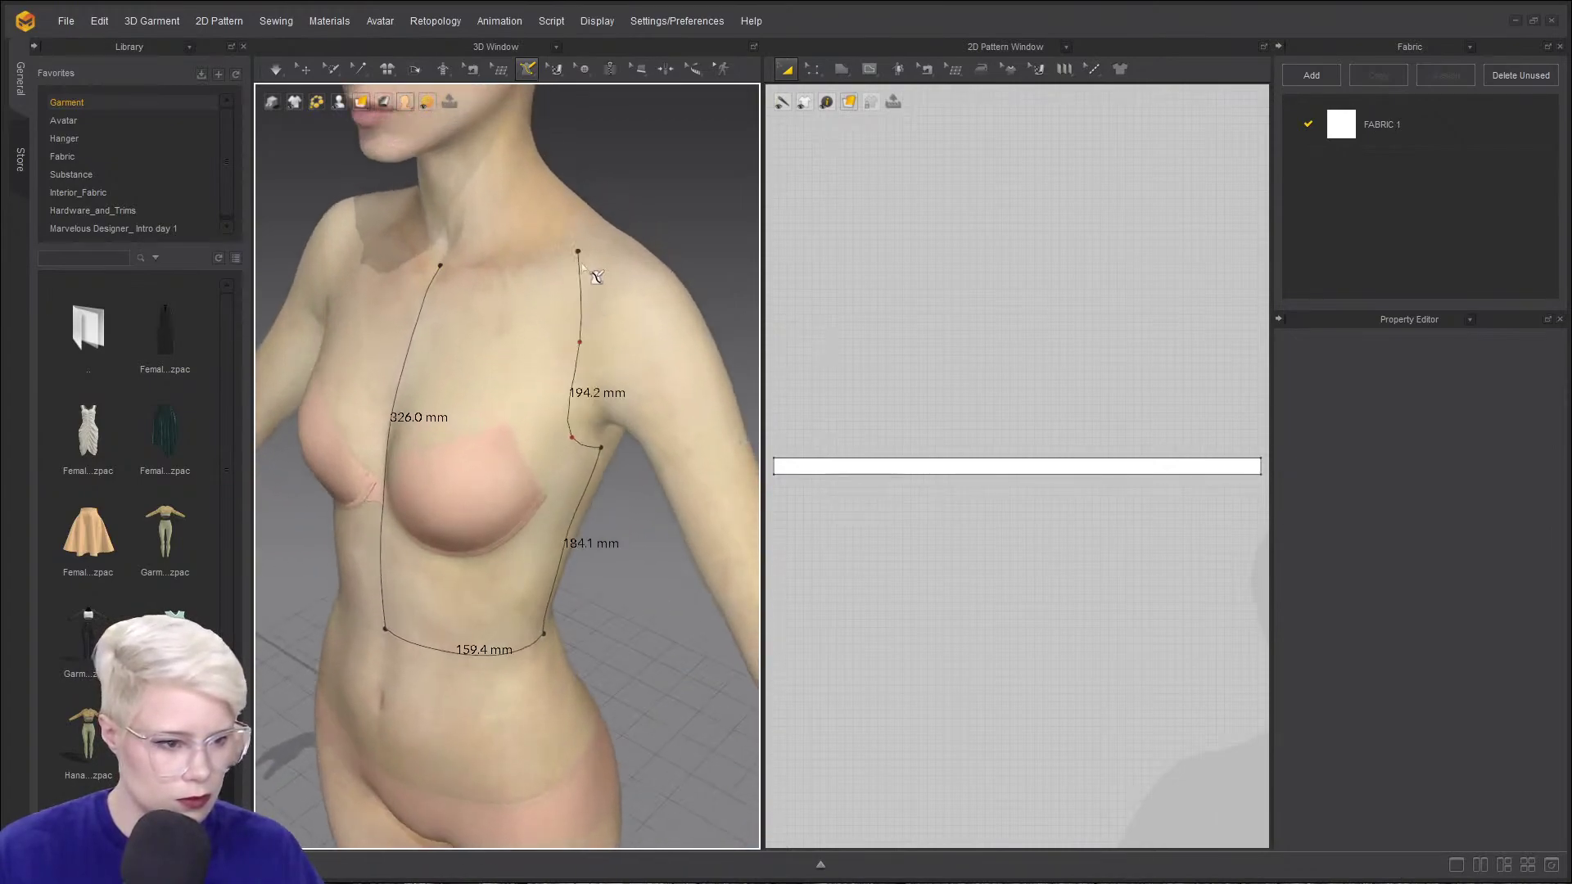
pyautogui.click(651, 271)
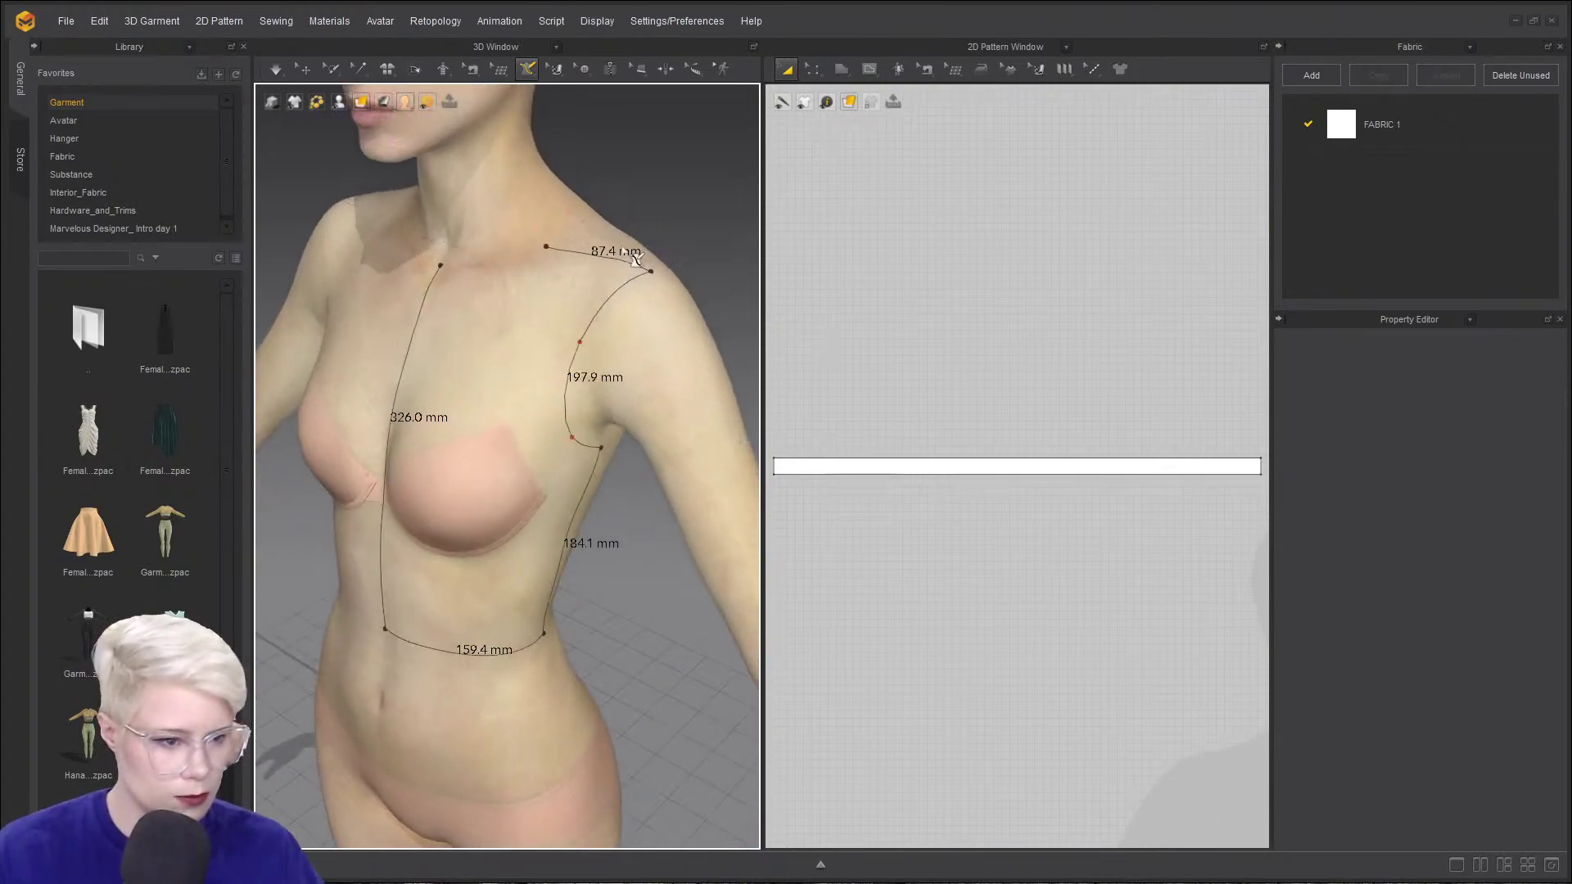
pyautogui.click(572, 208)
pyautogui.moveTo(534, 249); pyautogui.dragTo(599, 259, button='right')
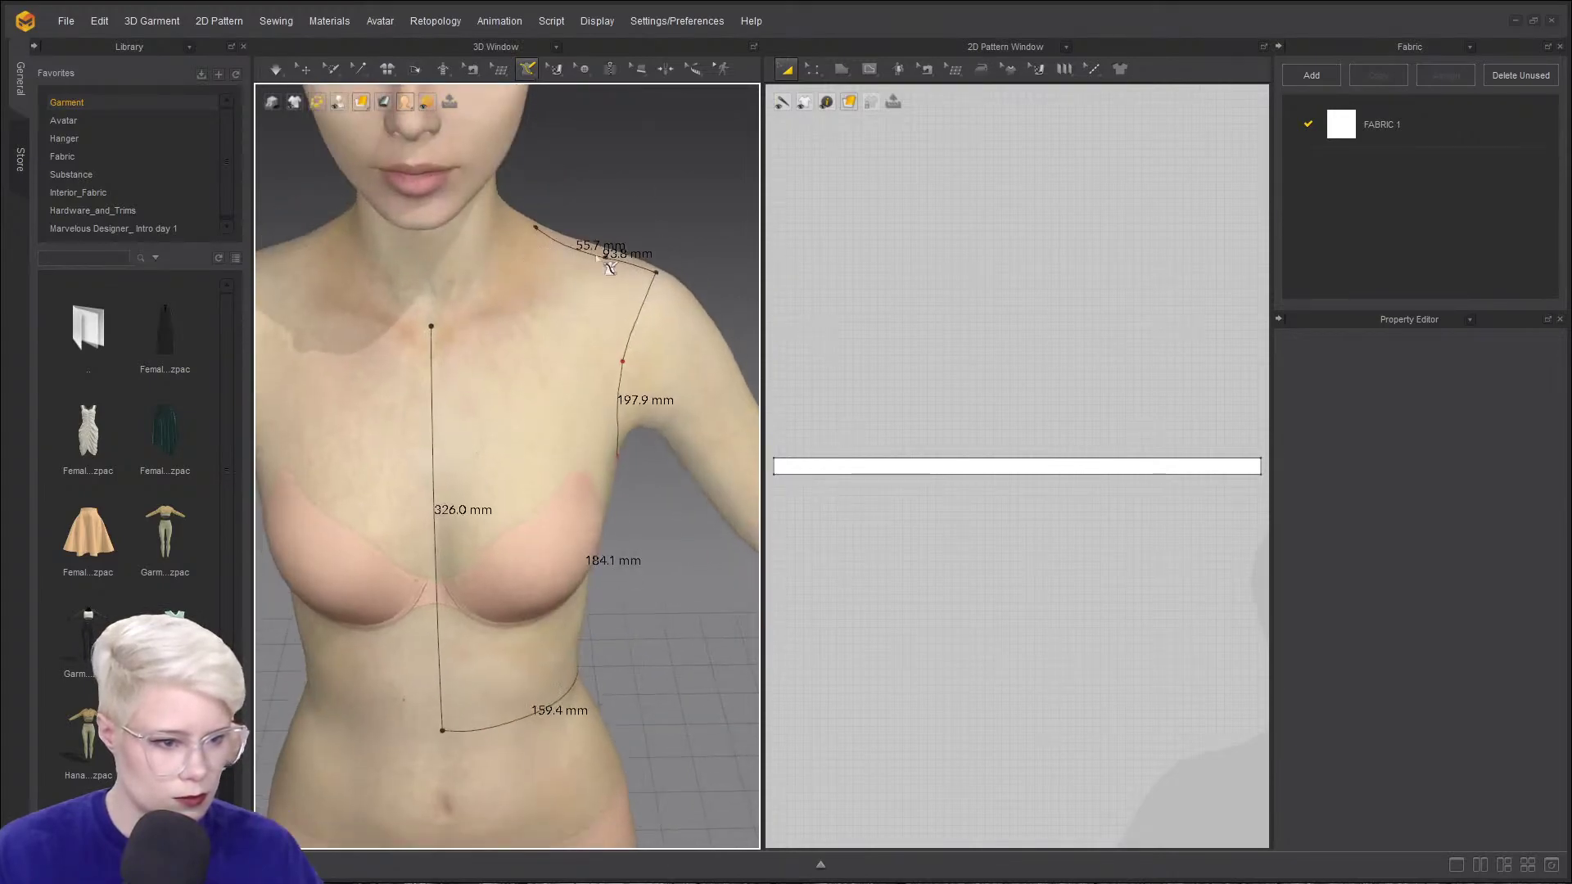
pyautogui.press('Escape')
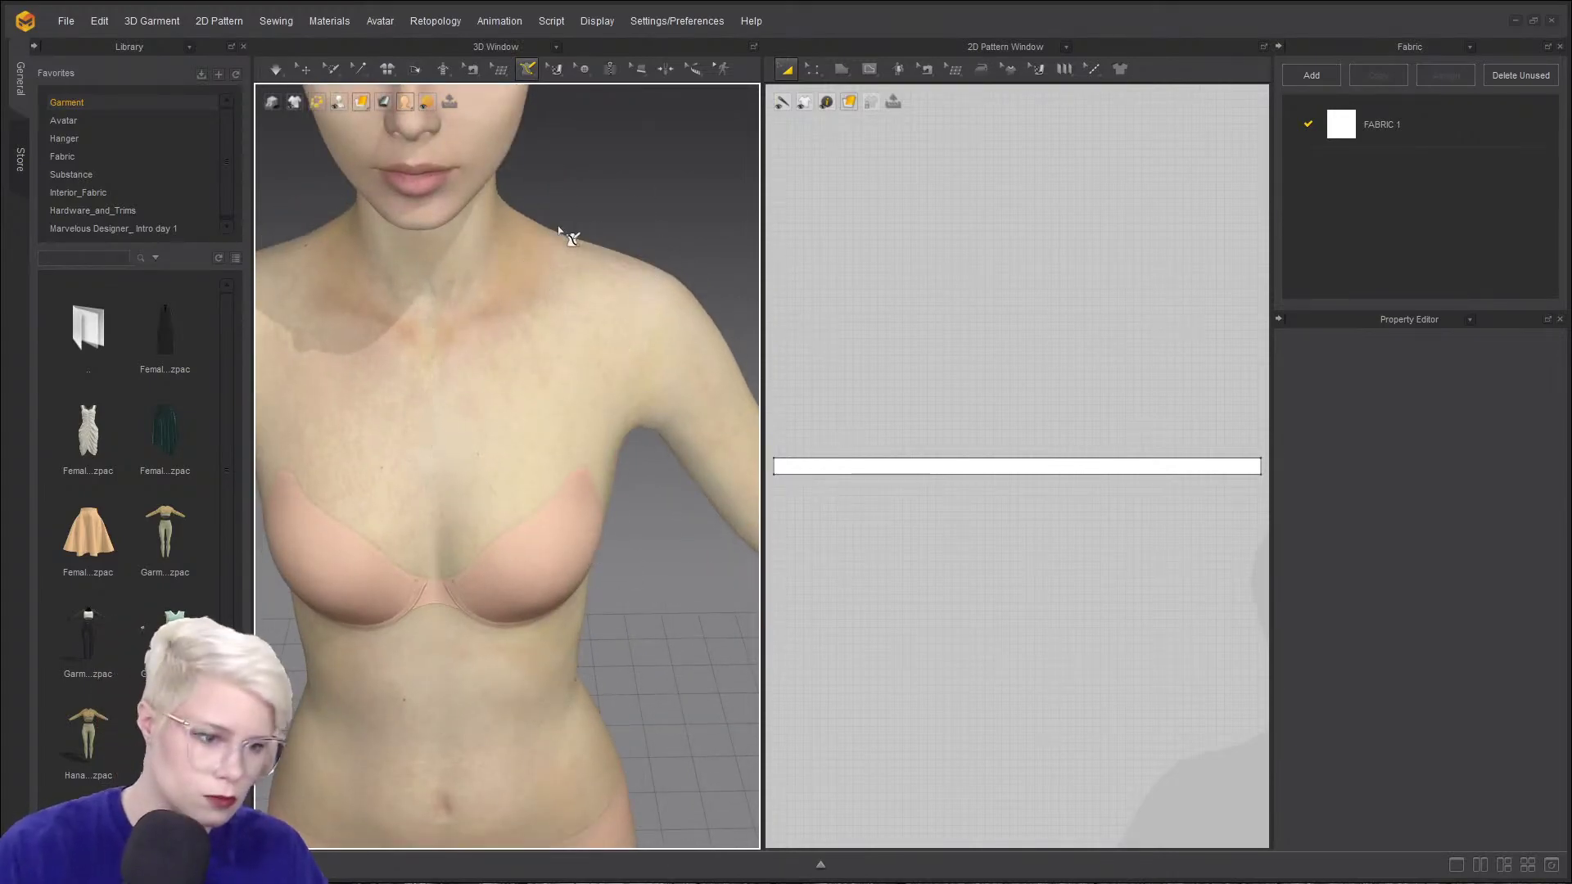
pyautogui.click(432, 338)
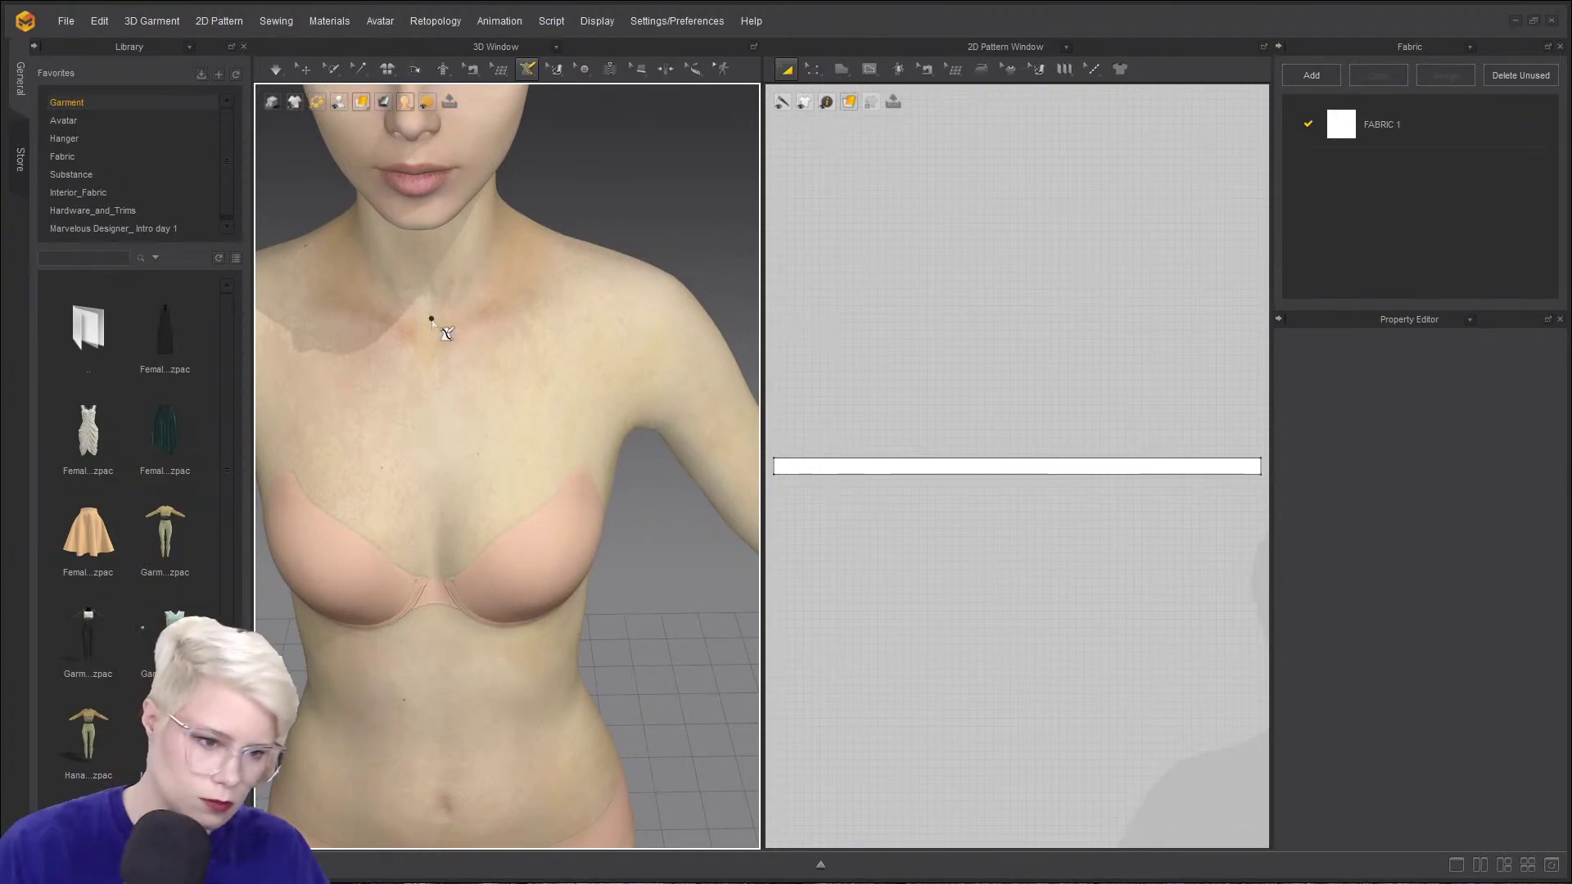
pyautogui.scroll(-3, 432, 449)
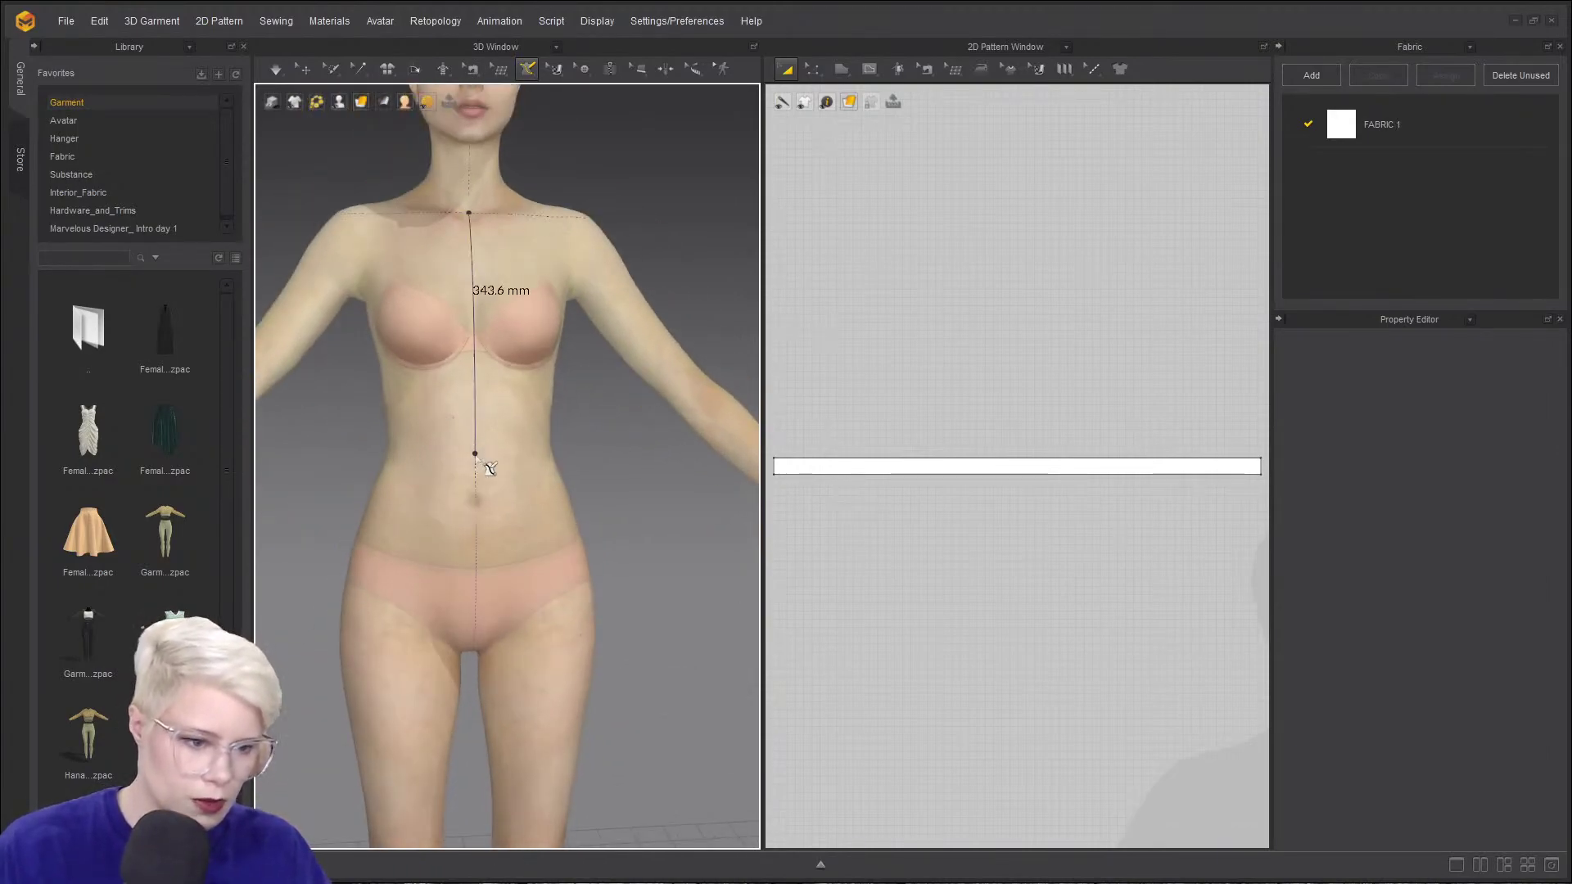
pyautogui.click(473, 448)
pyautogui.moveTo(473, 449); pyautogui.dragTo(365, 446, button='right')
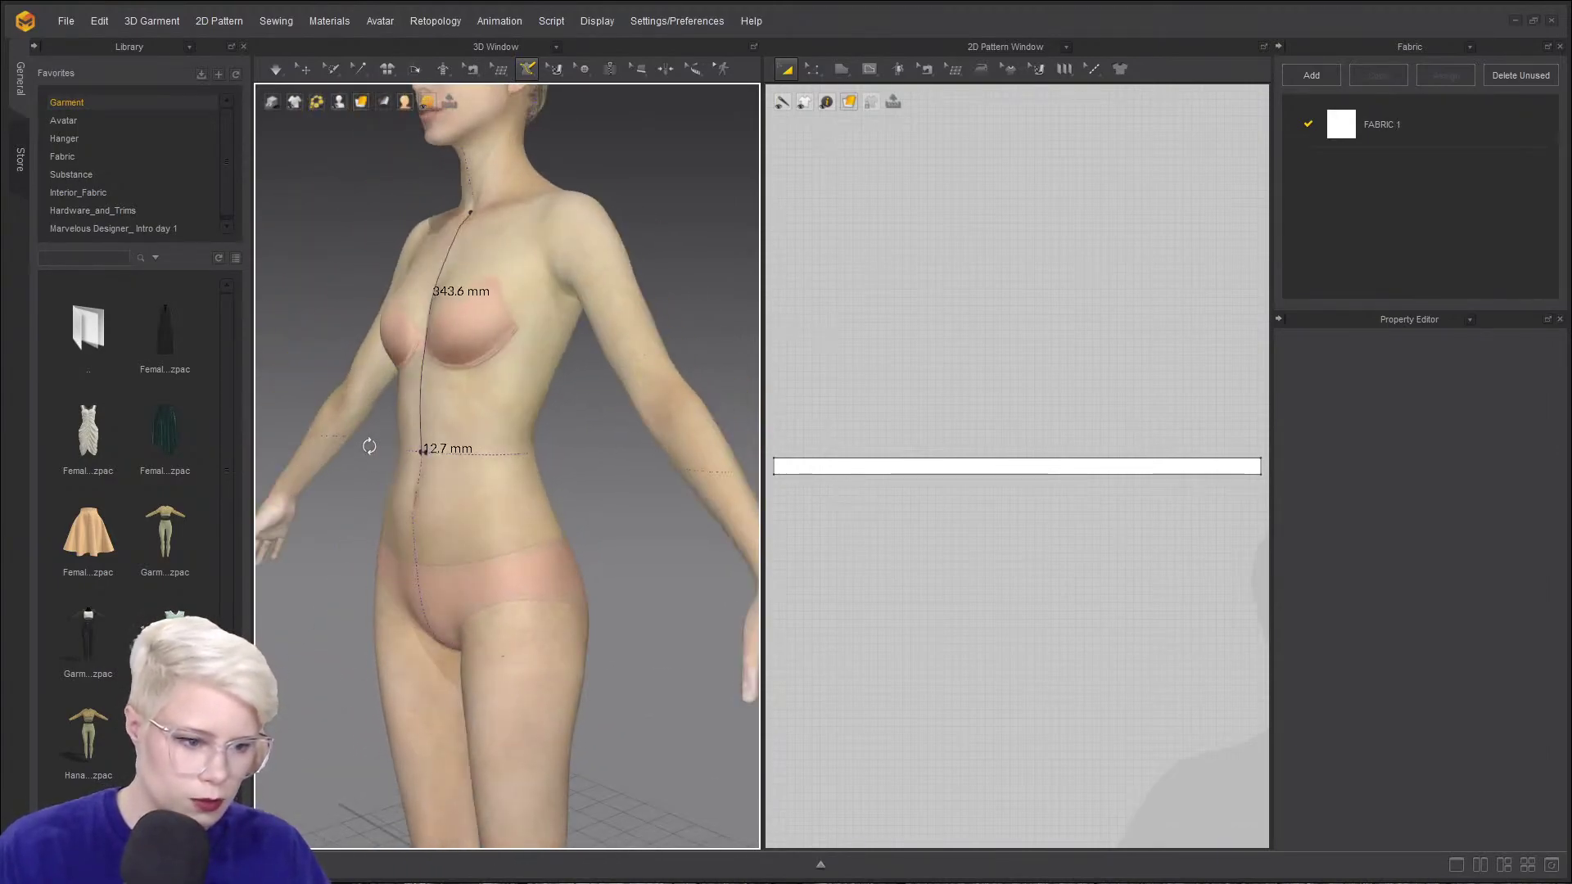
pyautogui.click(524, 453)
pyautogui.click(555, 304)
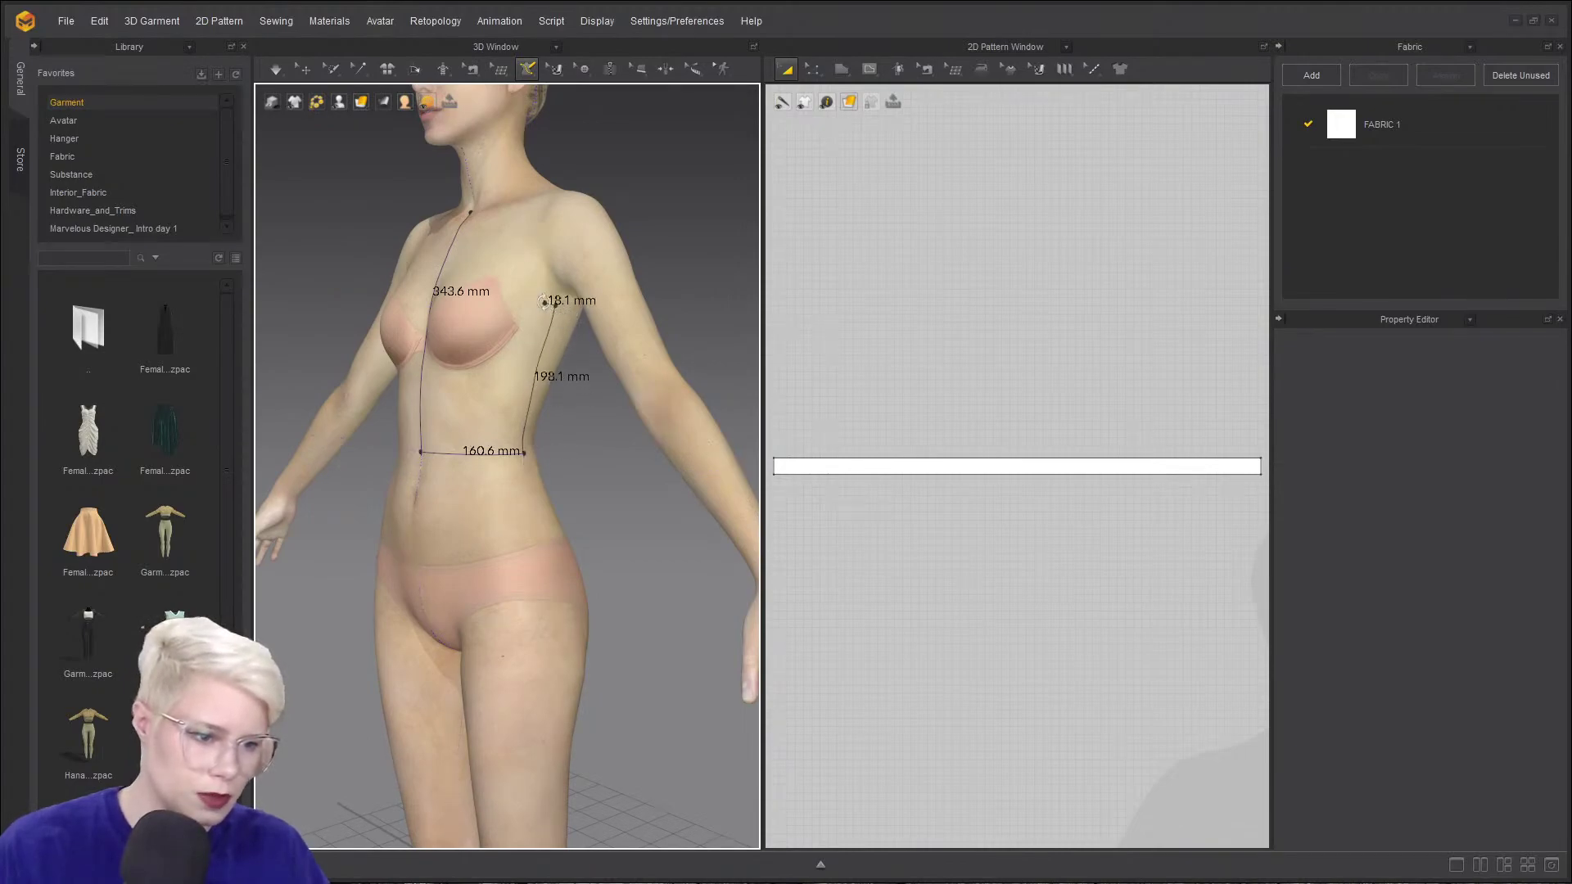
pyautogui.moveTo(544, 303); pyautogui.dragTo(595, 430, button='right')
pyautogui.scroll(3, 595, 430)
pyautogui.click(586, 413)
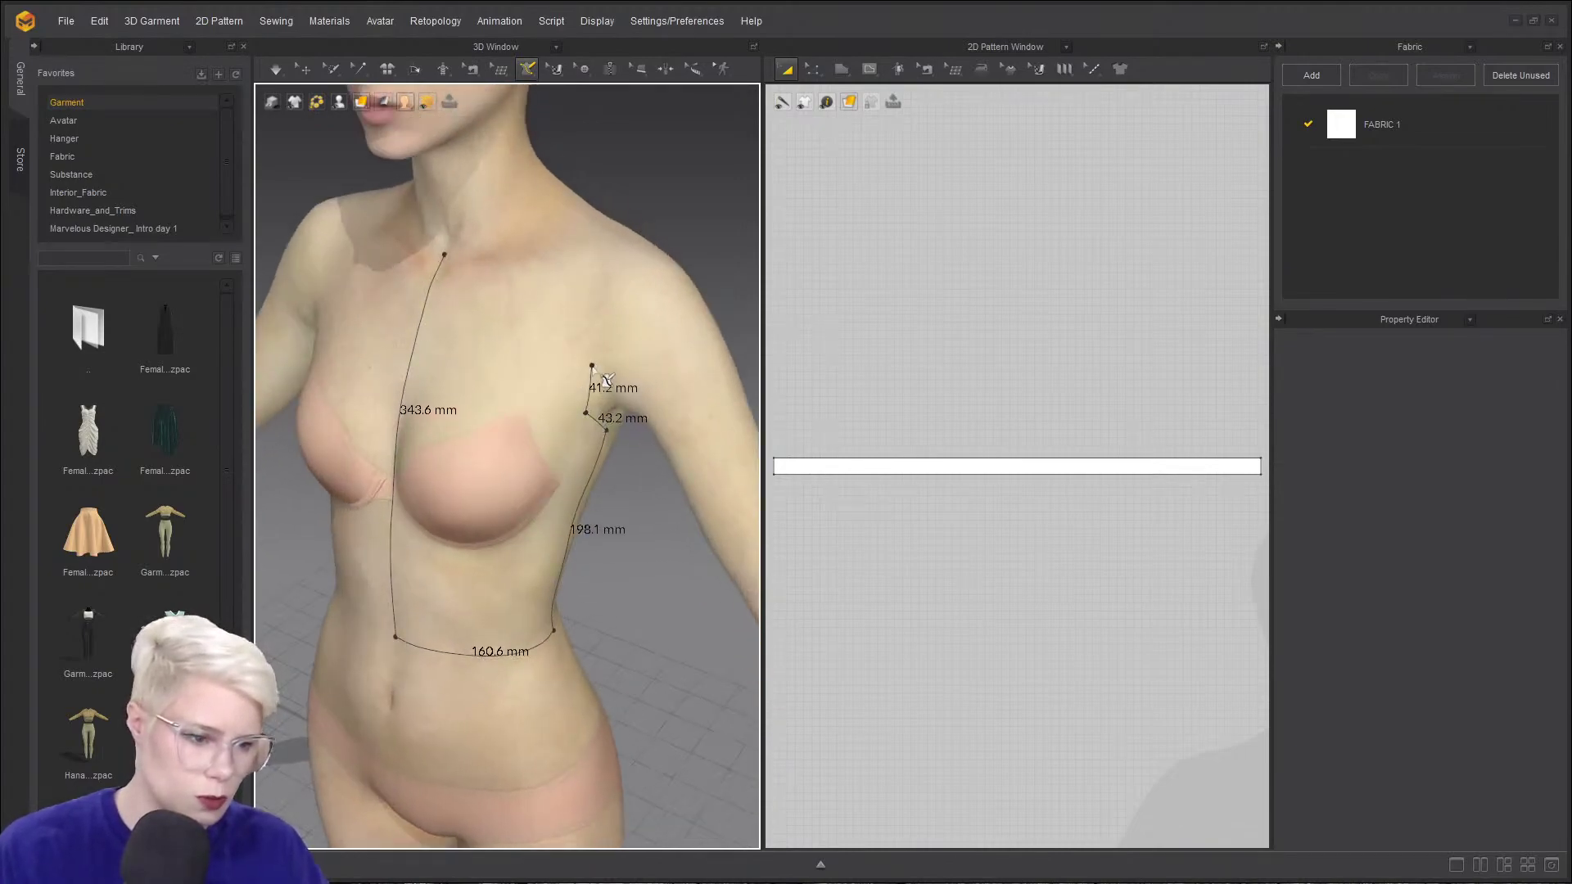
pyautogui.press('Escape')
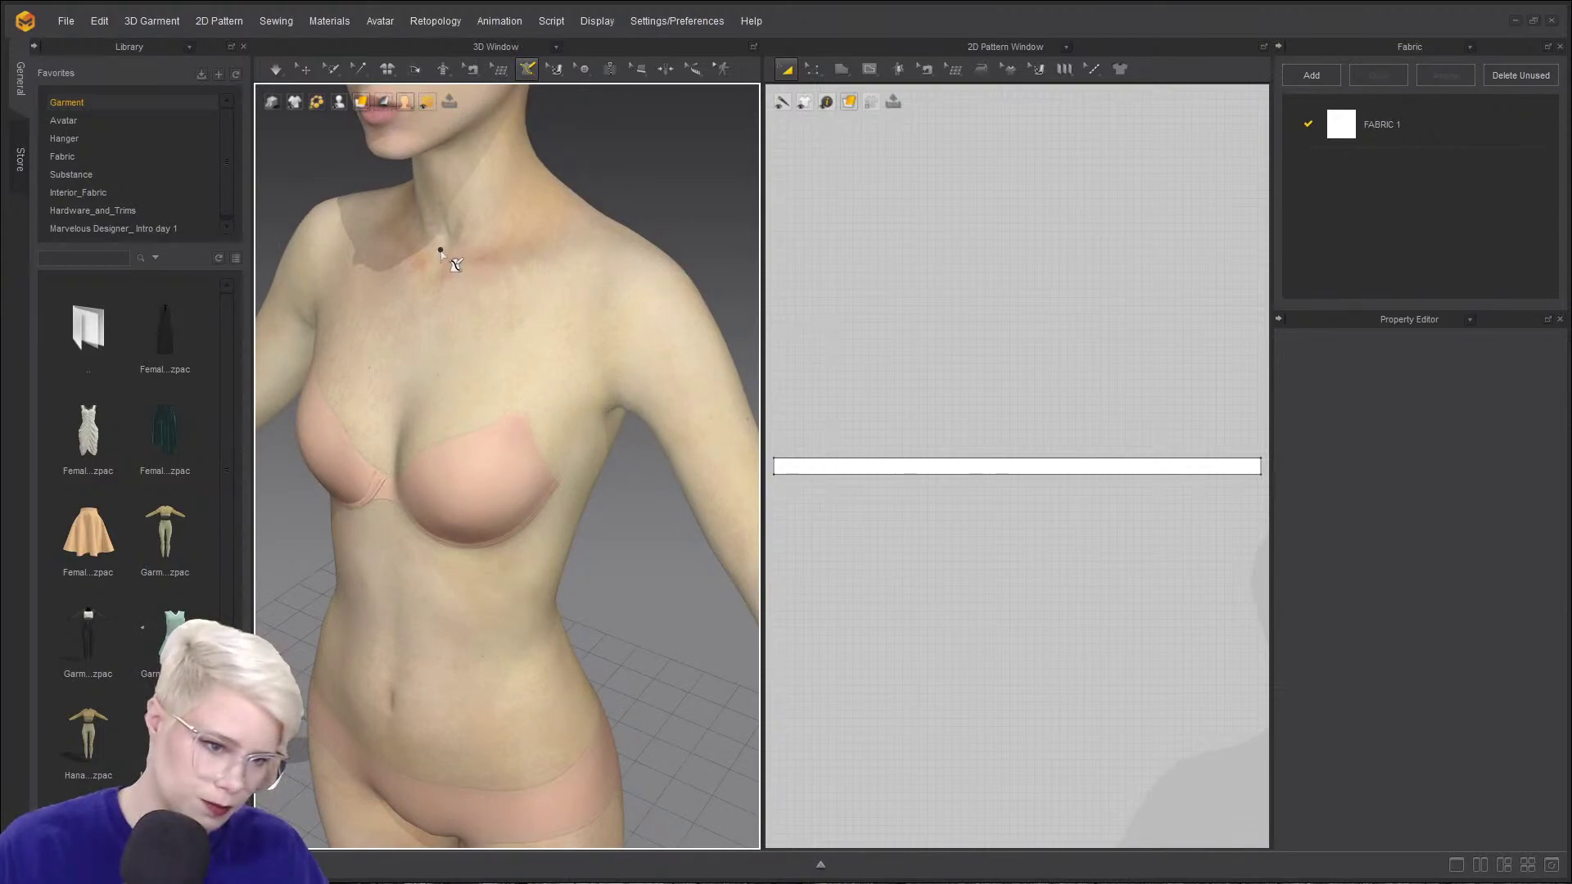
# - Draw a centre front line about 305 mm long with Line (Avatar), from the base of the neck to the waist
pyautogui.moveTo(441, 252); pyautogui.dragTo(435, 383, button='right')
pyautogui.scroll(4, 446, 380)
pyautogui.moveTo(445, 380); pyautogui.dragTo(483, 163, button='middle')
pyautogui.scroll(-4, 535, 431)
pyautogui.moveTo(534, 432); pyautogui.dragTo(580, 512, button='right')
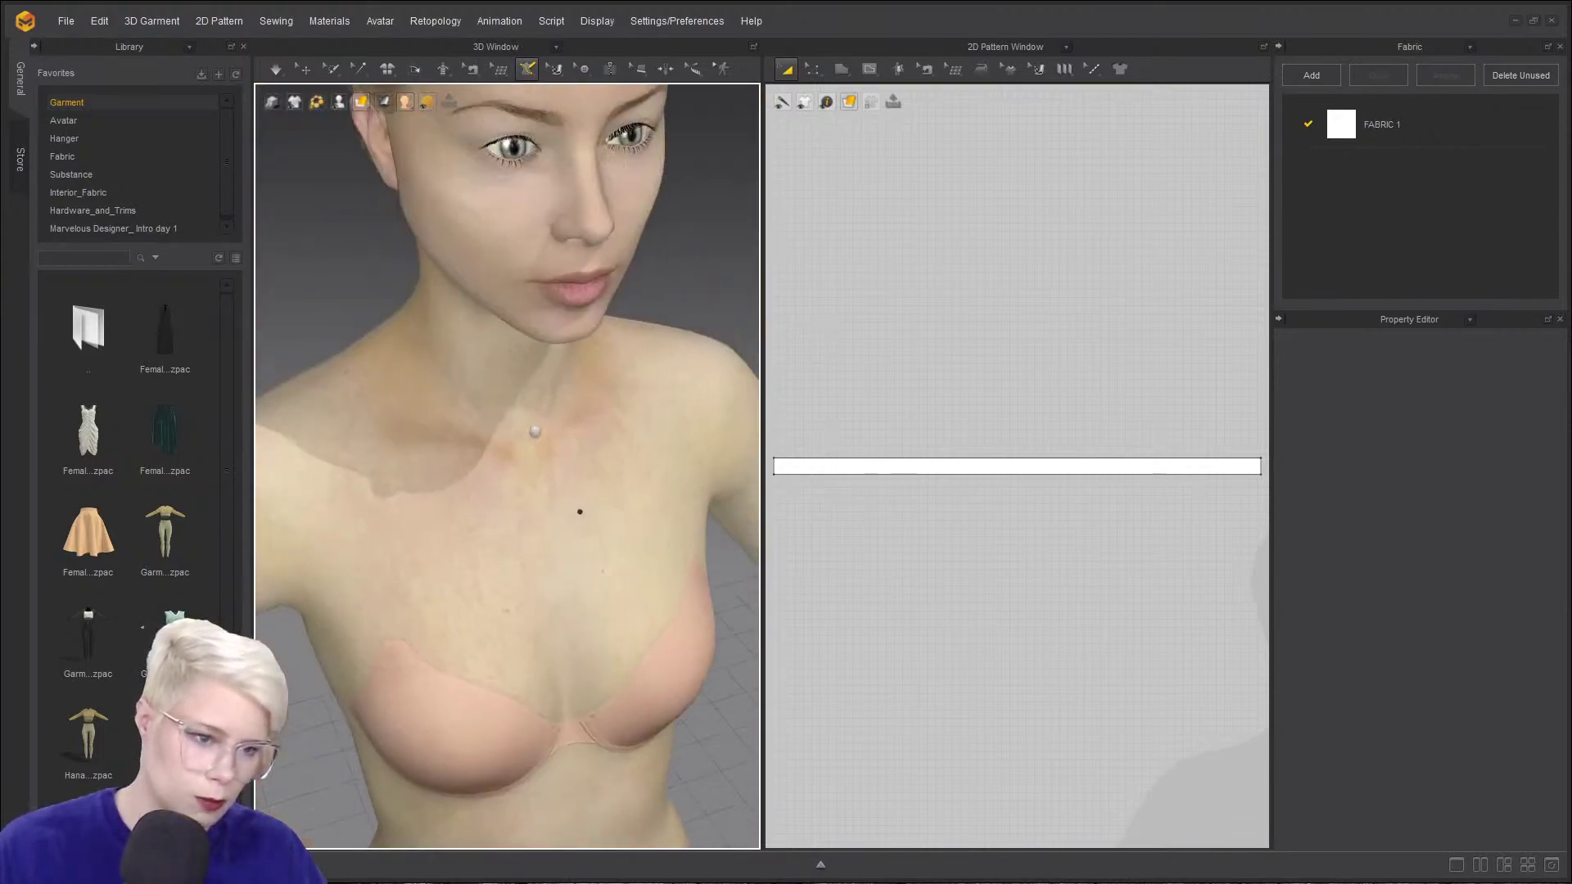
pyautogui.moveTo(535, 432); pyautogui.dragTo(551, 427, button='middle')
pyautogui.scroll(-4, 524, 282)
pyautogui.moveTo(521, 281); pyautogui.dragTo(546, 351, button='right')
pyautogui.scroll(2, 547, 350)
pyautogui.click(533, 289)
pyautogui.scroll(-2, 555, 336)
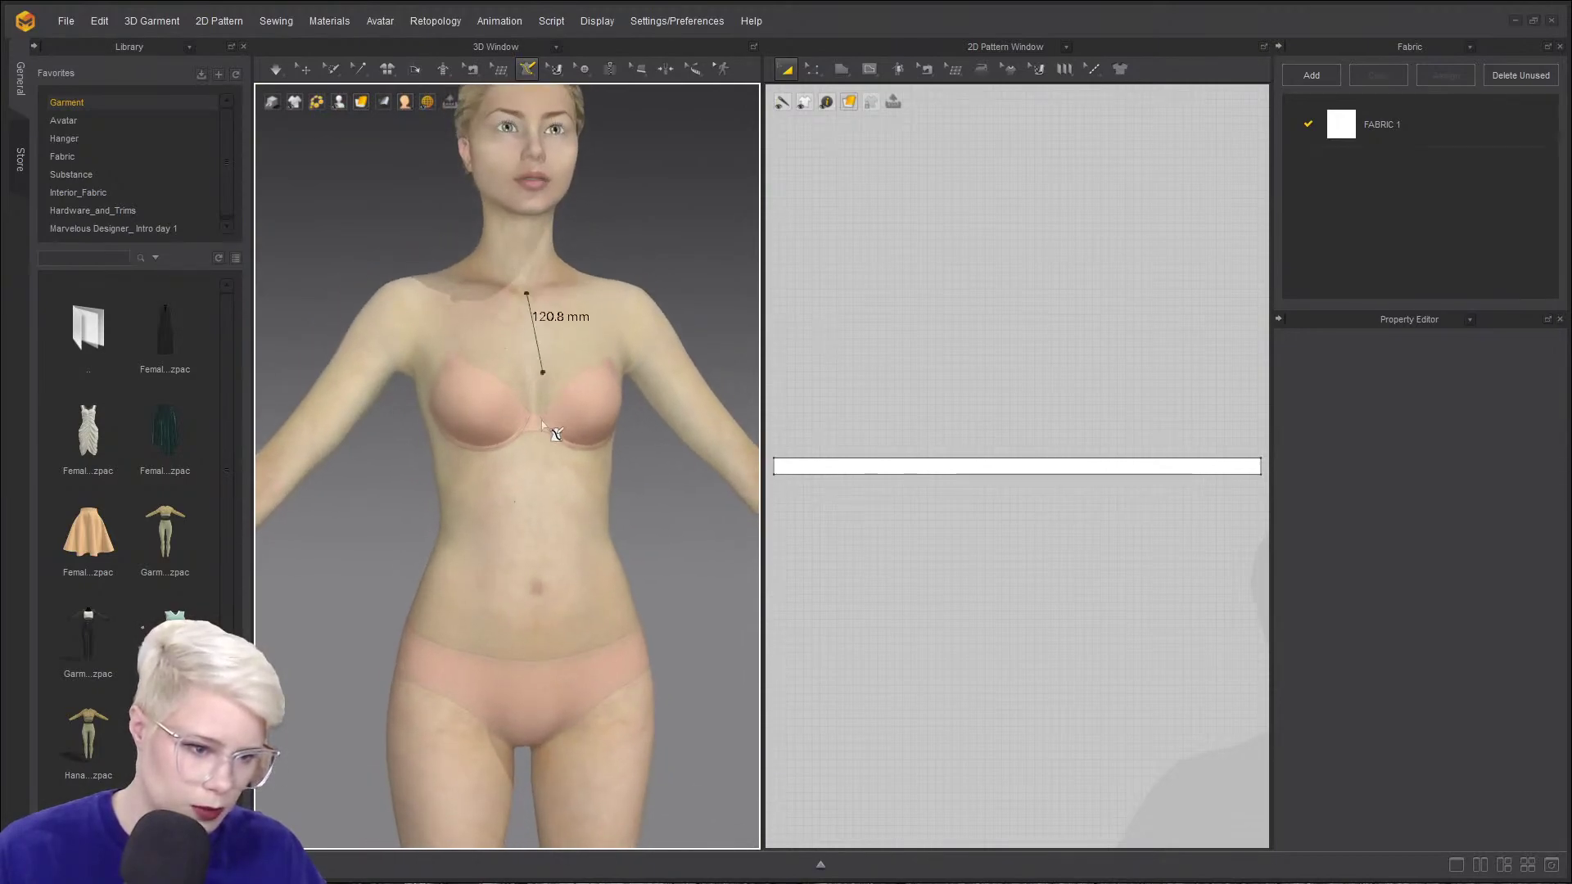
pyautogui.click(538, 515)
# - Continue the outline about 144 mm along the waist, about 179 mm up the side, and around the armhole to the shoulder
pyautogui.moveTo(538, 514); pyautogui.dragTo(596, 519, button='right')
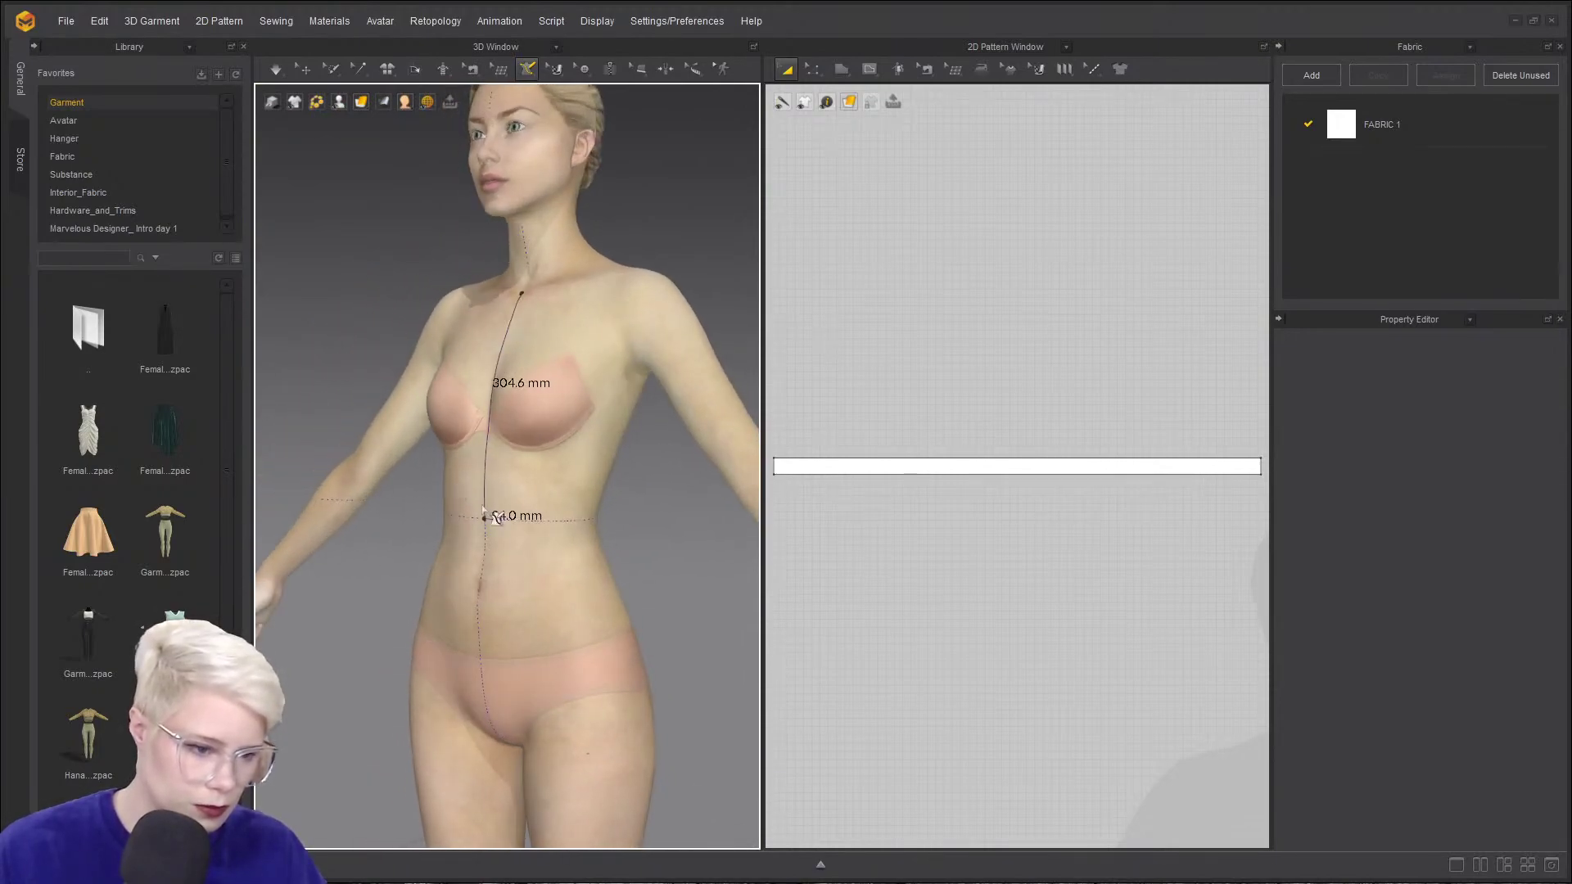
pyautogui.click(589, 520)
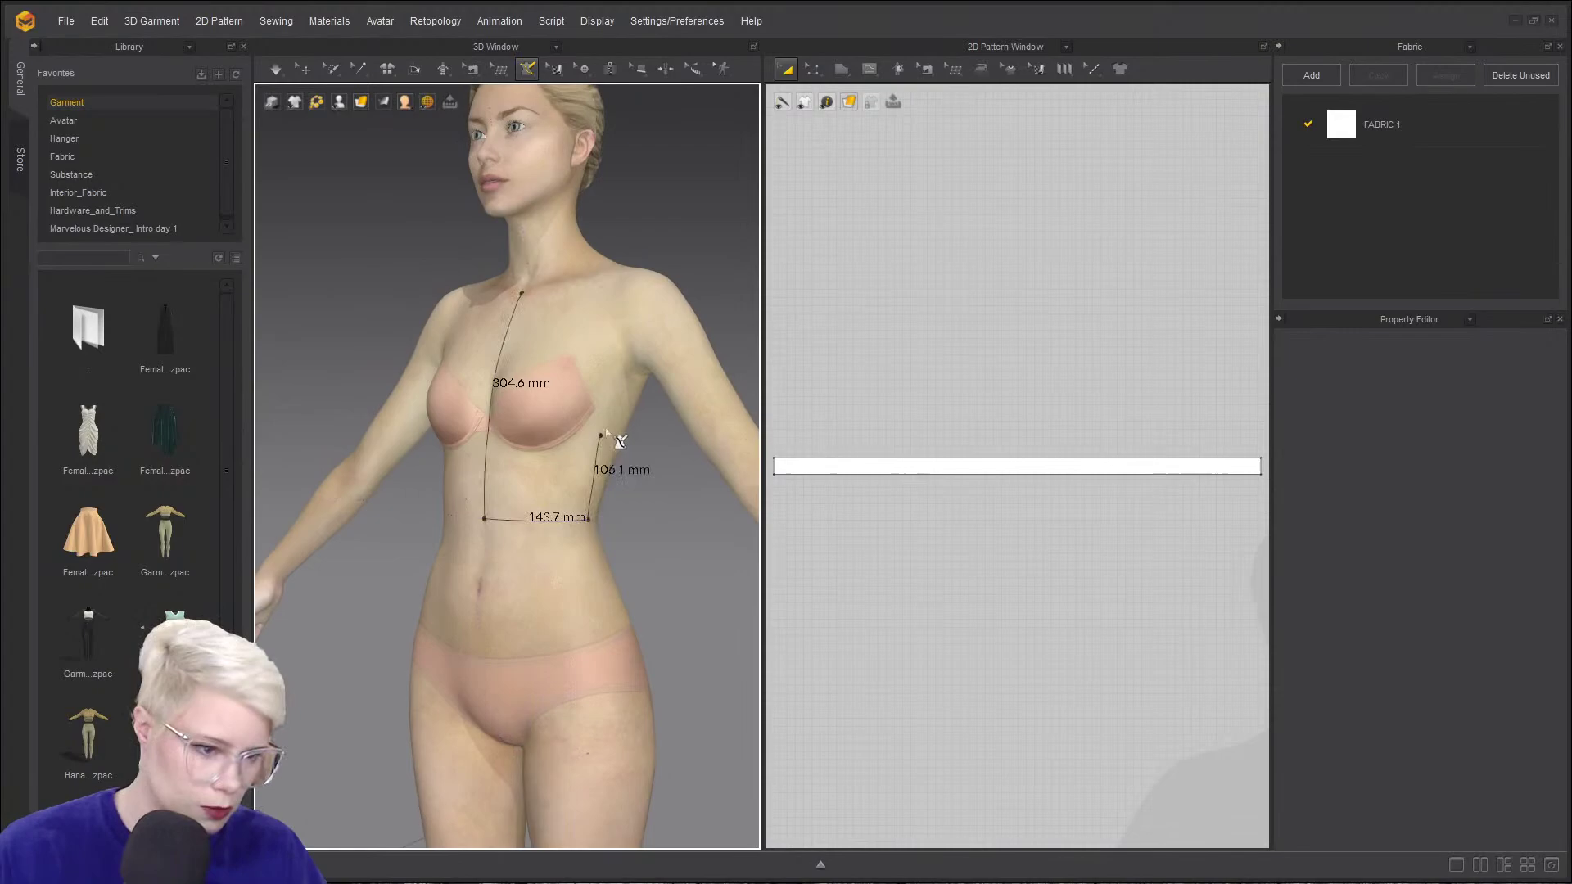
pyautogui.click(633, 384)
pyautogui.moveTo(614, 356)
pyautogui.mouseDown(button='right')
pyautogui.moveTo(599, 361)
pyautogui.moveTo(615, 365)
pyautogui.mouseUp(button='right')
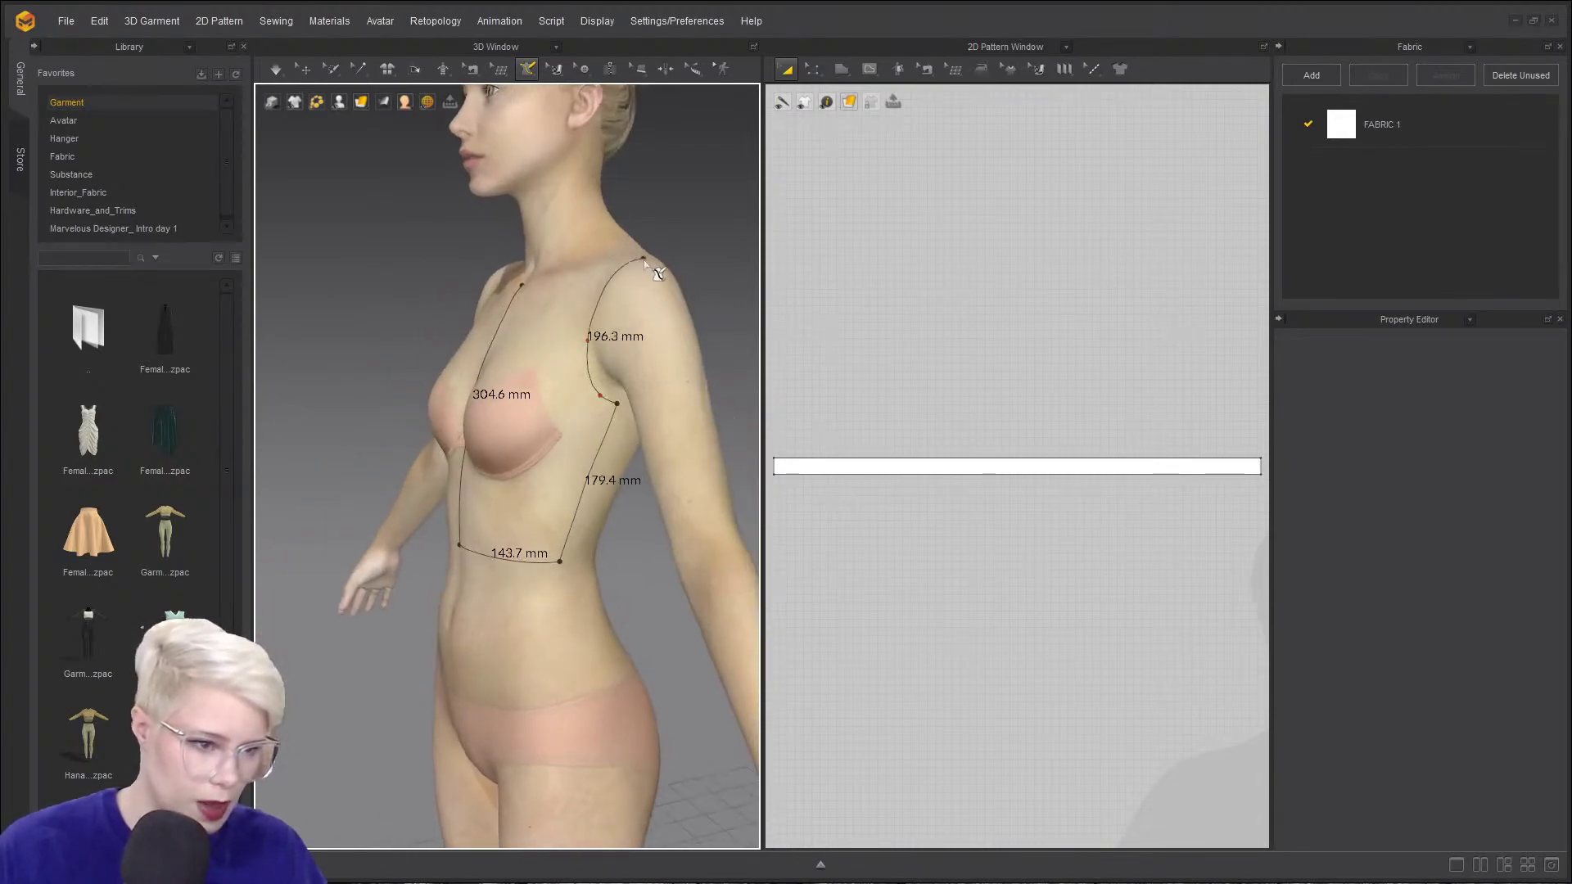
pyautogui.click(643, 256)
# - Draw the shoulder line to the neck and a curved neckline, closing the front outline at the centre front
pyautogui.moveTo(647, 256); pyautogui.dragTo(711, 403, button='right')
pyautogui.scroll(3, 710, 403)
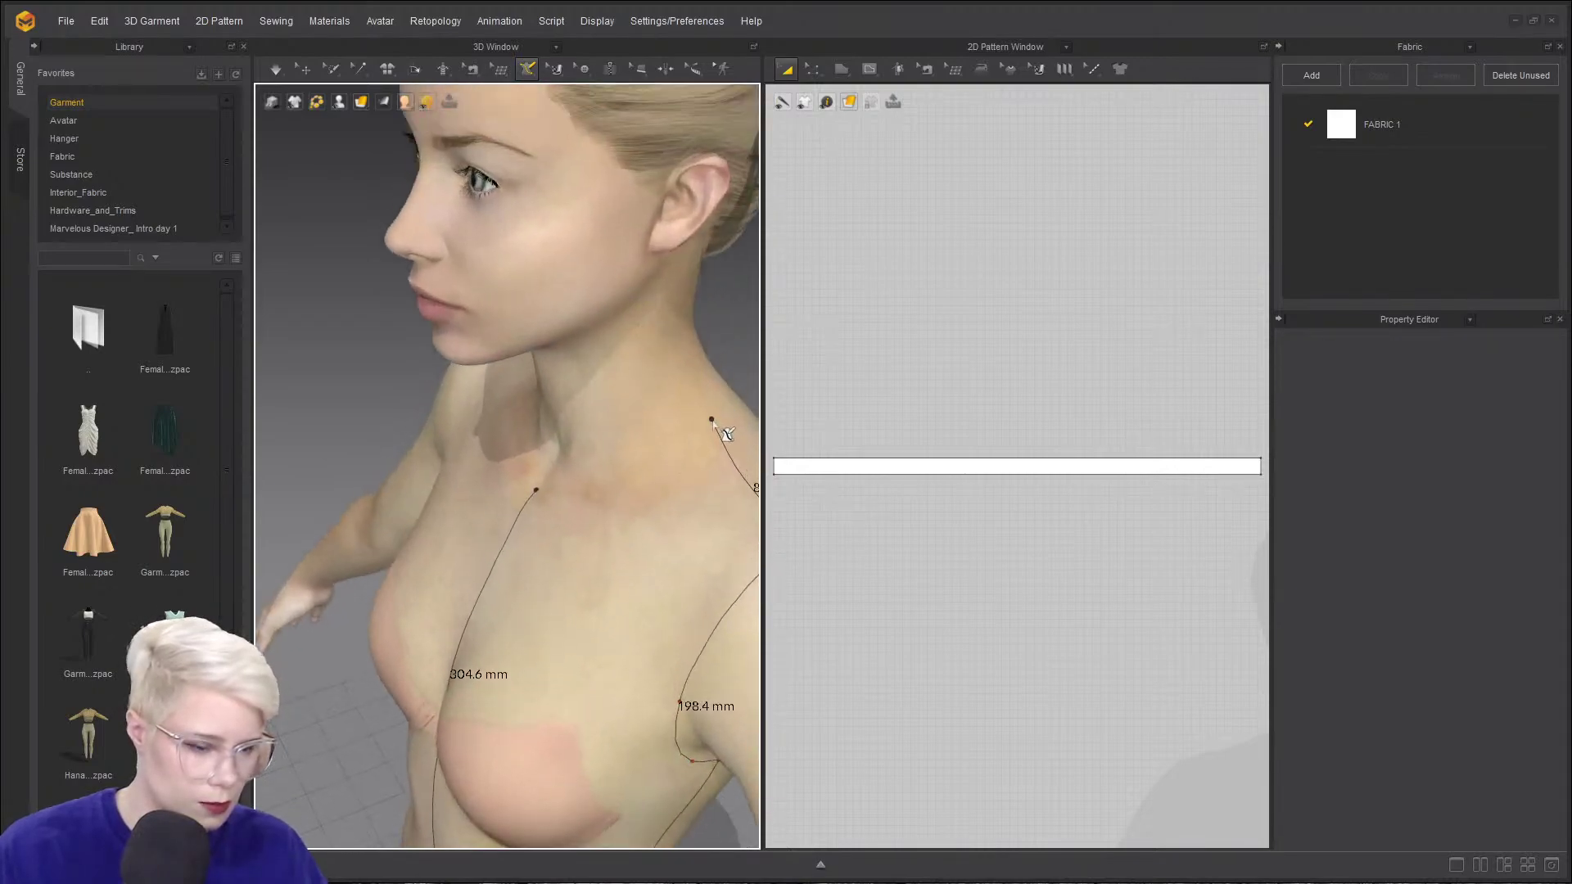
pyautogui.keyDown('ctrl'); pyautogui.click(665, 461); pyautogui.keyUp('ctrl')
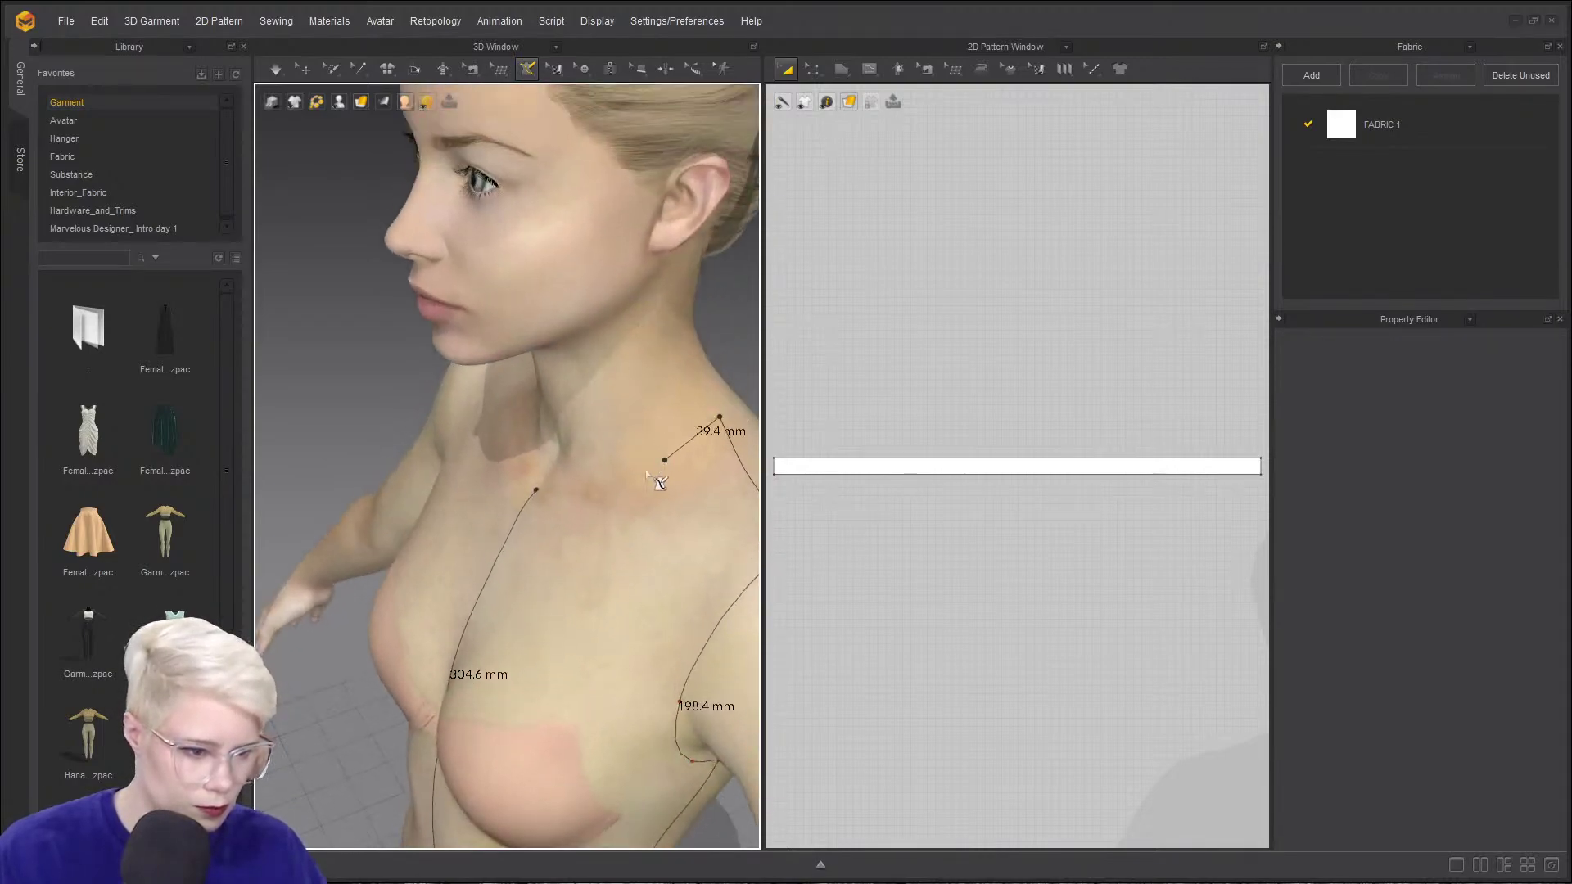
pyautogui.keyDown('ctrl'); pyautogui.click(606, 490); pyautogui.keyUp('ctrl')
pyautogui.moveTo(573, 492); pyautogui.dragTo(677, 466, button='right')
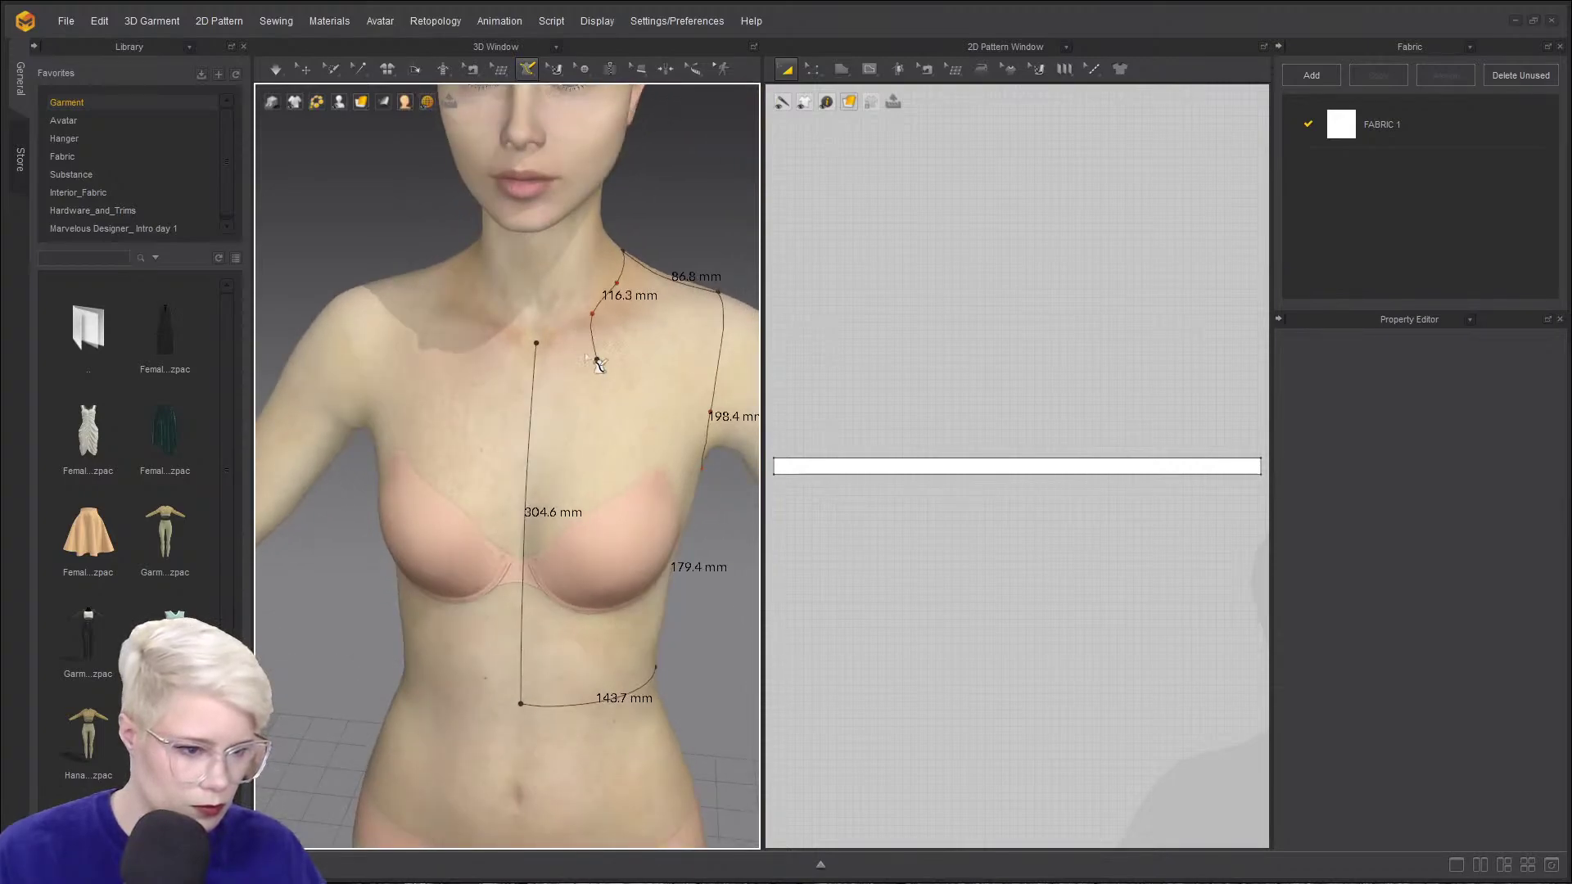
pyautogui.click(535, 325)
pyautogui.click(536, 342)
# - Try to switch to Edit Line (Avatar) with the front neckline in close view
pyautogui.scroll(3, 543, 400)
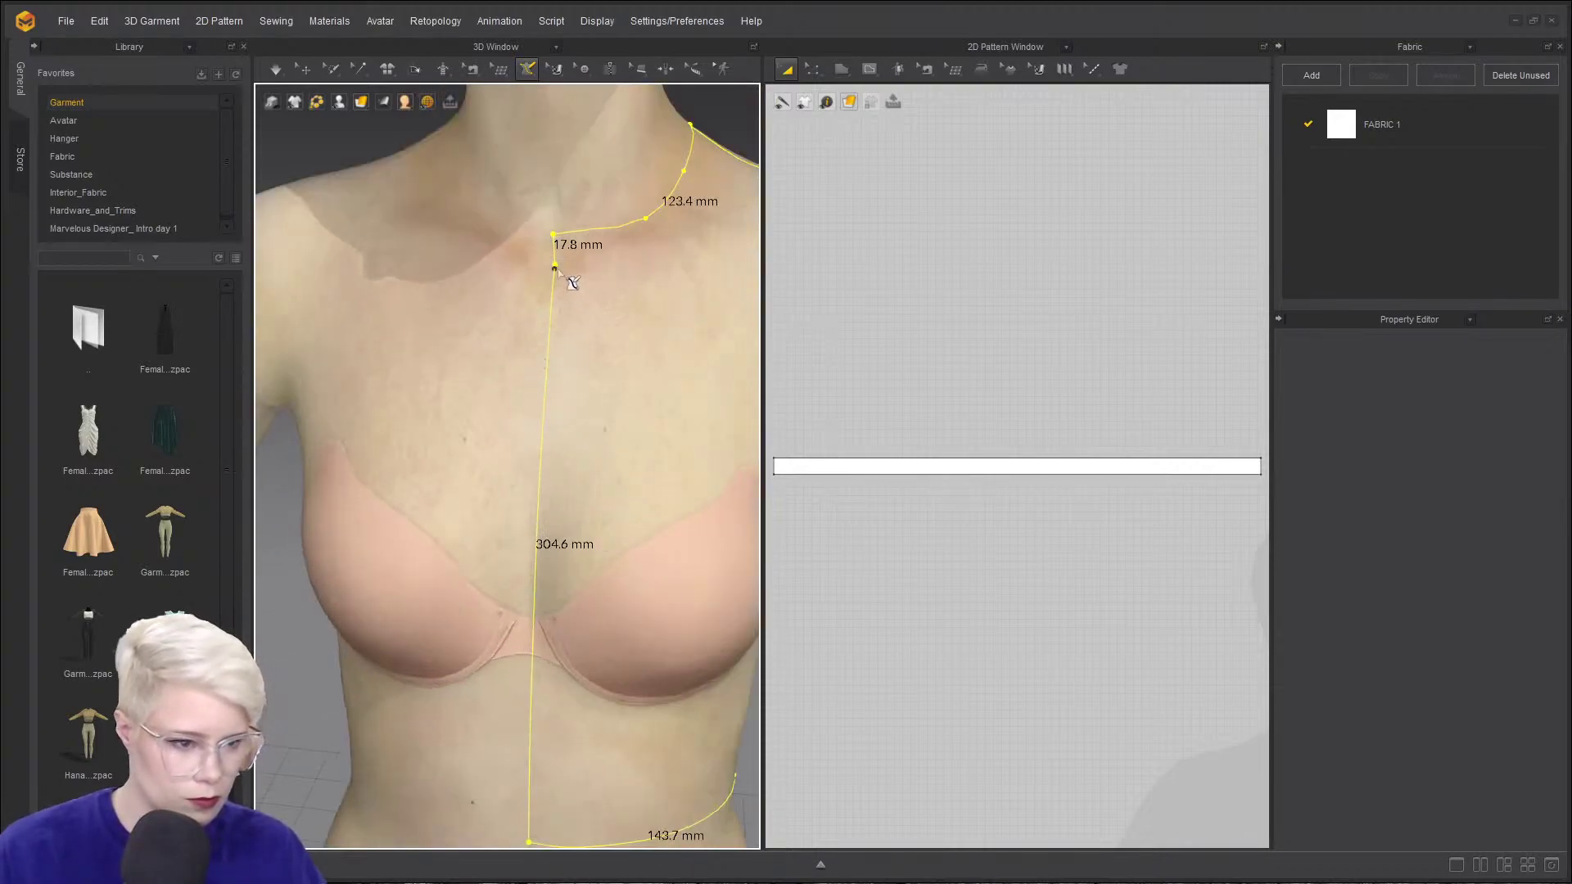
pyautogui.press('z')
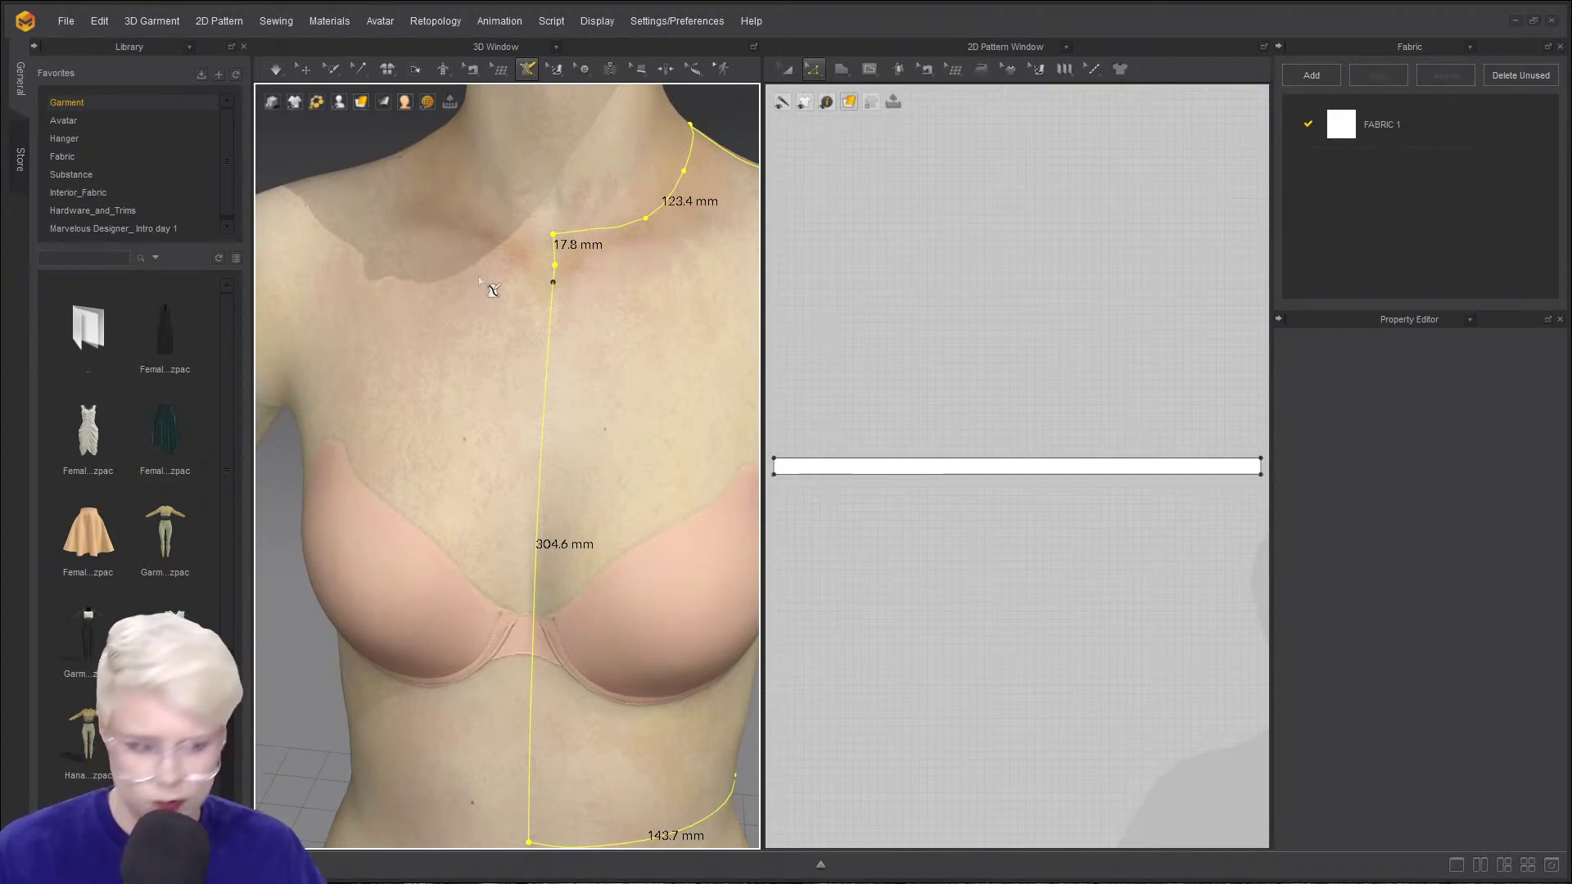
pyautogui.click(526, 67)
pyautogui.click(573, 151)
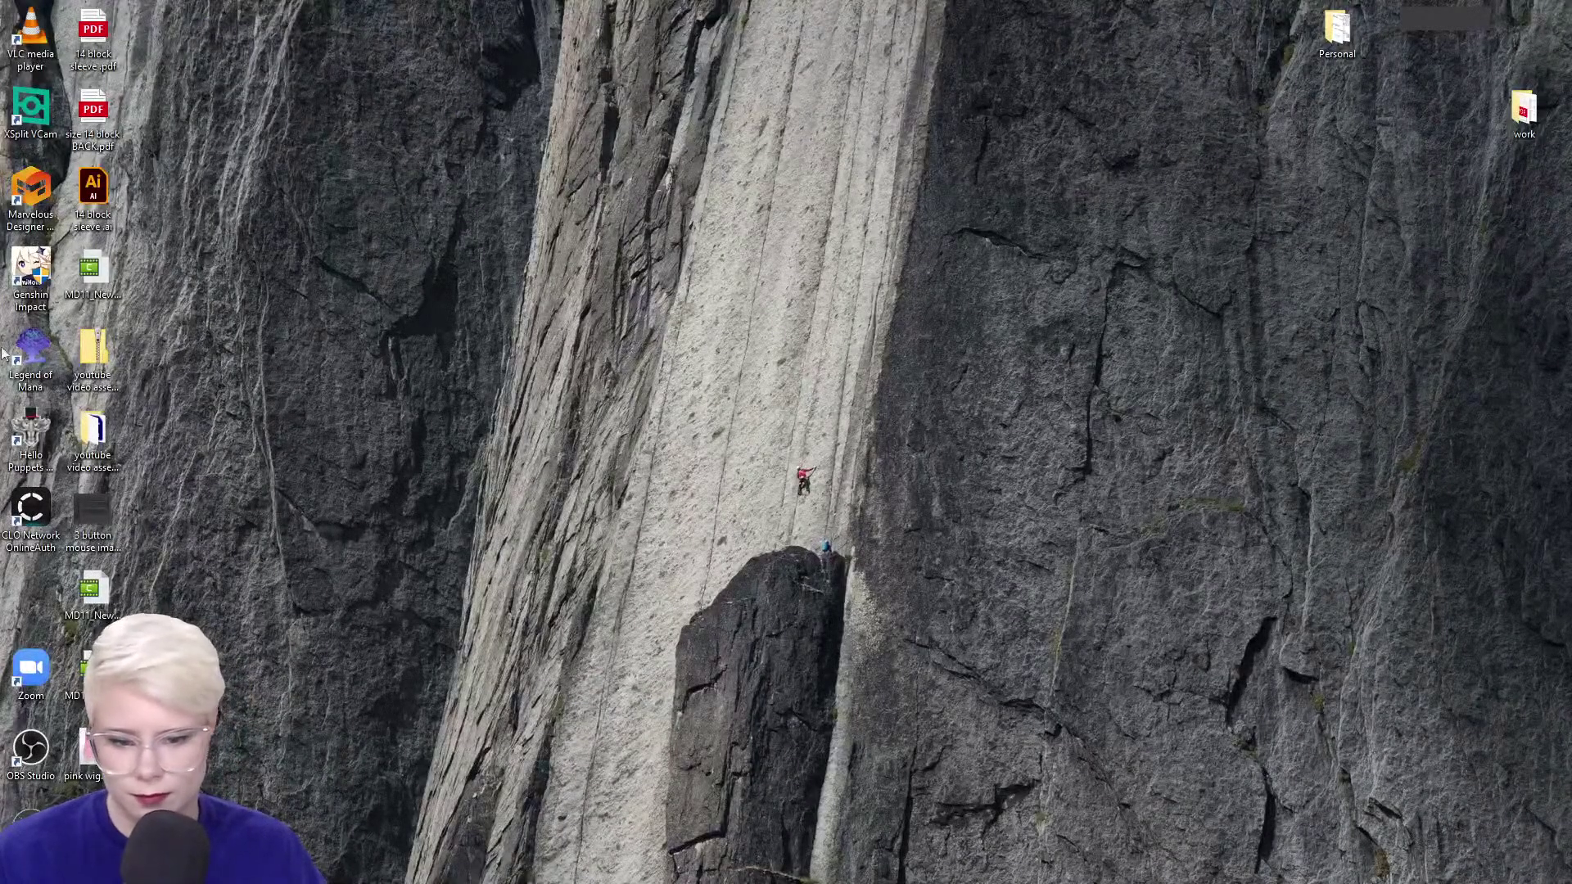
# - Relaunch Marvelous Designer, recover the autosave file and close the Welcome window
pyautogui.doubleClick(31, 195)
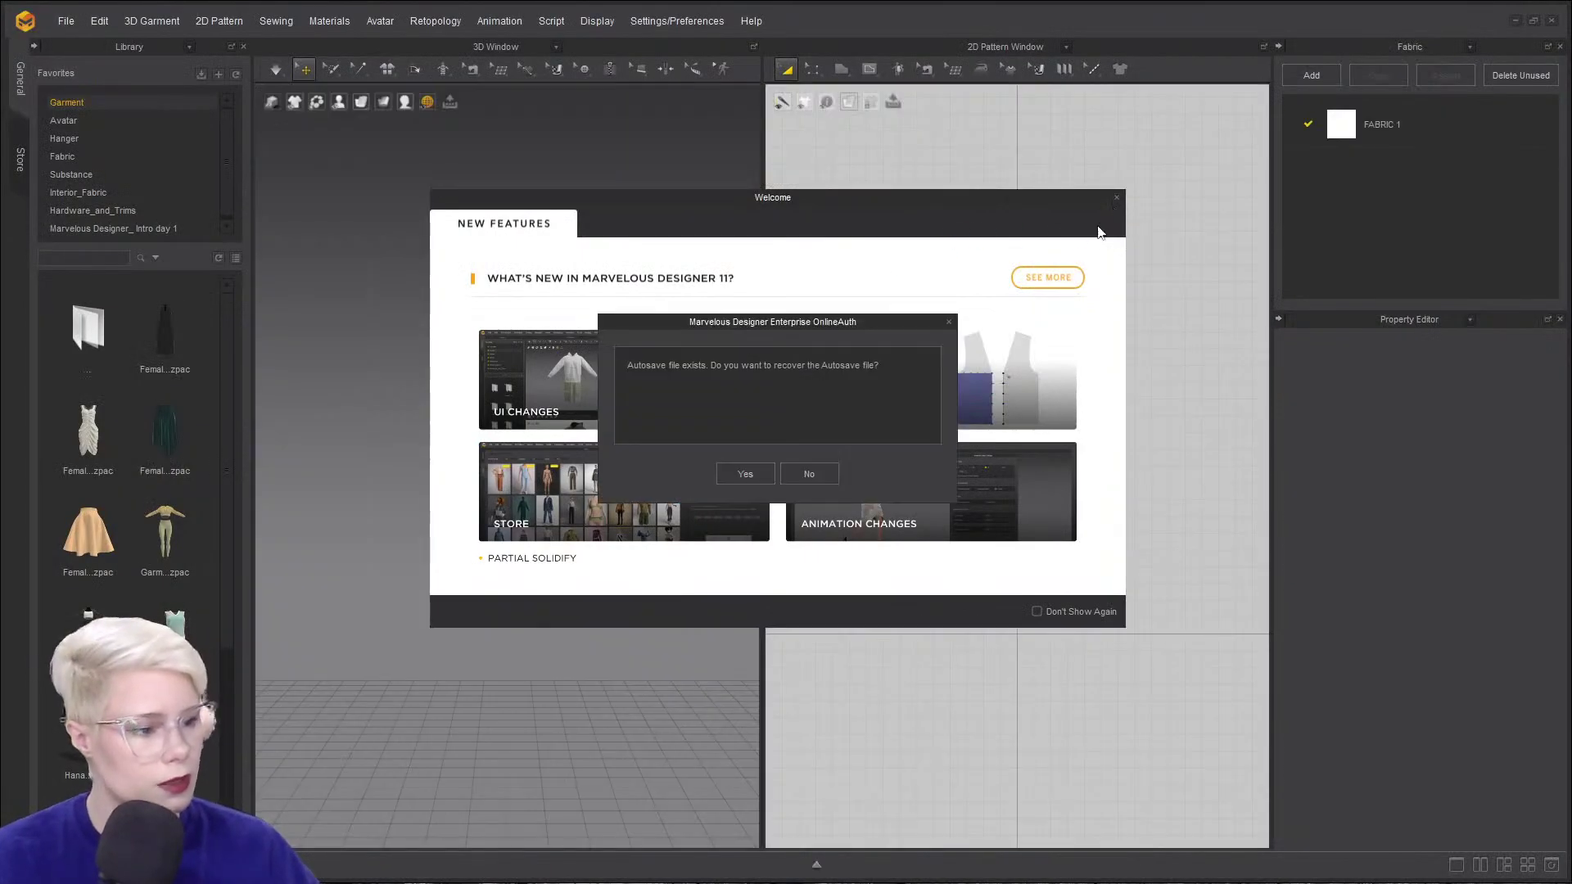
pyautogui.click(758, 468)
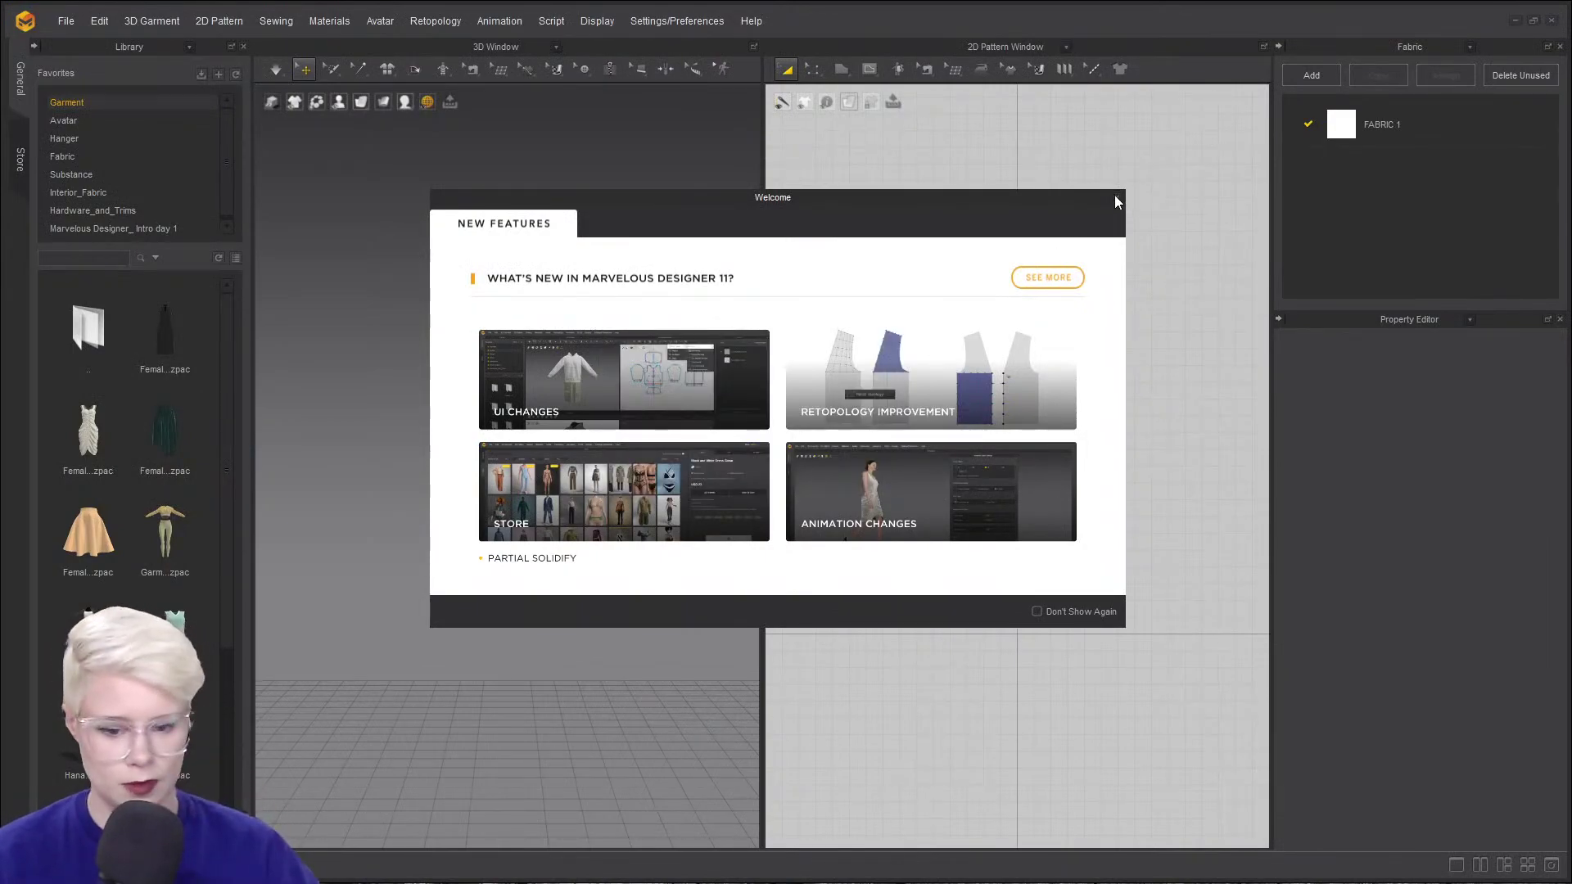
pyautogui.click(1116, 197)
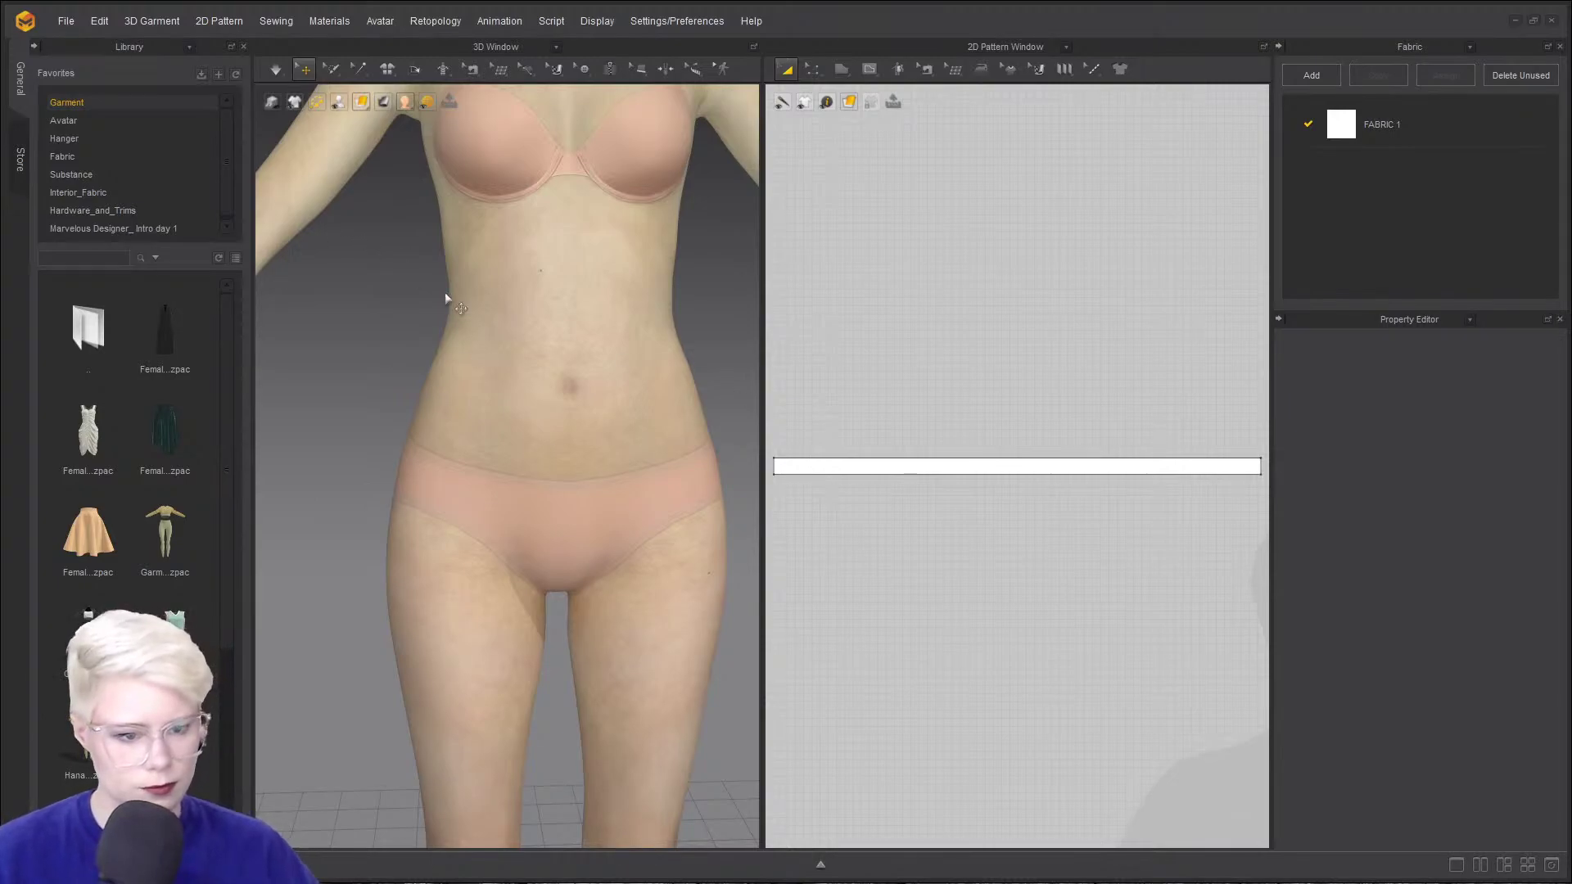
# - Activate the Line (Avatar) tool with the avatar's whole torso in view, and close the Library
pyautogui.scroll(-4, 444, 292)
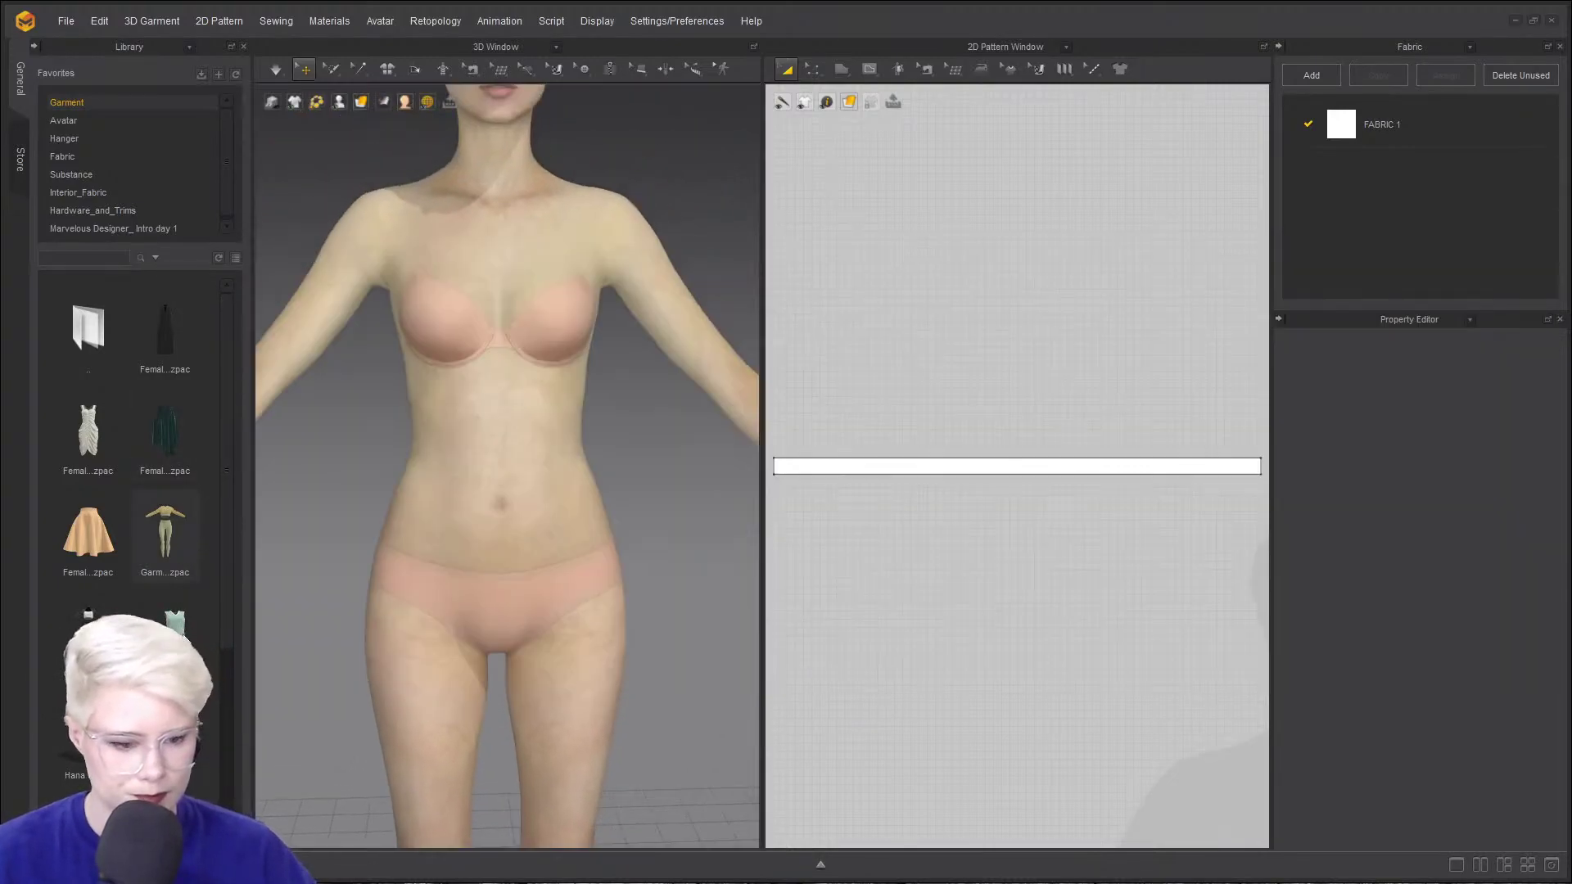
pyautogui.scroll(-4, 451, 602)
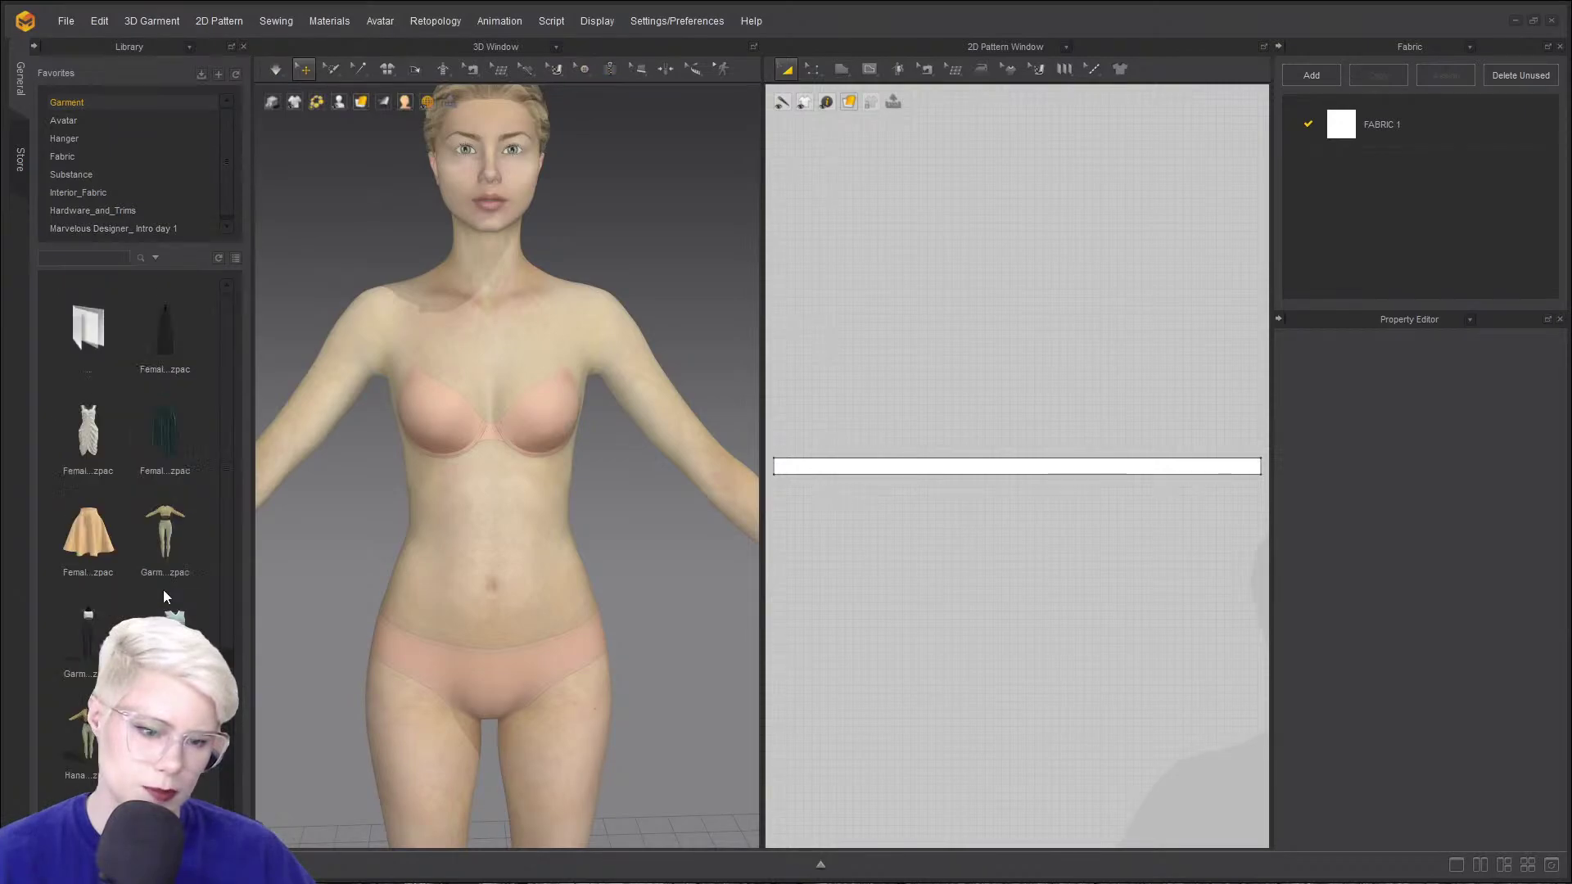
pyautogui.moveTo(92, 452)
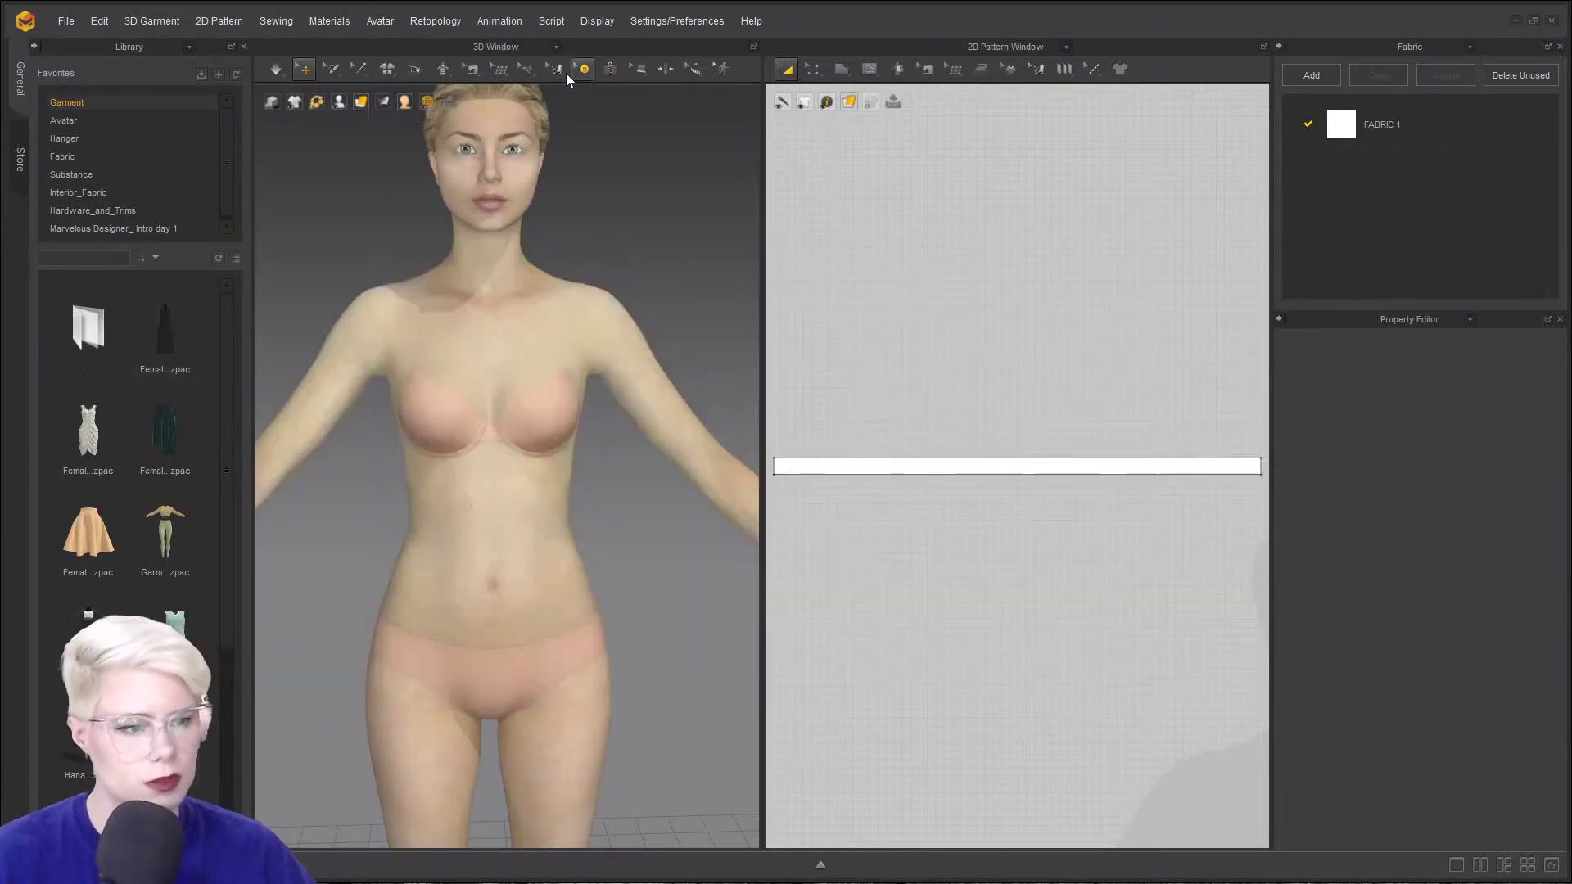
pyautogui.click(530, 71)
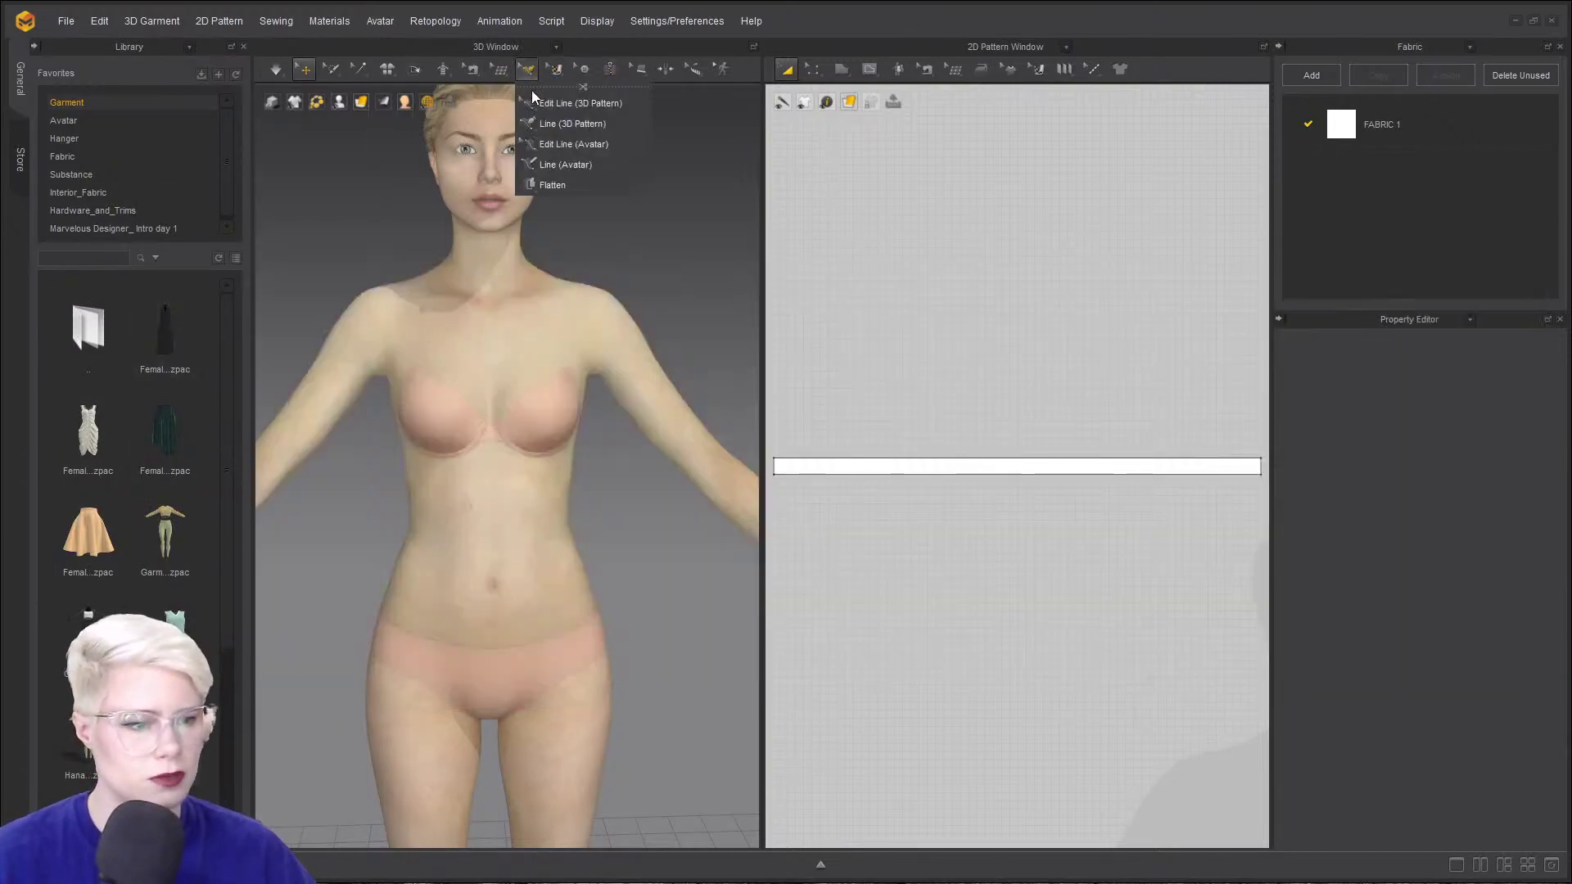
pyautogui.click(565, 164)
pyautogui.click(243, 47)
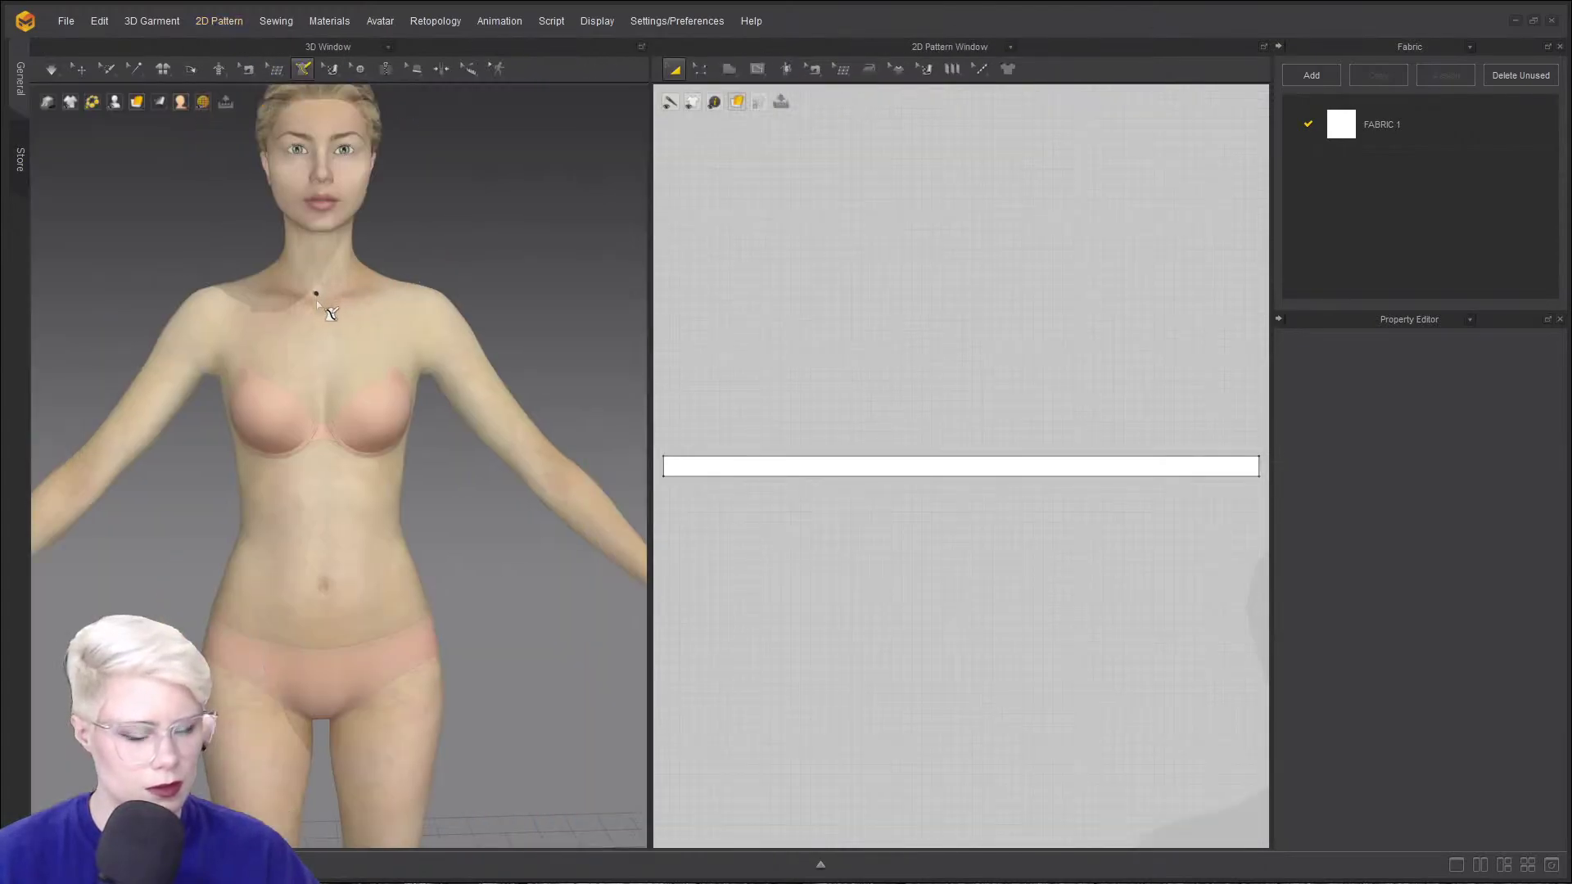
# - Draw the centre front line about 300 mm from neck base to waist, continuing about 164 mm along the waist to the side
pyautogui.scroll(3, 327, 303)
pyautogui.click(351, 246)
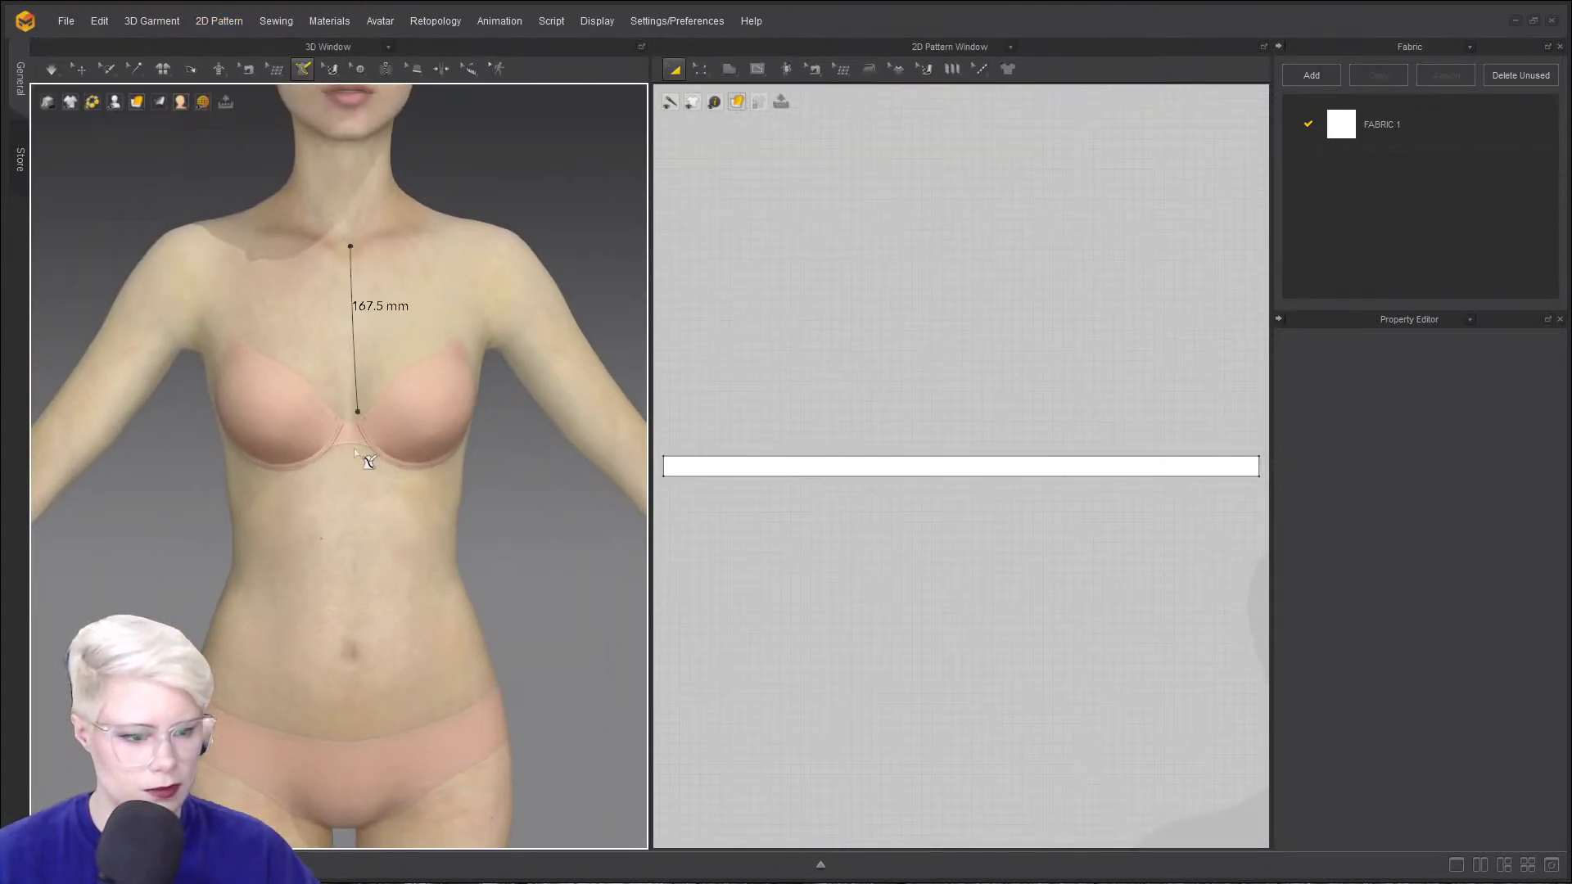
pyautogui.click(356, 554)
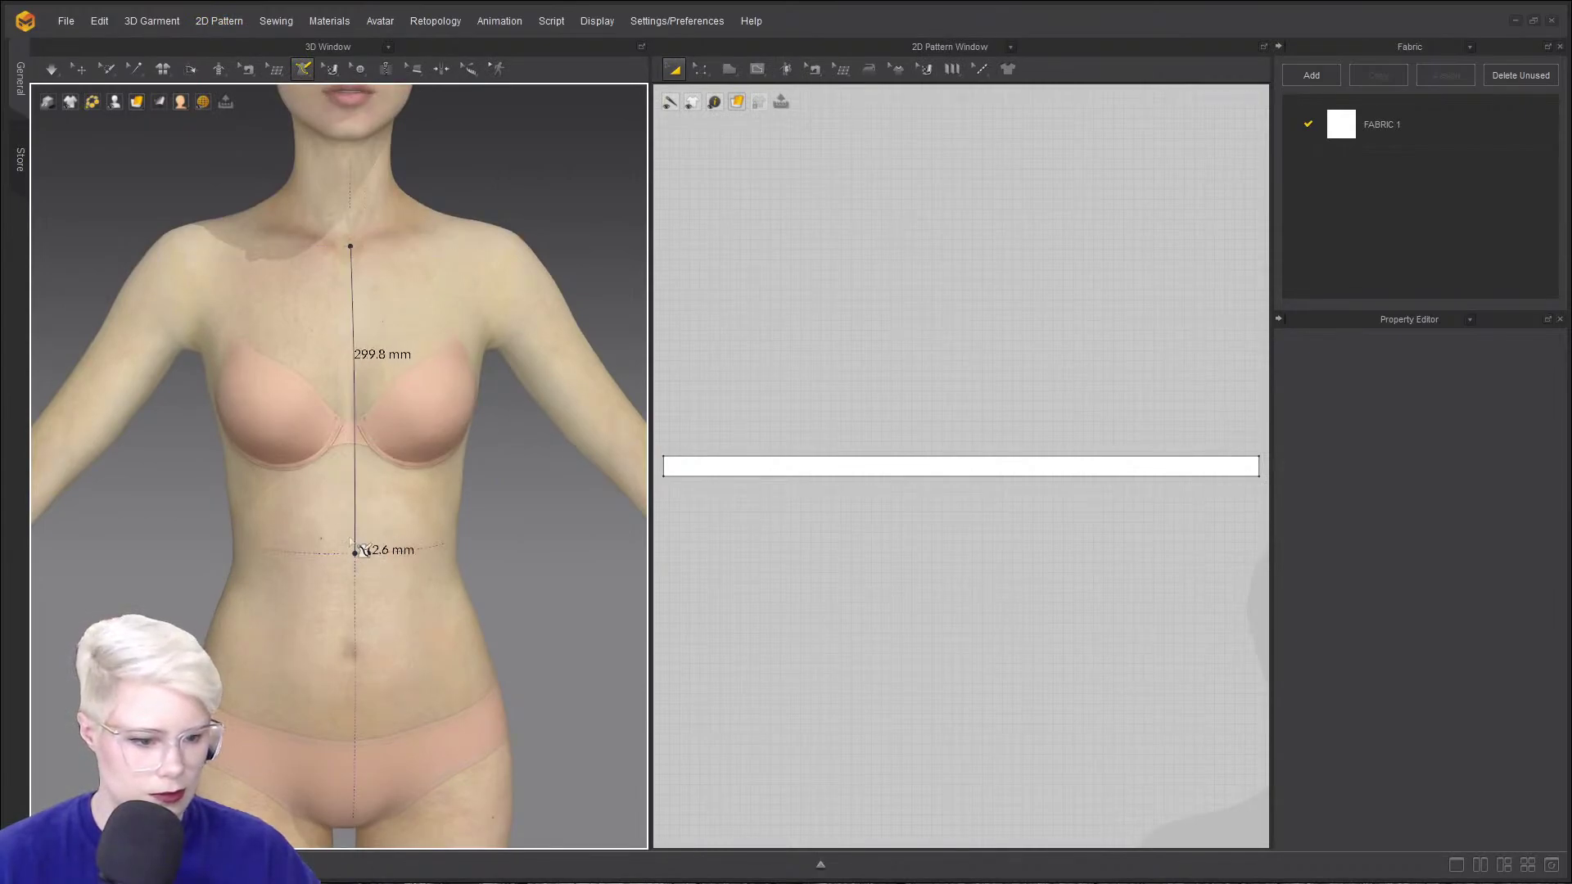
pyautogui.moveTo(357, 552); pyautogui.dragTo(215, 542, button='right')
pyautogui.moveTo(342, 560); pyautogui.dragTo(385, 562, button='right')
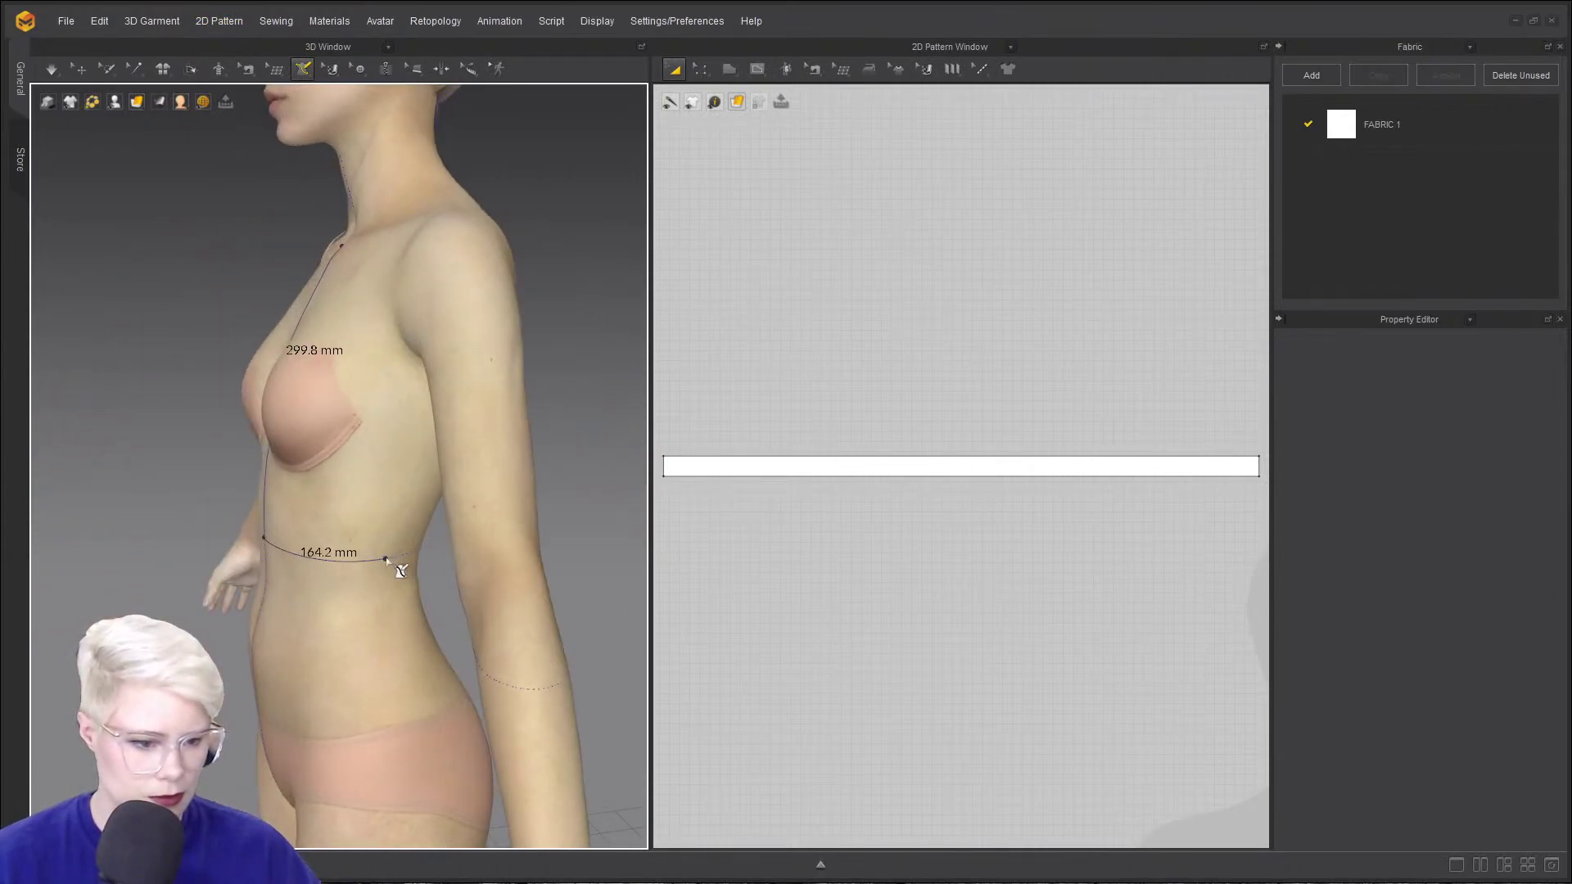
# - Draw the side seam about 164 mm up to the underarm, and a curved armhole about 204 mm long to the shoulder point
pyautogui.click(419, 392)
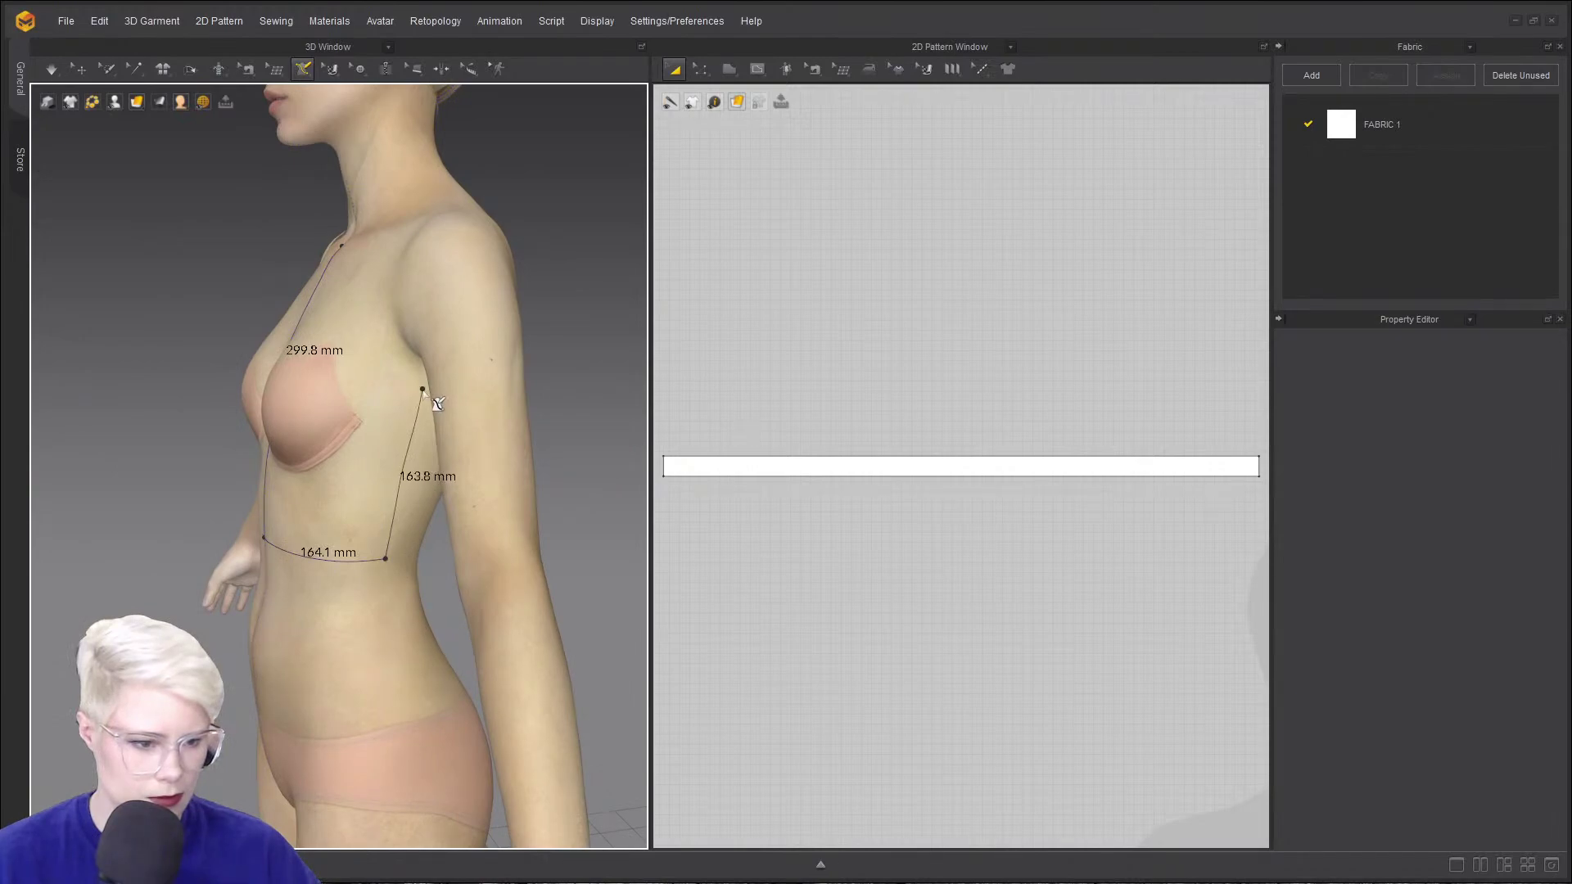
pyautogui.keyDown('ctrl'); pyautogui.click(409, 387); pyautogui.keyUp('ctrl')
pyautogui.keyDown('ctrl'); pyautogui.click(389, 355); pyautogui.keyUp('ctrl')
pyautogui.keyDown('ctrl'); pyautogui.click(388, 313); pyautogui.keyUp('ctrl')
pyautogui.keyDown('ctrl'); pyautogui.click(402, 273); pyautogui.keyUp('ctrl')
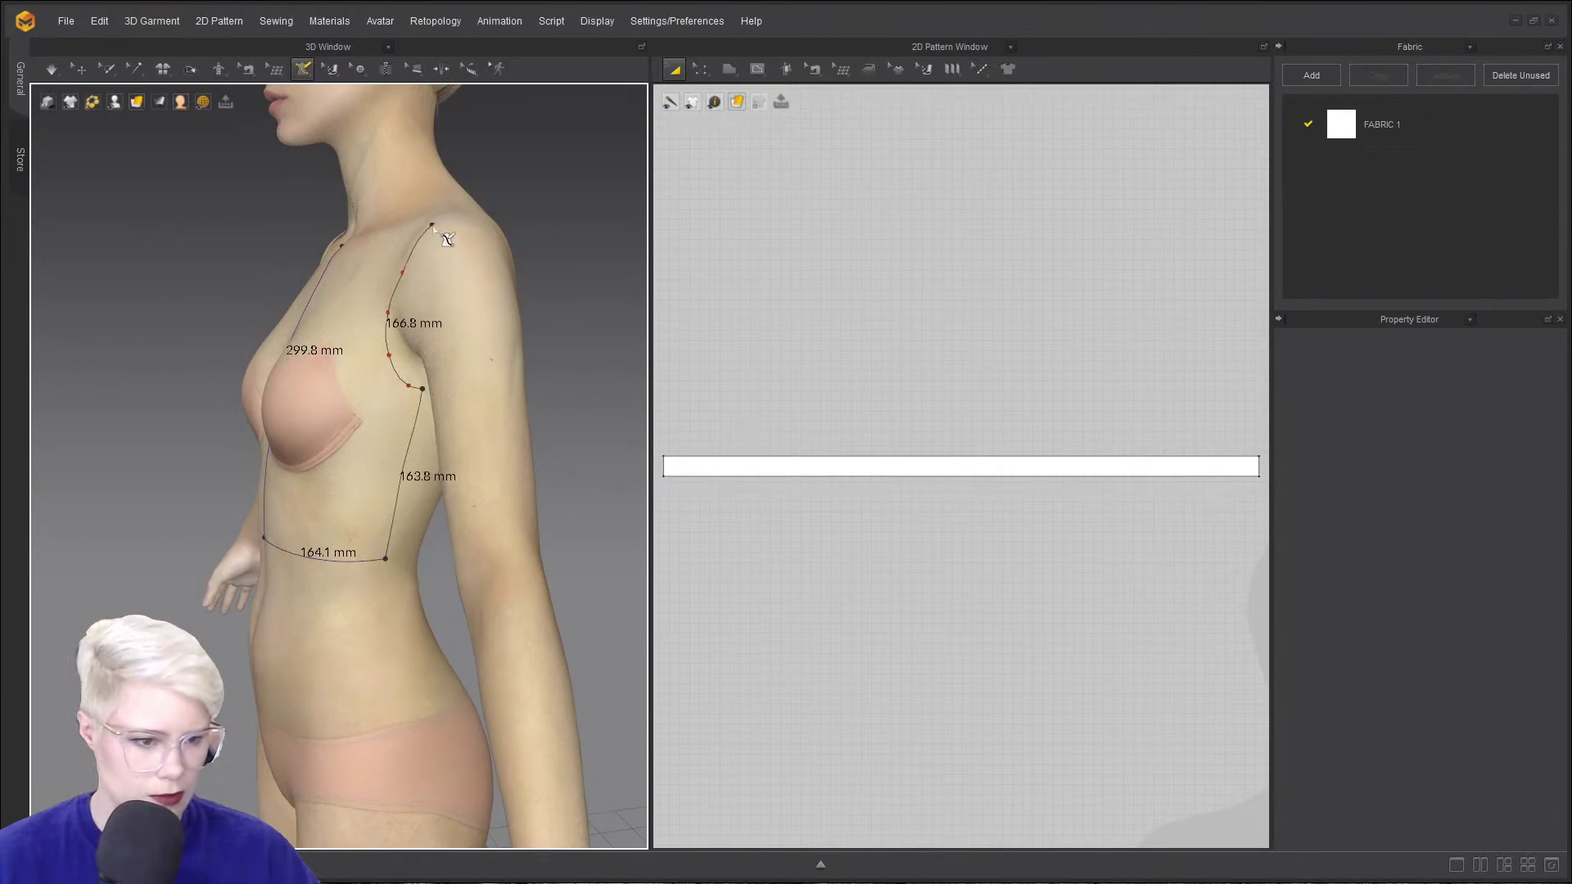
pyautogui.click(466, 215)
# - Draw the shoulder line about 89 mm to the neck, and a curved neckline about 134 mm long closing at the centre front
pyautogui.moveTo(442, 190); pyautogui.dragTo(572, 200, button='right')
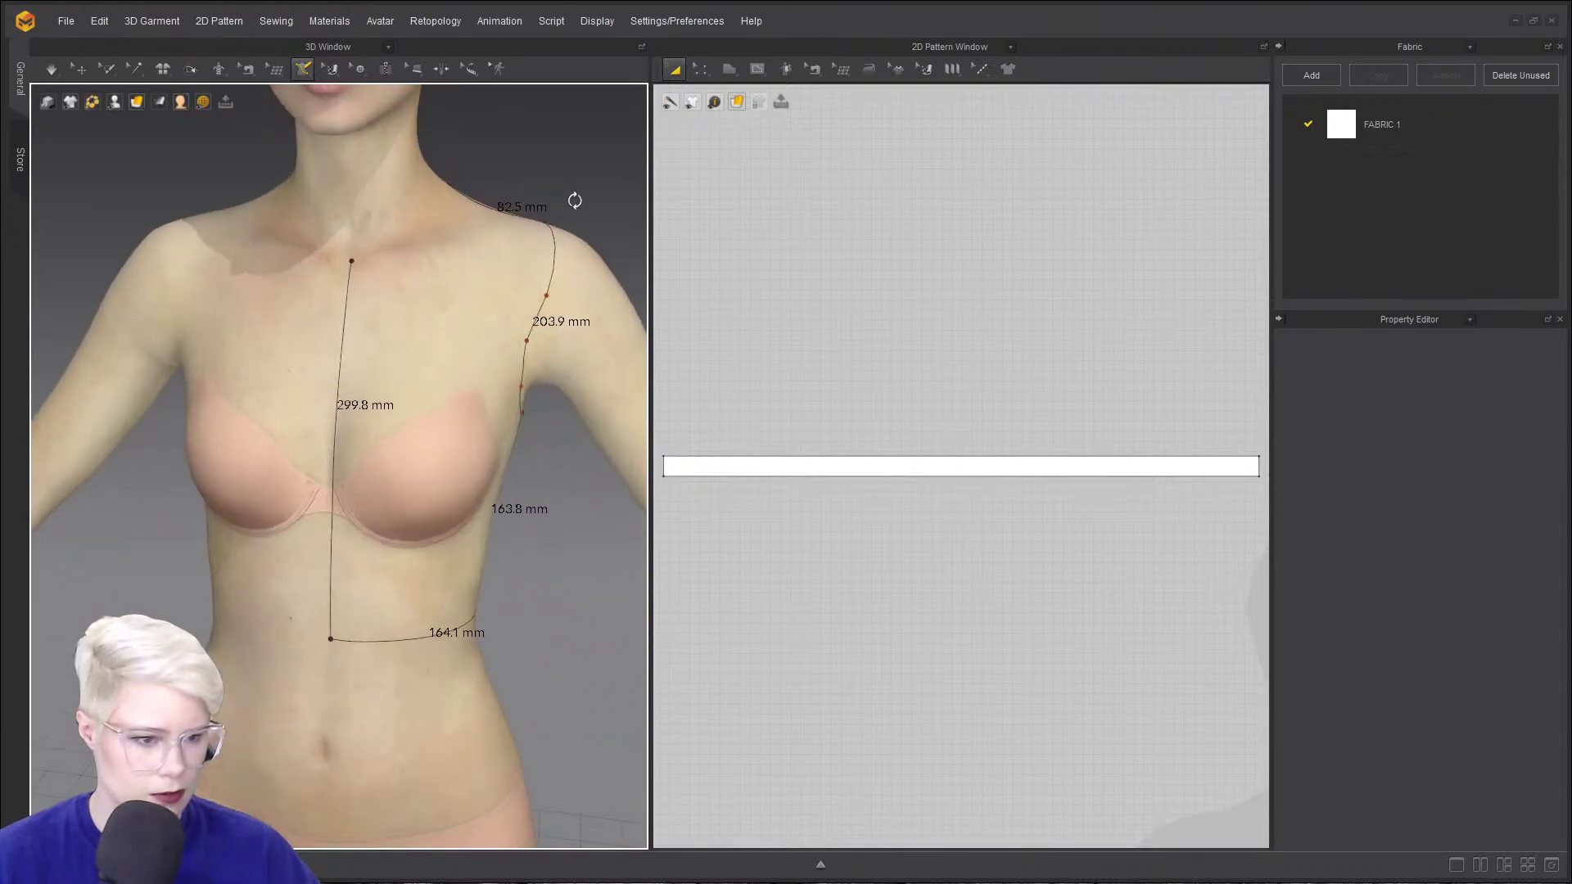
pyautogui.click(443, 180)
pyautogui.keyDown('ctrl'); pyautogui.click(438, 202); pyautogui.keyUp('ctrl')
pyautogui.keyDown('ctrl'); pyautogui.click(420, 245); pyautogui.keyUp('ctrl')
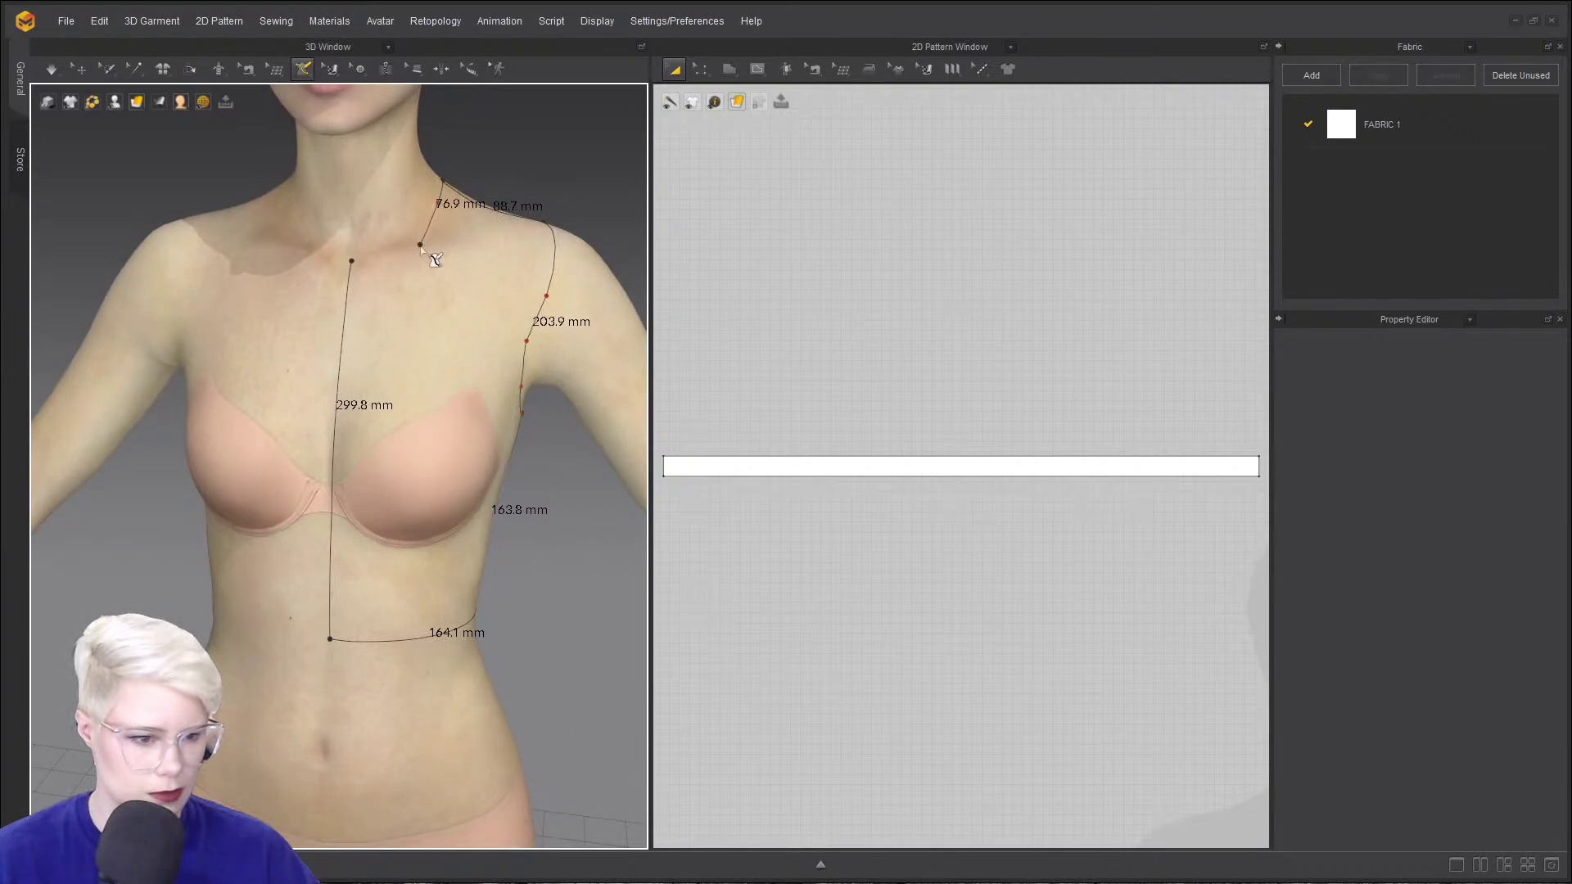
pyautogui.keyDown('ctrl'); pyautogui.click(384, 257); pyautogui.keyUp('ctrl')
pyautogui.click(353, 263)
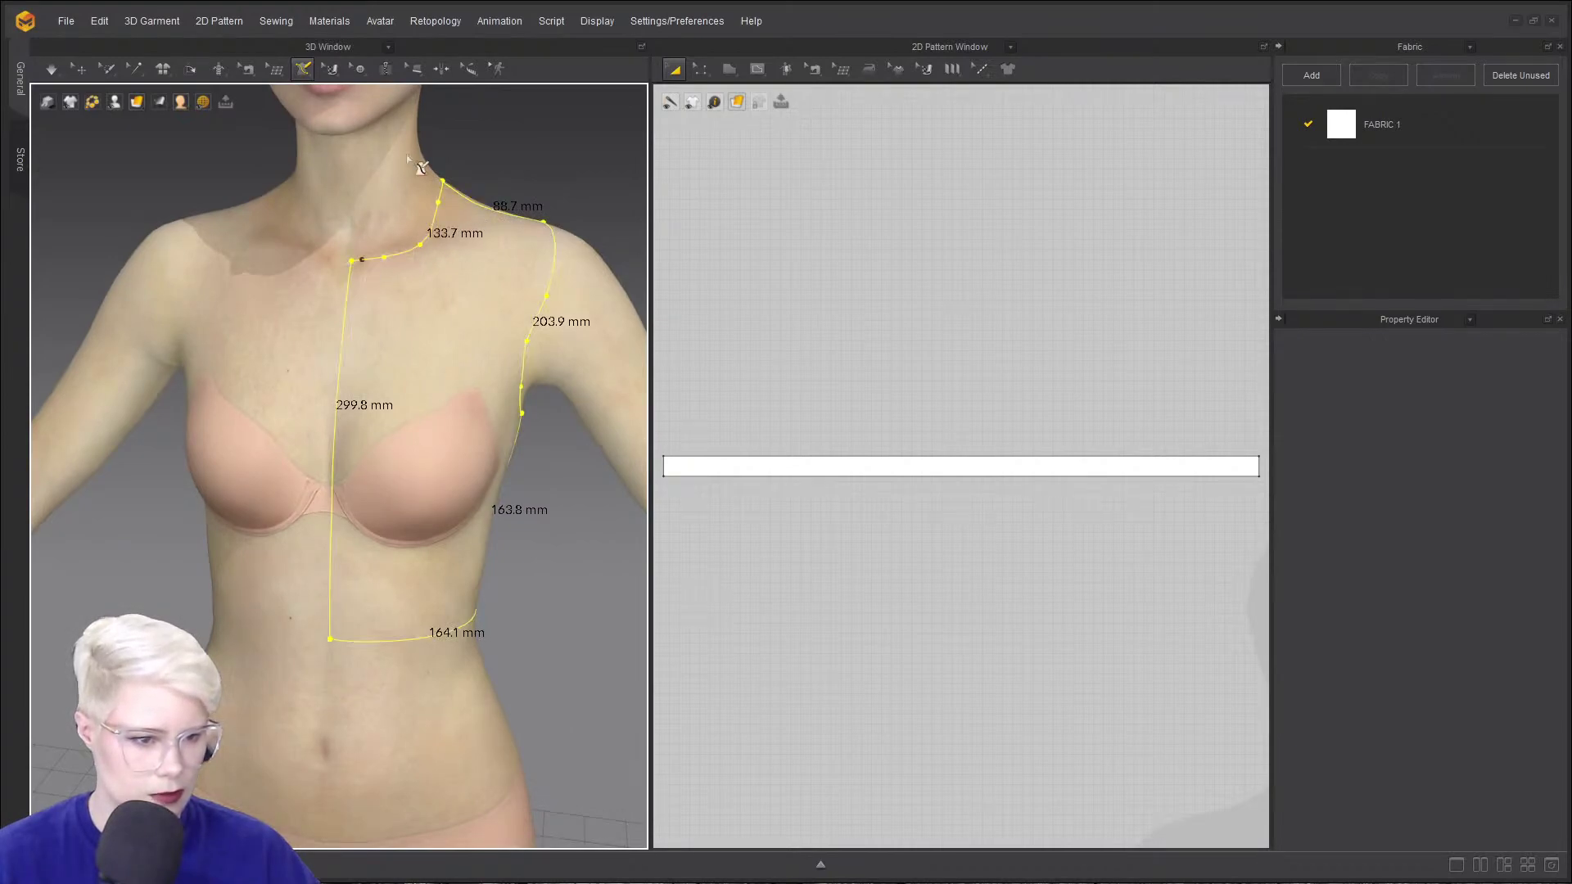
# - Draw a princess line from mid-shoulder about 242 mm to the bust apex and about 148 mm down to the waistline
pyautogui.click(492, 211)
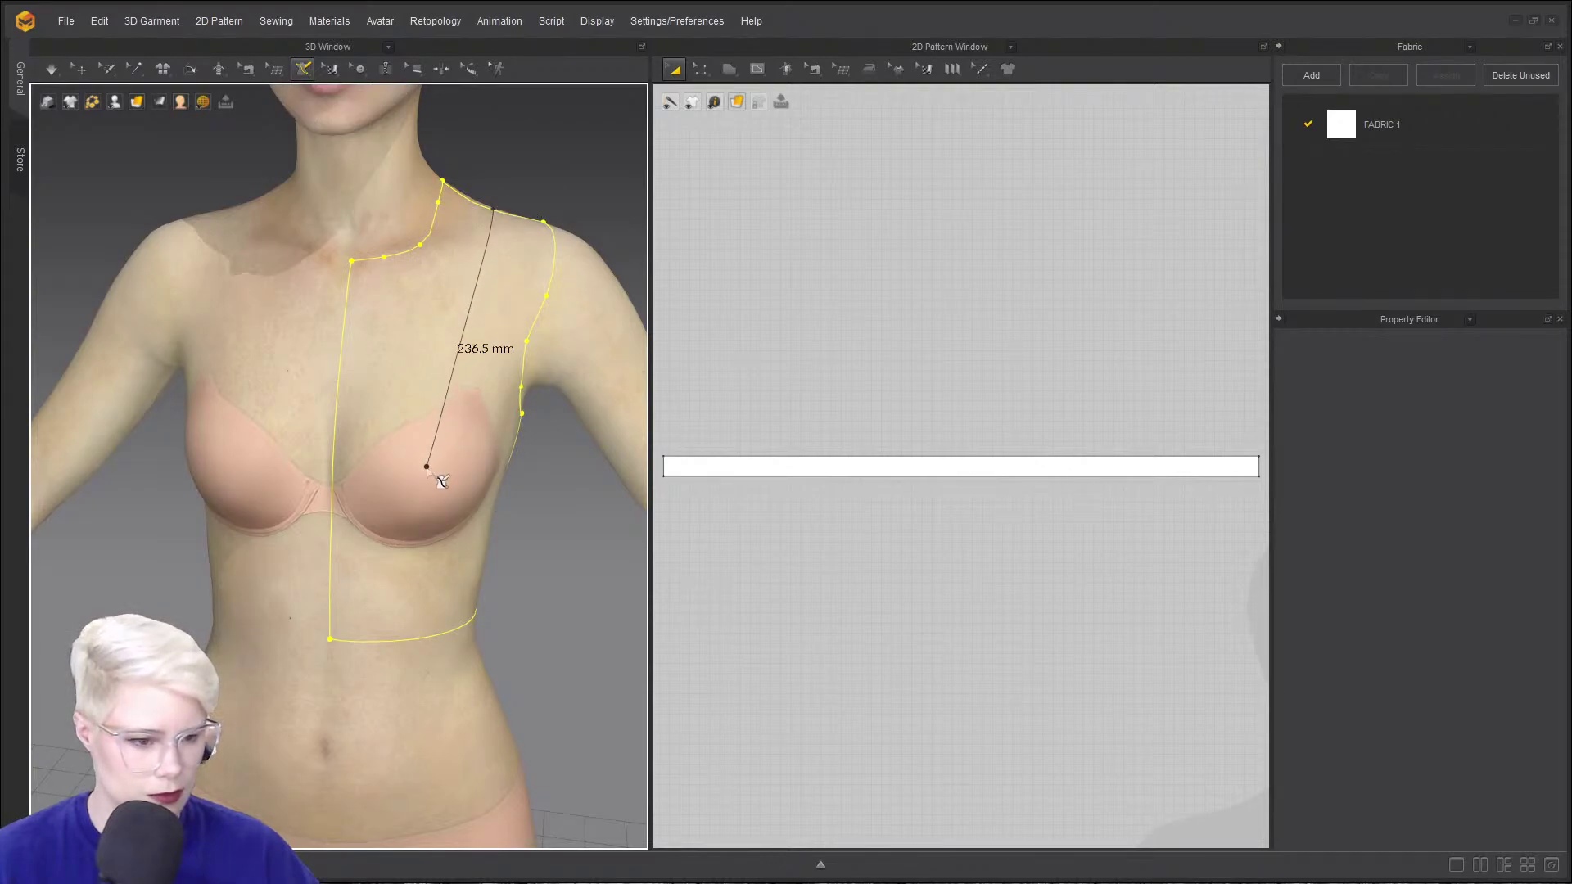
pyautogui.click(431, 474)
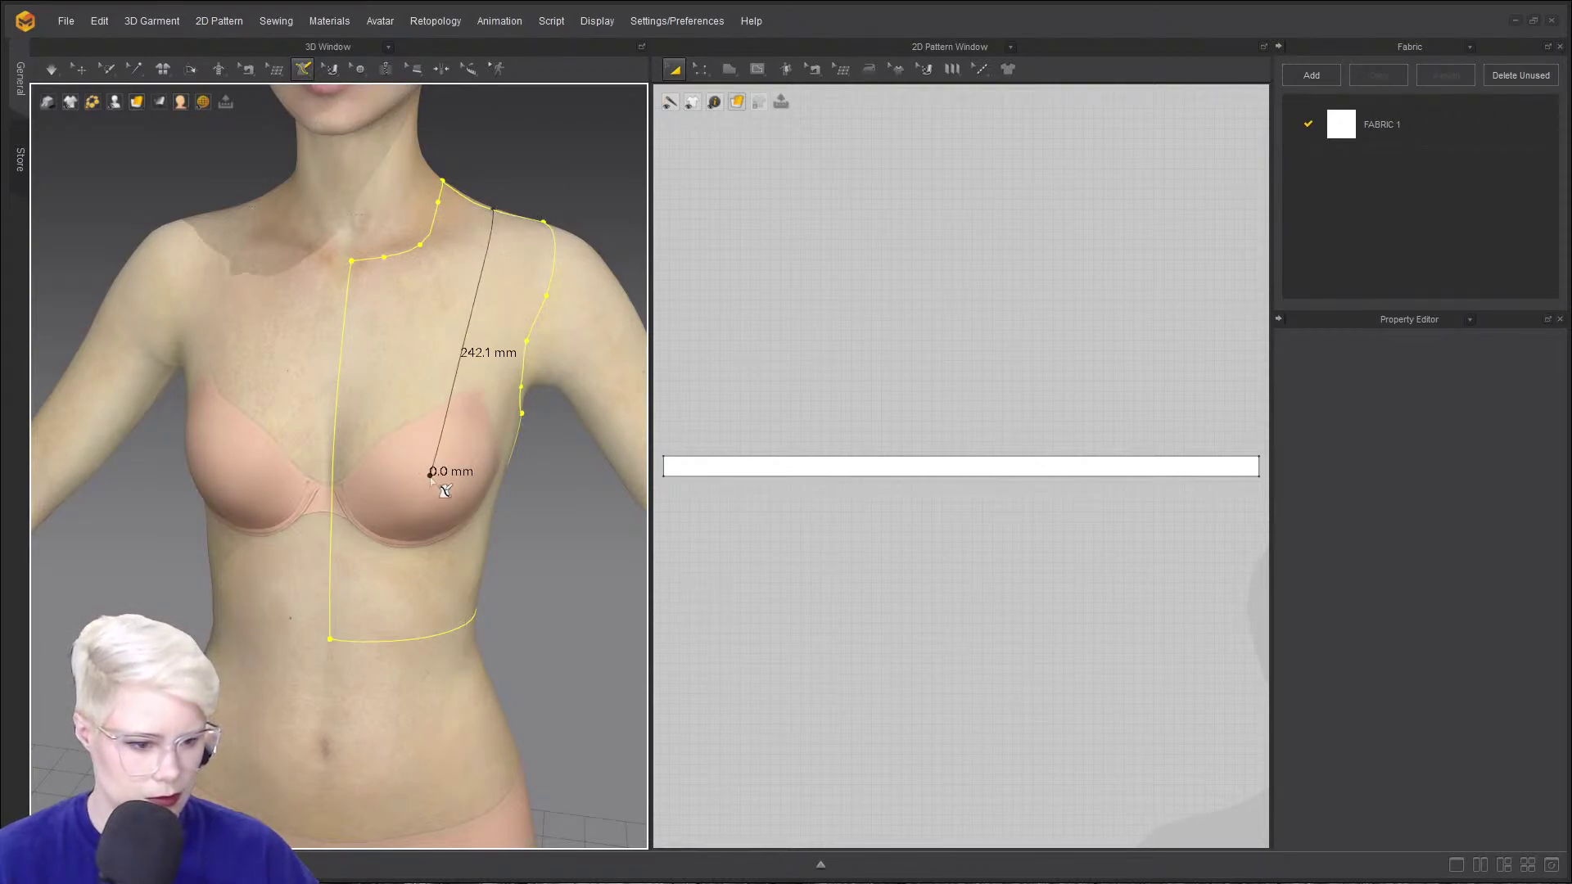
pyautogui.click(414, 639)
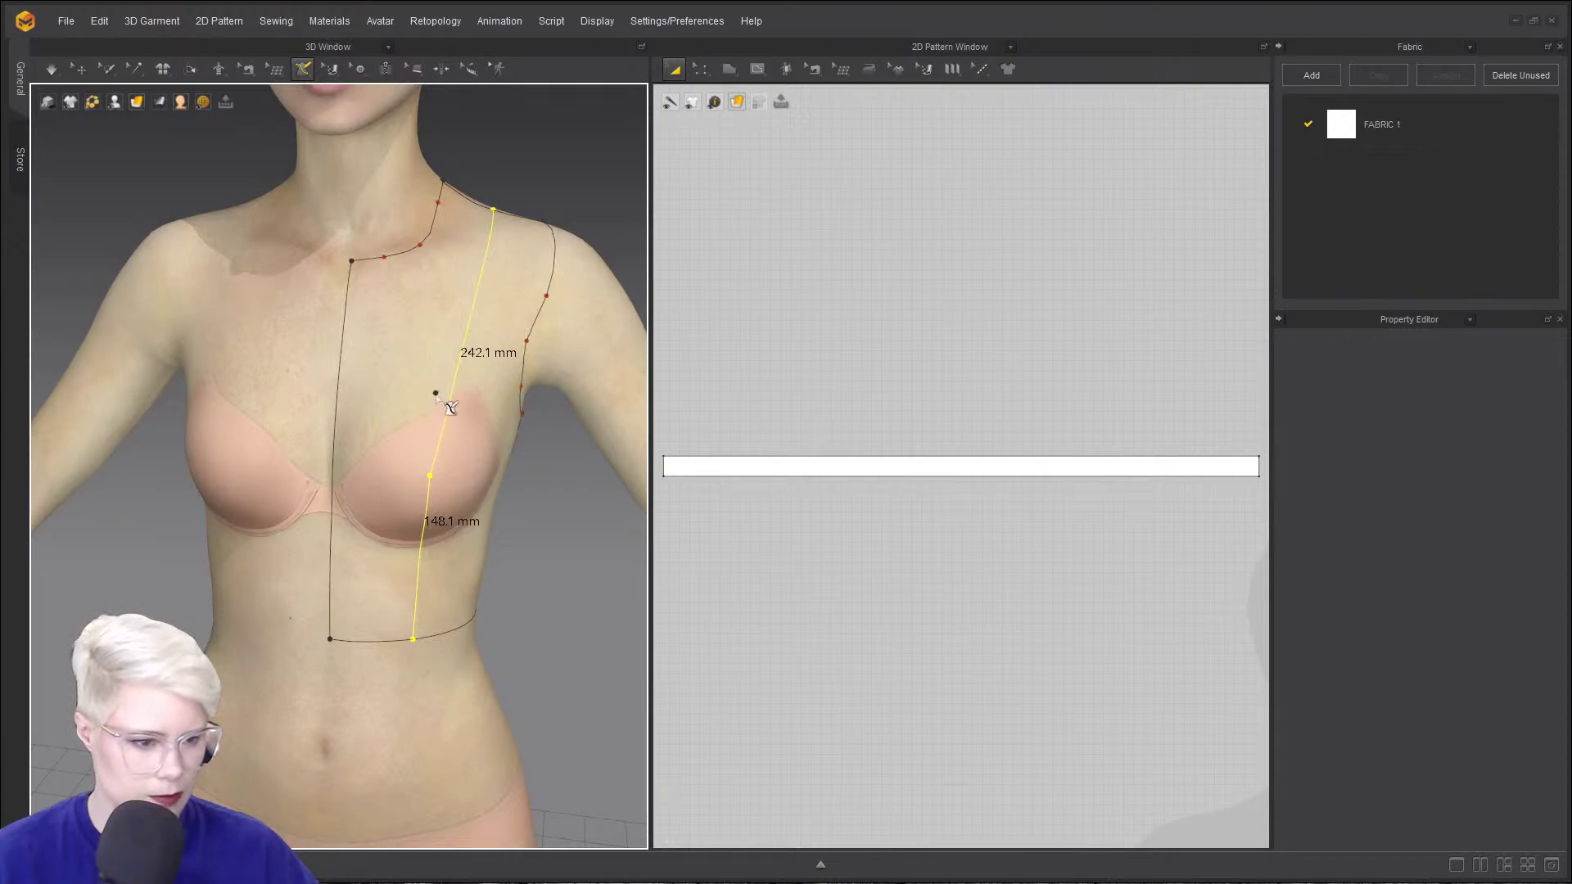
# - Reshape the front armhole with Edit Line (Avatar), moving its curve points closer to the arm and underarm for a smoother curve
pyautogui.moveTo(451, 407); pyautogui.dragTo(361, 402, button='right')
pyautogui.click(304, 70)
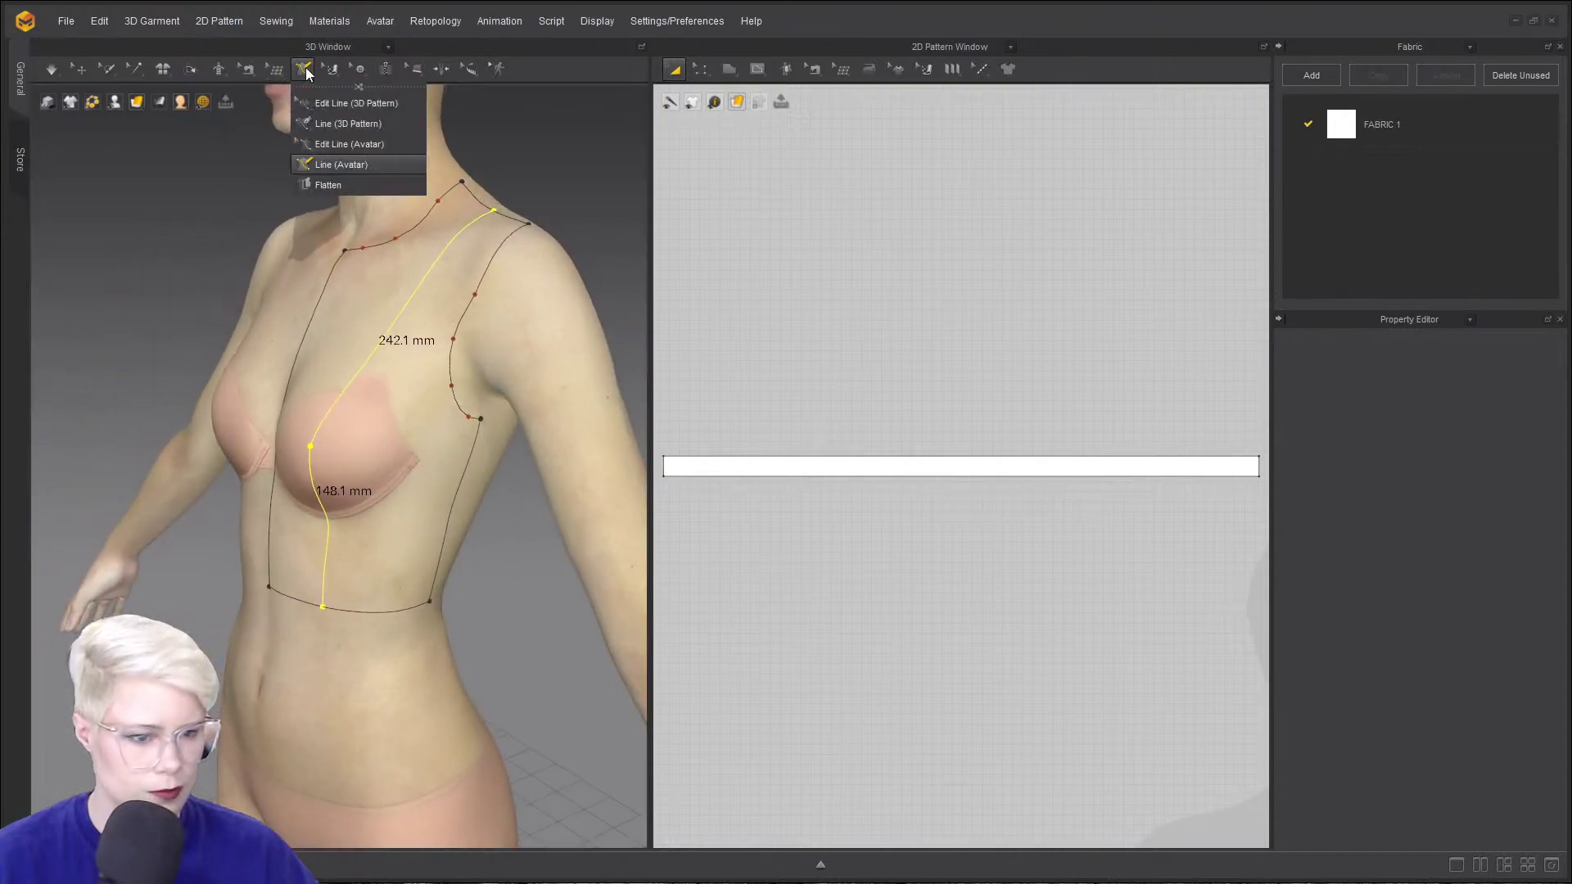
pyautogui.click(329, 150)
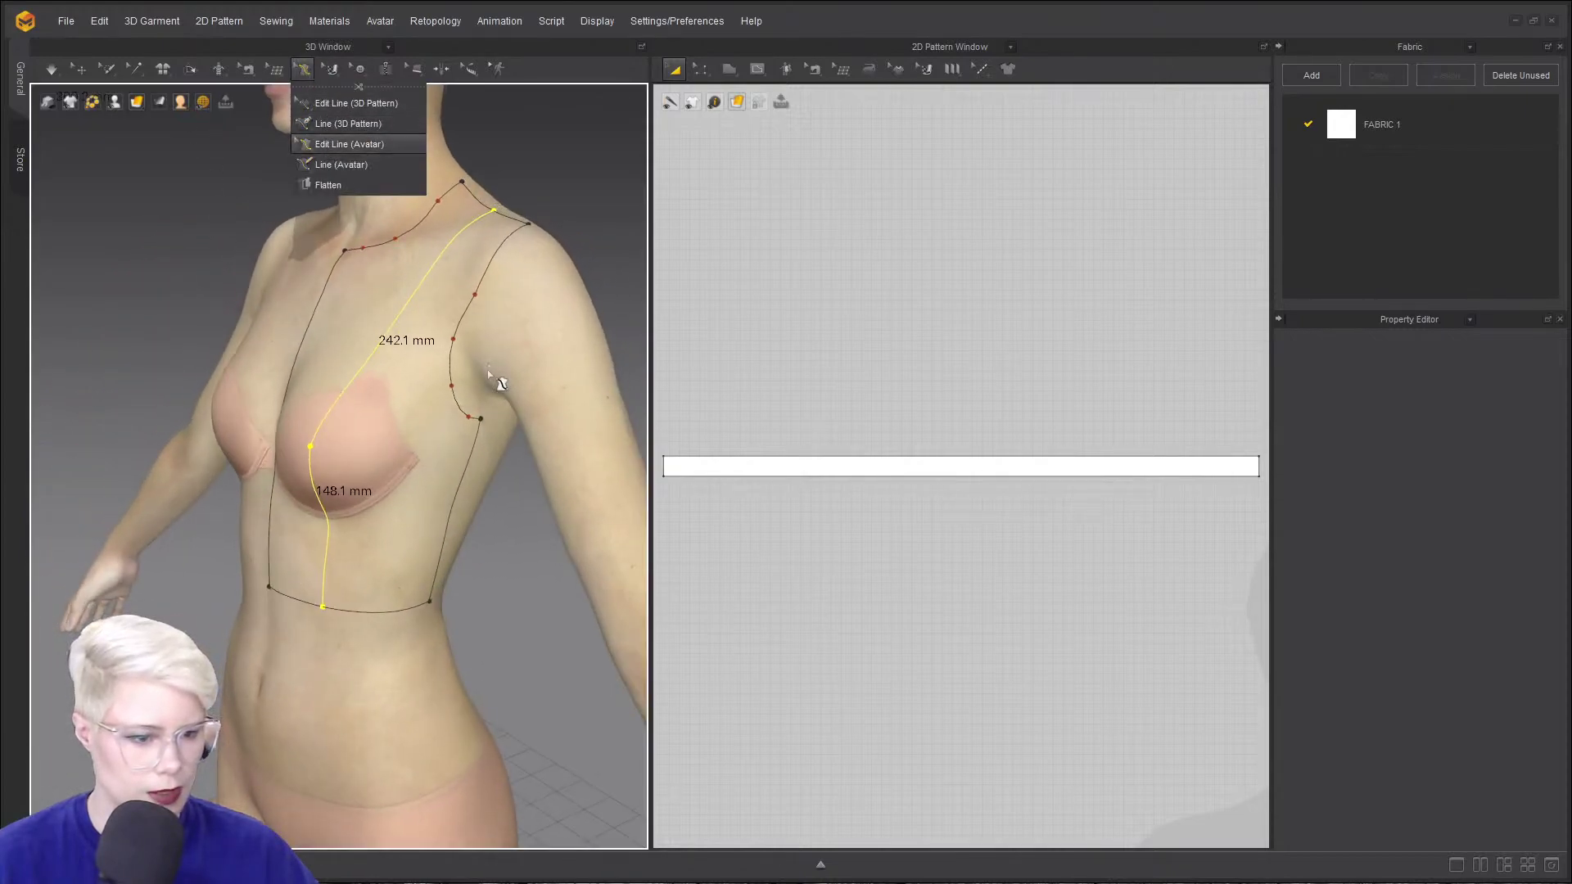
pyautogui.click(461, 335)
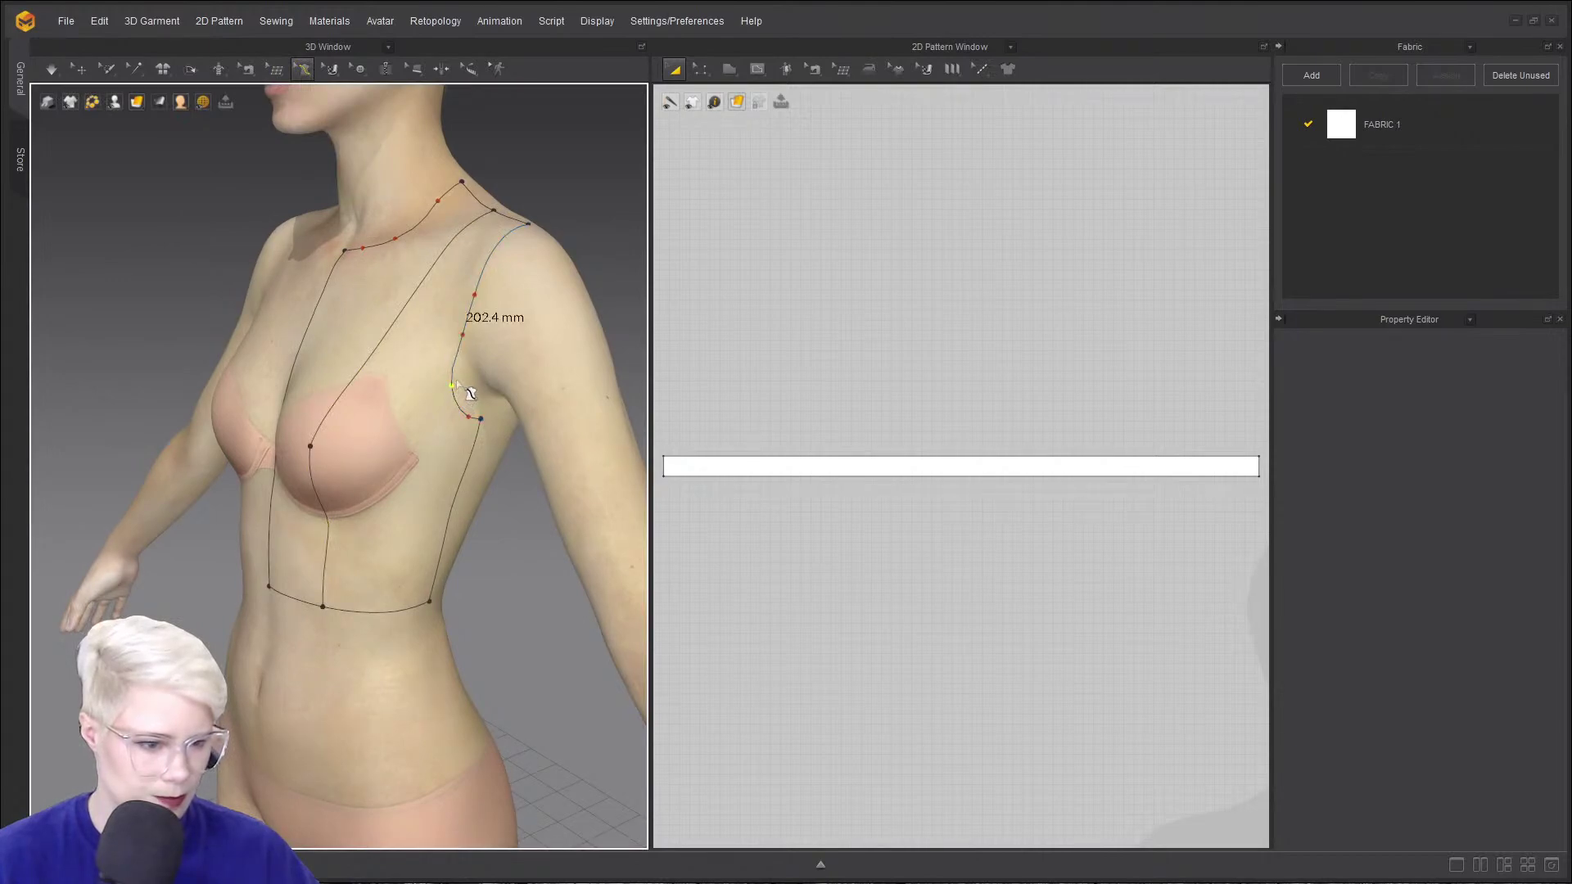
pyautogui.moveTo(456, 383); pyautogui.dragTo(466, 401)
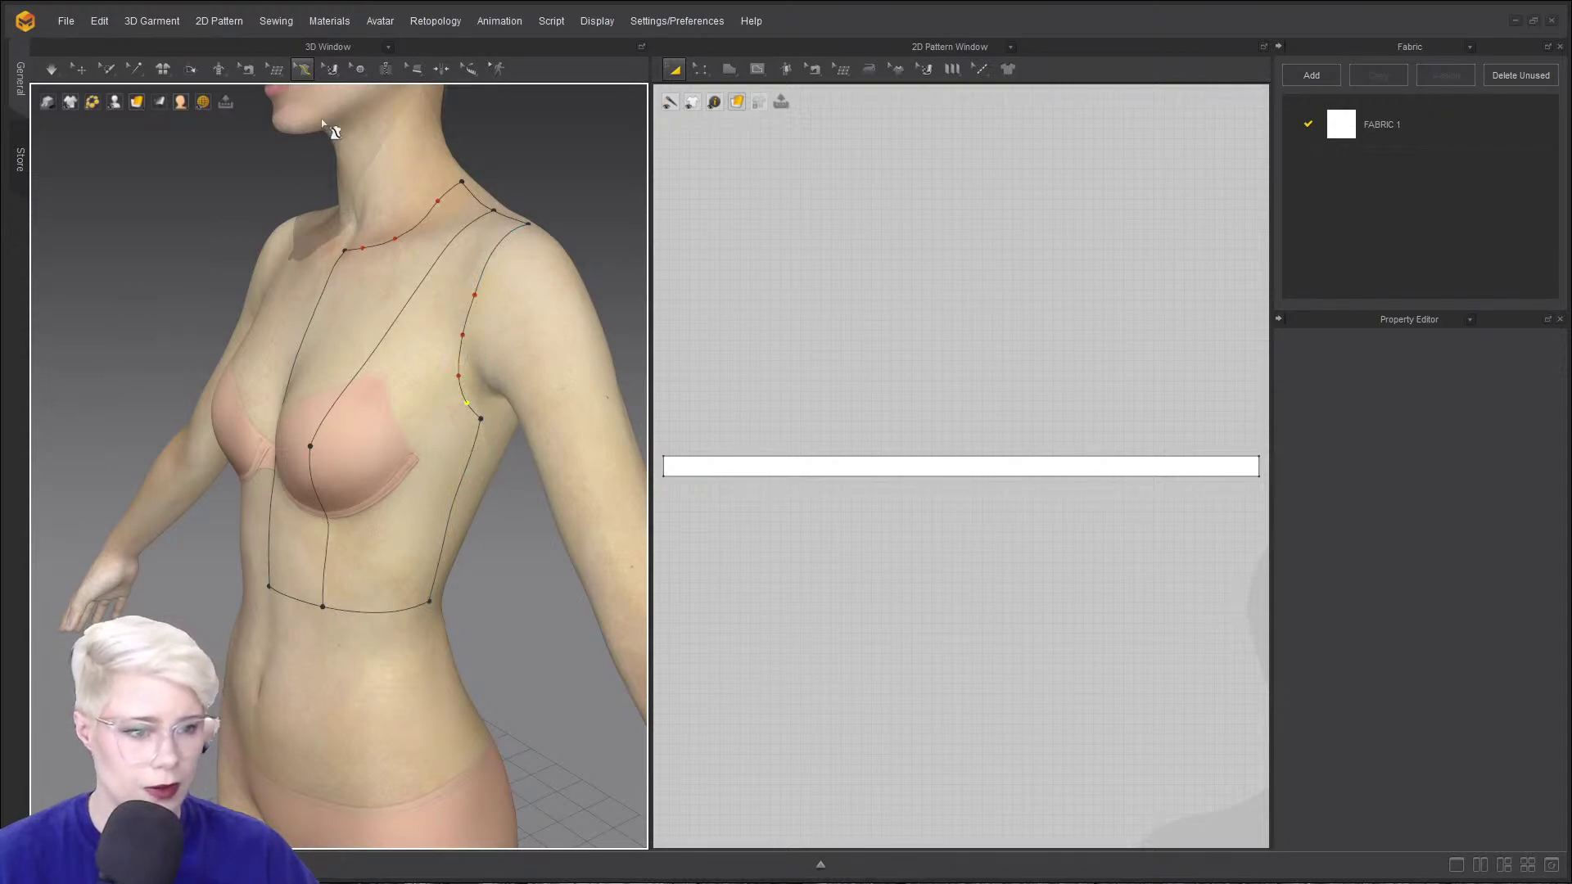
# - Detach the line tools as a floating palette and flatten both front bodice areas on the avatar into pattern pieces
pyautogui.click(305, 72)
pyautogui.click(329, 164)
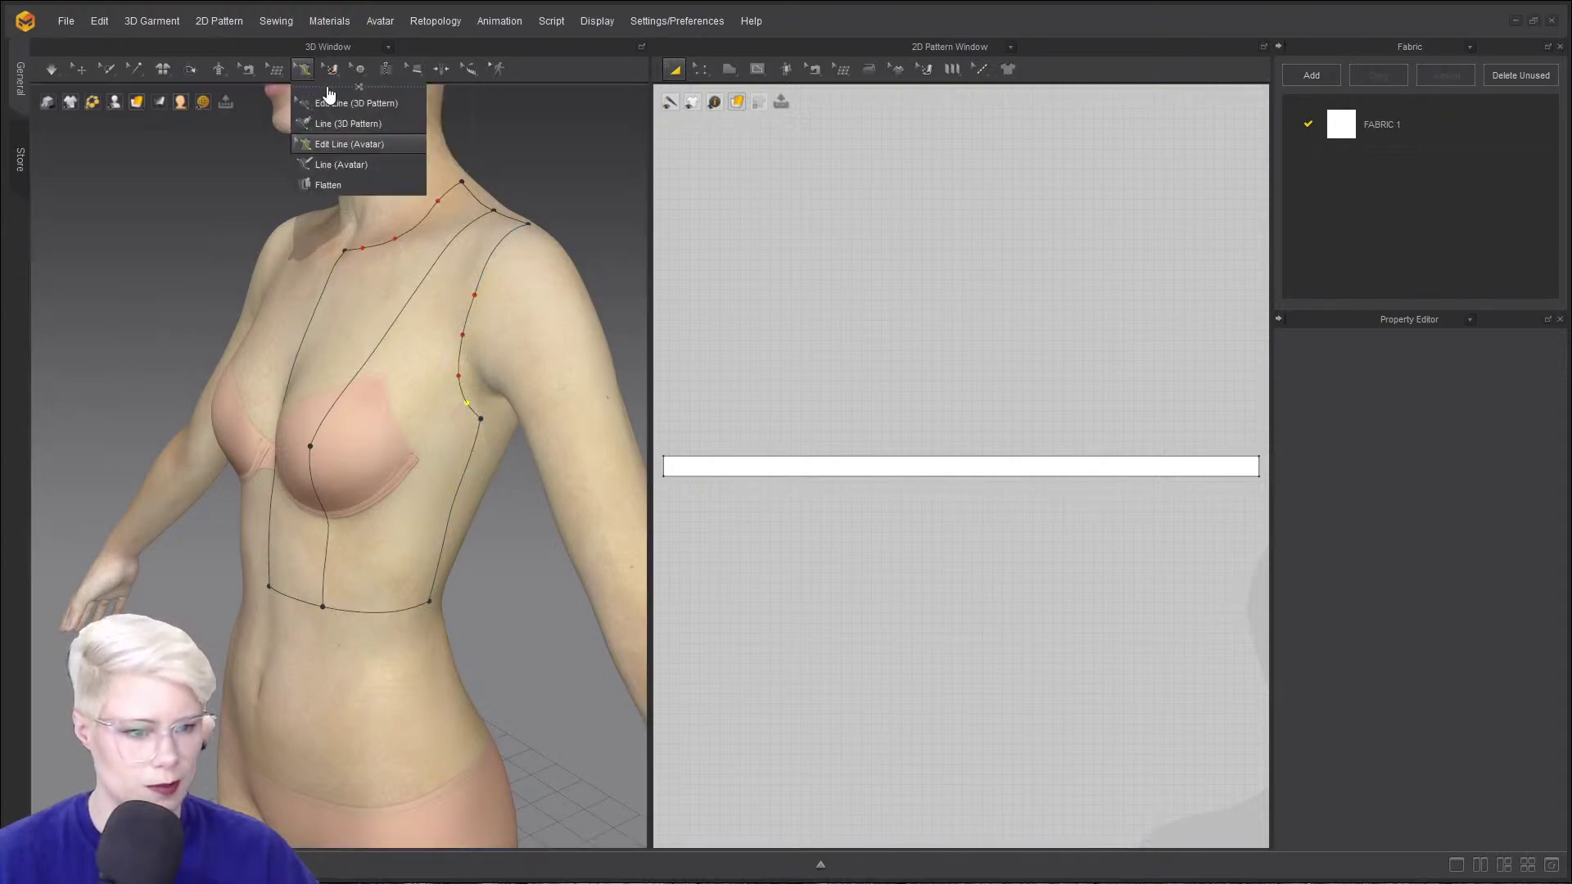
pyautogui.click(329, 87)
pyautogui.moveTo(337, 93); pyautogui.dragTo(806, 185)
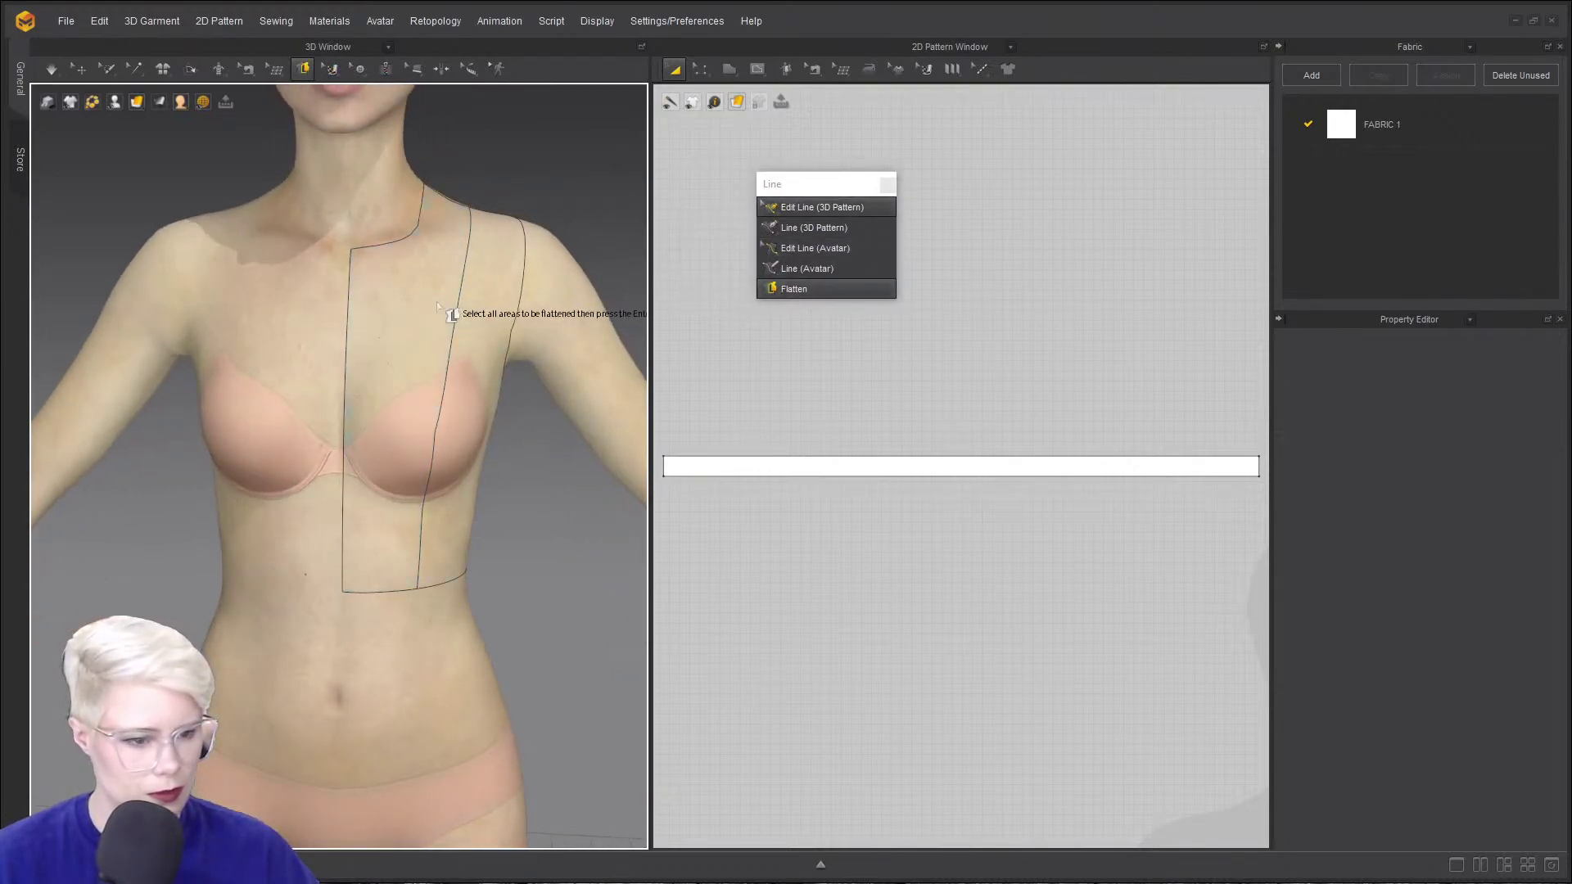
pyautogui.click(416, 355)
pyautogui.click(474, 344)
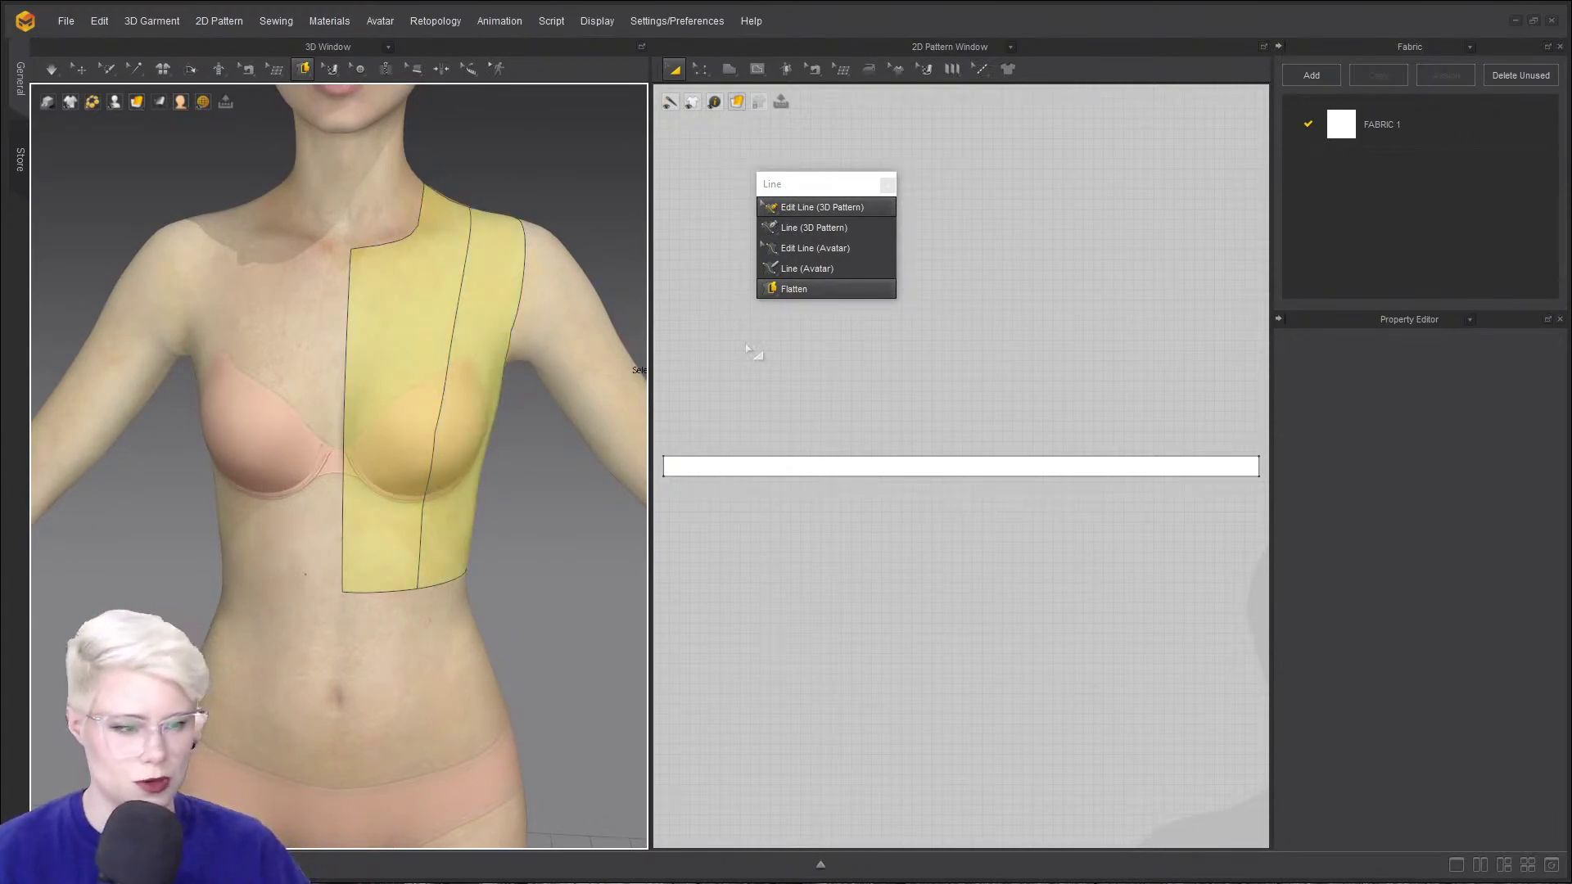
pyautogui.press('Return')
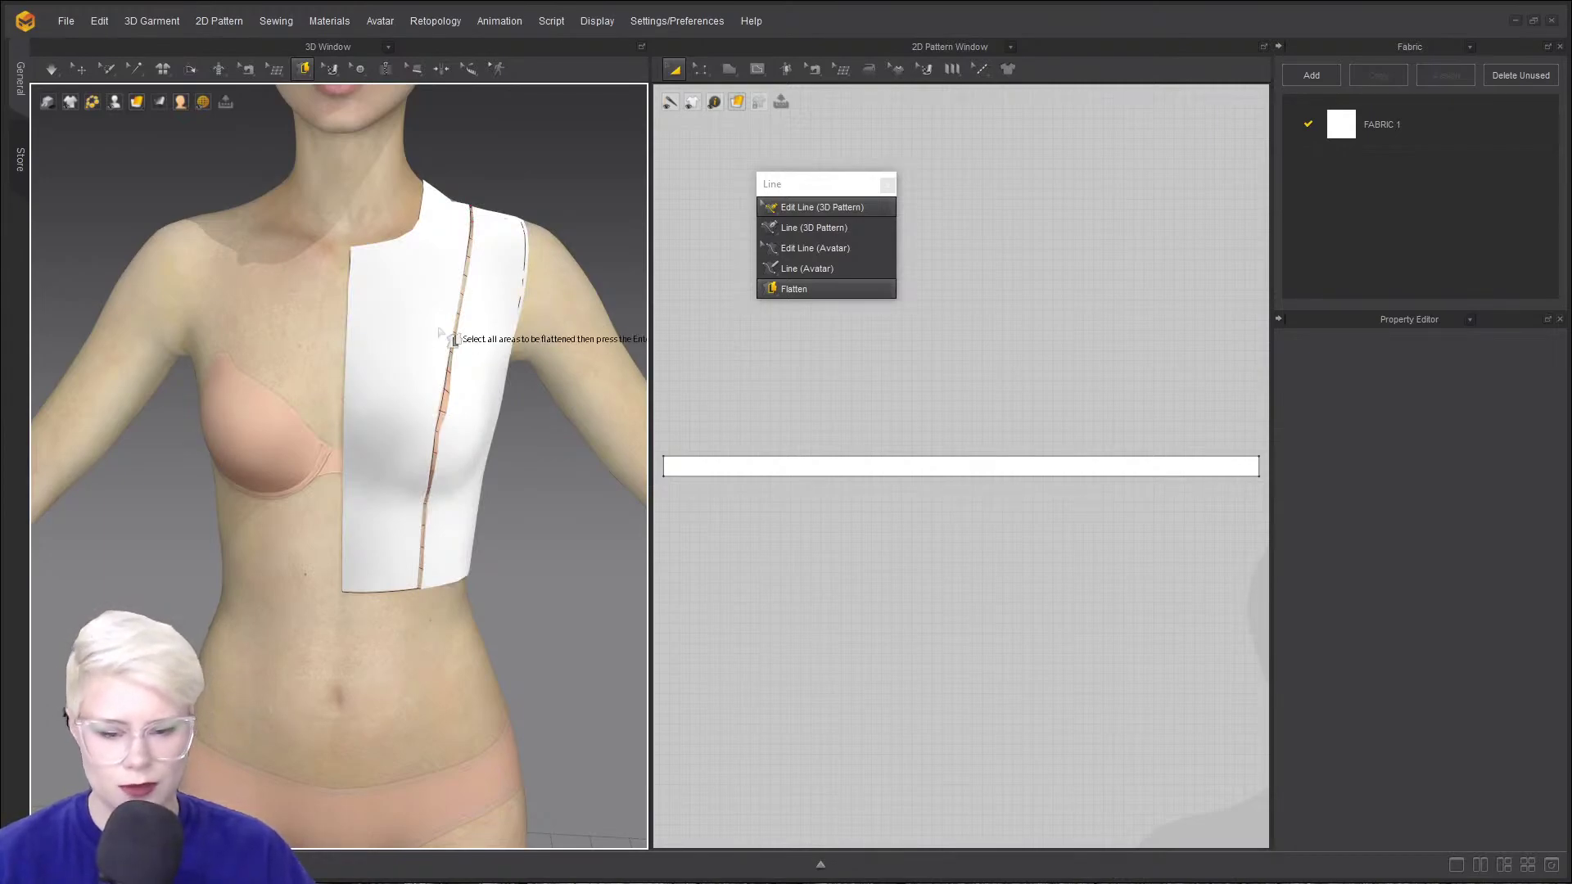
pyautogui.moveTo(315, 410); pyautogui.dragTo(248, 395, button='right')
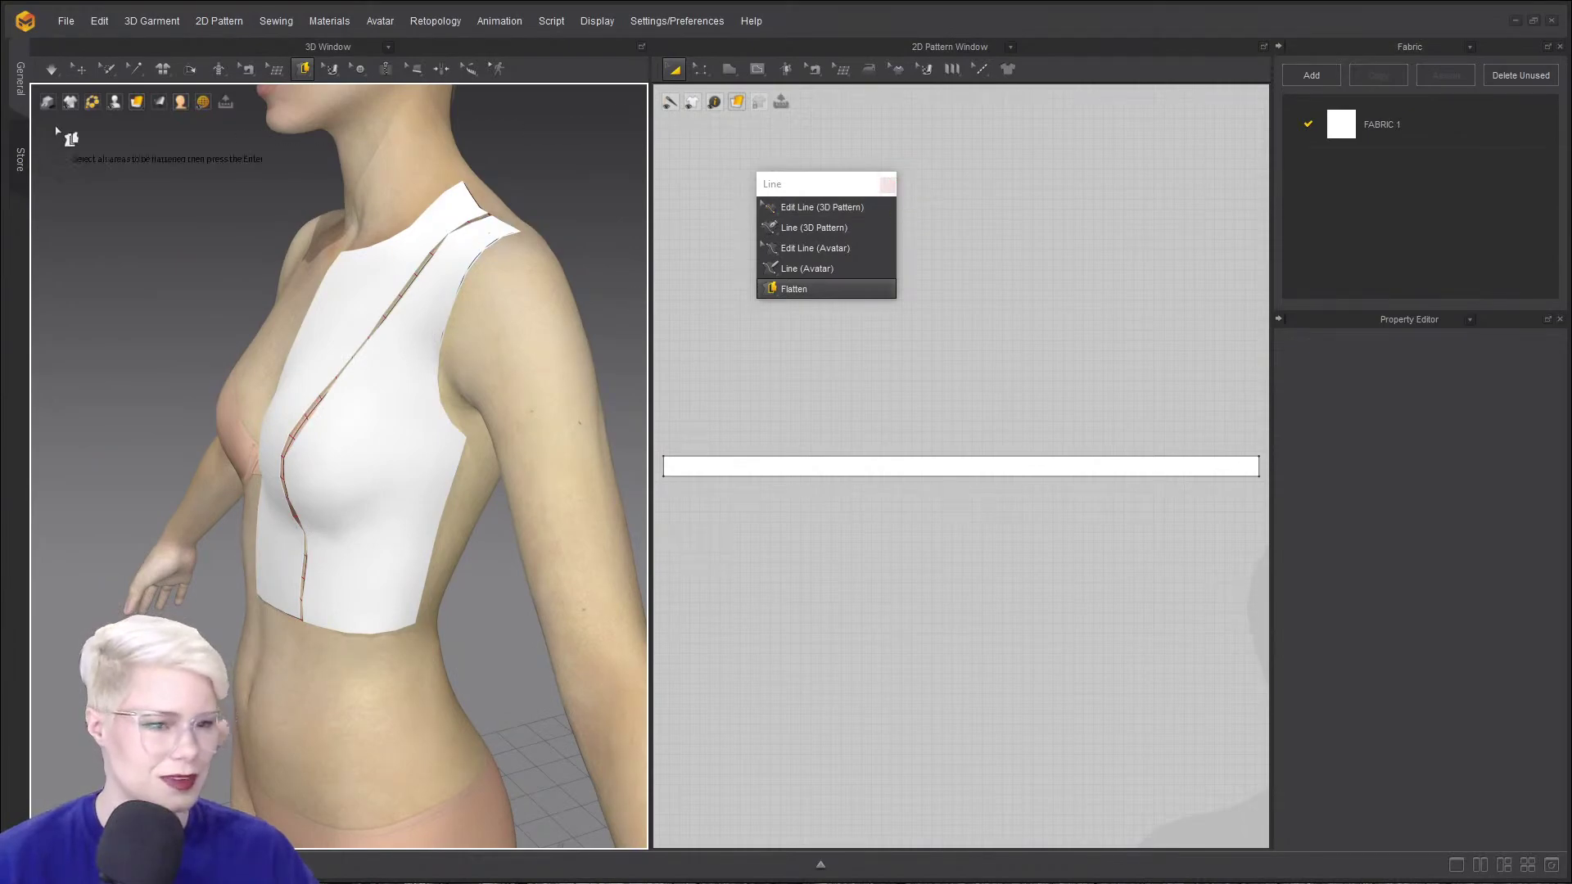
# - Save the project as "white xmas" in the Stream files folder inside the Desktop's work folder
pyautogui.click(66, 23)
pyautogui.moveTo(74, 119)
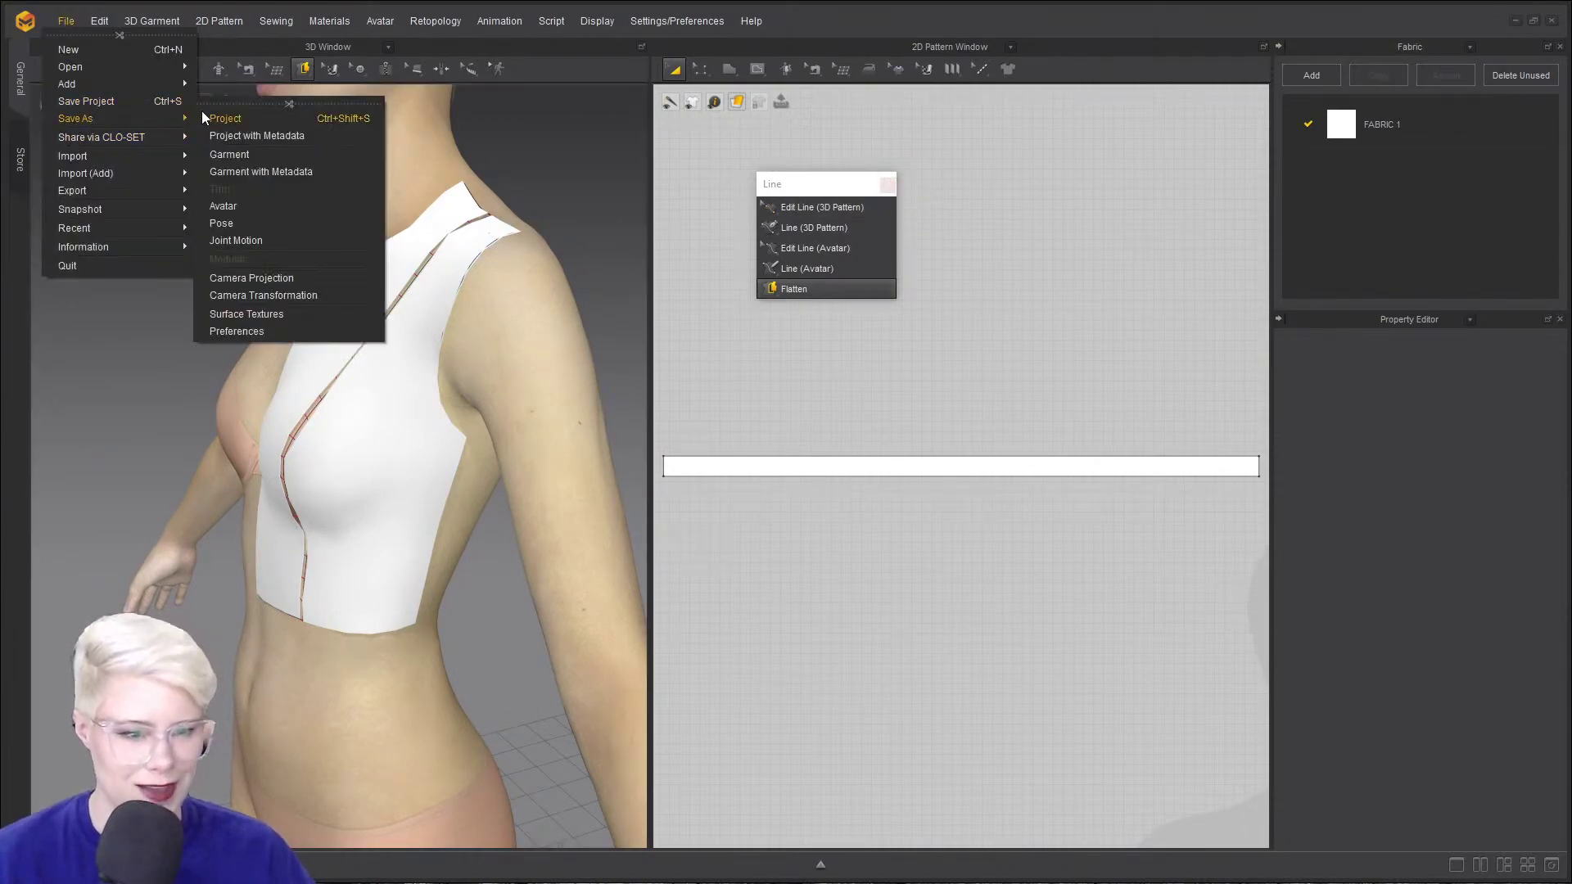
pyautogui.click(202, 113)
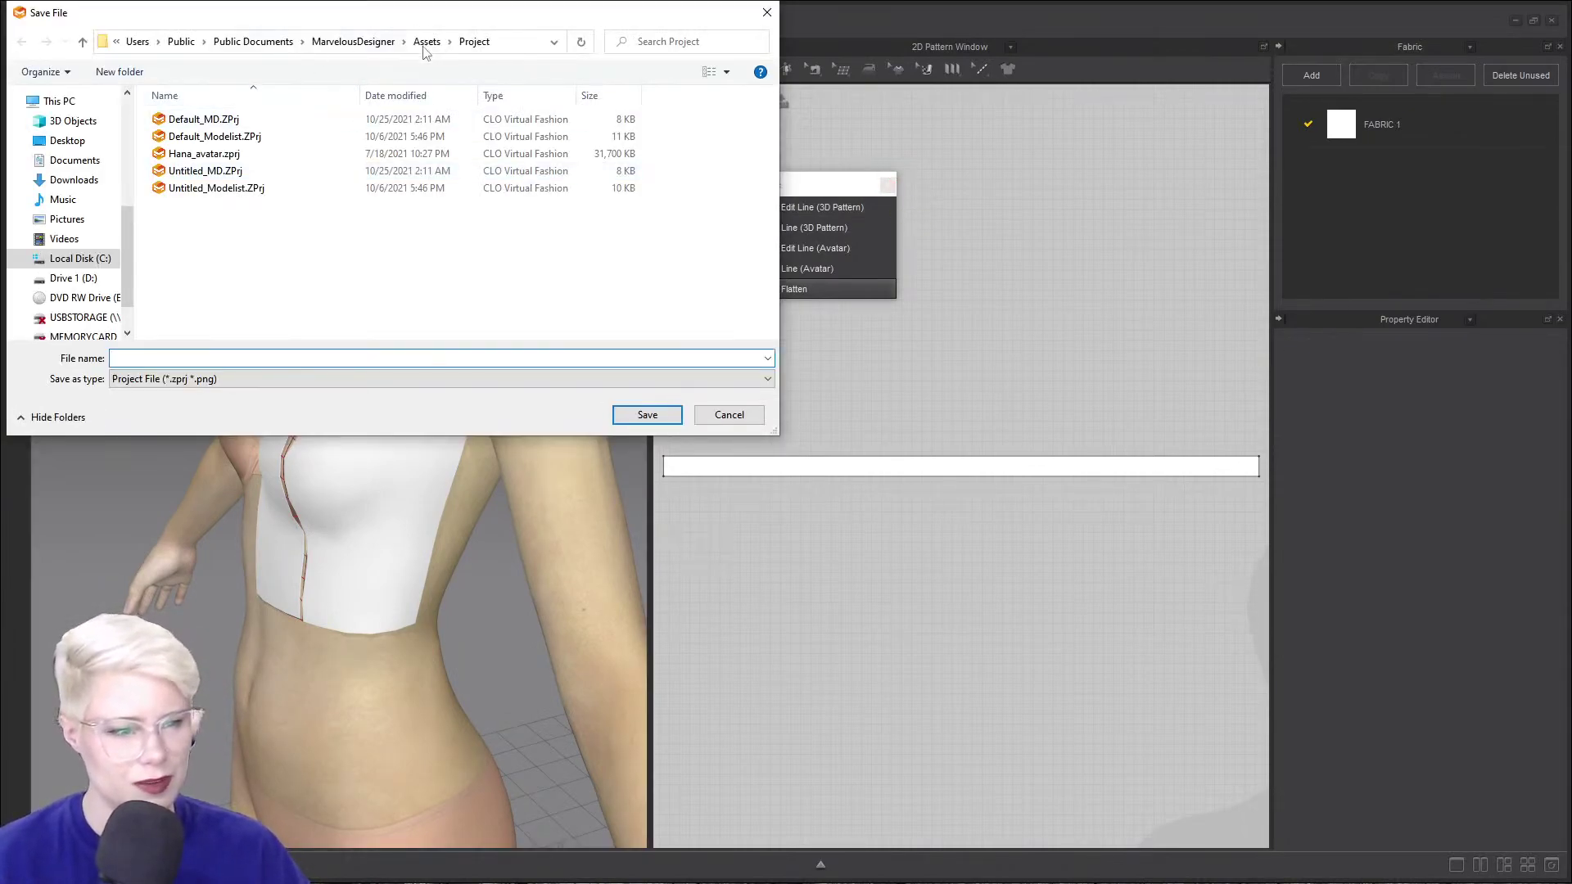
pyautogui.click(71, 140)
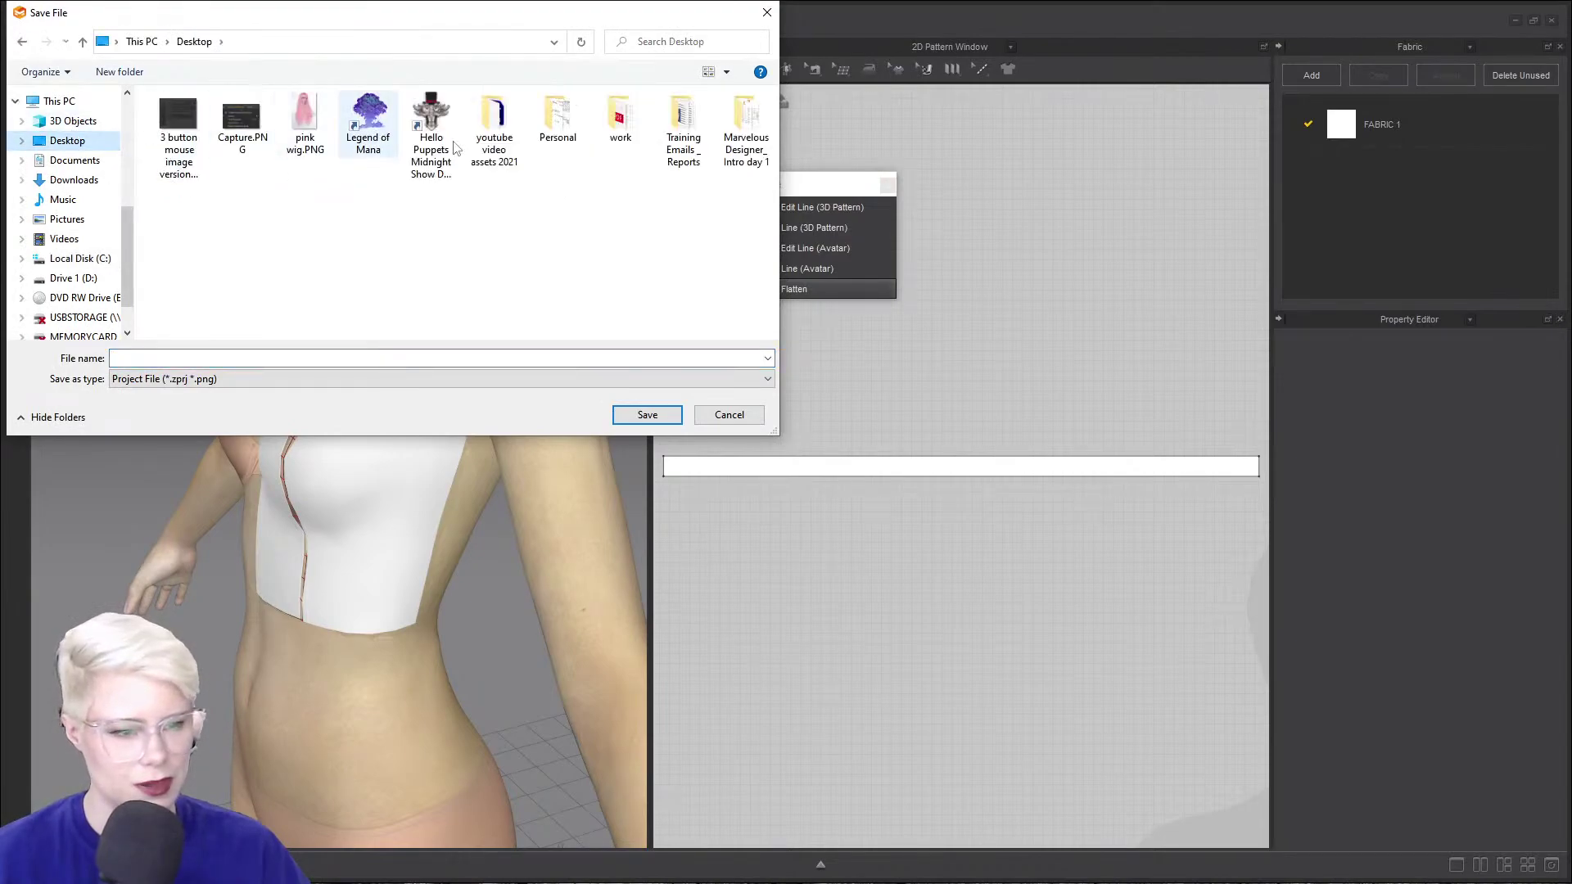
pyautogui.doubleClick(614, 122)
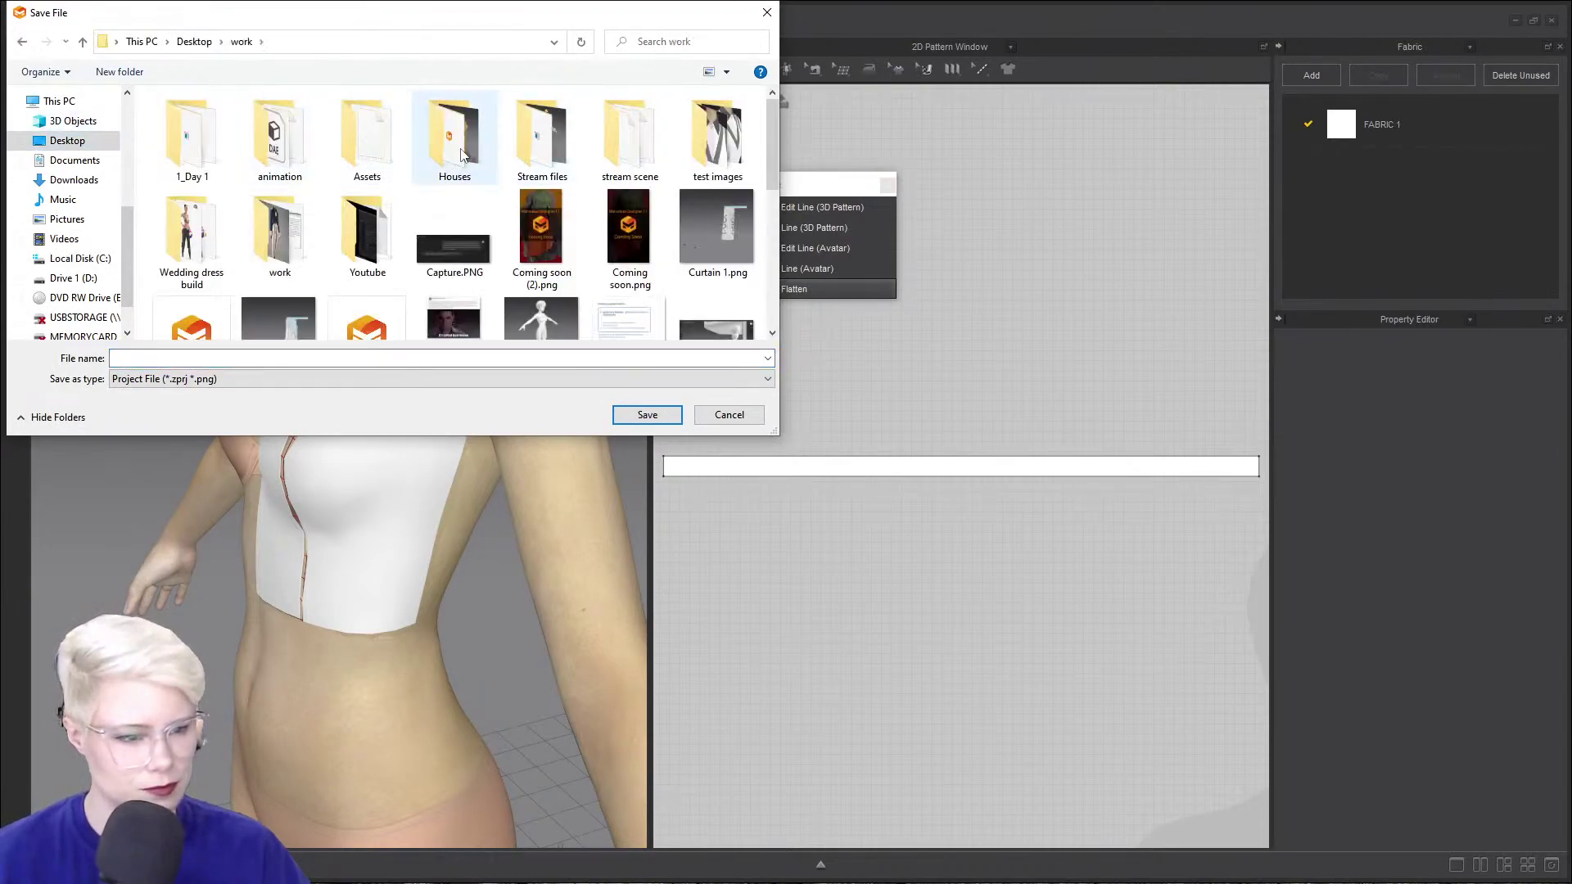
pyautogui.click(548, 150)
pyautogui.doubleClick(549, 150)
pyautogui.click(341, 358)
pyautogui.write('white xmas')
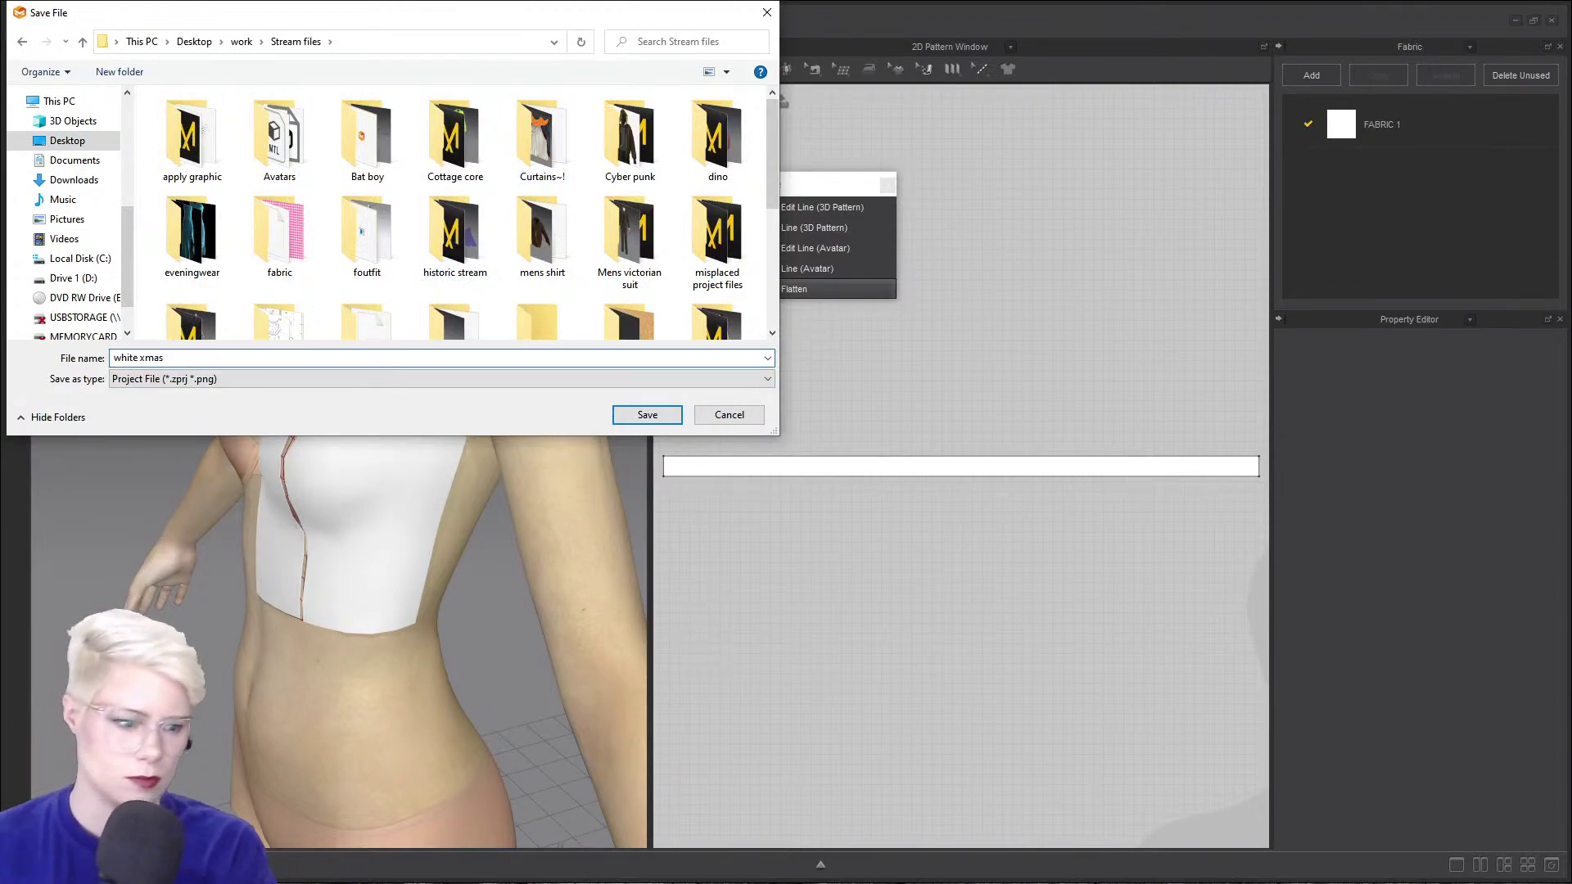
pyautogui.press('Return')
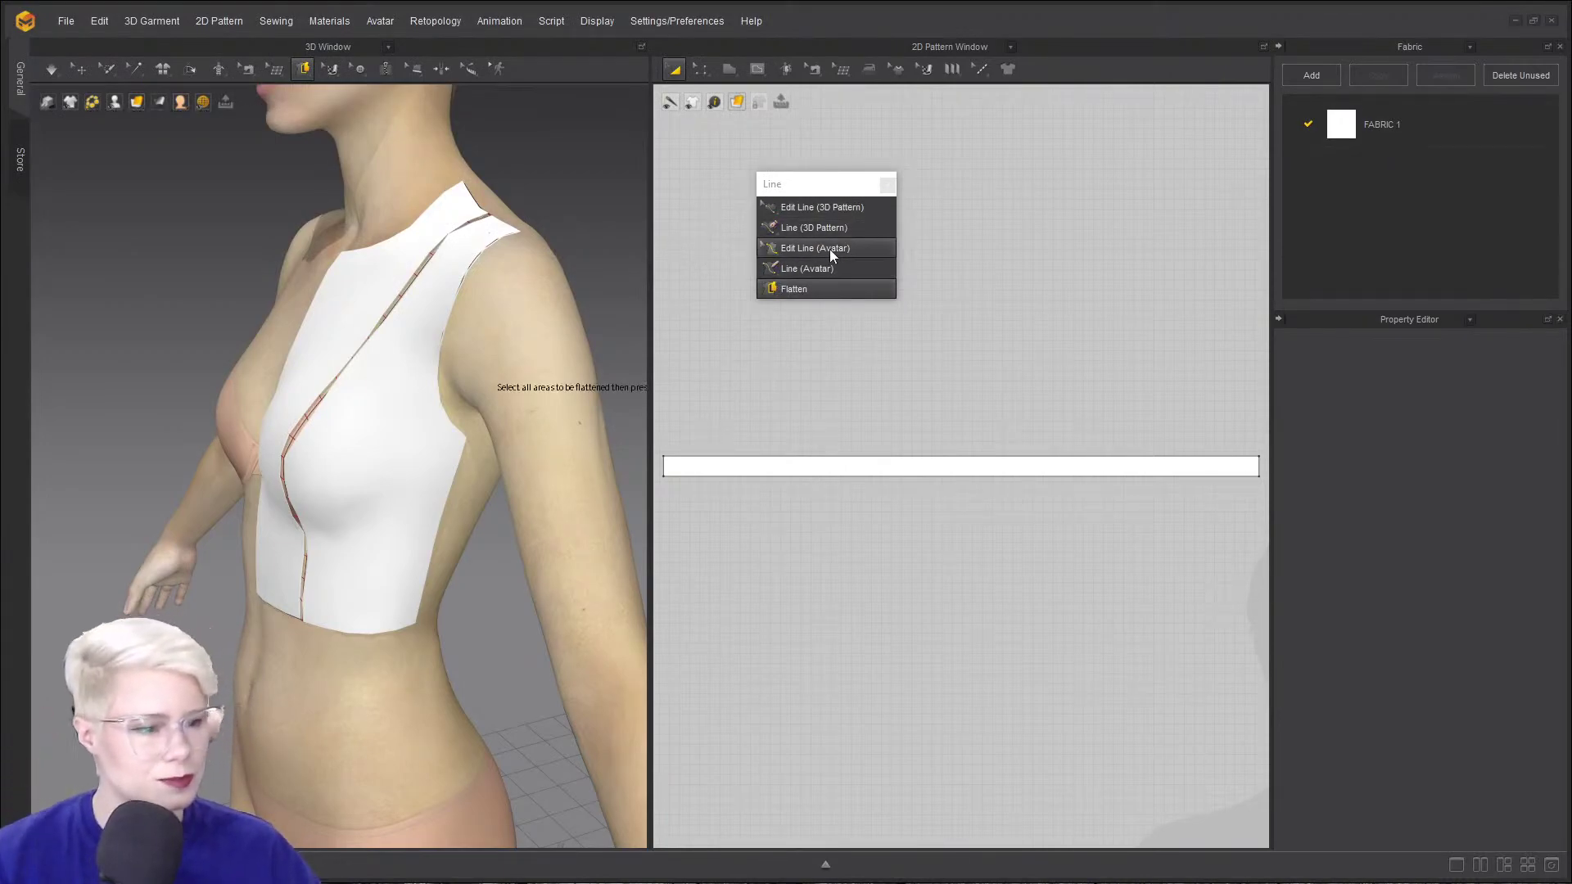
# - Draw the back neckline about 81 mm, the centre back about 351 mm, and the back waistline about 132 mm to the side seam
pyautogui.moveTo(434, 322); pyautogui.dragTo(280, 221, button='right')
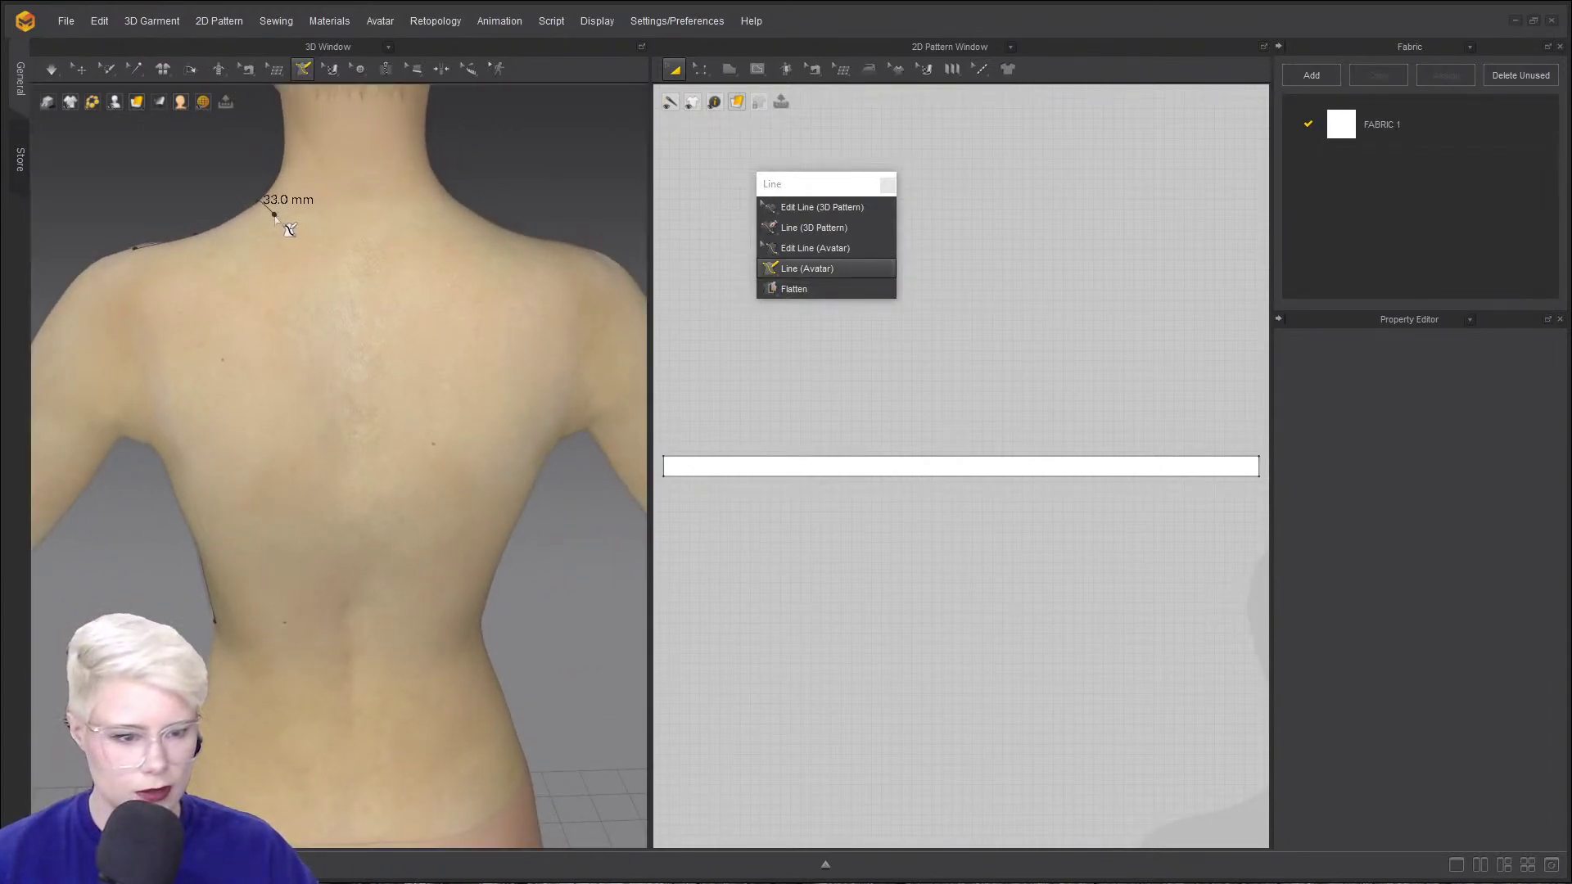
pyautogui.click(283, 210)
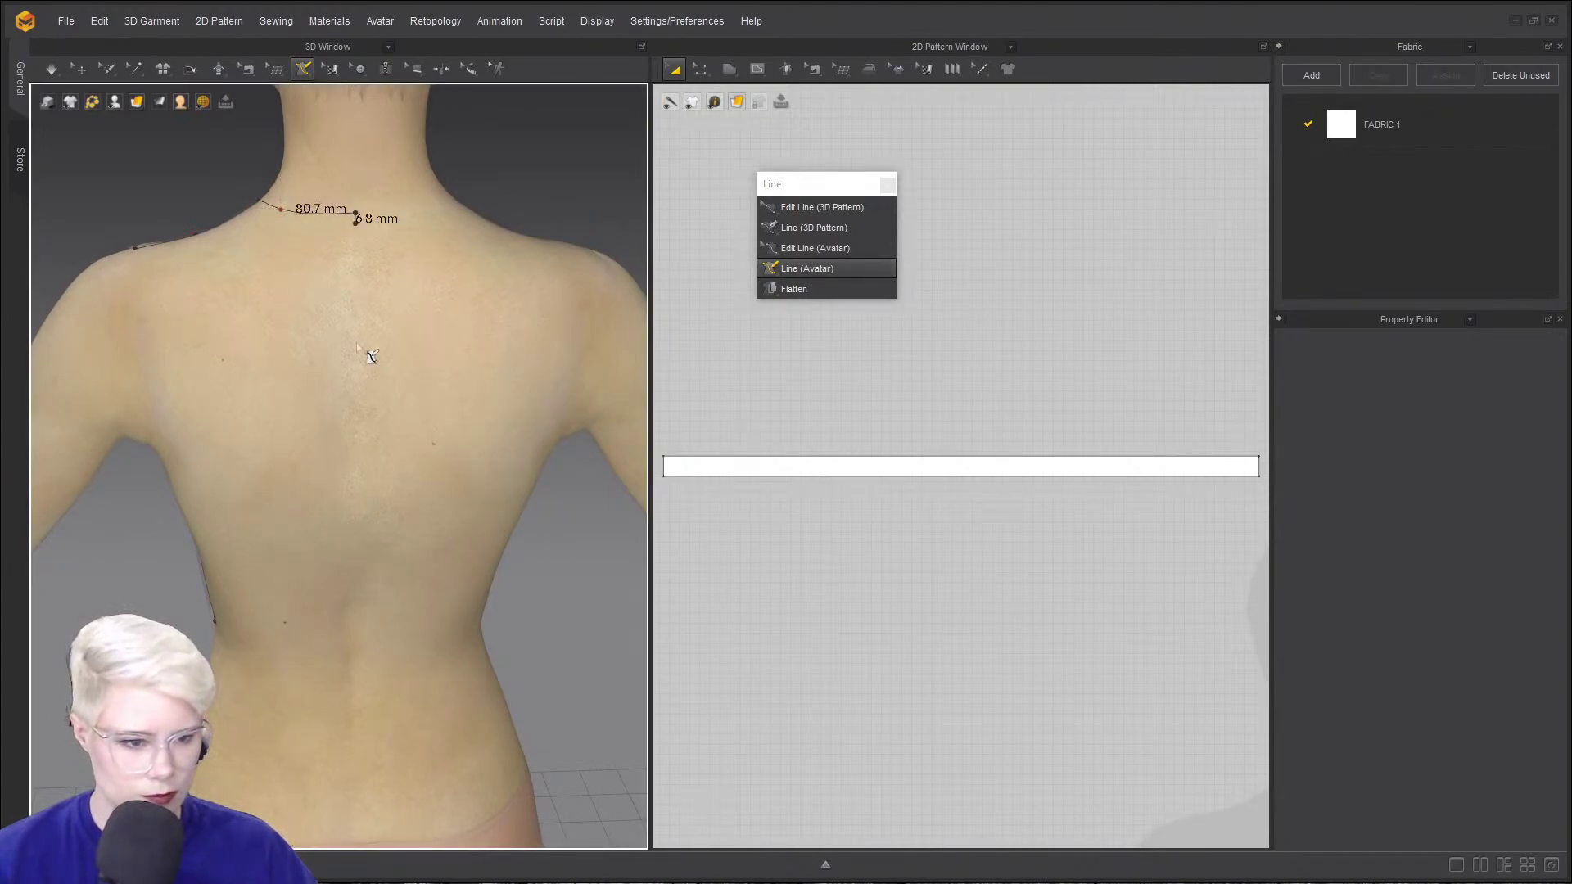
pyautogui.click(349, 650)
pyautogui.moveTo(341, 647); pyautogui.dragTo(320, 578, button='right')
pyautogui.click(284, 531)
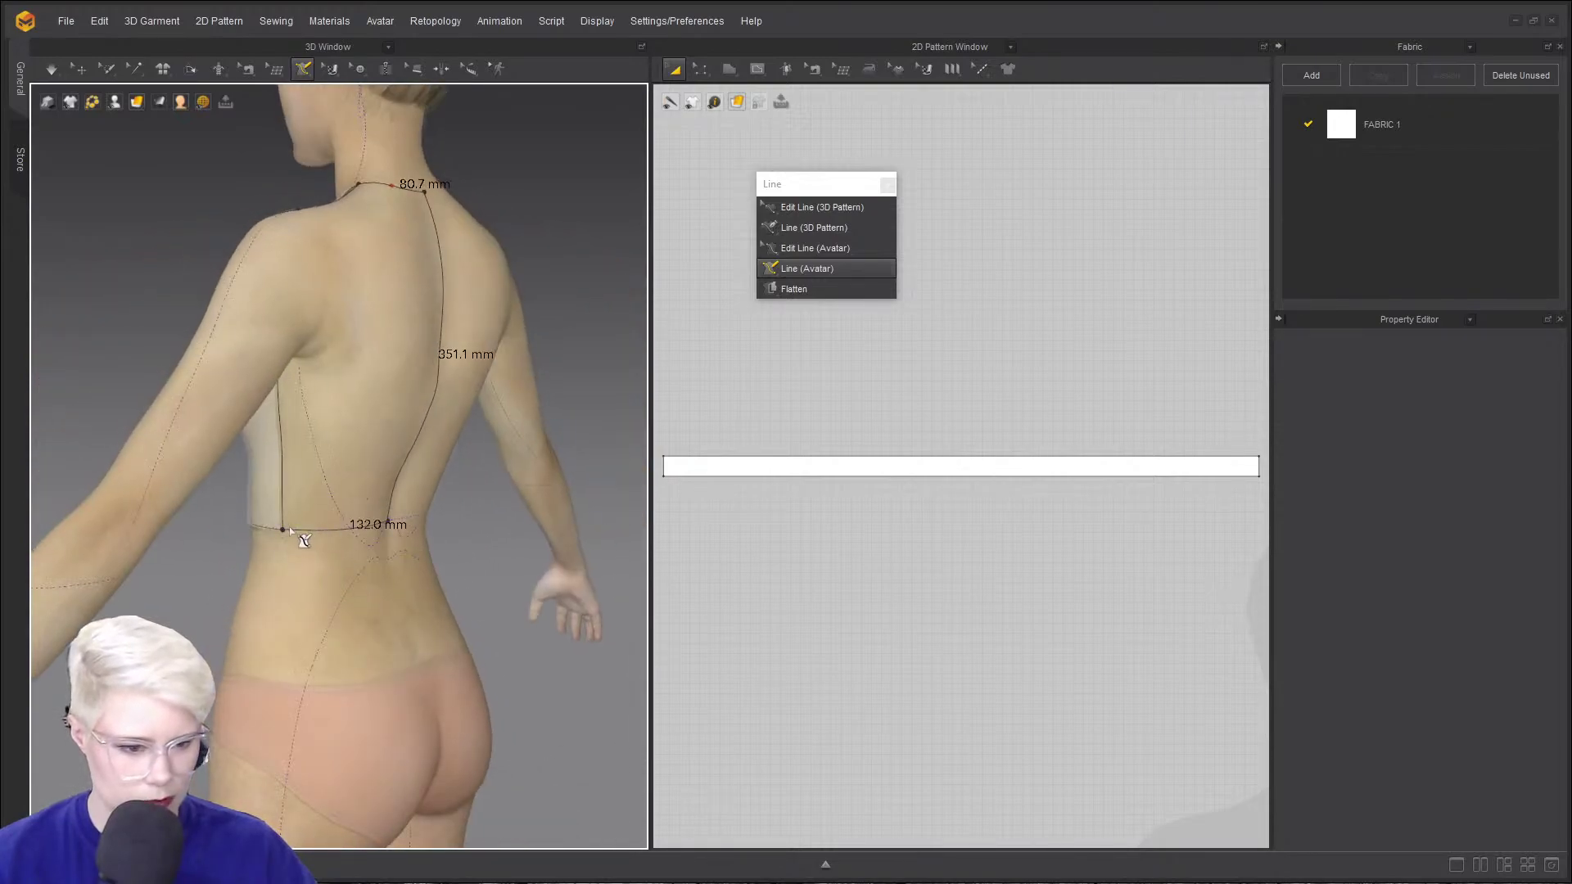
pyautogui.doubleClick(287, 532)
# - Draw a curved back armhole about 244 mm long from the shoulder point to the underarm
pyautogui.moveTo(318, 252); pyautogui.dragTo(264, 278, button='right')
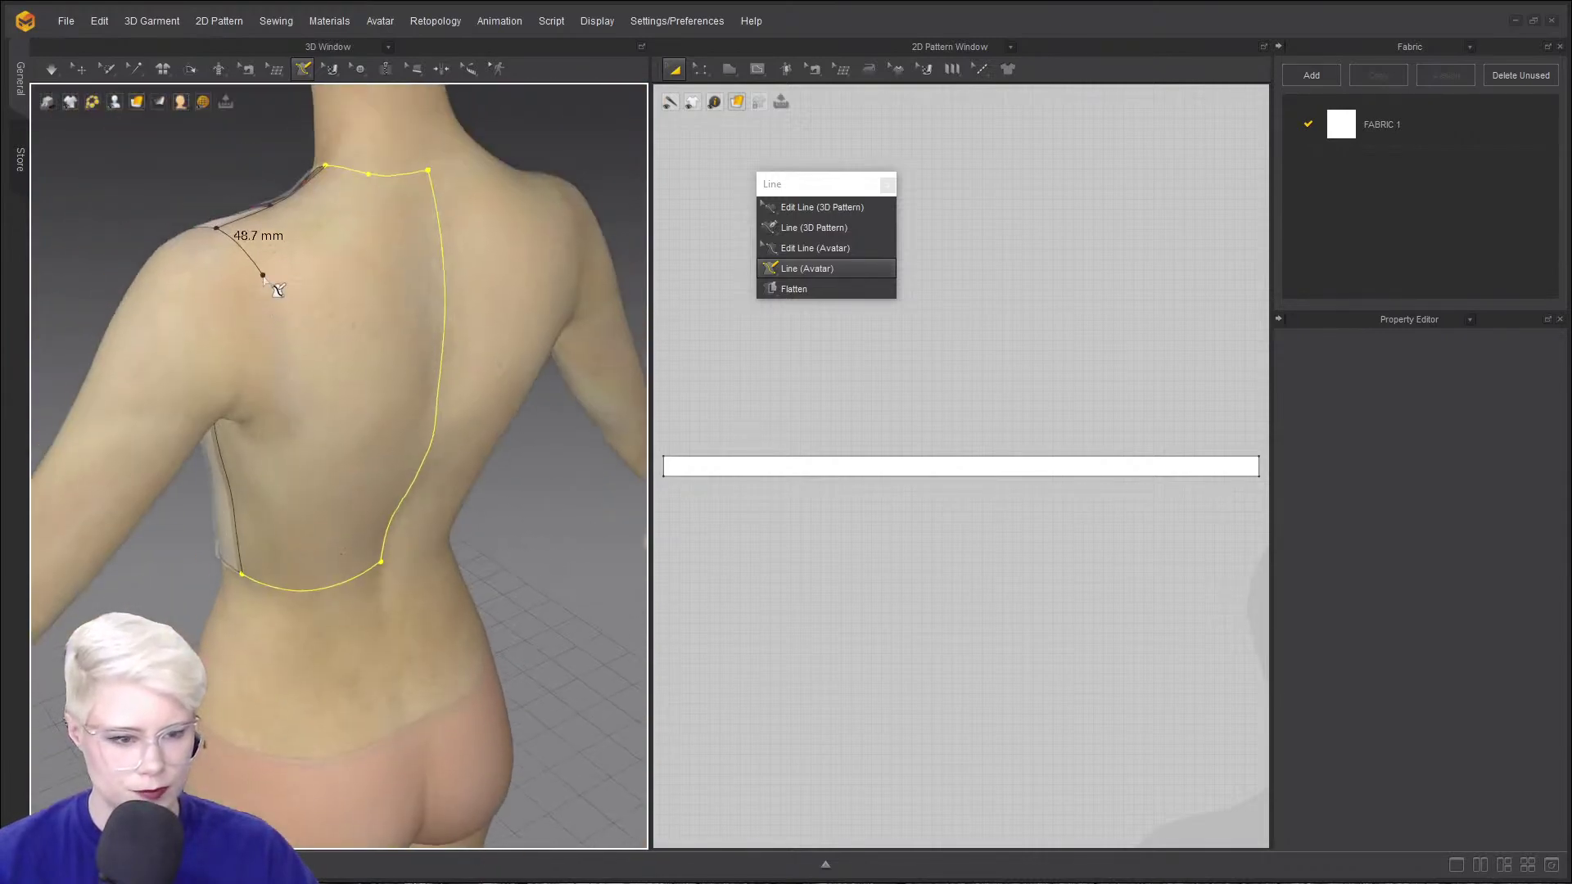
pyautogui.click(261, 276)
pyautogui.click(286, 354)
pyautogui.click(274, 397)
pyautogui.scroll(-3, 274, 397)
pyautogui.moveTo(274, 397); pyautogui.dragTo(298, 322, button='right')
pyautogui.click(319, 269)
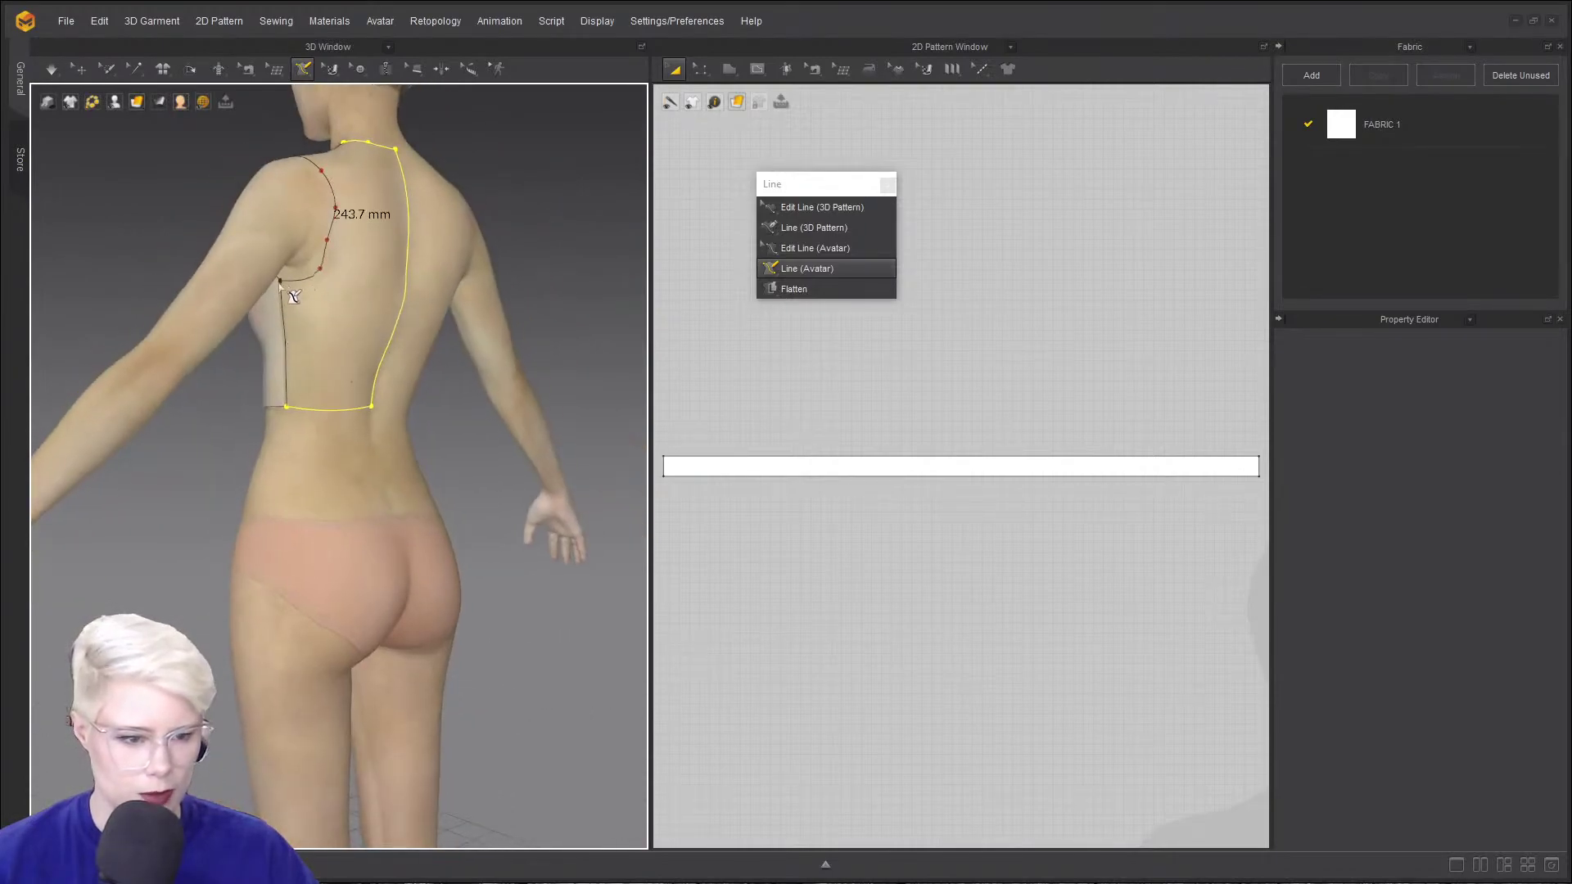
pyautogui.click(280, 281)
pyautogui.press('z')
# - Round out the lower back armhole with Edit Line (Avatar) and shift the underarm point slightly toward the back
pyautogui.scroll(3, 329, 315)
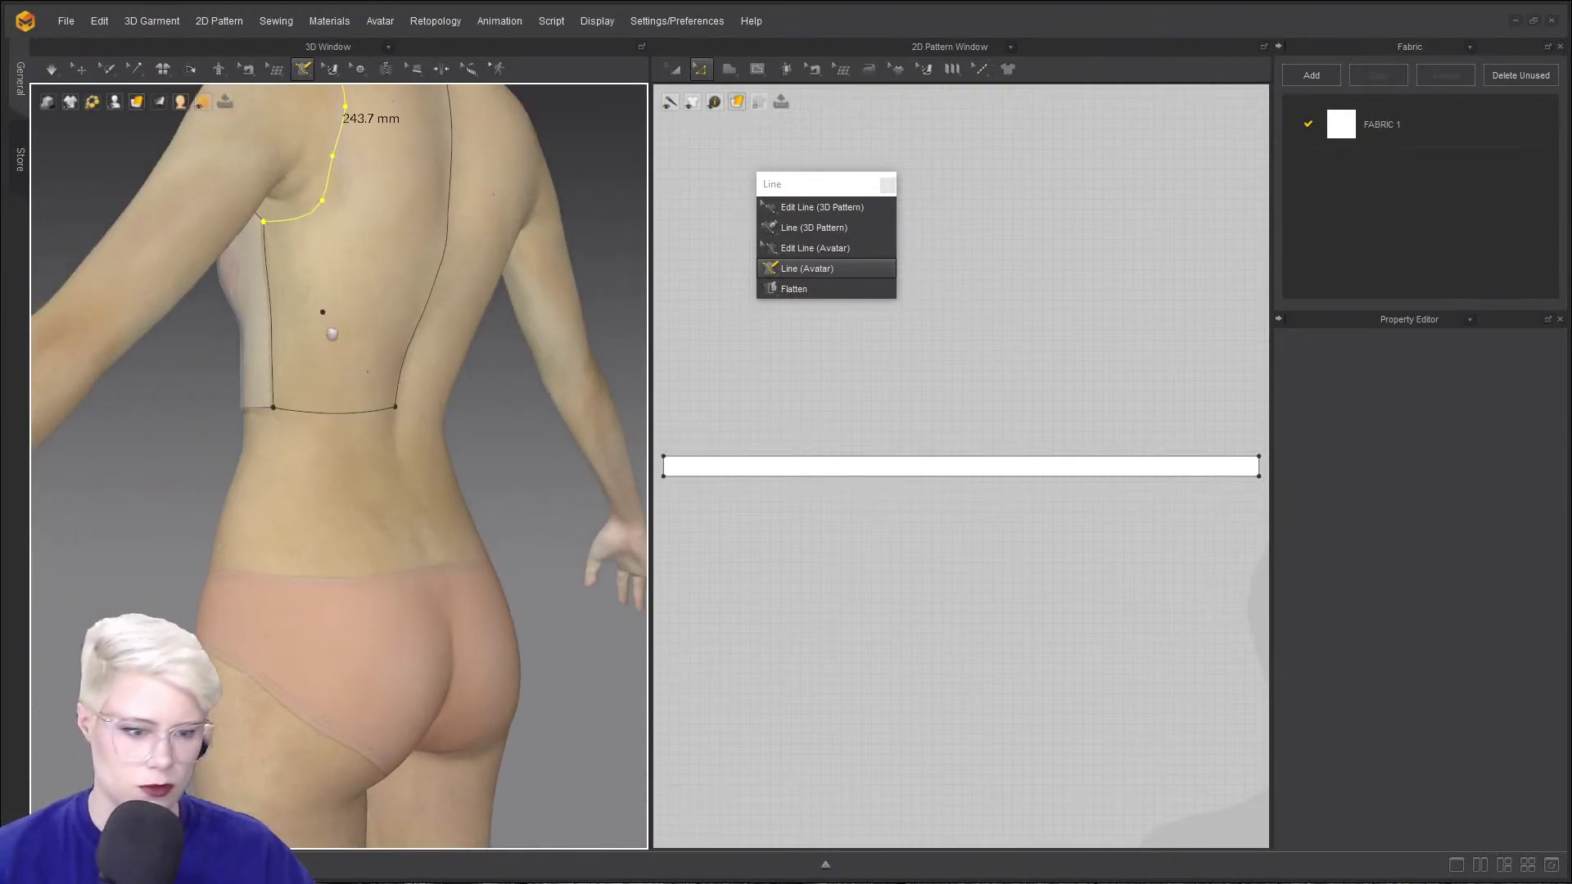
pyautogui.moveTo(323, 314); pyautogui.dragTo(344, 393, button='middle')
pyautogui.click(821, 249)
pyautogui.scroll(3, 356, 293)
pyautogui.moveTo(355, 293); pyautogui.dragTo(356, 321, button='middle')
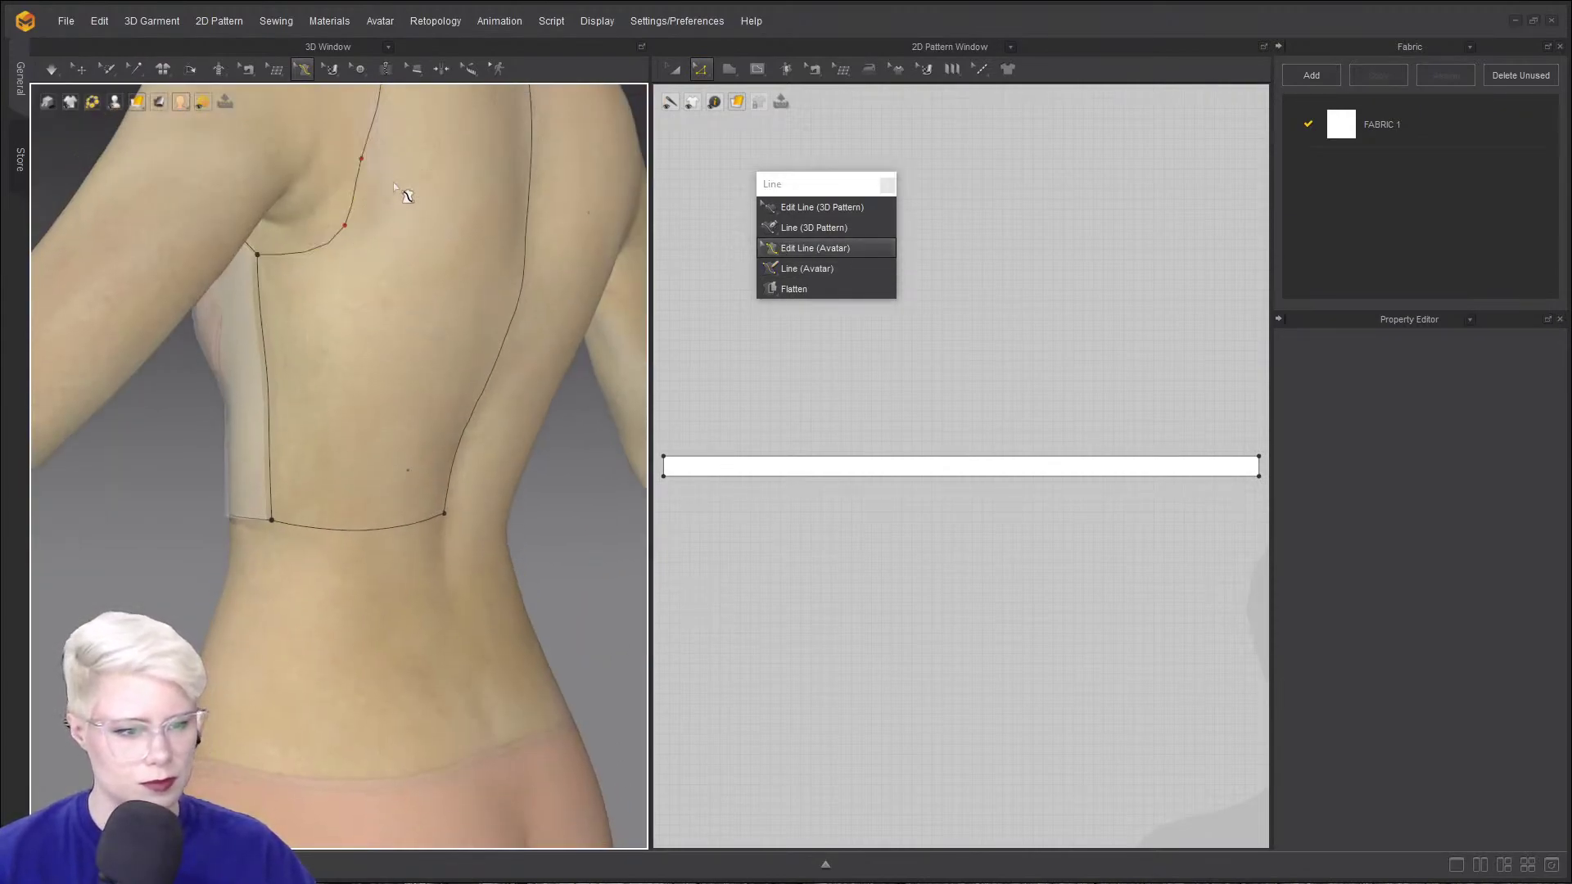
pyautogui.moveTo(360, 156); pyautogui.dragTo(376, 165)
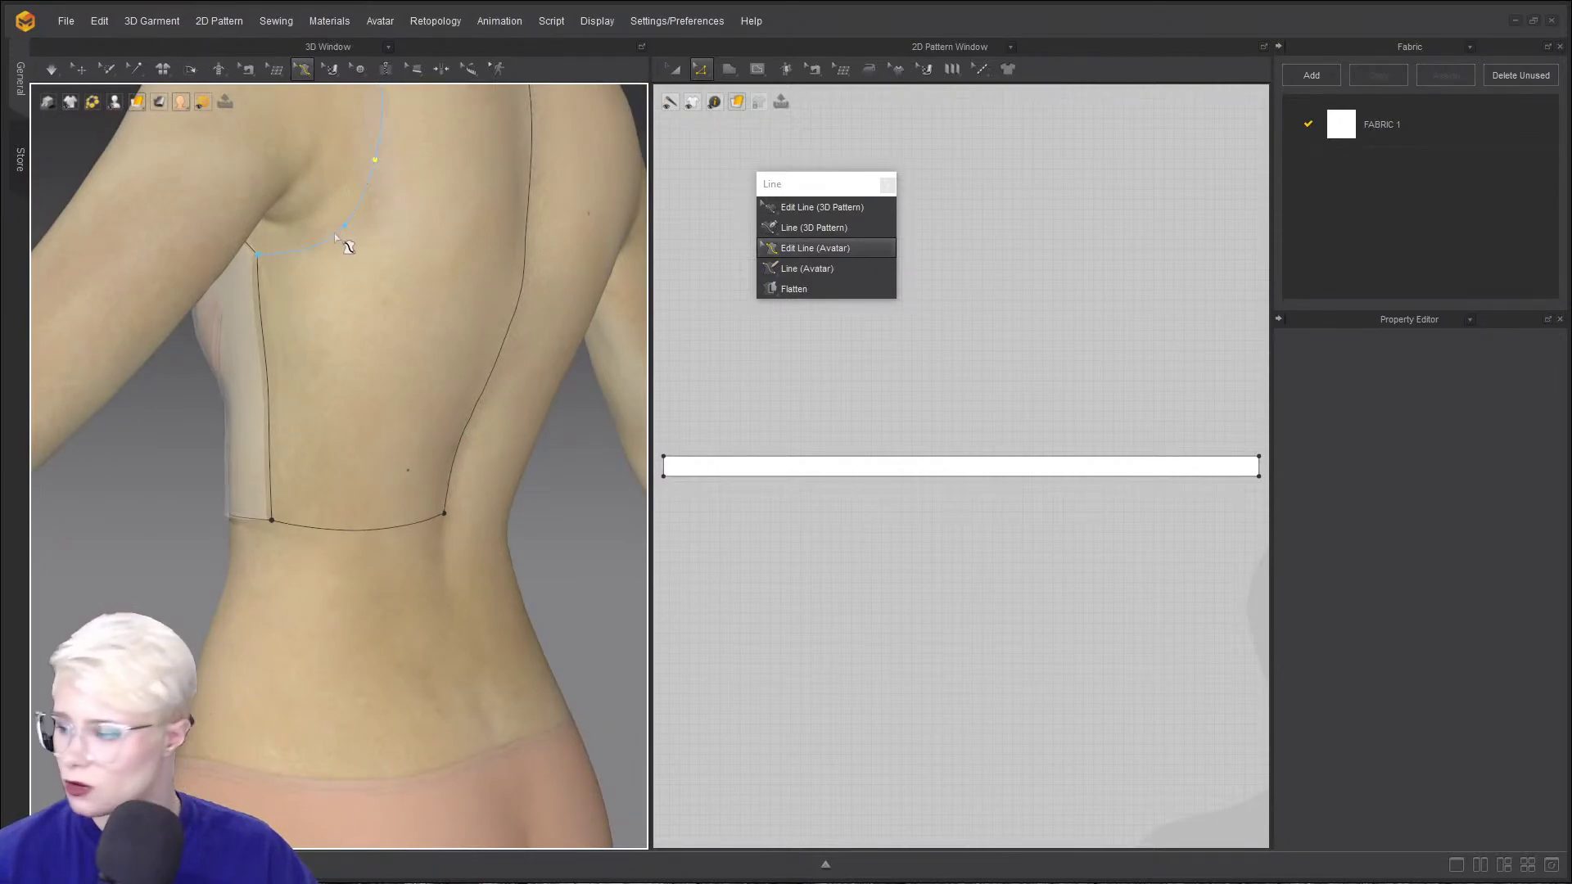
pyautogui.moveTo(371, 250); pyautogui.dragTo(326, 283, button='right')
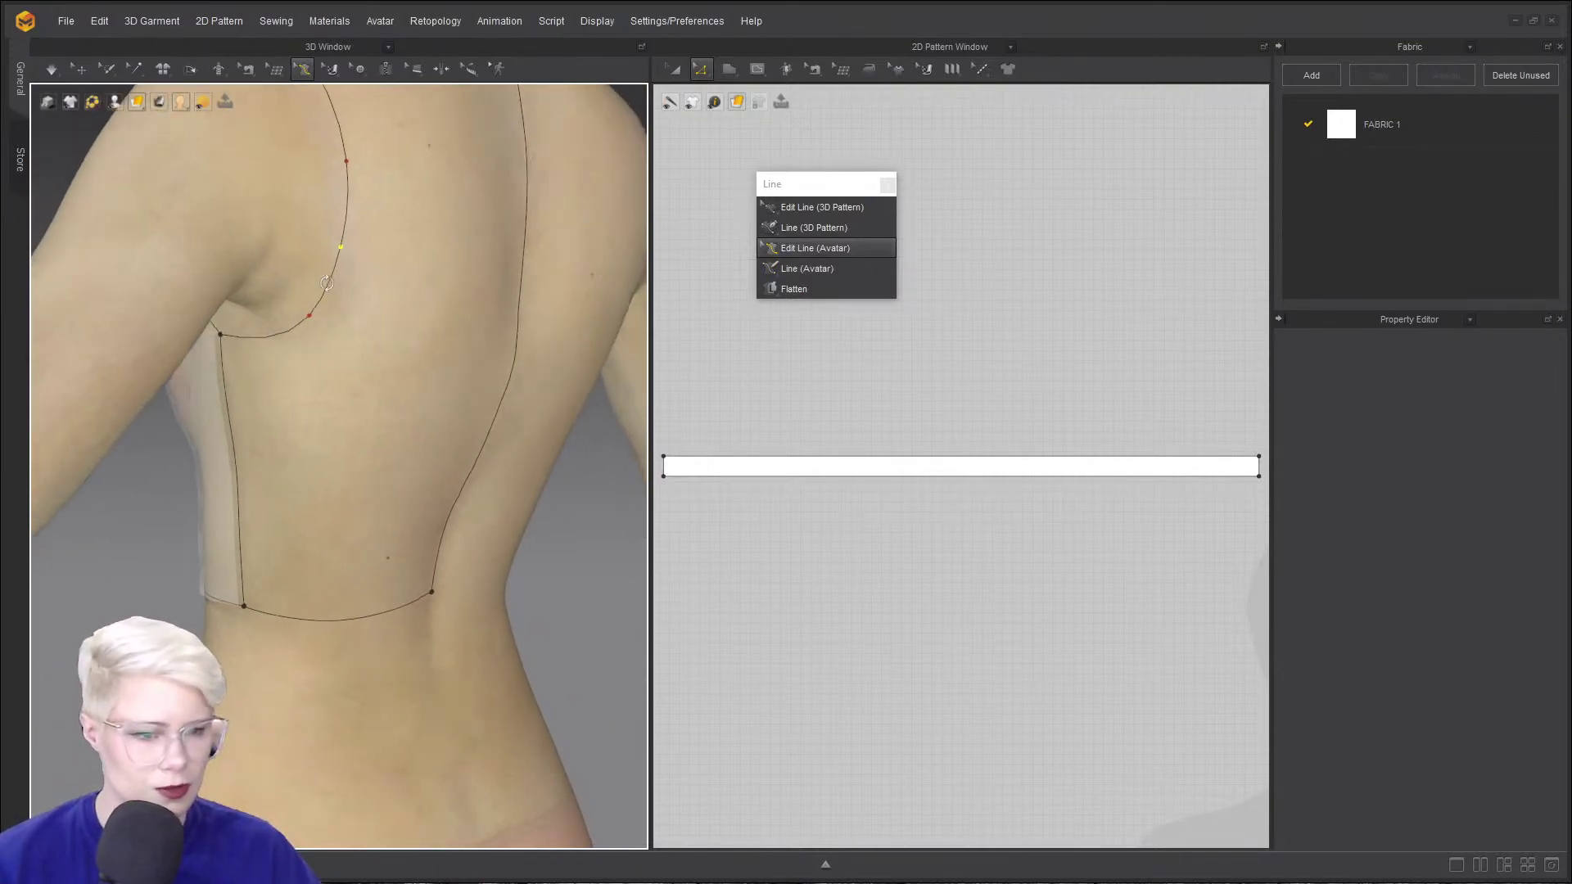
pyautogui.moveTo(233, 337); pyautogui.dragTo(244, 341)
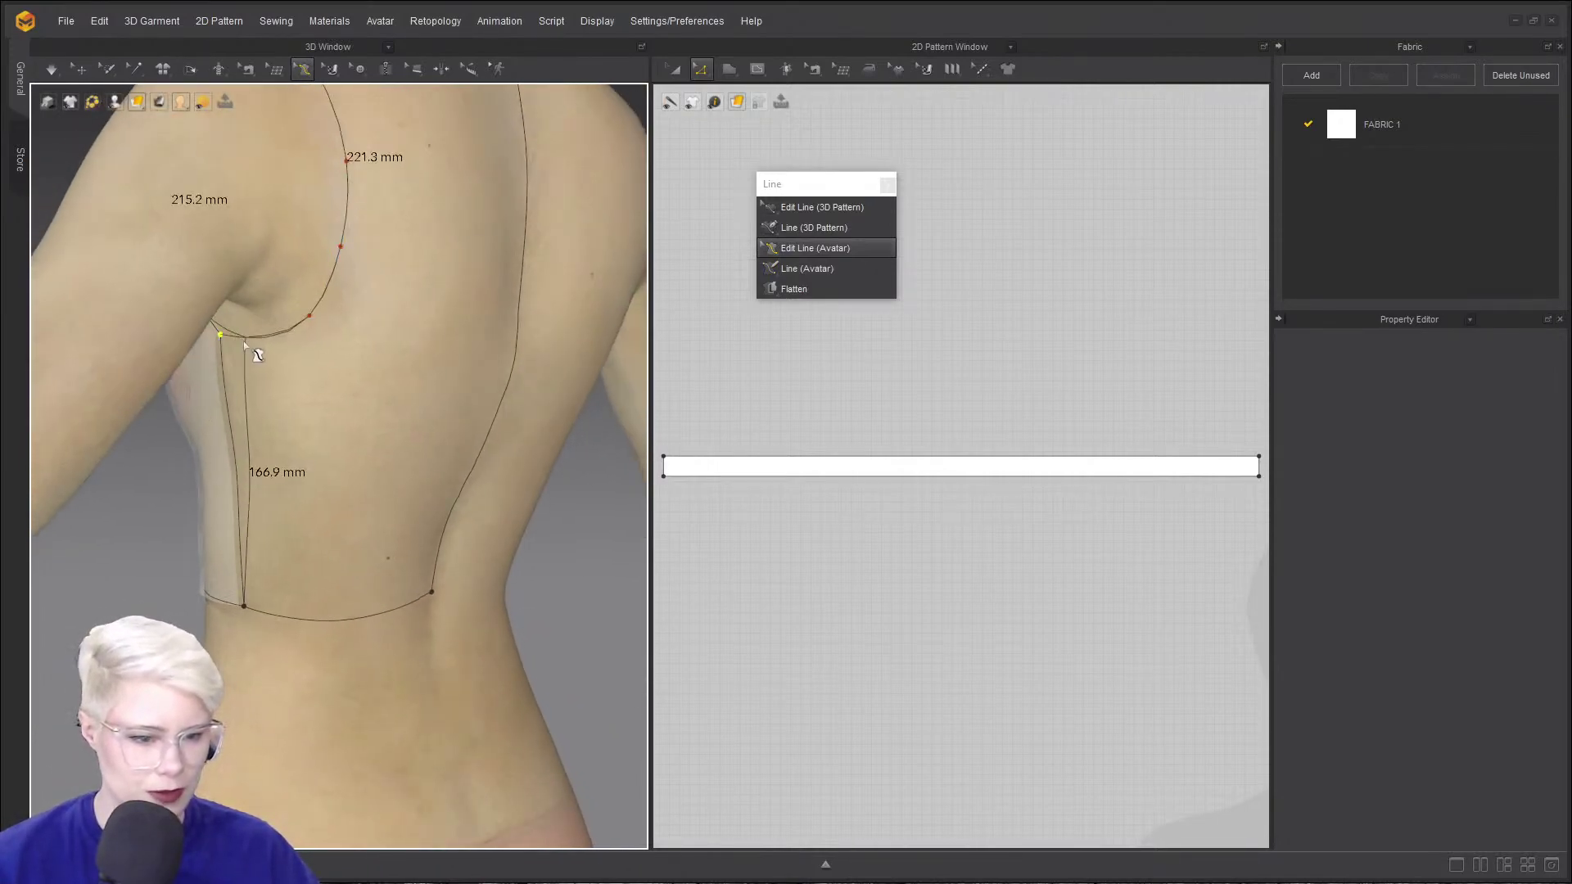
# - Move the upper back armhole's curve points closer to the arm to refine the shoulder end of the curve
pyautogui.scroll(-5, 277, 344)
pyautogui.moveTo(340, 317); pyautogui.dragTo(249, 366, button='right')
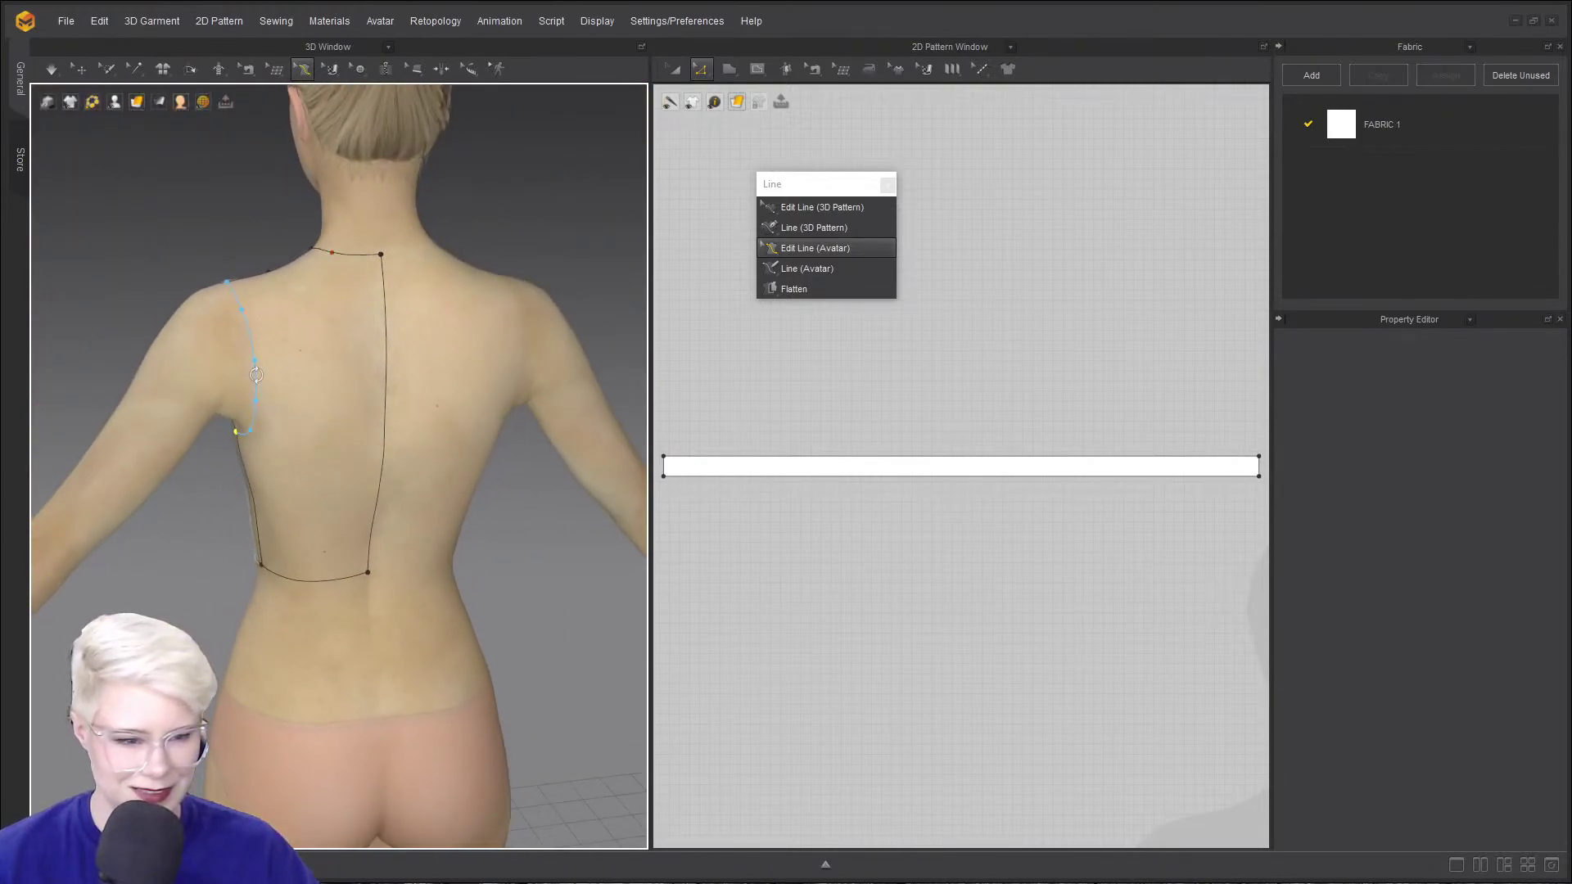
pyautogui.scroll(2, 249, 368)
pyautogui.moveTo(249, 369); pyautogui.dragTo(284, 401, button='middle')
pyautogui.click(240, 298)
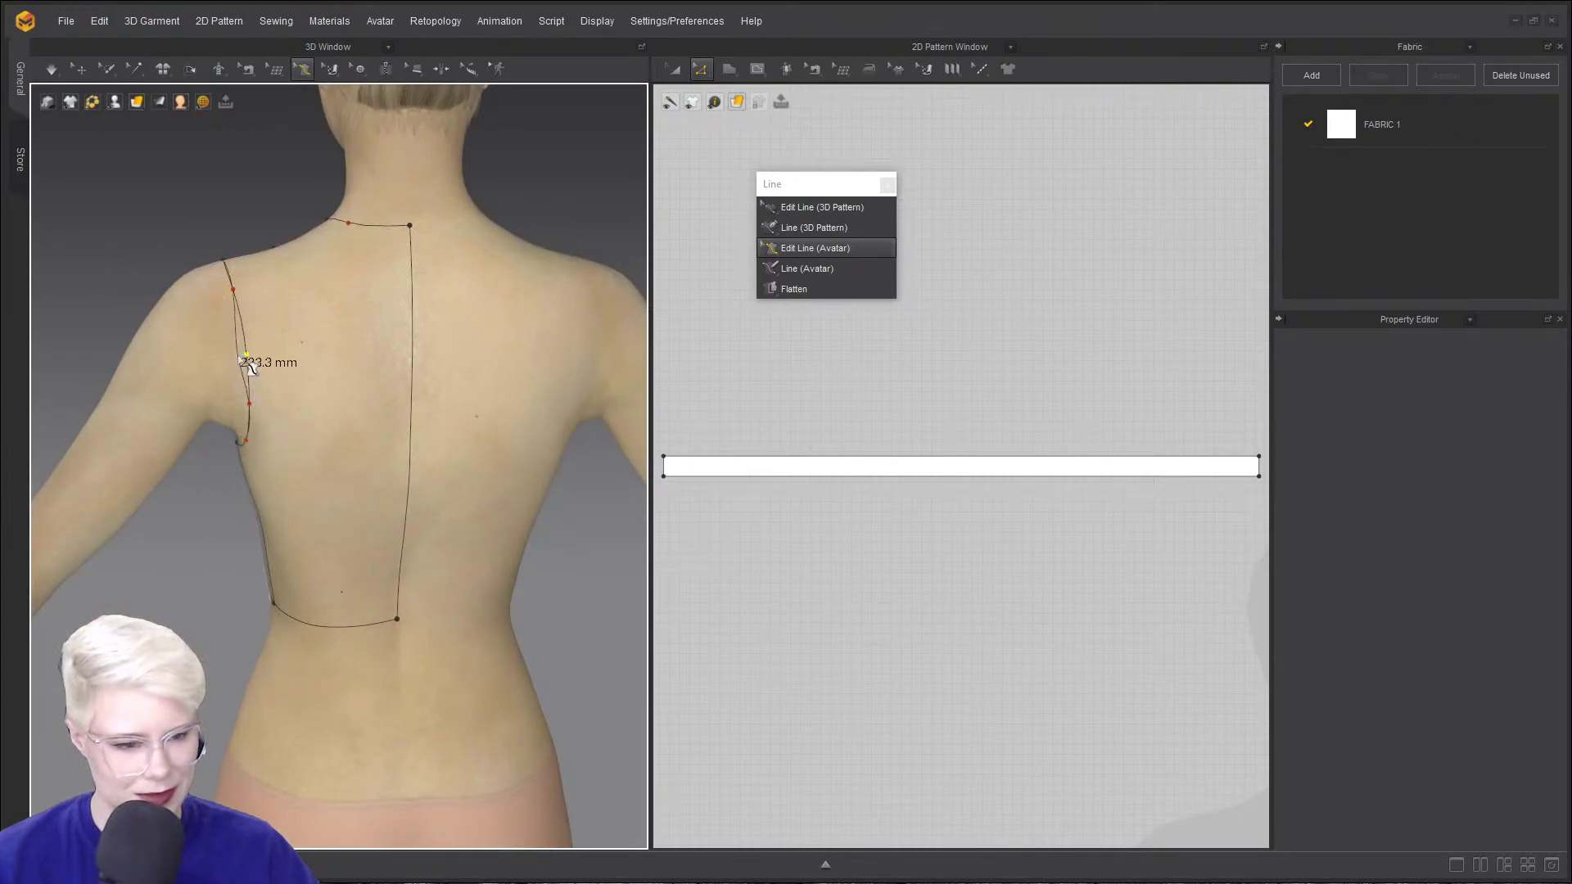
pyautogui.click(233, 287)
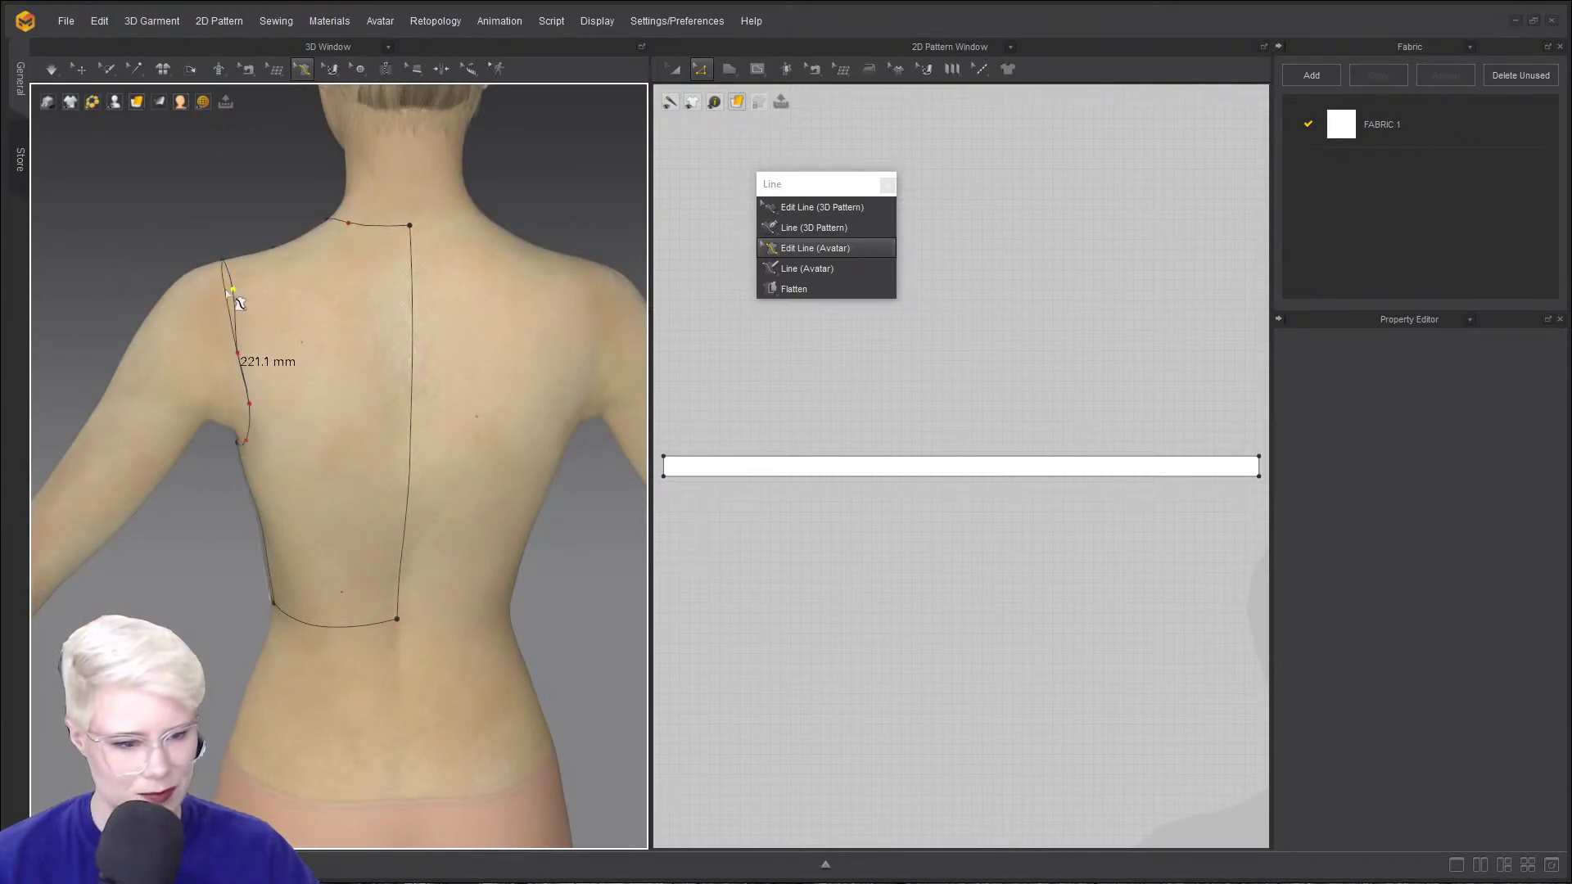
# - Smooth the back armhole line on the avatar's left side by nudging its upper and lower curve points
pyautogui.moveTo(226, 291); pyautogui.dragTo(225, 289)
pyautogui.moveTo(248, 407); pyautogui.dragTo(243, 407)
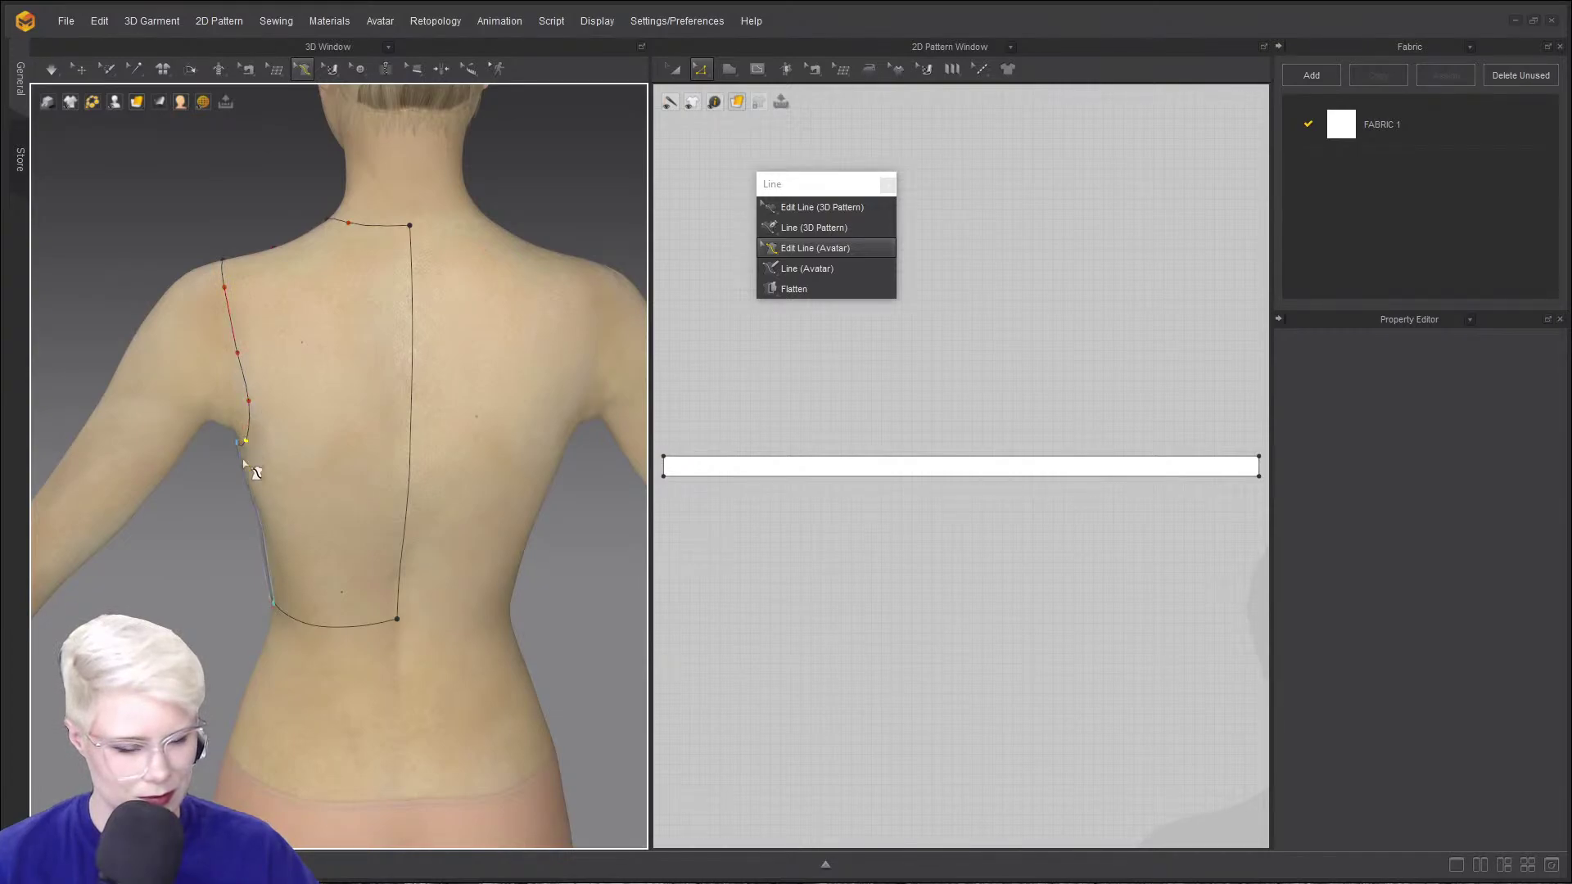
pyautogui.moveTo(243, 464); pyautogui.dragTo(419, 445, button='right')
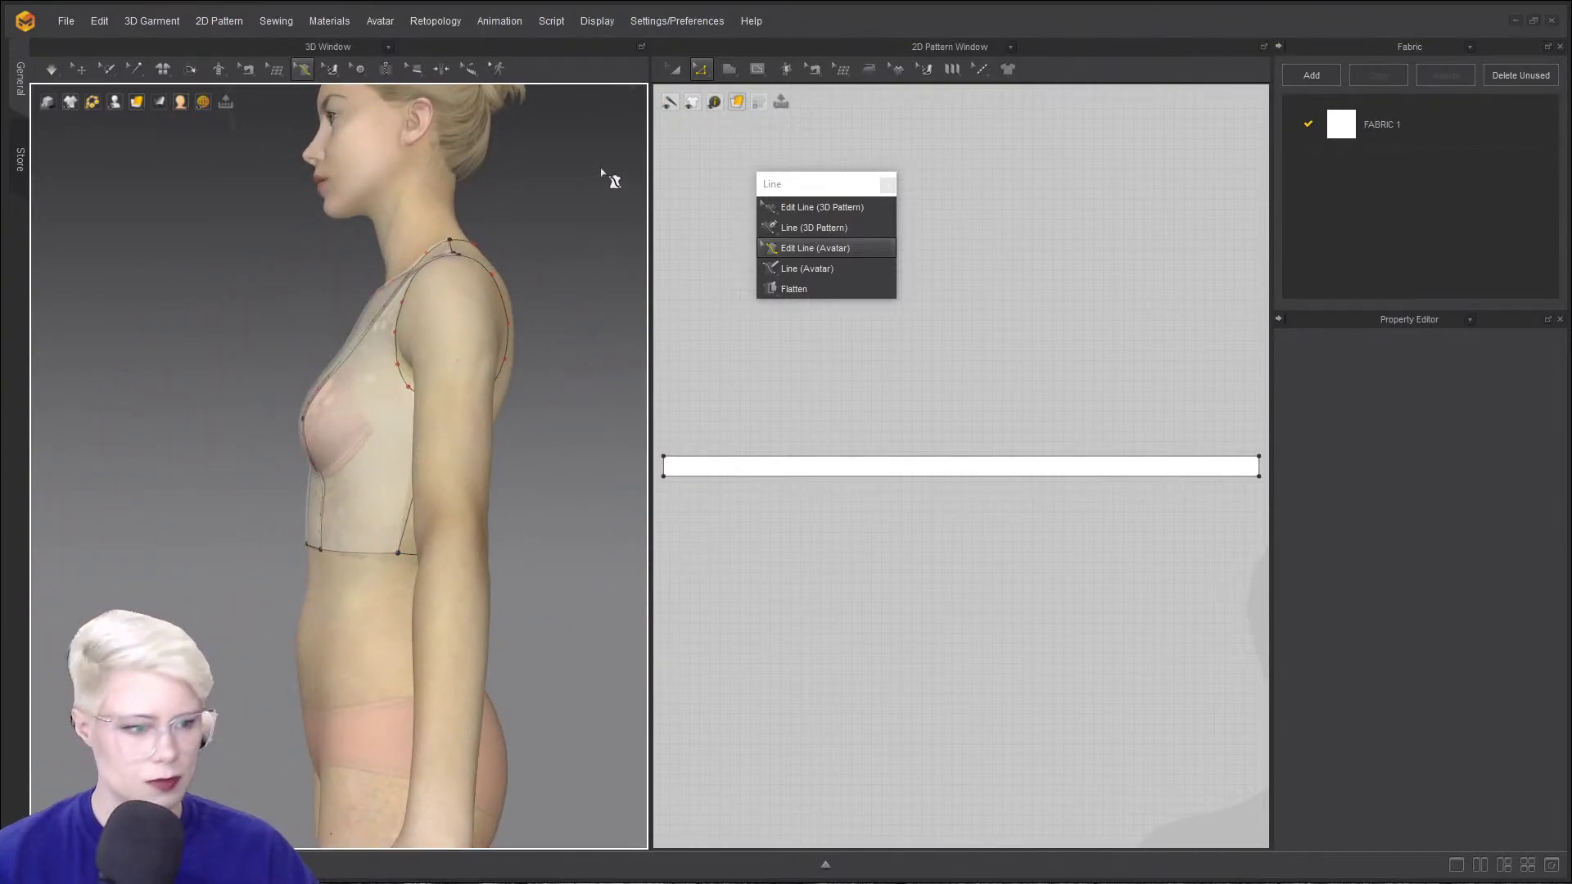
# - Briefly simulate the existing front bodice pieces on the avatar and tug at the fabric
pyautogui.click(51, 69)
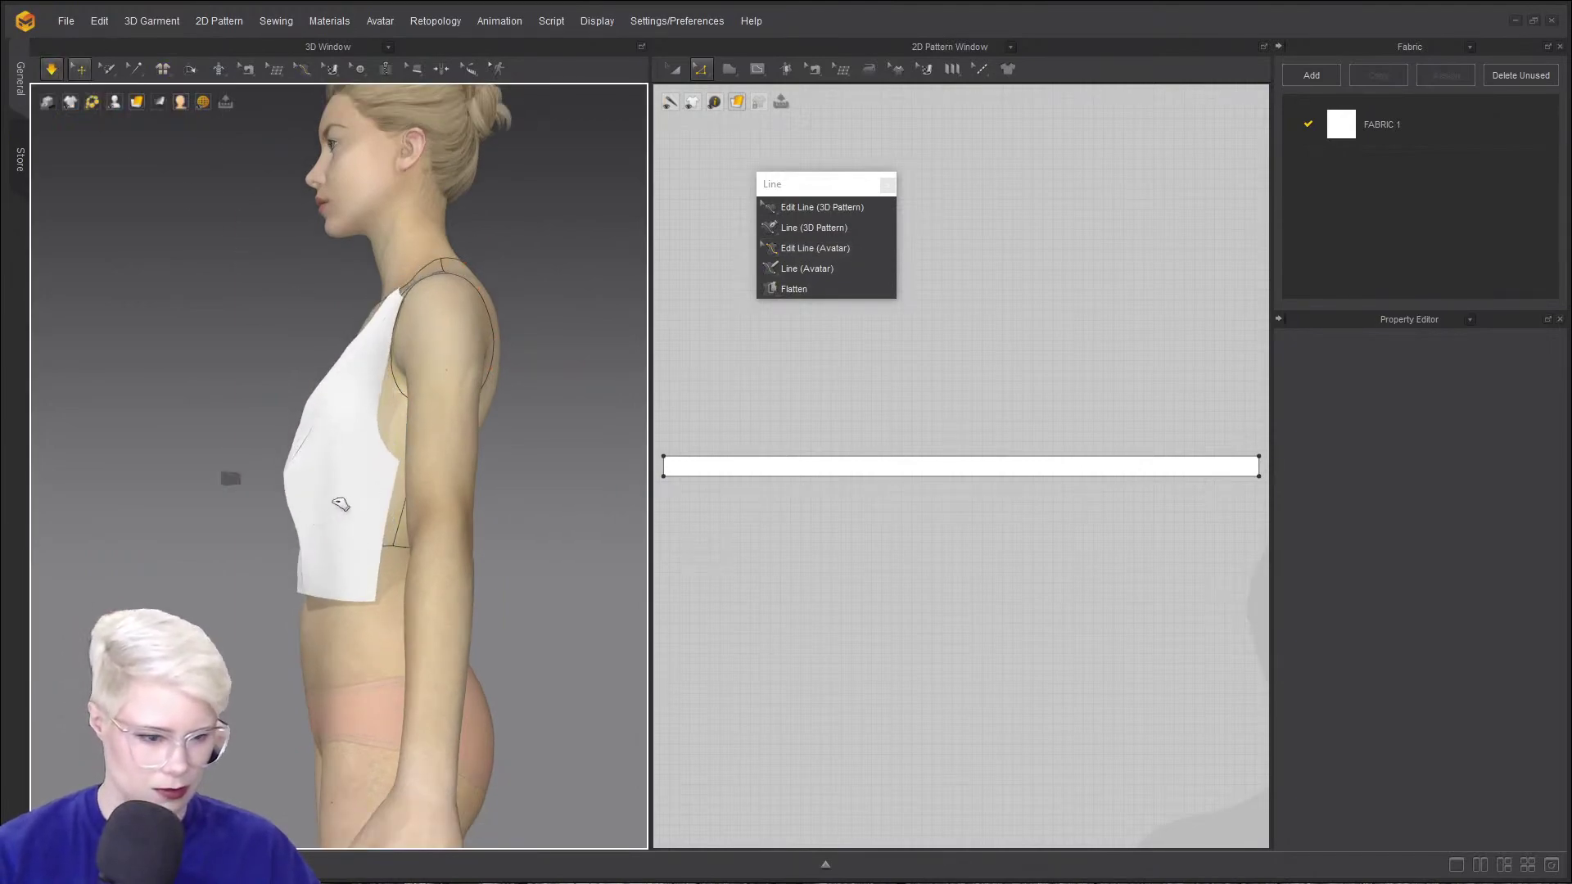
pyautogui.click(340, 503)
pyautogui.press('space')
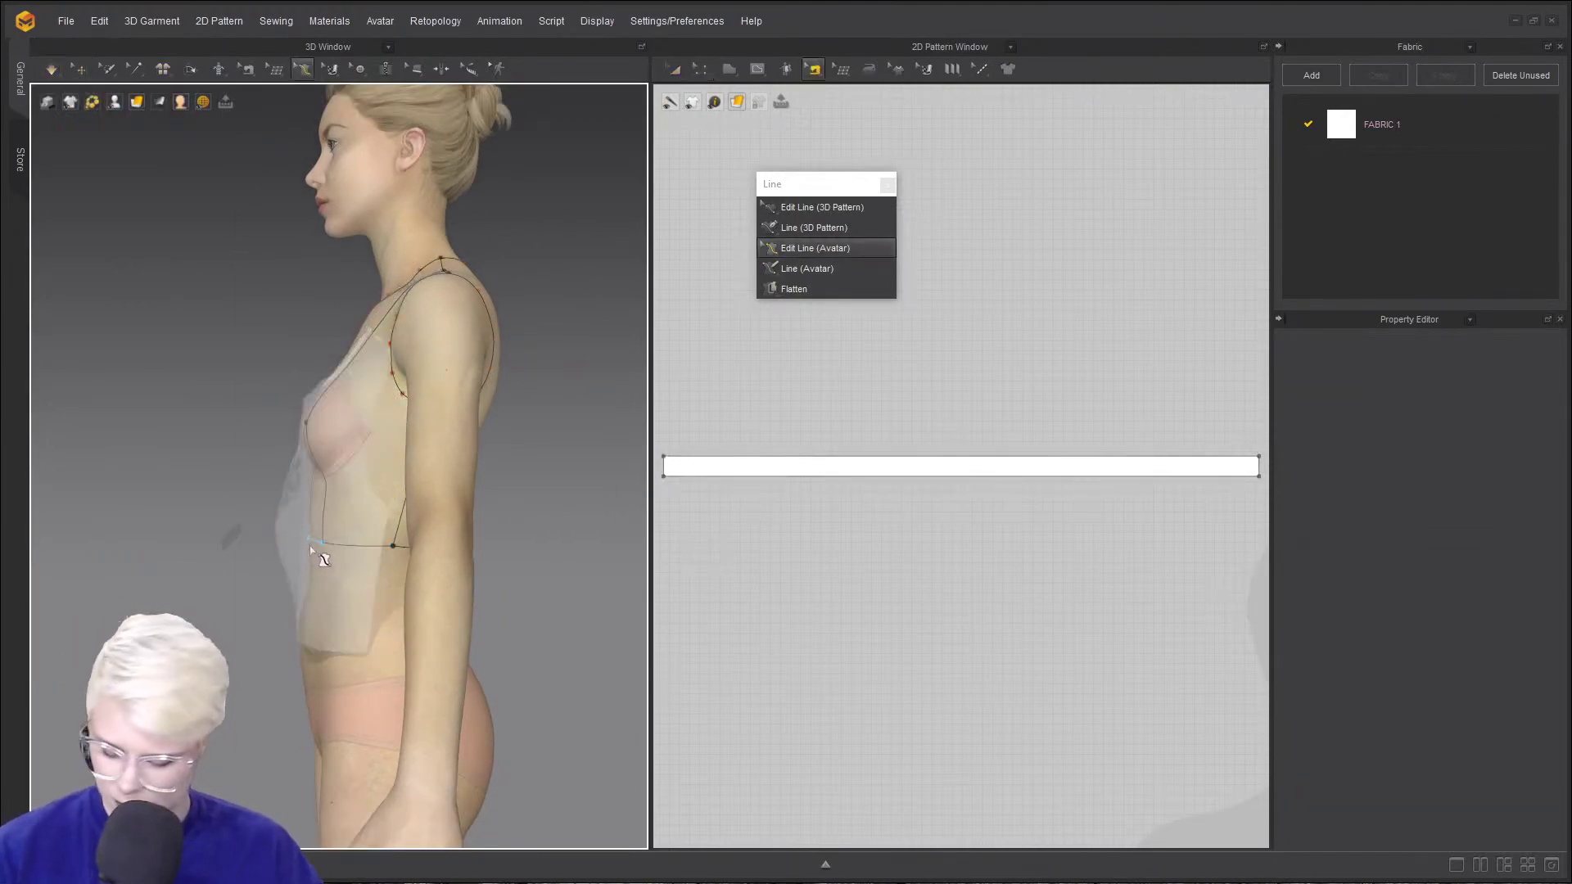
# - Delete both front bodice pattern pieces, leaving only the lines drawn on the avatar
pyautogui.press('a')
pyautogui.click(80, 69)
pyautogui.click(299, 509)
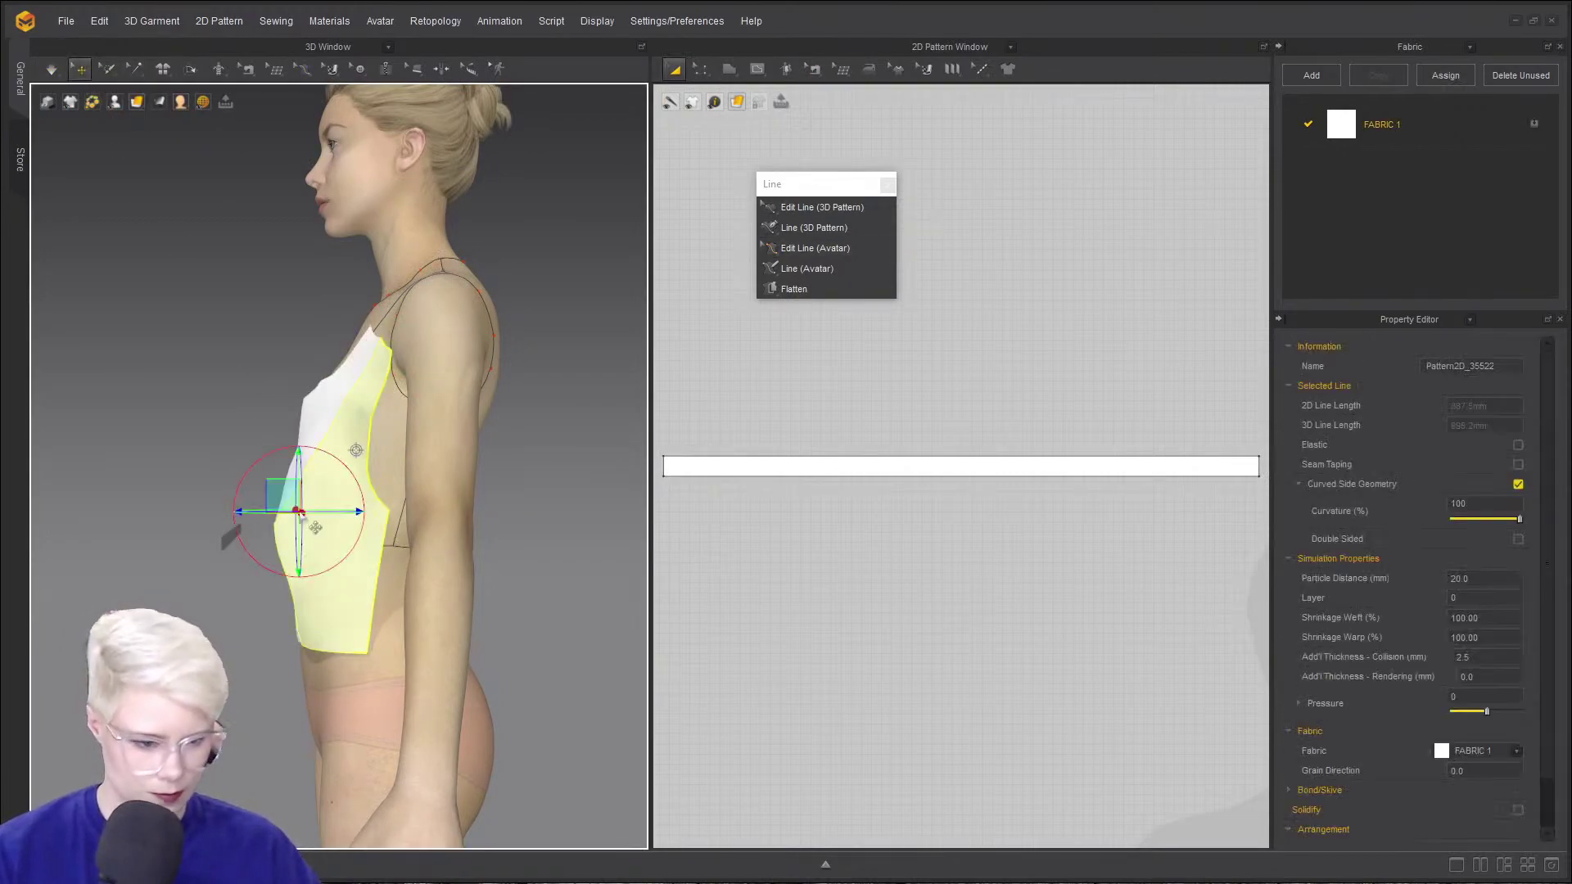
pyautogui.press('Delete')
pyautogui.click(303, 455)
pyautogui.press('Delete')
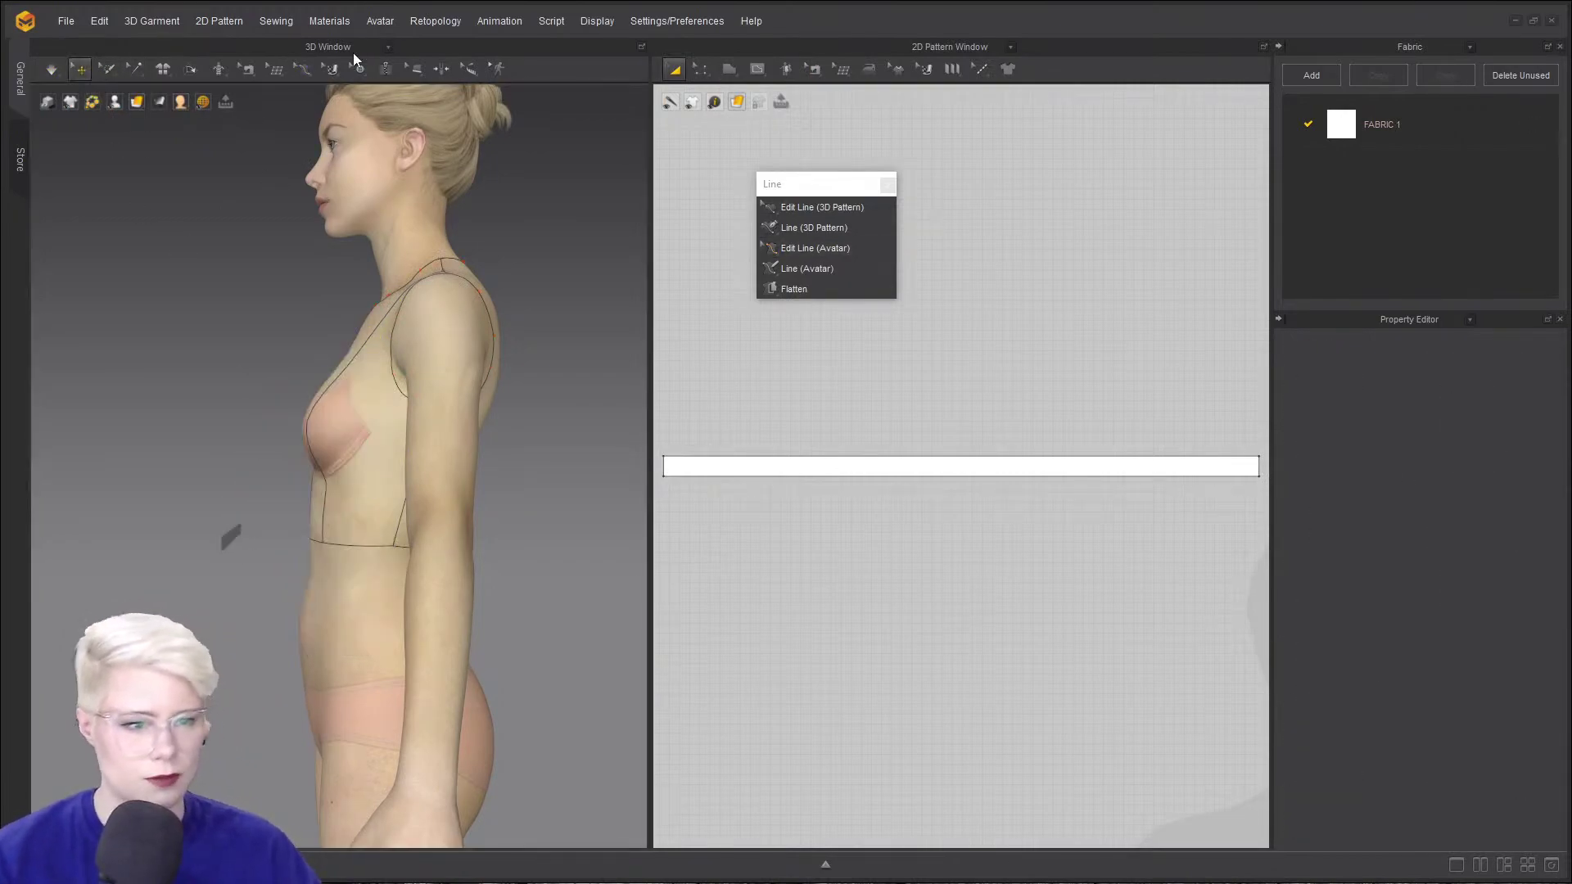
# - Draw a curved princess line about 382 mm long down the avatar's left back, from mid-shoulder to the waist line
pyautogui.click(793, 288)
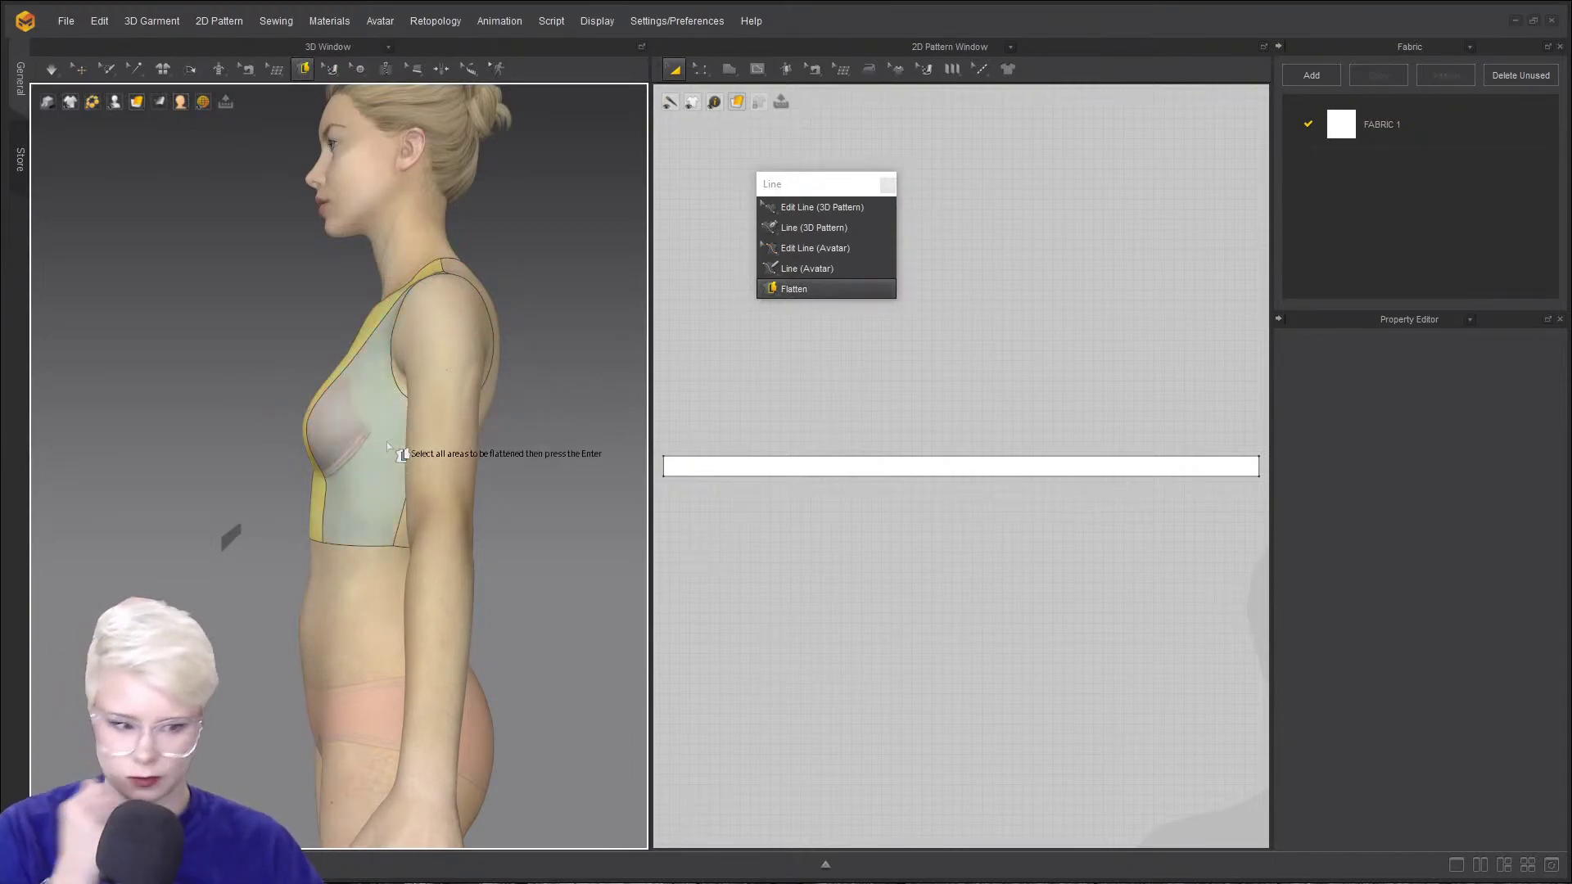
pyautogui.click(812, 265)
pyautogui.moveTo(525, 402); pyautogui.dragTo(333, 398, button='right')
pyautogui.scroll(-3, 336, 422)
pyautogui.click(327, 389)
pyautogui.moveTo(345, 464); pyautogui.dragTo(337, 375, button='right')
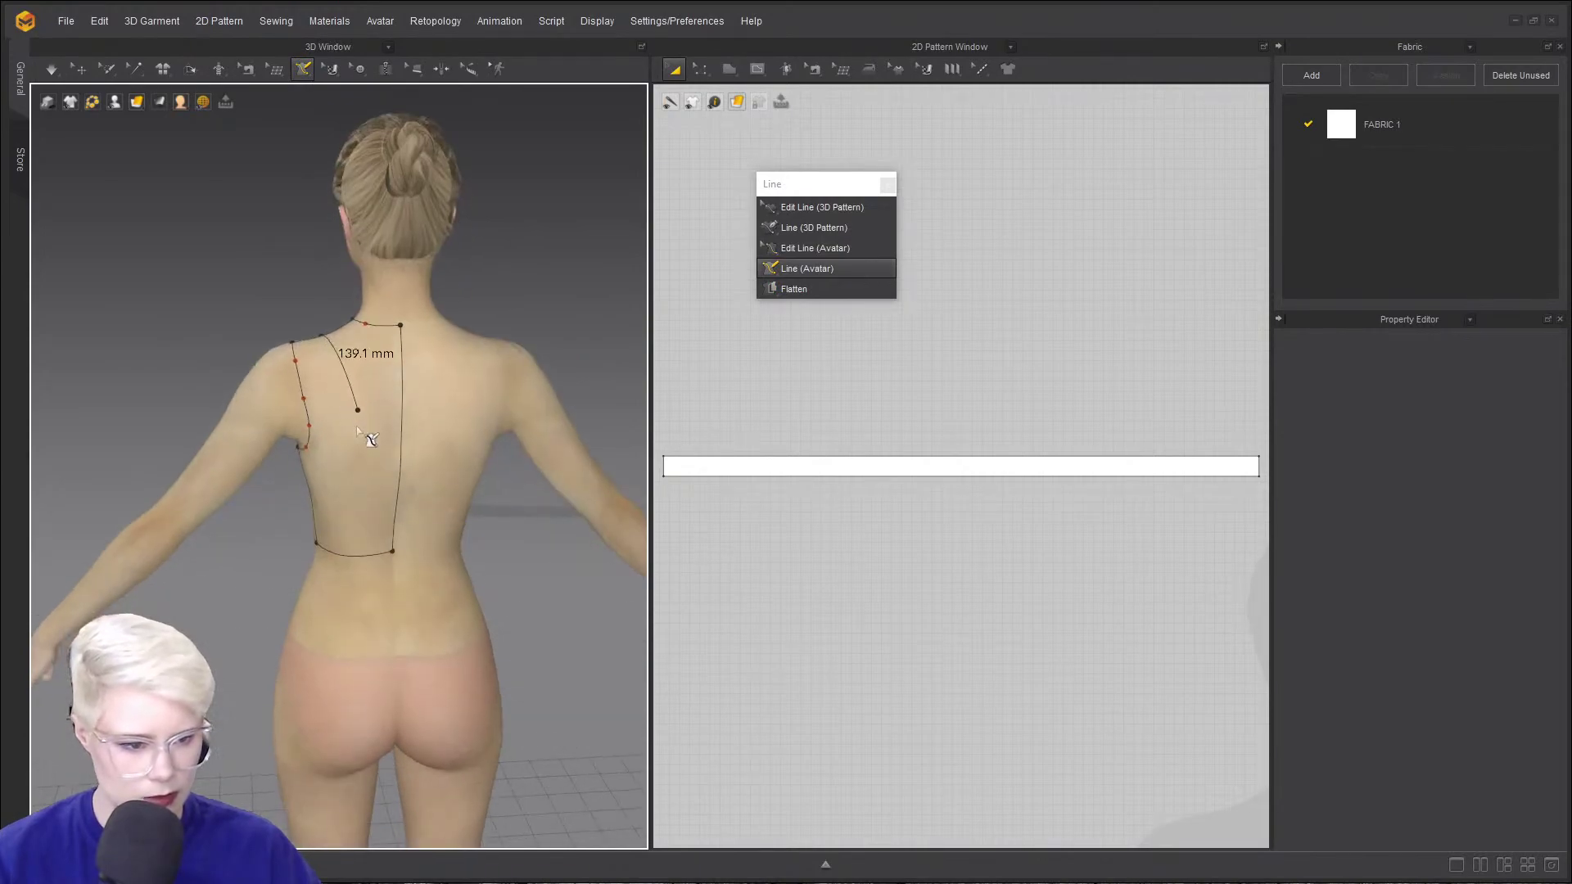
pyautogui.keyDown('ctrl'); pyautogui.click(340, 385); pyautogui.keyUp('ctrl')
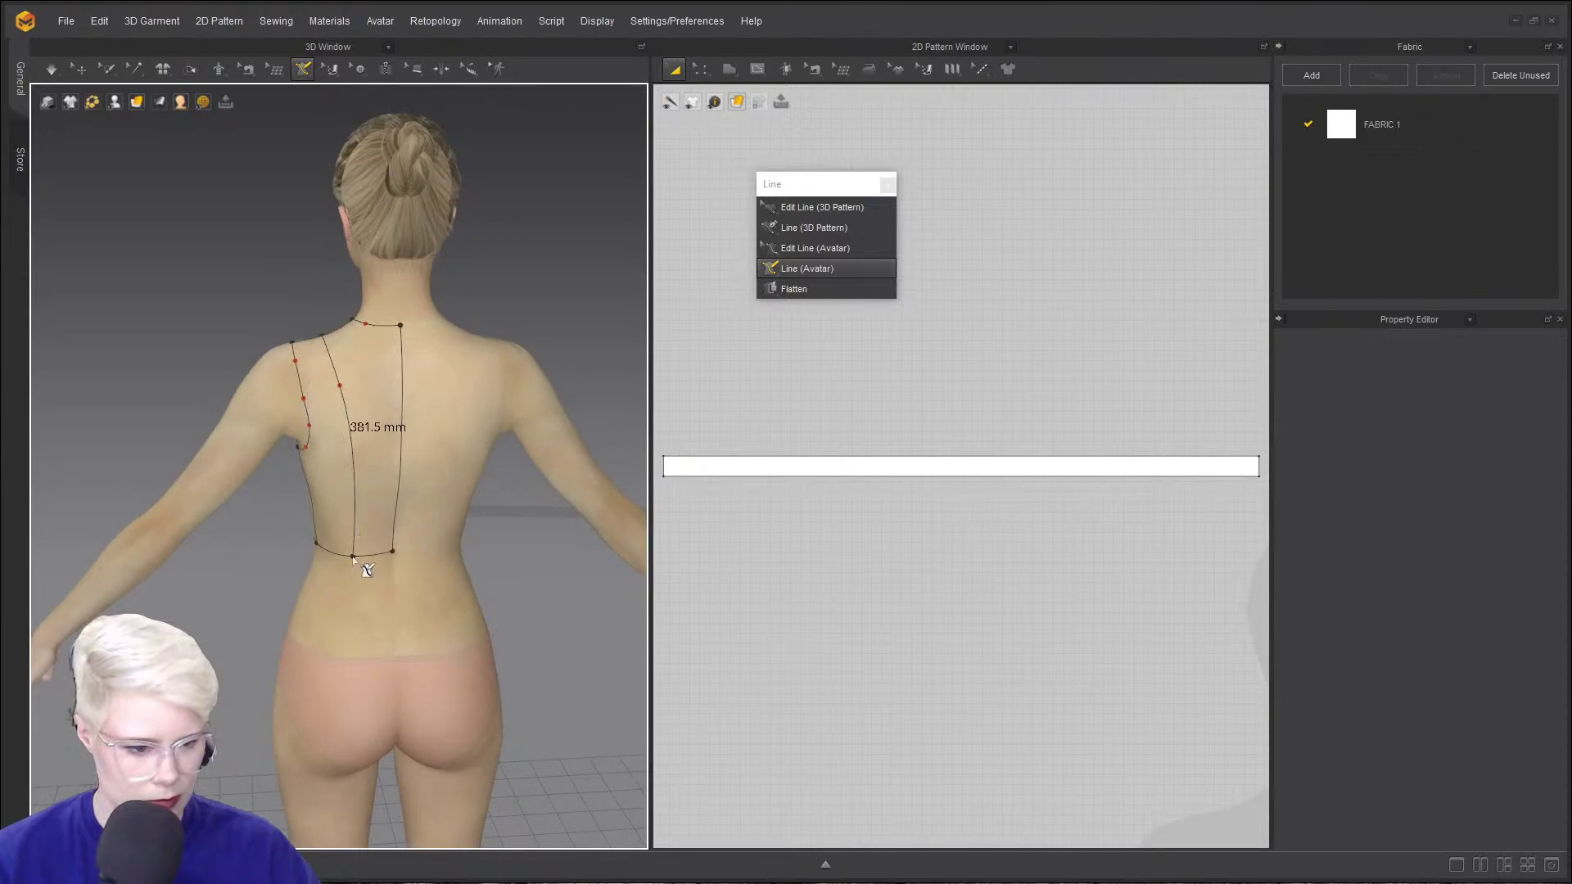
pyautogui.click(353, 557)
pyautogui.moveTo(327, 467); pyautogui.dragTo(410, 501, button='right')
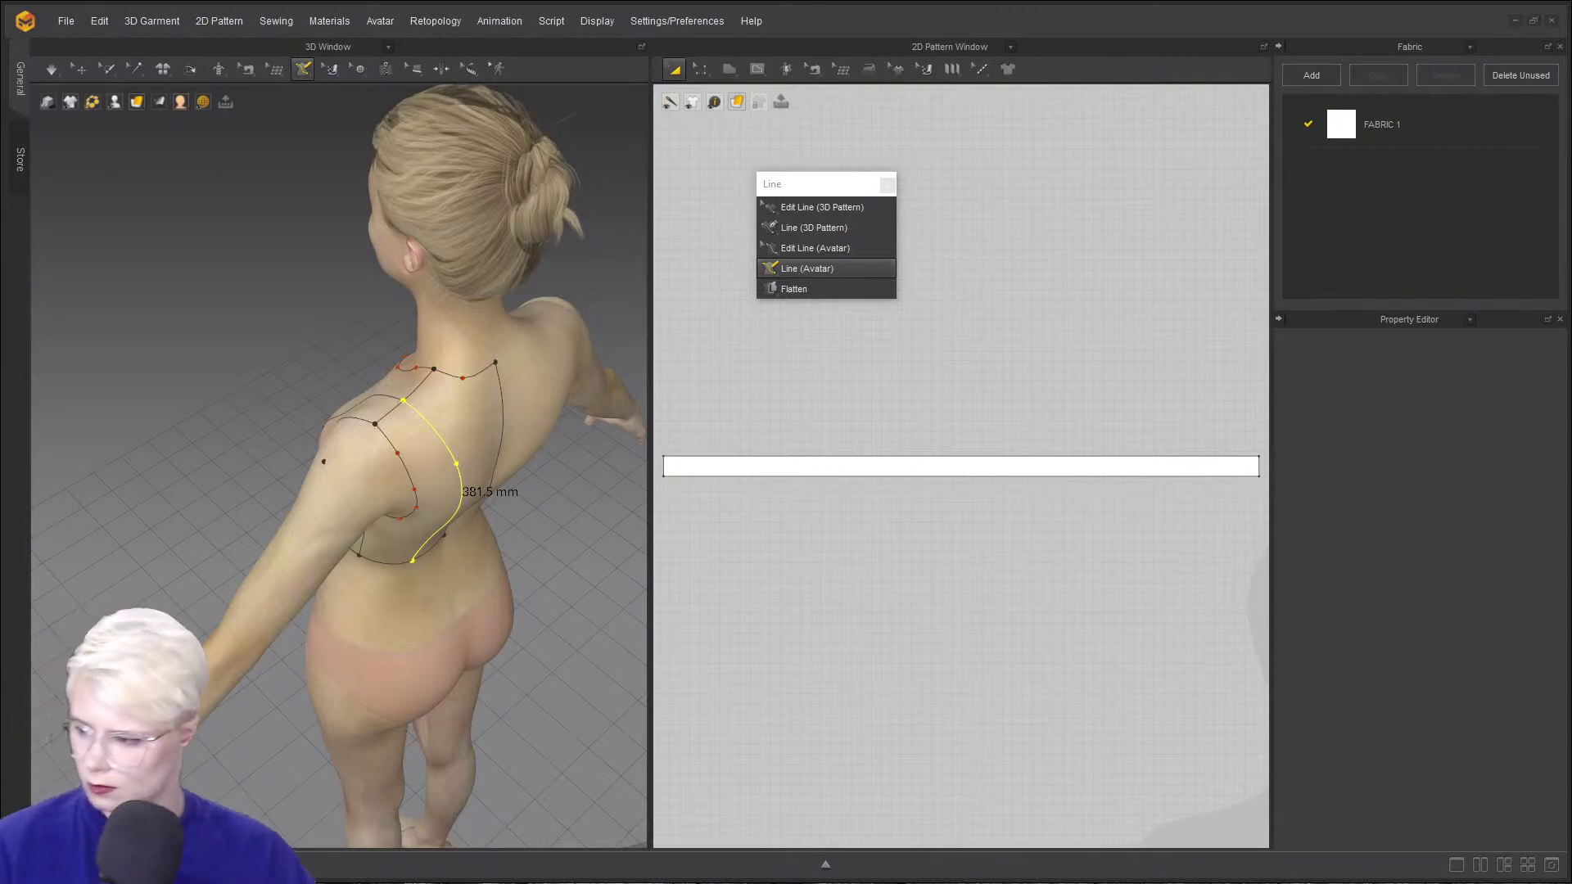
# - Flatten all the outlined front and back bodice areas on the avatar's left half into pattern pieces
pyautogui.click(794, 289)
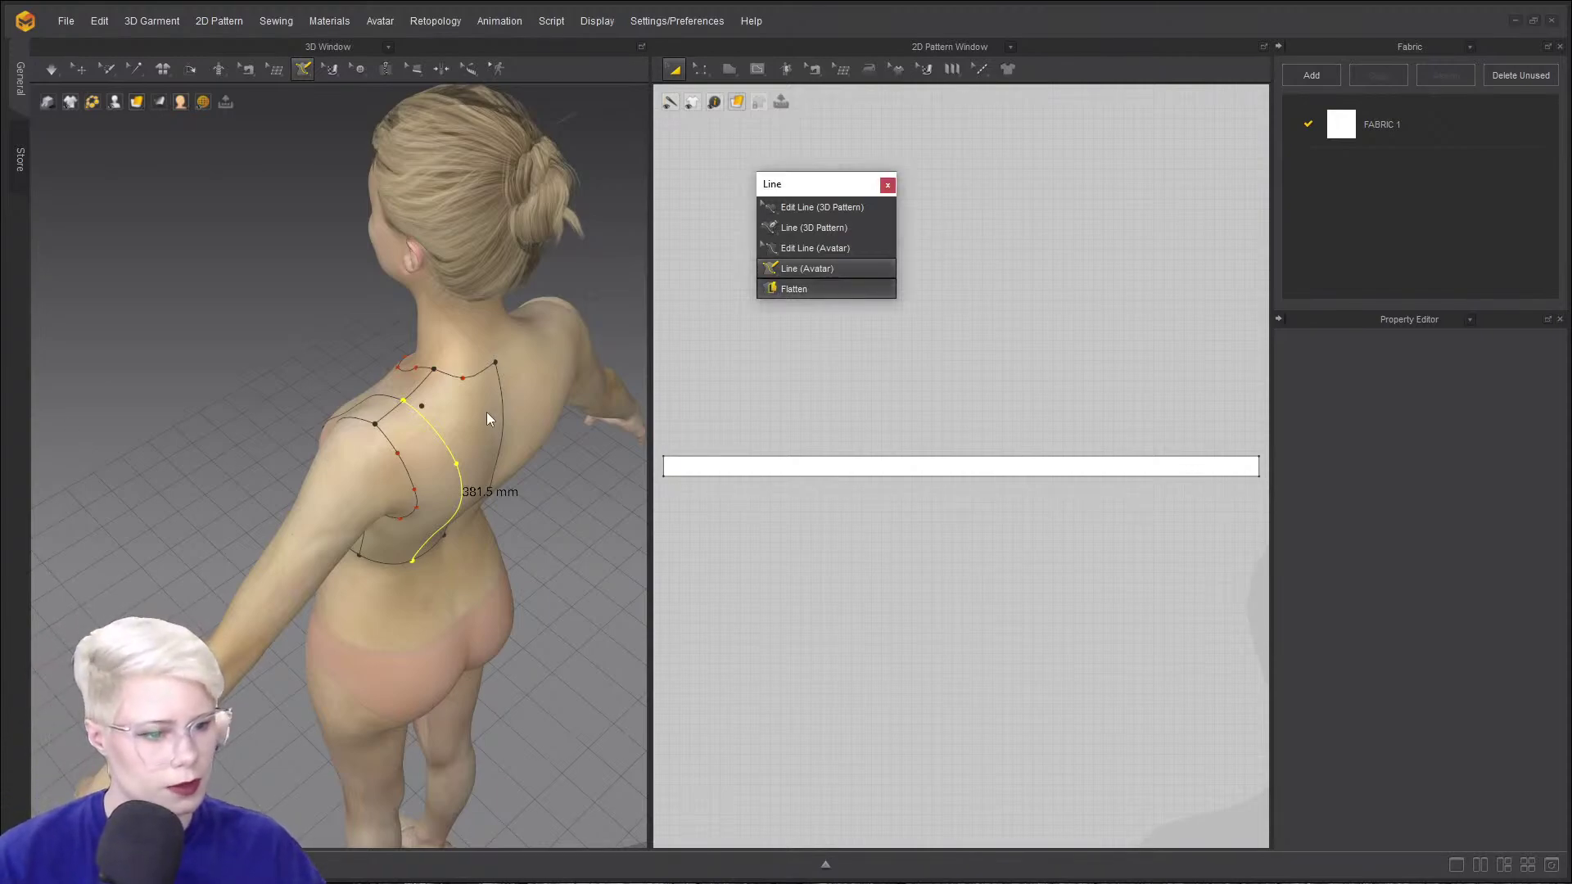
pyautogui.click(418, 452)
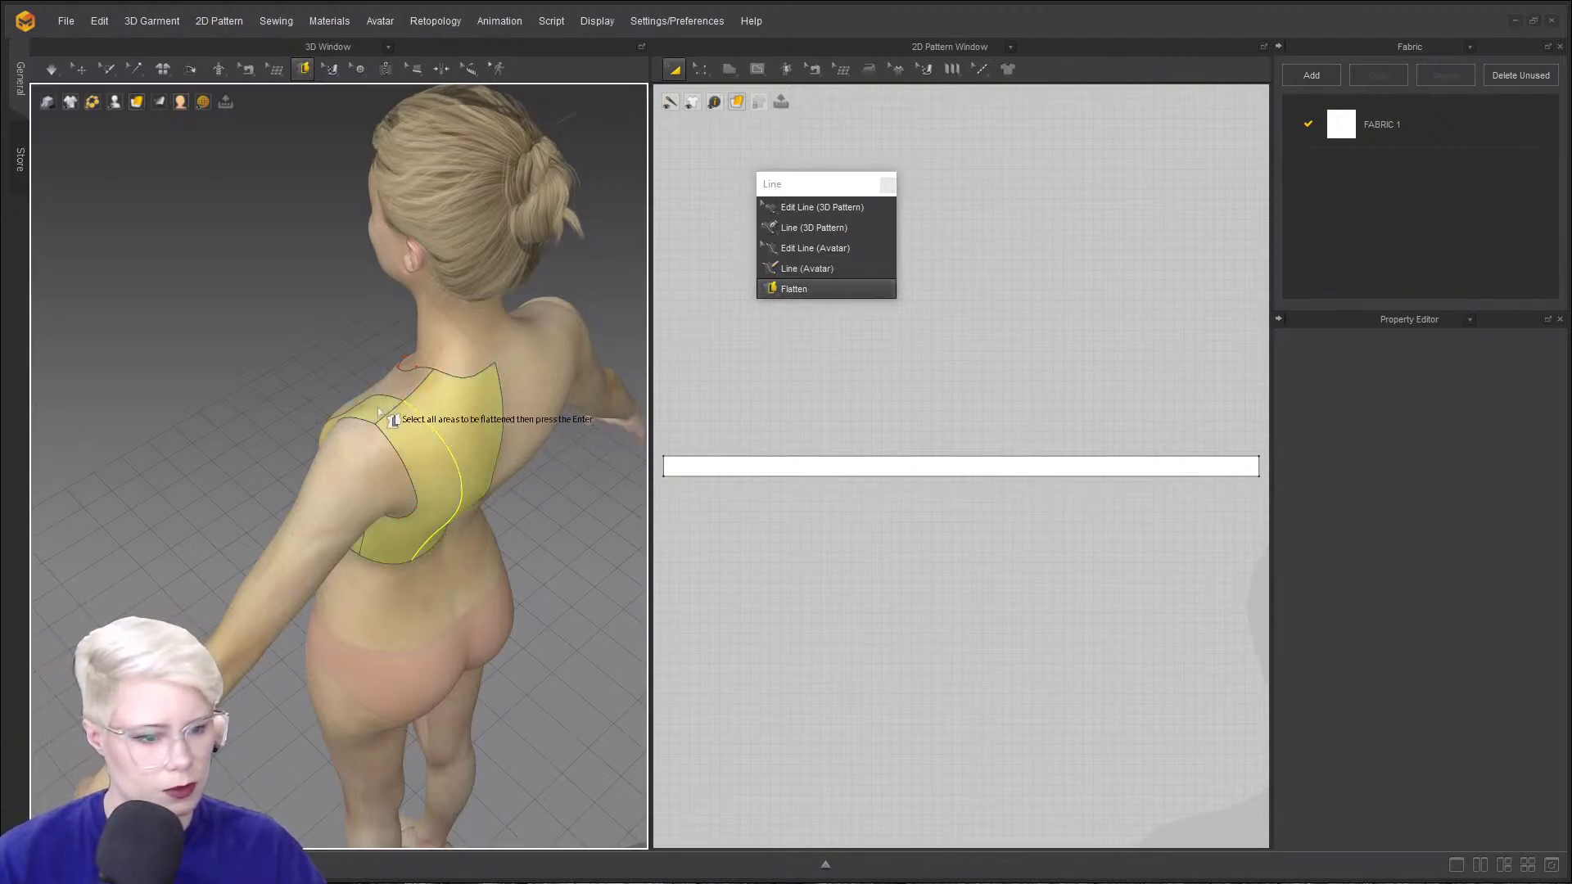
pyautogui.moveTo(430, 385); pyautogui.dragTo(507, 400, button='right')
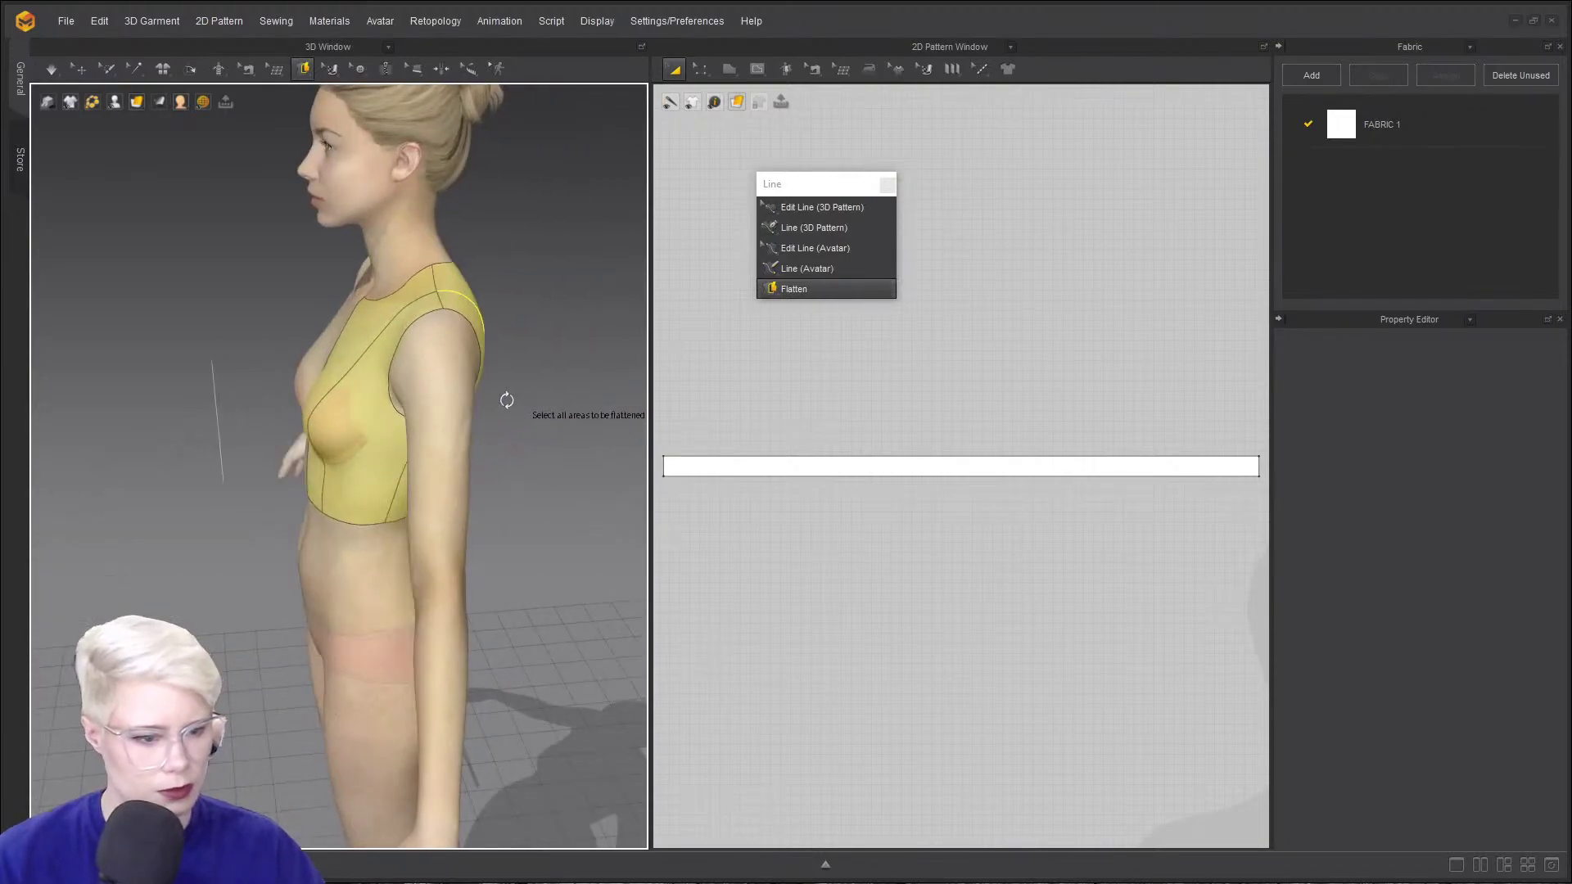
pyautogui.press('Return')
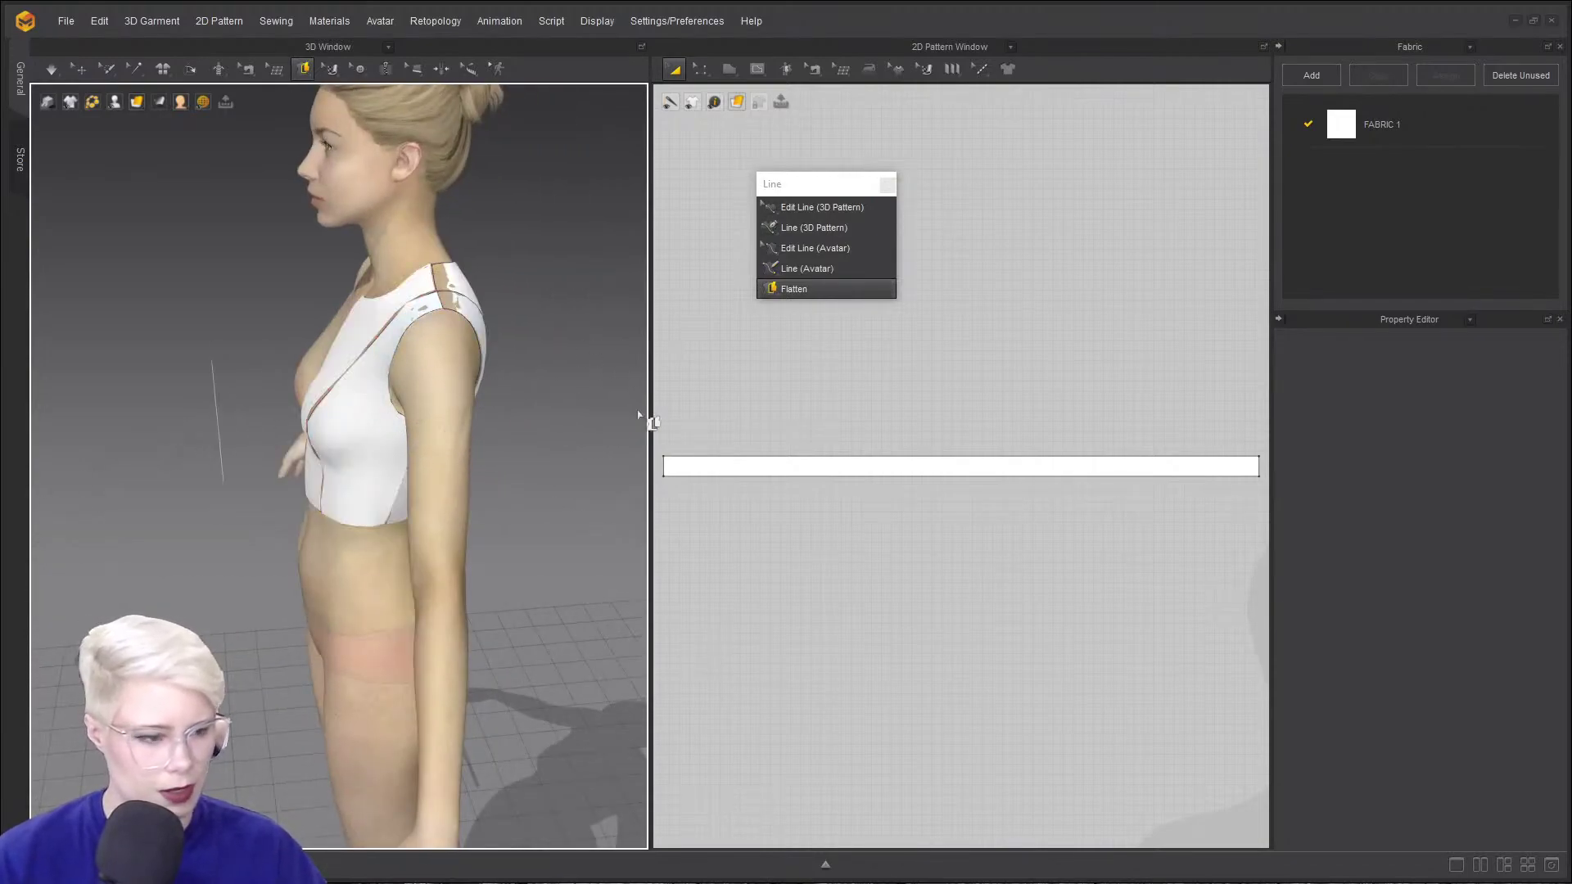
# - Show the arrangement points and wrap the long narrow band around the avatar's torso at the lower front point
pyautogui.moveTo(412, 449); pyautogui.dragTo(303, 501, button='right')
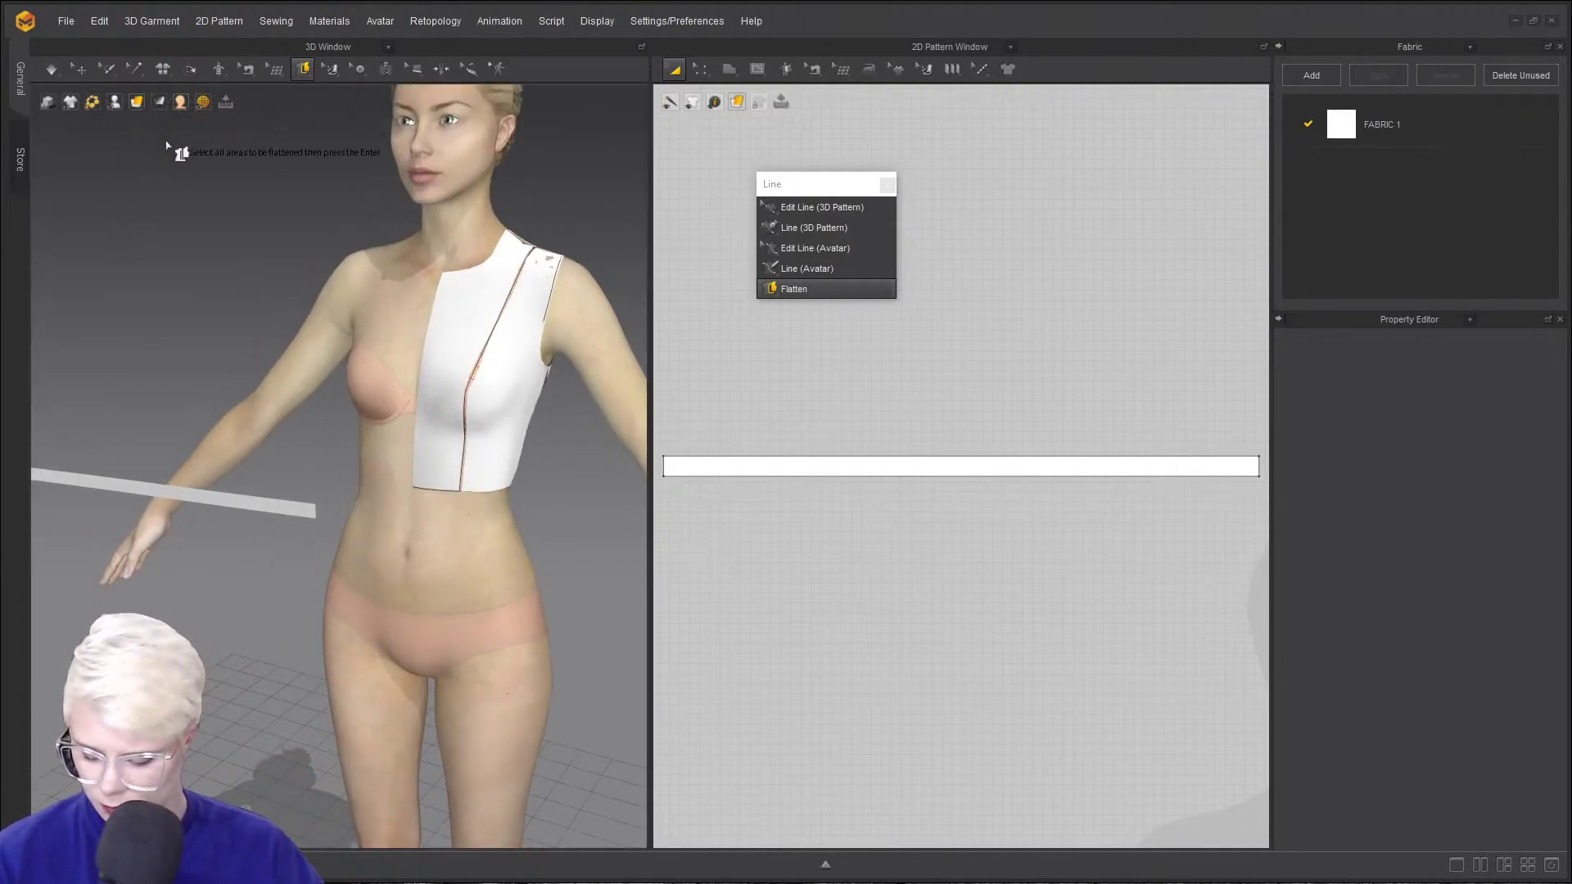
pyautogui.moveTo(115, 105)
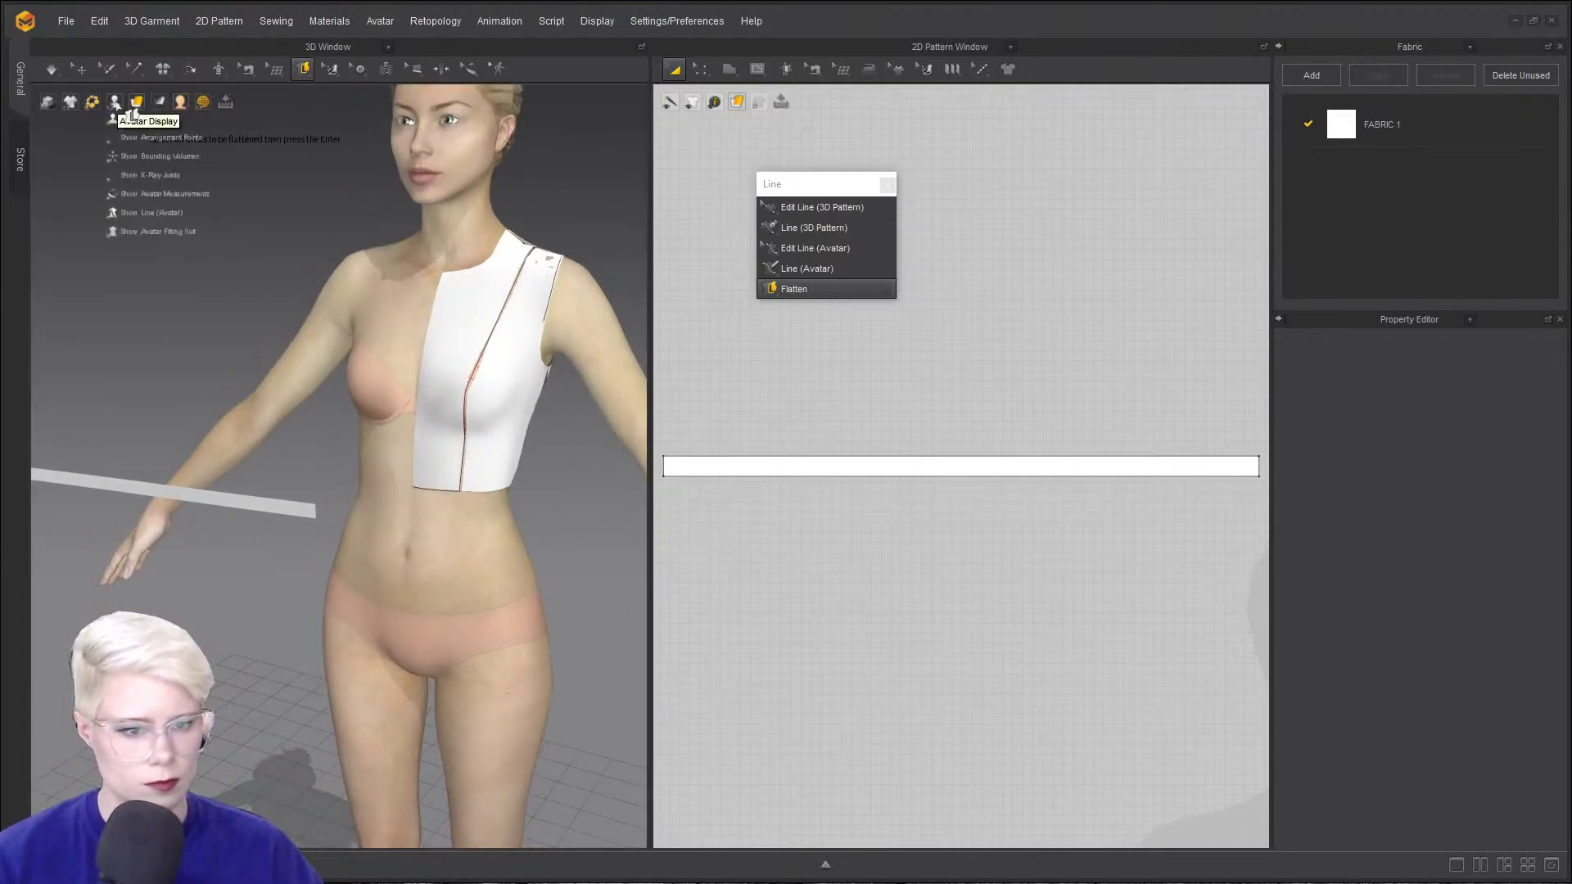
pyautogui.click(123, 157)
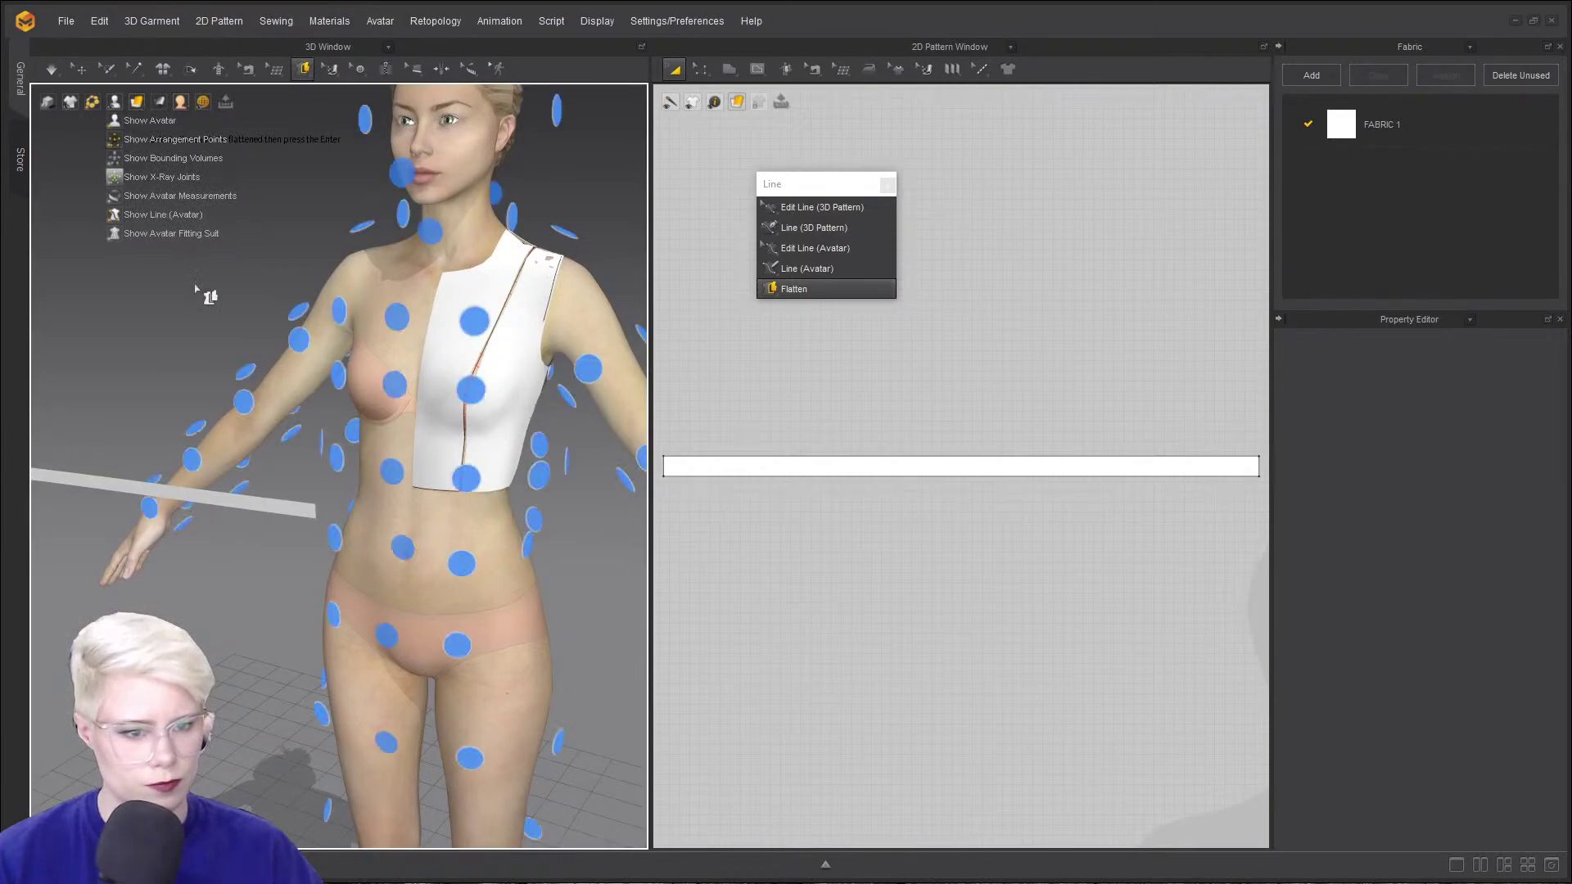
pyautogui.click(81, 70)
pyautogui.click(92, 488)
pyautogui.click(385, 484)
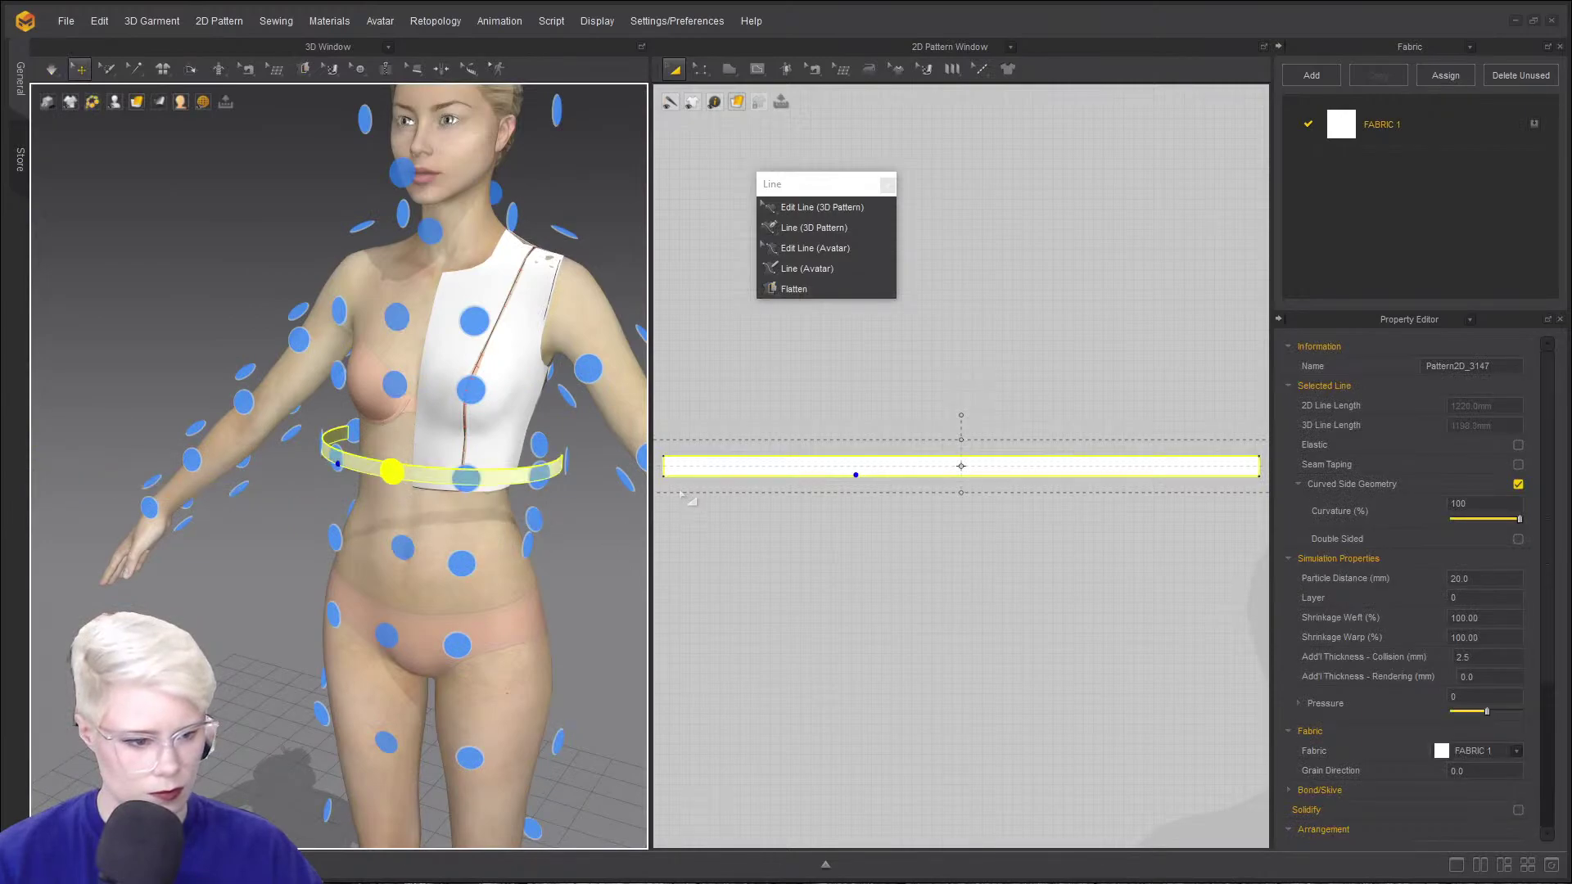
# - Sew the two short ends of the narrow band together and hide the arrangement points
pyautogui.press('z')
pyautogui.scroll(-3, 737, 524)
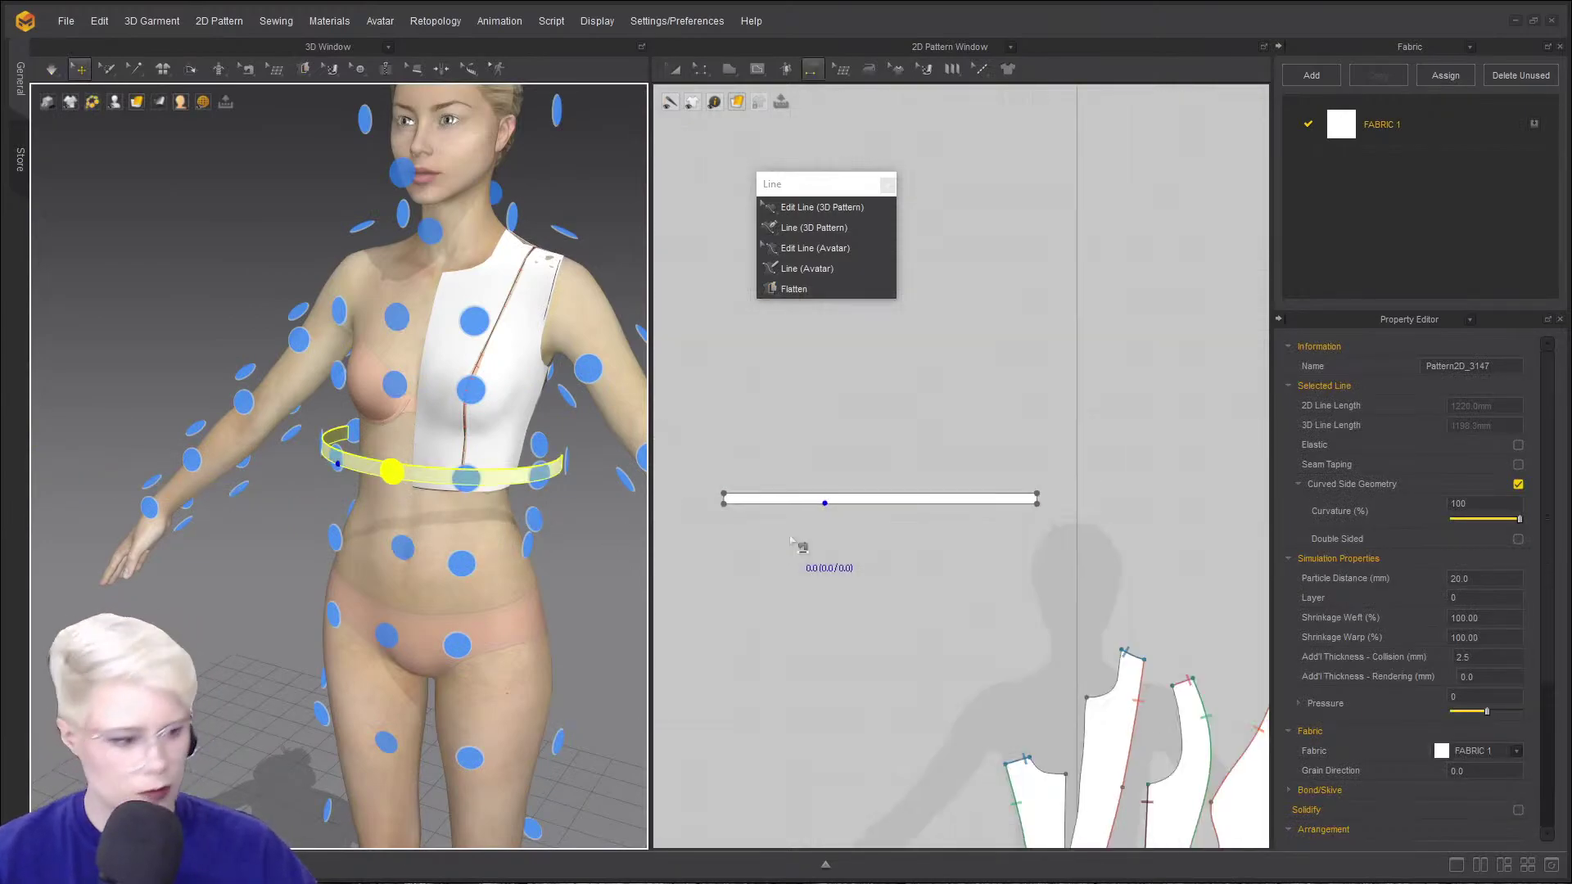
pyautogui.click(725, 499)
pyautogui.click(1037, 498)
pyautogui.scroll(-2, 375, 501)
pyautogui.moveTo(375, 502); pyautogui.dragTo(459, 477, button='right')
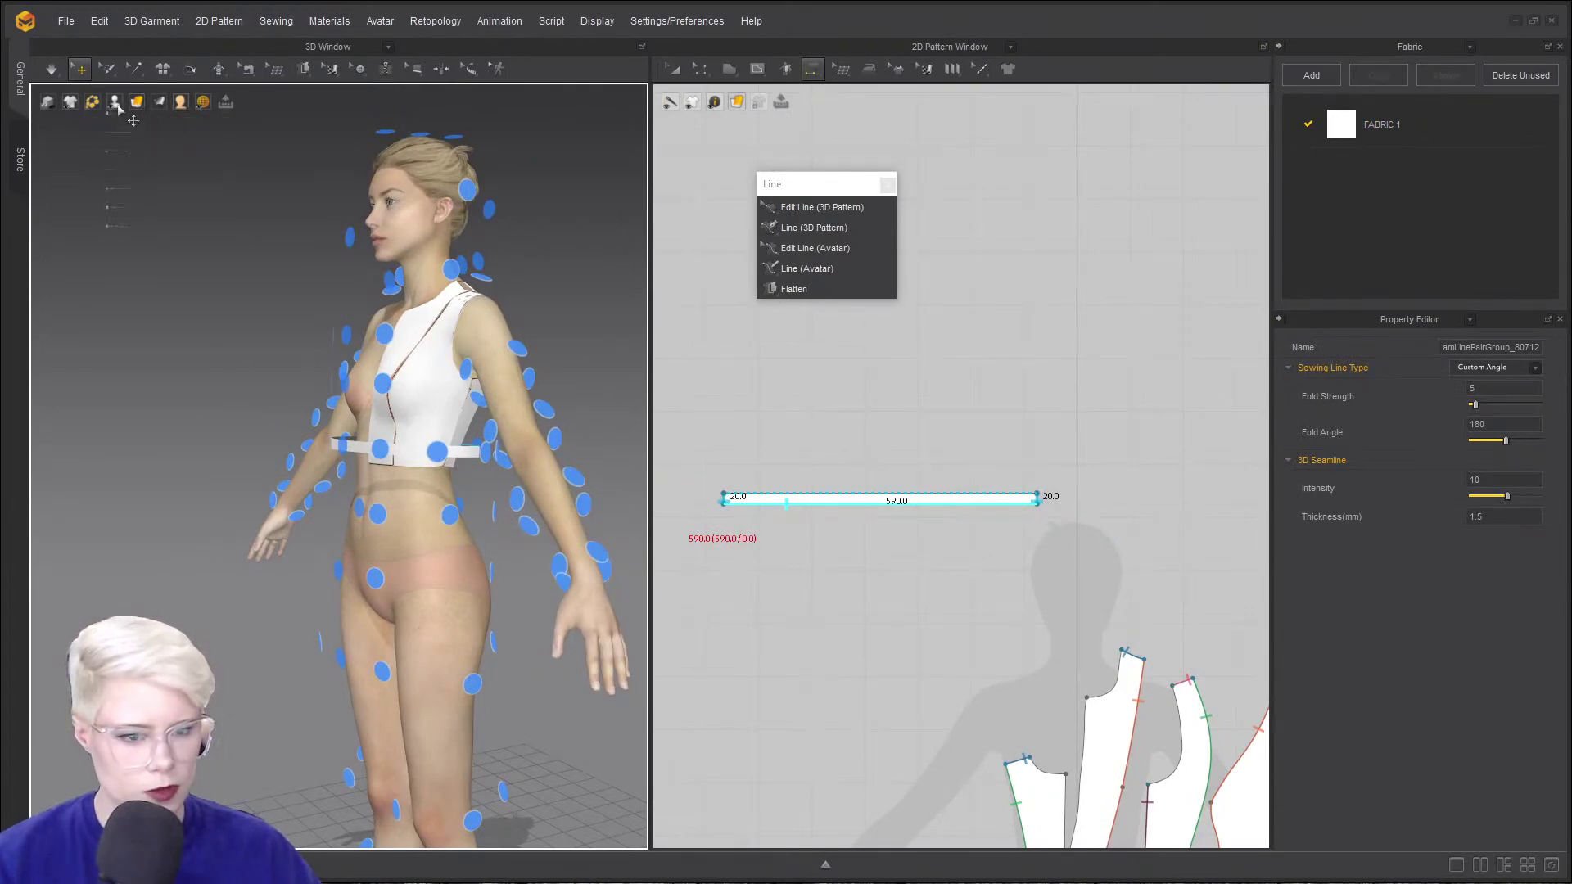
pyautogui.moveTo(115, 103)
pyautogui.click(117, 141)
# - Simulate the garment and pull the center back and center front panels toward the body's center lines
pyautogui.moveTo(409, 360); pyautogui.dragTo(255, 408, button='right')
pyautogui.moveTo(501, 358); pyautogui.dragTo(373, 364, button='right')
pyautogui.scroll(3, 367, 408)
pyautogui.press('space')
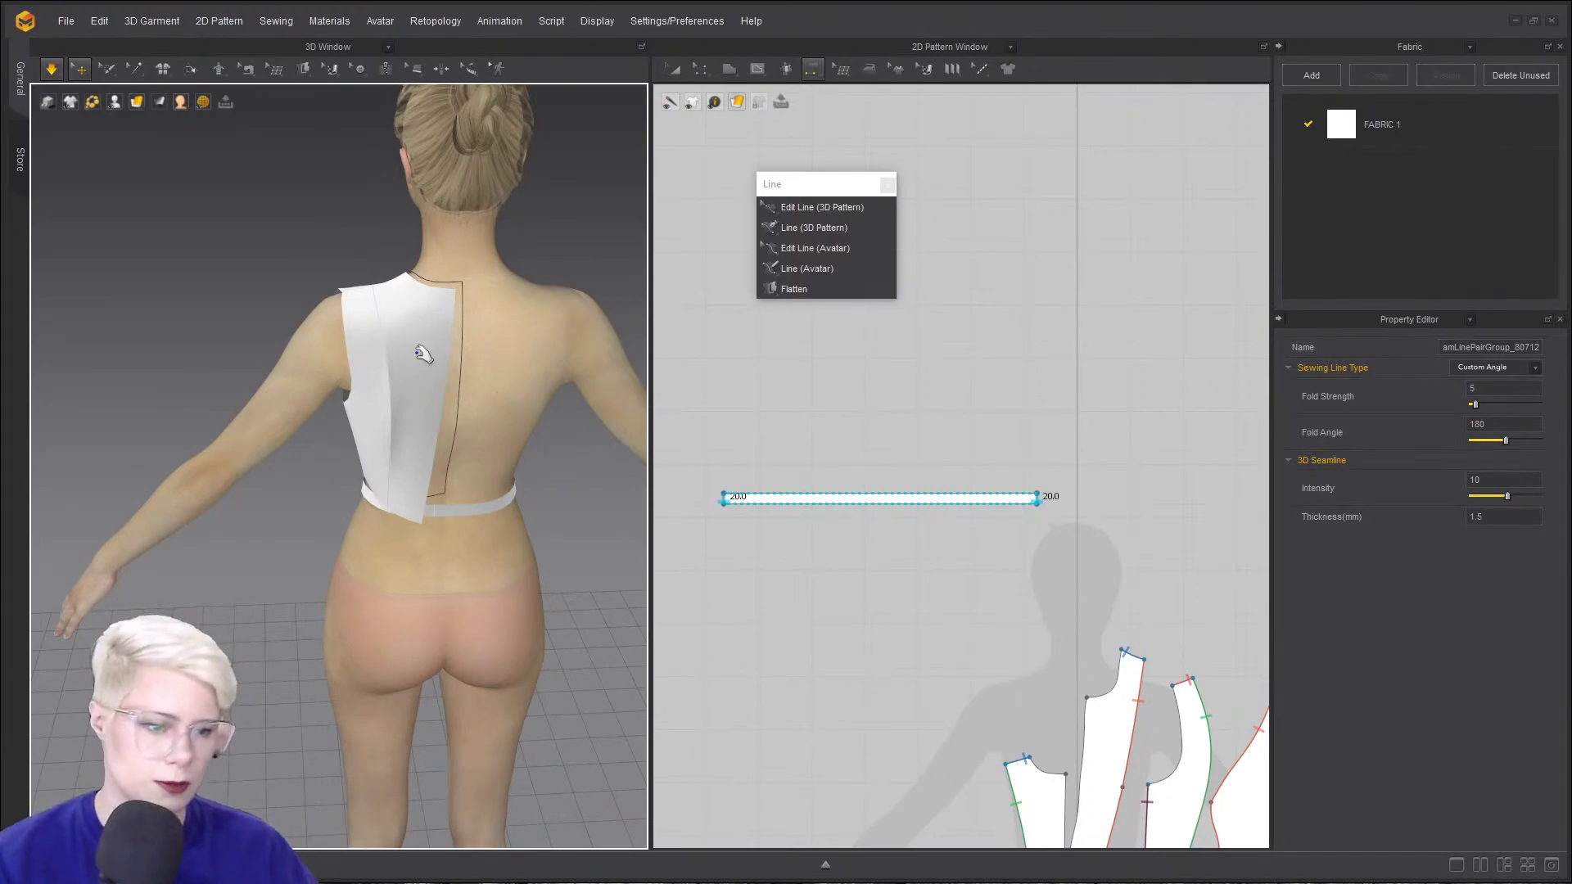
pyautogui.click(466, 321)
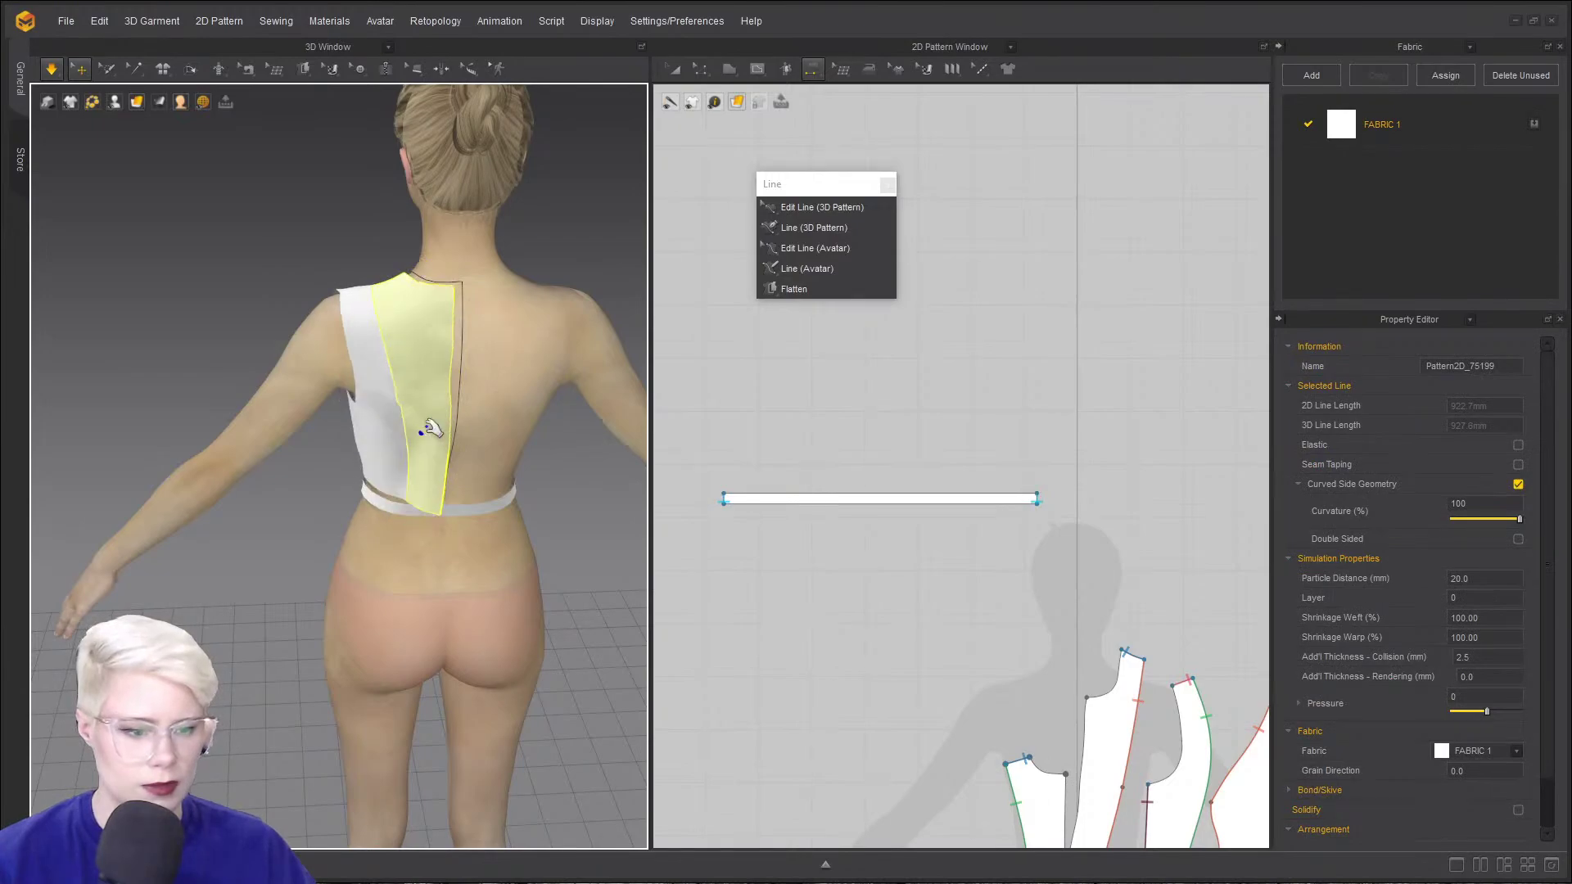
pyautogui.moveTo(426, 426); pyautogui.dragTo(714, 450, button='right')
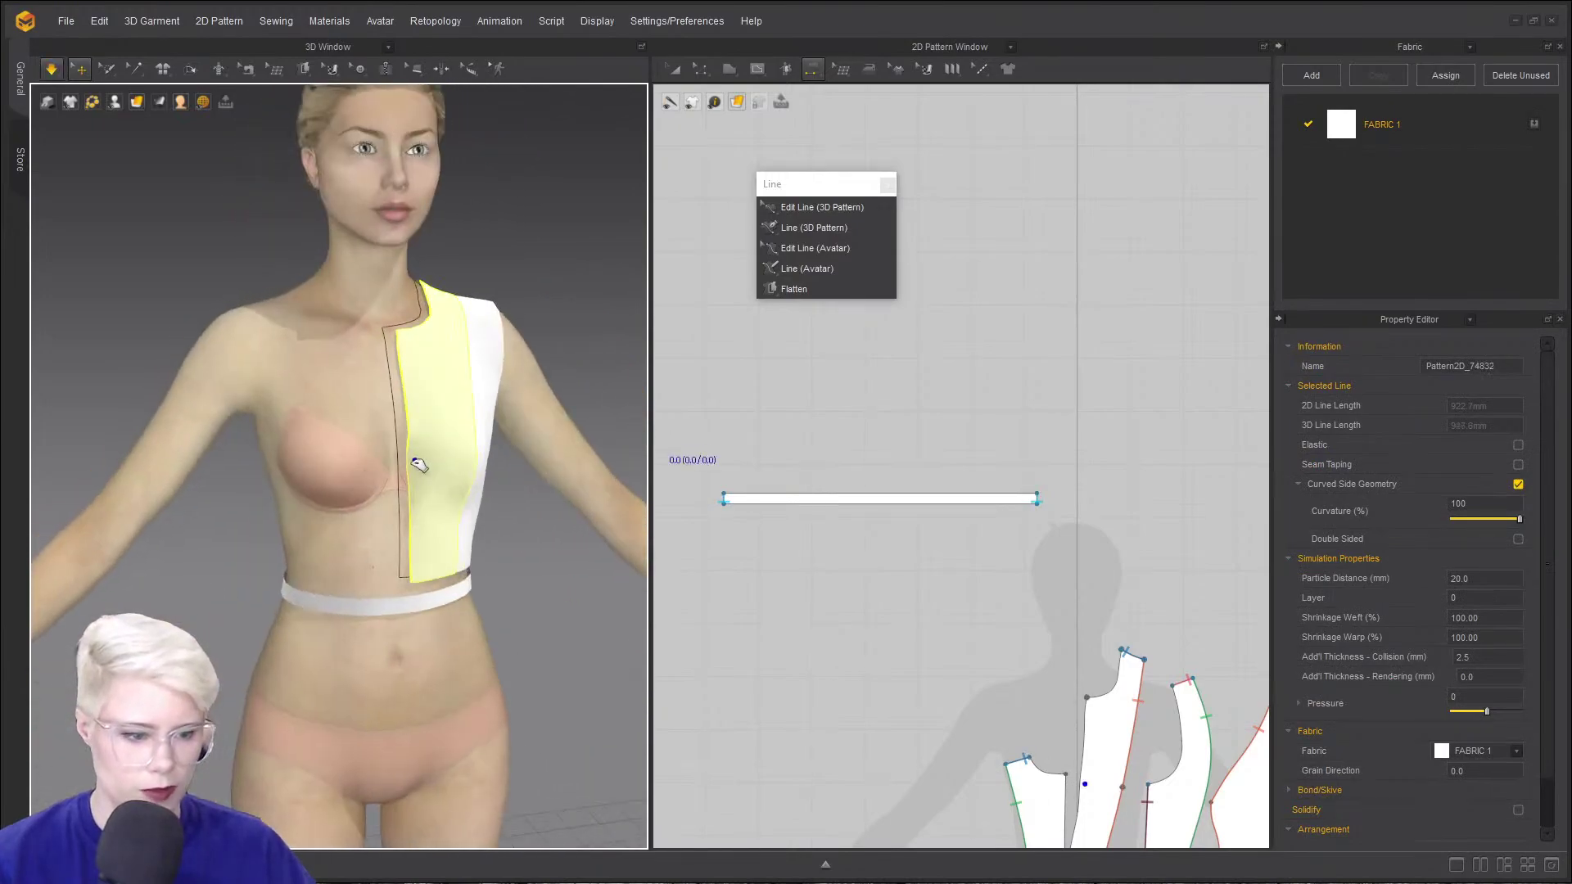
# - Compare the flattened bodice pieces and their edge lengths with the garment draped on the avatar
pyautogui.scroll(-7, 688, 597)
pyautogui.scroll(6, 668, 524)
pyautogui.scroll(3, 883, 570)
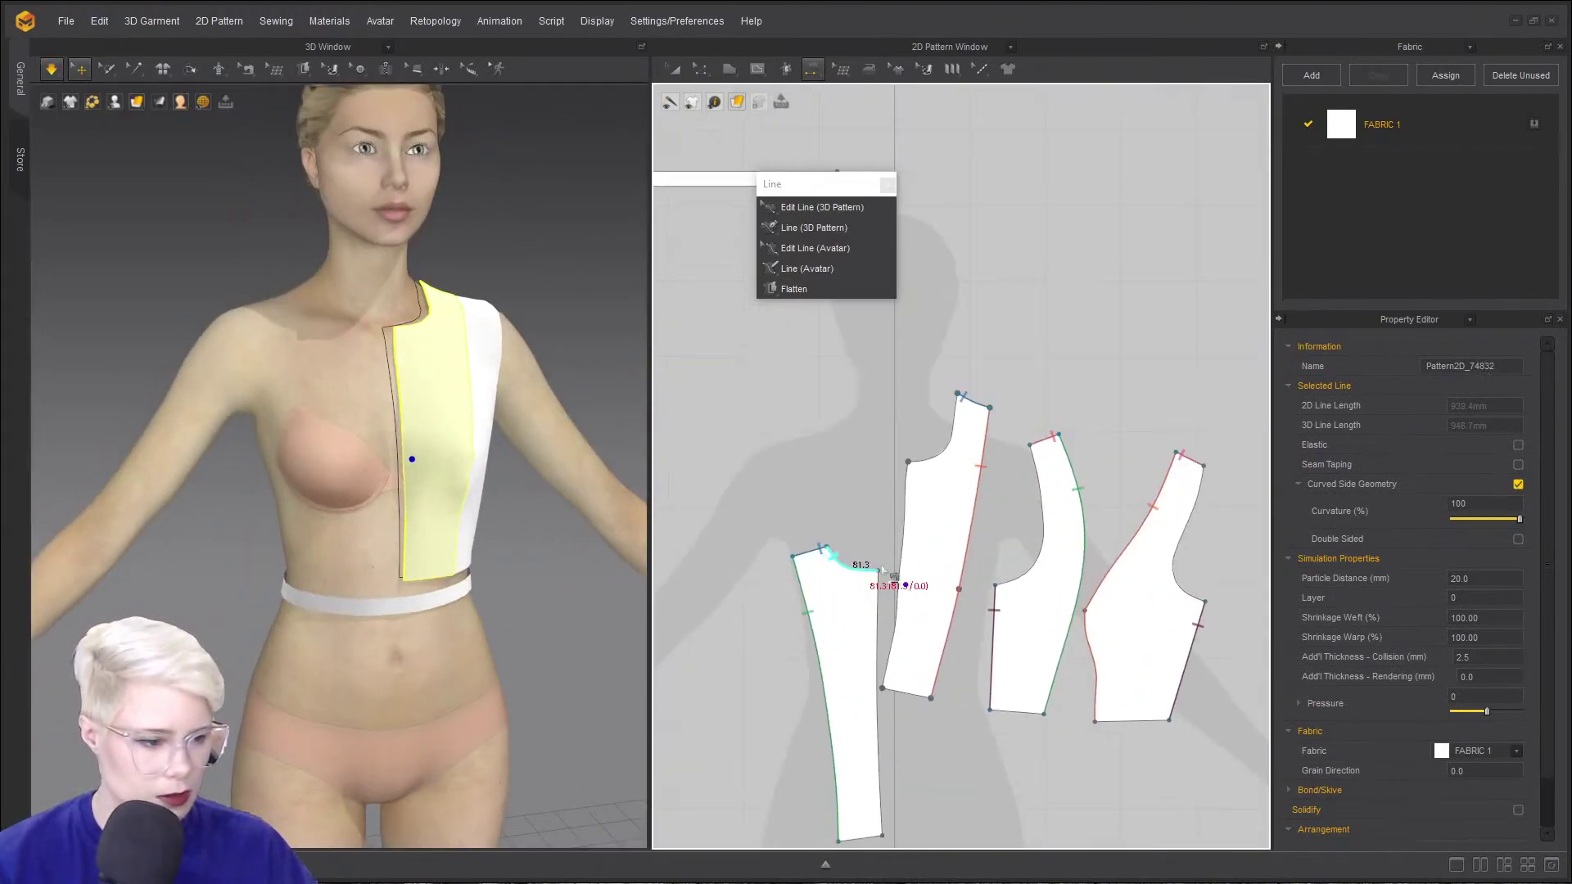
pyautogui.moveTo(882, 570); pyautogui.dragTo(831, 485, button='right')
pyautogui.moveTo(516, 484); pyautogui.dragTo(372, 479, button='right')
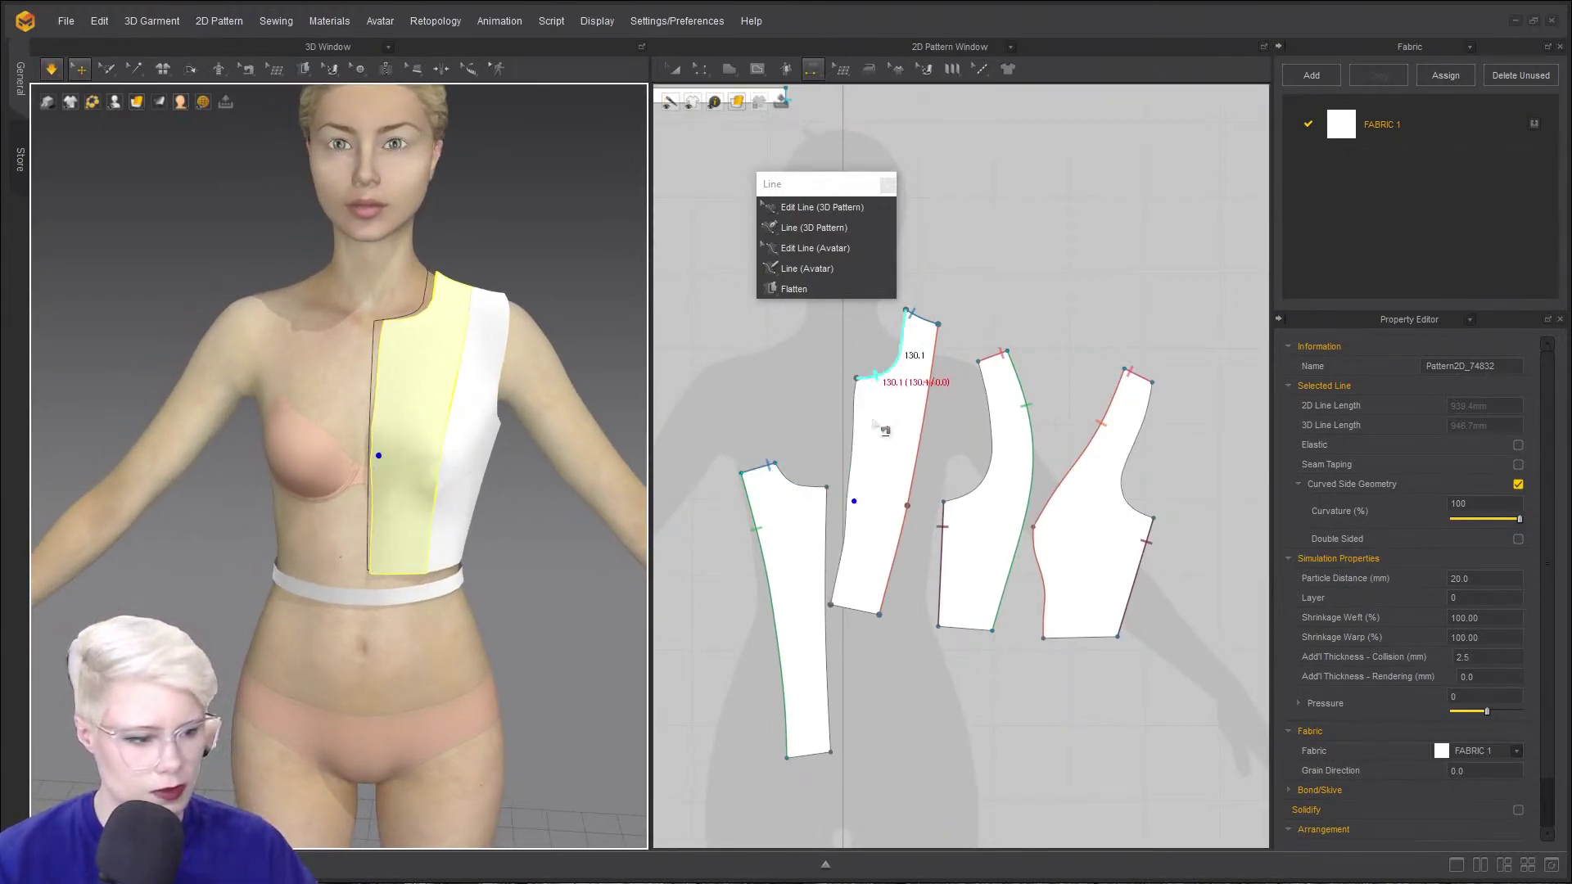
pyautogui.scroll(3, 940, 458)
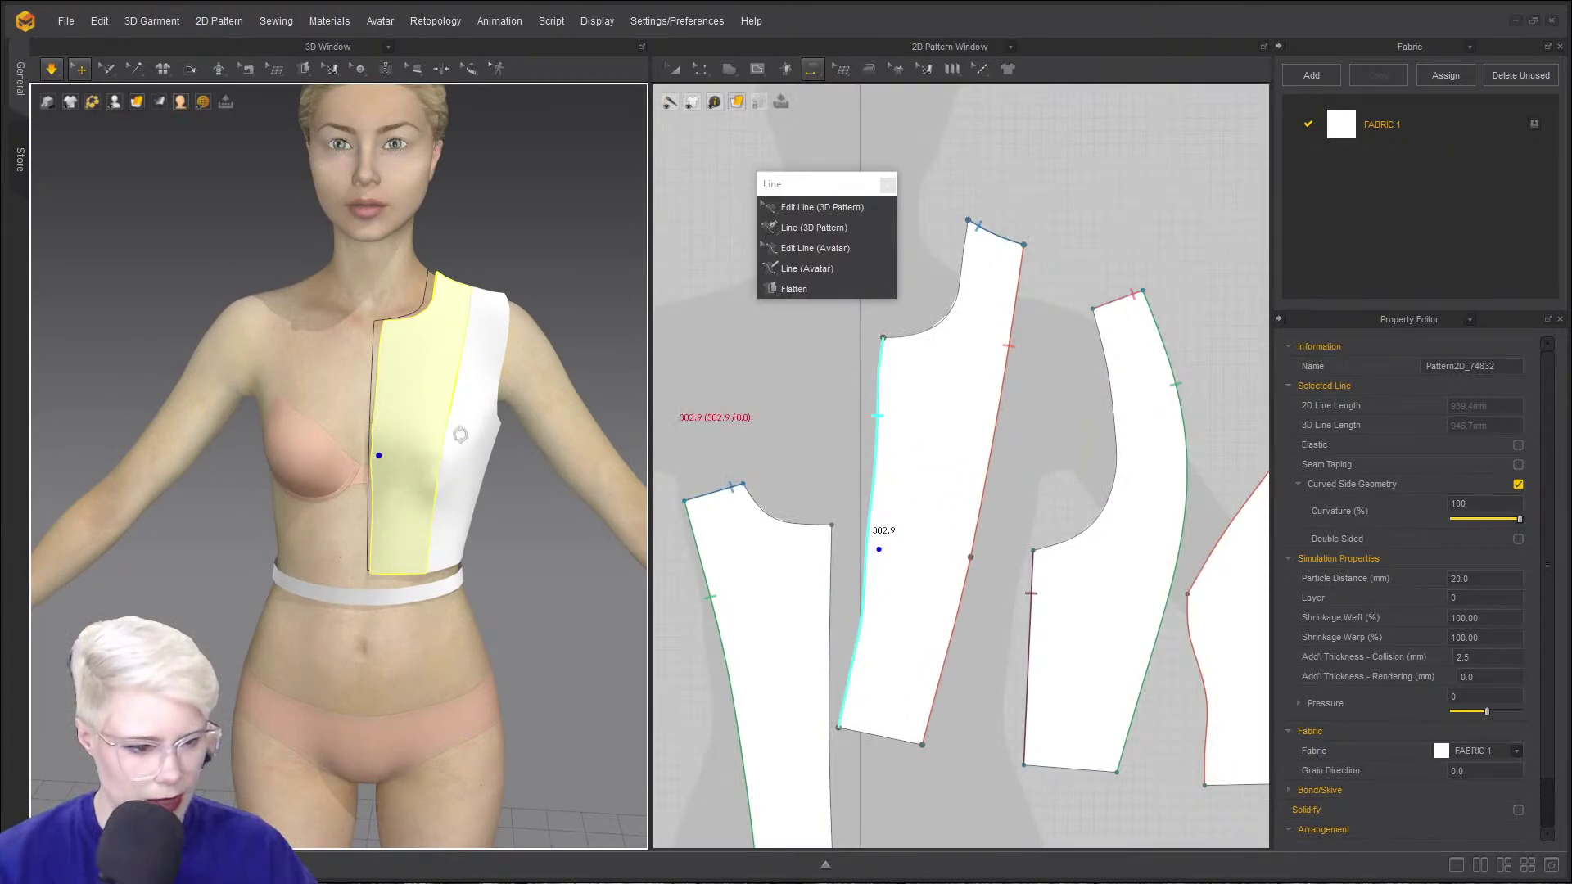
pyautogui.moveTo(456, 435); pyautogui.dragTo(360, 436, button='right')
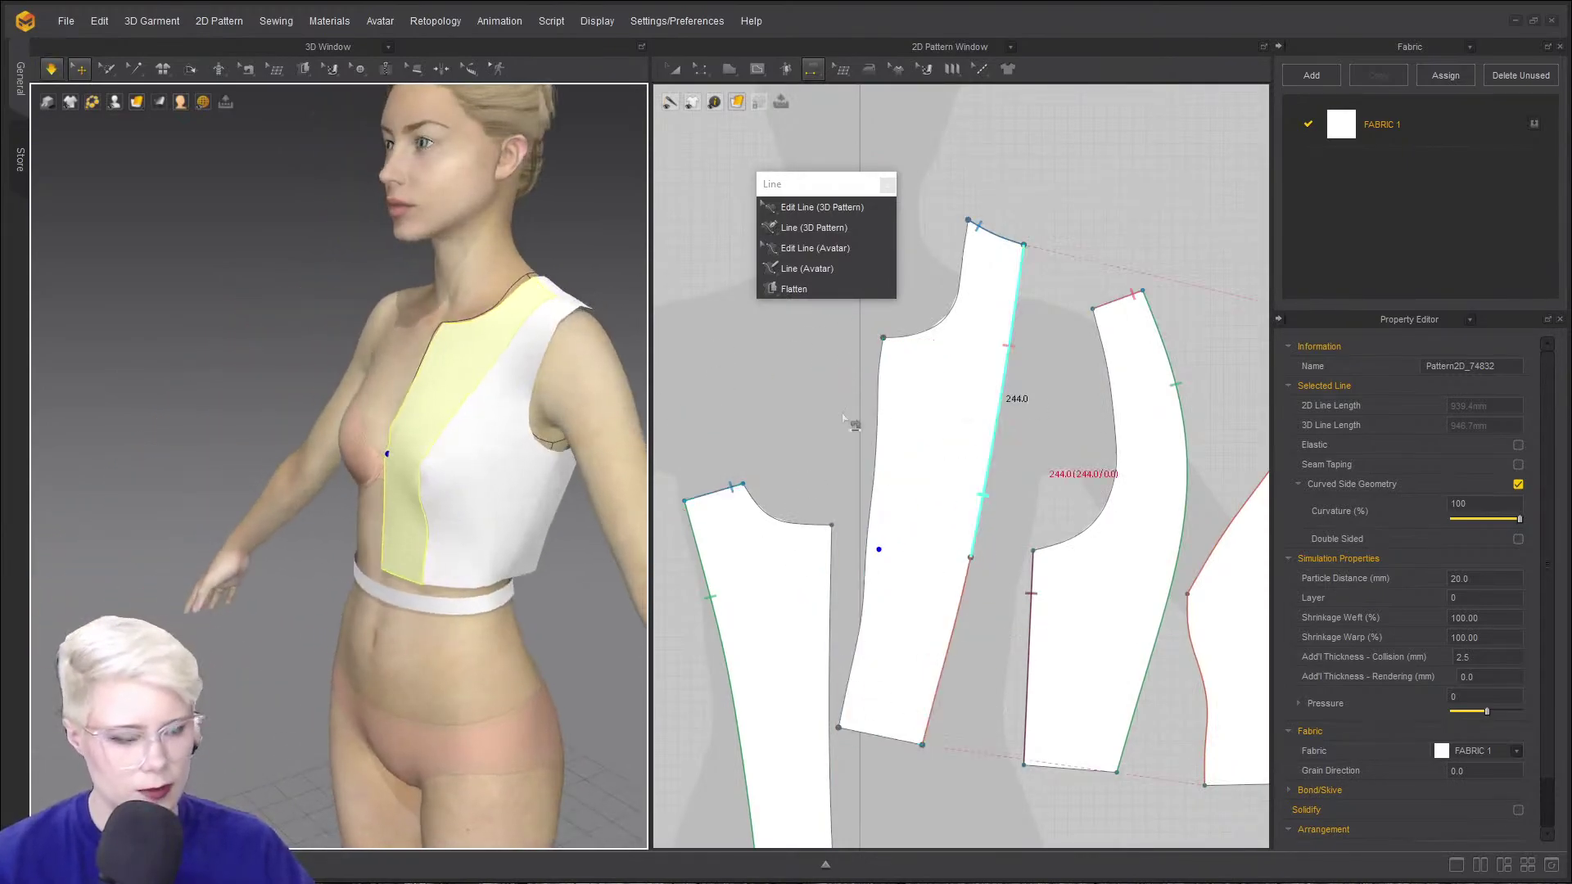
pyautogui.press('a')
pyautogui.keyDown('shift'); pyautogui.click(492, 471); pyautogui.keyUp('shift')
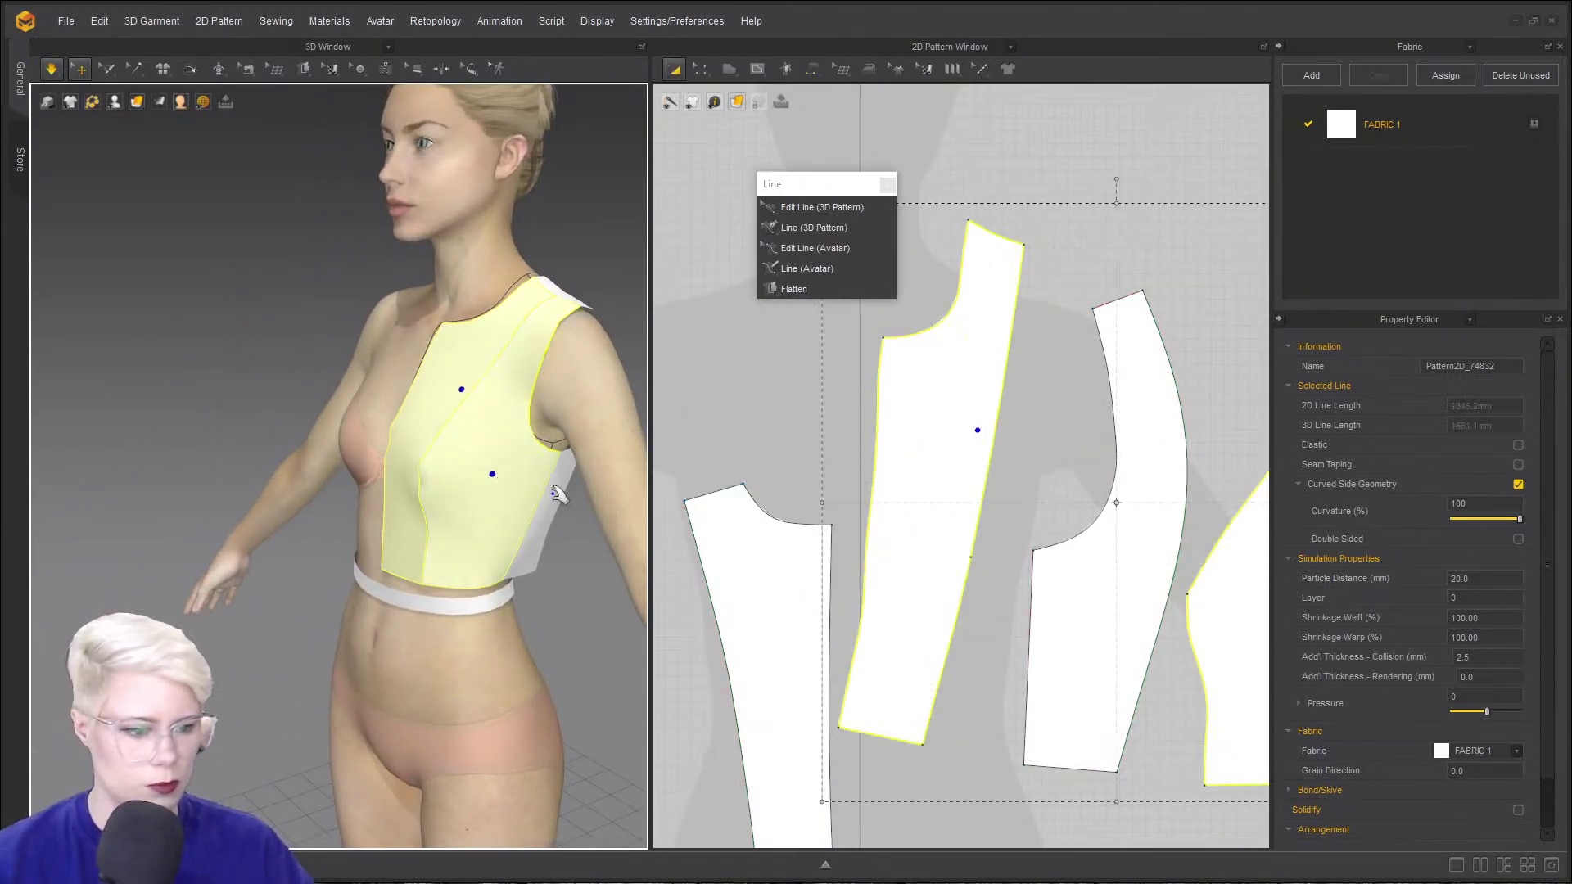
pyautogui.moveTo(597, 470); pyautogui.dragTo(495, 473, button='right')
pyautogui.keyDown('shift'); pyautogui.click(520, 488); pyautogui.keyUp('shift')
pyautogui.keyDown('shift'); pyautogui.click(615, 470); pyautogui.keyUp('shift')
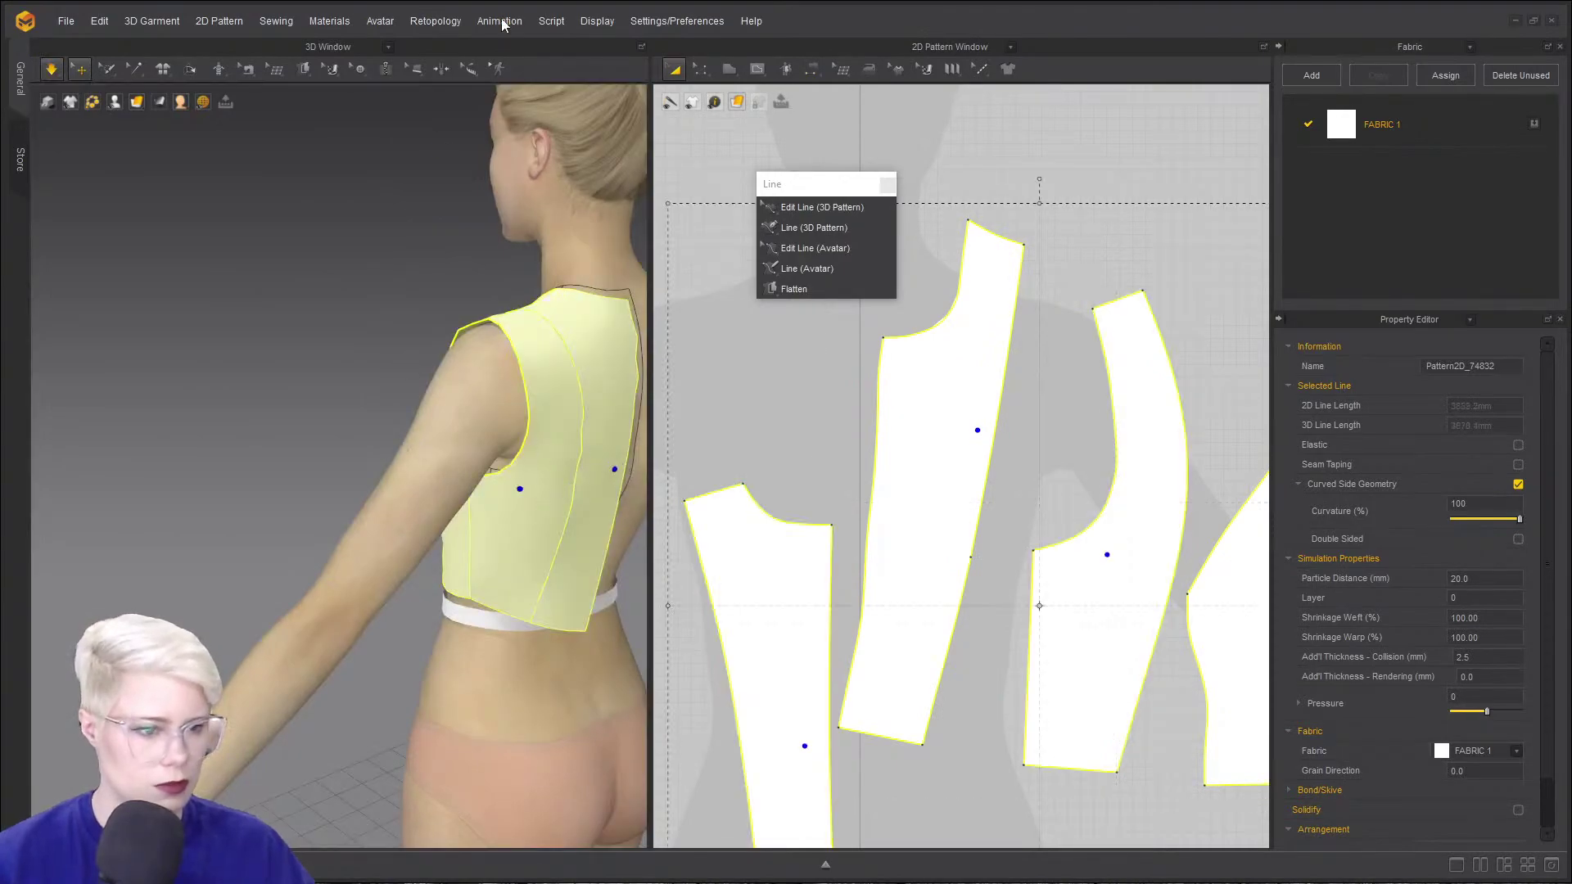
pyautogui.click(406, 73)
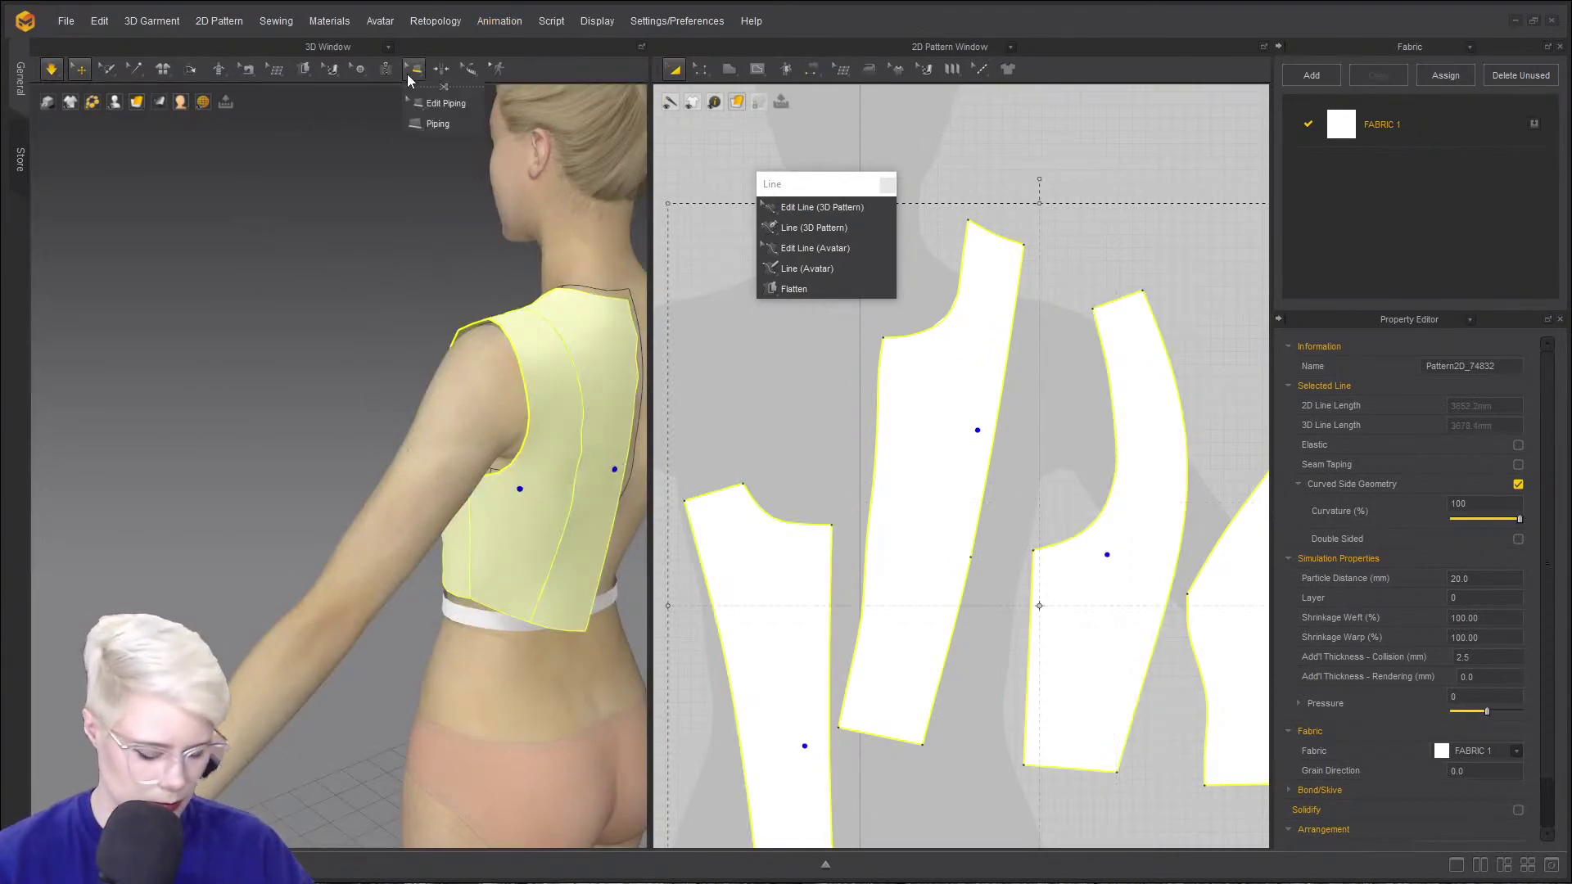
pyautogui.click(201, 190)
pyautogui.press('space')
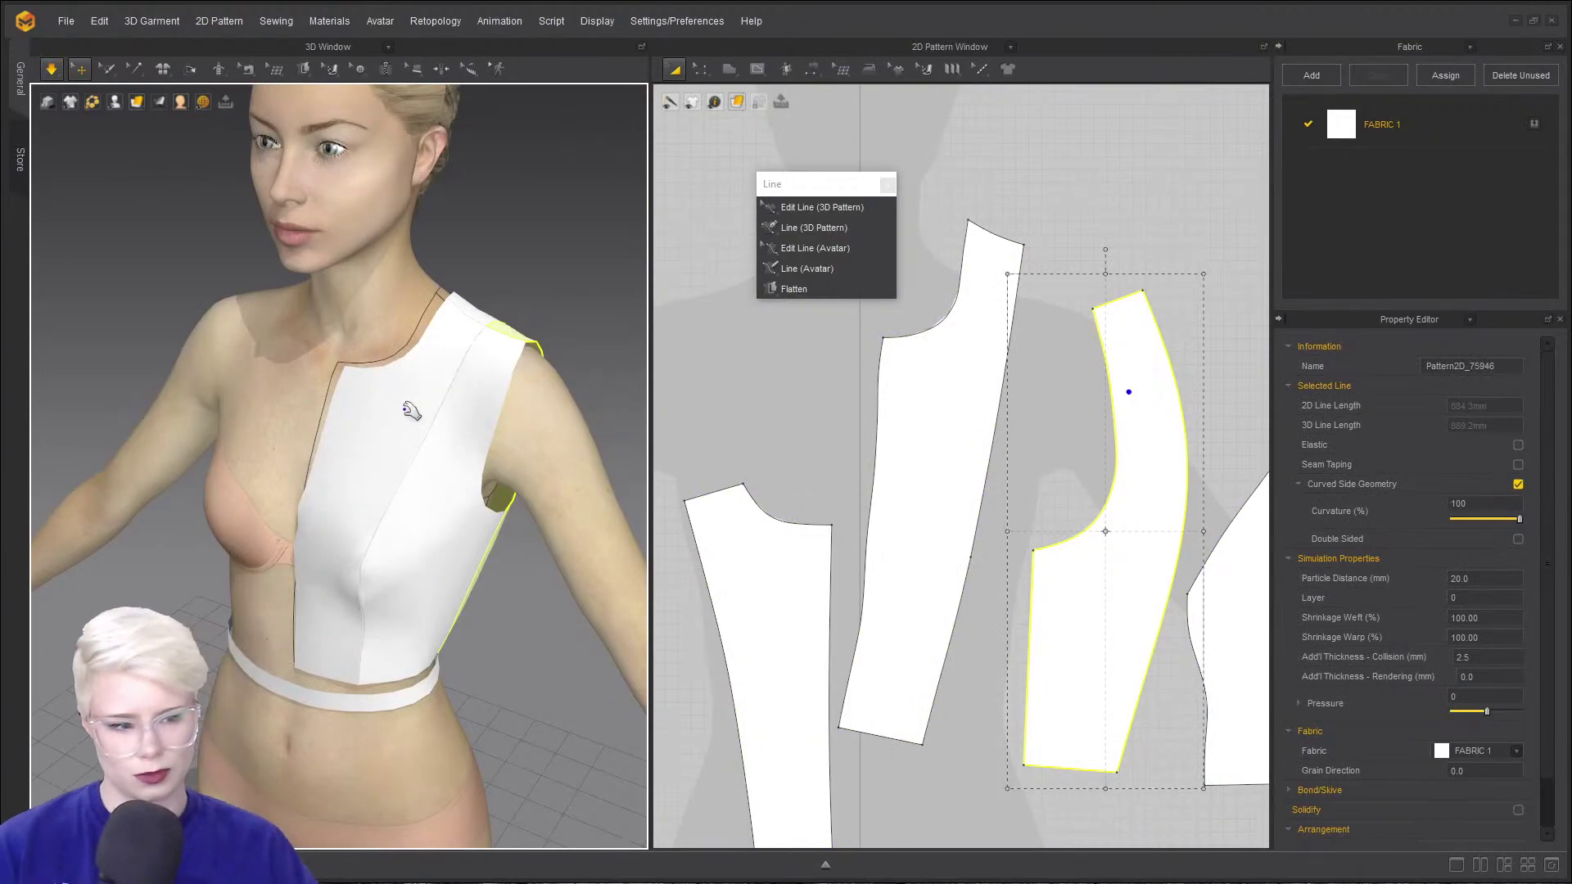
# - Delete all four flattened front and back bodice pieces, keeping the narrow band
pyautogui.keyDown('shift'); pyautogui.click(404, 408); pyautogui.keyUp('shift')
pyautogui.keyDown('shift'); pyautogui.click(431, 491); pyautogui.keyUp('shift')
pyautogui.moveTo(431, 491); pyautogui.dragTo(367, 475, button='right')
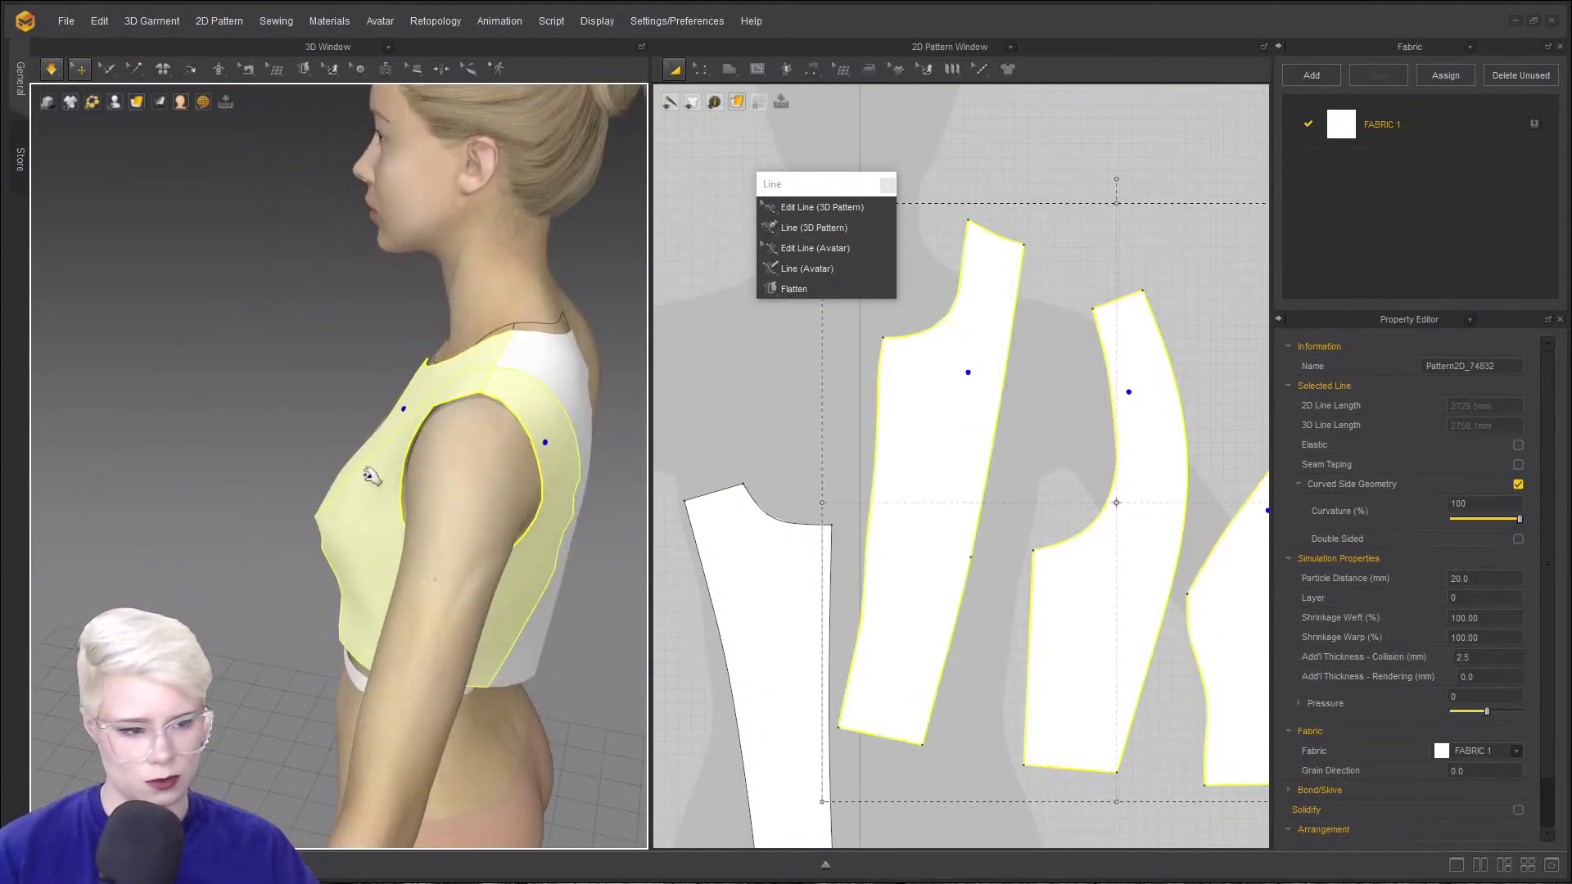
pyautogui.keyDown('shift'); pyautogui.click(538, 379); pyautogui.keyUp('shift')
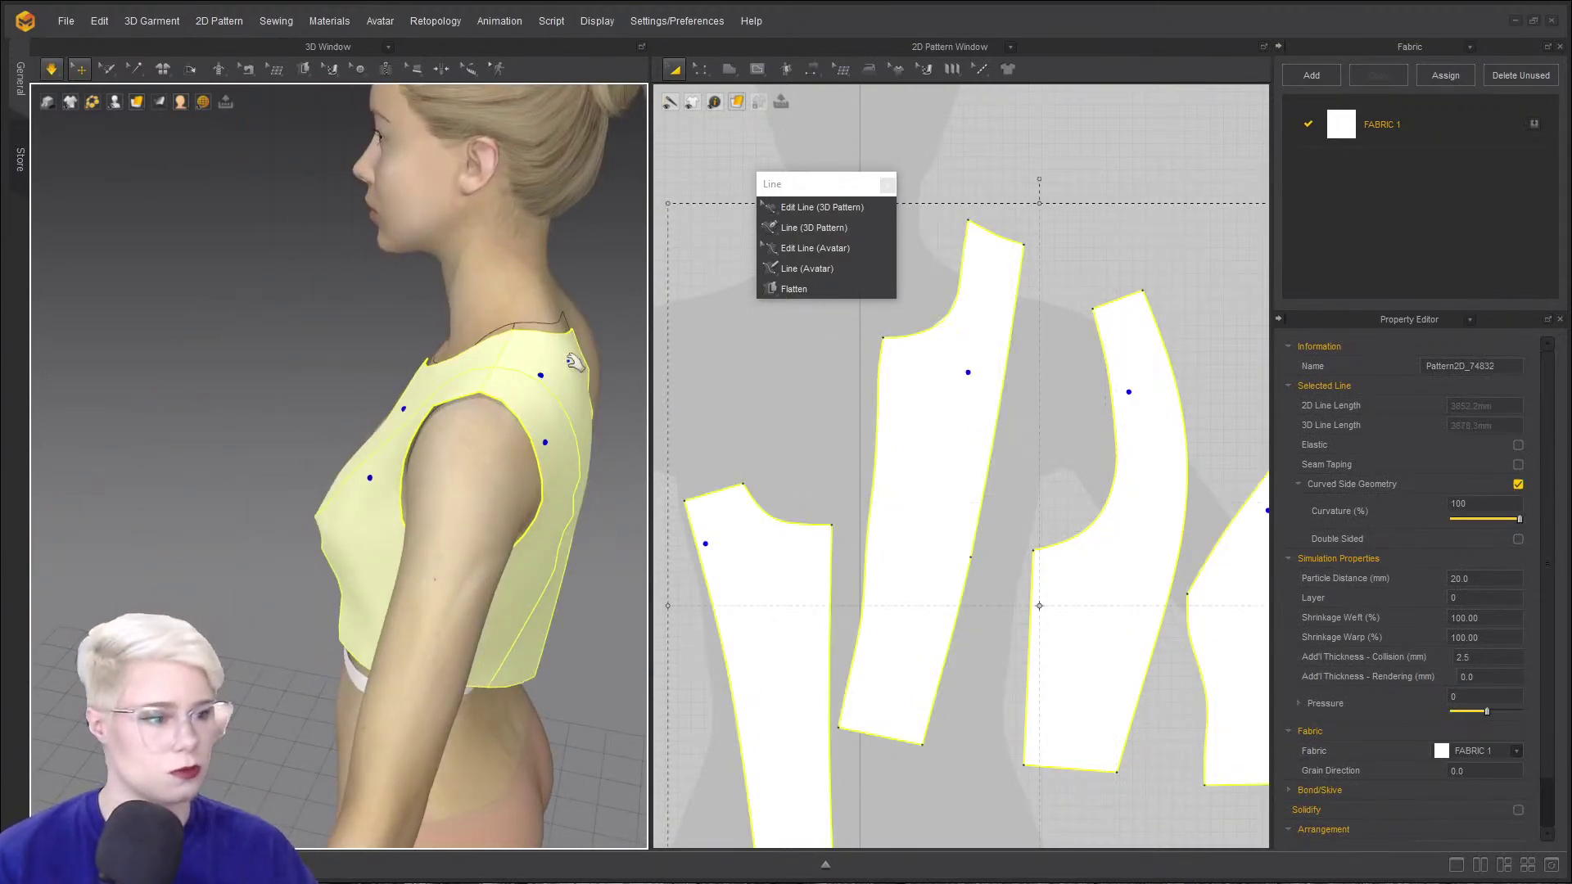
pyautogui.press('Delete')
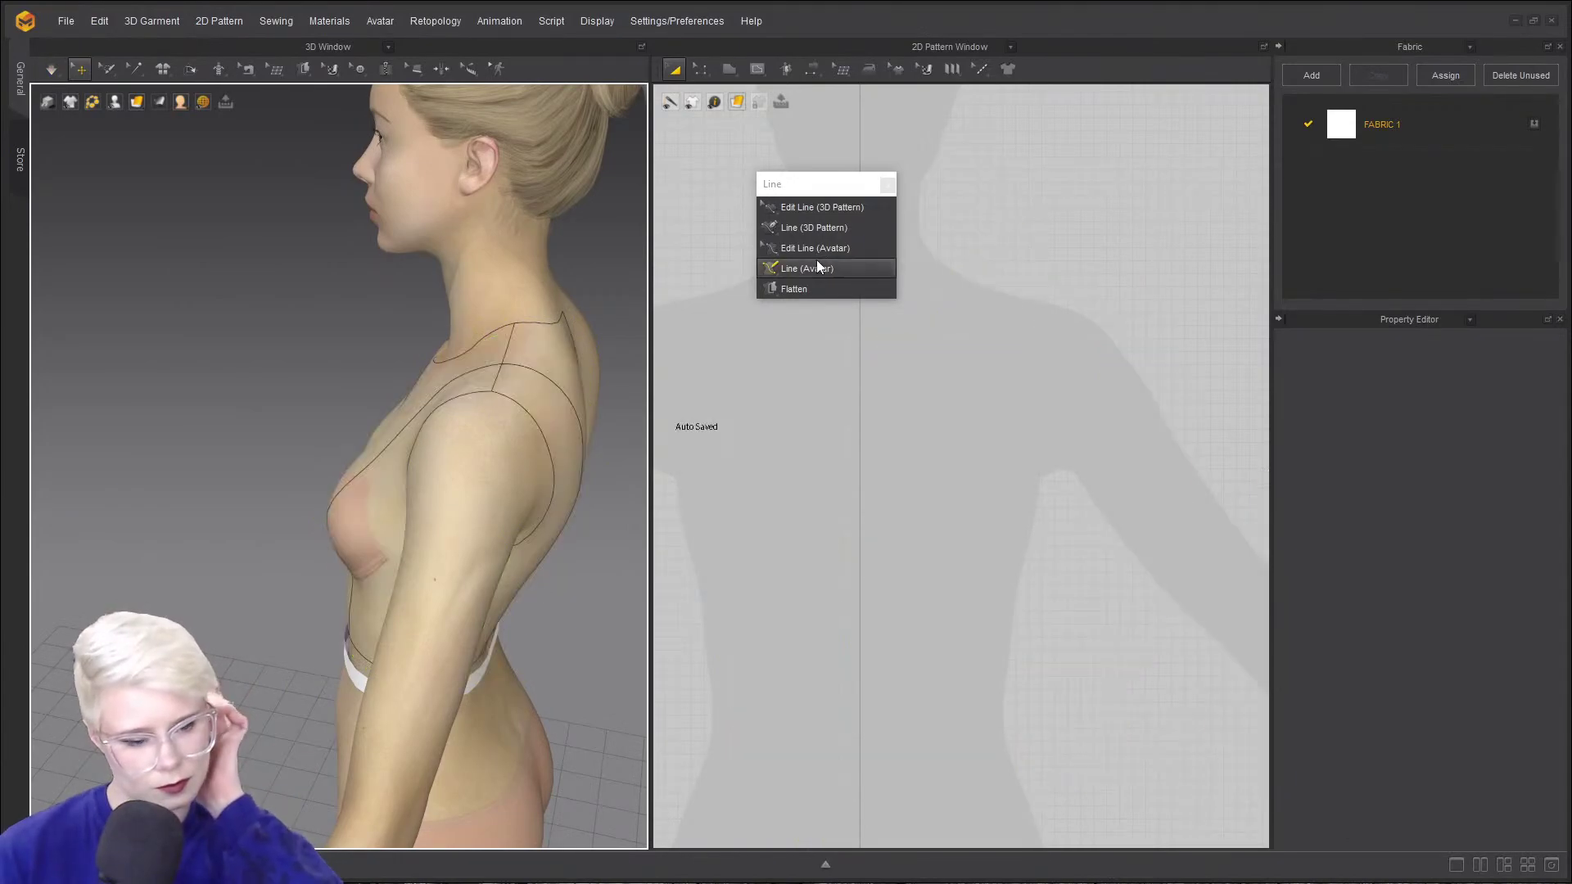
# - Set the center front line and the side seam line on the avatar to flatten as straight lines
pyautogui.click(817, 248)
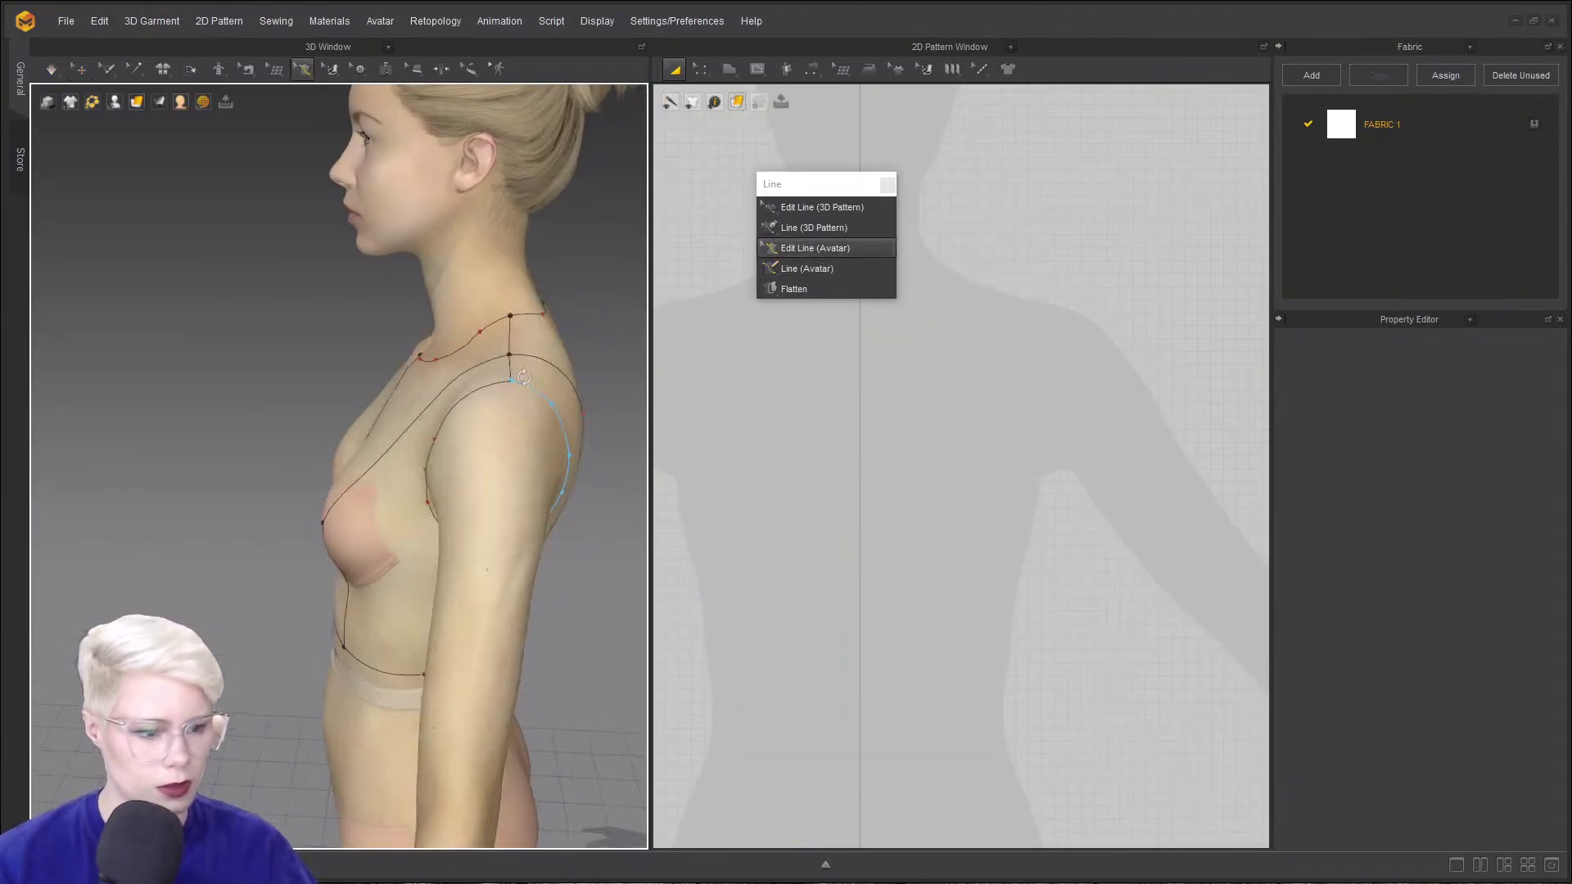
pyautogui.moveTo(524, 377); pyautogui.dragTo(610, 369, button='right')
pyautogui.rightClick(317, 450)
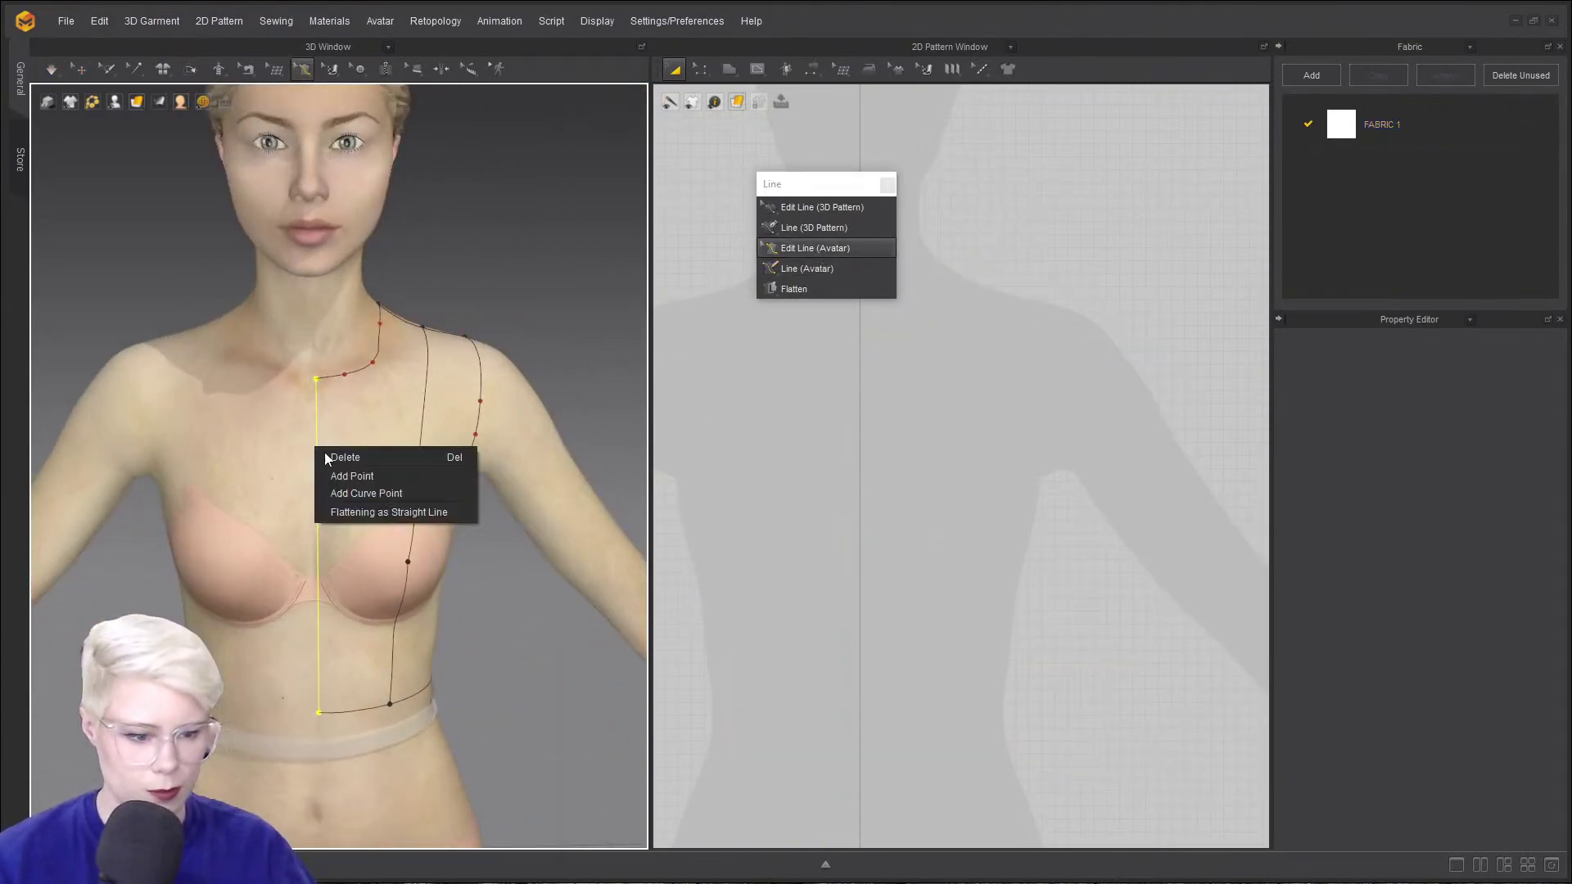
pyautogui.click(390, 512)
pyautogui.moveTo(390, 521); pyautogui.dragTo(491, 565, button='right')
pyautogui.click(486, 584)
pyautogui.rightClick(485, 584)
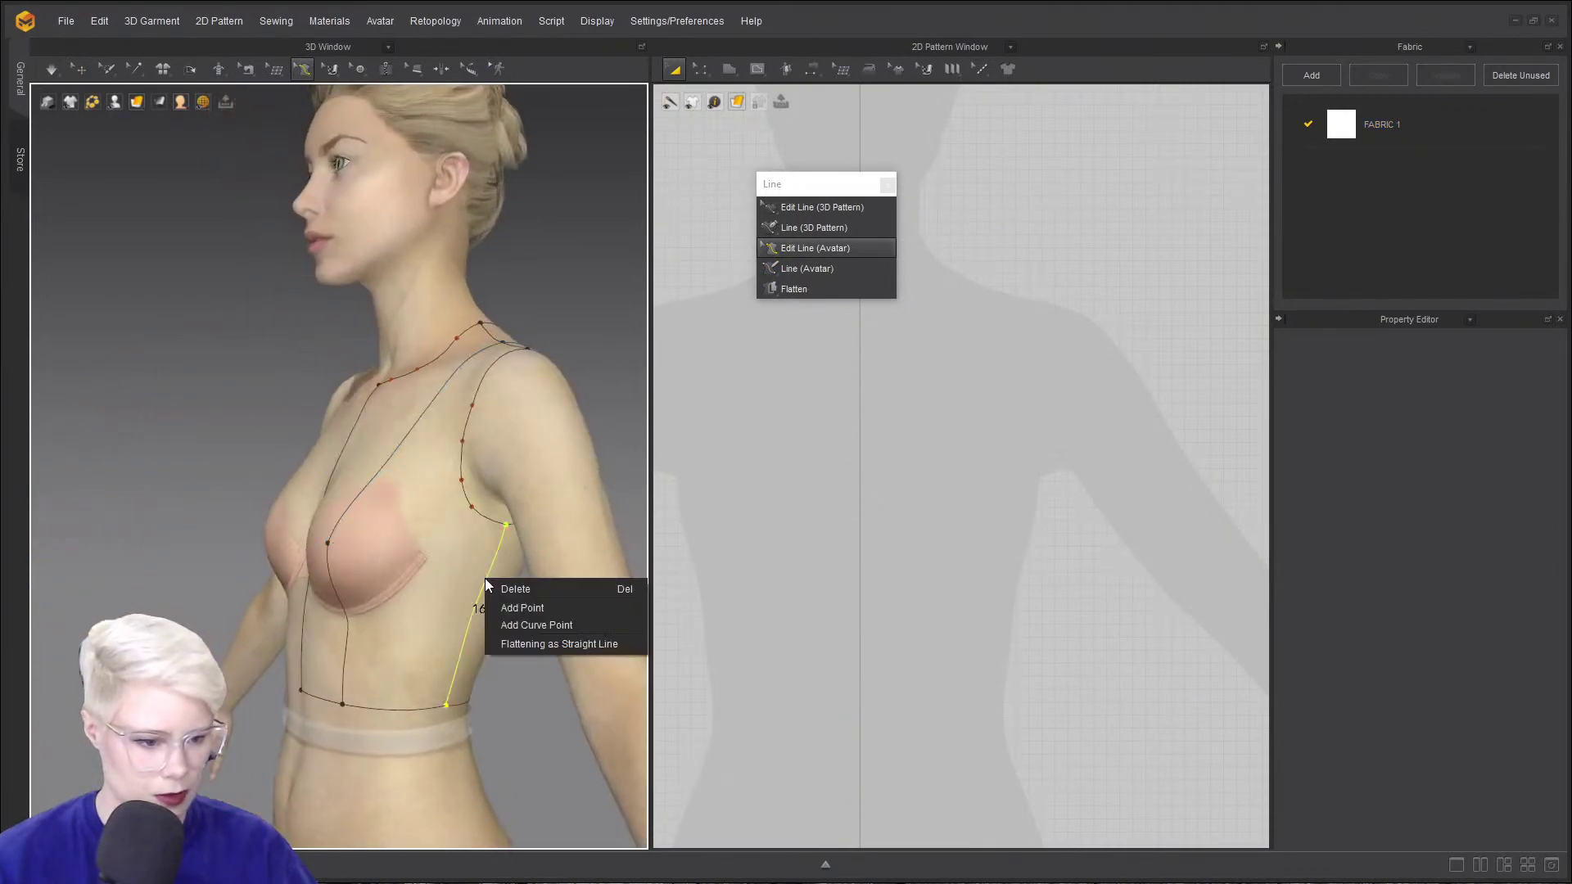
pyautogui.click(577, 647)
# - Set the center back line on the avatar to flatten as a straight line
pyautogui.moveTo(577, 647); pyautogui.dragTo(556, 565, button='right')
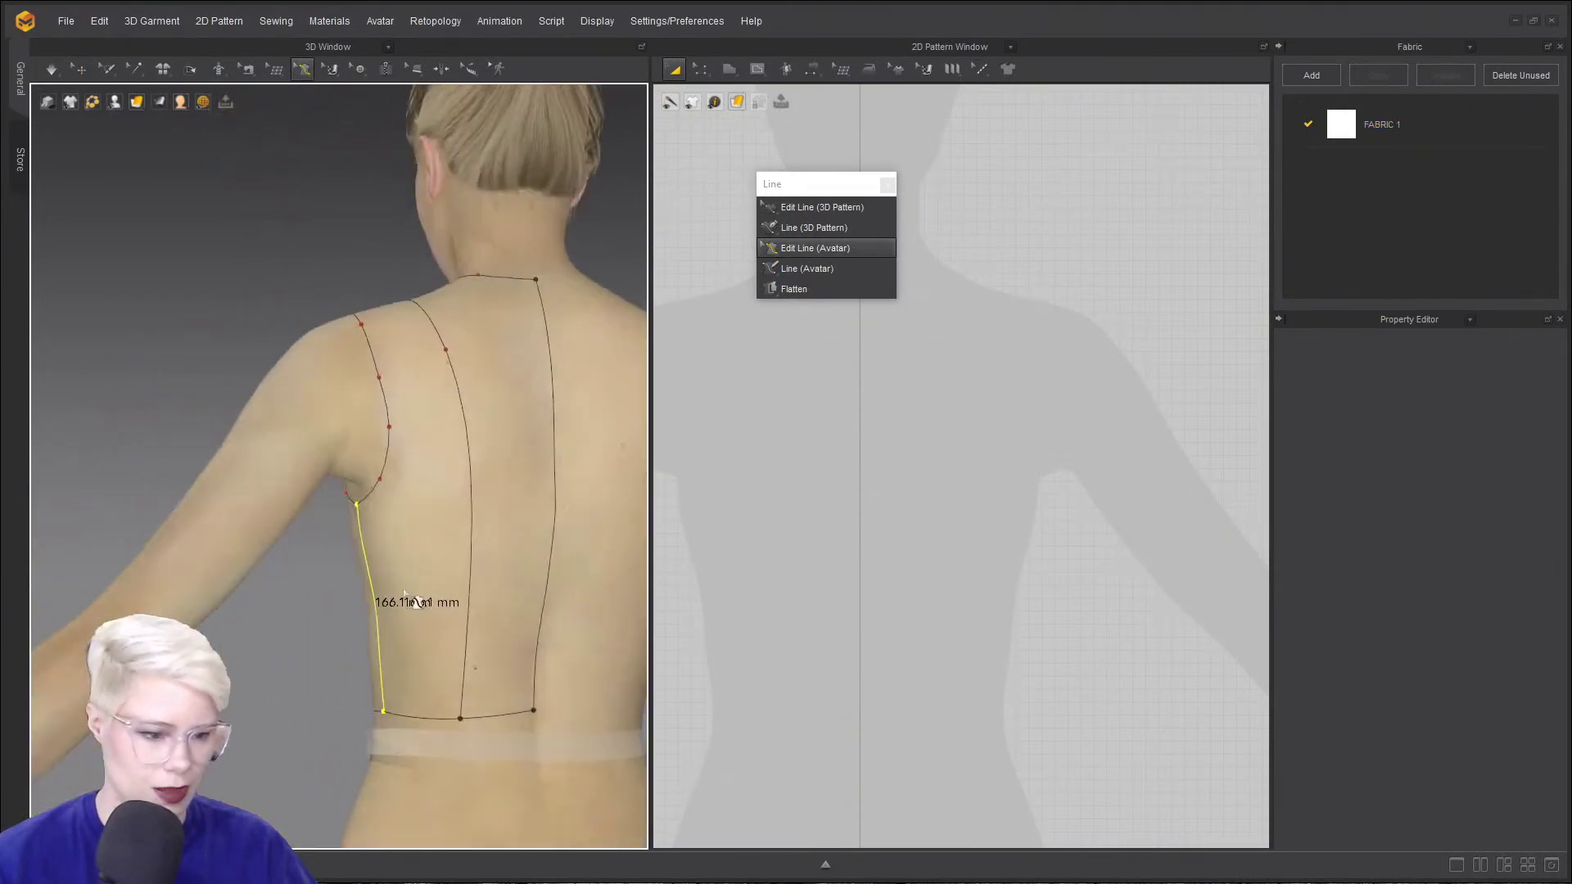
pyautogui.rightClick(553, 565)
pyautogui.click(635, 625)
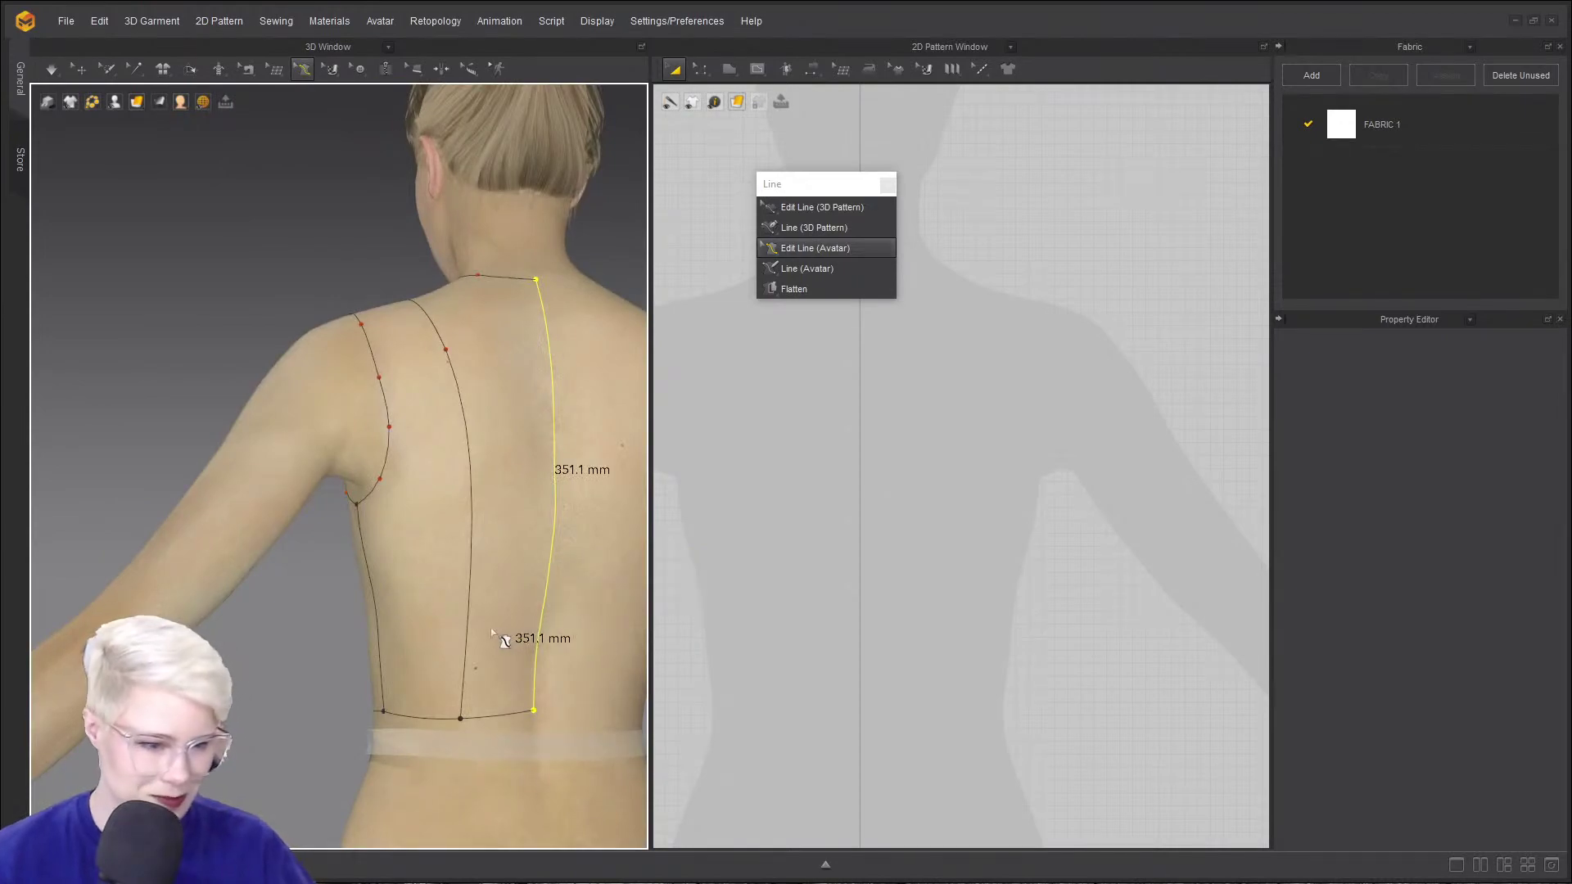
pyautogui.moveTo(495, 635); pyautogui.dragTo(733, 283, button='right')
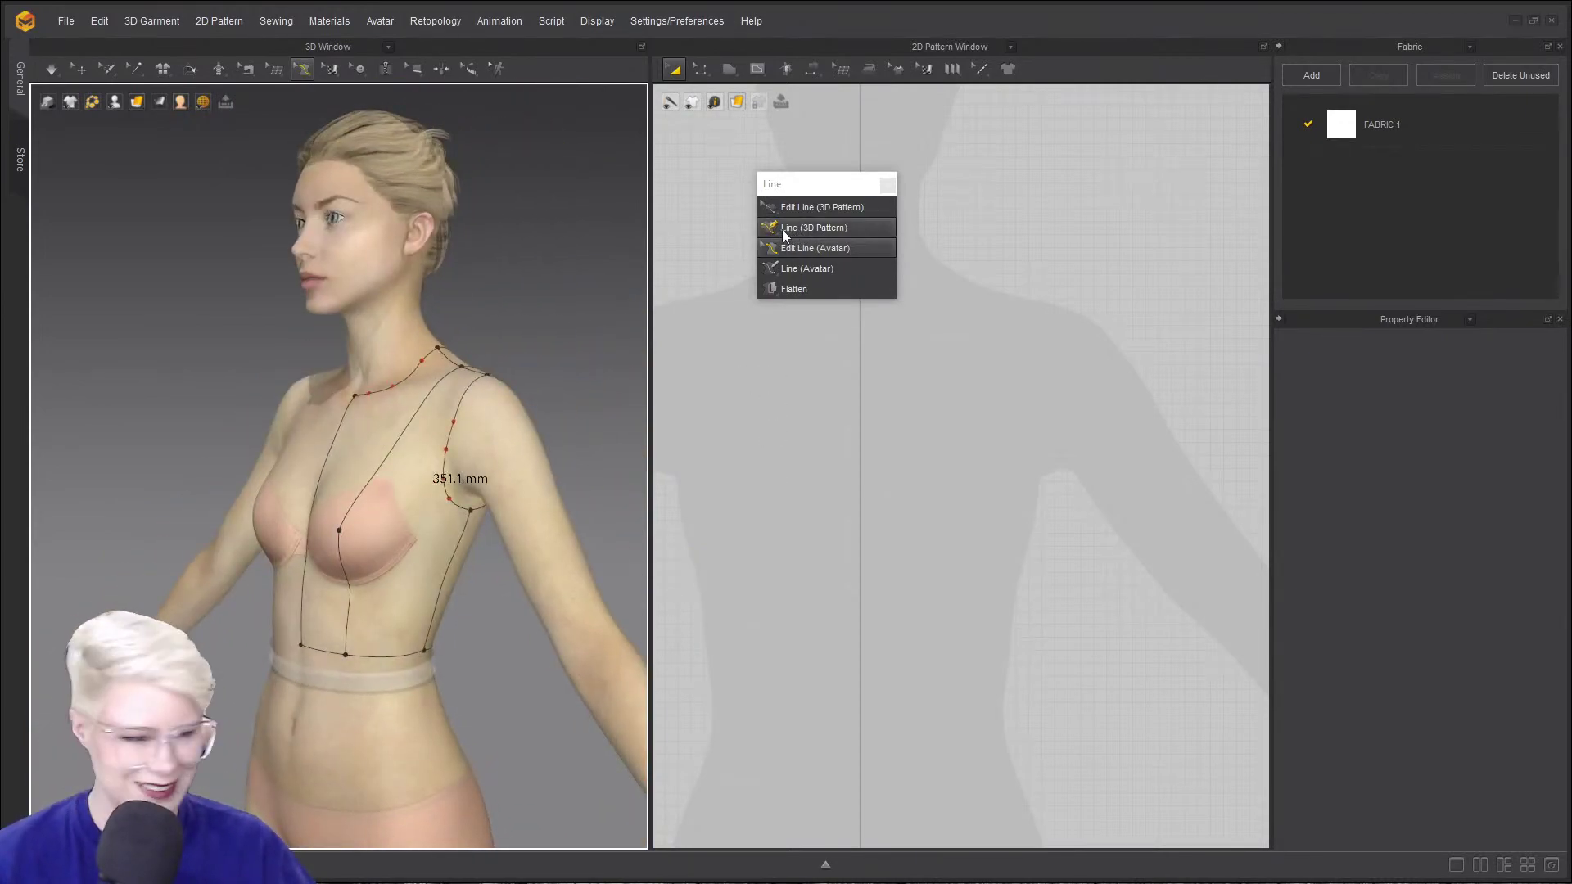
# - Flatten the two front and two back bodice areas outlined on the avatar into pattern pieces
pyautogui.click(797, 288)
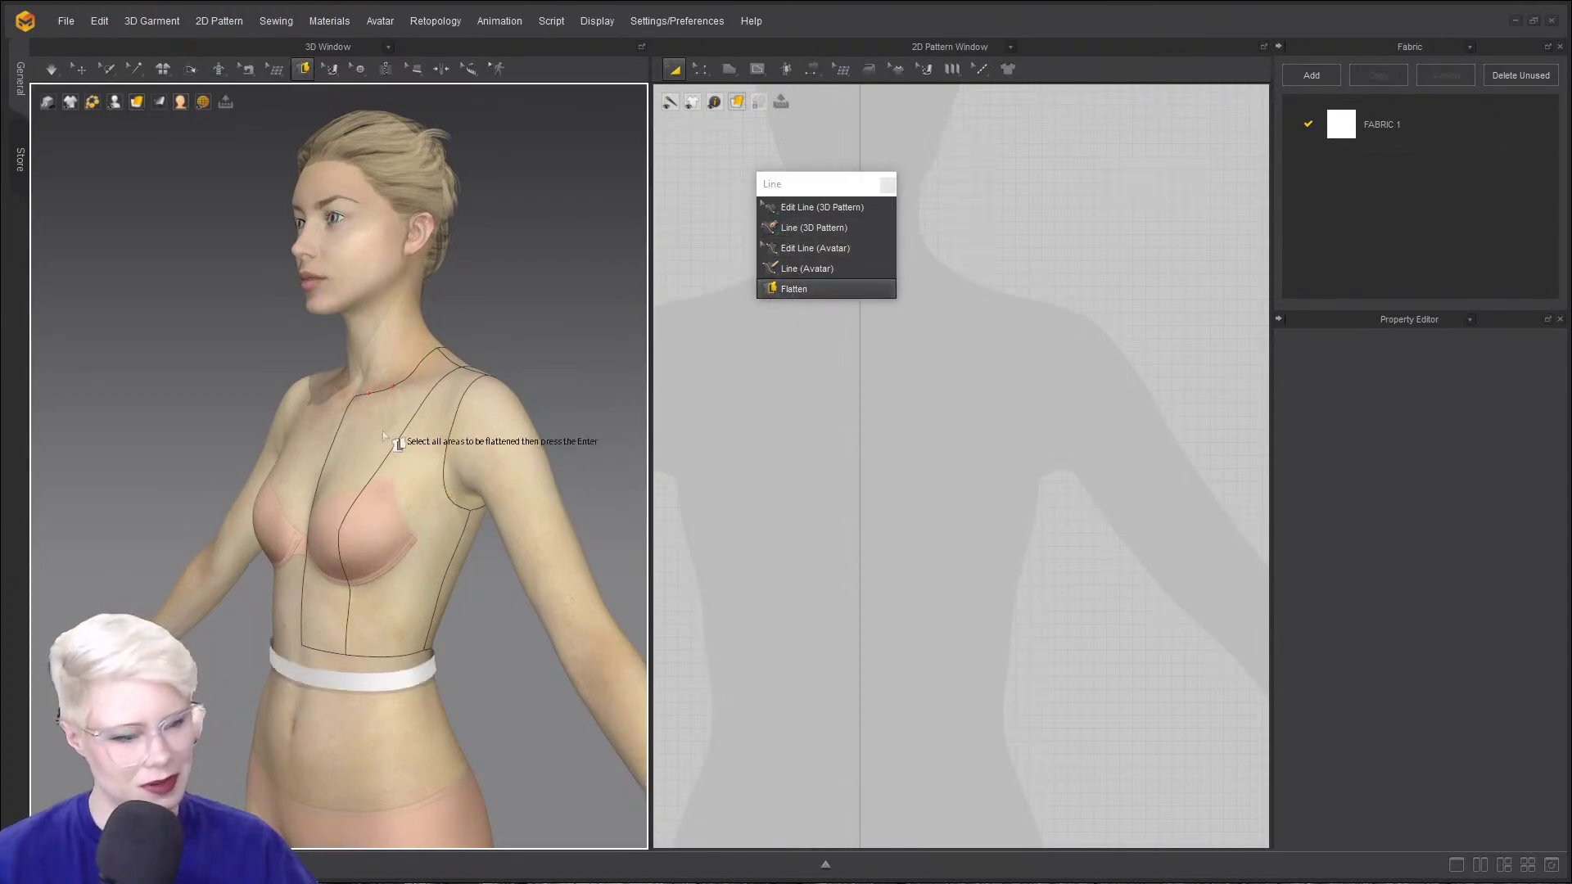
pyautogui.click(366, 457)
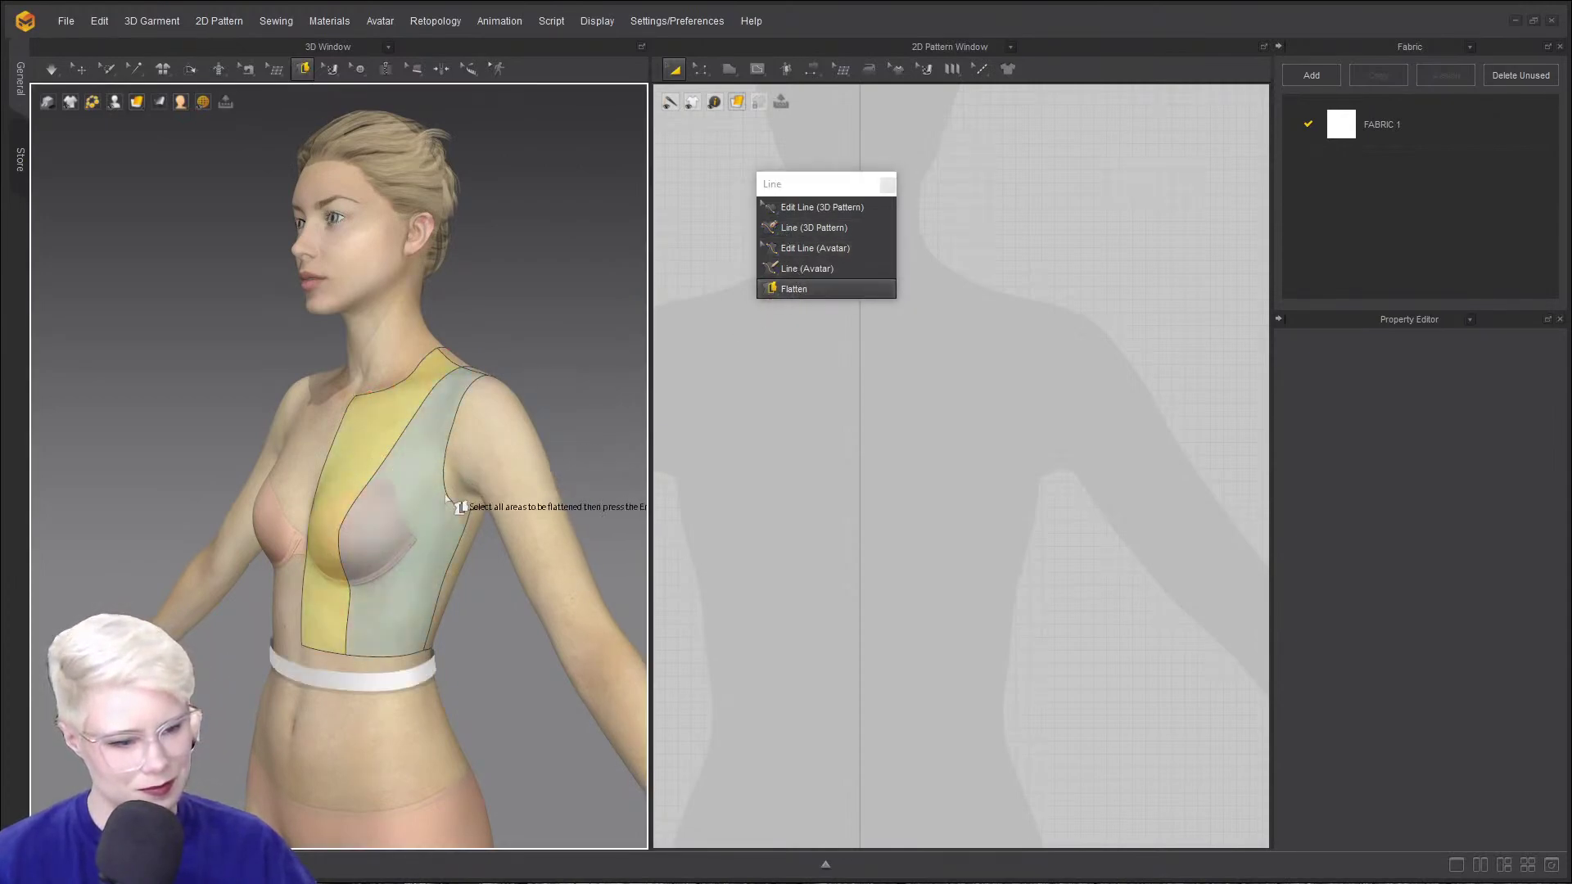
pyautogui.click(436, 506)
pyautogui.moveTo(488, 516); pyautogui.dragTo(303, 534, button='right')
pyautogui.click(453, 510)
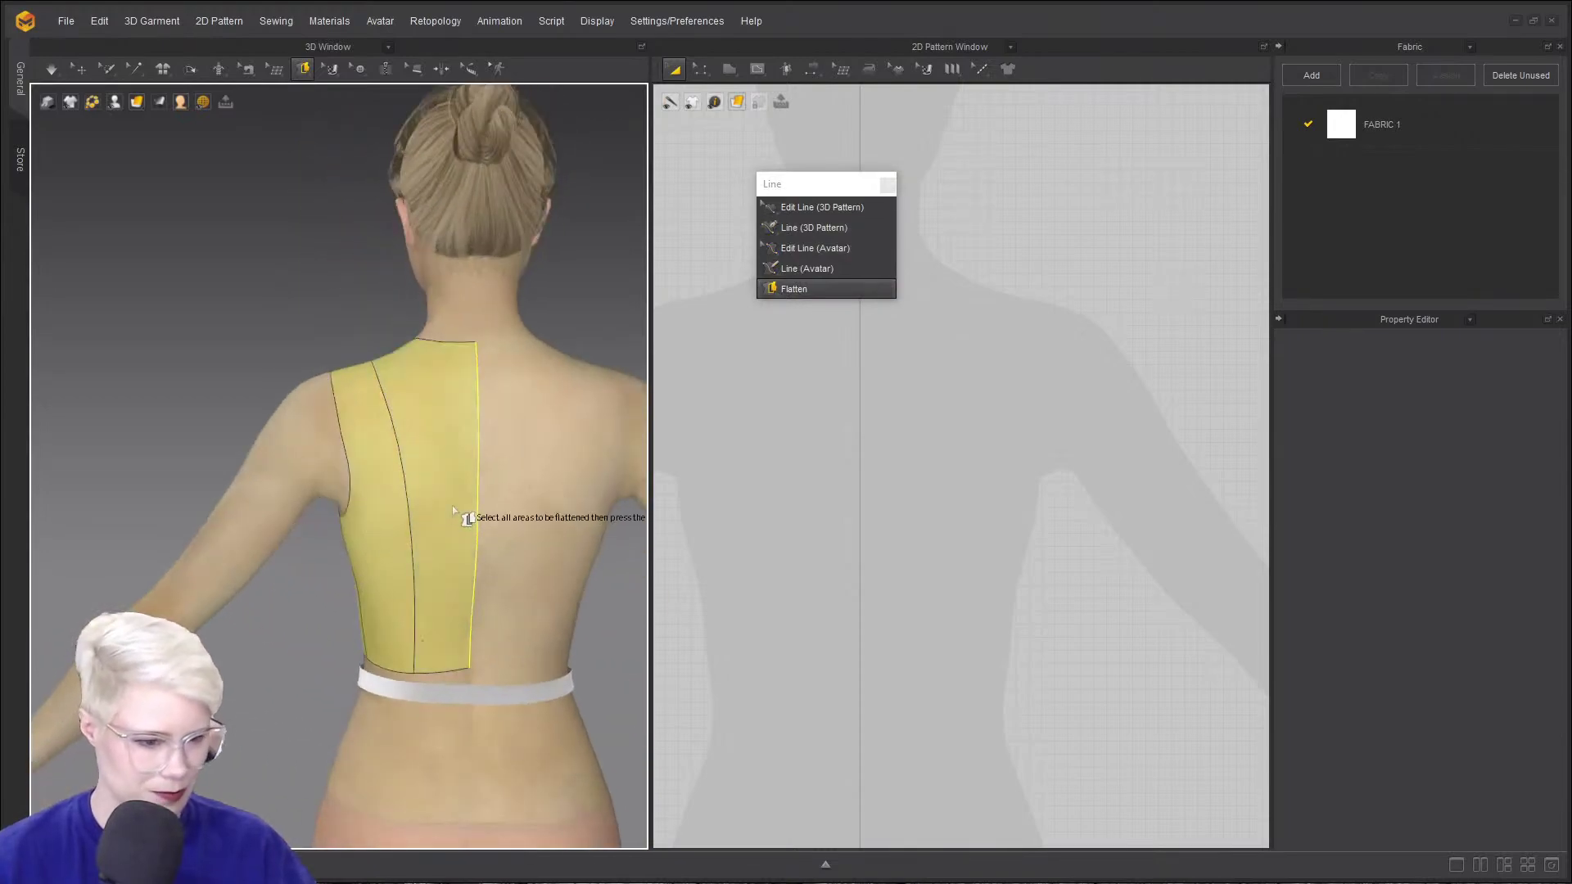
pyautogui.press('Return')
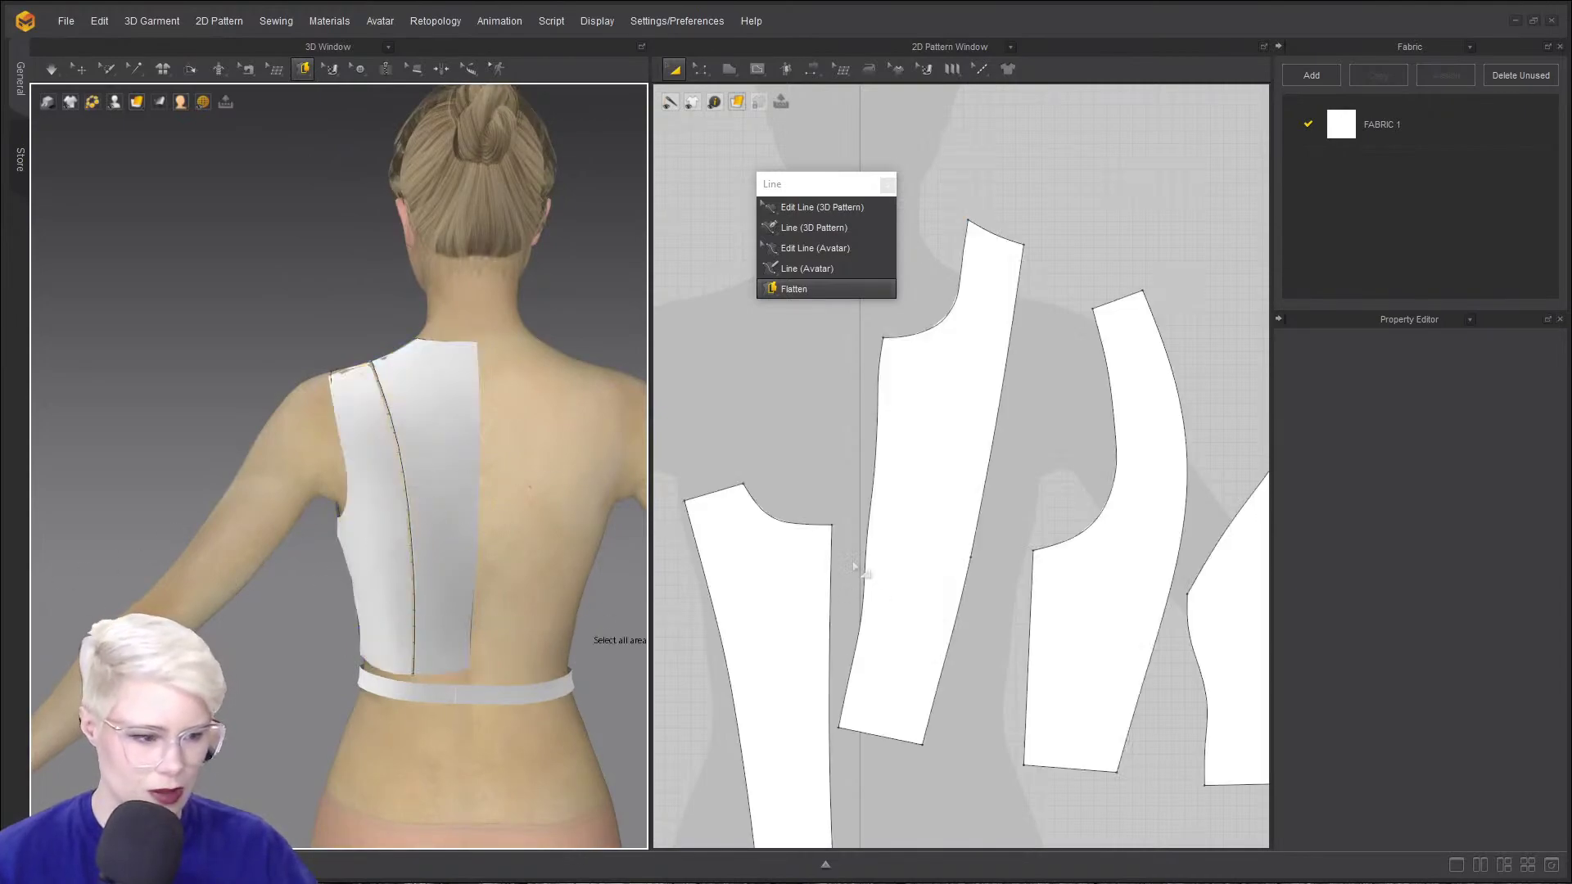
# - Rotate the flattened center front piece upright and place it between the center back and side back pieces
pyautogui.scroll(-3, 853, 565)
pyautogui.scroll(1, 869, 559)
pyautogui.moveTo(893, 533); pyautogui.dragTo(932, 580)
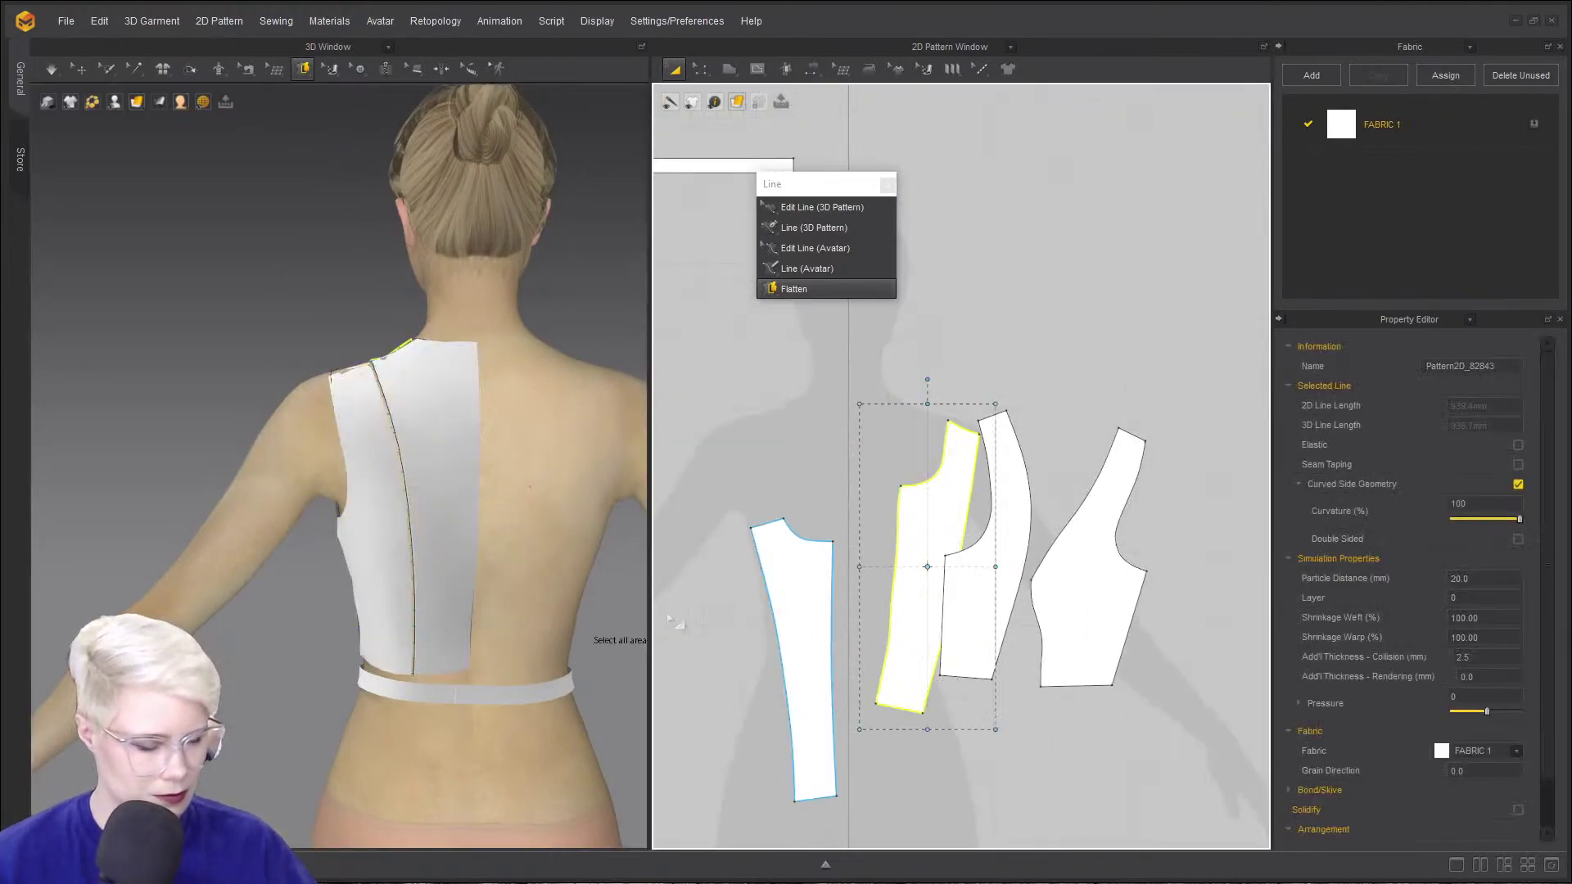
pyautogui.press('2')
pyautogui.moveTo(946, 502); pyautogui.dragTo(884, 490)
pyautogui.moveTo(870, 371); pyautogui.dragTo(834, 374)
pyautogui.moveTo(882, 554); pyautogui.dragTo(894, 542)
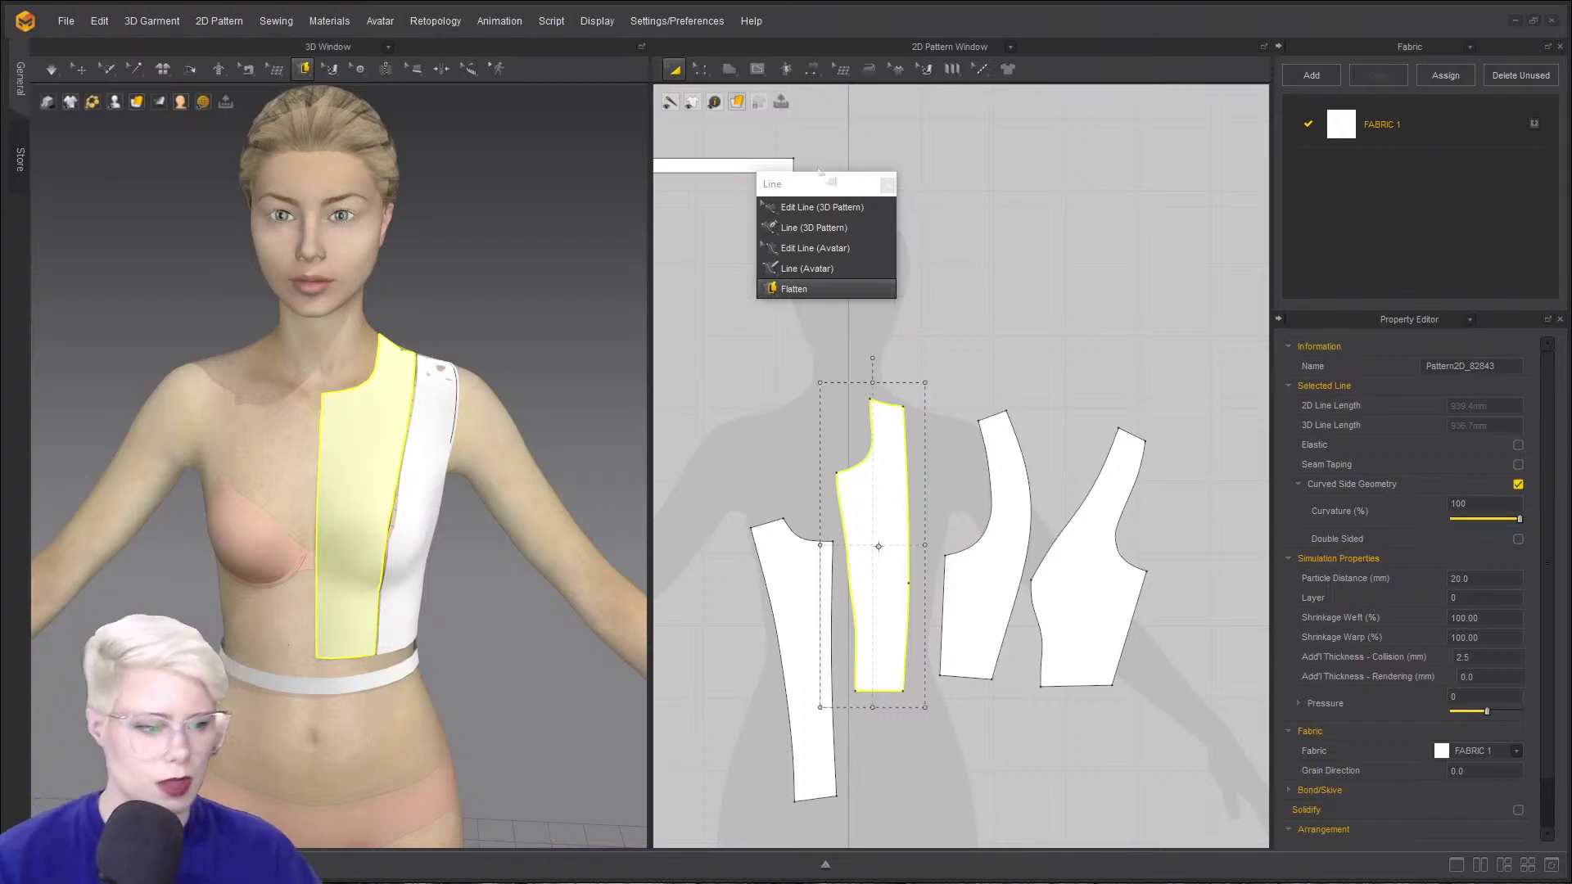
# - Examine the center front edge of the flattened piece for curvature and compare it with the center back edge
pyautogui.scroll(3, 885, 438)
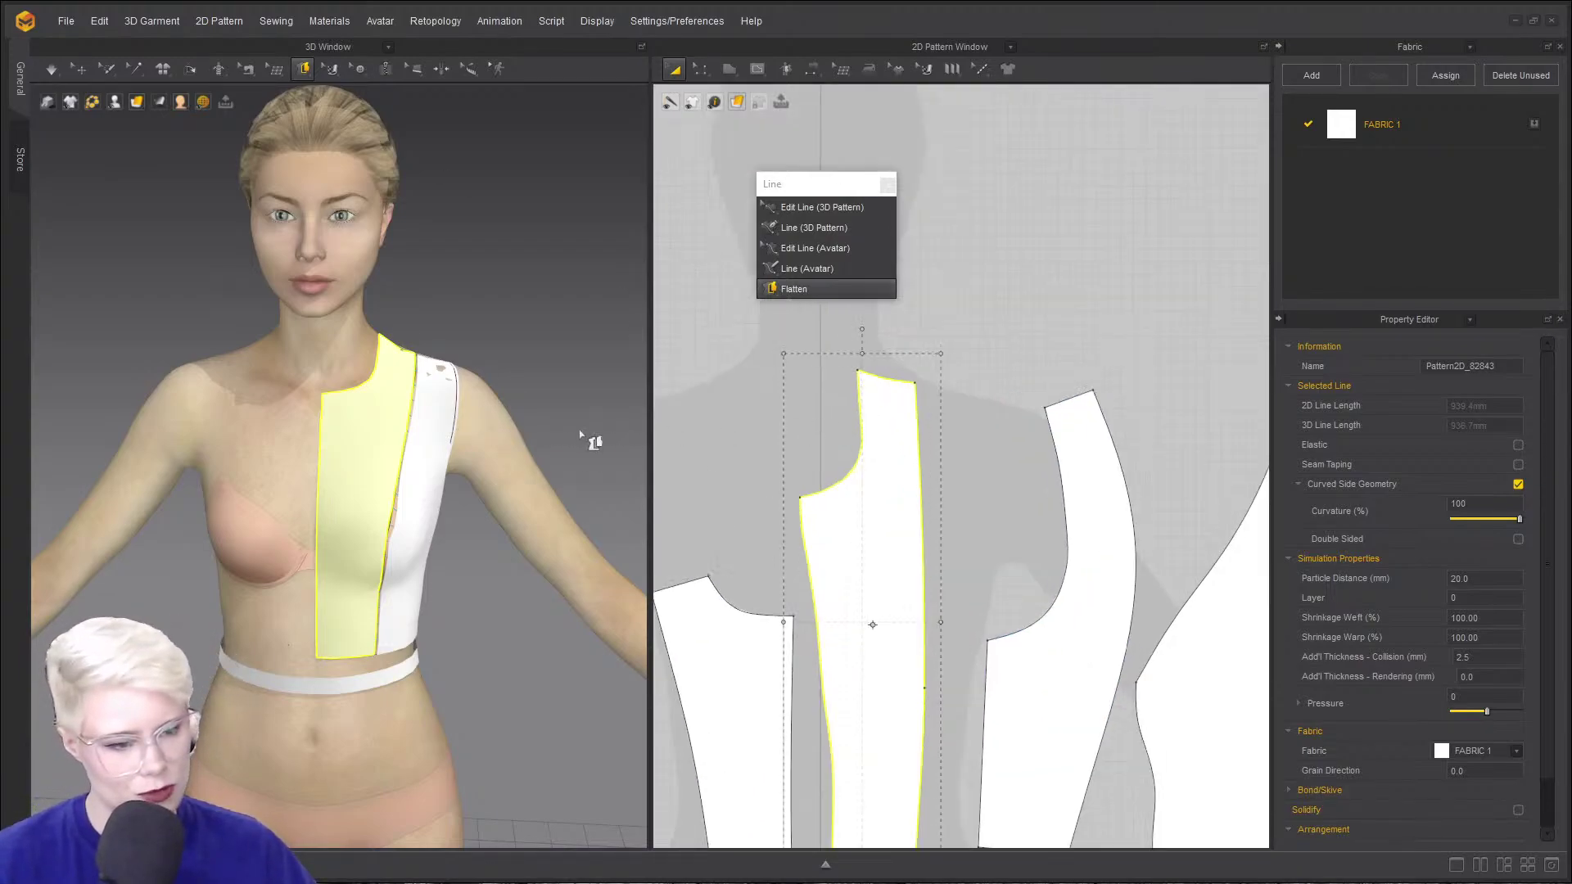
pyautogui.scroll(2, 580, 451)
pyautogui.moveTo(867, 439); pyautogui.dragTo(932, 378, button='middle')
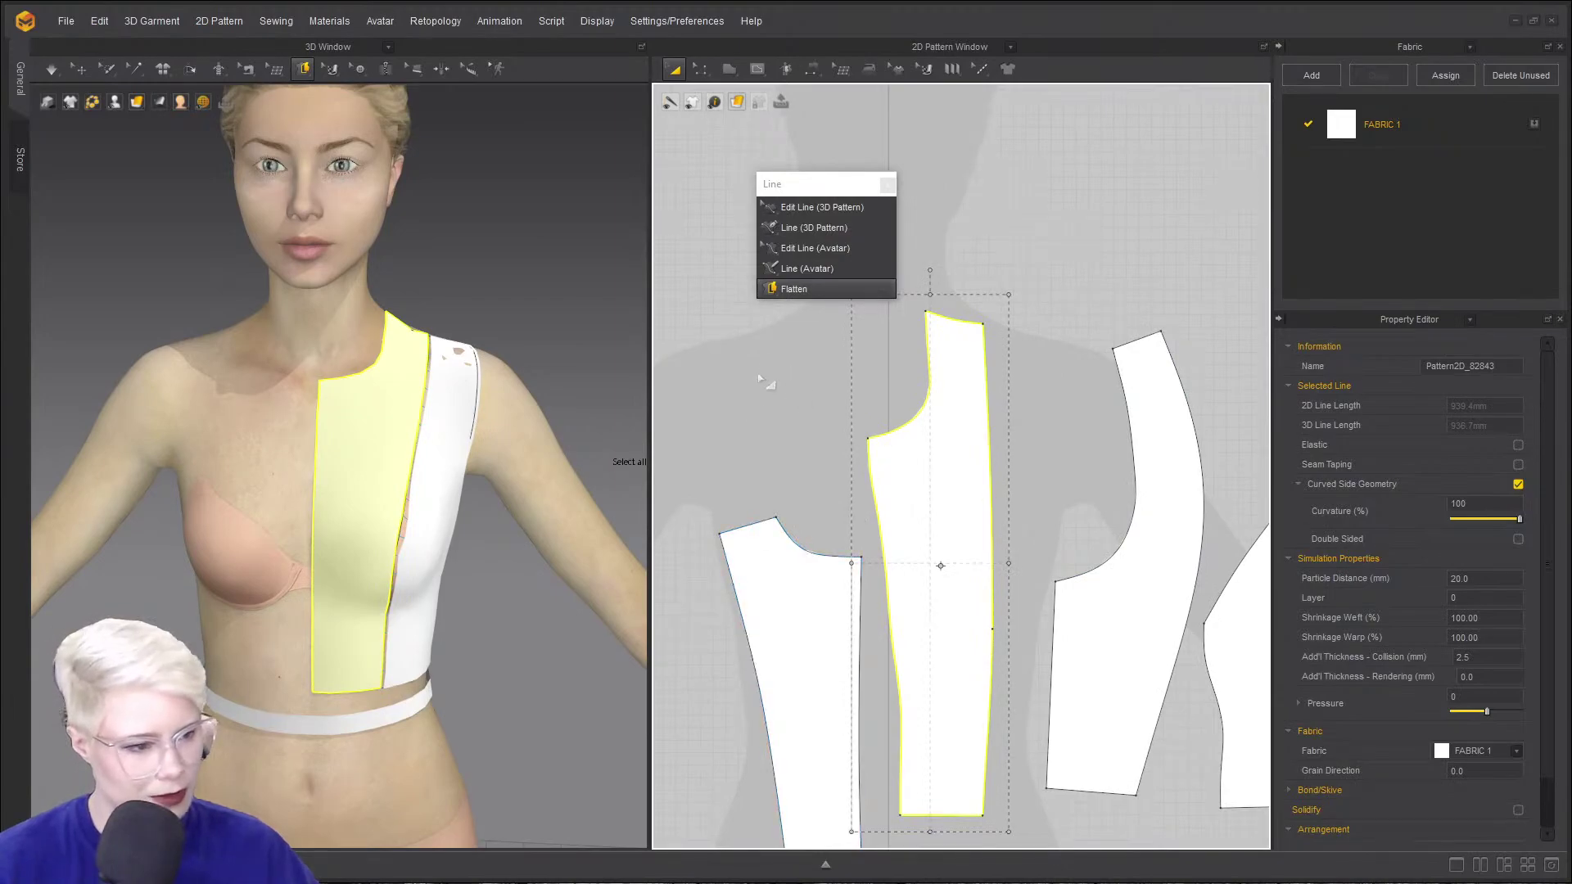
pyautogui.click(741, 421)
pyautogui.press('z')
pyautogui.rightClick(878, 489)
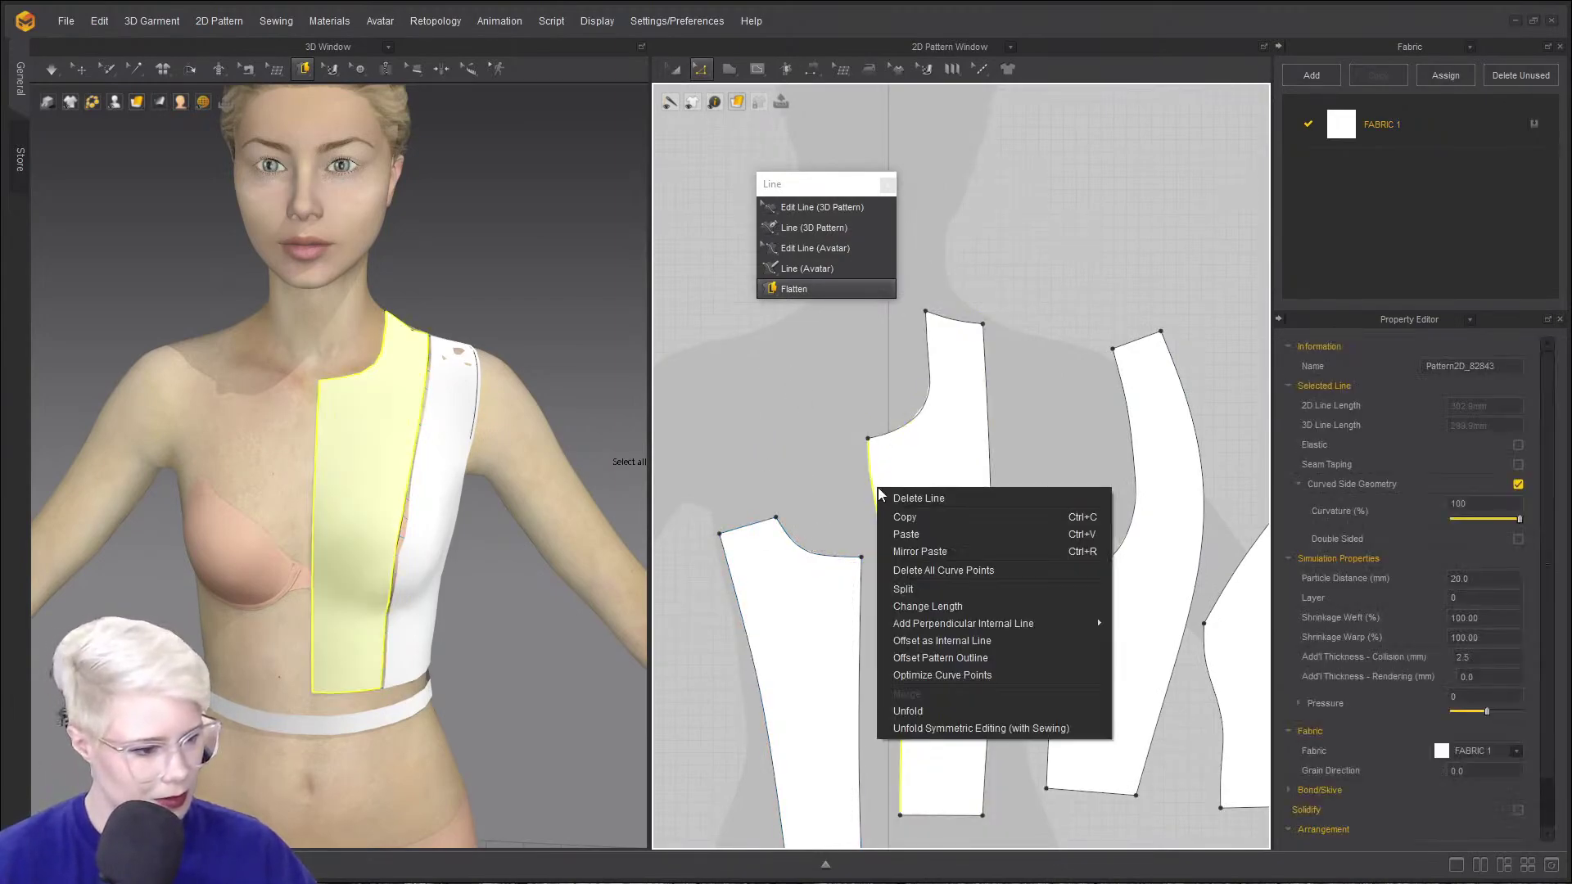
pyautogui.click(935, 497)
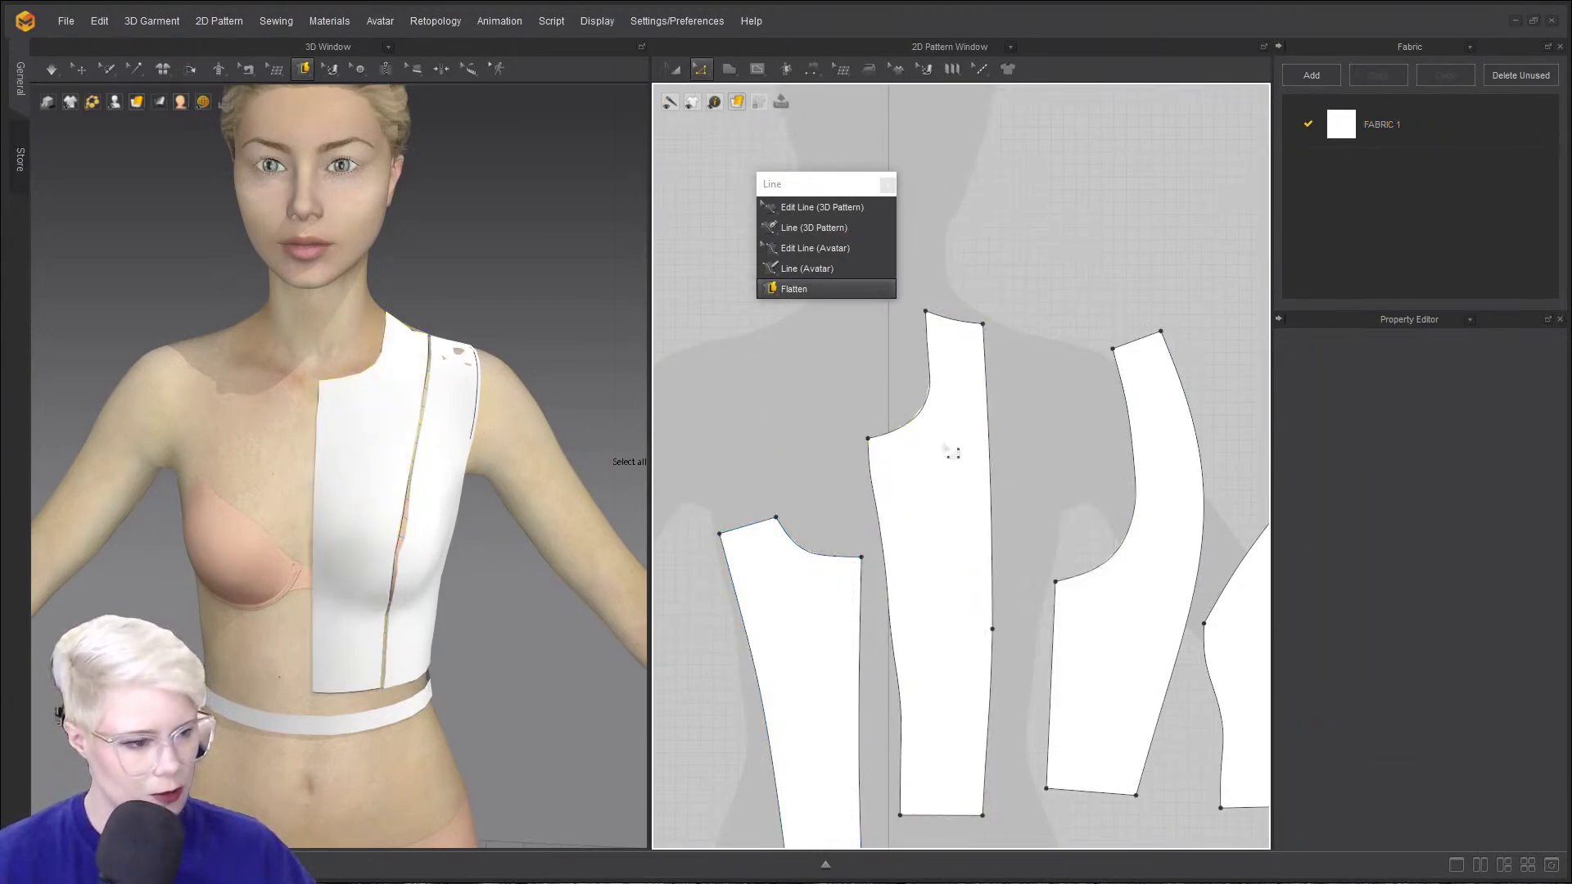
pyautogui.press('a')
pyautogui.click(940, 495)
pyautogui.scroll(5, 945, 492)
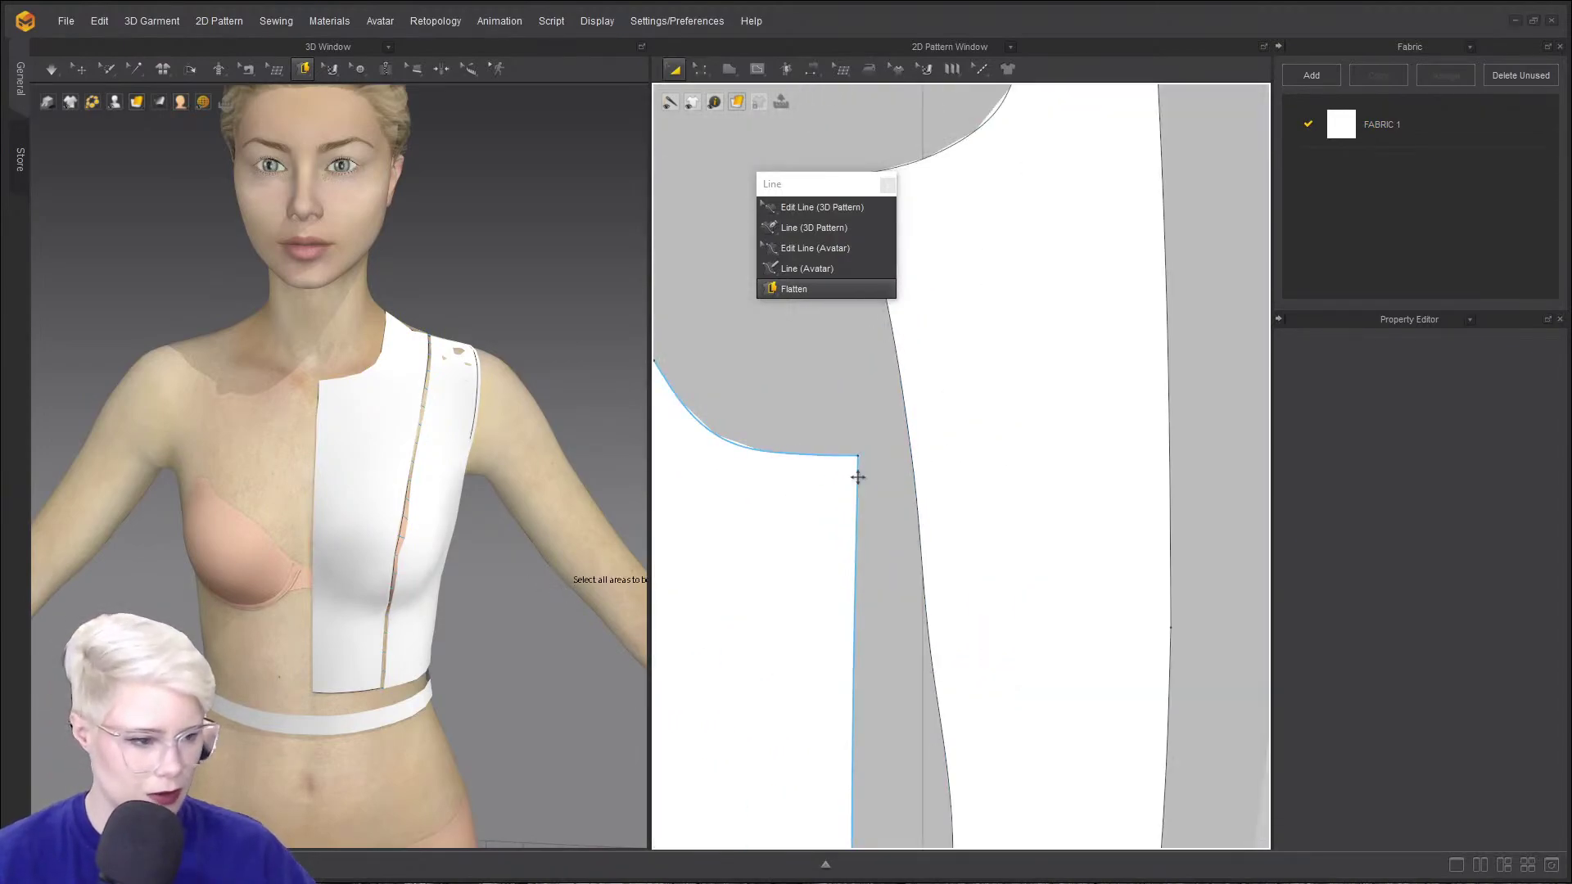
pyautogui.scroll(-3, 942, 500)
pyautogui.scroll(1, 955, 459)
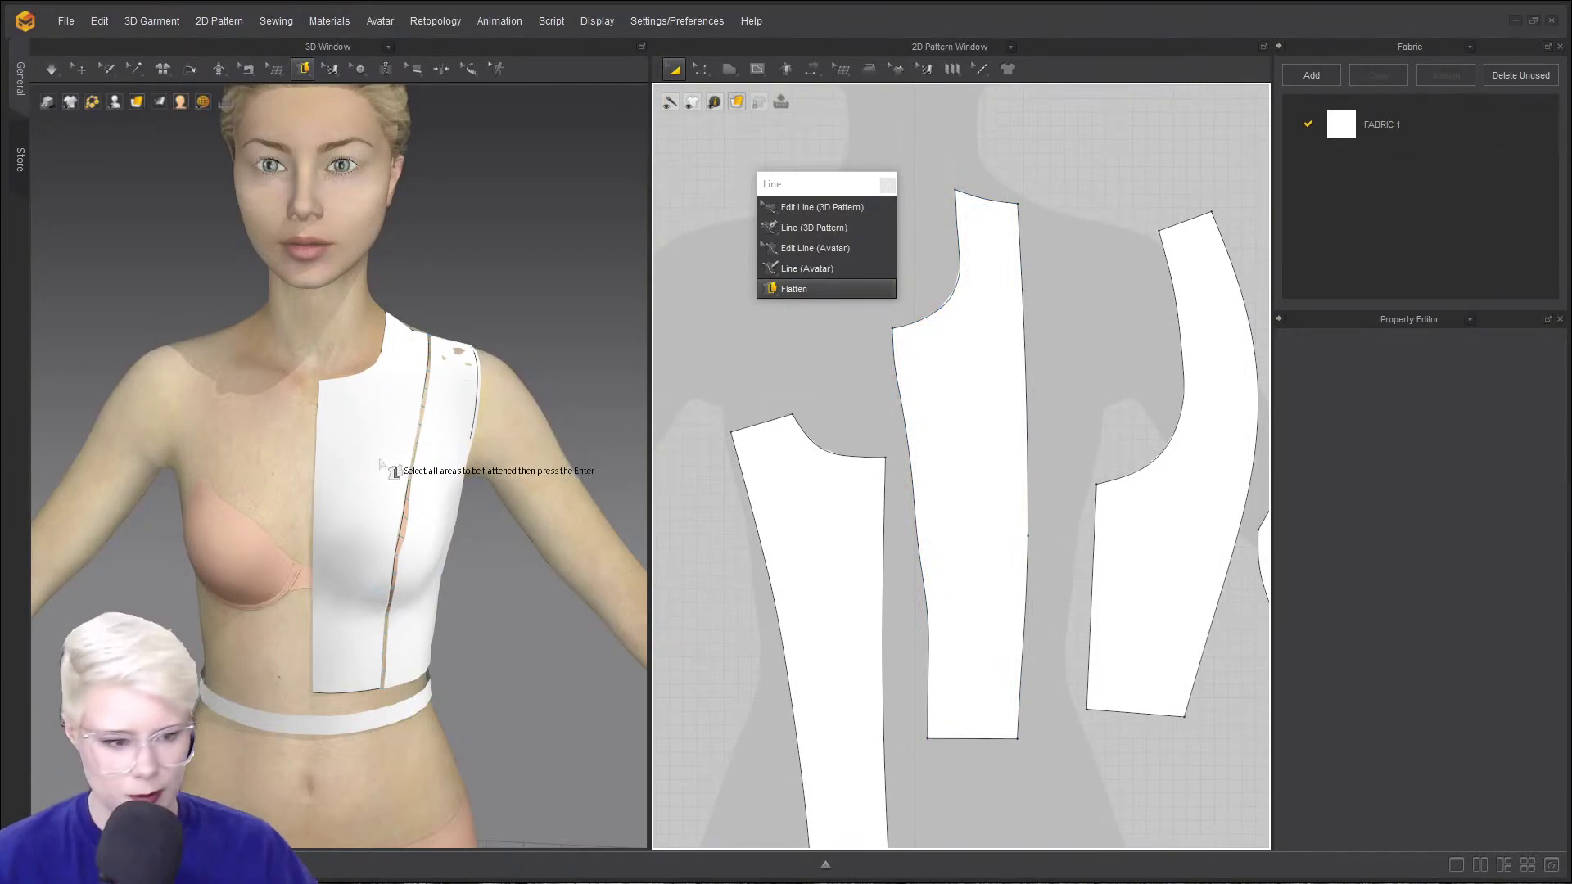
# - Delete the flattened center front piece from the garment and dismiss the floating line tools
pyautogui.click(868, 228)
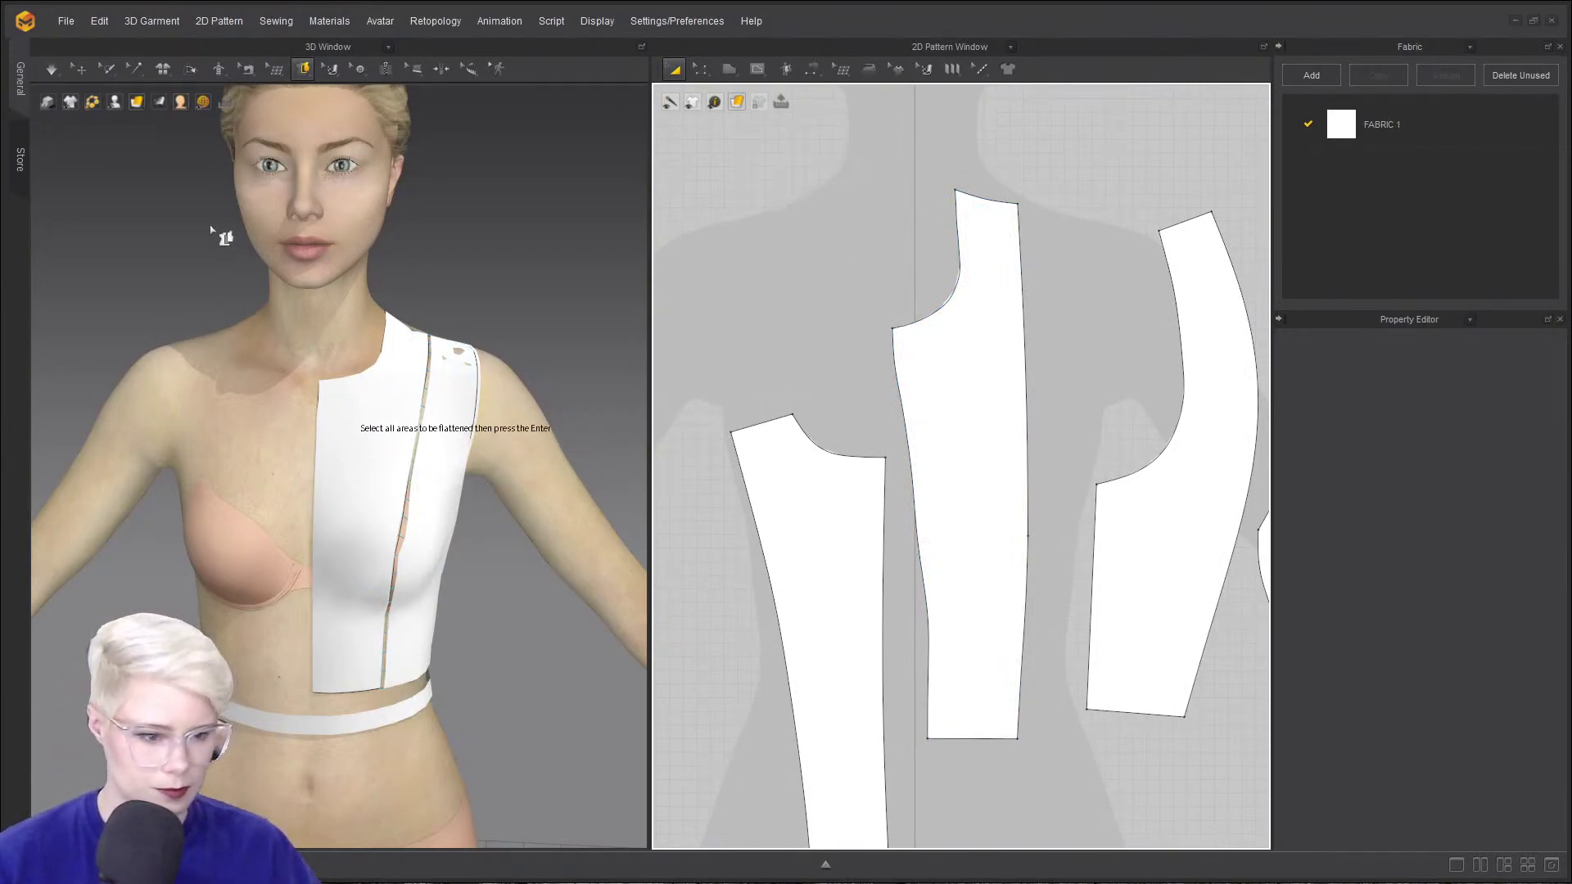
pyautogui.click(77, 66)
pyautogui.click(341, 445)
pyautogui.press('Delete')
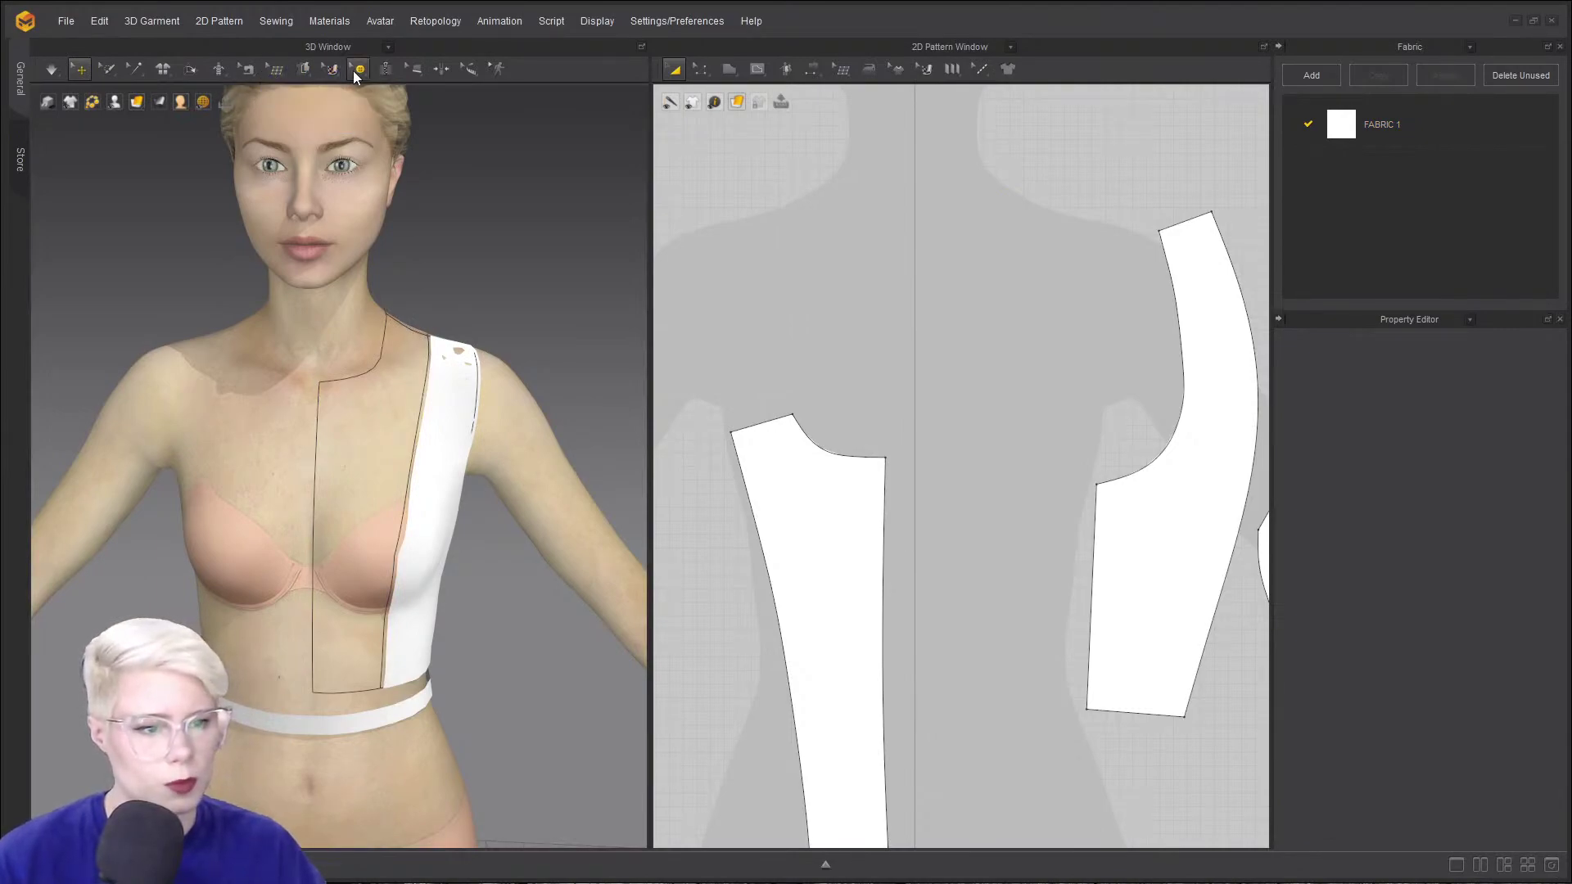
# - Reapply Flattening as Straight Line to the center front line on the avatar
pyautogui.moveTo(404, 74)
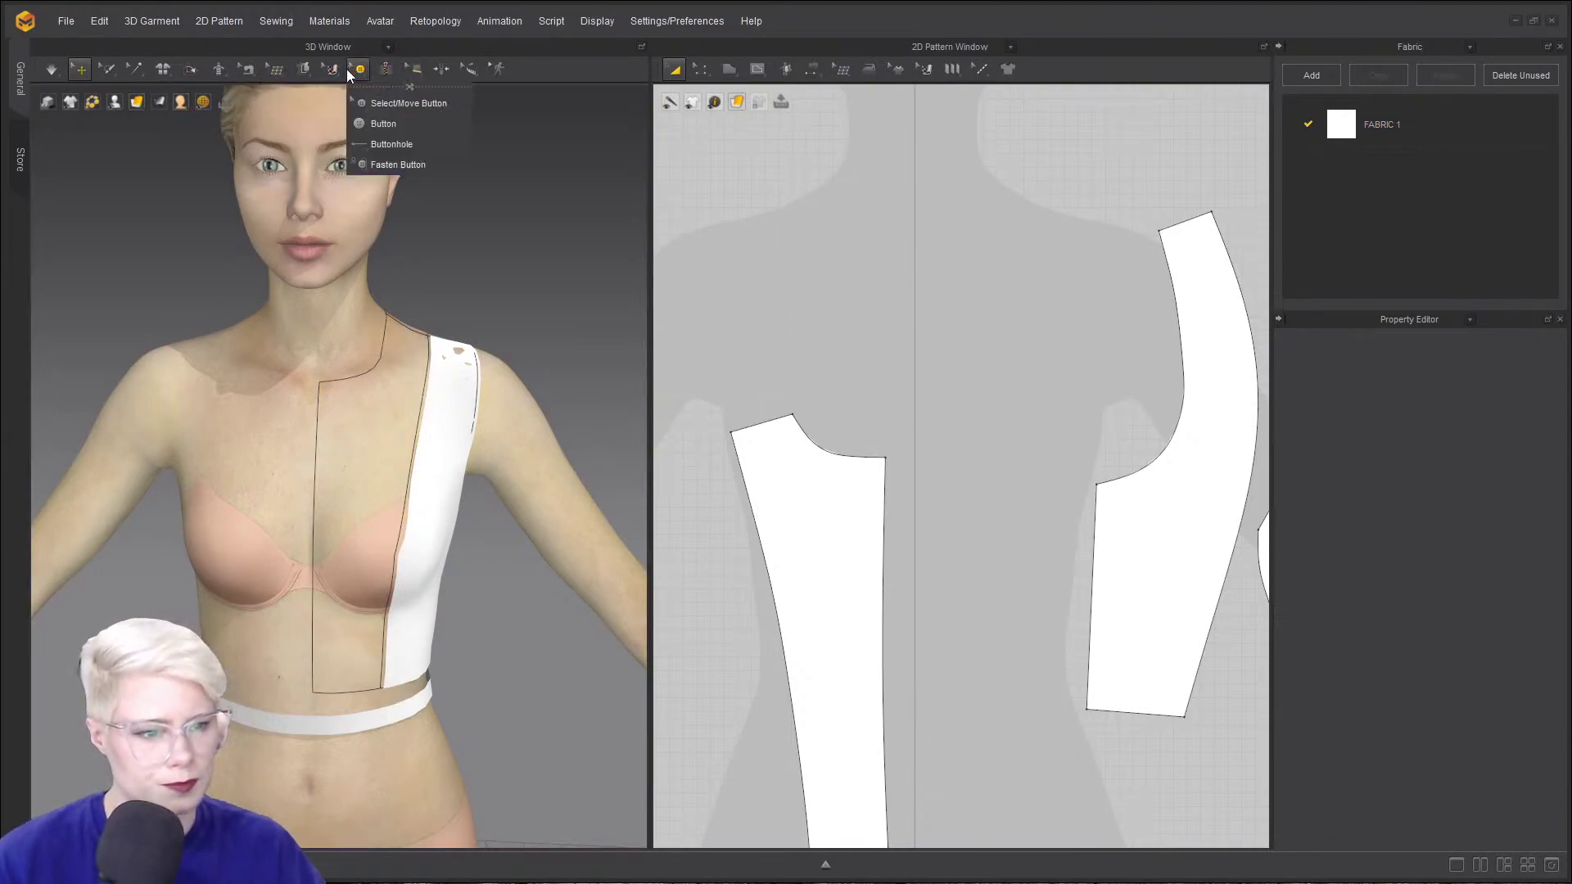
pyautogui.moveTo(302, 72)
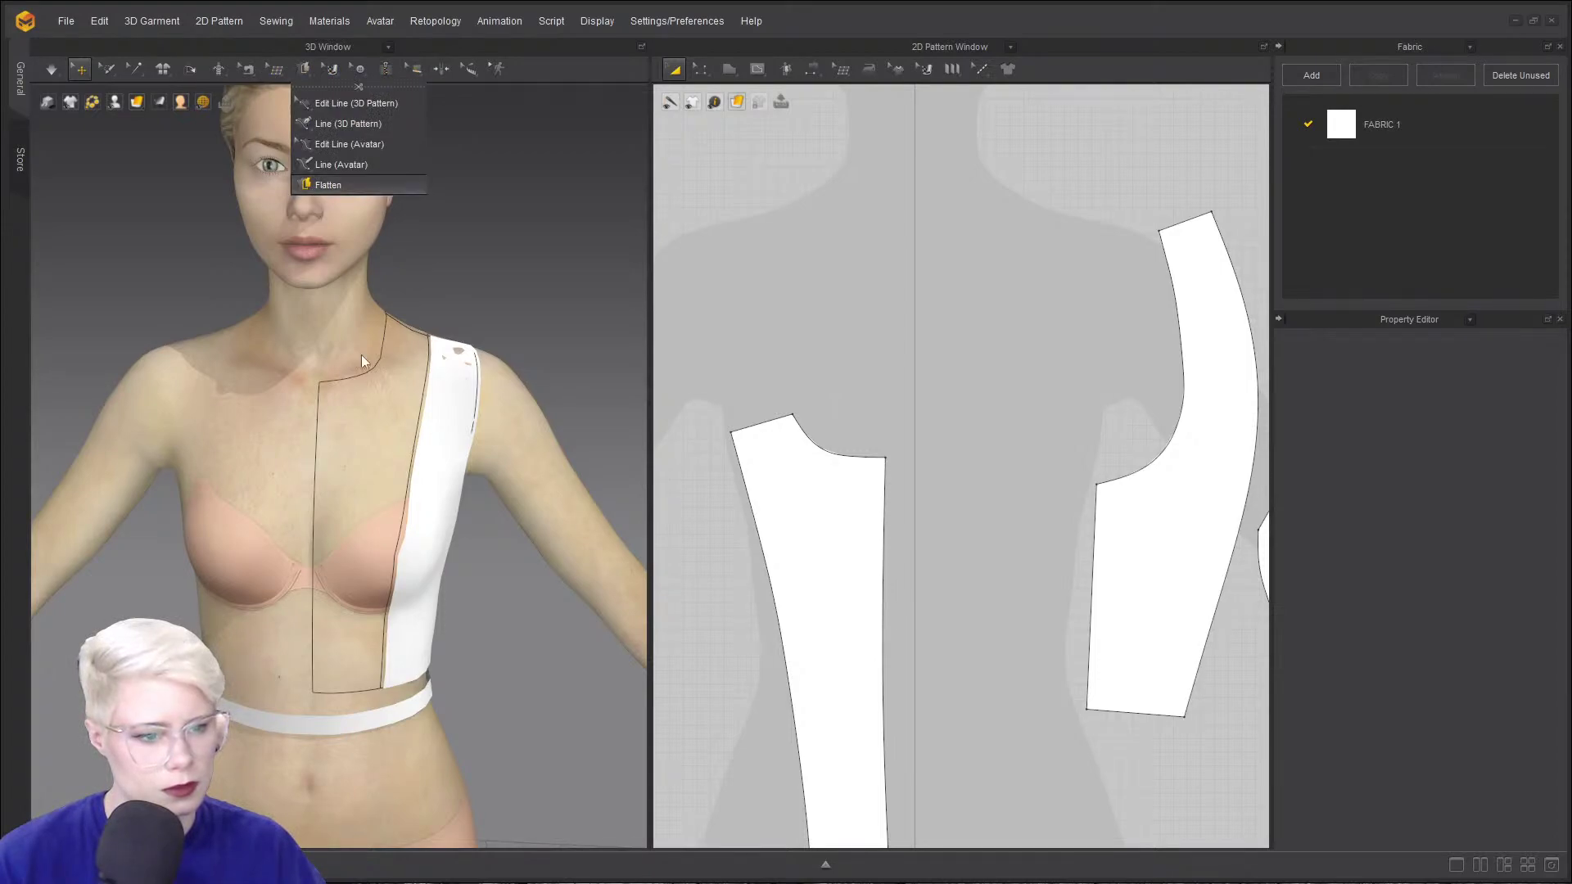
pyautogui.click(328, 185)
pyautogui.click(339, 145)
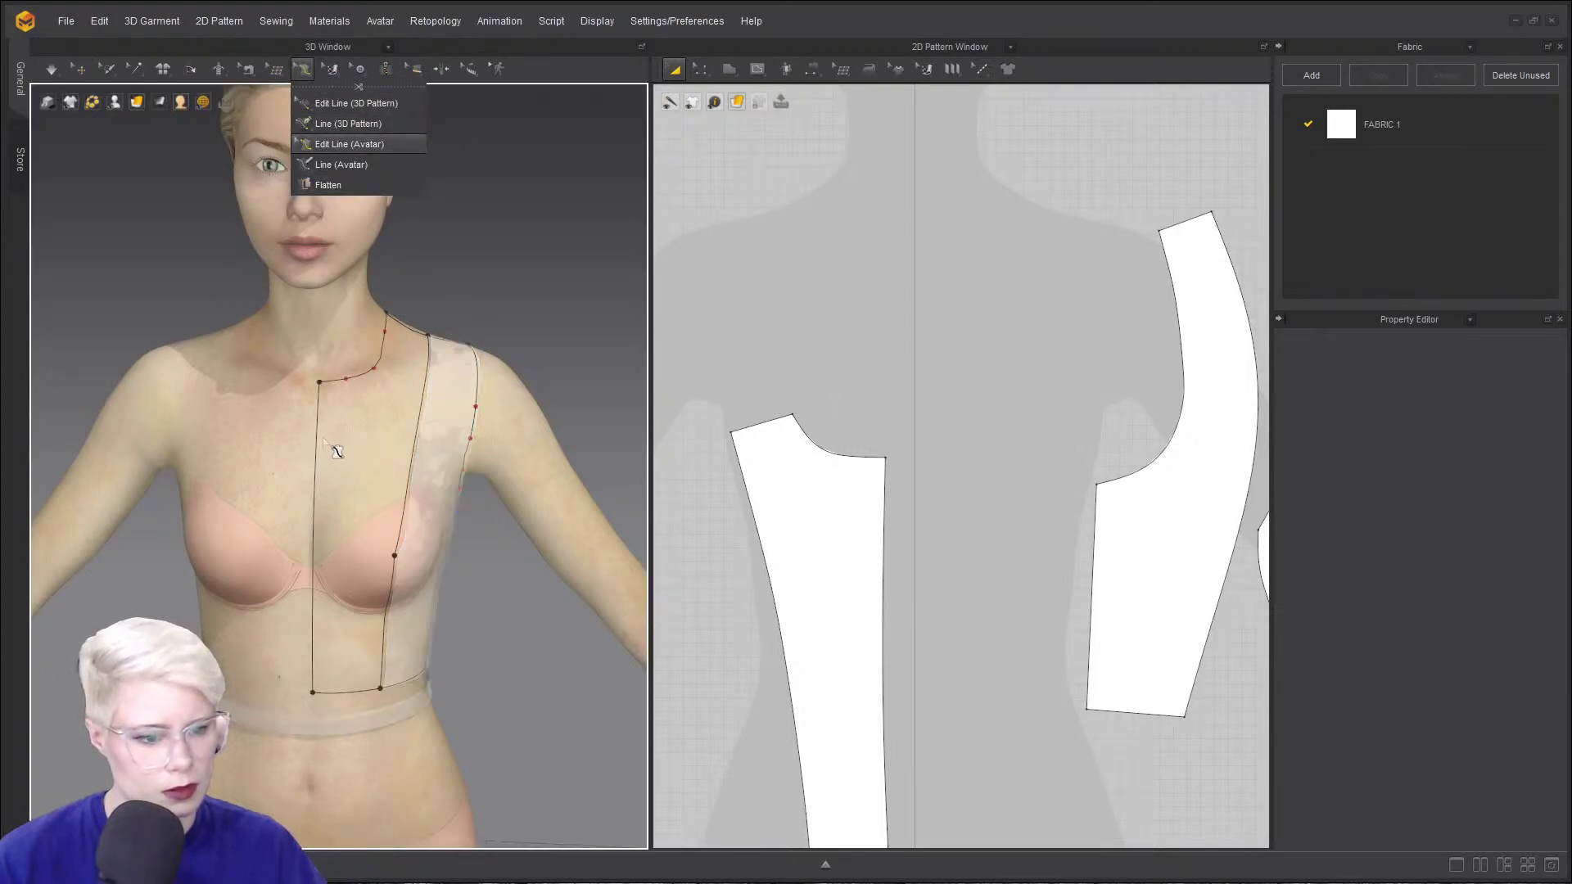
pyautogui.rightClick(315, 431)
pyautogui.click(384, 499)
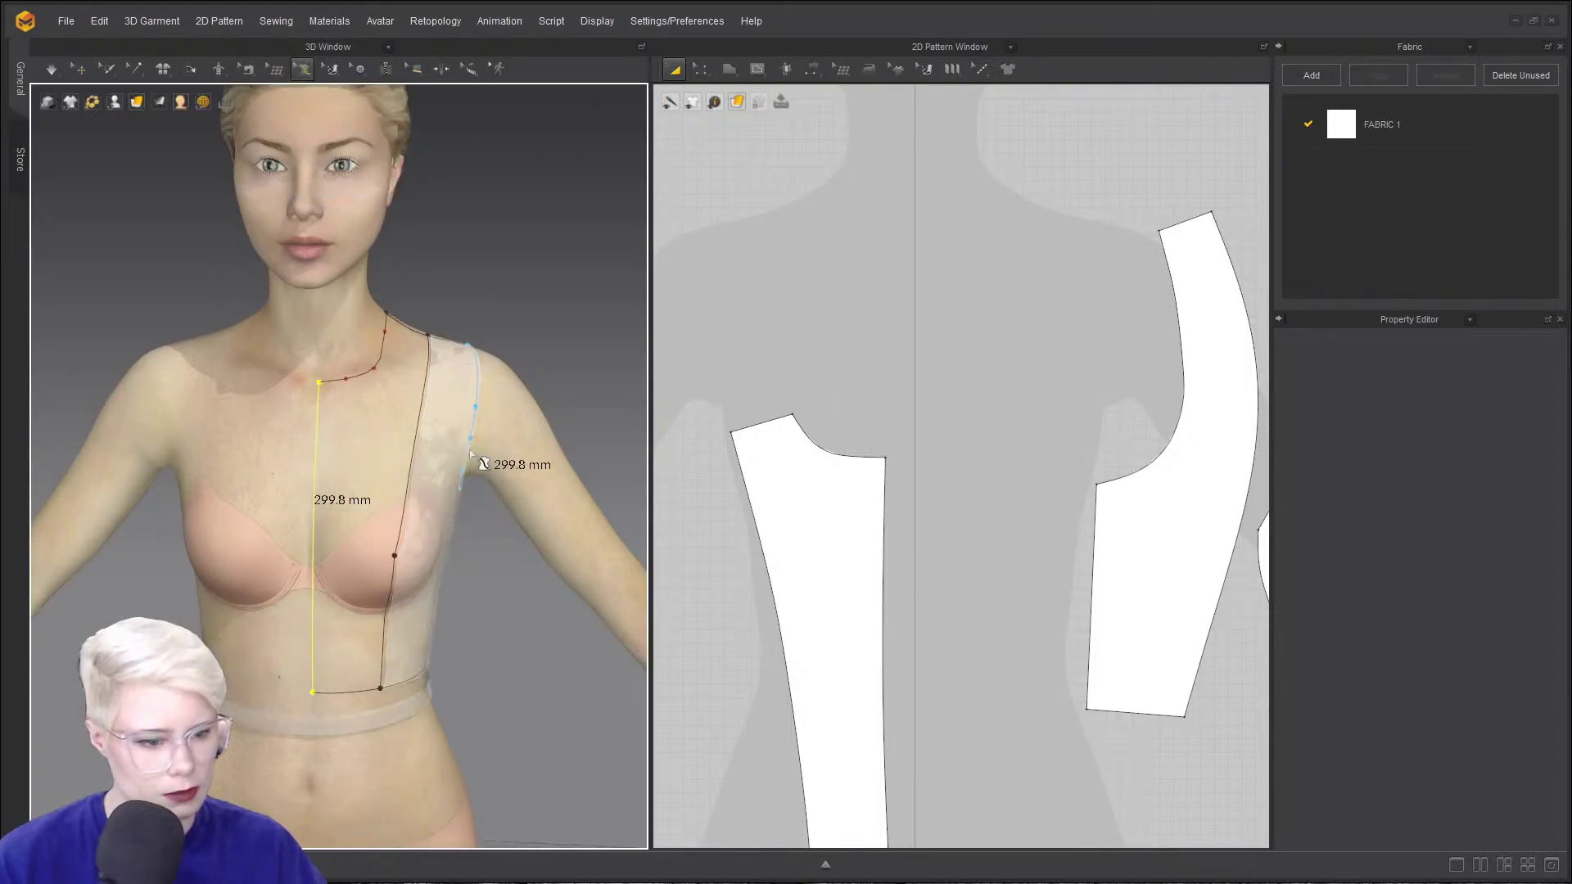
pyautogui.click(376, 463)
pyautogui.scroll(2, 329, 464)
pyautogui.rightClick(309, 460)
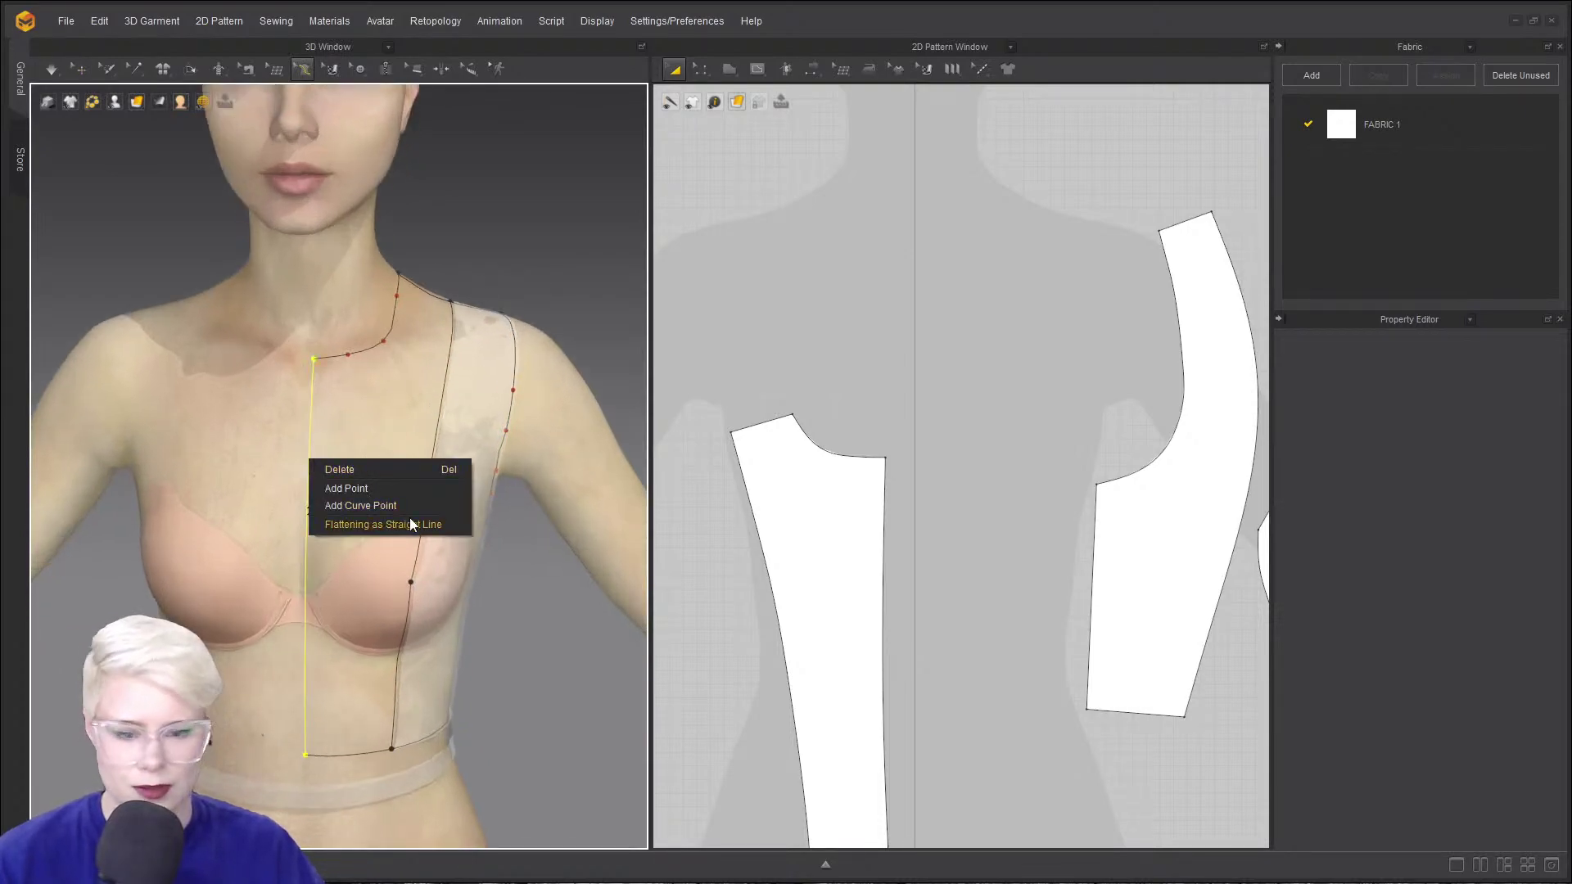
pyautogui.click(412, 524)
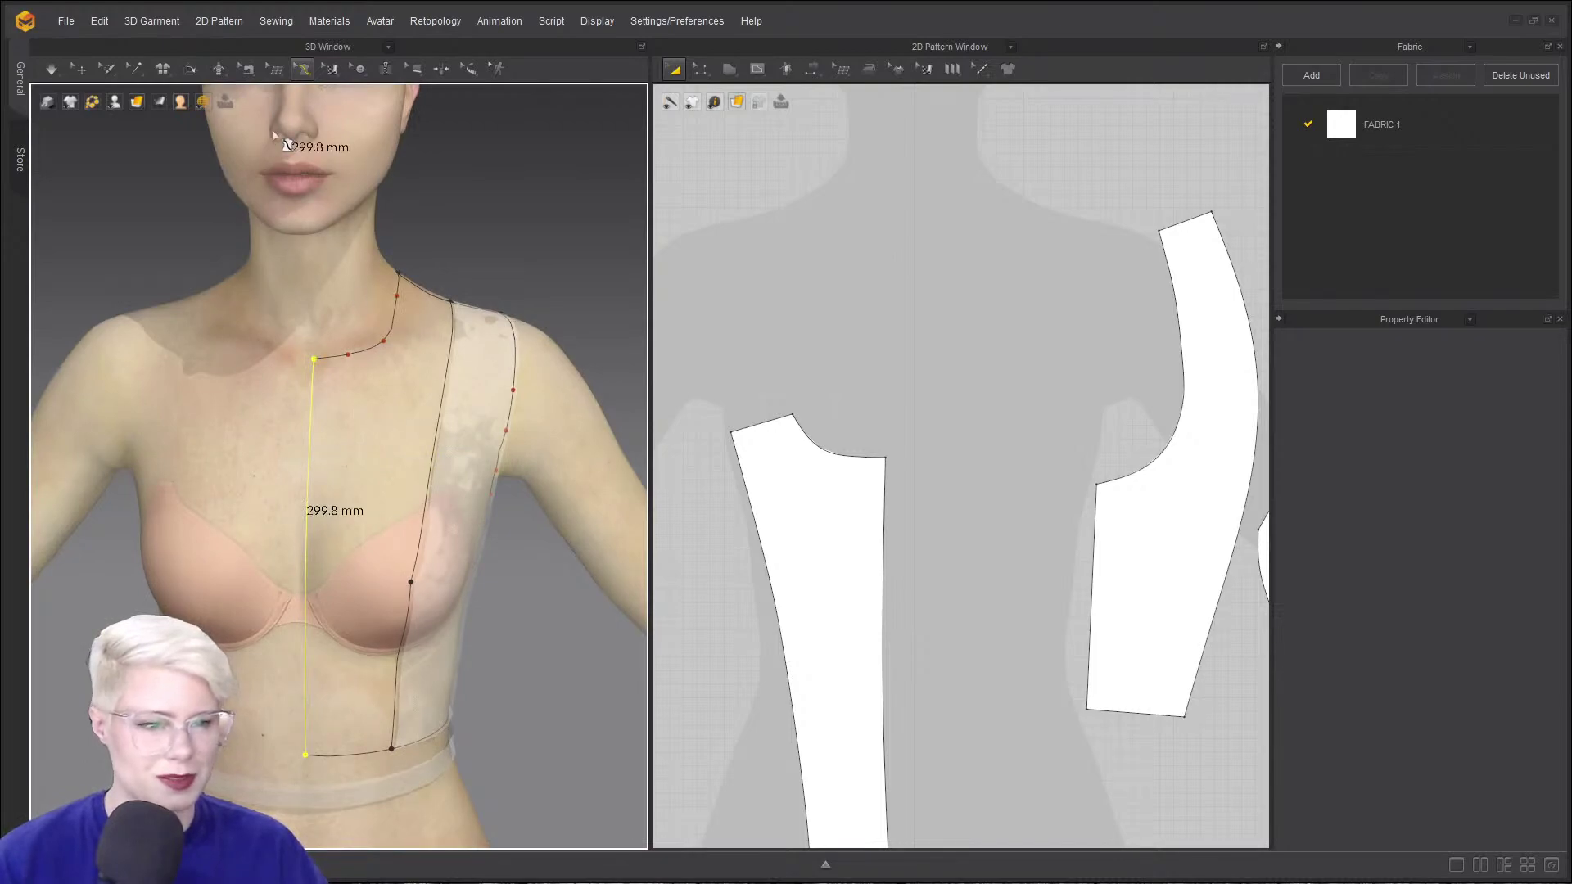
pyautogui.click(360, 352)
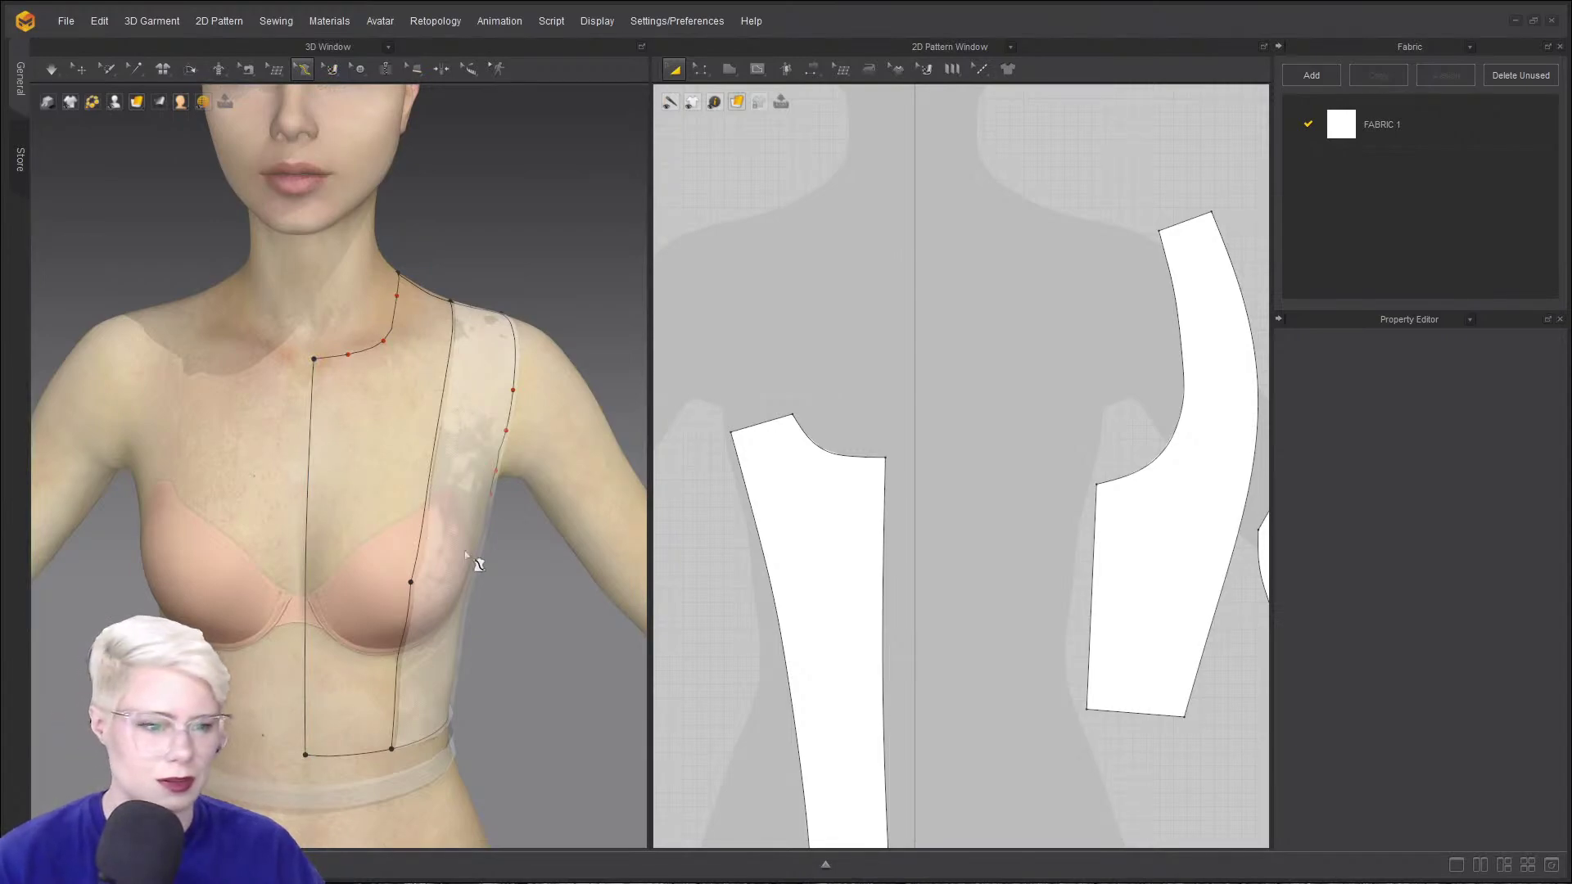
pyautogui.rightClick(309, 415)
pyautogui.click(513, 214)
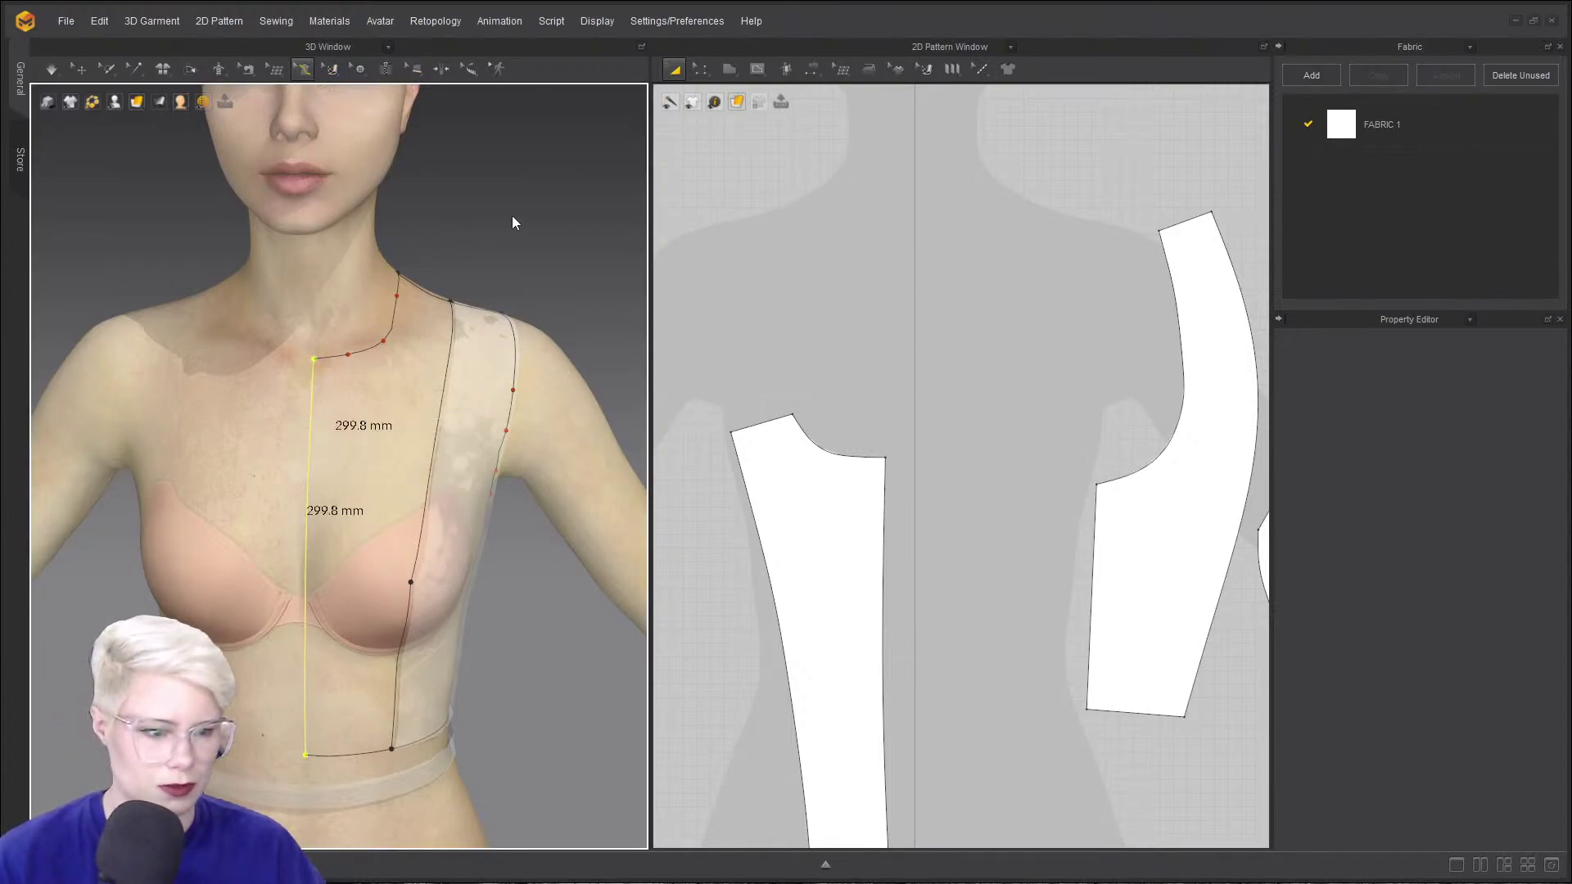
# - Flatten only the center front area of the avatar into a new pattern piece
pyautogui.click(315, 71)
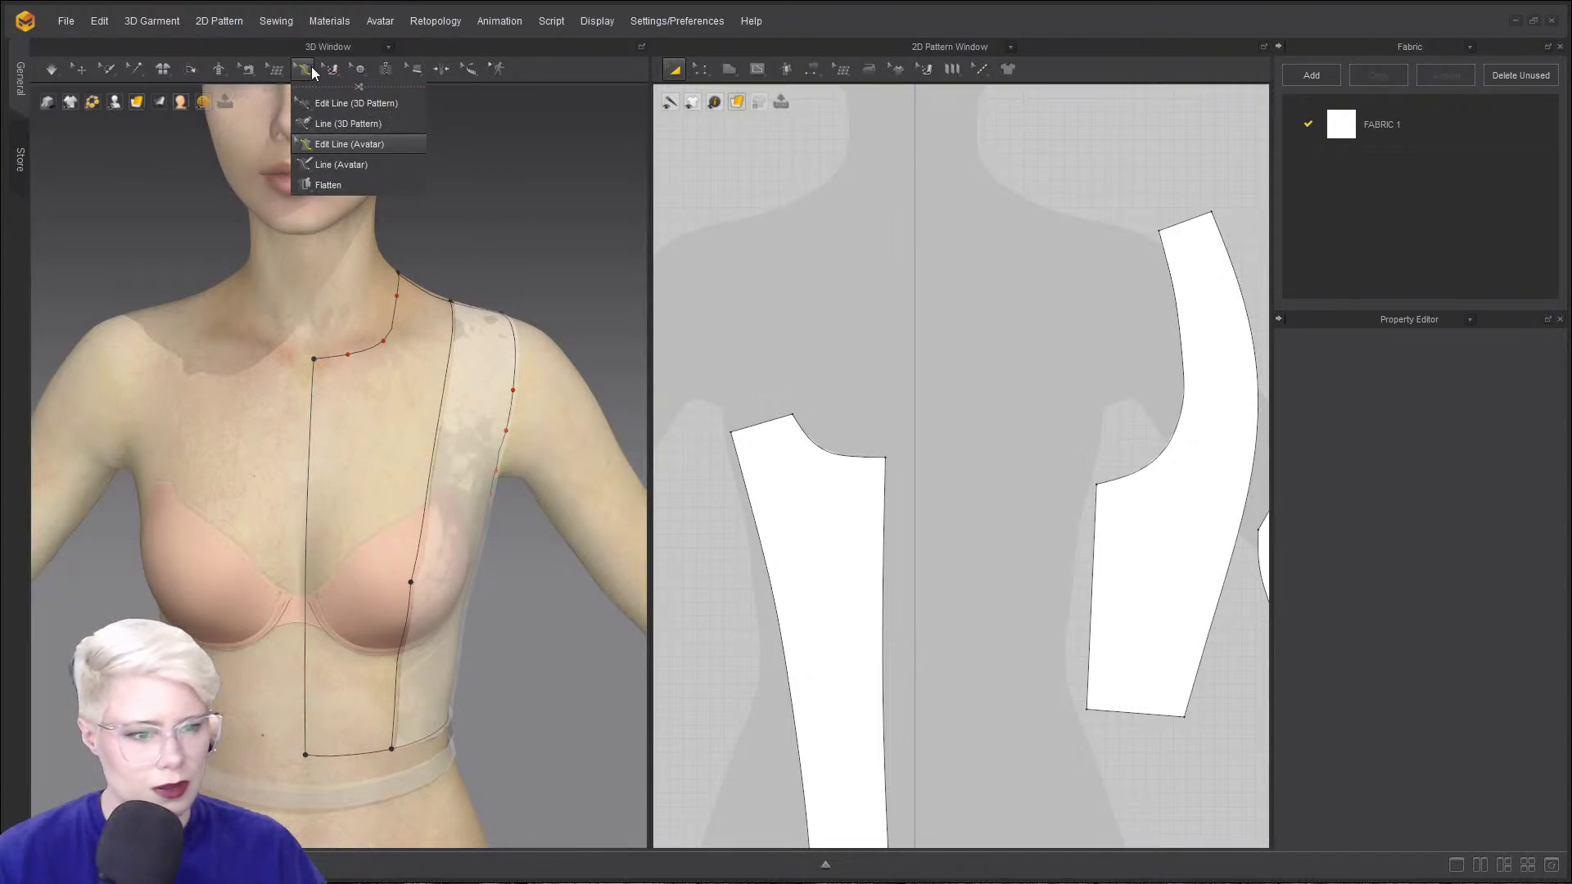
pyautogui.click(332, 185)
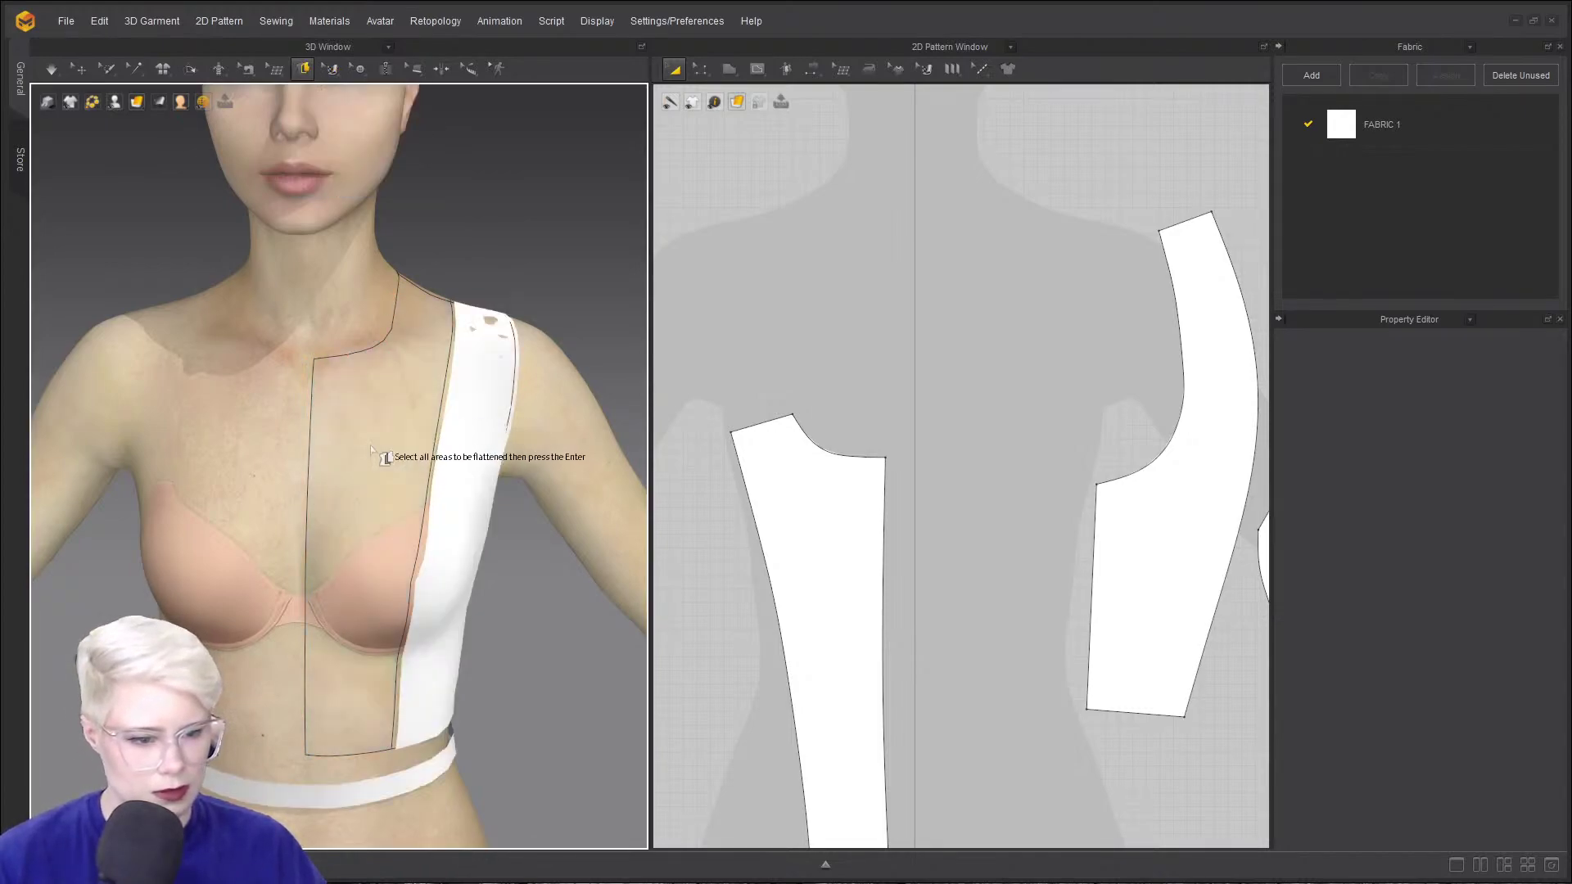
pyautogui.click(365, 445)
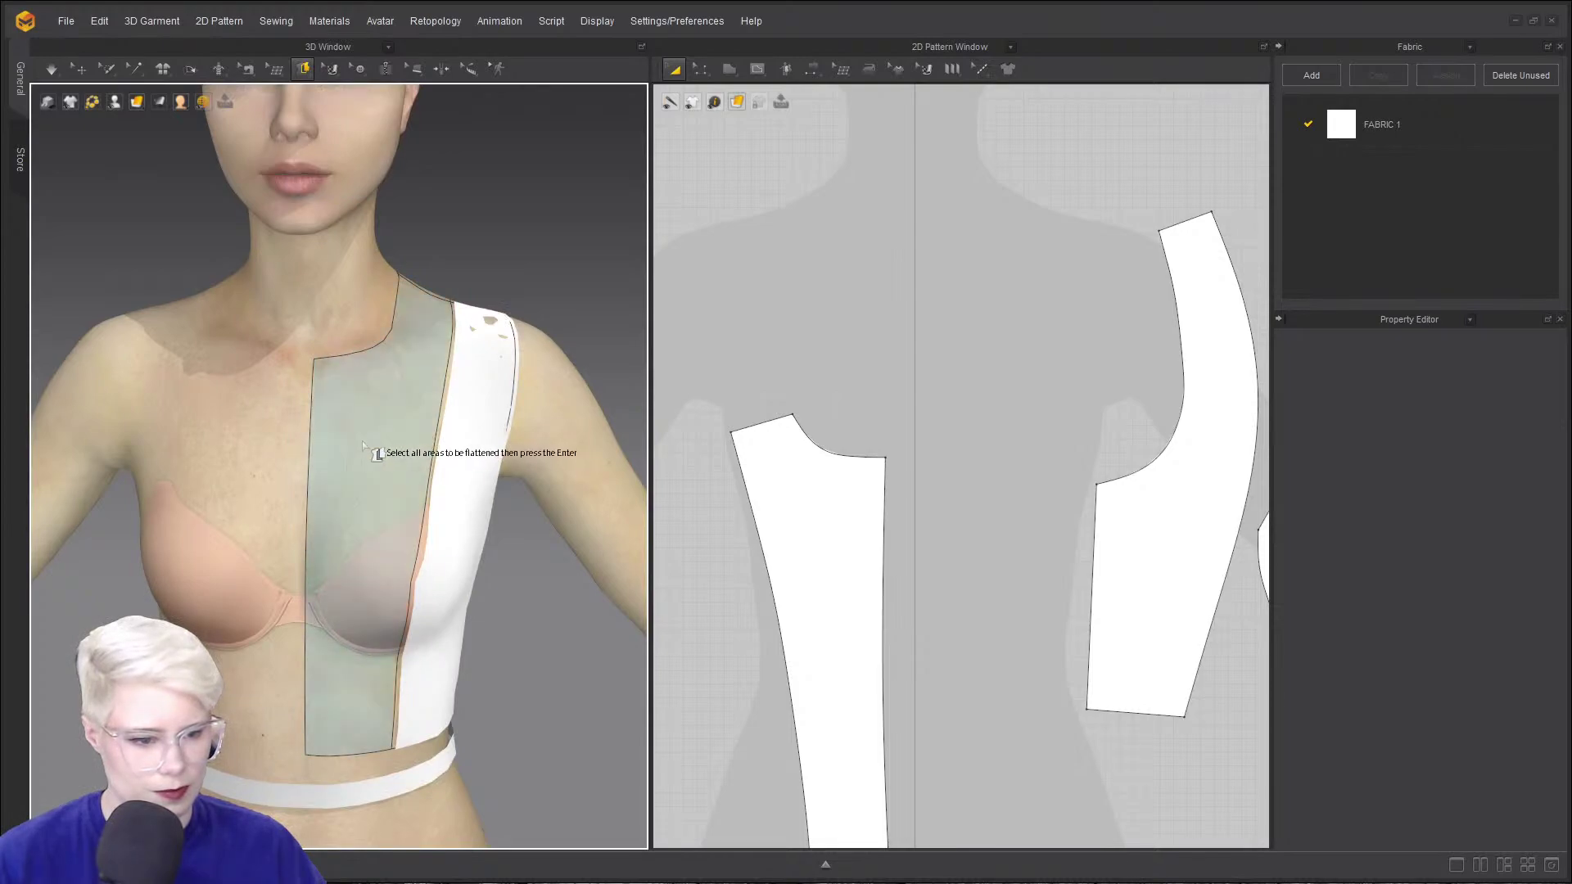
pyautogui.press('Return')
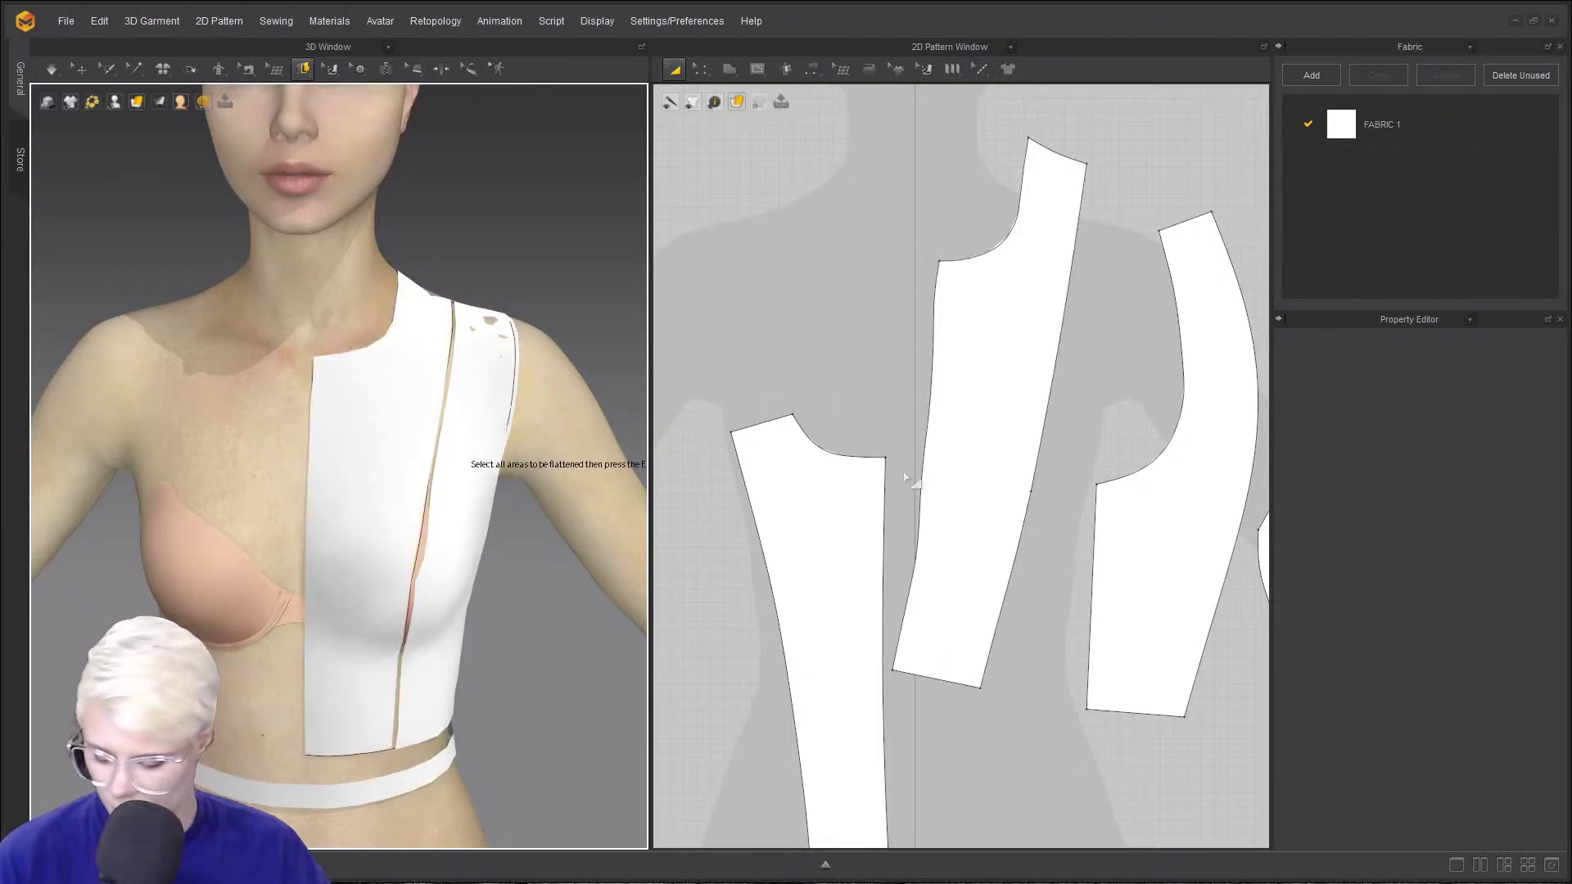
pyautogui.press('z')
pyautogui.rightClick(936, 442)
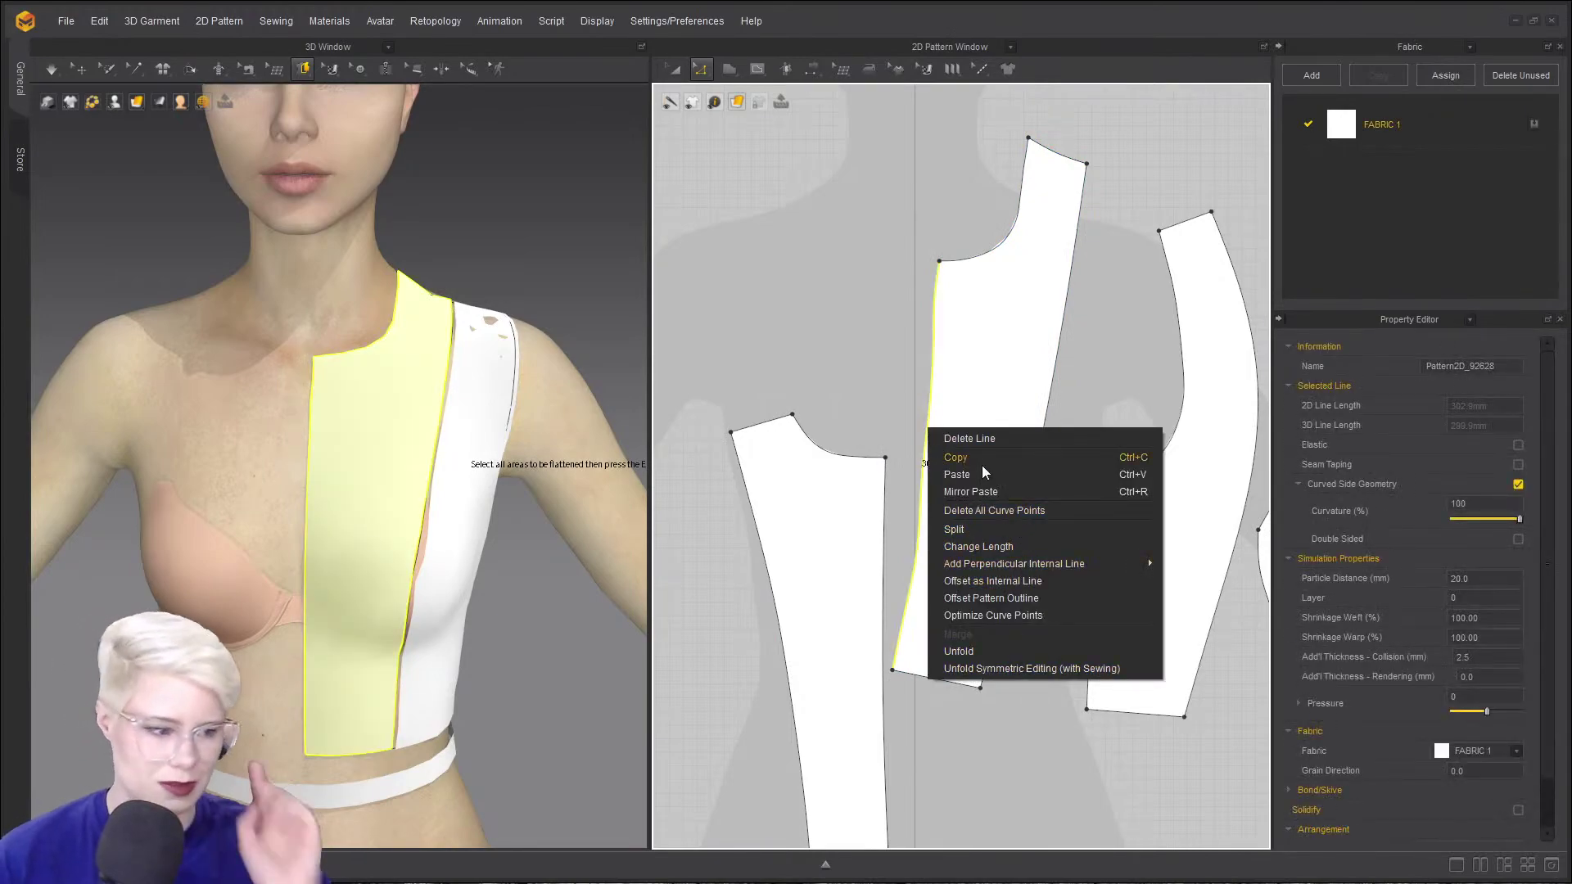
pyautogui.click(915, 337)
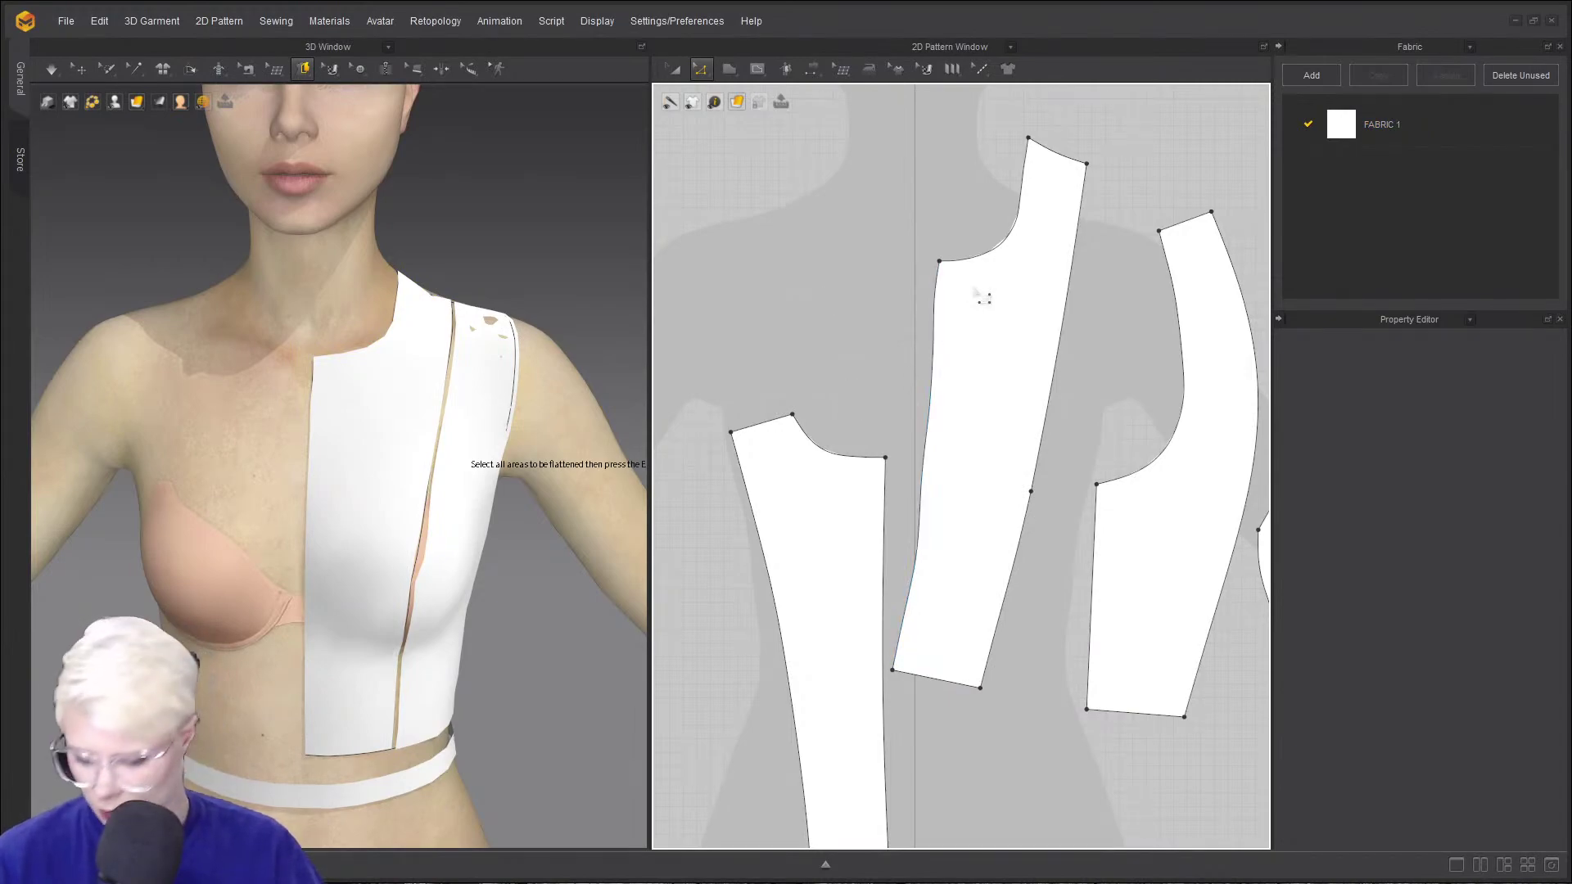
# - Rotate the newly flattened center front piece so that it stands roughly upright
pyautogui.press('a')
pyautogui.click(1013, 347)
pyautogui.moveTo(992, 99); pyautogui.dragTo(954, 113)
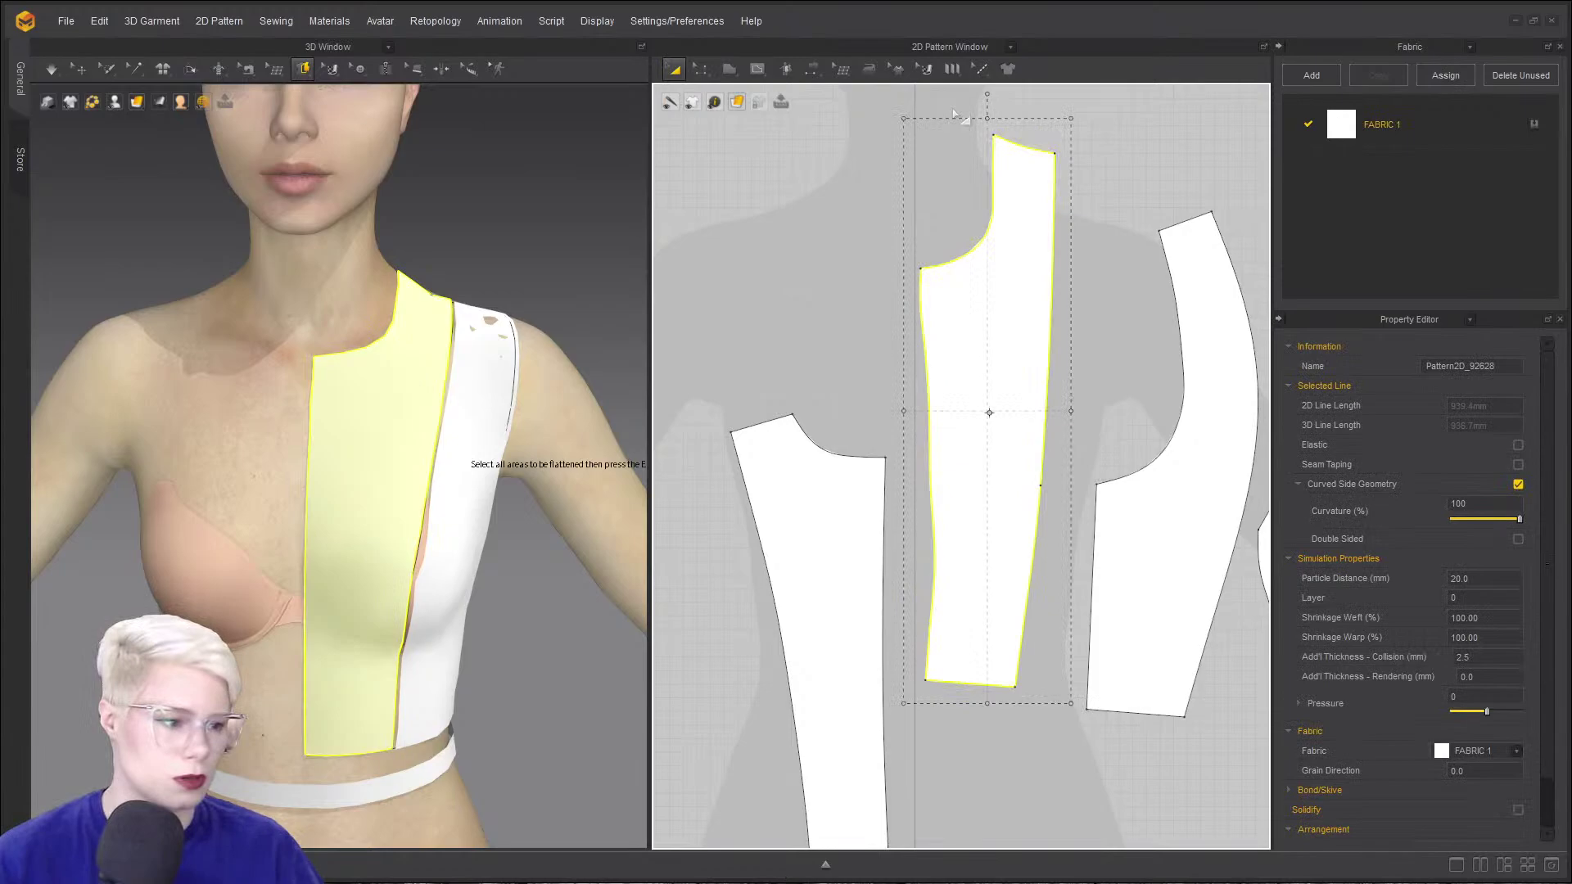
# - Straighten the center front piece's center edge by deleting all of its curve points
pyautogui.click(1020, 761)
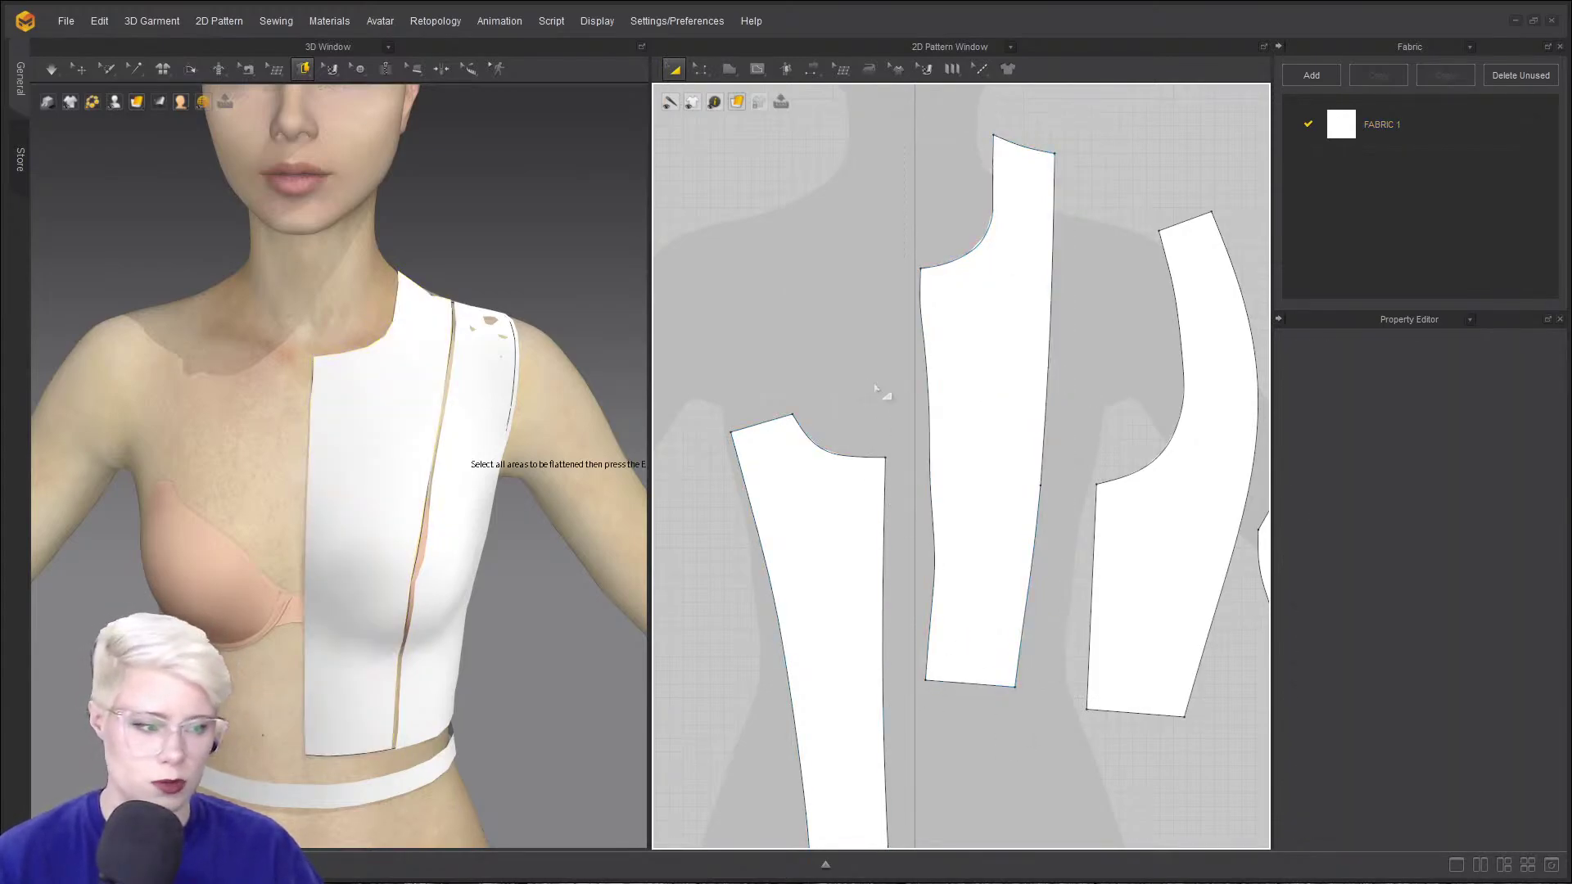
pyautogui.click(996, 366)
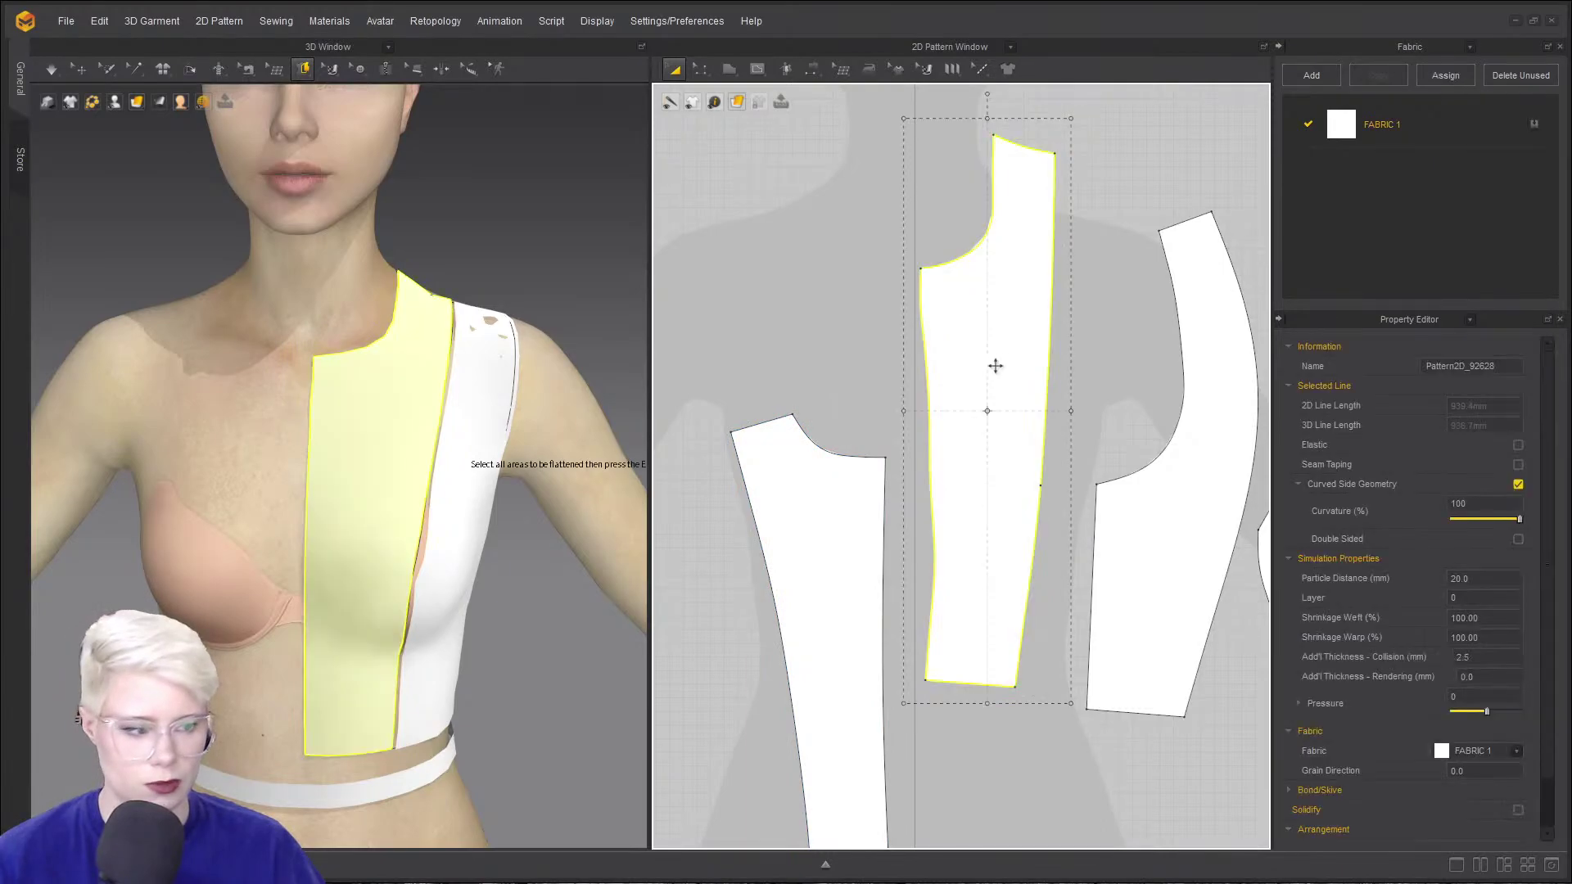
pyautogui.press('z')
pyautogui.click(934, 401)
pyautogui.rightClick(931, 397)
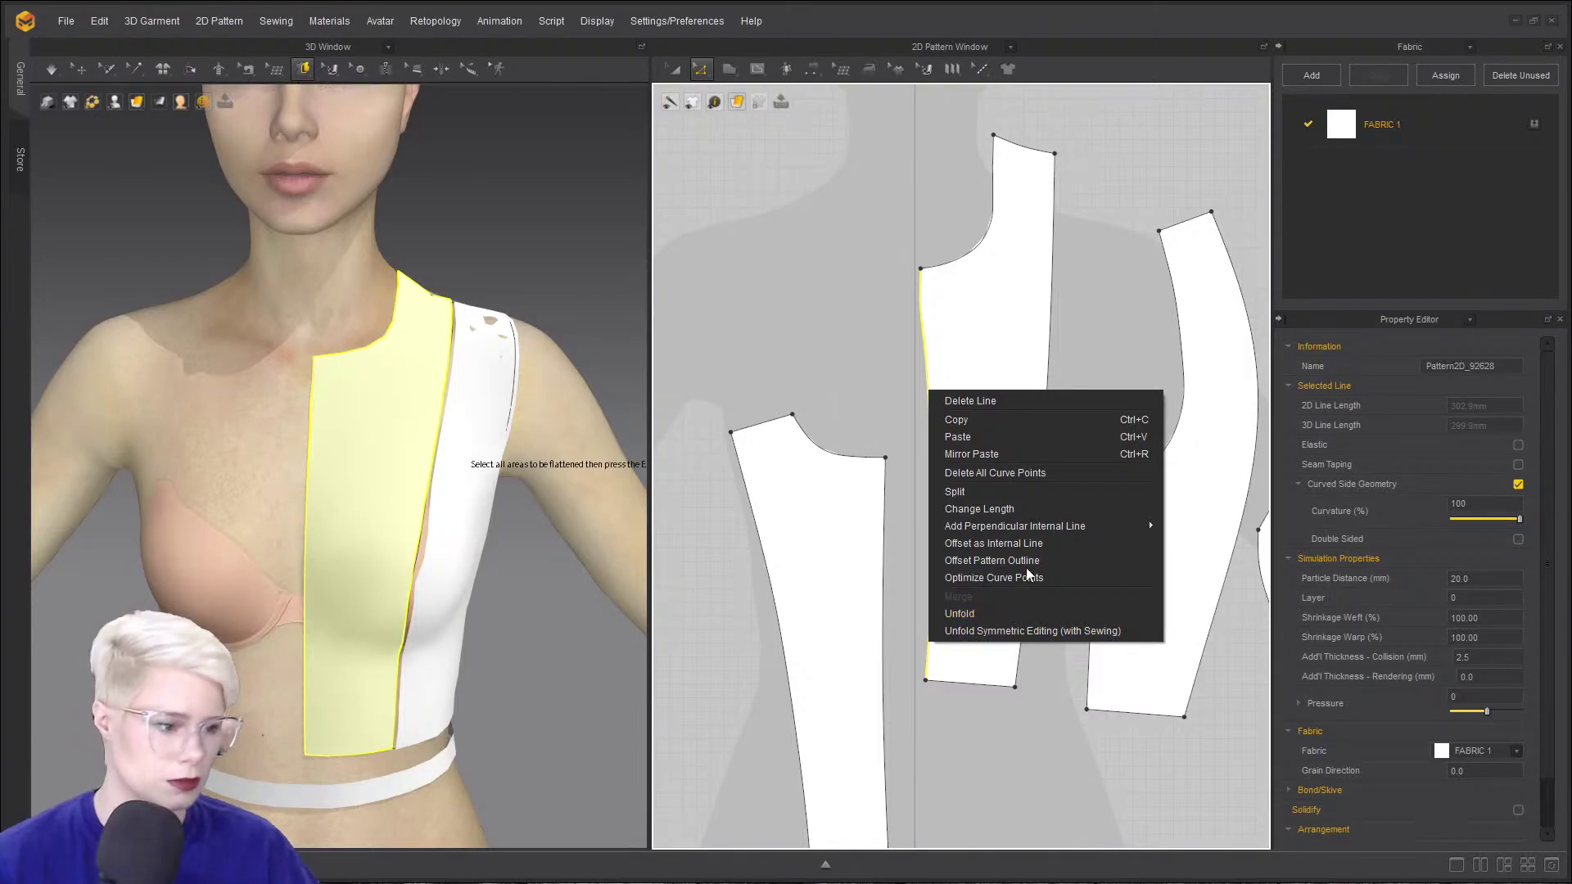
pyautogui.click(1015, 491)
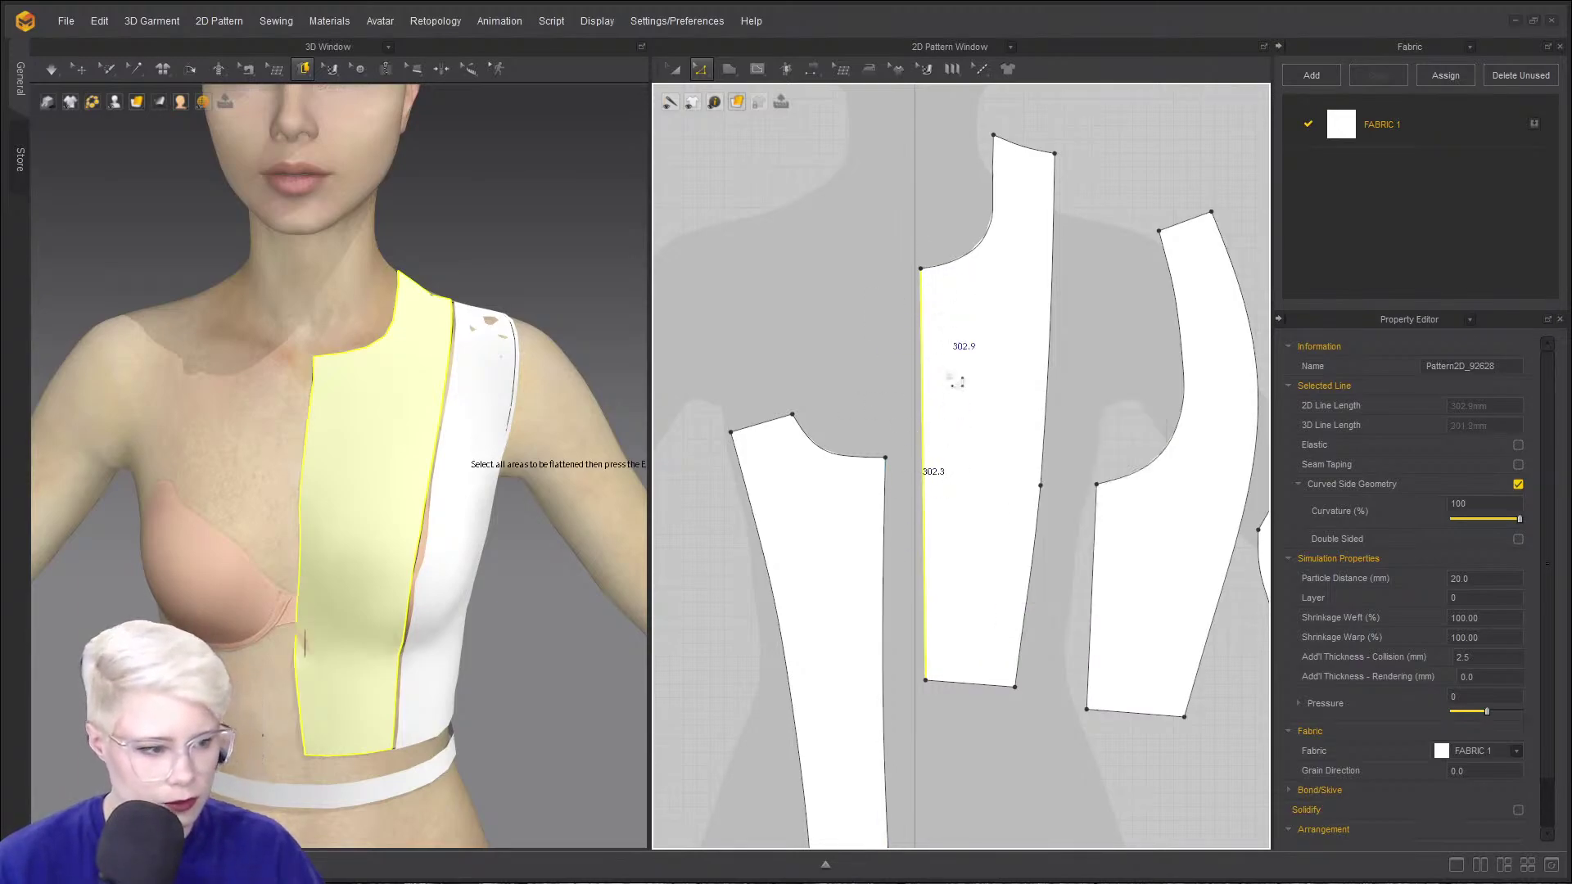
# - Shift the center front piece's hem edge slightly toward the side and delete all curve points from its lower side edge
pyautogui.moveTo(962, 685); pyautogui.dragTo(972, 684)
pyautogui.click(1028, 601)
pyautogui.rightClick(1029, 601)
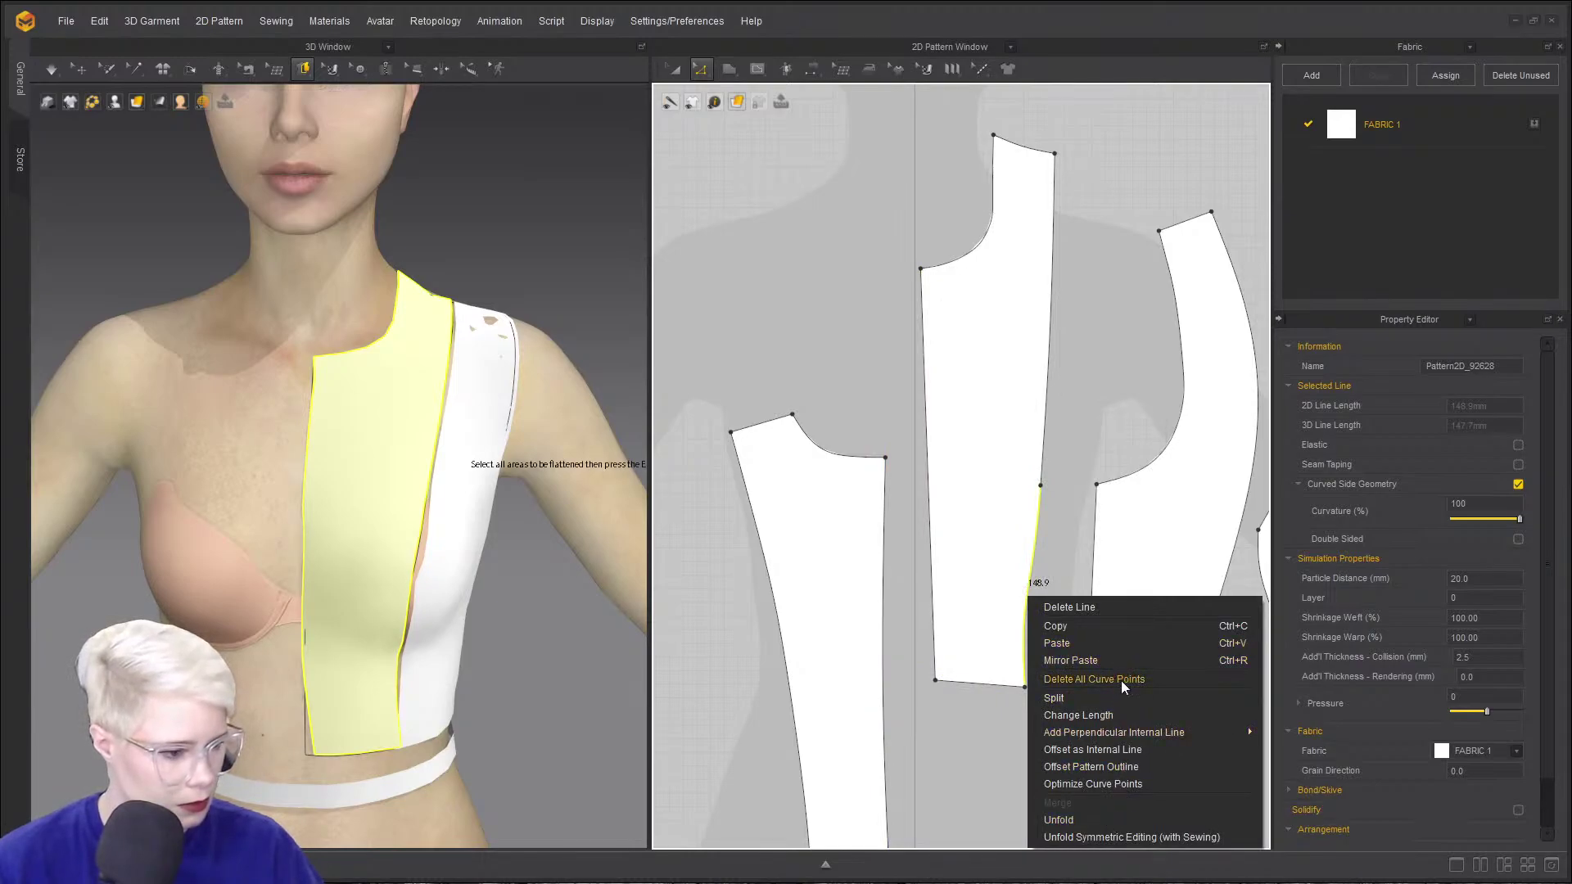
pyautogui.click(1124, 682)
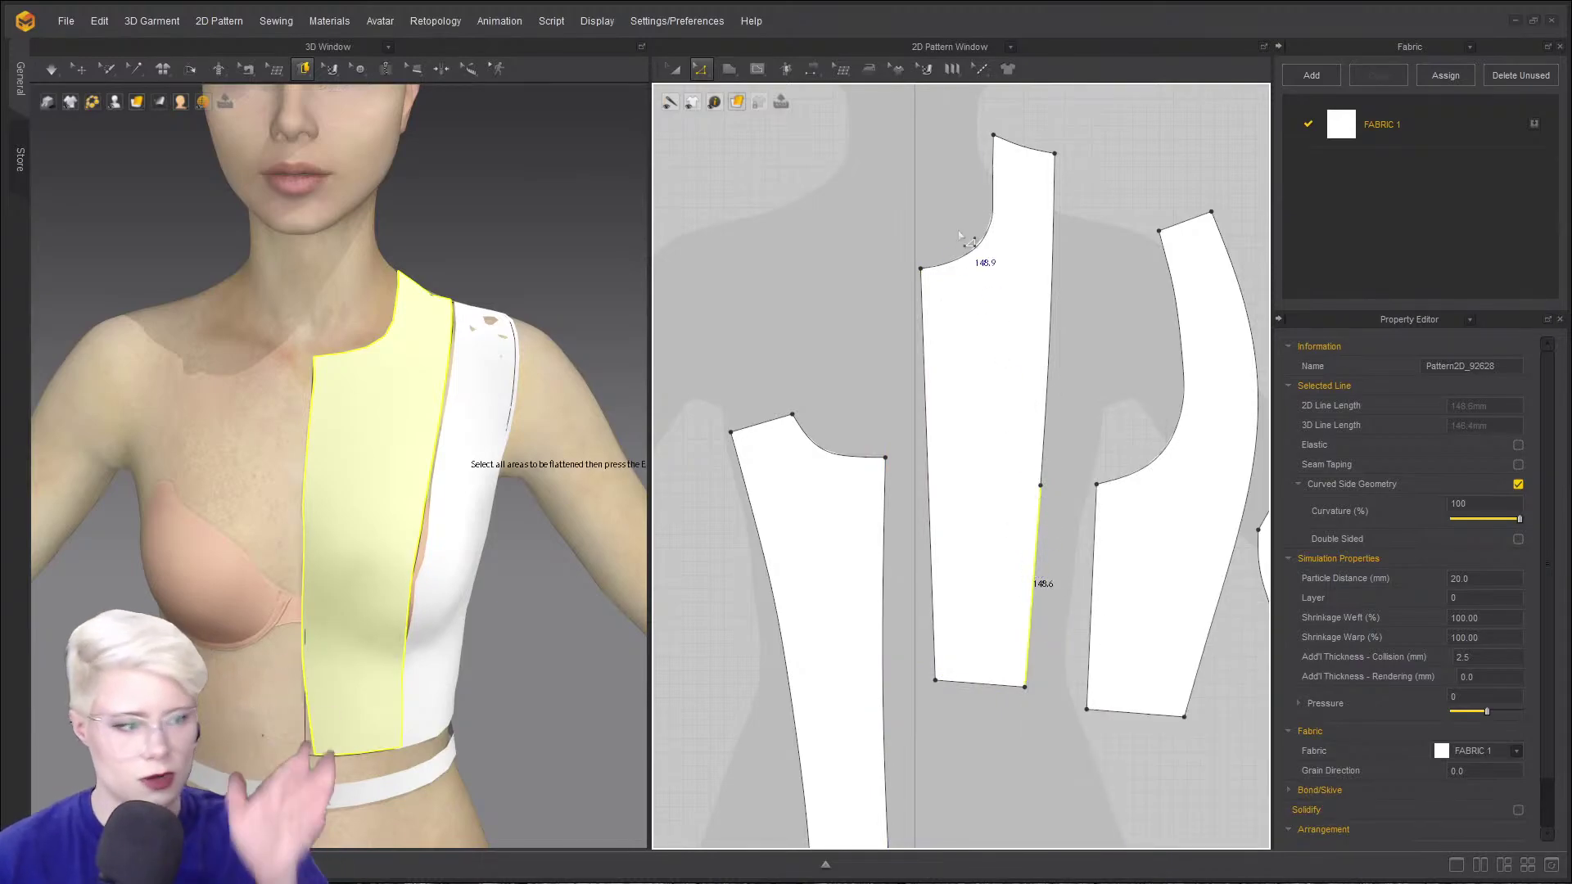
# - Nudge the center front piece's shoulder edge slightly outward toward the armhole side
pyautogui.scroll(3, 985, 186)
pyautogui.click(990, 224)
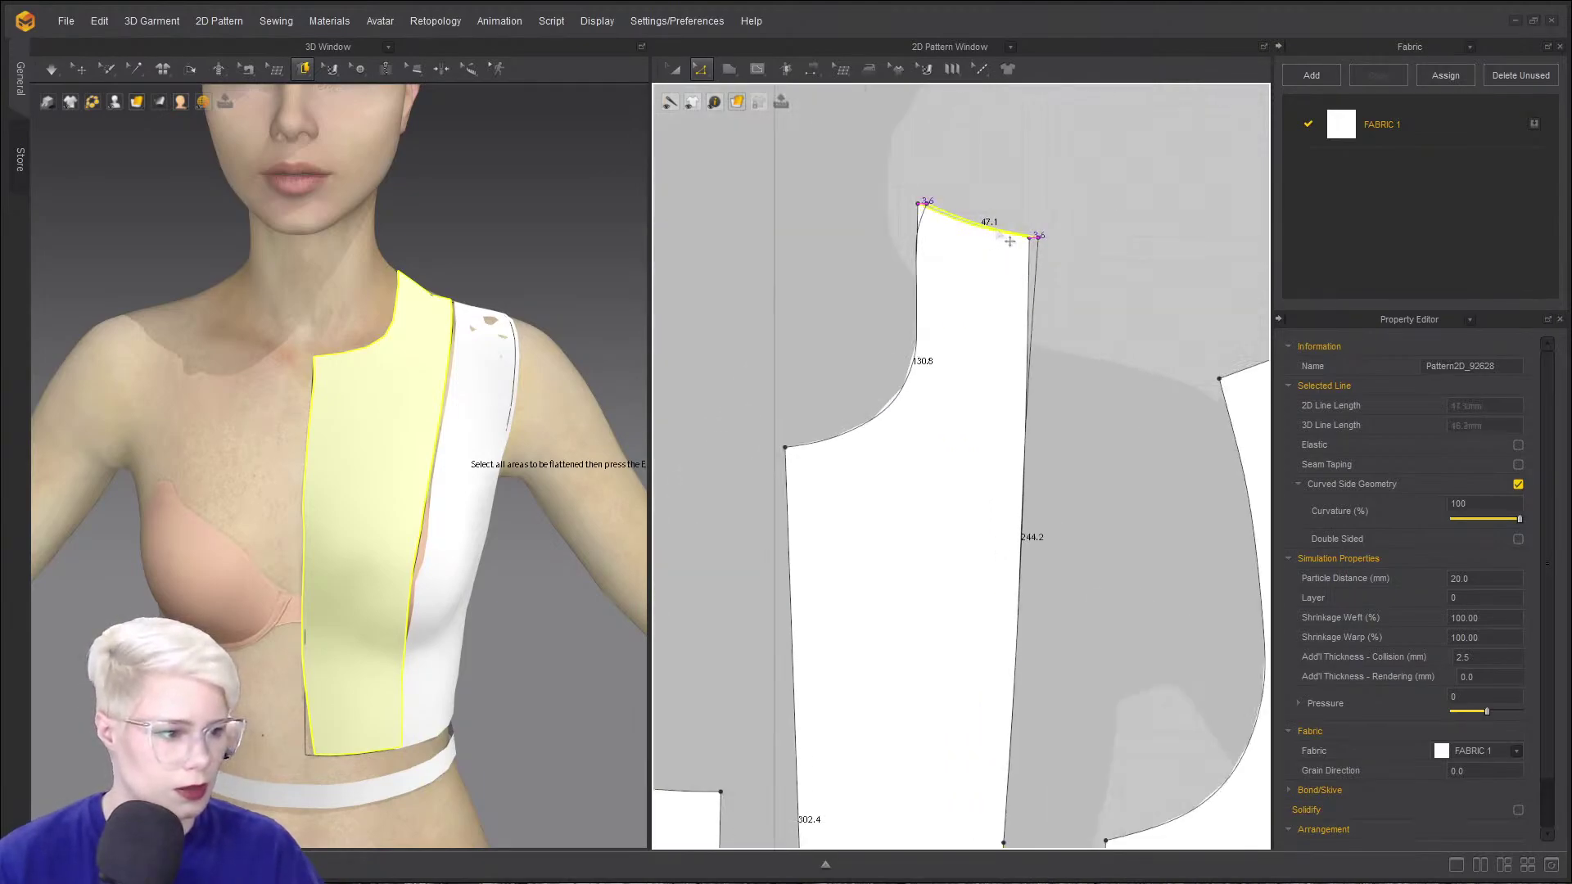
pyautogui.click(814, 217)
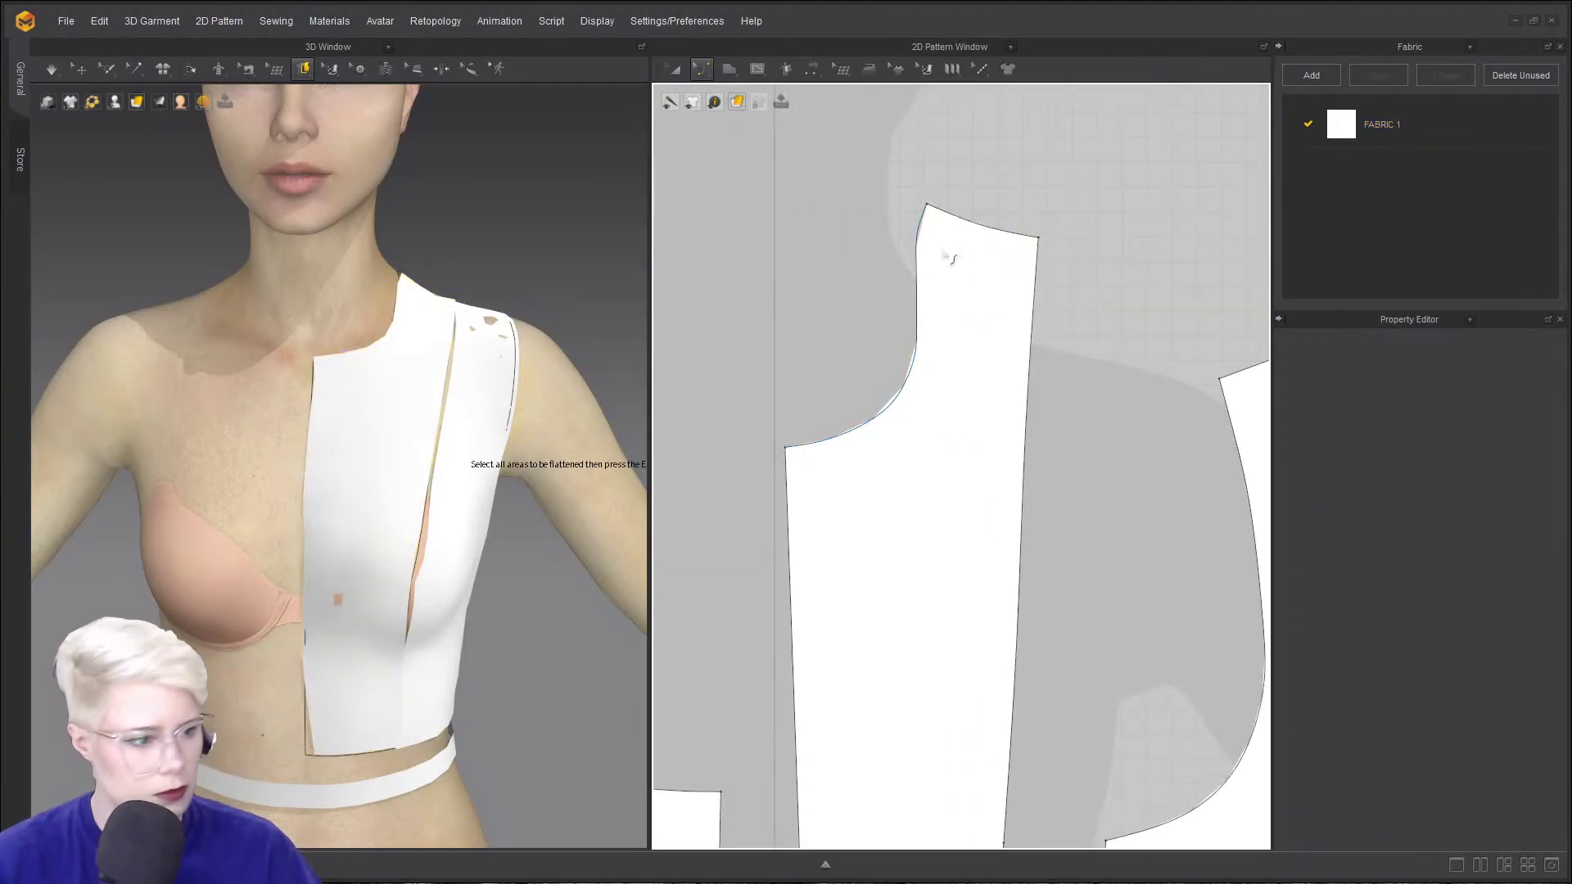
# - Reshape the center front piece's neckline with small curve adjustments near the shoulder and around the bend
pyautogui.click(920, 246)
pyautogui.moveTo(930, 247); pyautogui.dragTo(930, 254)
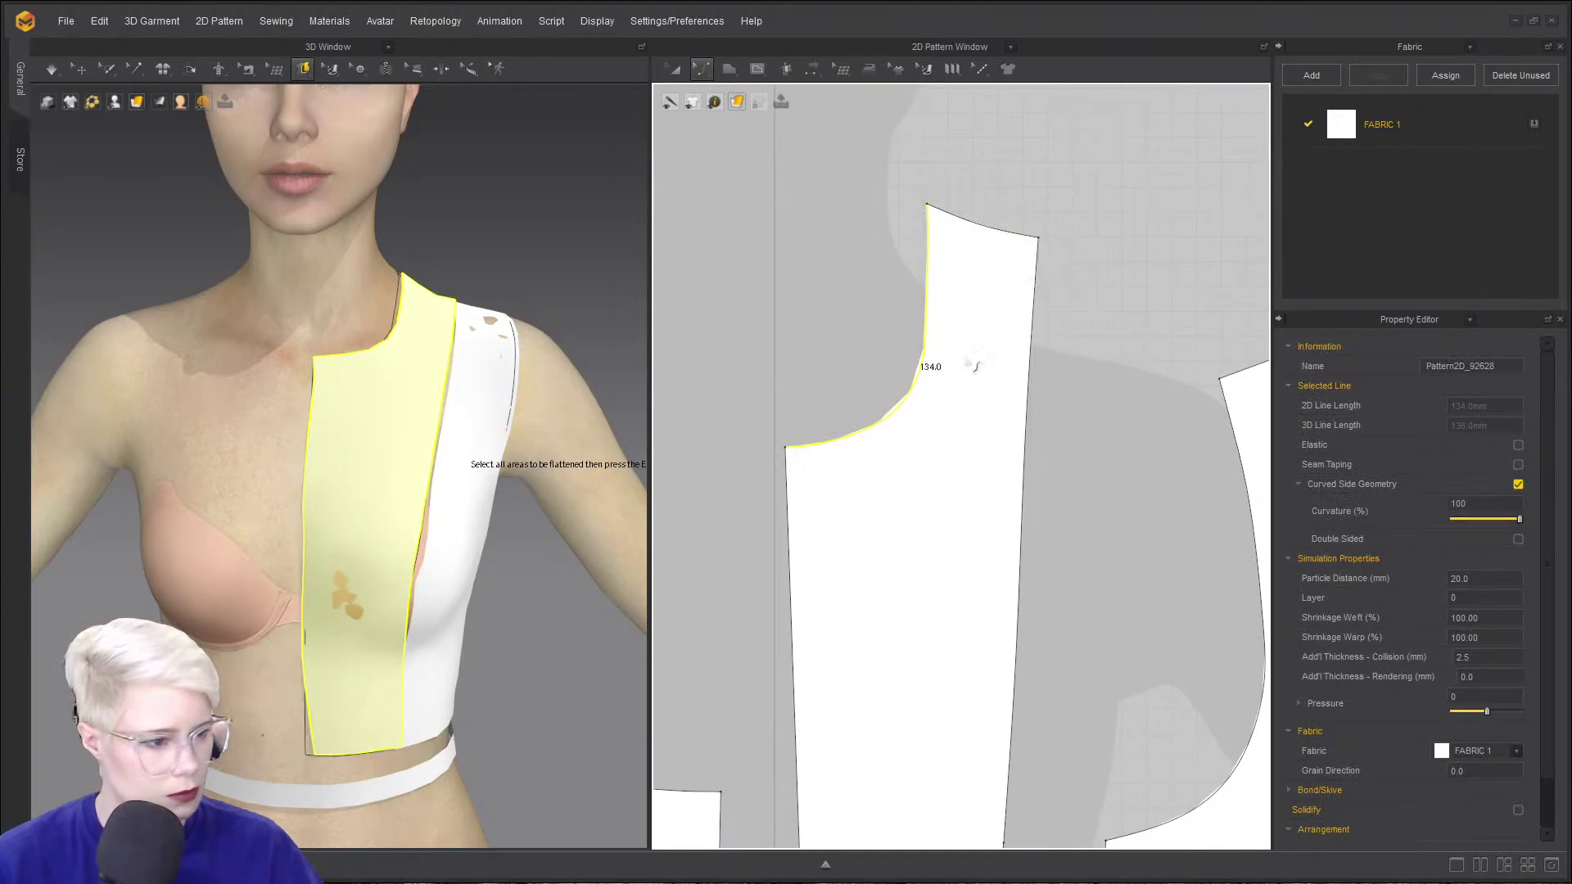
pyautogui.click(854, 318)
pyautogui.click(913, 404)
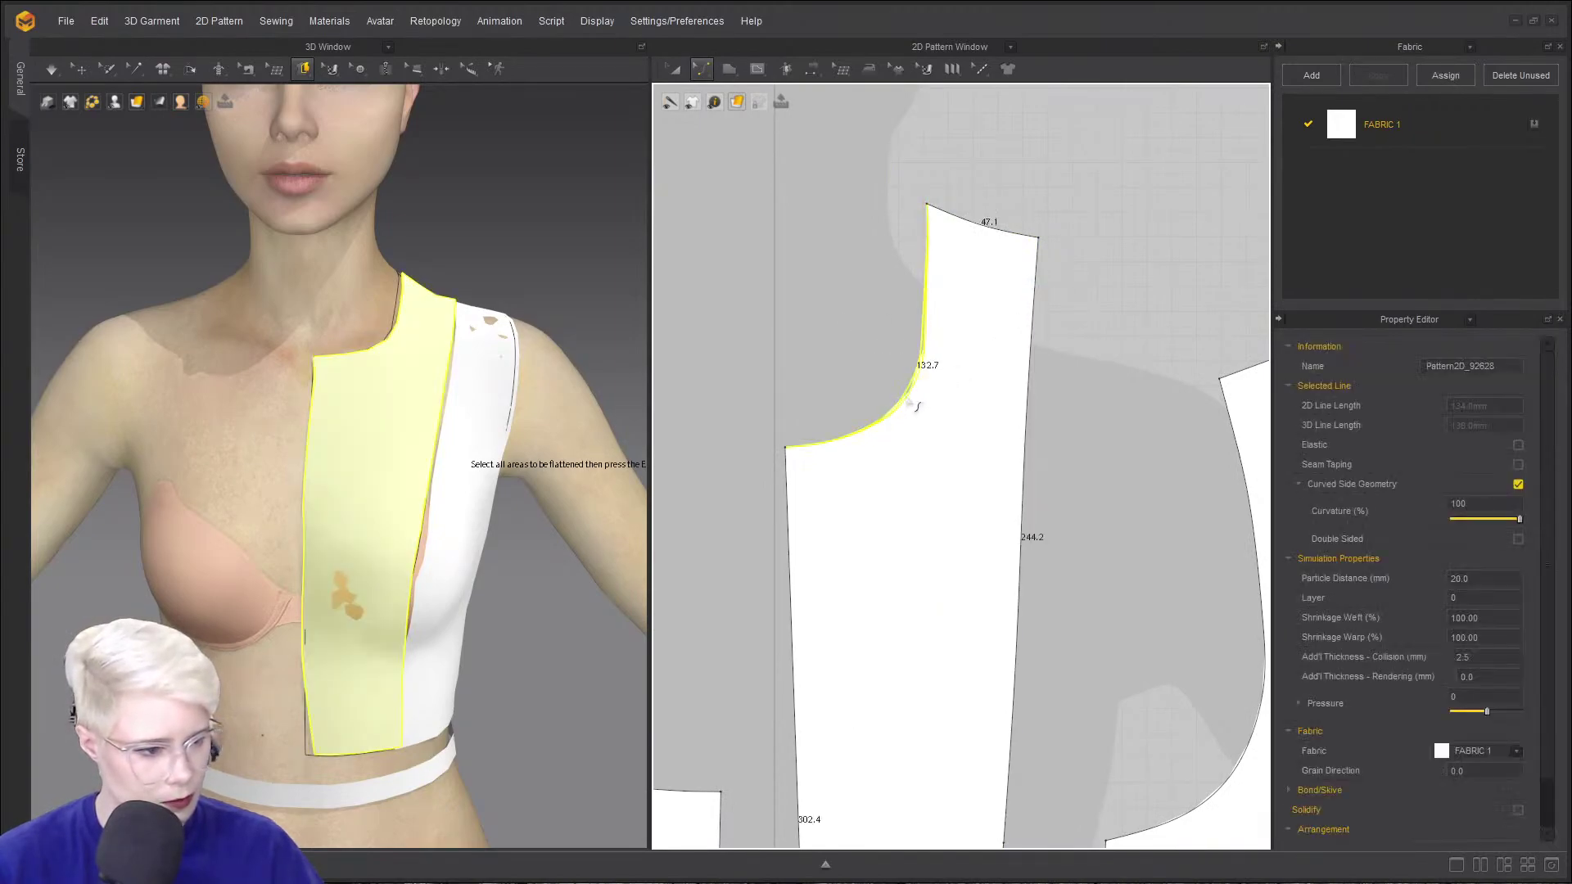
pyautogui.moveTo(940, 370); pyautogui.dragTo(948, 388)
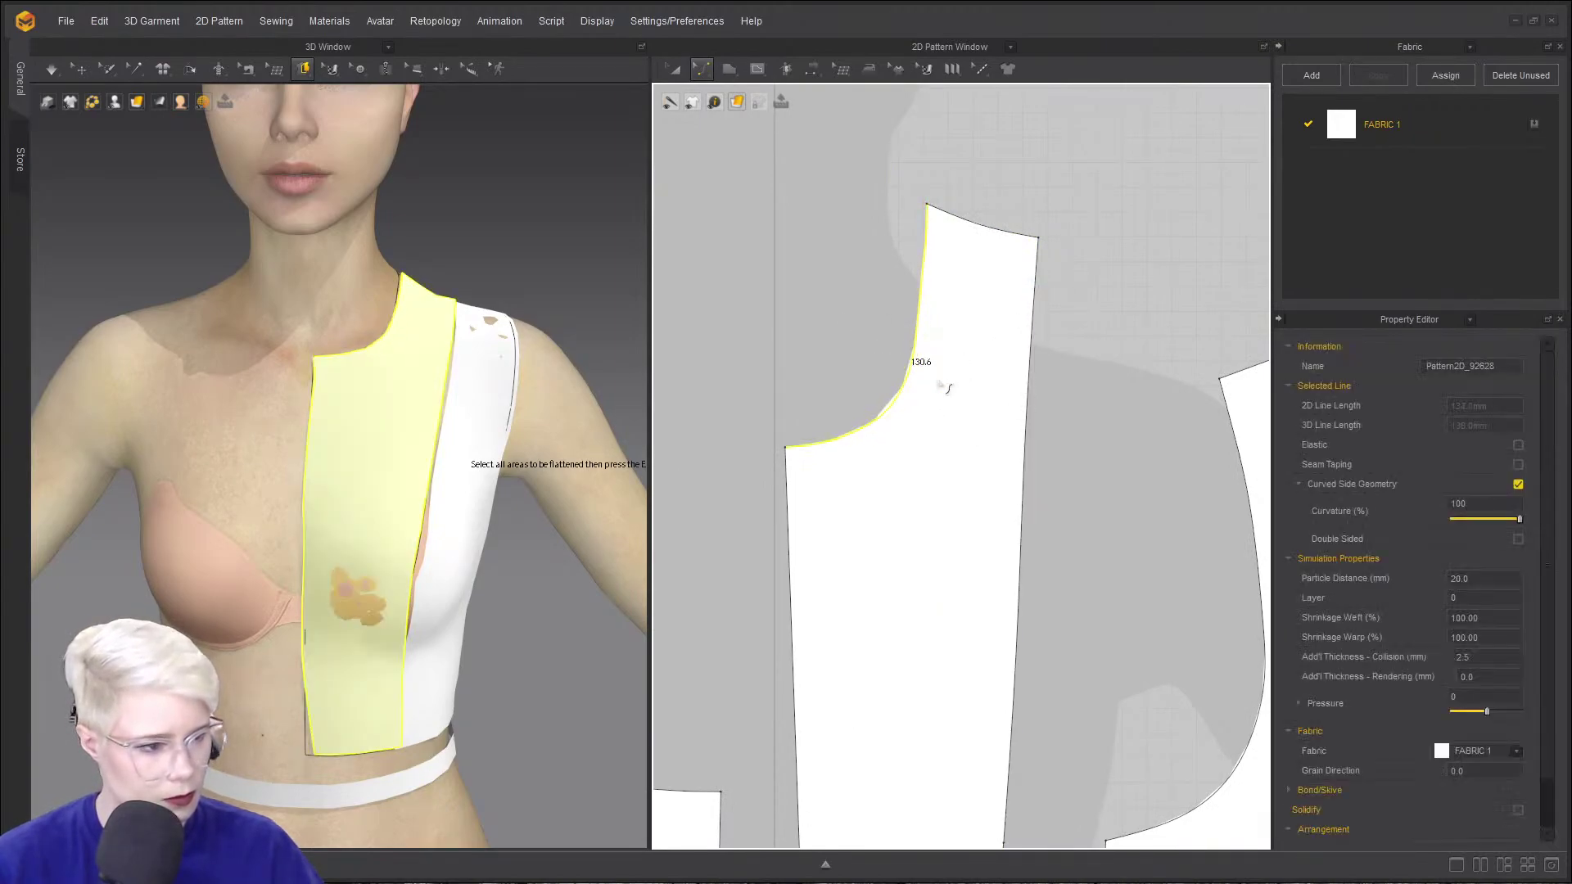
pyautogui.click(919, 477)
# - Sew the center front piece's full side edge to the side front piece's curved princess edge and simulate, tugging the front into place
pyautogui.scroll(-4, 913, 473)
pyautogui.moveTo(911, 466); pyautogui.dragTo(886, 384, button='middle')
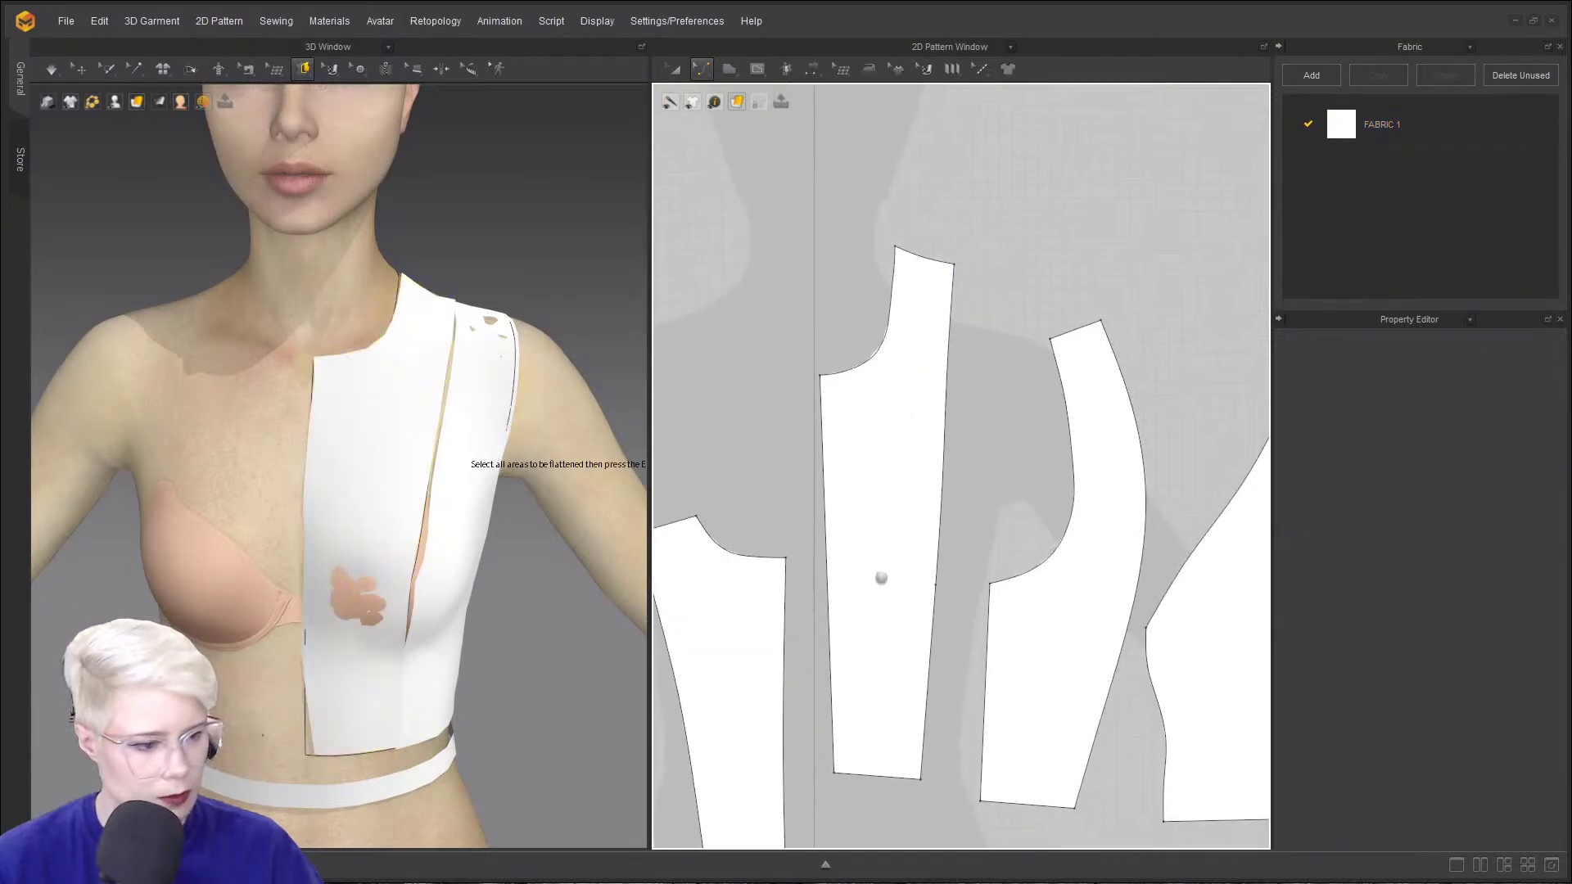
pyautogui.press('Return')
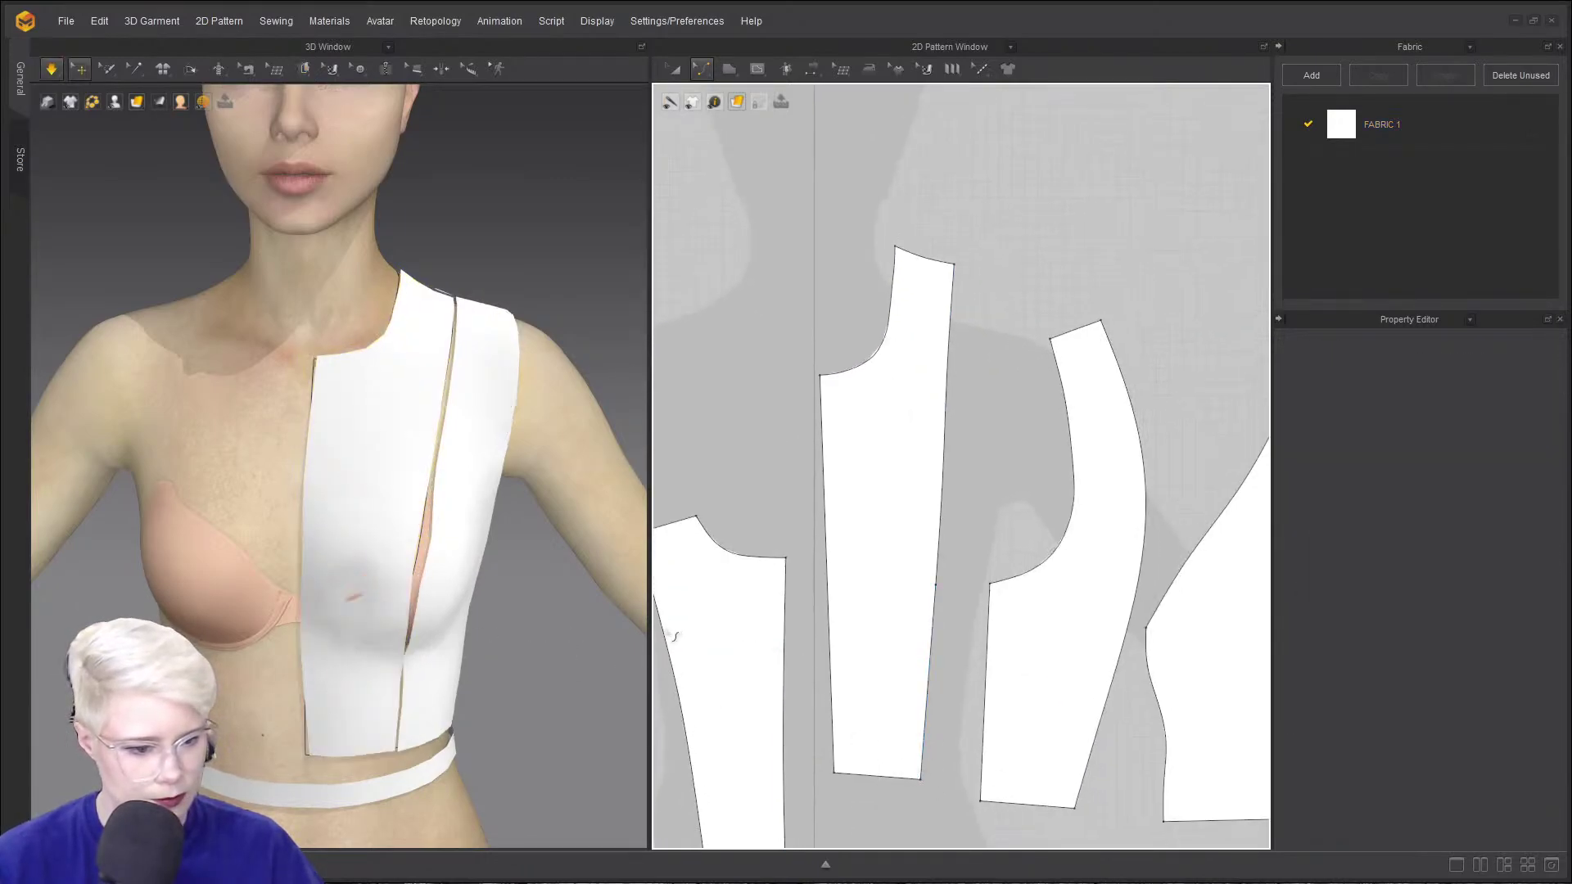
pyautogui.press('space')
pyautogui.press('n')
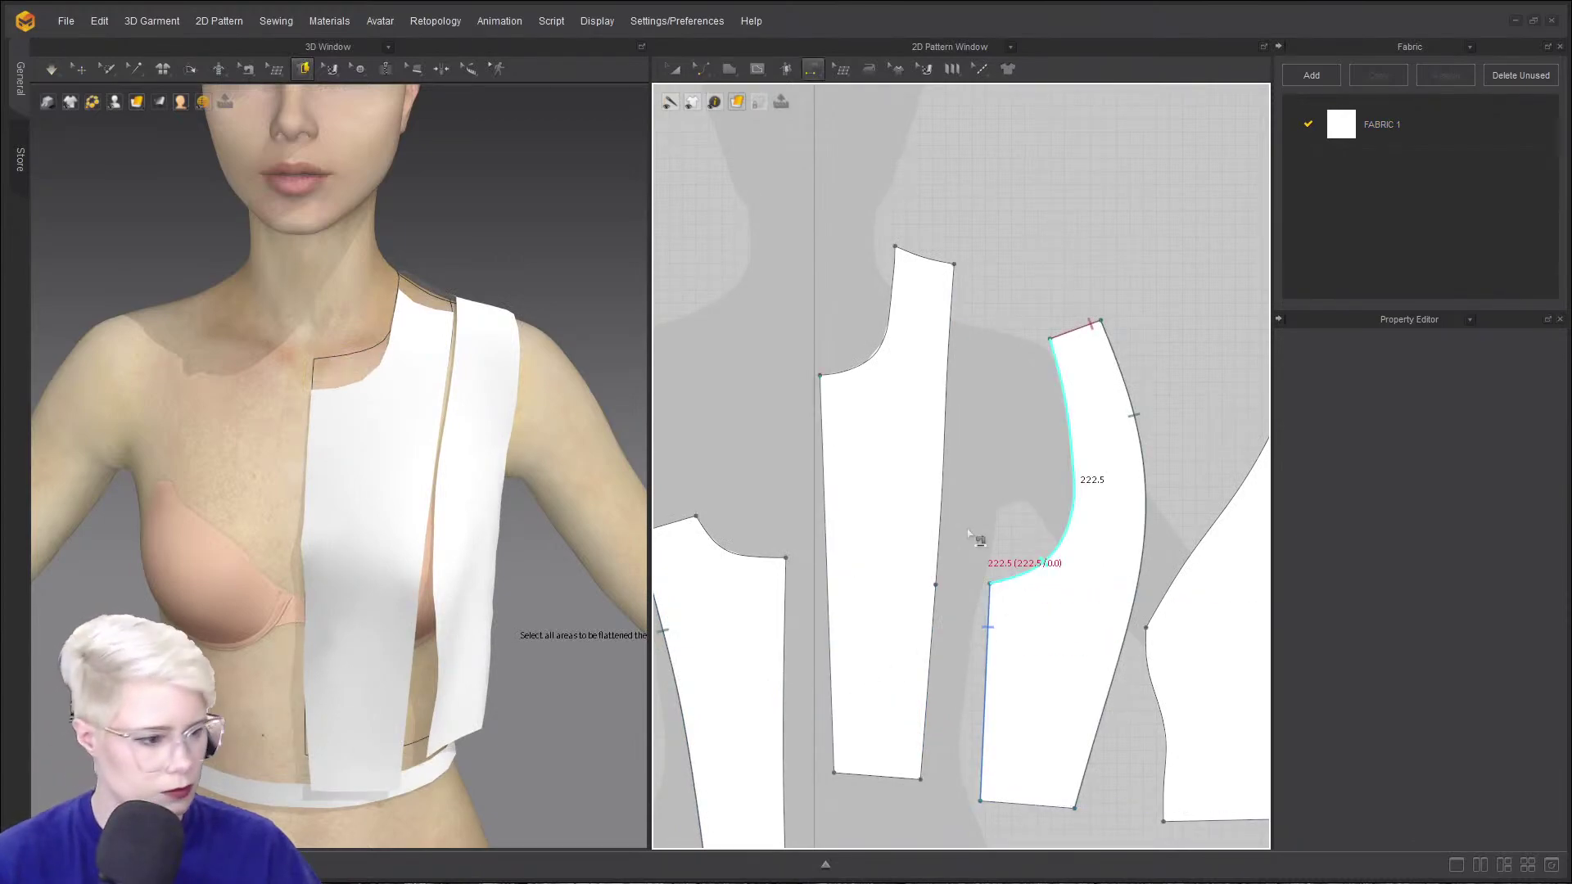
pyautogui.scroll(-4, 801, 566)
pyautogui.moveTo(802, 567); pyautogui.dragTo(802, 500, button='middle')
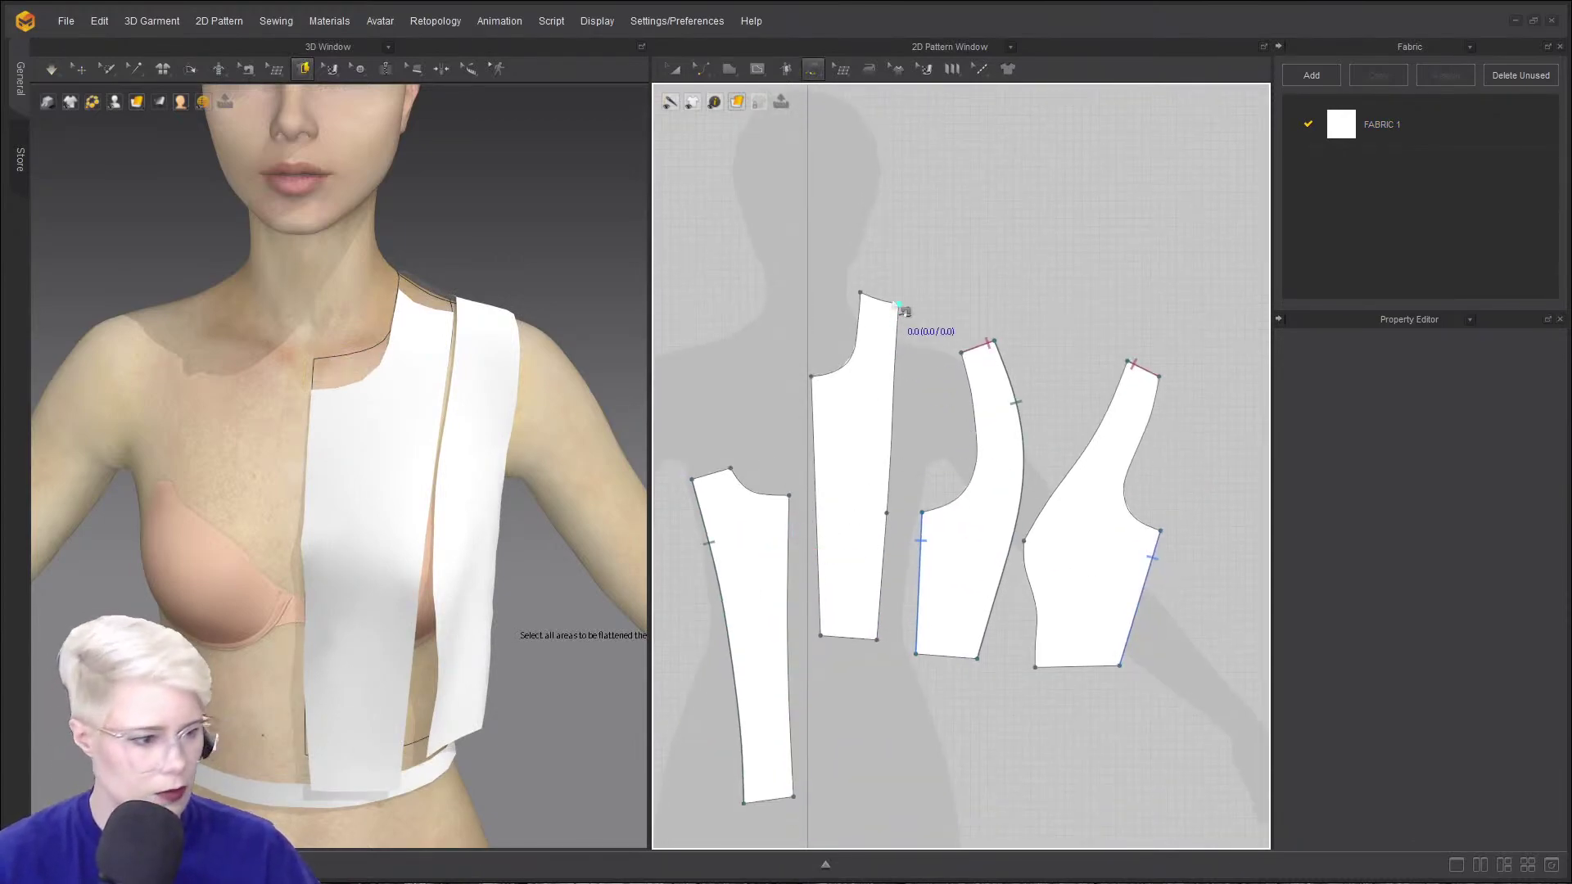
pyautogui.click(878, 643)
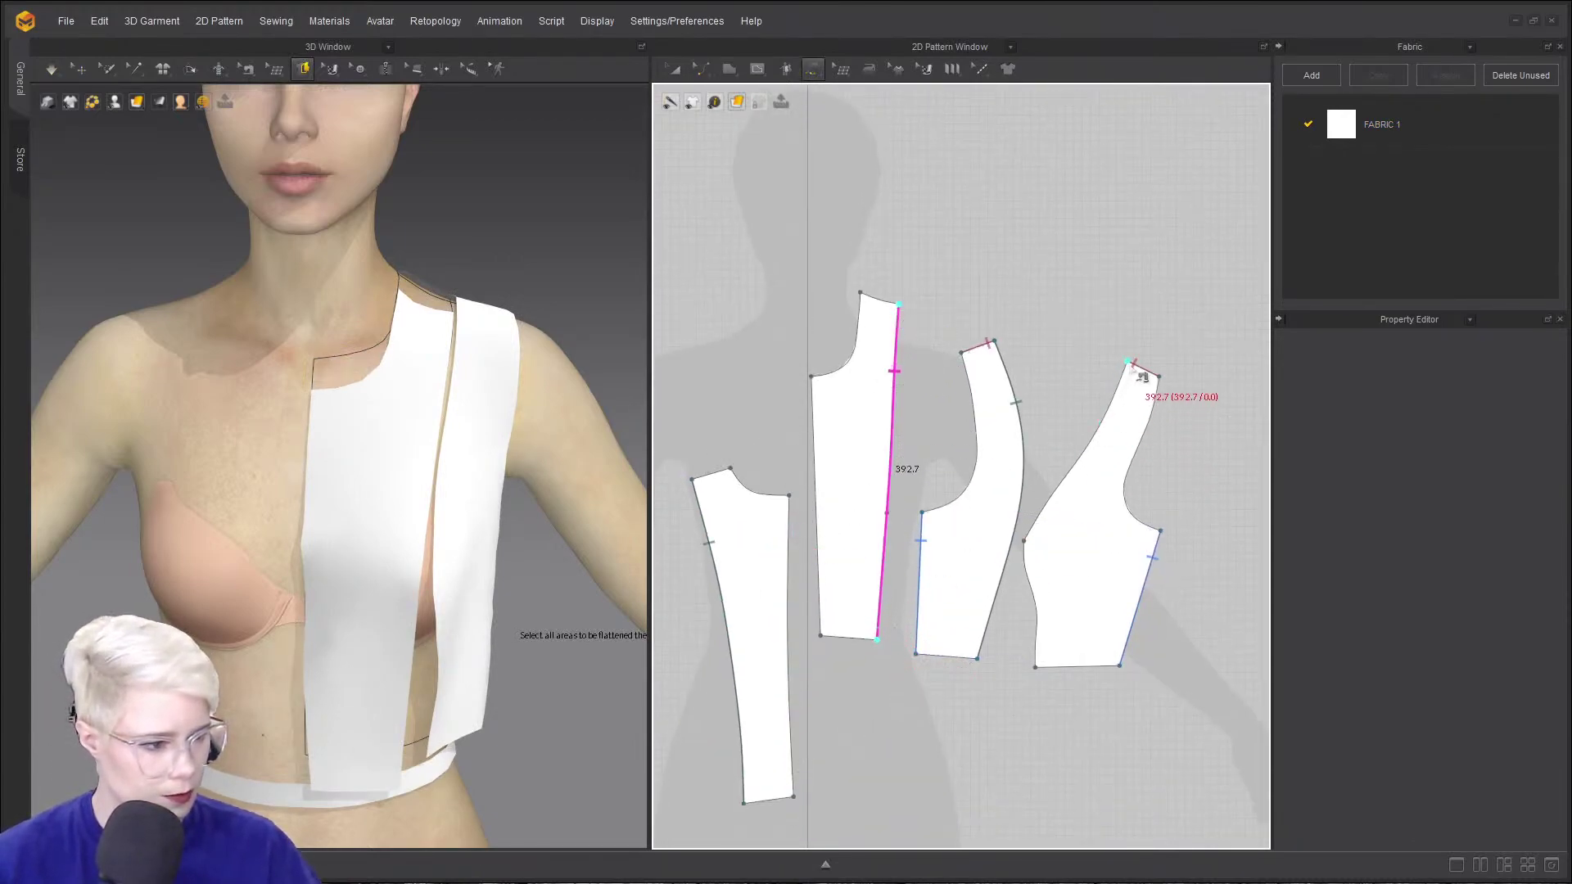
pyautogui.click(1037, 682)
pyautogui.press('q')
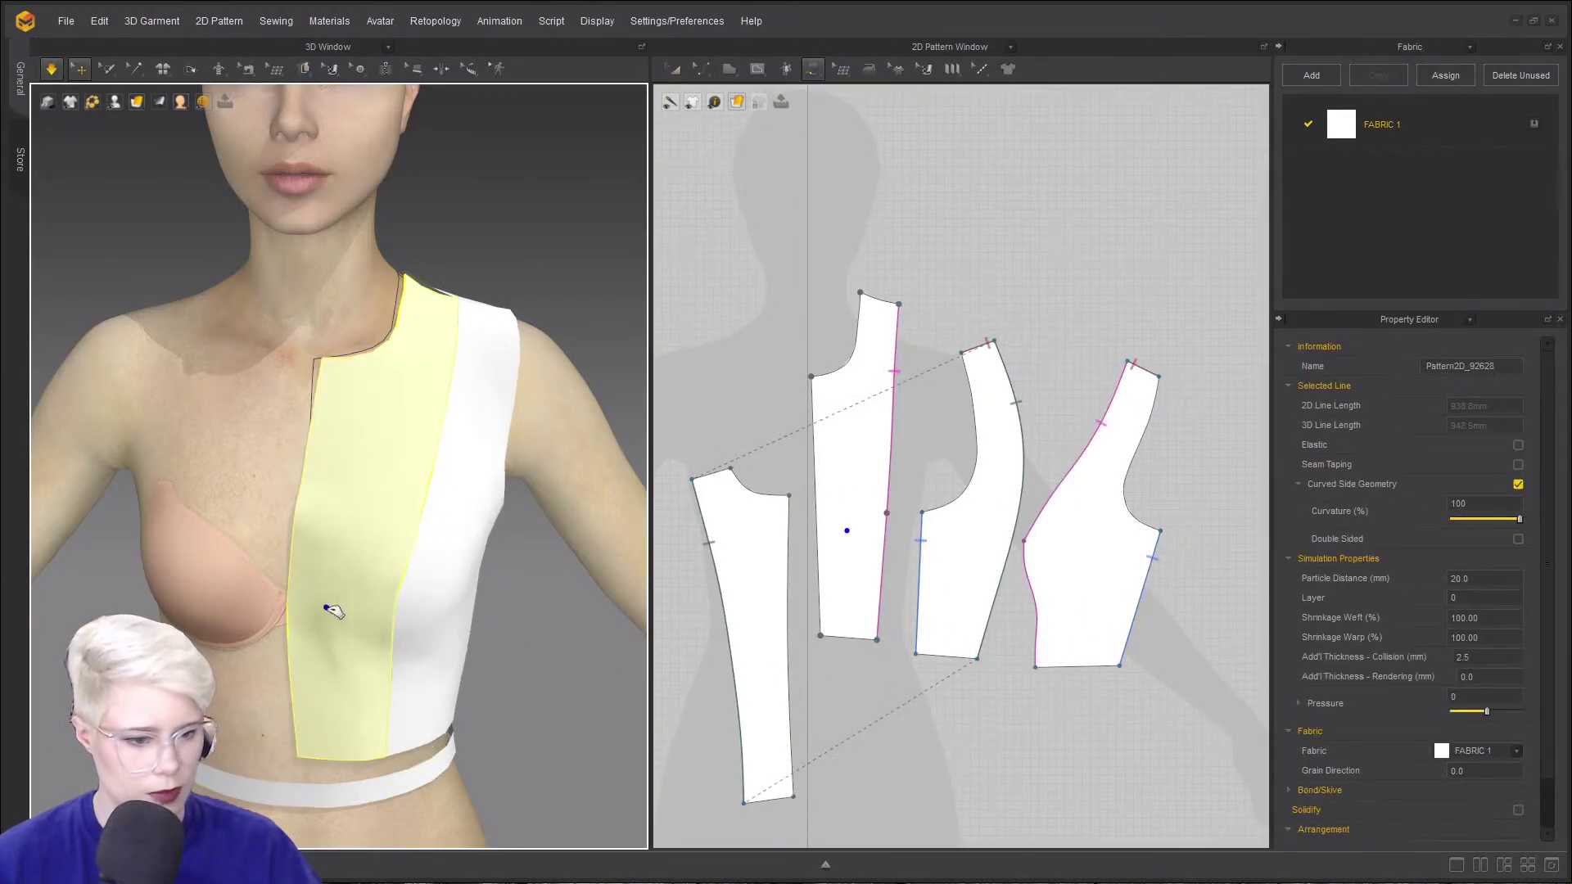
pyautogui.moveTo(355, 383)
pyautogui.mouseDown()
pyautogui.moveTo(800, 391)
pyautogui.moveTo(434, 479)
pyautogui.moveTo(339, 401)
pyautogui.mouseUp()
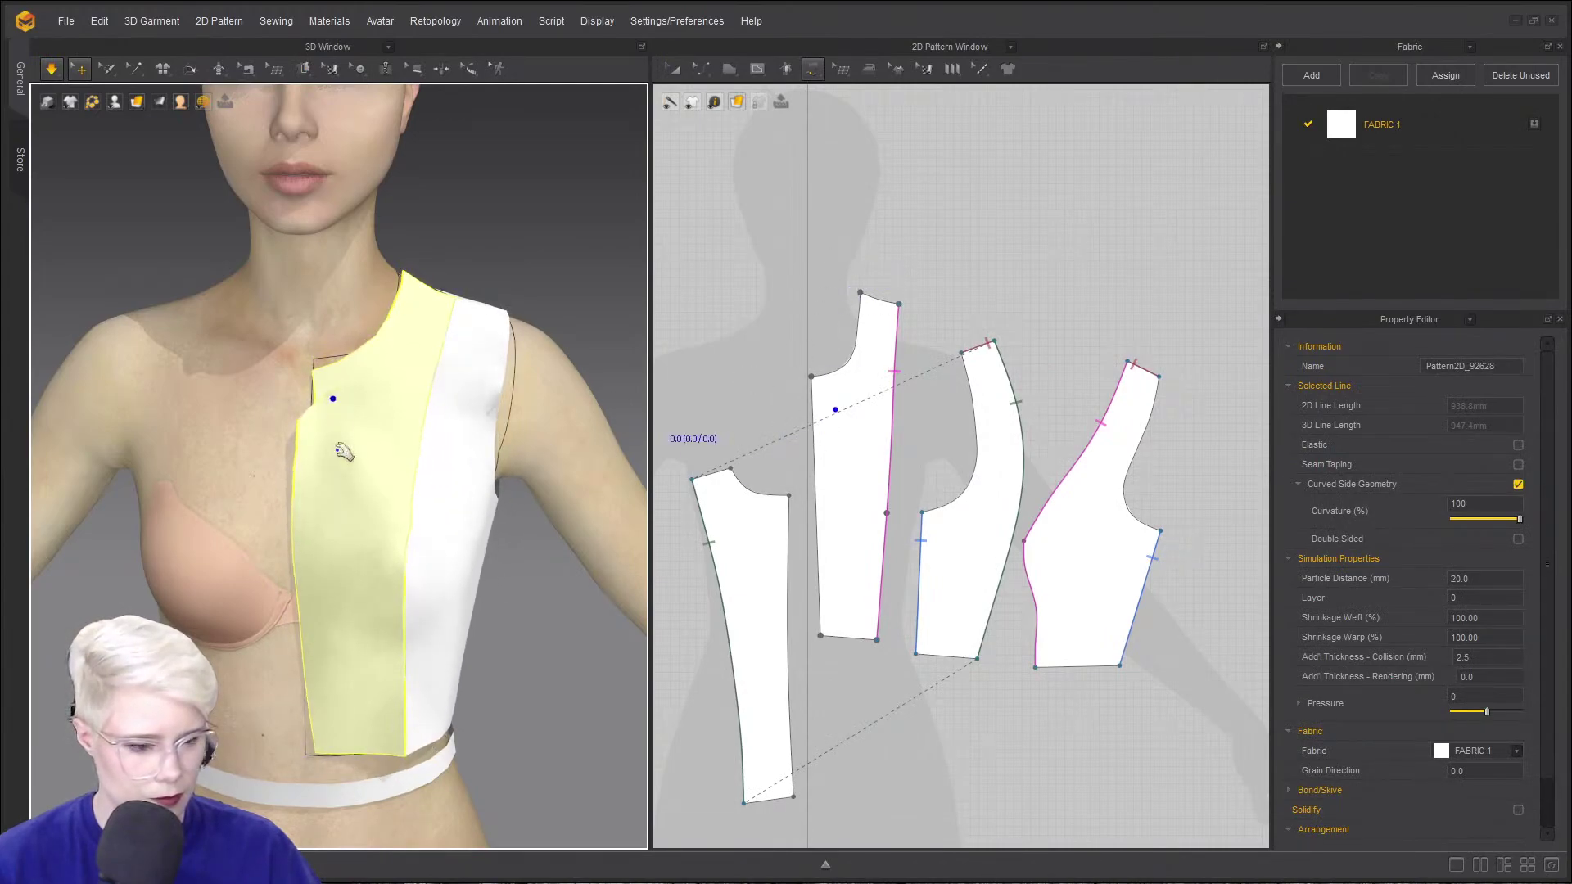
# - Duplicate all four bodice pieces as mirrored symmetric patterns on the other side of the avatar's center line
pyautogui.scroll(-4, 839, 410)
pyautogui.press('a')
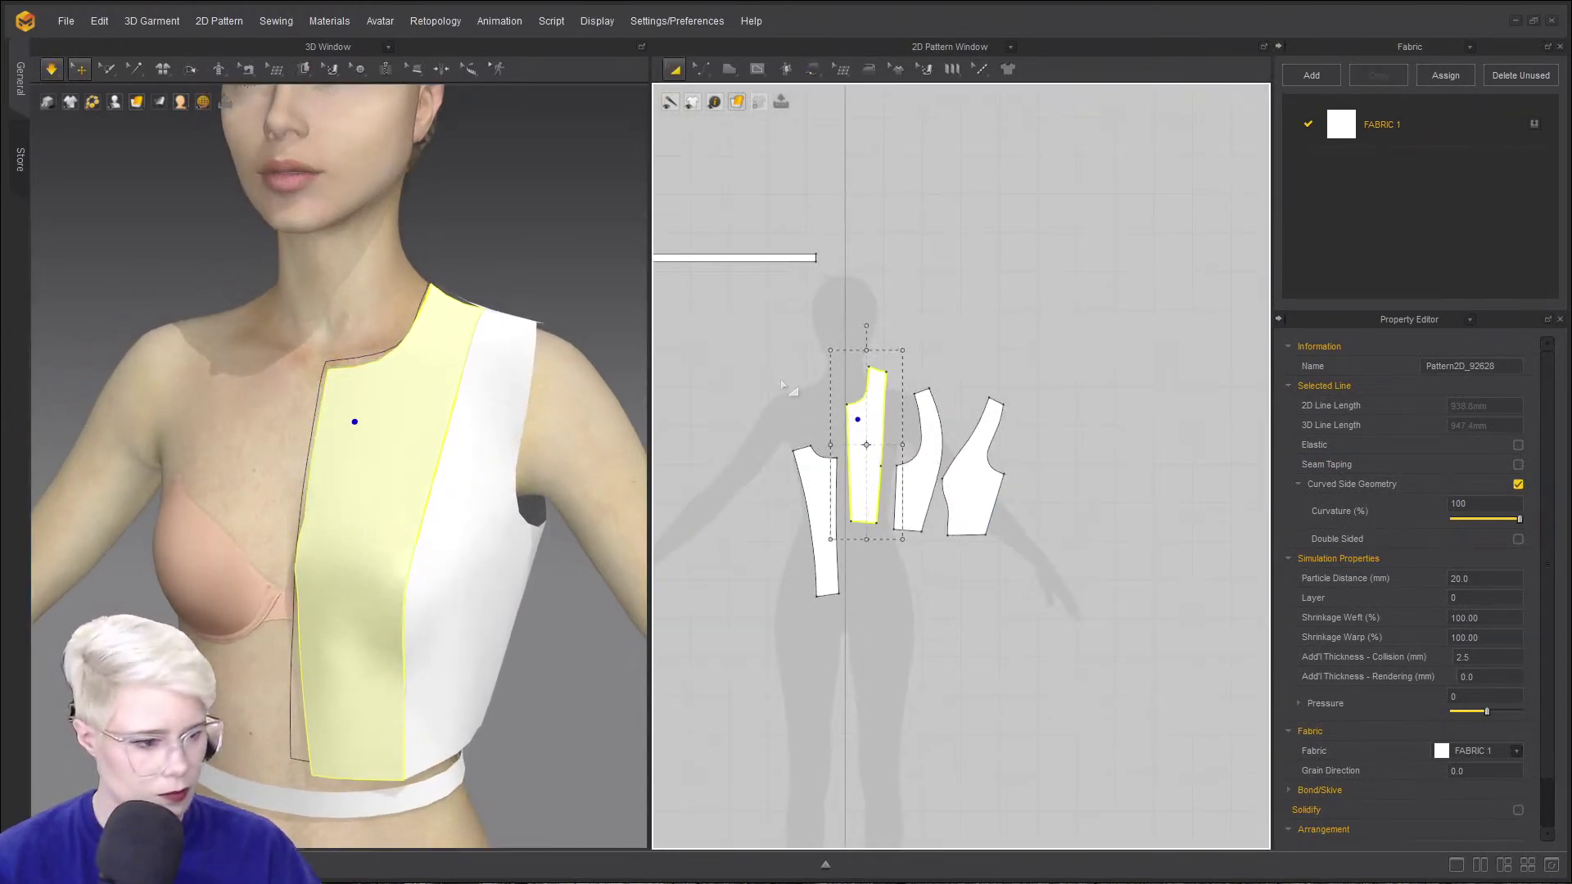
pyautogui.moveTo(782, 385); pyautogui.dragTo(1085, 640)
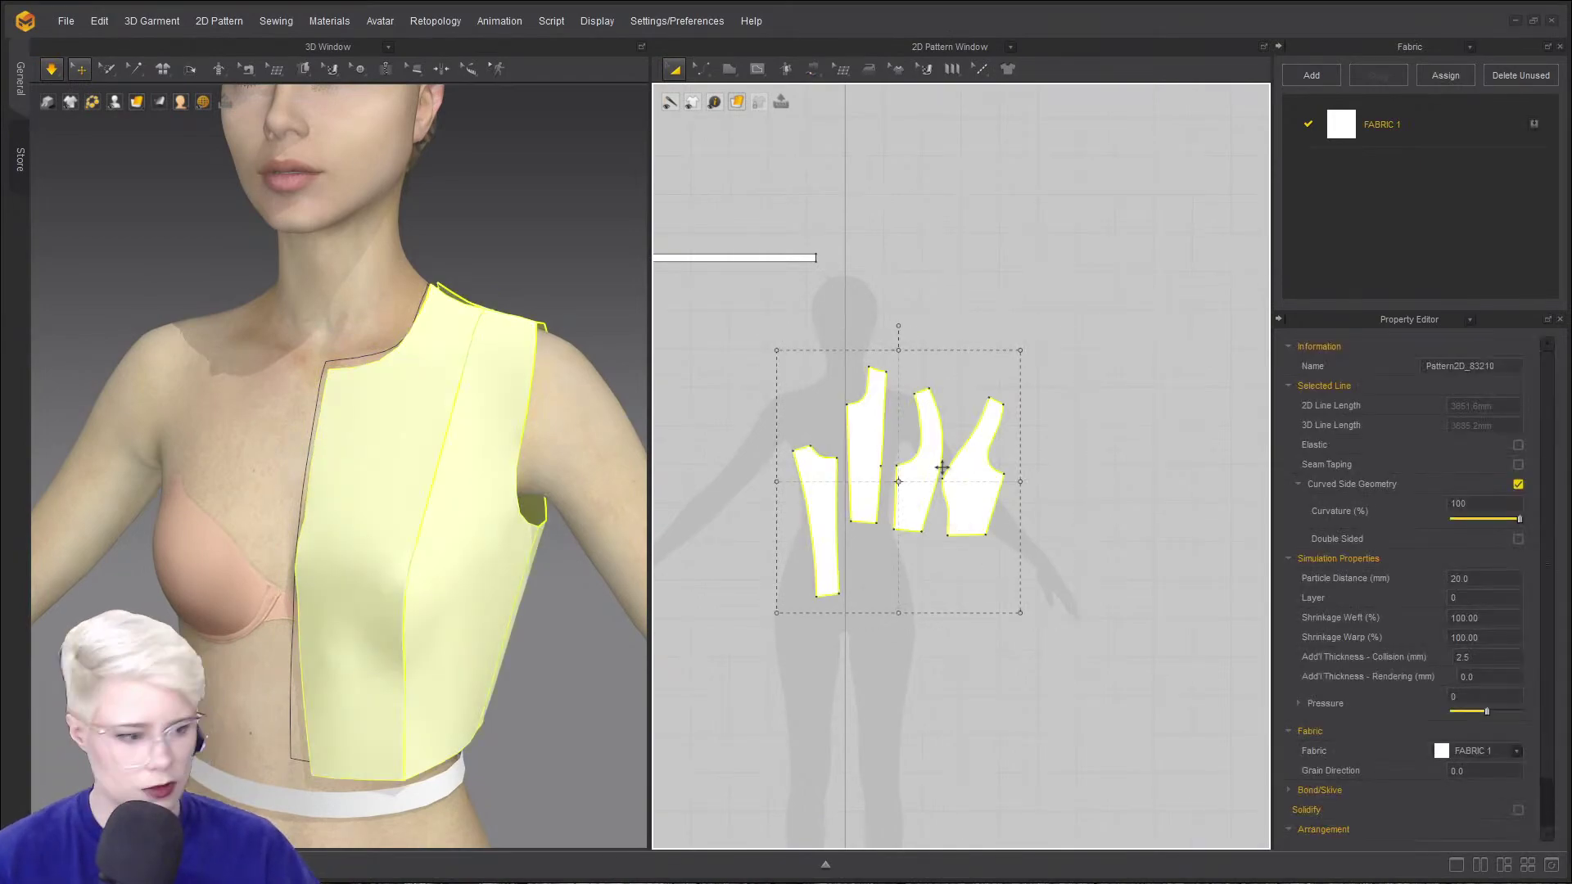
pyautogui.hotkey('ctrl', 'd')
pyautogui.moveTo(758, 470); pyautogui.dragTo(803, 451, button='middle')
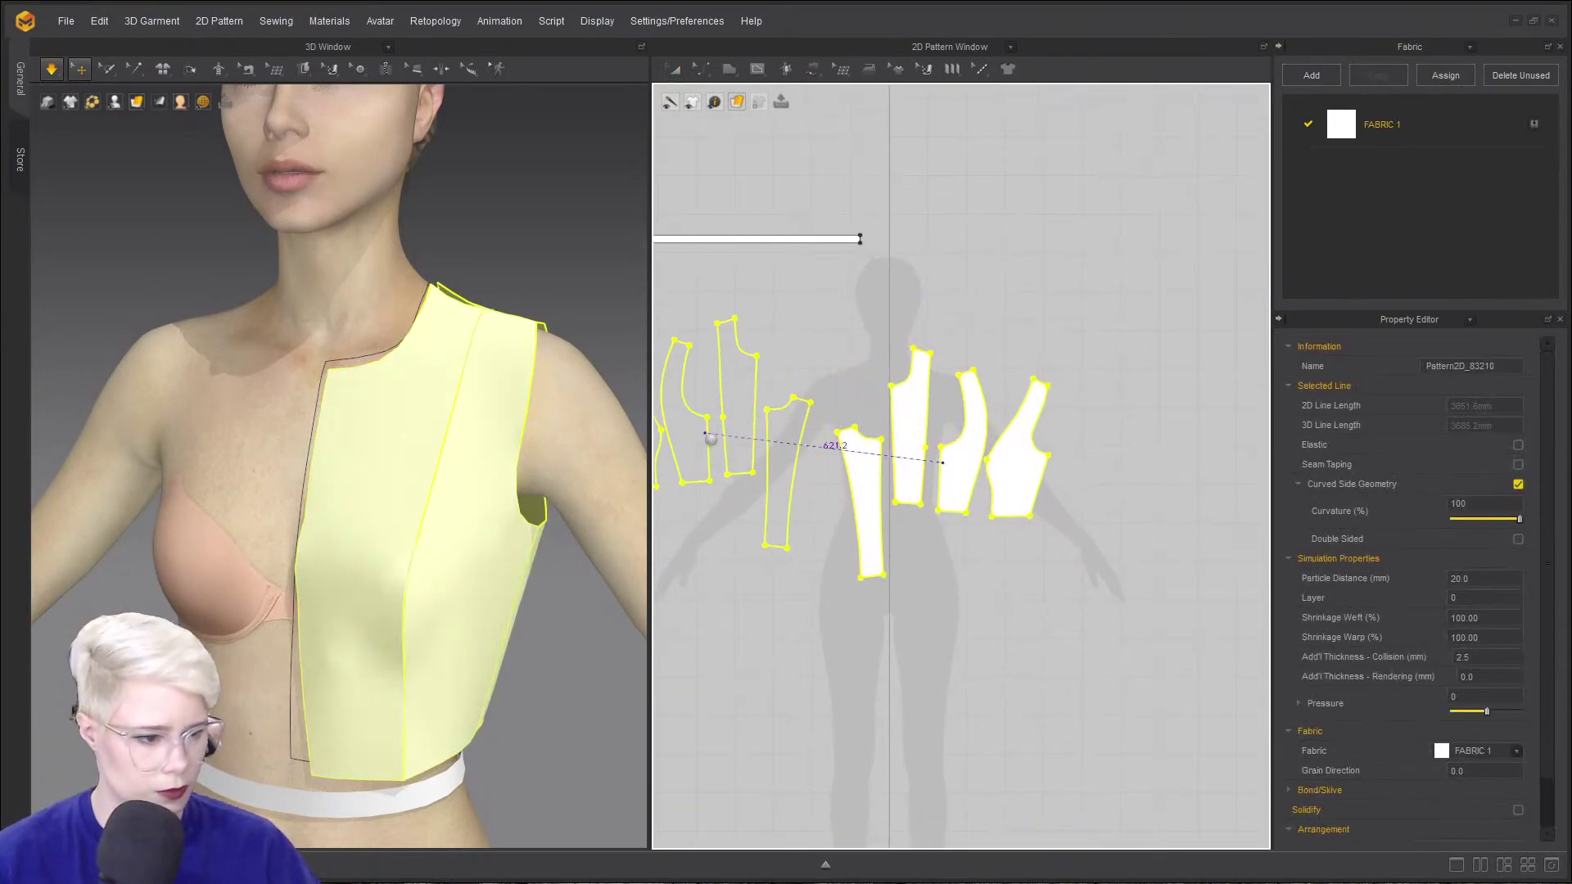
pyautogui.click(705, 434)
# - Sew the two center front edges together with Segment Sewing on the 3D garment
pyautogui.press('b')
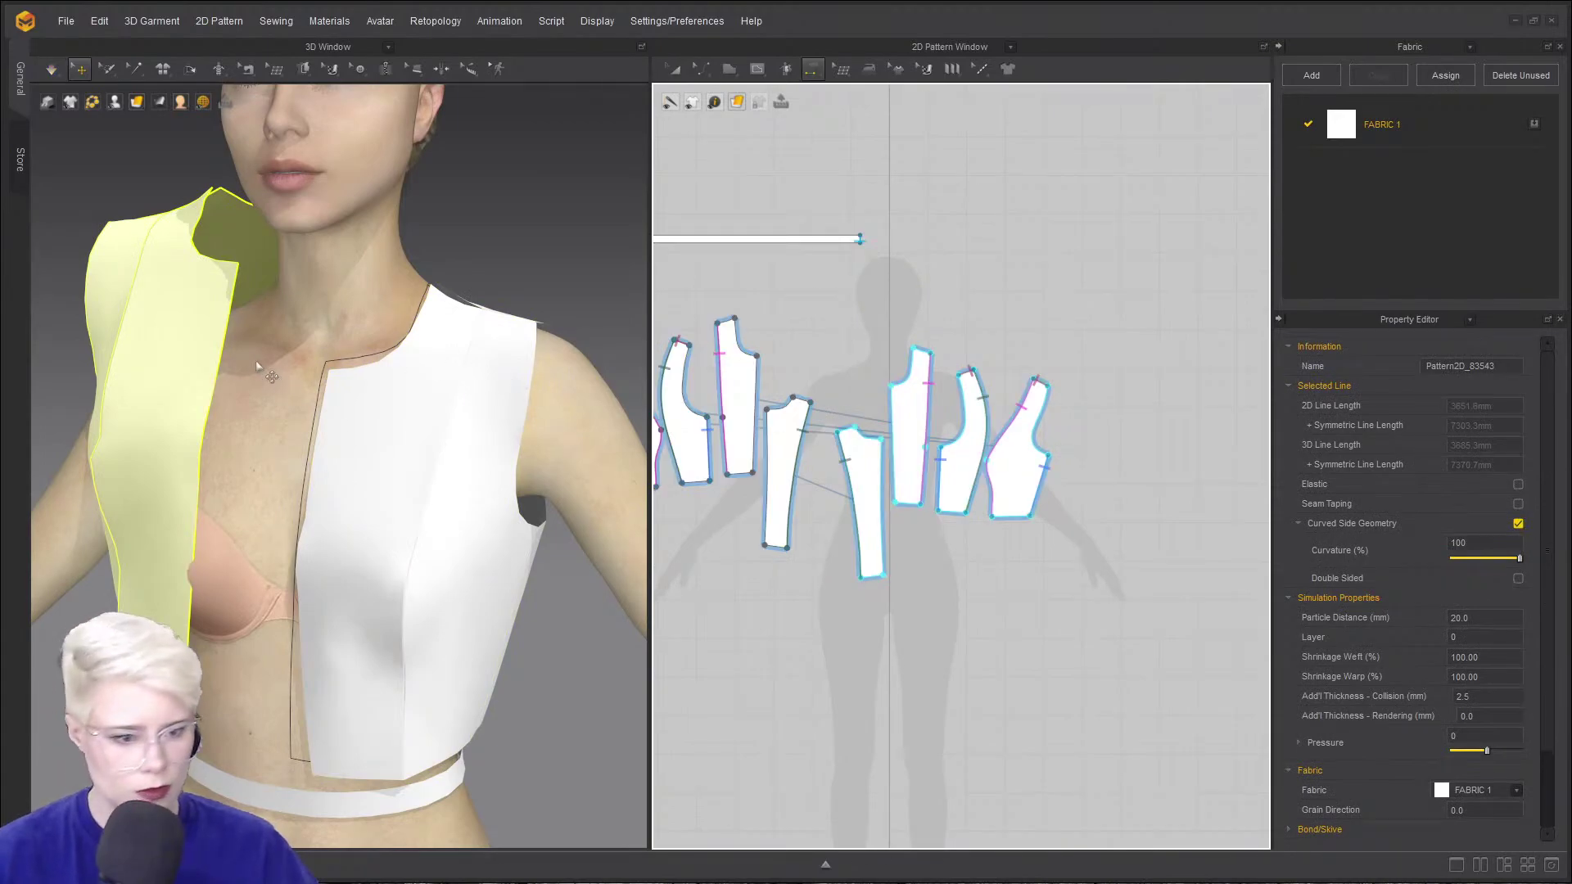
pyautogui.click(134, 150)
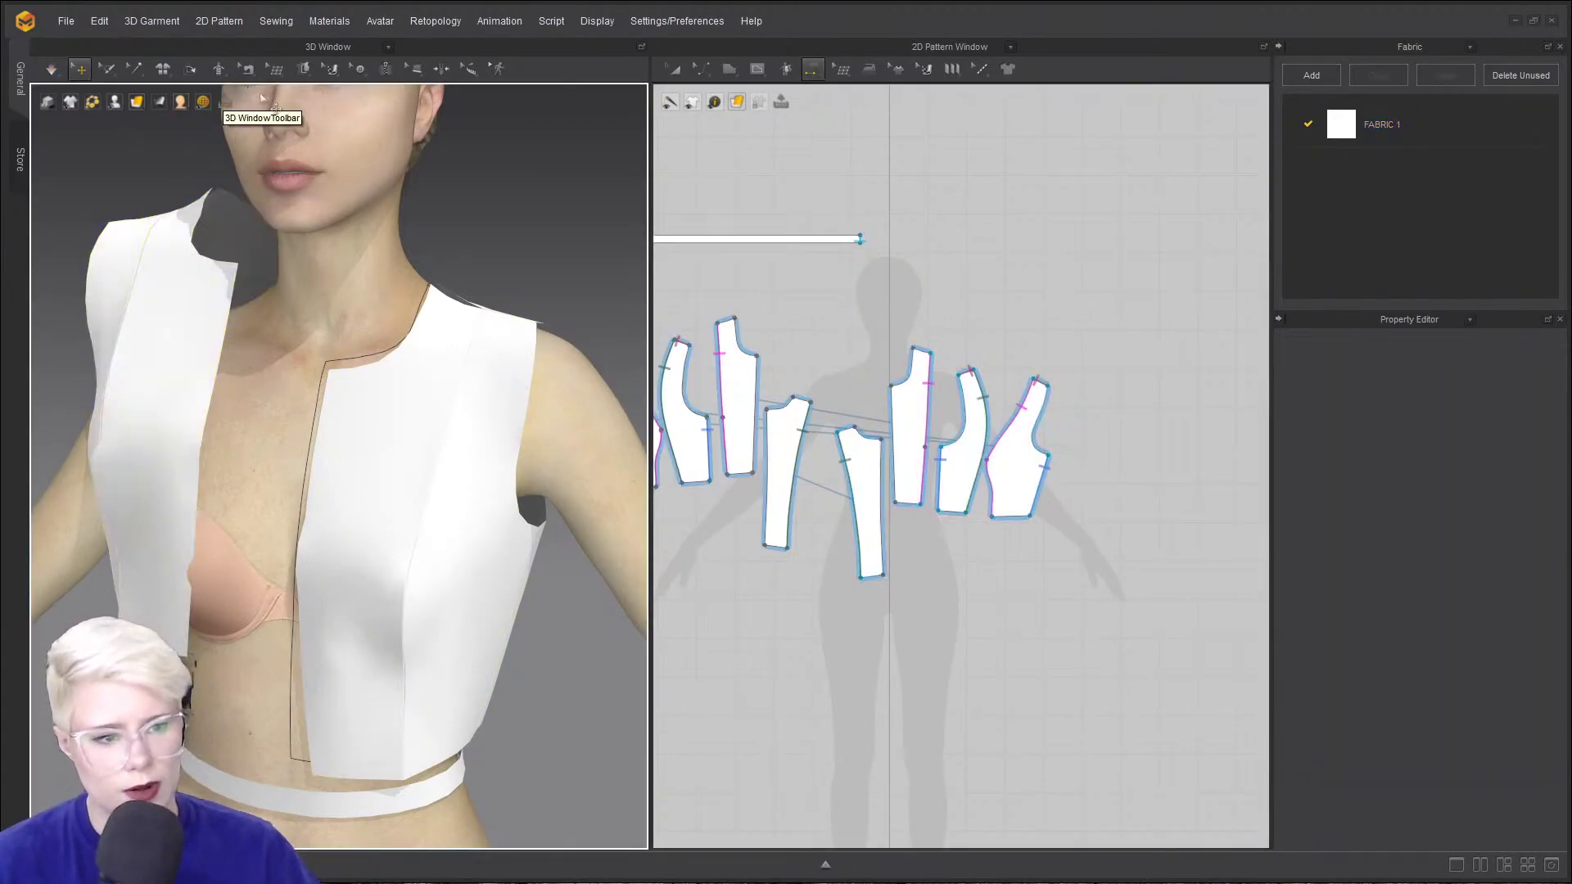
pyautogui.click(333, 70)
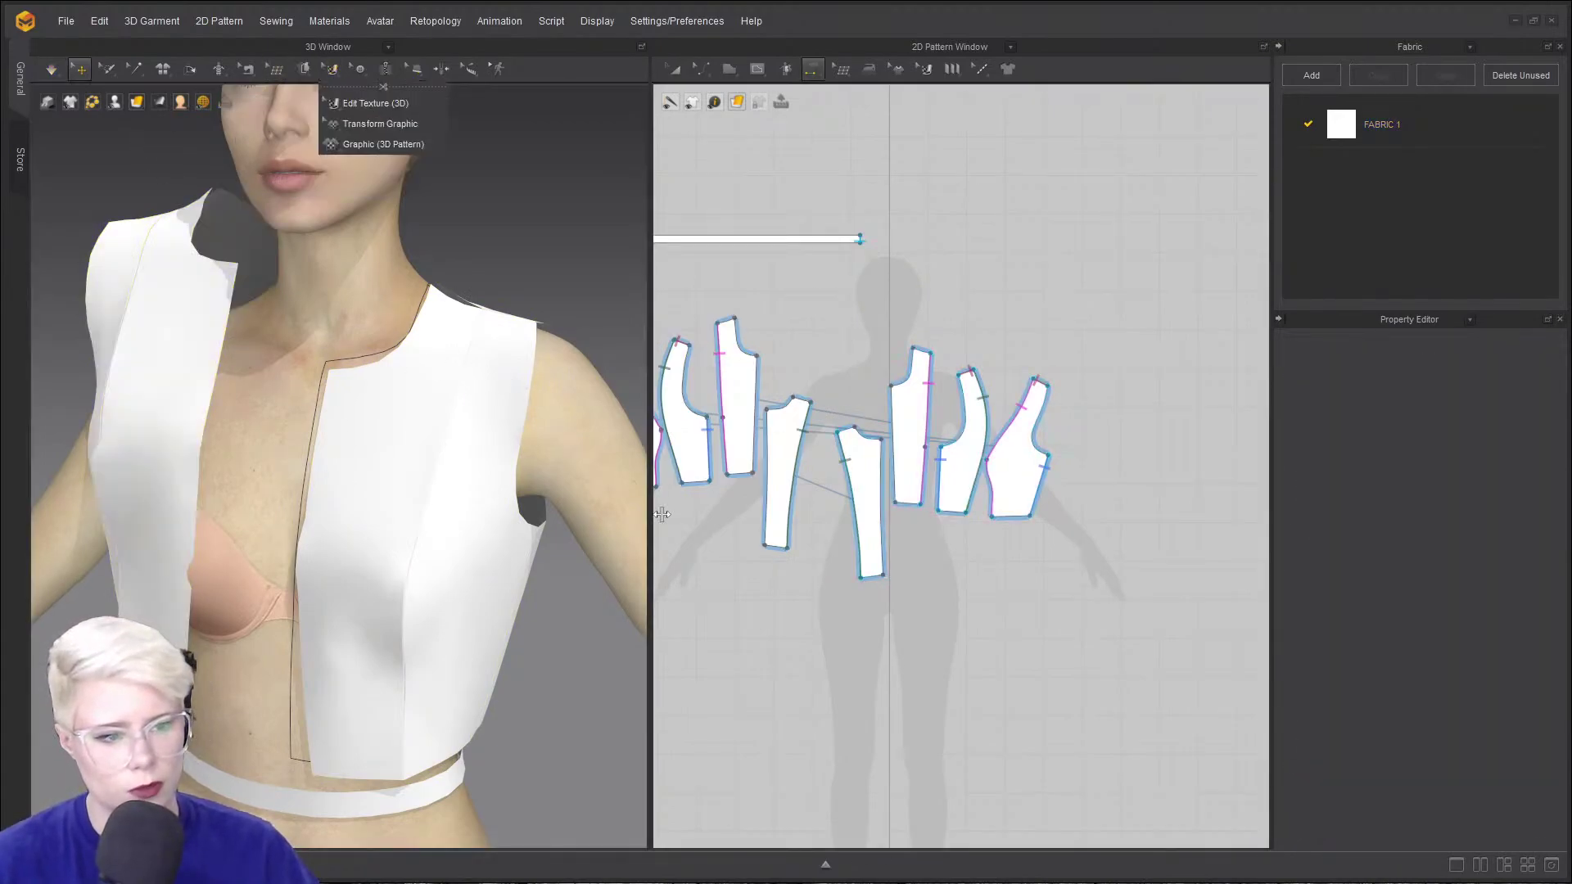
pyautogui.click(892, 418)
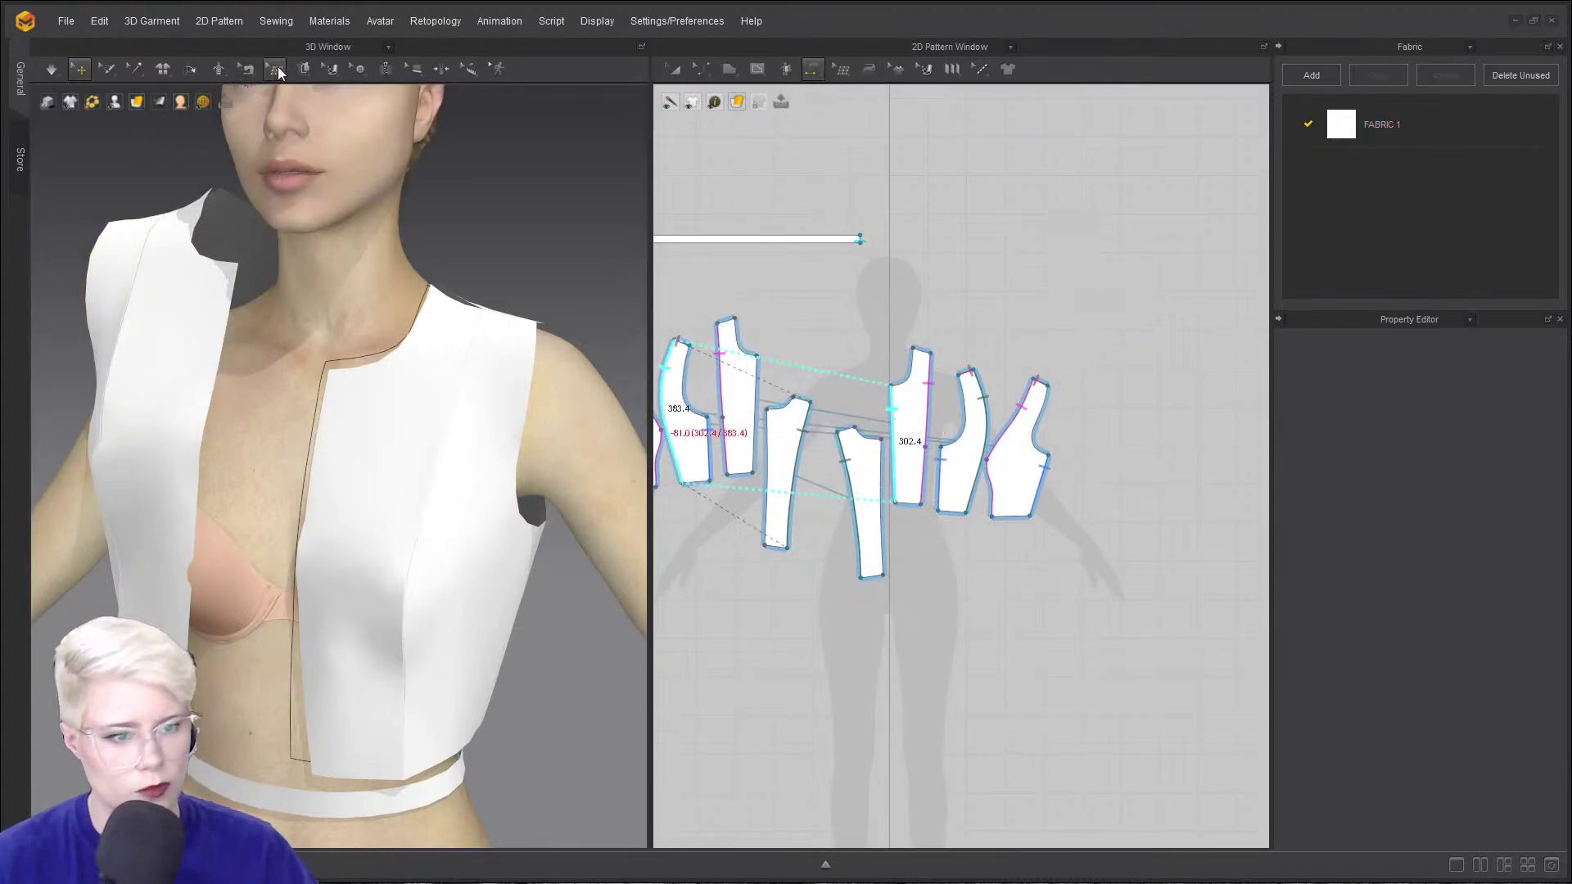
pyautogui.moveTo(271, 76)
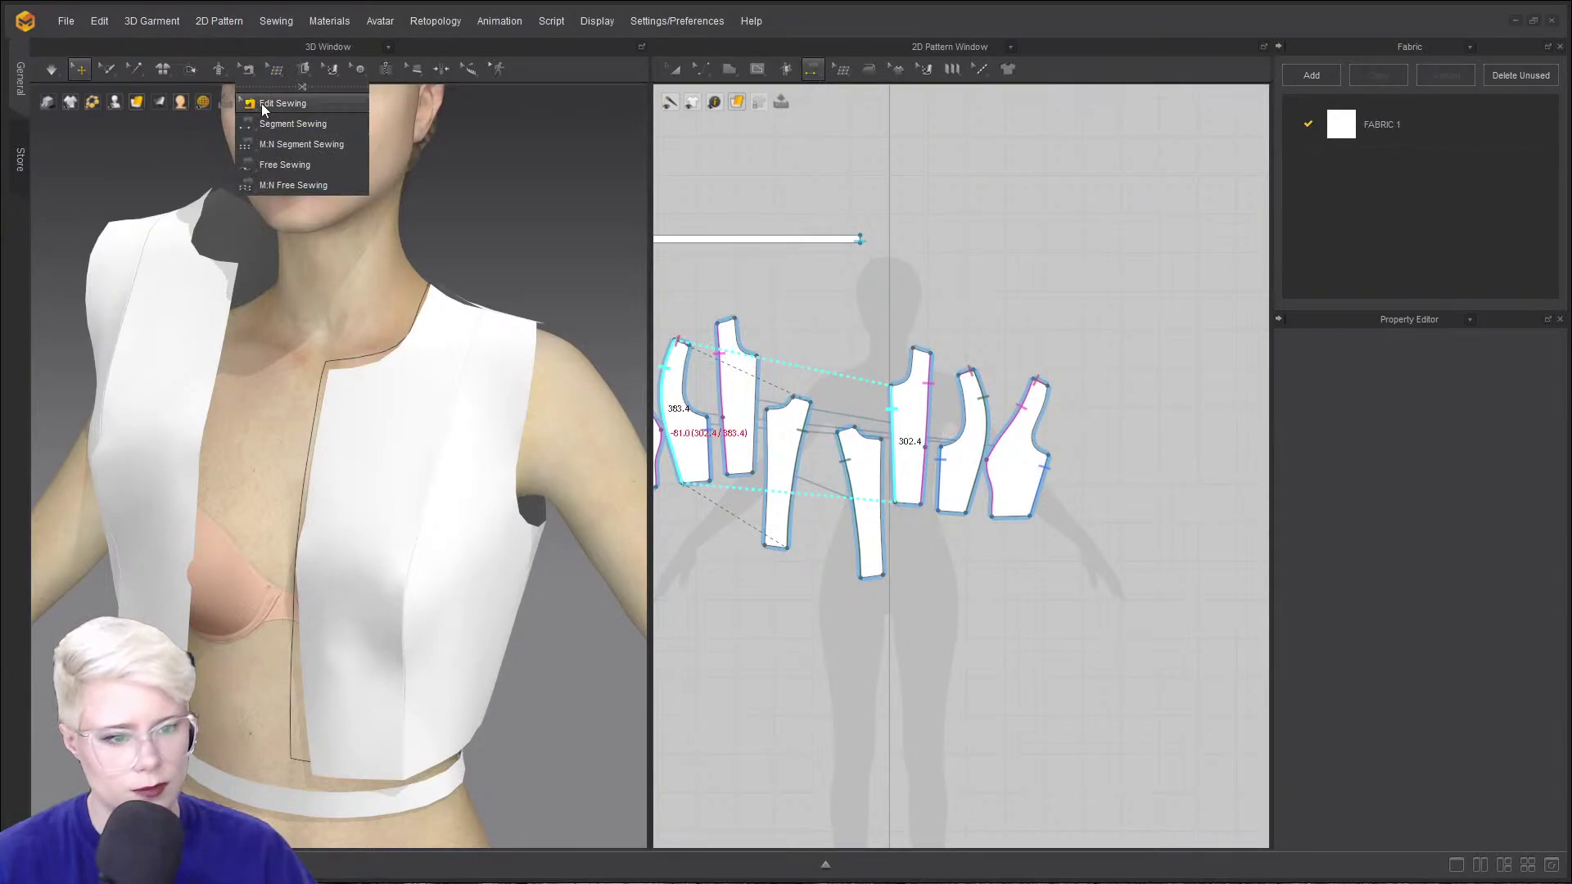
pyautogui.click(270, 123)
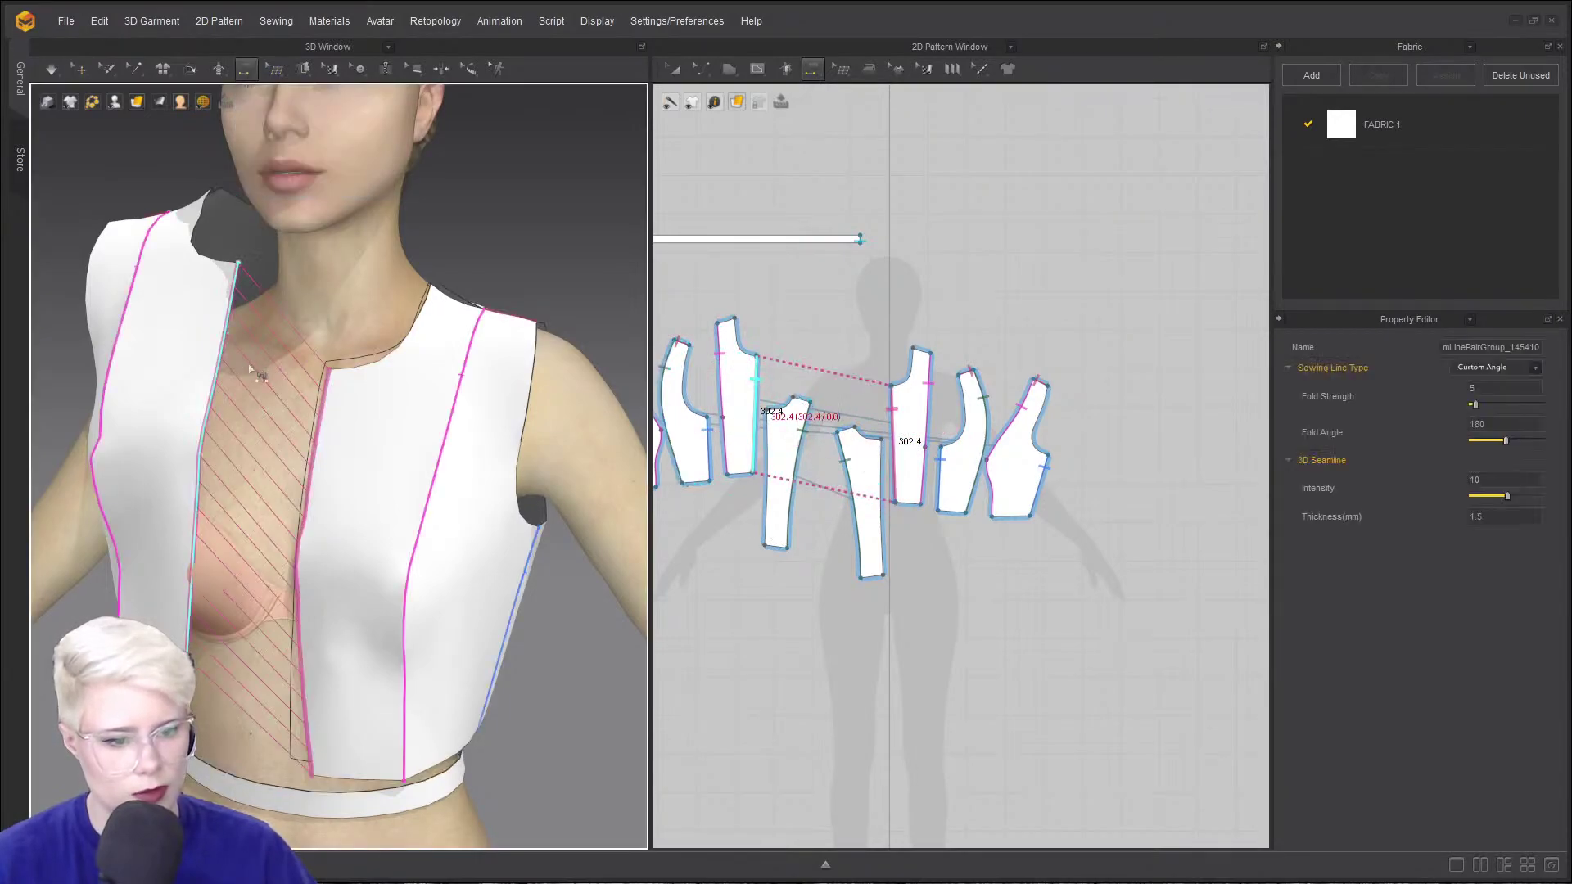
pyautogui.click(148, 415)
# - Sew the two center back edges together on the 3D garment
pyautogui.moveTo(162, 470); pyautogui.dragTo(401, 496, button='right')
pyautogui.click(449, 417)
pyautogui.click(297, 460)
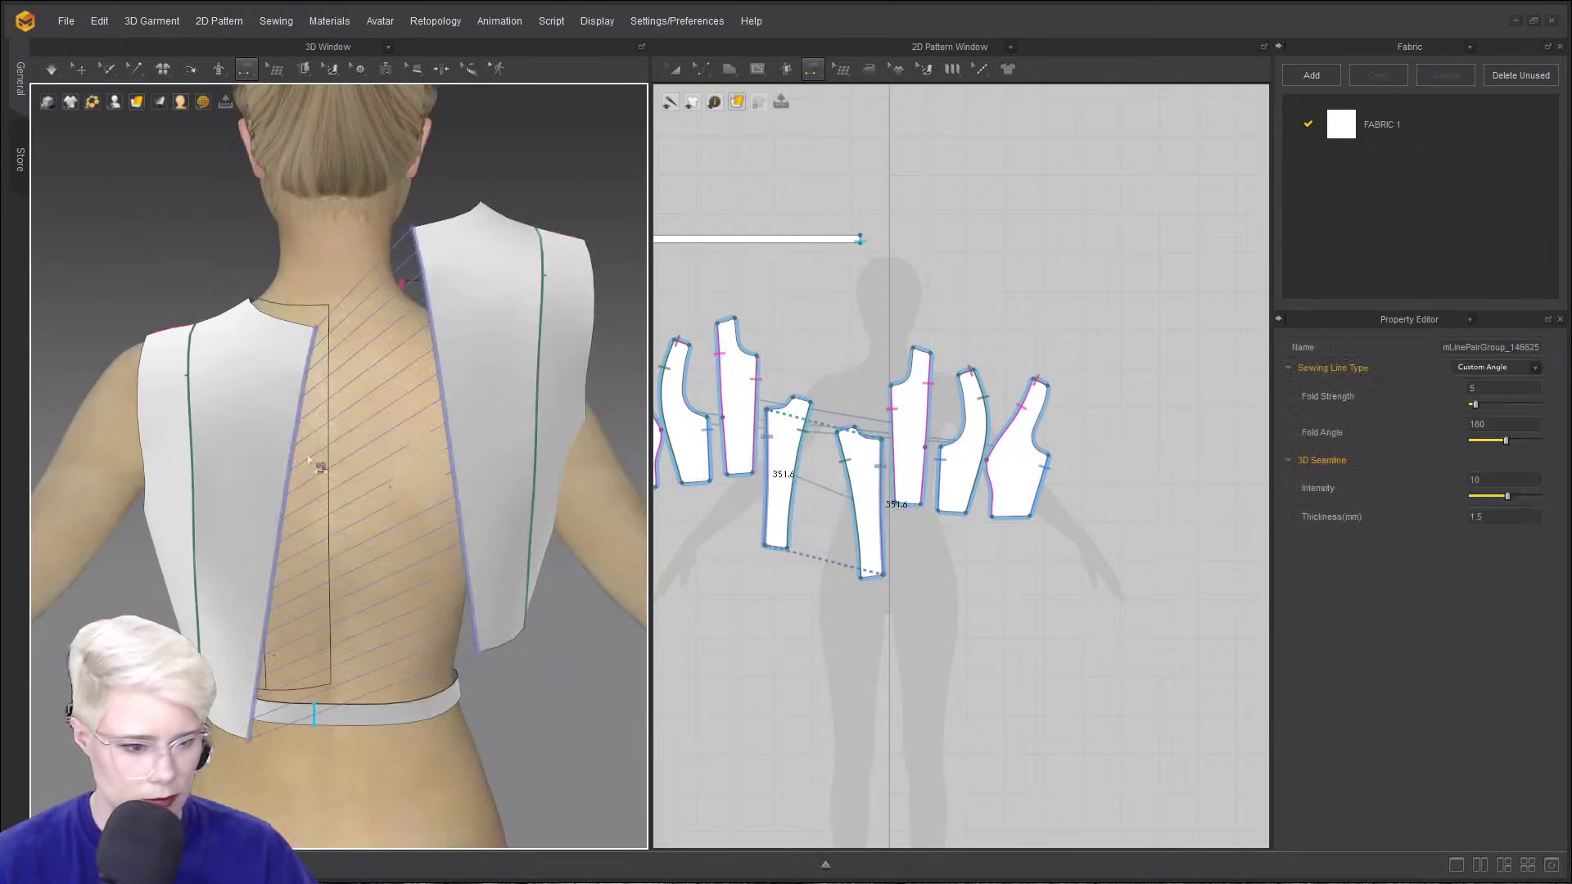
# - Simulate the full bodice and pull the mirrored side pieces over the shoulder and around the torso
pyautogui.press('q')
pyautogui.press('space')
pyautogui.click(263, 414)
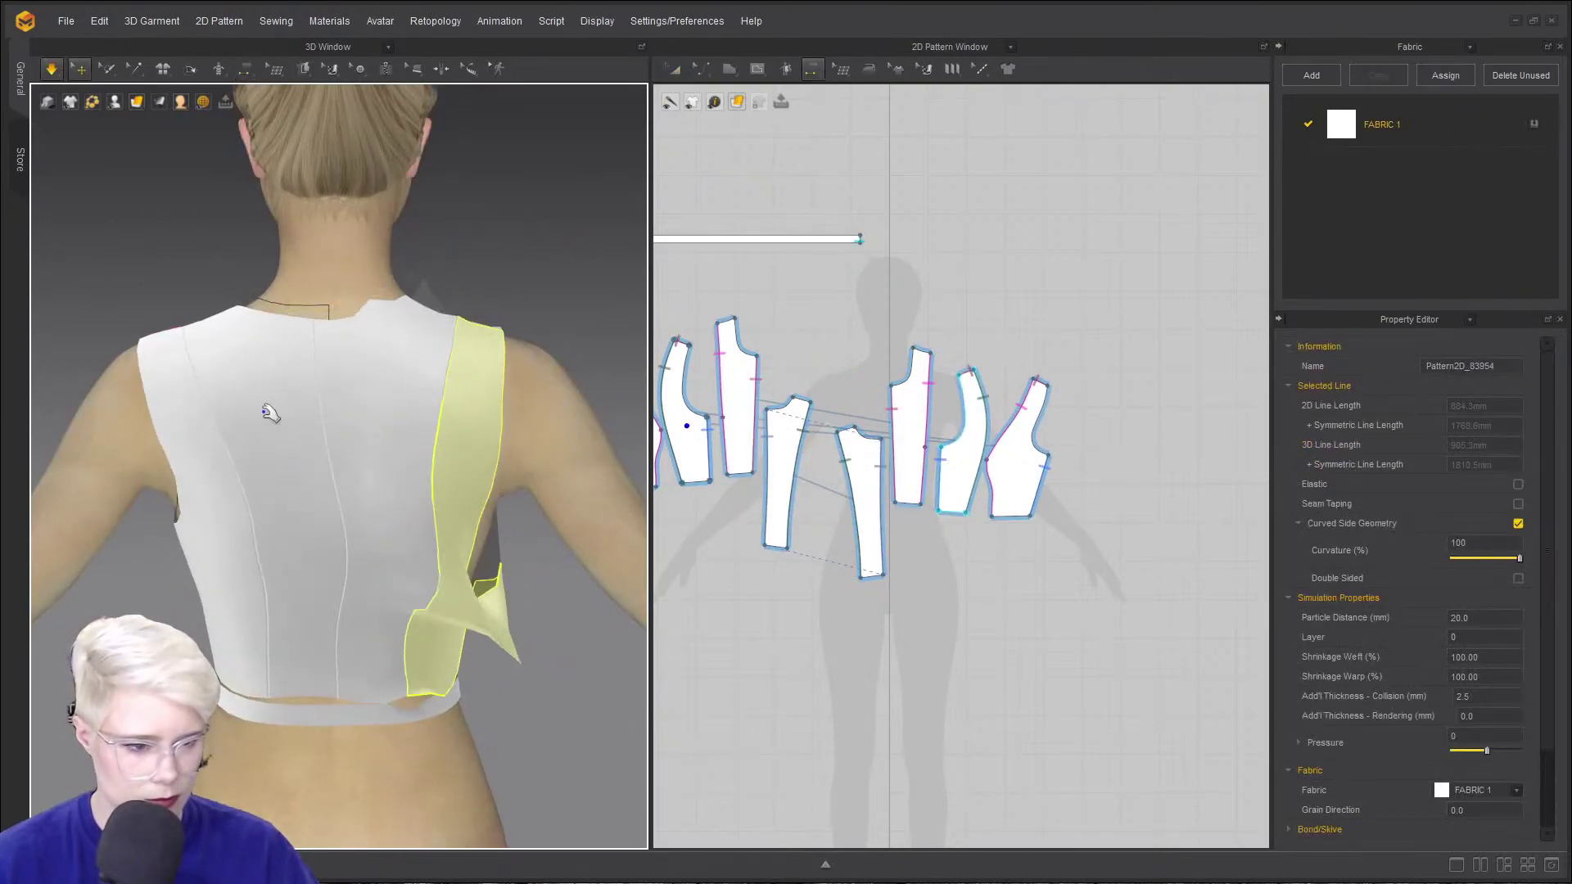
pyautogui.click(355, 264)
pyautogui.click(442, 384)
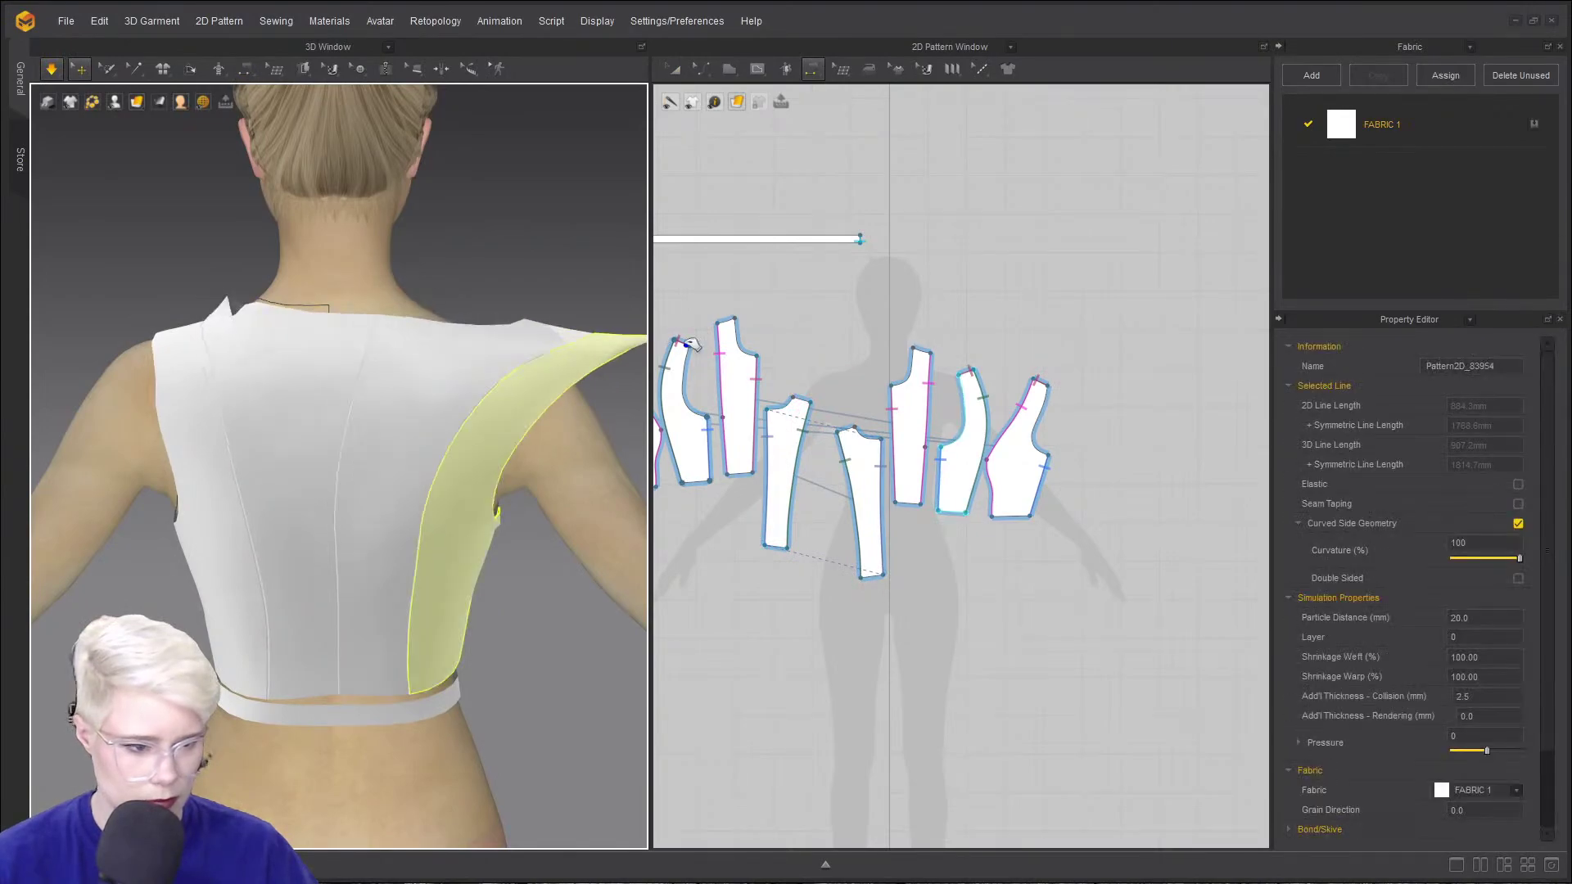
pyautogui.moveTo(442, 383); pyautogui.dragTo(270, 405, button='right')
pyautogui.click(361, 413)
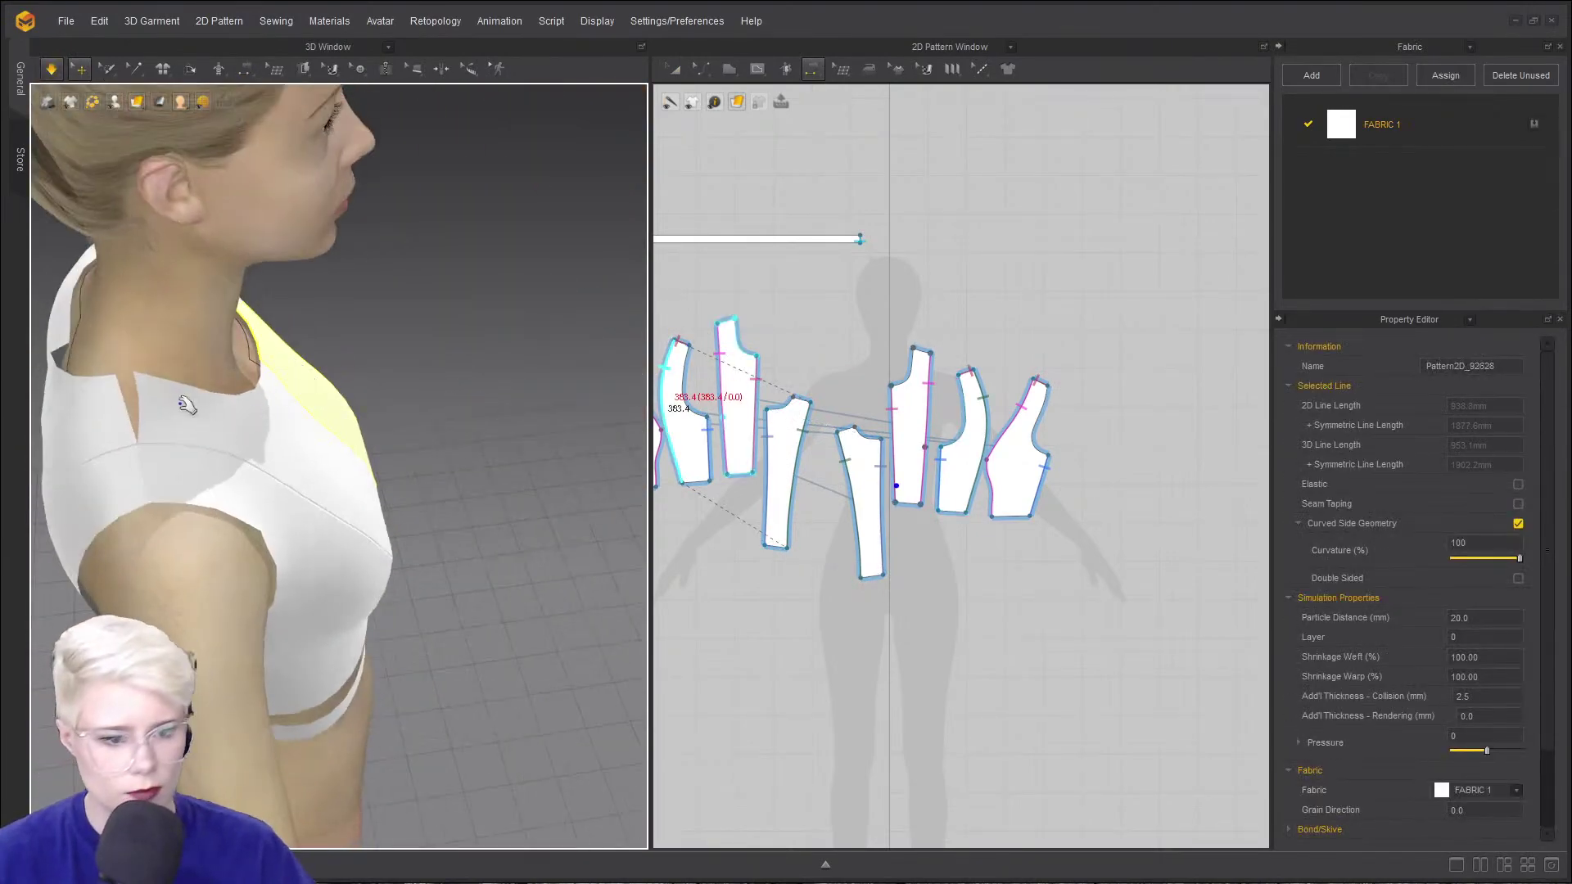
# - Sew the open shoulder seam between the center front and center back pieces with Segment Sewing
pyautogui.click(358, 216)
pyautogui.click(248, 71)
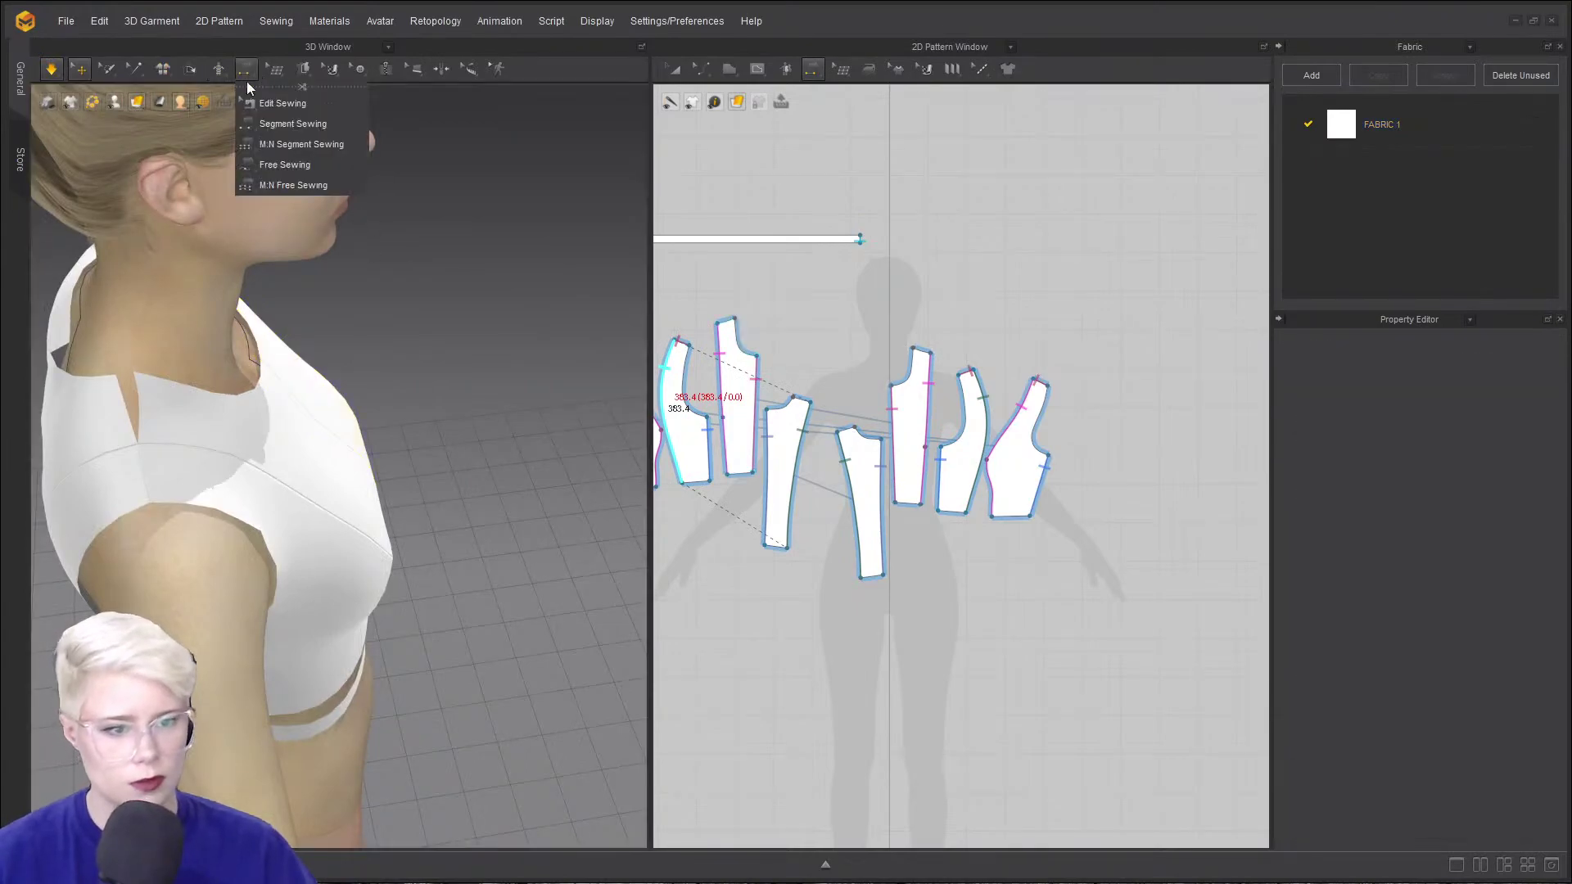
pyautogui.click(291, 125)
pyautogui.click(139, 391)
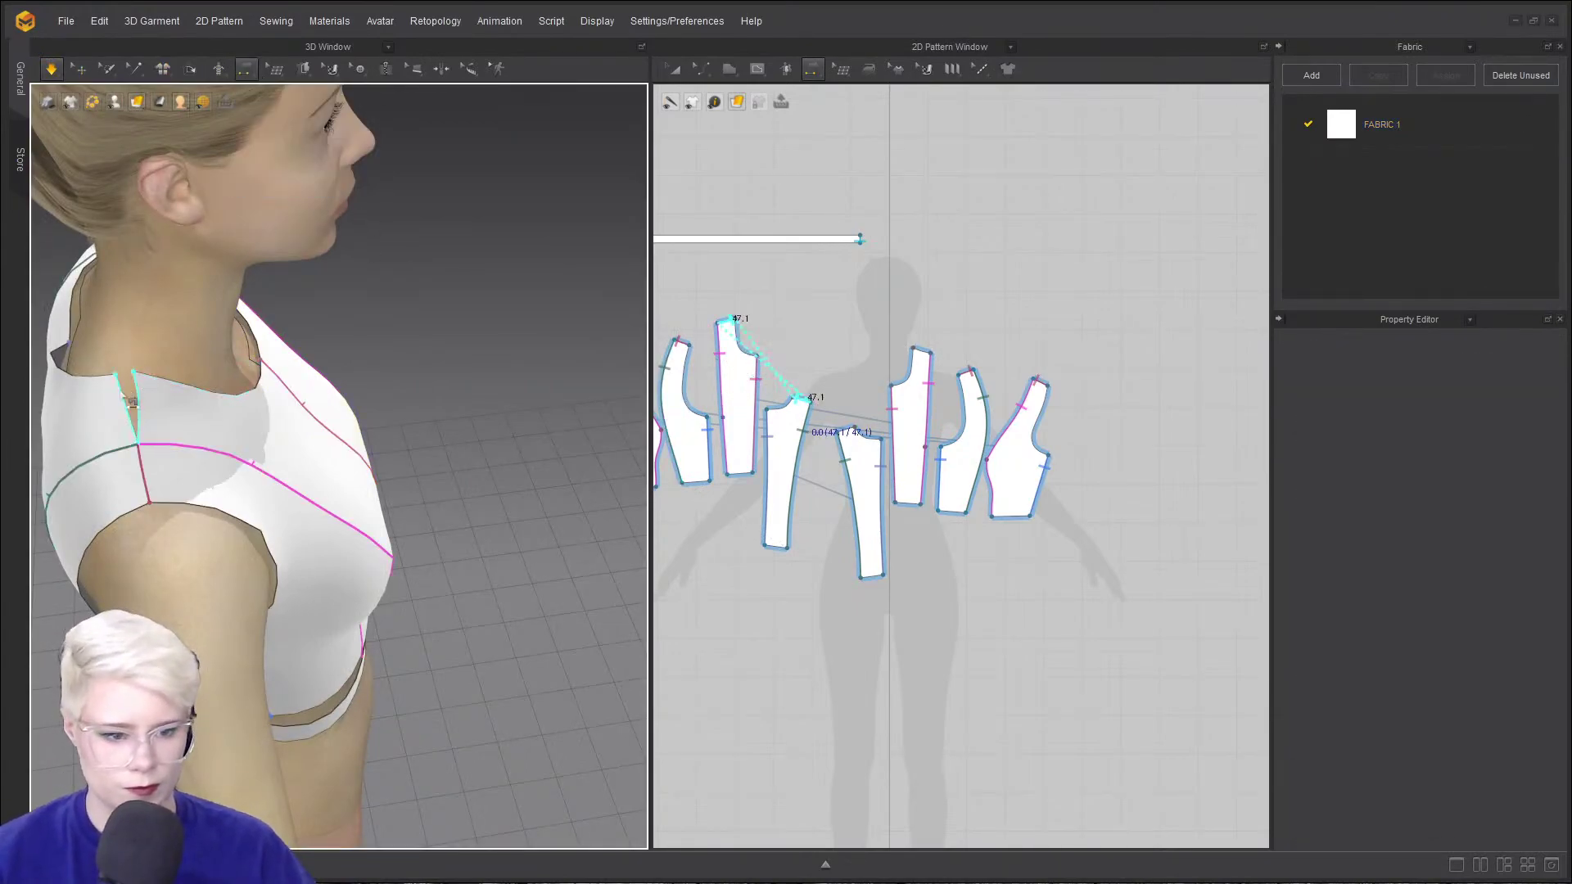
pyautogui.click(122, 394)
# - Simulate the bodice with the closed shoulder seams and tug the center front down so it settles on the avatar
pyautogui.moveTo(100, 390); pyautogui.dragTo(372, 417, button='right')
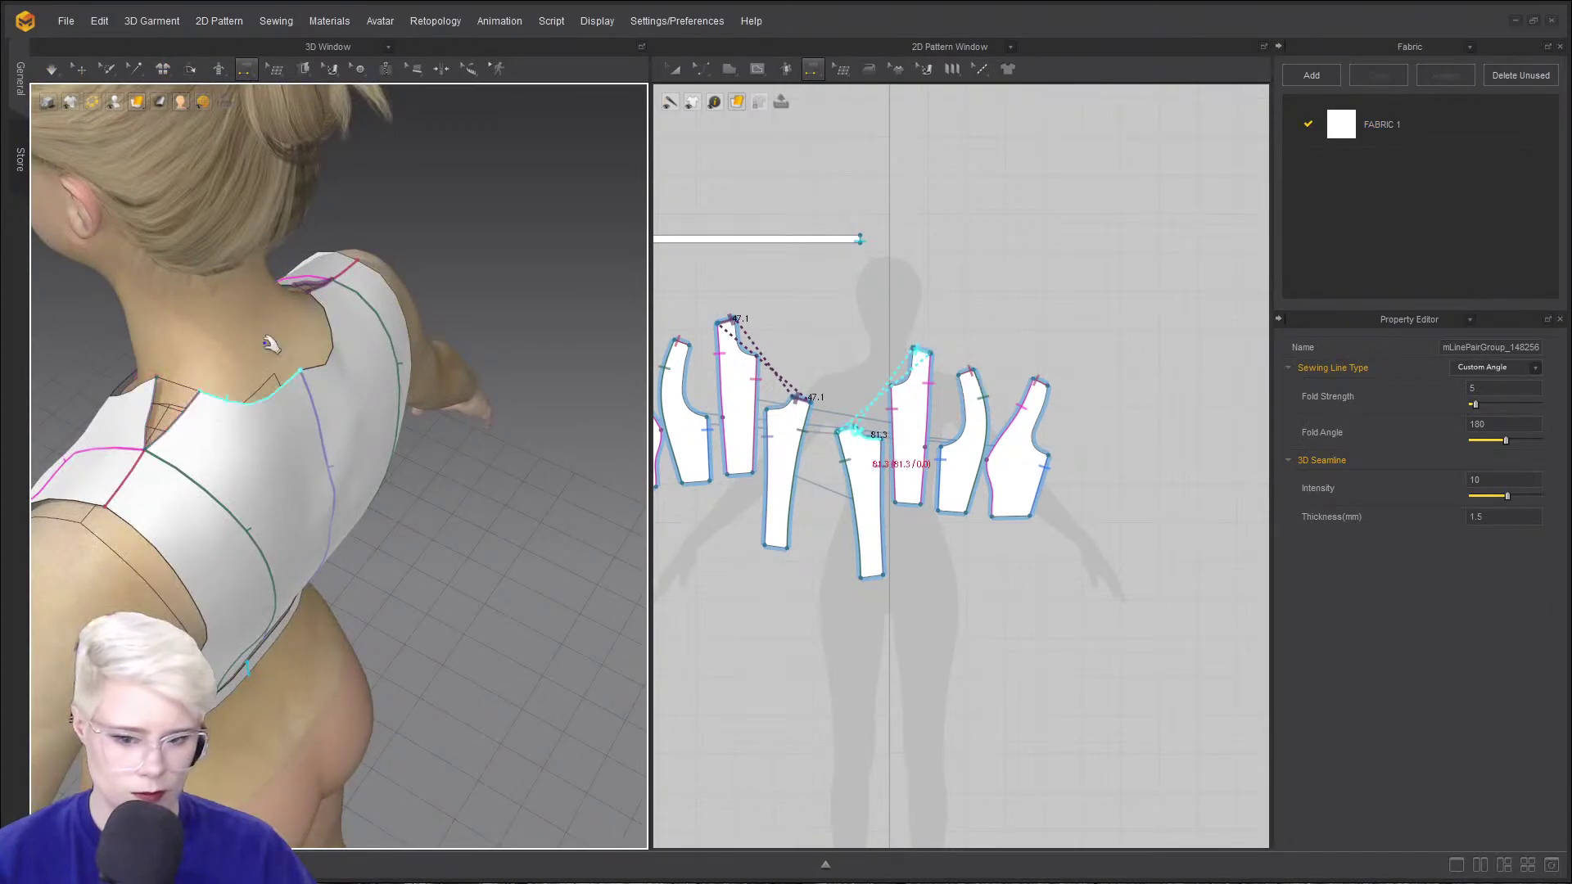
pyautogui.press('space')
pyautogui.moveTo(184, 514); pyautogui.dragTo(475, 393, button='right')
pyautogui.press('space')
pyautogui.press('space')
pyautogui.moveTo(308, 475); pyautogui.dragTo(311, 532)
pyautogui.moveTo(484, 502); pyautogui.dragTo(295, 477, button='right')
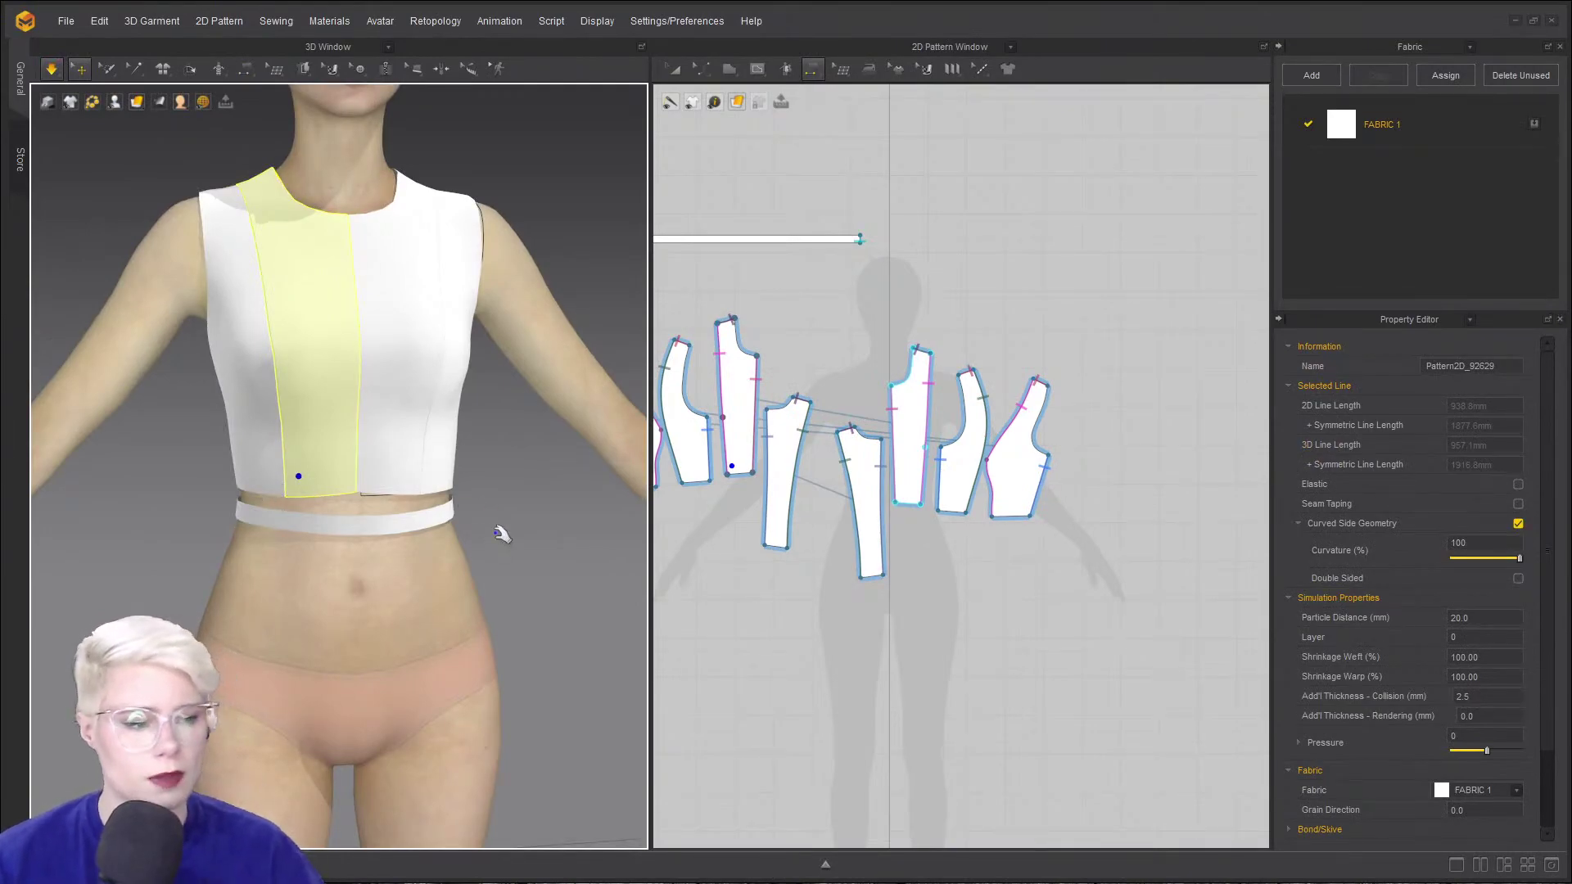
# - Adjust the lower center corner point of the center front piece to level its hem with the princess-seam corner
pyautogui.scroll(5, 819, 488)
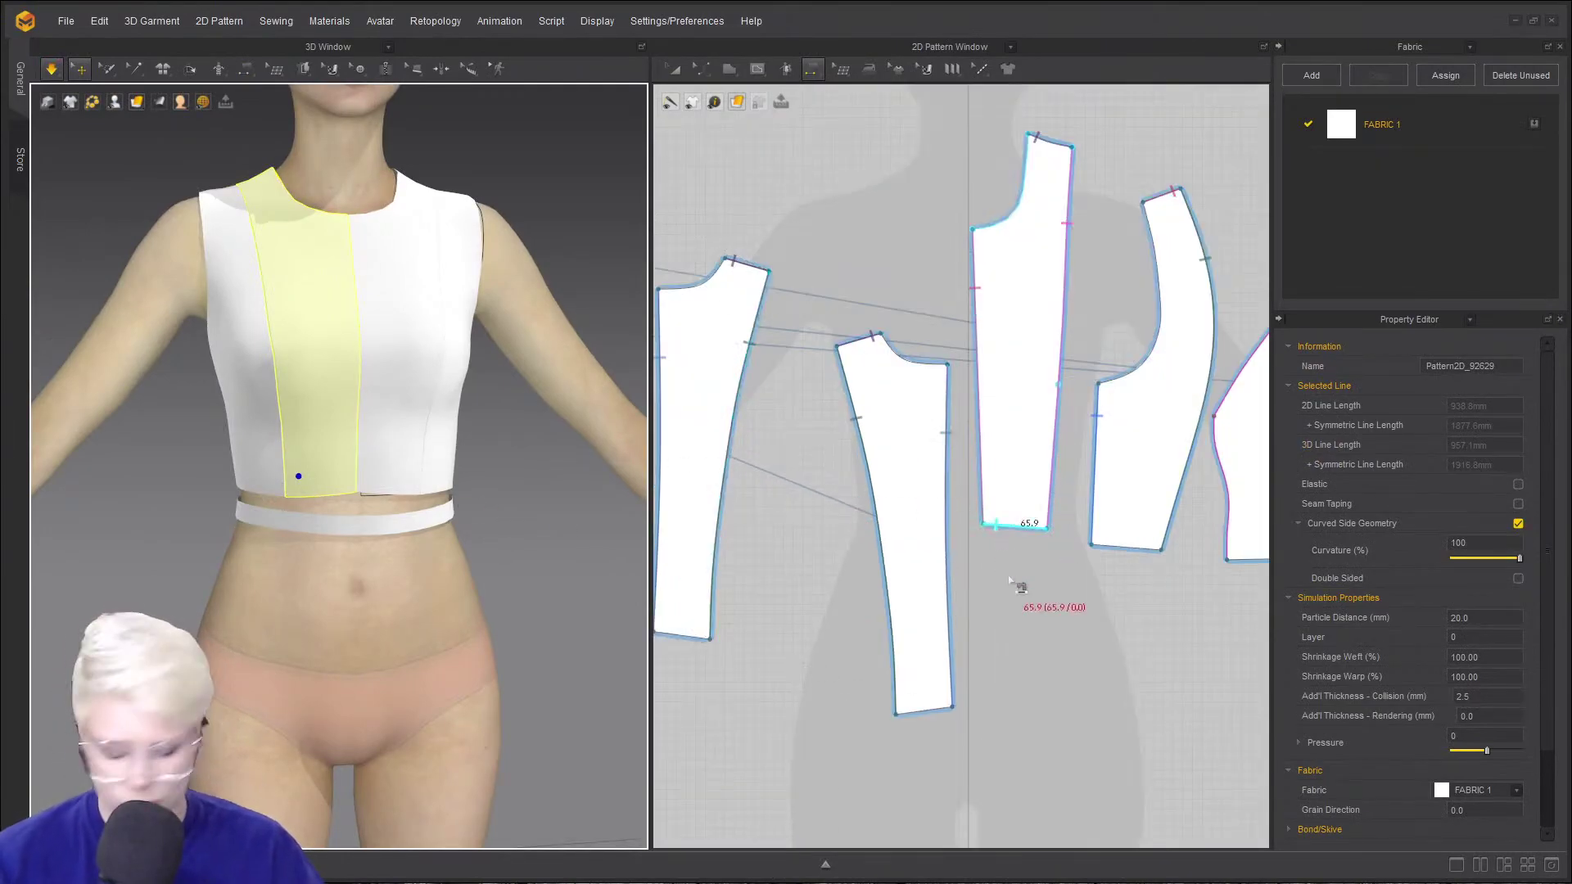
pyautogui.press('z')
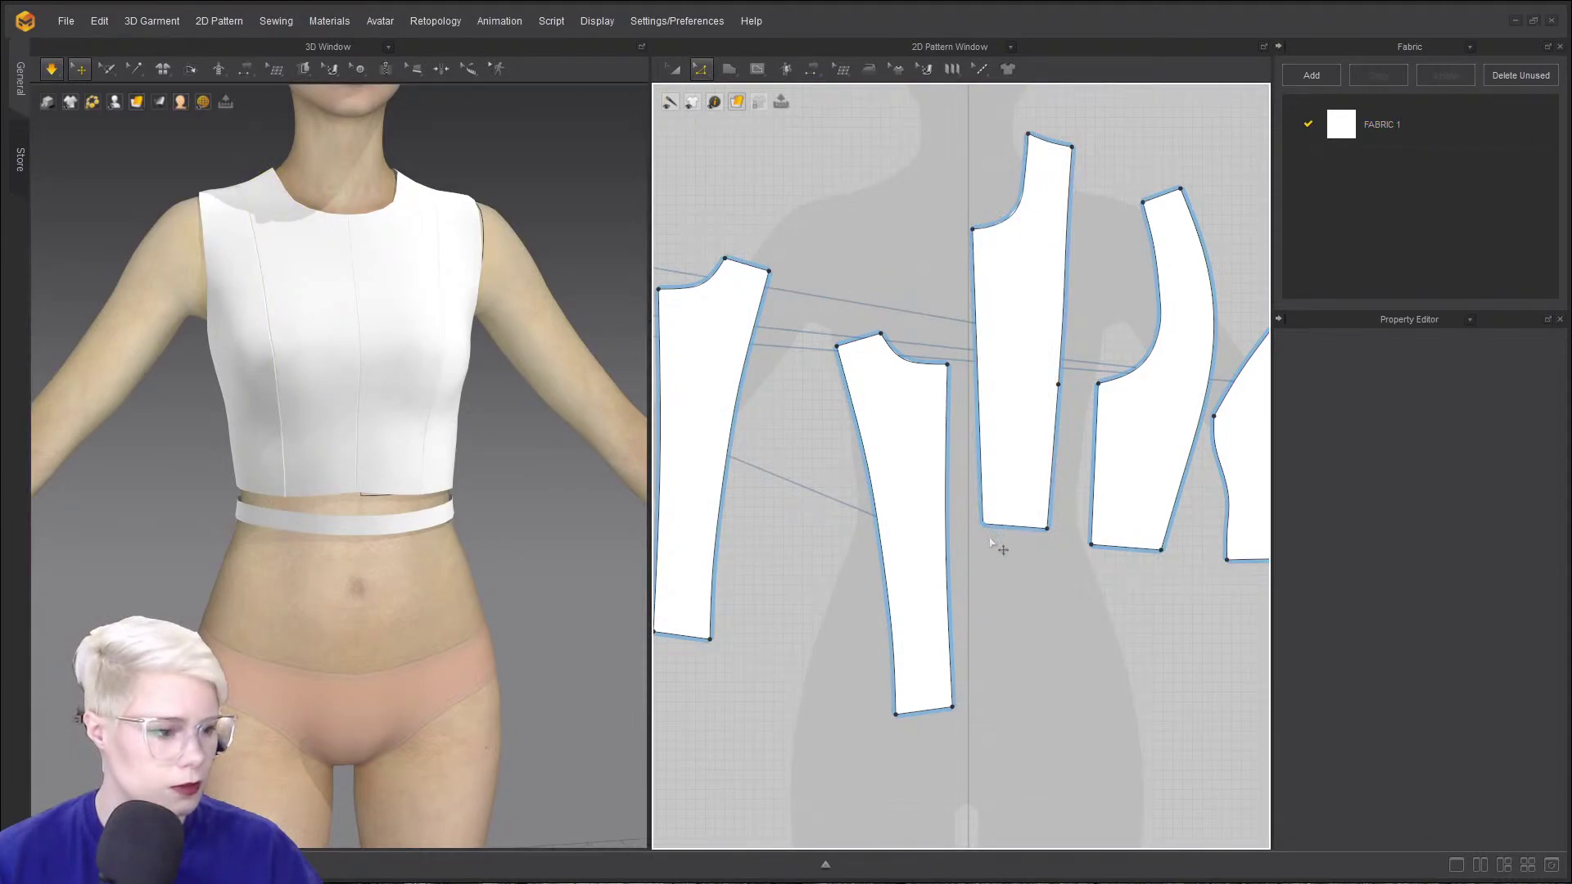
pyautogui.click(983, 537)
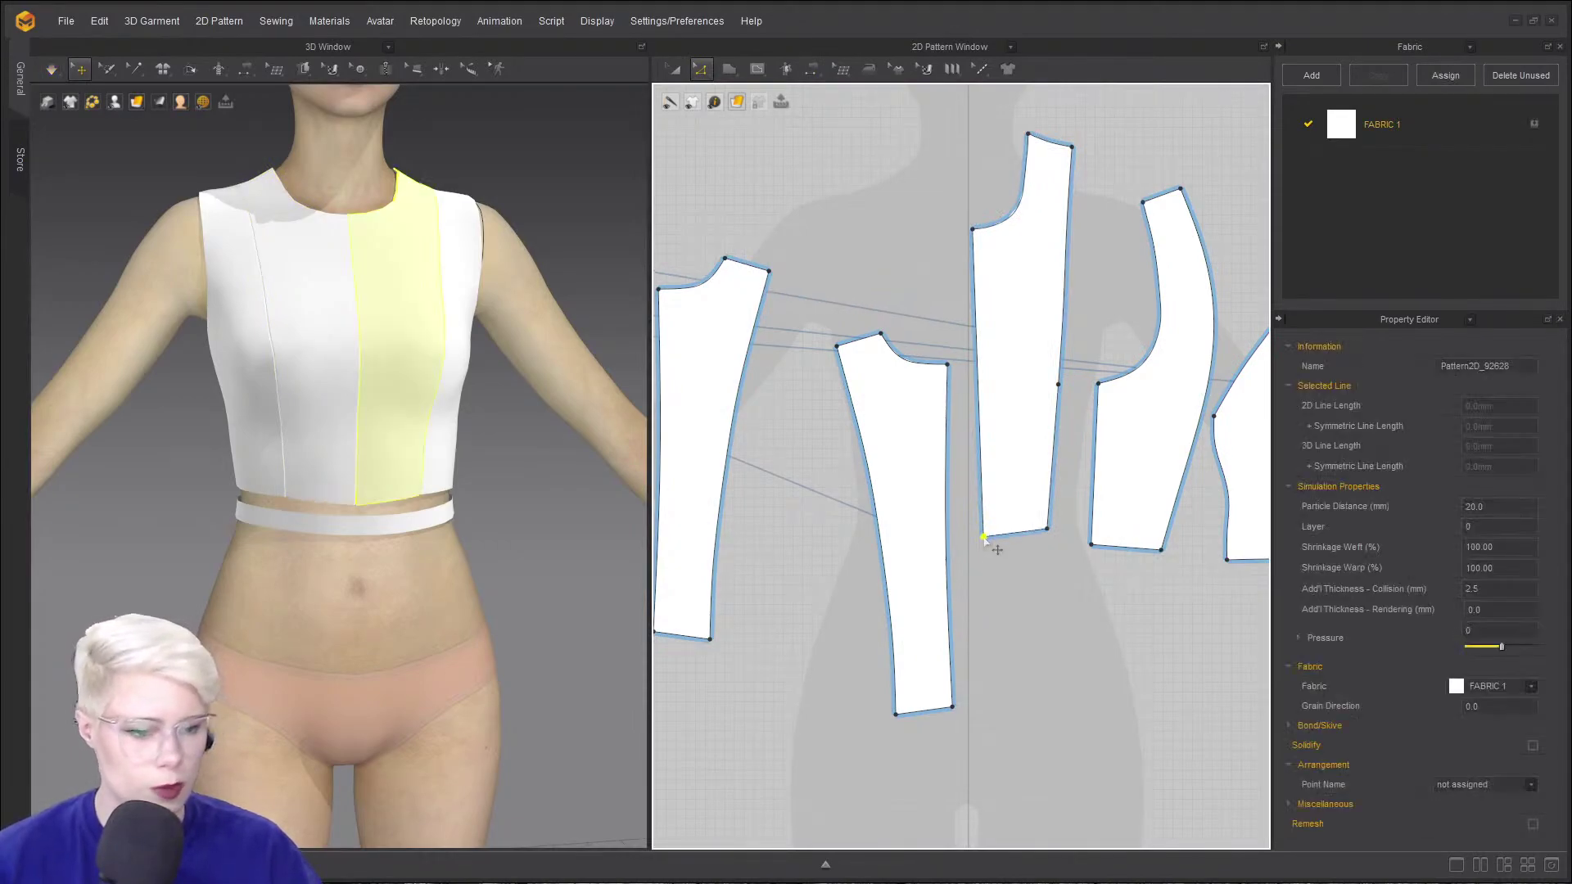
pyautogui.moveTo(985, 538); pyautogui.dragTo(984, 532)
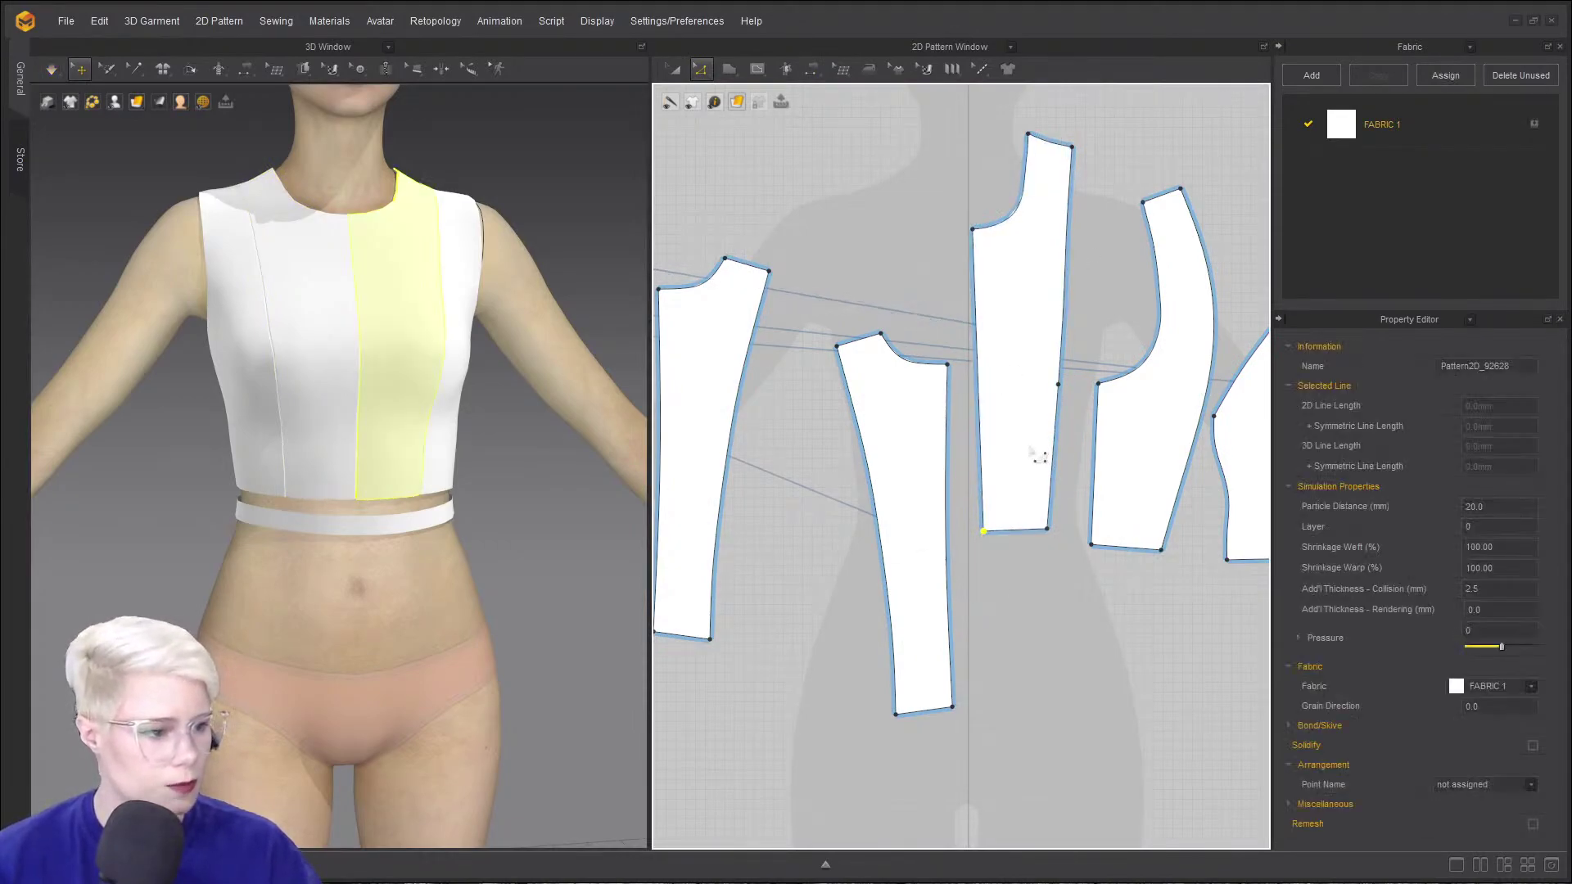
# - Move the mid-edge point on the center front's princess seam slightly inward and simulate the bodice
pyautogui.moveTo(1065, 395); pyautogui.dragTo(1029, 474, button='middle')
pyautogui.moveTo(1022, 466); pyautogui.dragTo(1018, 464)
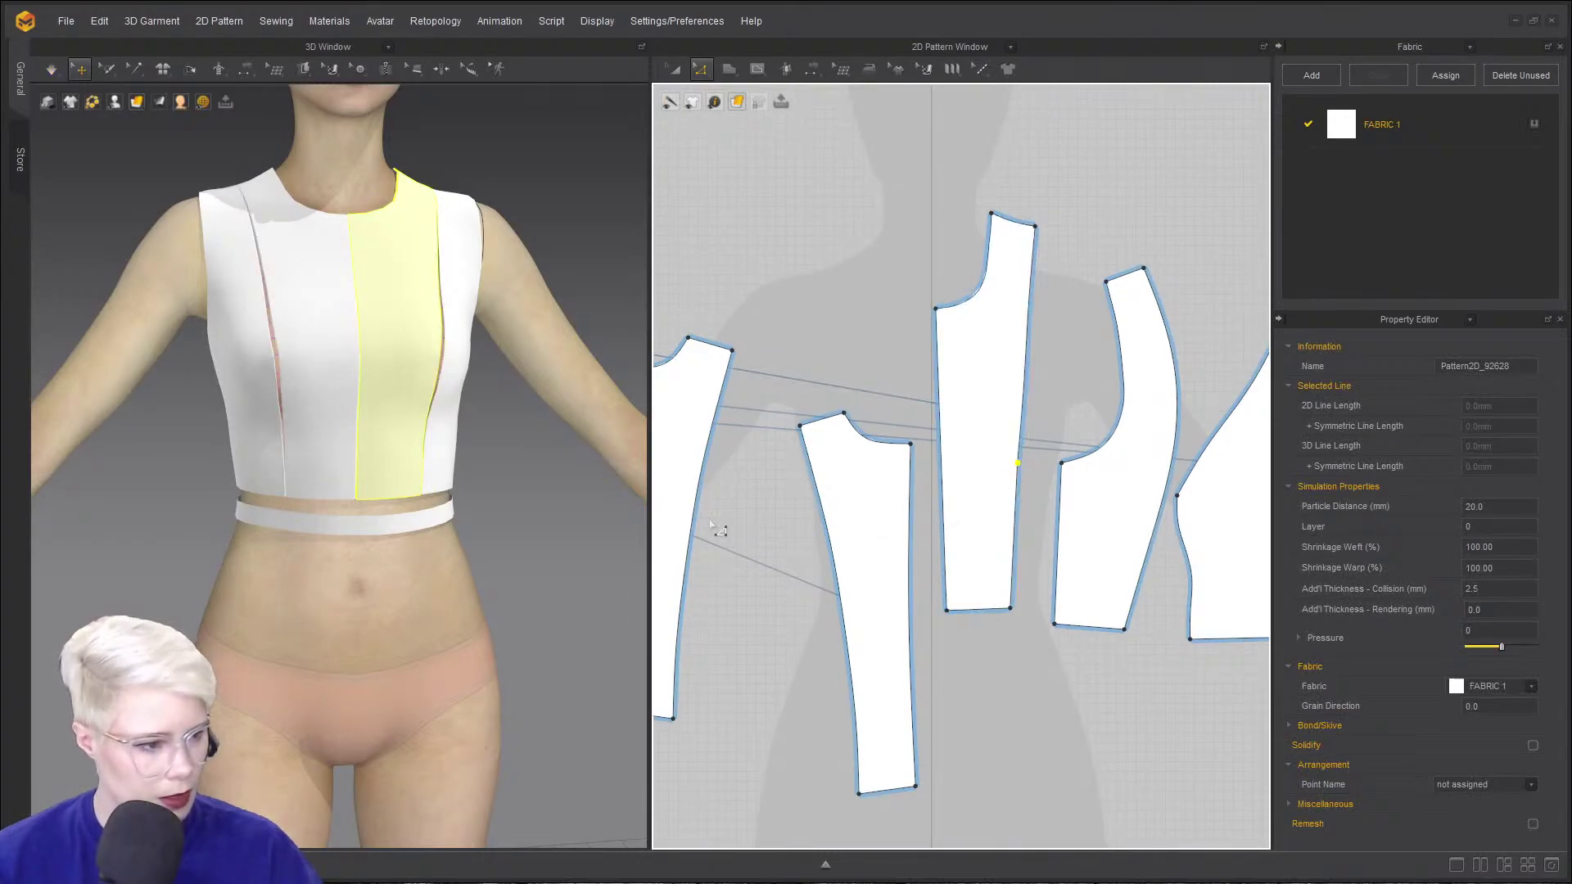
pyautogui.press('space')
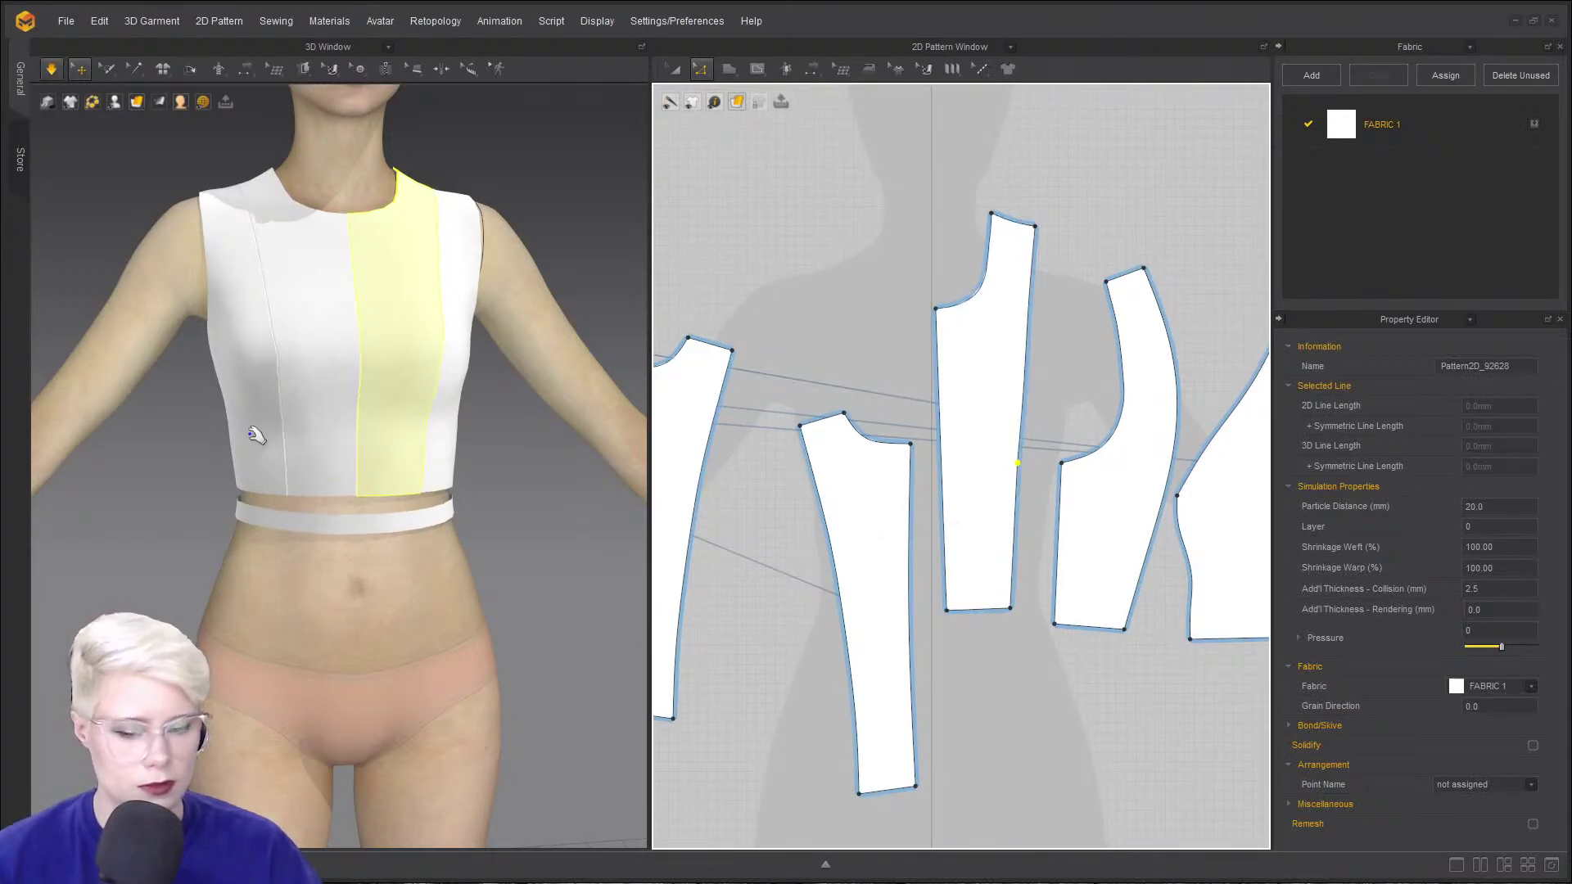
# - Tug the center front down near its hem during simulation so the front panels settle on the torso
pyautogui.moveTo(299, 420); pyautogui.dragTo(398, 469, button='right')
pyautogui.click(358, 478)
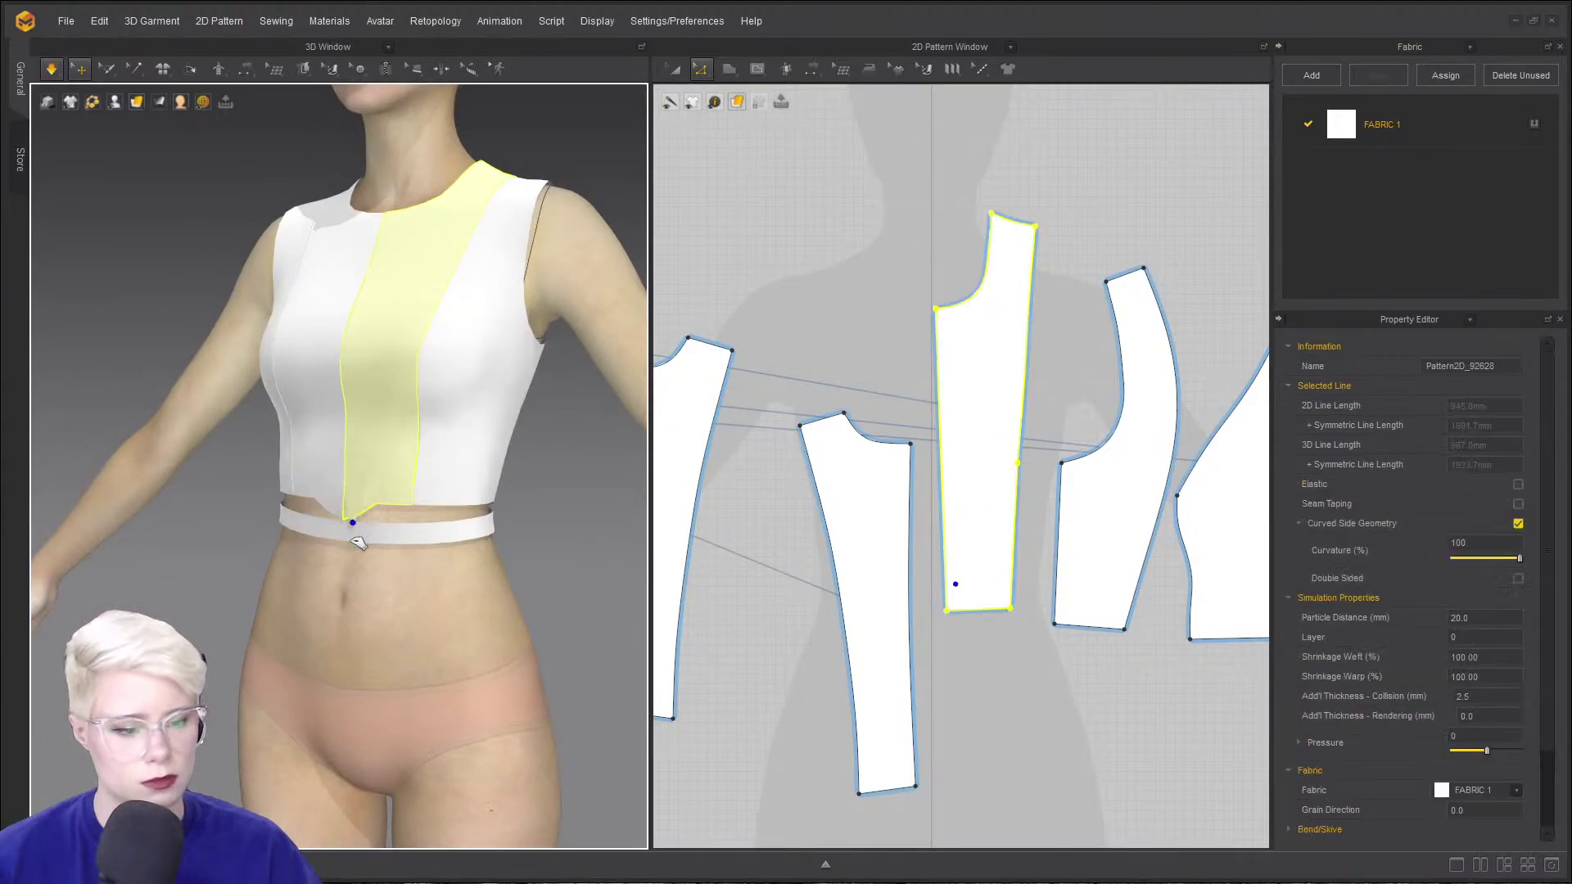
pyautogui.moveTo(434, 544); pyautogui.dragTo(319, 532, button='right')
pyautogui.press('space')
# - Pull the side front pieces at the shoulders and the side back at the armhole while simulating the bodice's fit
pyautogui.scroll(1, 239, 485)
pyautogui.click(161, 325)
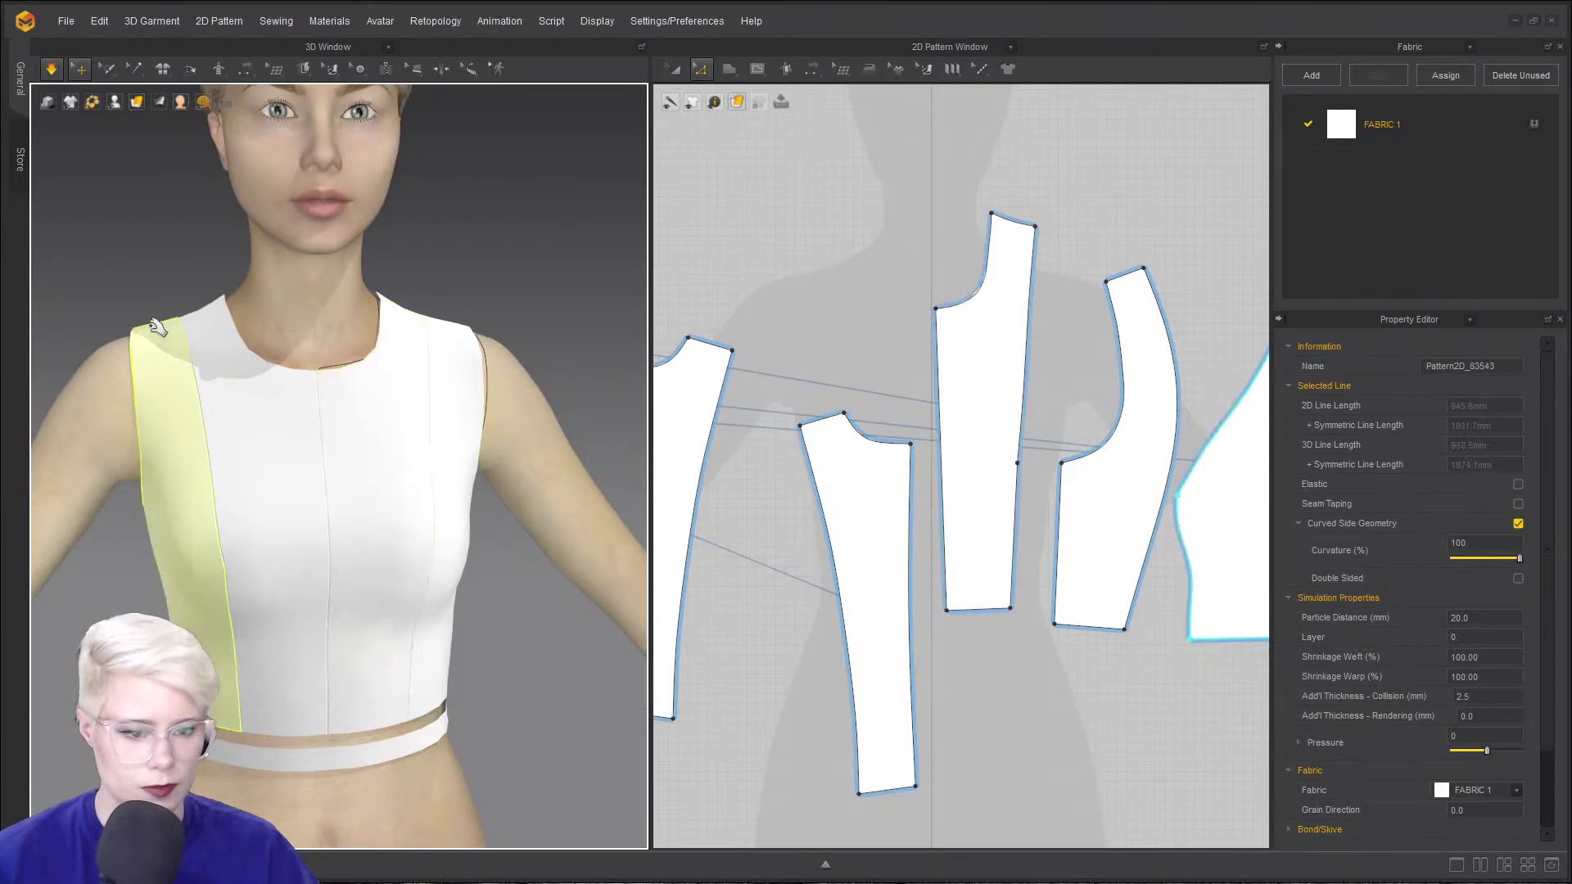
pyautogui.click(479, 324)
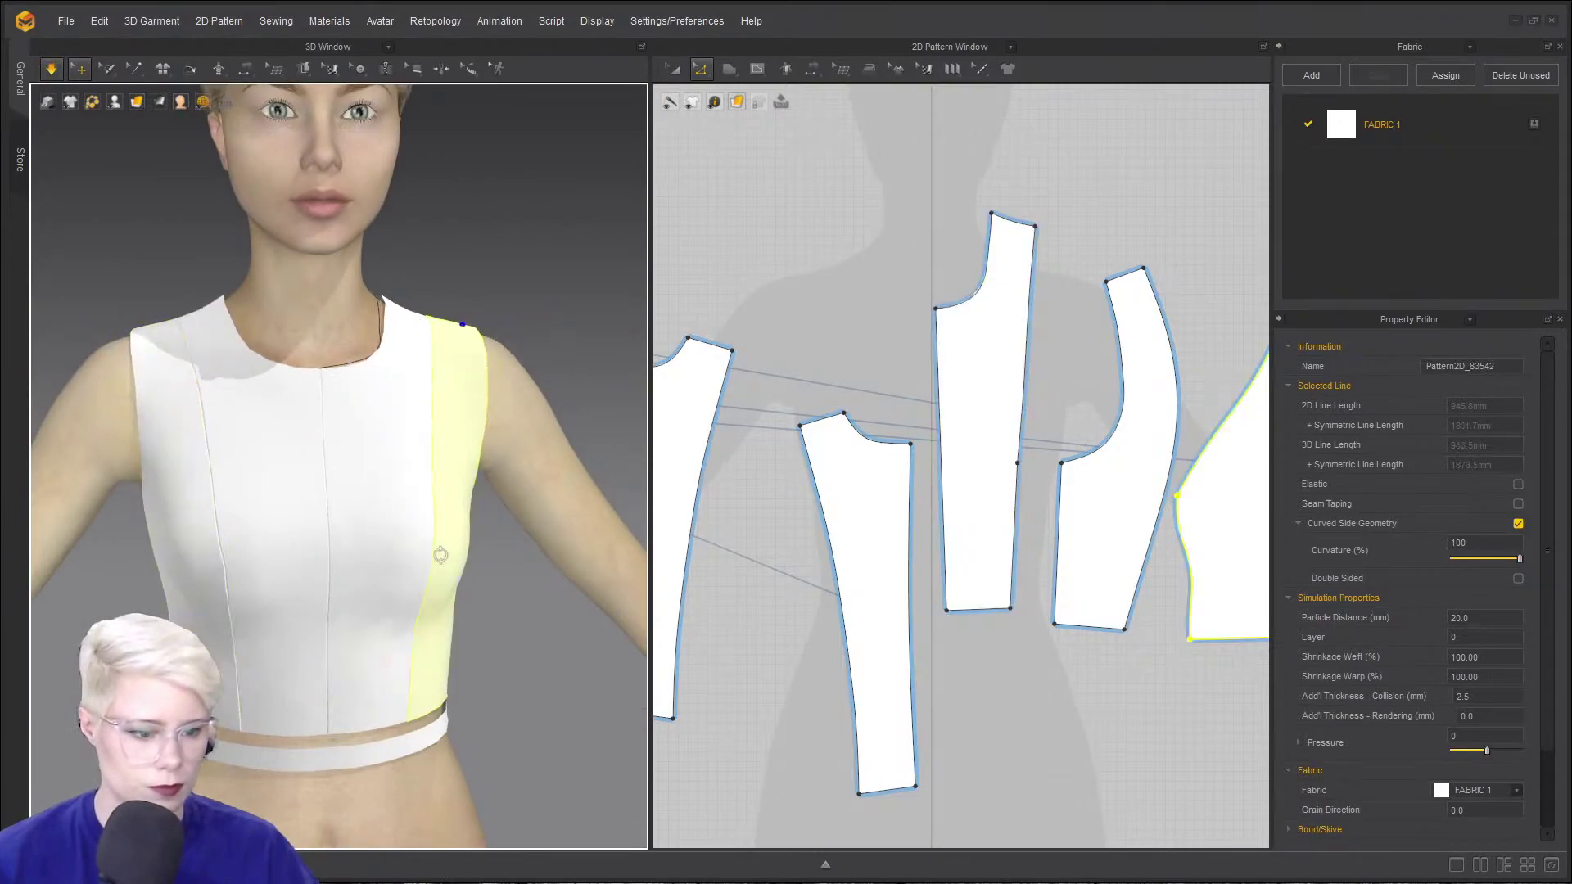
pyautogui.moveTo(439, 551); pyautogui.dragTo(190, 513, button='right')
pyautogui.press('space')
pyautogui.moveTo(485, 513); pyautogui.dragTo(316, 538, button='right')
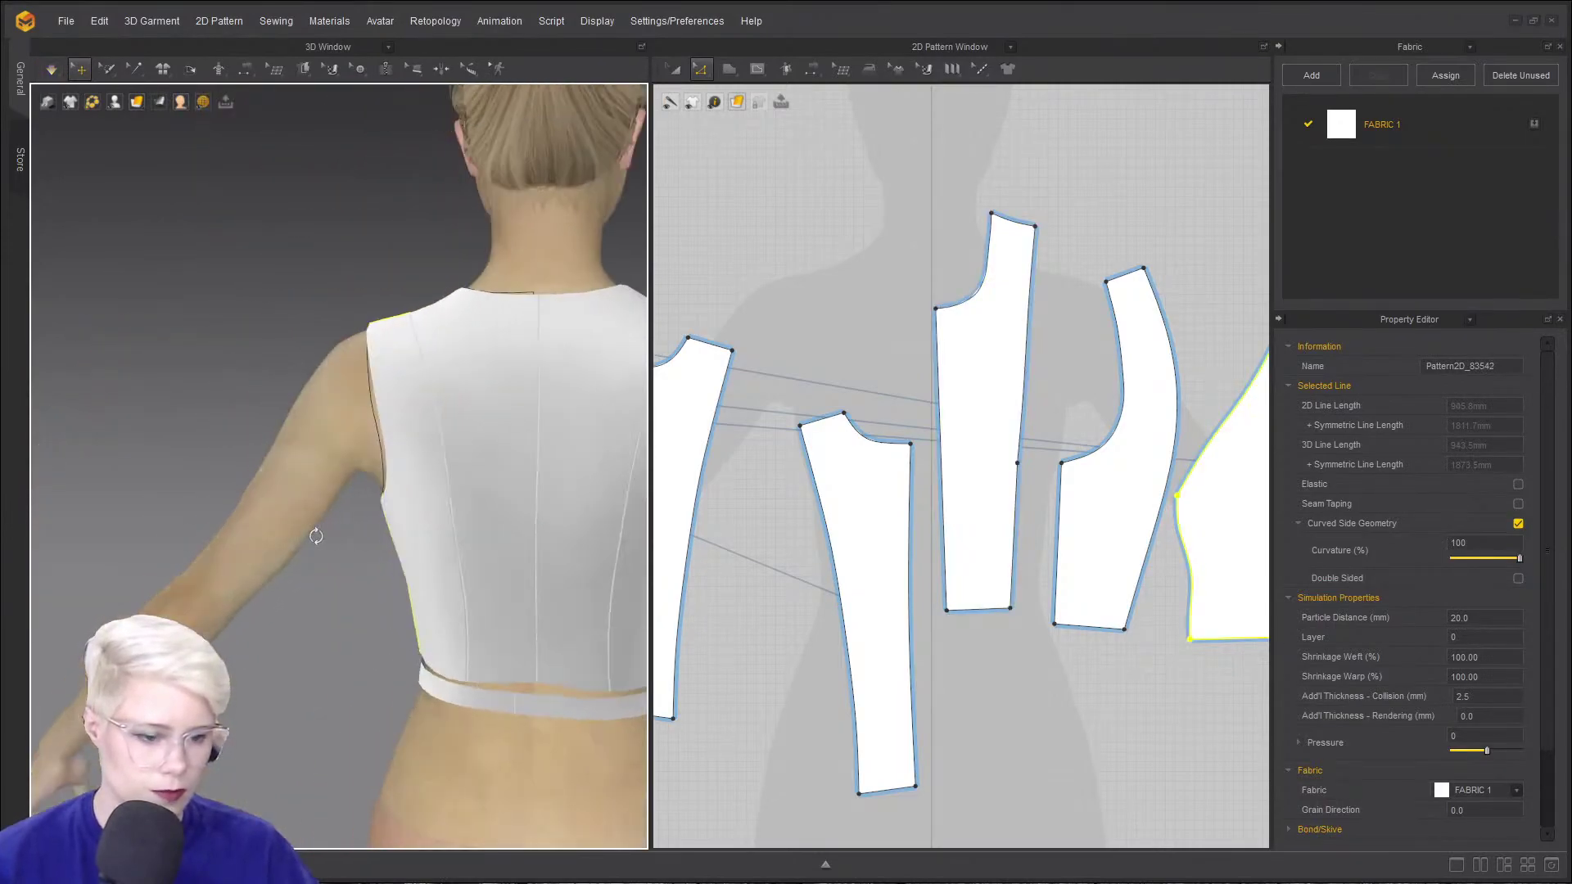
pyautogui.moveTo(394, 459); pyautogui.dragTo(363, 470)
pyautogui.scroll(-2, 956, 480)
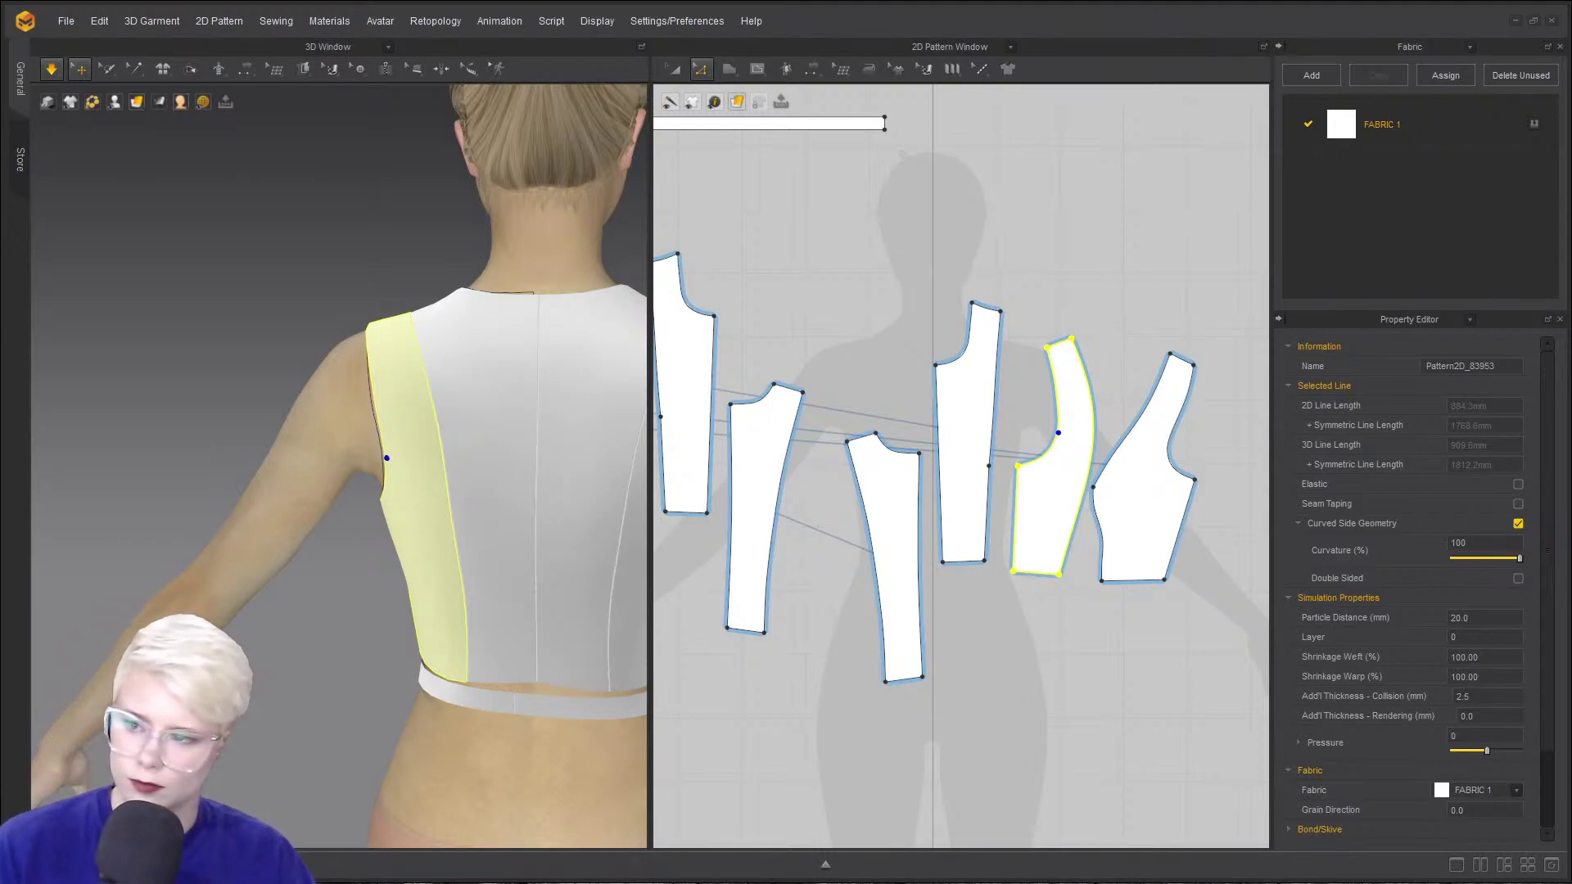
pyautogui.moveTo(368, 361); pyautogui.dragTo(389, 487, button='right')
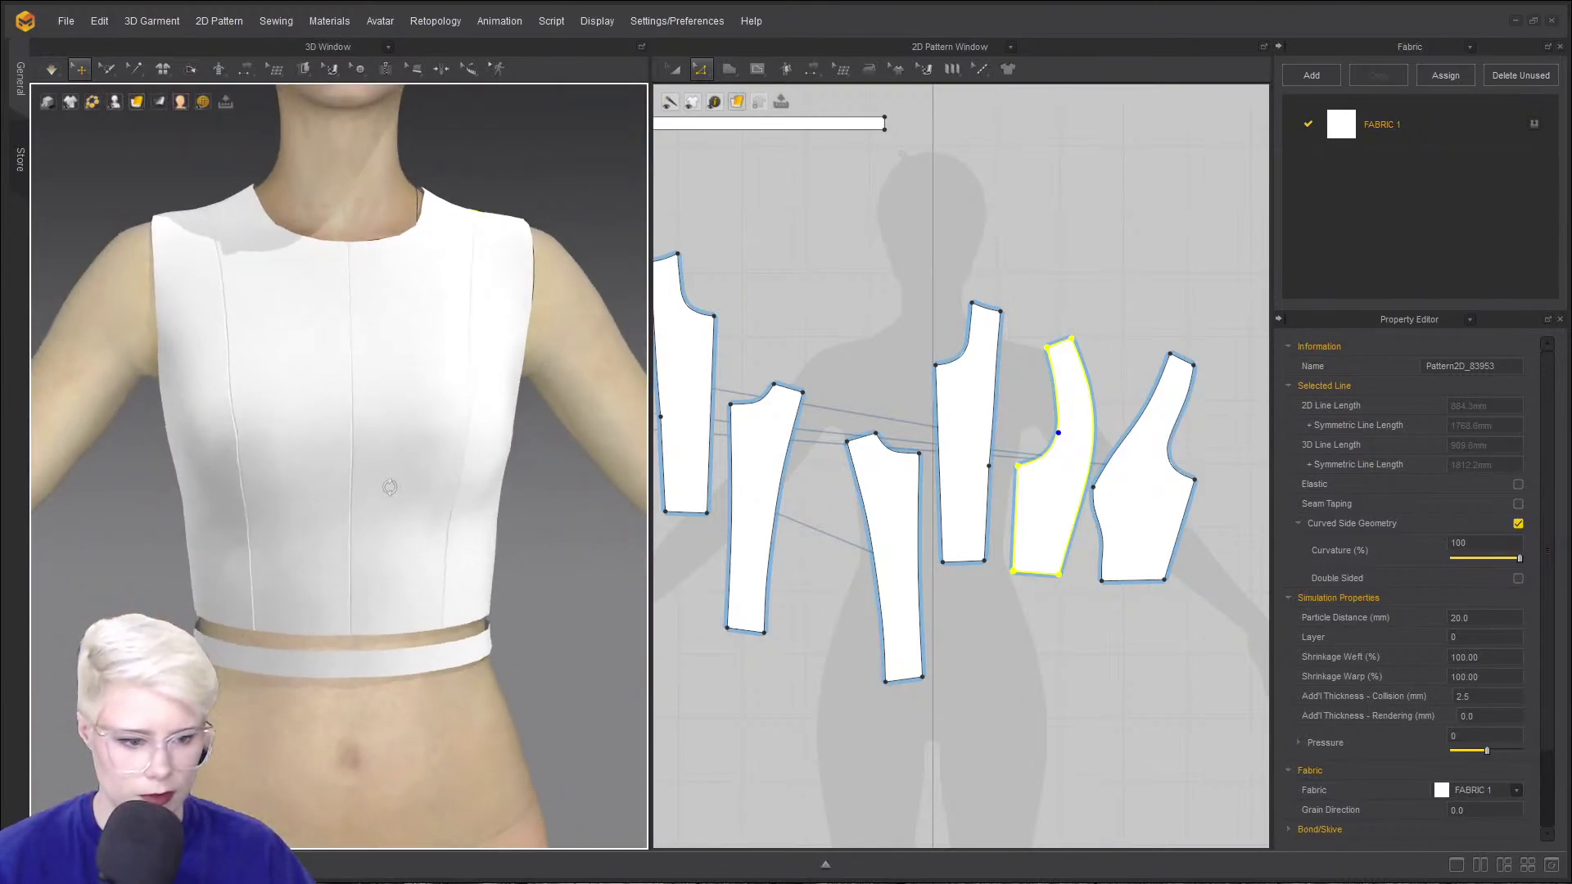
pyautogui.press('space')
# - Rearrange the 2D pieces so the center fronts flank the center line with the side fronts beside them, moving the other pieces clear
pyautogui.scroll(-2, 850, 570)
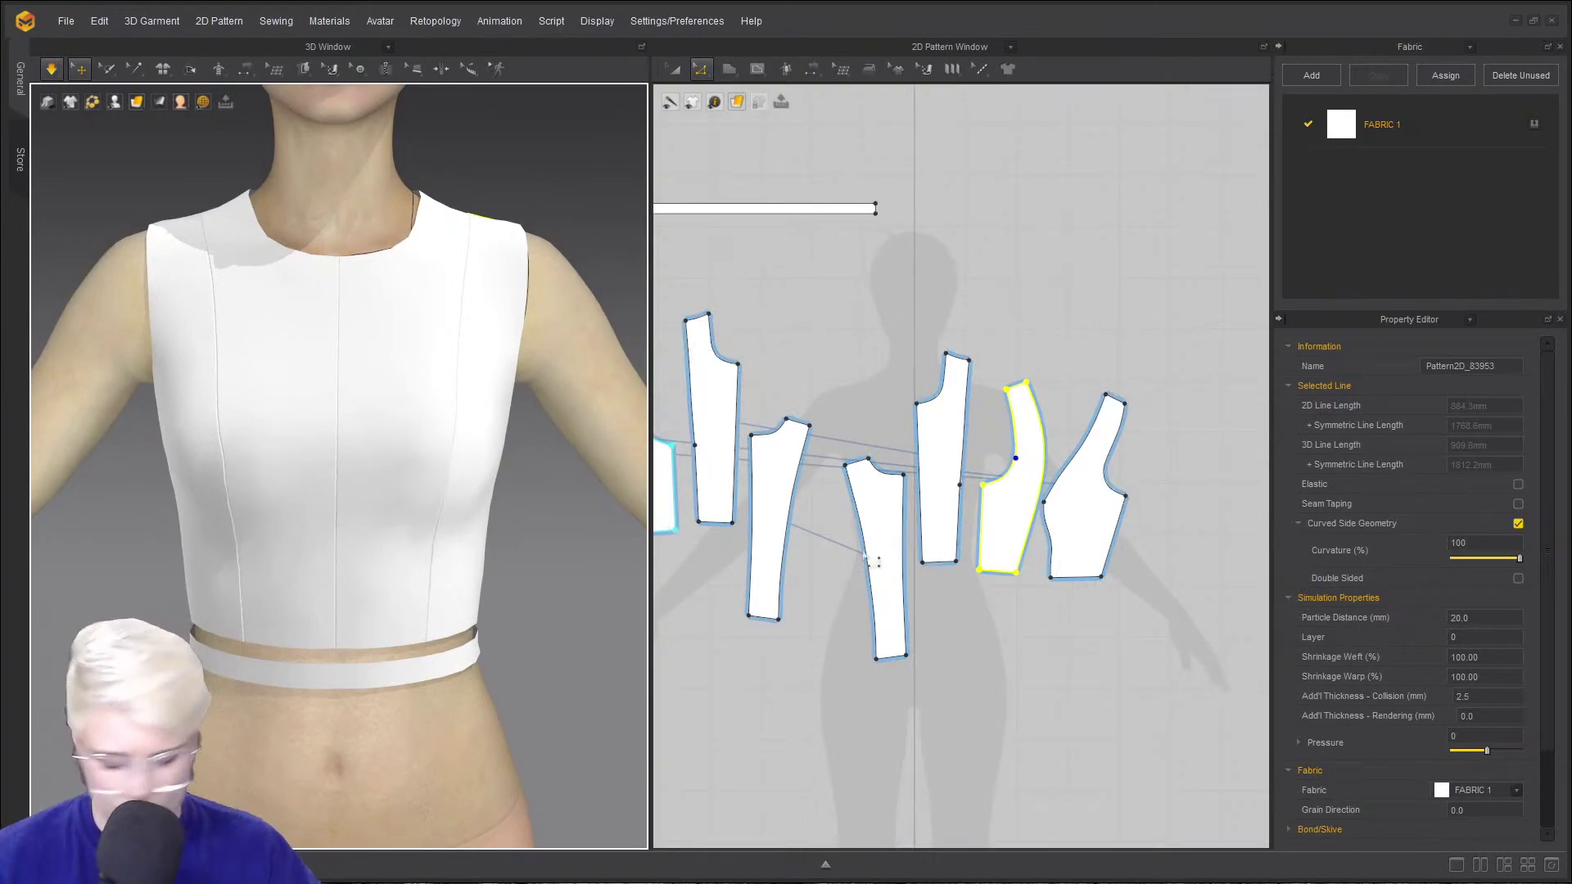
pyautogui.press('a')
pyautogui.scroll(-2, 986, 520)
pyautogui.moveTo(985, 521); pyautogui.dragTo(974, 448, button='middle')
pyautogui.moveTo(1010, 432); pyautogui.dragTo(1213, 394)
pyautogui.moveTo(1053, 450); pyautogui.dragTo(1001, 428)
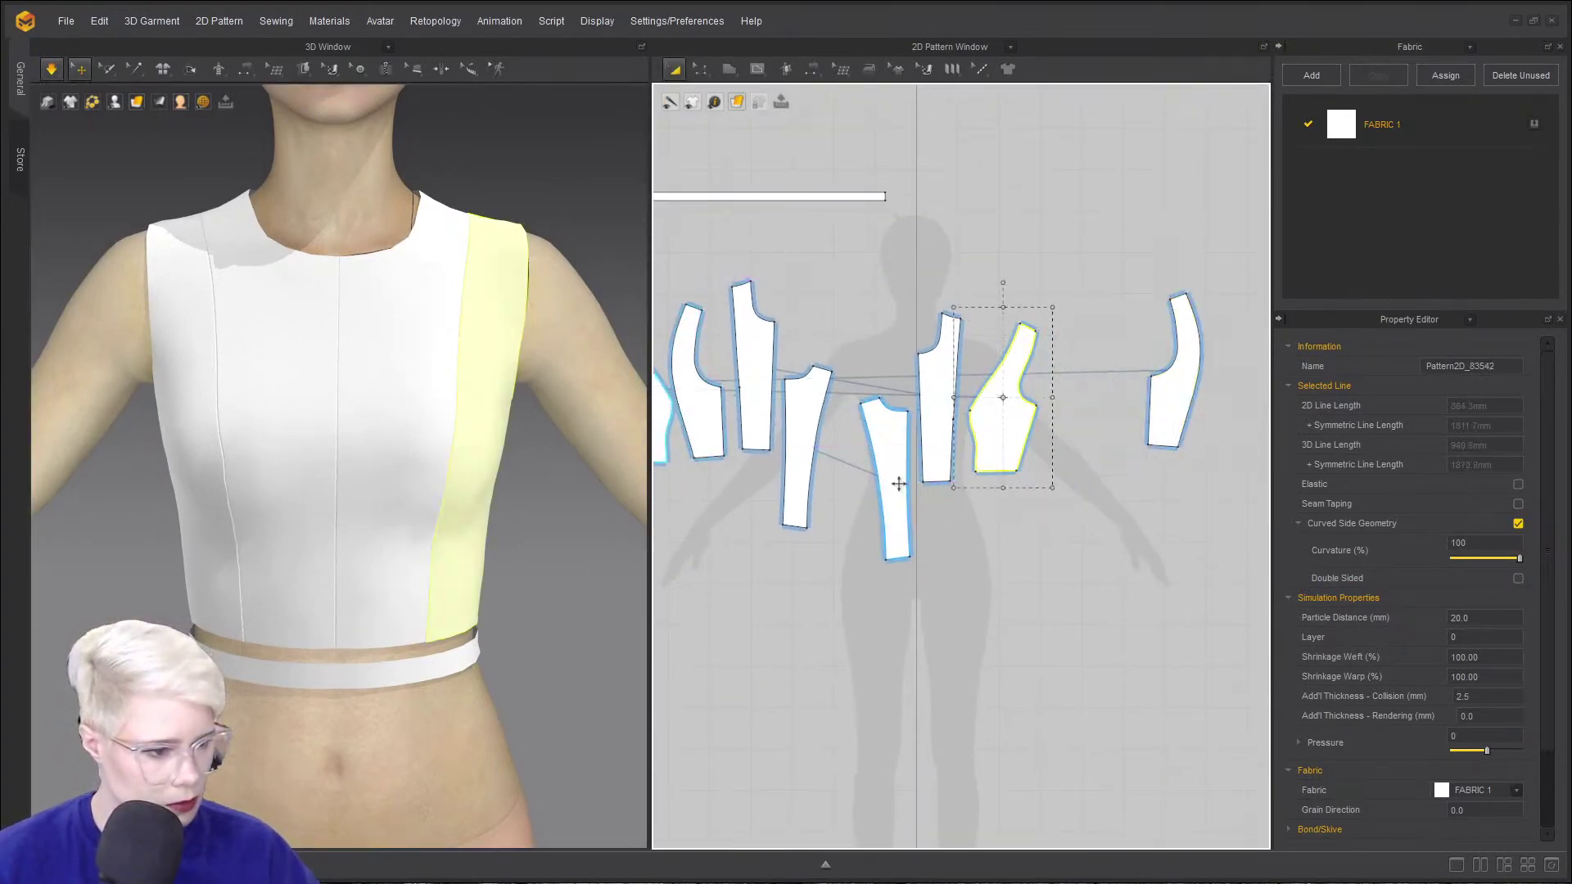
pyautogui.moveTo(899, 484); pyautogui.dragTo(1092, 512)
pyautogui.moveTo(808, 497); pyautogui.dragTo(815, 708)
pyautogui.moveTo(764, 402); pyautogui.dragTo(887, 444)
pyautogui.moveTo(768, 437); pyautogui.dragTo(904, 447, button='middle')
pyautogui.moveTo(793, 441); pyautogui.dragTo(966, 449)
pyautogui.moveTo(1062, 449); pyautogui.dragTo(1072, 465)
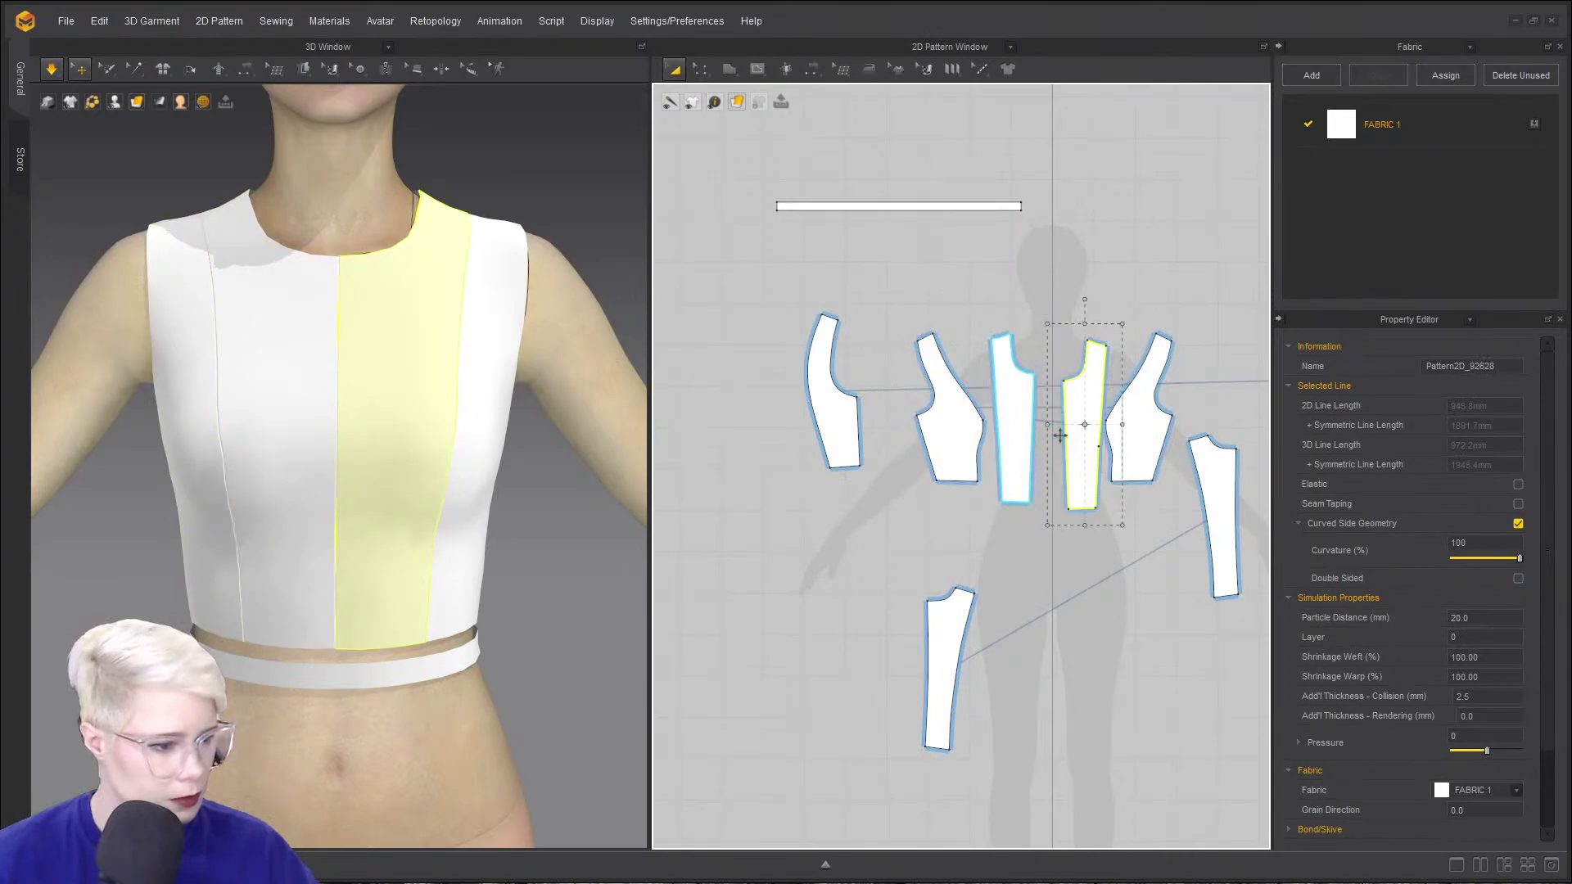
# - Place the side back pieces outside the side fronts and the center back pieces at the outer ends of the row
pyautogui.moveTo(842, 420); pyautogui.dragTo(895, 445)
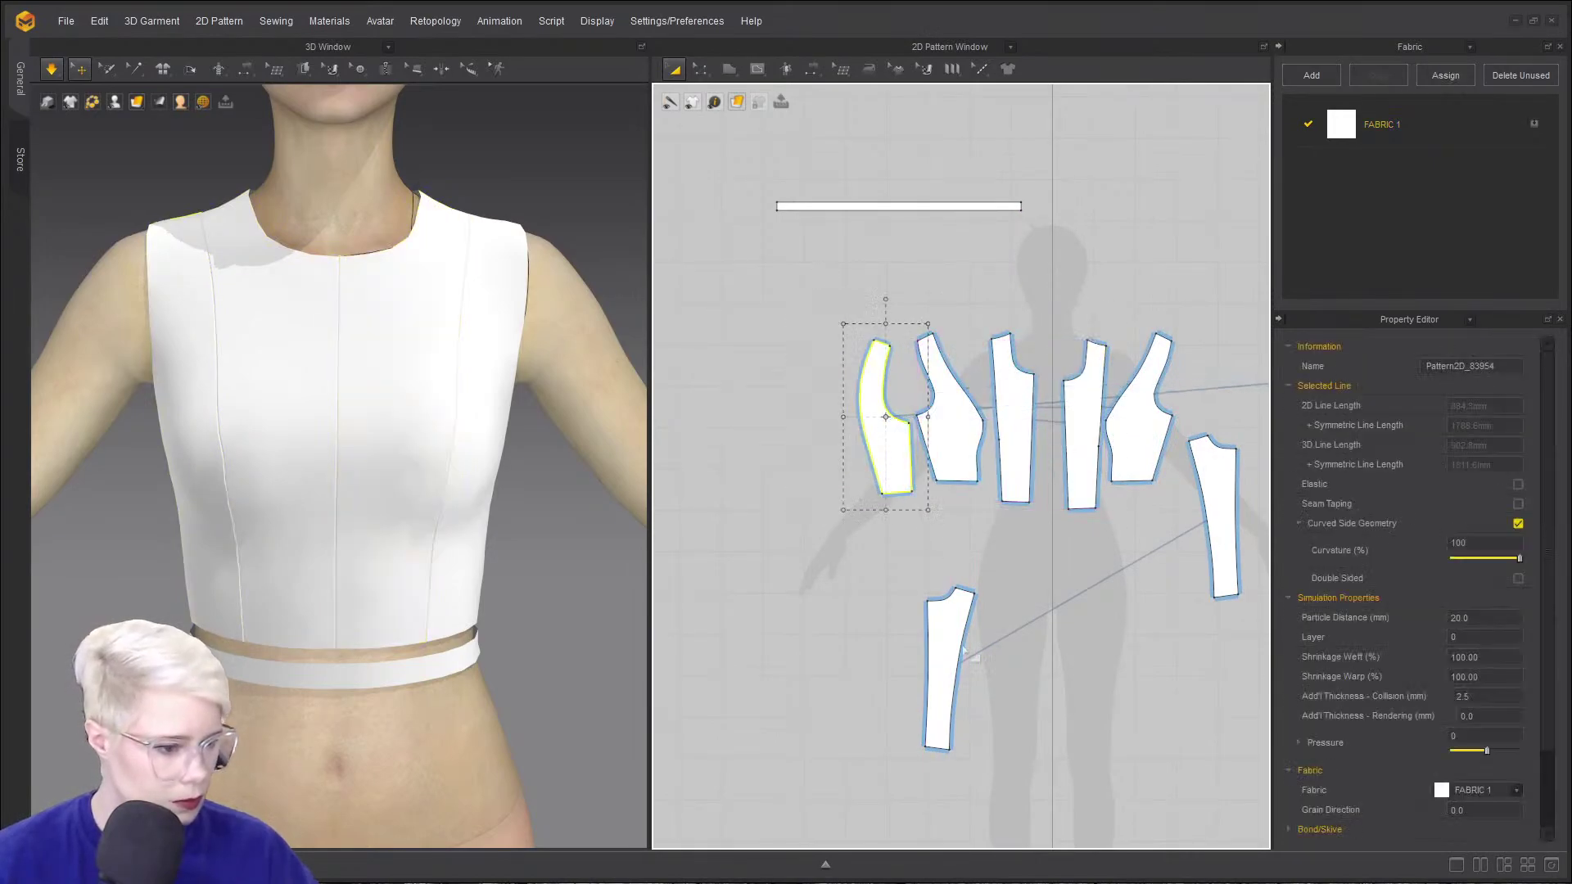
pyautogui.moveTo(947, 642); pyautogui.dragTo(812, 402)
pyautogui.moveTo(1008, 512); pyautogui.dragTo(933, 520, button='middle')
pyautogui.scroll(-2, 933, 520)
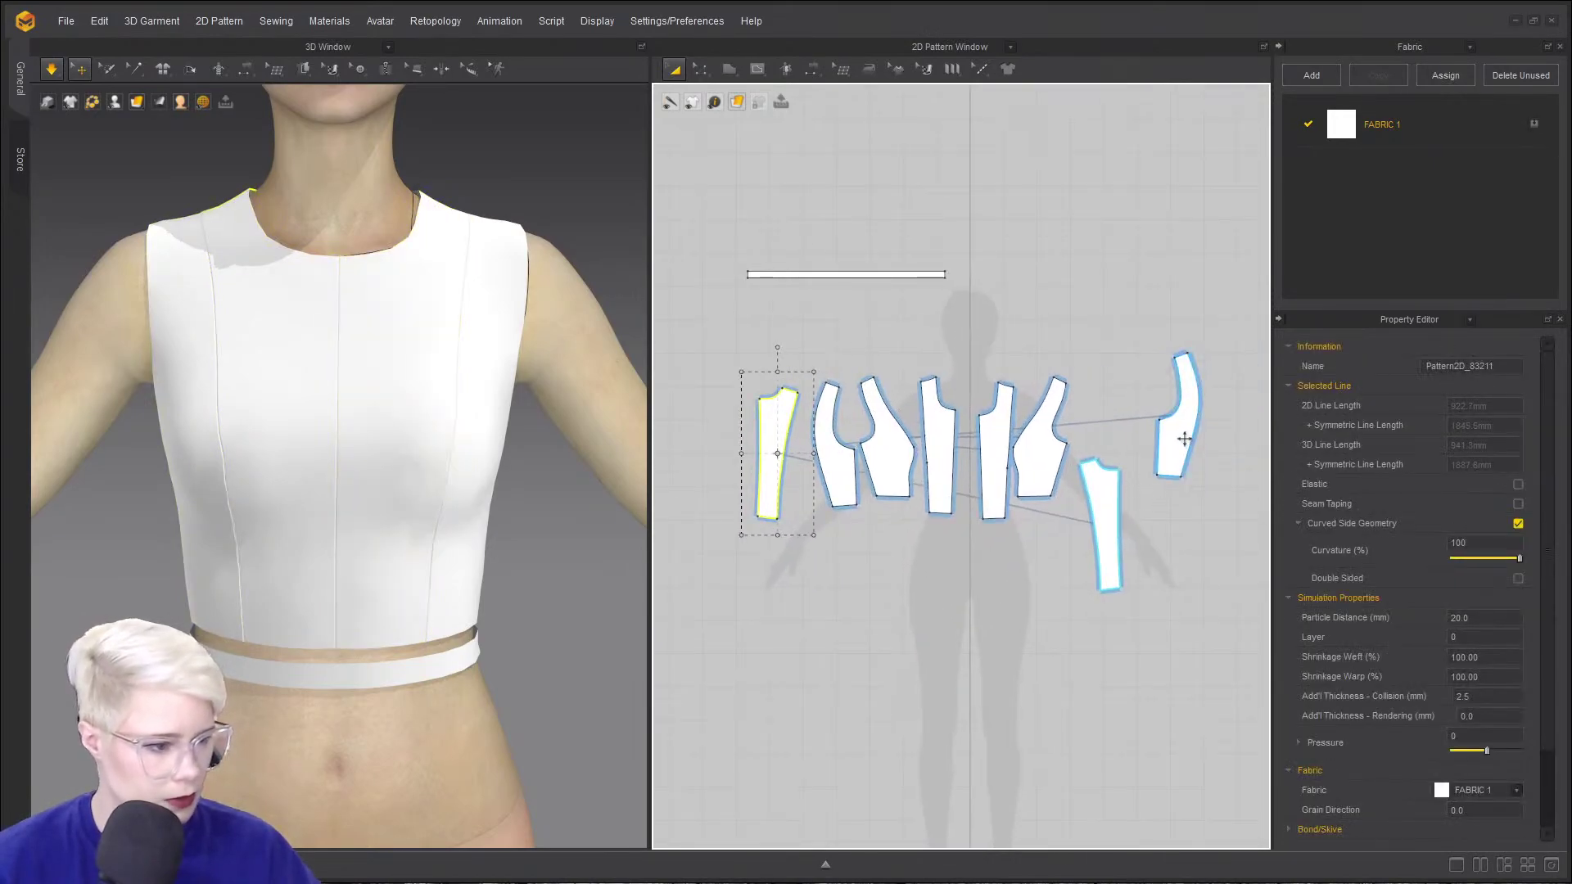
pyautogui.moveTo(1184, 439); pyautogui.dragTo(1103, 465)
pyautogui.moveTo(1109, 531); pyautogui.dragTo(1172, 445)
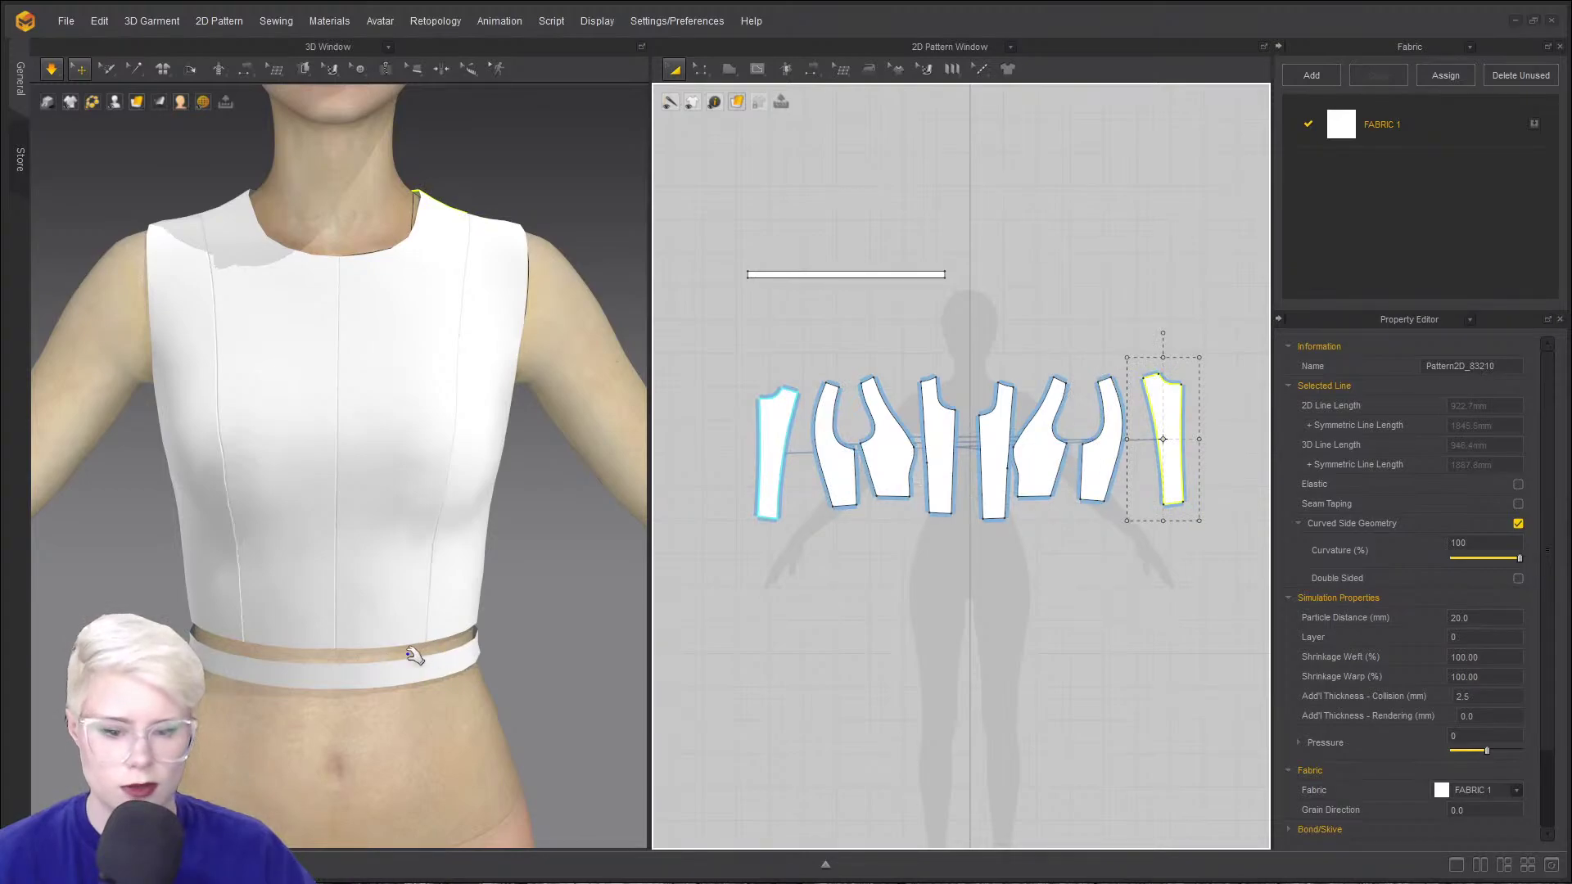
# - Try to level the back hem by raising the princess-seam corner points of the center back and side back pieces
pyautogui.scroll(2, 414, 578)
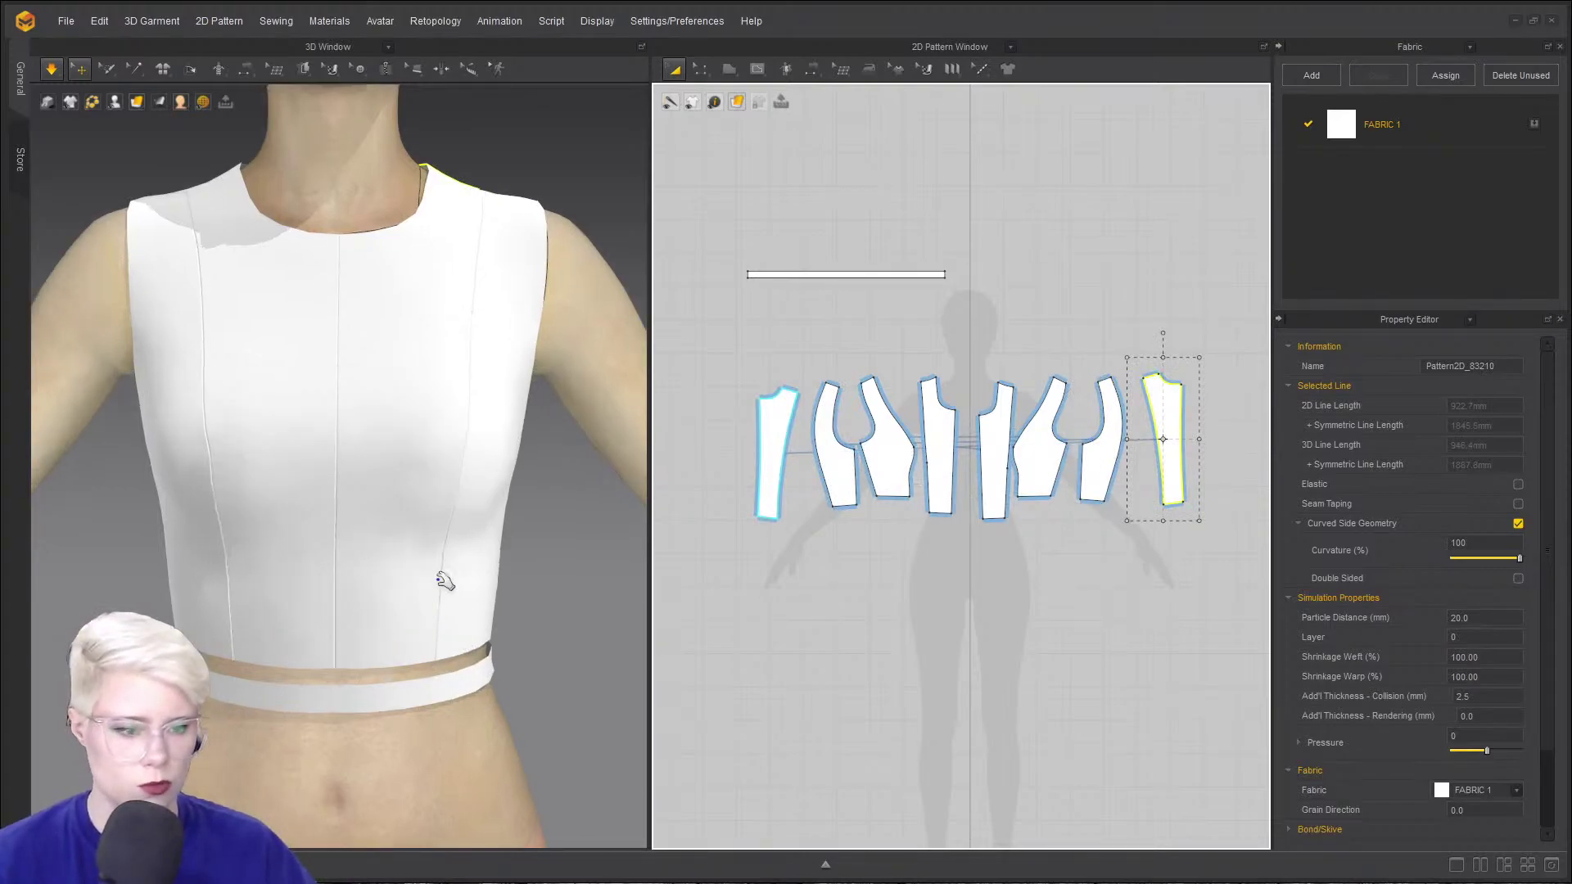
pyautogui.scroll(3, 821, 545)
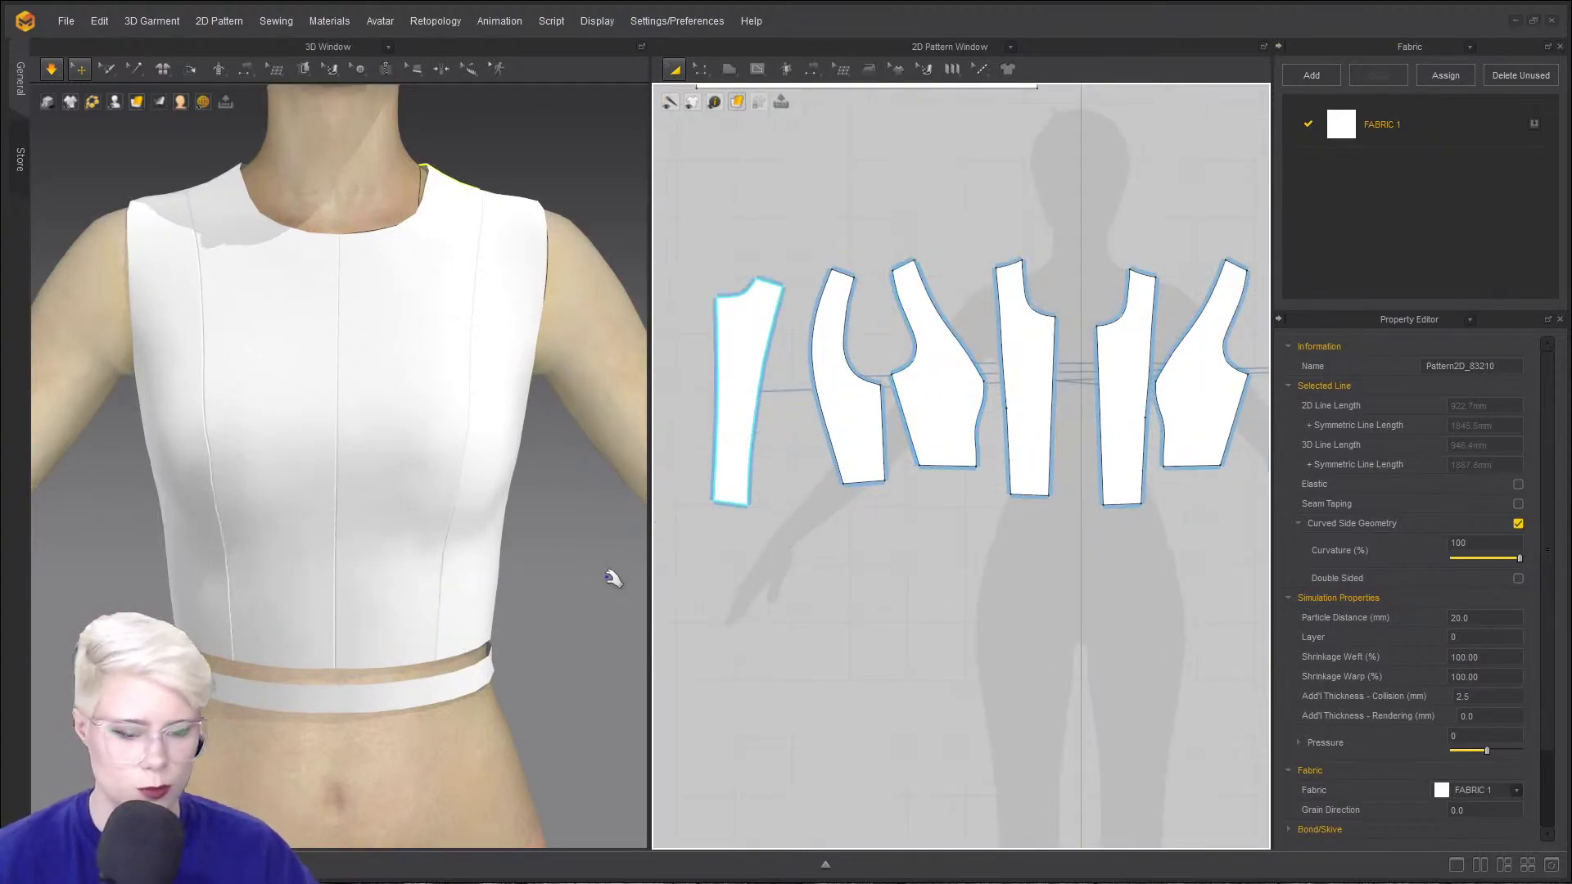
pyautogui.moveTo(526, 562); pyautogui.dragTo(399, 541, button='right')
pyautogui.scroll(2, 748, 508)
pyautogui.scroll(3, 487, 598)
pyautogui.scroll(4, 365, 543)
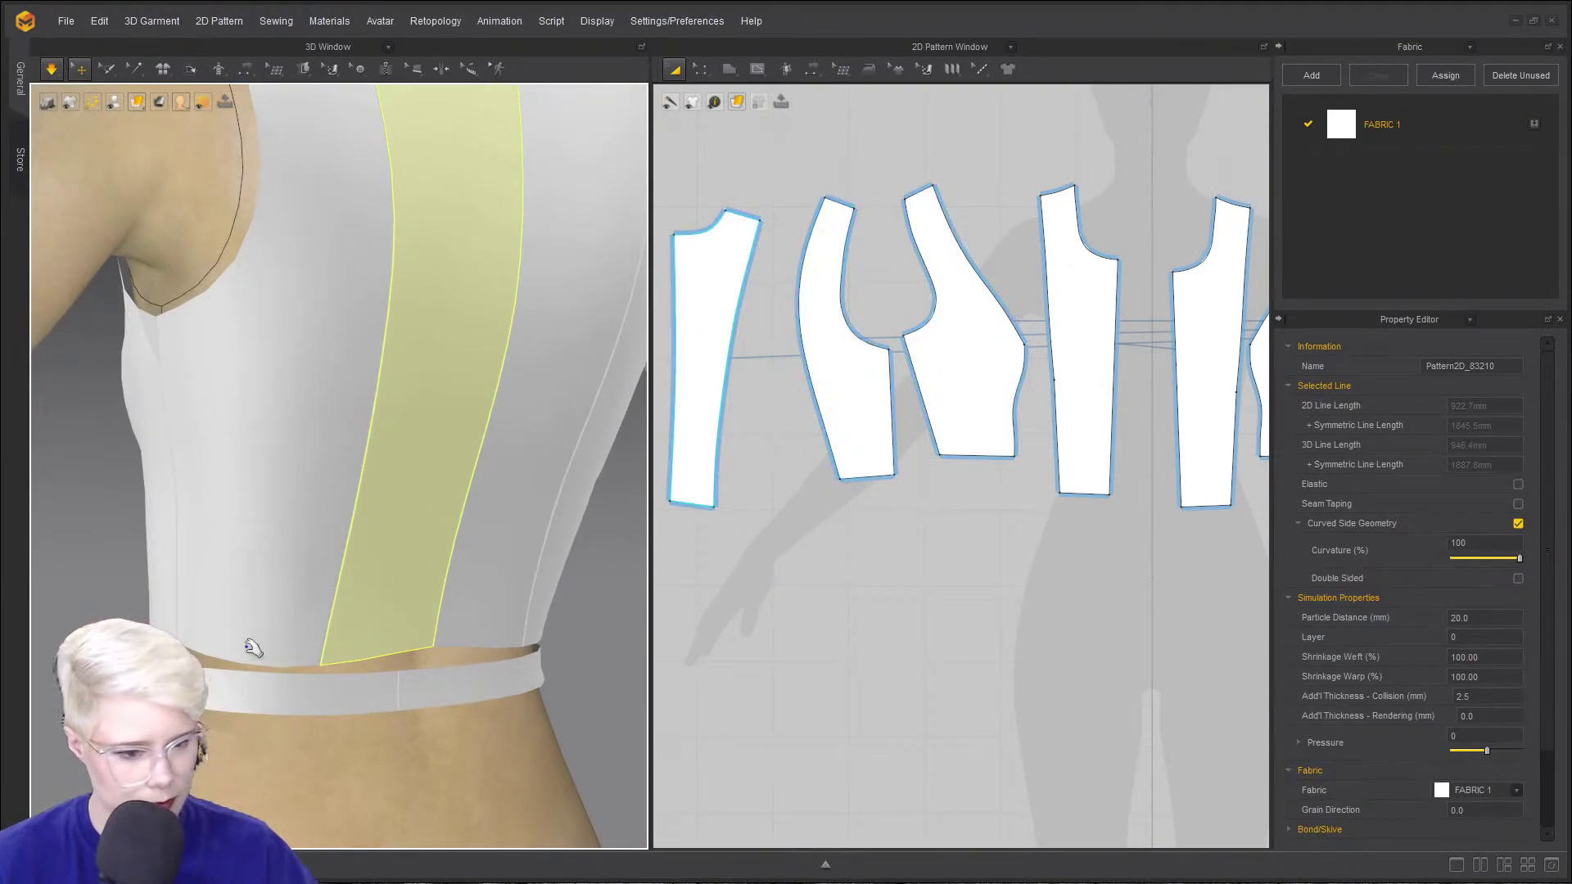
pyautogui.click(798, 557)
pyautogui.press('z')
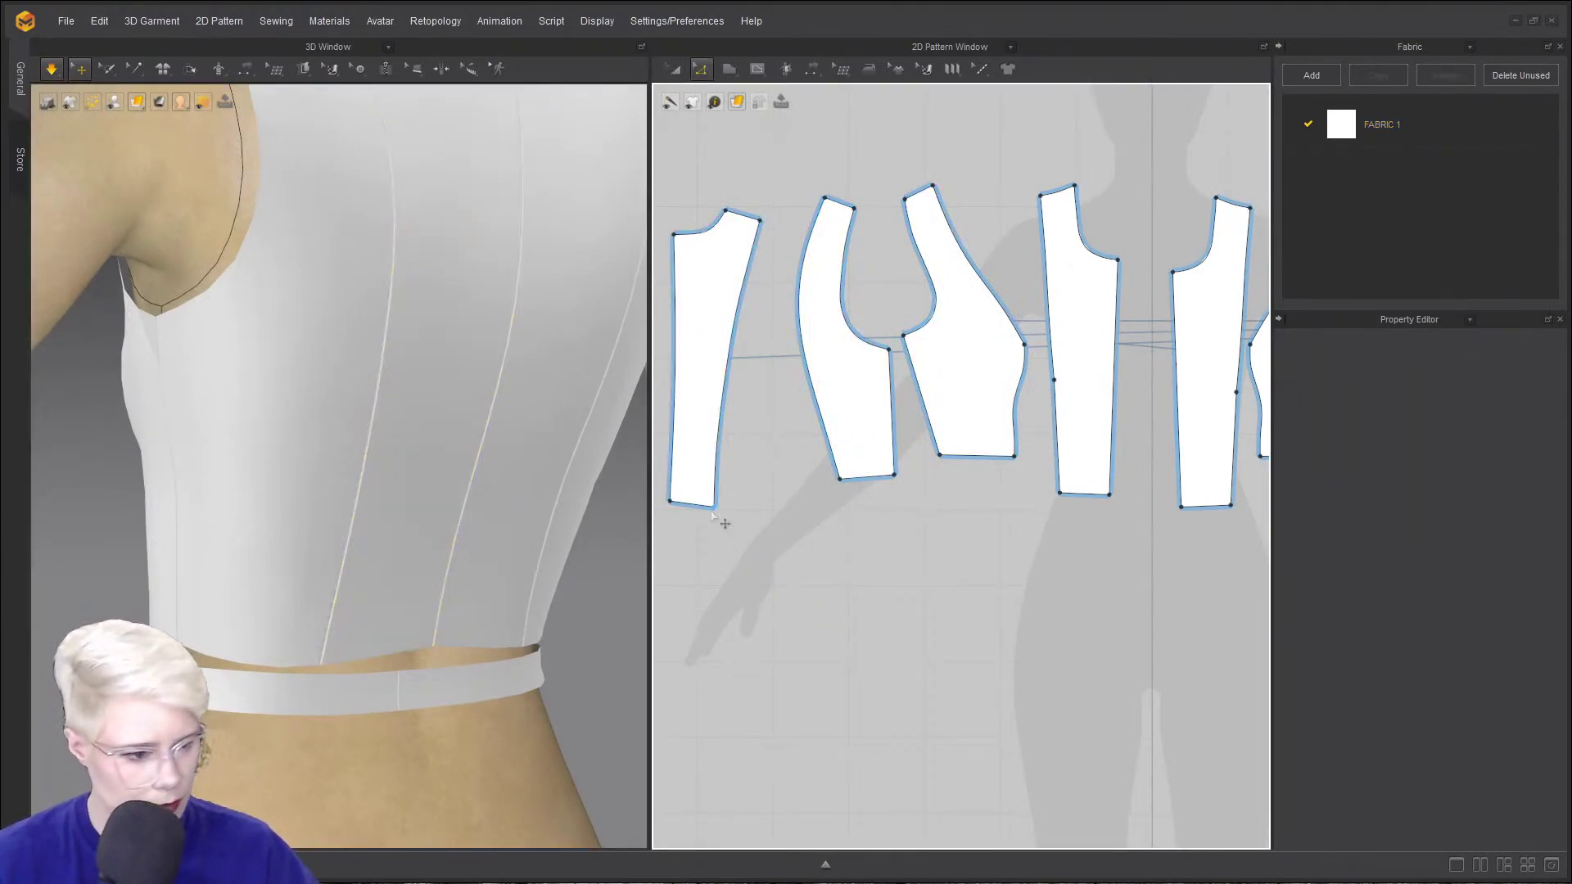
pyautogui.click(715, 506)
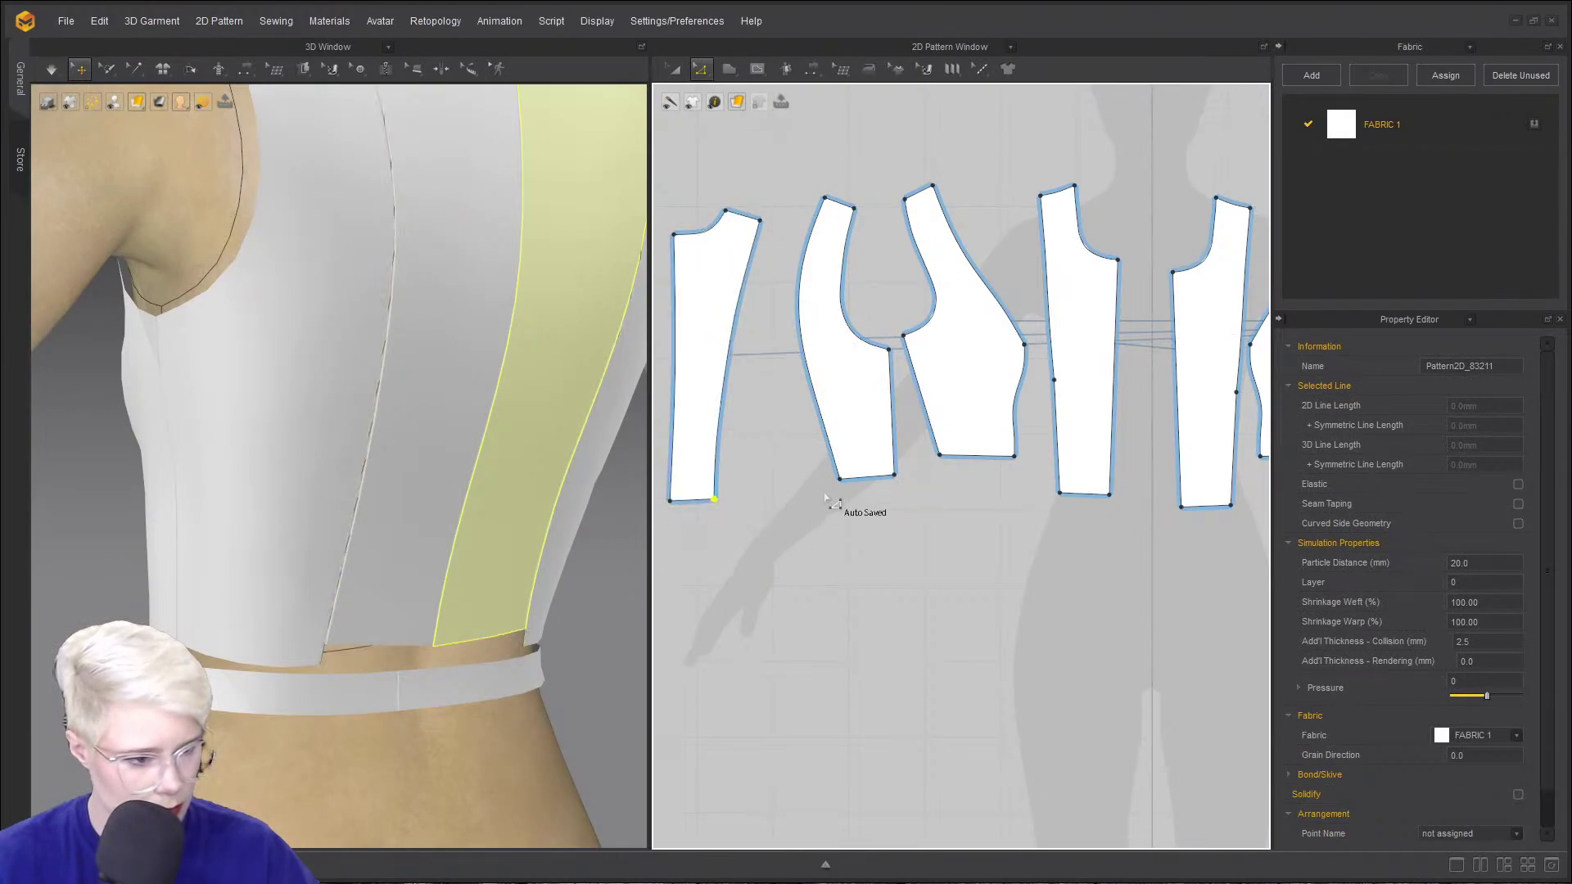
pyautogui.moveTo(841, 480); pyautogui.dragTo(837, 471)
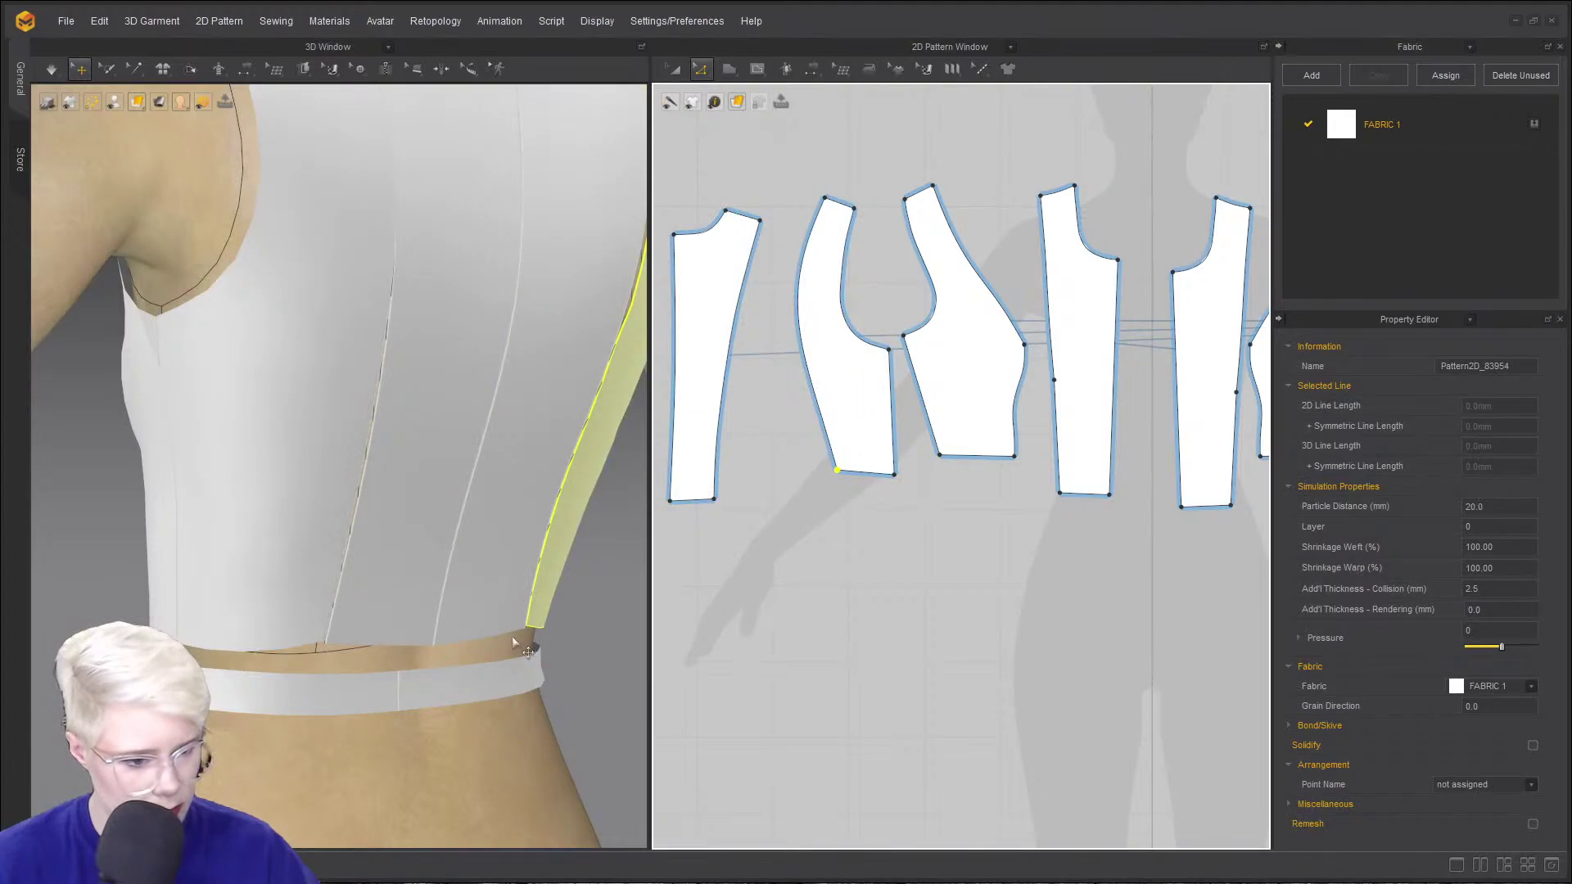
pyautogui.press('space')
pyautogui.scroll(2, 814, 516)
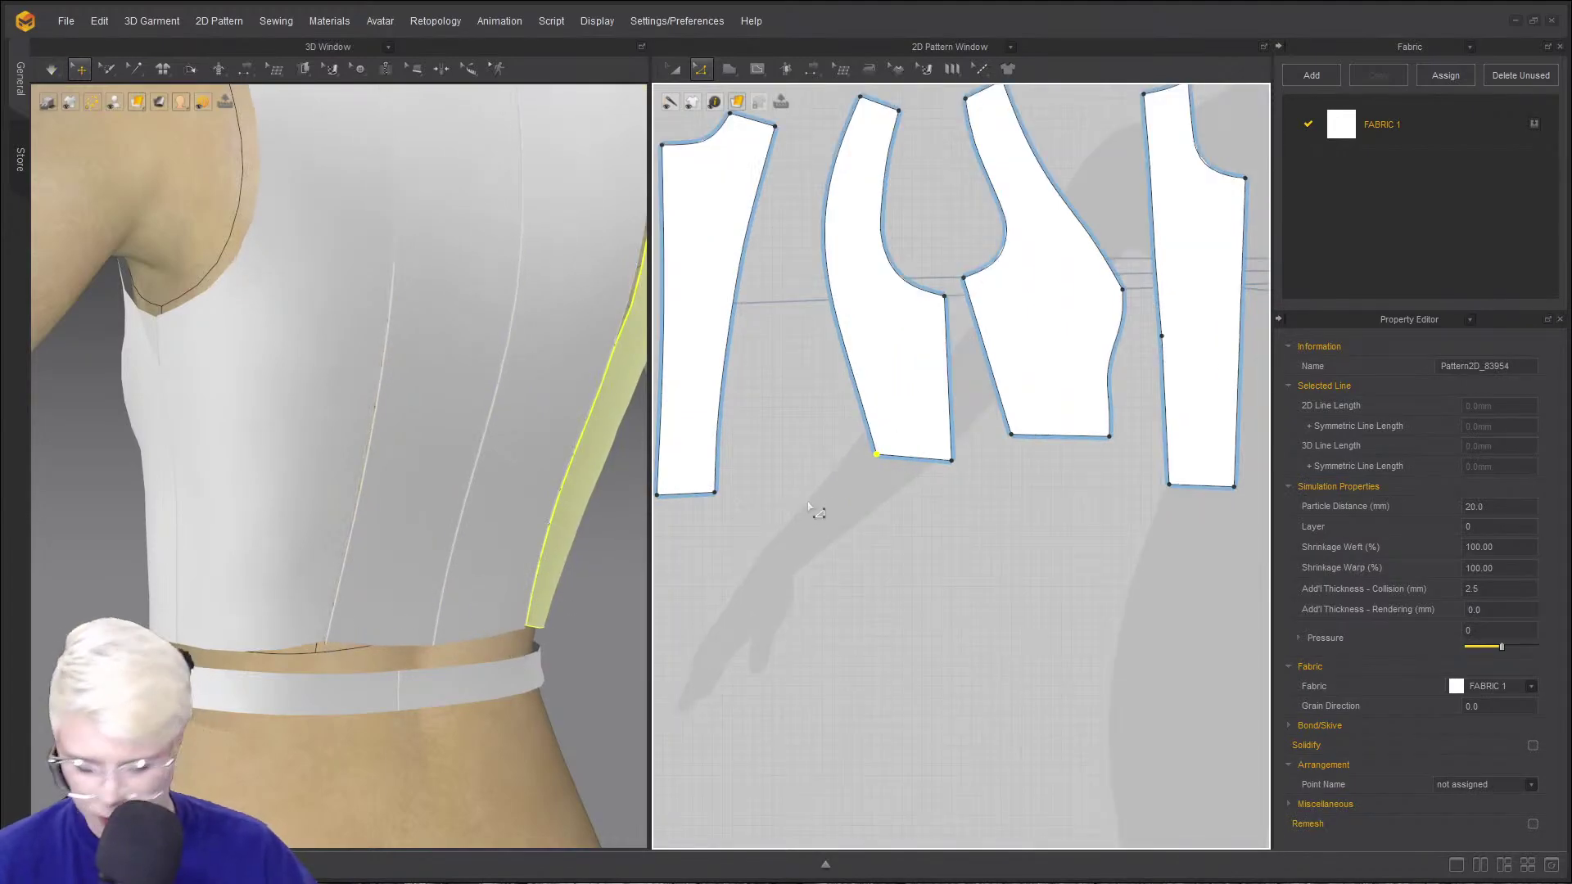
pyautogui.click(492, 555)
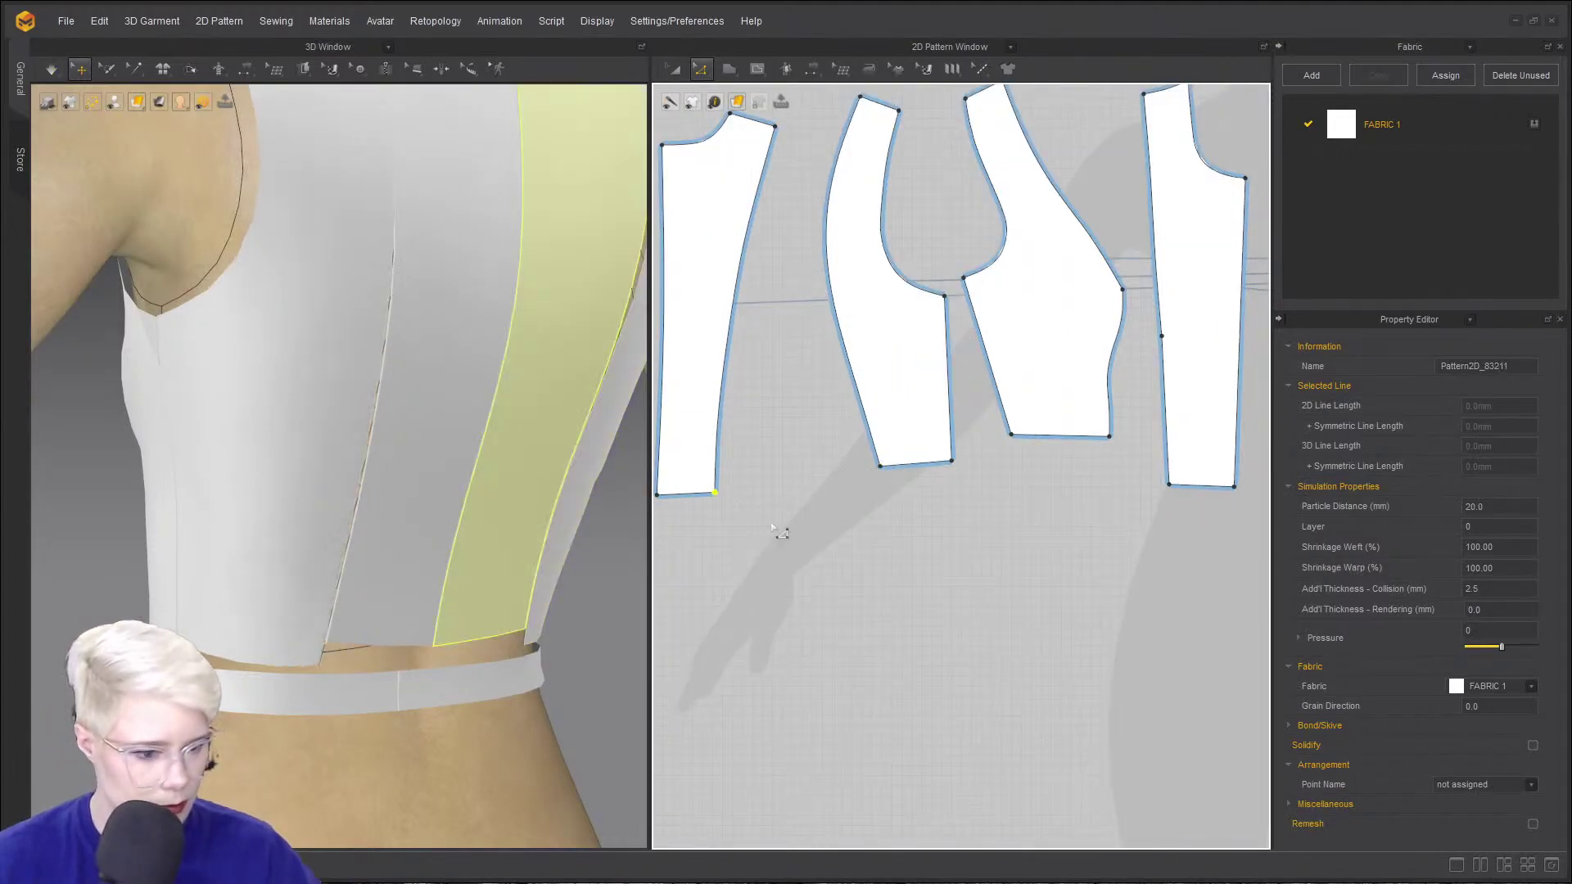
# - Lower the center back piece's hem corner at the center back edge level with its princess-seam corner, and simulate
pyautogui.moveTo(422, 676); pyautogui.dragTo(419, 660, button='right')
pyautogui.moveTo(420, 660); pyautogui.dragTo(307, 608, button='middle')
pyautogui.moveTo(715, 493); pyautogui.dragTo(715, 504)
pyautogui.moveTo(669, 507); pyautogui.dragTo(911, 486, button='middle')
pyautogui.scroll(2, 911, 486)
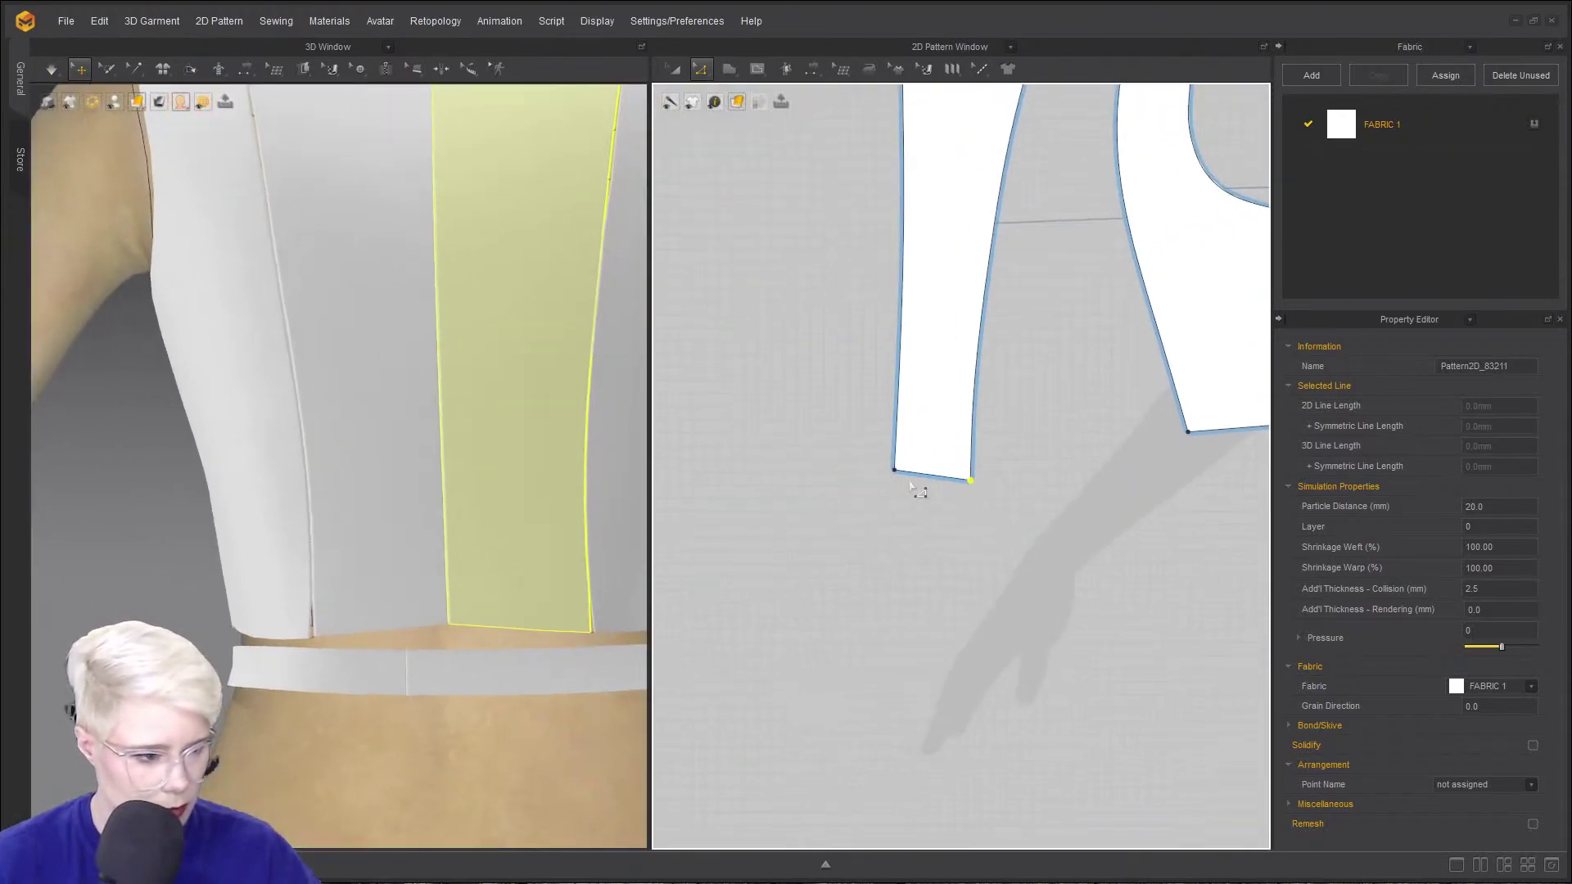
pyautogui.moveTo(897, 473); pyautogui.dragTo(894, 482)
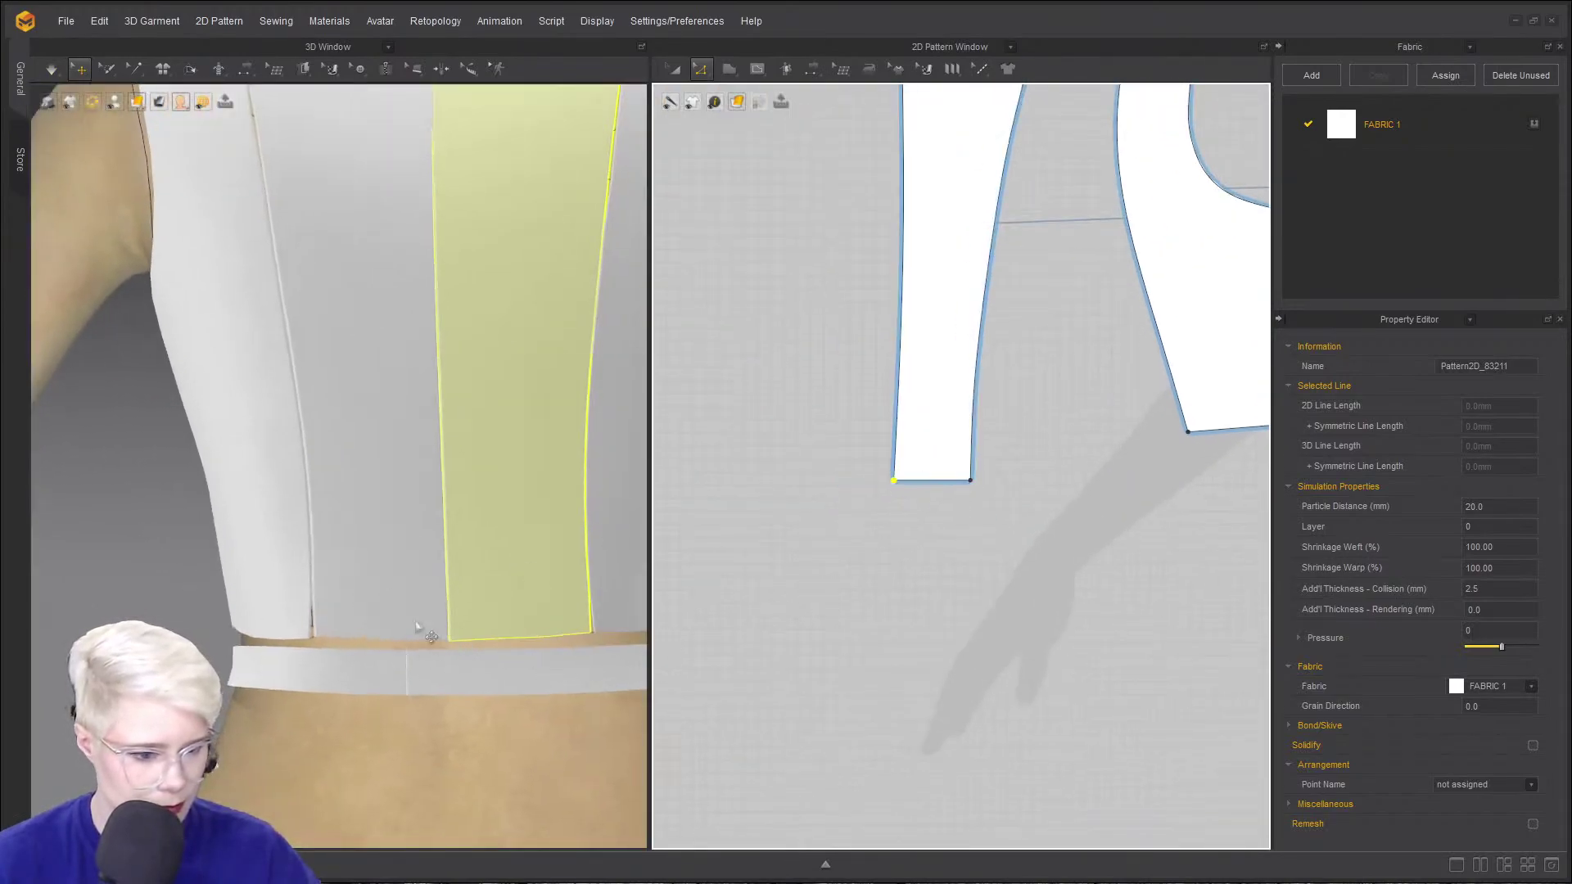
pyautogui.moveTo(293, 678); pyautogui.dragTo(414, 674, button='right')
pyautogui.moveTo(414, 674); pyautogui.dragTo(537, 645, button='middle')
pyautogui.press('space')
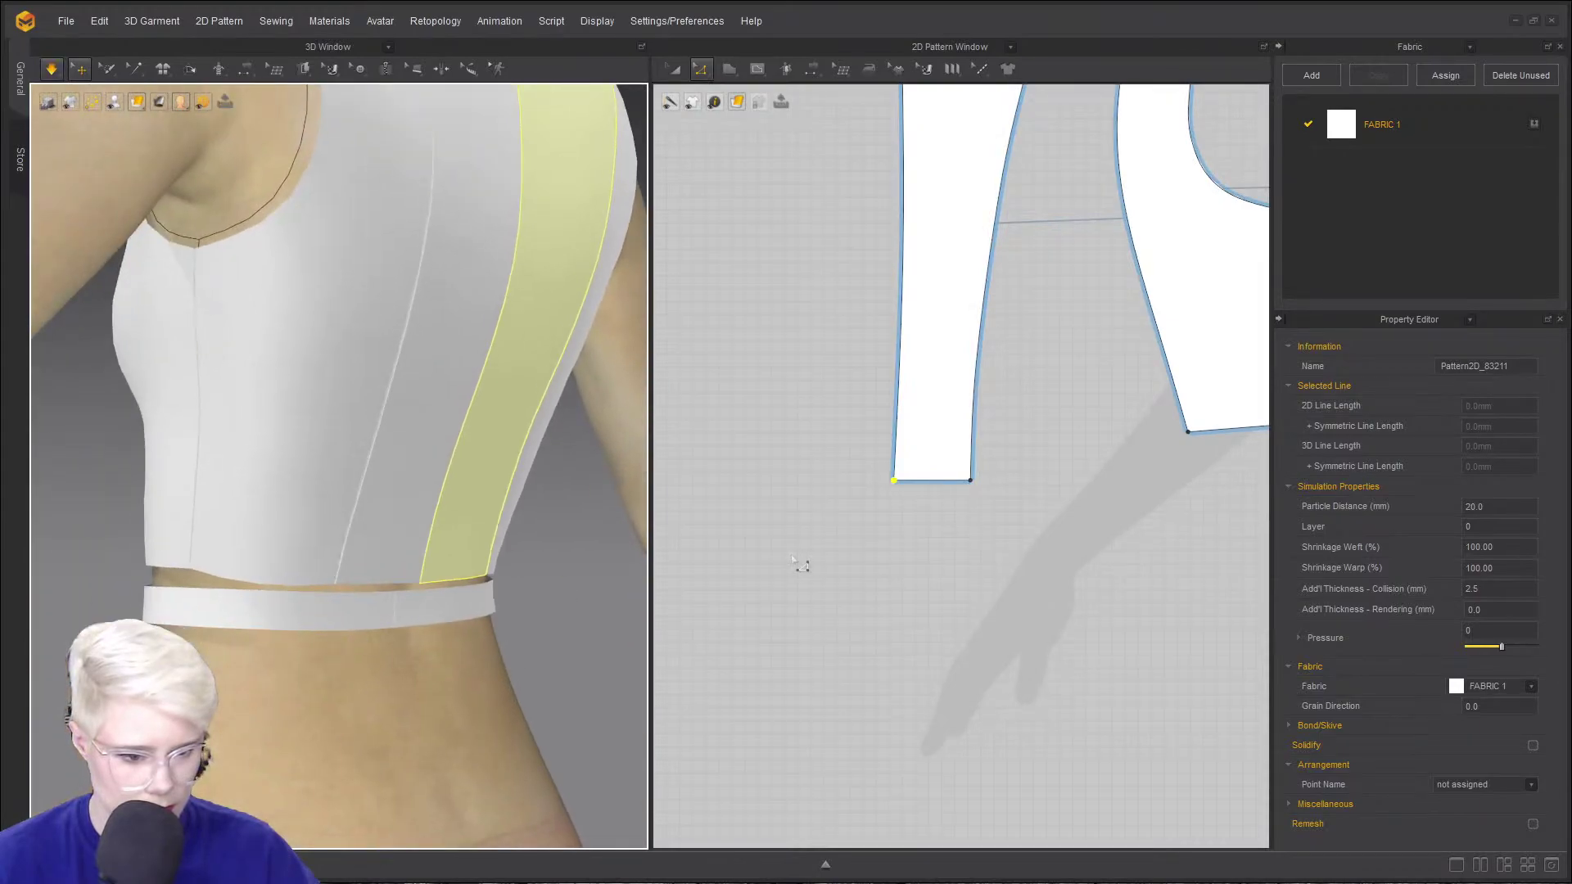
# - Lower the side-seam hem corners of the side back and side front pieces slightly to straighten their hems
pyautogui.moveTo(303, 573); pyautogui.dragTo(221, 569, button='middle')
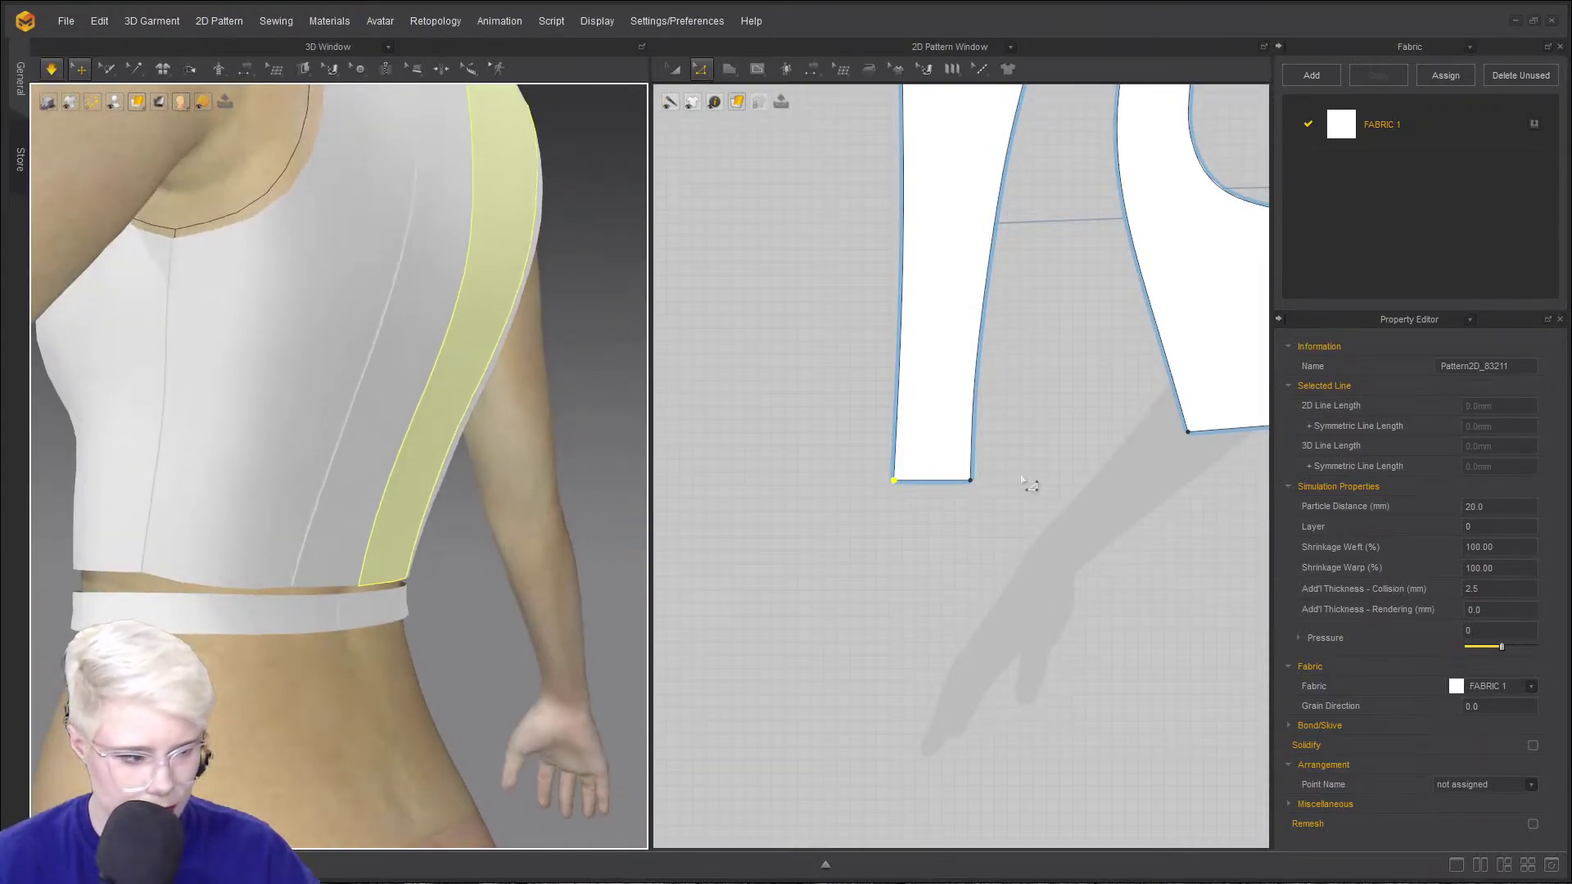
pyautogui.moveTo(1022, 482); pyautogui.dragTo(893, 491, button='middle')
pyautogui.moveTo(1131, 443); pyautogui.dragTo(1012, 455, button='middle')
pyautogui.scroll(2, 1013, 455)
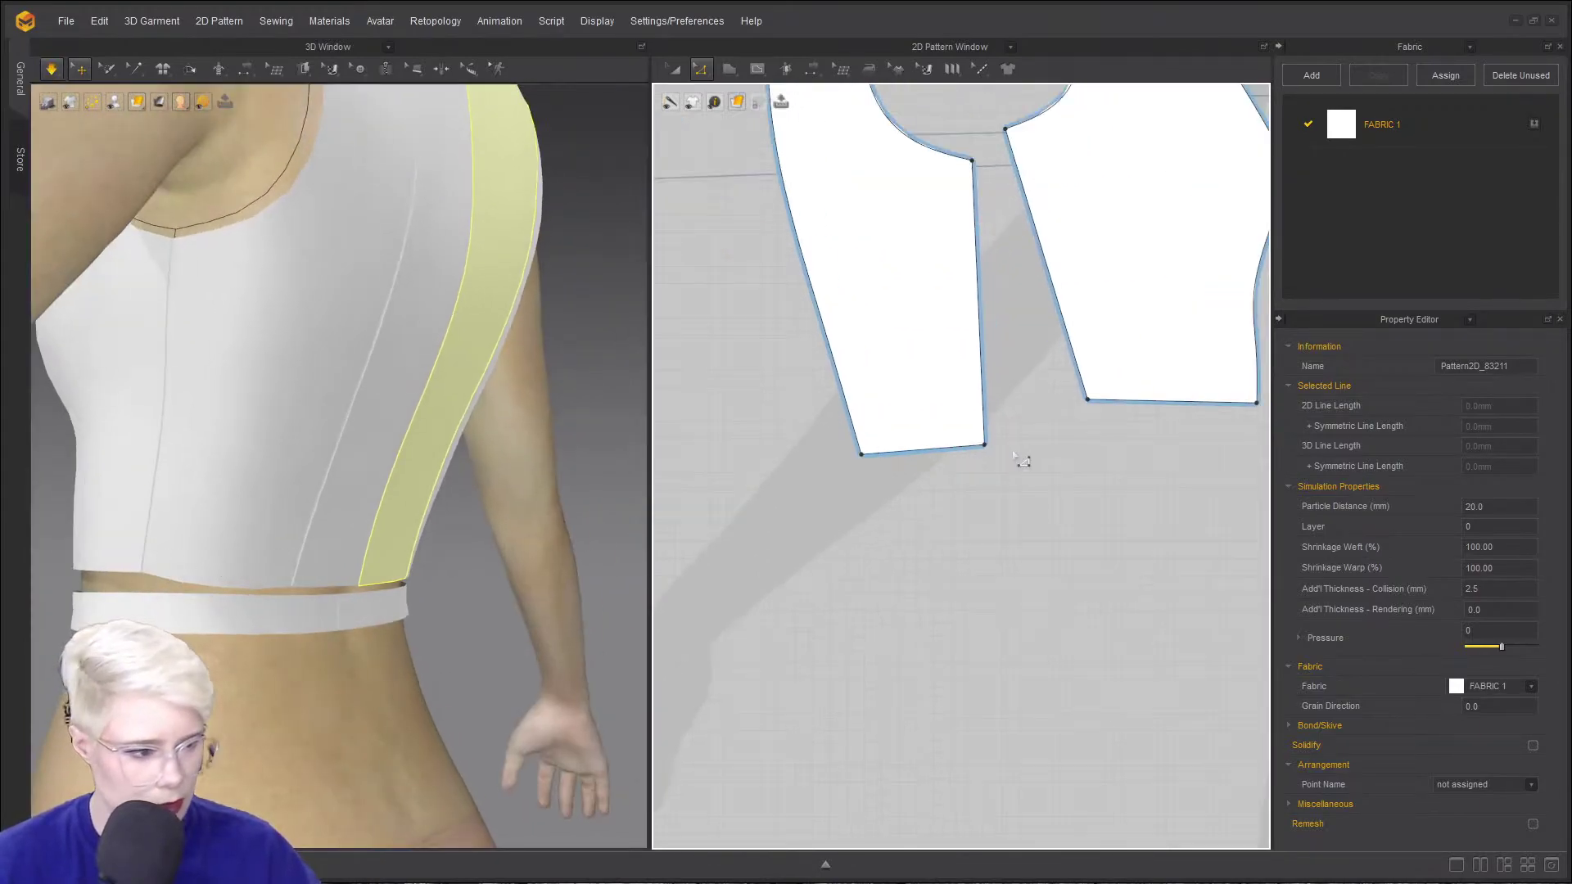
pyautogui.click(986, 447)
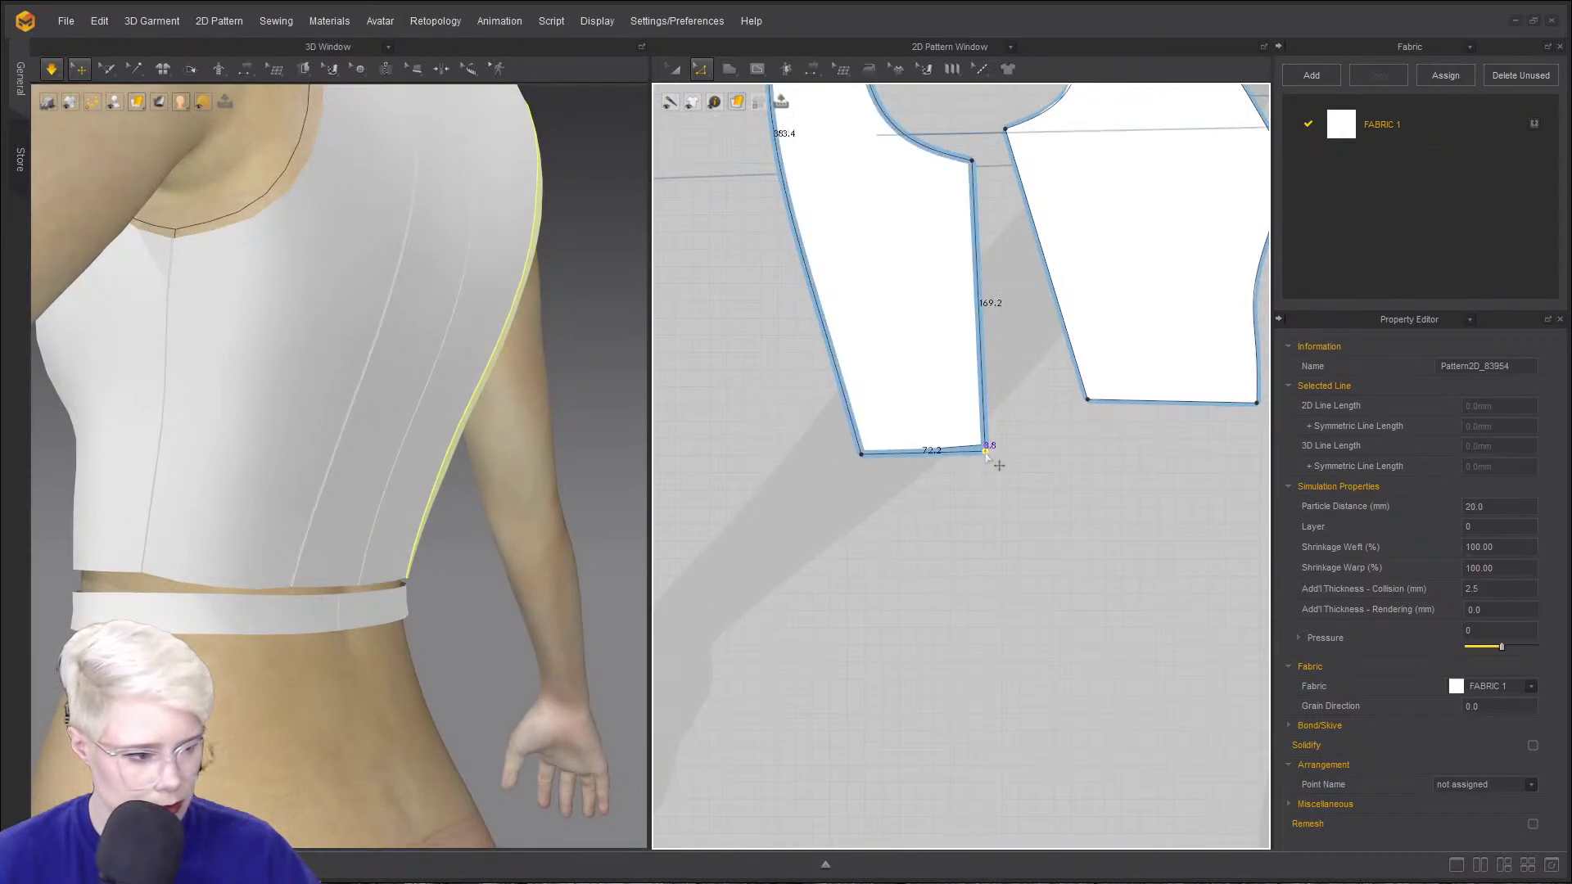
pyautogui.click(1089, 406)
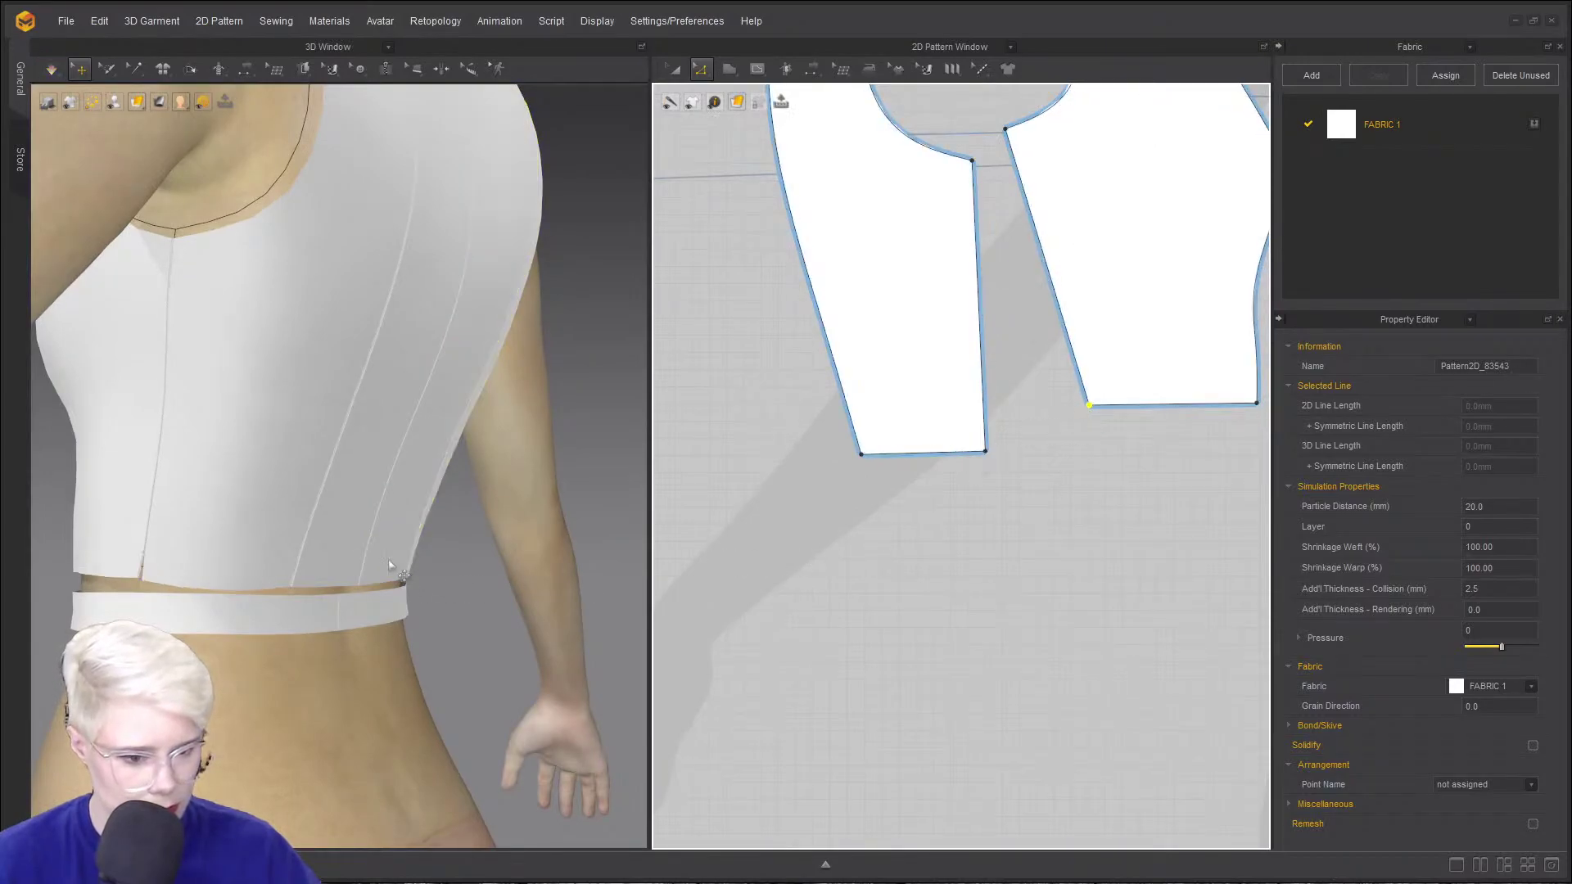
# - Lower the side front piece's princess-seam and side-seam hem corners slightly
pyautogui.moveTo(414, 527)
pyautogui.mouseDown(button='right')
pyautogui.moveTo(544, 519)
pyautogui.moveTo(417, 498)
pyautogui.mouseUp(button='right')
pyautogui.scroll(-4, 910, 453)
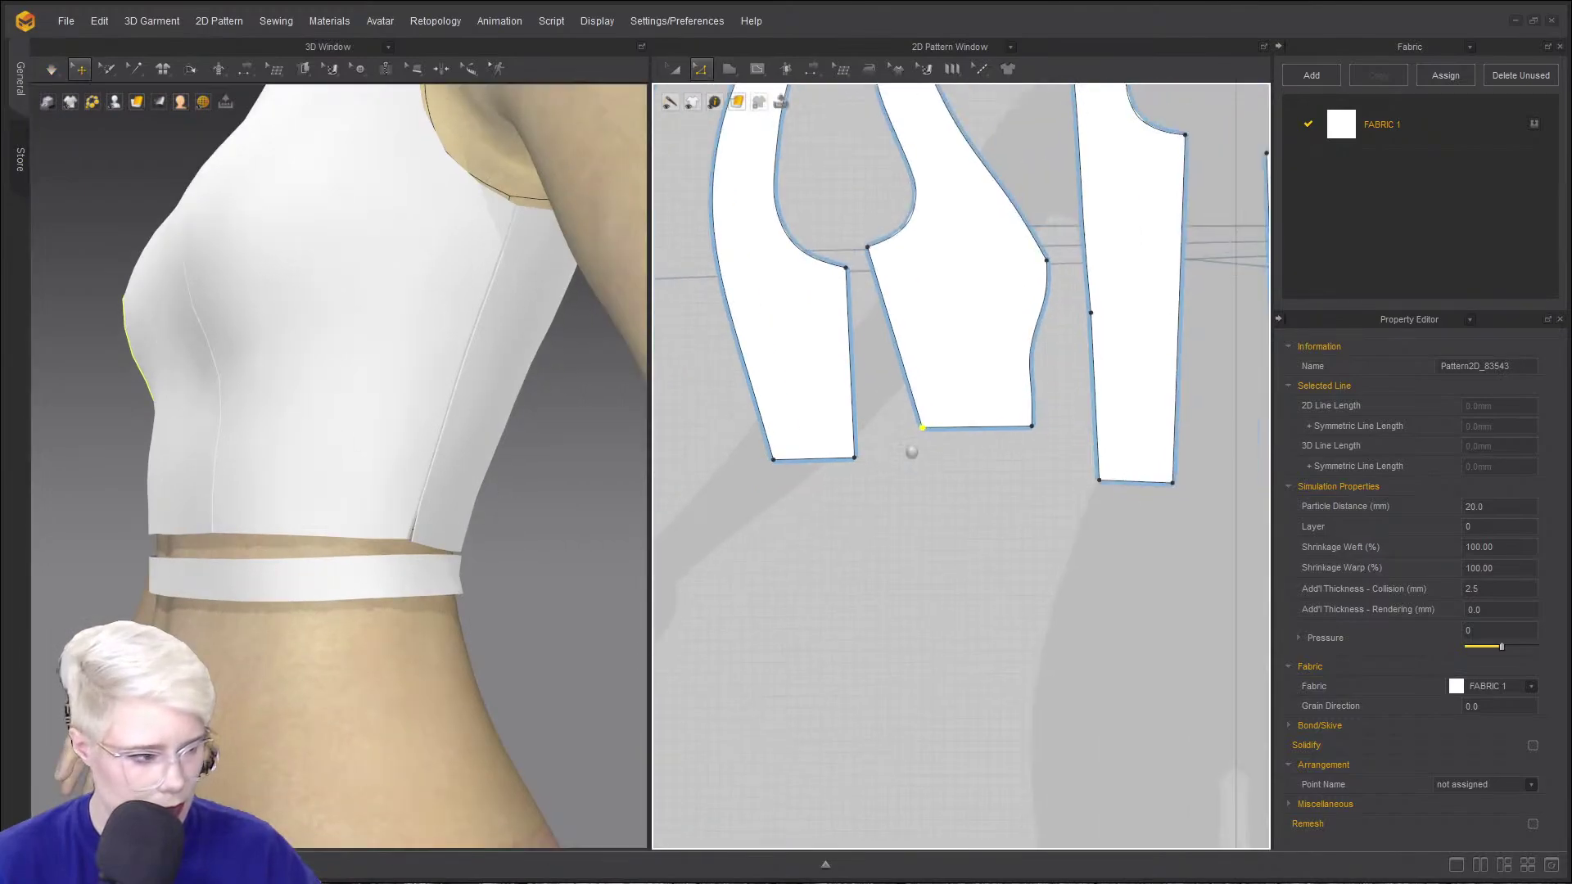
pyautogui.click(1023, 486)
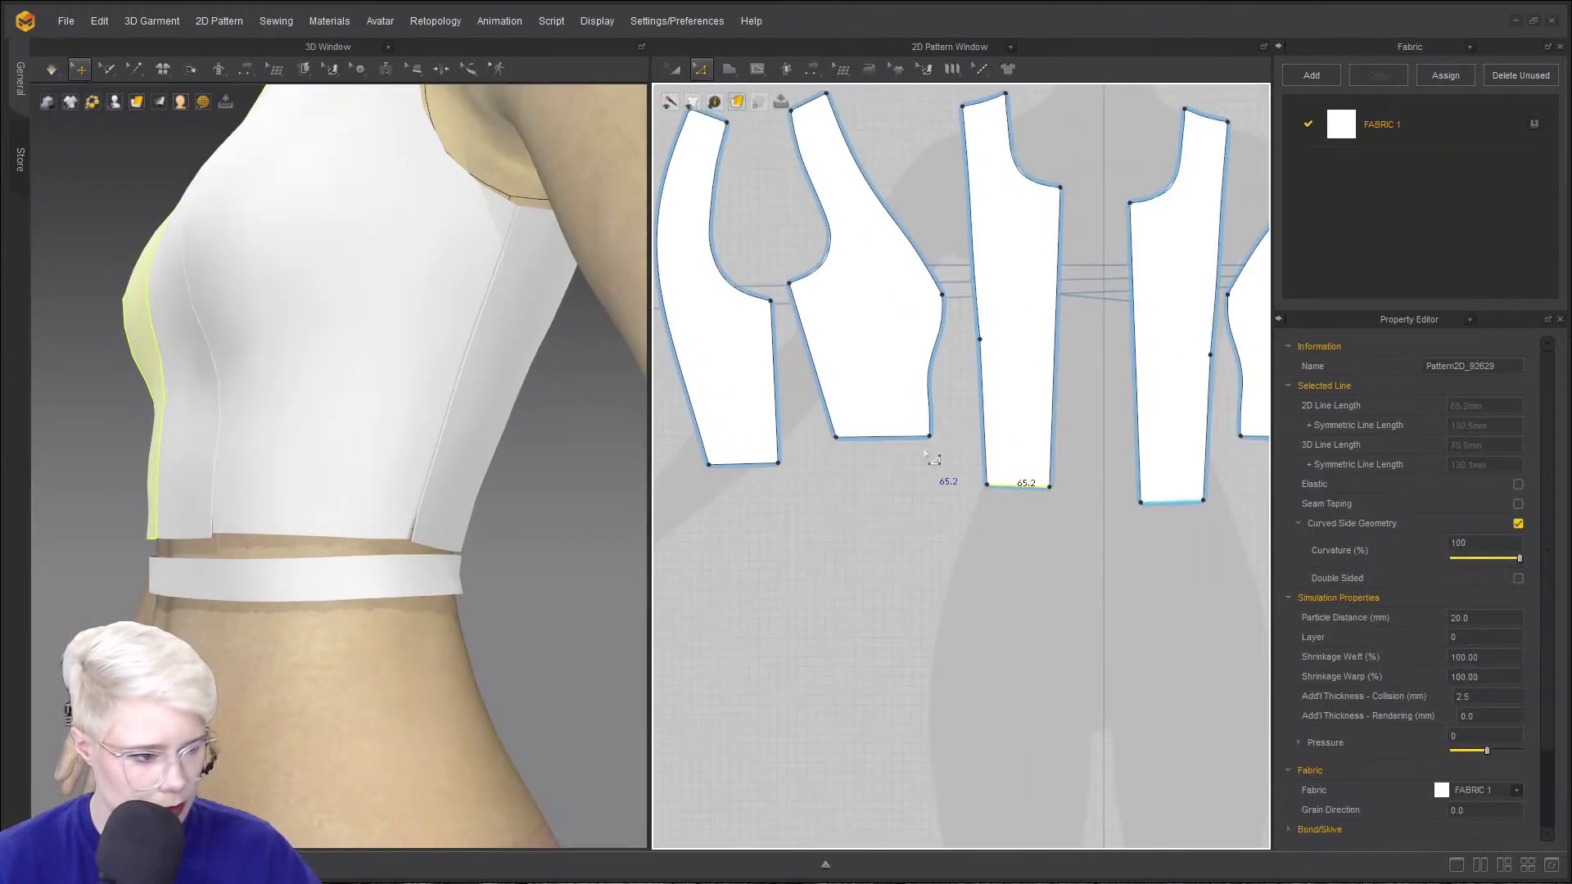
pyautogui.moveTo(929, 438); pyautogui.dragTo(930, 449)
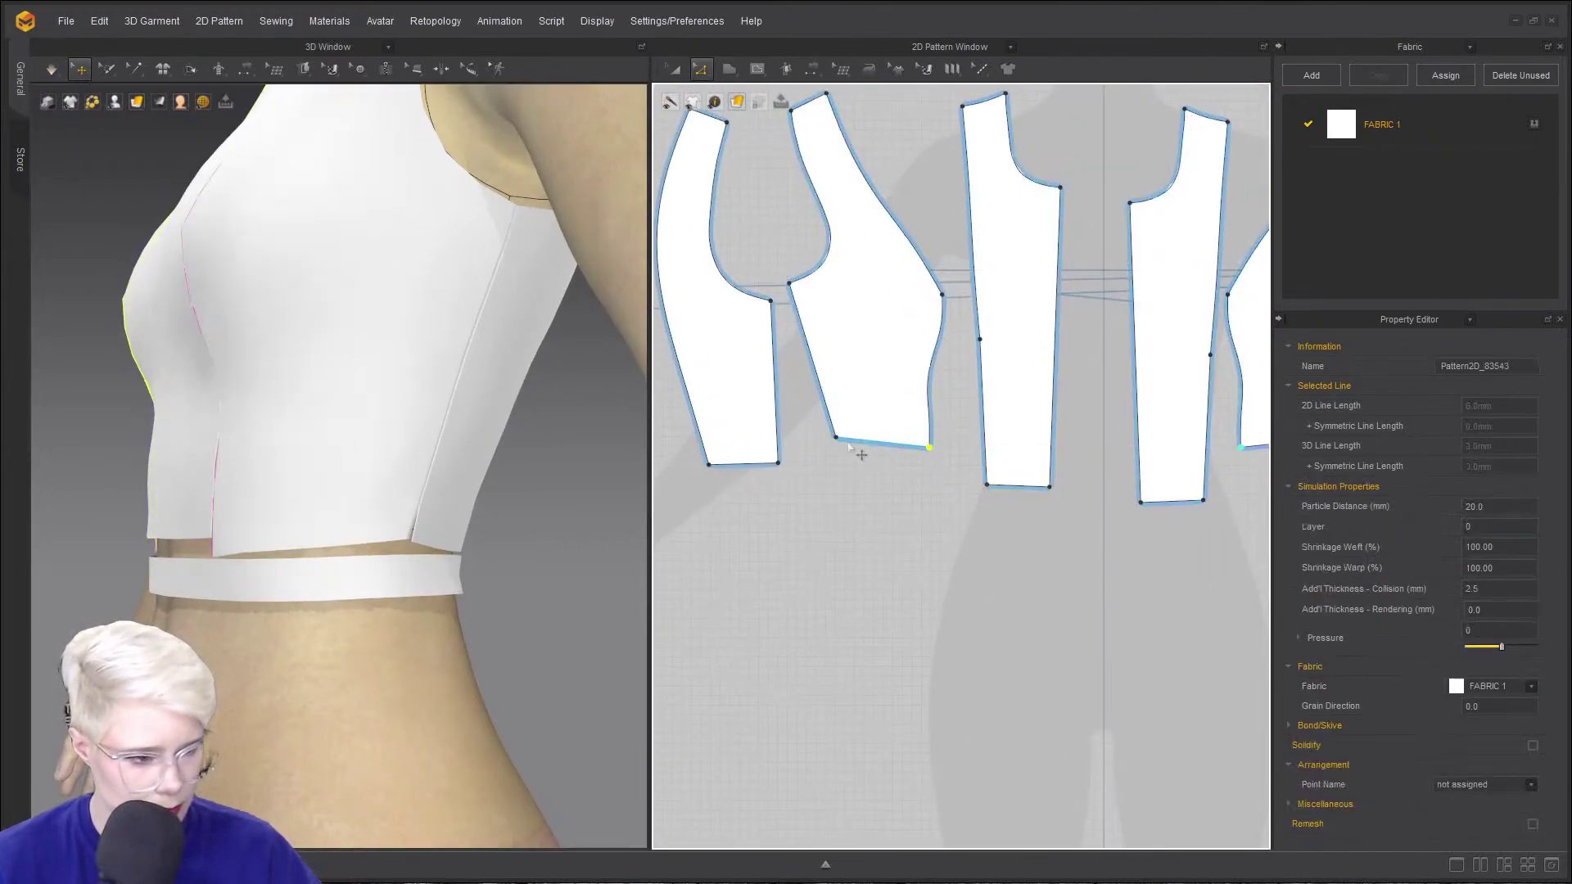
pyautogui.moveTo(834, 440); pyautogui.dragTo(839, 448)
# - Move the center front piece's hem edge down slightly to lengthen the piece
pyautogui.scroll(5, 365, 583)
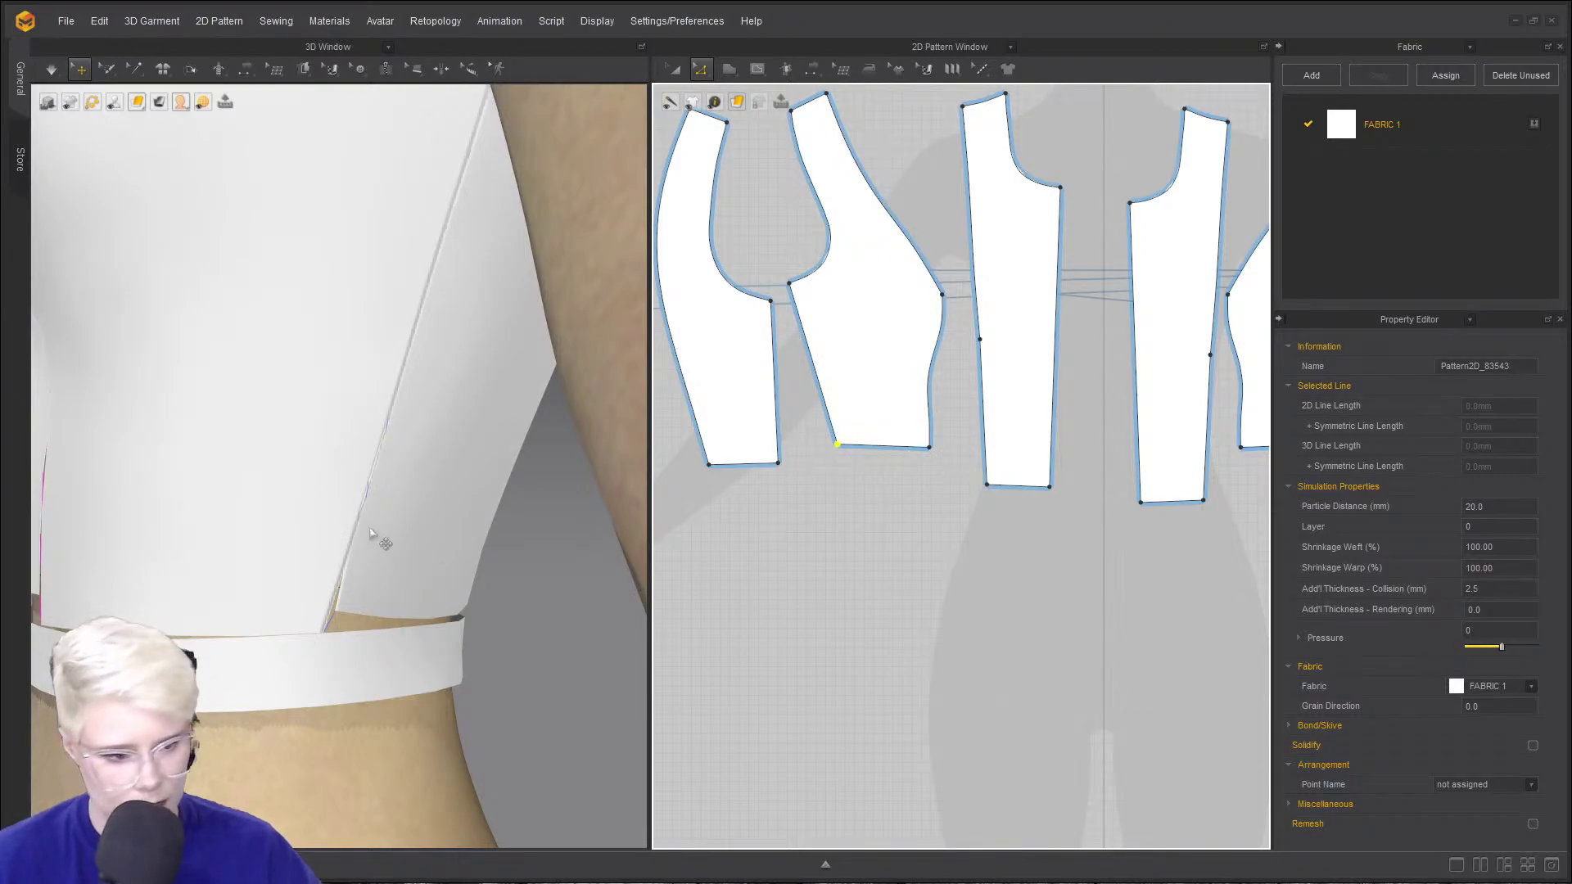
pyautogui.moveTo(370, 533); pyautogui.dragTo(641, 518, button='right')
pyautogui.moveTo(360, 486); pyautogui.dragTo(443, 482, button='right')
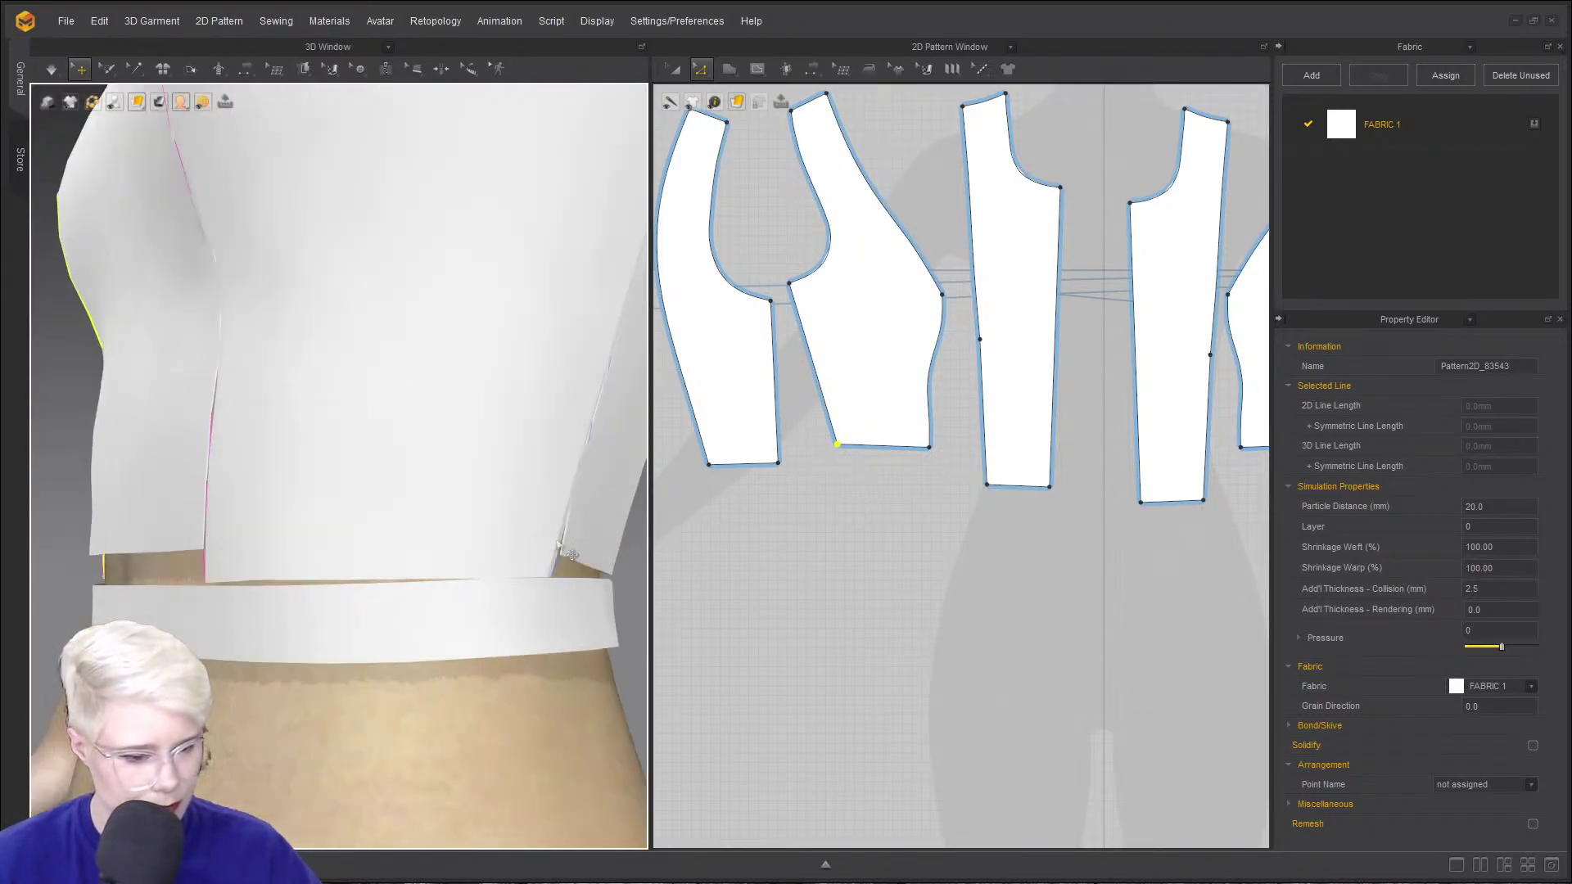
pyautogui.moveTo(372, 540); pyautogui.dragTo(451, 528, button='right')
pyautogui.moveTo(1008, 489); pyautogui.dragTo(1013, 501)
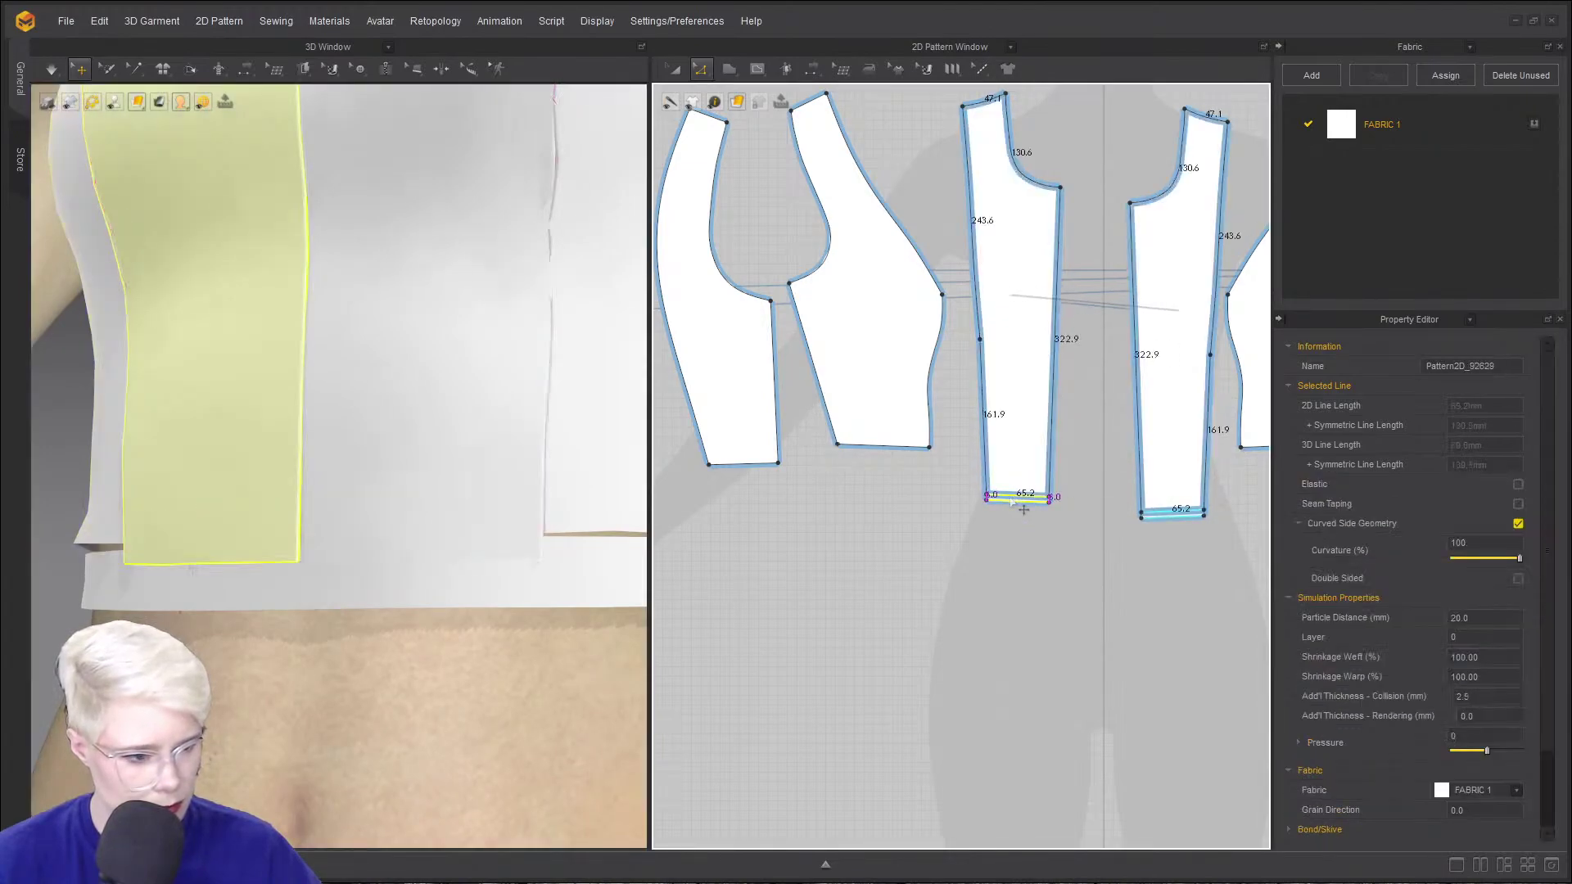
# - Set the side back piece's side seam to 175.2 mm, extended from its End, and compare it with the side front's side seam
pyautogui.moveTo(368, 516); pyautogui.dragTo(341, 481, button='right')
pyautogui.click(331, 469)
pyautogui.moveTo(812, 423); pyautogui.dragTo(904, 404, button='middle')
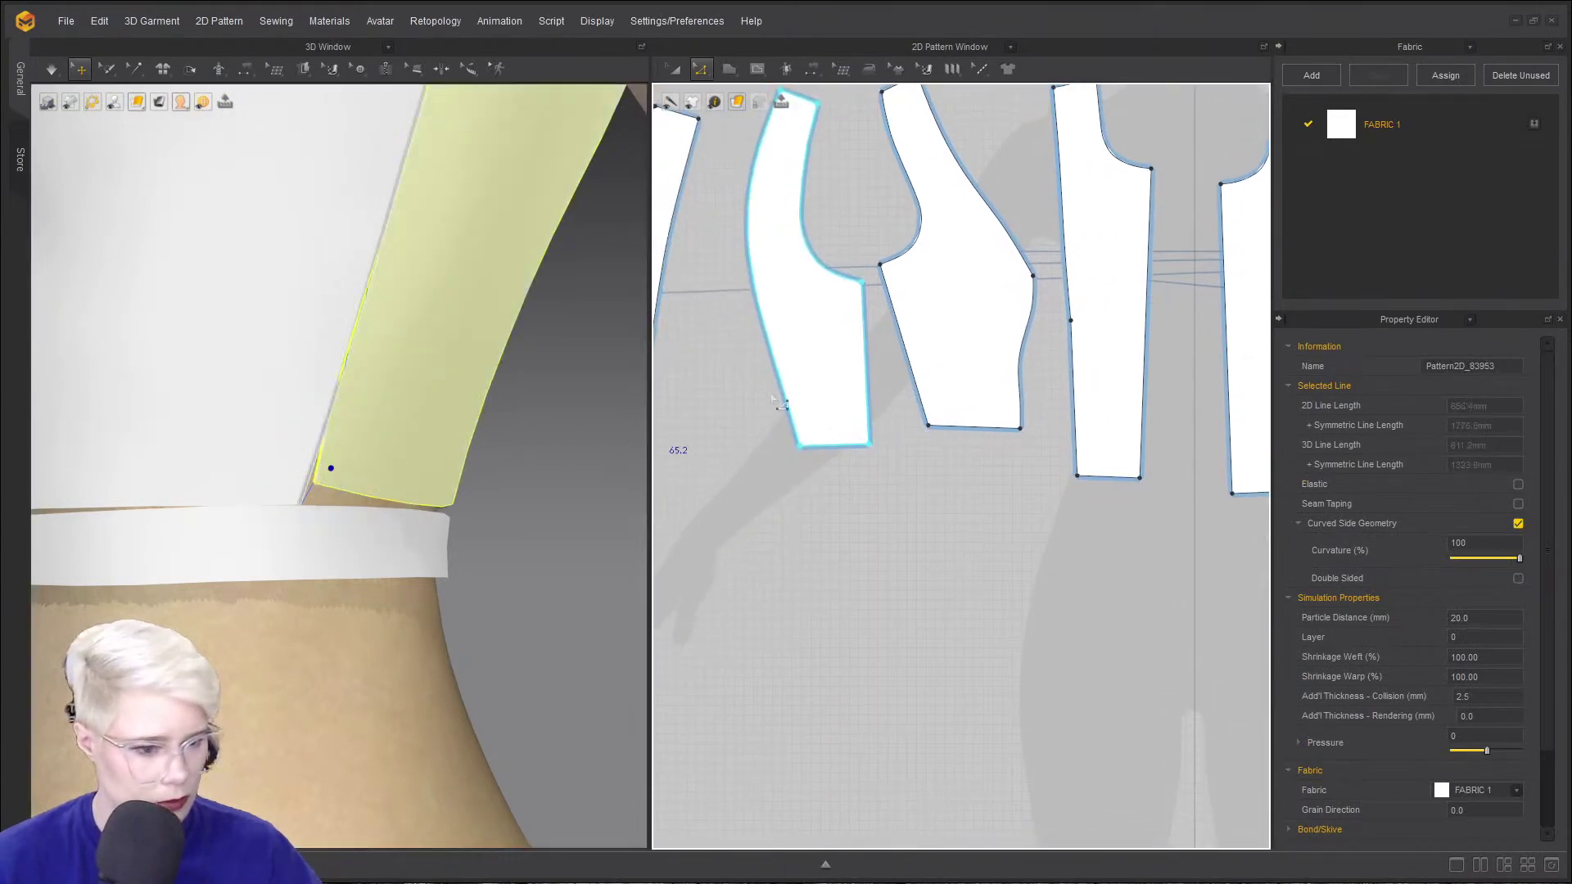
pyautogui.click(867, 562)
pyautogui.click(915, 379)
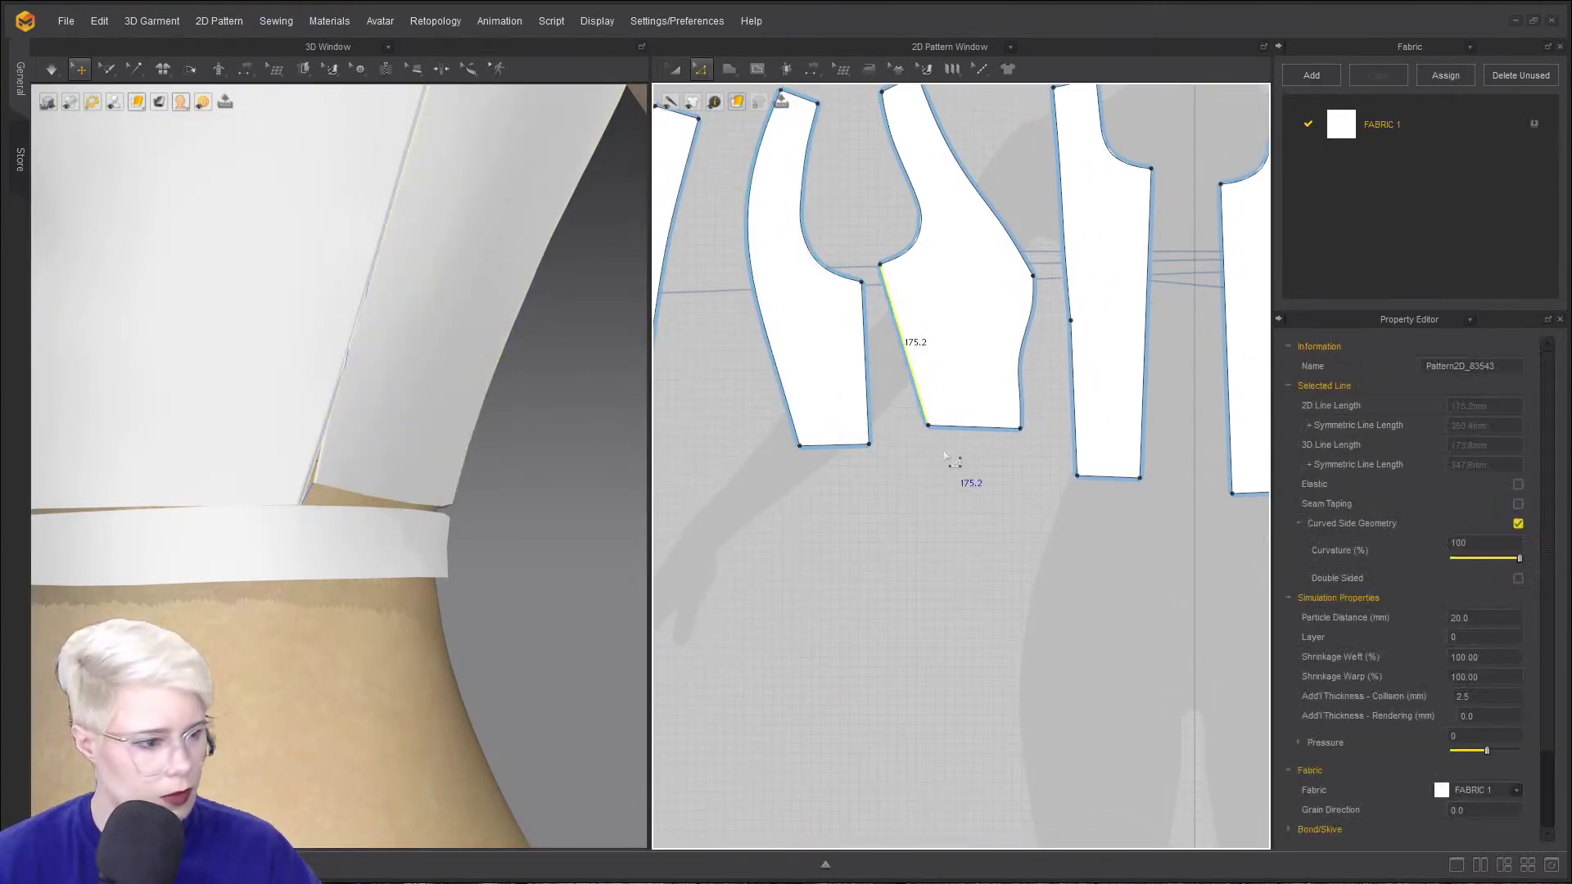
pyautogui.click(879, 373)
pyautogui.rightClick(869, 372)
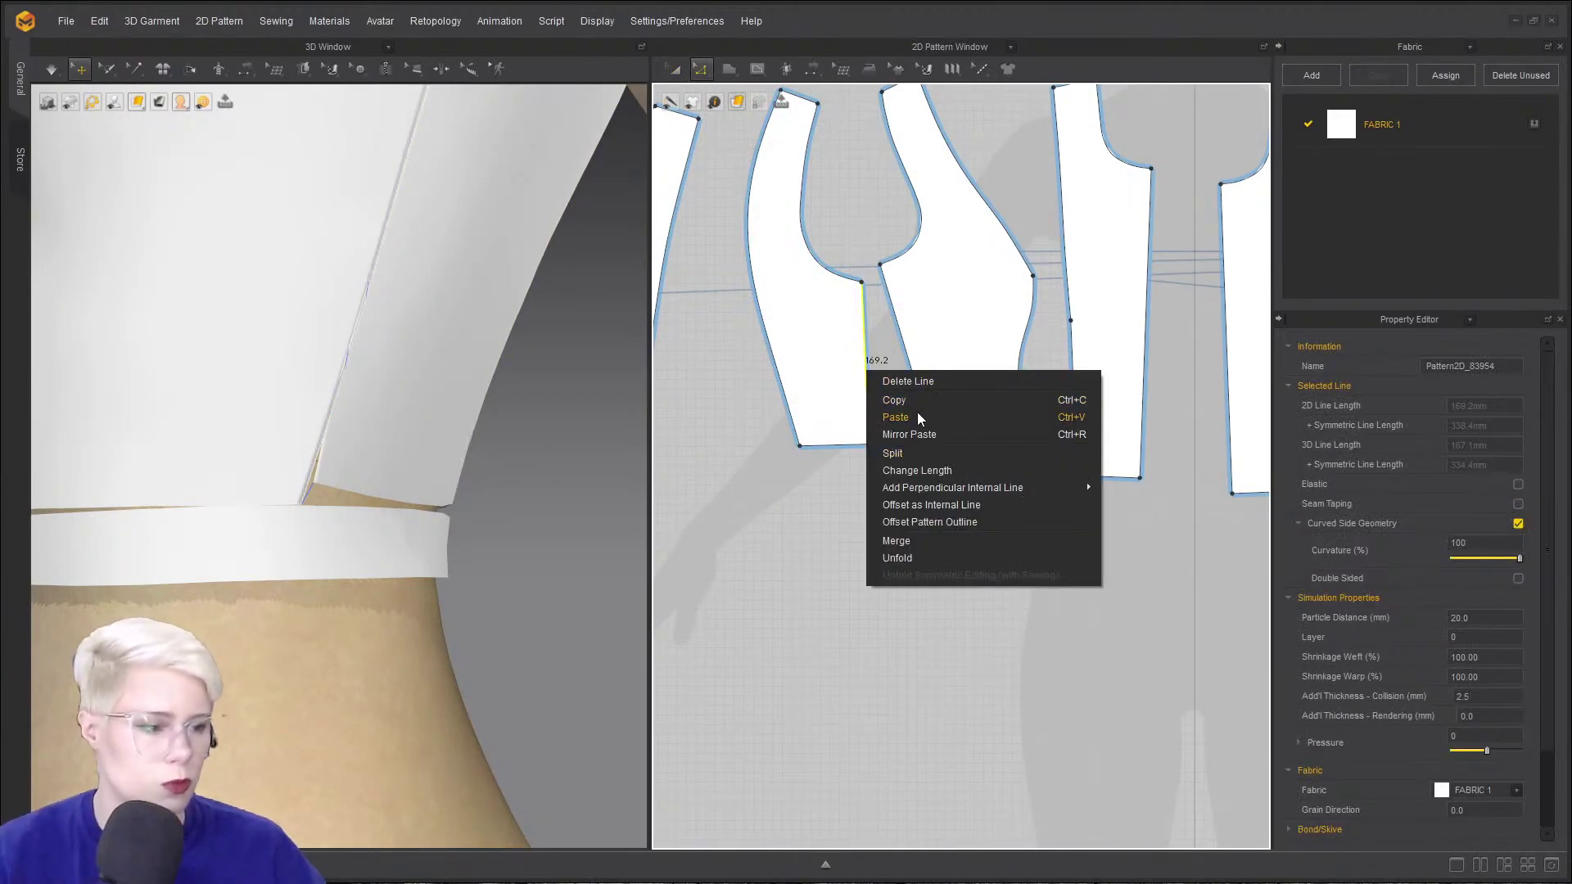
pyautogui.click(989, 470)
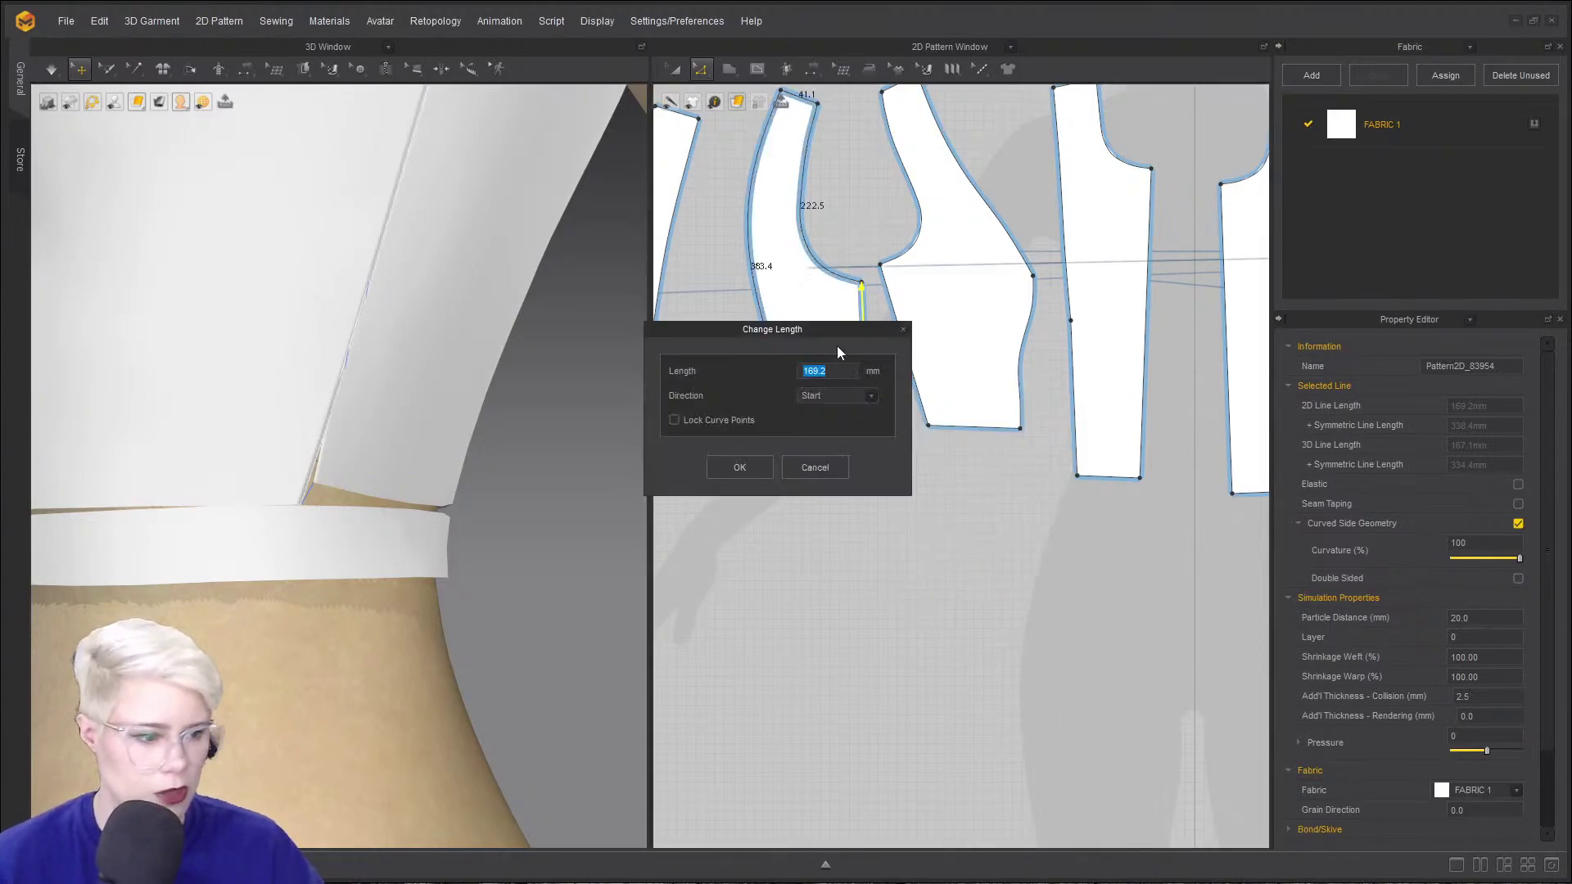
pyautogui.moveTo(838, 337); pyautogui.dragTo(676, 317)
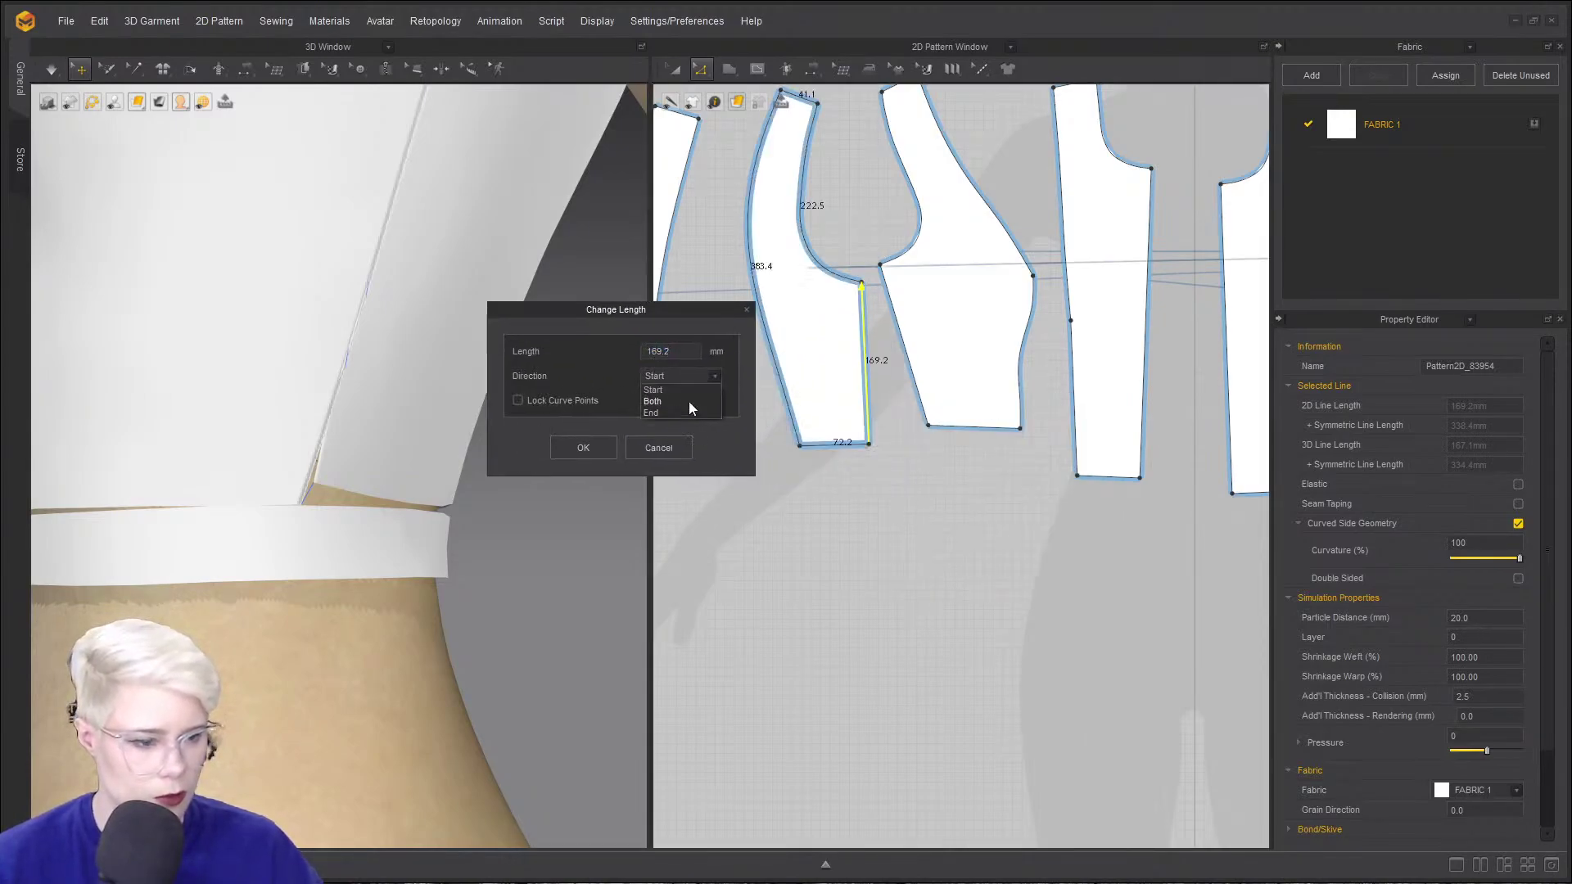
pyautogui.click(659, 413)
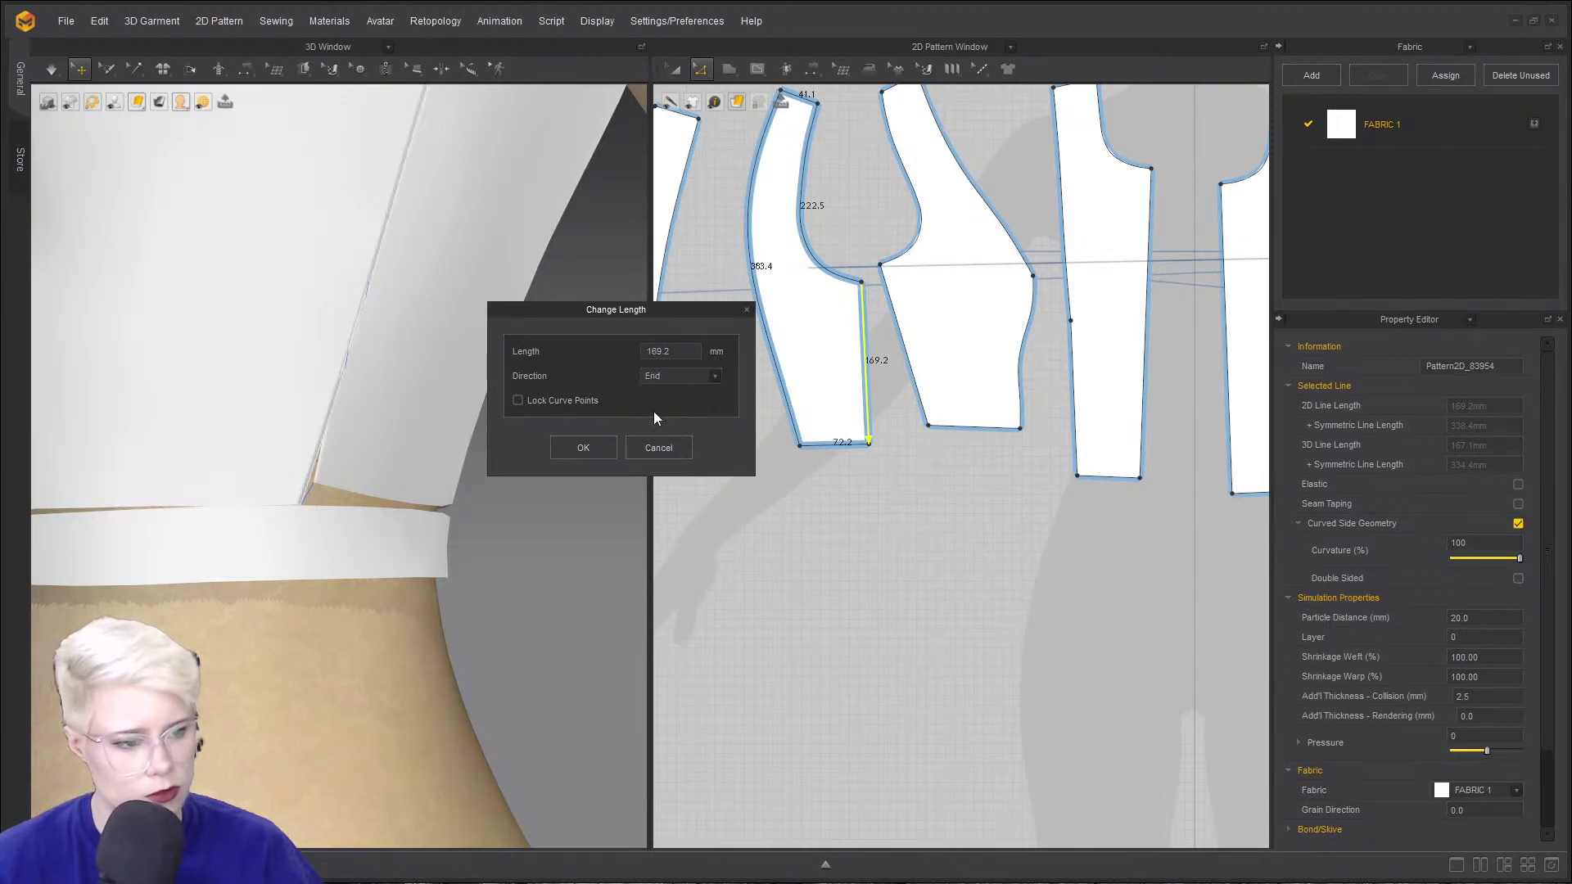
pyautogui.write('175')
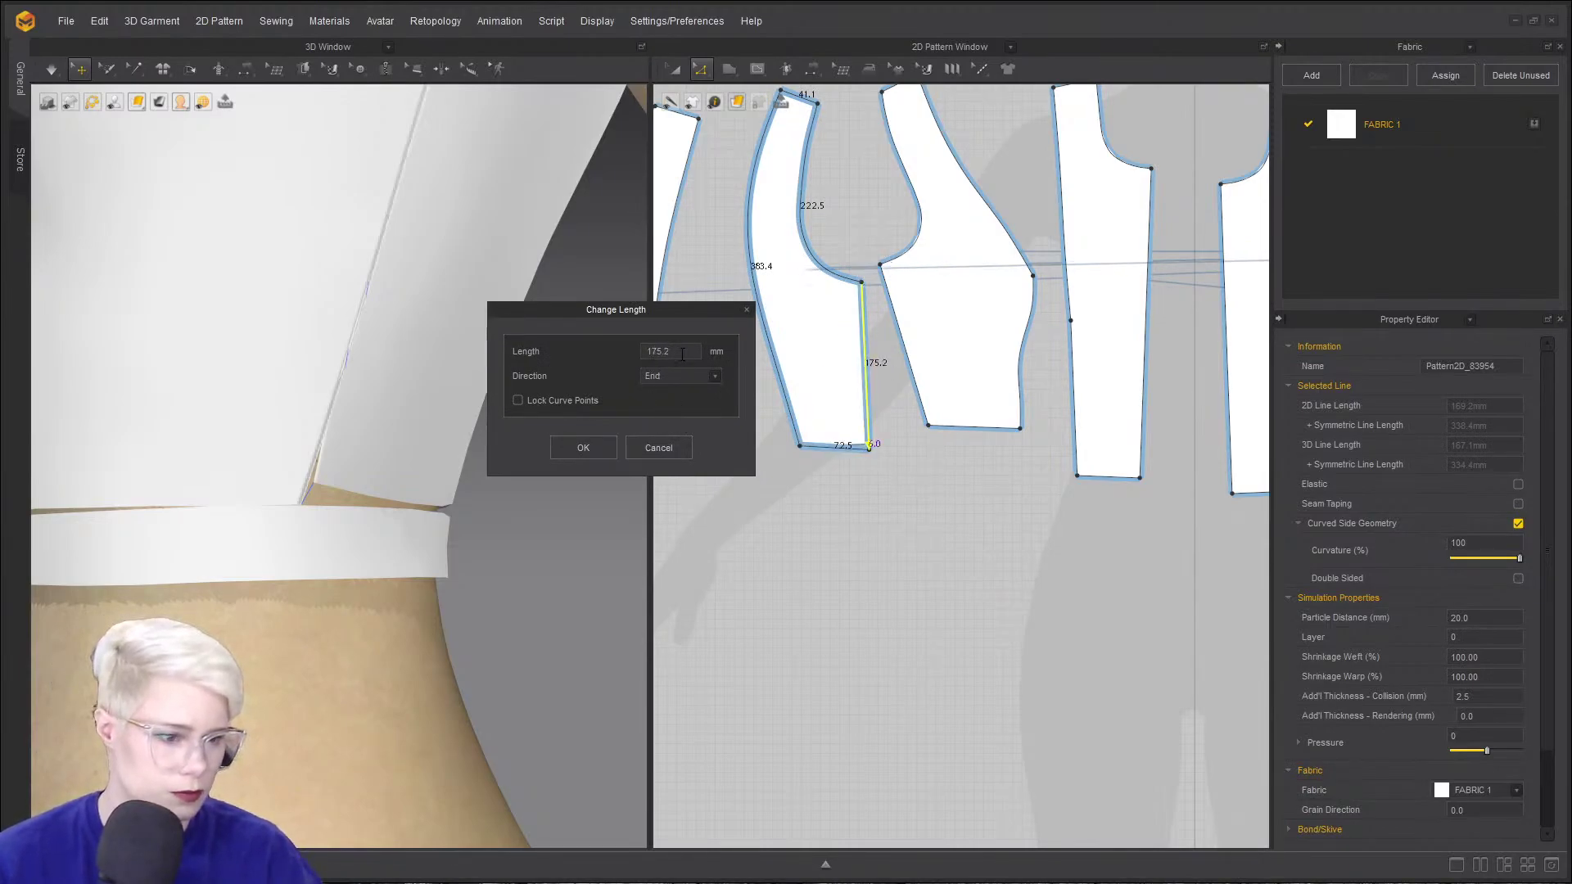
pyautogui.click(594, 452)
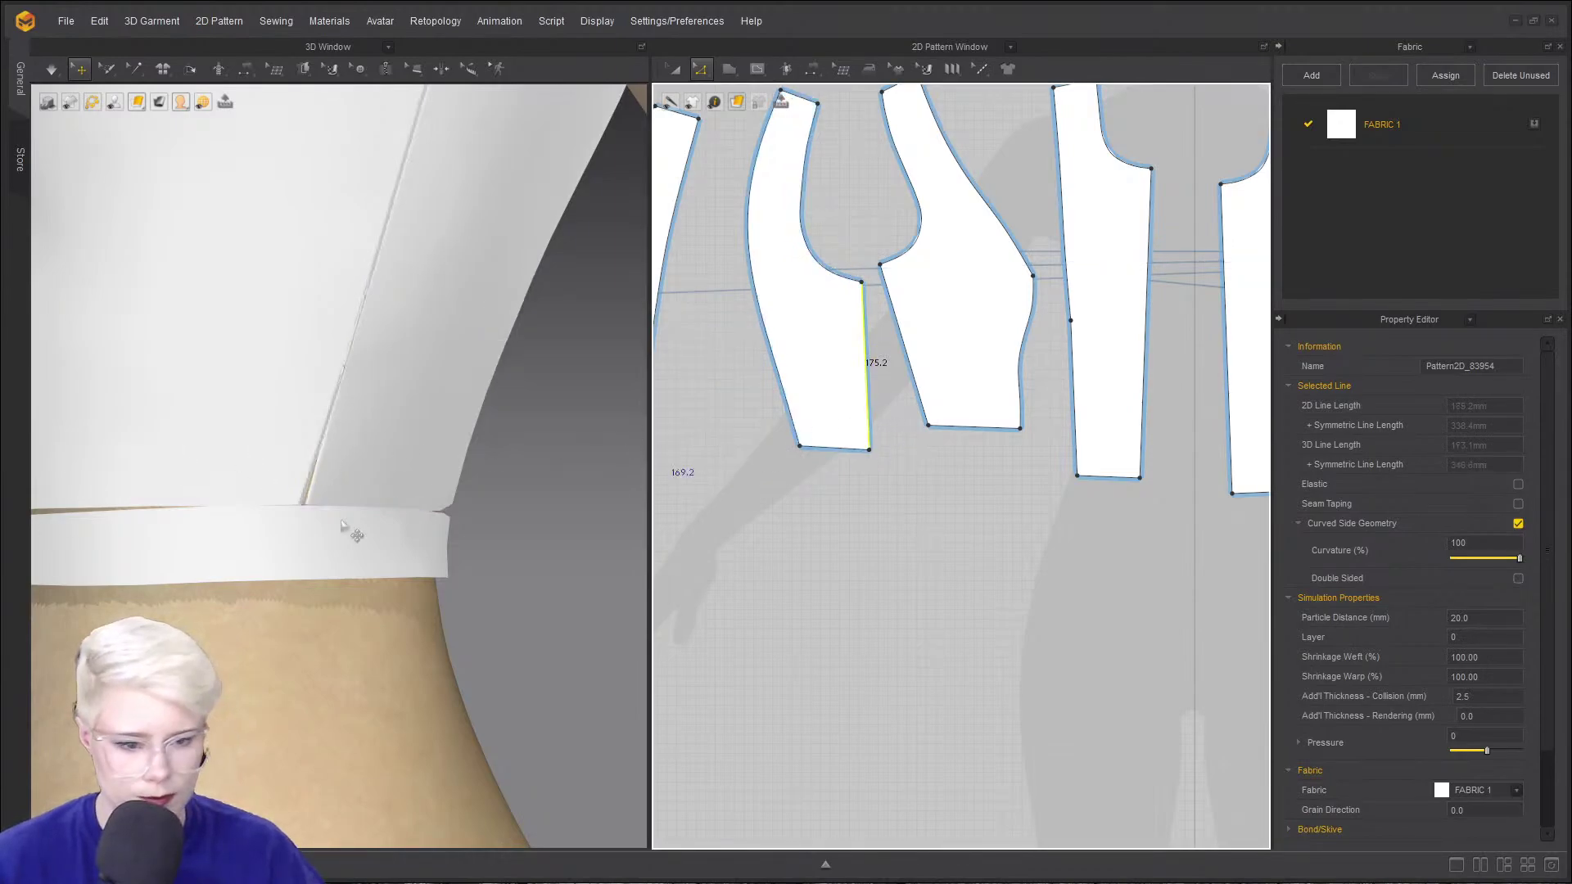
pyautogui.click(916, 383)
pyautogui.click(882, 391)
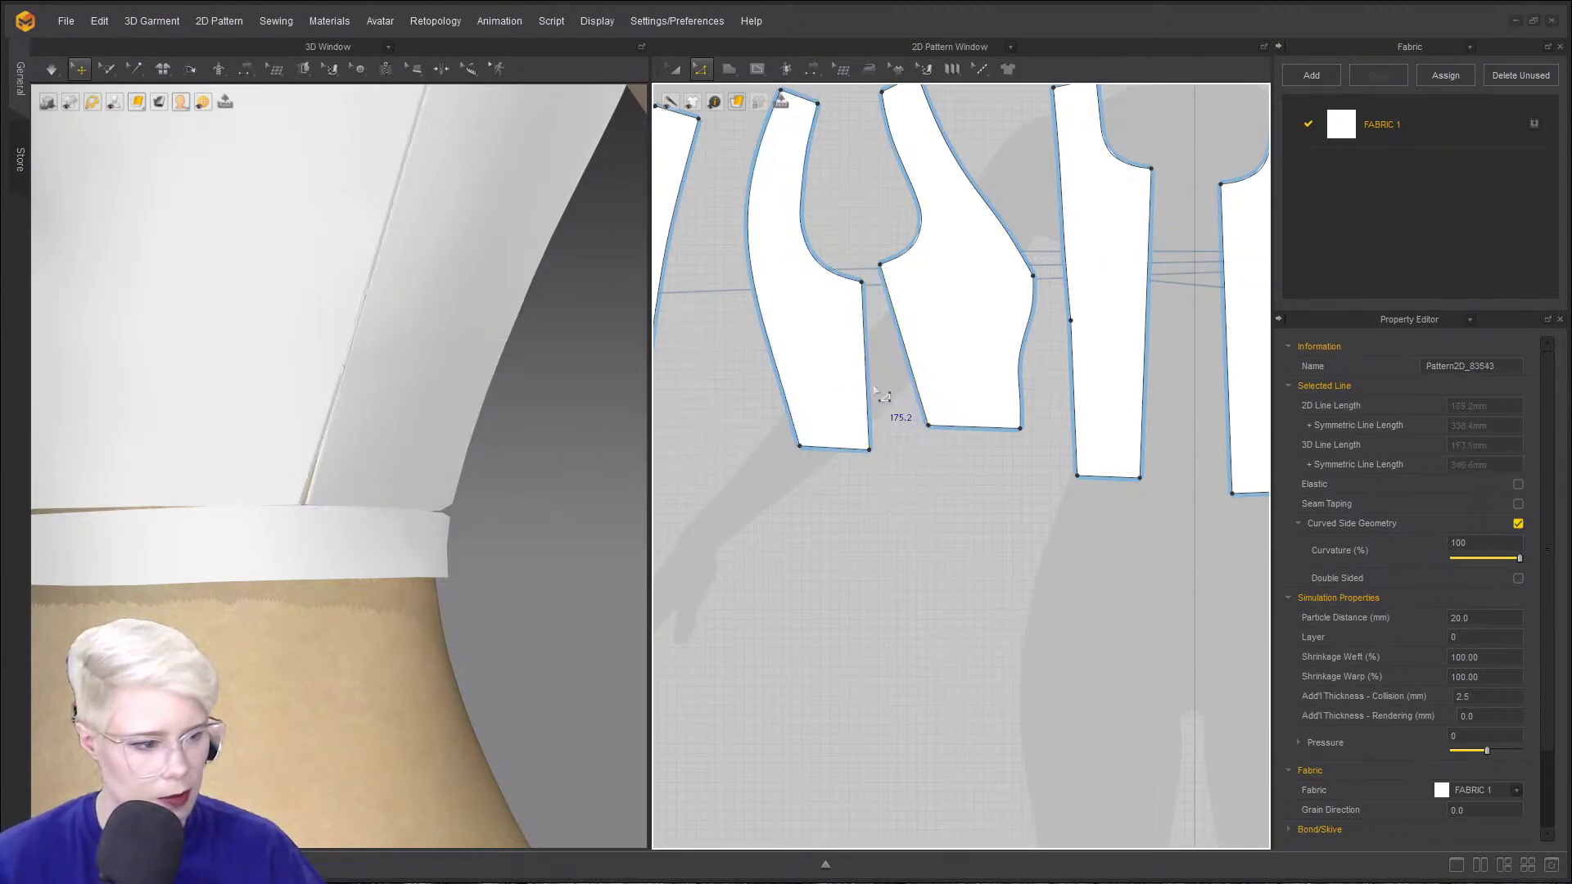
pyautogui.click(869, 414)
# - Move the center back hem edge down slightly and lower the side back piece's princess-seam hem corner to level with it
pyautogui.scroll(-5, 431, 520)
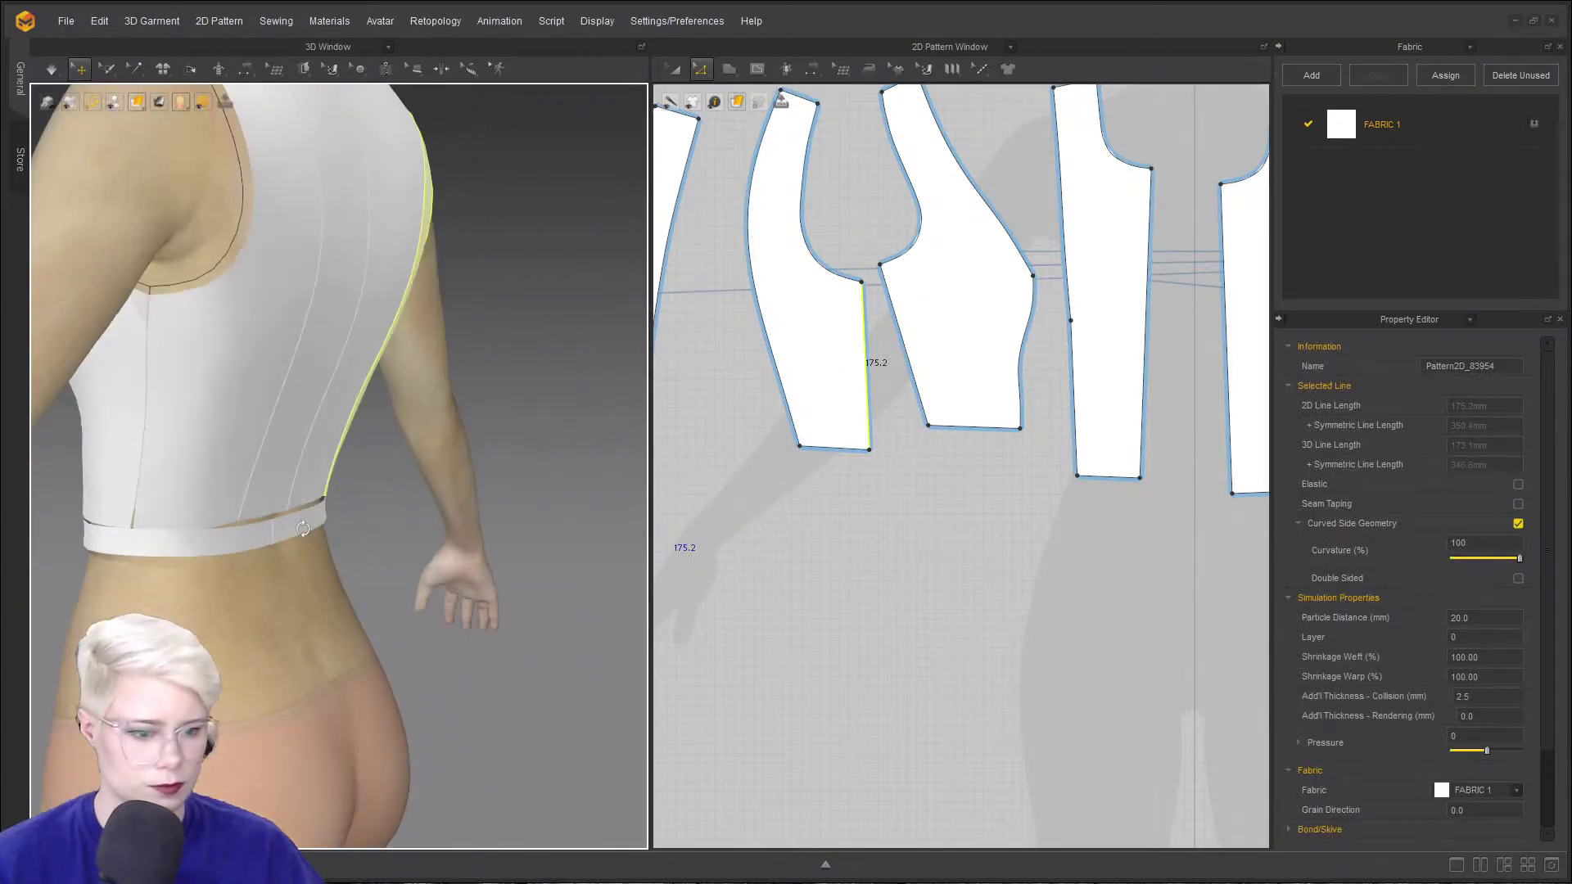
pyautogui.moveTo(401, 520); pyautogui.dragTo(263, 516, button='right')
pyautogui.moveTo(825, 451); pyautogui.dragTo(948, 431, button='middle')
pyautogui.scroll(6, 282, 515)
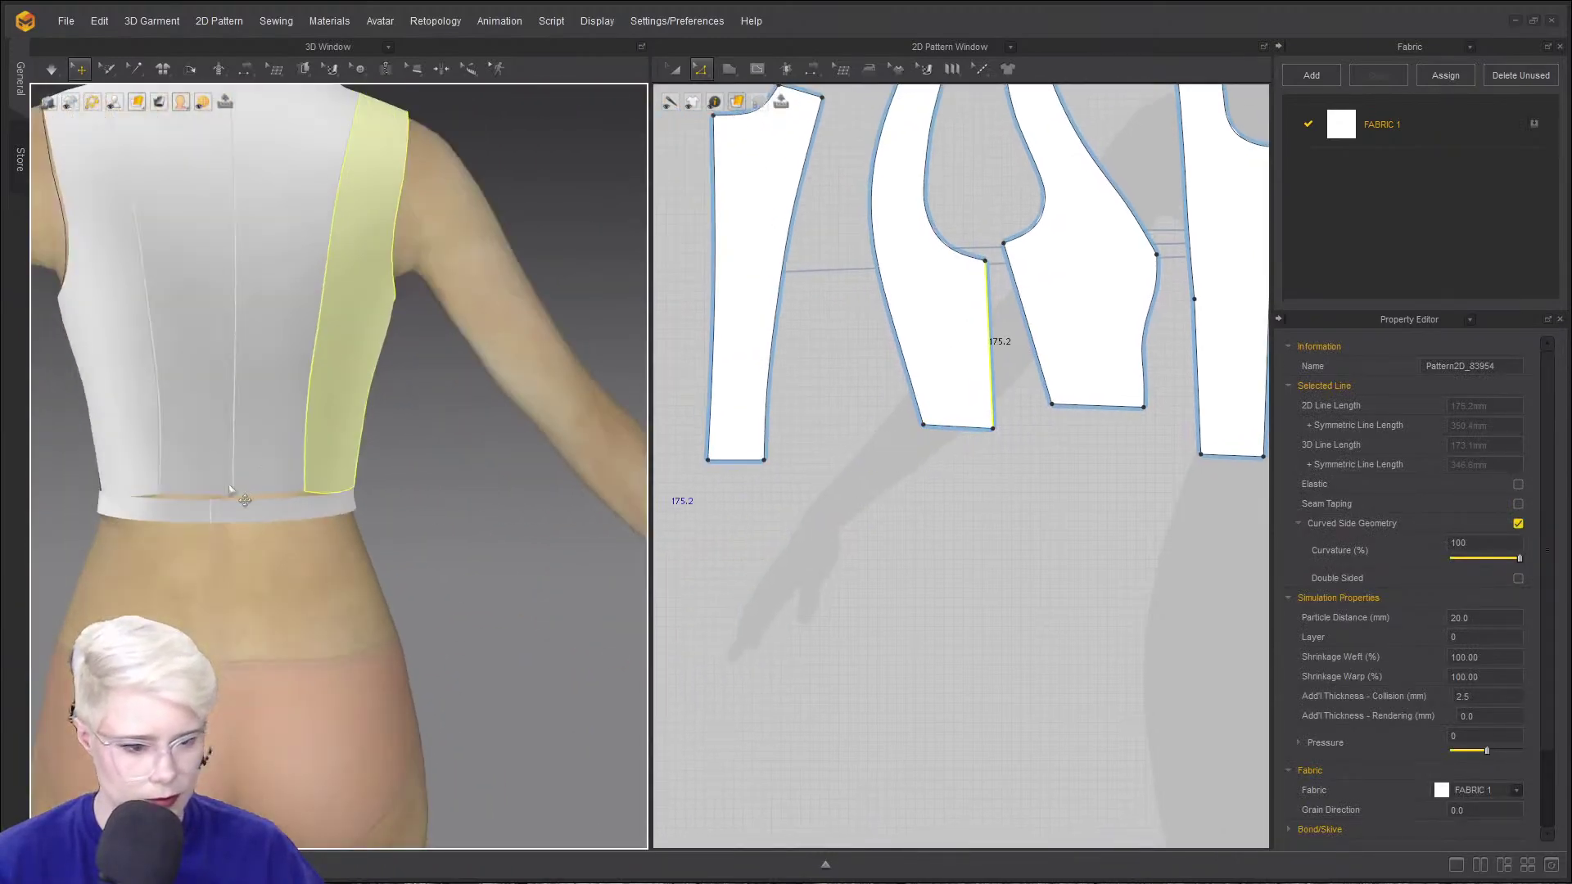
pyautogui.click(745, 461)
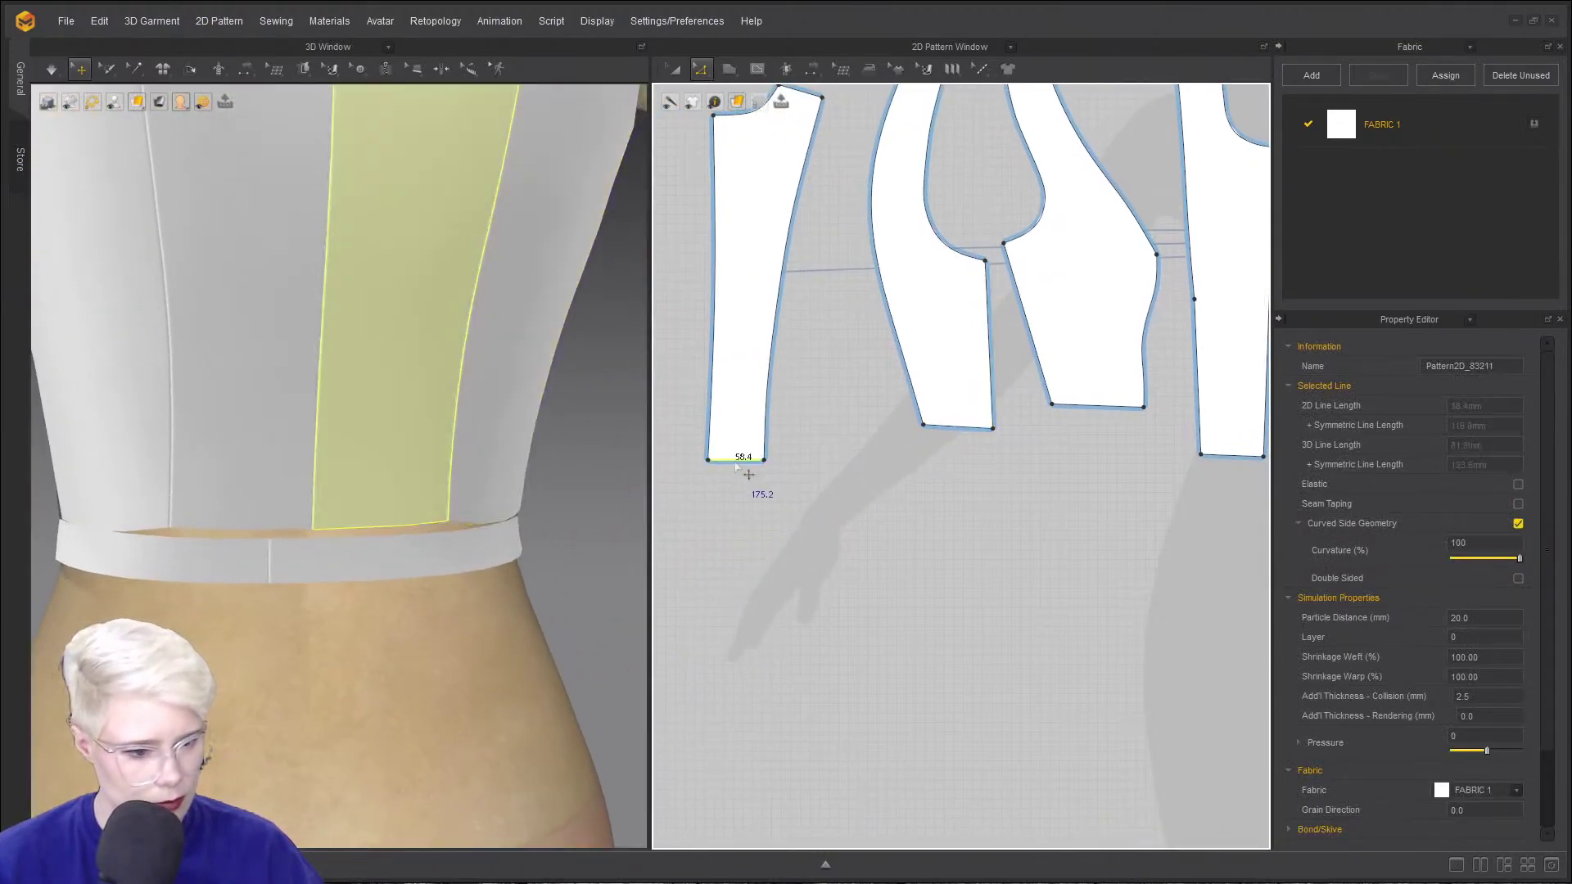
pyautogui.click(924, 426)
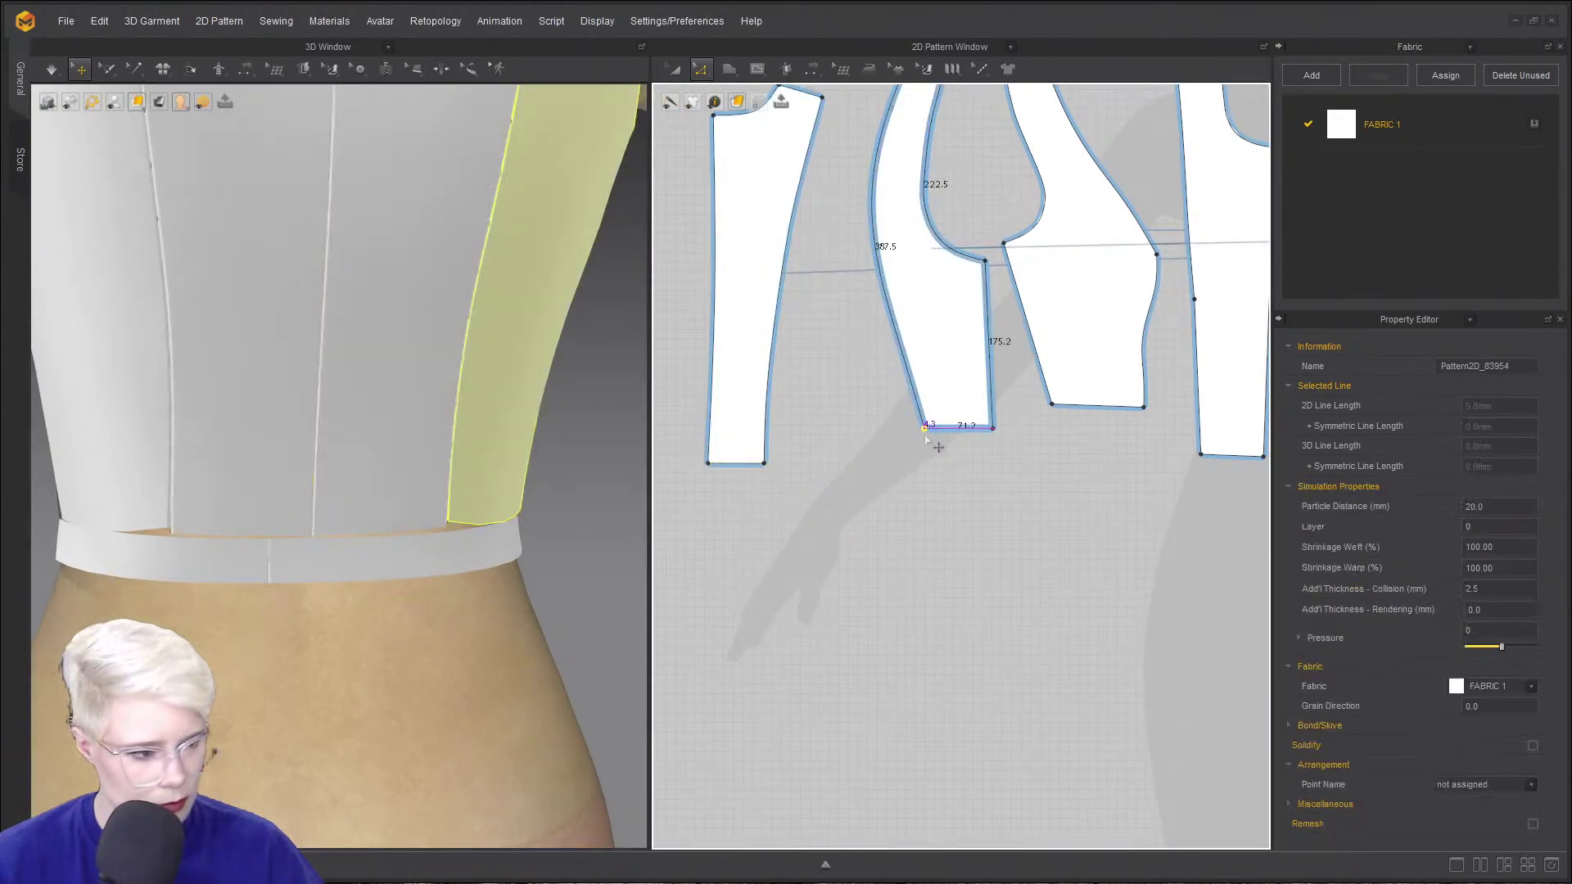
pyautogui.scroll(4, 945, 422)
pyautogui.moveTo(945, 421); pyautogui.dragTo(939, 465, button='middle')
pyautogui.moveTo(920, 437); pyautogui.dragTo(922, 444)
pyautogui.moveTo(379, 604); pyautogui.dragTo(237, 574, button='right')
pyautogui.scroll(1, 914, 588)
pyautogui.scroll(-8, 914, 588)
pyautogui.press('g')
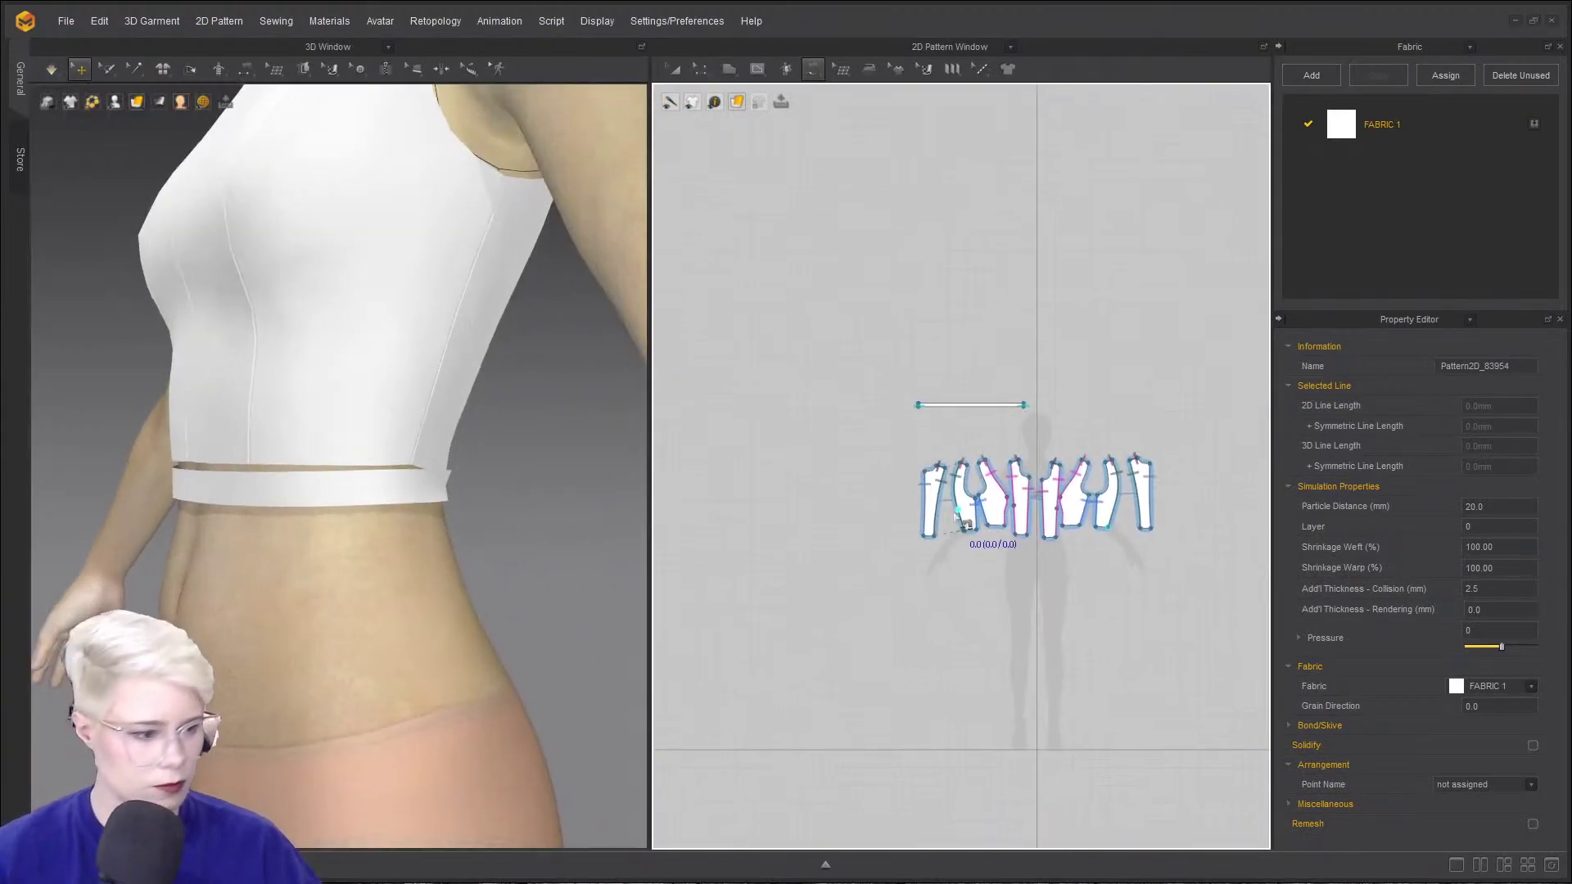
pyautogui.scroll(4, 921, 406)
pyautogui.click(904, 403)
pyautogui.click(1107, 399)
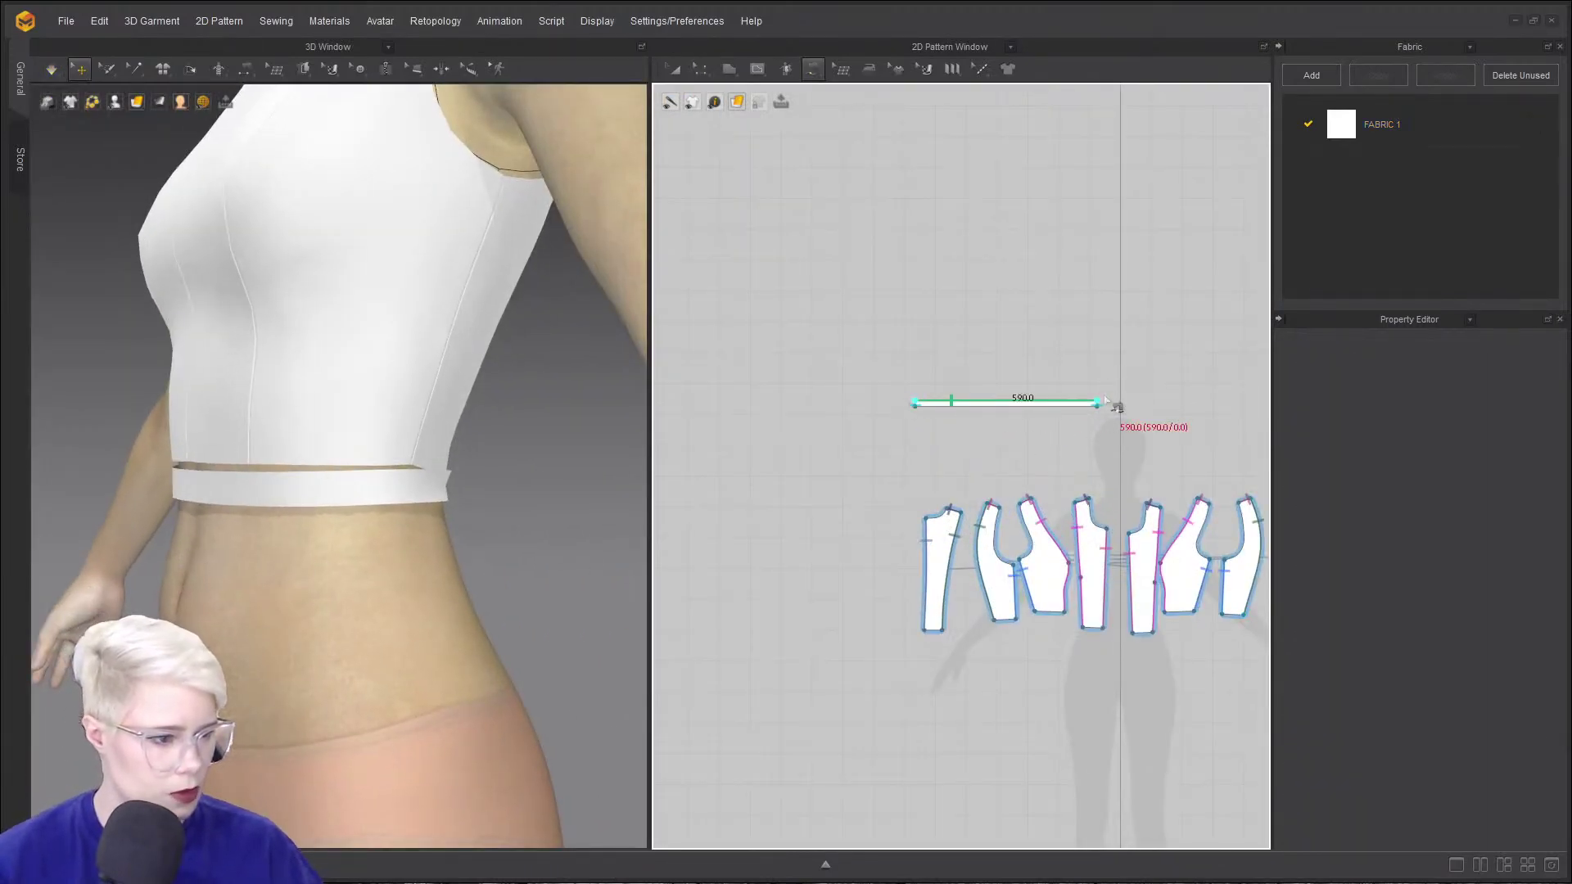
pyautogui.scroll(-3, 1056, 582)
pyautogui.moveTo(1000, 584); pyautogui.dragTo(869, 522, button='middle')
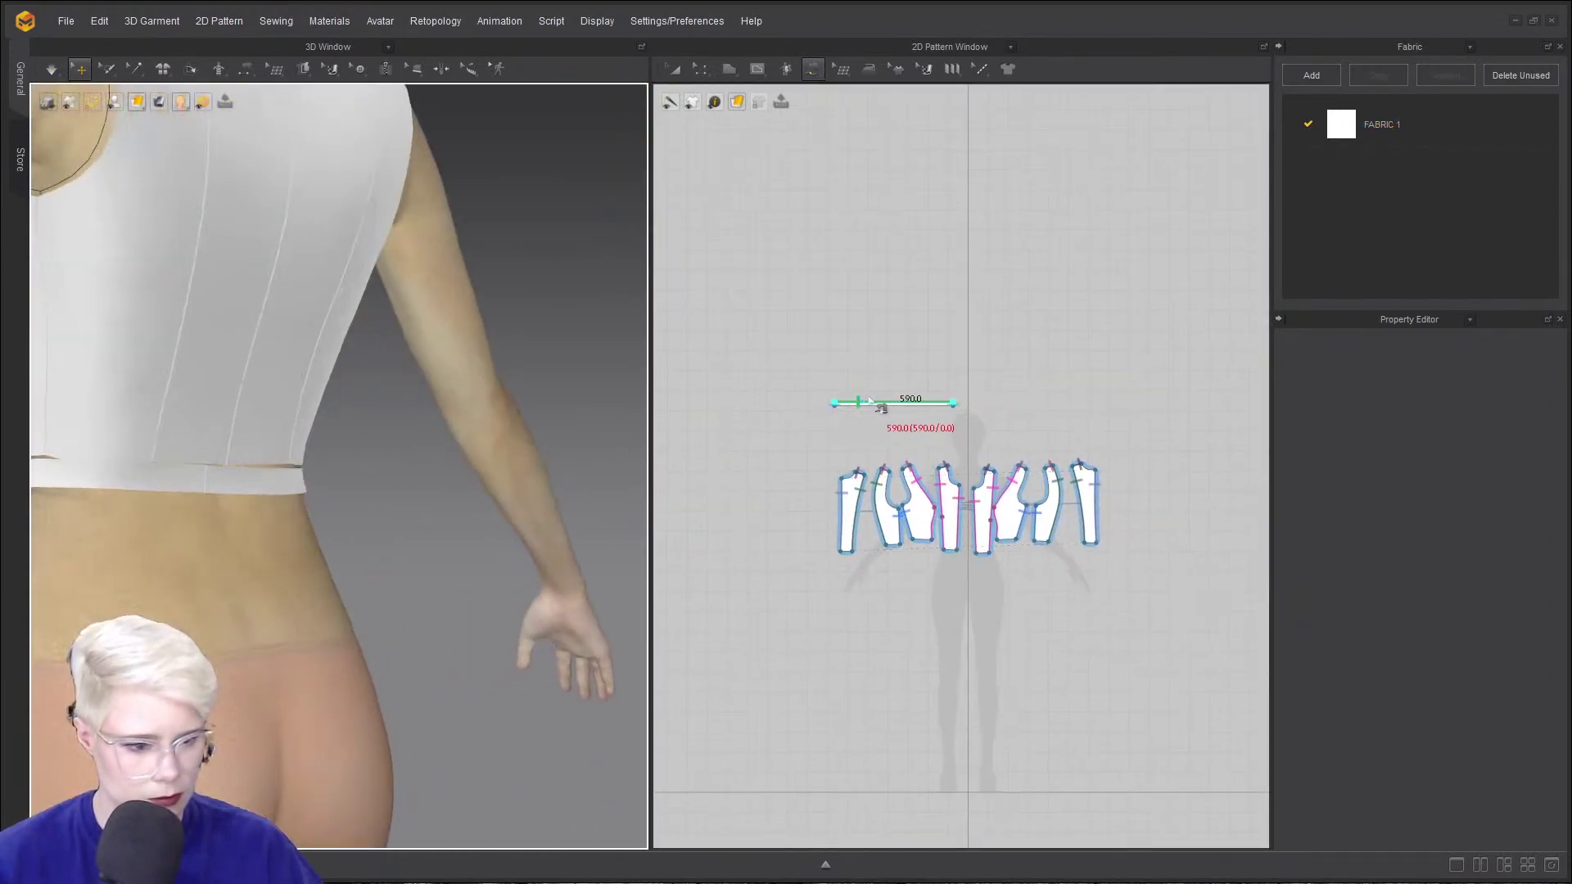
pyautogui.press('Escape')
pyautogui.click(882, 404)
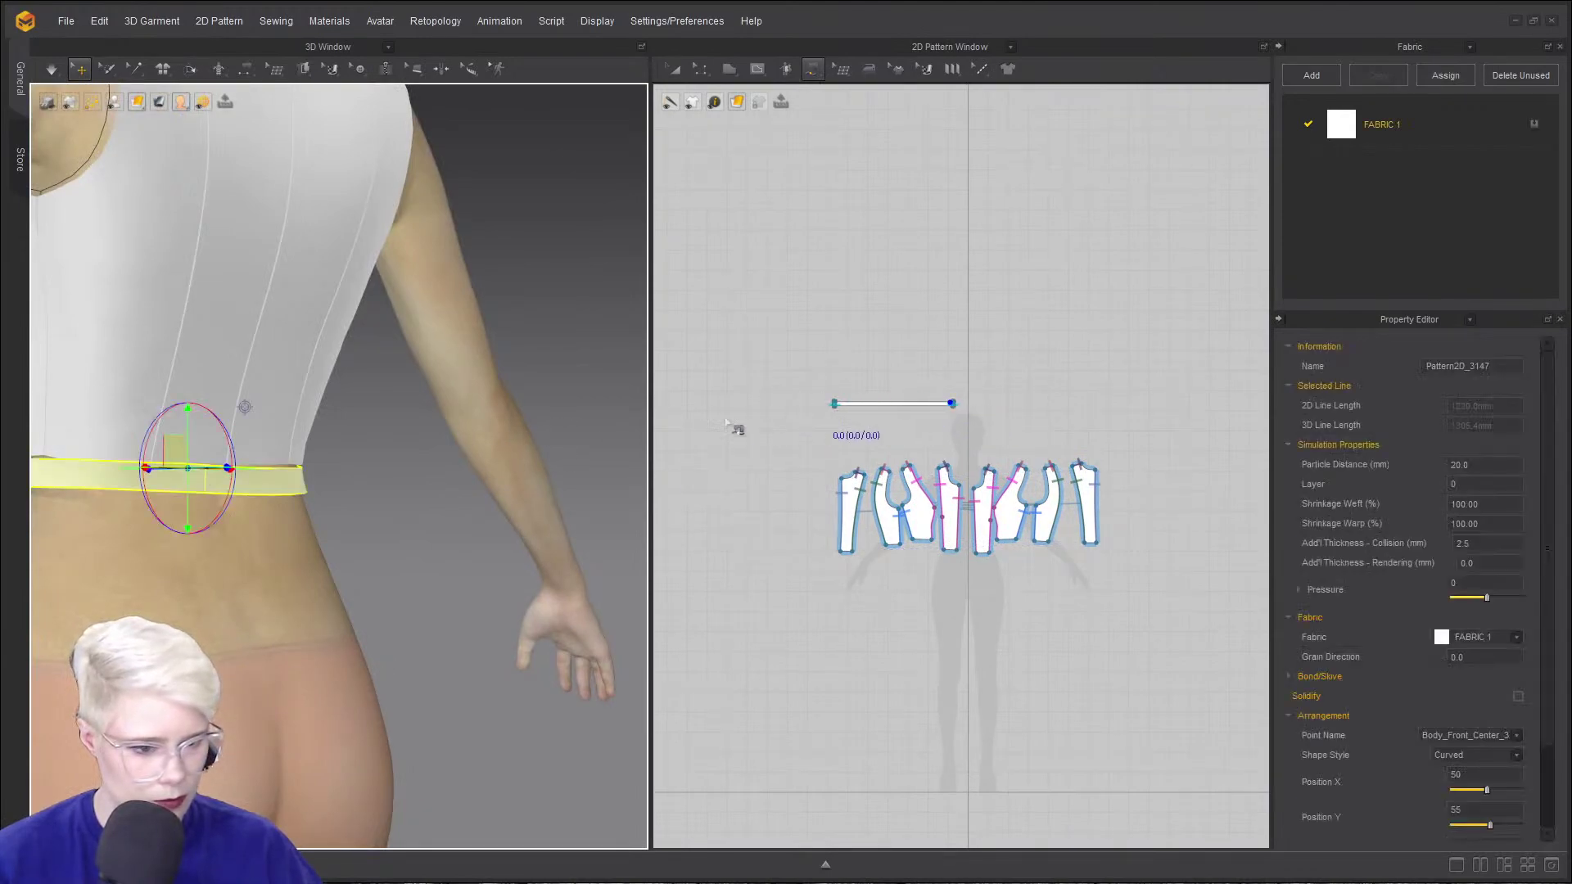
# - Sew the waistband's full upper edge to the hems of all eight bodice pieces in order, from one center back piece to the other
pyautogui.click(835, 403)
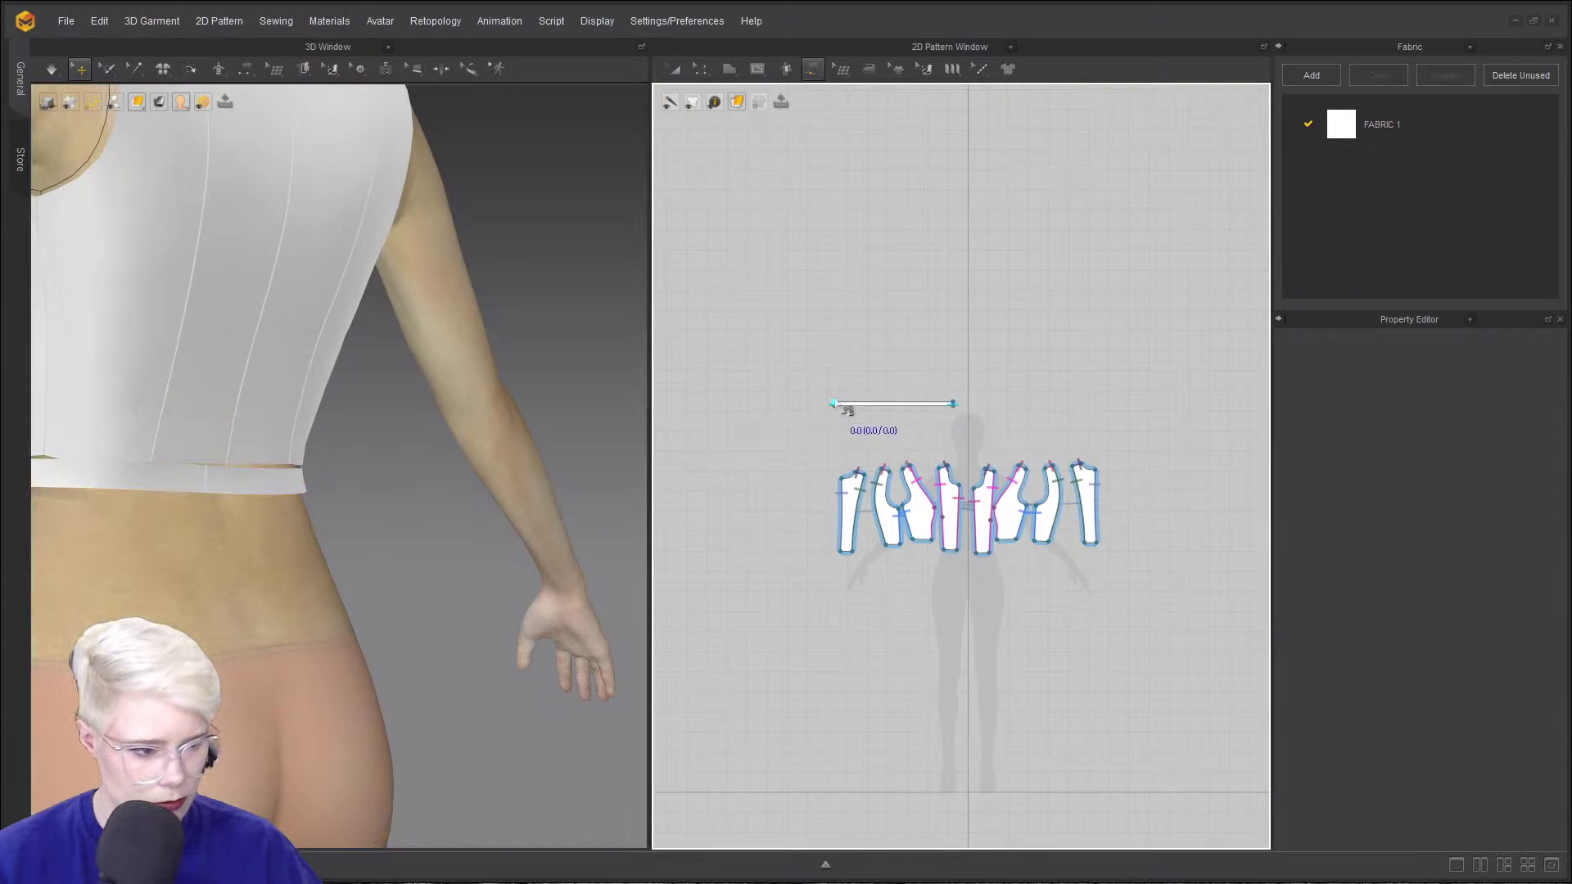
pyautogui.click(953, 403)
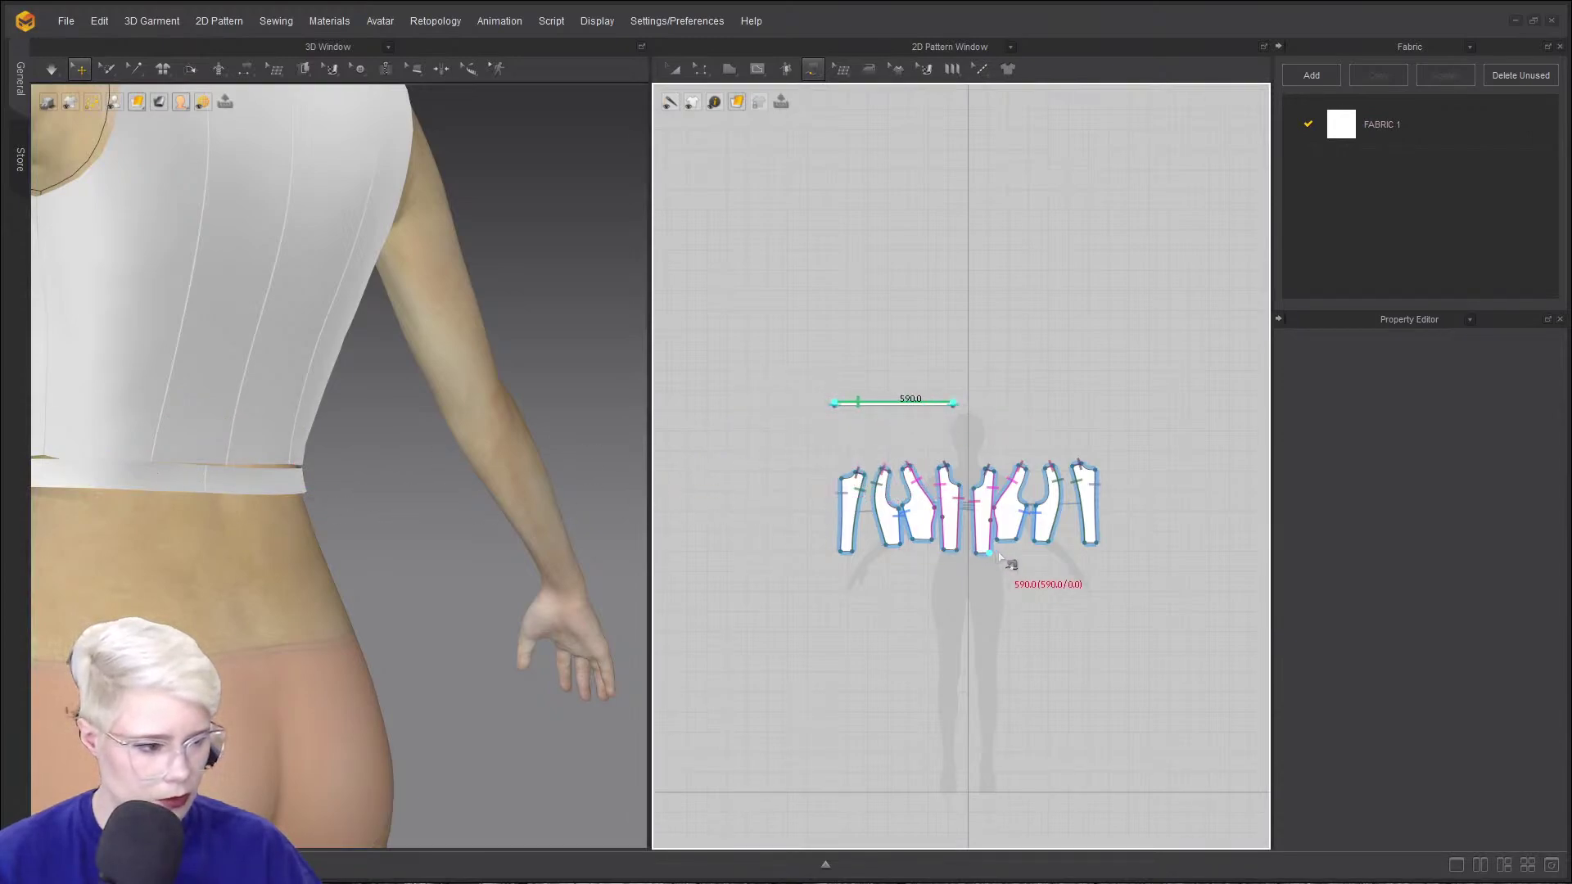
pyautogui.scroll(3, 1009, 560)
pyautogui.click(726, 554)
pyautogui.click(746, 554)
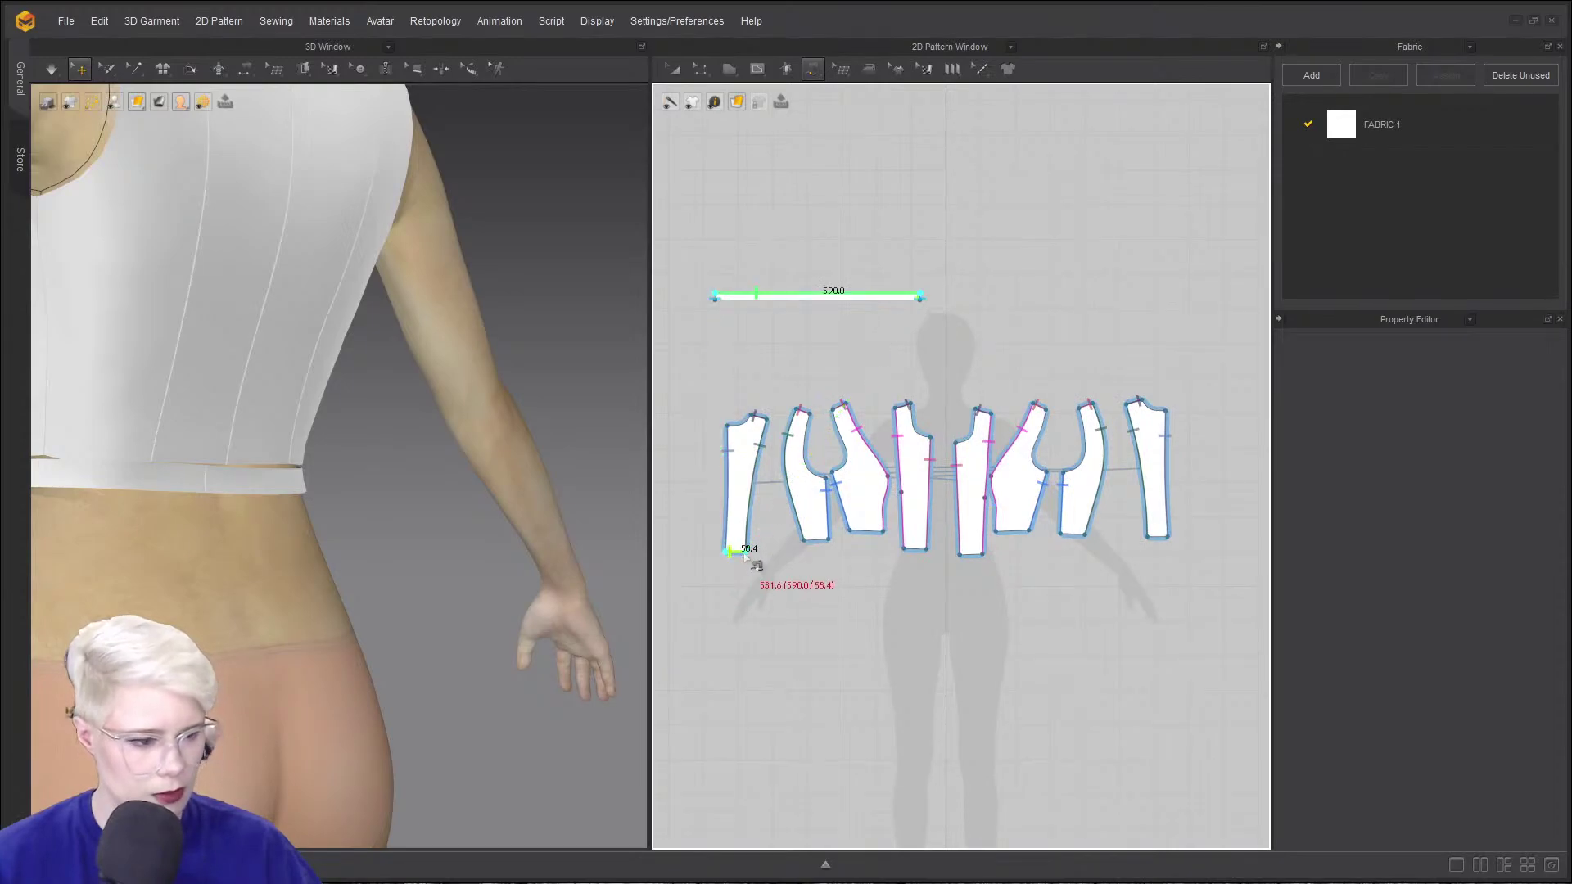
pyautogui.click(806, 542)
pyautogui.click(830, 541)
pyautogui.click(852, 532)
pyautogui.click(885, 530)
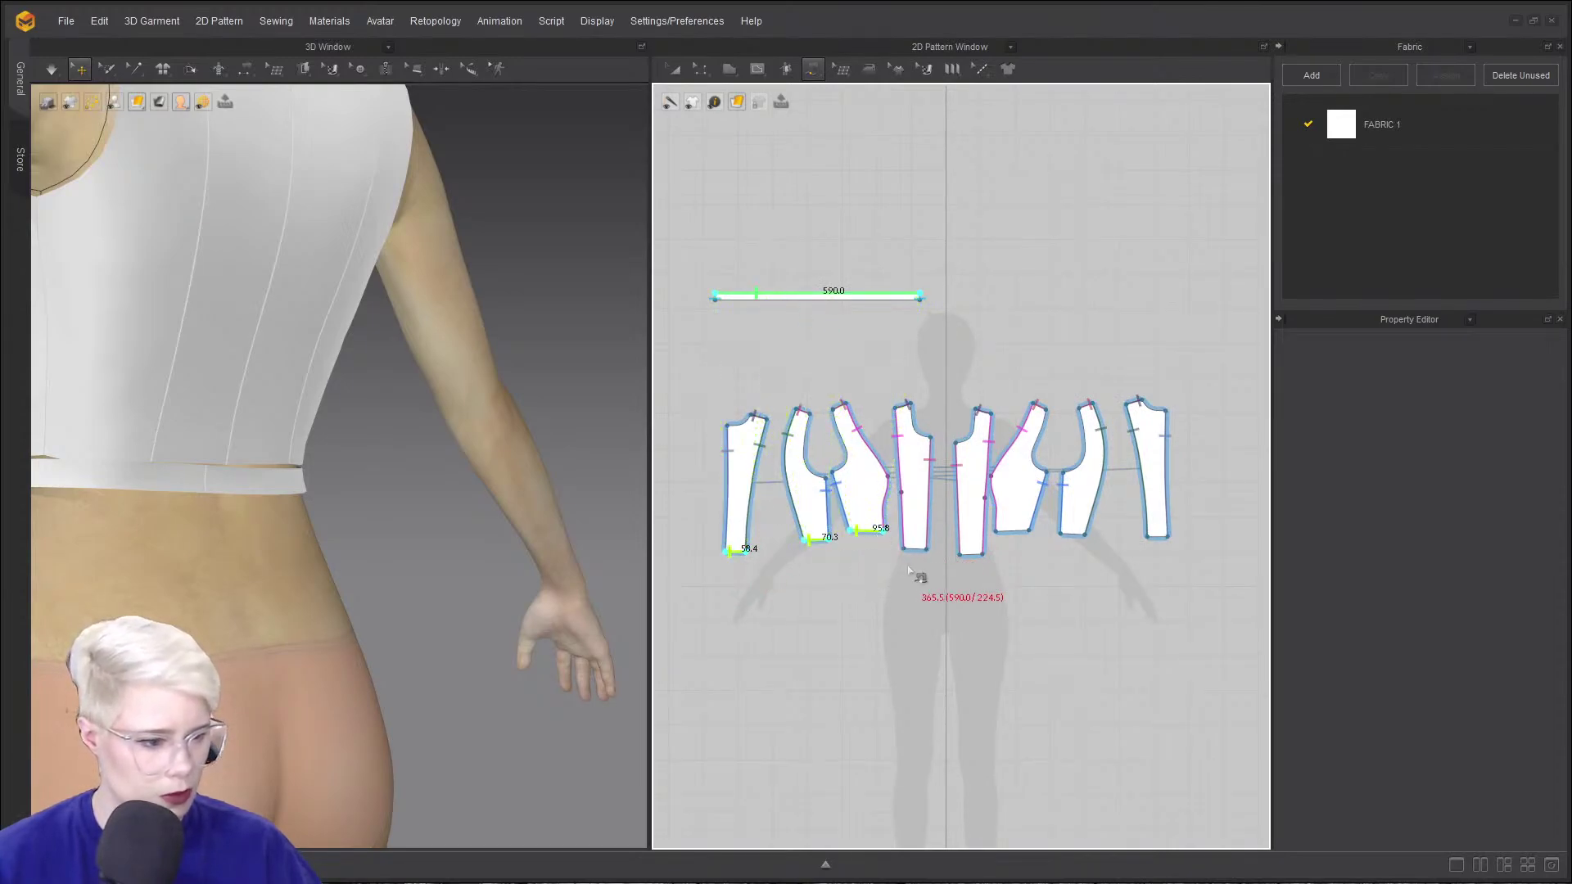
pyautogui.click(906, 549)
pyautogui.click(927, 548)
pyautogui.click(960, 556)
pyautogui.click(983, 554)
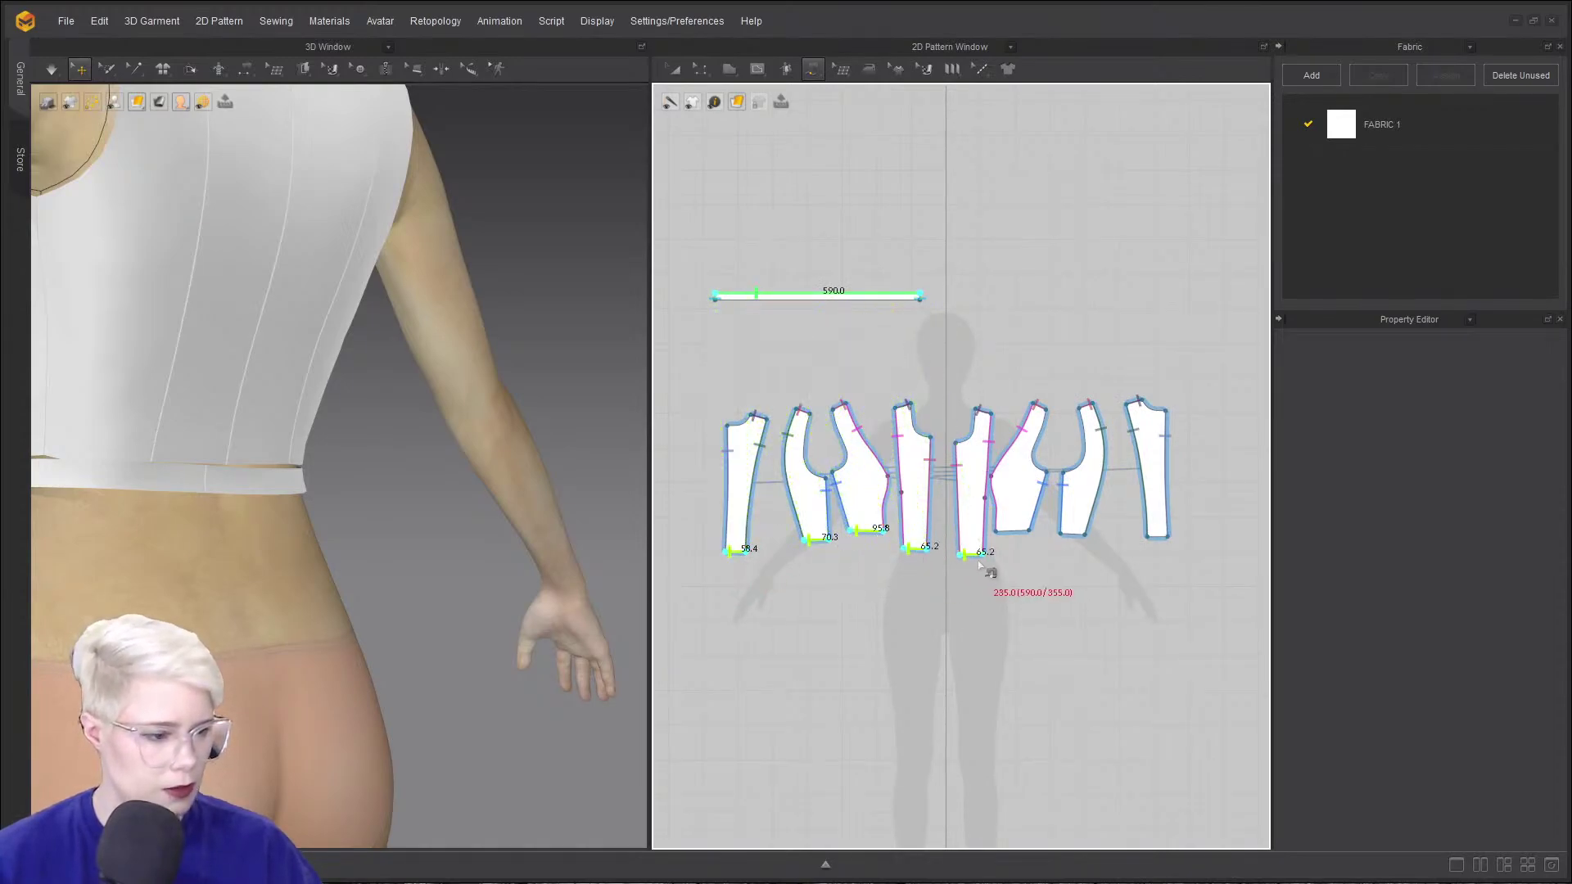
pyautogui.click(999, 532)
pyautogui.click(1034, 531)
pyautogui.click(1063, 536)
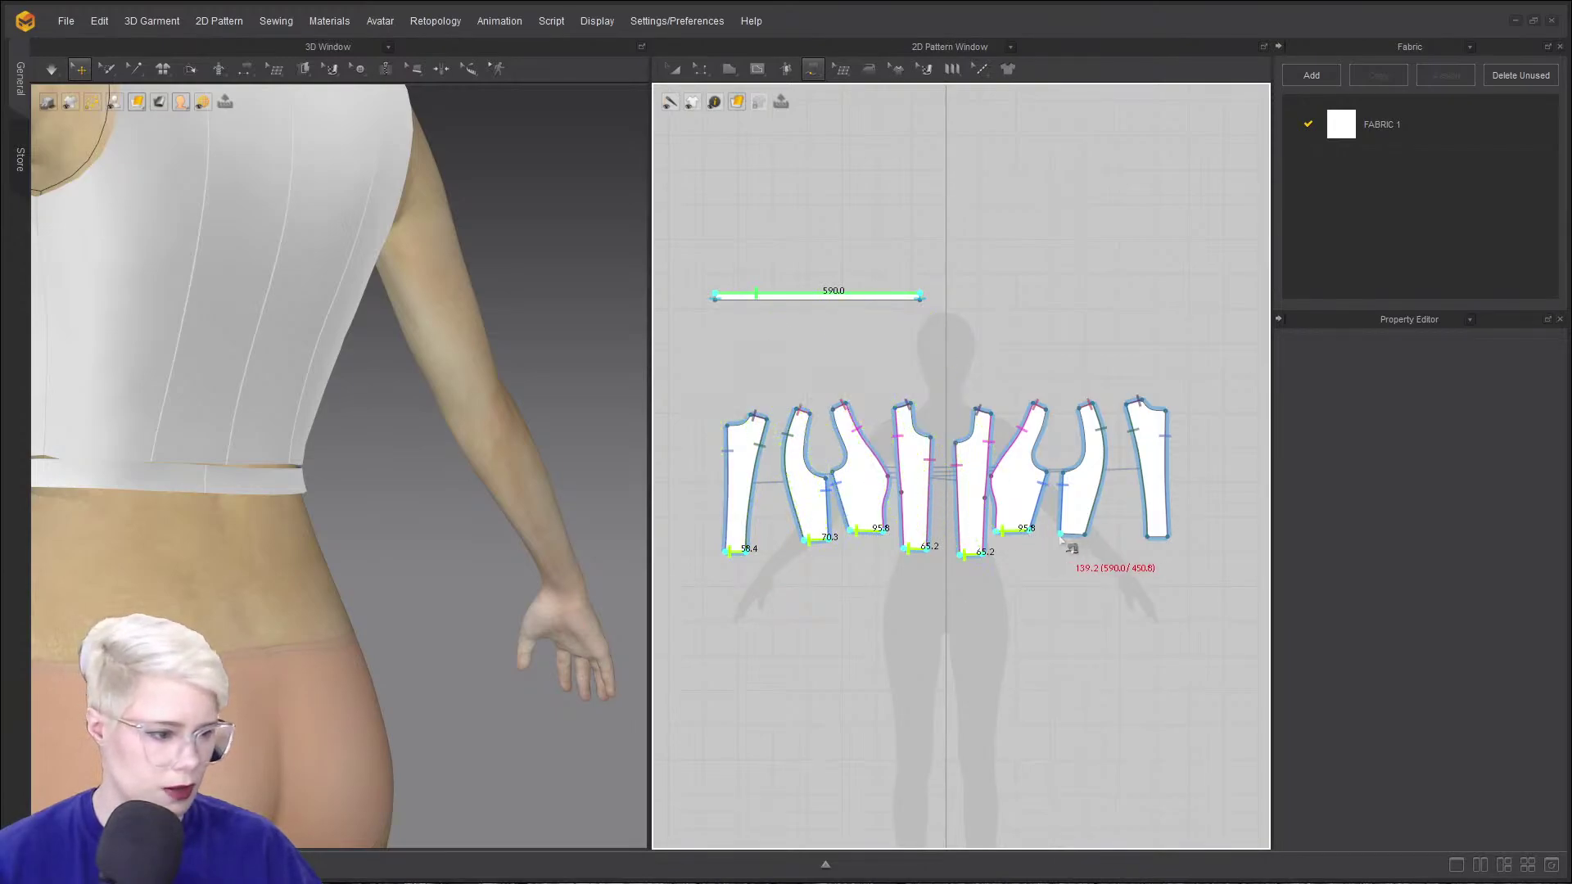
pyautogui.click(1086, 535)
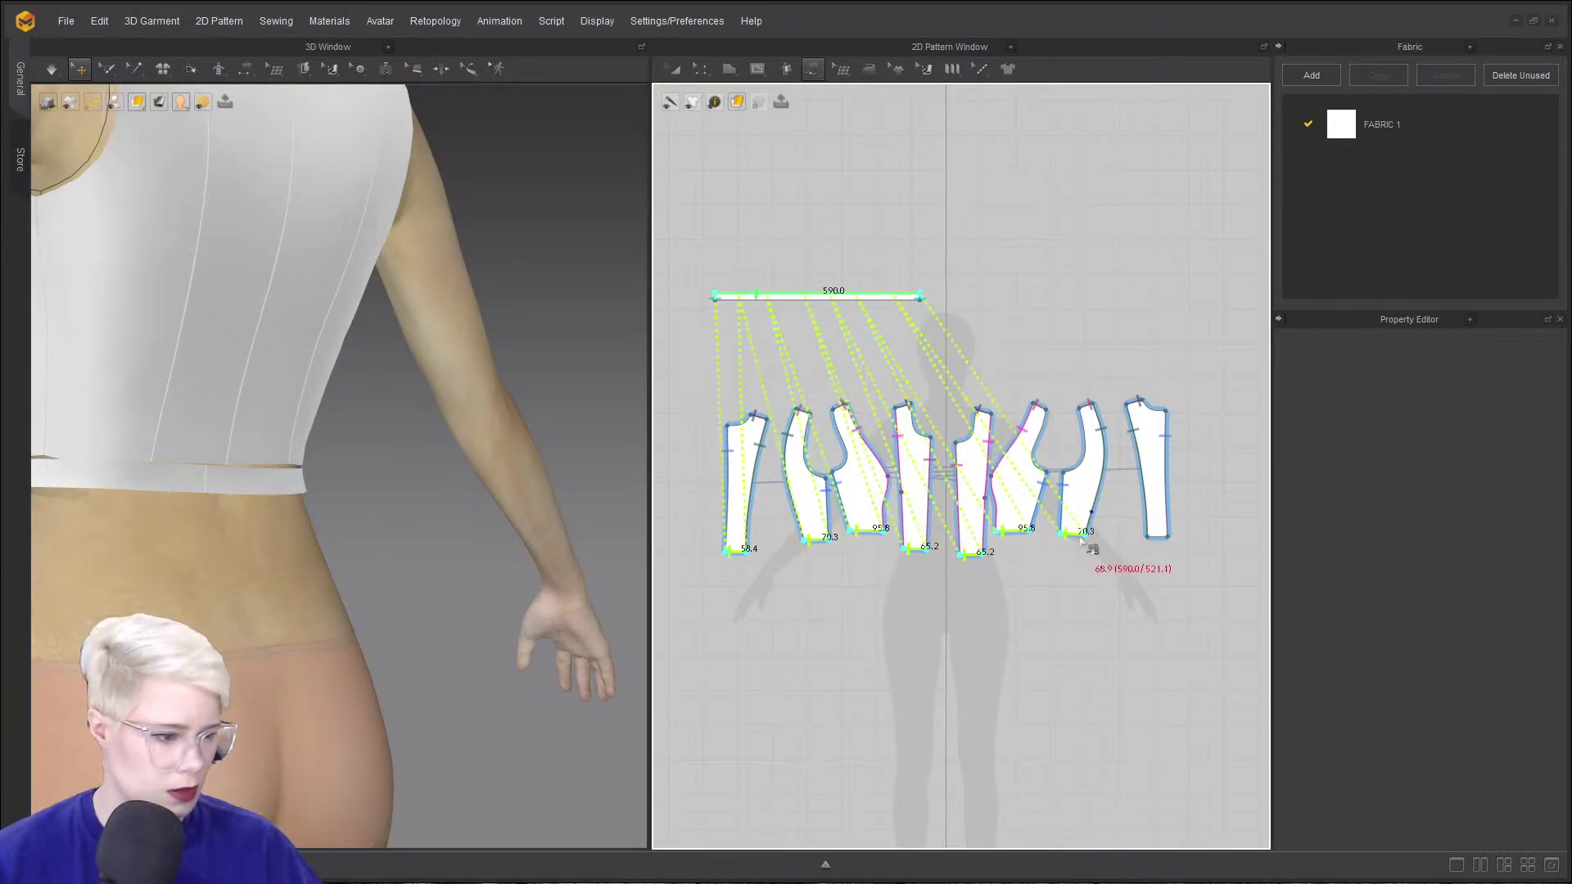
pyautogui.click(1149, 538)
pyautogui.click(1169, 538)
pyautogui.scroll(-2, 620, 579)
# - Simulate the garment to join the waistband to the bodice hem, and inspect the fit from the front and sides
pyautogui.moveTo(147, 540); pyautogui.dragTo(394, 554, button='right')
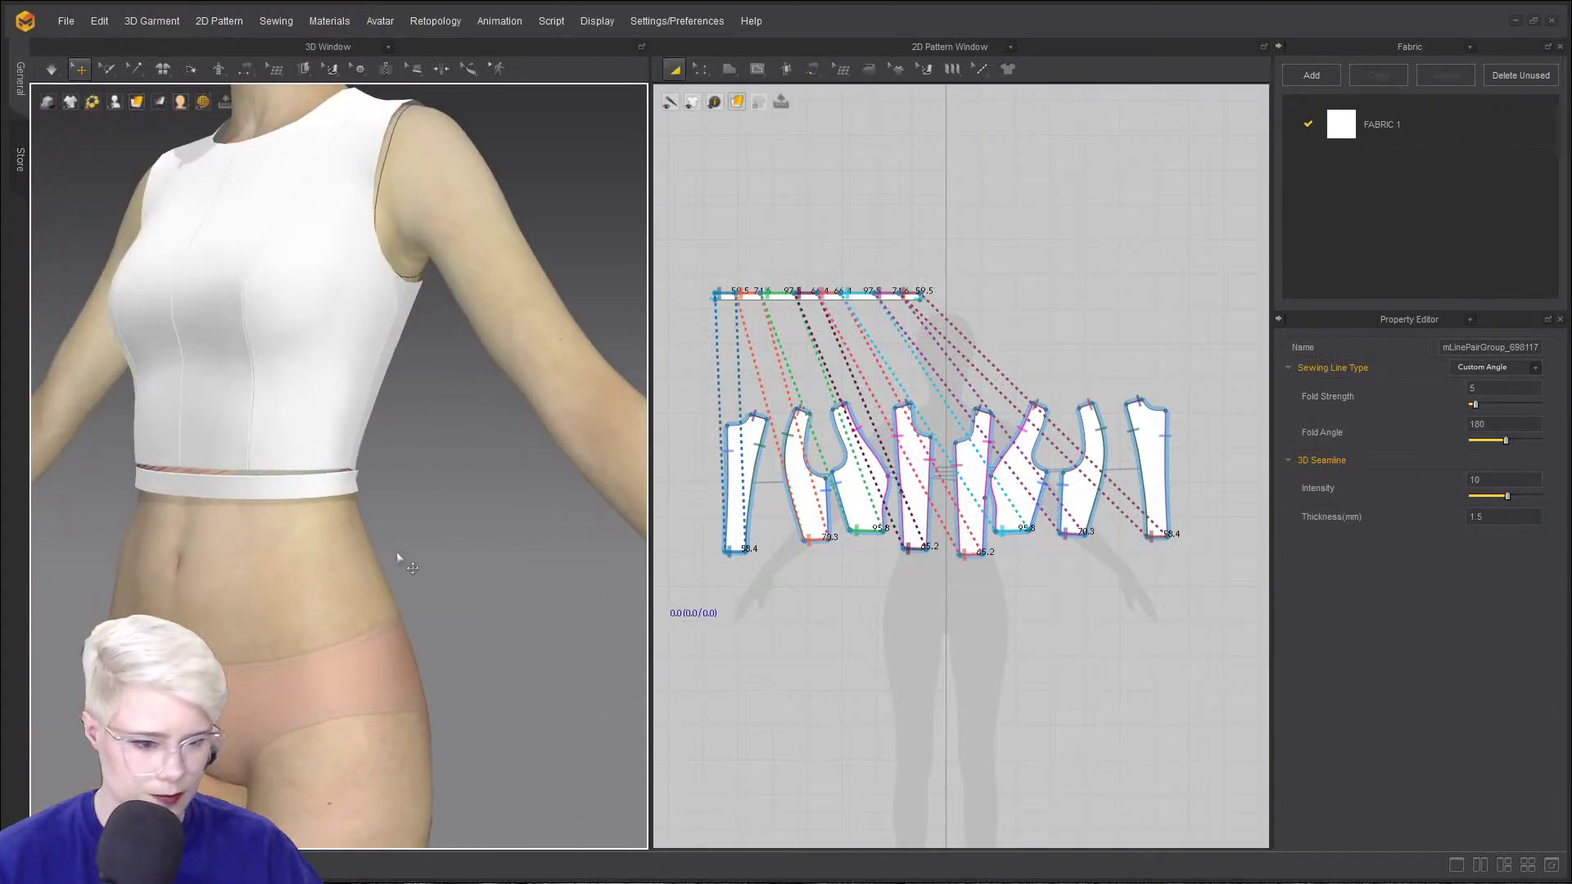
pyautogui.press('space')
pyautogui.moveTo(216, 521); pyautogui.dragTo(318, 506, button='right')
pyautogui.scroll(-4, 257, 536)
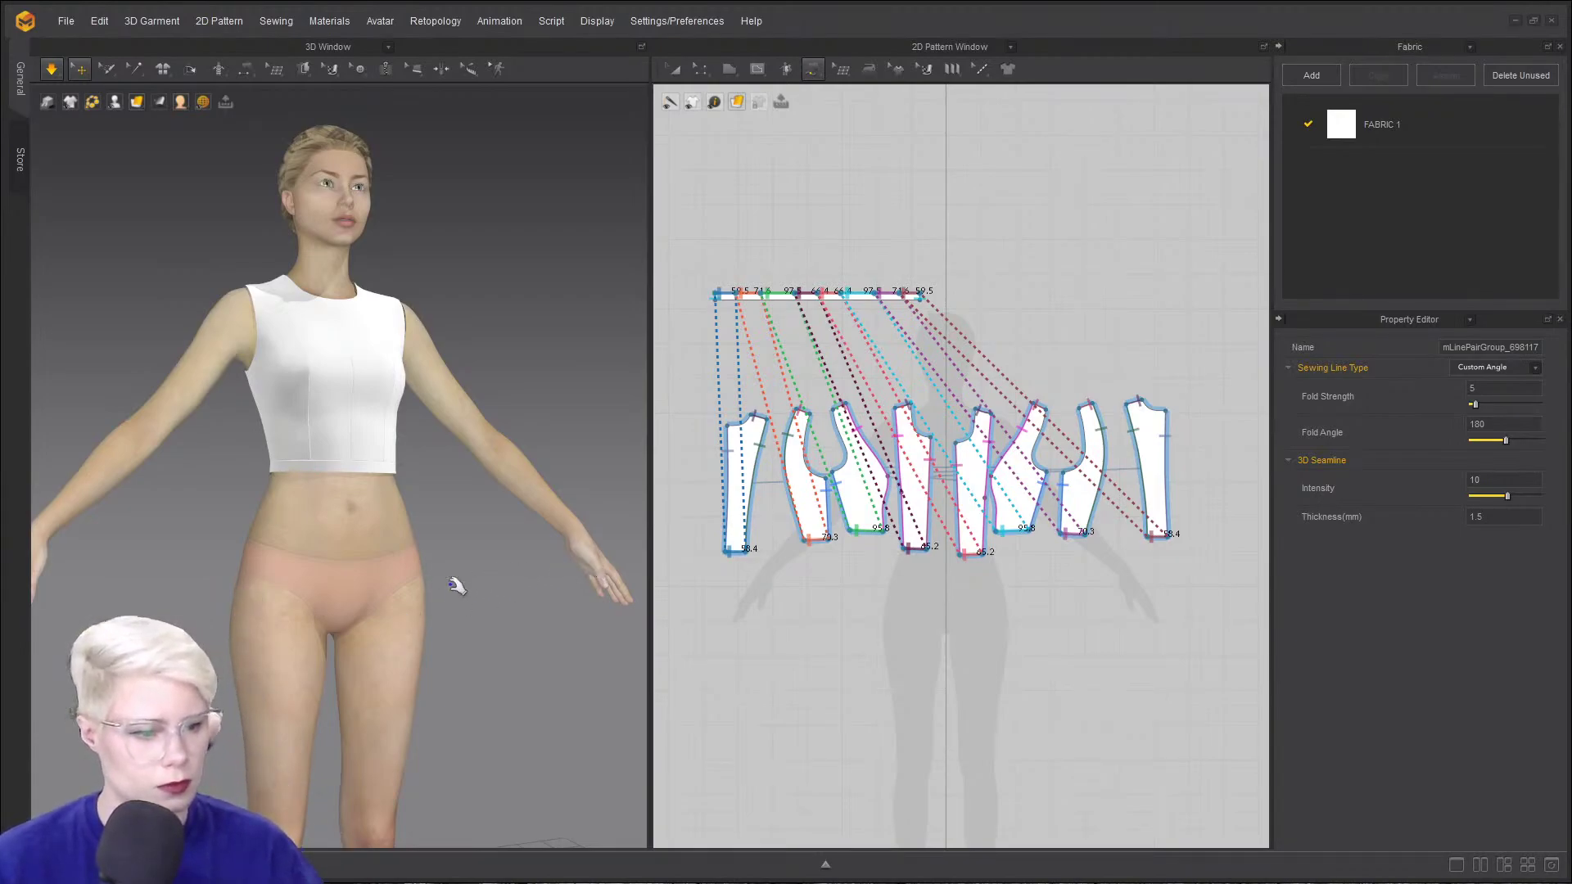
pyautogui.moveTo(457, 585); pyautogui.dragTo(429, 600, button='right')
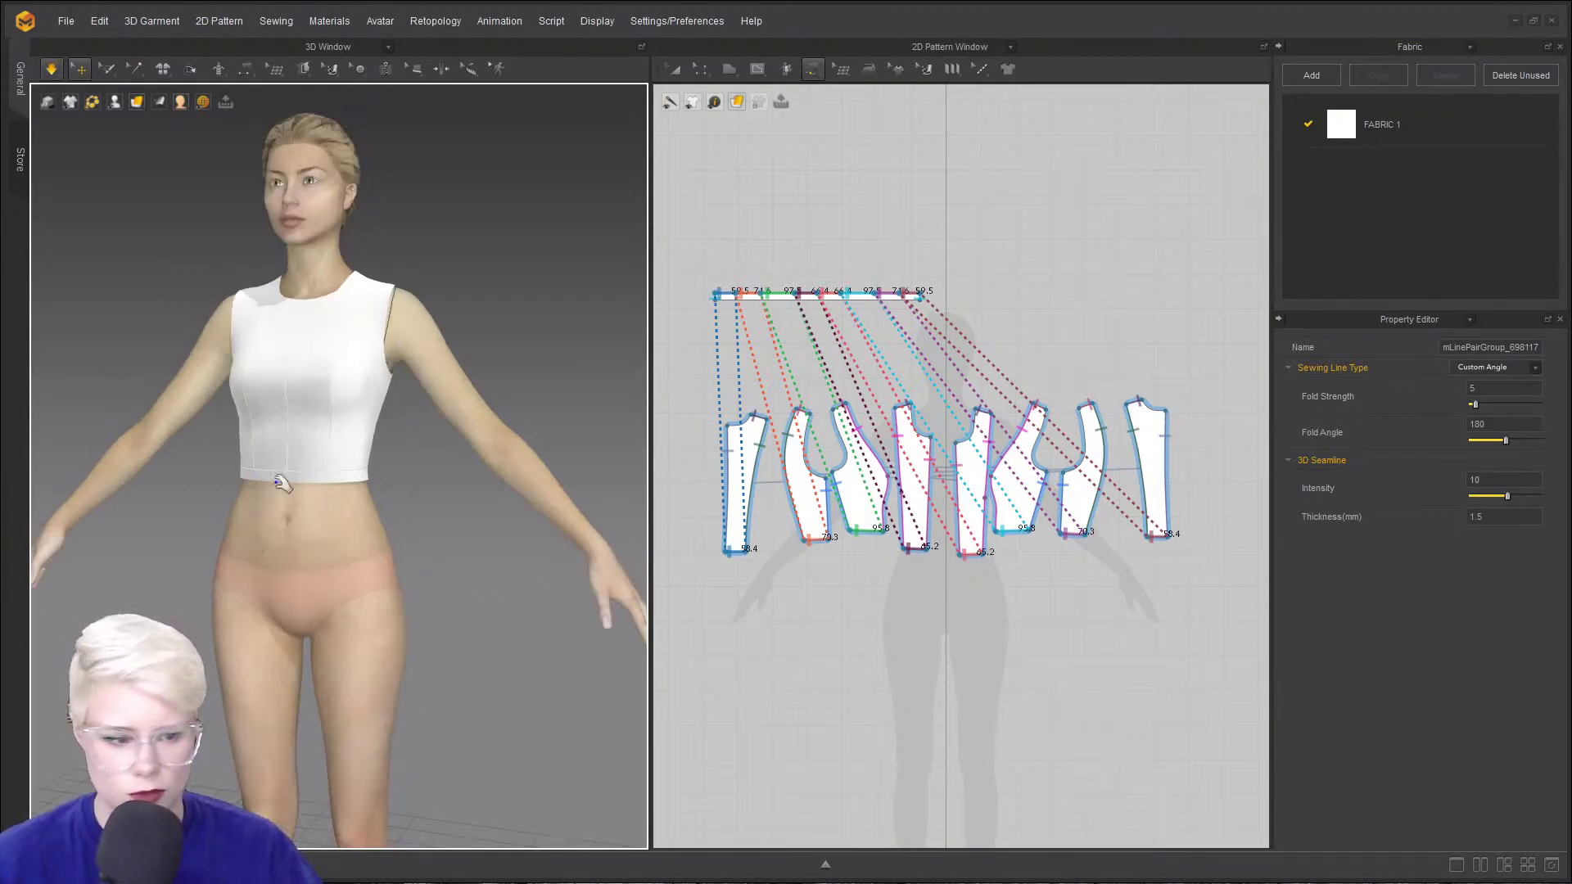
pyautogui.moveTo(281, 484); pyautogui.dragTo(436, 442, button='right')
pyautogui.scroll(2, 352, 479)
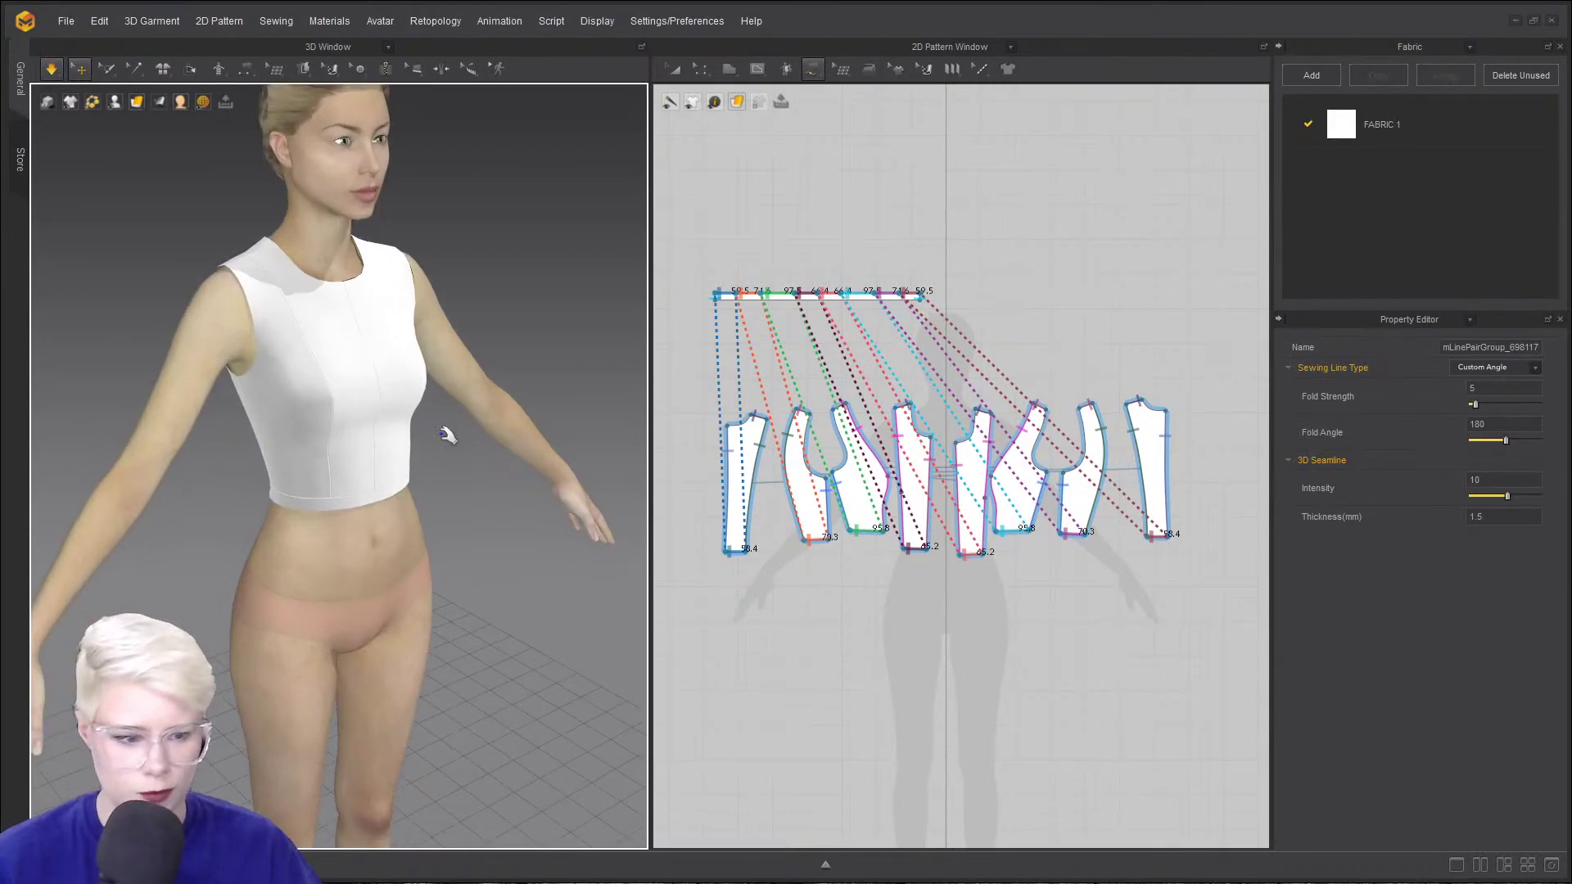
pyautogui.moveTo(445, 435); pyautogui.dragTo(282, 250, button='right')
pyautogui.click(52, 69)
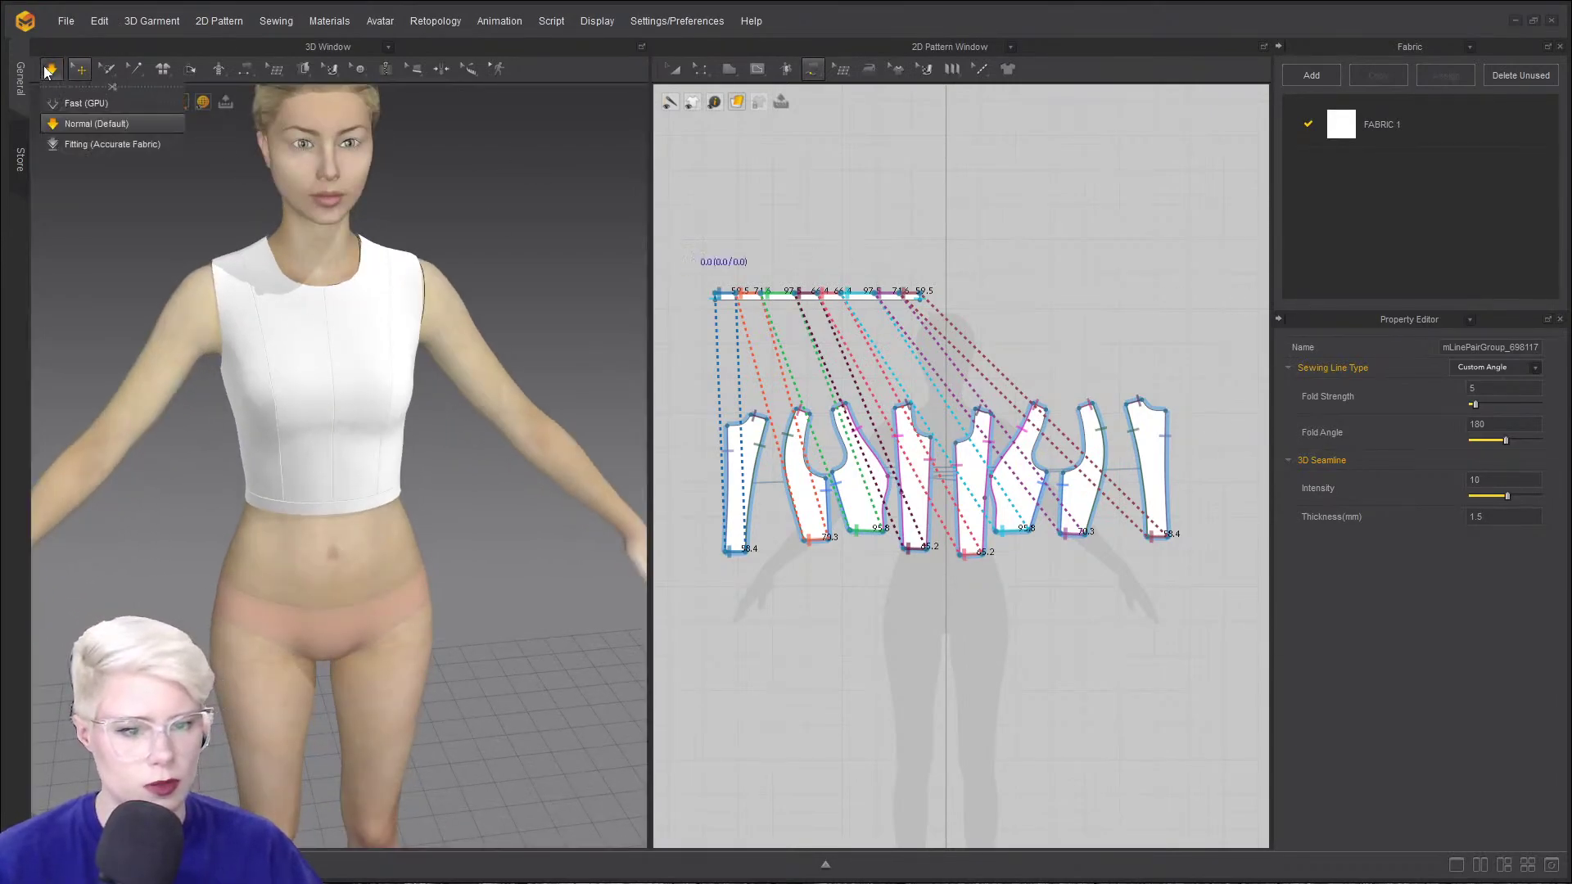
# - Display the Library and look through its Garment presets
pyautogui.click(1551, 864)
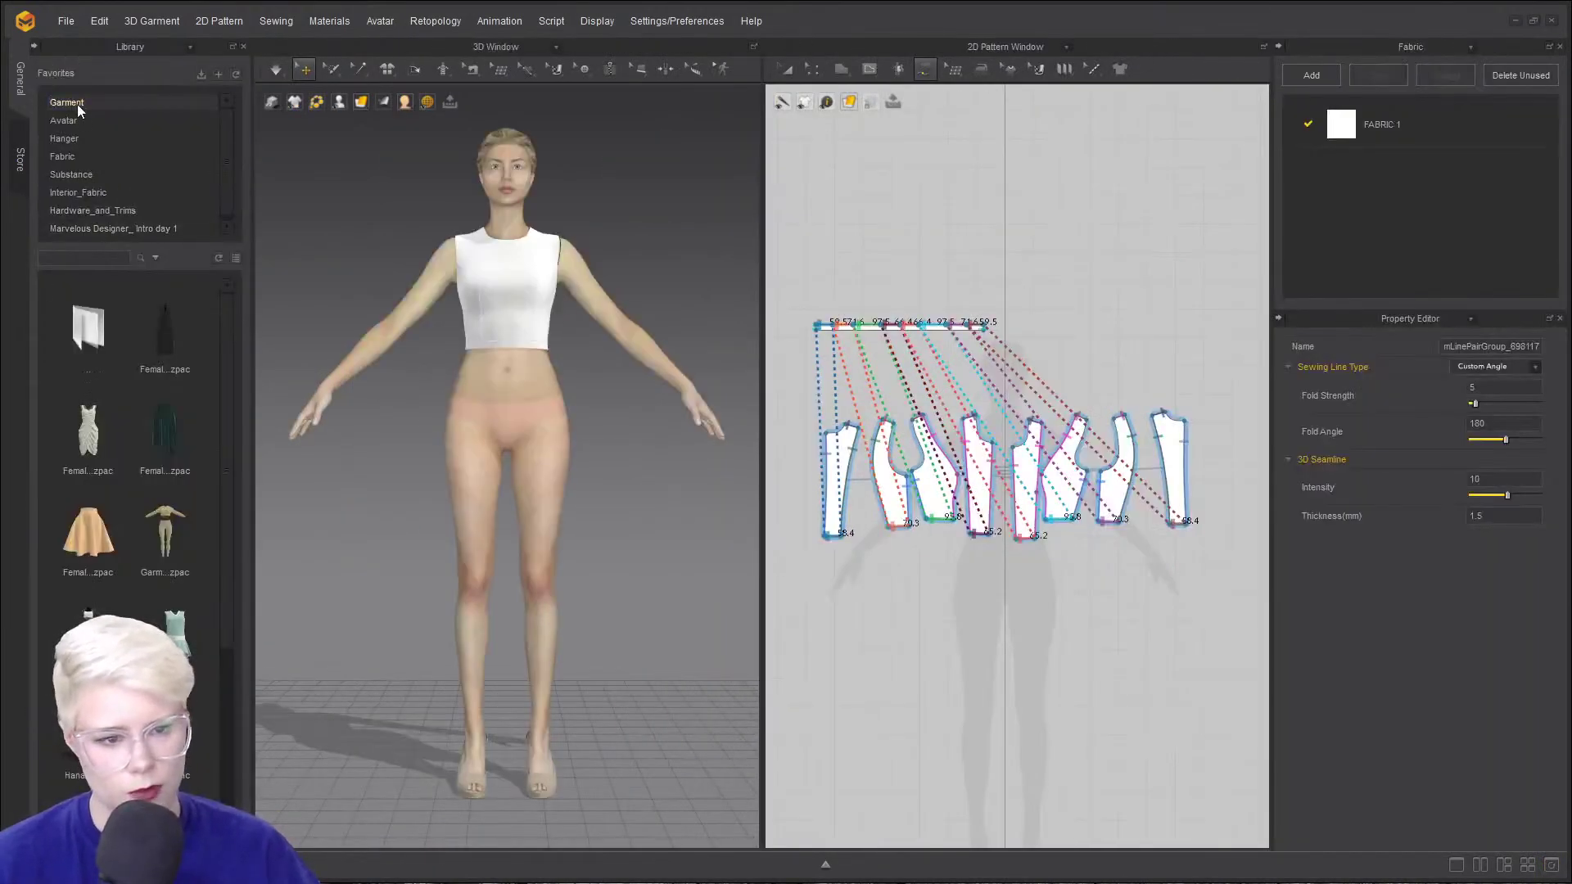
pyautogui.scroll(-1, 89, 197)
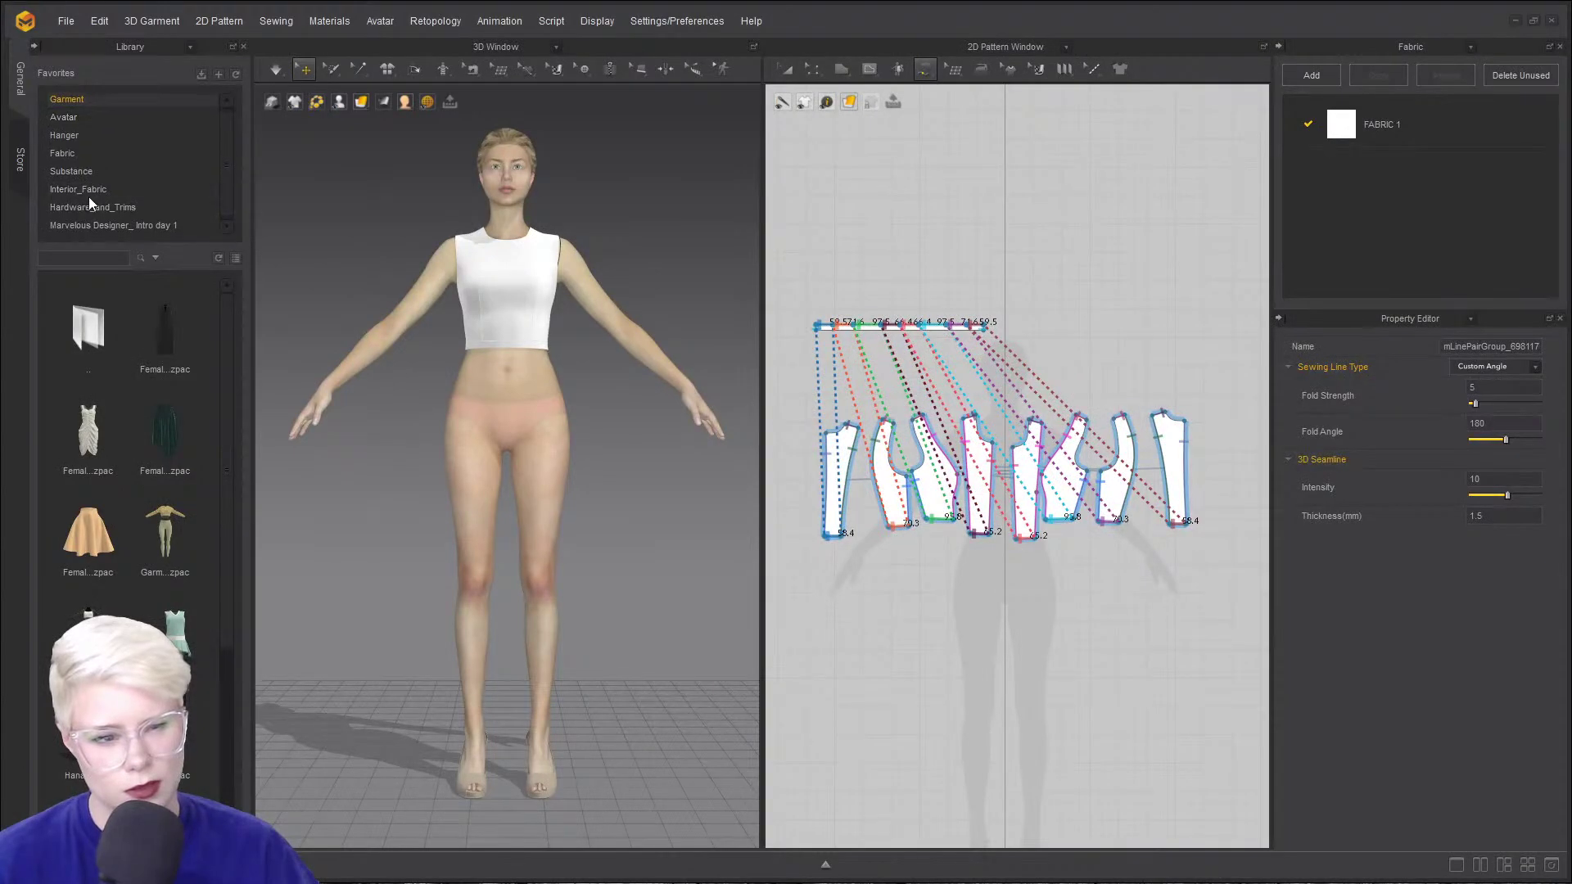
pyautogui.scroll(-3, 149, 361)
pyautogui.scroll(3, 188, 416)
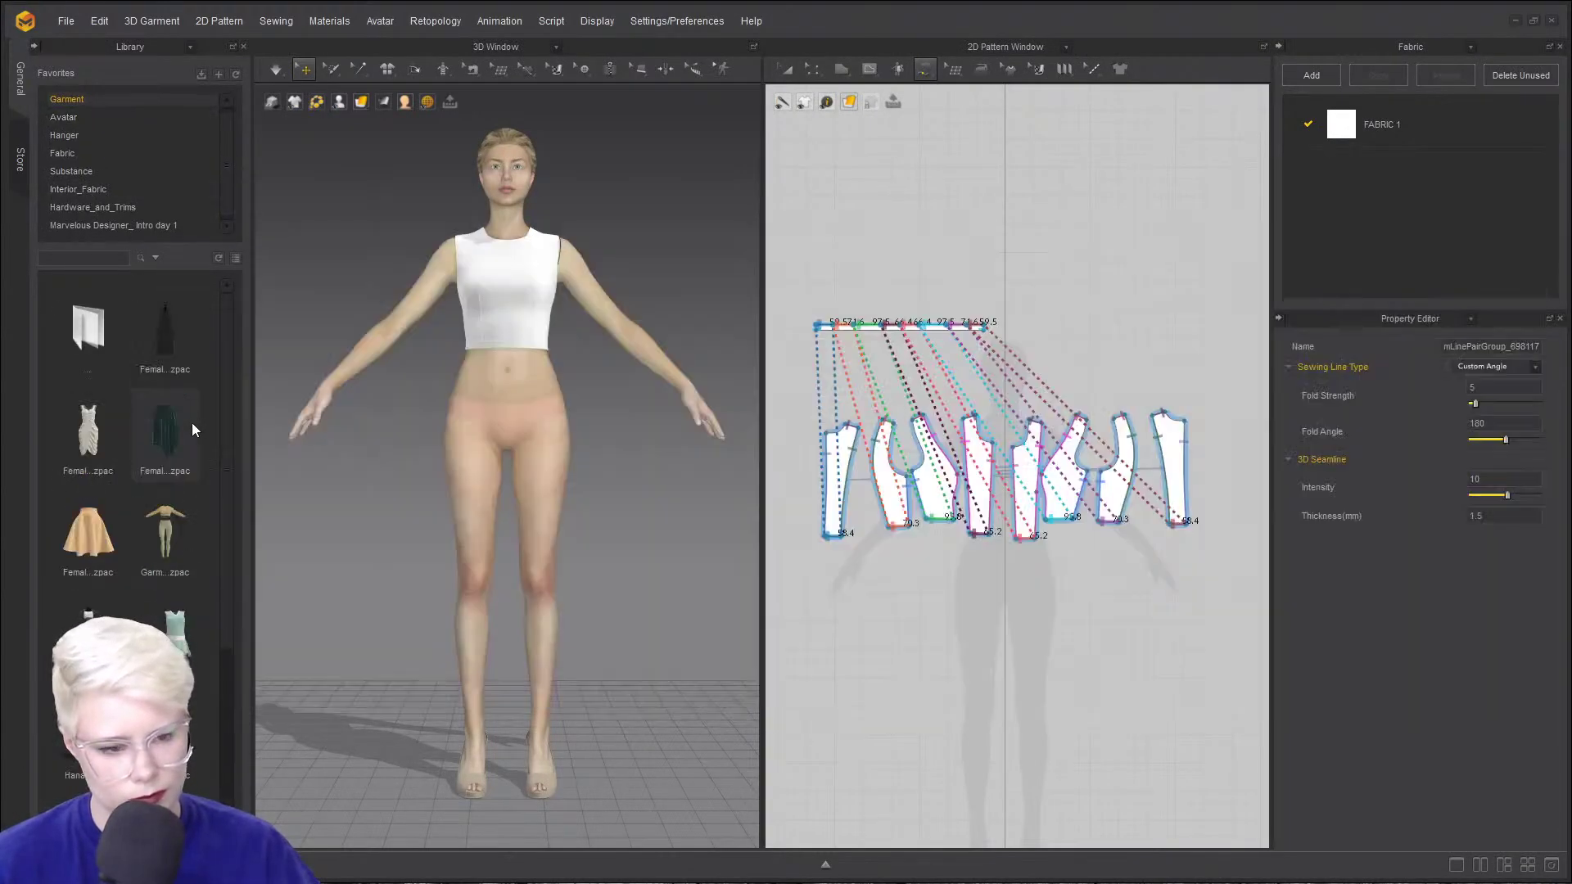
pyautogui.scroll(-3, 106, 563)
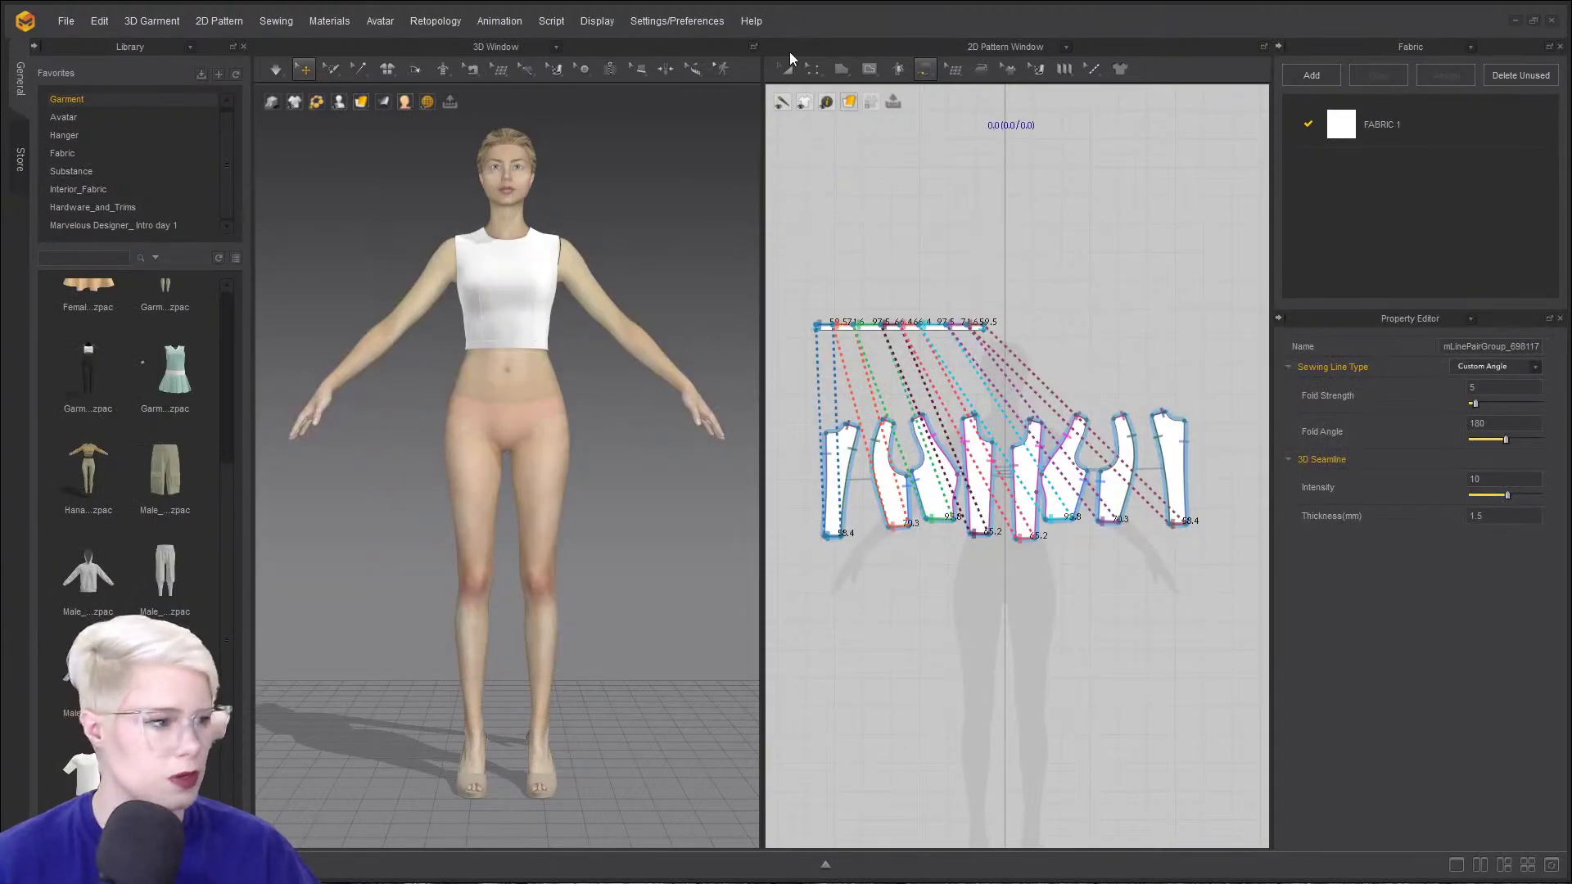
# - In the Modular Configurator, add the long sleeves from the women's Set-In T-shirt blocks, and close the configurator
pyautogui.click(191, 49)
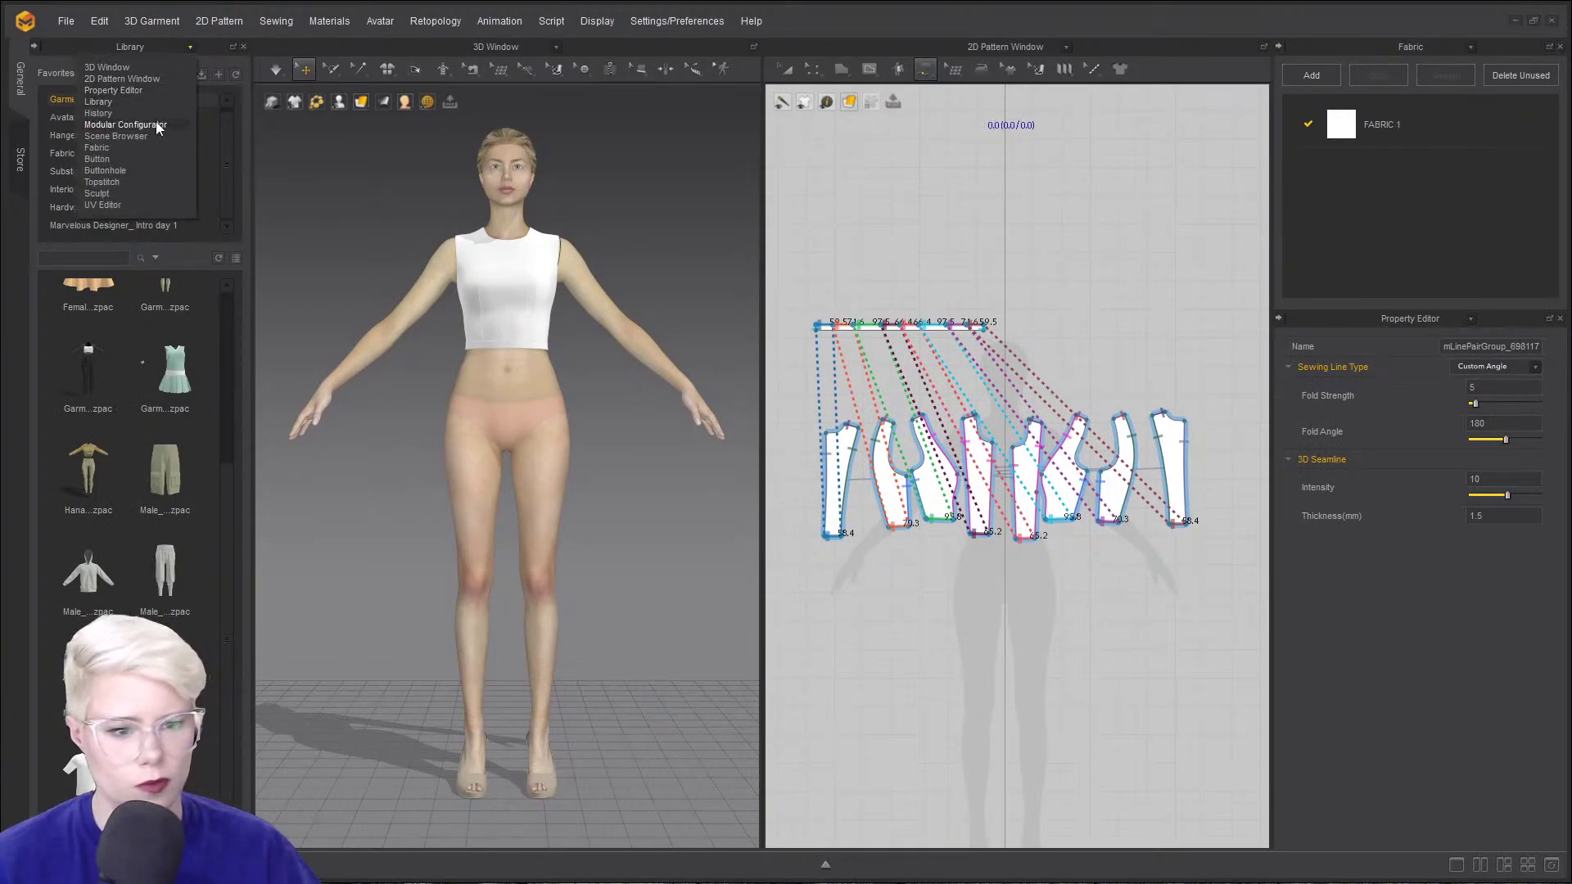
pyautogui.click(158, 125)
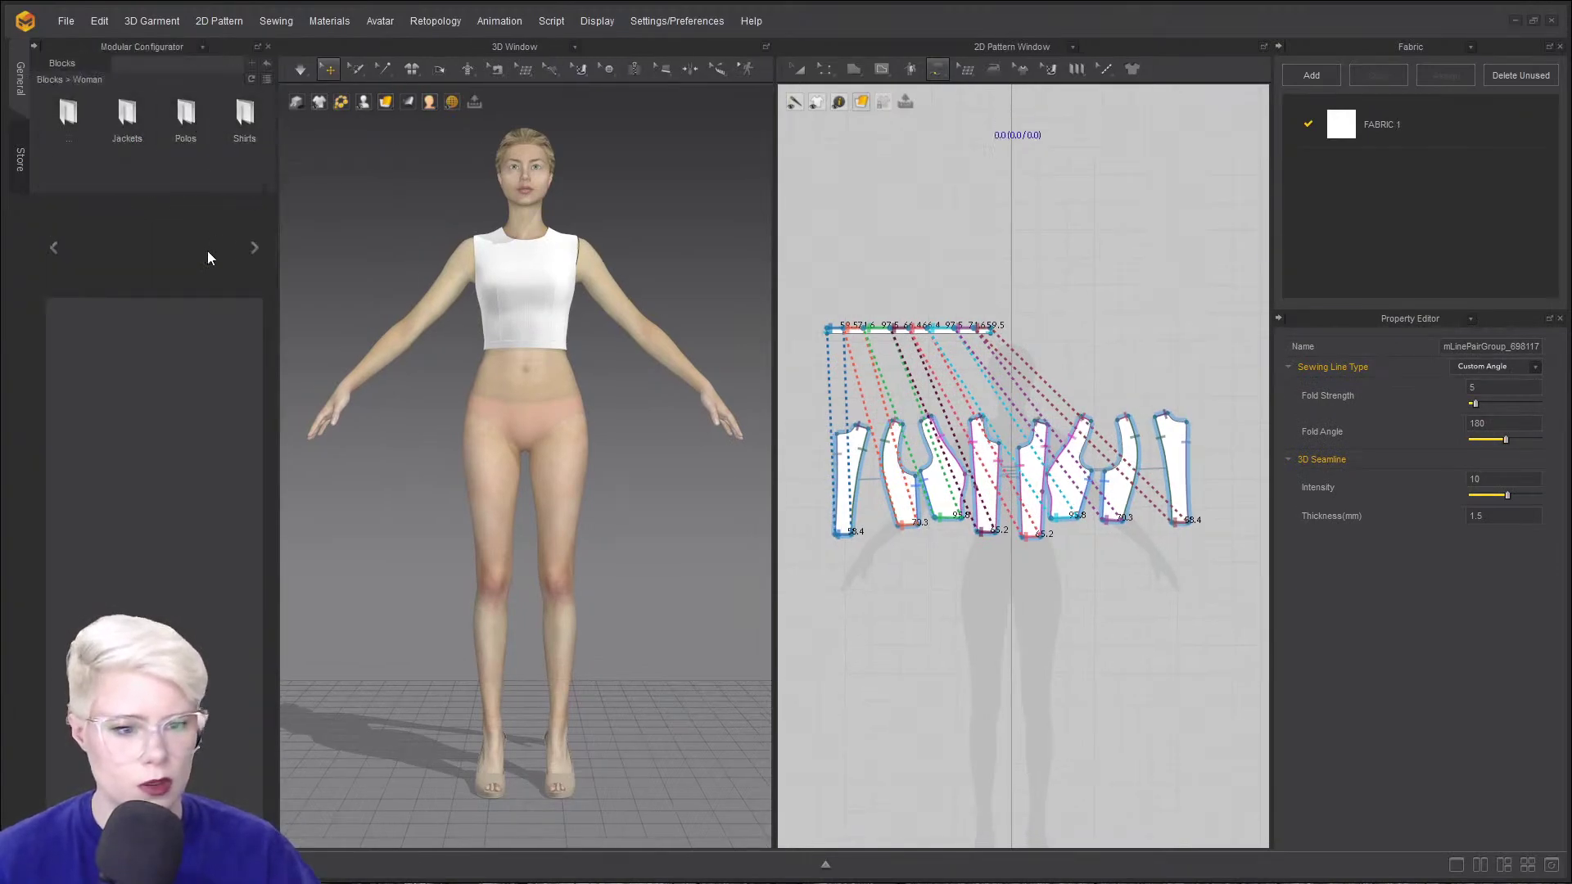
pyautogui.hscroll(2, 134, 188)
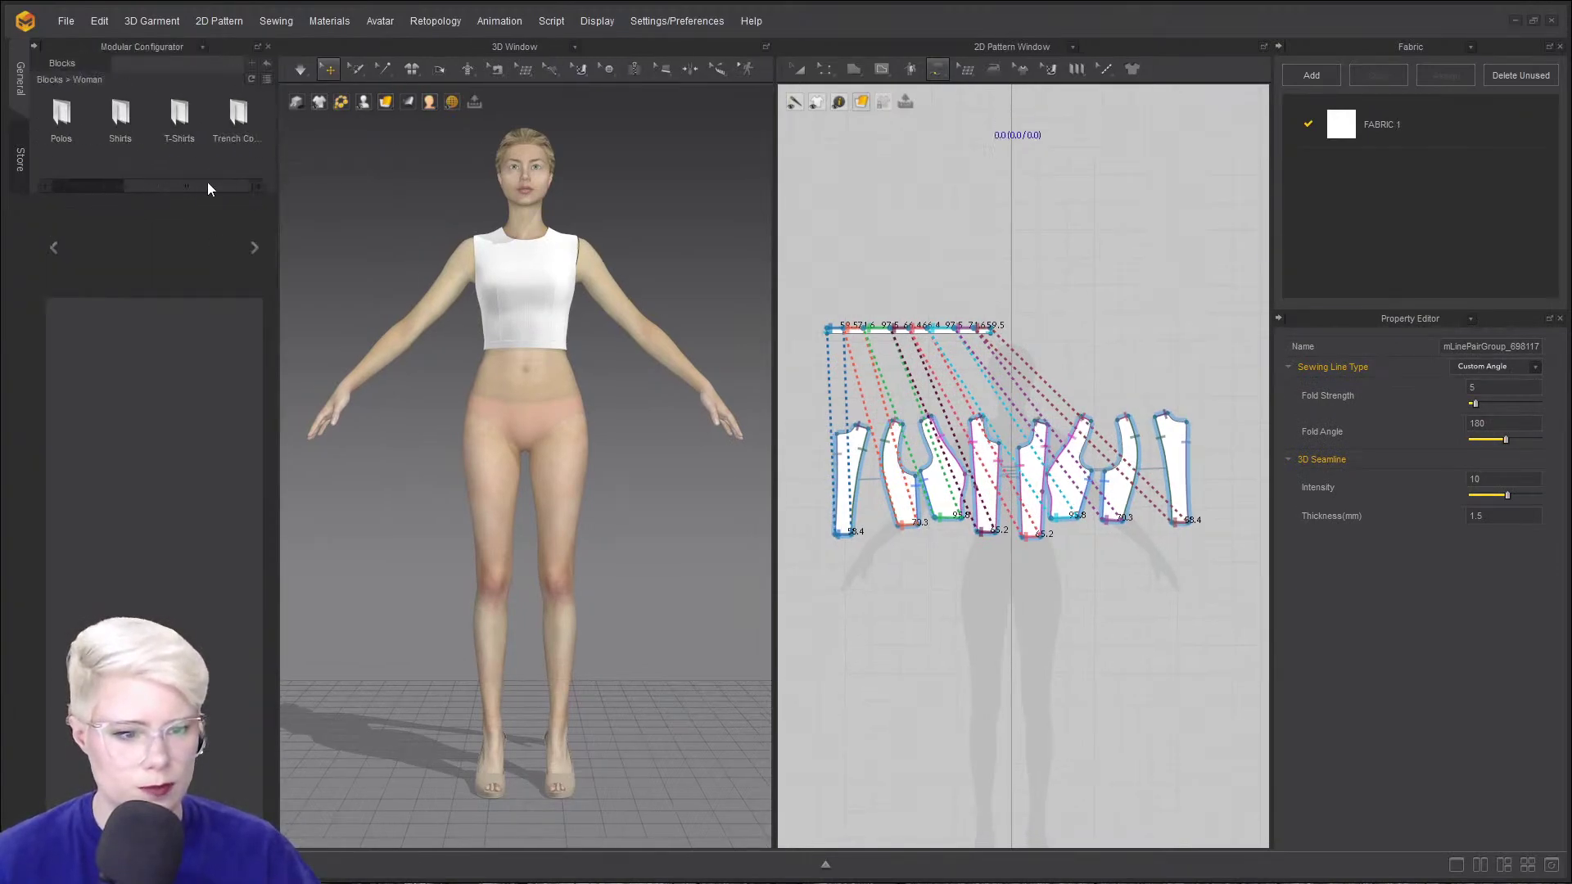
pyautogui.doubleClick(180, 112)
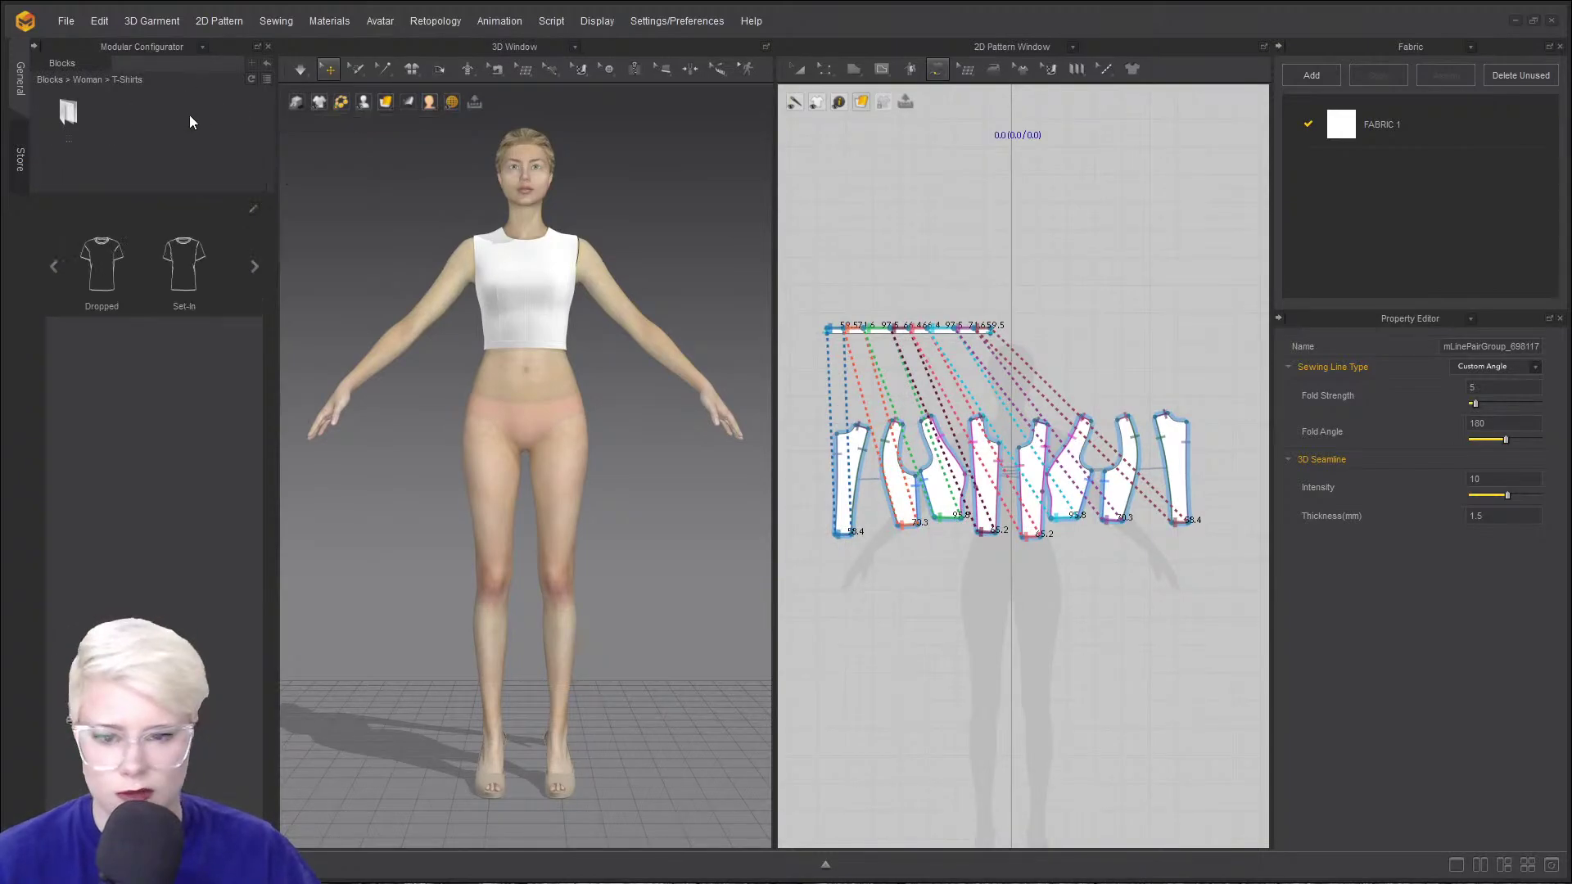
pyautogui.click(186, 274)
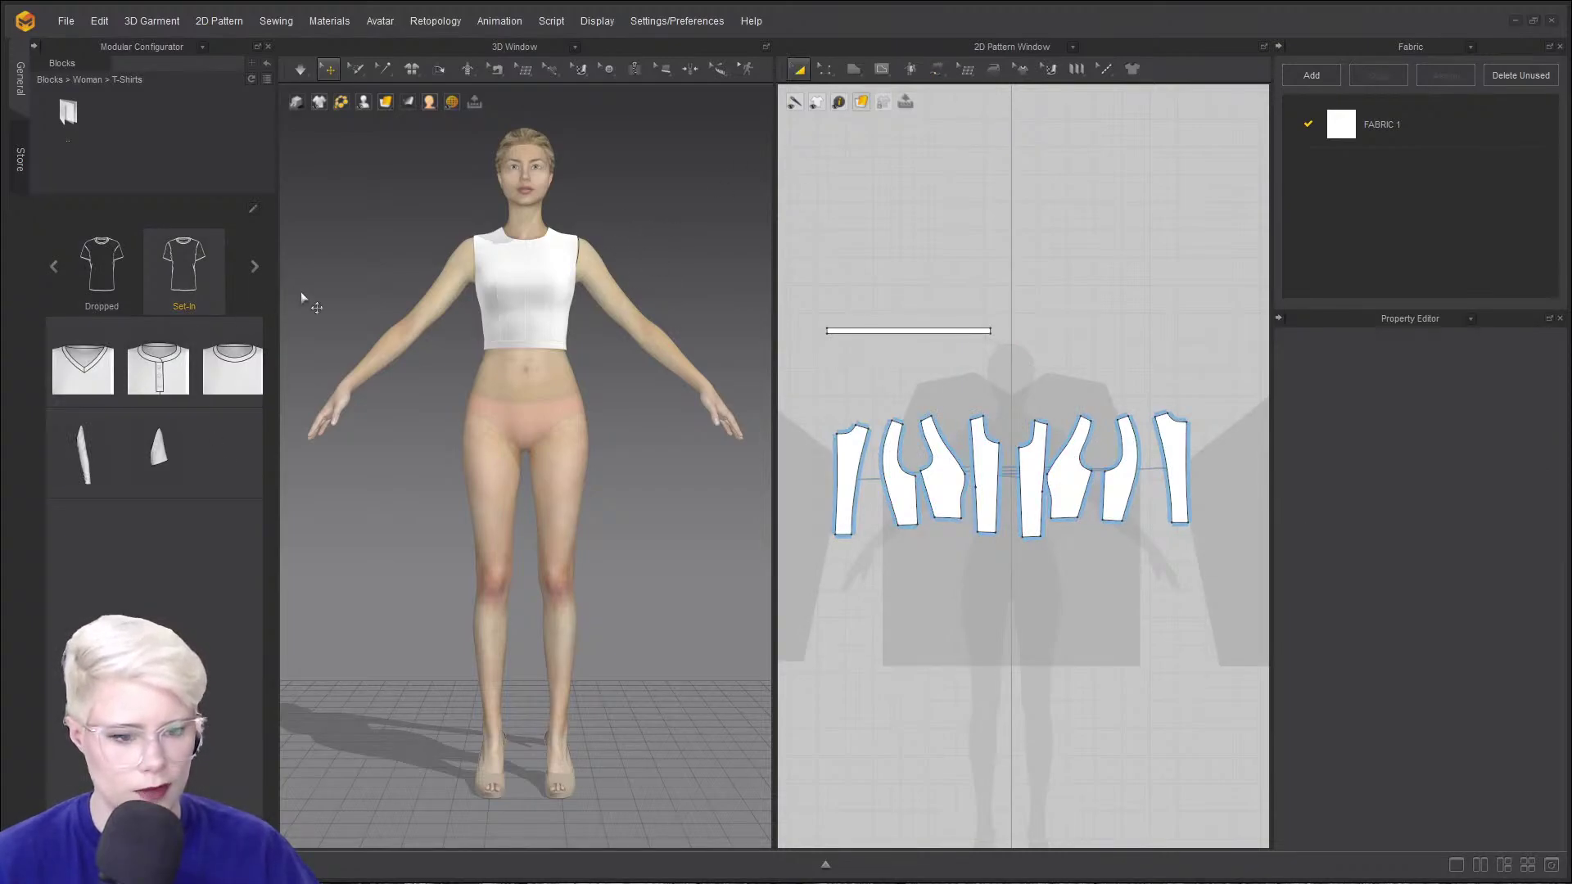
pyautogui.click(85, 458)
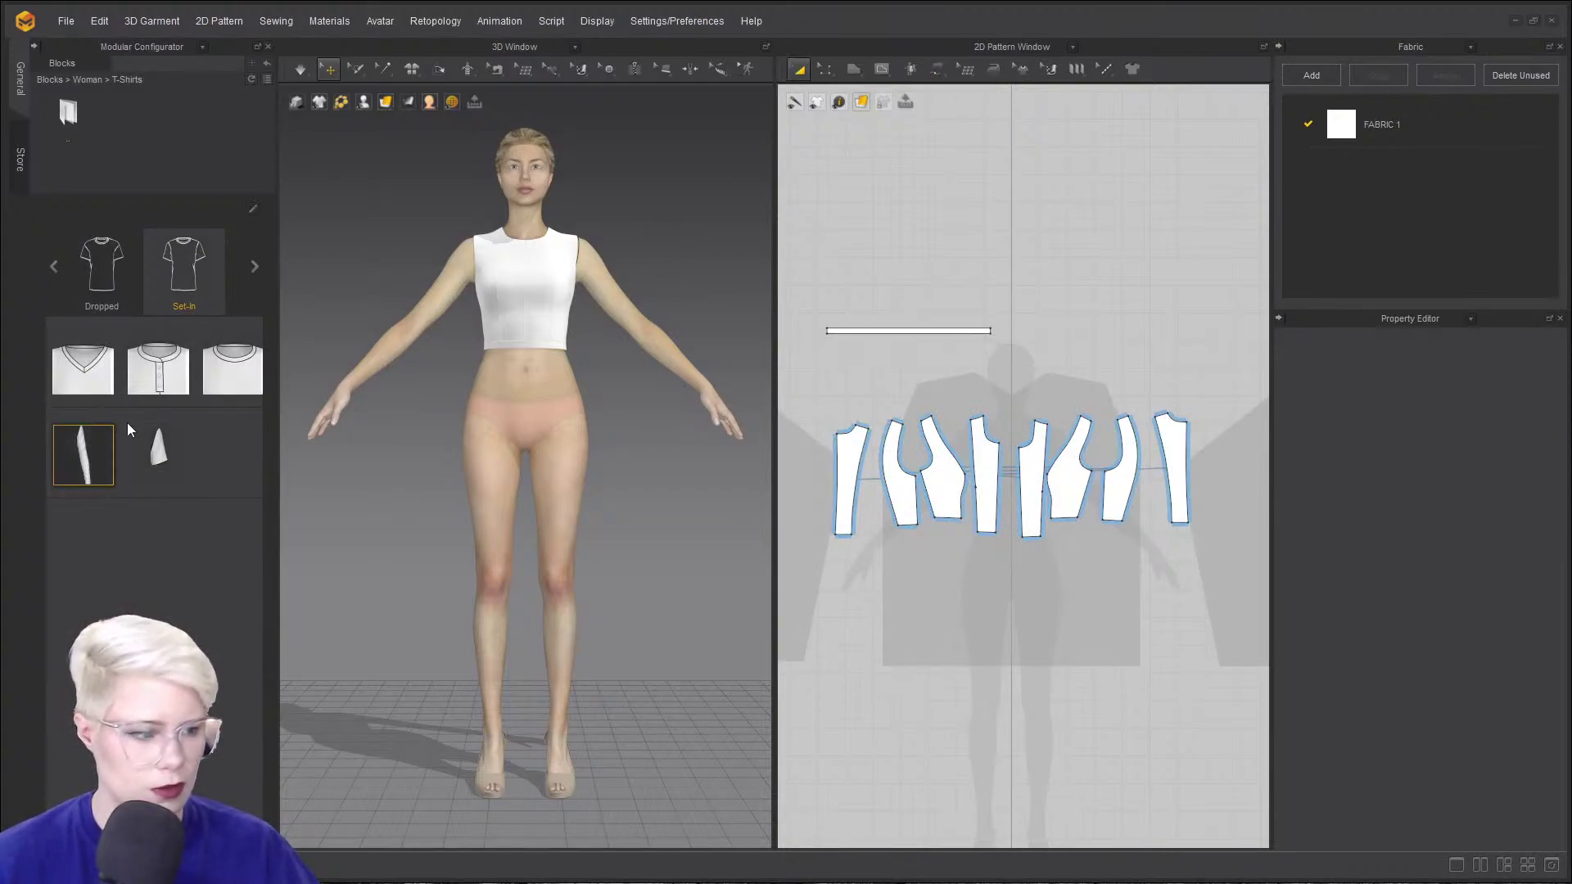
pyautogui.click(268, 47)
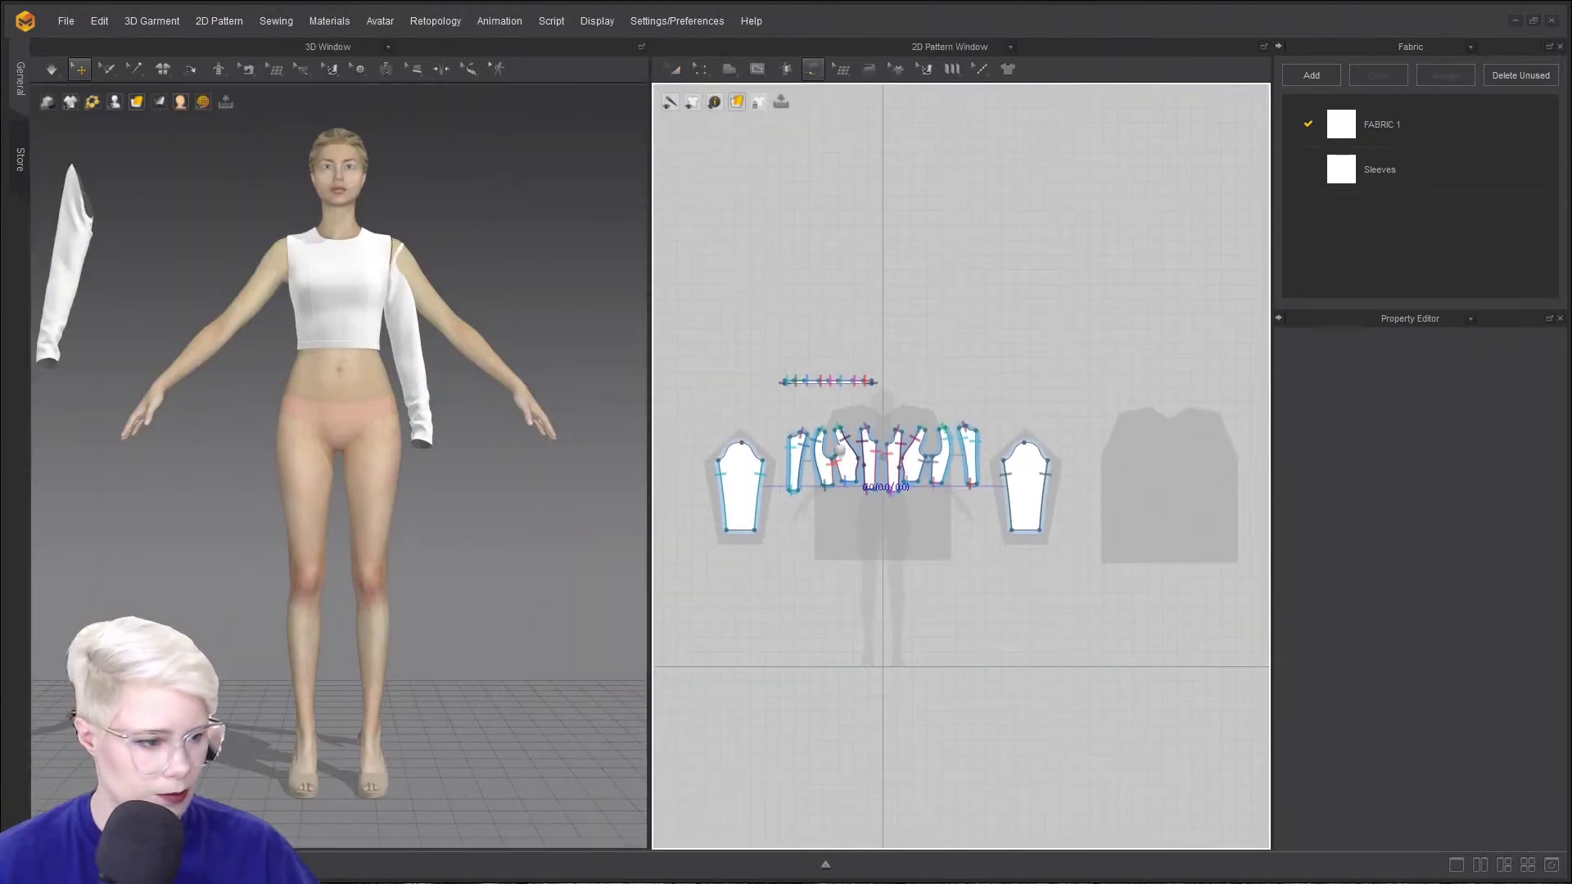
# - Remove the modular relationship so the added sleeves become independent pattern pieces without the grey block outlines
pyautogui.moveTo(919, 502); pyautogui.dragTo(897, 486, button='middle')
pyautogui.rightClick(962, 320)
pyautogui.click(940, 347)
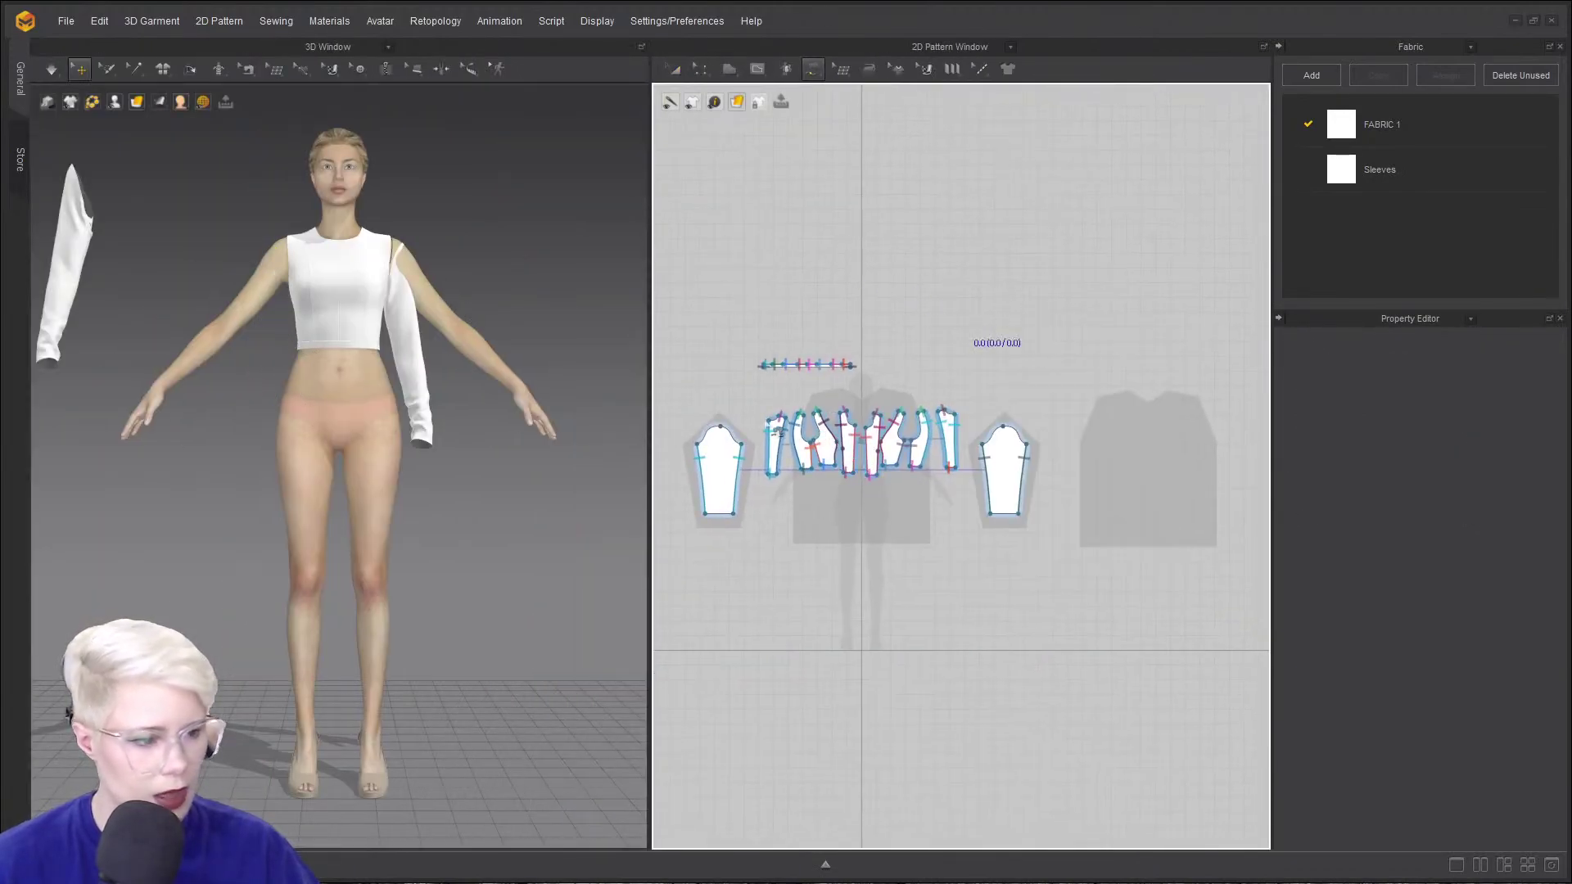
pyautogui.rightClick(955, 295)
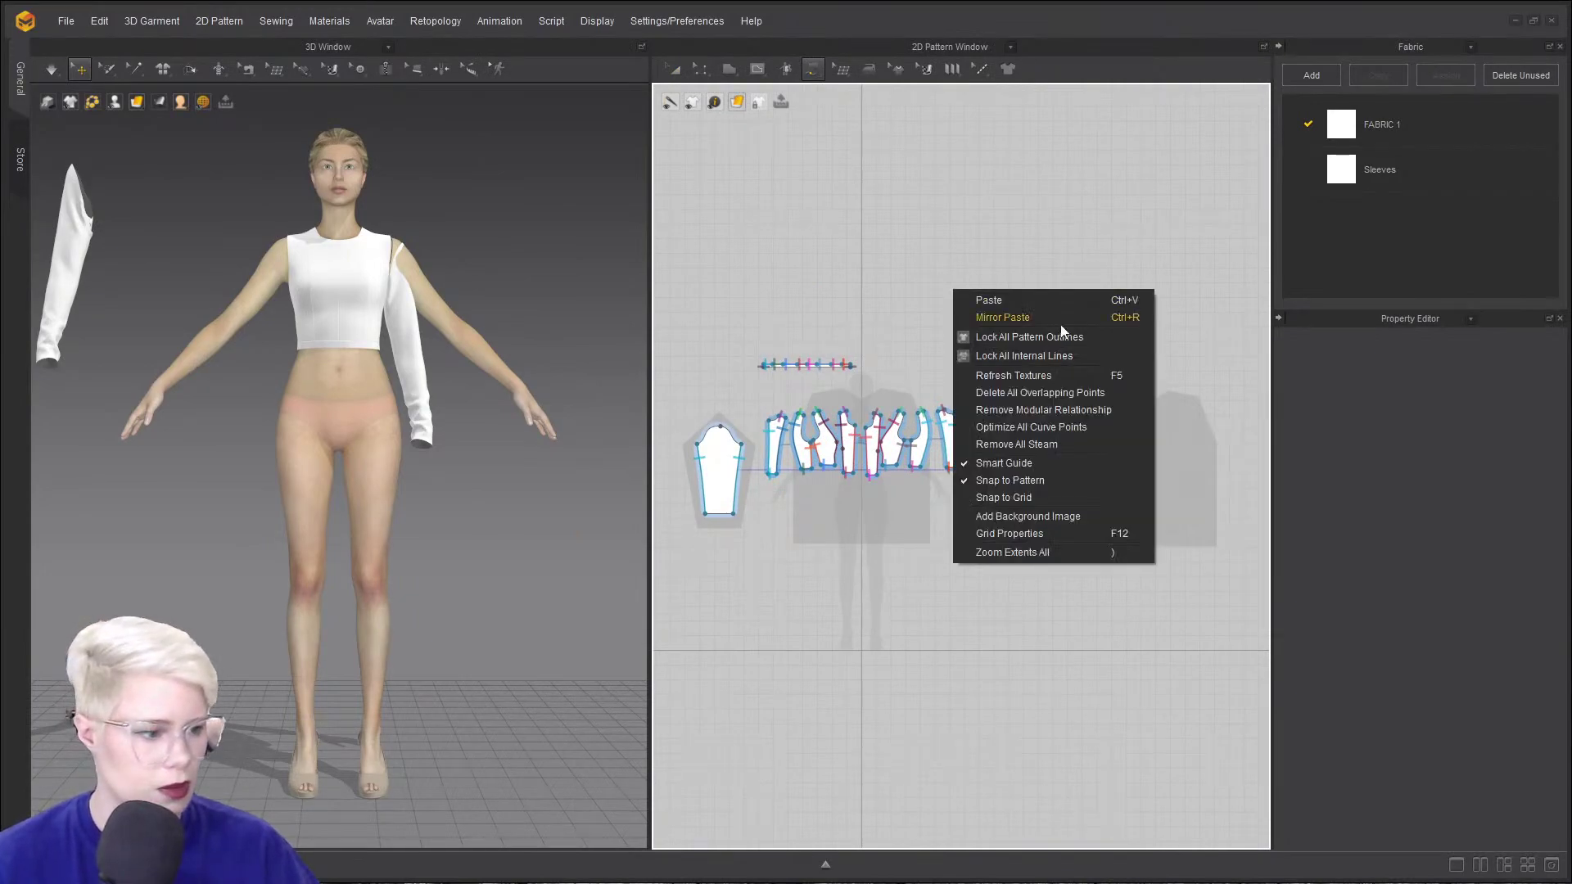
pyautogui.click(1093, 409)
pyautogui.click(744, 474)
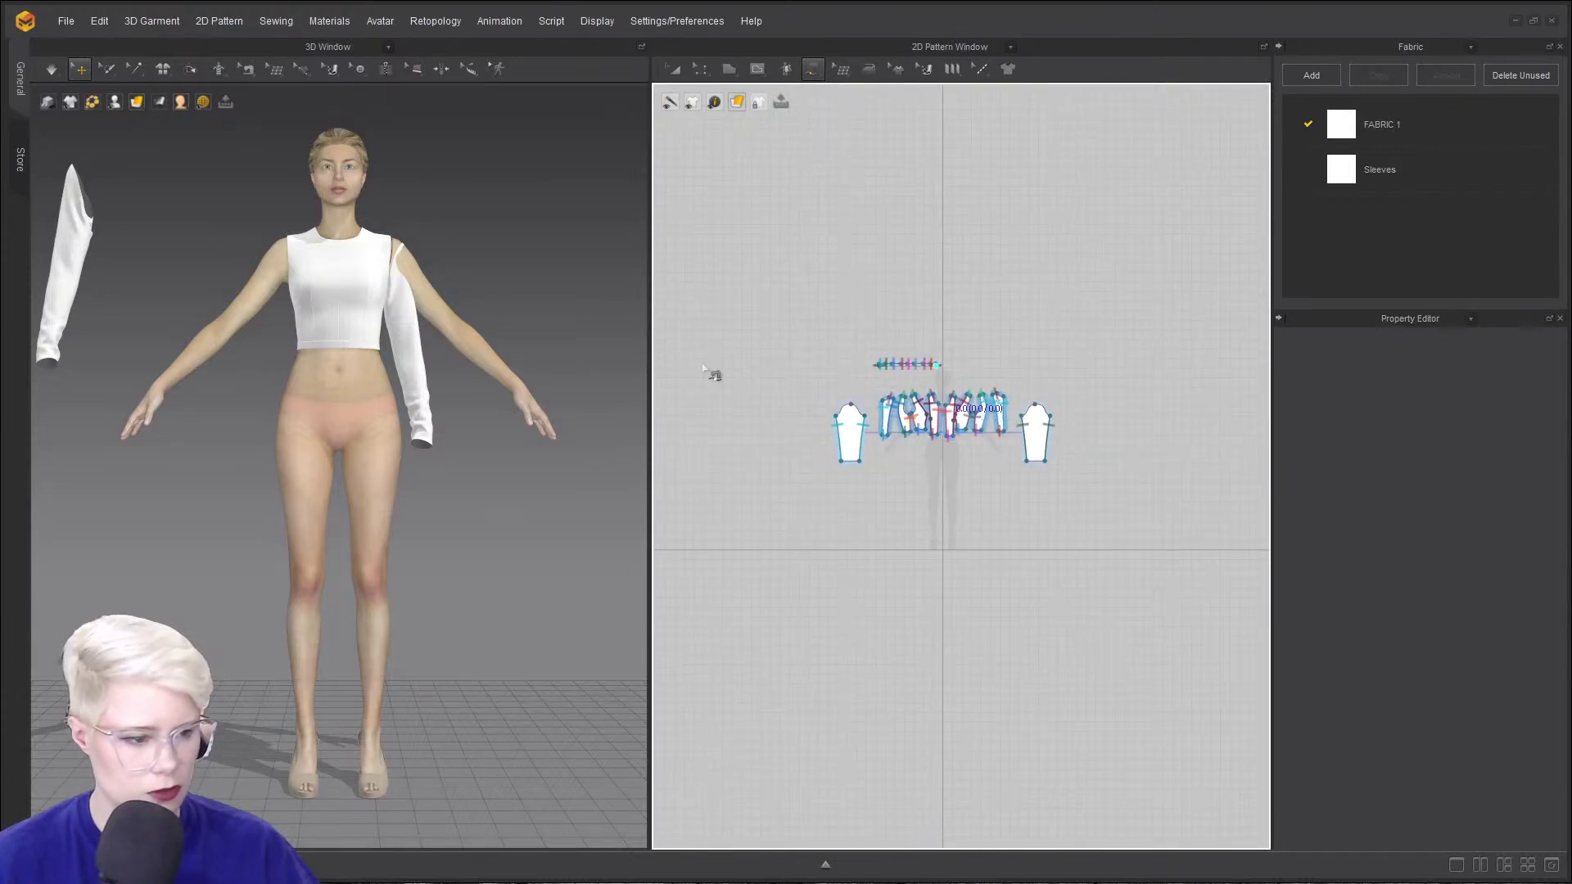
# - Sew the right sleeve's full cap edge to the armhole edges of the side back and side front pieces
pyautogui.scroll(5, 888, 480)
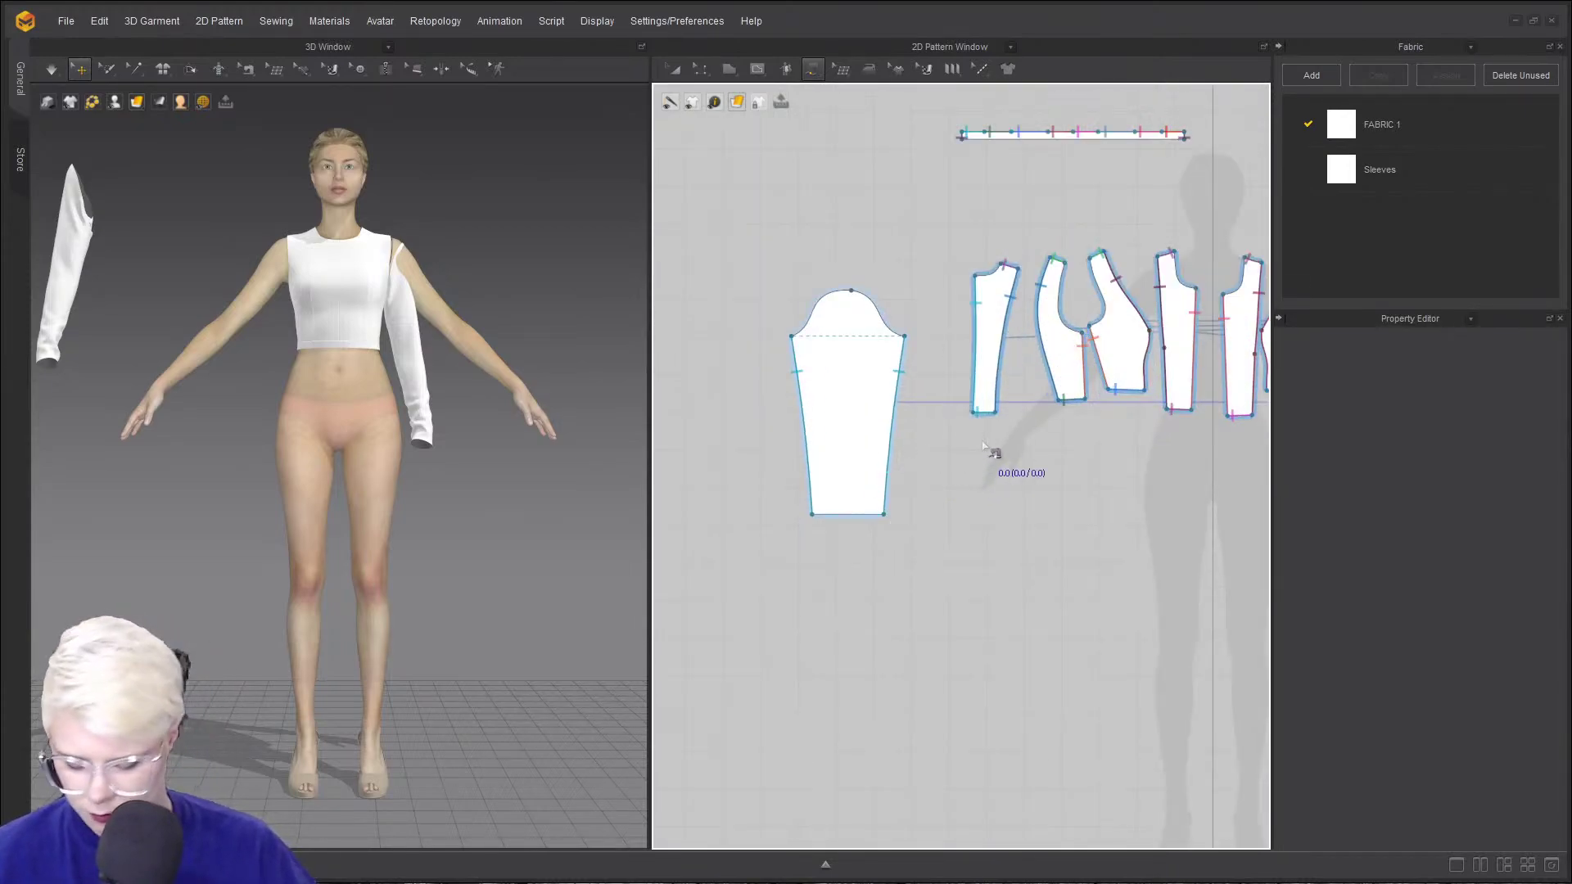
pyautogui.click(796, 337)
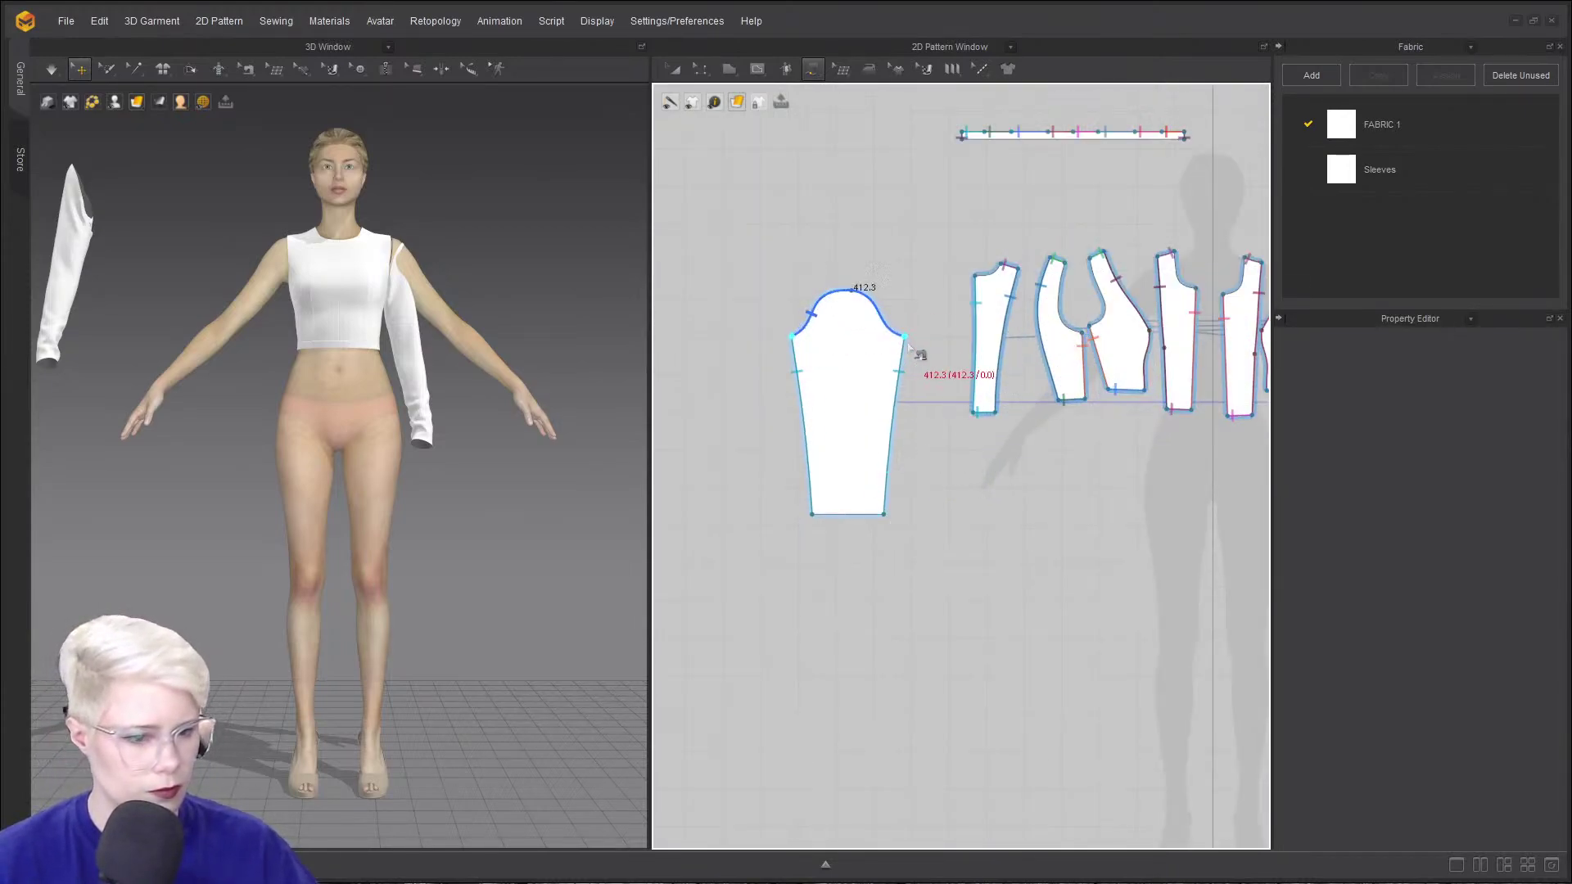
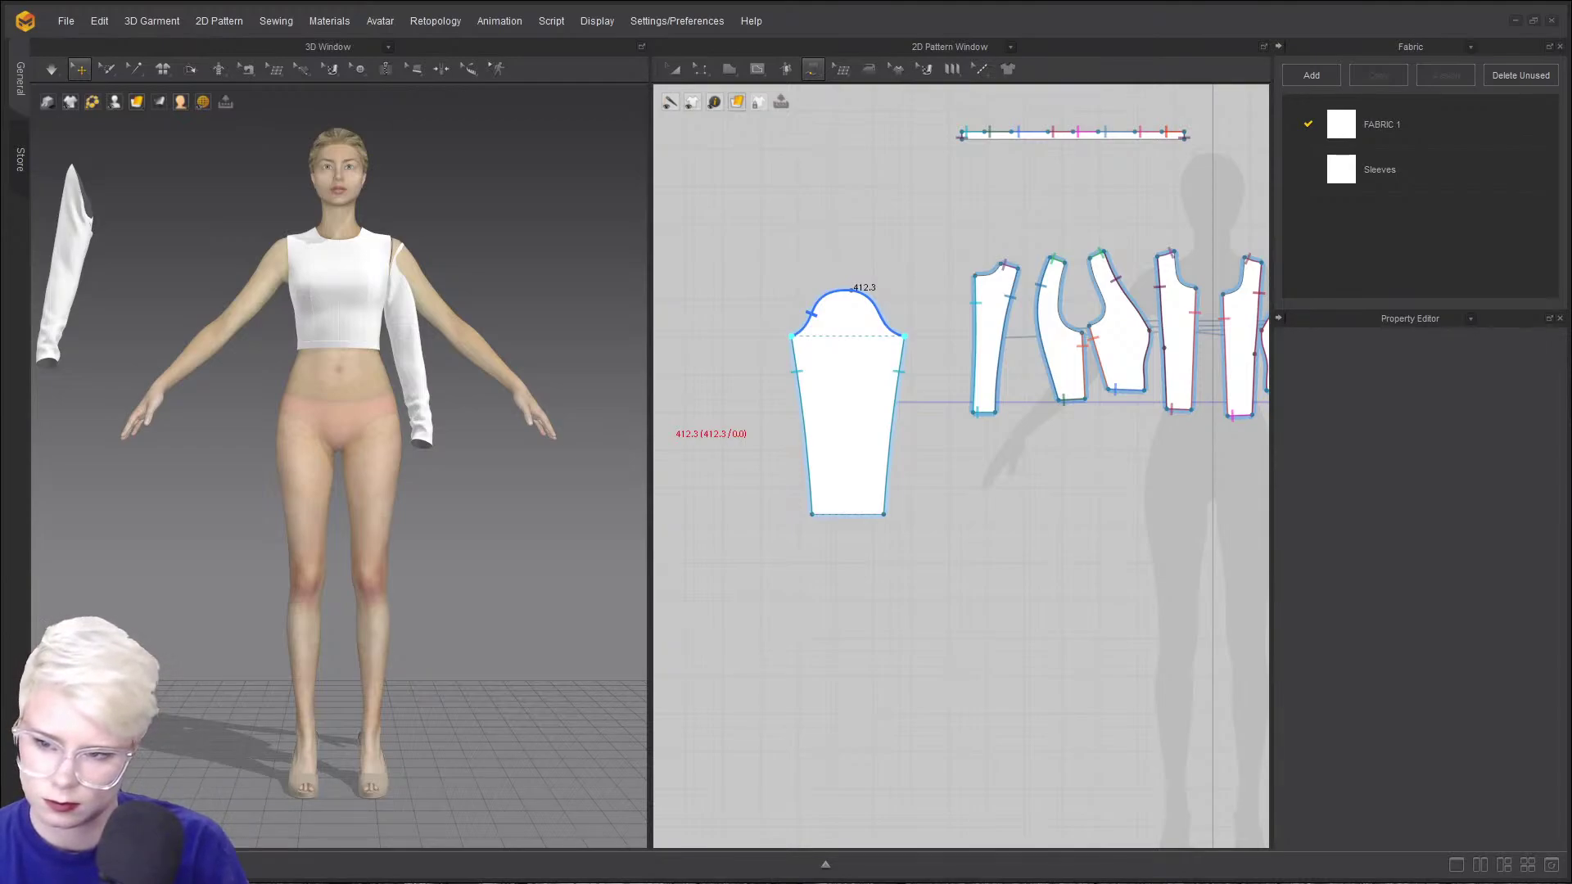
pyautogui.moveTo(92, 197); pyautogui.dragTo(217, 299, button='right')
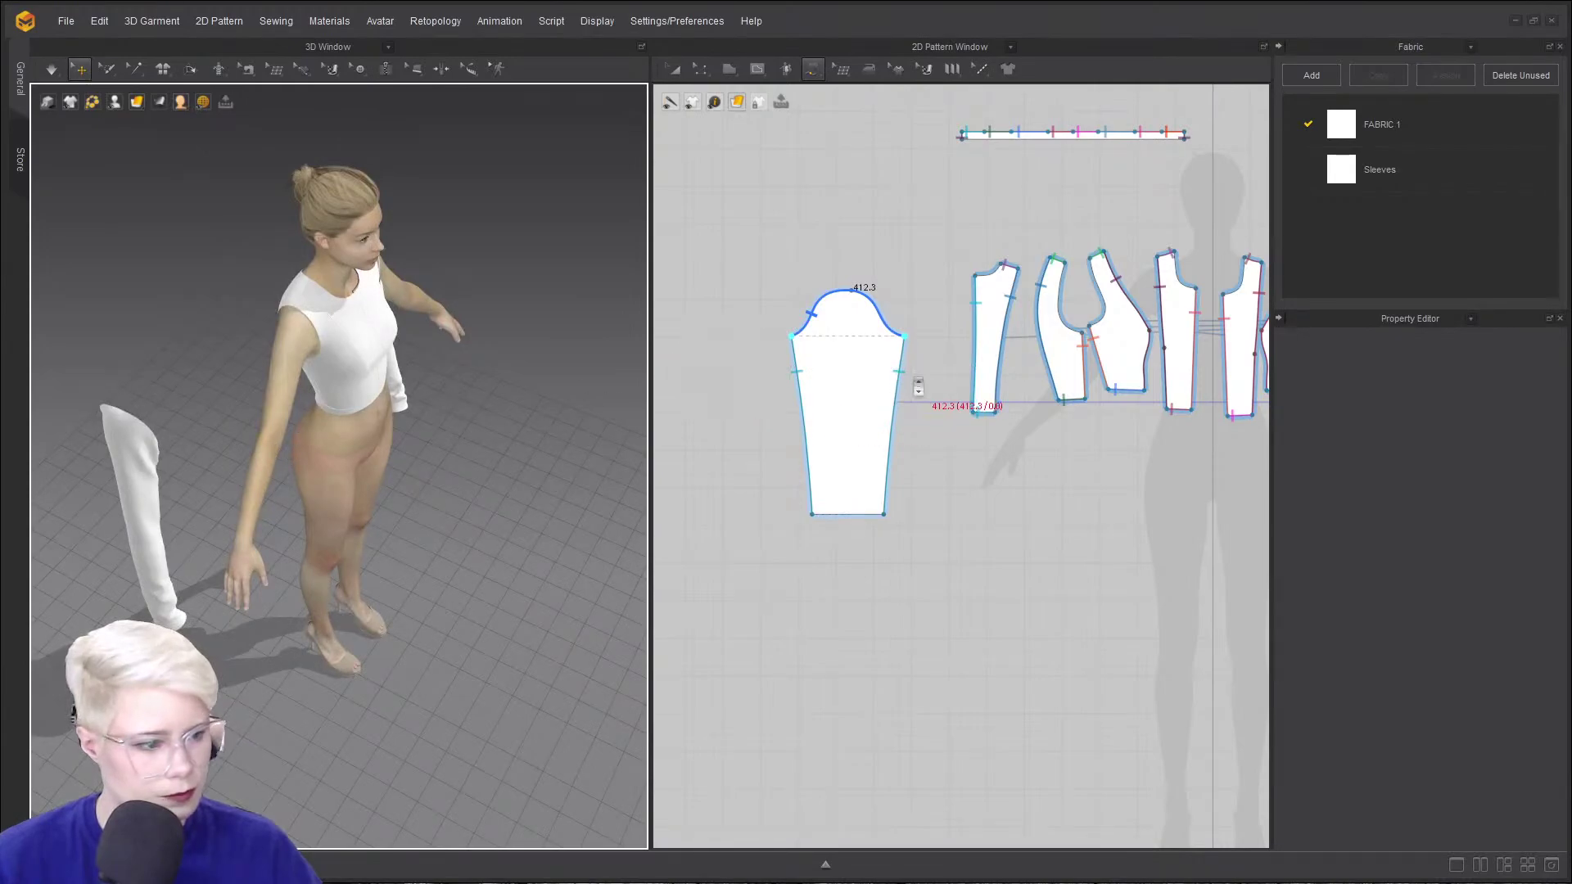
pyautogui.scroll(3, 912, 376)
pyautogui.moveTo(1089, 336); pyautogui.dragTo(809, 414, button='middle')
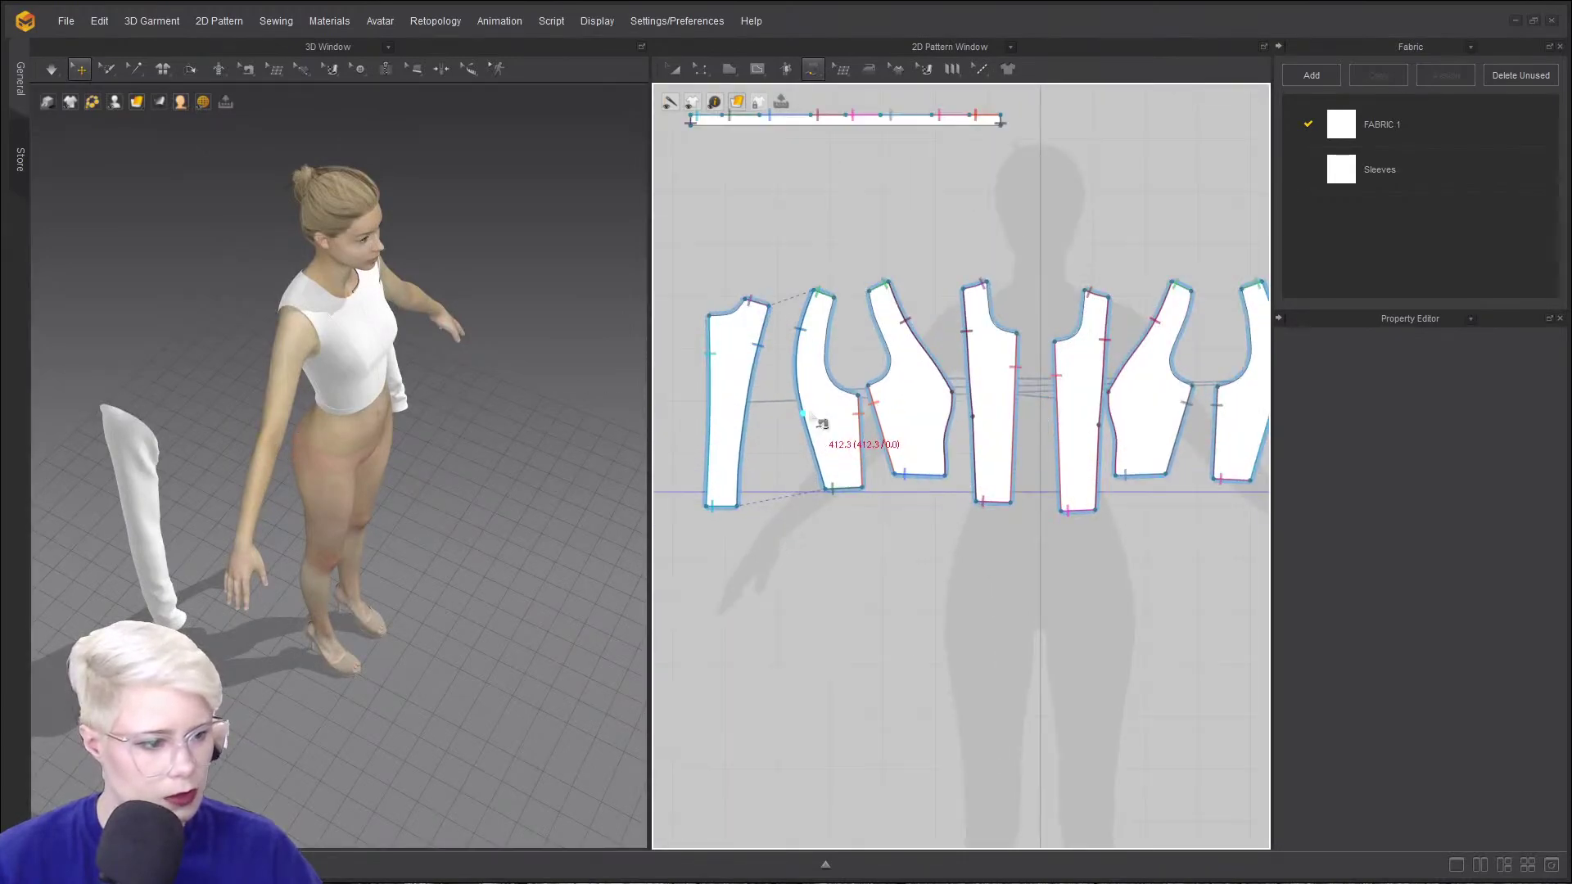
pyautogui.click(859, 396)
pyautogui.click(833, 295)
pyautogui.click(870, 292)
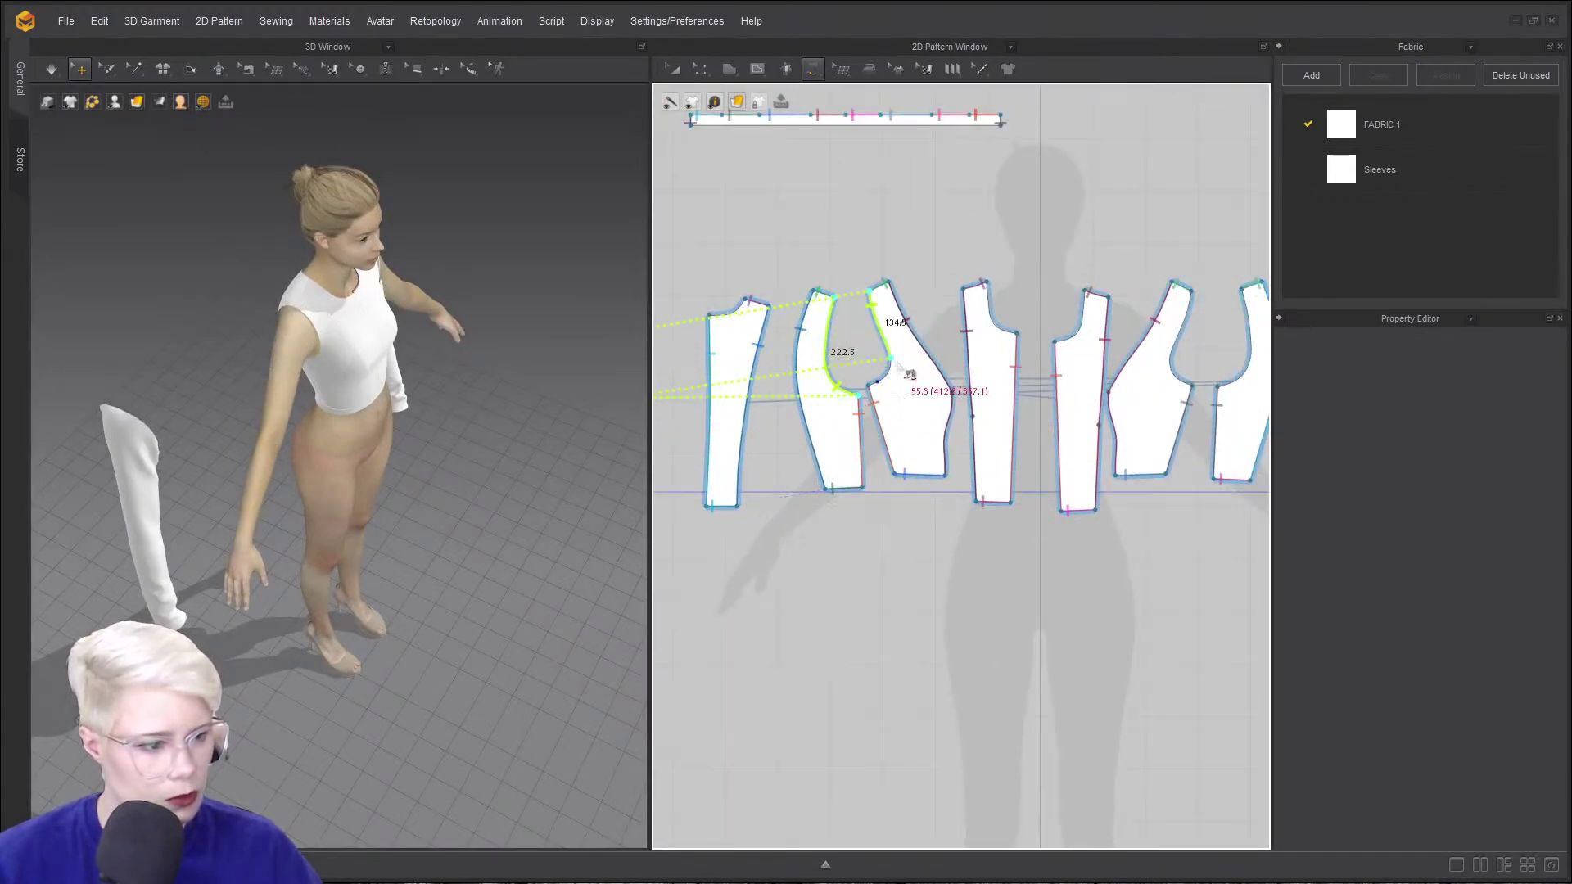
pyautogui.click(869, 385)
pyautogui.press('Return')
# - Try to position the sewn right sleeve beside the avatar's arm by freely moving and rotating it
pyautogui.moveTo(404, 394); pyautogui.dragTo(326, 381, button='right')
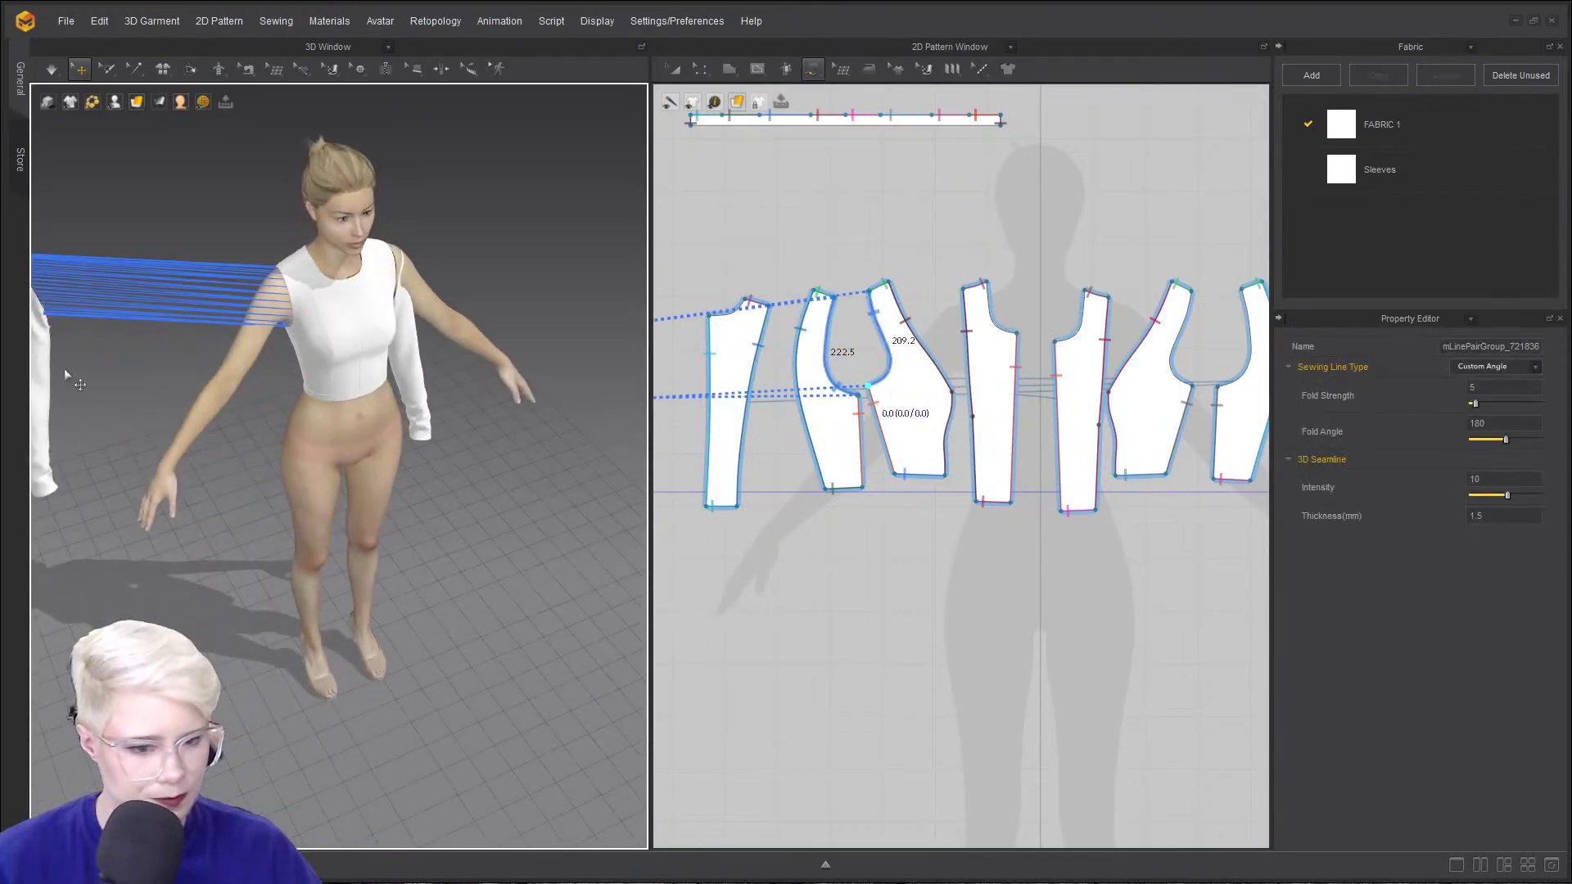
pyautogui.press('a')
pyautogui.moveTo(85, 347); pyautogui.dragTo(210, 344, button='middle')
pyautogui.moveTo(172, 333); pyautogui.dragTo(333, 319)
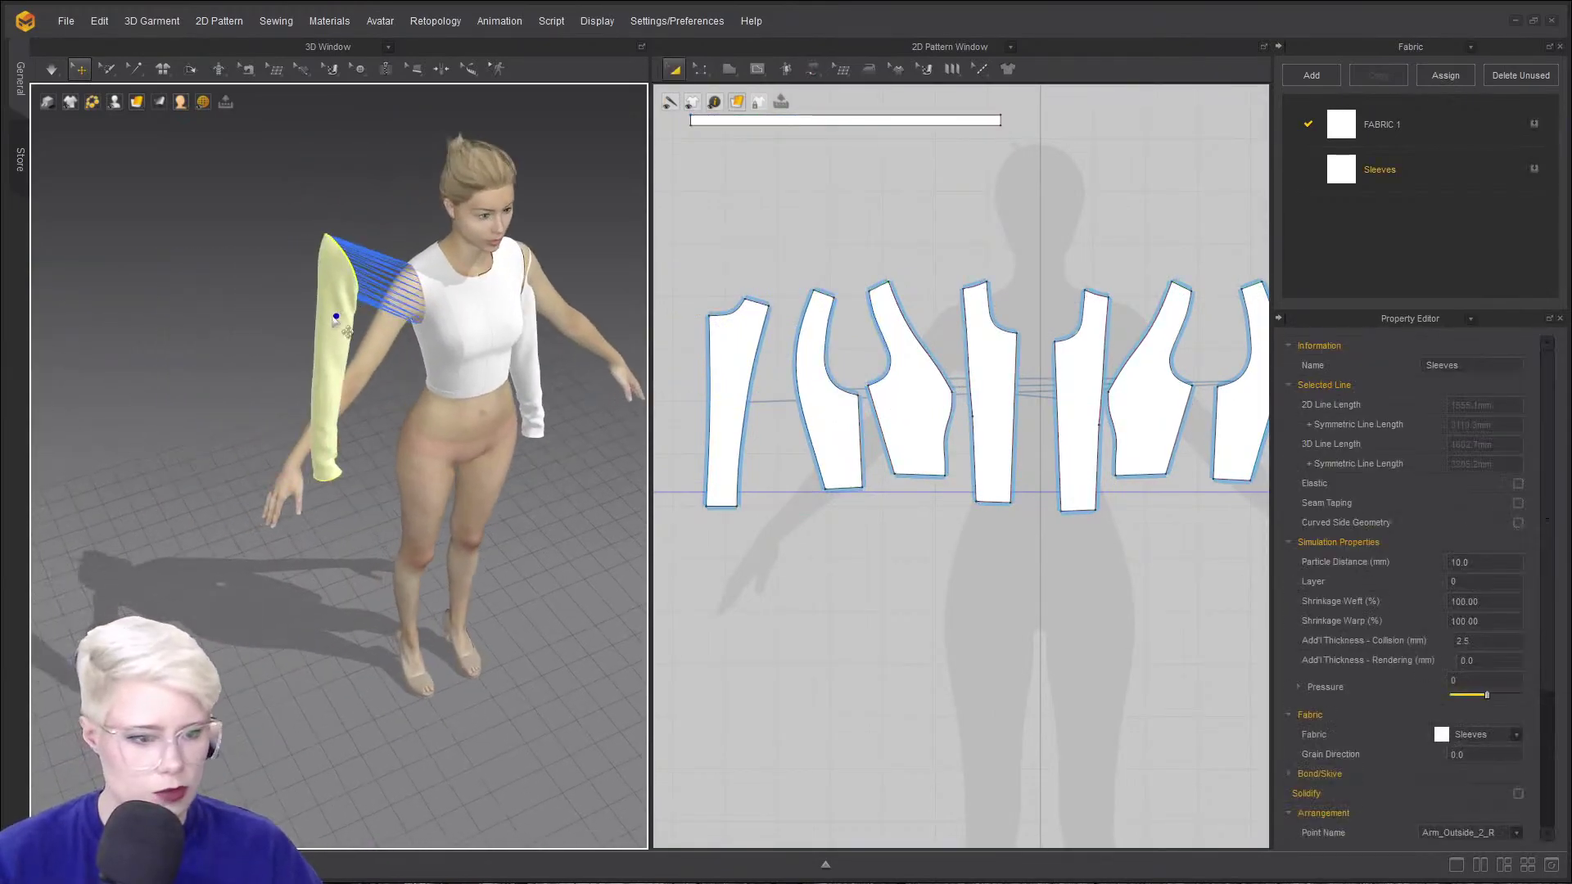
pyautogui.moveTo(394, 326); pyautogui.dragTo(398, 360, button='right')
pyautogui.scroll(4, 401, 311)
pyautogui.moveTo(402, 195); pyautogui.dragTo(427, 87, button='right')
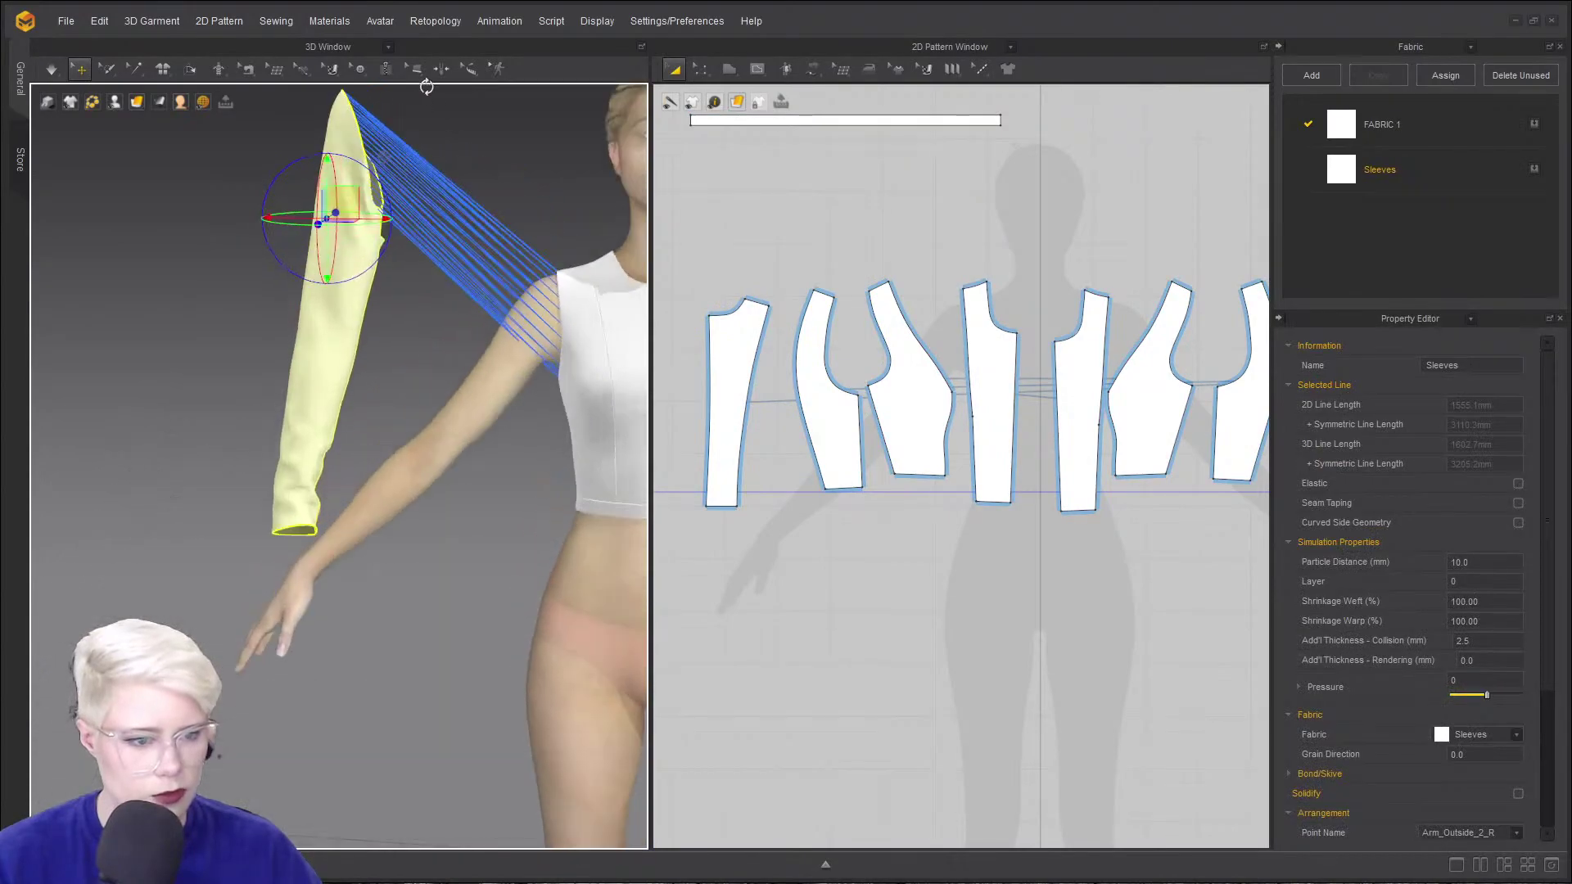
pyautogui.moveTo(345, 188); pyautogui.dragTo(360, 196)
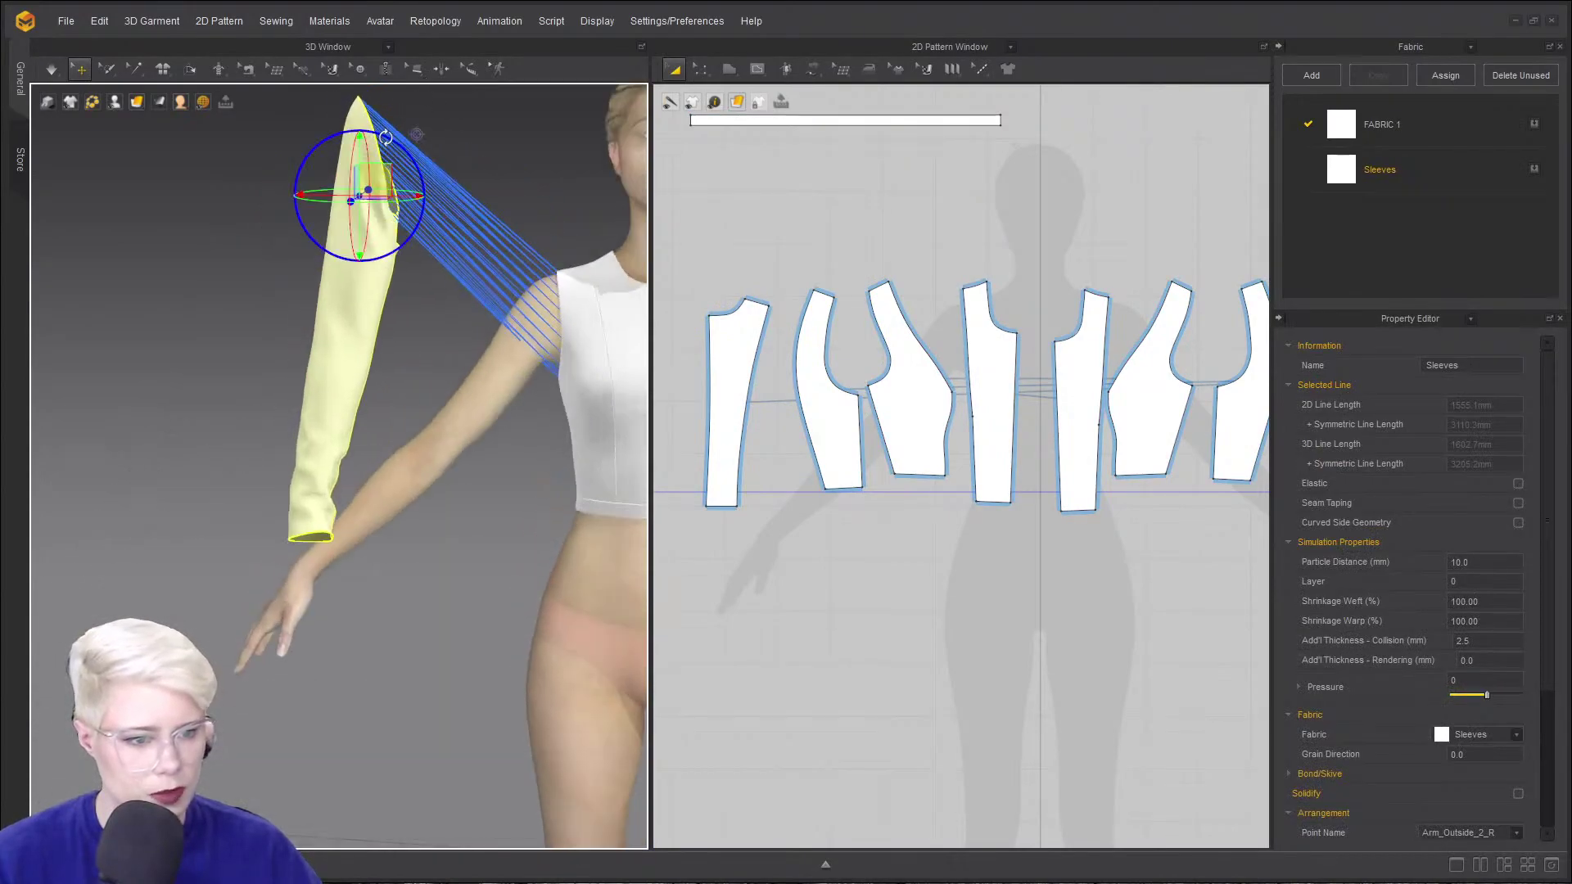
pyautogui.moveTo(380, 135); pyautogui.dragTo(438, 164)
pyautogui.moveTo(279, 267); pyautogui.dragTo(407, 389)
pyautogui.moveTo(407, 390); pyautogui.dragTo(565, 382, button='right')
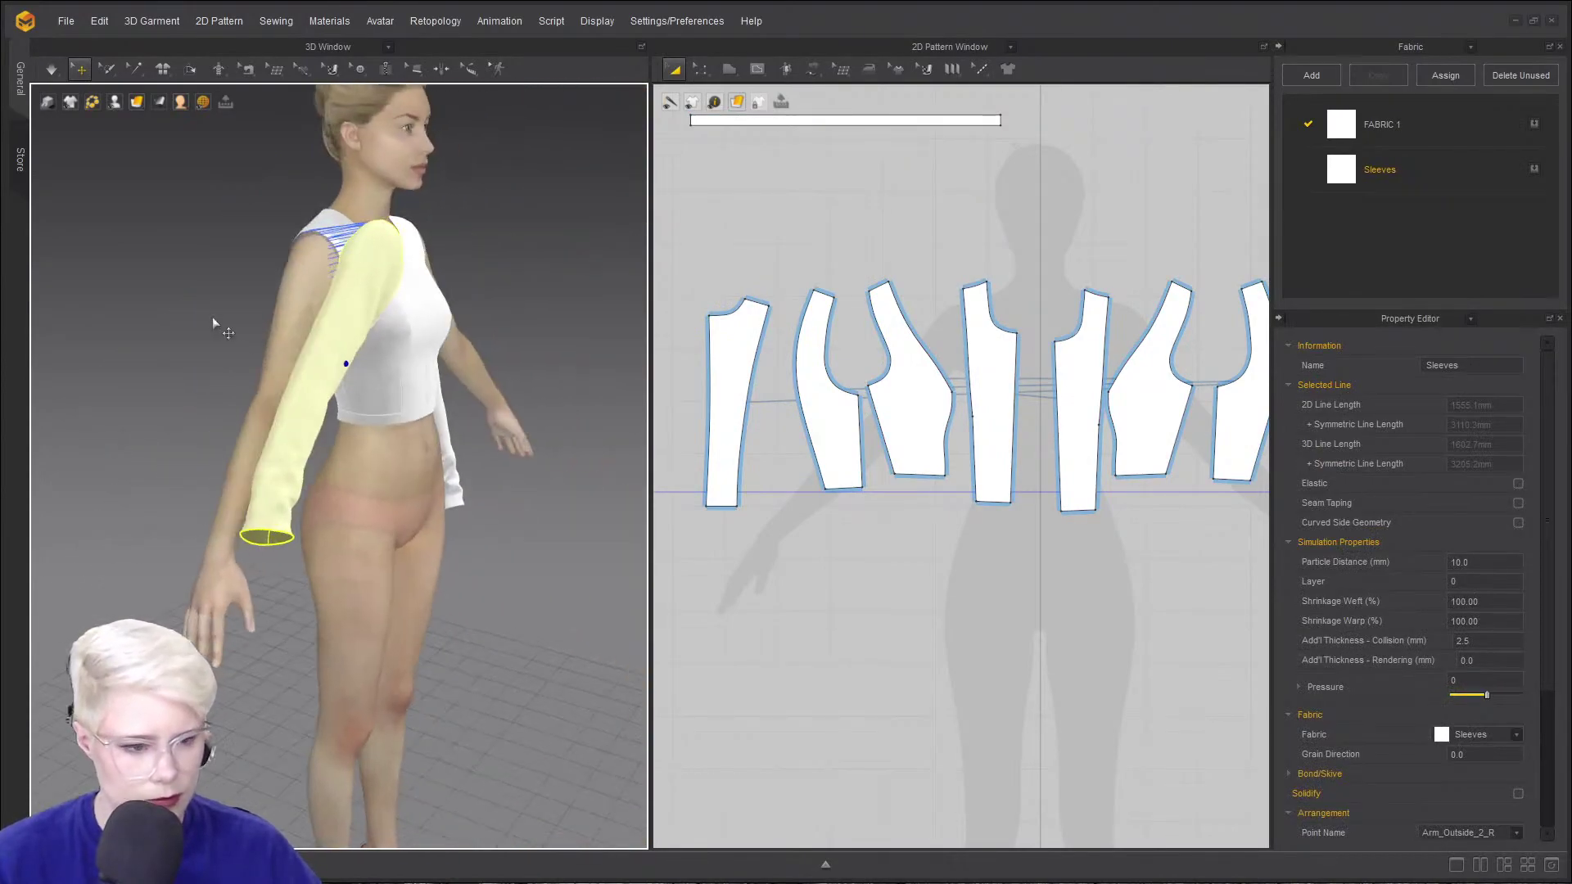
# - Show the avatar's arrangement points and wrap the right sleeve around the right arm with an outer arm point
pyautogui.moveTo(337, 385); pyautogui.dragTo(175, 167, button='right')
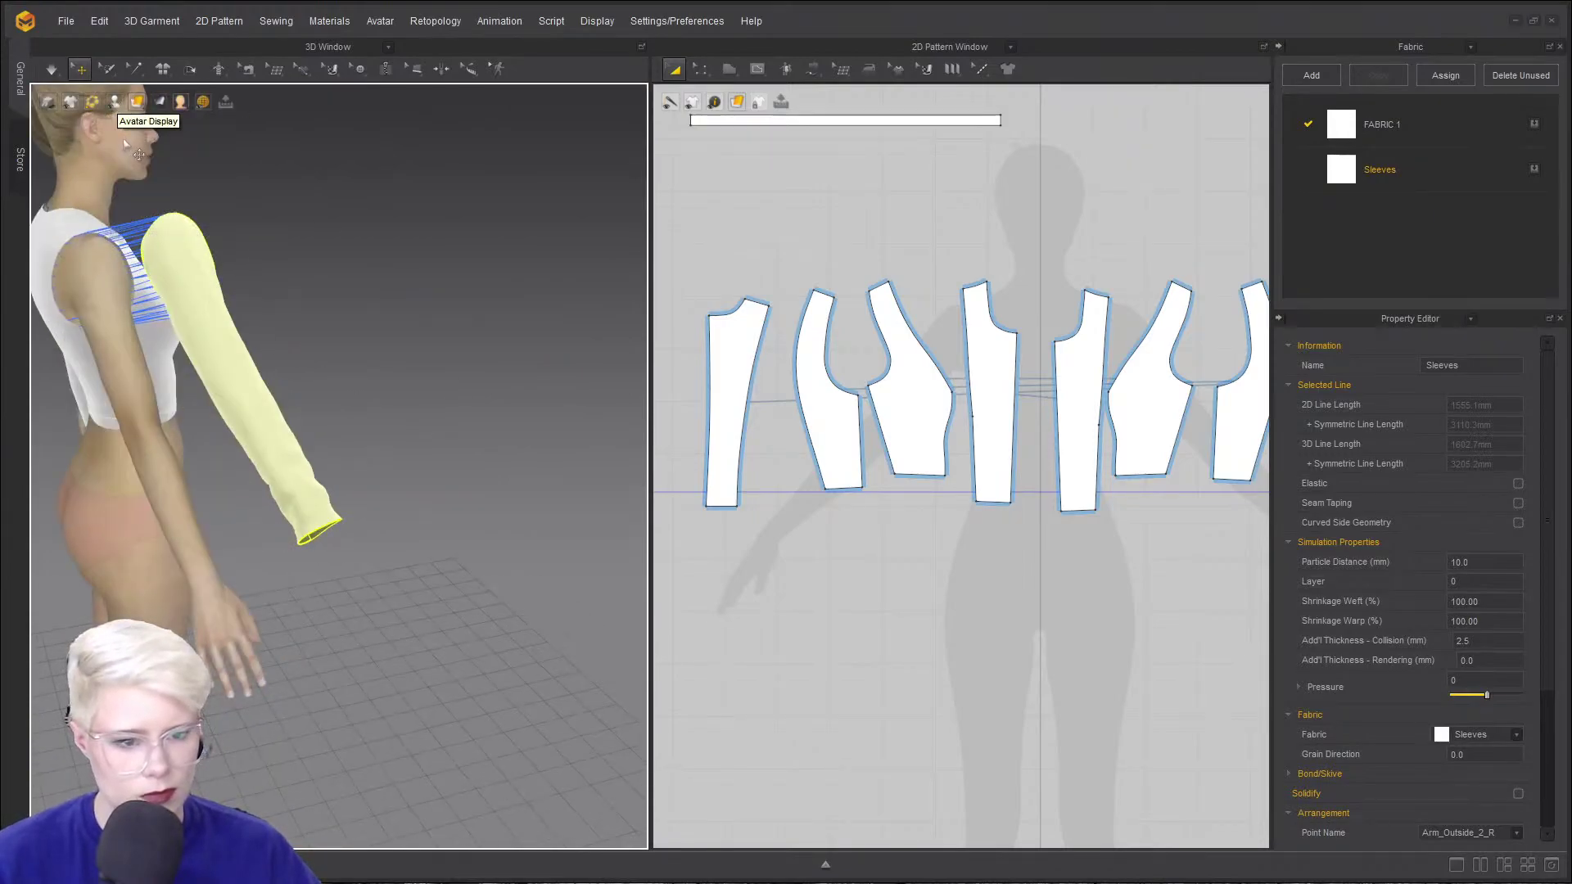
pyautogui.moveTo(114, 106)
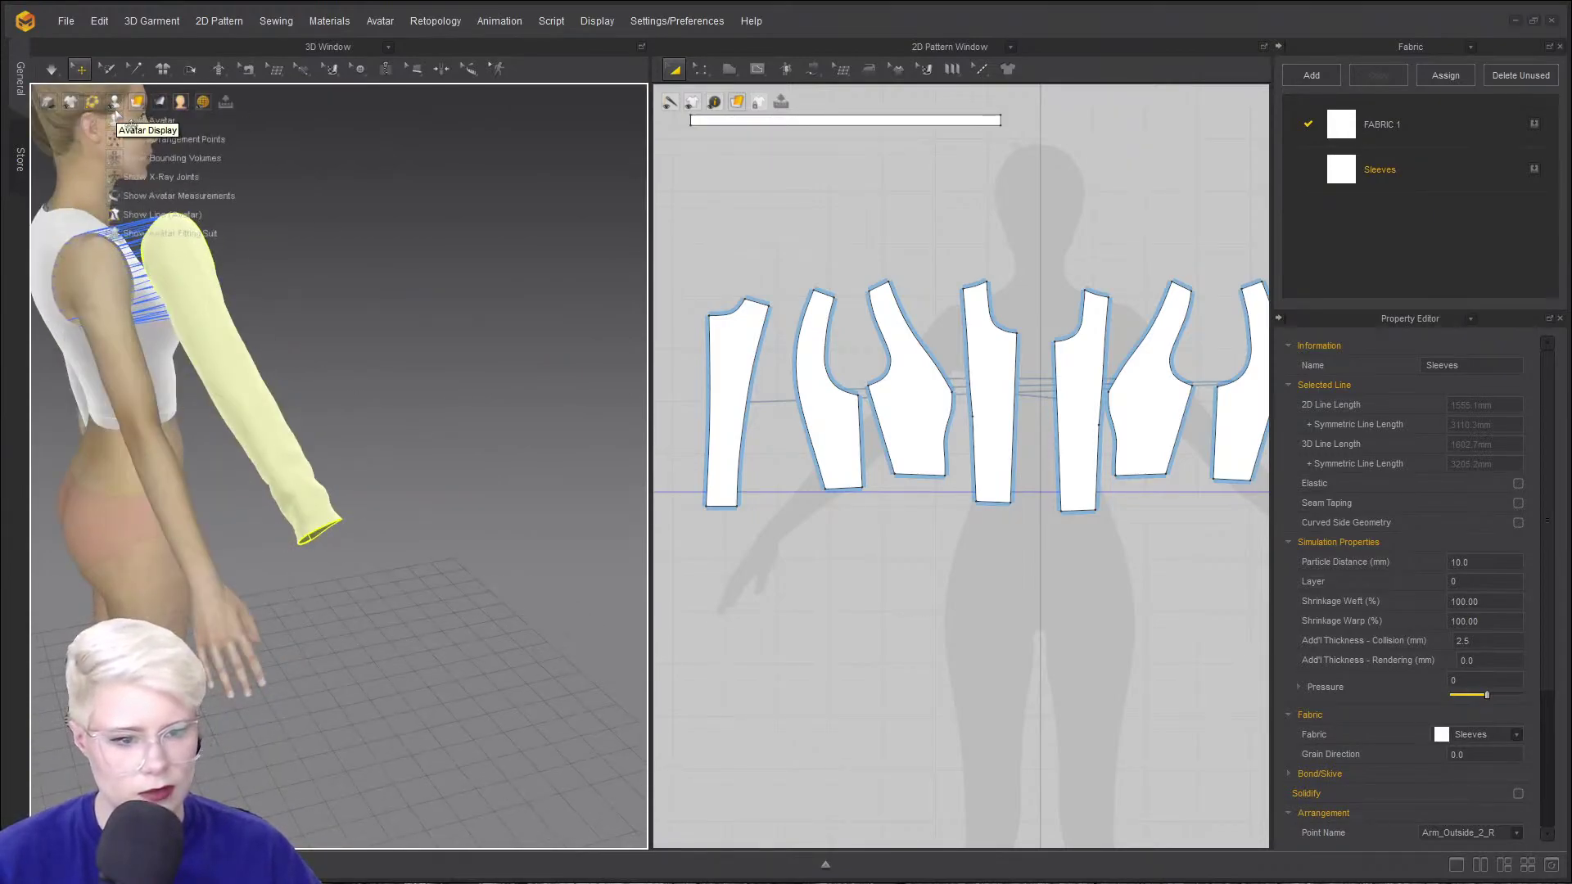
pyautogui.click(129, 146)
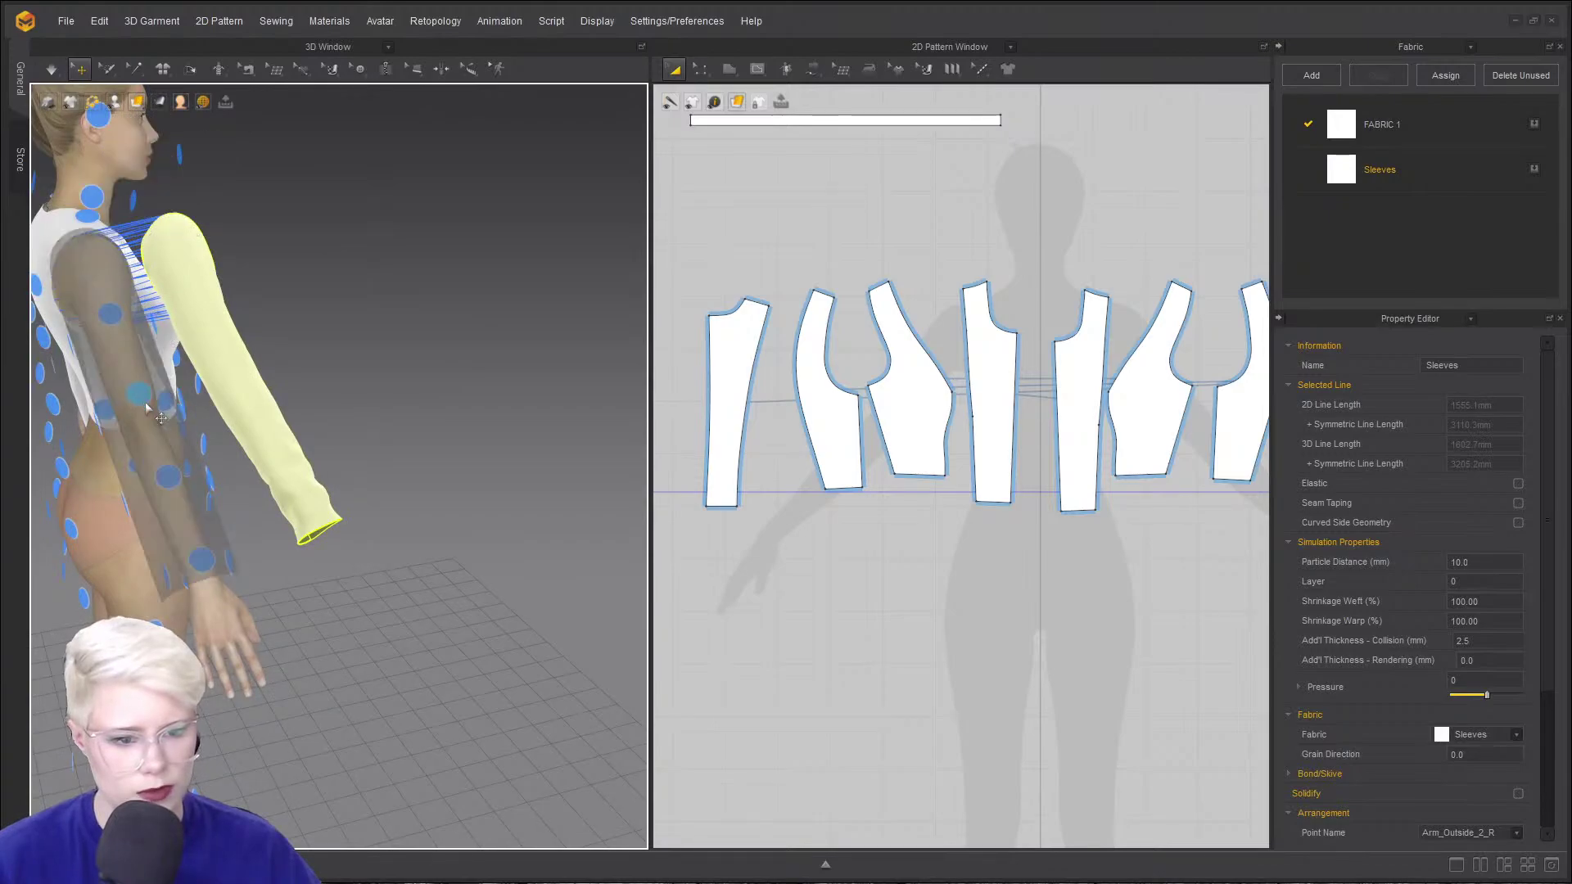
# - Simulate the garment to join the right sleeve to the armhole, check it from the front, and stop the simulation
pyautogui.click(51, 70)
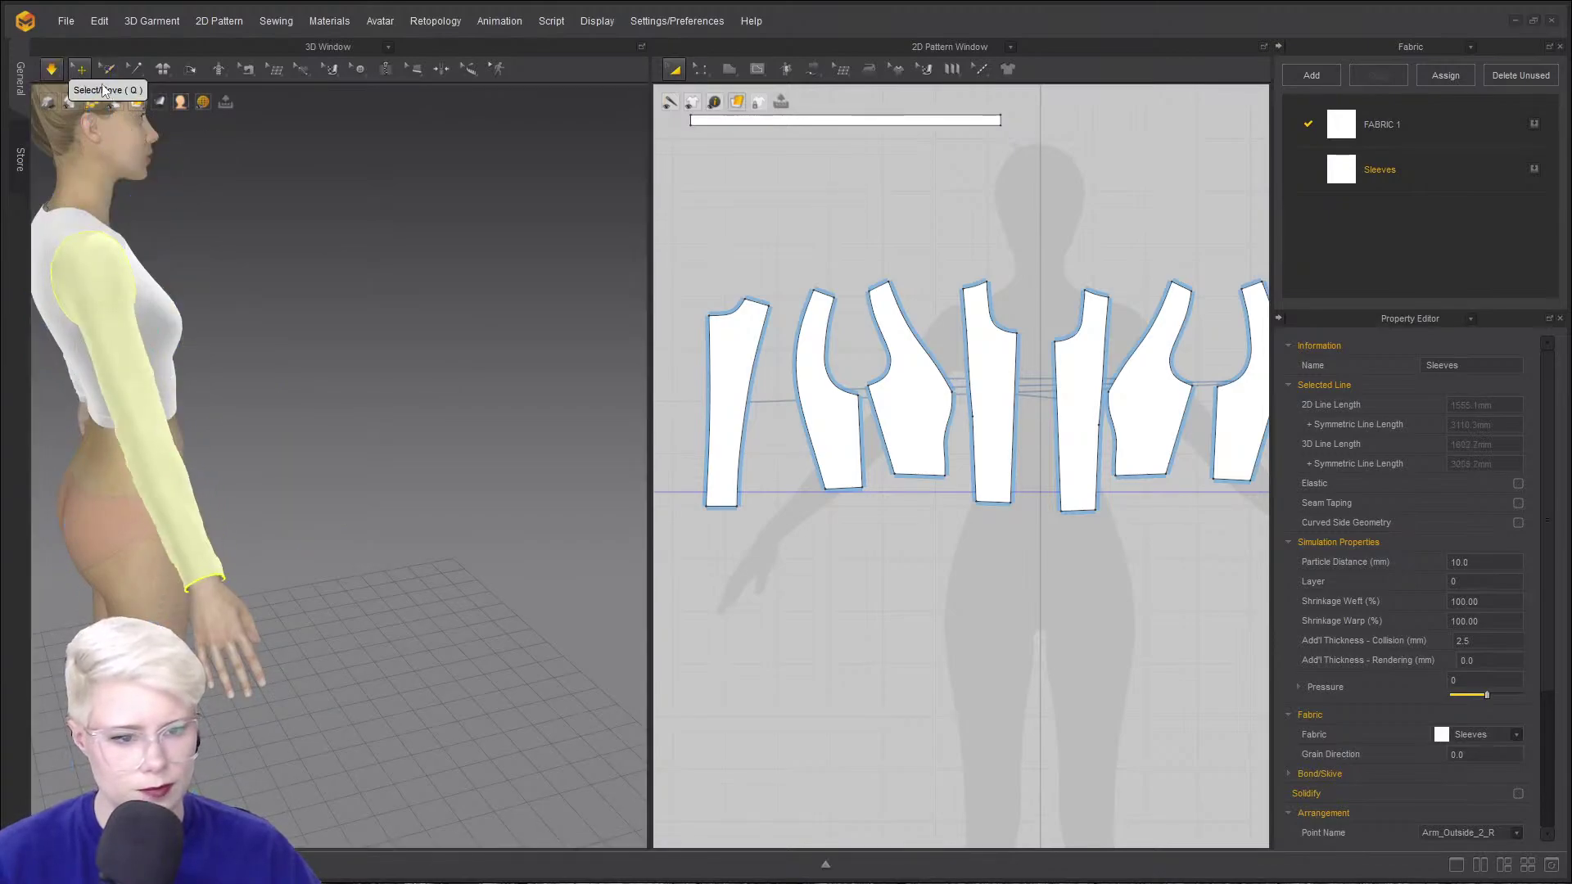
pyautogui.moveTo(319, 343); pyautogui.dragTo(212, 323, button='right')
pyautogui.press('space')
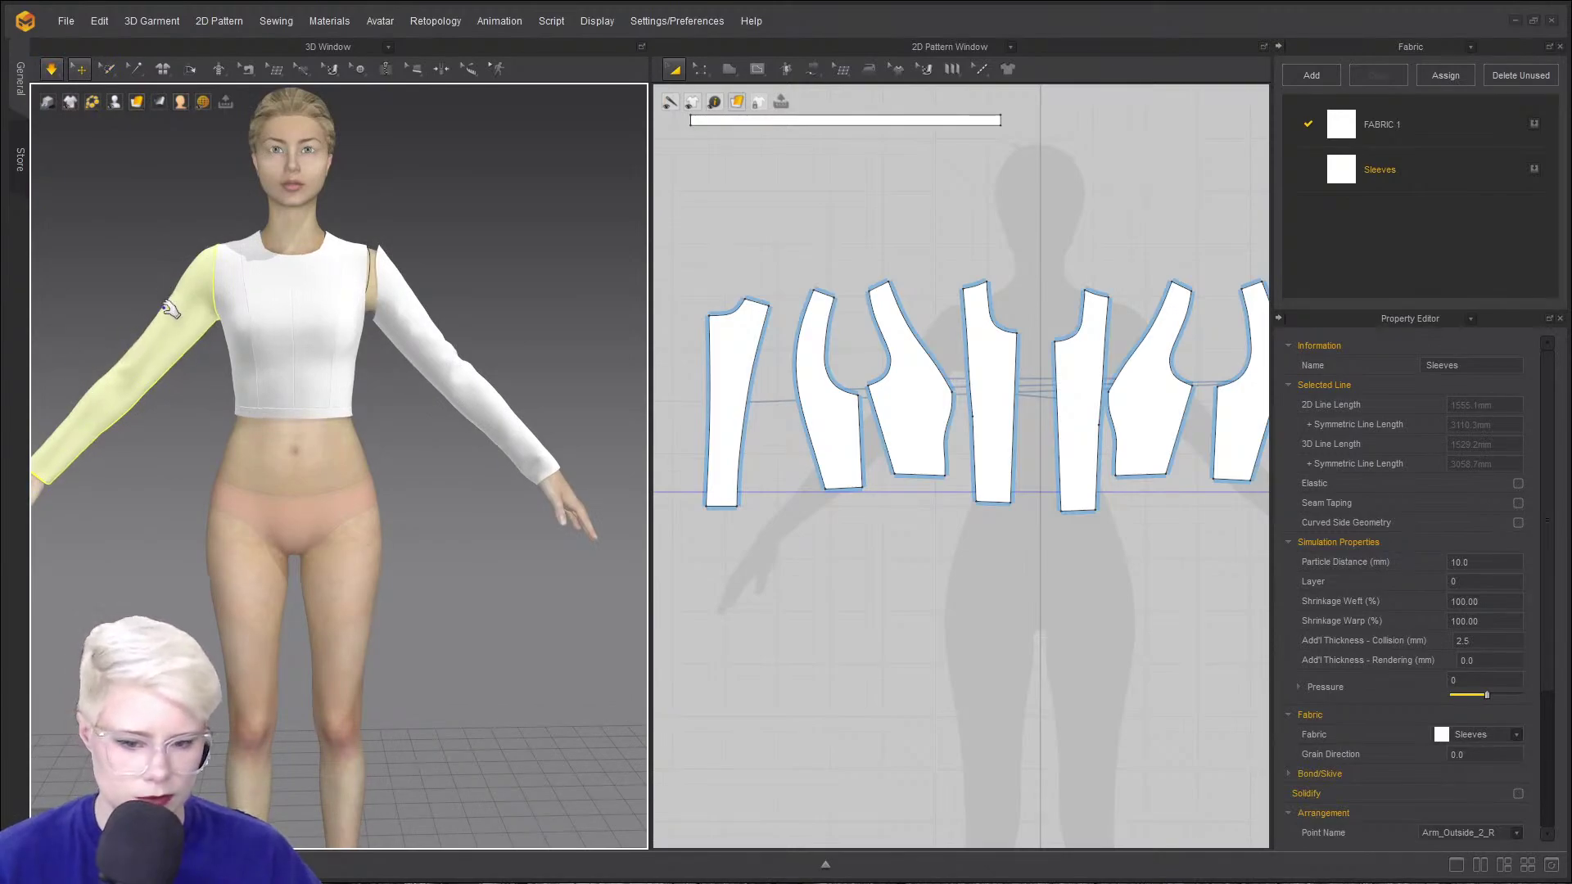
pyautogui.click(52, 69)
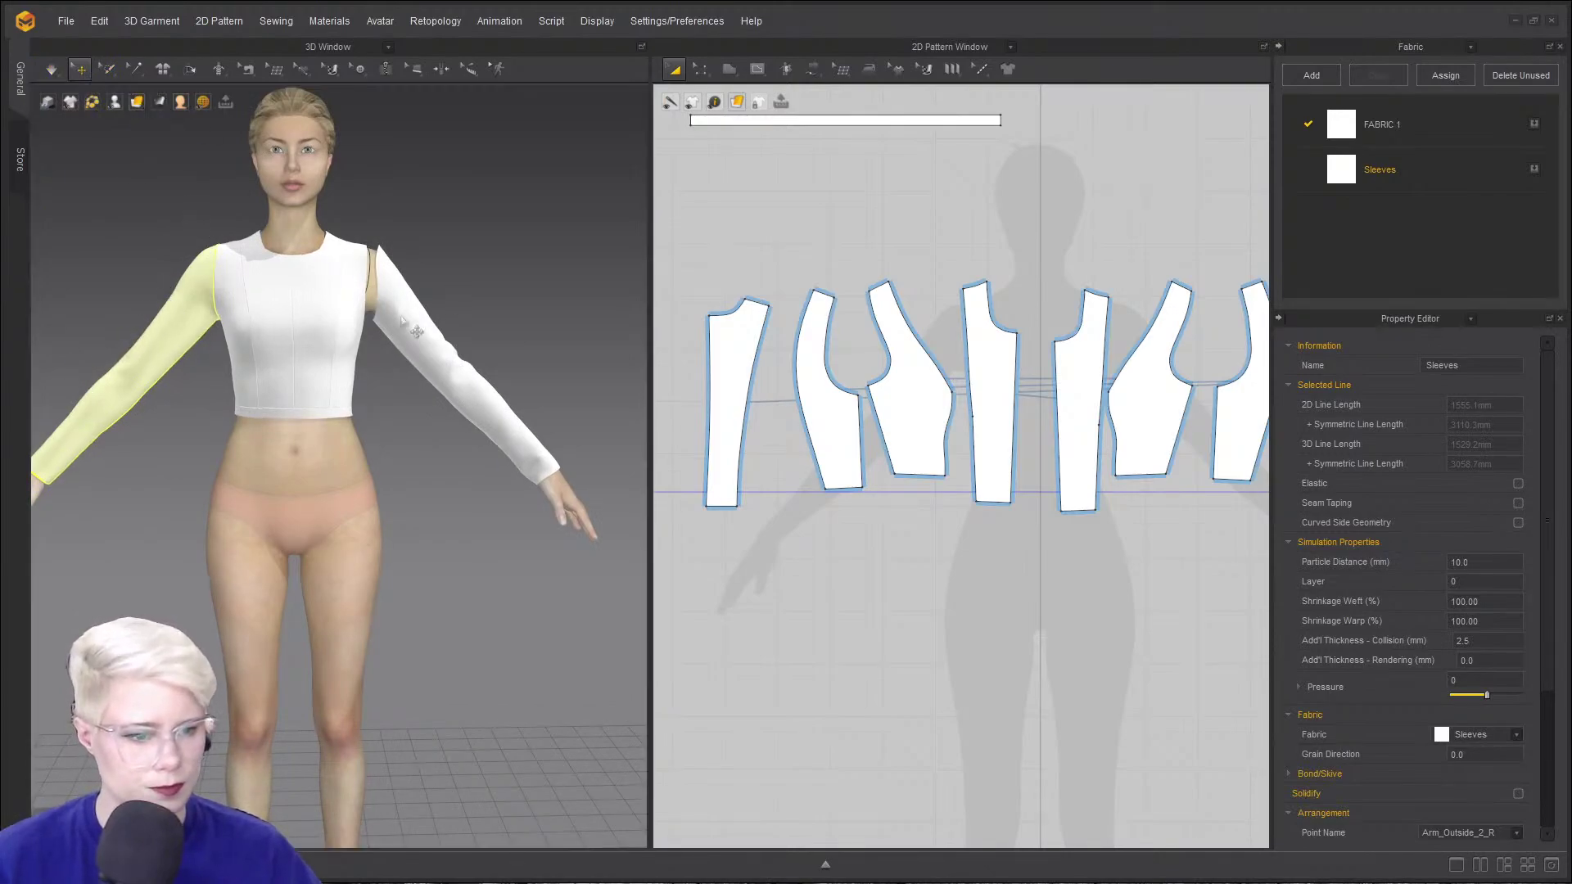
# - Sew the left sleeve's full cap edge to the armhole edges of the side front and side back pieces
pyautogui.press('n')
pyautogui.scroll(-2, 1253, 413)
pyautogui.moveTo(1253, 412); pyautogui.dragTo(994, 403, button='middle')
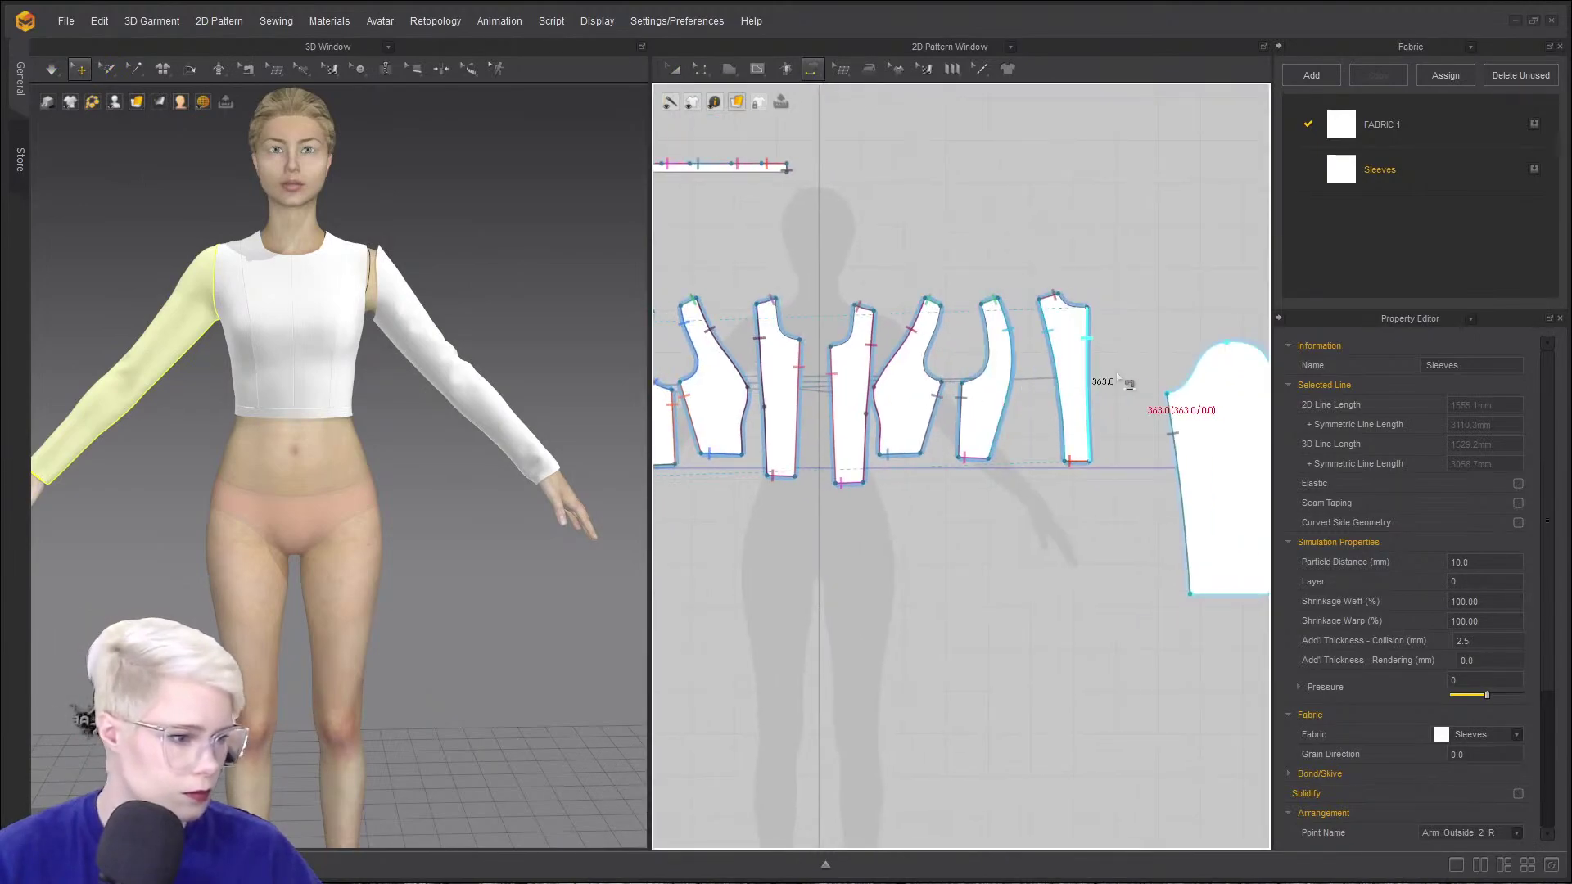
pyautogui.moveTo(1101, 379); pyautogui.dragTo(997, 391, button='middle')
pyautogui.press('m')
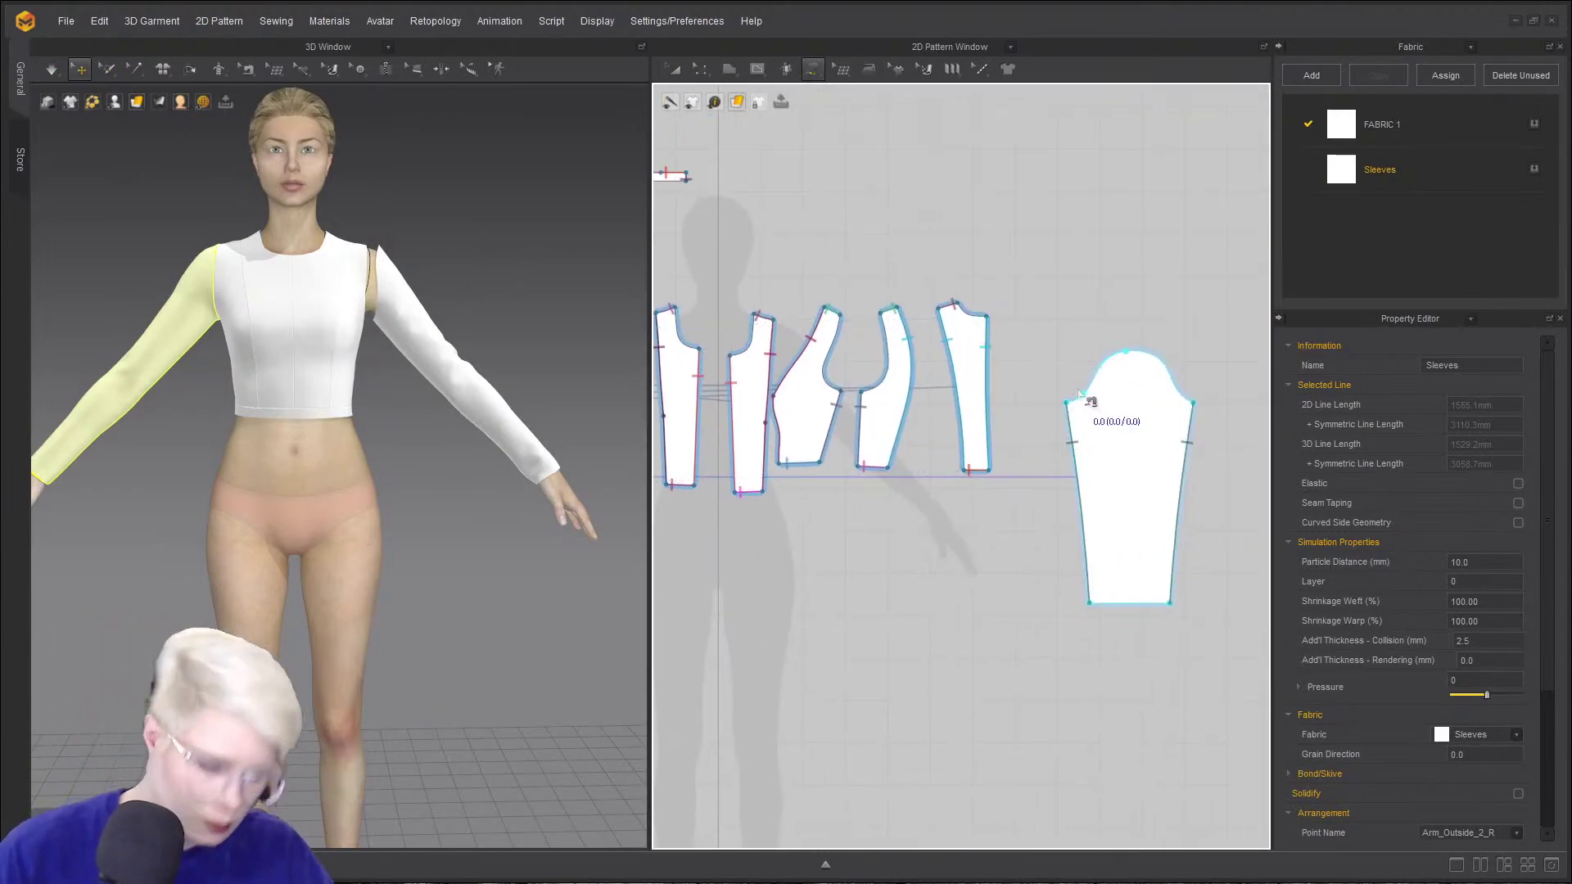
pyautogui.click(1067, 404)
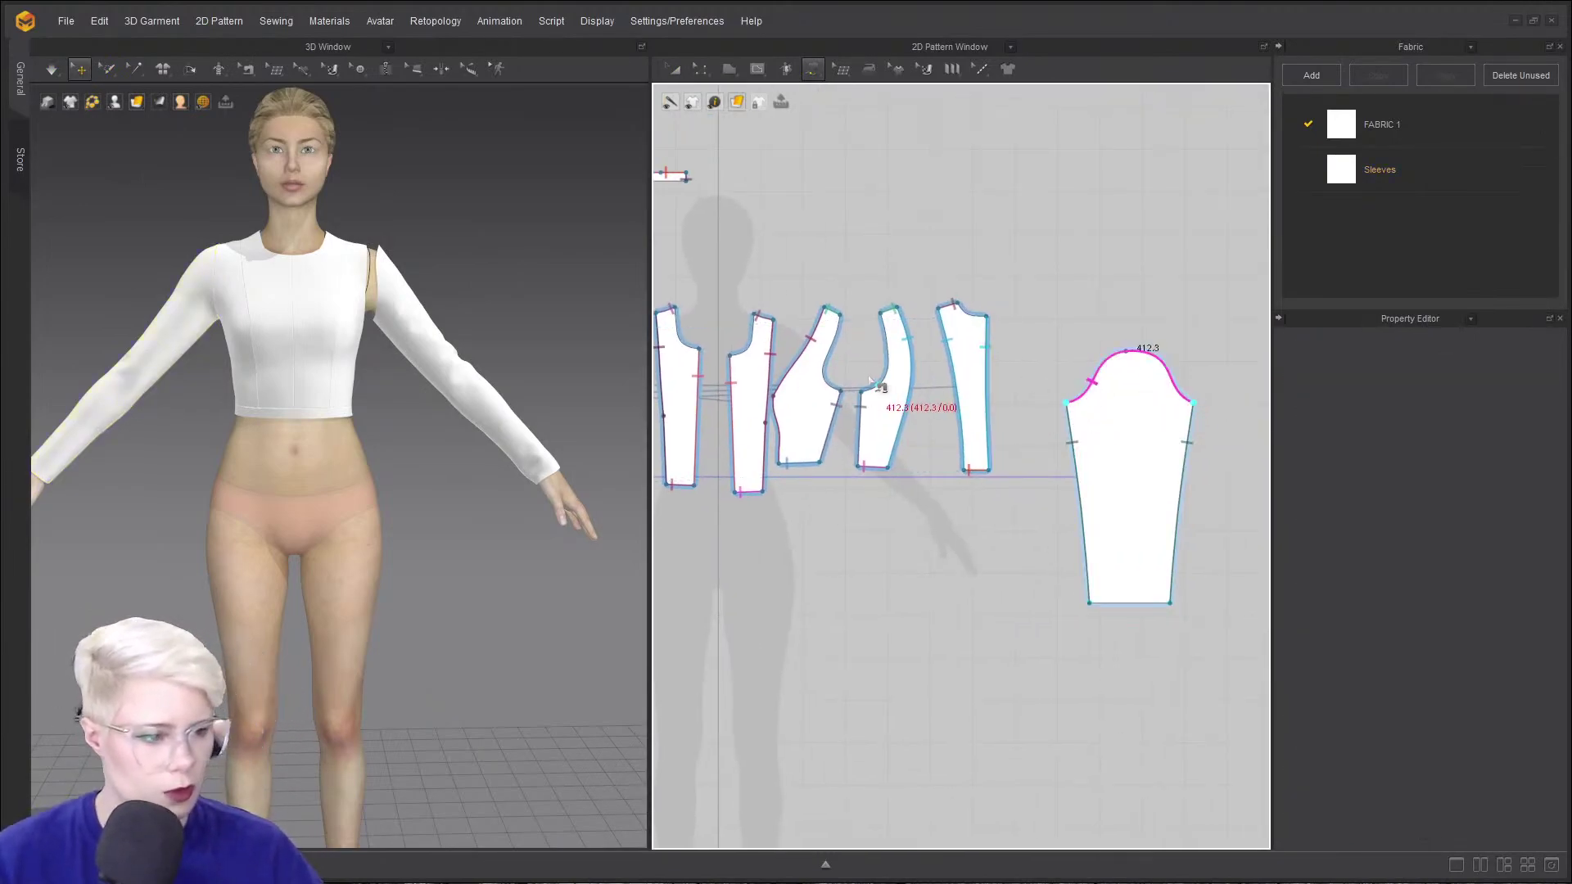
pyautogui.click(841, 392)
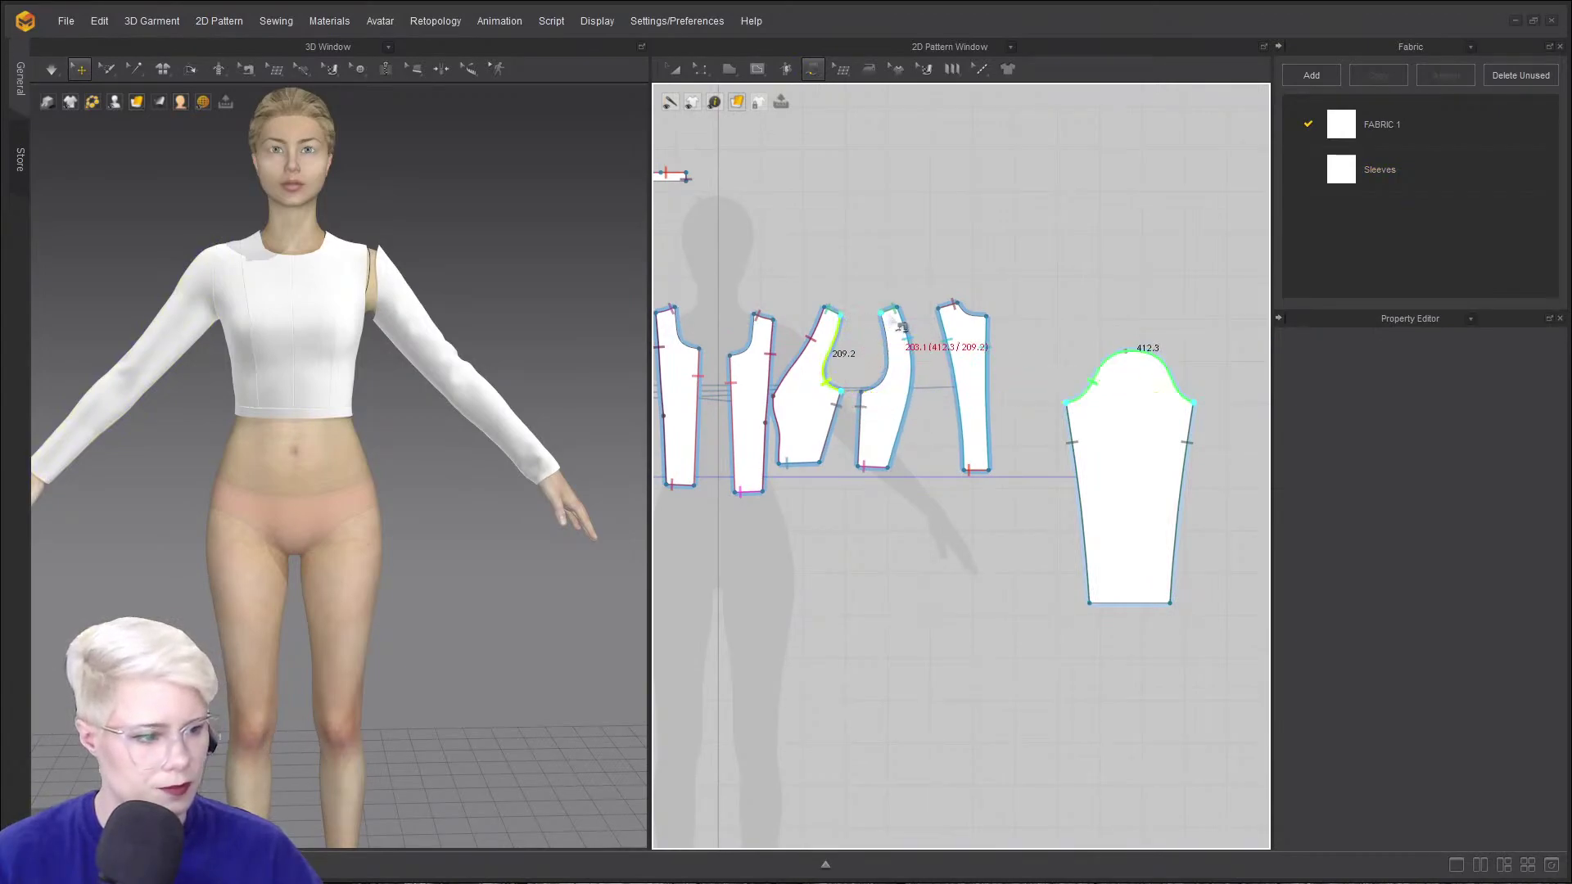
pyautogui.click(860, 392)
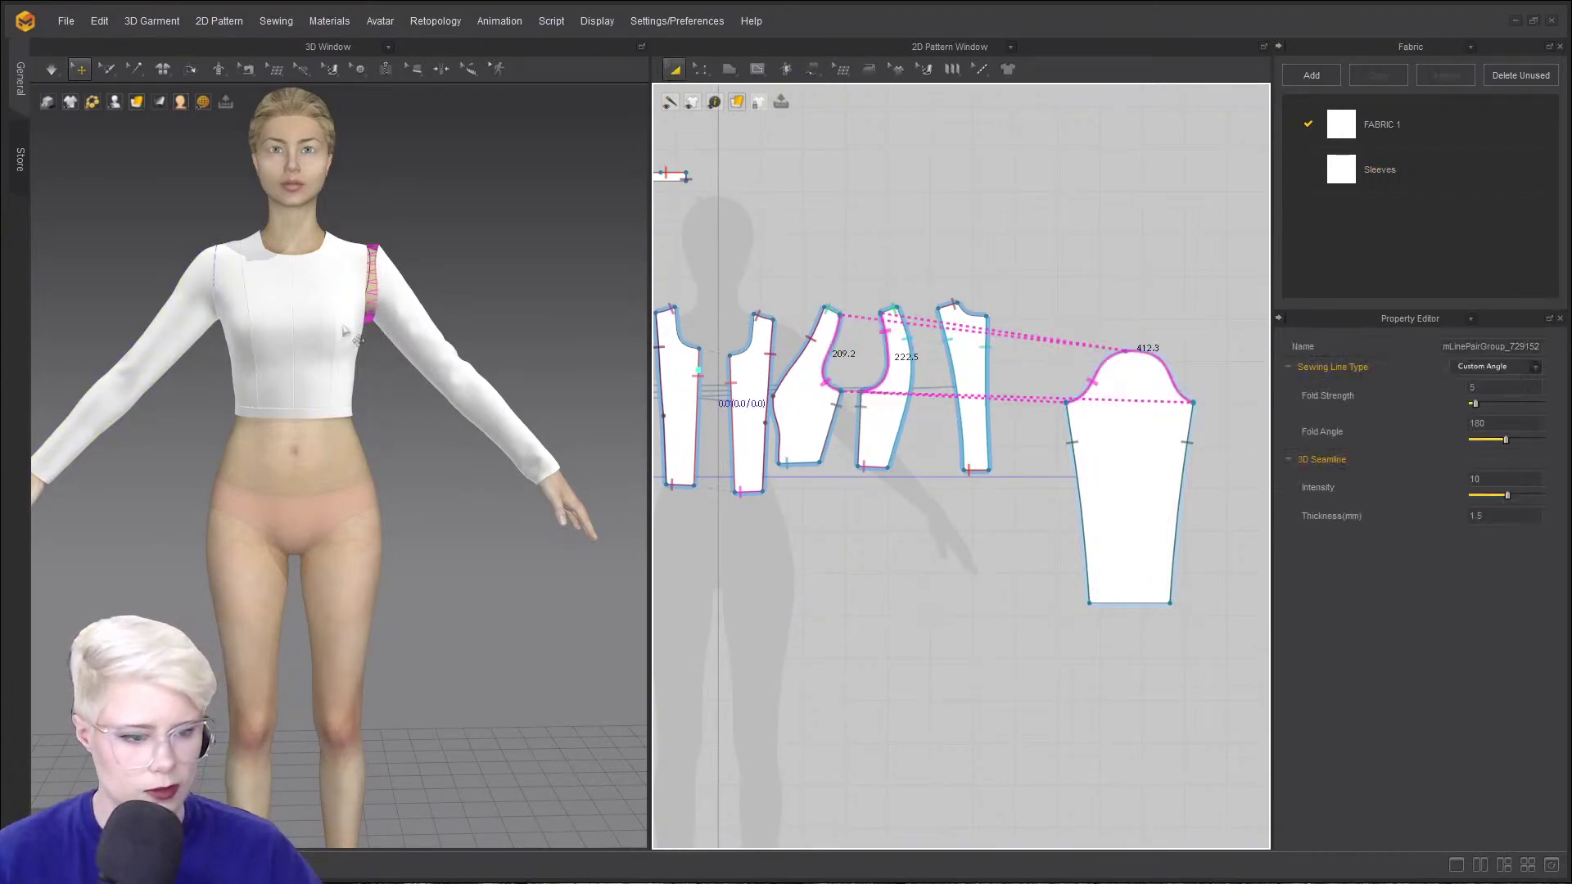
# - Simulate the garment to join the left sleeve to the armhole, check it from several angles, and stop the simulation
pyautogui.moveTo(414, 340); pyautogui.dragTo(62, 336, button='right')
pyautogui.press('space')
pyautogui.moveTo(168, 317); pyautogui.dragTo(475, 352, button='right')
pyautogui.press('space')
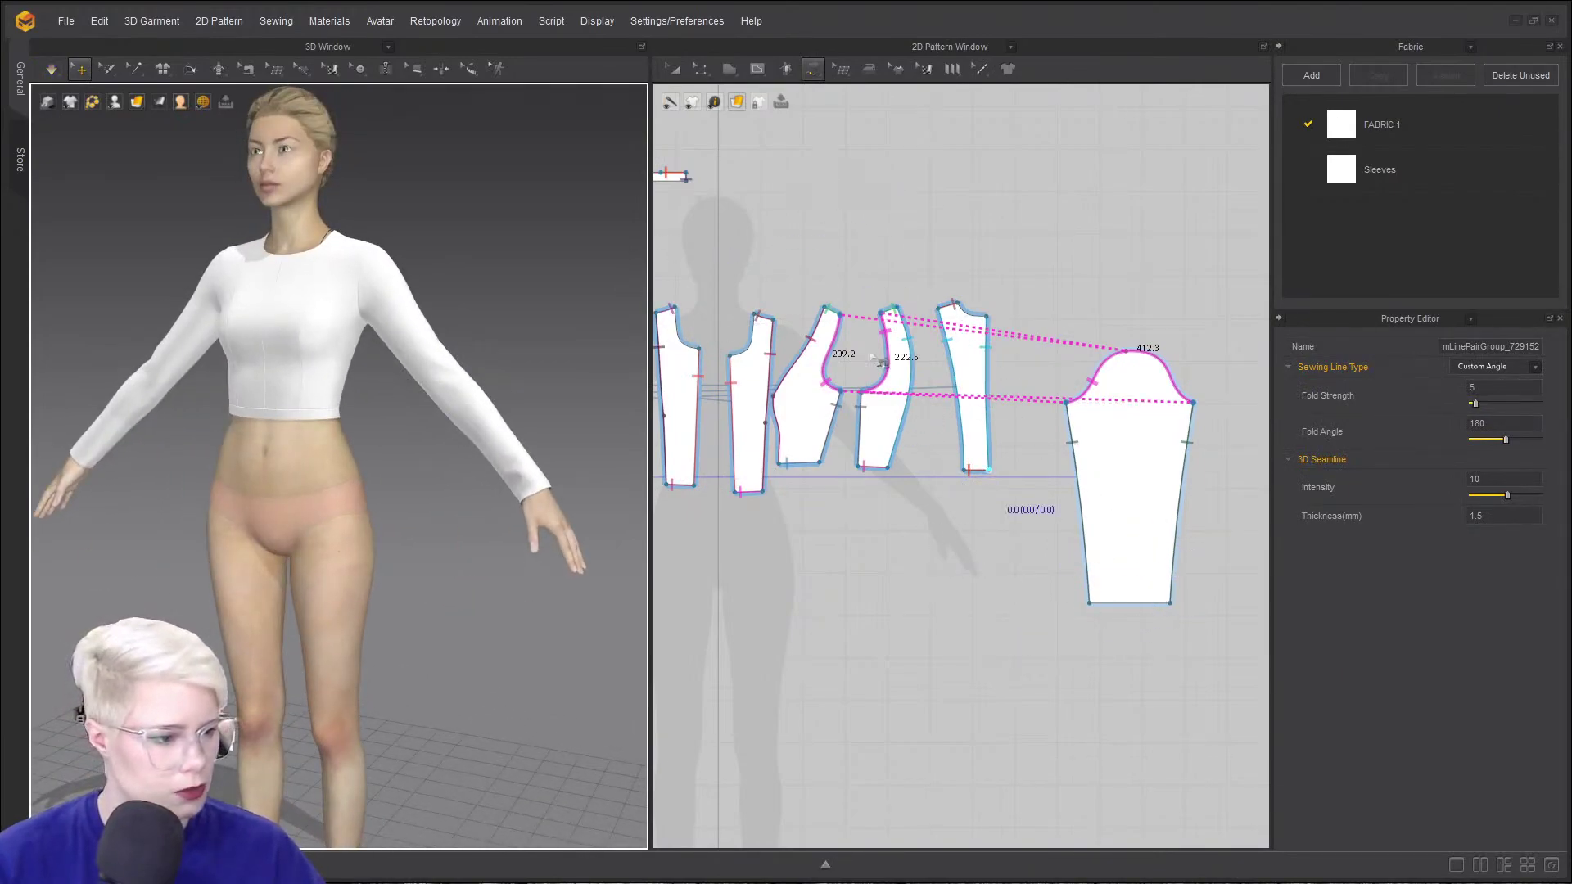
pyautogui.click(764, 71)
pyautogui.click(791, 125)
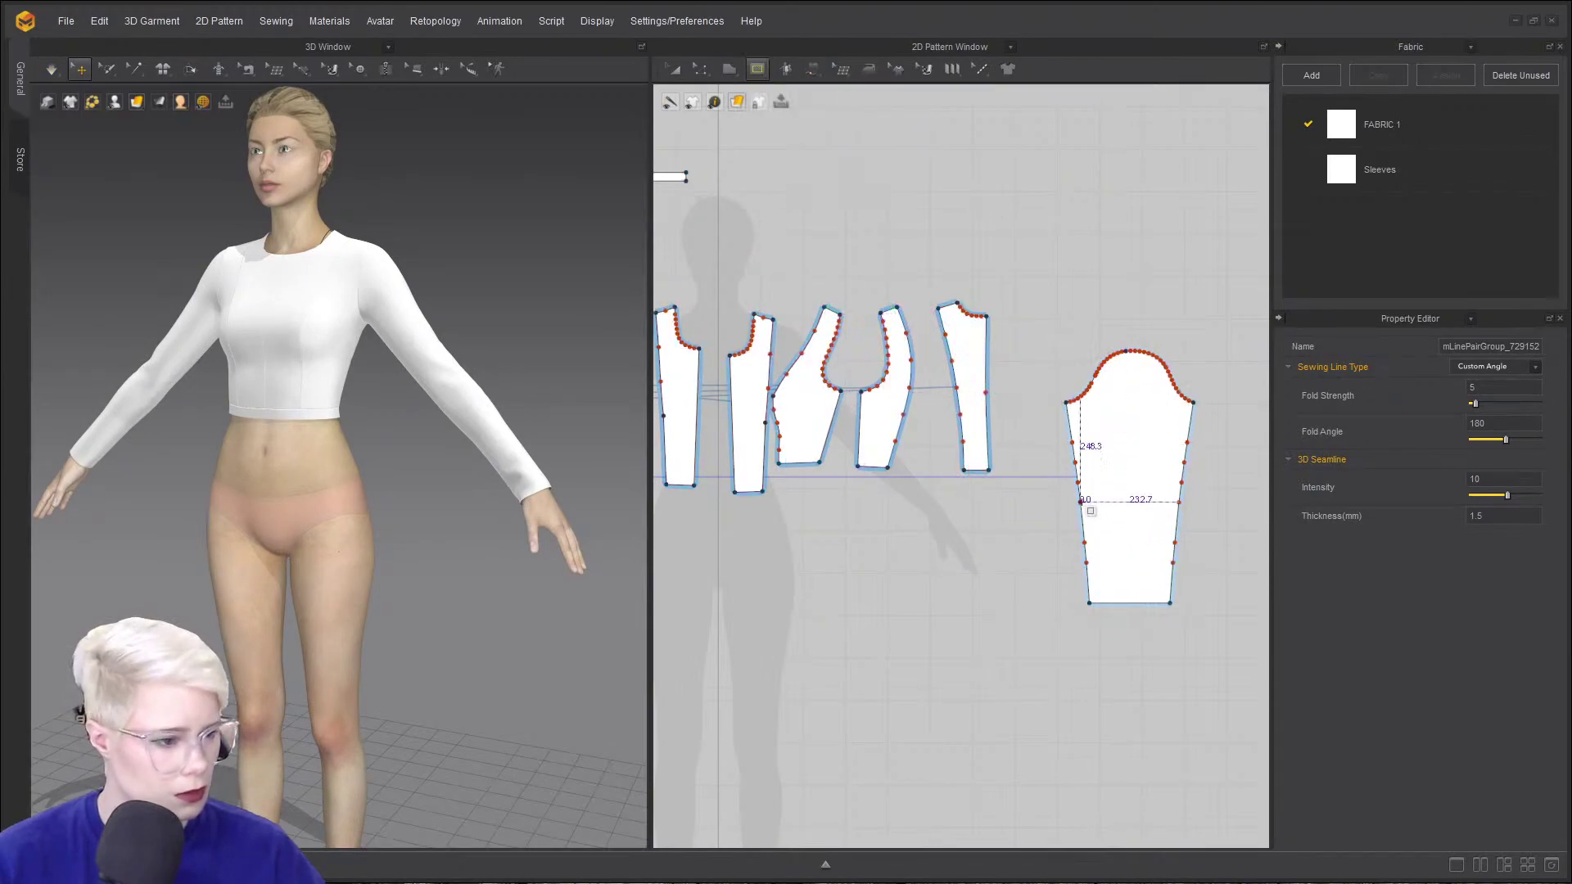
pyautogui.click(1080, 503)
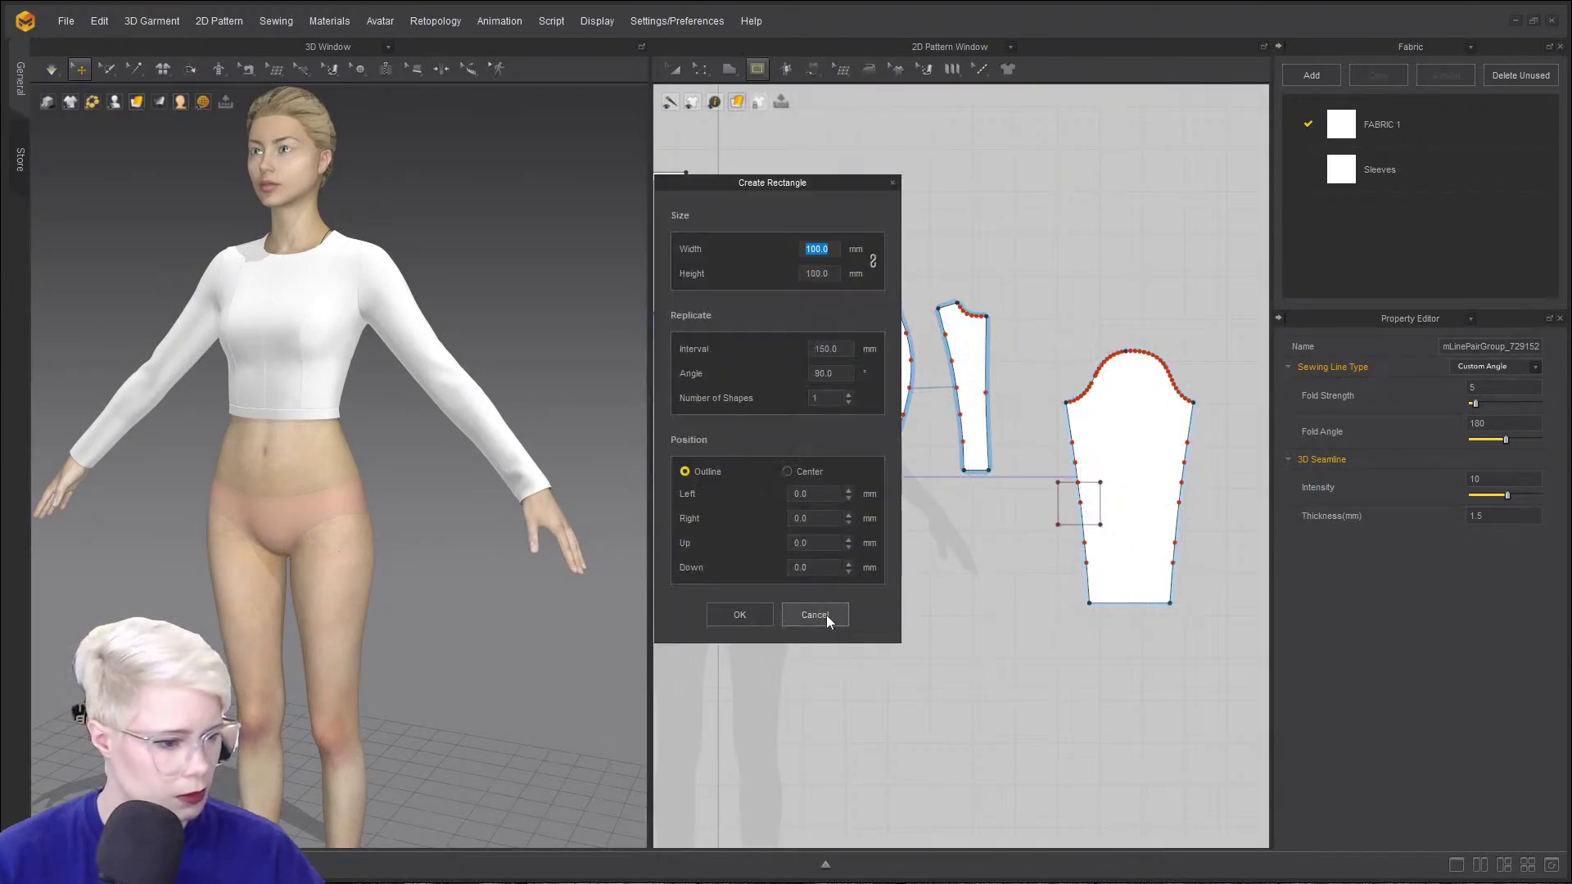
pyautogui.click(815, 615)
# - Draw a horizontal internal line about 232 mm long across the left sleeve from seam edge to seam edge at elbow level
pyautogui.click(760, 69)
pyautogui.click(780, 113)
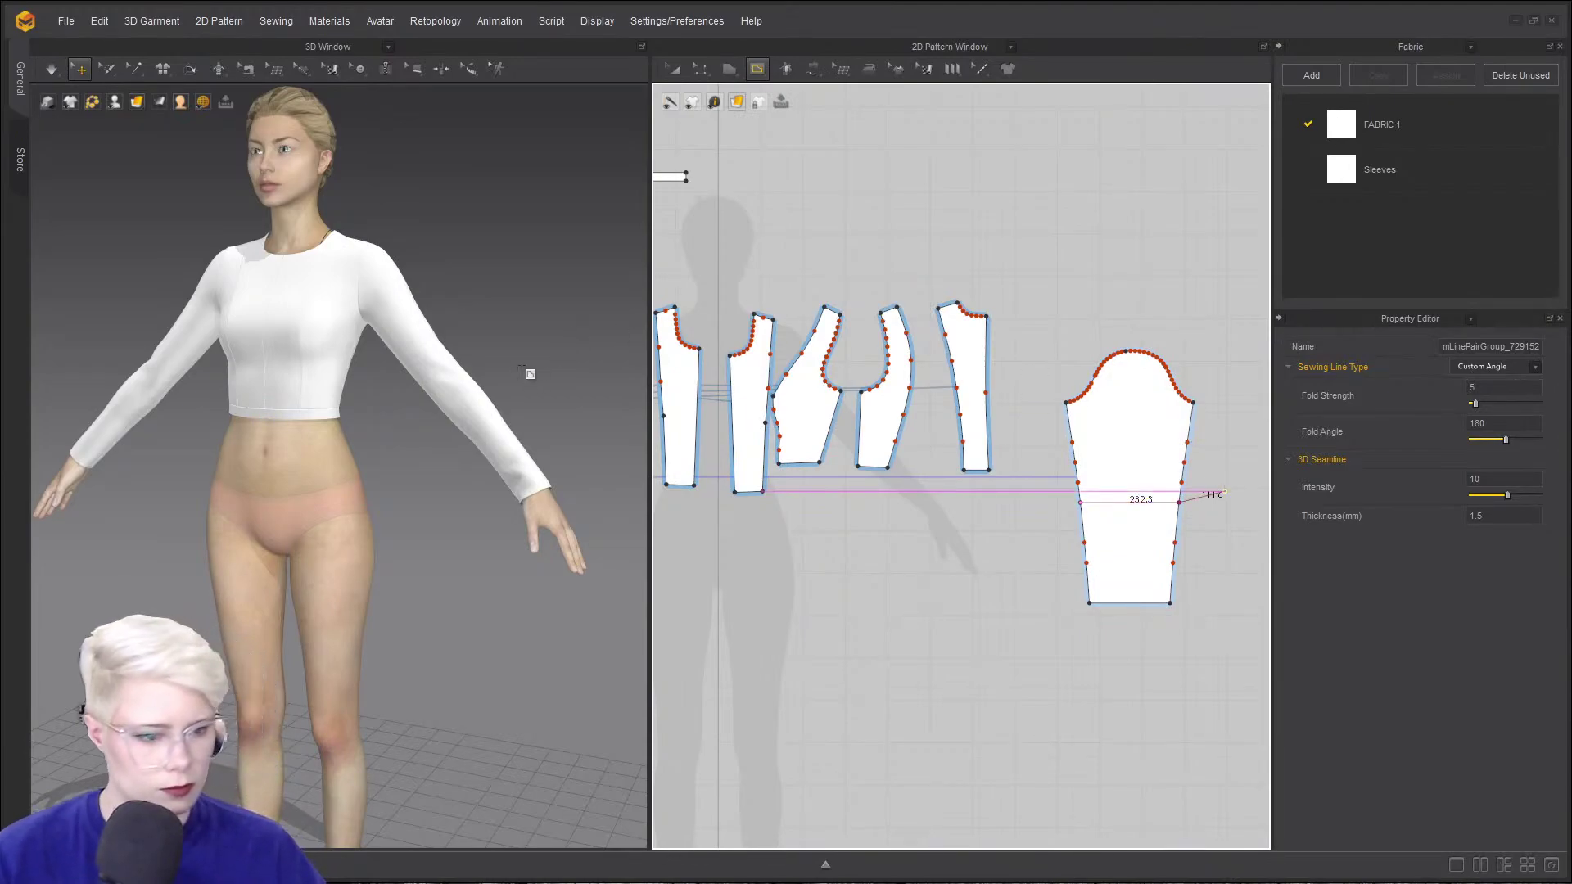
pyautogui.press('Return')
pyautogui.moveTo(534, 412)
pyautogui.mouseDown(button='right')
pyautogui.moveTo(467, 421)
pyautogui.moveTo(562, 418)
pyautogui.mouseUp(button='right')
pyautogui.press('a')
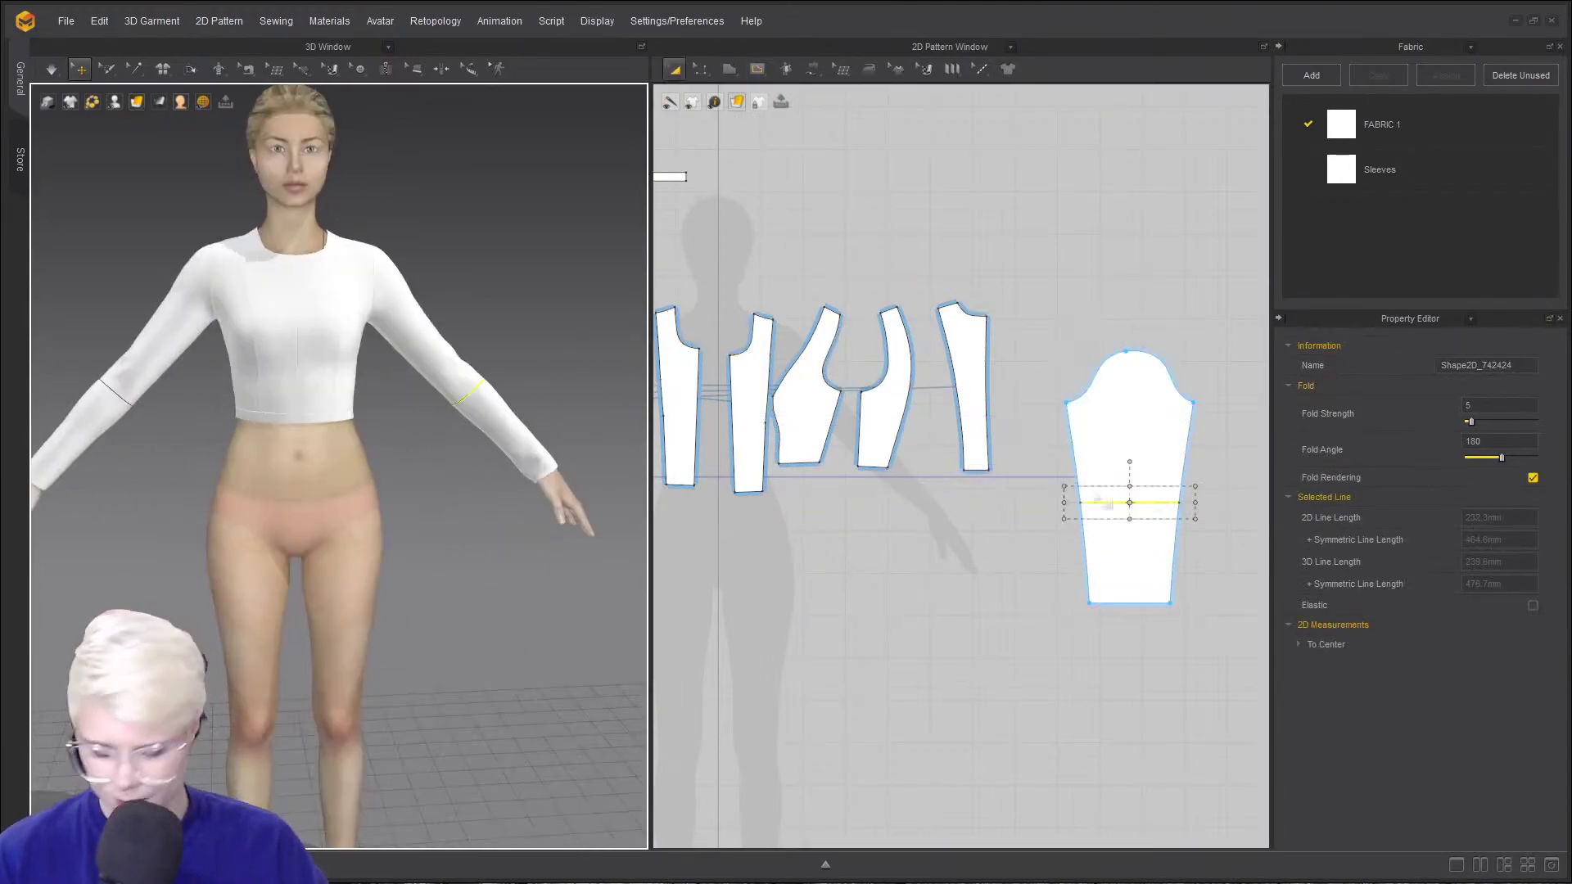
pyautogui.click(1126, 539)
pyautogui.click(883, 547)
# - Cut the left sleeve in two along its internal line
pyautogui.press('z')
pyautogui.rightClick(1135, 504)
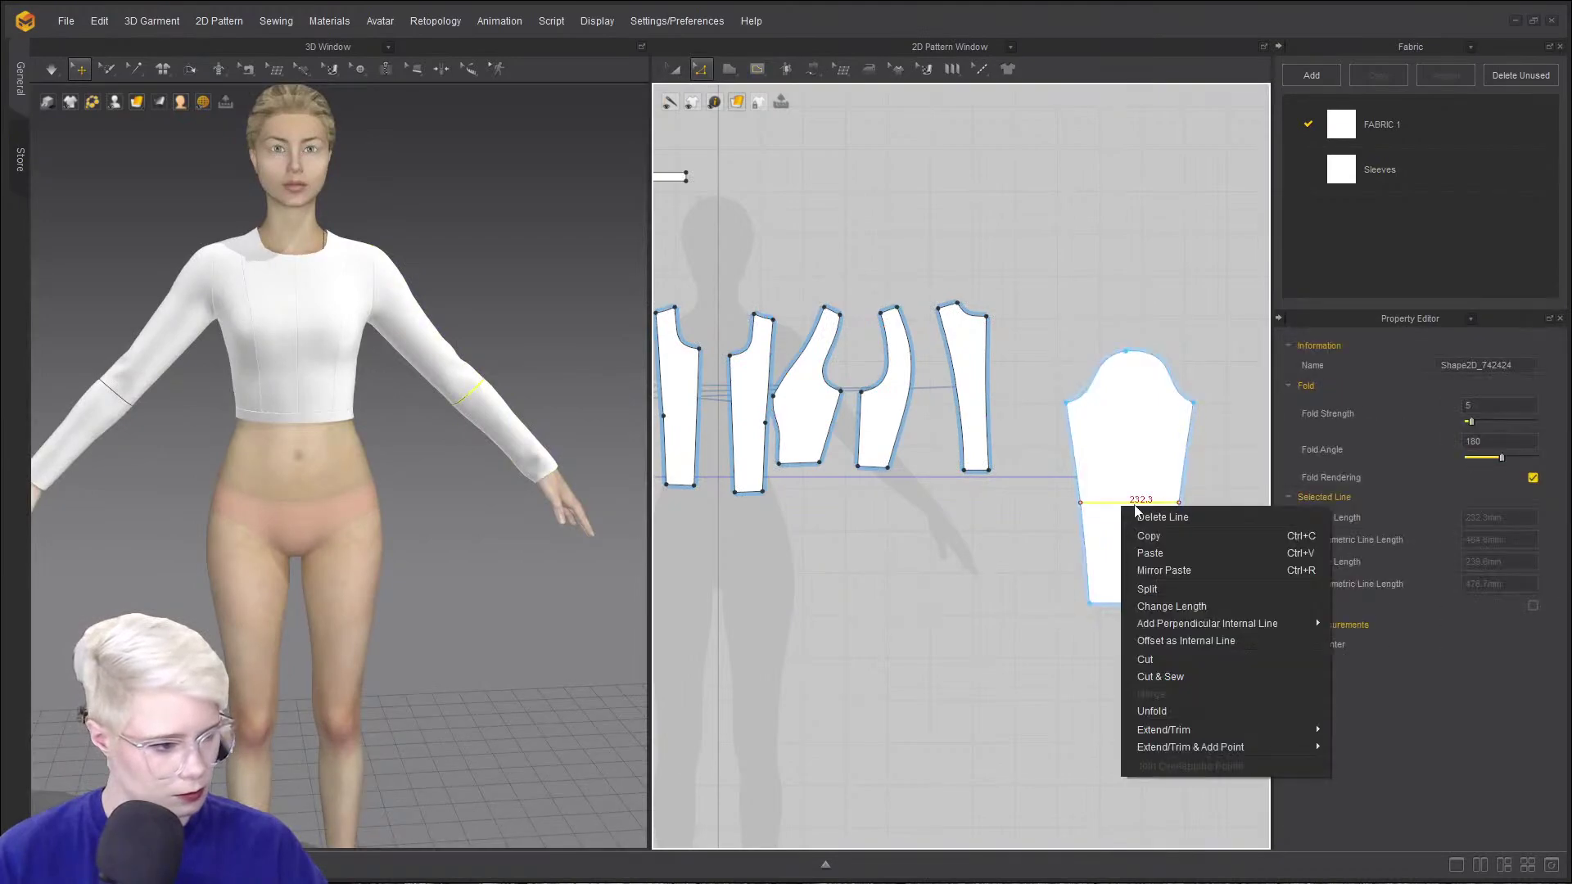
pyautogui.click(1208, 661)
# - Delete the cut-off lower sections of both sleeves
pyautogui.press('a')
pyautogui.click(1123, 541)
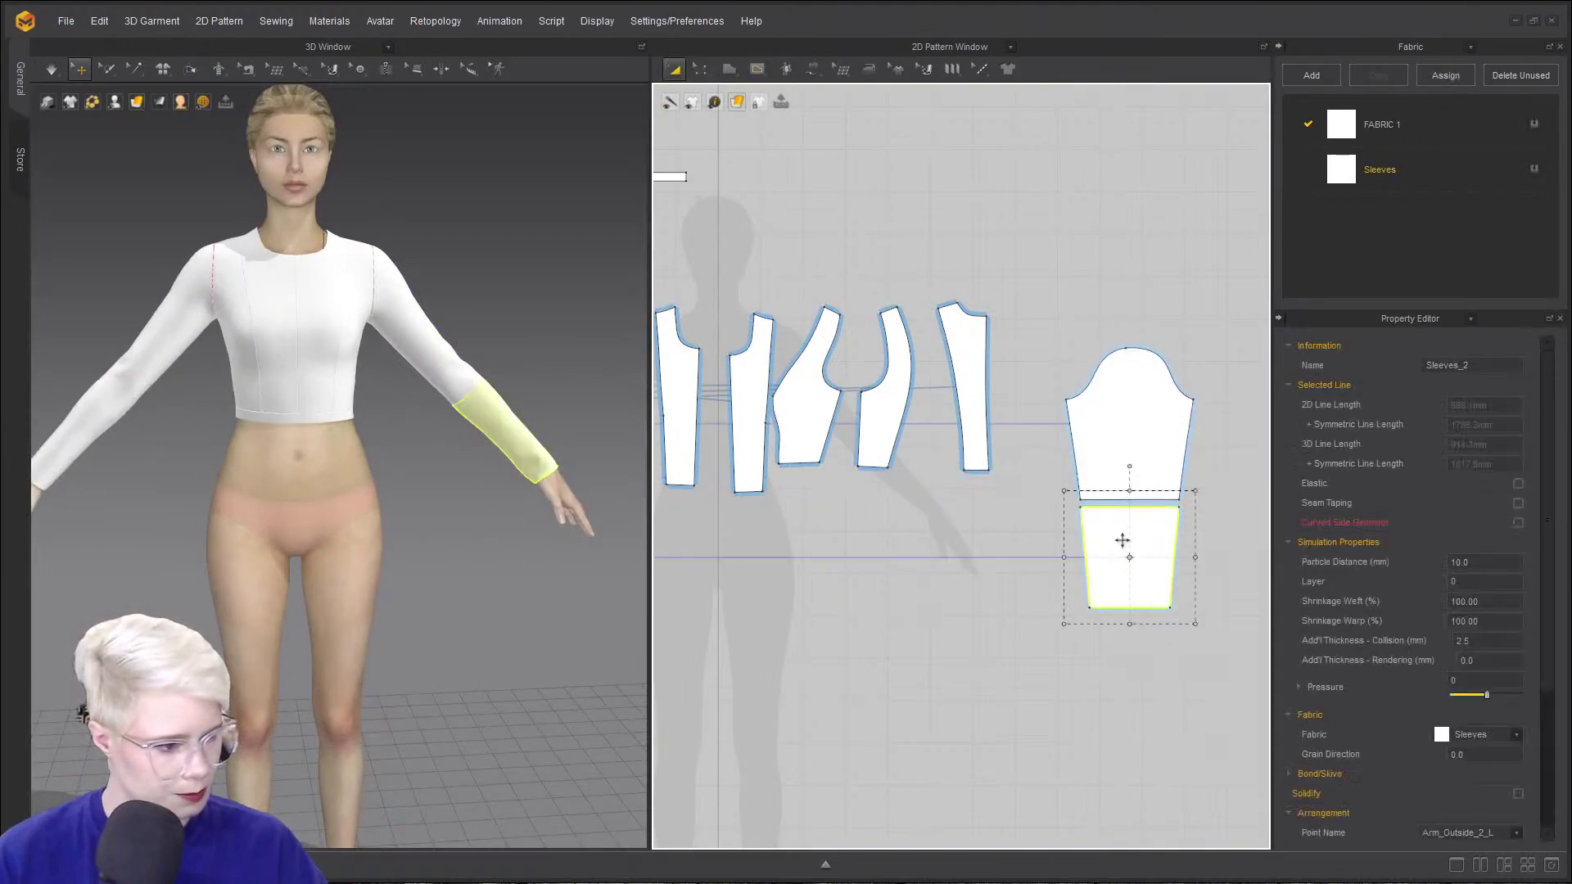
pyautogui.press('Delete')
pyautogui.scroll(-5, 1139, 545)
pyautogui.scroll(5, 928, 559)
pyautogui.click(765, 559)
pyautogui.press('Delete')
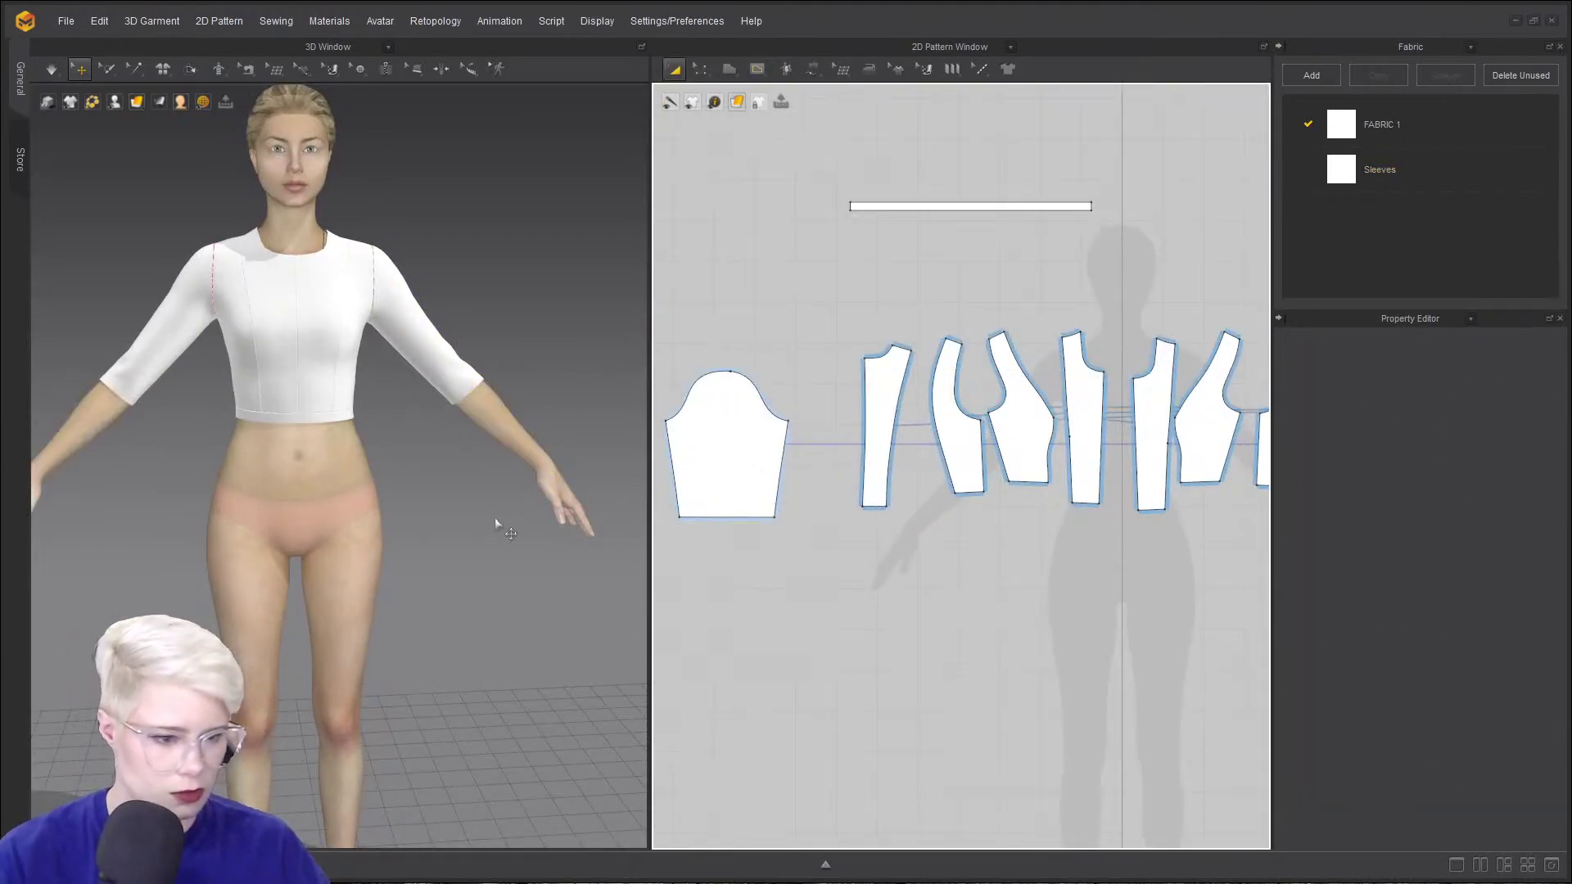
# - Lengthen the shortened sleeves slightly by moving the right sleeve's hem edge down, and simulate the garment to check their length
pyautogui.moveTo(411, 484); pyautogui.dragTo(326, 529, button='right')
pyautogui.scroll(5, 327, 529)
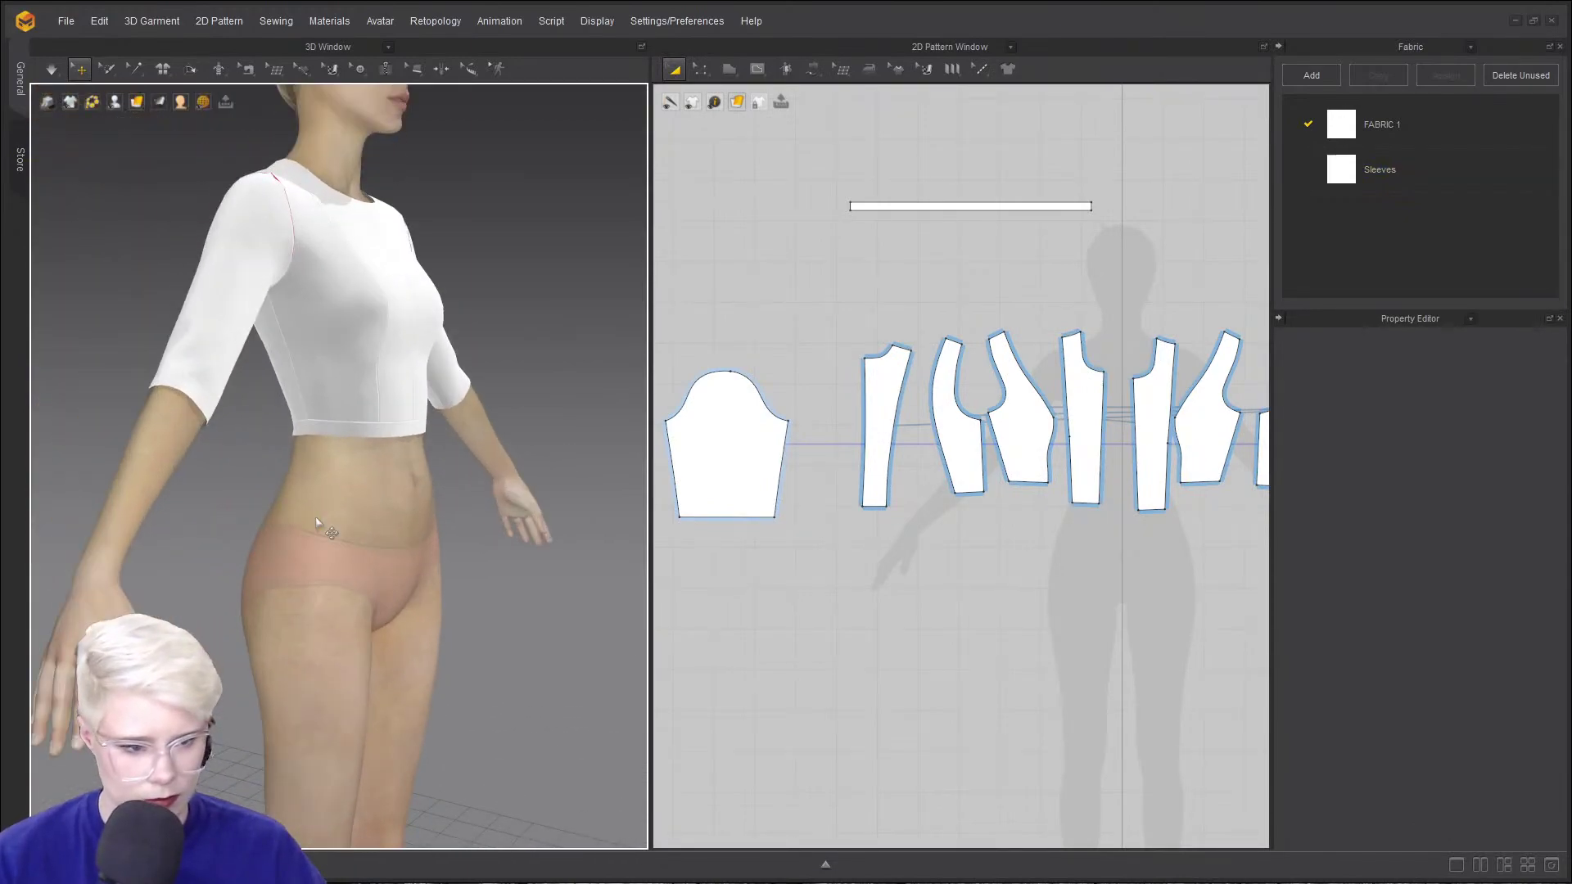
pyautogui.moveTo(731, 521); pyautogui.dragTo(738, 543)
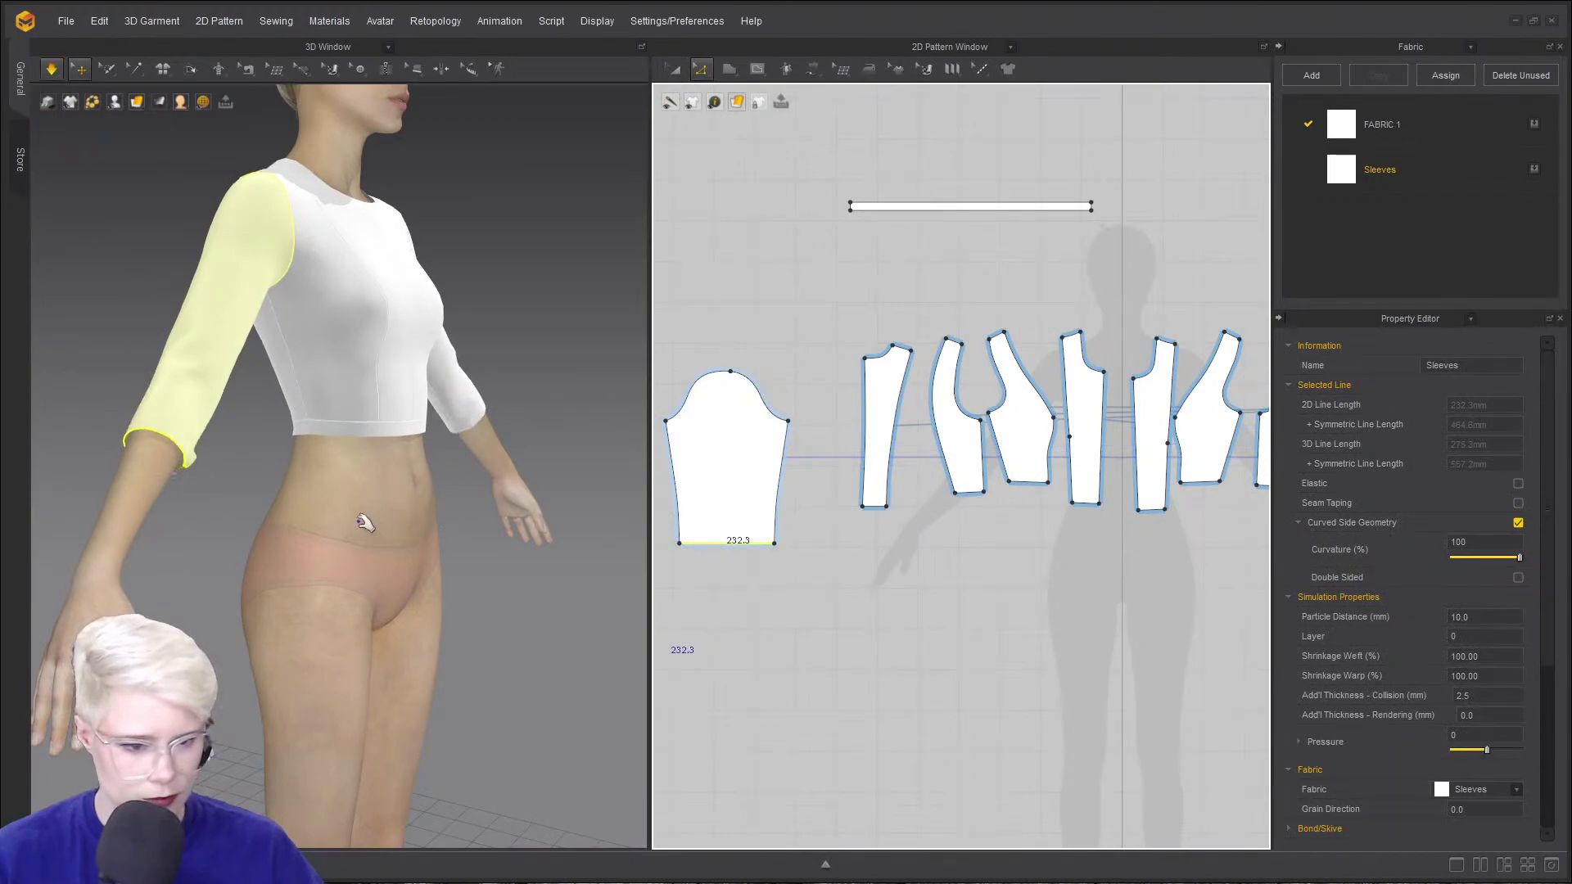
pyautogui.scroll(3, 233, 545)
pyautogui.scroll(-4, 378, 481)
pyautogui.moveTo(309, 537)
pyautogui.mouseDown(button='right')
pyautogui.moveTo(335, 522)
pyautogui.moveTo(299, 517)
pyautogui.mouseUp(button='right')
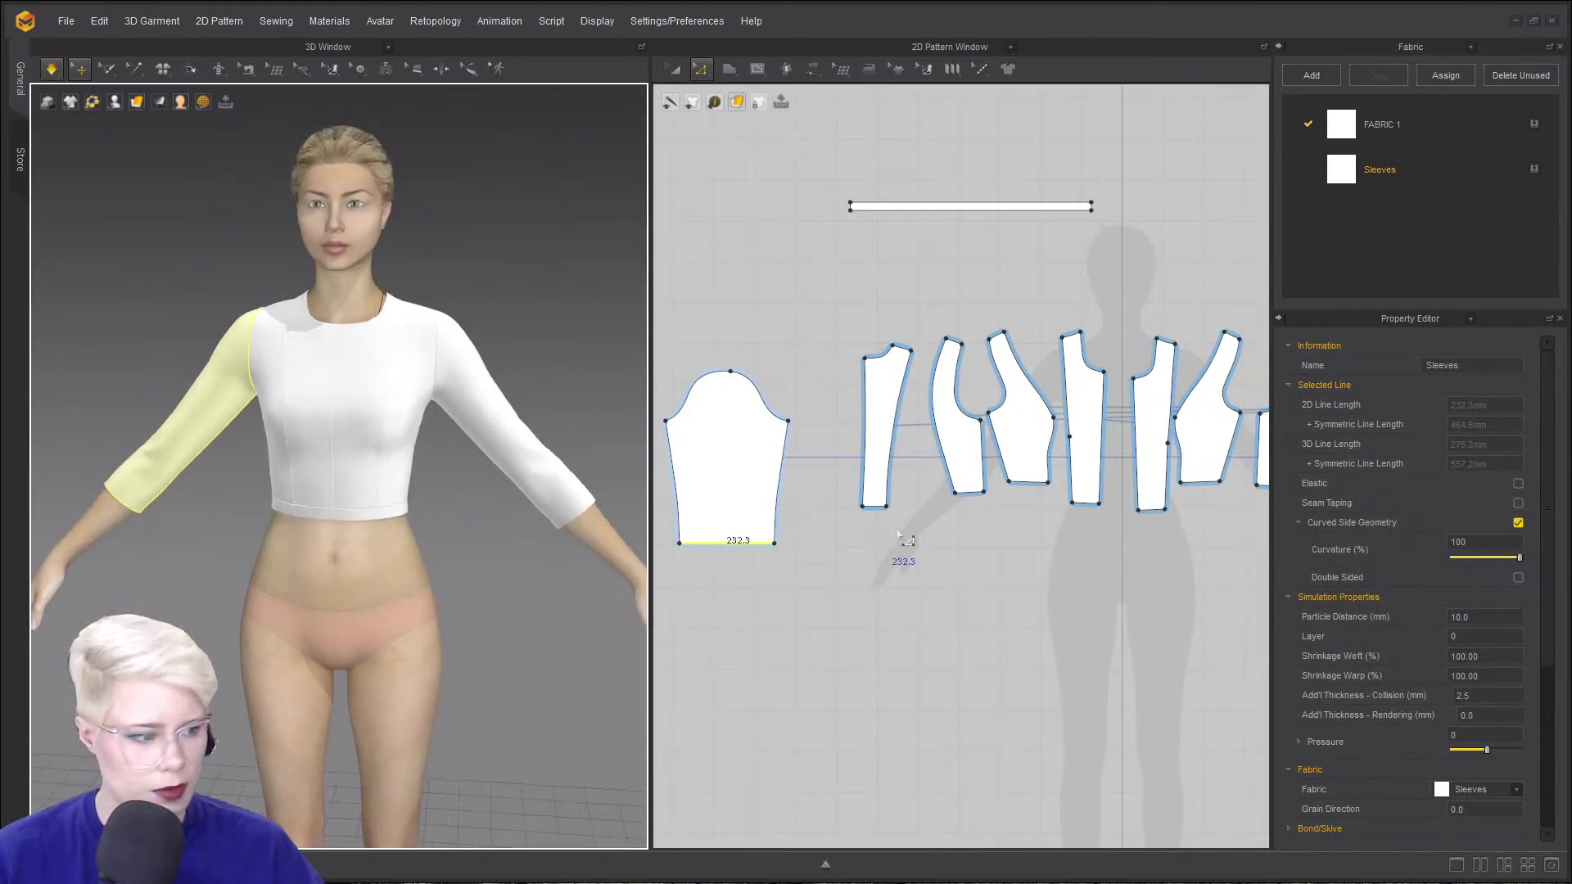
pyautogui.scroll(-2, 901, 536)
pyautogui.scroll(3, 901, 541)
pyautogui.click(1069, 432)
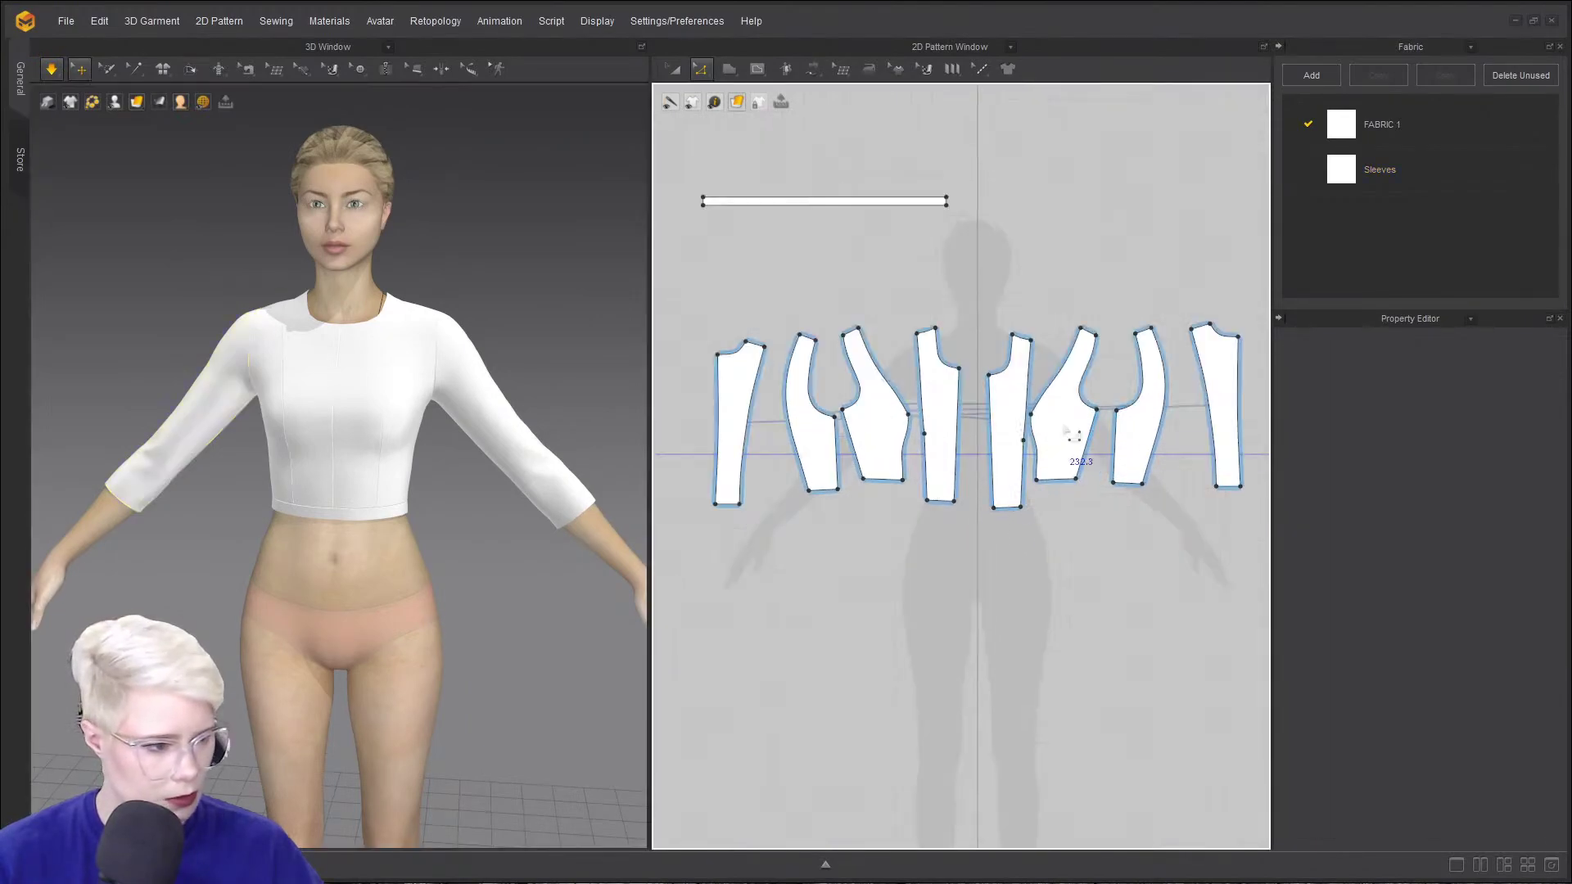
pyautogui.moveTo(418, 442); pyautogui.dragTo(380, 602, button='right')
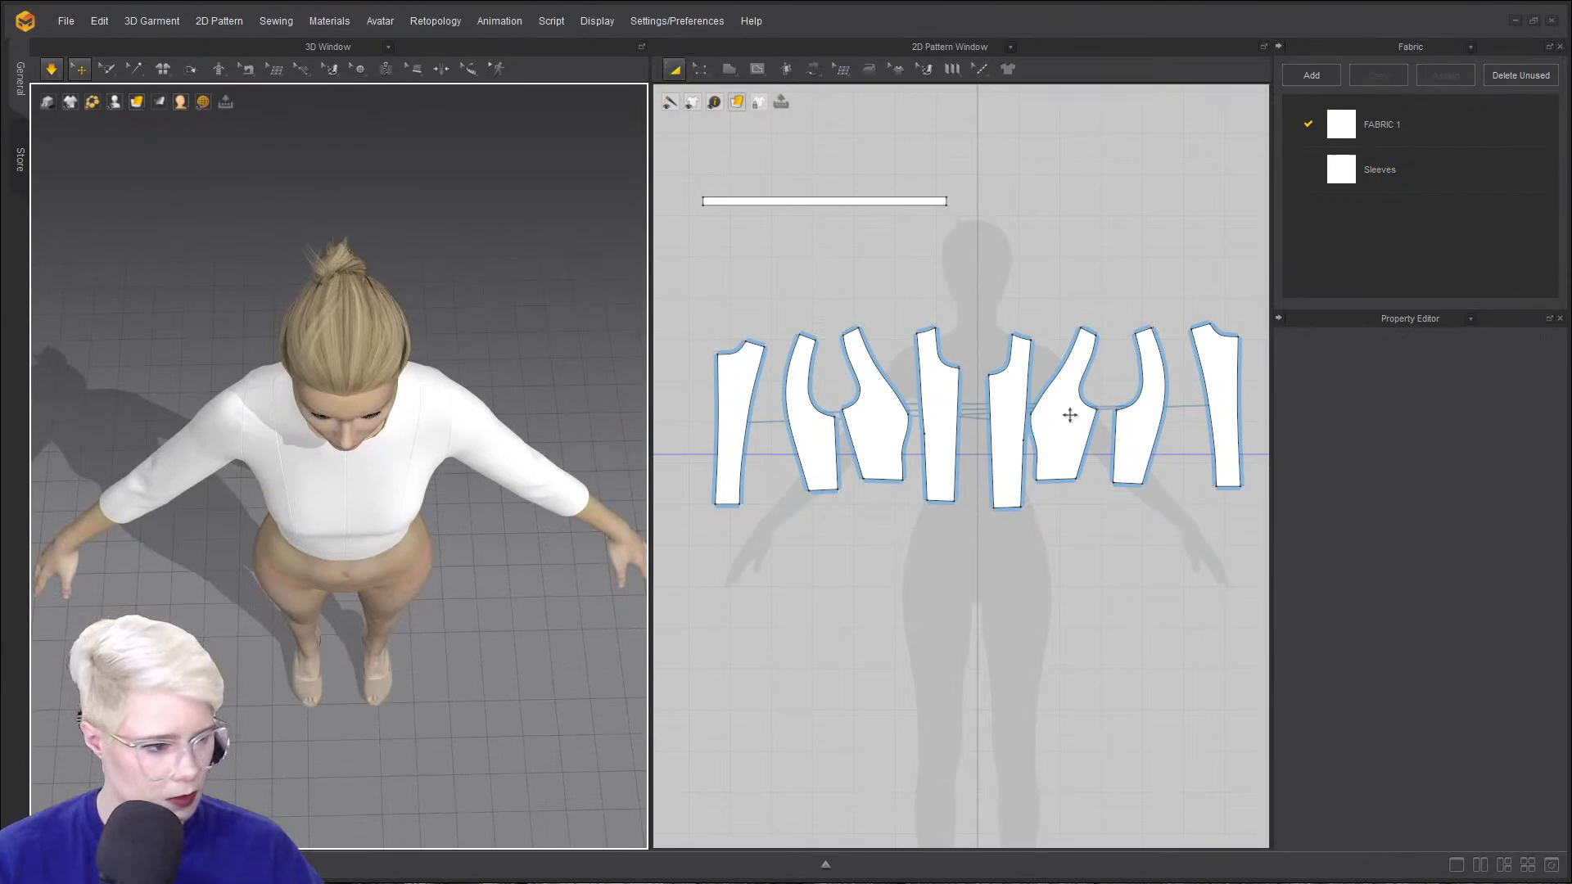
pyautogui.click(1070, 416)
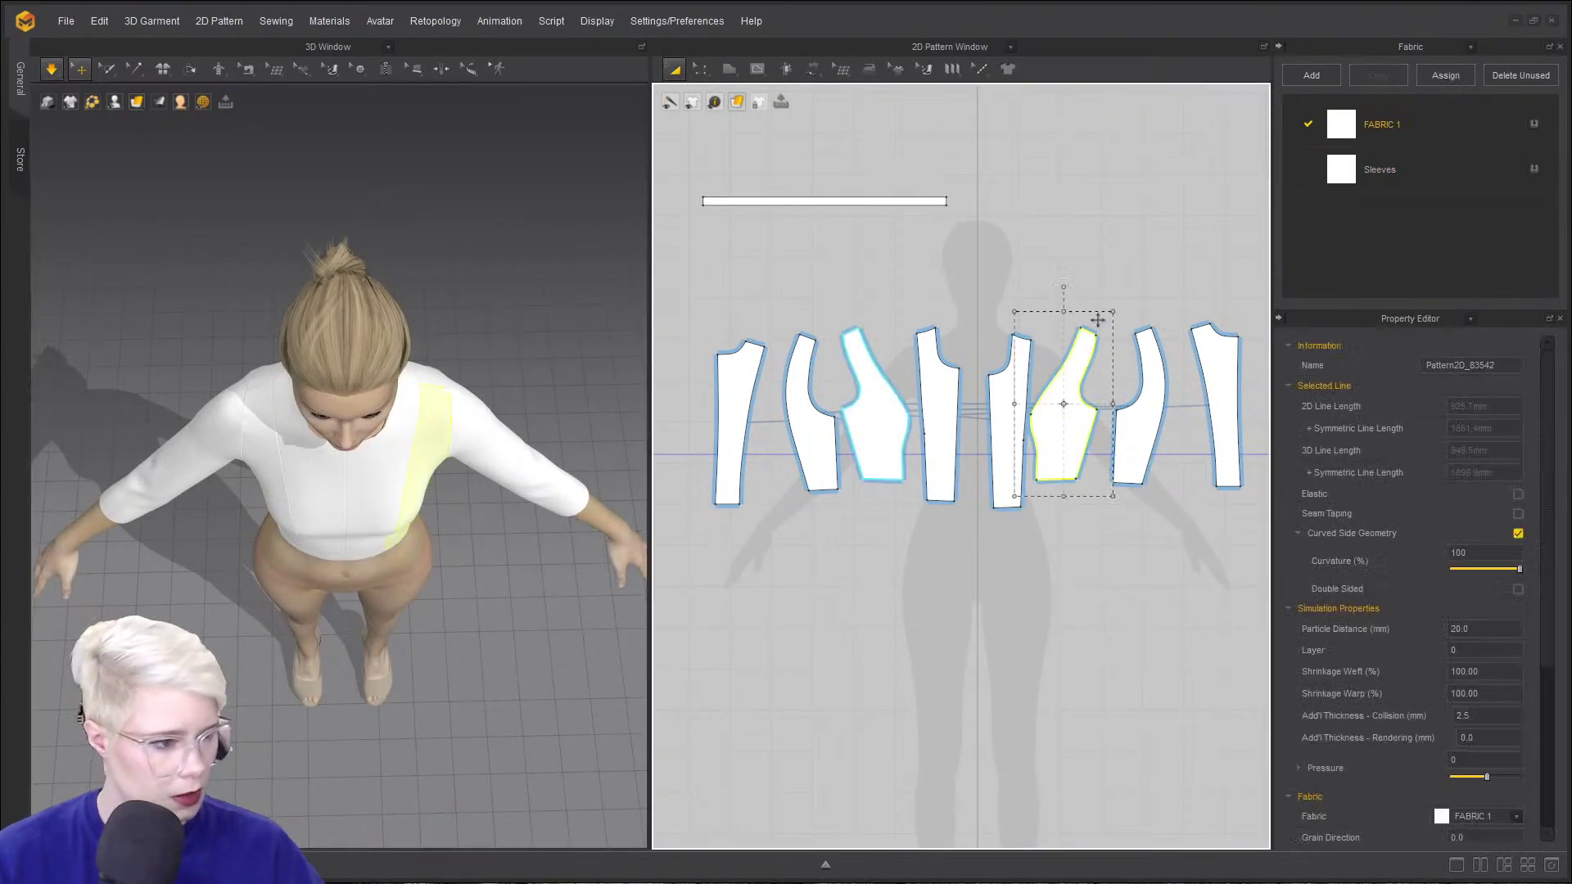
pyautogui.moveTo(1065, 284); pyautogui.dragTo(1072, 483)
pyautogui.moveTo(1064, 401); pyautogui.dragTo(1090, 244)
pyautogui.hotkey('ctrl', 'z')
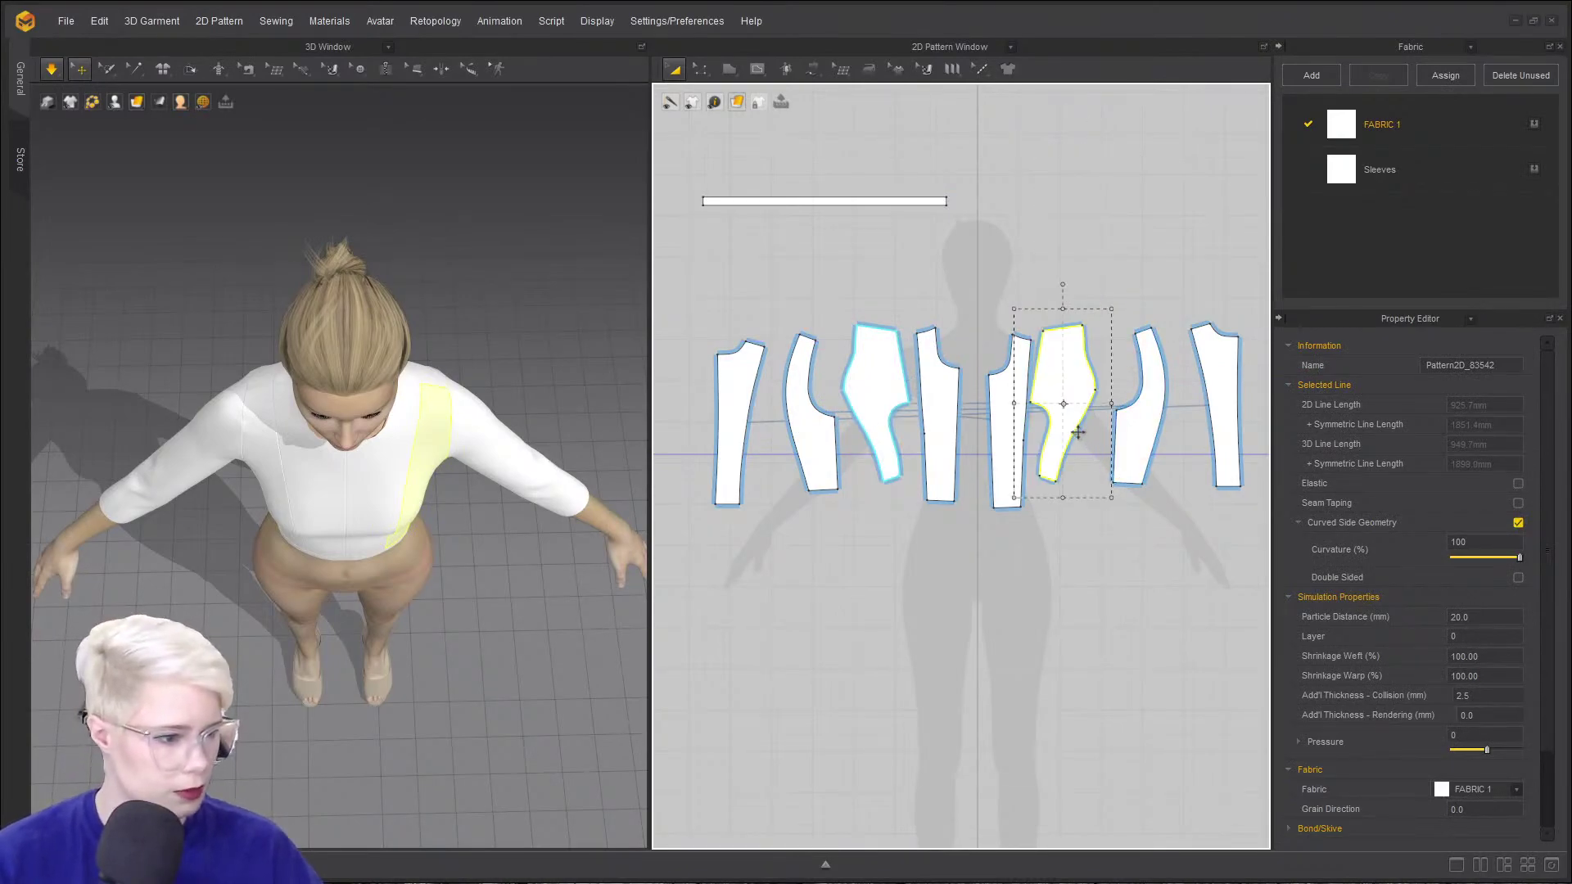
pyautogui.hotkey('ctrl', 'z')
# - Rotate and move the left side front piece so its princess seam meets the center front piece and their shoulder edges line up
pyautogui.moveTo(1065, 284); pyautogui.dragTo(958, 372)
pyautogui.scroll(5, 1046, 396)
pyautogui.moveTo(987, 238); pyautogui.dragTo(1003, 242)
pyautogui.moveTo(954, 382); pyautogui.dragTo(942, 385)
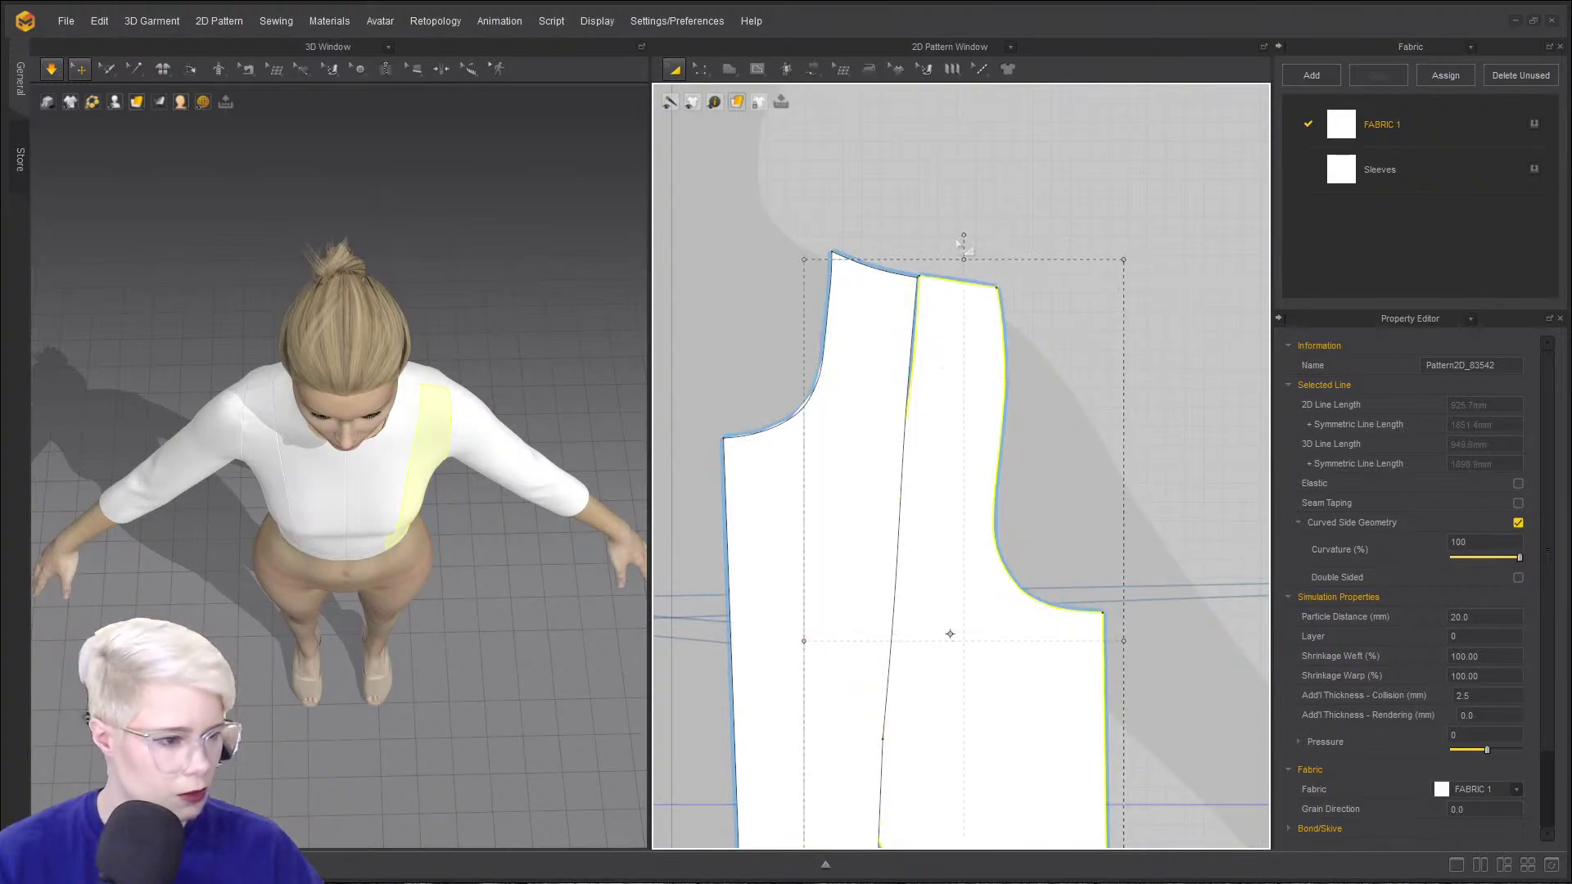
pyautogui.moveTo(964, 234); pyautogui.dragTo(972, 239)
pyautogui.moveTo(950, 385); pyautogui.dragTo(945, 380)
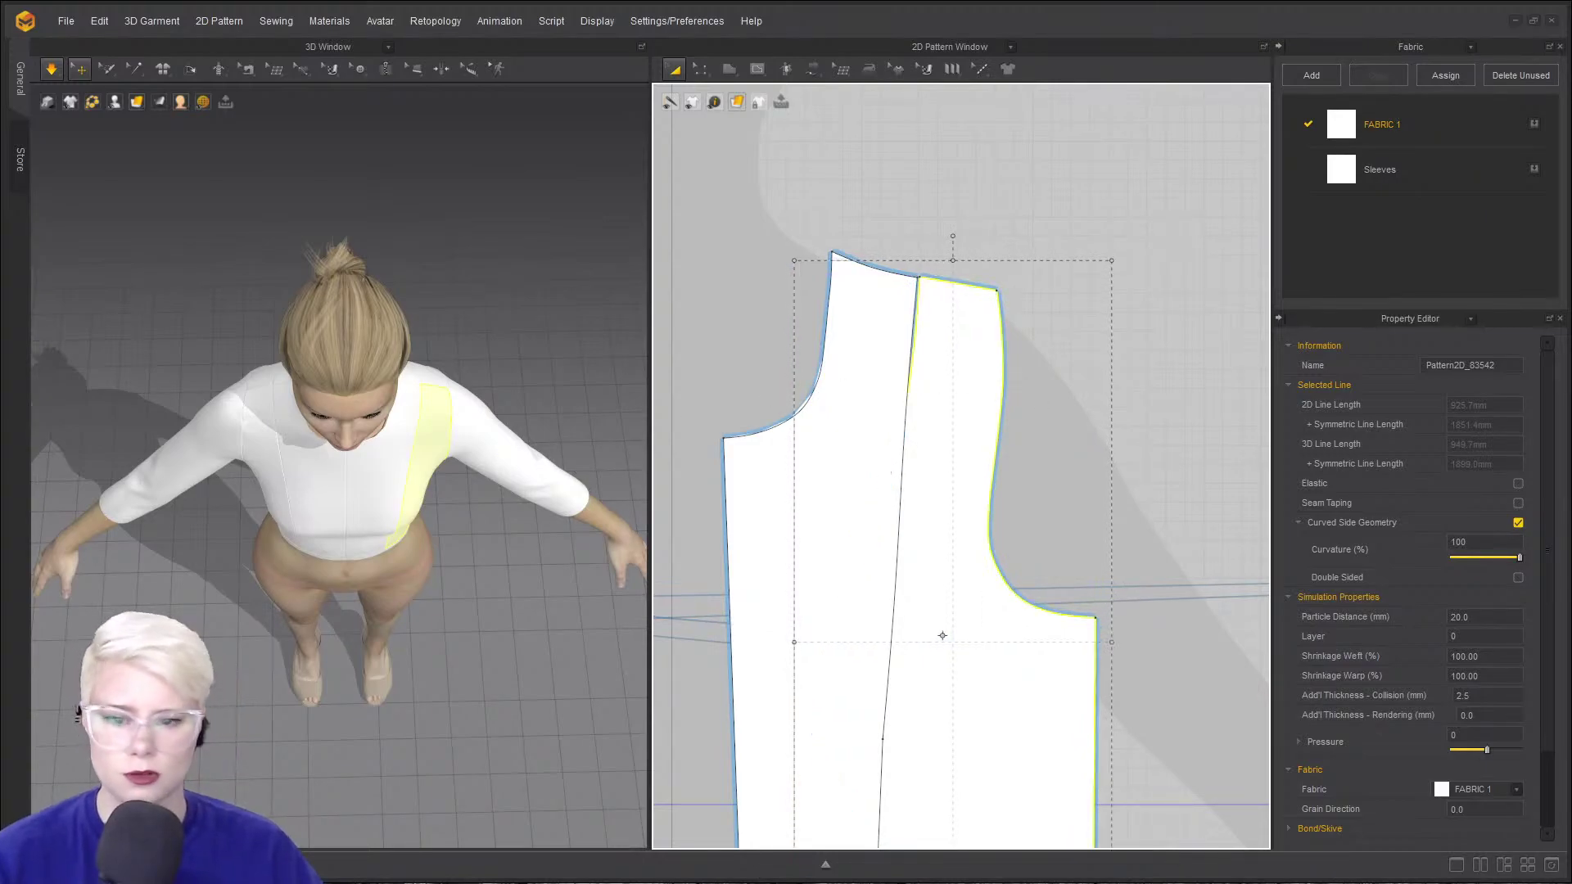
pyautogui.press('2')
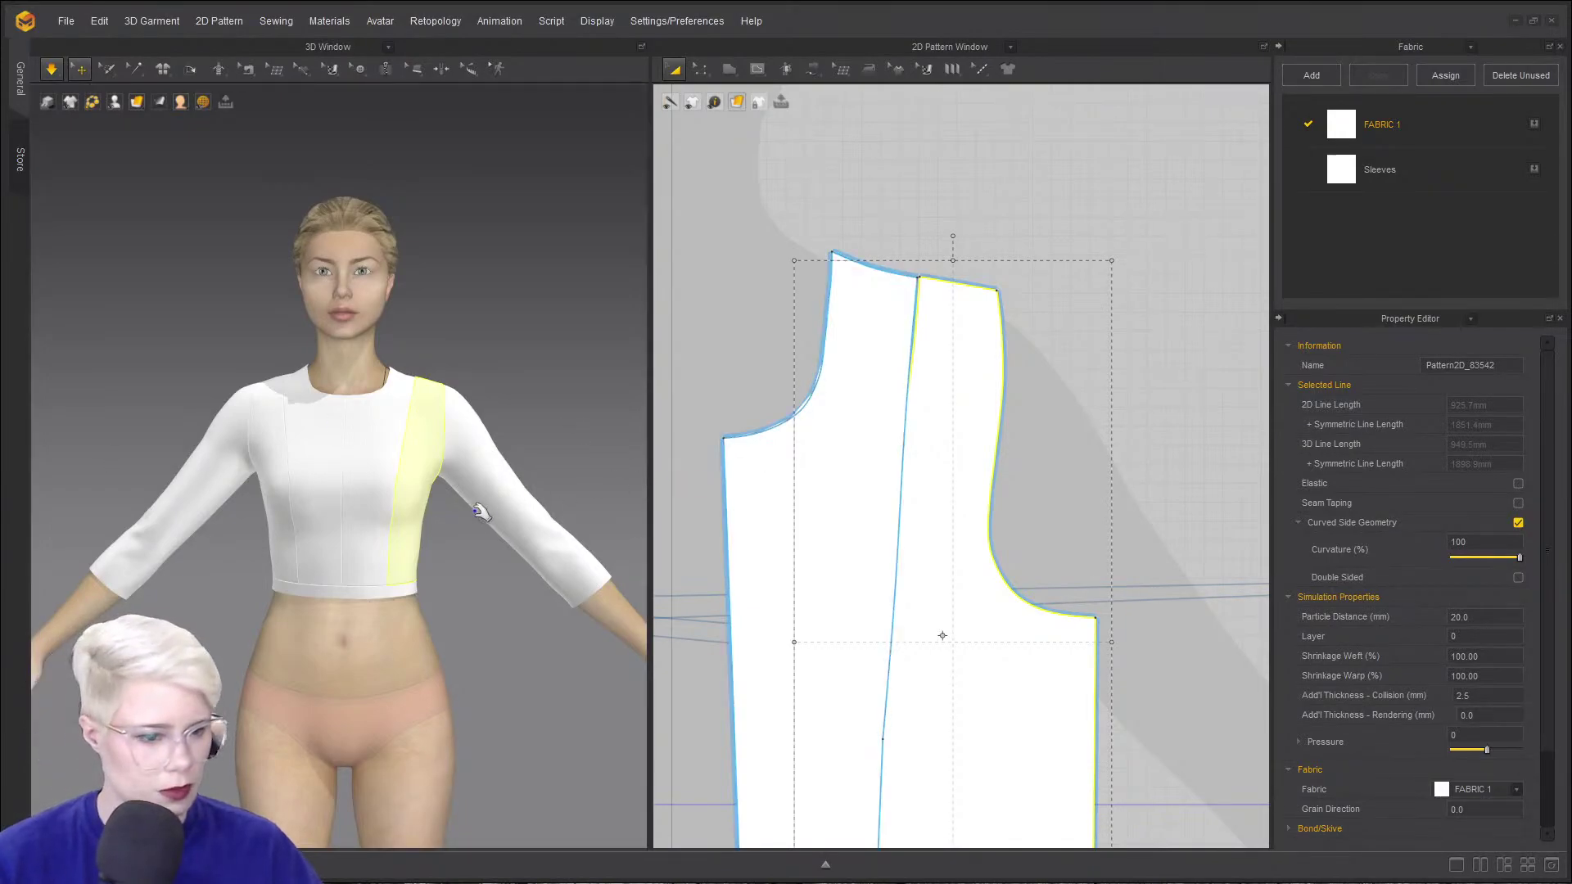
pyautogui.click(1026, 352)
# - Turn the left center back piece upside down at a slant and place it above the front pieces, with the shoulder edges facing
pyautogui.scroll(-5, 983, 356)
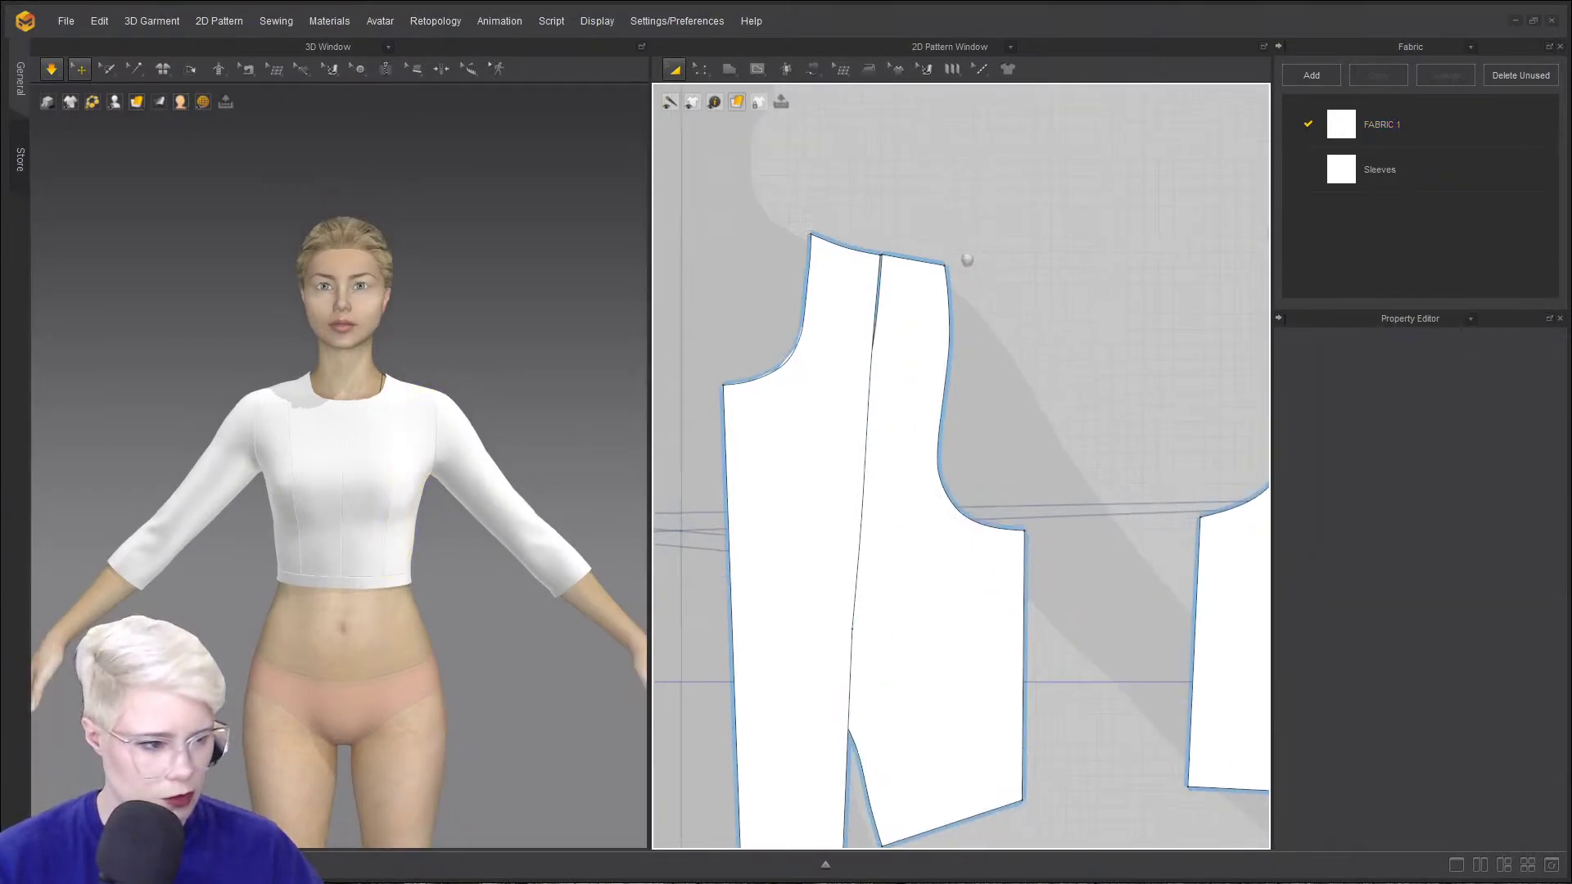
pyautogui.click(926, 344)
pyautogui.click(1013, 340)
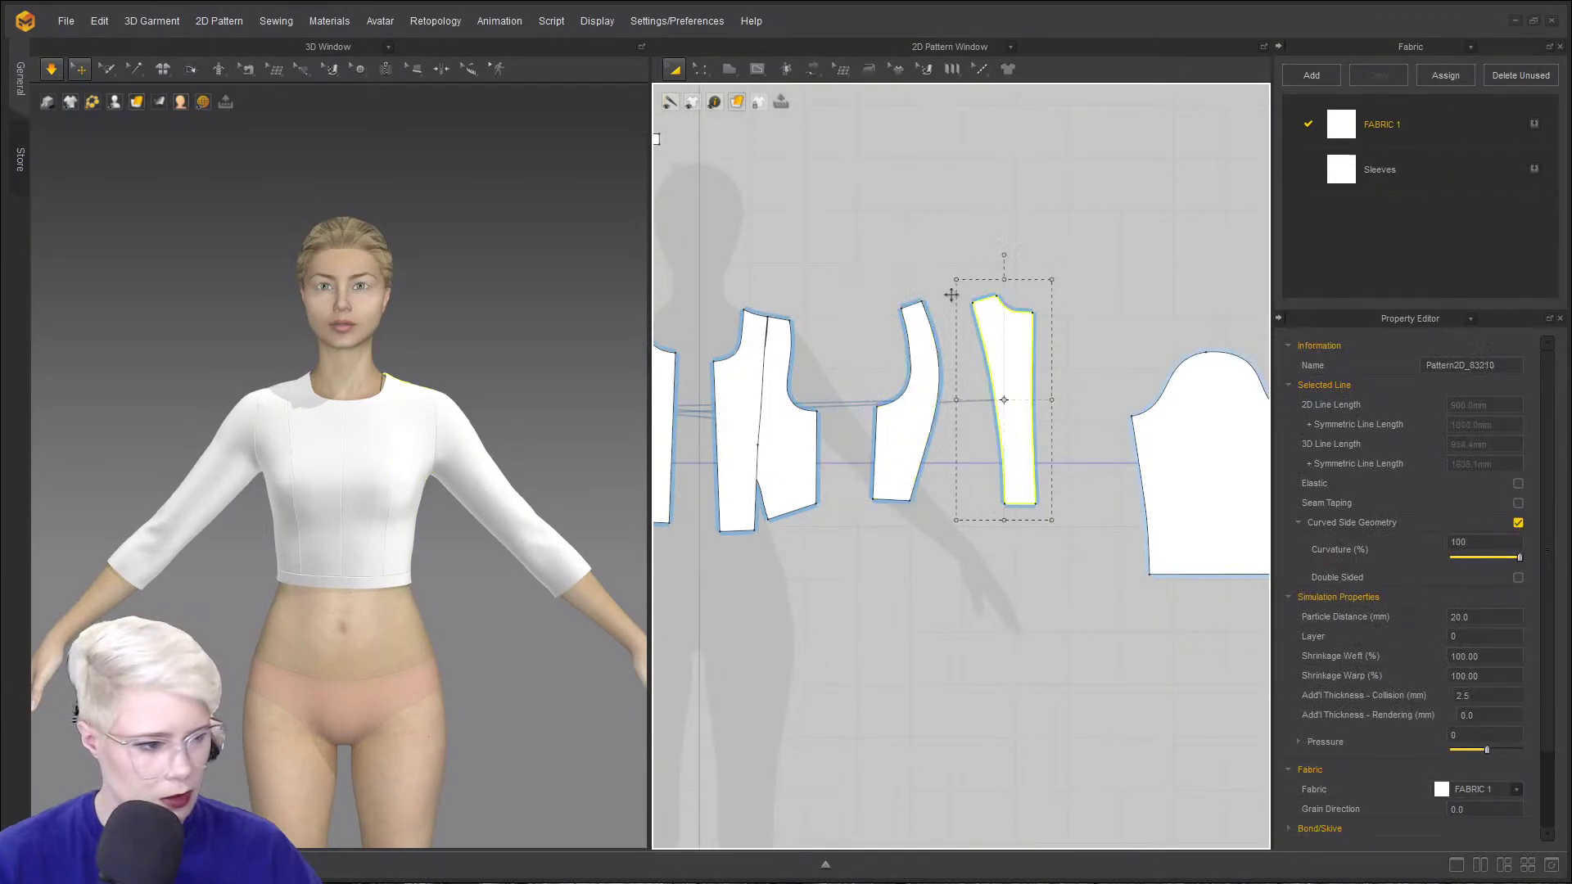
pyautogui.moveTo(1014, 340); pyautogui.dragTo(839, 265)
pyautogui.moveTo(837, 188); pyautogui.dragTo(780, 383)
pyautogui.scroll(1, 805, 380)
pyautogui.moveTo(806, 380); pyautogui.dragTo(881, 409, button='middle')
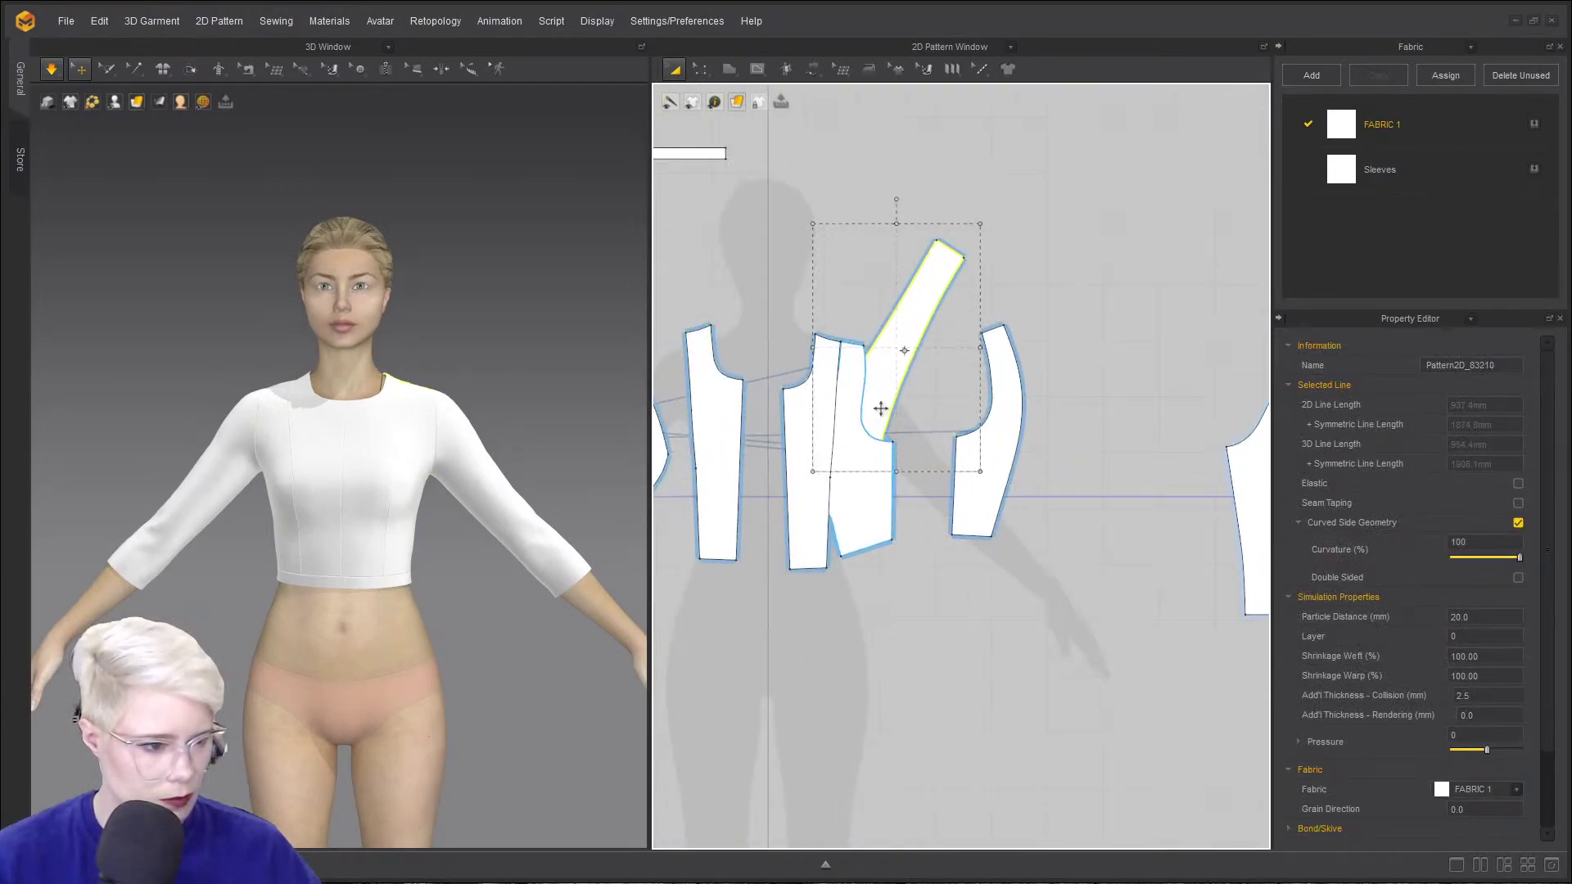
pyautogui.scroll(5, 881, 409)
pyautogui.moveTo(905, 267); pyautogui.dragTo(839, 90)
pyautogui.scroll(-5, 835, 231)
pyautogui.moveTo(835, 231); pyautogui.dragTo(918, 278, button='middle')
pyautogui.moveTo(918, 278); pyautogui.dragTo(891, 198)
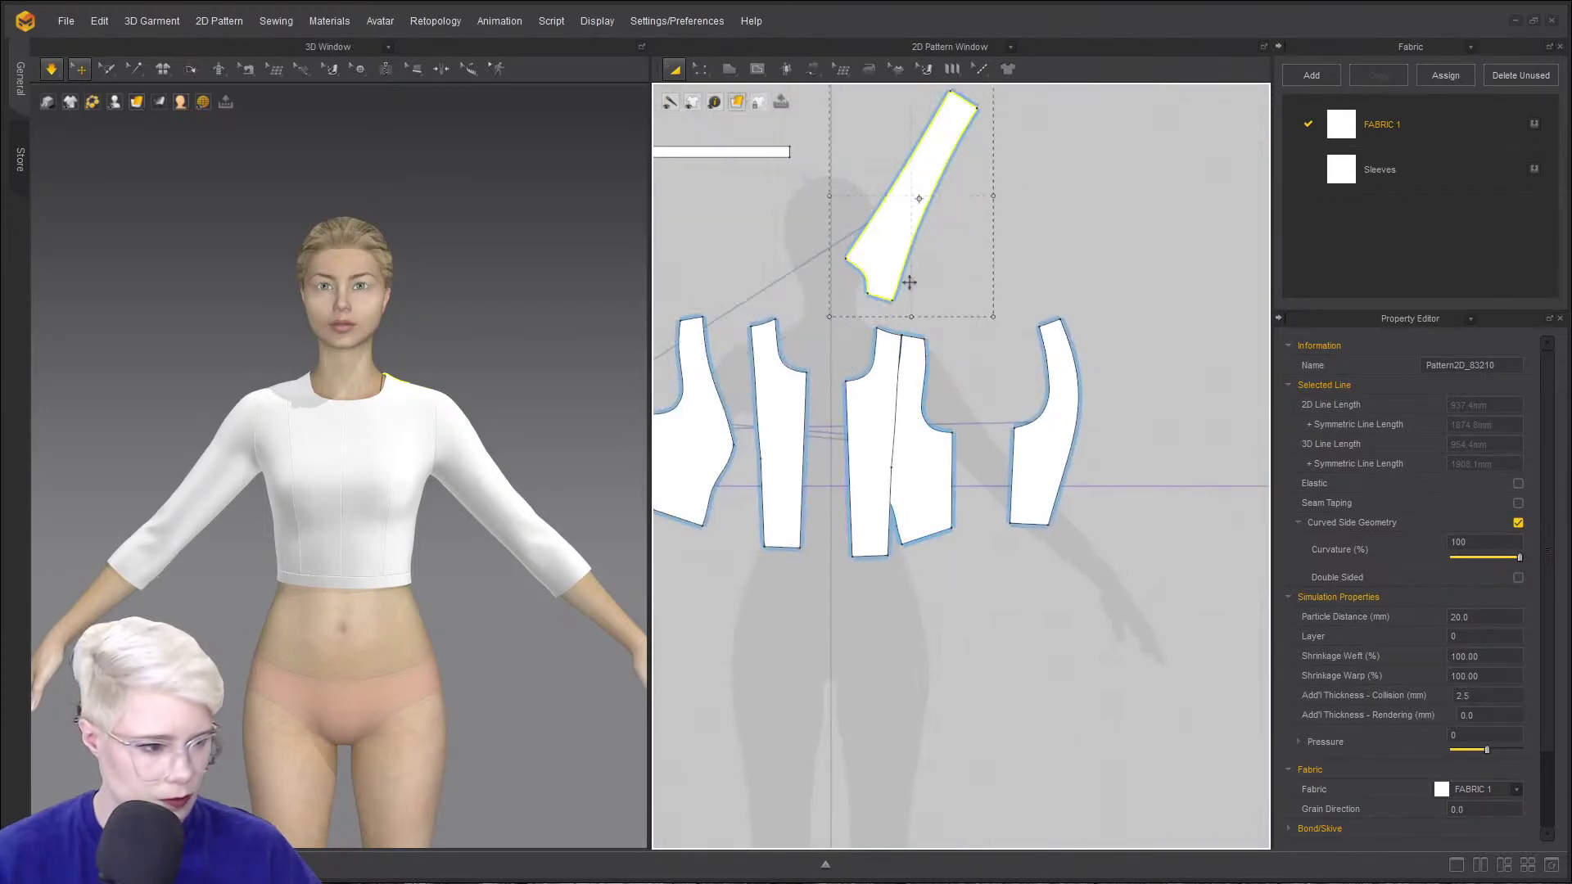
pyautogui.scroll(5, 910, 282)
pyautogui.moveTo(909, 338); pyautogui.dragTo(963, 350, button='middle')
# - Straighten the curved shoulder edge of the left center front piece
pyautogui.press('z')
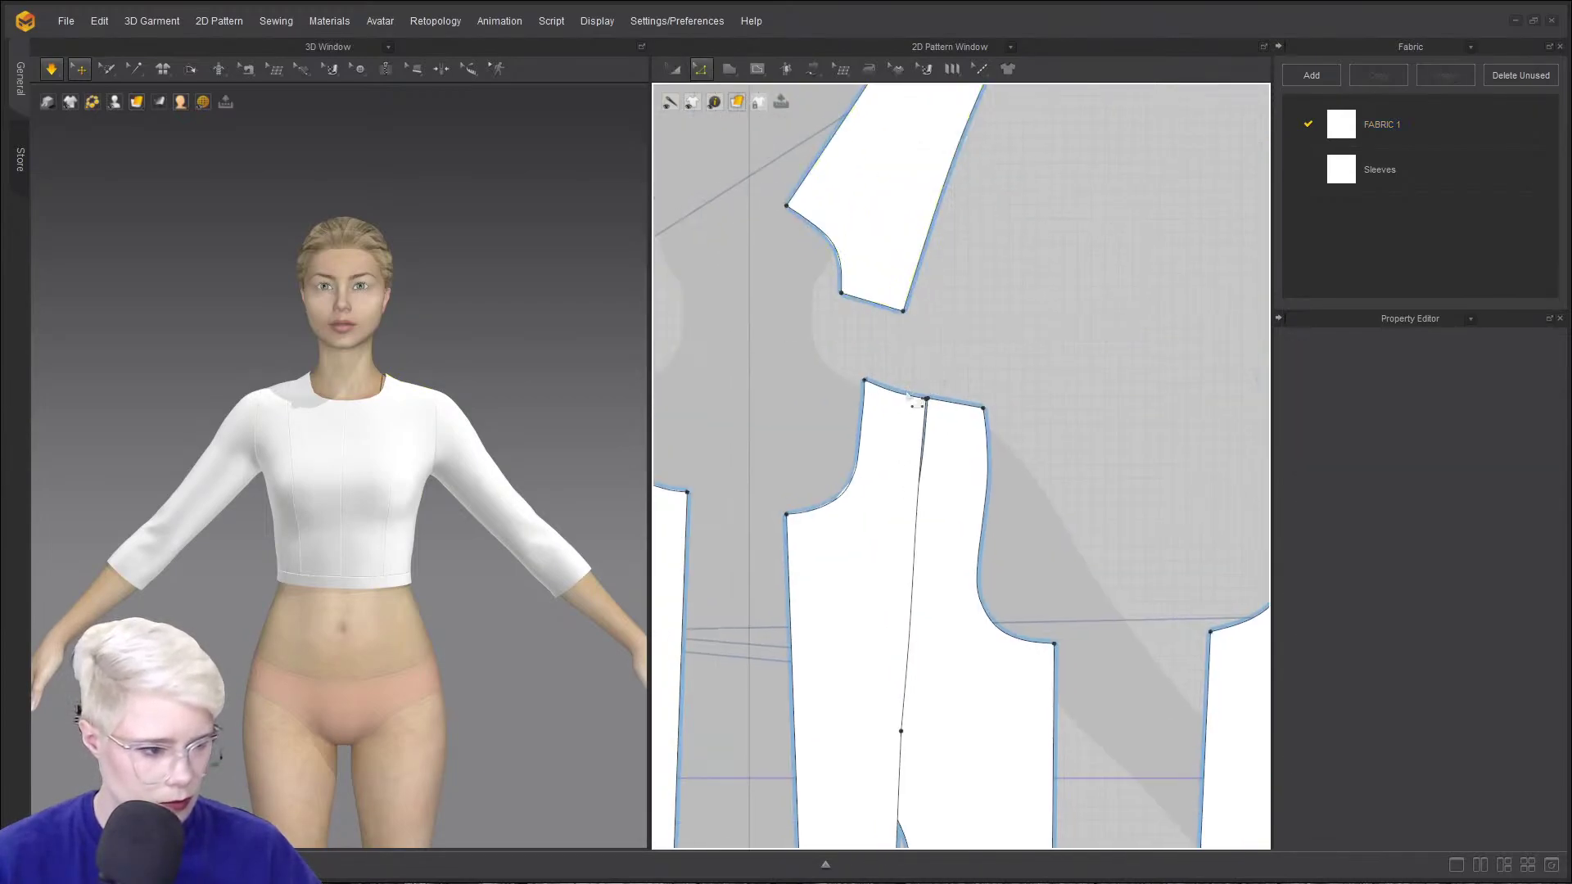
pyautogui.click(899, 397)
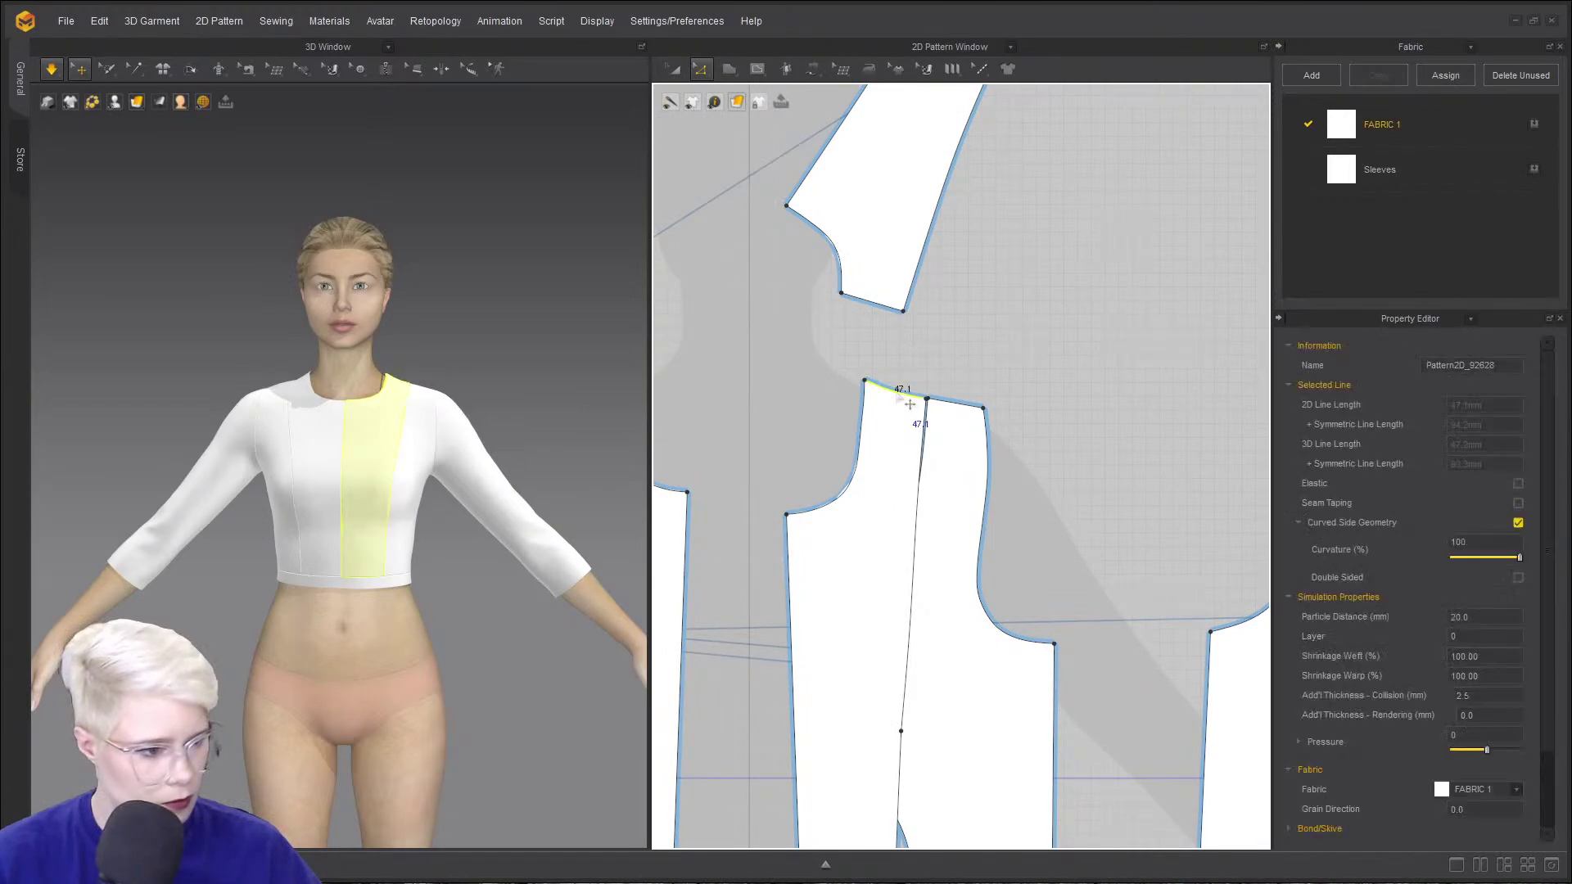
pyautogui.rightClick(899, 397)
pyautogui.click(990, 479)
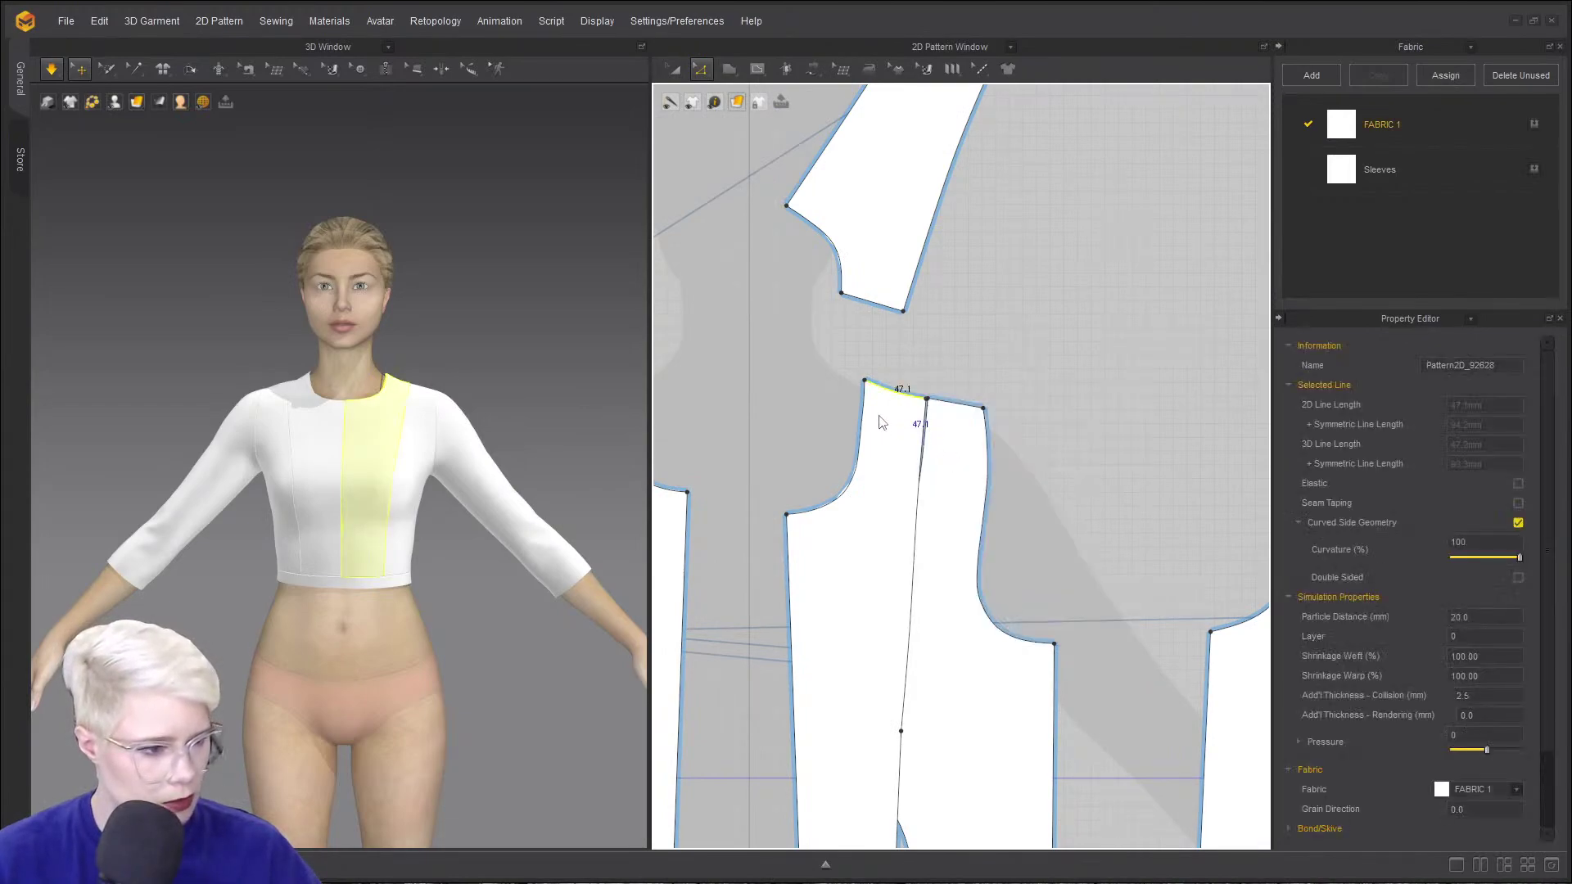
pyautogui.click(917, 371)
pyautogui.scroll(6, 919, 371)
pyautogui.scroll(-5, 934, 578)
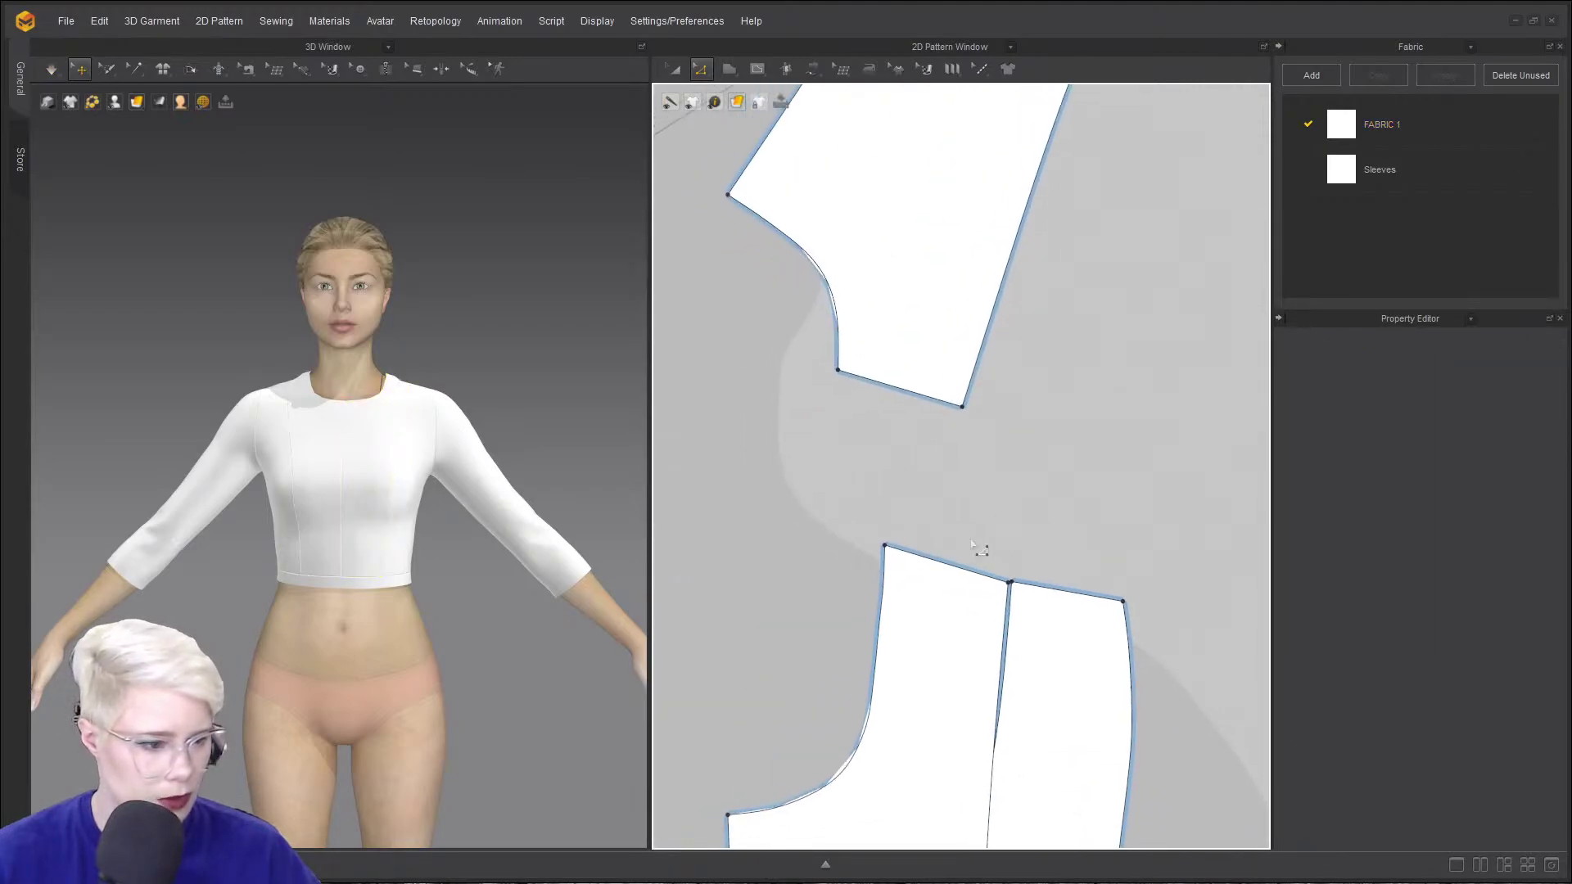
# - Rotate the left center back piece so its shoulder edge matches the angle of the center front's shoulder edge
pyautogui.click(957, 569)
pyautogui.click(928, 339)
pyautogui.press('a')
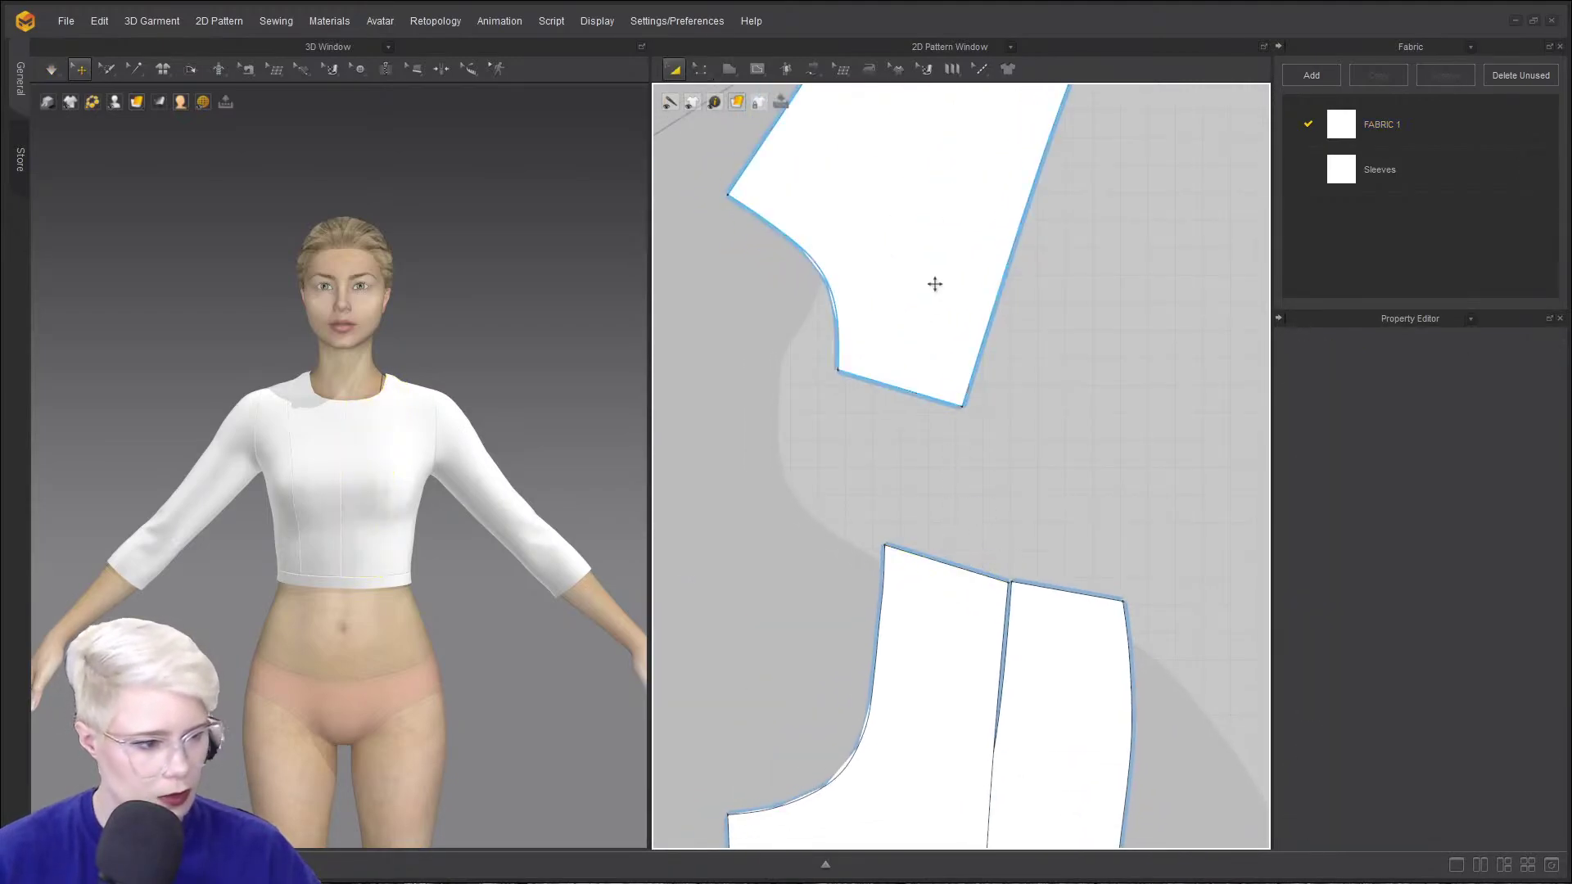
pyautogui.rightClick(934, 284)
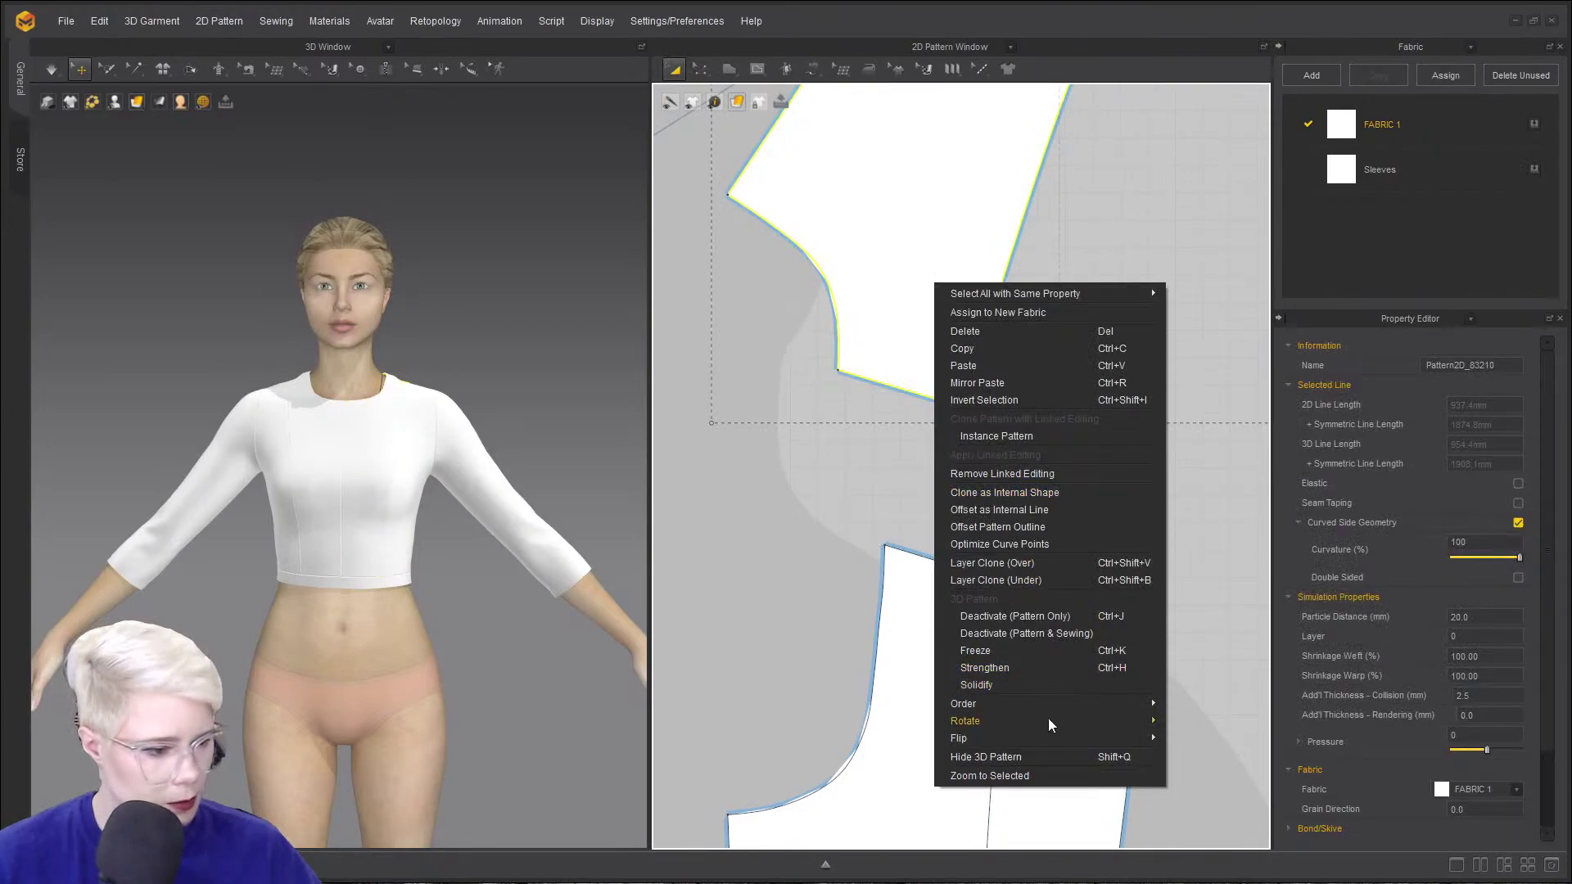
pyautogui.moveTo(1048, 719)
pyautogui.click(1204, 825)
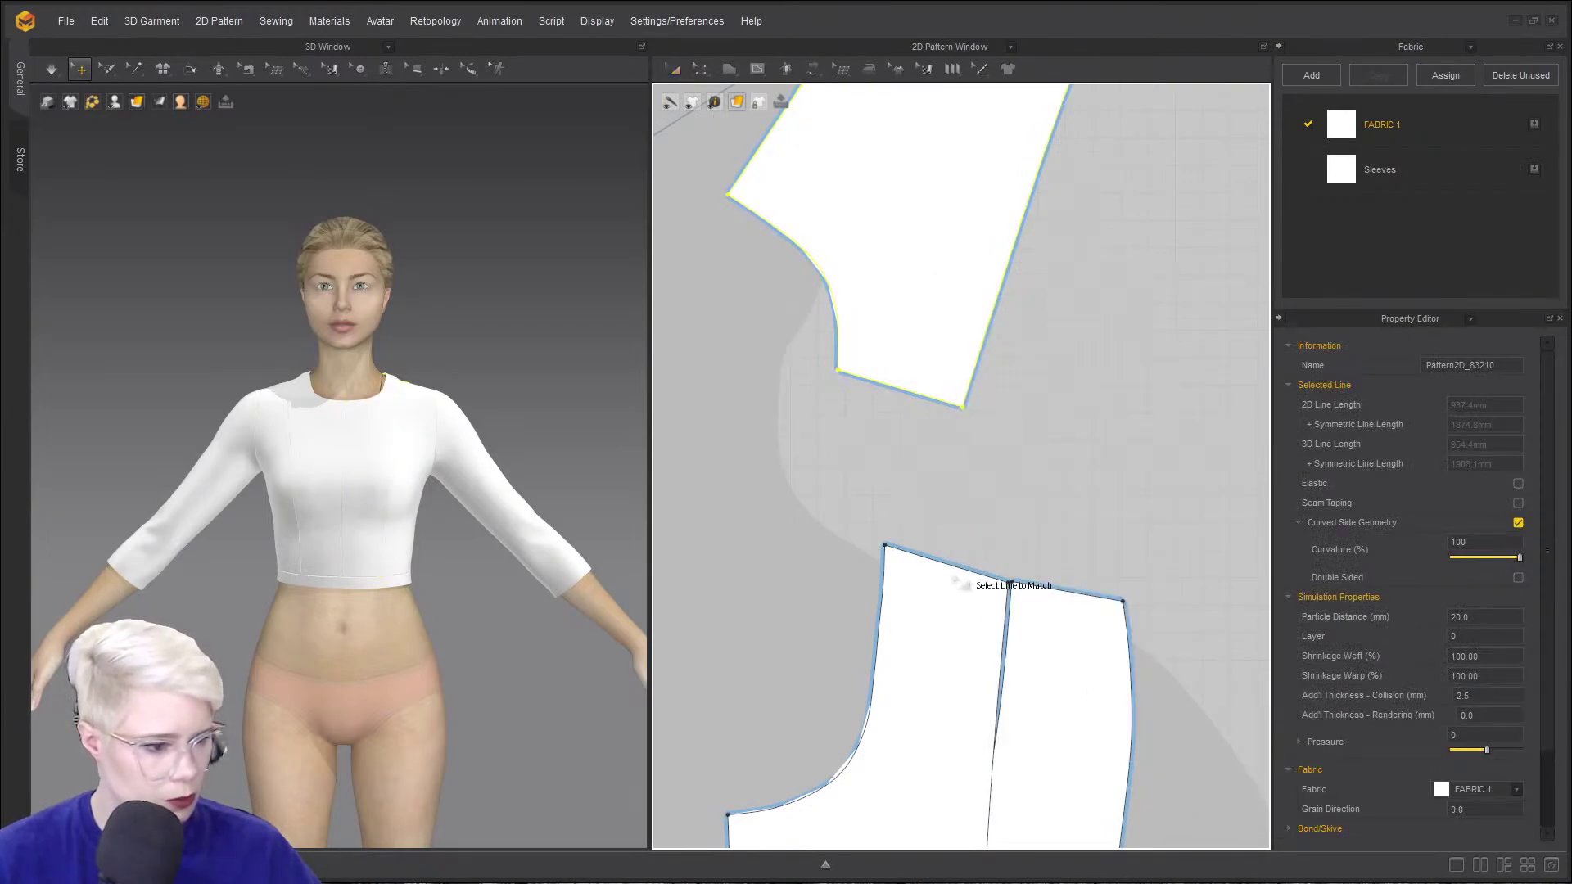
pyautogui.click(904, 389)
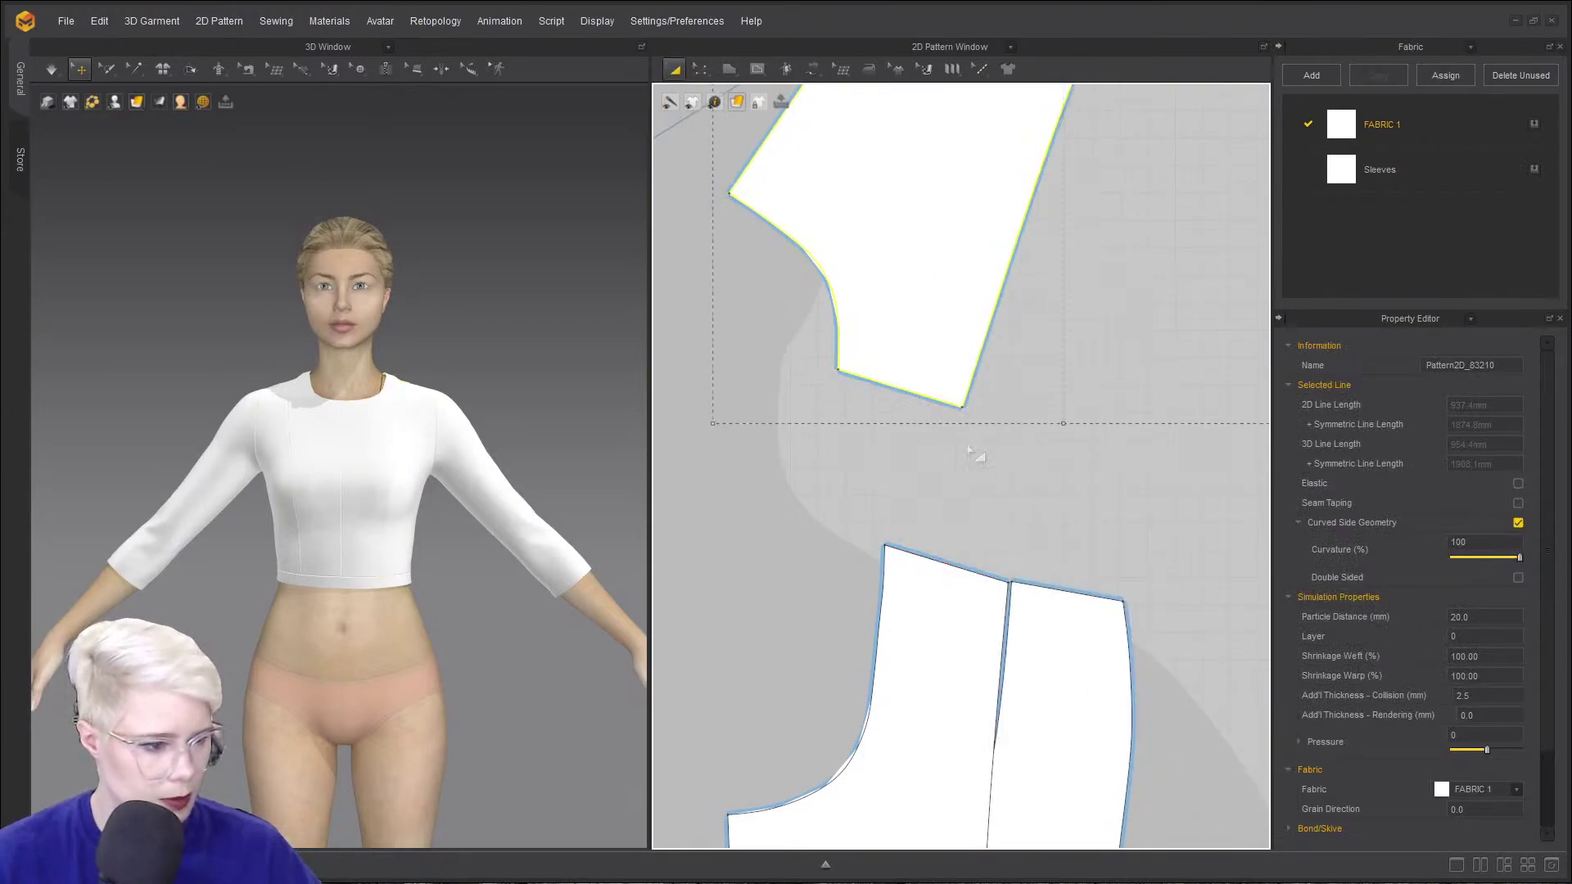
# - Move the left center back piece down so its shoulder edge meets the left center front's shoulder edge
pyautogui.moveTo(885, 344); pyautogui.dragTo(932, 519)
pyautogui.scroll(-5, 930, 524)
pyautogui.click(821, 427)
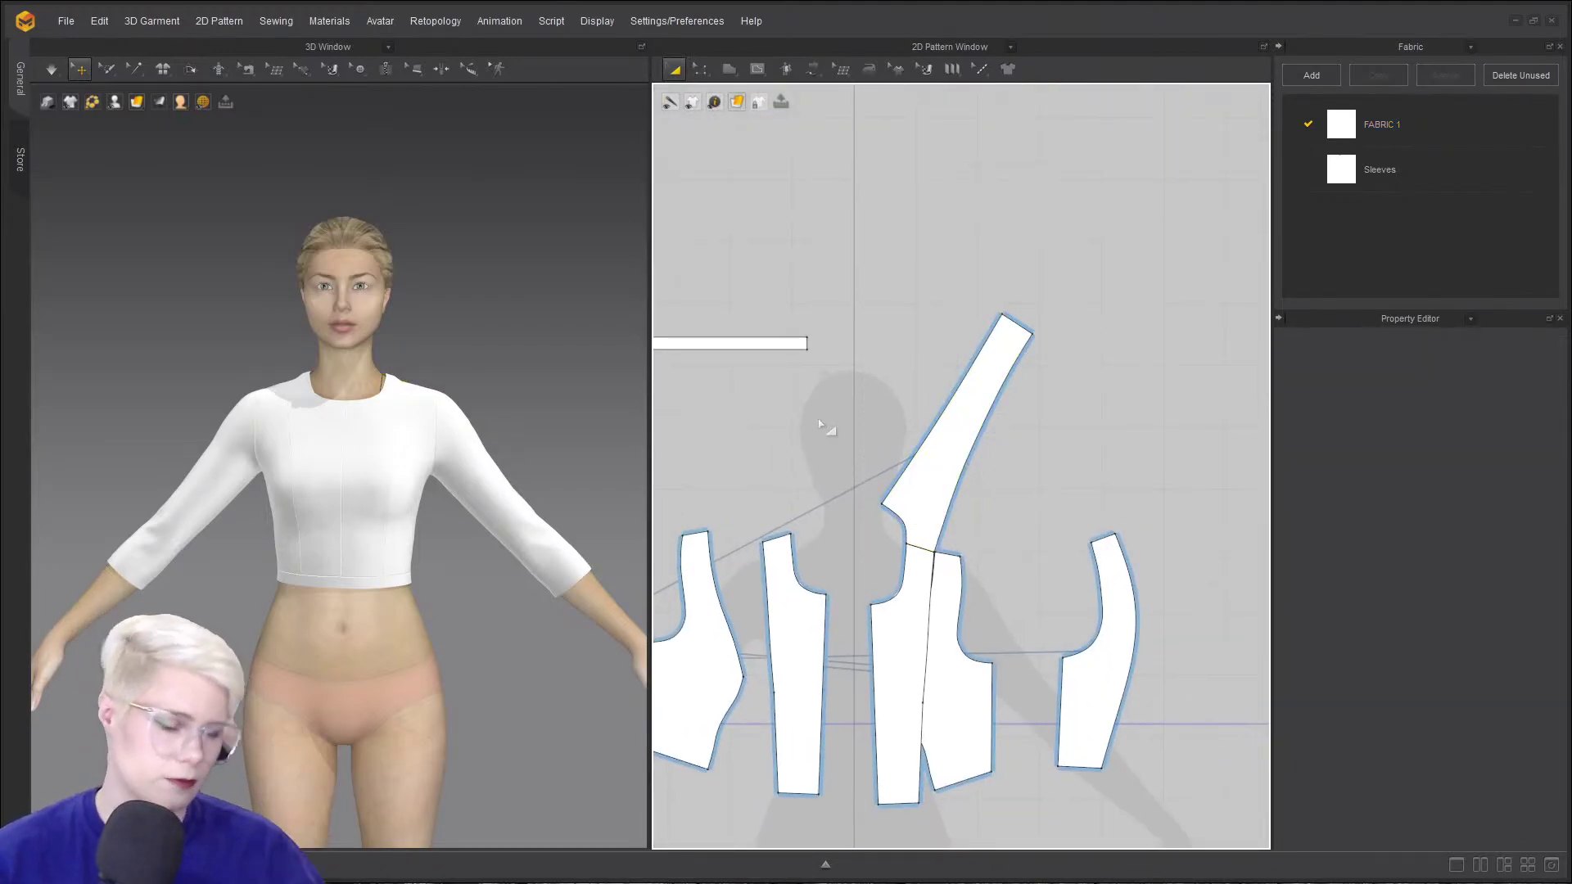
# - Move the left side front piece away from the left center front piece, leaving the joined center pieces clear
pyautogui.moveTo(966, 667); pyautogui.dragTo(1108, 746)
pyautogui.scroll(-2, 932, 567)
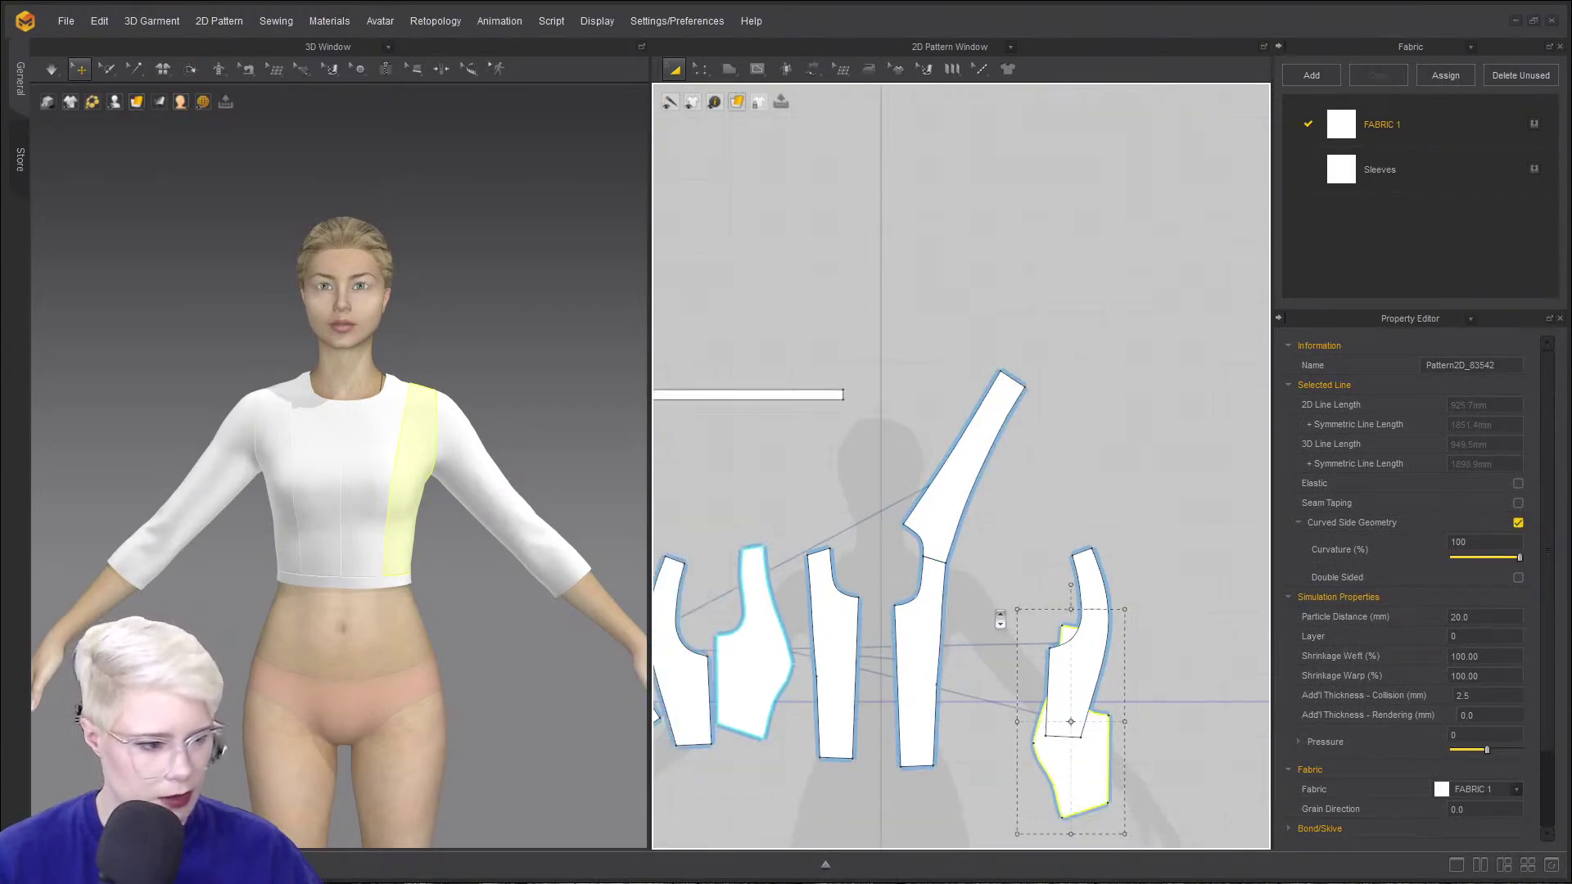
pyautogui.moveTo(927, 565); pyautogui.dragTo(944, 491, button='middle')
pyautogui.rightClick(961, 335)
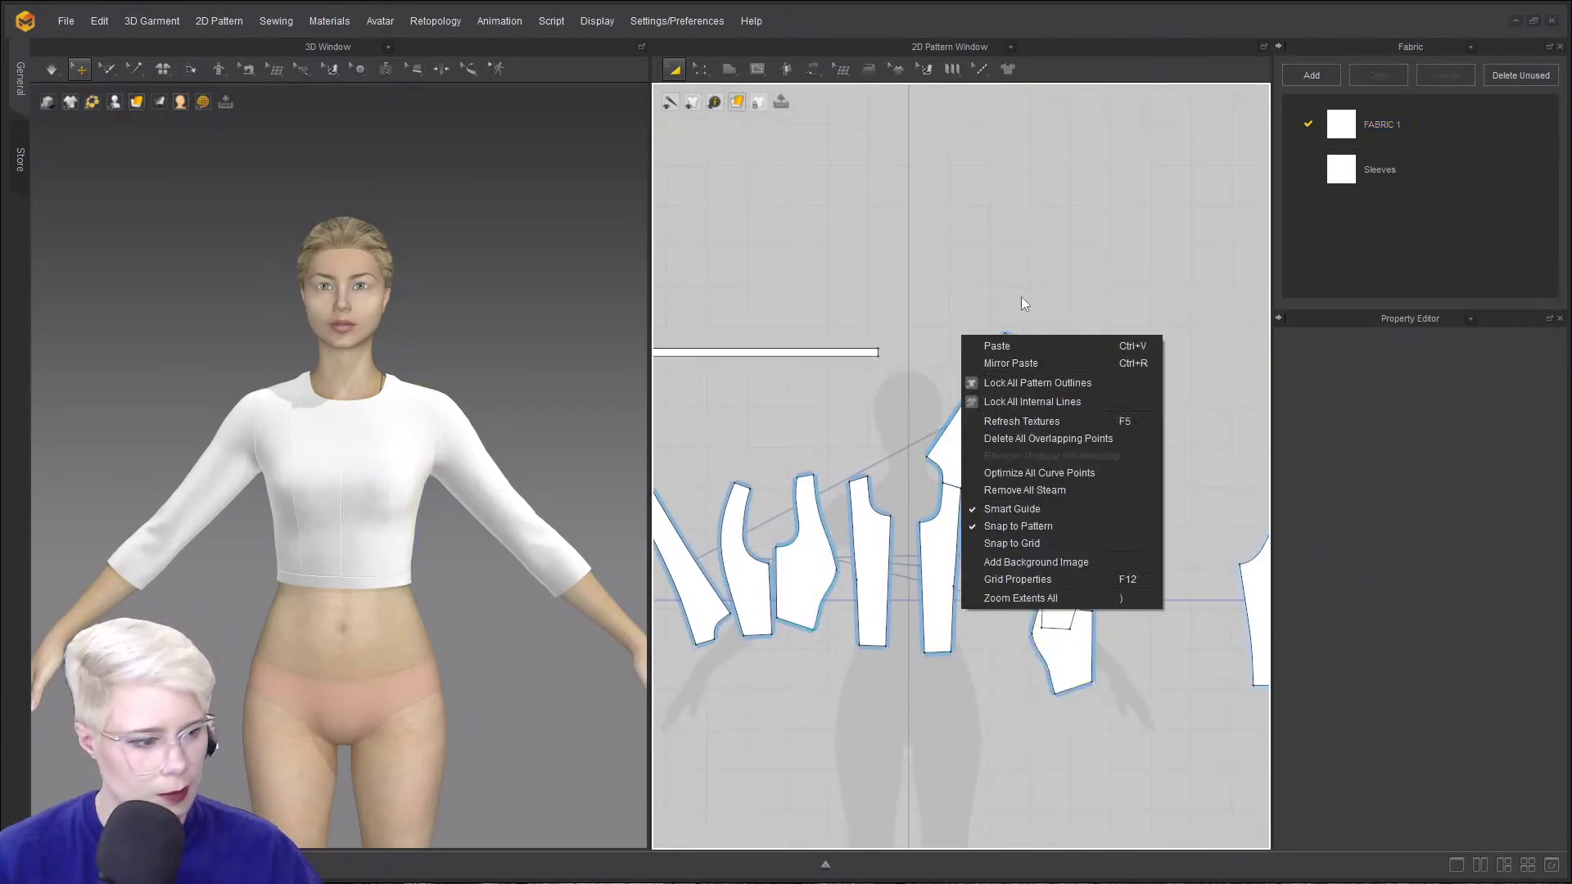
pyautogui.click(1099, 388)
pyautogui.scroll(-1, 965, 473)
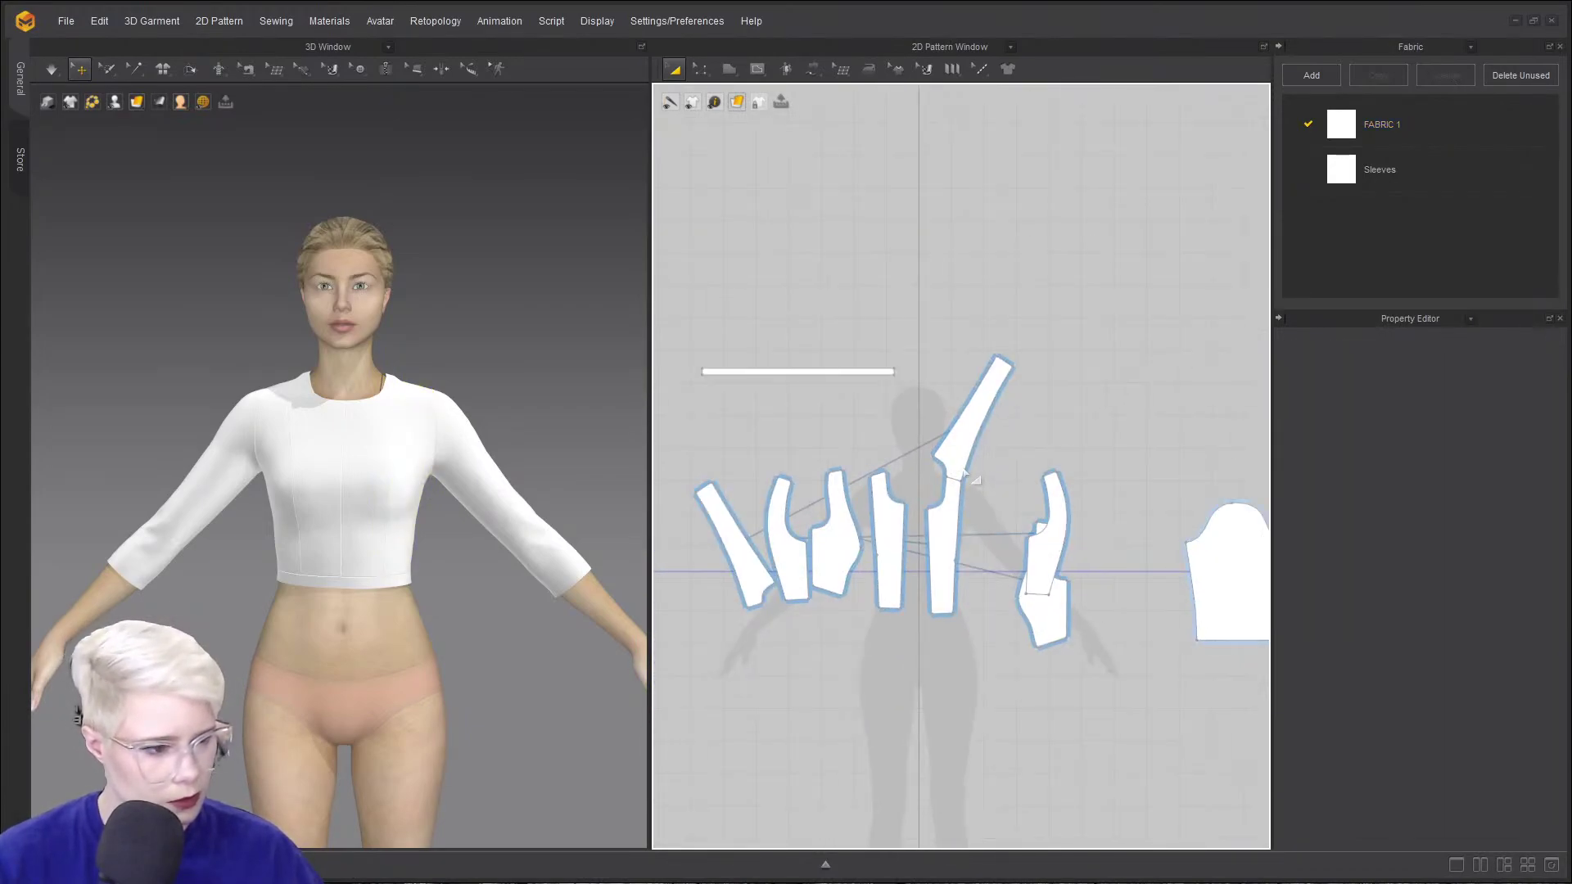
# - Begin a collar polygon by tracing the neckline from center back to center front, continuing about 99 mm down the center front edge
pyautogui.scroll(5, 965, 473)
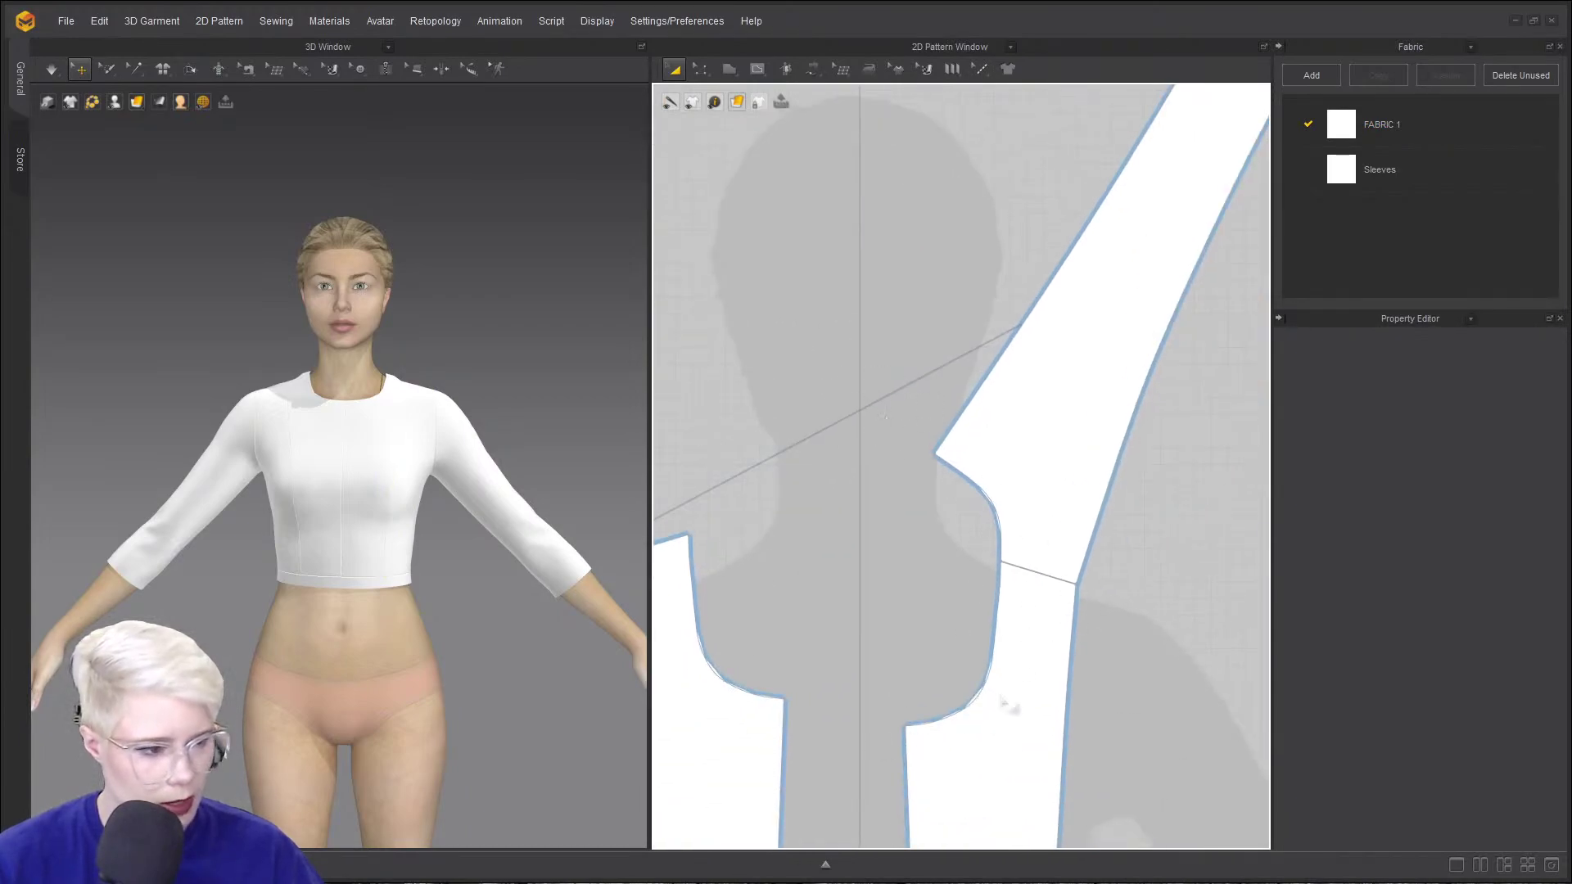
pyautogui.scroll(-3, 1022, 391)
pyautogui.click(759, 68)
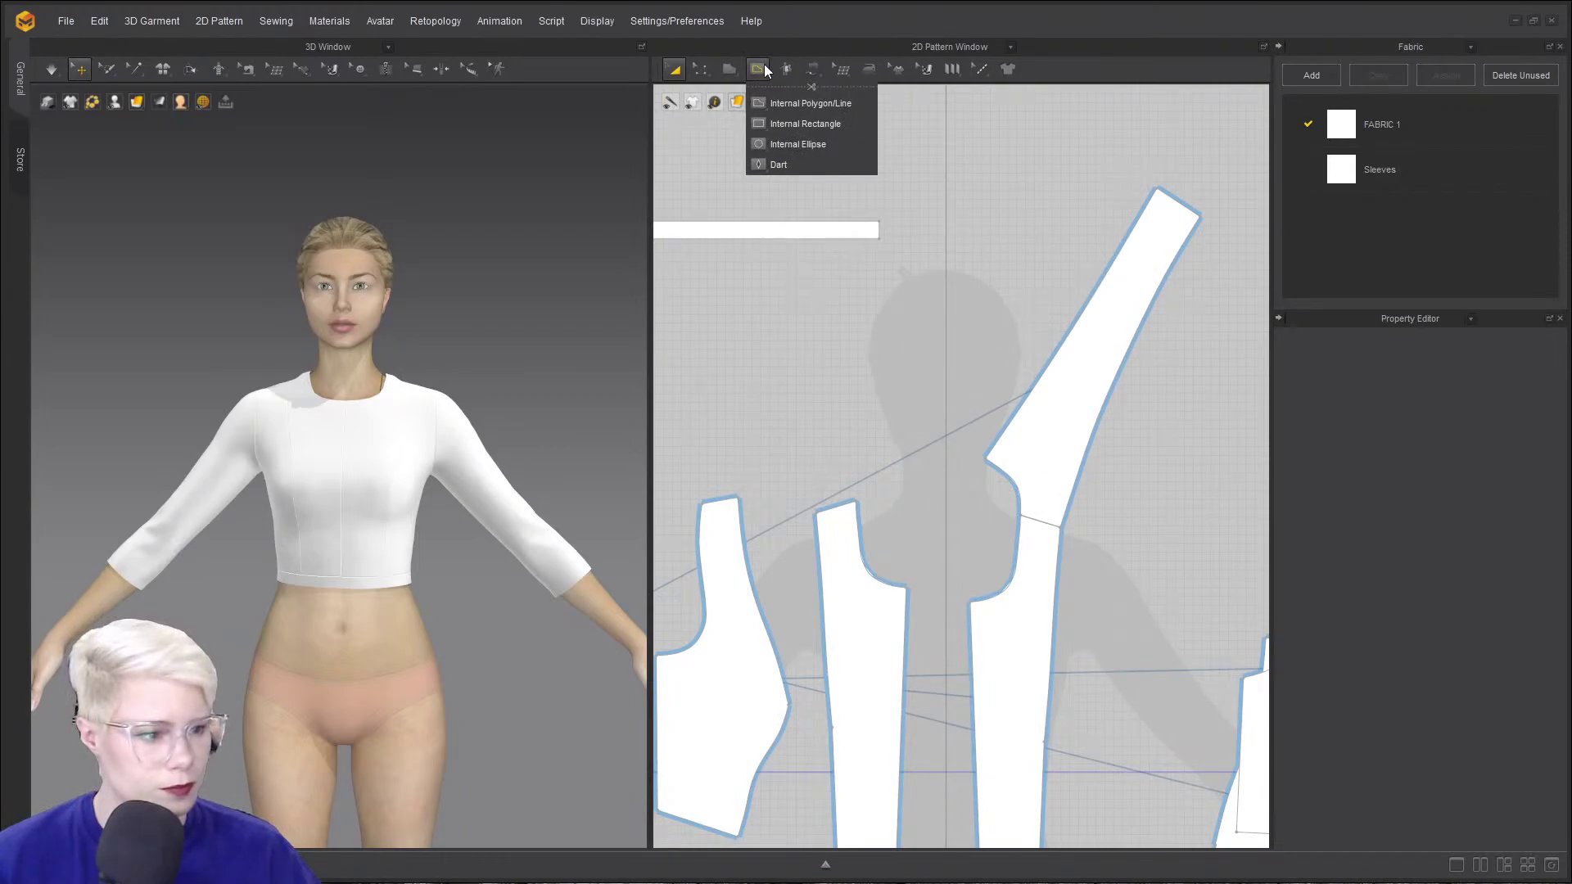
pyautogui.click(730, 69)
pyautogui.click(766, 102)
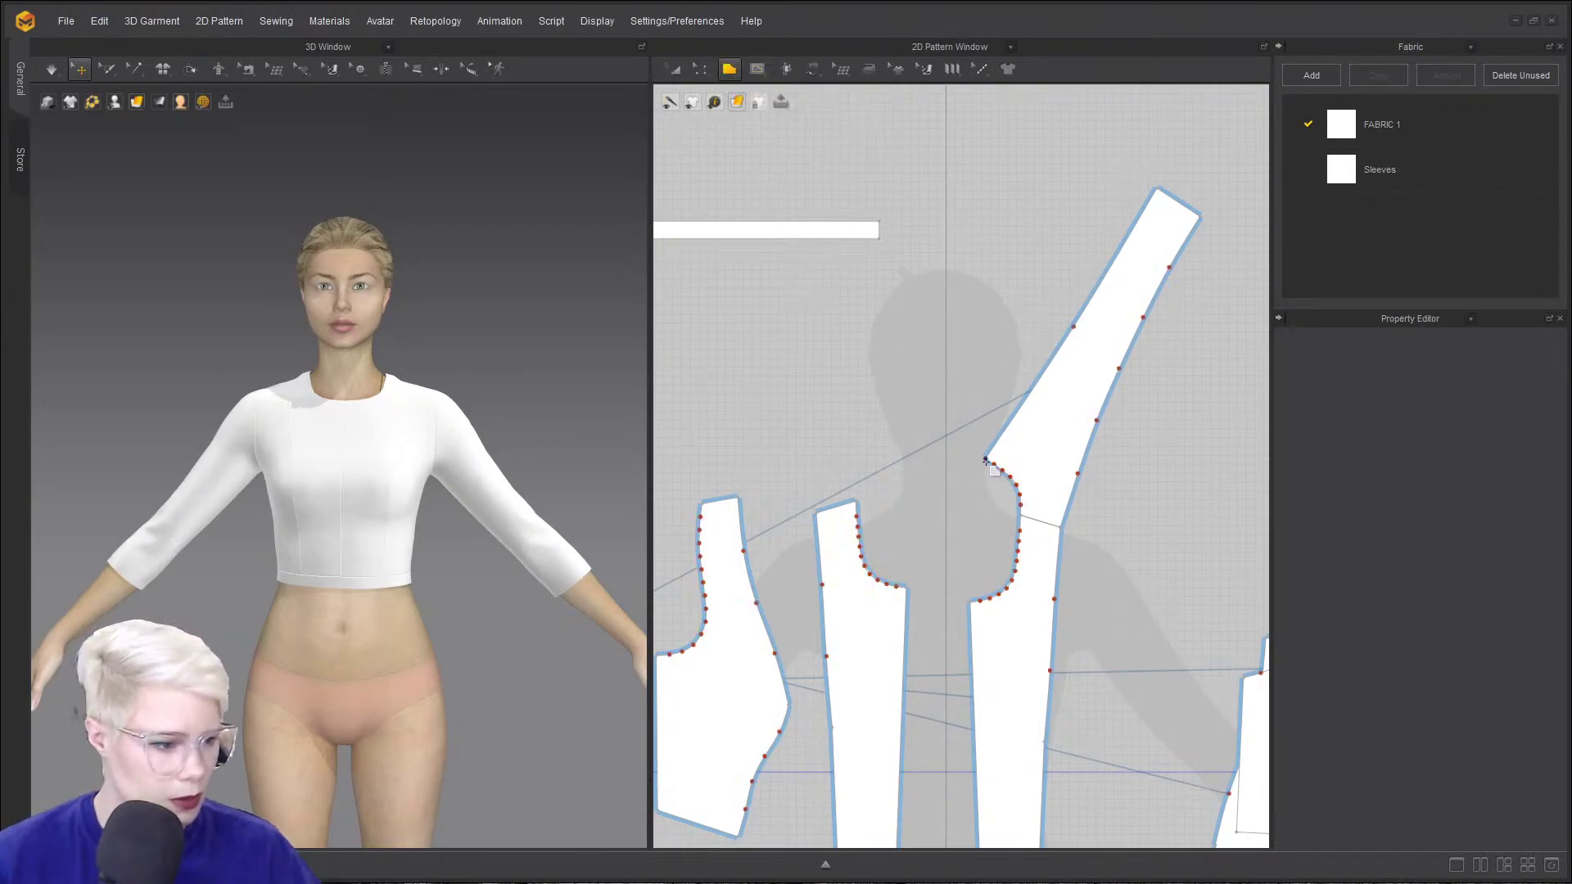
pyautogui.click(986, 460)
pyautogui.scroll(5, 1016, 484)
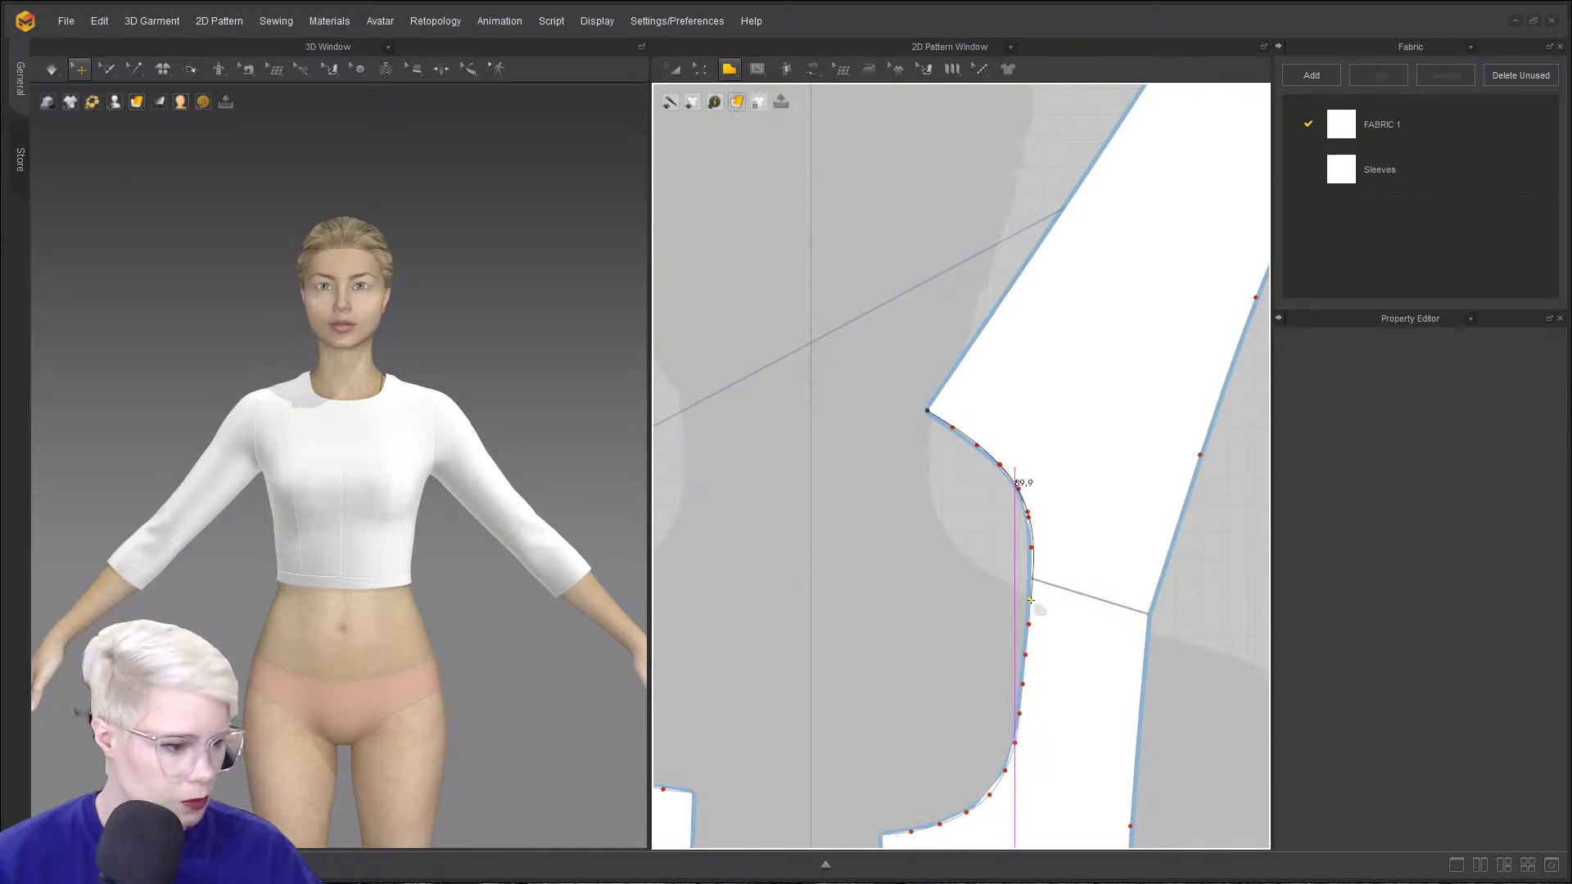
pyautogui.click(1031, 552)
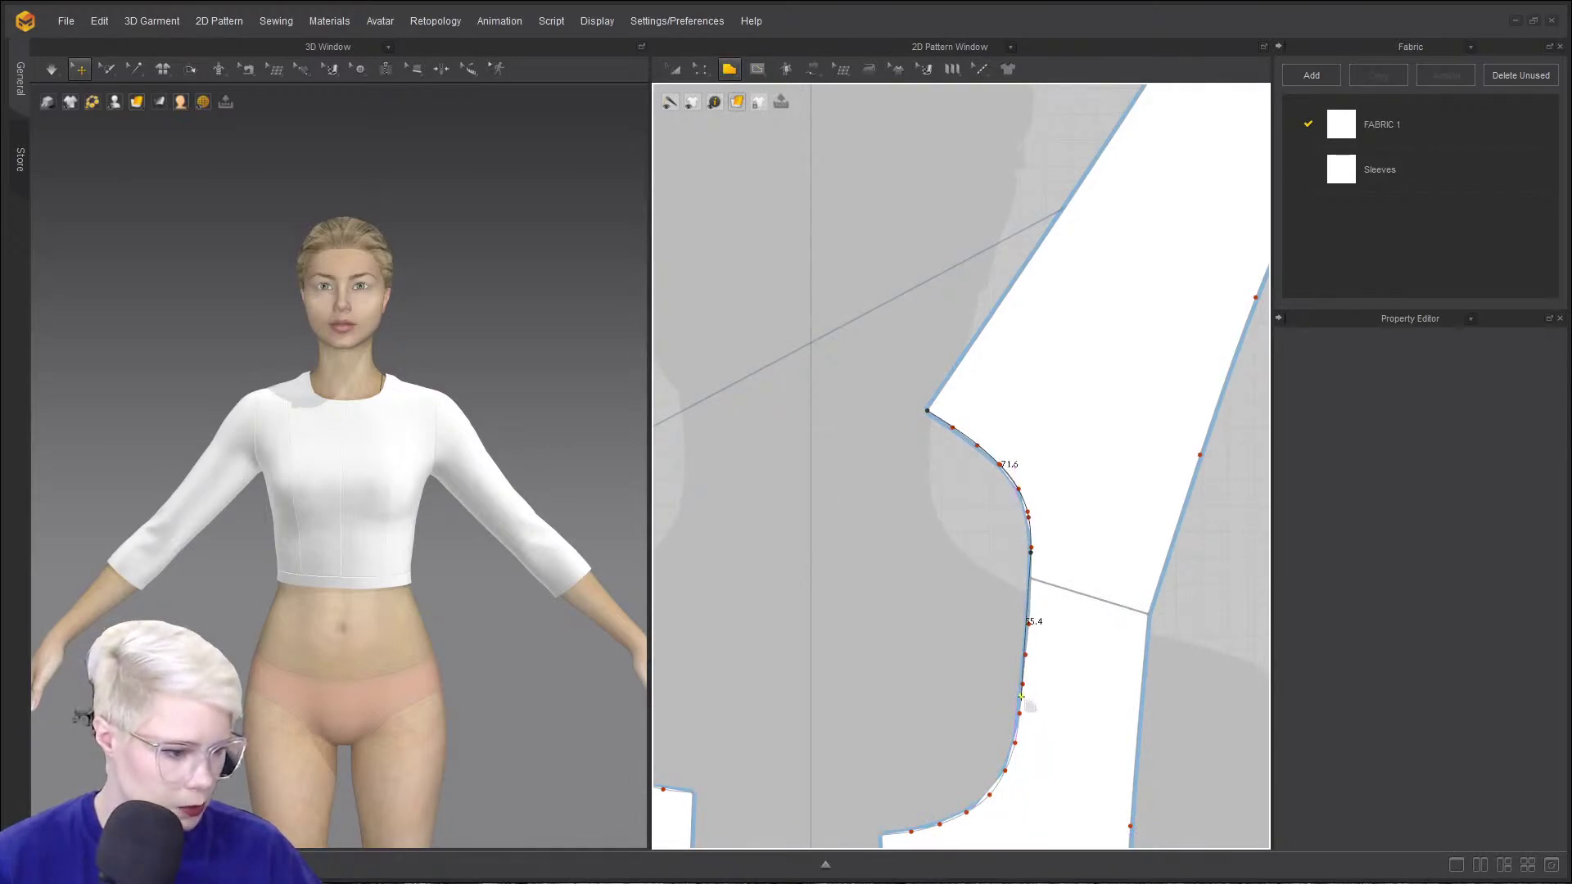
pyautogui.scroll(3, 1022, 696)
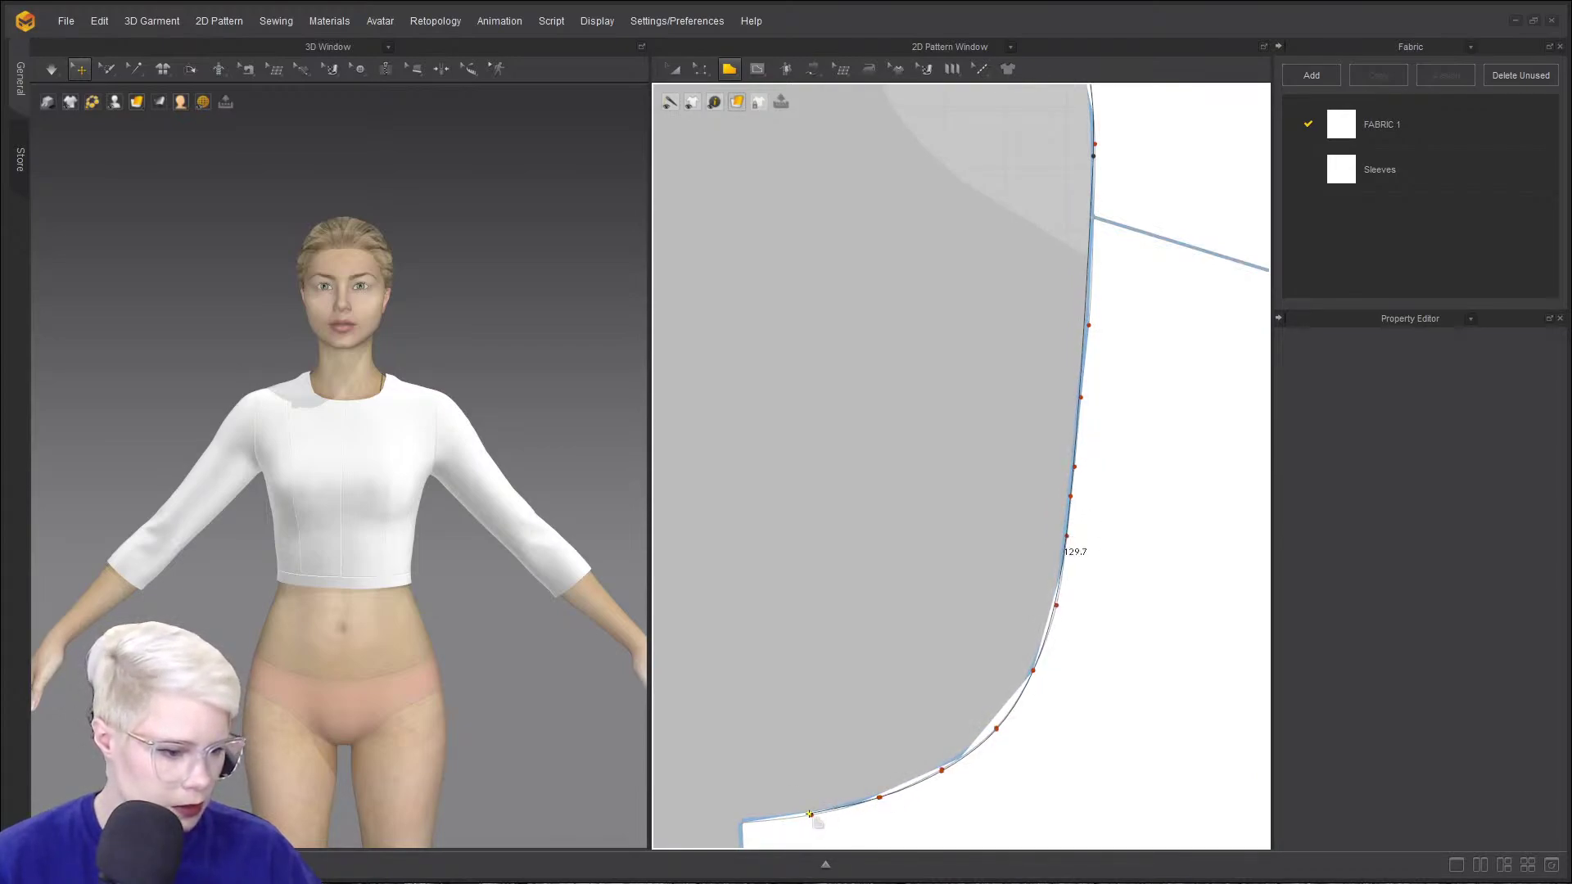
pyautogui.click(741, 820)
pyautogui.scroll(-3, 742, 820)
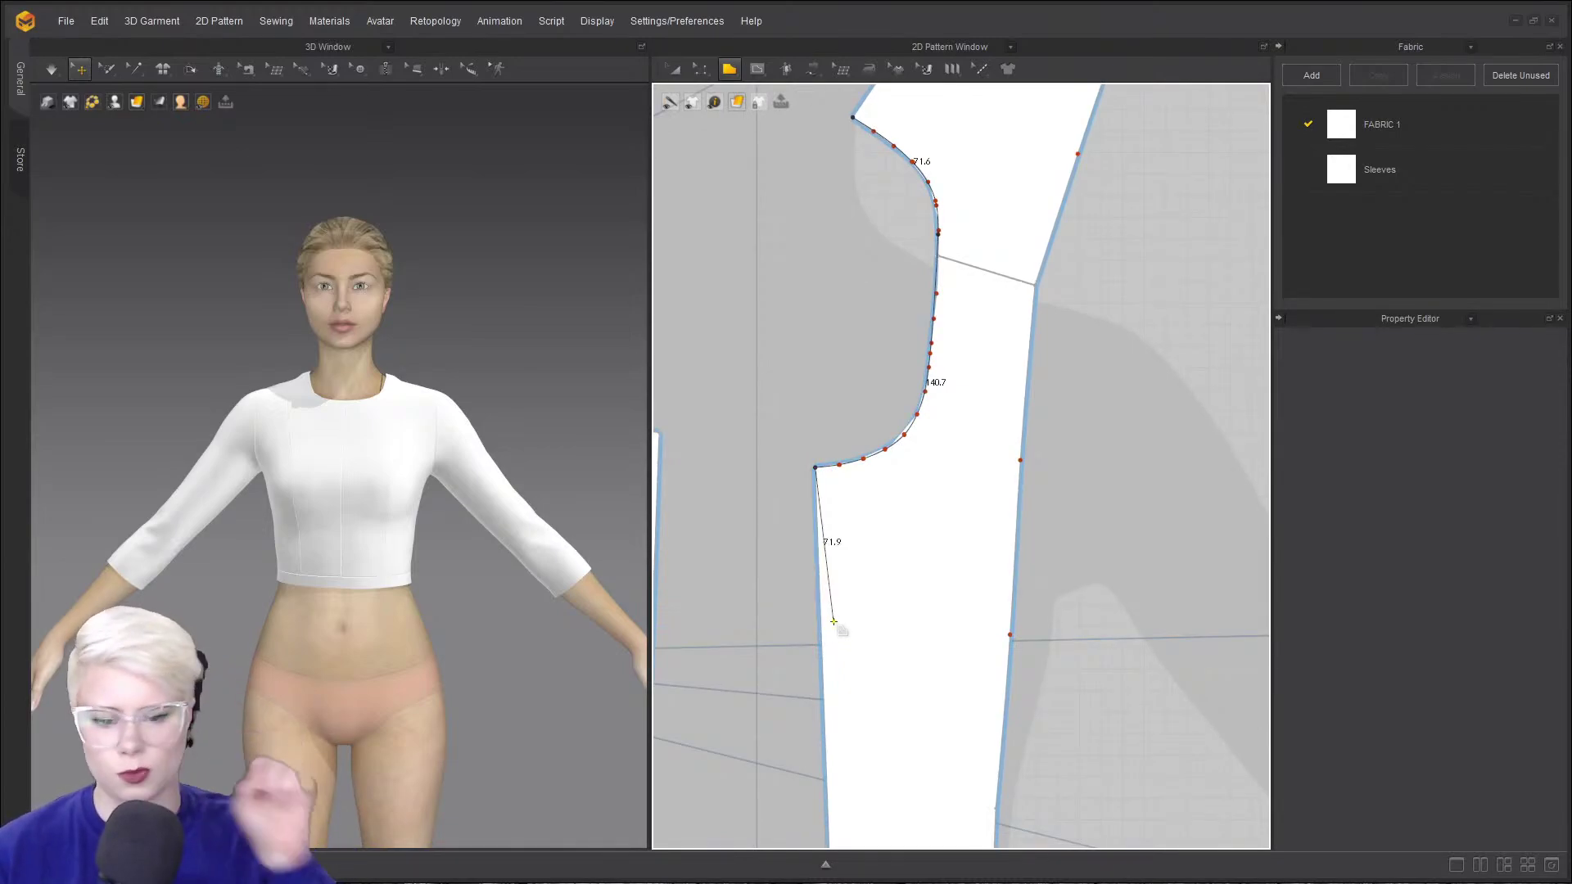
pyautogui.click(825, 679)
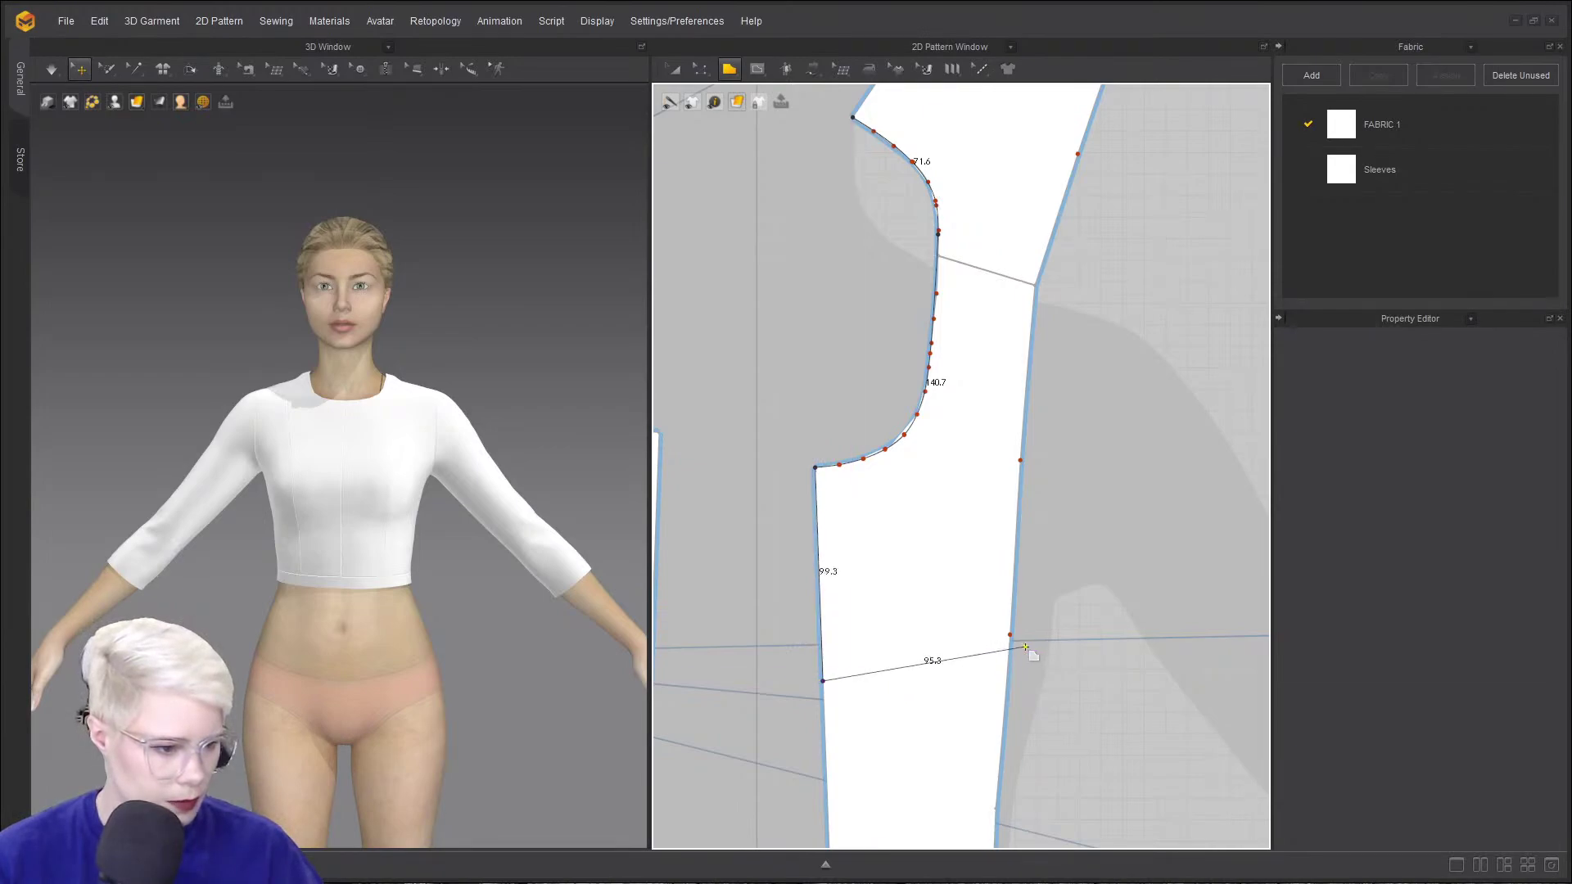
# - Draw the collar's curved outer edge about 605 mm long to the center back edge and close the outline at the back neck
pyautogui.scroll(-5, 1023, 642)
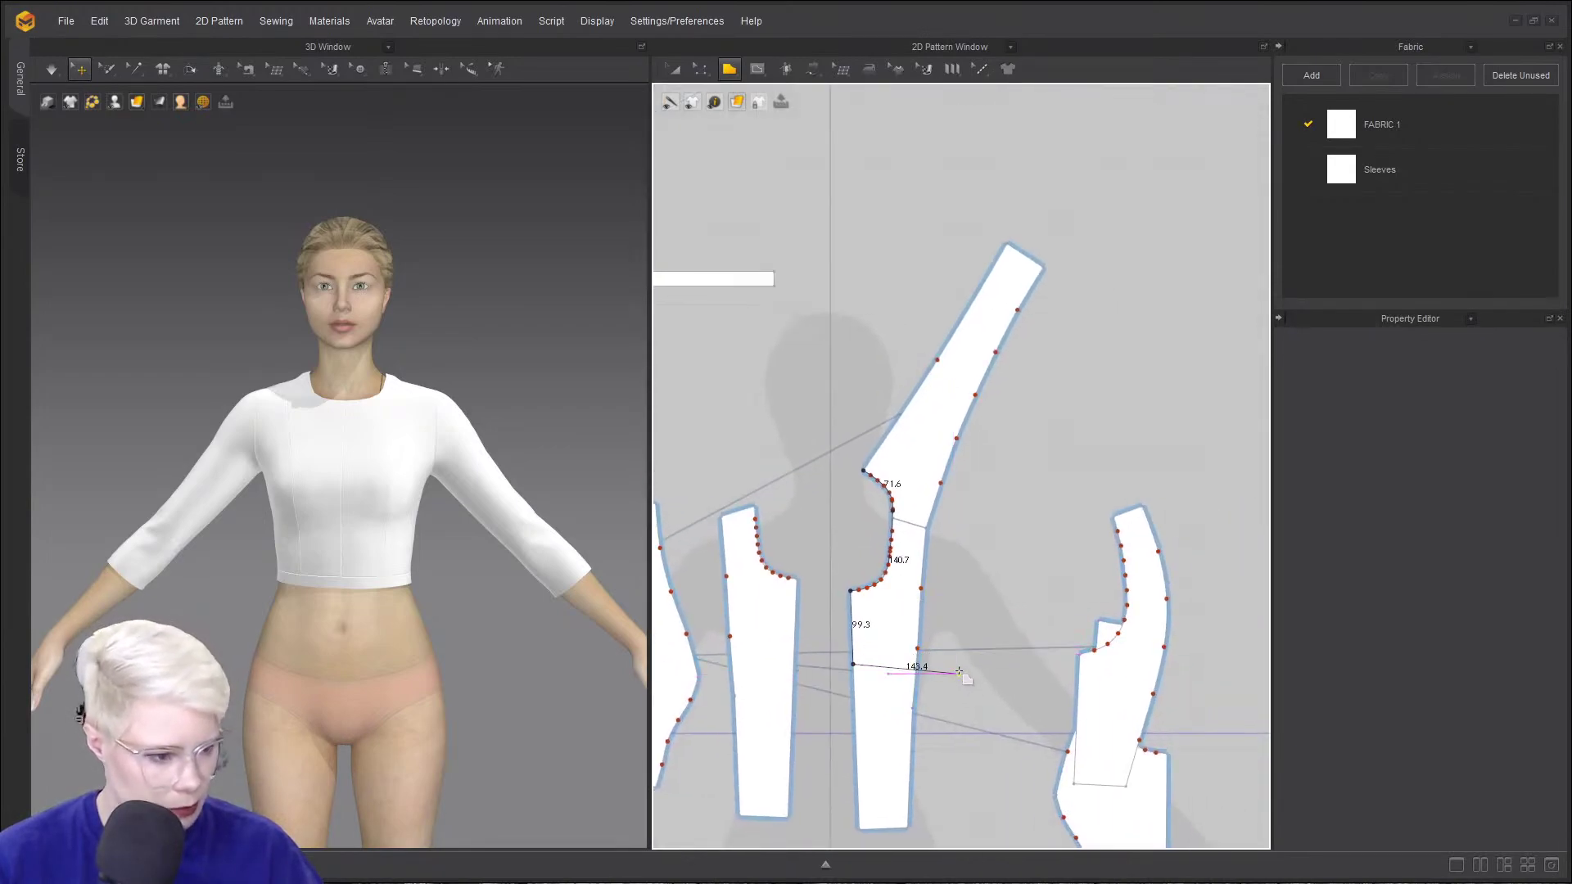
pyautogui.keyDown('ctrl'); pyautogui.click(968, 659); pyautogui.keyUp('ctrl')
pyautogui.keyDown('ctrl'); pyautogui.click(1008, 470); pyautogui.keyUp('ctrl')
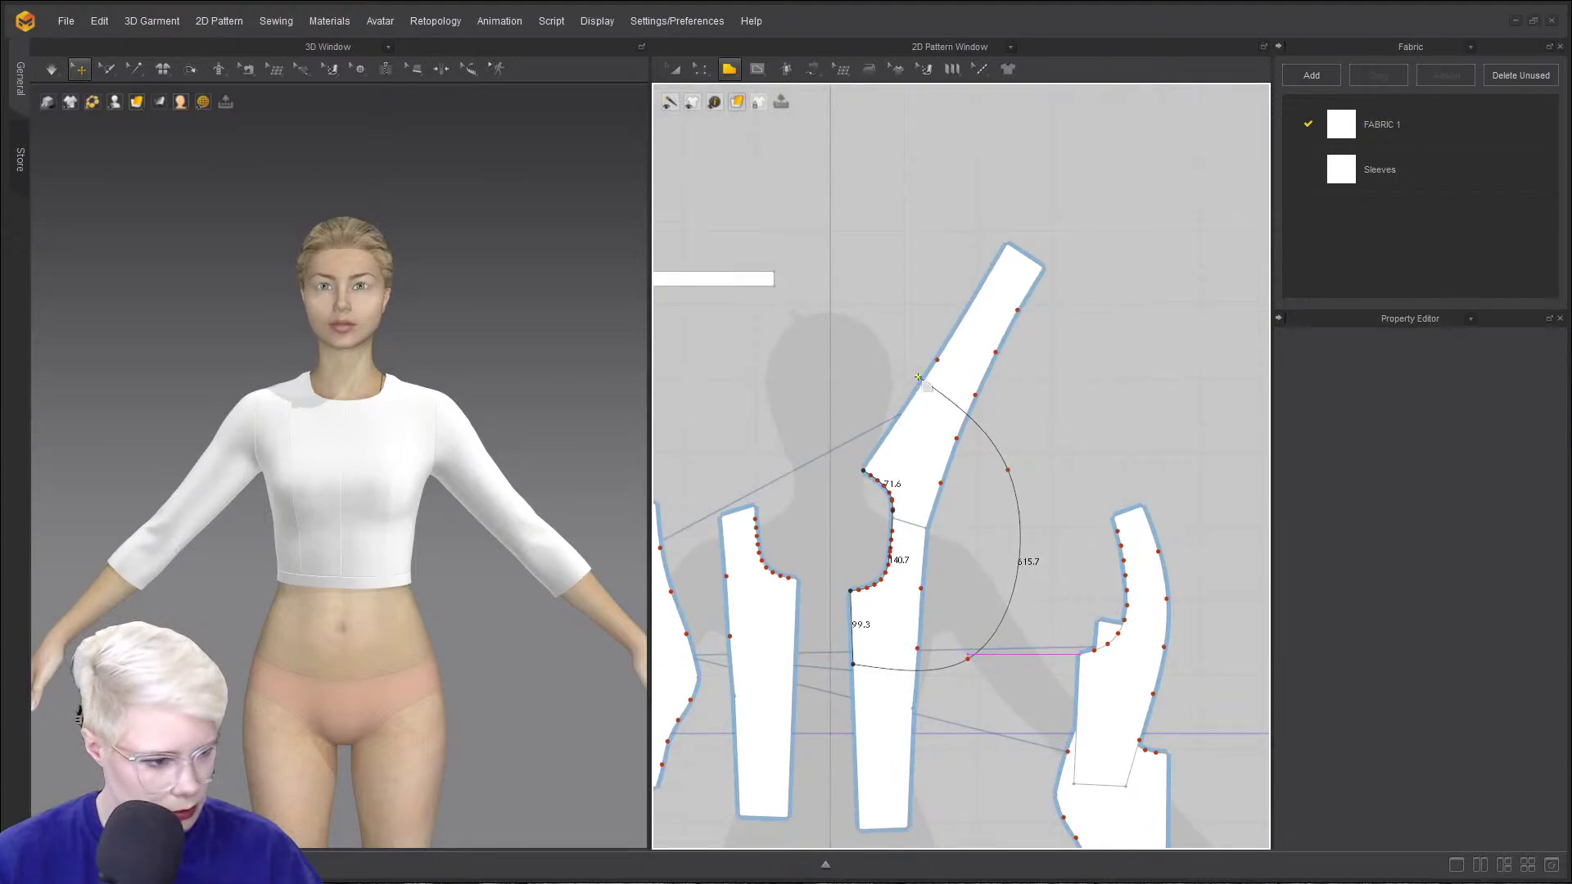
pyautogui.scroll(3, 915, 386)
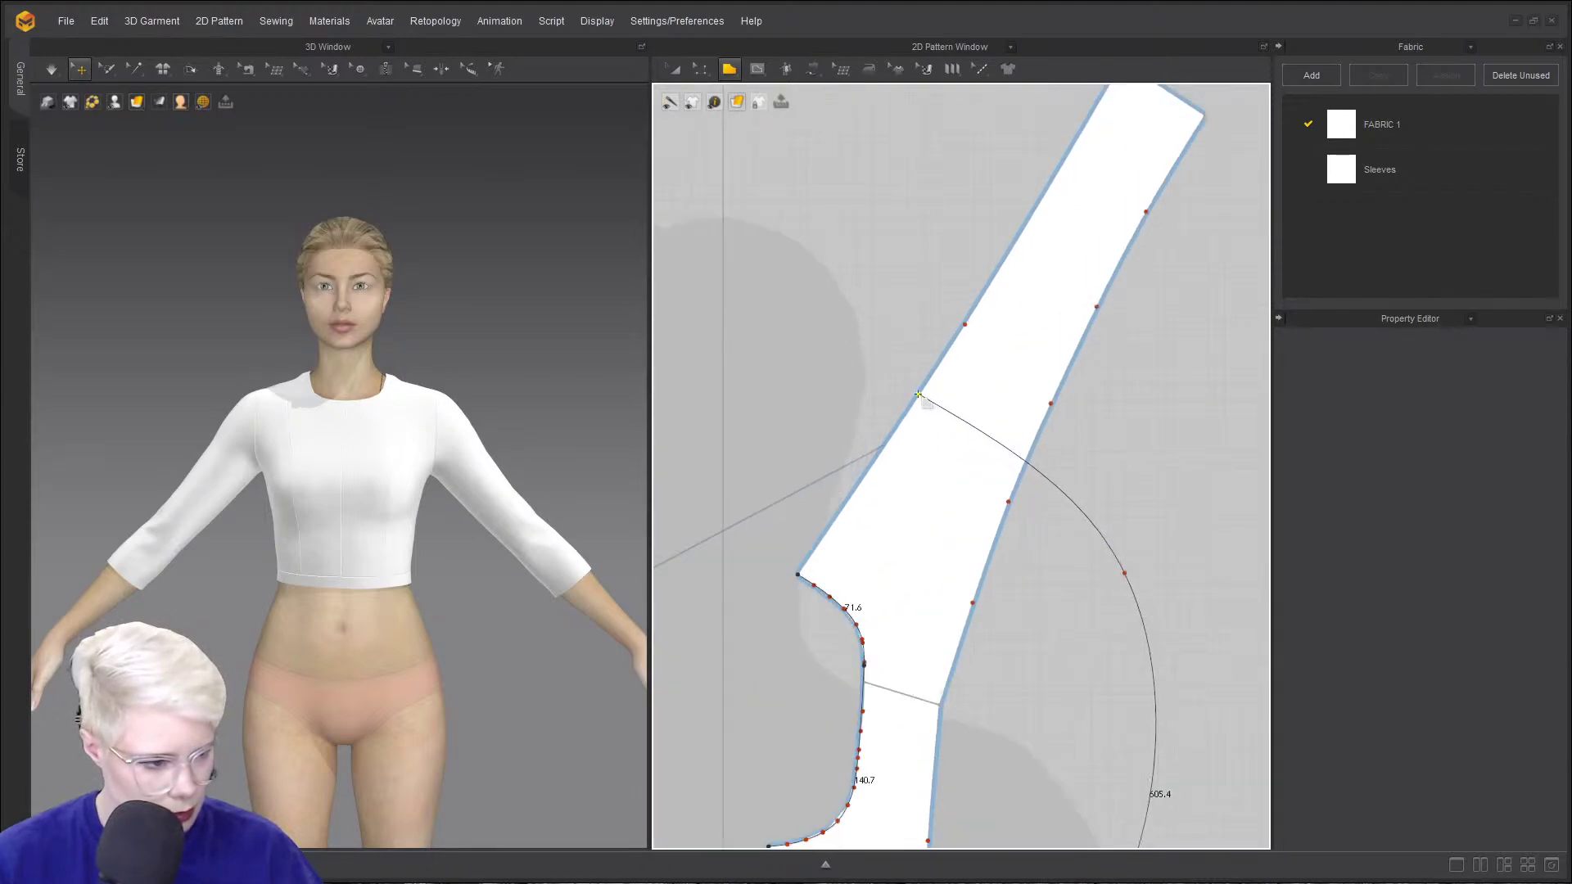
pyautogui.click(919, 395)
pyautogui.click(798, 575)
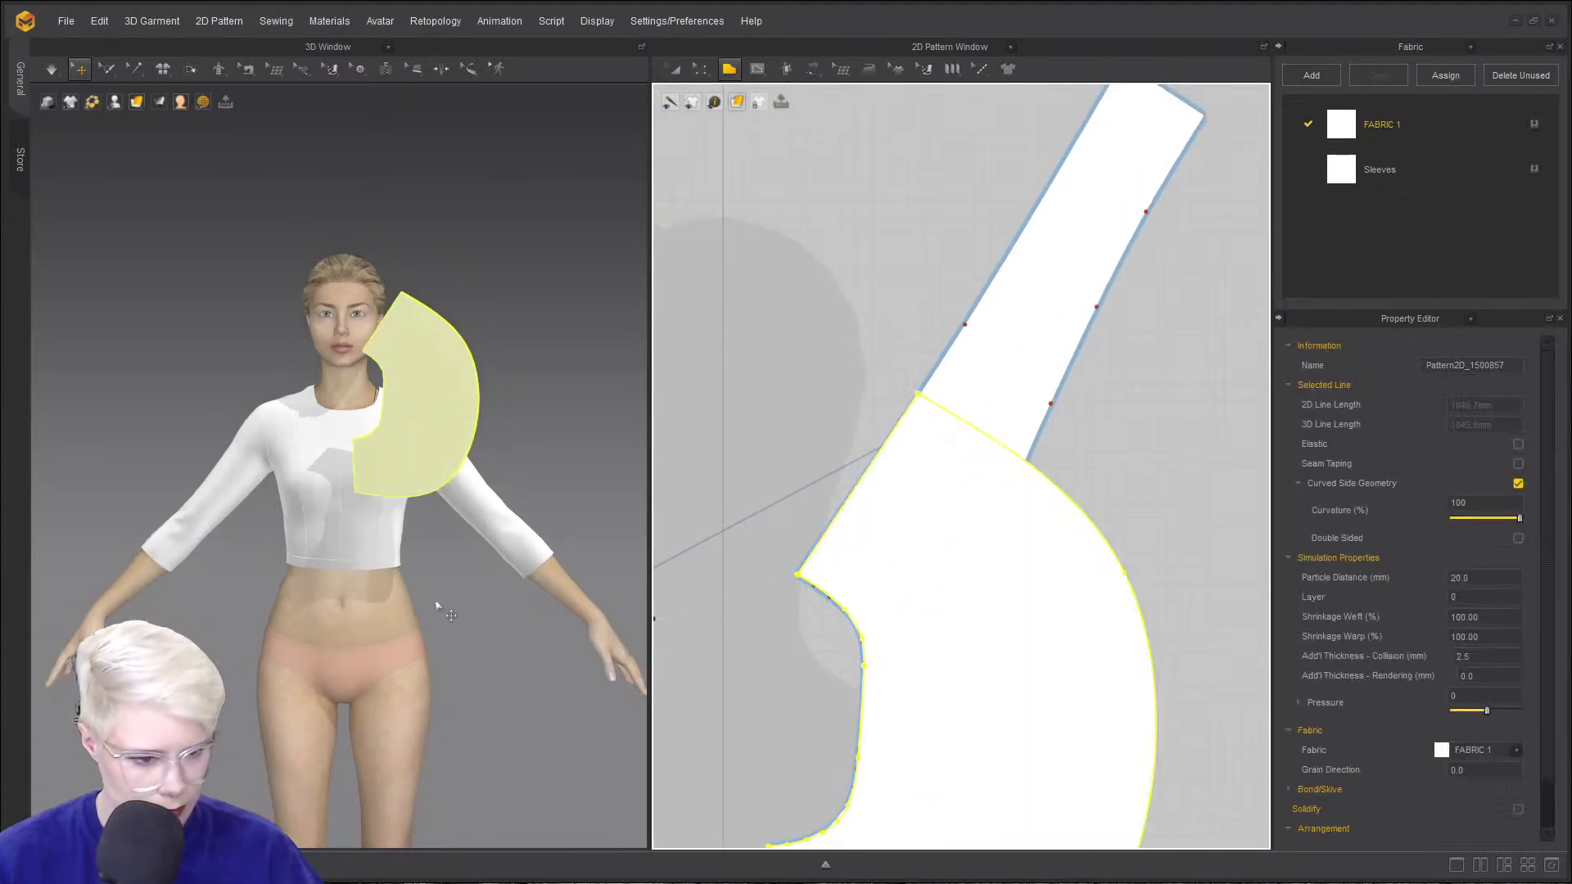
# - Select the center front and center back bodice pieces on both sides and freeze them
pyautogui.moveTo(436, 602); pyautogui.dragTo(388, 600, button='right')
pyautogui.moveTo(523, 398); pyautogui.dragTo(379, 434, button='right')
pyautogui.click(373, 424)
pyautogui.click(336, 399)
pyautogui.scroll(4, 323, 443)
pyautogui.click(383, 410)
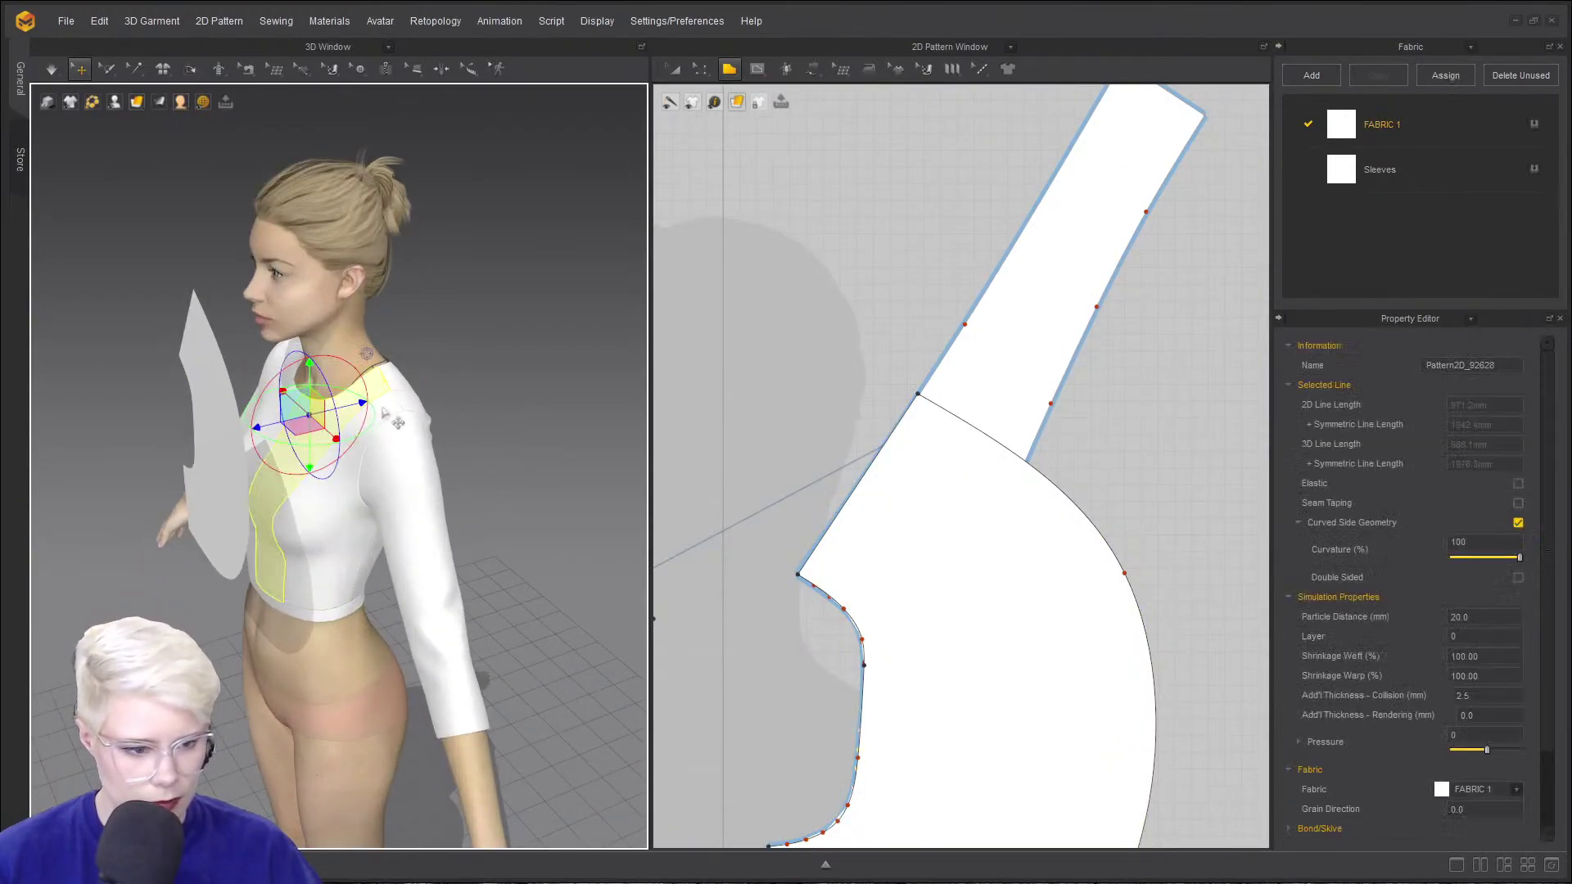
pyautogui.keyDown('shift'); pyautogui.click(399, 379); pyautogui.keyUp('shift')
pyautogui.moveTo(400, 381); pyautogui.dragTo(498, 383, button='right')
pyautogui.keyDown('shift'); pyautogui.click(406, 464); pyautogui.keyUp('shift')
pyautogui.moveTo(366, 460)
pyautogui.mouseDown(button='right')
pyautogui.moveTo(498, 411)
pyautogui.moveTo(513, 446)
pyautogui.moveTo(379, 447)
pyautogui.moveTo(339, 469)
pyautogui.mouseUp(button='right')
pyautogui.keyDown('shift'); pyautogui.click(451, 414); pyautogui.keyUp('shift')
pyautogui.hotkey('ctrl', 'k')
pyautogui.scroll(-1, 964, 436)
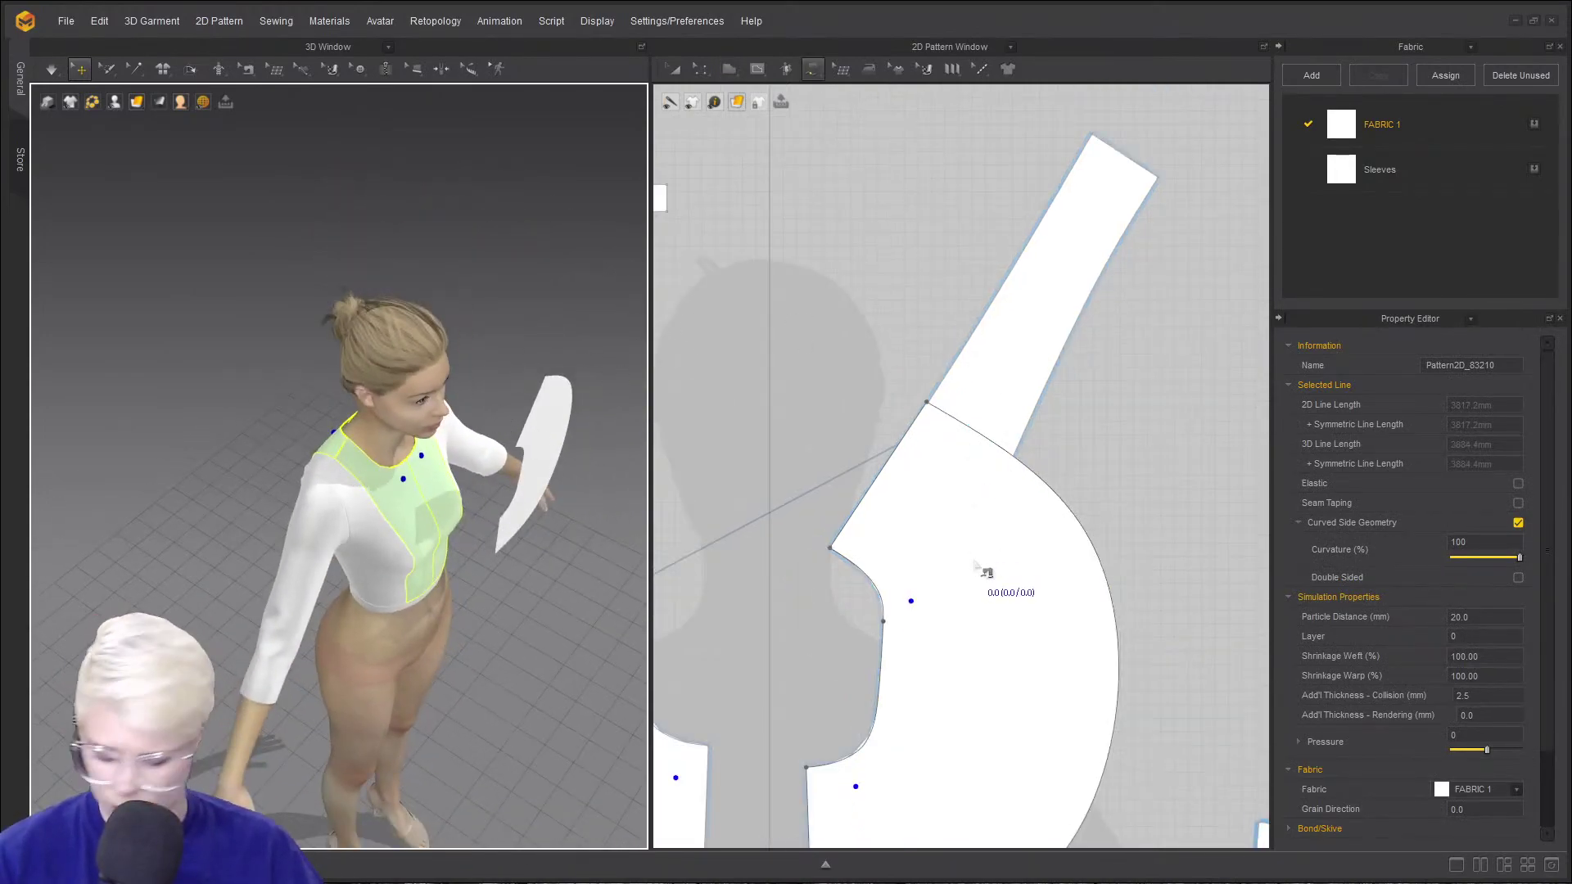
# - Move the collar pattern up off the bodice pieces so both necklines are accessible
pyautogui.press('a')
pyautogui.moveTo(997, 592); pyautogui.dragTo(1053, 446)
pyautogui.press('v')
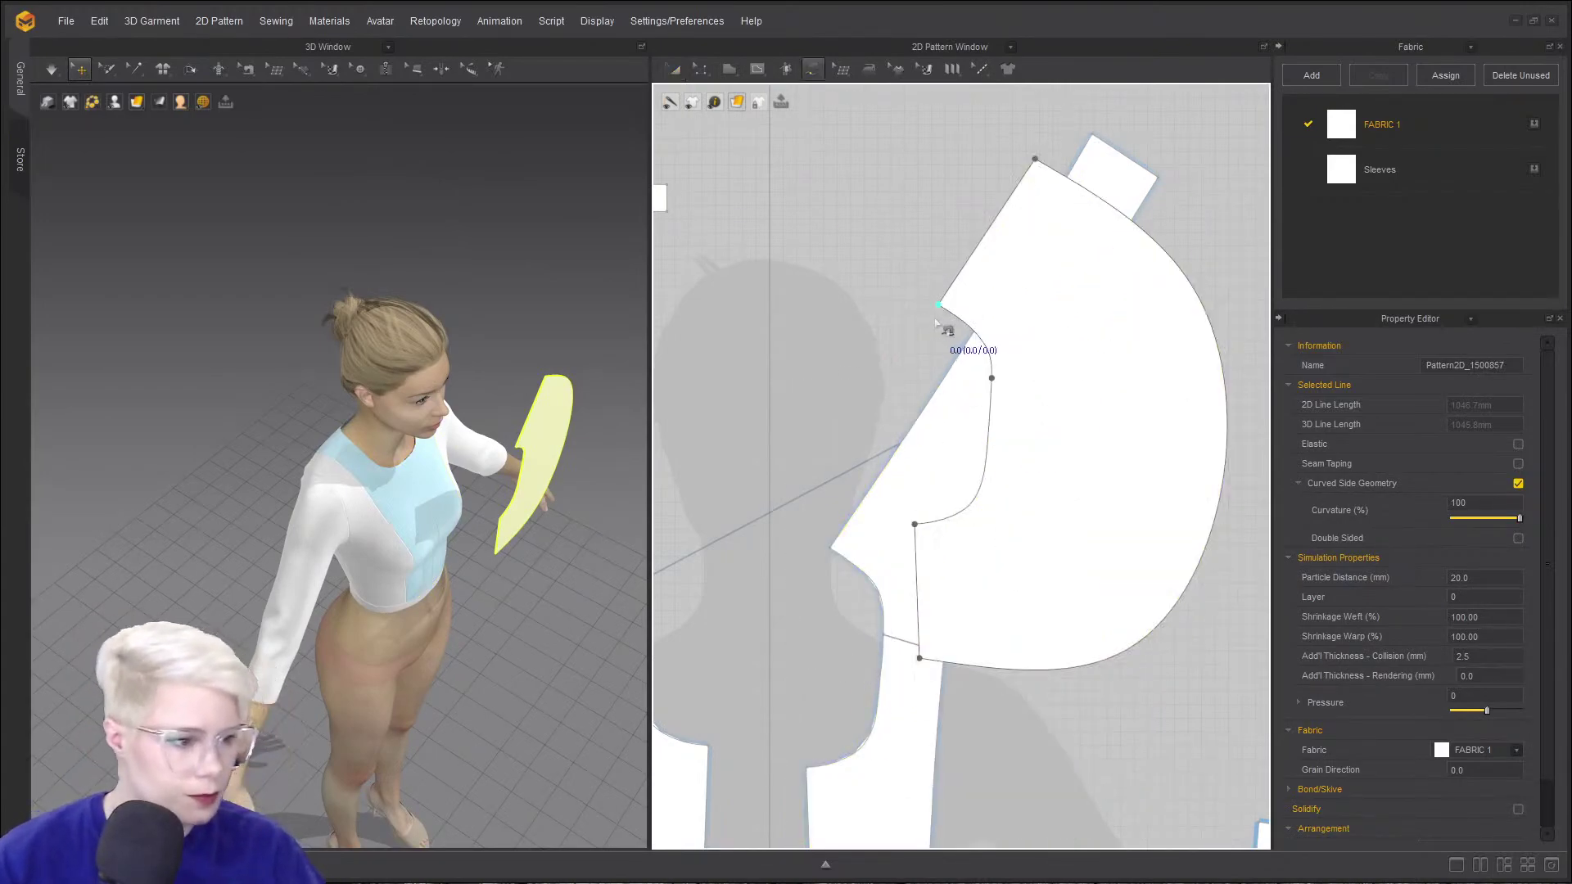
pyautogui.click(916, 525)
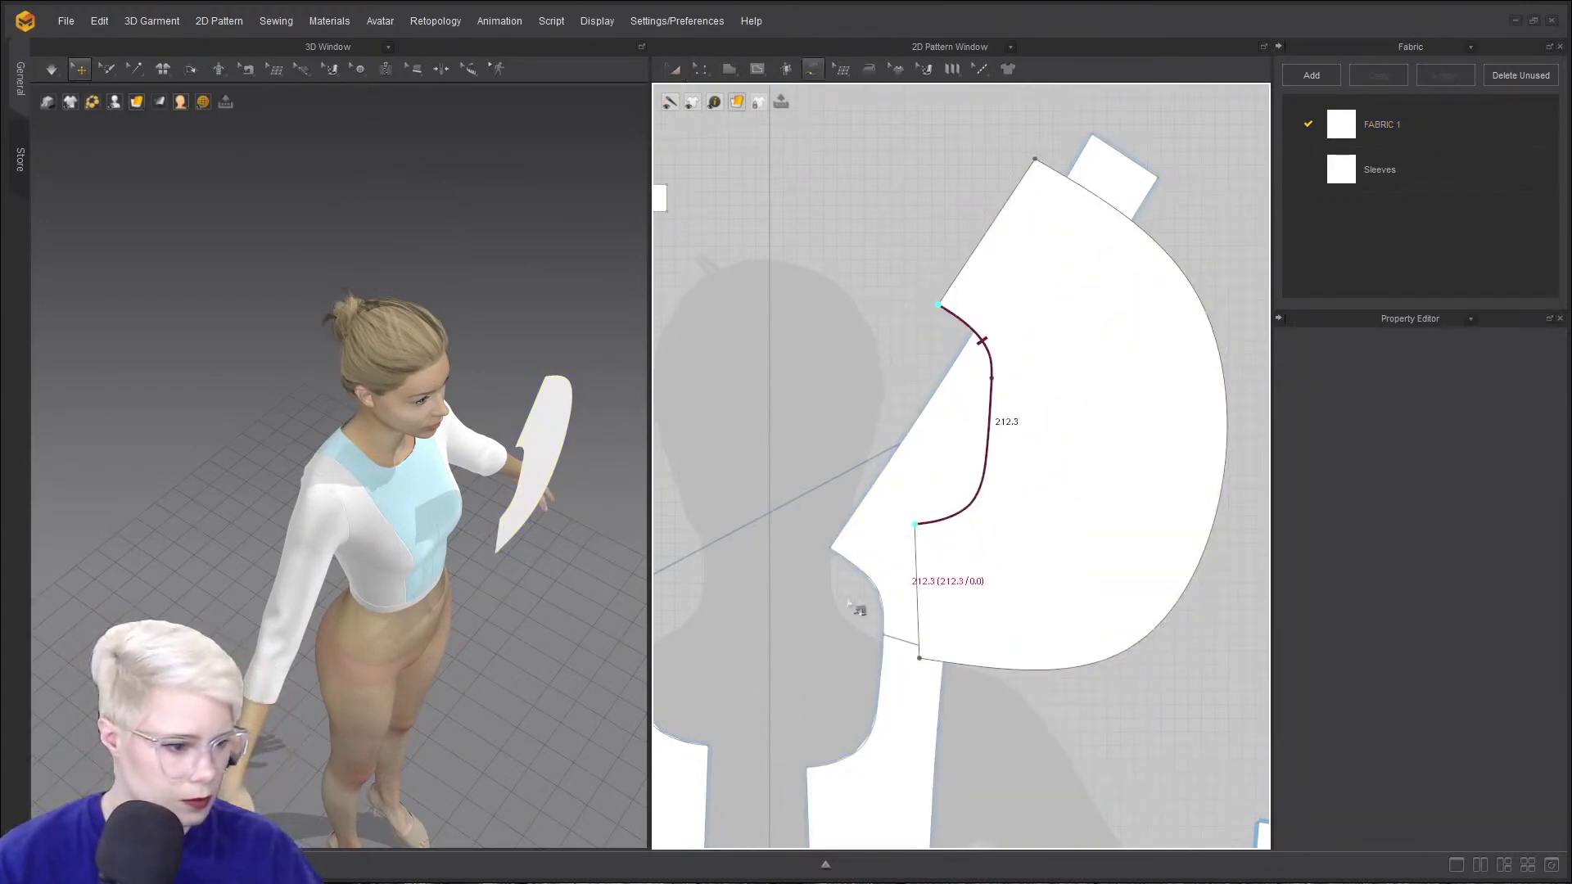
pyautogui.scroll(-2, 835, 585)
pyautogui.moveTo(821, 576); pyautogui.dragTo(810, 482, button='middle')
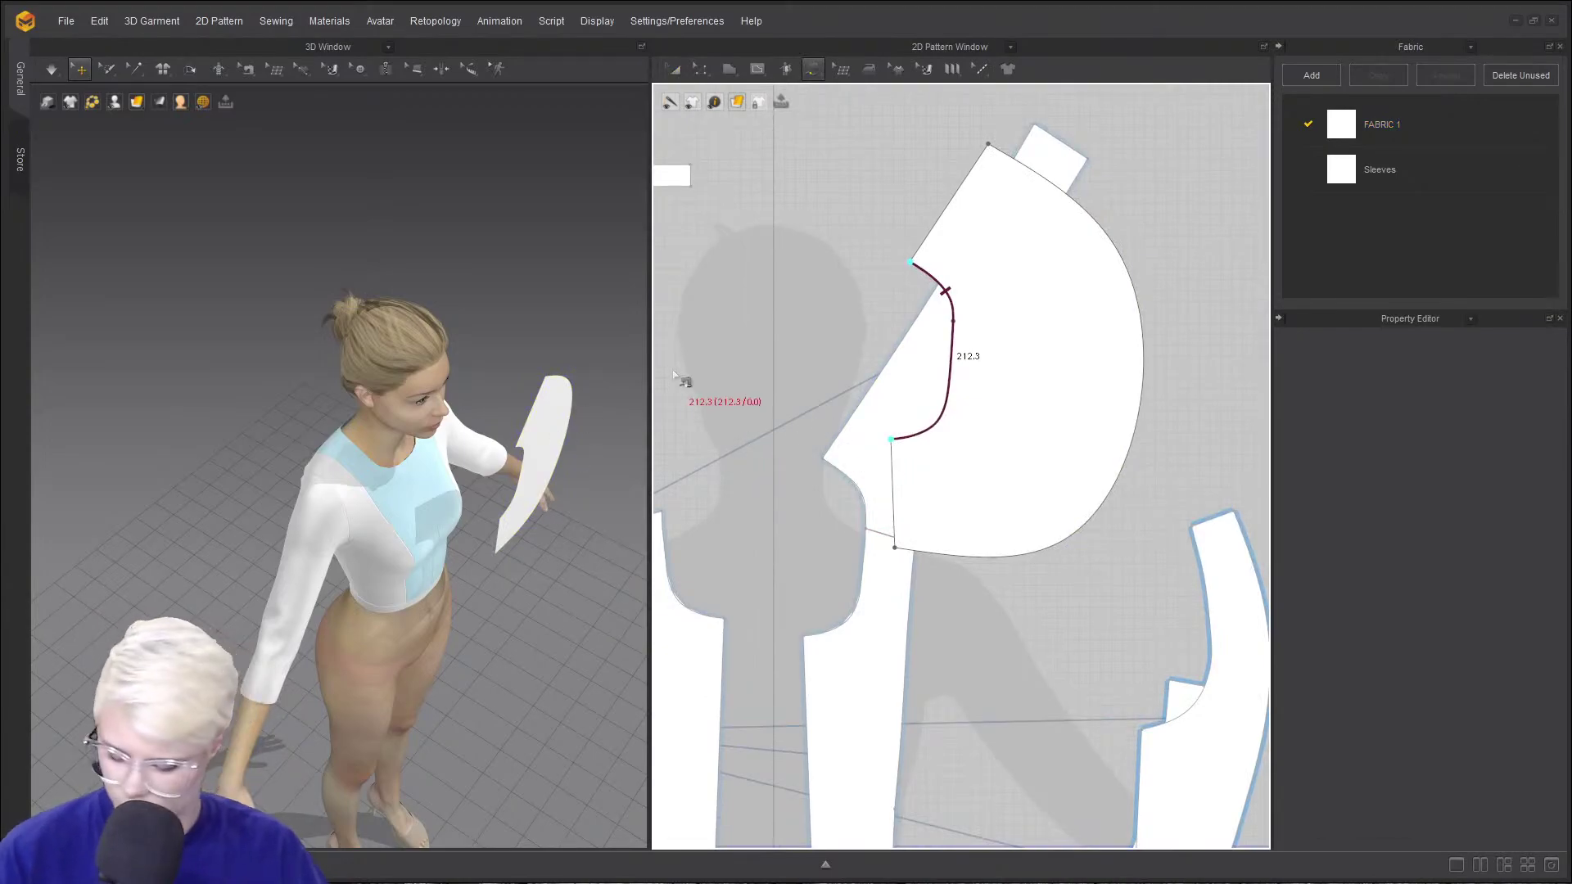
pyautogui.press('a')
pyautogui.rightClick(746, 356)
pyautogui.click(862, 403)
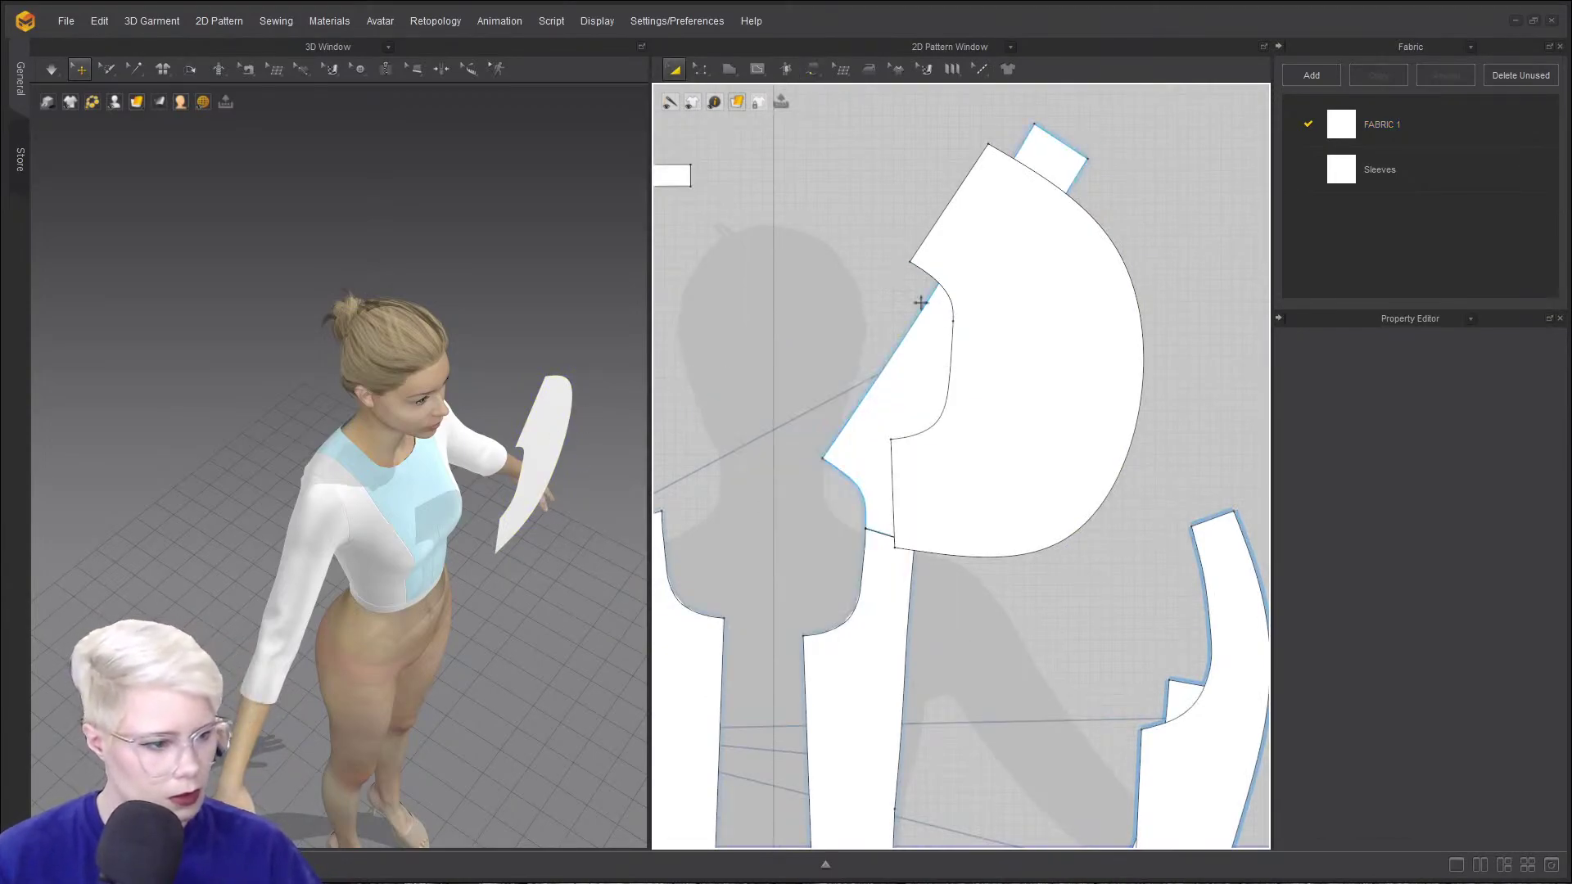
# - Sew the collar's neck edge to the left bodice neckline, spanning the center back and center front pieces in one seam
pyautogui.press('m')
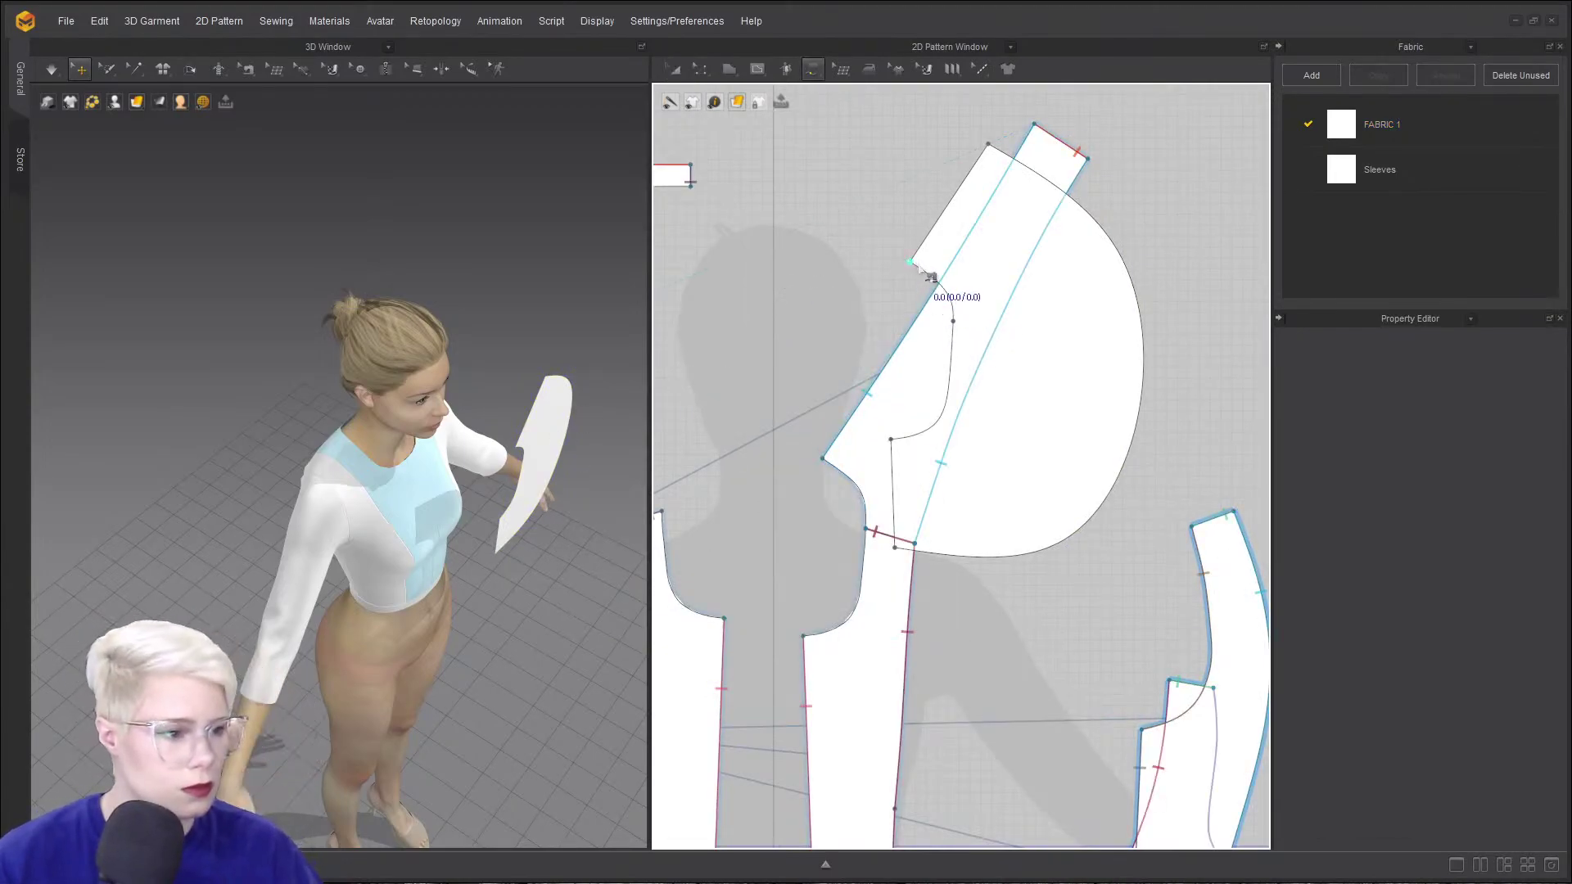
pyautogui.click(891, 441)
pyautogui.click(823, 459)
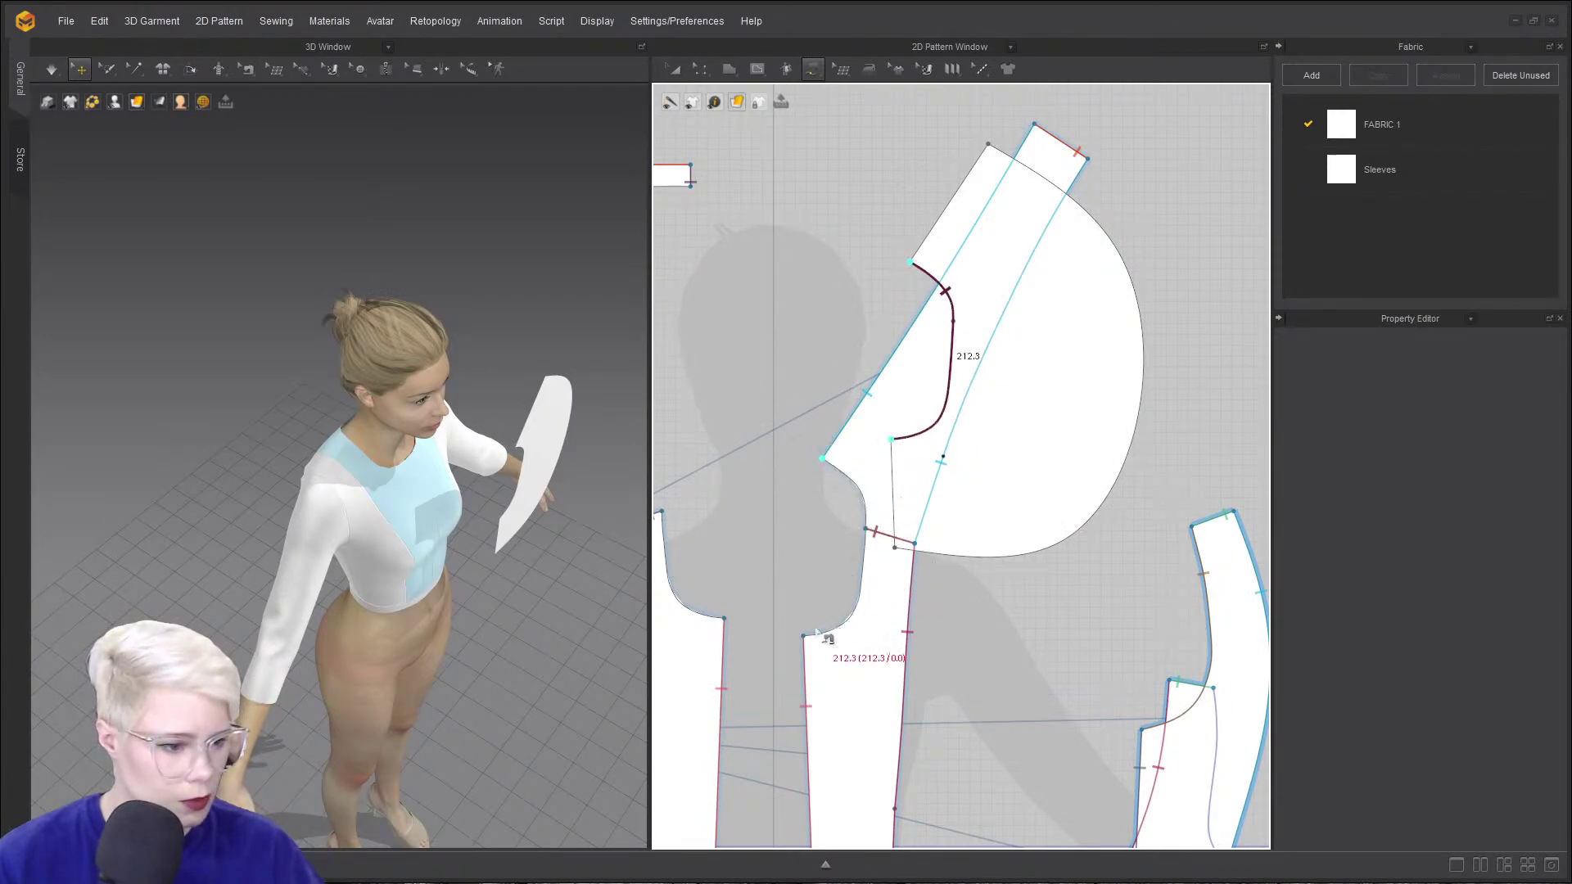
pyautogui.click(878, 545)
pyautogui.click(868, 532)
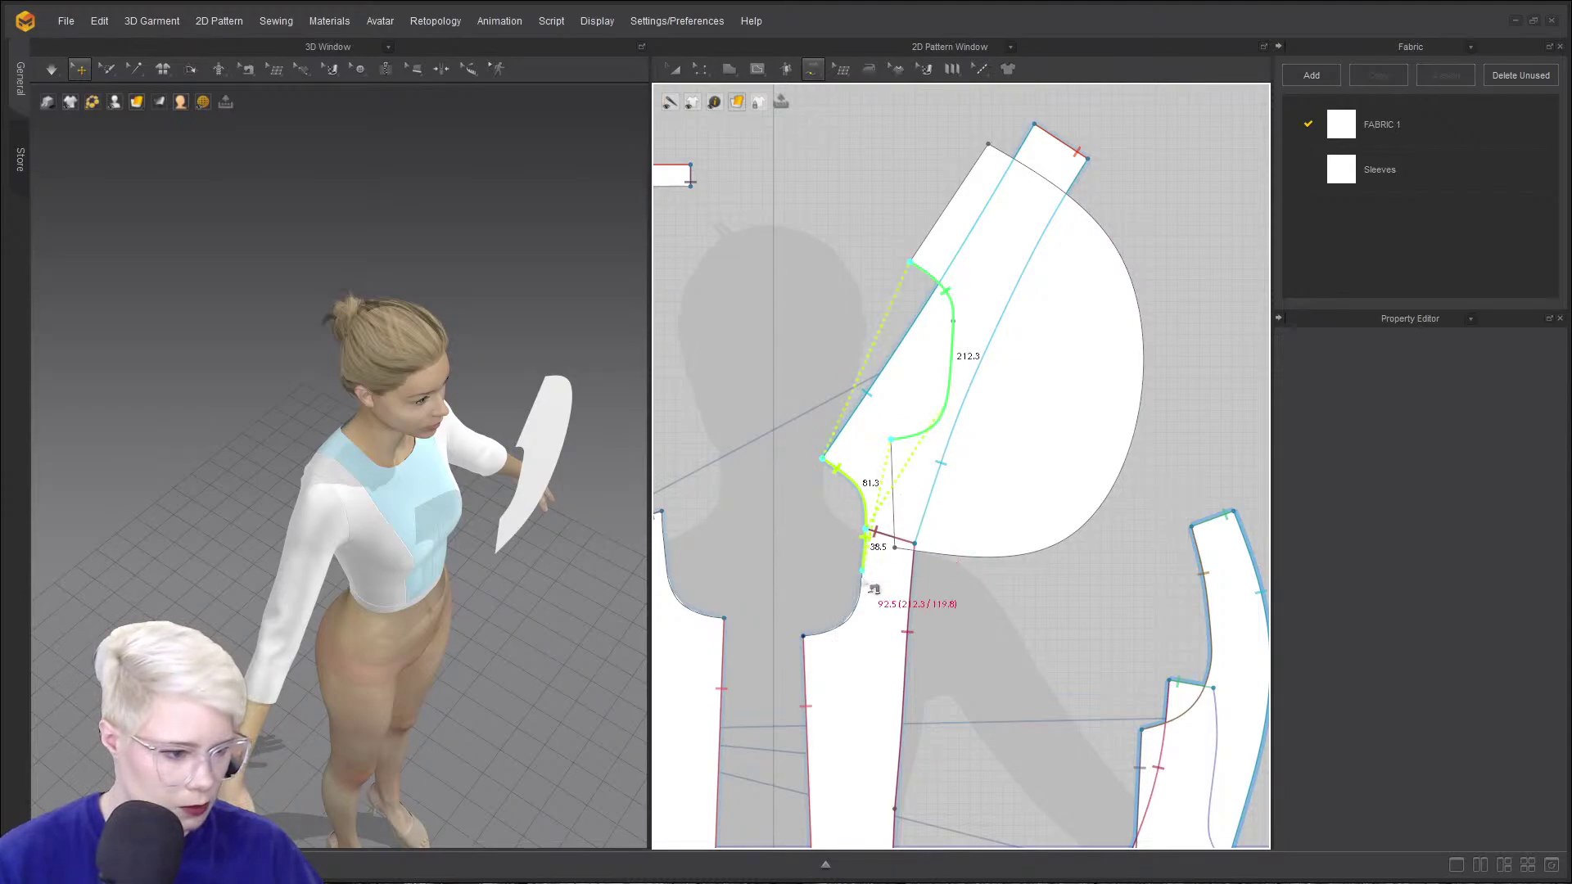
pyautogui.click(805, 637)
pyautogui.press('Return')
# - Rotate and position the collar piece over the left shoulder in 3D, and simulate it to drape
pyautogui.scroll(3, 547, 508)
pyautogui.moveTo(536, 496); pyautogui.dragTo(528, 490, button='right')
pyautogui.press('2')
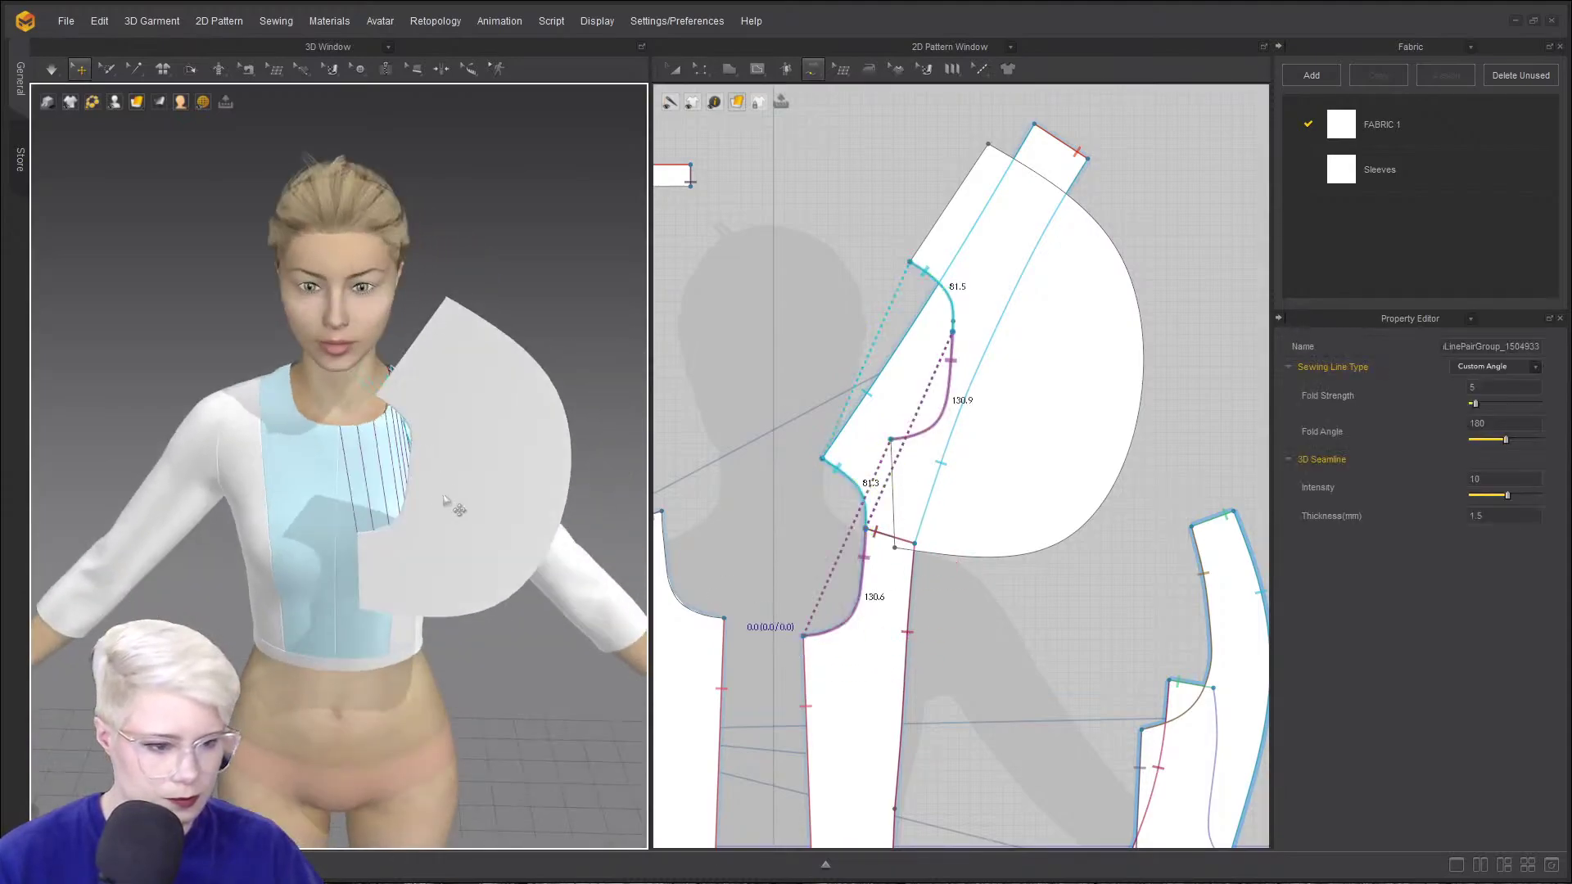
pyautogui.click(468, 490)
pyautogui.moveTo(527, 428); pyautogui.dragTo(484, 515, button='right')
pyautogui.moveTo(503, 497); pyautogui.dragTo(604, 418)
pyautogui.moveTo(605, 418); pyautogui.dragTo(446, 426, button='right')
pyautogui.click(447, 388)
pyautogui.moveTo(490, 347); pyautogui.dragTo(502, 416)
pyautogui.moveTo(337, 432); pyautogui.dragTo(483, 457)
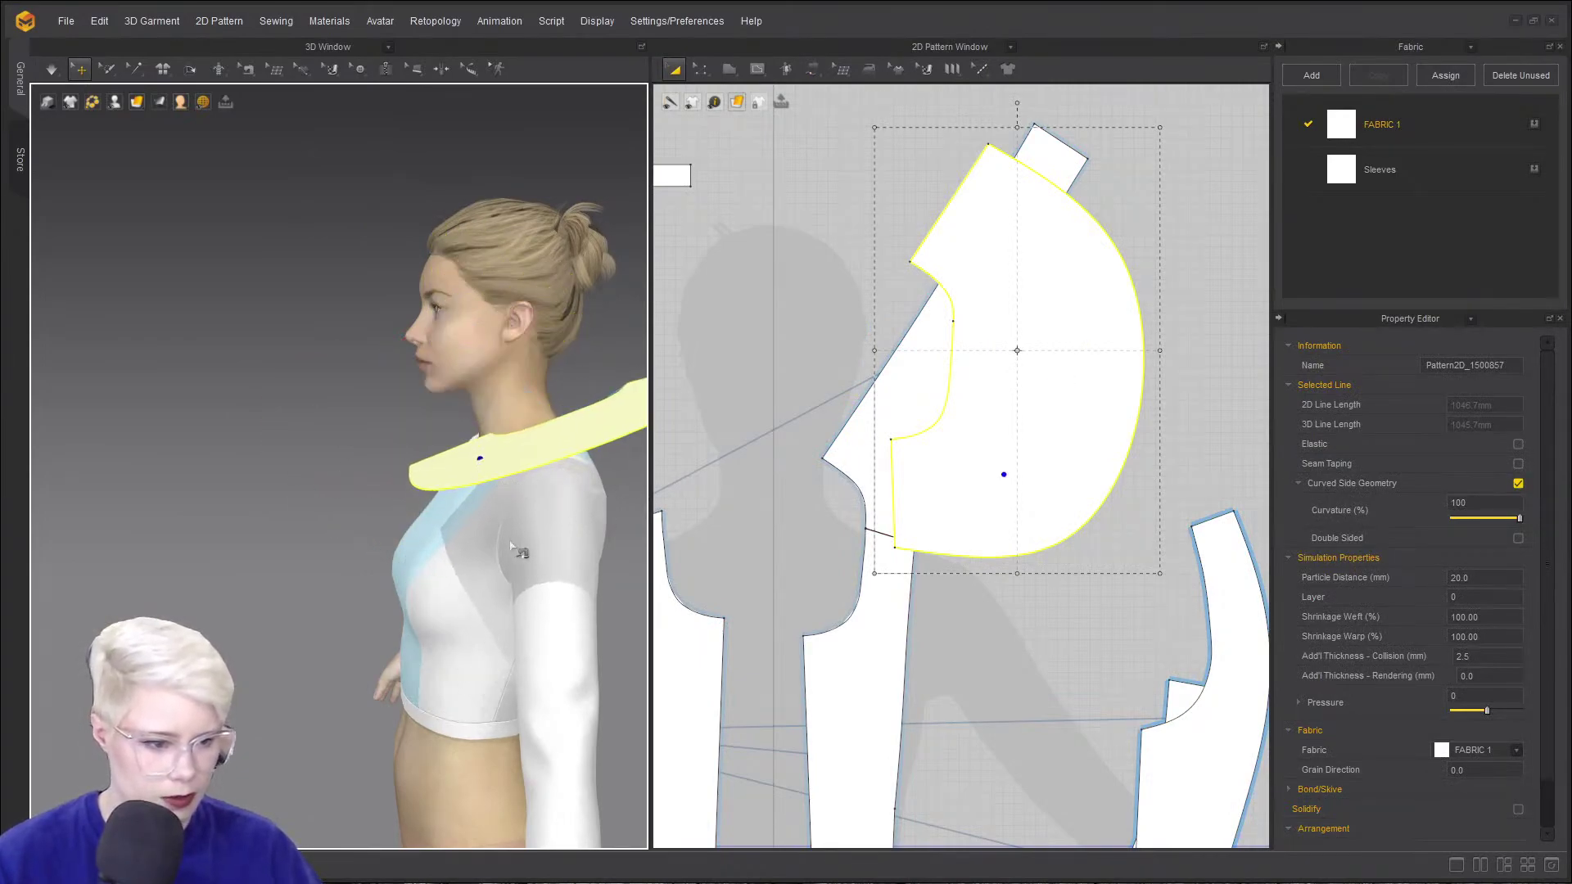
pyautogui.press('space')
pyautogui.moveTo(510, 520); pyautogui.dragTo(669, 537, button='right')
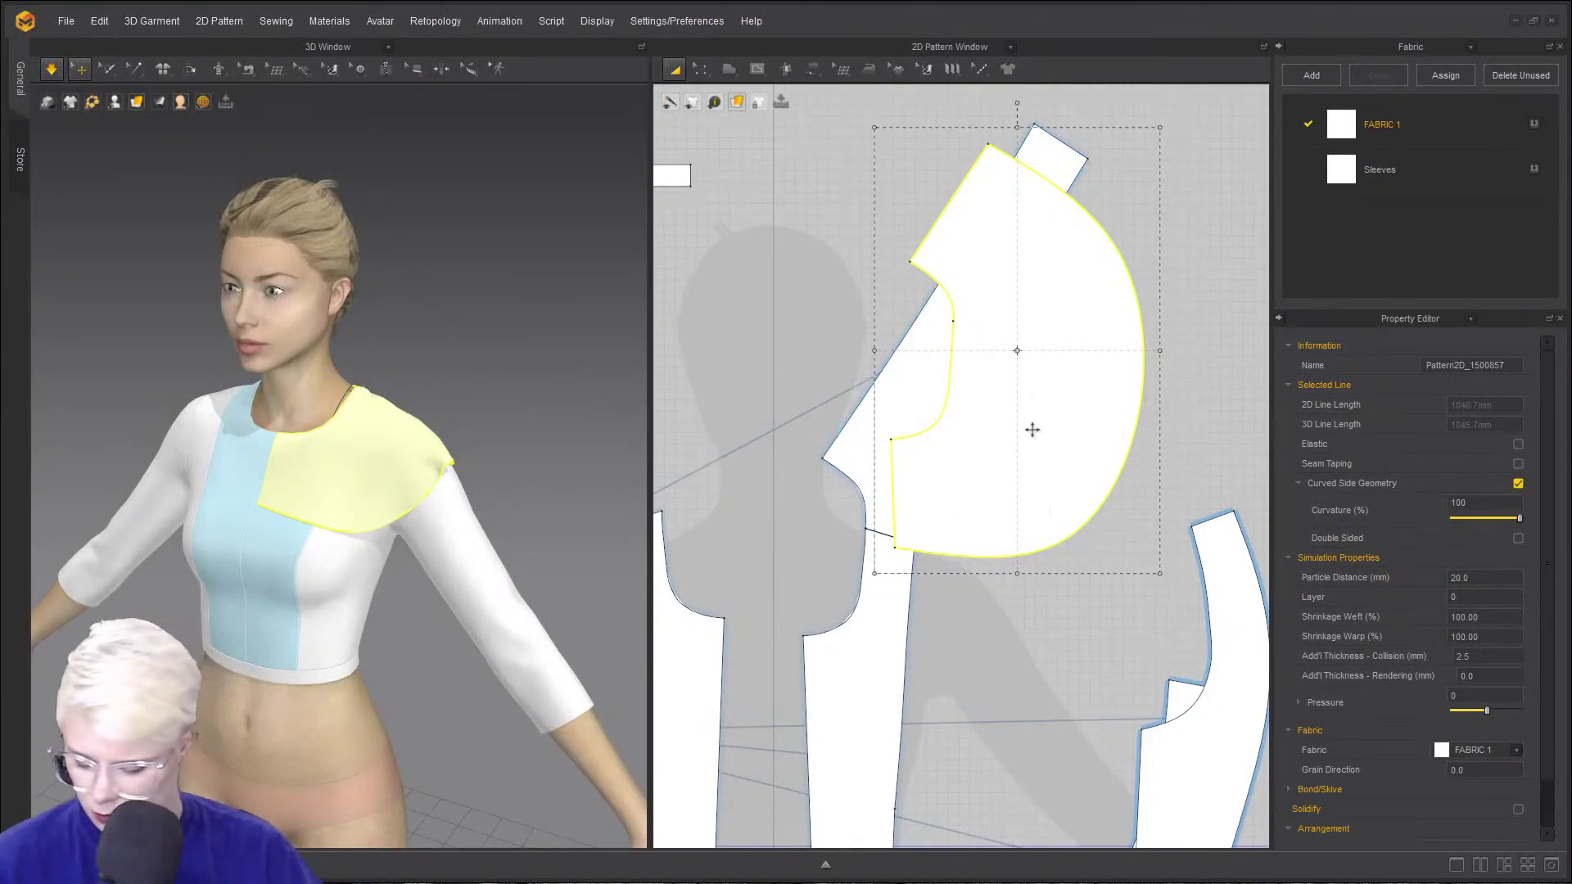
# - Paste a mirrored copy of the collar pattern on the opposite side of the bodice pieces
pyautogui.scroll(-2, 942, 438)
pyautogui.moveTo(1116, 385); pyautogui.dragTo(1116, 383)
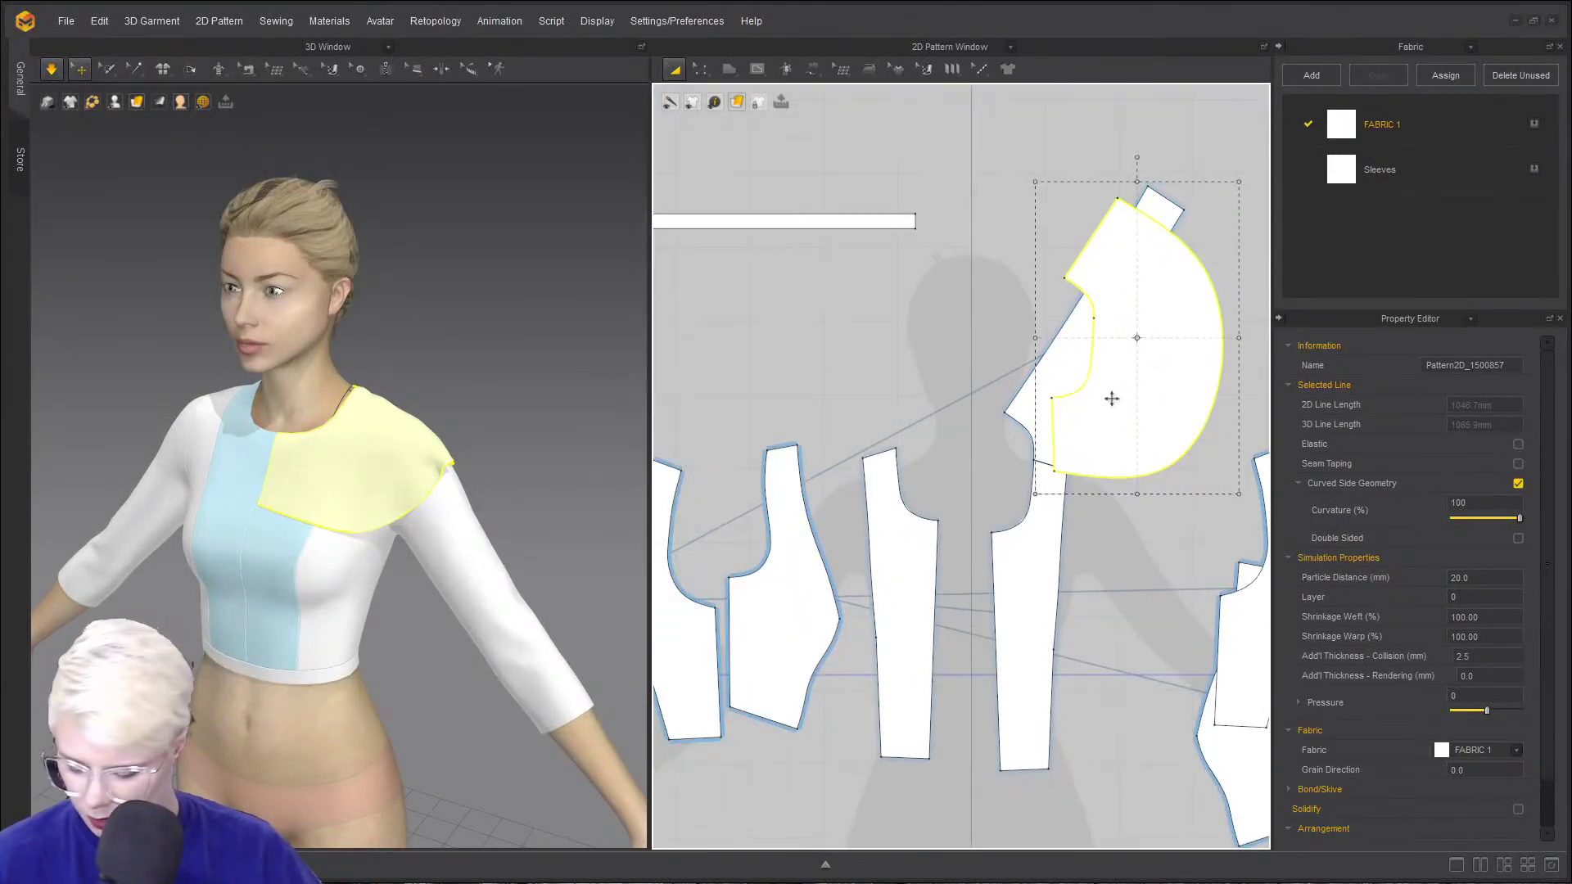
pyautogui.hotkey('ctrl', 'd')
pyautogui.press('Escape')
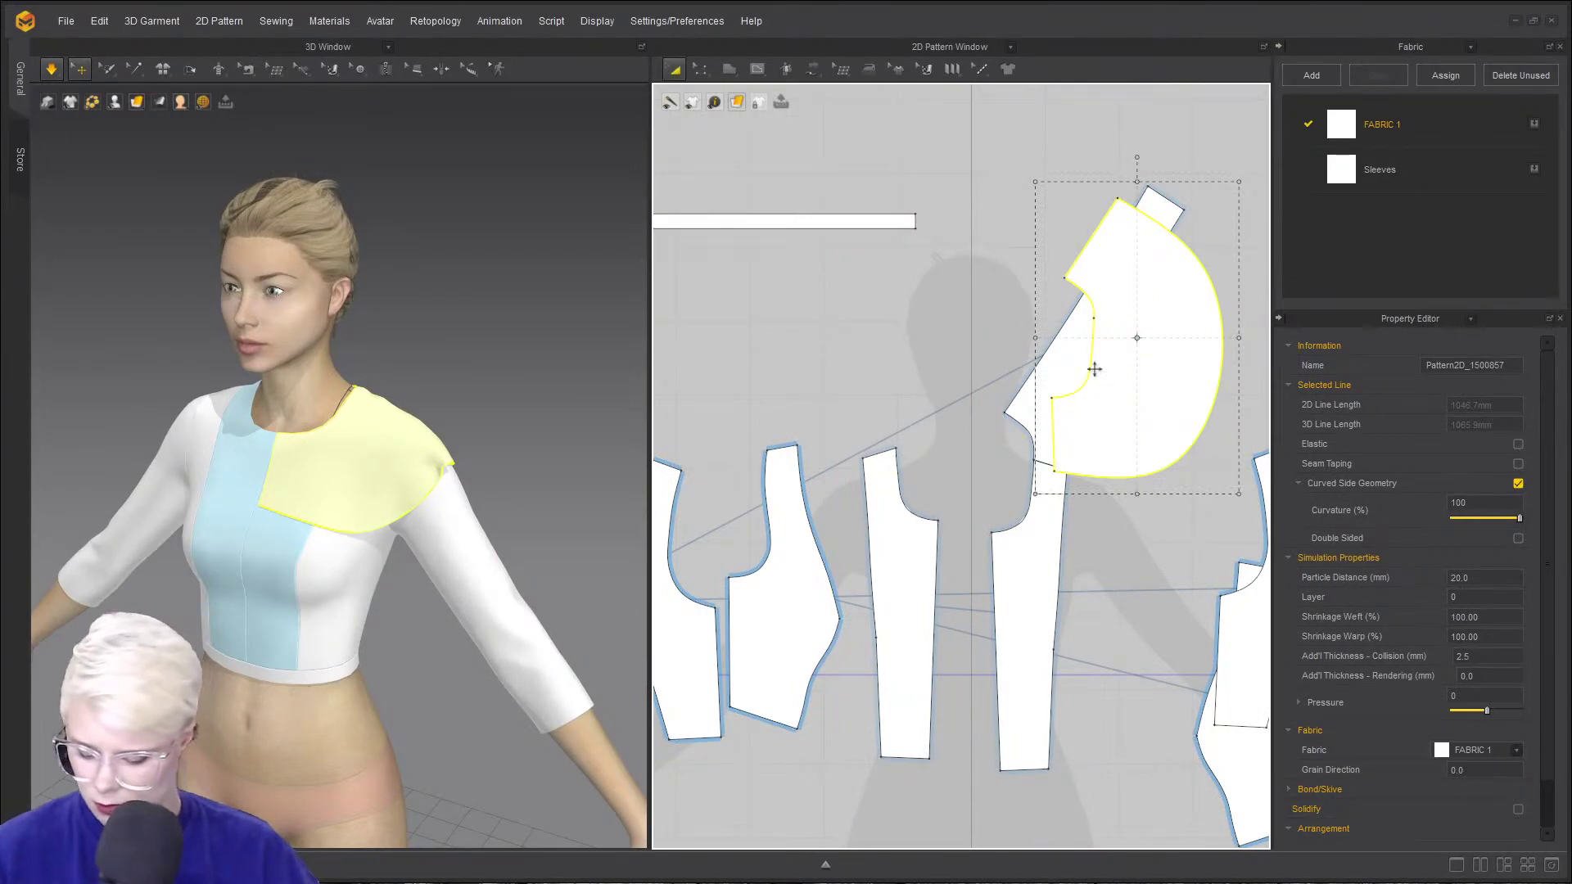
pyautogui.hotkey('ctrl', 'r')
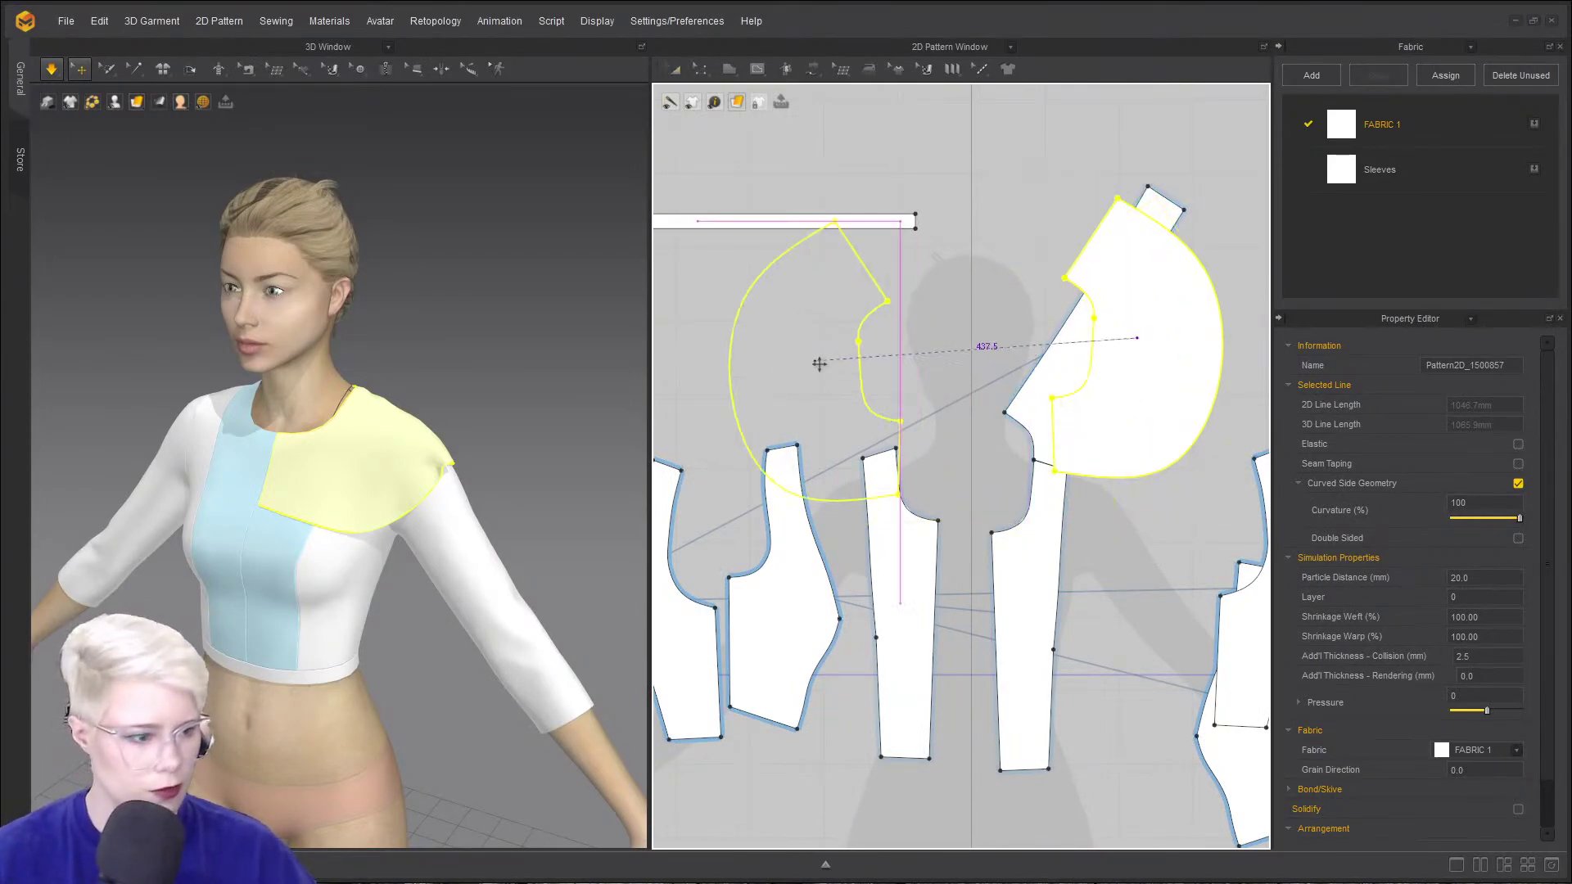
pyautogui.click(819, 363)
# - Position the mirrored collar piece over the right shoulder in 3D
pyautogui.moveTo(147, 474); pyautogui.dragTo(239, 479, button='right')
pyautogui.moveTo(172, 457); pyautogui.dragTo(402, 416, button='middle')
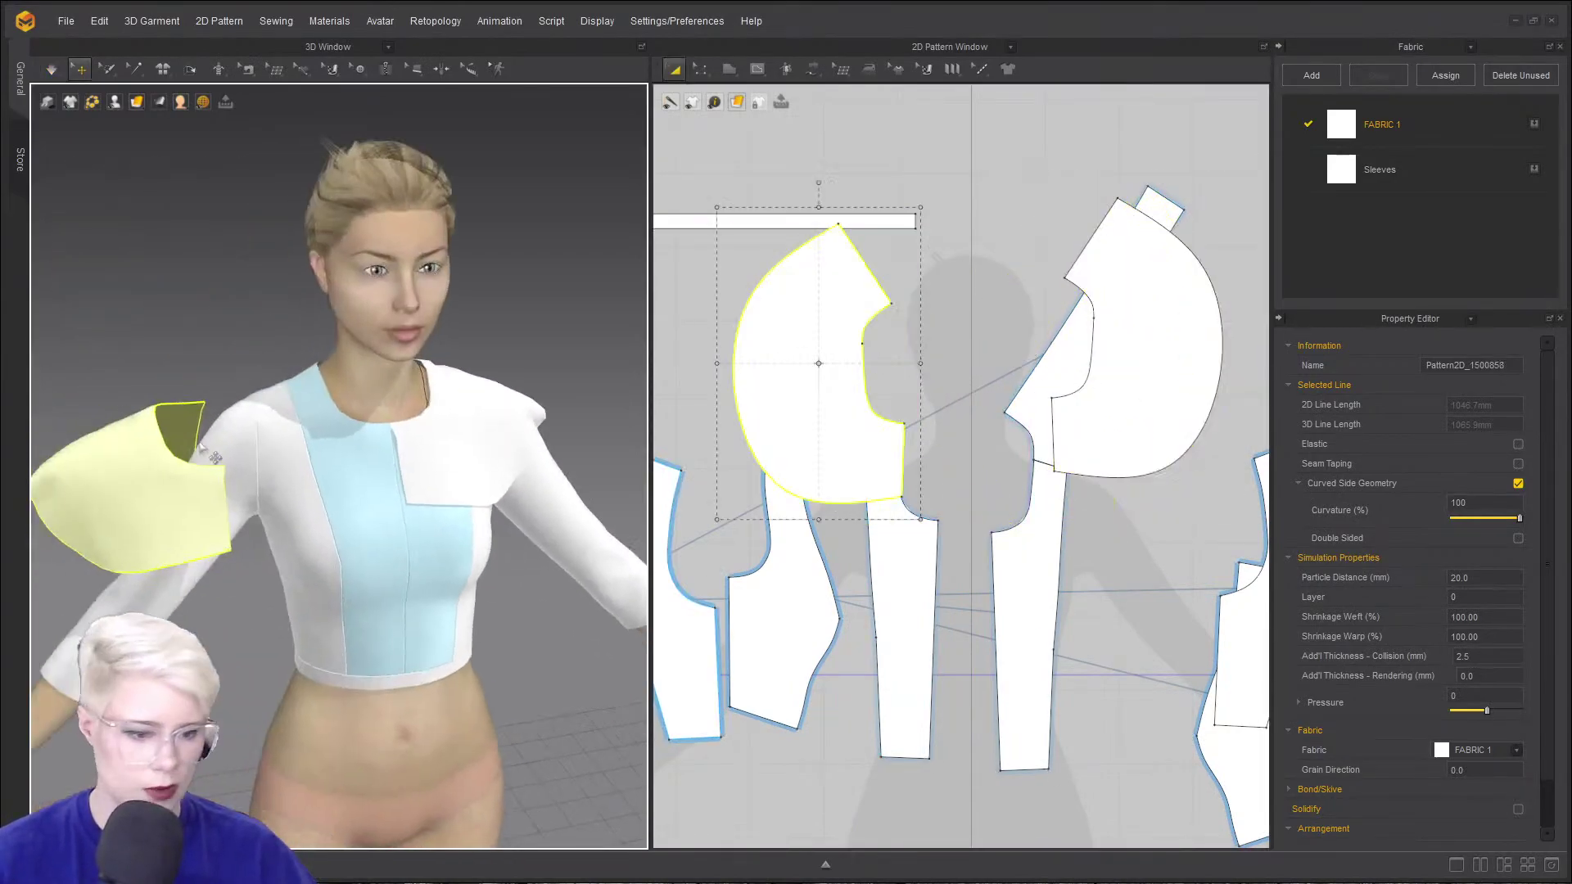
pyautogui.moveTo(172, 490); pyautogui.dragTo(298, 417)
# - Sew the mirrored collar's neck edge to the right bodice neckline, spanning the center back and center front pieces in one seam
pyautogui.press('n')
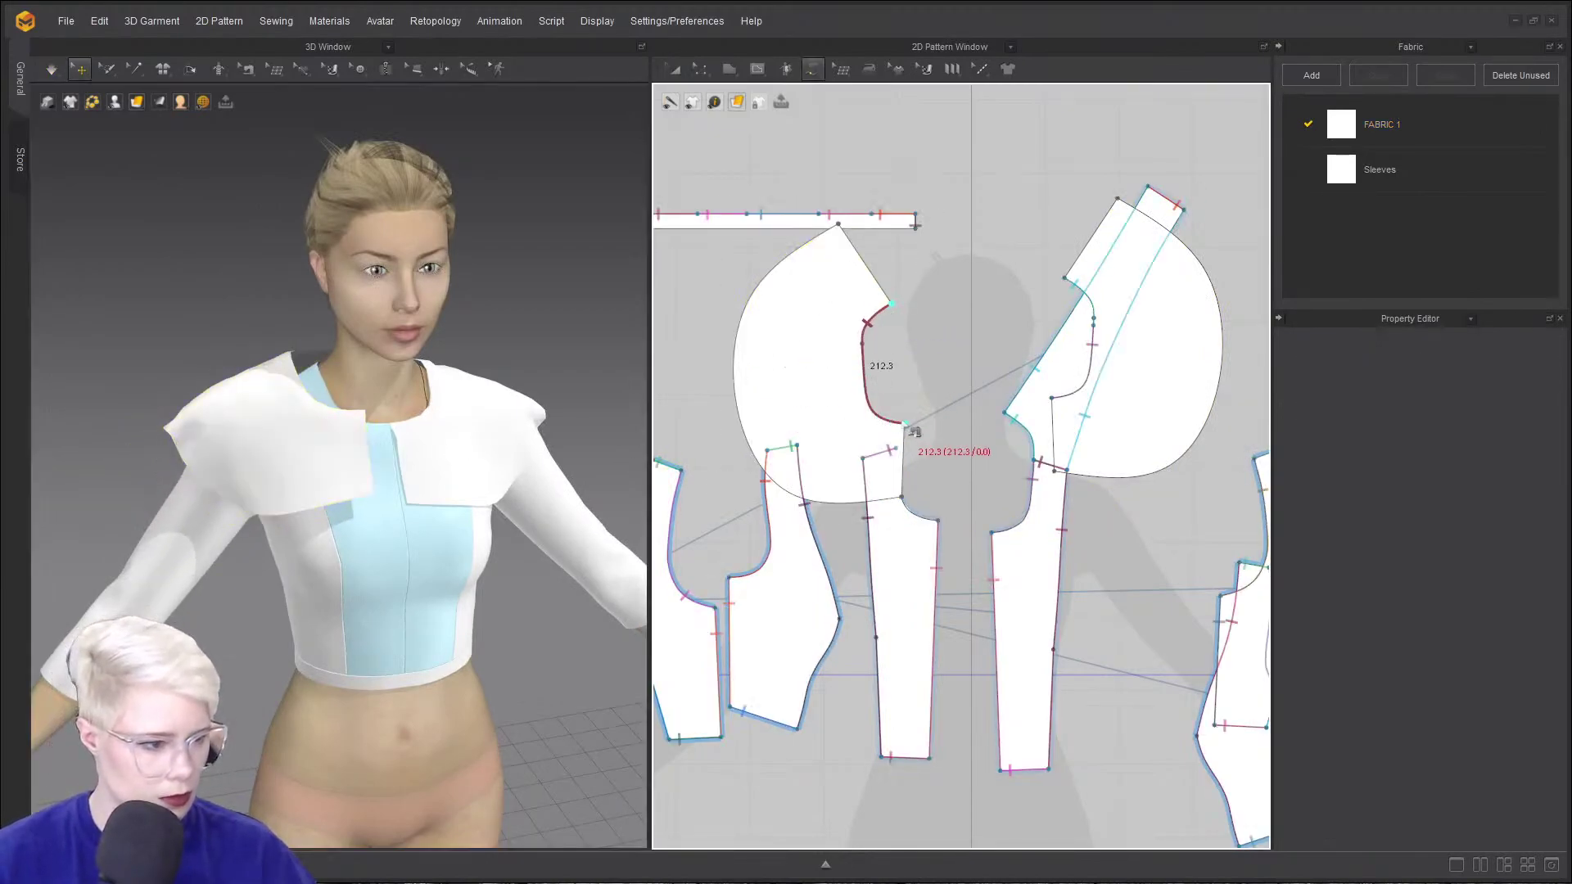
pyautogui.scroll(-3, 911, 459)
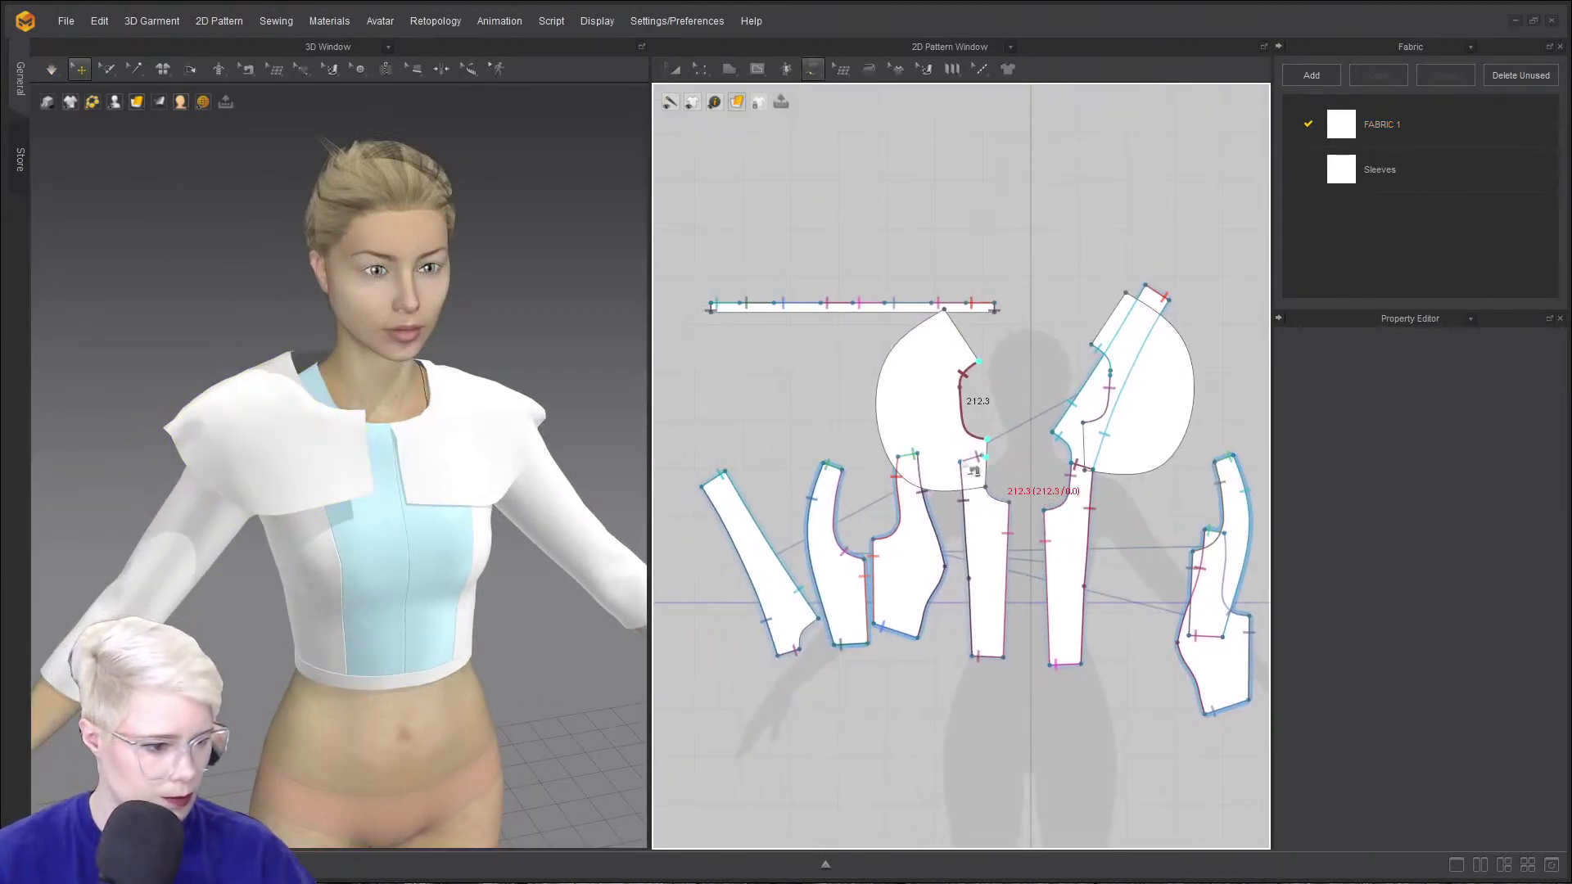
pyautogui.keyDown('shift'); pyautogui.click(818, 619); pyautogui.keyUp('shift')
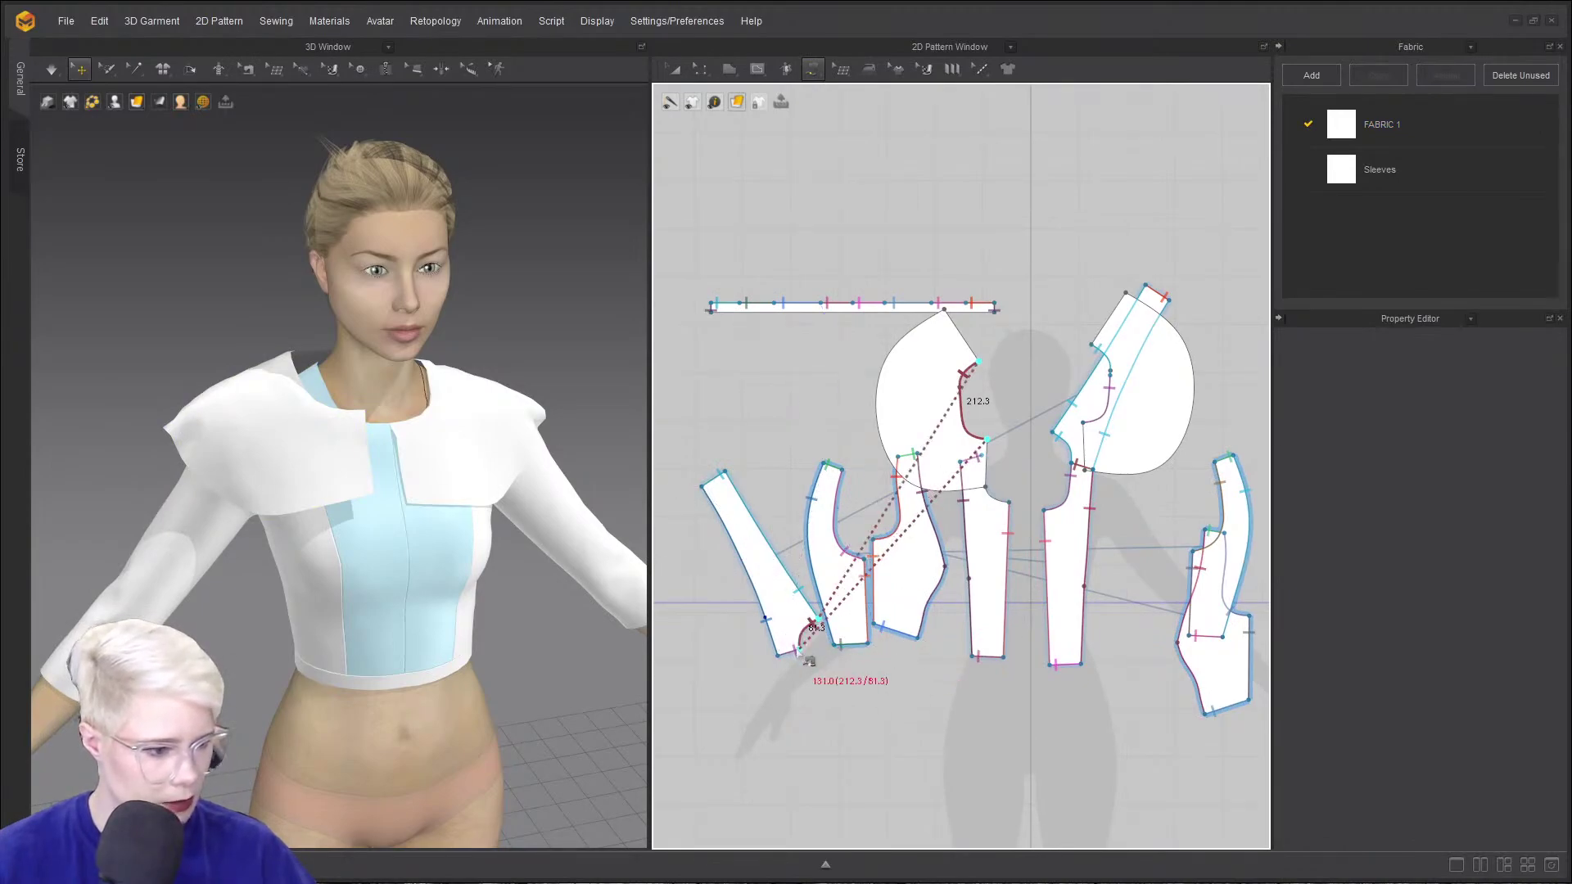
pyautogui.keyDown('shift'); pyautogui.click(800, 650); pyautogui.keyUp('shift')
pyautogui.keyDown('shift'); pyautogui.click(982, 456); pyautogui.keyUp('shift')
pyautogui.keyDown('shift'); pyautogui.click(1009, 502); pyautogui.keyUp('shift')
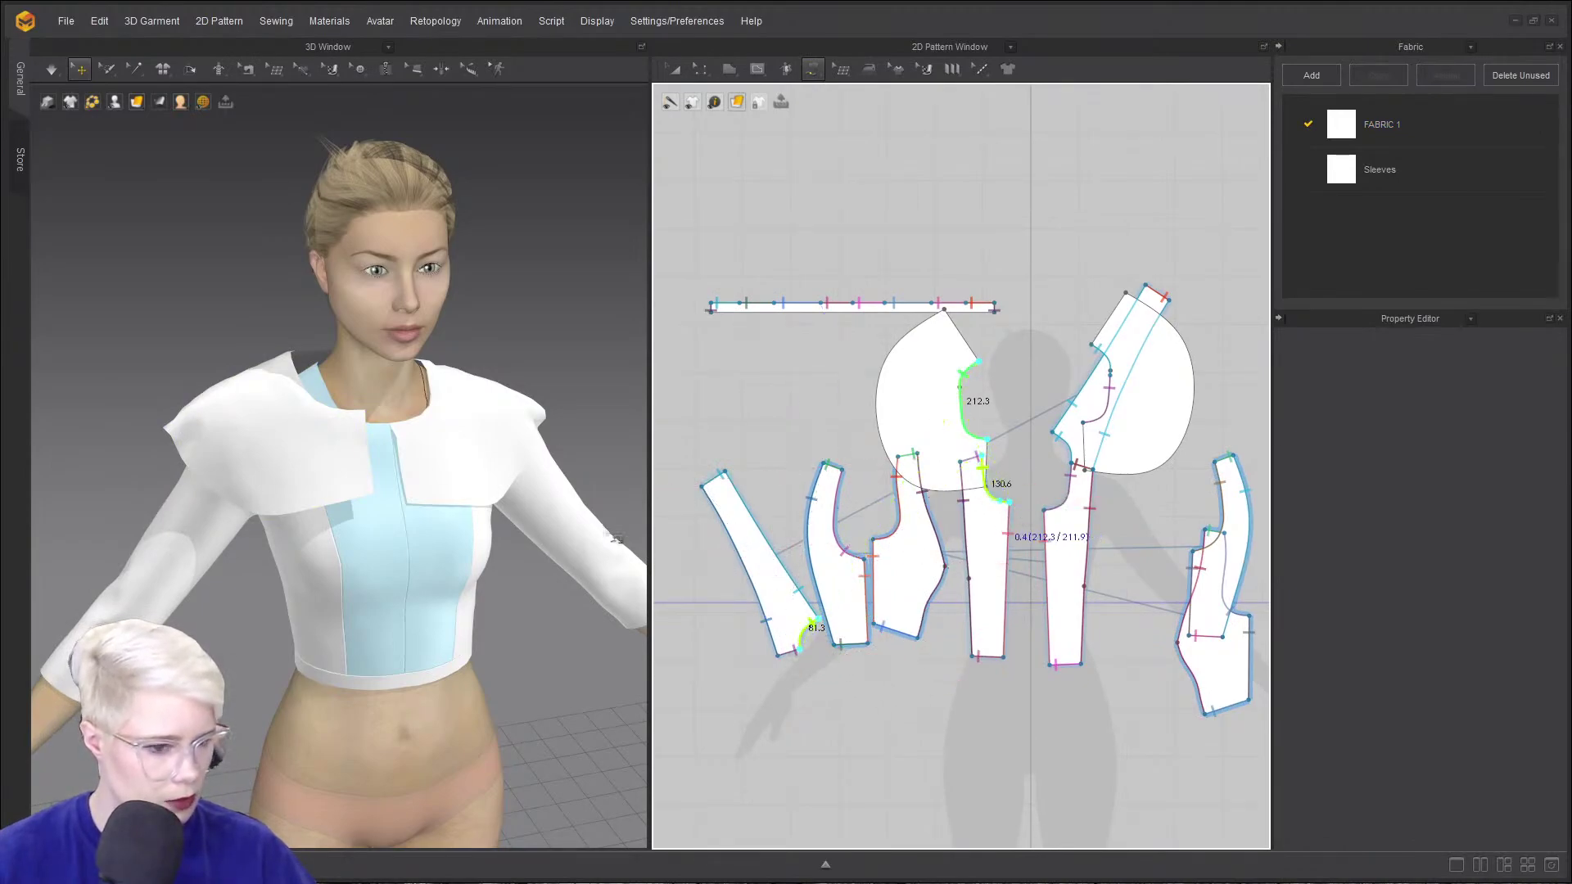
# - Simulate the garment to drape the mirrored collar and inspect how both collar pieces sit around the neckline
pyautogui.press('a')
pyautogui.press('space')
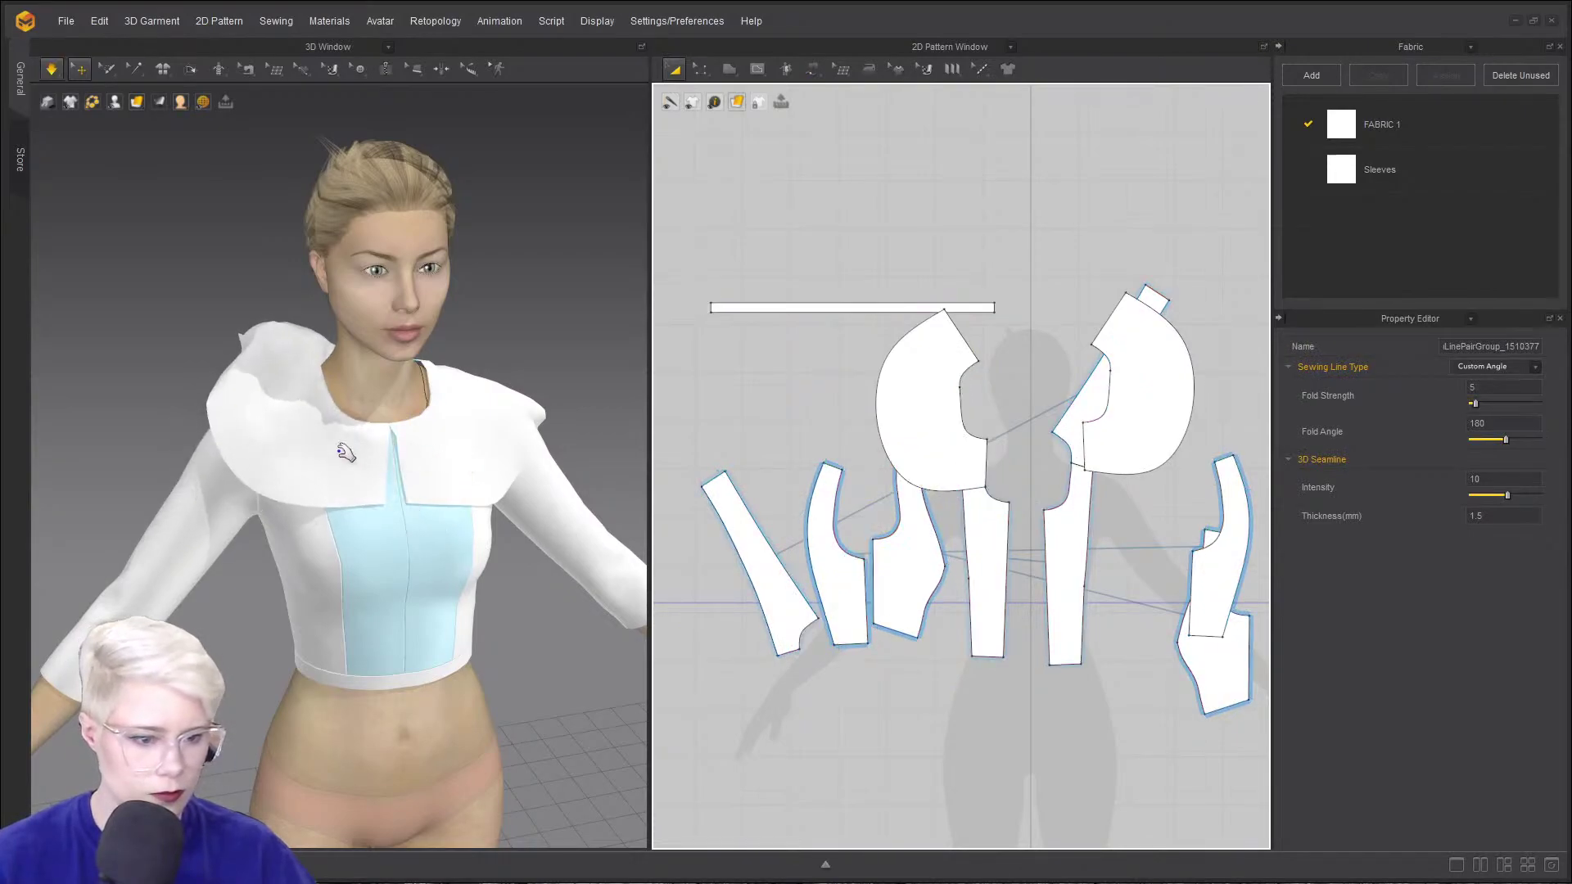
pyautogui.moveTo(400, 516); pyautogui.dragTo(140, 399, button='right')
pyautogui.click(141, 400)
pyautogui.press('2')
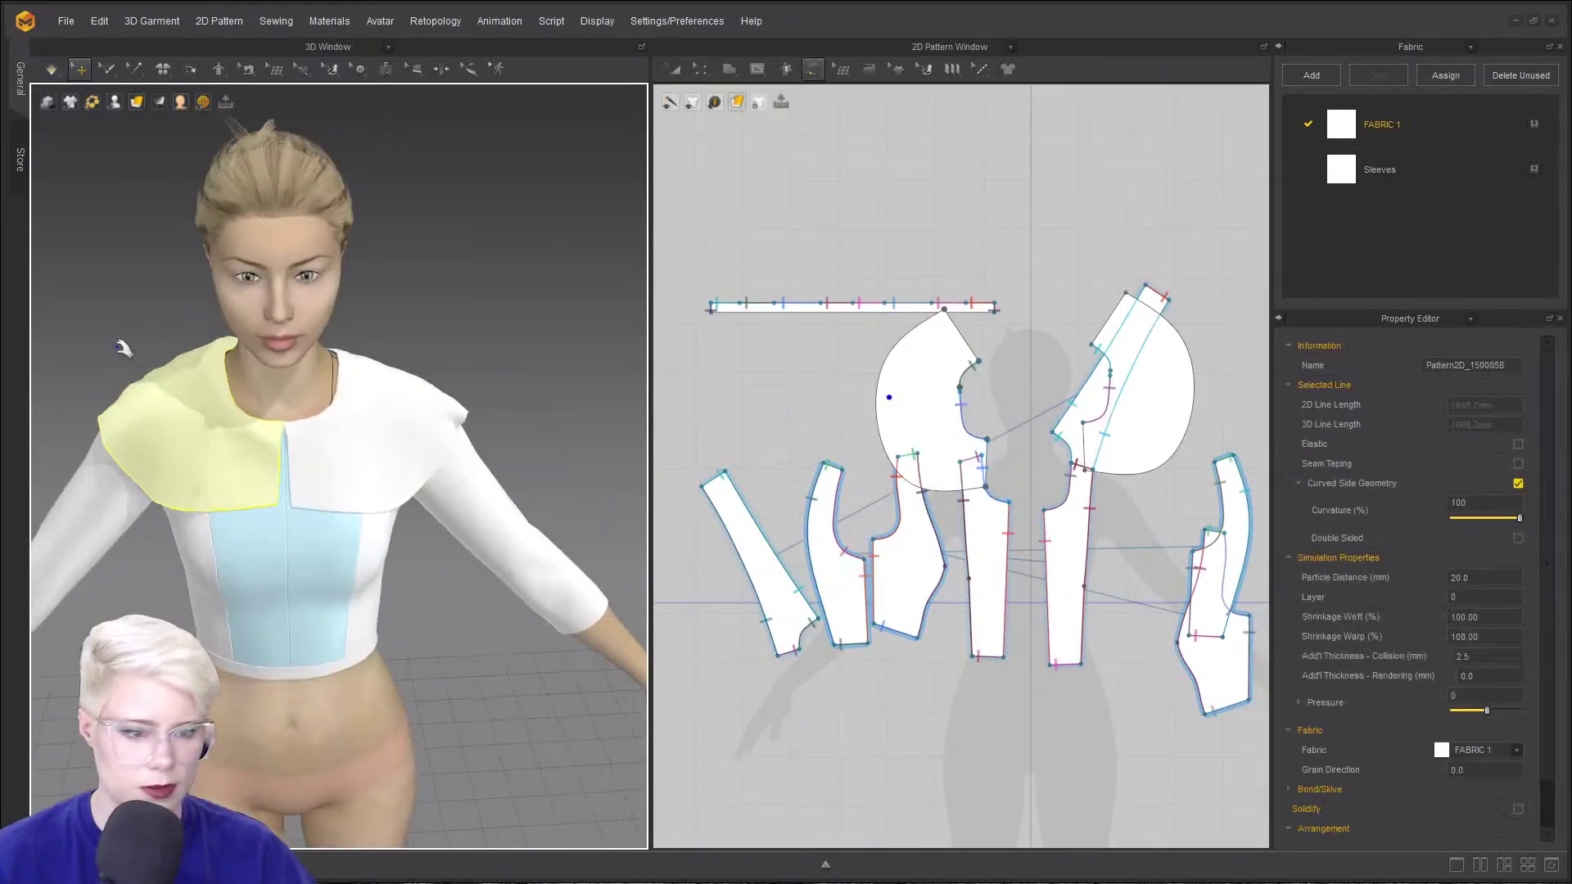
pyautogui.scroll(5, 348, 414)
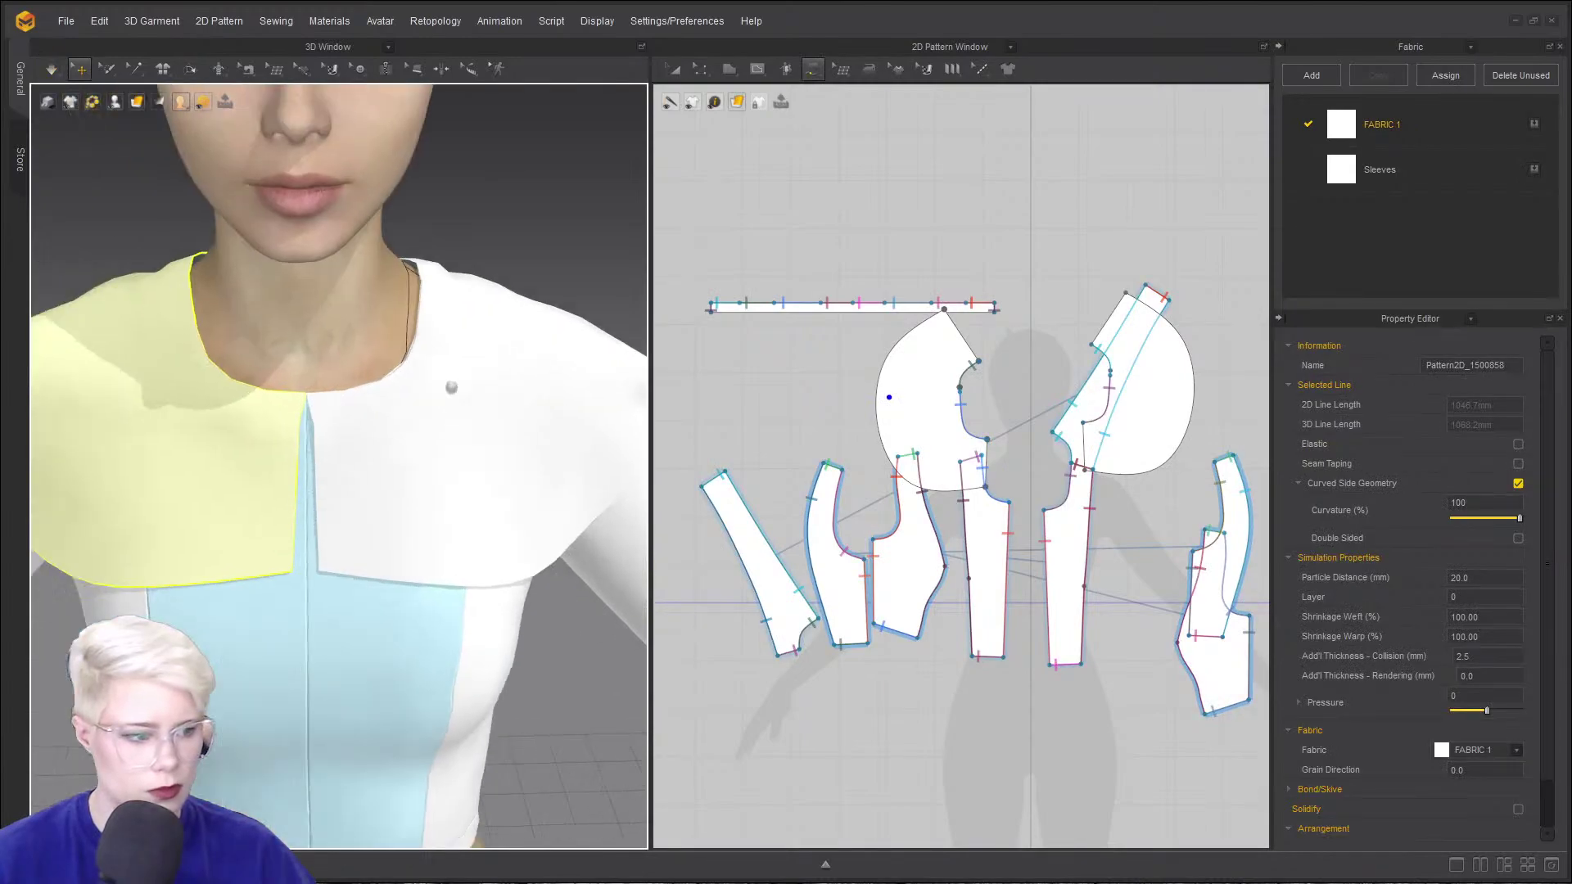
pyautogui.scroll(-5, 410, 332)
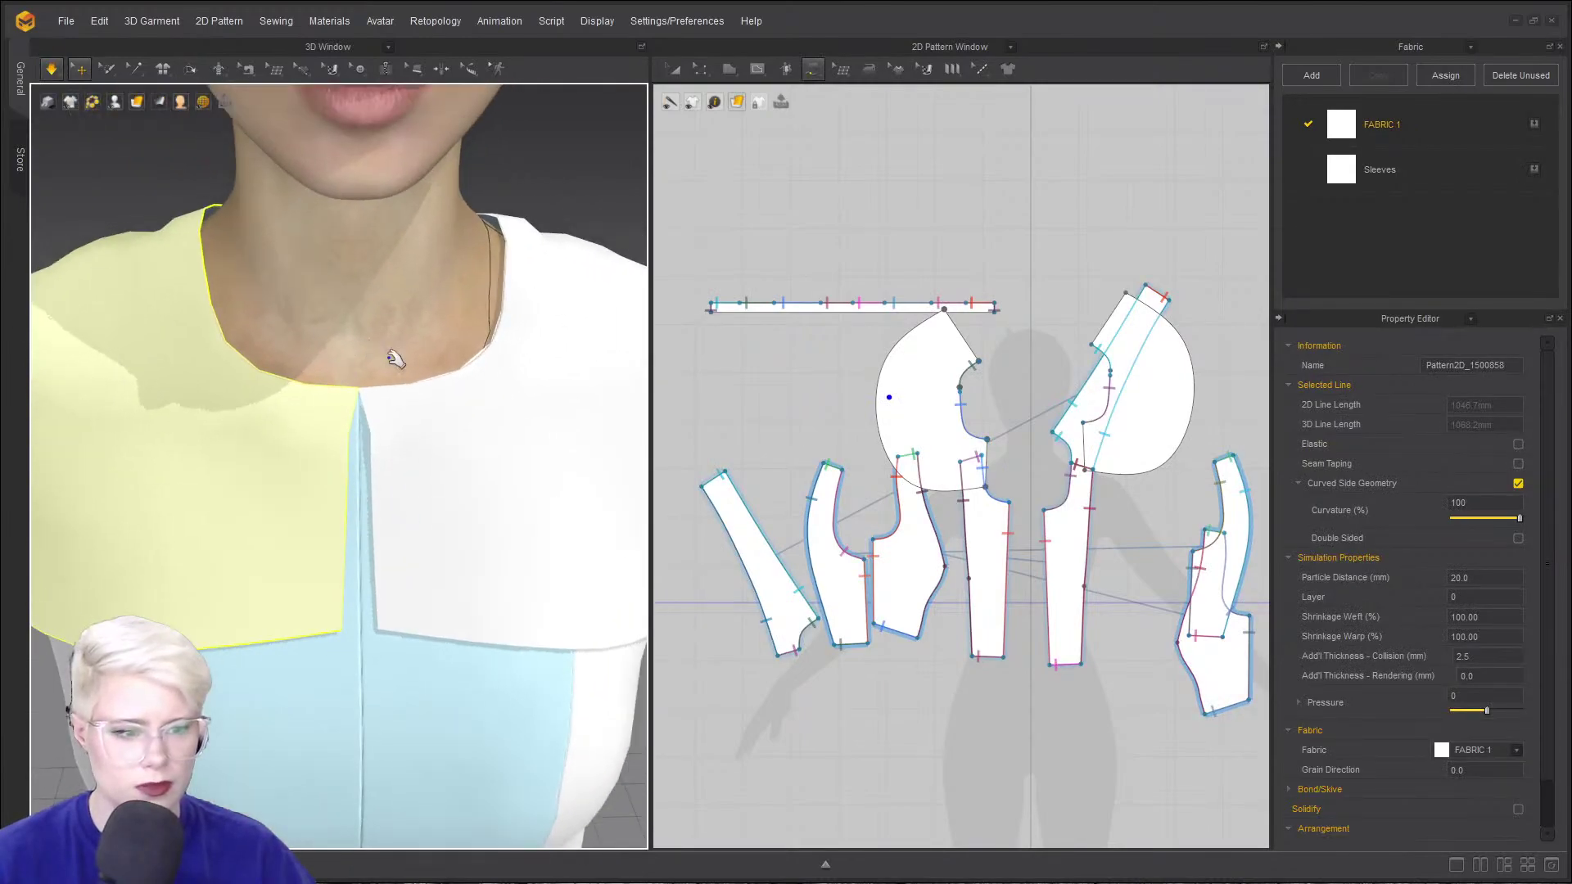
pyautogui.moveTo(393, 351); pyautogui.dragTo(516, 309, button='right')
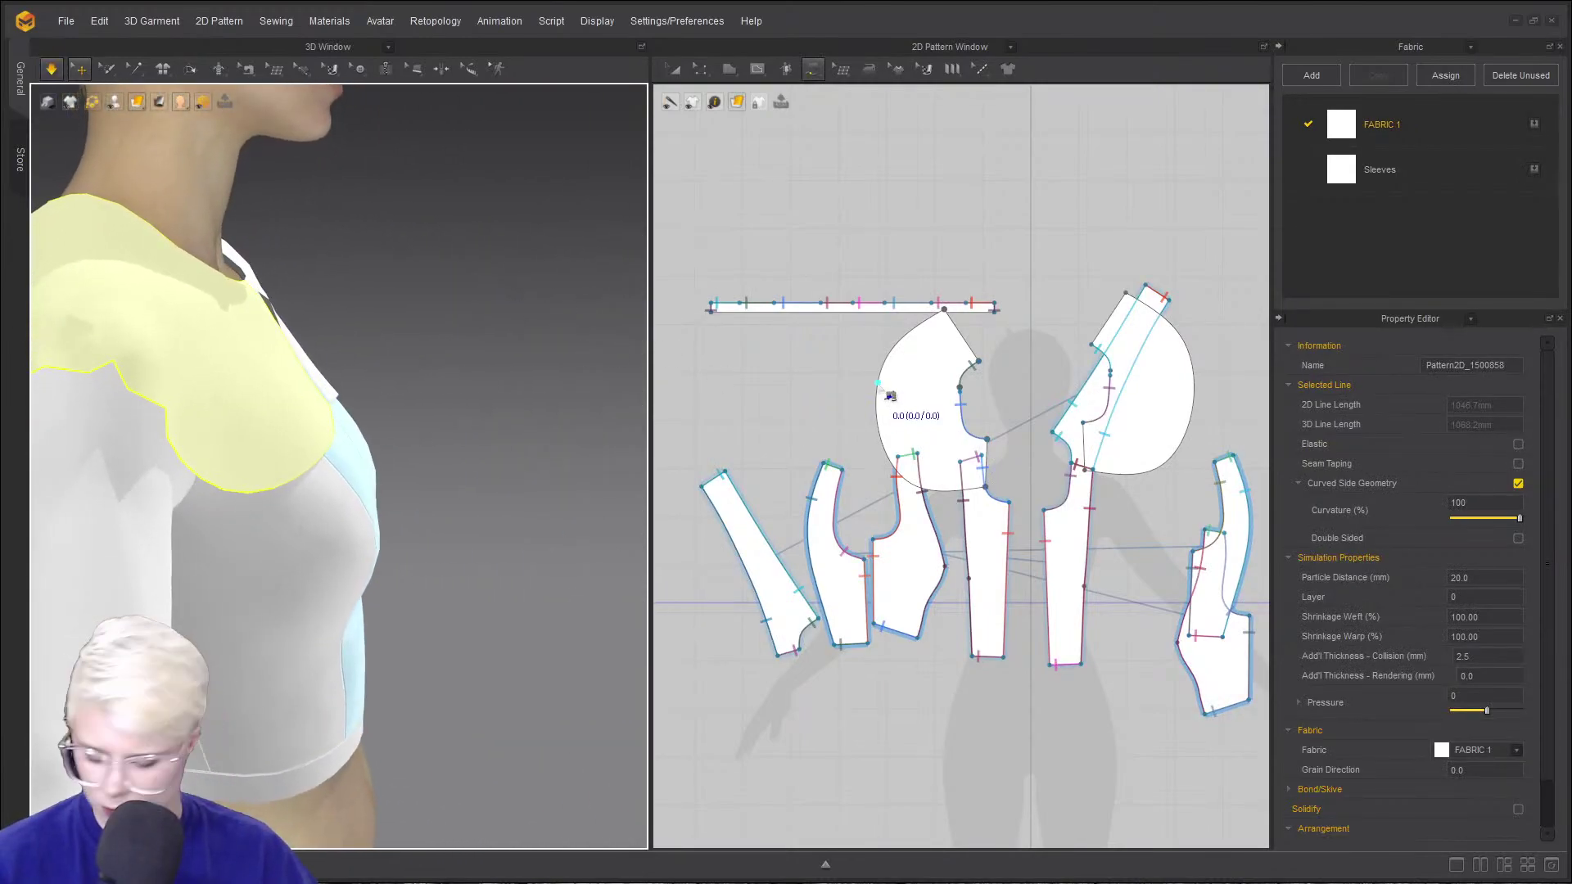
# - Move the collar patterns clear of the bodice pieces and raise the neckline's center front point on the front bodice piece
pyautogui.press('a')
pyautogui.moveTo(892, 384); pyautogui.dragTo(837, 227)
pyautogui.moveTo(1131, 422); pyautogui.dragTo(1163, 347)
pyautogui.moveTo(908, 312); pyautogui.dragTo(969, 392)
pyautogui.scroll(5, 987, 478)
pyautogui.press('z')
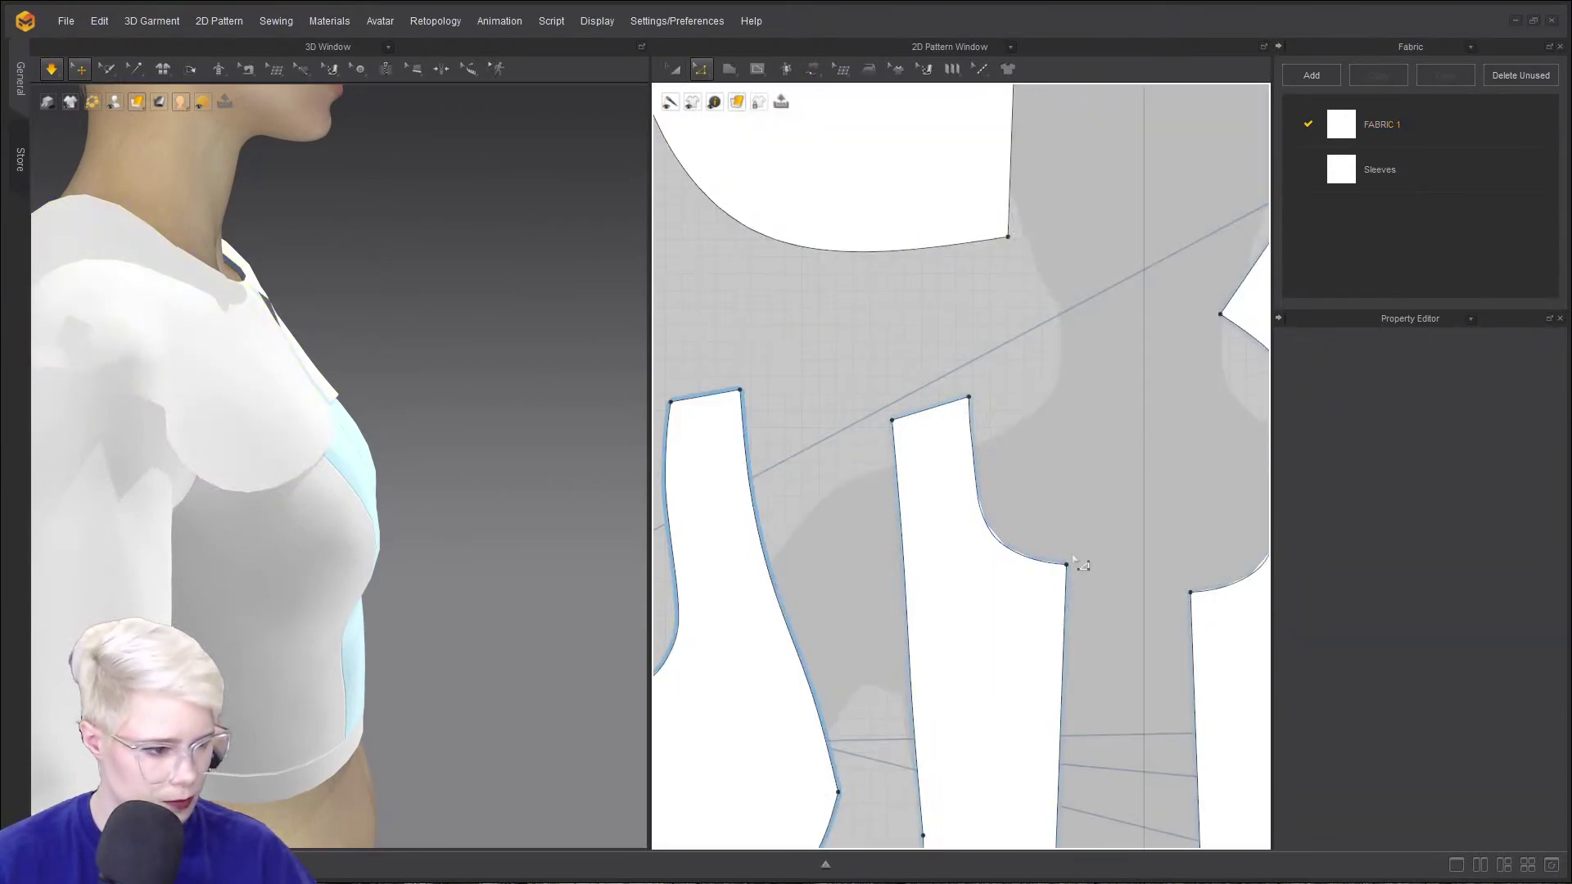
pyautogui.moveTo(1066, 563); pyautogui.dragTo(1068, 525)
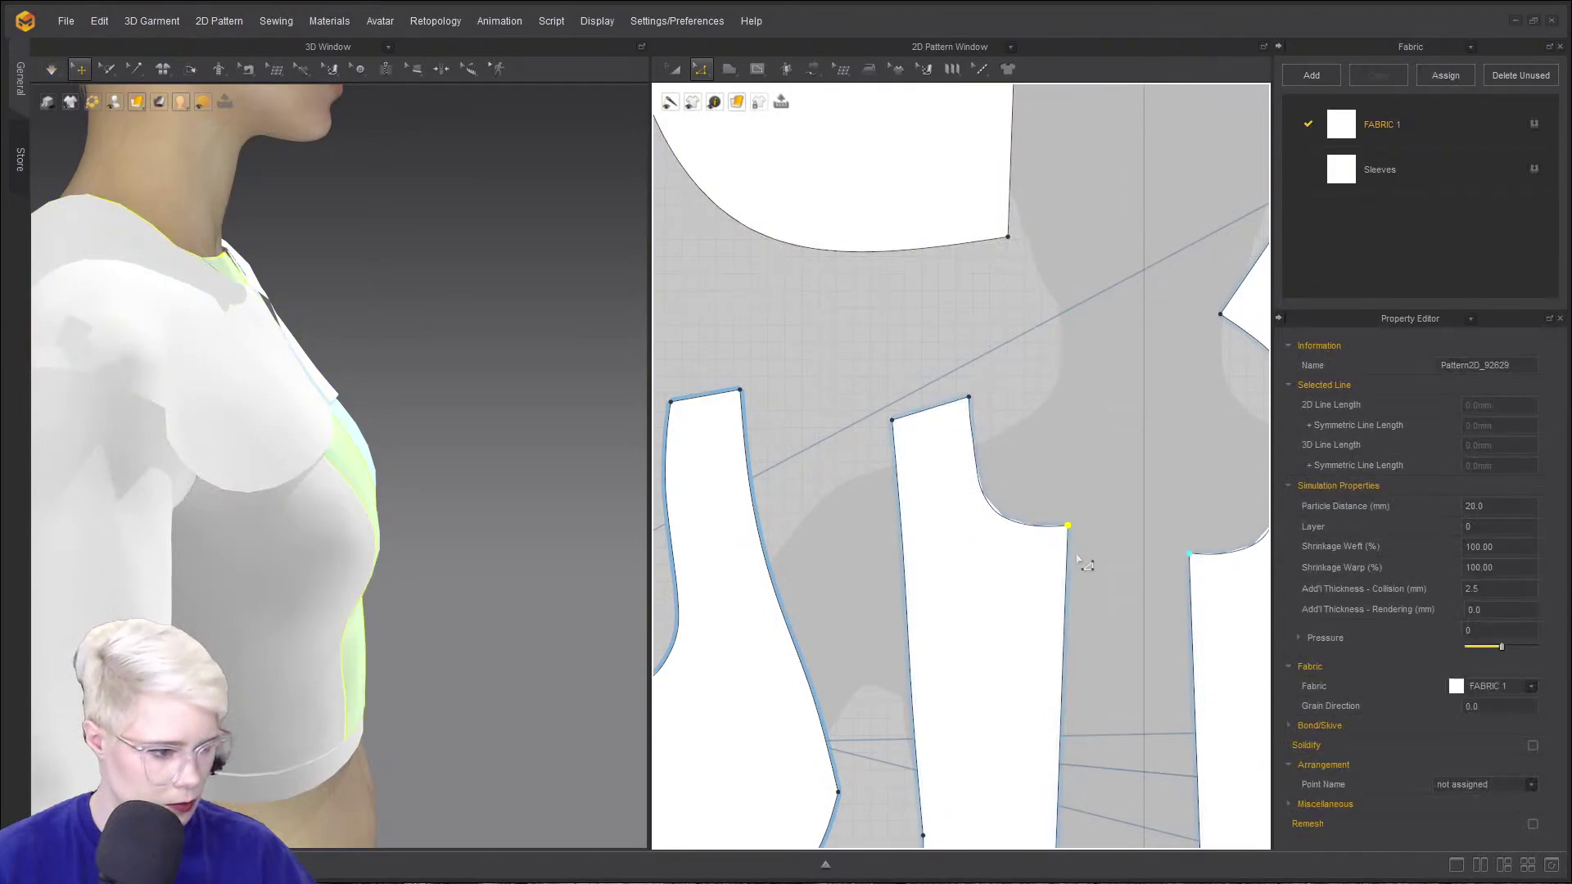
pyautogui.press('2')
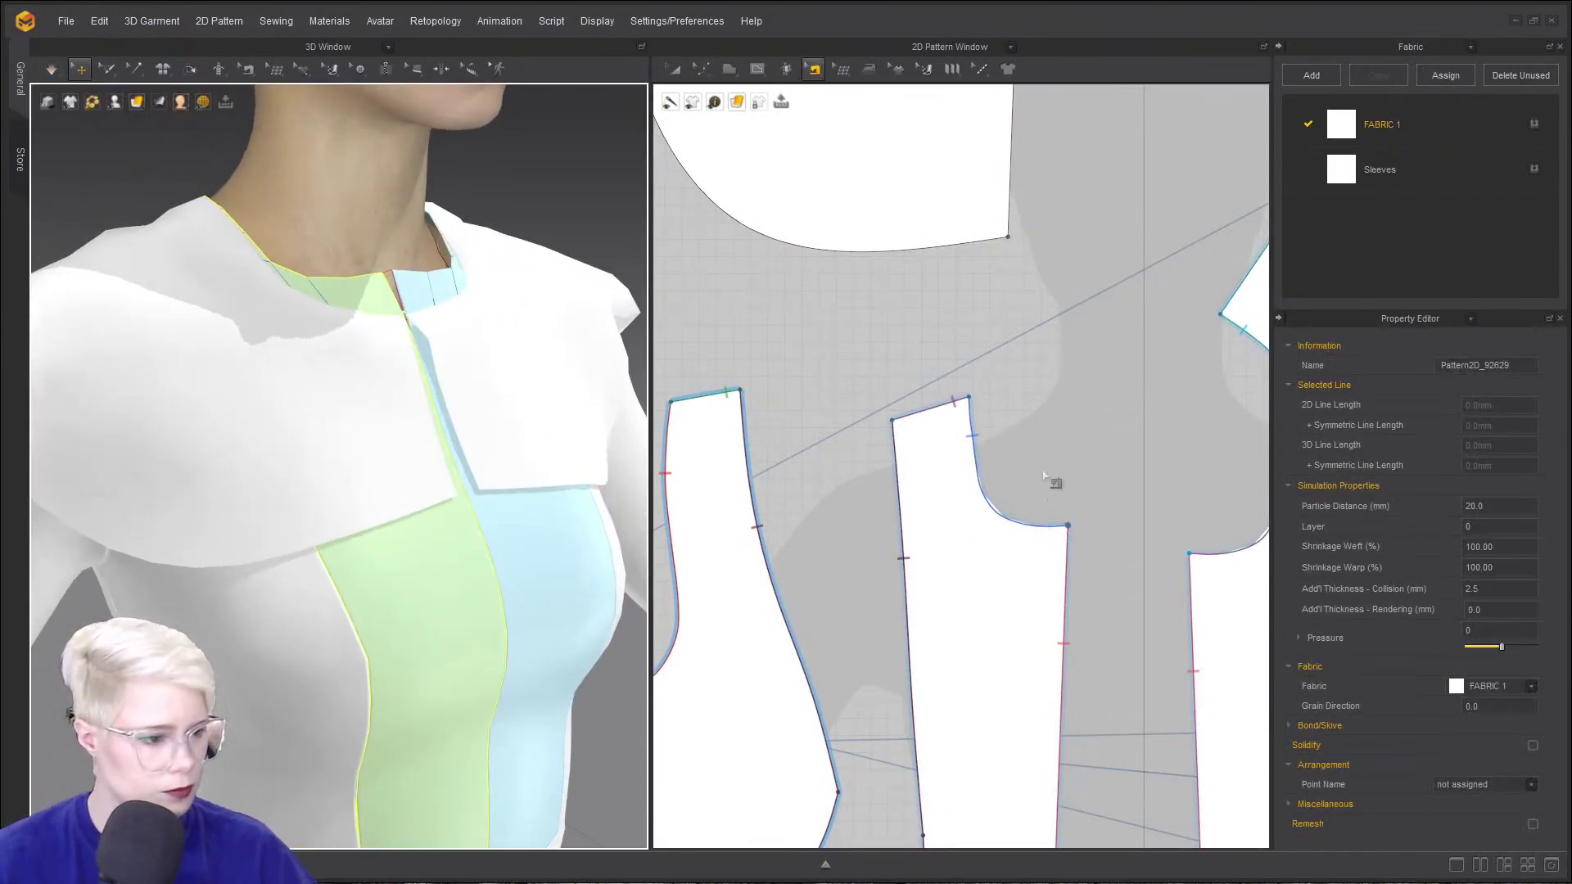
# - Delete surplus curve points along the lower part of the front bodice neckline
pyautogui.moveTo(959, 473); pyautogui.dragTo(1045, 539)
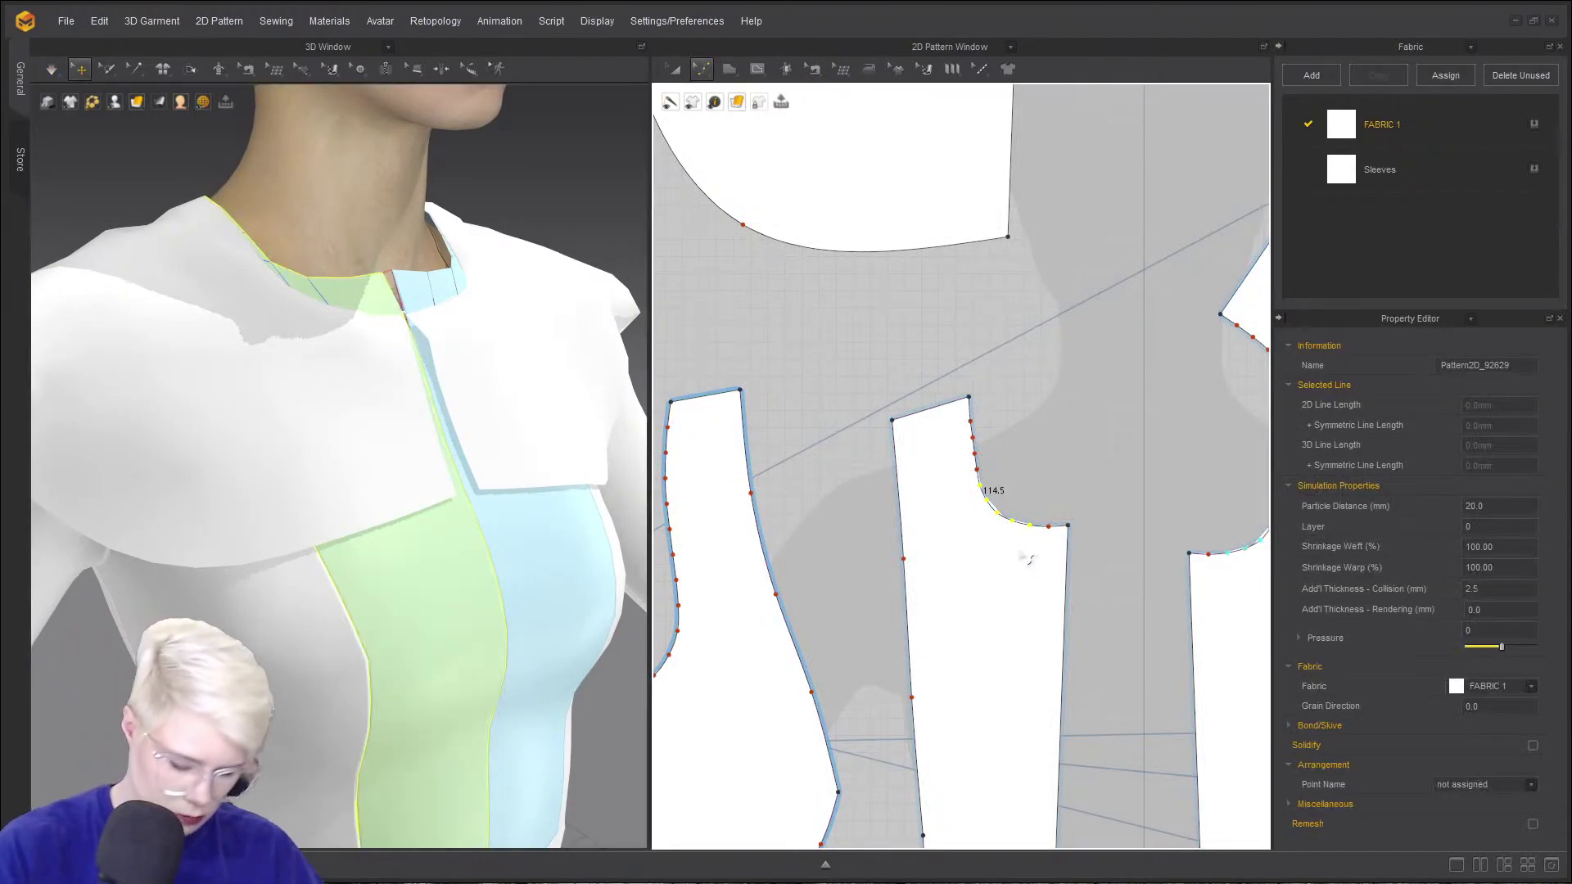
pyautogui.press('Delete')
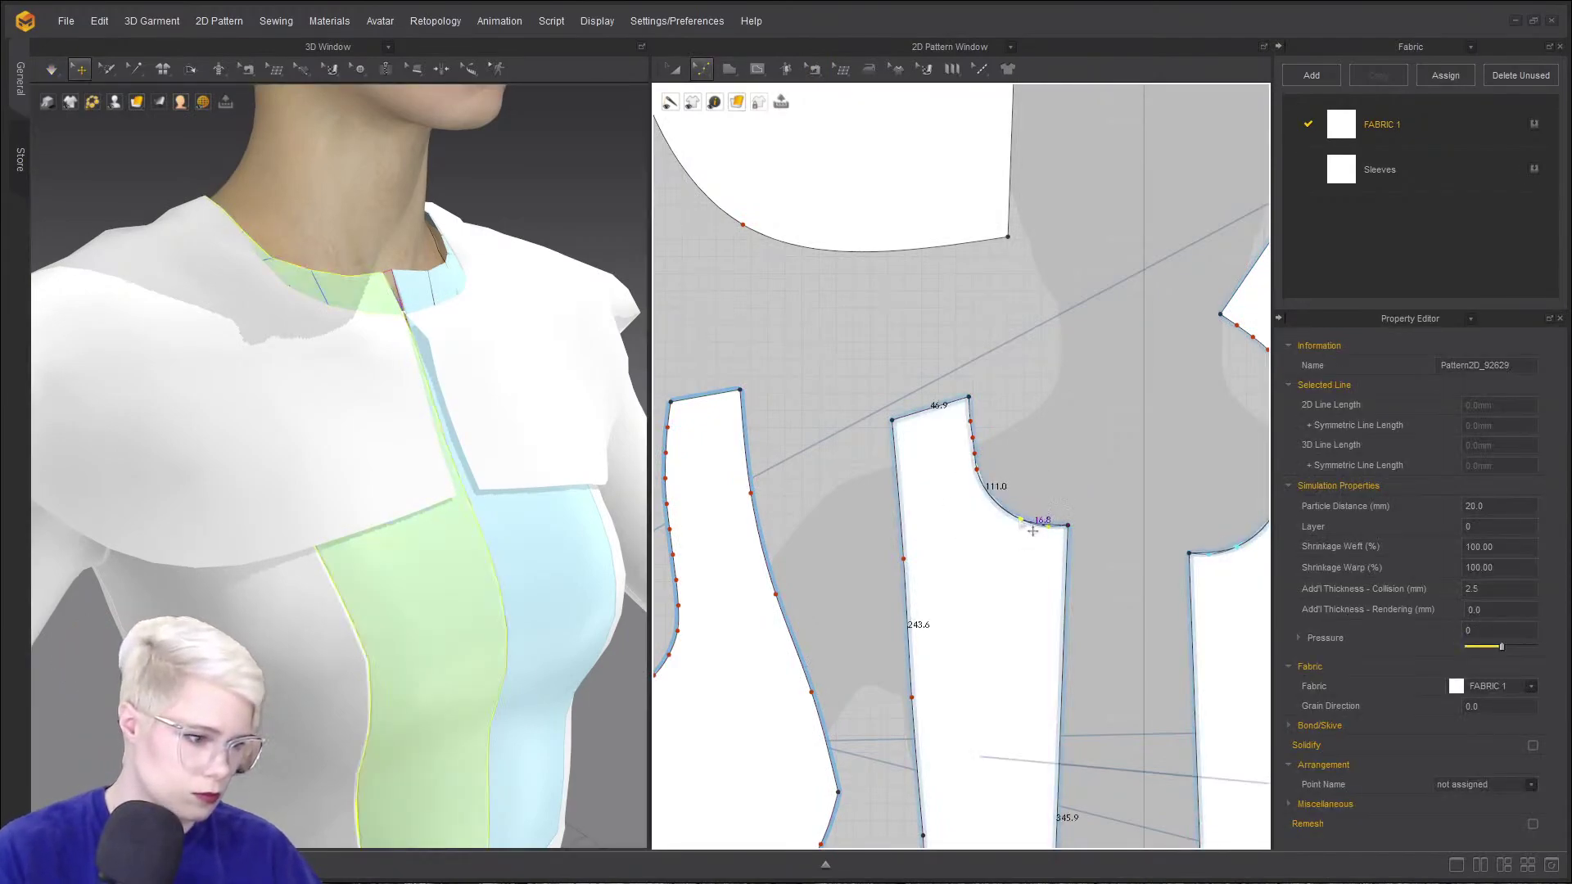
pyautogui.moveTo(499, 425); pyautogui.dragTo(393, 444, button='right')
pyautogui.scroll(-4, 926, 470)
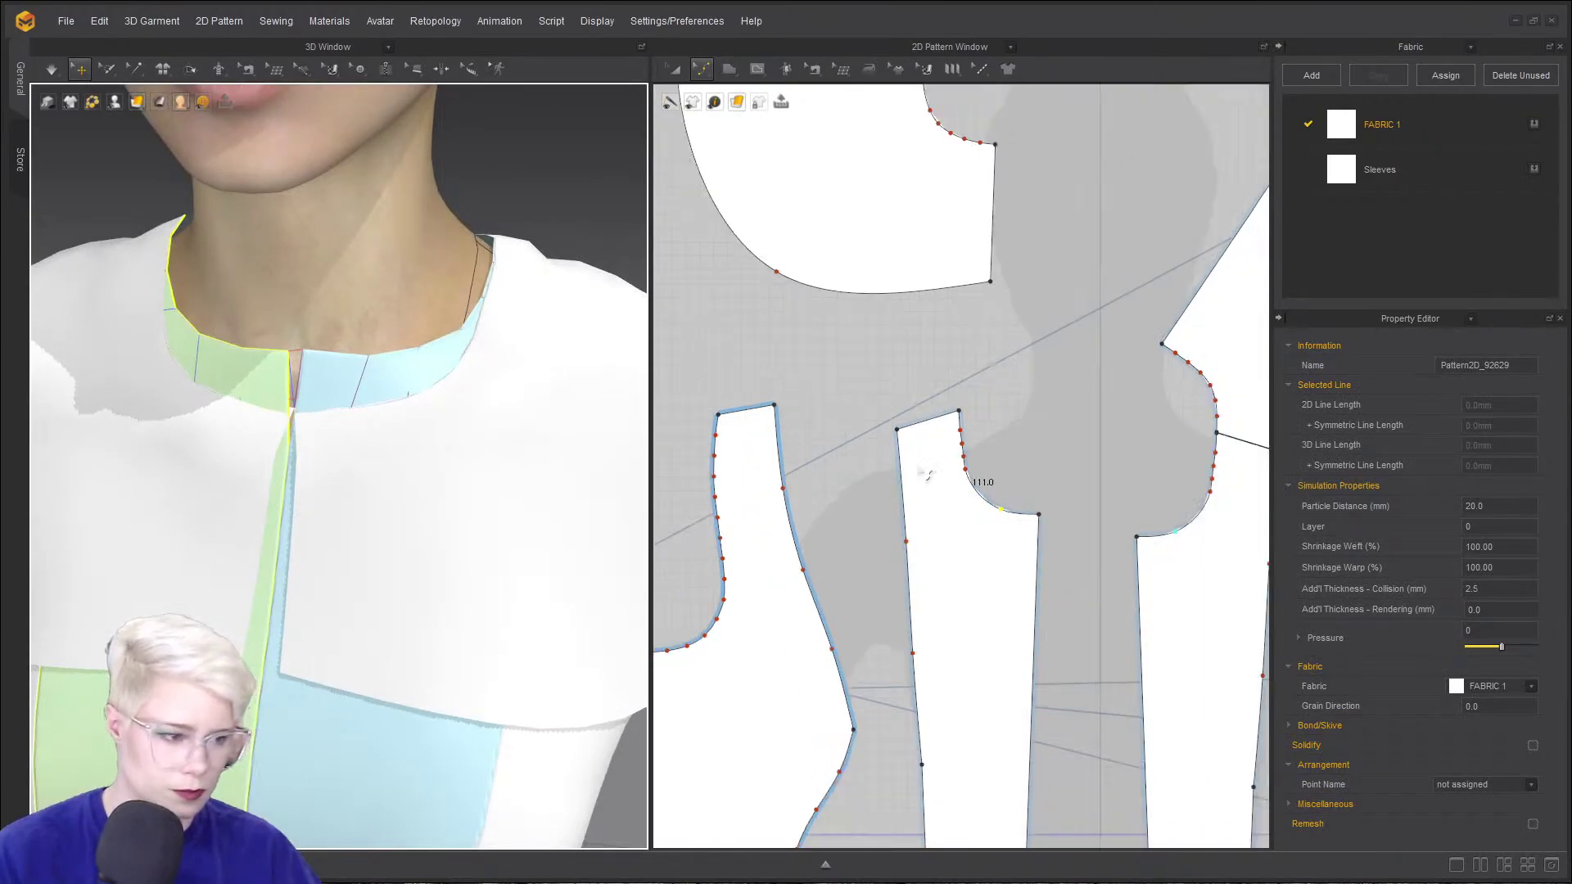
# - Move the mirrored collar pattern further away from the front bodice piece and check the raised neckline on the avatar
pyautogui.press('a')
pyautogui.moveTo(906, 323); pyautogui.dragTo(710, 431)
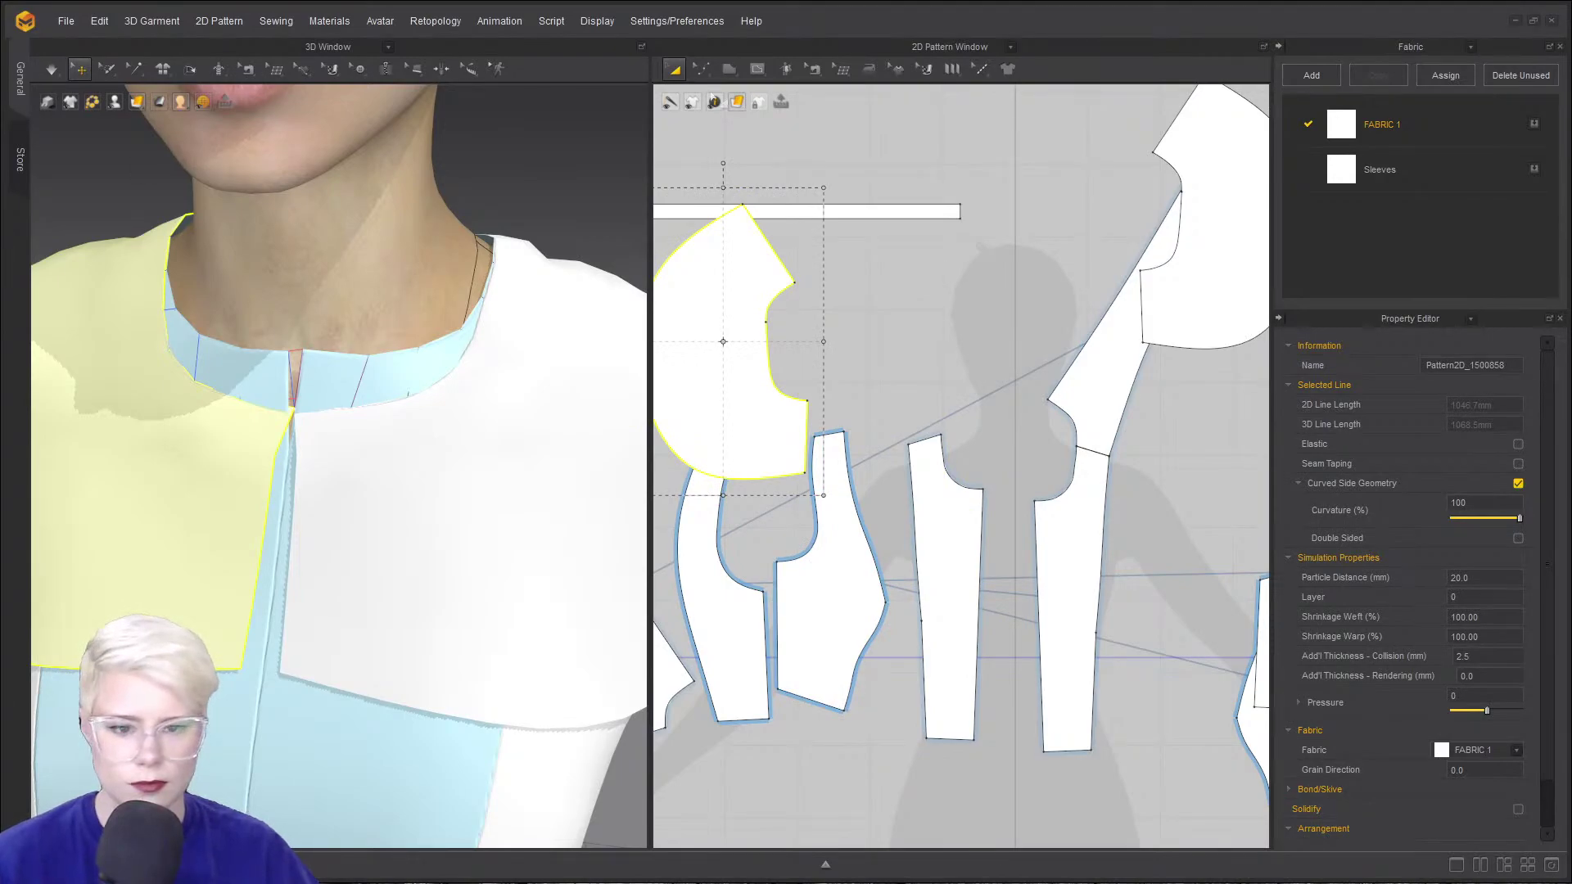
pyautogui.moveTo(333, 348); pyautogui.dragTo(399, 393, button='right')
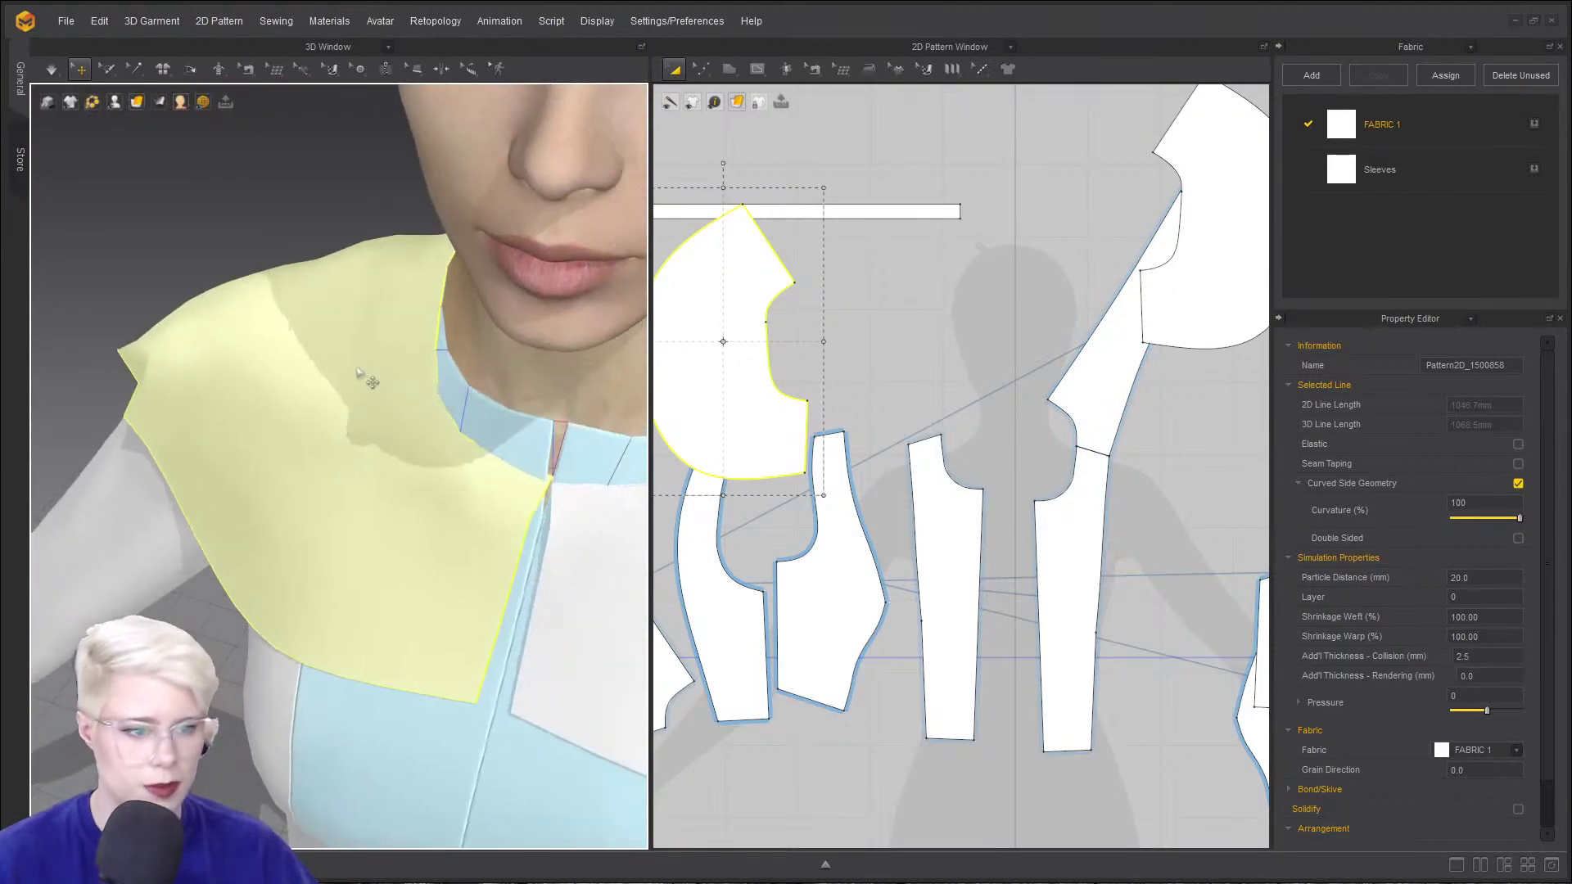
pyautogui.scroll(-5, 358, 374)
pyautogui.scroll(5, 931, 407)
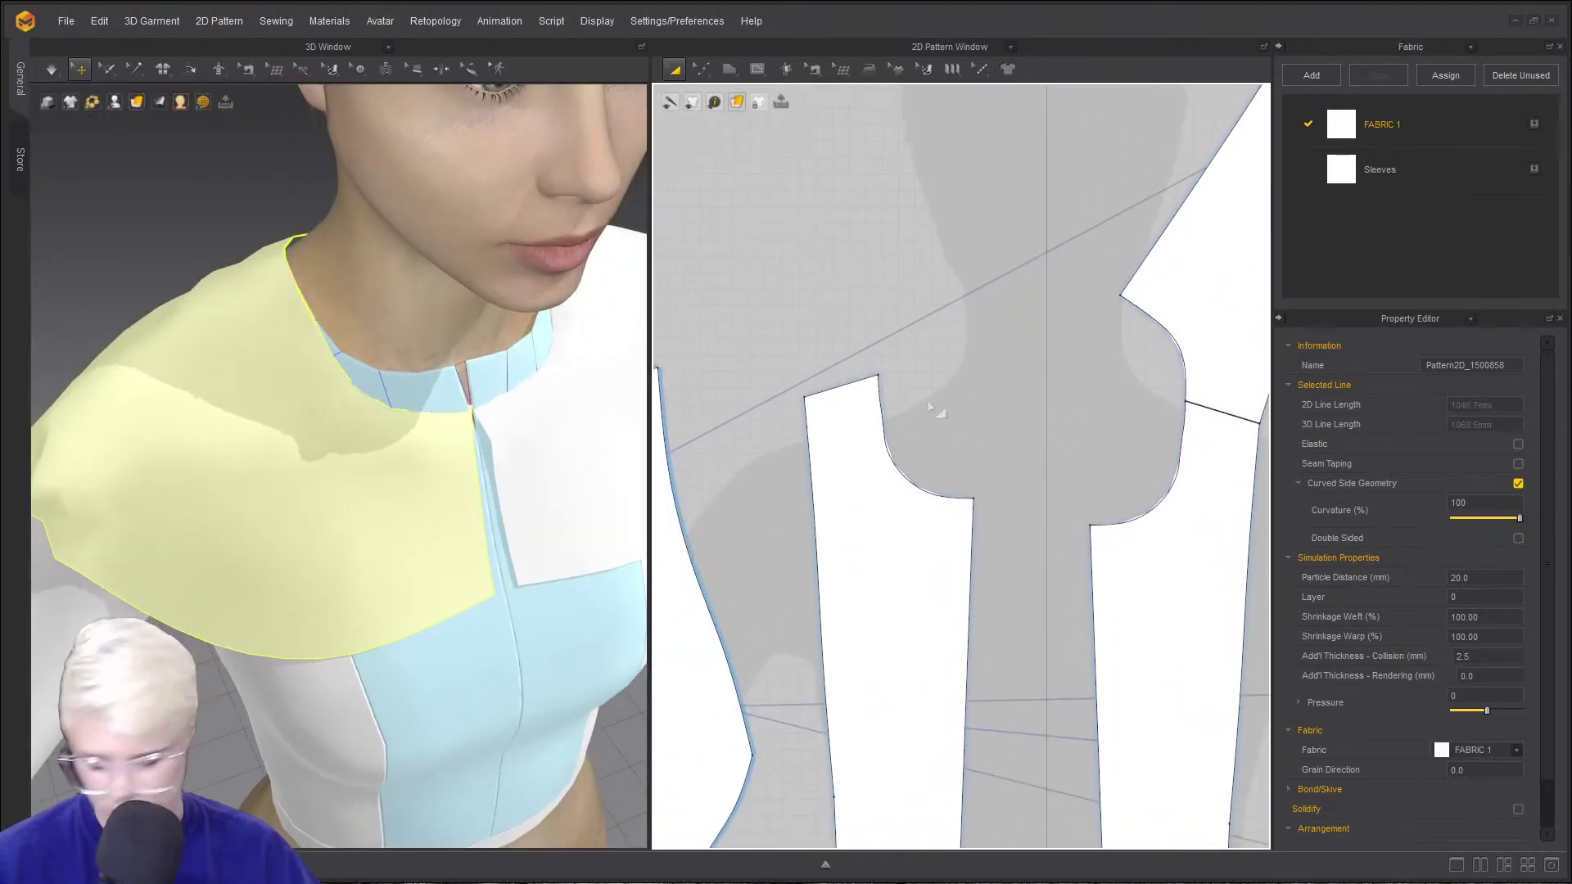
# - Reshape the front bodice neckline into a smooth curve by removing extra curve points and adjusting the remaining ones
pyautogui.click(907, 464)
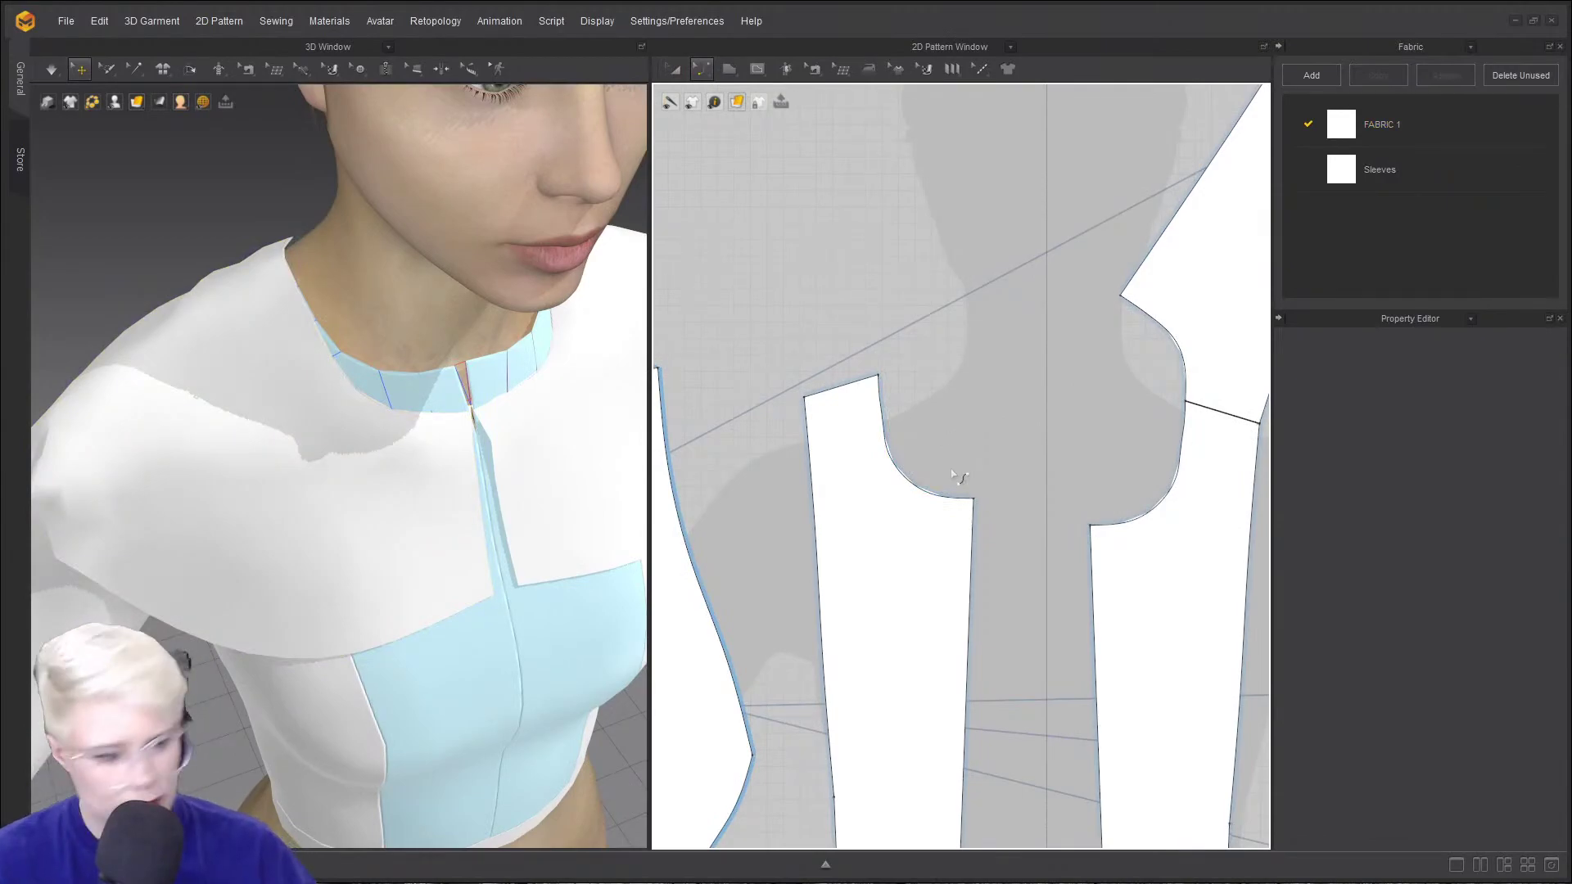
pyautogui.click(907, 475)
pyautogui.click(1044, 401)
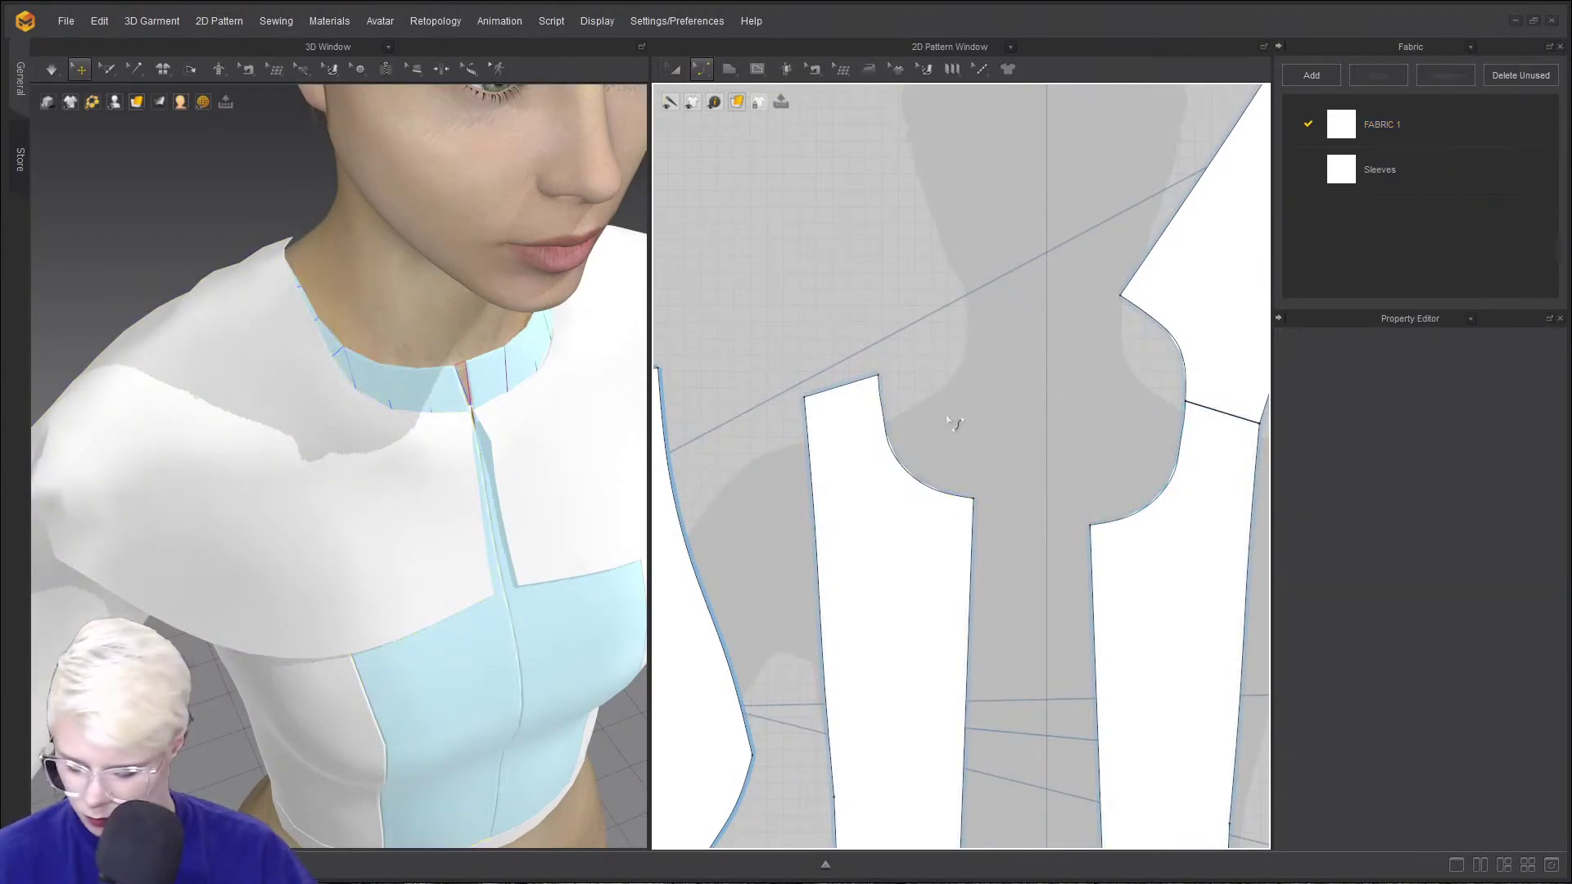
pyautogui.moveTo(912, 450); pyautogui.dragTo(909, 447)
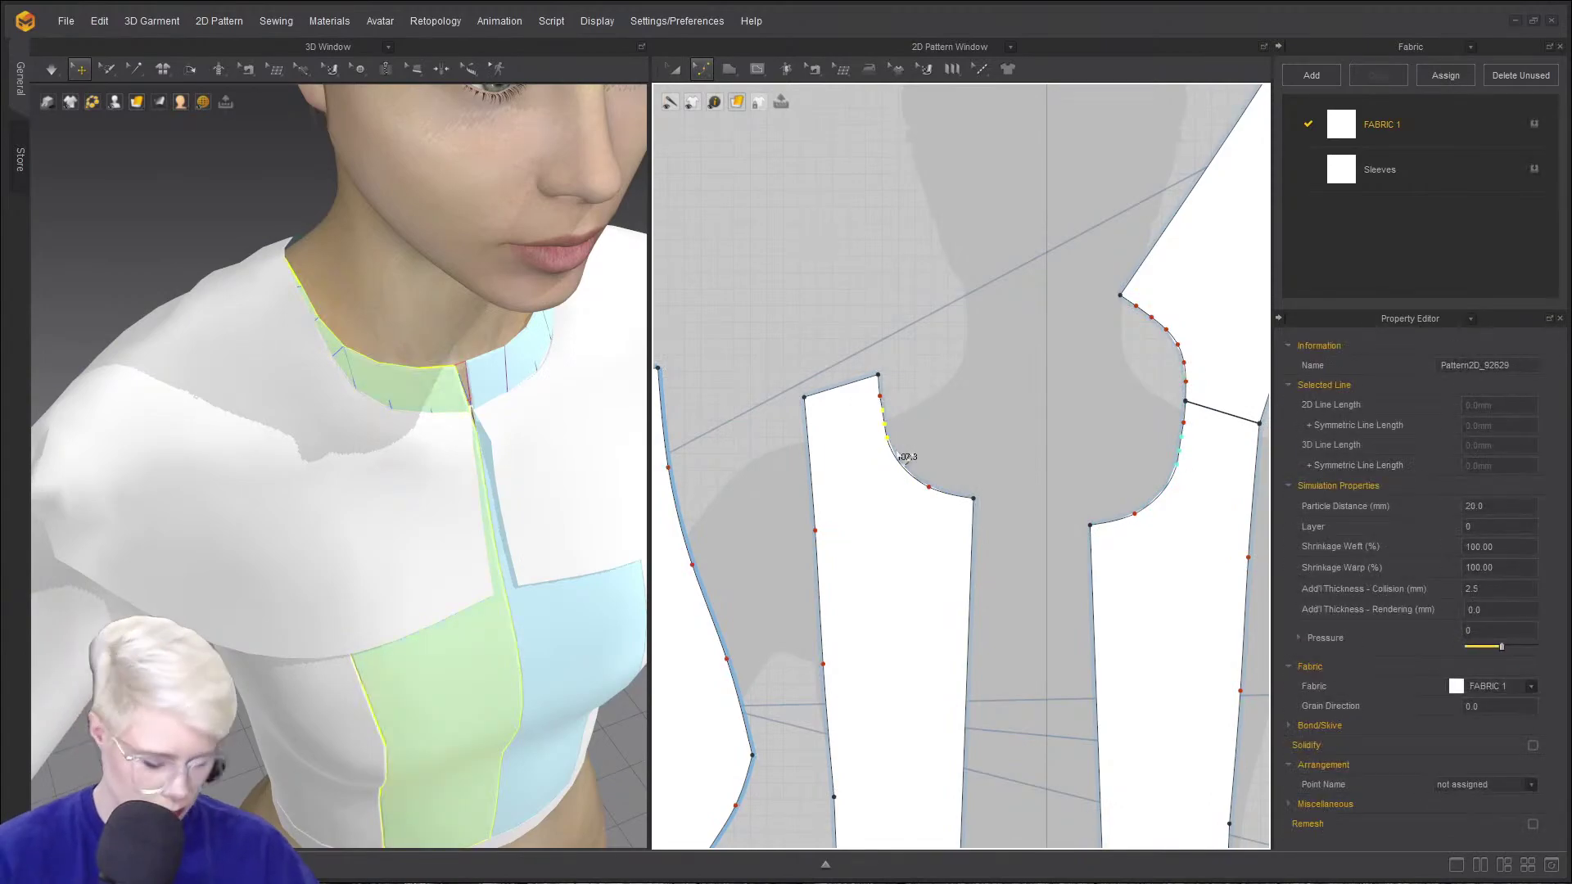
pyautogui.click(891, 402)
pyautogui.scroll(5, 896, 434)
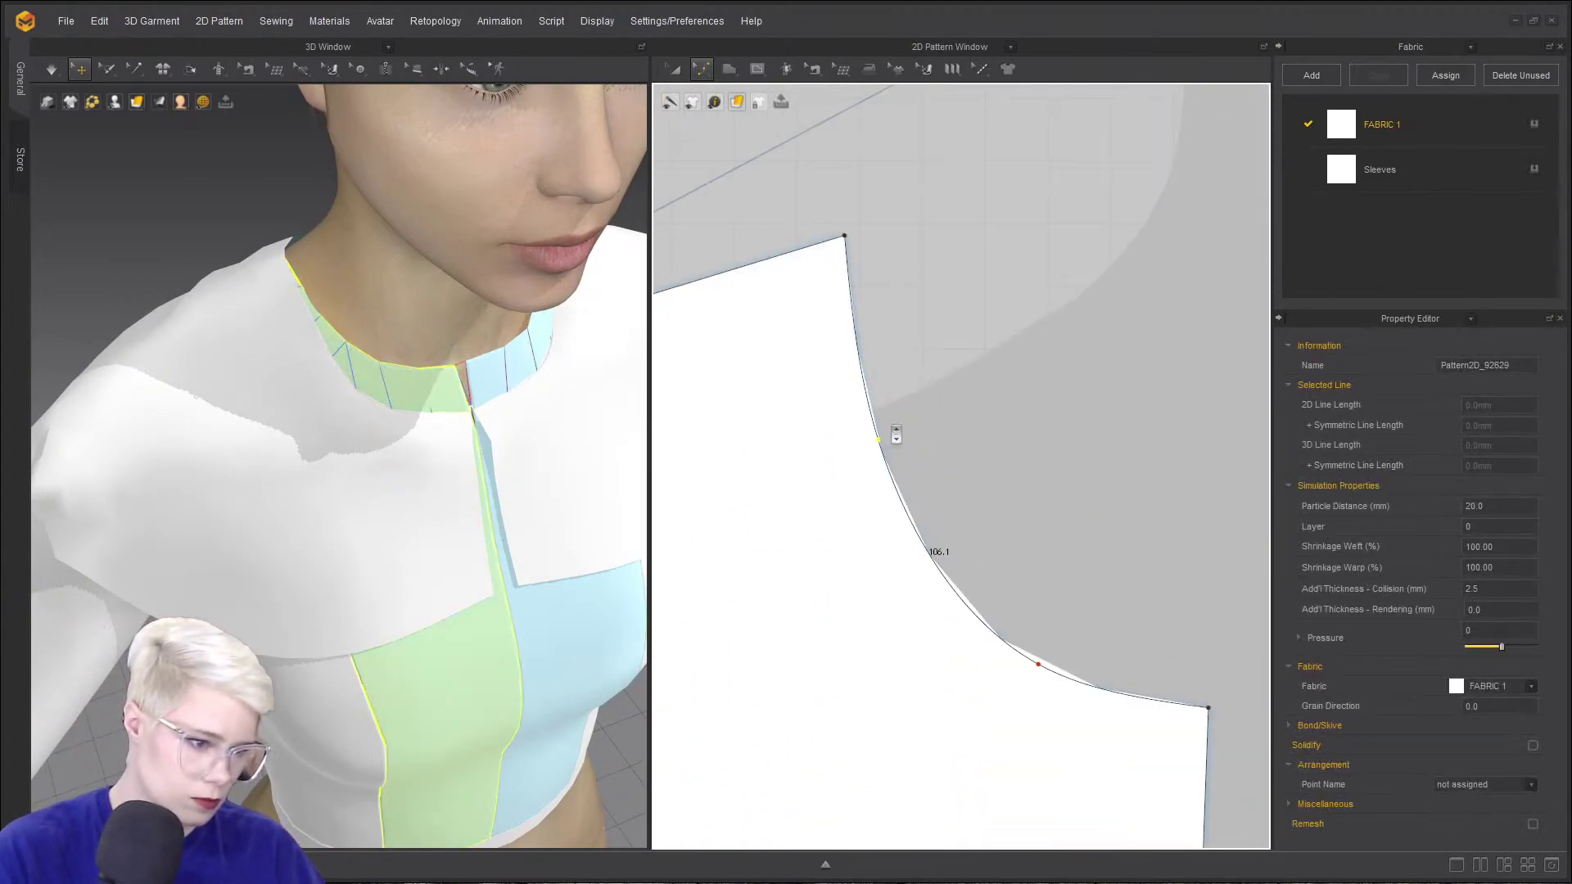
pyautogui.scroll(-5, 889, 446)
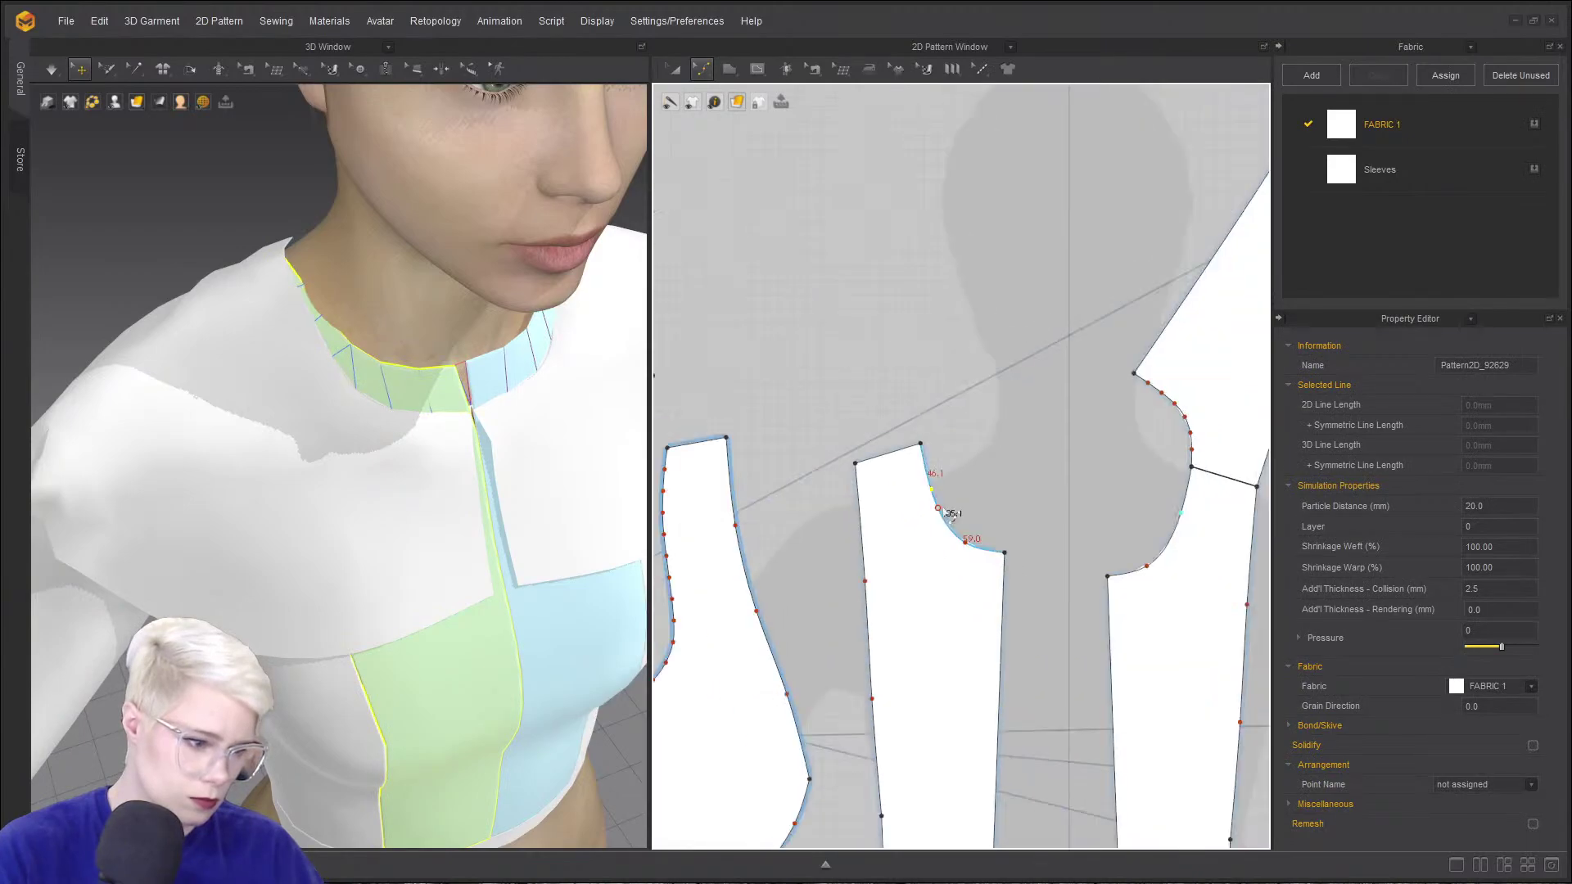
pyautogui.scroll(2, 984, 530)
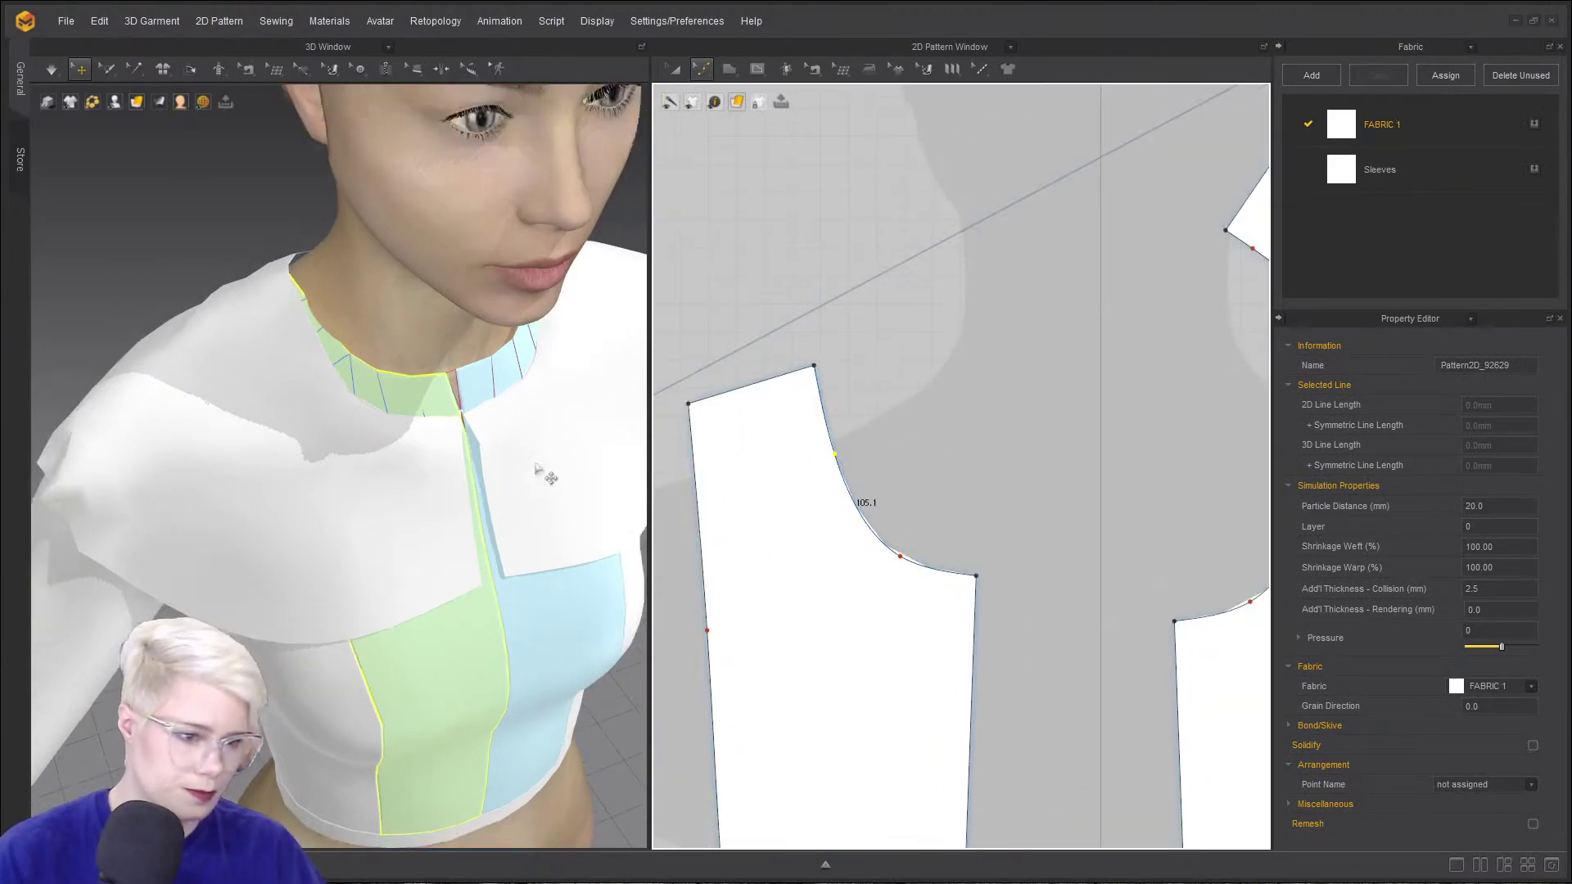
pyautogui.scroll(-4, 786, 408)
pyautogui.press('a')
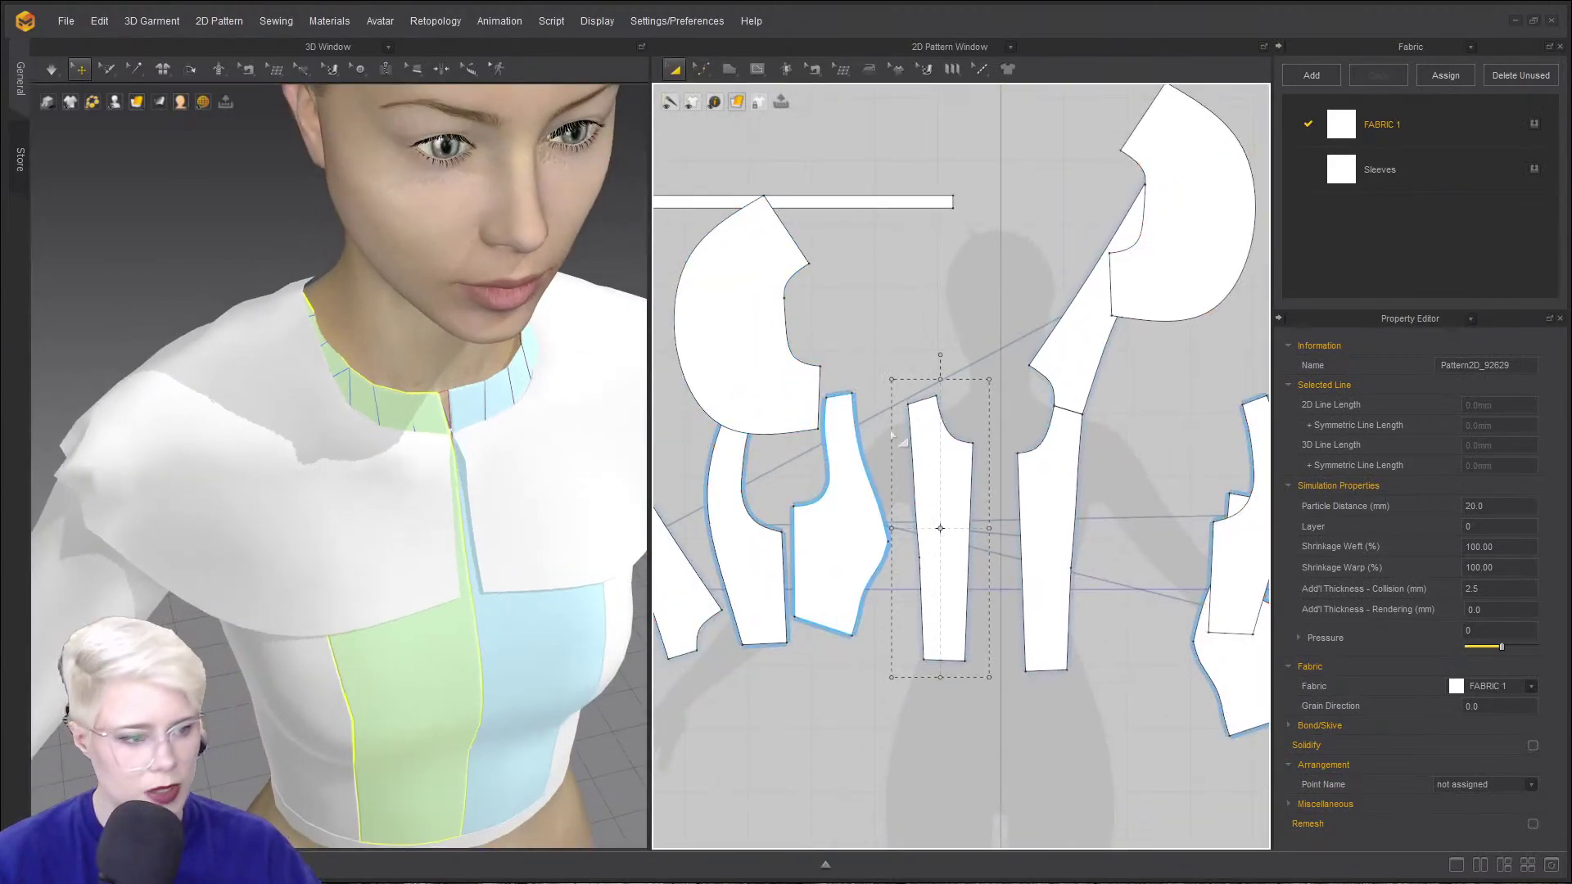
# - Overlay the mirrored collar pattern on the center front piece at the neckline's shoulder point and display the 2D patterns with Transparent Surface
pyautogui.moveTo(767, 364); pyautogui.dragTo(922, 462)
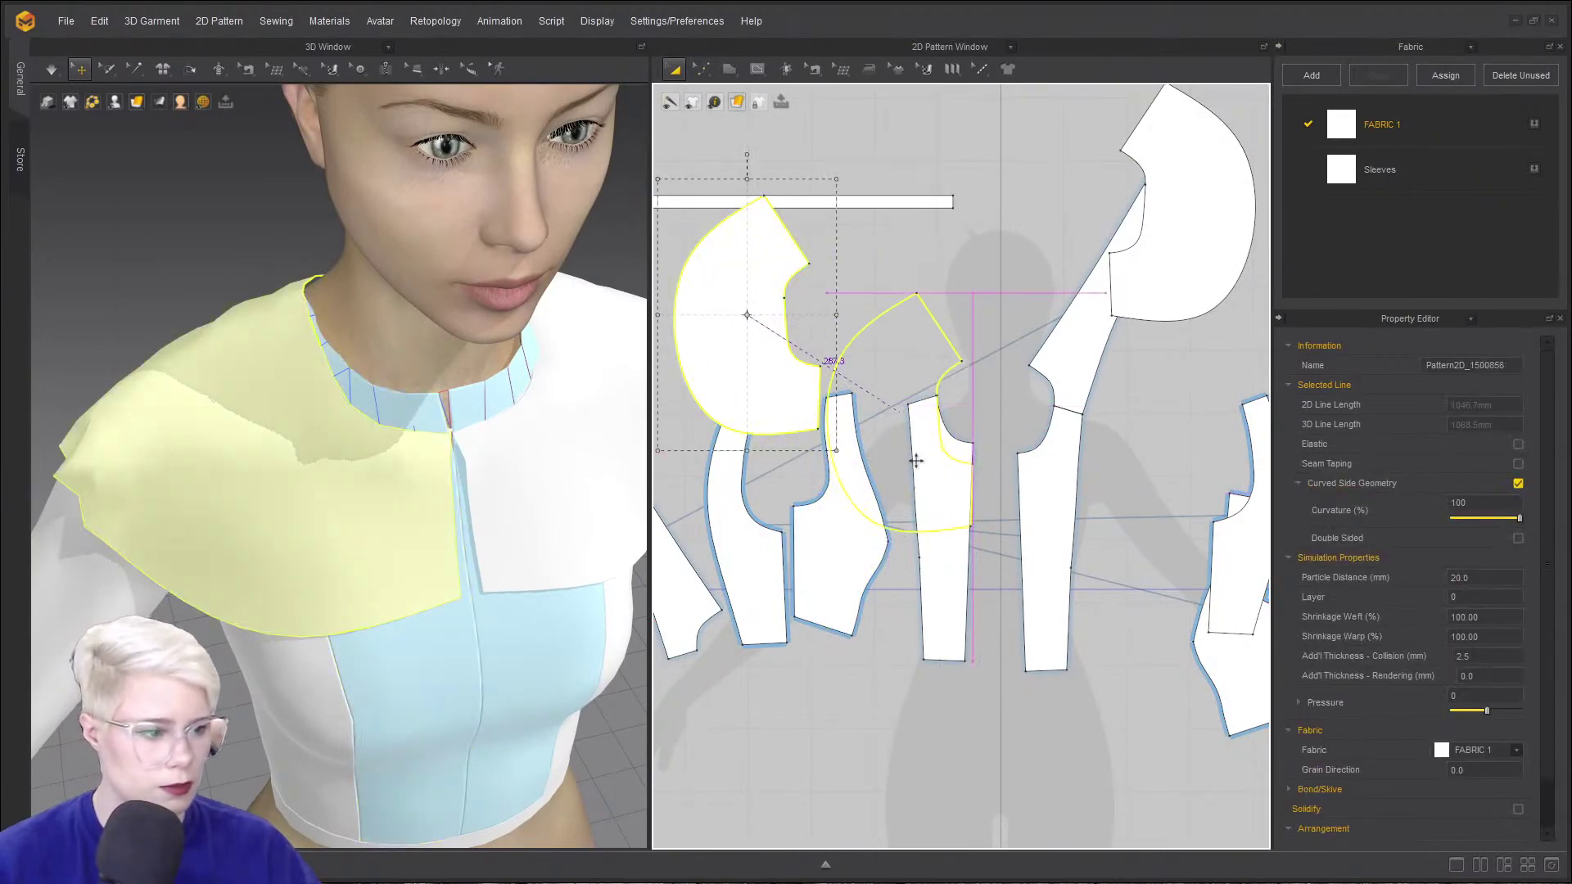
pyautogui.scroll(2, 977, 433)
pyautogui.scroll(2, 975, 434)
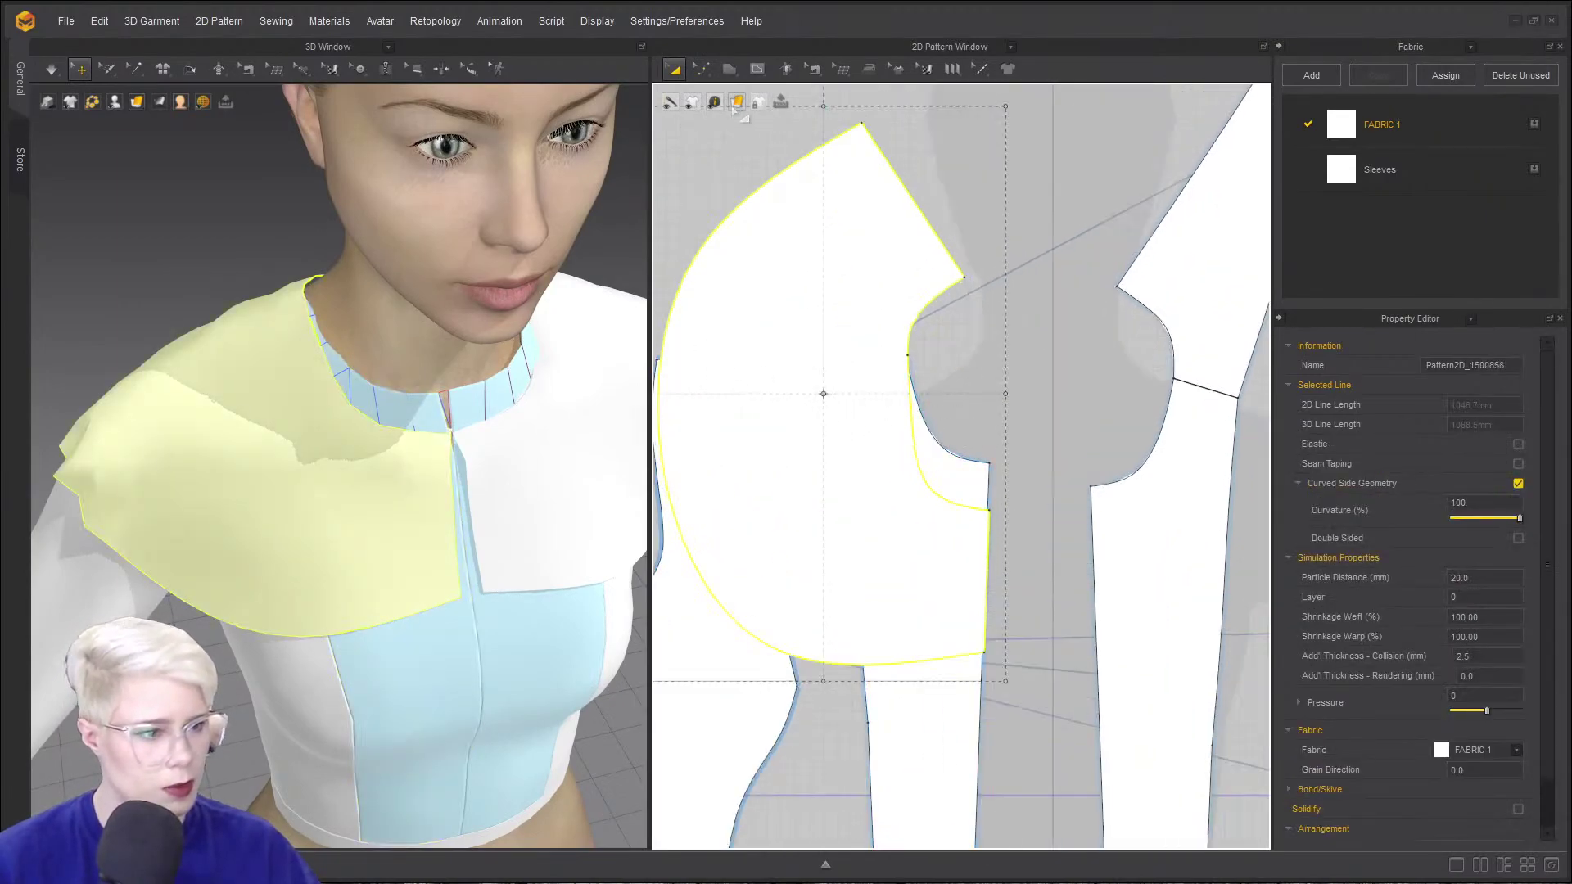
pyautogui.click(736, 105)
pyautogui.click(784, 158)
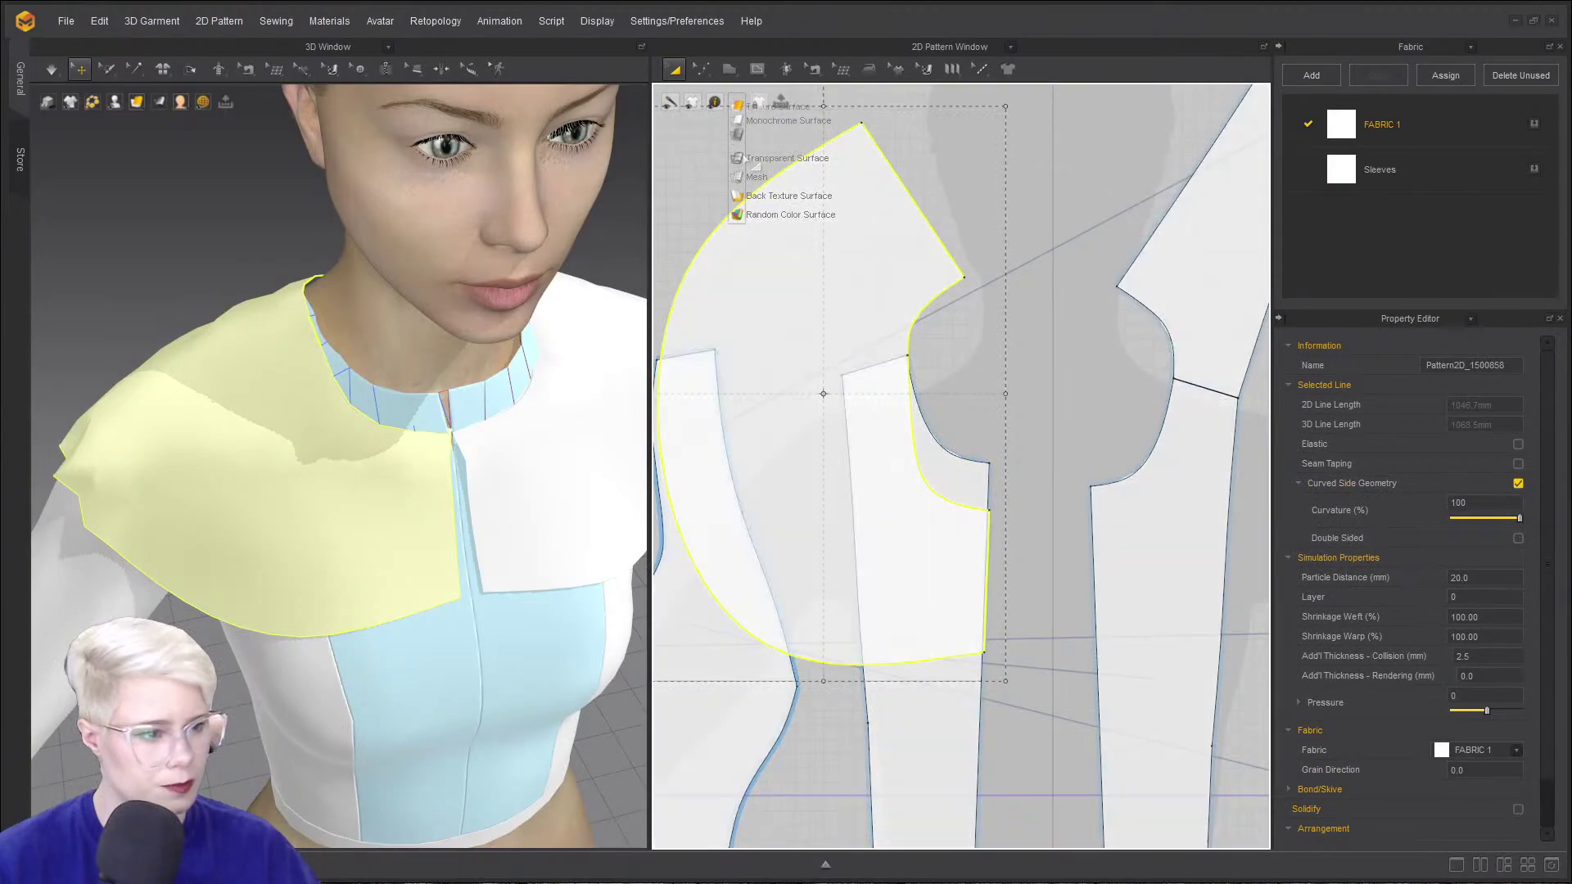
pyautogui.click(966, 488)
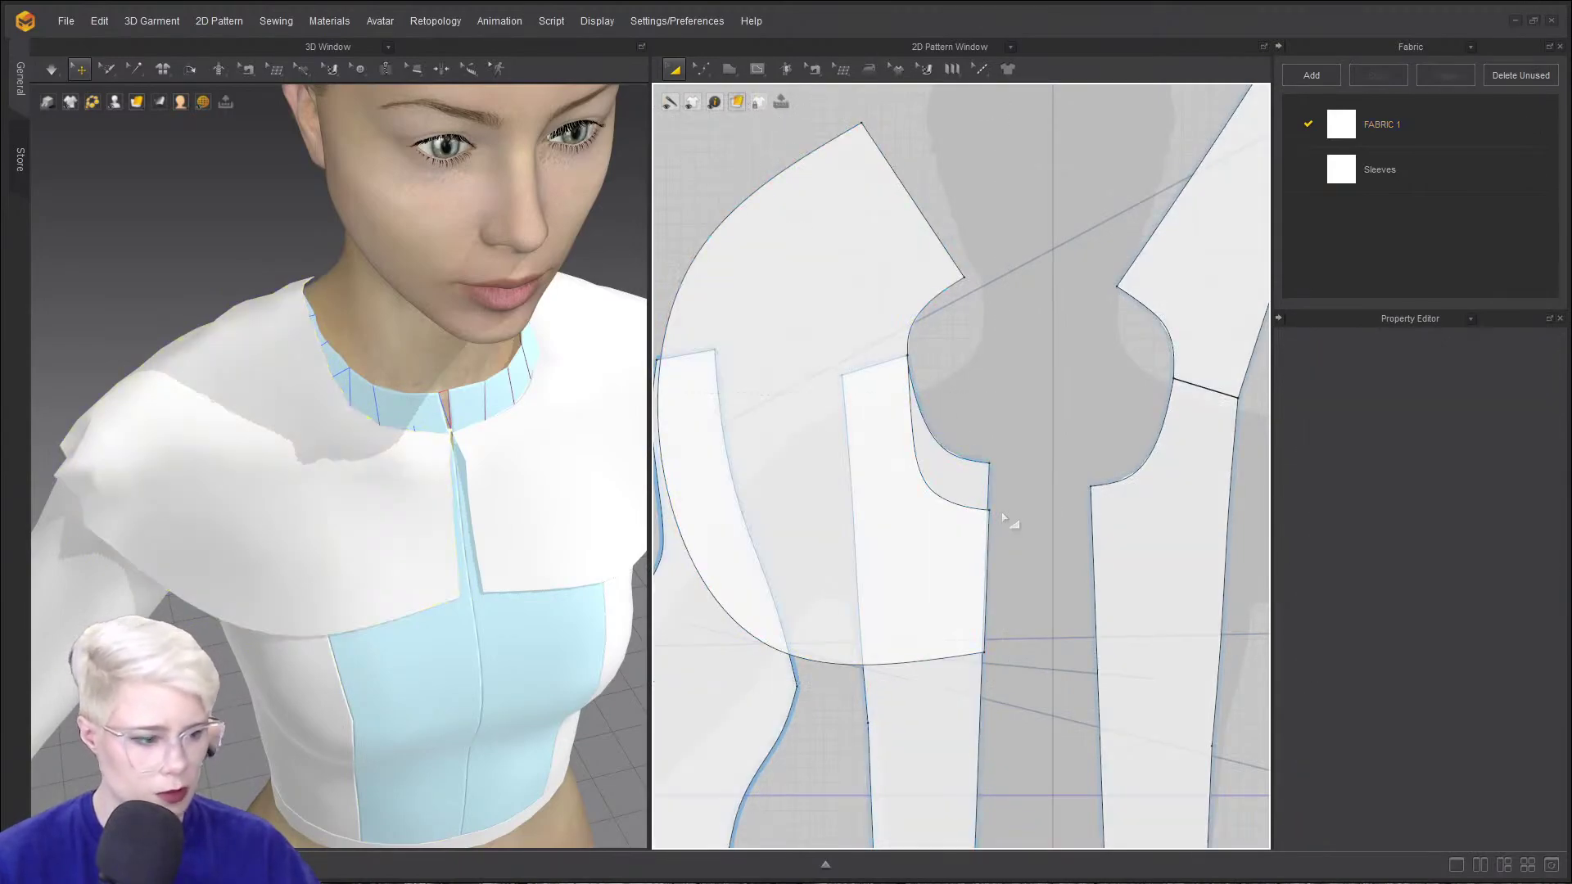
# - Raise the collar's front neck corner to the bodice's center front neck point and reshape its neck curve to follow the neckline
pyautogui.scroll(3, 970, 518)
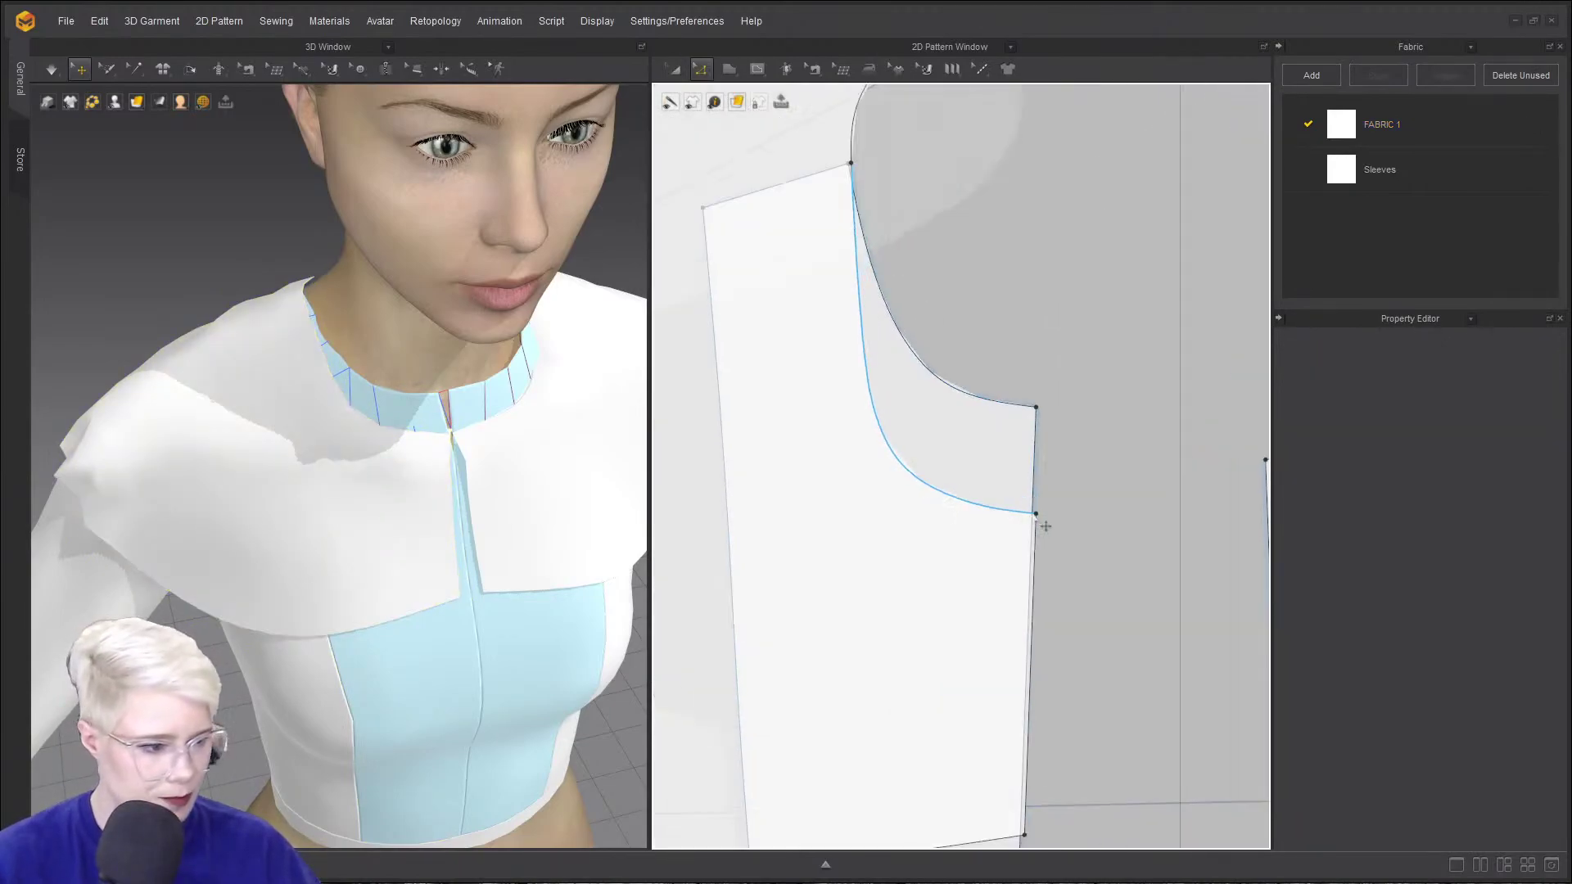
pyautogui.moveTo(1036, 516); pyautogui.dragTo(1036, 408)
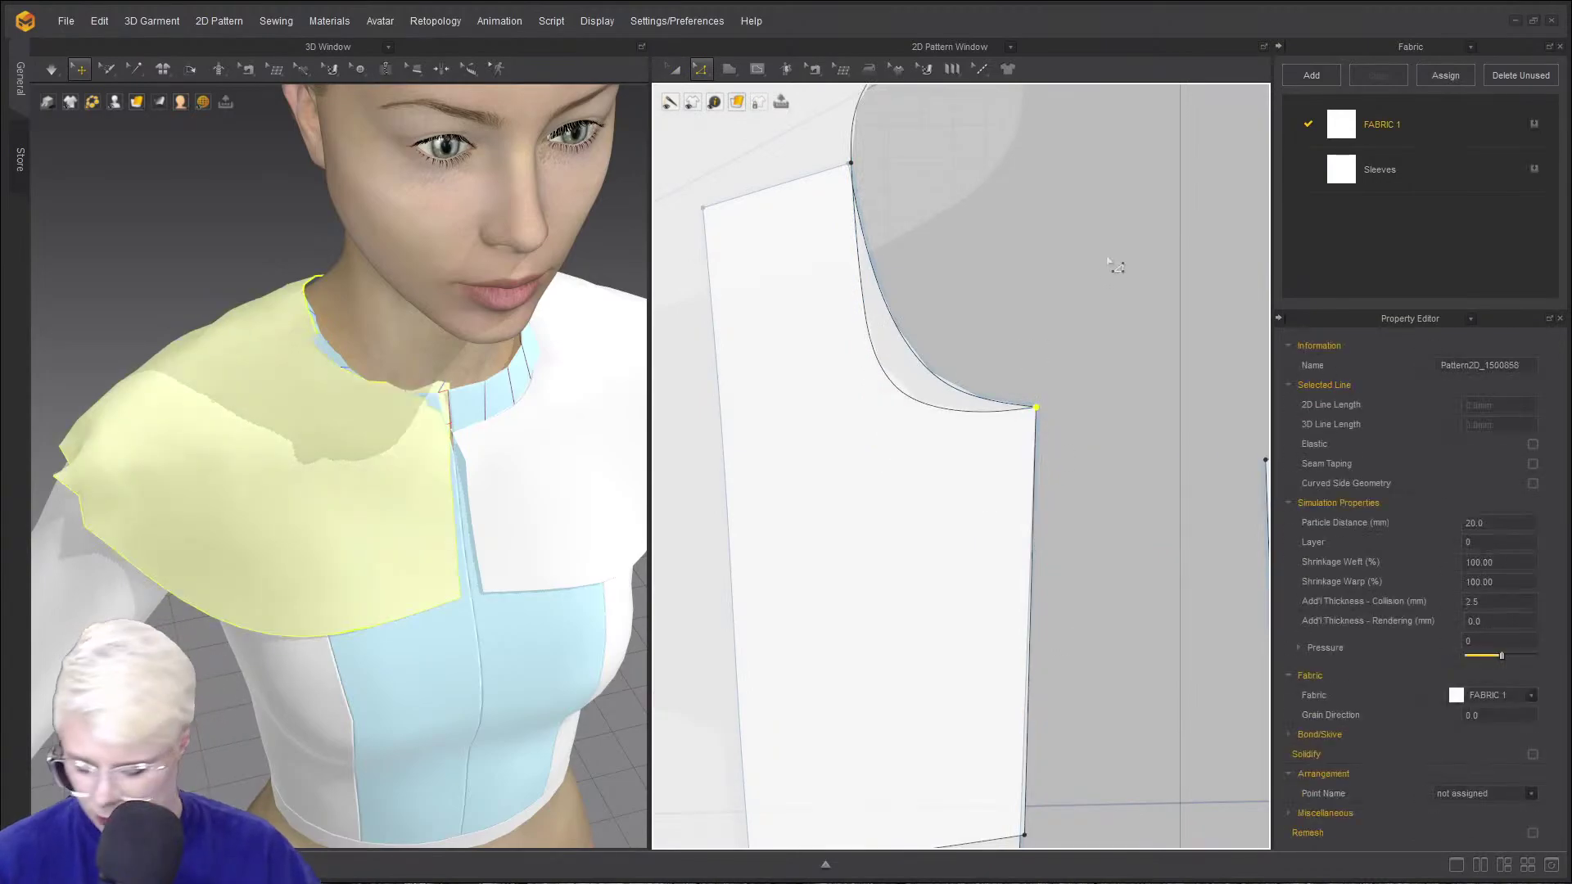
pyautogui.moveTo(862, 358); pyautogui.dragTo(973, 443)
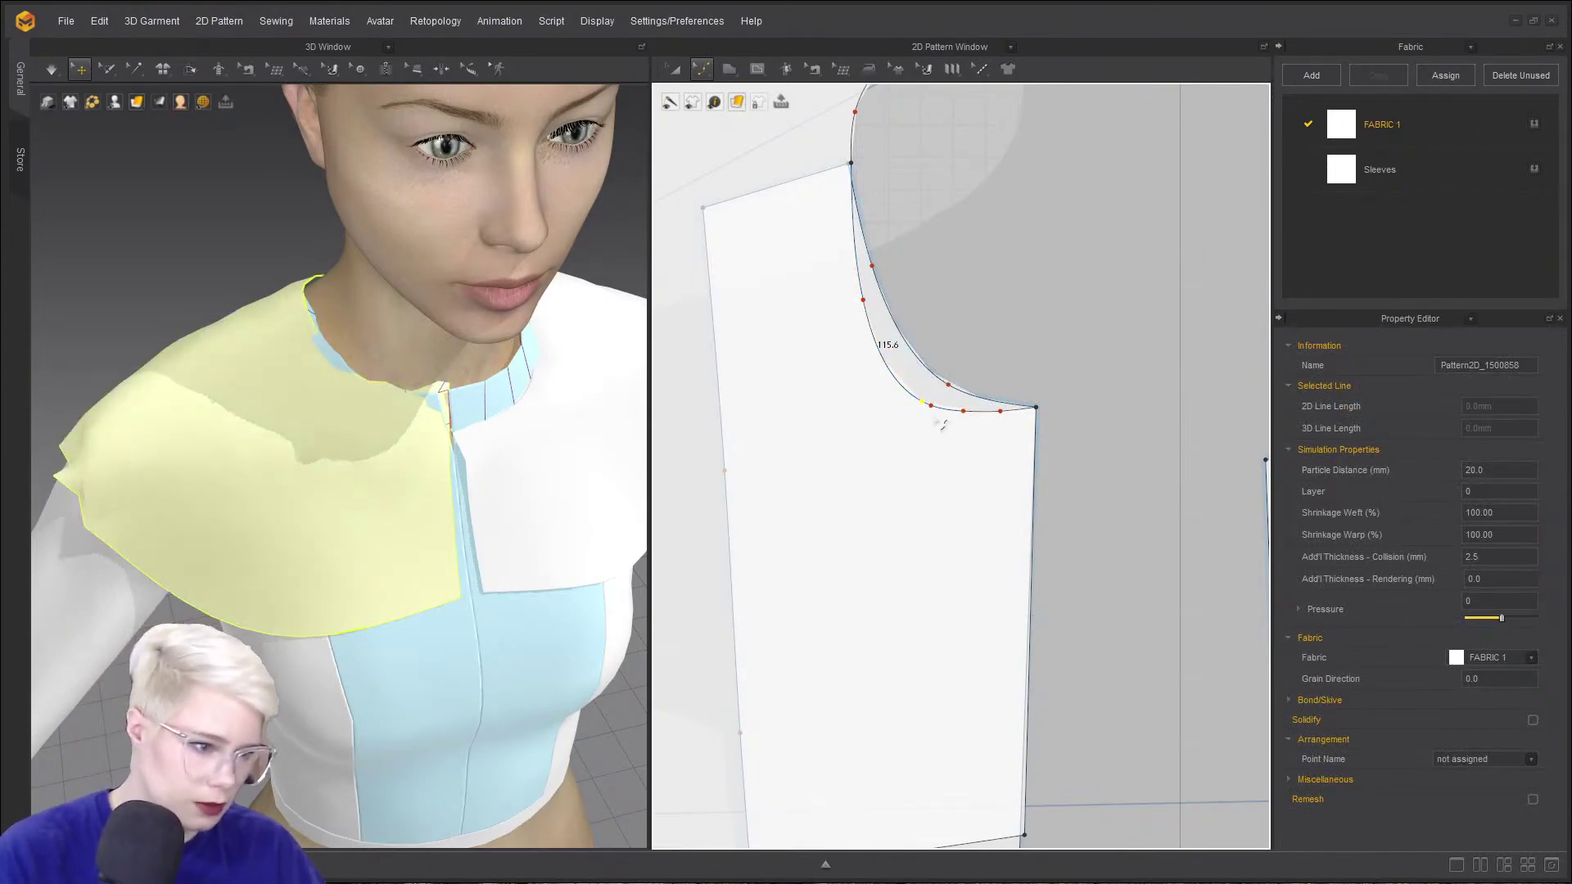
pyautogui.moveTo(975, 423); pyautogui.dragTo(959, 398)
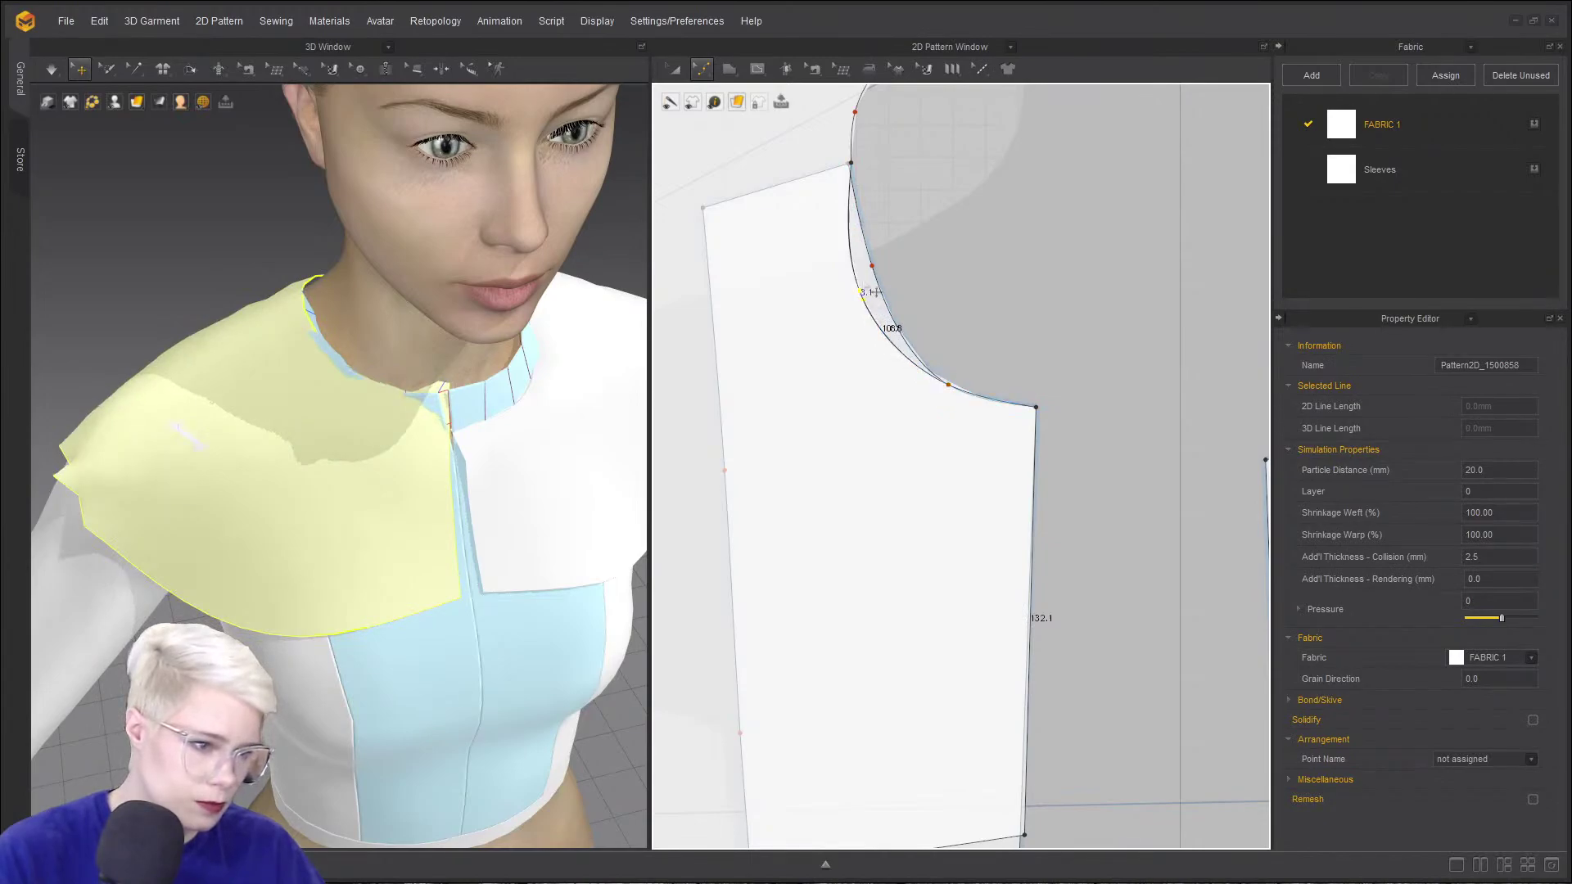
pyautogui.moveTo(874, 292); pyautogui.dragTo(709, 219)
# - Move the reshaped collar pattern off the bodice pieces to the empty area above them
pyautogui.scroll(-6, 877, 200)
pyautogui.press('a')
pyautogui.scroll(-3, 827, 268)
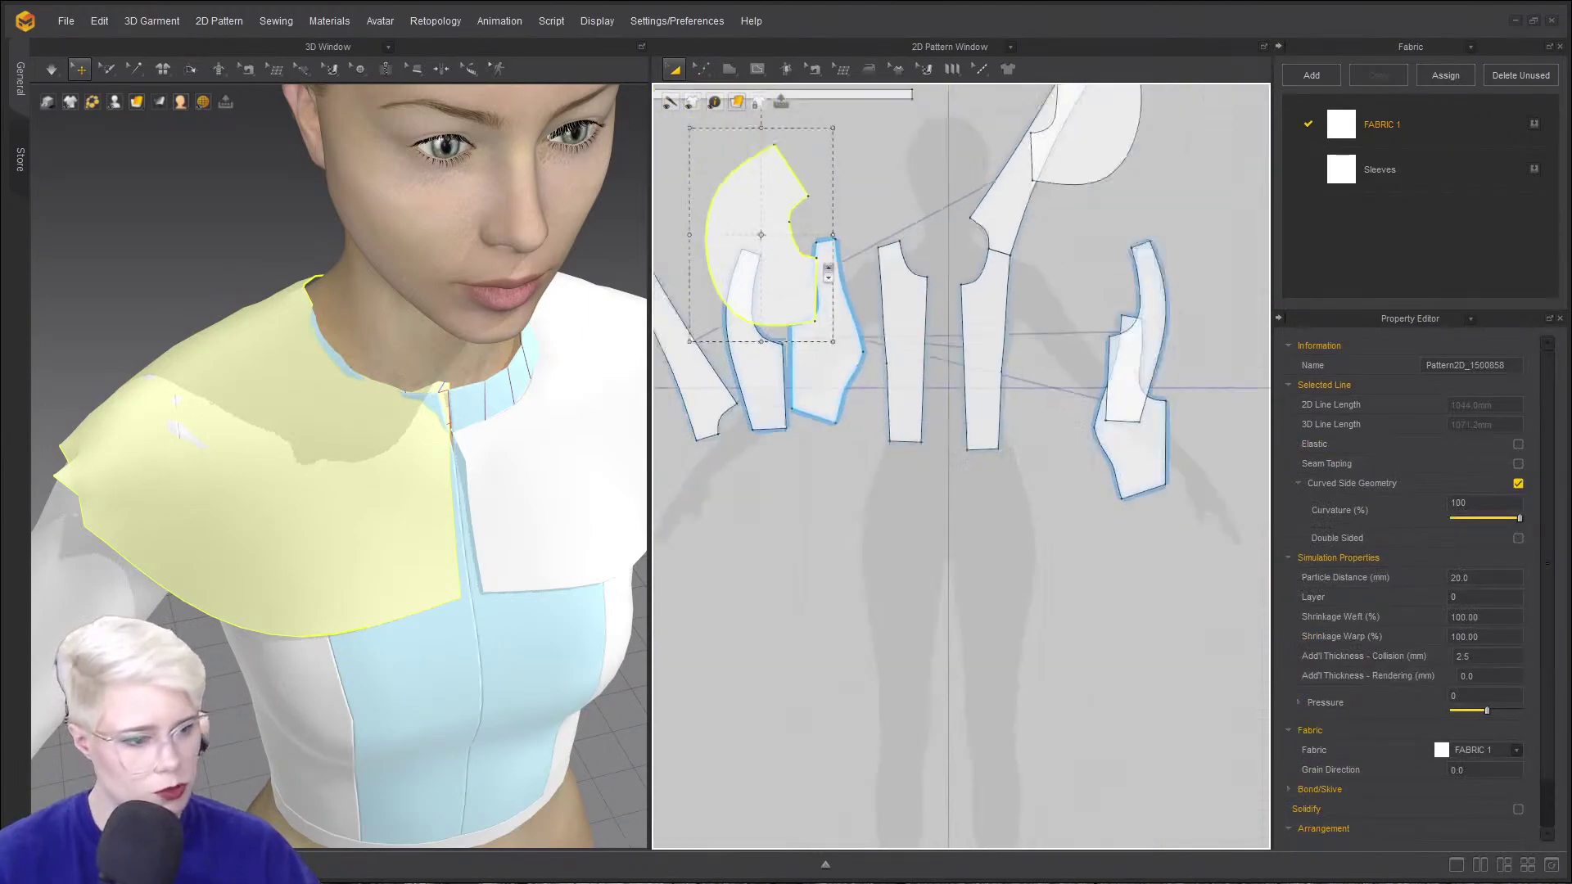
pyautogui.scroll(-3, 828, 273)
pyautogui.moveTo(891, 246); pyautogui.dragTo(888, 154)
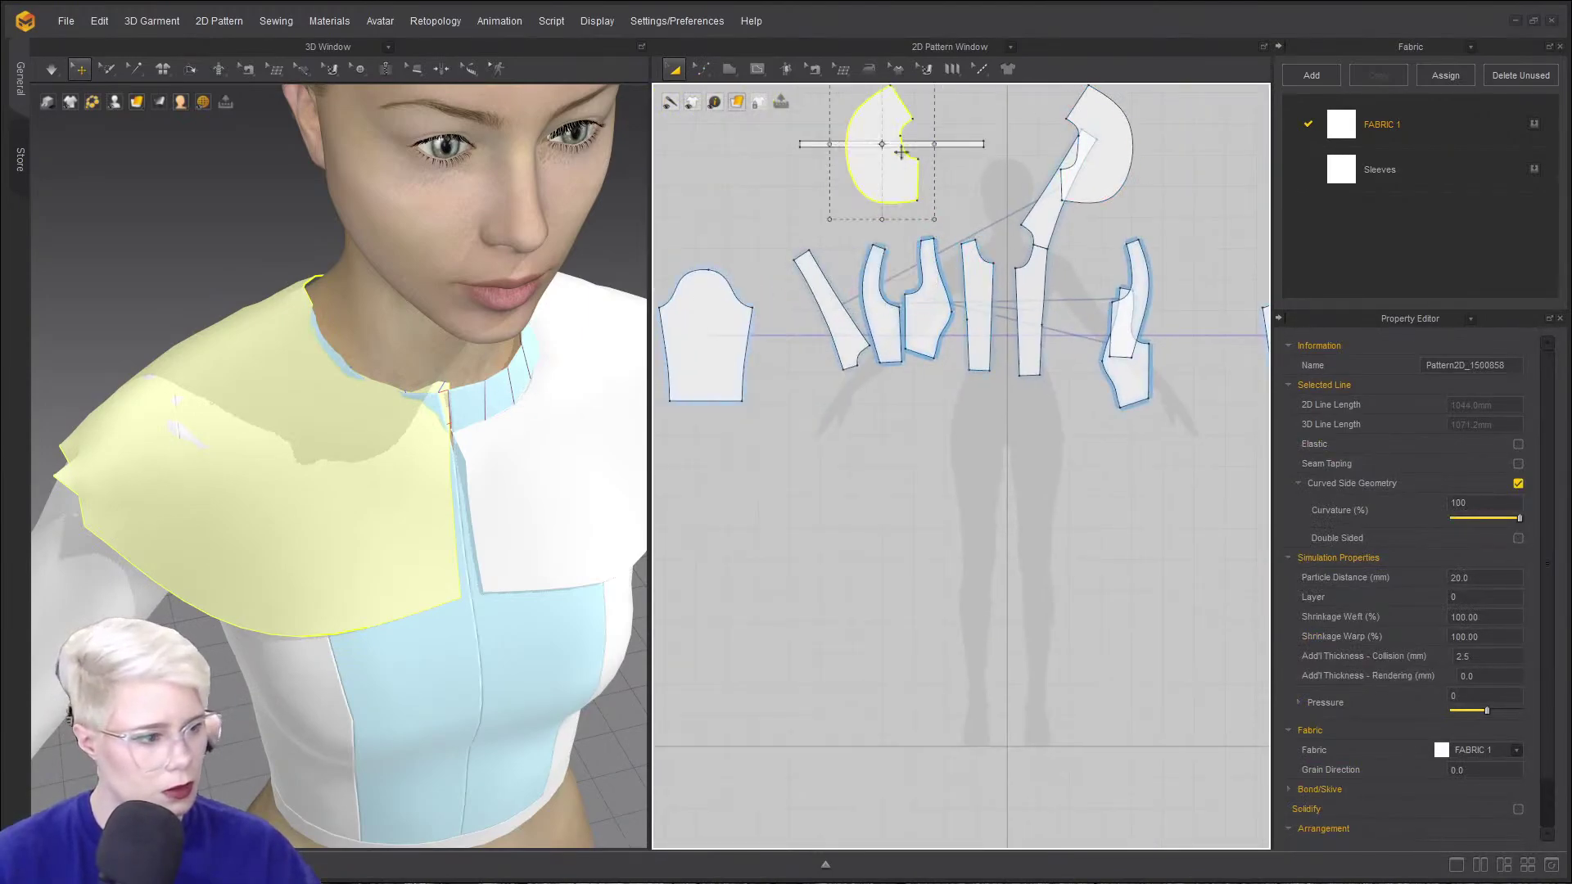
# - Replace the old second collar piece with a mirrored copy of the reshaped collar, placed over the center front piece
pyautogui.click(1126, 164)
pyautogui.press('Delete')
pyautogui.click(877, 190)
pyautogui.rightClick(876, 190)
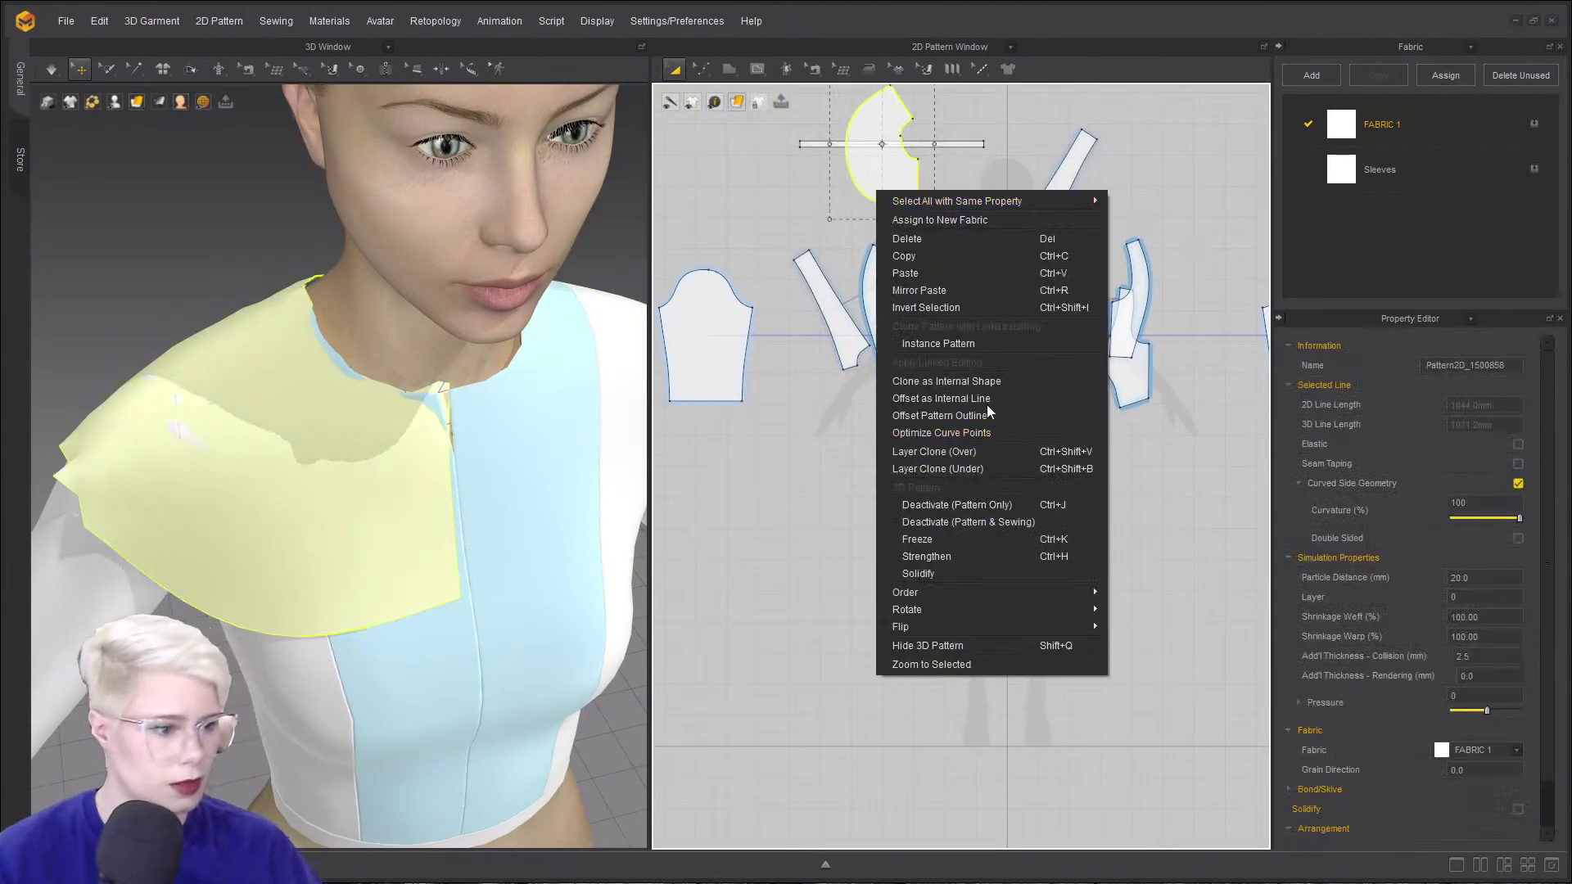
pyautogui.click(886, 175)
pyautogui.hotkey('ctrl', 'r')
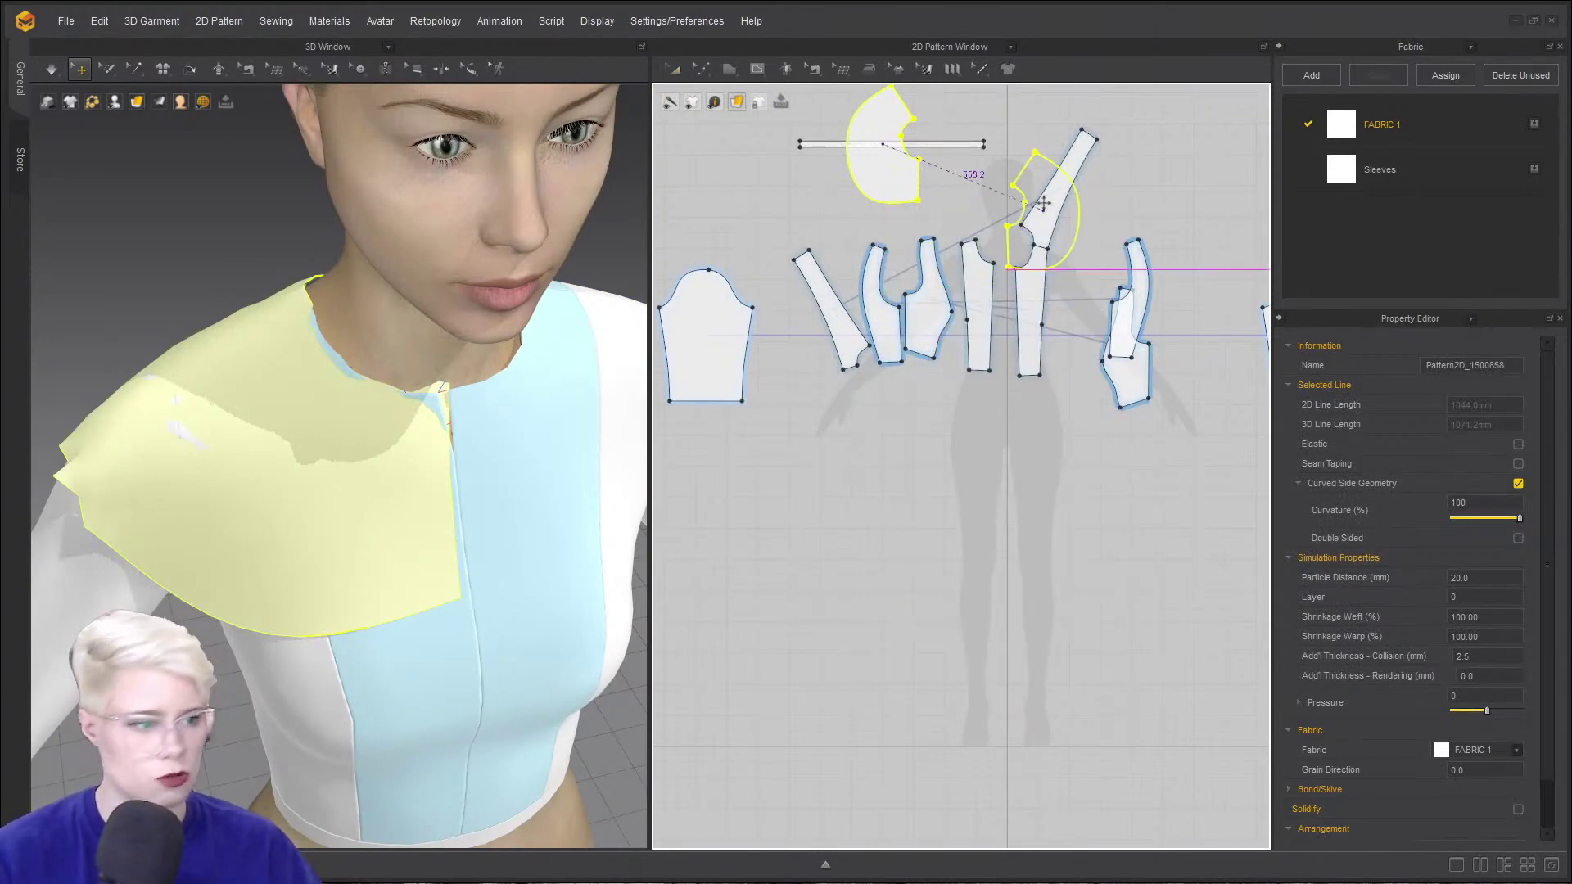
pyautogui.scroll(5, 1016, 233)
pyautogui.click(1014, 227)
# - Position the mirrored collar piece over the avatar's uncovered shoulder in the 3D view
pyautogui.scroll(-3, 415, 424)
pyautogui.scroll(-5, 415, 424)
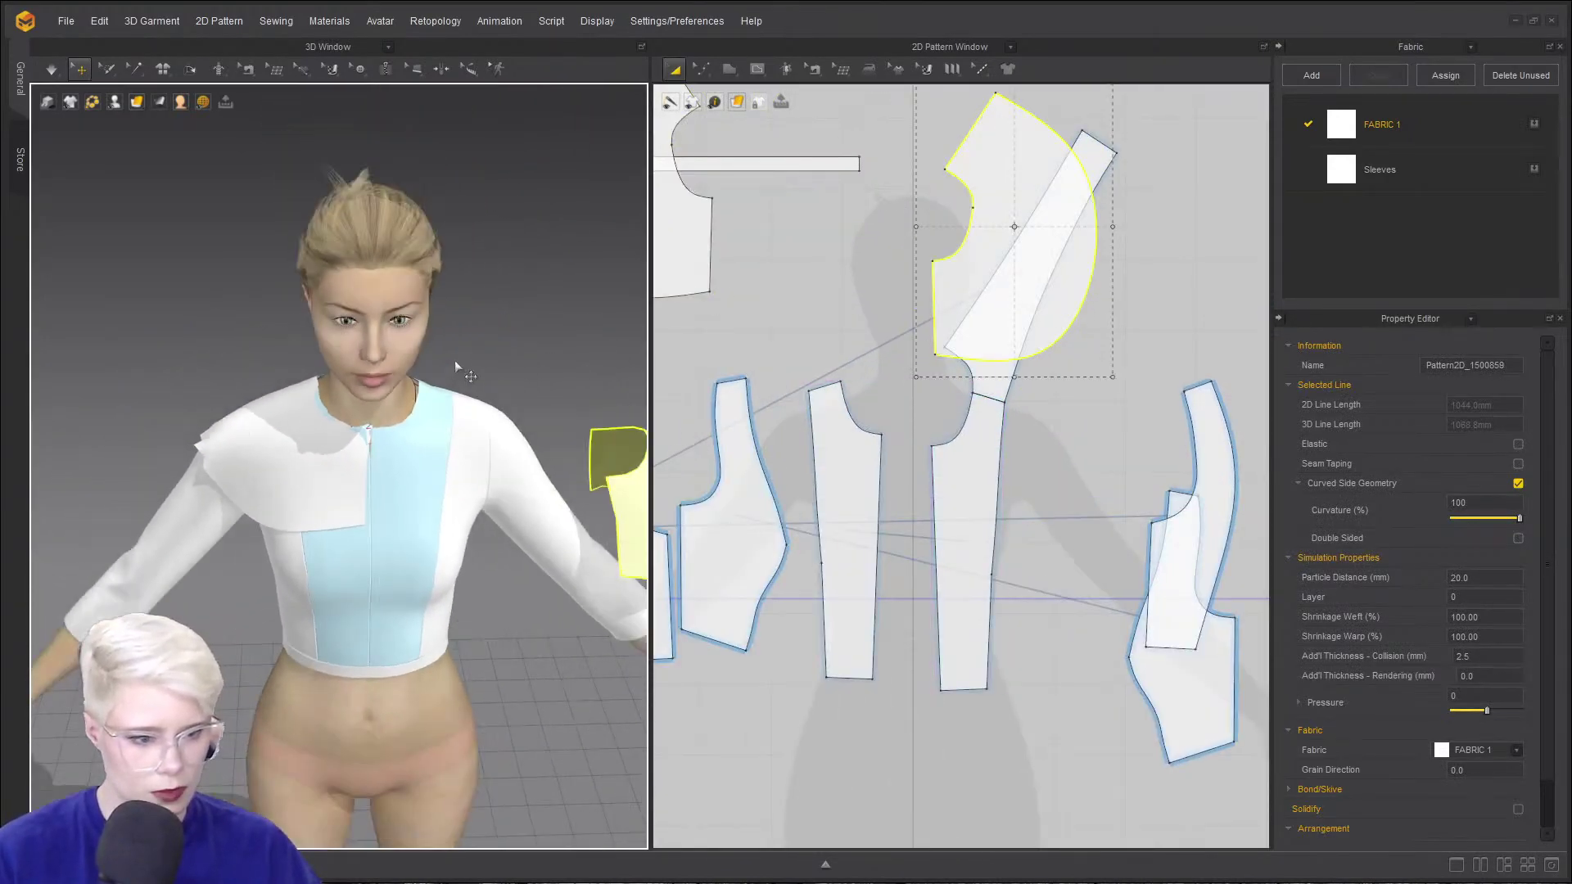
pyautogui.moveTo(454, 361); pyautogui.dragTo(367, 342, button='middle')
pyautogui.moveTo(621, 453); pyautogui.dragTo(455, 378)
pyautogui.moveTo(452, 373); pyautogui.dragTo(274, 367, button='right')
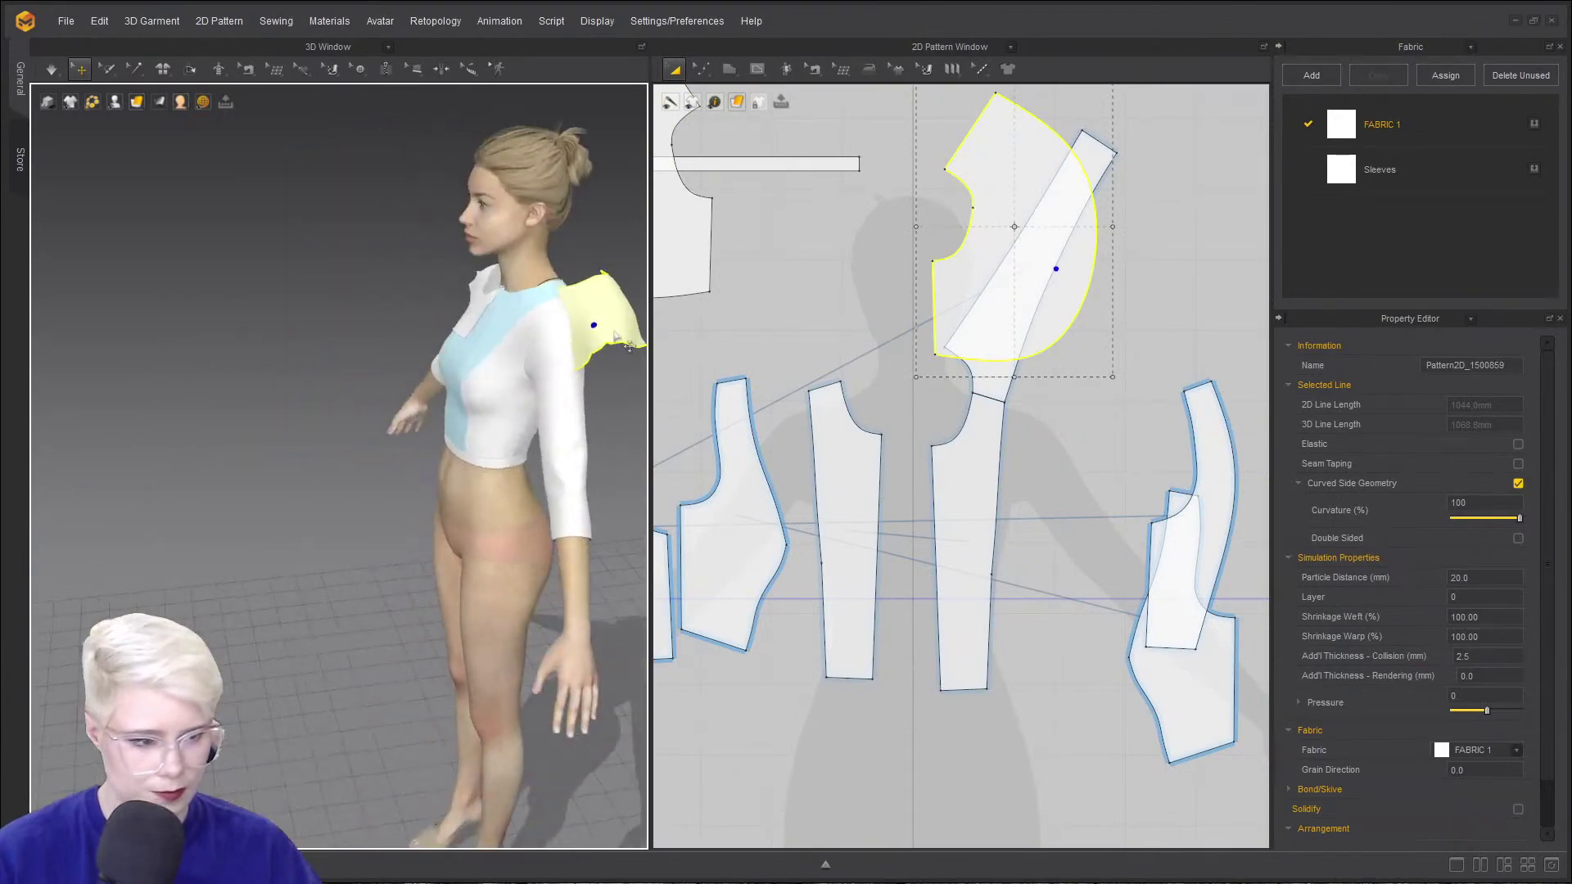
pyautogui.moveTo(612, 328); pyautogui.dragTo(564, 327)
# - Sew the front section of the mirrored collar's neck edge to the neckline of the center front bodice piece
pyautogui.press('n')
pyautogui.scroll(3, 819, 352)
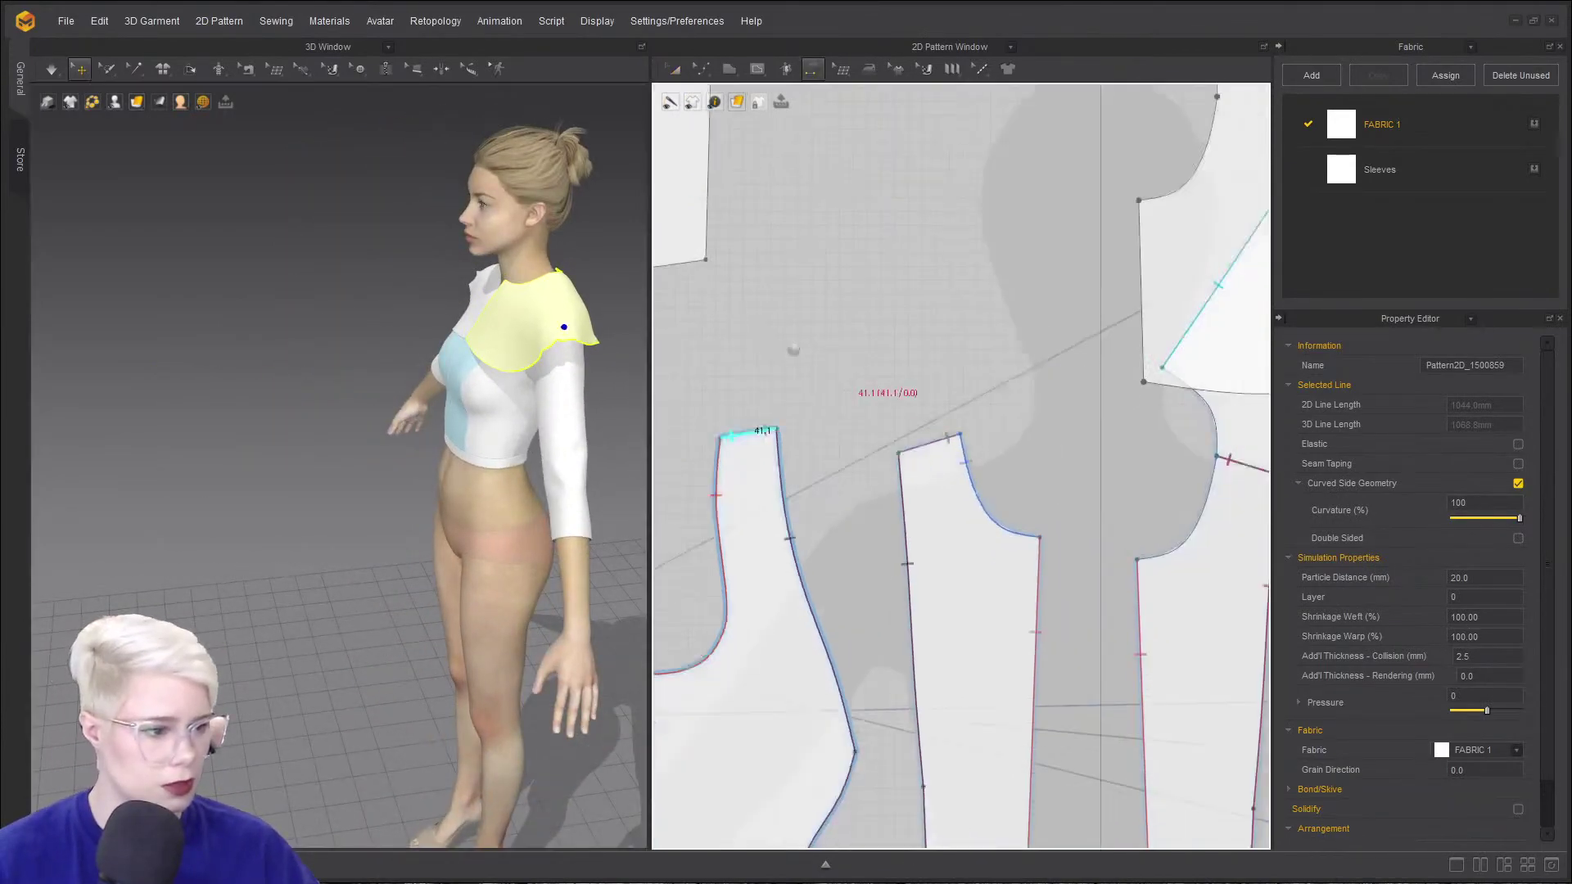
pyautogui.click(1009, 495)
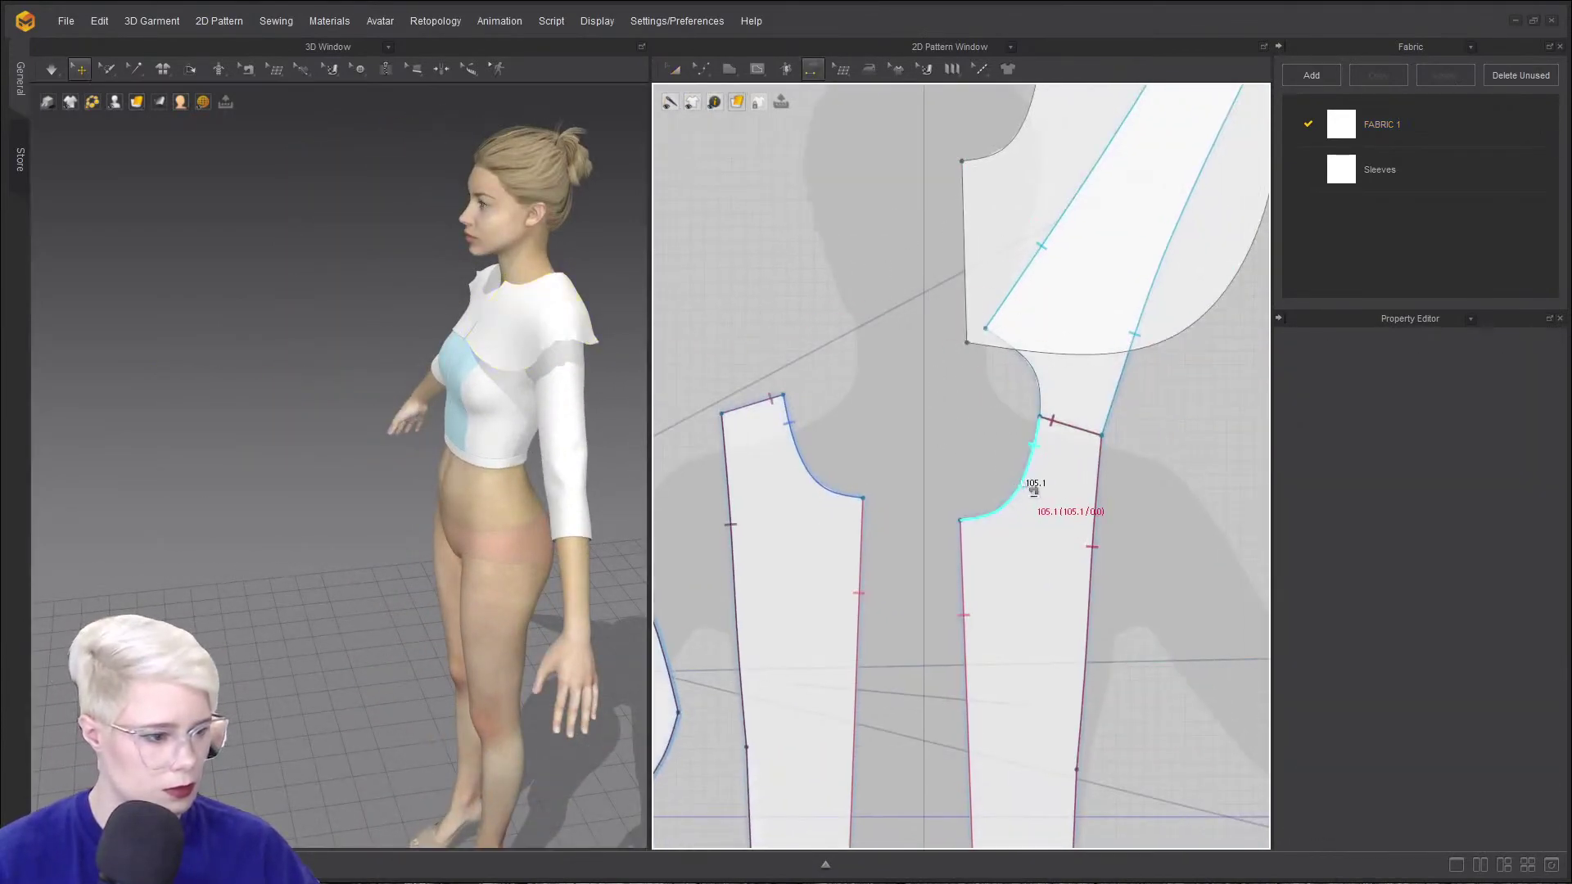
pyautogui.click(1017, 129)
pyautogui.hotkey('ctrl', 'z')
pyautogui.click(1007, 145)
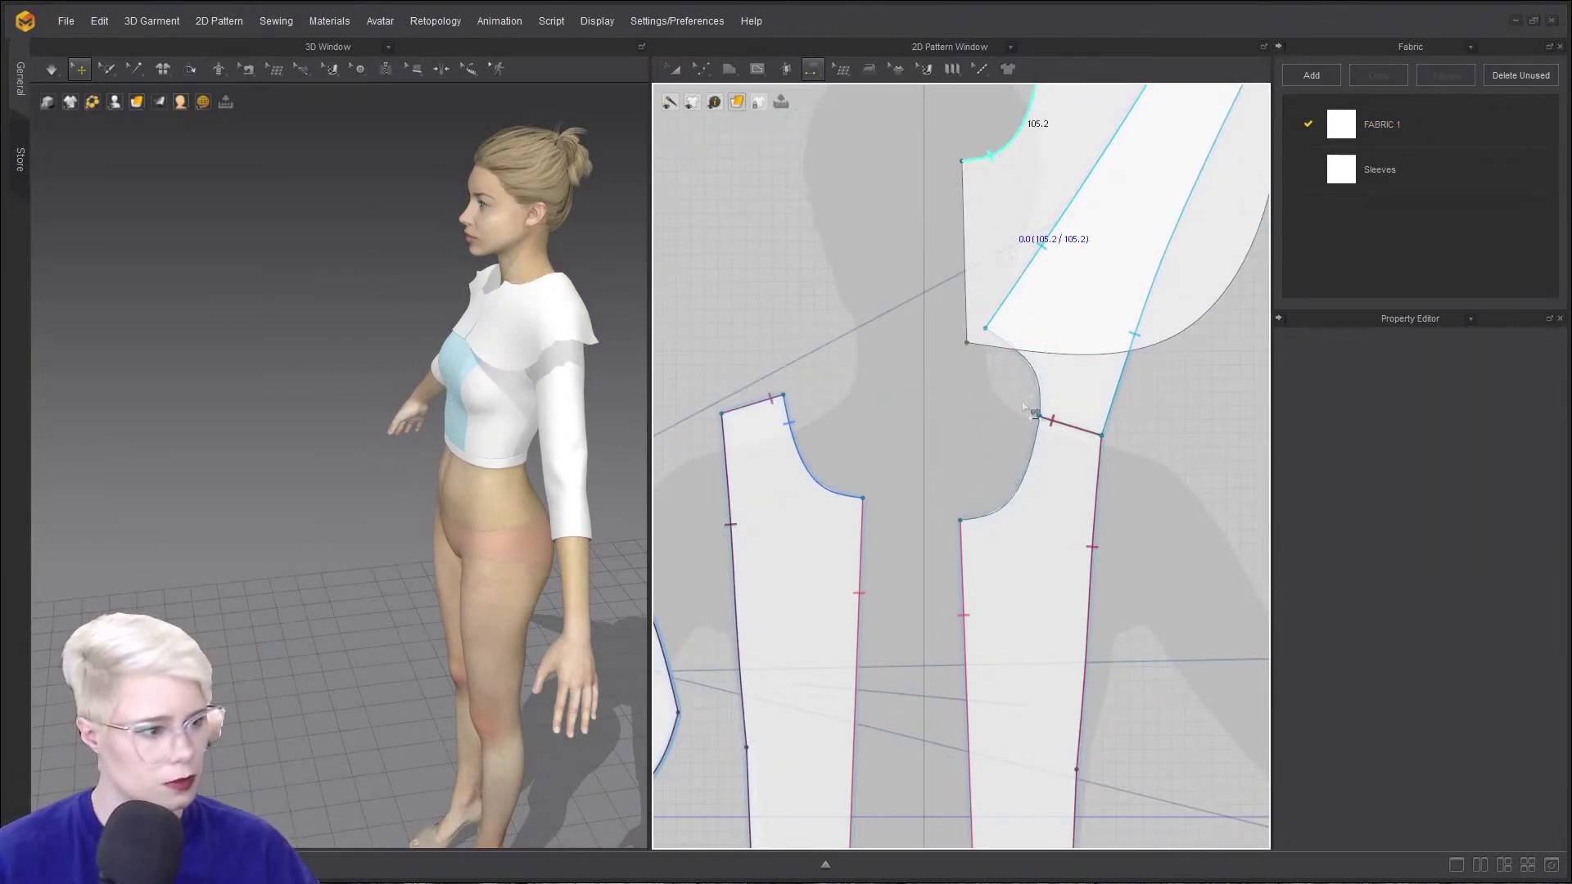
pyautogui.click(1012, 491)
# - Sew the back section of the mirrored collar's neck edge to the matching back neckline curve
pyautogui.moveTo(1044, 168); pyautogui.dragTo(950, 326, button='middle')
pyautogui.scroll(-2, 968, 296)
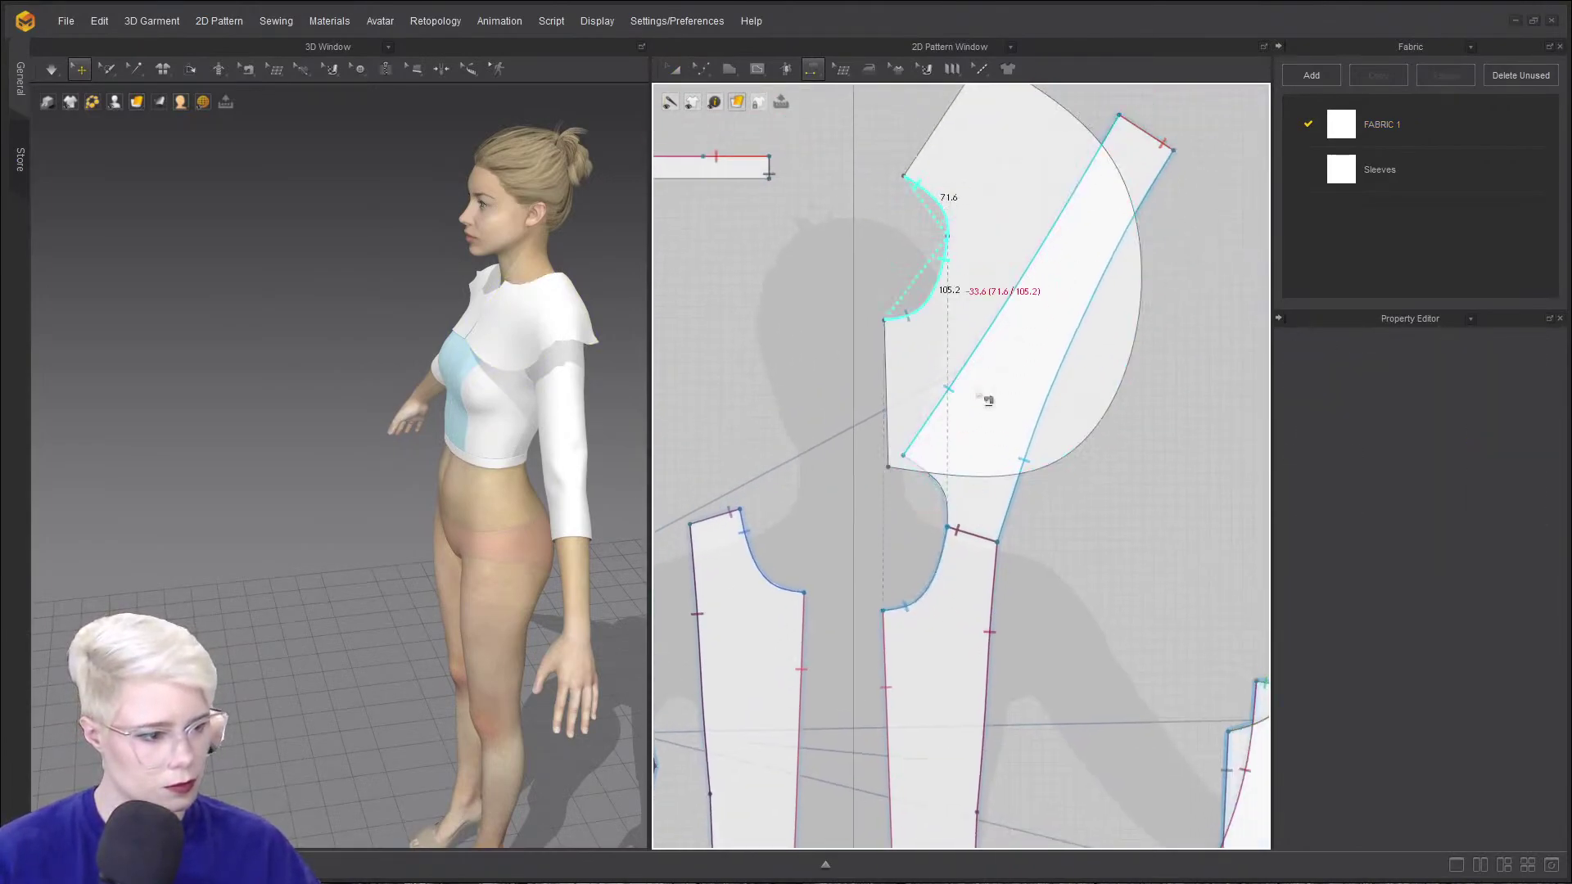
pyautogui.click(929, 204)
pyautogui.click(937, 492)
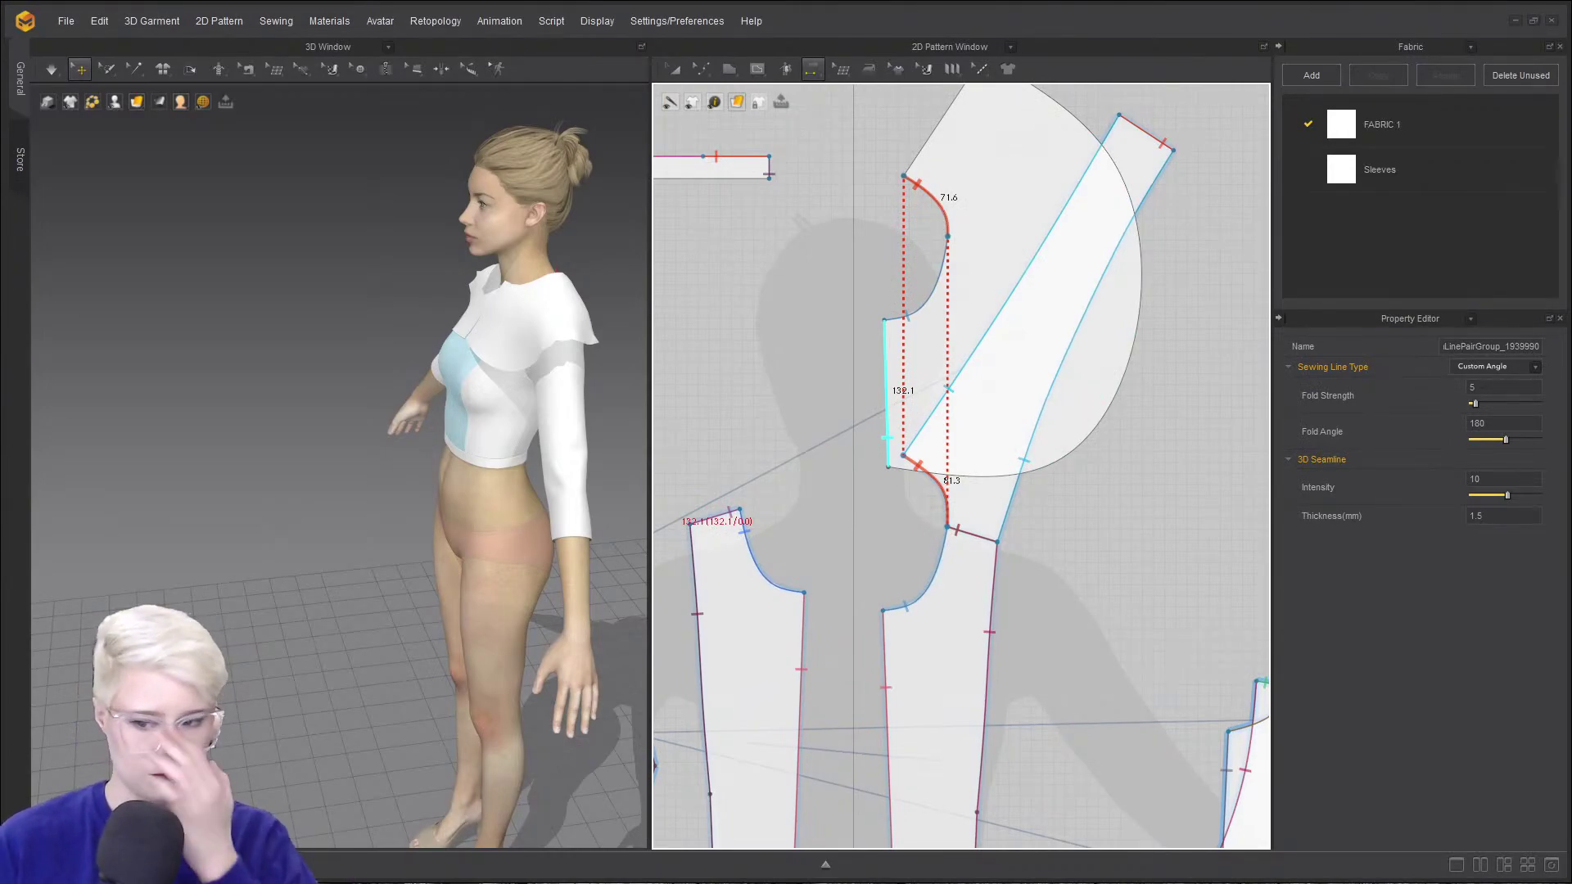
# - Shift the mirrored collar pattern sideways and down so the bodice neckline curve is uncovered
pyautogui.press('a')
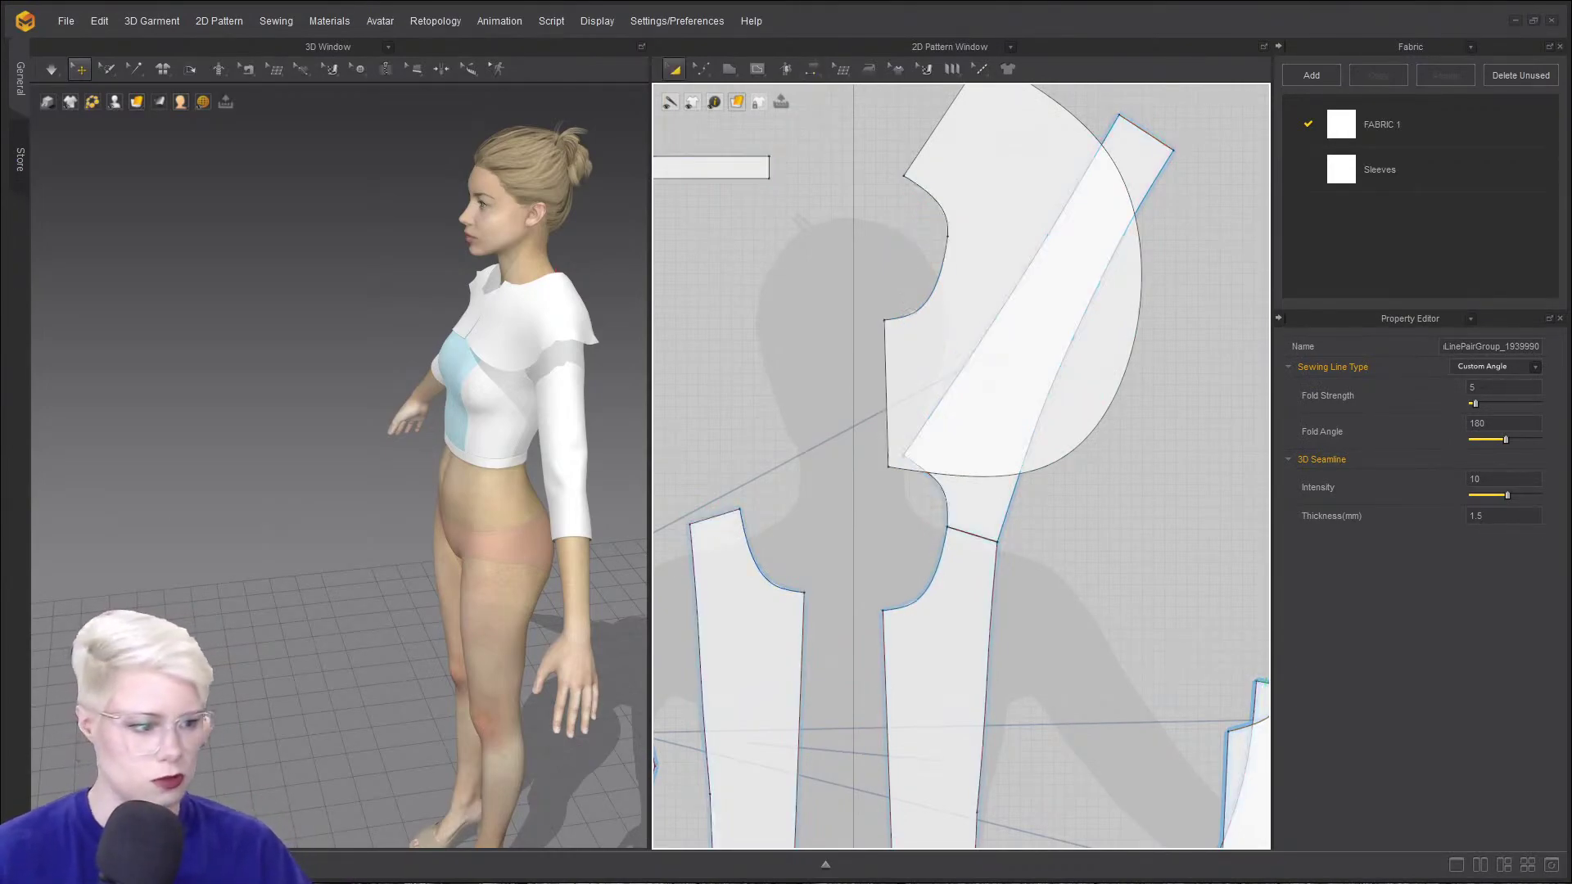
pyautogui.moveTo(1007, 353); pyautogui.dragTo(1146, 582)
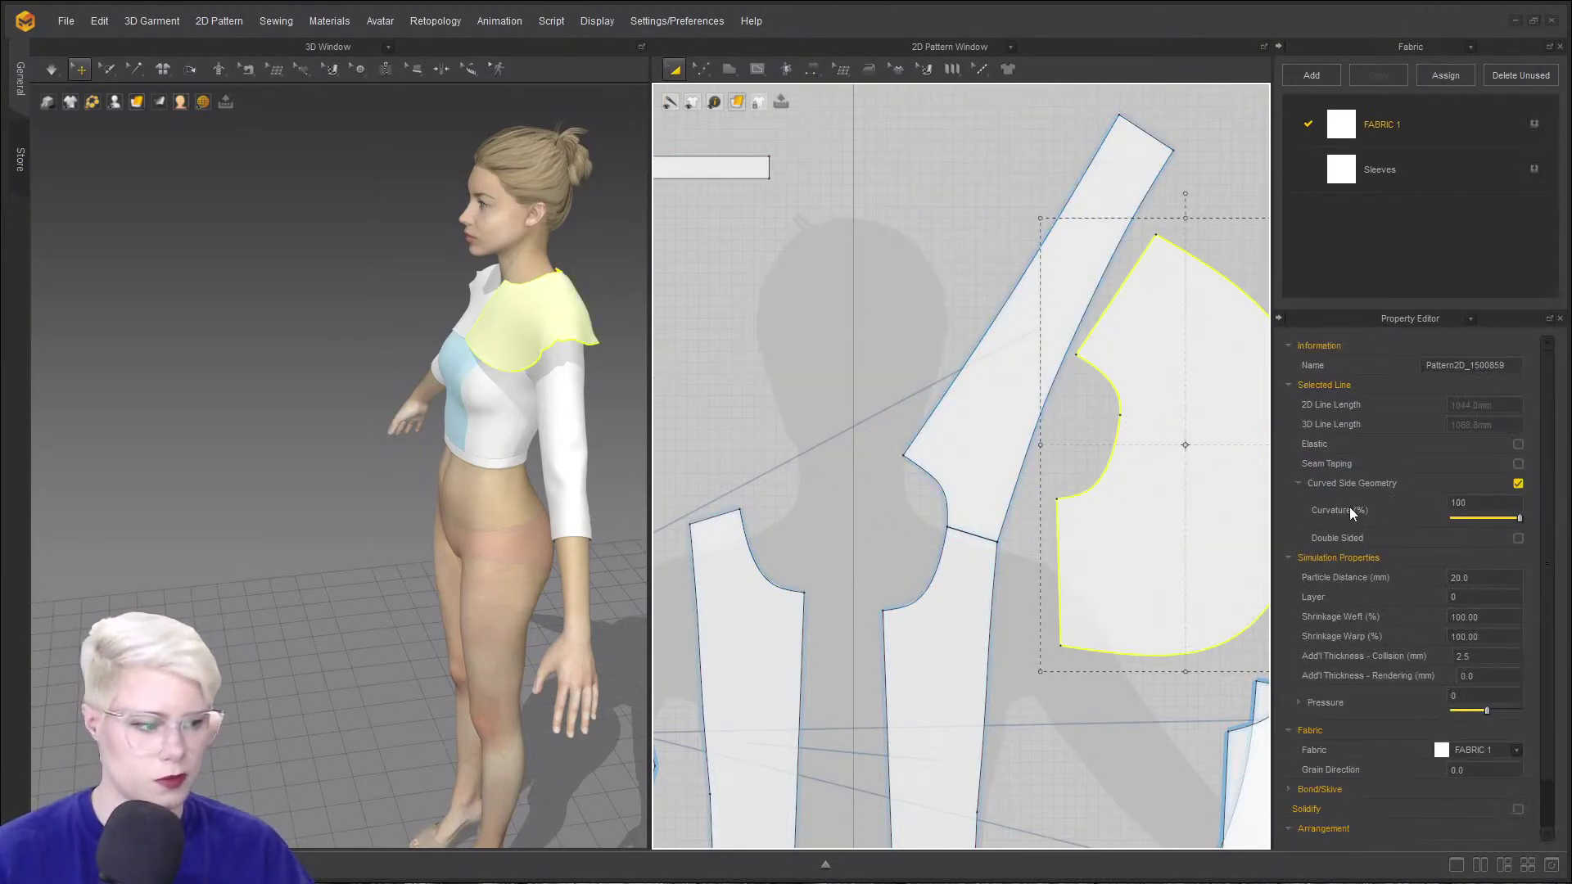
pyautogui.moveTo(1194, 513); pyautogui.dragTo(1089, 562)
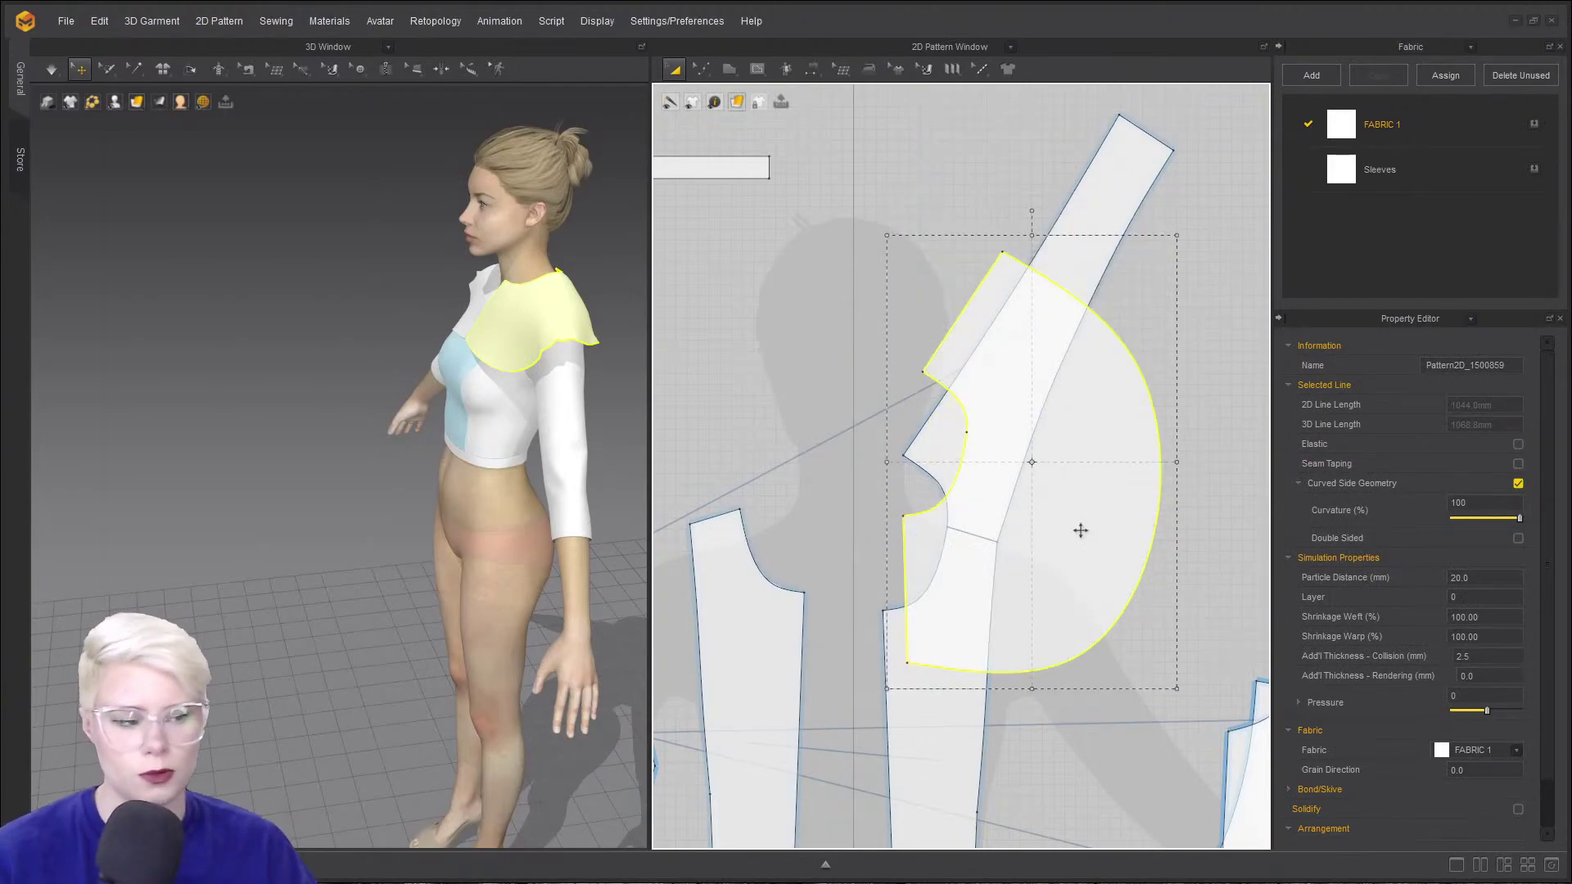
pyautogui.moveTo(991, 509); pyautogui.dragTo(1051, 573)
pyautogui.click(790, 493)
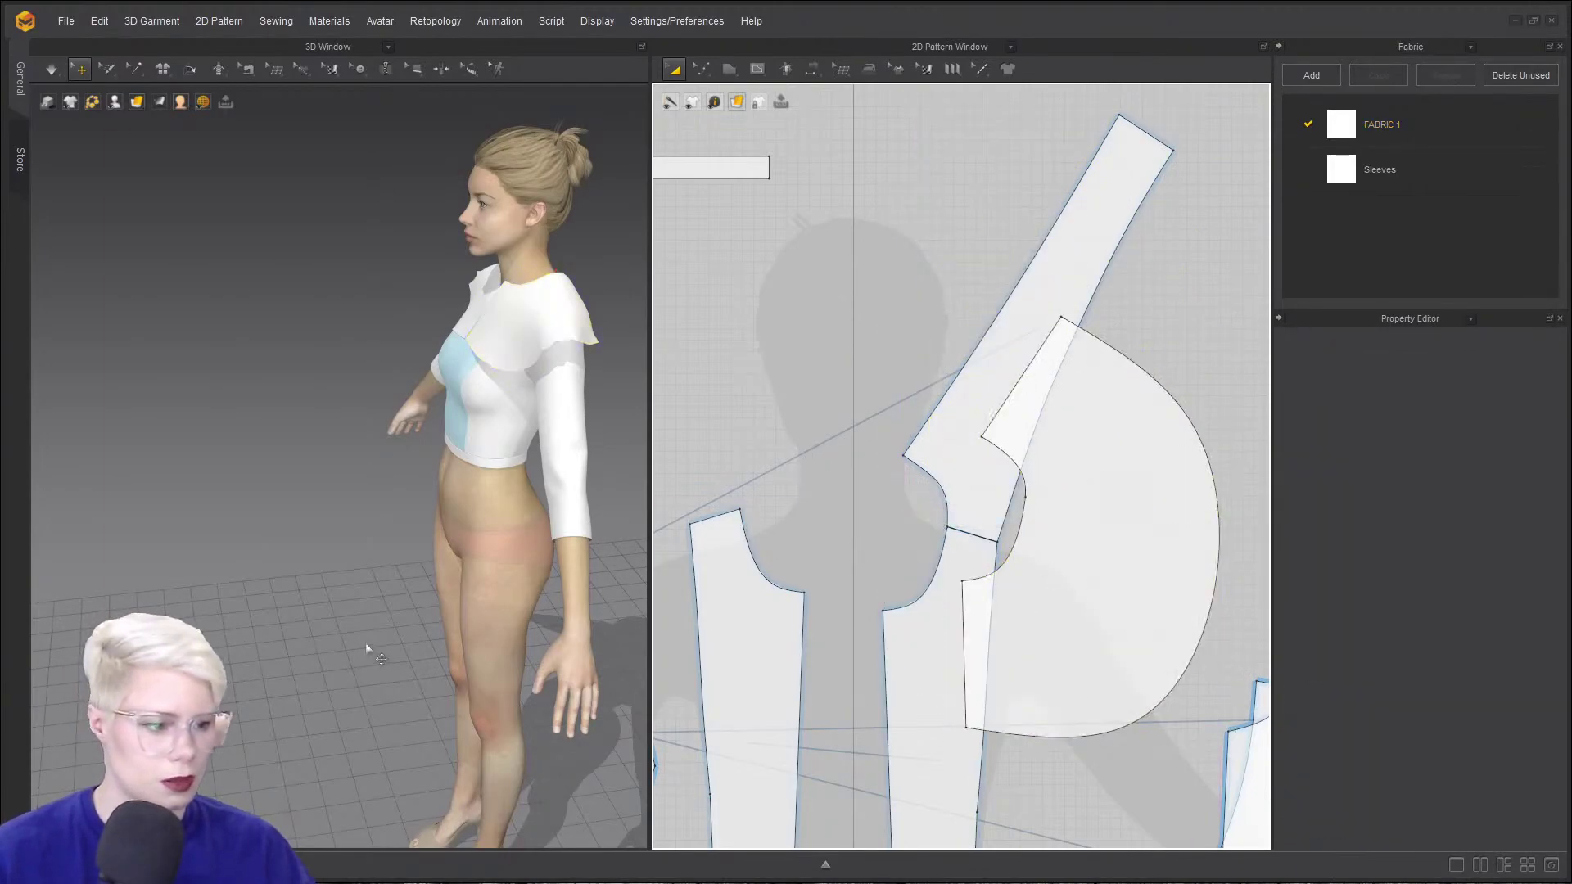
# - Move the mirrored collar in 3D so it sits against the avatar's neck beside the other collar half
pyautogui.moveTo(365, 646); pyautogui.dragTo(483, 620, button='right')
pyautogui.moveTo(483, 619); pyautogui.dragTo(400, 515, button='middle')
pyautogui.moveTo(331, 410); pyautogui.dragTo(328, 446, button='right')
pyautogui.scroll(3, 330, 453)
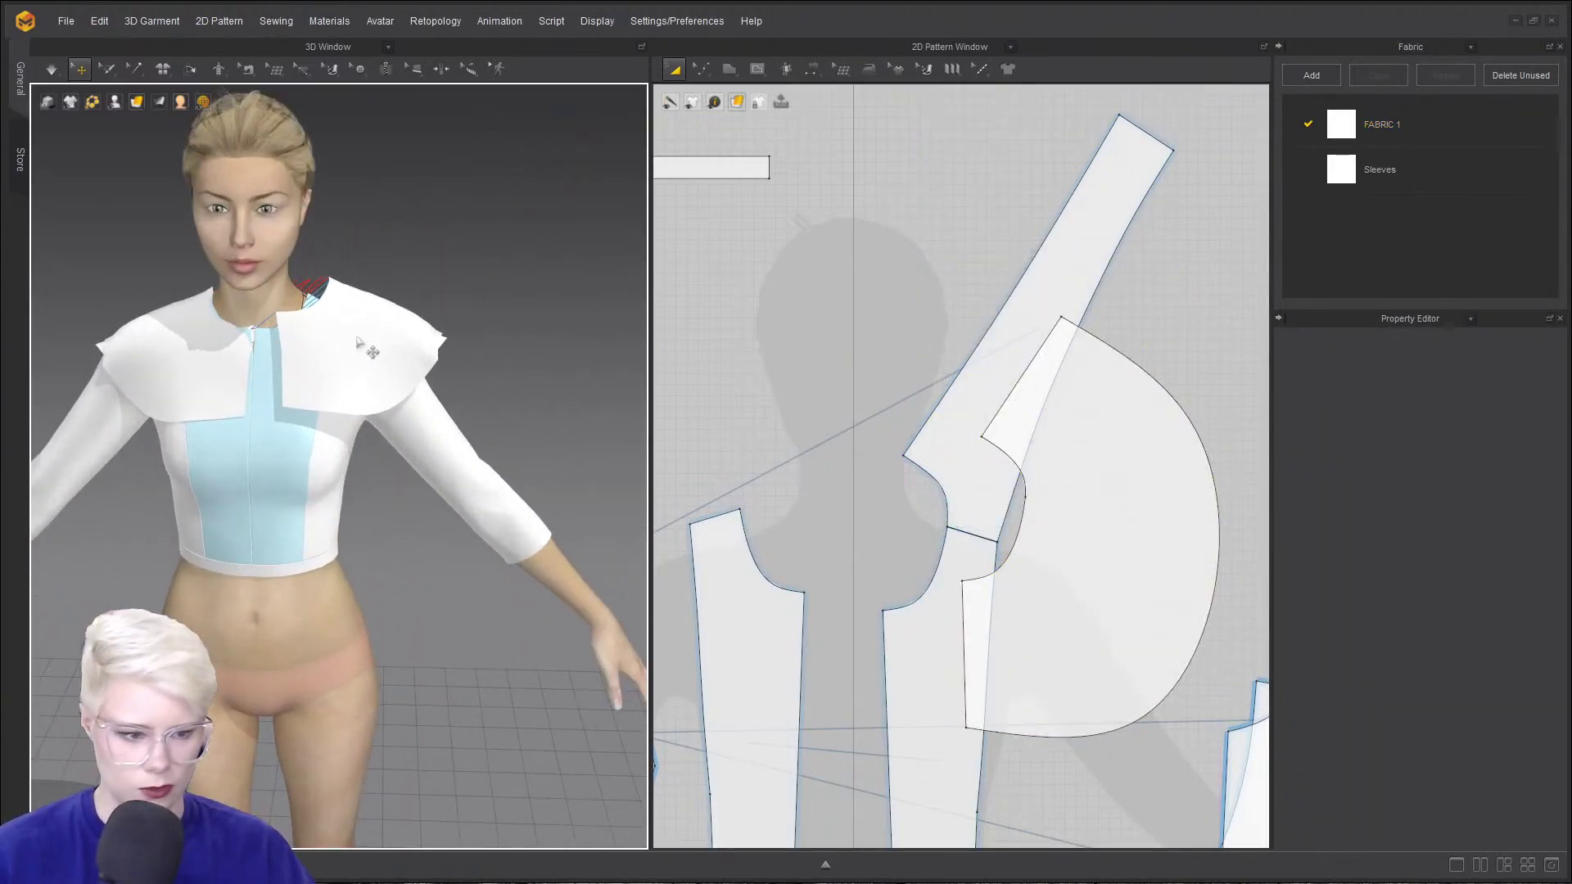
pyautogui.click(348, 373)
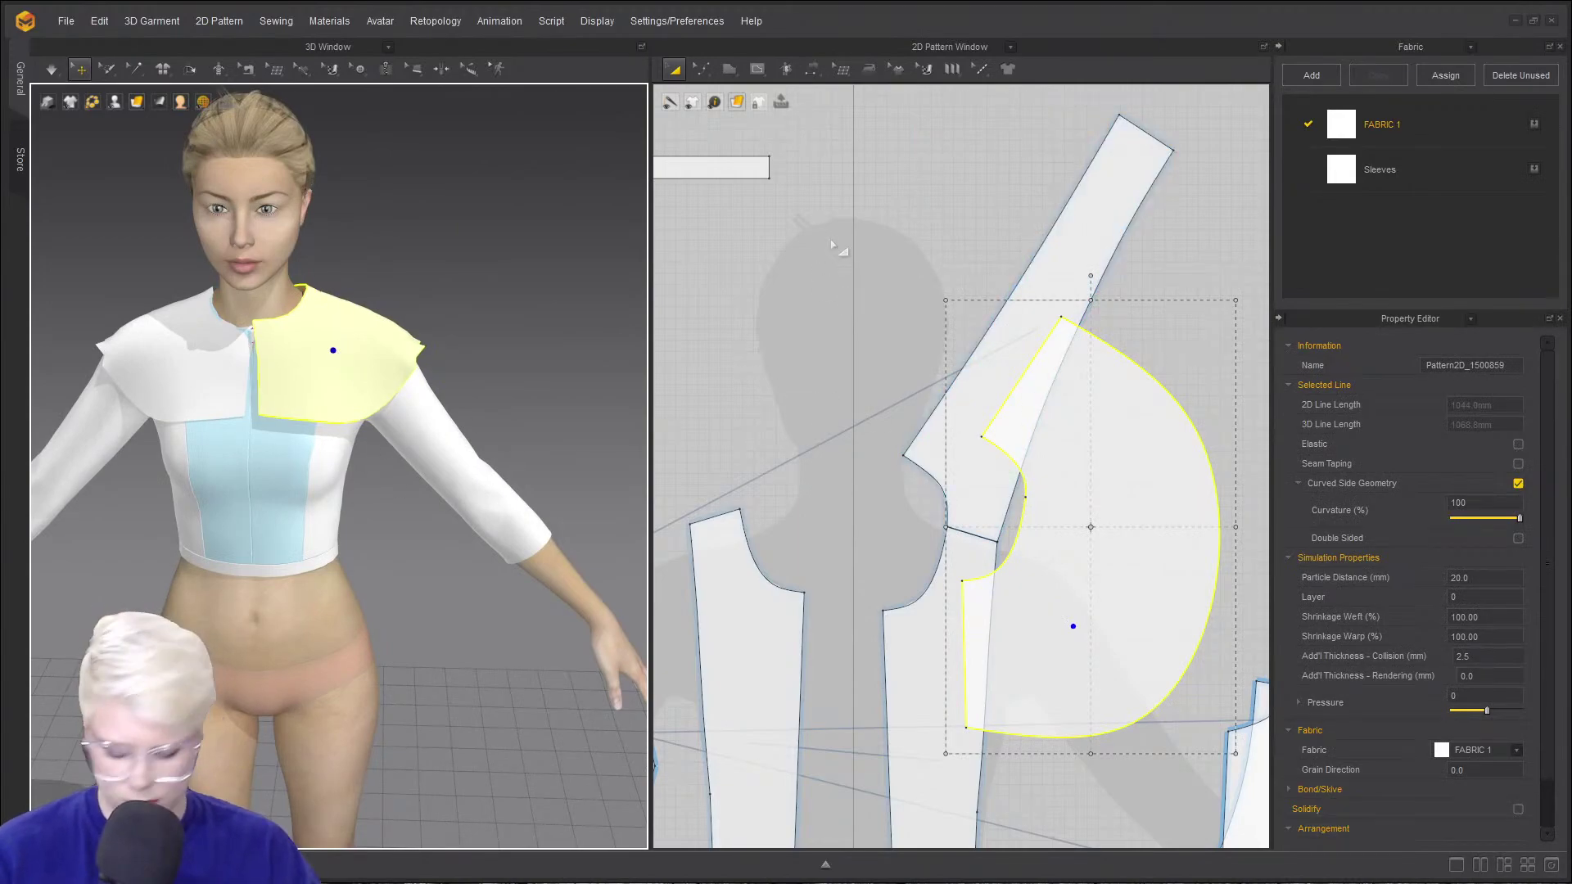
pyautogui.click(809, 265)
# - Draw a curved 3D pattern line about 164 mm long on the mirrored collar, from its neck edge to the lower front corner
pyautogui.press('n')
pyautogui.scroll(-2, 793, 434)
pyautogui.moveTo(783, 439); pyautogui.dragTo(792, 414, button='middle')
pyautogui.moveTo(895, 512); pyautogui.dragTo(855, 391, button='middle')
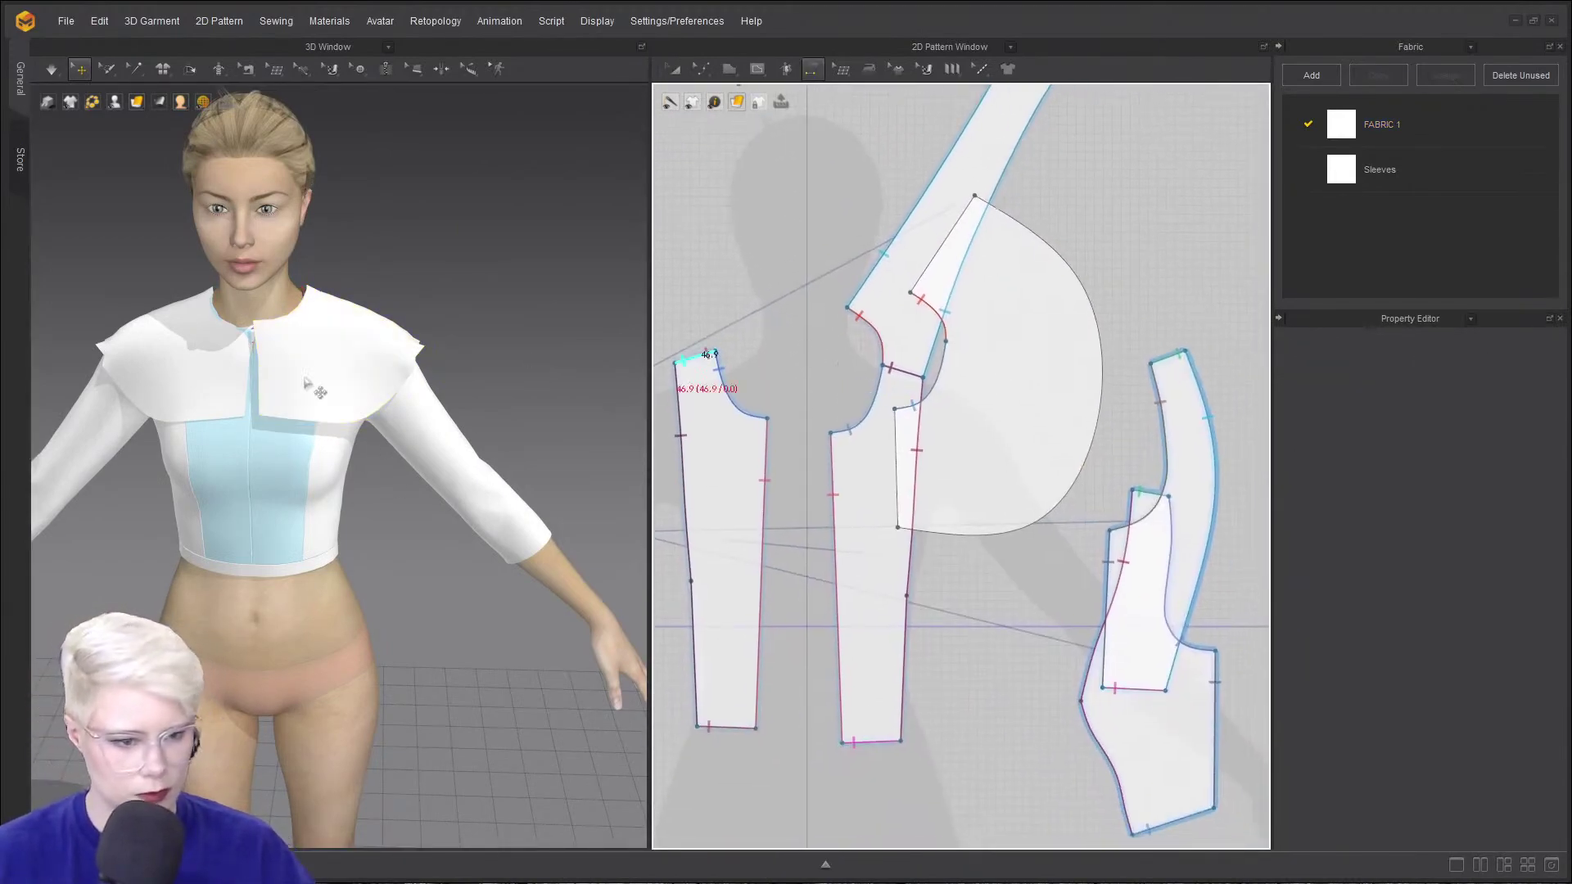
pyautogui.moveTo(284, 355); pyautogui.dragTo(305, 384, button='right')
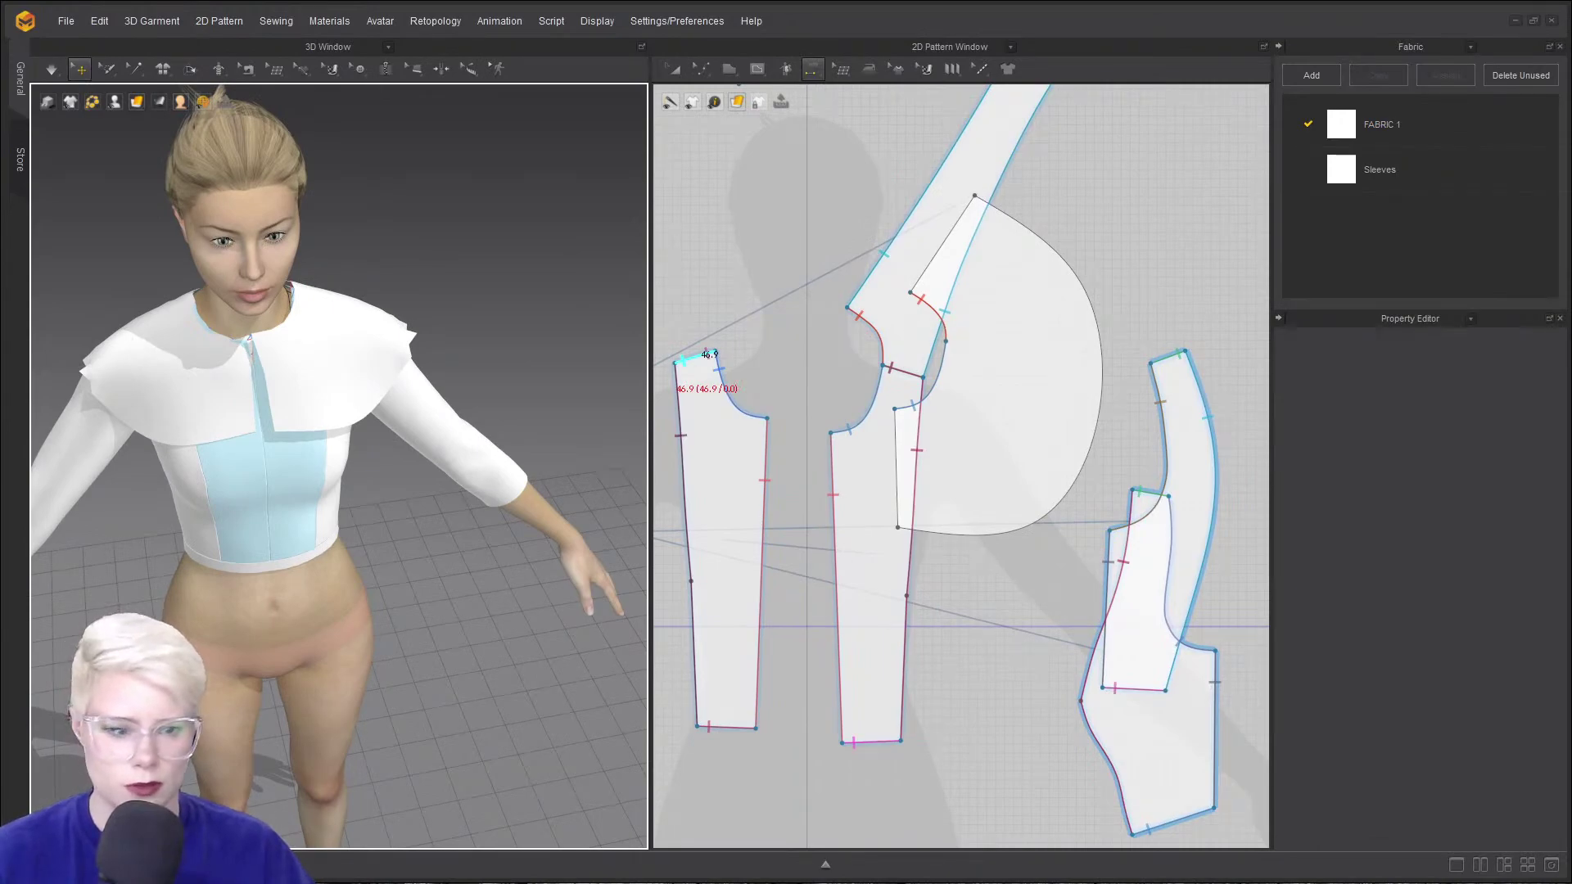
pyautogui.scroll(3, 279, 264)
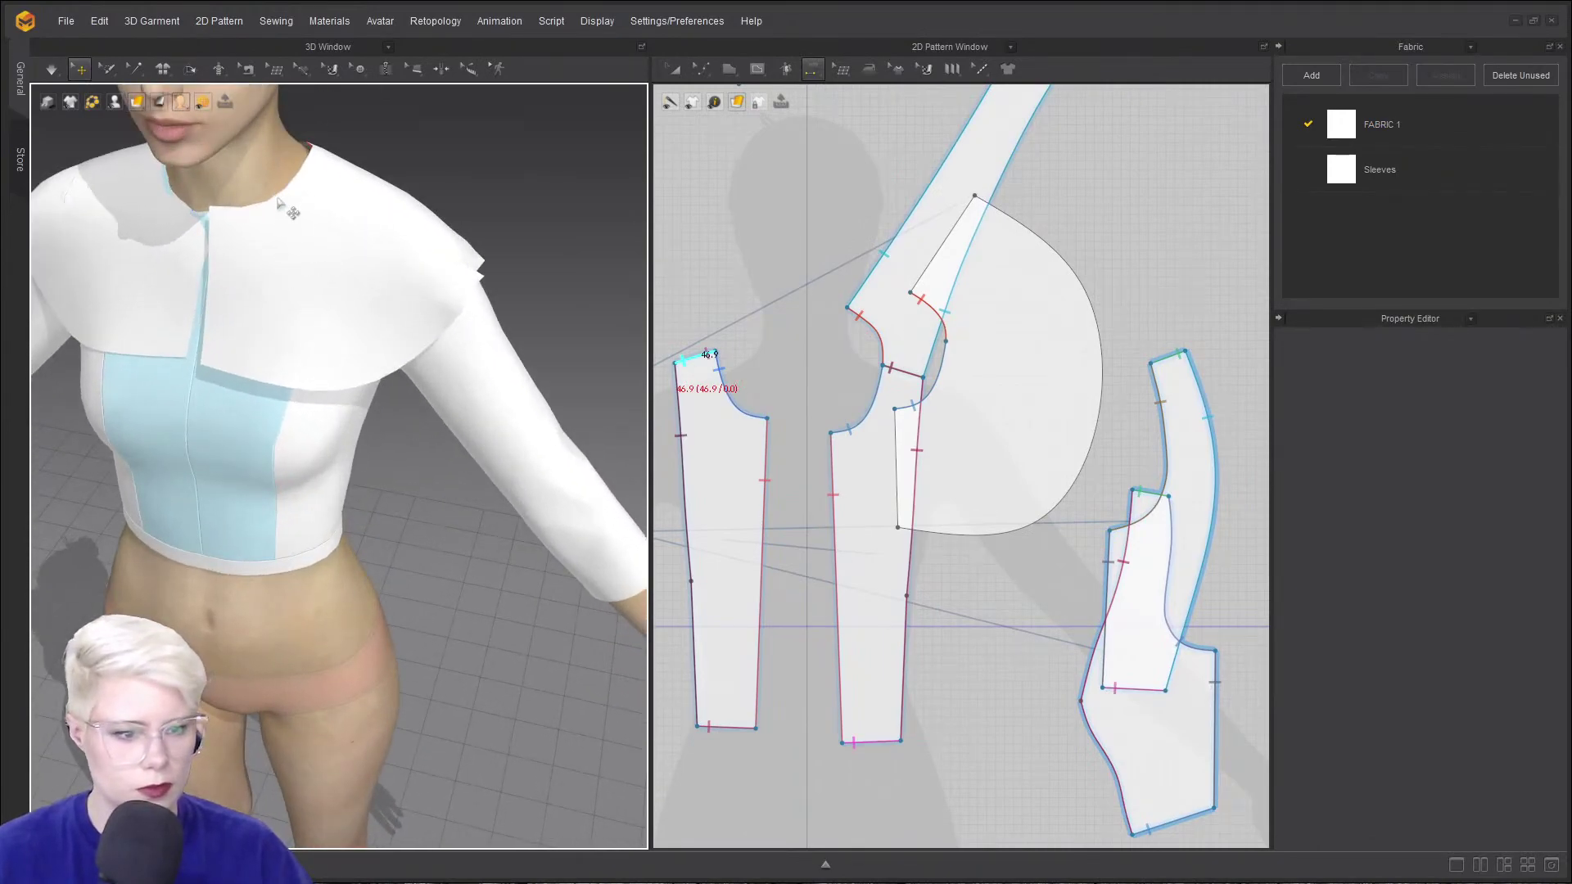
pyautogui.scroll(2, 246, 237)
pyautogui.moveTo(186, 221); pyautogui.dragTo(288, 300, button='middle')
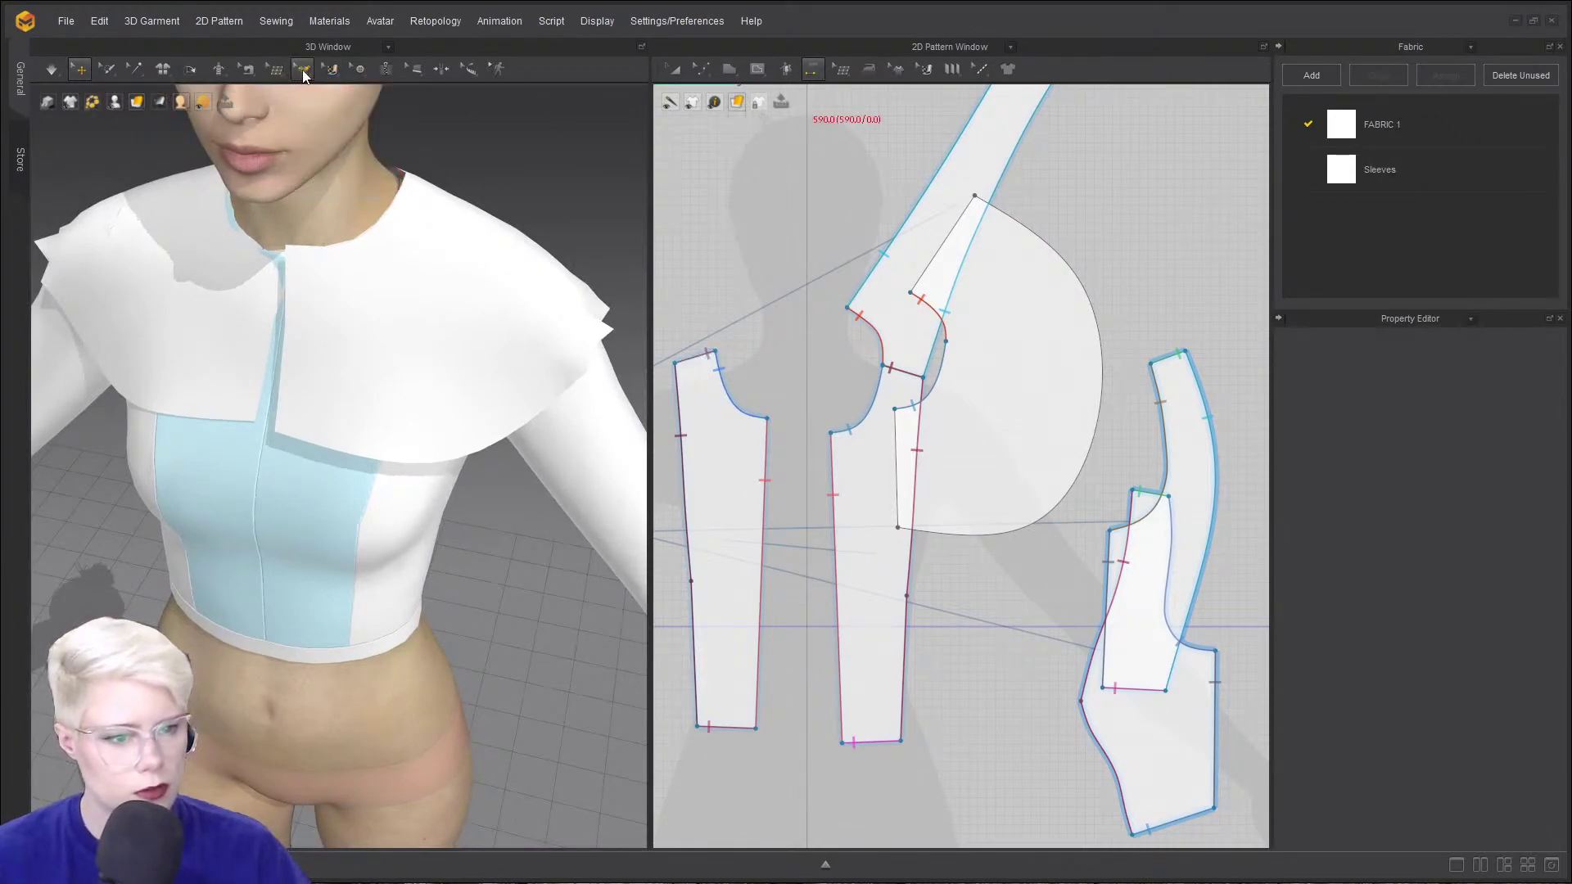
pyautogui.click(302, 71)
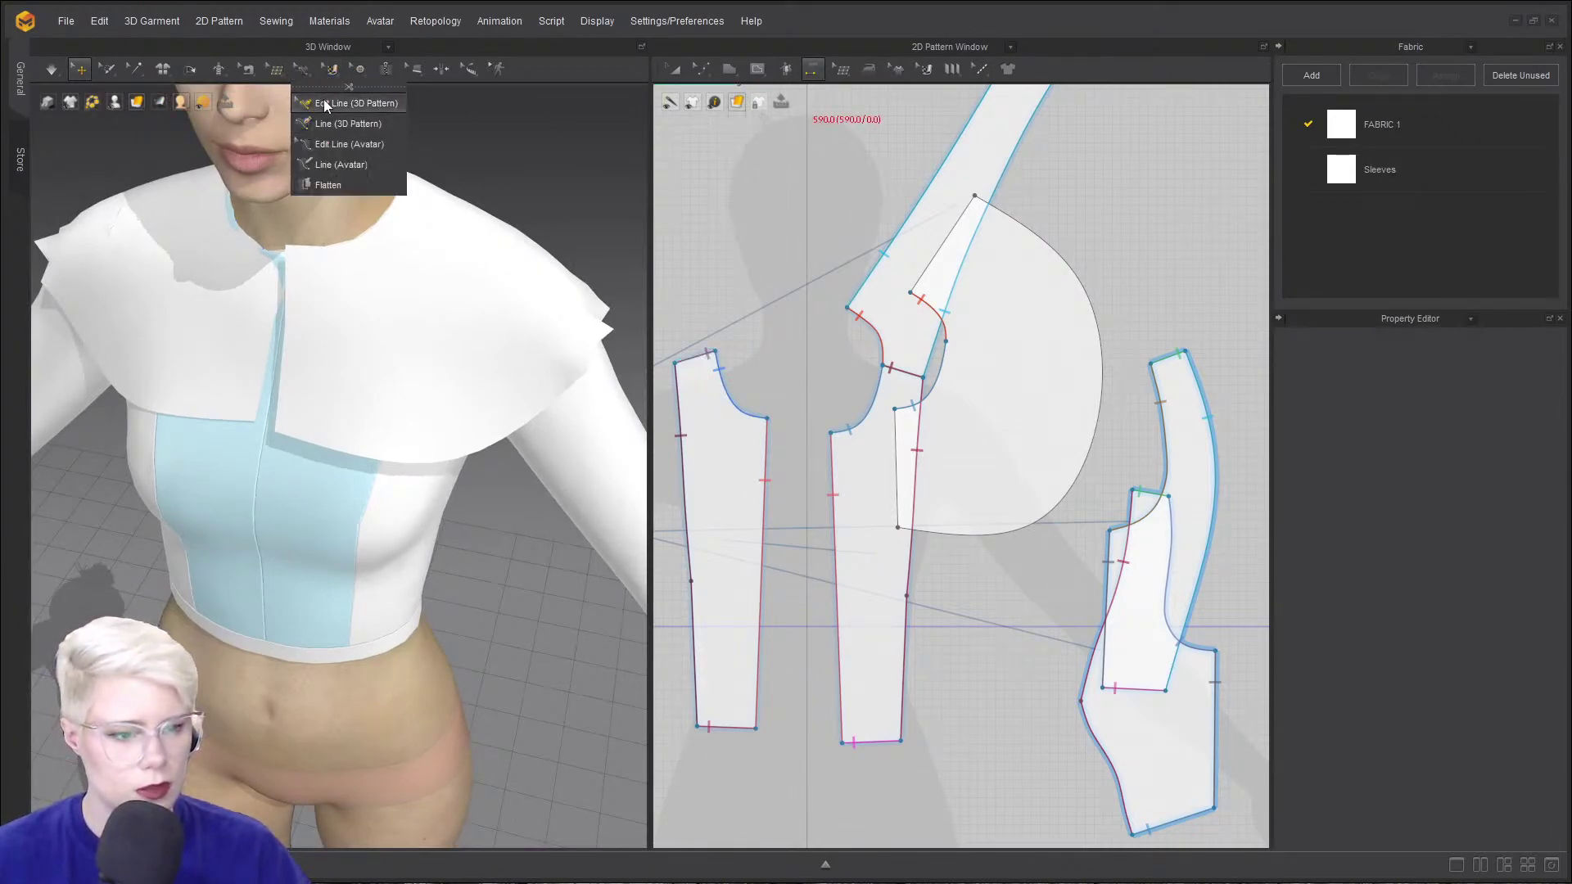
pyautogui.click(328, 103)
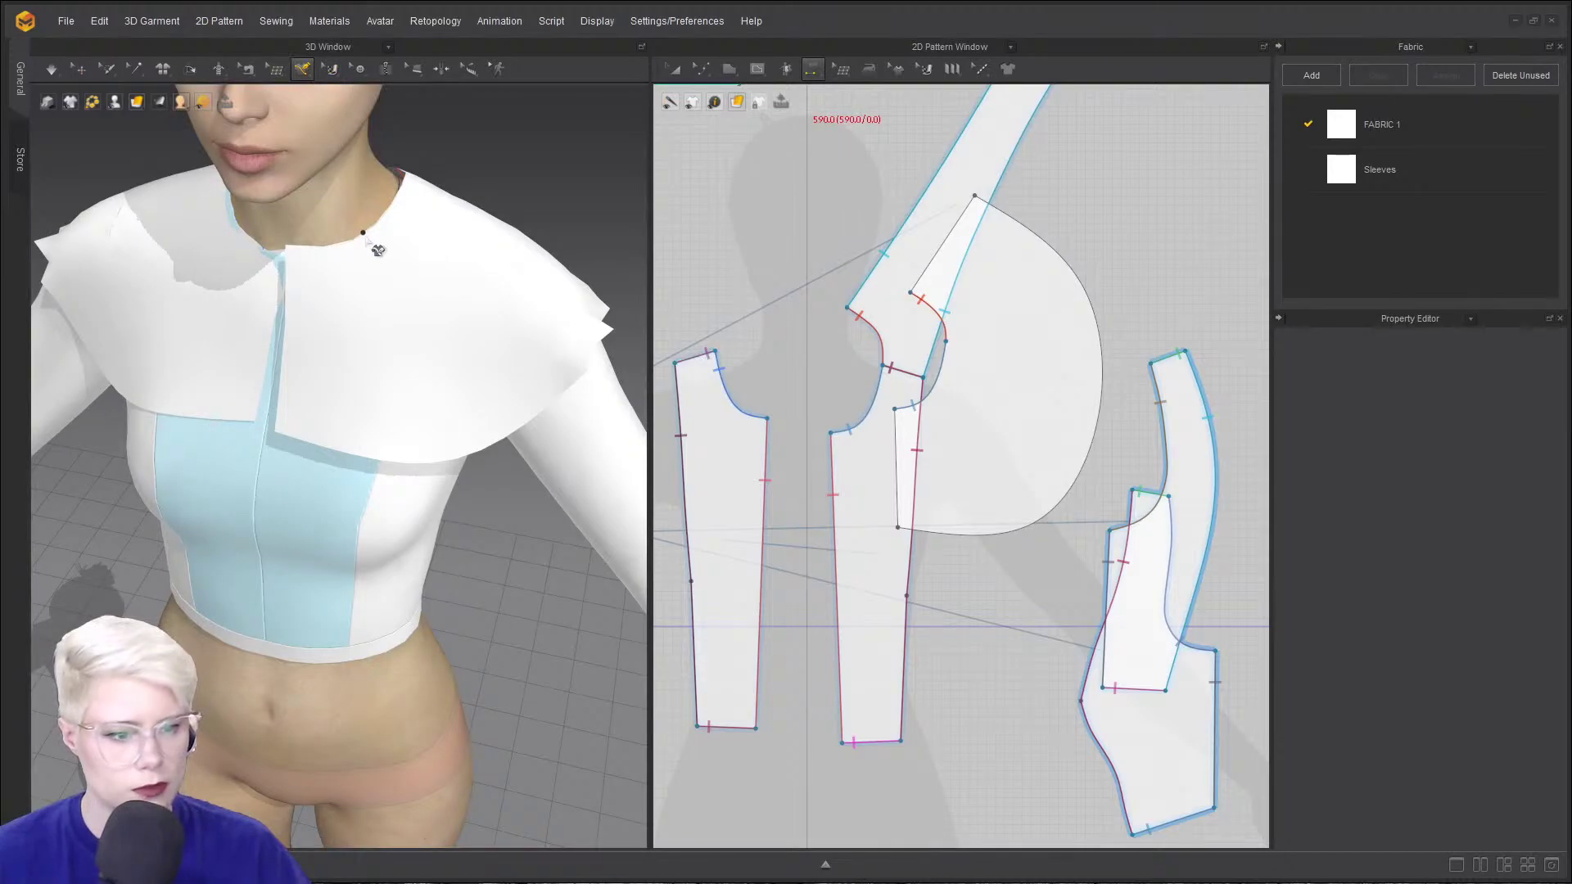
pyautogui.click(378, 250)
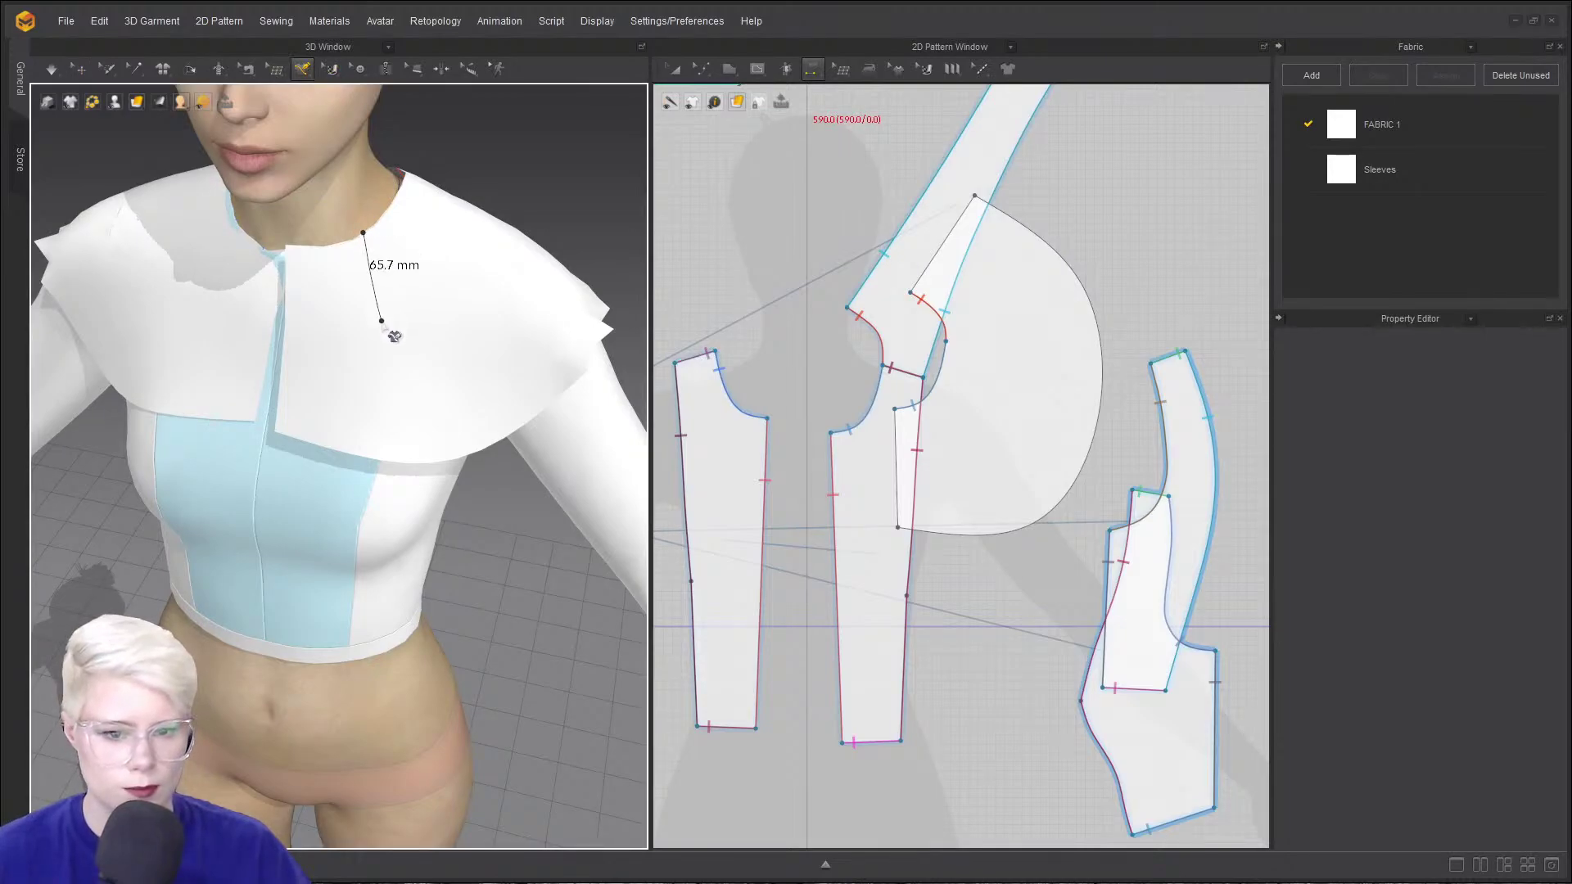
pyautogui.press('Escape')
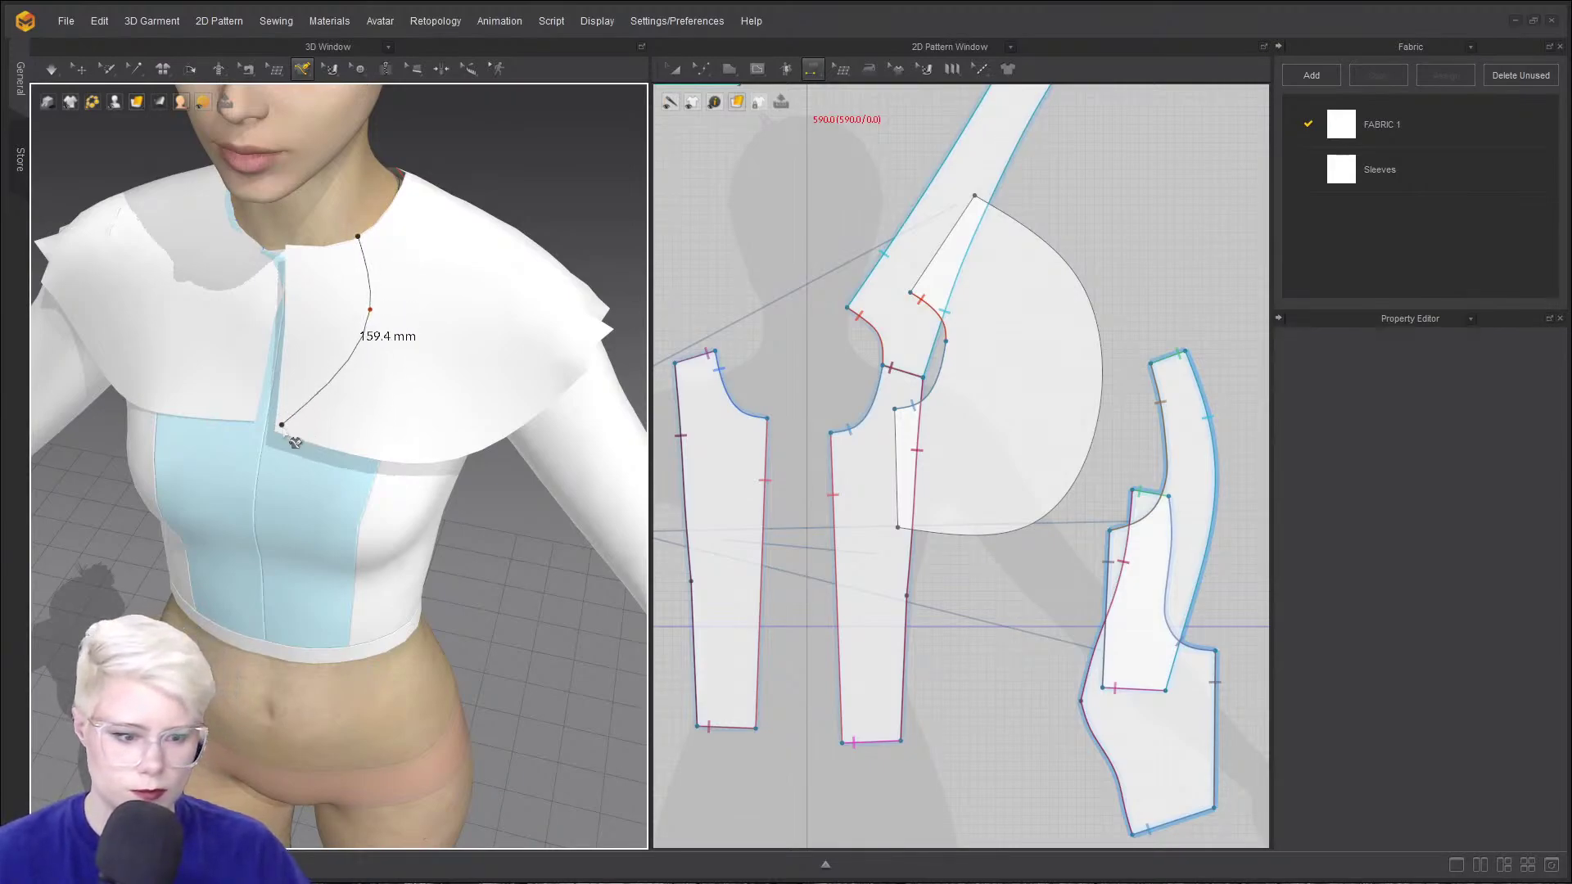
pyautogui.scroll(-2, 770, 516)
pyautogui.moveTo(770, 520); pyautogui.dragTo(1001, 410, button='middle')
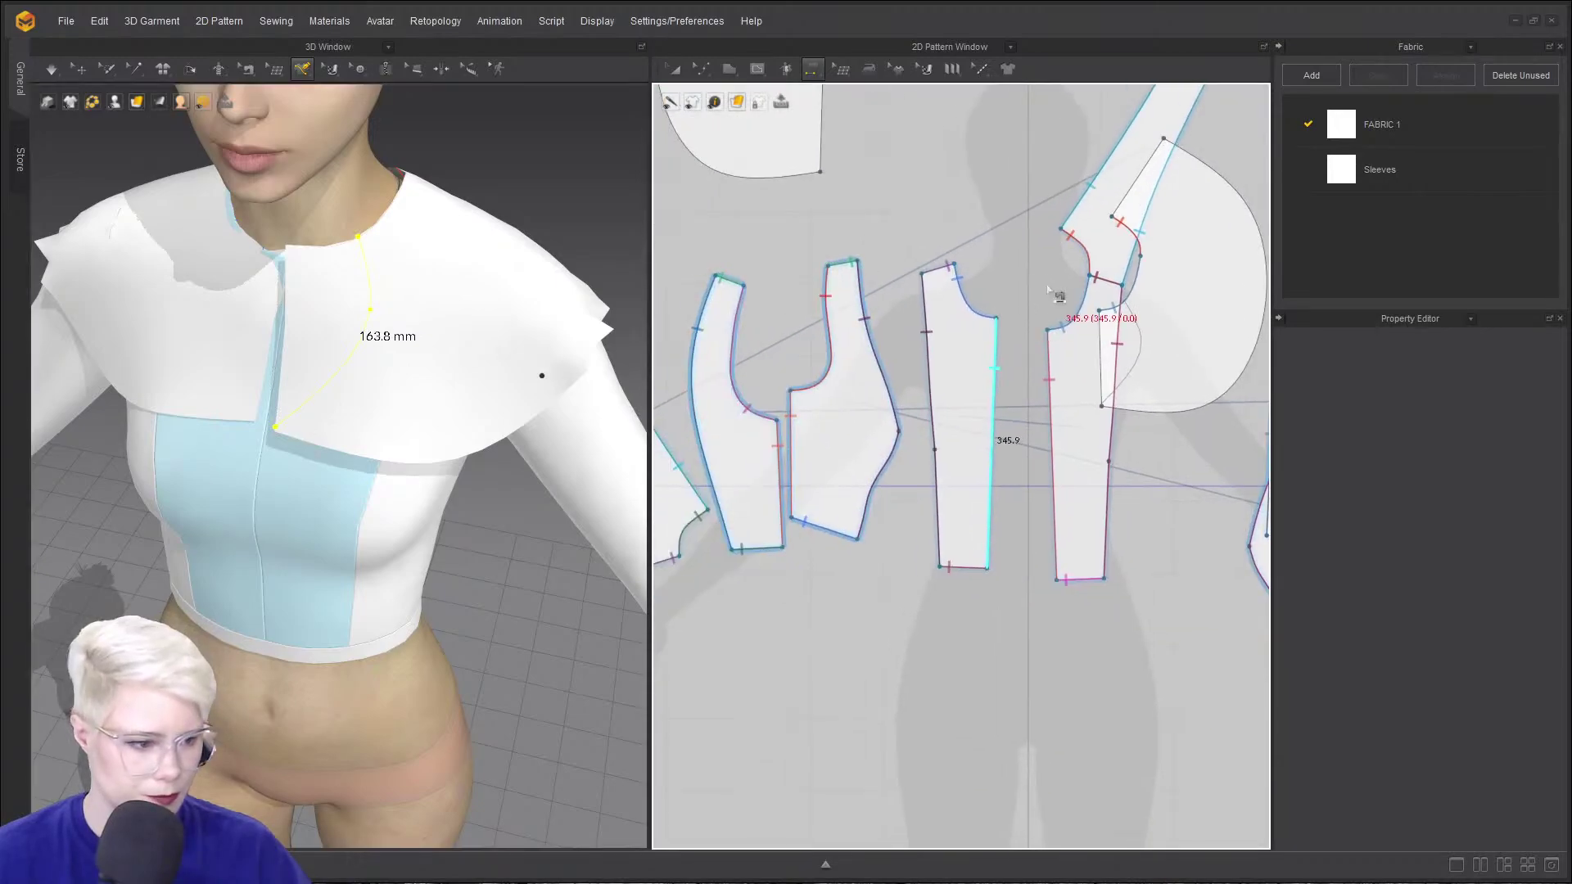
pyautogui.scroll(3, 885, 307)
# - Convert the curved 3D line on the mirrored collar to an internal shape
pyautogui.click(300, 74)
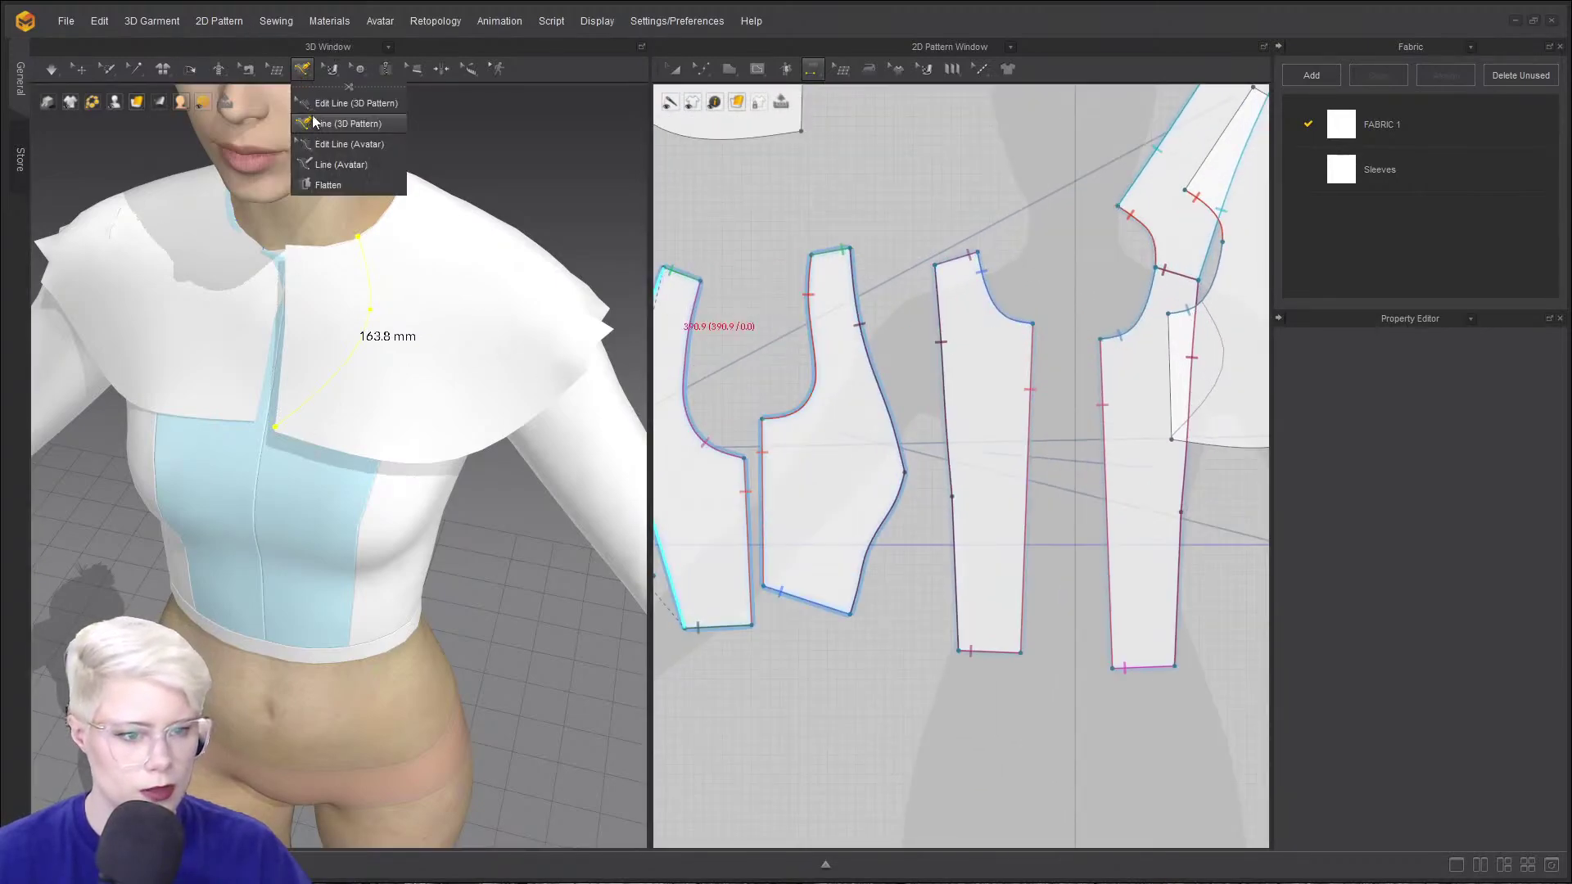
pyautogui.click(321, 103)
pyautogui.rightClick(368, 278)
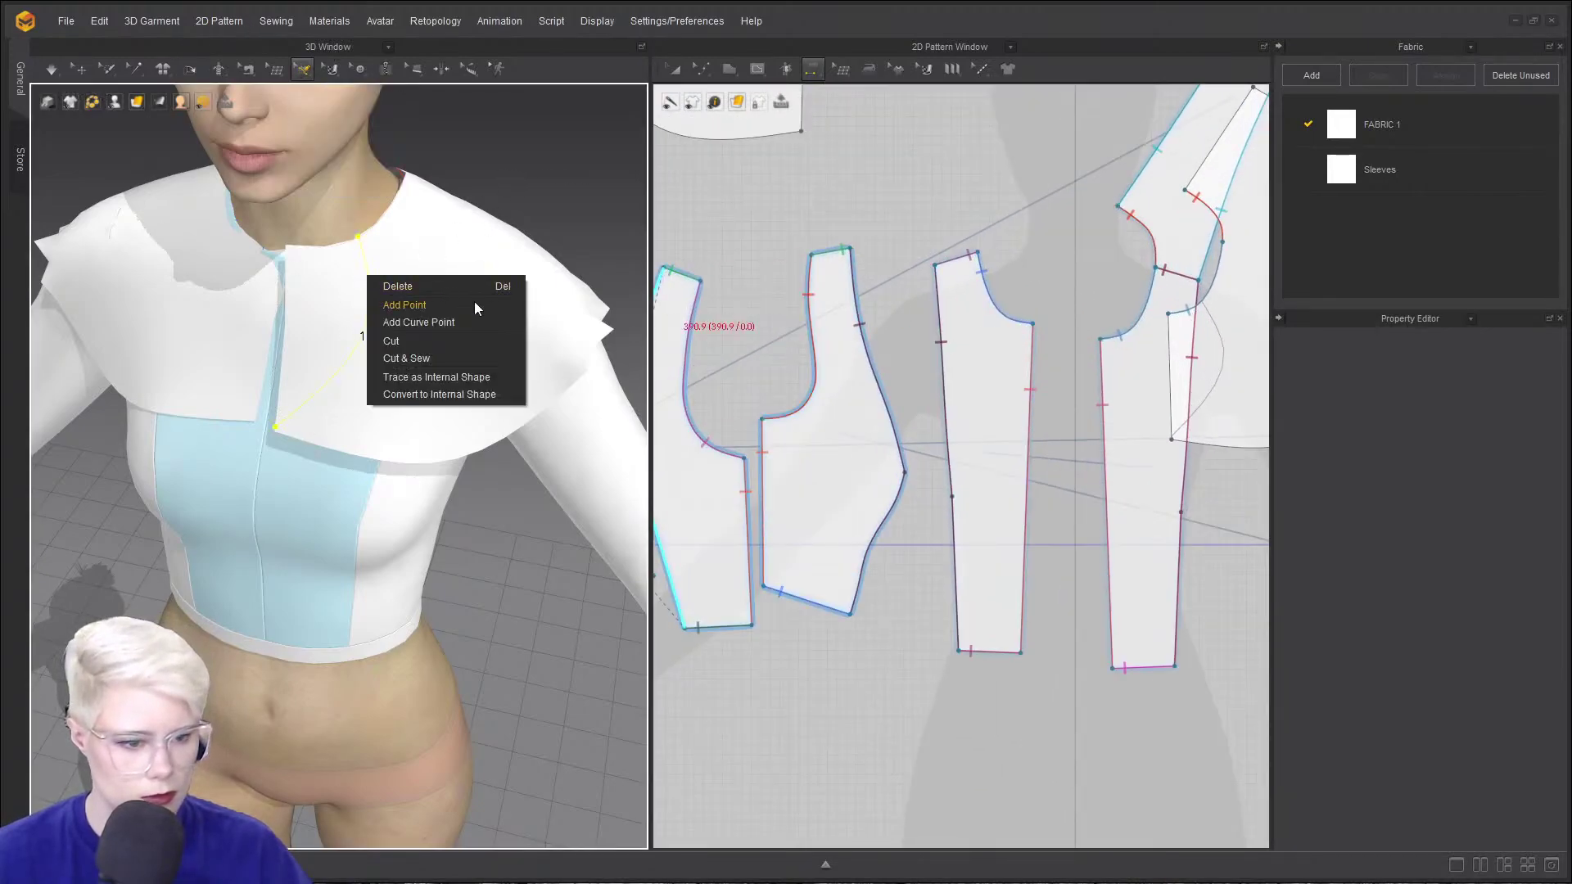
pyautogui.click(462, 401)
pyautogui.scroll(-2, 991, 299)
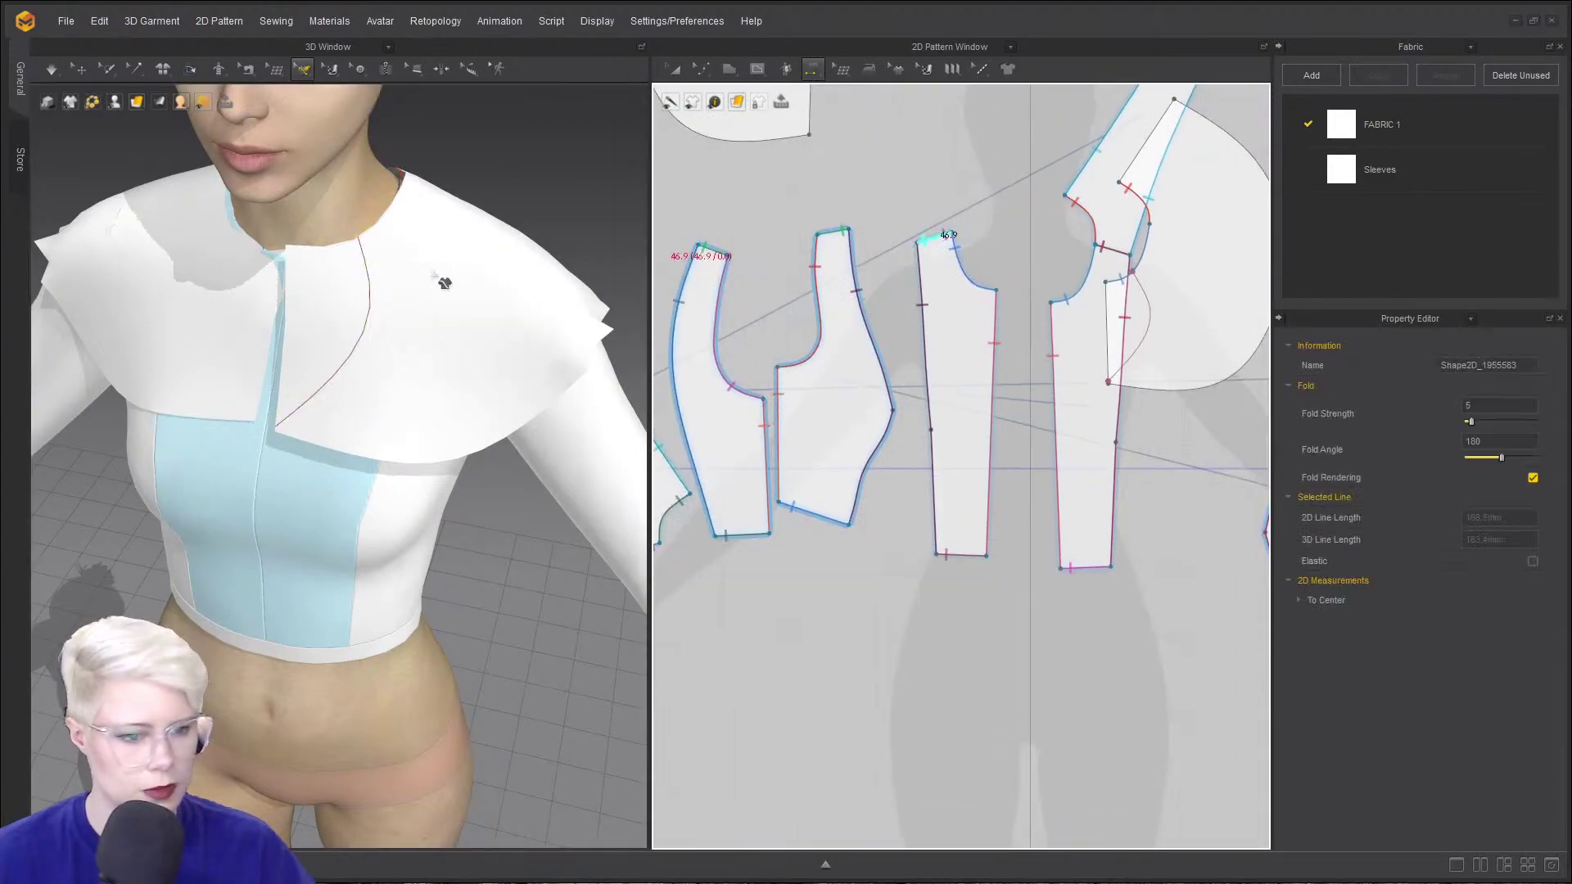
# - Arrange the two collar patterns side by side above the waistband strip, with their front edges facing each other
pyautogui.scroll(3, 492, 274)
pyautogui.moveTo(943, 338); pyautogui.dragTo(1010, 350, button='middle')
pyautogui.scroll(-1, 1082, 259)
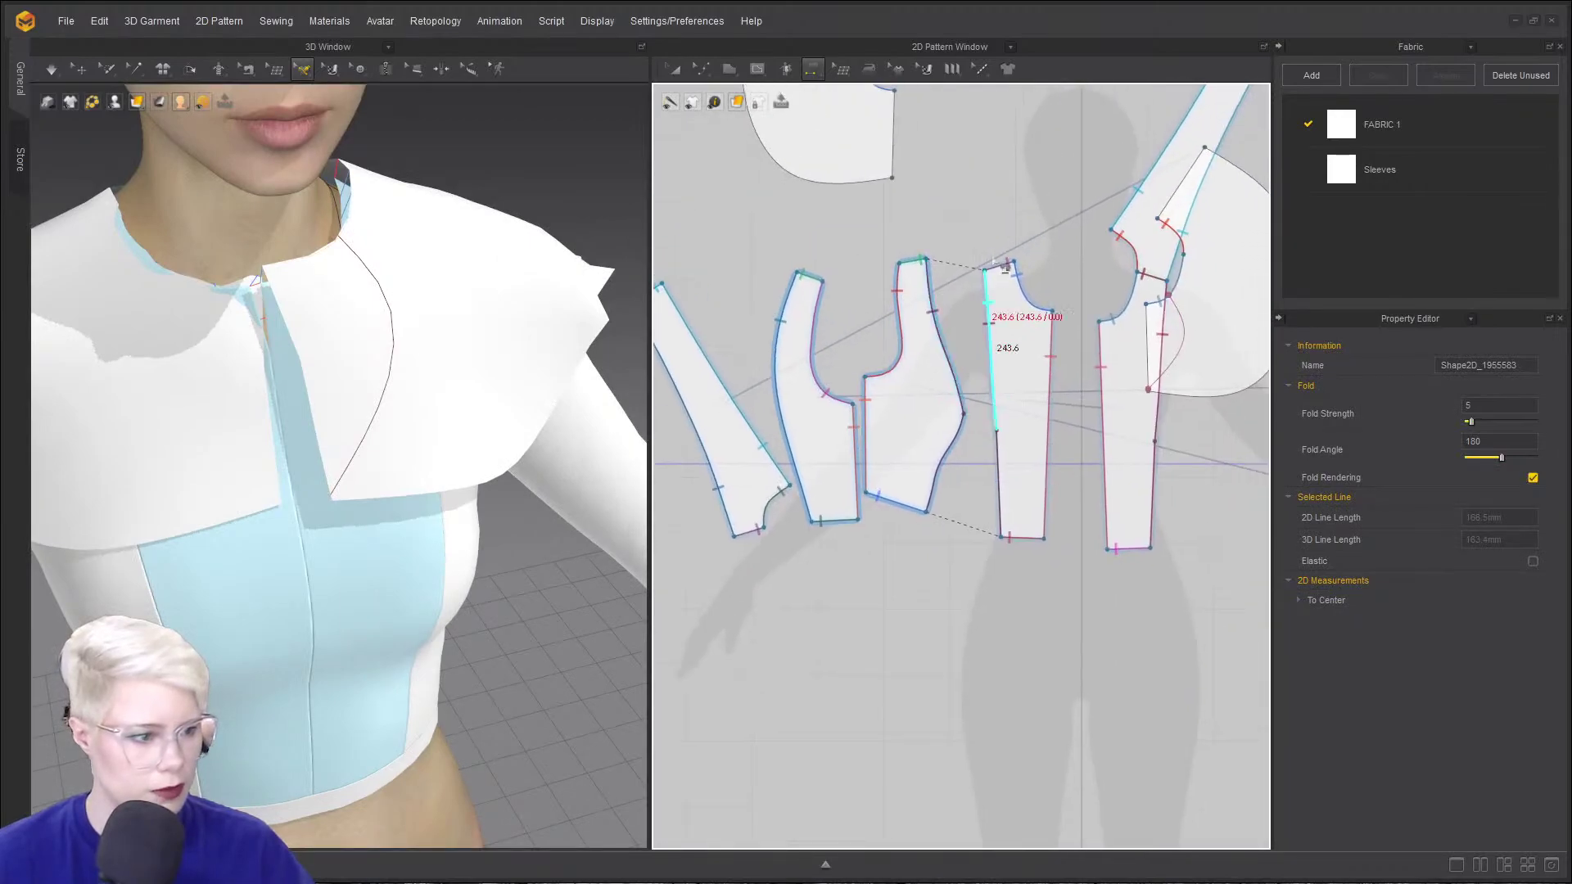
pyautogui.press('a')
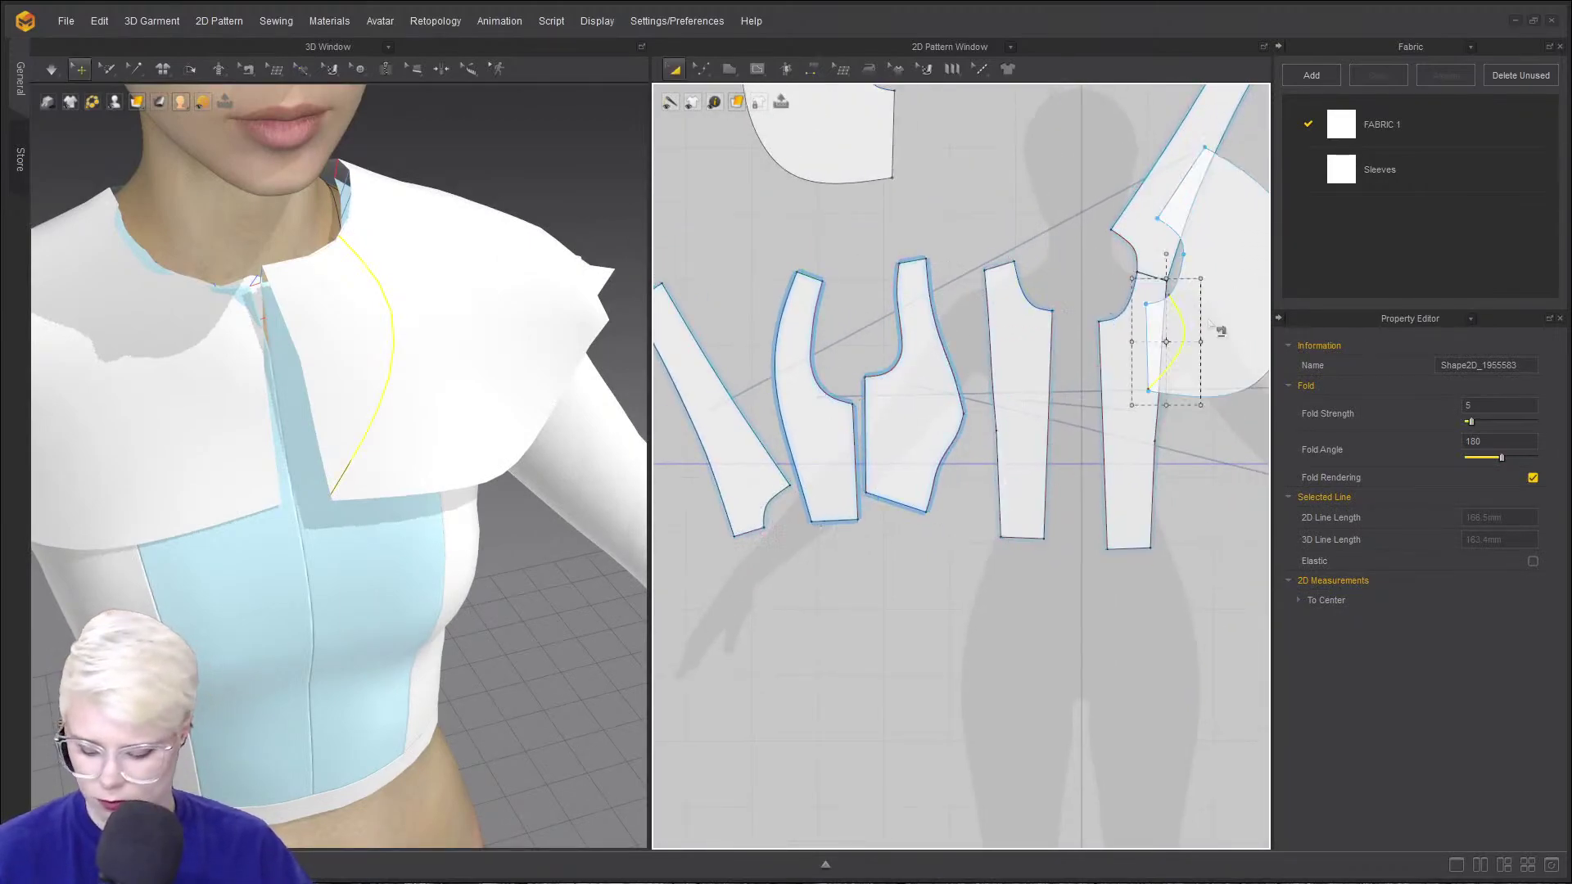
pyautogui.moveTo(1215, 325); pyautogui.dragTo(1049, 158)
pyautogui.scroll(-4, 1045, 364)
pyautogui.moveTo(1063, 274); pyautogui.dragTo(1093, 164)
pyautogui.moveTo(1016, 221); pyautogui.dragTo(984, 323, button='middle')
pyautogui.moveTo(937, 350); pyautogui.dragTo(967, 259)
pyautogui.scroll(5, 1006, 285)
pyautogui.moveTo(860, 281); pyautogui.dragTo(974, 281)
pyautogui.moveTo(941, 269); pyautogui.dragTo(875, 259)
# - Sew the two collar halves together along their straight center front edges
pyautogui.press('n')
pyautogui.click(1039, 271)
pyautogui.click(974, 257)
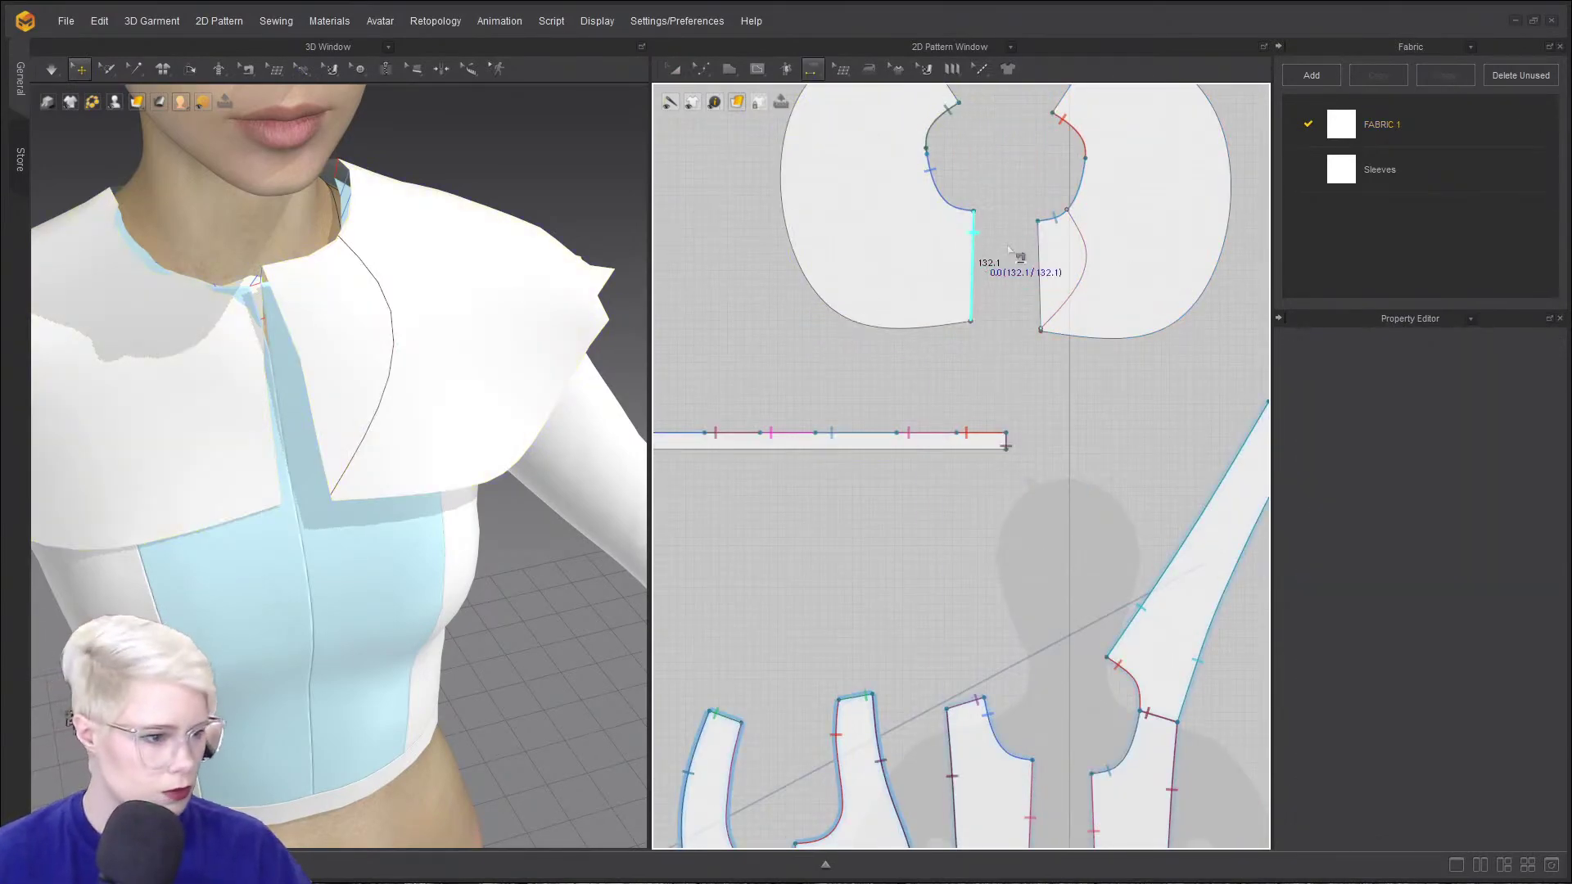
pyautogui.click(1038, 256)
# - Reverse the sewing direction of the collar's center front seam to uncross it
pyautogui.press('b')
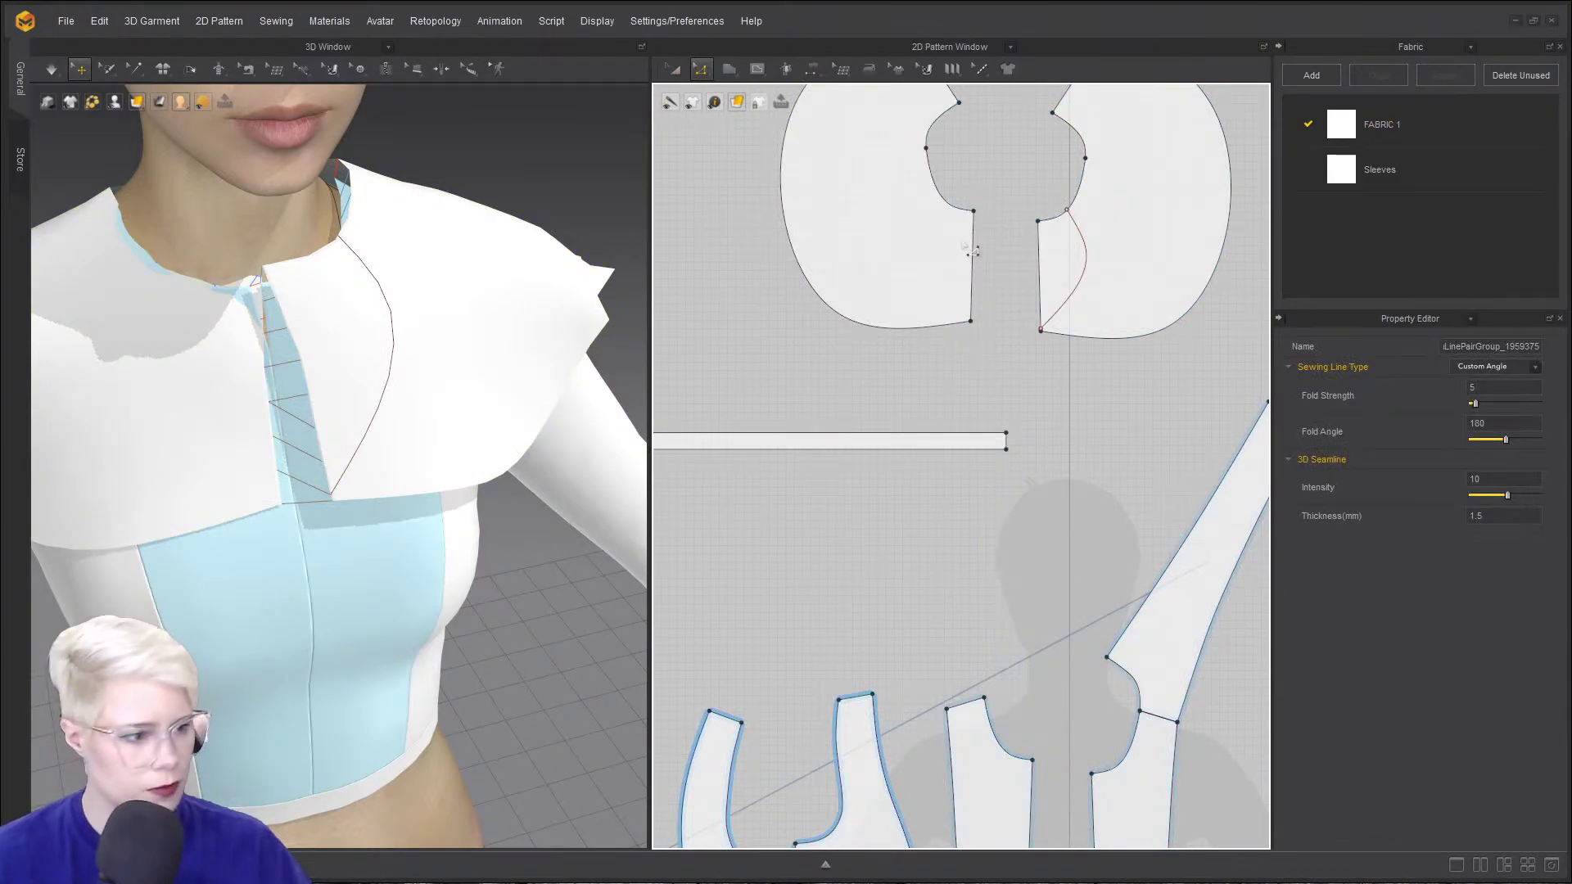
pyautogui.rightClick(973, 239)
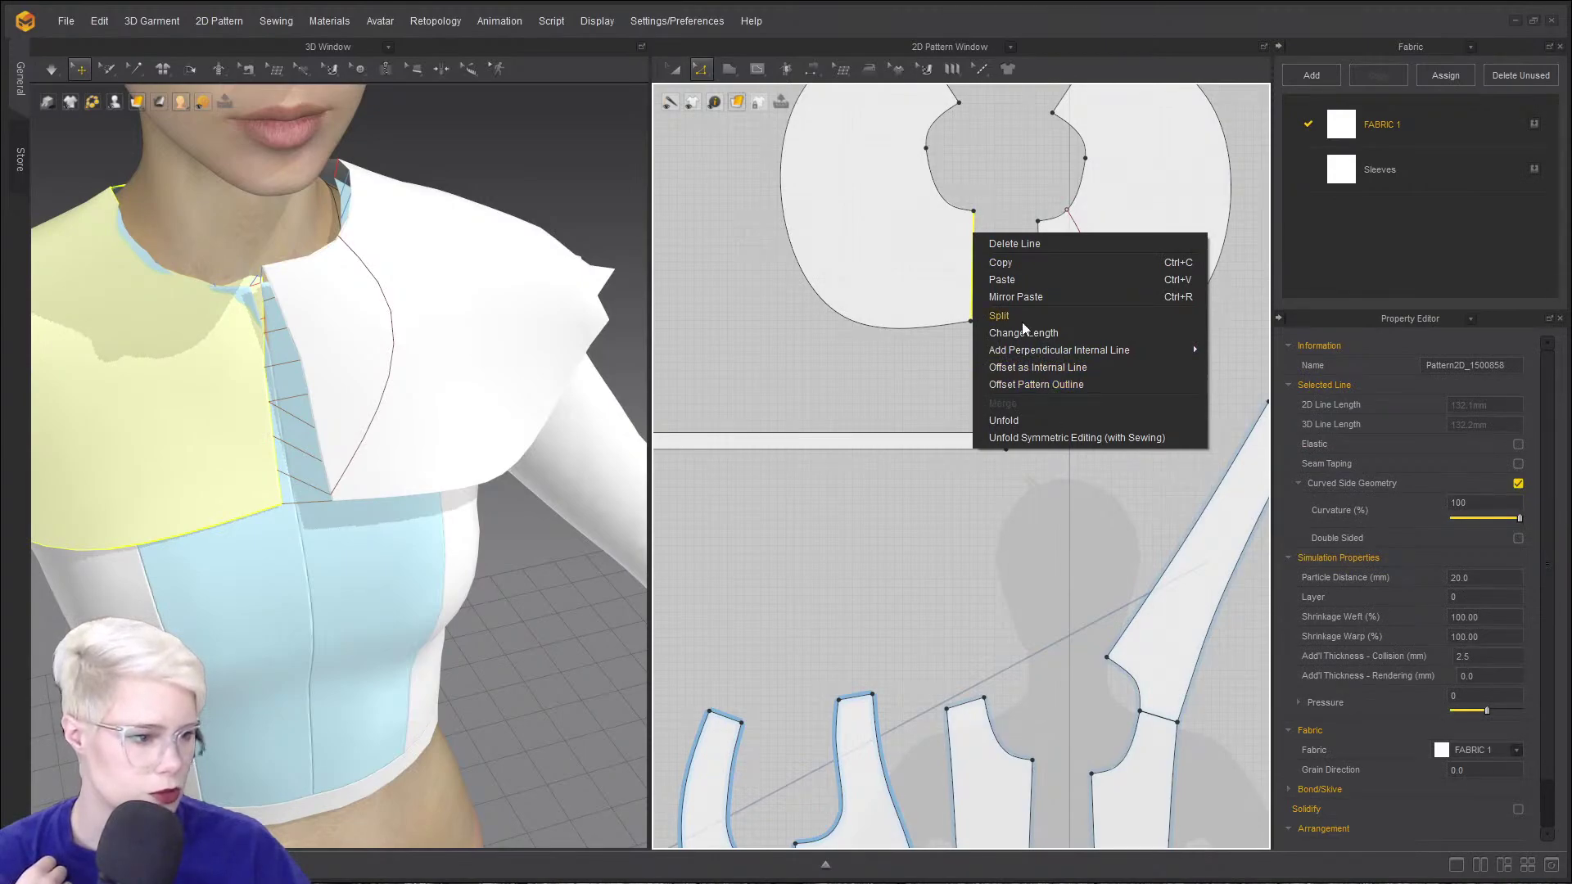
pyautogui.click(773, 380)
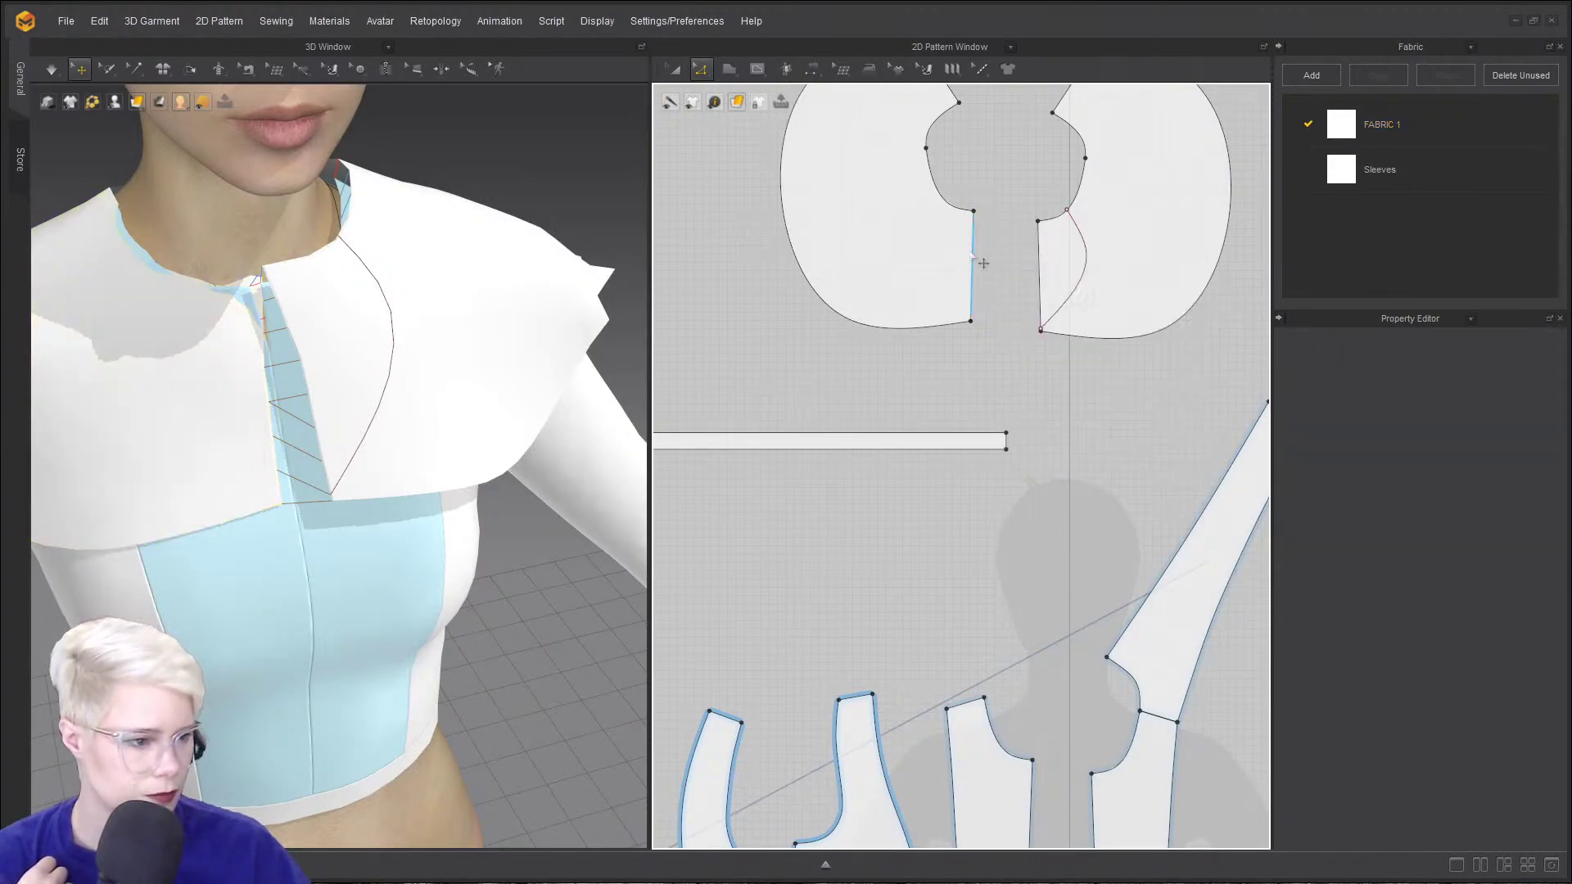
pyautogui.press('b')
pyautogui.click(980, 262)
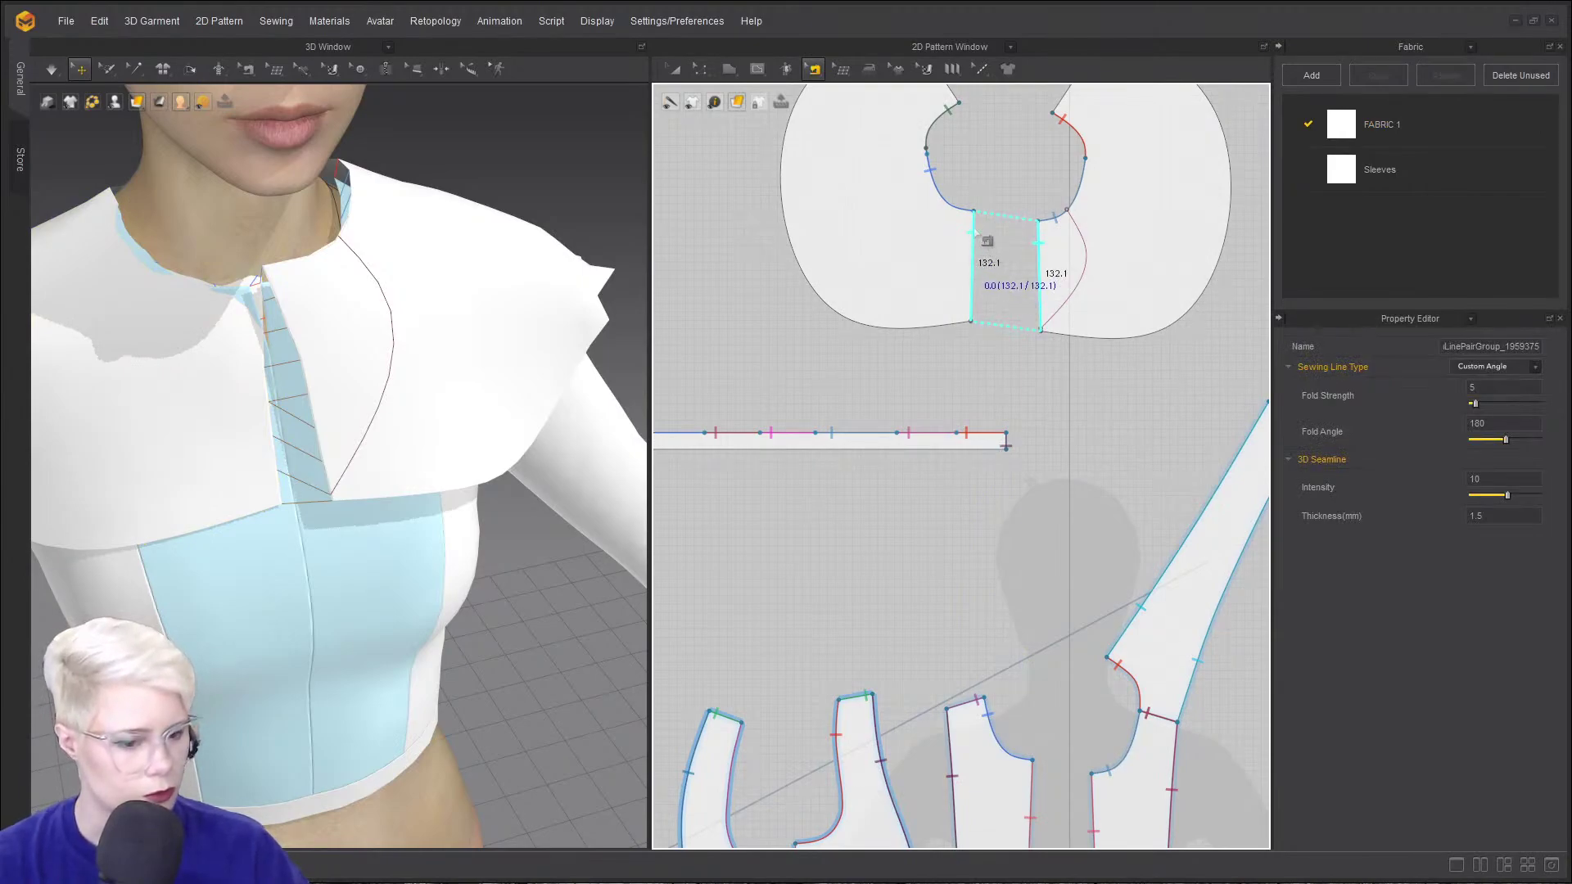
pyautogui.scroll(3, 954, 306)
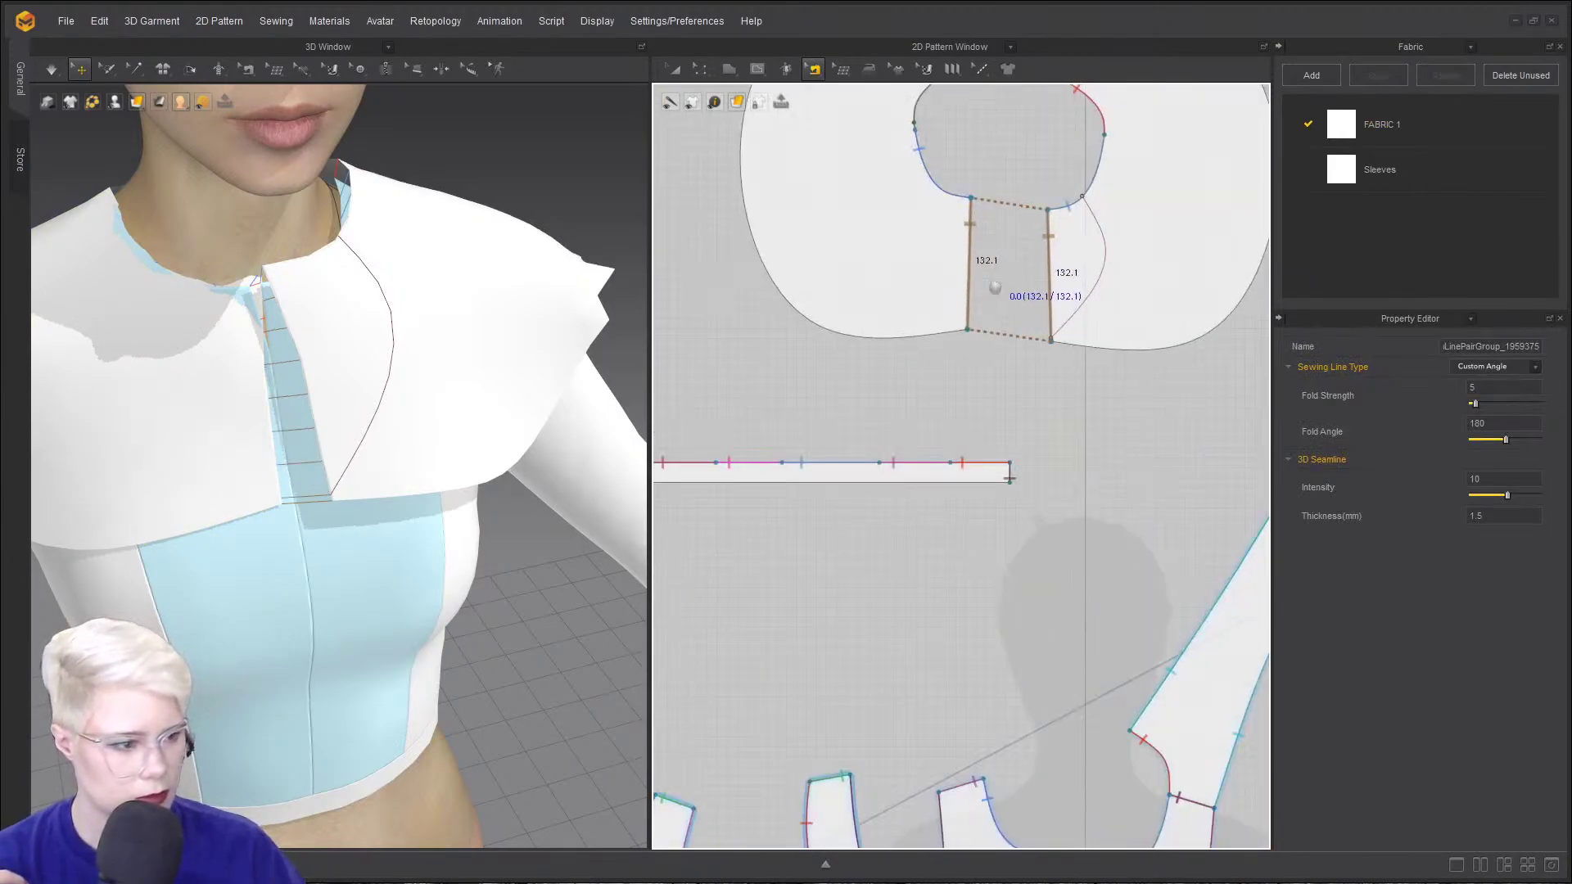
# - Merge the two collar halves into one pattern along their sewn center front edges
pyautogui.rightClick(955, 297)
pyautogui.click(1016, 353)
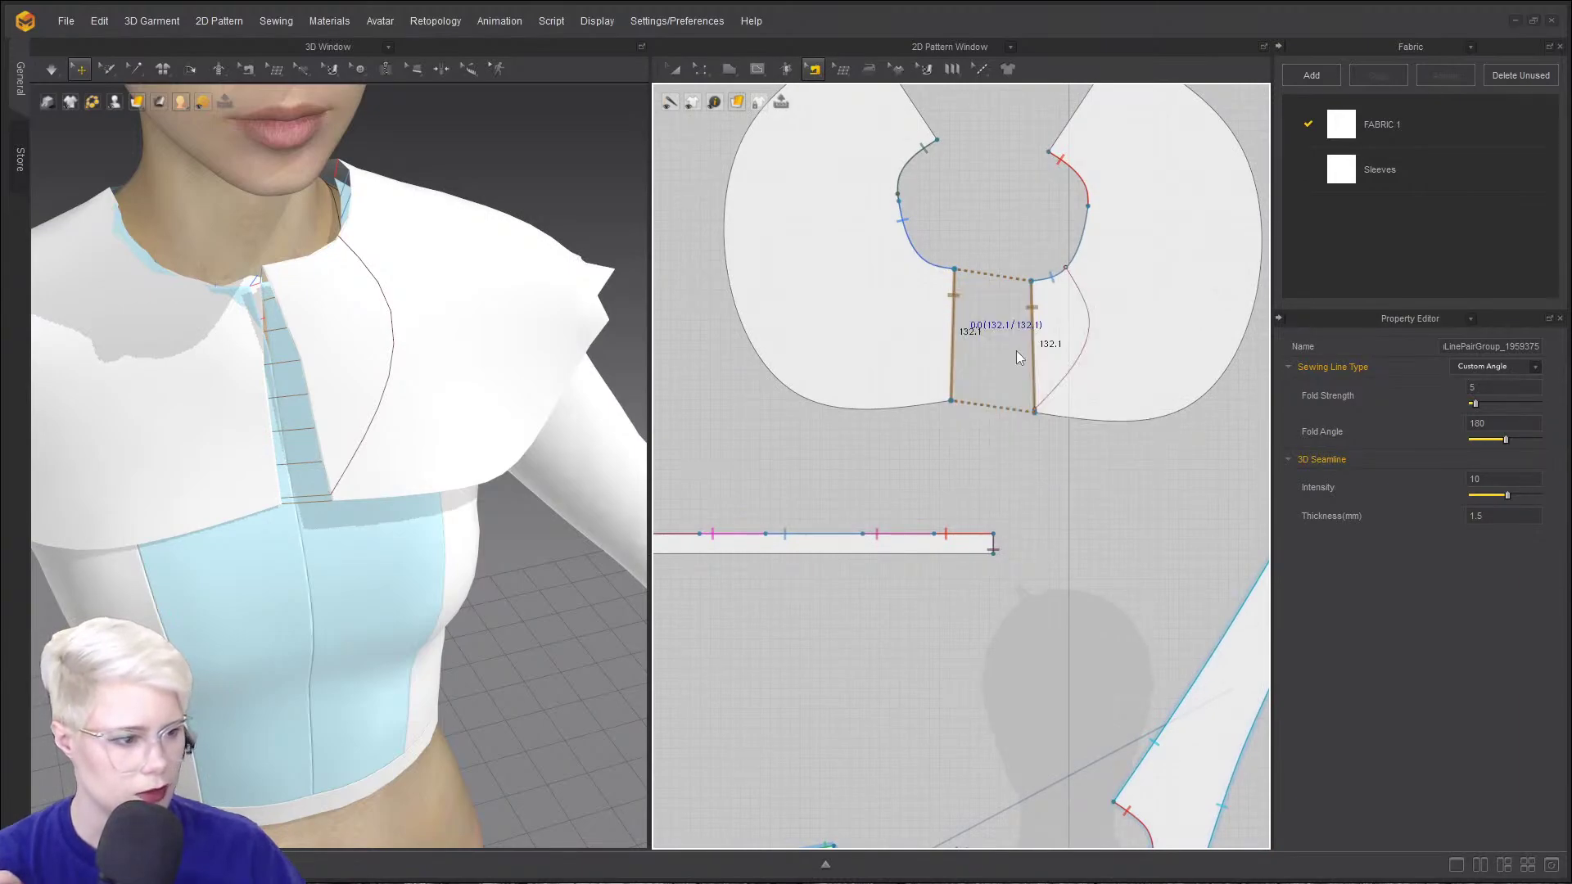
pyautogui.press('z')
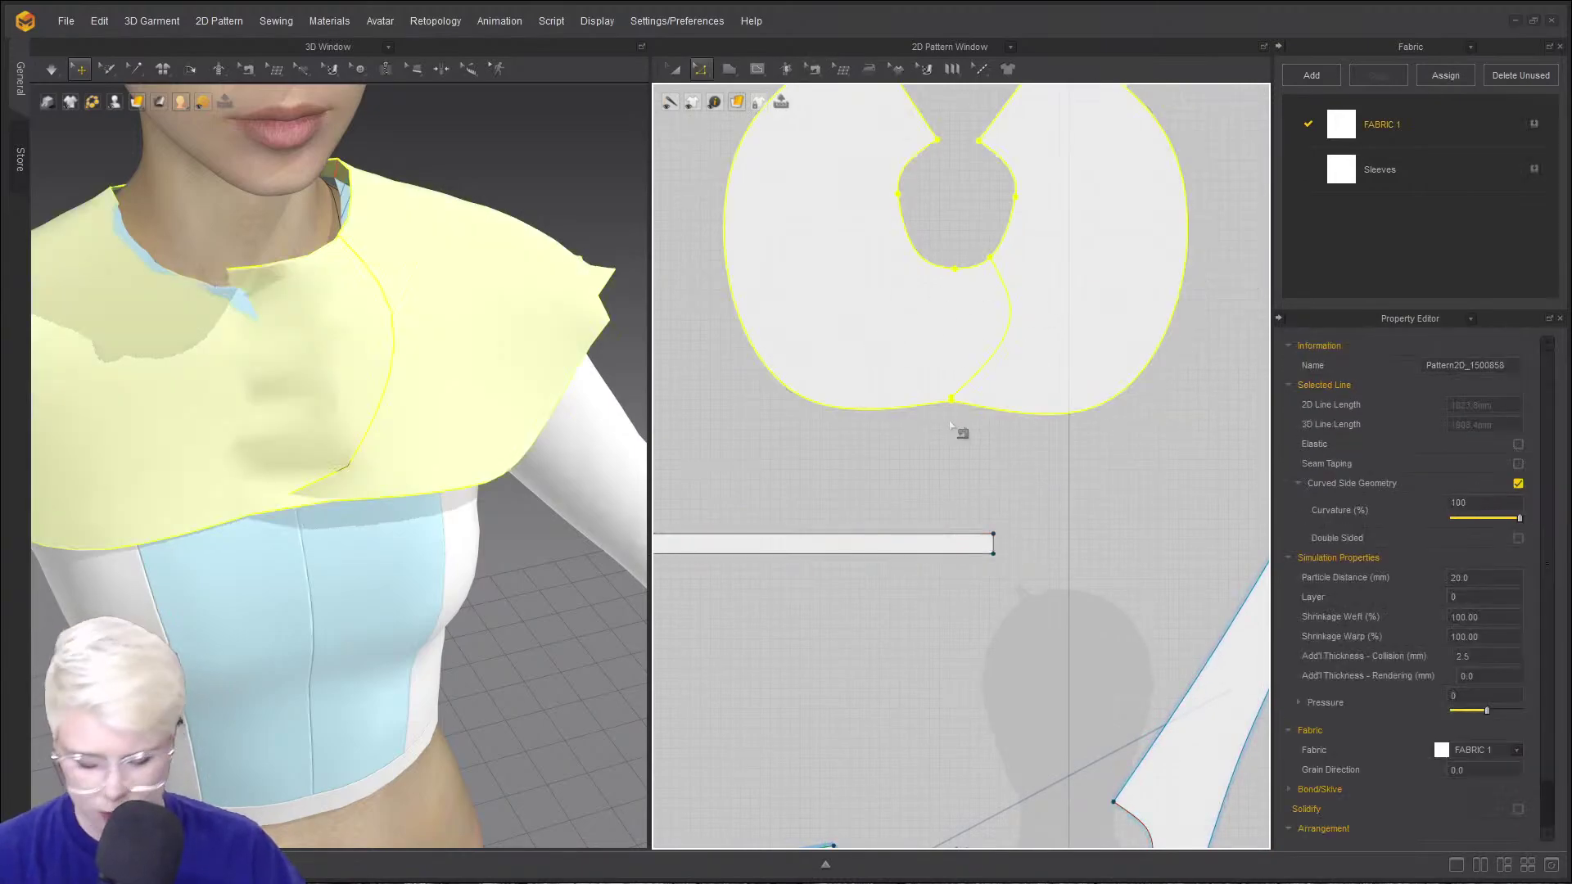
# - Pull the center point of the merged collar's hem down so the front hem forms one rounded curve
pyautogui.scroll(5, 947, 412)
pyautogui.click(972, 394)
pyautogui.moveTo(965, 387); pyautogui.dragTo(962, 503)
pyautogui.press('Delete')
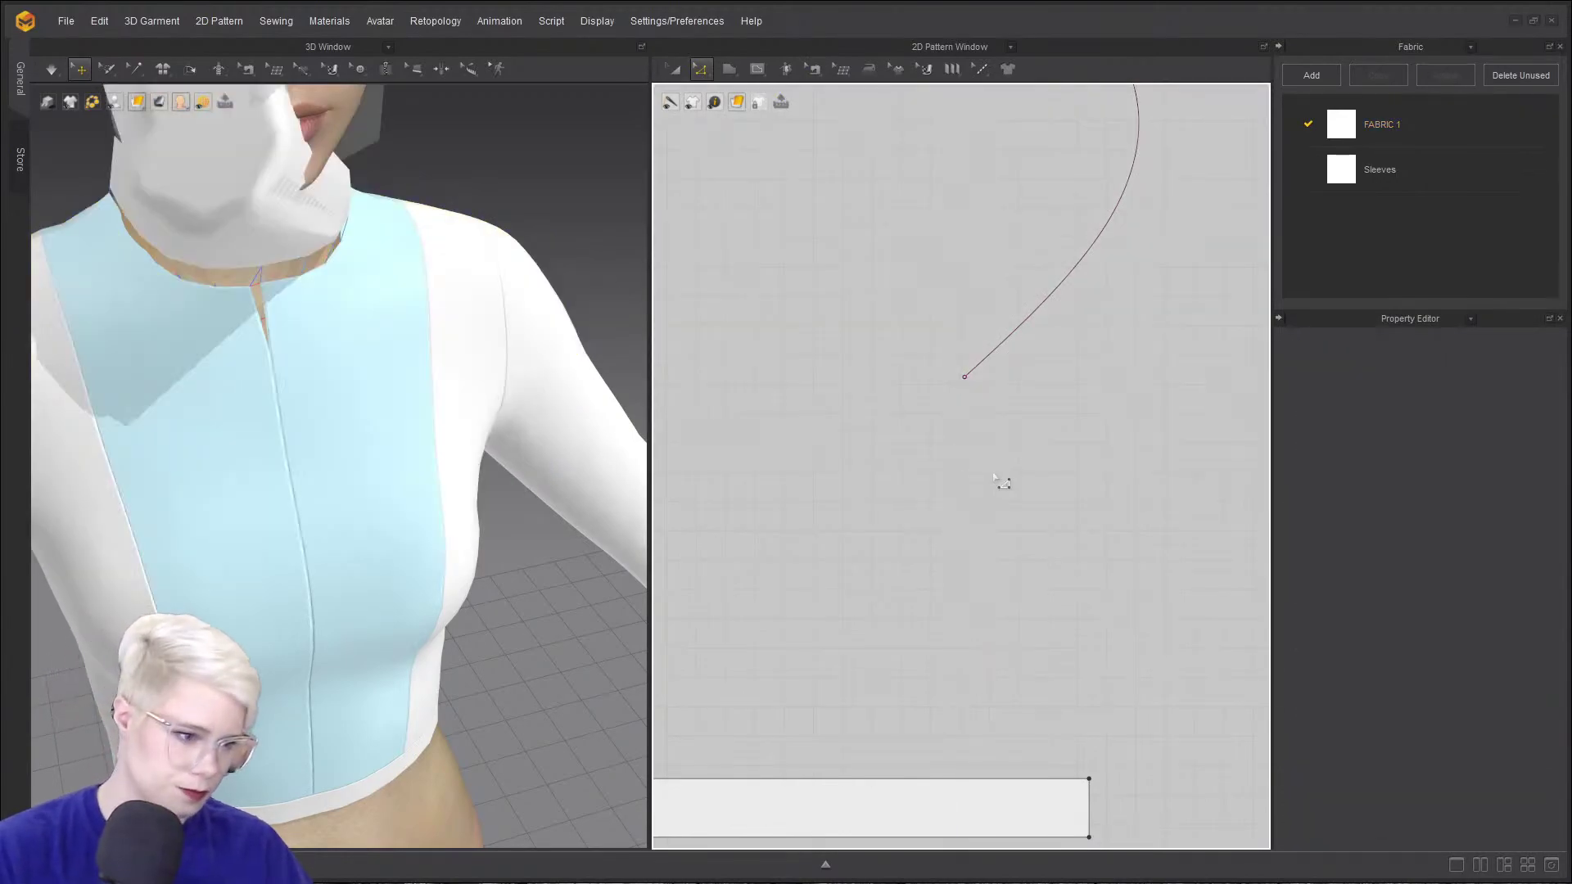
pyautogui.hotkey('ctrl', 'z')
pyautogui.click(975, 501)
pyautogui.scroll(-3, 981, 496)
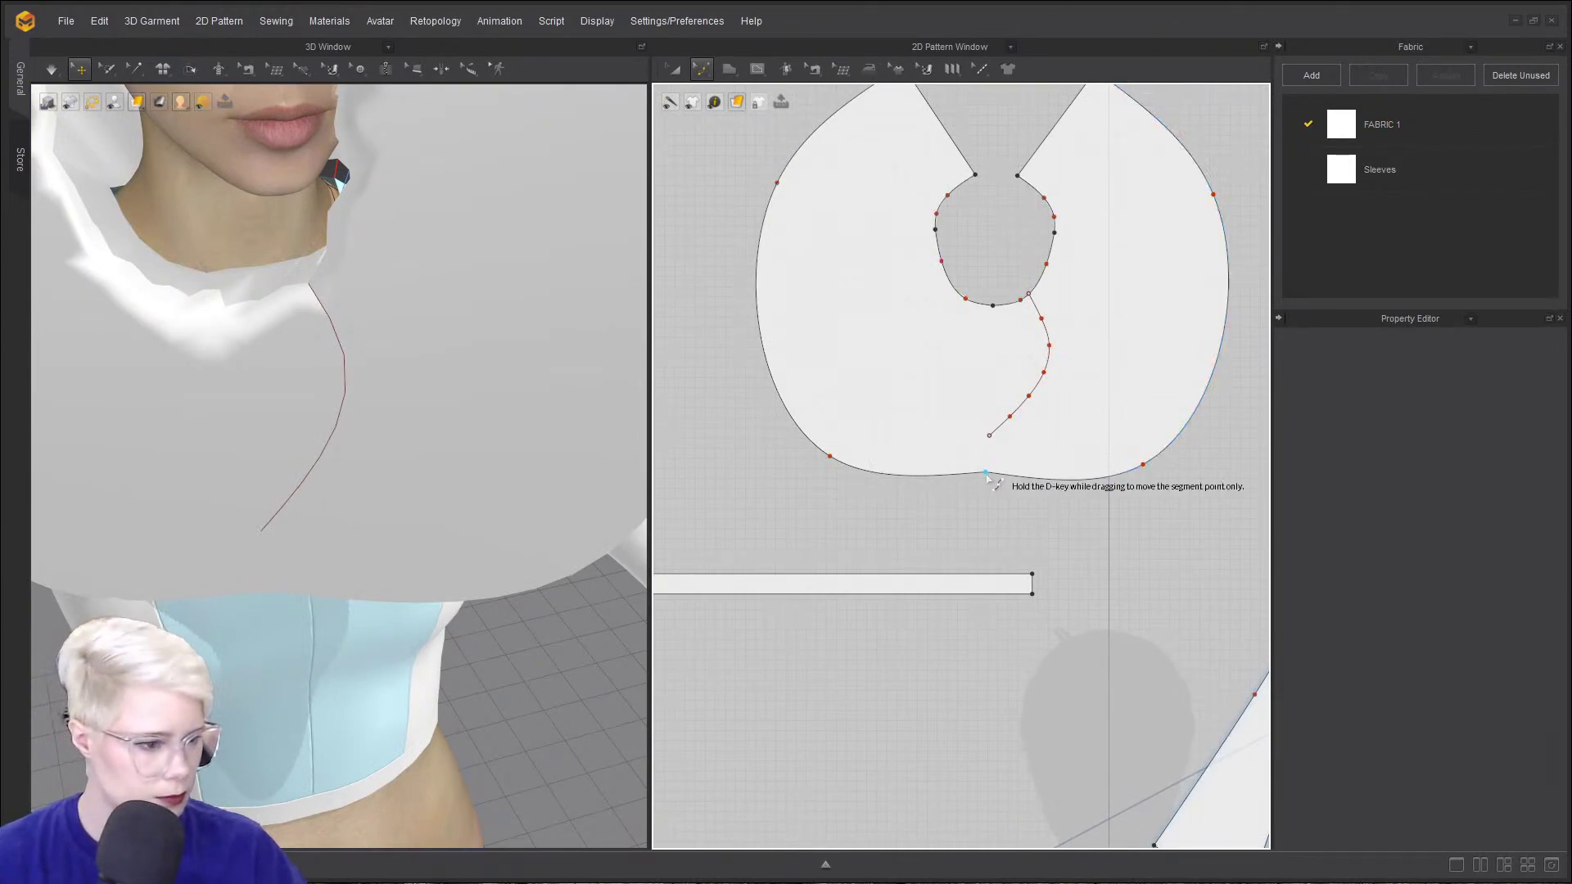
pyautogui.moveTo(999, 478); pyautogui.dragTo(983, 544)
# - Simulate the merged collar and pull its fabric into place over both shoulders
pyautogui.scroll(-3, 475, 516)
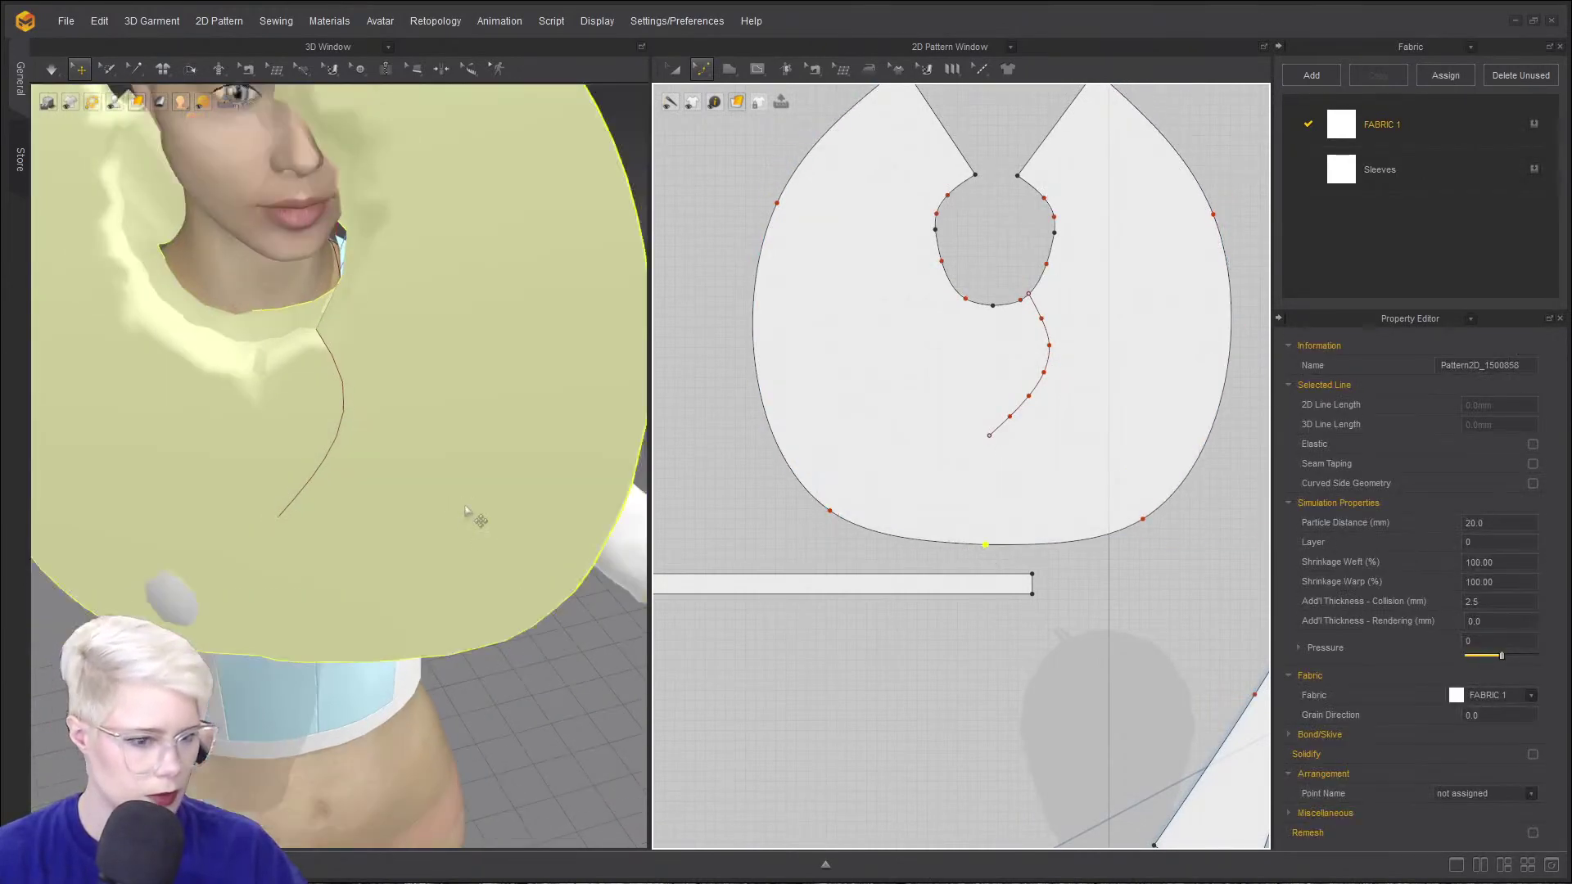
pyautogui.press('space')
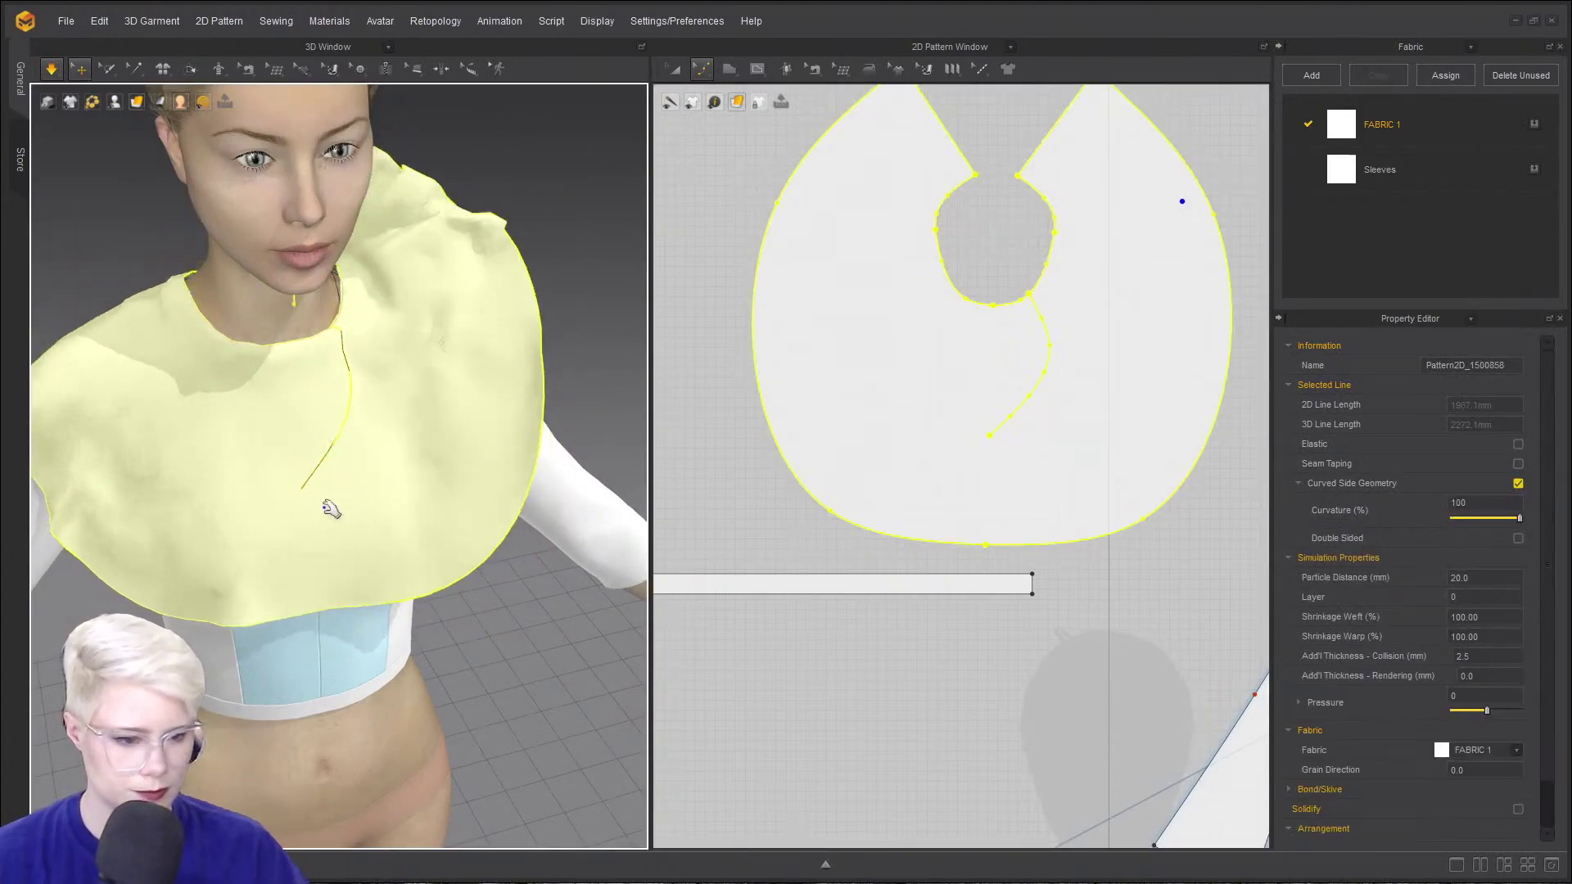
pyautogui.moveTo(326, 502); pyautogui.dragTo(413, 328, button='right')
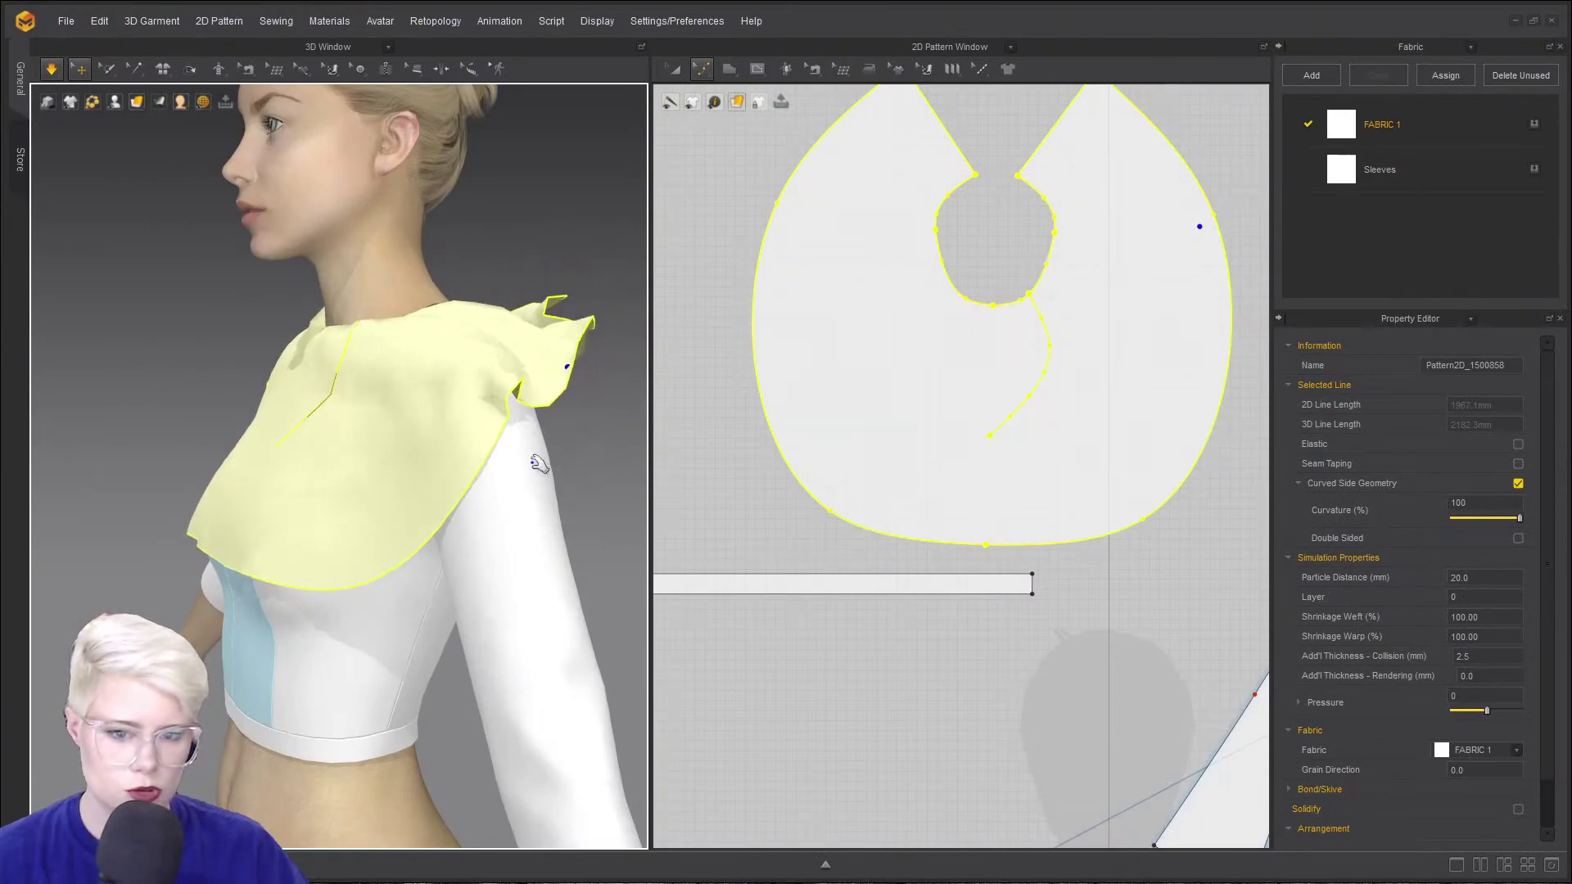
pyautogui.moveTo(542, 464); pyautogui.dragTo(450, 449, button='right')
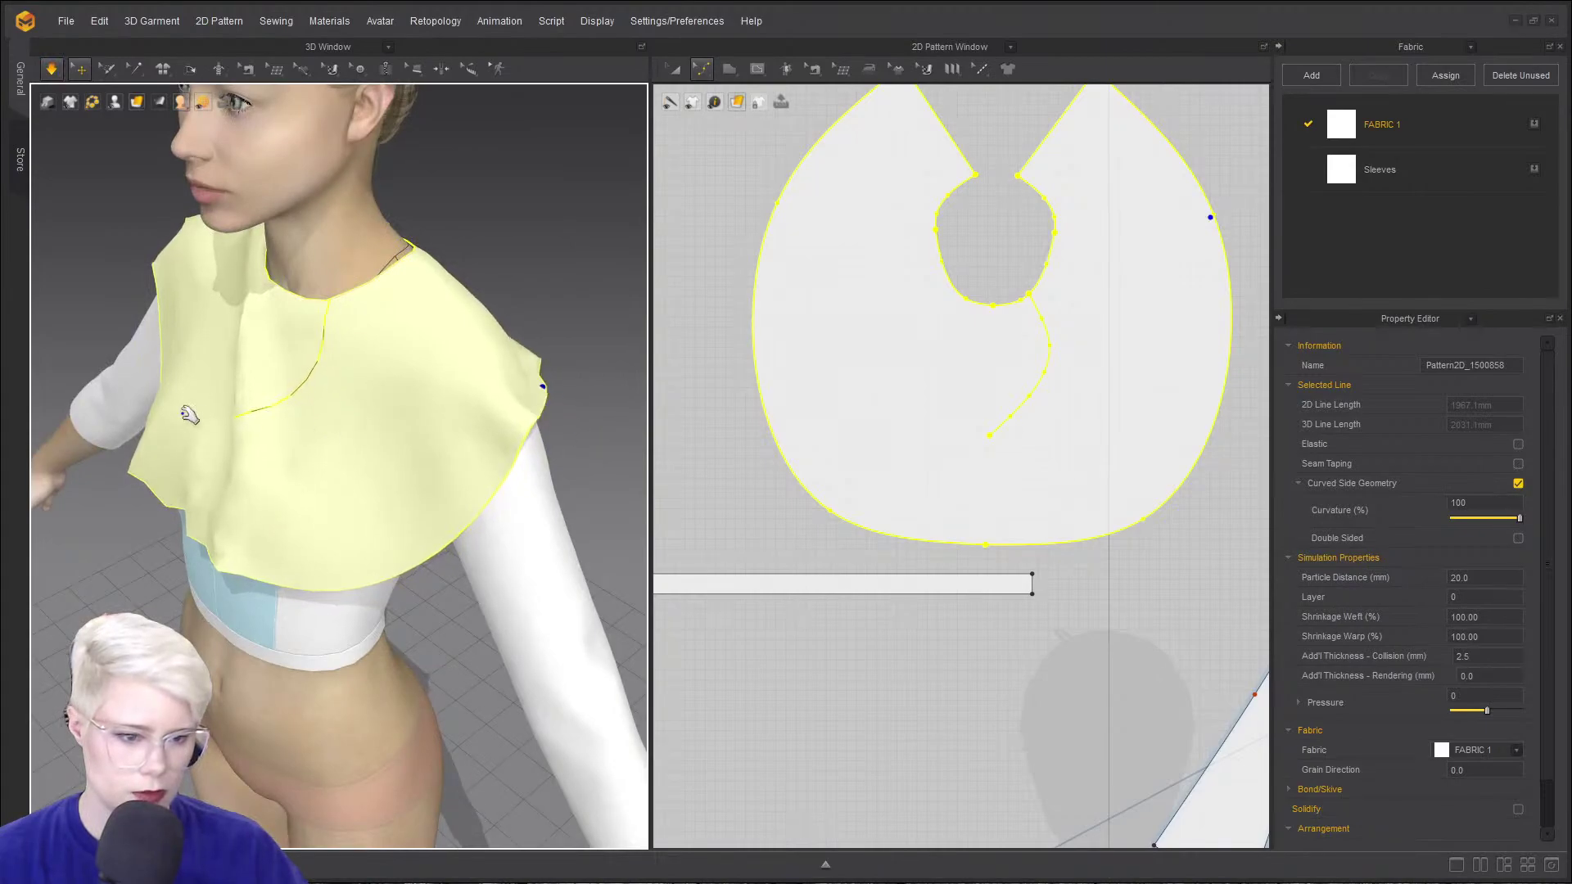
pyautogui.moveTo(585, 430); pyautogui.dragTo(133, 322, button='right')
pyautogui.click(72, 443)
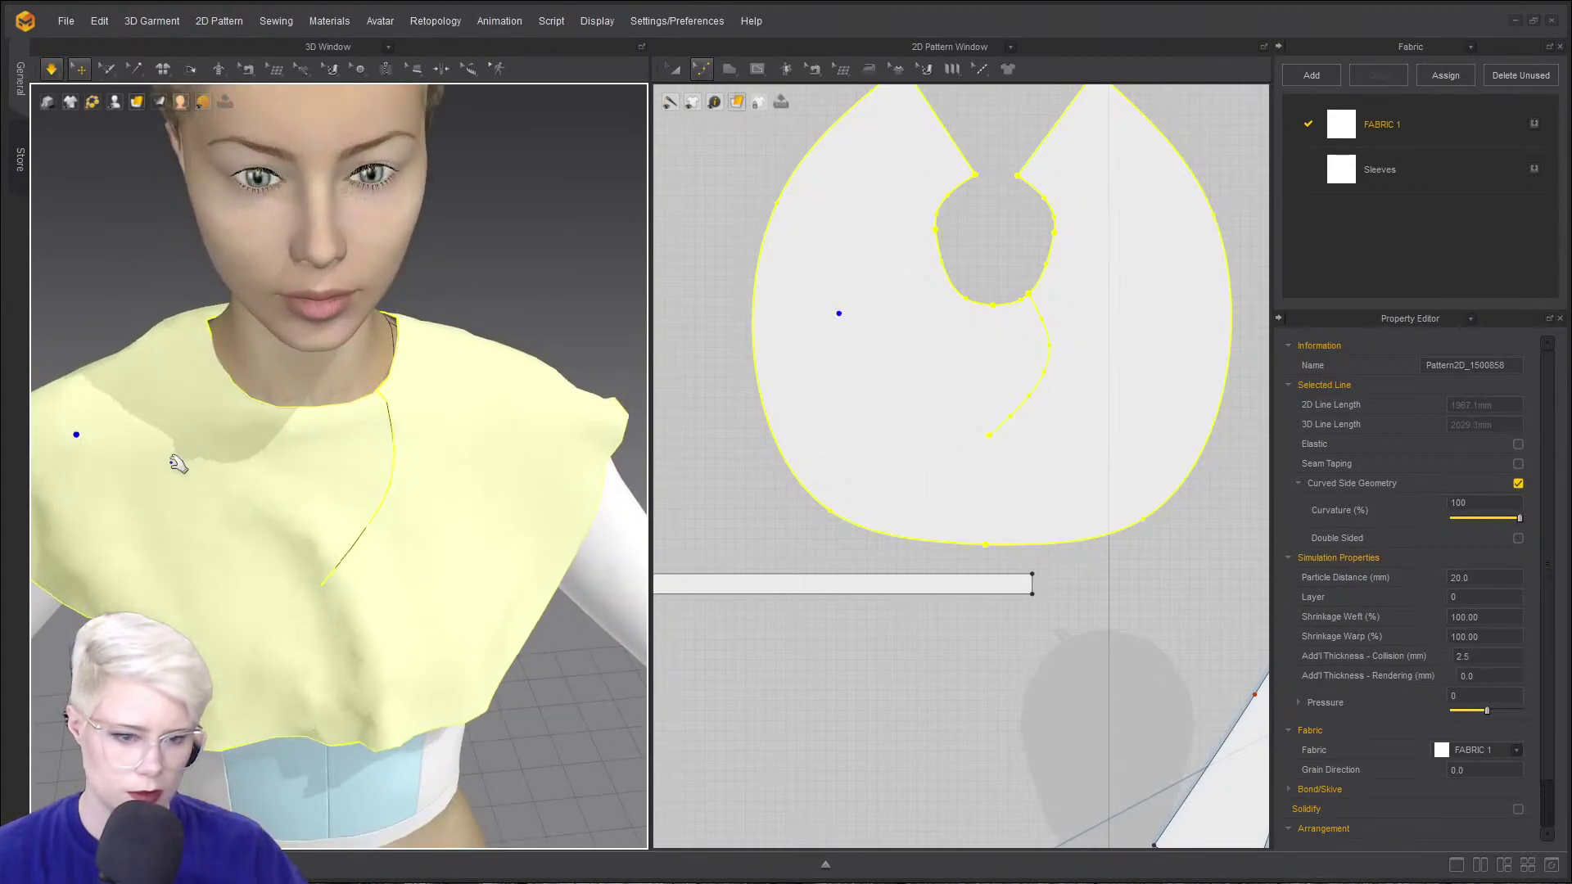
pyautogui.scroll(-3, 246, 426)
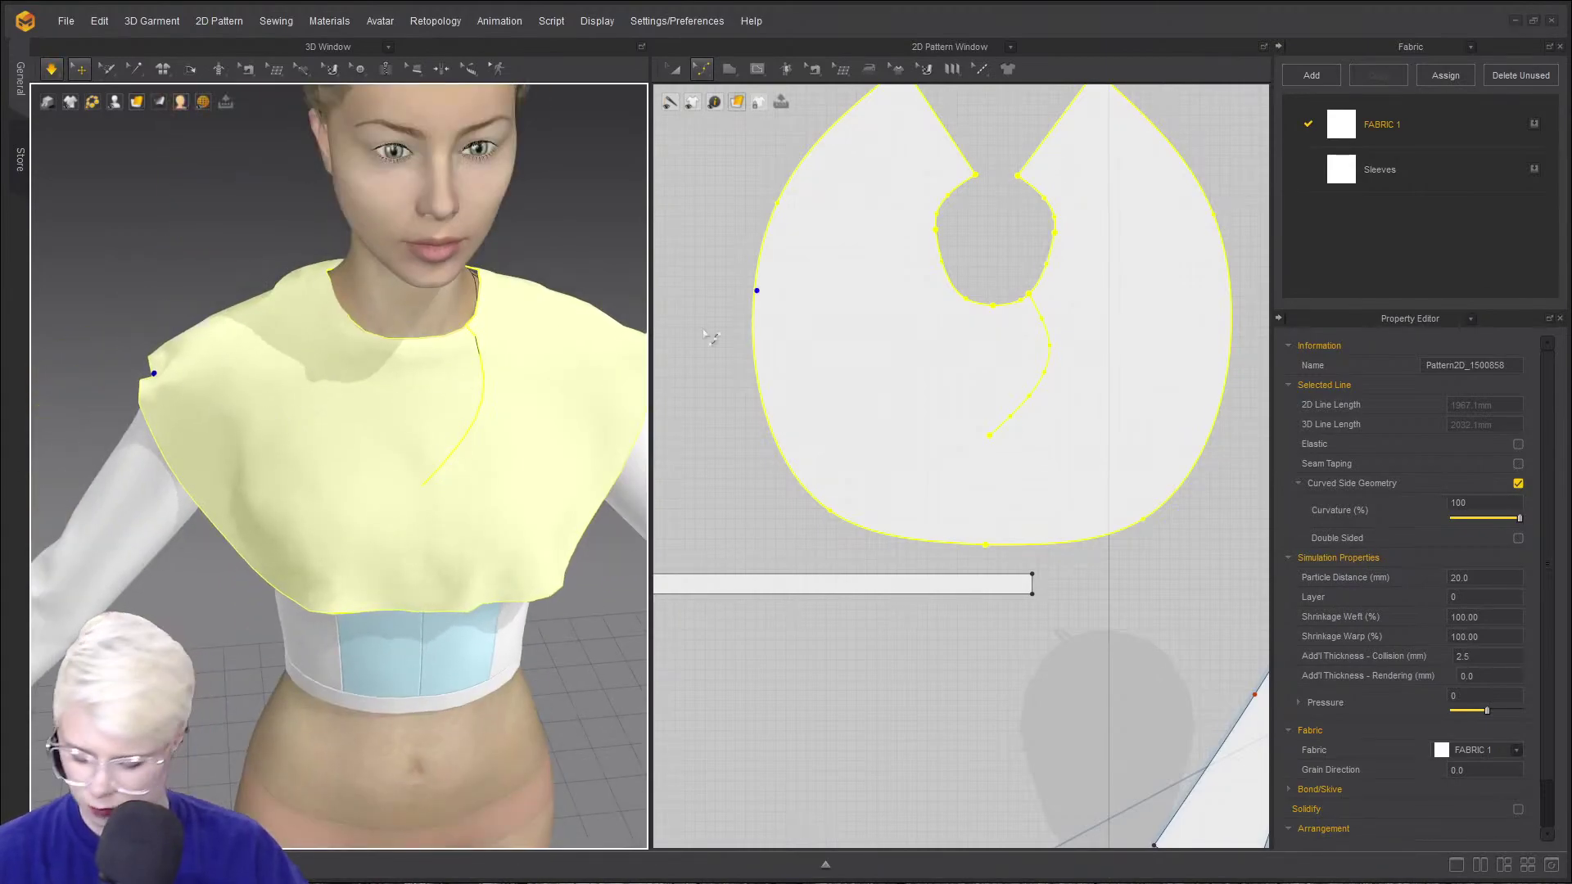
# - Bow the collar's outer edge on the avatar's right side outward to about 751 mm long and re-drape the collar
pyautogui.click(711, 338)
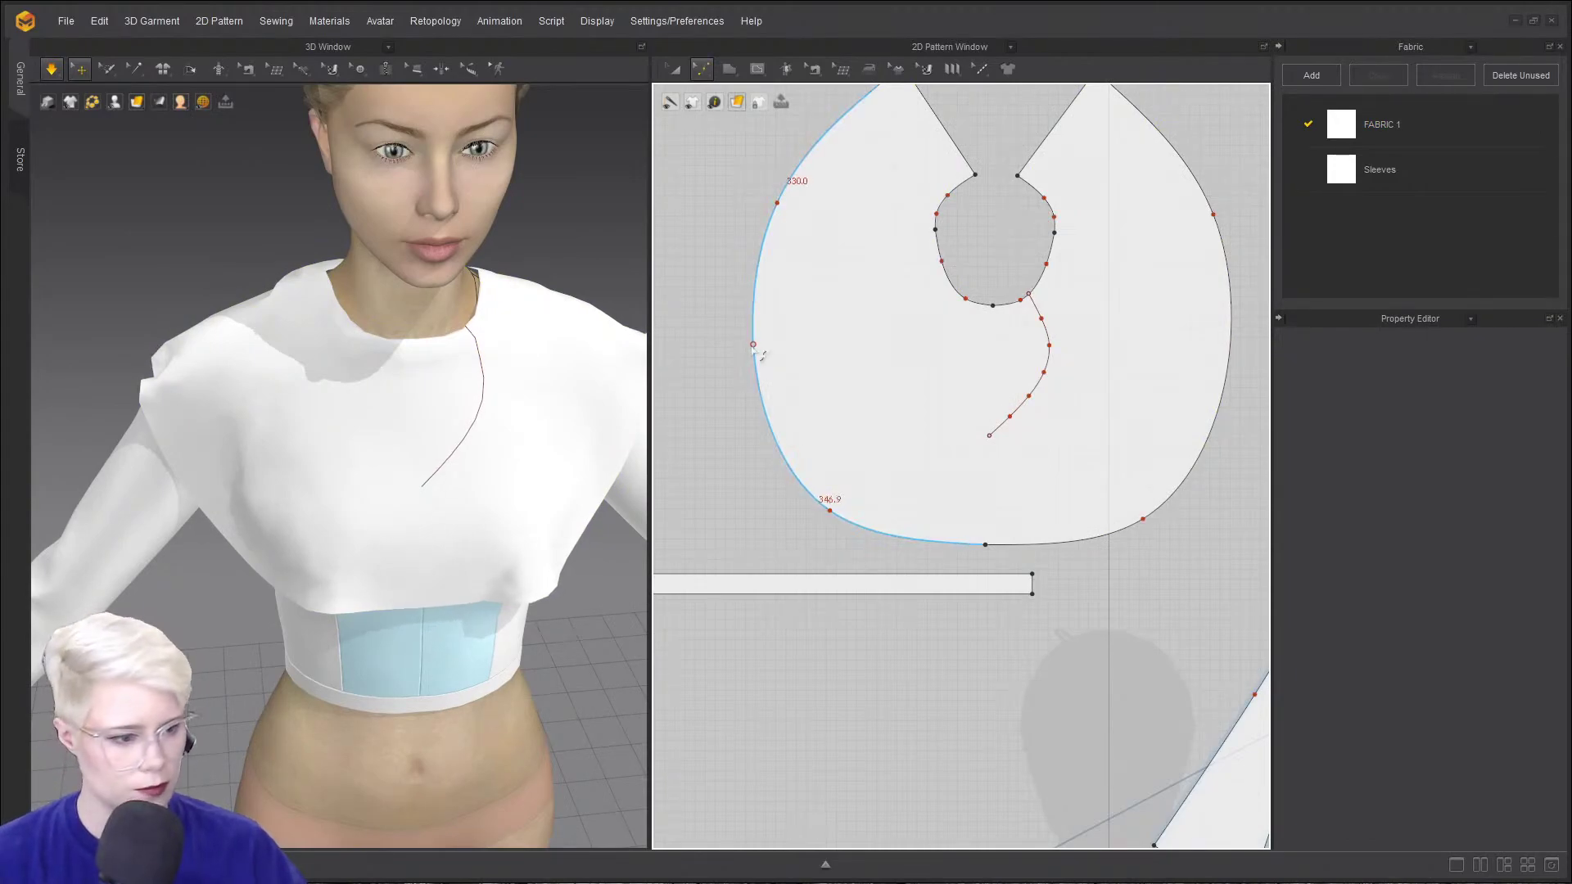
pyautogui.moveTo(763, 346); pyautogui.dragTo(667, 379)
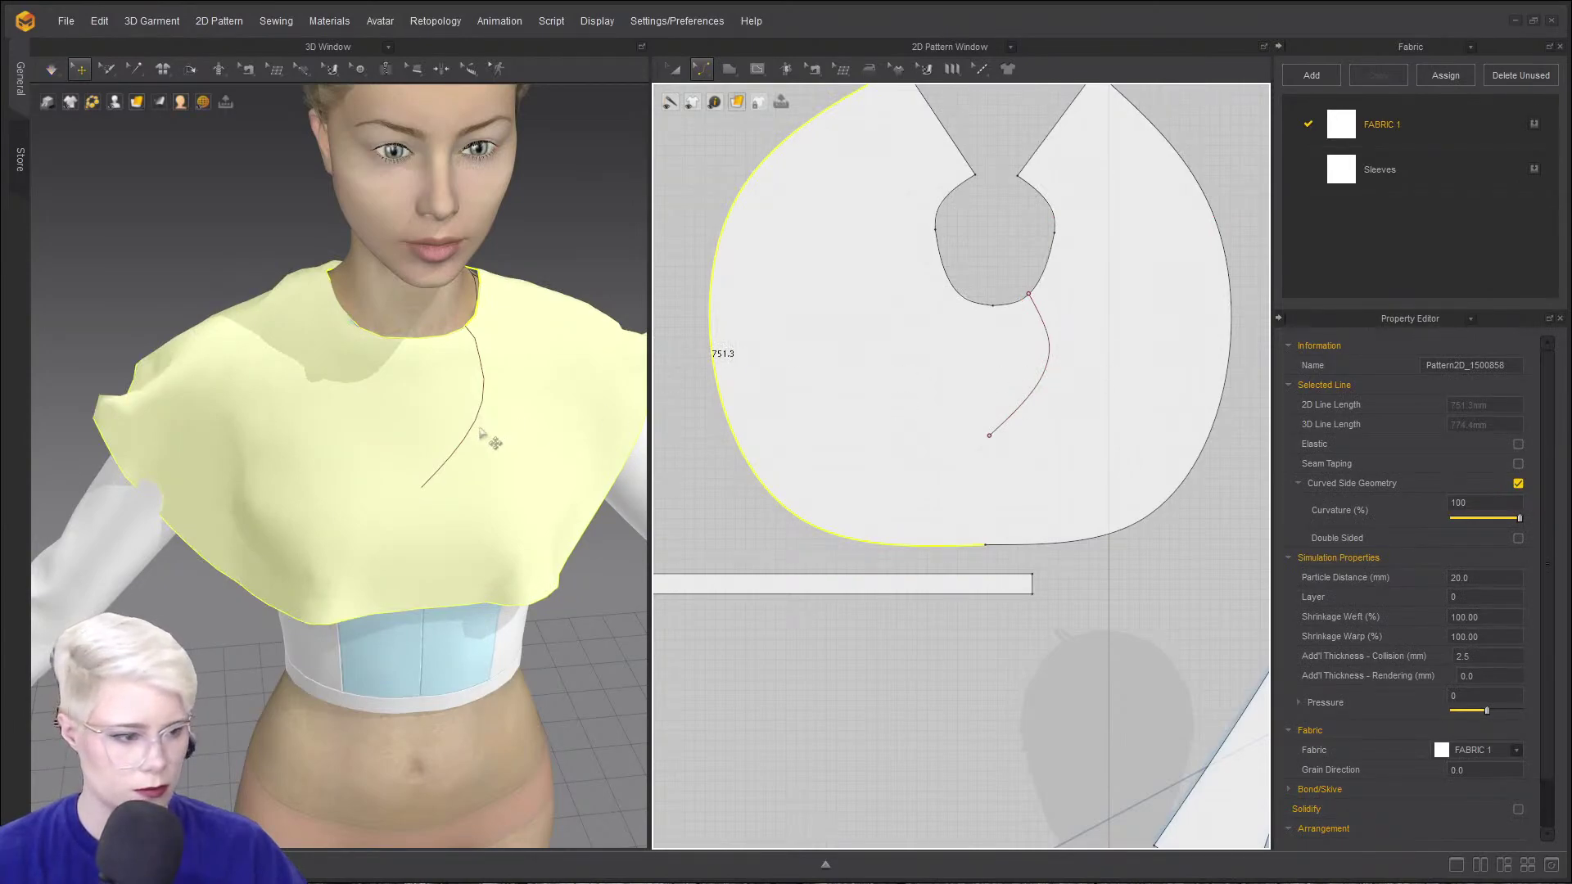
pyautogui.moveTo(480, 433); pyautogui.dragTo(469, 375, button='right')
pyautogui.moveTo(469, 375); pyautogui.dragTo(428, 363, button='middle')
pyautogui.press('space')
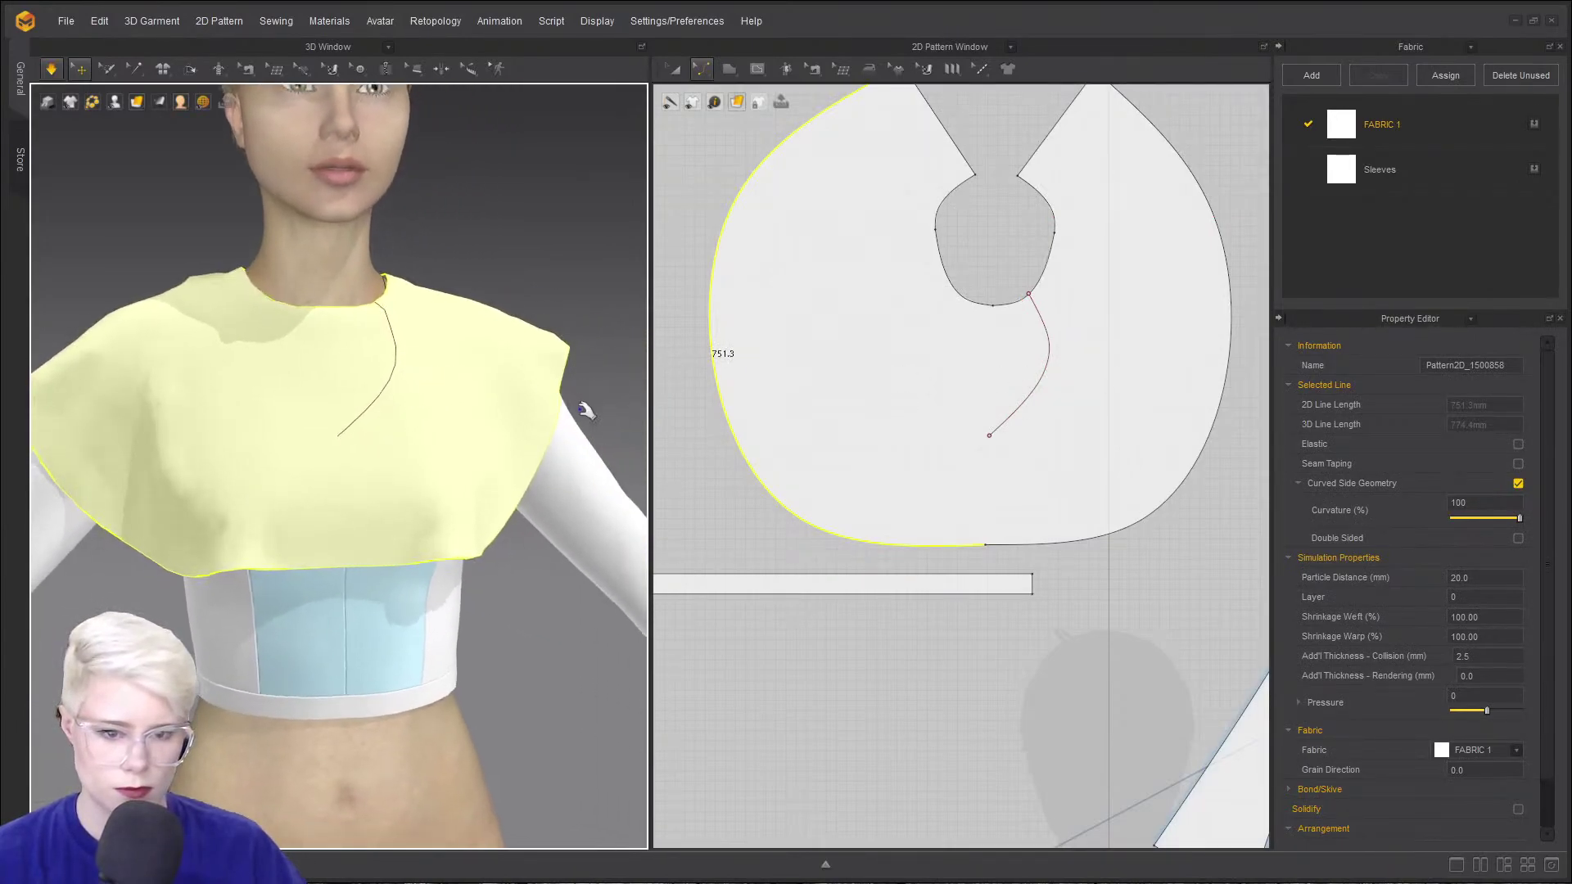
pyautogui.moveTo(586, 411); pyautogui.dragTo(450, 412, button='right')
# - Bow the opposite outer edge outward to about 709 mm long and move the lower curve points inward on both sides
pyautogui.scroll(-2, 1171, 305)
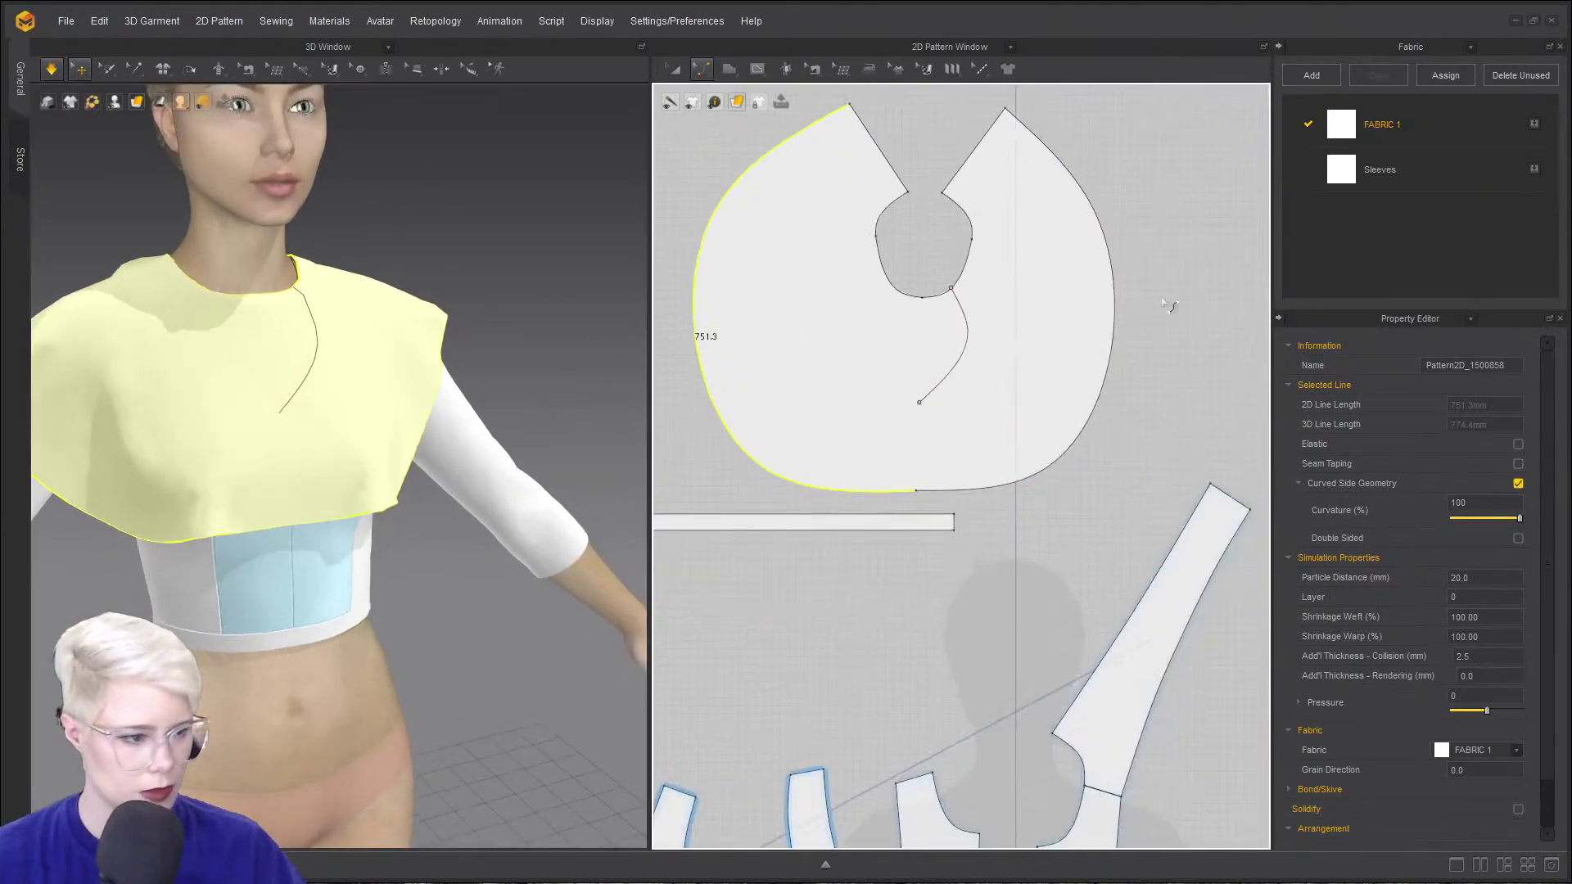
pyautogui.moveTo(1121, 310); pyautogui.dragTo(1136, 315)
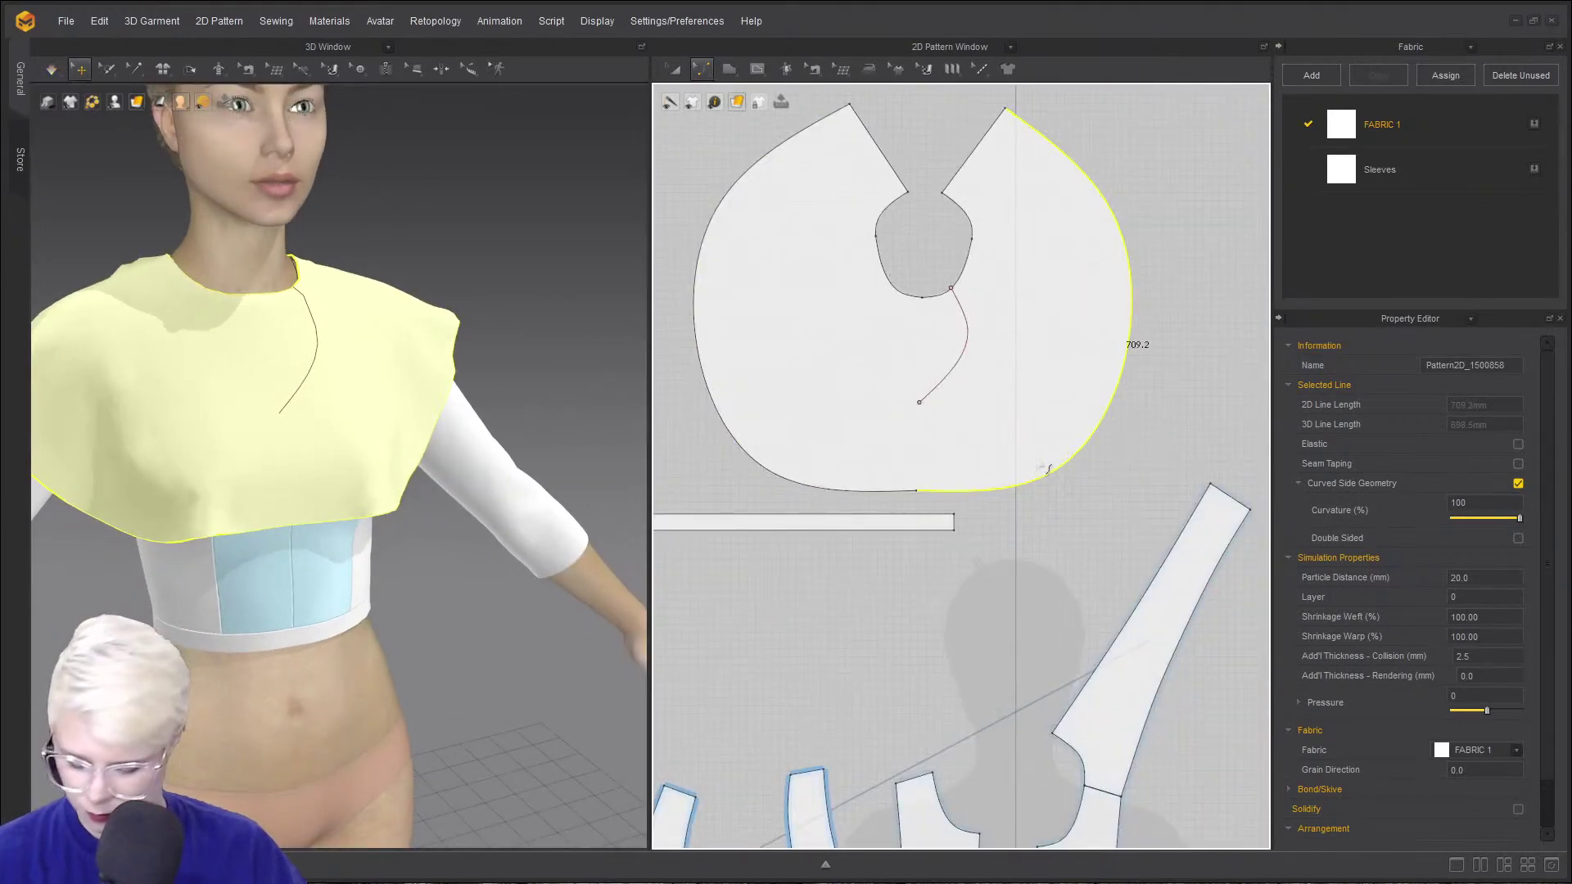
pyautogui.moveTo(1061, 468); pyautogui.dragTo(1058, 452)
pyautogui.moveTo(763, 467); pyautogui.dragTo(775, 465)
pyautogui.scroll(3, 338, 493)
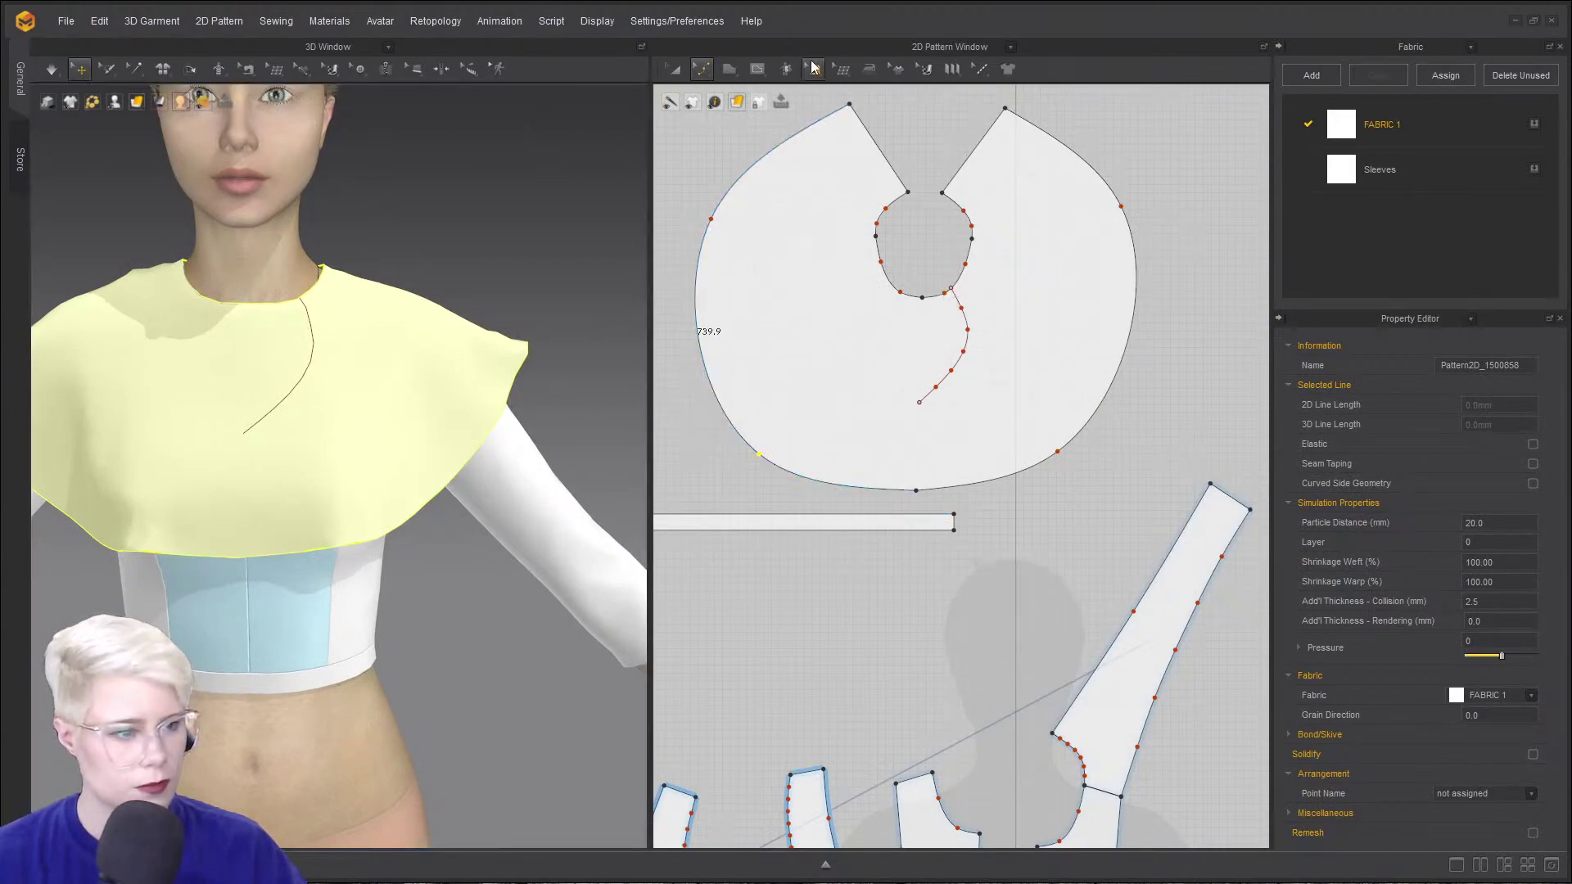
# - Draw a curved internal line from the lower end of the front style line to the outer edge on the avatar's right side
pyautogui.click(752, 72)
pyautogui.click(774, 101)
pyautogui.click(919, 402)
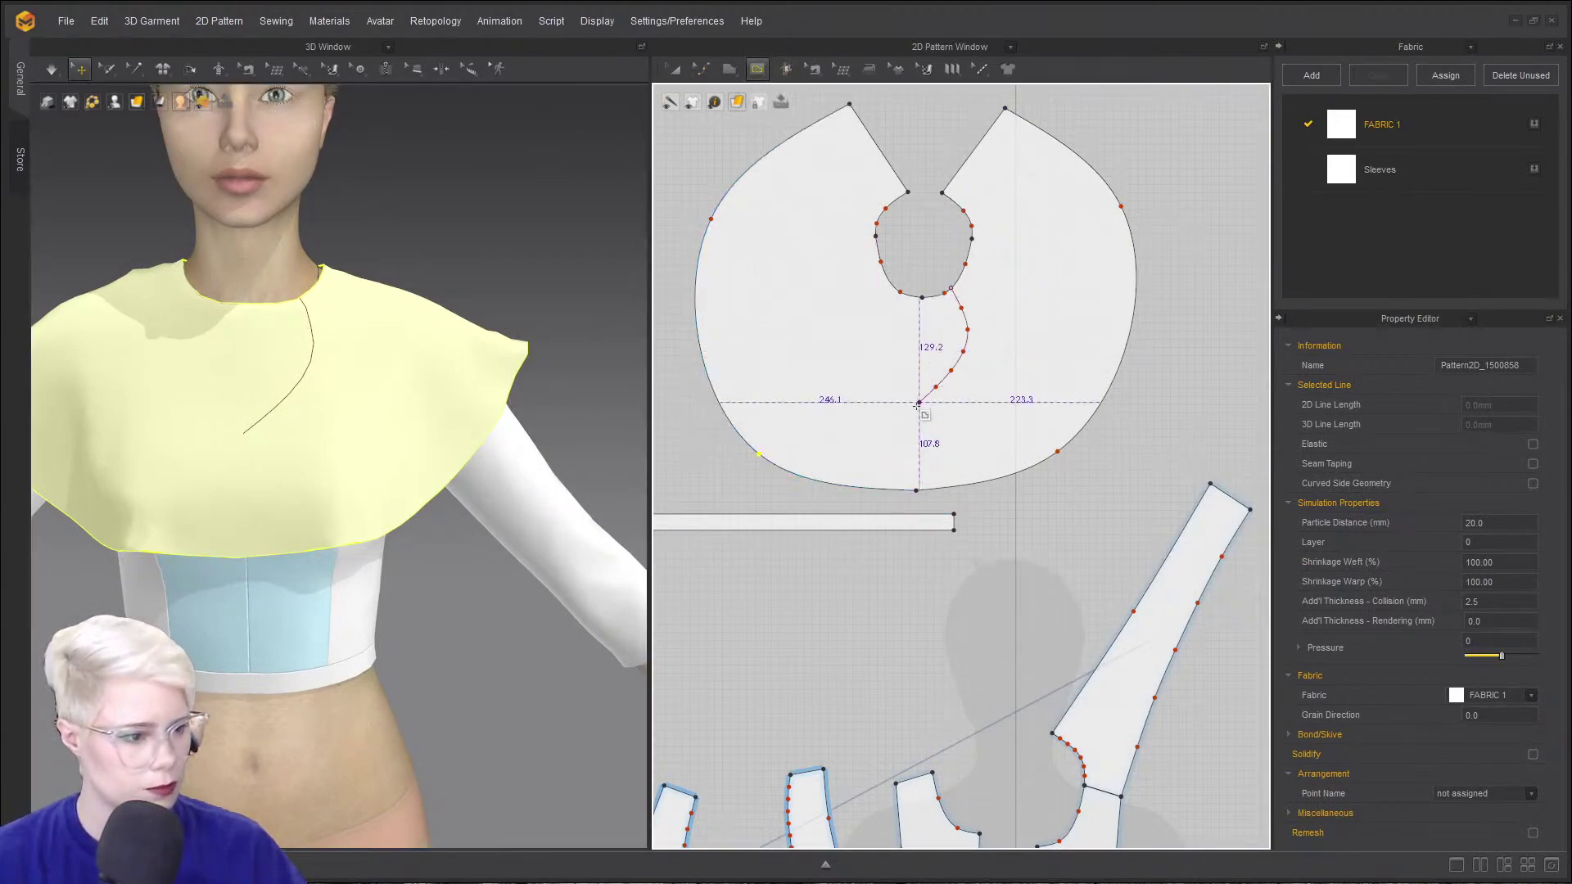
pyautogui.keyDown('ctrl'); pyautogui.click(869, 420); pyautogui.keyUp('ctrl')
pyautogui.keyDown('ctrl'); pyautogui.click(789, 420); pyautogui.keyUp('ctrl')
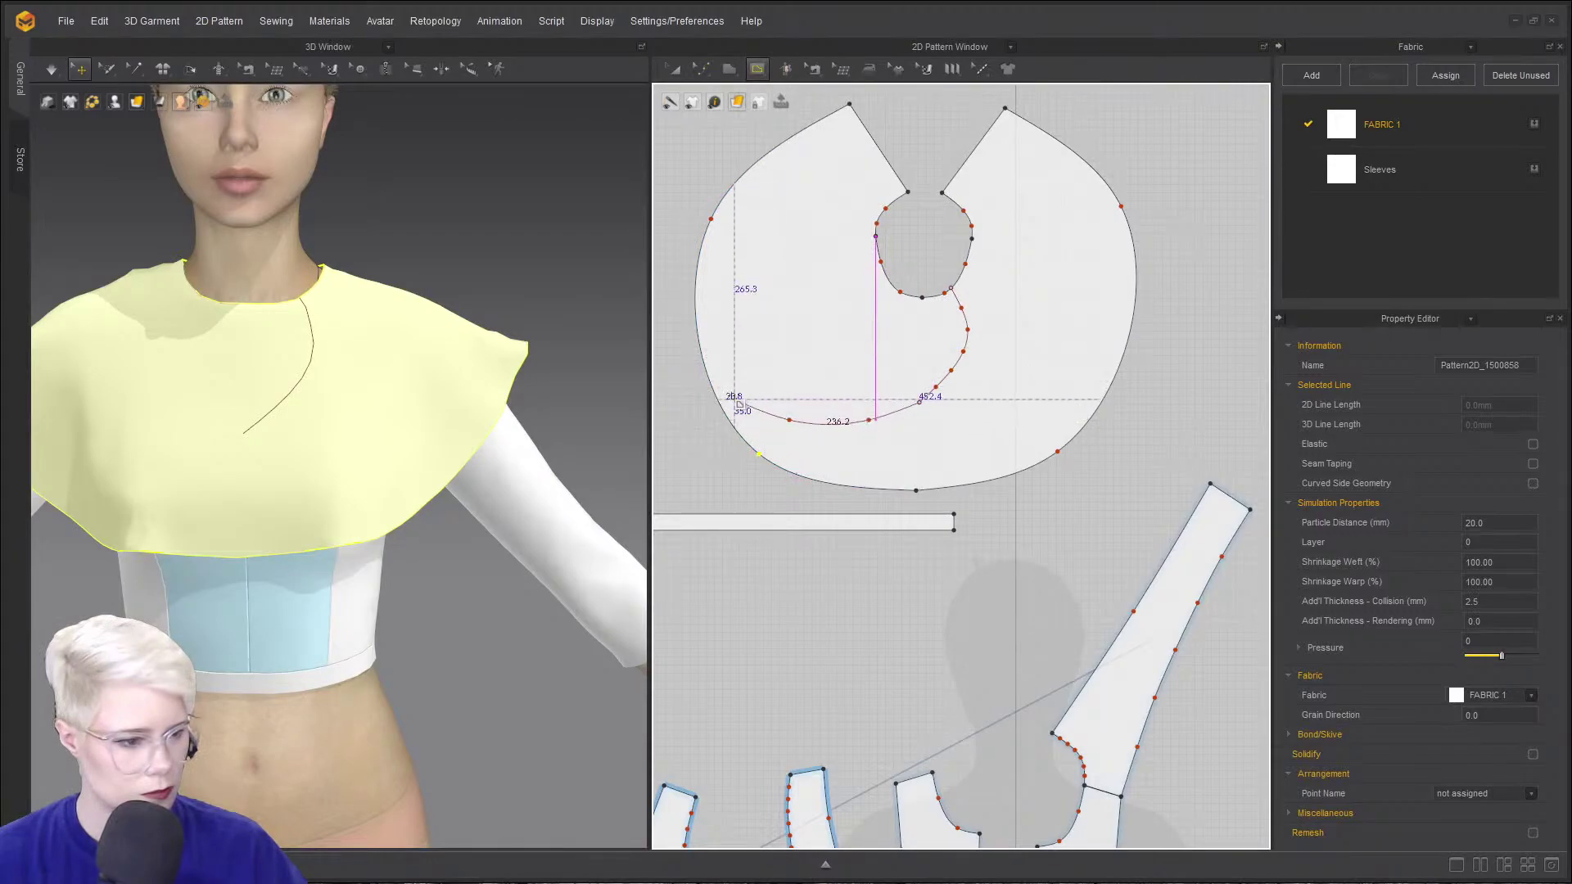
pyautogui.click(698, 337)
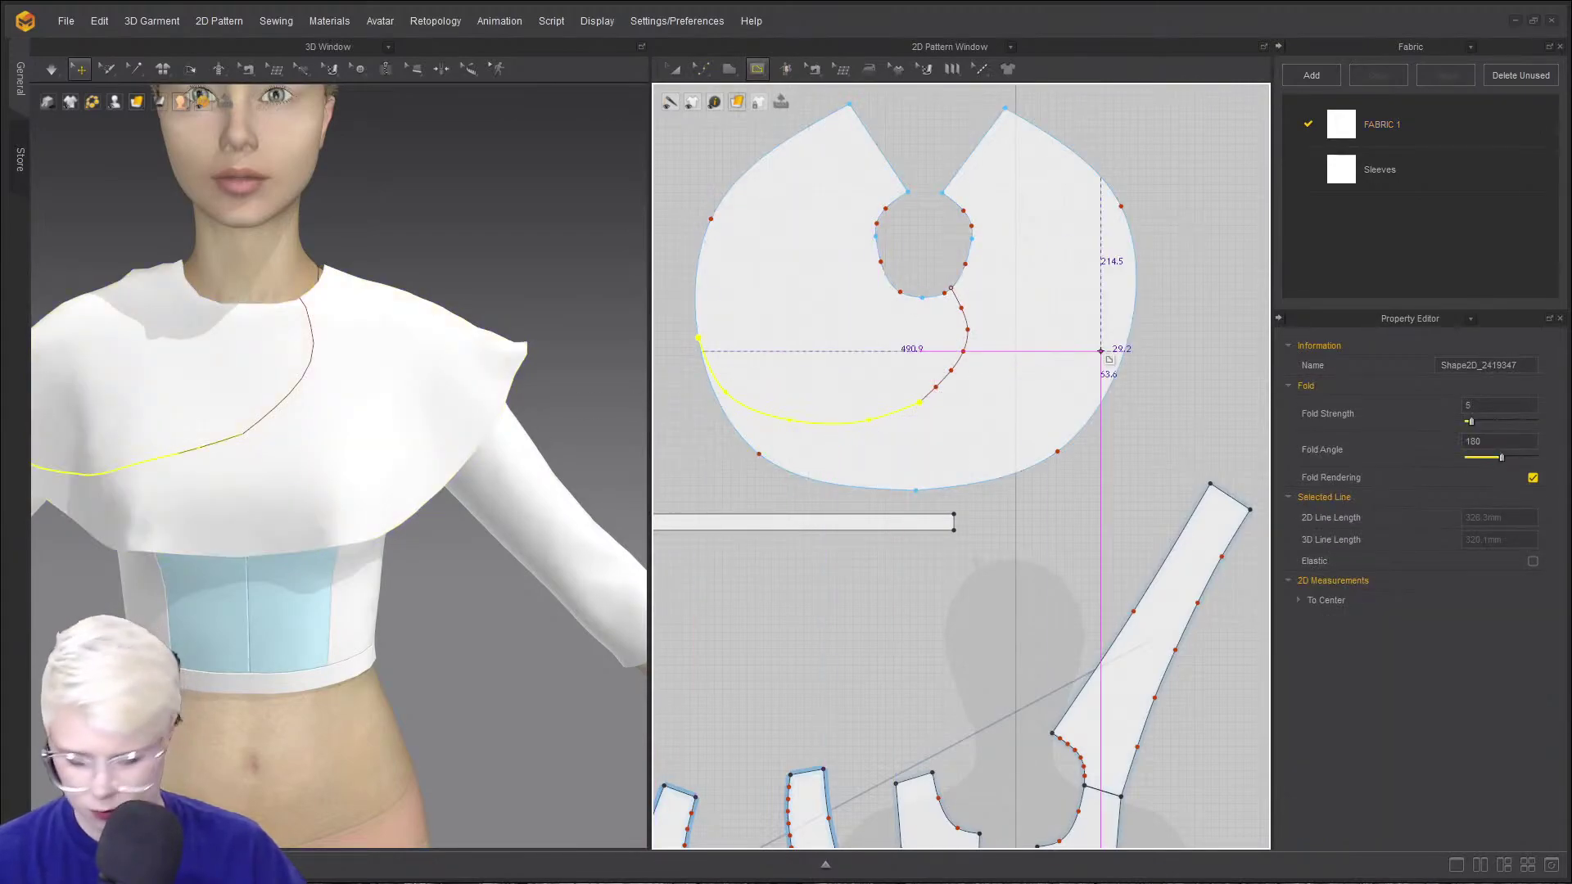
# - Try to draw a curved internal line from the upper part of the front style line to the avatar's left outer edge
pyautogui.scroll(5, 999, 308)
pyautogui.rightClick(948, 300)
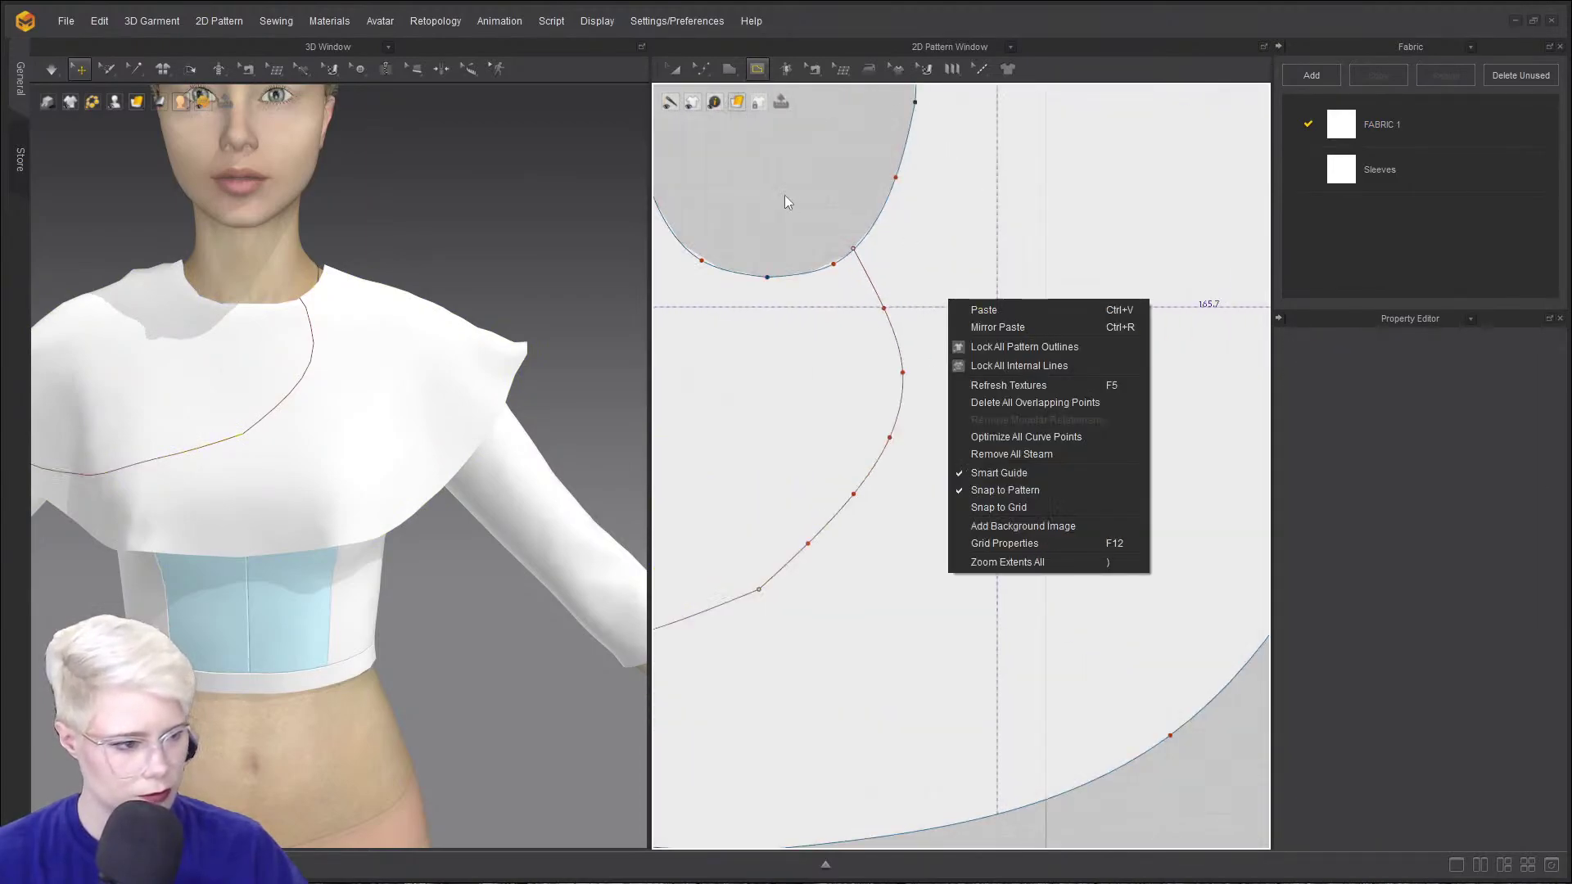
pyautogui.click(785, 196)
pyautogui.click(778, 469)
pyautogui.scroll(-5, 793, 393)
pyautogui.scroll(5, 829, 371)
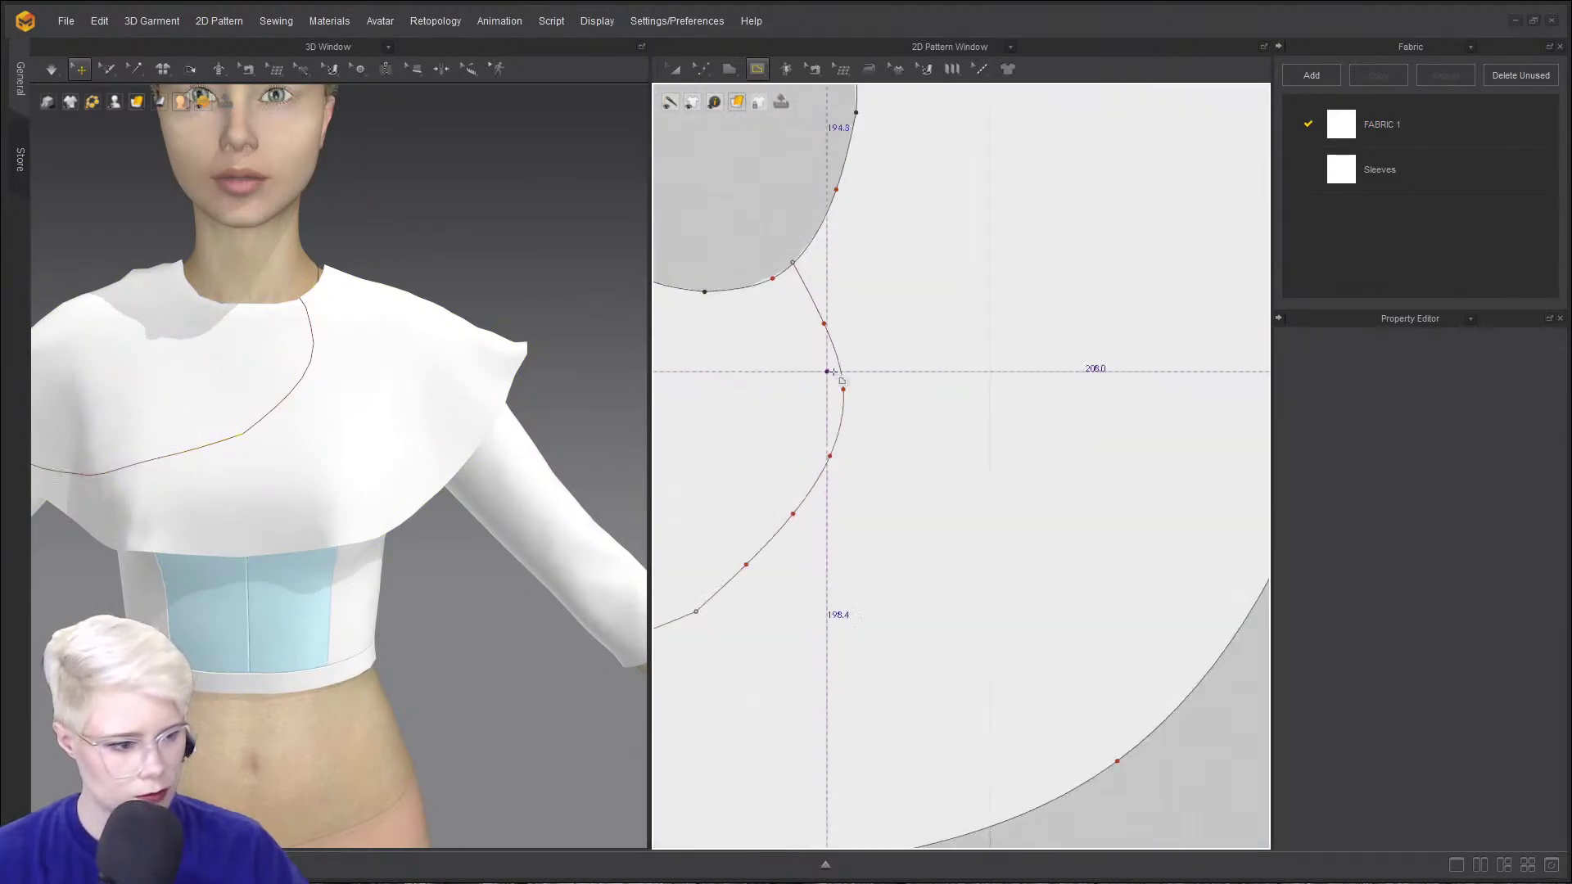
pyautogui.click(824, 323)
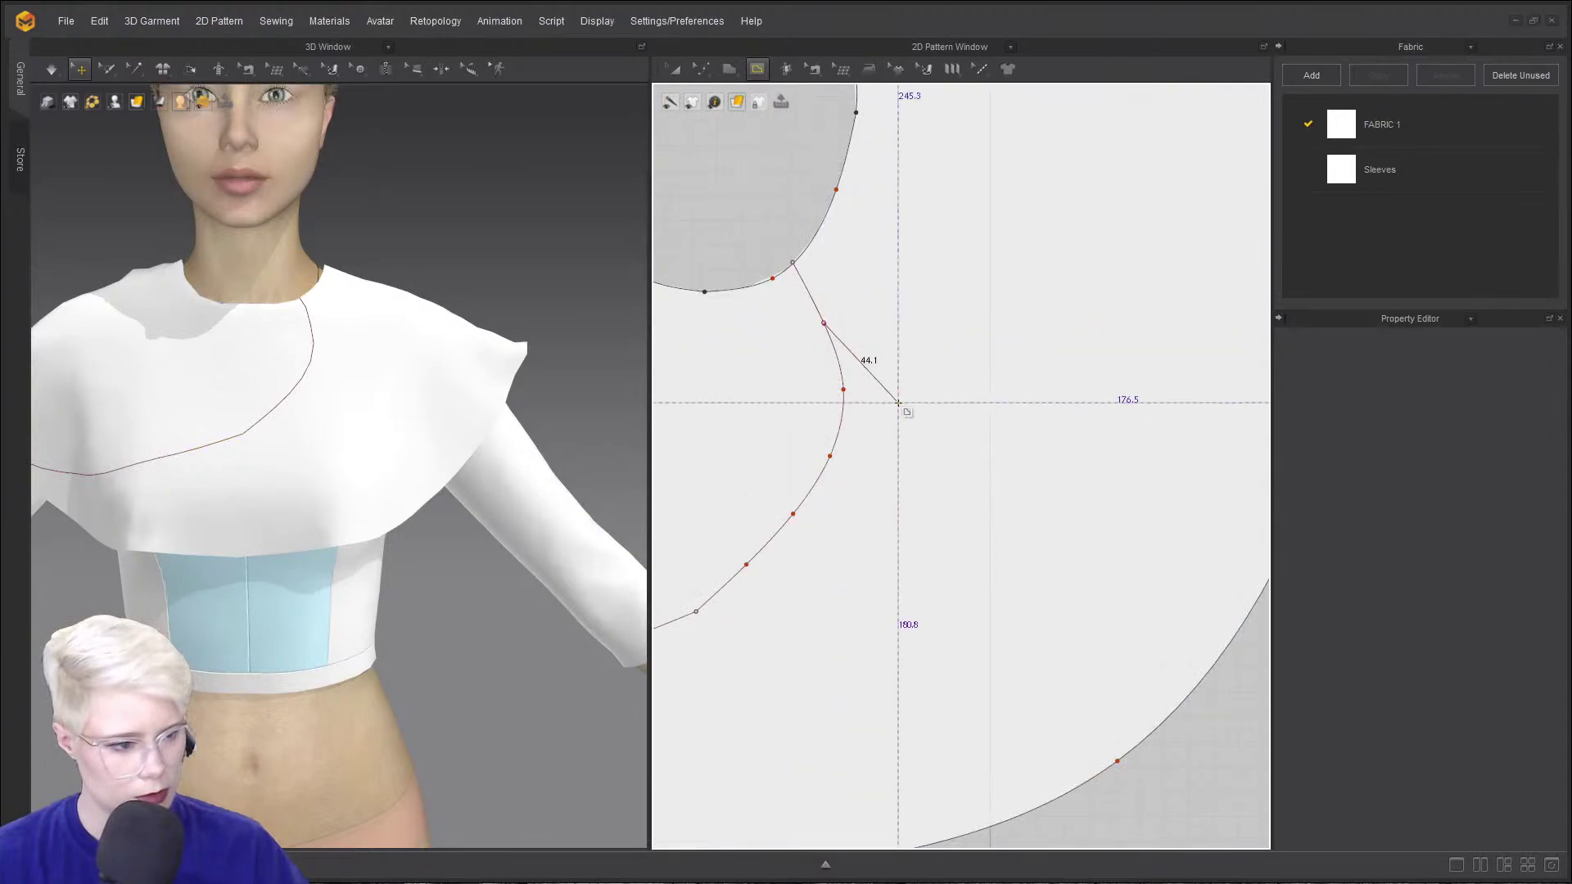
pyautogui.moveTo(898, 403); pyautogui.dragTo(836, 374, button='middle')
pyautogui.keyDown('ctrl'); pyautogui.click(825, 339); pyautogui.keyUp('ctrl')
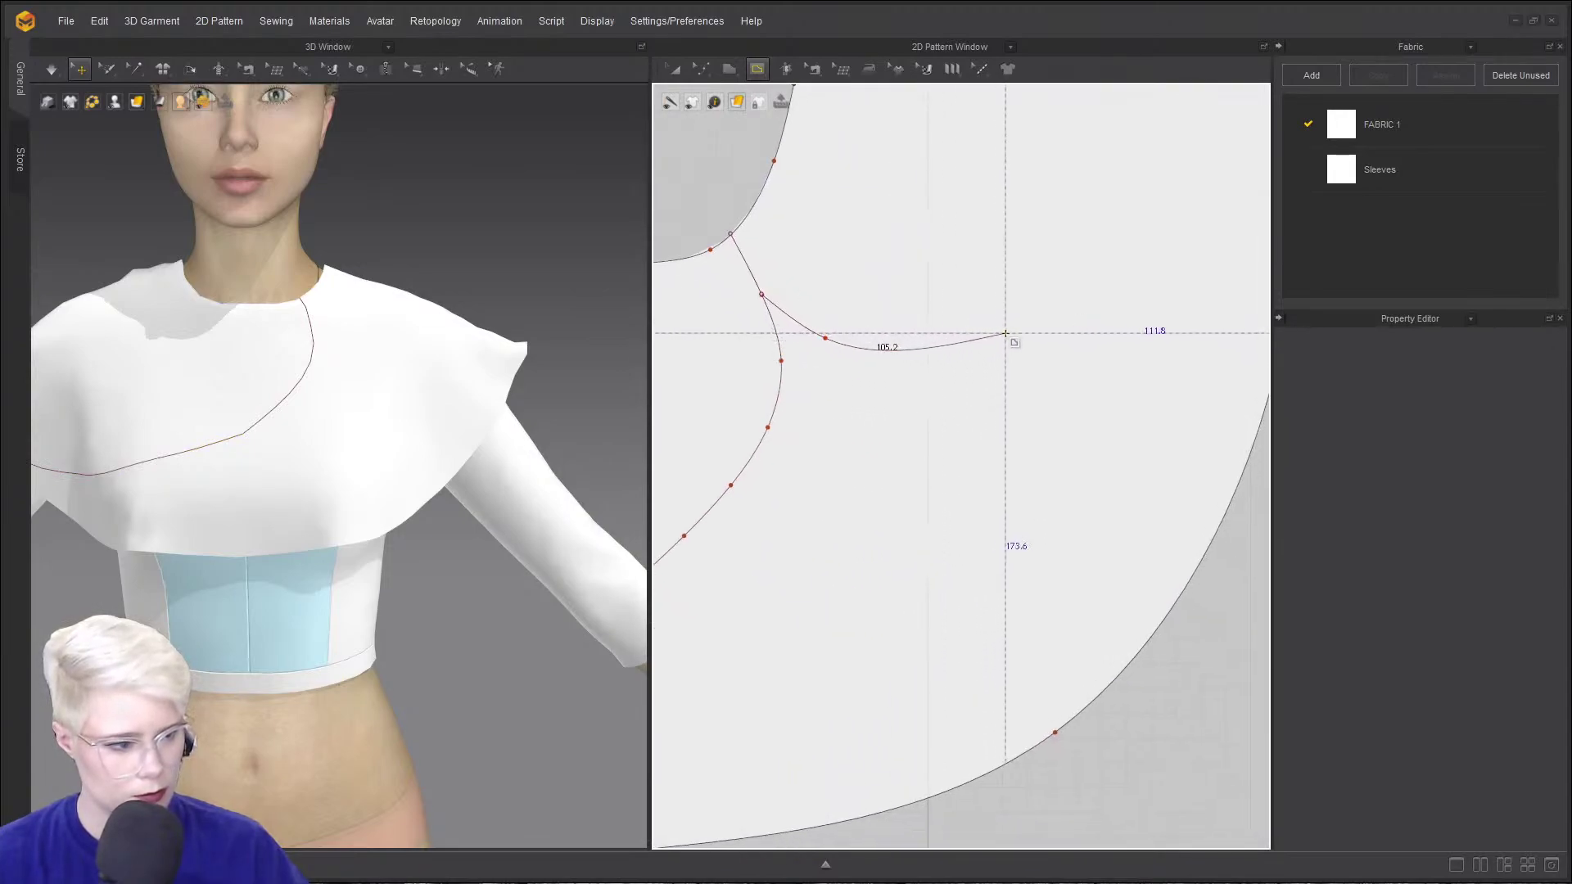
pyautogui.keyDown('ctrl'); pyautogui.click(1034, 366); pyautogui.keyUp('ctrl')
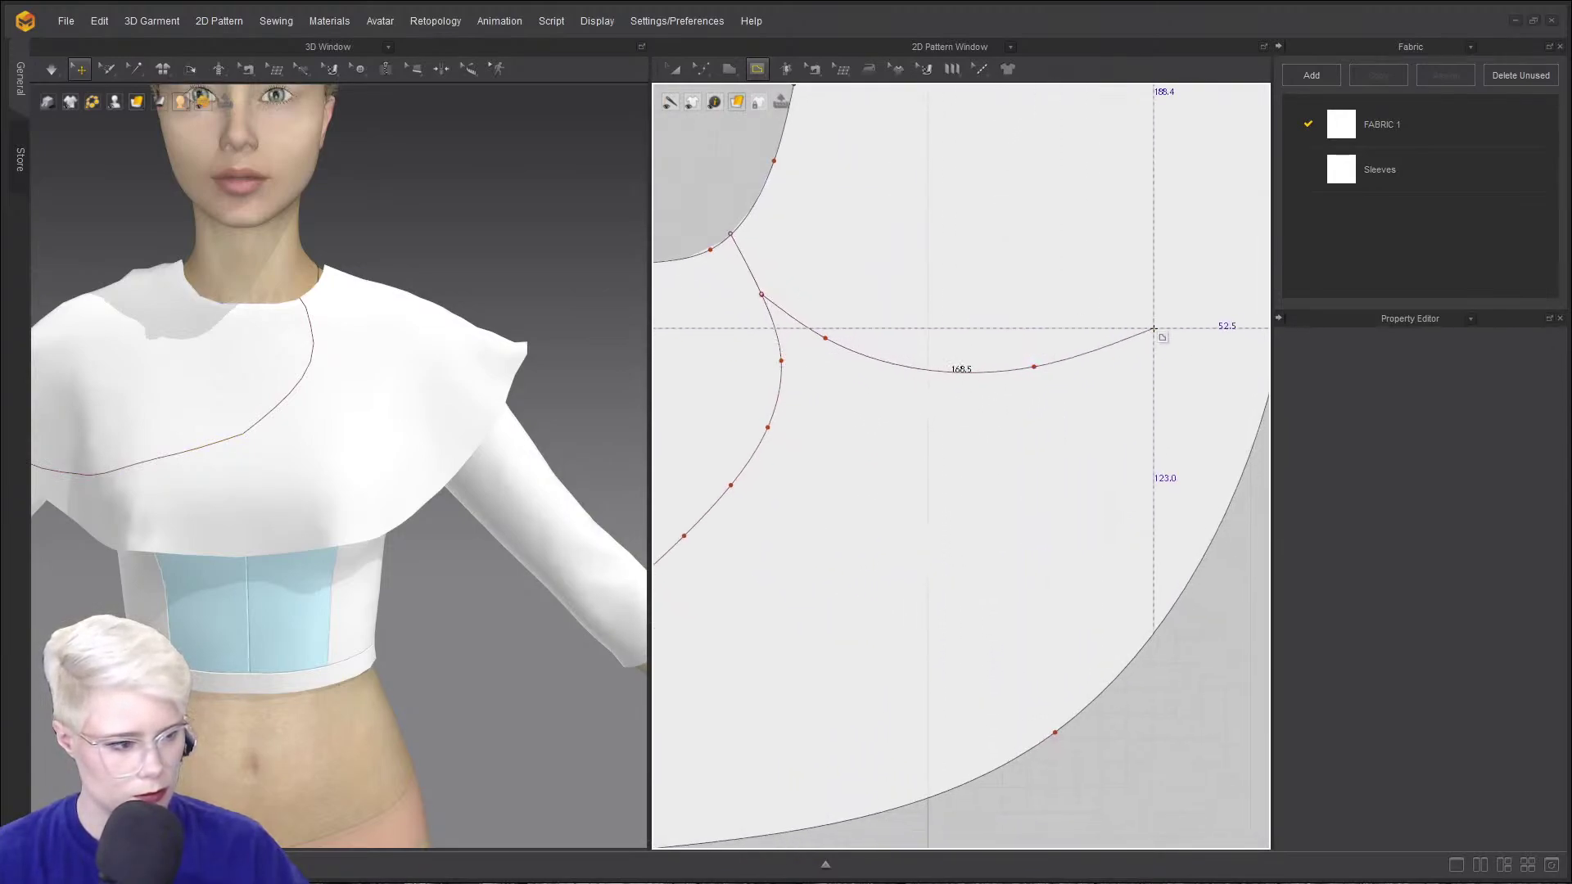
pyautogui.scroll(-4, 1154, 328)
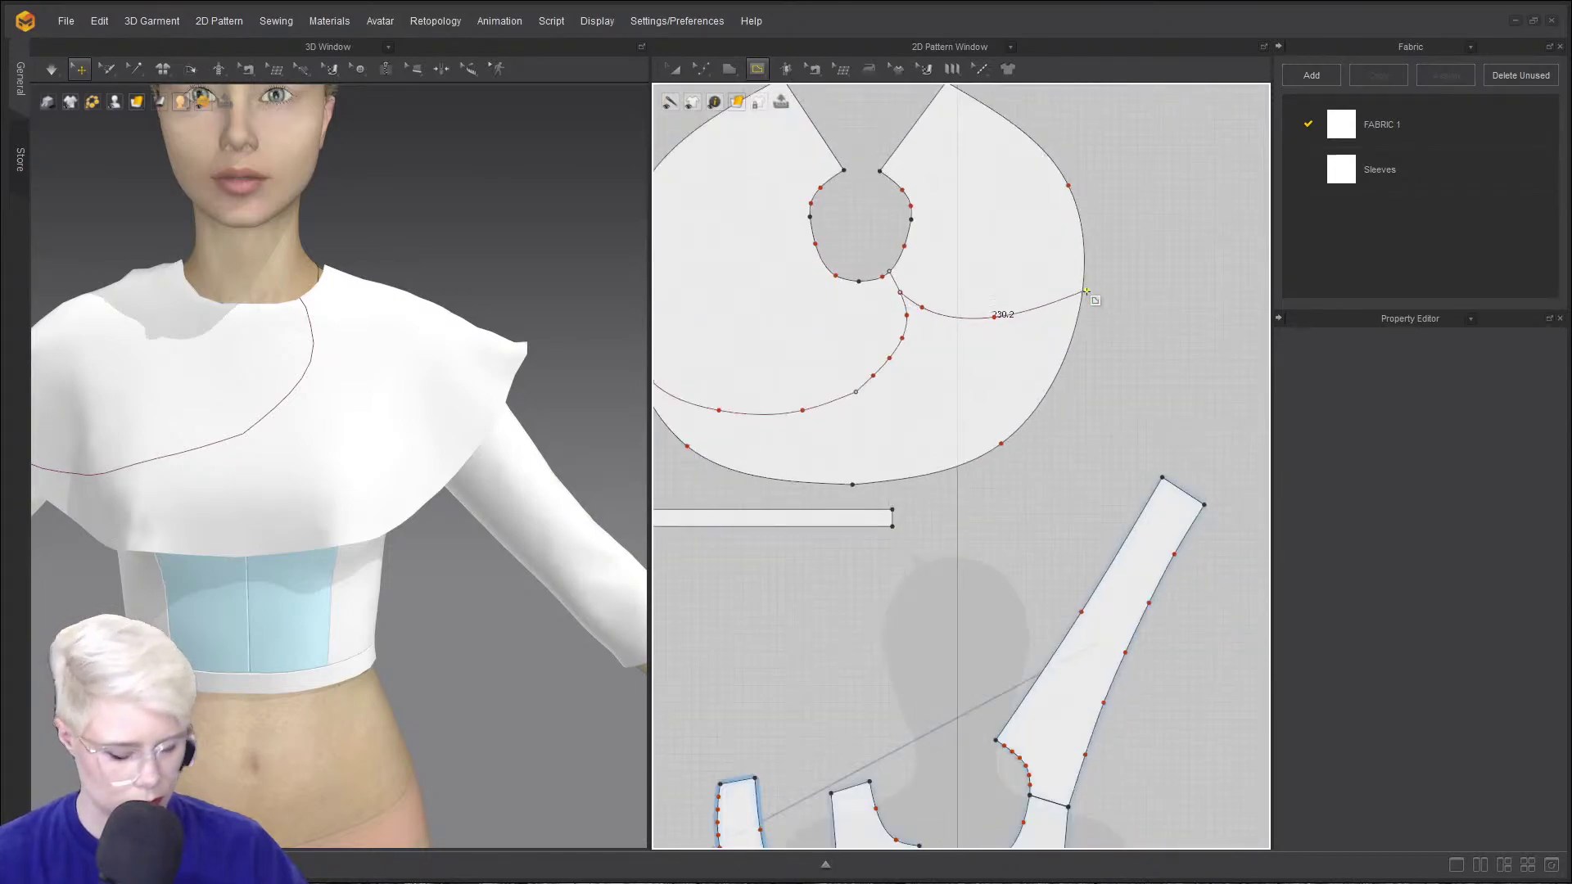
pyautogui.keyDown('ctrl'); pyautogui.click(1065, 296); pyautogui.keyUp('ctrl')
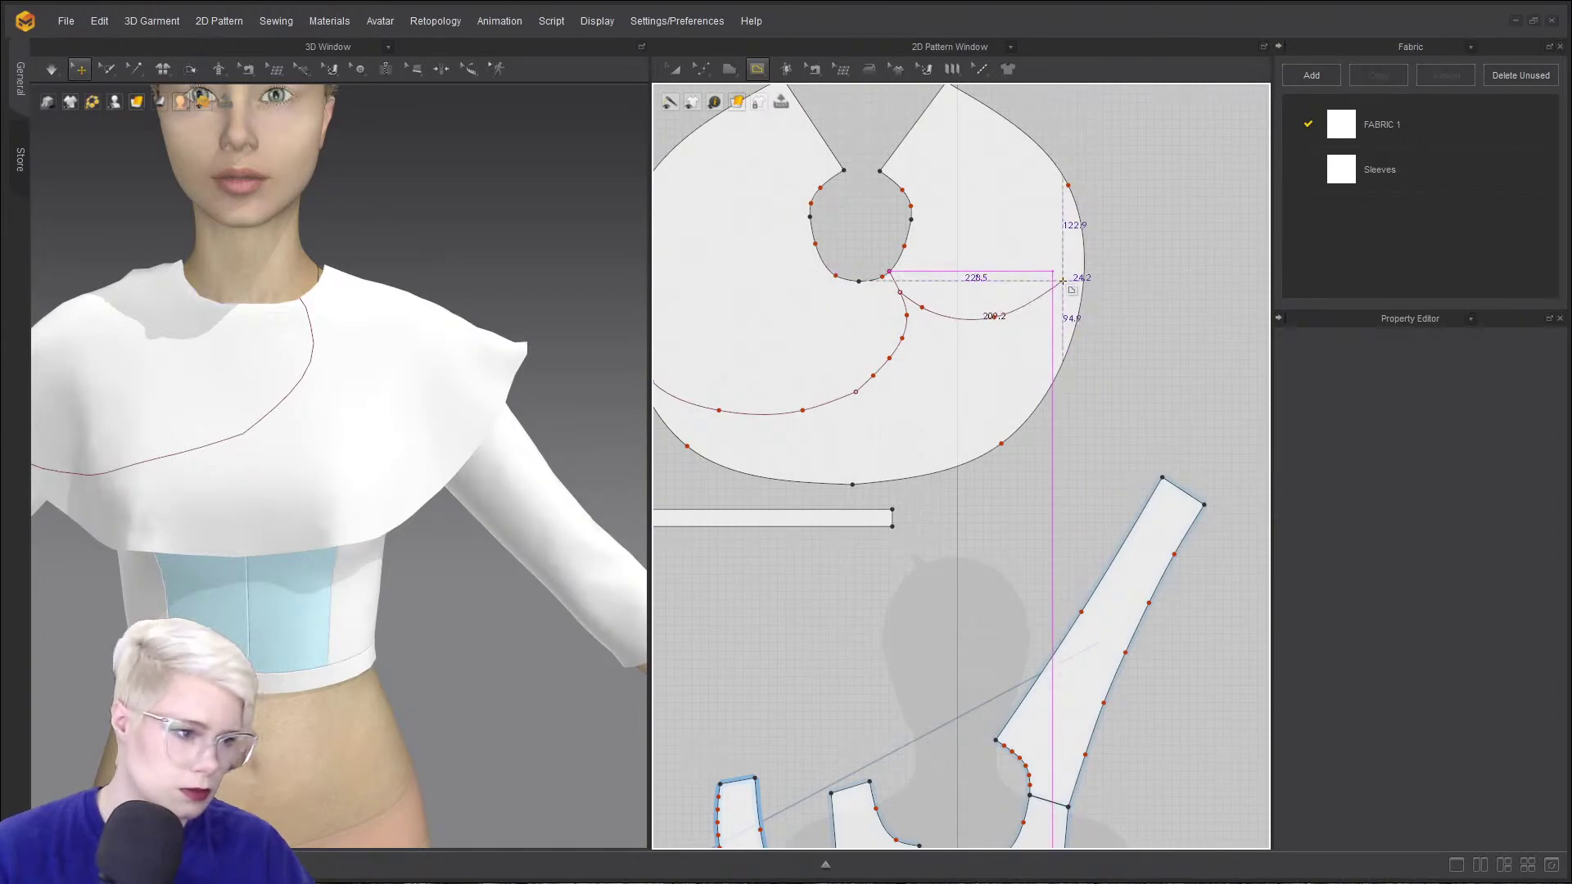
pyautogui.click(1082, 230)
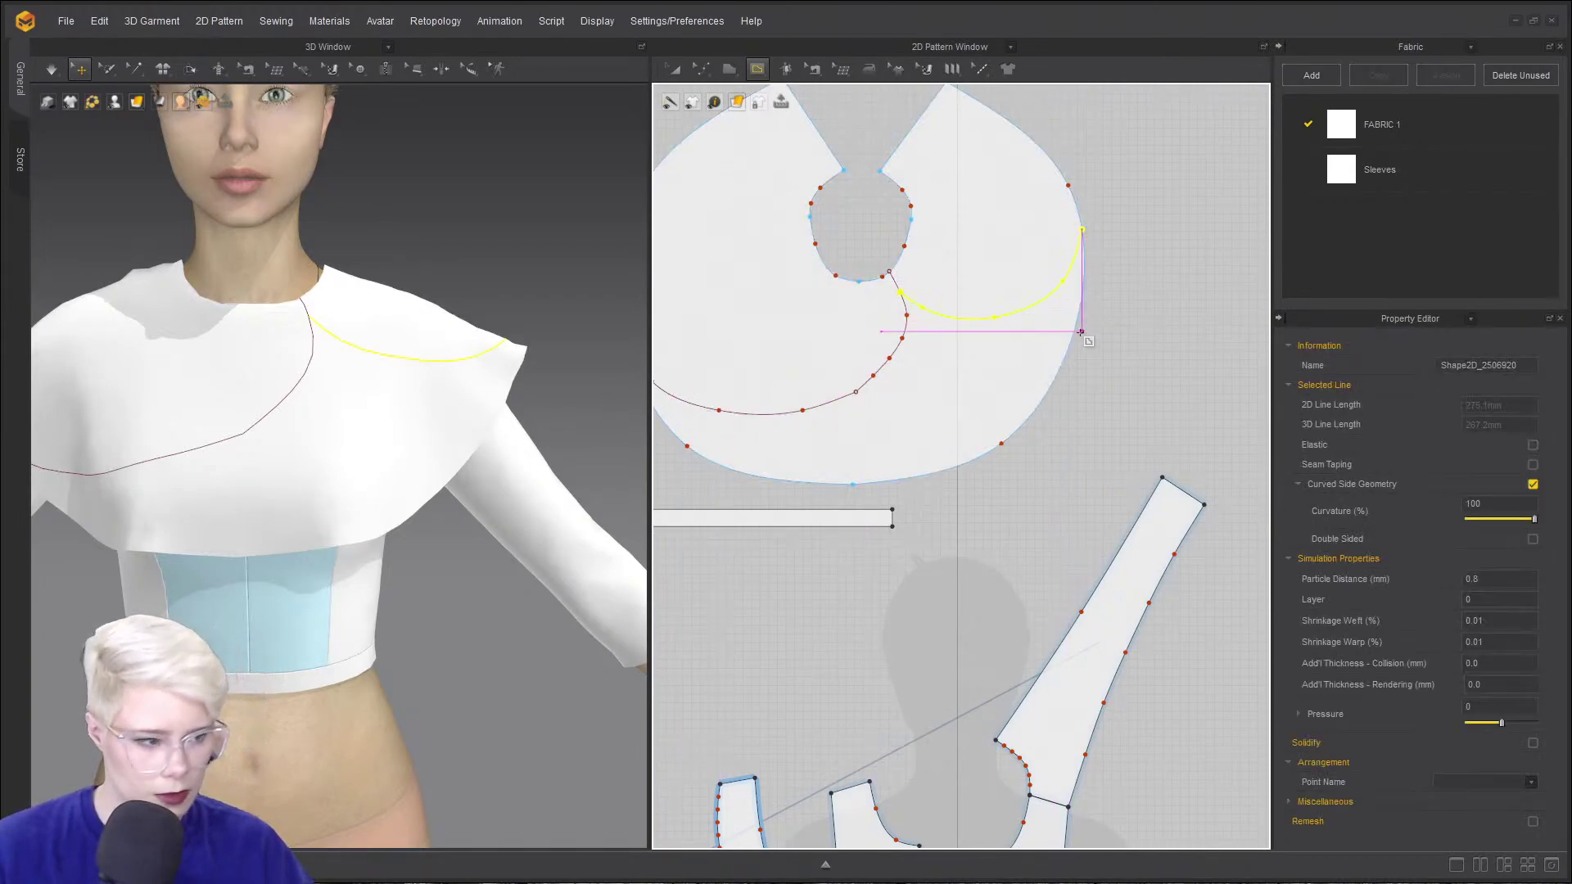
pyautogui.press('Delete')
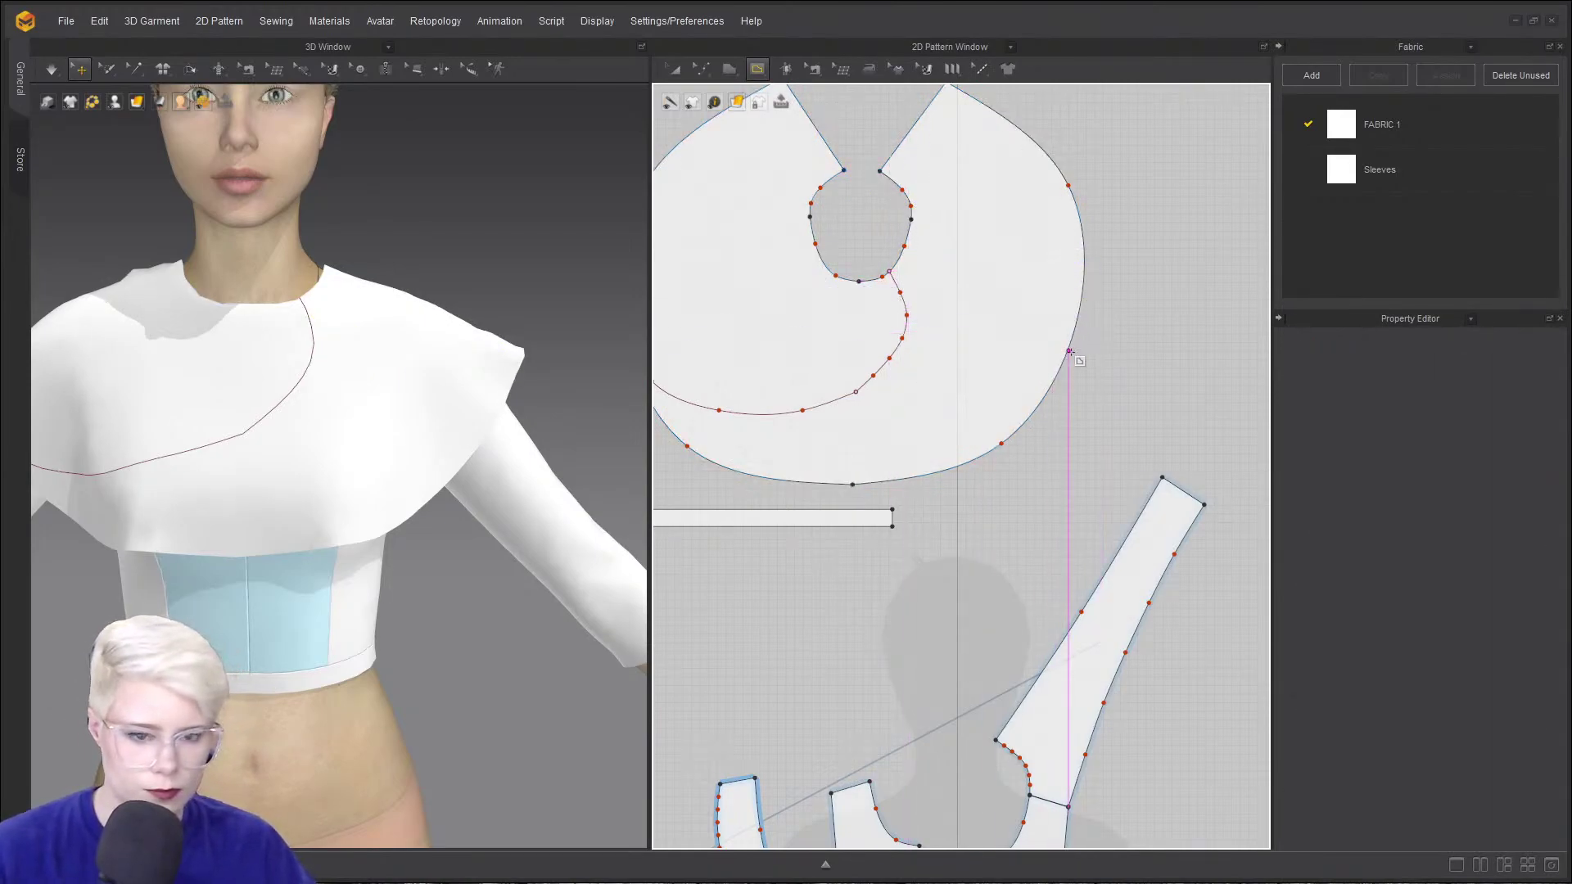
# - Start another internal line at the curve point just below the neckline end of the front style line
pyautogui.click(900, 293)
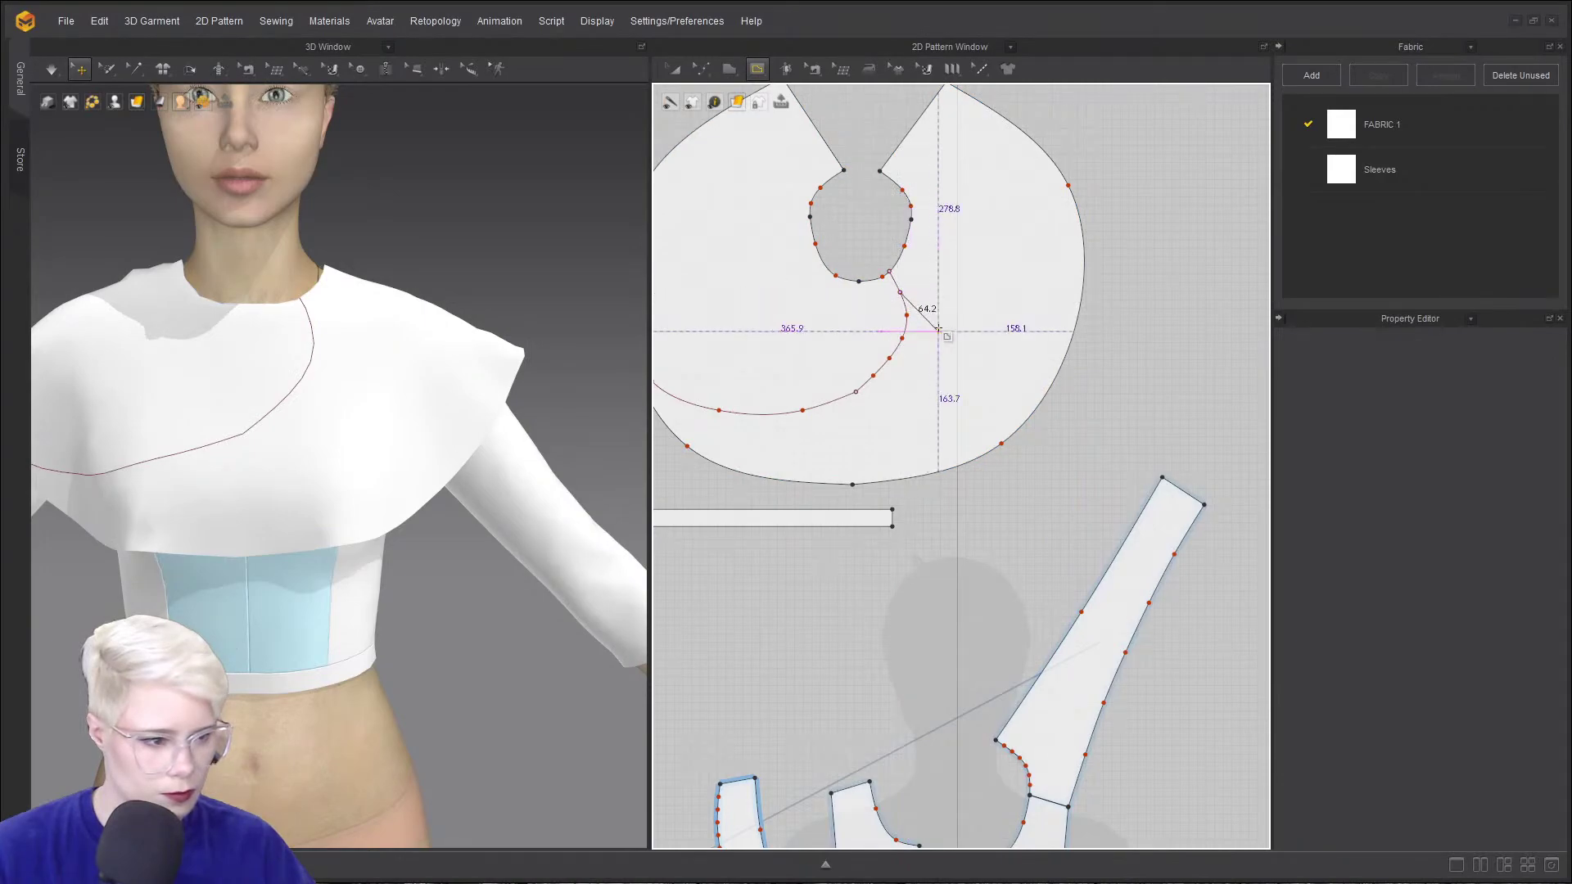
pyautogui.keyDown('ctrl'); pyautogui.click(1014, 324); pyautogui.keyUp('ctrl')
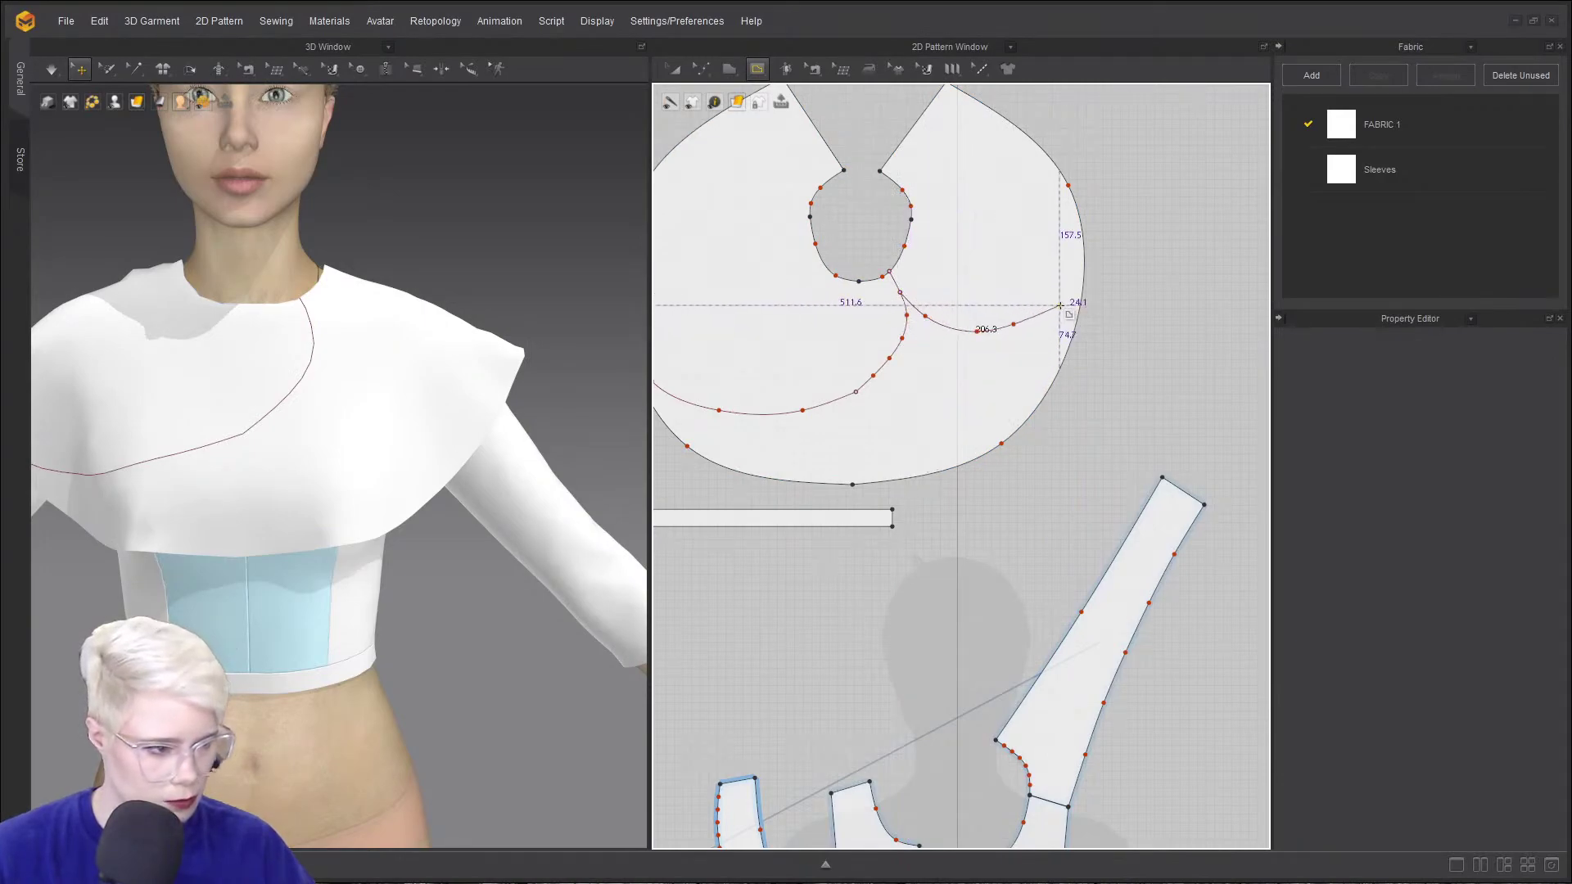
pyautogui.keyDown('ctrl'); pyautogui.click(1062, 303); pyautogui.keyUp('ctrl')
pyautogui.click(1085, 281)
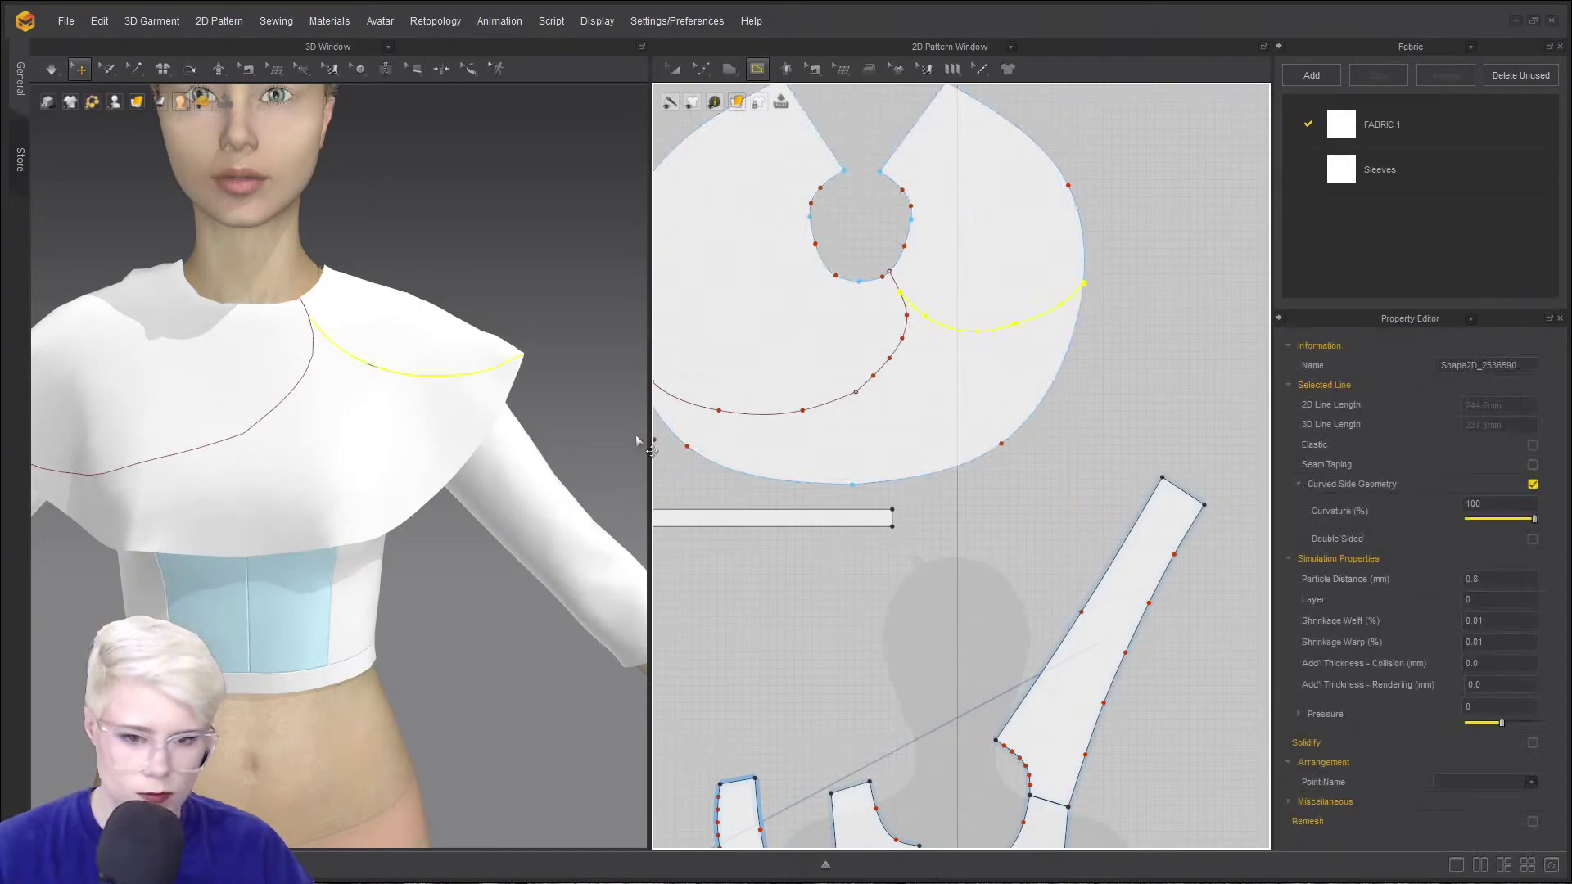
pyautogui.hotkey('ctrl', 'z')
# - Draw a curved internal line about 210 mm long from the cape's outer edge to the existing front curve on the wearer's left side
pyautogui.click(1072, 338)
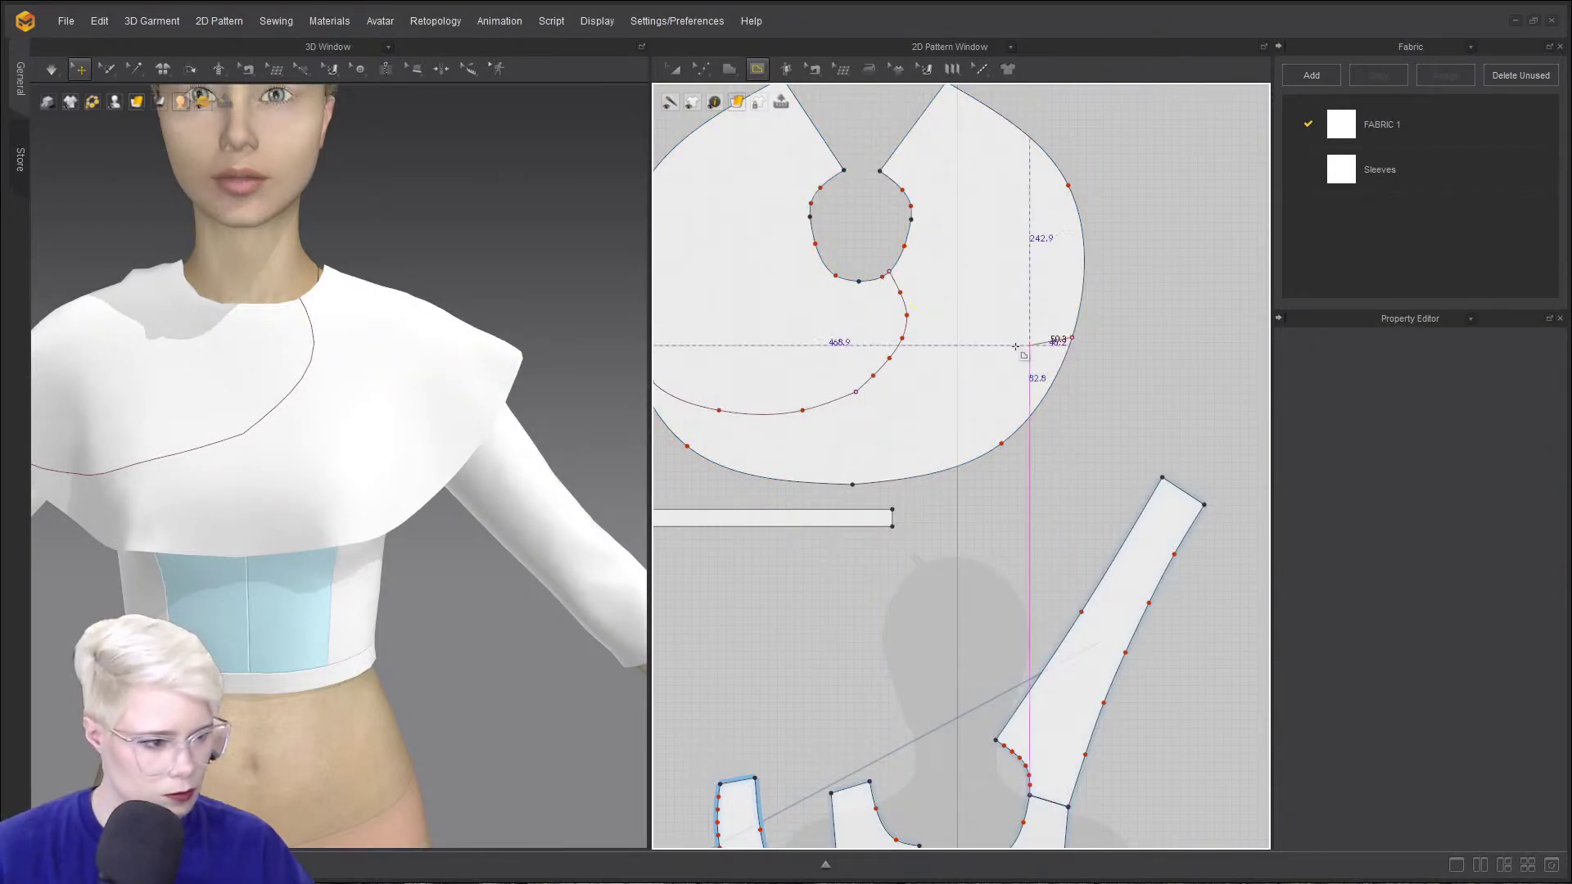
pyautogui.keyDown('ctrl'); pyautogui.click(1026, 352); pyautogui.keyUp('ctrl')
pyautogui.keyDown('ctrl'); pyautogui.click(937, 338); pyautogui.keyUp('ctrl')
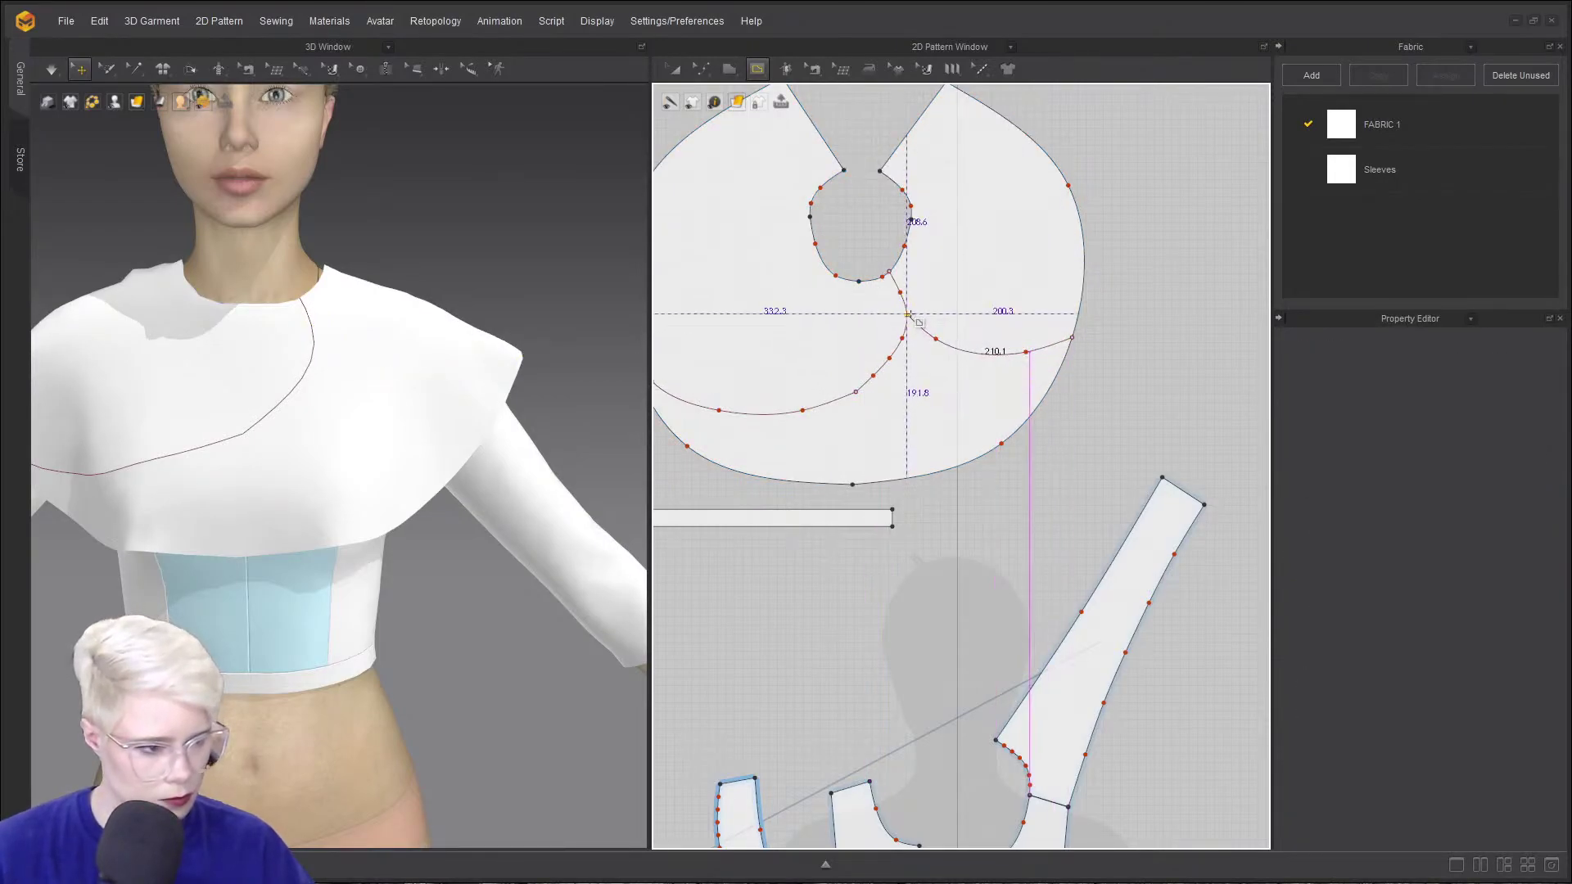
pyautogui.doubleClick(907, 315)
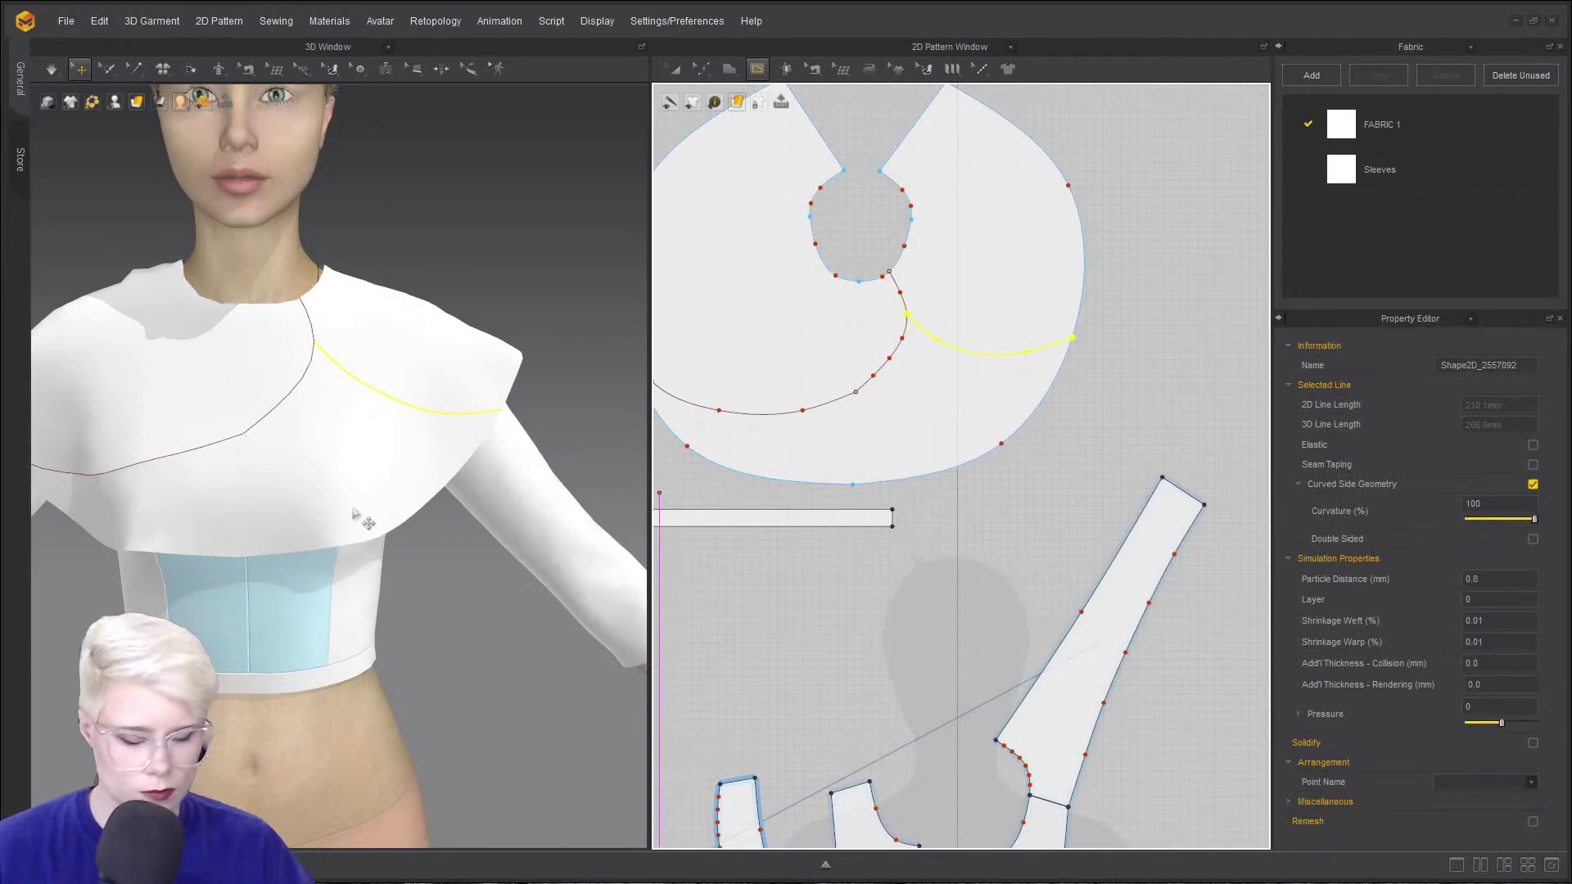
pyautogui.moveTo(402, 493); pyautogui.dragTo(530, 380, button='middle')
pyautogui.scroll(-1, 498, 406)
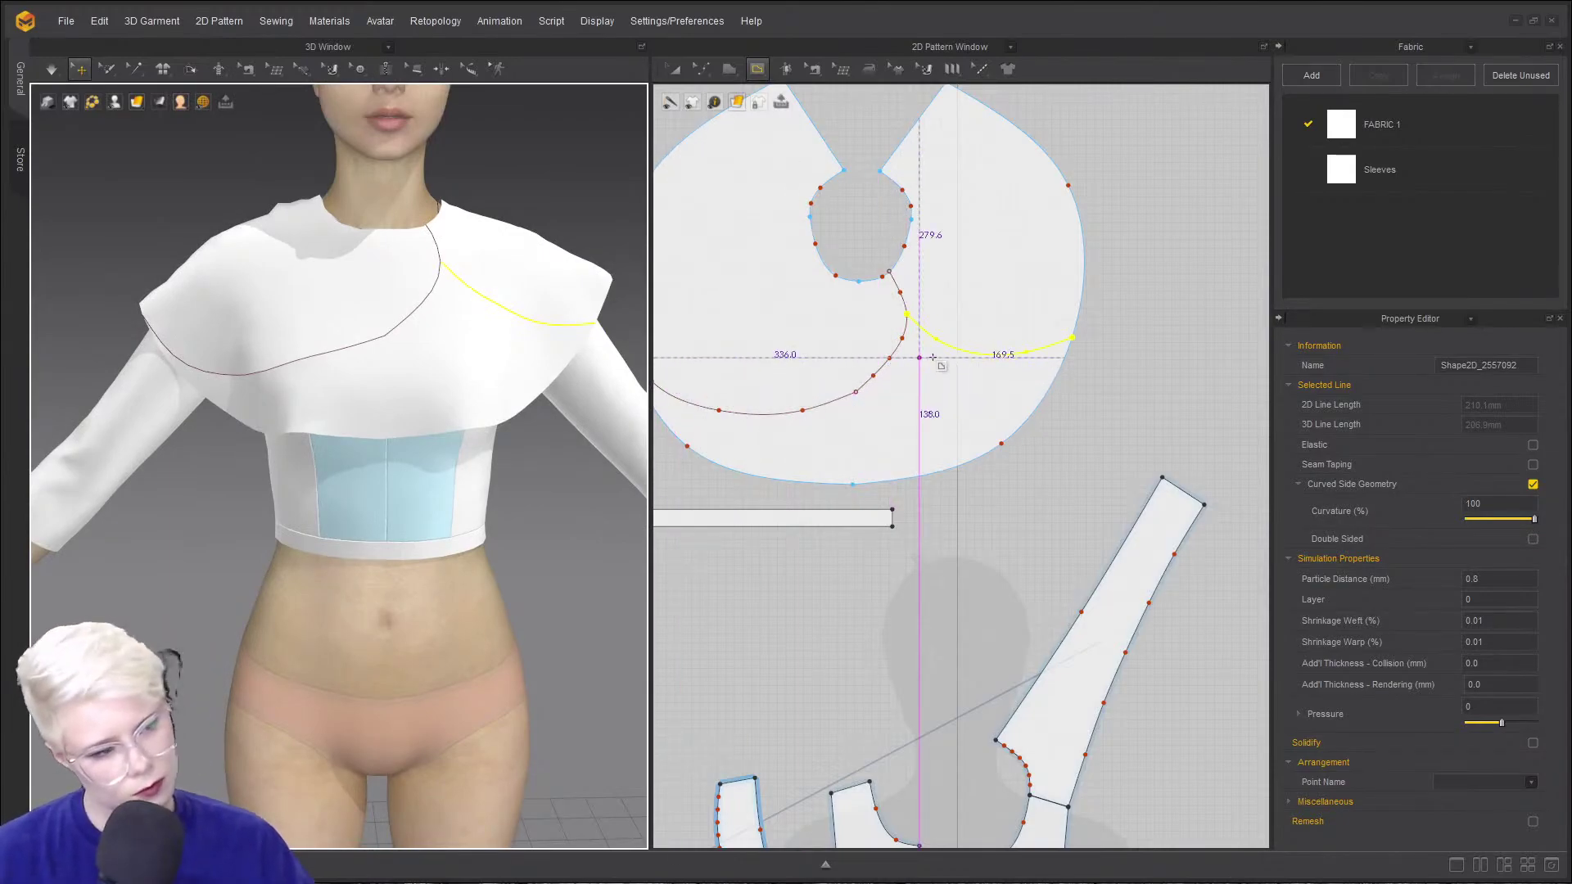
# - Pull the cape's outer edge on the wearer's left side slightly outward, beyond the end of the shoulder curve
pyautogui.press('z')
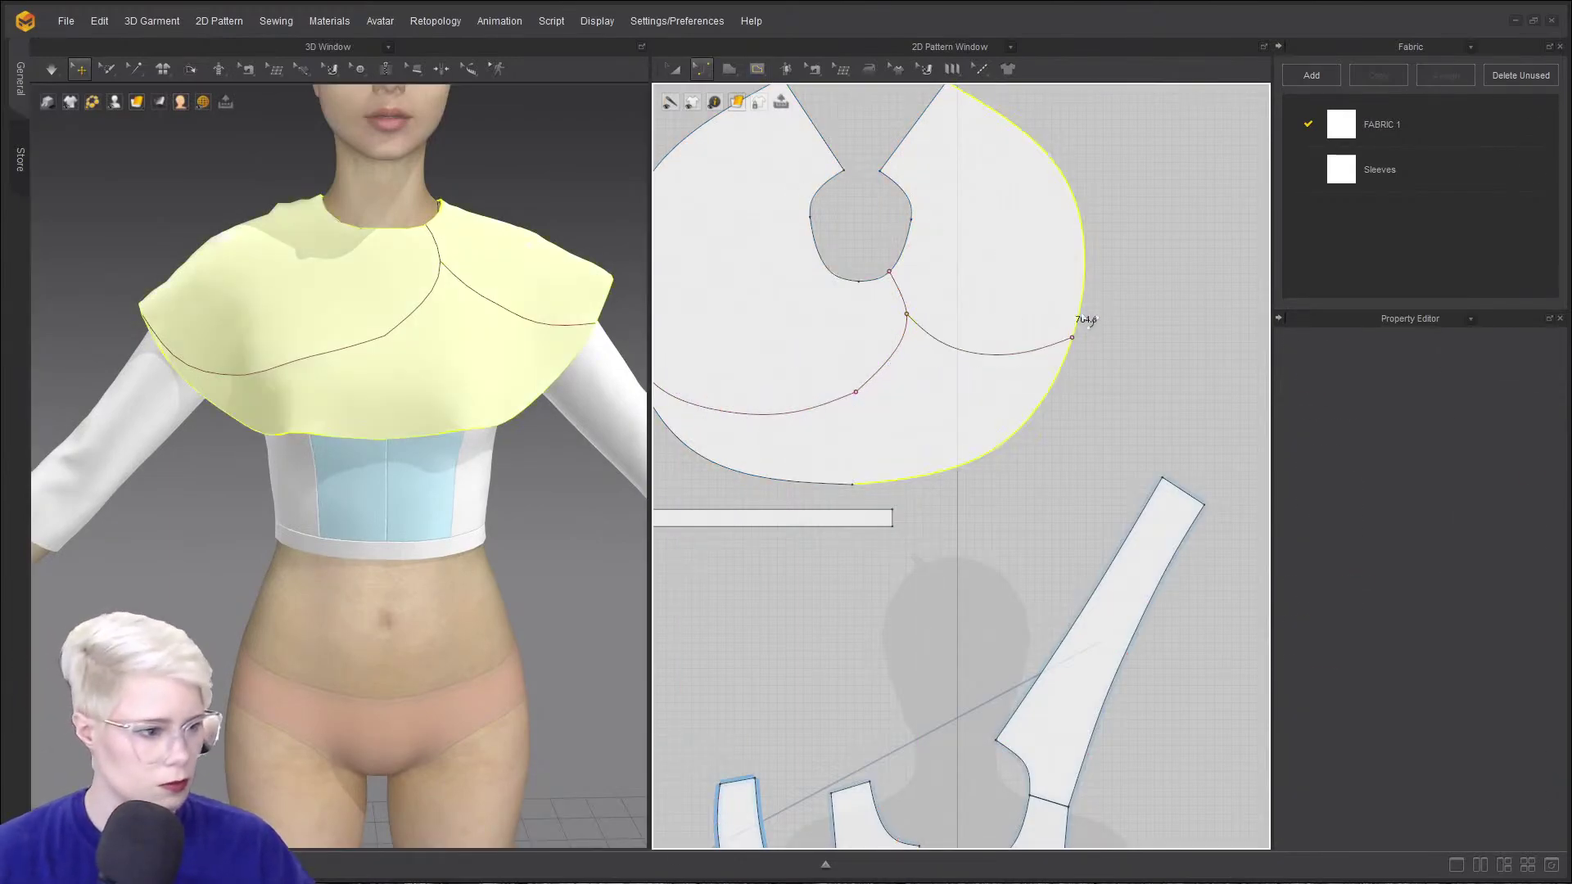
pyautogui.click(1079, 392)
pyautogui.scroll(4, 885, 377)
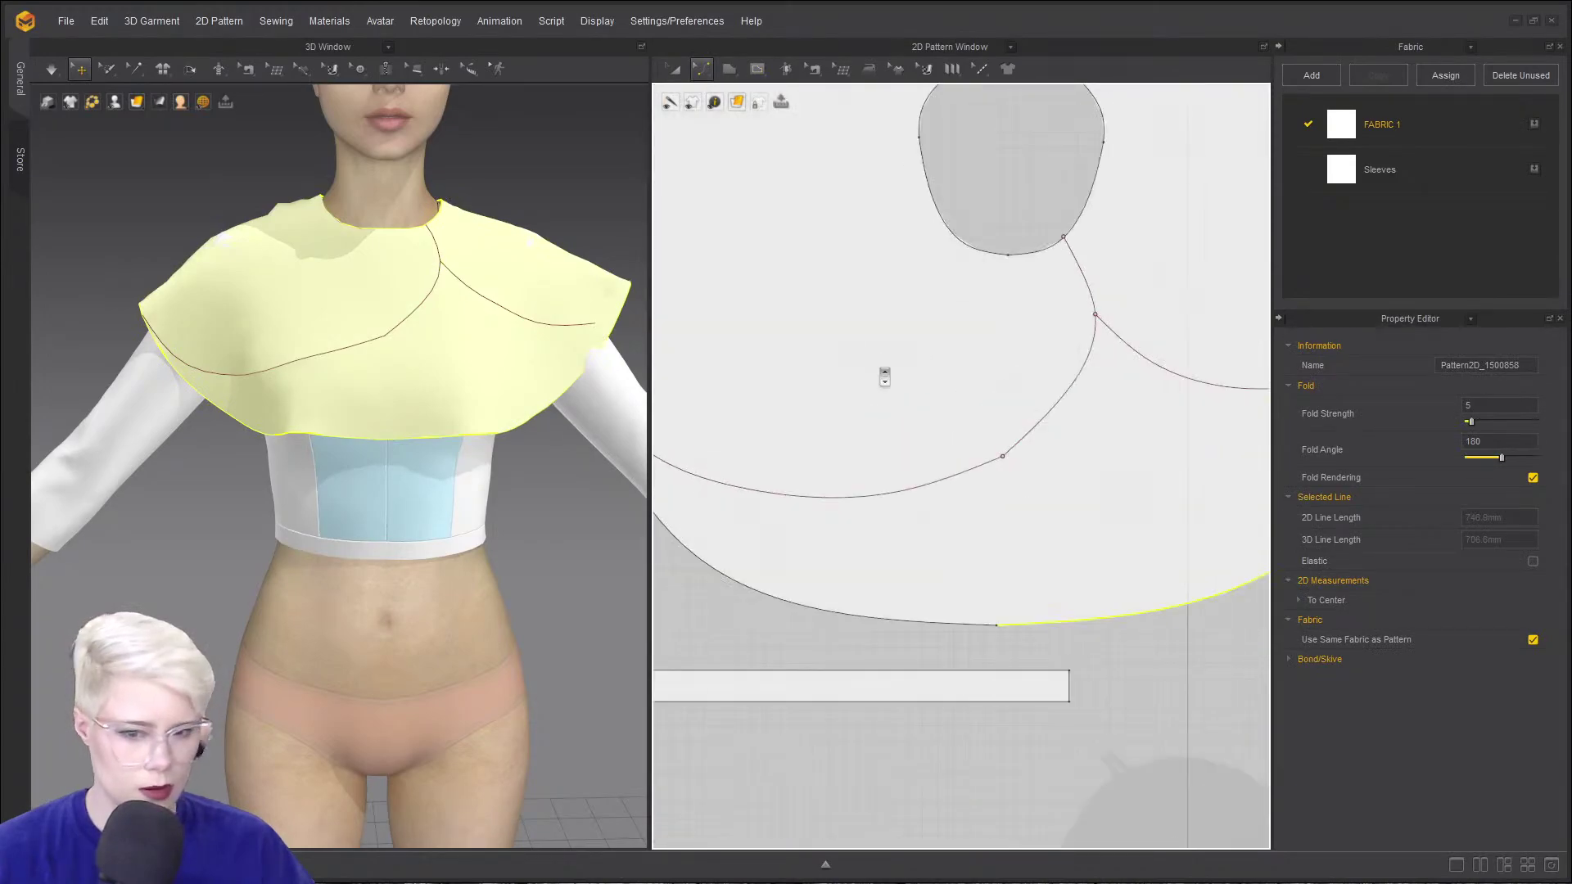
pyautogui.scroll(-3, 870, 354)
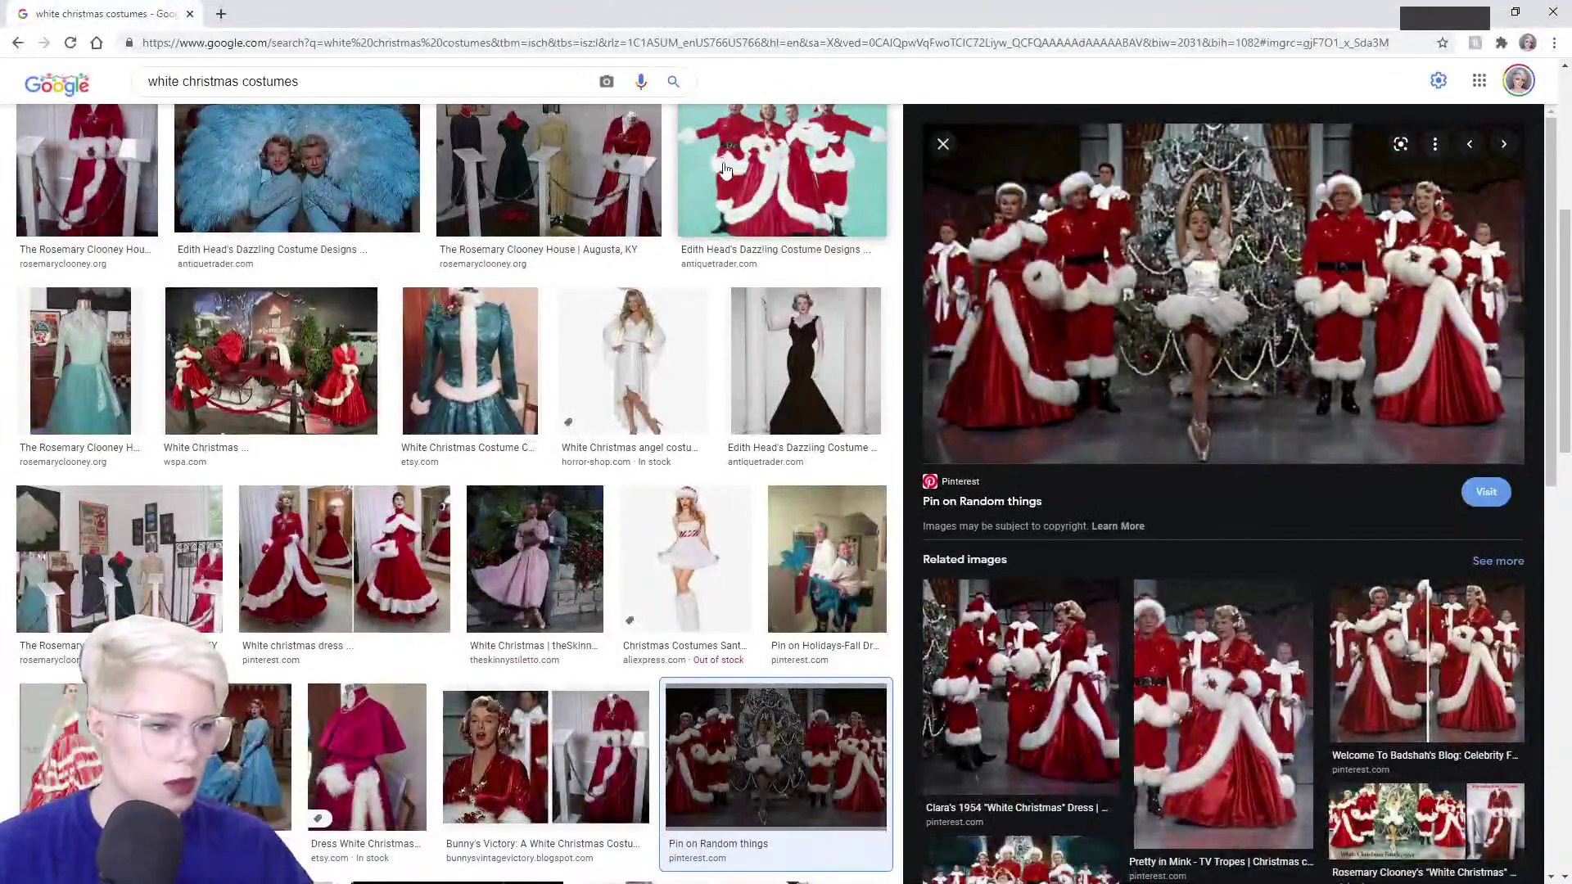
# - Switch to the browser and examine the white christmas costumes image results for the fur-trimmed cape on the red gowns
pyautogui.click(725, 170)
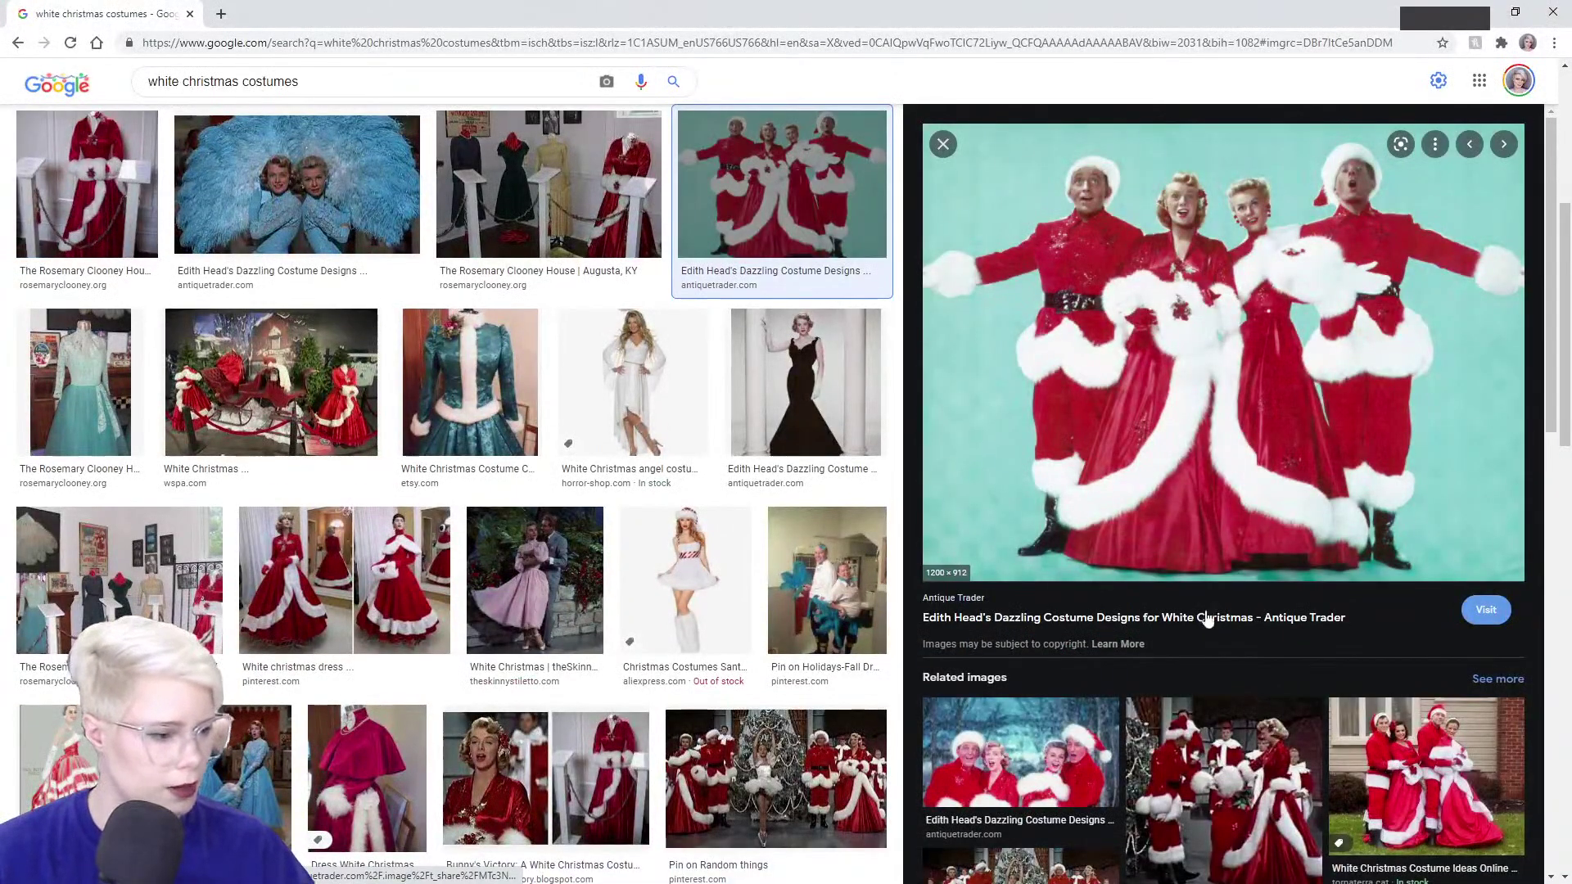
pyautogui.scroll(-3, 1207, 620)
pyautogui.scroll(-3, 1241, 563)
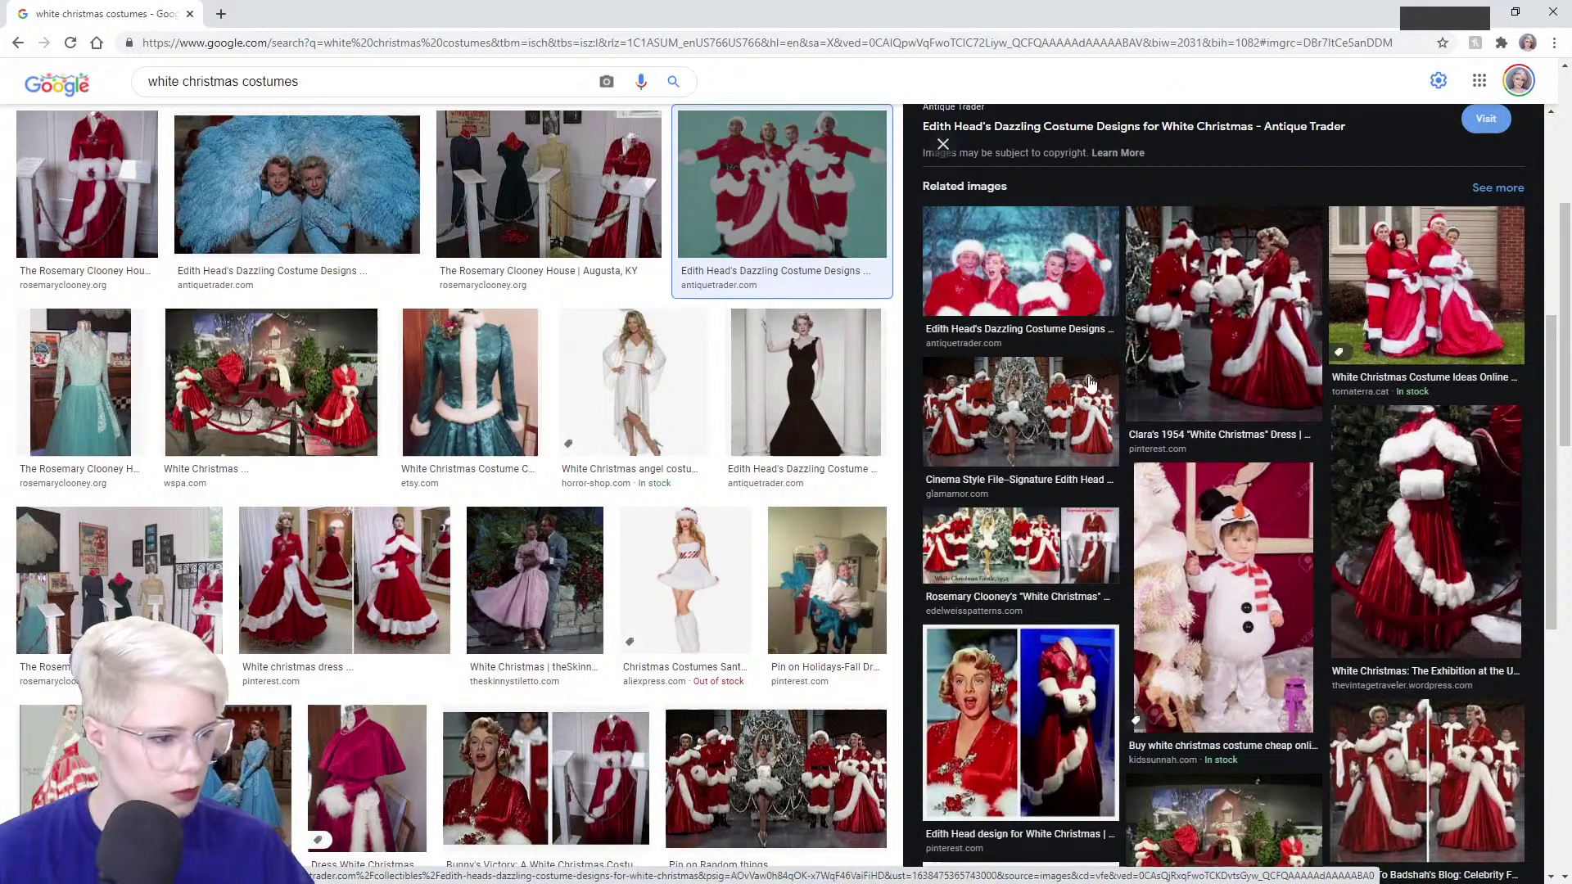
pyautogui.scroll(-5, 997, 410)
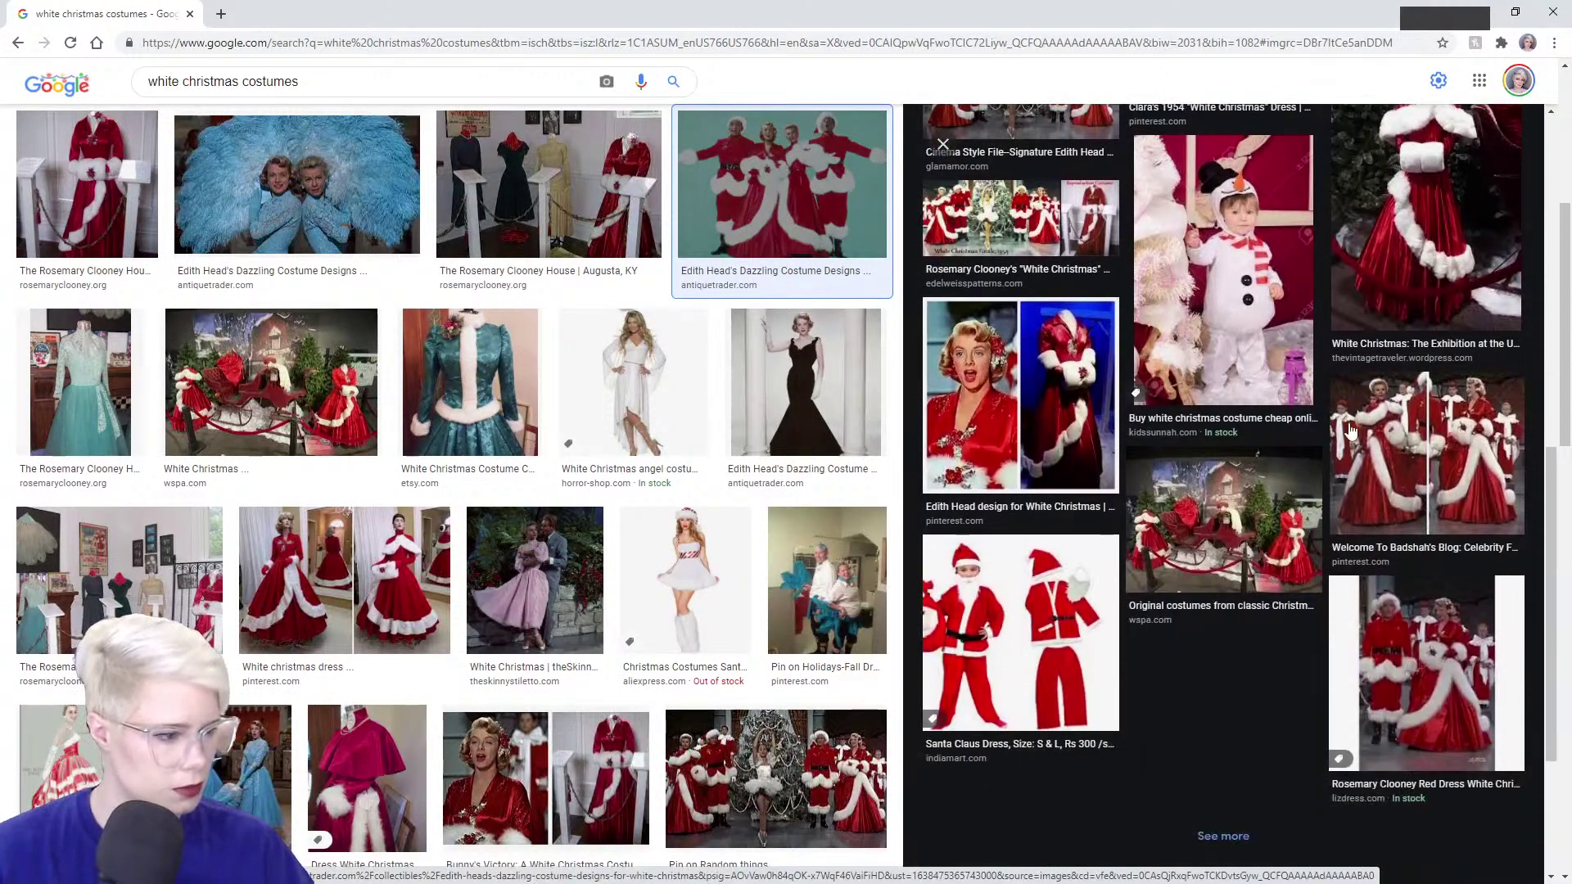
pyautogui.click(1351, 430)
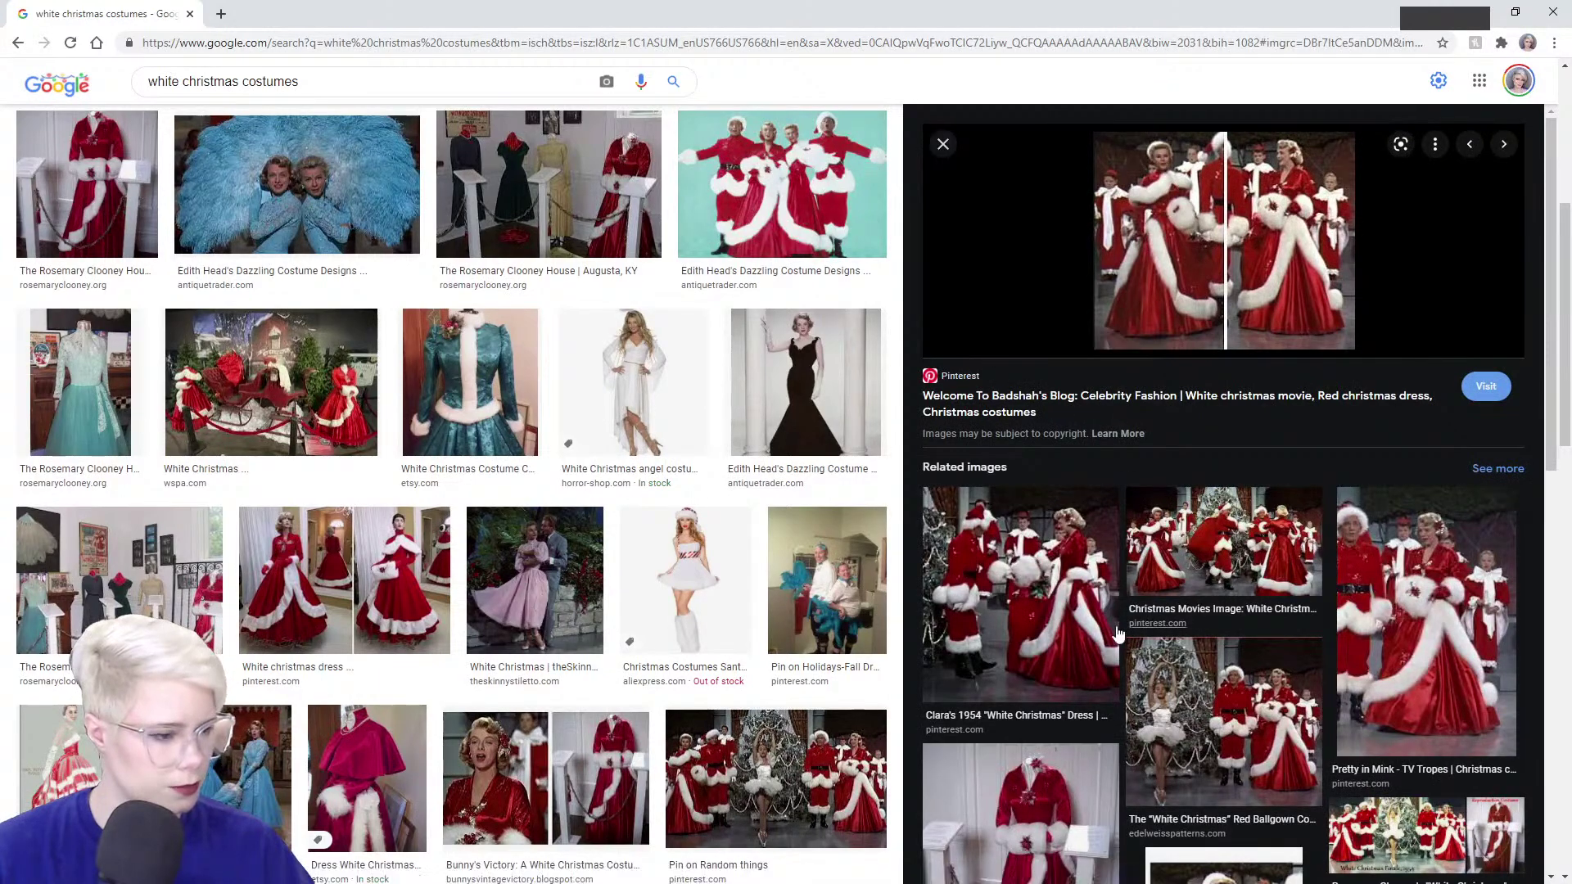
pyautogui.scroll(-5, 1200, 544)
pyautogui.click(1204, 554)
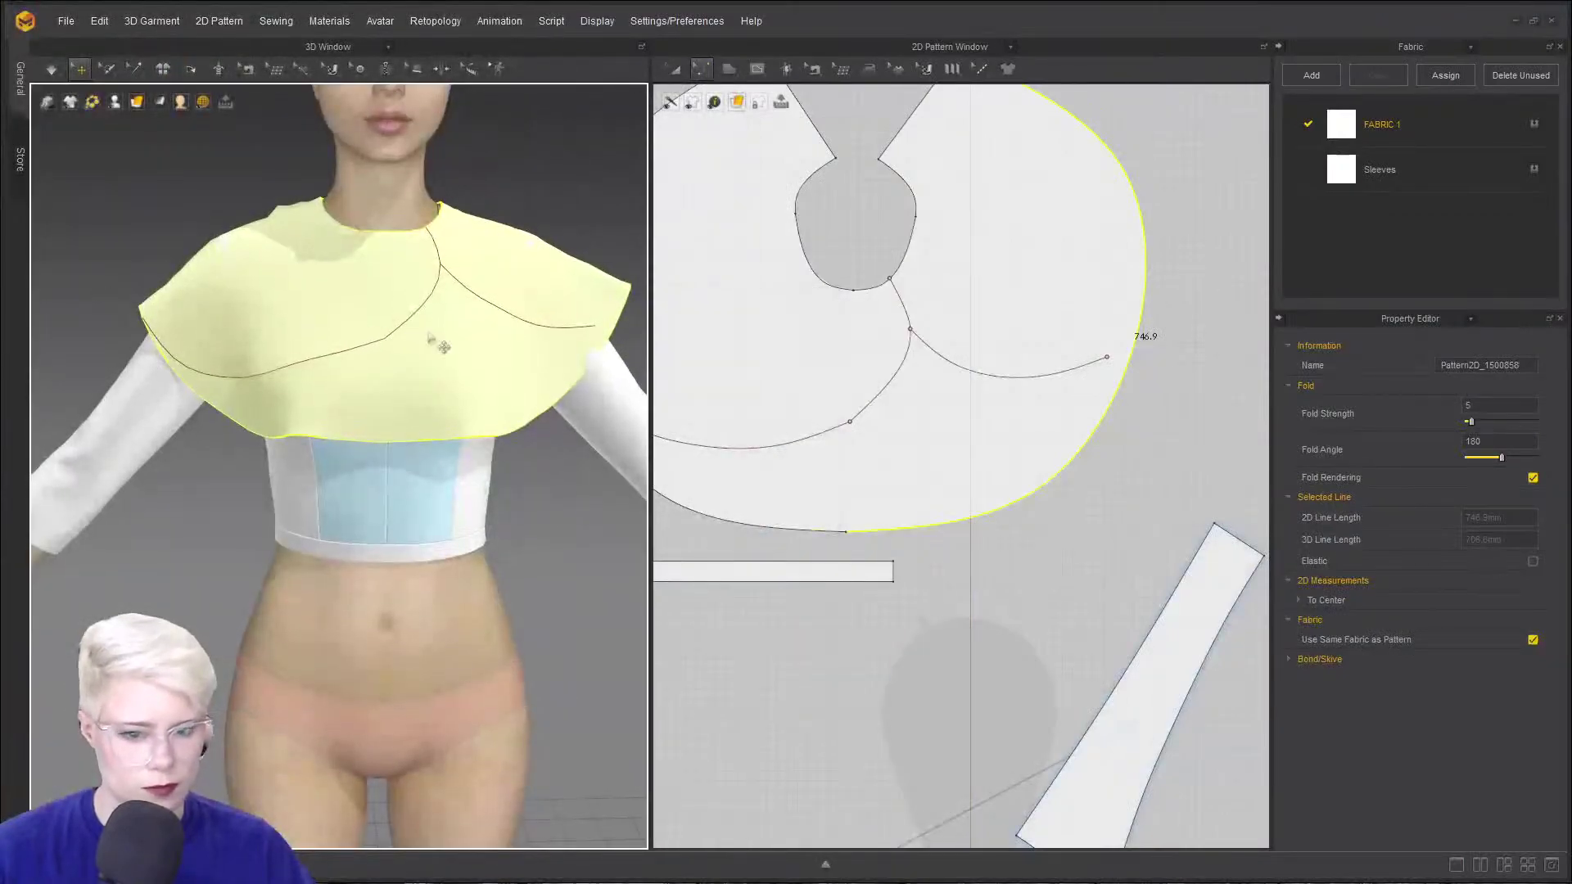
pyautogui.click(755, 69)
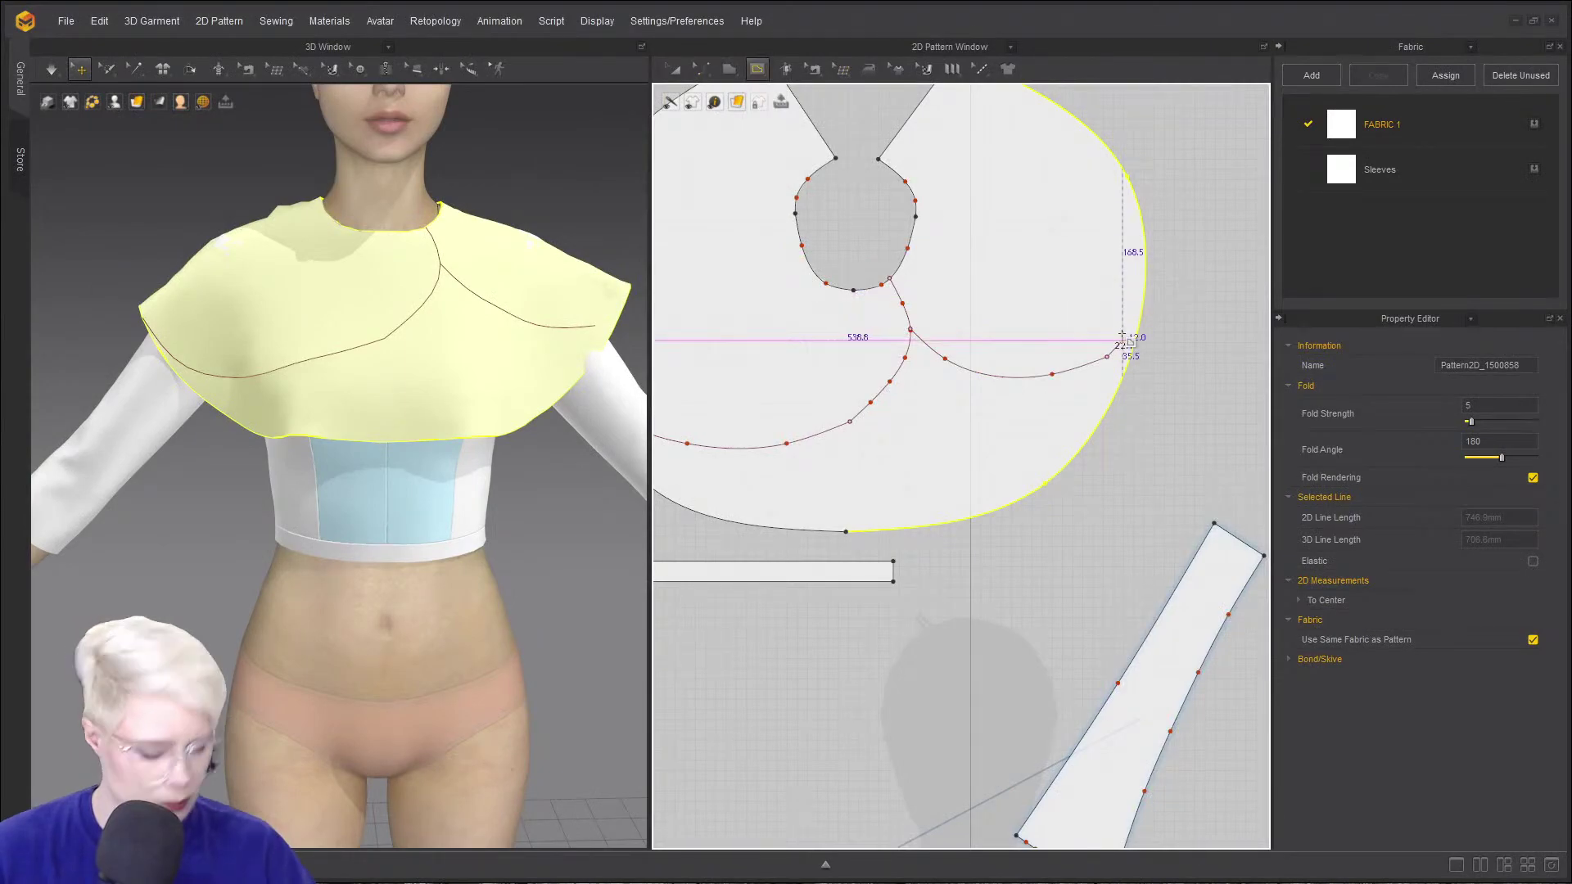
pyautogui.press('Delete')
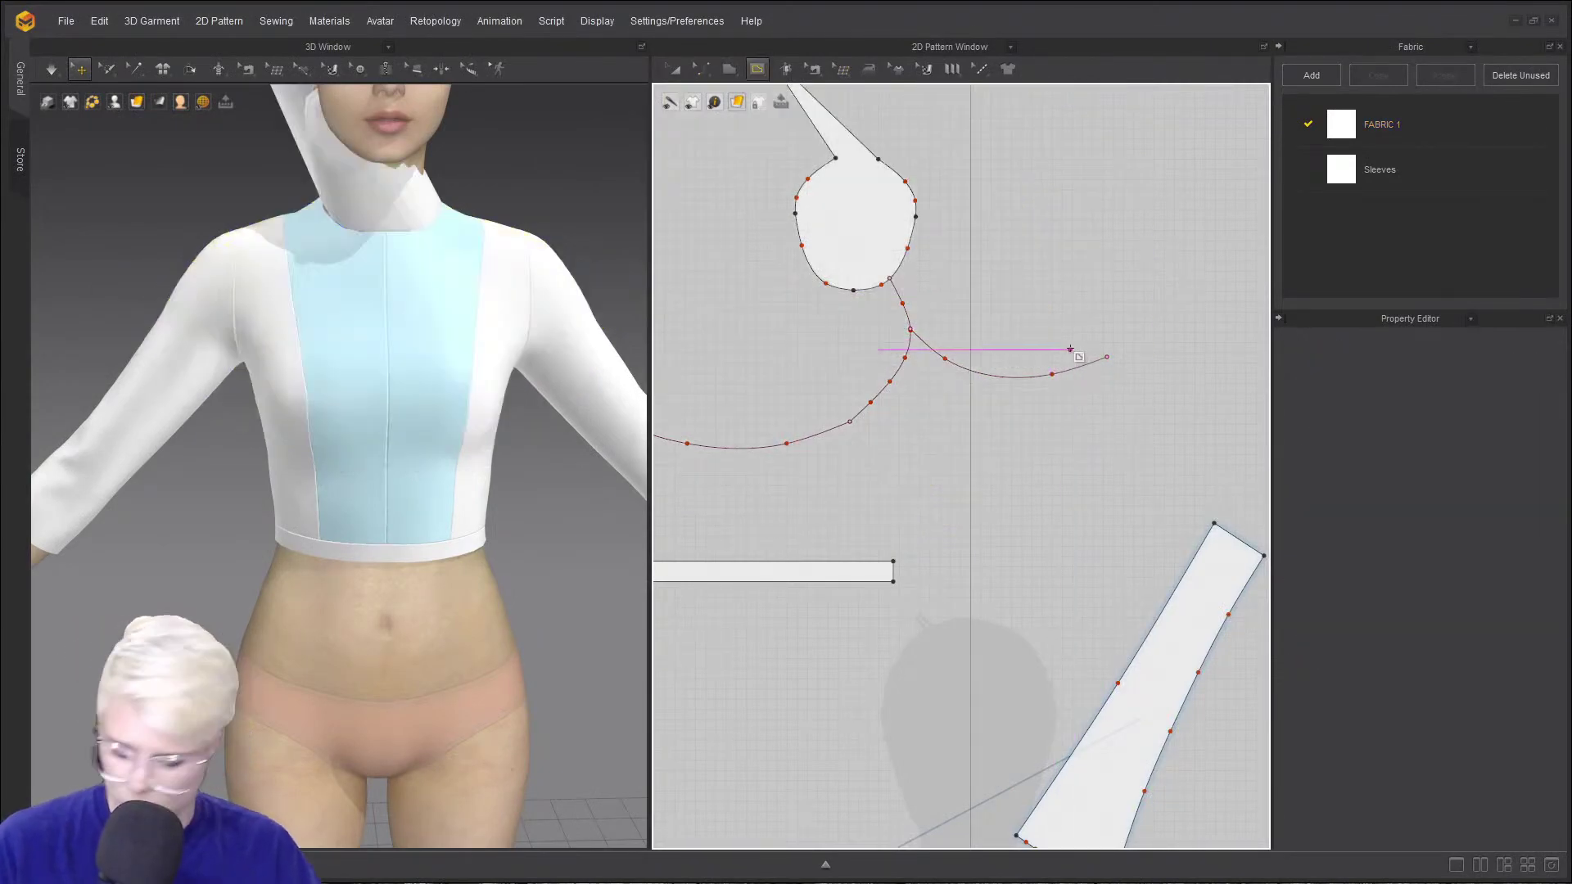
pyautogui.hotkey('ctrl', 'z')
# - Delete the curved internal line that runs from the front curve toward the outer edge on the wearer's left side
pyautogui.press('a')
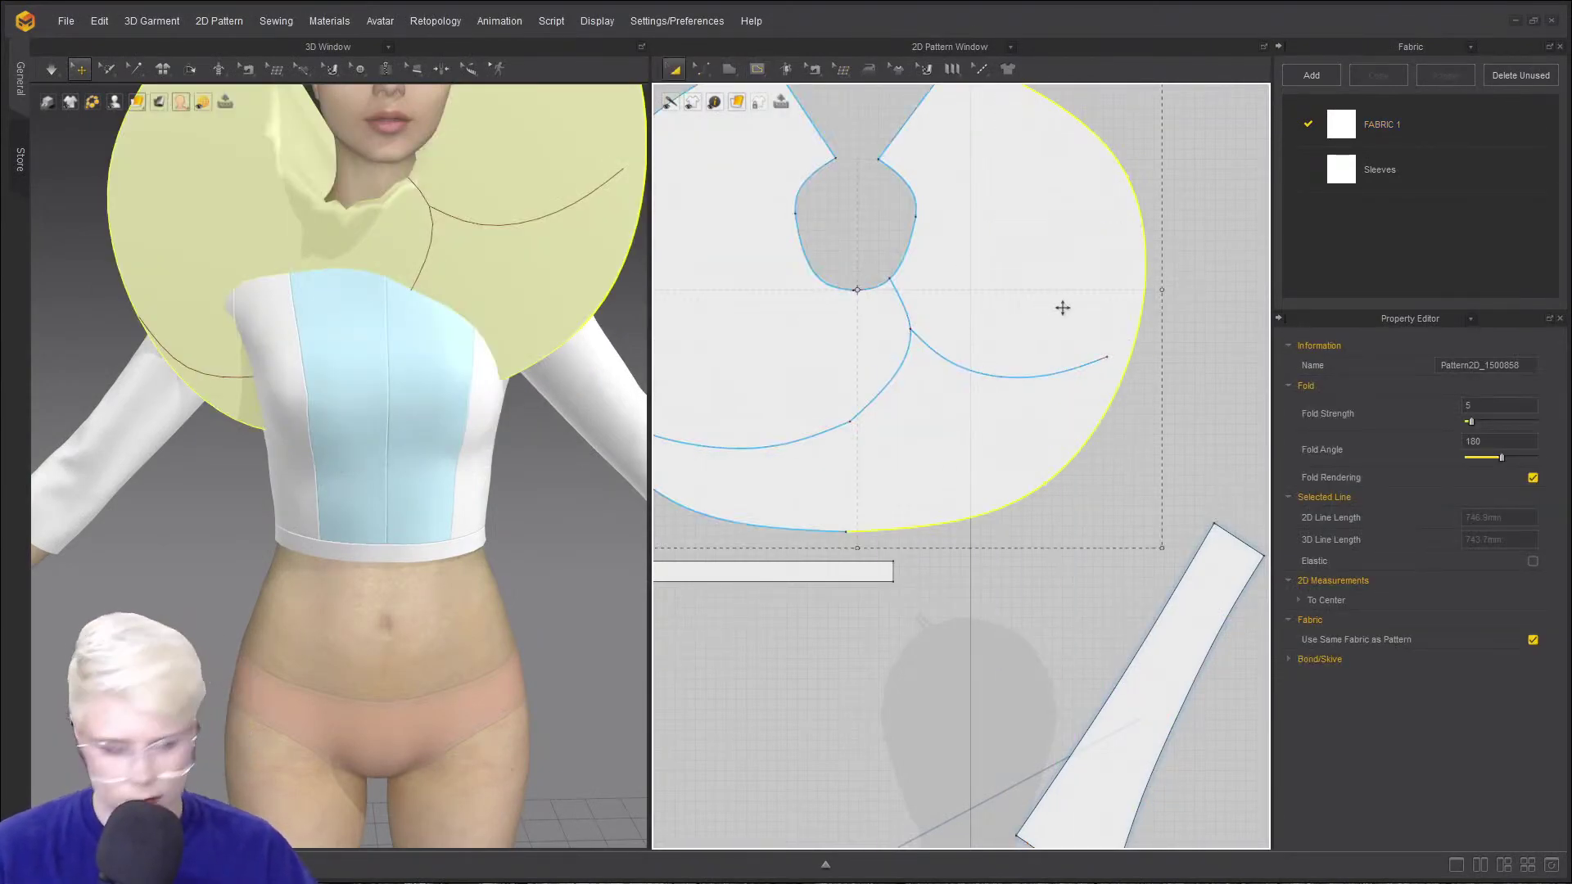
pyautogui.press('Escape')
pyautogui.click(1079, 368)
pyautogui.press('Delete')
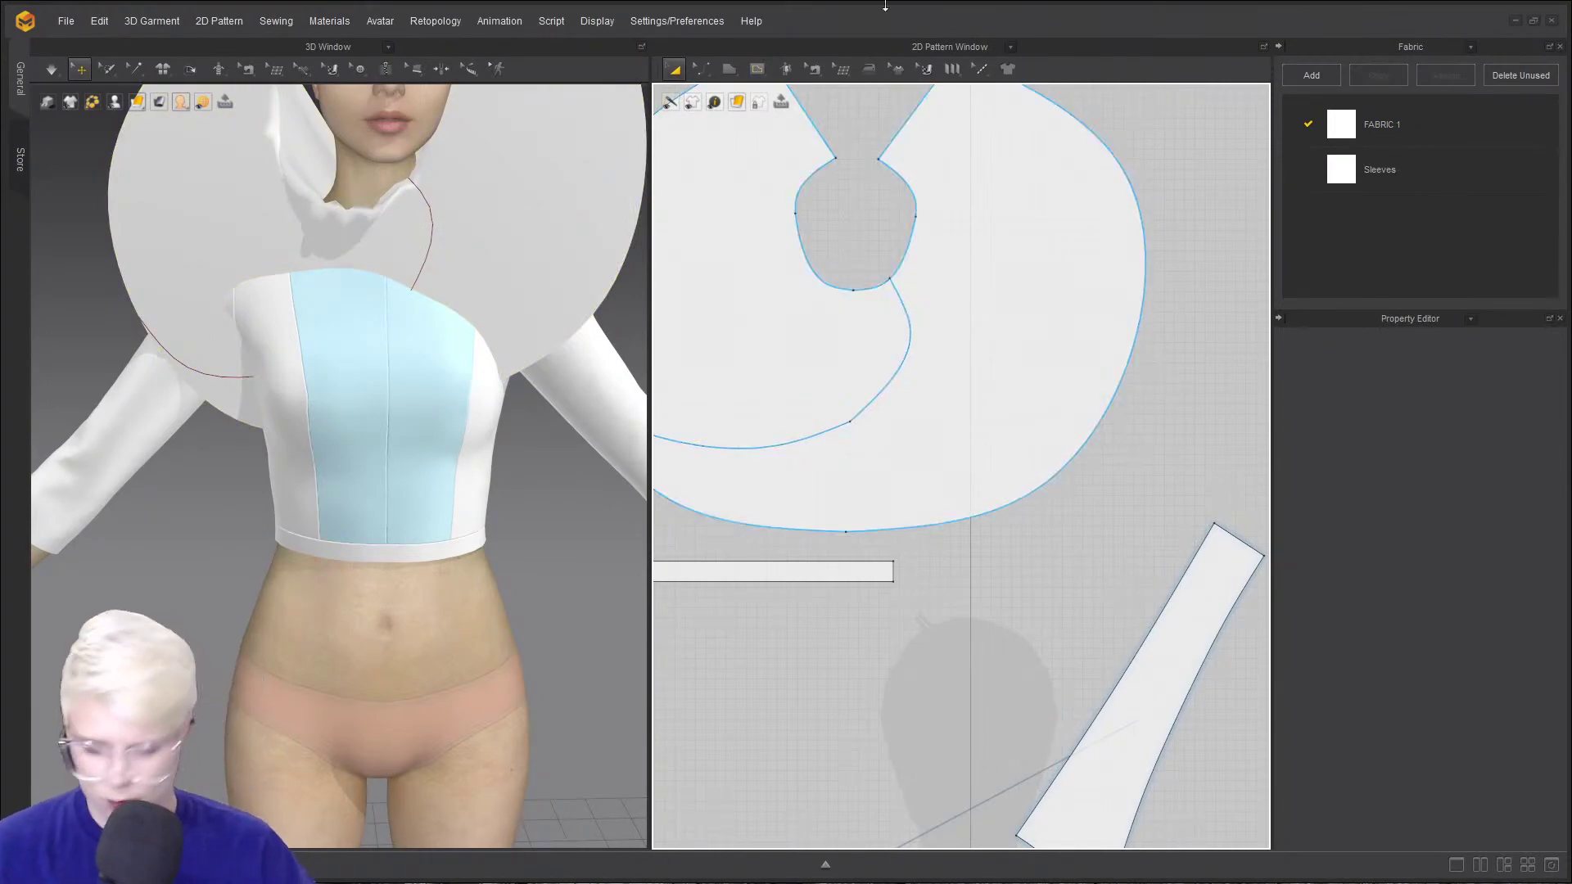
pyautogui.click(758, 69)
pyautogui.click(890, 279)
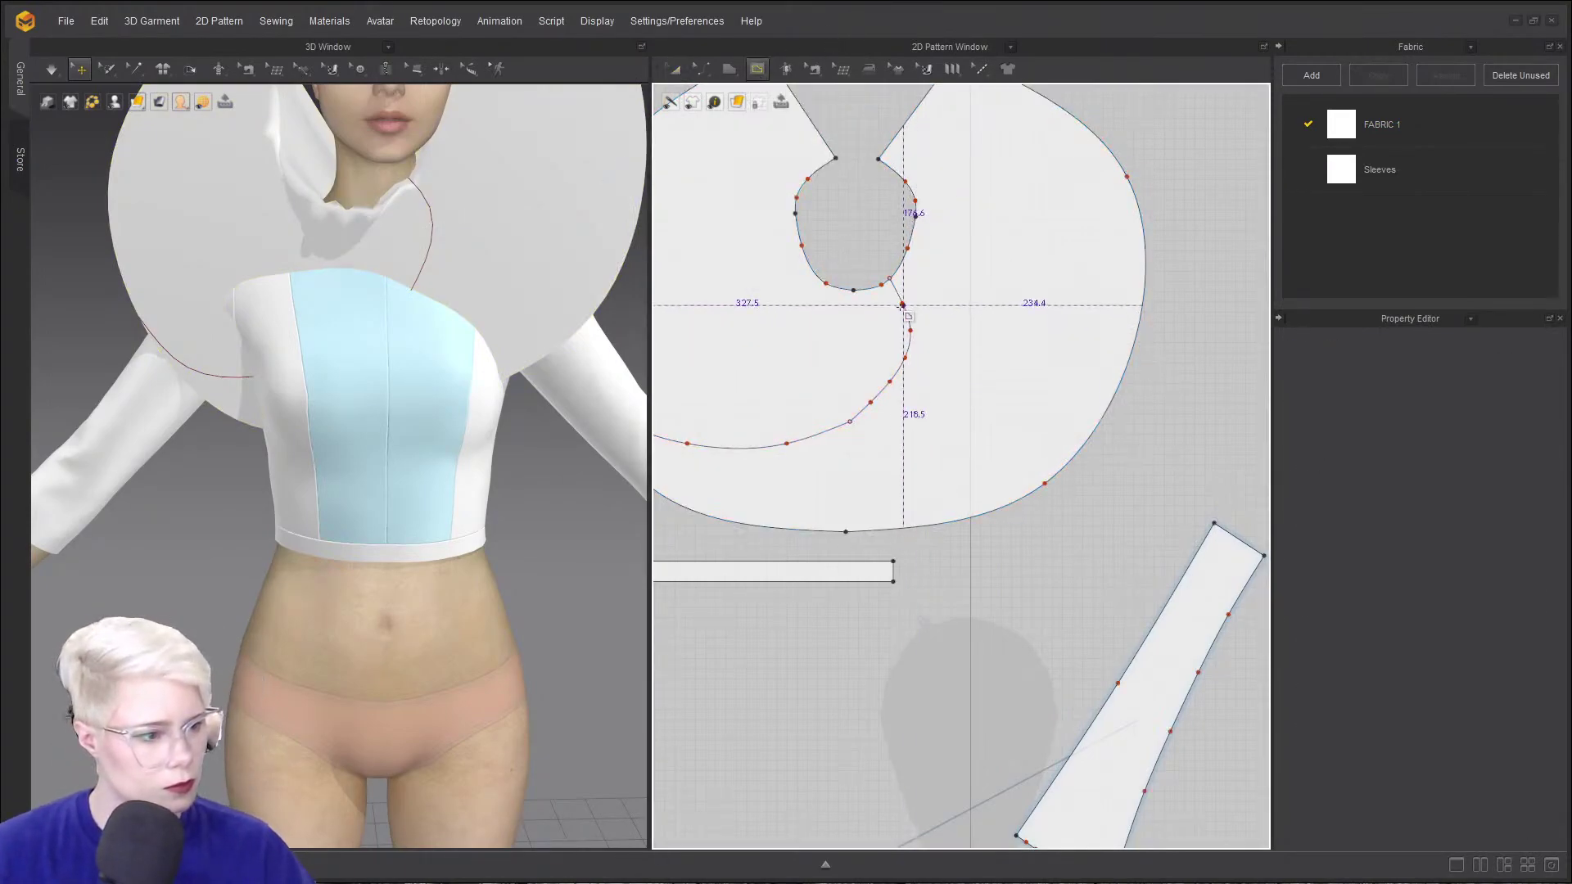
pyautogui.click(902, 305)
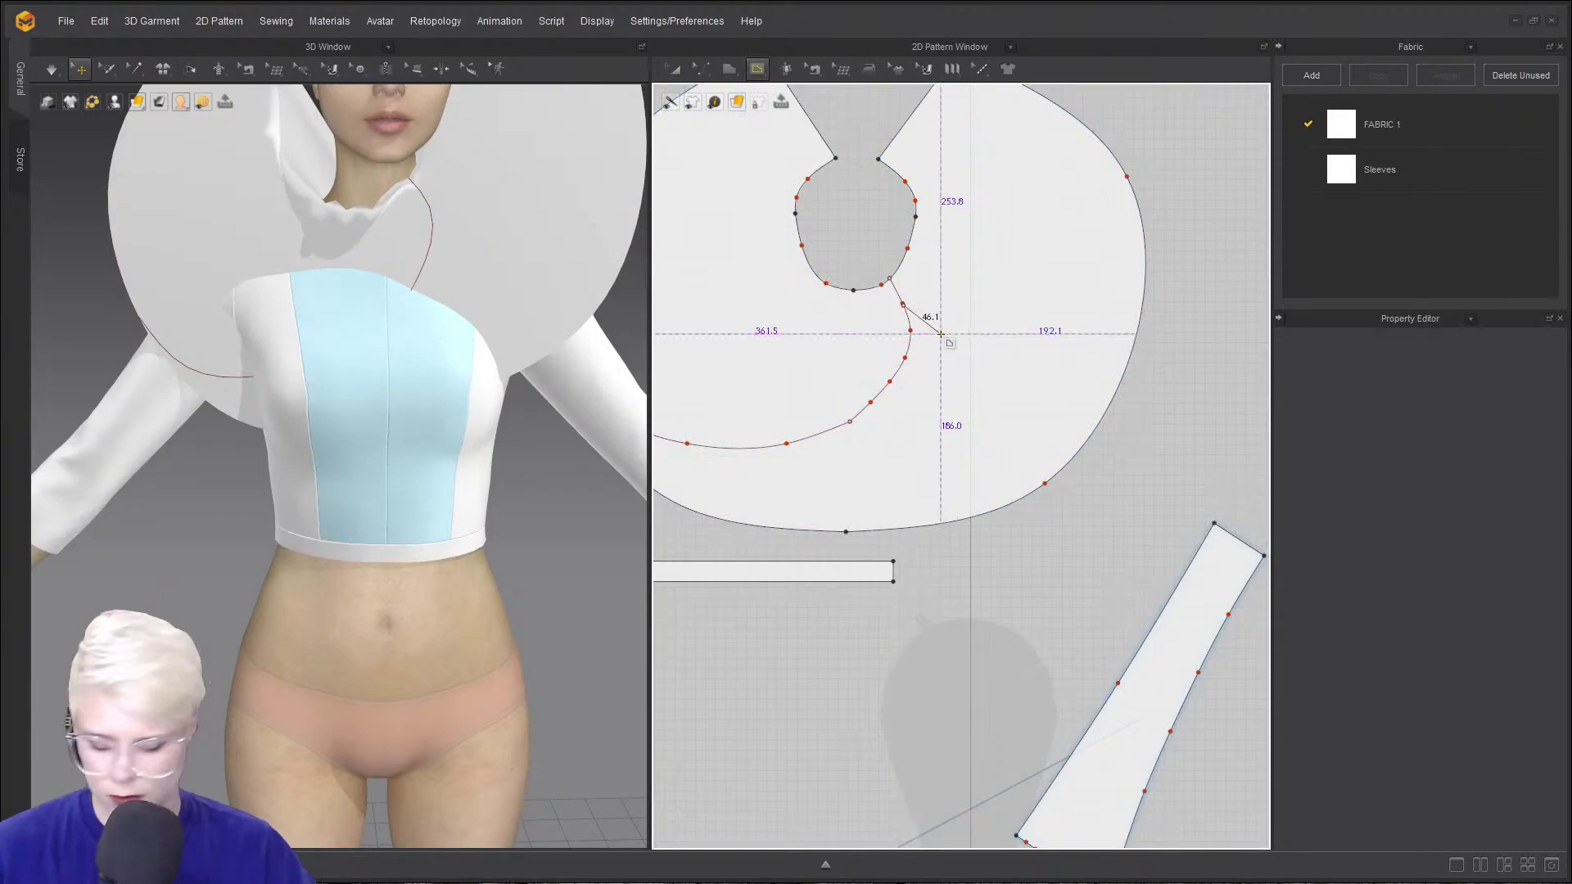
pyautogui.press('Escape')
# - Simulate the garment and pull the bunched cape down over the wearer's left shoulder and toward the back
pyautogui.press('space')
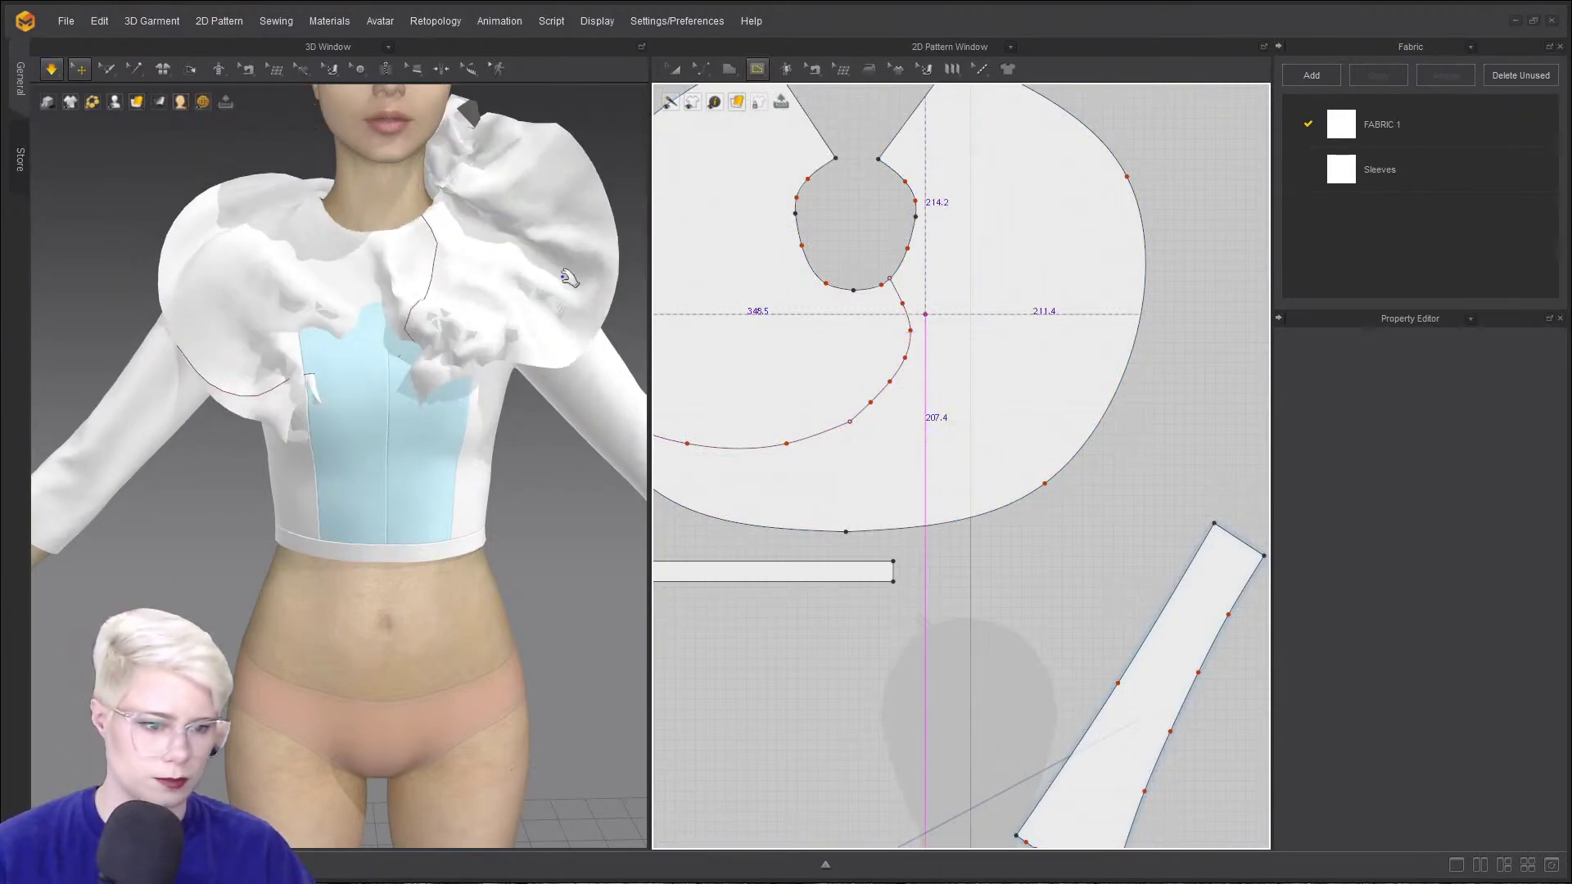
pyautogui.moveTo(536, 176); pyautogui.dragTo(750, 169)
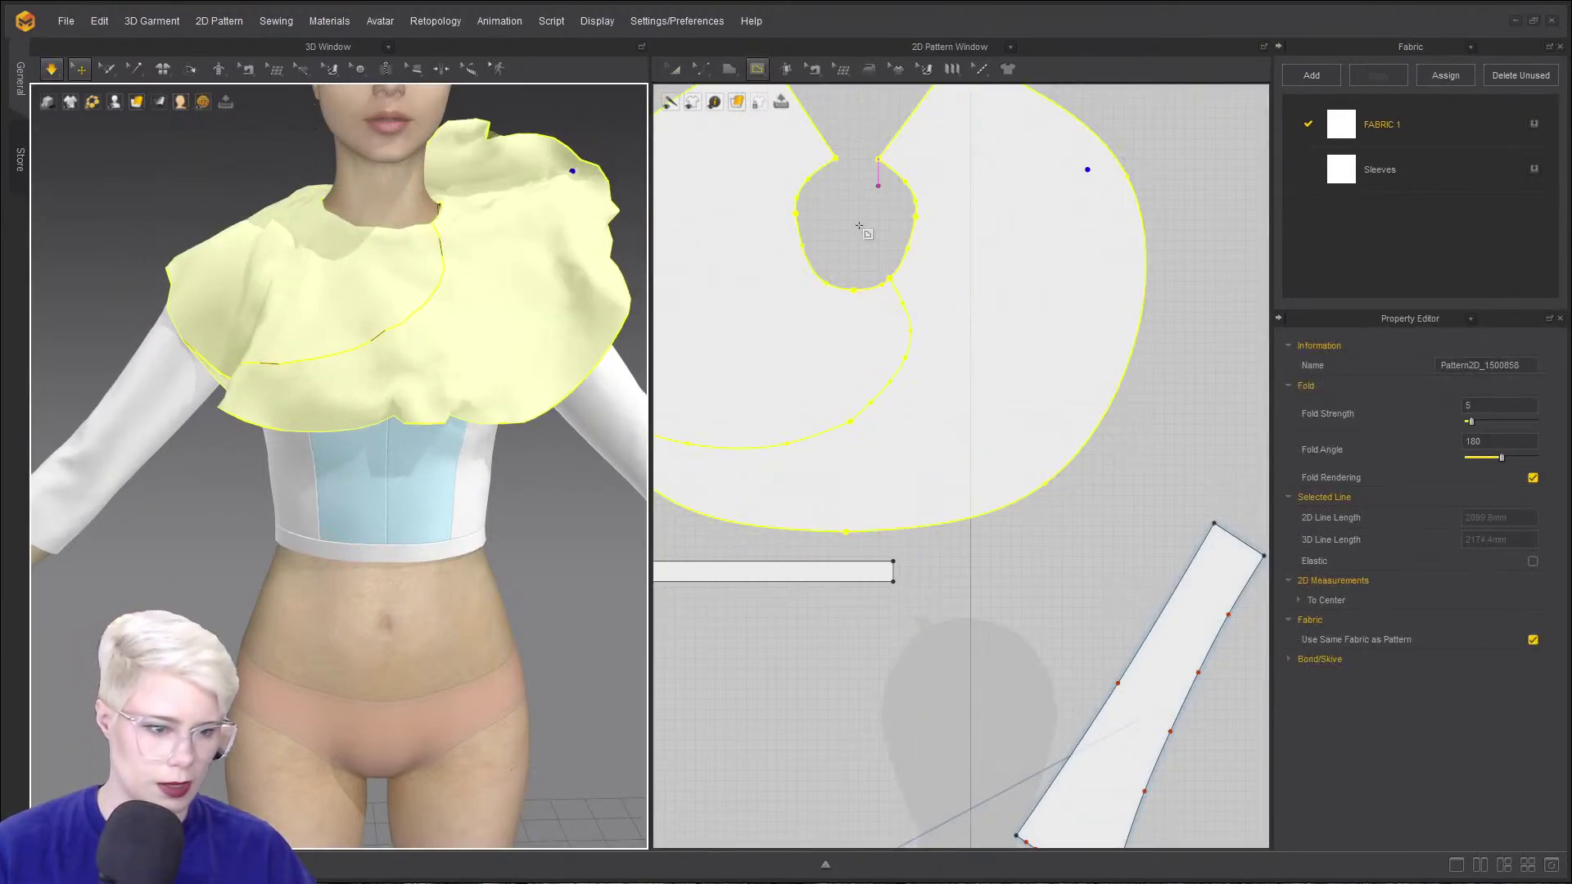
pyautogui.moveTo(596, 219); pyautogui.dragTo(463, 274, button='right')
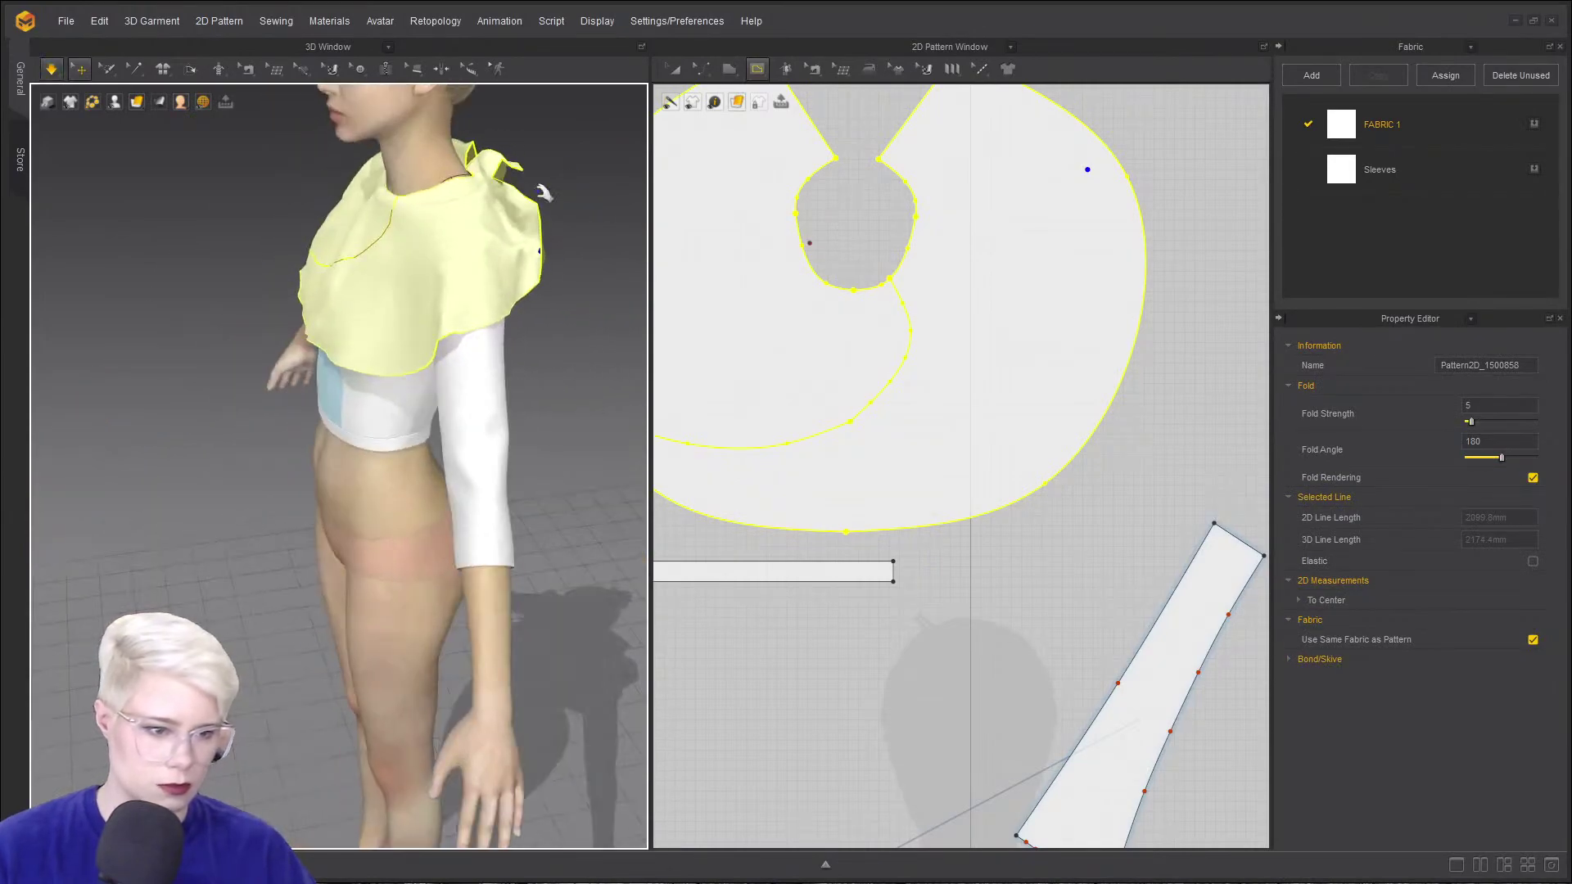
pyautogui.moveTo(542, 193); pyautogui.dragTo(786, 249)
pyautogui.press('space')
# - Sew the cape's two straight center-back edges together
pyautogui.press('n')
pyautogui.scroll(-1, 822, 250)
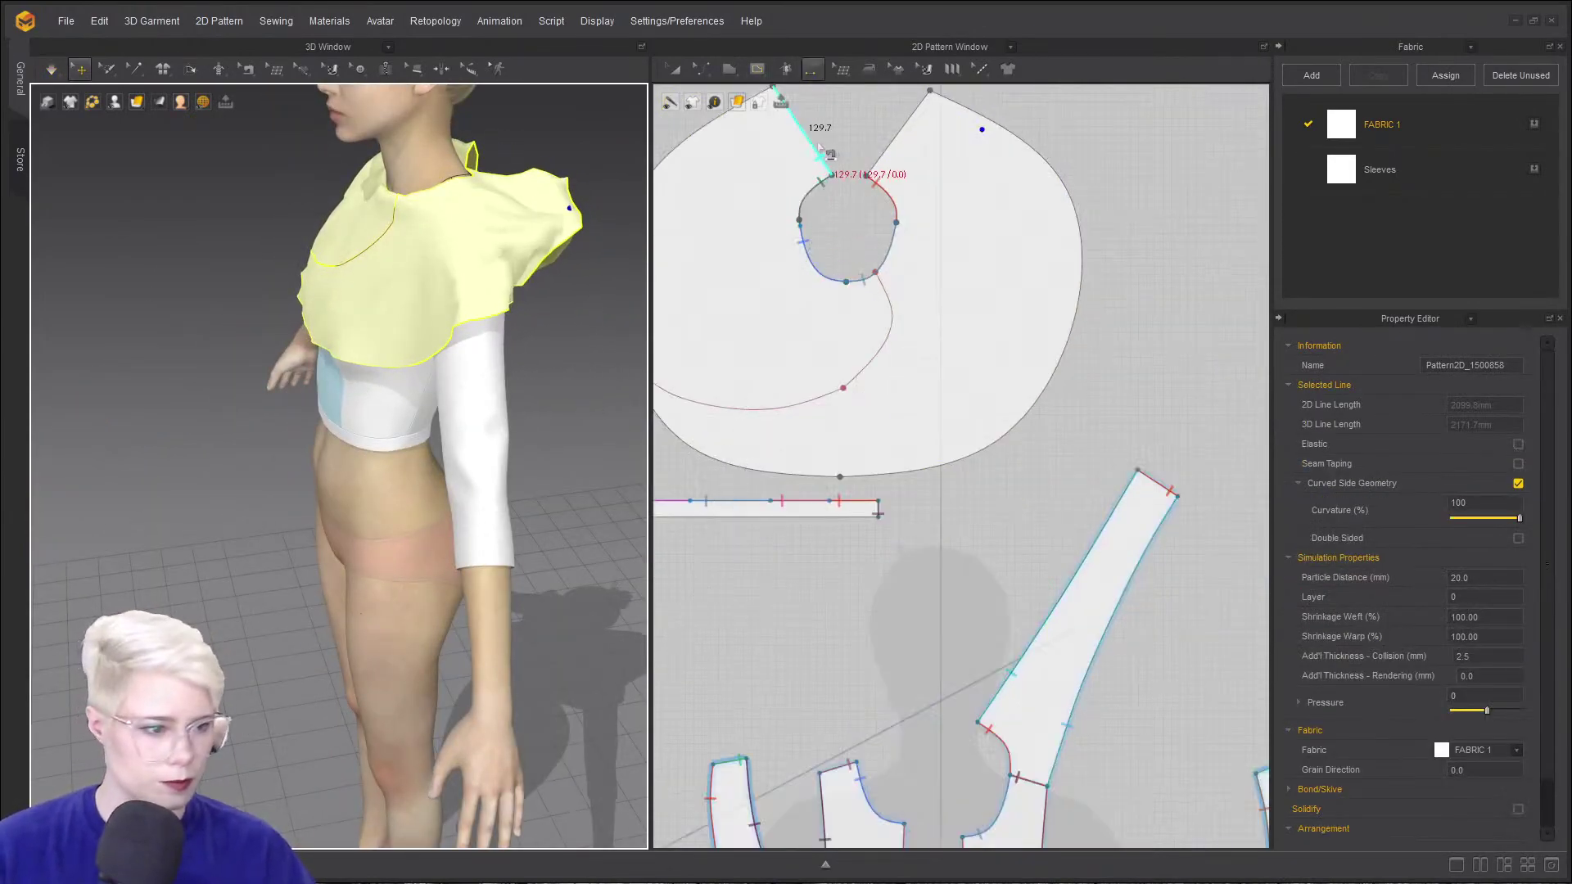
pyautogui.click(823, 158)
pyautogui.click(879, 160)
# - Simulate the sewn cape and pull it down over the shoulder and back so it drapes smoothly around the body
pyautogui.press('space')
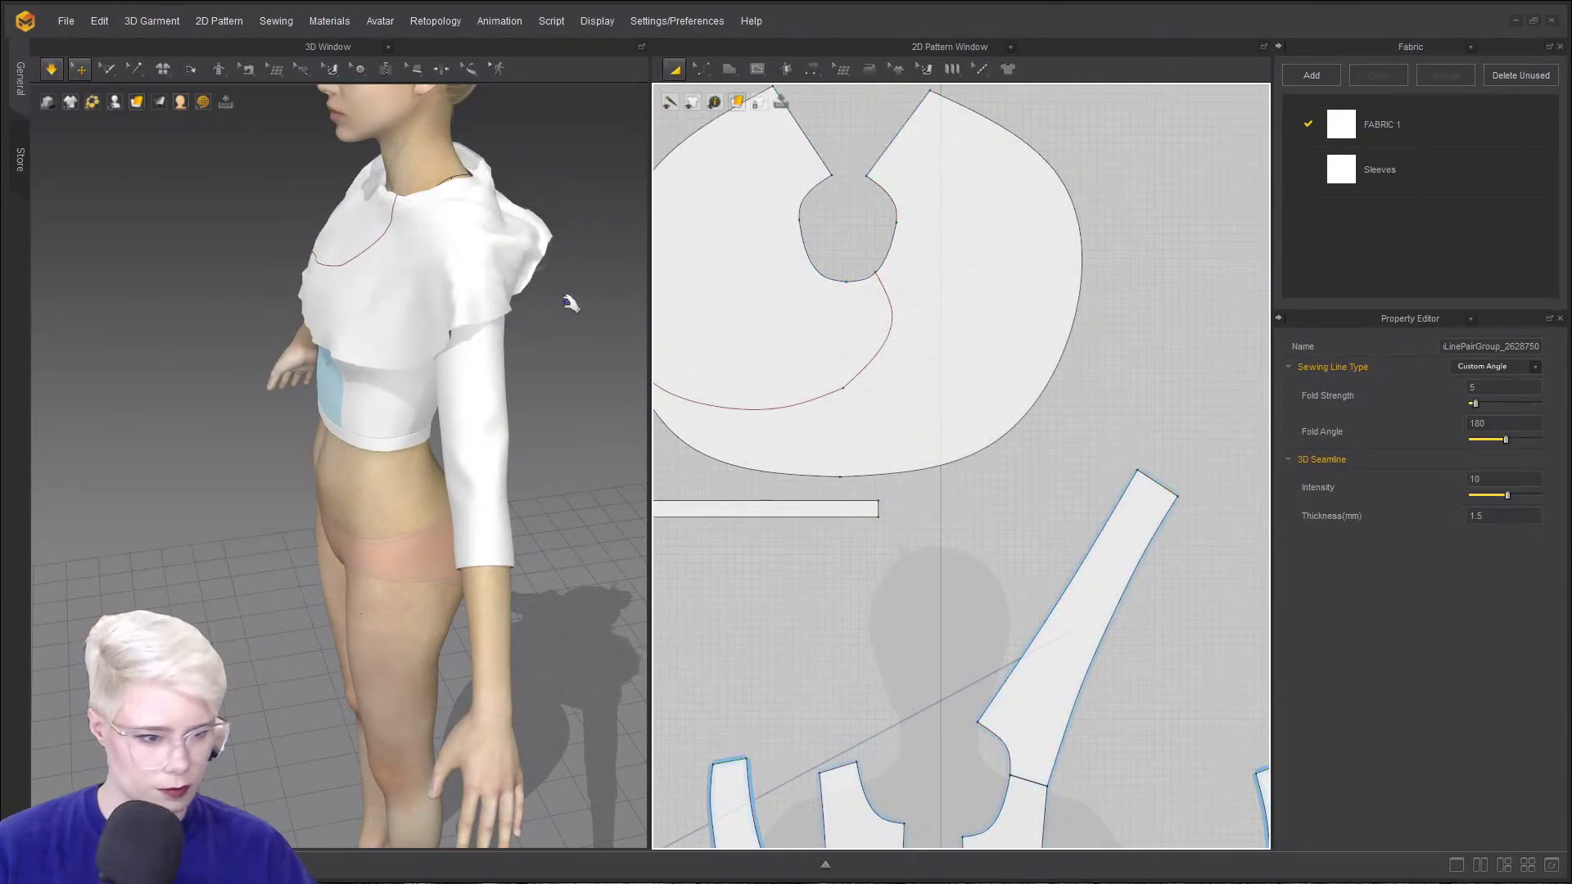
pyautogui.moveTo(571, 302); pyautogui.dragTo(471, 296, button='right')
pyautogui.moveTo(546, 258); pyautogui.dragTo(670, 373)
pyautogui.moveTo(606, 393); pyautogui.dragTo(526, 344, button='right')
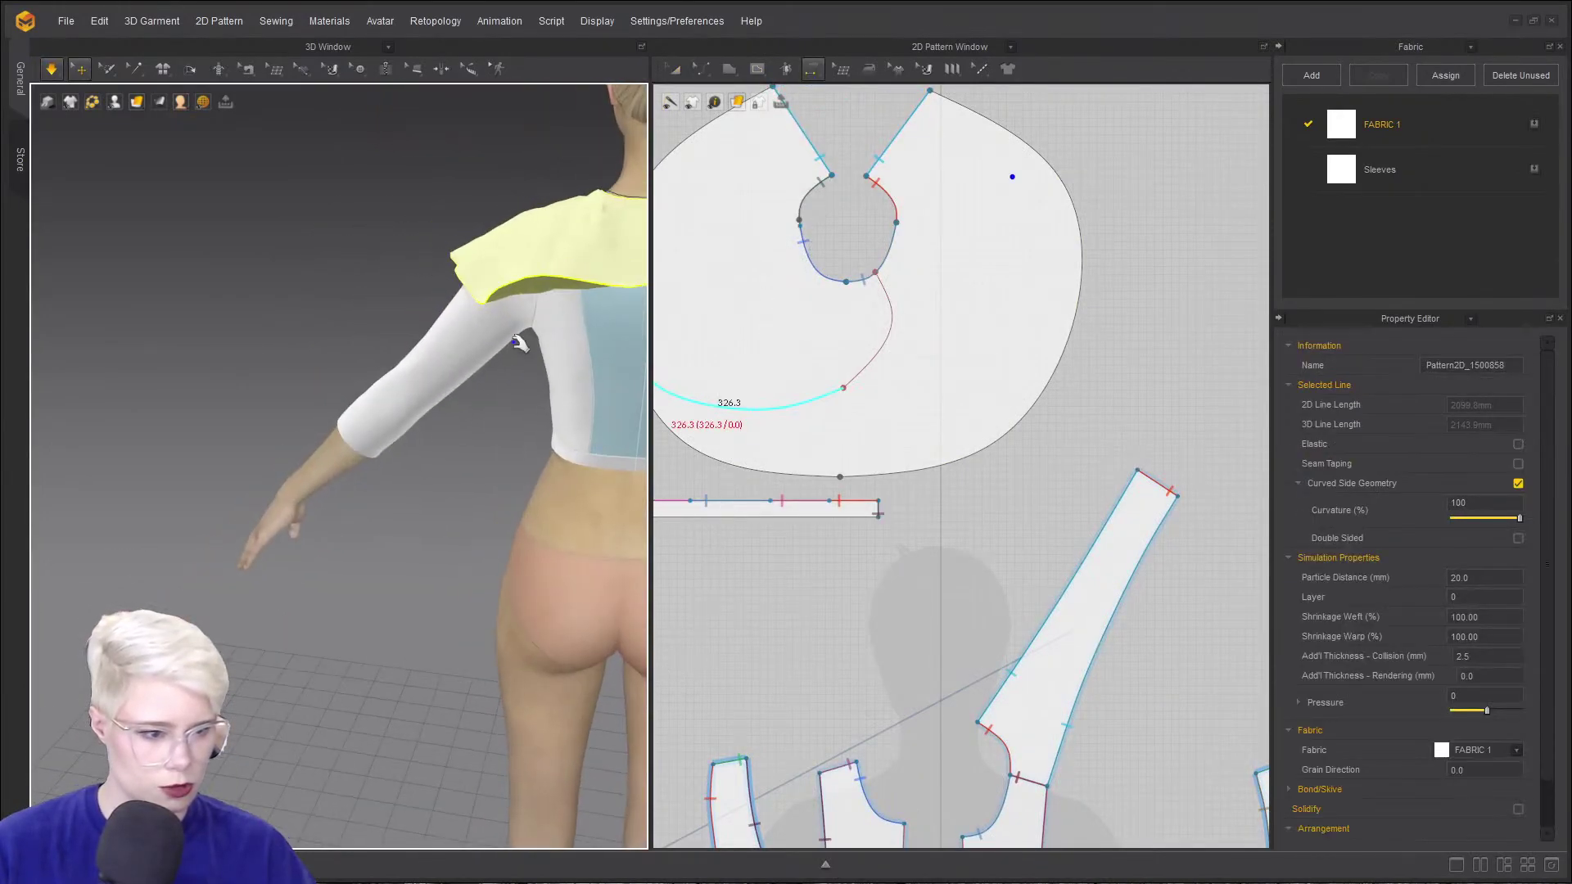
pyautogui.moveTo(347, 291); pyautogui.dragTo(203, 288, button='middle')
pyautogui.moveTo(455, 282); pyautogui.dragTo(438, 335)
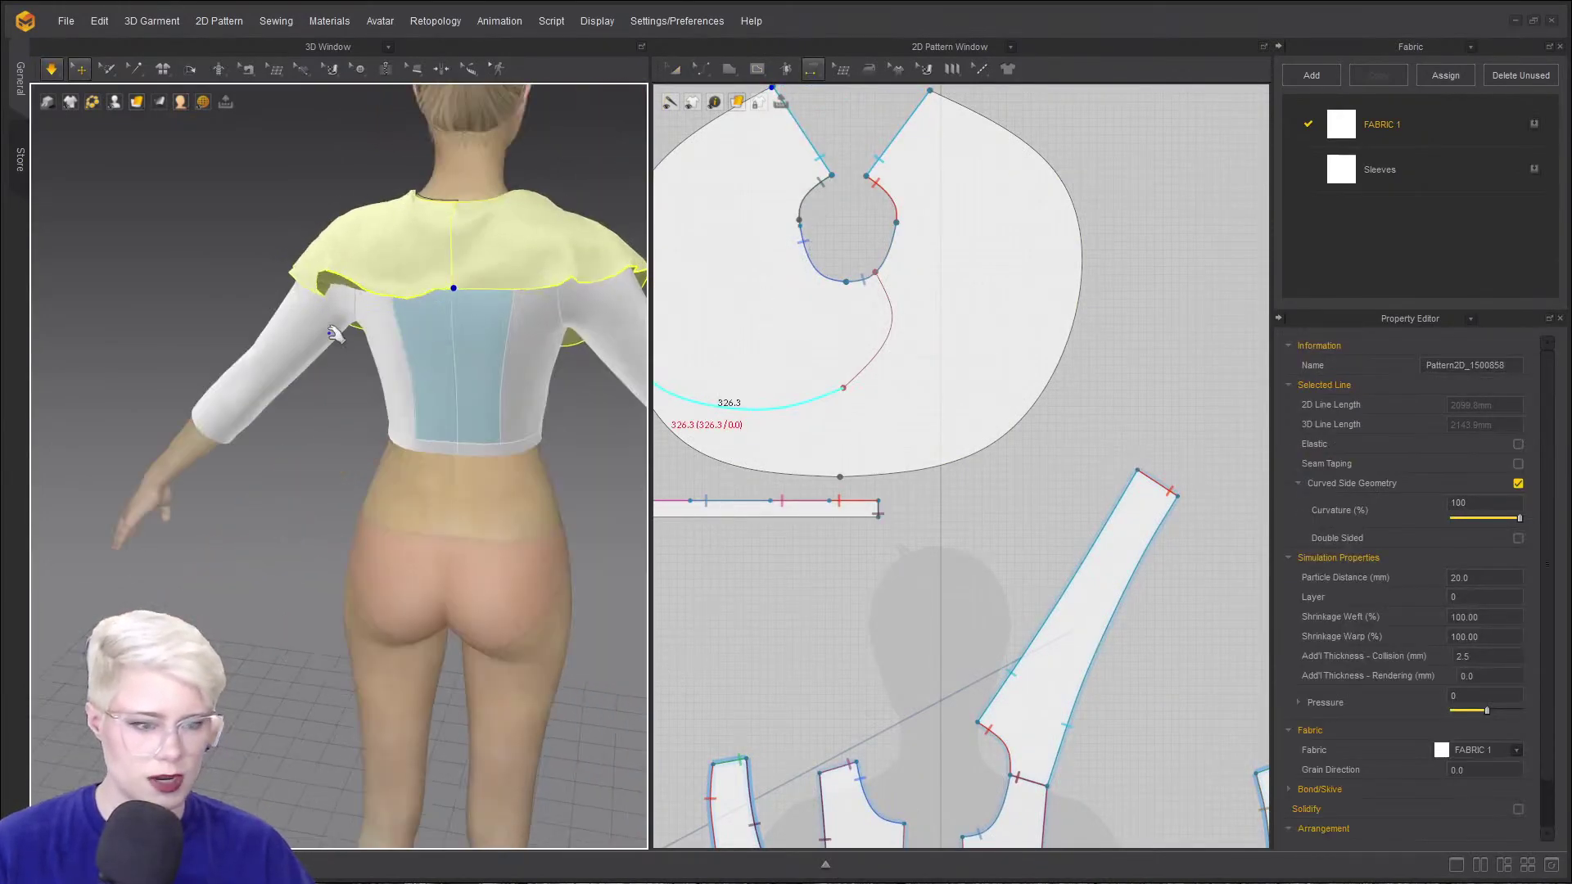
pyautogui.moveTo(340, 336); pyautogui.dragTo(604, 354, button='right')
pyautogui.moveTo(590, 332); pyautogui.dragTo(472, 327, button='middle')
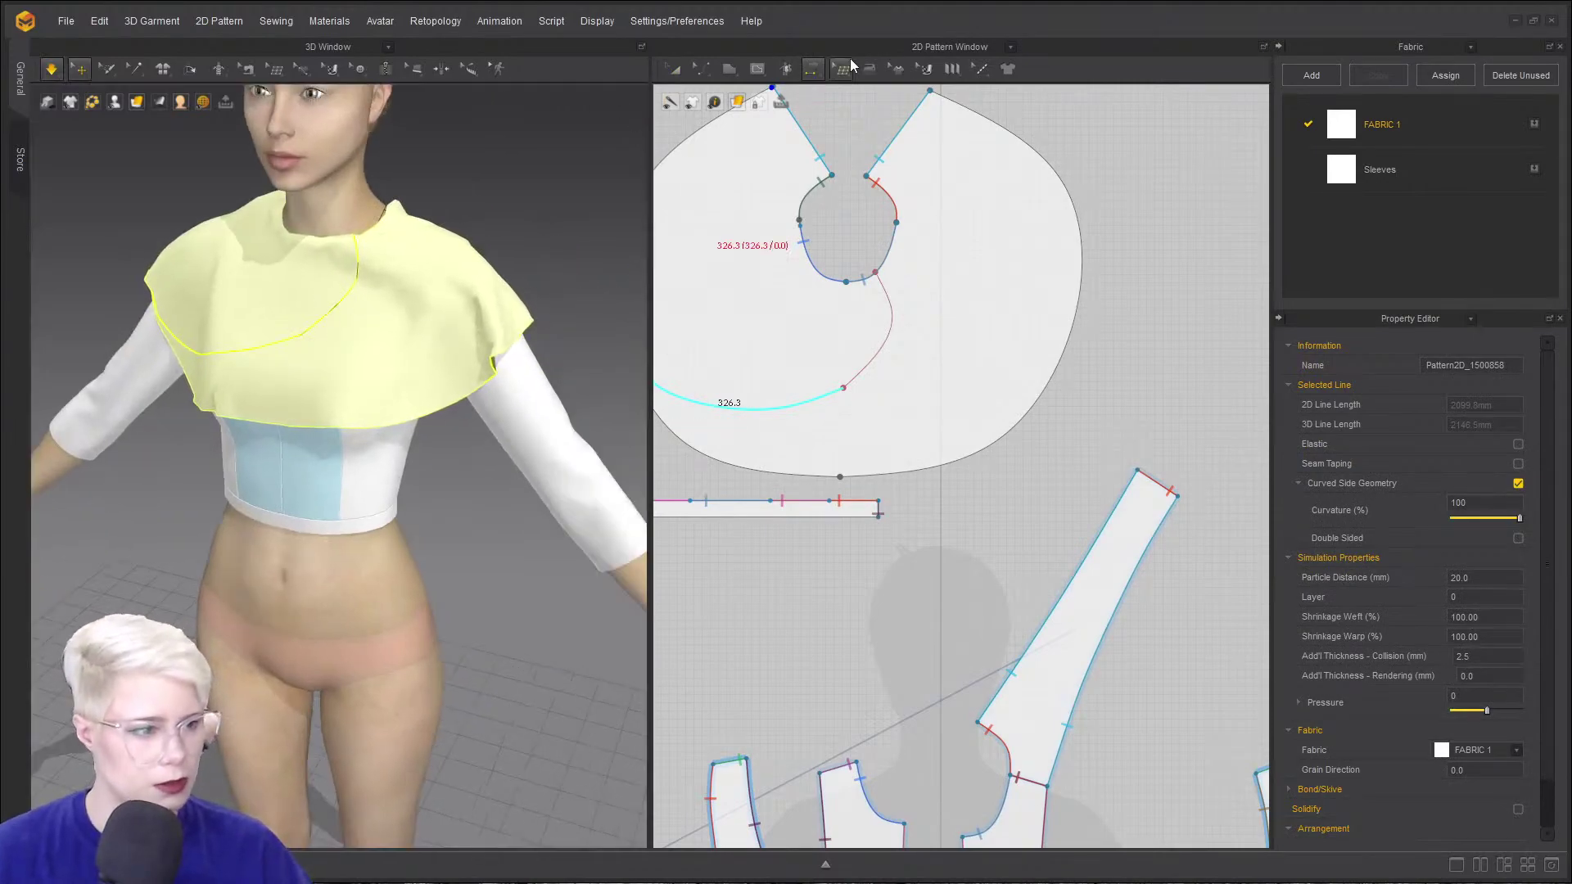
# - Draw a curved internal line on the cape from the front curve just below the neckline to the outer edge on the wearer's left side
pyautogui.click(811, 69)
pyautogui.click(758, 69)
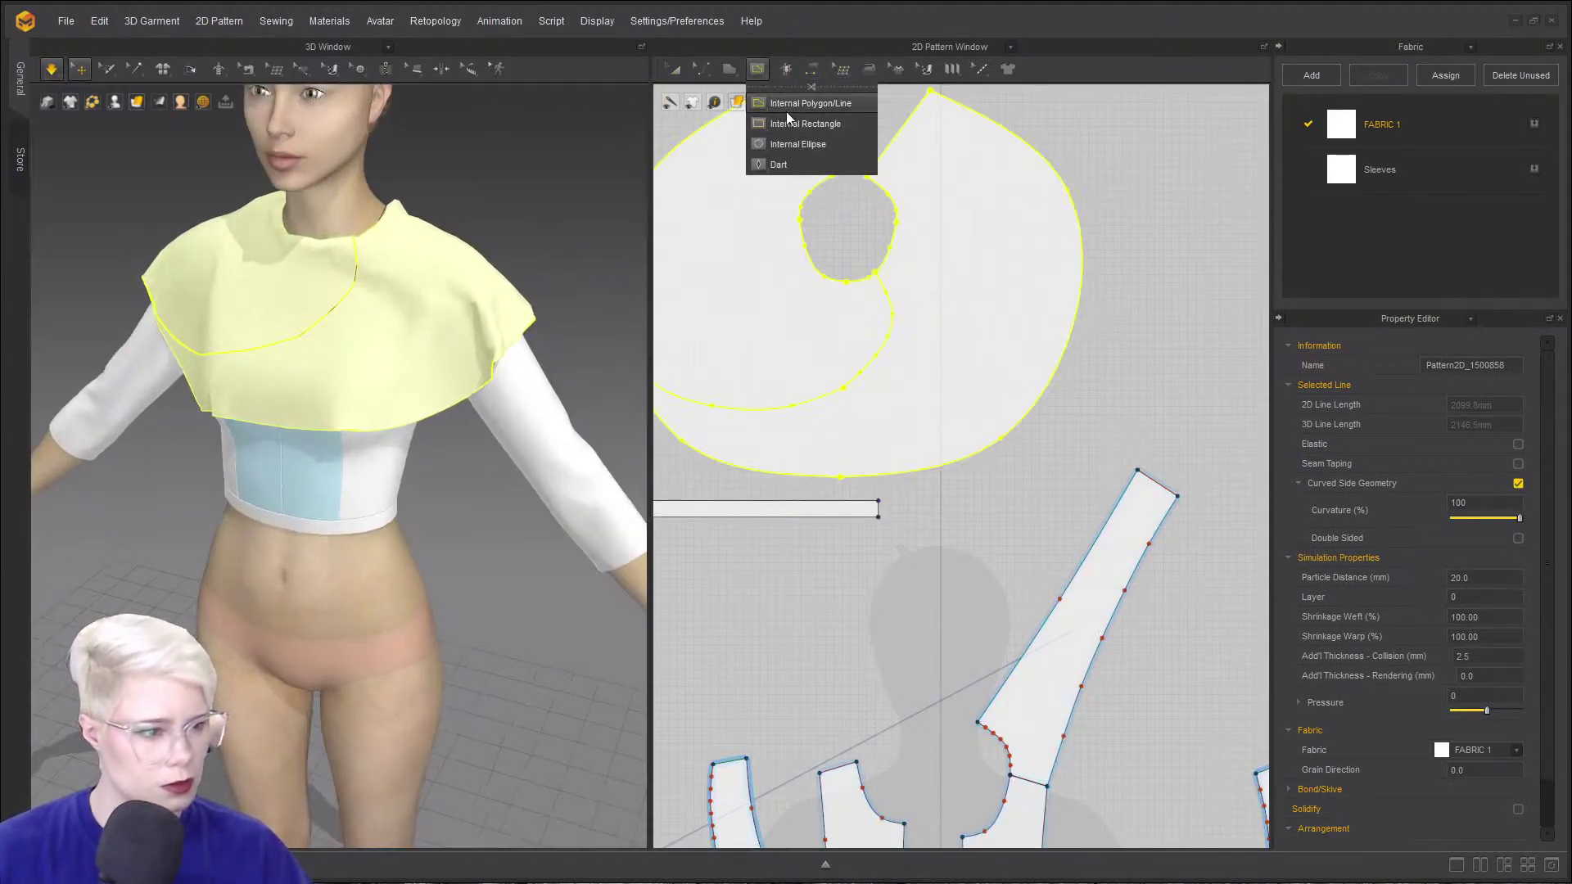
pyautogui.click(787, 106)
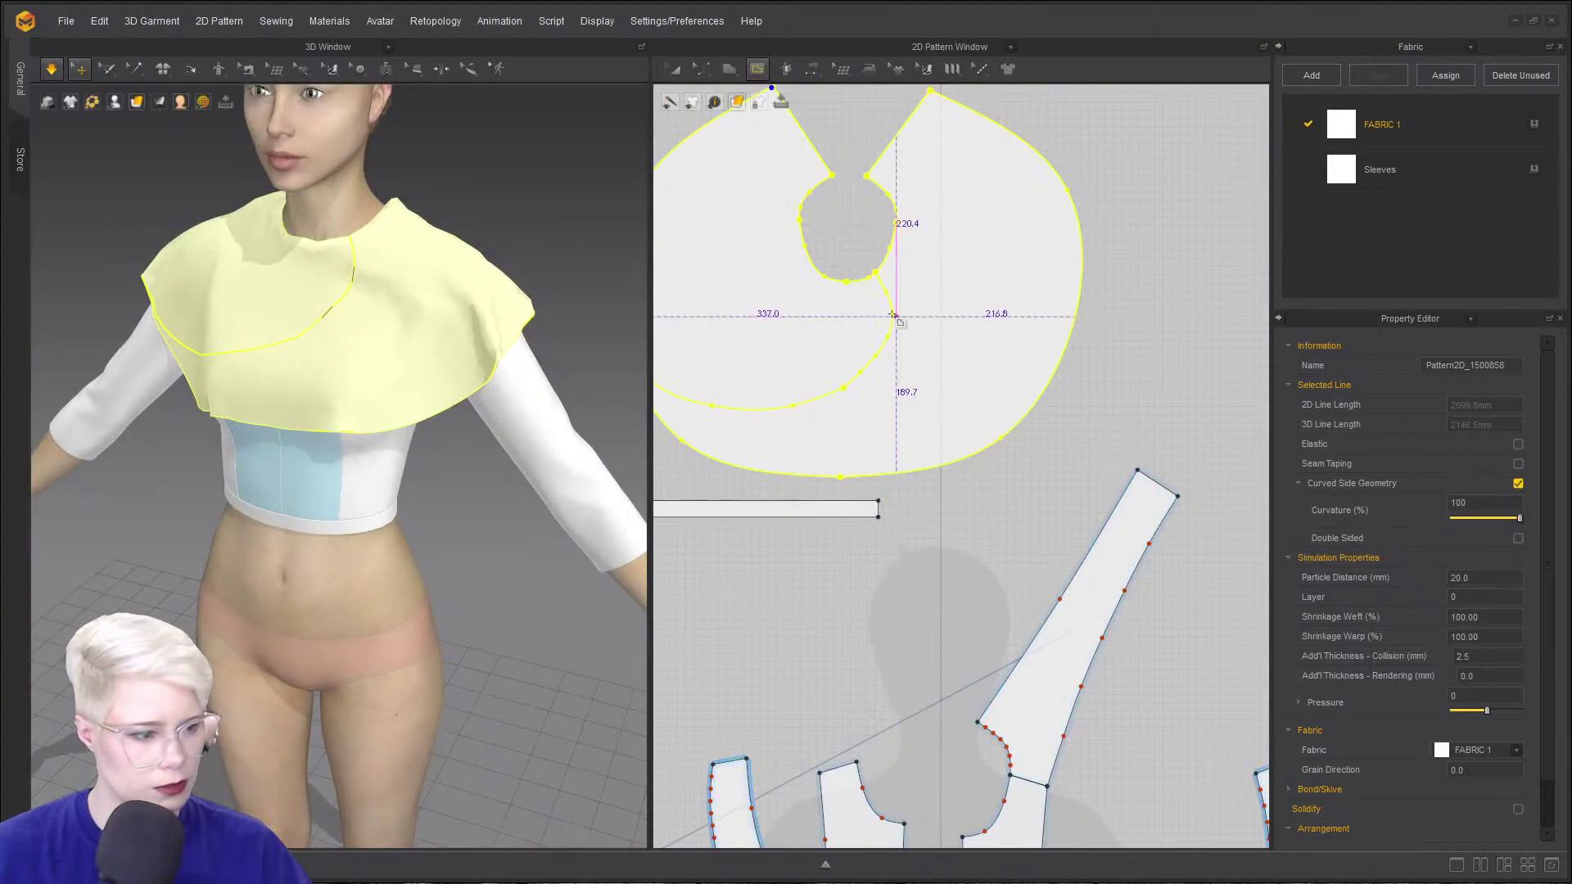
pyautogui.scroll(5, 900, 307)
pyautogui.scroll(-5, 905, 294)
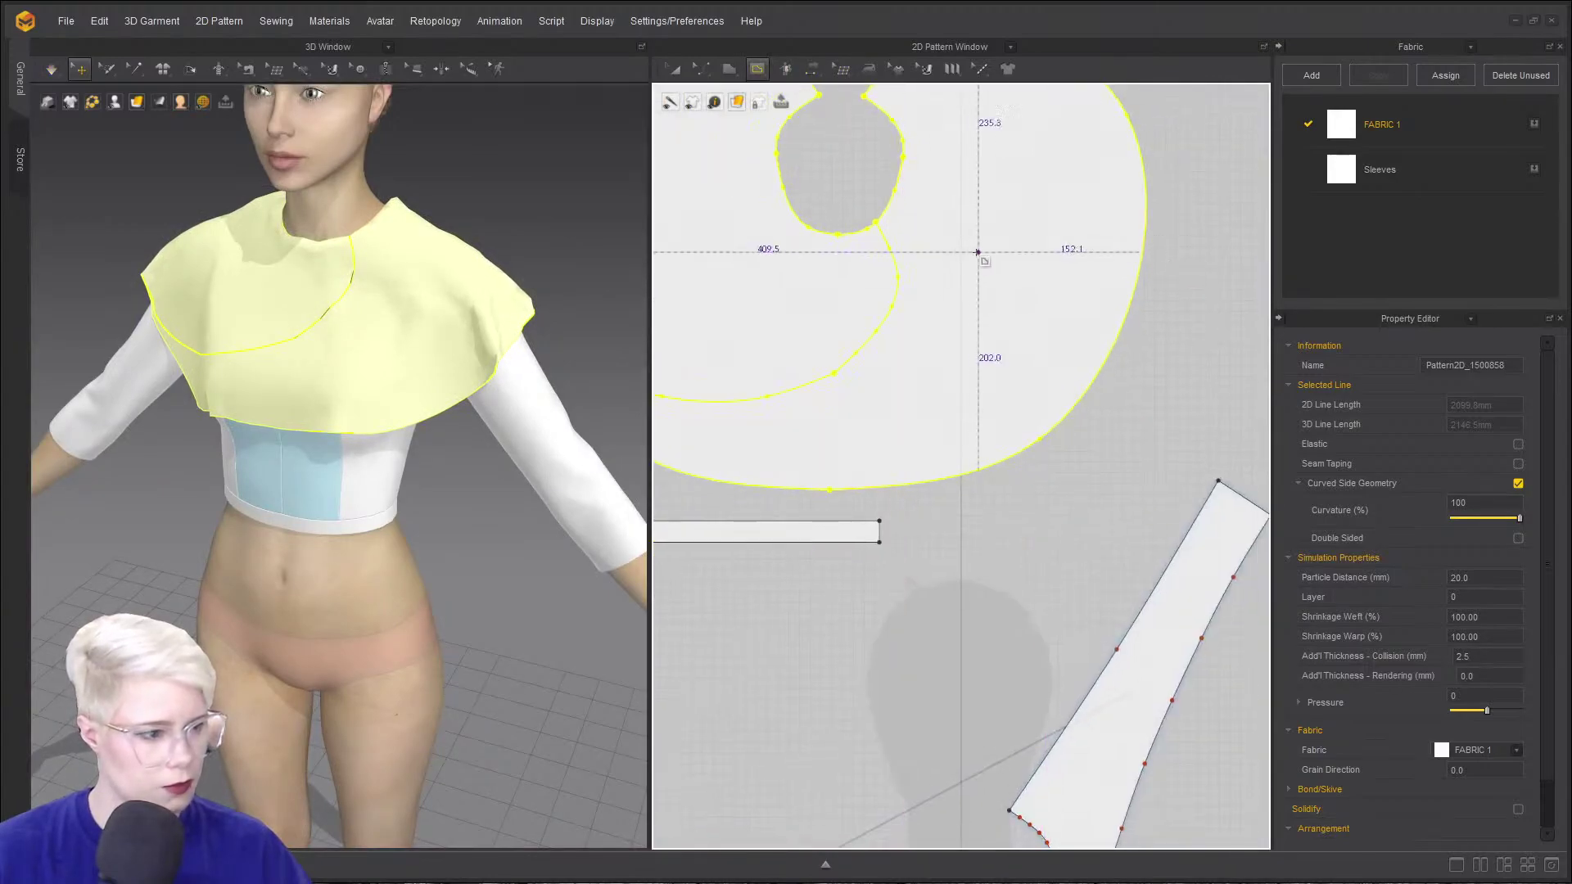
pyautogui.scroll(5, 900, 264)
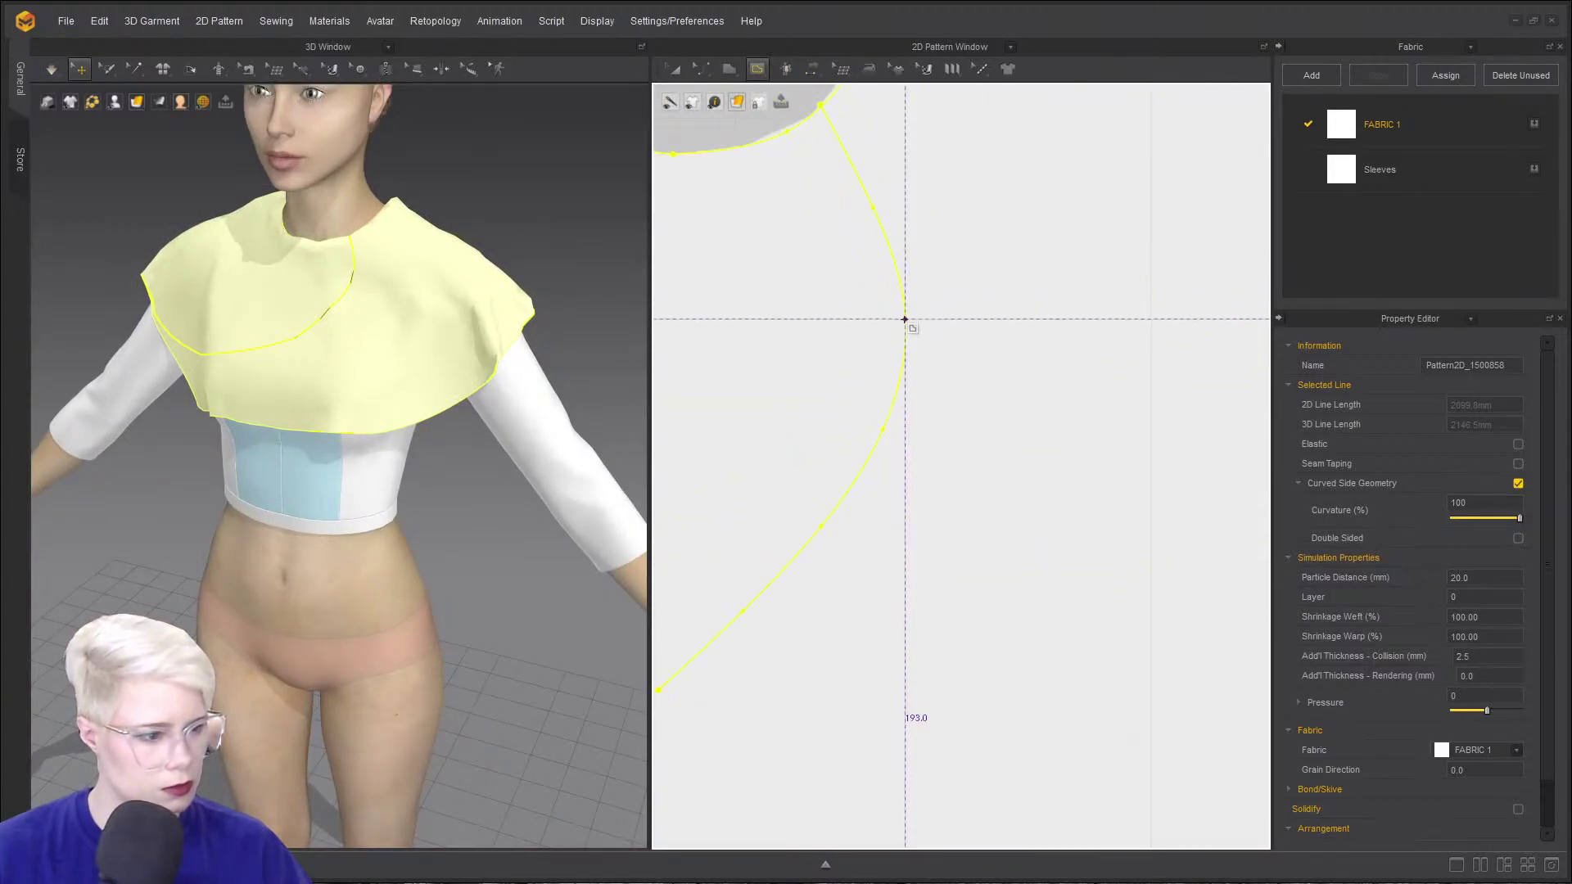
pyautogui.click(906, 320)
pyautogui.scroll(-2, 934, 332)
pyautogui.moveTo(940, 334); pyautogui.dragTo(899, 300, button='middle')
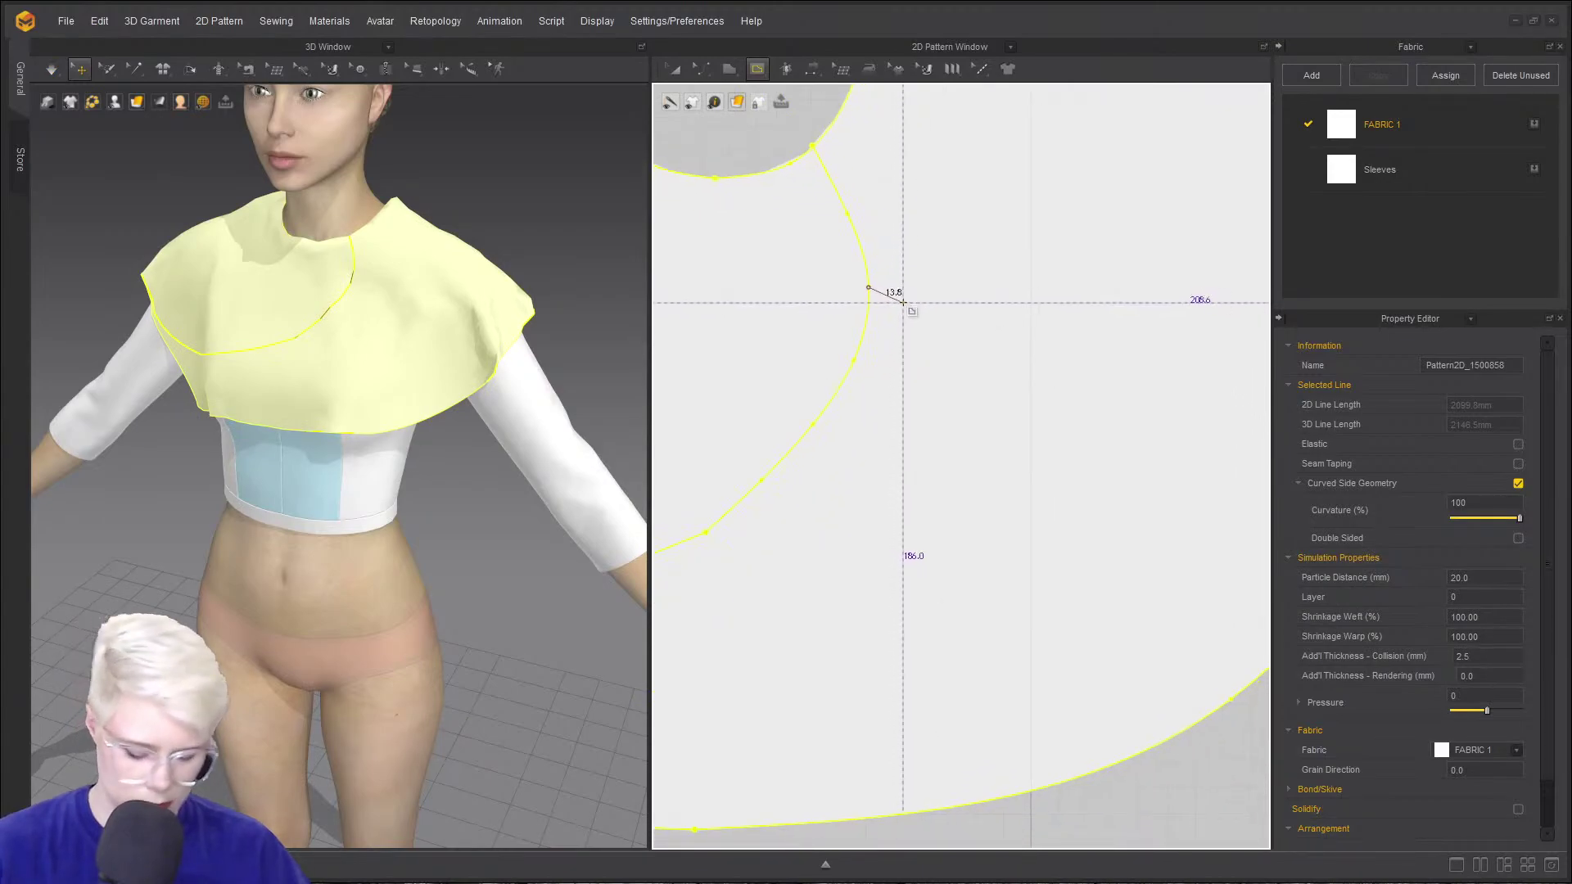
pyautogui.click(849, 215)
pyautogui.keyDown('ctrl'); pyautogui.click(896, 286); pyautogui.keyUp('ctrl')
pyautogui.scroll(-4, 819, 246)
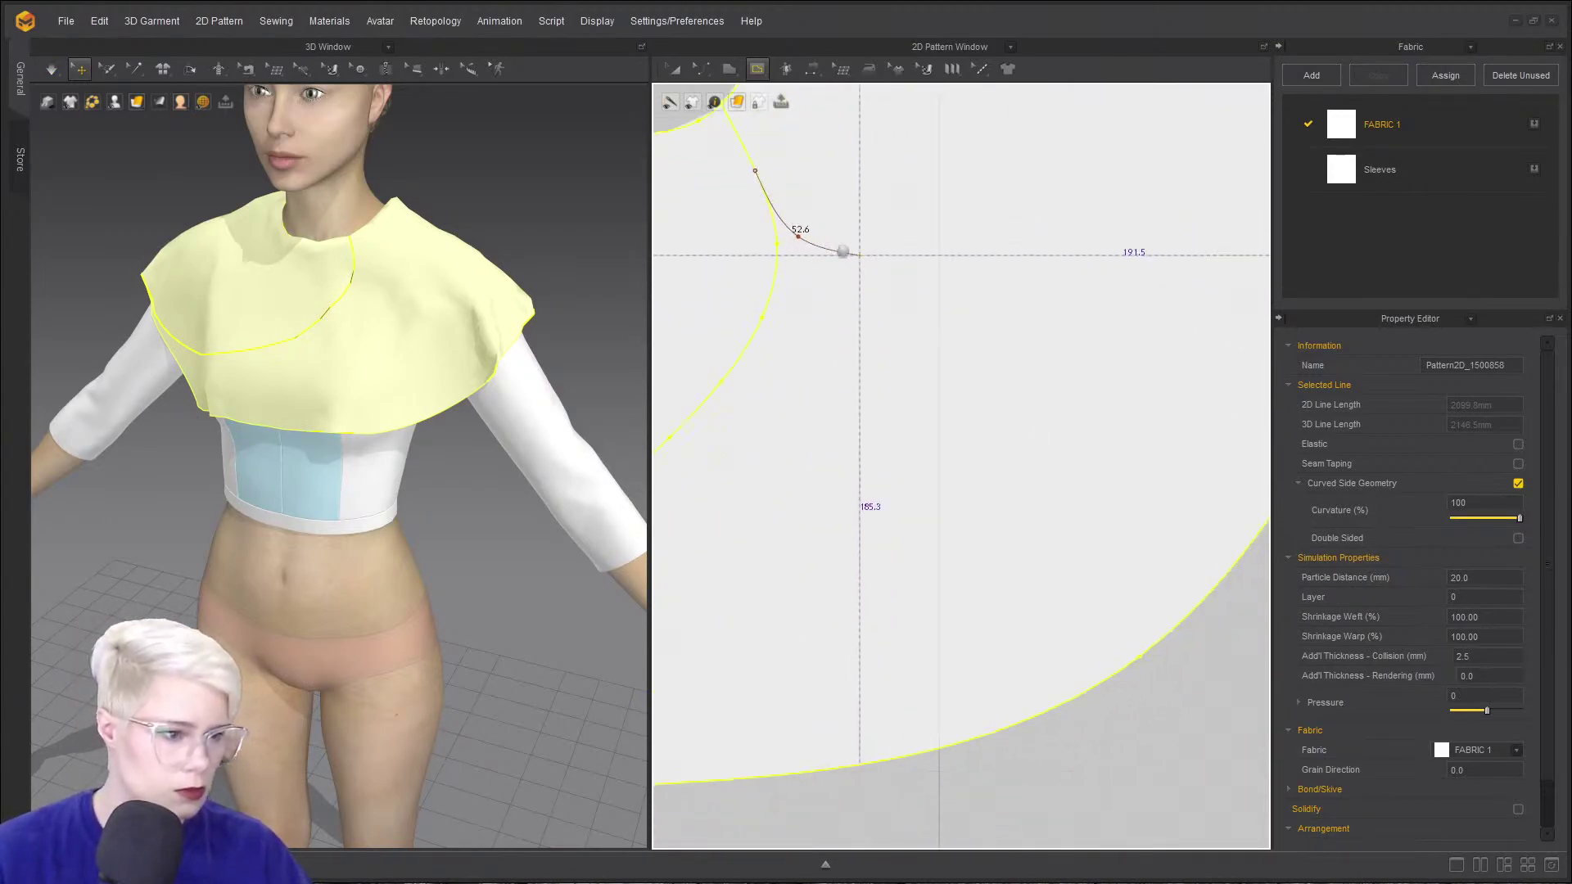
pyautogui.keyDown('ctrl'); pyautogui.click(1004, 284); pyautogui.keyUp('ctrl')
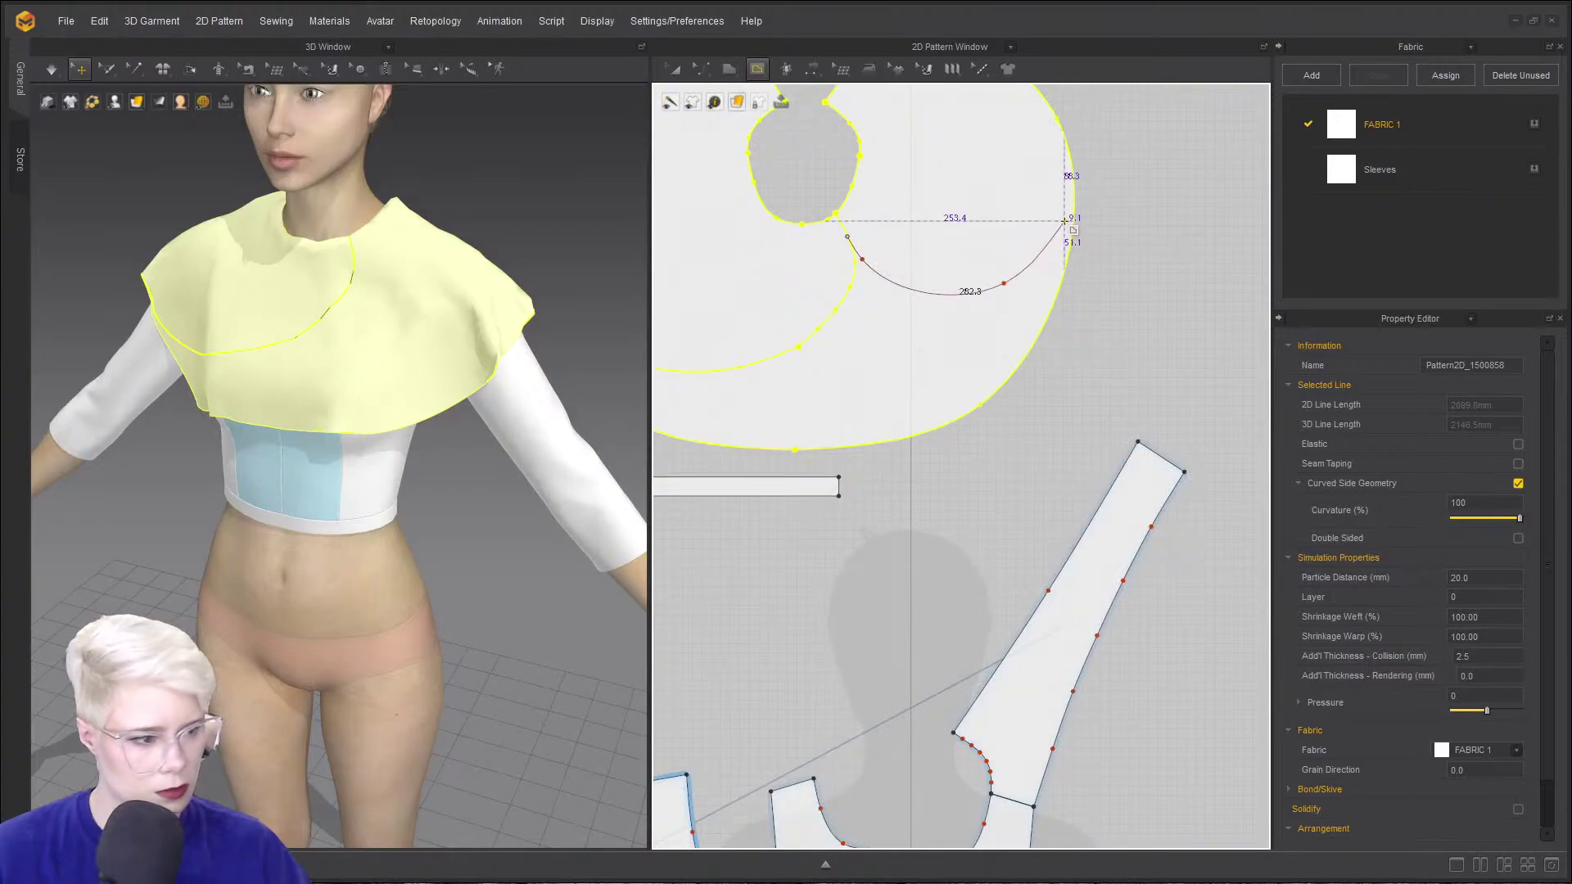
pyautogui.keyDown('ctrl'); pyautogui.click(1064, 221); pyautogui.keyUp('ctrl')
pyautogui.click(1071, 156)
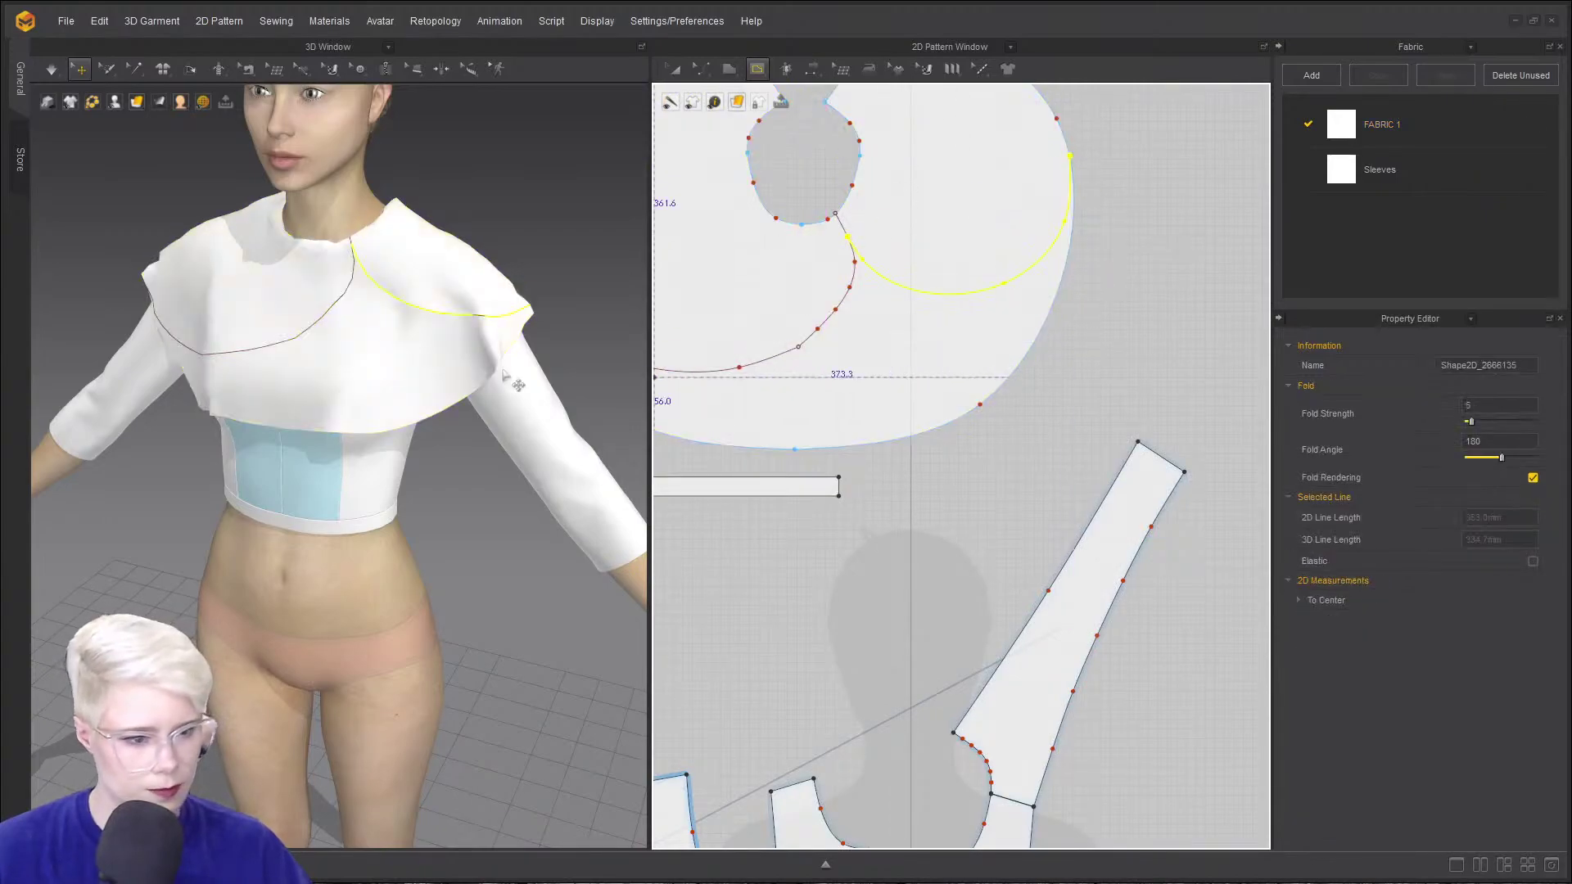
# - Bow the new internal line further down toward the hem so that it blends into the cape's outer edge
pyautogui.press('c')
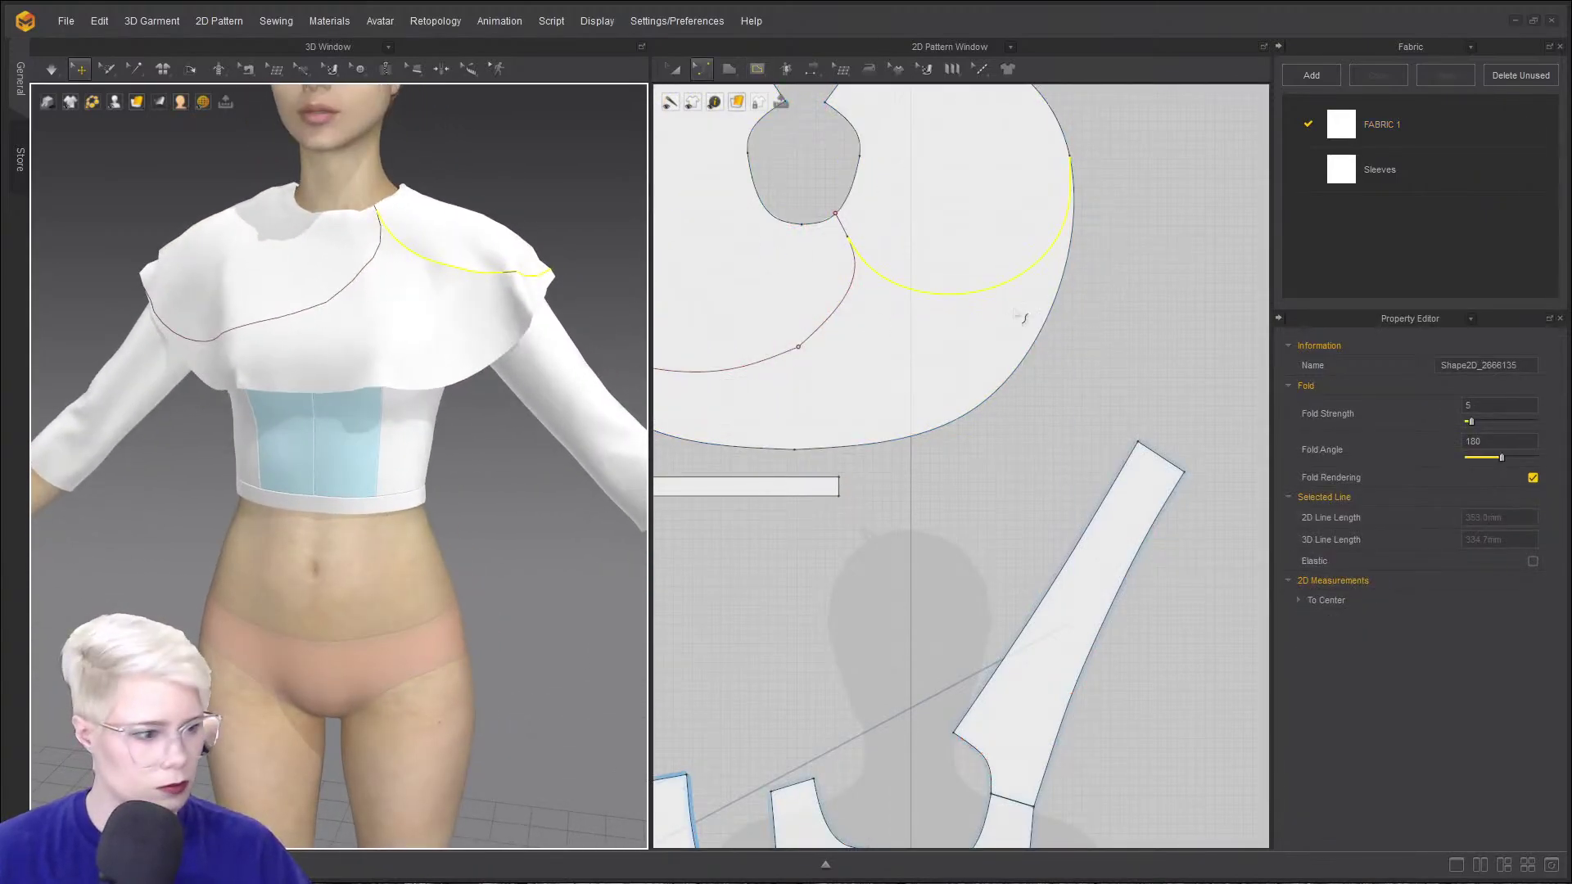
pyautogui.click(1020, 315)
pyautogui.moveTo(978, 294); pyautogui.dragTo(992, 328)
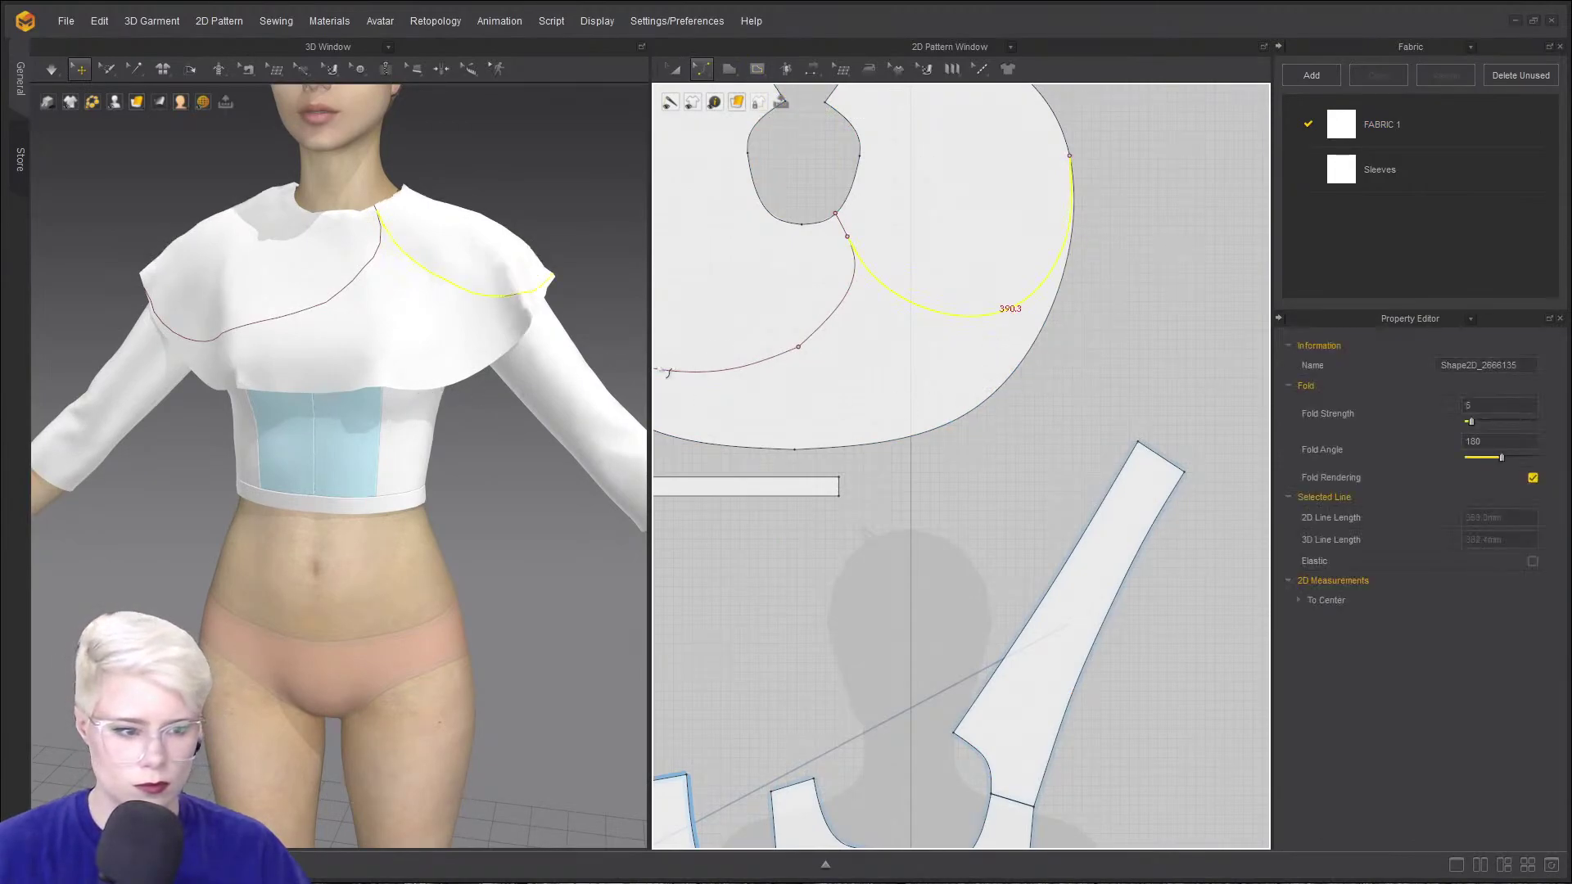
pyautogui.moveTo(1060, 281); pyautogui.dragTo(1049, 333)
pyautogui.click(1025, 378)
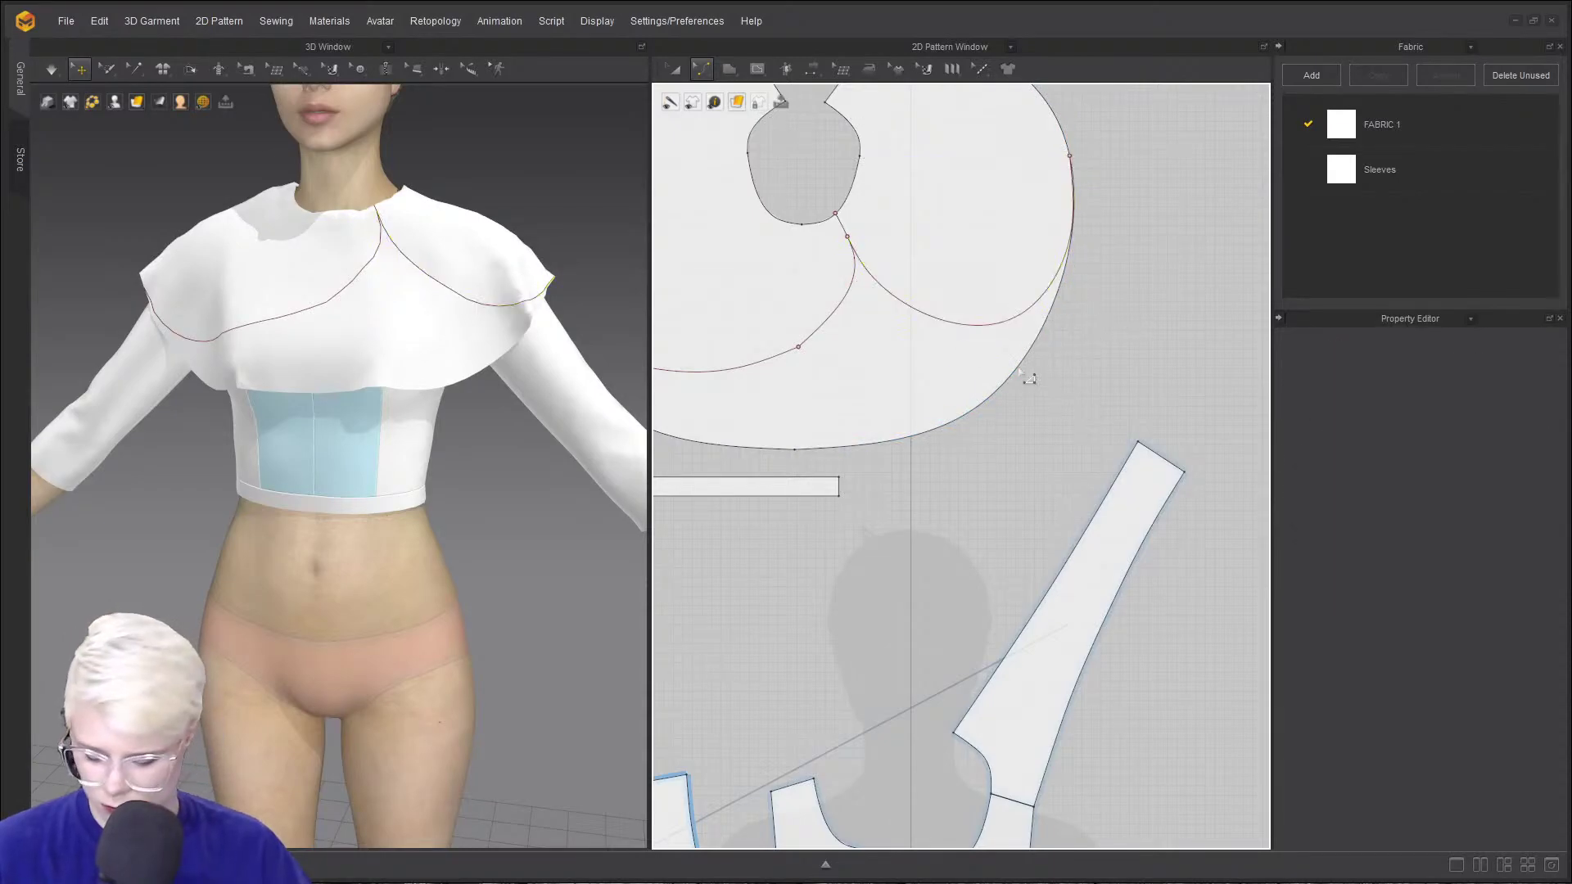
# - Cut the cape along both curved front internal lines and delete the detached lower front piece
pyautogui.click(942, 324)
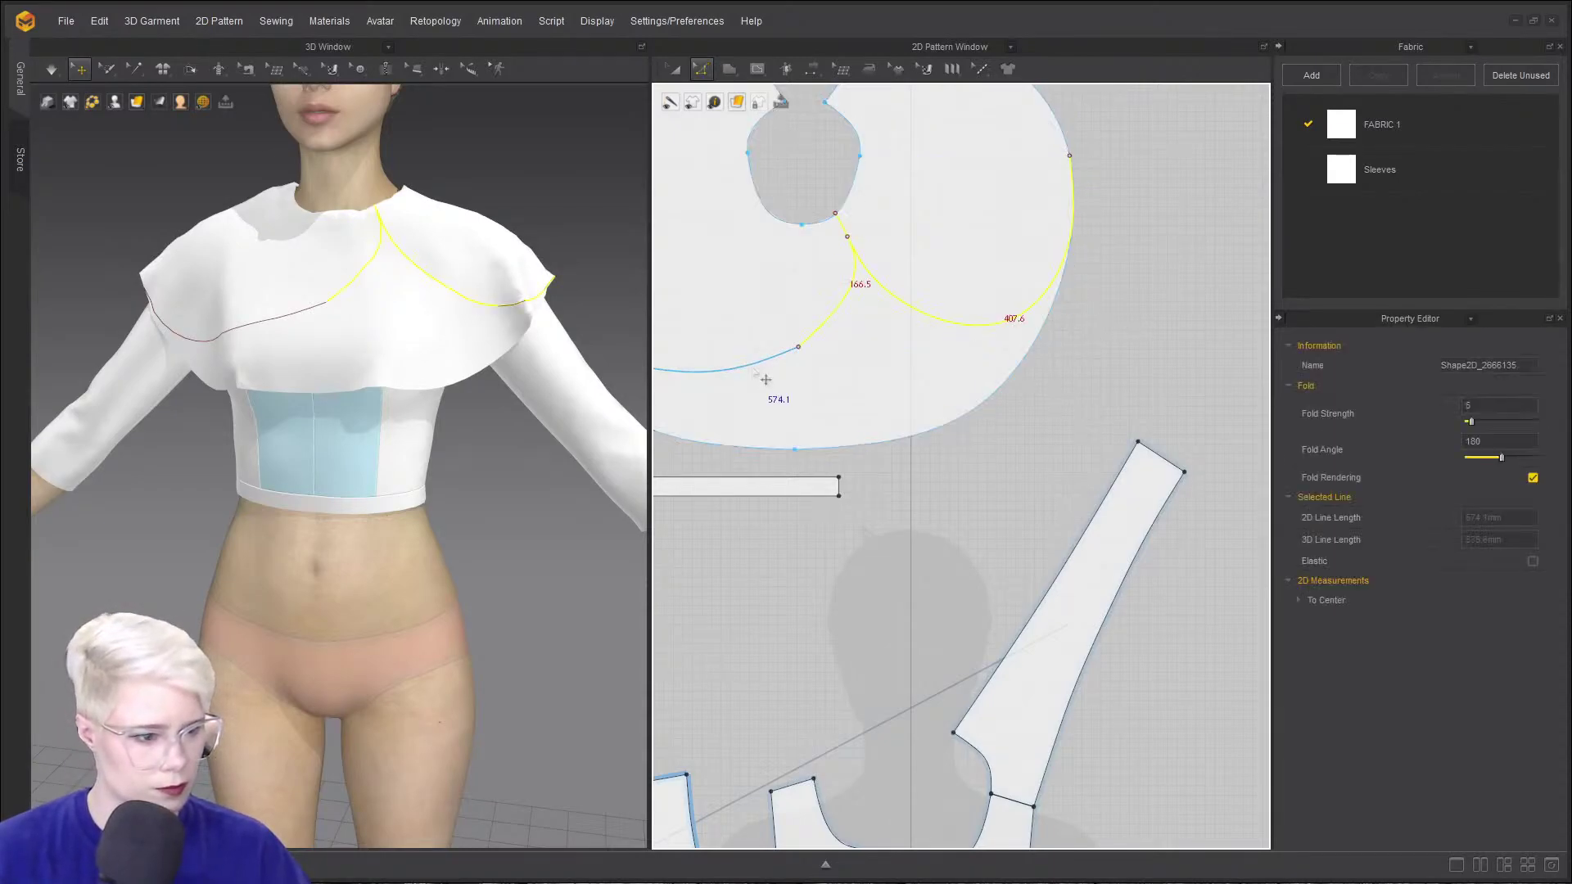
pyautogui.rightClick(762, 371)
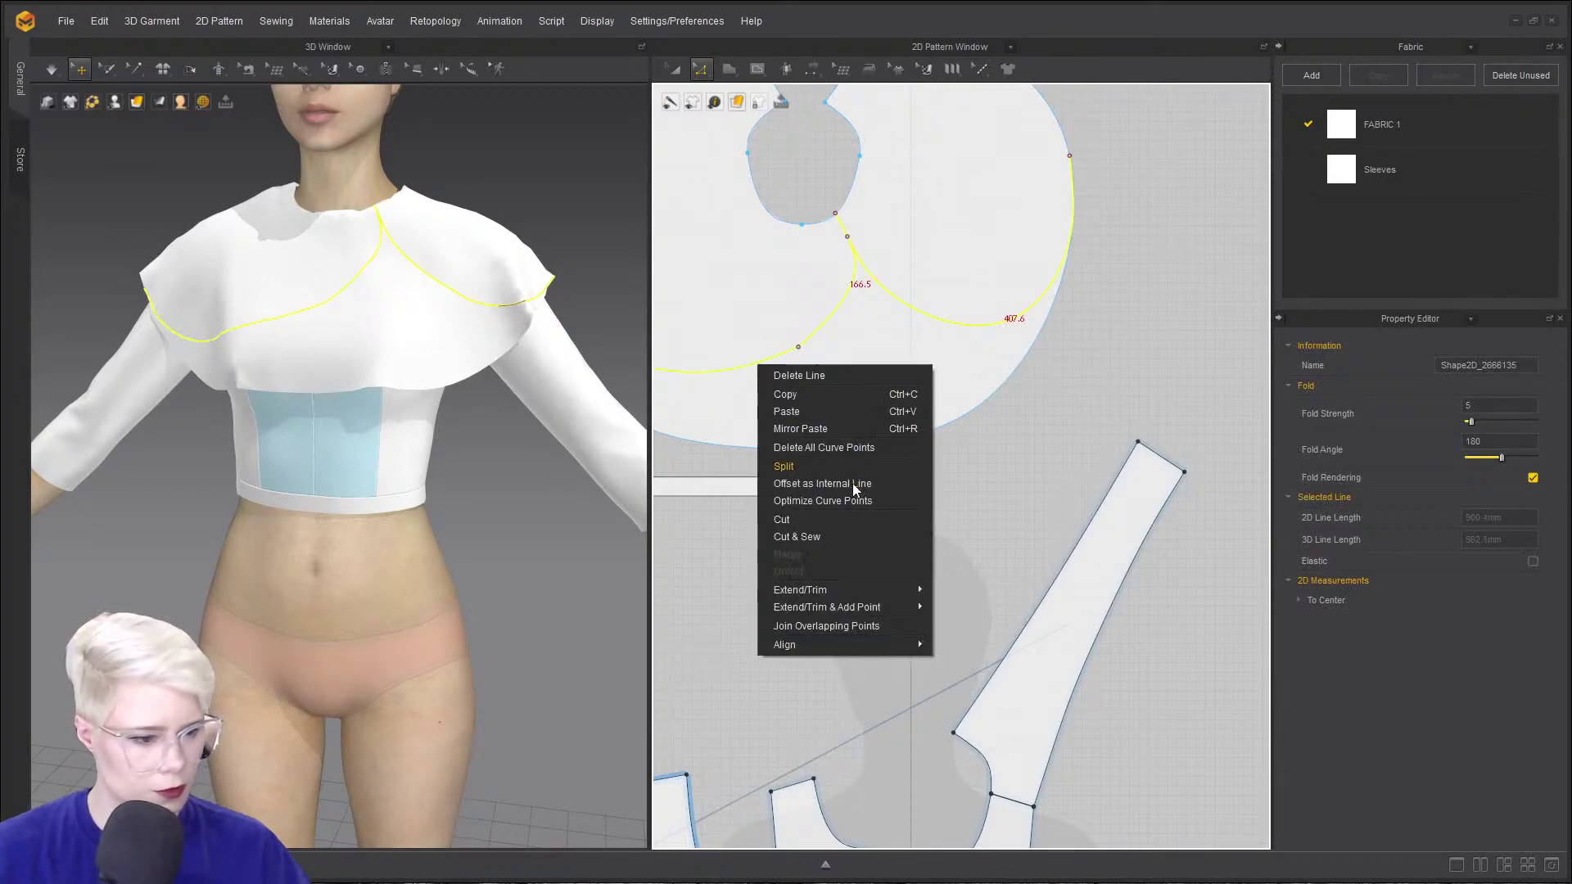
pyautogui.click(845, 521)
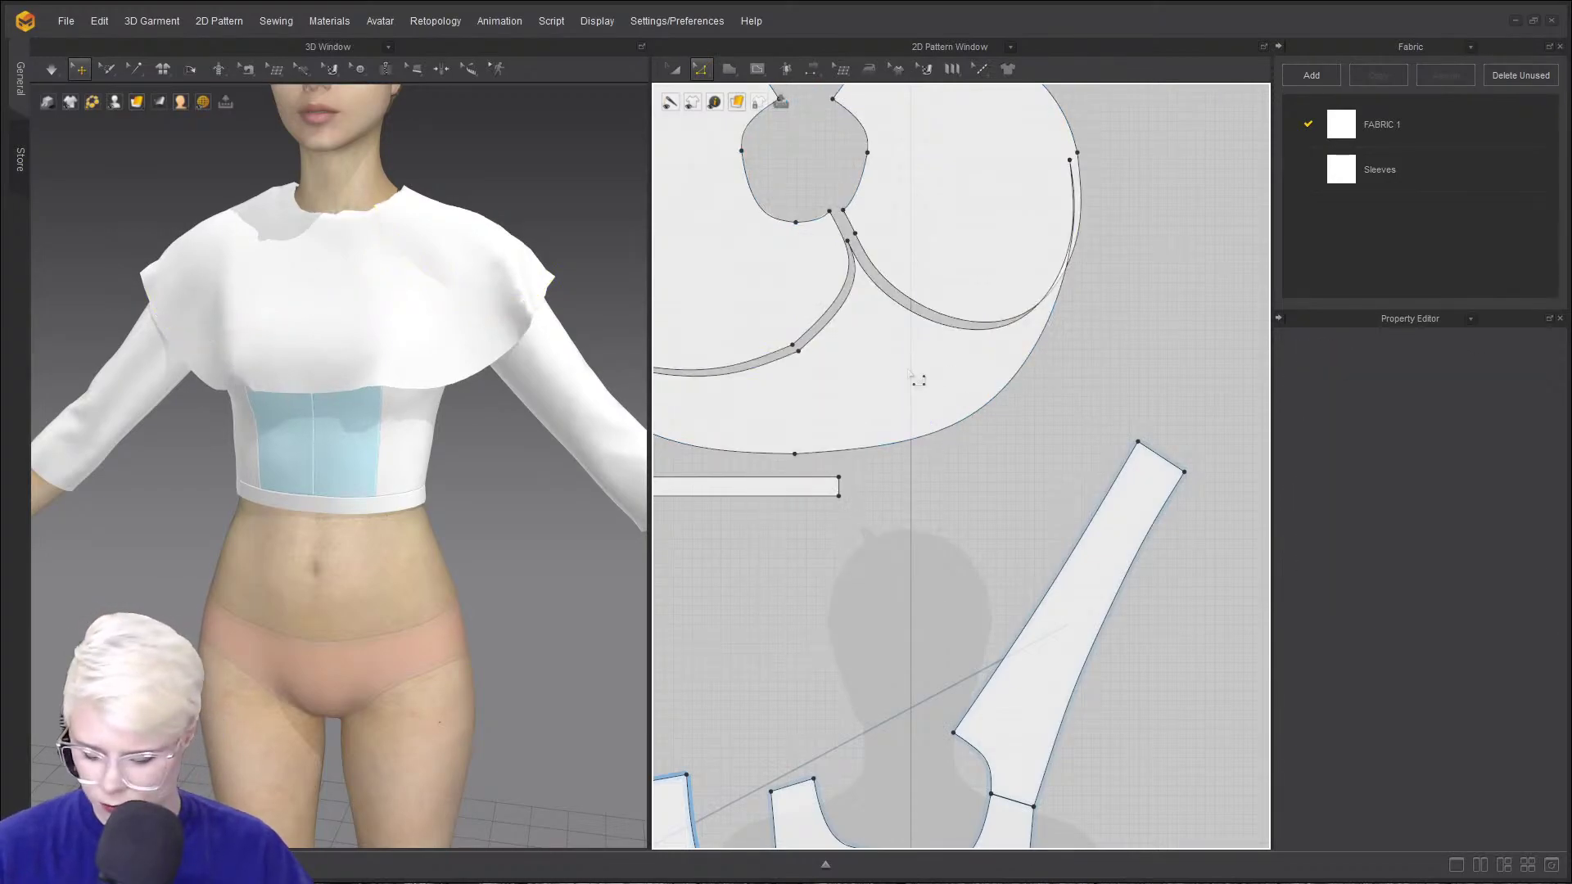
pyautogui.click(870, 365)
pyautogui.press('Delete')
# - Merge the two cape halves along their sewn center-back seam
pyautogui.moveTo(491, 307); pyautogui.dragTo(327, 331, button='right')
pyautogui.scroll(3, 426, 264)
pyautogui.moveTo(426, 264); pyautogui.dragTo(287, 205, button='right')
pyautogui.moveTo(389, 222); pyautogui.dragTo(328, 233, button='right')
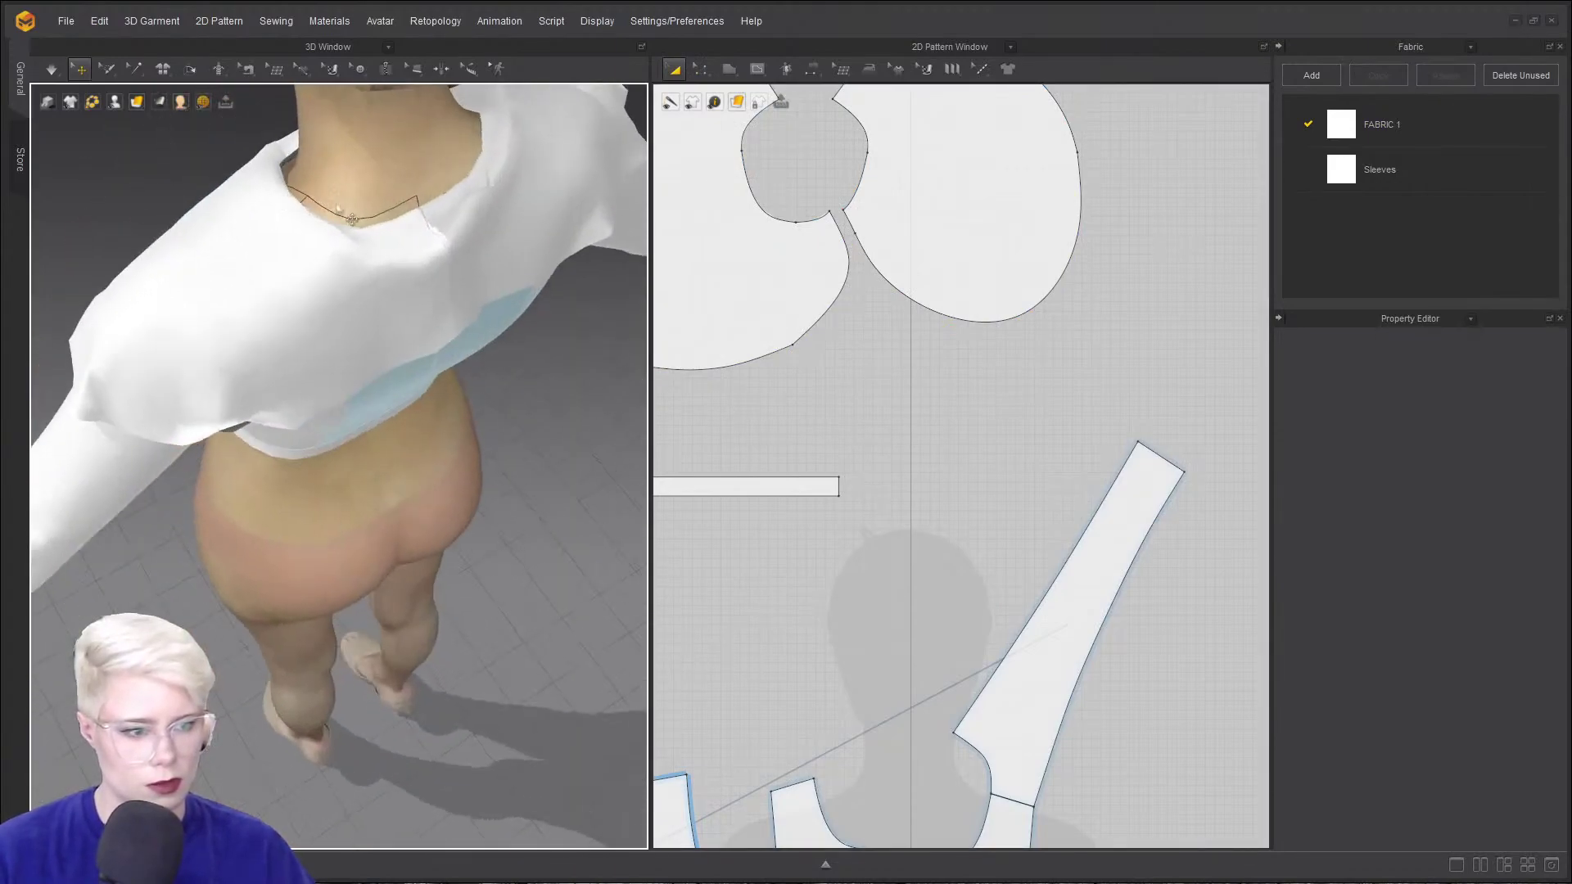
pyautogui.scroll(-5, 979, 424)
pyautogui.scroll(3, 956, 257)
pyautogui.click(850, 311)
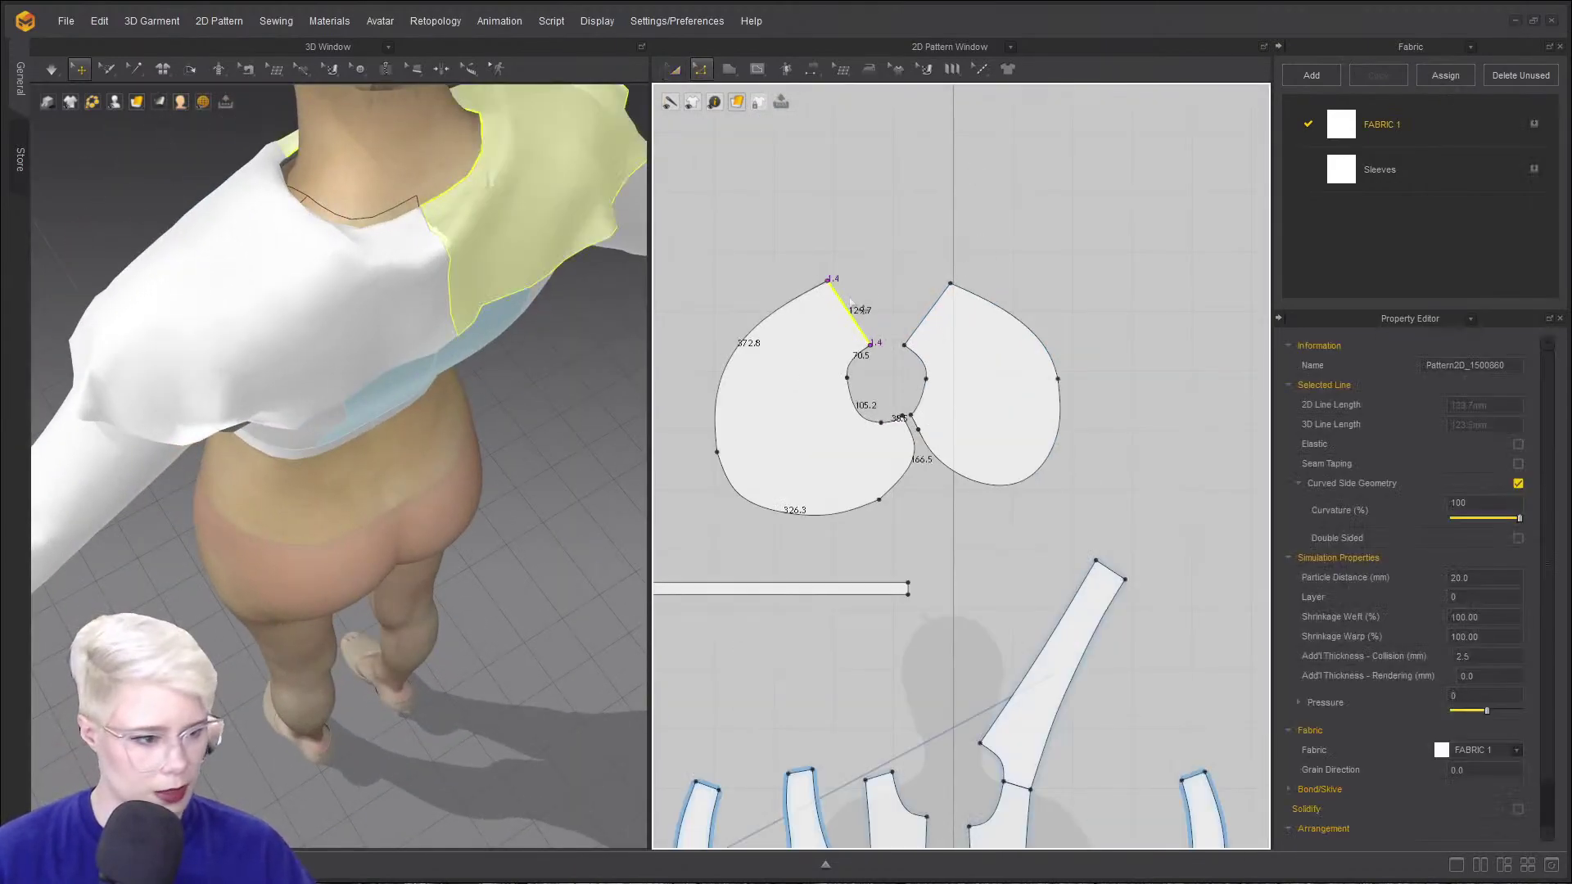
pyautogui.click(893, 276)
pyautogui.press('b')
pyautogui.click(850, 313)
pyautogui.rightClick(849, 312)
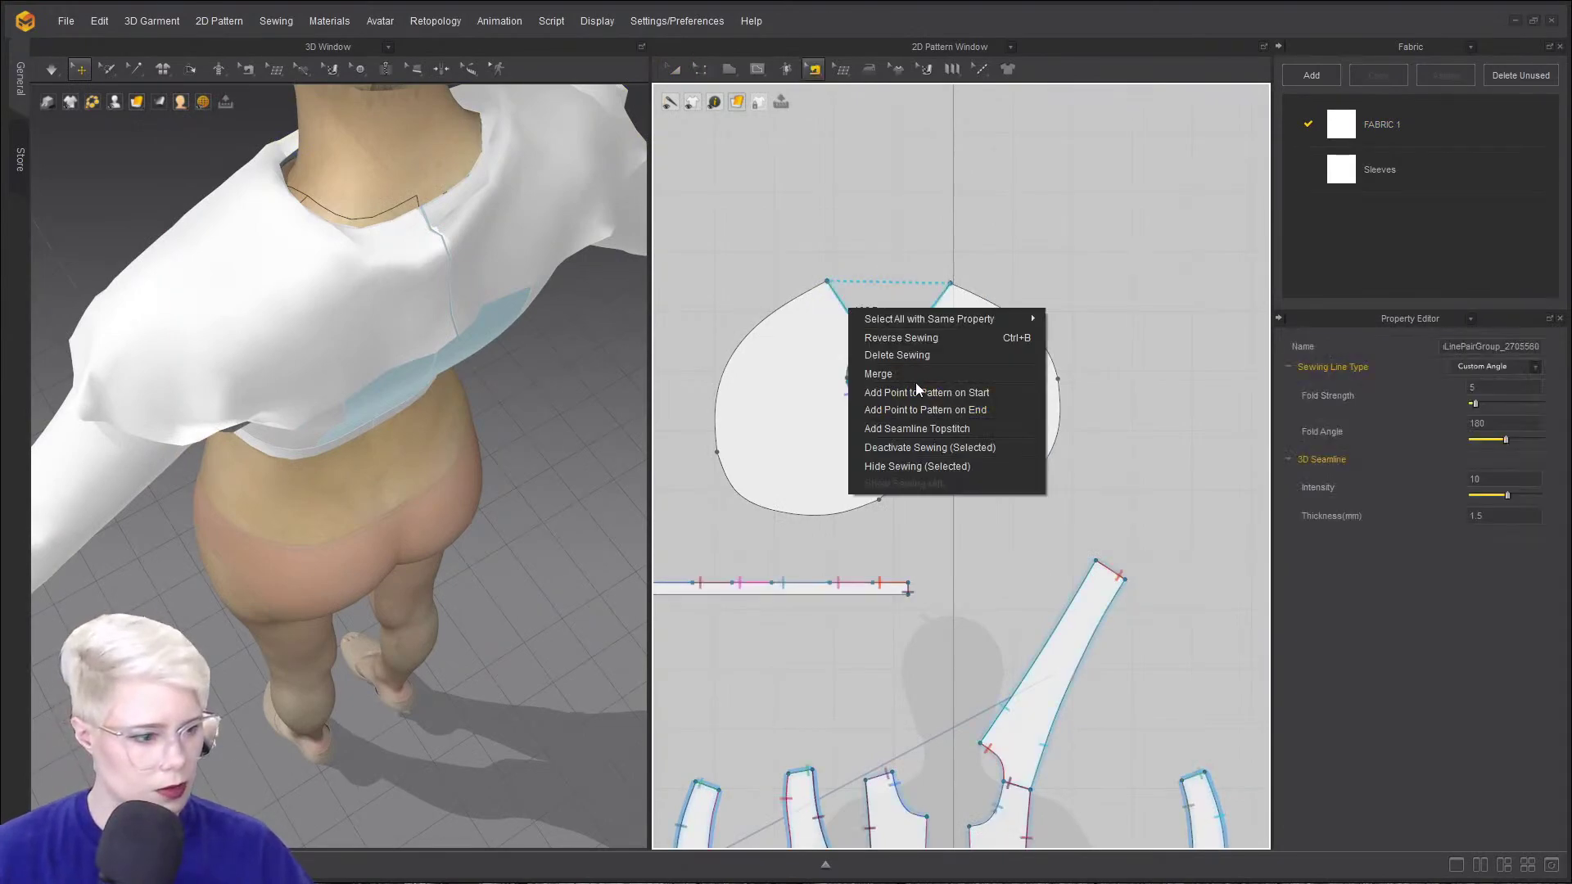
pyautogui.click(910, 375)
# - Move the hem point at the cape's center back outward to lengthen the back
pyautogui.moveTo(434, 402); pyautogui.dragTo(387, 329, button='right')
pyautogui.scroll(-3, 431, 274)
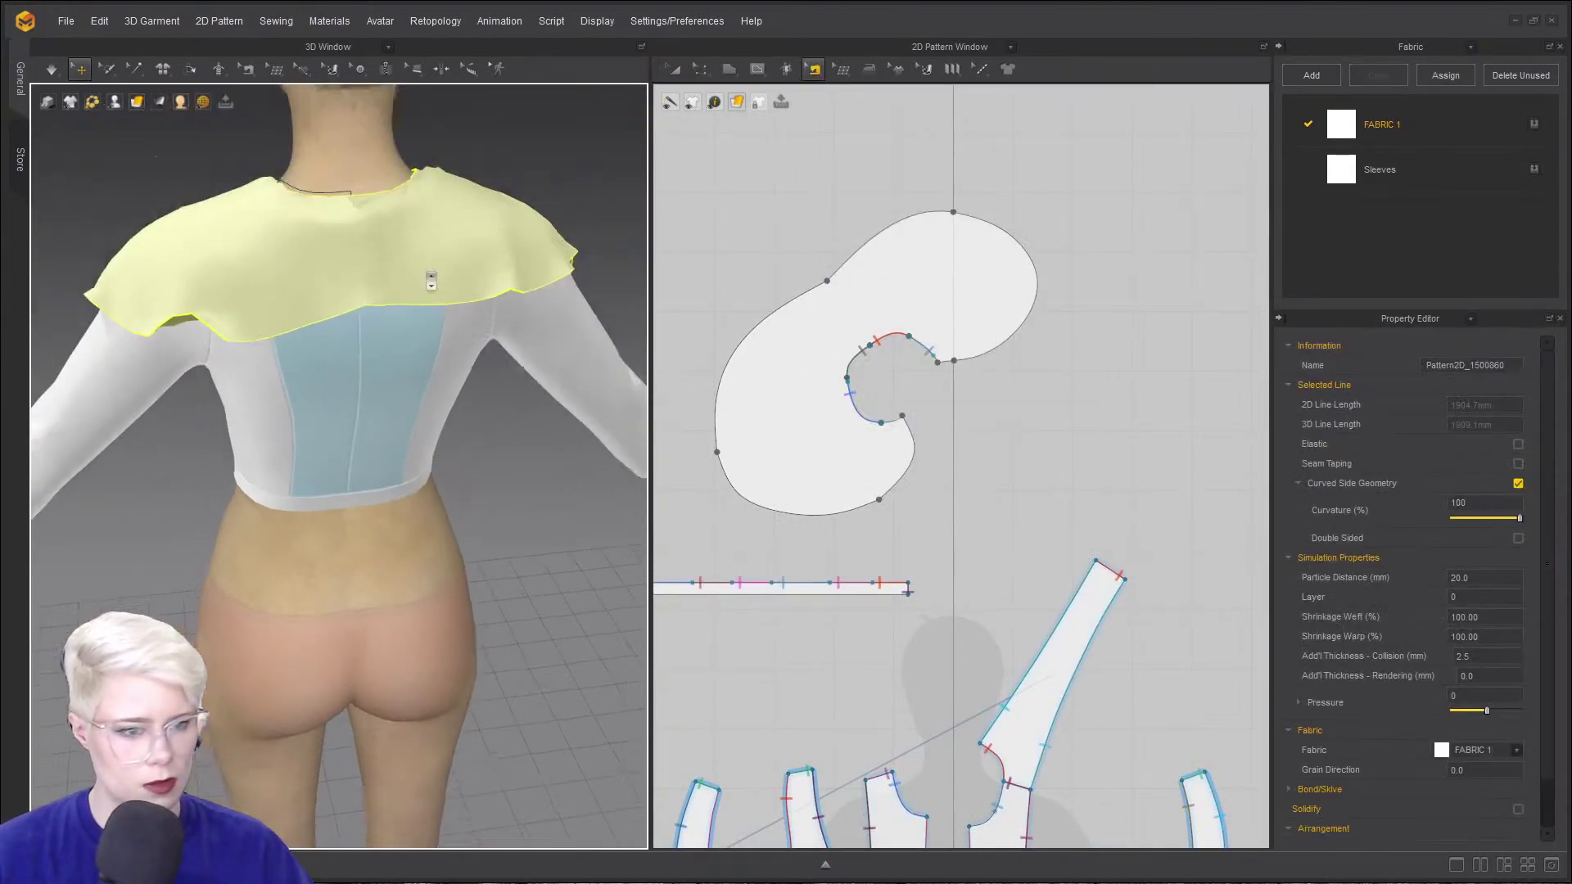
pyautogui.moveTo(431, 274); pyautogui.dragTo(324, 232, button='right')
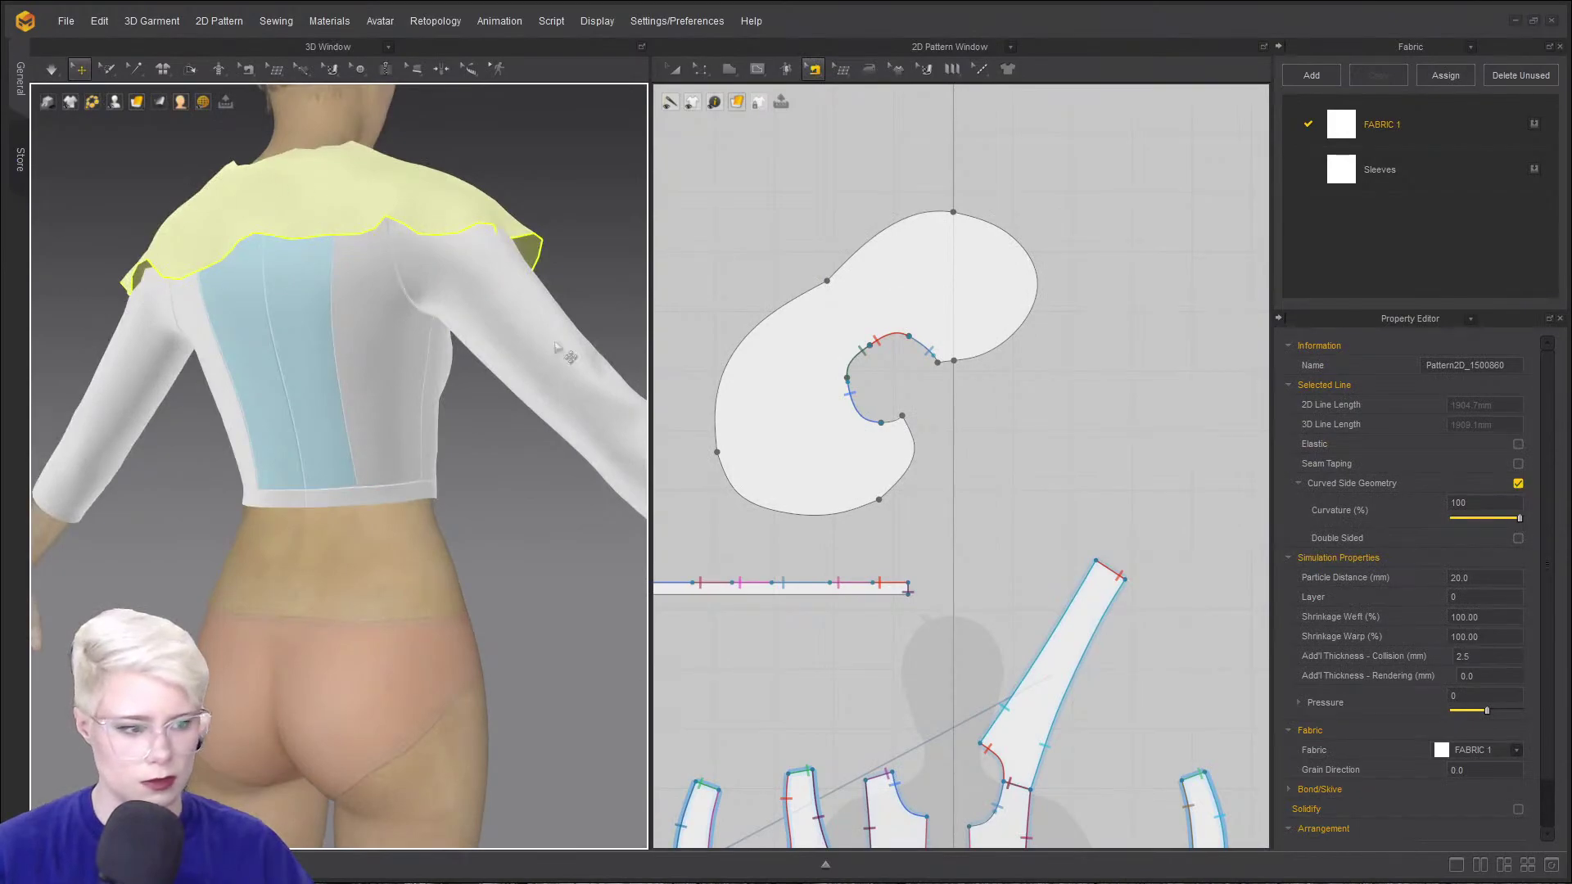
pyautogui.click(803, 219)
pyautogui.press('z')
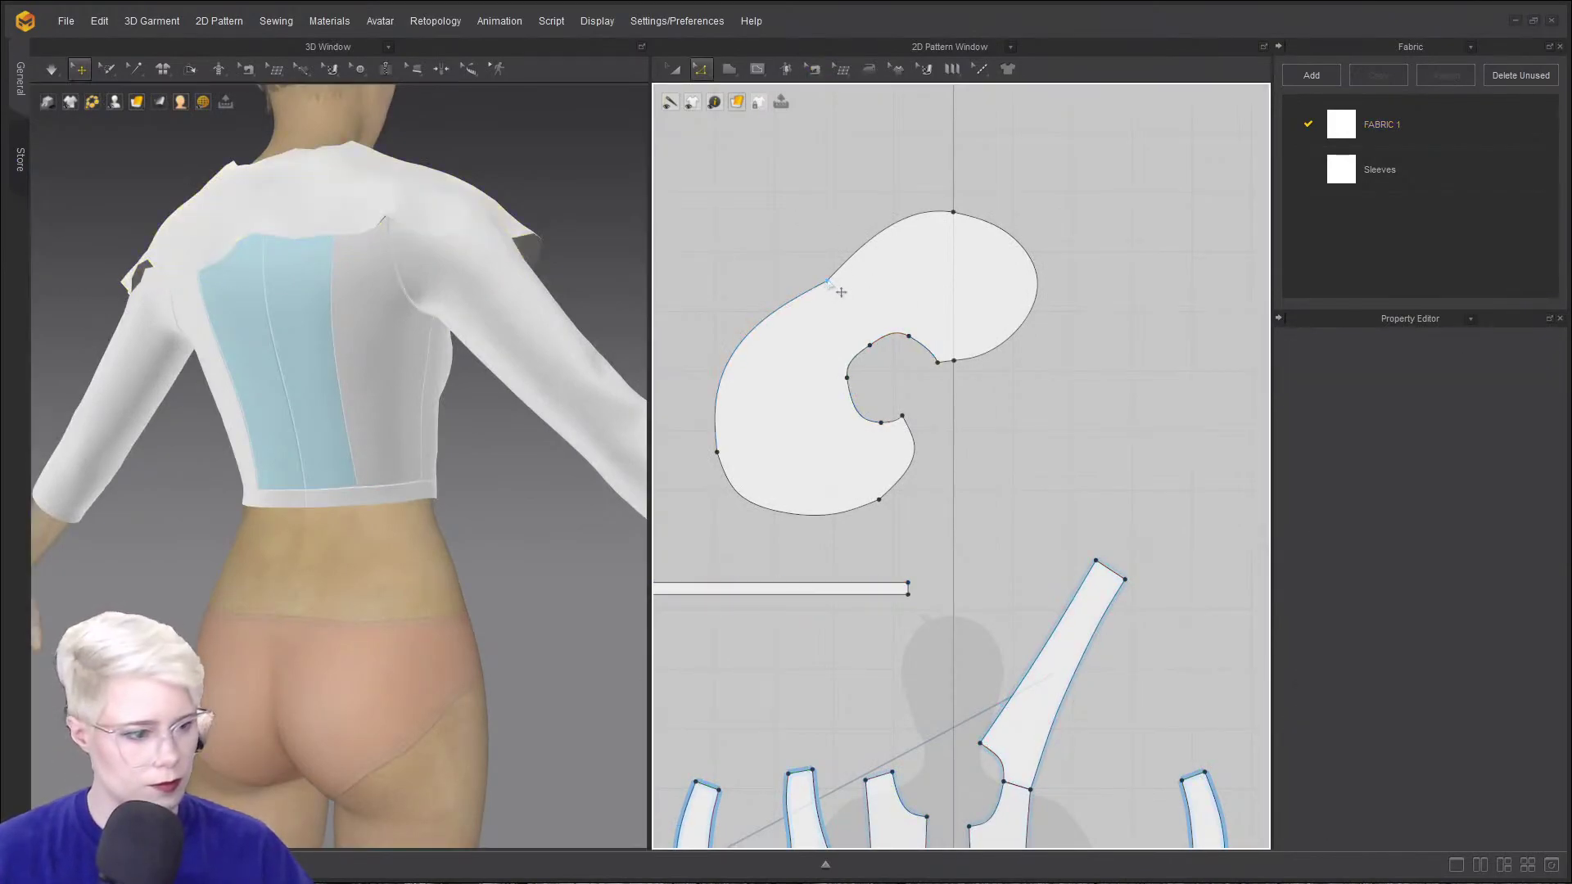
pyautogui.moveTo(827, 281); pyautogui.dragTo(767, 221)
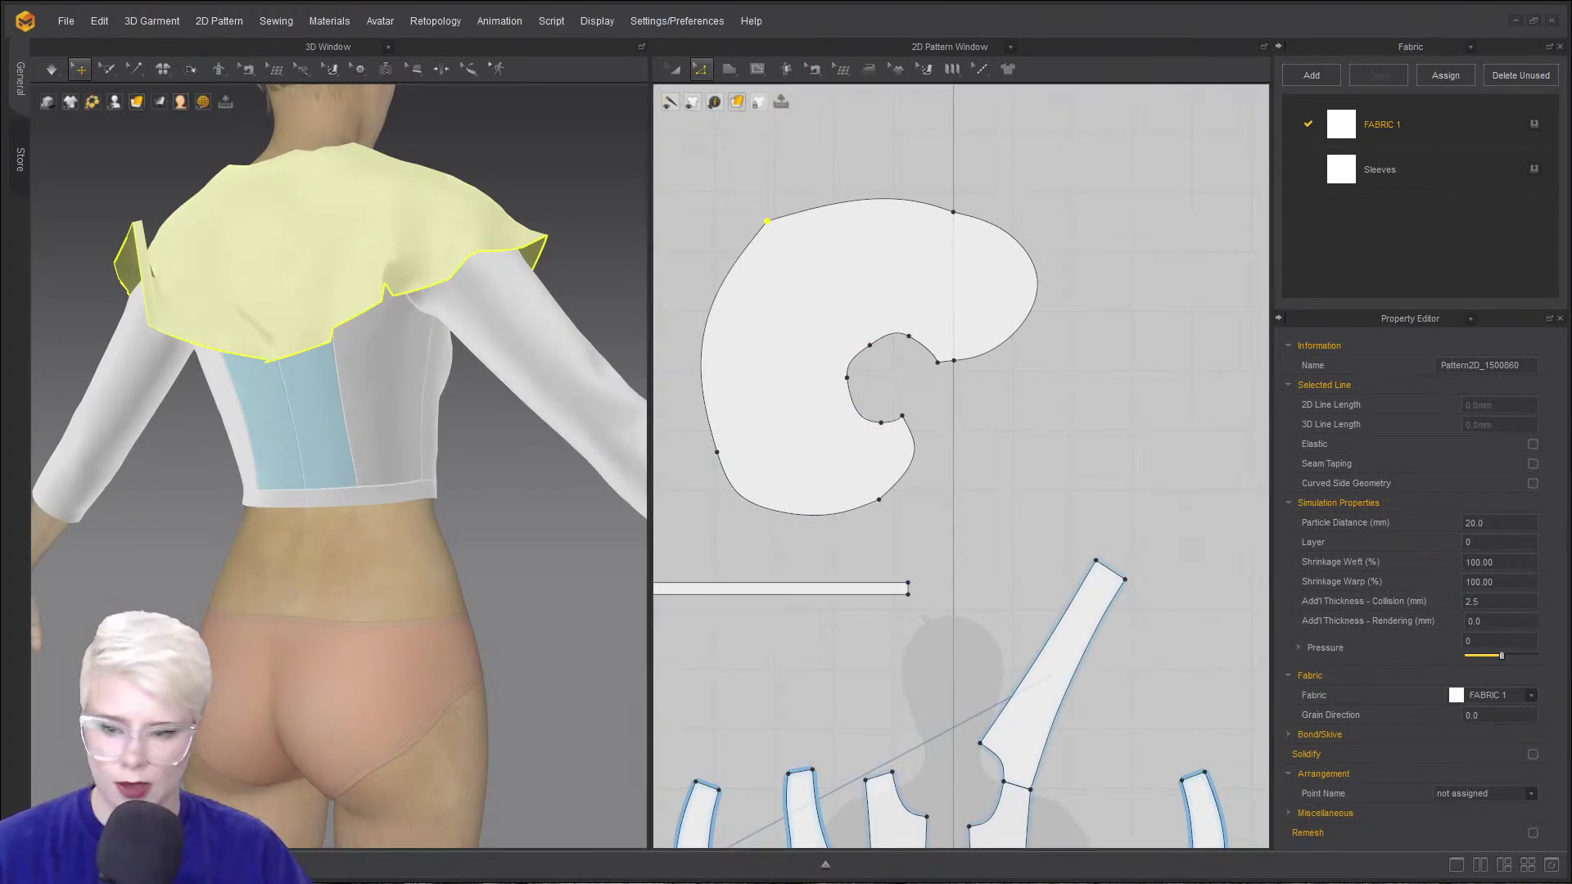
# - Simulate the garment and pull the bunched cape down over the back and shoulder
pyautogui.moveTo(361, 309); pyautogui.dragTo(444, 317, button='right')
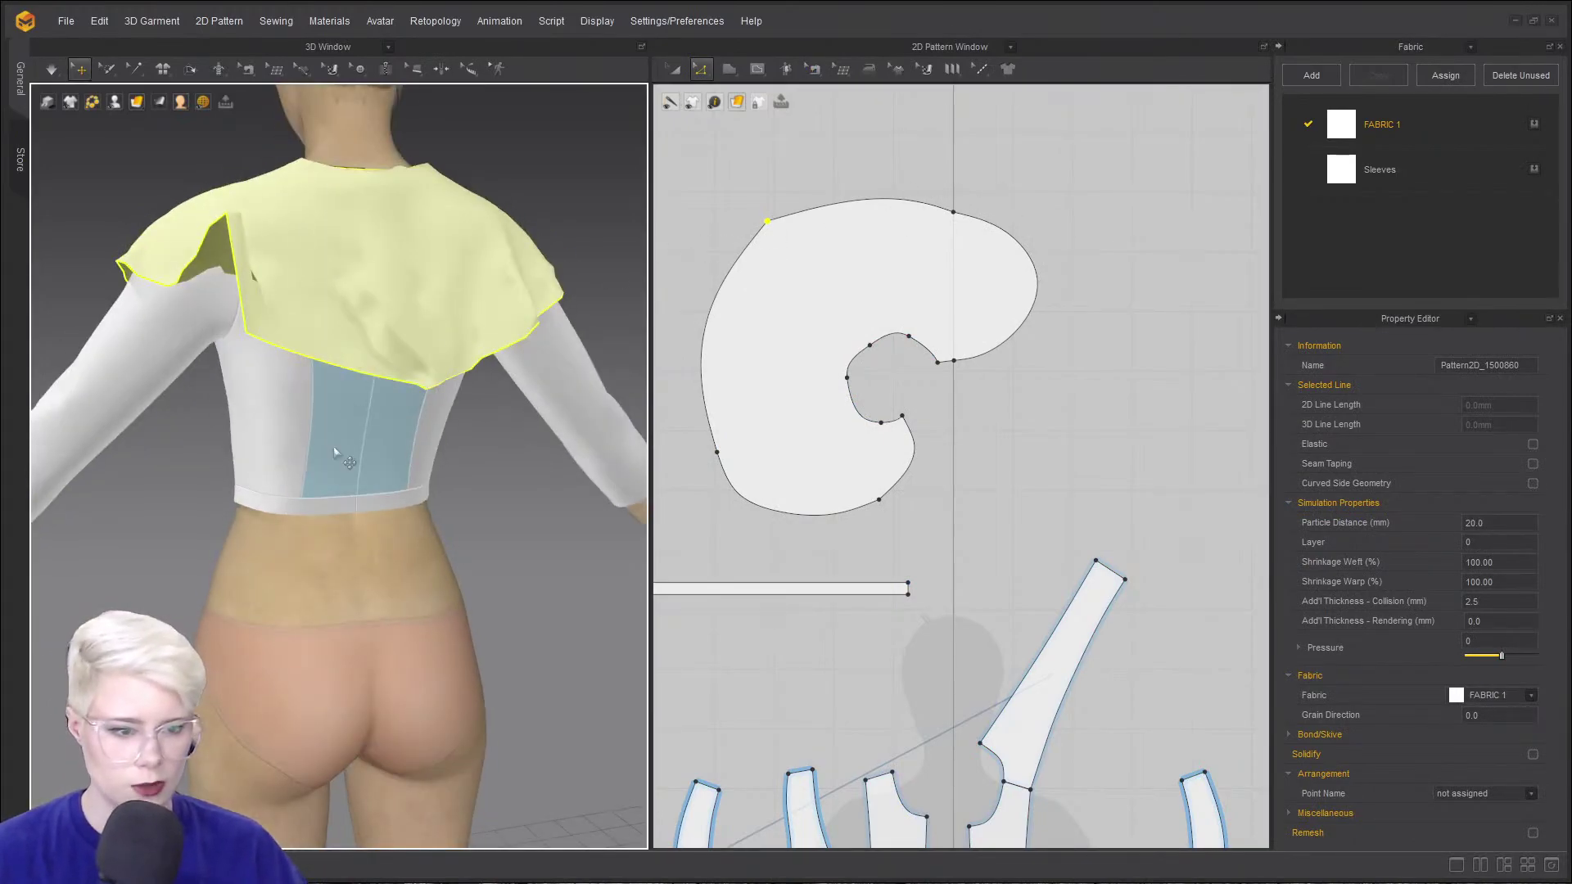
pyautogui.press('space')
pyautogui.moveTo(328, 315); pyautogui.dragTo(600, 380)
pyautogui.moveTo(541, 285); pyautogui.dragTo(382, 368)
pyautogui.moveTo(384, 370); pyautogui.dragTo(448, 389, button='right')
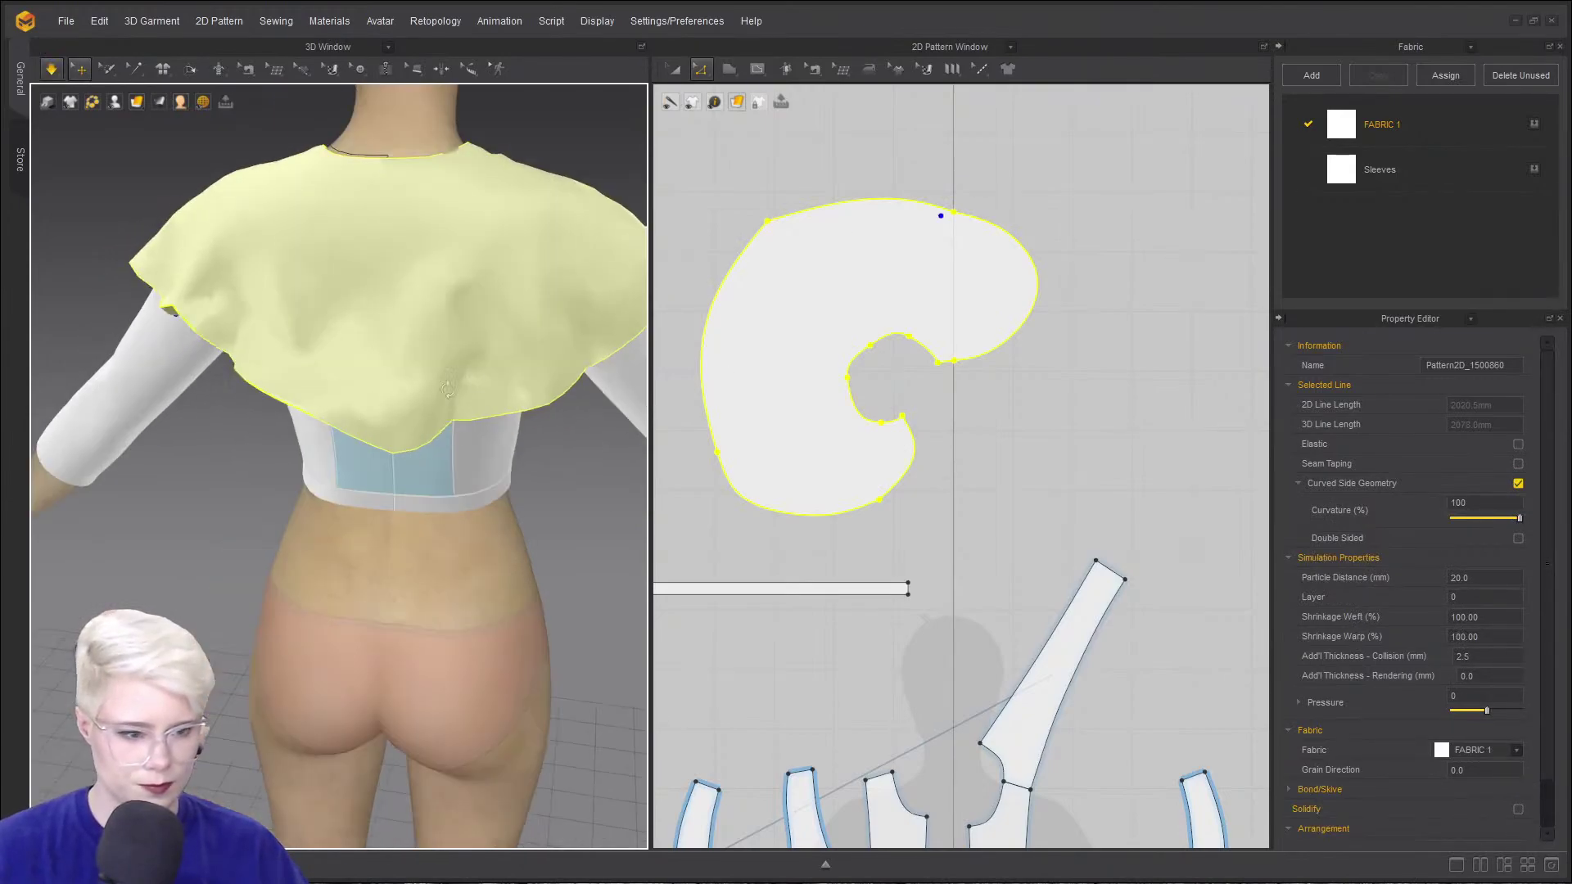
# - Move the center-back hem point and the outer-edge points on either side of it outward to enlarge the cape
pyautogui.click(834, 168)
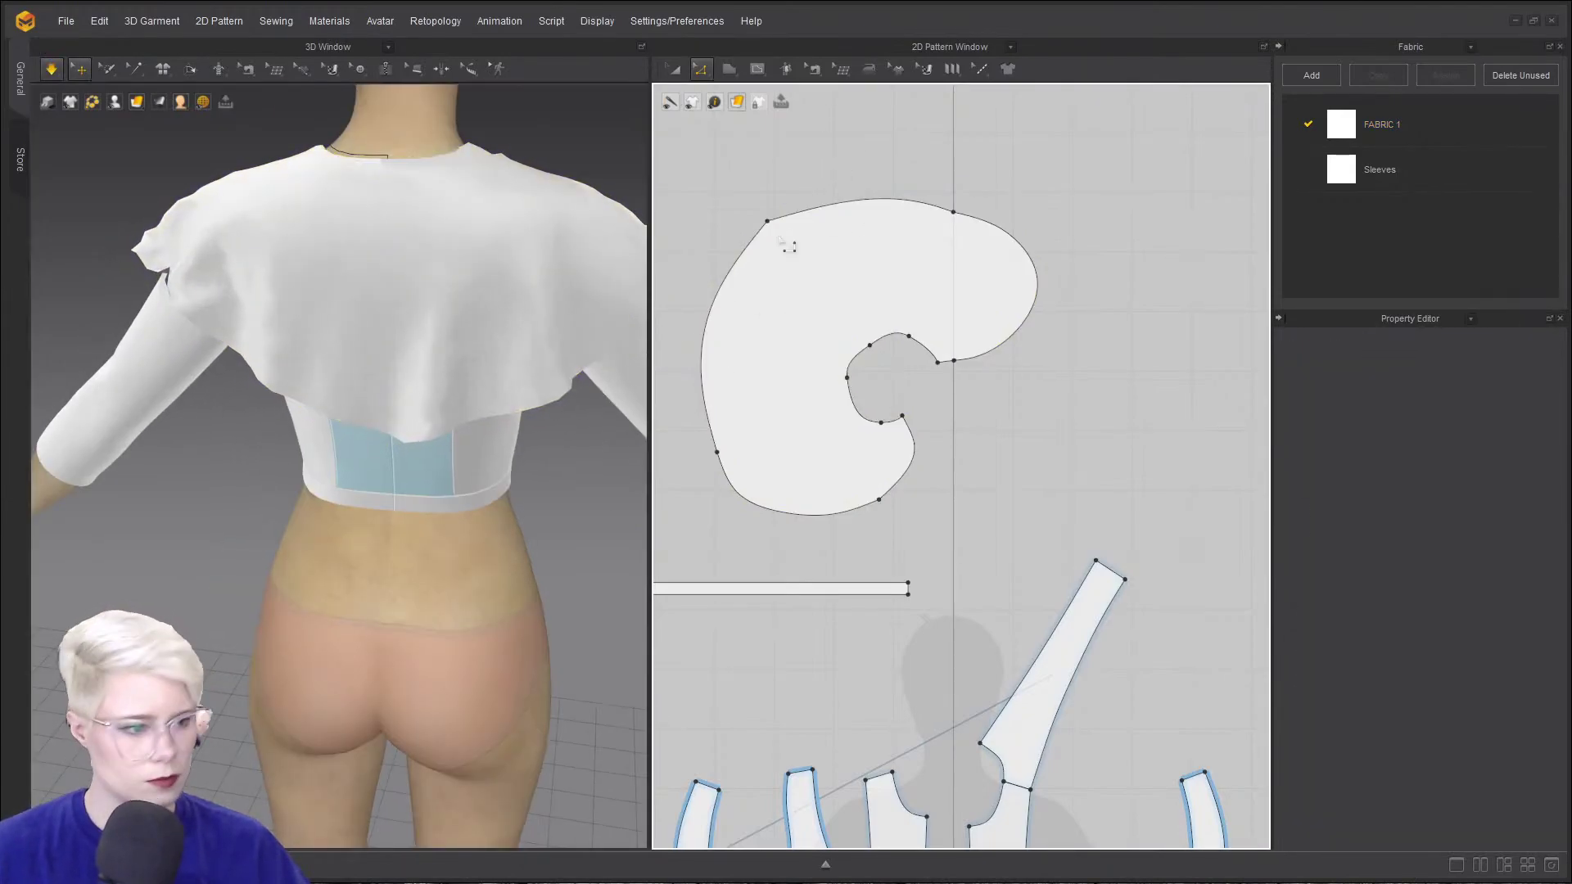
pyautogui.moveTo(965, 227); pyautogui.dragTo(914, 222)
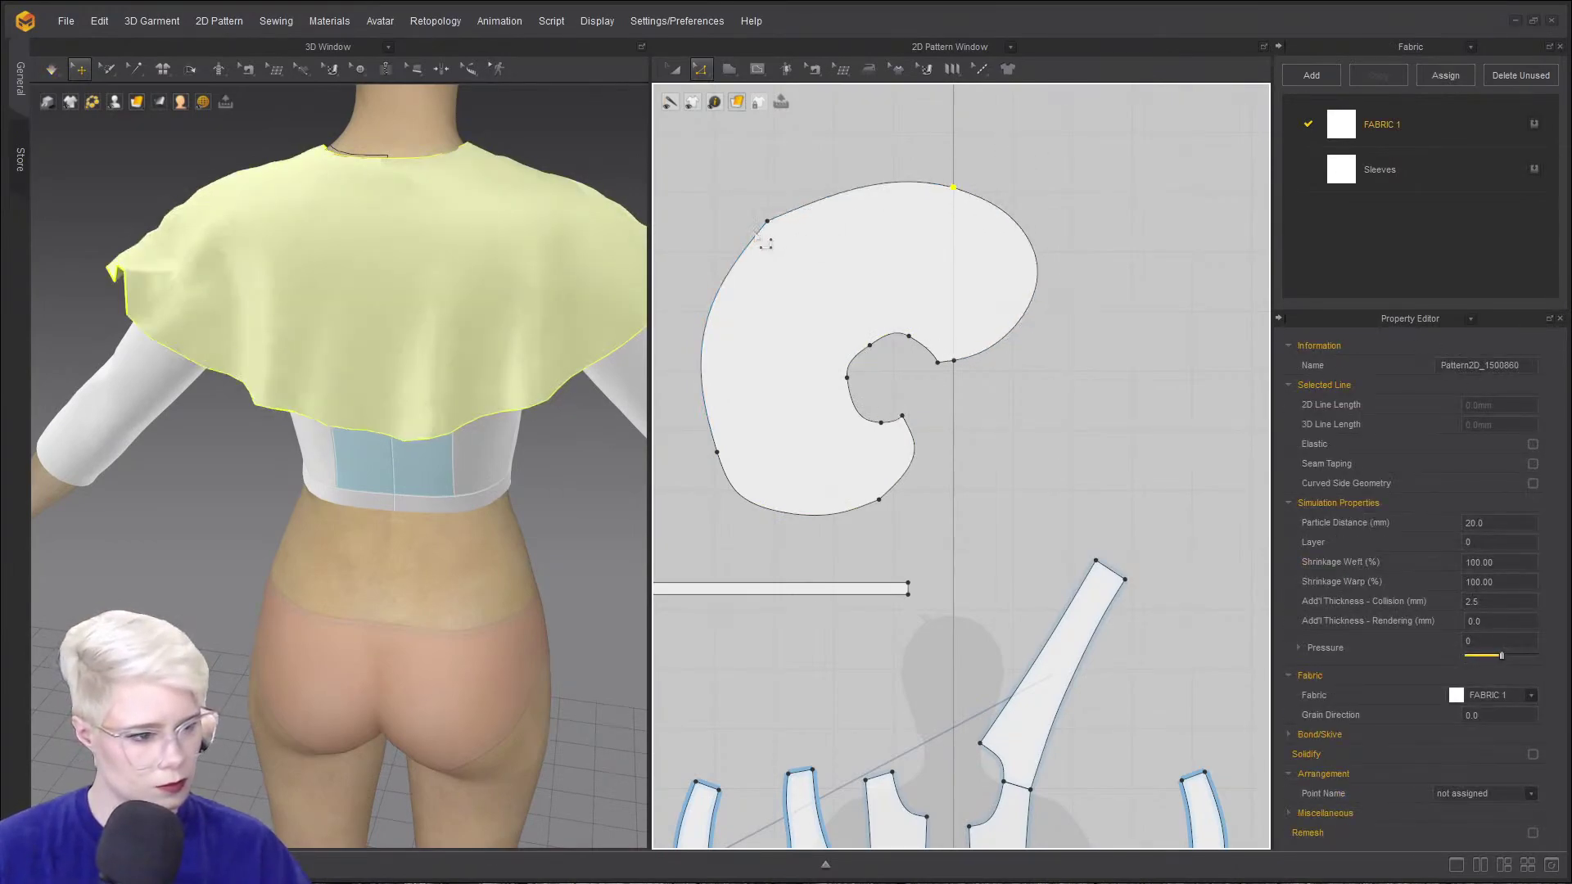
pyautogui.moveTo(775, 229); pyautogui.dragTo(724, 250)
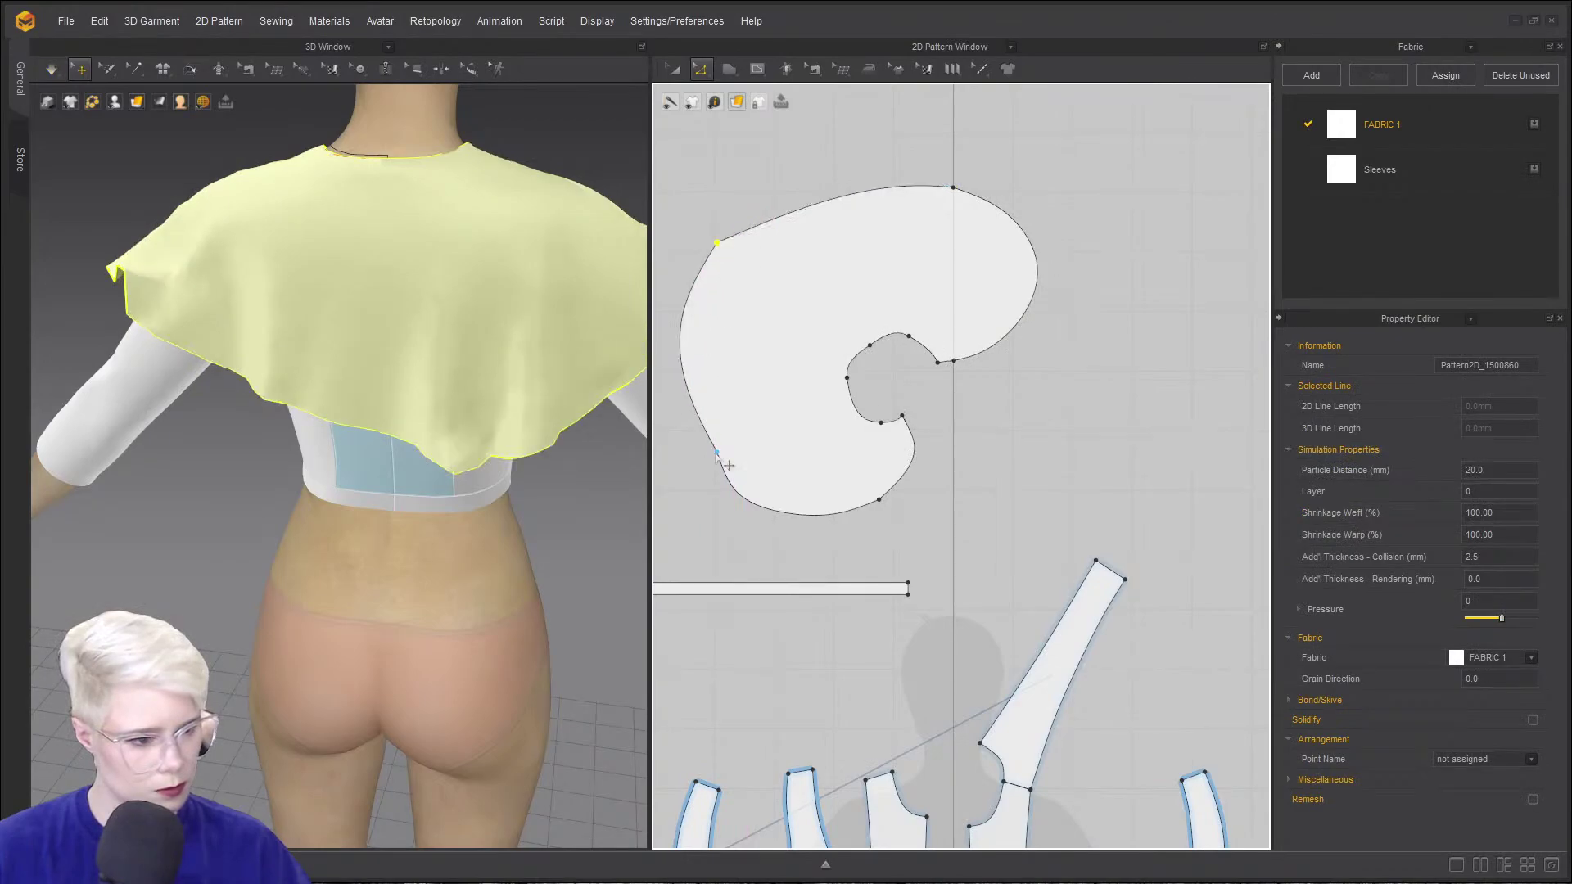
pyautogui.moveTo(716, 452); pyautogui.dragTo(697, 462)
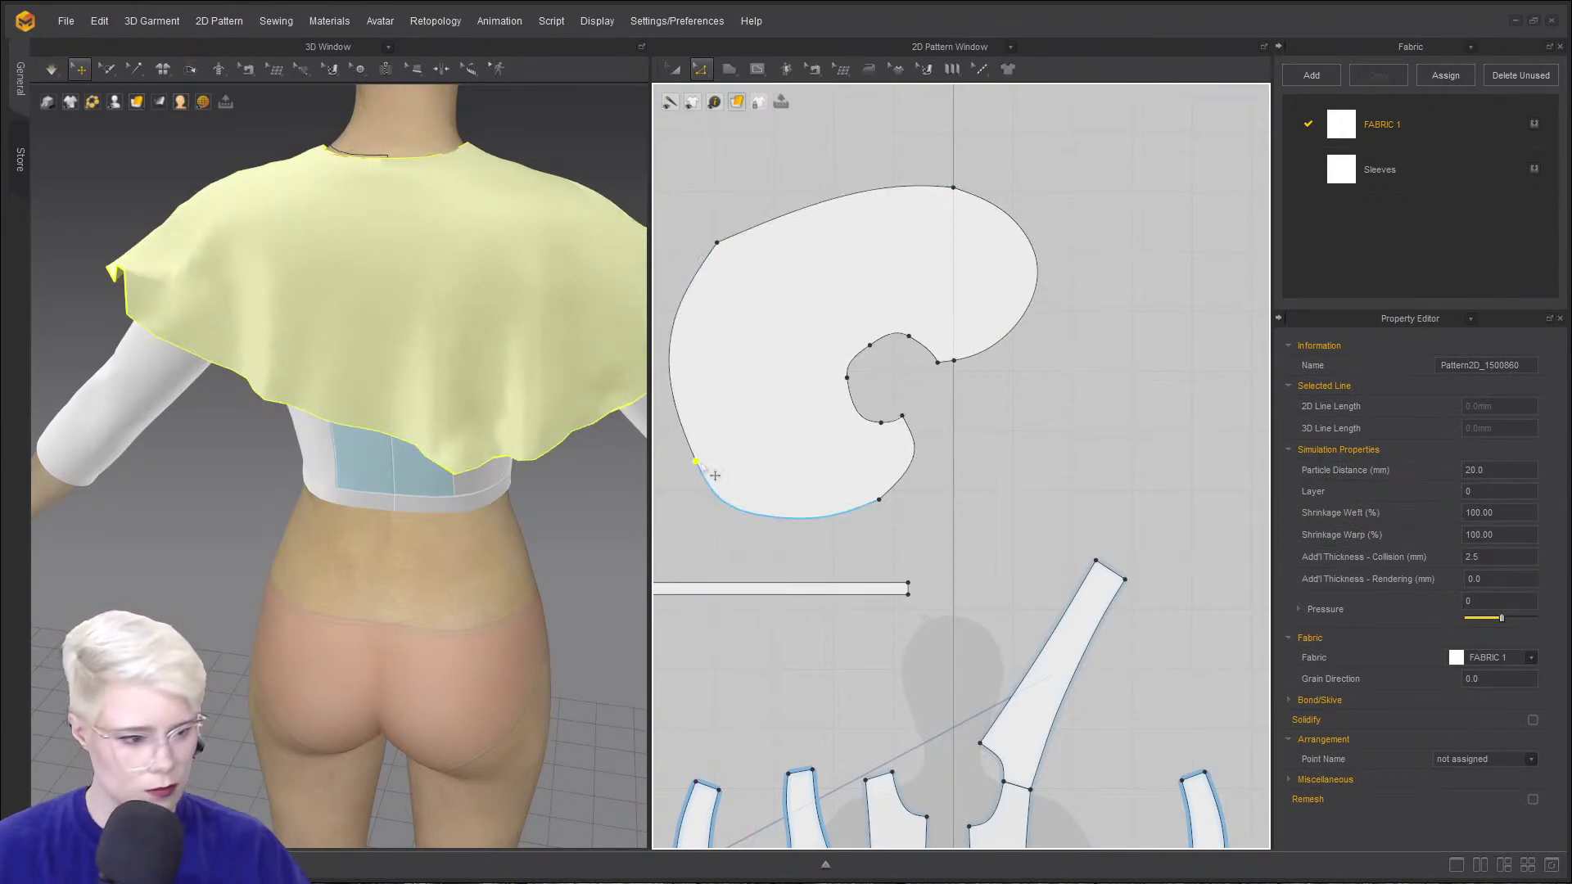
# - Convert the center-back hem corner and the neighboring side hem point to curve points, and delete the surplus curve points between them
pyautogui.rightClick(703, 466)
pyautogui.click(687, 464)
pyautogui.rightClick(695, 458)
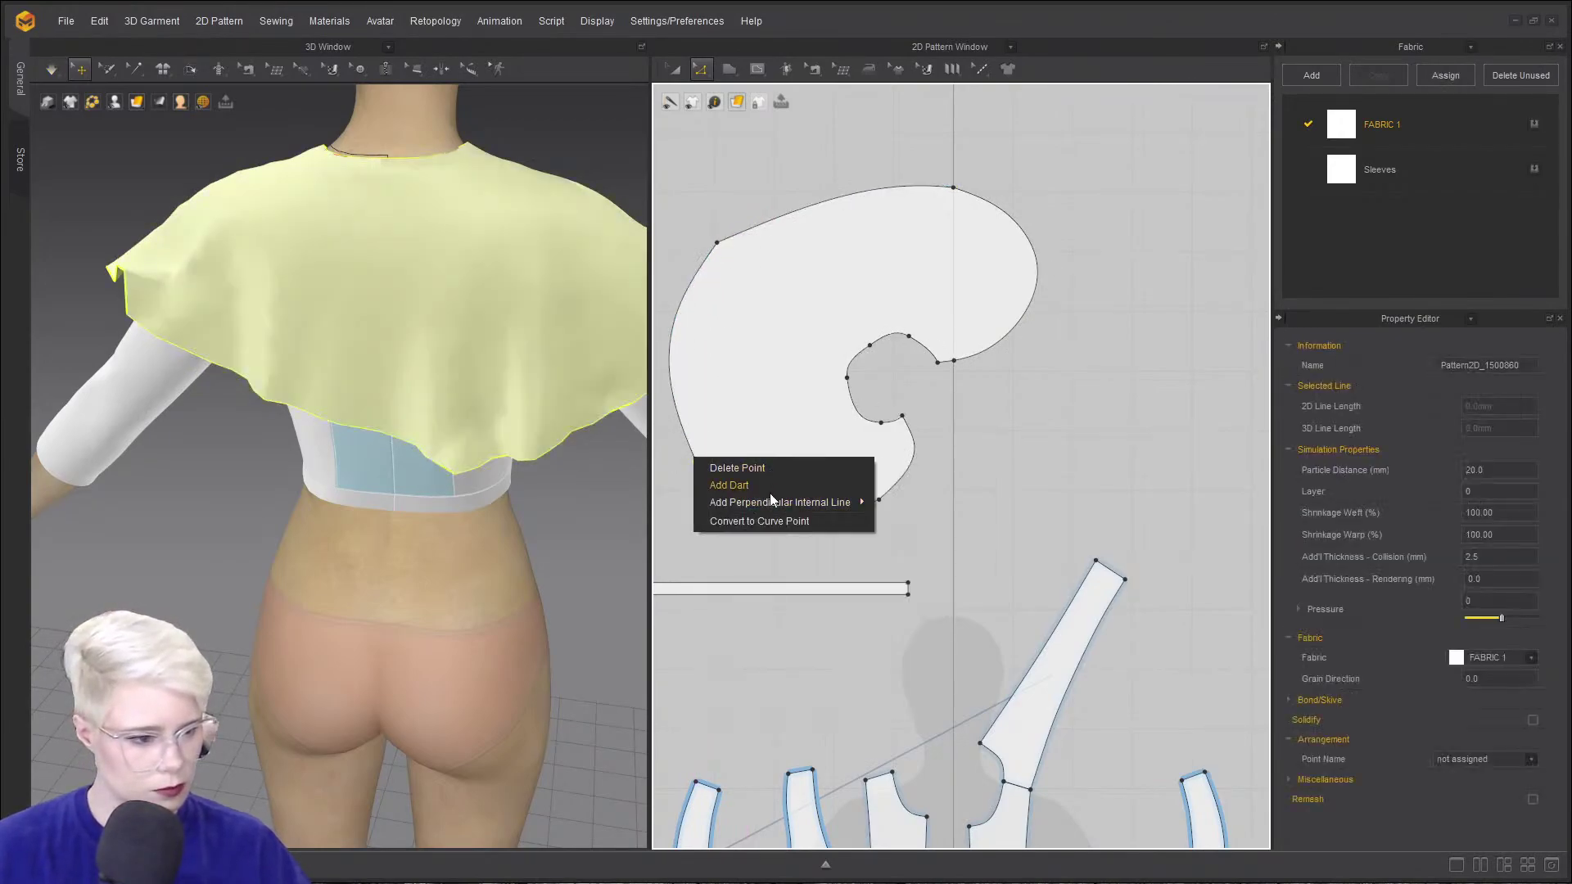
pyautogui.click(771, 521)
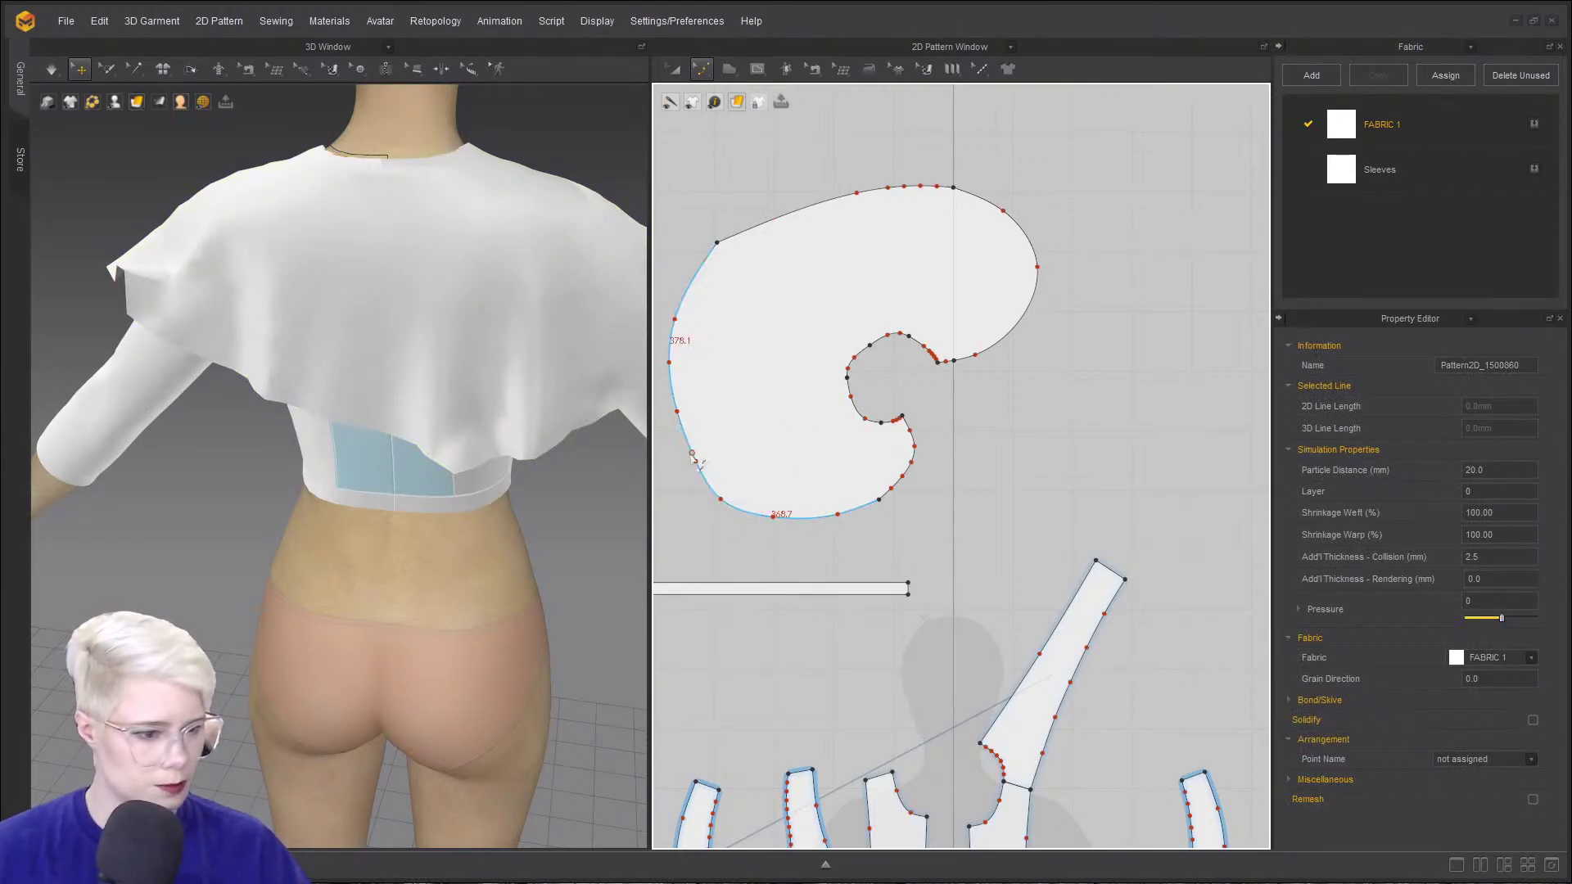
pyautogui.moveTo(698, 462); pyautogui.dragTo(705, 471)
pyautogui.click(678, 413)
pyautogui.press('Delete')
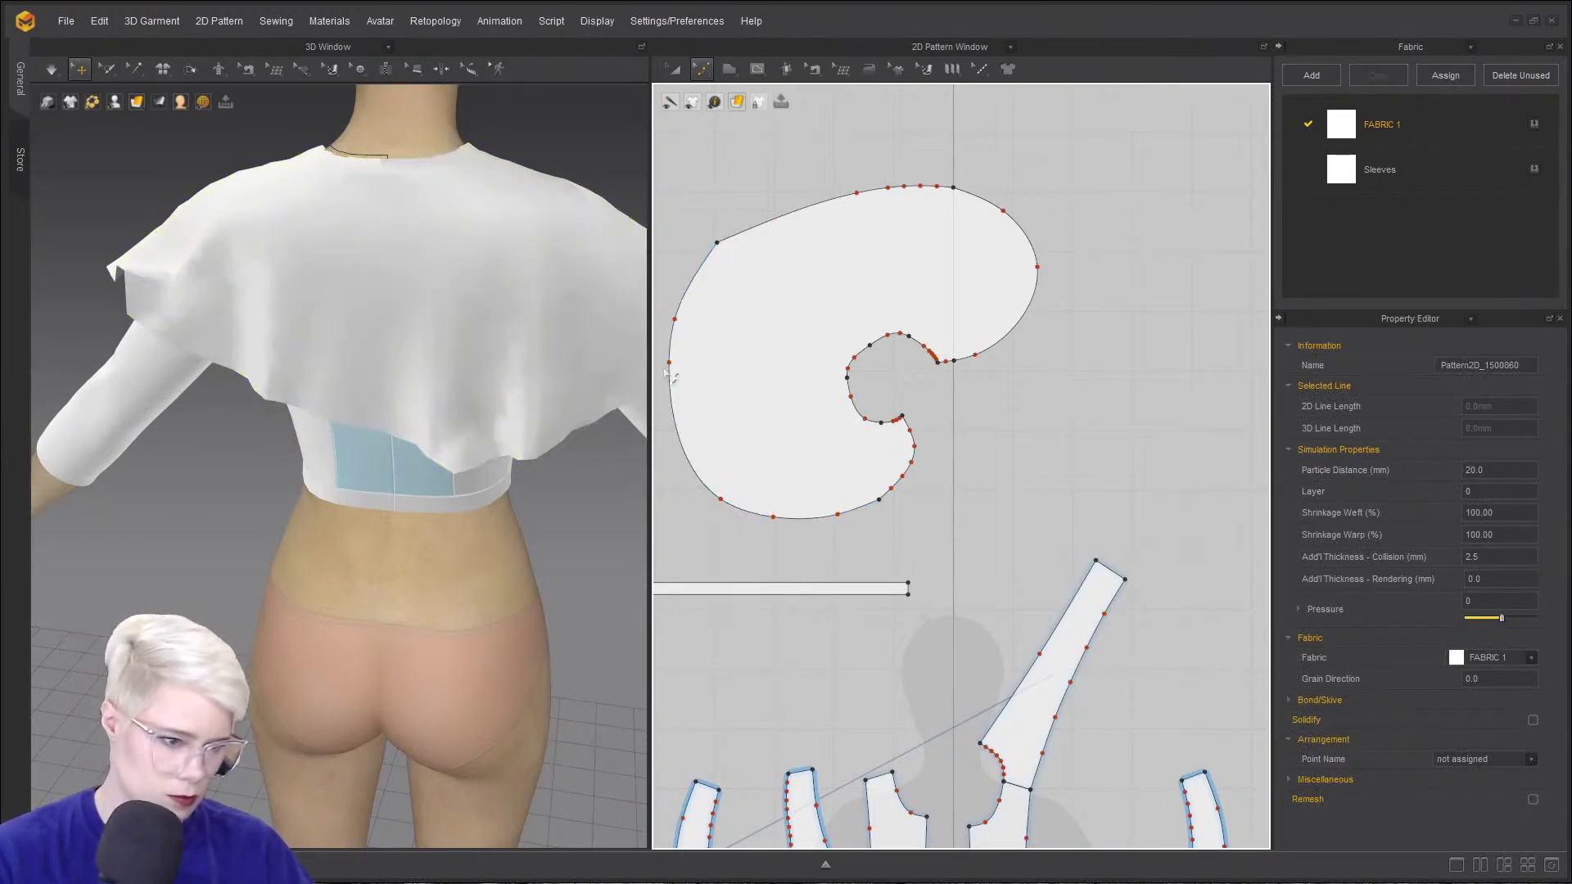
pyautogui.click(670, 363)
pyautogui.press('Delete')
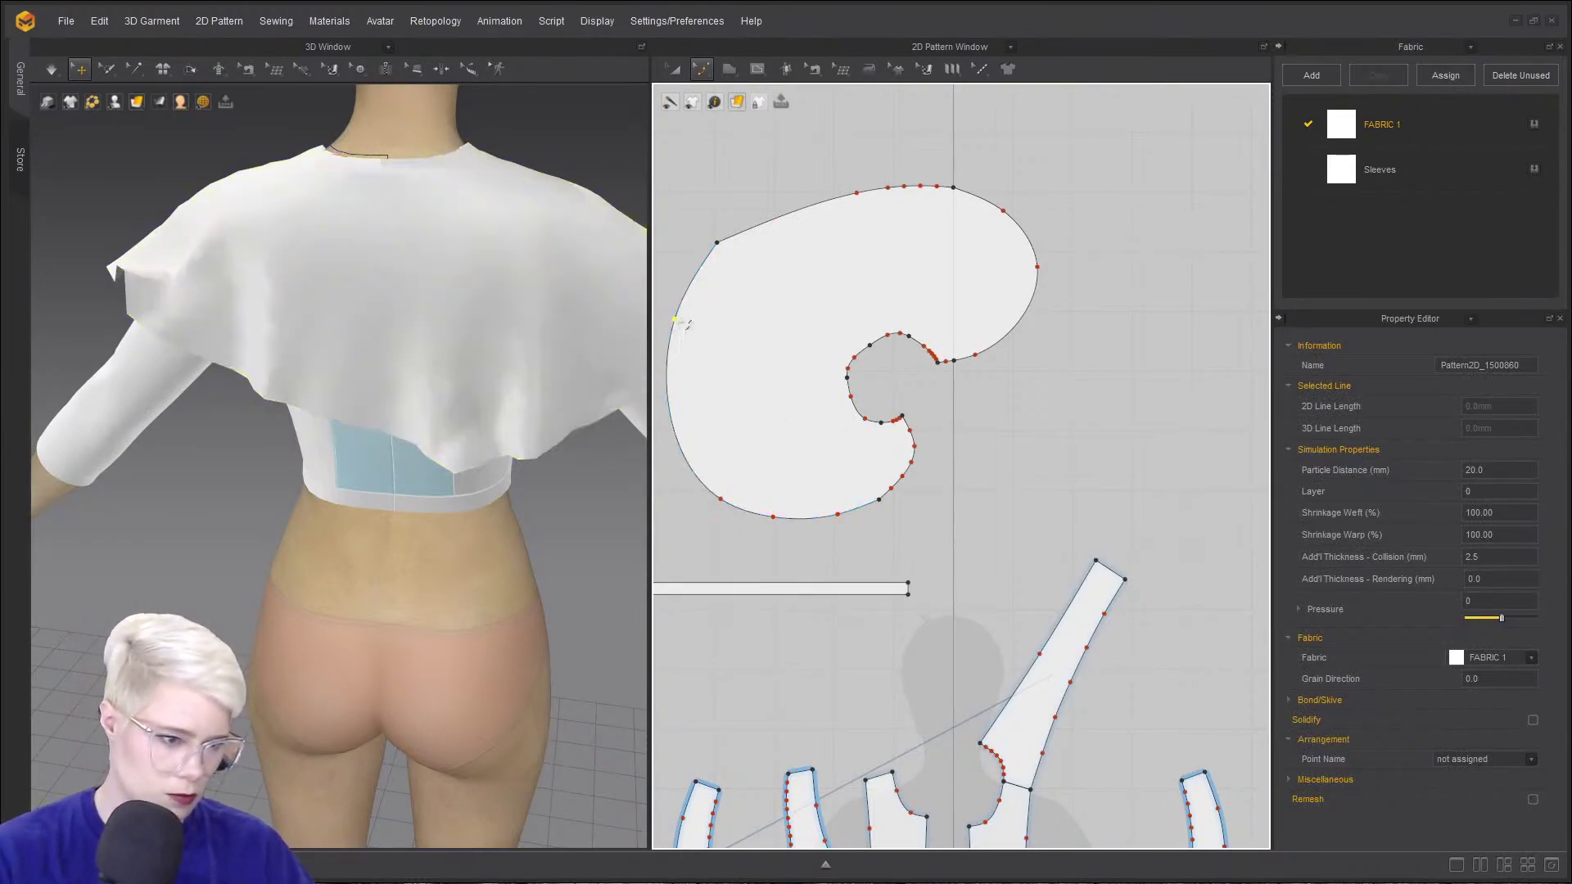
pyautogui.rightClick(720, 240)
pyautogui.click(826, 303)
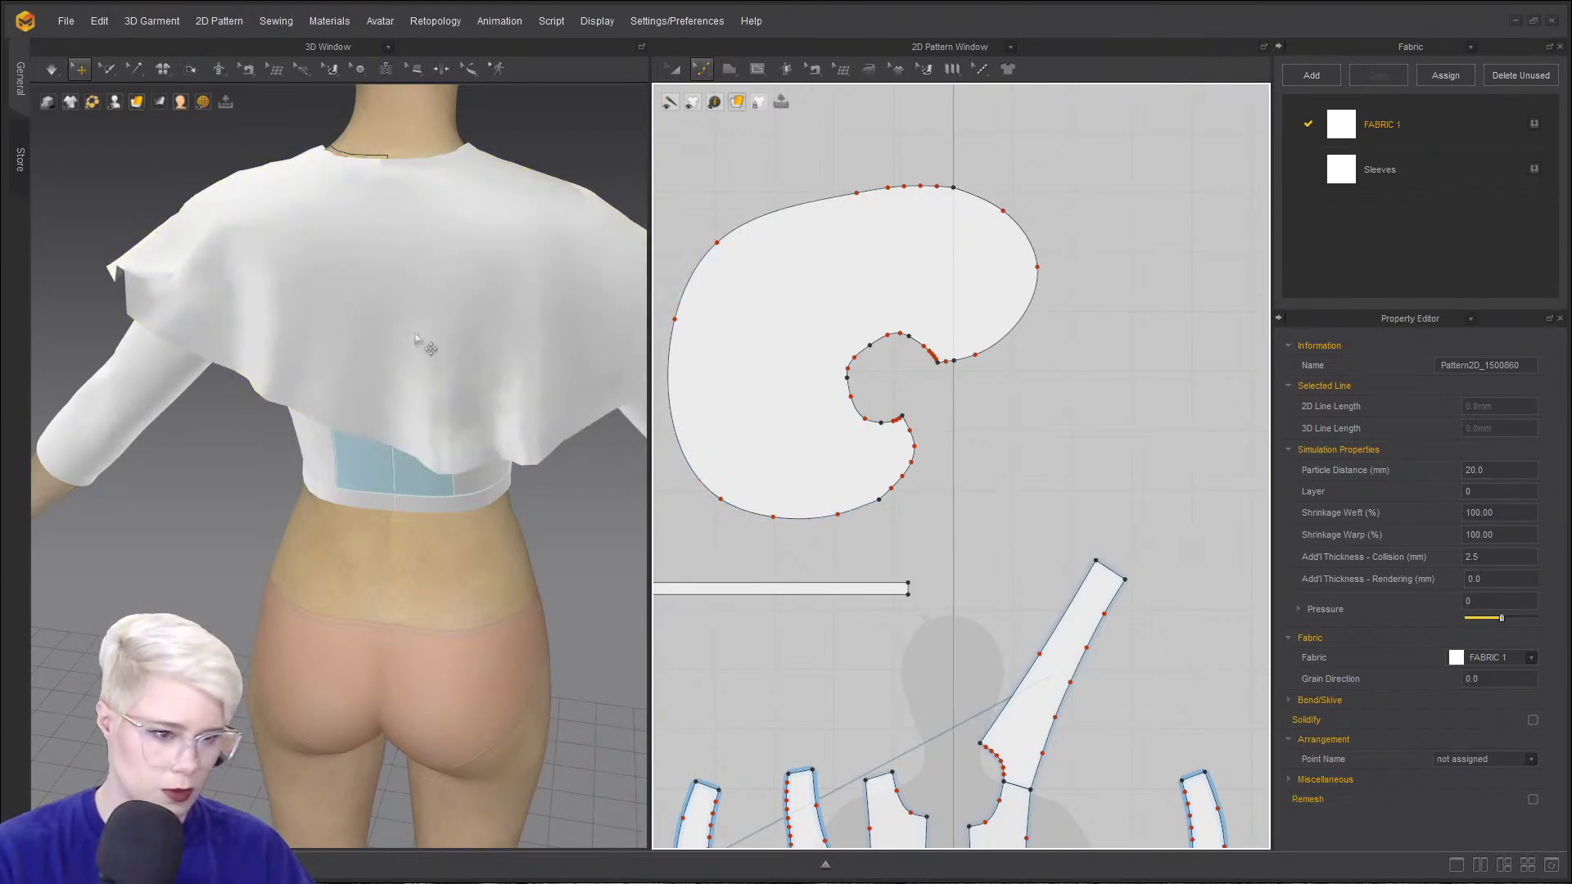
# - Simulate the reshaped cape on the avatar and inspect how its back hem drapes
pyautogui.moveTo(411, 346); pyautogui.dragTo(477, 337, button='right')
pyautogui.press('space')
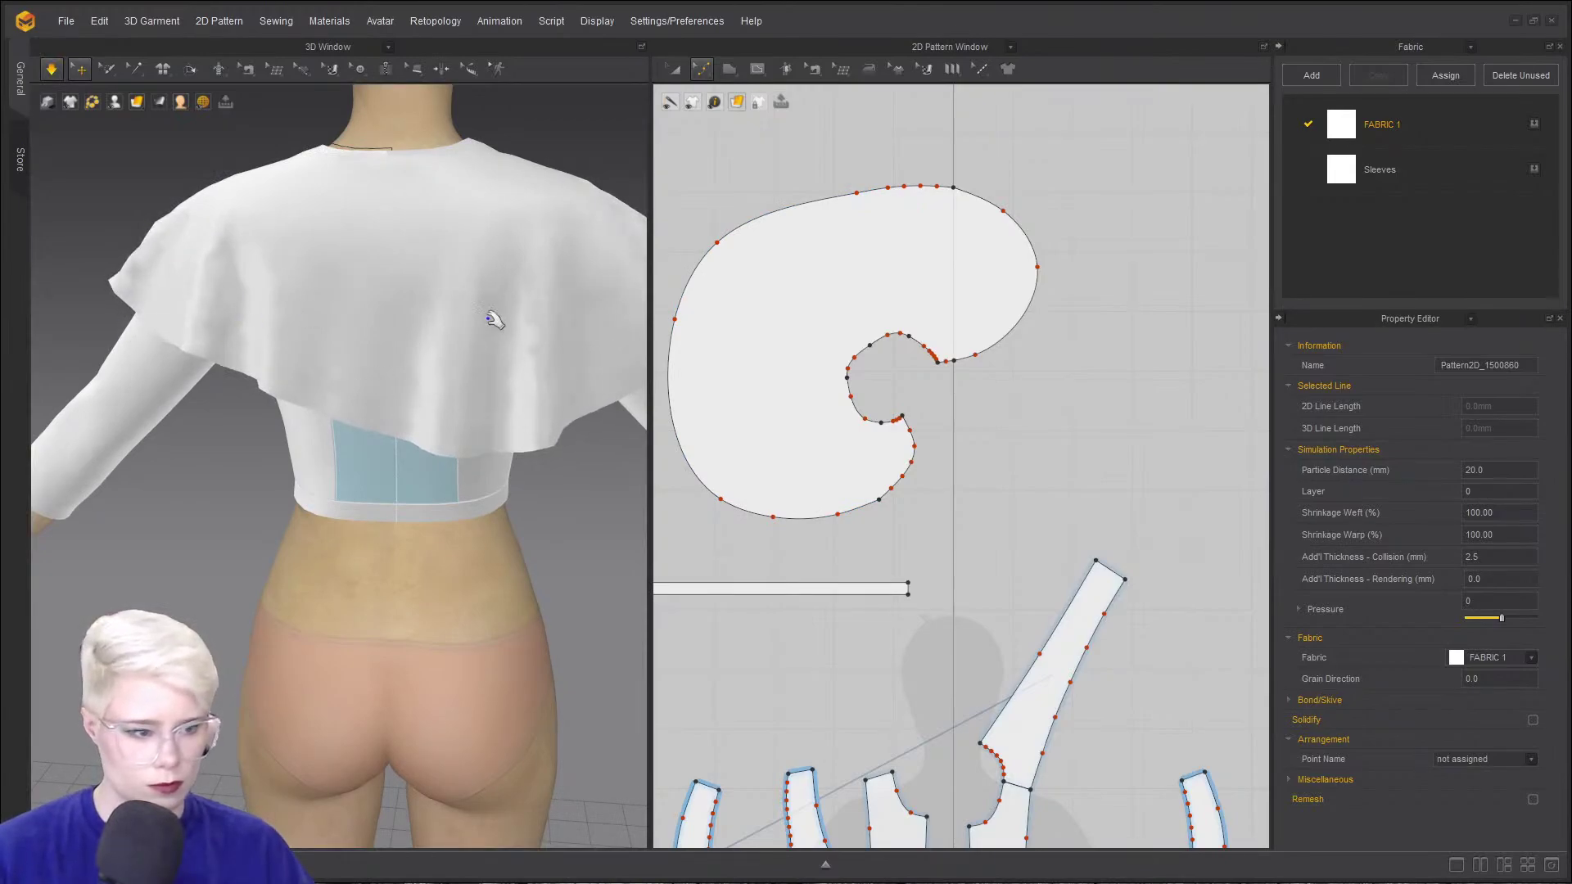
pyautogui.press('space')
pyautogui.moveTo(315, 316)
pyautogui.mouseDown(button='right')
pyautogui.moveTo(414, 317)
pyautogui.moveTo(340, 323)
pyautogui.mouseUp(button='right')
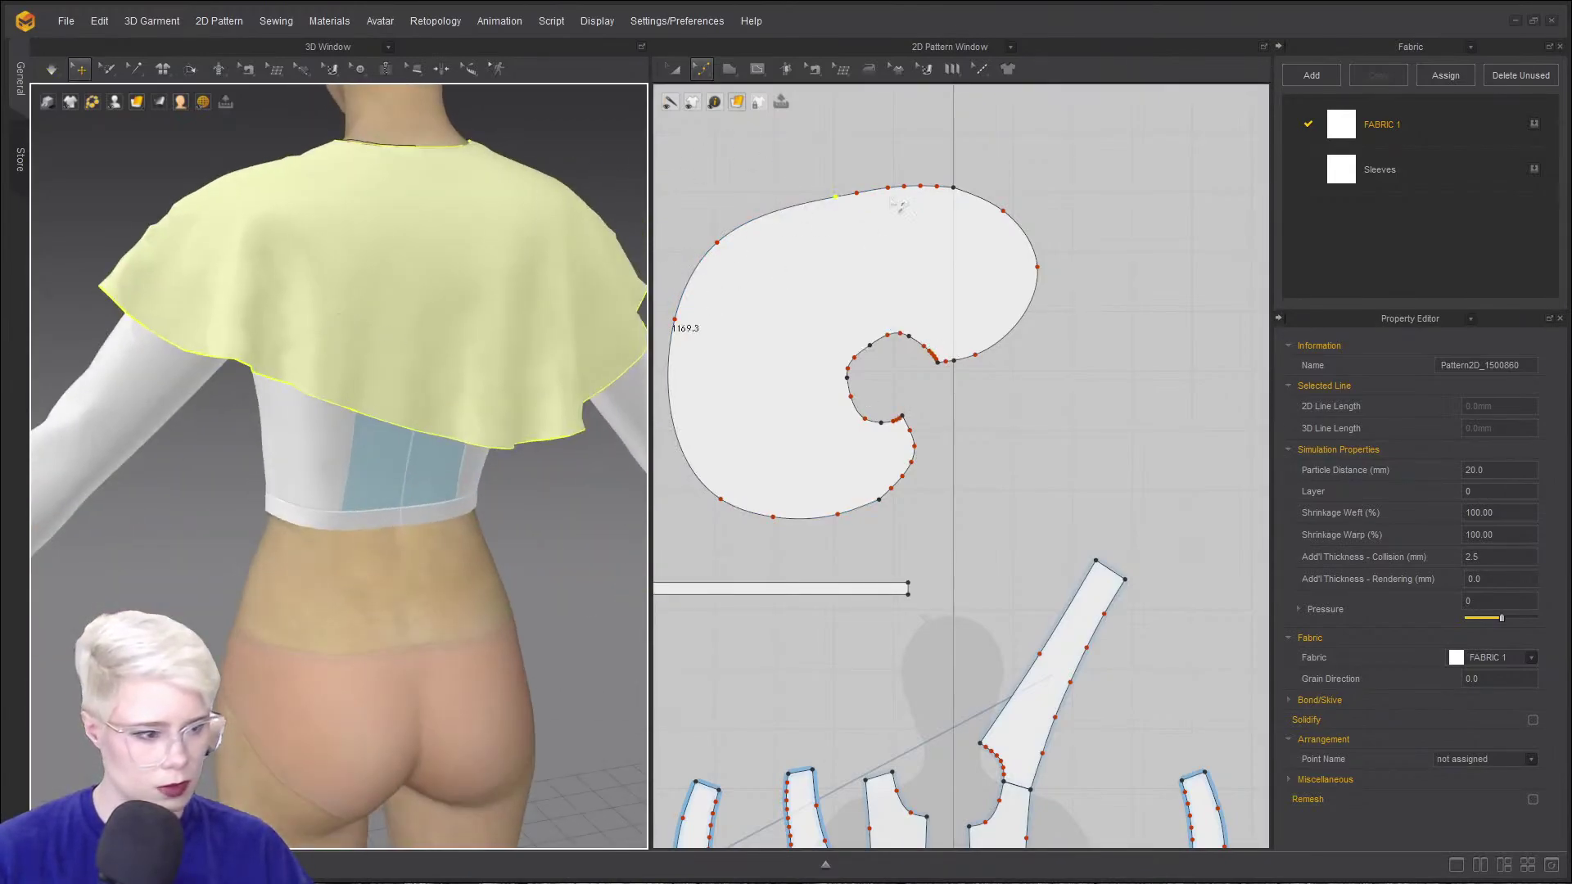
# - Delete the cluster of surplus curve points on the cape's outer edge between the center back and the wearer's left side
pyautogui.moveTo(814, 163); pyautogui.dragTo(943, 233)
pyautogui.press('Delete')
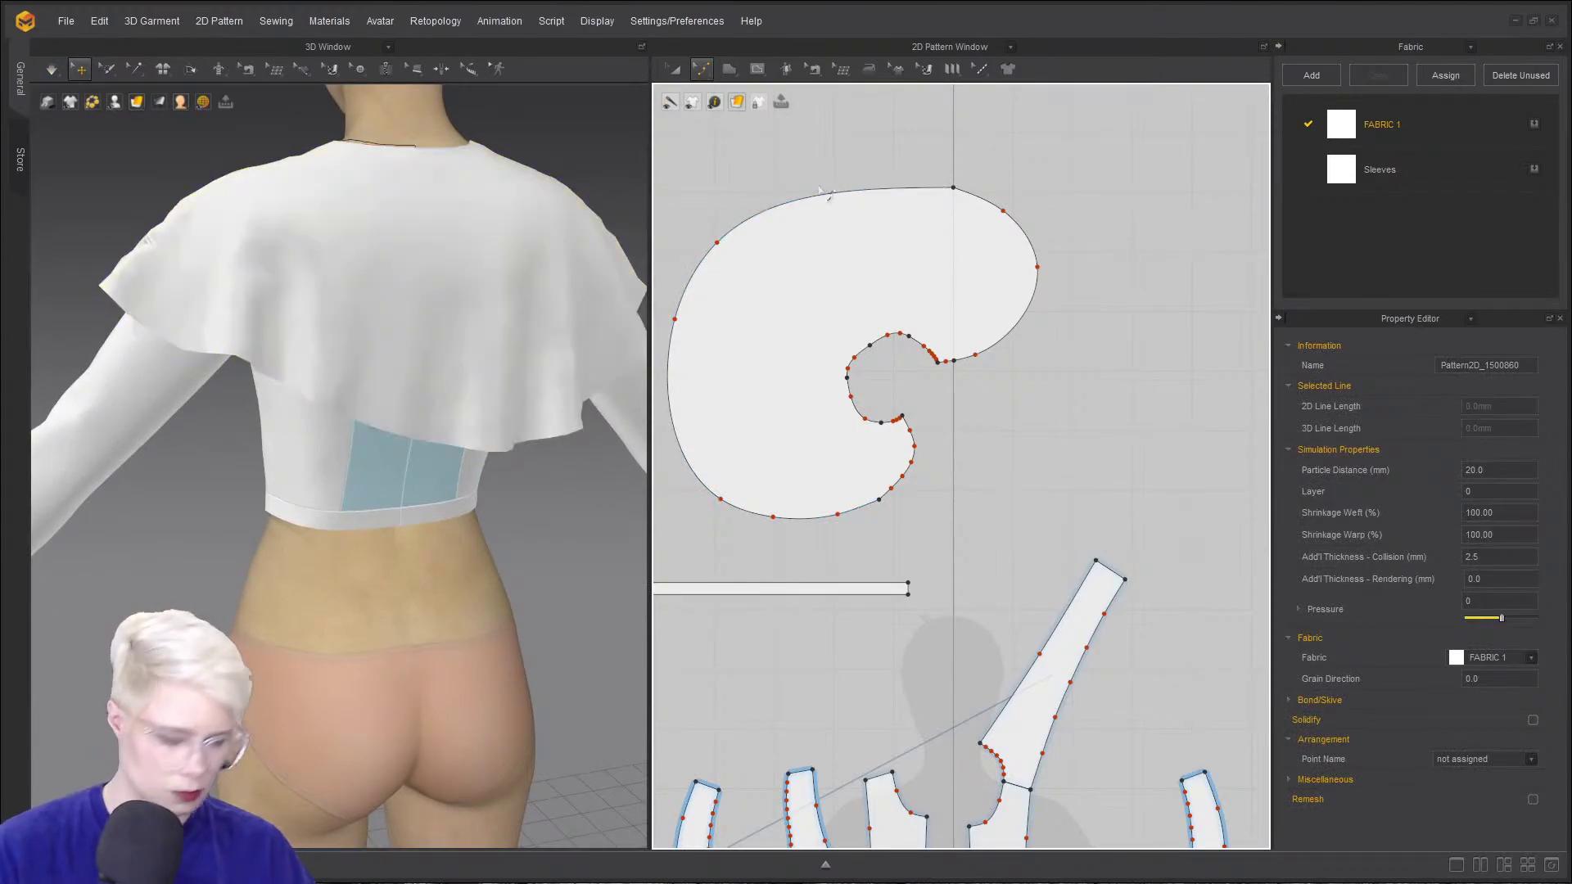
# - Add a curve point to the cape's outer back edge and move the neighboring curve points outward to round and enlarge the hem
pyautogui.click(825, 154)
pyautogui.moveTo(844, 193); pyautogui.dragTo(836, 175)
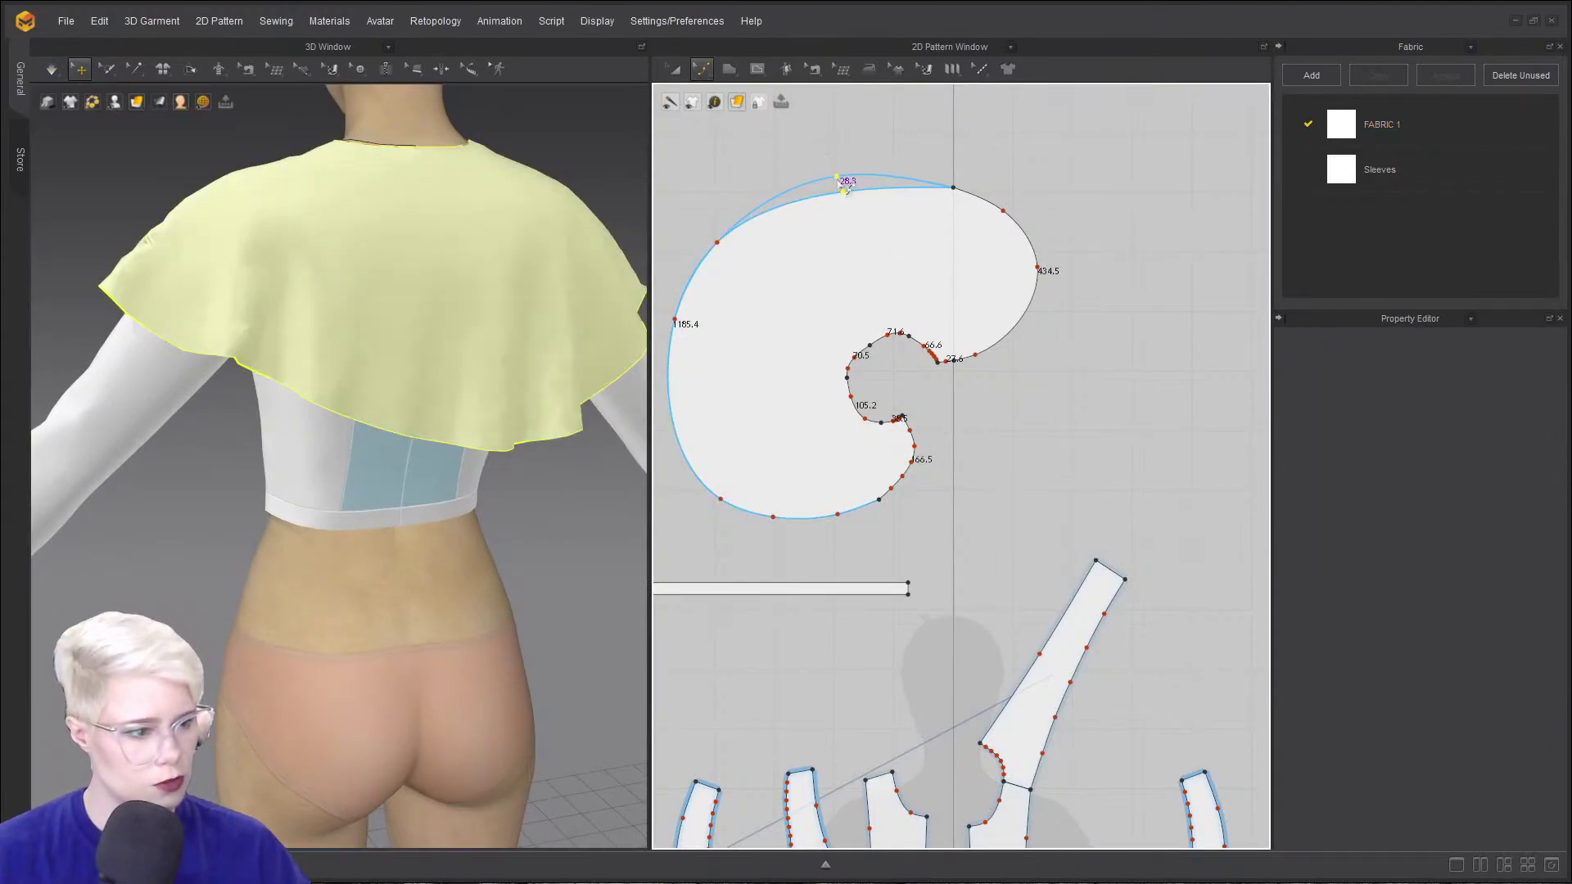
pyautogui.moveTo(717, 243); pyautogui.dragTo(710, 235)
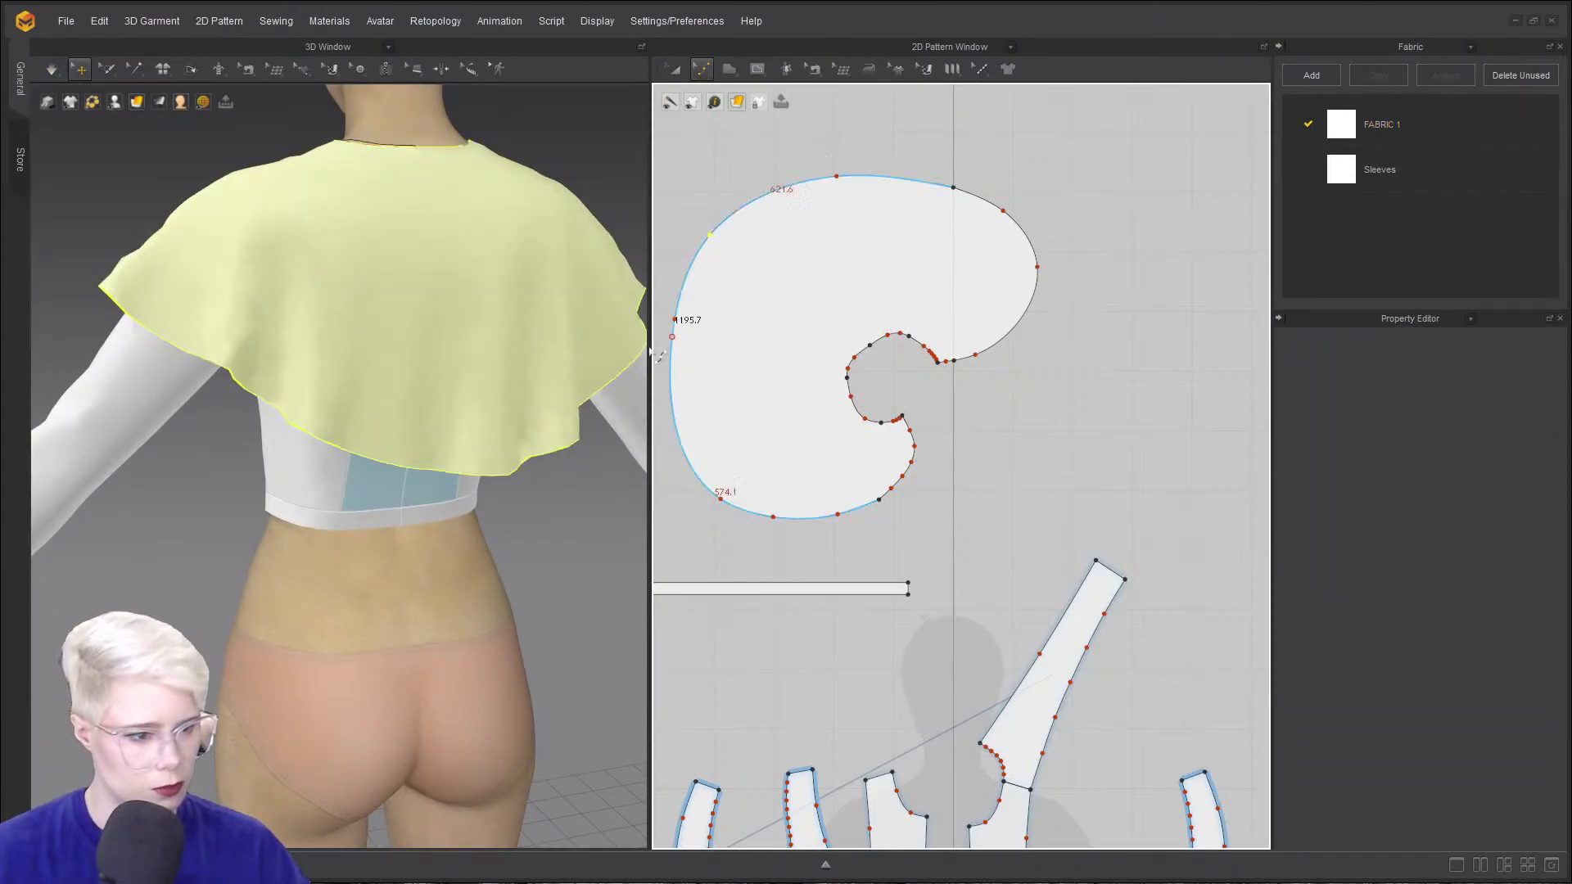
pyautogui.moveTo(408, 354); pyautogui.dragTo(347, 352, button='right')
pyautogui.scroll(-3, 347, 352)
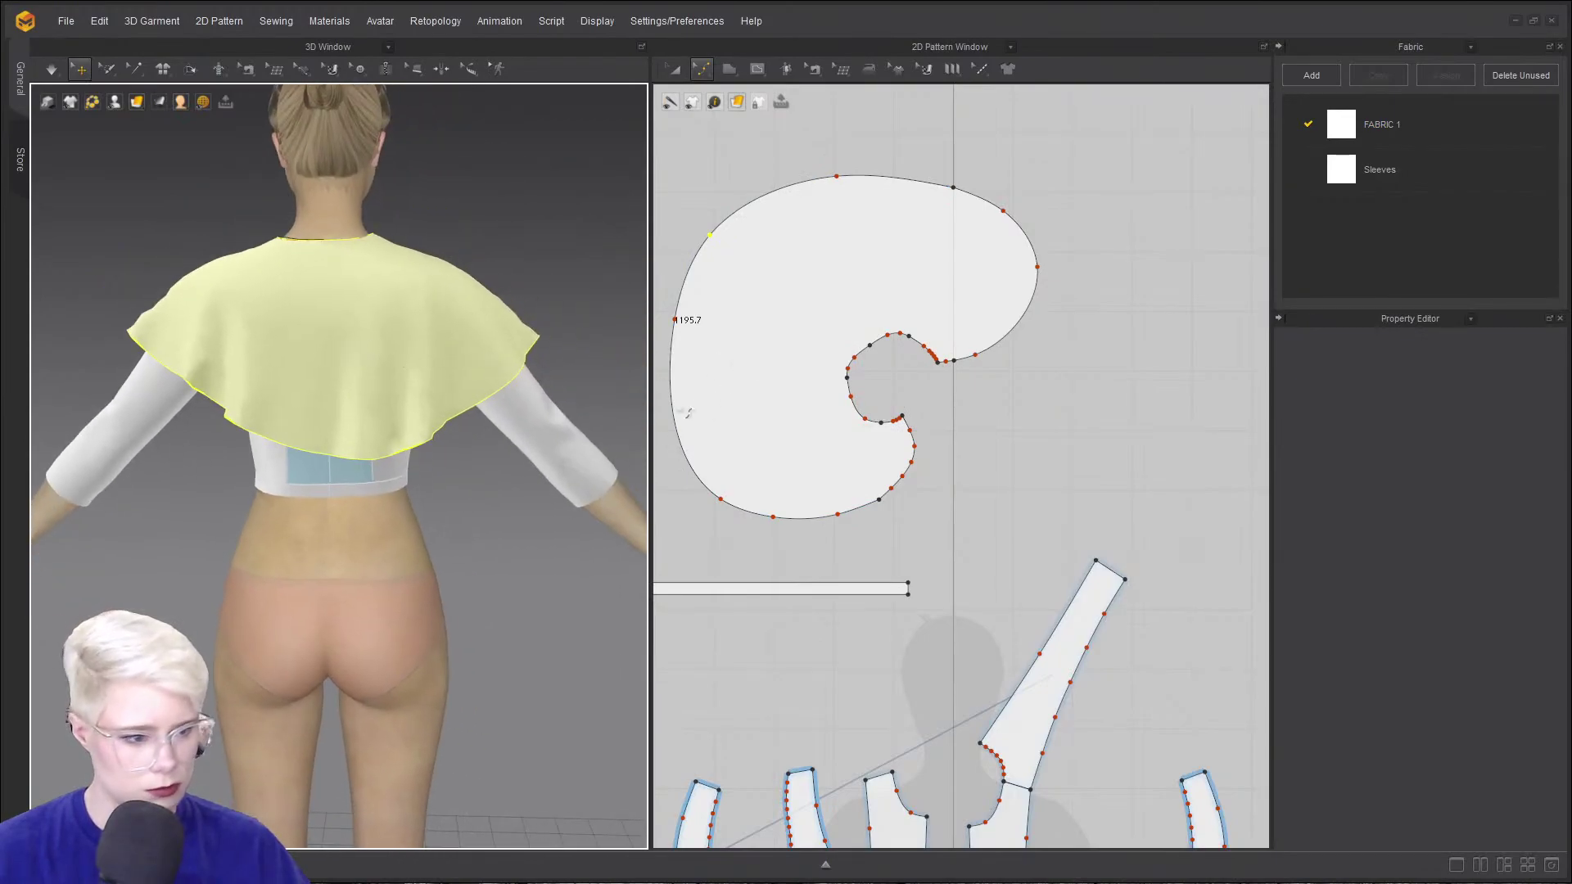
pyautogui.moveTo(676, 320); pyautogui.dragTo(653, 335)
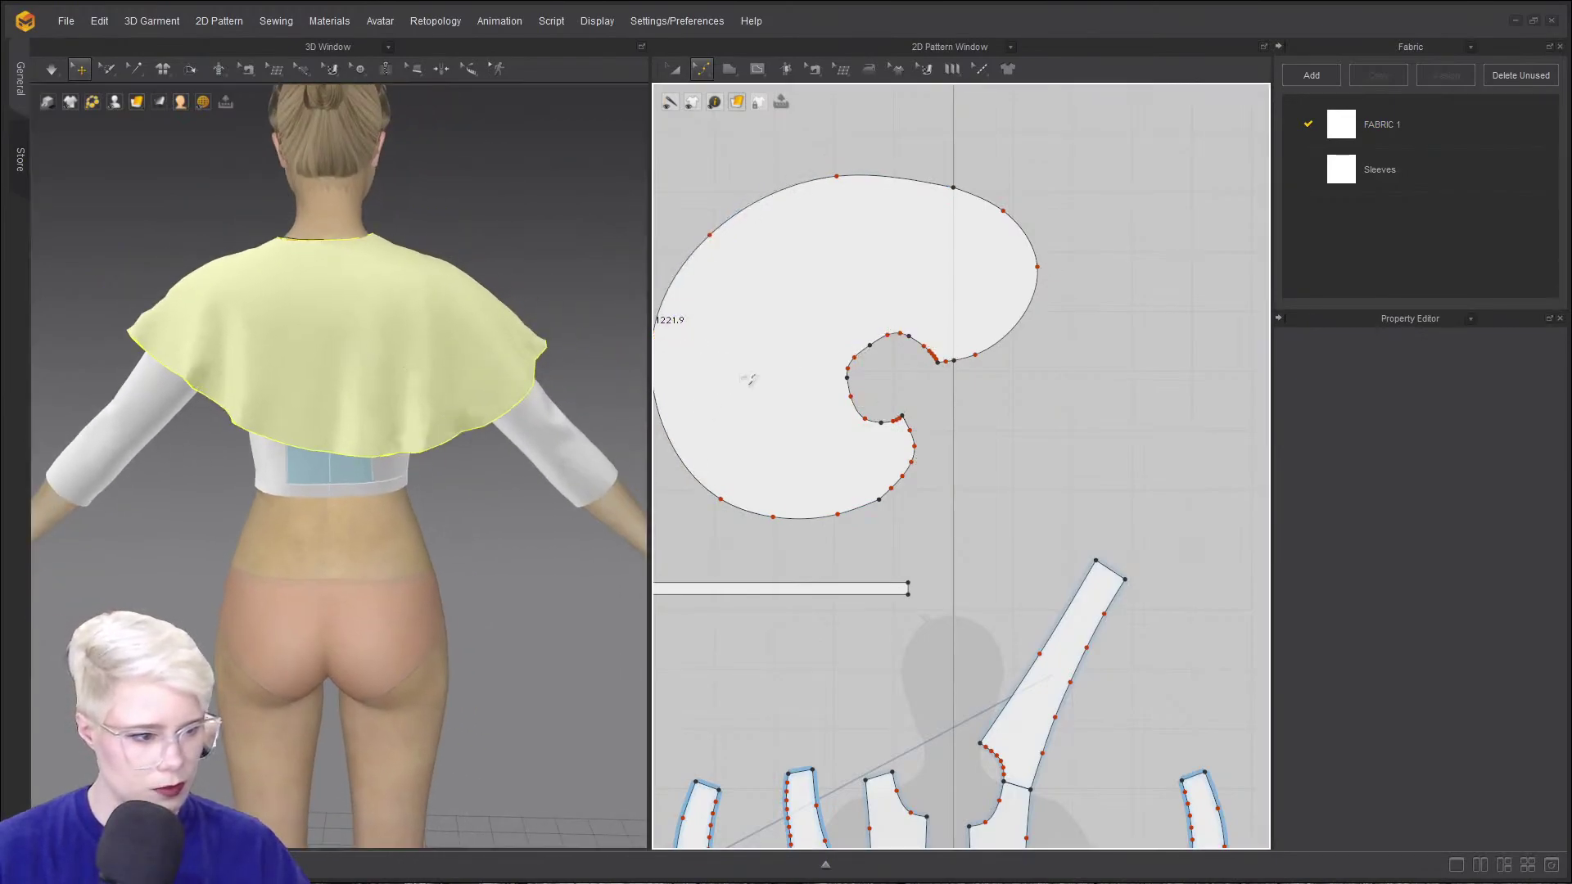
# - Simulate the cape from the front and pull the wearer's right front tip up toward the neckline
pyautogui.moveTo(411, 422); pyautogui.dragTo(161, 546, button='right')
pyautogui.press('space')
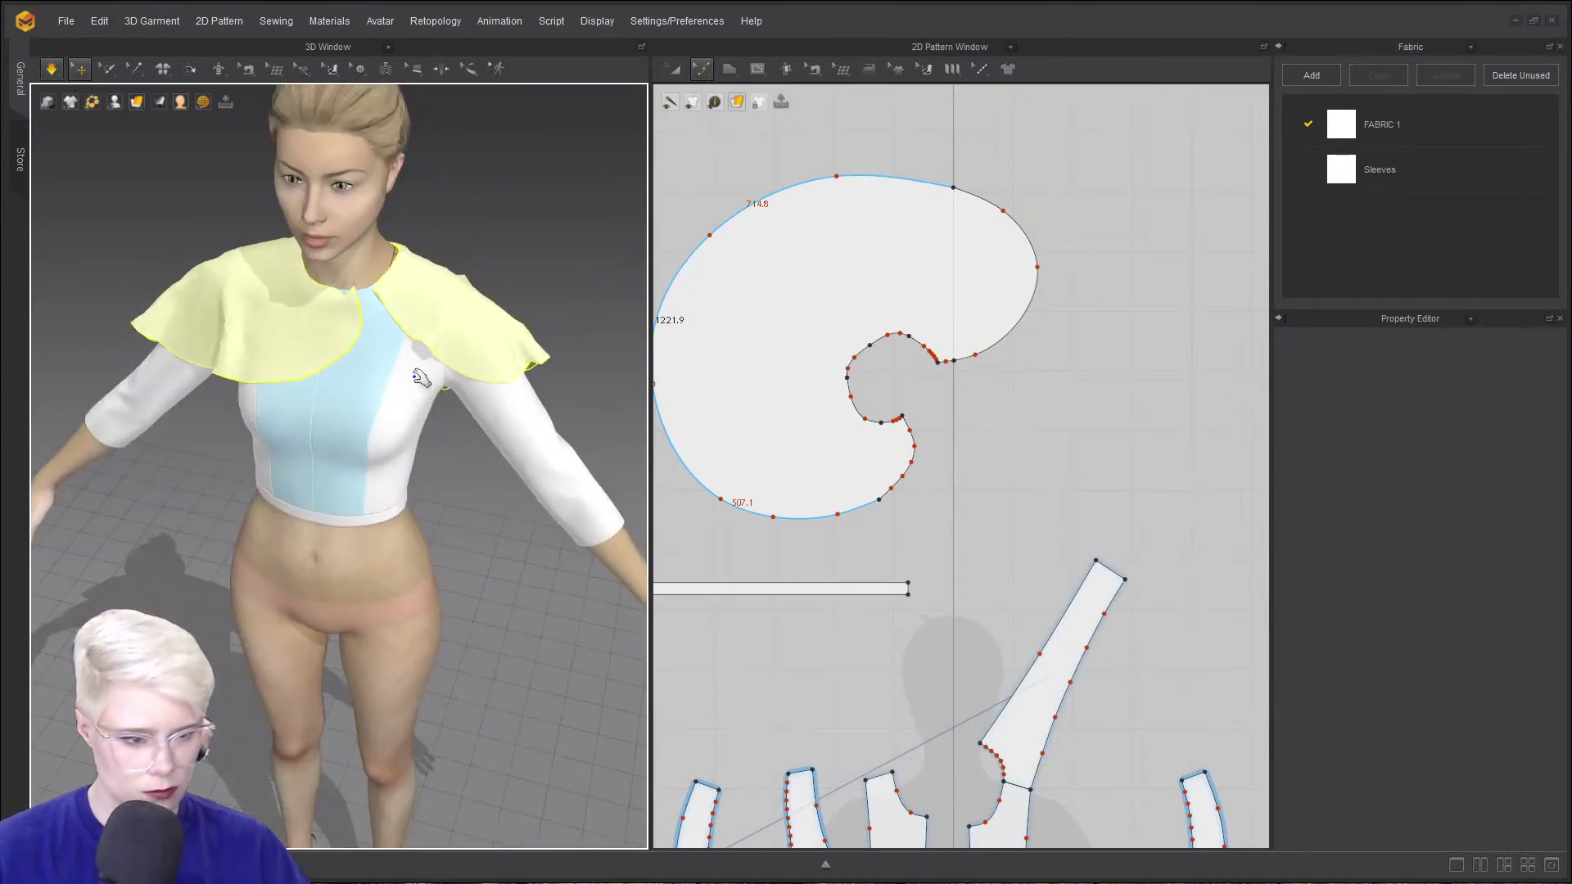
pyautogui.moveTo(358, 302)
pyautogui.mouseDown()
pyautogui.moveTo(366, 334)
pyautogui.moveTo(317, 300)
pyautogui.moveTo(368, 291)
pyautogui.mouseUp()
pyautogui.press('space')
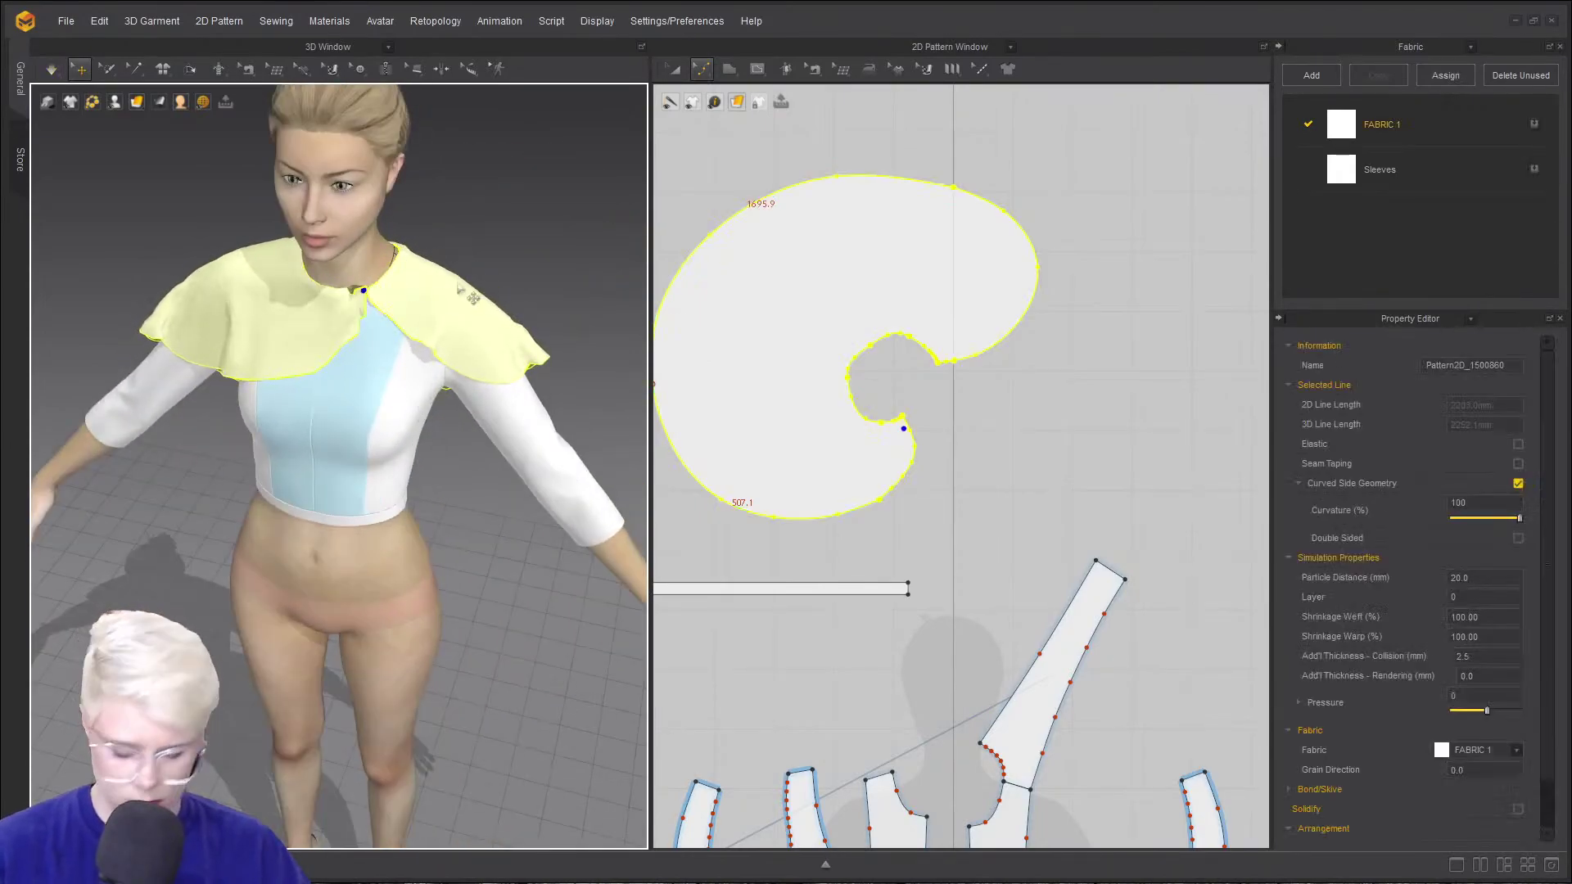
# - Sew the short neckline end on the cape's wearer's-right front to the matching center-front section of the bodice neckline with Free Sewing
pyautogui.press('n')
pyautogui.moveTo(921, 458); pyautogui.dragTo(927, 408, button='middle')
pyautogui.scroll(4, 933, 385)
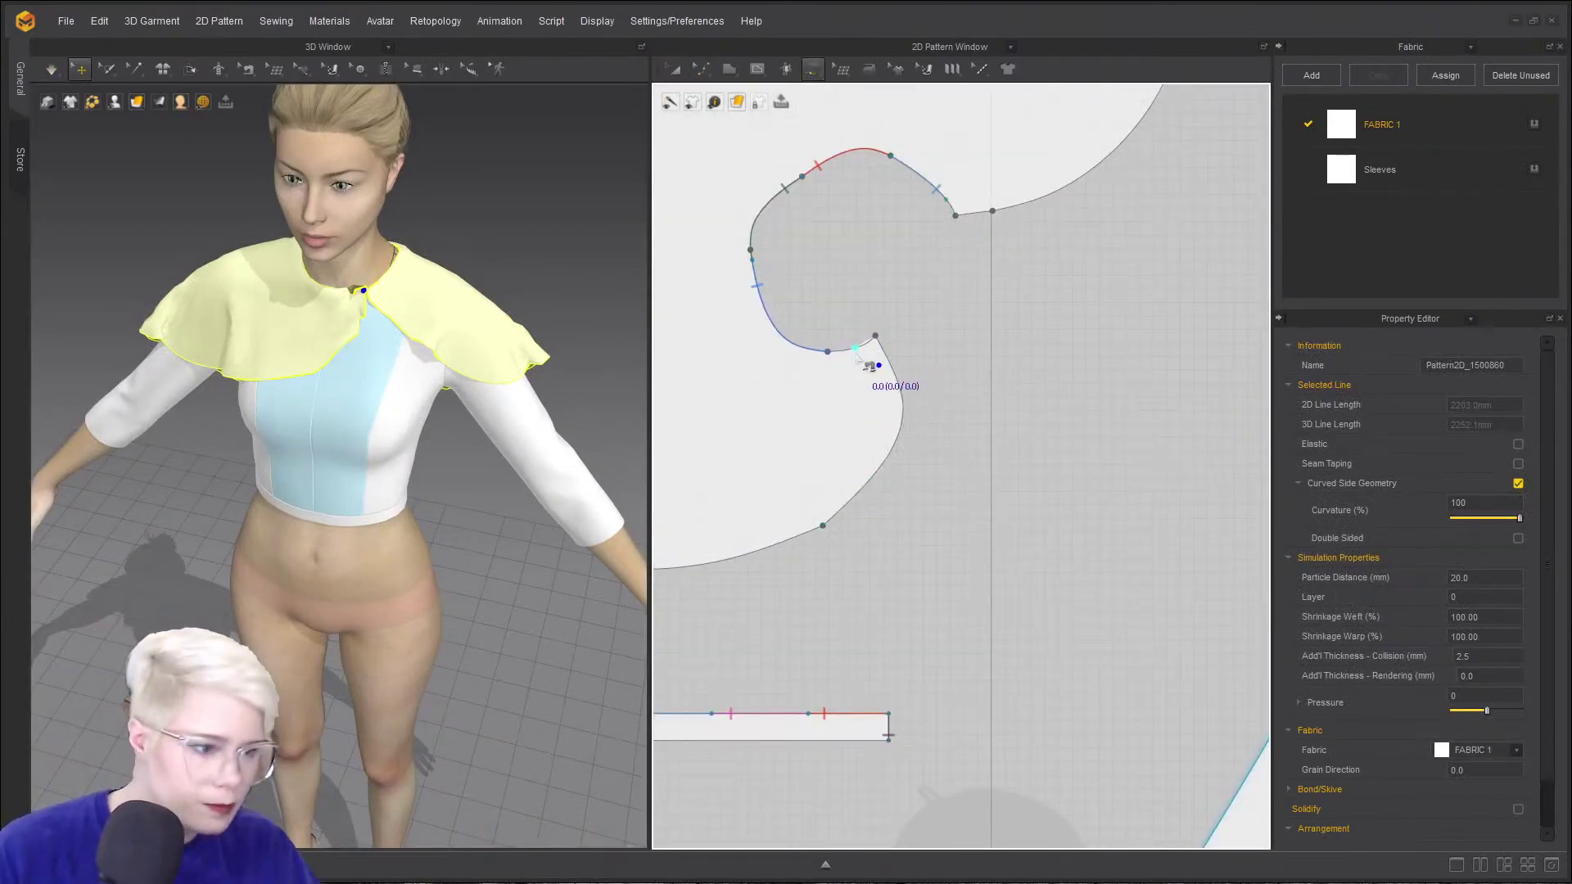
pyautogui.click(826, 352)
pyautogui.click(875, 336)
pyautogui.scroll(-3, 952, 539)
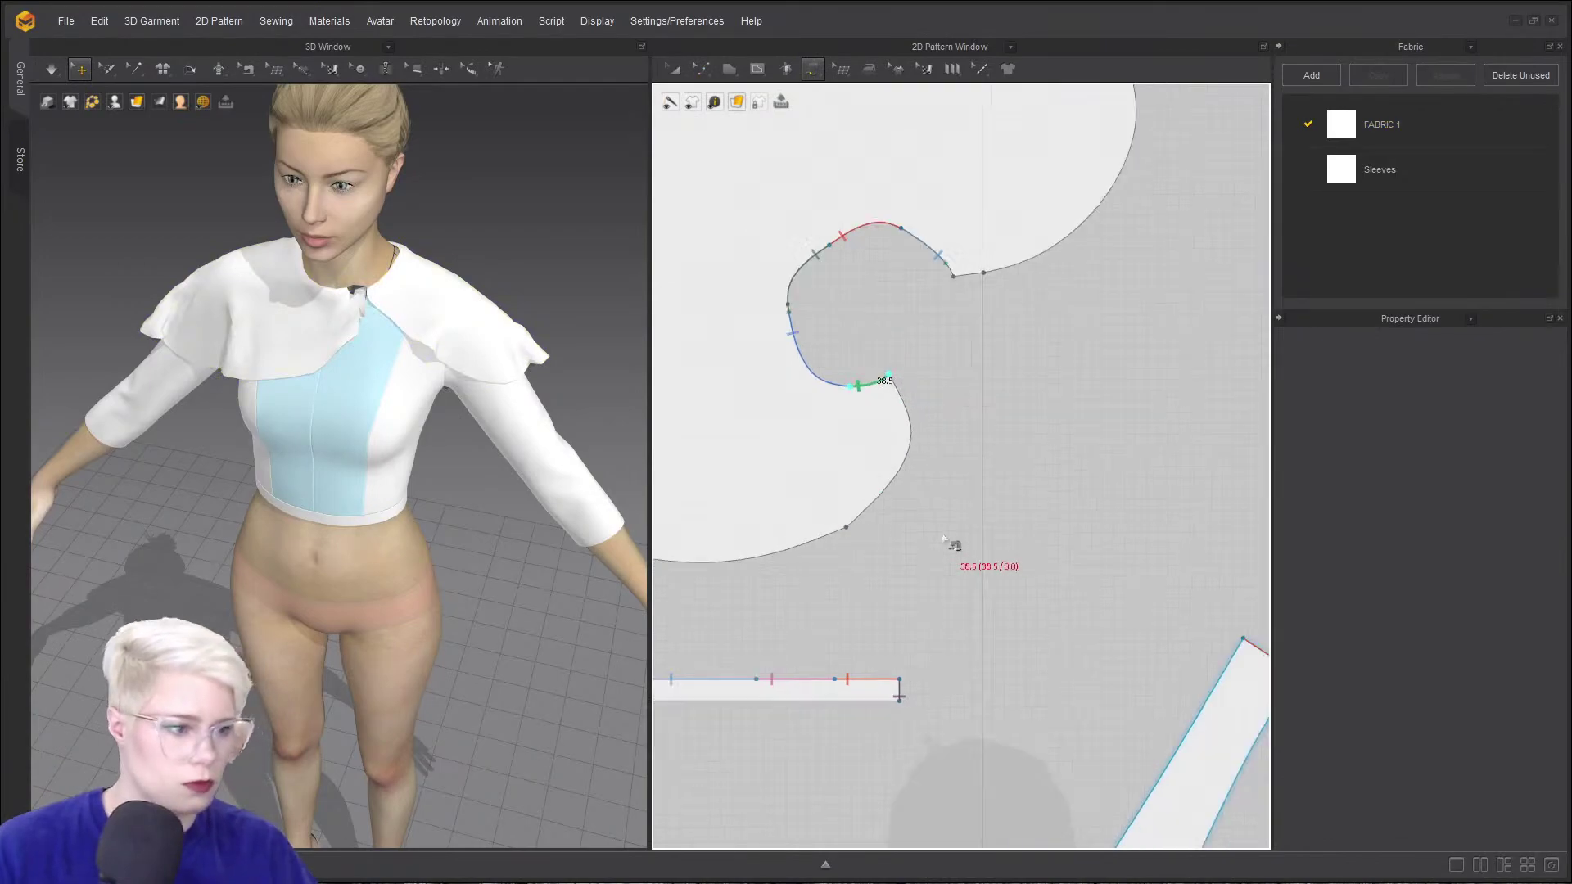
pyautogui.moveTo(951, 539); pyautogui.dragTo(875, 264, button='middle')
pyautogui.scroll(-2, 902, 510)
pyautogui.moveTo(902, 509); pyautogui.dragTo(878, 301, button='middle')
pyautogui.scroll(2, 915, 534)
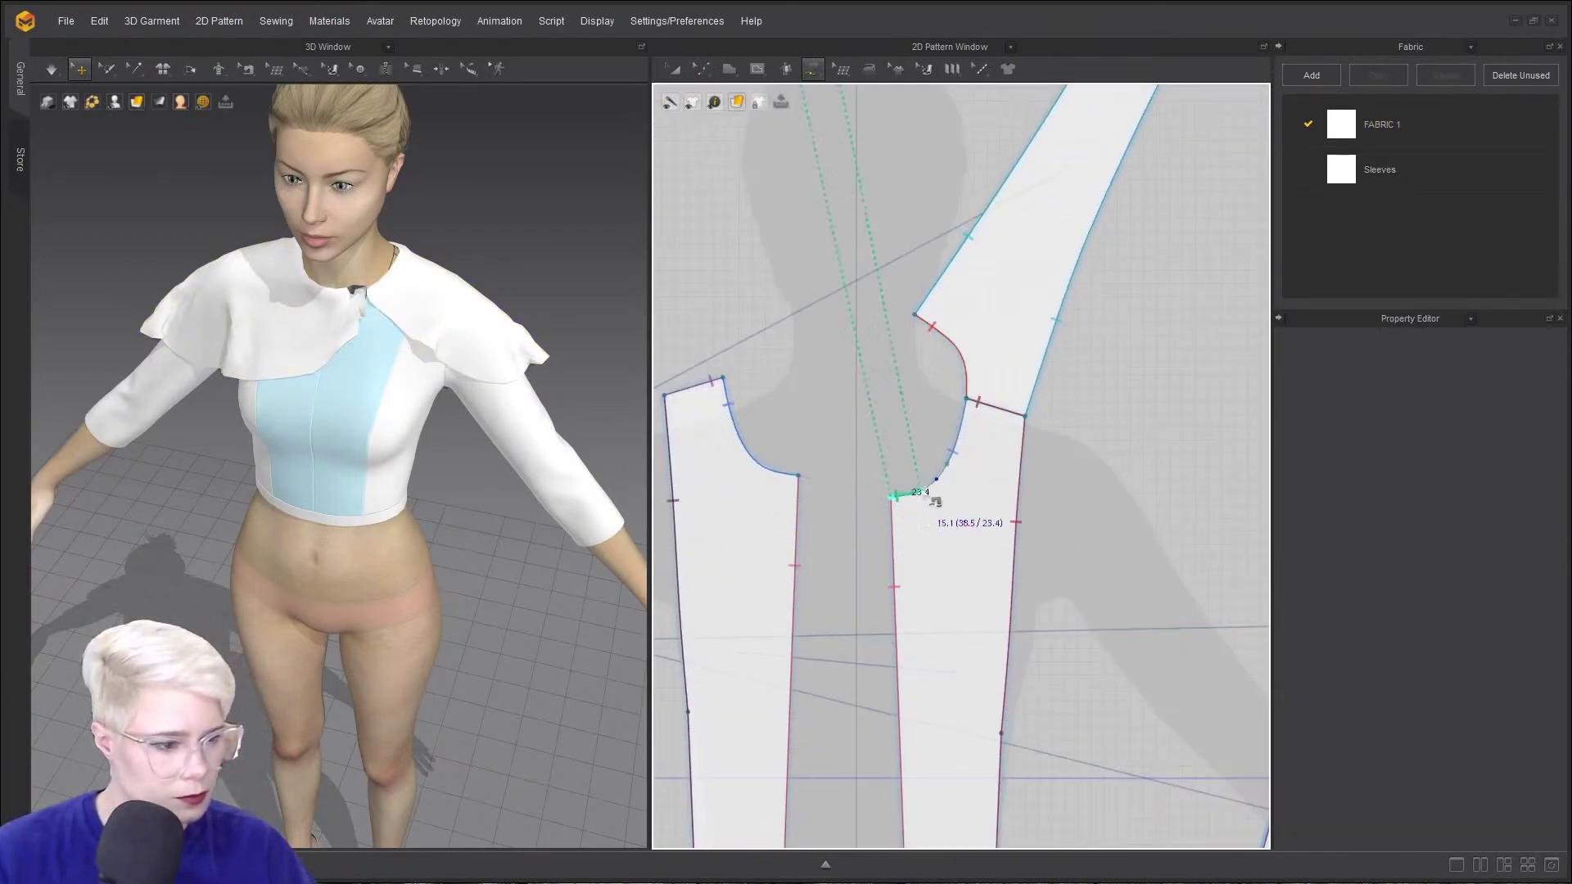
pyautogui.click(953, 492)
pyautogui.scroll(2, 948, 477)
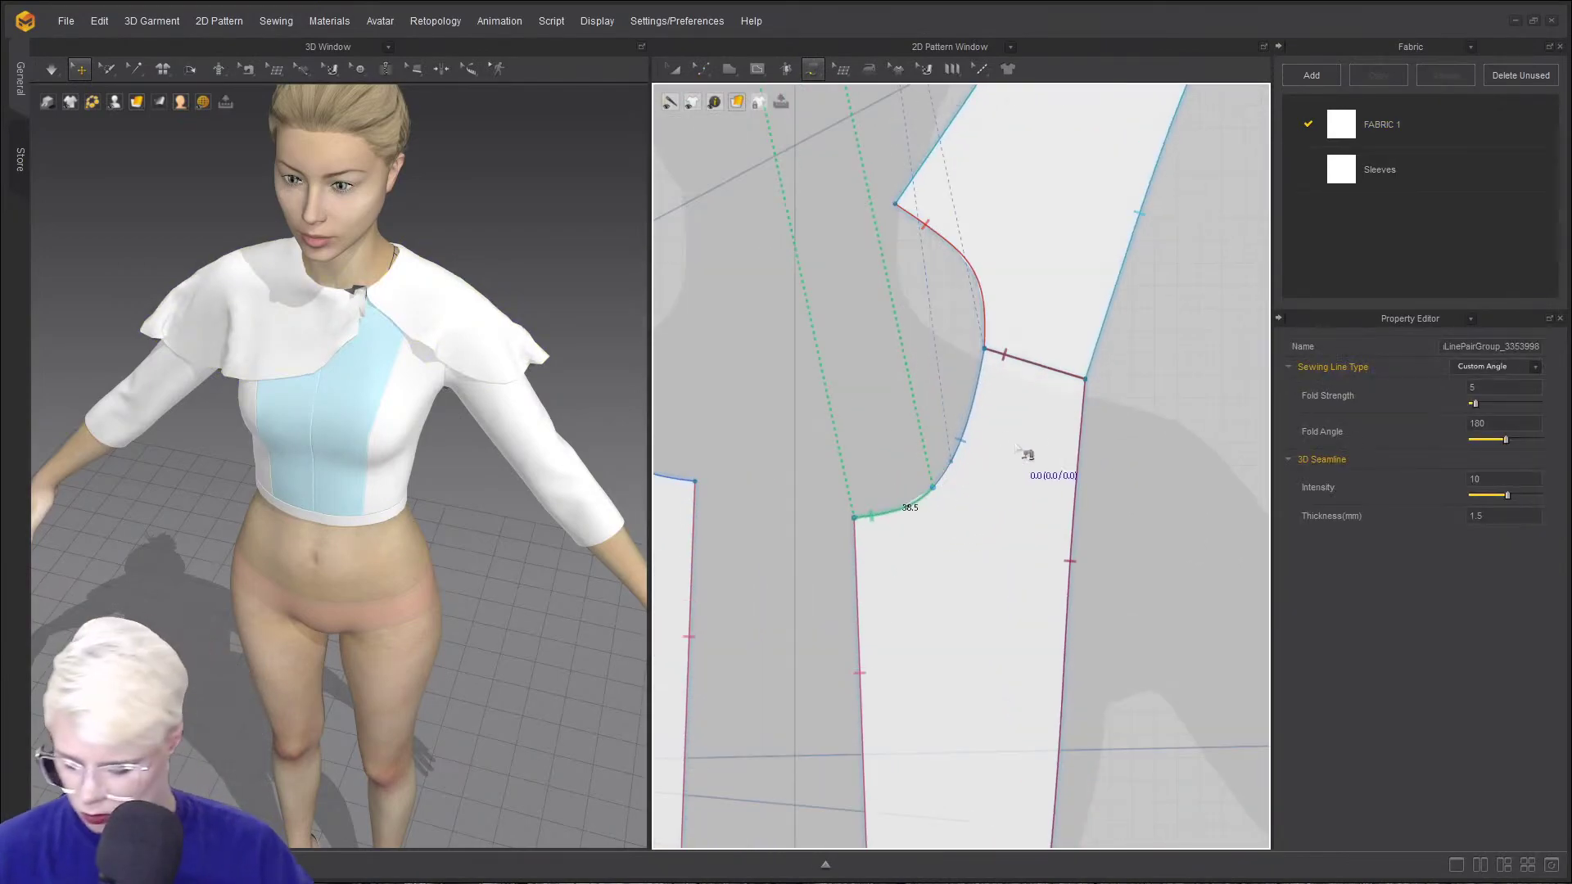
# - Extend the seam on the cape's wearer's-left neckline to the front corner, match its length on the bodice, and simulate the cape
pyautogui.scroll(-3, 1011, 409)
pyautogui.moveTo(958, 266); pyautogui.dragTo(891, 484, button='middle')
pyautogui.scroll(-2, 891, 485)
pyautogui.scroll(4, 868, 299)
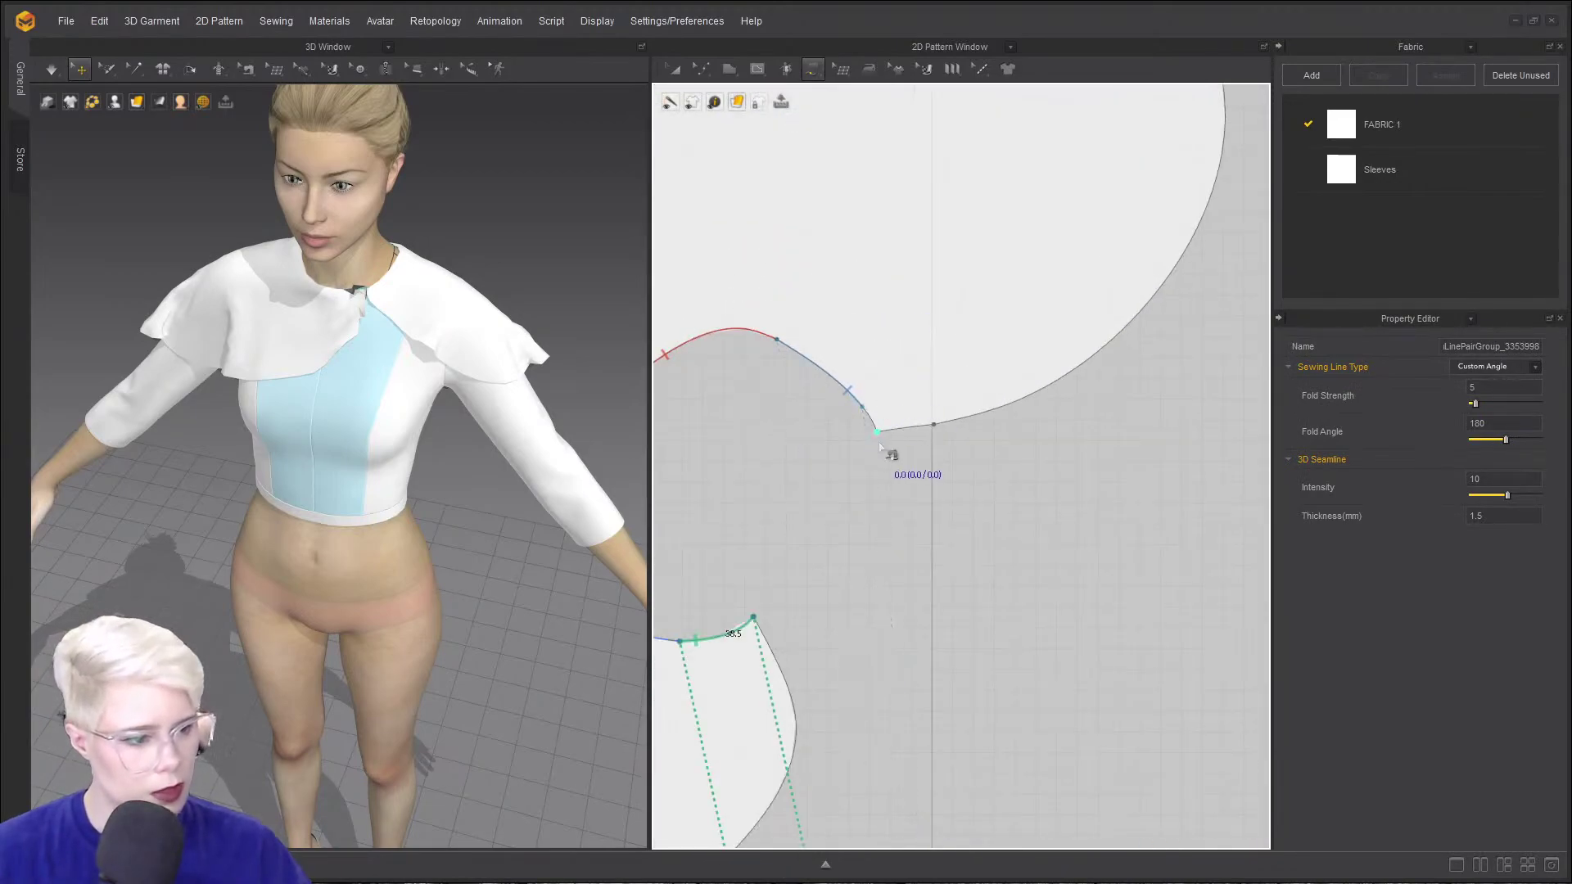
pyautogui.scroll(2, 869, 413)
pyautogui.click(851, 378)
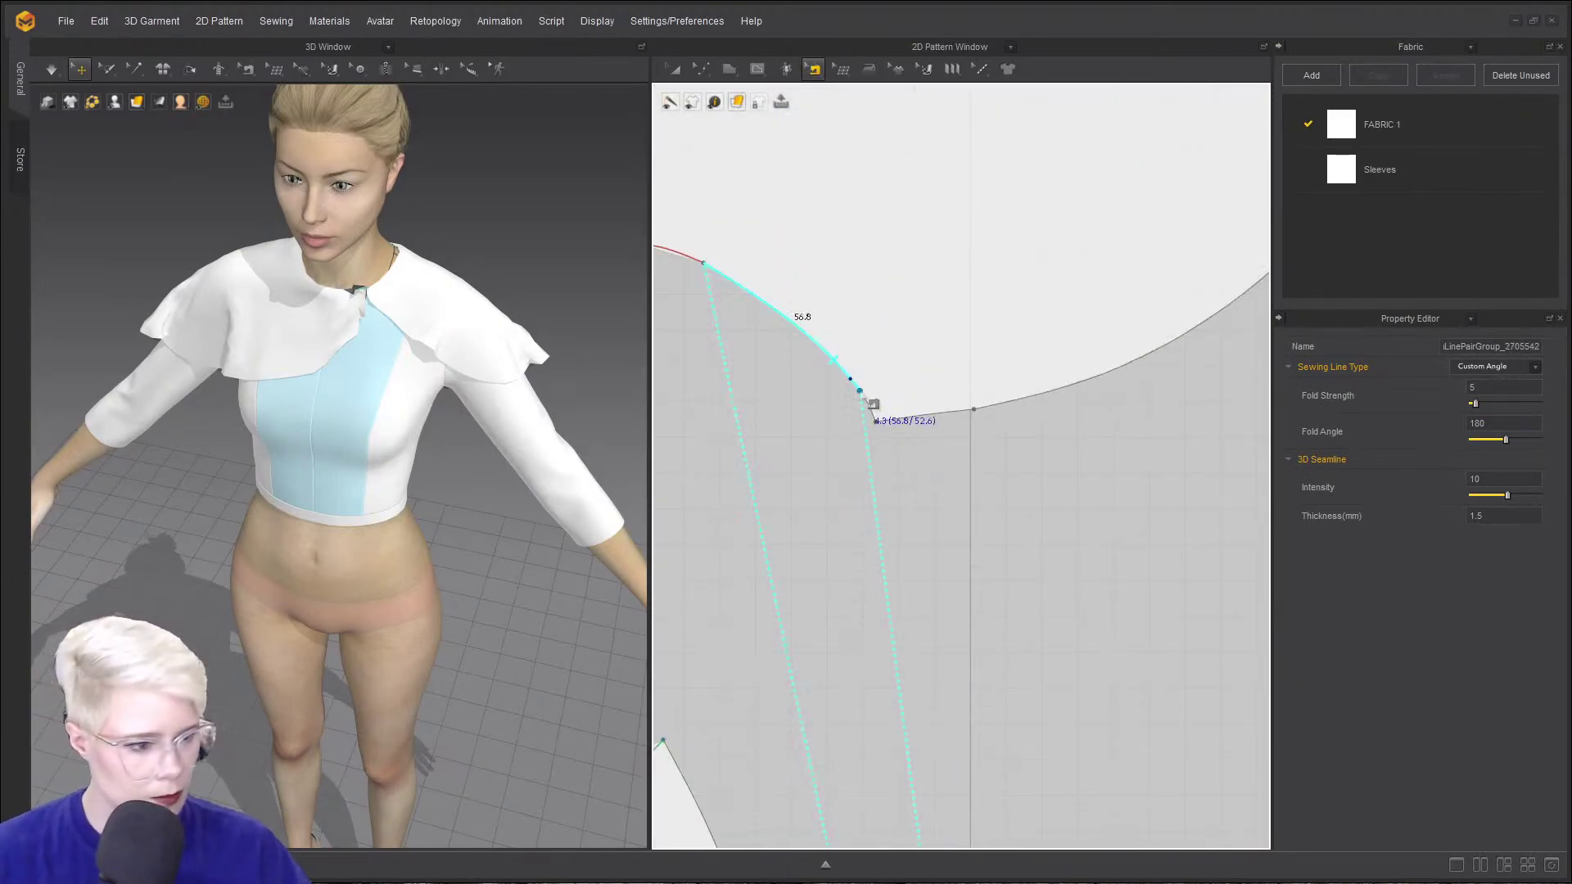
pyautogui.scroll(-6, 891, 432)
pyautogui.scroll(6, 941, 540)
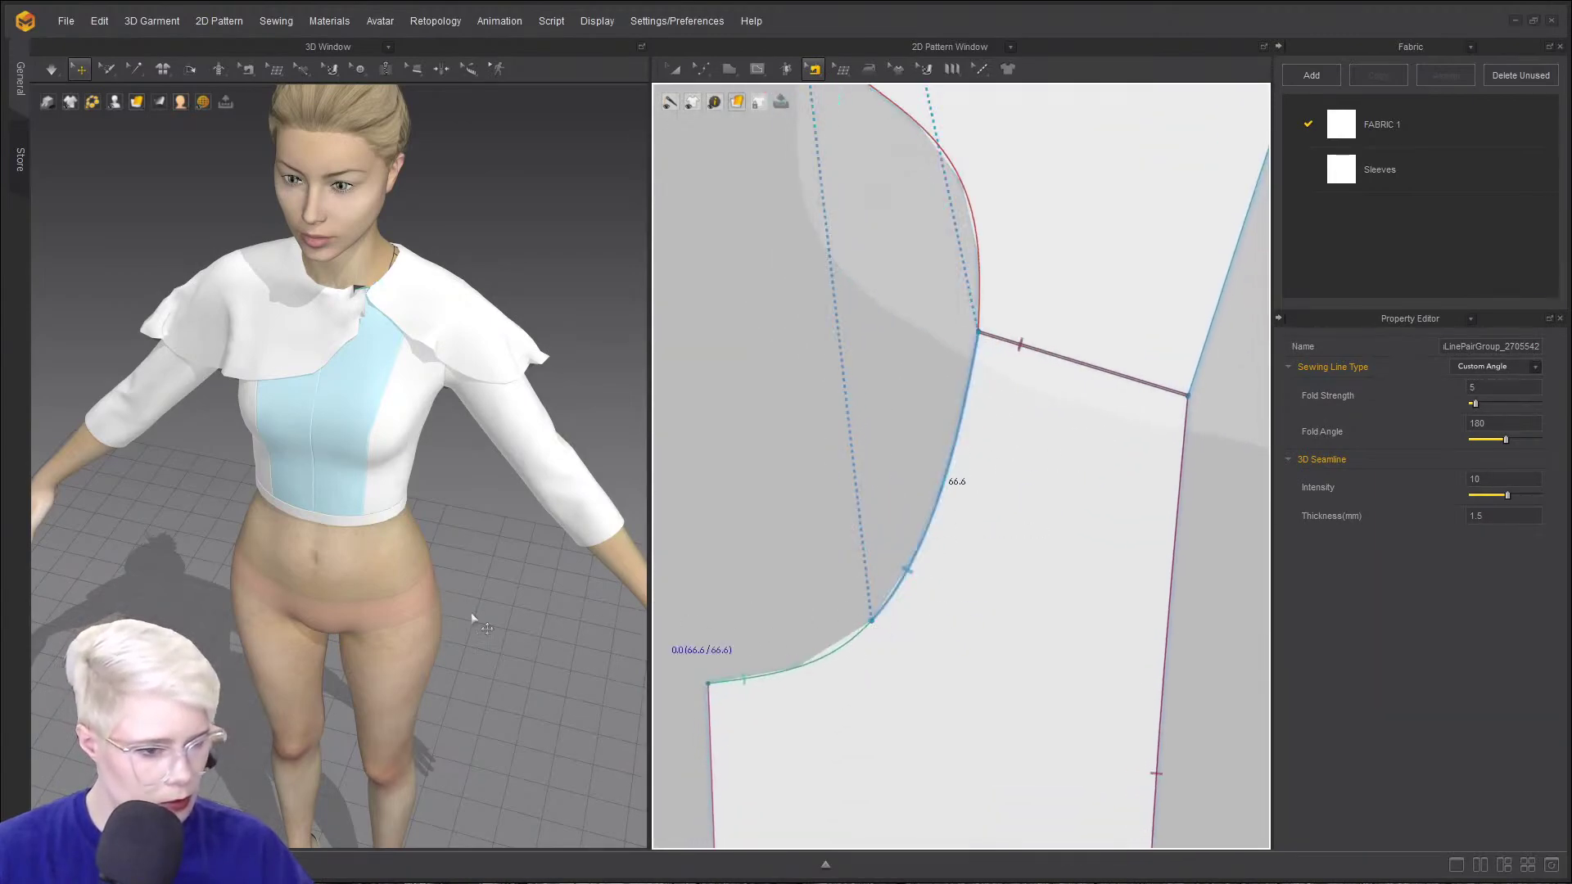
pyautogui.click(456, 340)
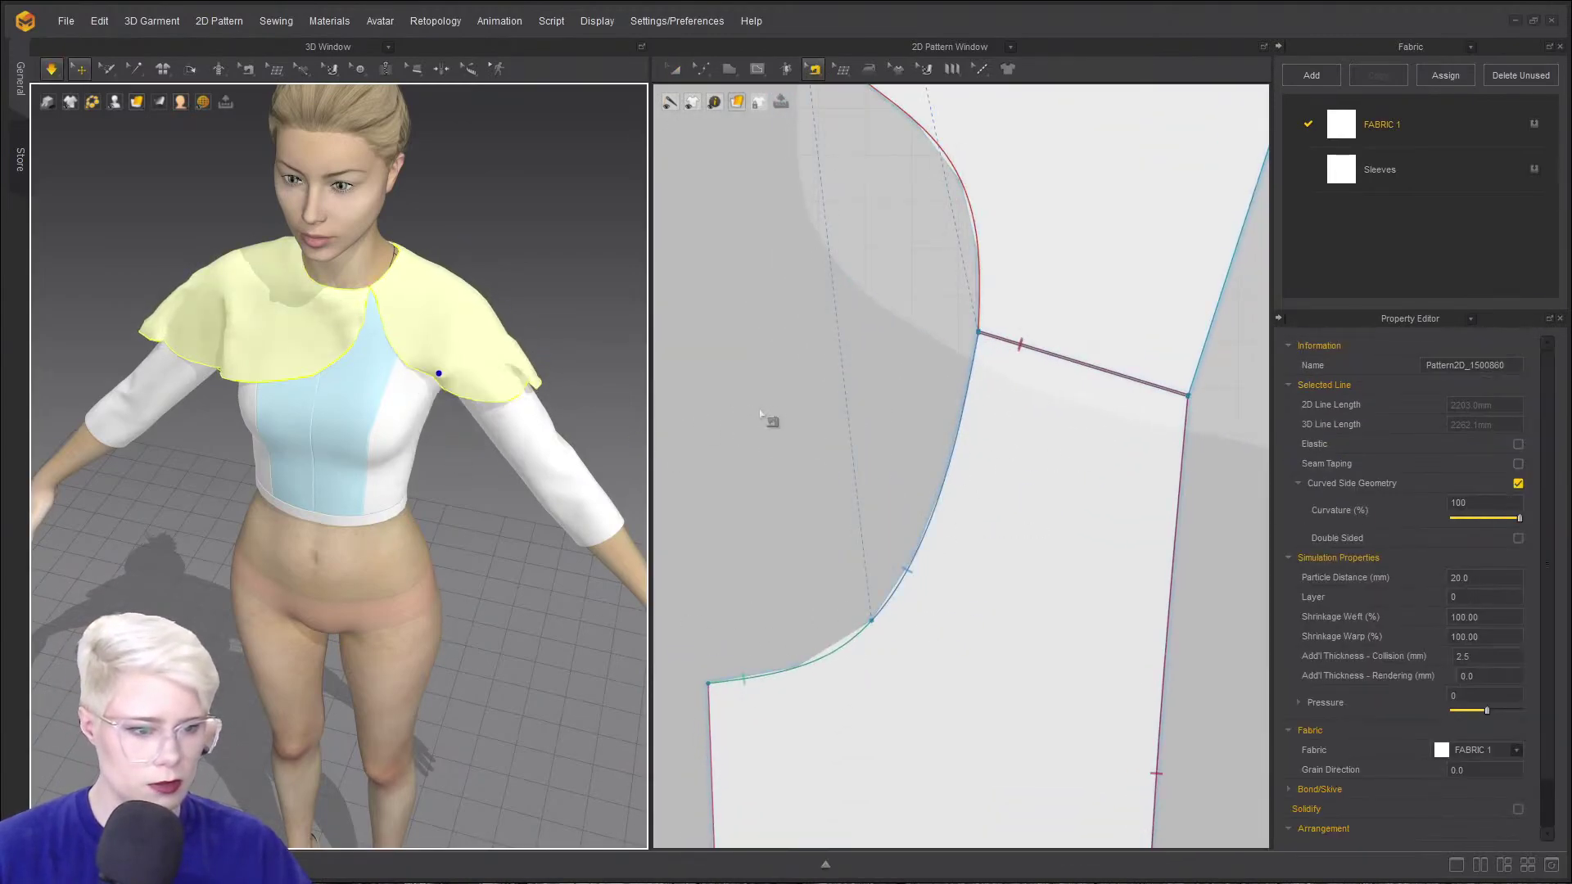
# - Move the curve point nearest the neckline on the wearer's left front edge outward, and undo the neighboring point's deletion
pyautogui.scroll(-5, 825, 511)
pyautogui.scroll(6, 860, 491)
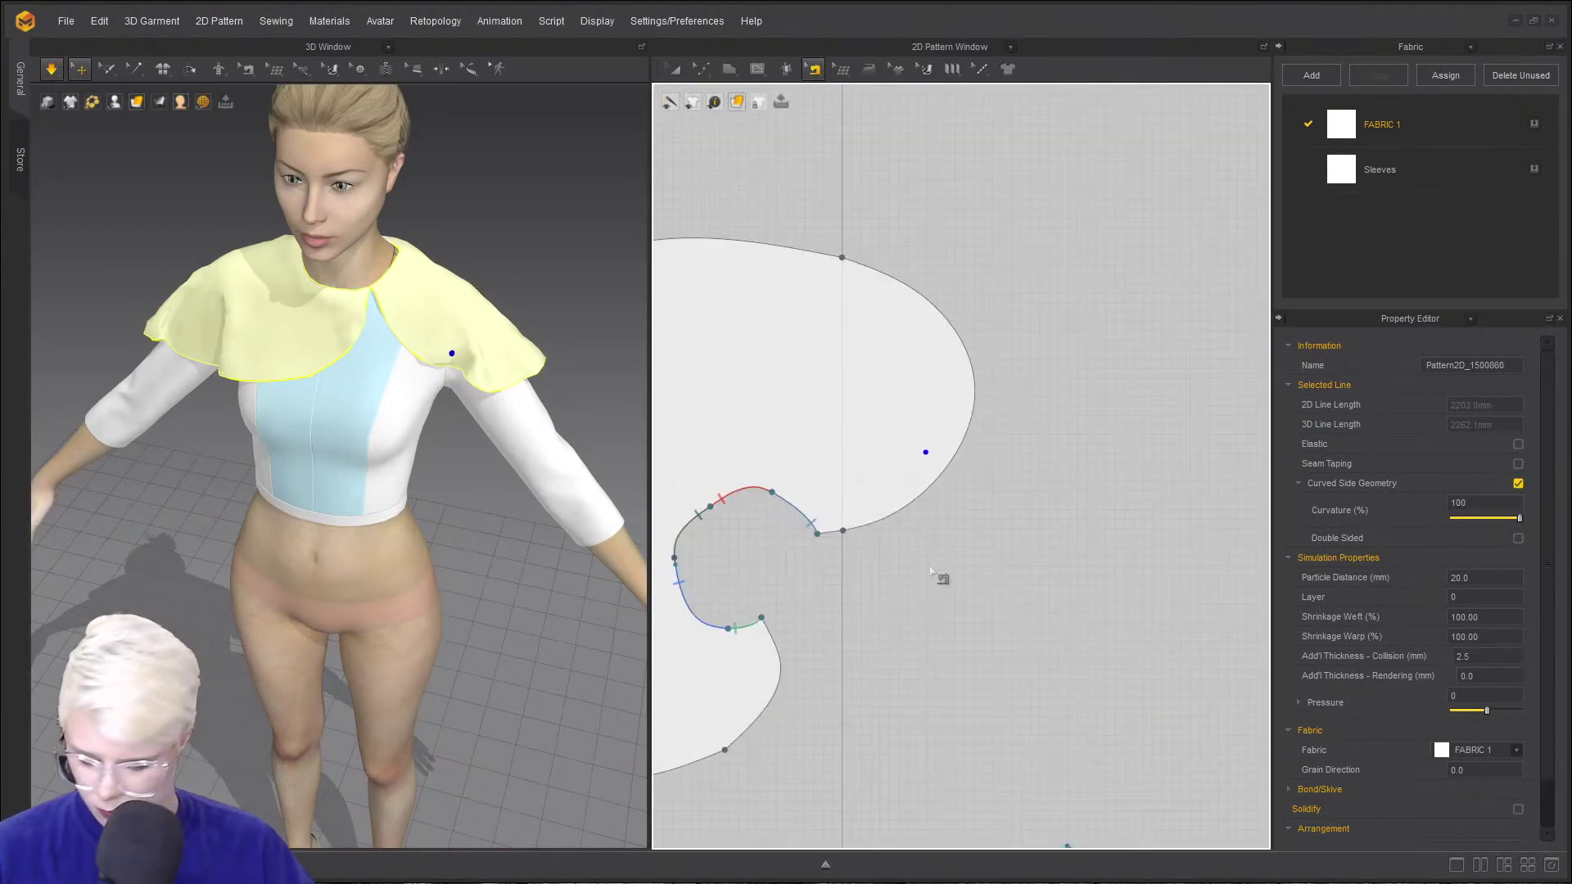
pyautogui.press('z')
pyautogui.moveTo(892, 534); pyautogui.dragTo(855, 537)
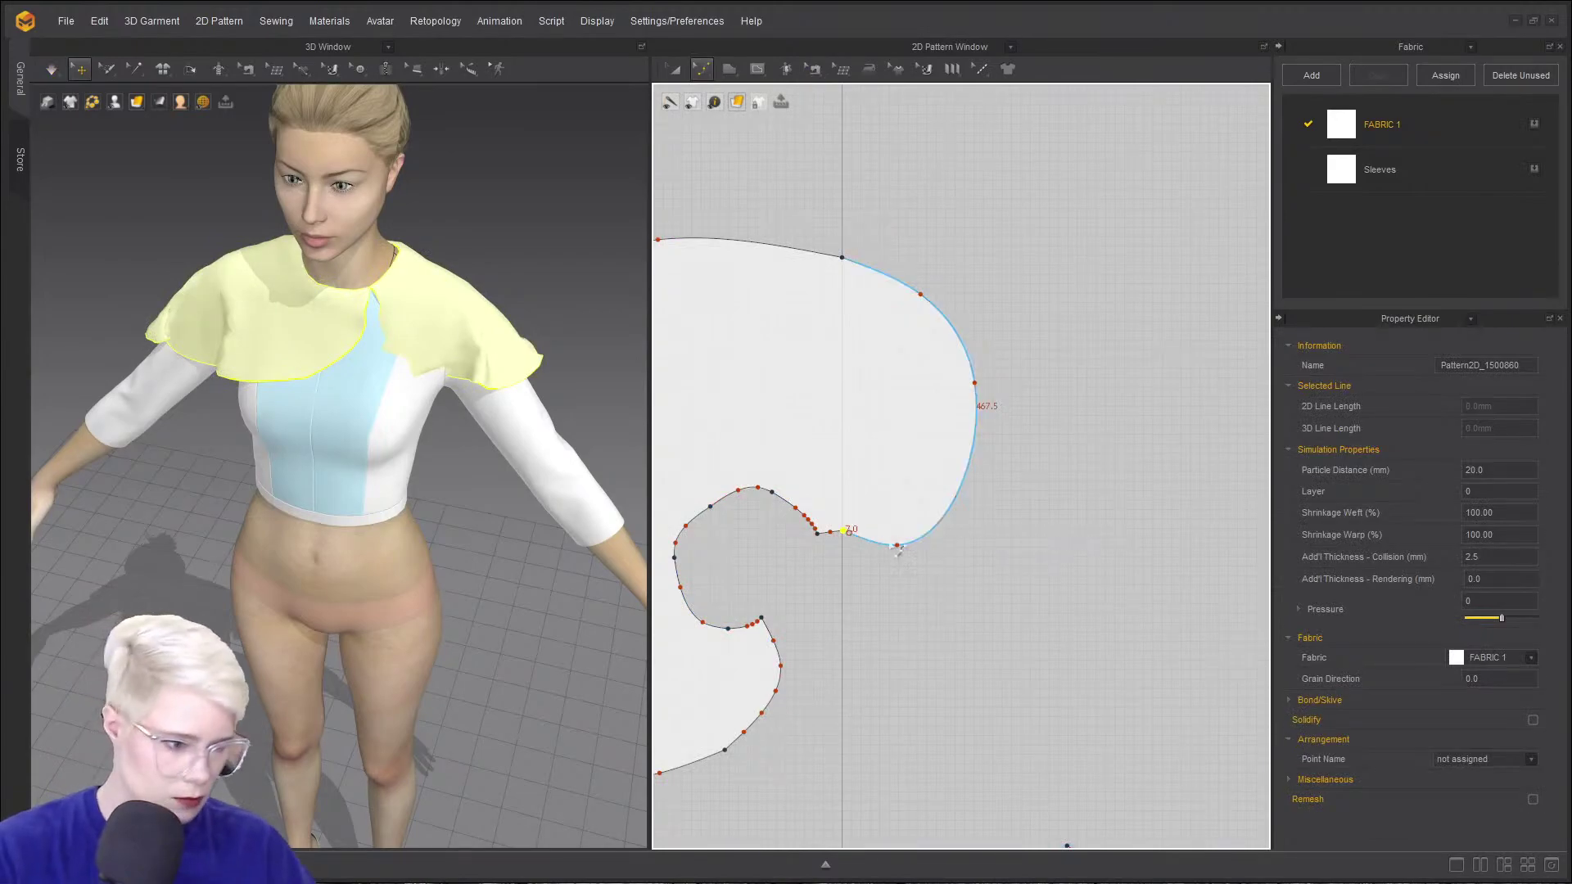
pyautogui.press('Delete')
pyautogui.hotkey('ctrl', 'z')
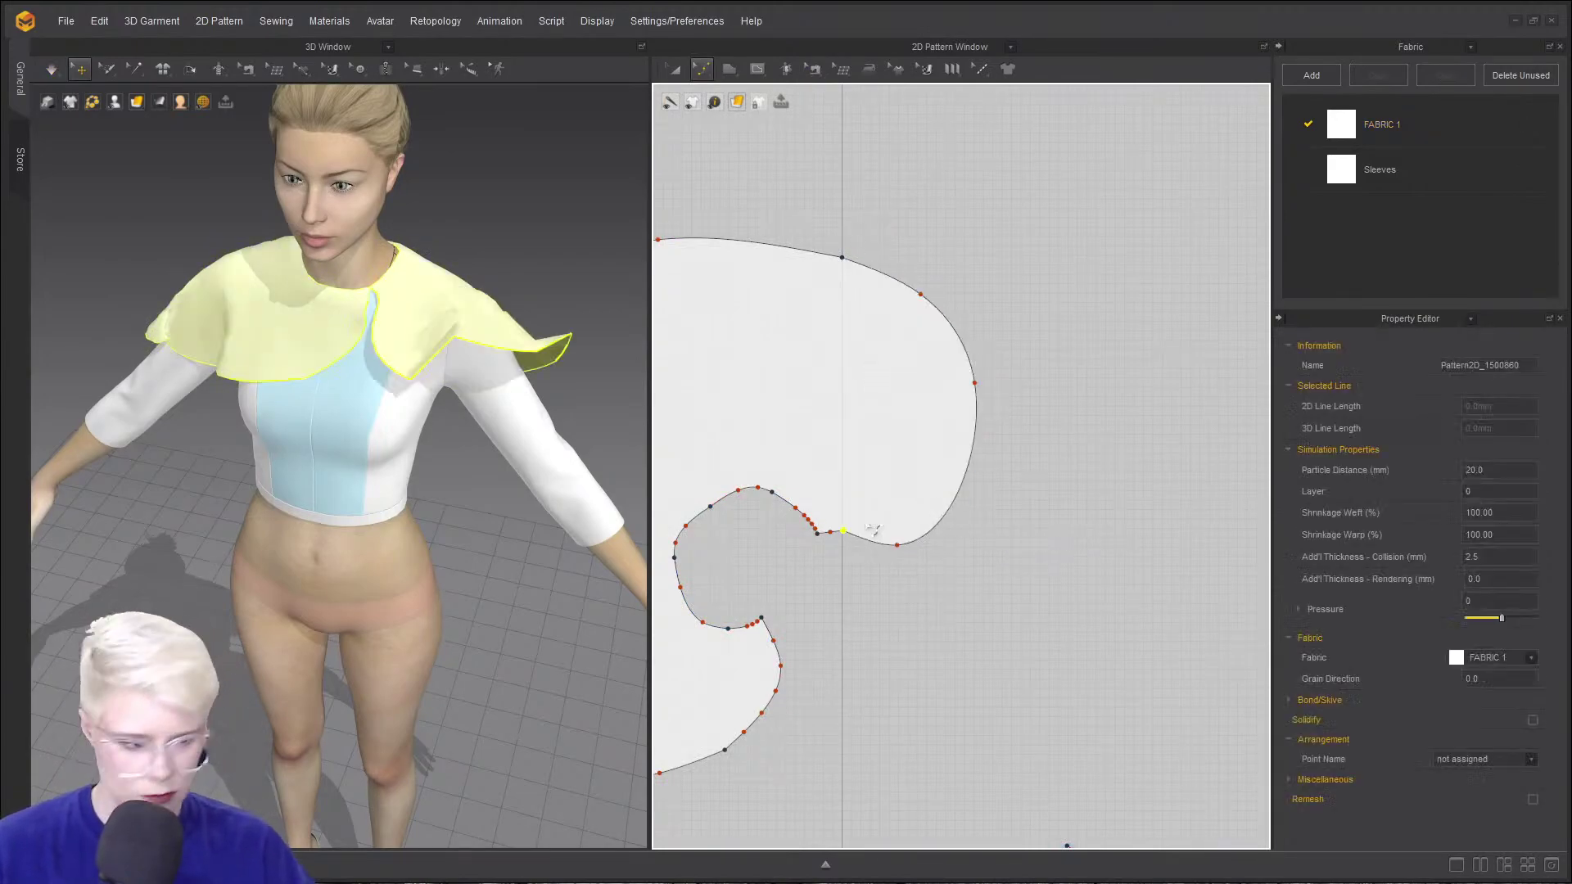
# - Convert the neighboring front-edge corner to a curve point and move it outward, removing the surplus point beside it
pyautogui.click(875, 625)
pyautogui.click(851, 534)
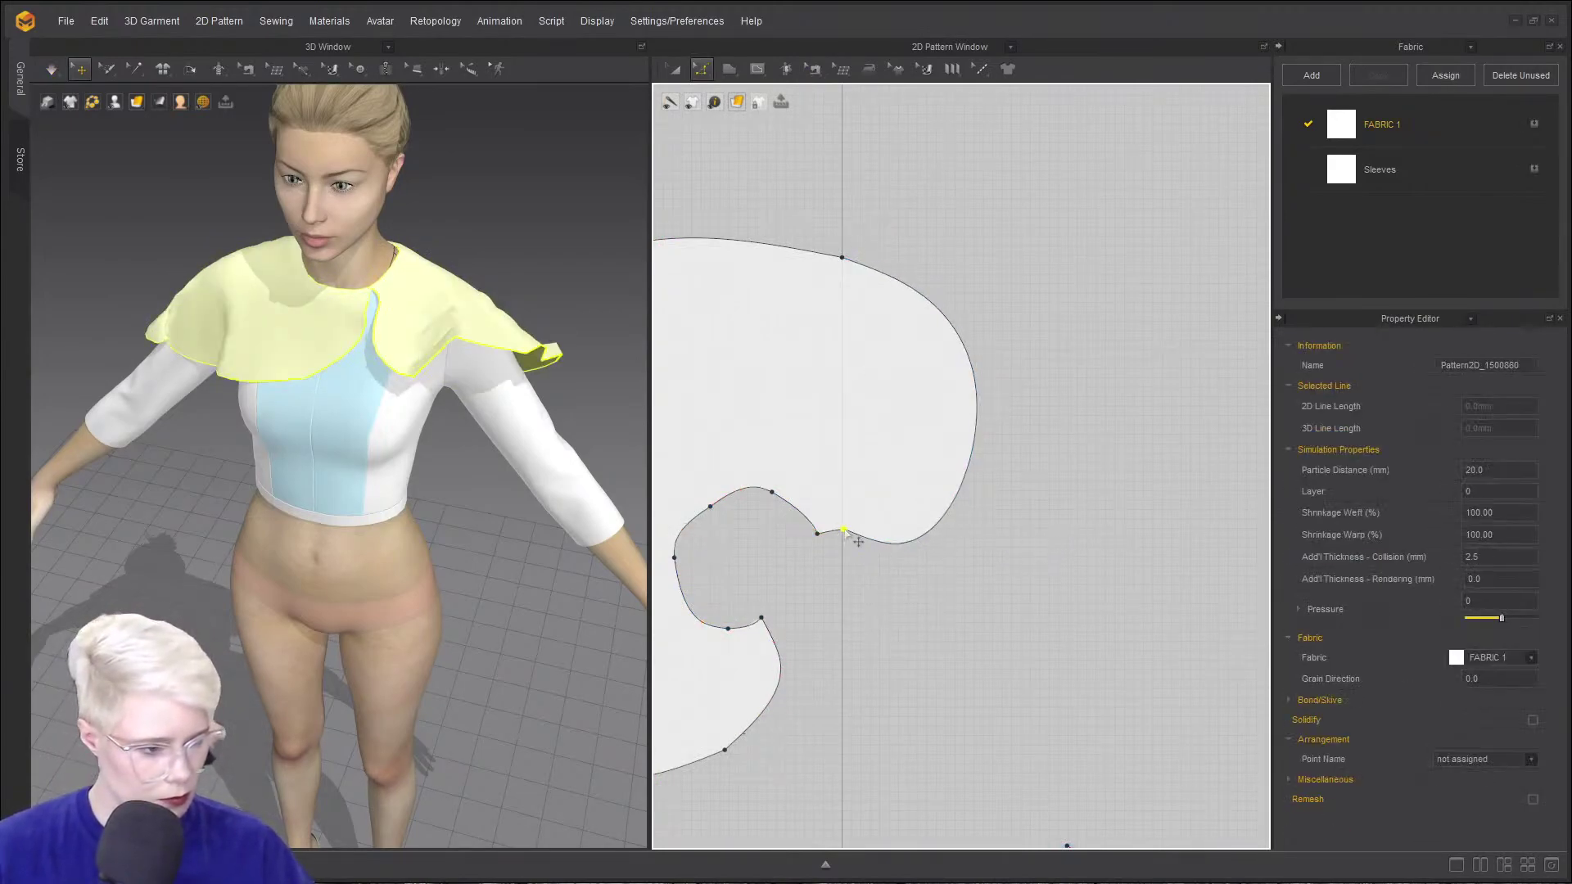
pyautogui.rightClick(847, 531)
pyautogui.click(901, 596)
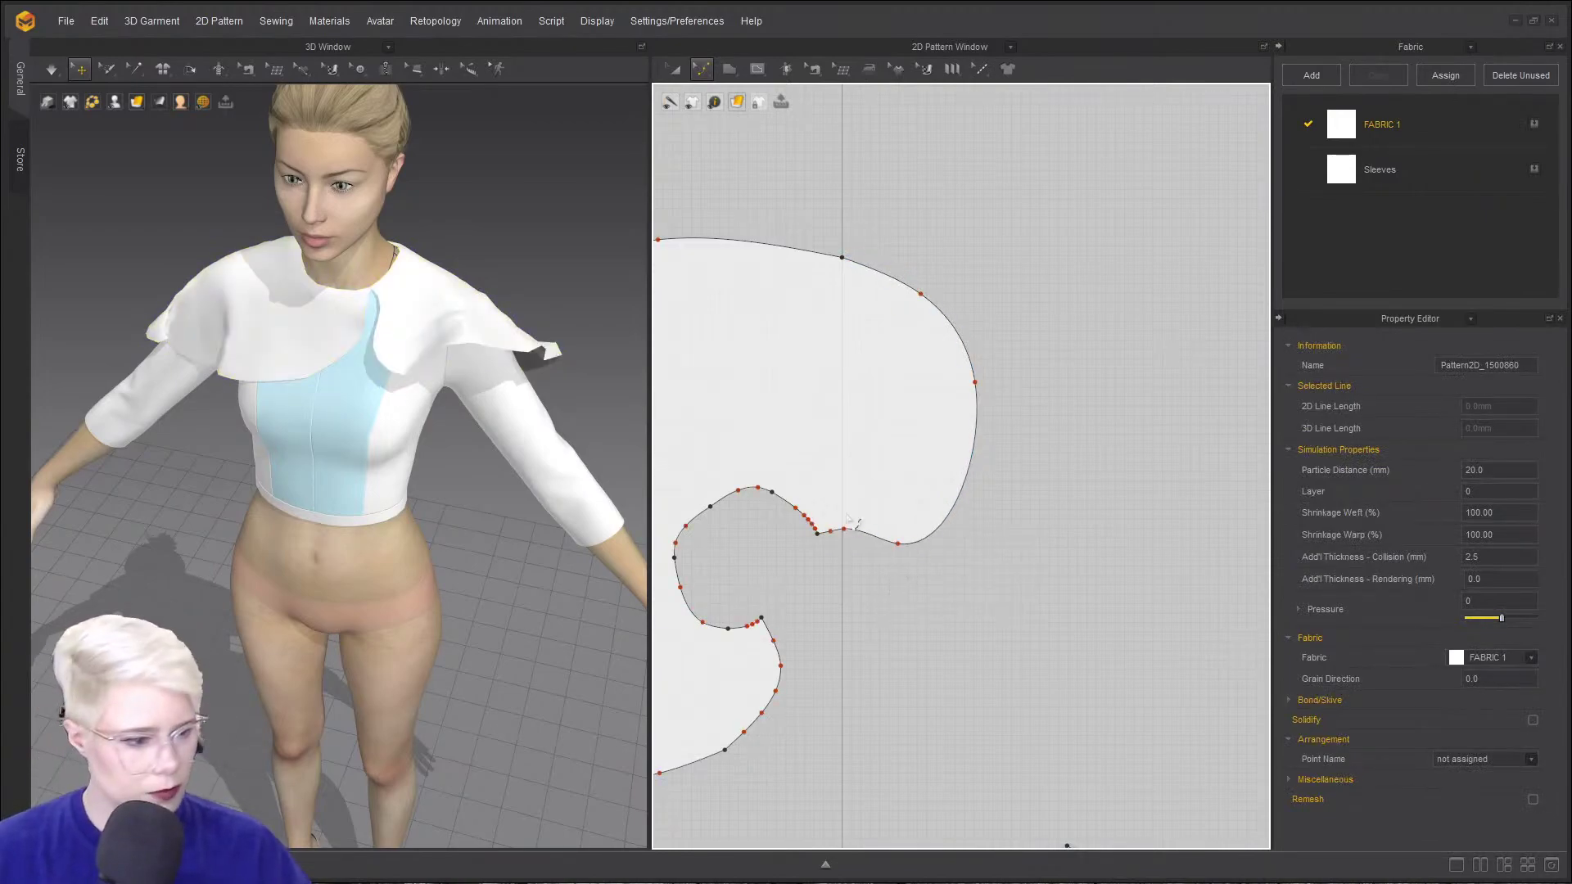
pyautogui.moveTo(857, 540); pyautogui.dragTo(840, 549)
pyautogui.press('Delete')
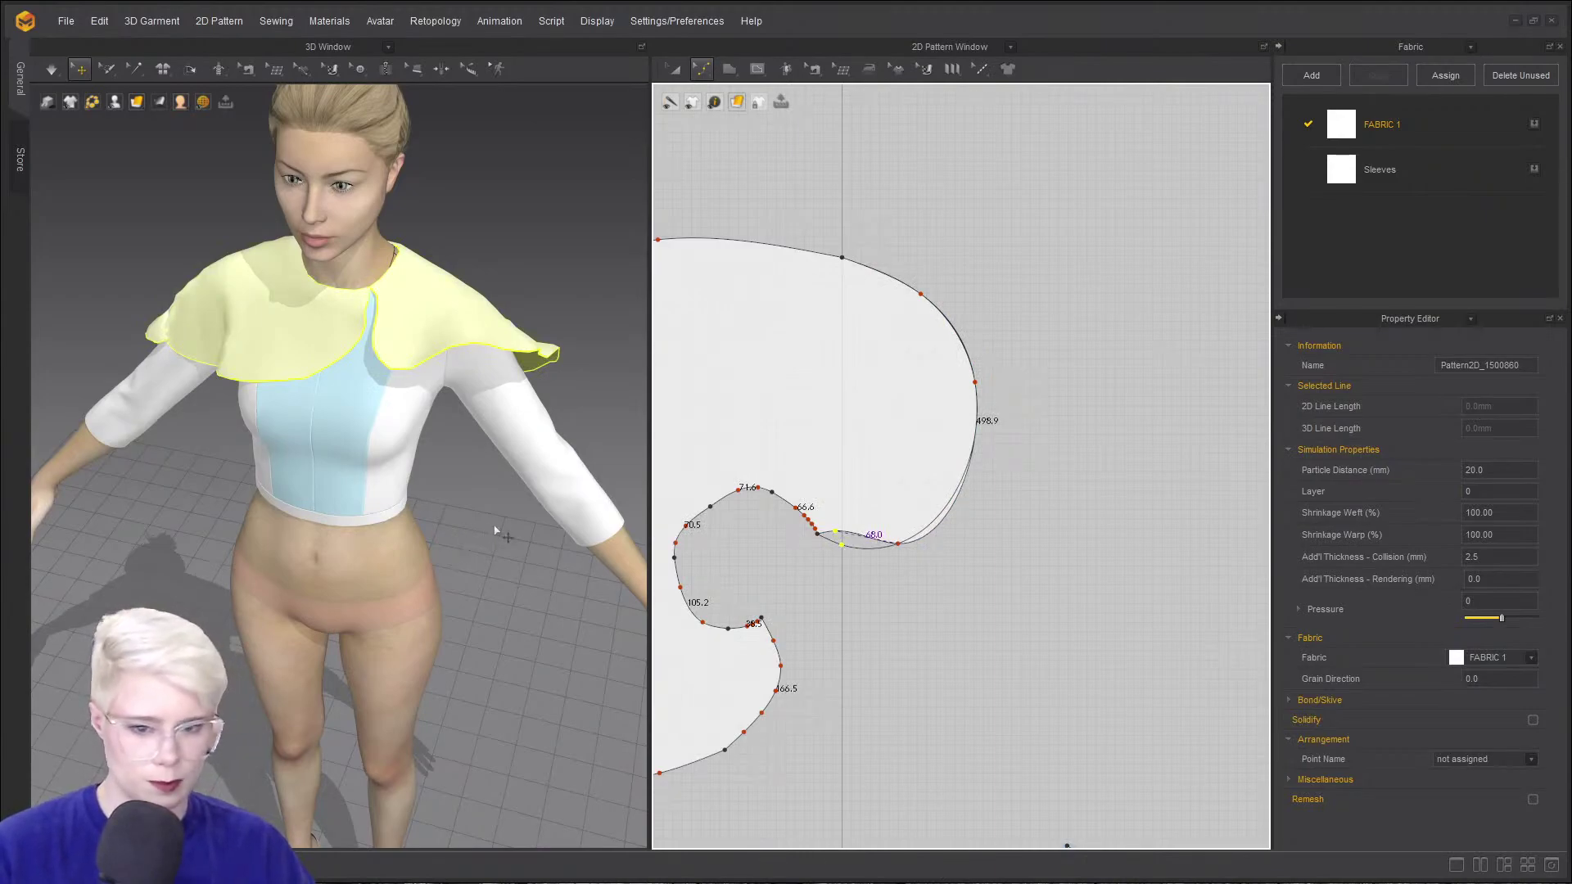
# - Simulate the cape, pull its shoulder edges outward over both sleeves, and inspect the drape from front and back
pyautogui.press('space')
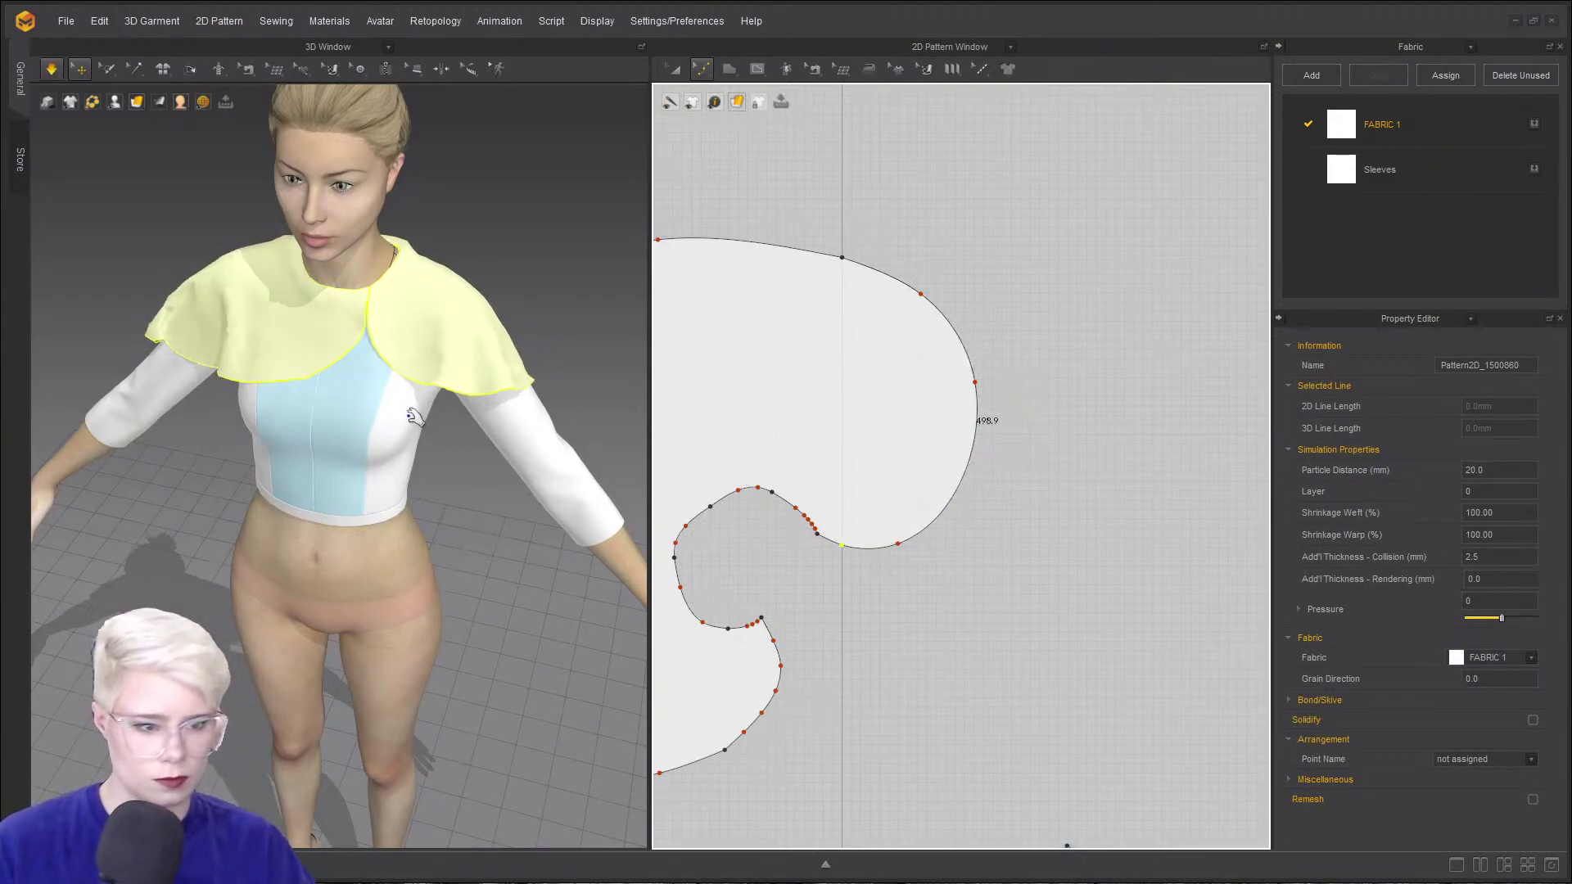
pyautogui.moveTo(453, 416); pyautogui.dragTo(163, 389, button='right')
pyautogui.moveTo(154, 404); pyautogui.dragTo(52, 442)
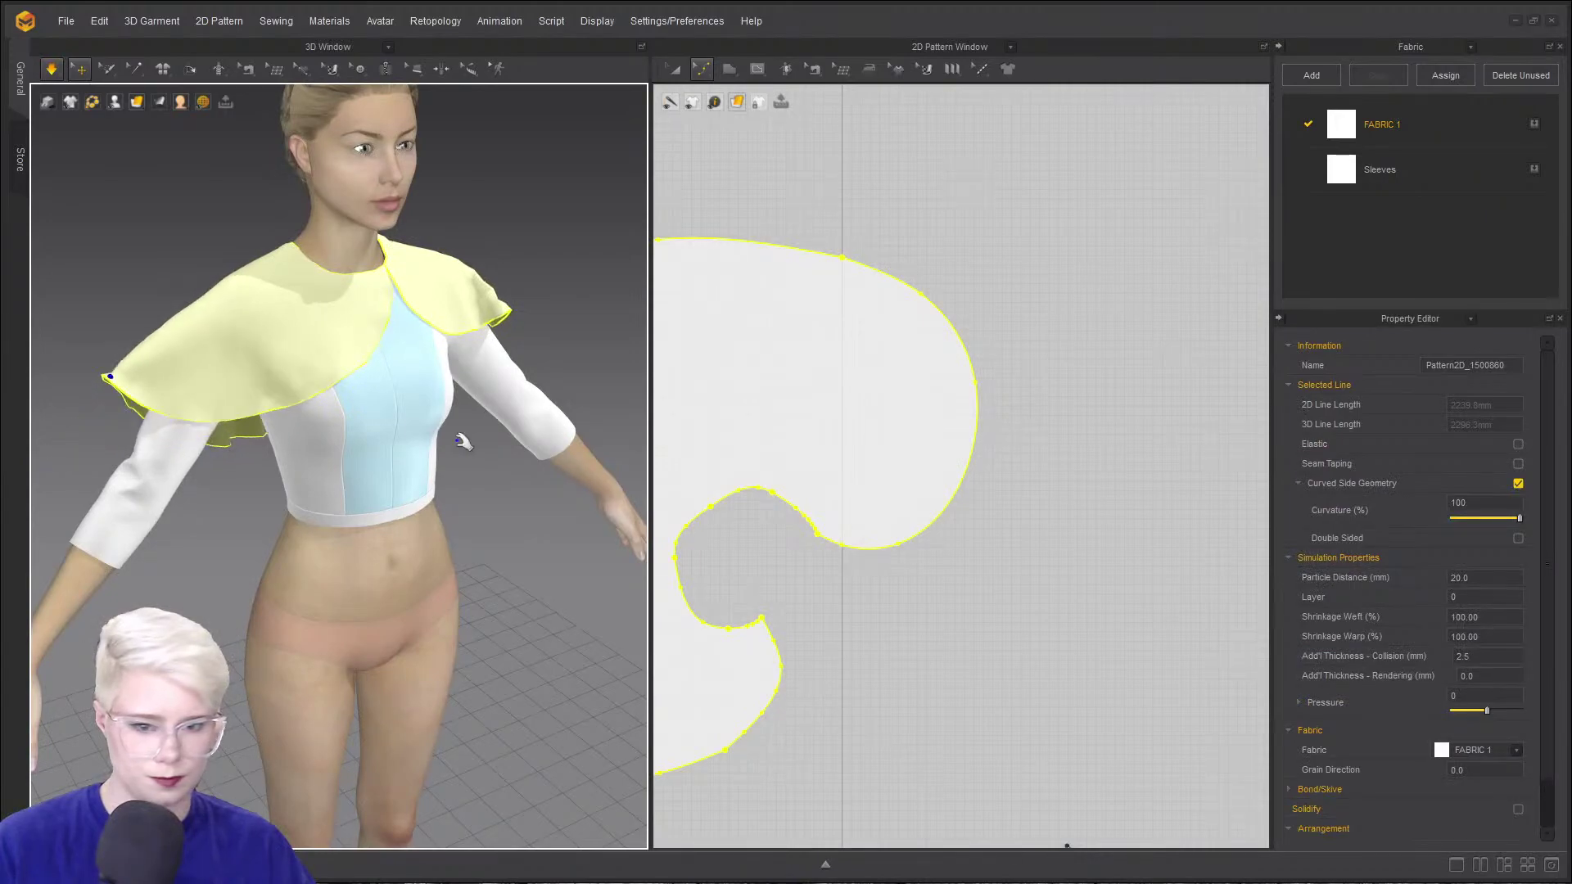
pyautogui.moveTo(463, 439); pyautogui.dragTo(372, 434, button='right')
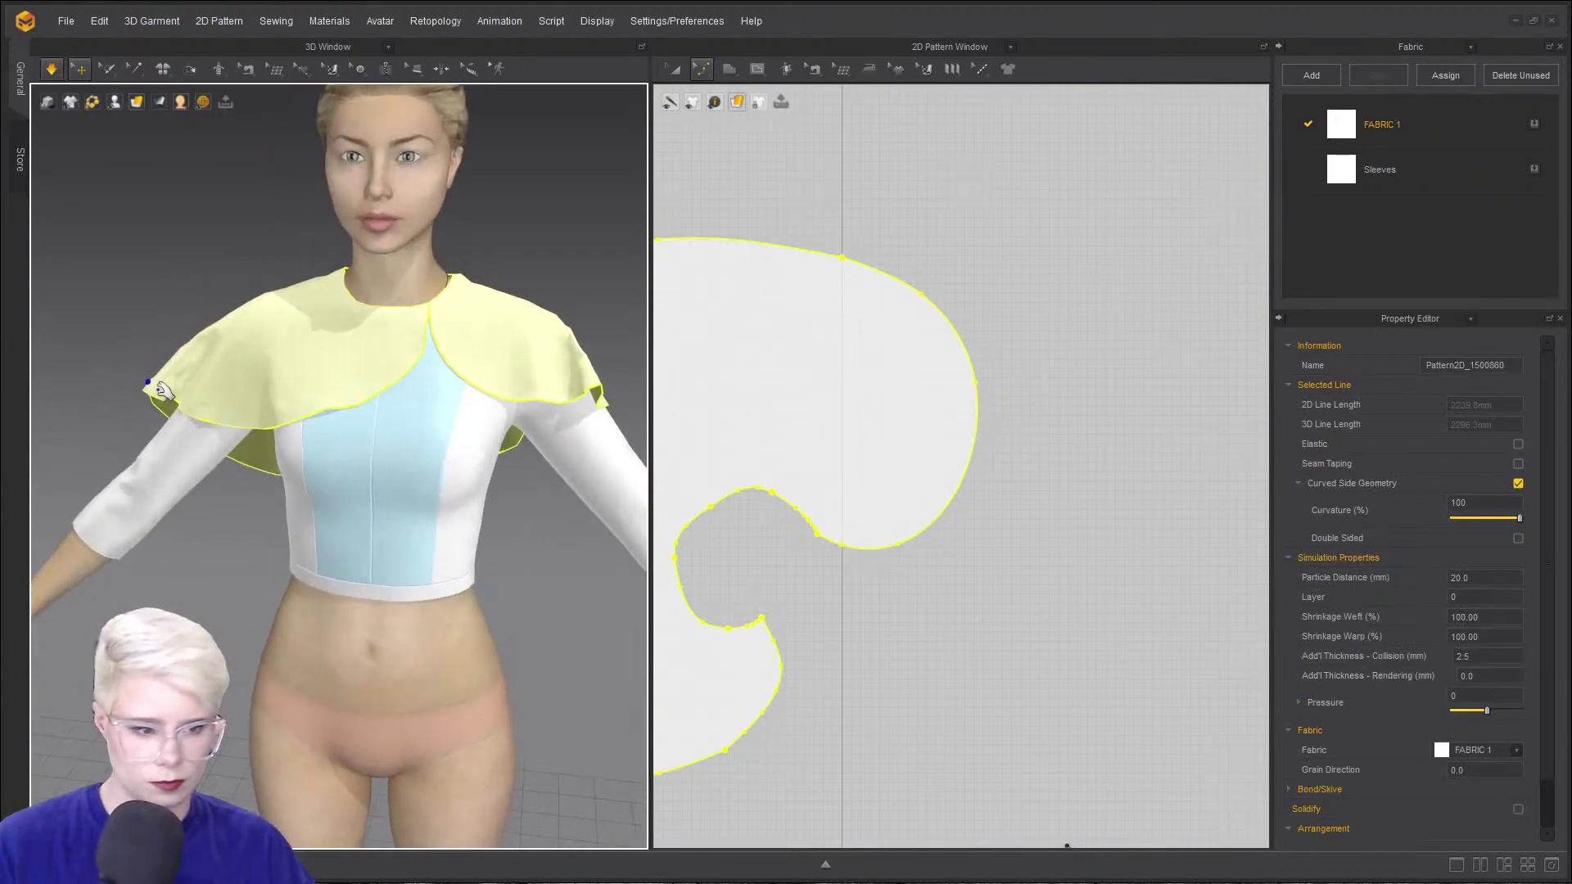
pyautogui.moveTo(594, 379); pyautogui.dragTo(619, 396)
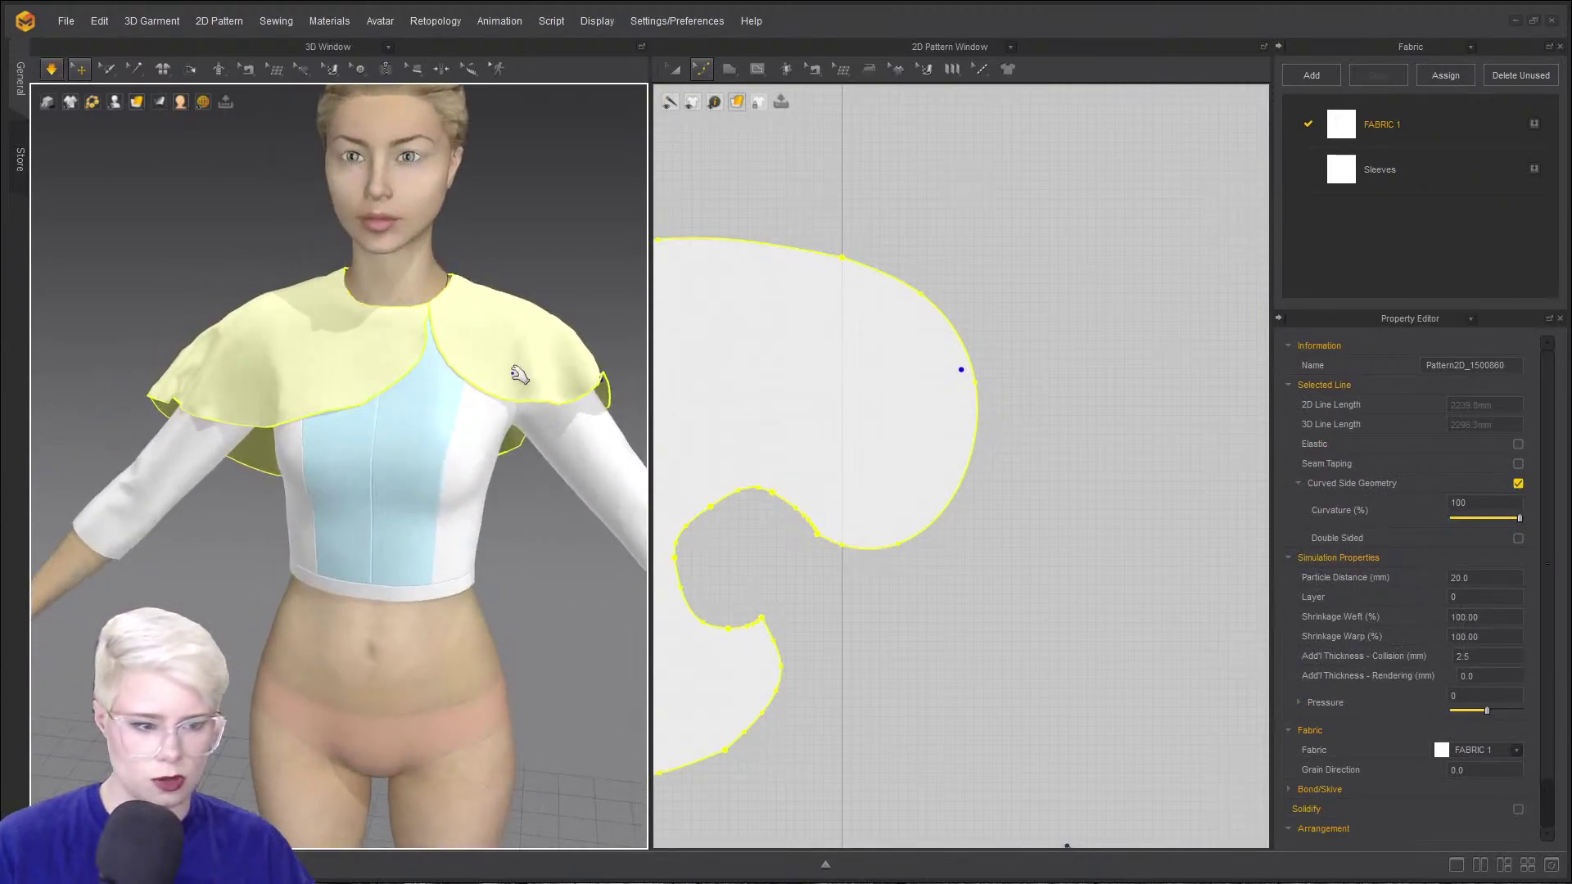
pyautogui.moveTo(513, 374); pyautogui.dragTo(442, 361)
pyautogui.click(602, 390)
pyautogui.moveTo(596, 386); pyautogui.dragTo(604, 409)
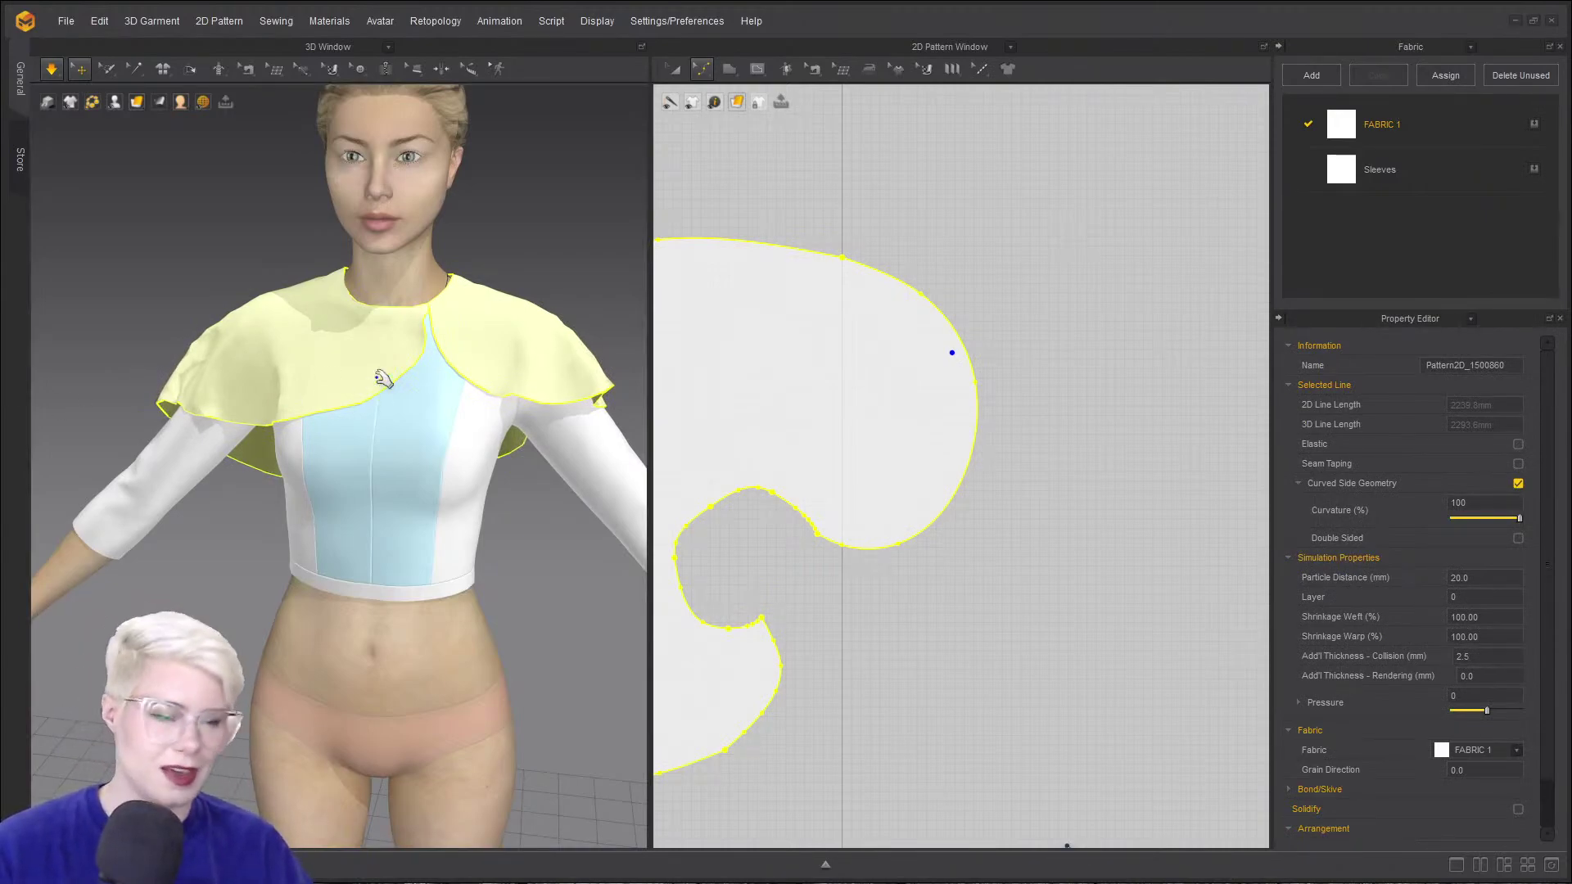
pyautogui.moveTo(442, 394); pyautogui.dragTo(156, 383, button='right')
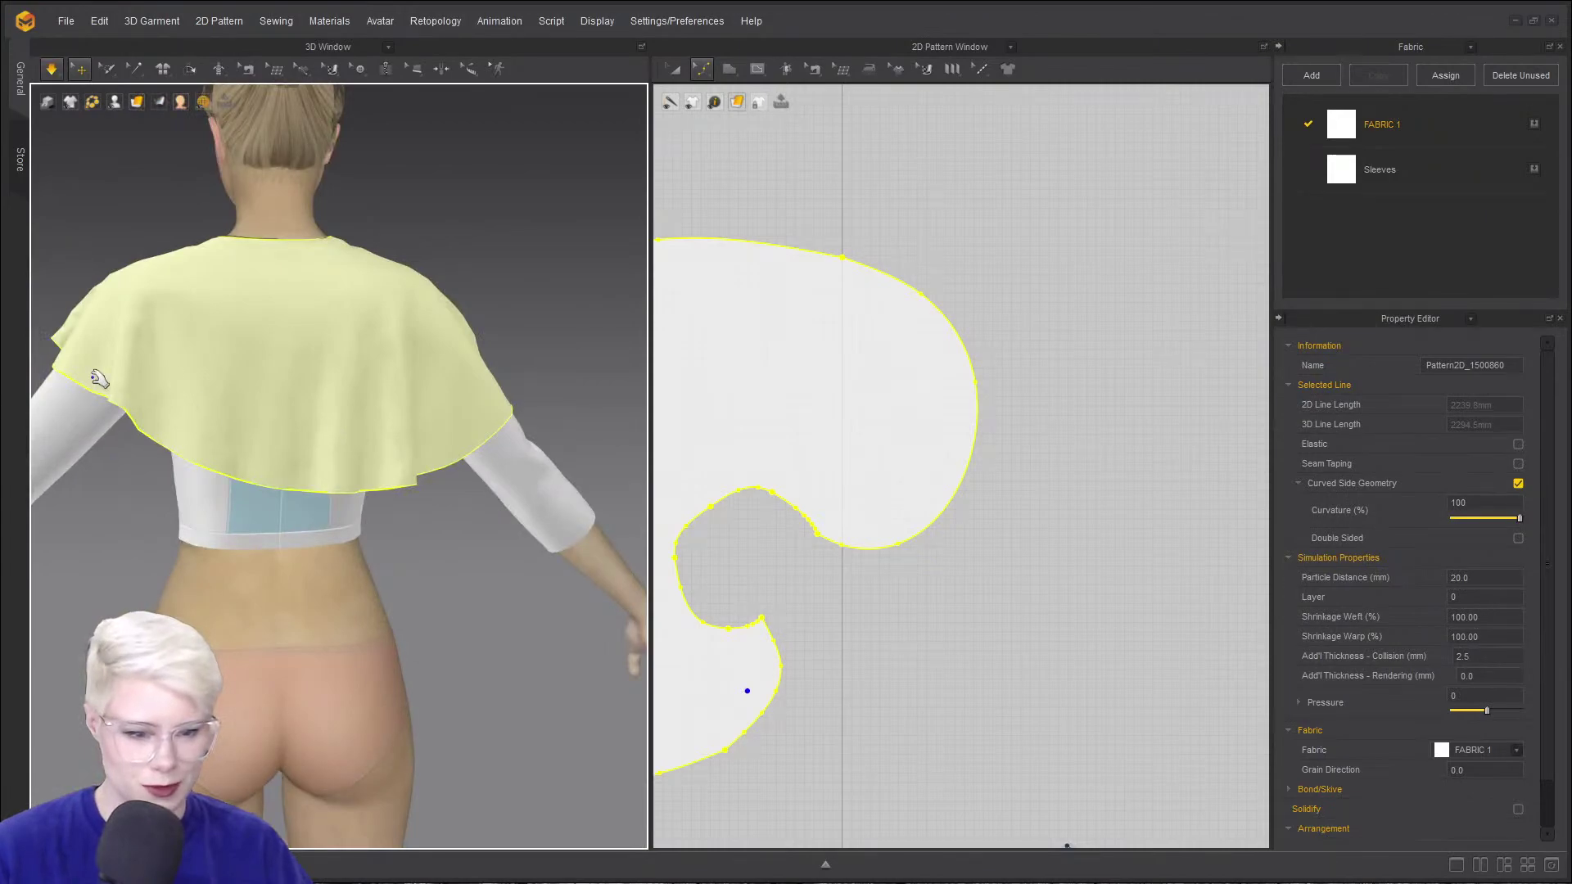
# - Convert the corner point on the wearer's left outer edge to a curve point and move the back outer edge outward
pyautogui.moveTo(948, 431); pyautogui.dragTo(1179, 377, button='middle')
pyautogui.scroll(-4, 1018, 467)
pyautogui.moveTo(1018, 467); pyautogui.dragTo(1083, 512, button='middle')
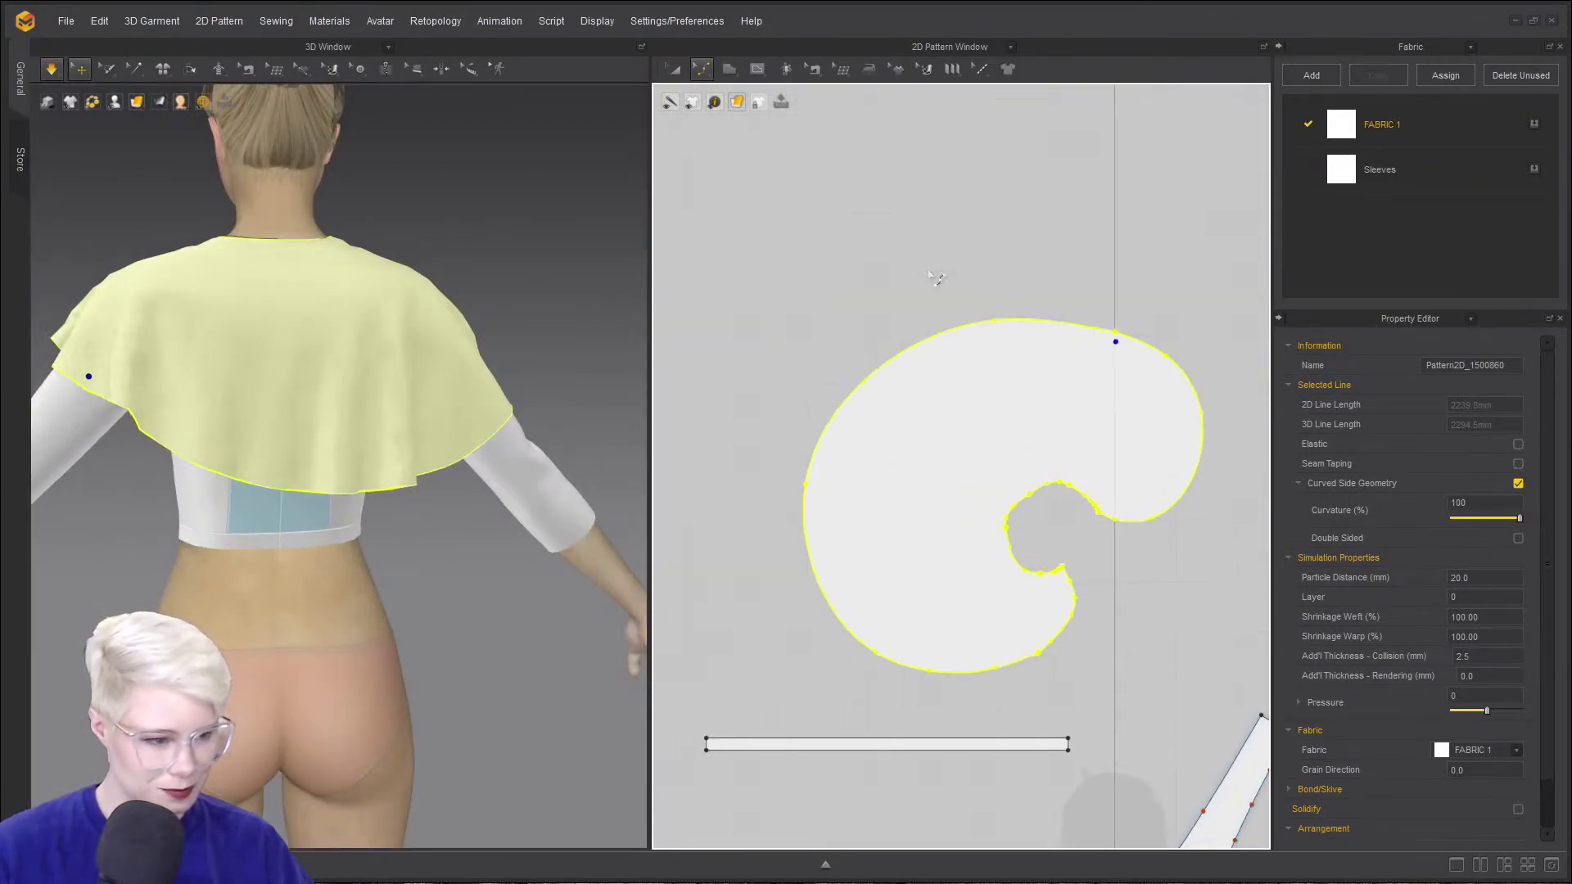
pyautogui.click(936, 279)
pyautogui.click(1037, 334)
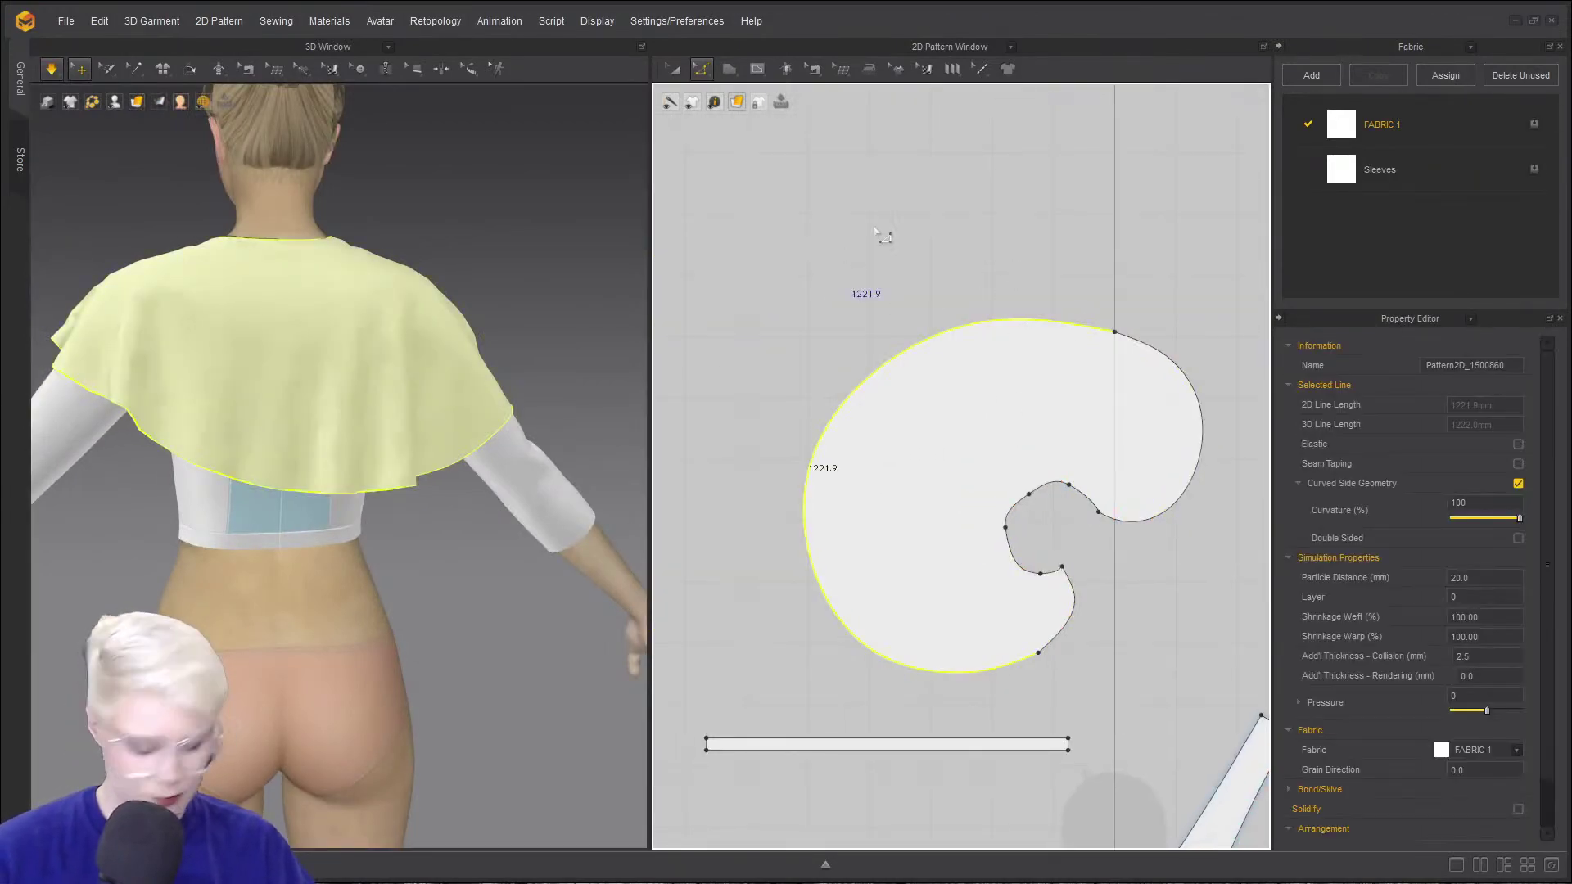
pyautogui.click(871, 233)
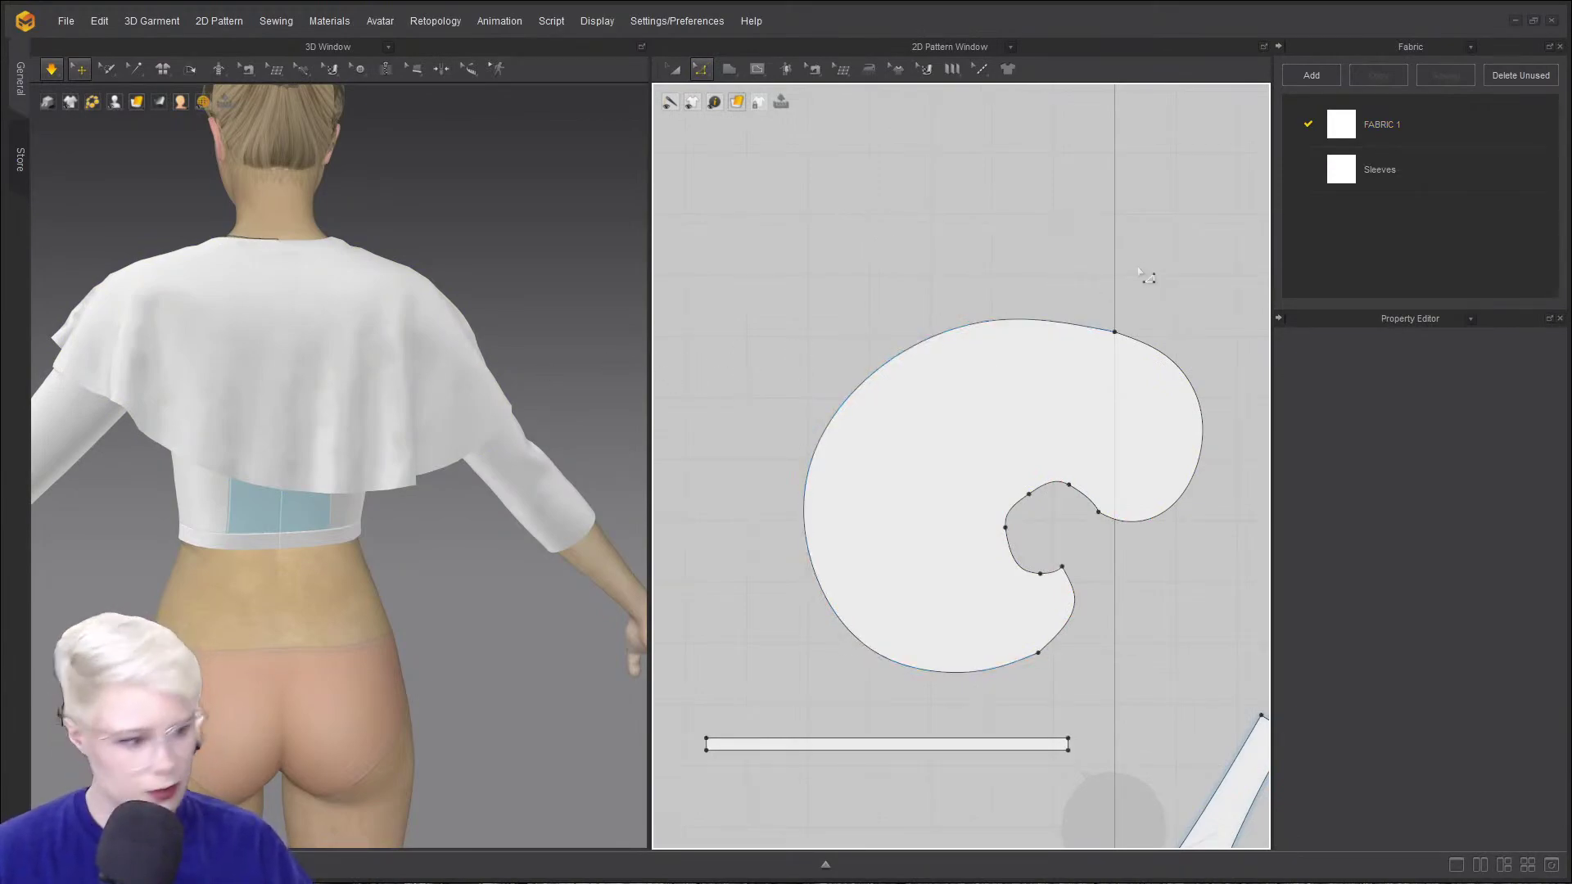
pyautogui.click(1127, 348)
pyautogui.rightClick(1128, 348)
pyautogui.click(1183, 418)
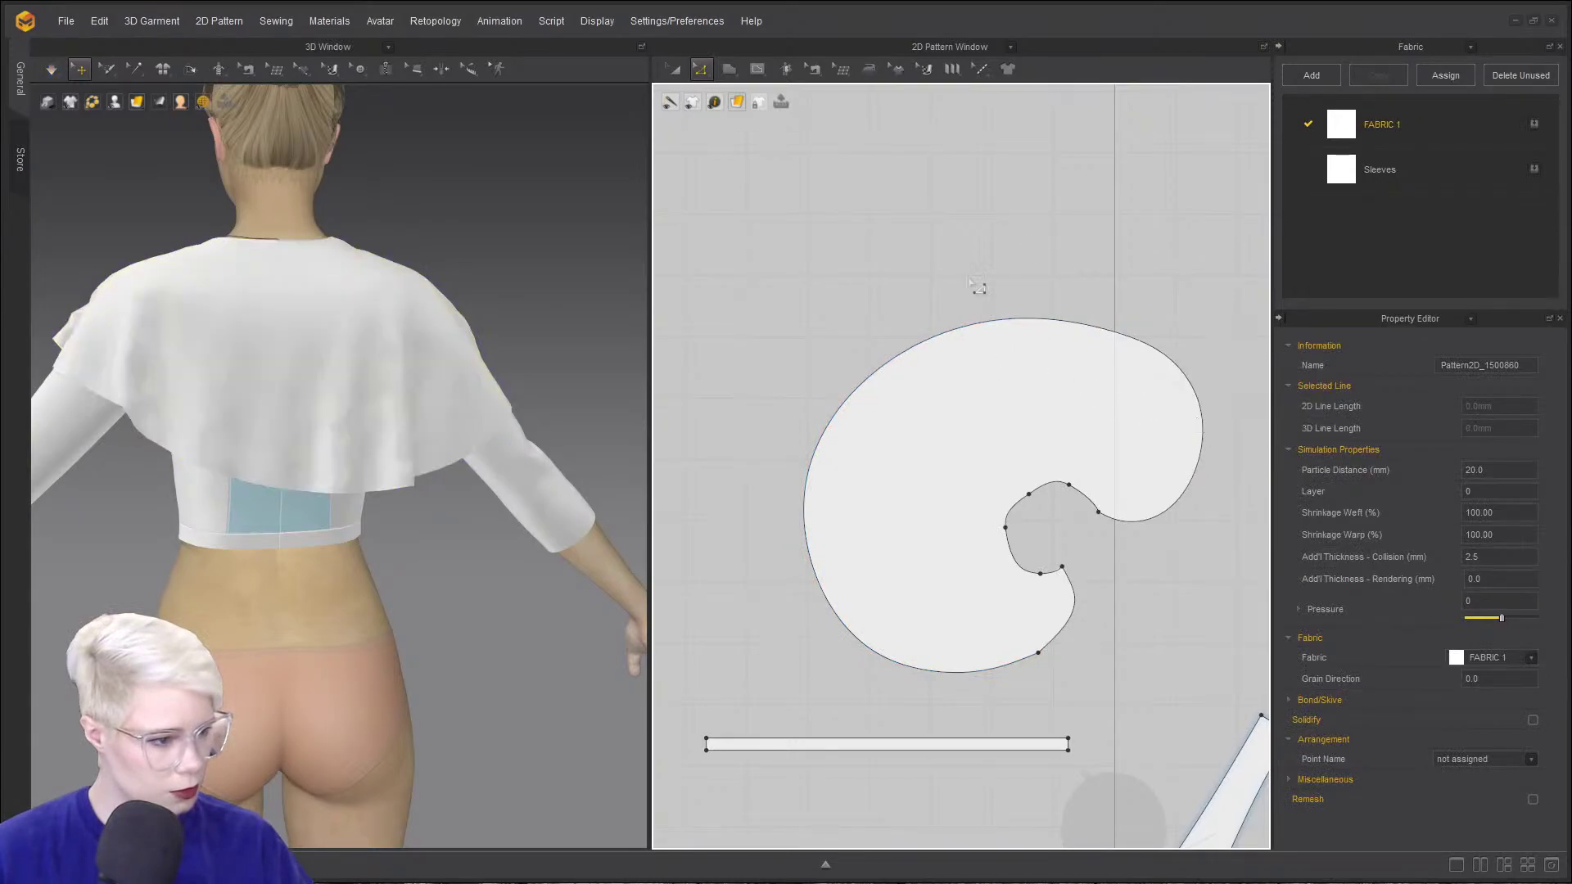
pyautogui.click(1022, 268)
pyautogui.moveTo(973, 325); pyautogui.dragTo(954, 311)
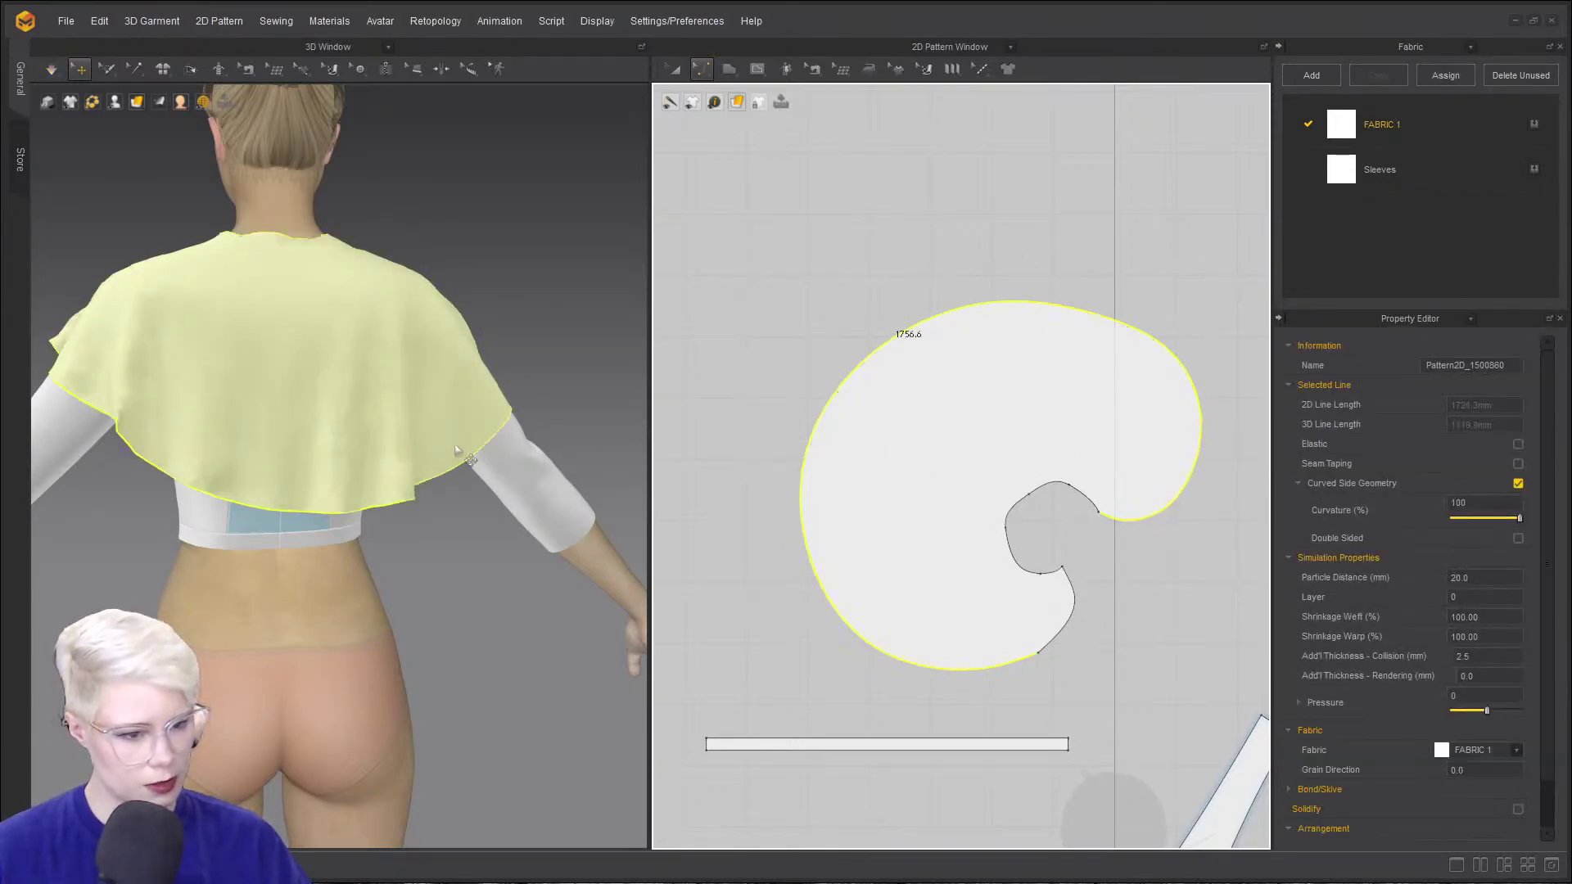
# - Simulate the enlarged cape and adjust the wearer's left front drape on the avatar
pyautogui.press('space')
pyautogui.moveTo(463, 461); pyautogui.dragTo(419, 366, button='right')
pyautogui.click(416, 355)
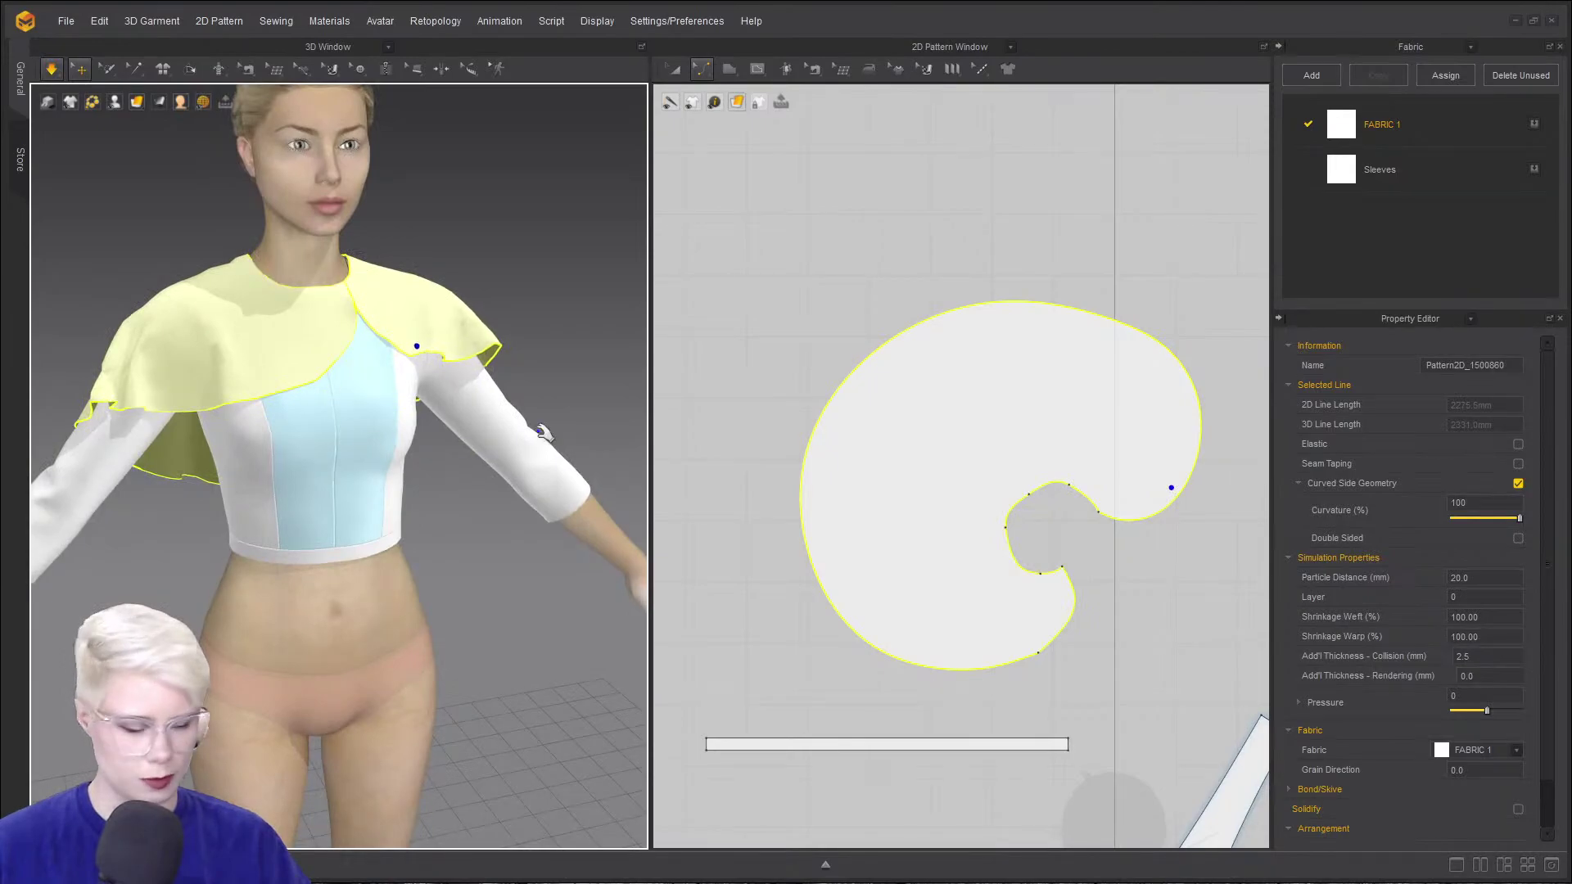
# - Convert the remaining outer-edge corner on the wearer's right front lobe to a curve point and select the whole outer edge
pyautogui.click(835, 250)
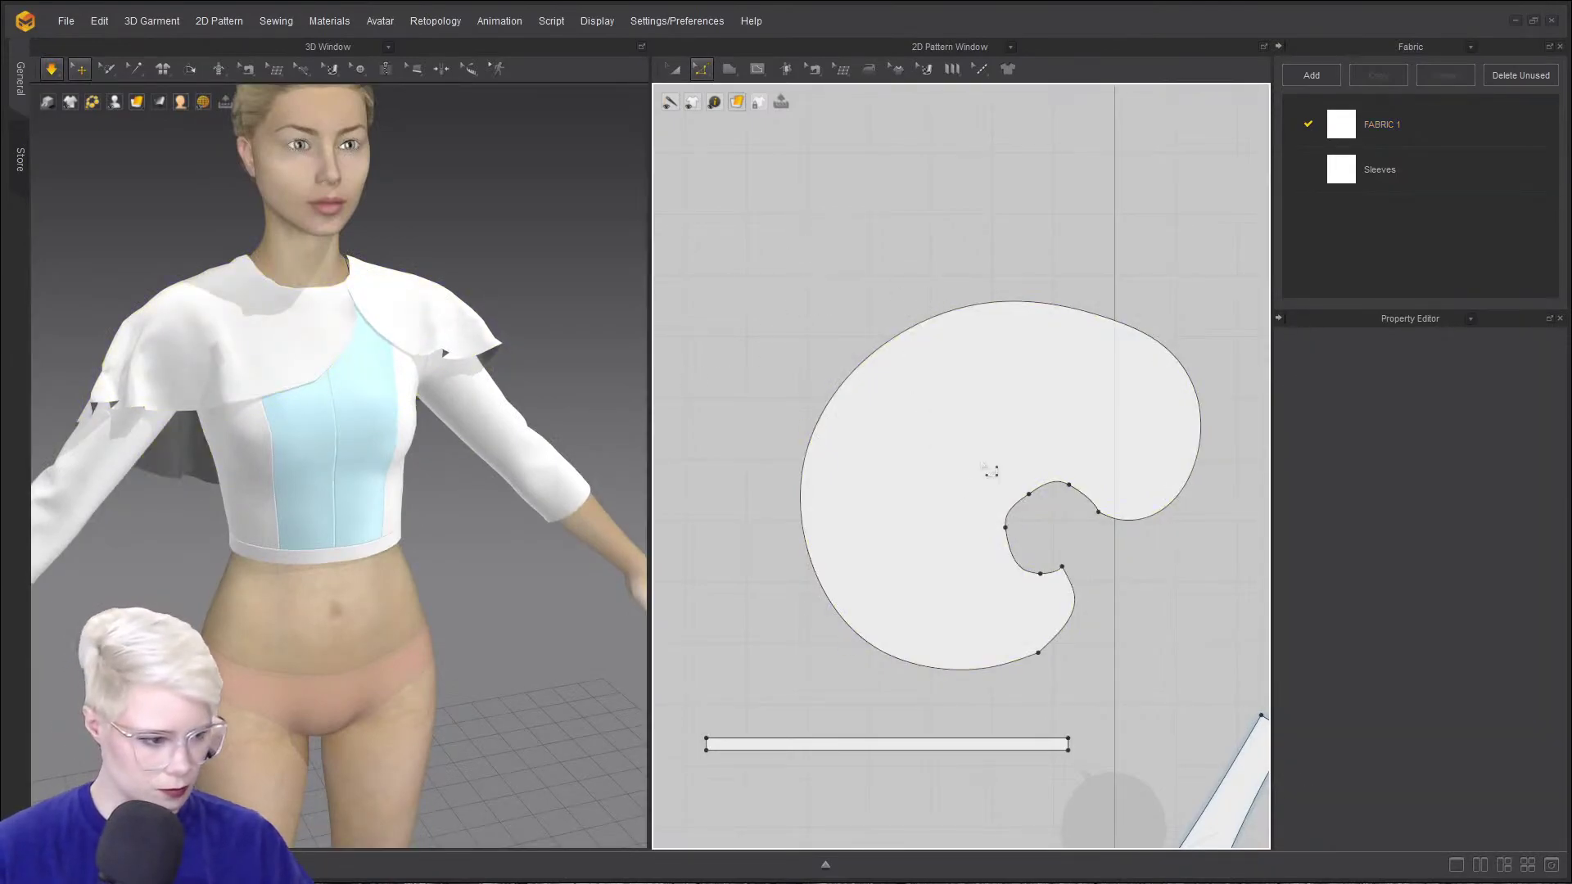
pyautogui.rightClick(1041, 655)
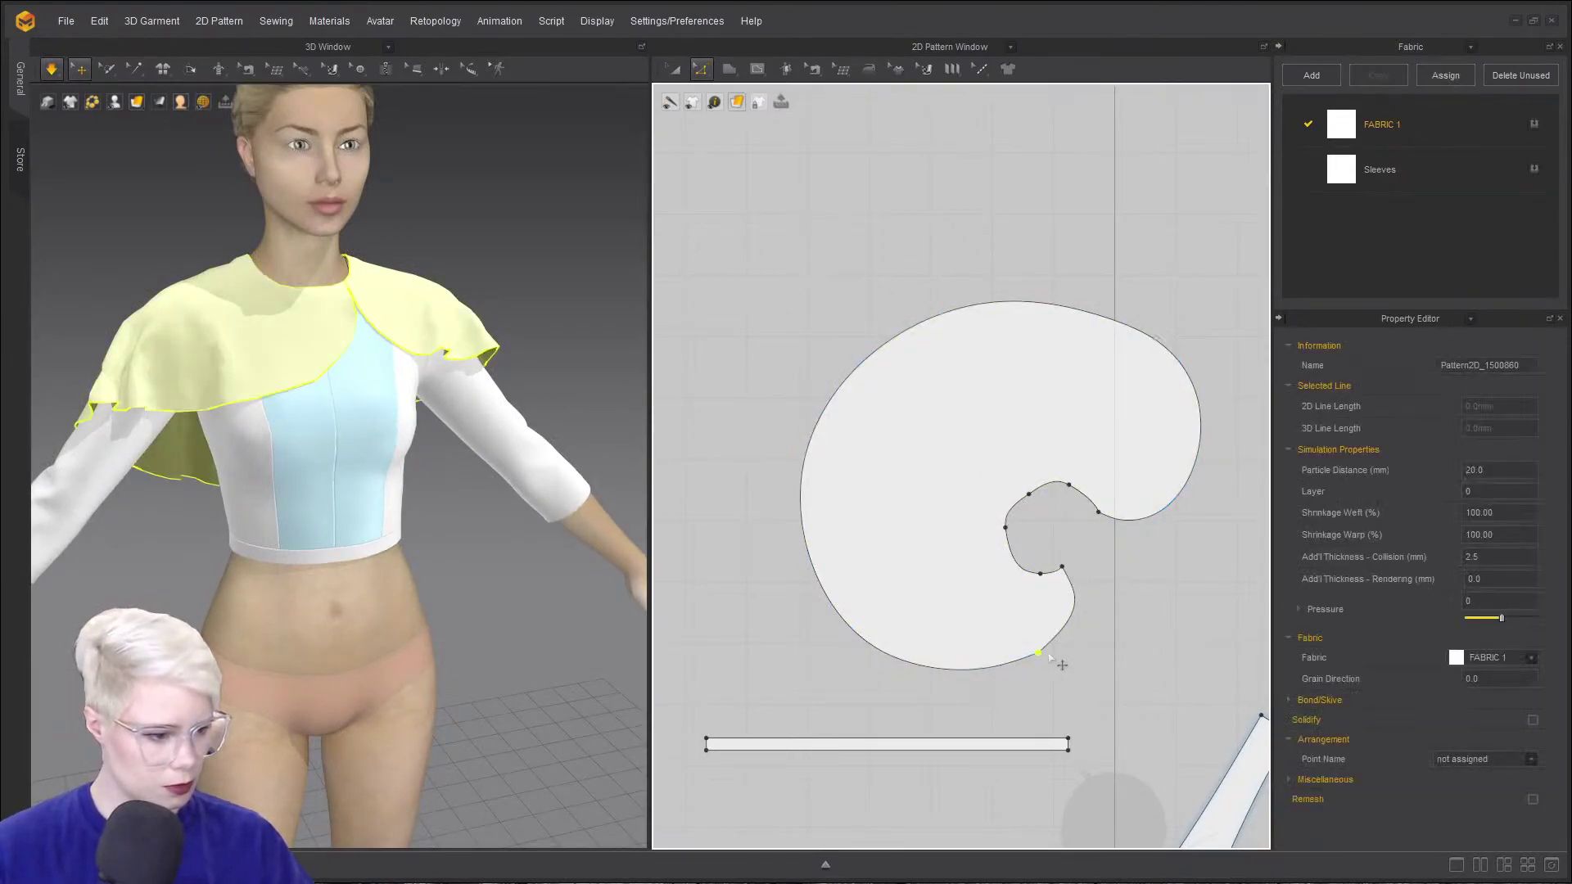
pyautogui.click(1181, 739)
pyautogui.click(1004, 667)
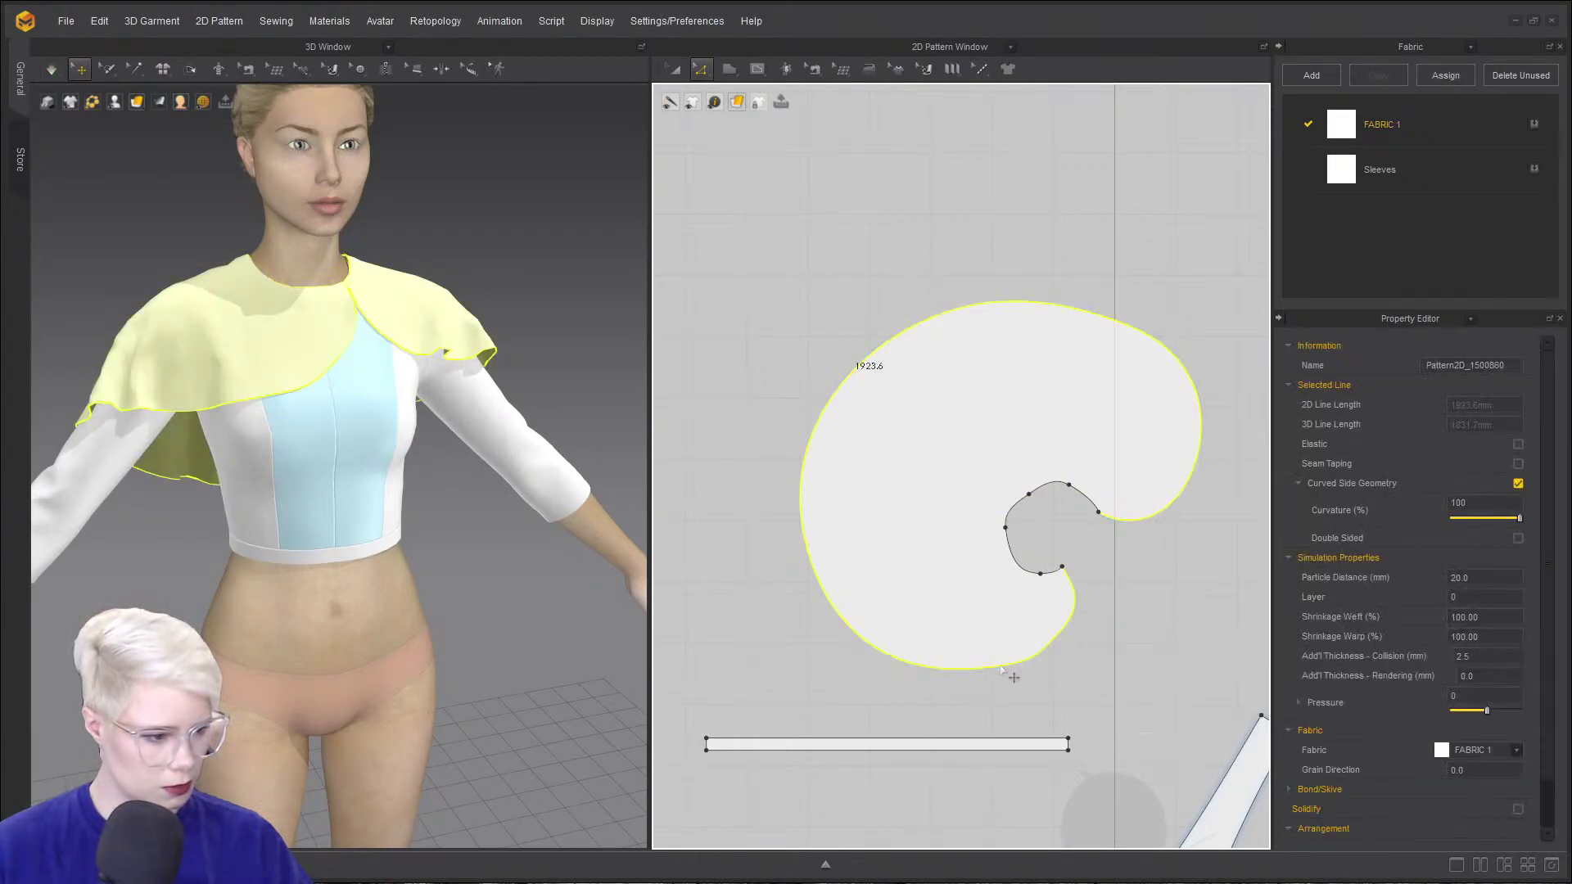
# - Offset the cape's whole outer edge inward as one internal line at a distance of 101.6 mm
pyautogui.rightClick(1003, 665)
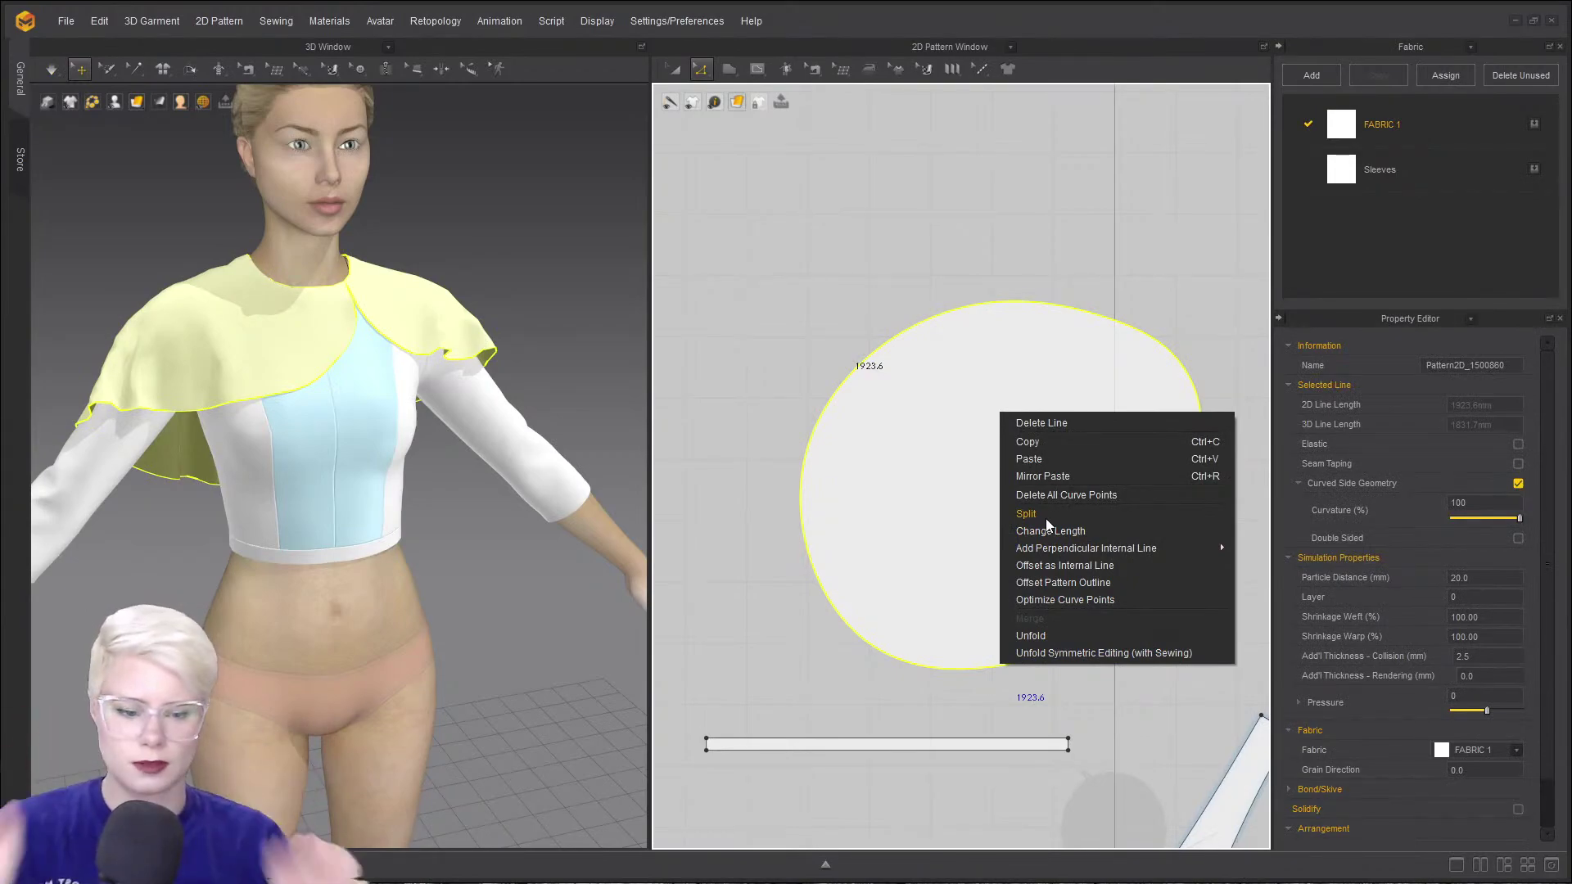
pyautogui.click(1069, 563)
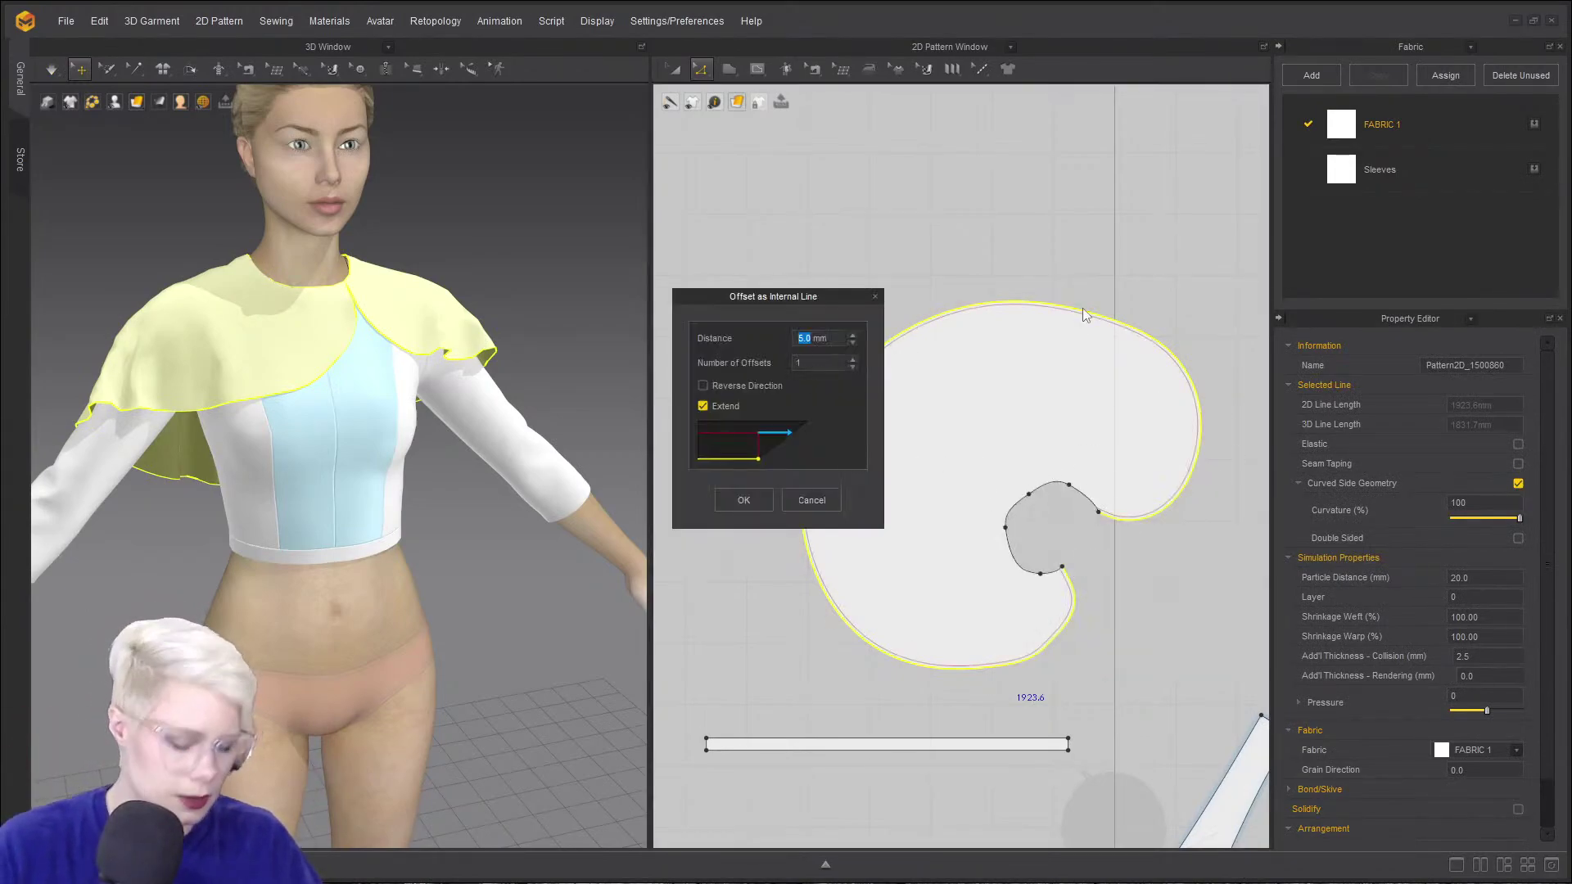
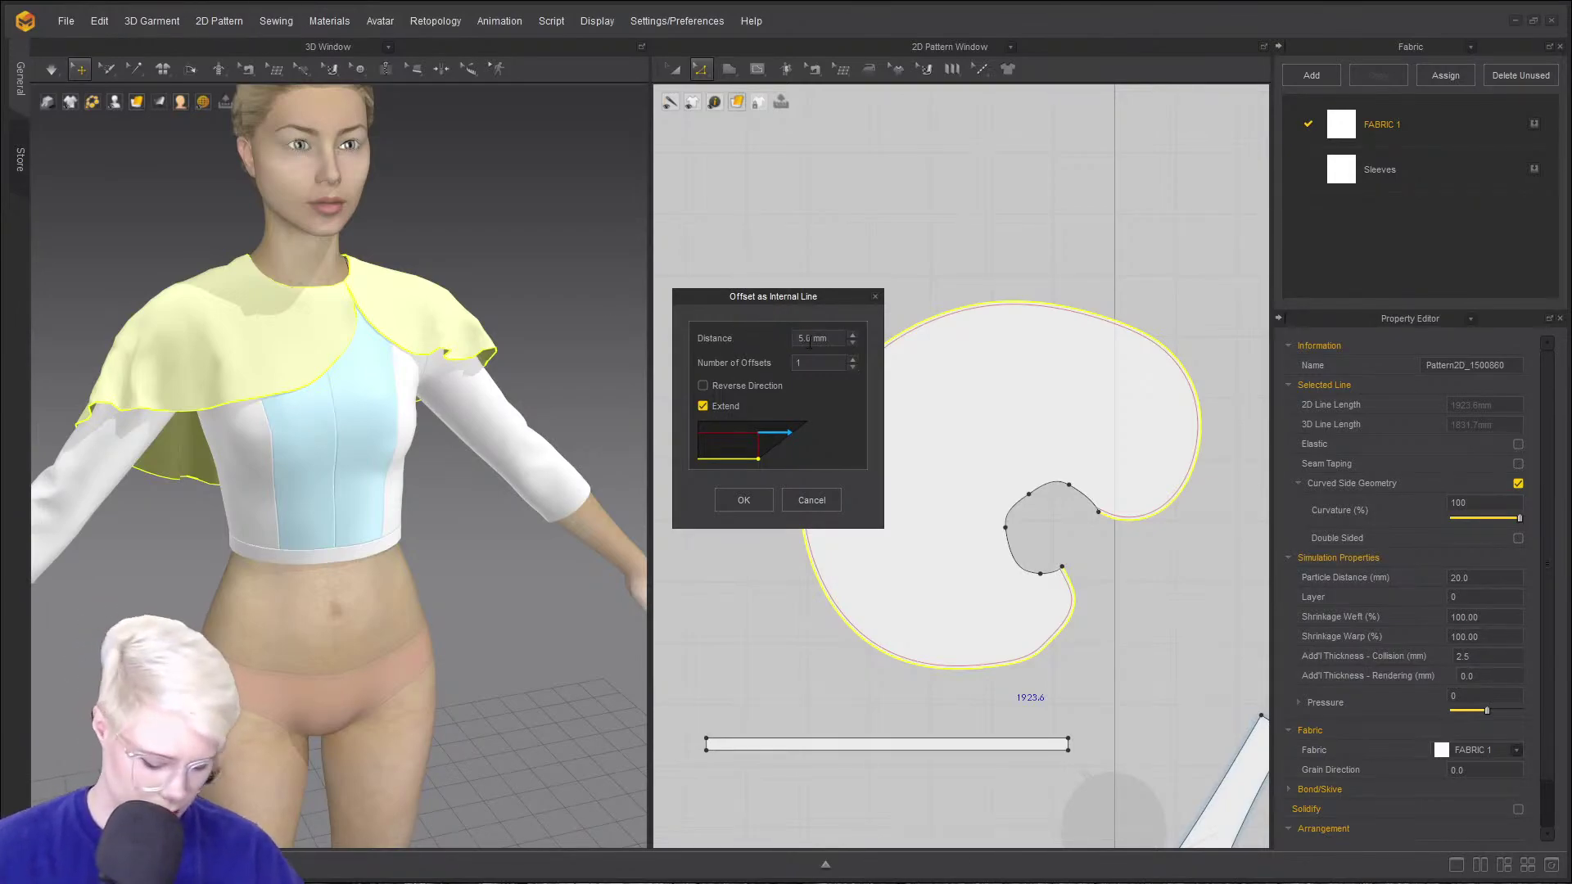
pyautogui.write('100')
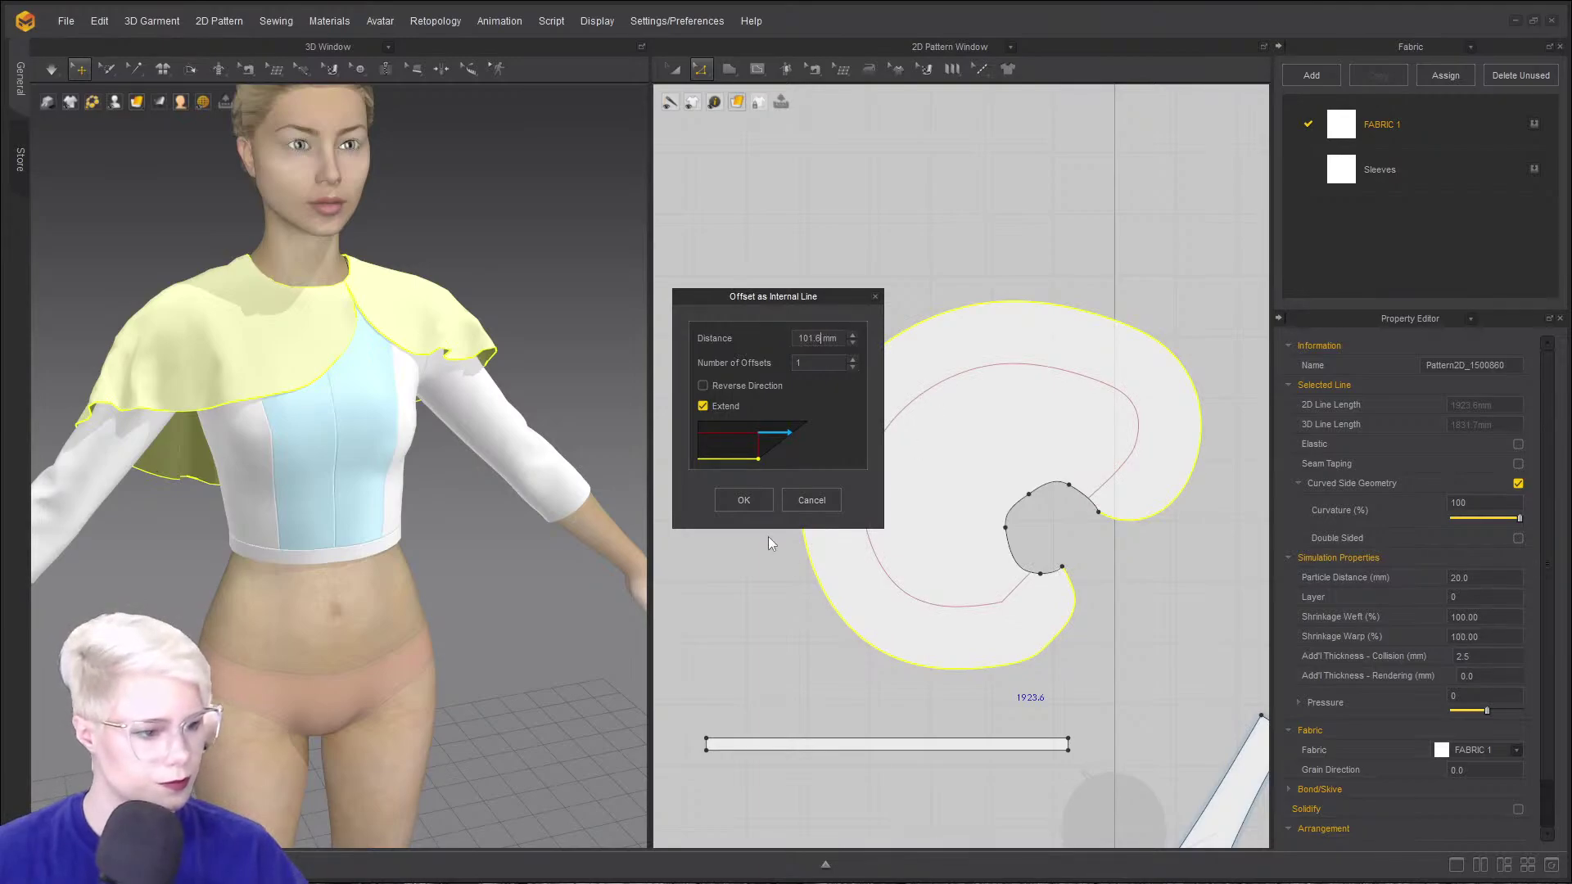
pyautogui.click(743, 499)
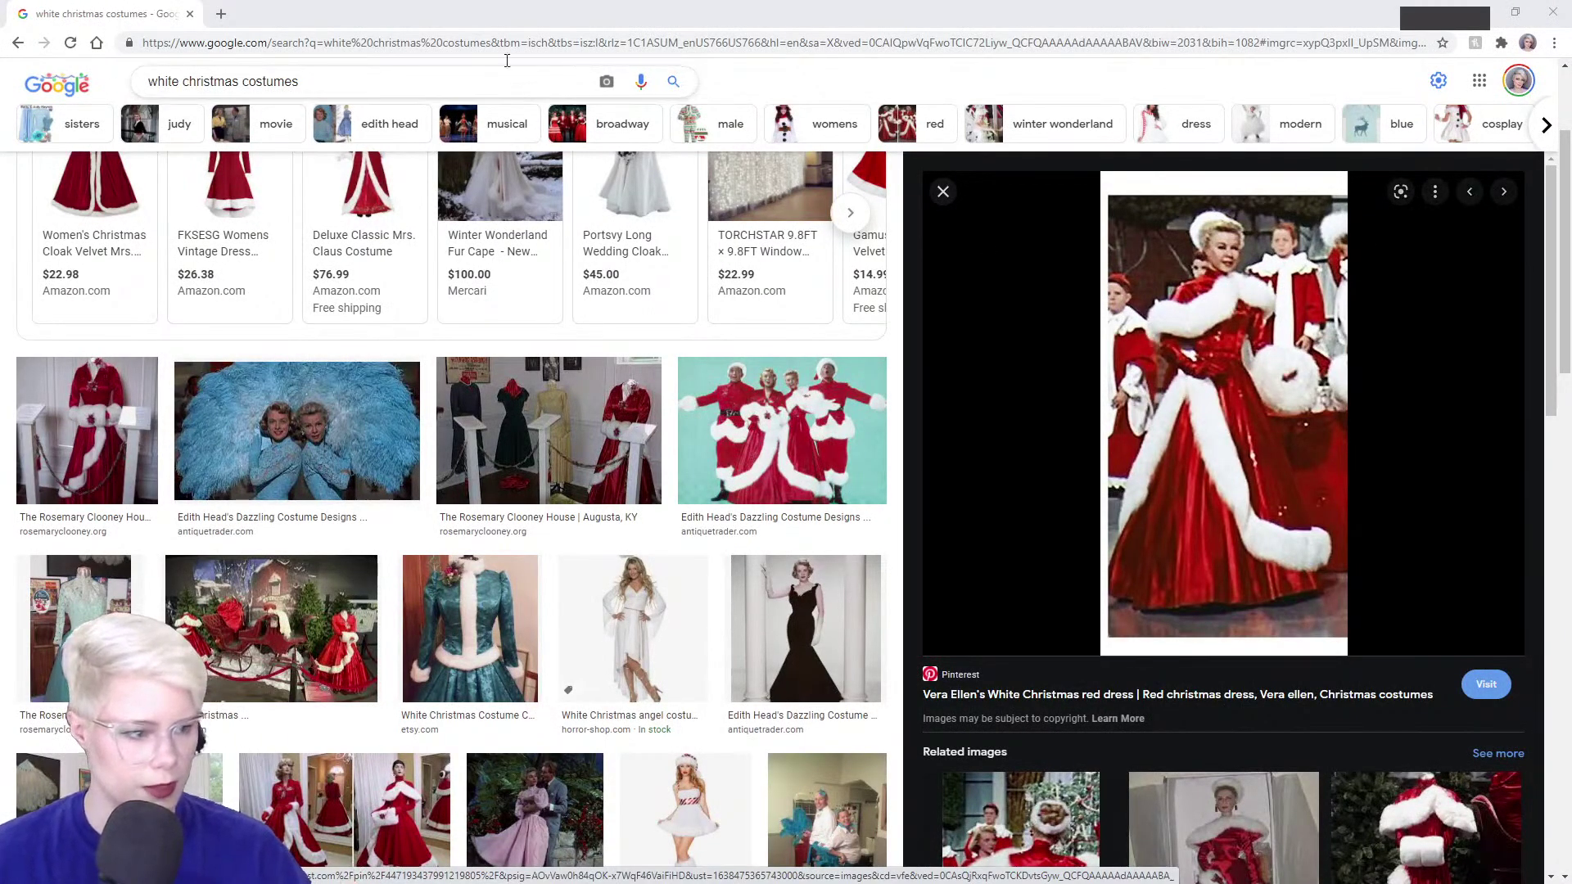
# - Open the White Christmas red dress picture at full size in the browser and study the trim band on the cape
pyautogui.rightClick(1234, 332)
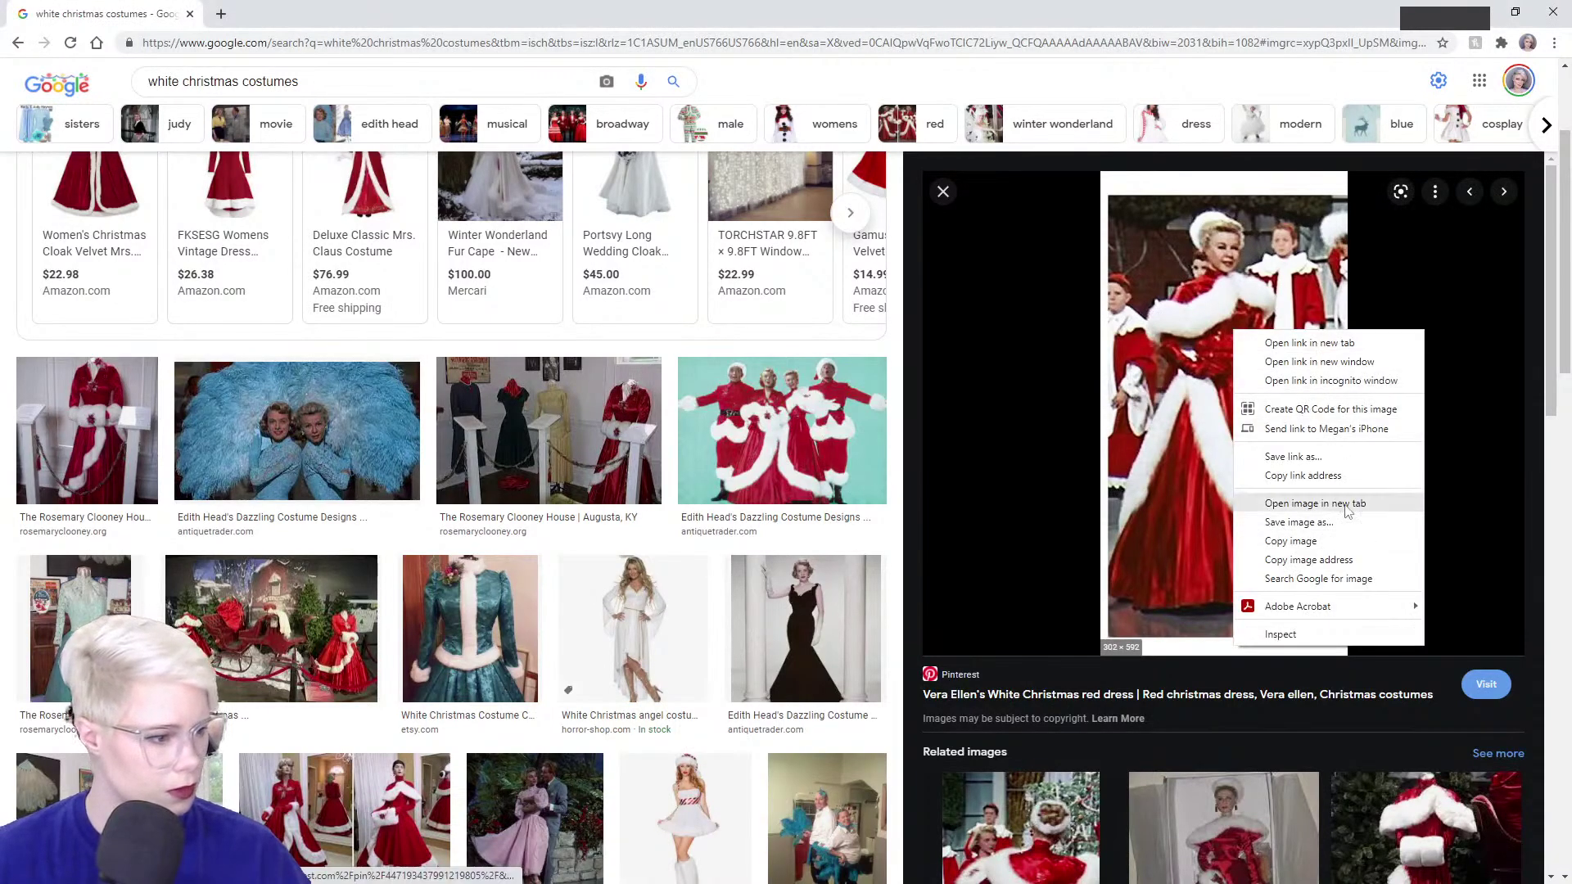
pyautogui.click(1315, 504)
pyautogui.click(327, 14)
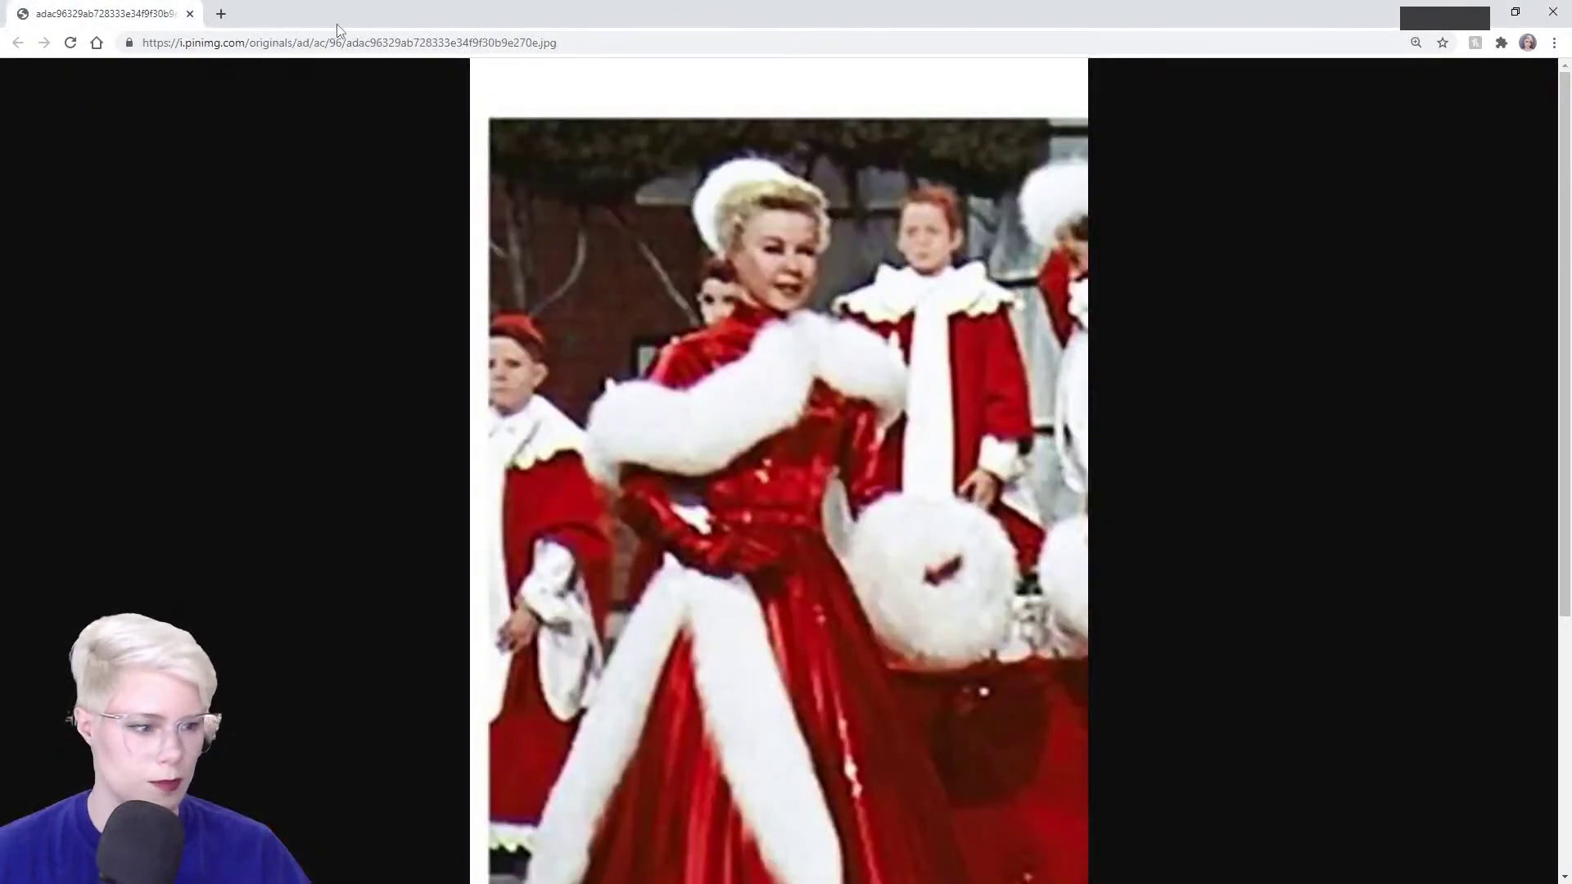
pyautogui.scroll(-2, 766, 348)
pyautogui.moveTo(148, 2); pyautogui.dragTo(0, 397)
# - Set the cape's particle distance to 15 mm, simulate it and pull the wearer's right front into place on the avatar
pyautogui.scroll(5, 277, 347)
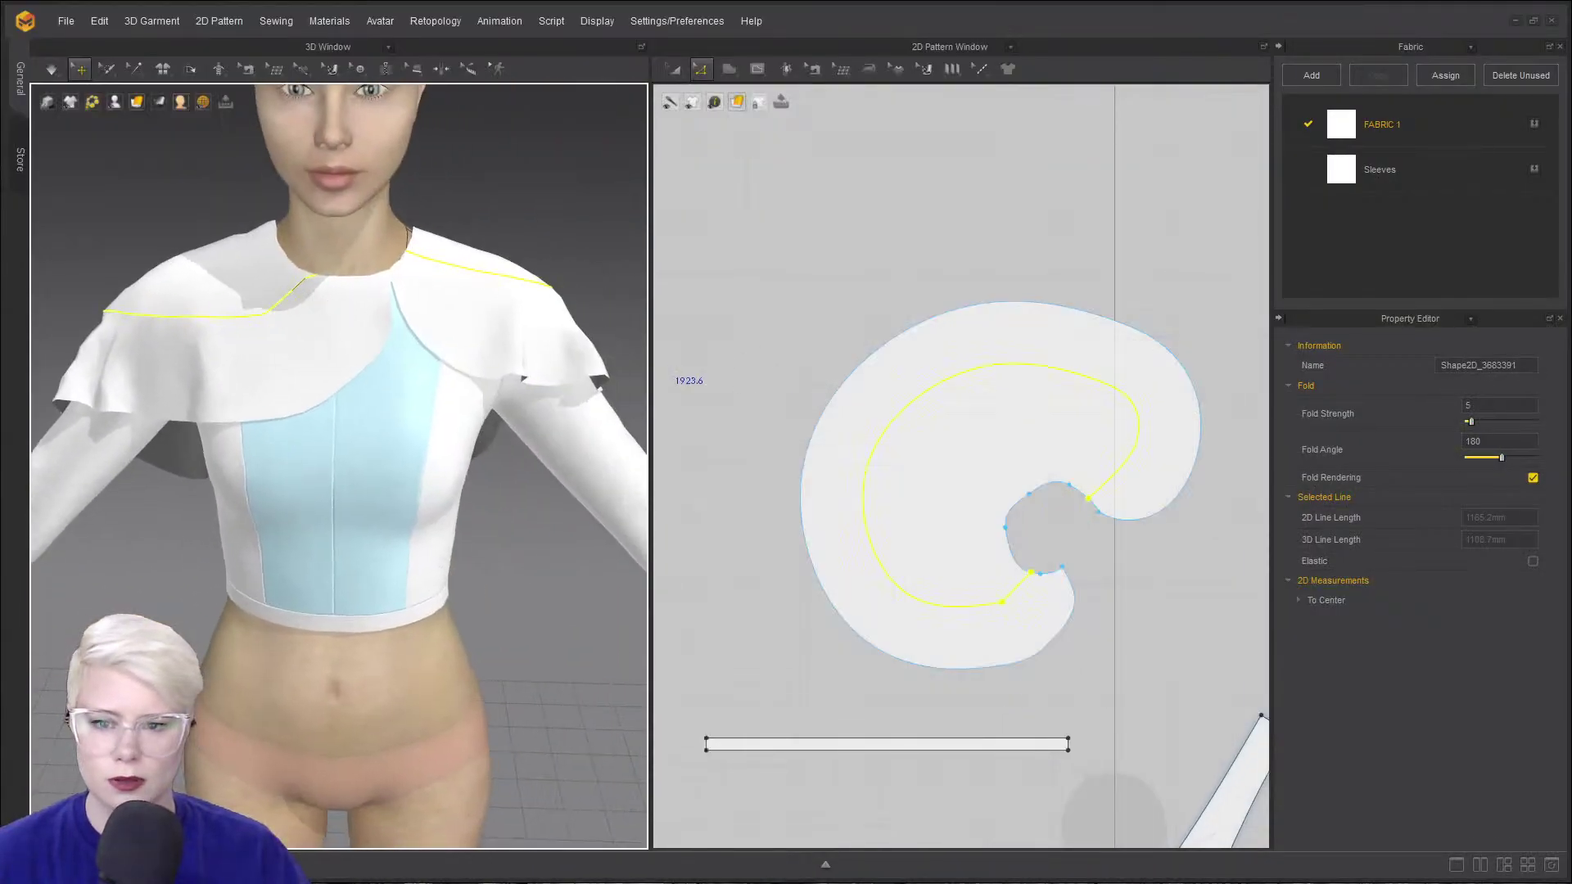
pyautogui.moveTo(345, 335); pyautogui.dragTo(327, 323, button='right')
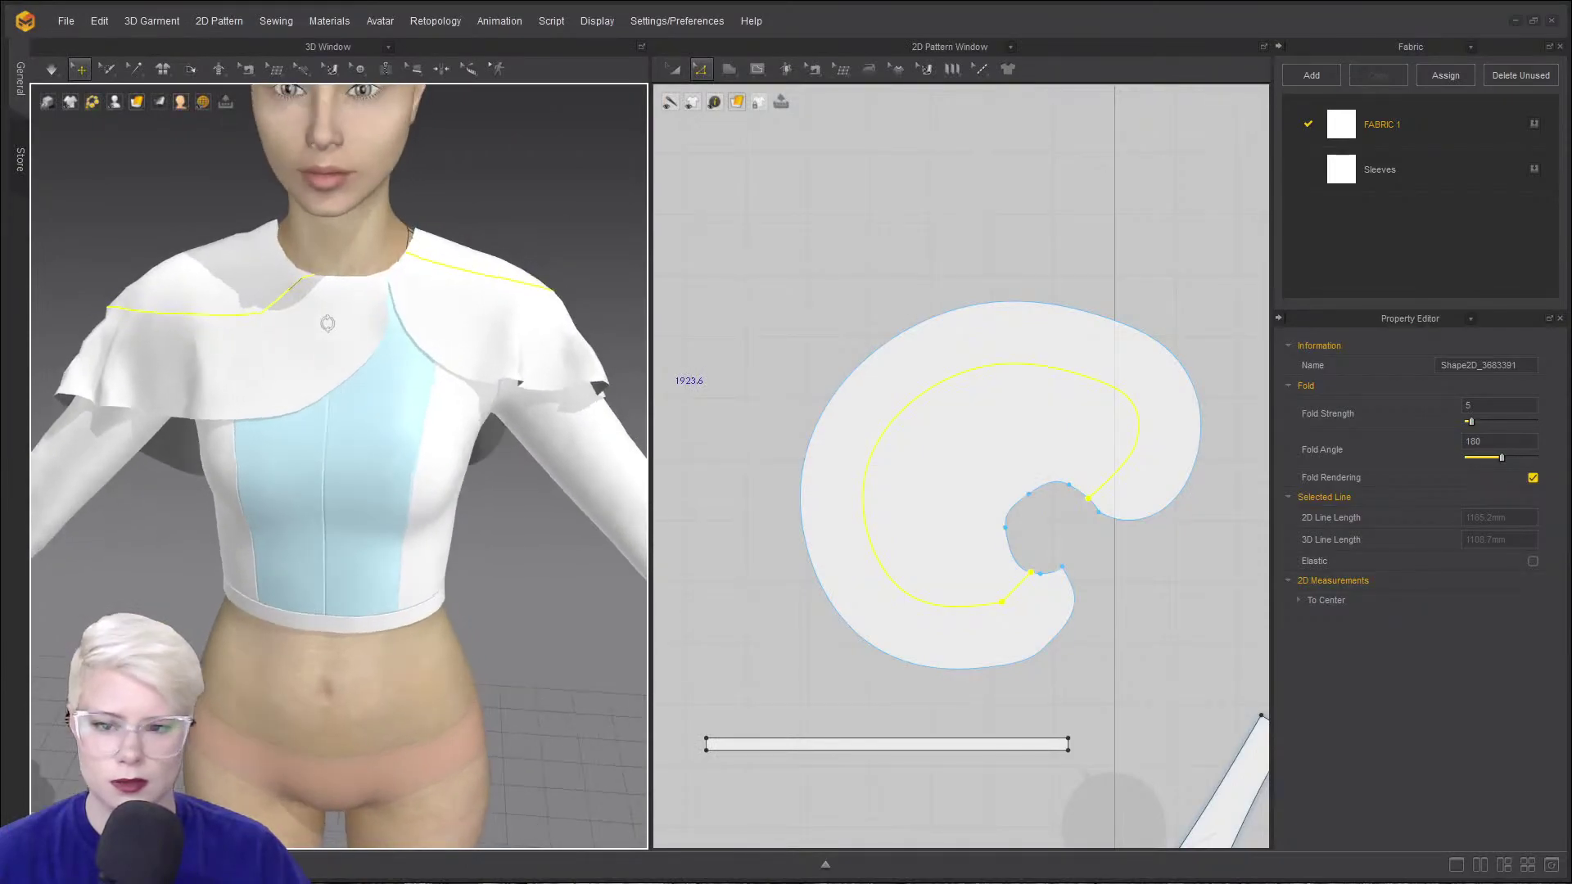
pyautogui.click(275, 310)
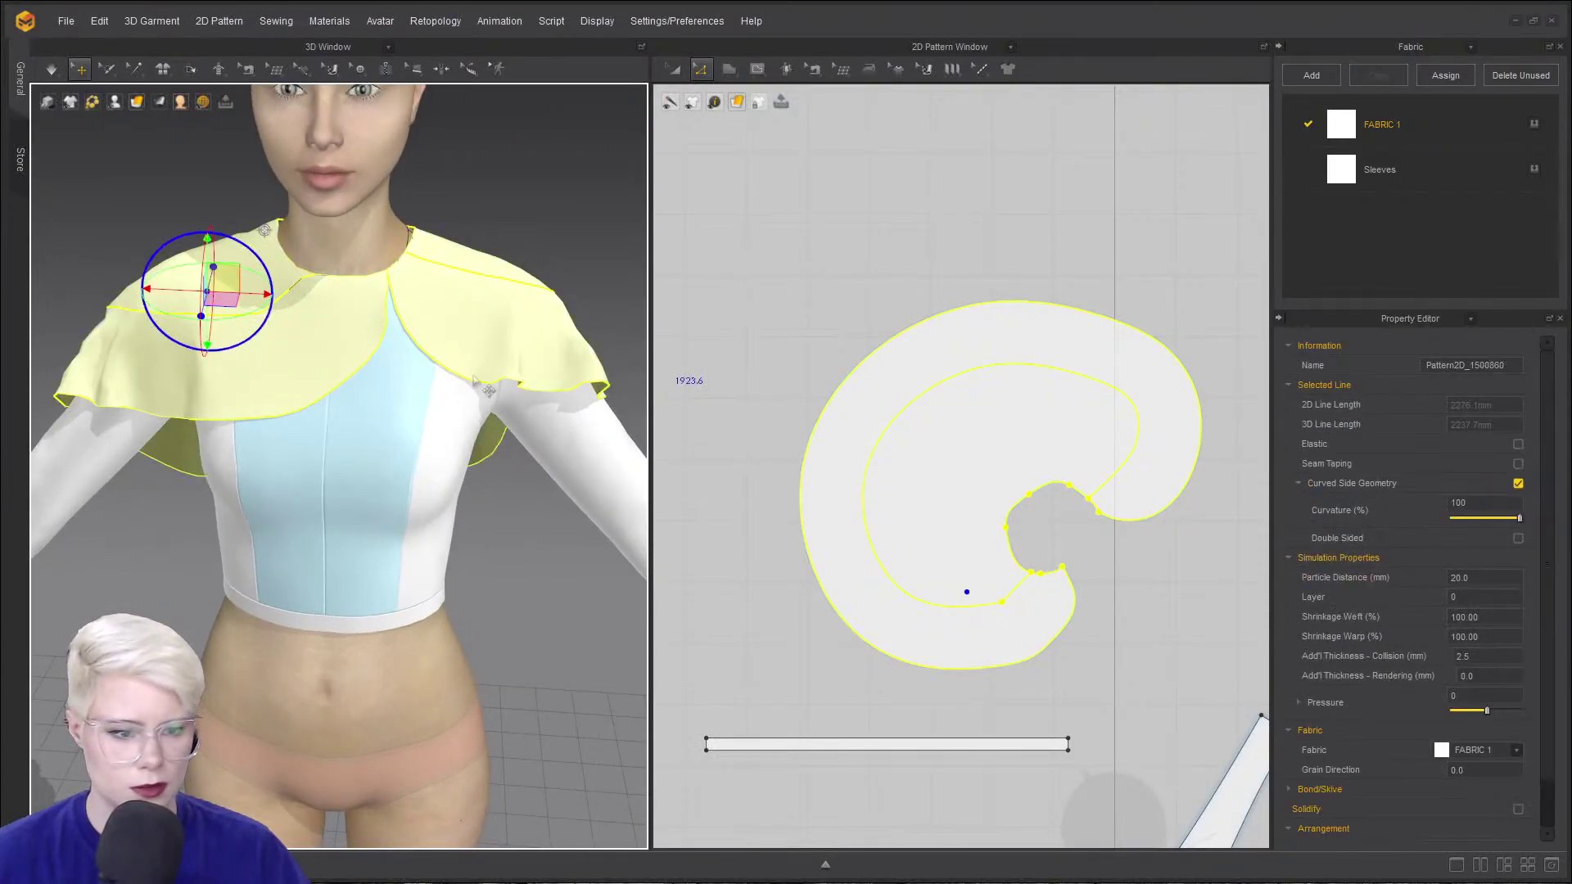
pyautogui.click(1479, 581)
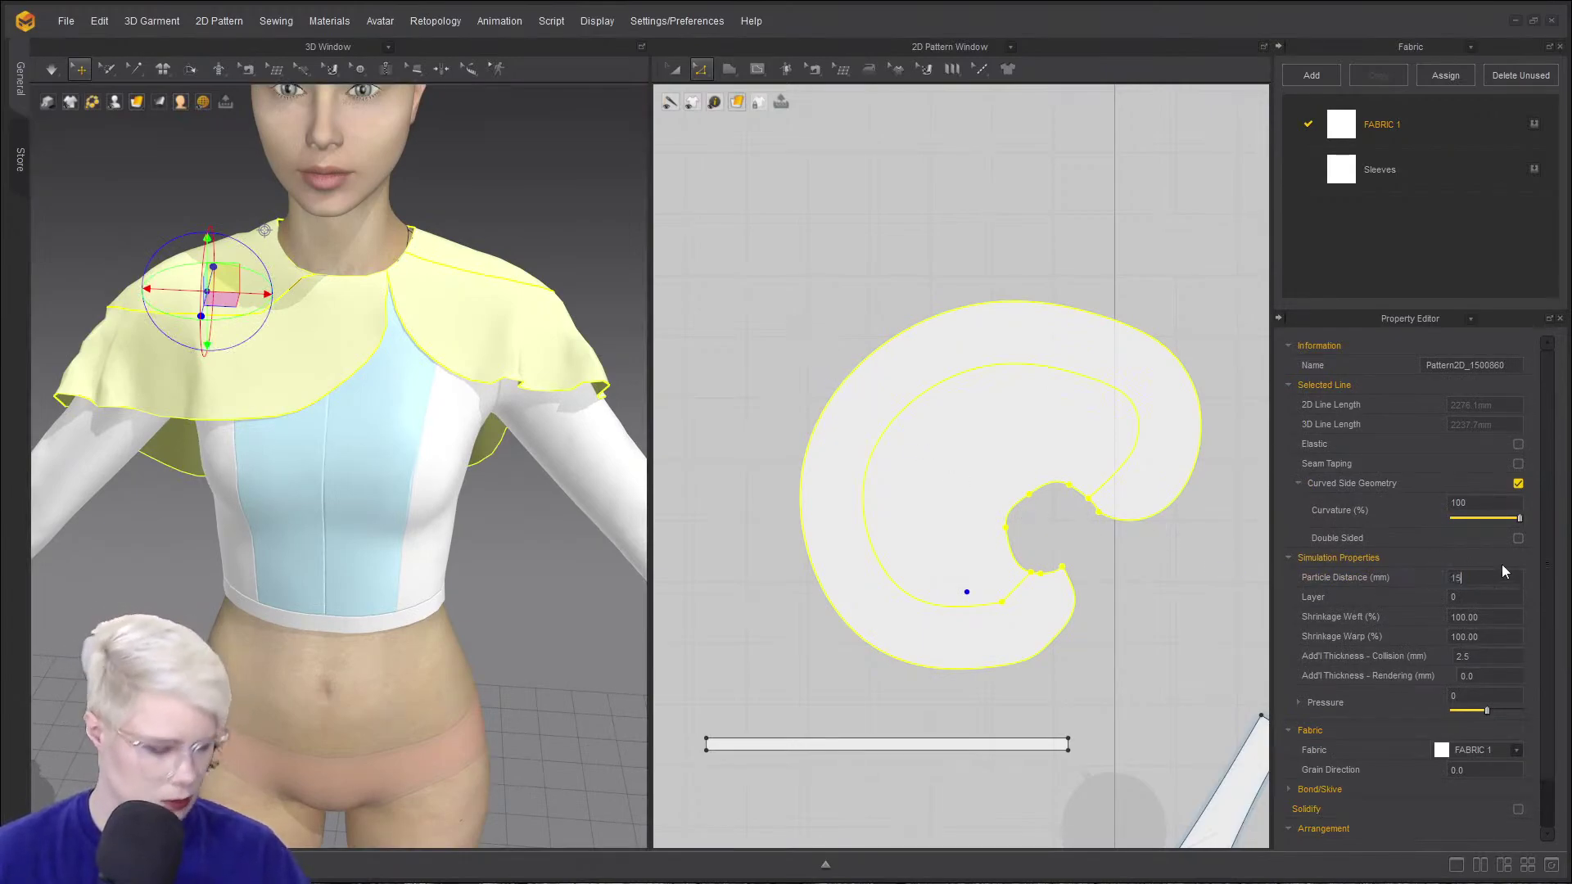
pyautogui.press('Return')
pyautogui.click(149, 213)
pyautogui.moveTo(176, 273); pyautogui.dragTo(322, 307, button='right')
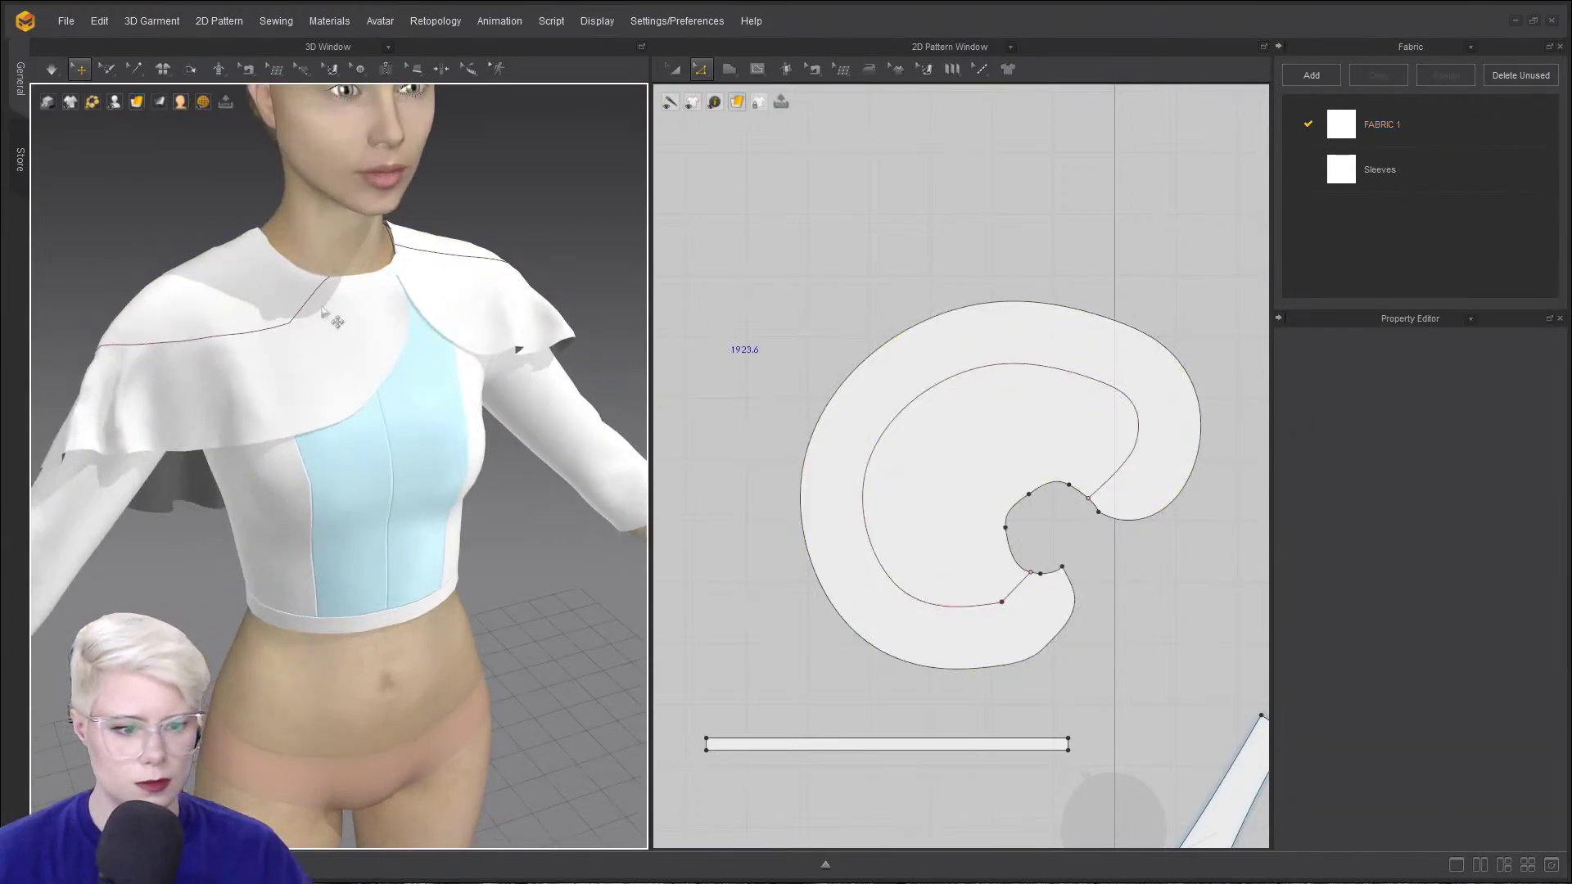
pyautogui.click(365, 356)
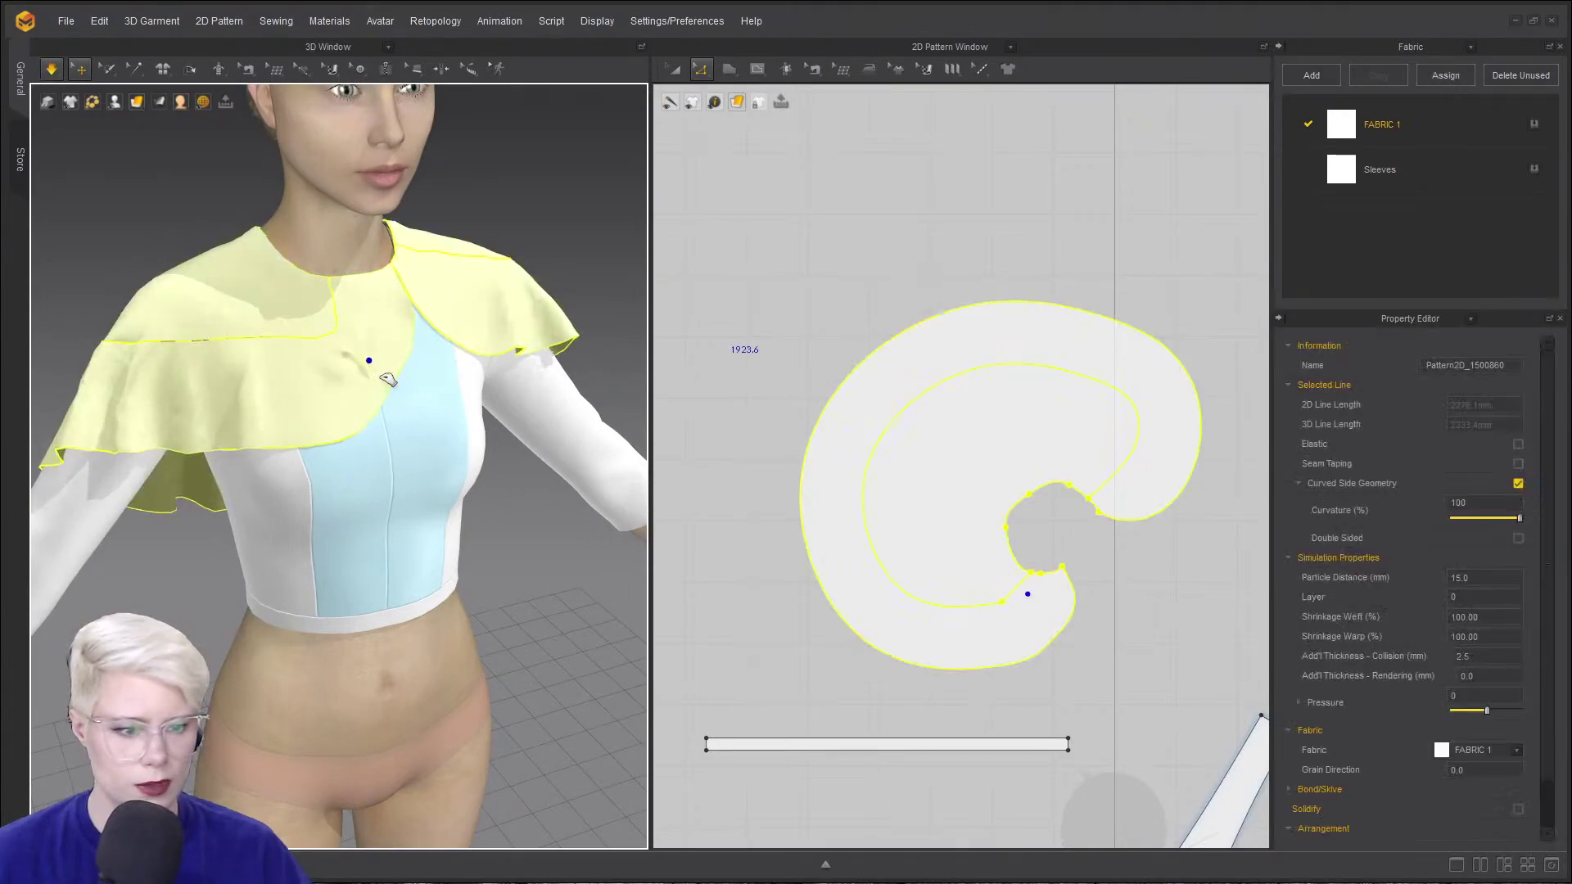
# - Convert the sharp corner of the internal line on the wearer's right front lobe to a curve point
pyautogui.moveTo(955, 621); pyautogui.dragTo(820, 459, button='right')
pyautogui.scroll(3, 820, 459)
pyautogui.click(1196, 582)
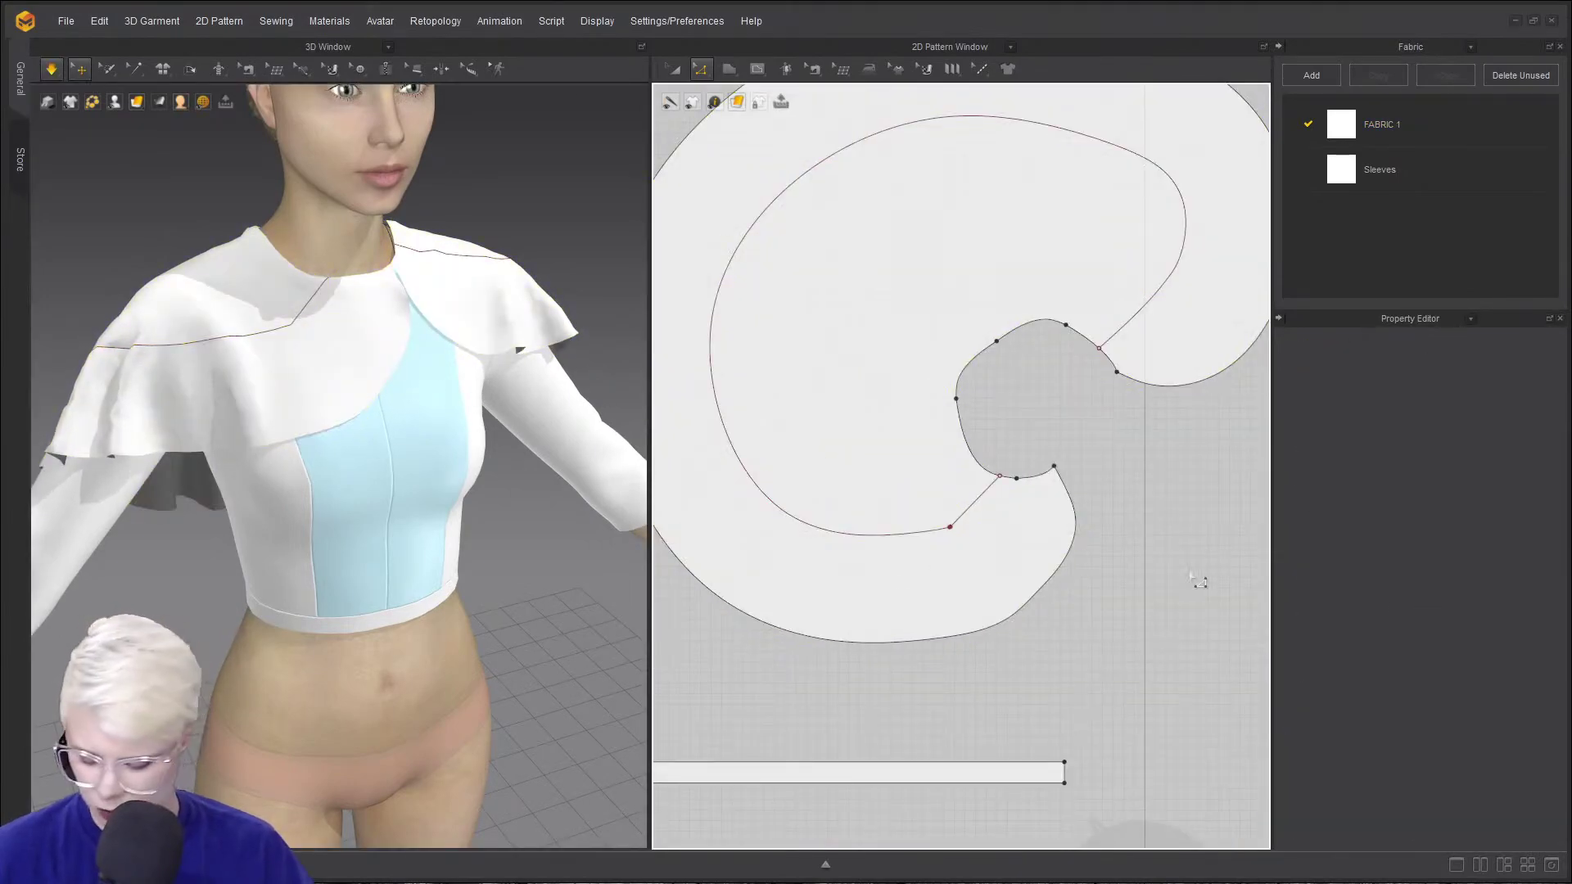
pyautogui.scroll(4, 946, 558)
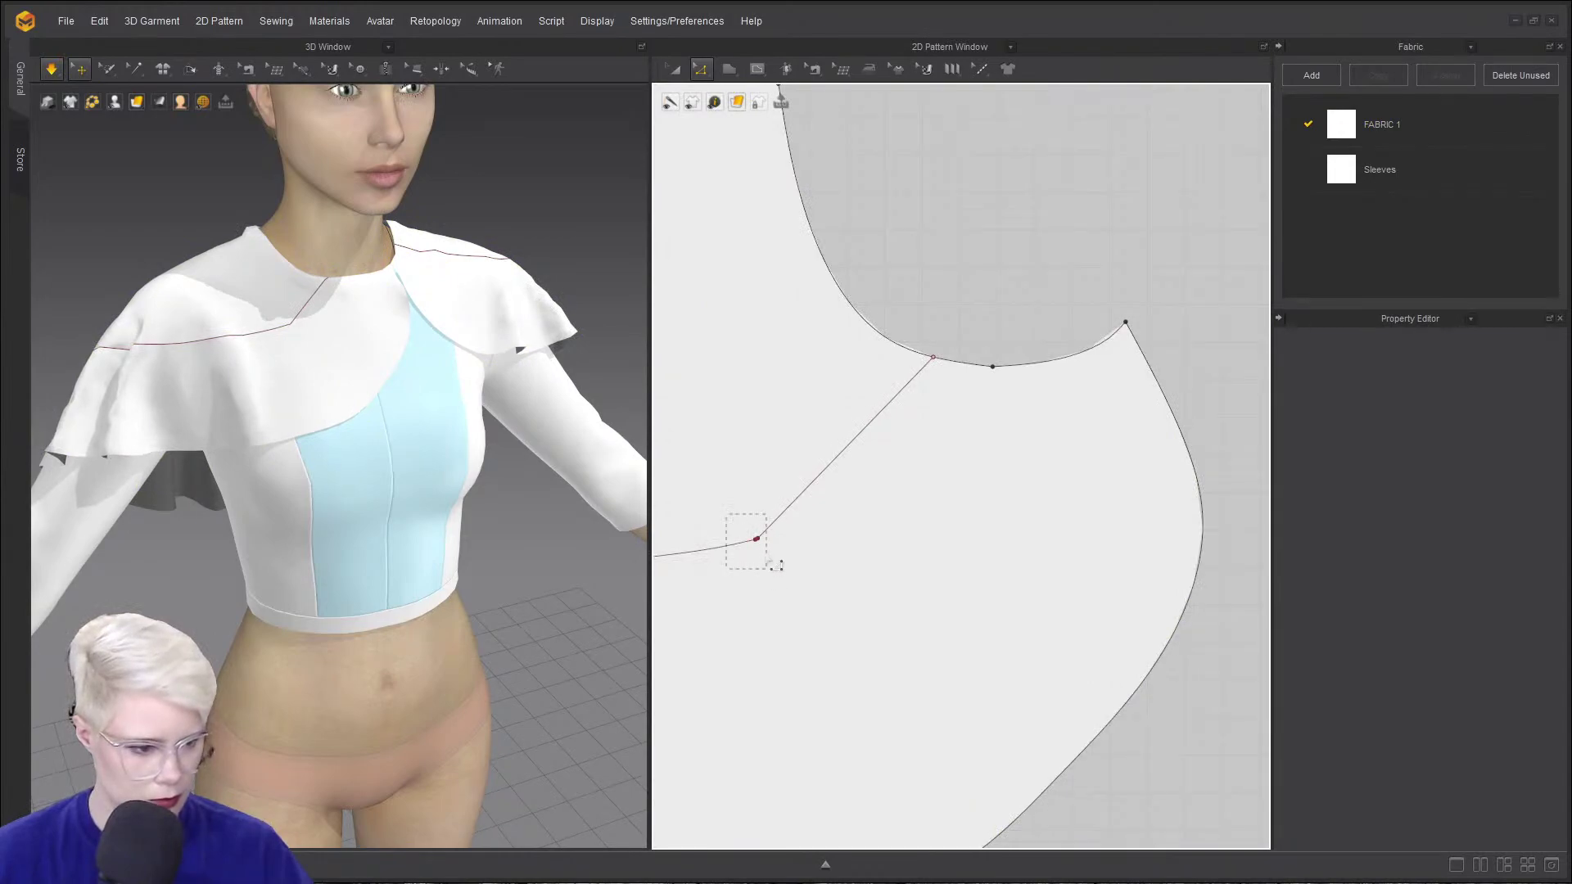
pyautogui.moveTo(775, 564); pyautogui.dragTo(779, 571)
pyautogui.rightClick(760, 540)
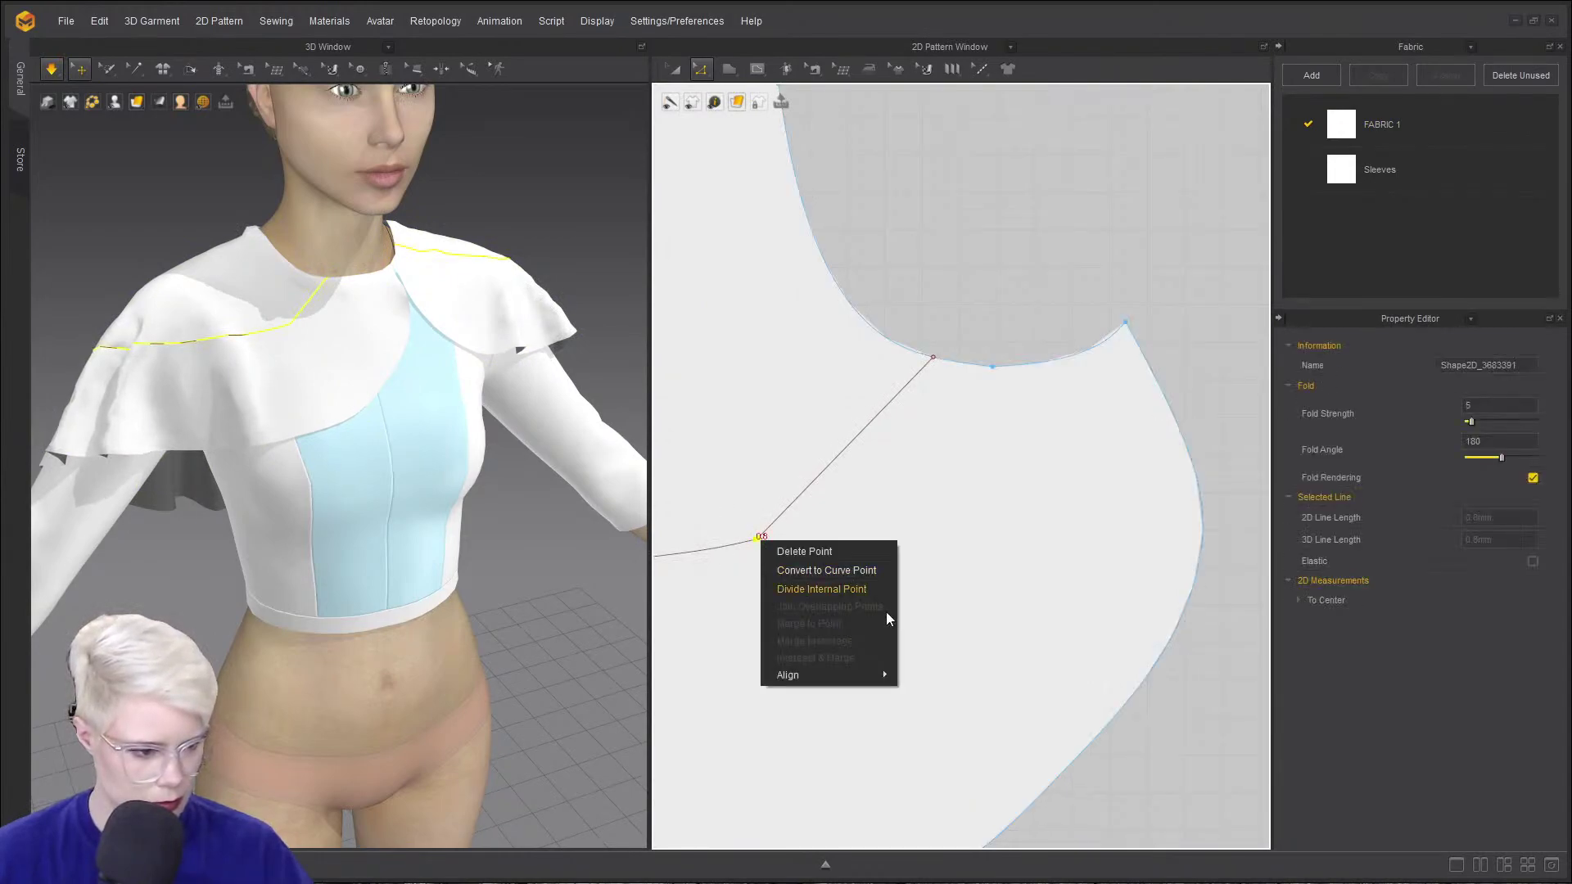
pyautogui.click(861, 571)
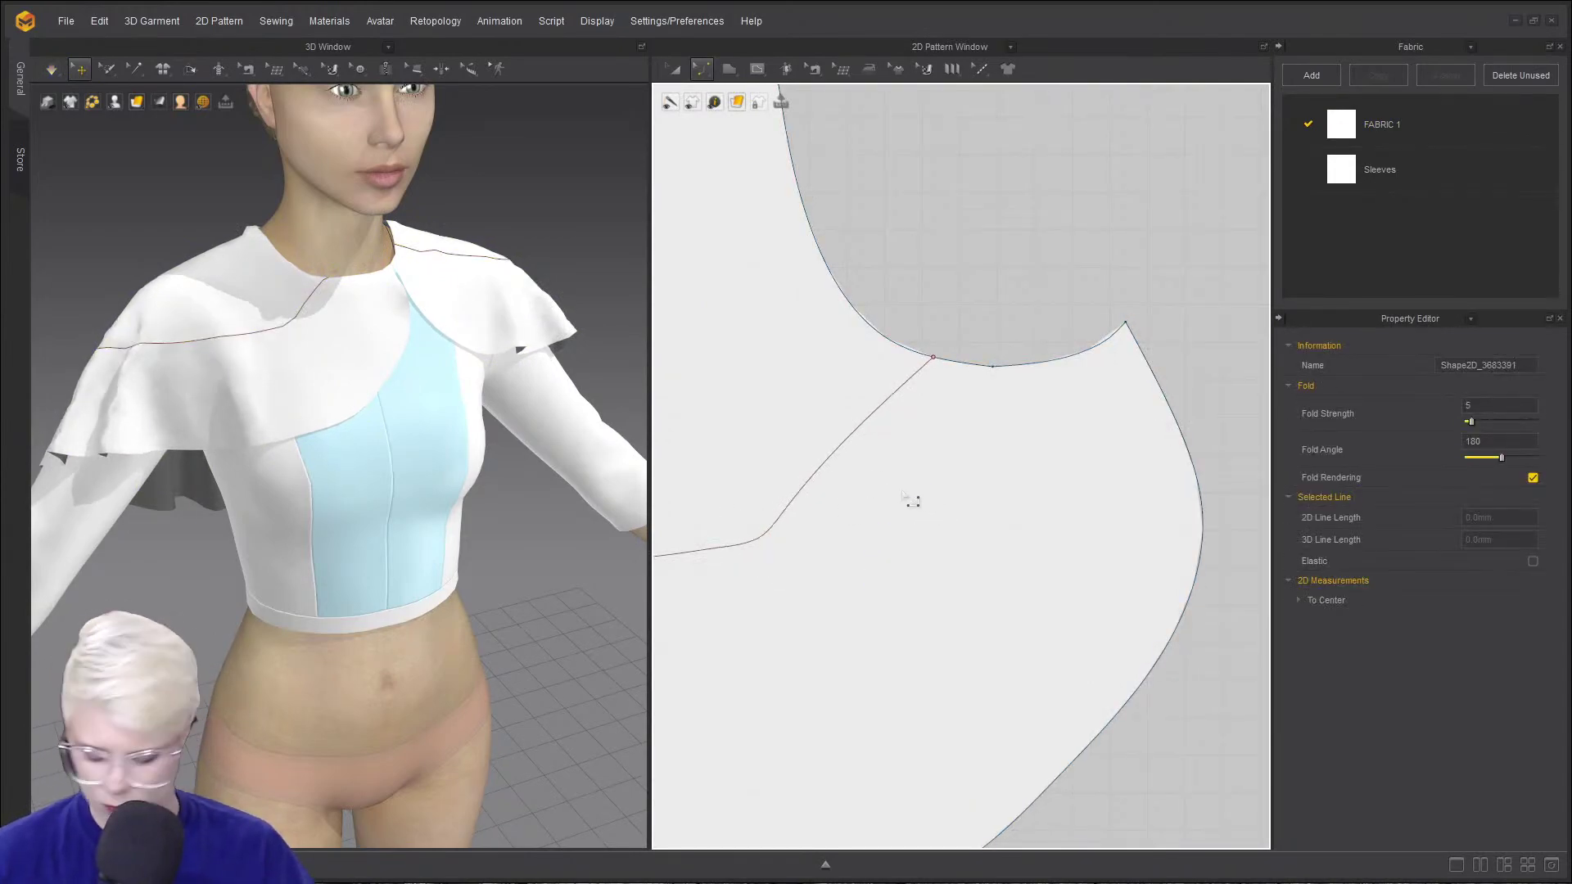
# - Bow the internal line's end section outward on the wearer's right front lobe, keeping the neighbouring curve point in place
pyautogui.moveTo(781, 515); pyautogui.dragTo(877, 501)
pyautogui.moveTo(757, 541); pyautogui.dragTo(789, 543)
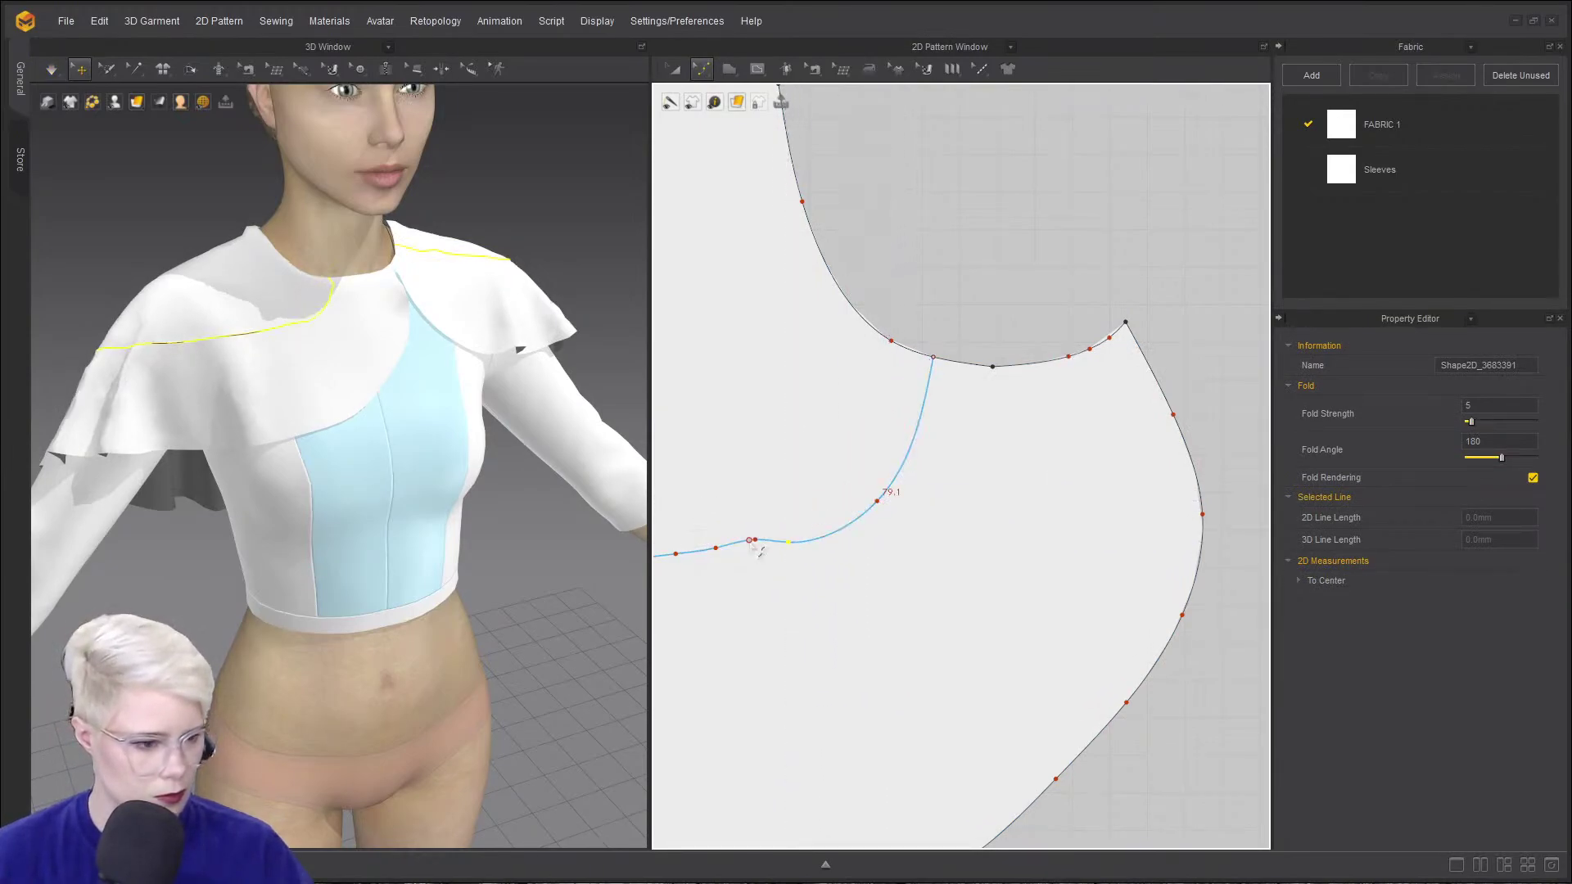
pyautogui.hotkey('ctrl', 'z')
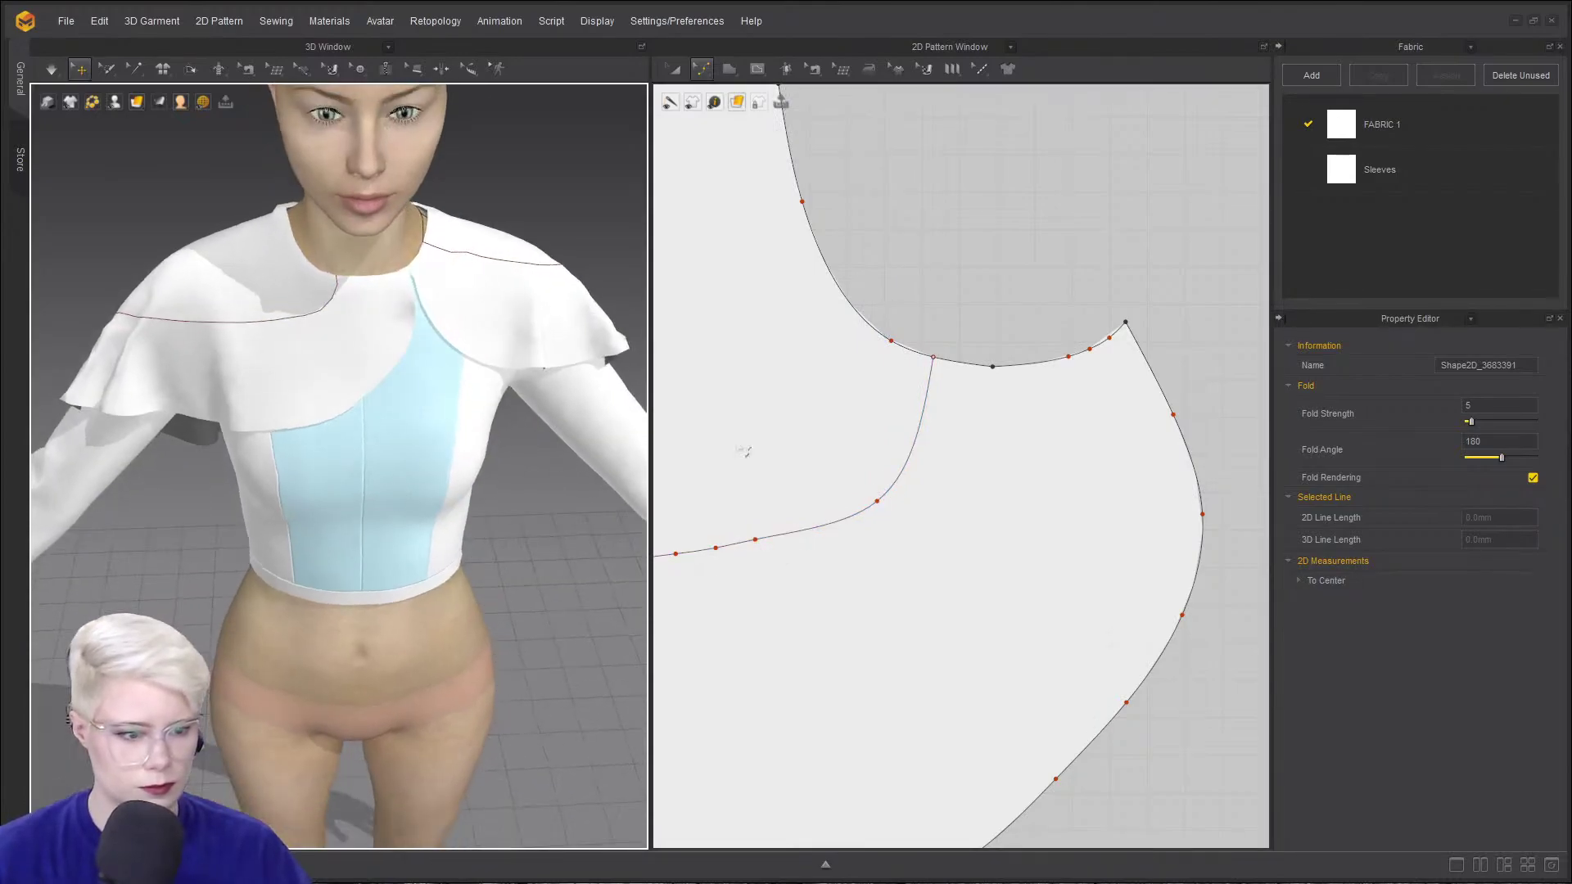
# - Shift the internal line along the neckline by moving both of its ends closer to the cape's front corners
pyautogui.moveTo(938, 371); pyautogui.dragTo(1010, 381)
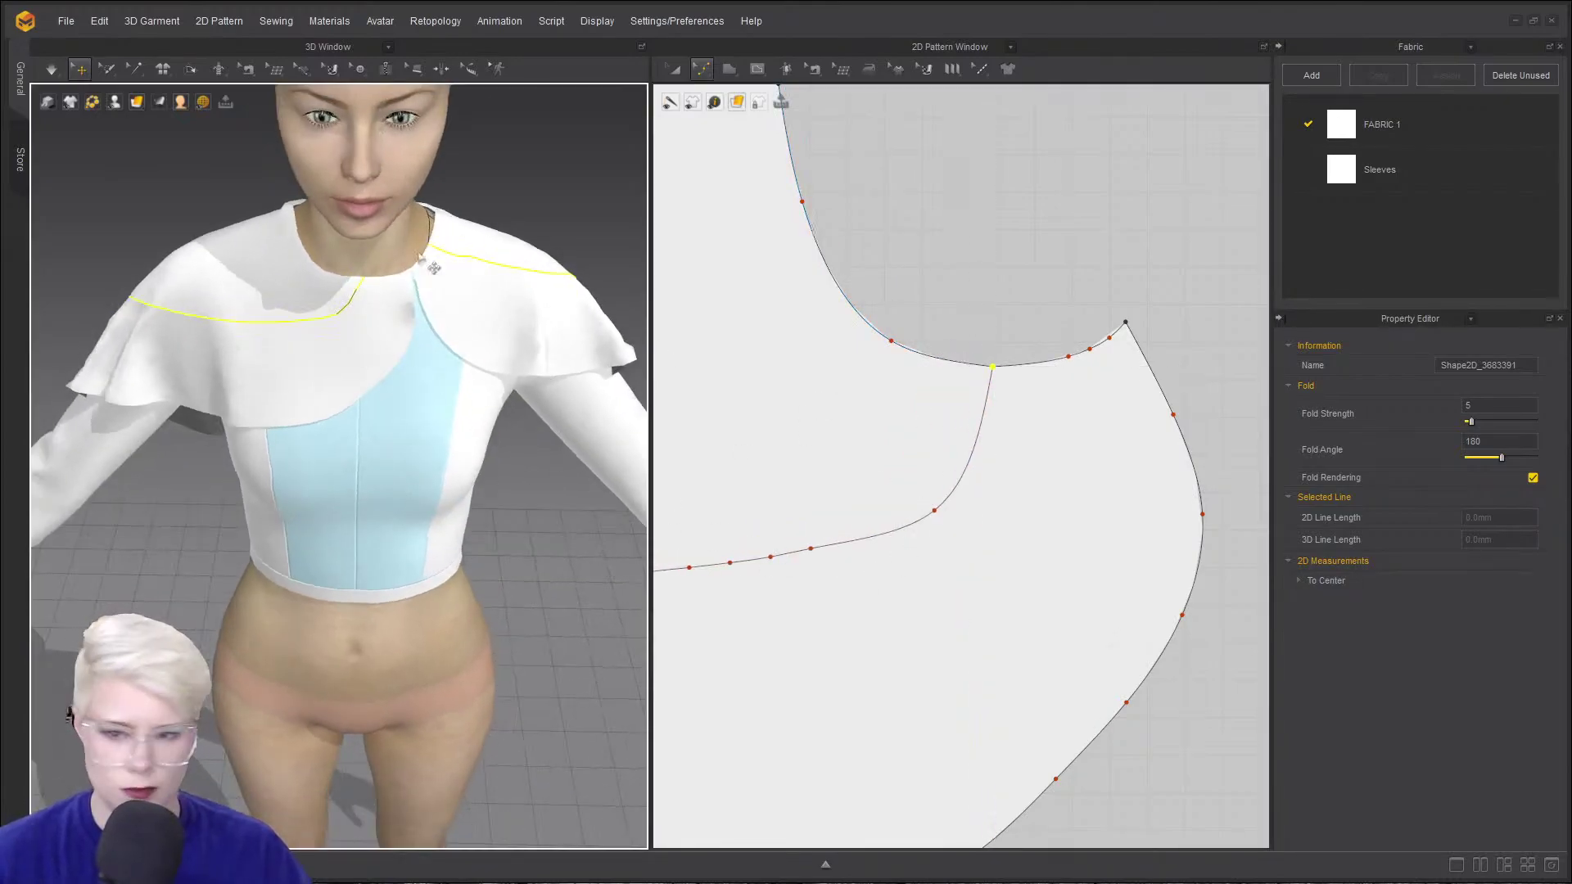
pyautogui.scroll(-3, 1217, 363)
pyautogui.scroll(-2, 1216, 363)
pyautogui.scroll(5, 893, 385)
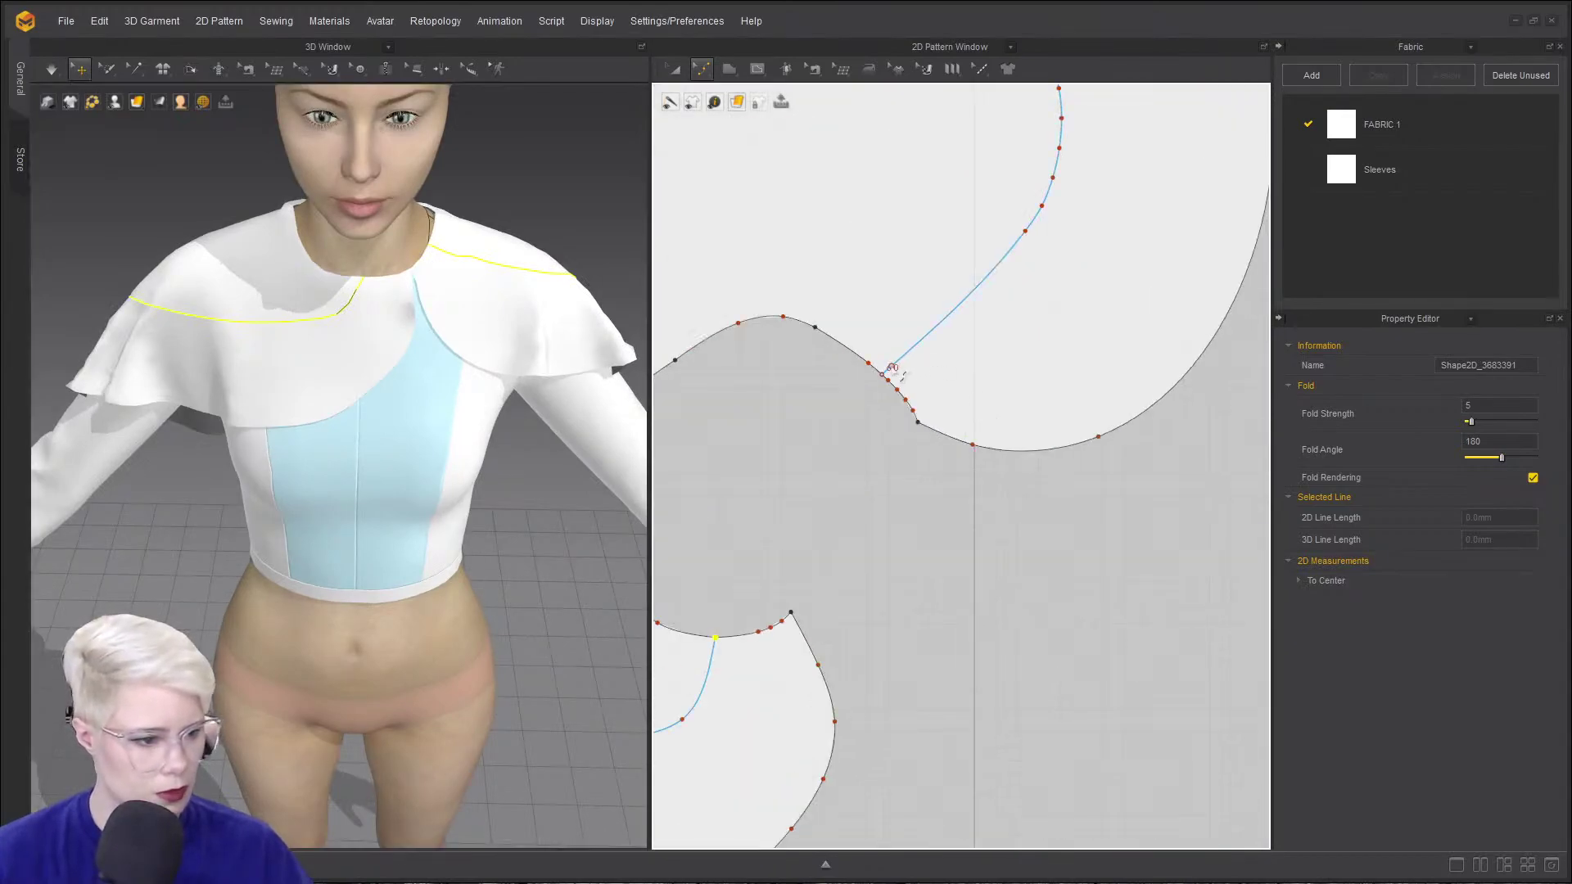
pyautogui.moveTo(890, 385); pyautogui.dragTo(911, 407)
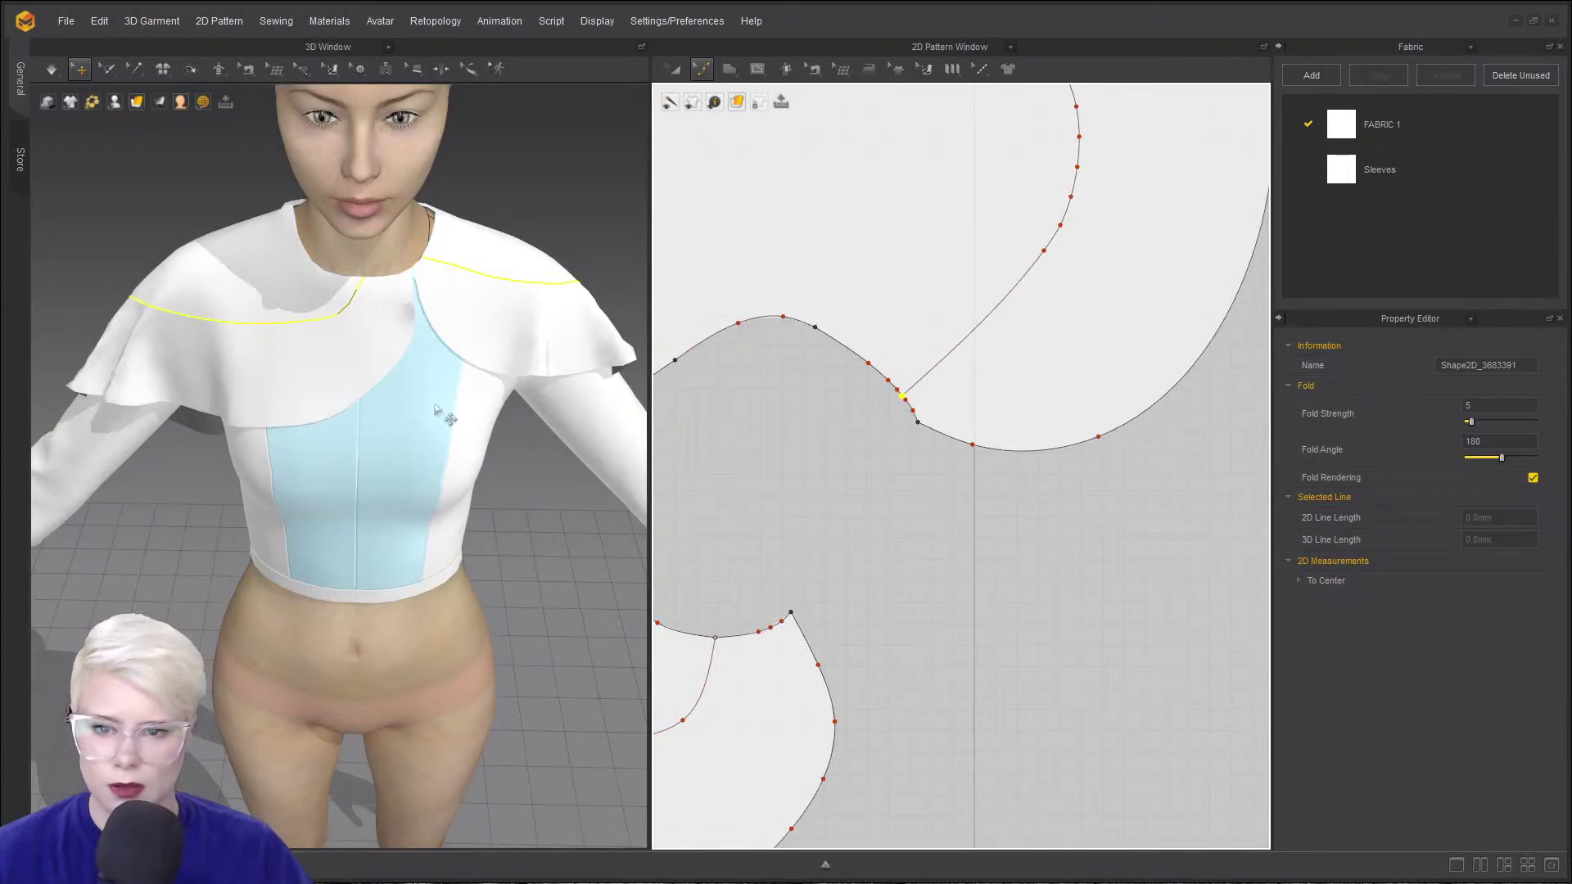
# - Sew about 31 mm of the outer edge below the two front neckline corners together with free sewing and simulate the cape
pyautogui.moveTo(319, 374); pyautogui.dragTo(342, 374, button='right')
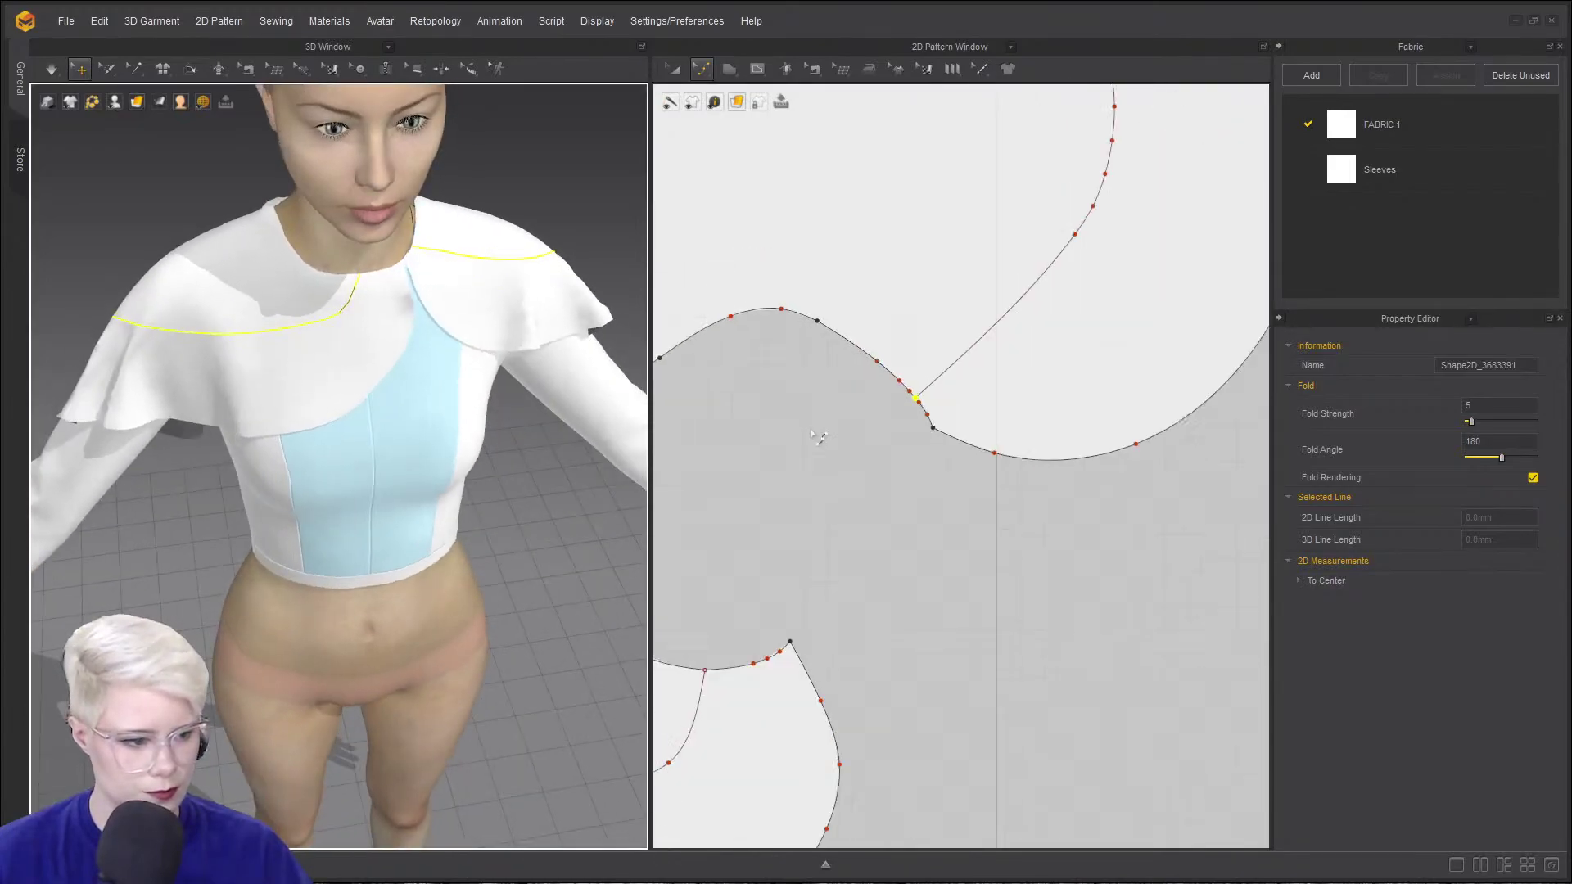
pyautogui.scroll(-5, 799, 418)
pyautogui.scroll(3, 335, 350)
pyautogui.moveTo(334, 350); pyautogui.dragTo(353, 352, button='right')
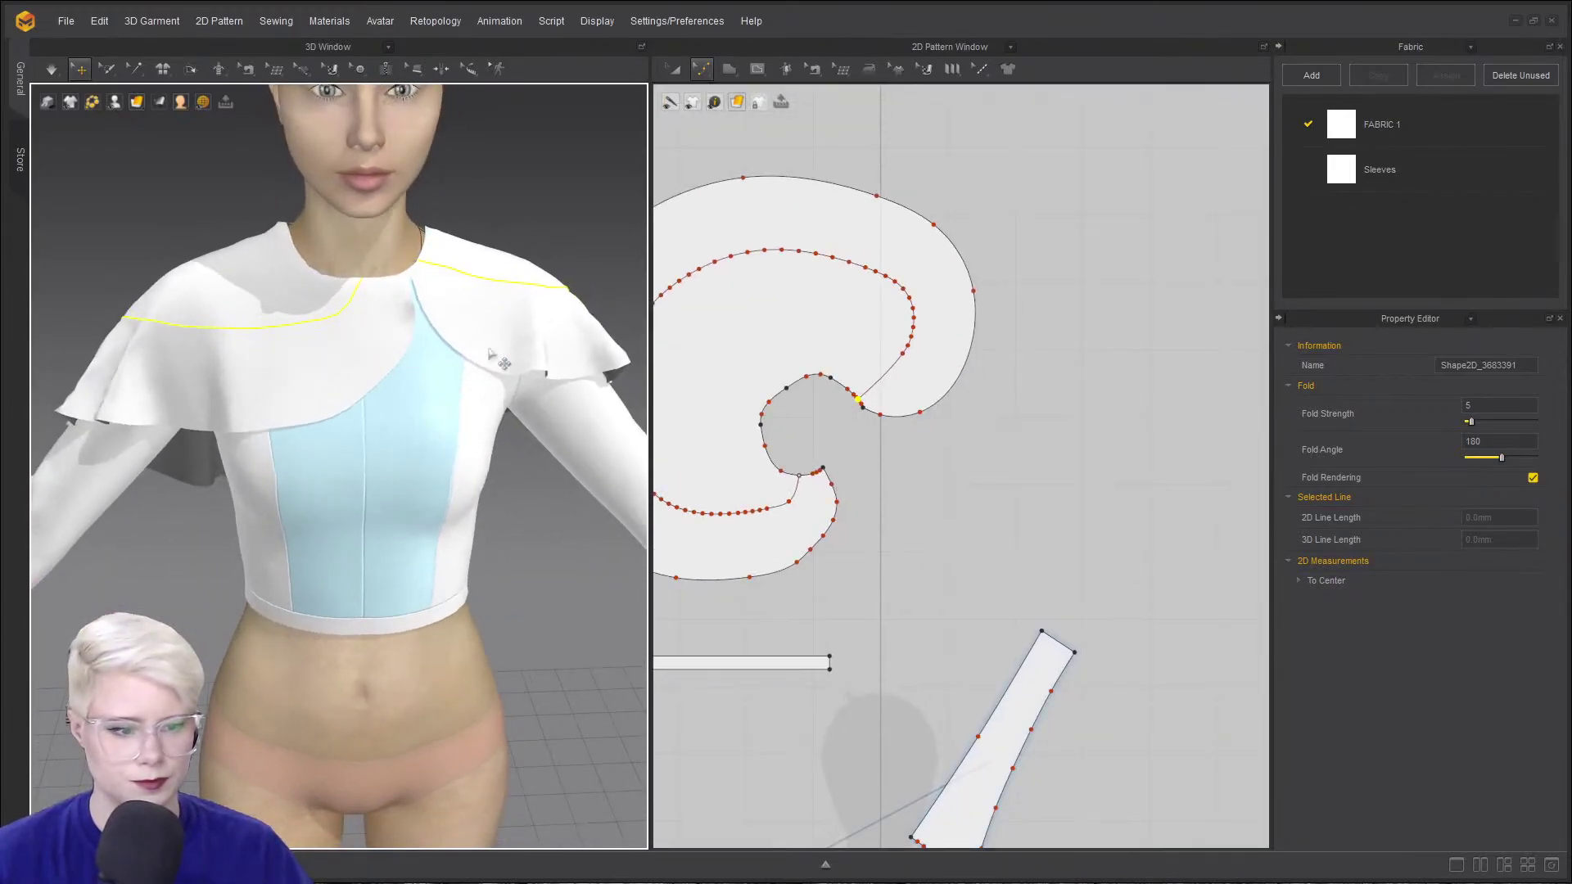
pyautogui.scroll(3, 852, 464)
pyautogui.press('m')
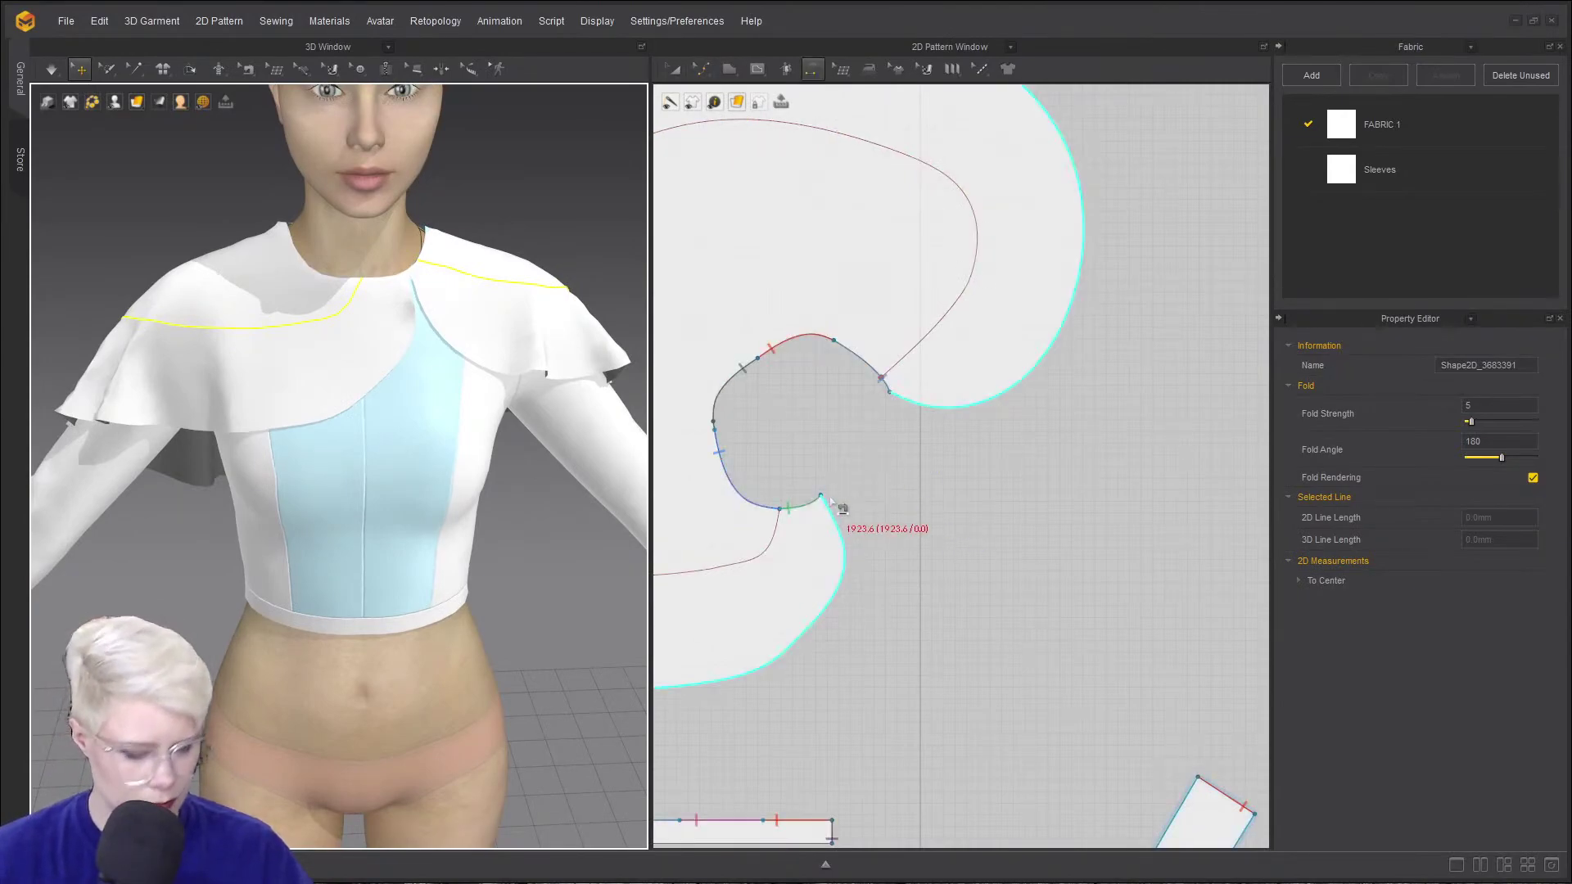
pyautogui.click(821, 495)
pyautogui.click(837, 526)
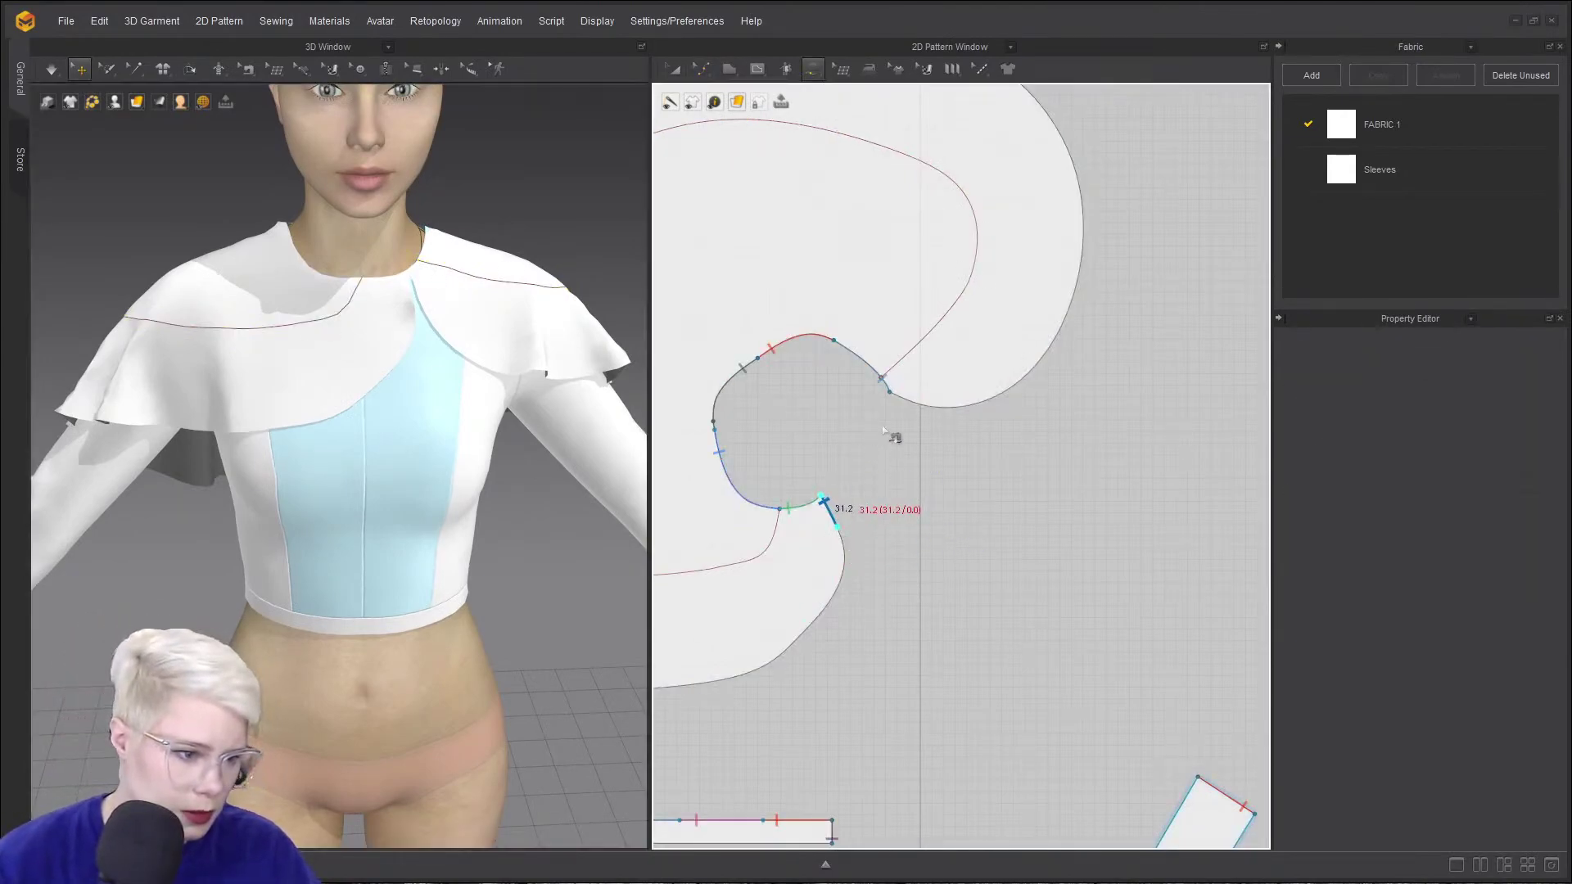
pyautogui.click(892, 394)
pyautogui.click(923, 405)
pyautogui.press('a')
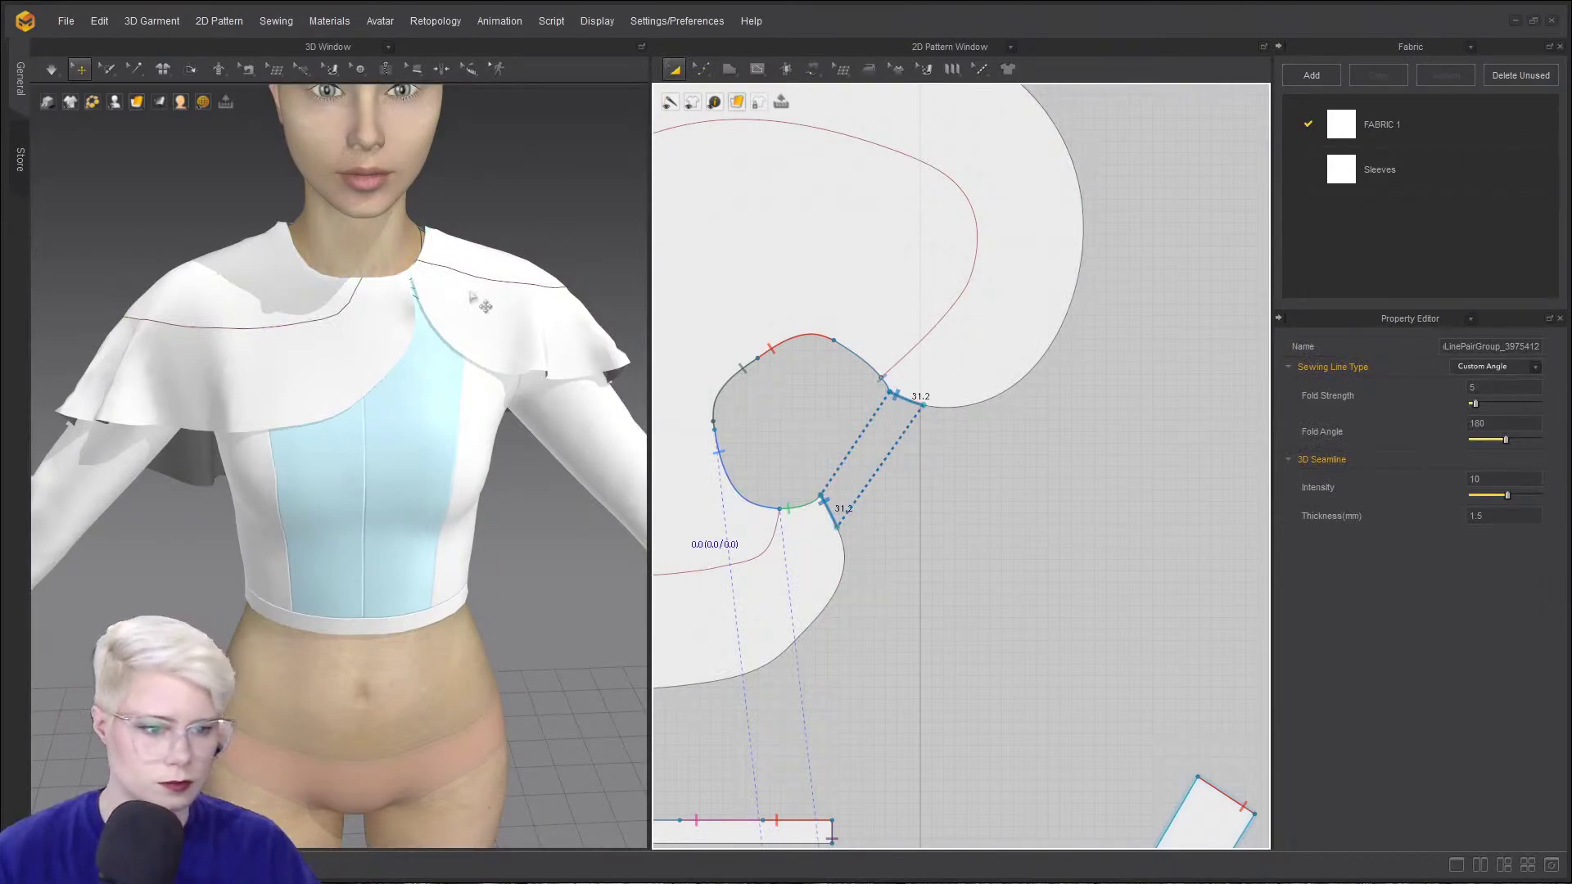
pyautogui.press('space')
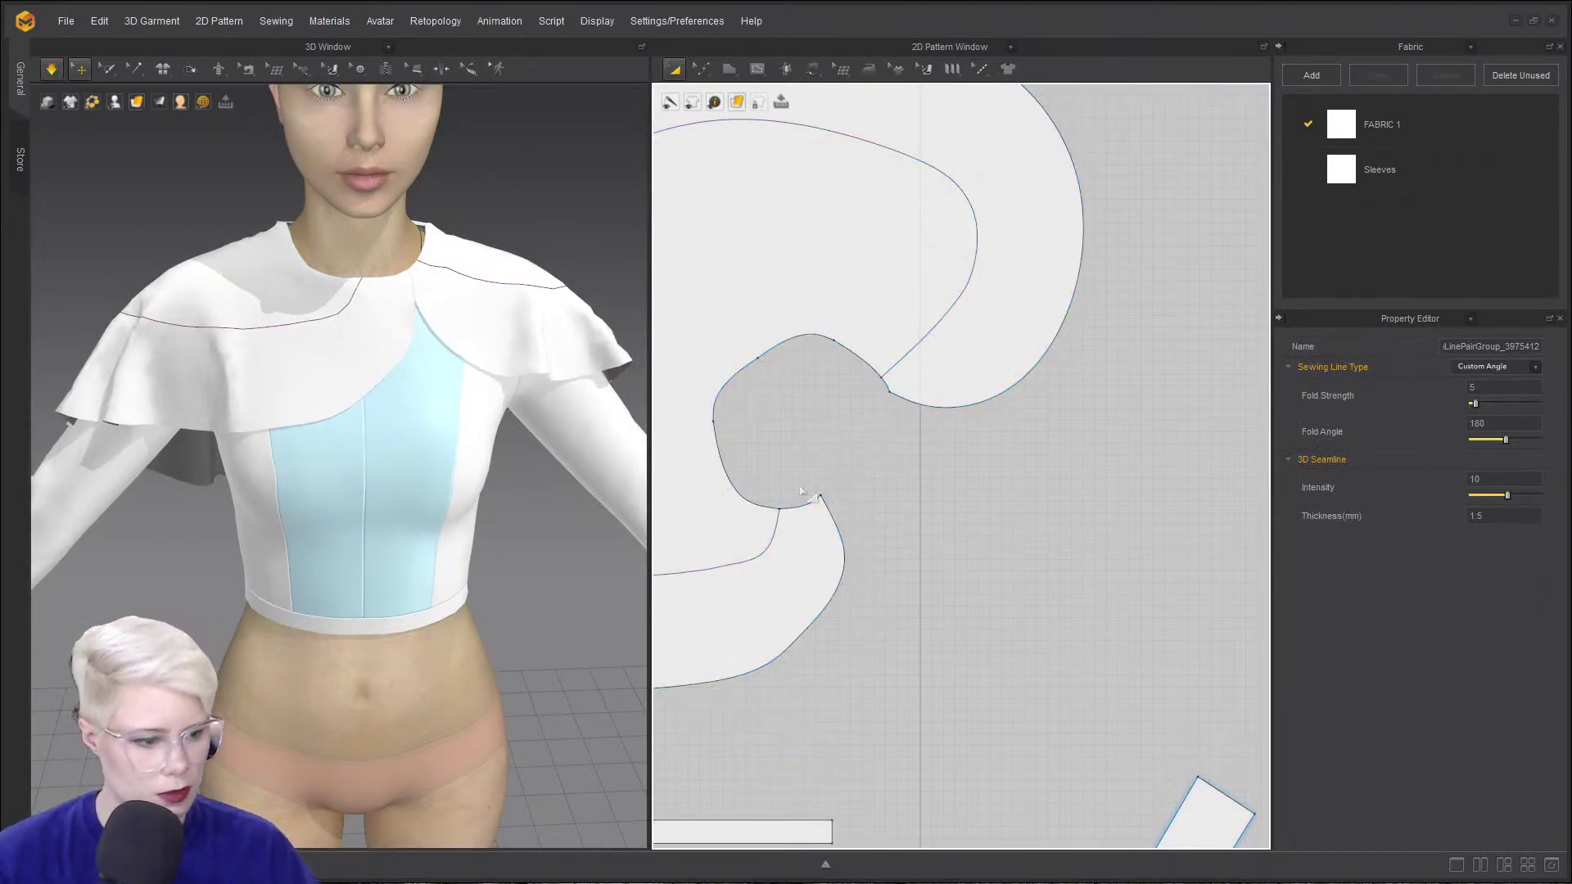
# - Move the internal line's end on the wearer's right lobe further along the neckline toward the front corner and check it on the avatar
pyautogui.press('z')
pyautogui.scroll(3, 800, 490)
pyautogui.click(882, 469)
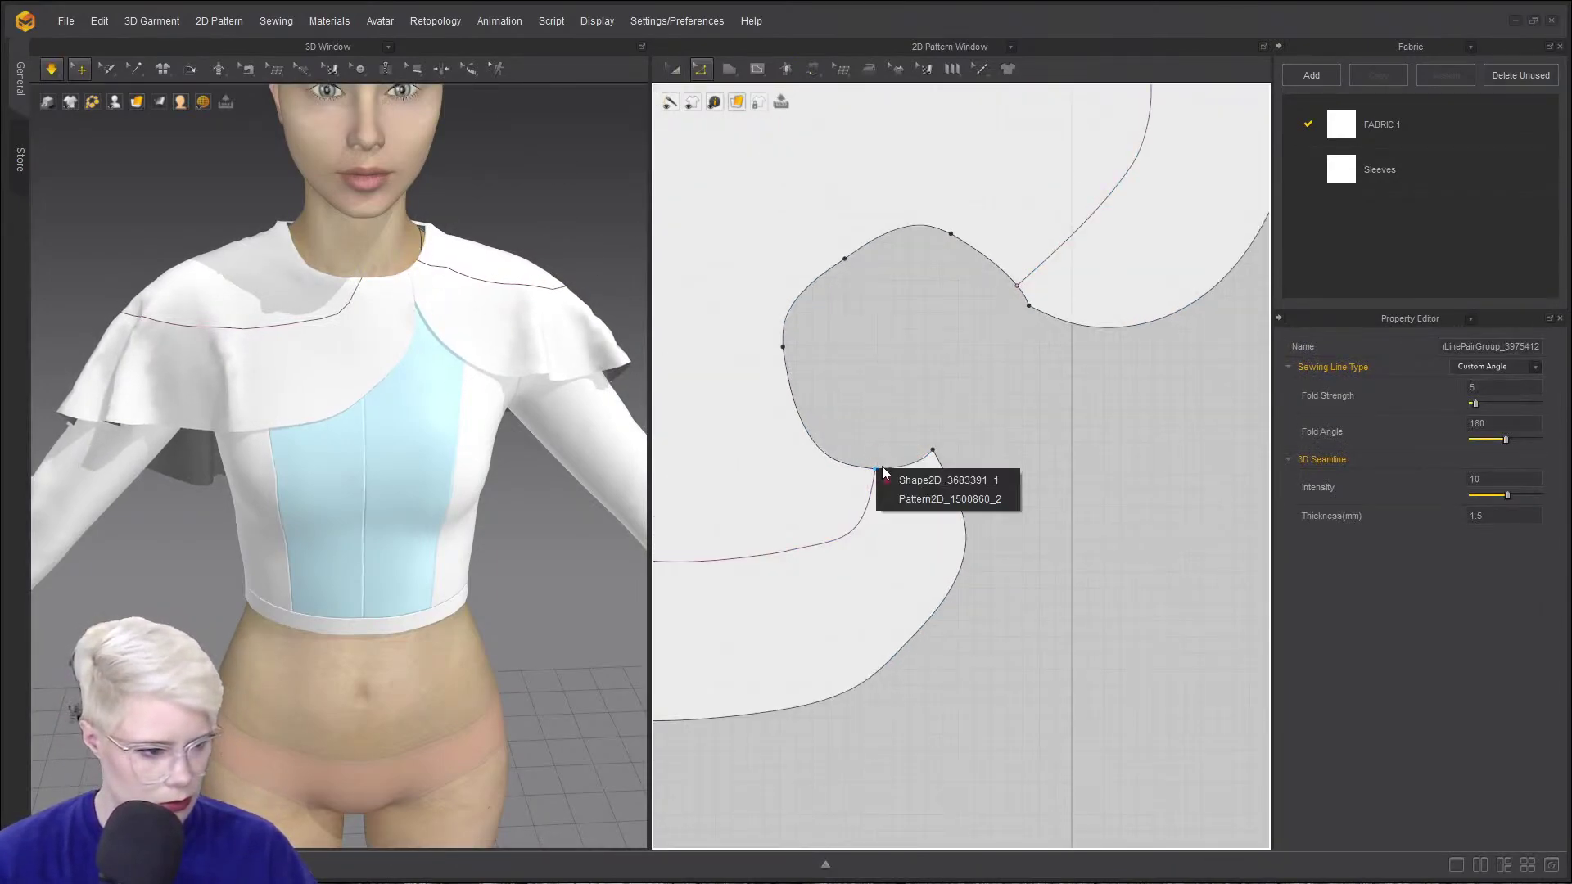
pyautogui.scroll(4, 909, 400)
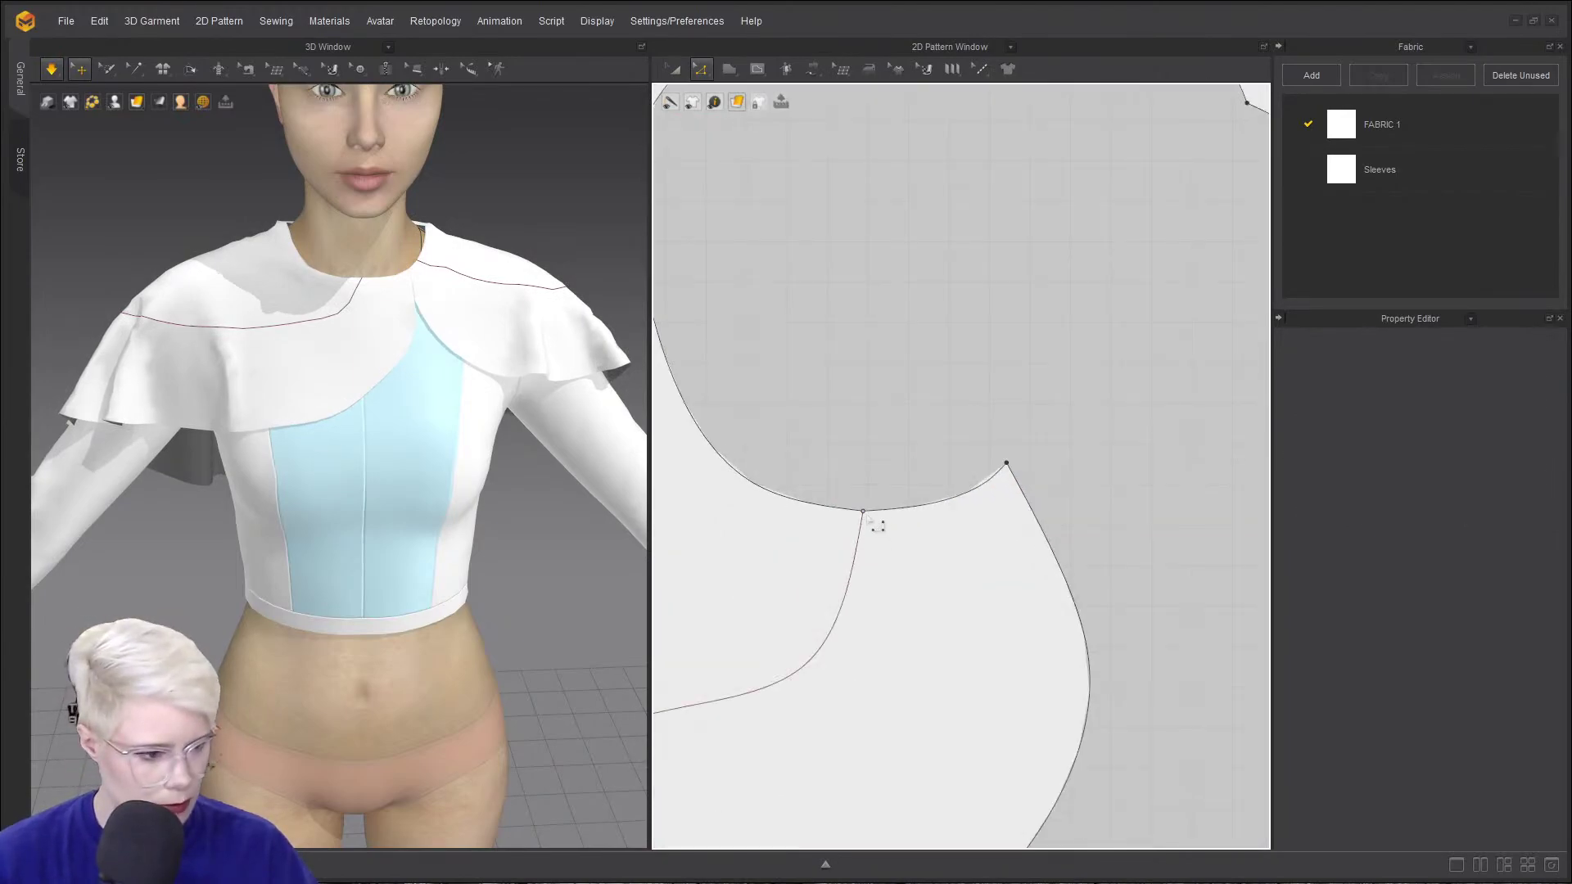
pyautogui.click(877, 509)
pyautogui.click(896, 519)
pyautogui.moveTo(863, 511); pyautogui.dragTo(892, 513)
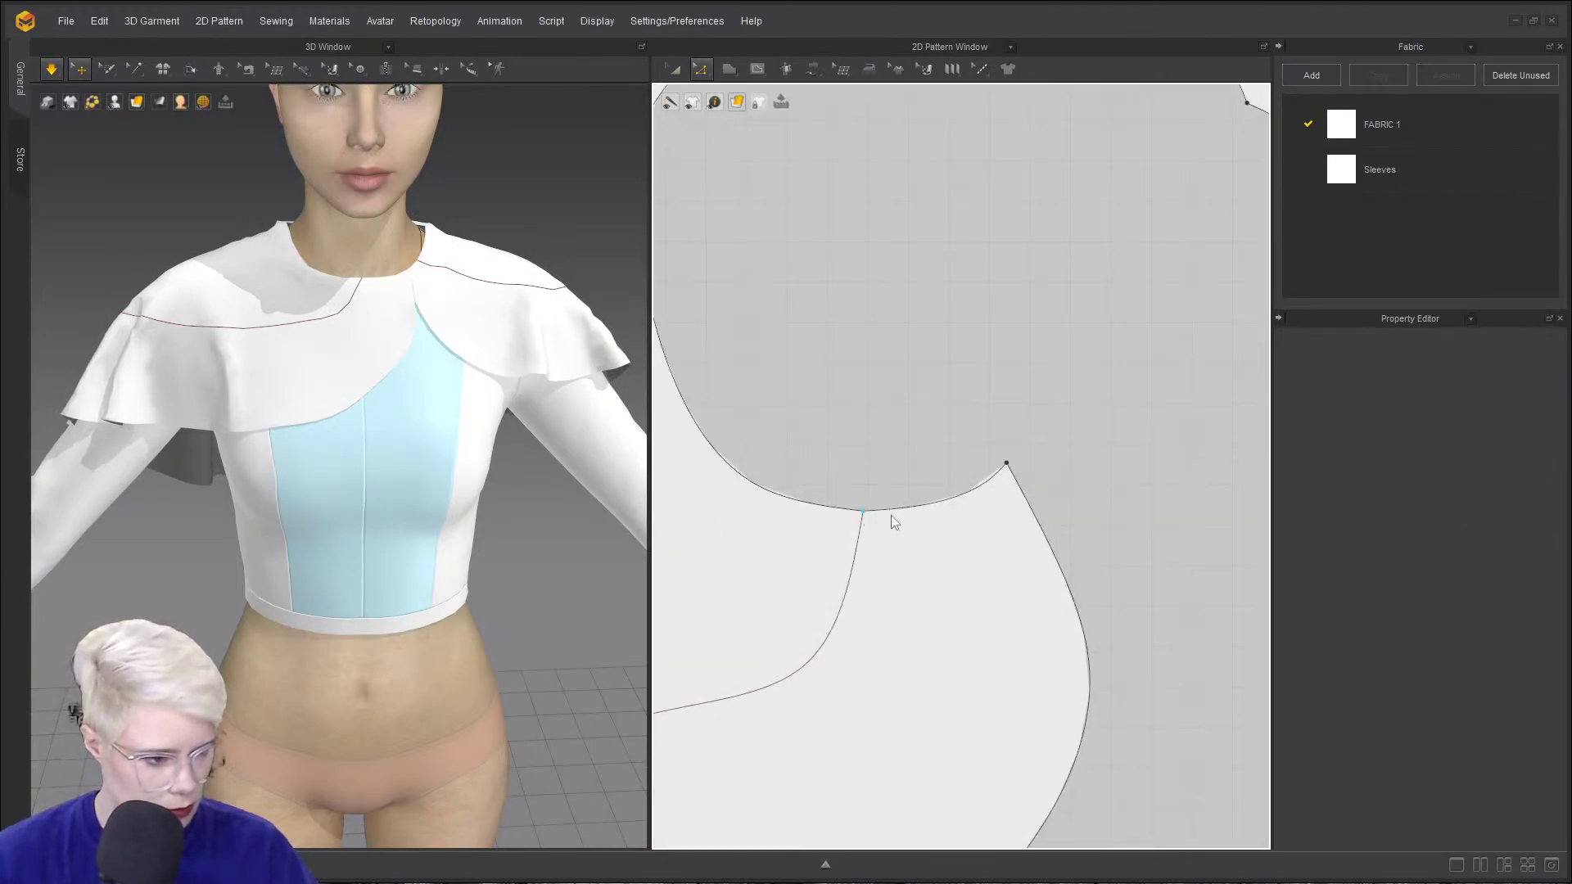
pyautogui.moveTo(849, 464); pyautogui.dragTo(899, 511)
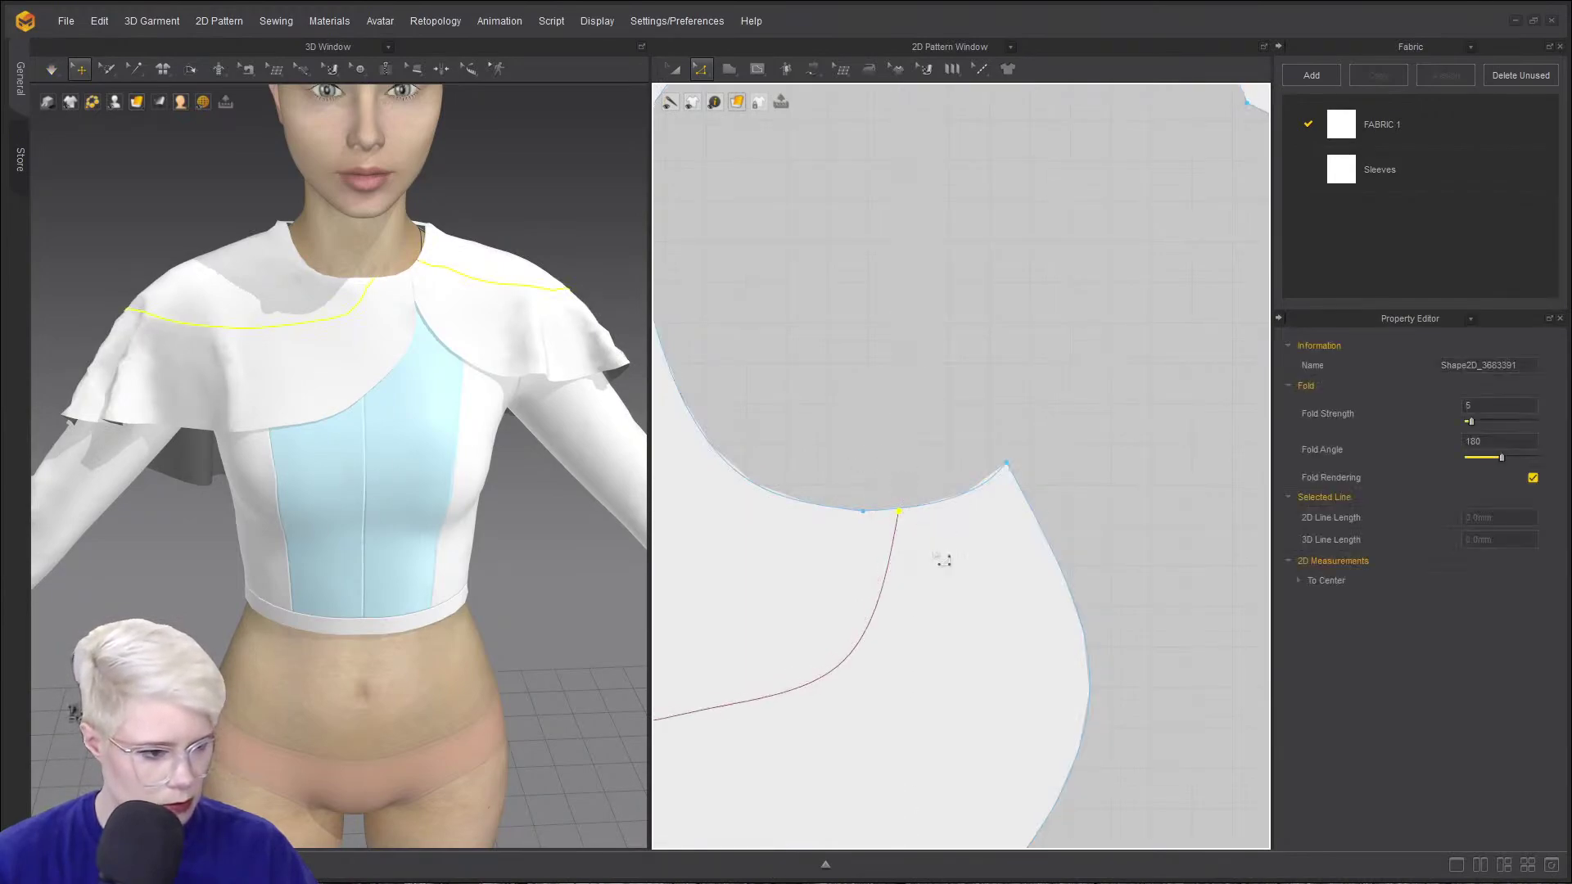
pyautogui.scroll(3, 933, 555)
pyautogui.moveTo(867, 459); pyautogui.dragTo(875, 451)
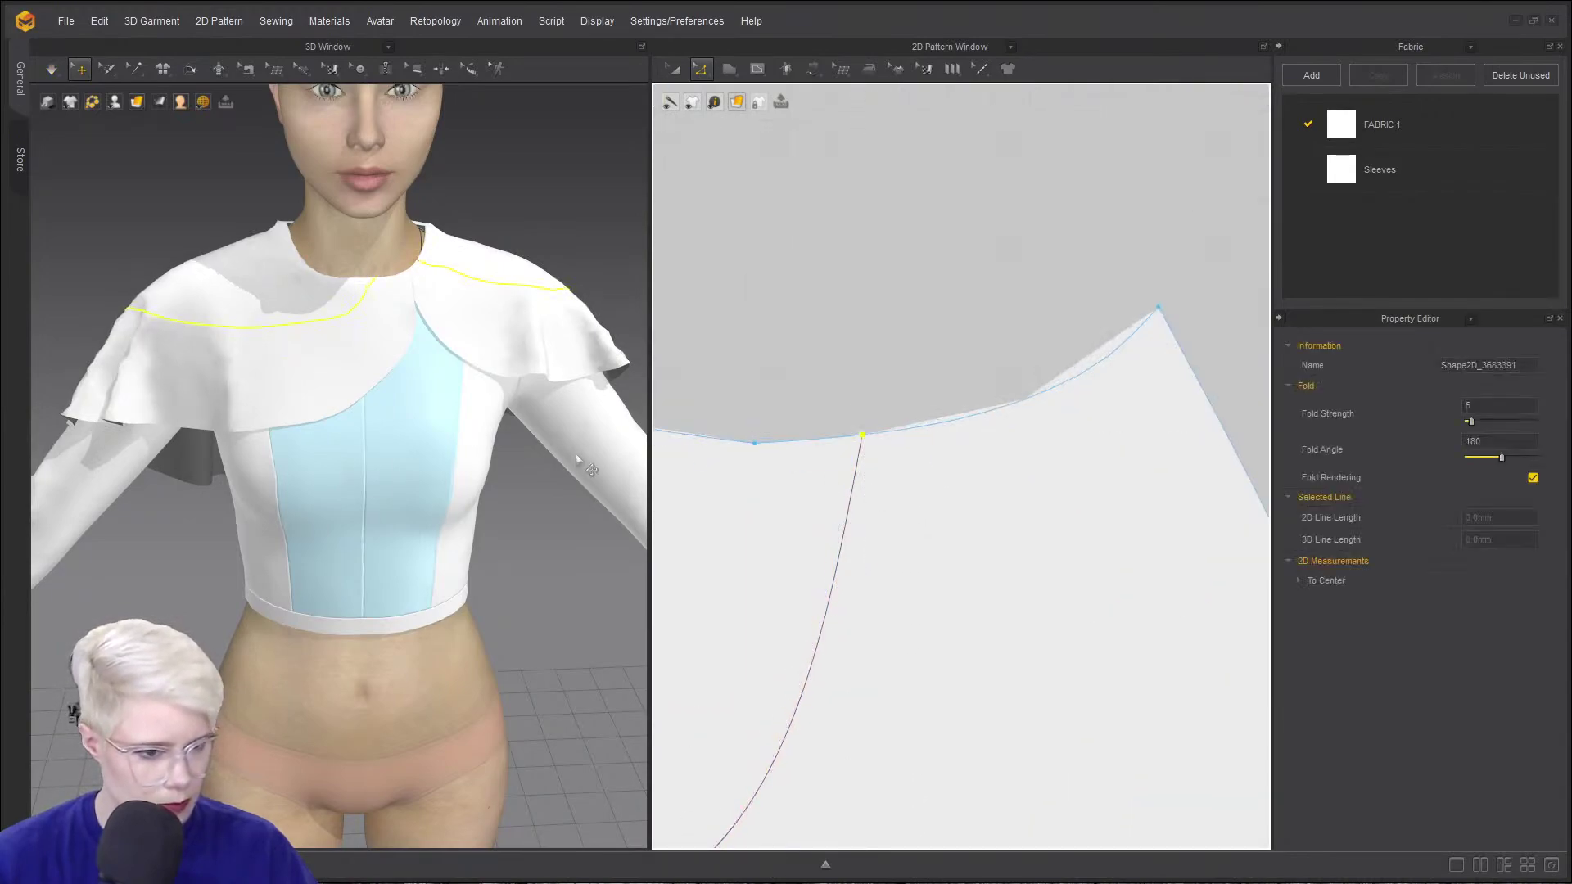
pyautogui.scroll(-5, 334, 422)
pyautogui.scroll(-3, 783, 421)
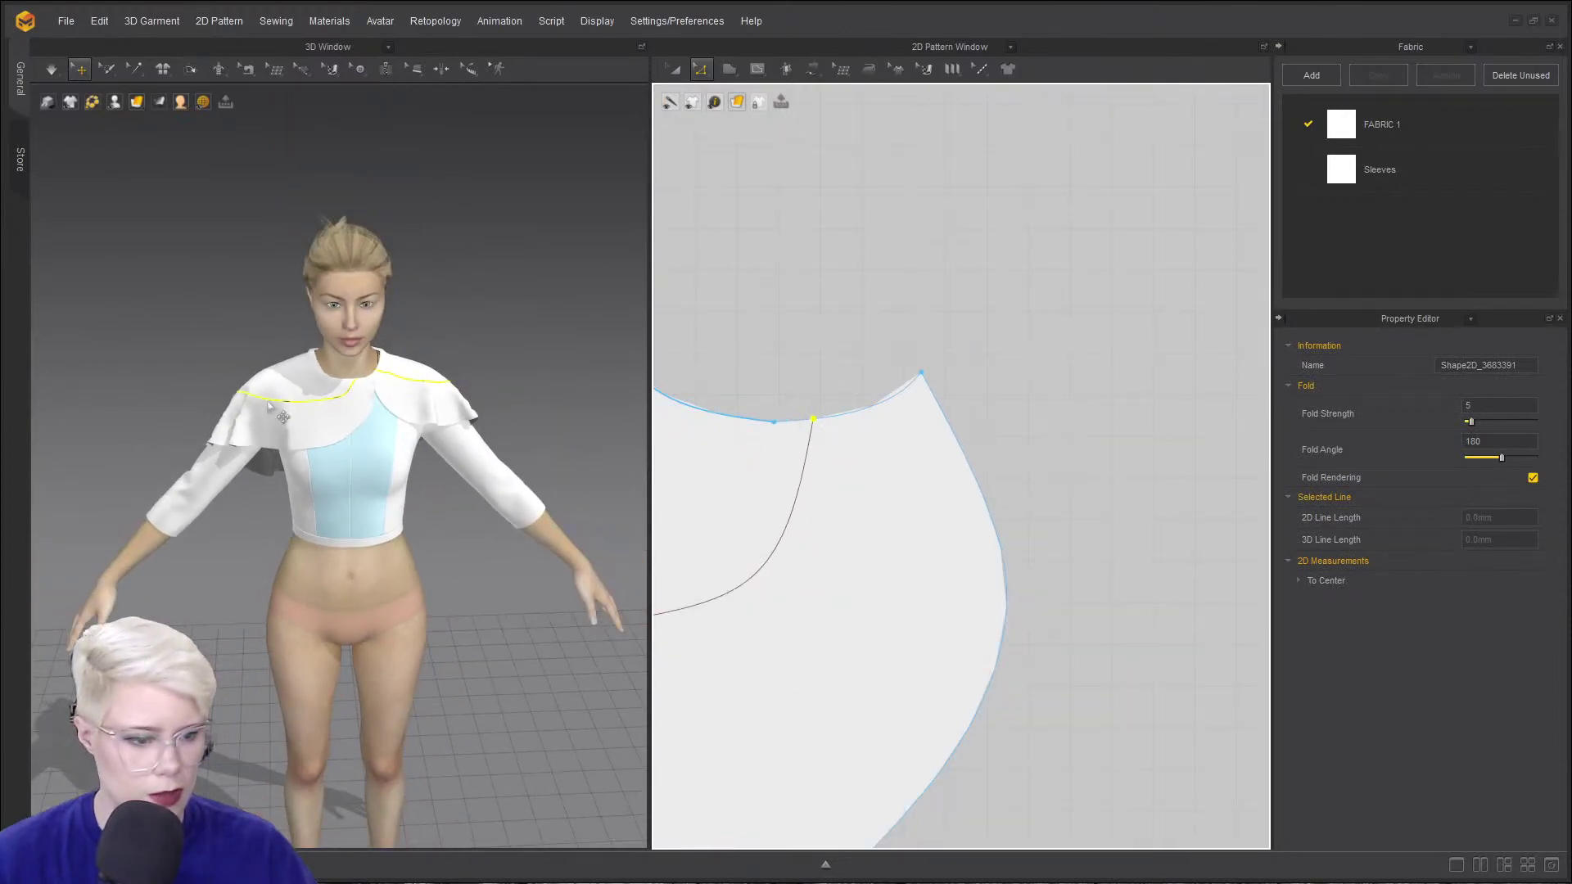
pyautogui.scroll(3, 320, 412)
pyautogui.moveTo(319, 412); pyautogui.dragTo(195, 397, button='right')
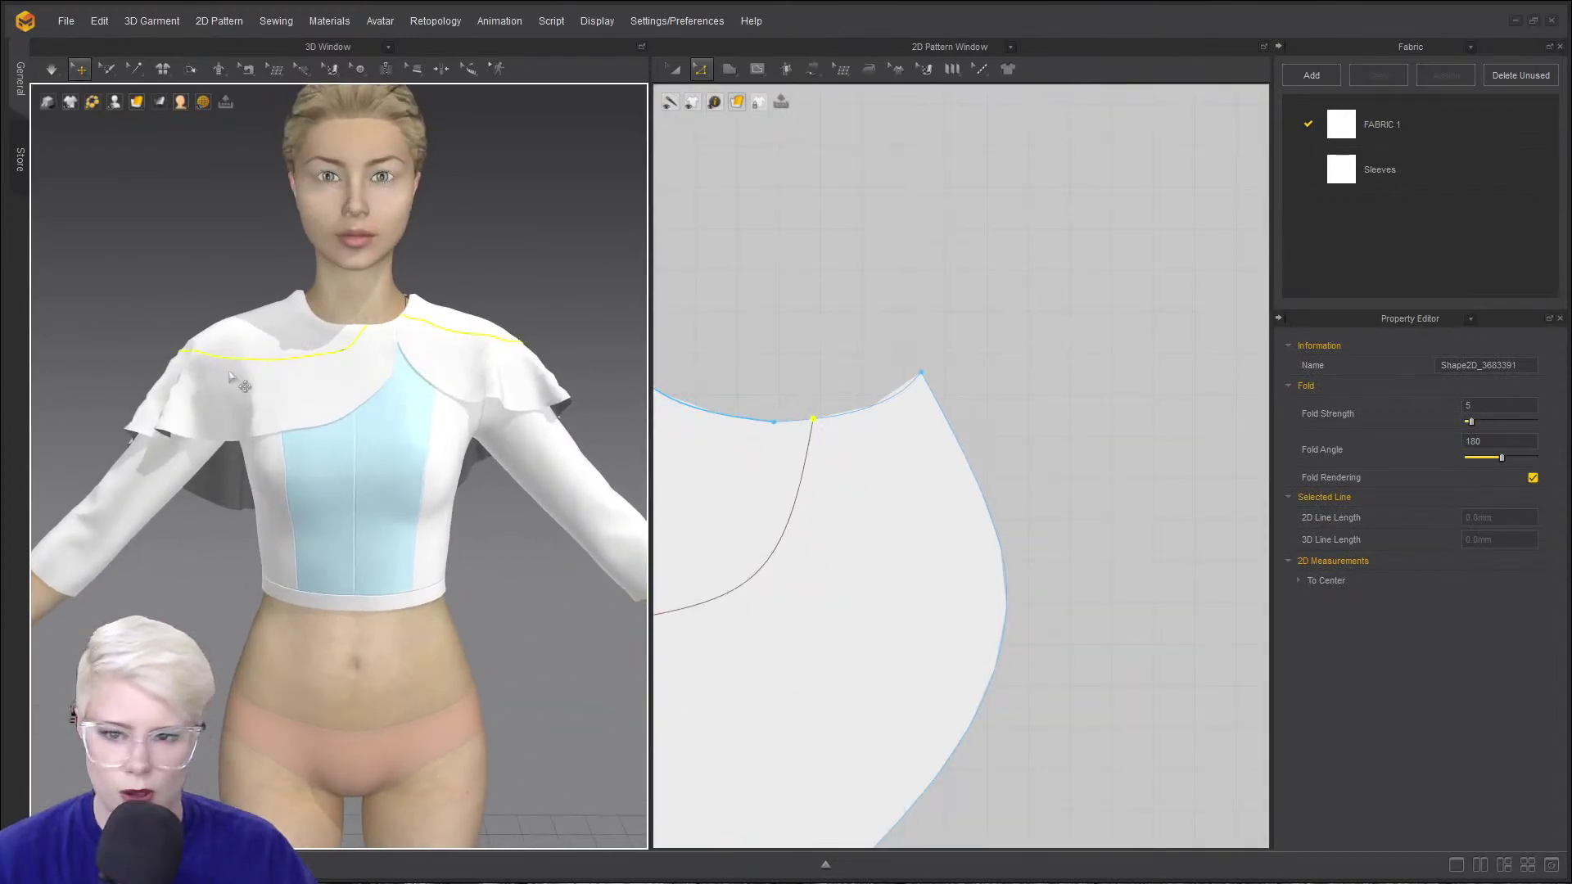
# - Try to bow the internal line outward toward the cape's outer edge across the back and over the wearer's left shoulder
pyautogui.scroll(-4, 1018, 402)
pyautogui.scroll(-5, 1038, 340)
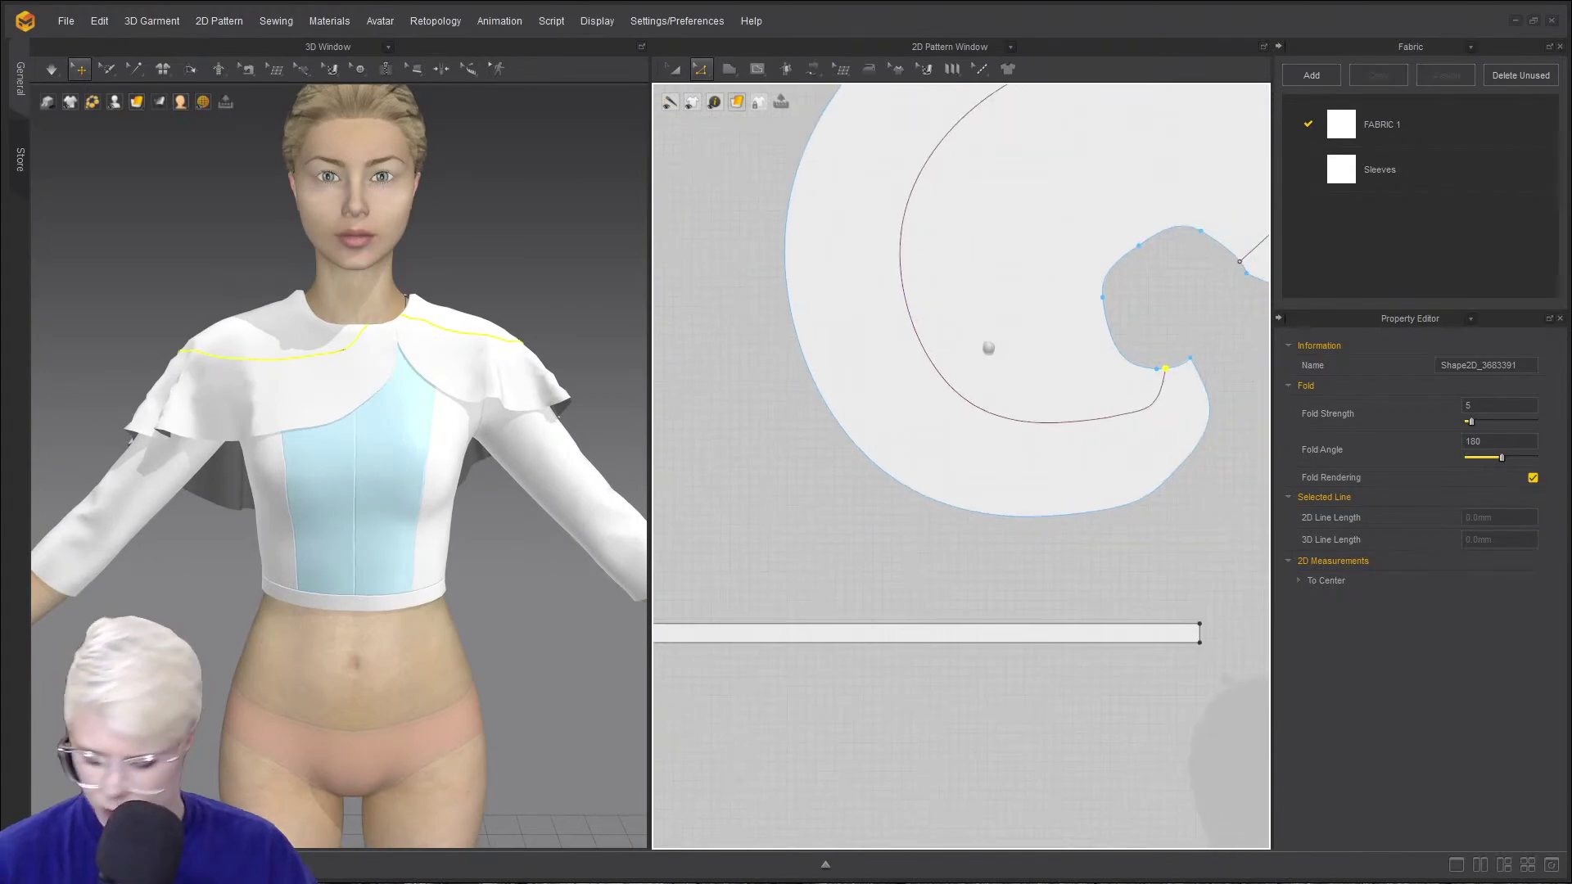
pyautogui.moveTo(927, 432); pyautogui.dragTo(901, 419)
pyautogui.moveTo(932, 598); pyautogui.dragTo(932, 617)
pyautogui.moveTo(1092, 403); pyautogui.dragTo(956, 468, button='middle')
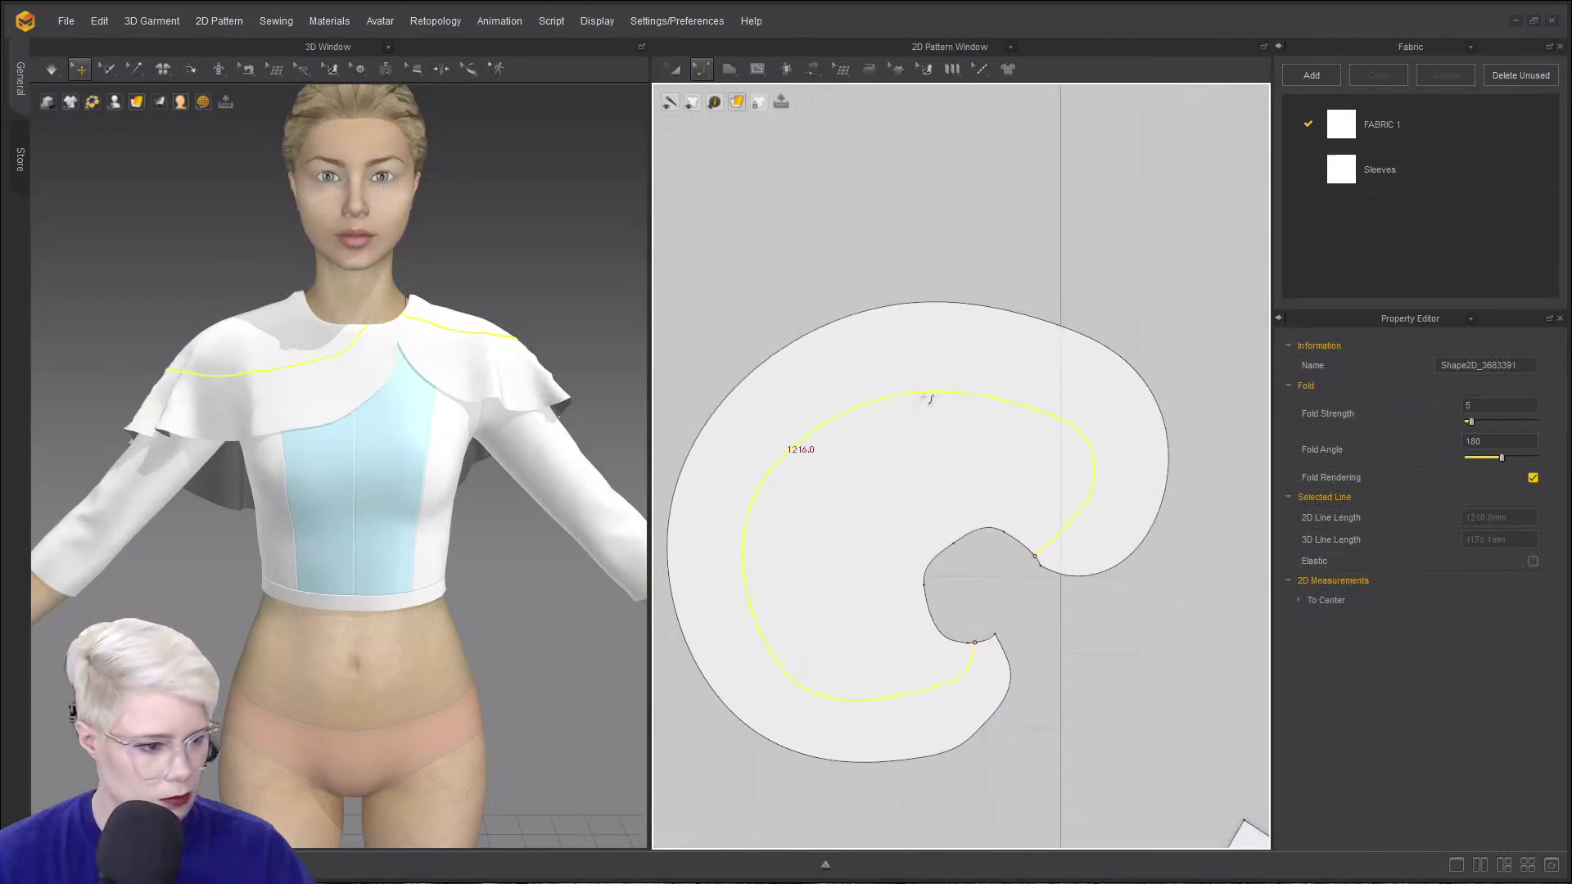
pyautogui.moveTo(919, 411); pyautogui.dragTo(933, 321)
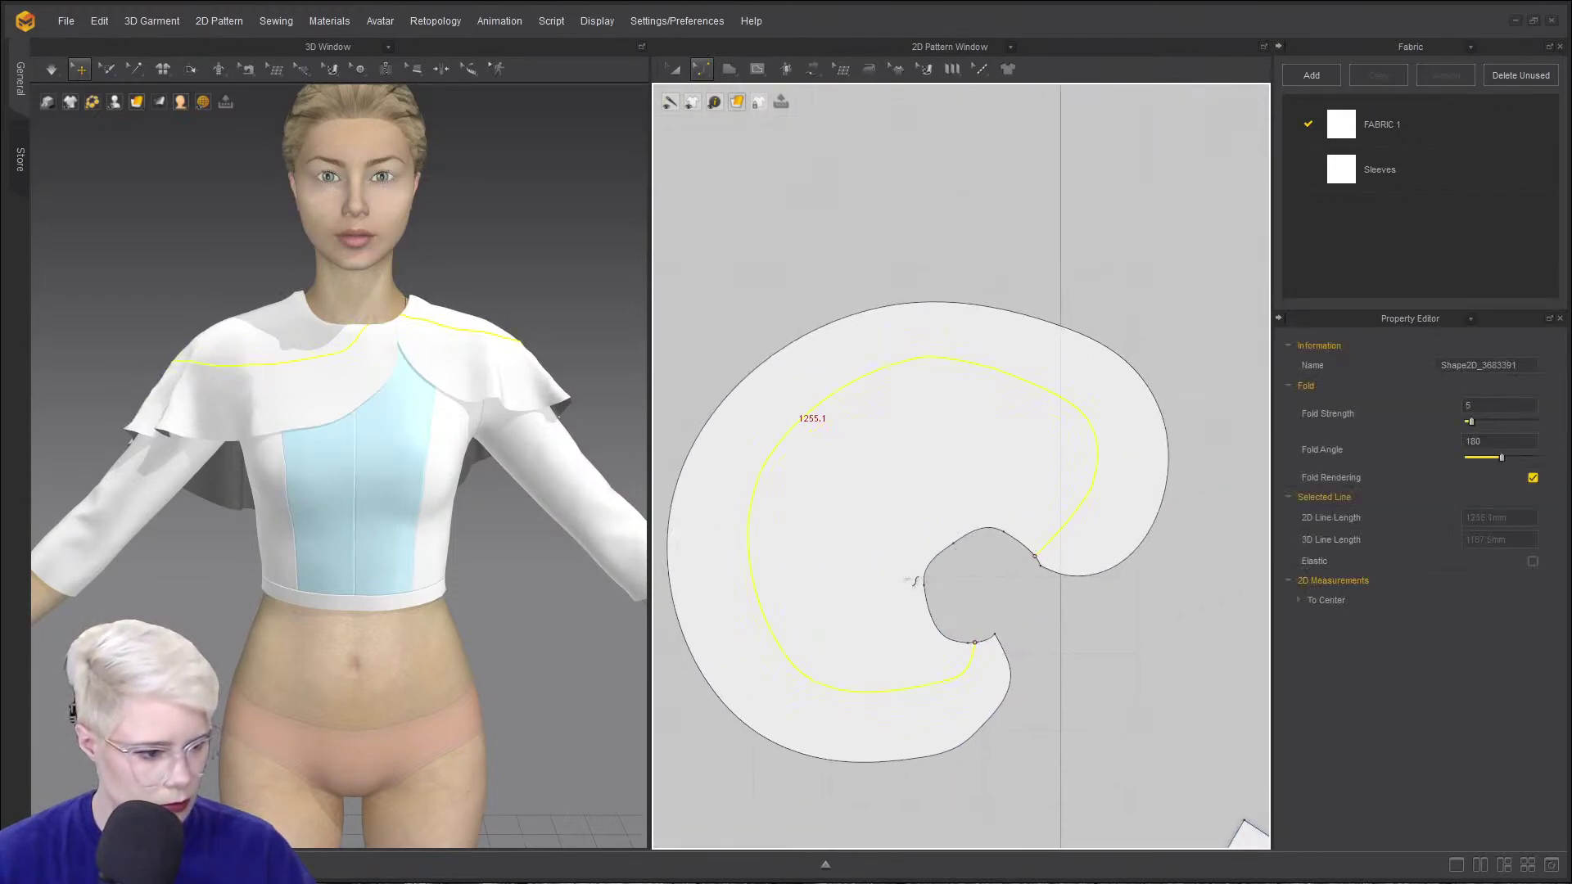
pyautogui.click(907, 249)
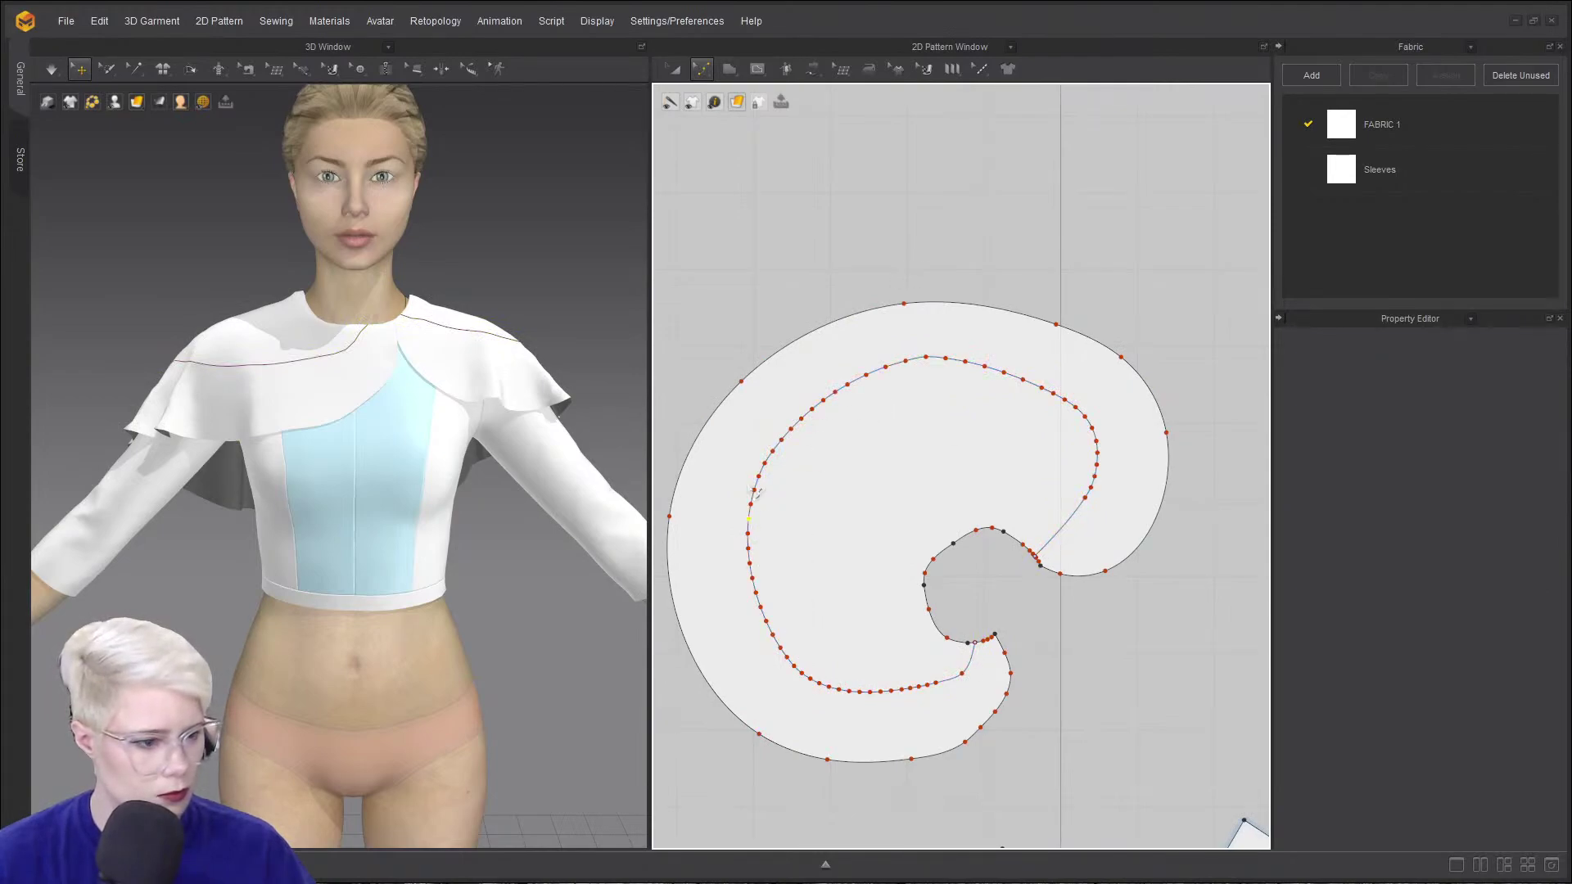
# - Delete the internal line from the cape pattern
pyautogui.press('a')
pyautogui.click(779, 438)
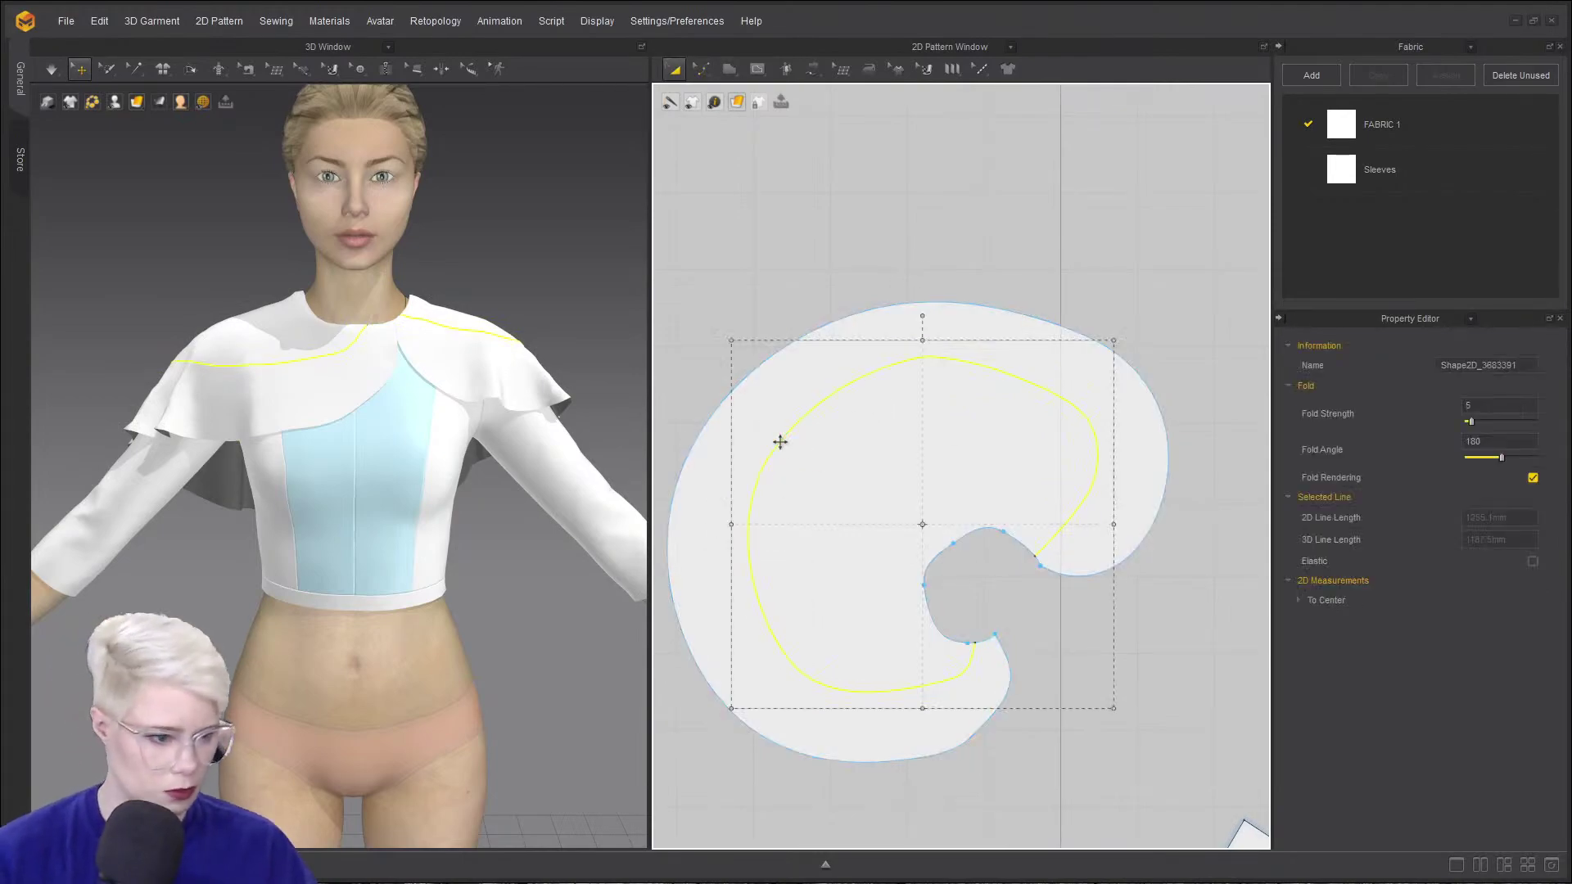
pyautogui.click(980, 548)
pyautogui.press('z')
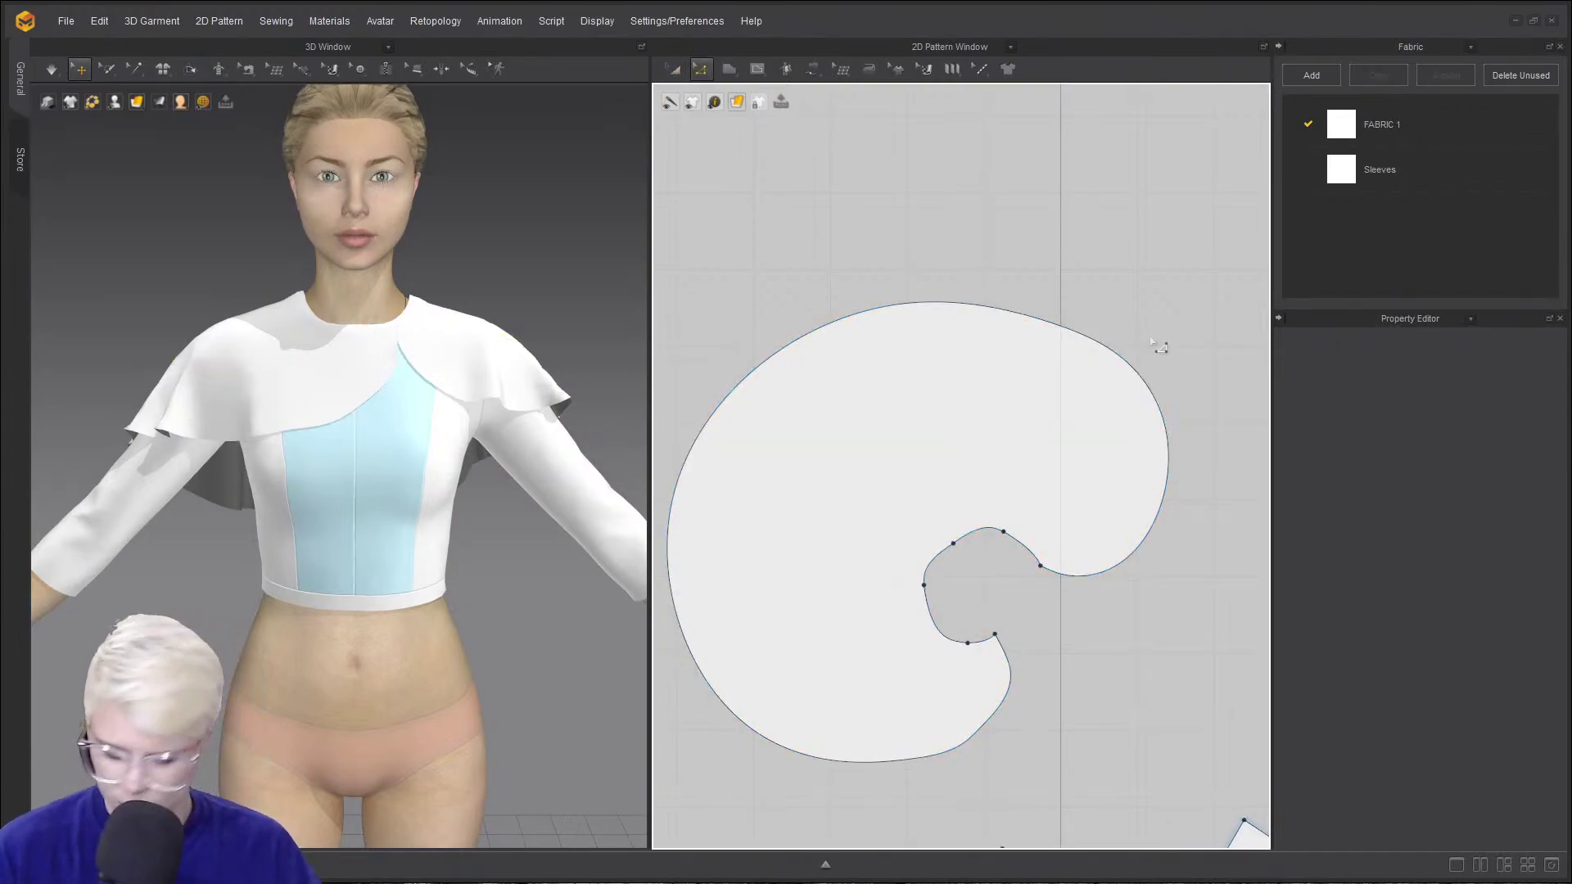
# - Offset the cape's outer edge inward as one internal line at a distance of 60 mm
pyautogui.rightClick(1167, 440)
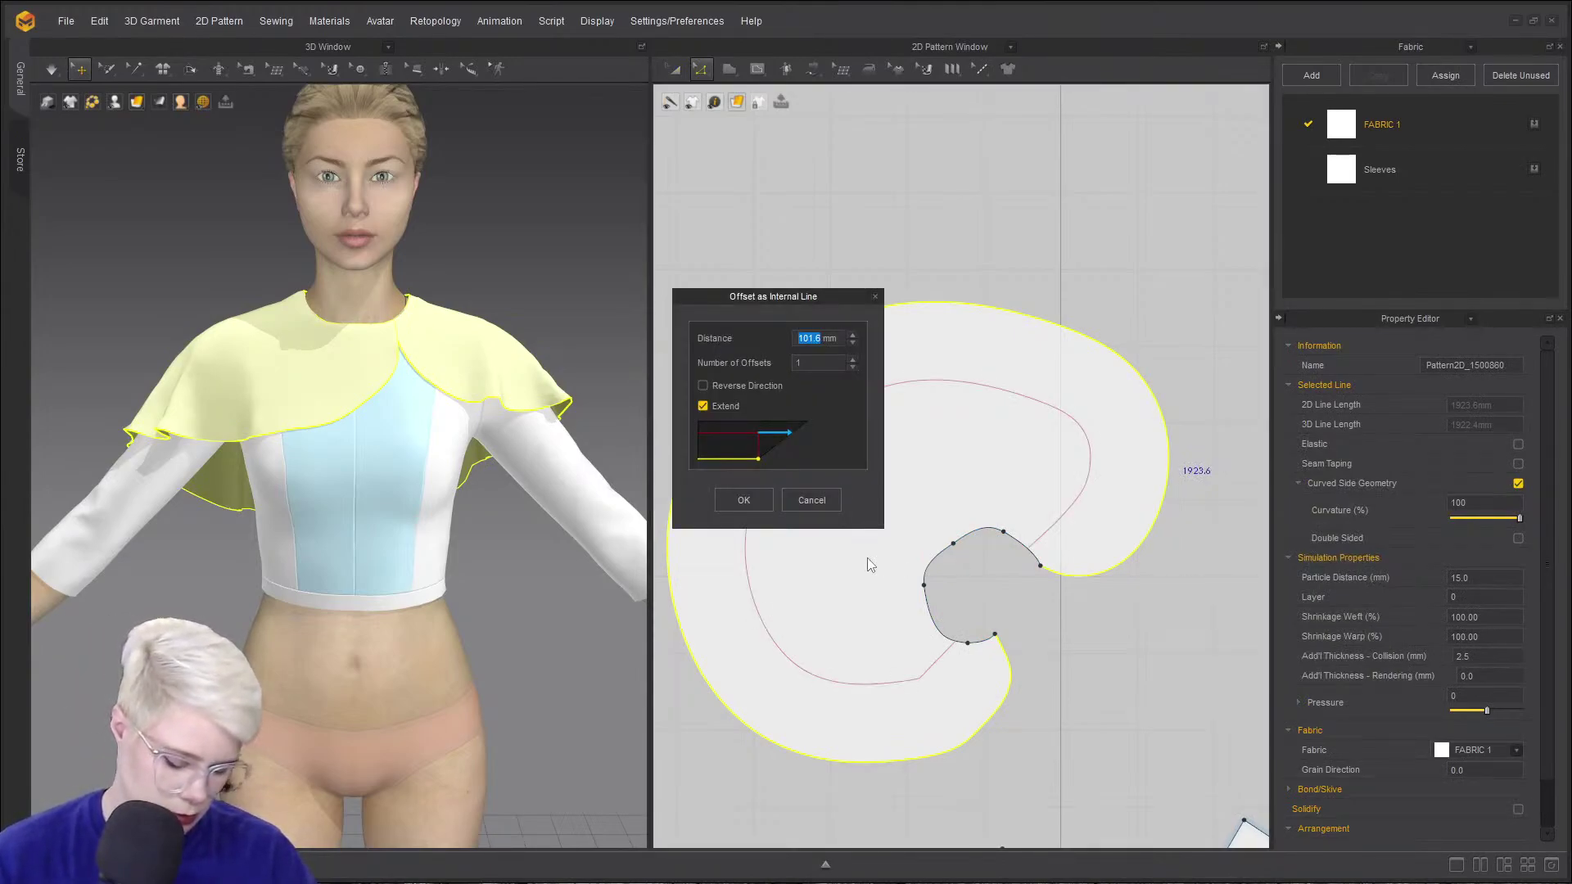
pyautogui.write('95')
pyautogui.press('BackSpace')
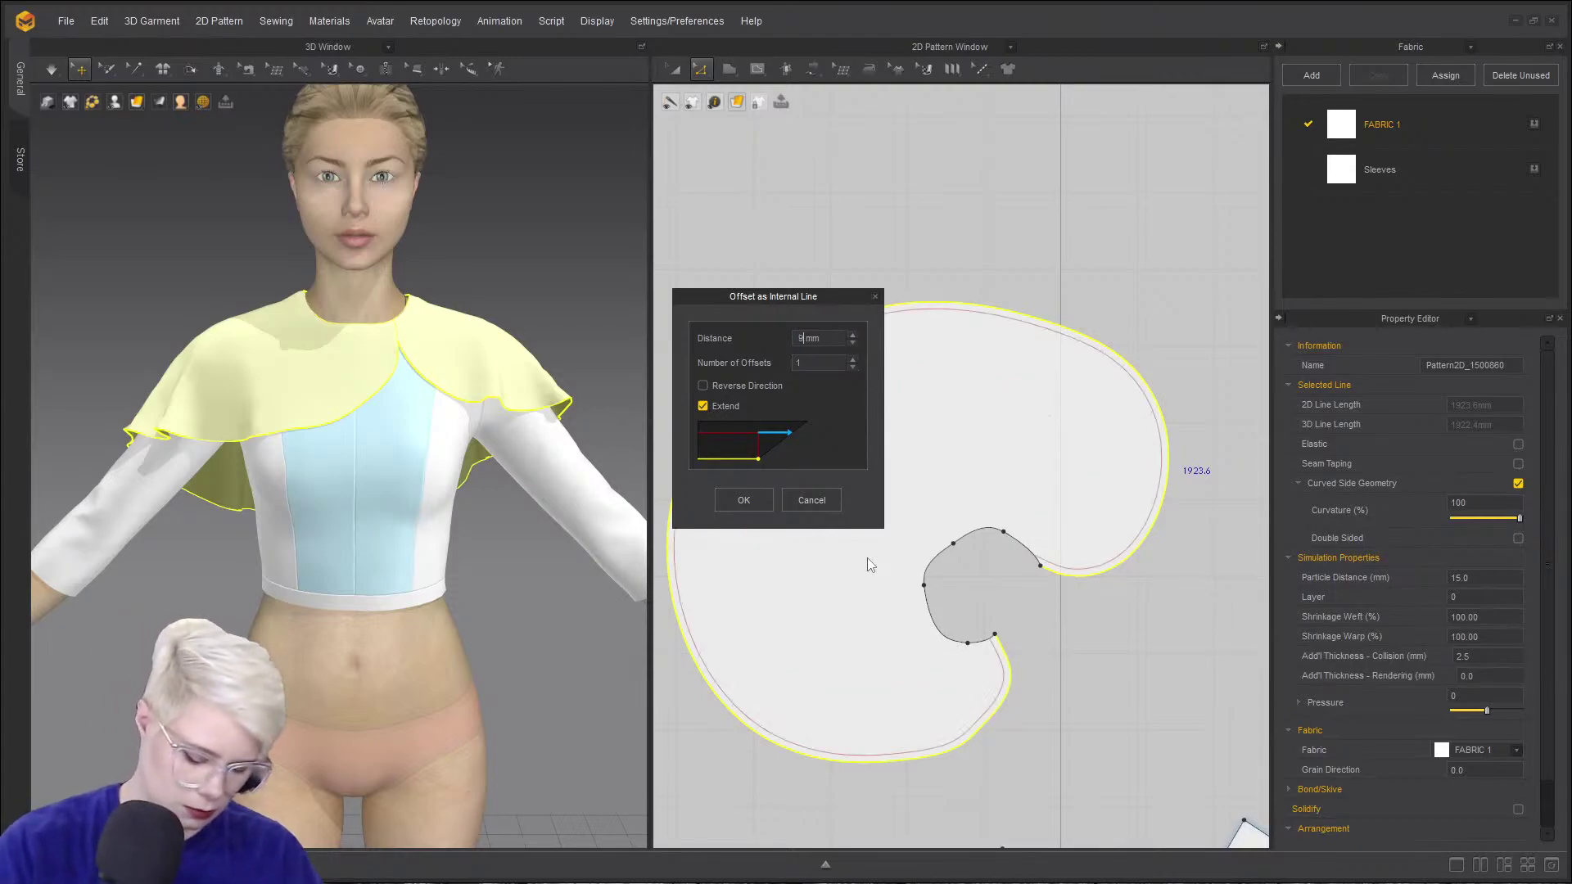
pyautogui.write('0')
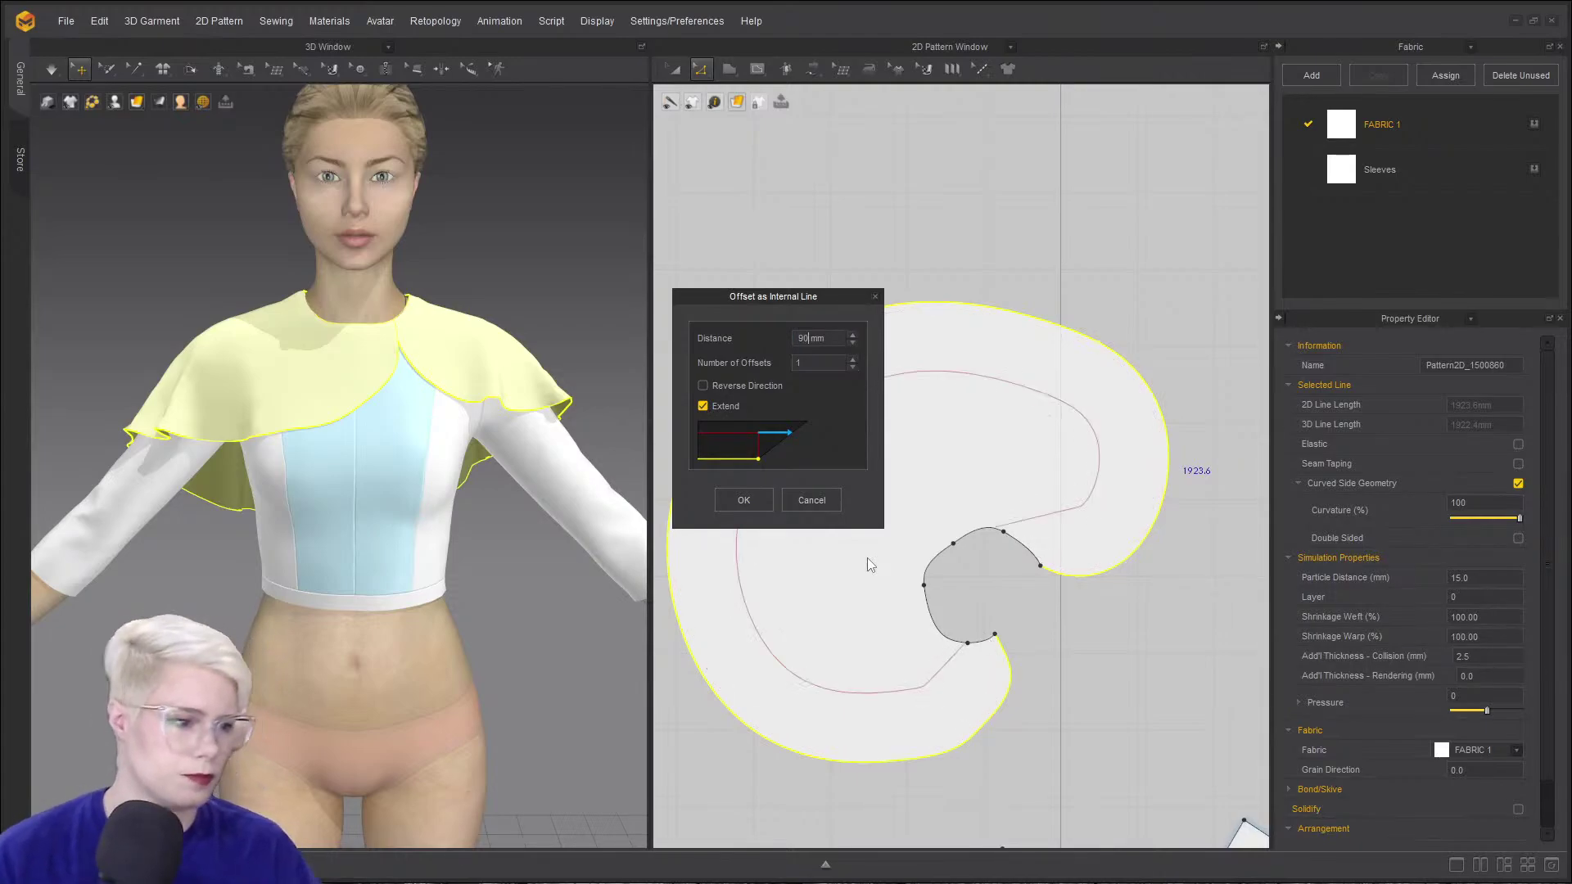
pyautogui.press('BackSpace')
pyautogui.press('BackSpace')
pyautogui.write('85')
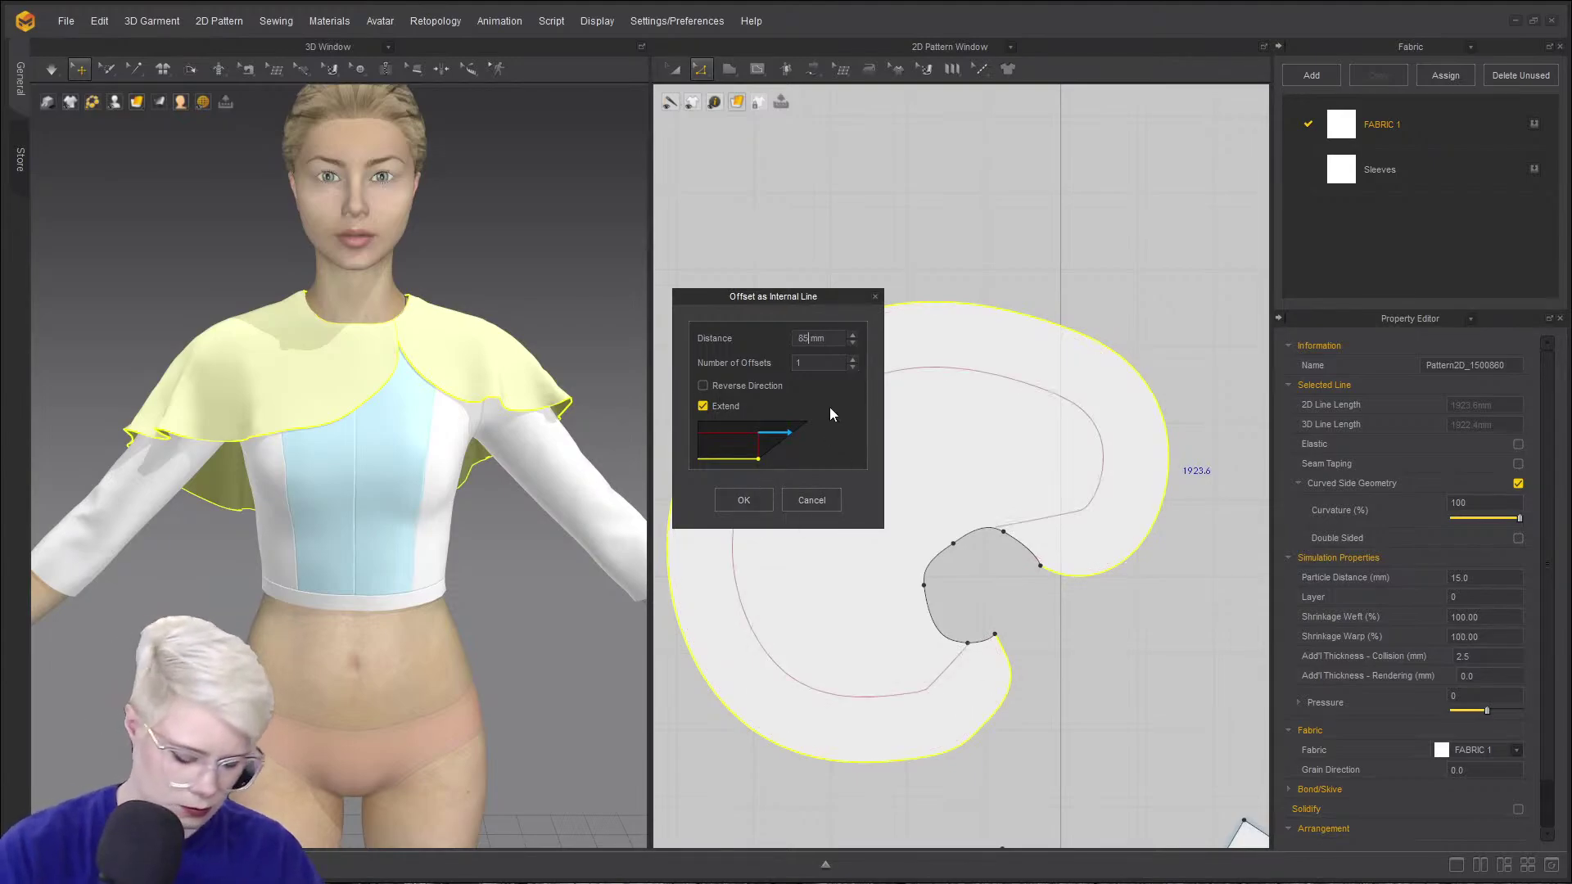
pyautogui.press('BackSpace')
pyautogui.write('0')
pyautogui.press('BackSpace')
pyautogui.press('BackSpace')
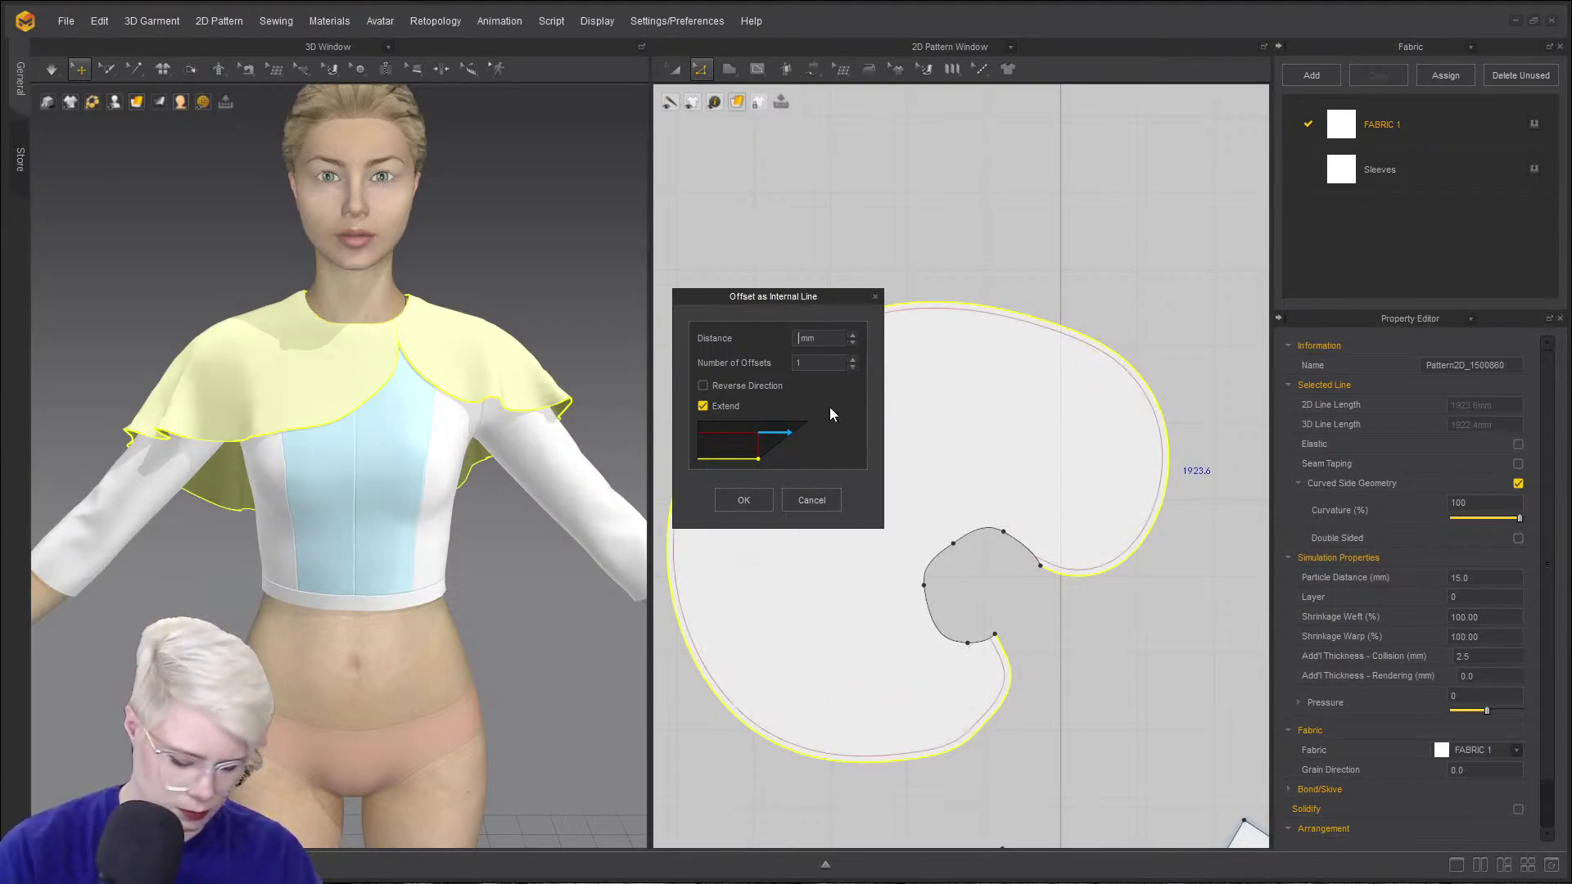
pyautogui.write('75')
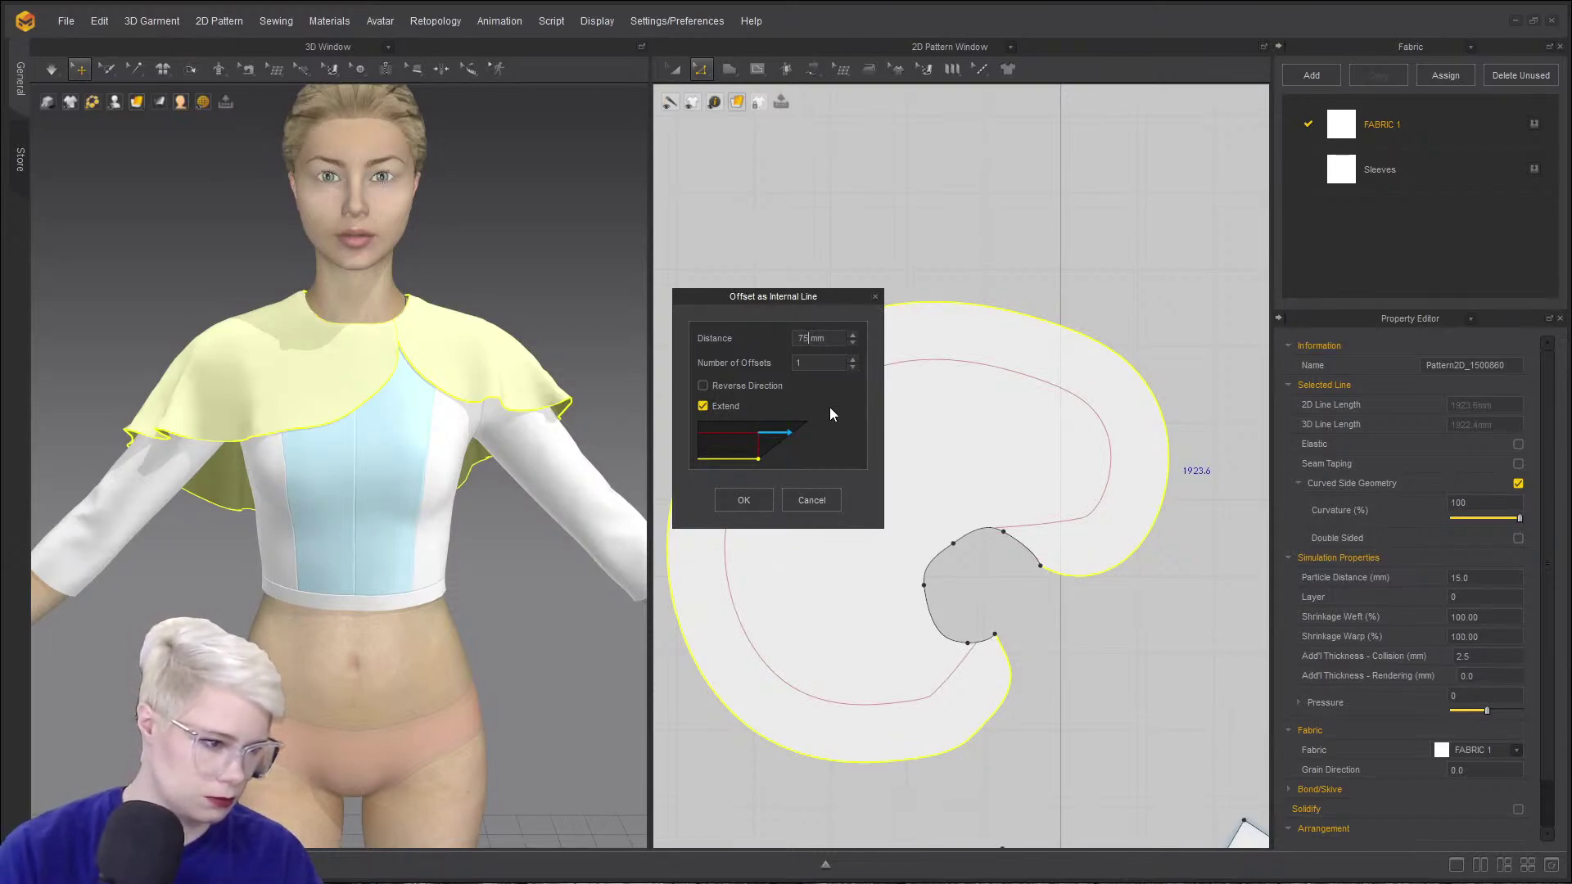
pyautogui.press('BackSpace')
pyautogui.press('BackSpace')
pyautogui.write('60')
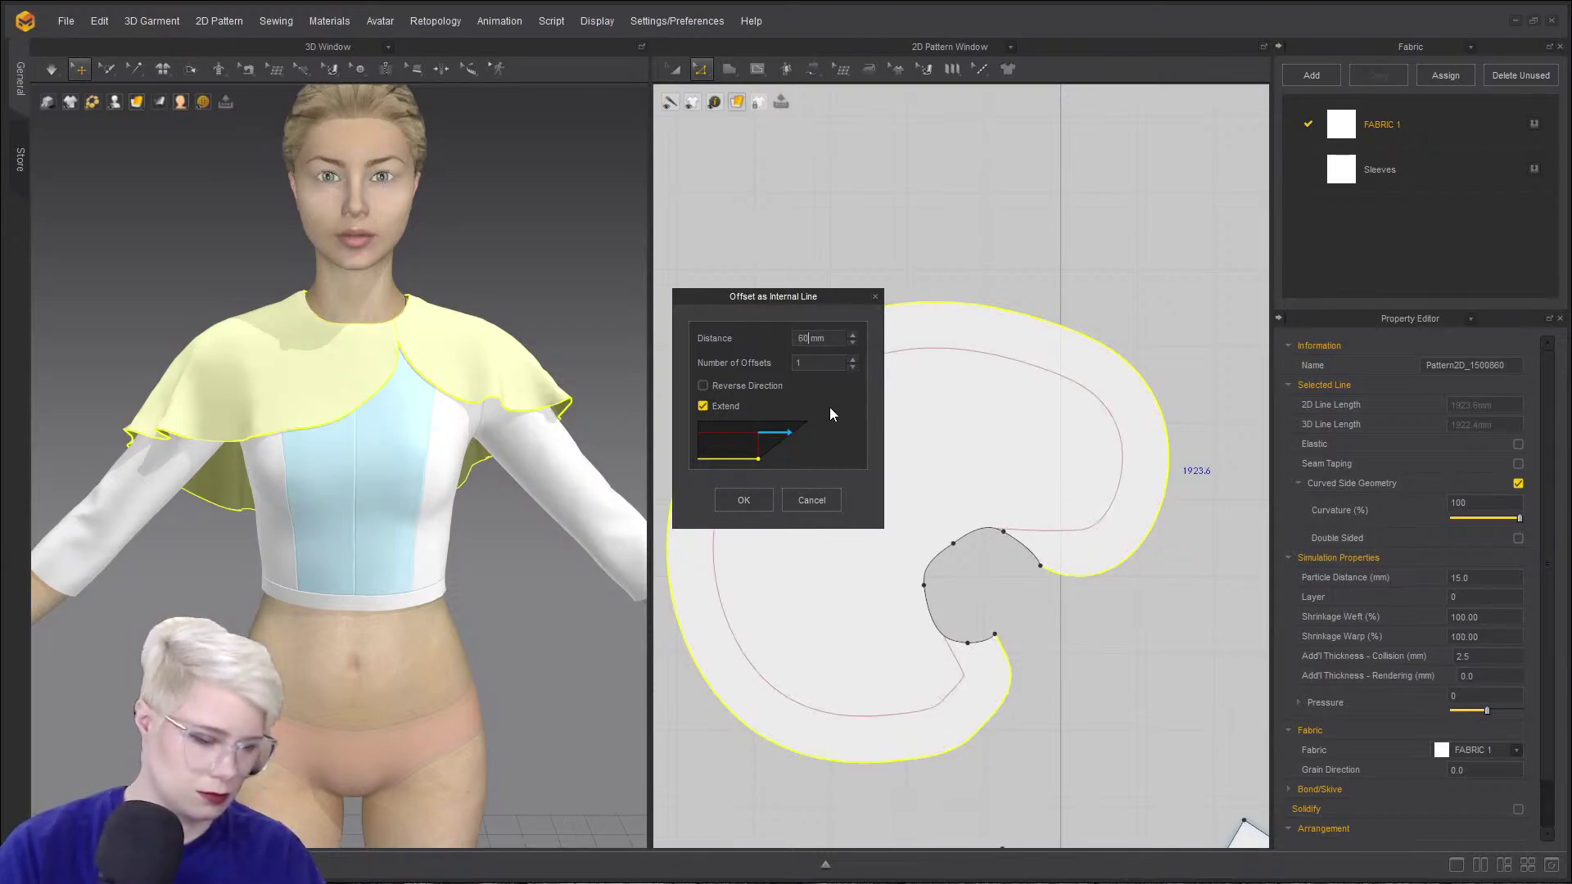
pyautogui.click(744, 500)
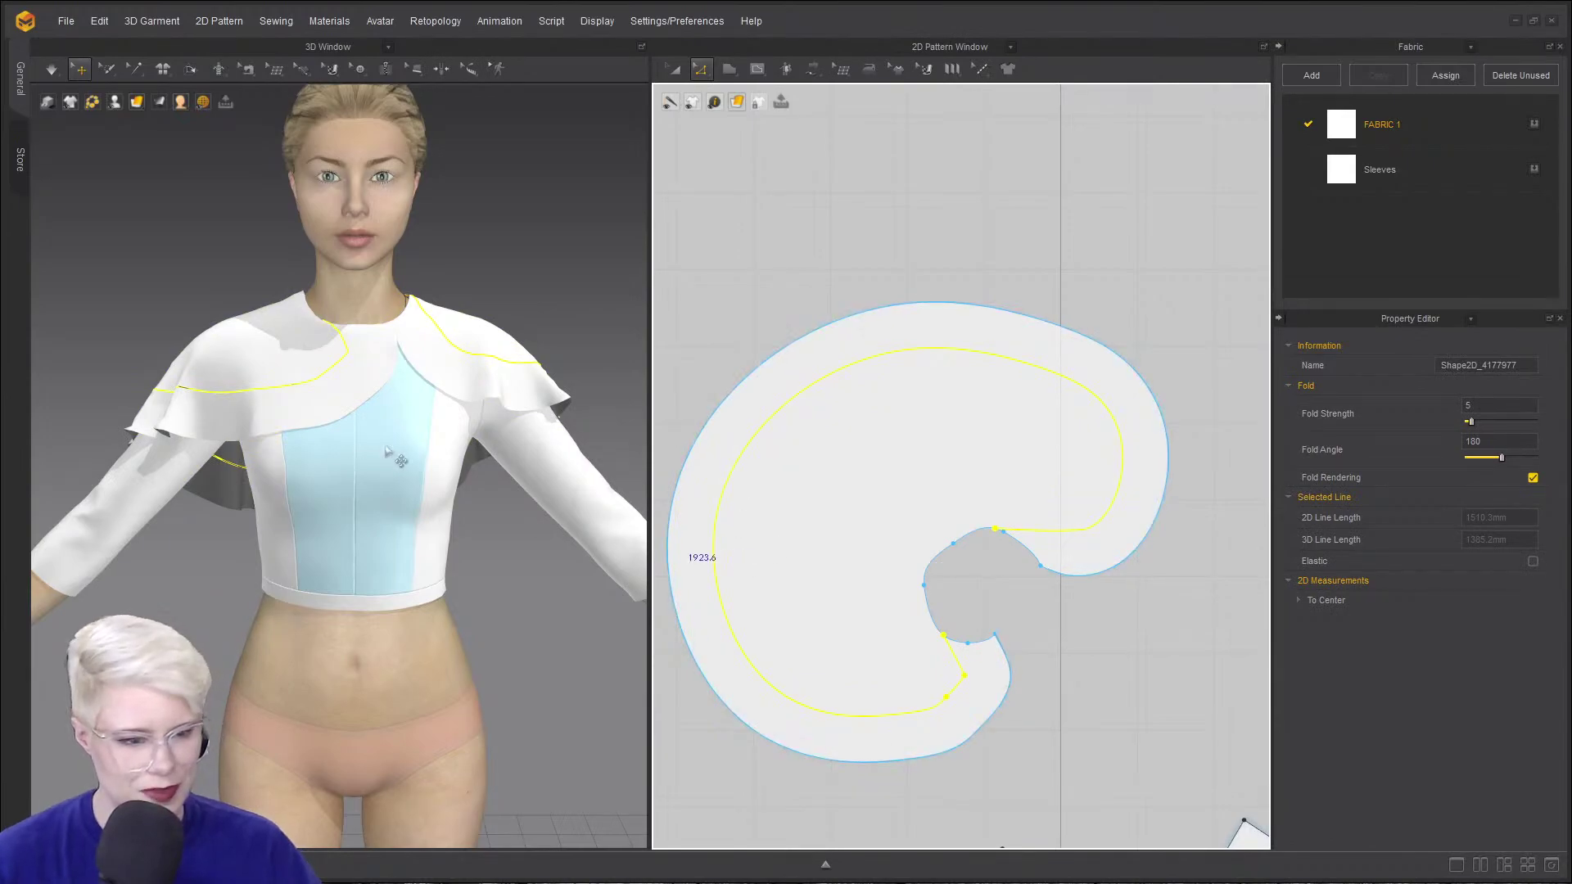
# - Move the new internal line's end on the wearer's right front lobe along the neckline onto the point nearest the front corner
pyautogui.click(1091, 731)
pyautogui.scroll(5, 1088, 726)
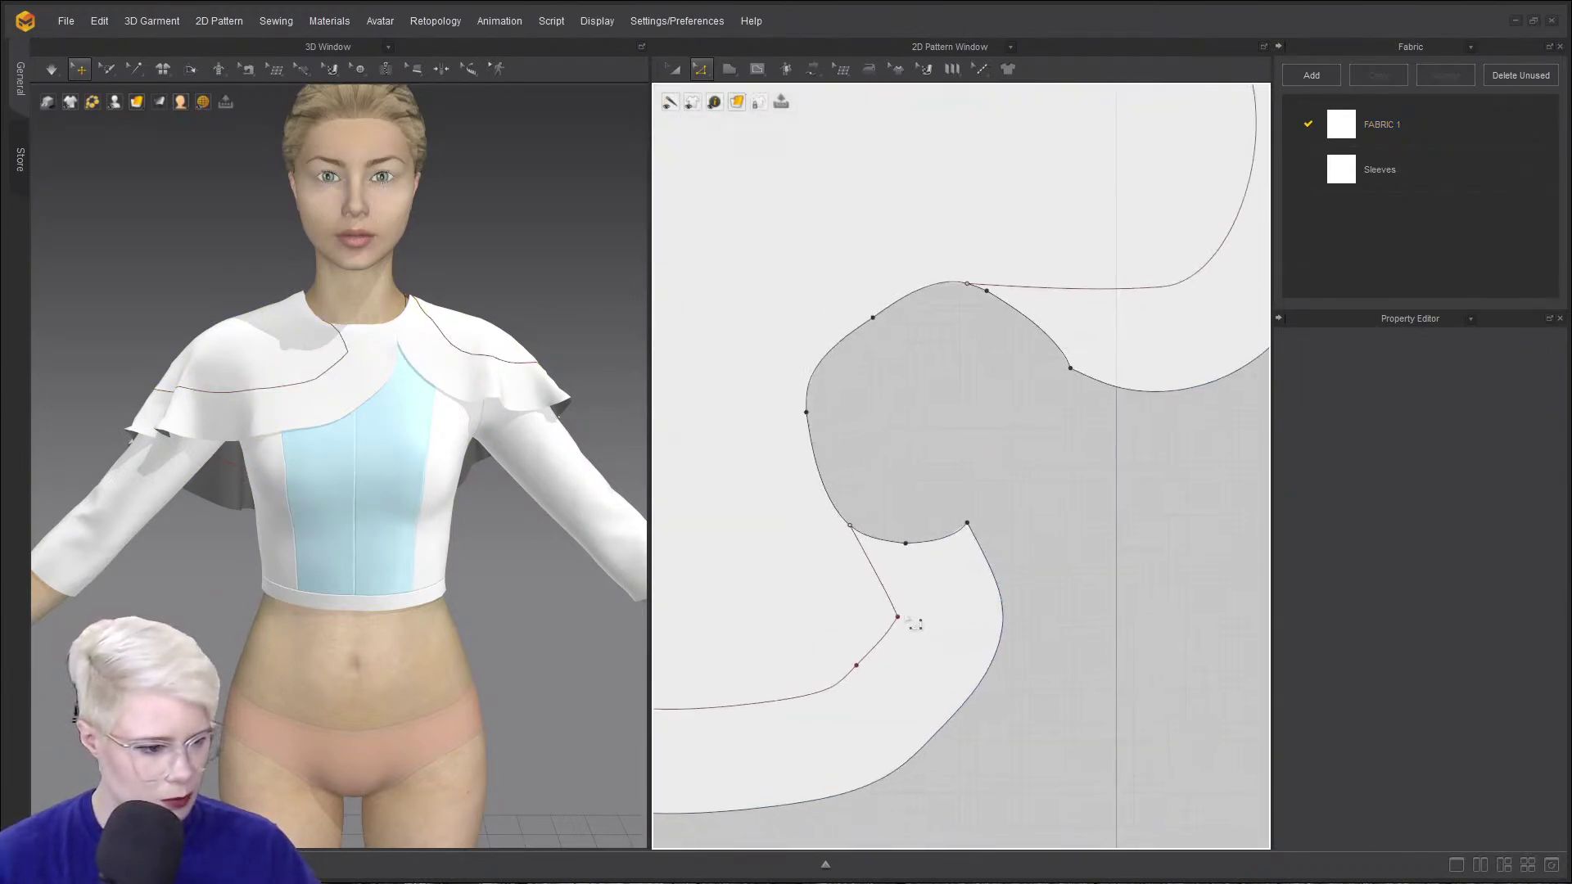
pyautogui.click(911, 629)
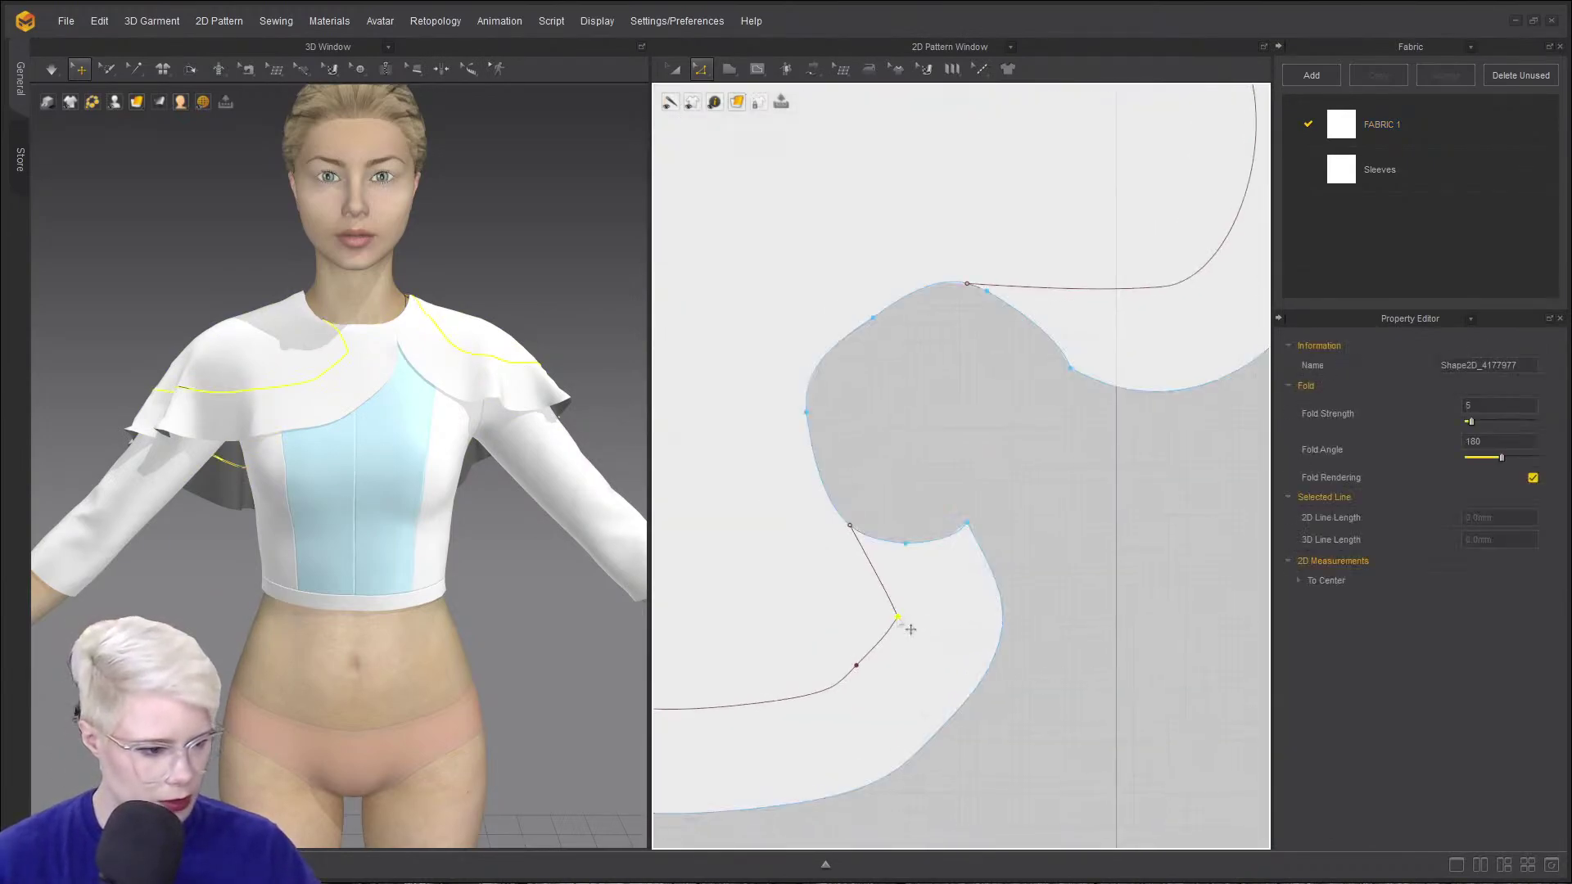
pyautogui.click(850, 528)
pyautogui.moveTo(851, 528); pyautogui.dragTo(907, 546)
# - Try to slide the internal line's other end along the neckline toward the wearer's left front corner, and undo that move
pyautogui.scroll(-2, 984, 515)
pyautogui.moveTo(984, 514); pyautogui.dragTo(919, 603, button='middle')
pyautogui.moveTo(908, 413); pyautogui.dragTo(960, 434)
pyautogui.hotkey('ctrl', 'z')
pyautogui.click(1025, 584)
pyautogui.hotkey('ctrl', 'z')
pyautogui.hotkey('ctrl', 'z')
pyautogui.hotkey('ctrl', 'z')
pyautogui.hotkey('ctrl', 'z')
pyautogui.hotkey('ctrl', 'z')
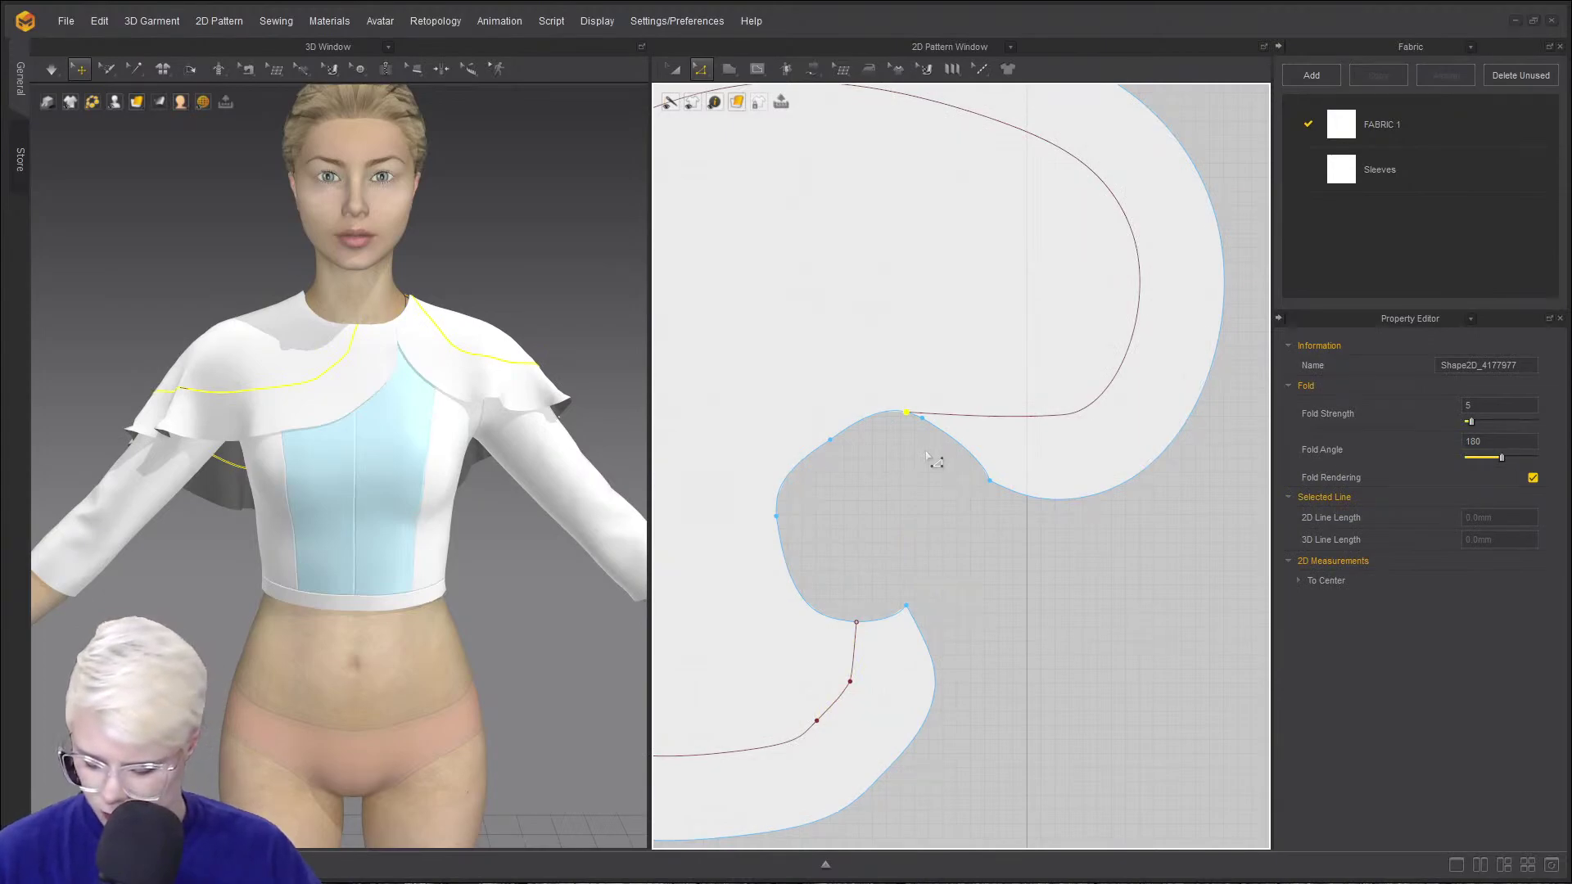
# - Move the internal line's end on the wearer's left lobe along the neckline to between the neckline point and front corner
pyautogui.click(926, 491)
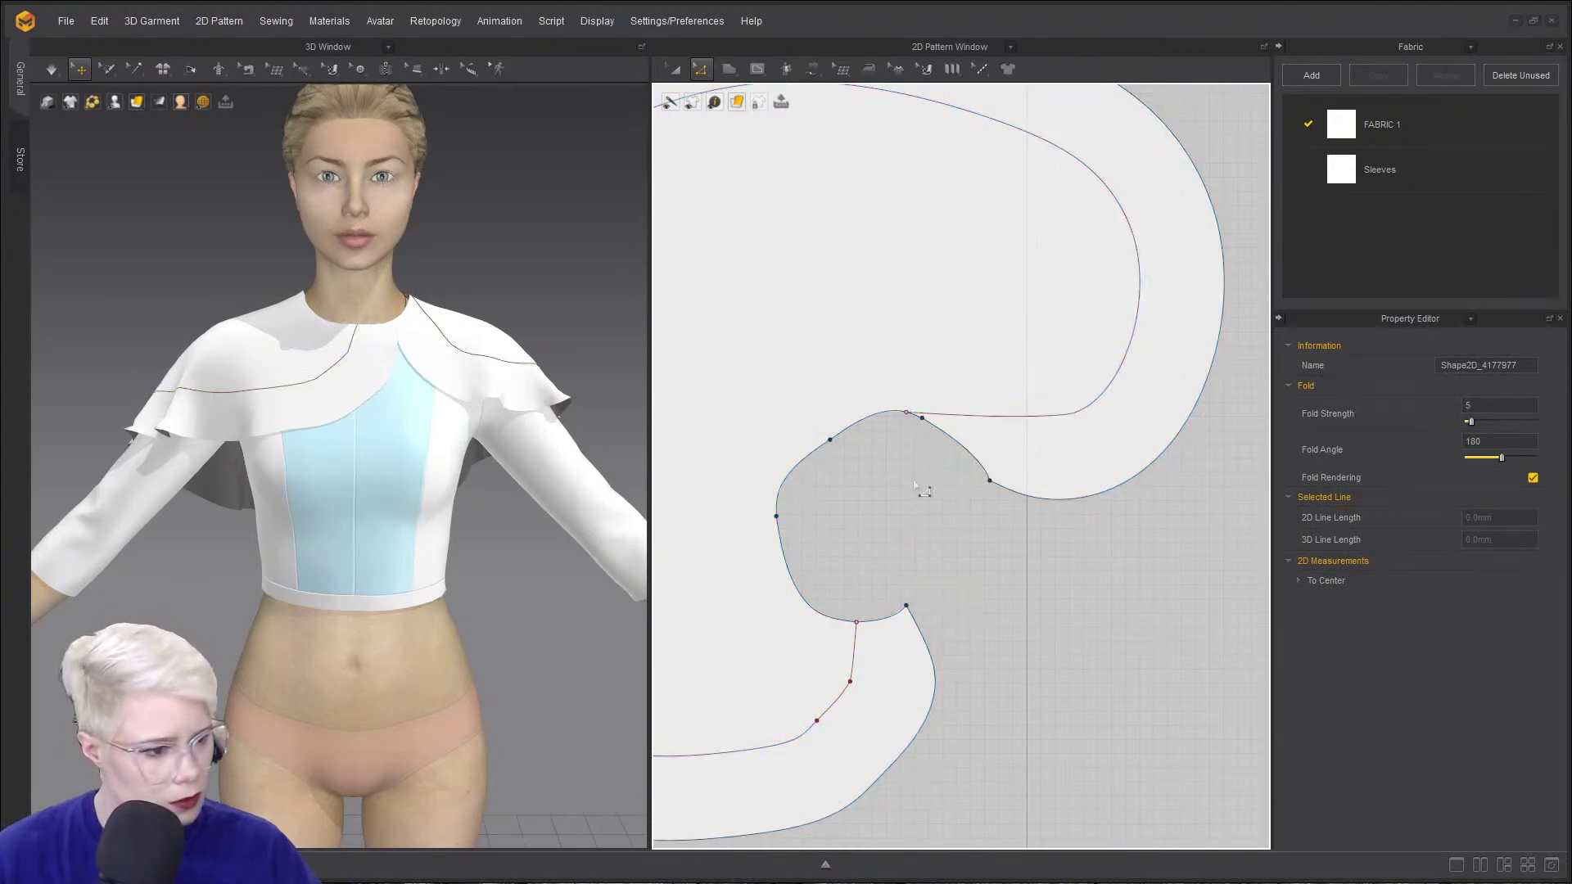
pyautogui.scroll(6, 906, 415)
pyautogui.moveTo(913, 412); pyautogui.dragTo(1130, 537)
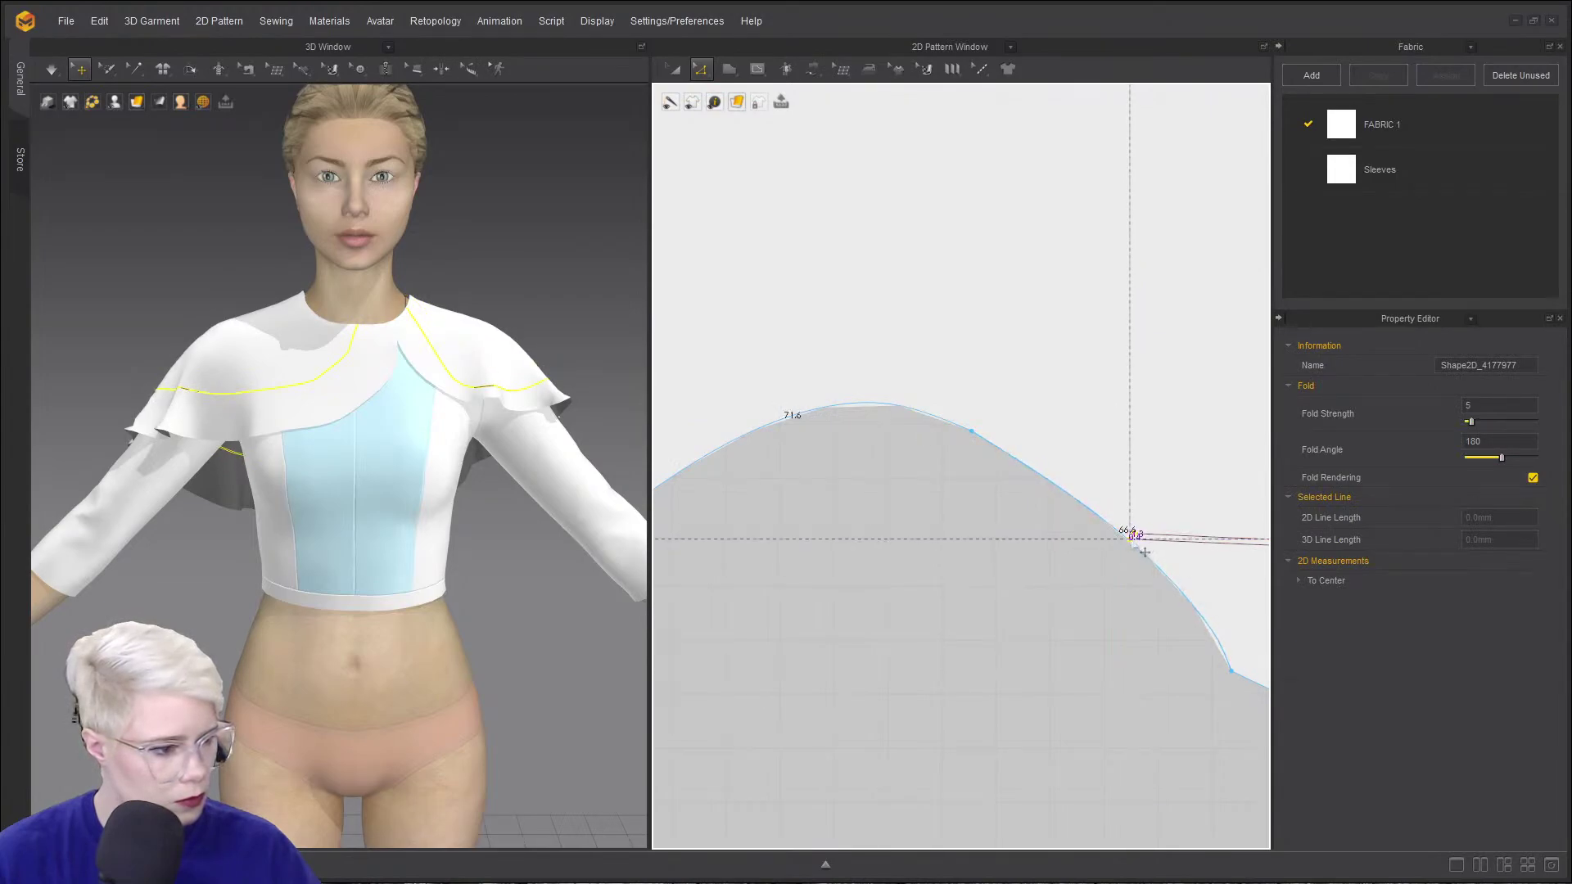
# - Bow the internal line inward, away from the outer edge, on the wearer's left front lobe and over the left shoulder
pyautogui.scroll(-5, 1129, 610)
pyautogui.scroll(-2, 1122, 605)
pyautogui.moveTo(1122, 605); pyautogui.dragTo(903, 537, button='middle')
pyautogui.scroll(2, 1010, 509)
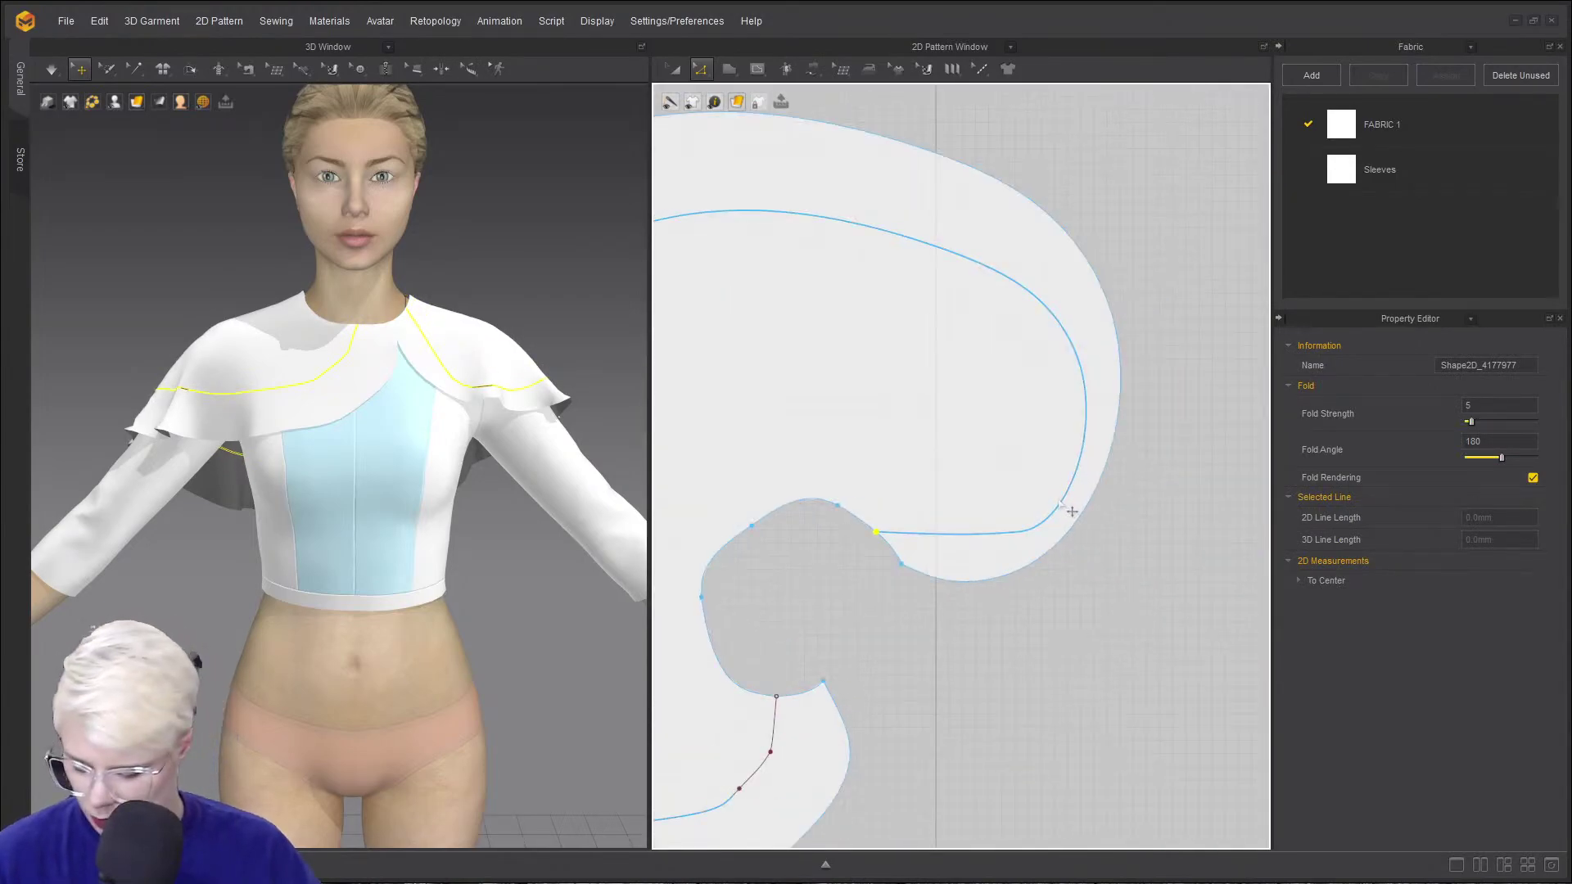
pyautogui.click(1068, 489)
pyautogui.press('c')
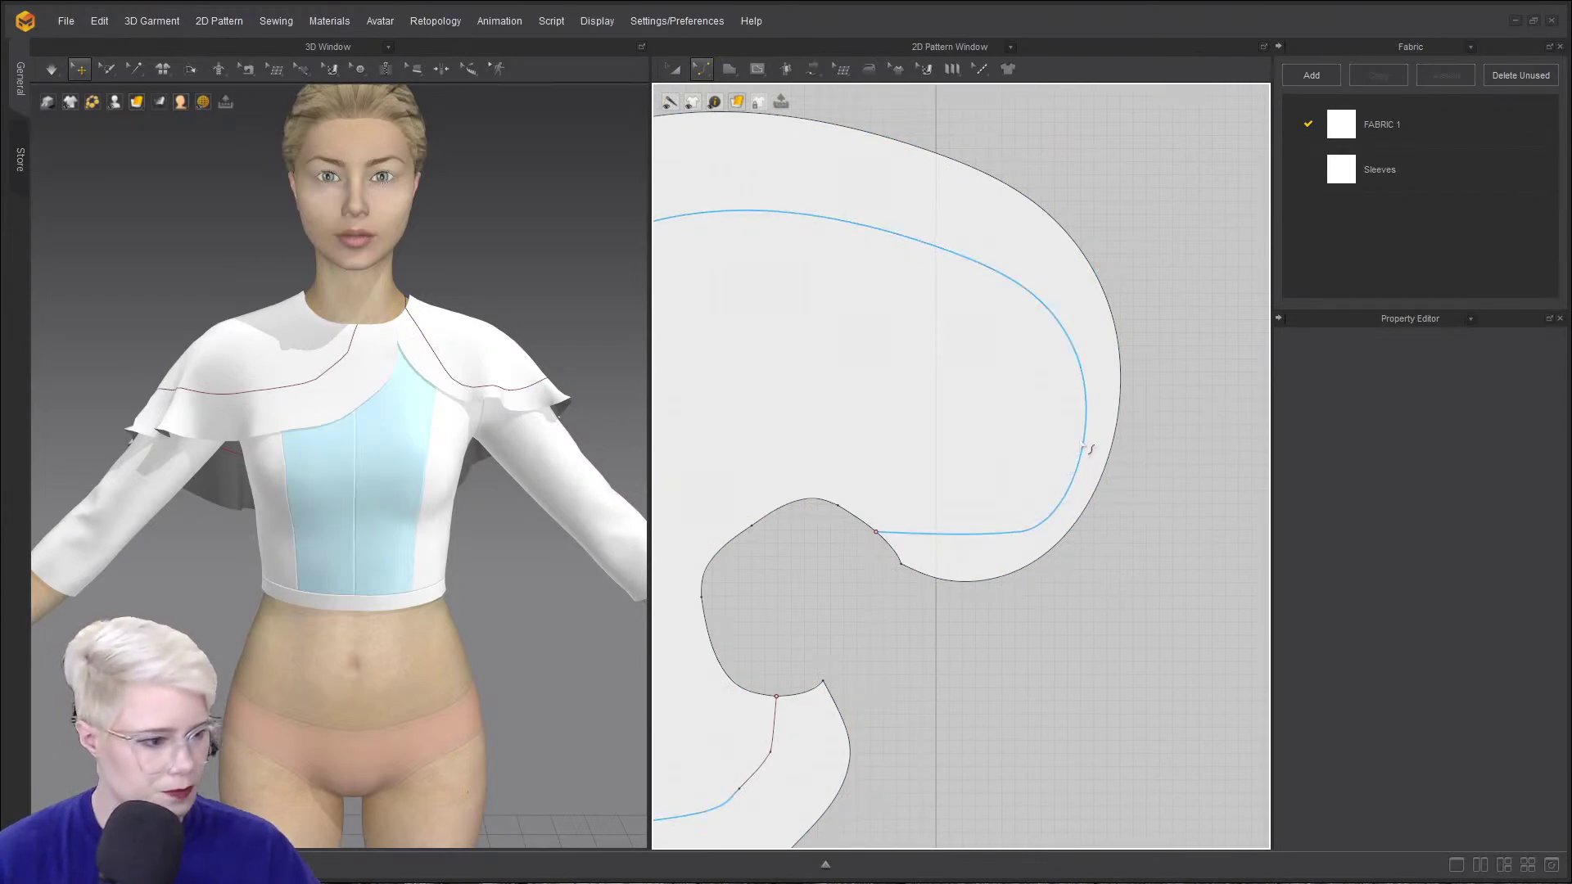
pyautogui.moveTo(1085, 441); pyautogui.dragTo(1039, 377)
pyautogui.scroll(-3, 925, 577)
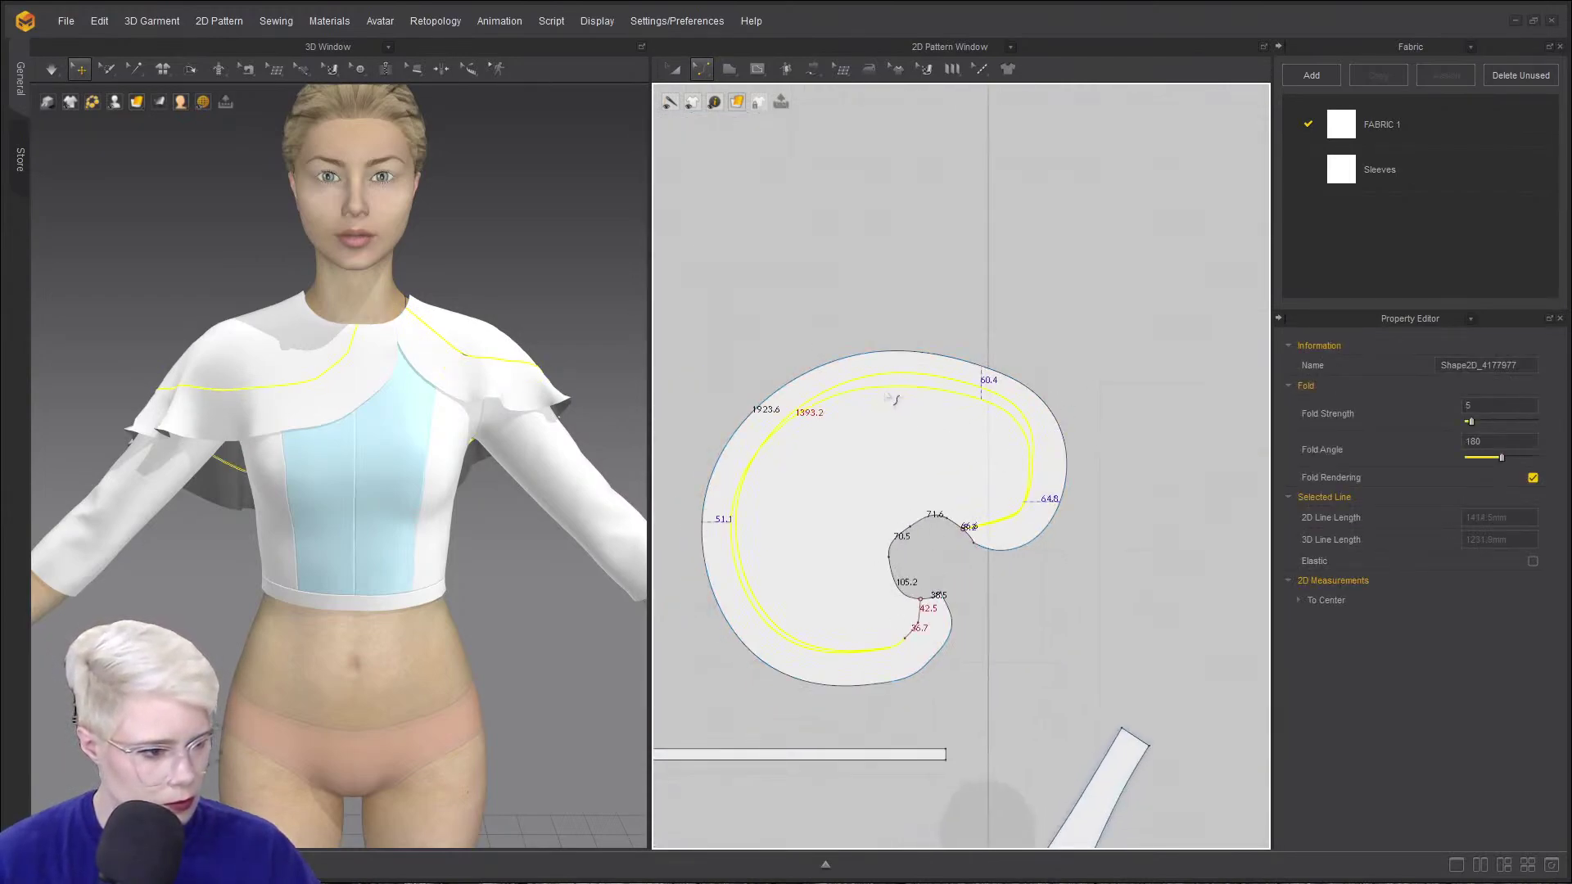
pyautogui.click(776, 329)
# - Examine the internal line's course around the cape on the avatar from the front, side and back
pyautogui.moveTo(462, 498); pyautogui.dragTo(378, 564, button='right')
pyautogui.scroll(3, 401, 509)
pyautogui.scroll(3, 446, 549)
pyautogui.scroll(-3, 378, 563)
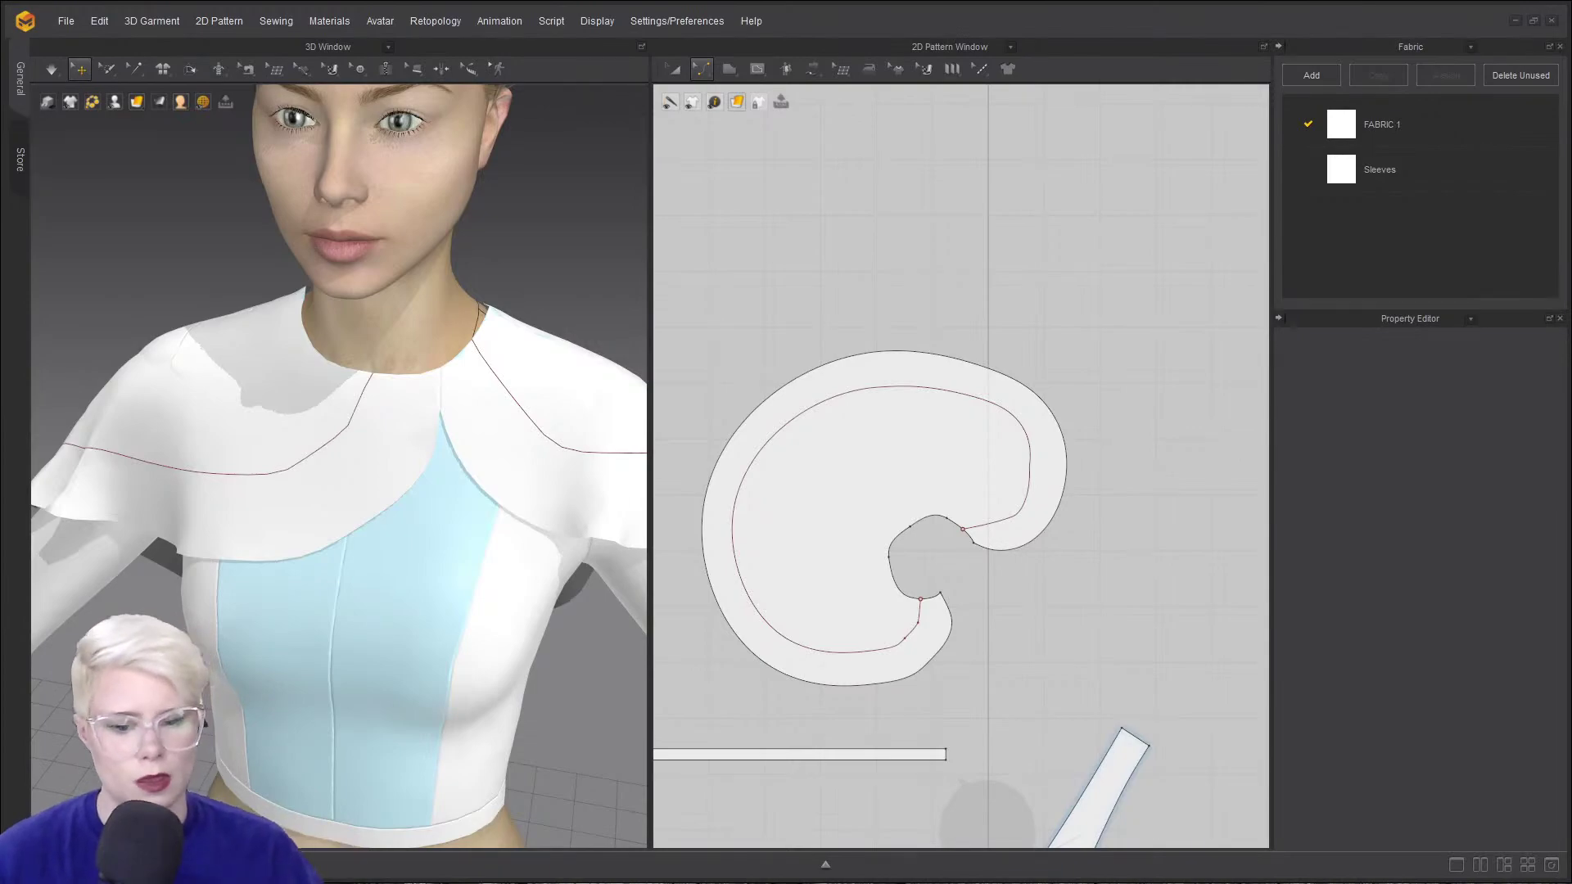
pyautogui.scroll(-5, 319, 496)
pyautogui.moveTo(316, 495); pyautogui.dragTo(377, 462, button='right')
pyautogui.moveTo(185, 457); pyautogui.dragTo(371, 500, button='right')
pyautogui.scroll(2, 371, 500)
pyautogui.scroll(-3, 471, 570)
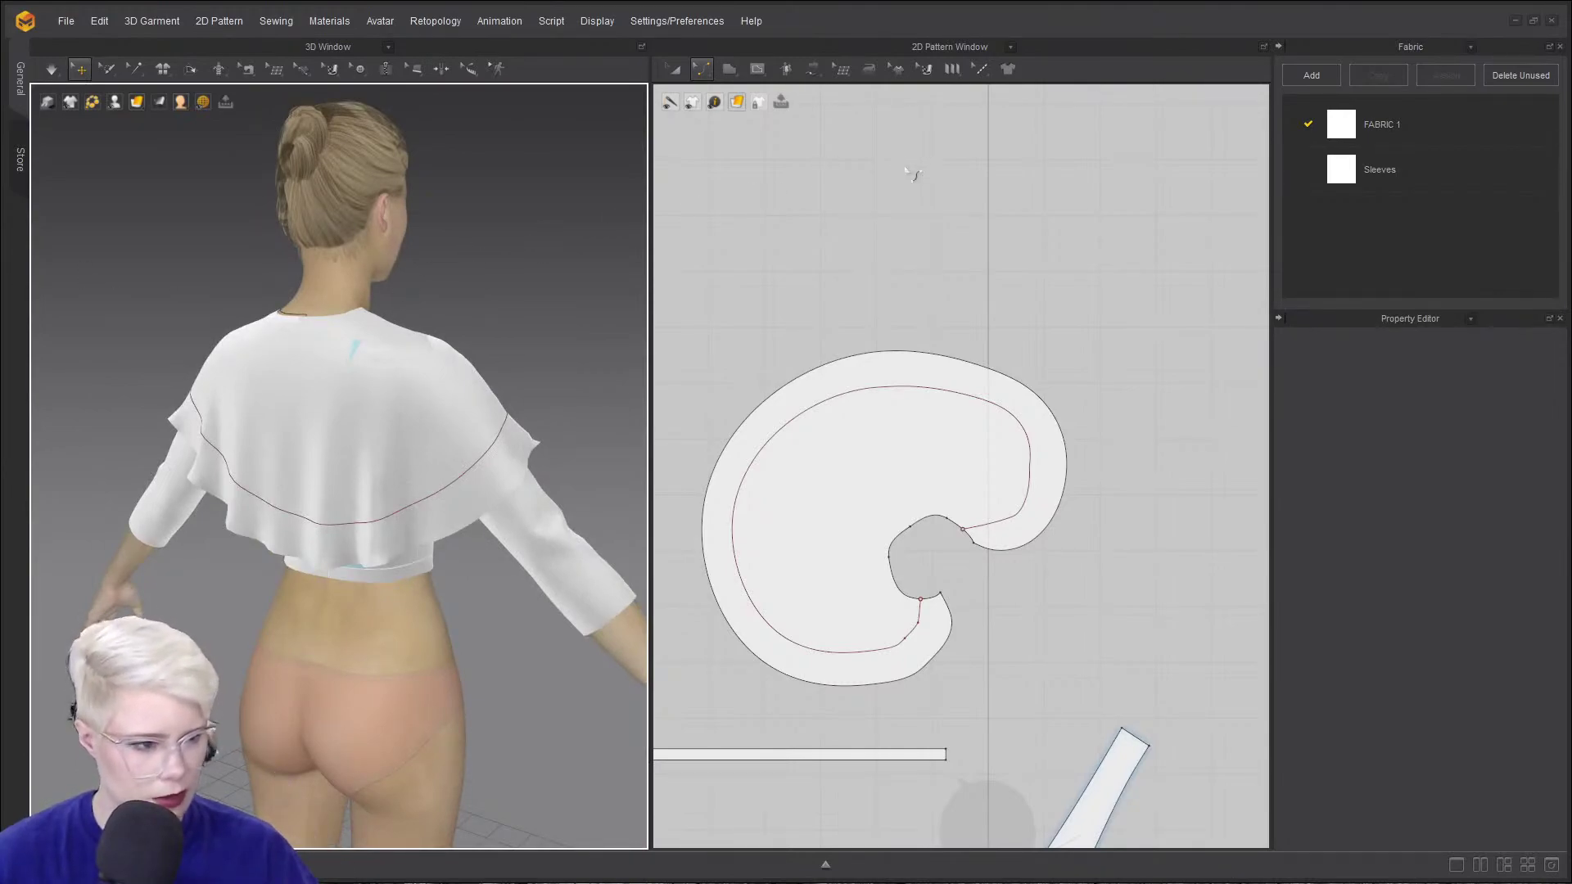
# - Bow the internal line farther inward across the cape's back and check its shape on the avatar from front and back
pyautogui.click(776, 449)
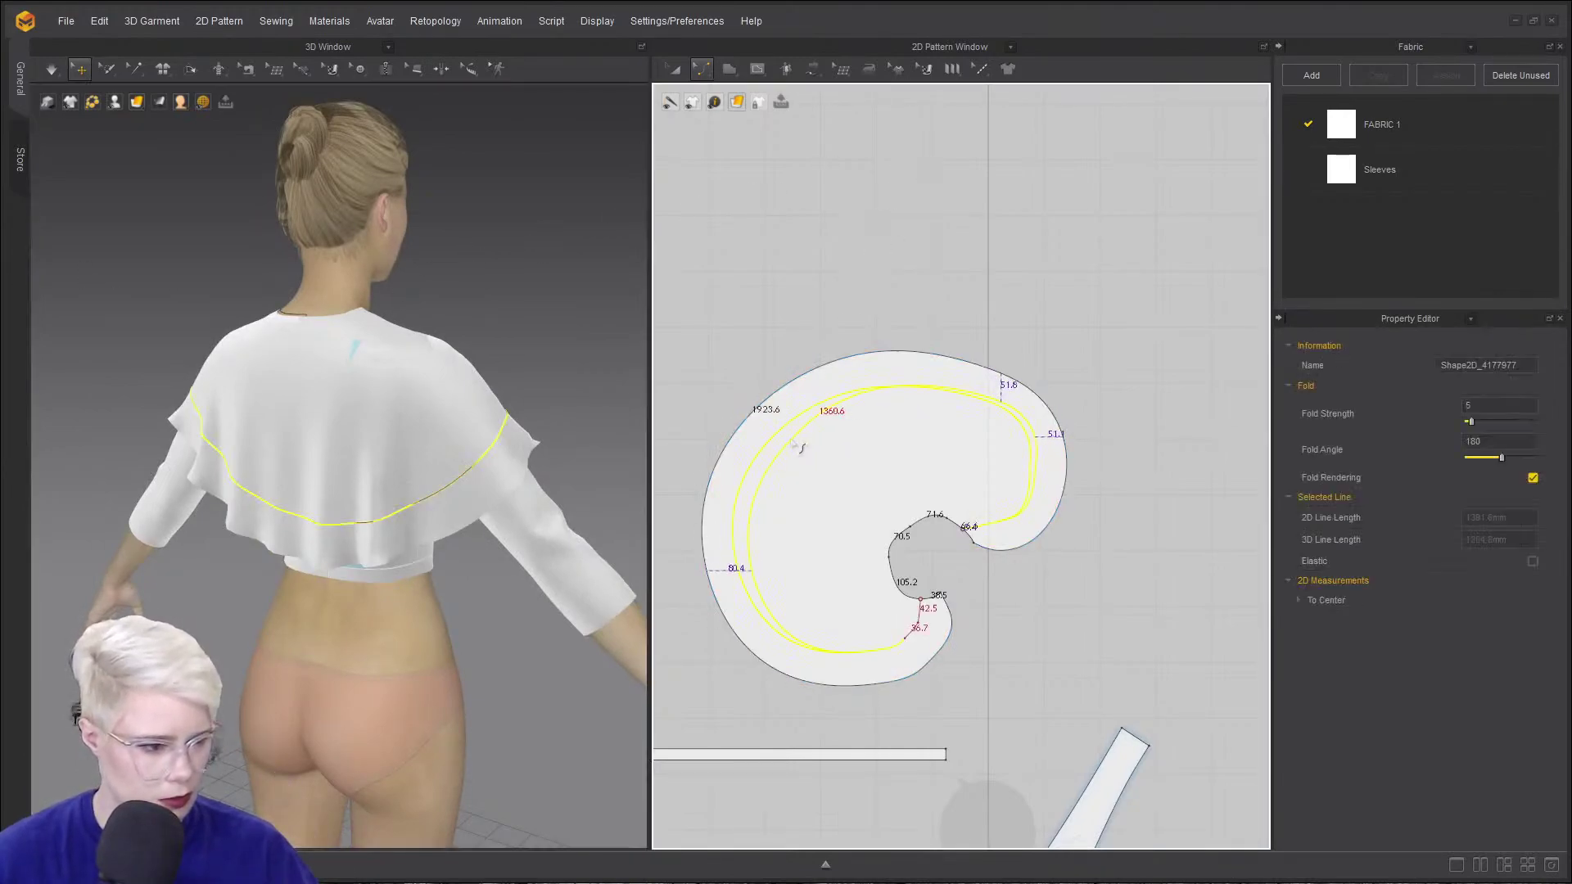
pyautogui.moveTo(791, 443); pyautogui.dragTo(792, 444)
pyautogui.moveTo(440, 464); pyautogui.dragTo(179, 467, button='right')
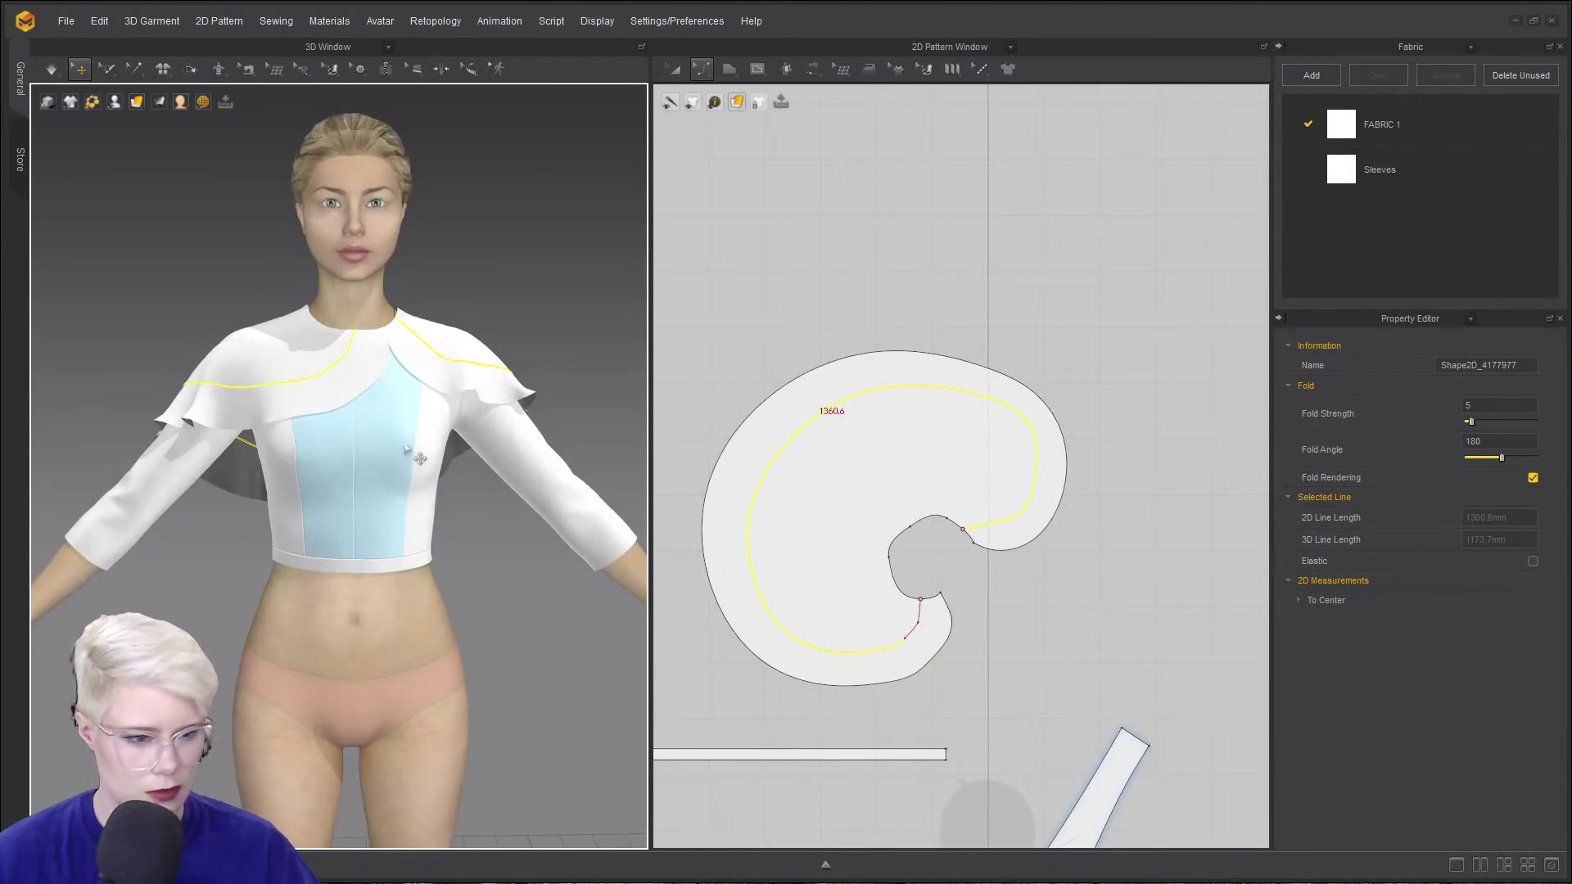
pyautogui.moveTo(406, 450); pyautogui.dragTo(74, 456, button='right')
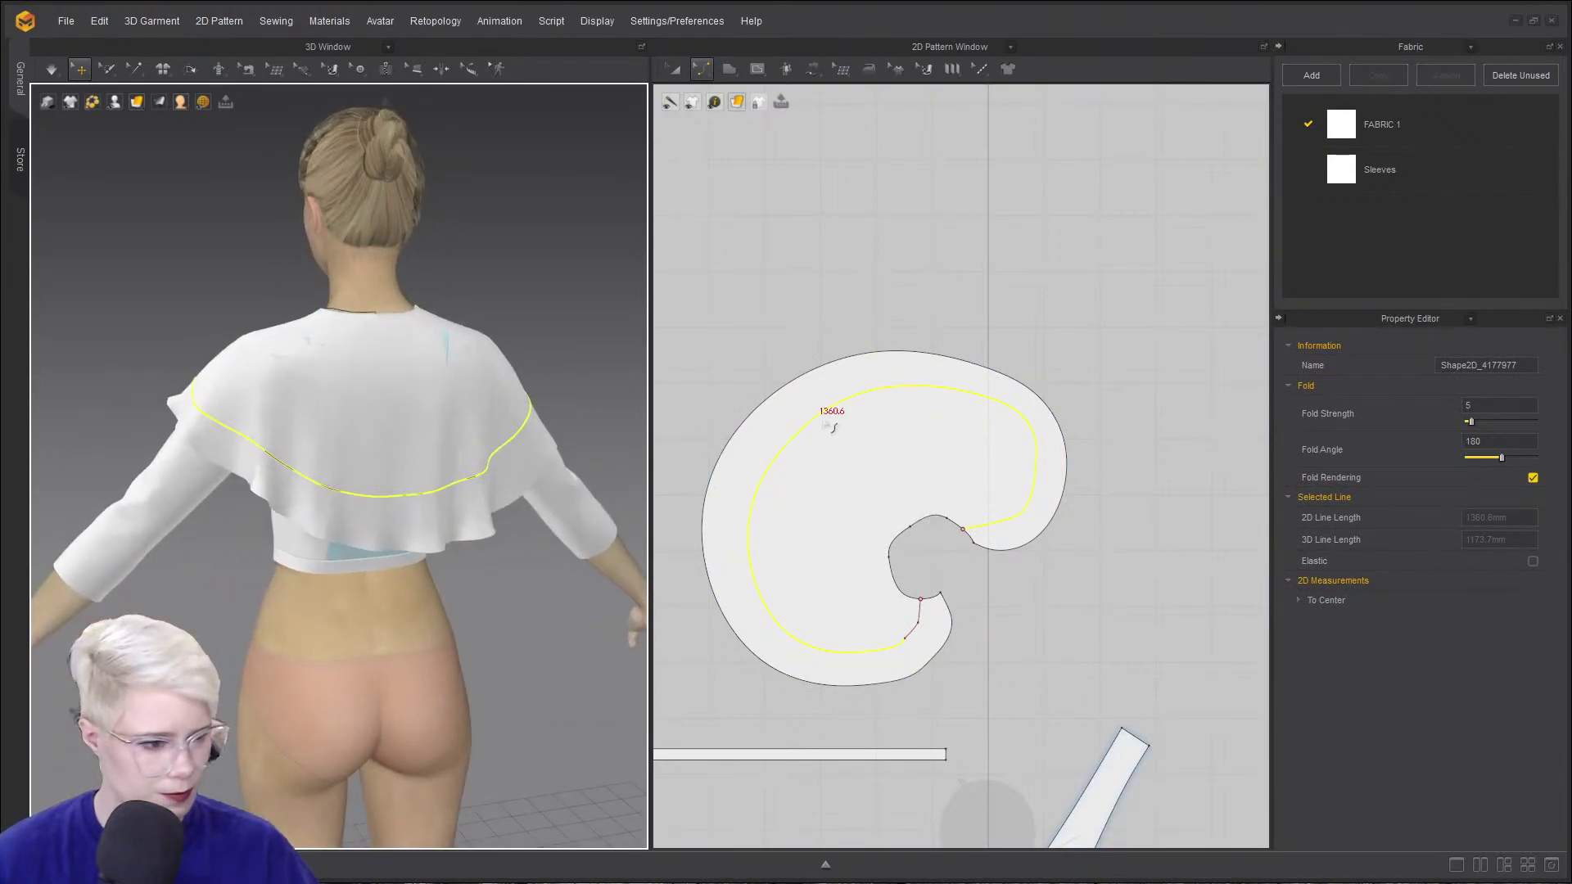
pyautogui.click(1045, 325)
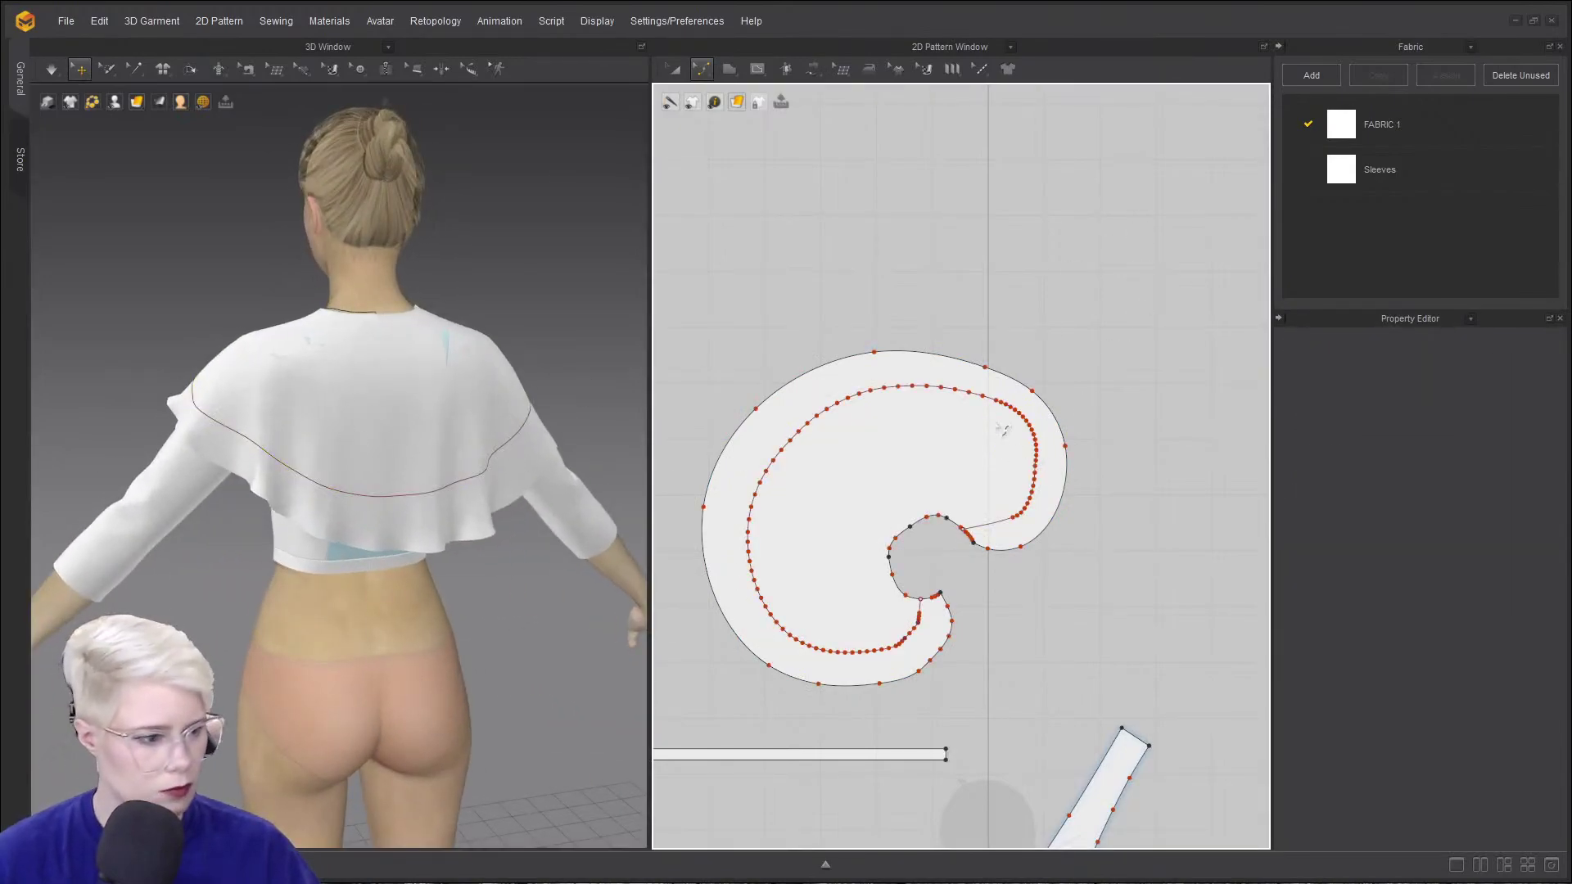
# - Thin out the crowded curve points on the internal line's wearer's-left section and pull the remaining two points inward
pyautogui.moveTo(1024, 440); pyautogui.dragTo(1019, 435)
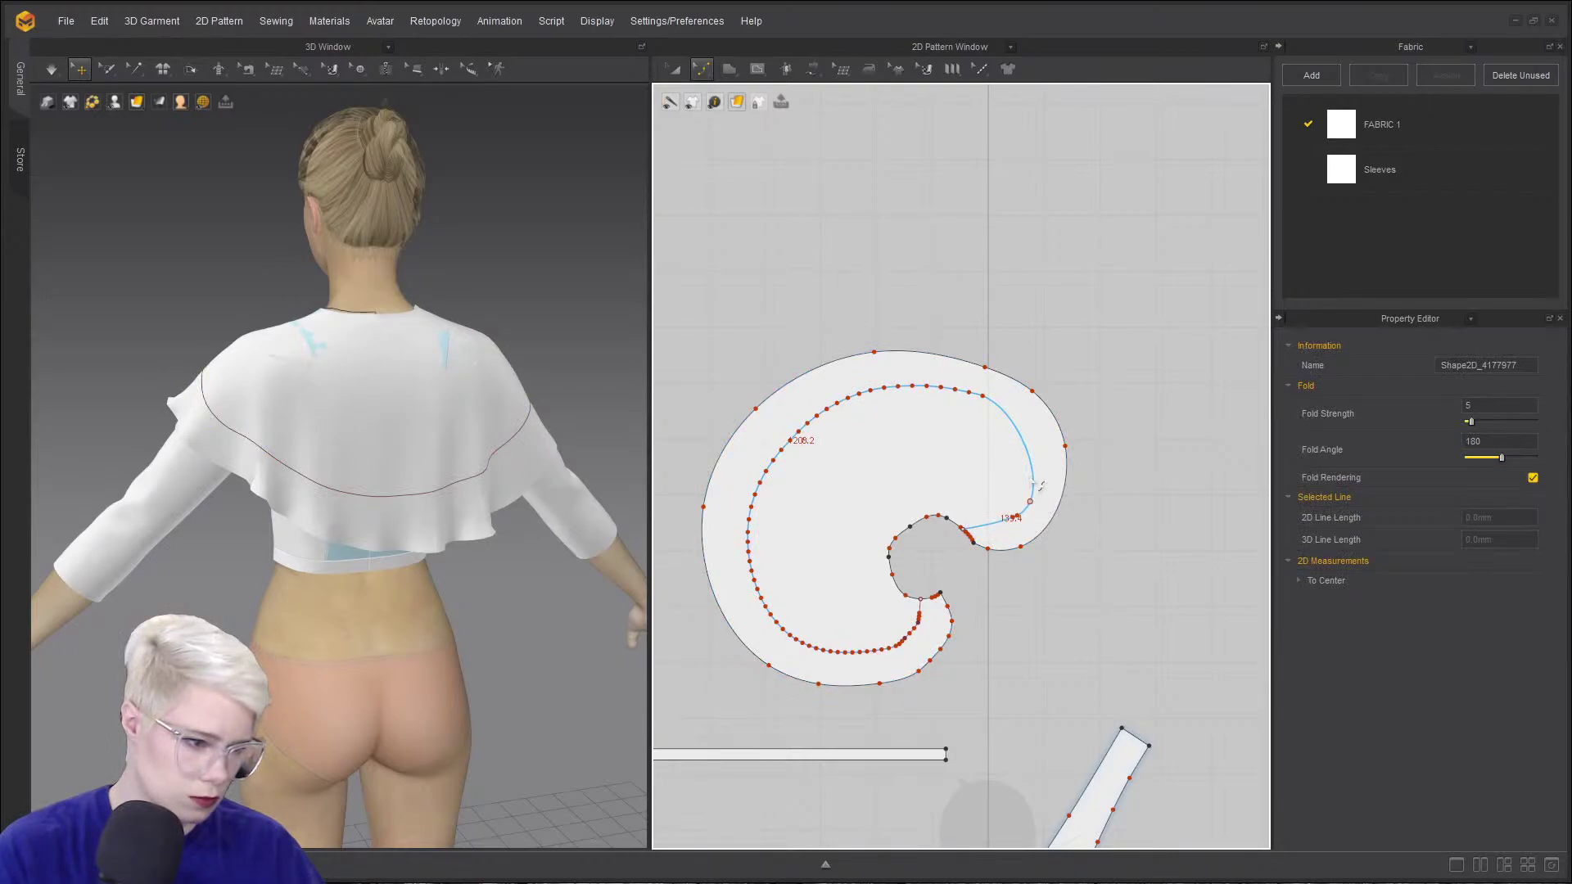
pyautogui.moveTo(1038, 516)
pyautogui.mouseDown()
pyautogui.moveTo(1043, 455)
pyautogui.moveTo(1014, 507)
pyautogui.mouseUp()
pyautogui.moveTo(430, 480); pyautogui.dragTo(366, 459, button='right')
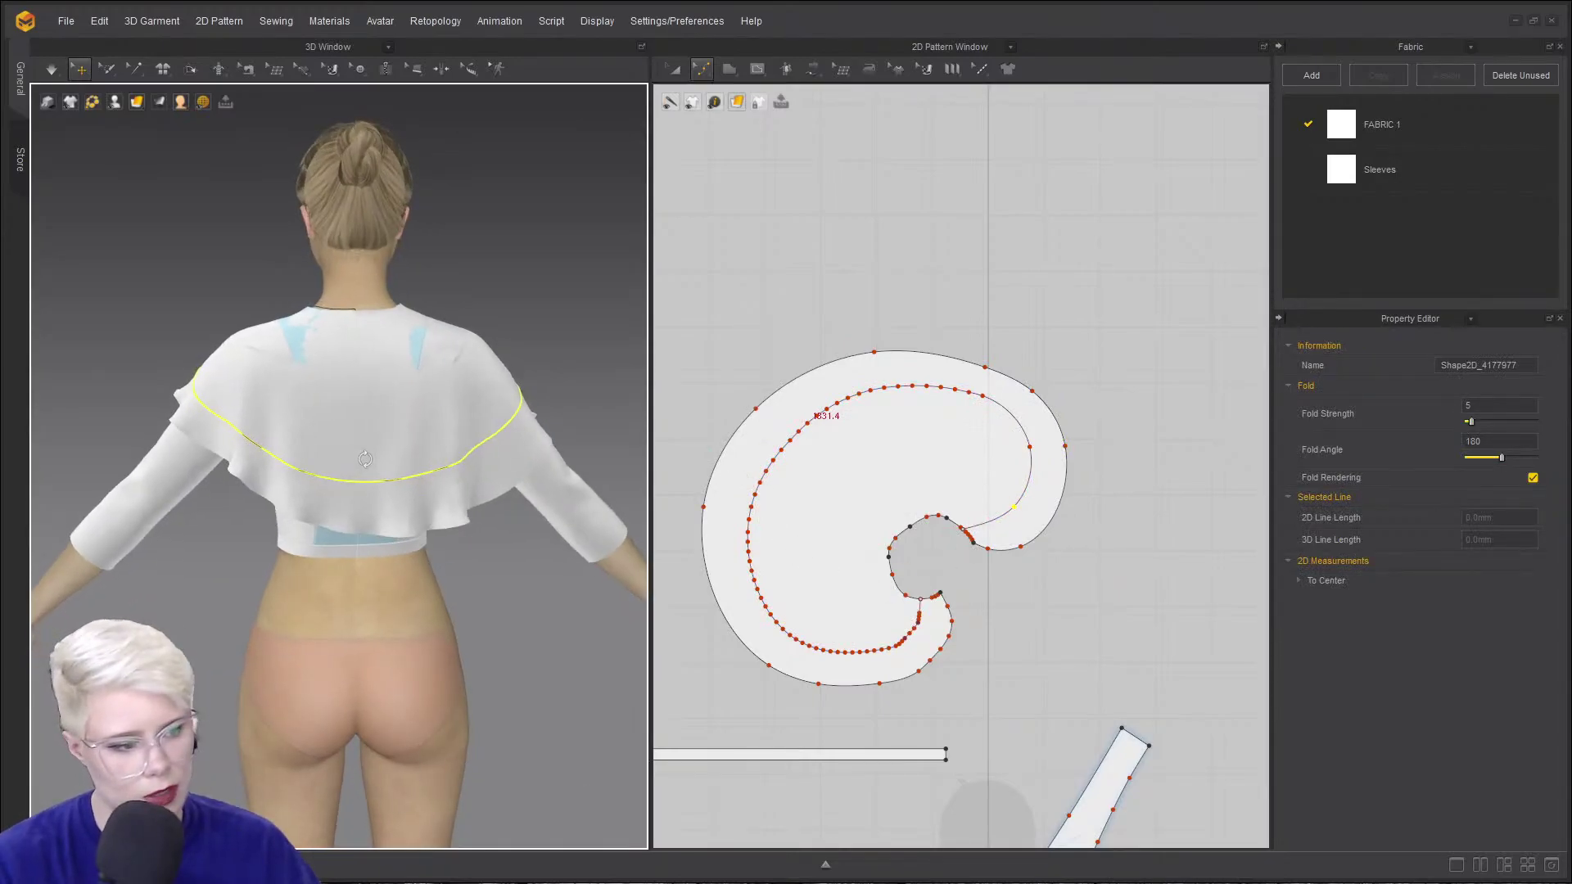
pyautogui.moveTo(1031, 447); pyautogui.dragTo(1018, 449)
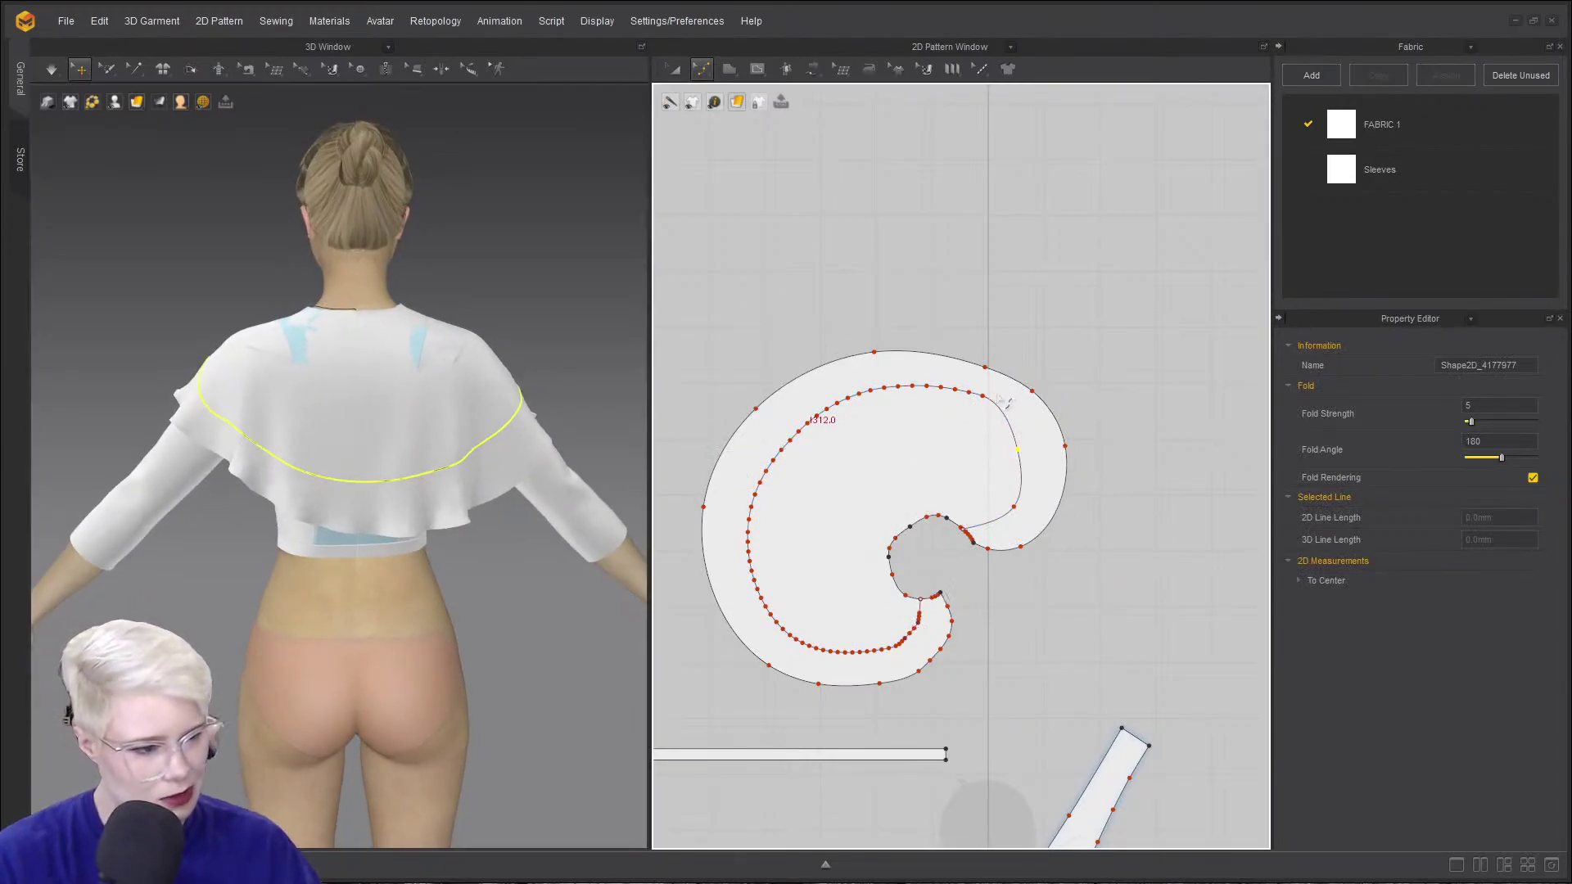
# - Delete the row of curve points over the wearer's left shoulder to smooth the internal line, and check it on the avatar
pyautogui.moveTo(907, 380); pyautogui.dragTo(1003, 428)
pyautogui.press('Delete')
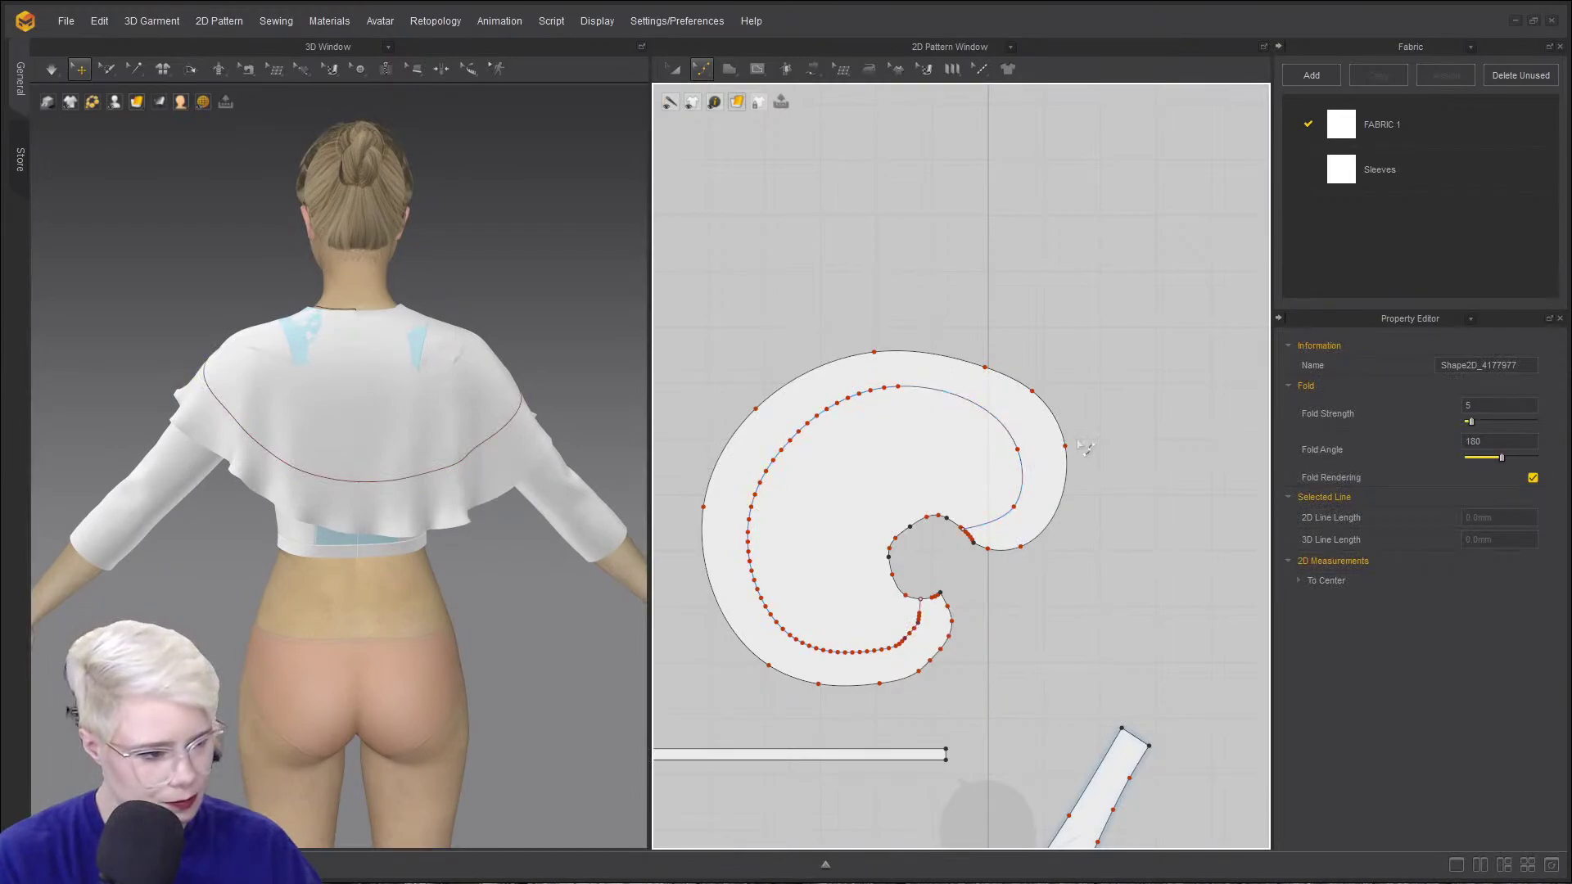
pyautogui.moveTo(416, 533); pyautogui.dragTo(387, 474, button='right')
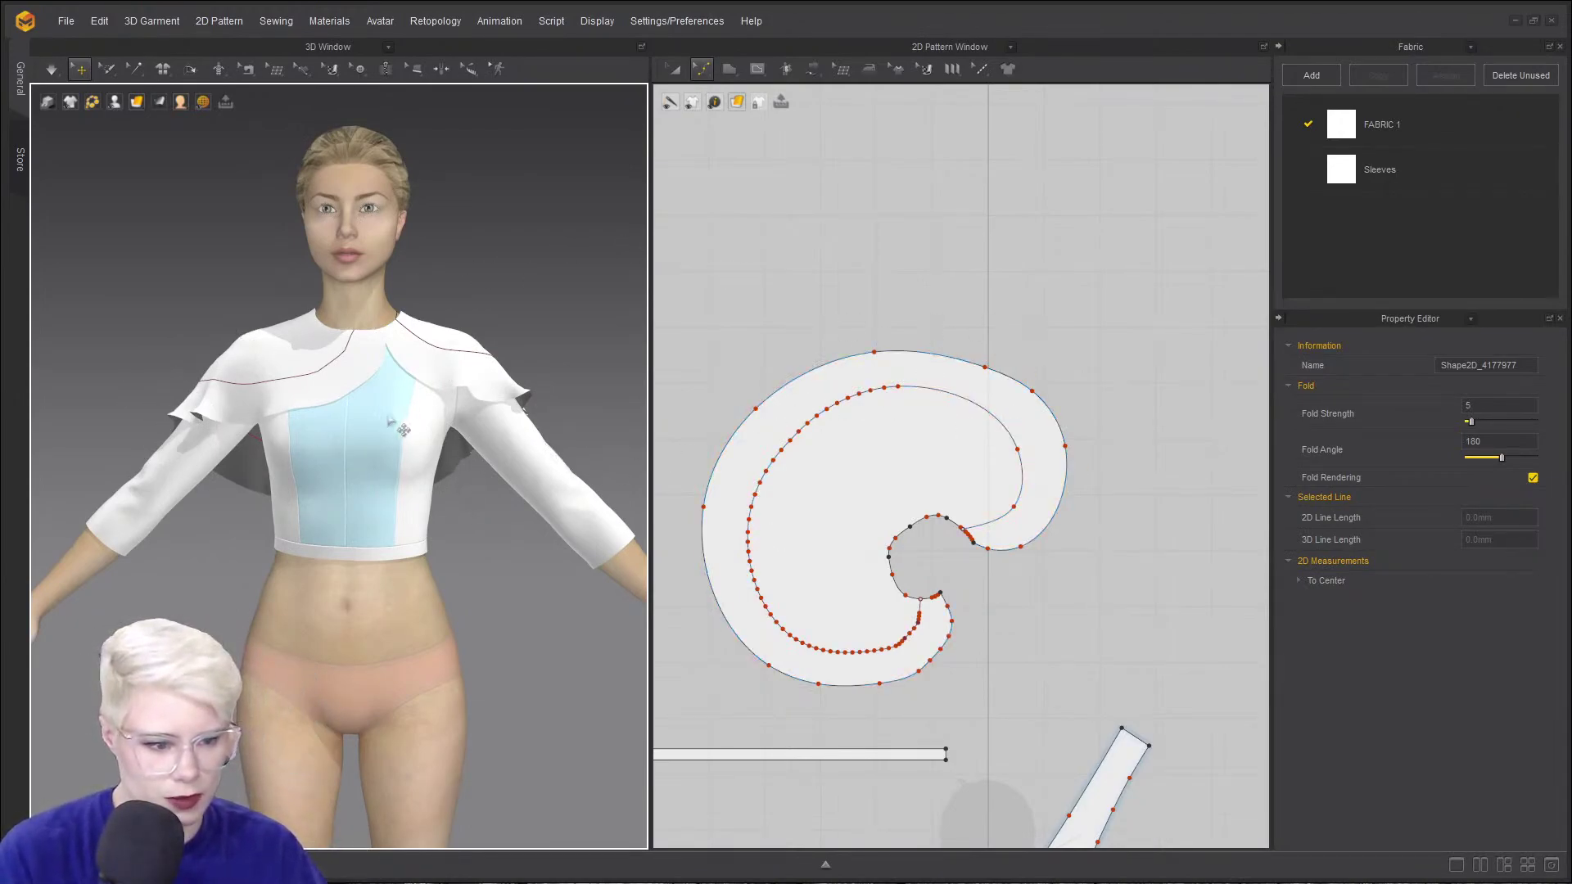
# - Make the cape's outer edge elastic and simulate the drape
pyautogui.press('a')
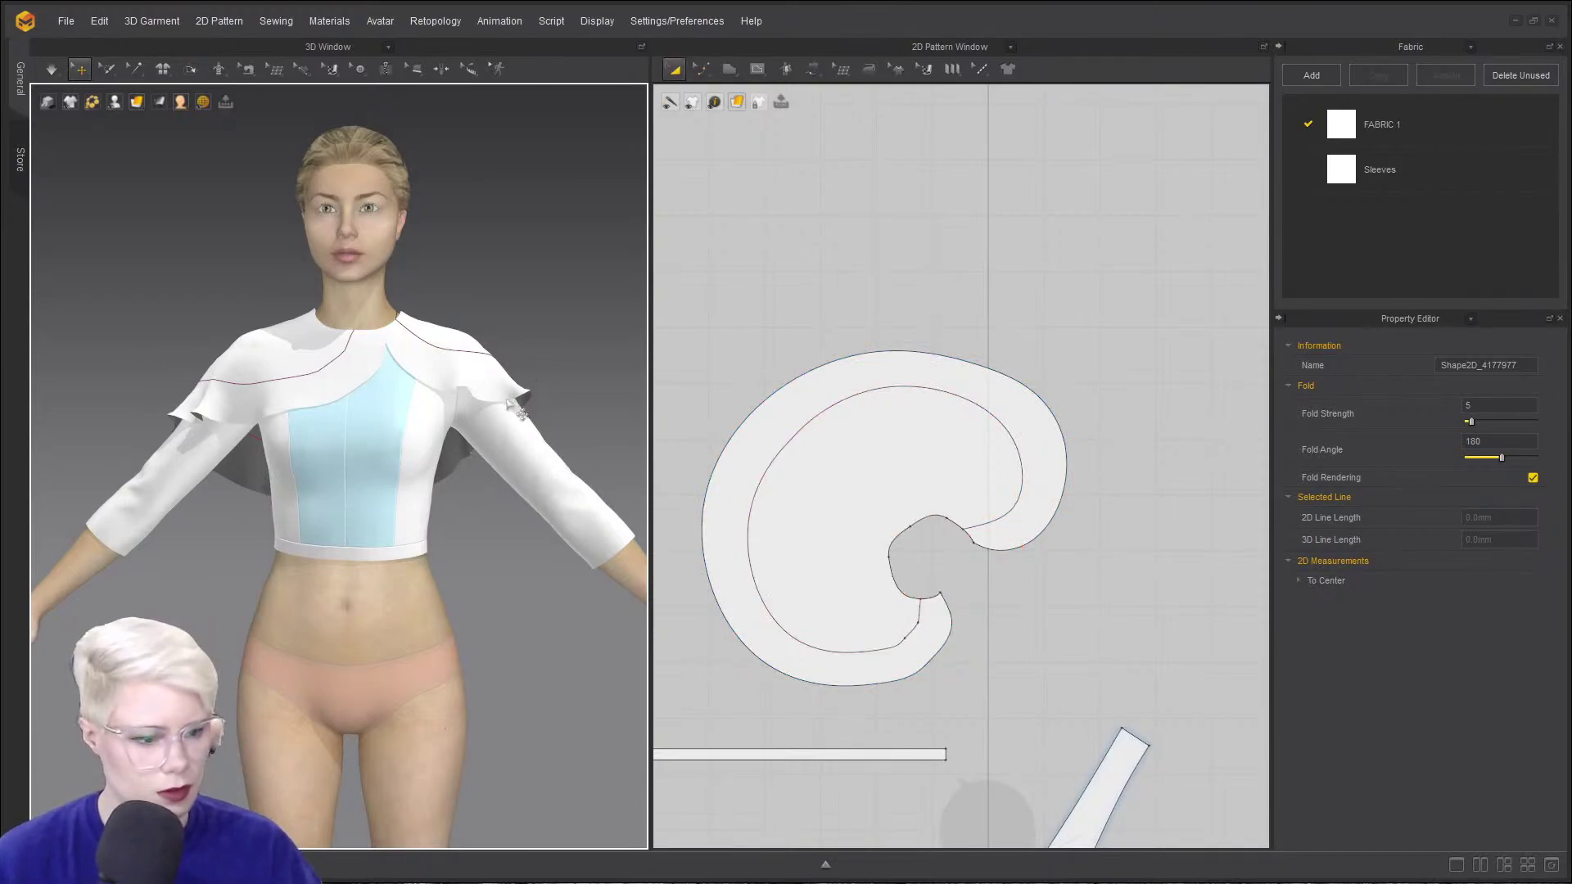
pyautogui.click(507, 404)
pyautogui.click(901, 287)
pyautogui.press('z')
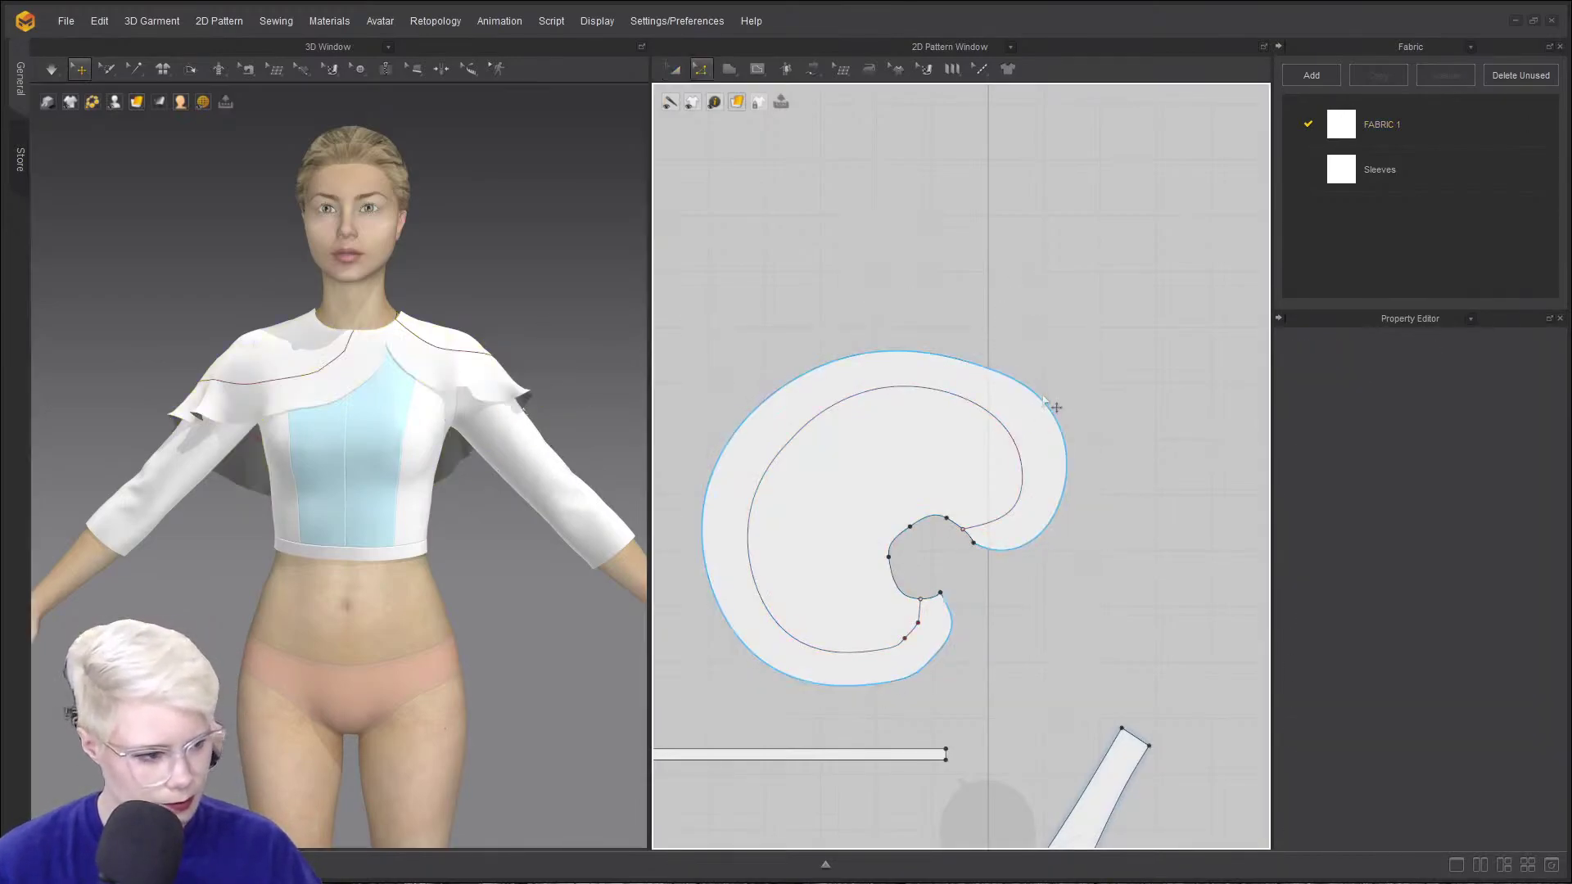
pyautogui.click(1046, 400)
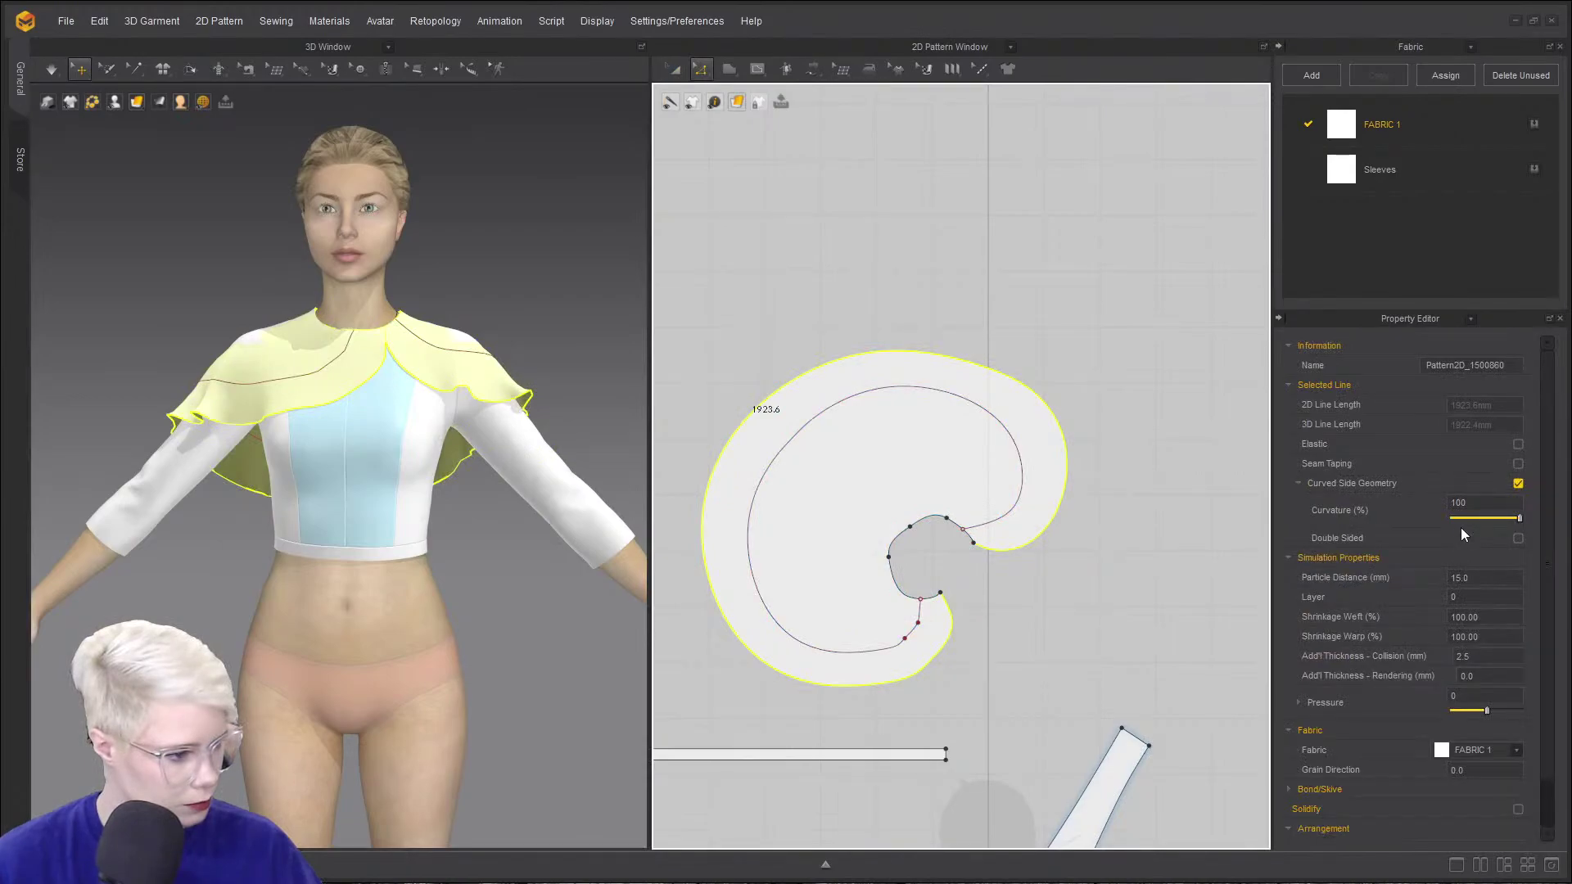
pyautogui.click(1519, 445)
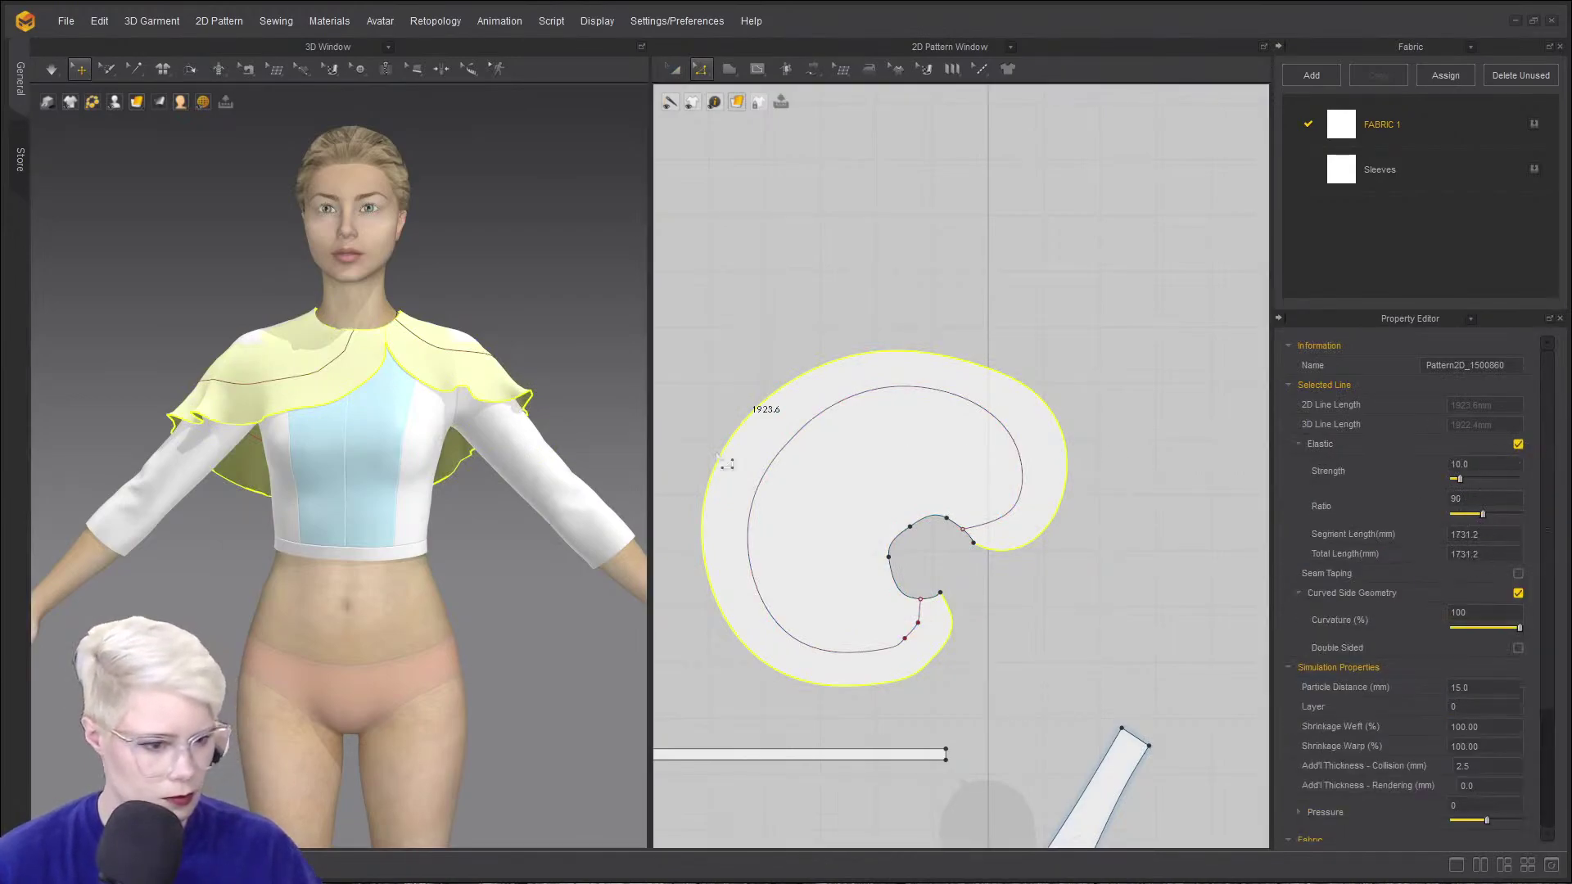
pyautogui.press('space')
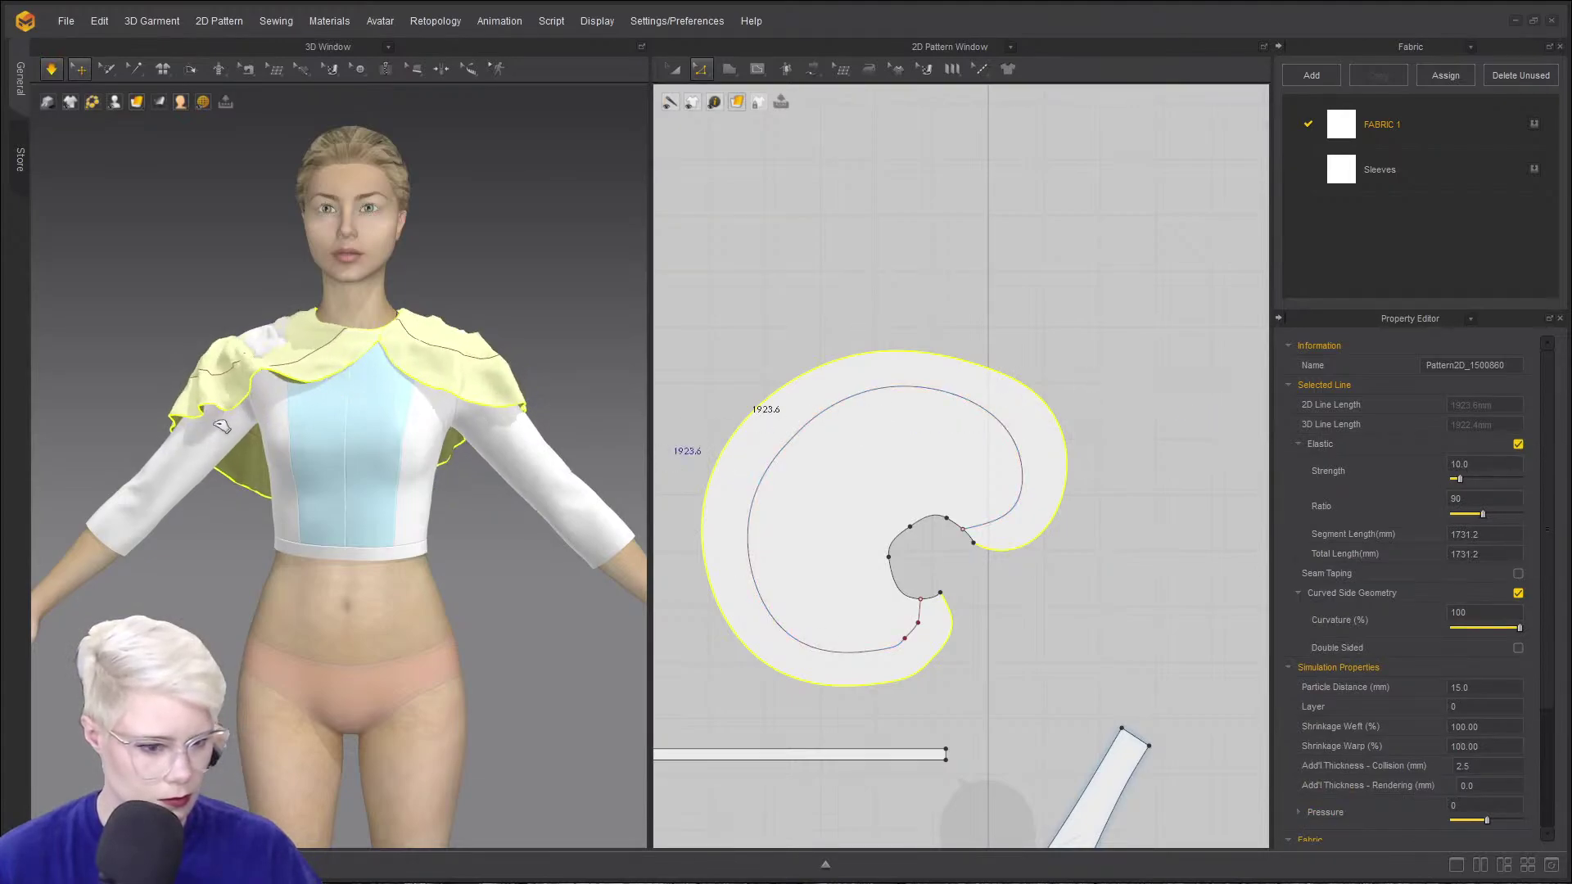
# - Try to tug the elasticated cape down over the upper arms during simulation, and undo the pulls
pyautogui.click(222, 426)
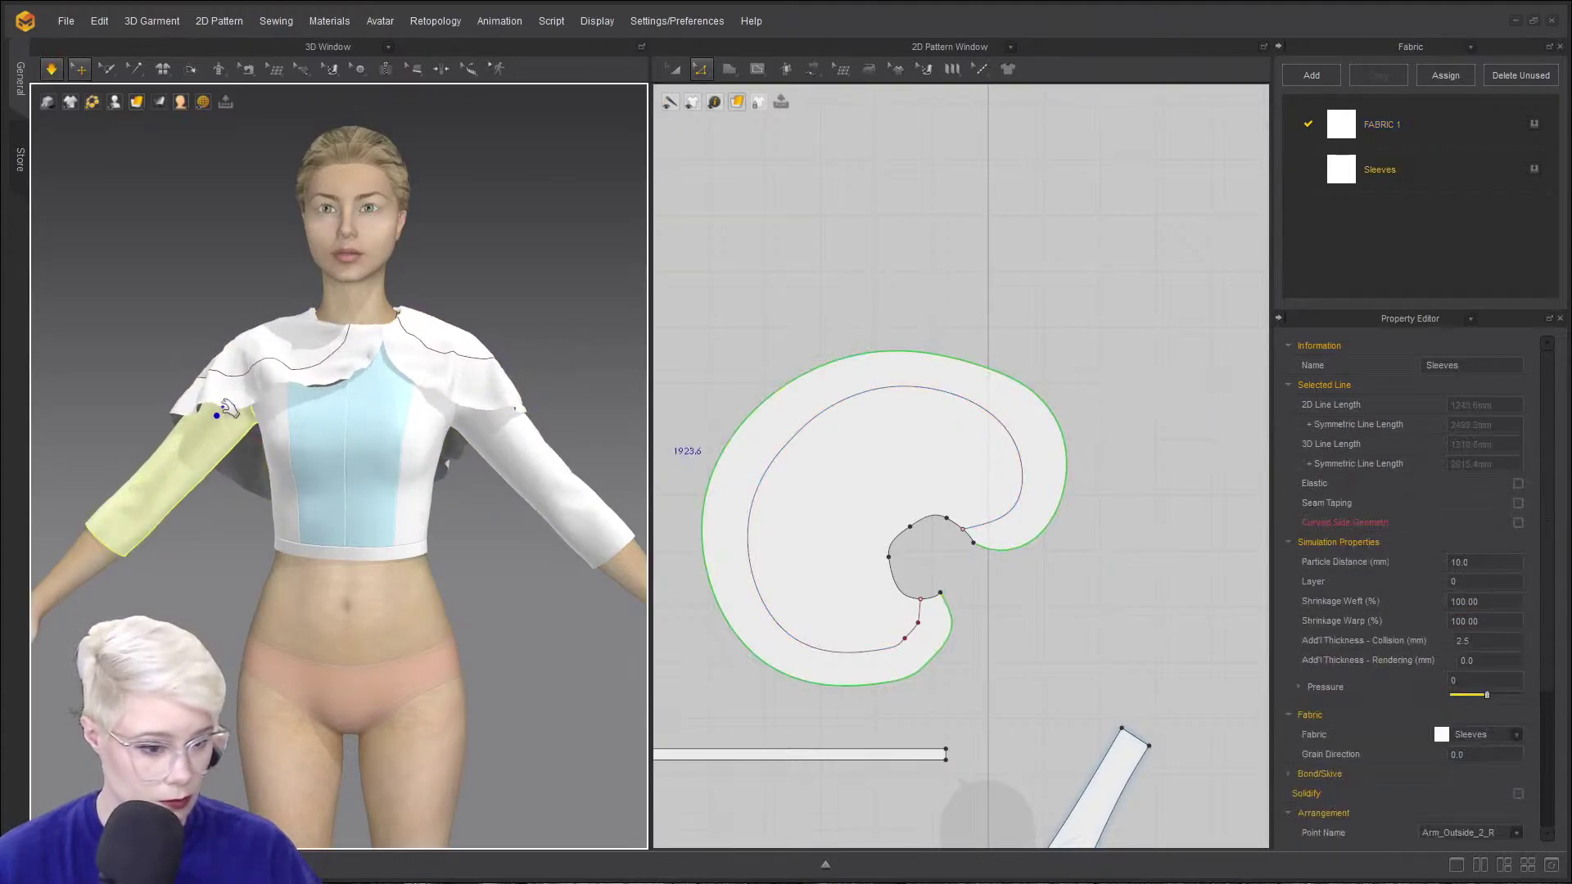
pyautogui.click(211, 392)
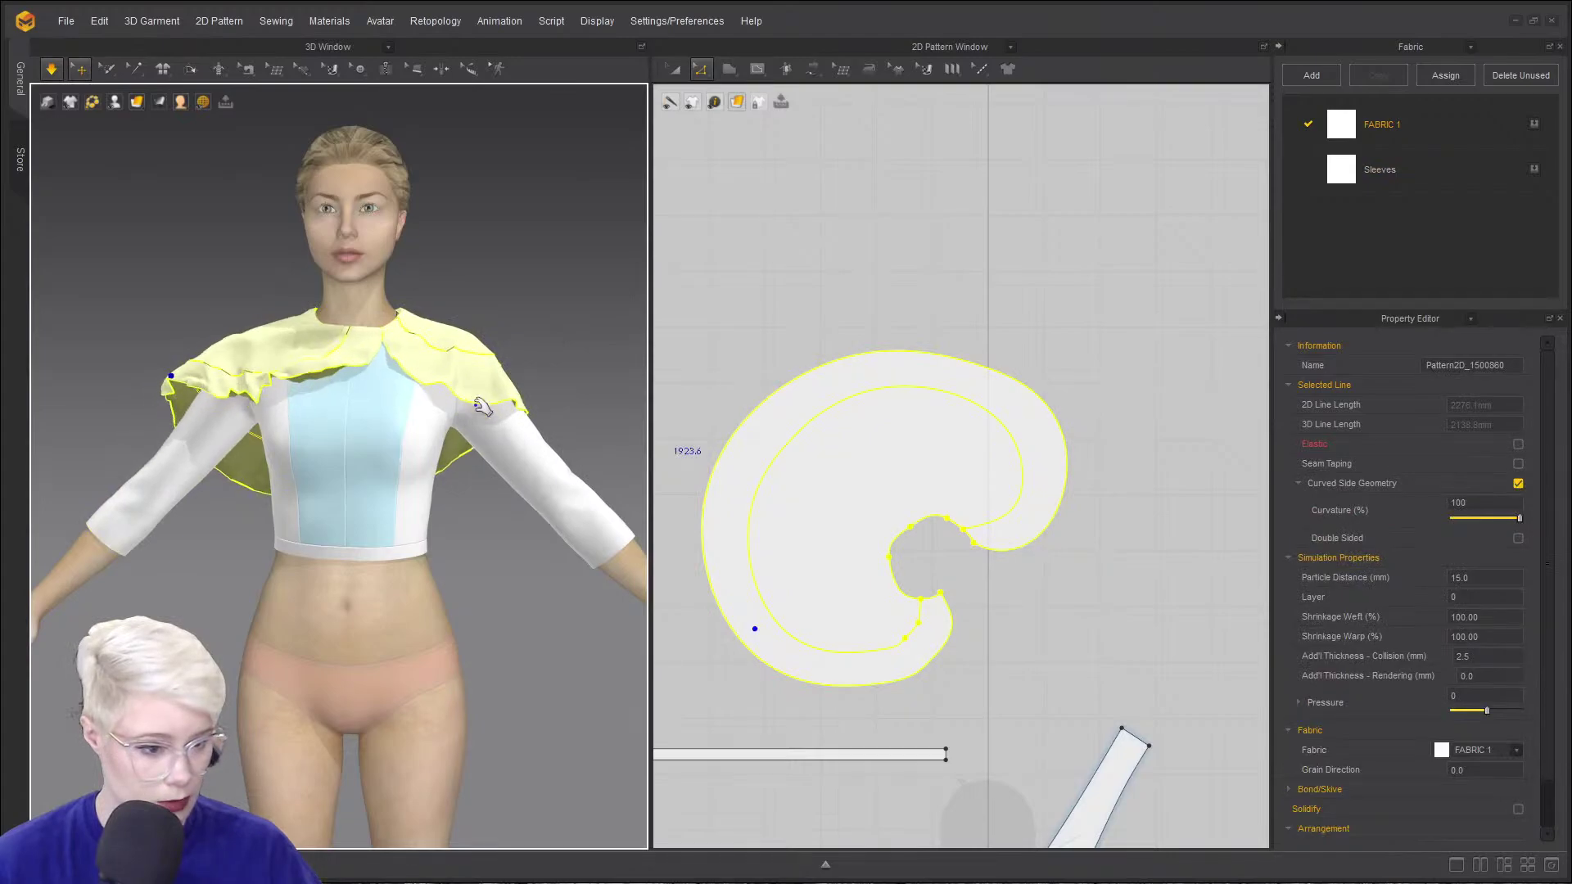
pyautogui.moveTo(477, 405); pyautogui.dragTo(493, 417)
pyautogui.hotkey('ctrl', 'z')
pyautogui.hotkey('ctrl', 'z')
pyautogui.hotkey('ctrl', 'z')
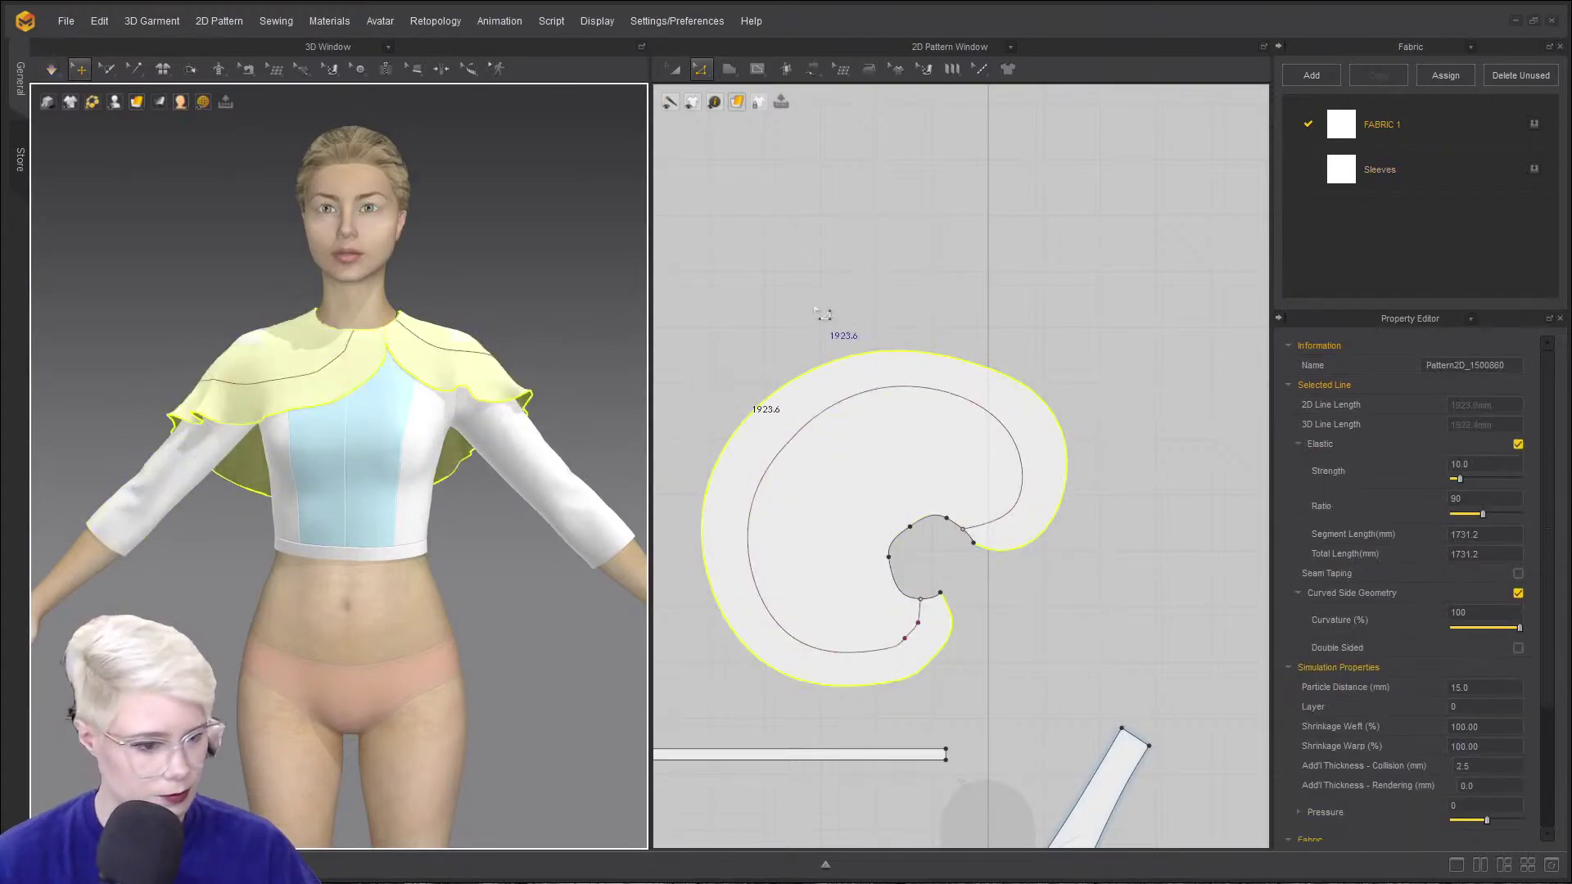
# - Strengthen the whole cape and settle it over the shoulders in simulation, checking it from both front angles
pyautogui.click(823, 304)
pyautogui.press('space')
pyautogui.moveTo(250, 426); pyautogui.dragTo(436, 485, button='right')
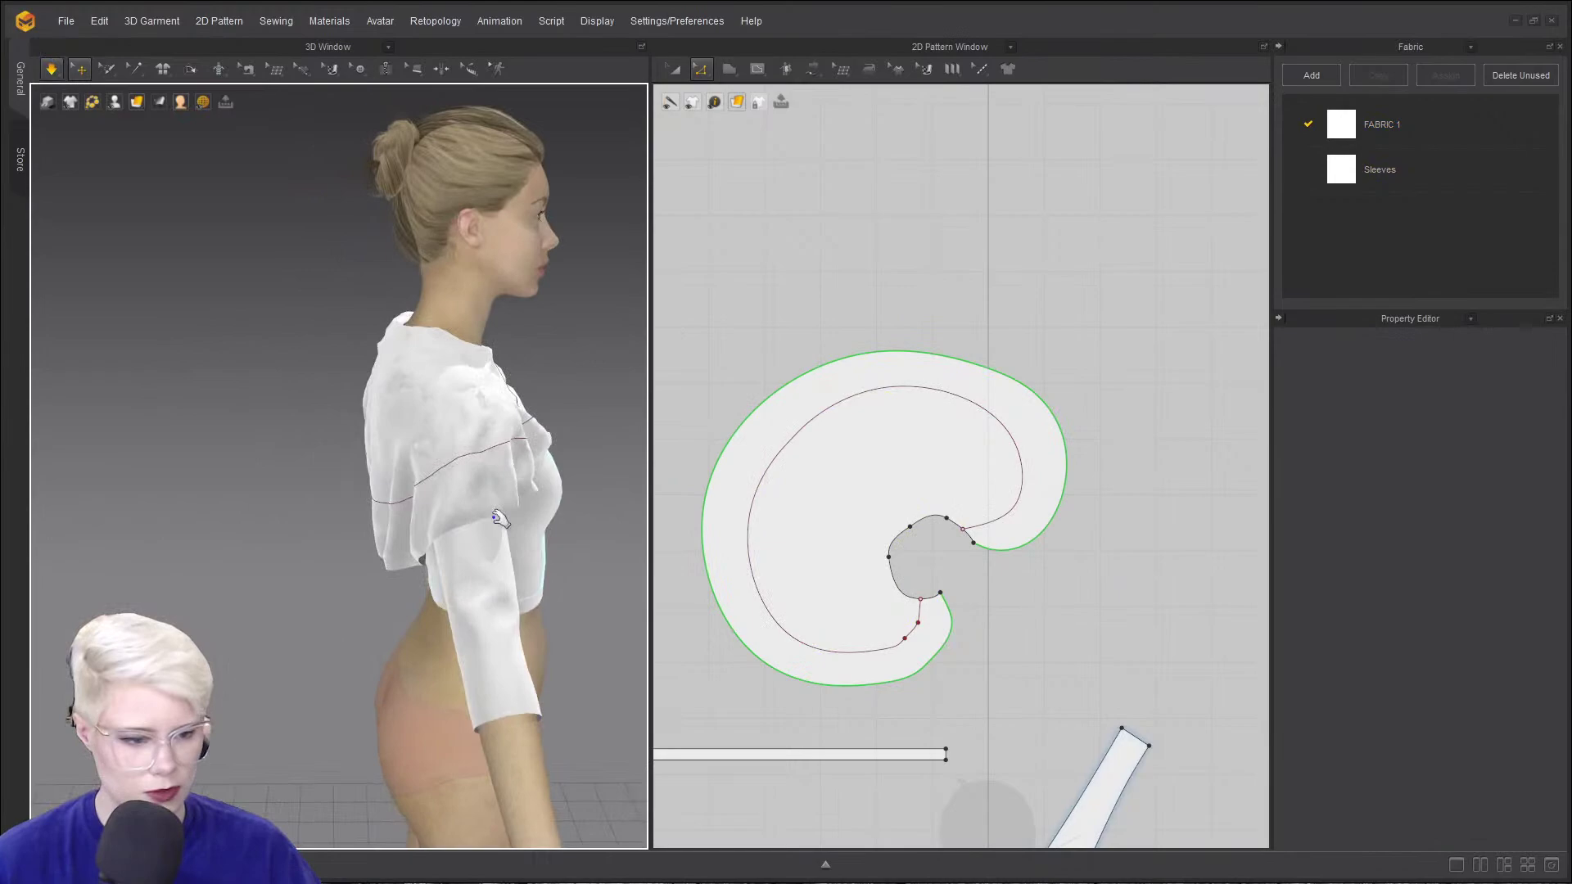
pyautogui.click(449, 398)
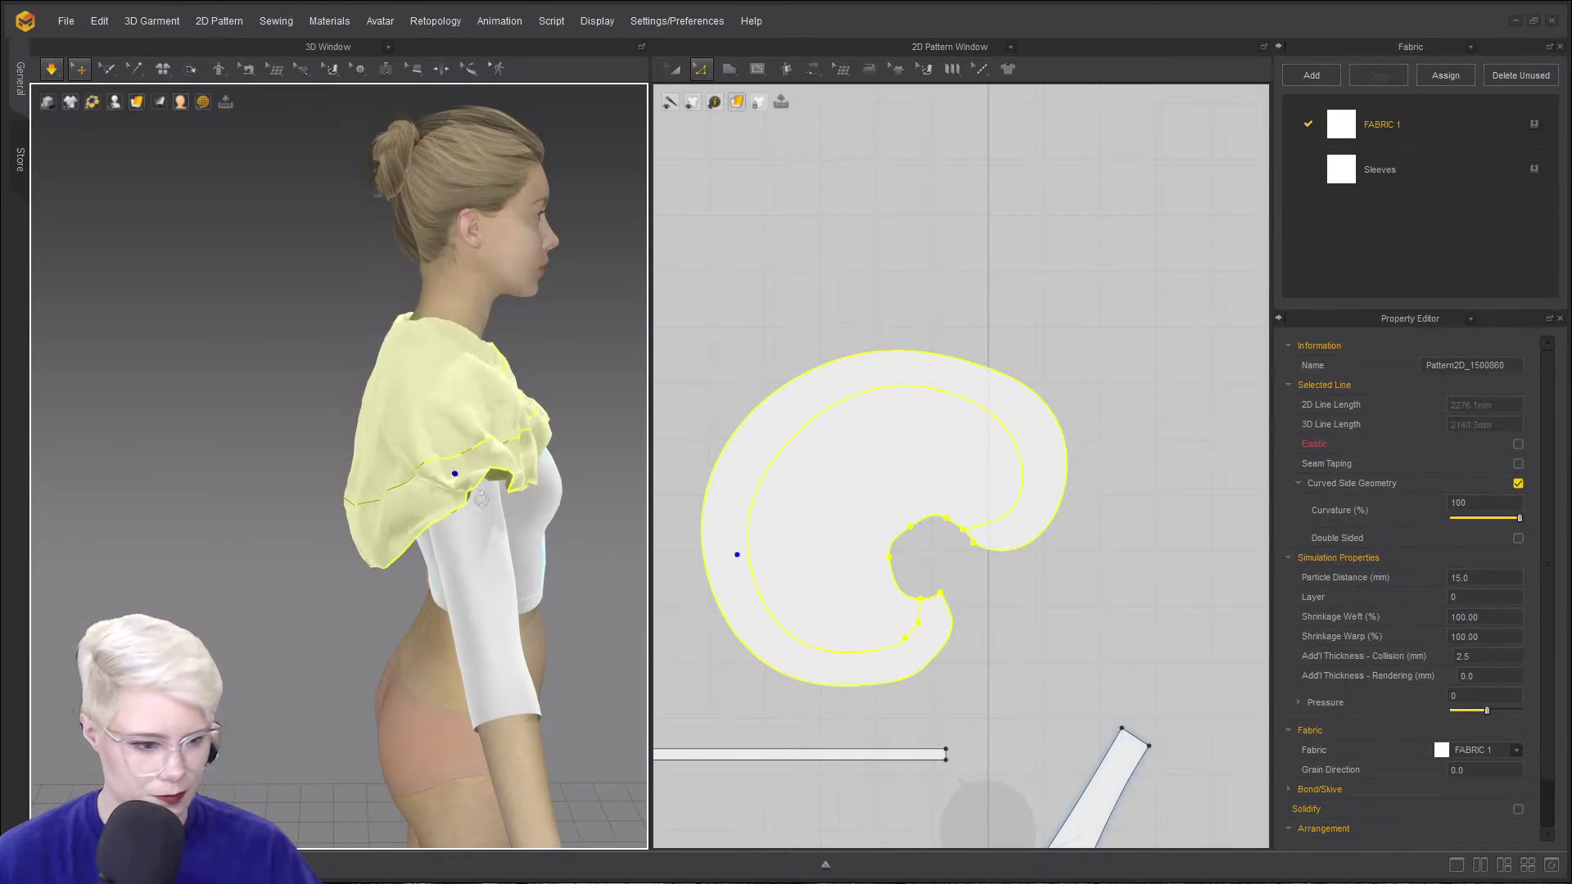
pyautogui.press('2')
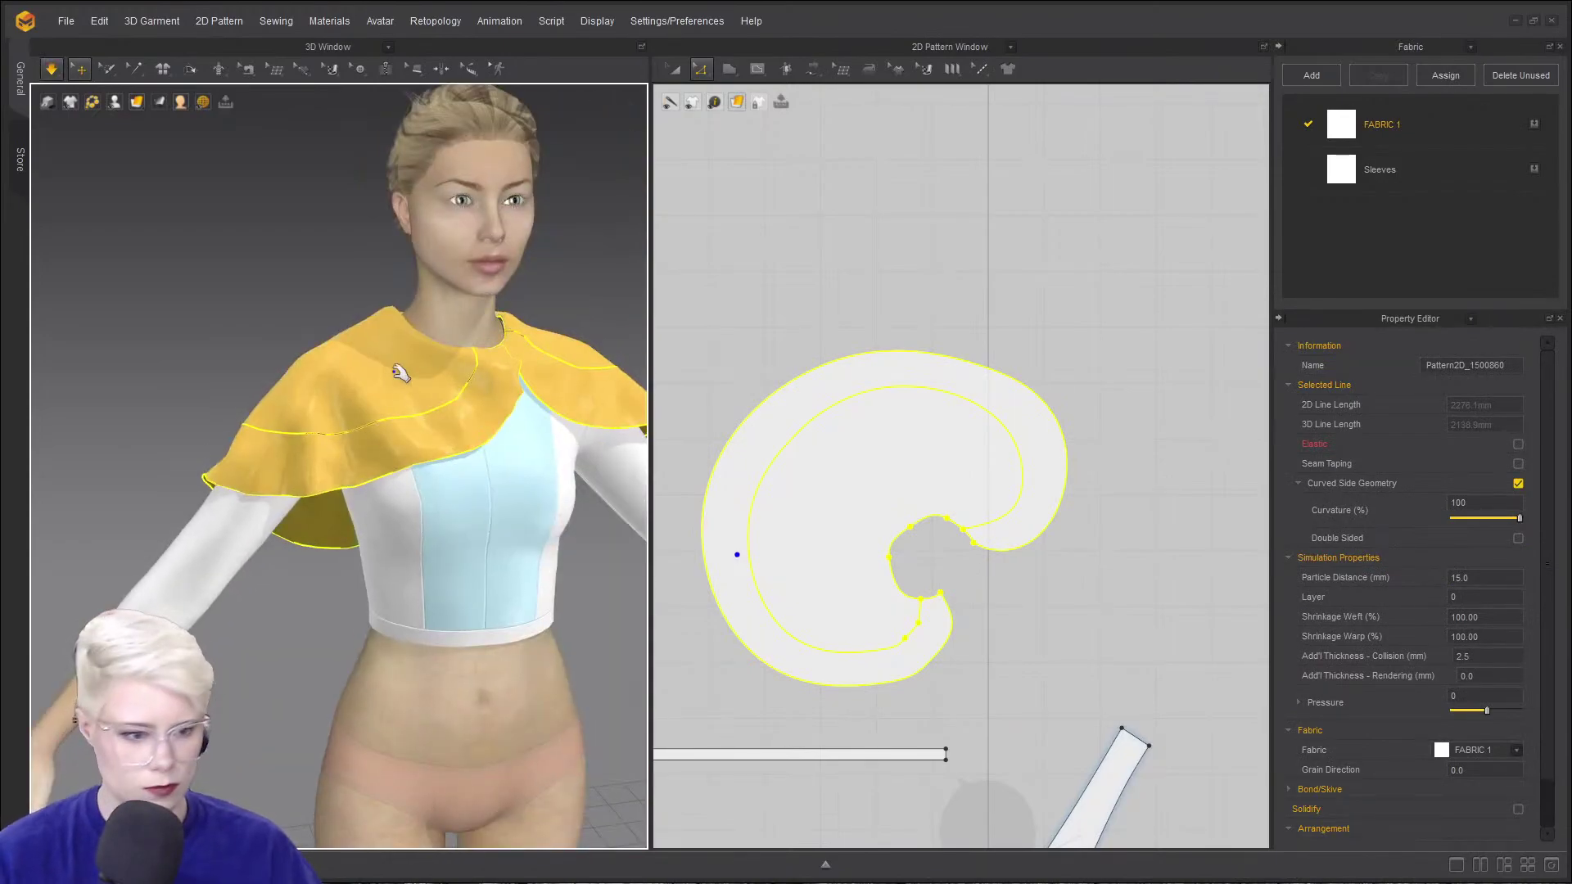
pyautogui.click(235, 376)
pyautogui.moveTo(303, 402); pyautogui.dragTo(245, 393, button='right')
pyautogui.press('space')
pyautogui.moveTo(333, 470); pyautogui.dragTo(582, 445, button='right')
pyautogui.press('space')
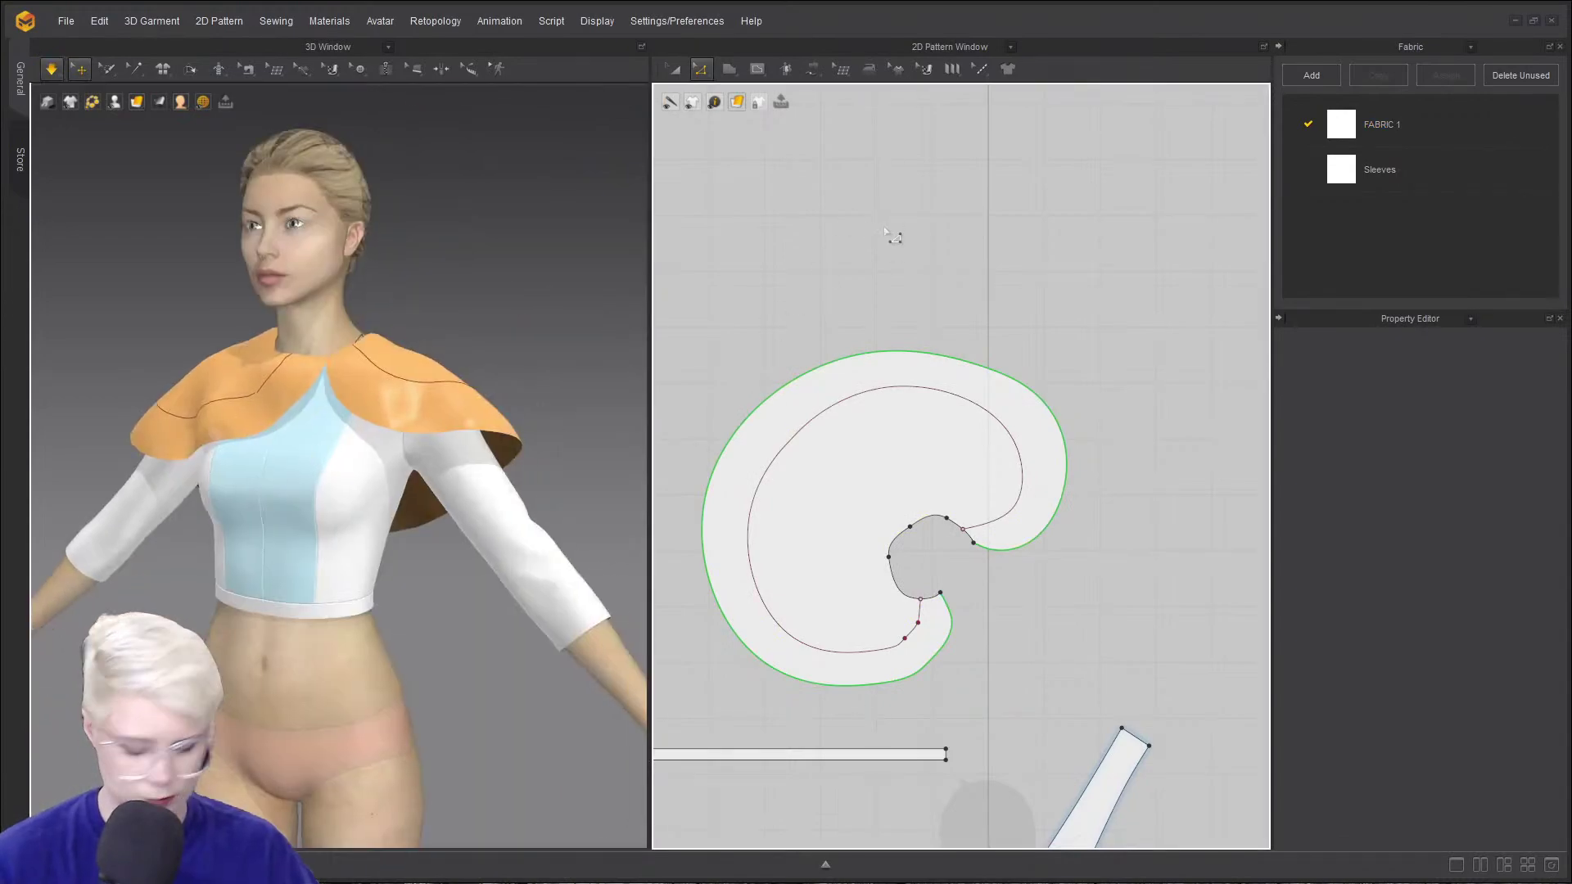
# - Try to cut the cape along only the long segment of the internal line
pyautogui.click(875, 407)
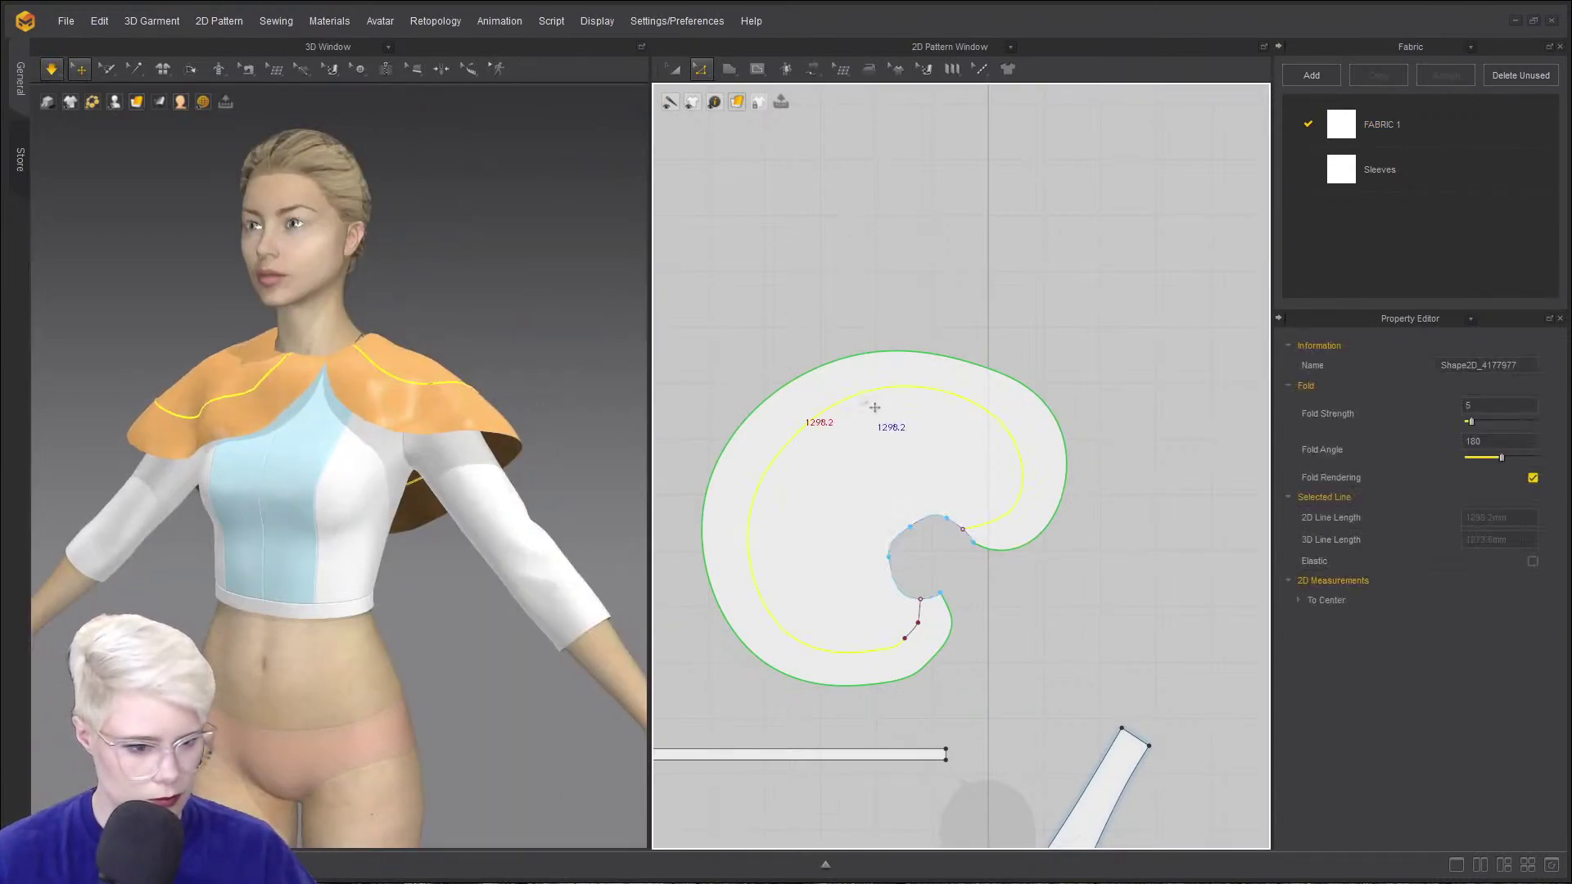
pyautogui.rightClick(862, 396)
pyautogui.click(971, 596)
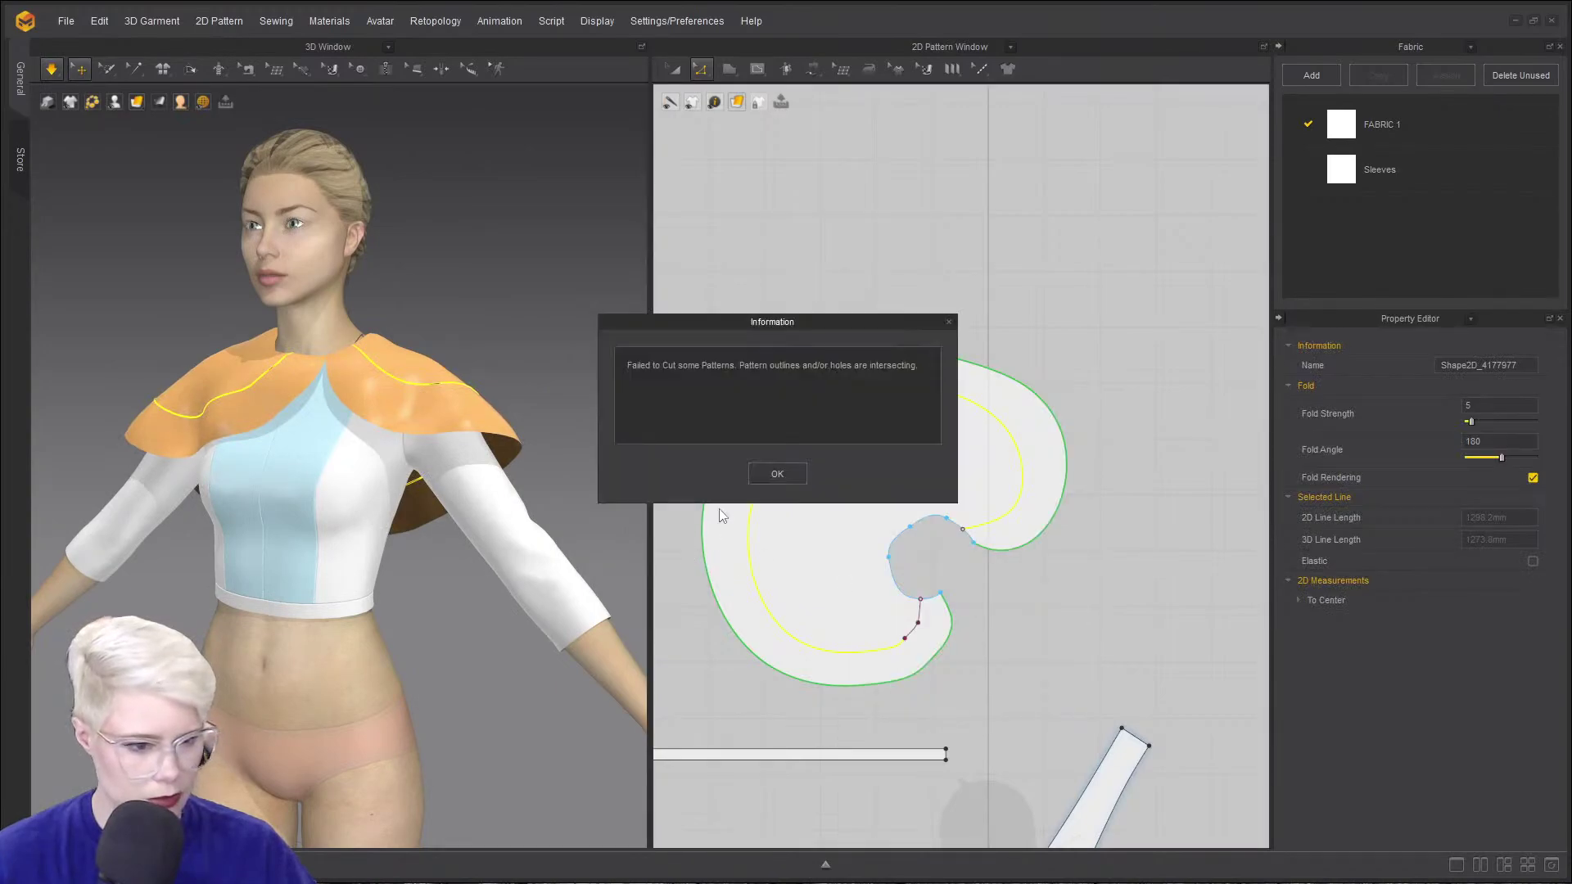
pyautogui.click(778, 475)
# - Cut and sew the cape along the complete internal line, including its short end segments at the neckline
pyautogui.scroll(5, 939, 602)
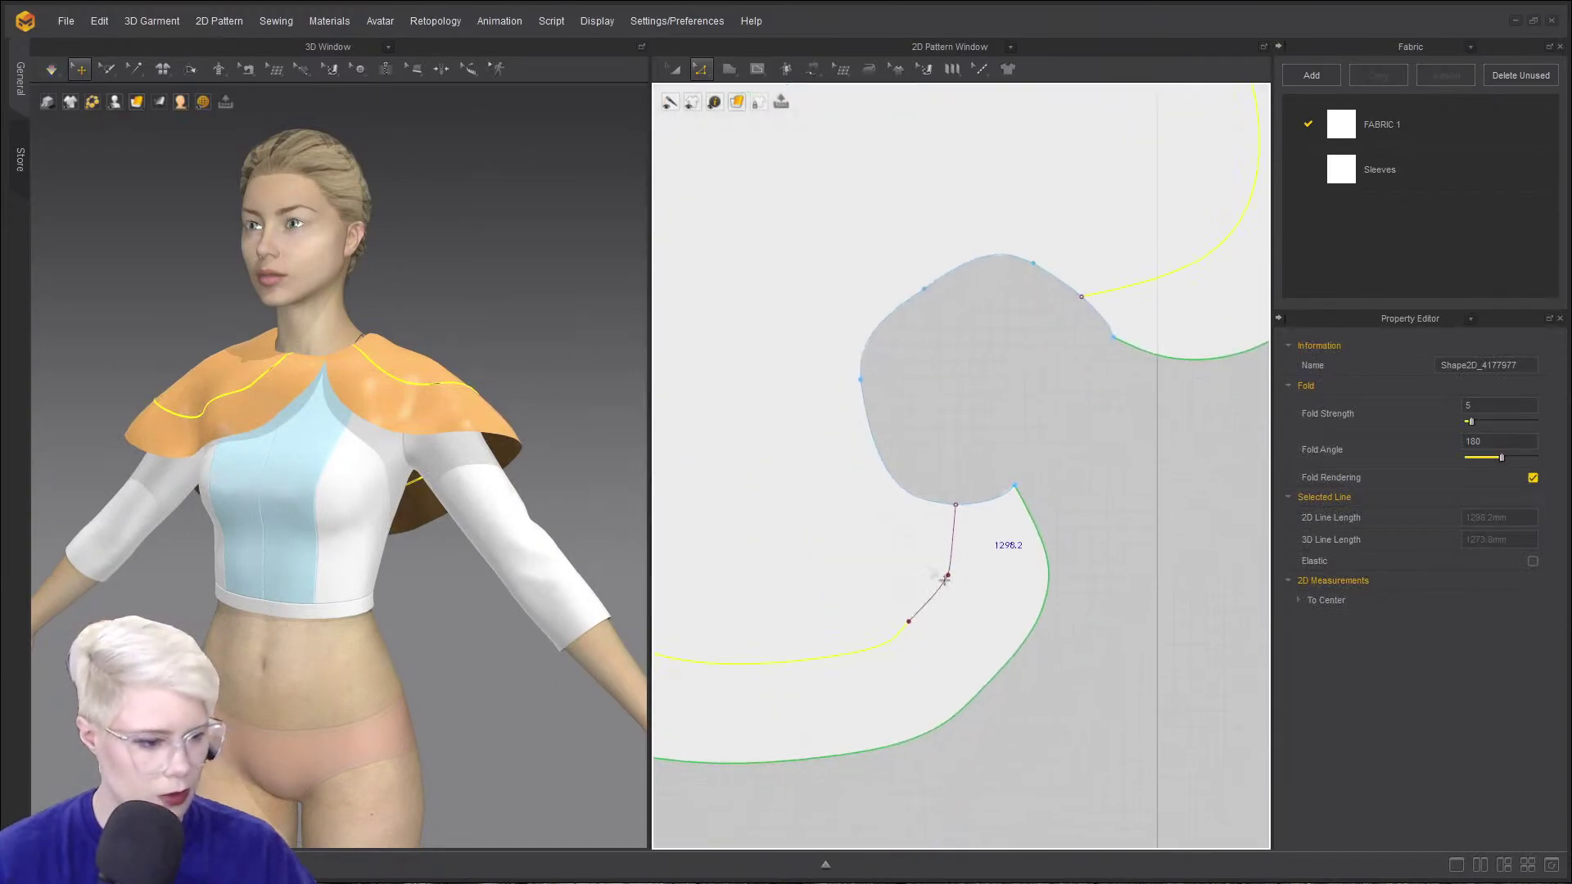
pyautogui.rightClick(954, 533)
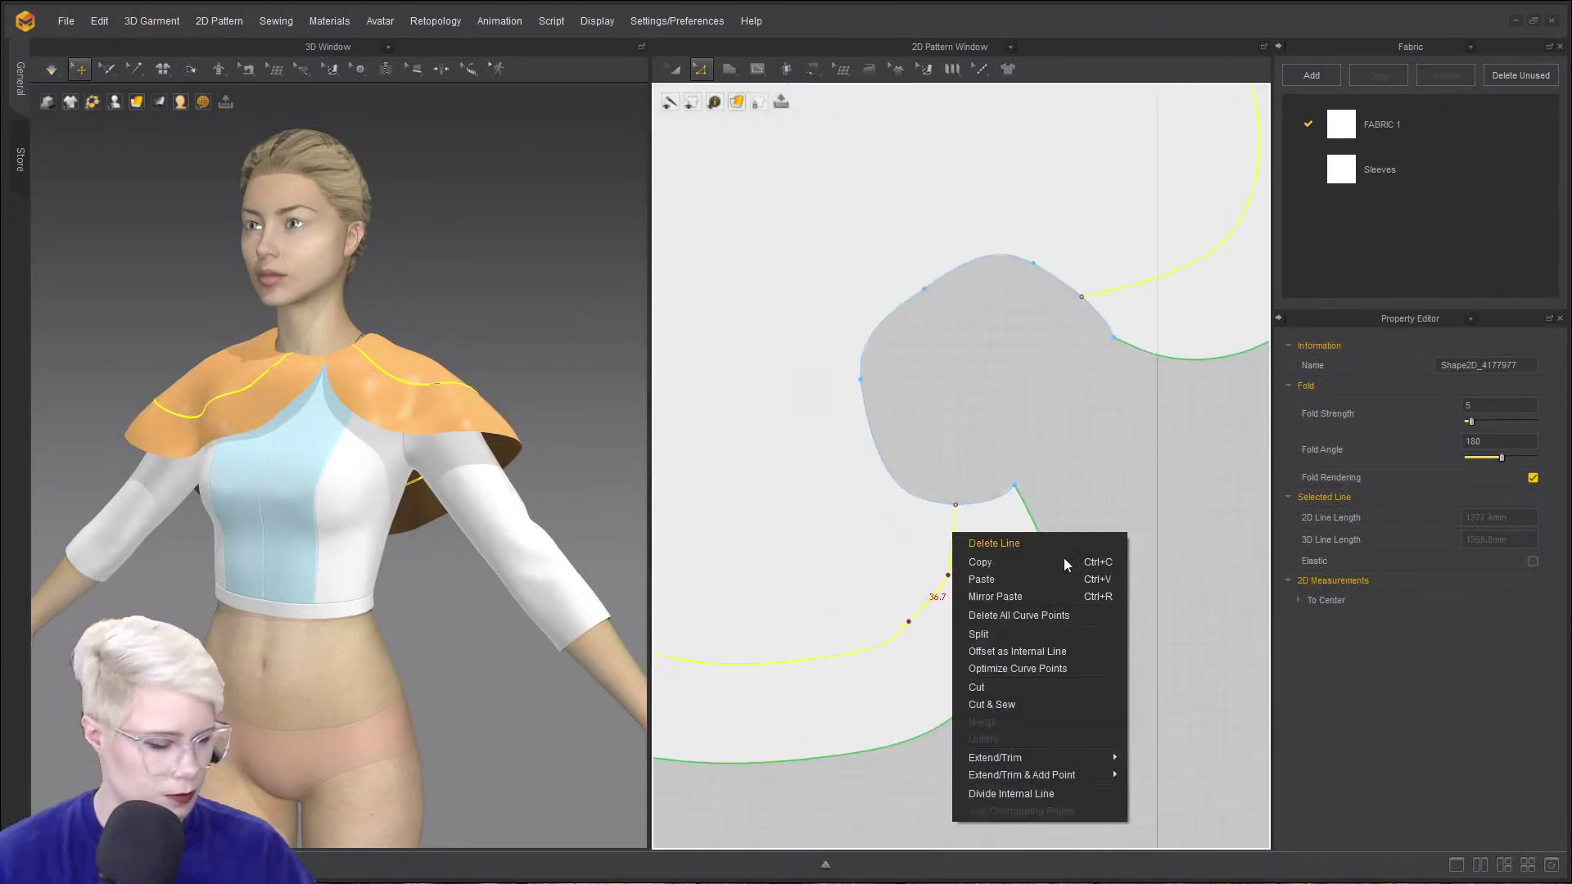
pyautogui.click(1054, 700)
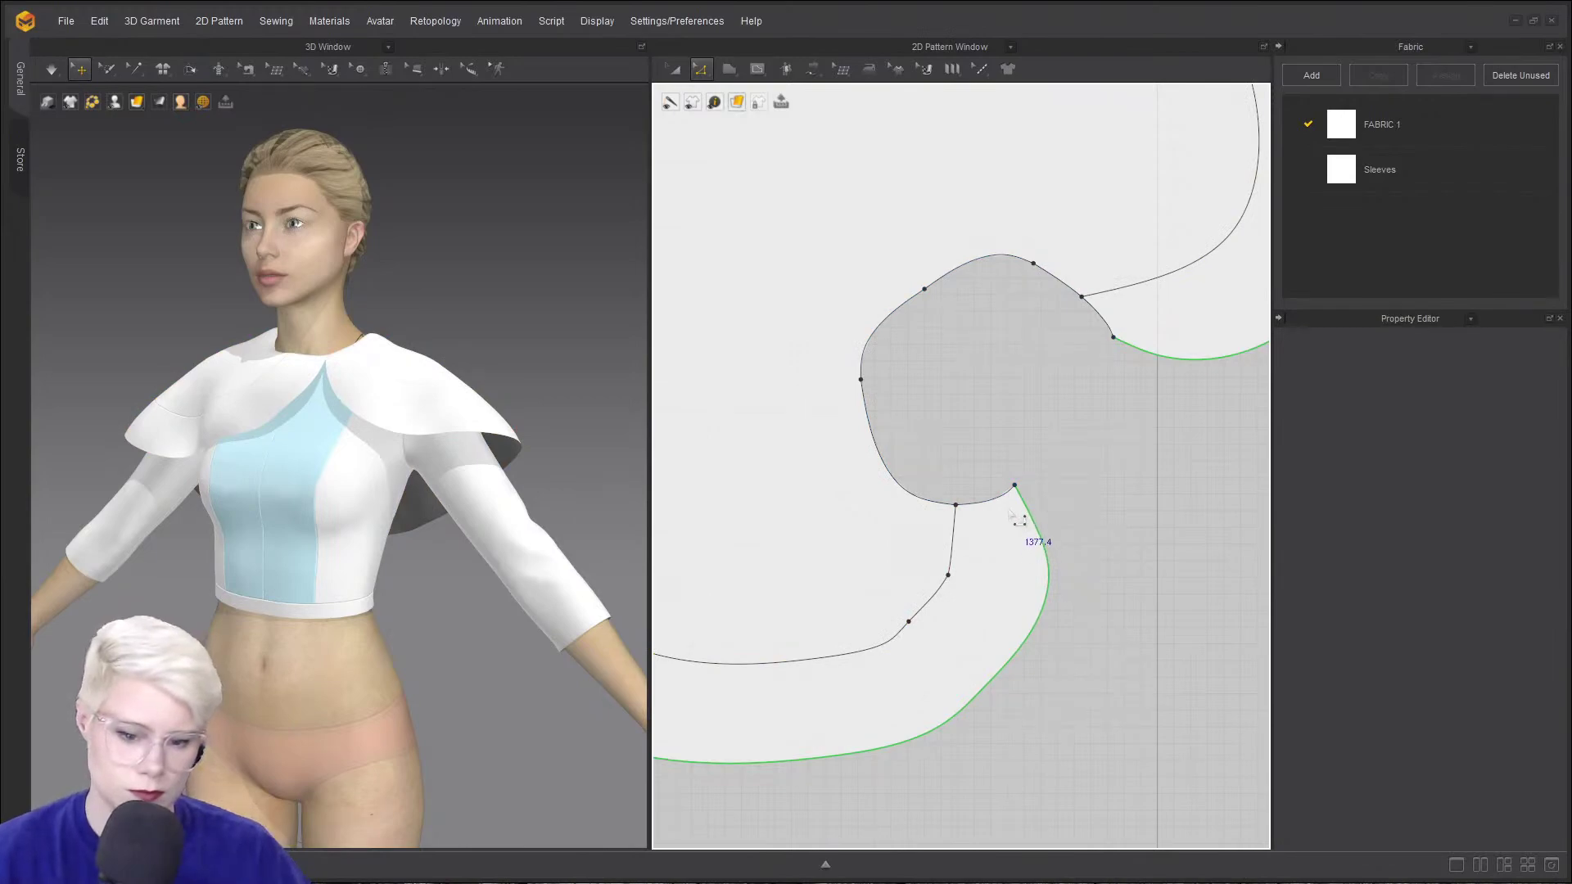
# - Move the cape's inner pattern piece away from the curved trim band in the 2D layout
pyautogui.scroll(-5, 947, 491)
pyautogui.scroll(1, 811, 557)
pyautogui.click(806, 562)
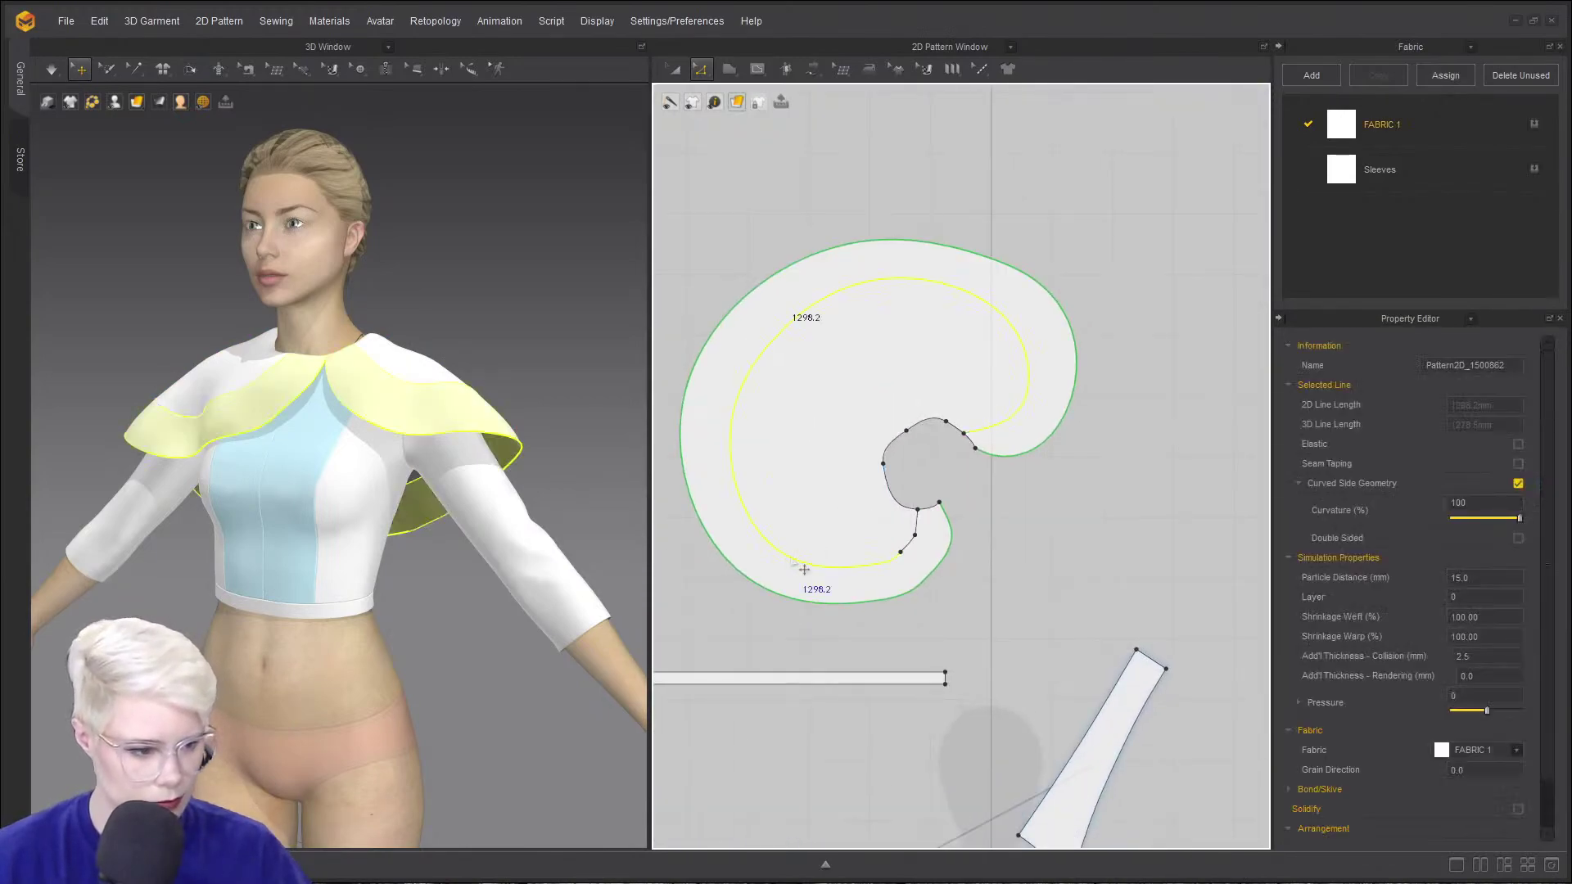
pyautogui.click(870, 409)
pyautogui.press('a')
pyautogui.moveTo(841, 407); pyautogui.dragTo(963, 316)
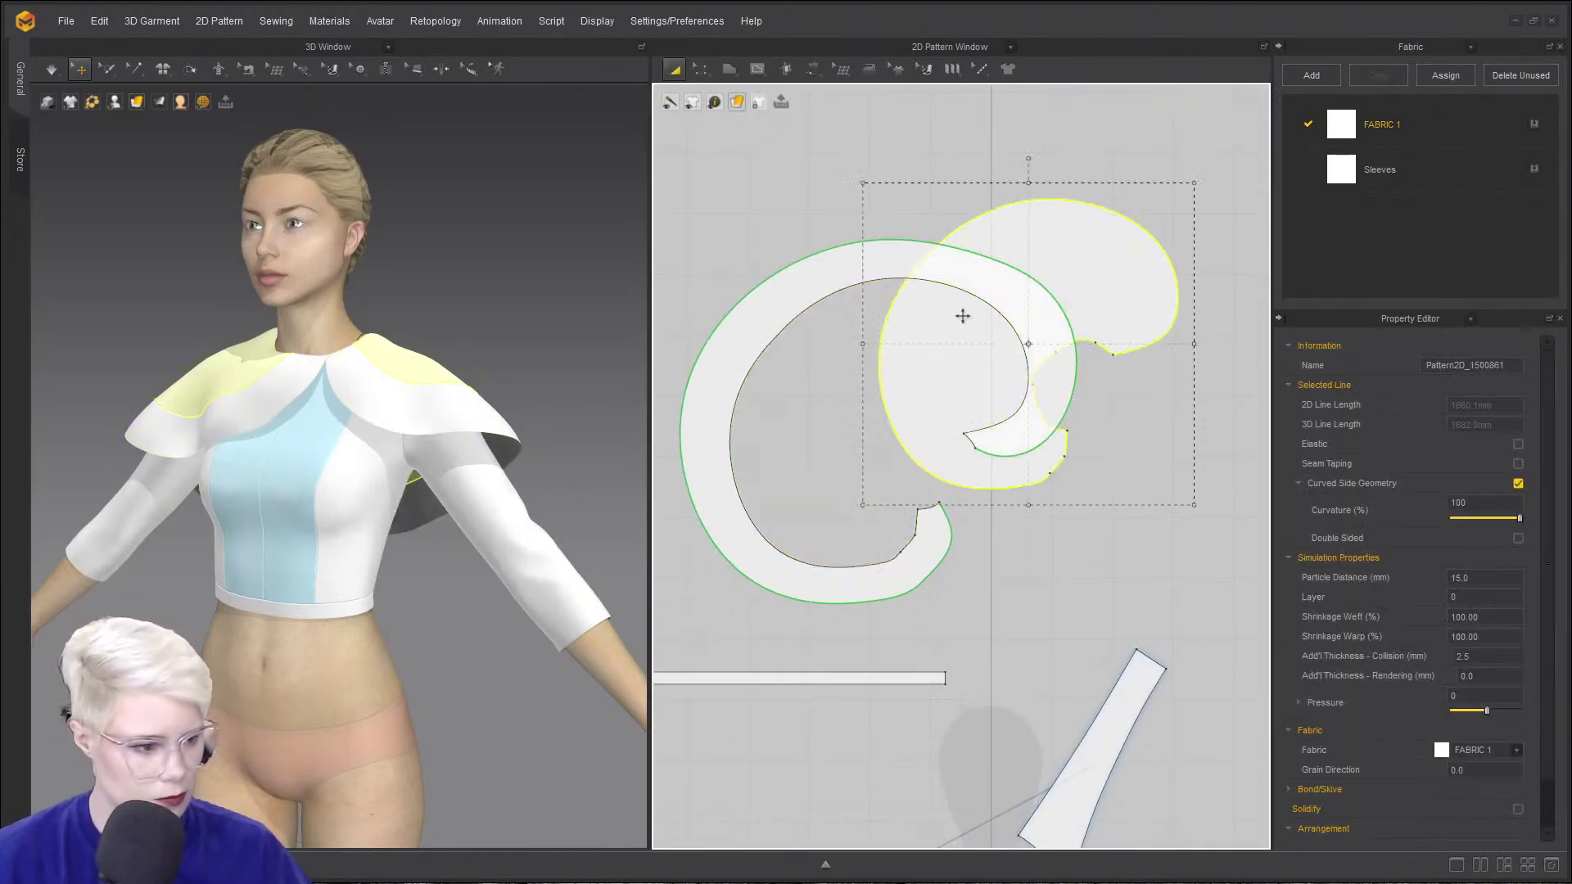
# - Turn off elastic on the trim band's outer edge
pyautogui.press('z')
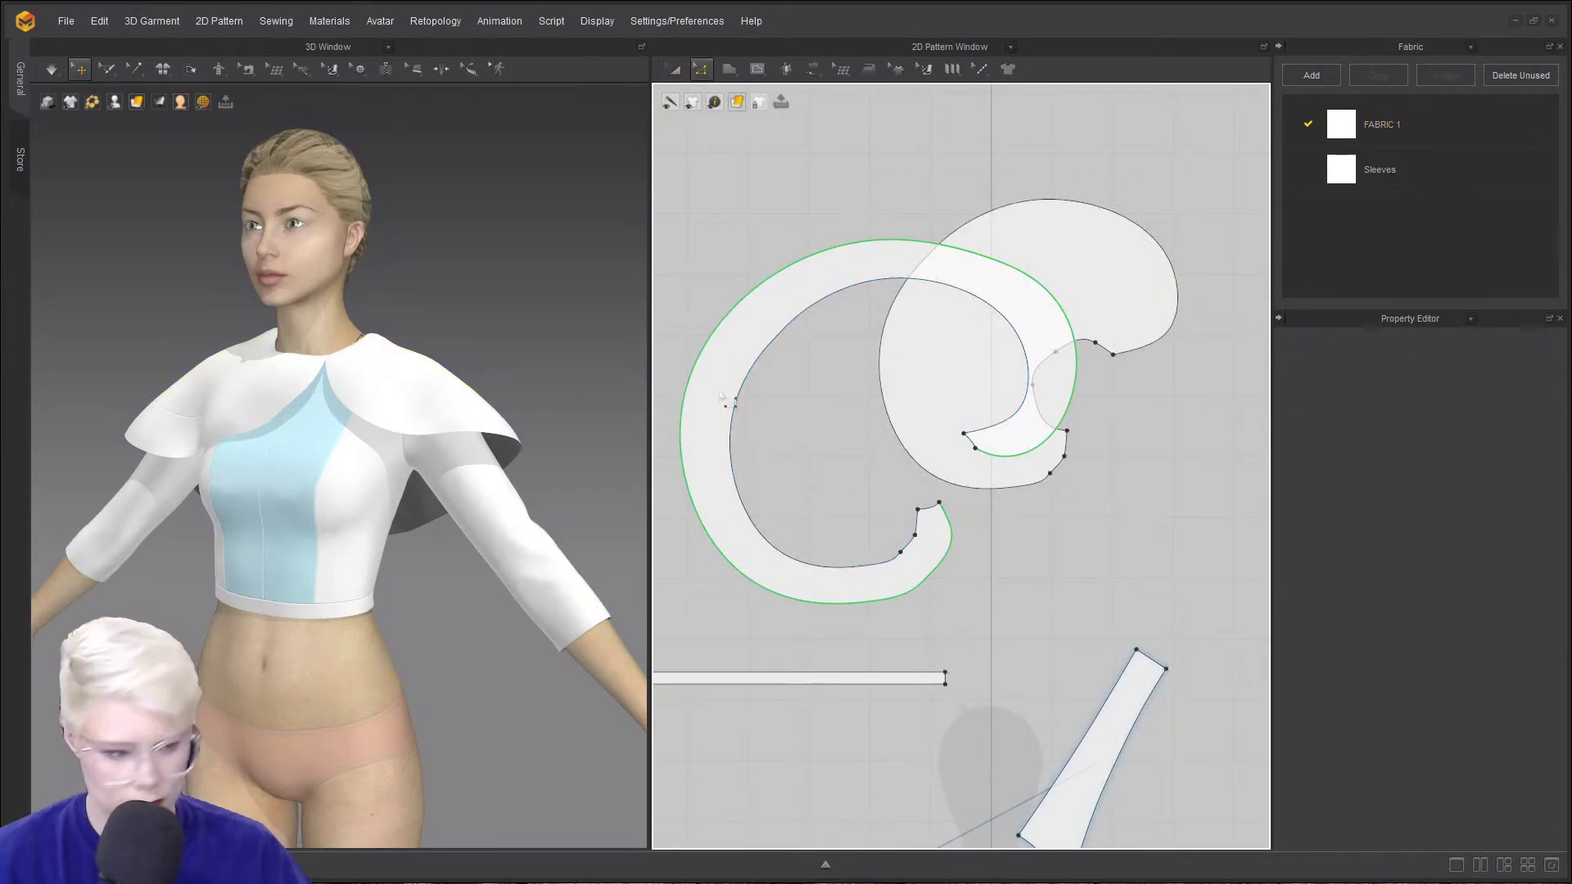
pyautogui.click(694, 441)
pyautogui.click(1518, 444)
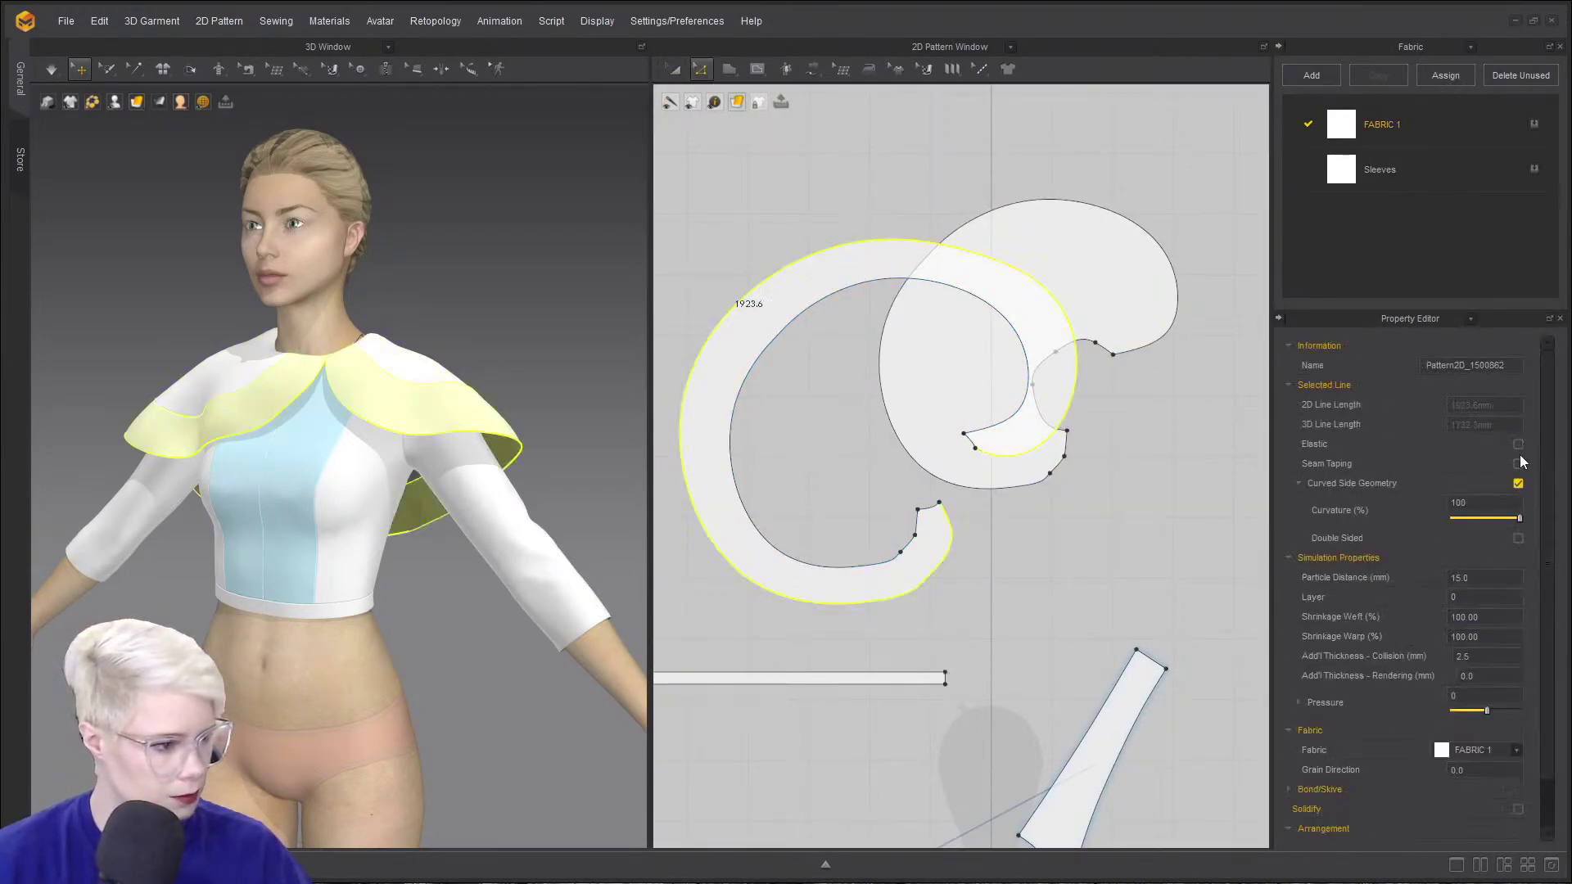
pyautogui.click(827, 348)
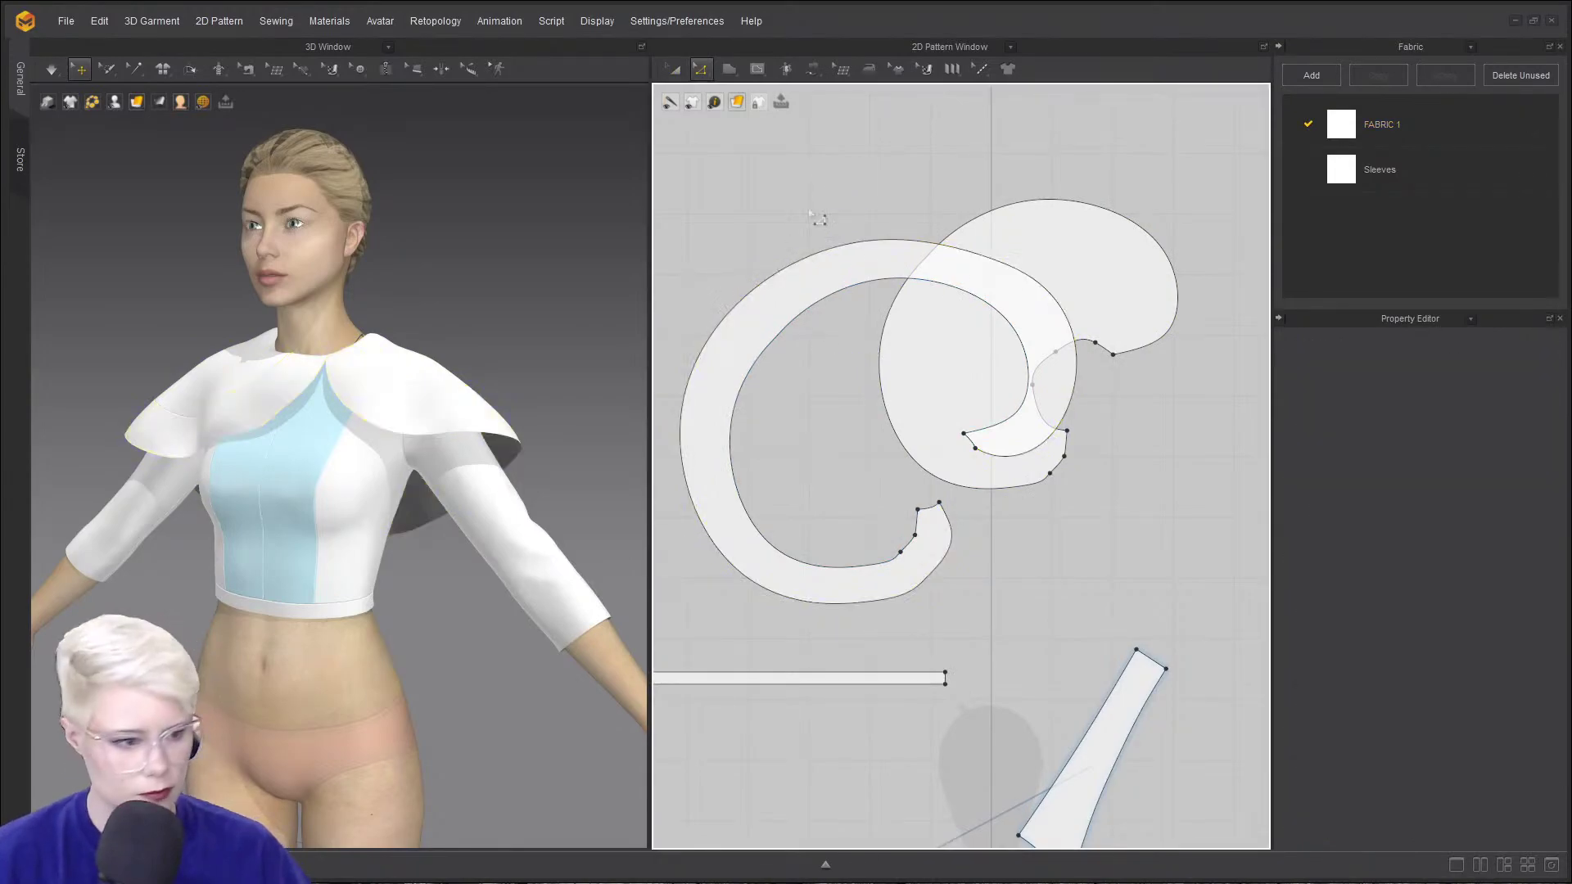
# - Strengthen the outer trim band and simulate it, checking the drape from the front and back
pyautogui.press('a')
pyautogui.click(782, 294)
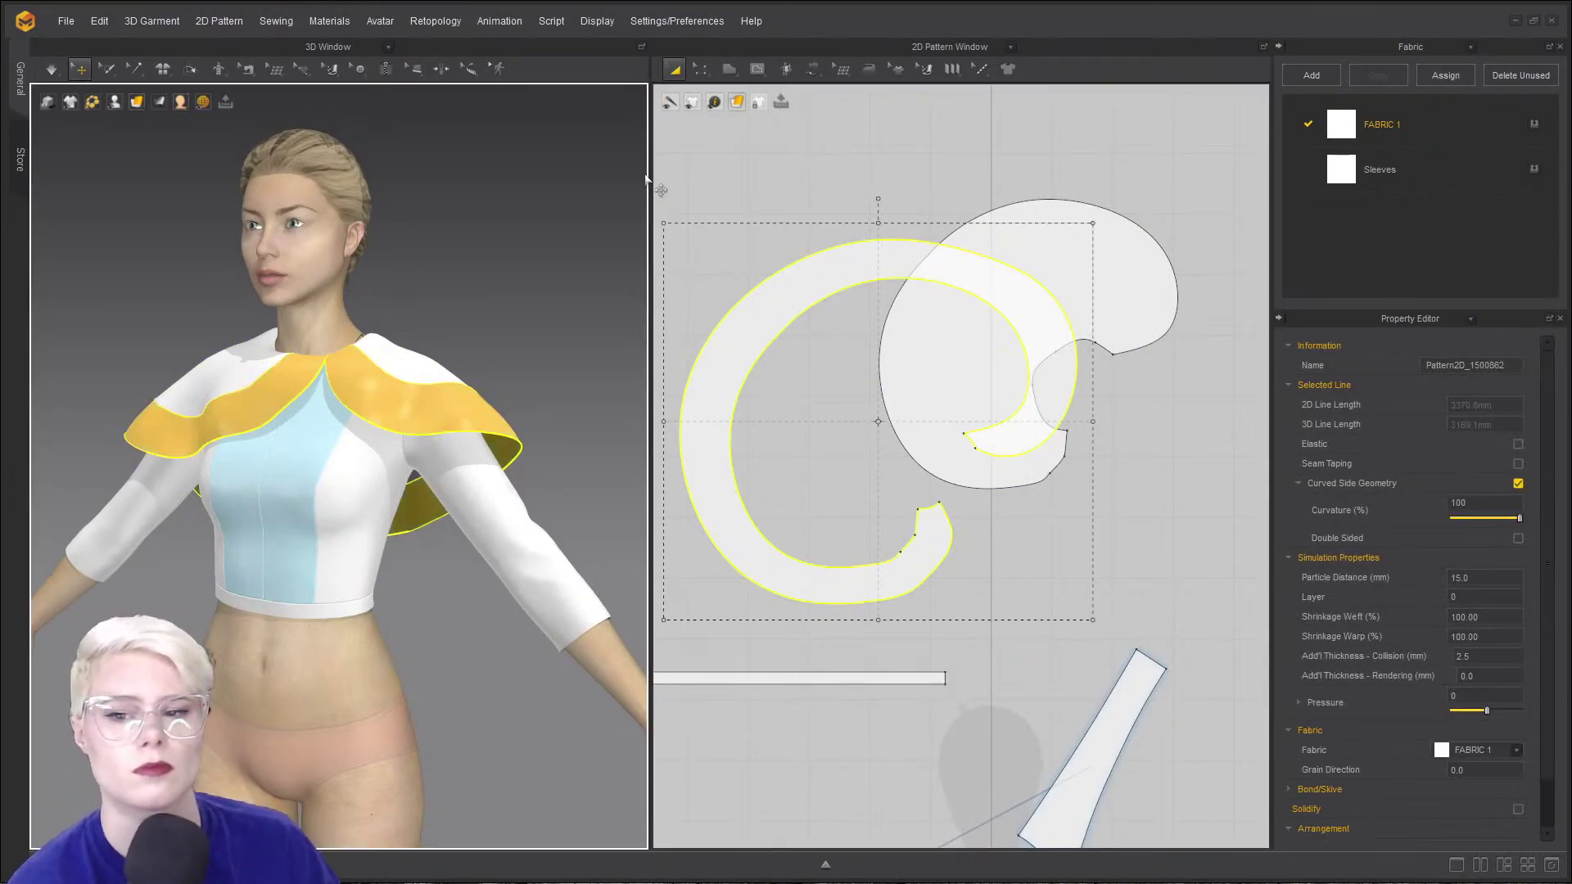
pyautogui.press('space')
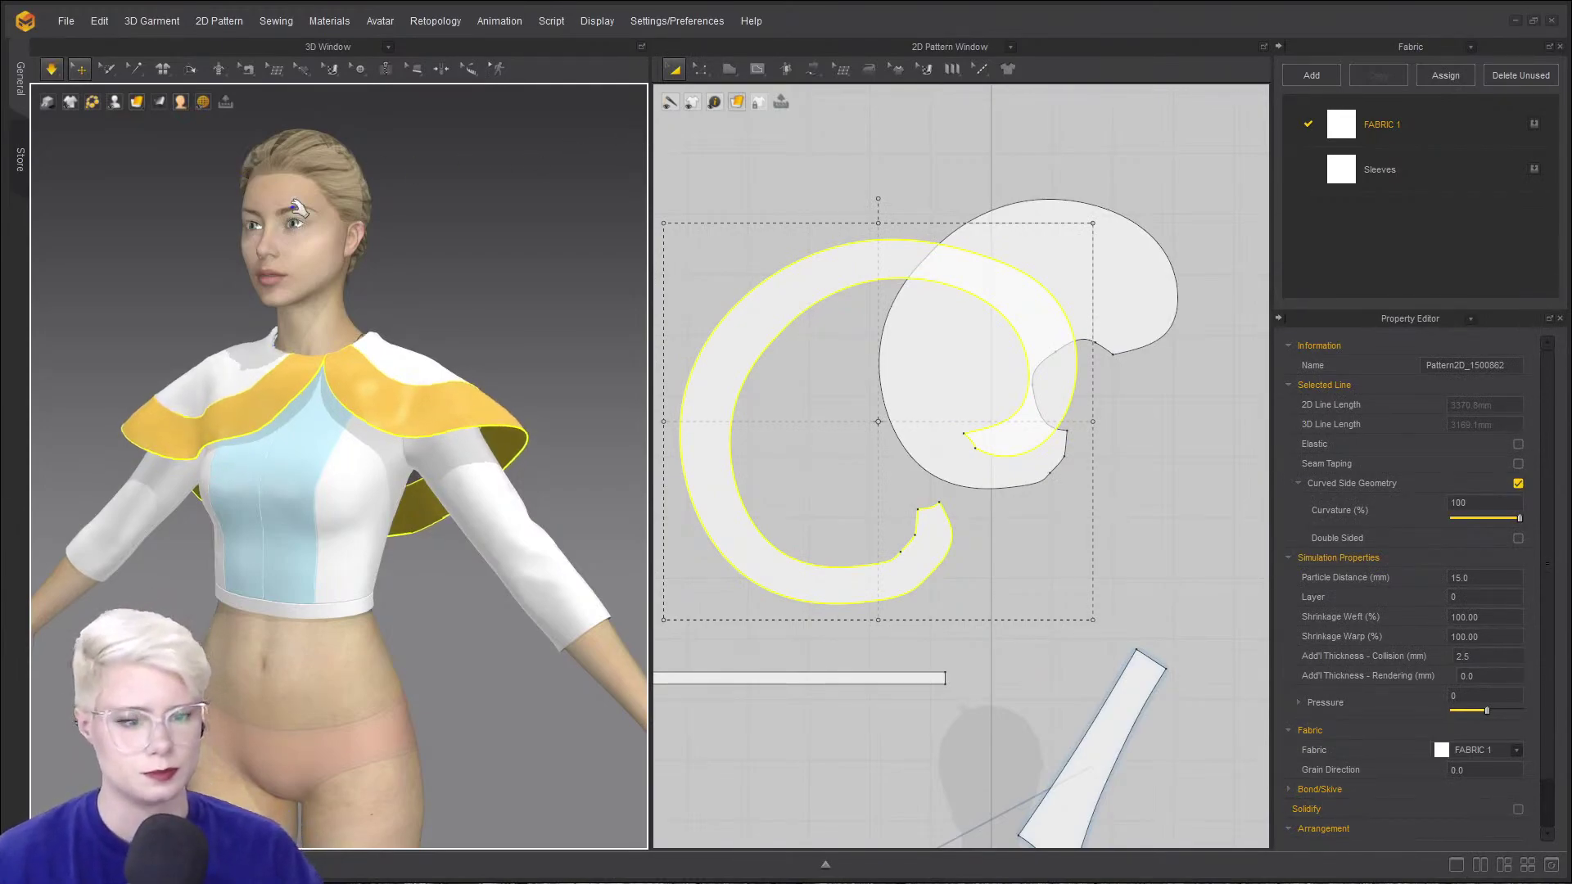
pyautogui.moveTo(483, 416); pyautogui.dragTo(636, 418, button='right')
pyautogui.moveTo(344, 414); pyautogui.dragTo(552, 495, button='right')
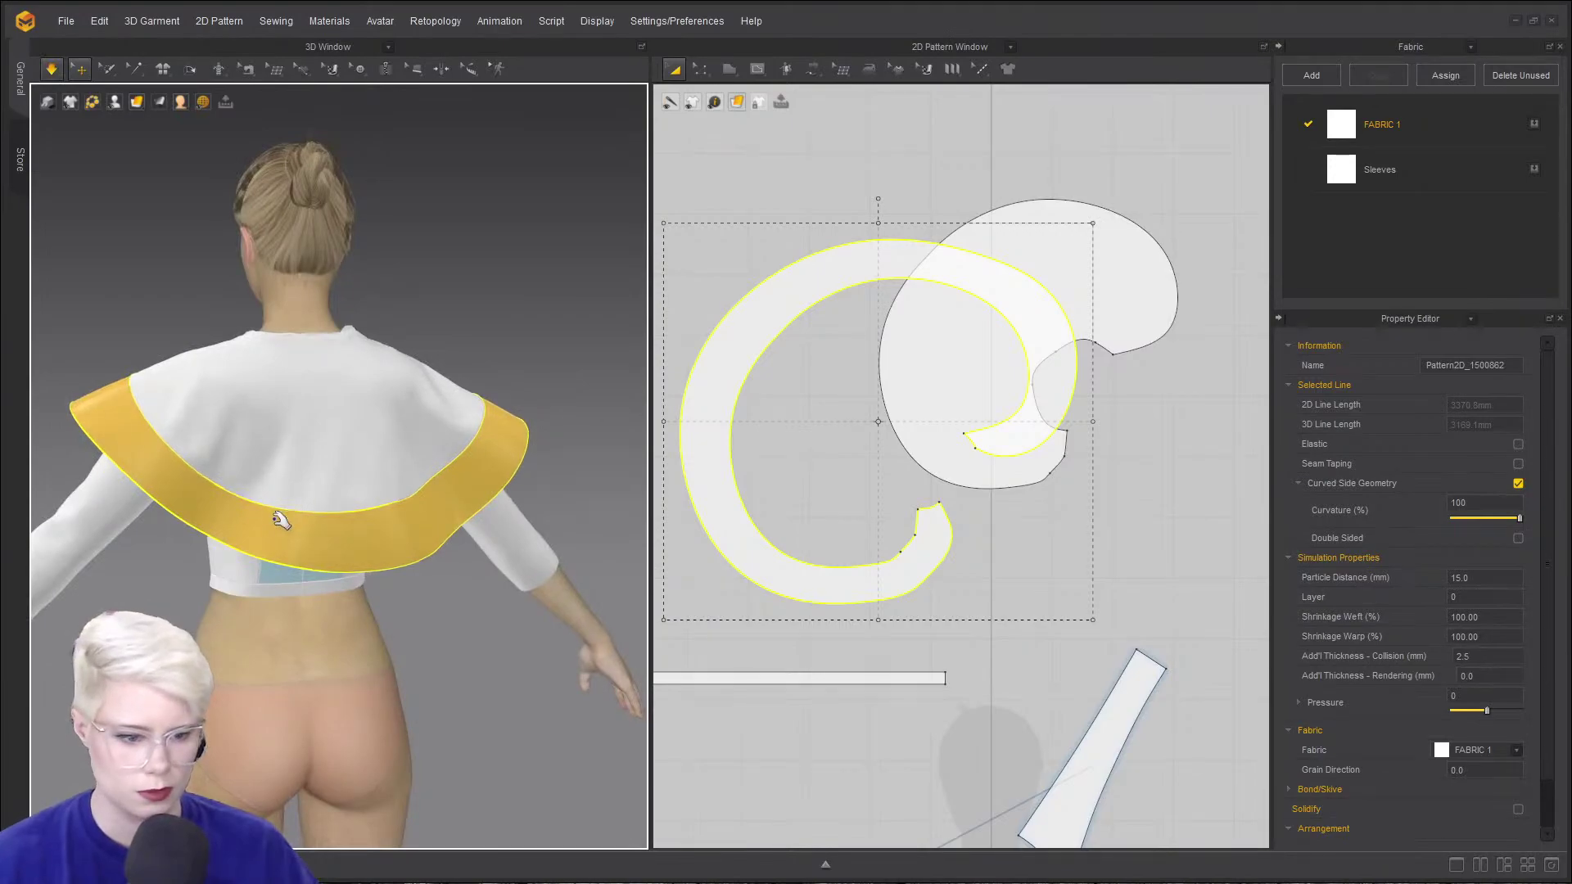
# - Move the inner cape piece farther clear of the trim band in 2D and adjust the band's drape at the back
pyautogui.moveTo(1141, 254); pyautogui.dragTo(1220, 399)
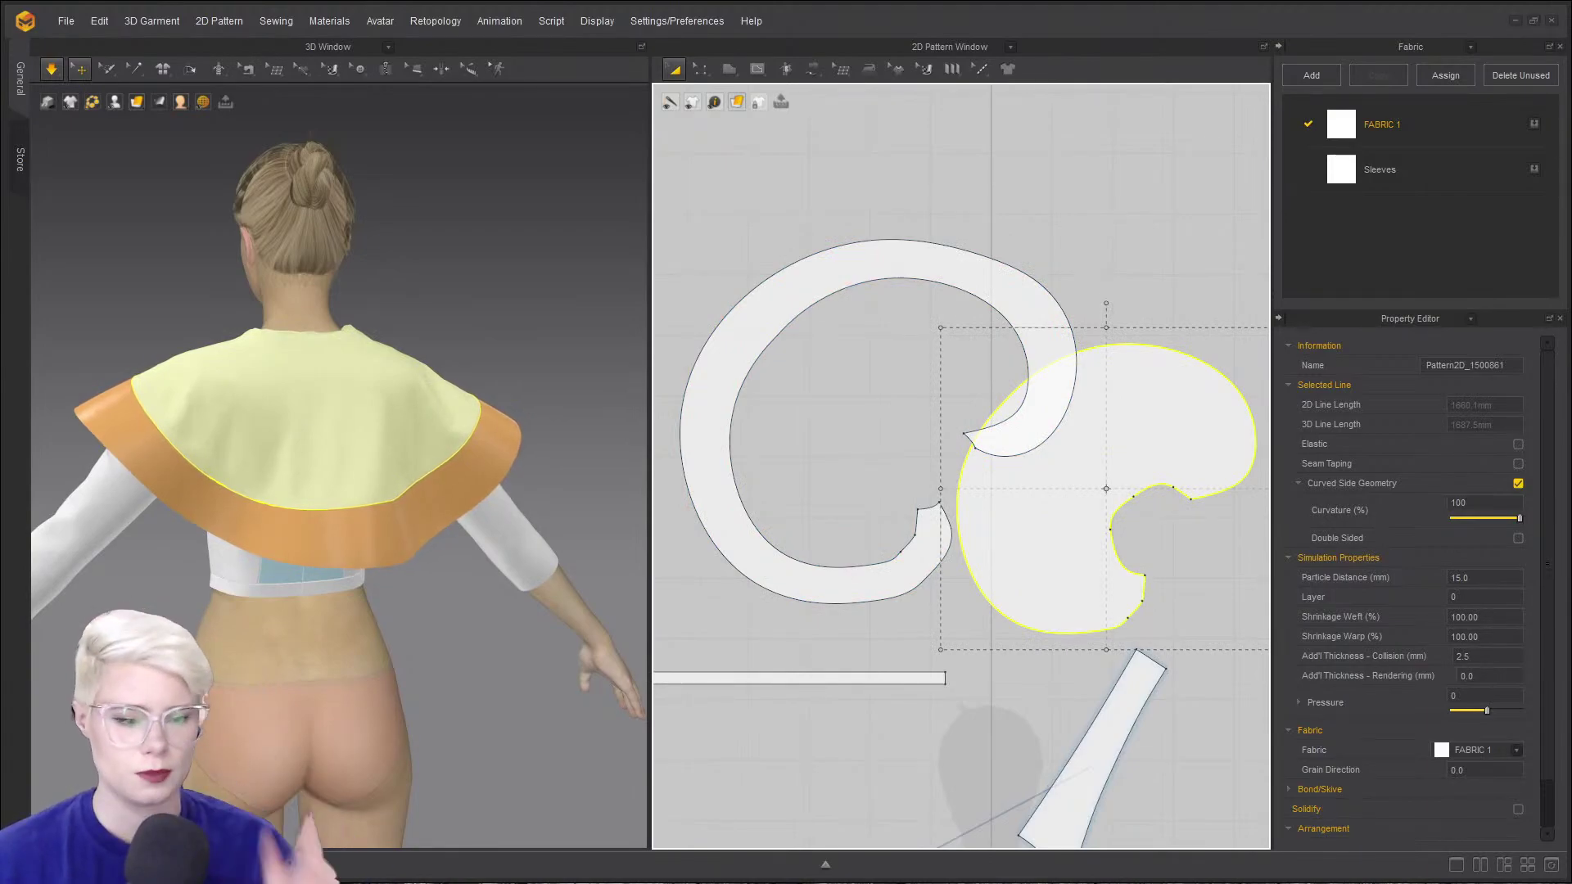
pyautogui.scroll(3, 371, 495)
pyautogui.click(200, 528)
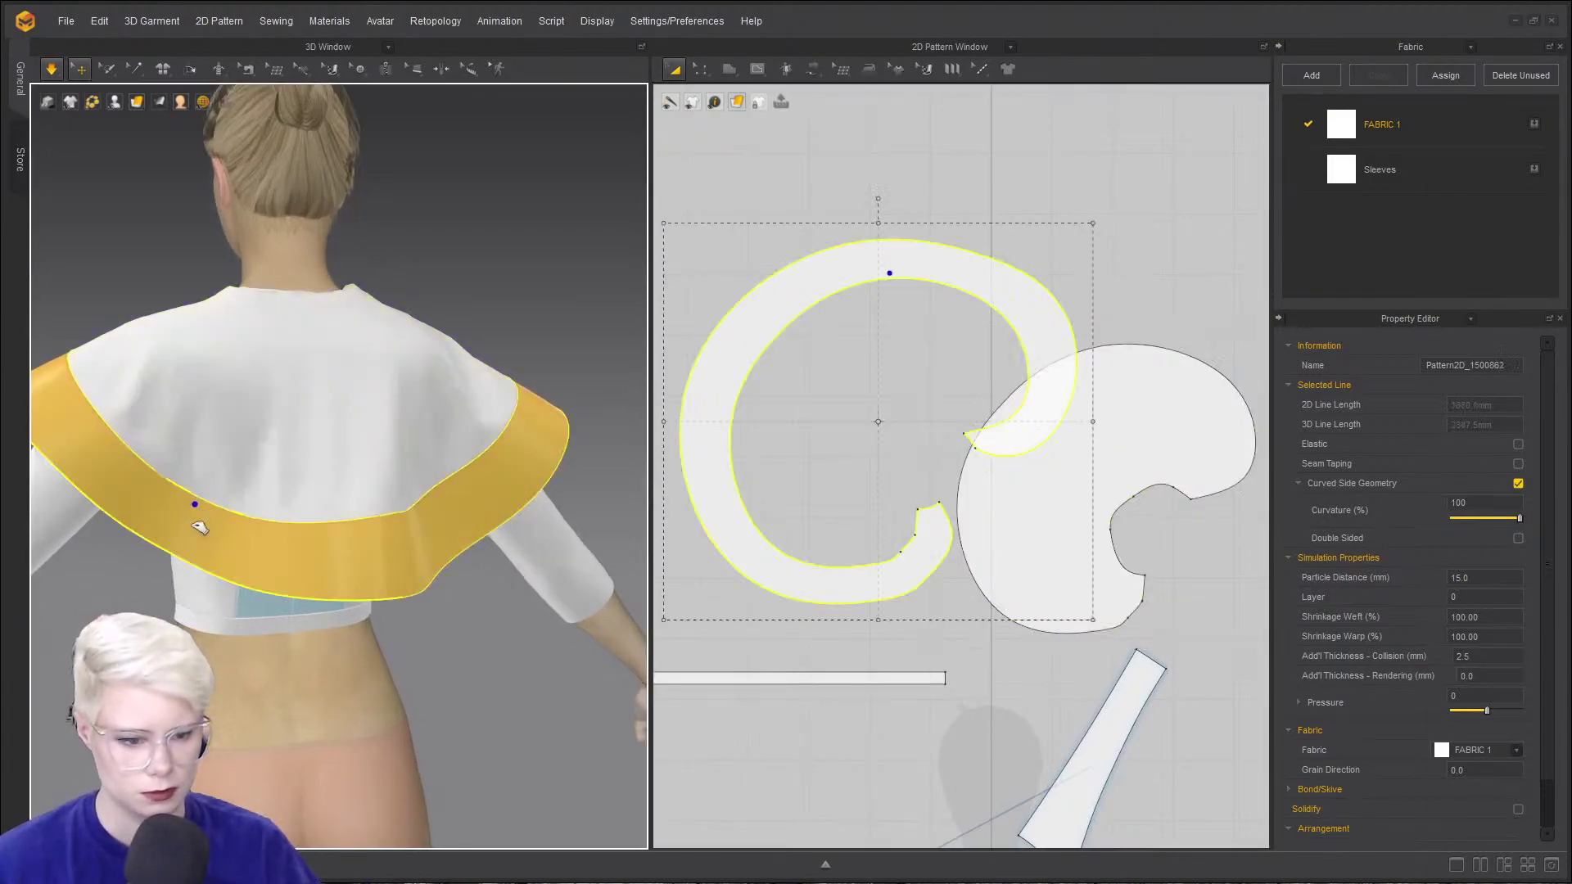
# - Bow the trim band's outer edge slightly outward at the cape's back
pyautogui.click(891, 217)
pyautogui.press('z')
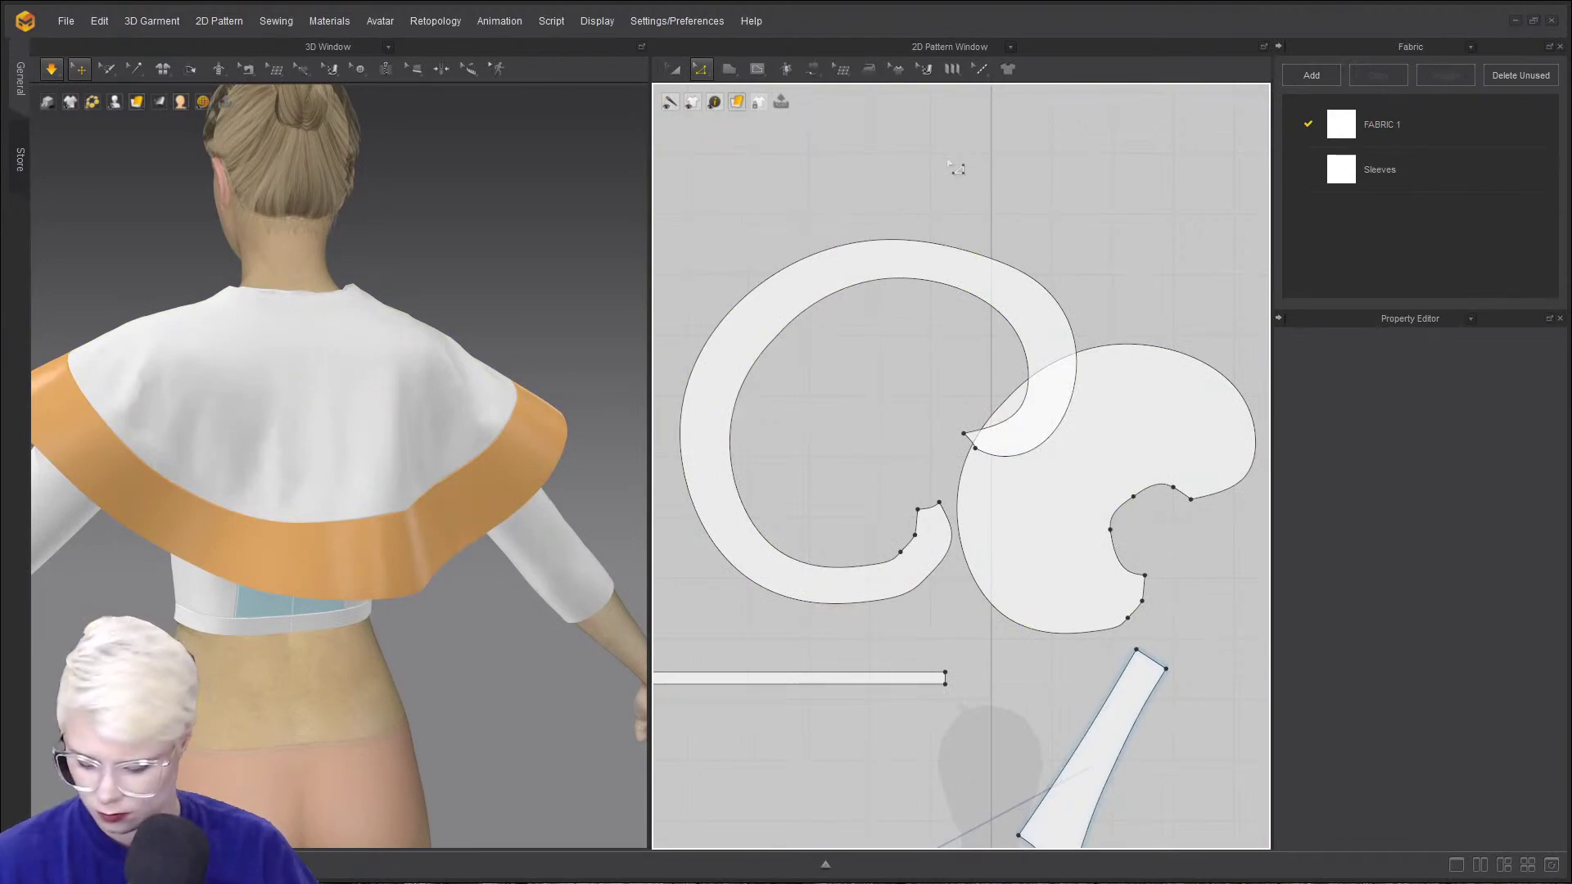
pyautogui.click(974, 260)
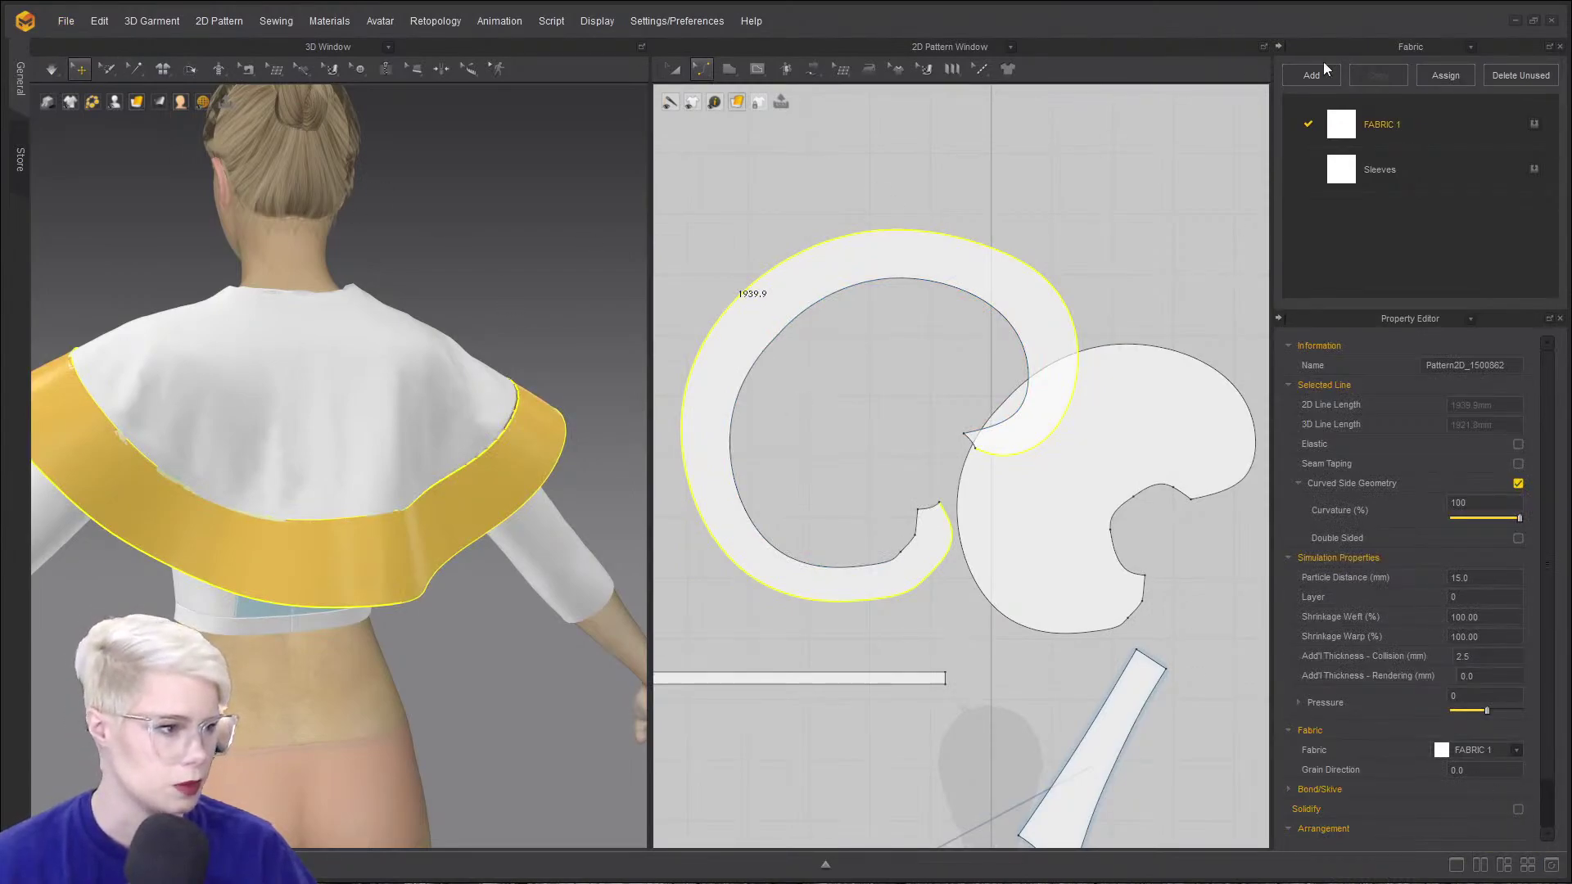
# - Restore the window layout with the library and show its Fabric folder
pyautogui.click(1471, 47)
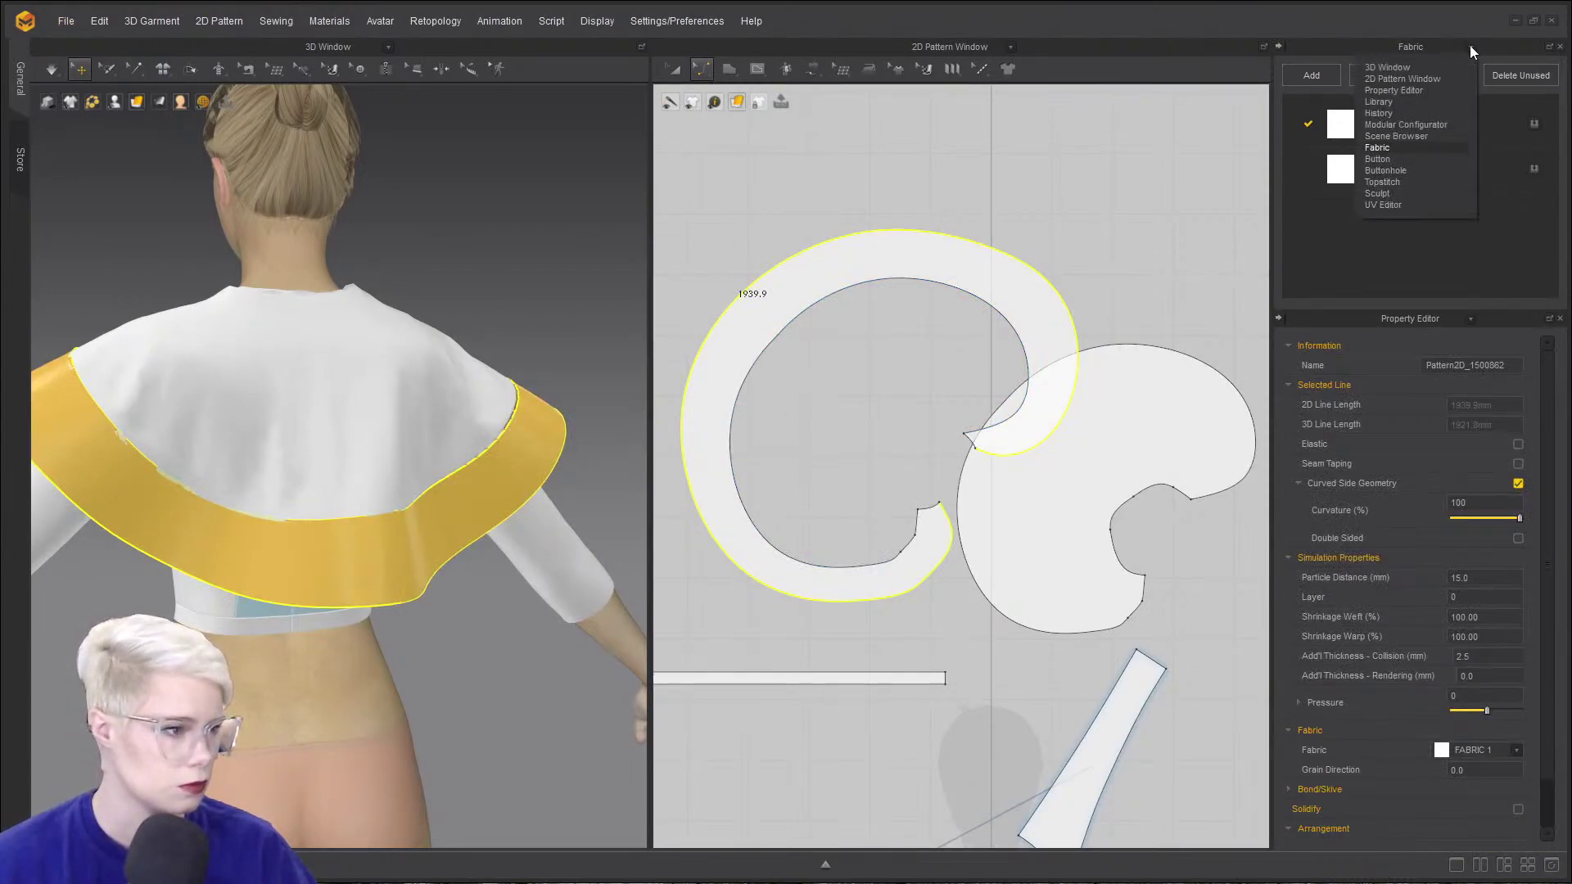
pyautogui.click(1543, 867)
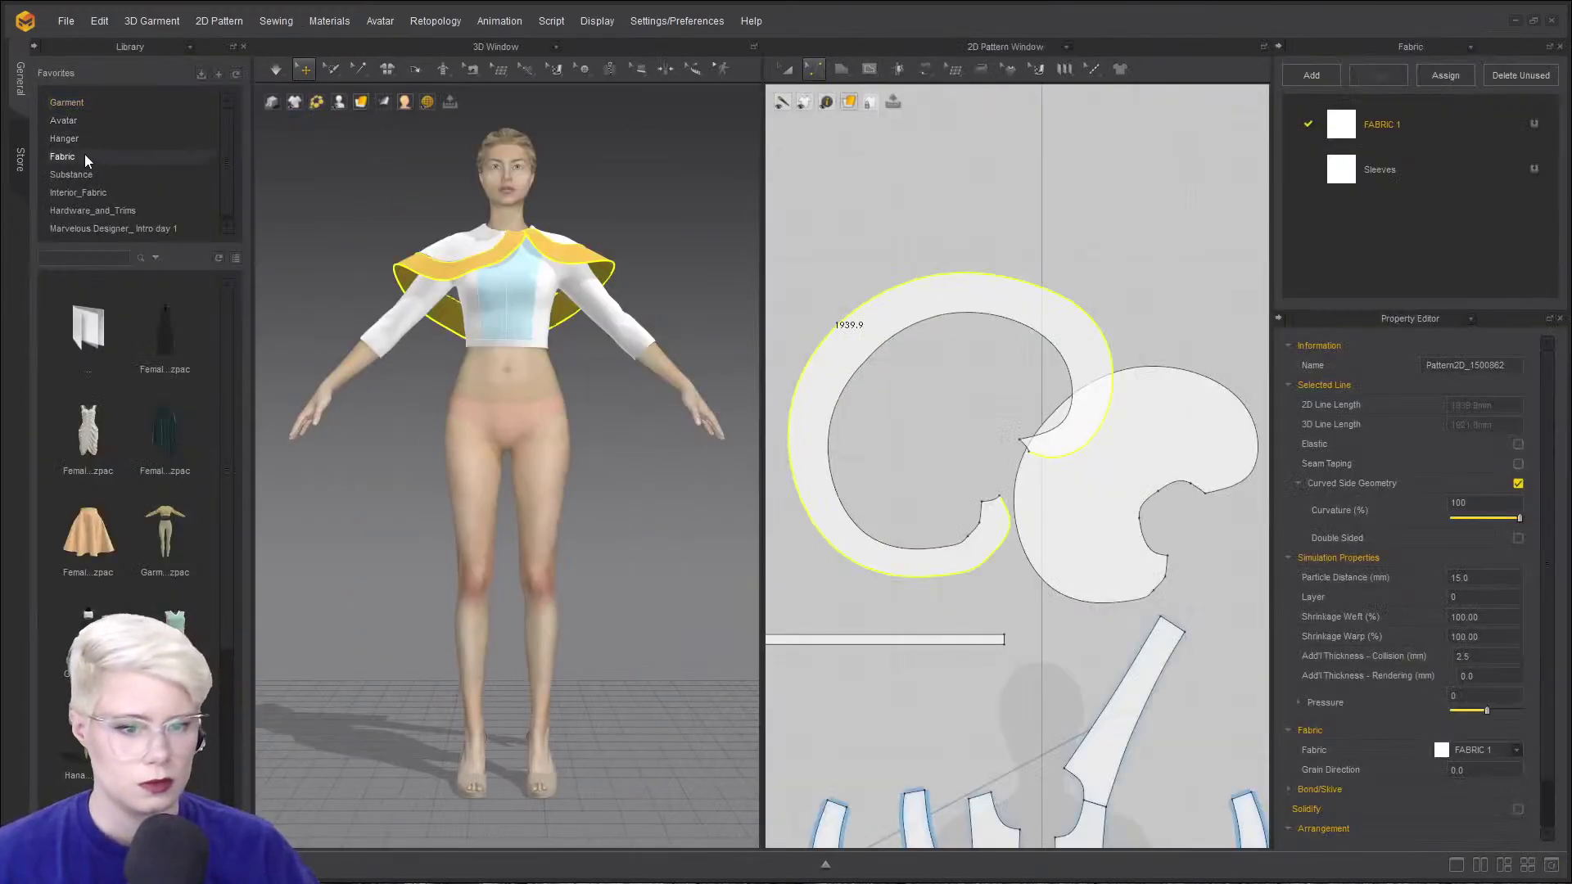
pyautogui.click(110, 156)
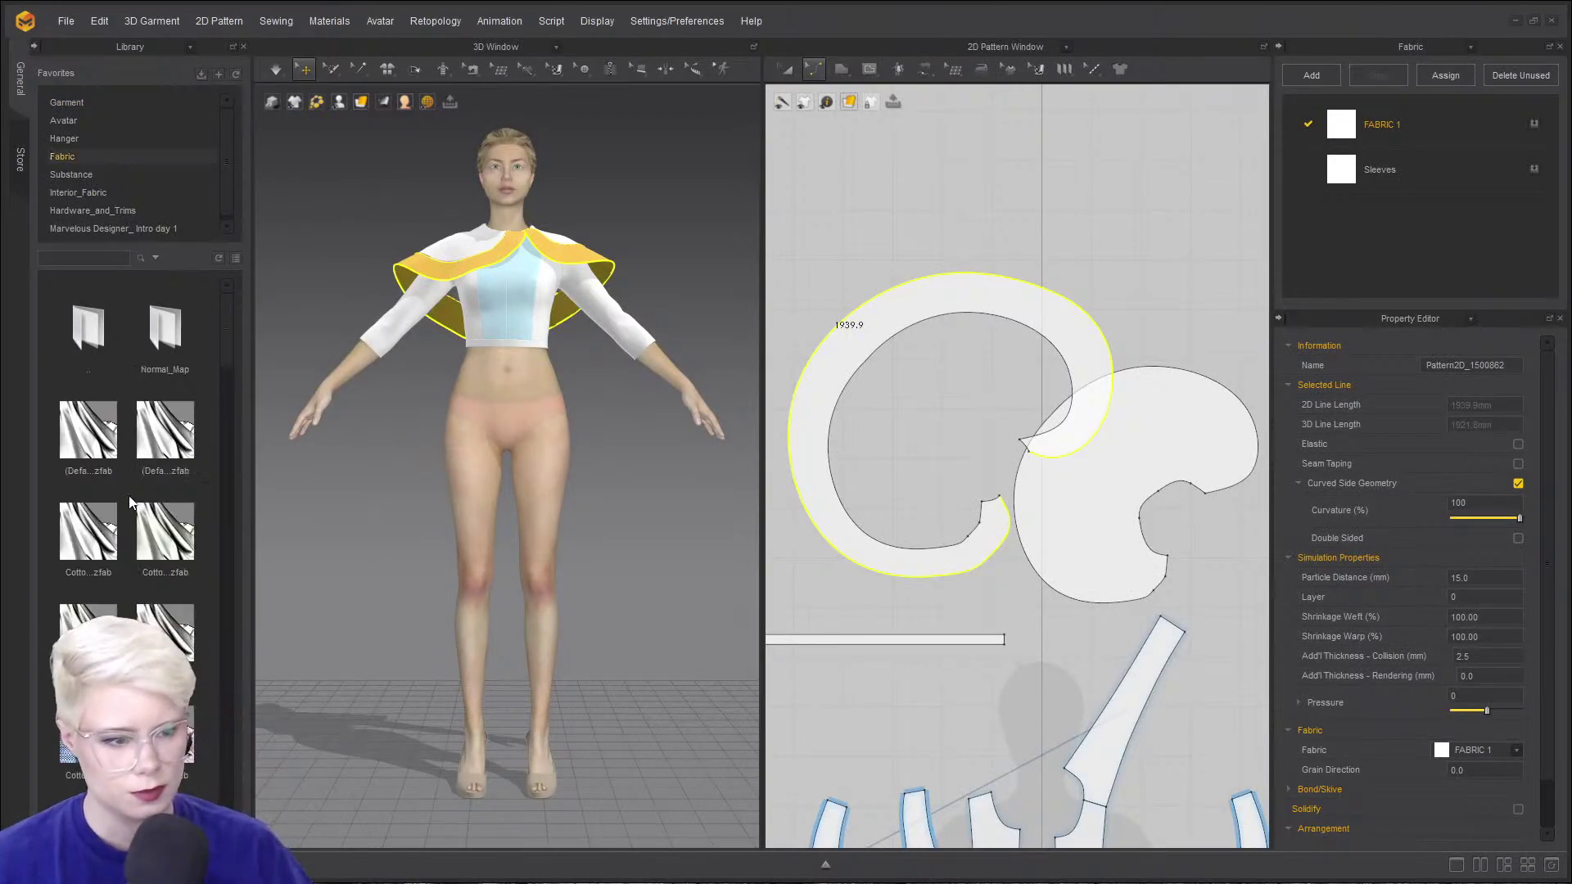
# - Find the Fur_Fox preset among the library fabrics and apply it to the outer trim band
pyautogui.scroll(-10, 134, 587)
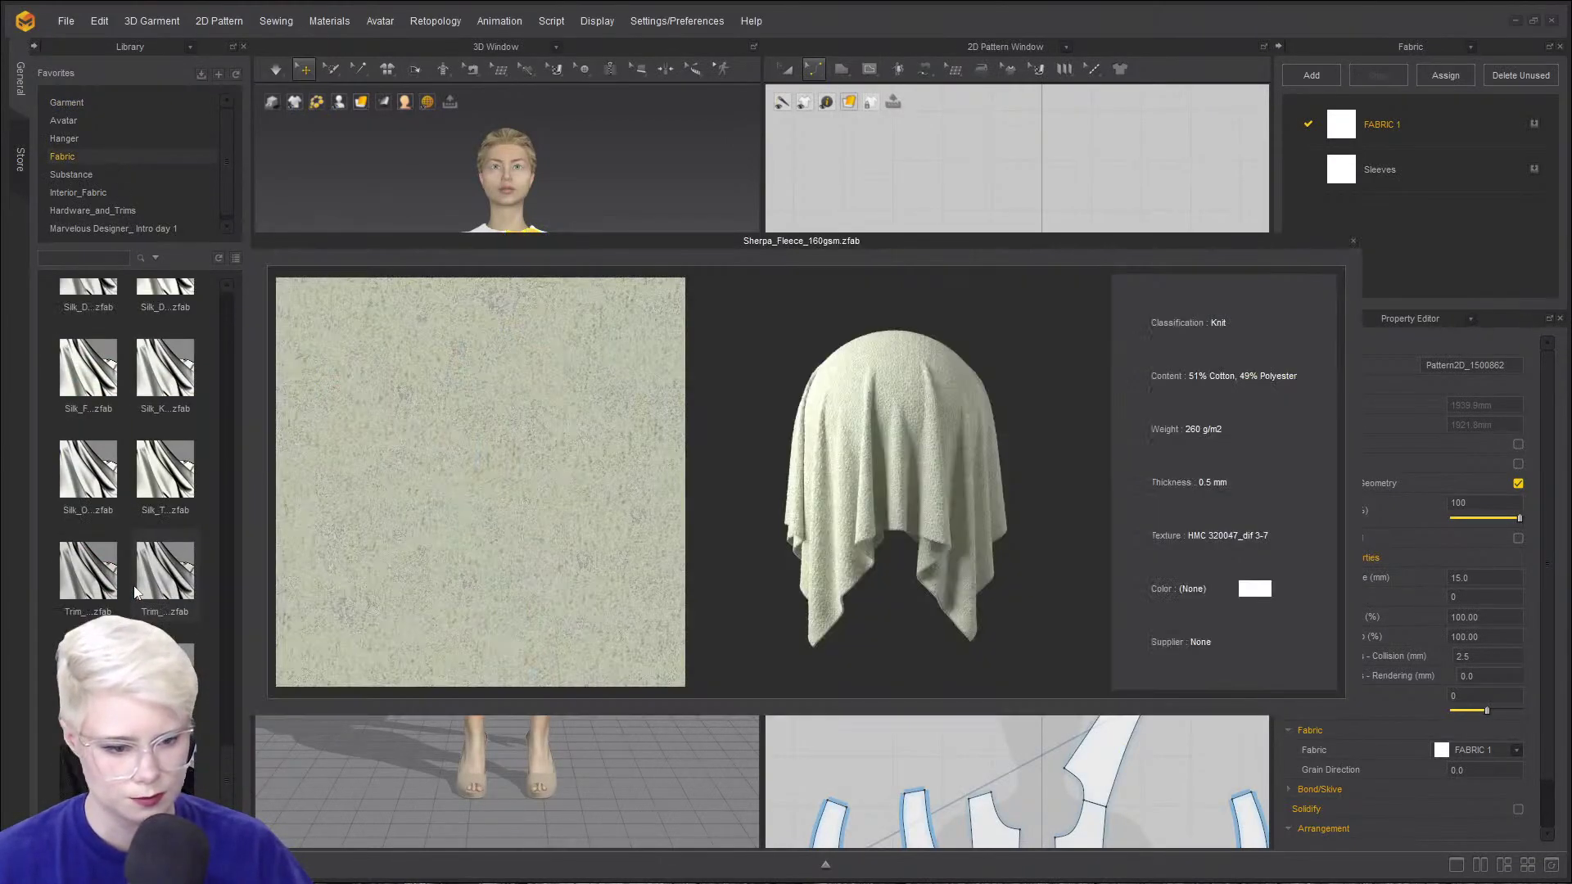
pyautogui.scroll(5, 144, 552)
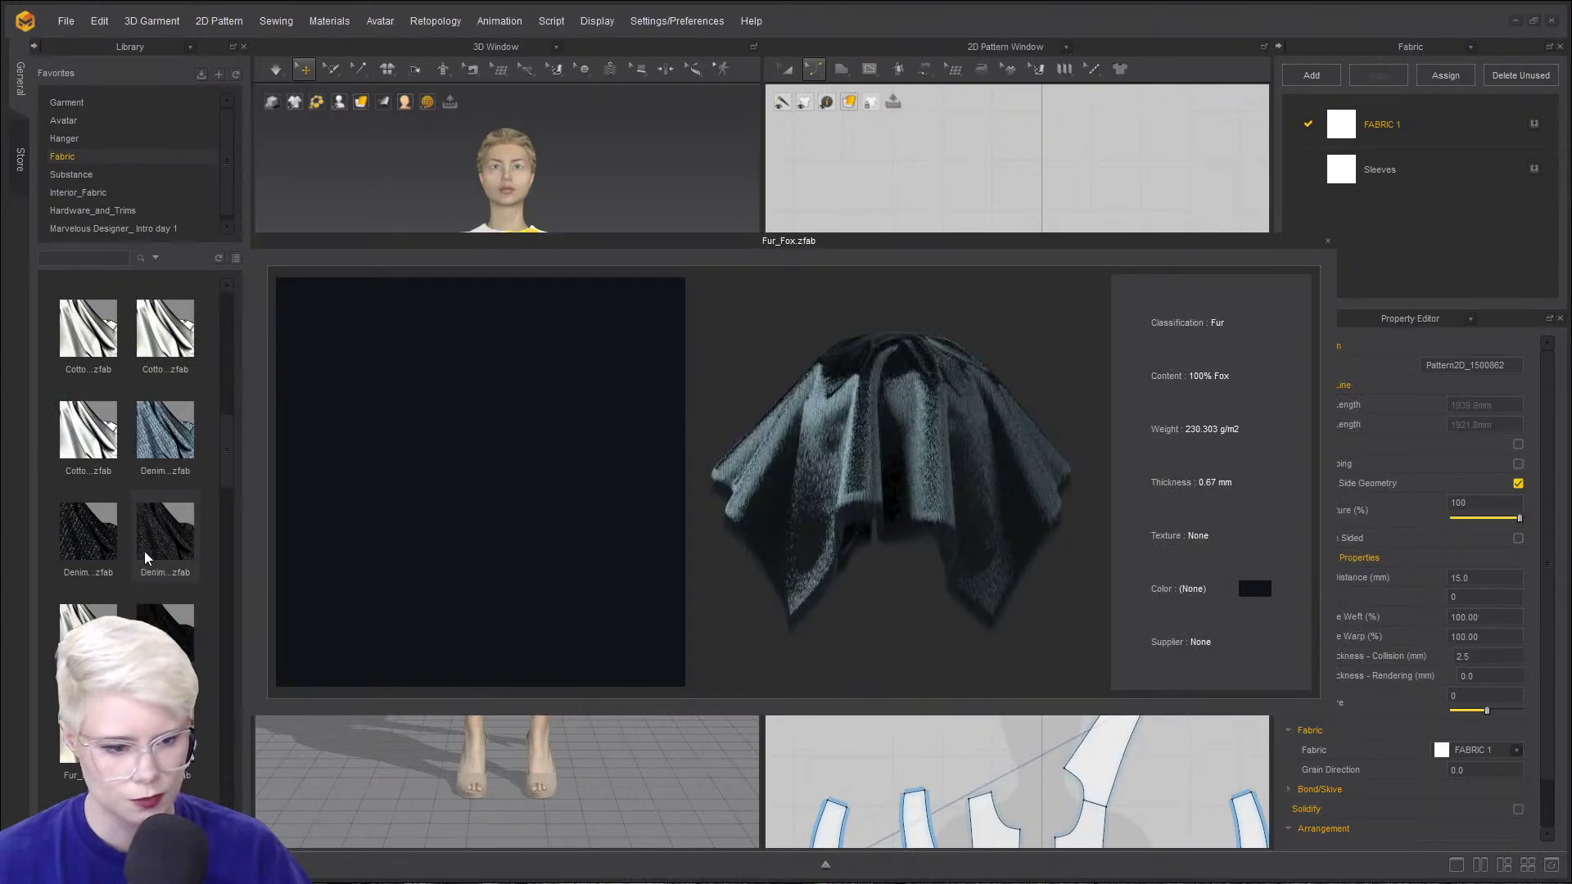
pyautogui.scroll(3, 144, 551)
pyautogui.moveTo(162, 334)
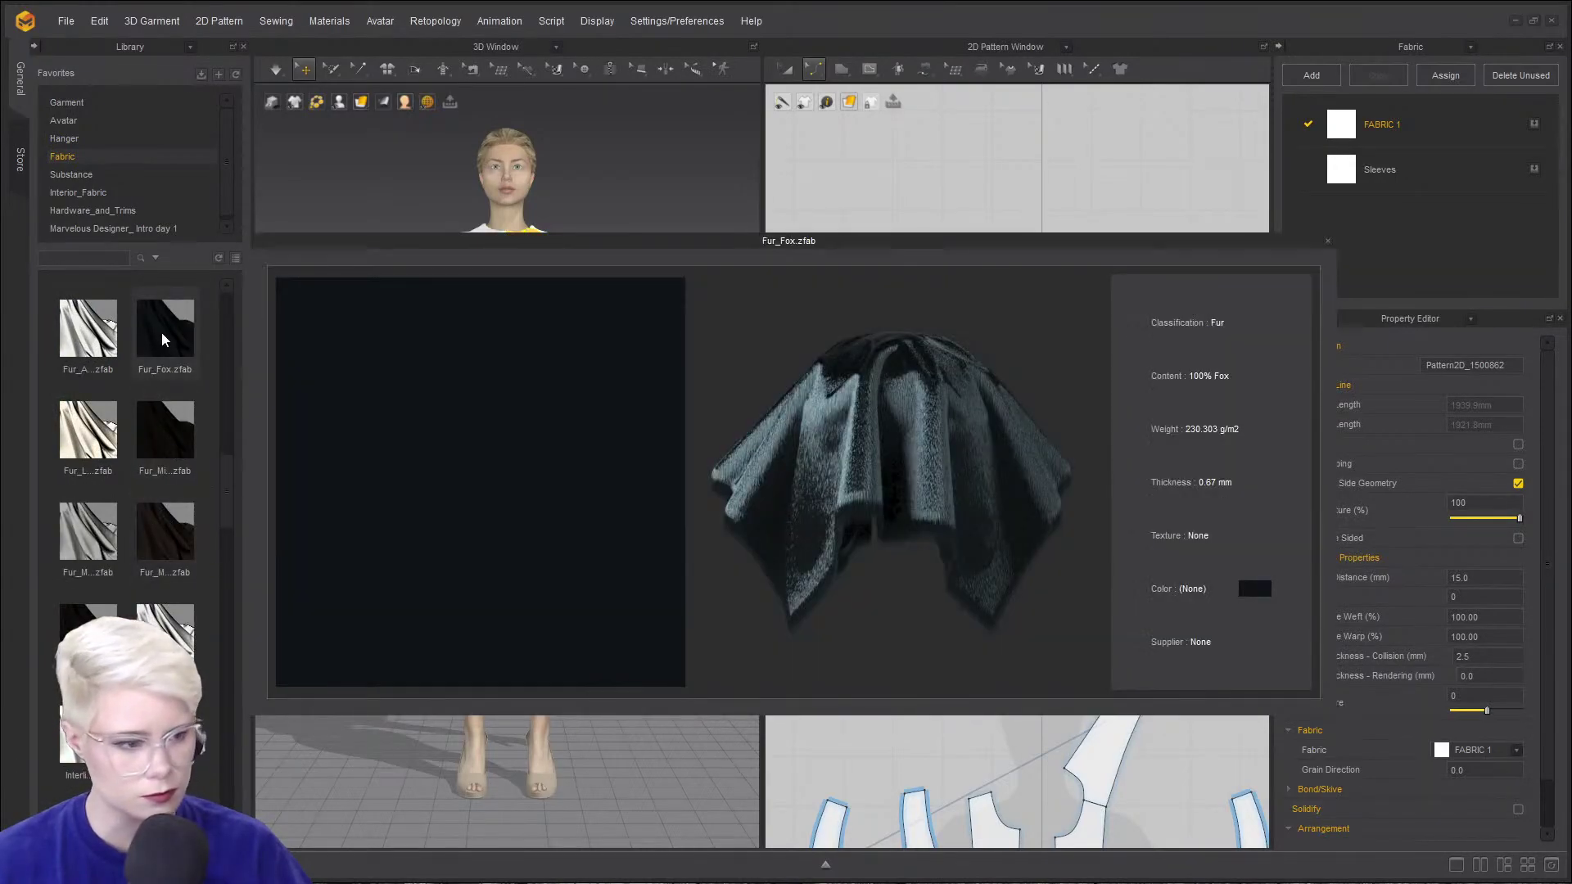
pyautogui.moveTo(160, 332); pyautogui.dragTo(1020, 313)
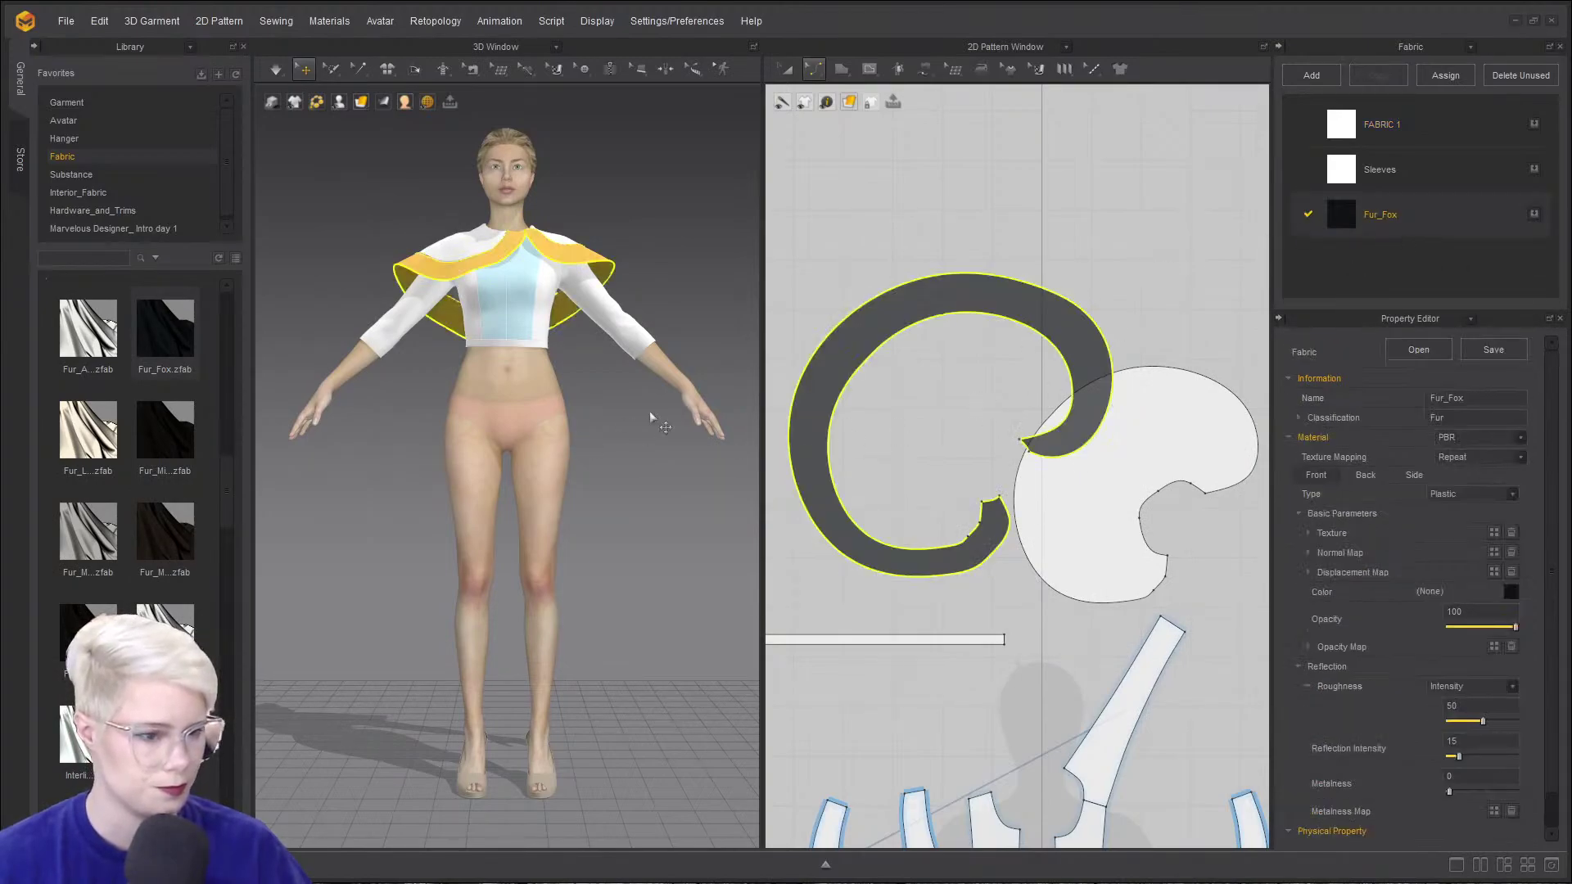
# - Simulate the cape with its fur trim, checking it from the front and side and adjusting the trim band at the back
pyautogui.click(322, 229)
pyautogui.moveTo(322, 230); pyautogui.dragTo(464, 200, button='right')
pyautogui.scroll(2, 338, 208)
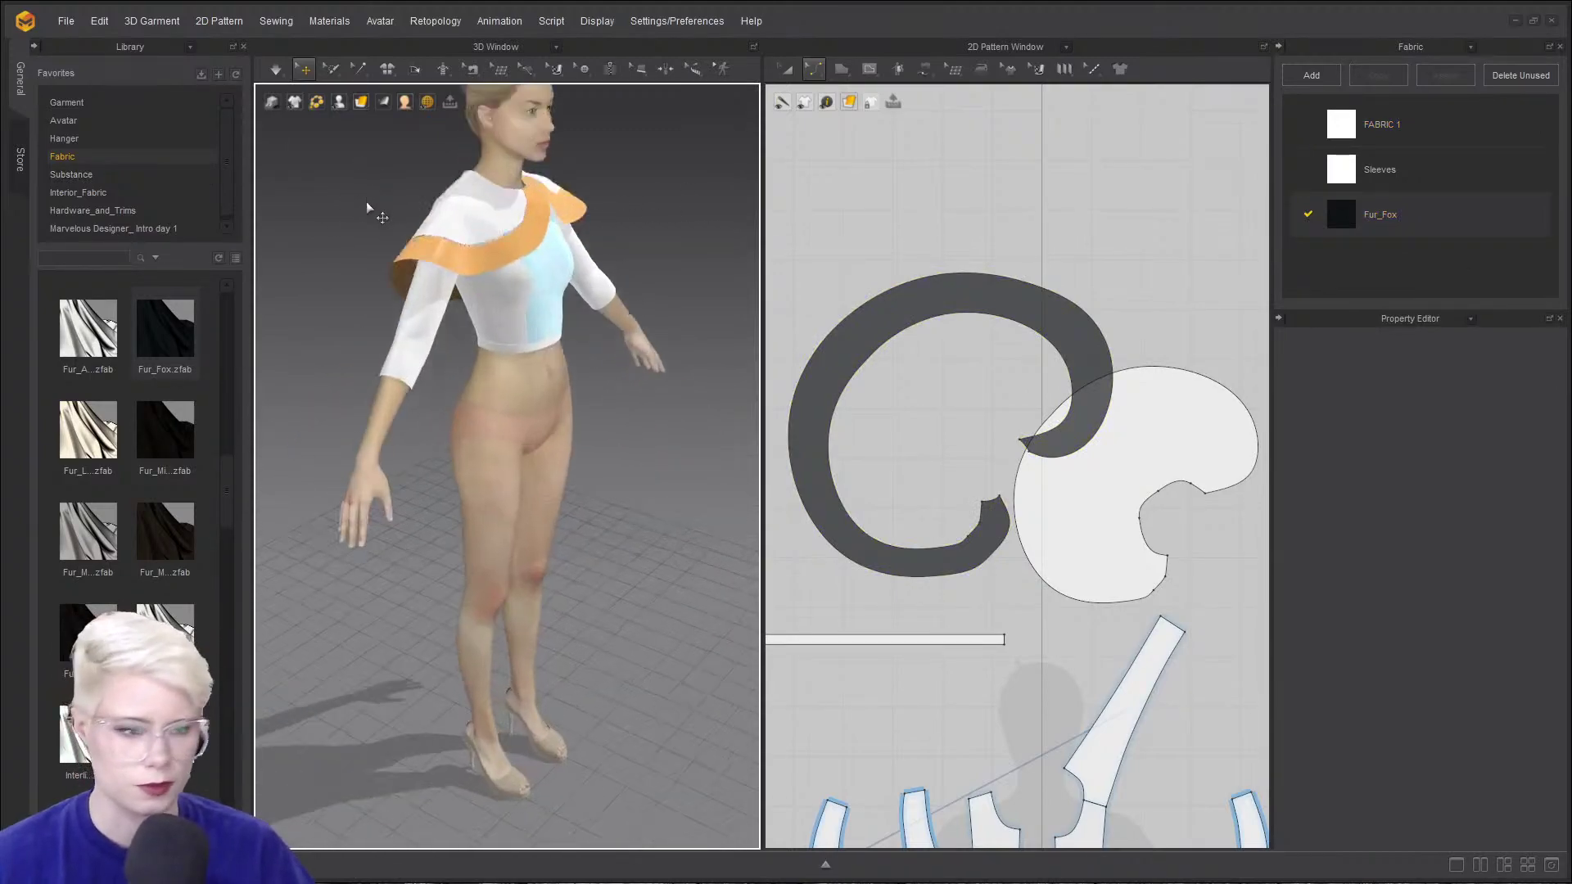
pyautogui.moveTo(366, 201); pyautogui.dragTo(549, 328, button='right')
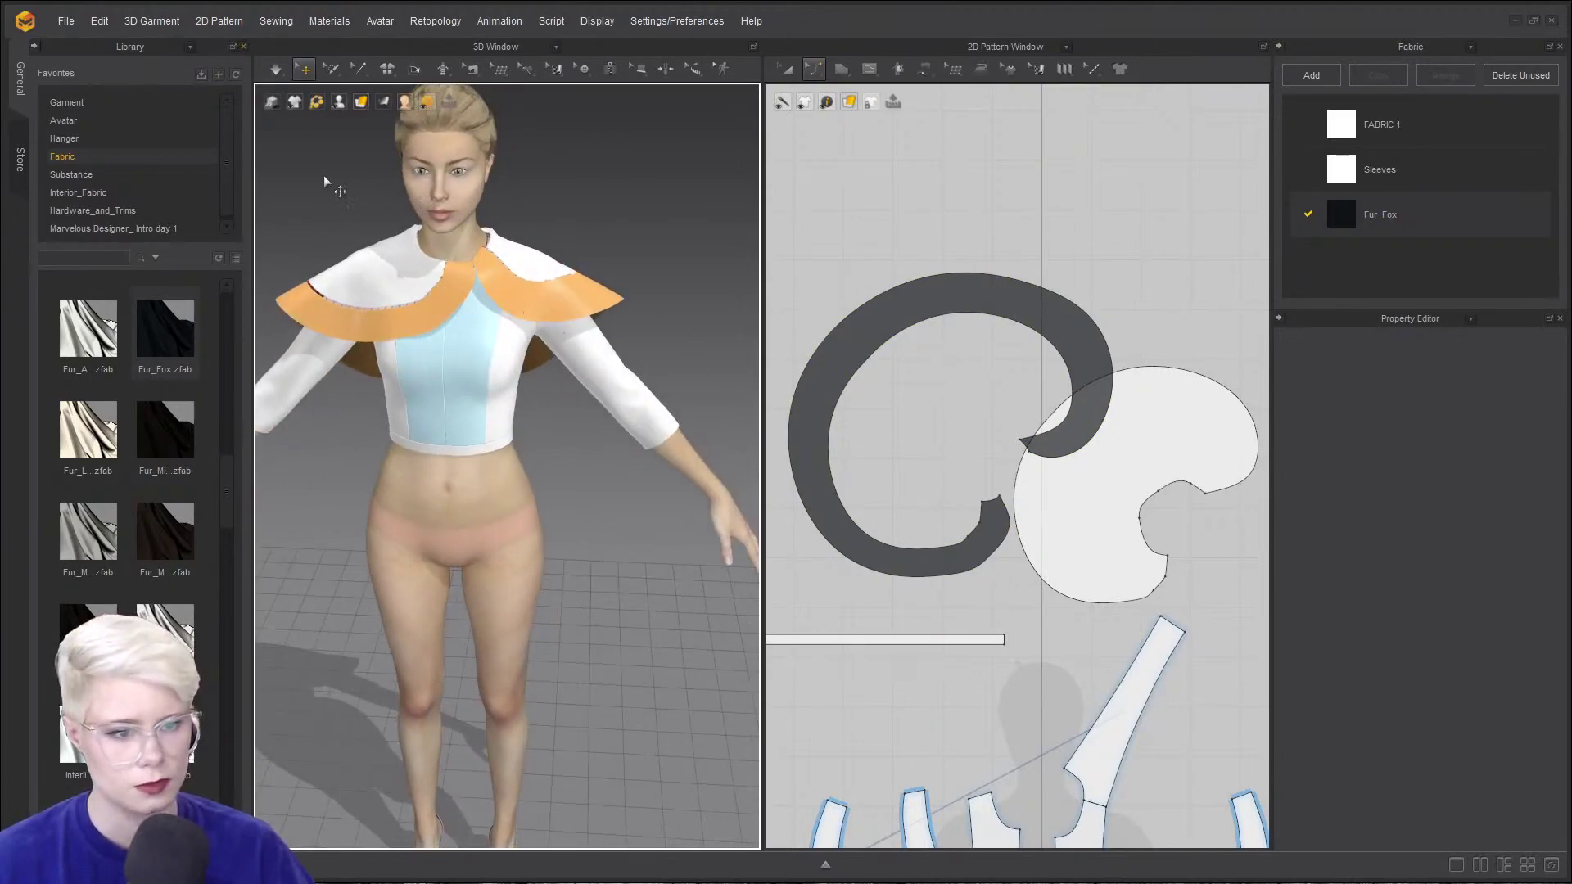
pyautogui.press('space')
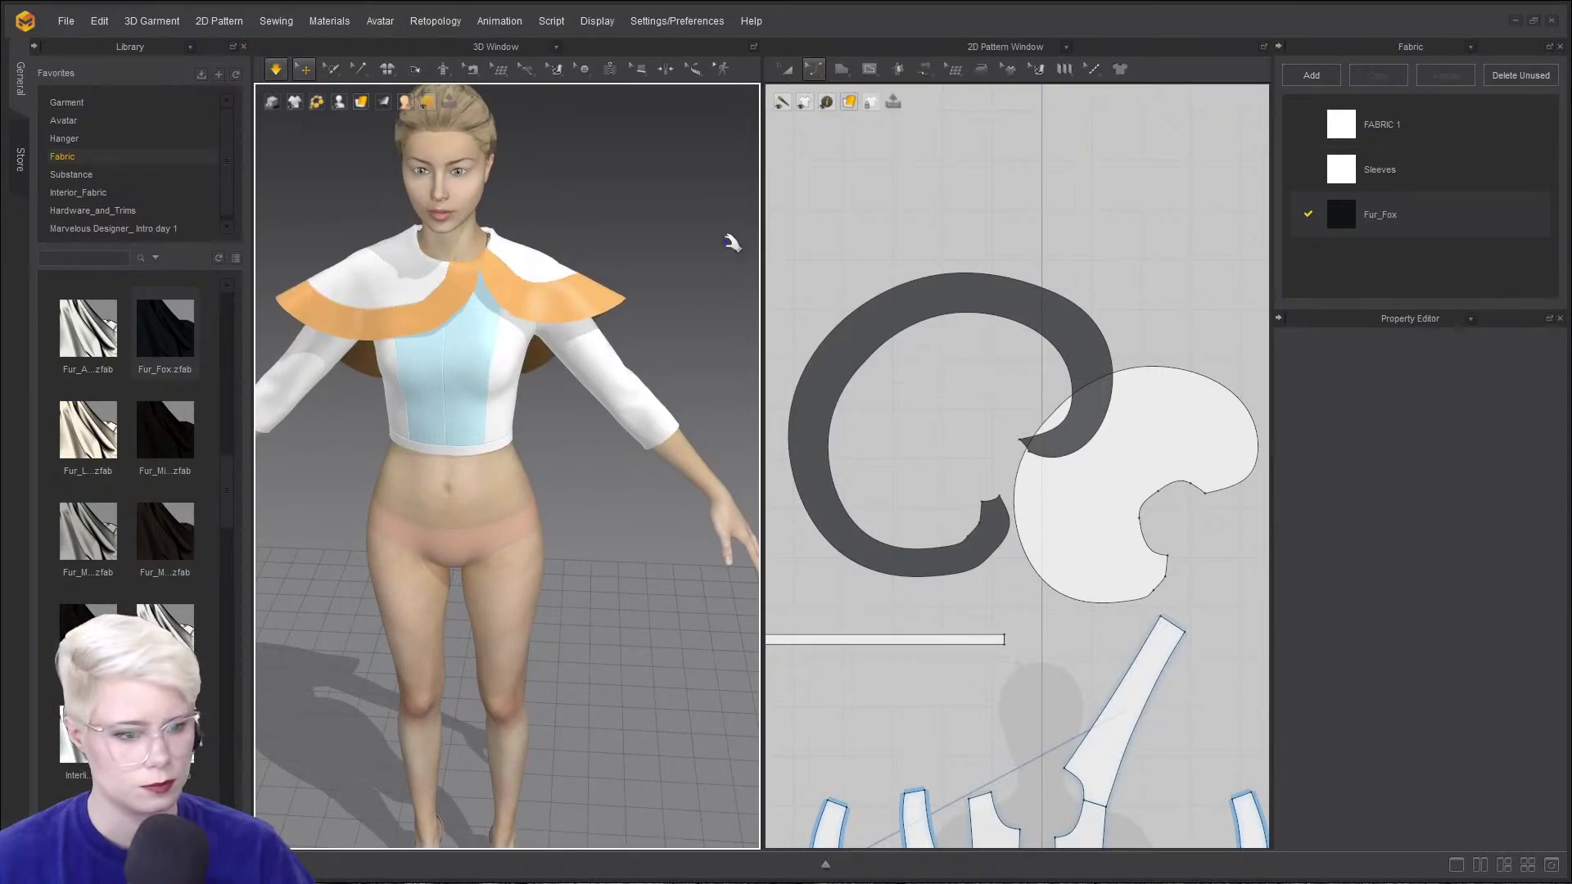
pyautogui.moveTo(730, 238); pyautogui.dragTo(583, 289, button='right')
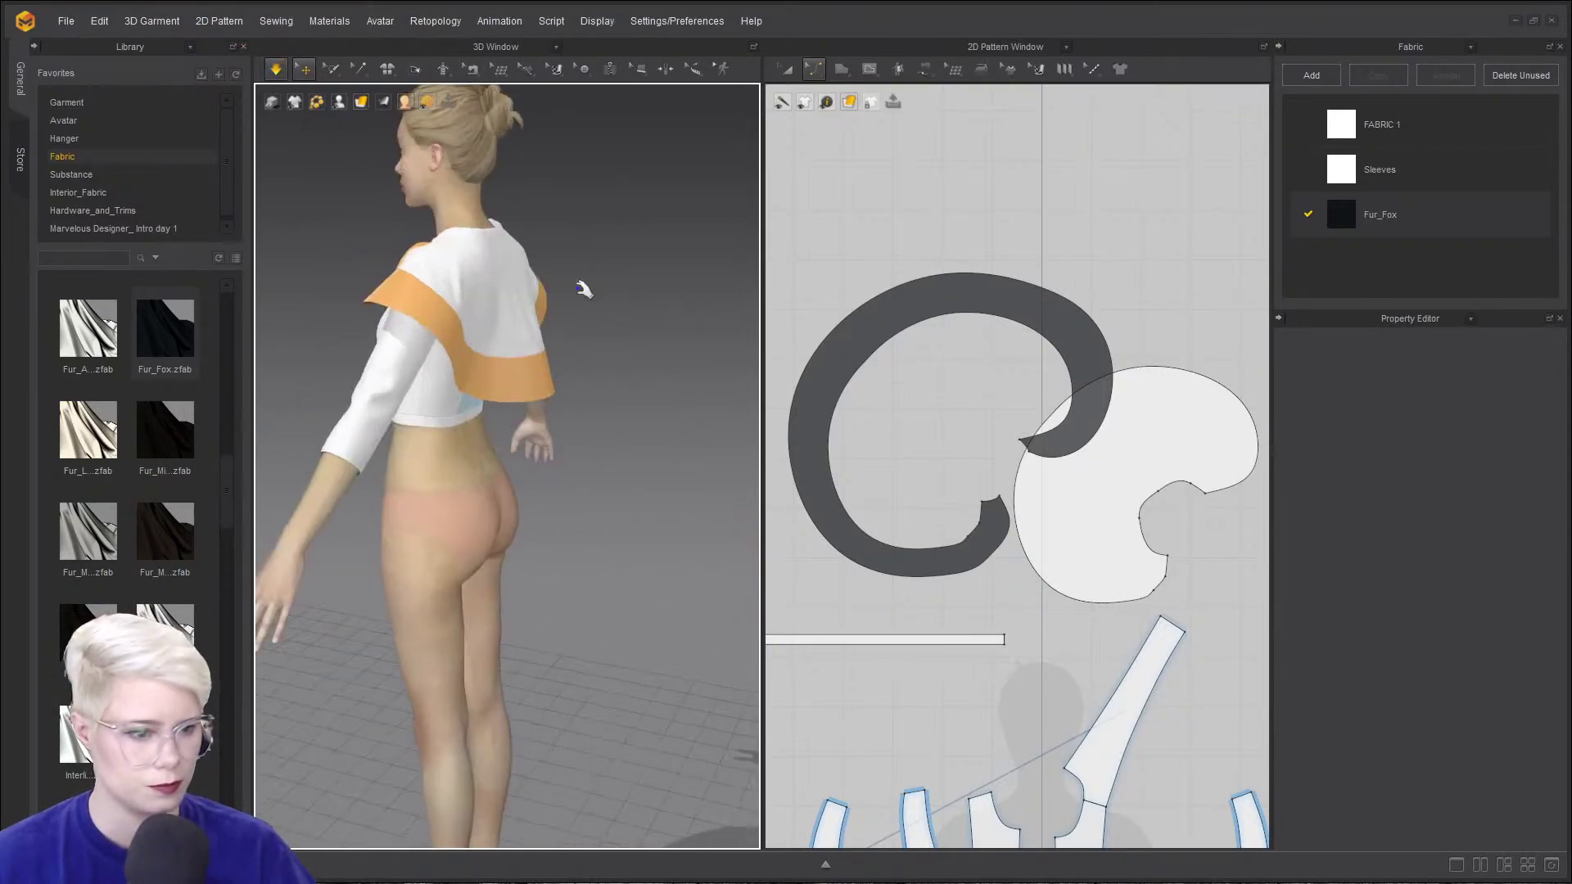
pyautogui.click(538, 376)
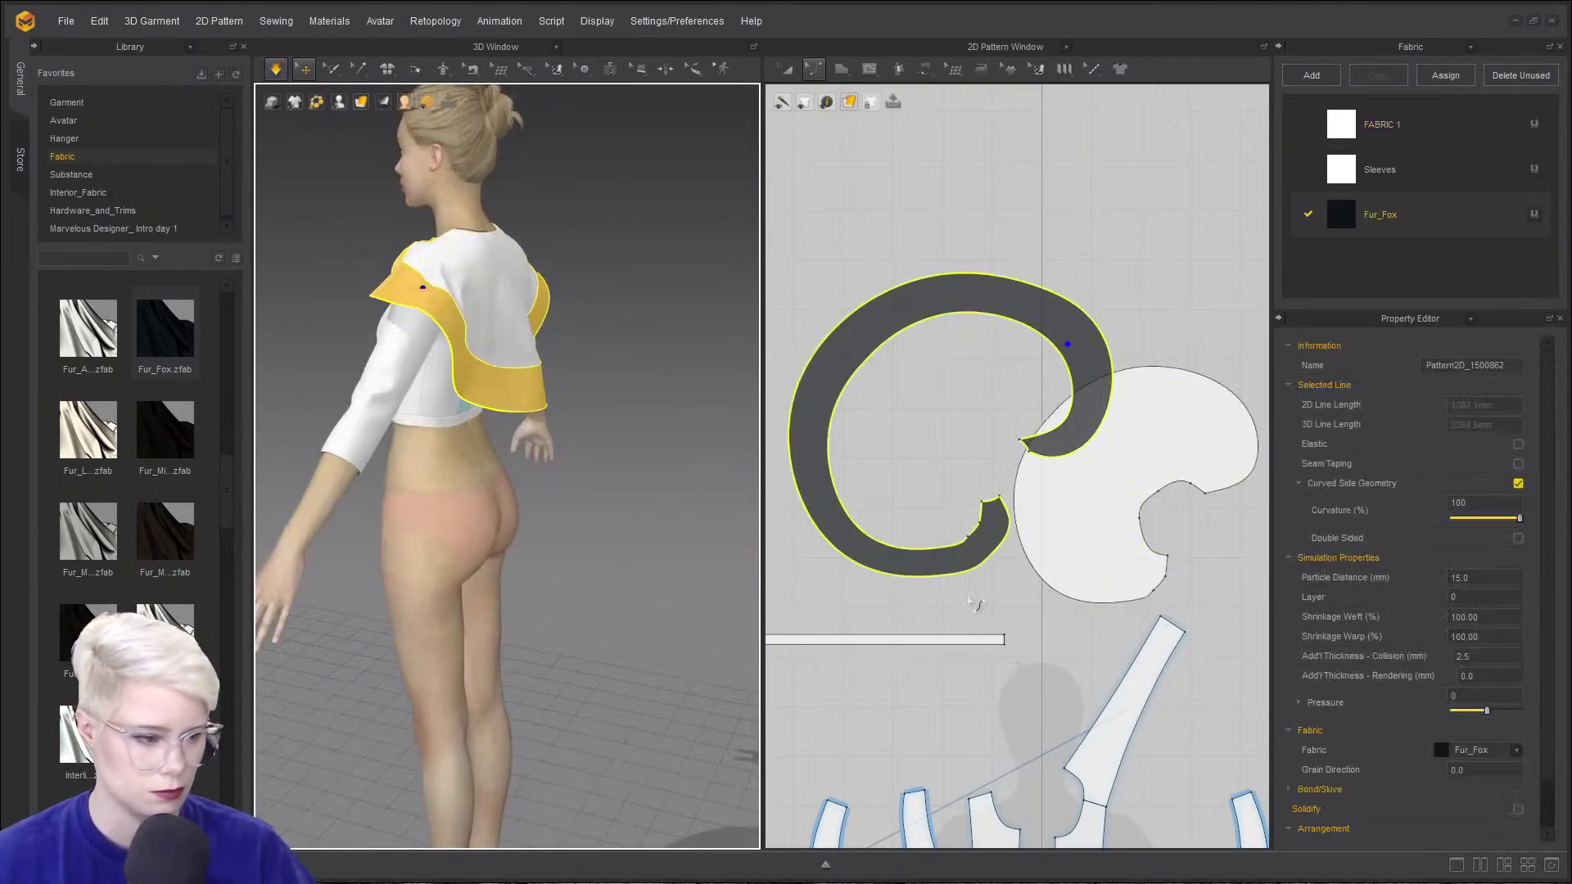
pyautogui.scroll(-2, 970, 602)
pyautogui.press('space')
# - Strengthen the two centre-front bodice panels and the slanted strip piece, and simulate the garment to check the front
pyautogui.moveTo(990, 807); pyautogui.dragTo(1001, 502, button='middle')
pyautogui.press('a')
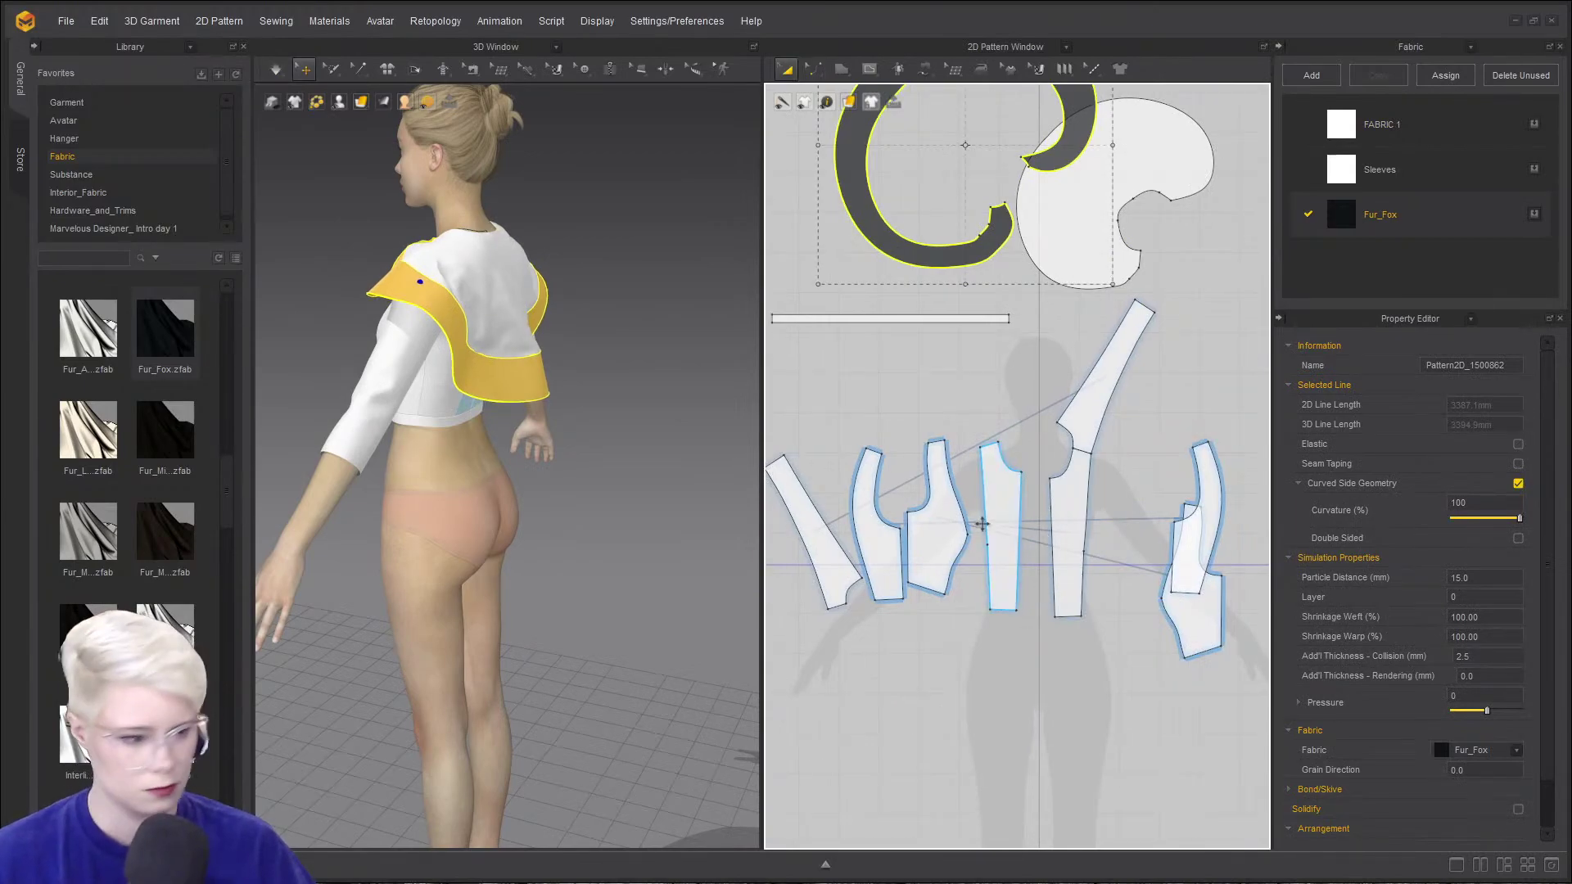
pyautogui.click(994, 524)
pyautogui.keyDown('shift'); pyautogui.click(1084, 514); pyautogui.keyUp('shift')
pyautogui.moveTo(879, 527); pyautogui.dragTo(986, 481, button='middle')
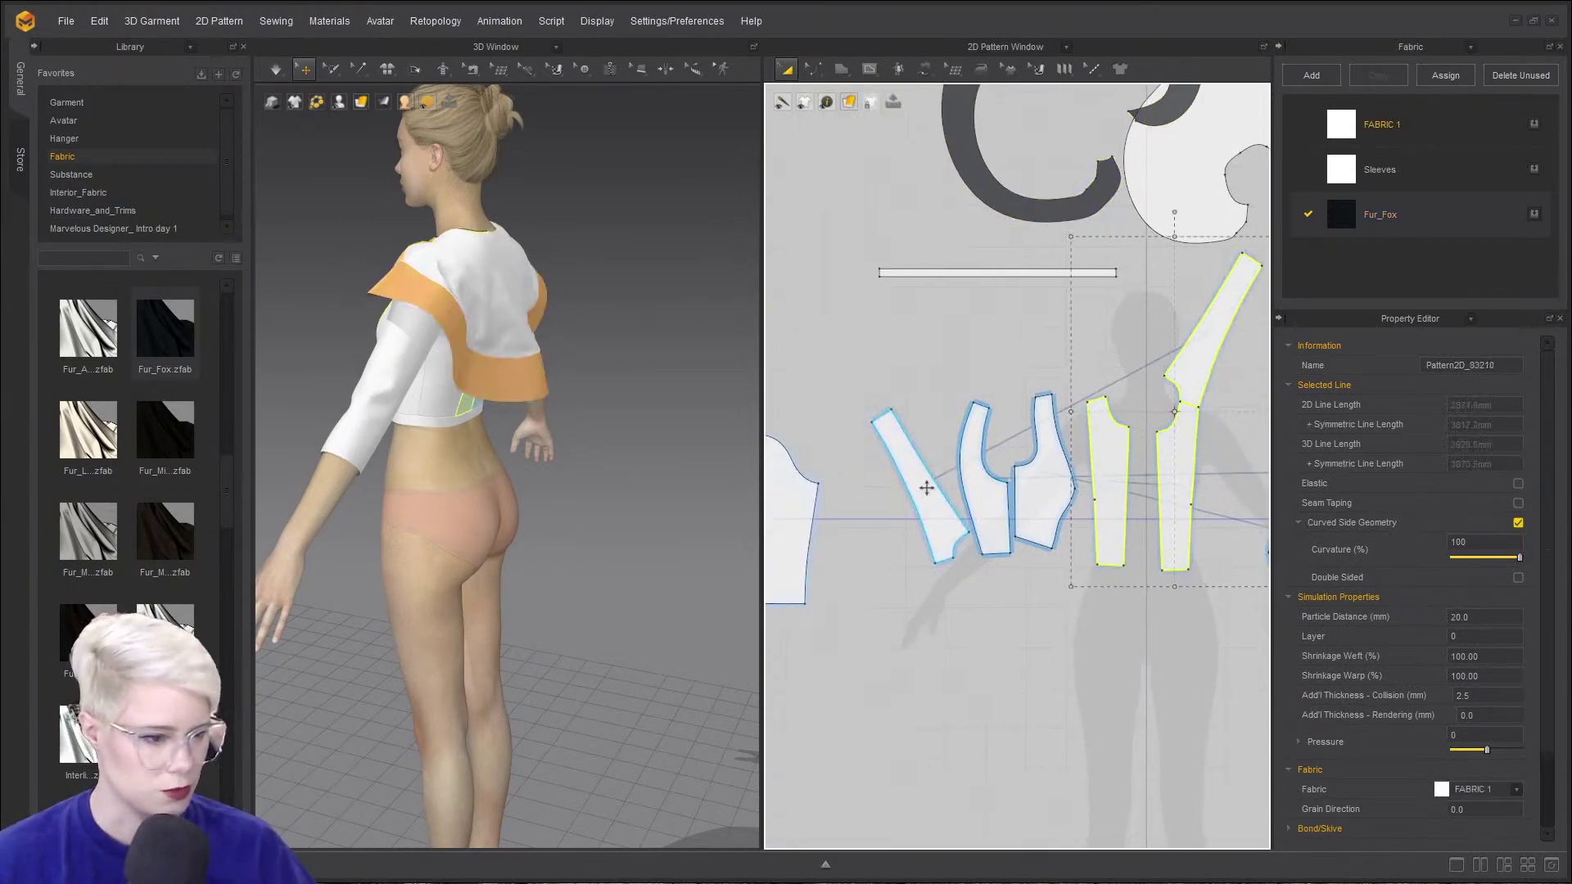
pyautogui.keyDown('shift'); pyautogui.click(913, 499); pyautogui.keyUp('shift')
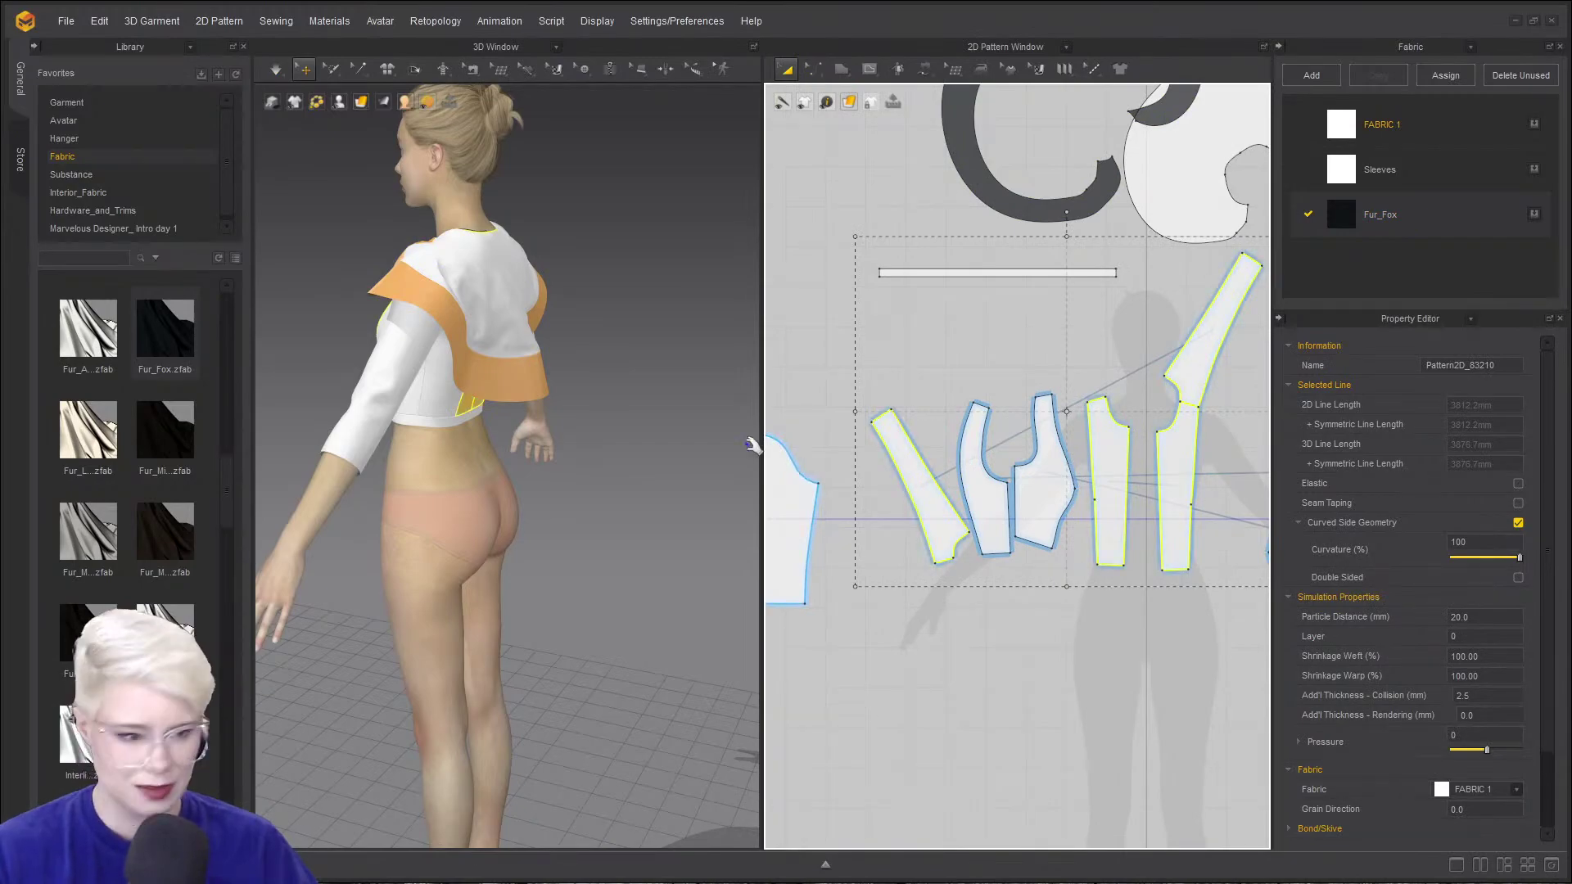
pyautogui.moveTo(525, 403); pyautogui.dragTo(491, 331, button='right')
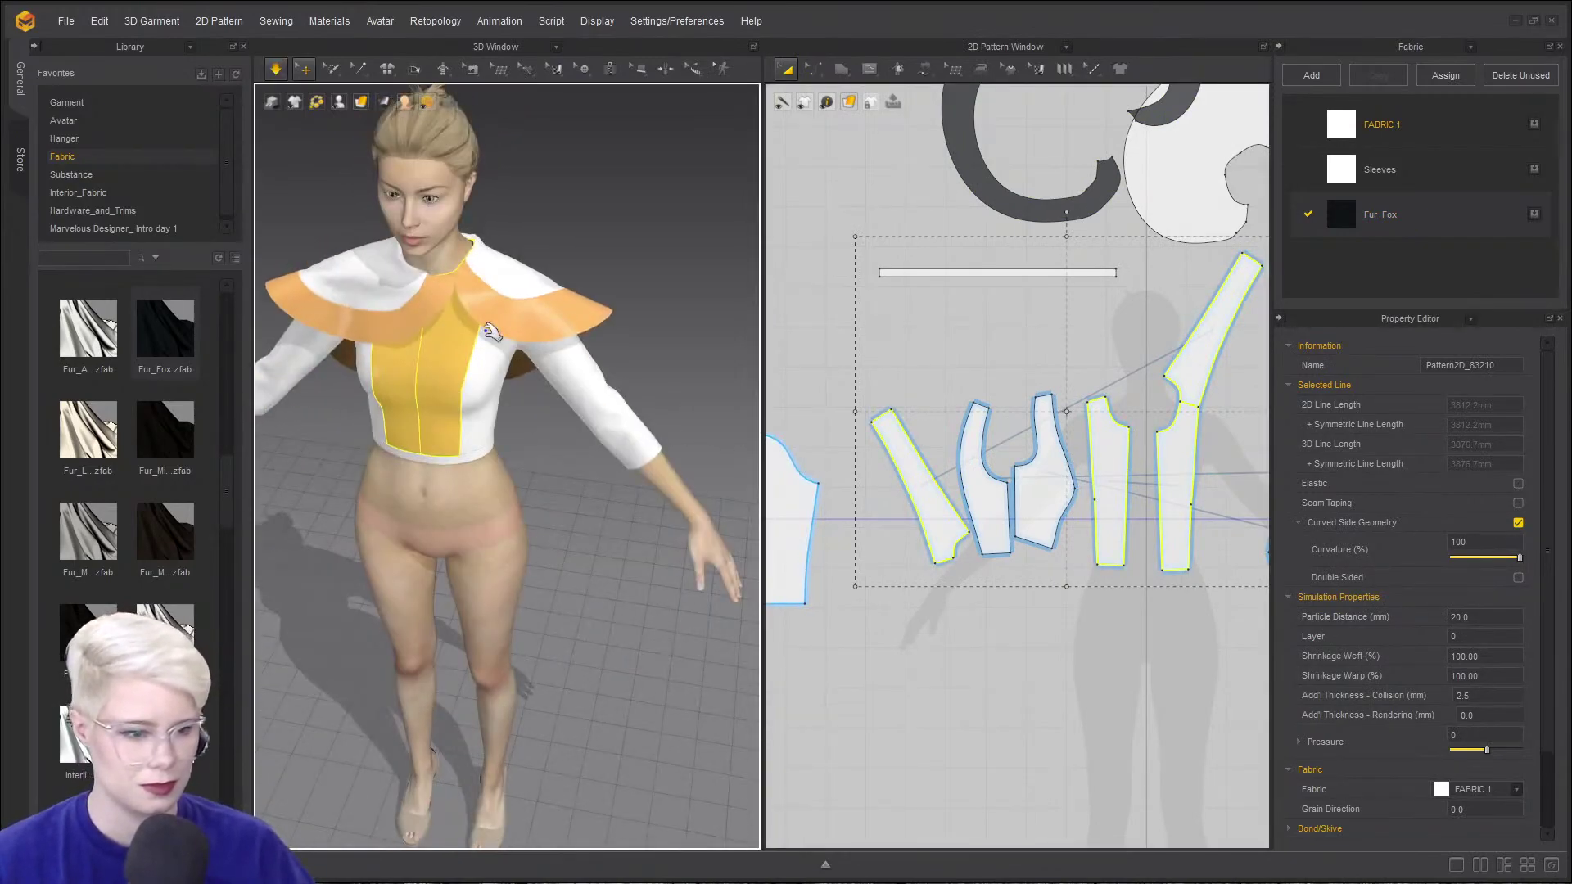
# - Set the seams joining the cape's neckline to the bodice to the Turned sewing line type
pyautogui.press('n')
pyautogui.click(961, 546)
pyautogui.scroll(-2, 1095, 369)
pyautogui.moveTo(1095, 281); pyautogui.dragTo(1007, 366, button='middle')
pyautogui.scroll(1, 1007, 365)
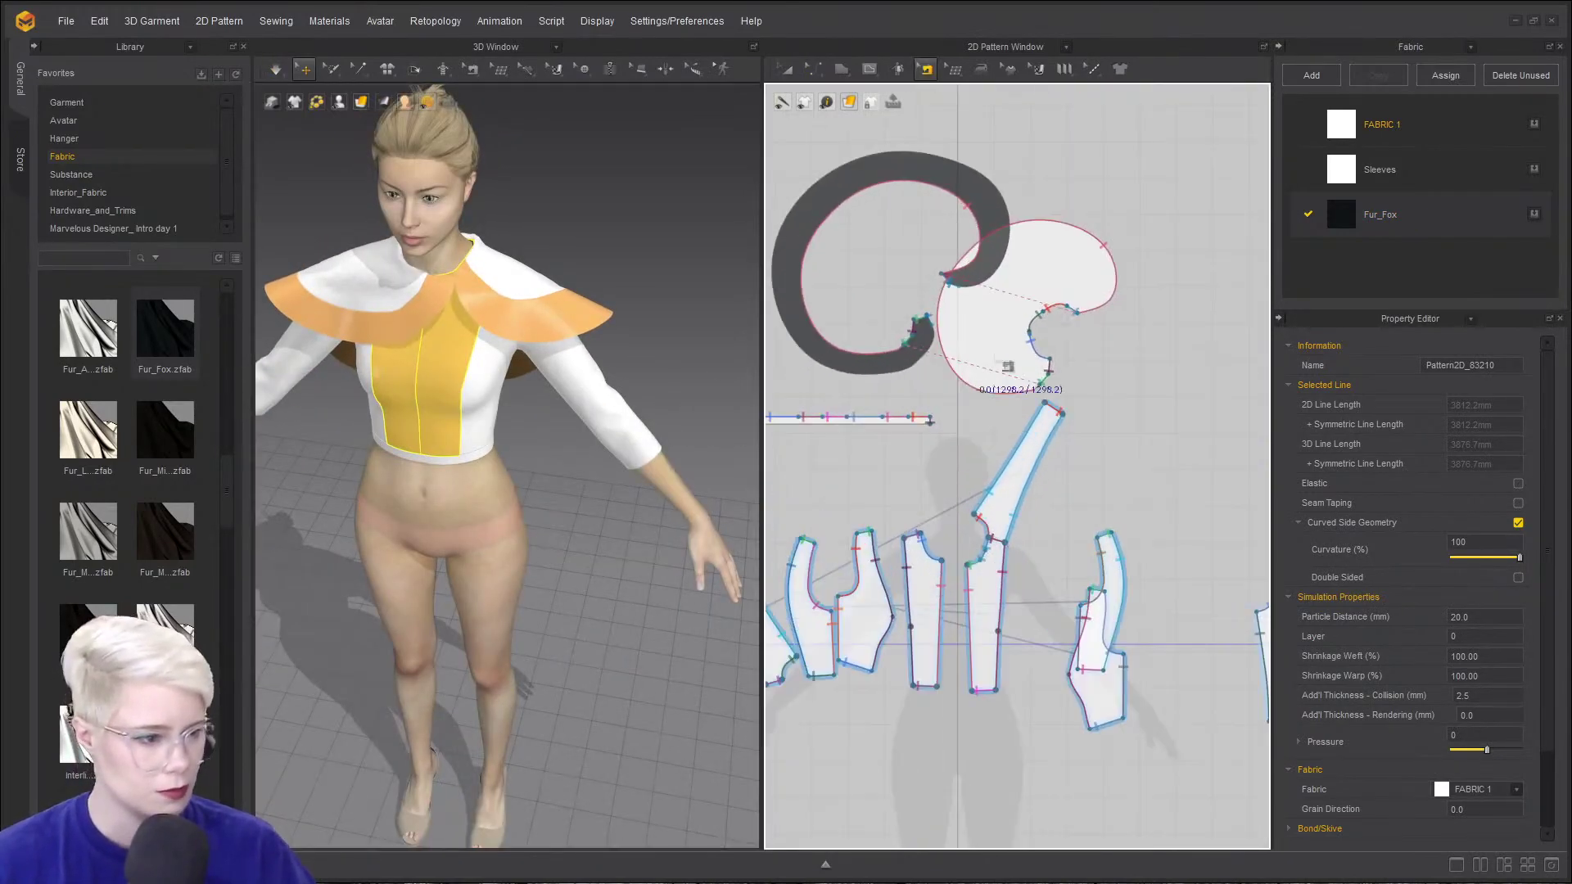
pyautogui.moveTo(1097, 368); pyautogui.dragTo(1099, 369)
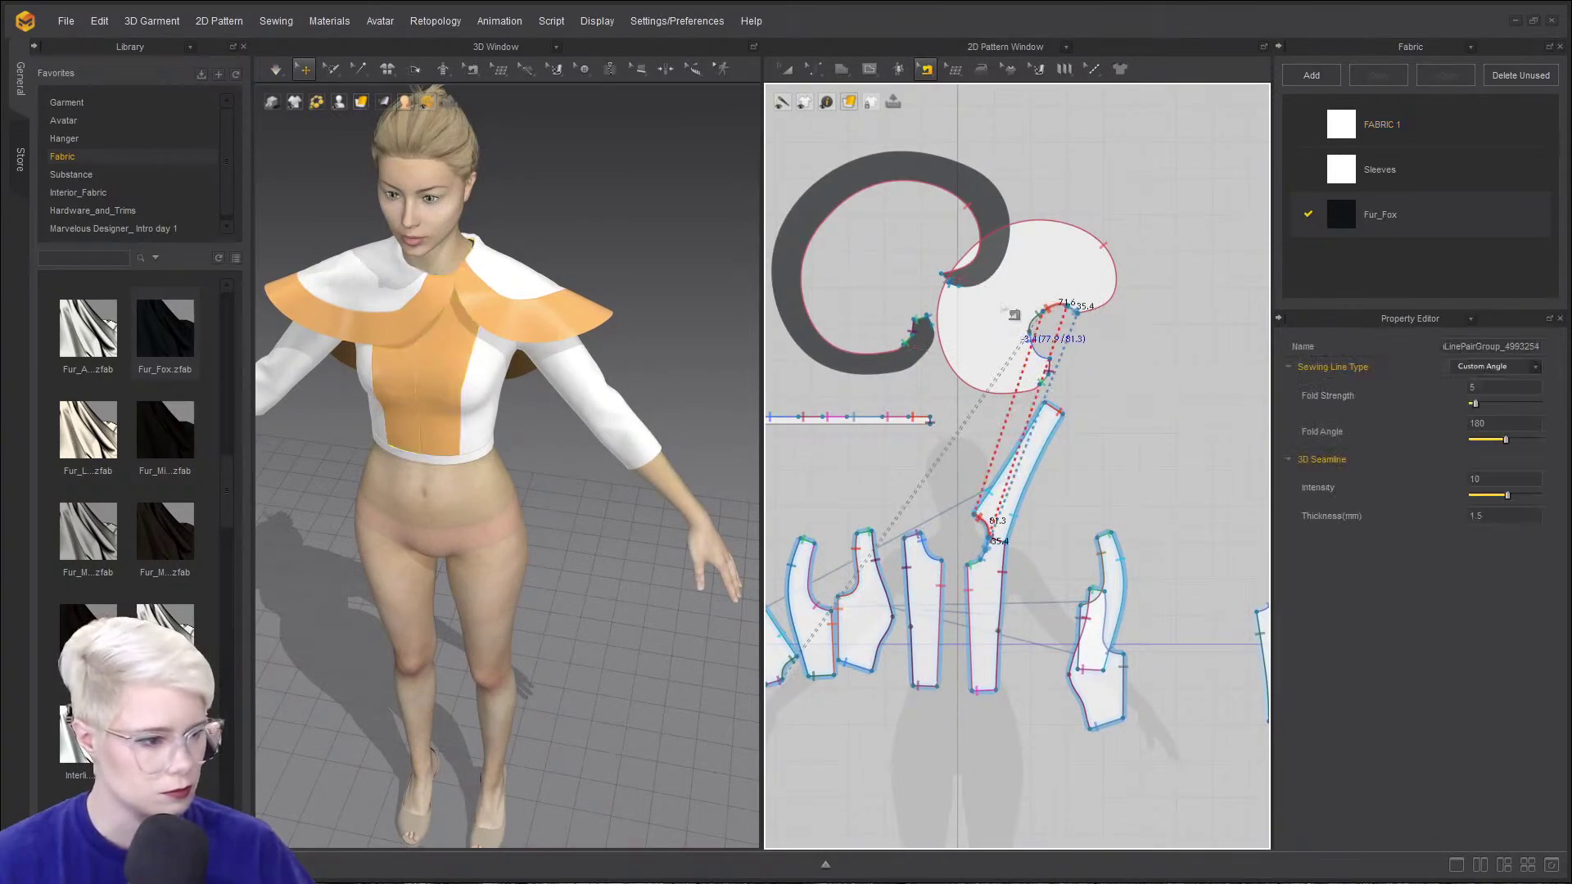
pyautogui.moveTo(1004, 306); pyautogui.dragTo(1105, 365)
pyautogui.scroll(-5, 960, 542)
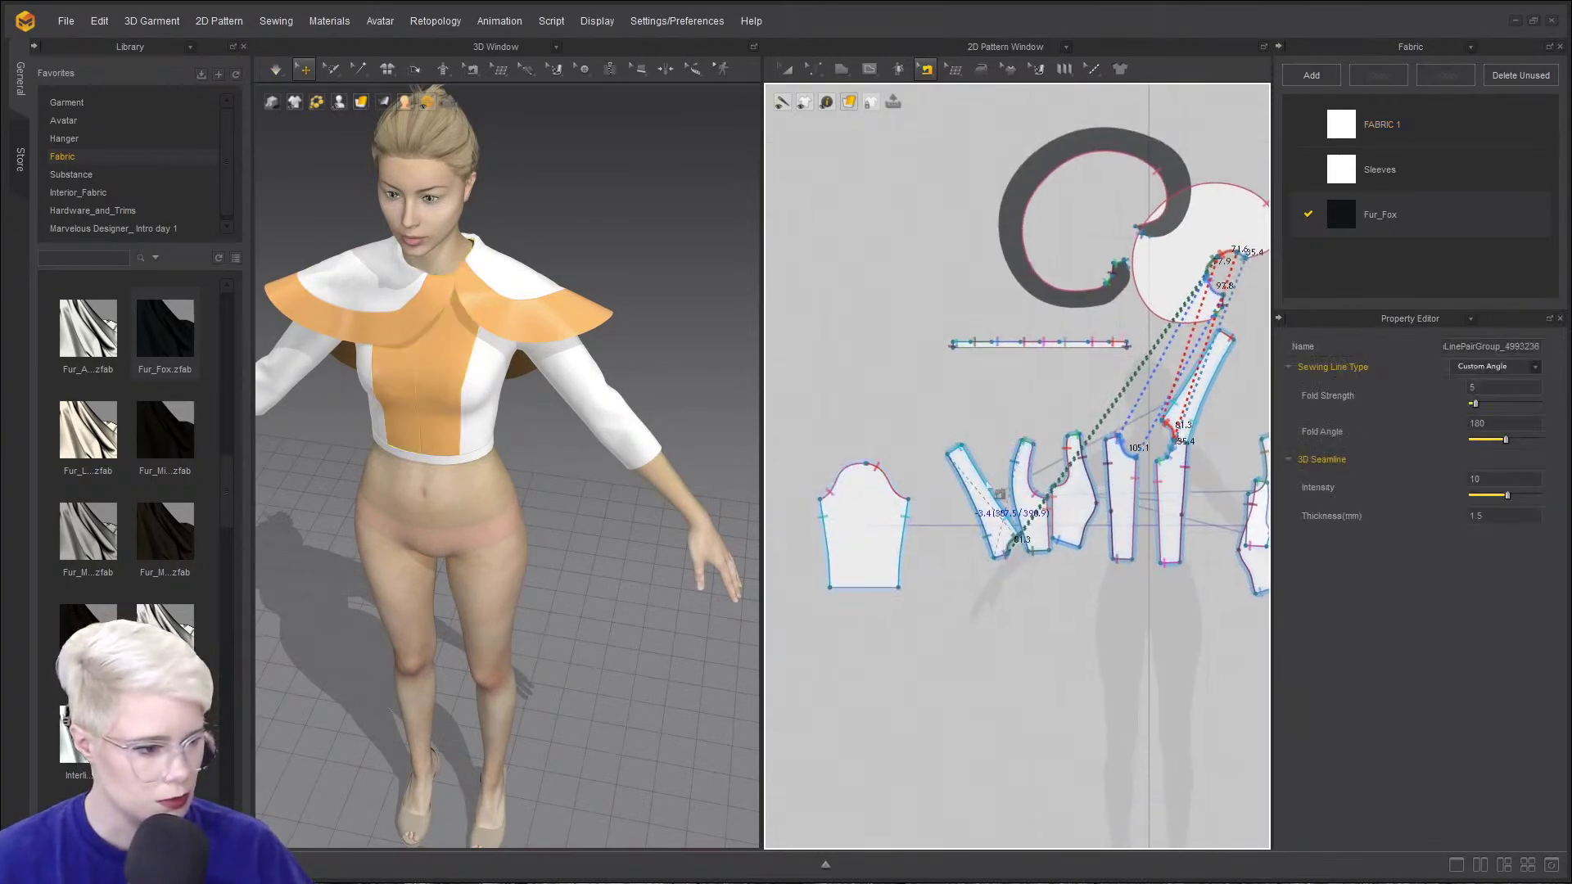
pyautogui.scroll(6, 1141, 440)
pyautogui.click(1528, 371)
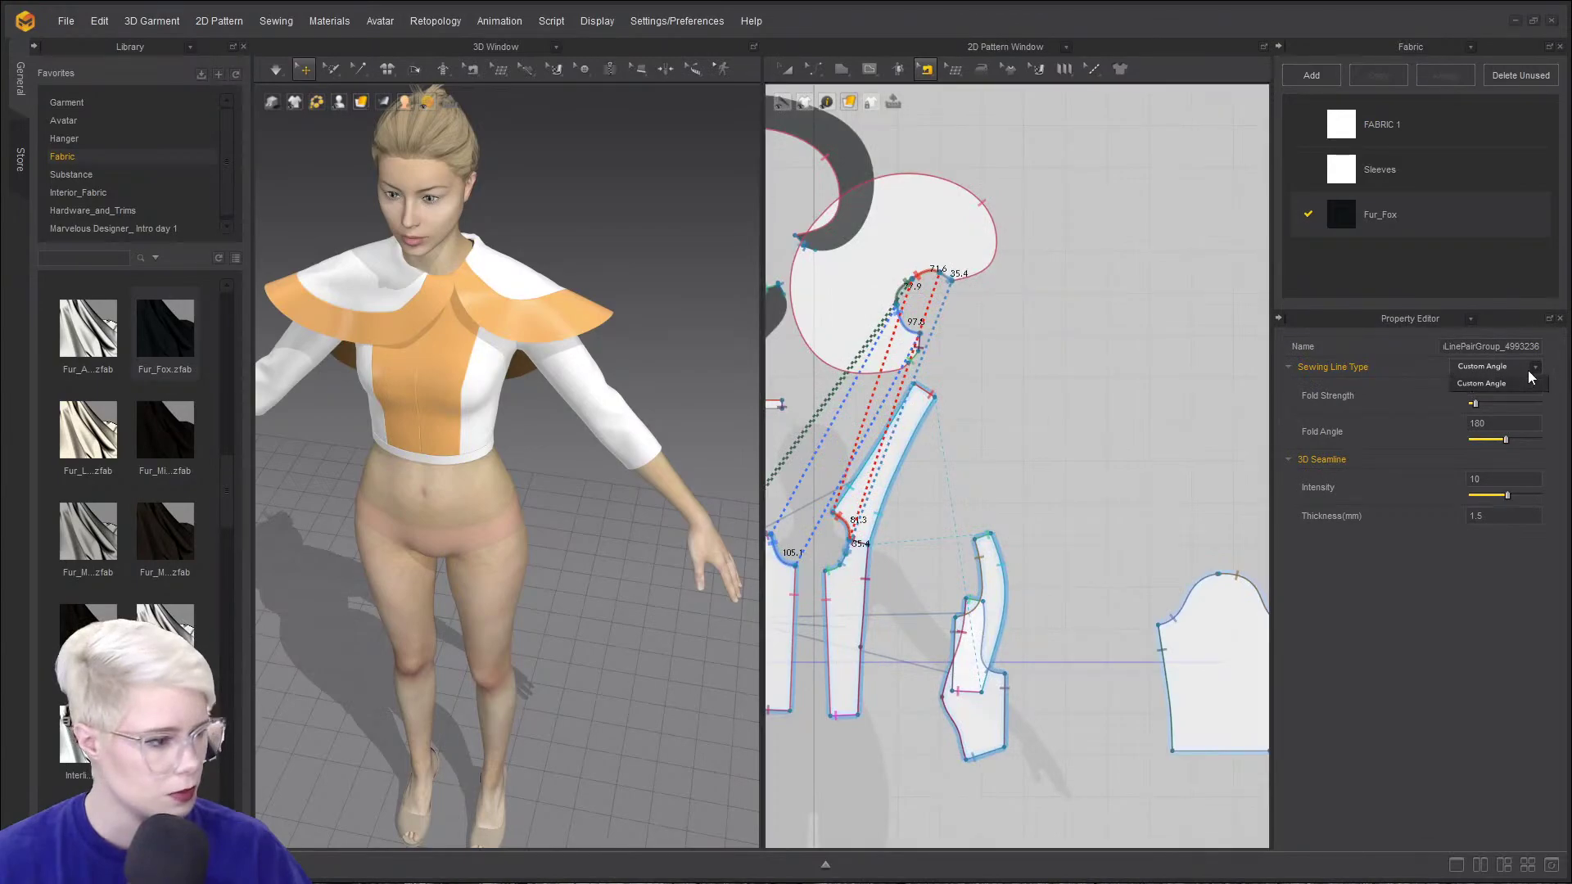
pyautogui.click(1508, 384)
# - Simulate the cape with its turned neckline seams and adjust the inner cape piece at the upper back
pyautogui.click(607, 361)
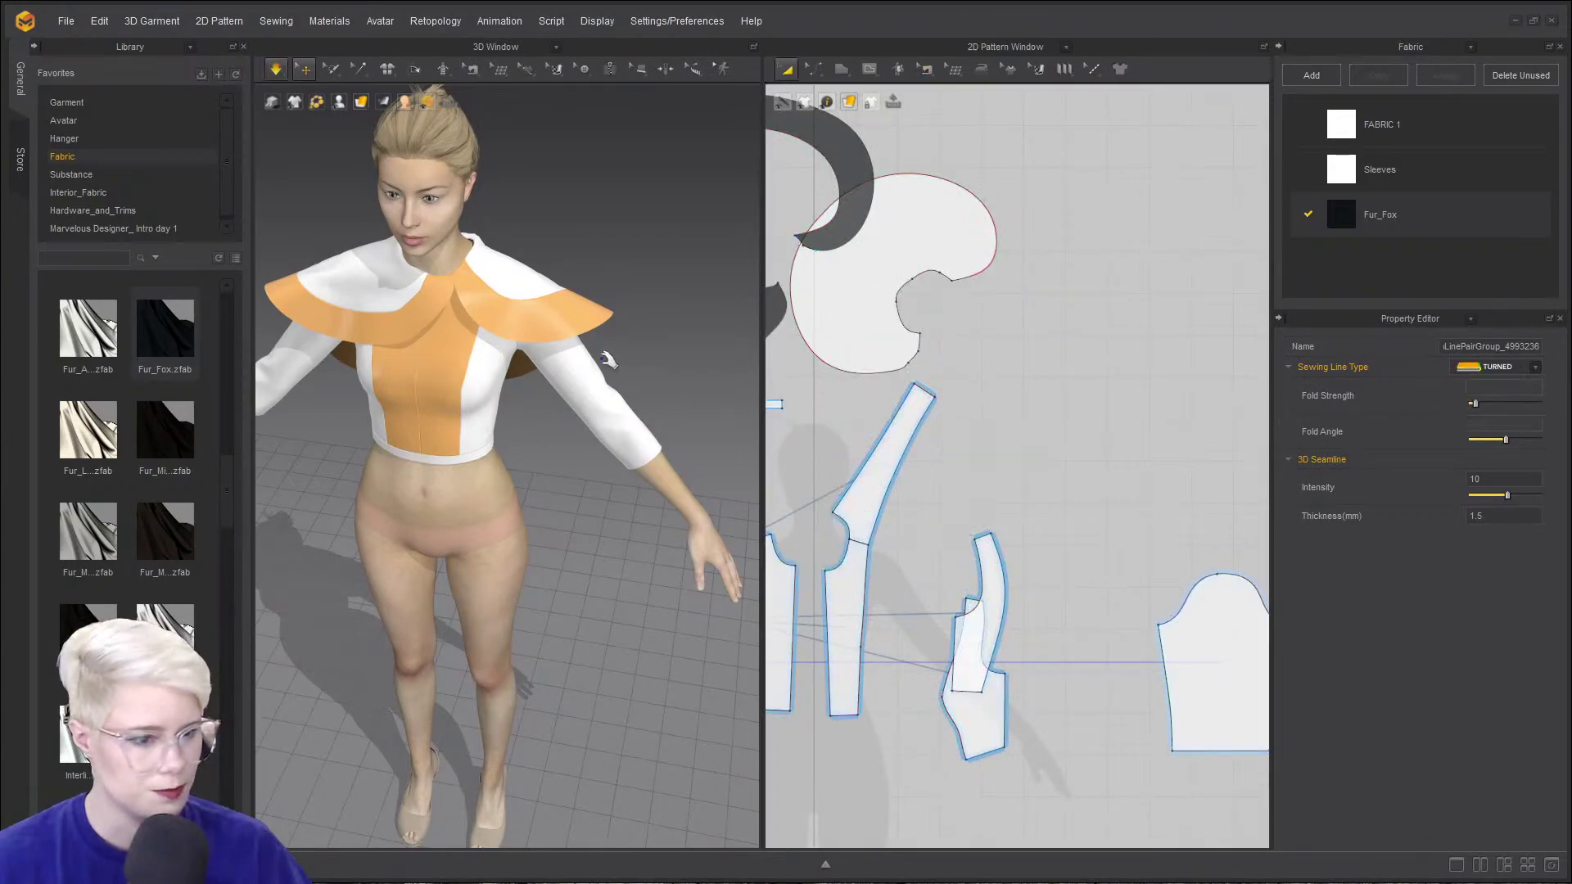
pyautogui.moveTo(552, 256); pyautogui.dragTo(453, 261, button='right')
pyautogui.click(479, 284)
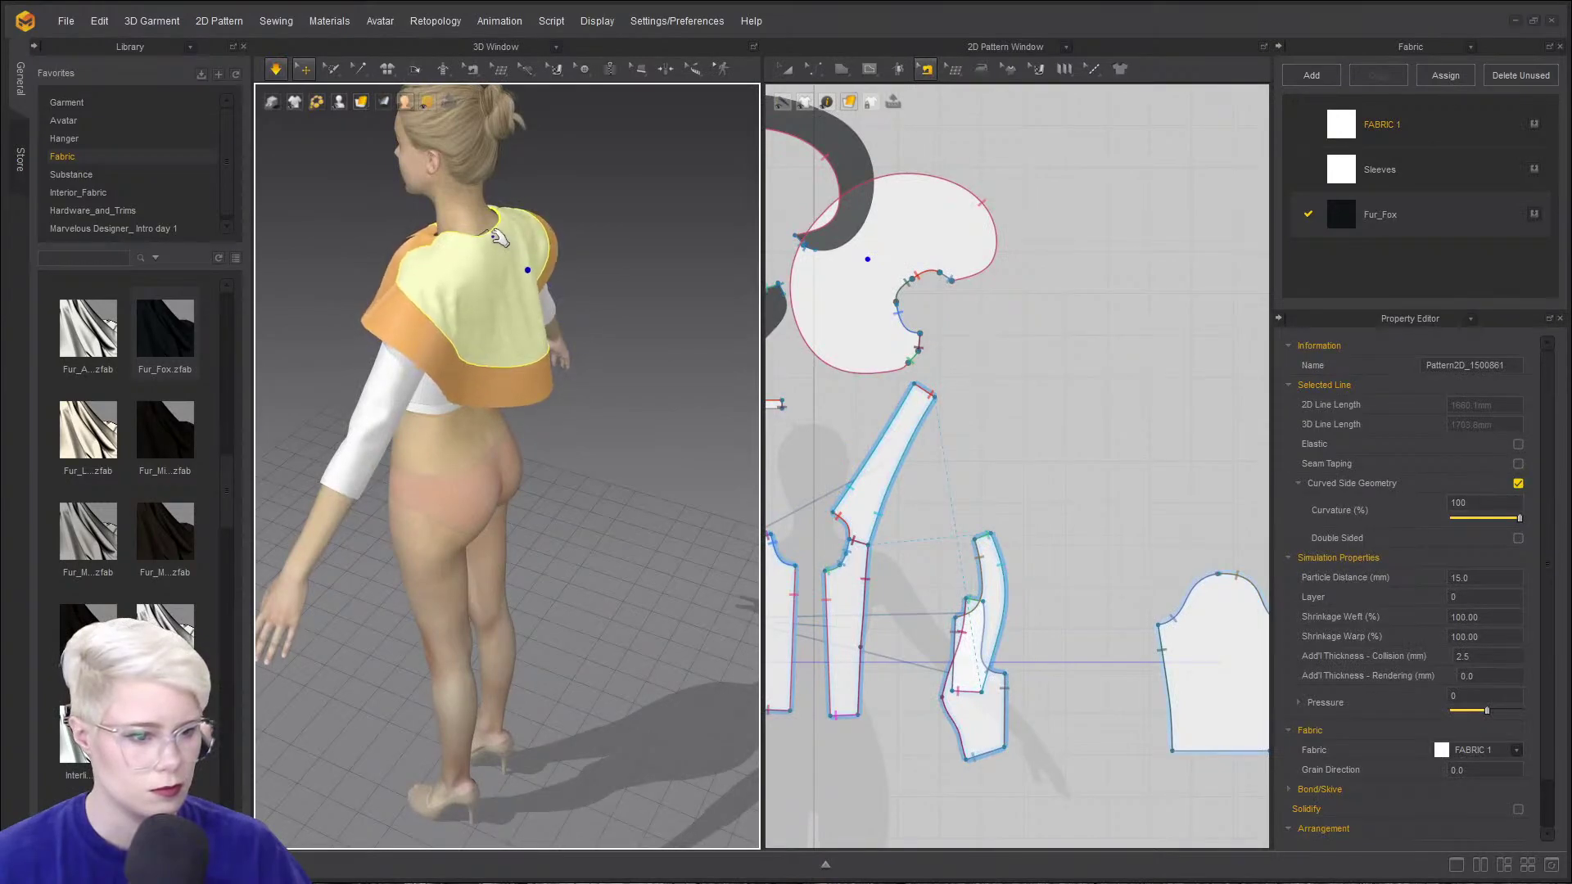
pyautogui.moveTo(501, 283); pyautogui.dragTo(647, 309, button='right')
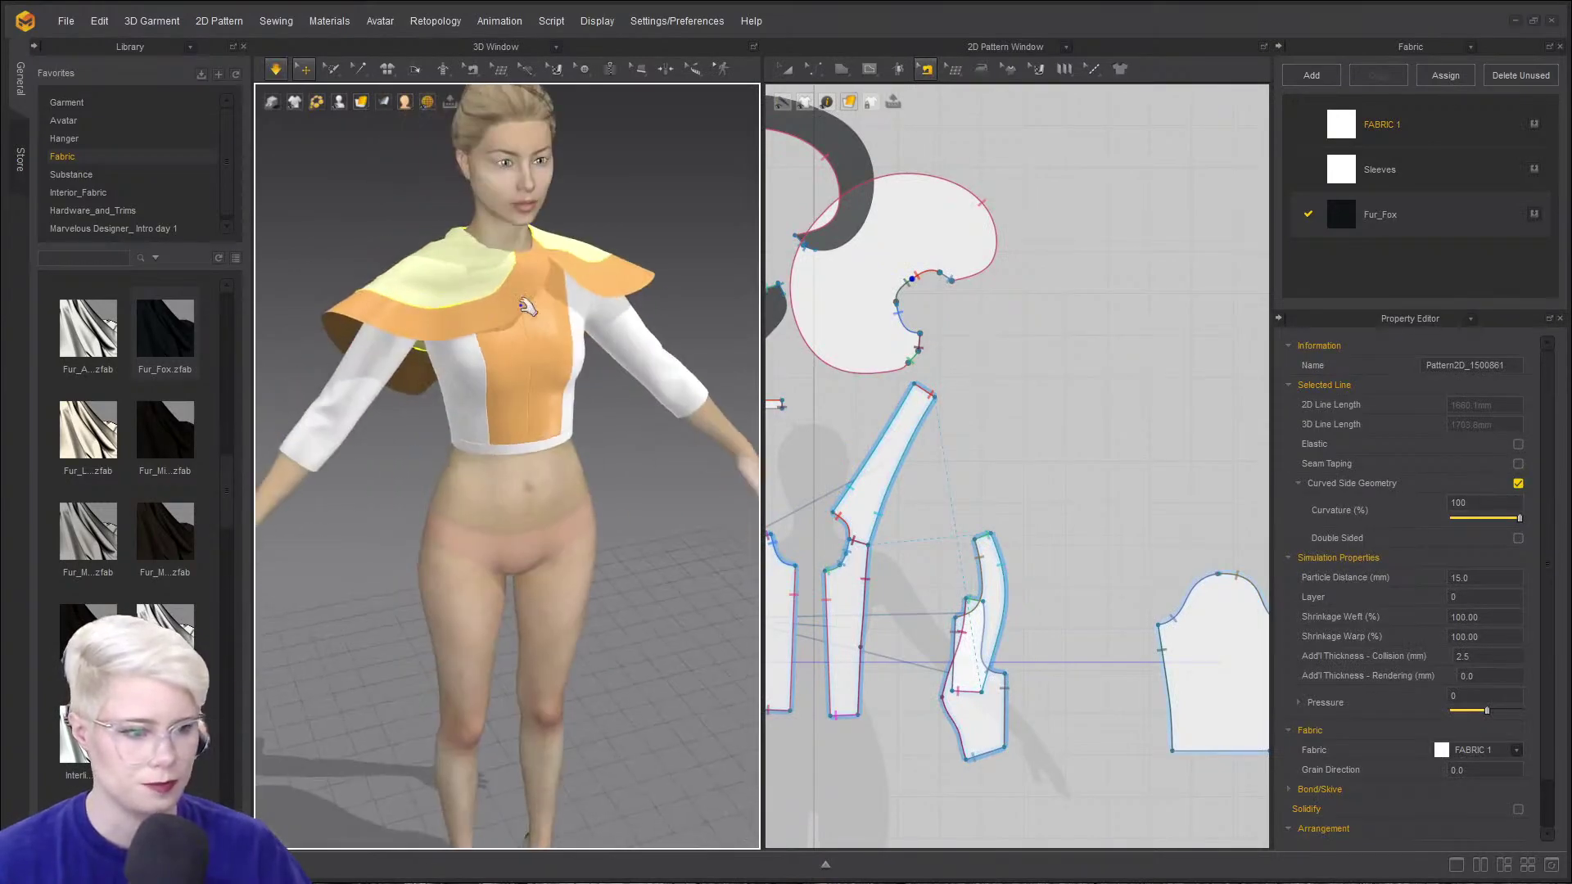
pyautogui.press('space')
# - Adjust the cape and trim band around the front neckline under simulation, inspecting the drape from the front and side
pyautogui.scroll(4, 468, 280)
pyautogui.moveTo(451, 257); pyautogui.dragTo(437, 341, button='middle')
pyautogui.press('space')
pyautogui.moveTo(562, 278); pyautogui.dragTo(559, 328)
pyautogui.moveTo(561, 329); pyautogui.dragTo(490, 269, button='right')
pyautogui.click(443, 248)
pyautogui.moveTo(372, 277); pyautogui.dragTo(309, 285, button='right')
pyautogui.scroll(2, 310, 285)
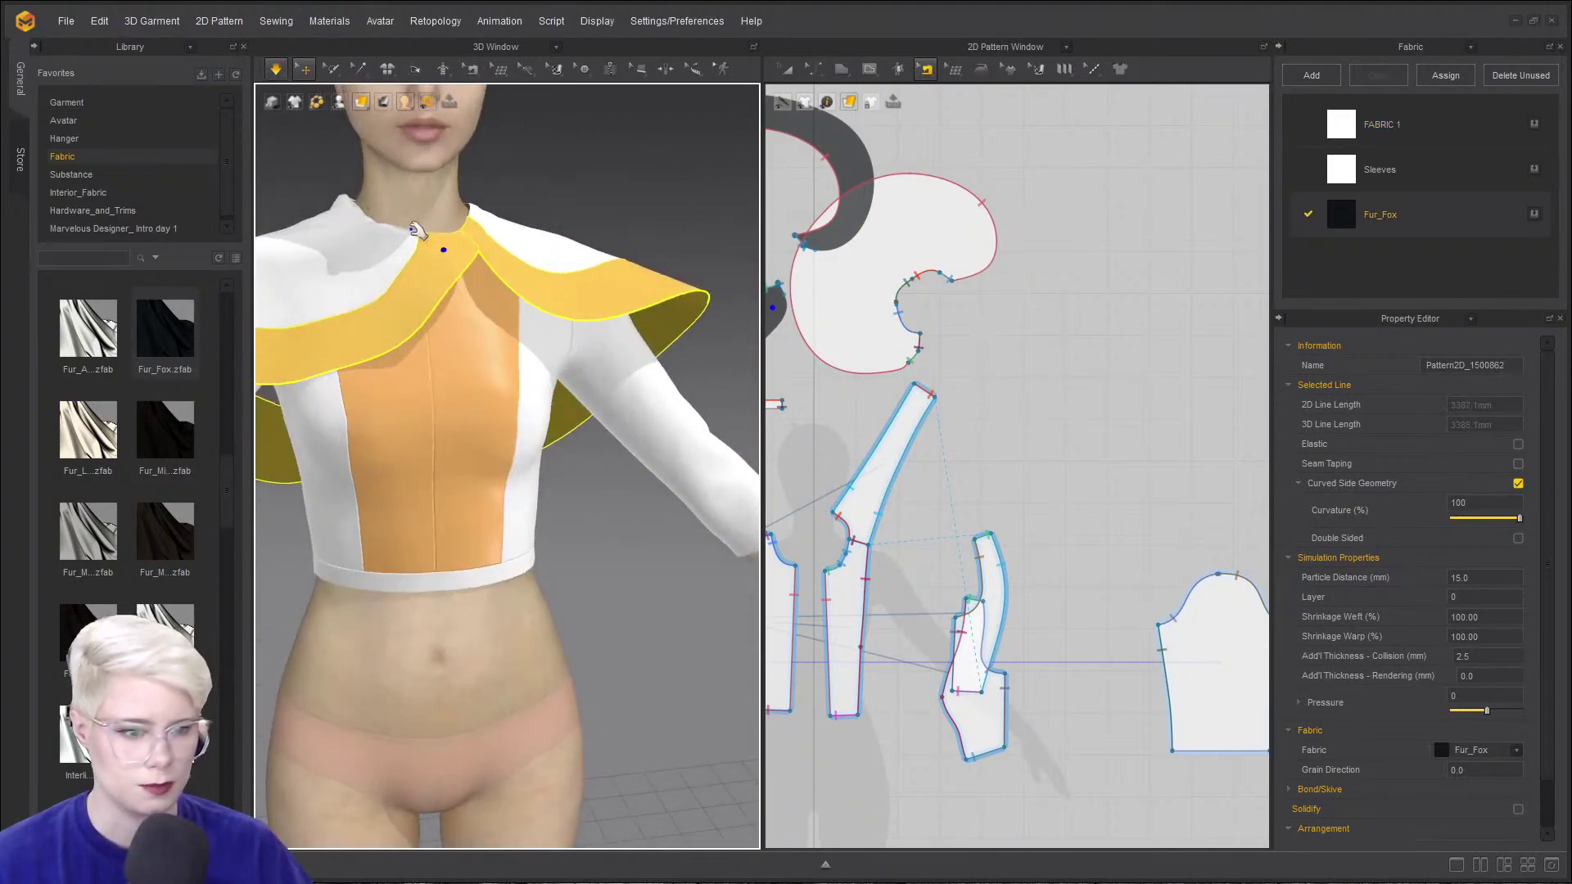
pyautogui.moveTo(307, 280); pyautogui.dragTo(499, 266, button='middle')
pyautogui.scroll(-4, 553, 266)
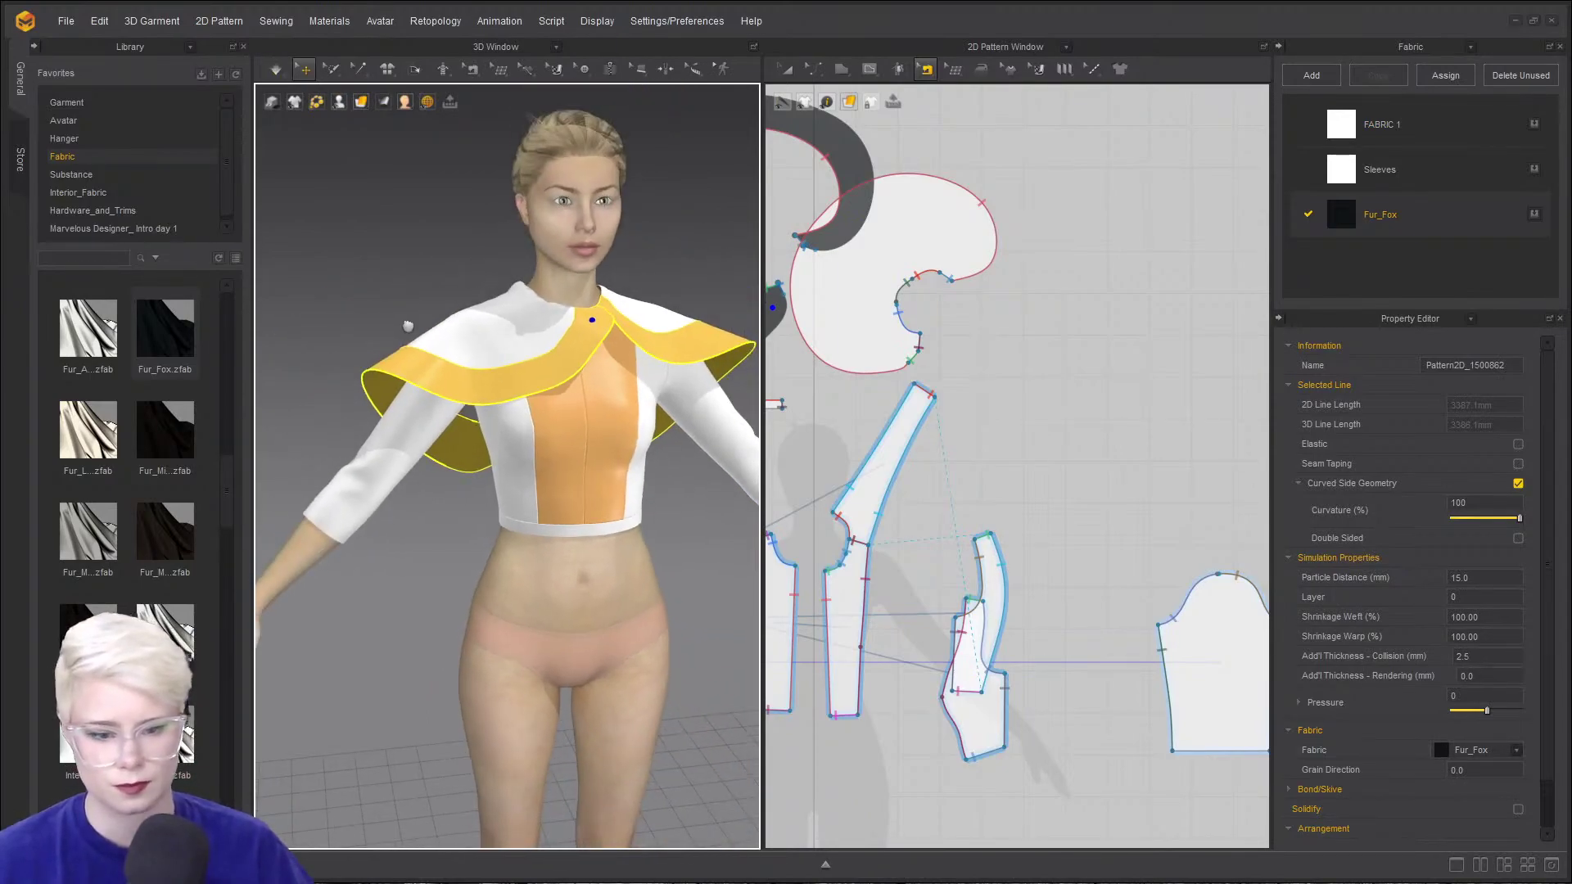
pyautogui.moveTo(407, 323); pyautogui.dragTo(311, 297, button='right')
pyautogui.moveTo(550, 311); pyautogui.dragTo(264, 331, button='right')
pyautogui.moveTo(508, 328); pyautogui.dragTo(455, 360, button='right')
# - Move the inner cape piece clear of the fur trim band in the 2D layout
pyautogui.moveTo(805, 307); pyautogui.dragTo(988, 269, button='middle')
pyautogui.press('a')
pyautogui.moveTo(993, 257); pyautogui.dragTo(1155, 267)
pyautogui.scroll(-2, 897, 164)
pyautogui.moveTo(893, 167); pyautogui.dragTo(837, 237, button='middle')
pyautogui.scroll(3, 968, 210)
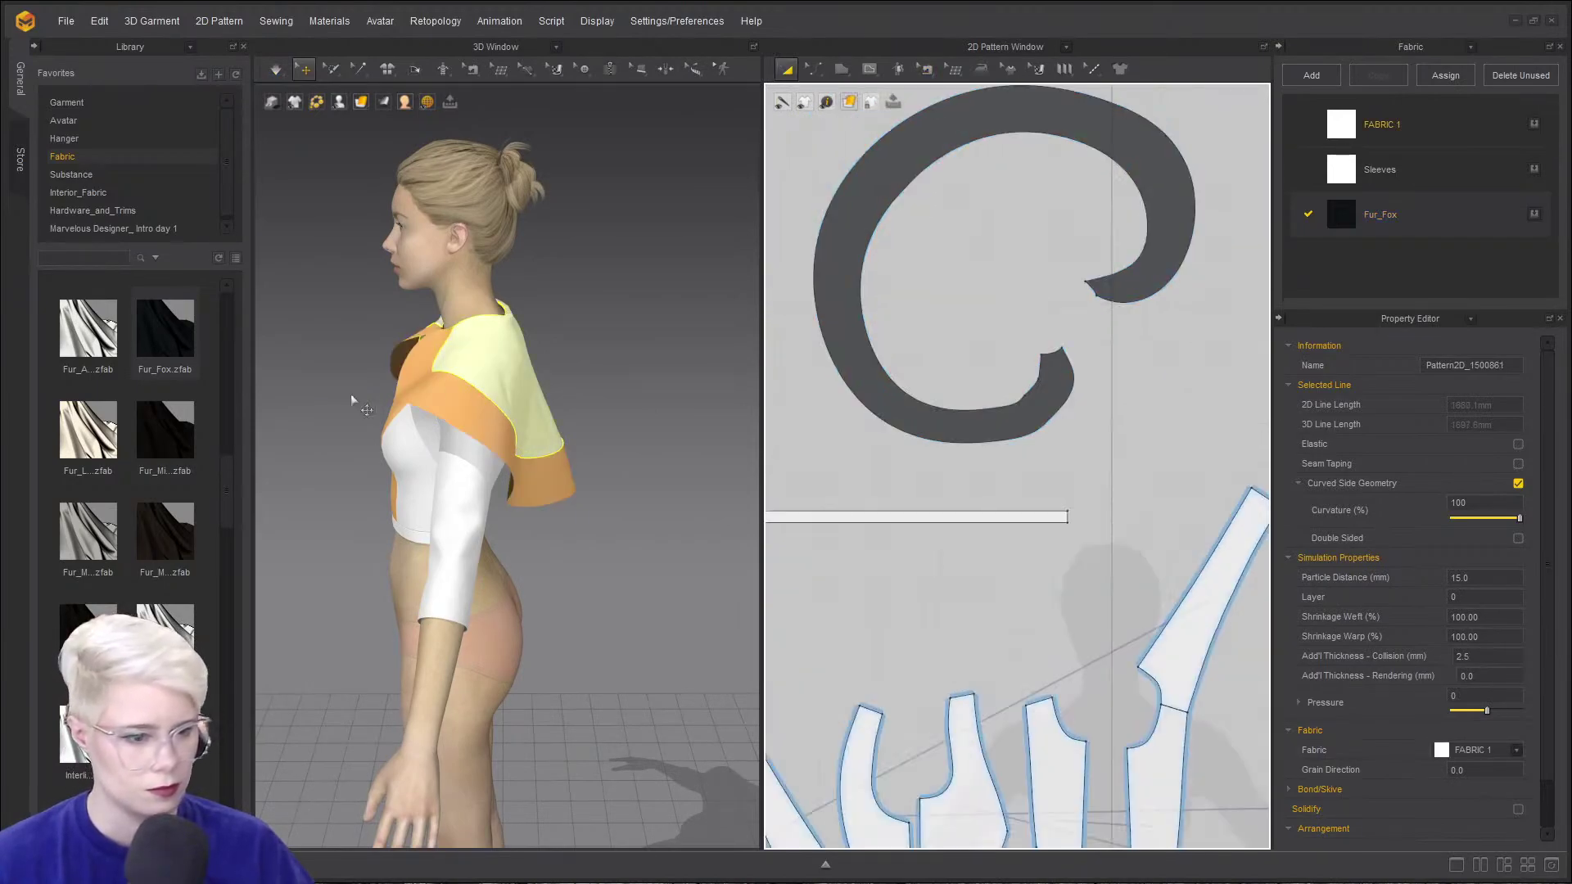
# - Curve the outer edge of the fur trim band farther outward along its lower side in 2D
pyautogui.moveTo(351, 395); pyautogui.dragTo(445, 366, button='right')
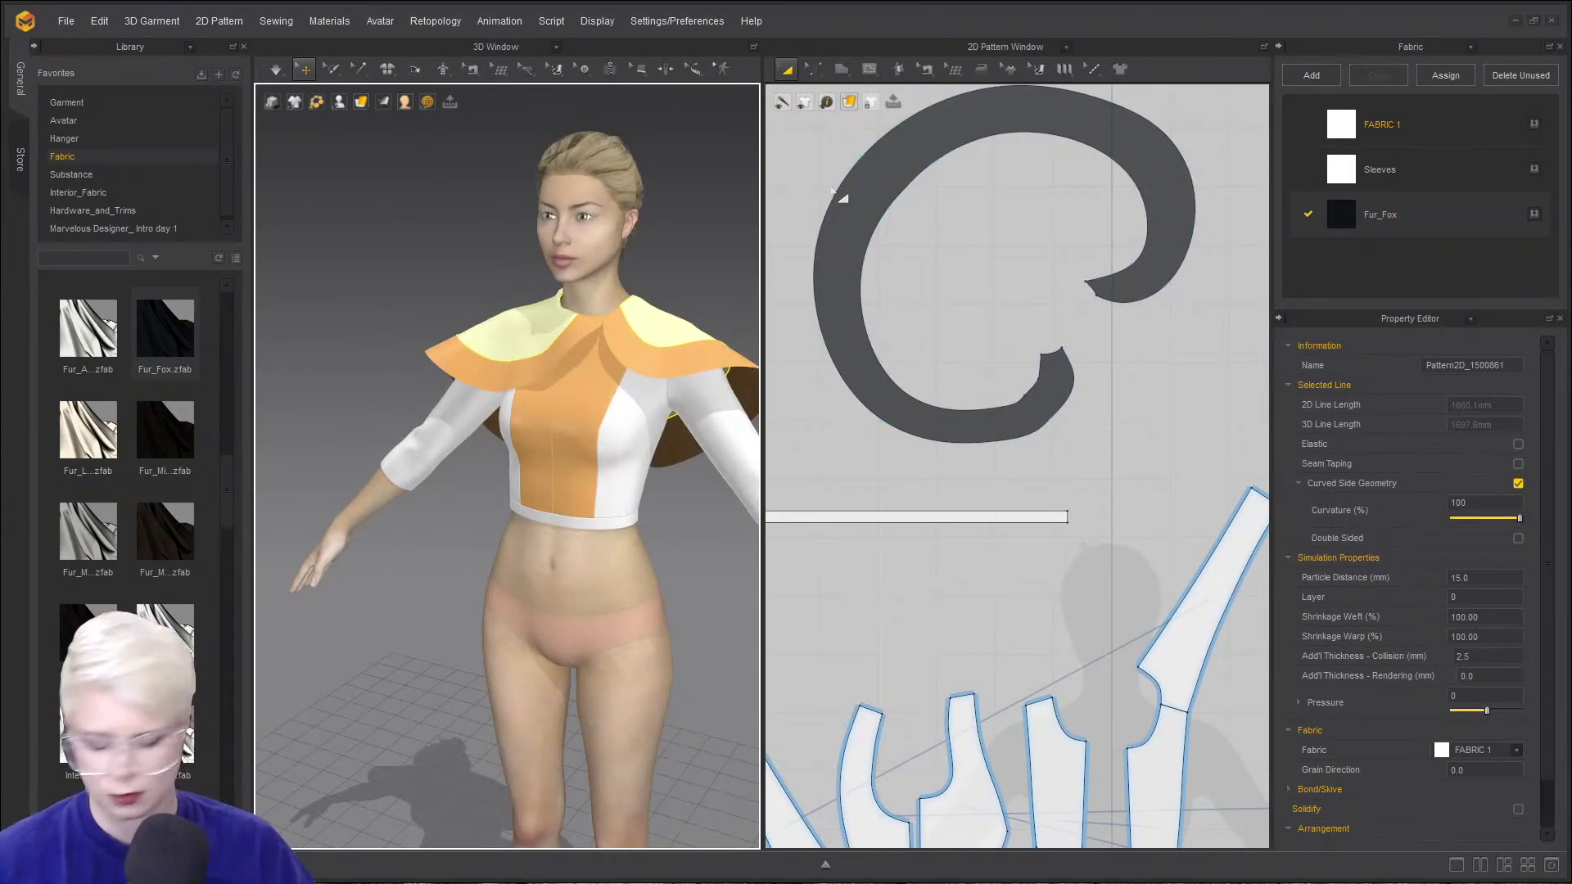
pyautogui.click(994, 149)
pyautogui.scroll(-3, 948, 214)
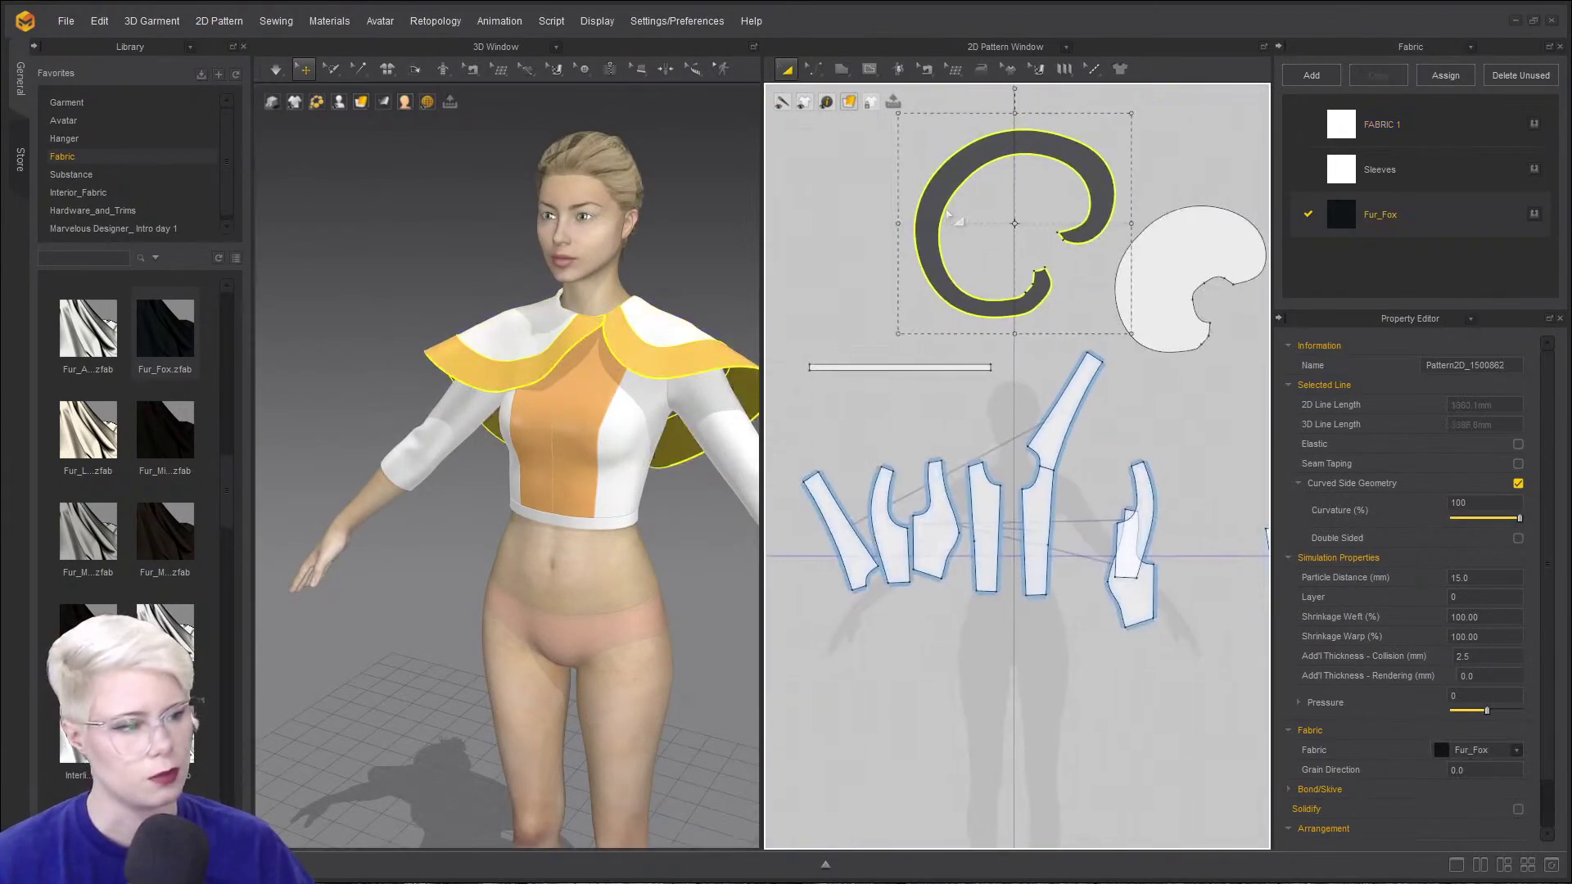
pyautogui.click(875, 219)
pyautogui.scroll(2, 860, 205)
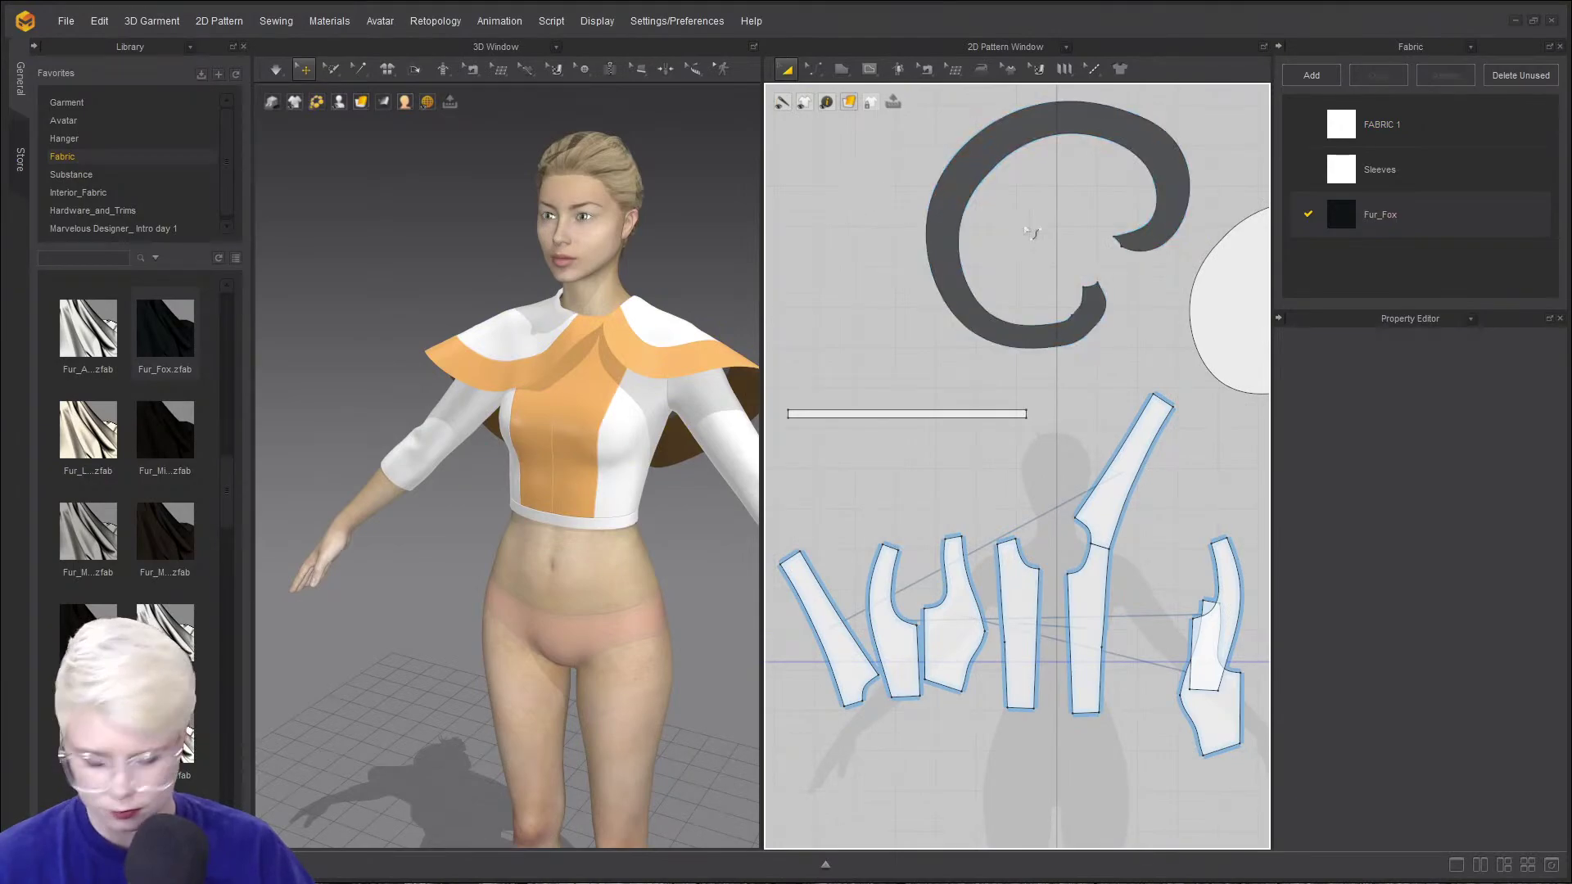
pyautogui.press('z')
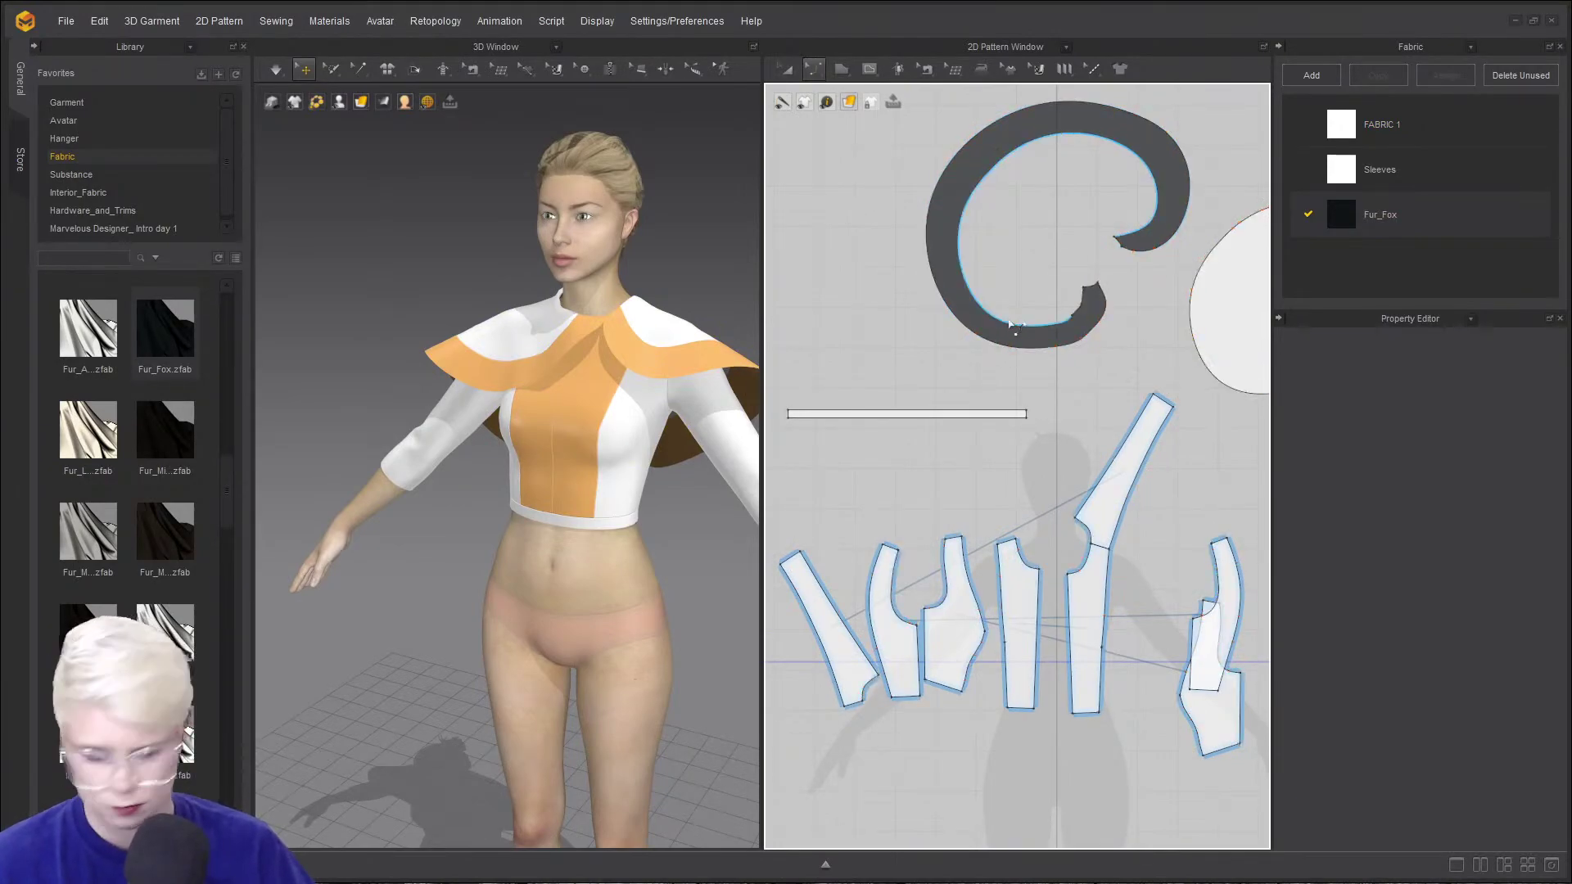
pyautogui.click(1000, 344)
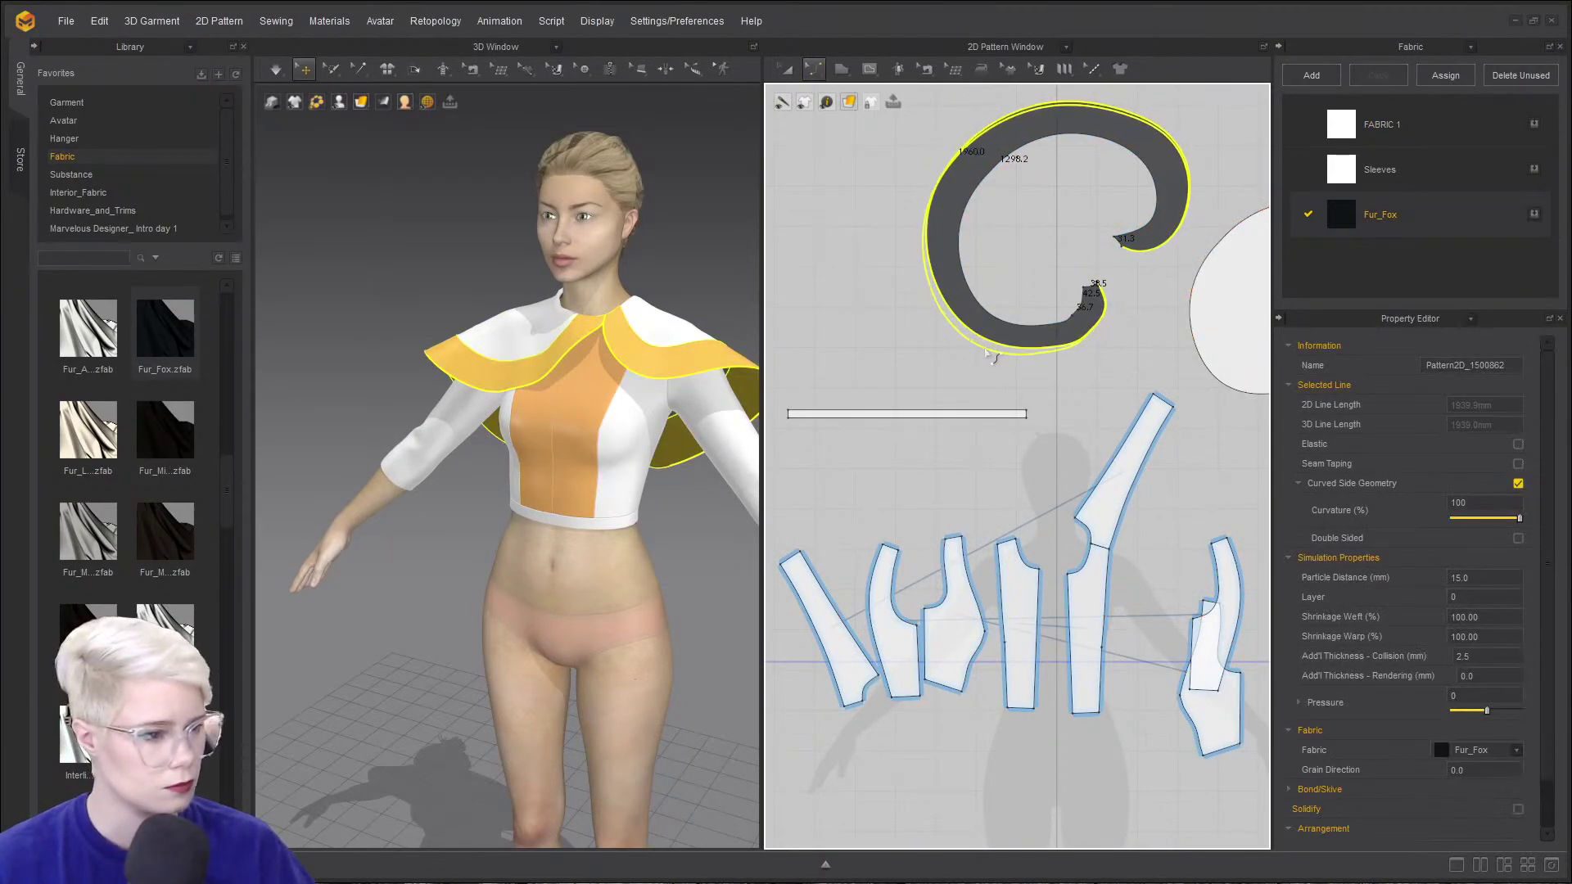
pyautogui.click(991, 354)
# - Simulate the widened trim band and adjust the inner cape piece, checking the drape from the back and front
pyautogui.press('space')
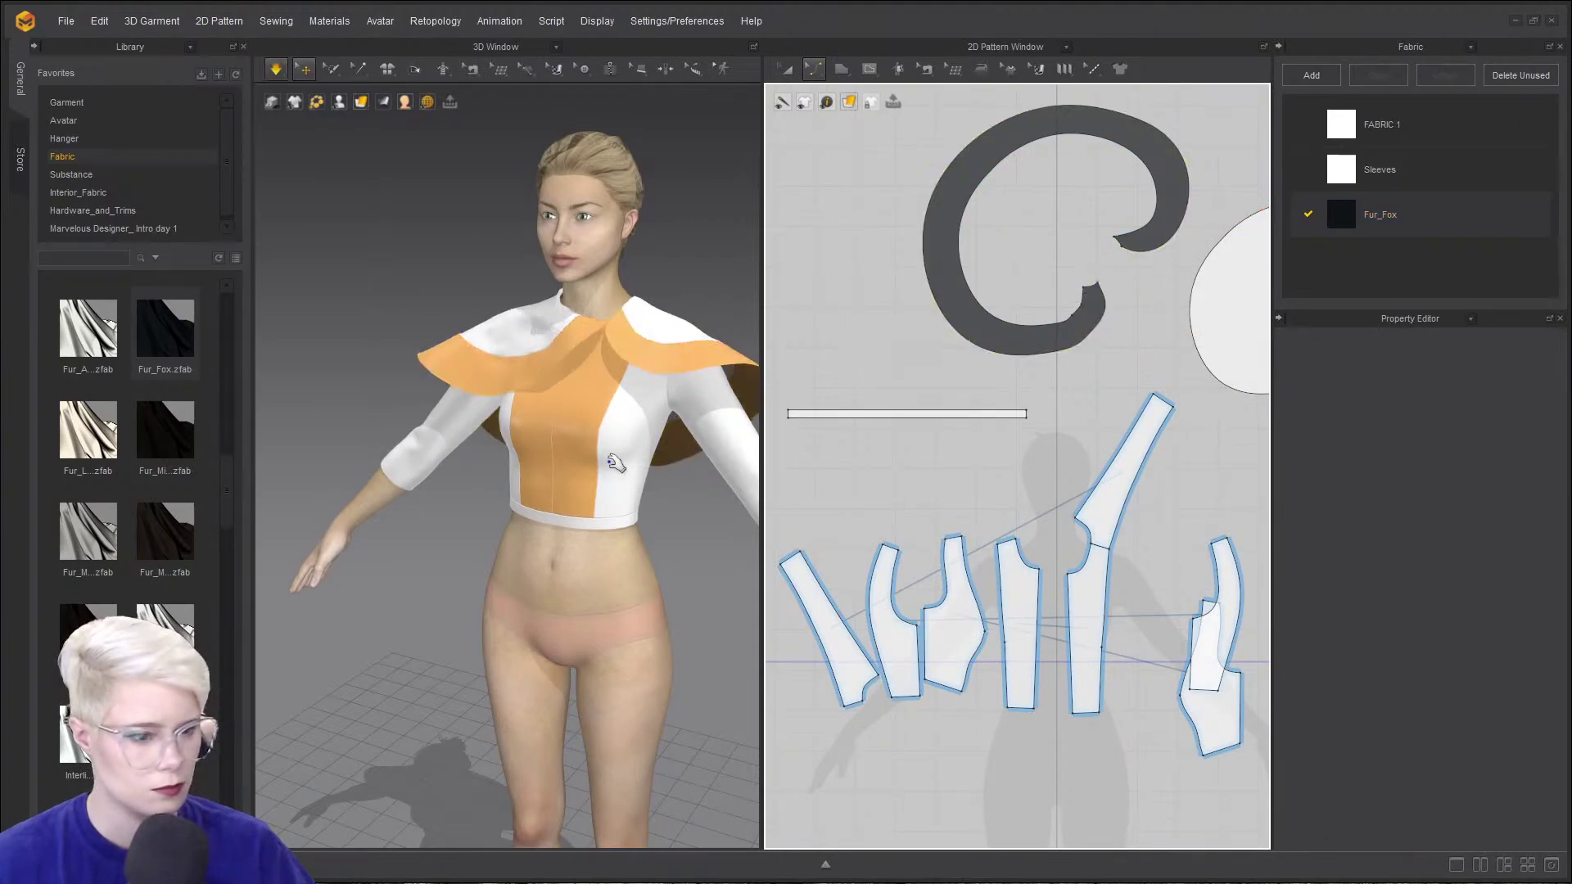
pyautogui.moveTo(611, 458); pyautogui.dragTo(324, 398, button='right')
pyautogui.press('space')
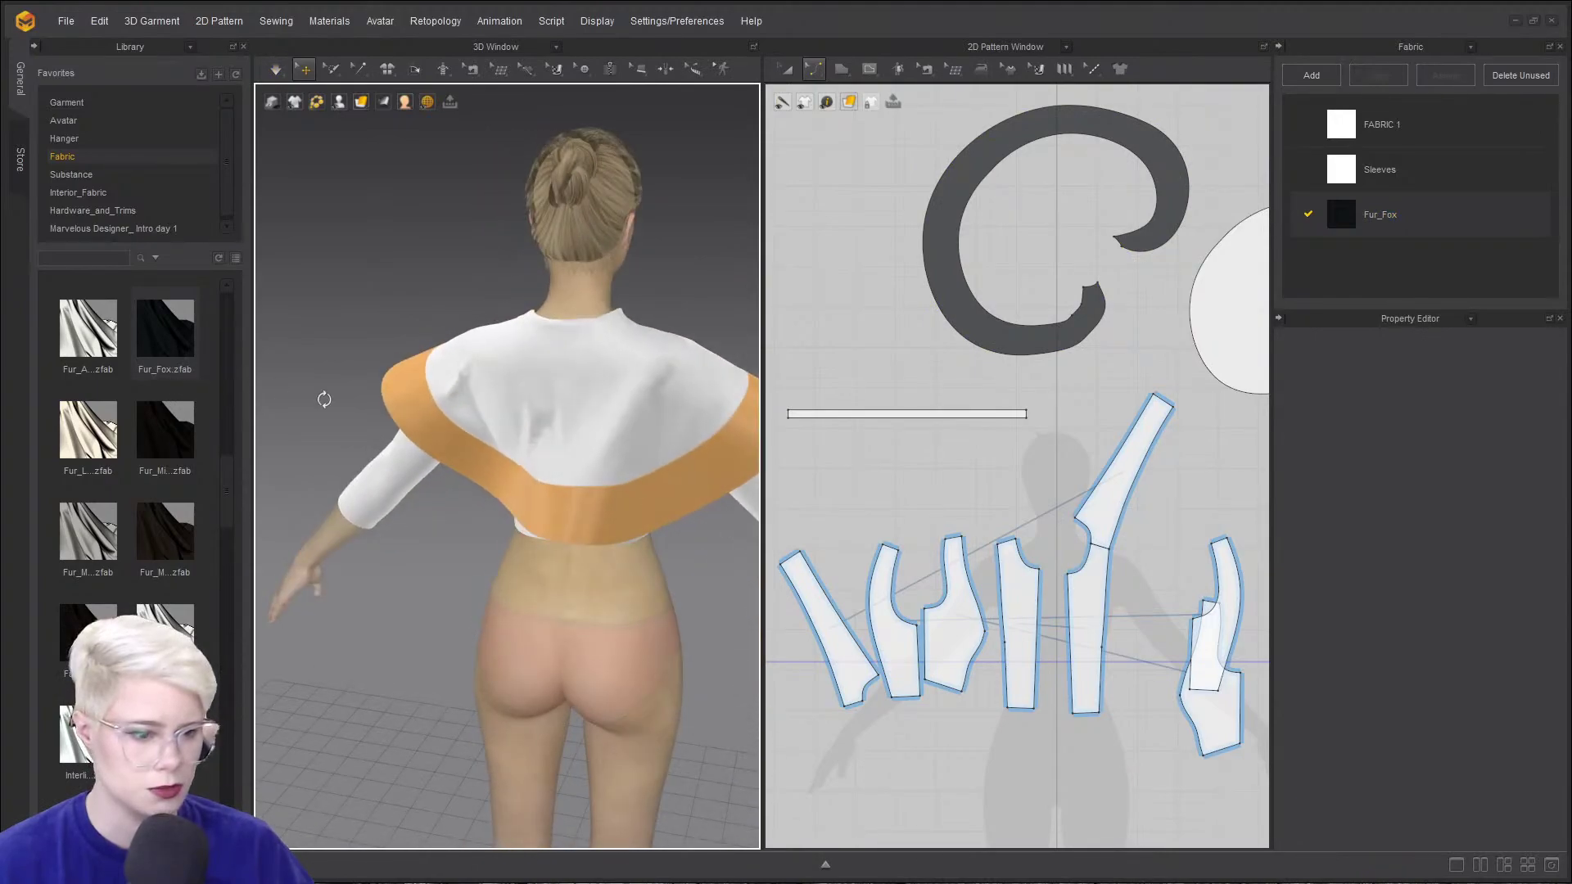
pyautogui.moveTo(508, 436); pyautogui.dragTo(365, 377)
pyautogui.moveTo(471, 418); pyautogui.dragTo(534, 358, button='right')
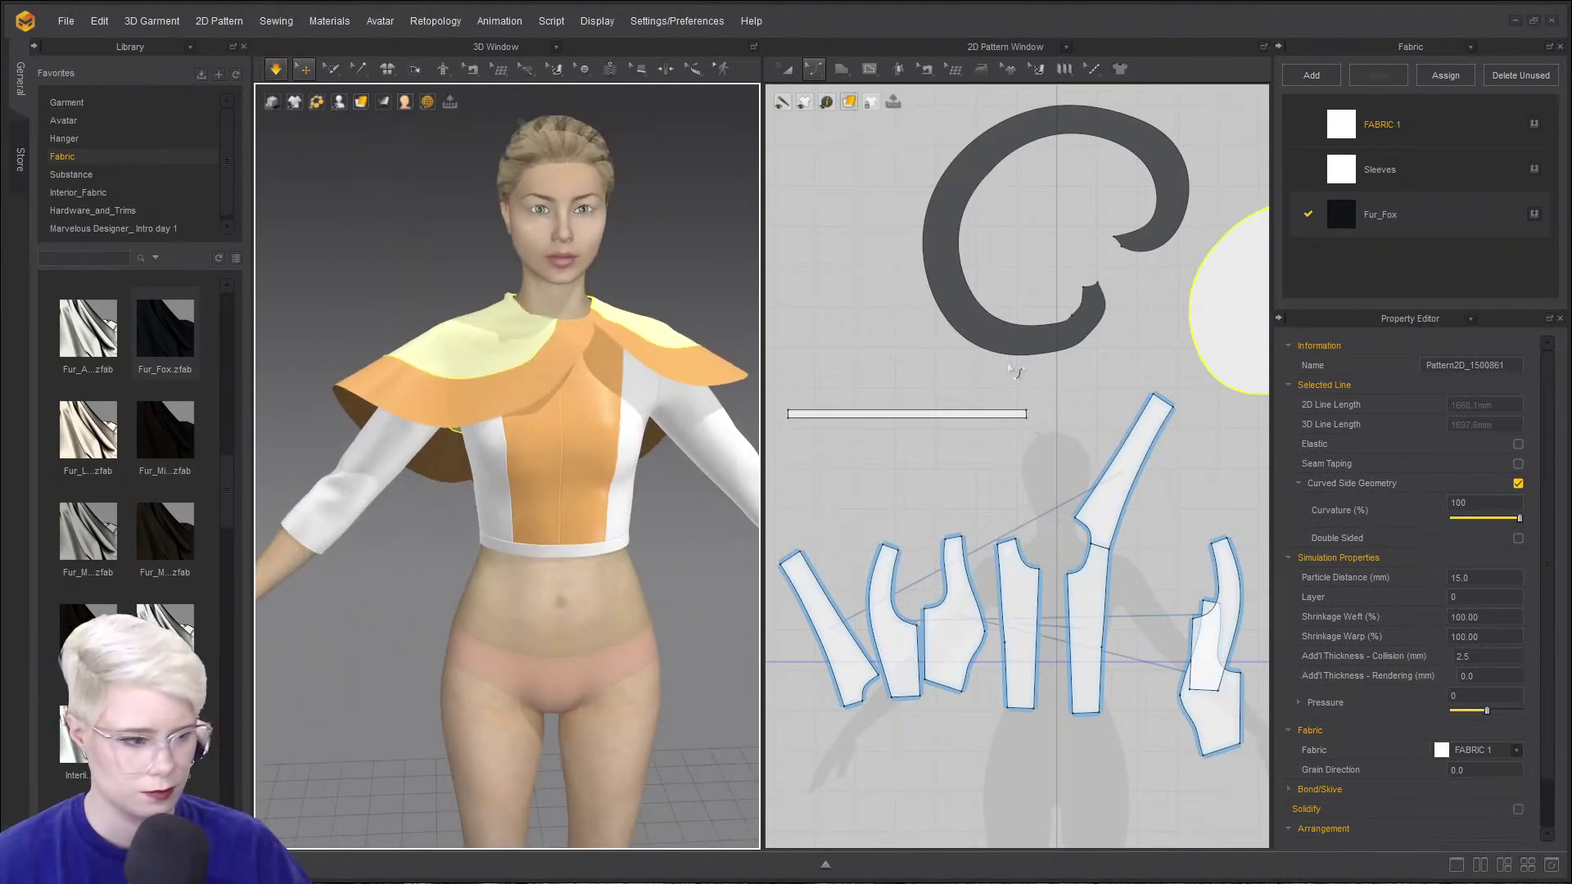
pyautogui.press('space')
pyautogui.scroll(-5, 928, 367)
pyautogui.scroll(7, 892, 381)
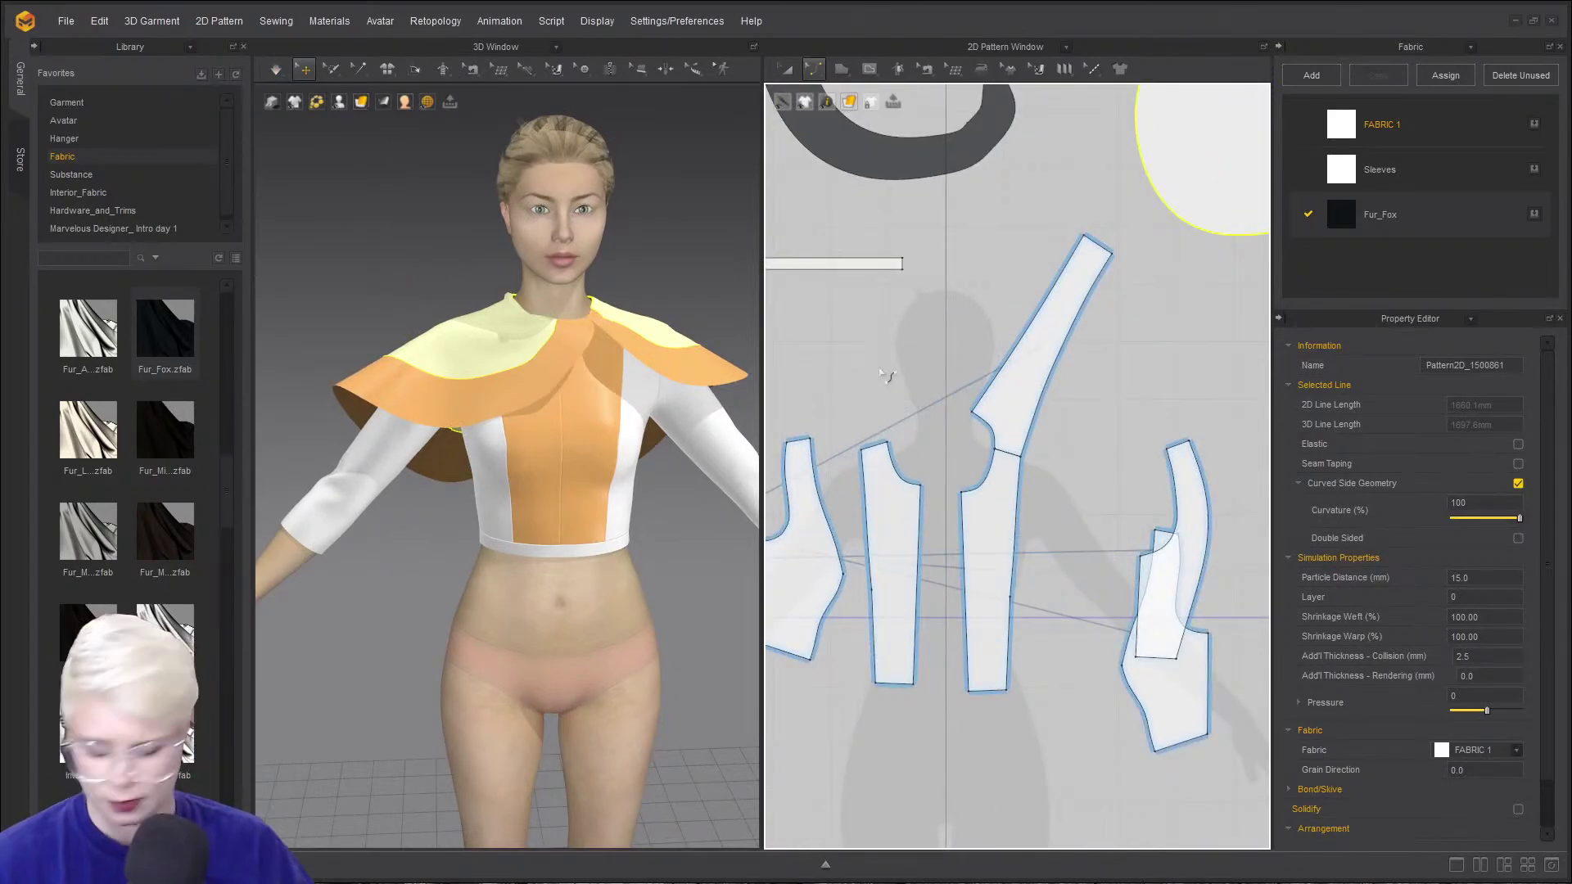
# - Measure the combined length of the neckline edges on the bodice front panel and its attached upper strip in 2D
pyautogui.click(896, 361)
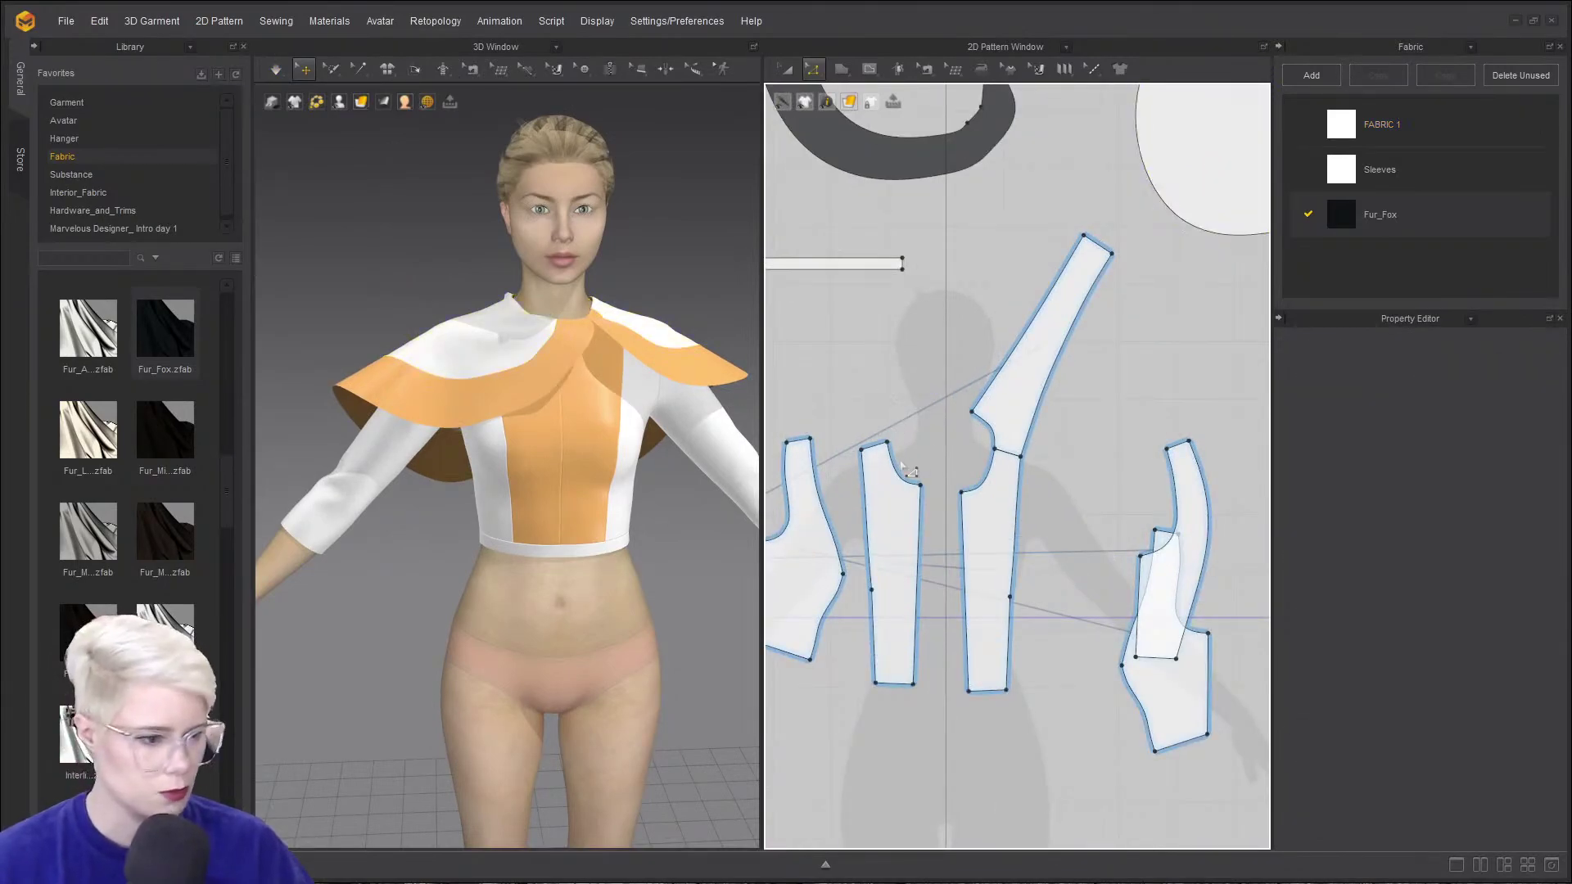
pyautogui.click(986, 473)
pyautogui.scroll(-2, 1065, 370)
pyautogui.moveTo(1066, 371); pyautogui.dragTo(978, 329, button='middle')
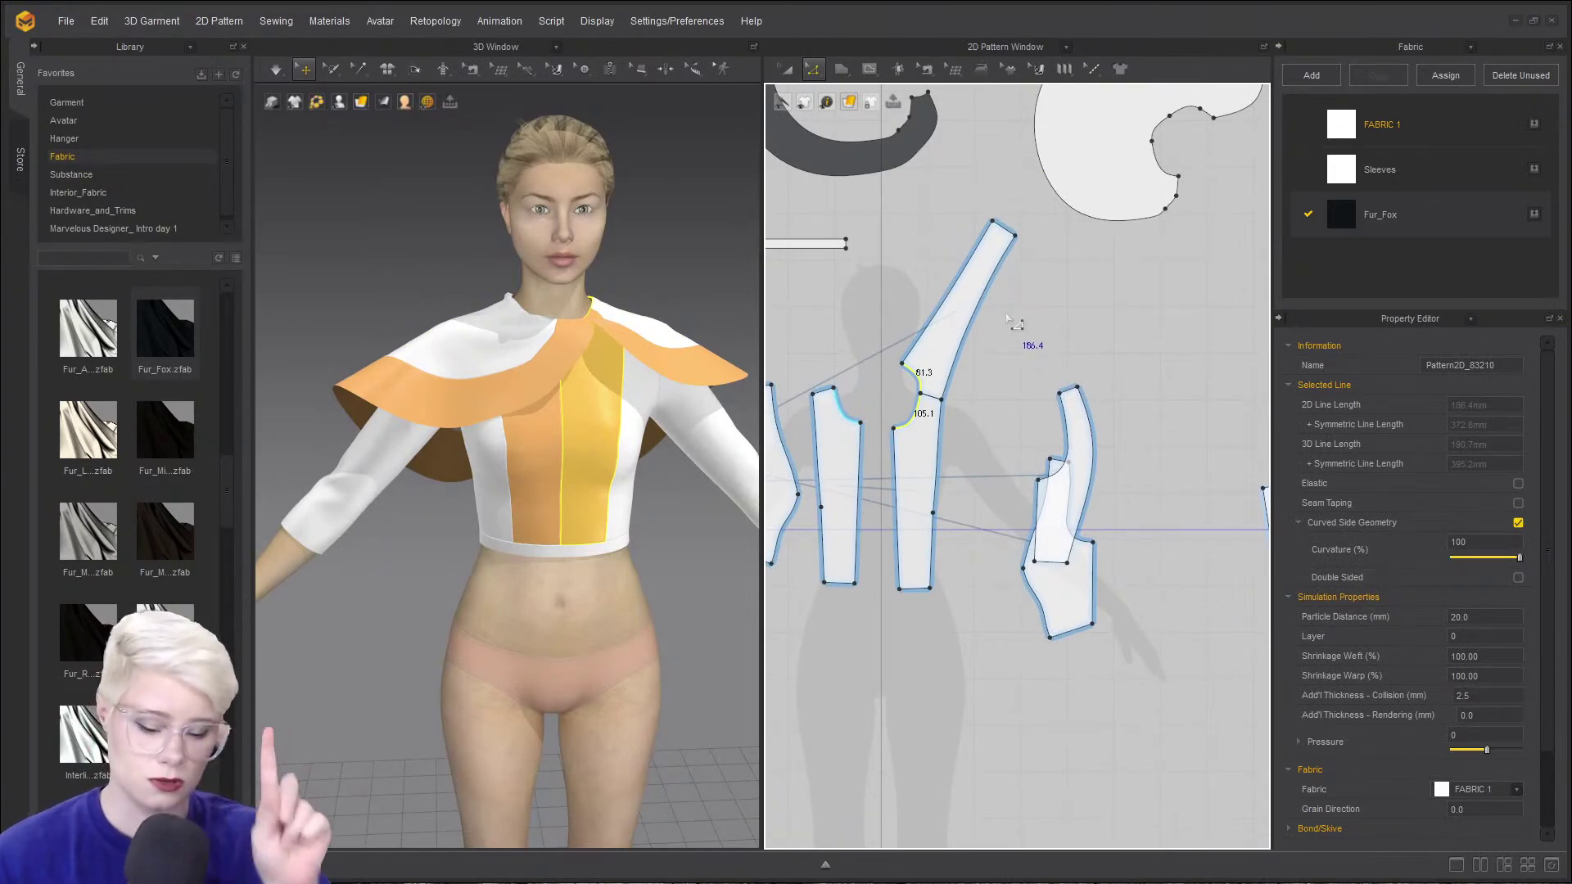
pyautogui.scroll(2, 1016, 324)
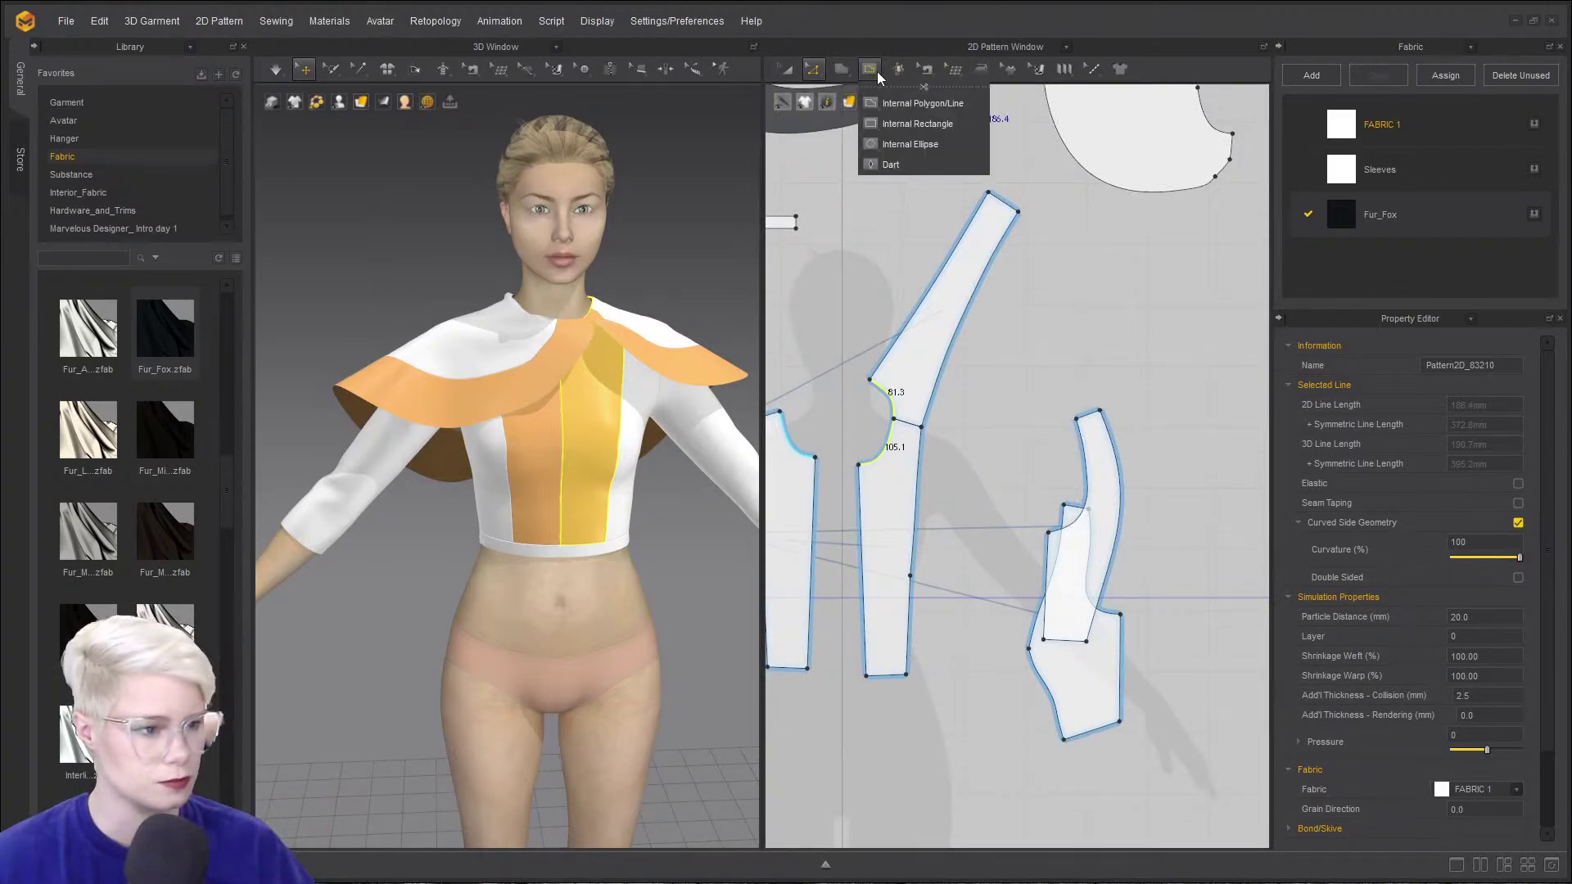
# - Create a rectangle 186.4 mm wide and 40 mm high beside the bodice pieces for the collar
pyautogui.moveTo(843, 71)
pyautogui.click(873, 124)
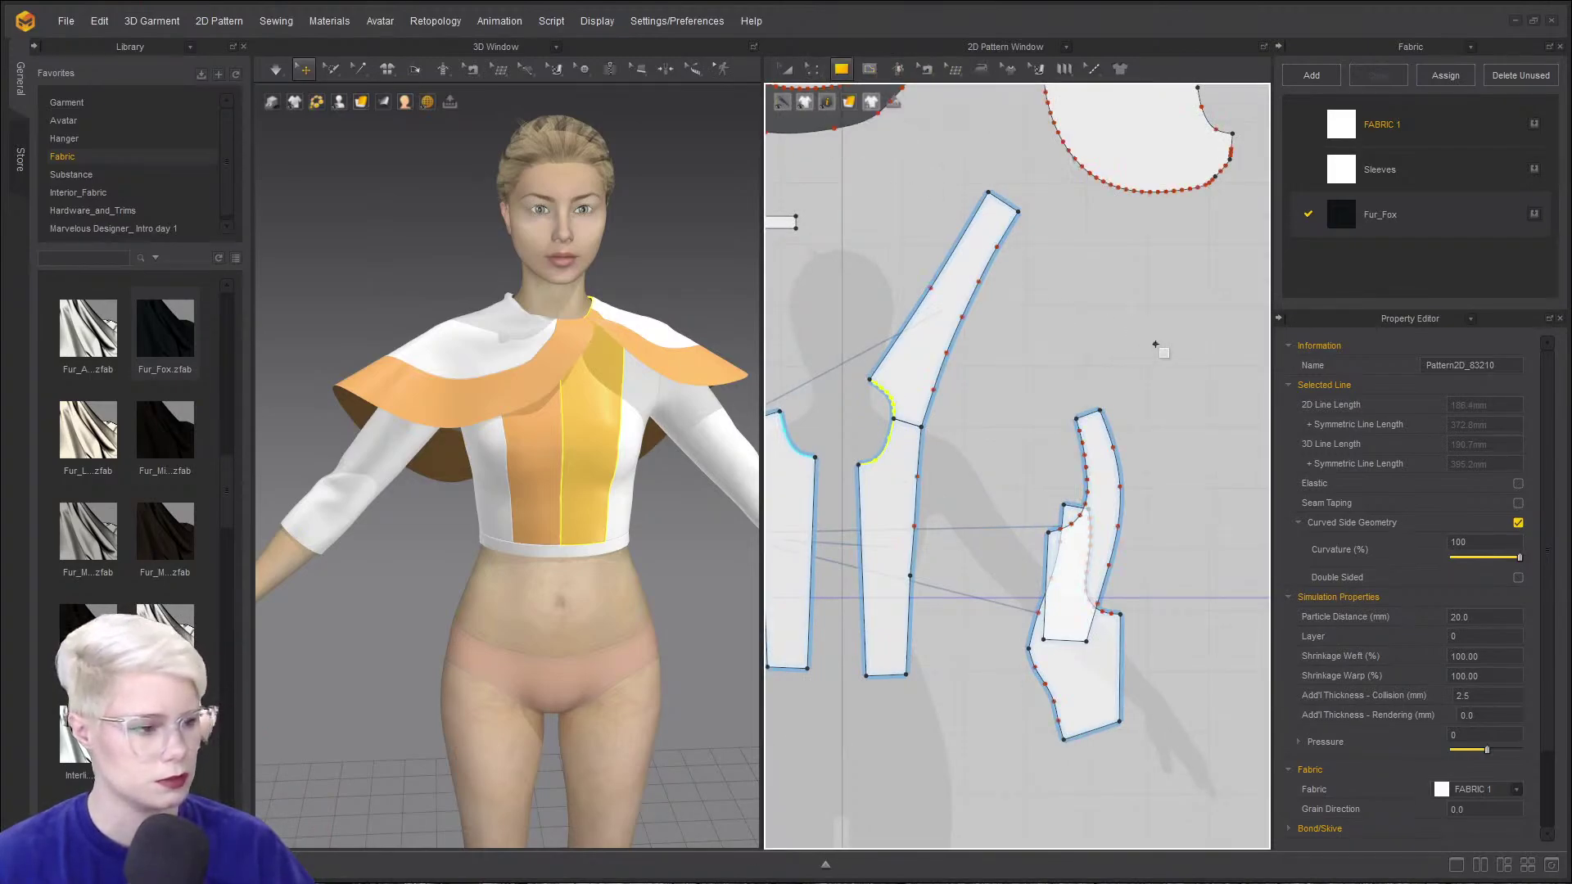
pyautogui.click(1157, 344)
pyautogui.write('186.4')
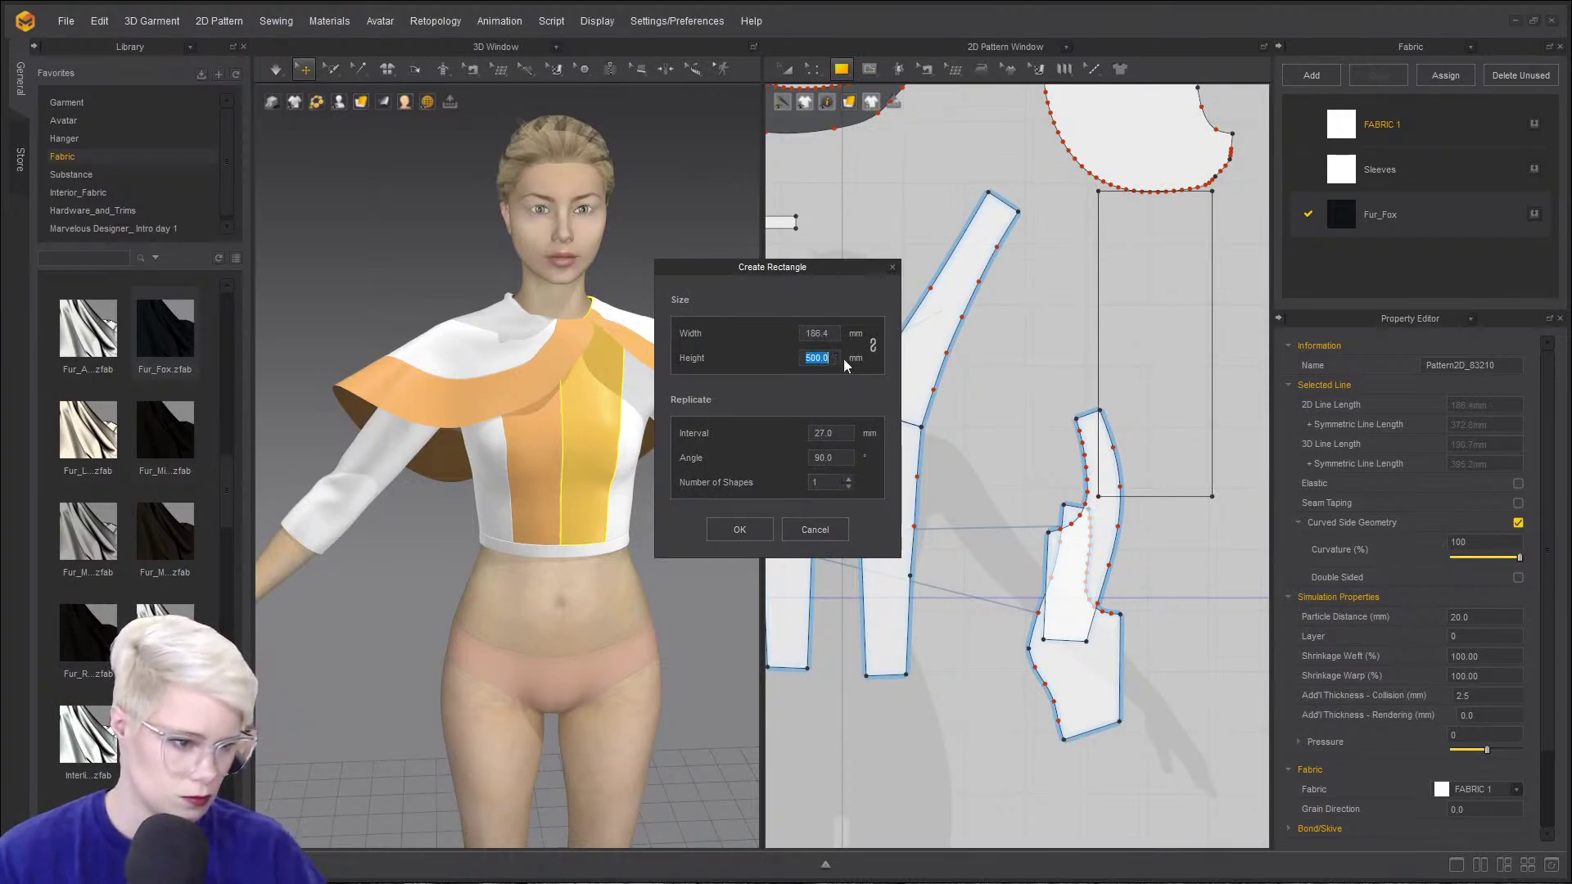
pyautogui.write('20')
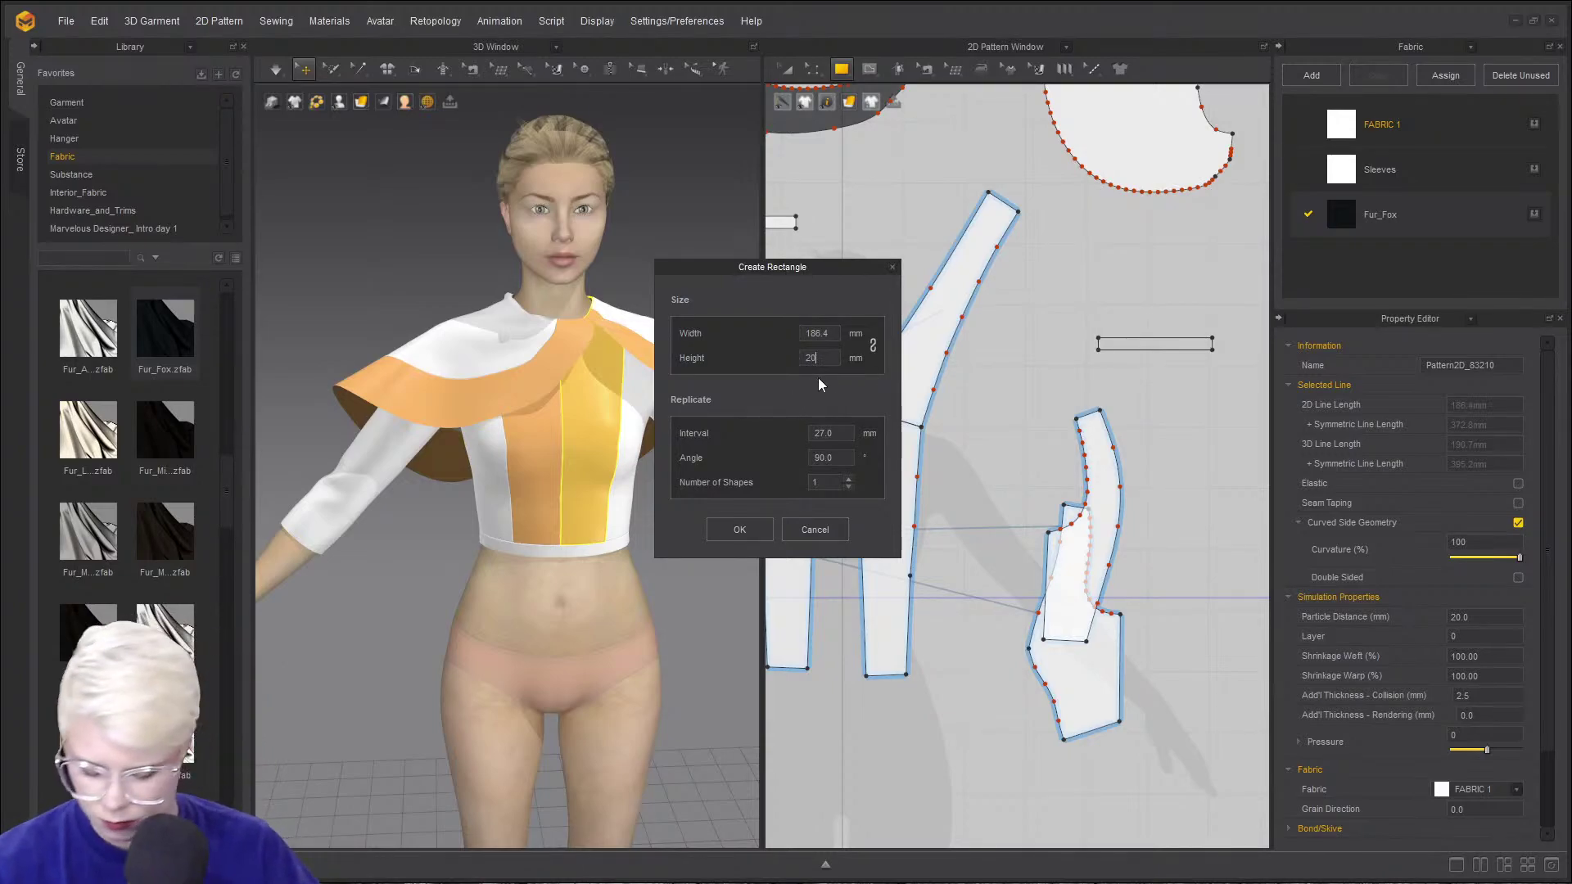
pyautogui.write('40')
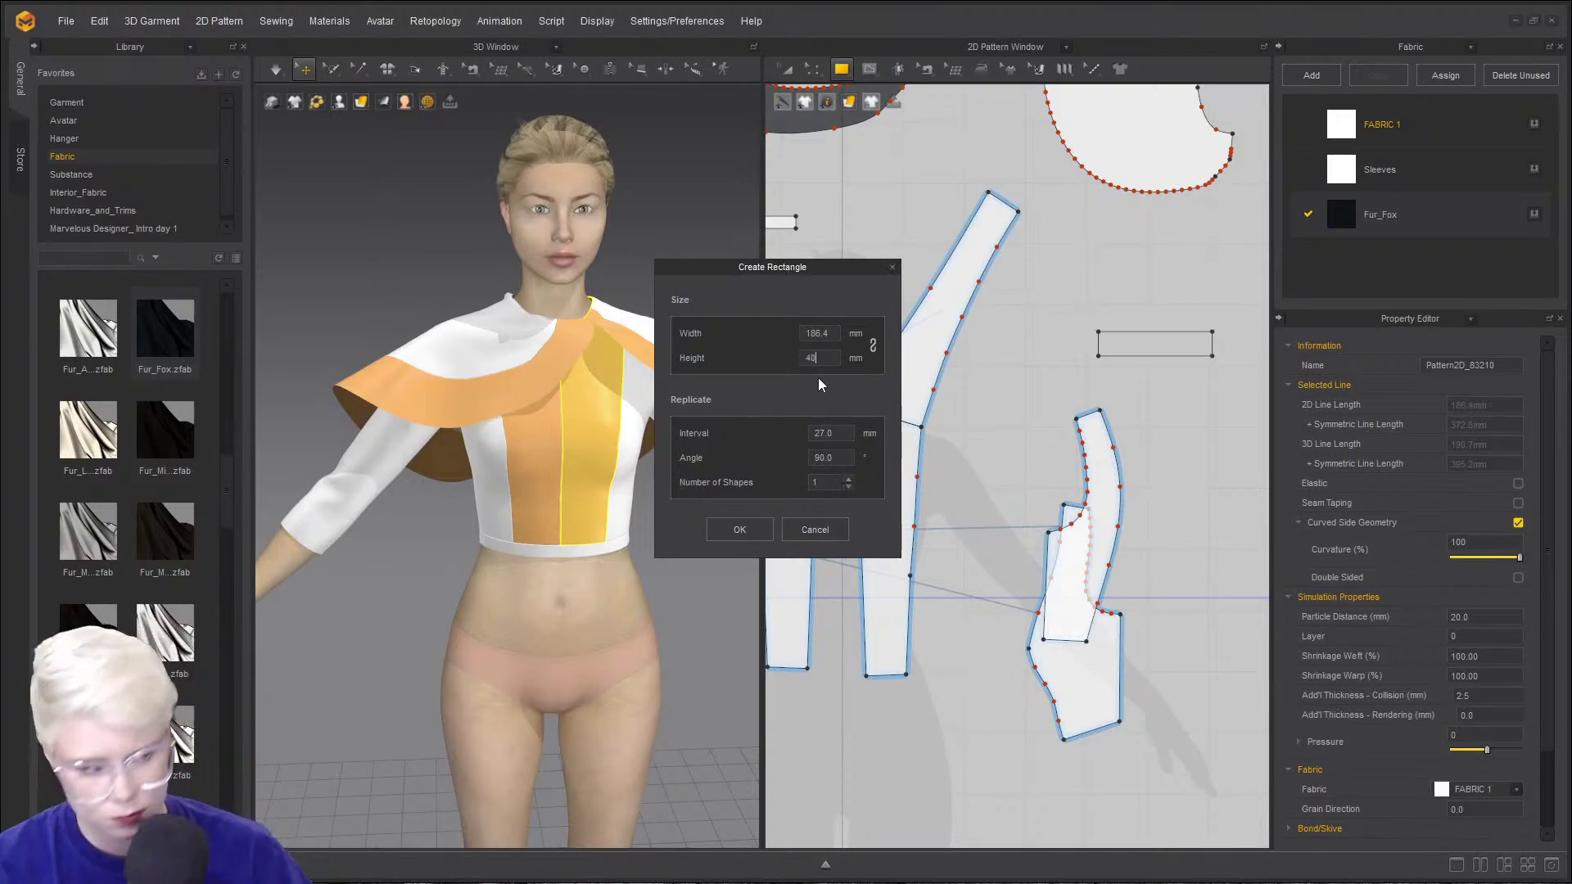
pyautogui.click(741, 532)
# - Assign FABRIC 1 to the new collar rectangle
pyautogui.scroll(5, 1035, 379)
pyautogui.scroll(-4, 1043, 361)
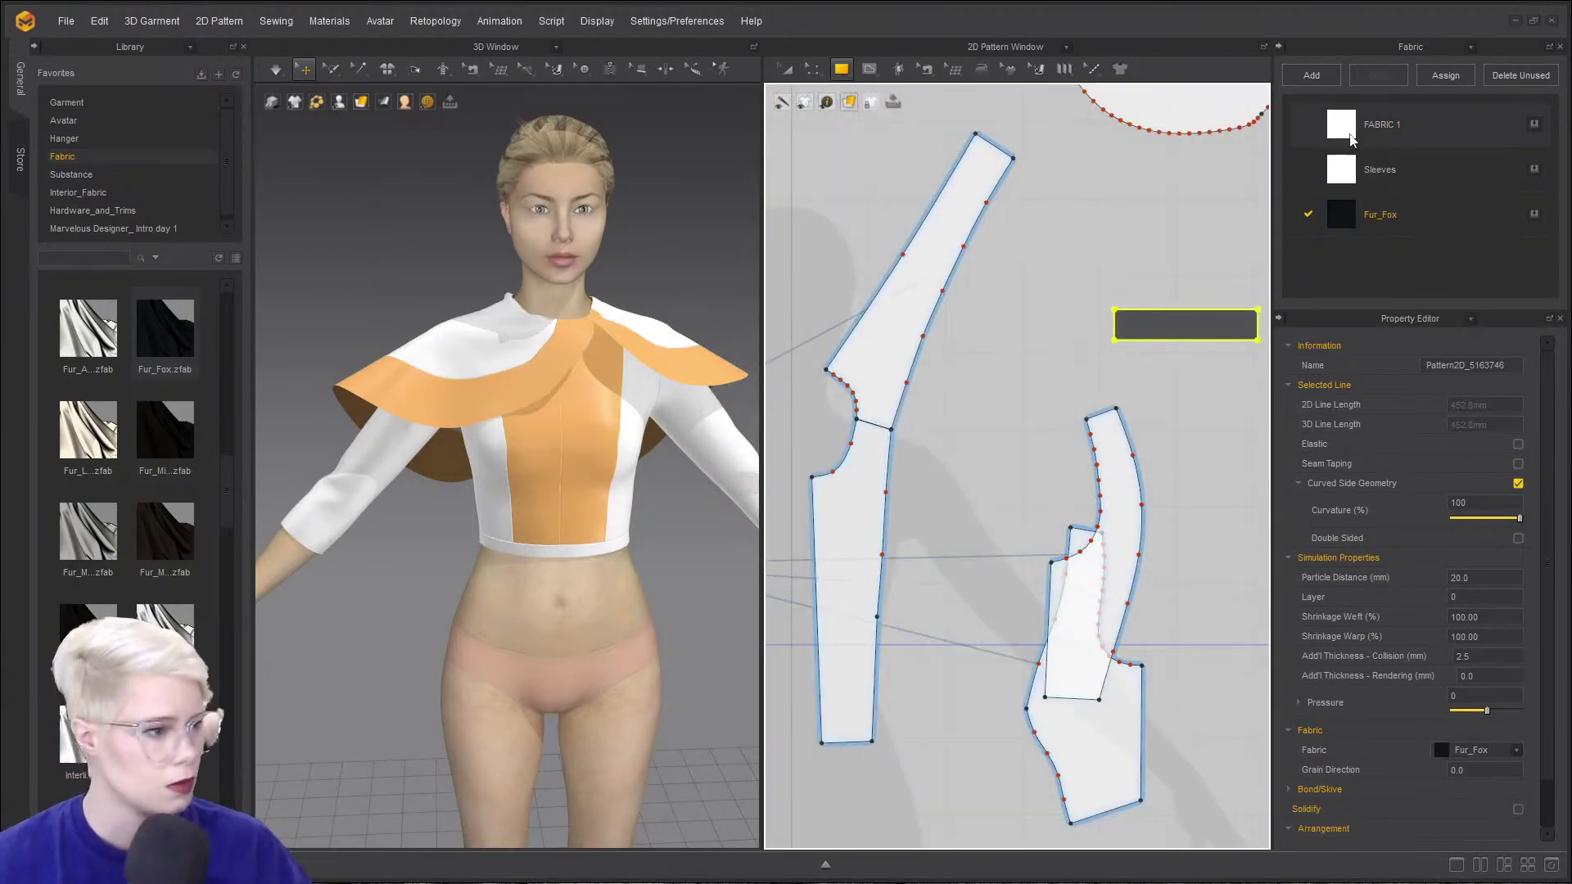
pyautogui.moveTo(1350, 135); pyautogui.dragTo(1210, 329)
pyautogui.scroll(-2, 1179, 379)
pyautogui.scroll(4, 1035, 370)
pyautogui.moveTo(1118, 321); pyautogui.dragTo(941, 313, button='middle')
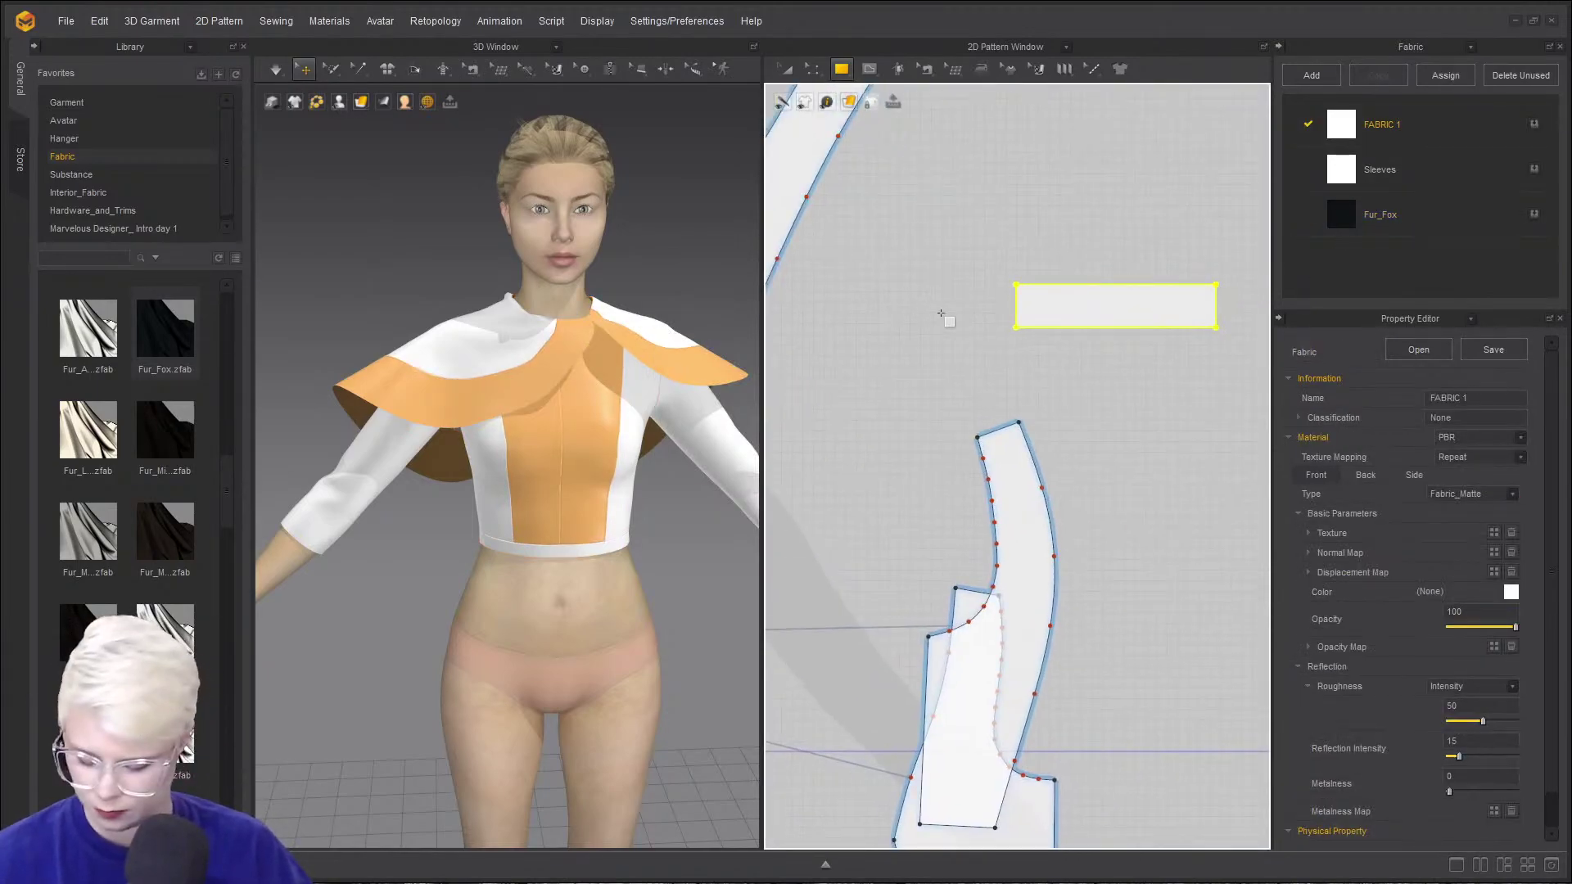
# - Unfold the collar rectangle across its inner short edge with symmetric editing and sewing
pyautogui.click(1016, 308)
pyautogui.rightClick(1017, 308)
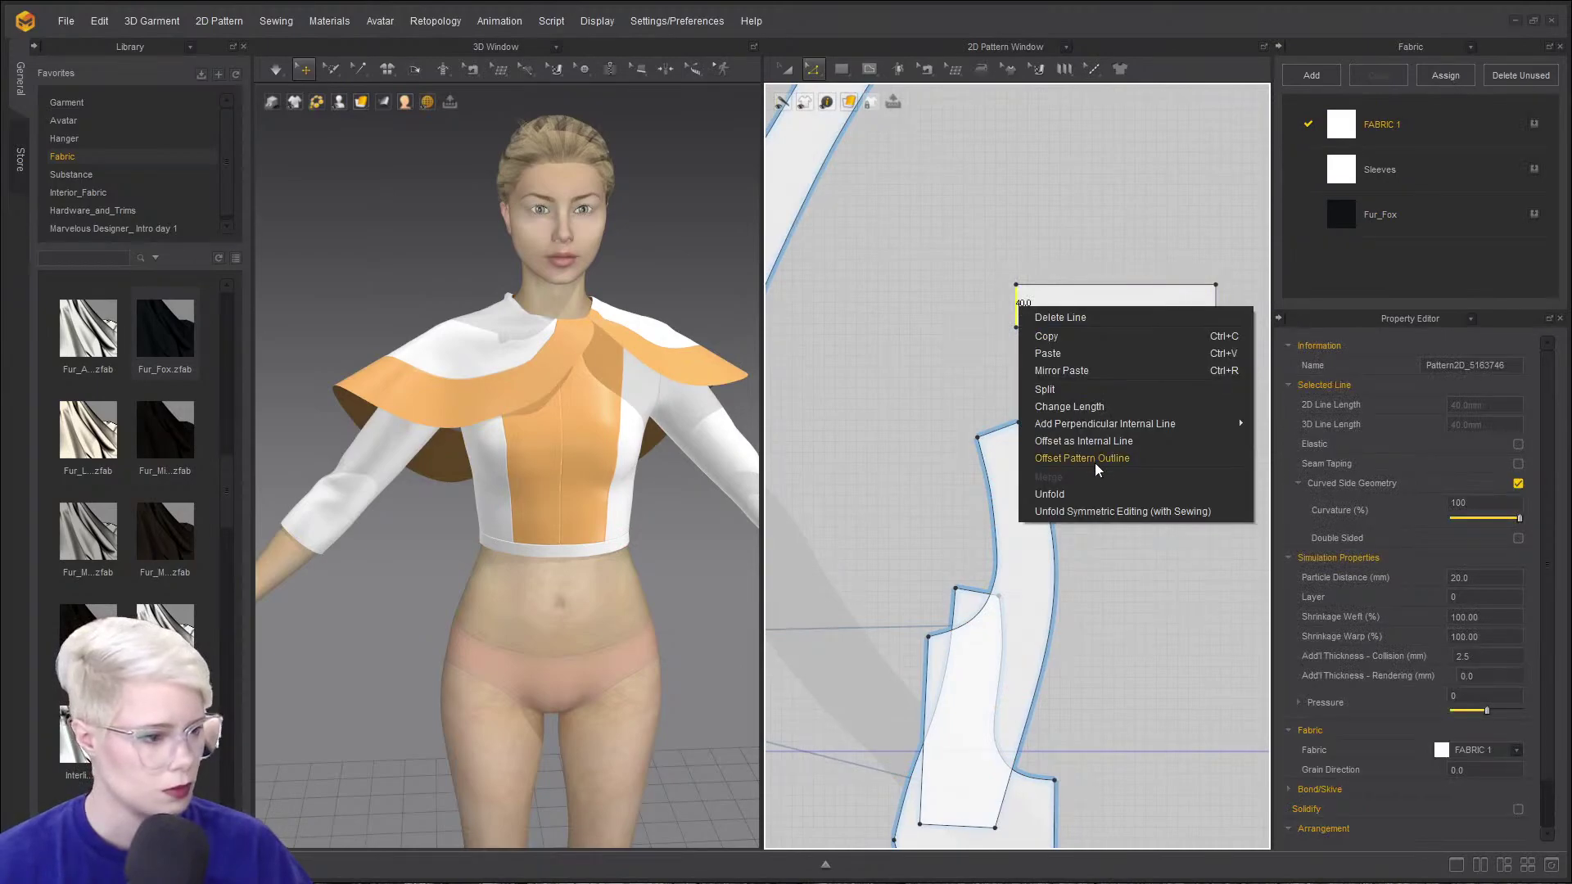
pyautogui.click(1089, 511)
pyautogui.scroll(-3, 952, 312)
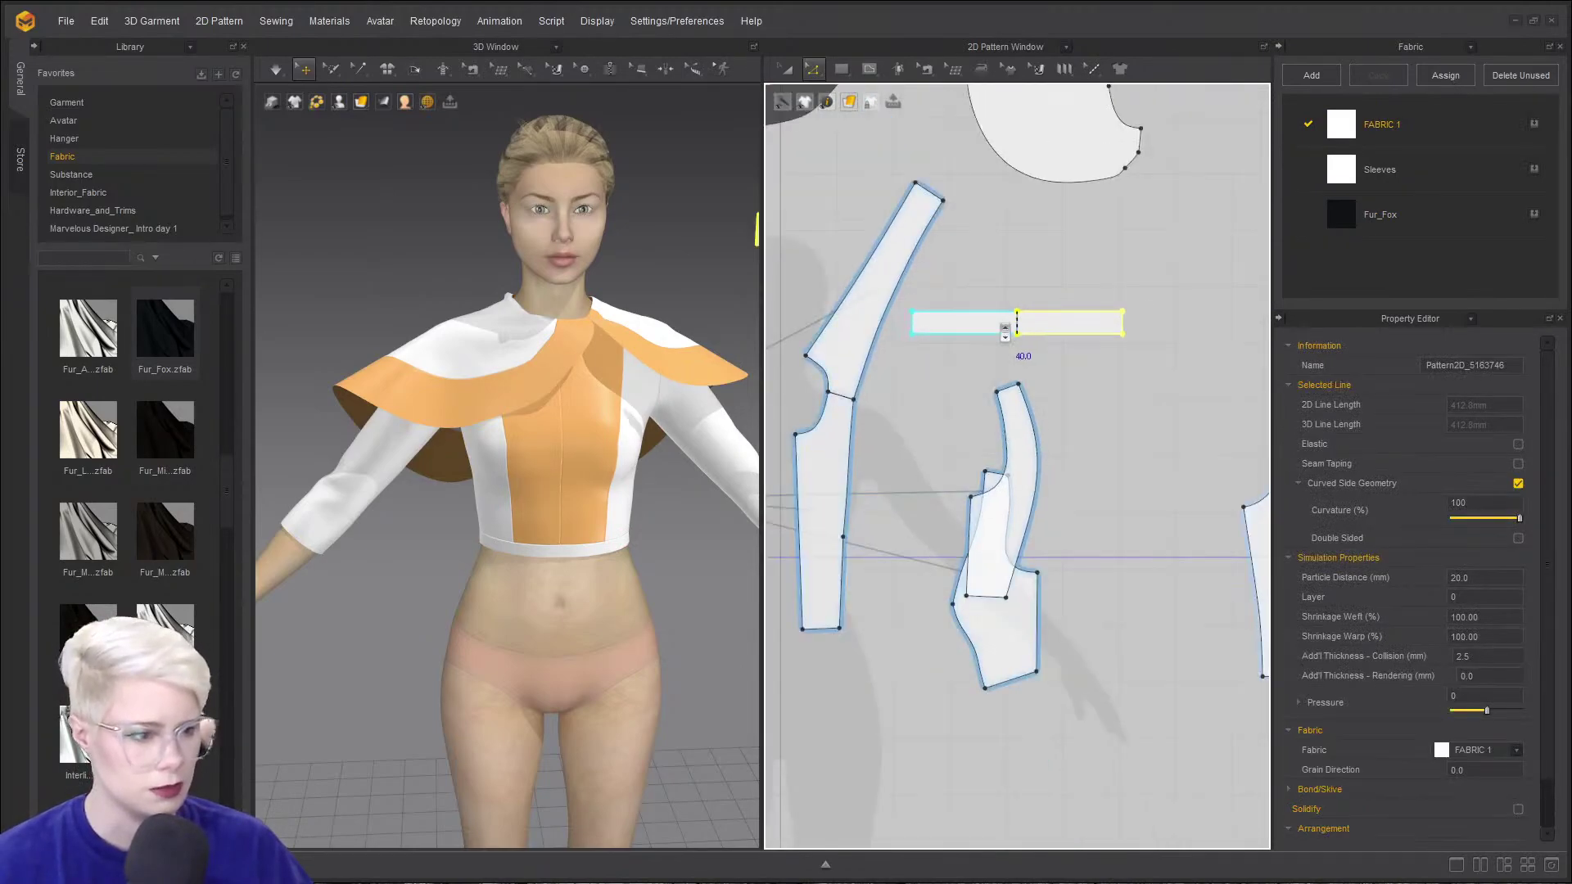
pyautogui.press('a')
pyautogui.click(1128, 325)
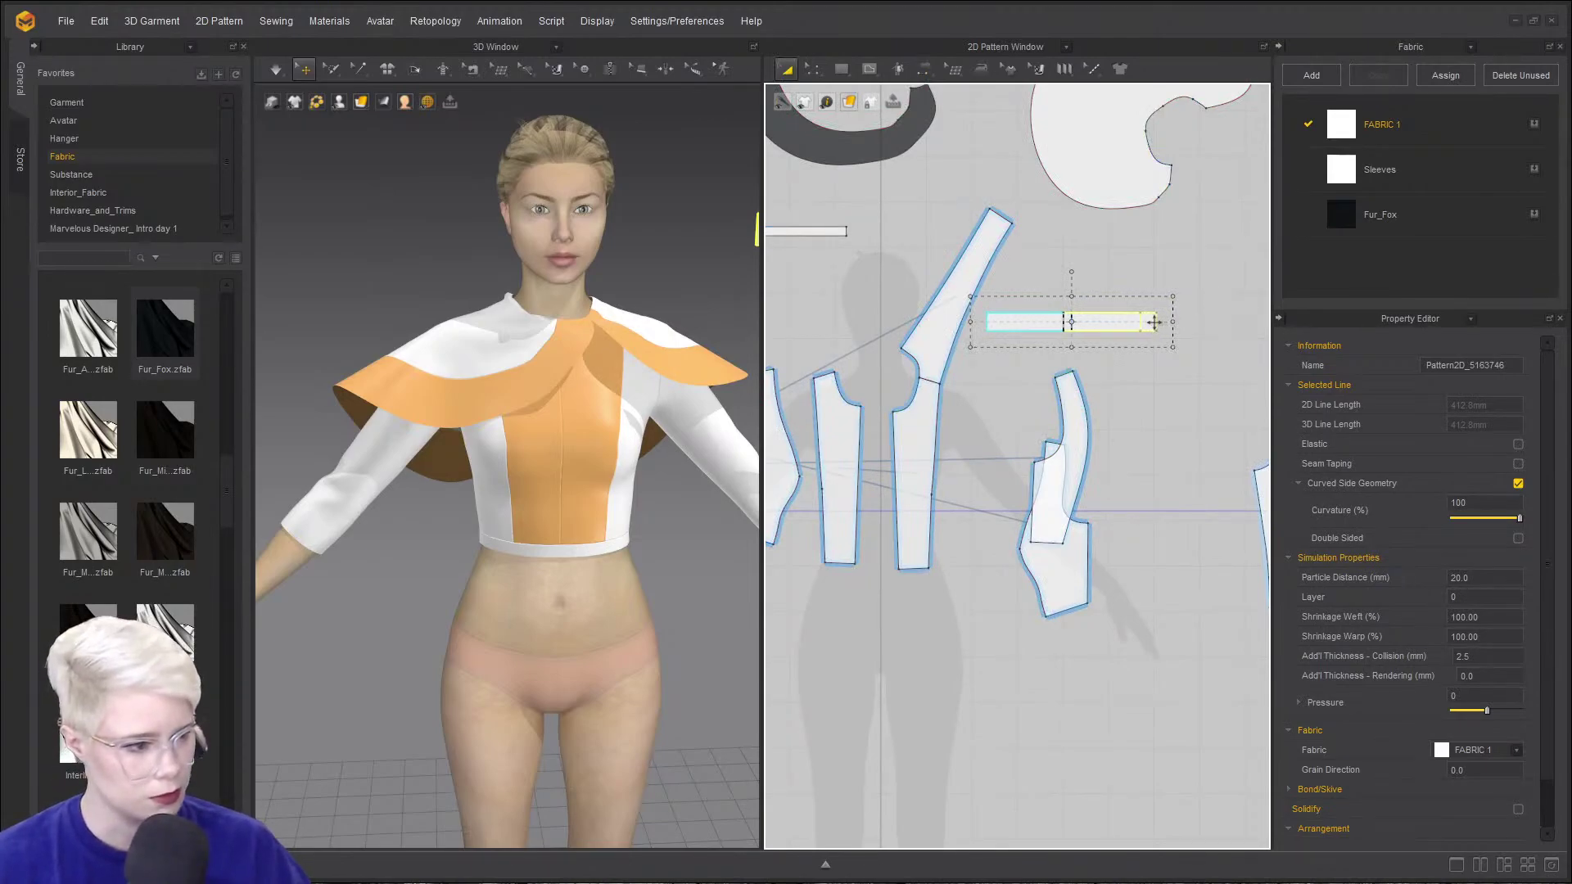
pyautogui.press('m')
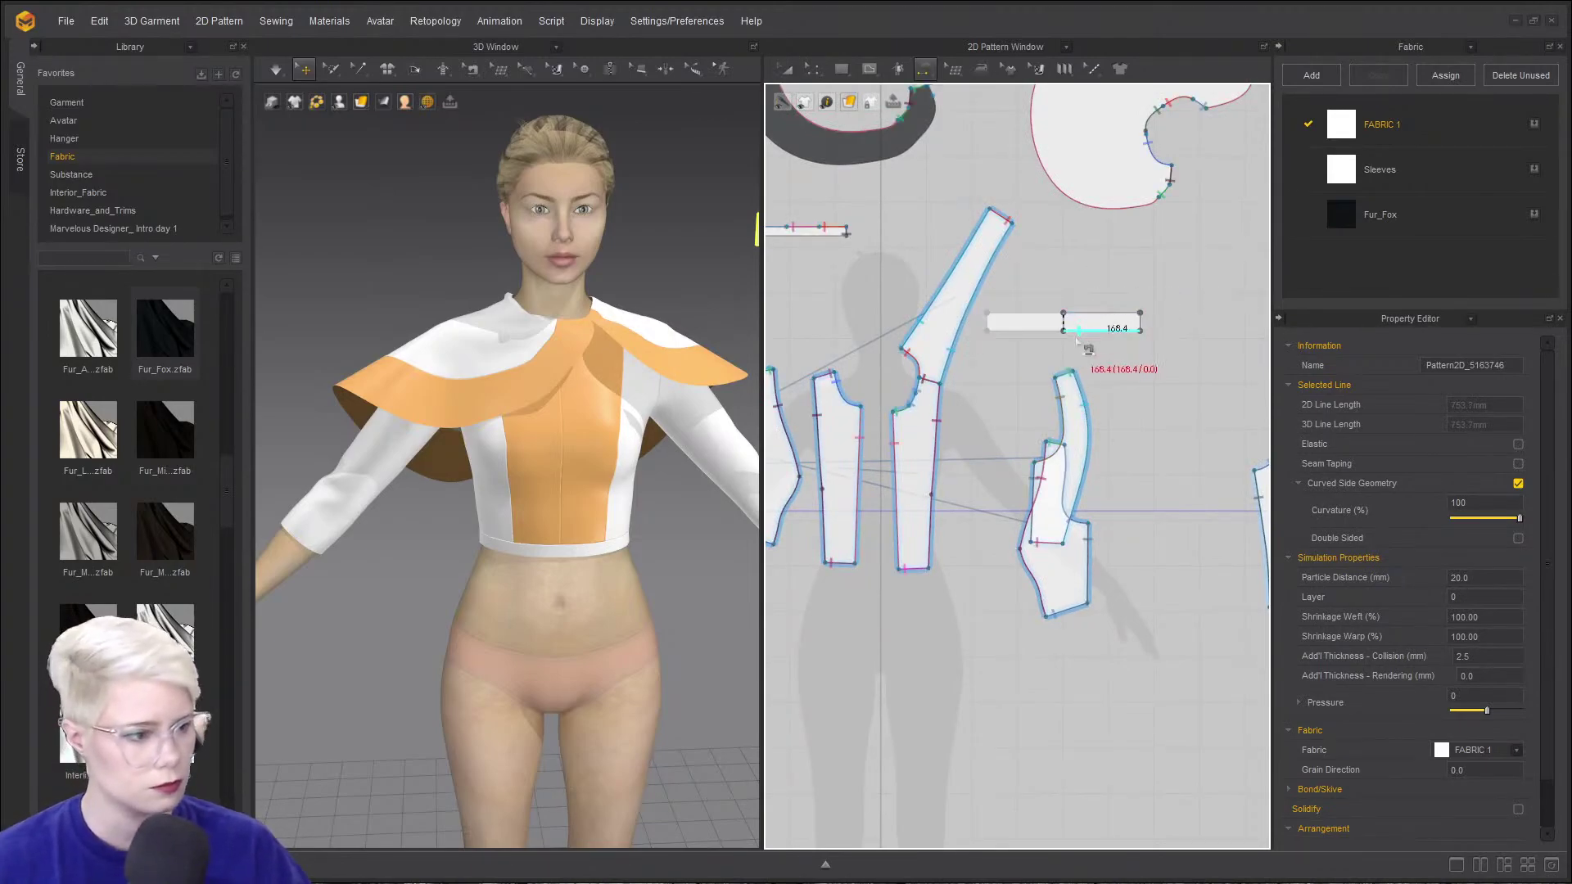
pyautogui.hotkey('ctrl', 'z')
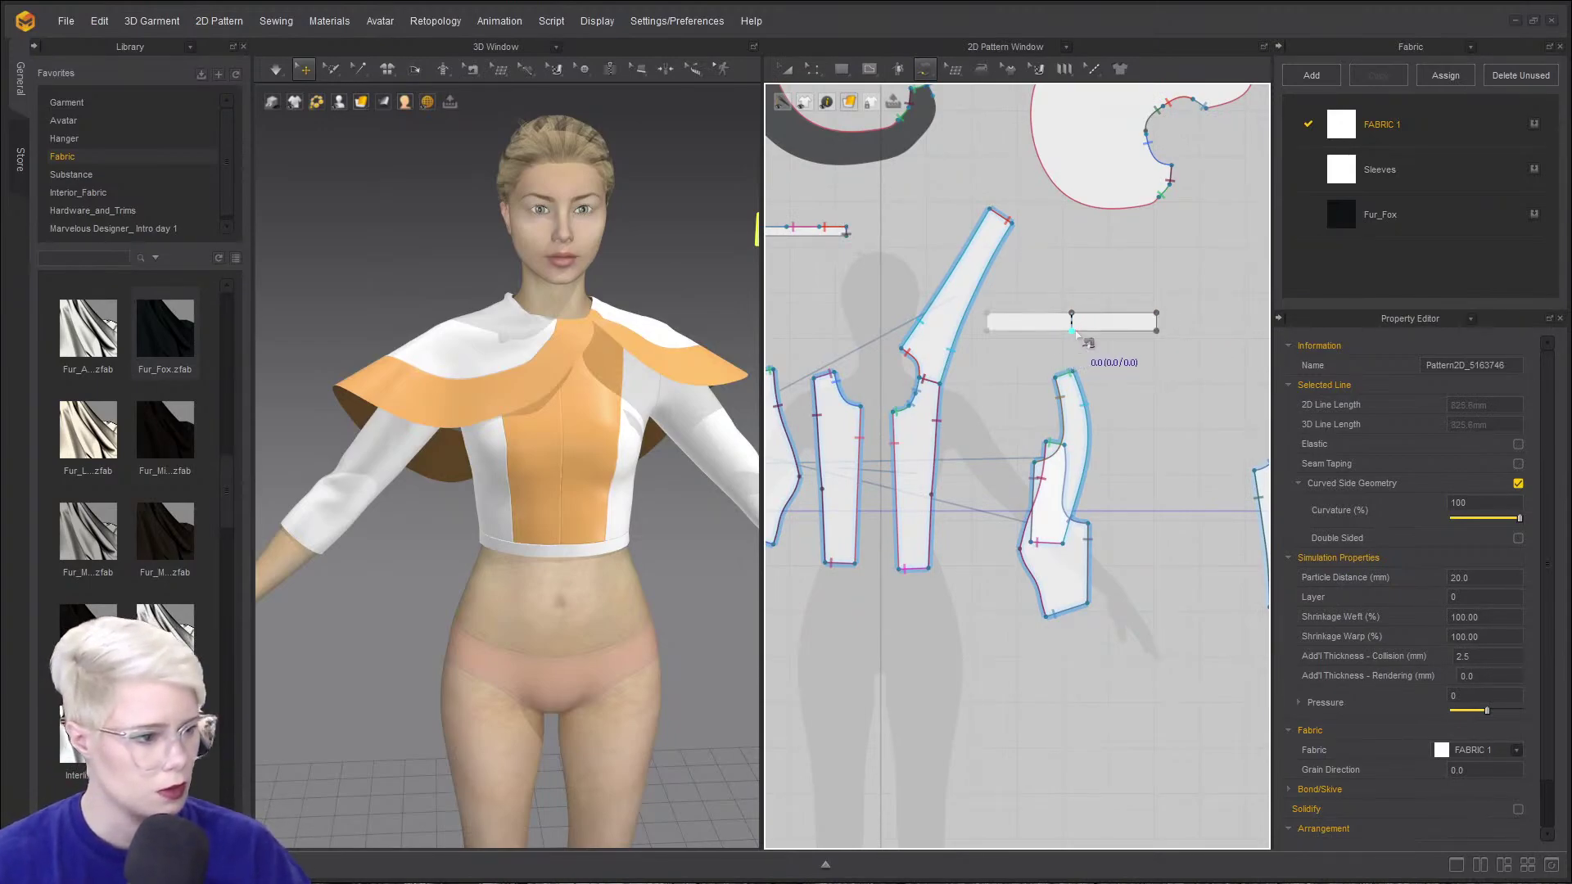
# - Sew the collar's lower edge to both neckline edges of the bodice front panel and its upper strip
pyautogui.click(1088, 330)
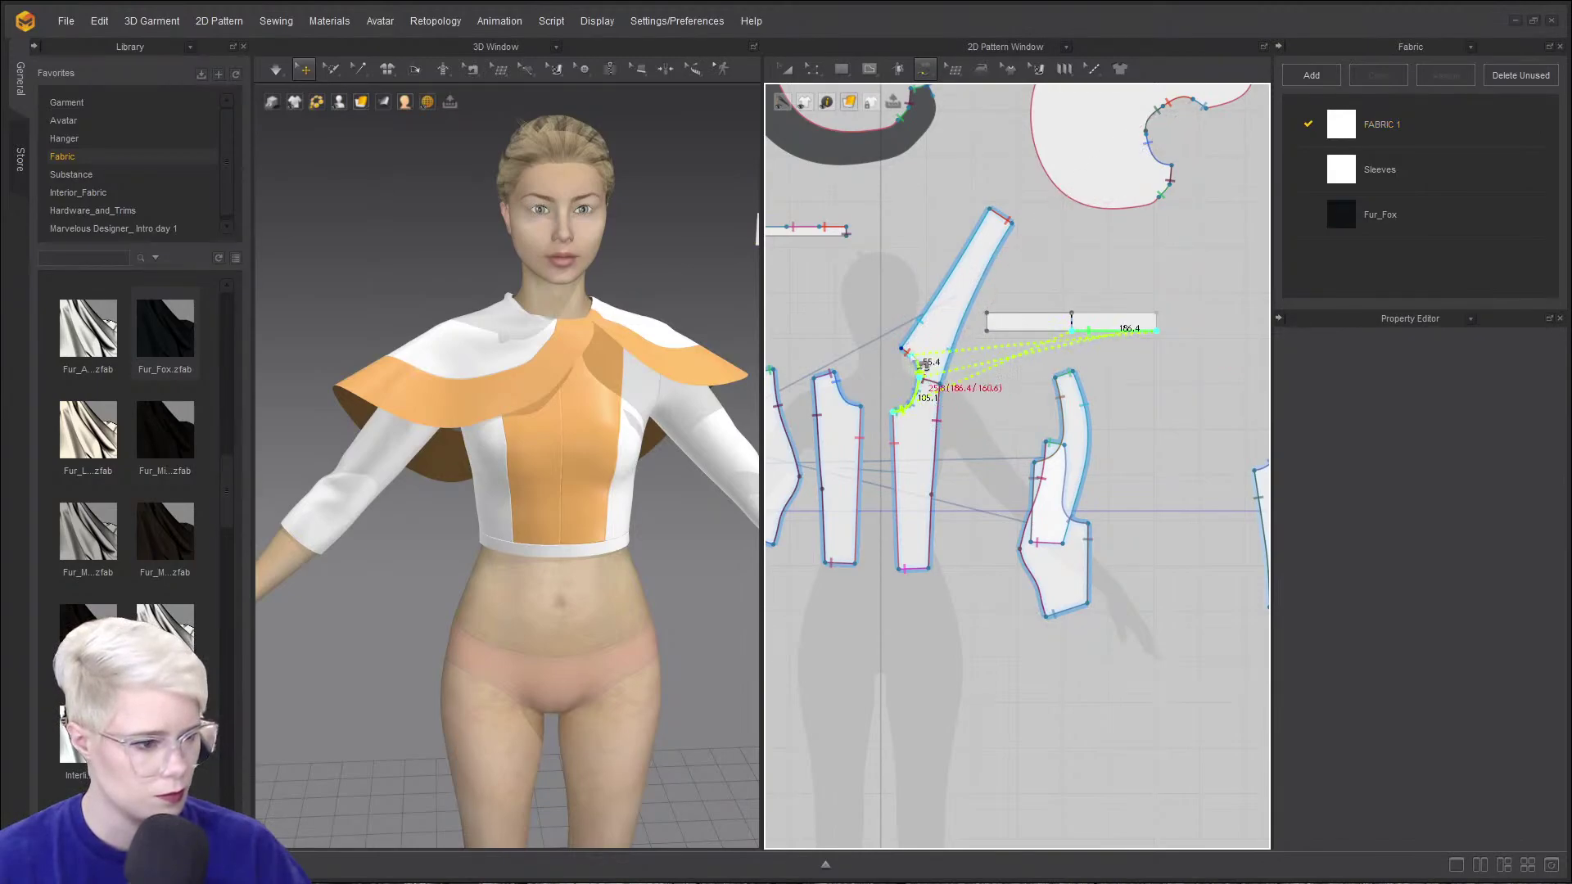
pyautogui.click(911, 383)
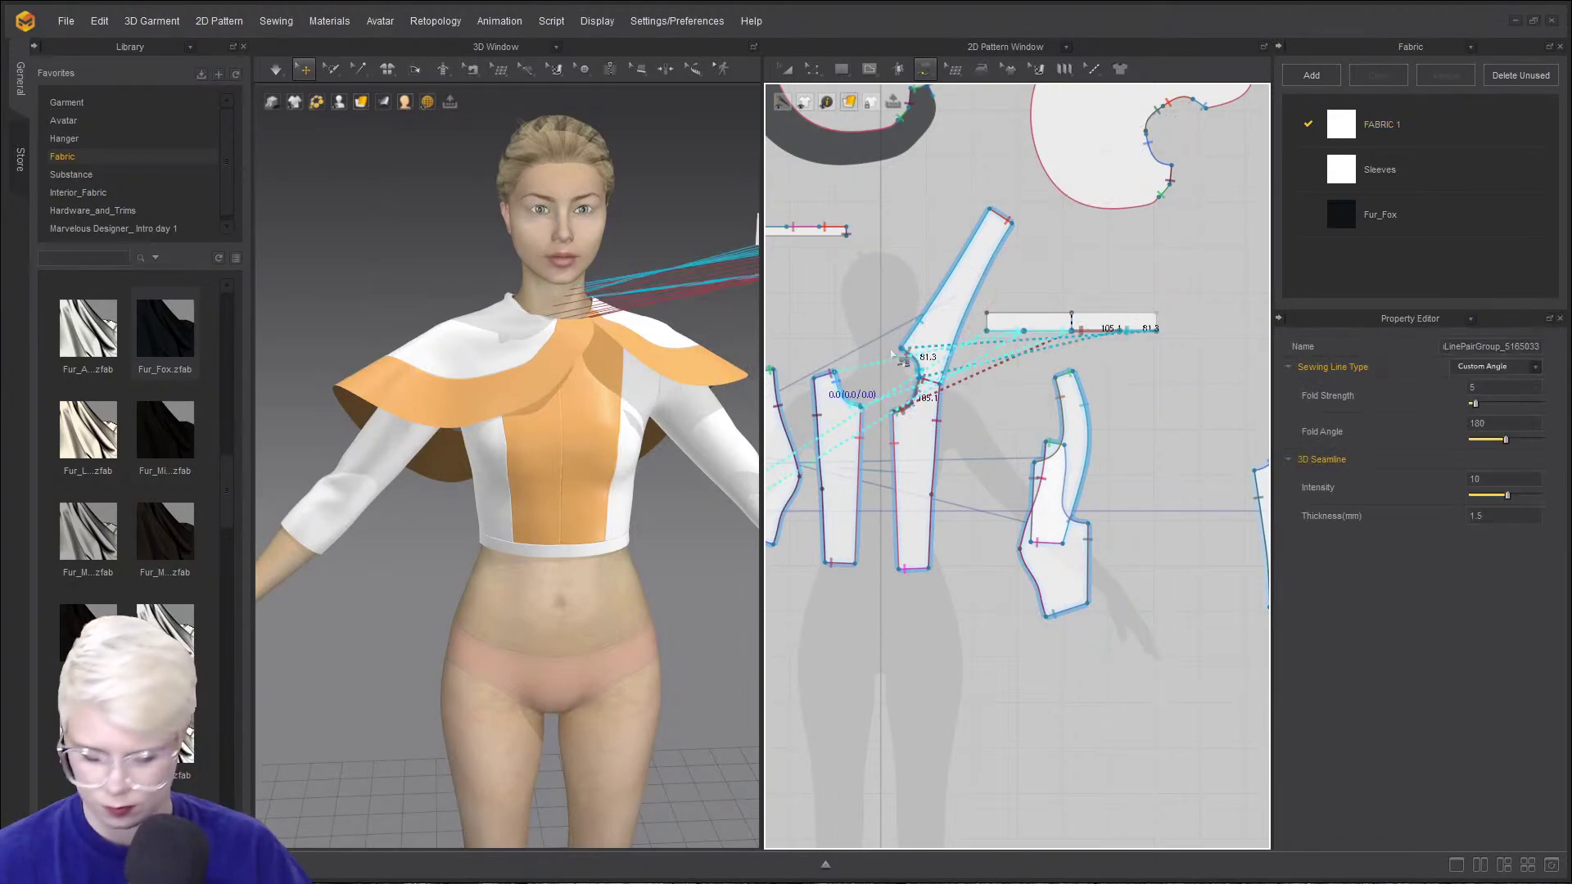
# - Superimpose the collar onto the garment's neckline in 3D with the side option and select the collar pattern
pyautogui.press('a')
pyautogui.click(1064, 321)
pyautogui.rightClick(1072, 324)
pyautogui.moveTo(657, 303); pyautogui.dragTo(591, 323, button='middle')
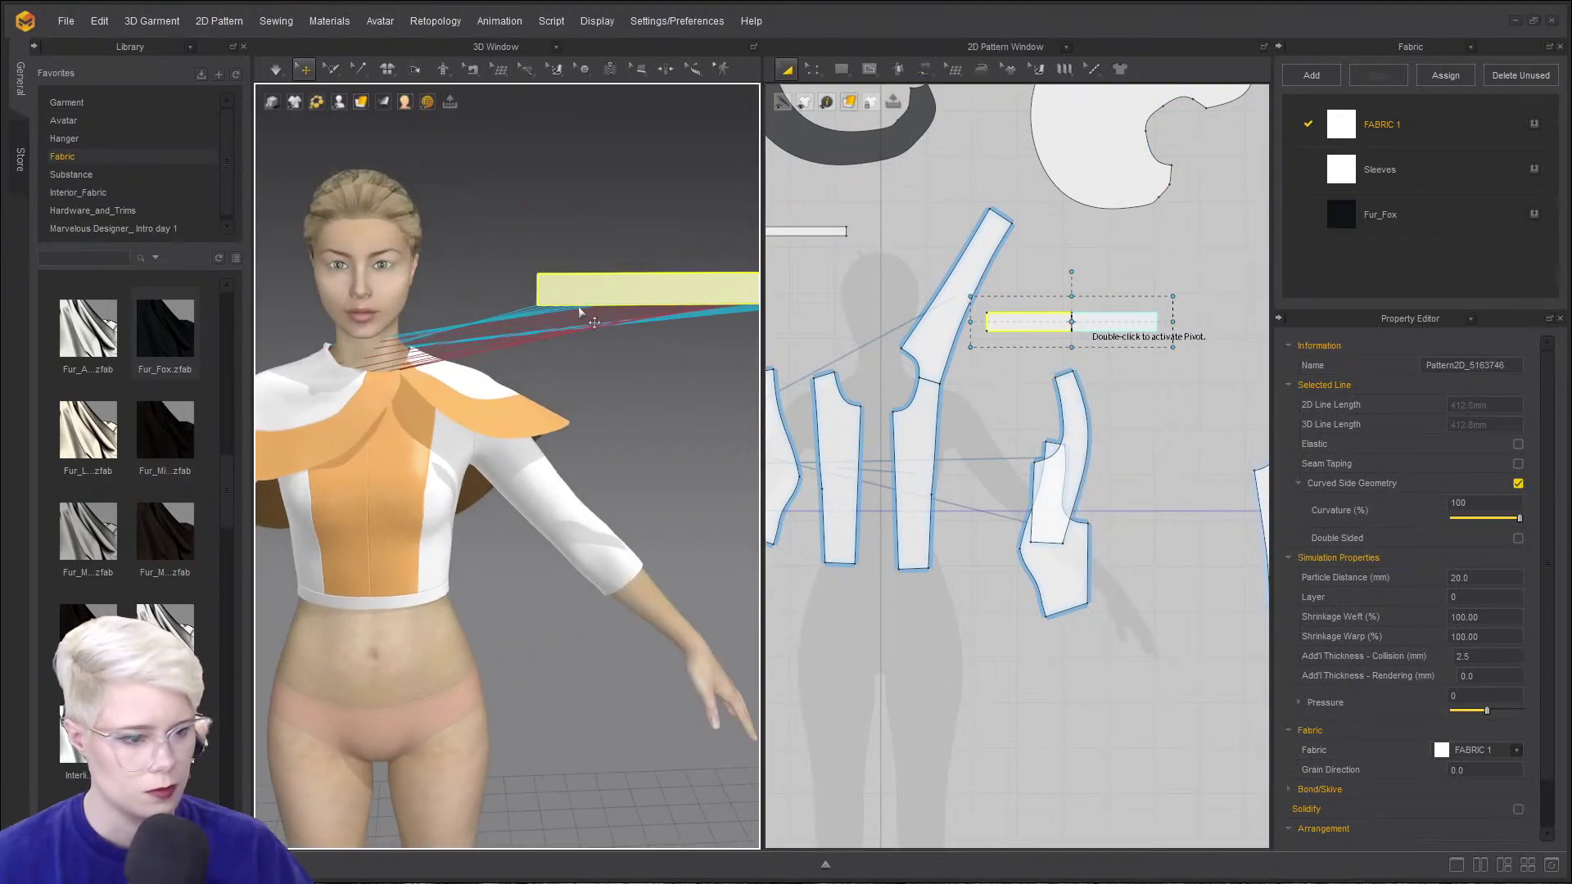
pyautogui.rightClick(591, 324)
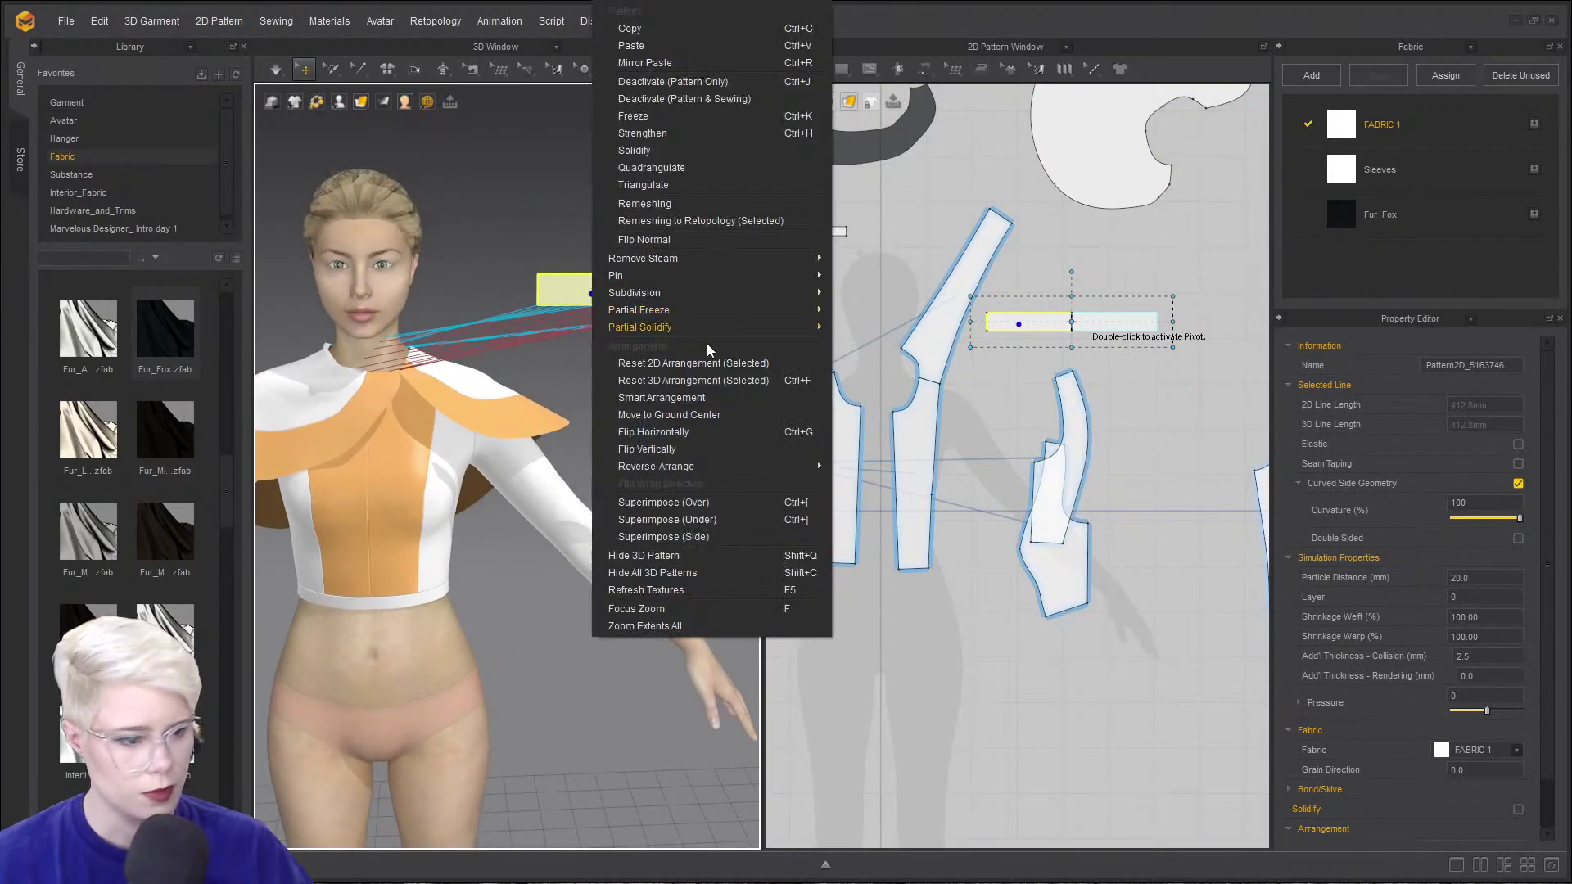
pyautogui.click(724, 536)
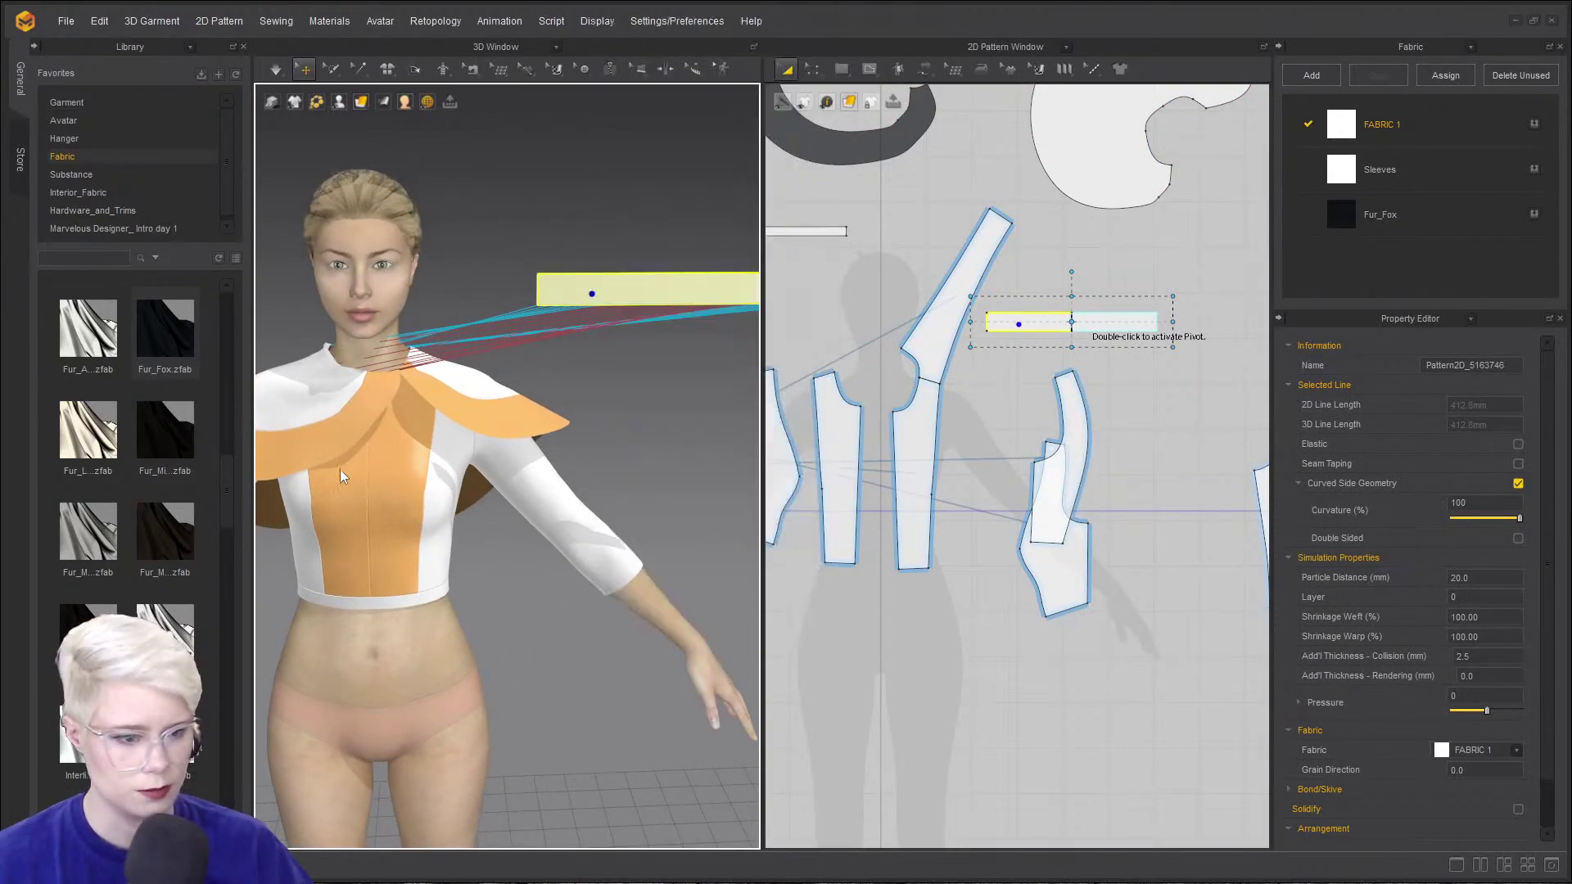
pyautogui.click(403, 399)
pyautogui.hotkey('ctrl', 'z')
pyautogui.click(1102, 329)
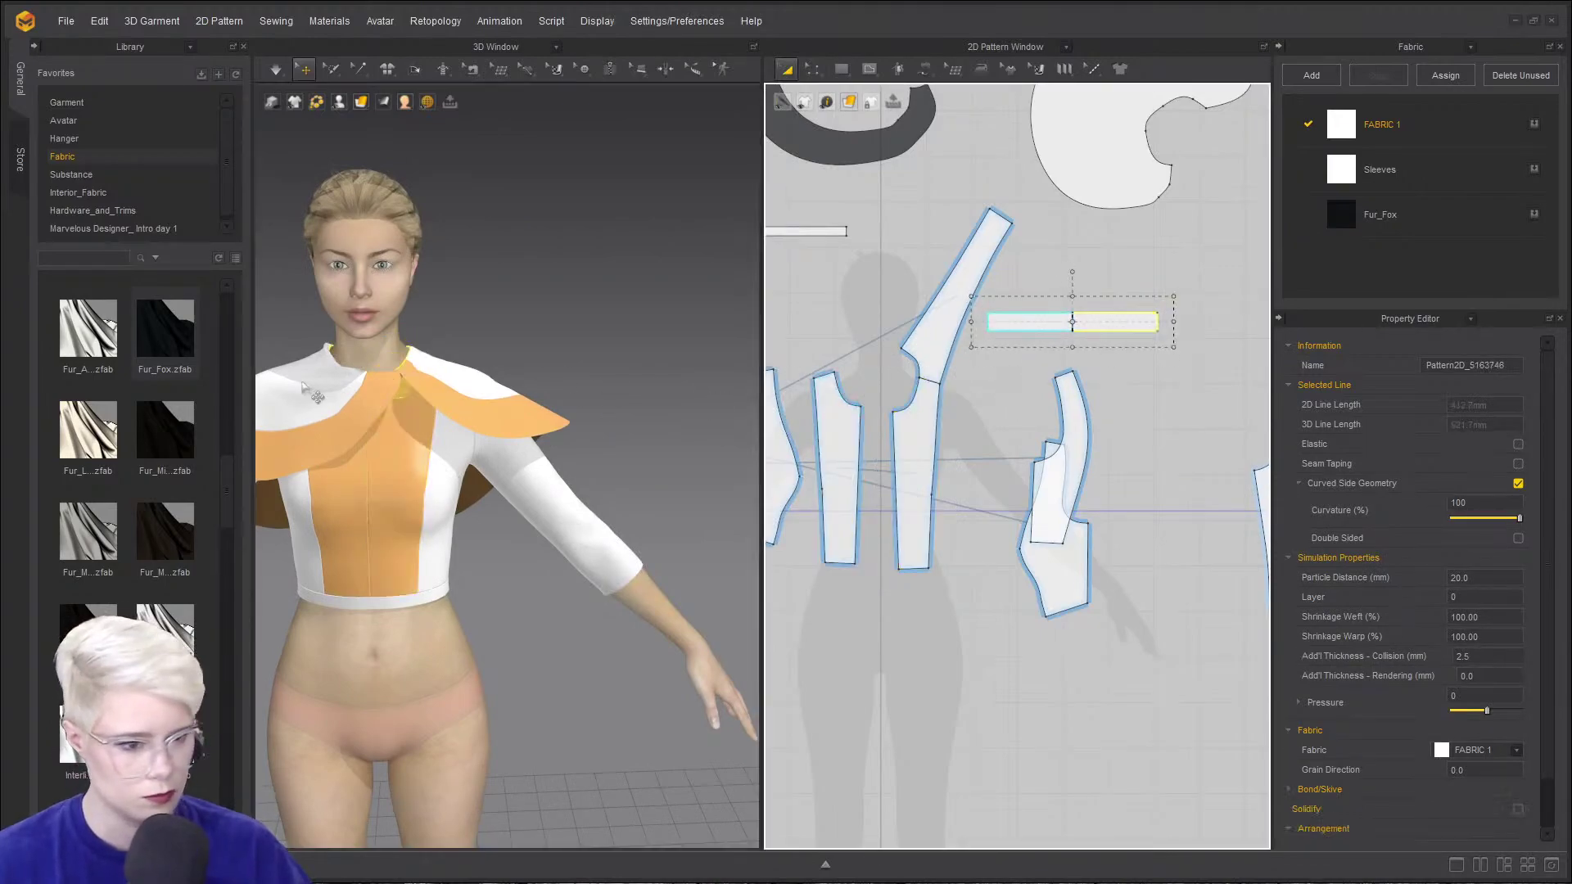
# - Raise the collar above the cape's neckline around the avatar's neck in 3D
pyautogui.scroll(5, 312, 394)
pyautogui.moveTo(396, 407); pyautogui.dragTo(721, 401, button='right')
pyautogui.moveTo(549, 411); pyautogui.dragTo(226, 327, button='right')
pyautogui.scroll(2, 394, 315)
pyautogui.moveTo(393, 314); pyautogui.dragTo(407, 325, button='middle')
pyautogui.moveTo(484, 353); pyautogui.dragTo(483, 244)
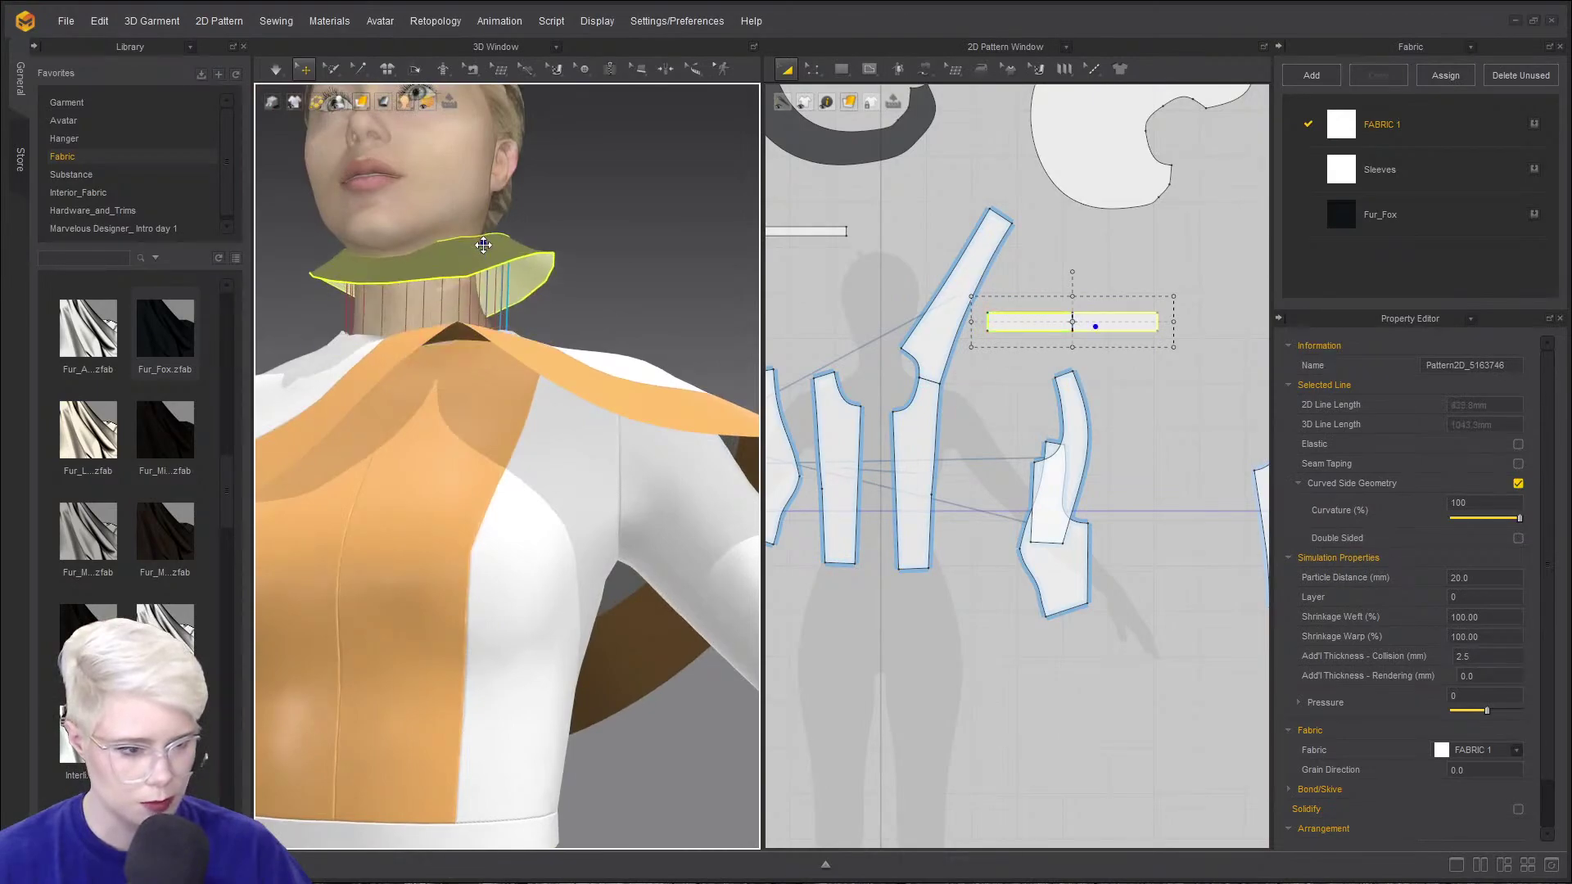
# - Simulate the collar and pull it up out of the cape, working around from the front to the back
pyautogui.press('space')
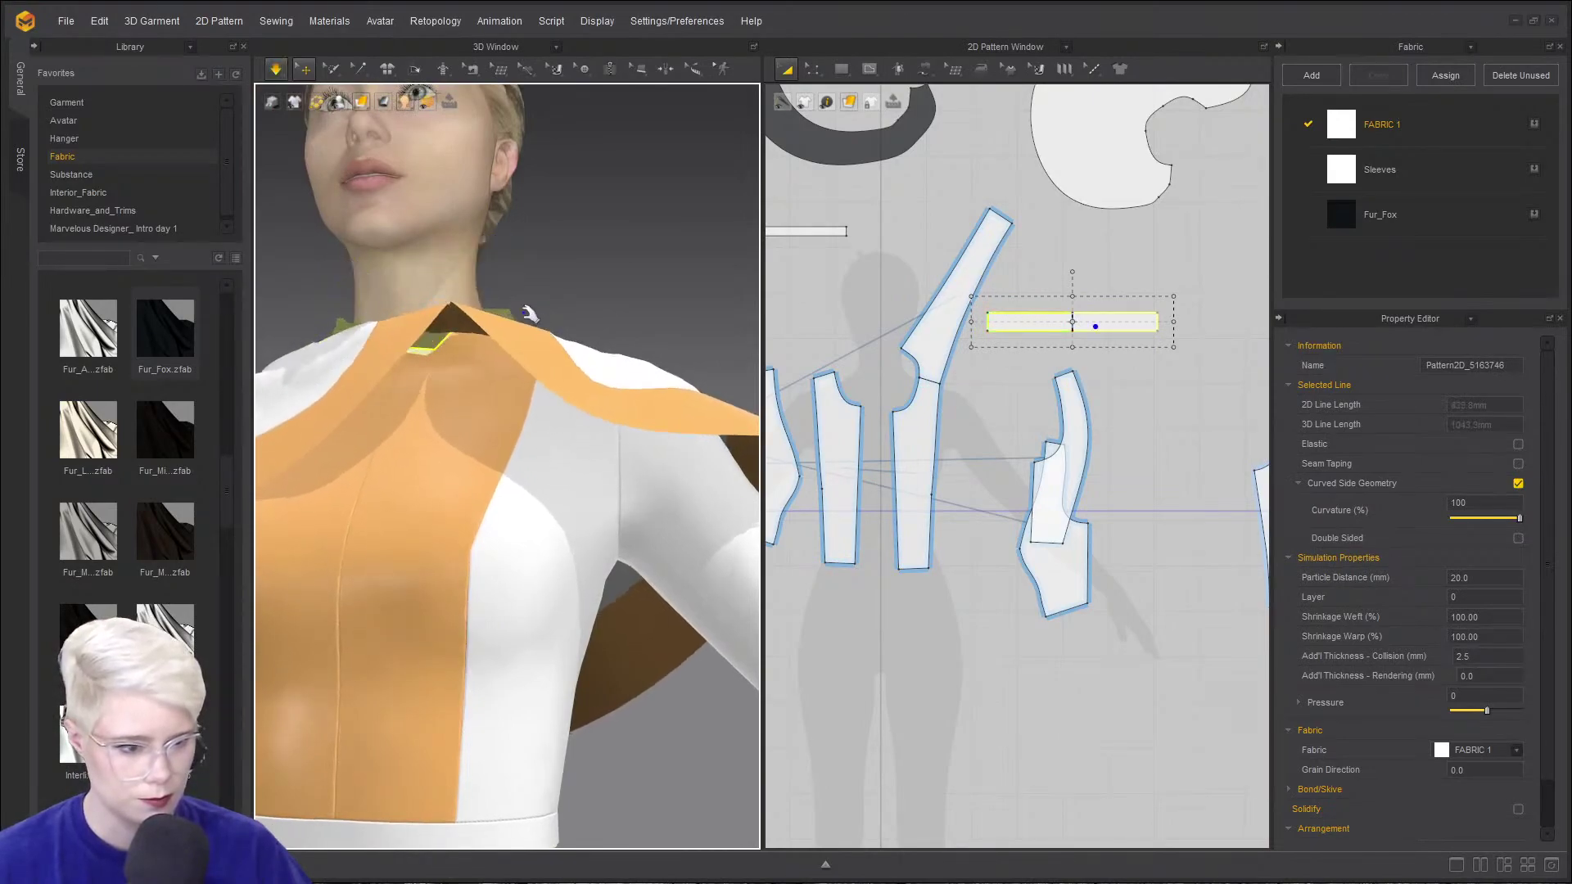
pyautogui.press('space')
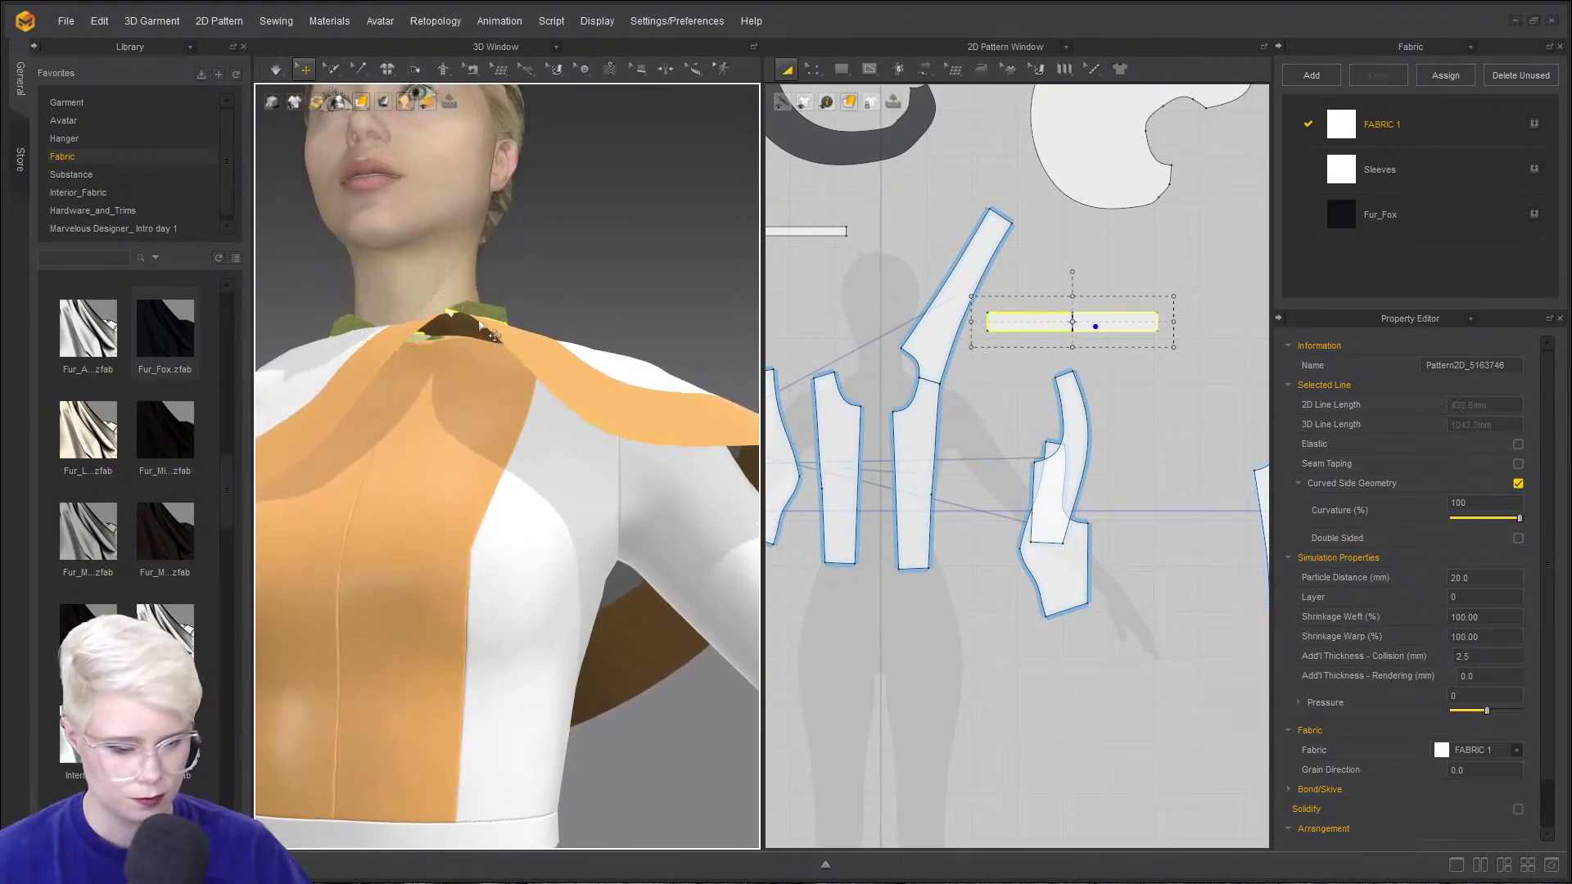
pyautogui.press('space')
pyautogui.moveTo(494, 334); pyautogui.dragTo(494, 125)
pyautogui.moveTo(590, 330); pyautogui.dragTo(635, 380, button='right')
pyautogui.press('space')
pyautogui.press('space')
pyautogui.moveTo(443, 345); pyautogui.dragTo(420, 316)
pyautogui.press('space')
# - Sew the collar's two short ends together to close it around the neck
pyautogui.press('n')
pyautogui.click(1008, 313)
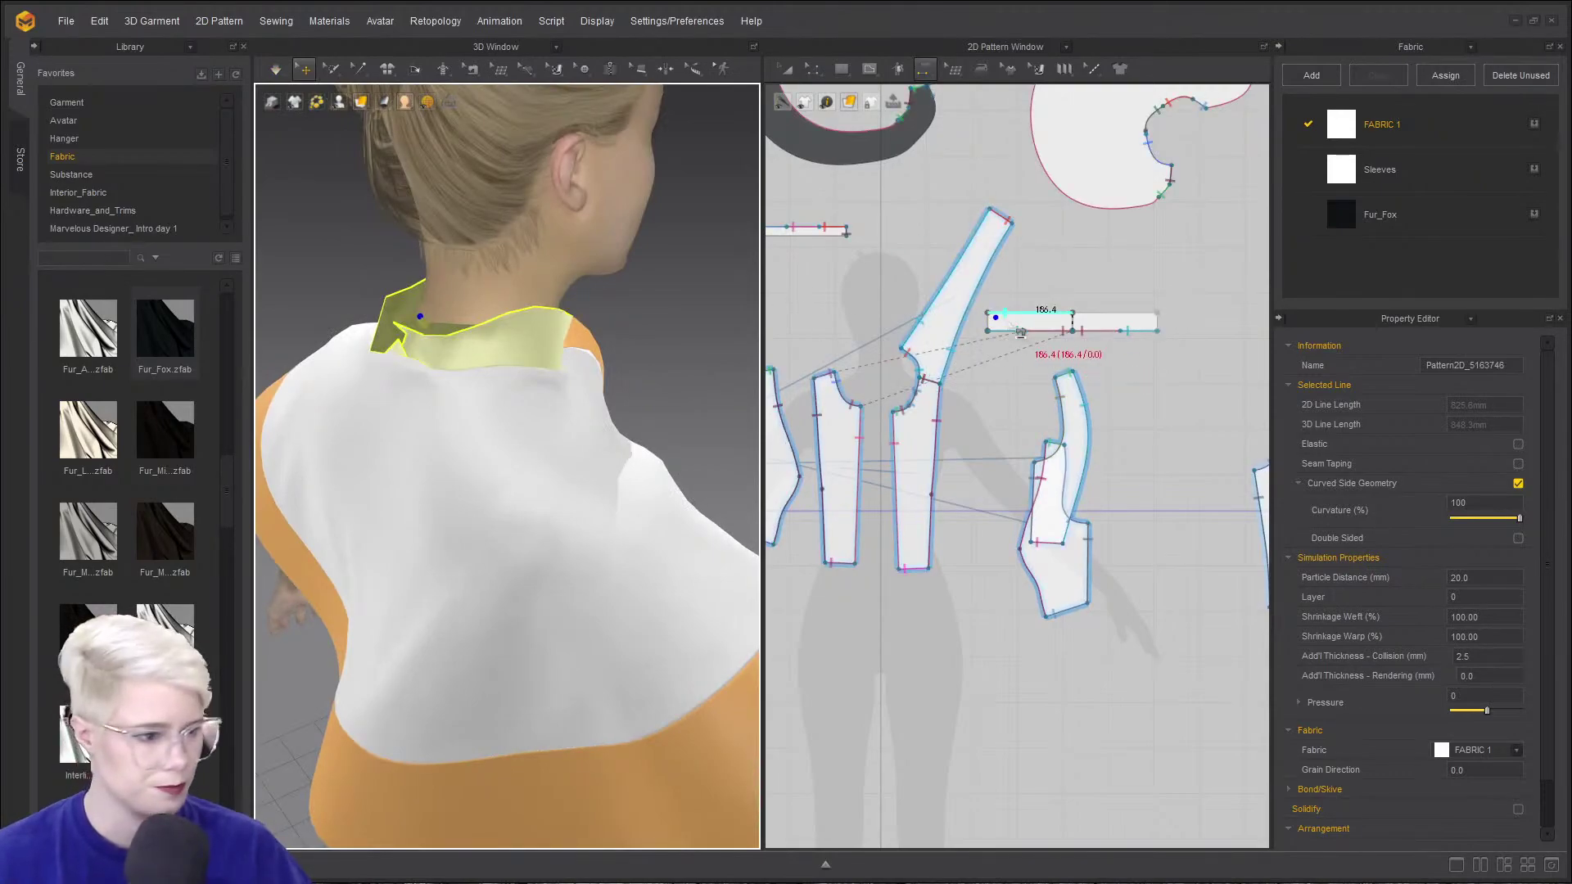
pyautogui.click(1170, 328)
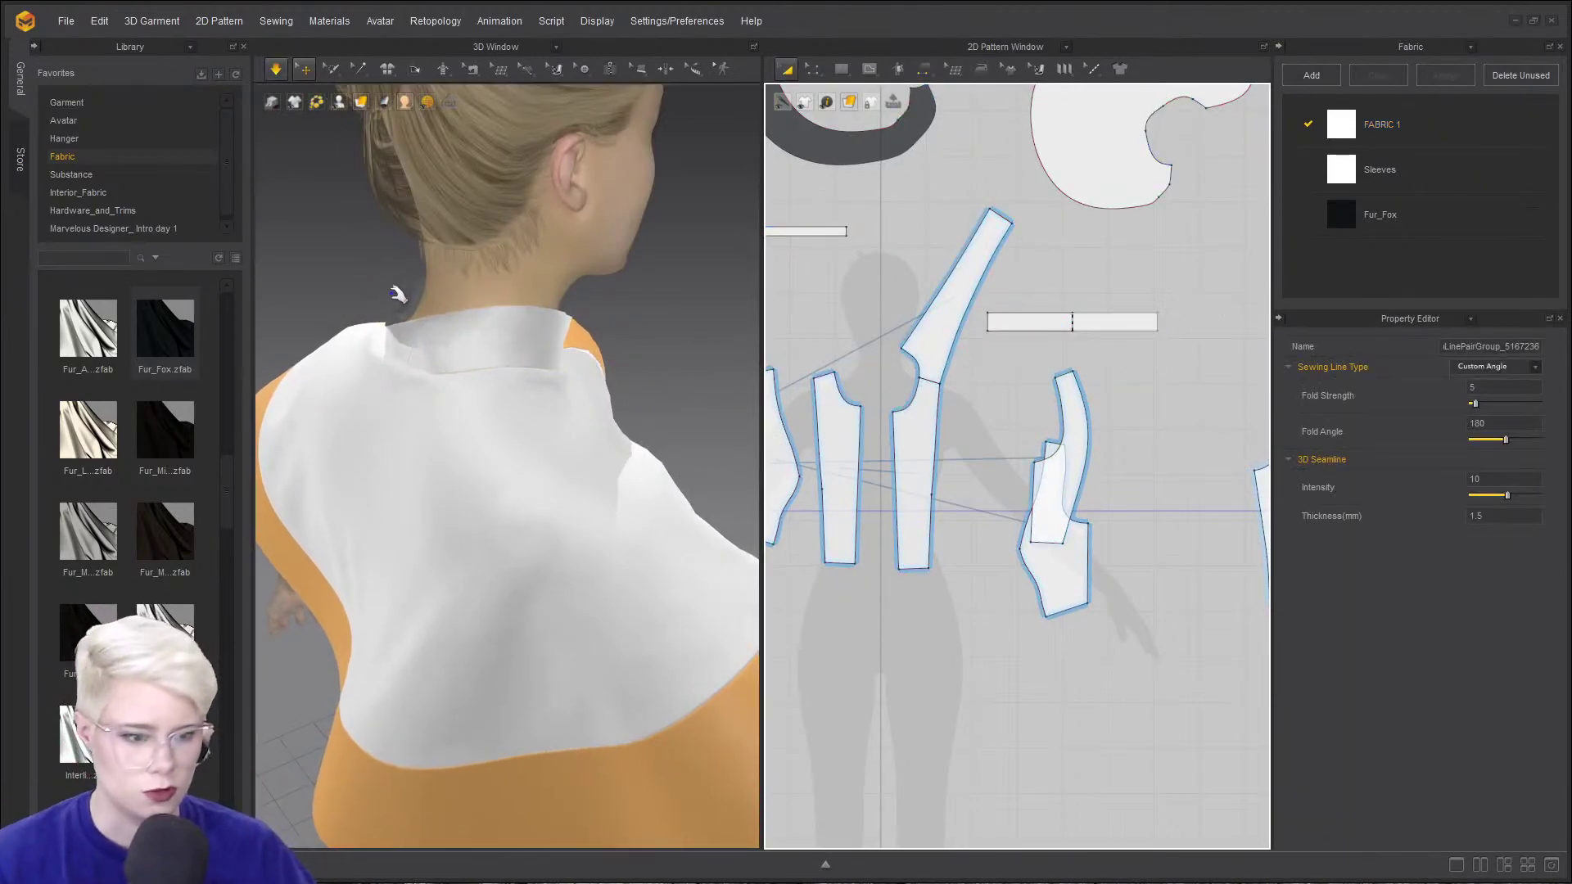
# - Settle the inner cape piece and straighten the closed collar at the back under simulation
pyautogui.moveTo(396, 288); pyautogui.dragTo(337, 283, button='right')
pyautogui.press('q')
pyautogui.click(659, 583)
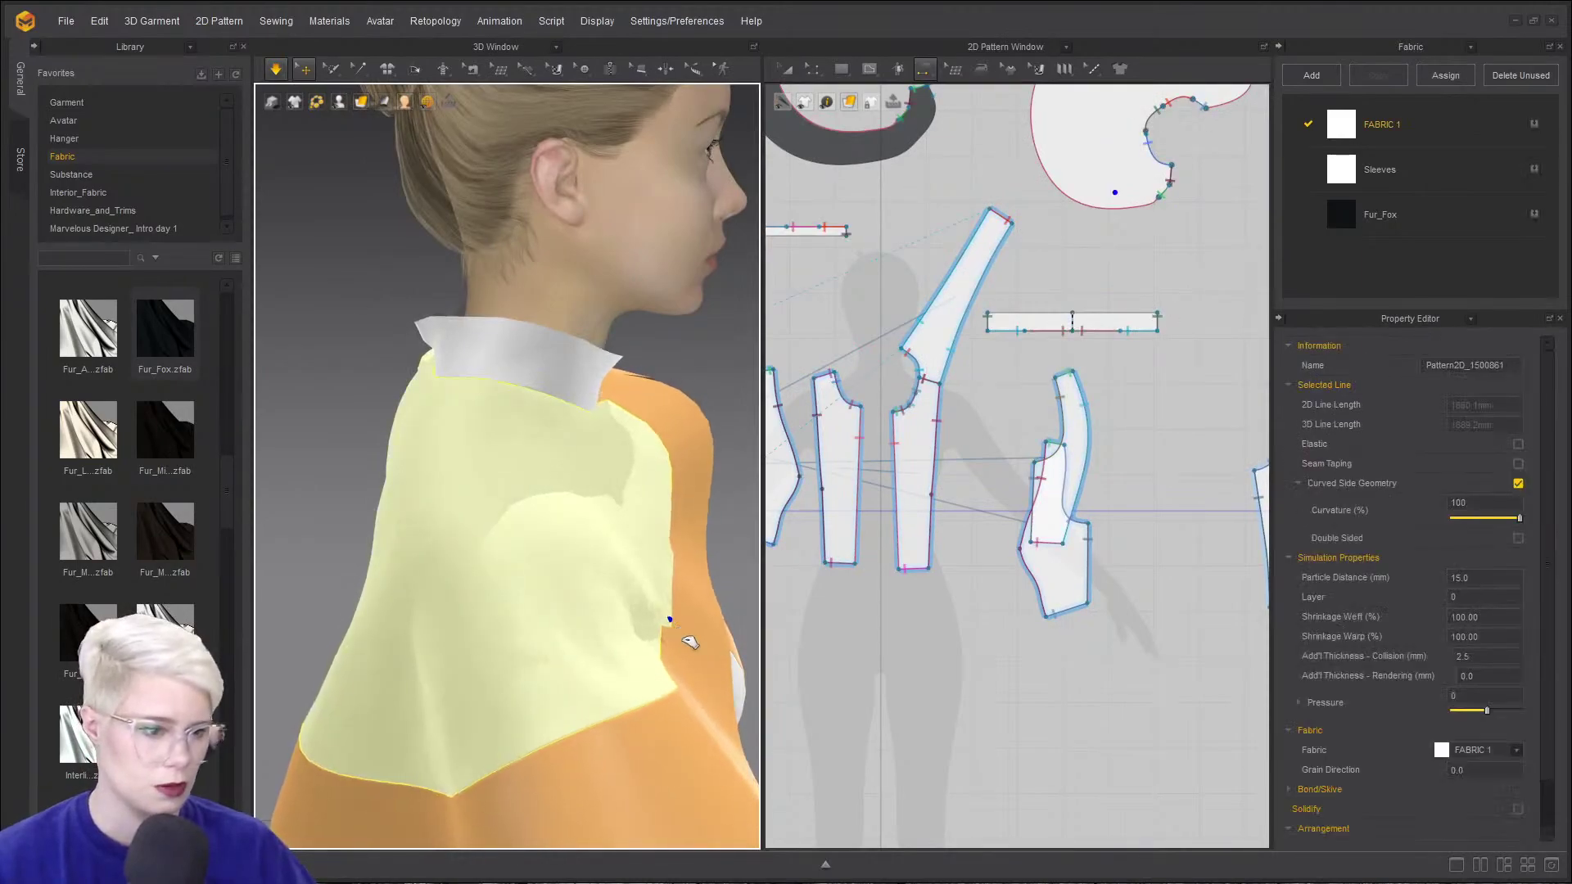
pyautogui.moveTo(466, 456); pyautogui.dragTo(642, 452, button='right')
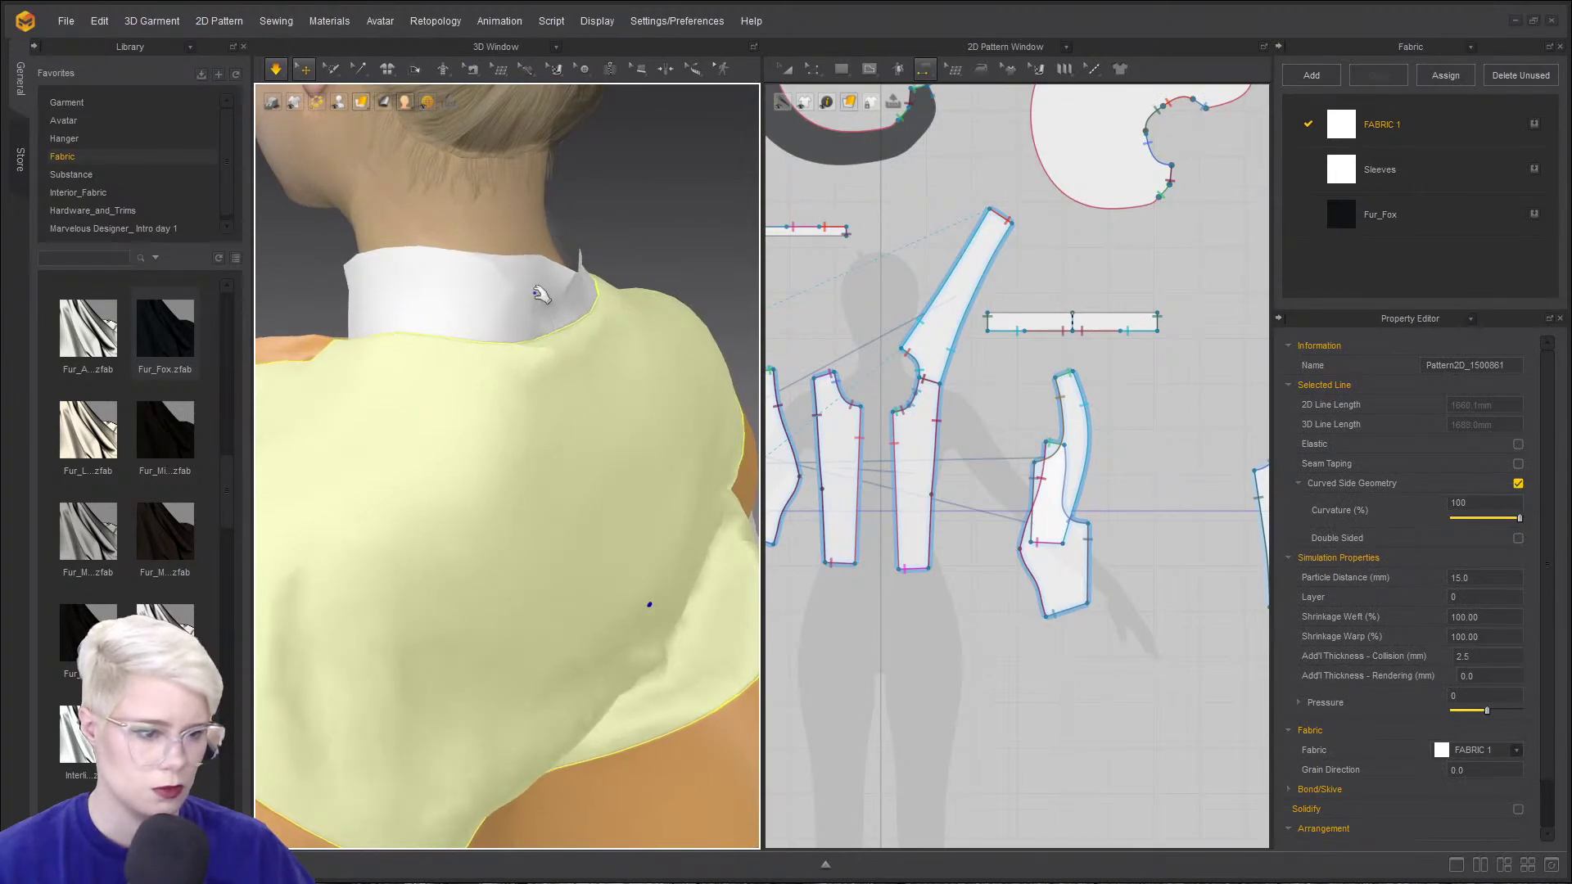
pyautogui.click(550, 284)
pyautogui.moveTo(573, 229); pyautogui.dragTo(606, 204)
# - Shorten the collar strip along its length in 2D and check its tighter fit from the back and side
pyautogui.click(1053, 315)
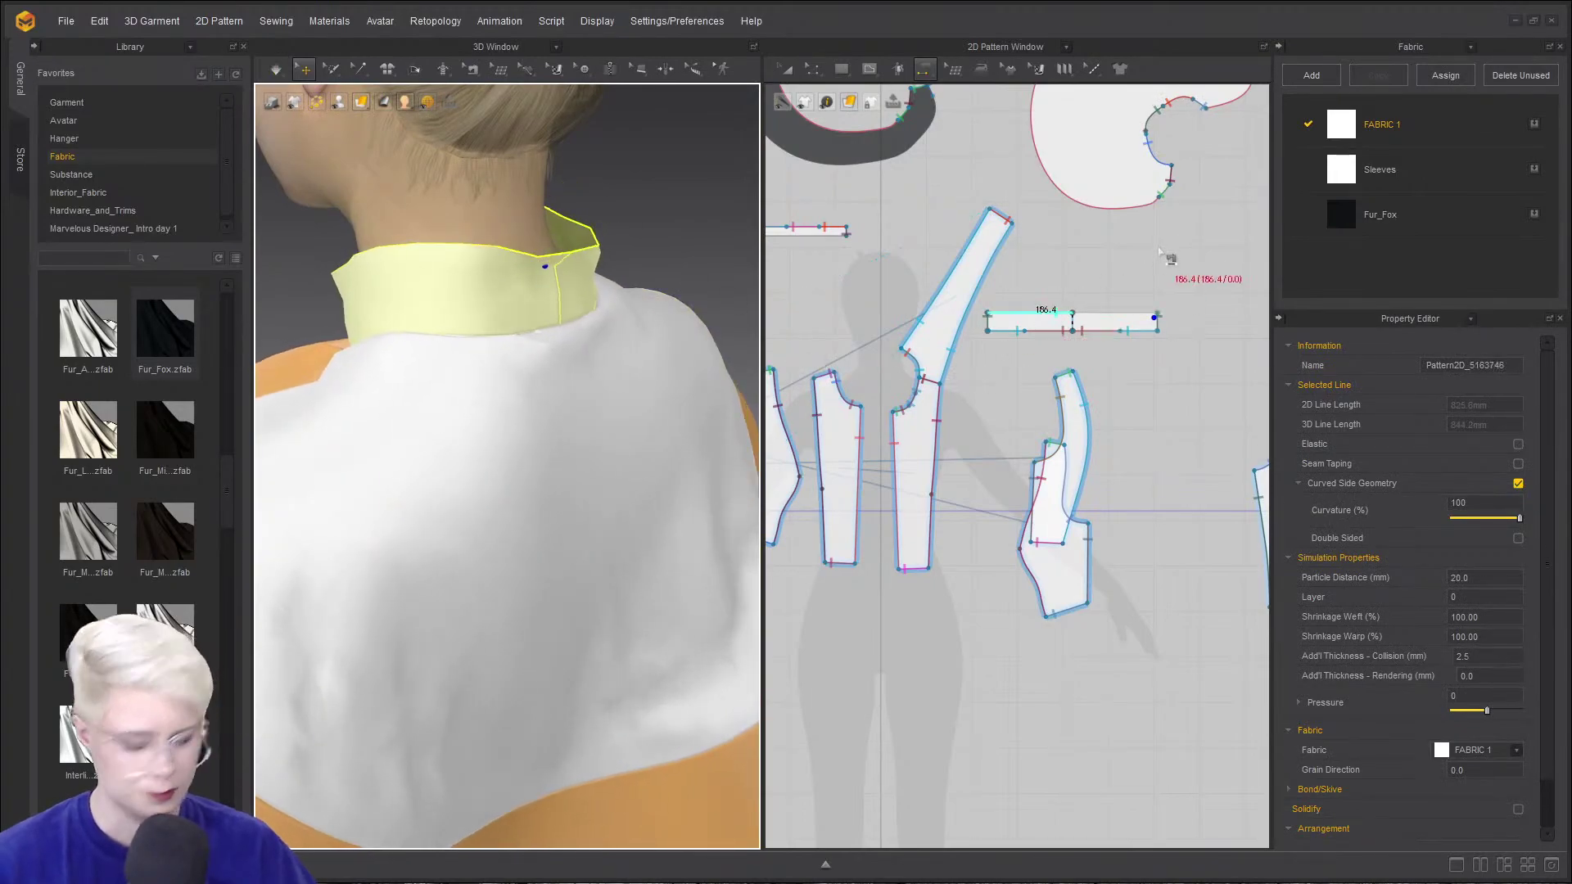
pyautogui.press('a')
pyautogui.scroll(2, 1166, 257)
pyautogui.moveTo(1176, 345); pyautogui.dragTo(1151, 348)
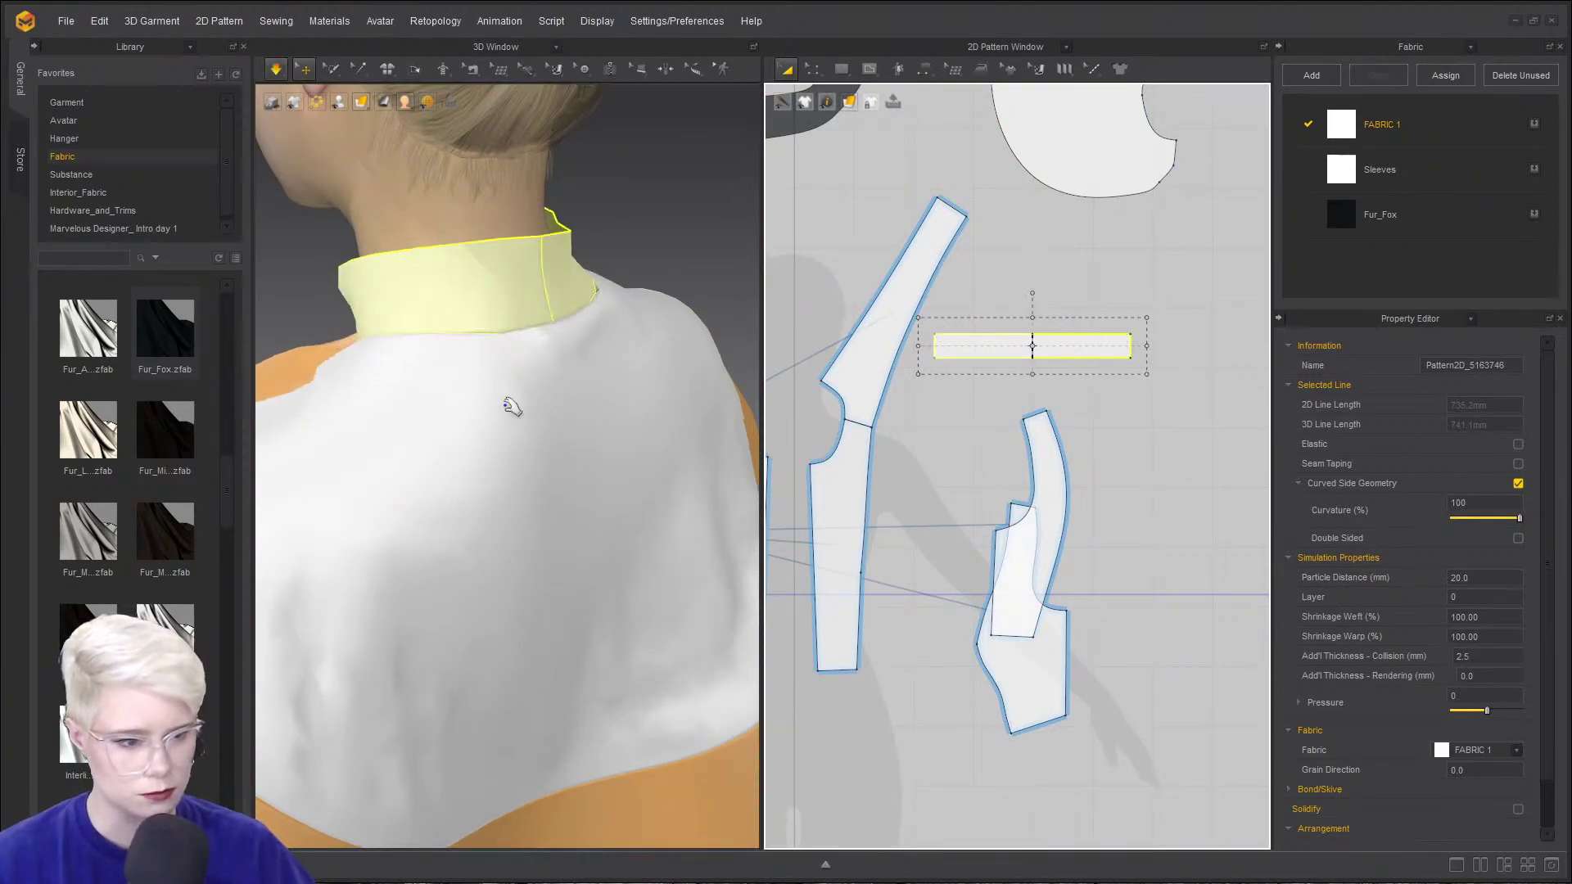
pyautogui.moveTo(509, 411); pyautogui.dragTo(607, 376, button='right')
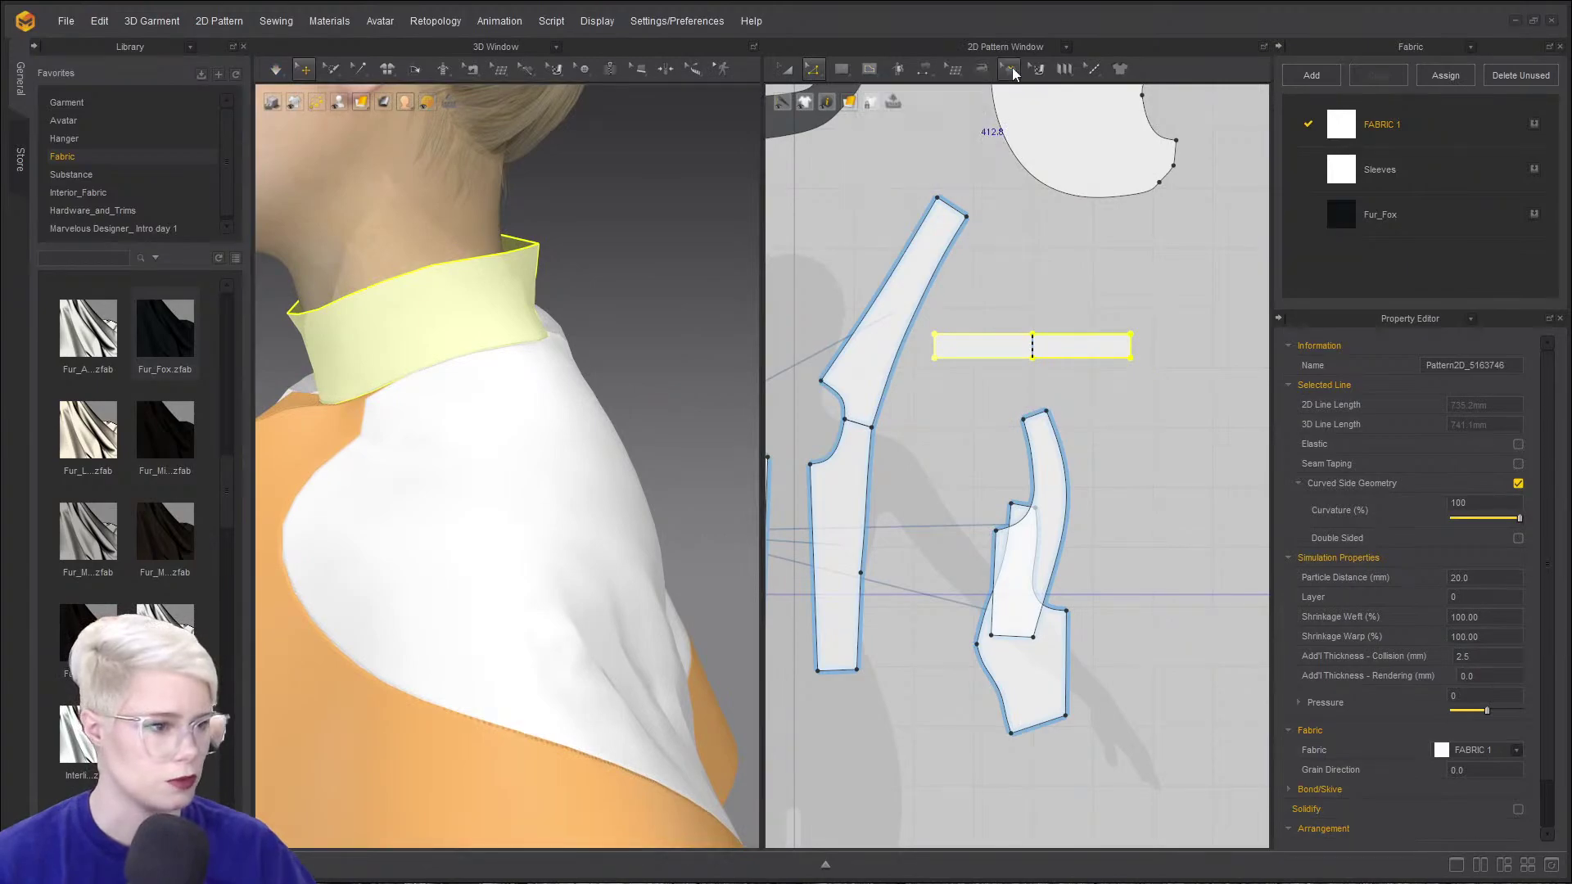
# - Rotate the collar's grain direction to 325.8 with Edit Texture, then simulate and pull its upper back edge outward
pyautogui.moveTo(1036, 72)
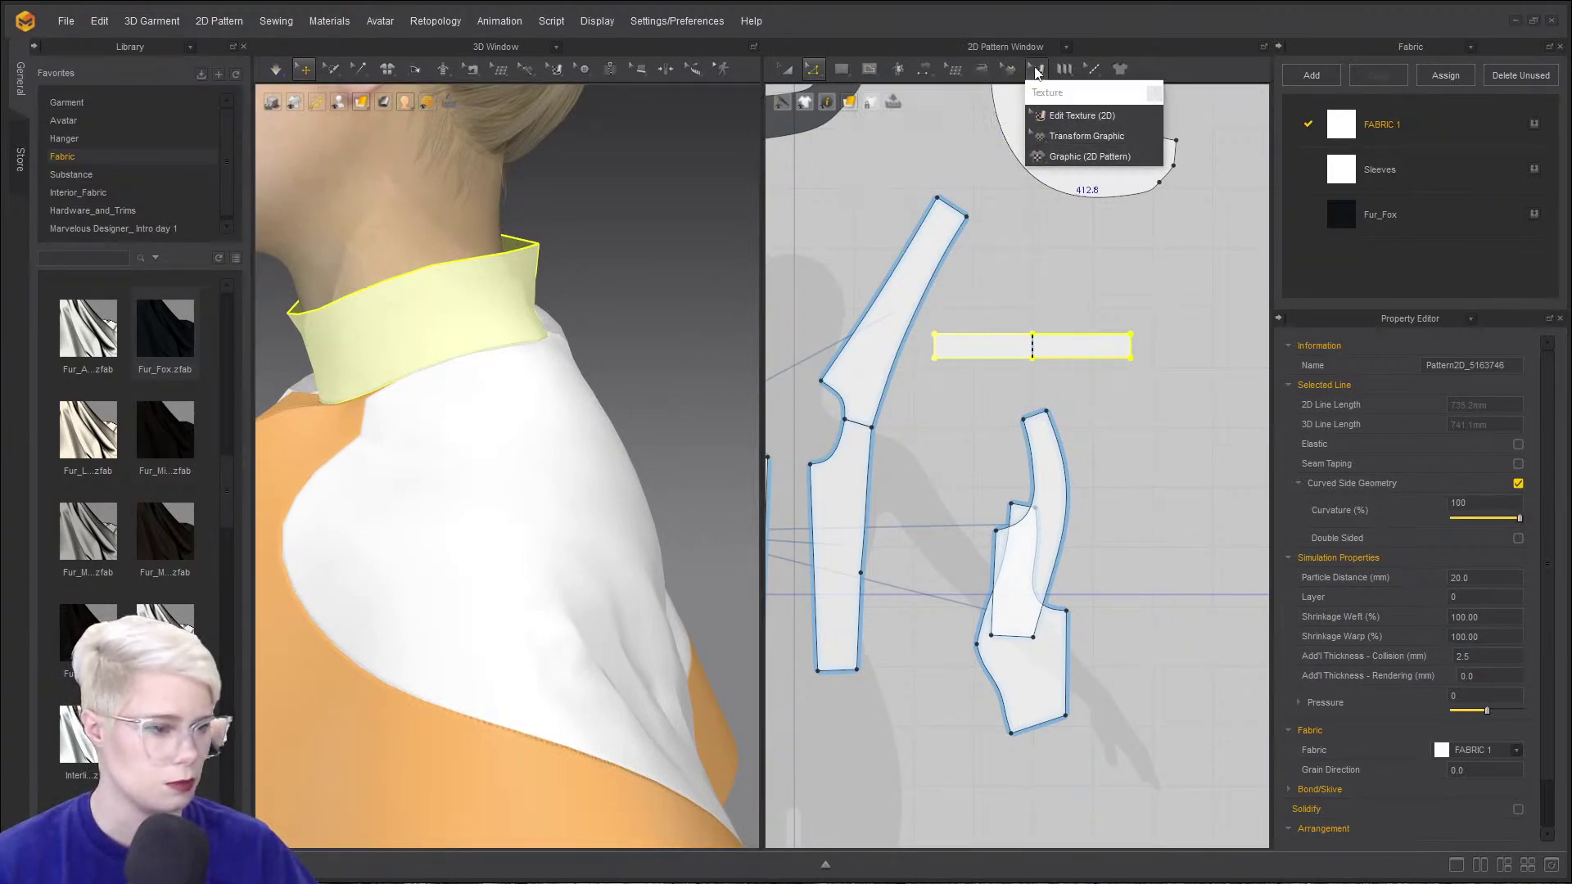
pyautogui.click(1062, 91)
pyautogui.moveTo(1058, 99); pyautogui.dragTo(881, 154)
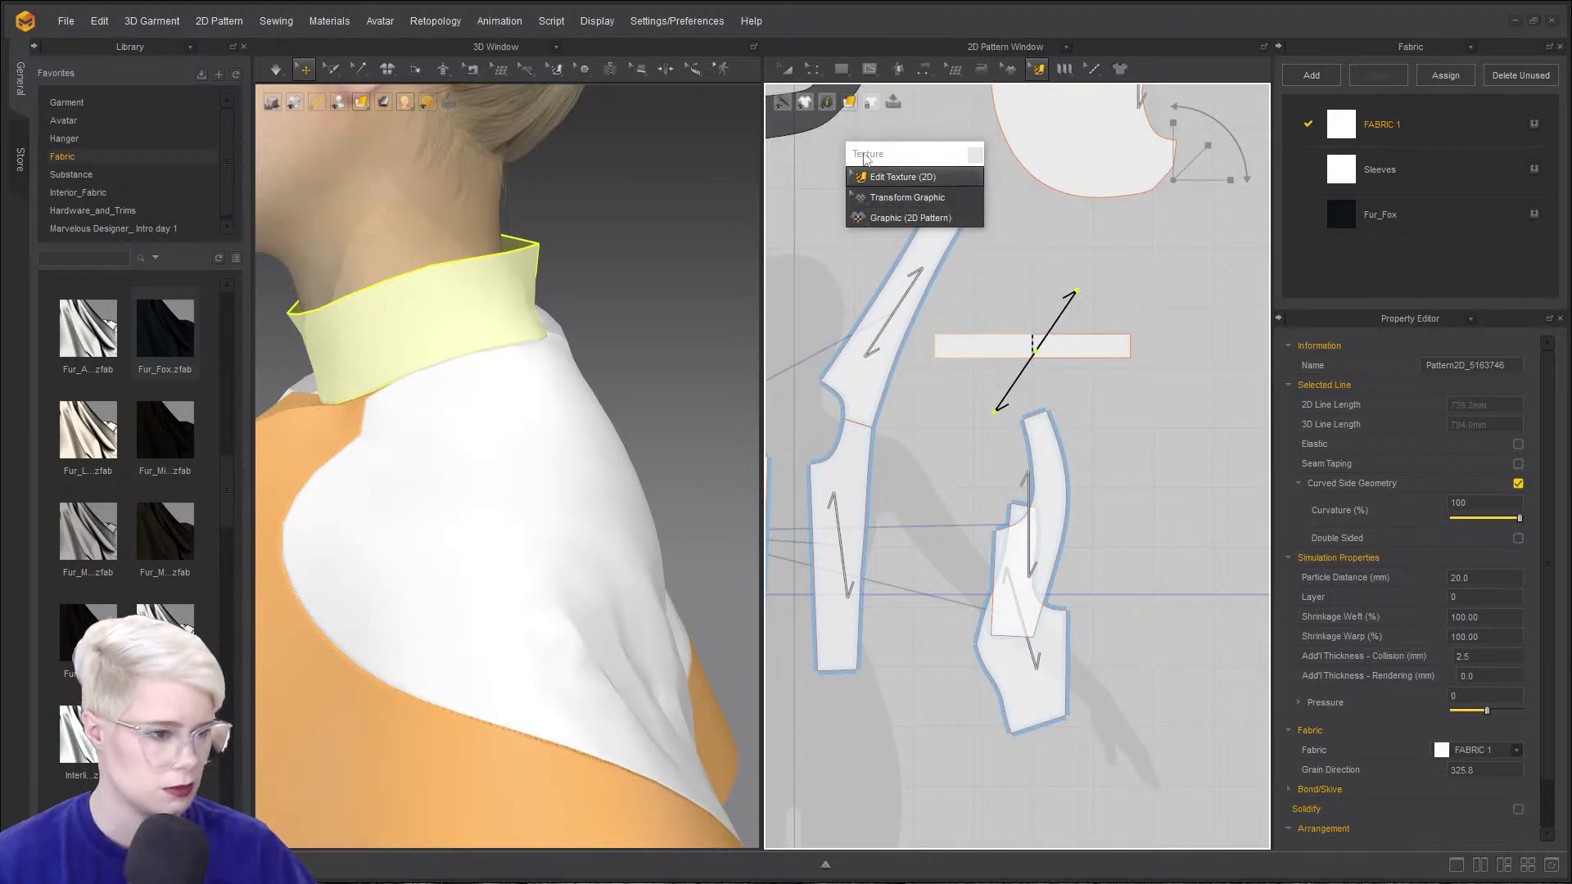
pyautogui.click(976, 155)
pyautogui.scroll(-2, 563, 381)
pyautogui.press('space')
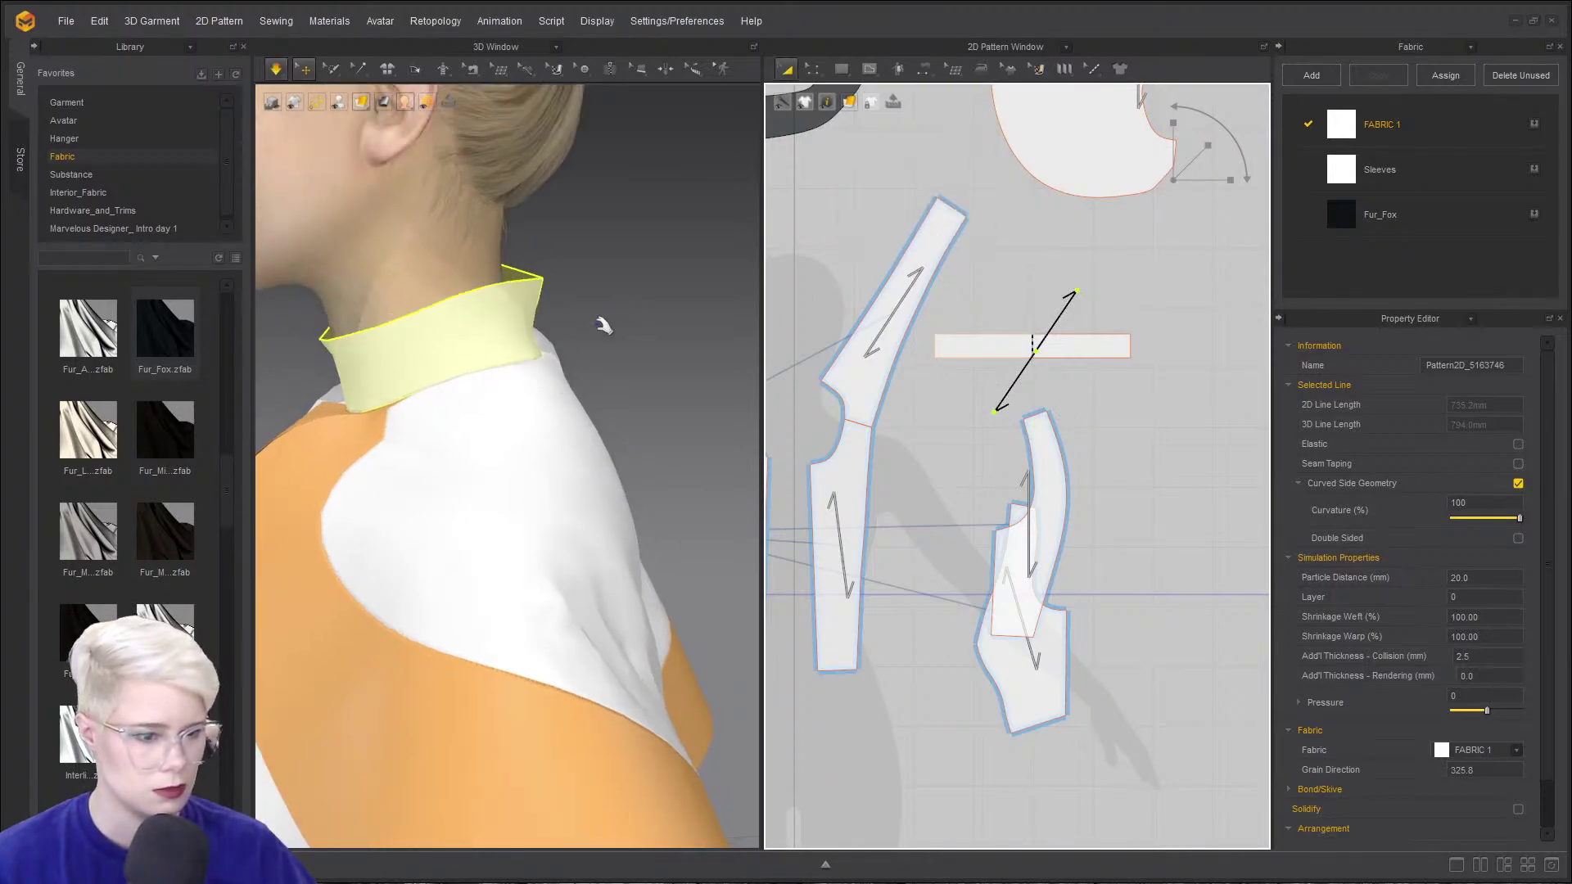
pyautogui.moveTo(541, 291); pyautogui.dragTo(651, 277)
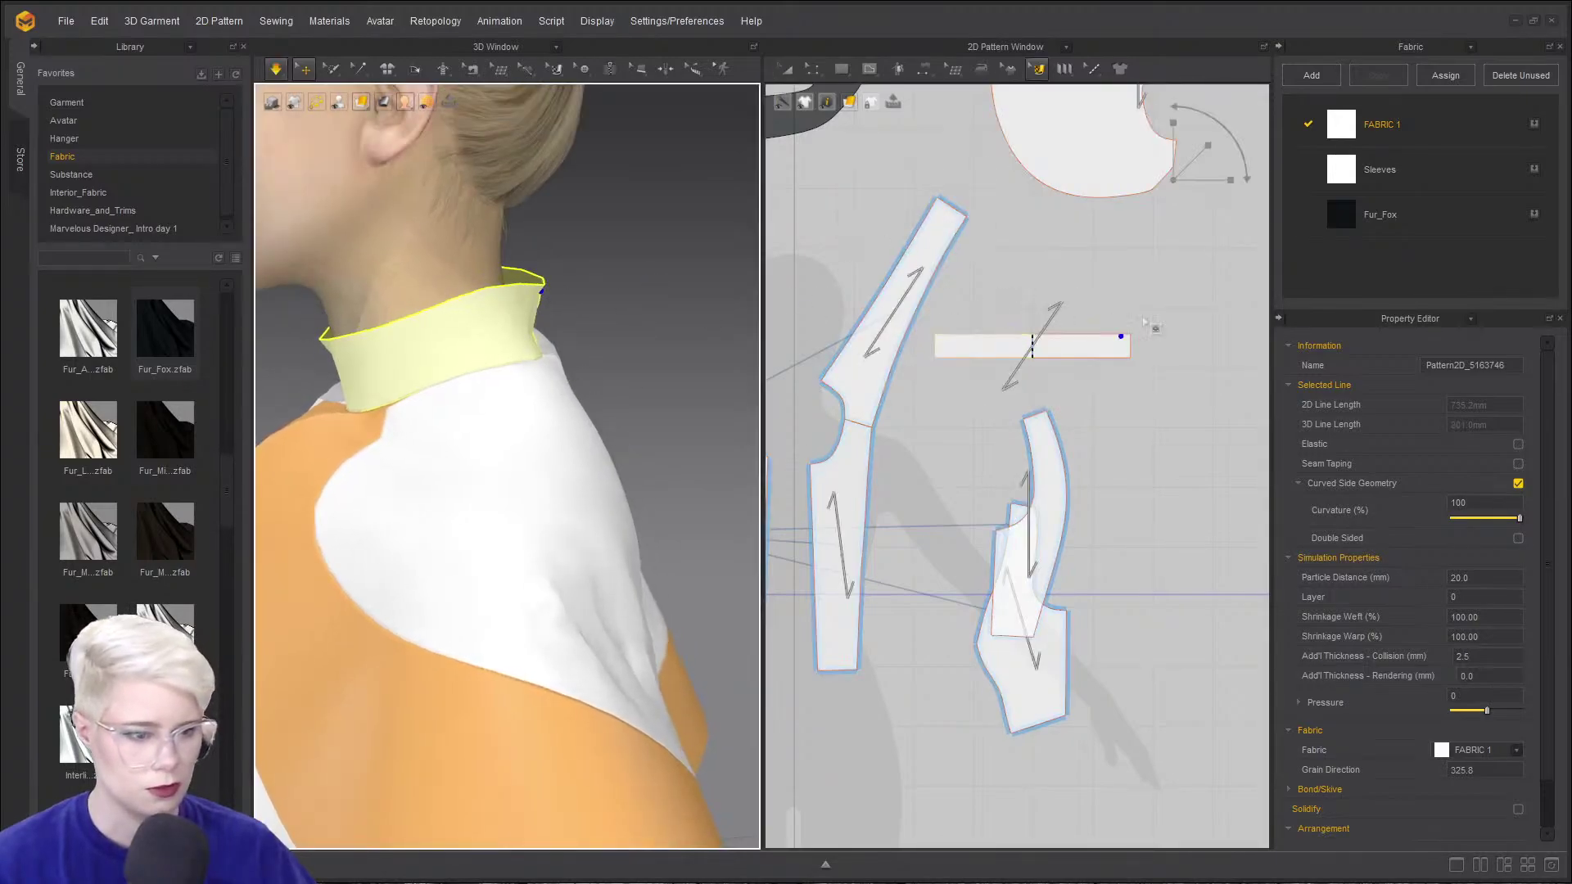
# - Shorten the collar strip further in 2D by moving one short end inward, and check its fit at the front
pyautogui.press('a')
pyautogui.click(1075, 345)
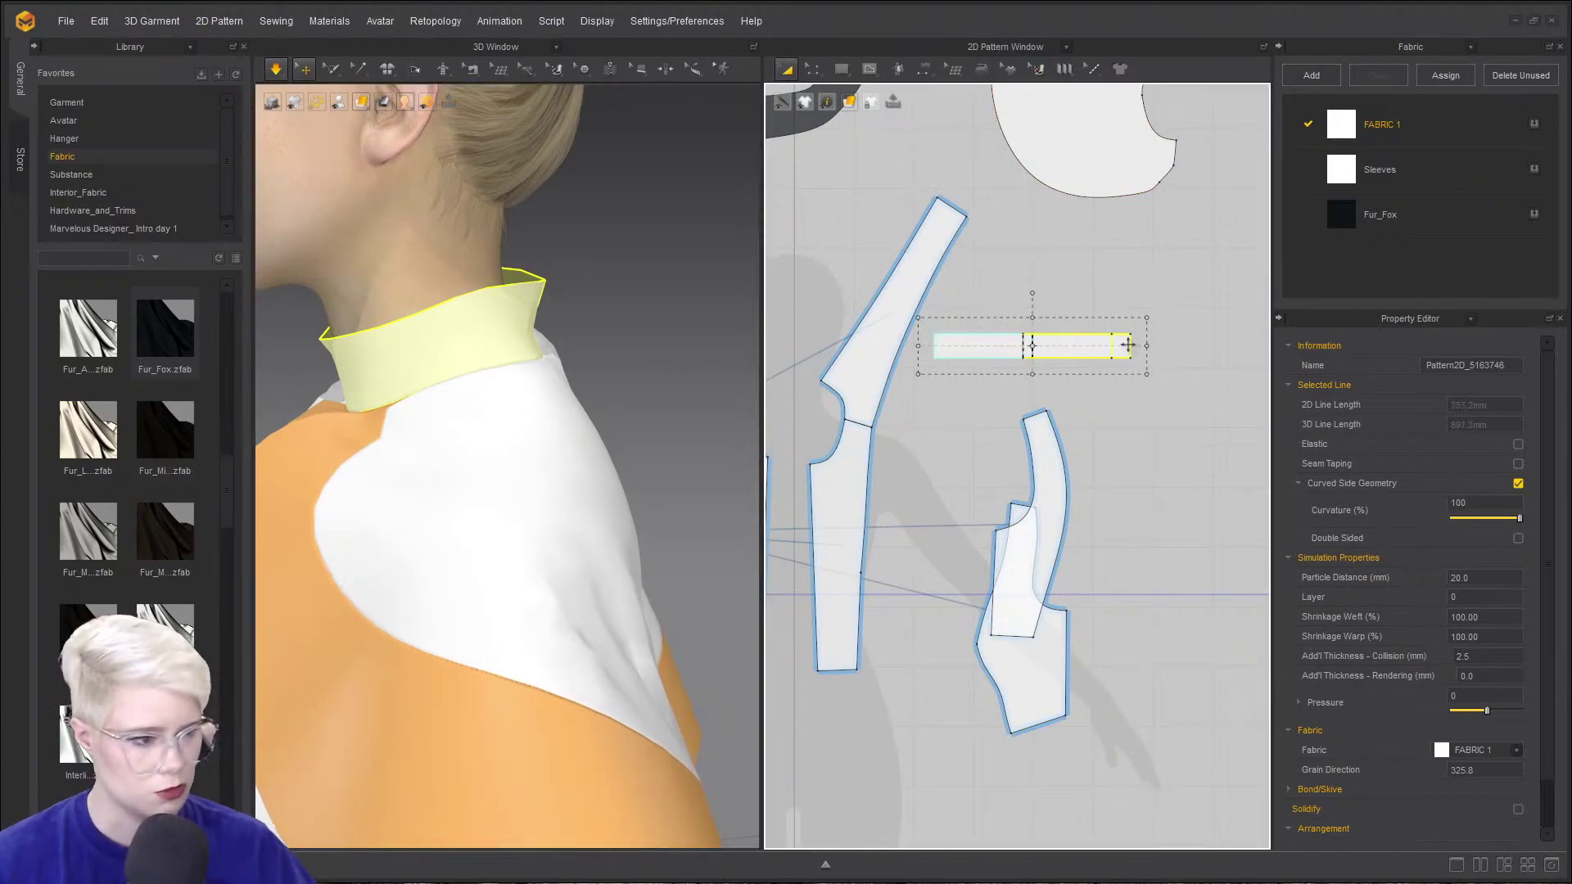
pyautogui.moveTo(1128, 345); pyautogui.dragTo(1108, 346)
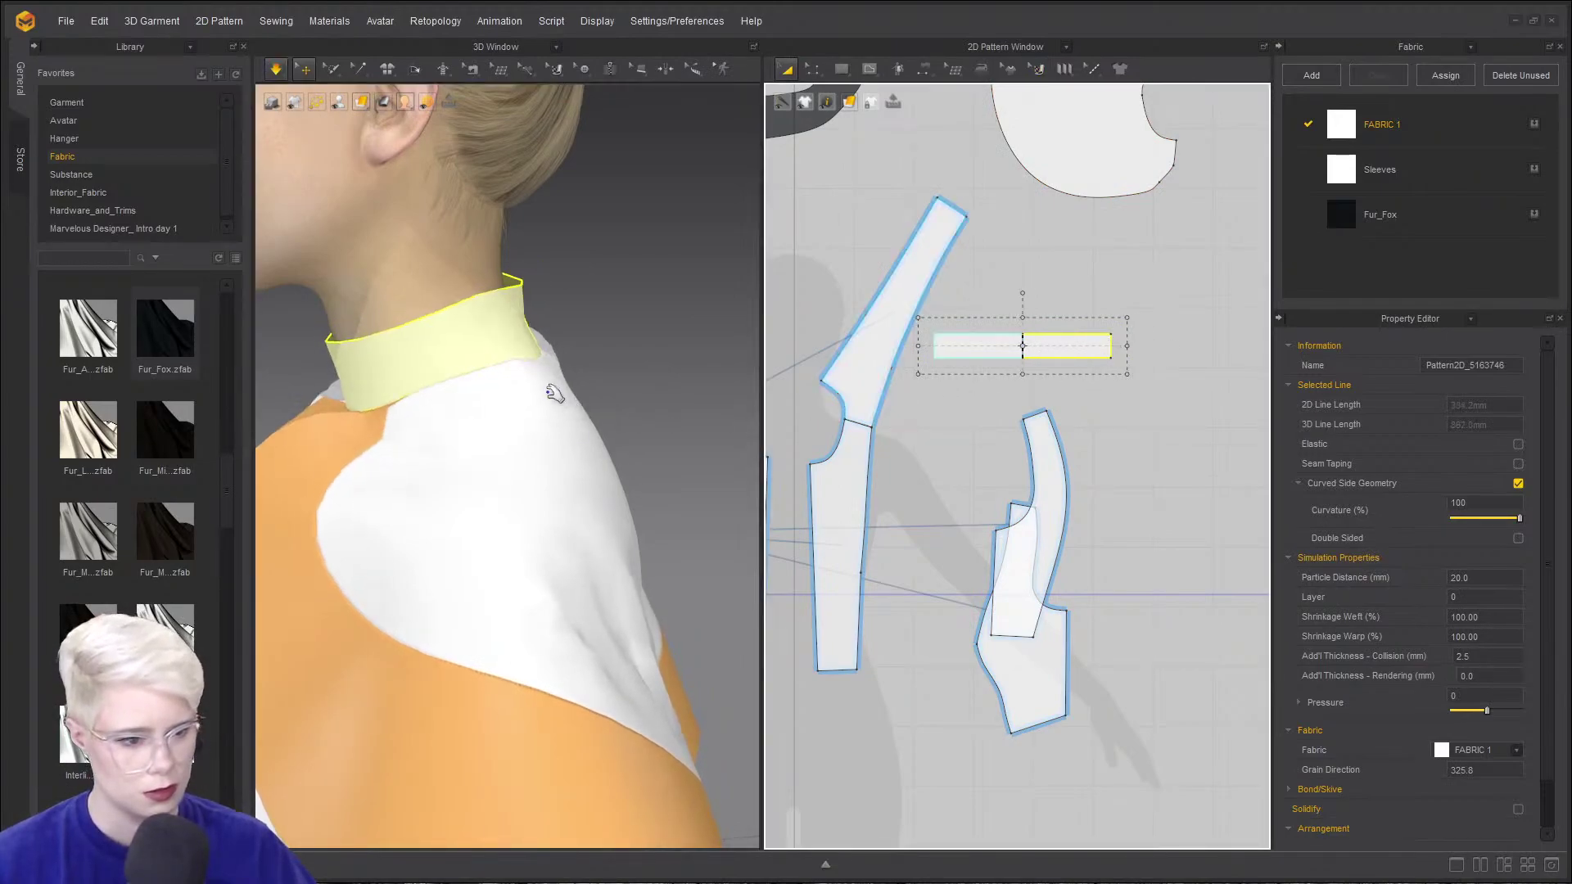
pyautogui.moveTo(552, 389); pyautogui.dragTo(770, 376, button='right')
pyautogui.scroll(3, 616, 388)
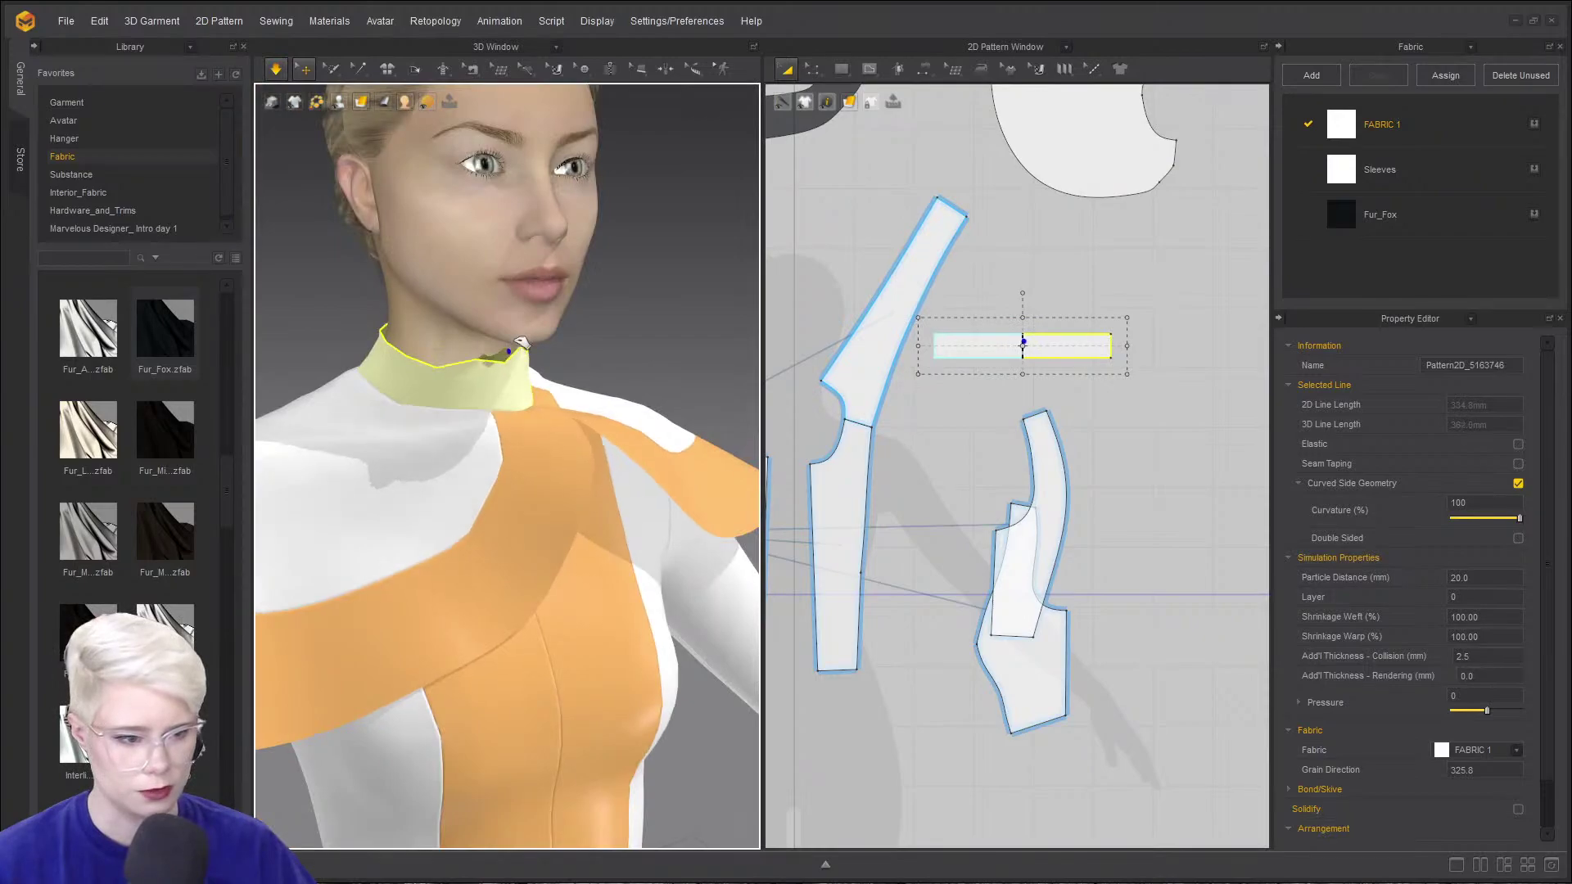
# - Pull the fur trim band into place across the front of the chest under simulation
pyautogui.moveTo(528, 368); pyautogui.dragTo(488, 386, button='right')
pyautogui.moveTo(488, 386); pyautogui.dragTo(516, 238, button='middle')
pyautogui.scroll(2, 533, 365)
pyautogui.click(466, 415)
pyautogui.moveTo(481, 457); pyautogui.dragTo(501, 515)
pyautogui.moveTo(527, 538); pyautogui.dragTo(491, 387, button='middle')
pyautogui.press('space')
pyautogui.moveTo(452, 369); pyautogui.dragTo(378, 324, button='right')
pyautogui.press('space')
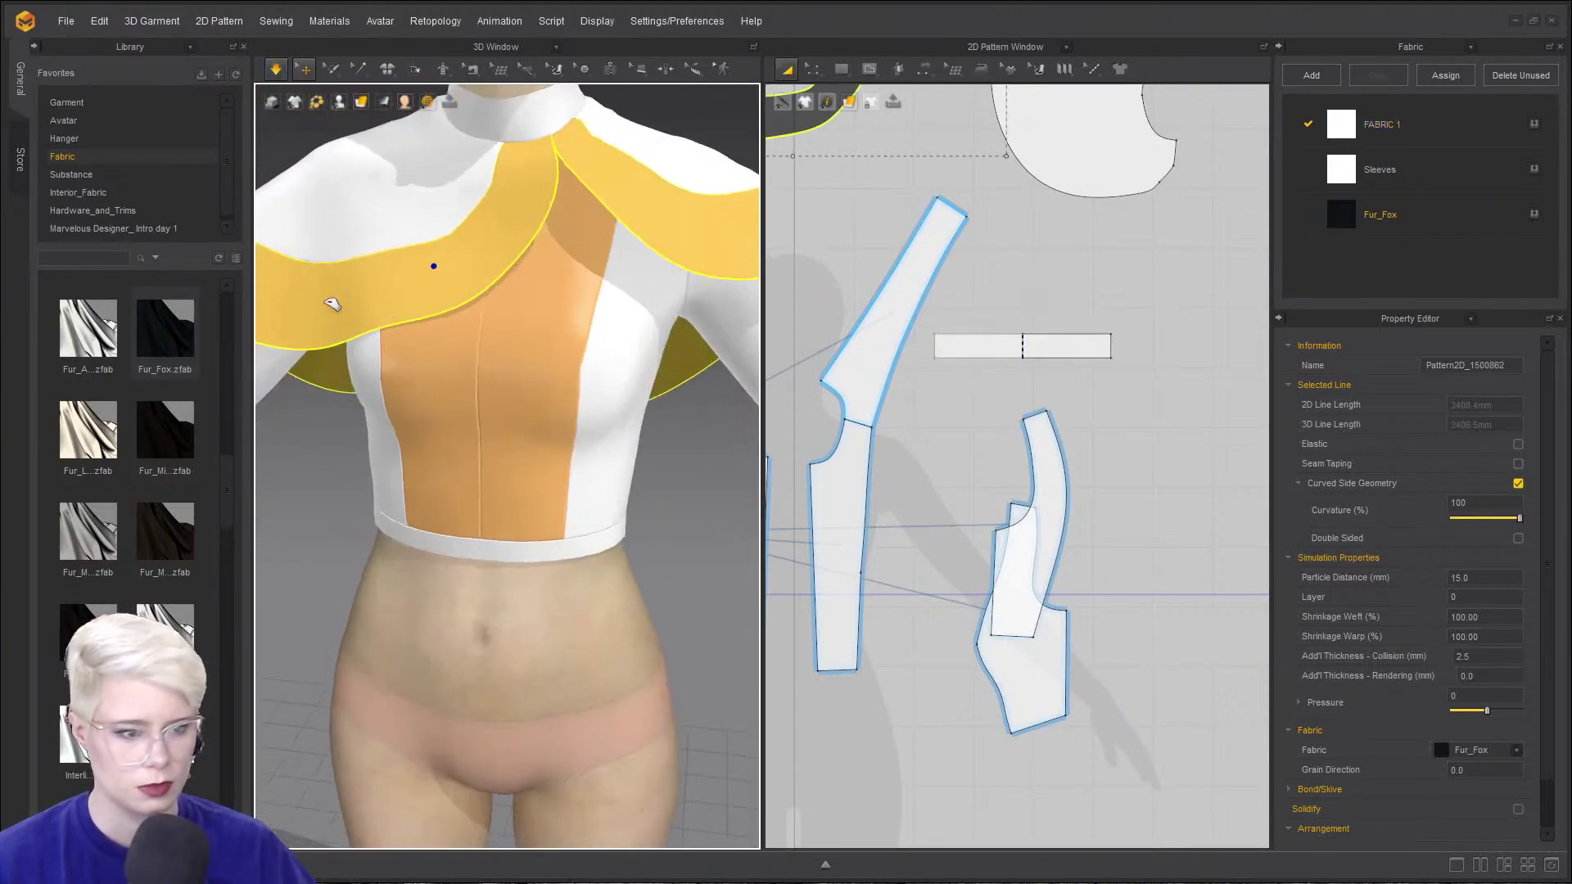
pyautogui.moveTo(329, 300); pyautogui.dragTo(348, 299)
pyautogui.press('2')
# - Examine the drape of the cape, fur trim and collar from the front, side and back
pyautogui.scroll(3, 492, 332)
pyautogui.moveTo(491, 332); pyautogui.dragTo(493, 372, button='middle')
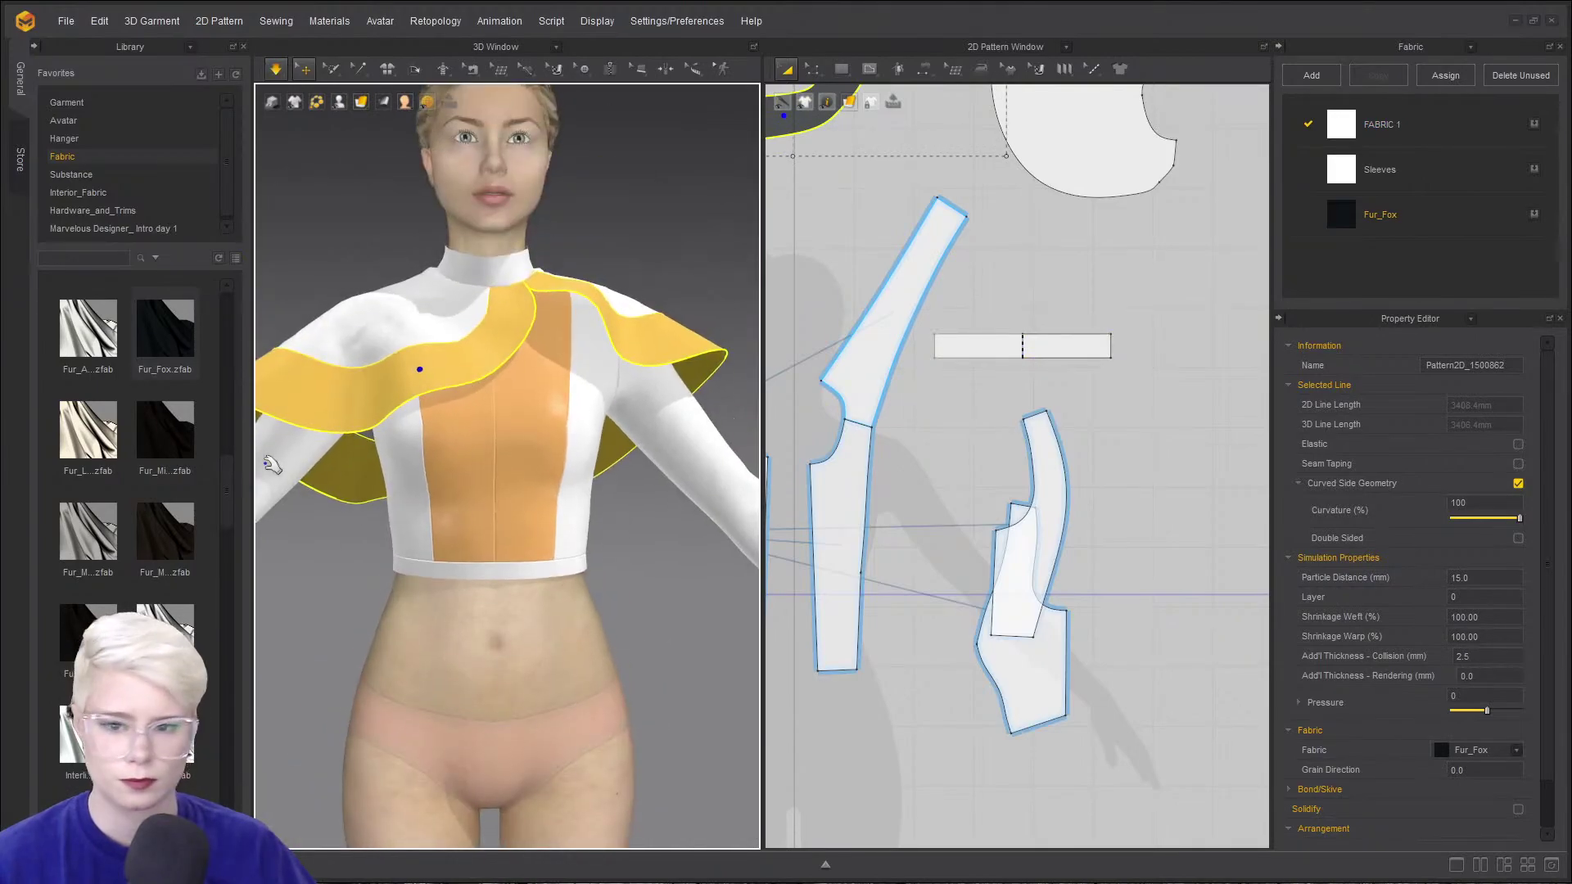
pyautogui.scroll(-2, 498, 363)
pyautogui.moveTo(497, 363); pyautogui.dragTo(494, 439, button='right')
pyautogui.scroll(3, 494, 438)
pyautogui.moveTo(495, 439); pyautogui.dragTo(491, 309, button='middle')
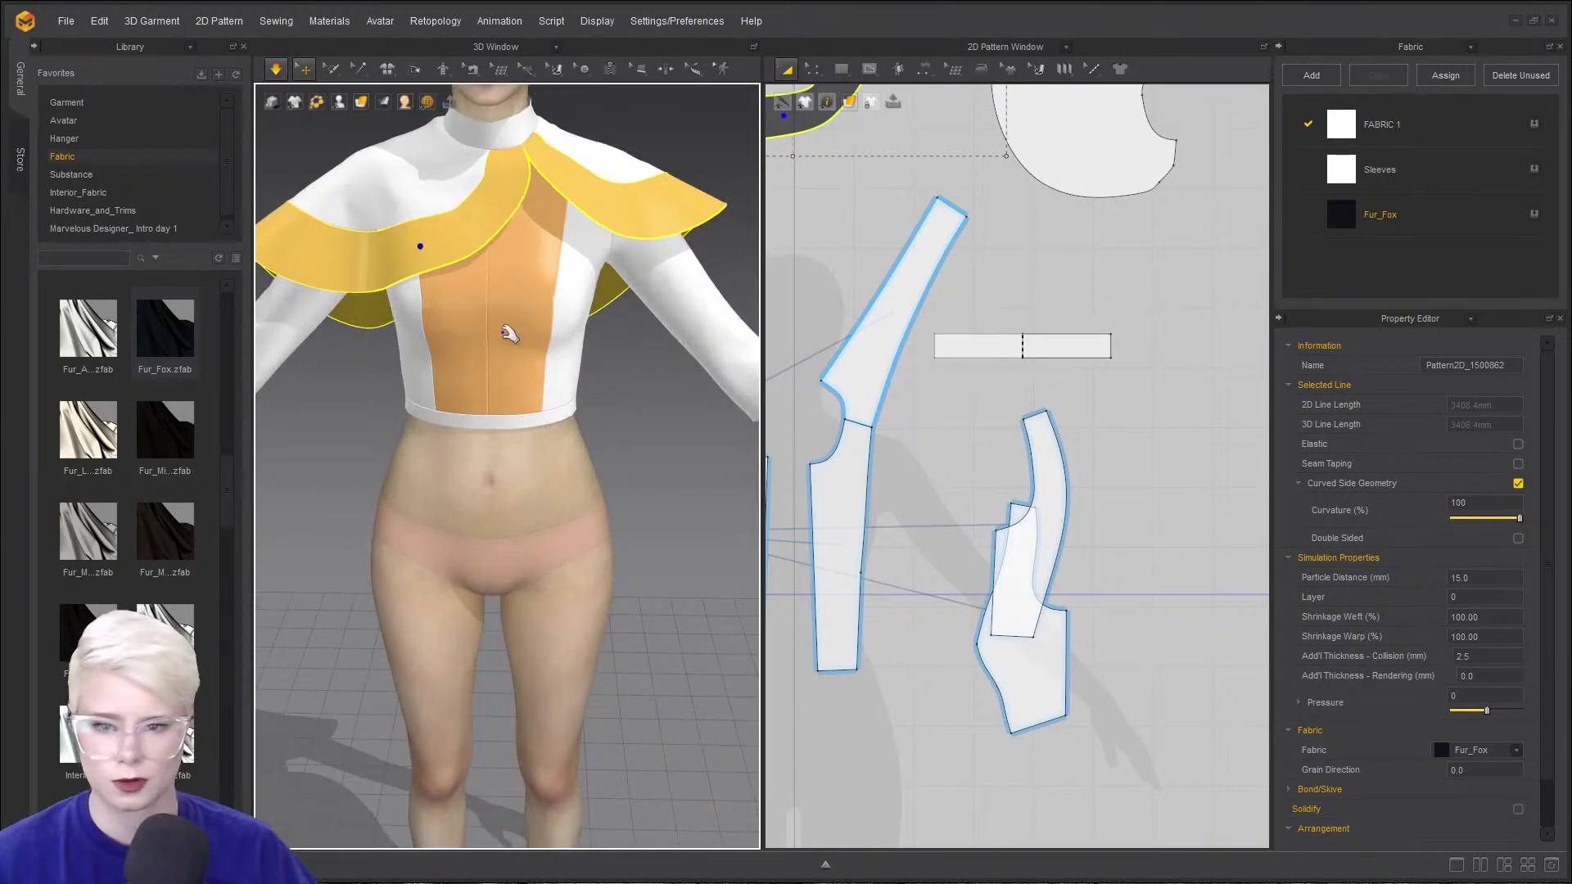
pyautogui.moveTo(470, 254); pyautogui.dragTo(531, 272, button='right')
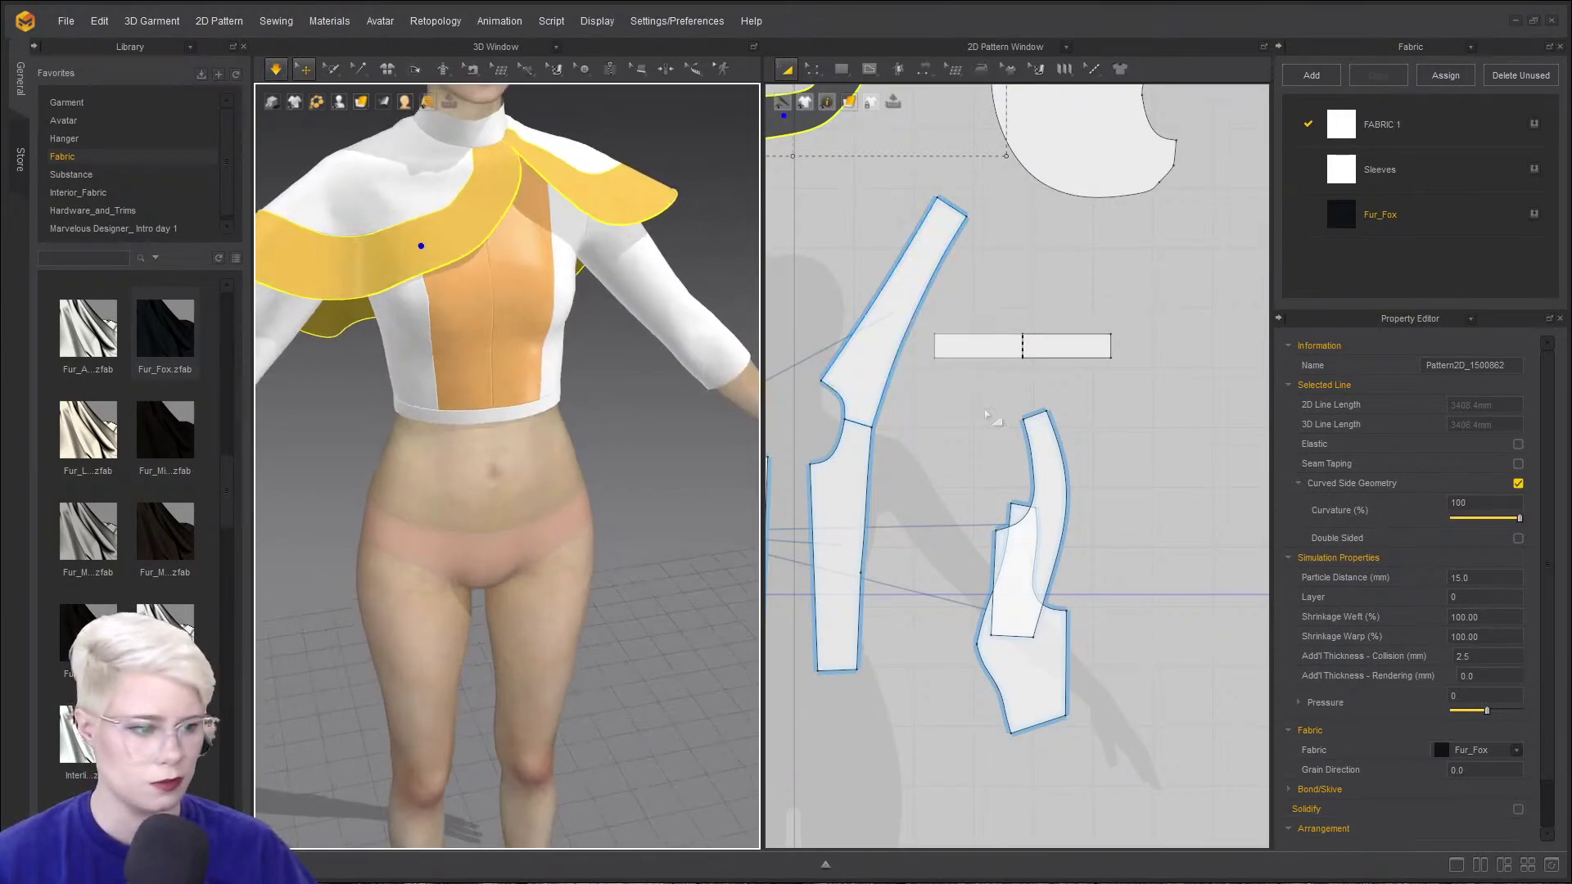
pyautogui.scroll(-3, 828, 375)
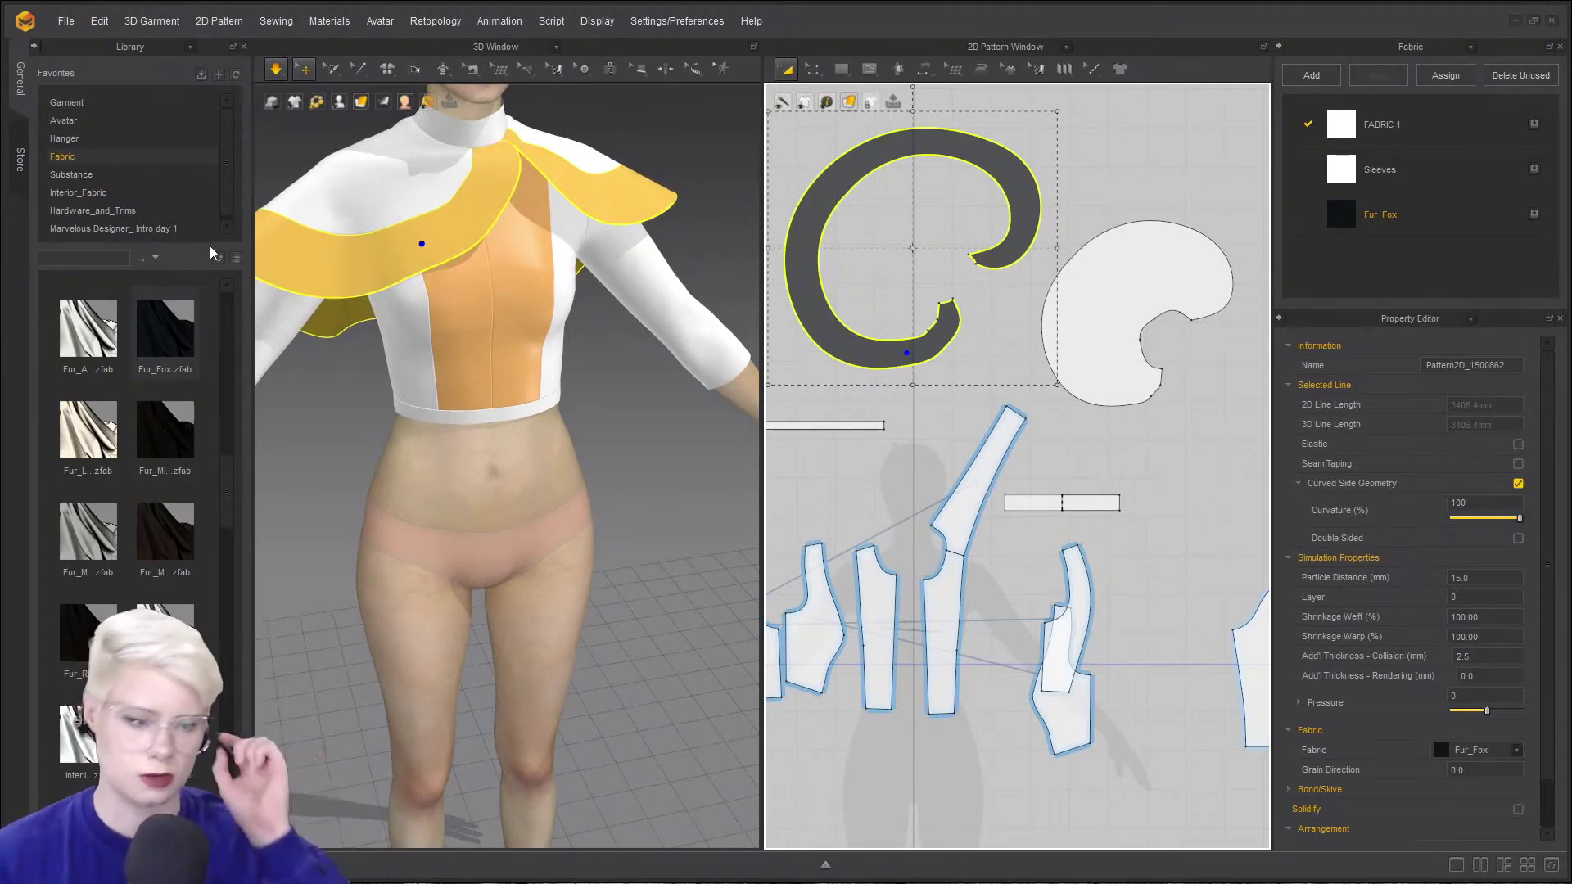
pyautogui.scroll(-2, 373, 200)
pyautogui.scroll(-1, 373, 201)
pyautogui.press('space')
pyautogui.moveTo(373, 201); pyautogui.dragTo(678, 285, button='right')
pyautogui.moveTo(491, 282); pyautogui.dragTo(626, 281, button='right')
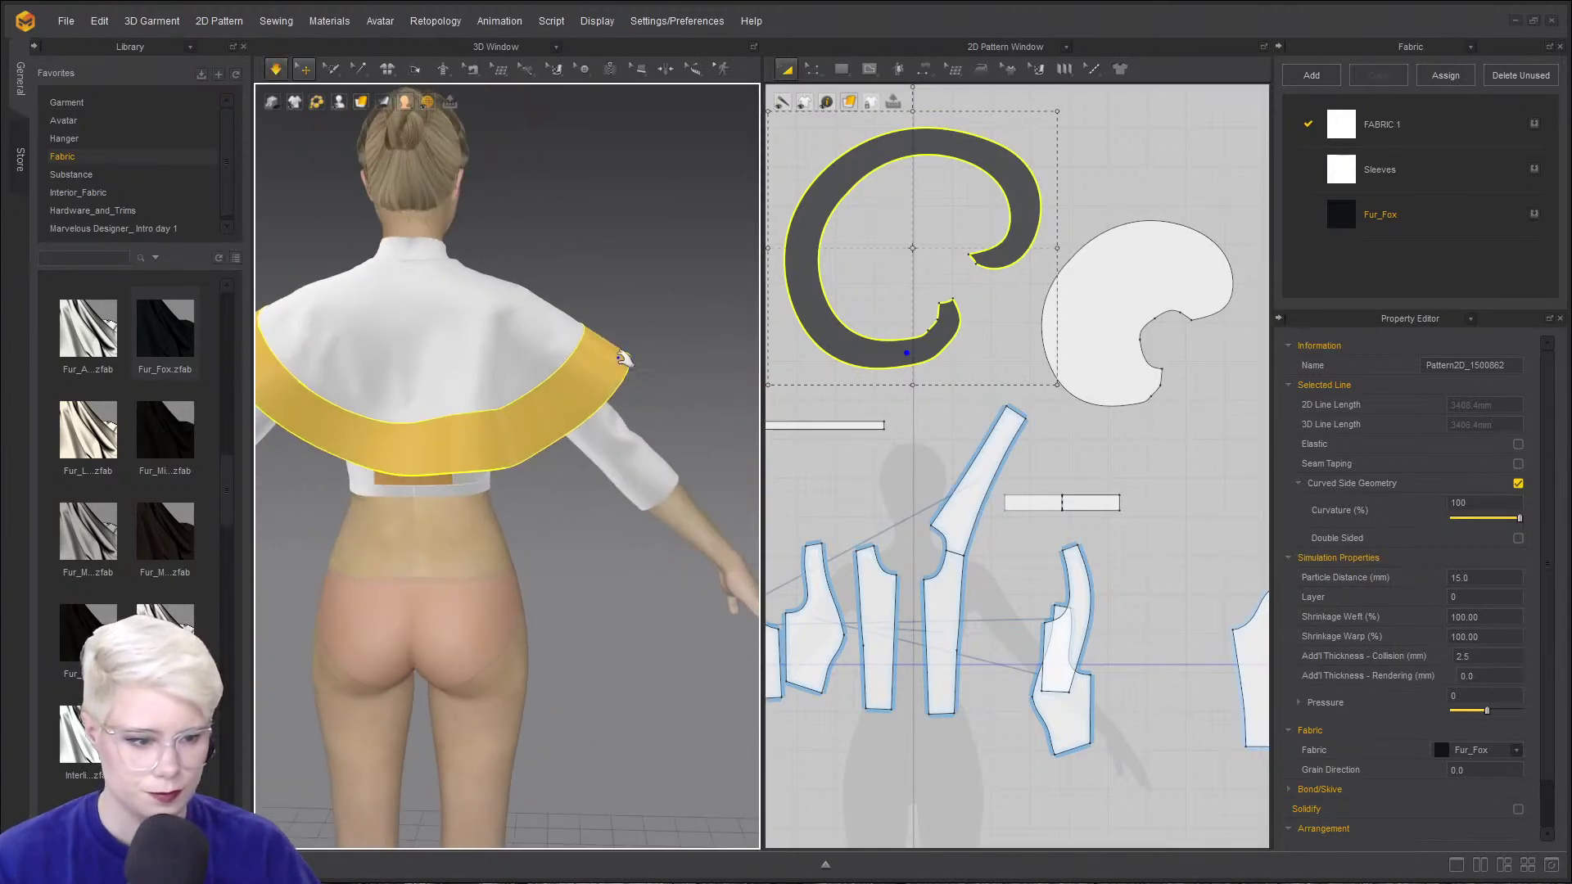
pyautogui.moveTo(604, 435); pyautogui.dragTo(435, 431, button='right')
pyautogui.scroll(-1, 285, 438)
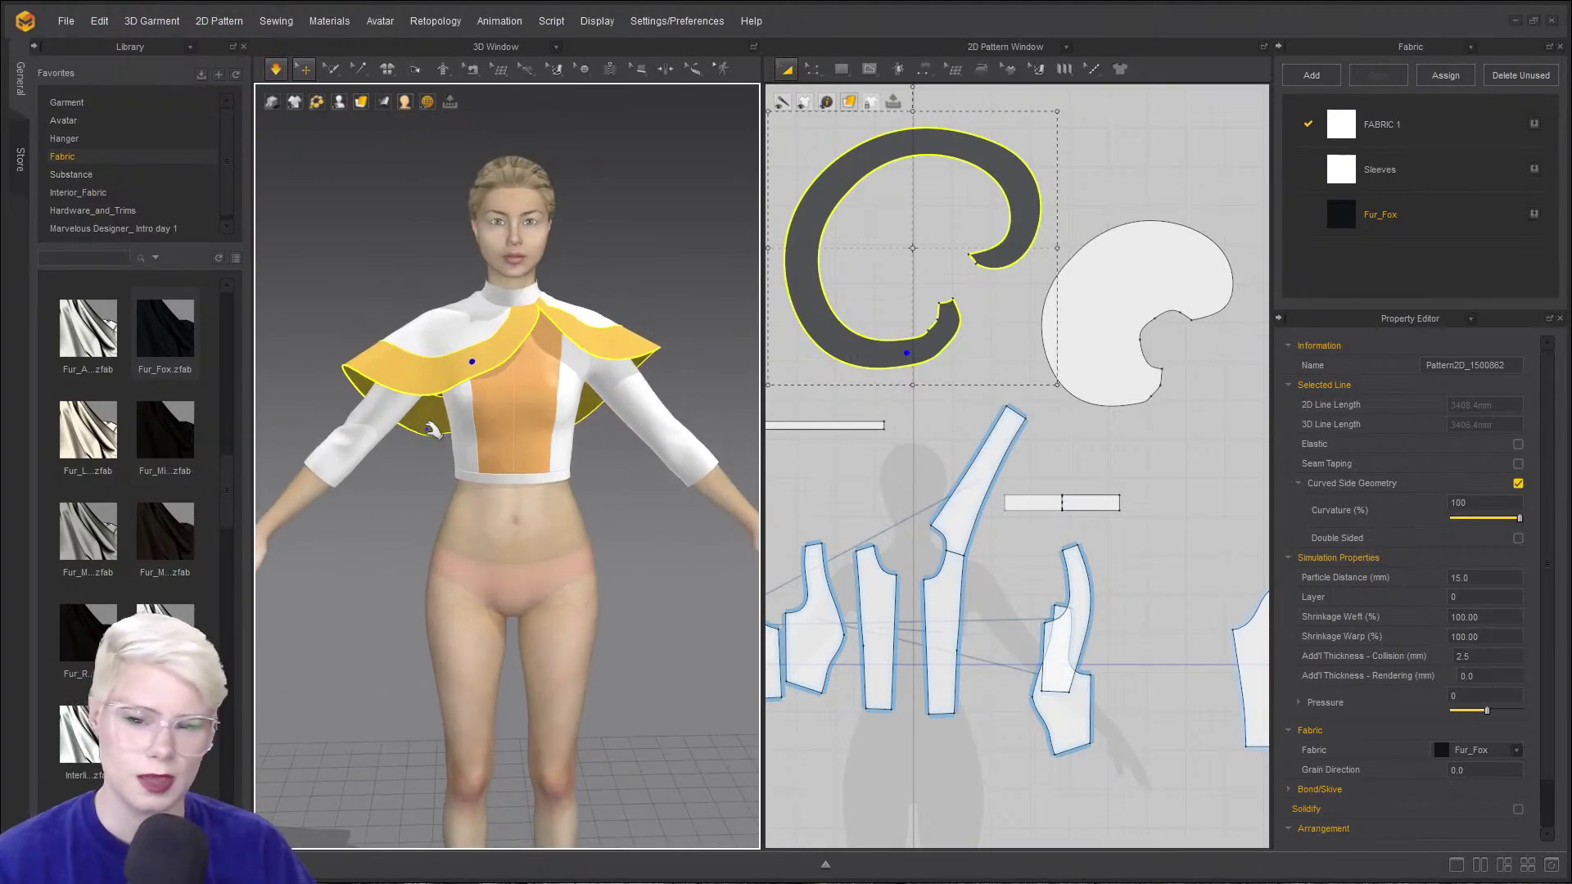
pyautogui.moveTo(579, 423); pyautogui.dragTo(586, 284, button='middle')
pyautogui.scroll(-5, 969, 352)
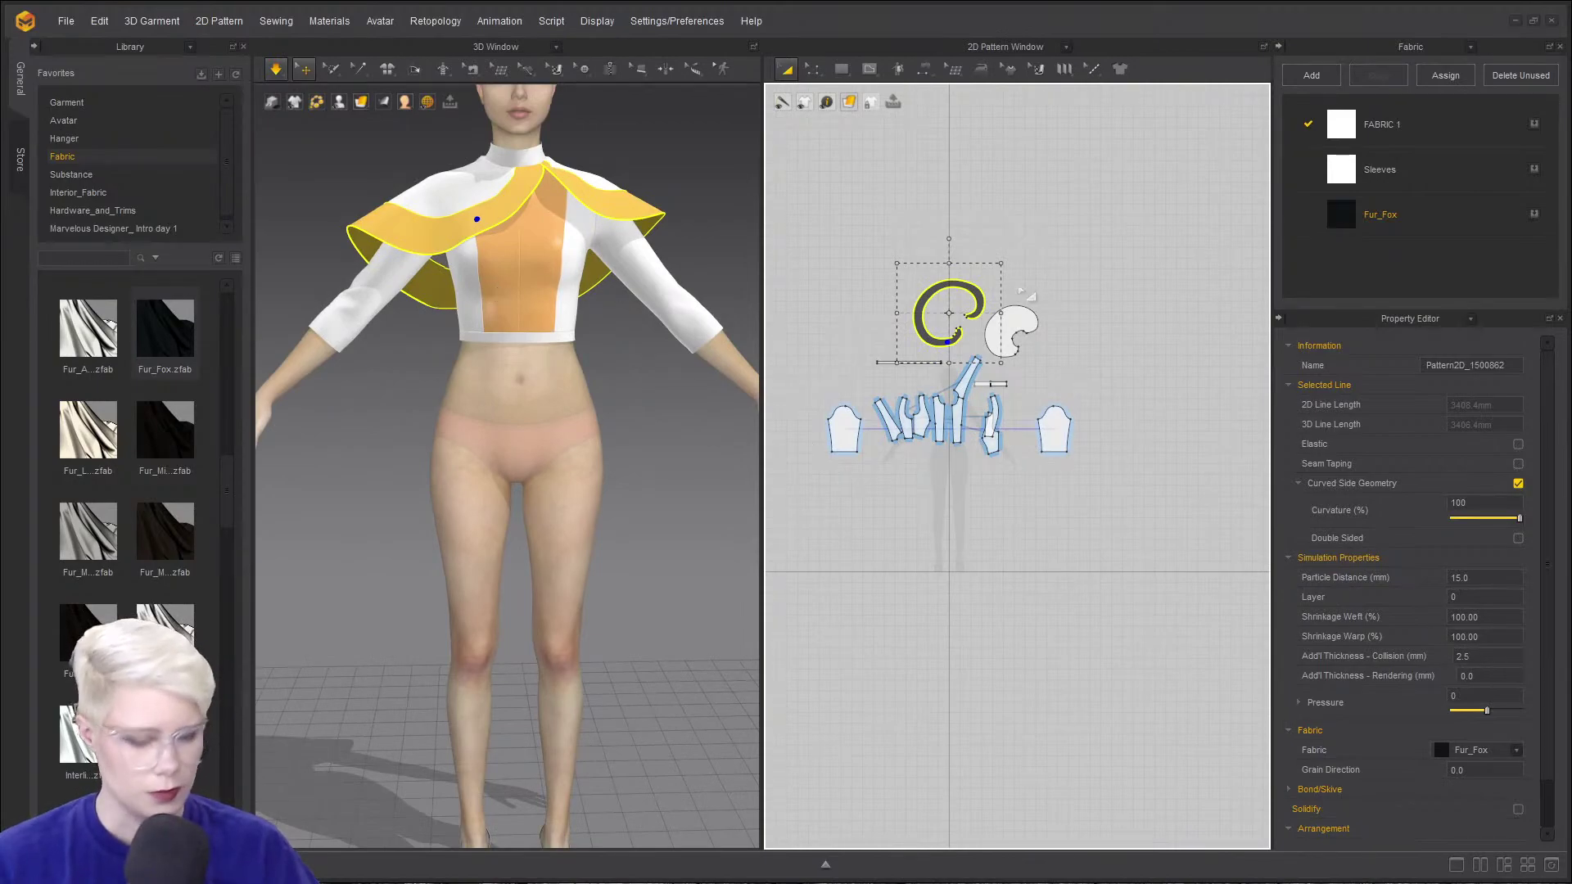
# - Select all garment patterns, freeze them, and clear the selection
pyautogui.hotkey('ctrl', 'a')
pyautogui.hotkey('ctrl', 'k')
pyautogui.click(718, 240)
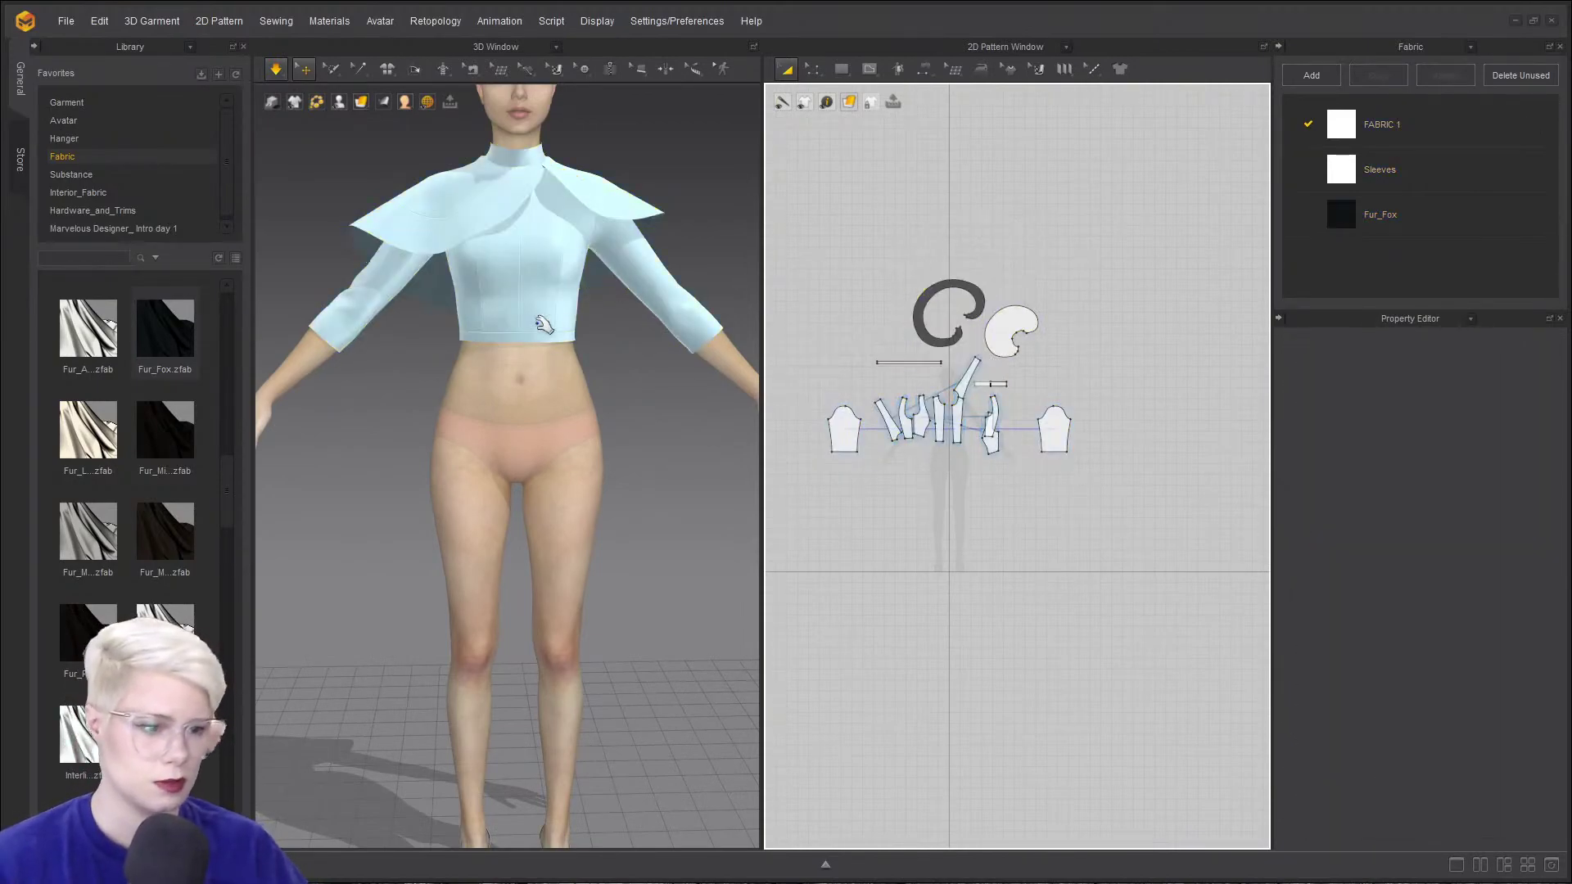
# - Spread out the 2D layout by moving the waistband below the bodice pieces and a bodice side panel beside the sleeve
pyautogui.scroll(3, 916, 397)
pyautogui.moveTo(924, 334); pyautogui.dragTo(1130, 434)
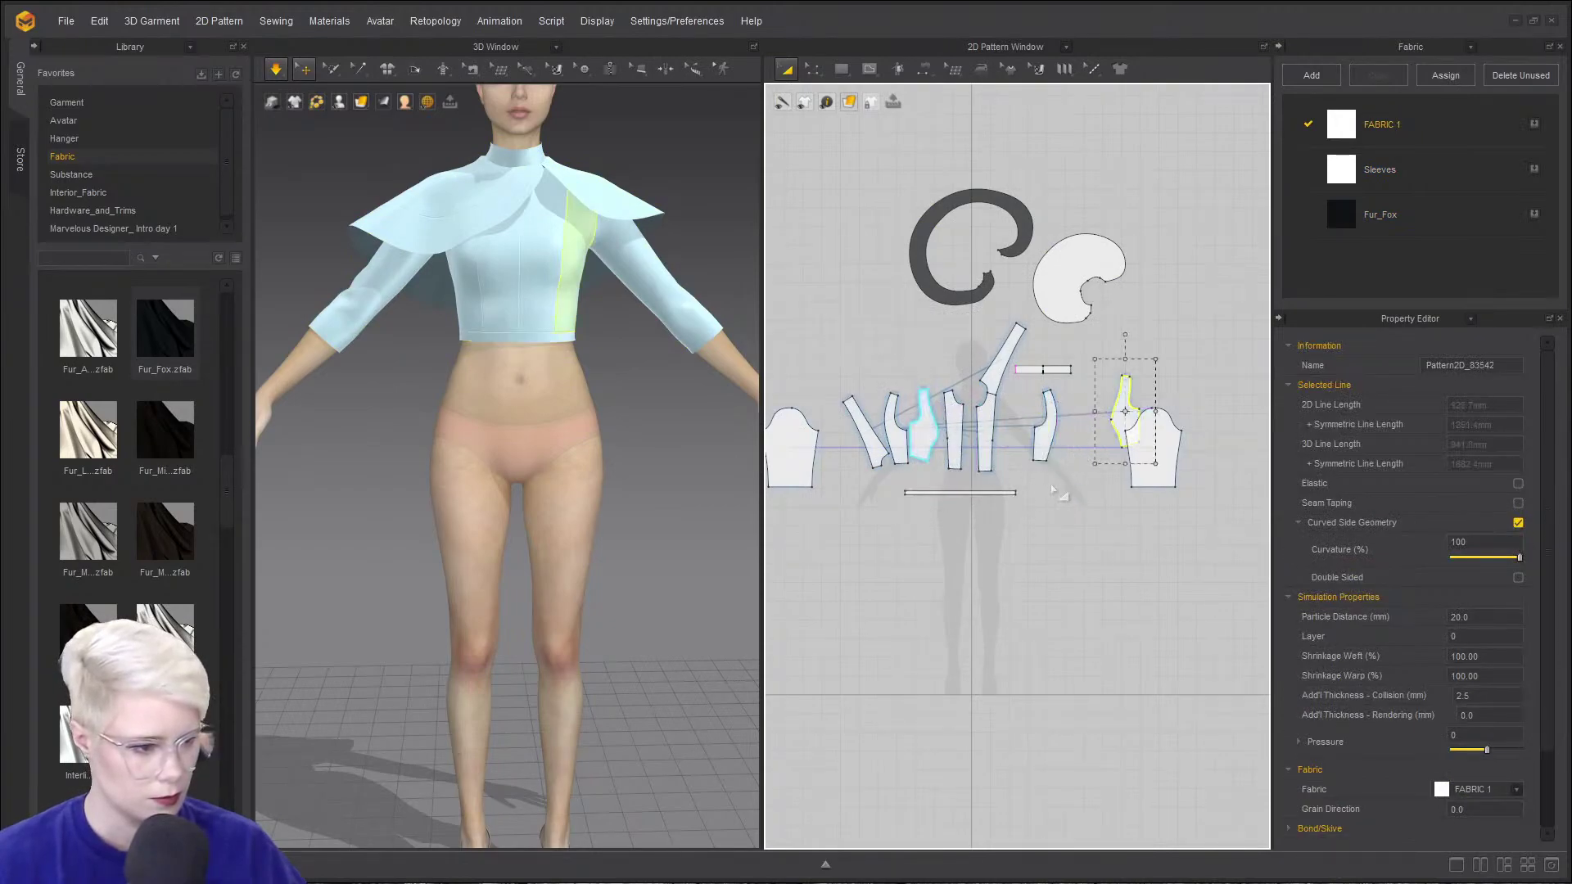
pyautogui.moveTo(1036, 514); pyautogui.dragTo(1012, 335, button='middle')
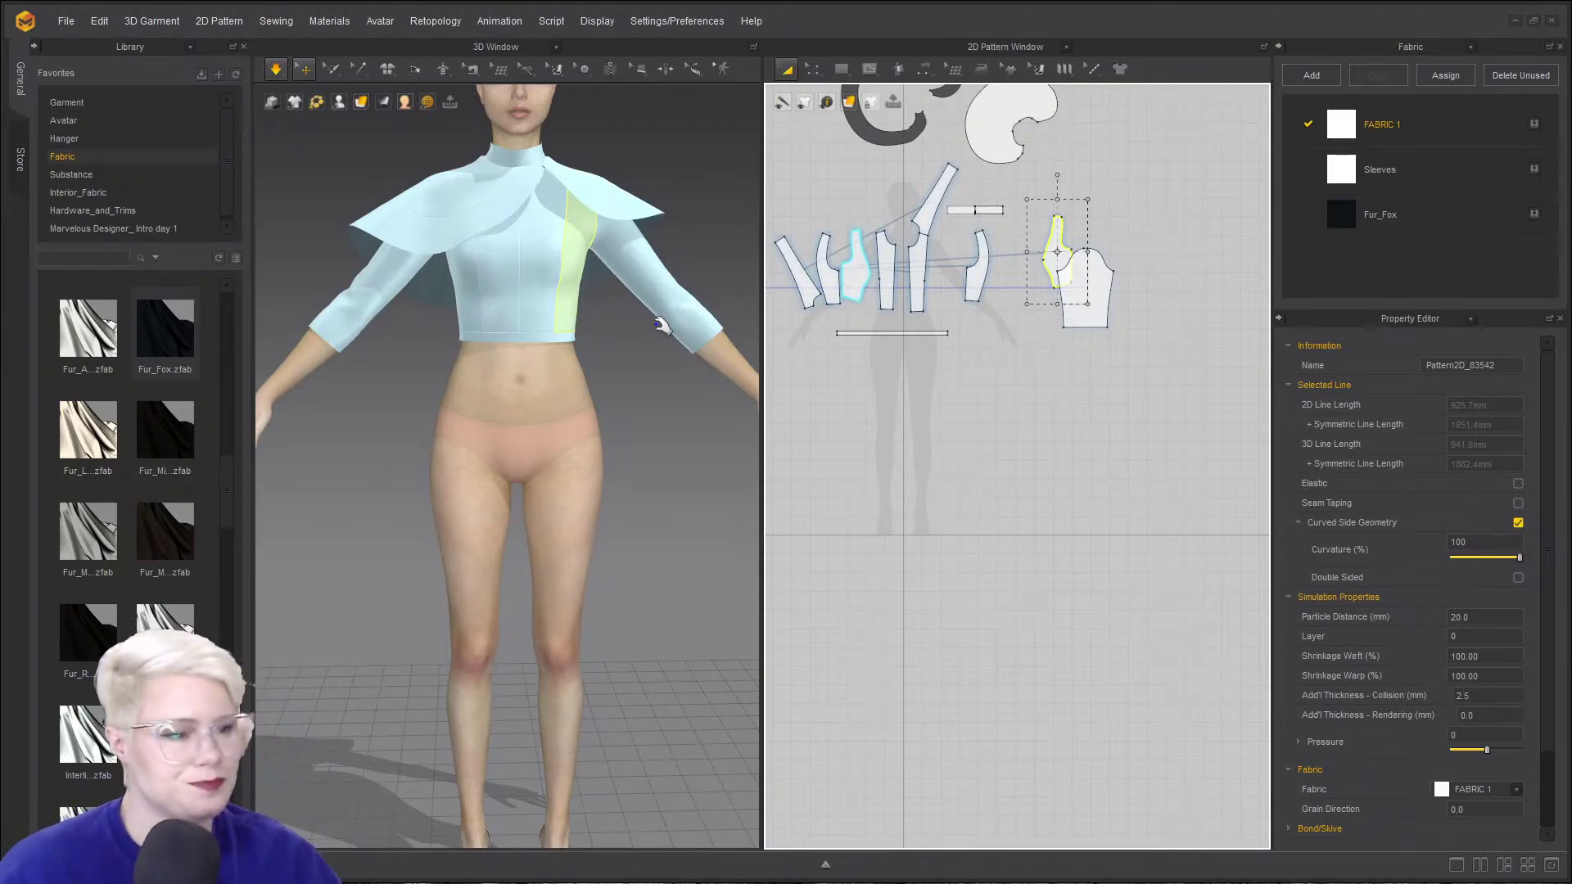
# - Draw a rectangular pattern about 1330 by 1283 mm beside the sleeve piece and shift it slightly farther from the garment patterns
pyautogui.click(841, 68)
pyautogui.moveTo(1051, 256); pyautogui.dragTo(1214, 414)
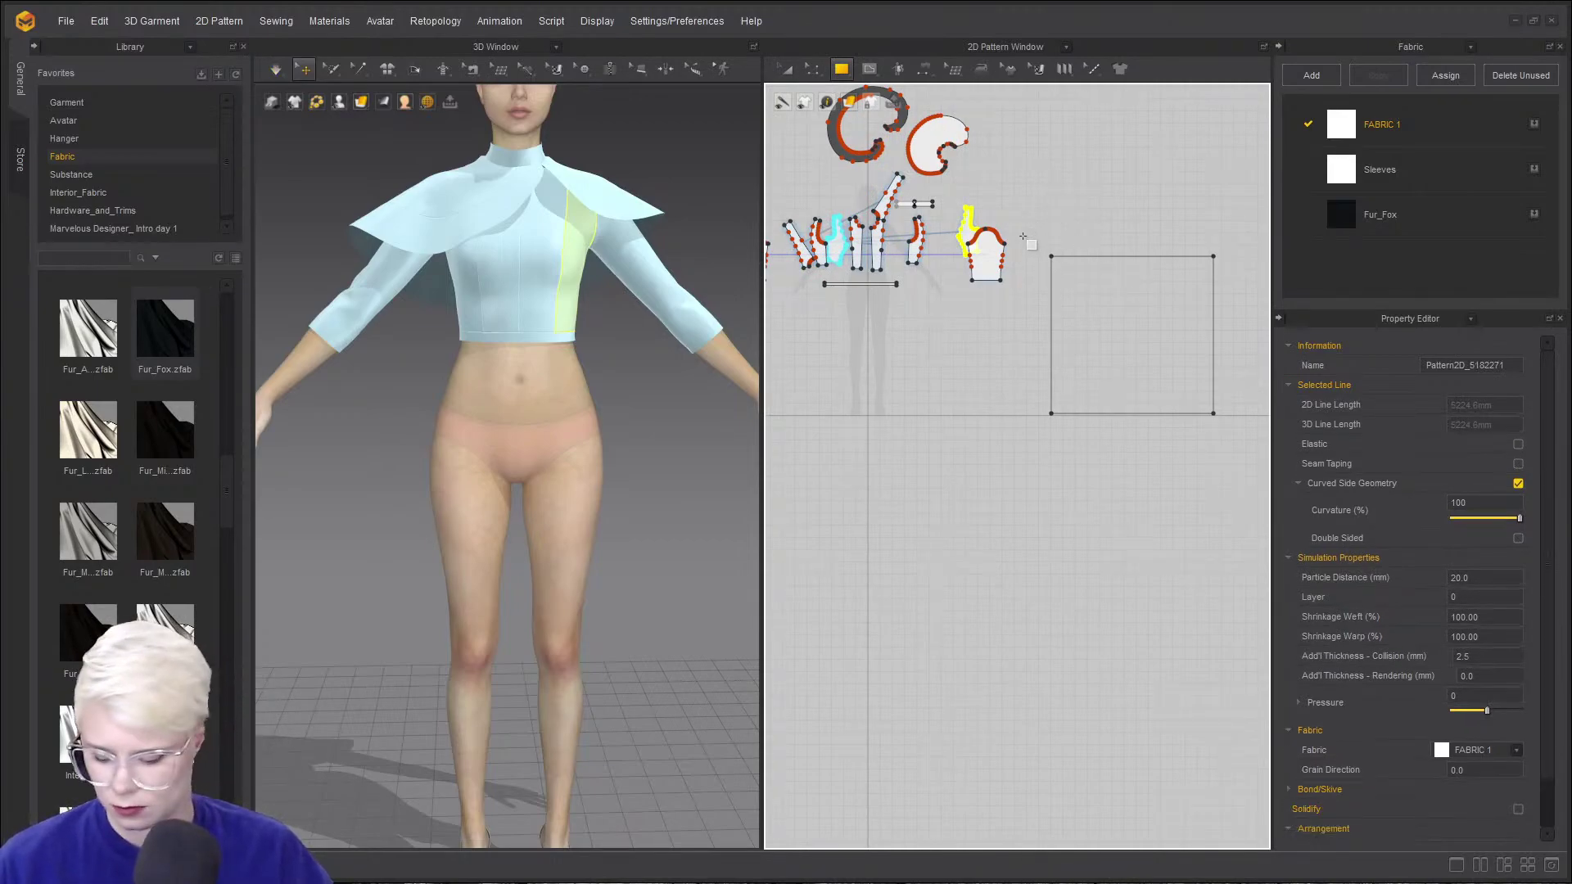
pyautogui.scroll(3, 1067, 238)
pyautogui.scroll(-4, 1085, 261)
pyautogui.scroll(3, 1091, 260)
pyautogui.moveTo(1077, 277); pyautogui.dragTo(974, 258, button='middle')
pyautogui.scroll(-4, 974, 258)
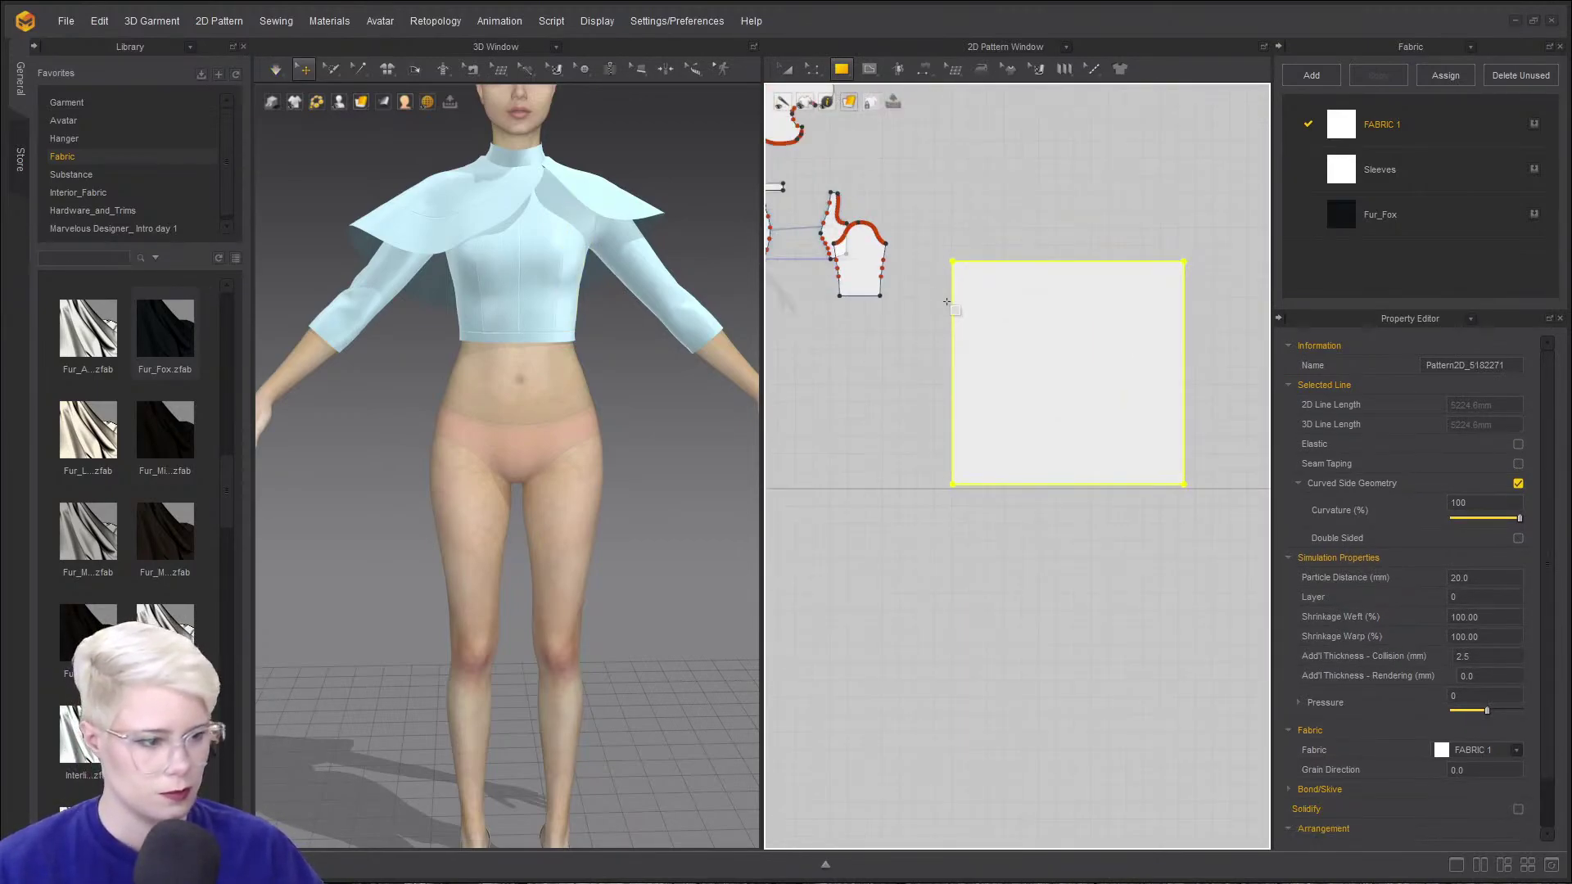
pyautogui.press('a')
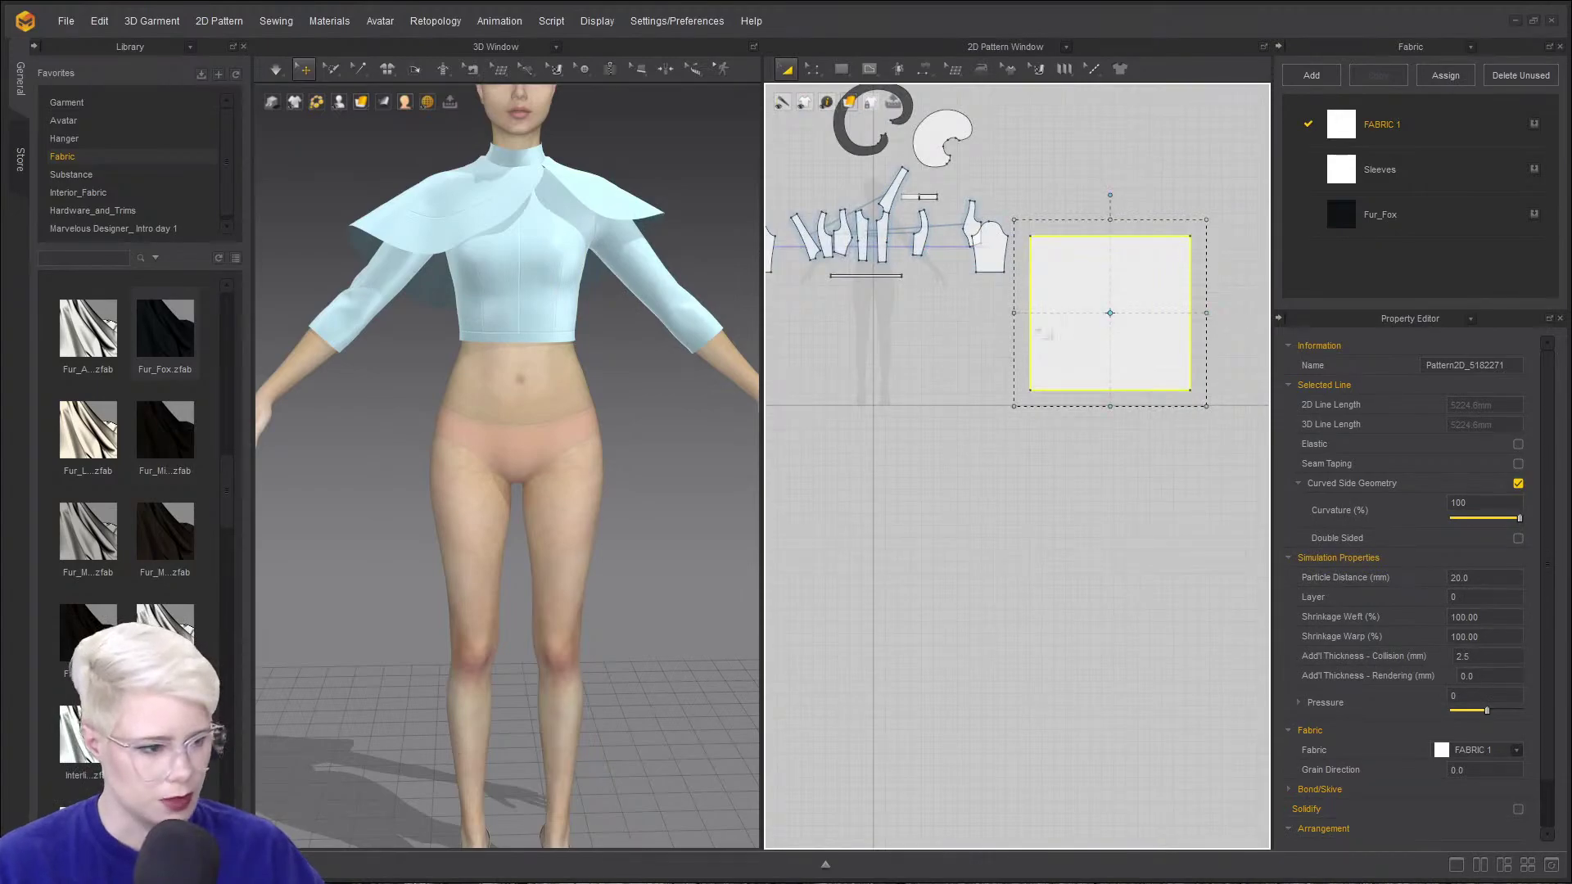
pyautogui.moveTo(1060, 308); pyautogui.dragTo(1082, 308)
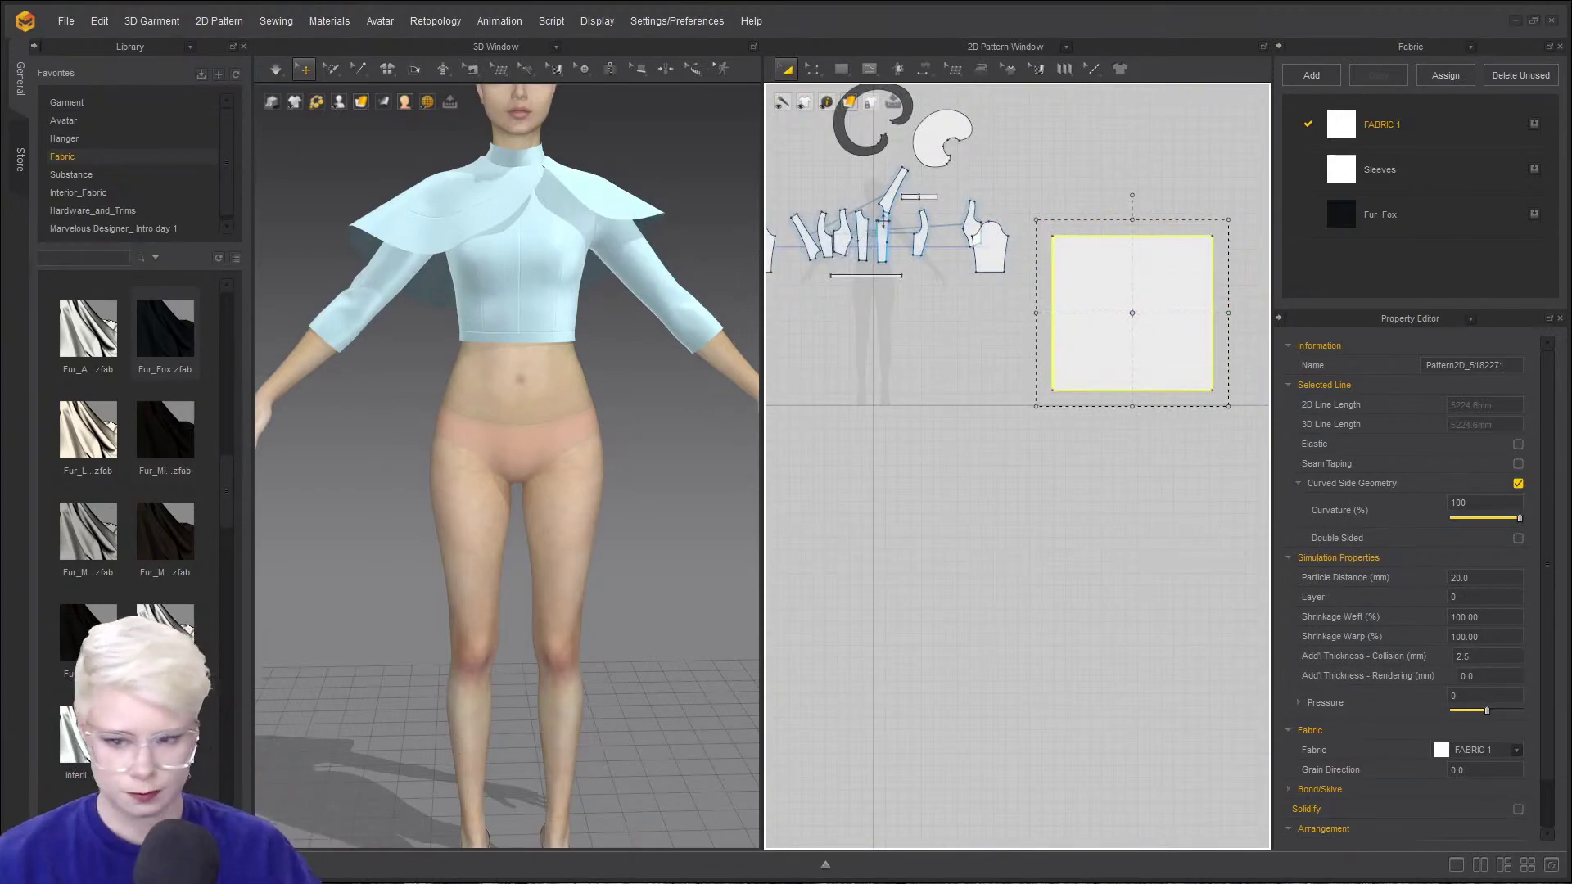
# - Measure the length of the waistband's long edge with Edit Pattern
pyautogui.scroll(2, 1064, 260)
pyautogui.scroll(-6, 1064, 259)
pyautogui.moveTo(1064, 260); pyautogui.dragTo(1064, 211, button='middle')
pyautogui.scroll(-2, 867, 229)
pyautogui.scroll(3, 972, 371)
pyautogui.moveTo(855, 260); pyautogui.dragTo(1015, 480, button='middle')
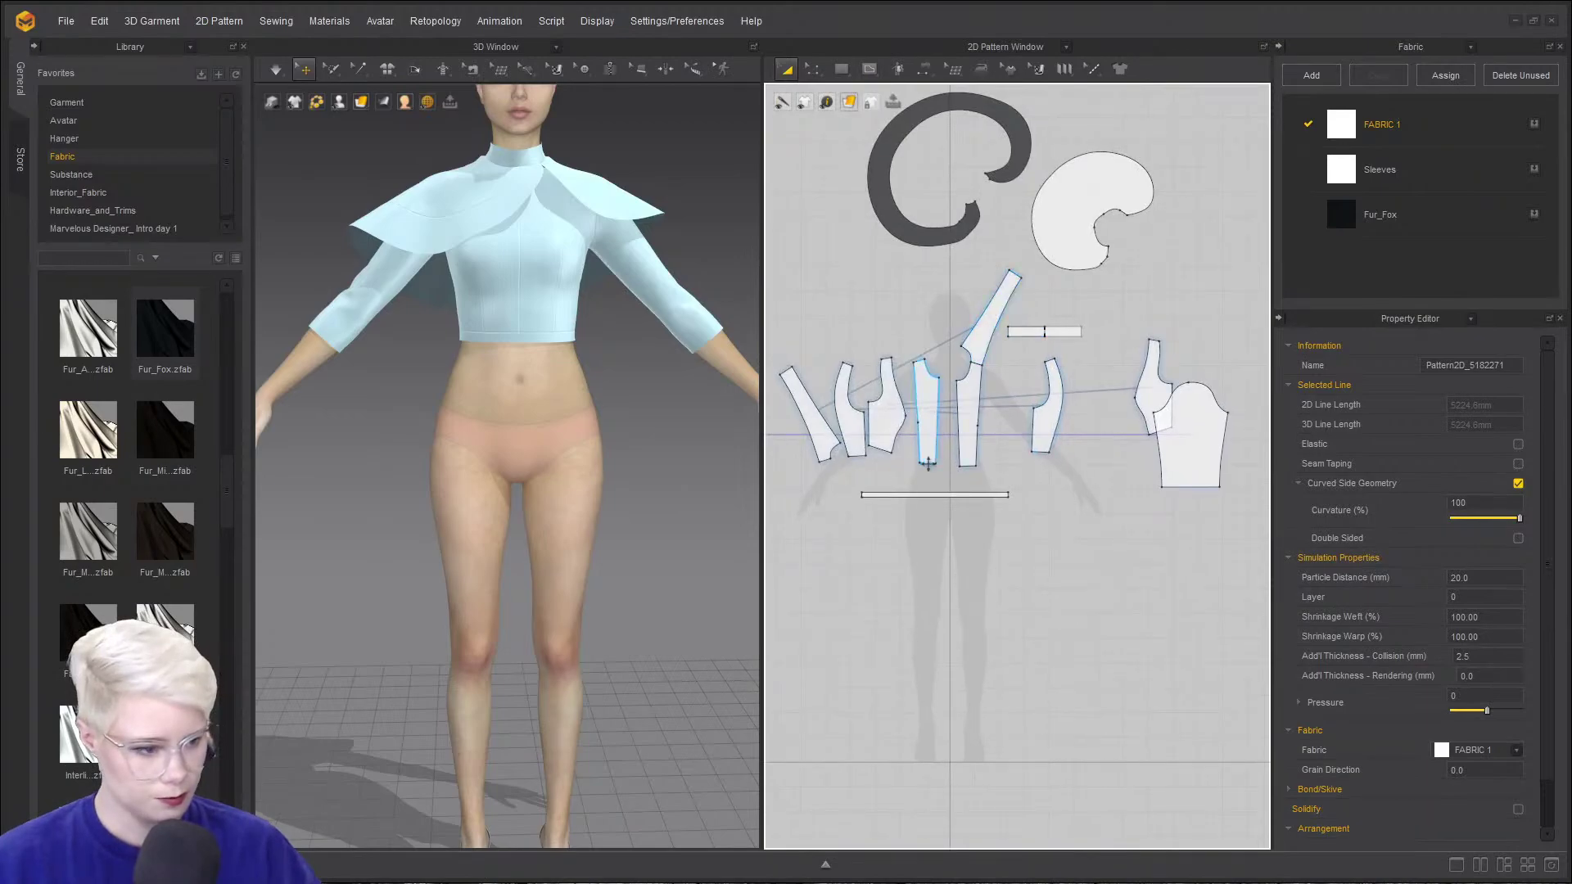
pyautogui.click(949, 493)
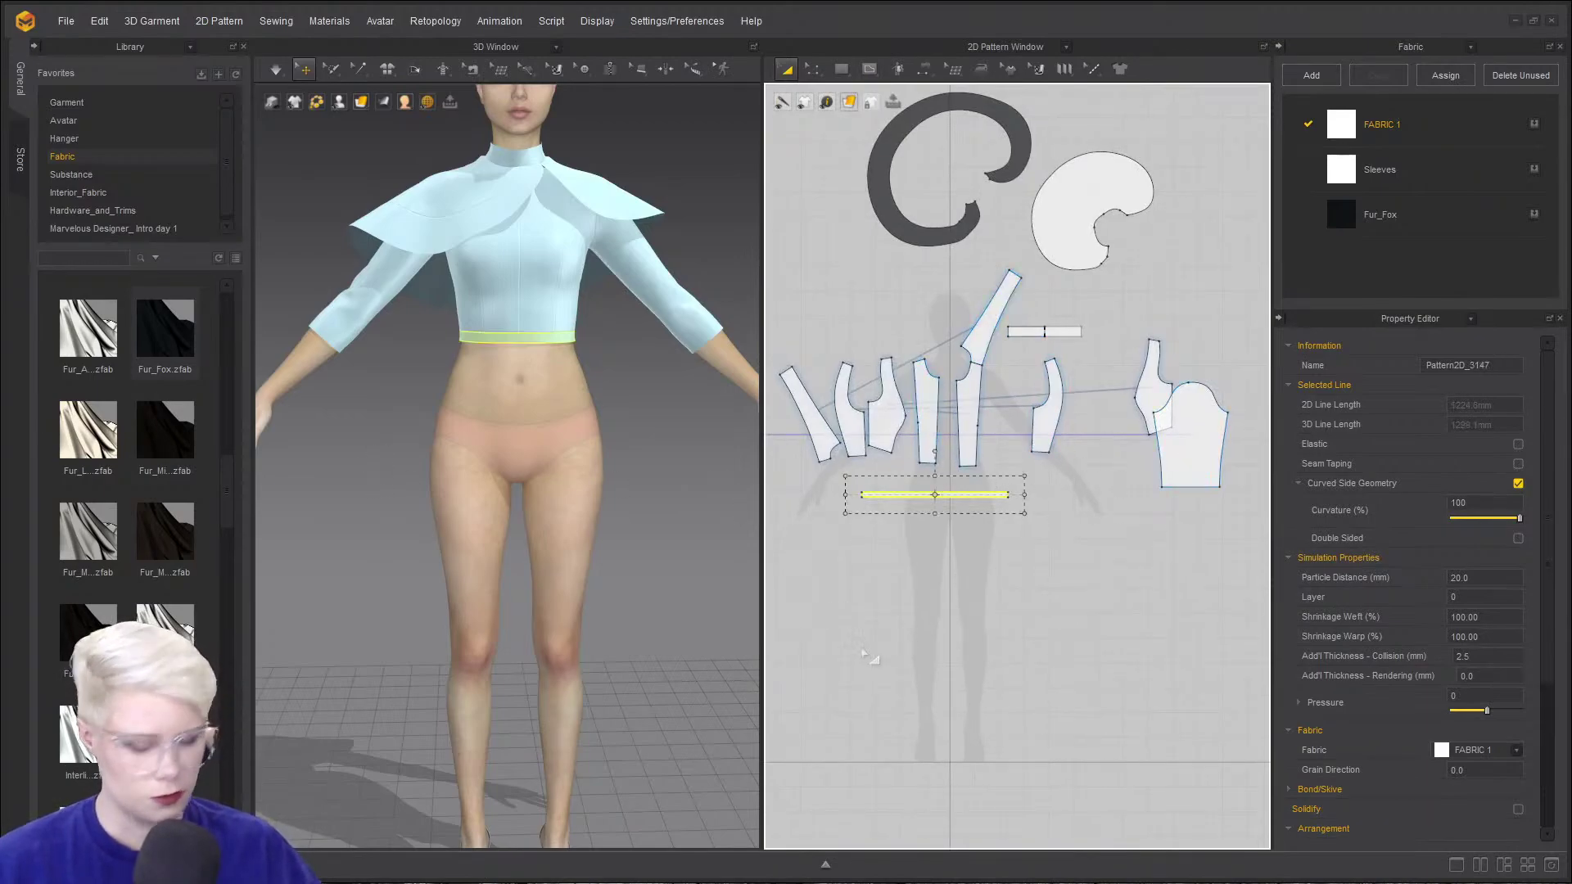
pyautogui.press('z')
pyautogui.scroll(4, 905, 529)
pyautogui.click(1021, 461)
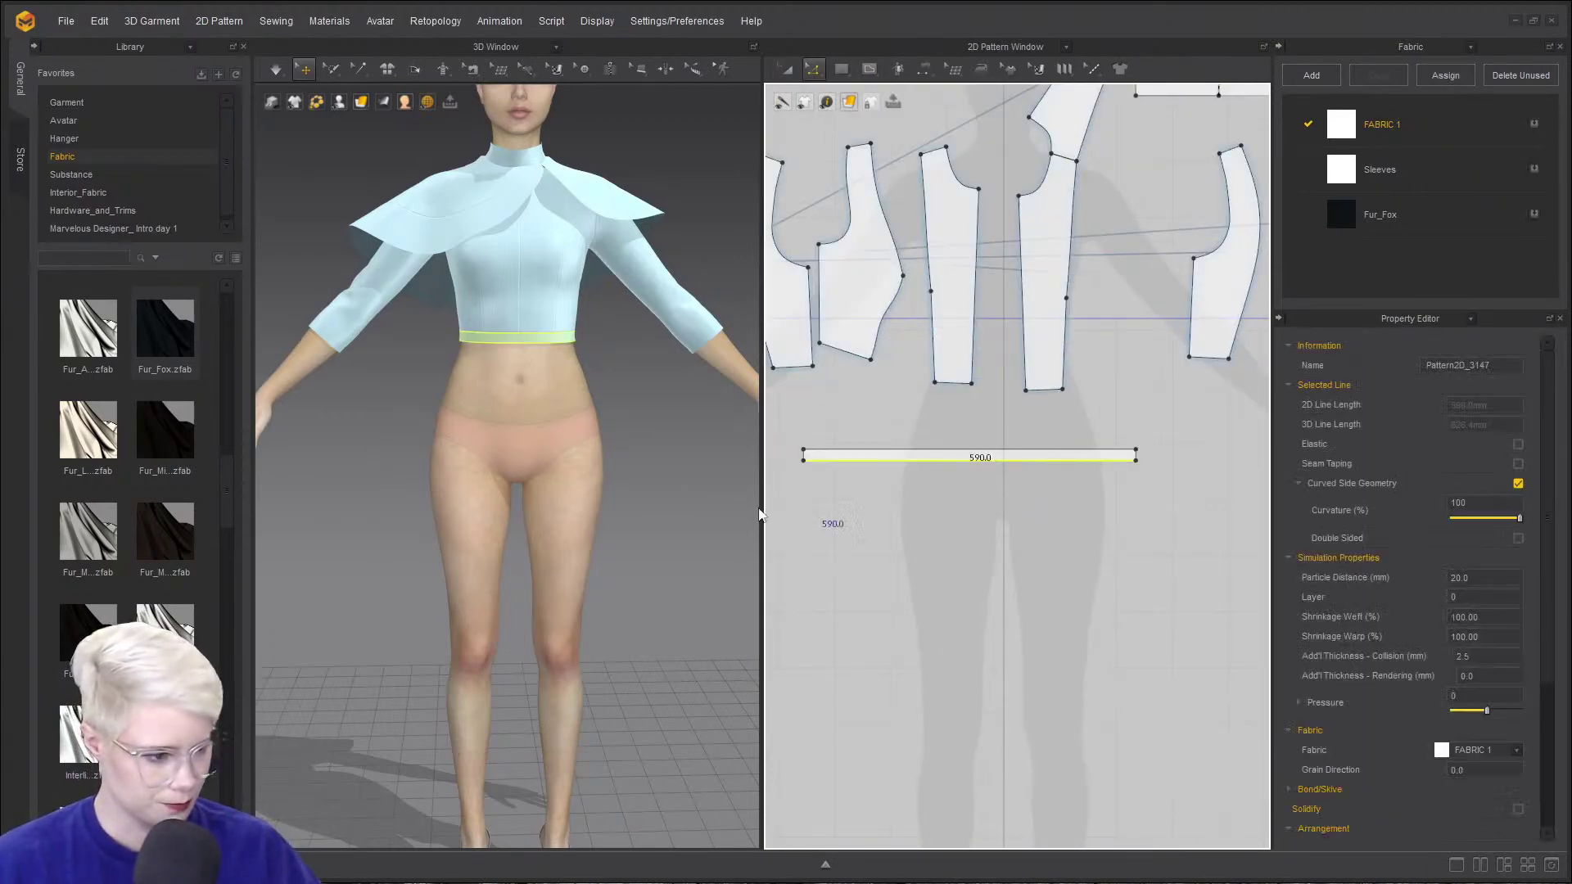
# - Return to the large rectangular pattern, bring up Calculator and move its window aside
pyautogui.moveTo(985, 477); pyautogui.dragTo(811, 439, button='middle')
pyautogui.scroll(-3, 909, 465)
pyautogui.moveTo(914, 466); pyautogui.dragTo(751, 466, button='middle')
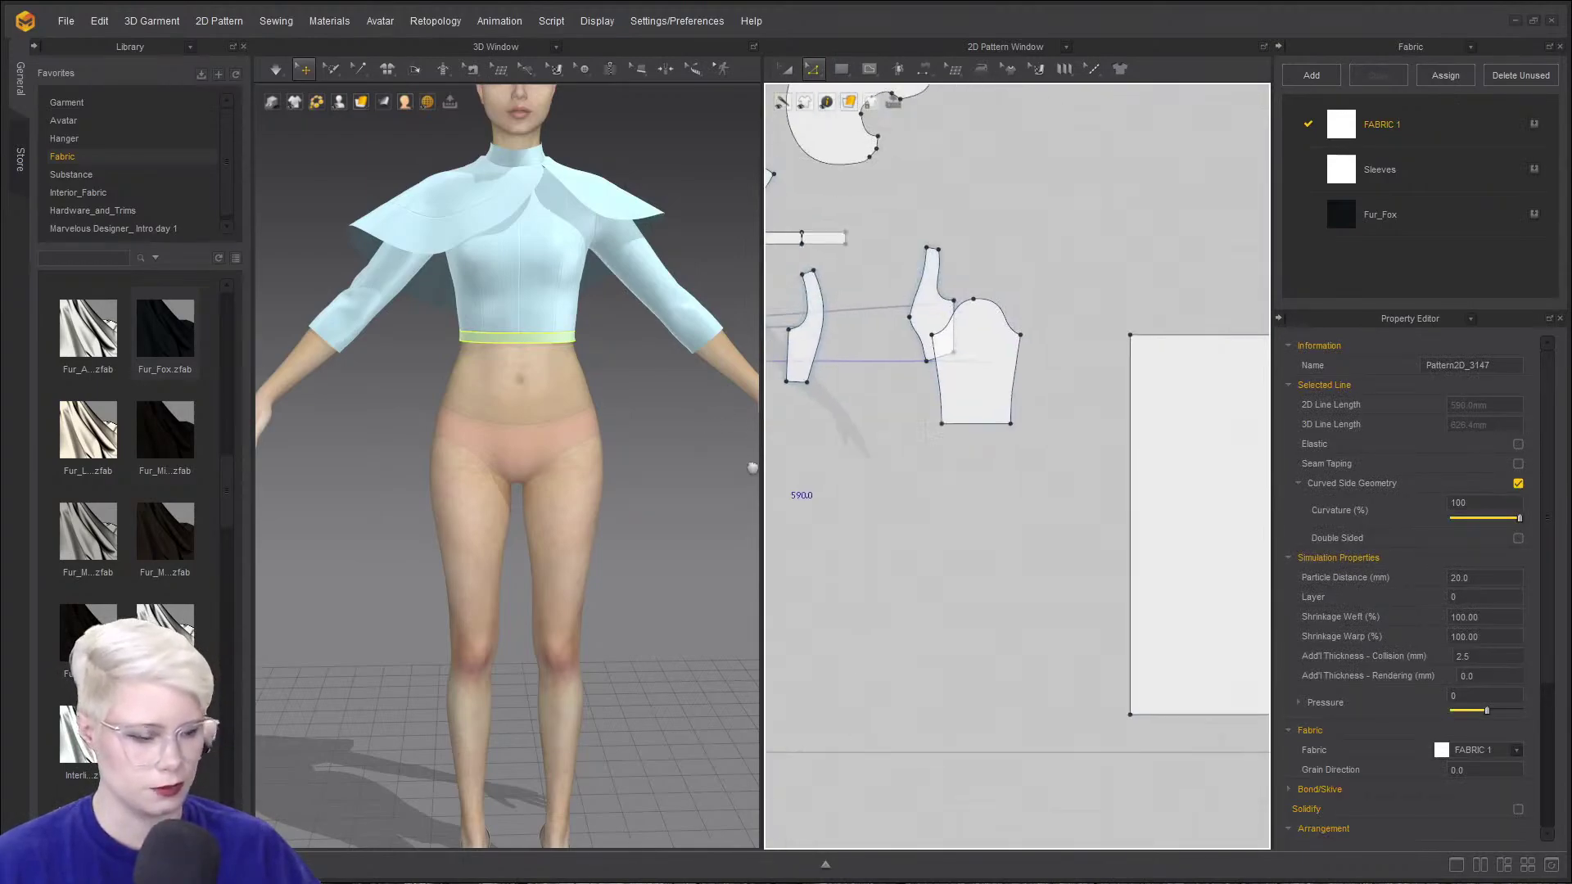
pyautogui.moveTo(1019, 450); pyautogui.dragTo(749, 449, button='middle')
pyautogui.click(922, 412)
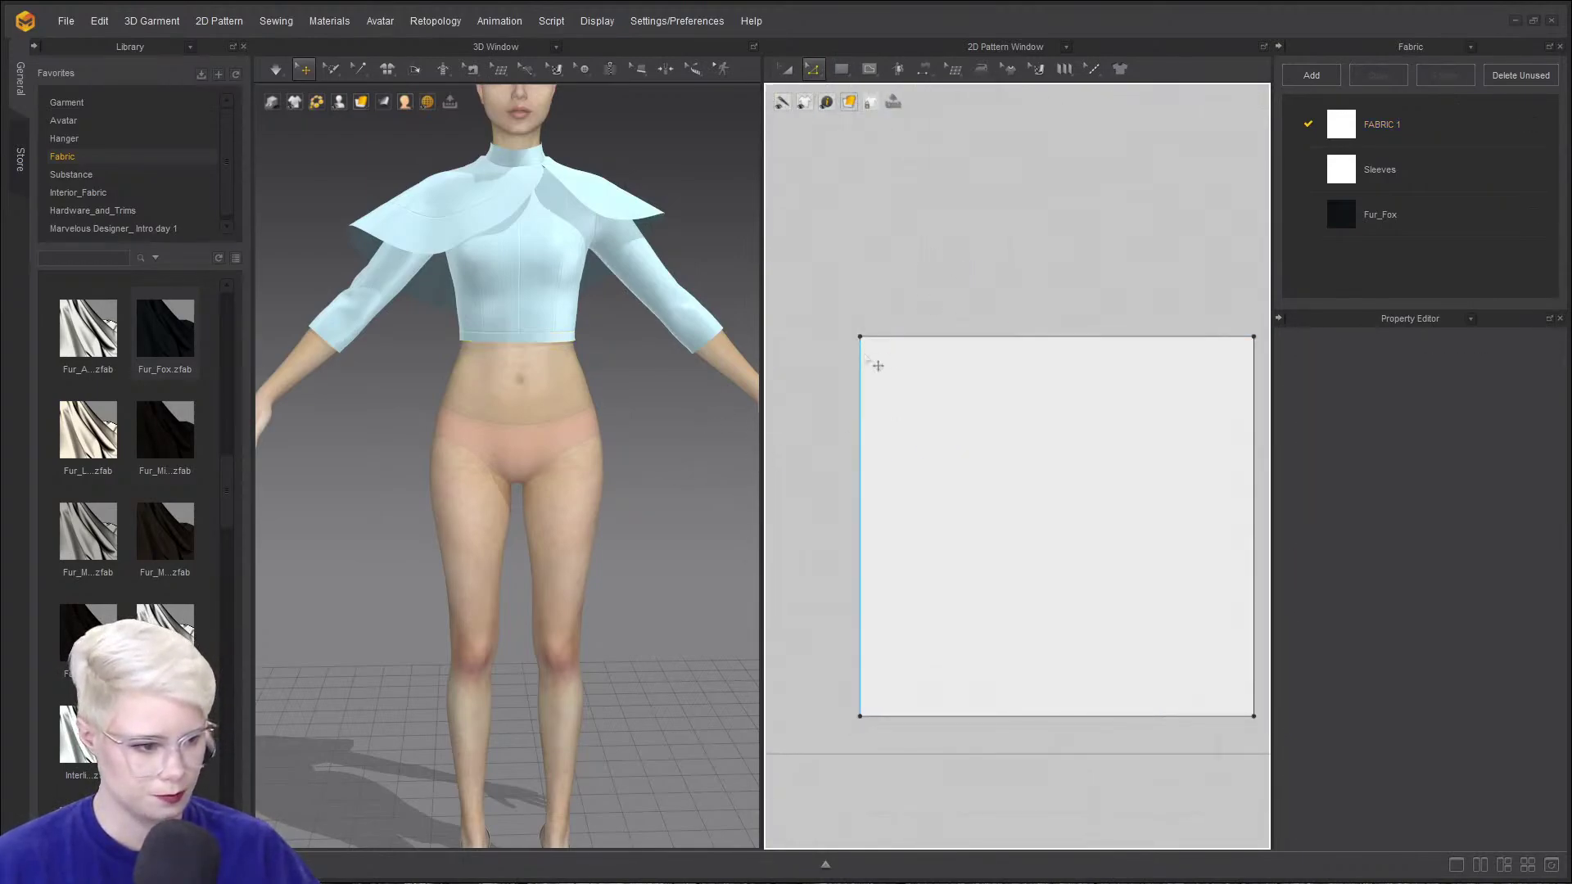
pyautogui.moveTo(811, 328); pyautogui.dragTo(924, 326, button='middle')
pyautogui.scroll(-3, 885, 300)
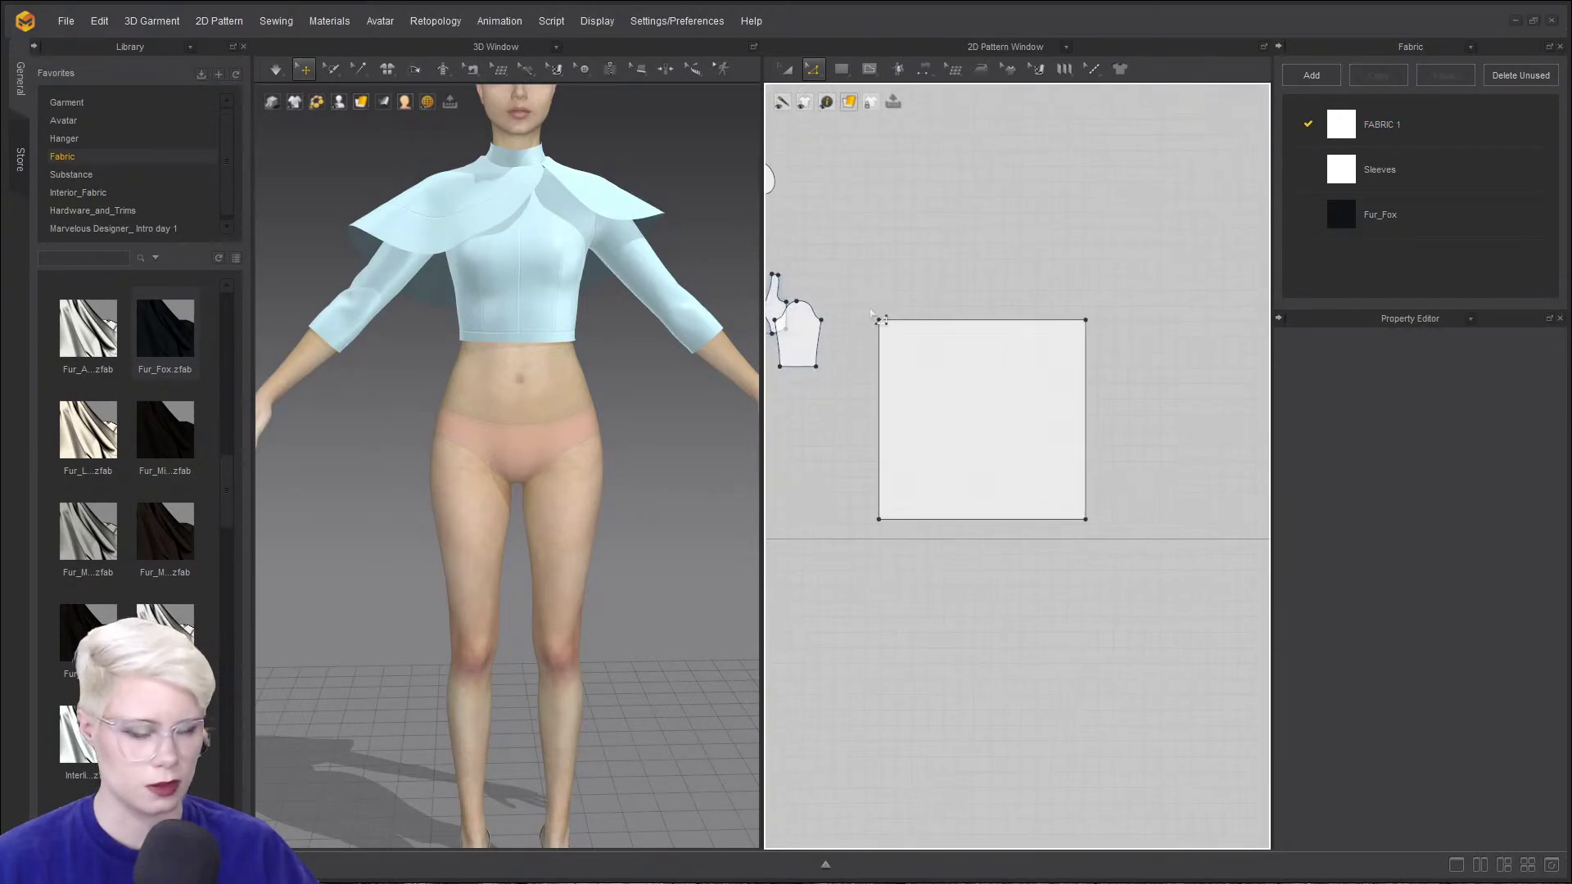
pyautogui.scroll(3, 885, 300)
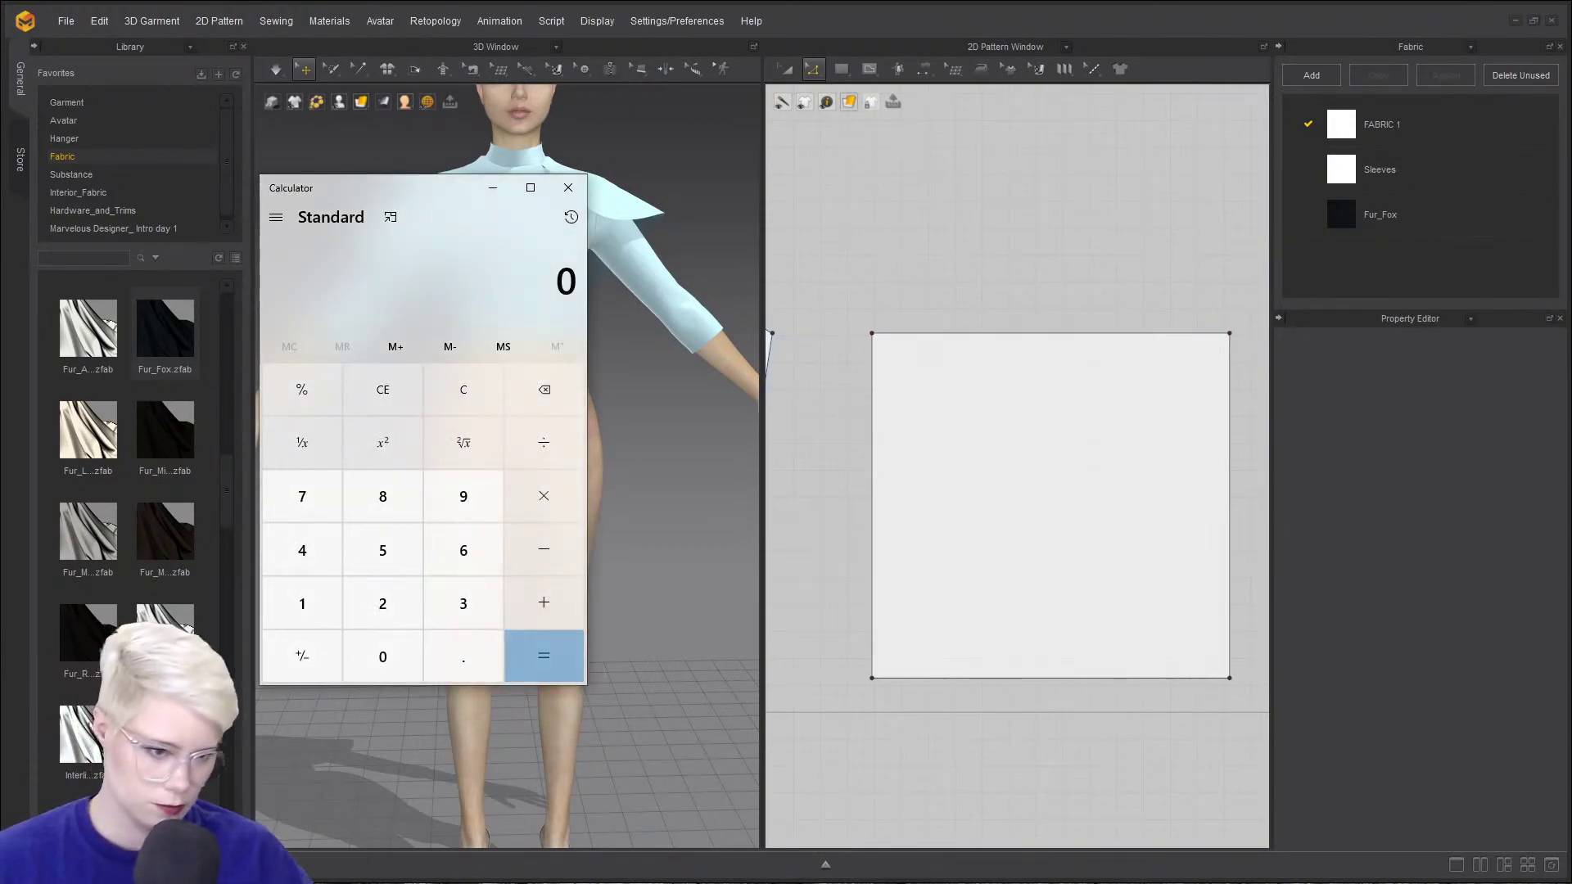
pyautogui.moveTo(378, 186); pyautogui.dragTo(0, 189)
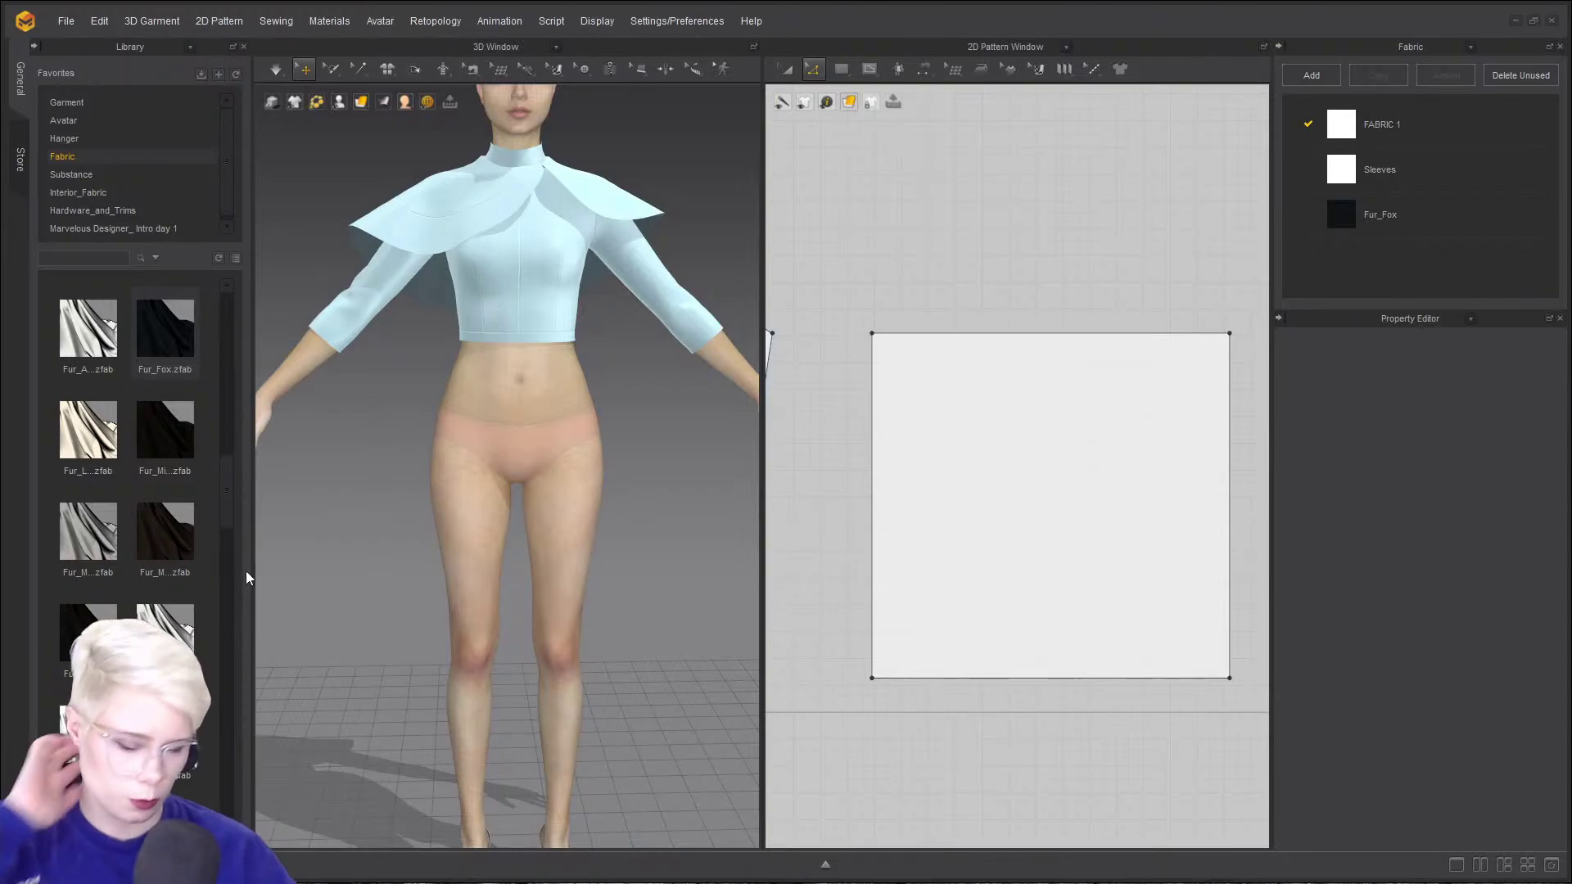
pyautogui.scroll(-5, 131, 525)
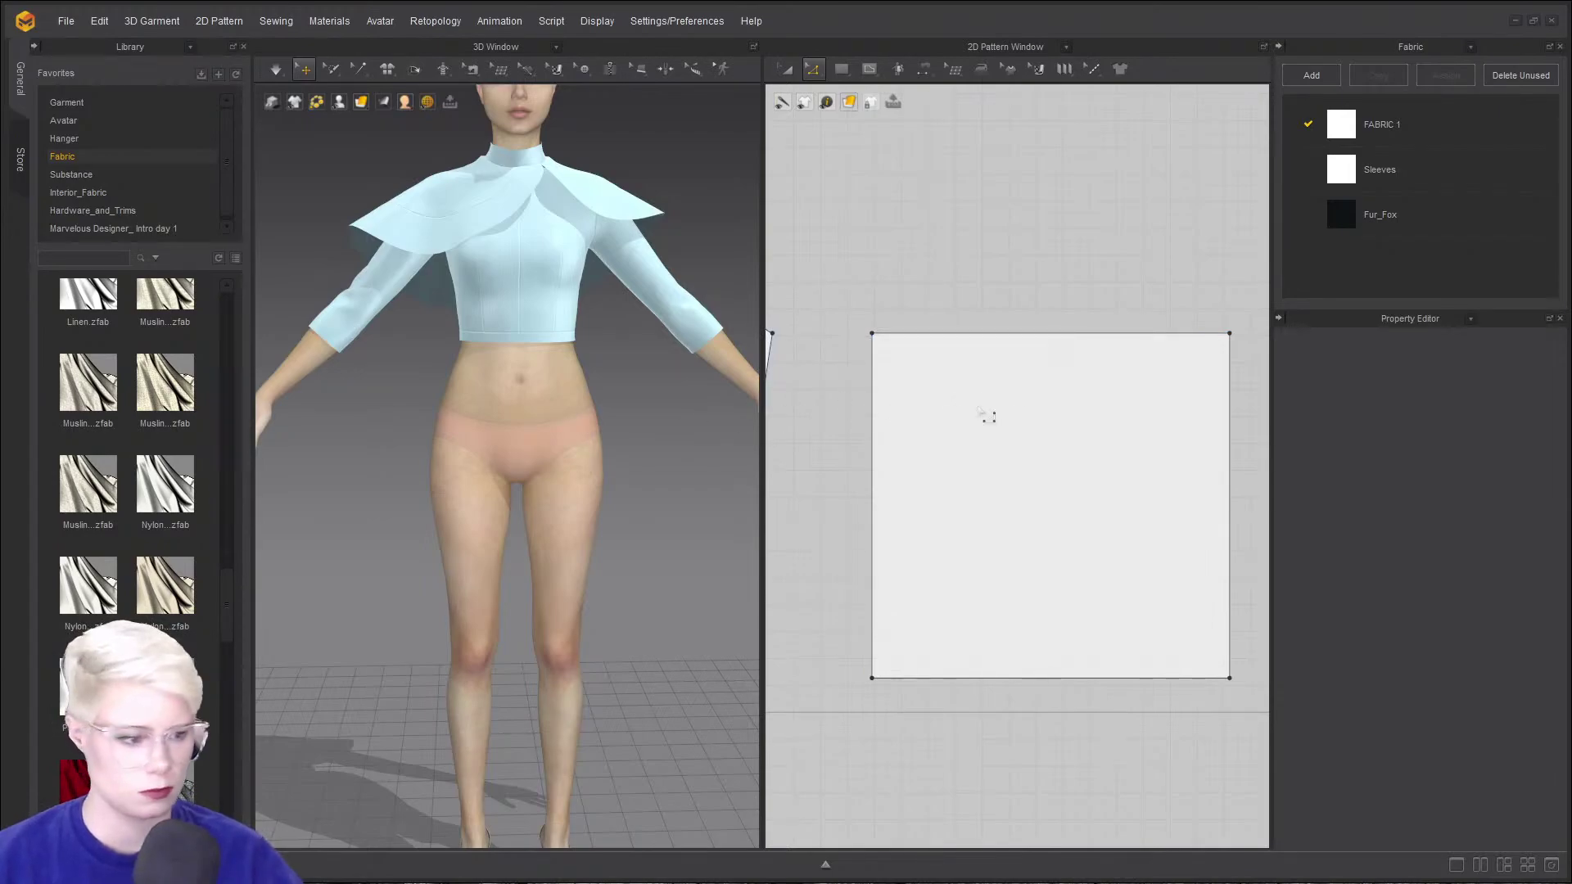
pyautogui.scroll(-1, 942, 393)
pyautogui.scroll(1, 937, 390)
pyautogui.click(870, 69)
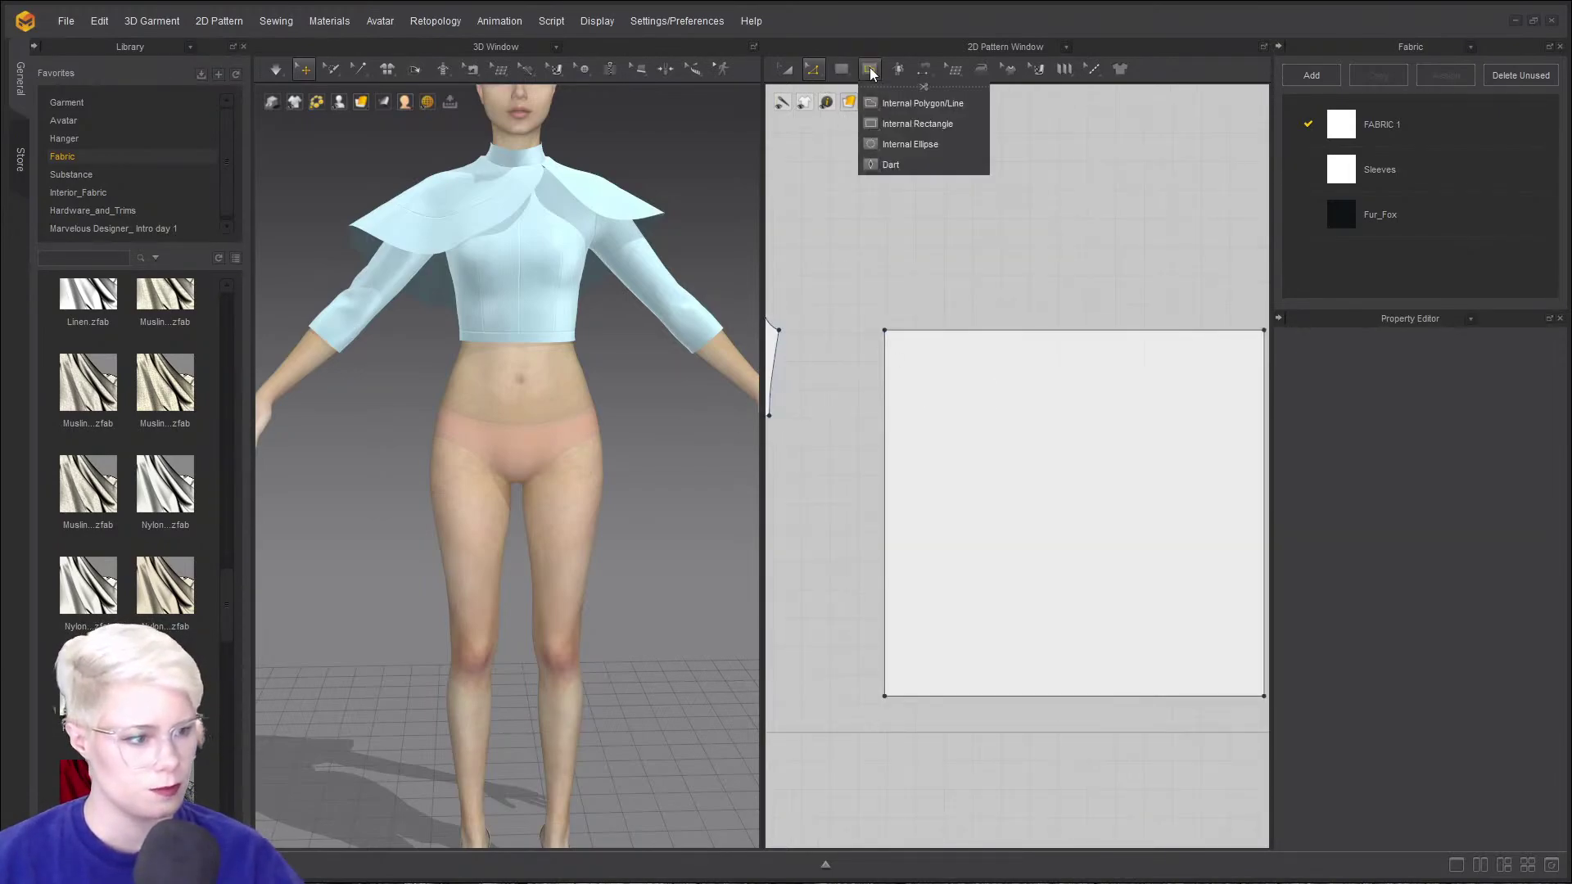
pyautogui.click(917, 103)
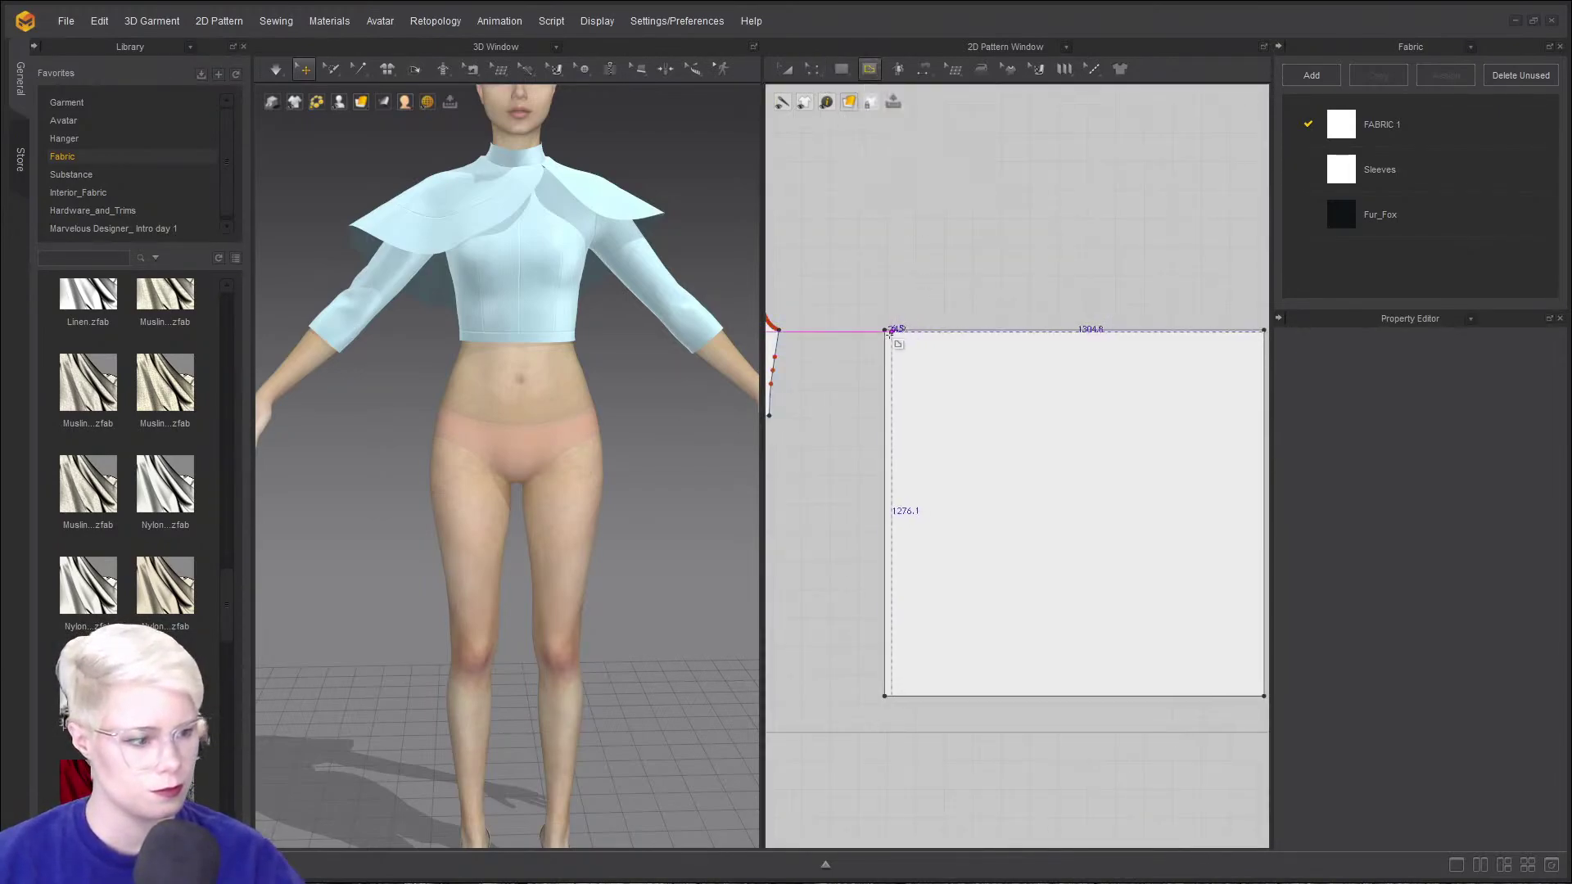
pyautogui.click(885, 330)
pyautogui.rightClick(921, 372)
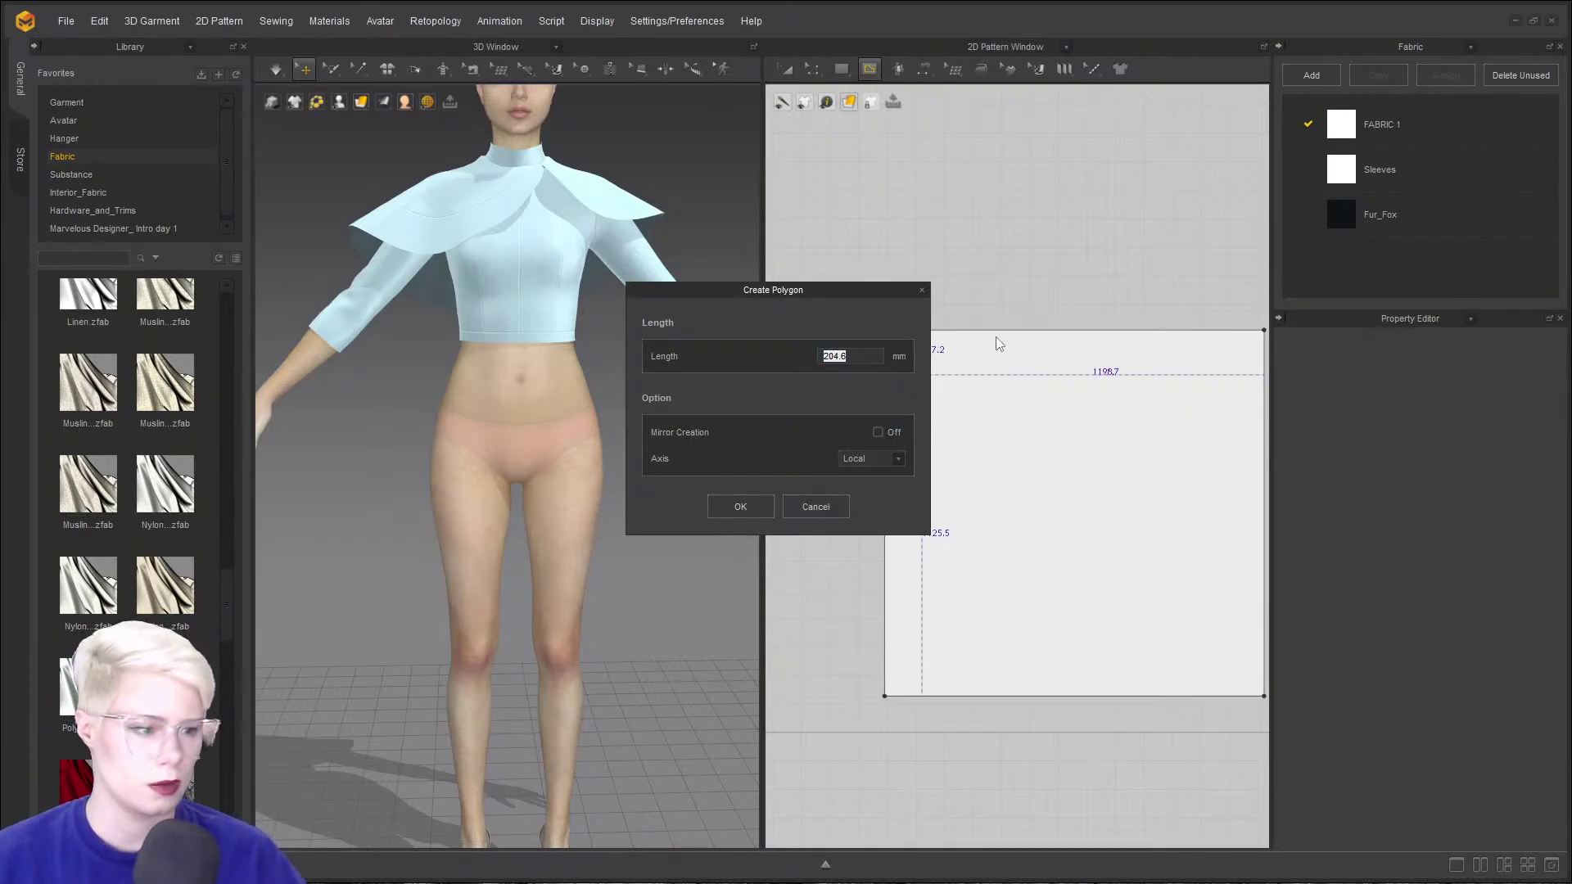
pyautogui.click(870, 355)
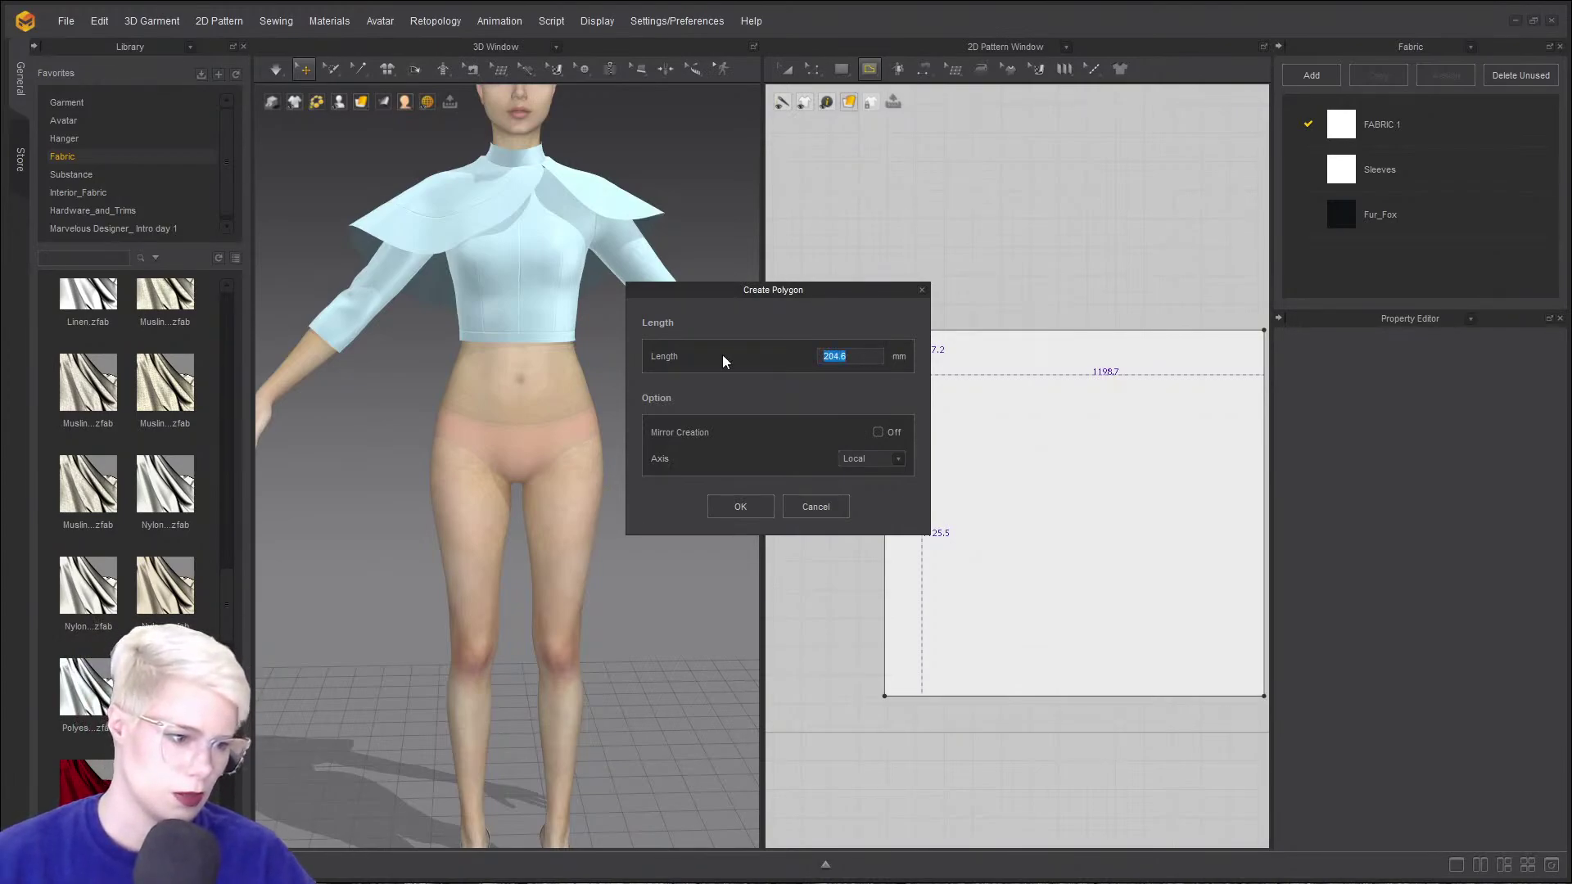
pyautogui.write('110')
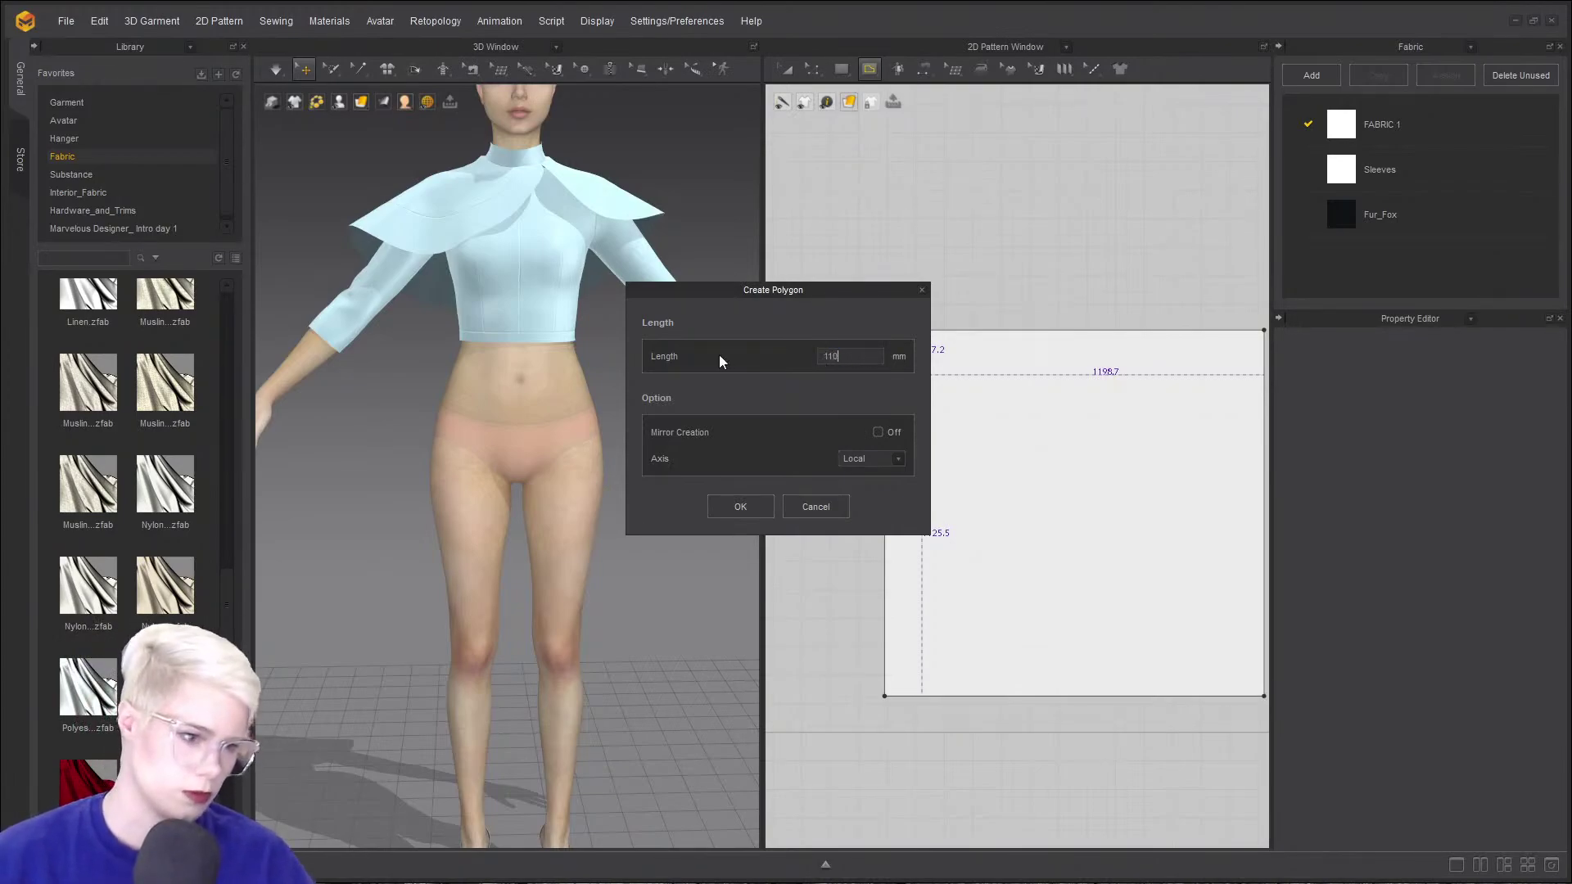
pyautogui.click(740, 507)
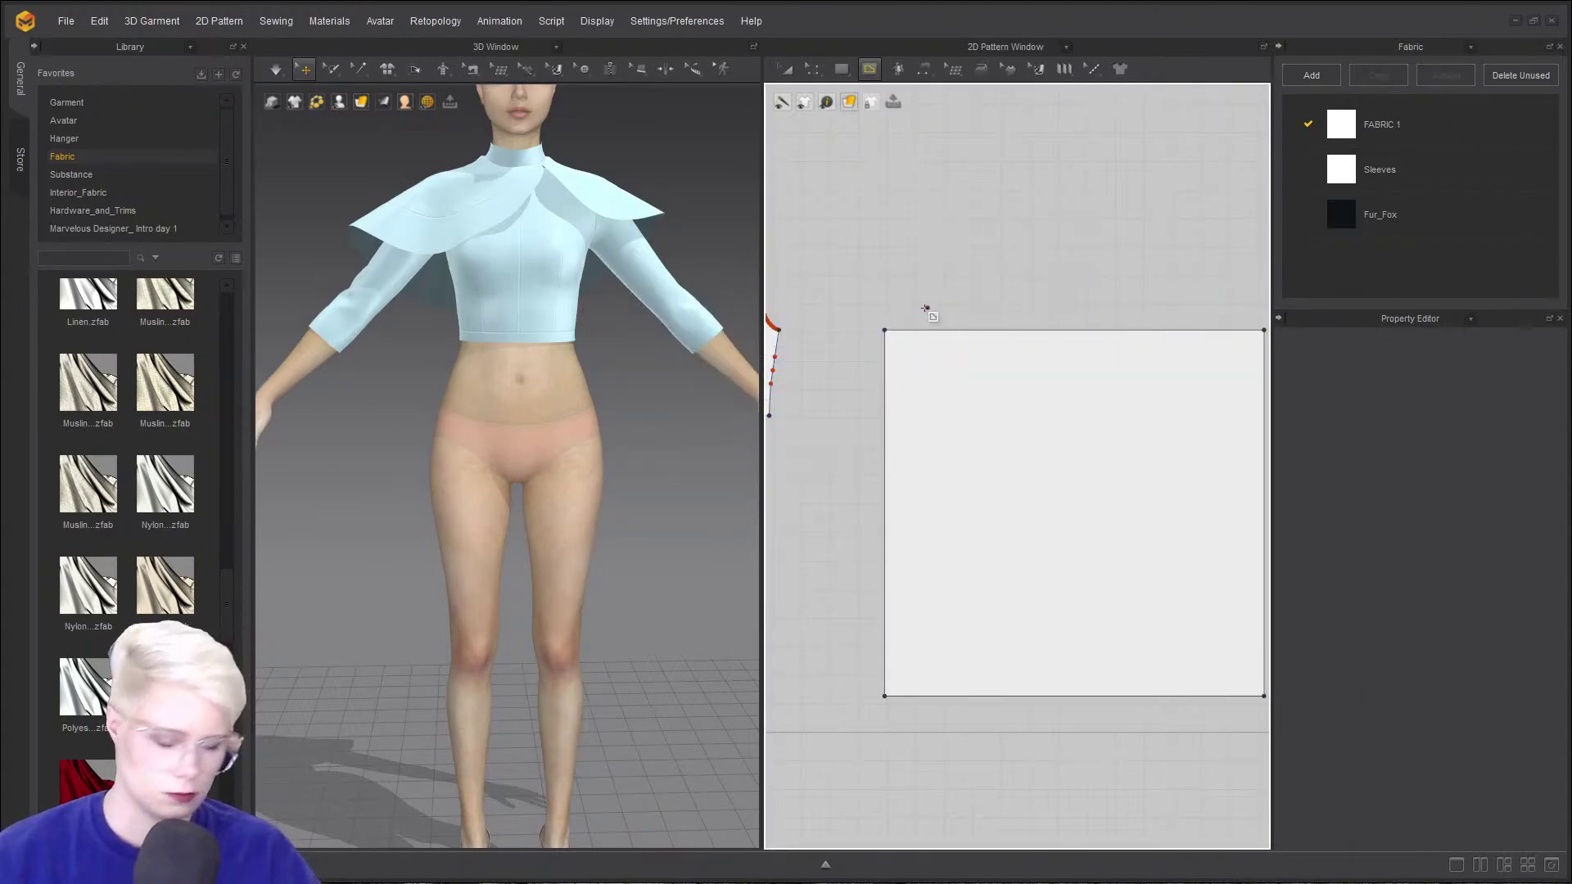
# - Draw a 110 mm internal diagonal line inward from the upper-left corner of the large rectangular pattern
pyautogui.click(884, 330)
pyautogui.scroll(3, 905, 351)
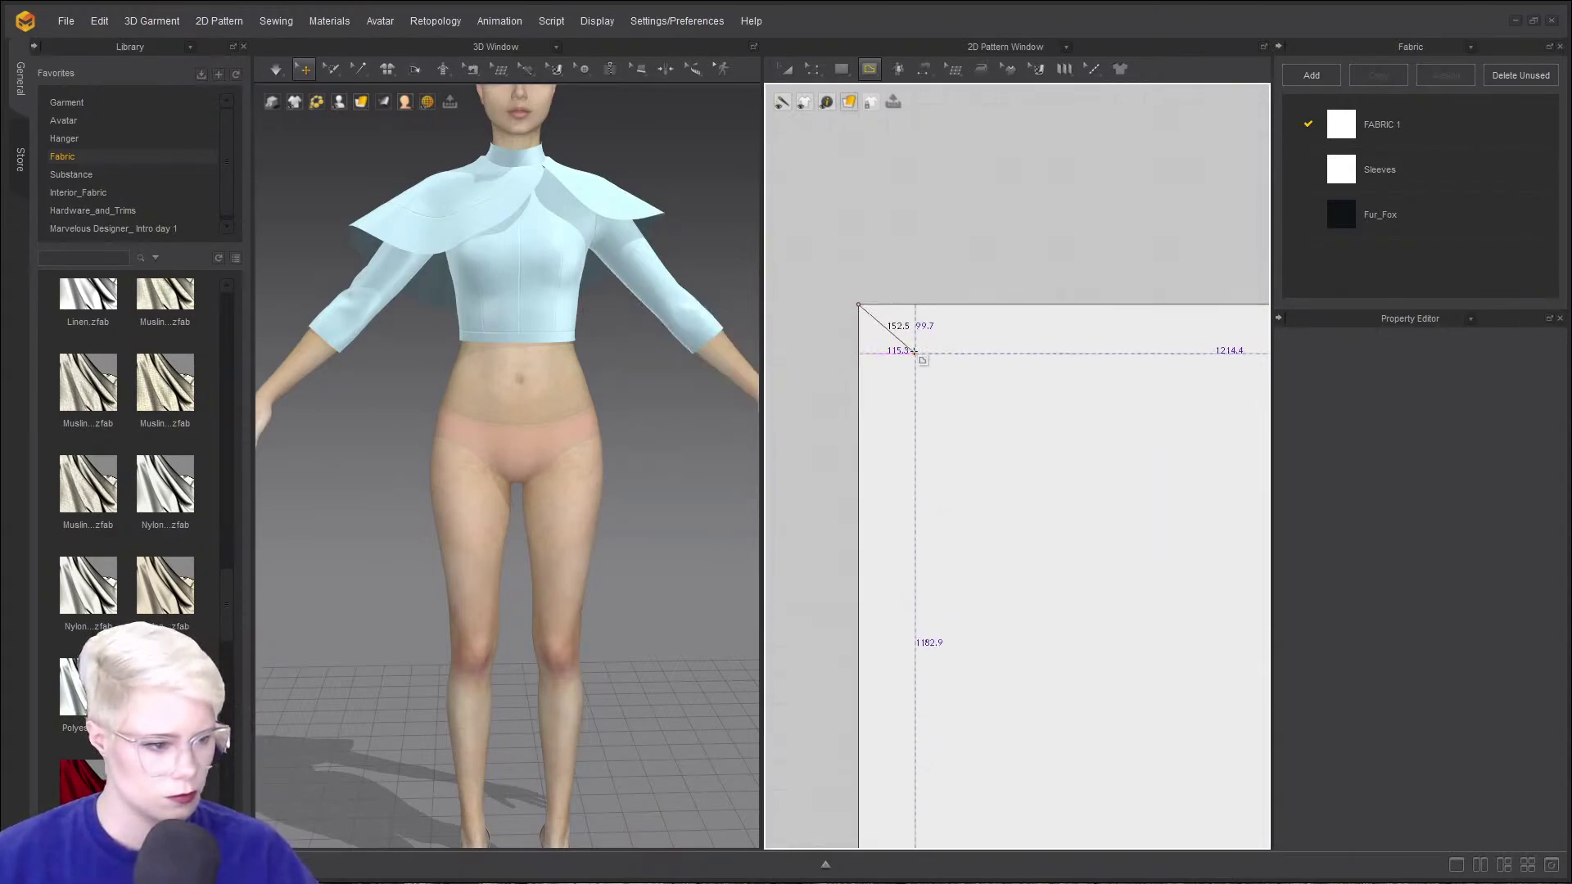
pyautogui.rightClick(916, 362)
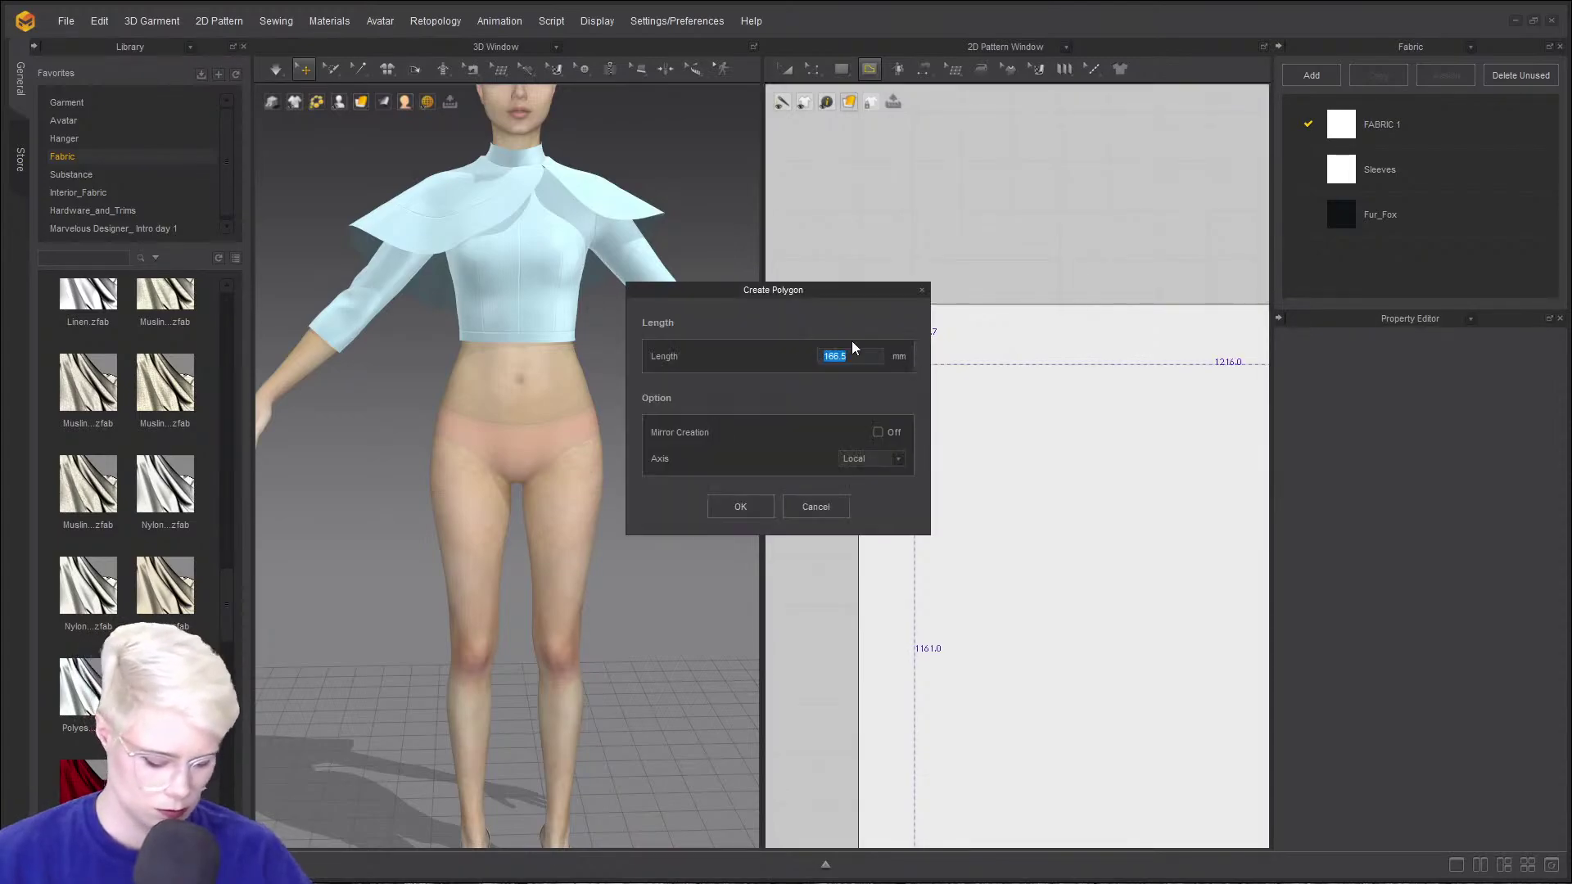
pyautogui.write('110')
pyautogui.click(739, 507)
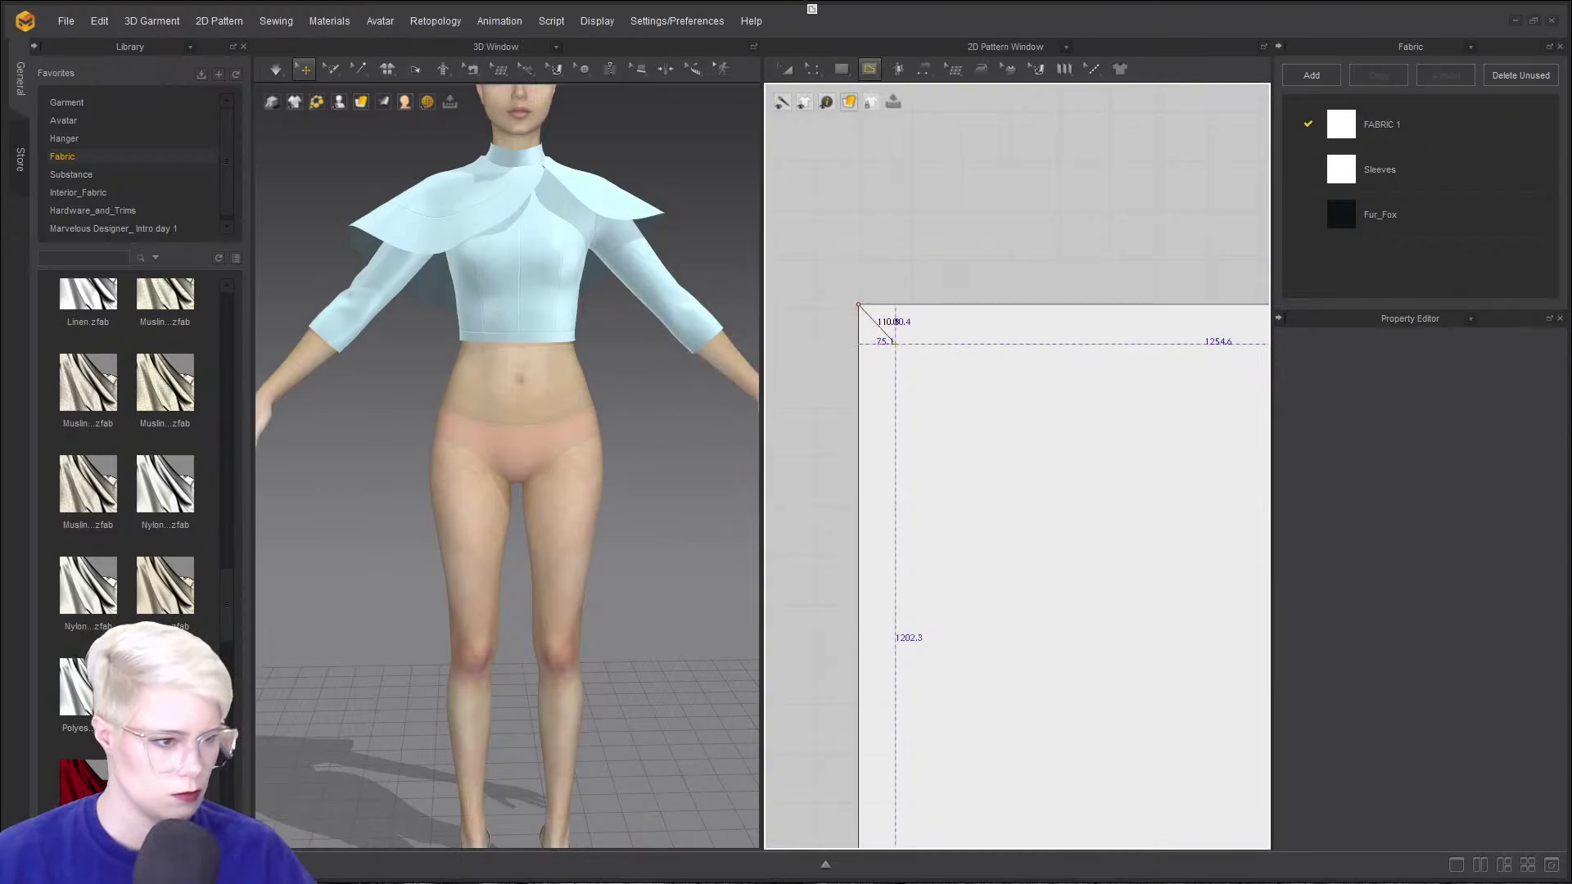
pyautogui.press('Return')
pyautogui.scroll(-2, 849, 147)
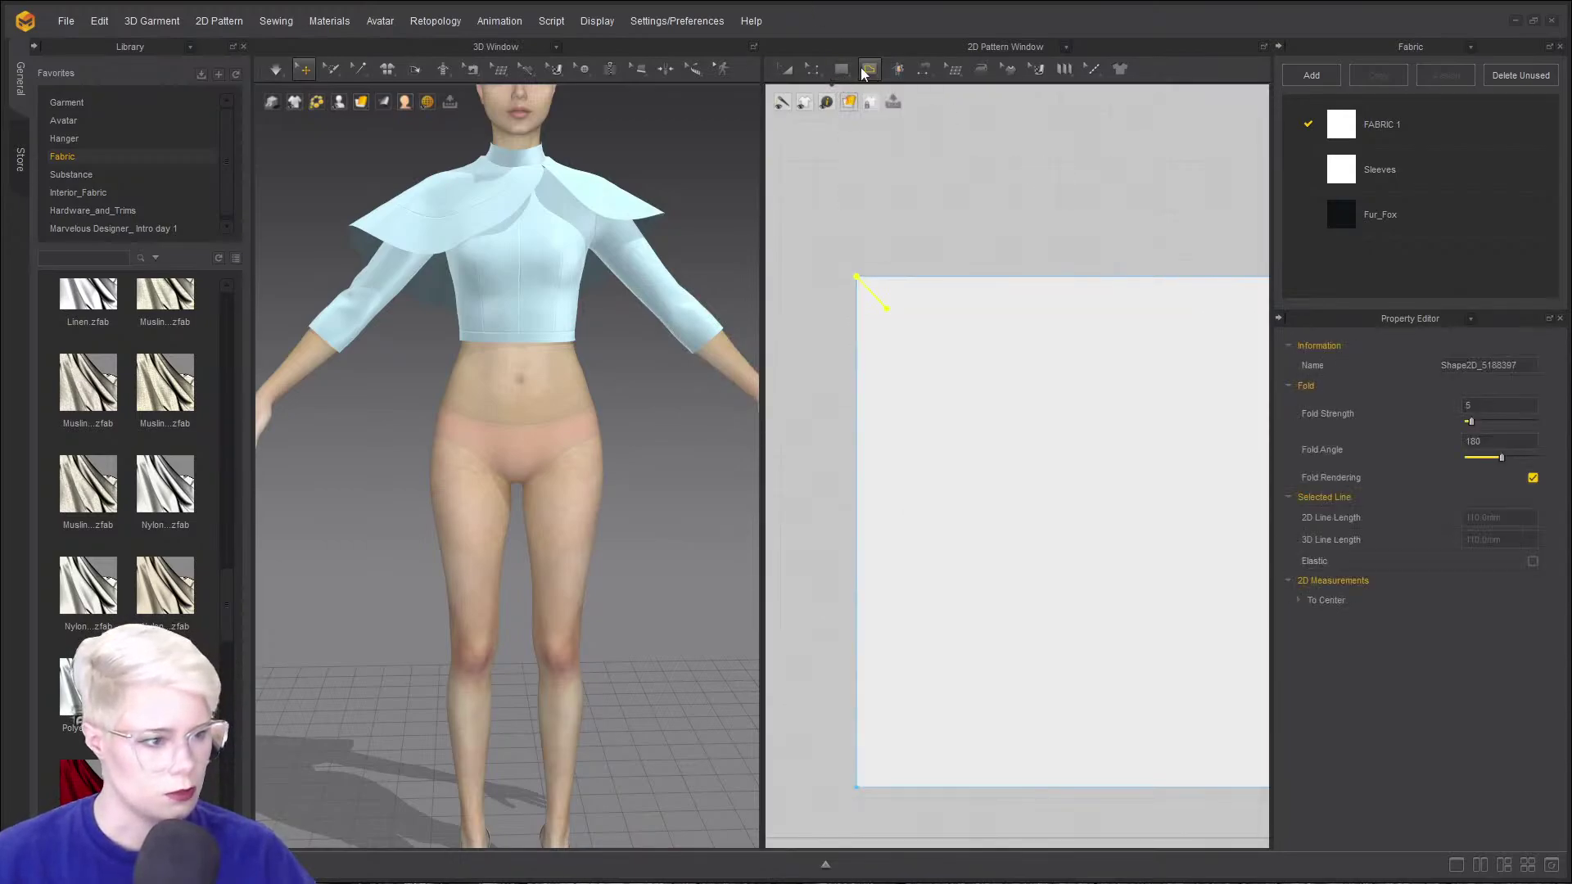
# - Draw an internal circle with a radius of about 110 mm centred on the rectangle's upper-left corner
pyautogui.moveTo(870, 69); pyautogui.dragTo(901, 144)
pyautogui.scroll(3, 802, 428)
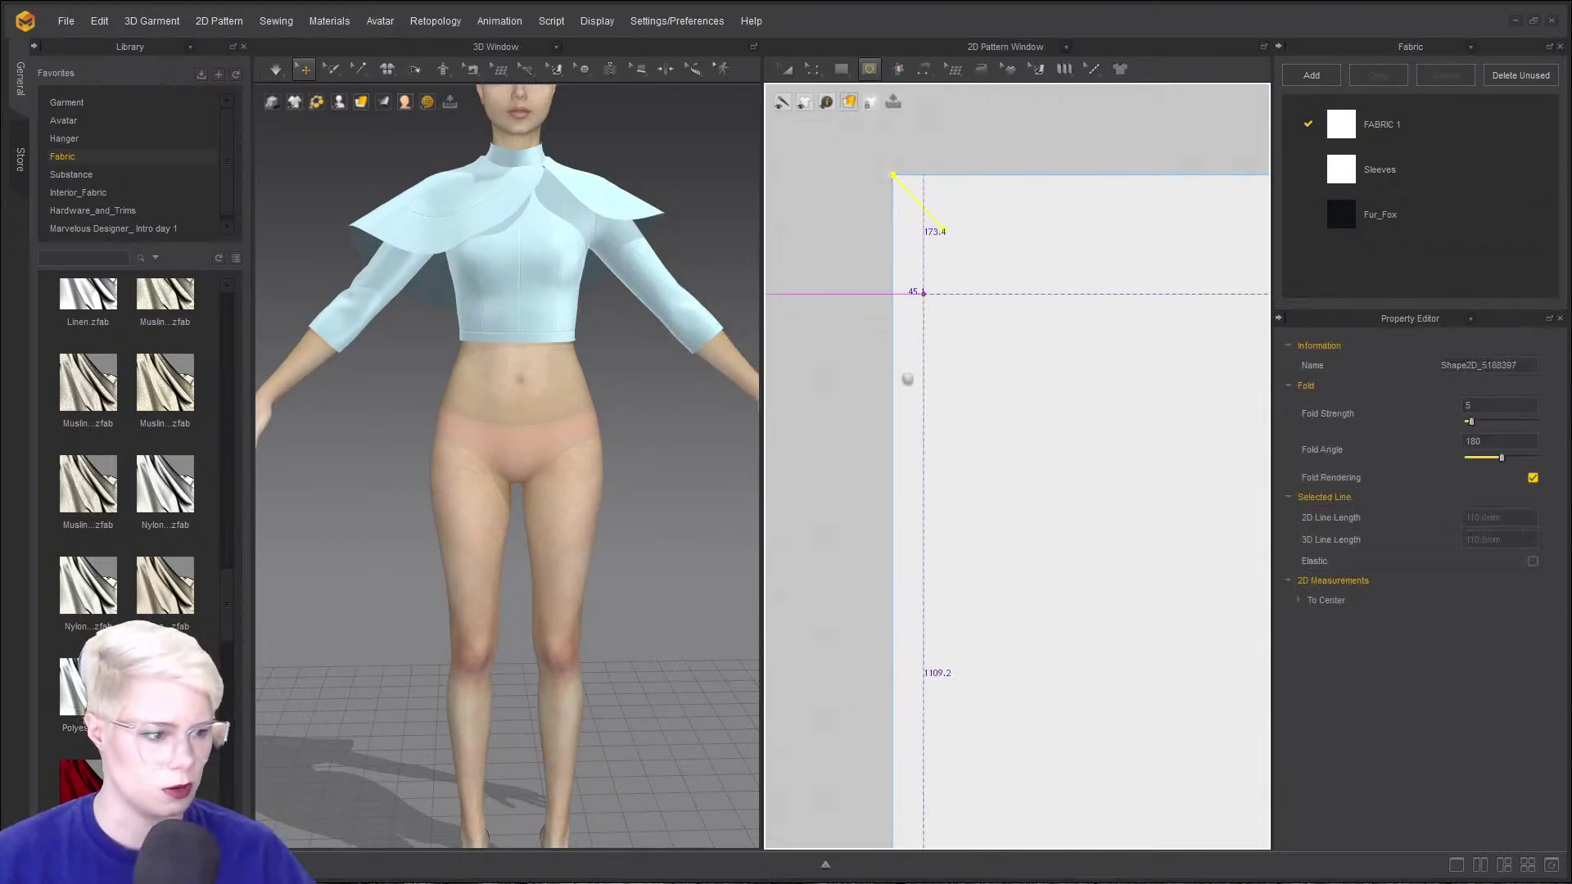
pyautogui.moveTo(923, 291); pyautogui.dragTo(823, 485, button='middle')
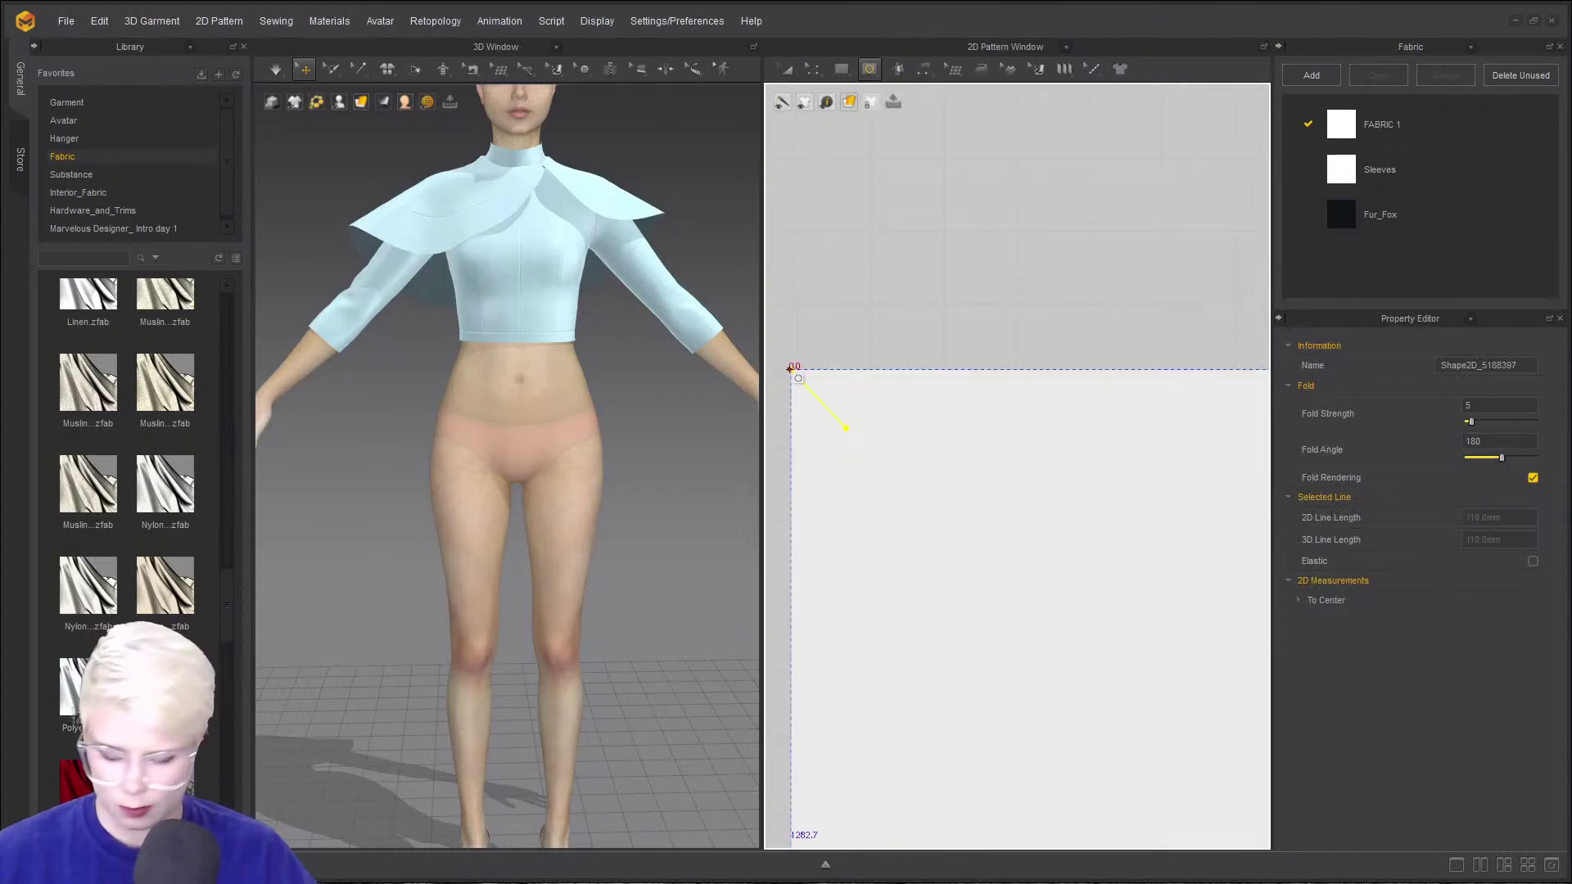
pyautogui.moveTo(791, 370); pyautogui.dragTo(877, 445)
pyautogui.scroll(-2, 876, 358)
pyautogui.moveTo(876, 358); pyautogui.dragTo(928, 369, button='middle')
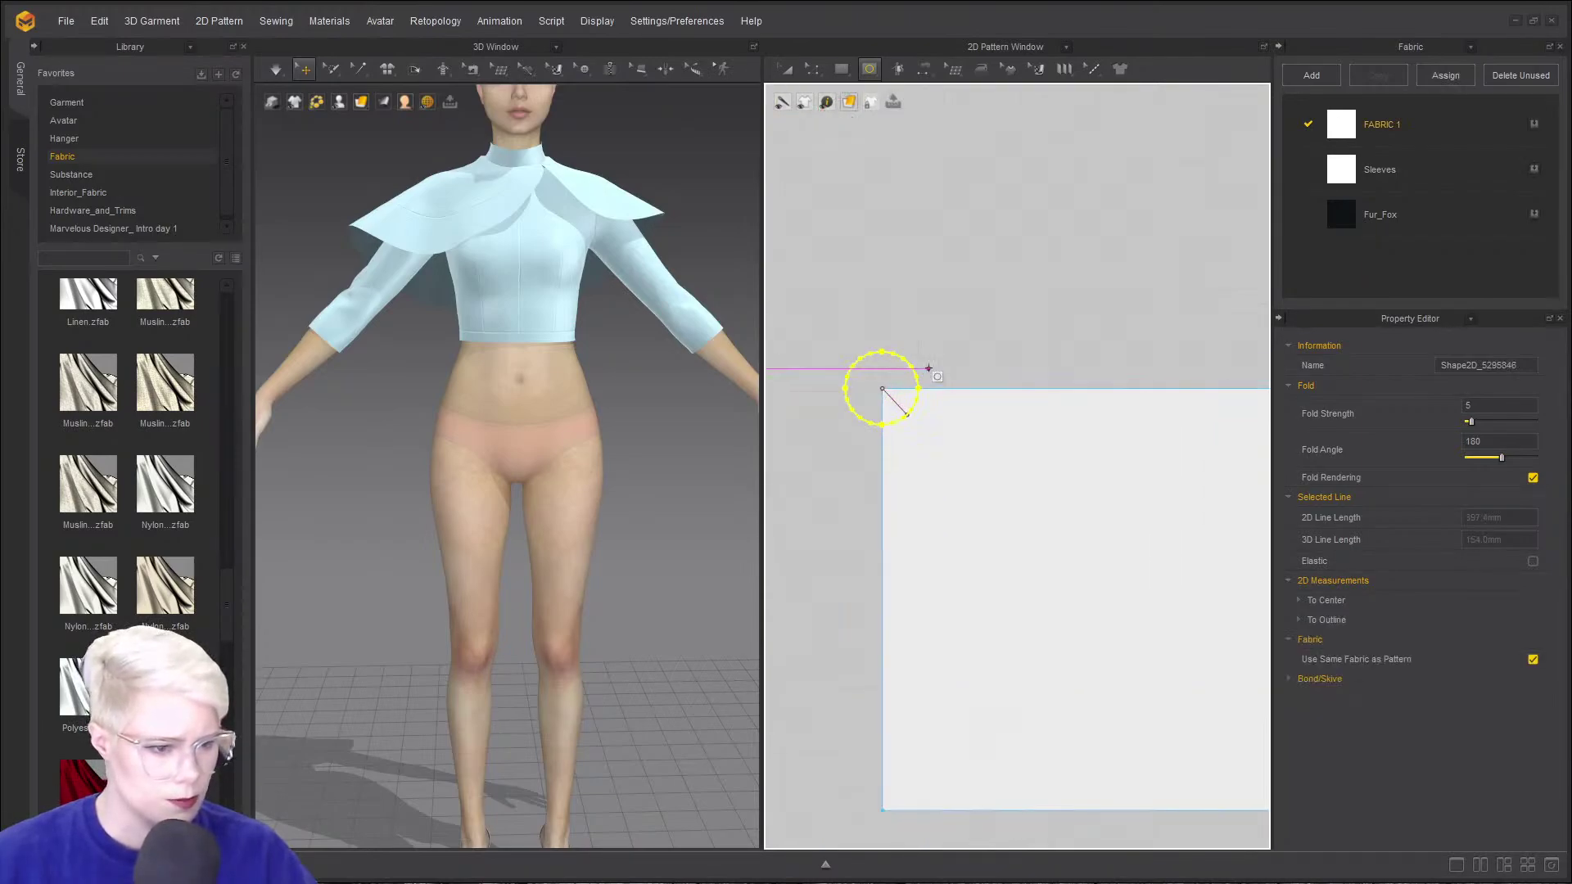
pyautogui.press('a')
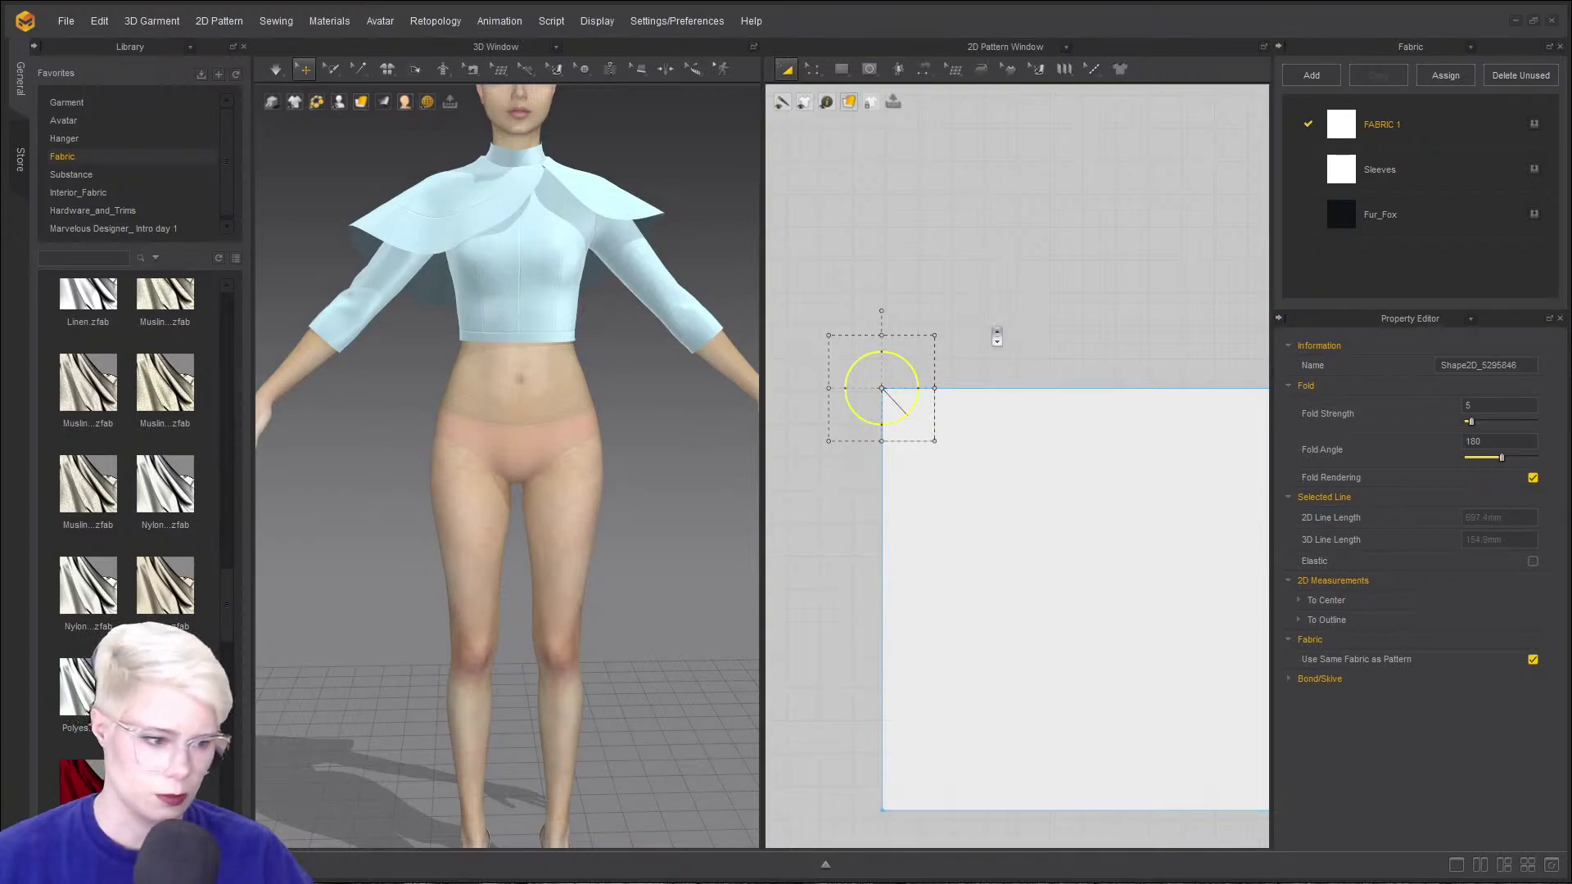
# - Delete the large rectangular pattern together with its internal circle and diagonal line
pyautogui.scroll(-2, 901, 409)
pyautogui.scroll(-2, 975, 326)
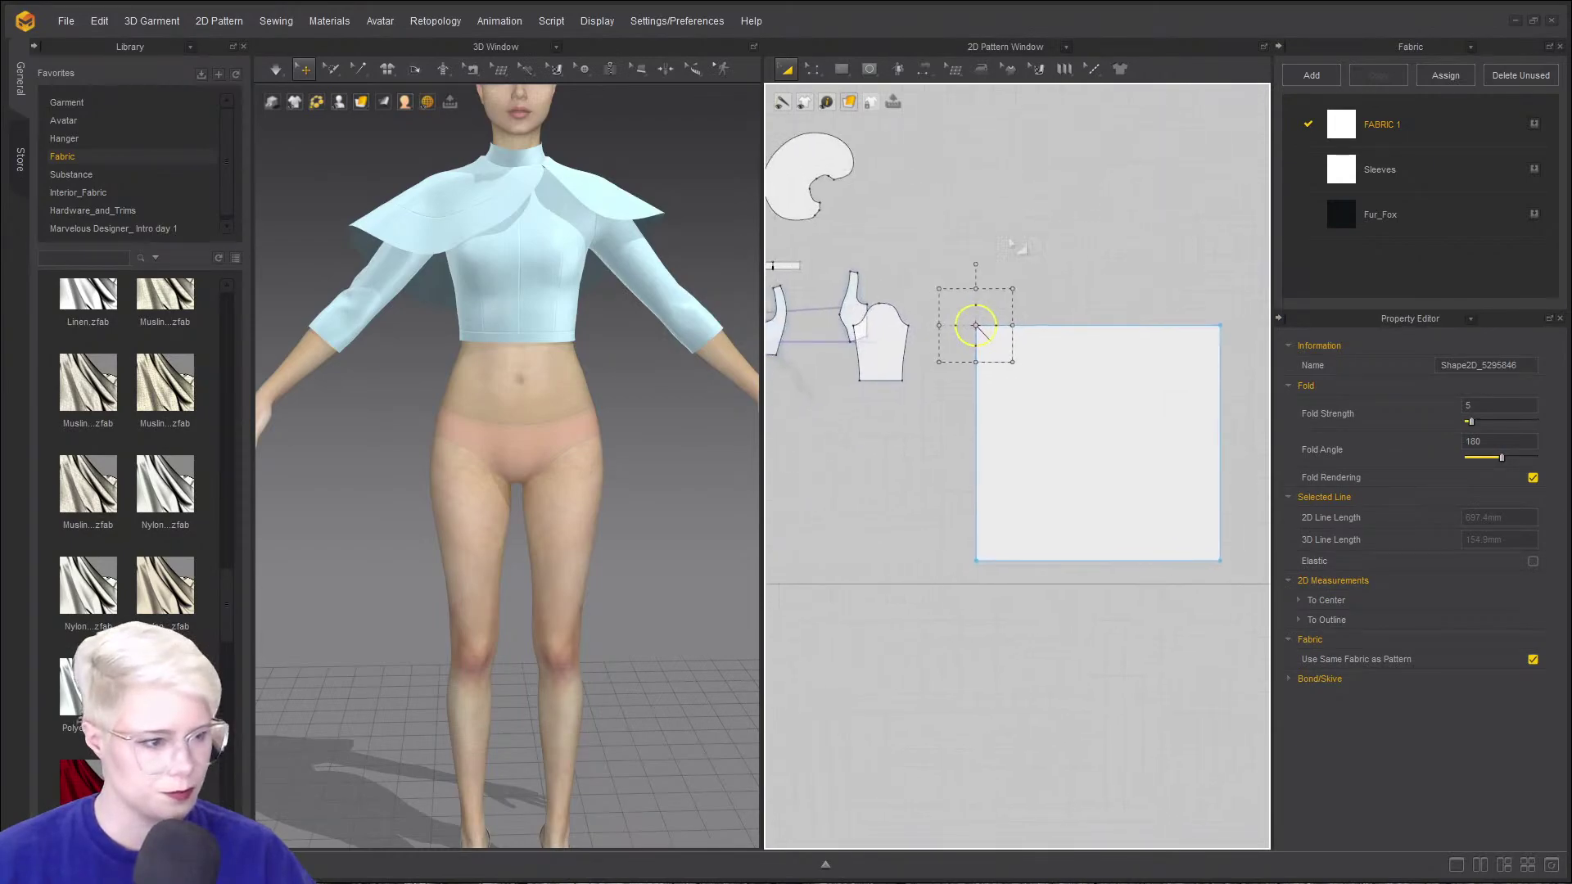
pyautogui.click(870, 70)
pyautogui.click(896, 103)
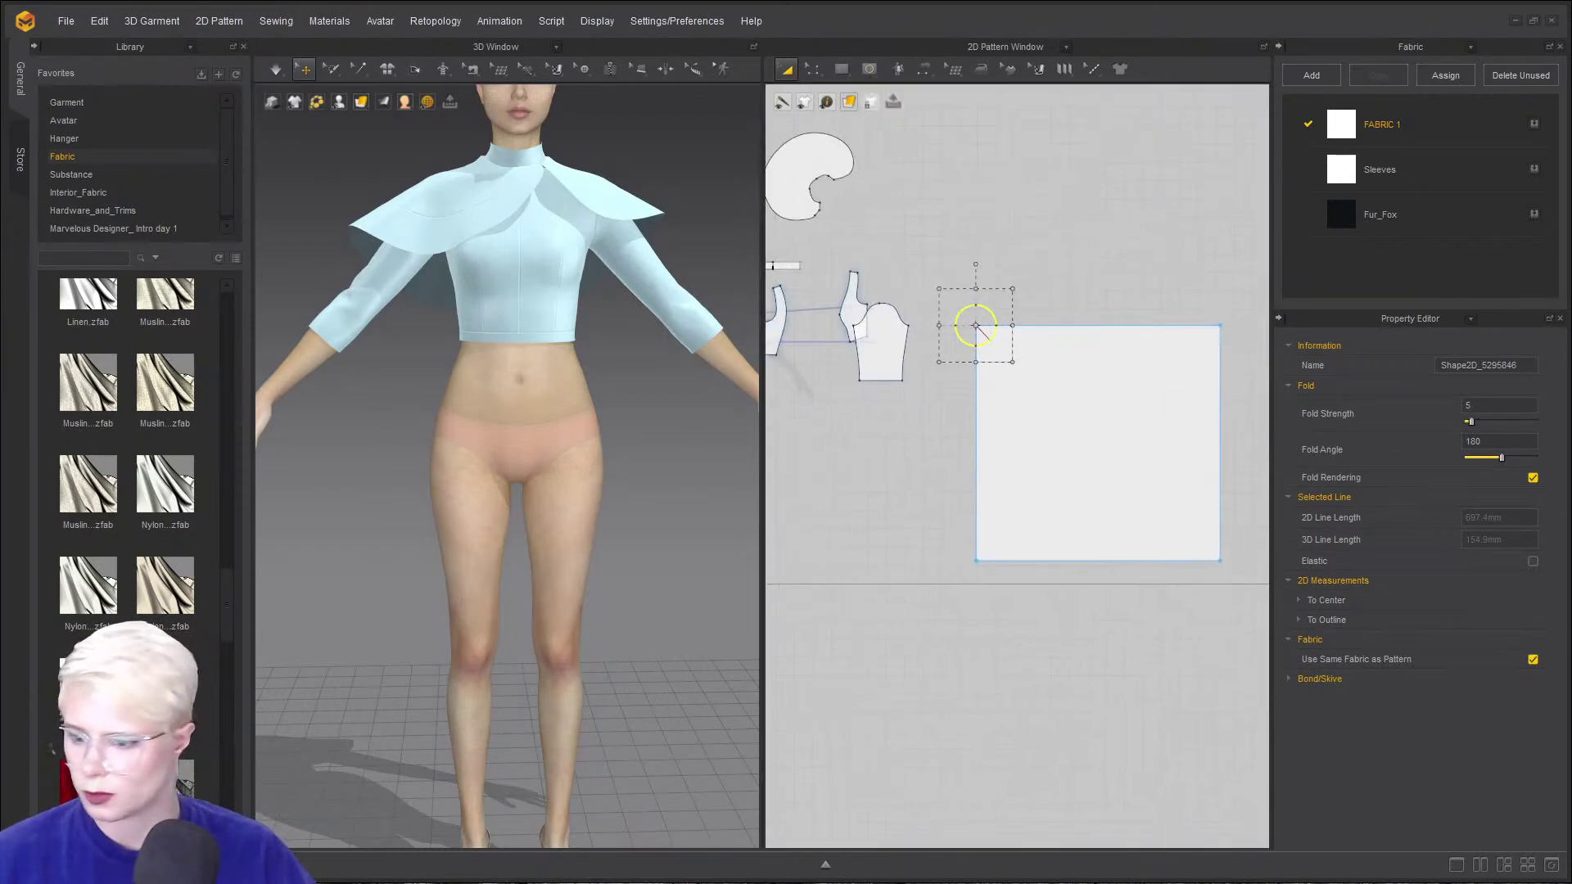
pyautogui.scroll(3, 900, 365)
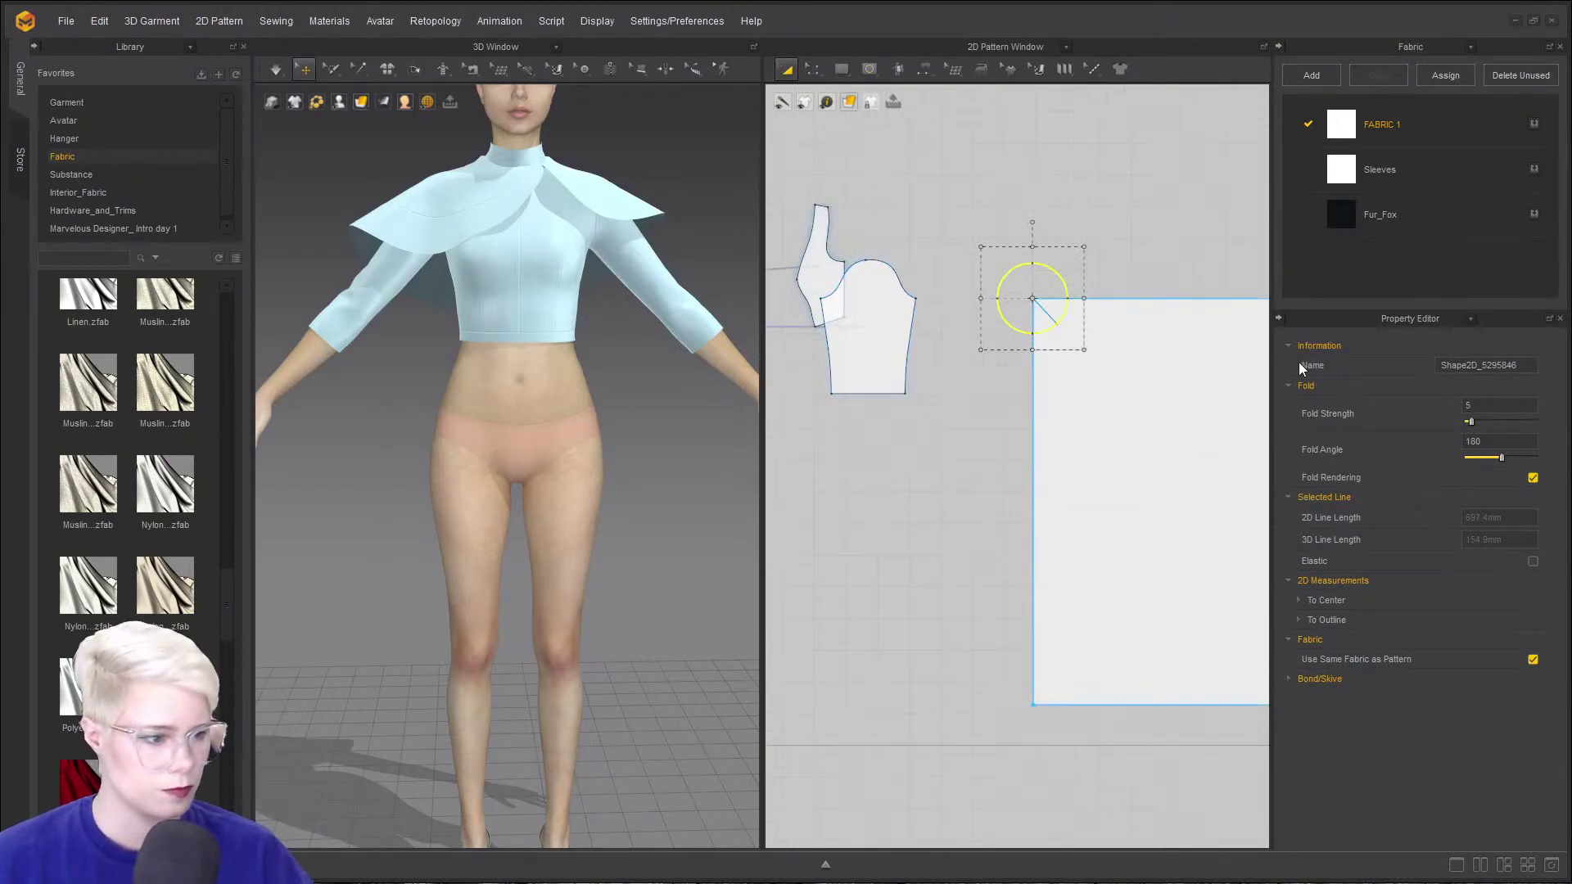
pyautogui.moveTo(1076, 257); pyautogui.dragTo(951, 238, button='middle')
pyautogui.click(1060, 548)
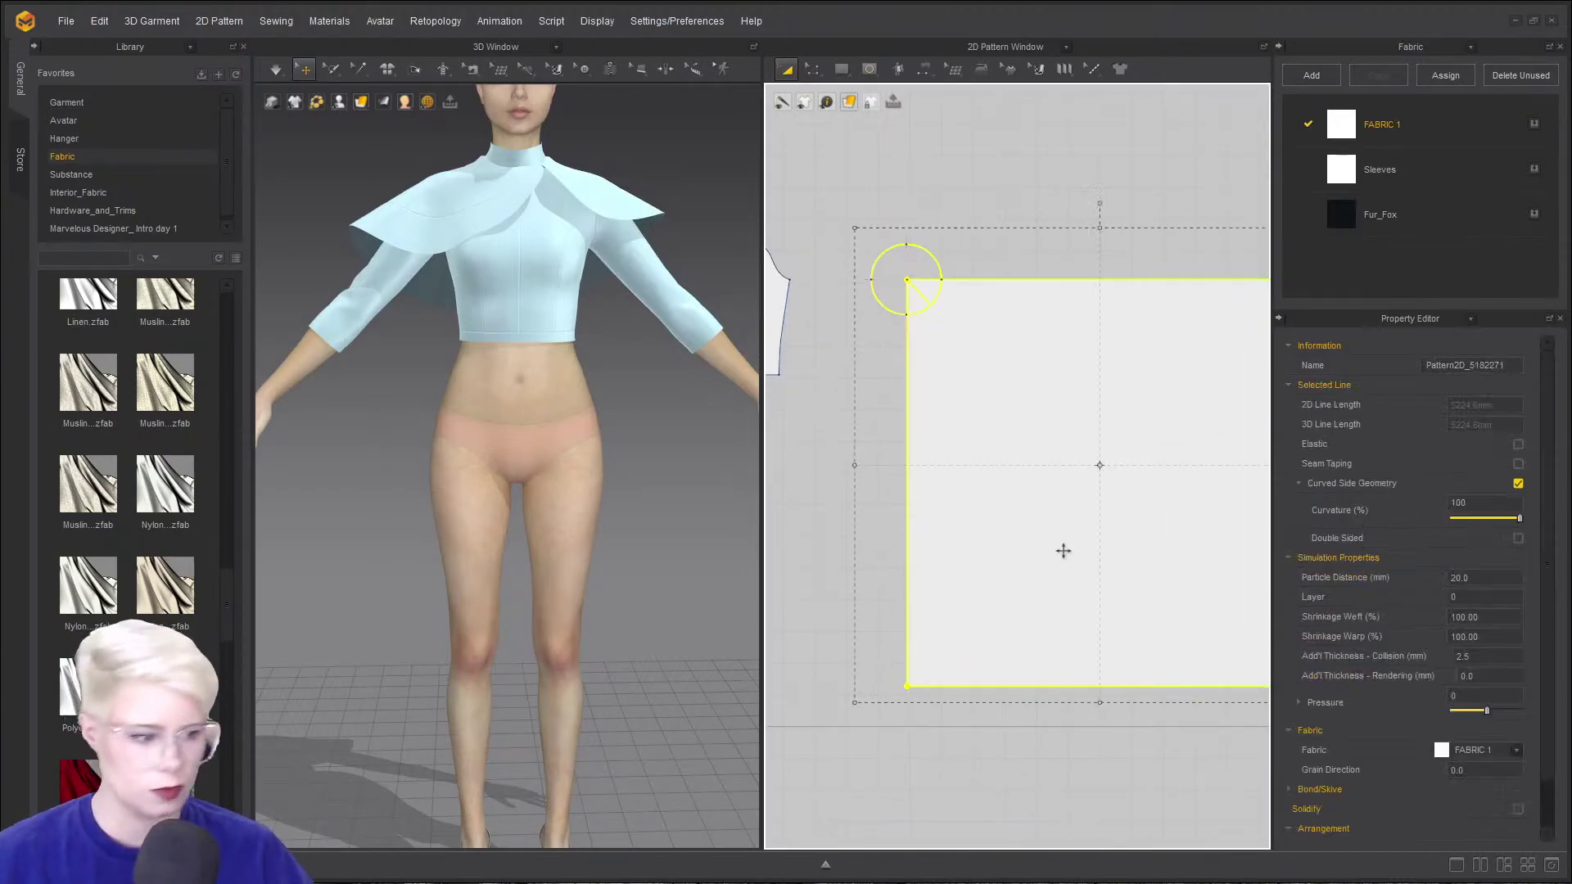
pyautogui.press('Delete')
# - Draw a circular pattern about 2320 mm in diameter beside the sleeve piece and move it up, closer to the garment patterns
pyautogui.click(870, 70)
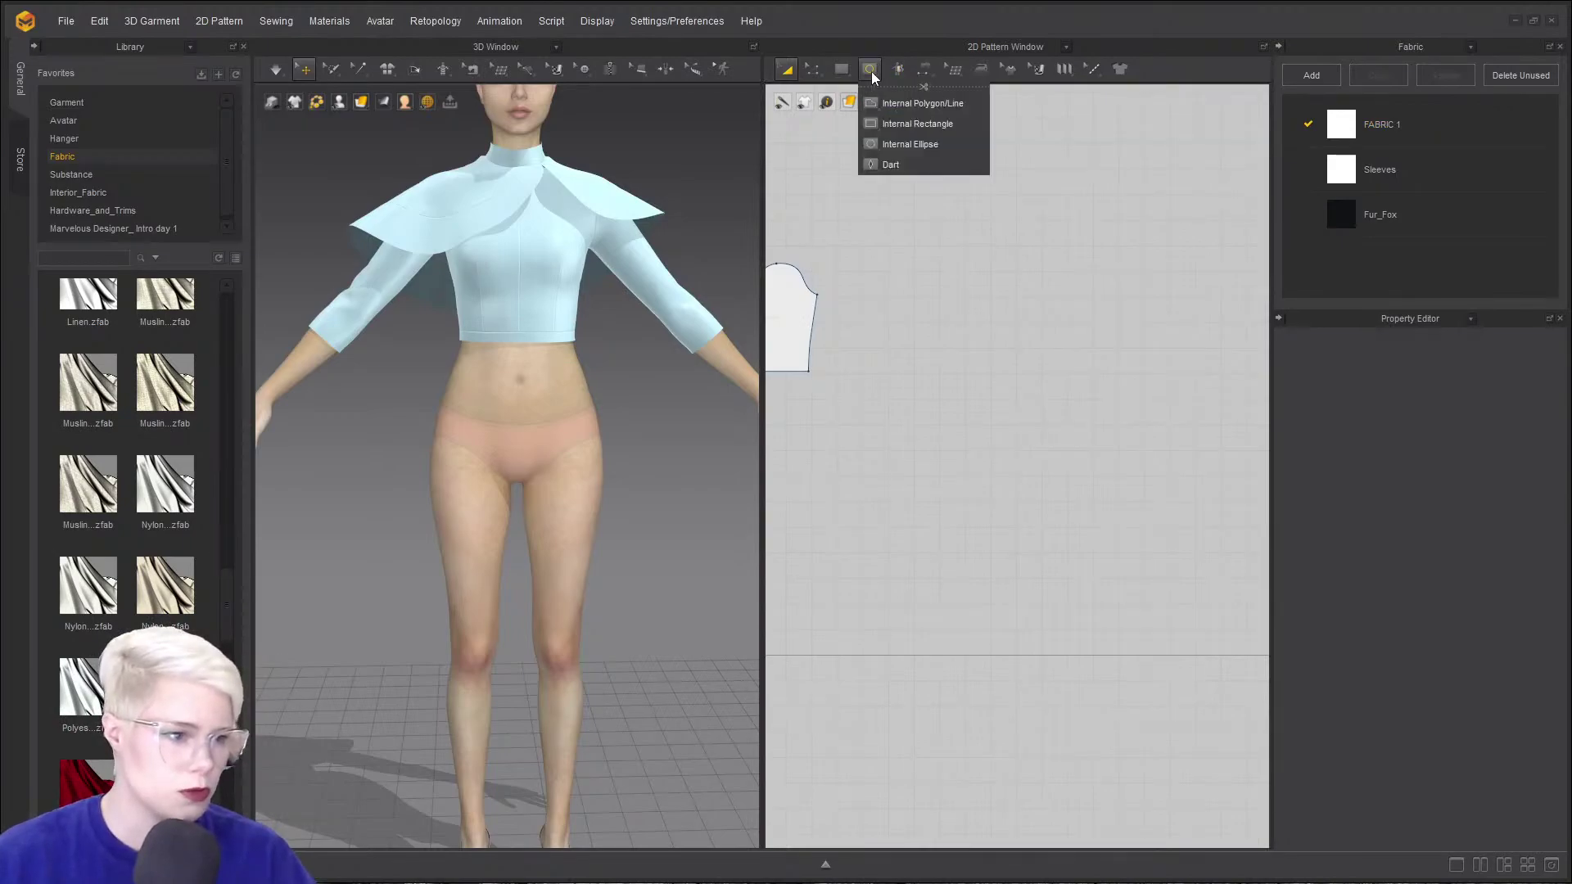
pyautogui.click(910, 145)
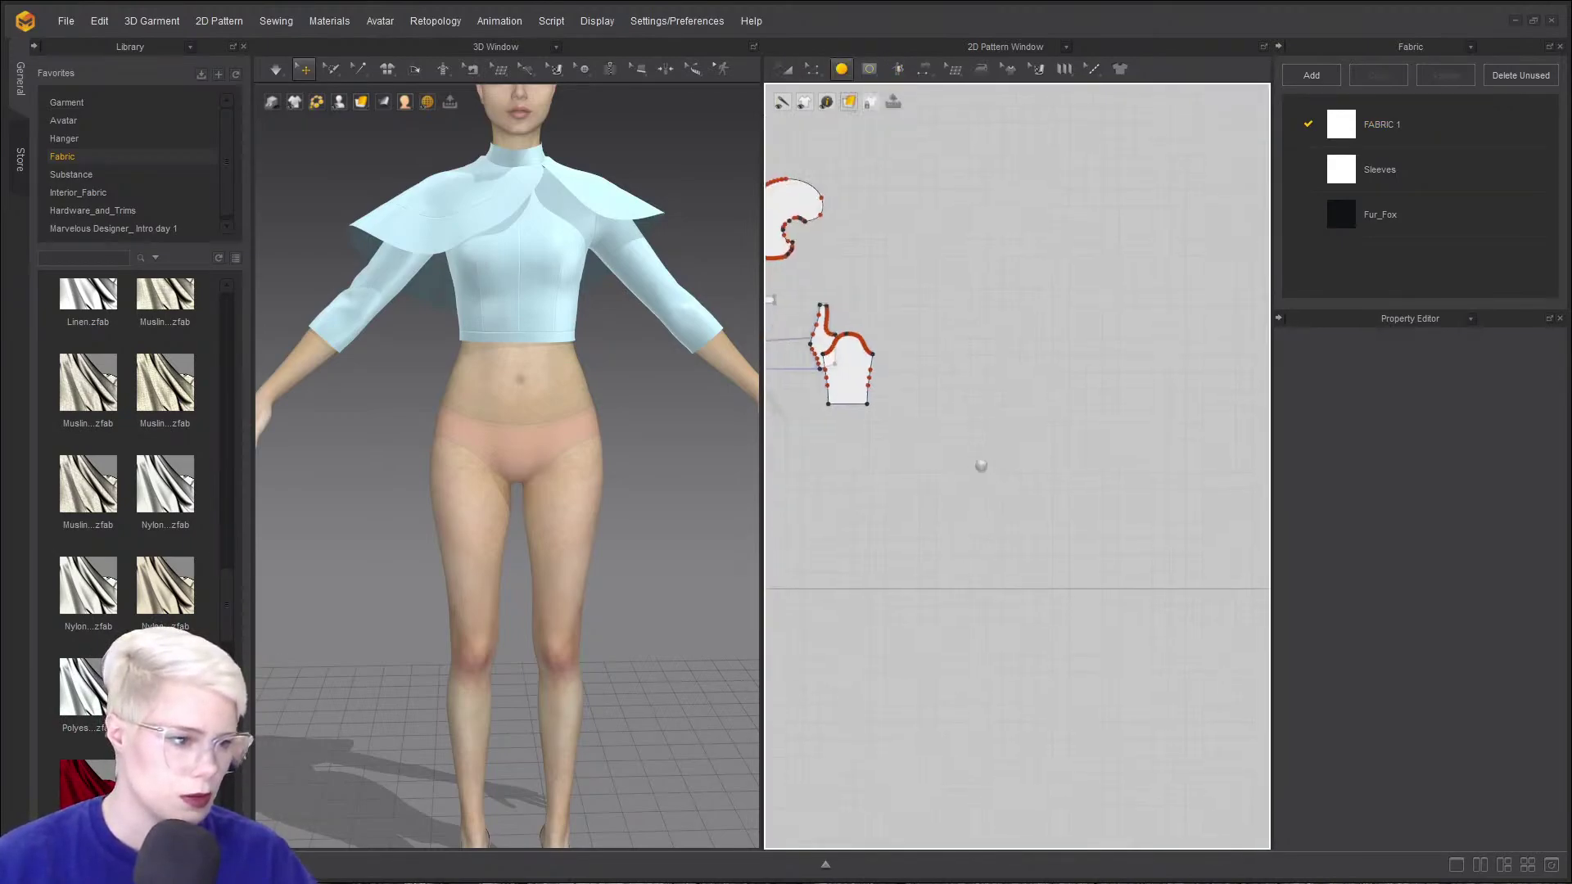
pyautogui.moveTo(952, 207); pyautogui.dragTo(1341, 598)
pyautogui.scroll(-3, 1045, 421)
pyautogui.moveTo(1048, 426); pyautogui.dragTo(972, 394, button='middle')
pyautogui.press('a')
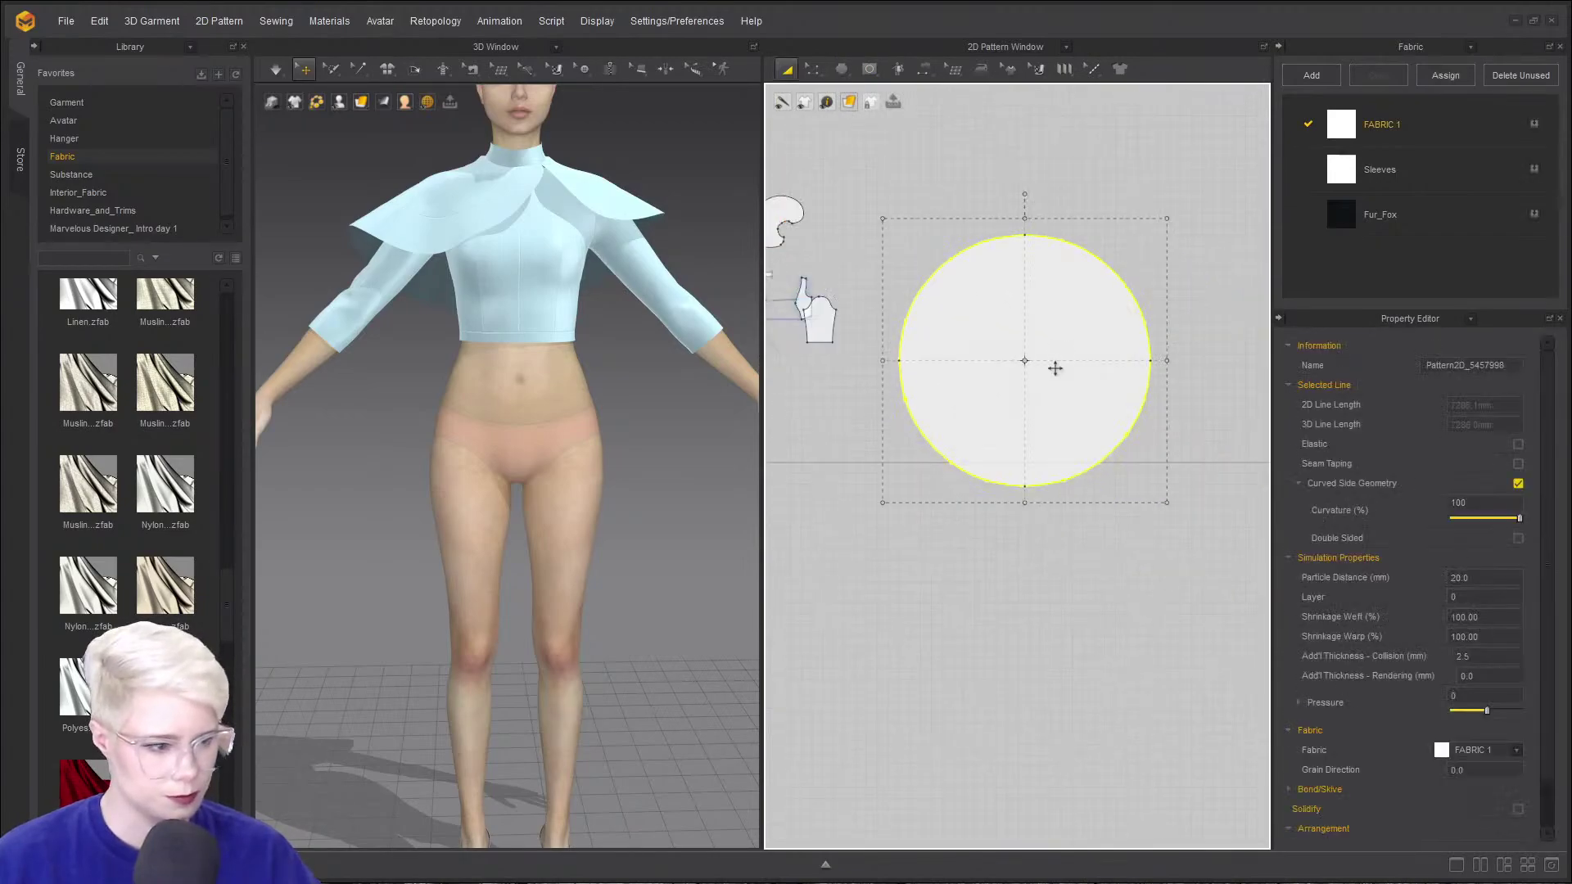
pyautogui.moveTo(1056, 368); pyautogui.dragTo(994, 244)
pyautogui.scroll(-2, 1008, 358)
pyautogui.moveTo(974, 349); pyautogui.dragTo(1267, 431, button='middle')
pyautogui.moveTo(1184, 357); pyautogui.dragTo(979, 355, button='middle')
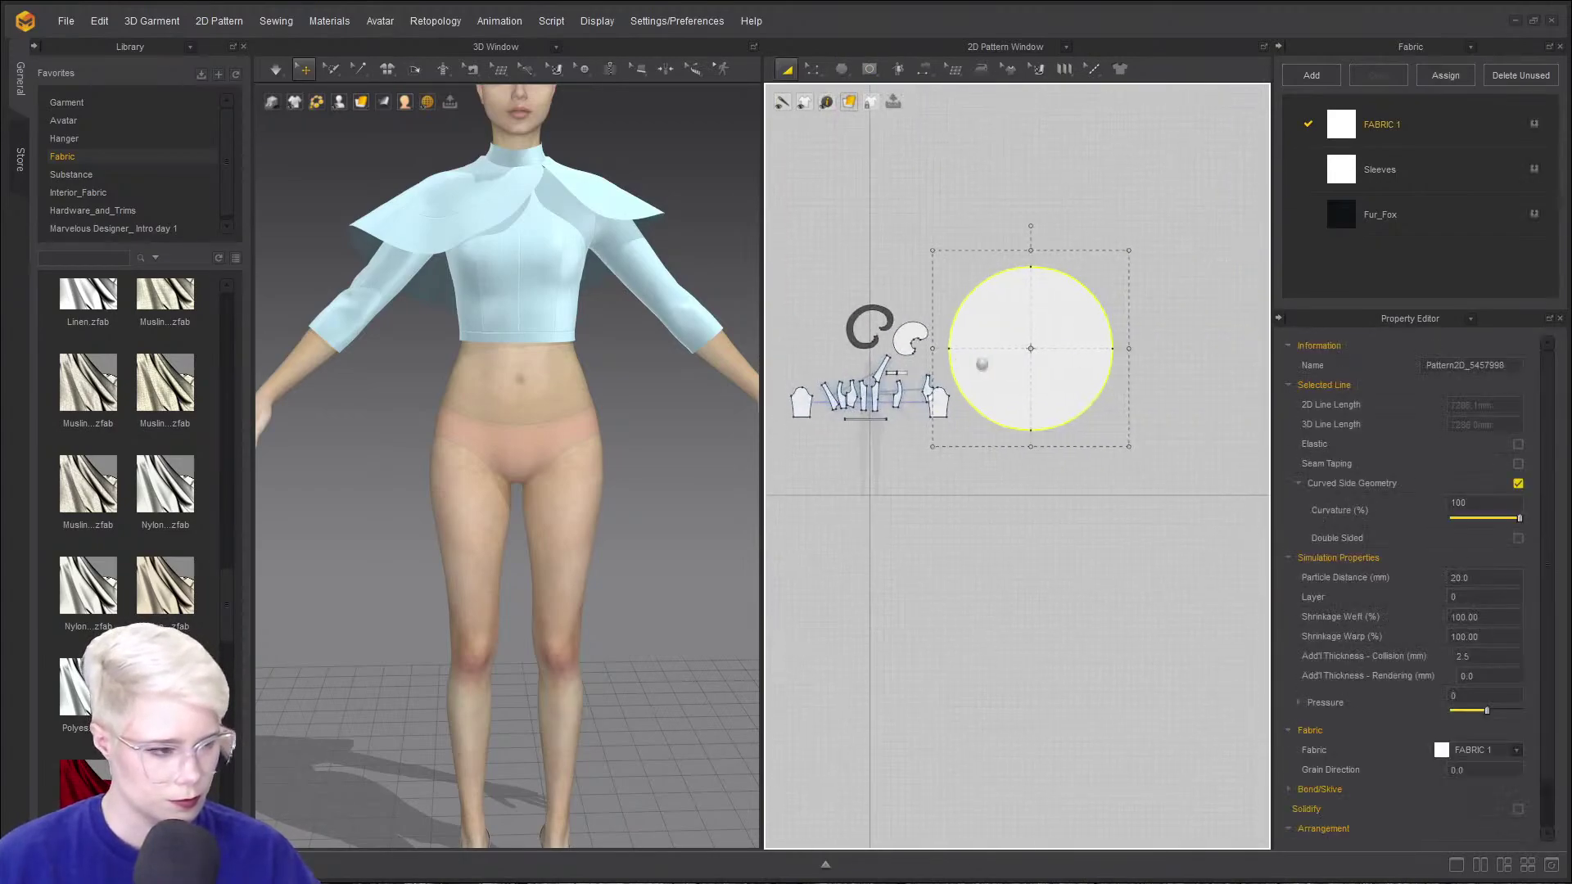
pyautogui.scroll(2, 972, 153)
pyautogui.click(875, 74)
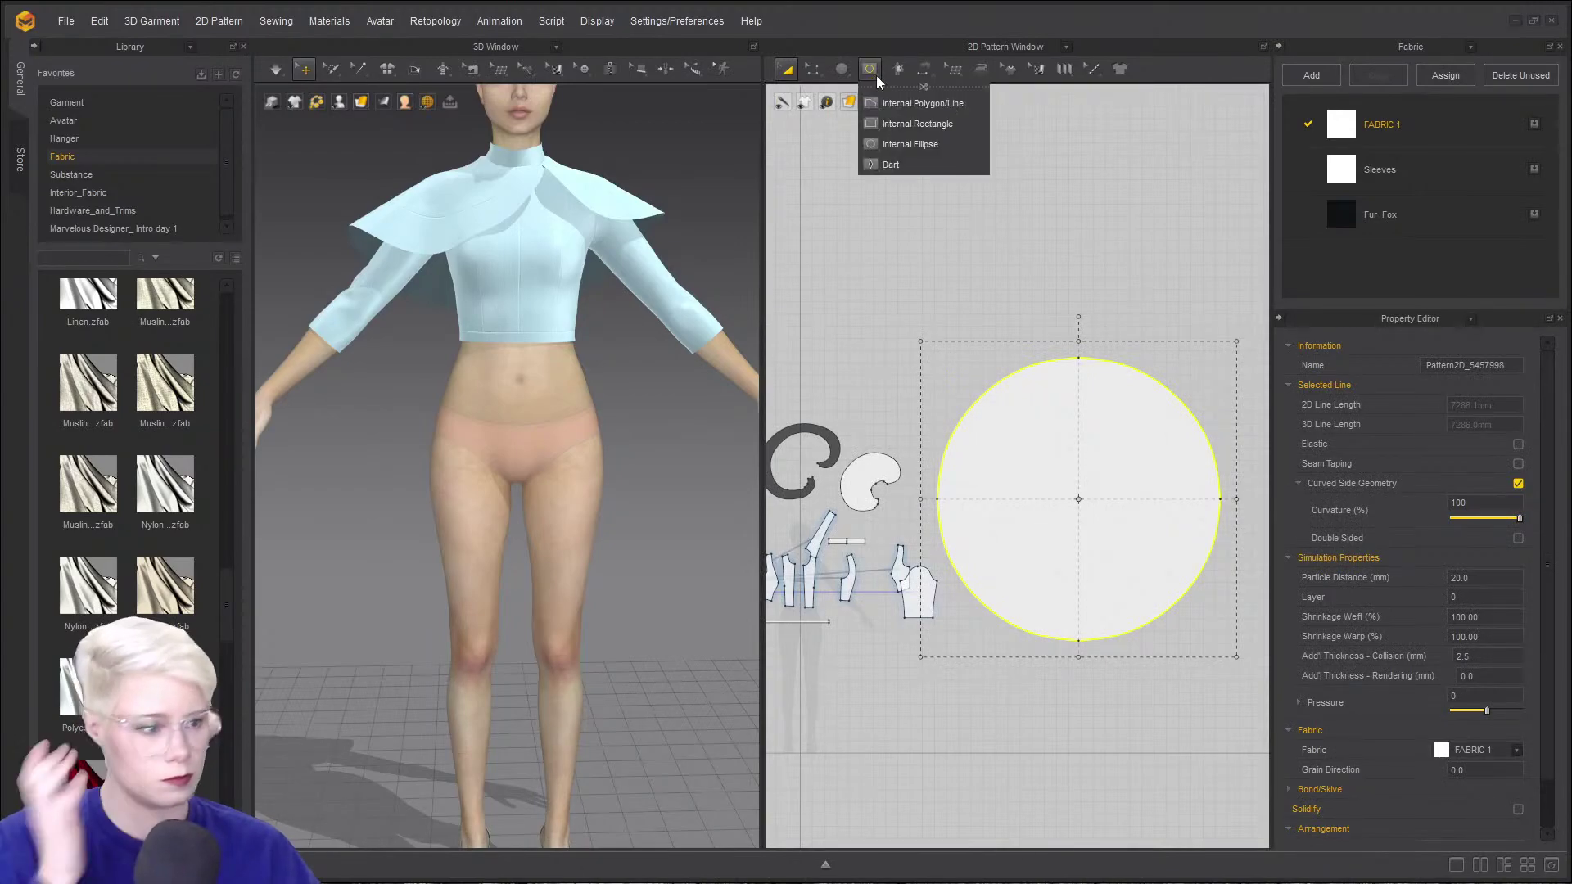
pyautogui.click(1133, 448)
pyautogui.moveTo(1049, 358); pyautogui.dragTo(1018, 345, button='middle')
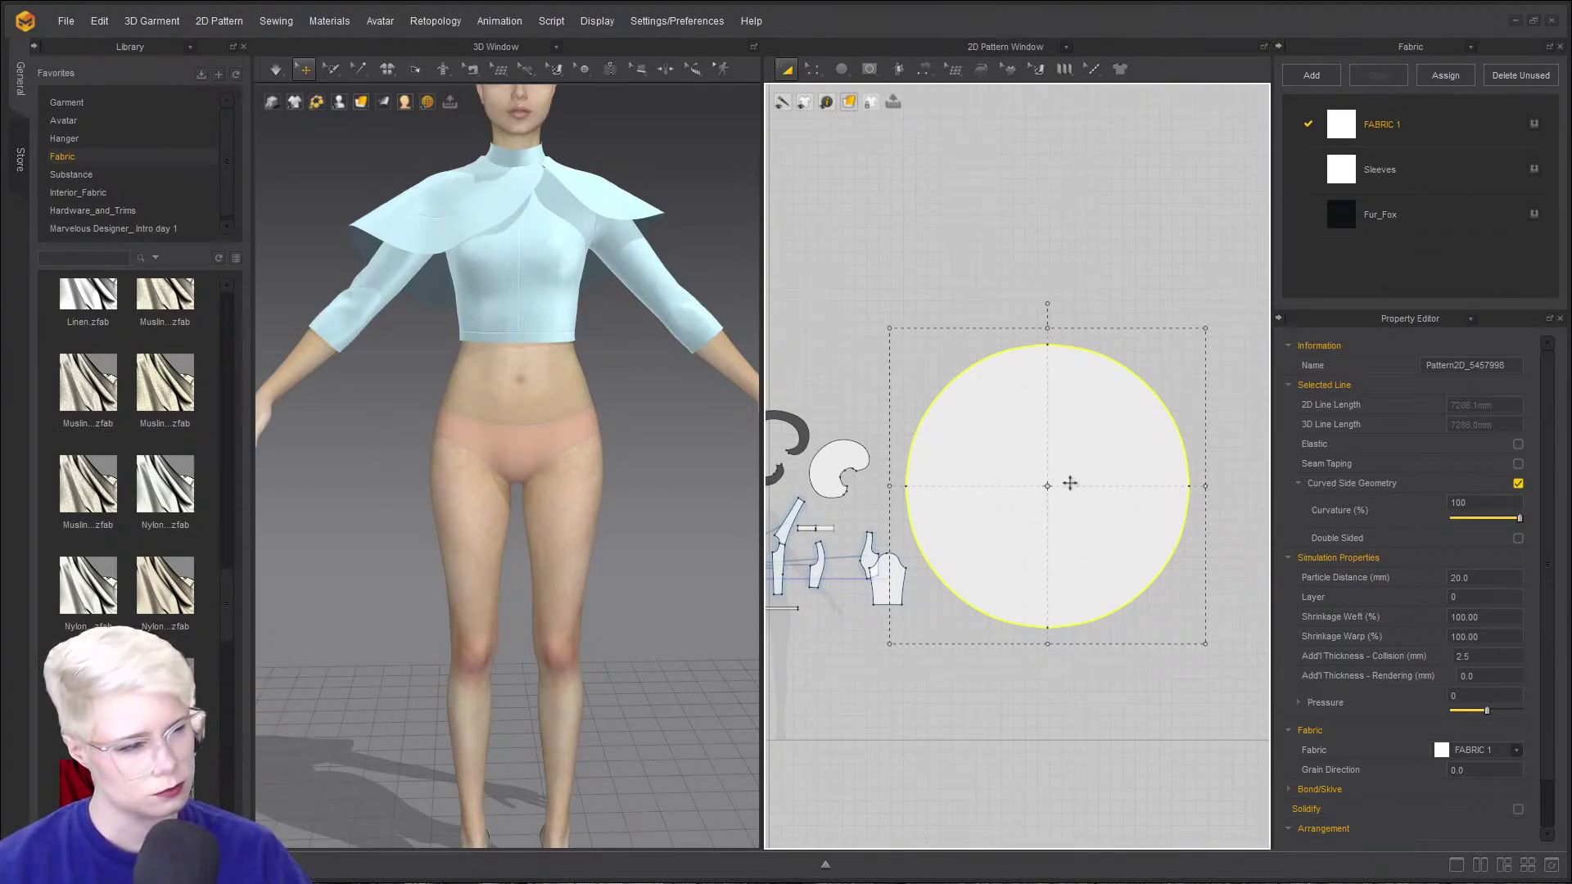
pyautogui.moveTo(1065, 481); pyautogui.dragTo(973, 380, button='middle')
pyautogui.scroll(3, 916, 382)
pyautogui.scroll(-4, 941, 397)
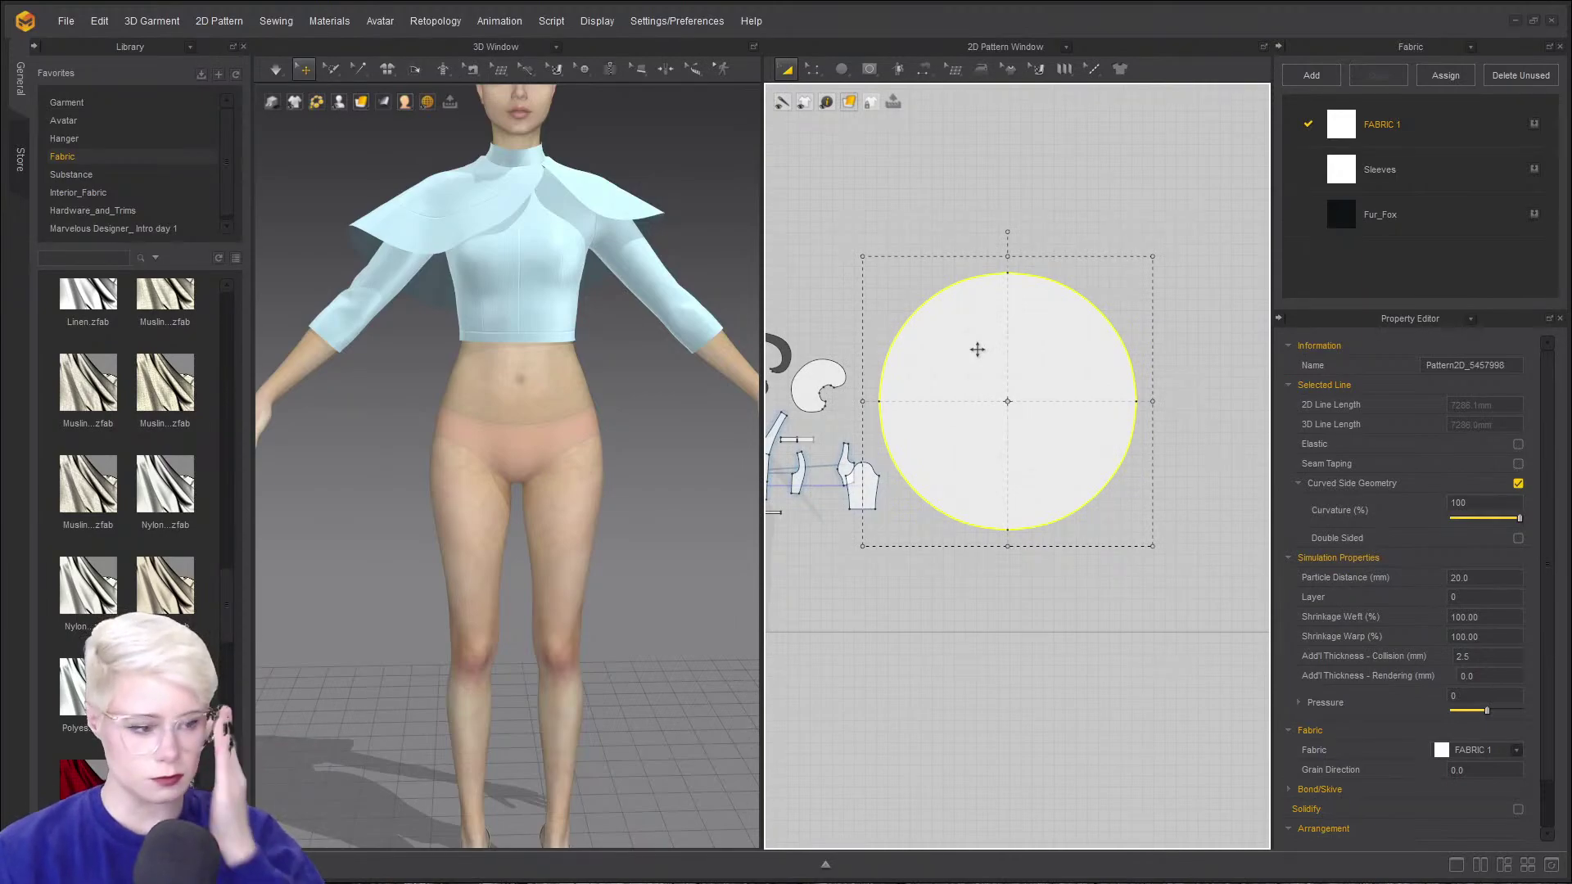
# - Try to draw an internal circle freehand around the centre of the large circular pattern, undoing each attempt
pyautogui.click(870, 69)
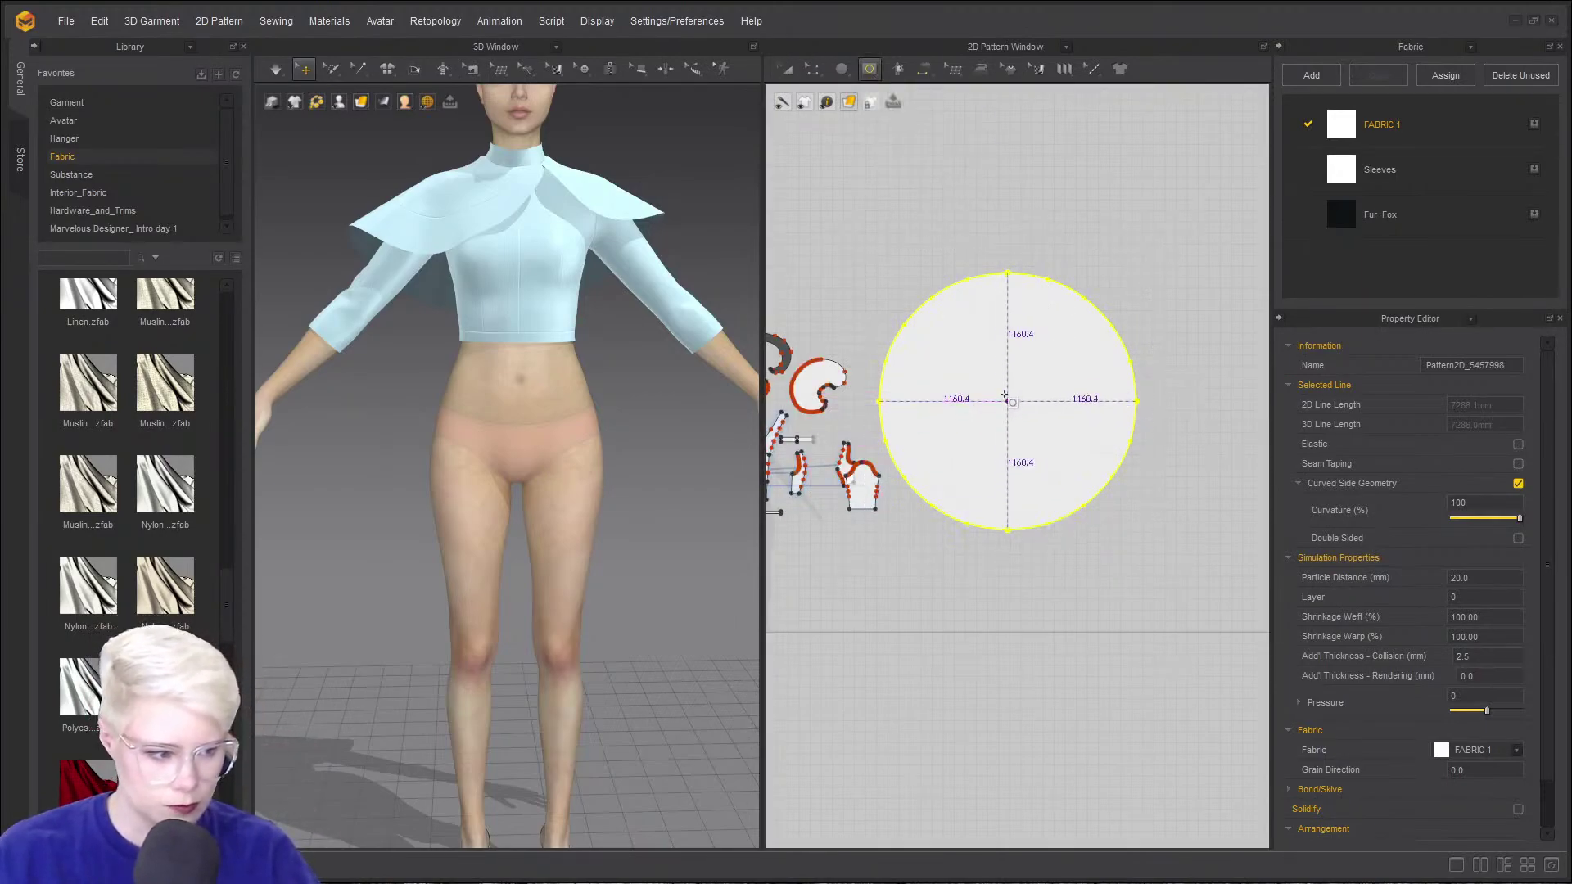
pyautogui.moveTo(980, 376)
pyautogui.keyDown('shift'); pyautogui.mouseDown()
pyautogui.moveTo(1027, 399)
pyautogui.moveTo(1012, 418)
pyautogui.mouseUp(); pyautogui.keyUp('shift')
pyautogui.hotkey('ctrl', 'z')
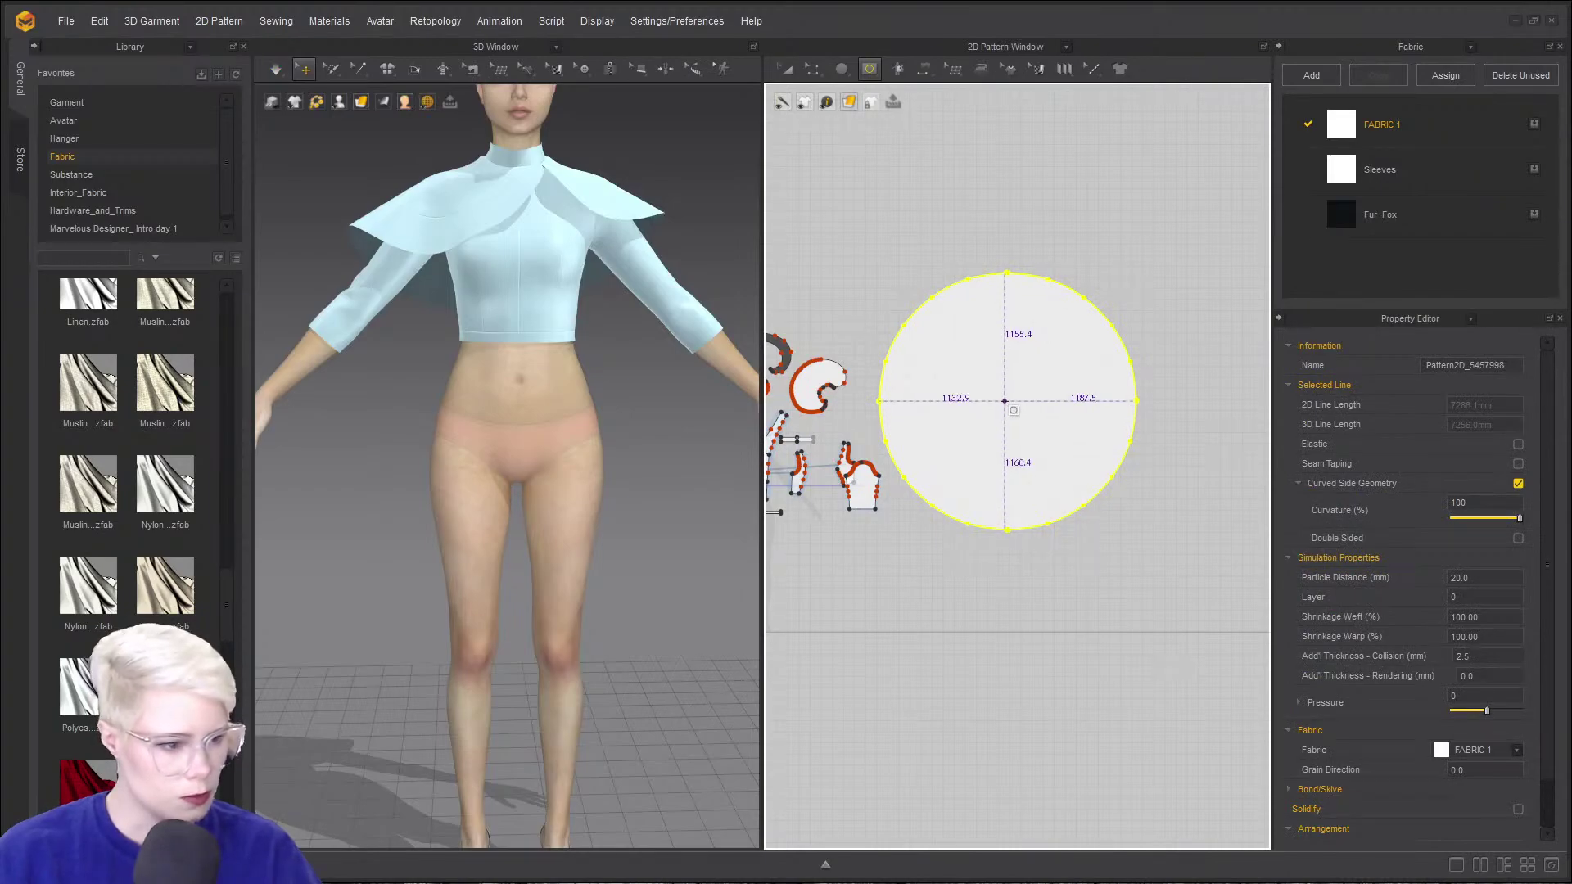
pyautogui.keyDown('shift'); pyautogui.moveTo(1006, 402); pyautogui.dragTo(999, 373); pyautogui.keyUp('shift')
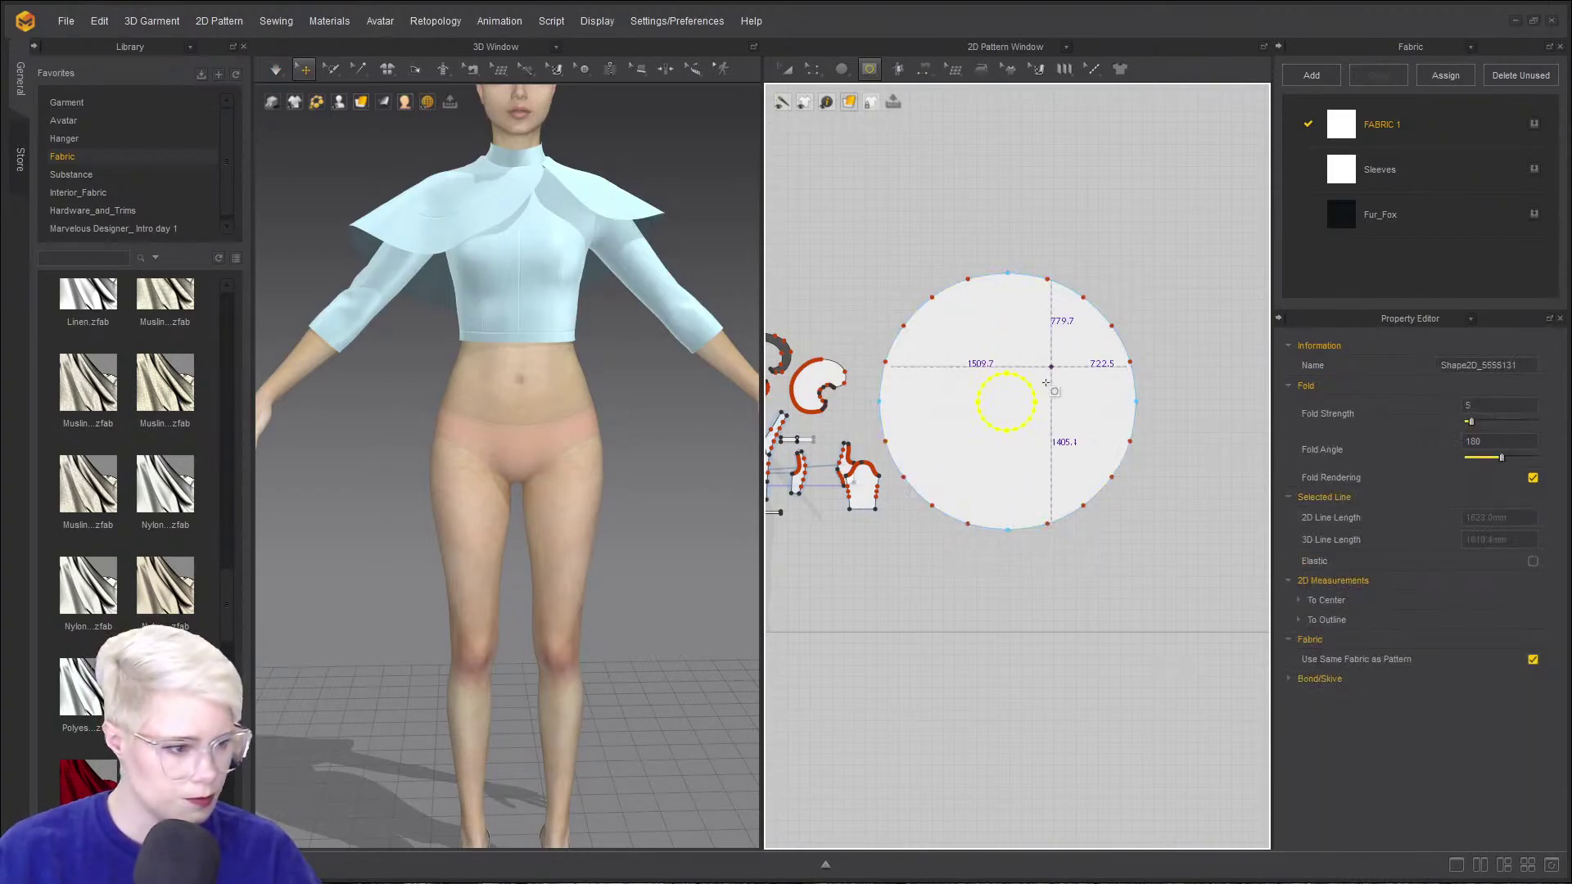
pyautogui.hotkey('ctrl', 'z')
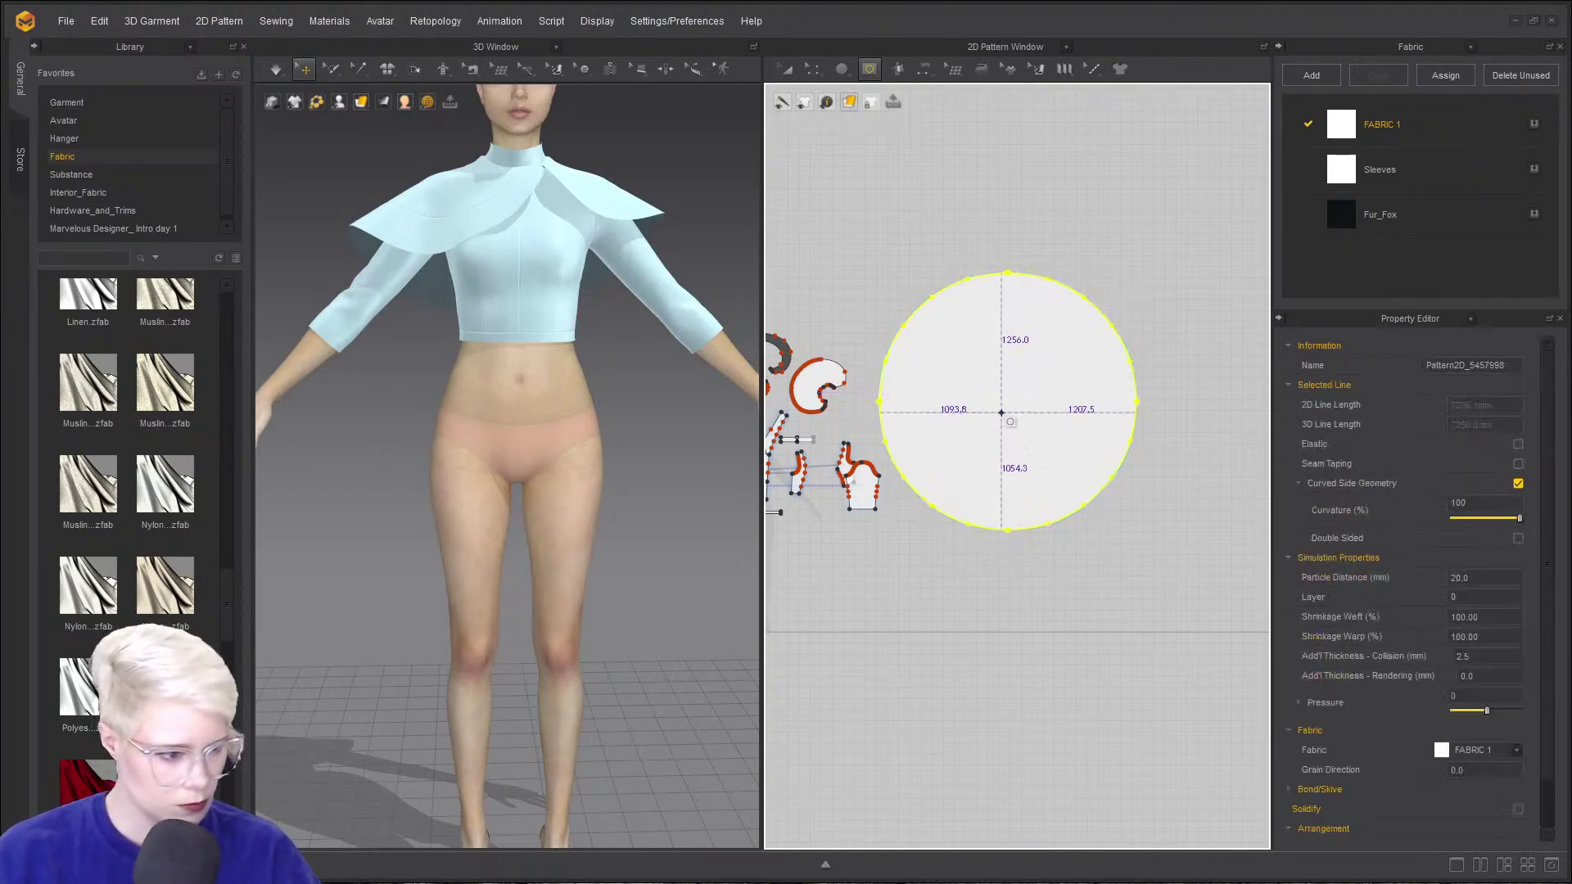
# - Create an internal circle with a circumference of 110 mm at the centre of the large circular pattern
pyautogui.click(1008, 400)
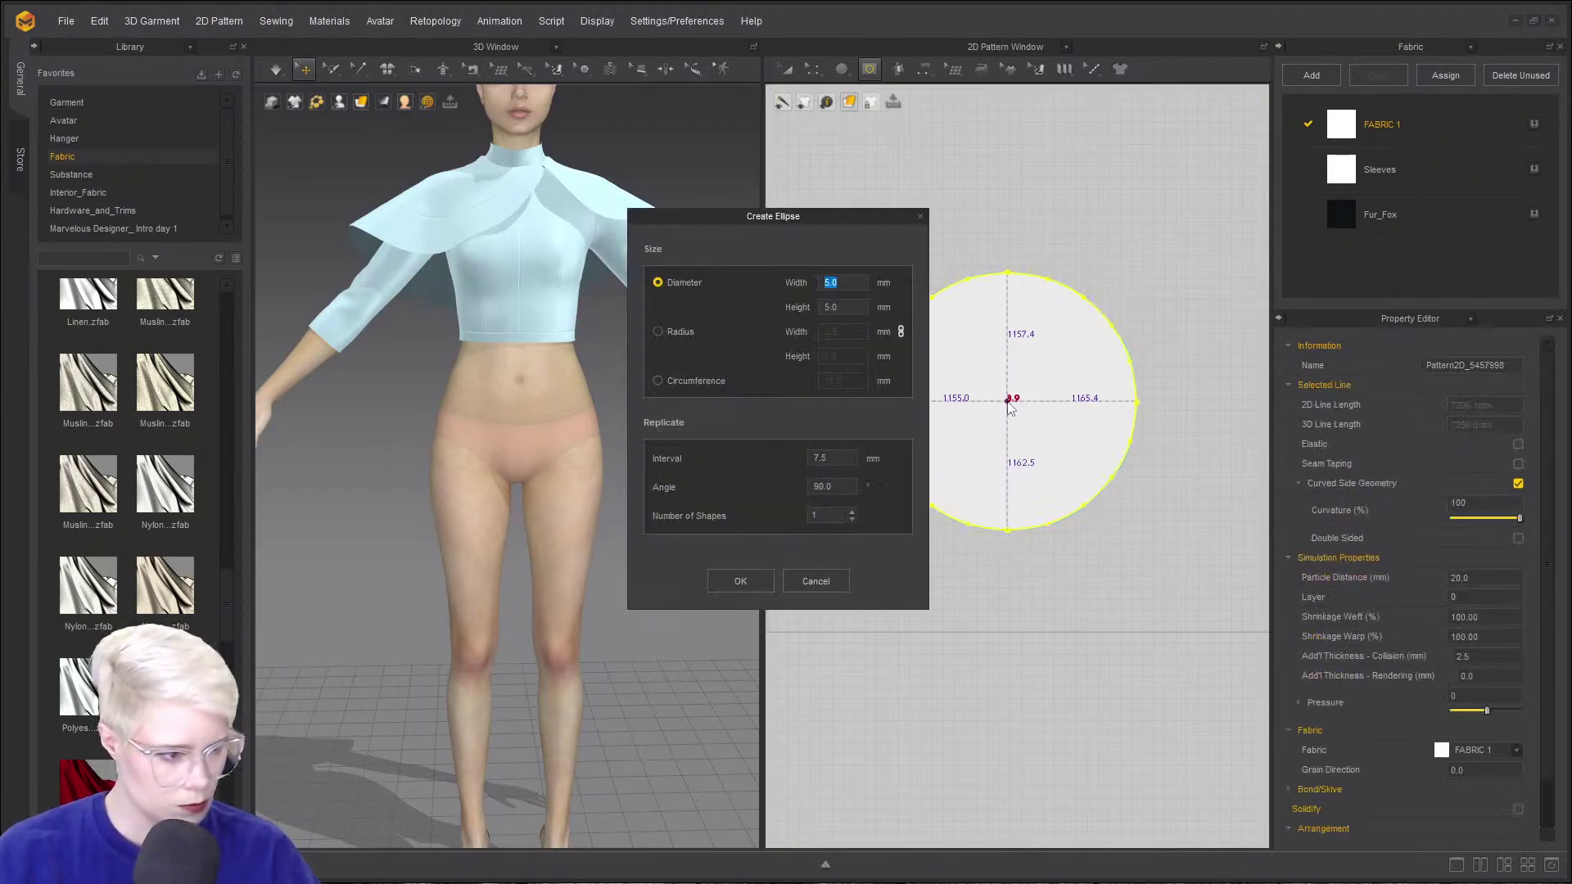
pyautogui.moveTo(792, 220); pyautogui.dragTo(1059, 194)
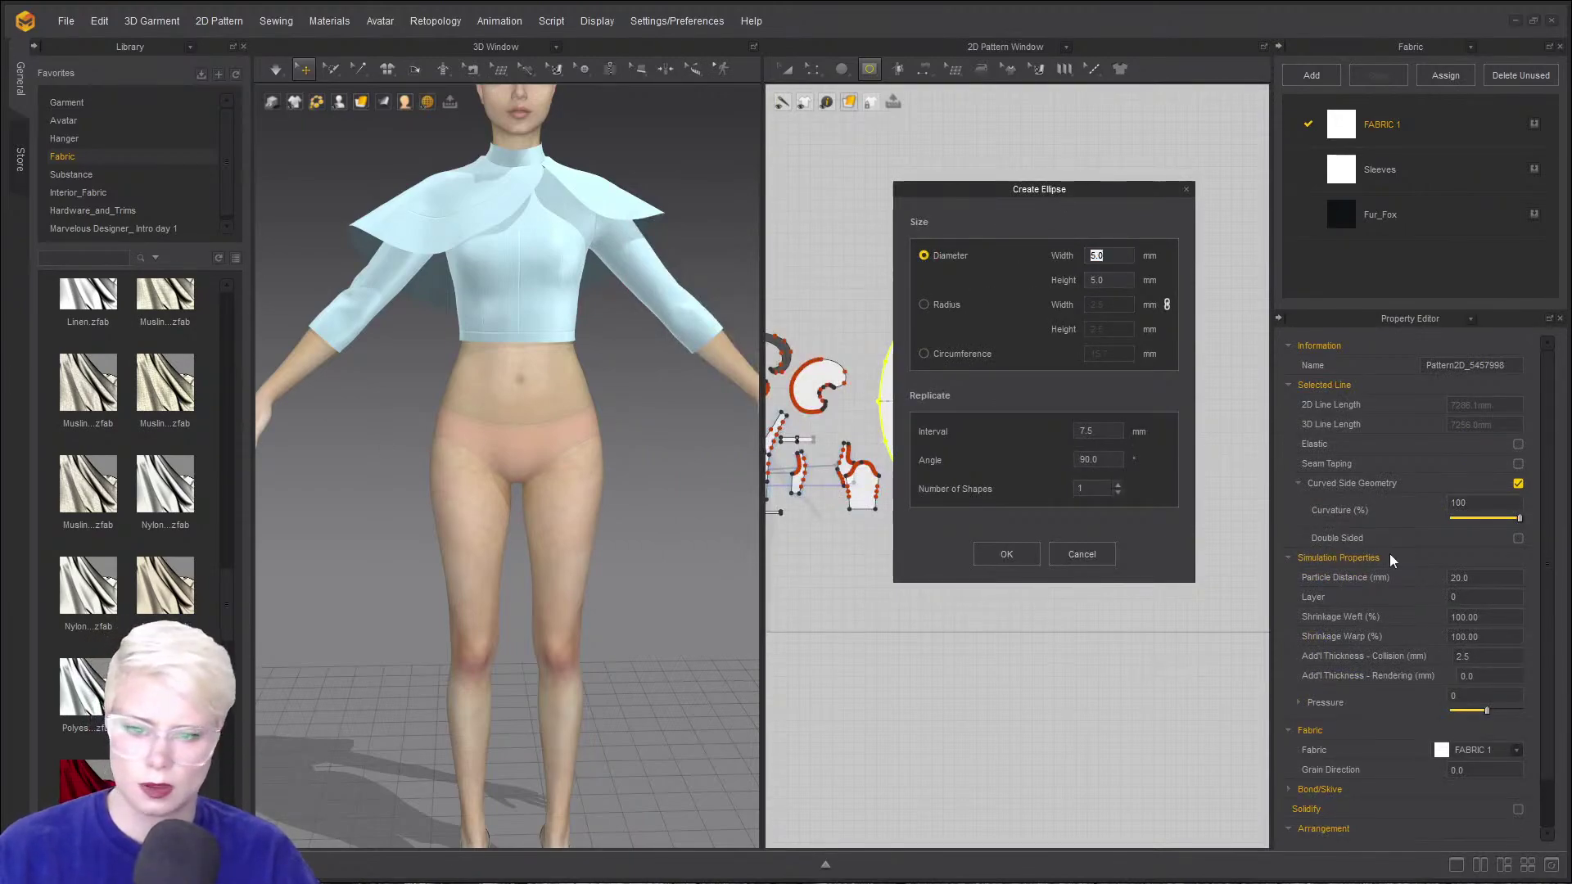
pyautogui.click(941, 353)
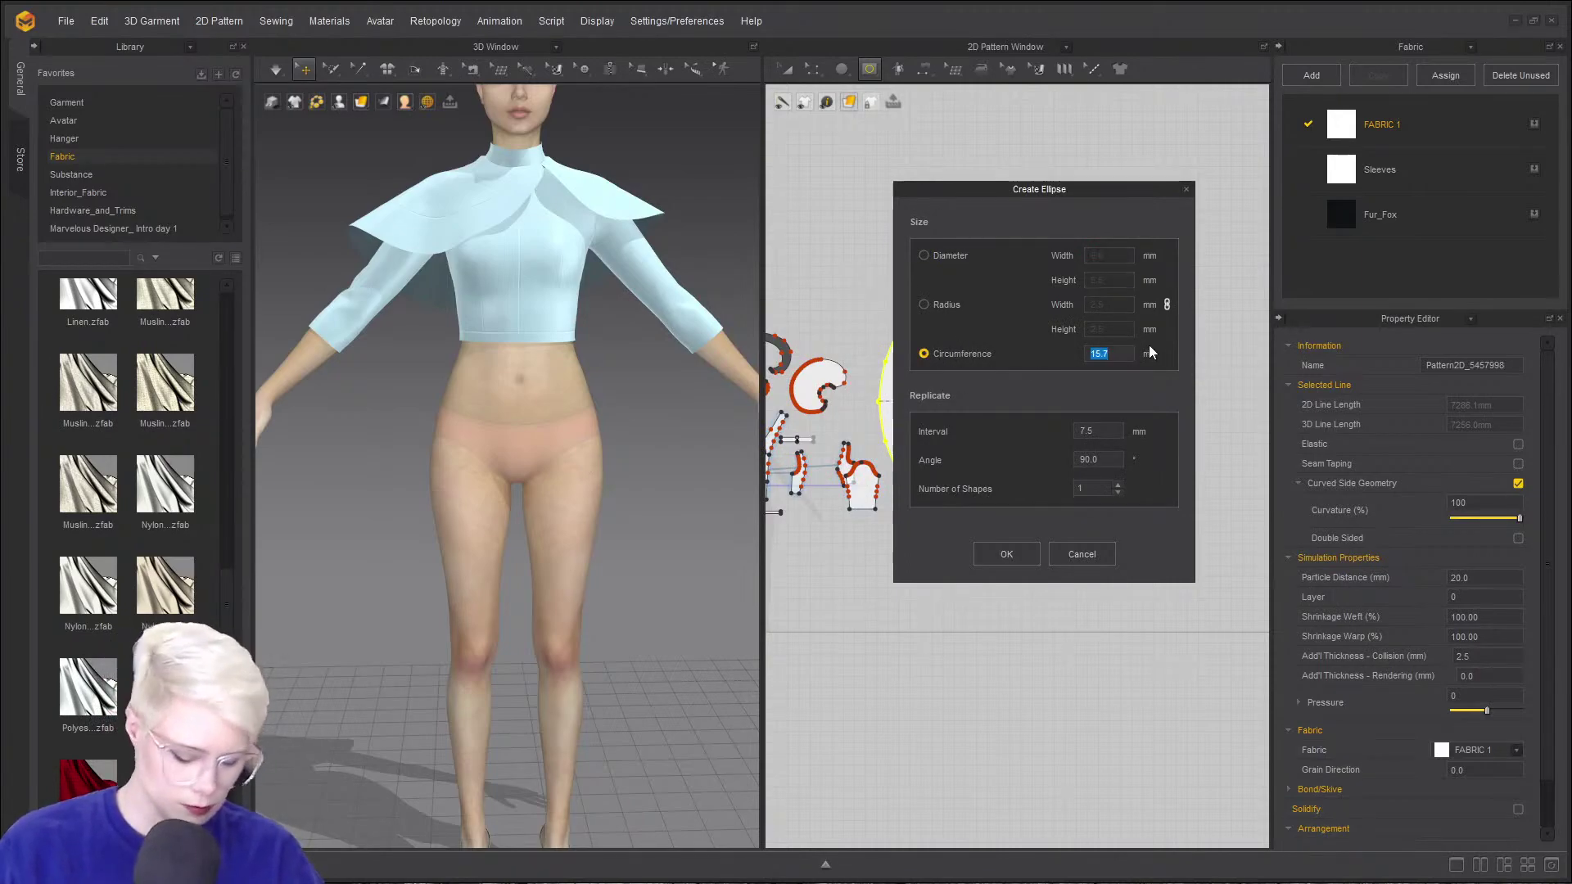
pyautogui.write('110')
pyautogui.click(1007, 555)
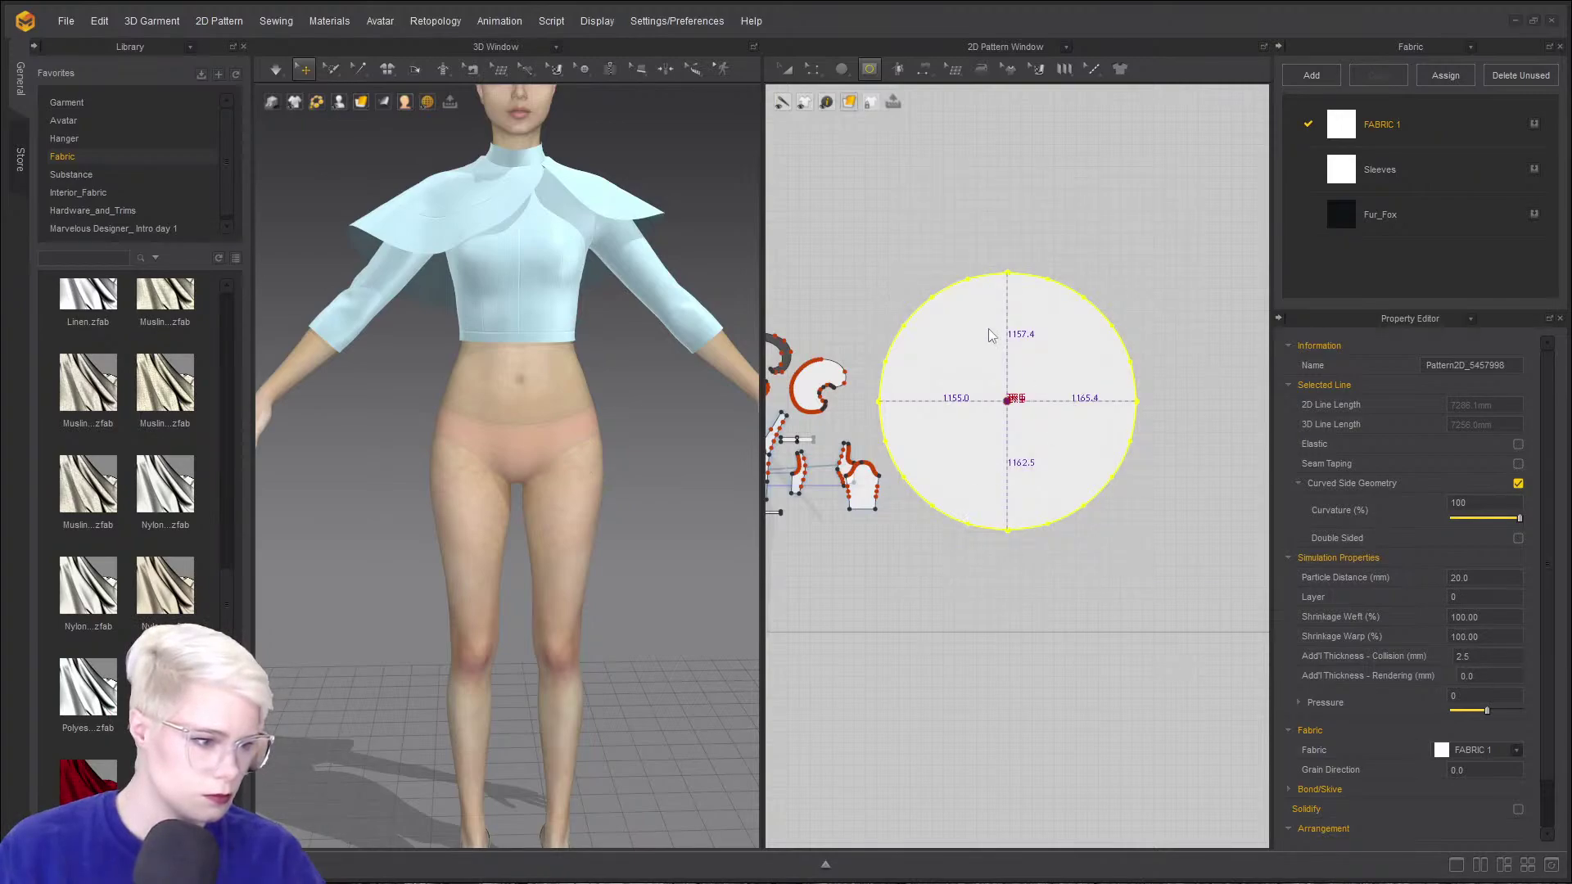
# - Check the small internal circle up close with Edit Pattern and delete it from the large circular pattern
pyautogui.scroll(6, 867, 283)
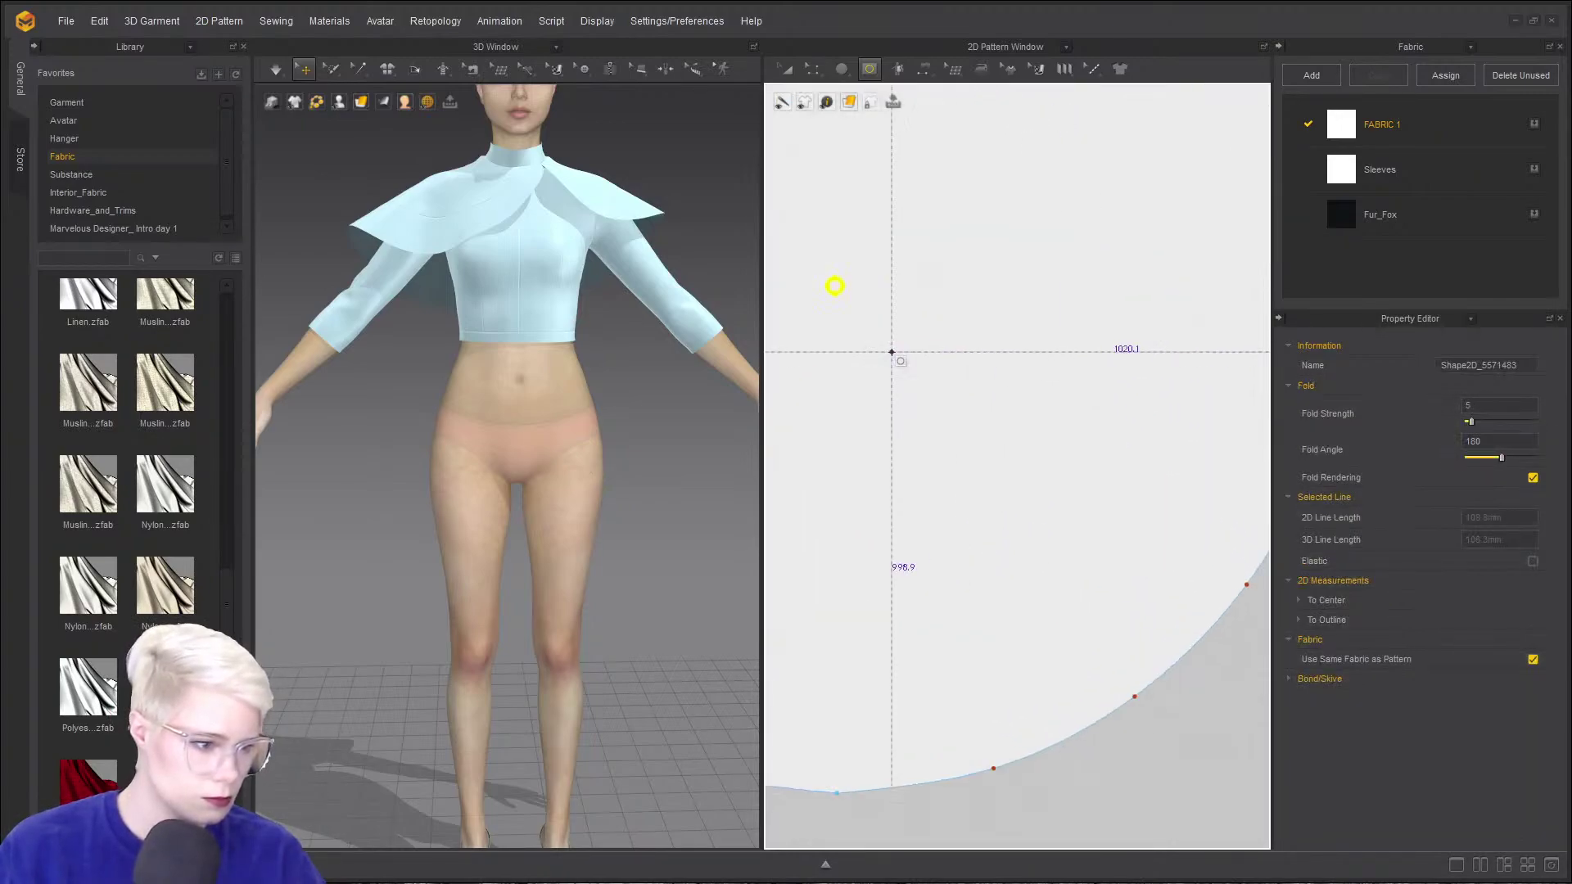
pyautogui.press('z')
pyautogui.click(878, 291)
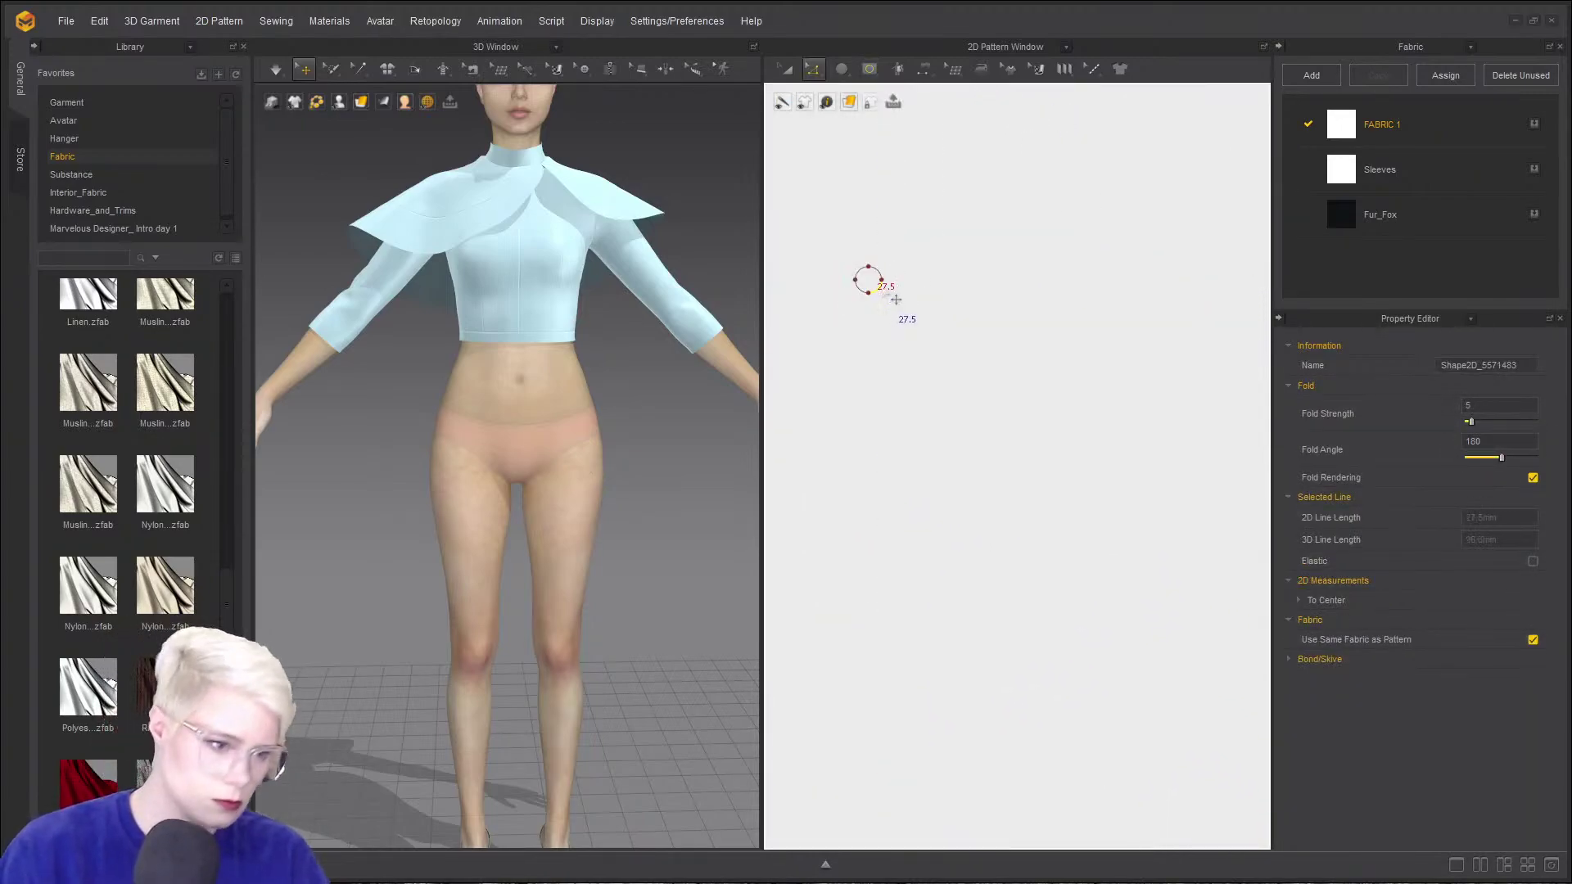
pyautogui.doubleClick(878, 289)
pyautogui.press('Delete')
pyautogui.scroll(-2, 918, 317)
pyautogui.scroll(-4, 919, 315)
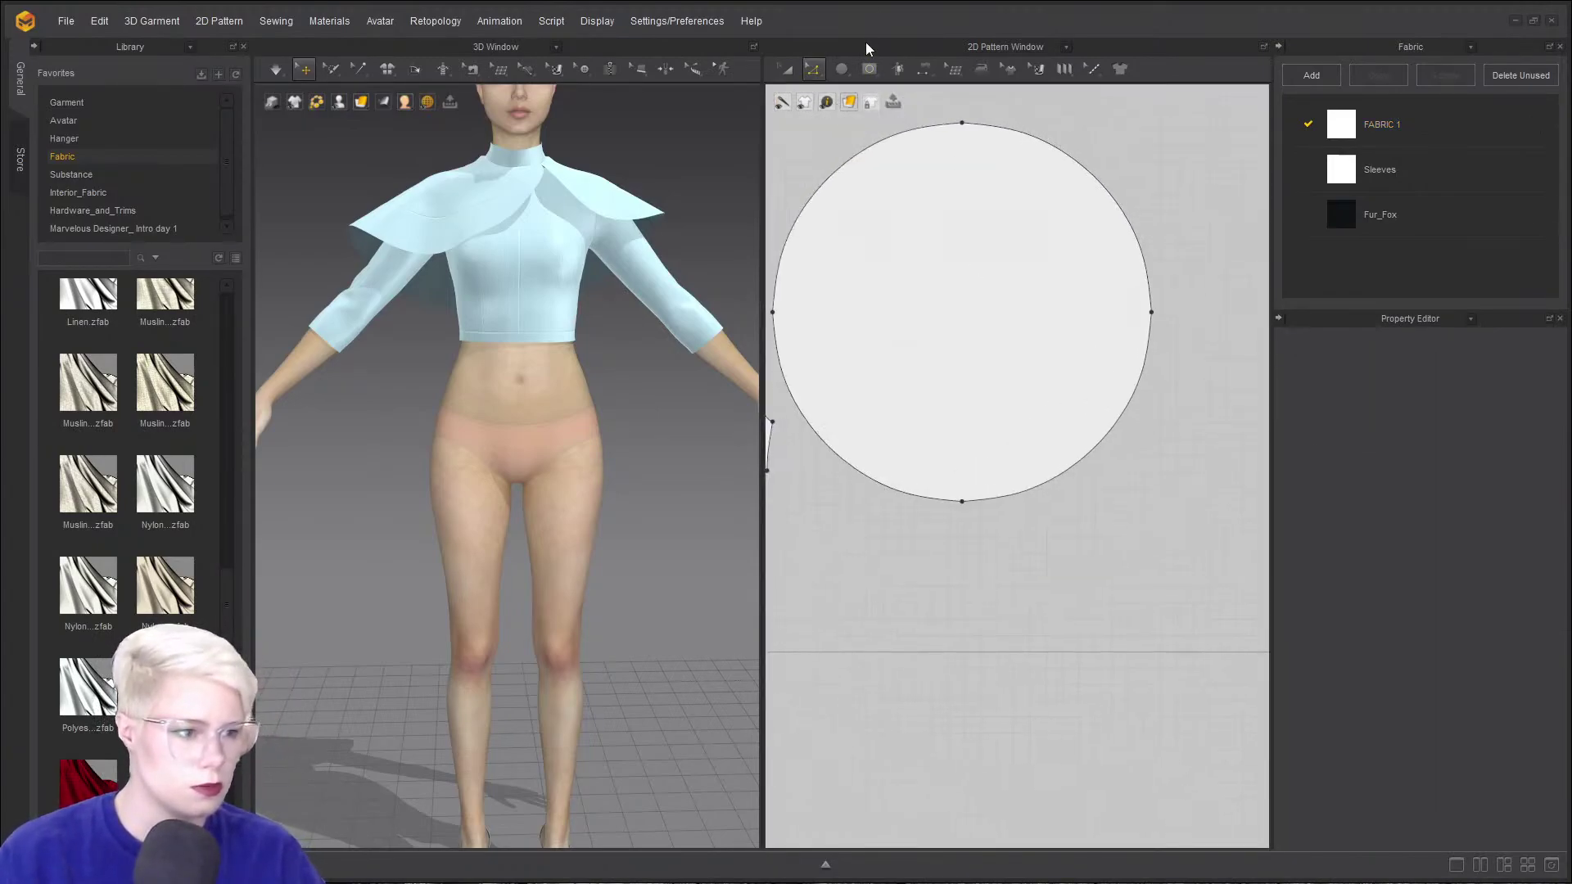
# - Create an internal circle with a circumference of 600 mm at the exact centre of the large circular pattern
pyautogui.click(869, 70)
pyautogui.click(904, 143)
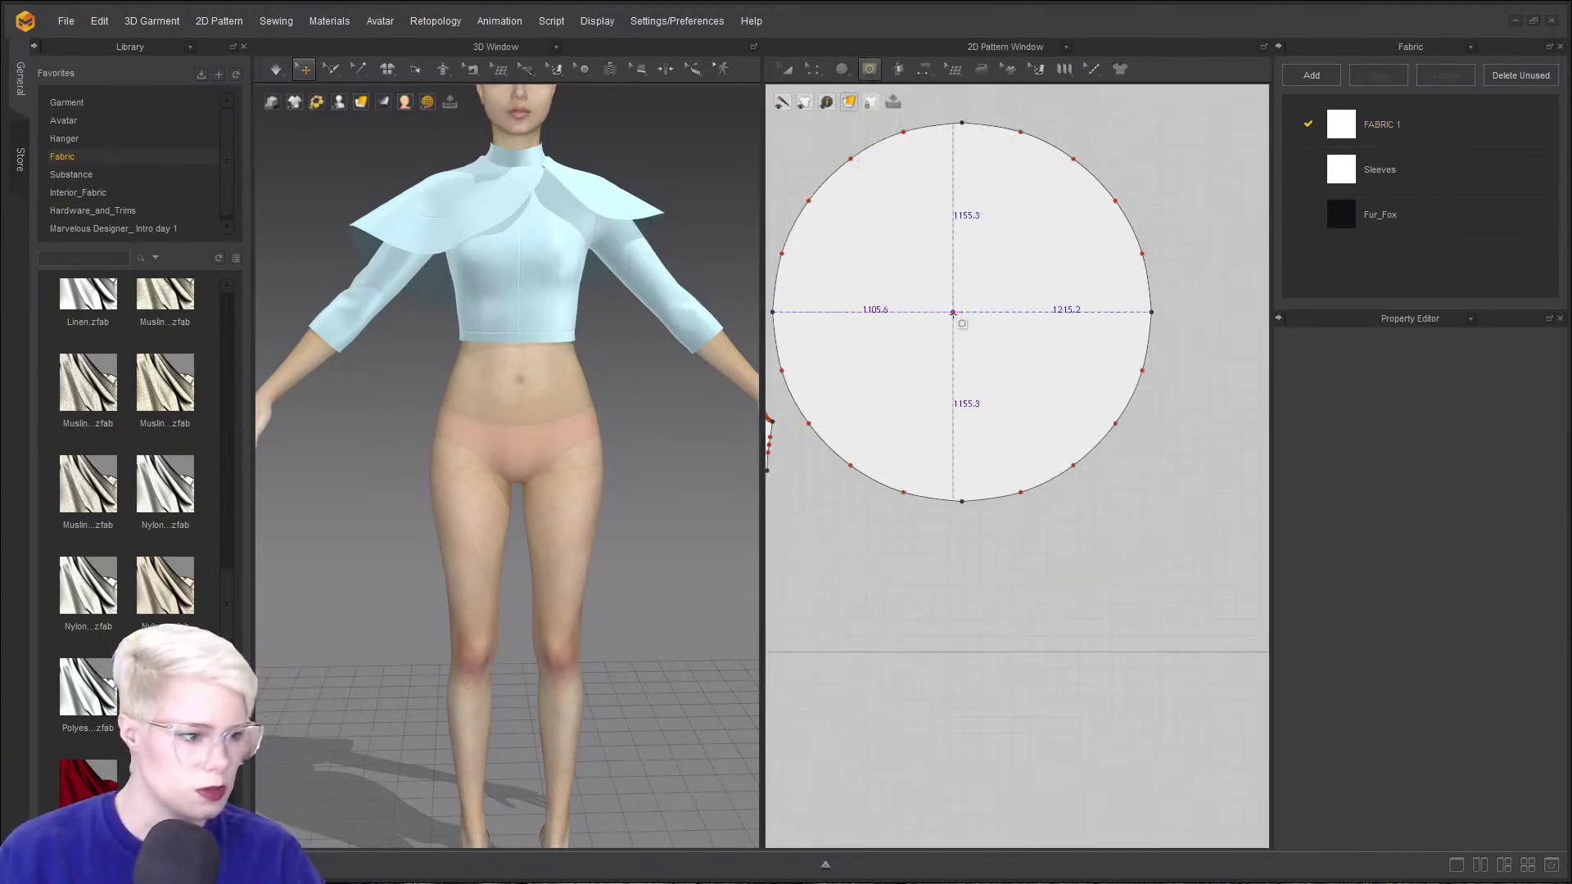
pyautogui.click(963, 312)
pyautogui.click(659, 381)
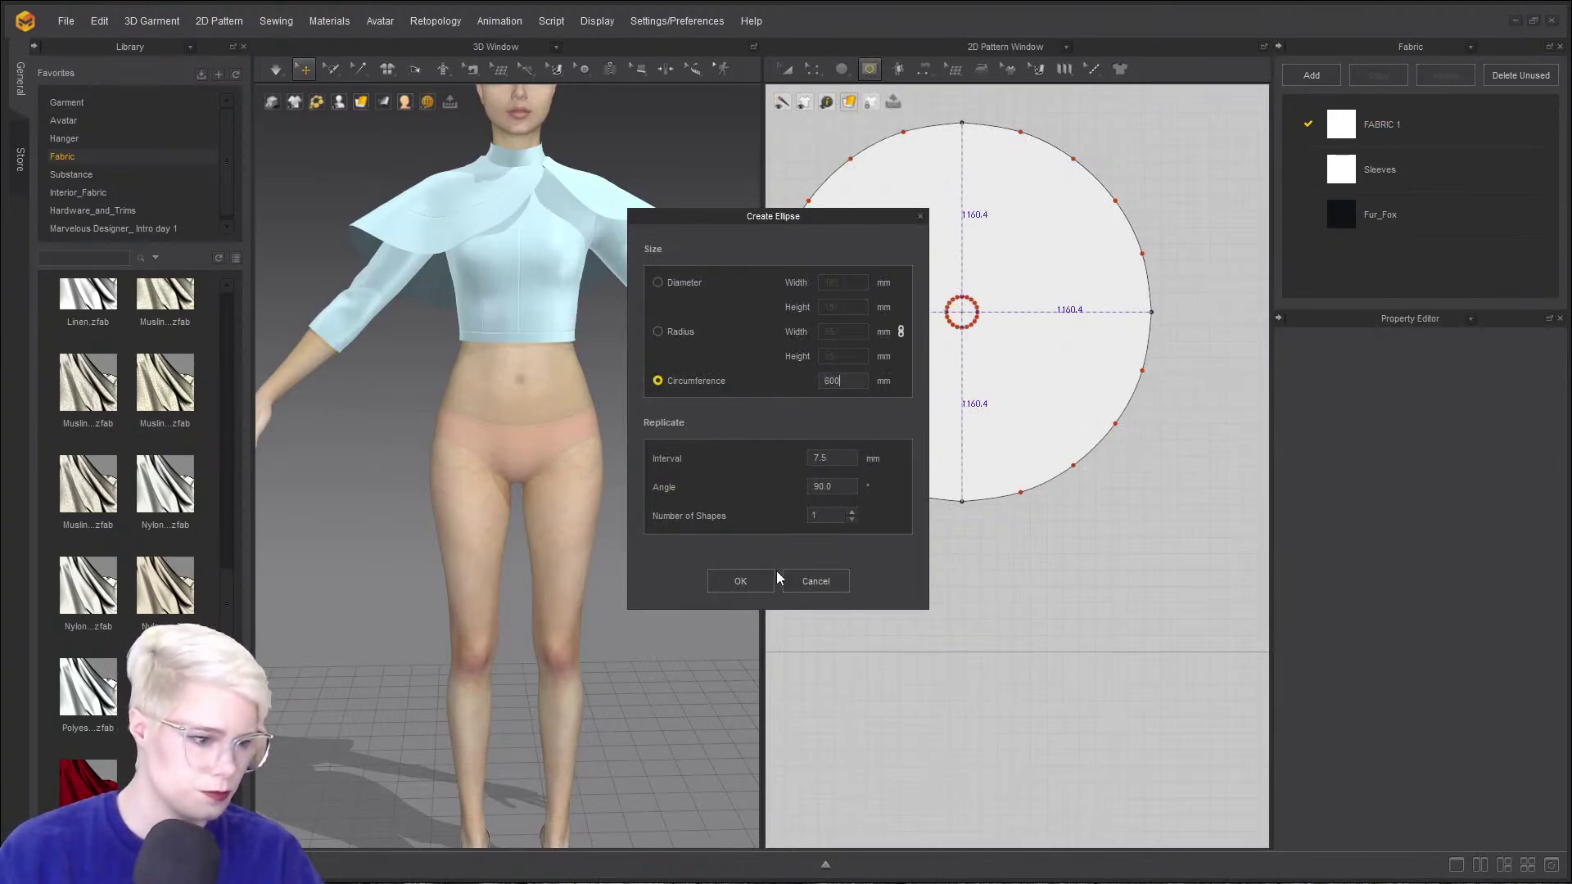
pyautogui.click(771, 576)
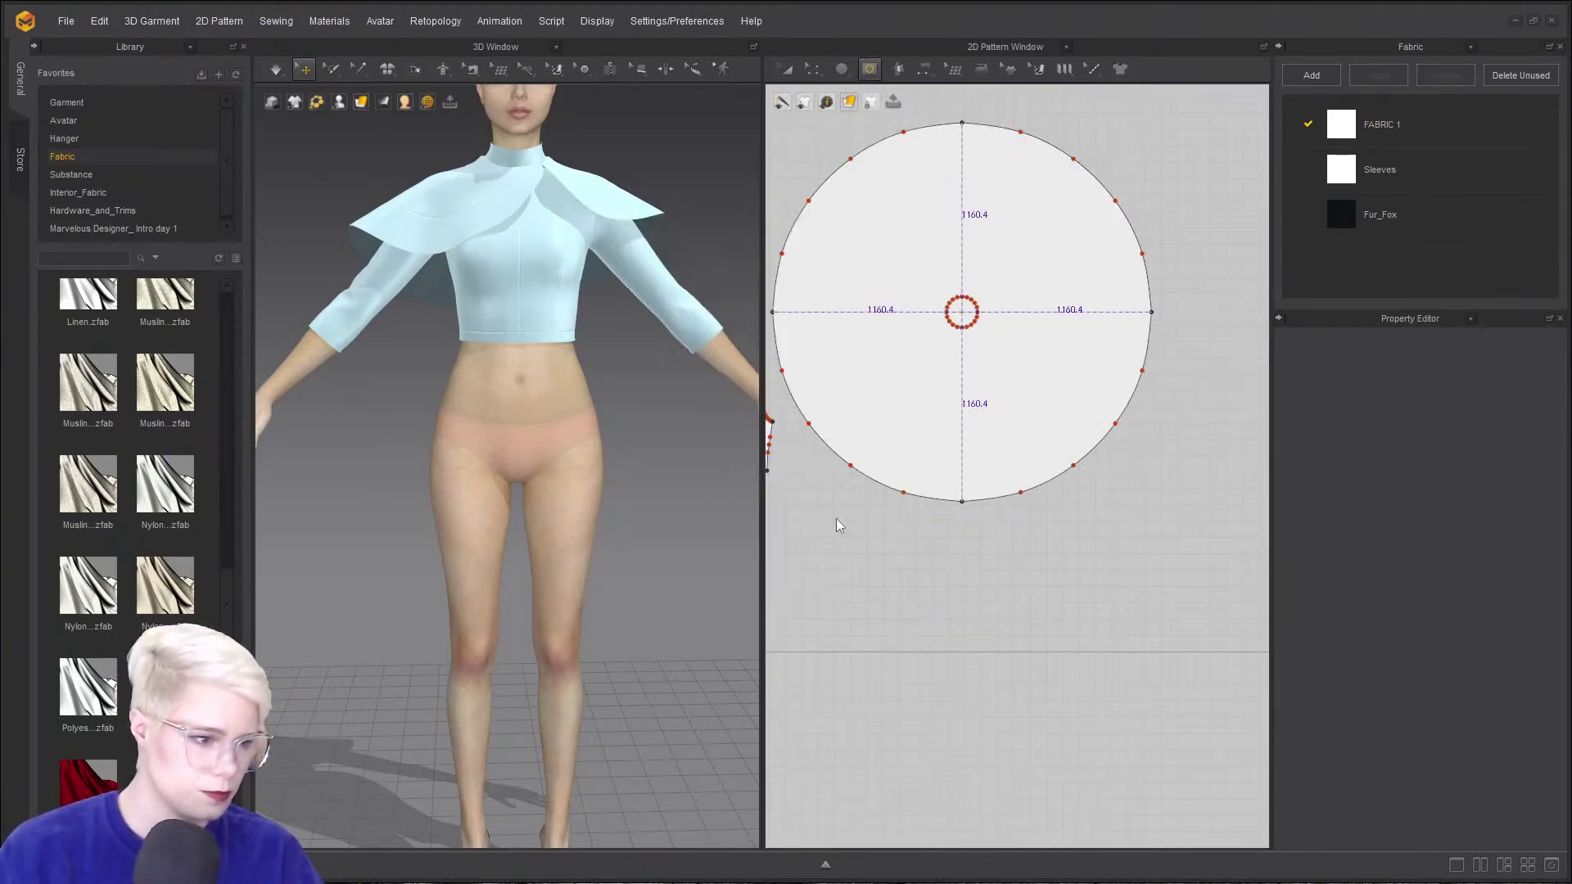
# - Convert the central internal circle into a hole in the large circular pattern
pyautogui.press('z')
pyautogui.click(979, 310)
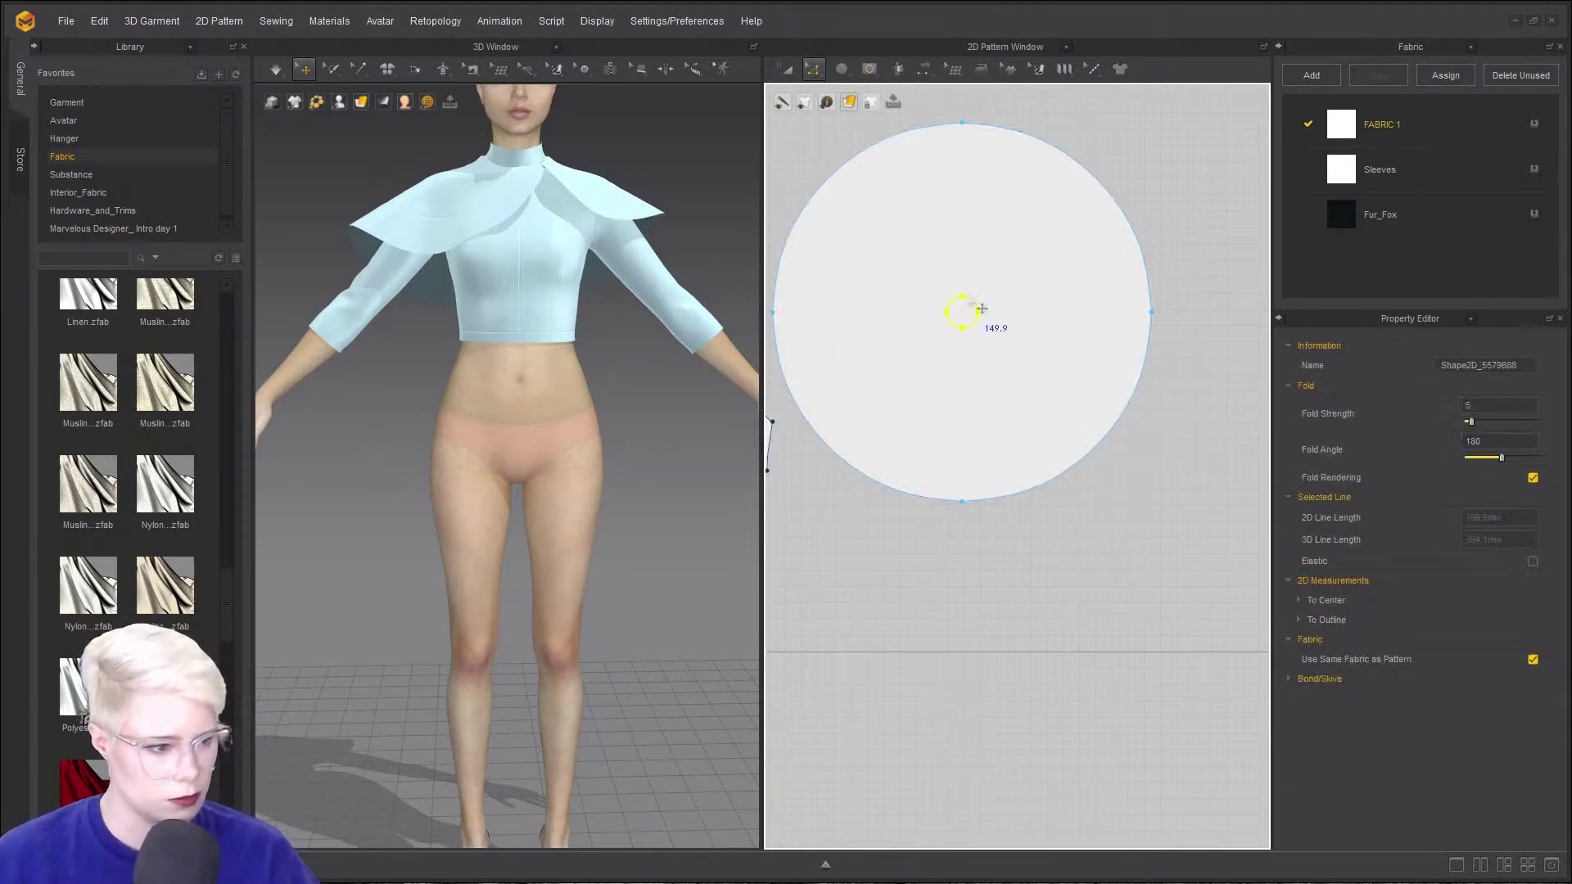
pyautogui.rightClick(968, 297)
pyautogui.click(1062, 449)
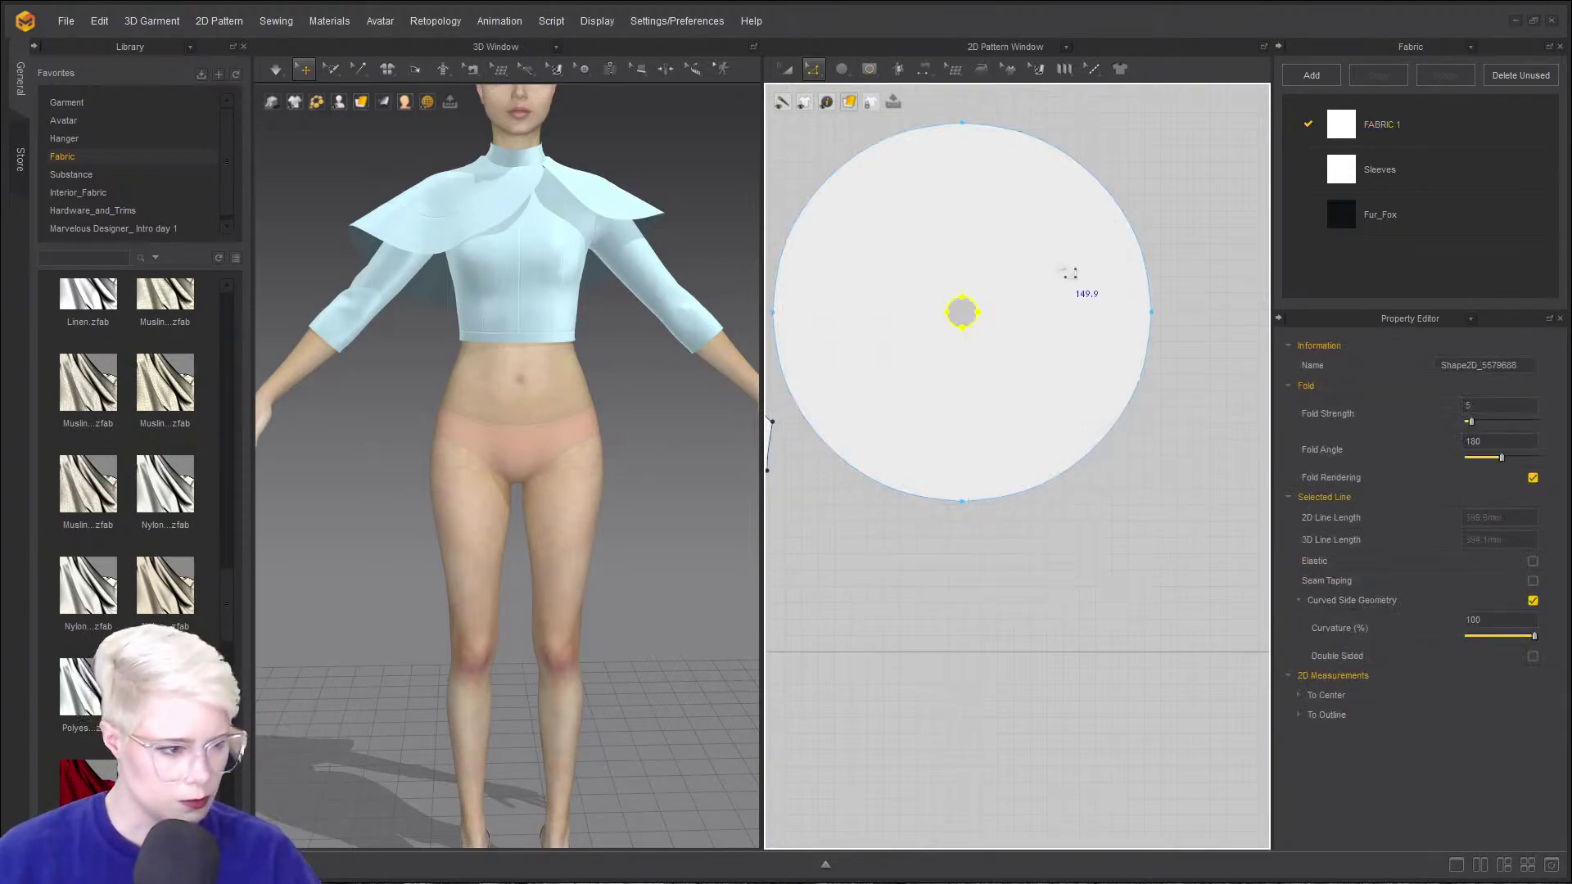
# - Select the large circle pattern with Transform Pattern and rotate it in 3D so that it lies flat
pyautogui.click(937, 99)
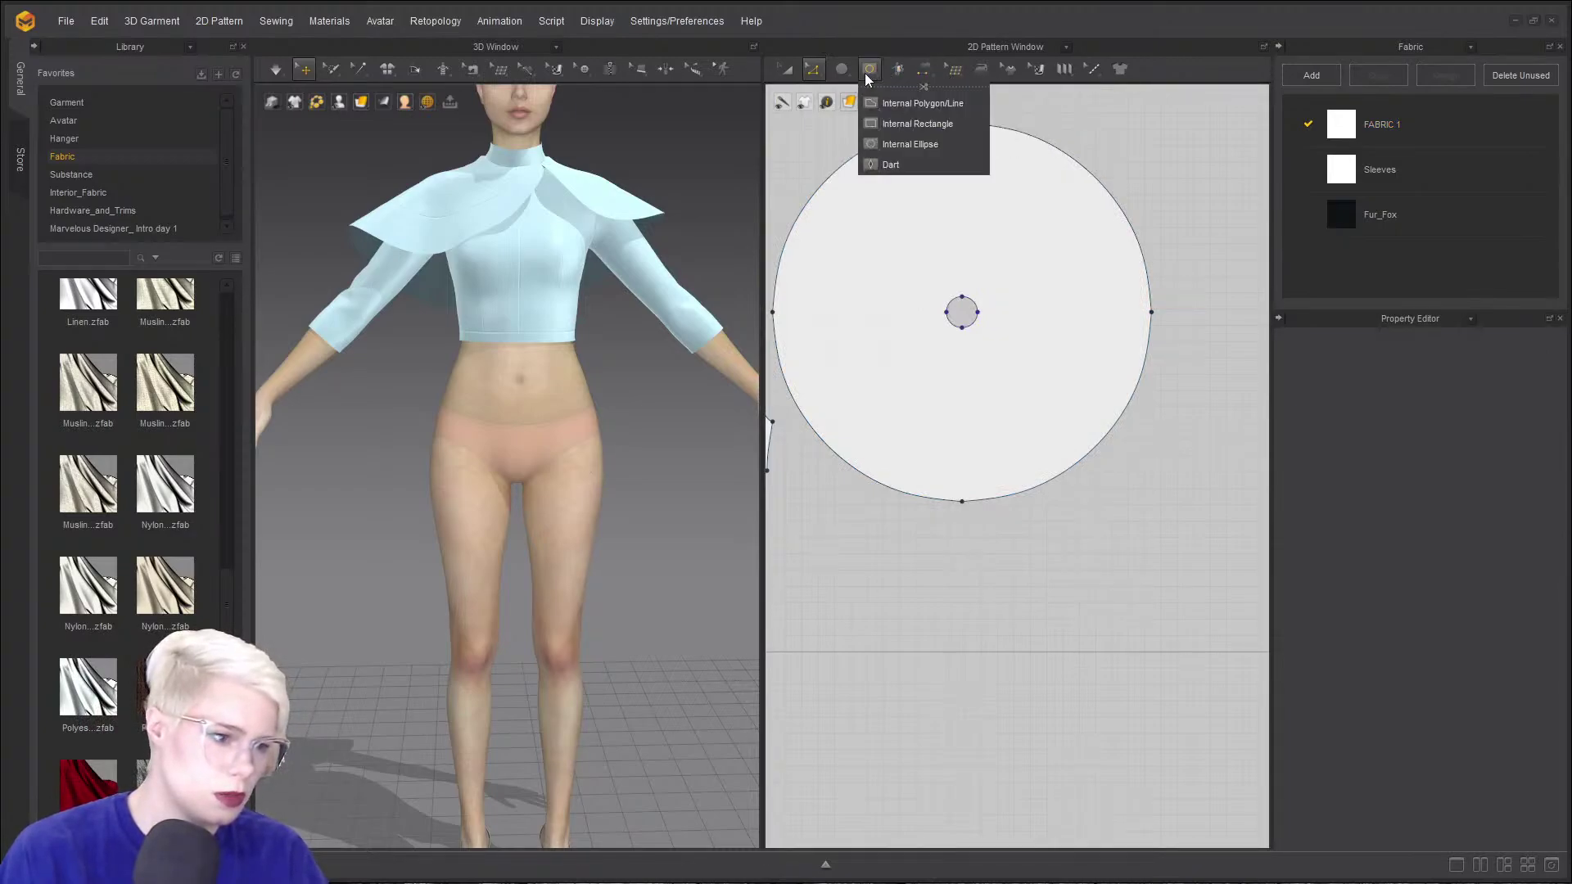
pyautogui.scroll(-5, 951, 456)
pyautogui.moveTo(951, 456); pyautogui.dragTo(1100, 443, button='middle')
pyautogui.press('a')
pyautogui.click(1072, 413)
pyautogui.rightClick(1071, 521)
pyautogui.moveTo(351, 549); pyautogui.dragTo(423, 509, button='right')
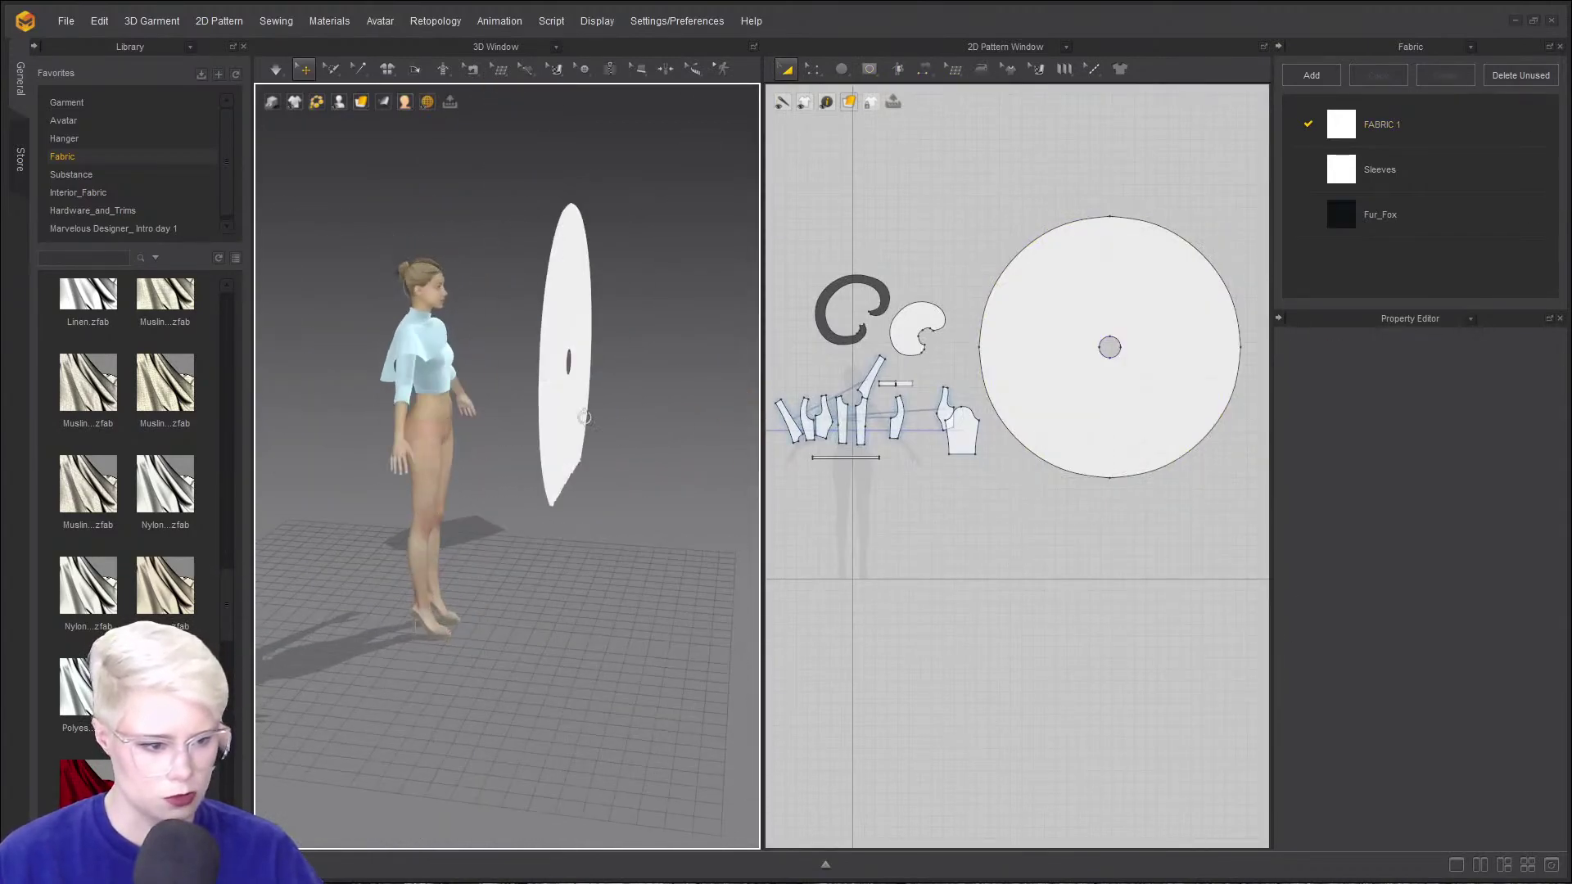
pyautogui.moveTo(584, 418); pyautogui.dragTo(544, 337, button='right')
pyautogui.click(544, 336)
pyautogui.scroll(3, 555, 344)
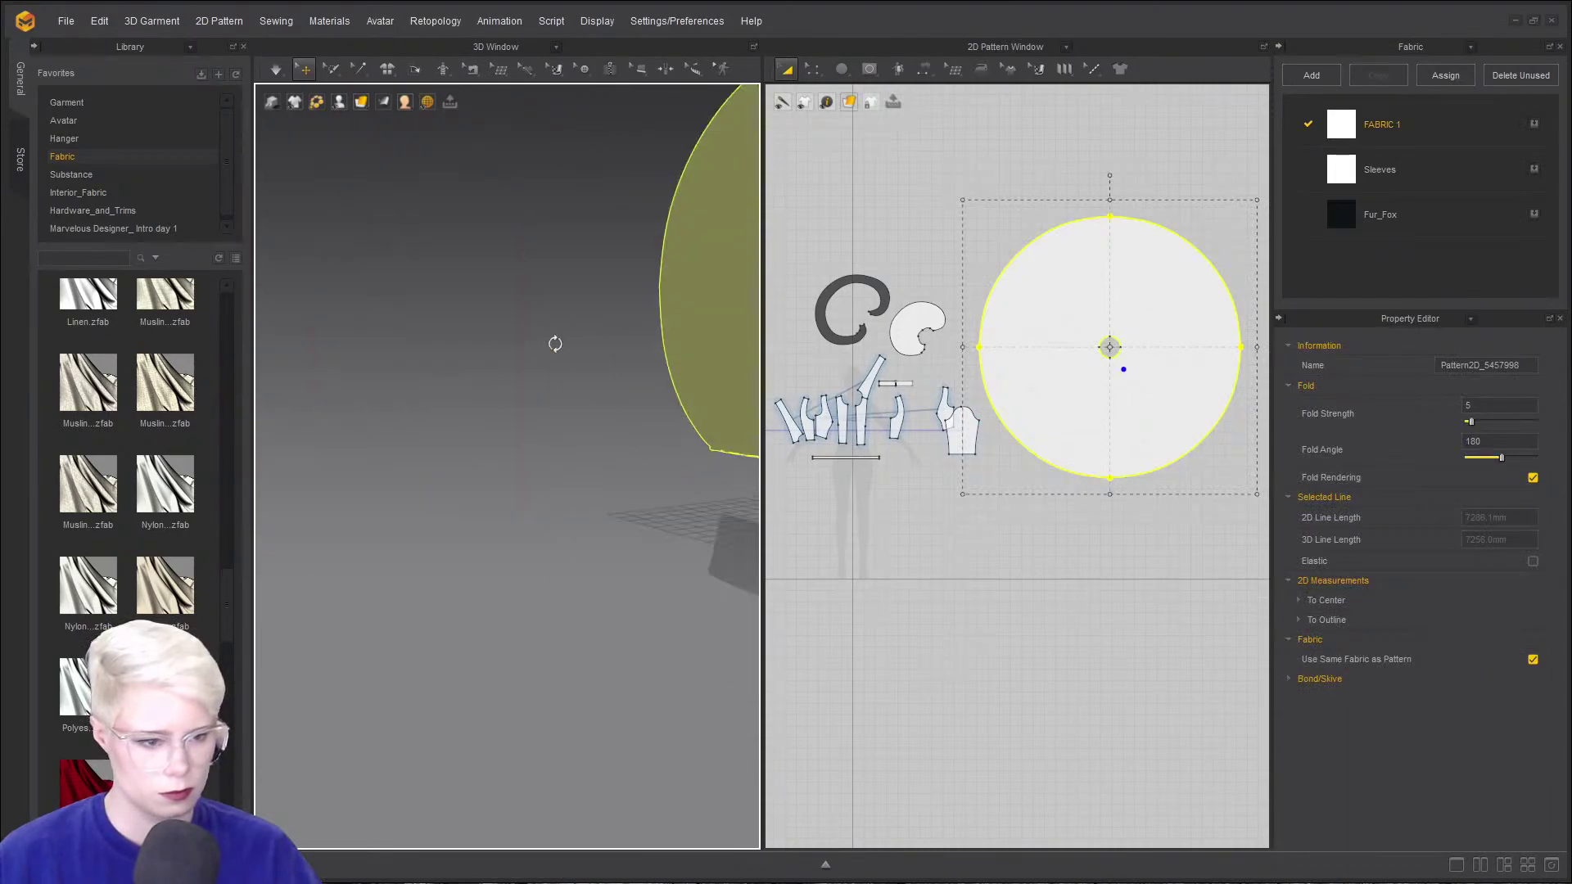
pyautogui.scroll(-5, 555, 344)
pyautogui.moveTo(323, 456); pyautogui.dragTo(333, 361, button='right')
pyautogui.click(394, 356)
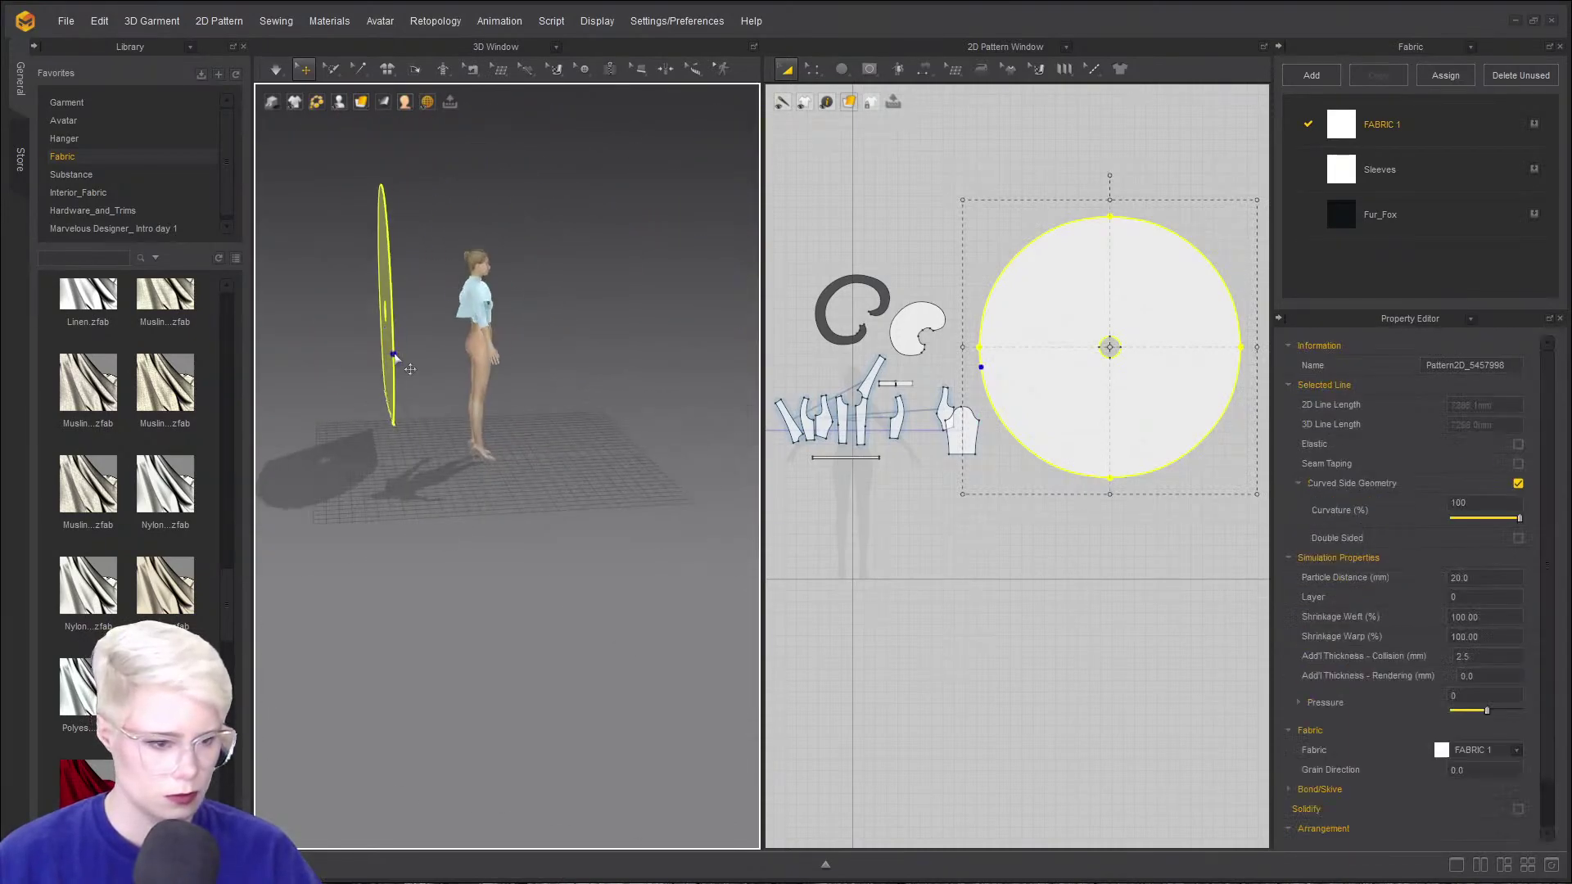
pyautogui.moveTo(436, 311); pyautogui.dragTo(354, 307)
# - Move the flat circle pattern up around the avatar at waist level, just below the bodice
pyautogui.moveTo(541, 414); pyautogui.dragTo(352, 479, button='right')
pyautogui.moveTo(602, 380); pyautogui.dragTo(505, 404)
pyautogui.moveTo(502, 413); pyautogui.dragTo(332, 424, button='right')
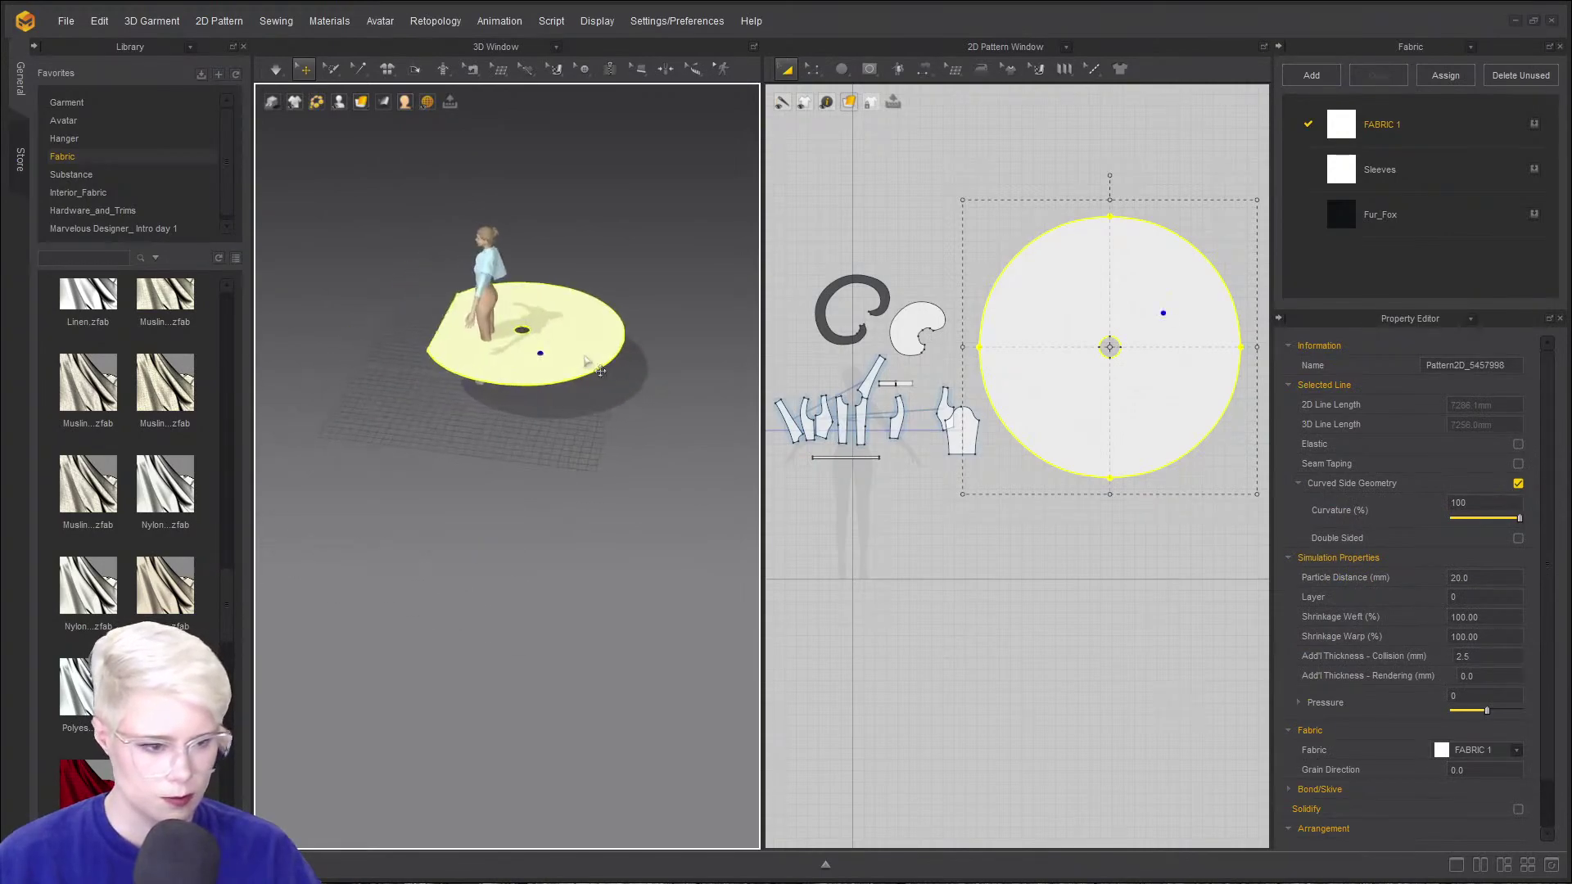
pyautogui.moveTo(588, 361); pyautogui.dragTo(534, 315)
pyautogui.moveTo(534, 316); pyautogui.dragTo(652, 301, button='right')
pyautogui.scroll(5, 582, 365)
pyautogui.moveTo(582, 365); pyautogui.dragTo(674, 495, button='middle')
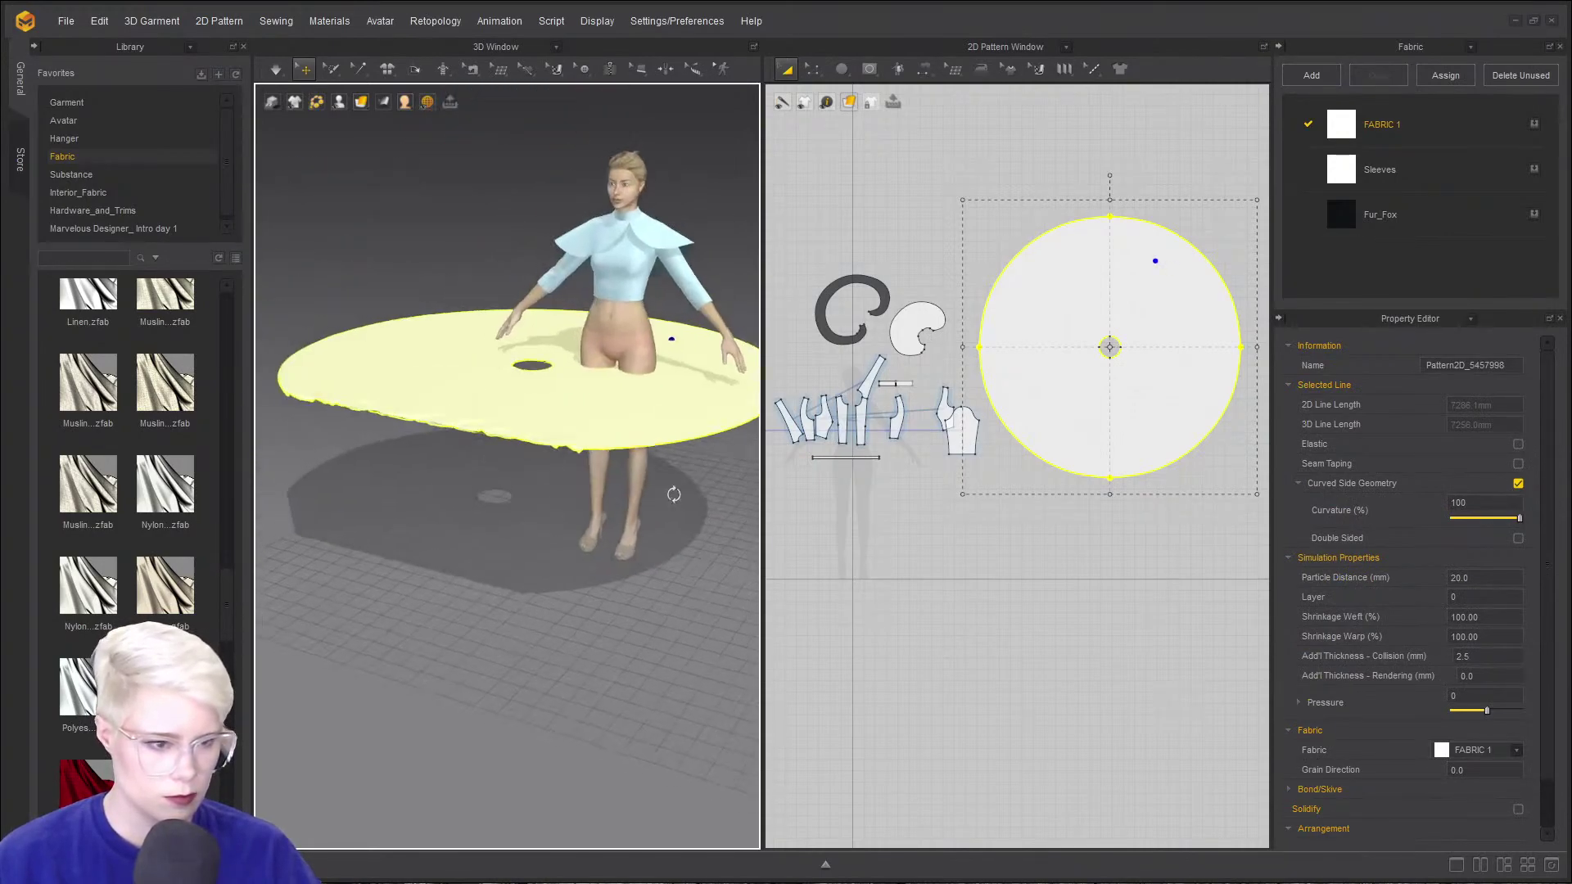
pyautogui.moveTo(674, 495); pyautogui.dragTo(692, 410, button='right')
pyautogui.scroll(2, 692, 410)
pyautogui.moveTo(692, 409); pyautogui.dragTo(473, 449, button='middle')
pyautogui.moveTo(434, 470); pyautogui.dragTo(522, 372)
# - Sew the edge of the circle's waist hole to the lower edge of the long waistband strip
pyautogui.press('n')
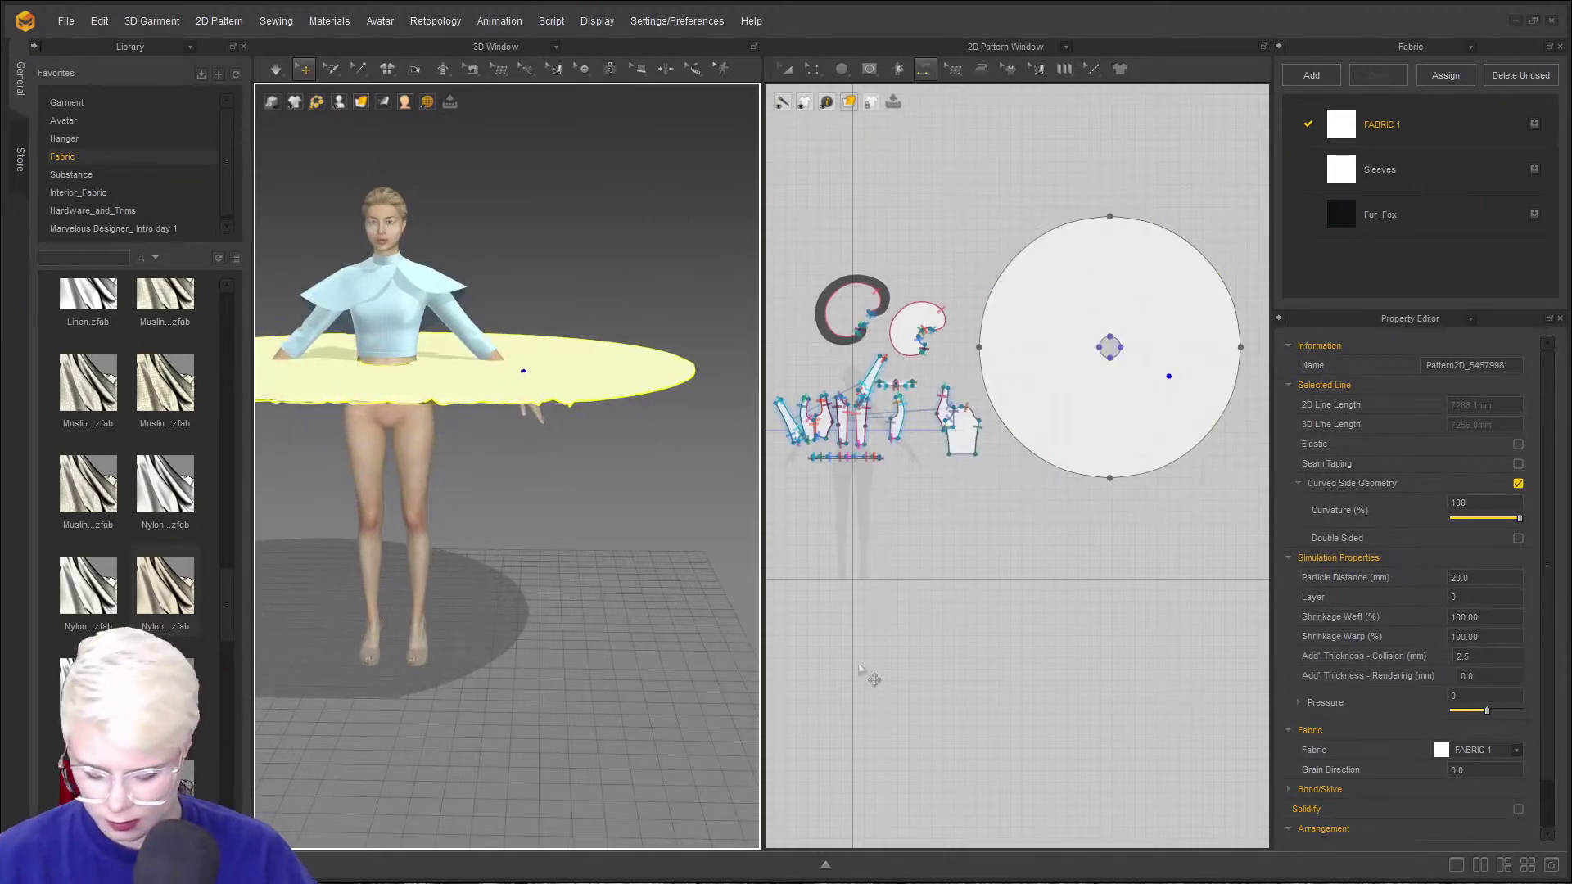
pyautogui.click(1113, 336)
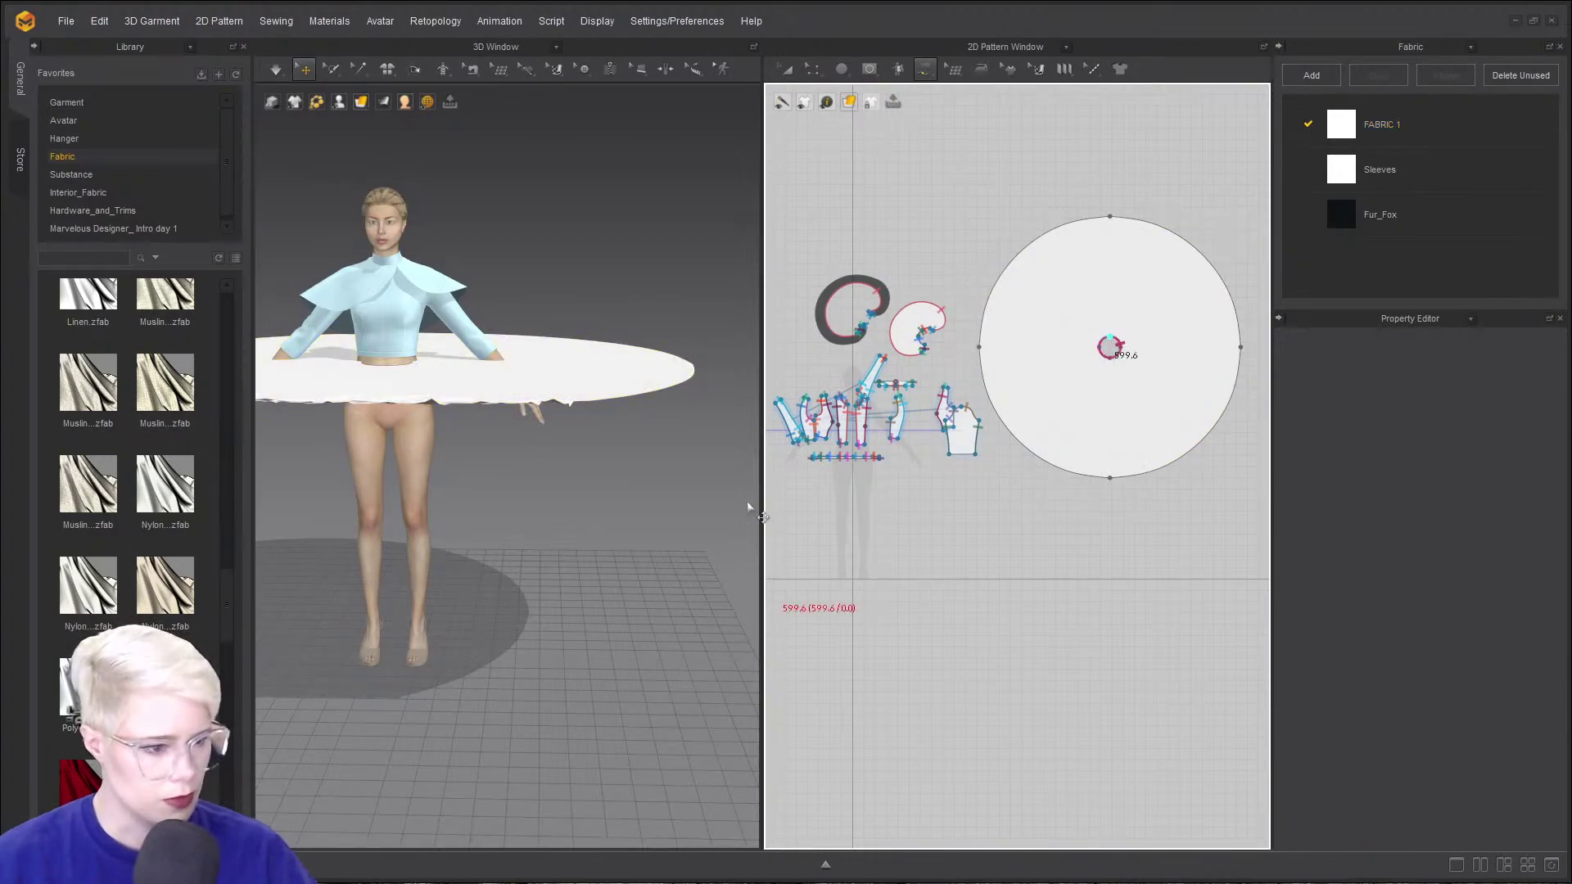
pyautogui.scroll(5, 774, 454)
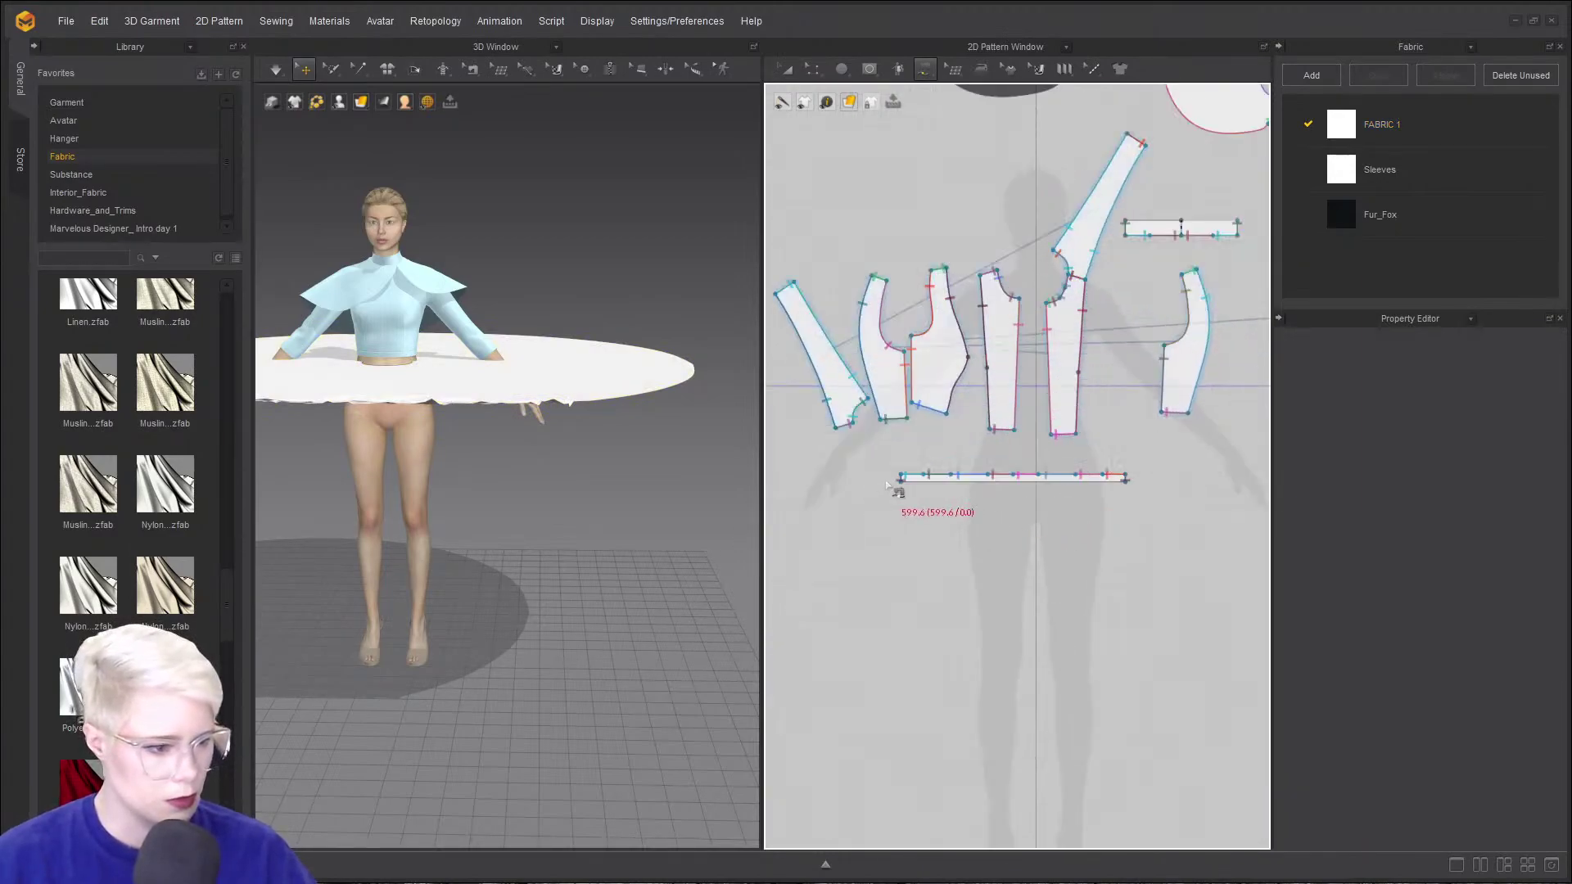
pyautogui.click(1127, 484)
pyautogui.moveTo(435, 492); pyautogui.dragTo(352, 463, button='right')
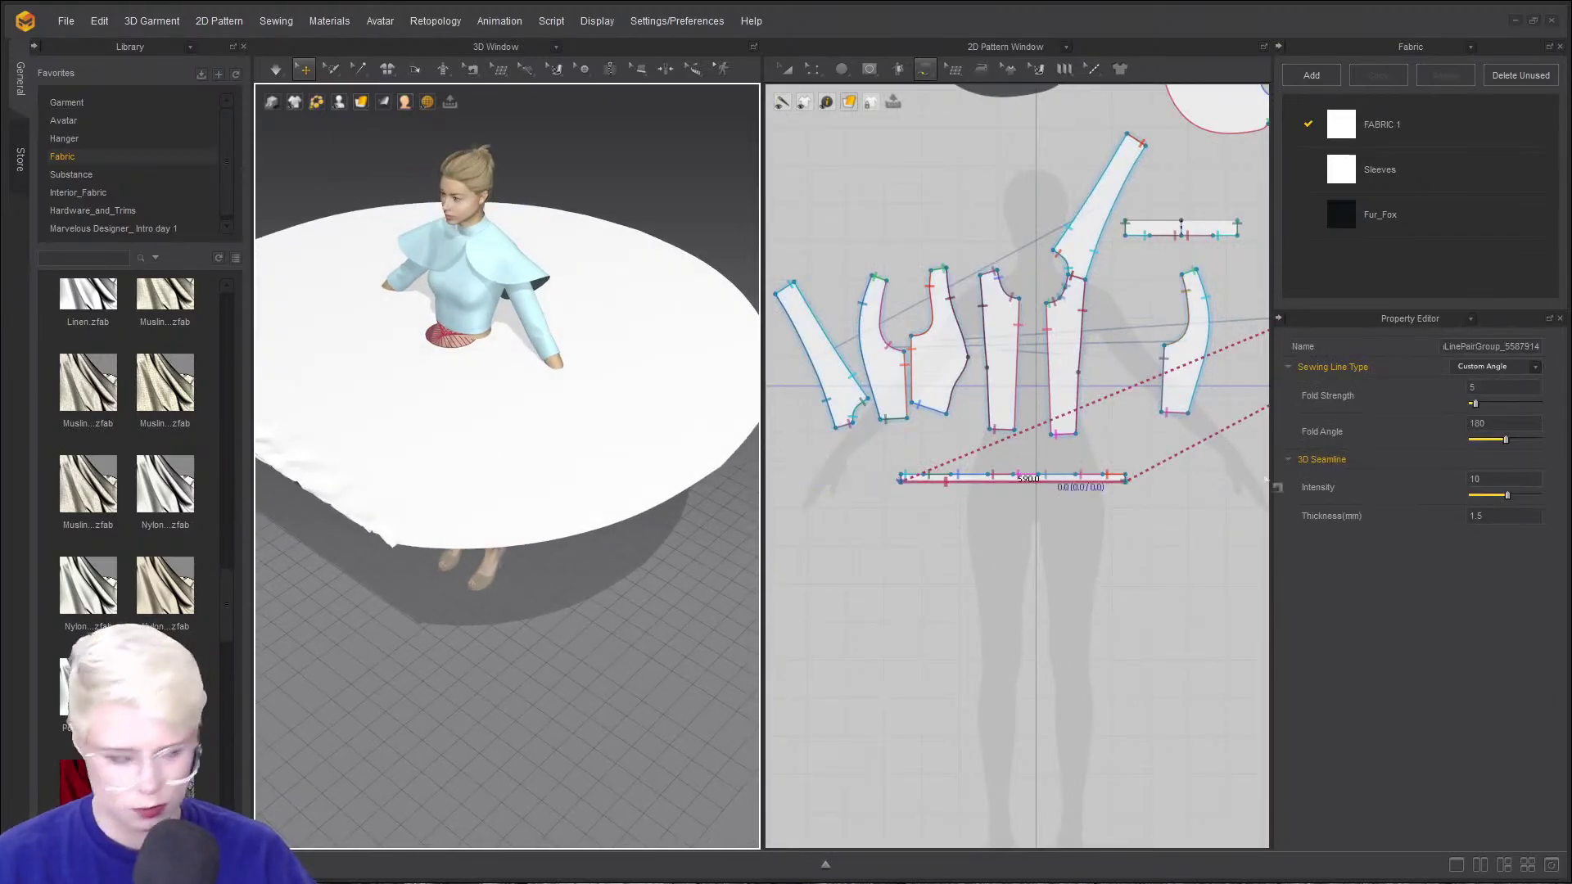
pyautogui.rightClick(1044, 490)
pyautogui.click(1029, 526)
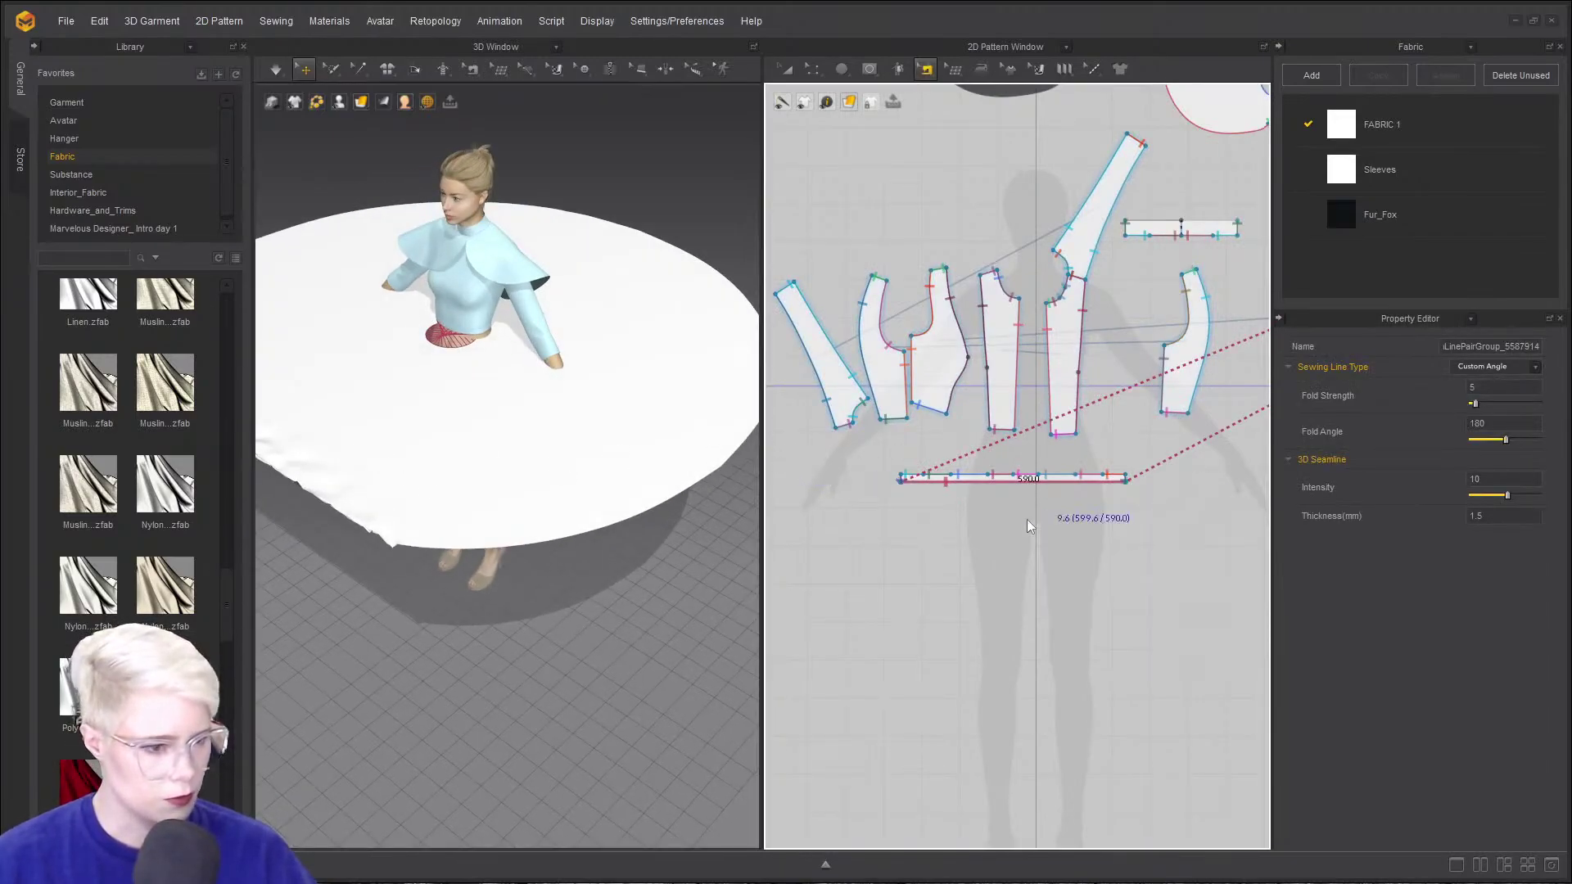
# - Adjust the circle skirt's 3D position so that its hole sits around the avatar's waist
pyautogui.click(467, 431)
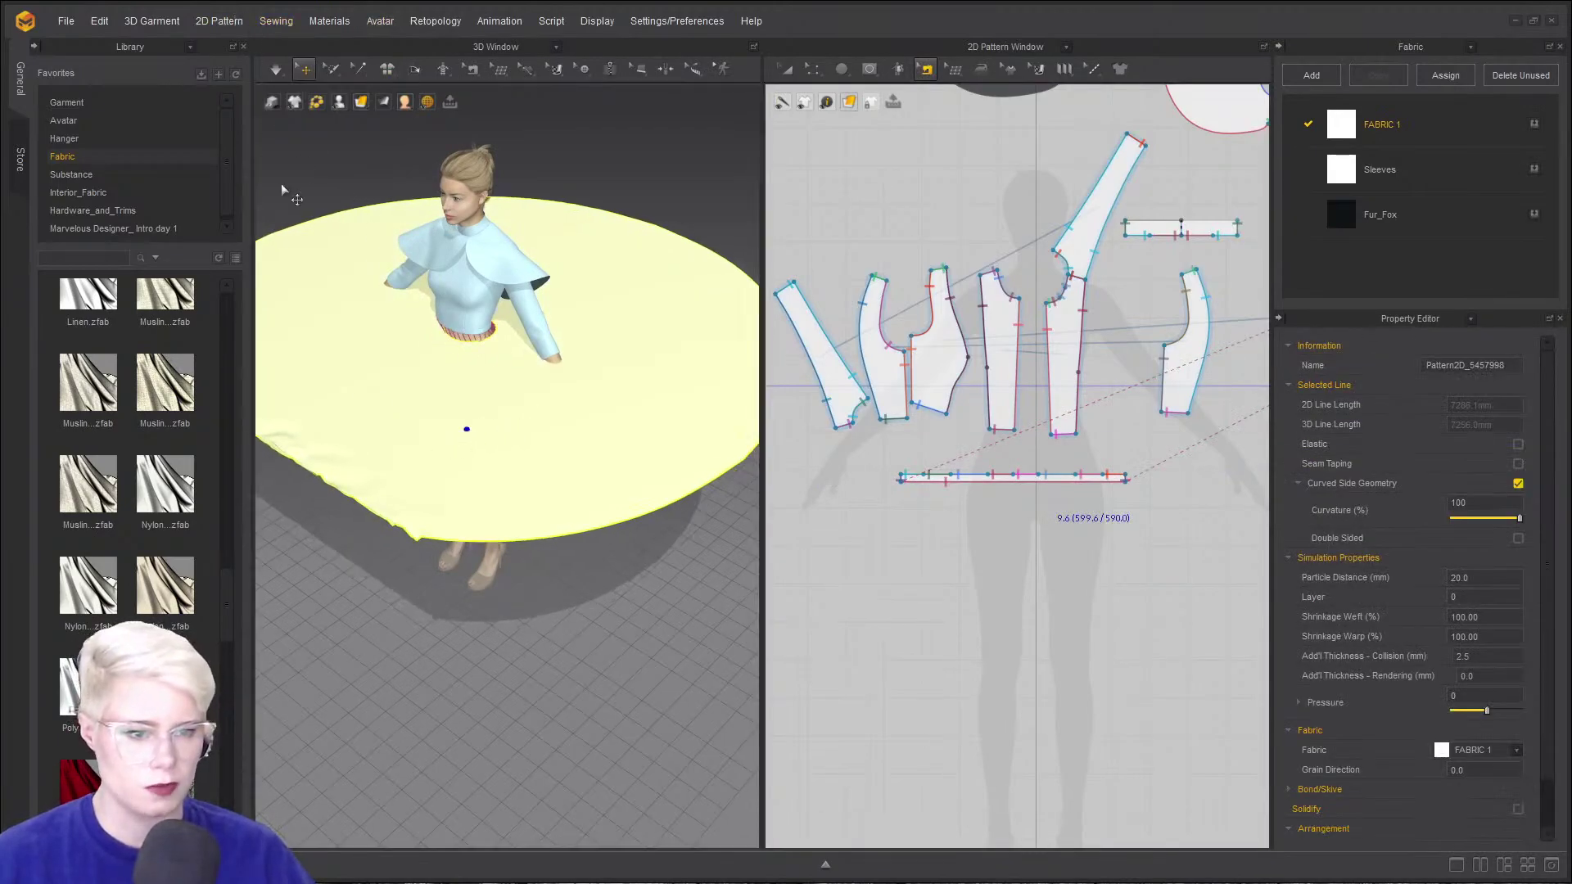
pyautogui.moveTo(281, 184); pyautogui.dragTo(409, 219, button='right')
pyautogui.moveTo(409, 217); pyautogui.dragTo(550, 232, button='middle')
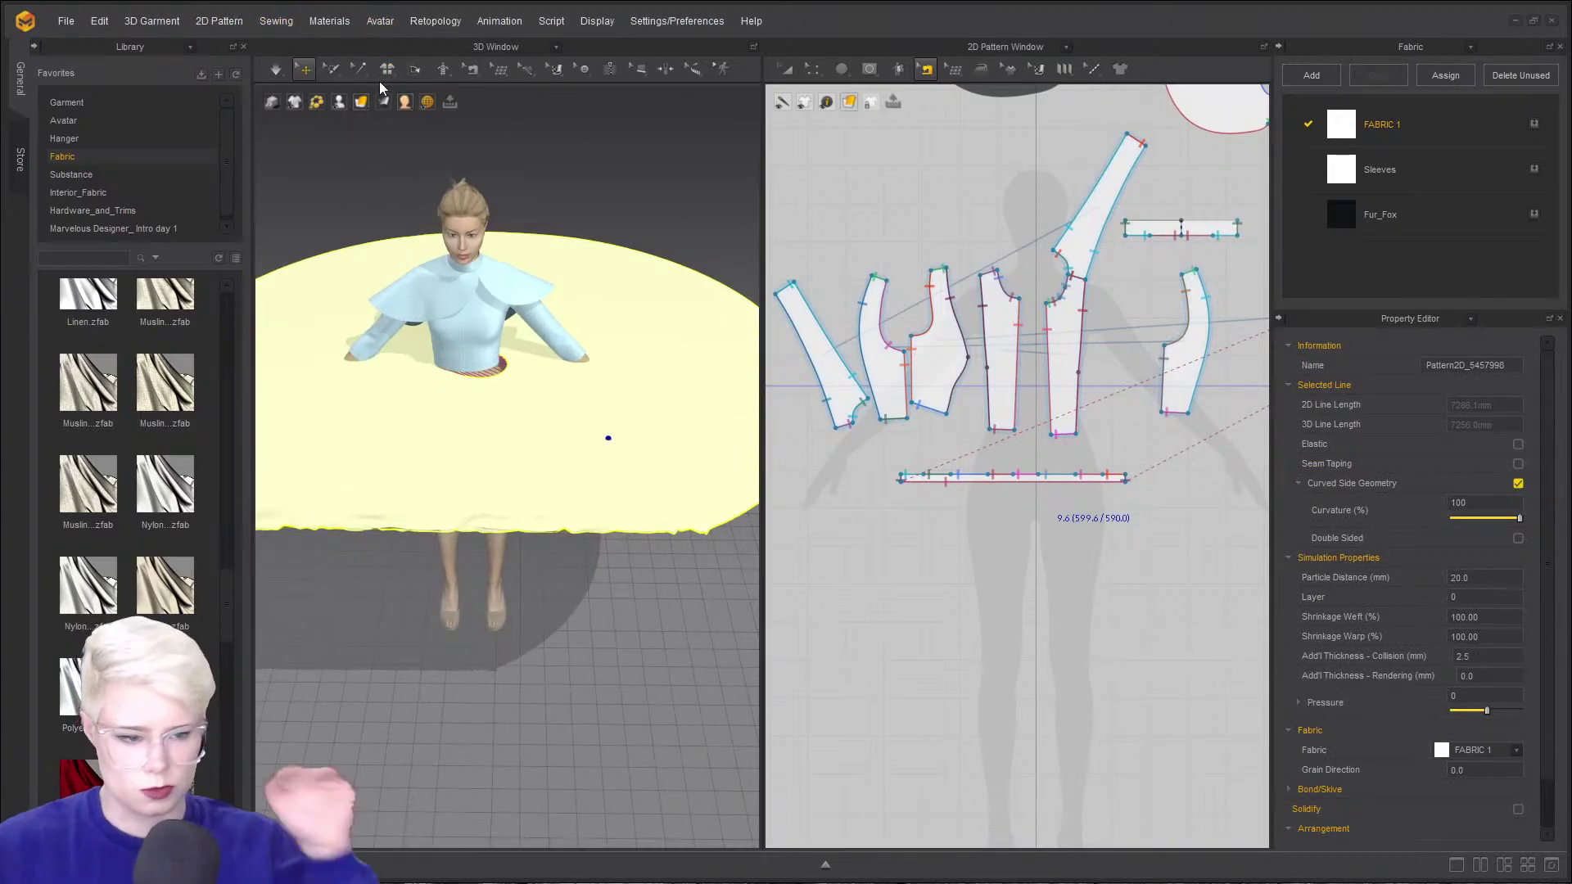
# - Box-select the skirt mesh around both of the avatar's hands and pull the patches down below the hands
pyautogui.click(331, 72)
pyautogui.click(351, 124)
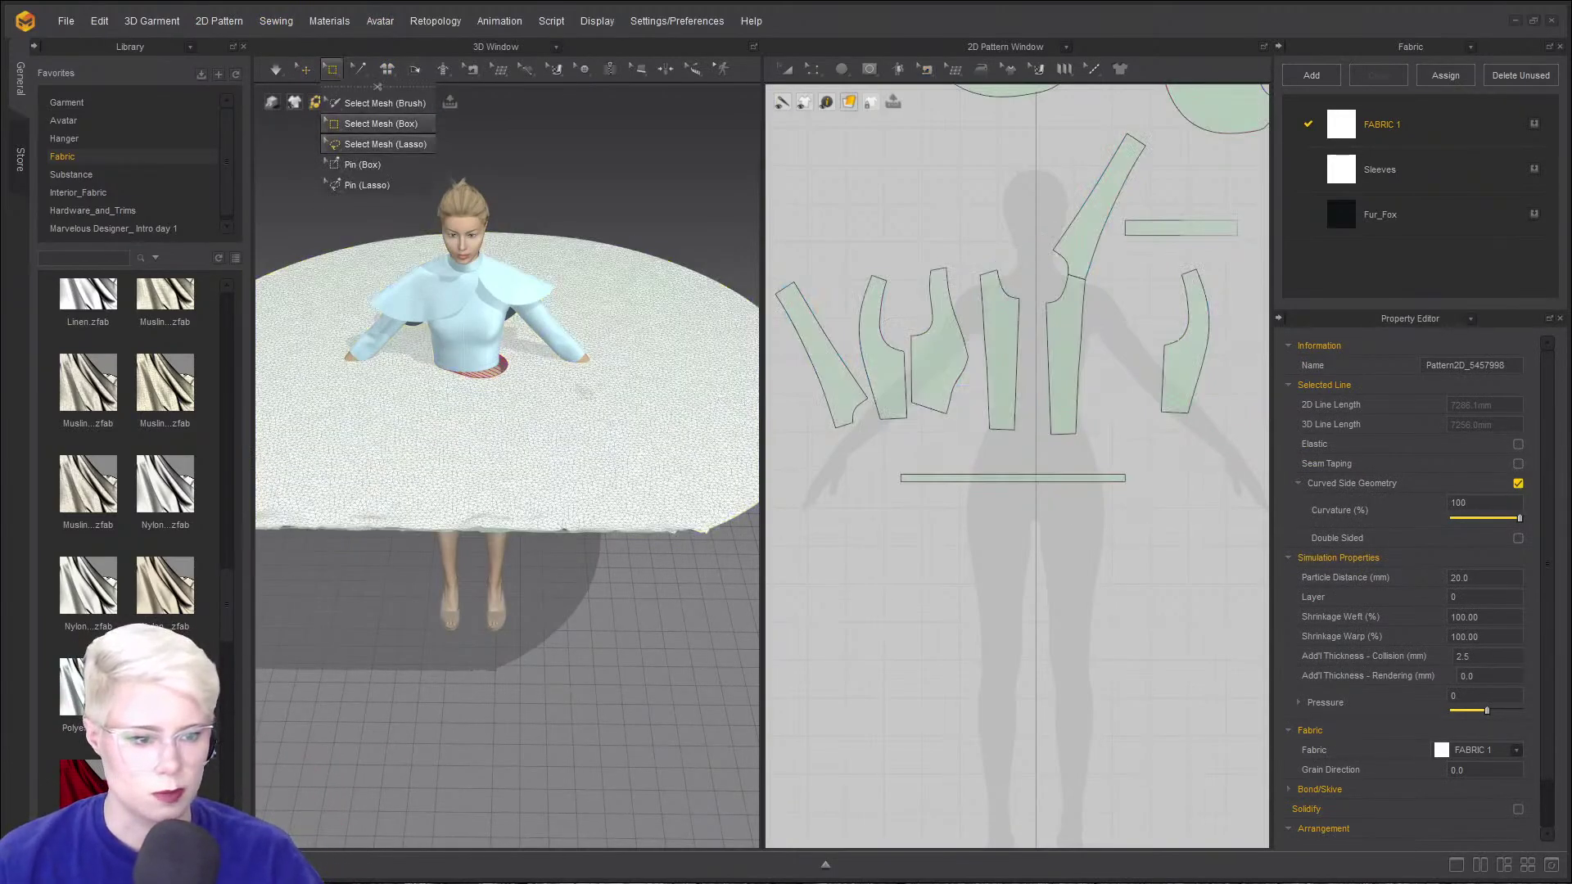
pyautogui.moveTo(492, 335); pyautogui.dragTo(724, 406)
pyautogui.moveTo(578, 356); pyautogui.dragTo(673, 501)
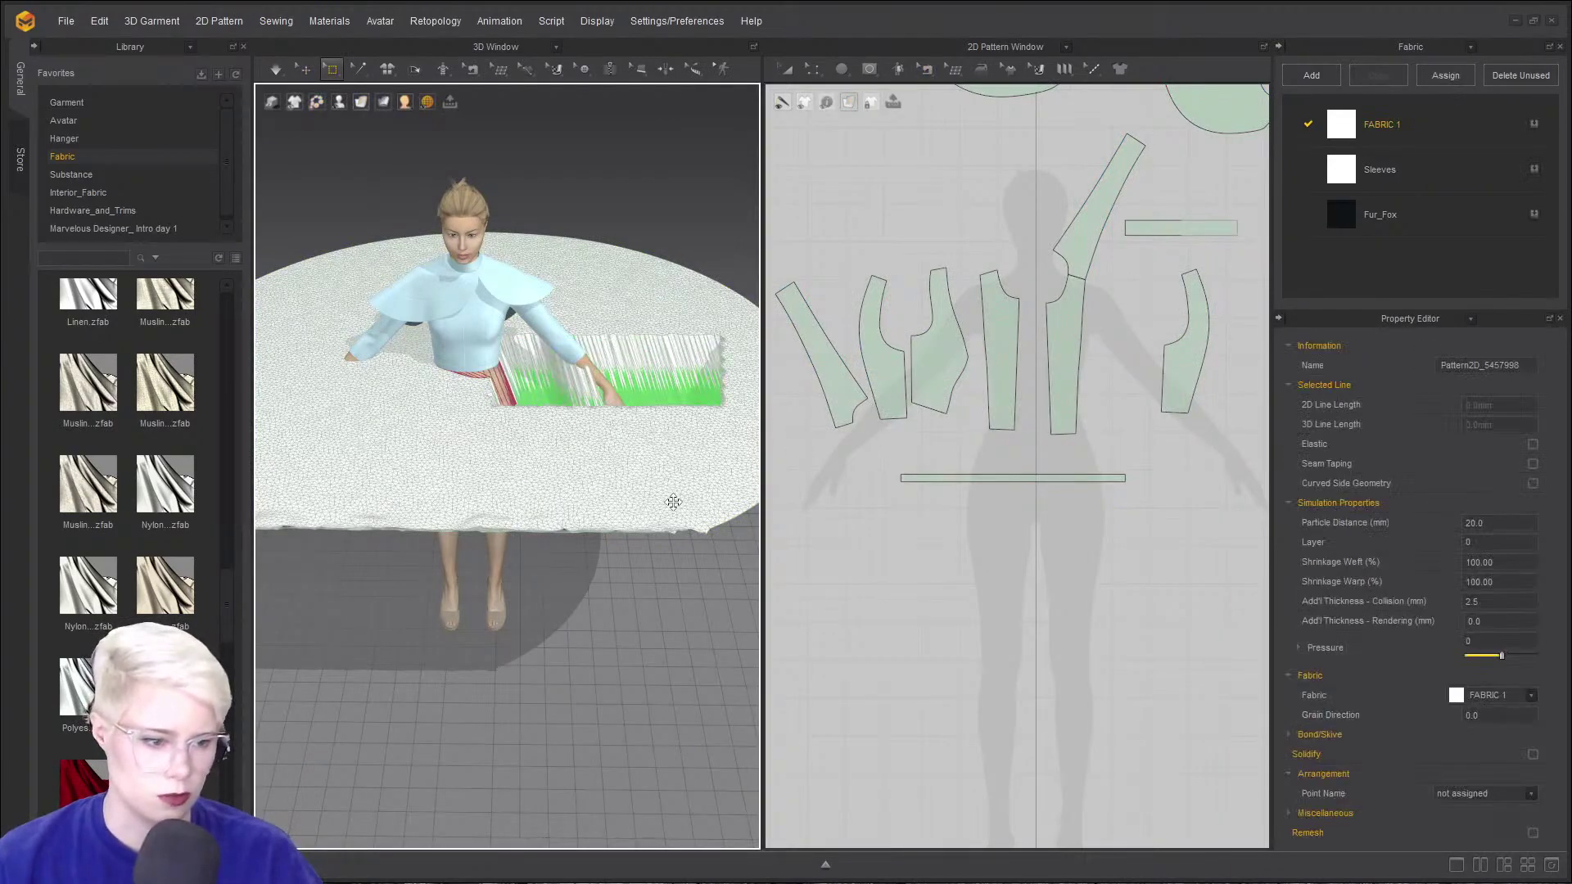
pyautogui.moveTo(259, 326); pyautogui.dragTo(412, 419)
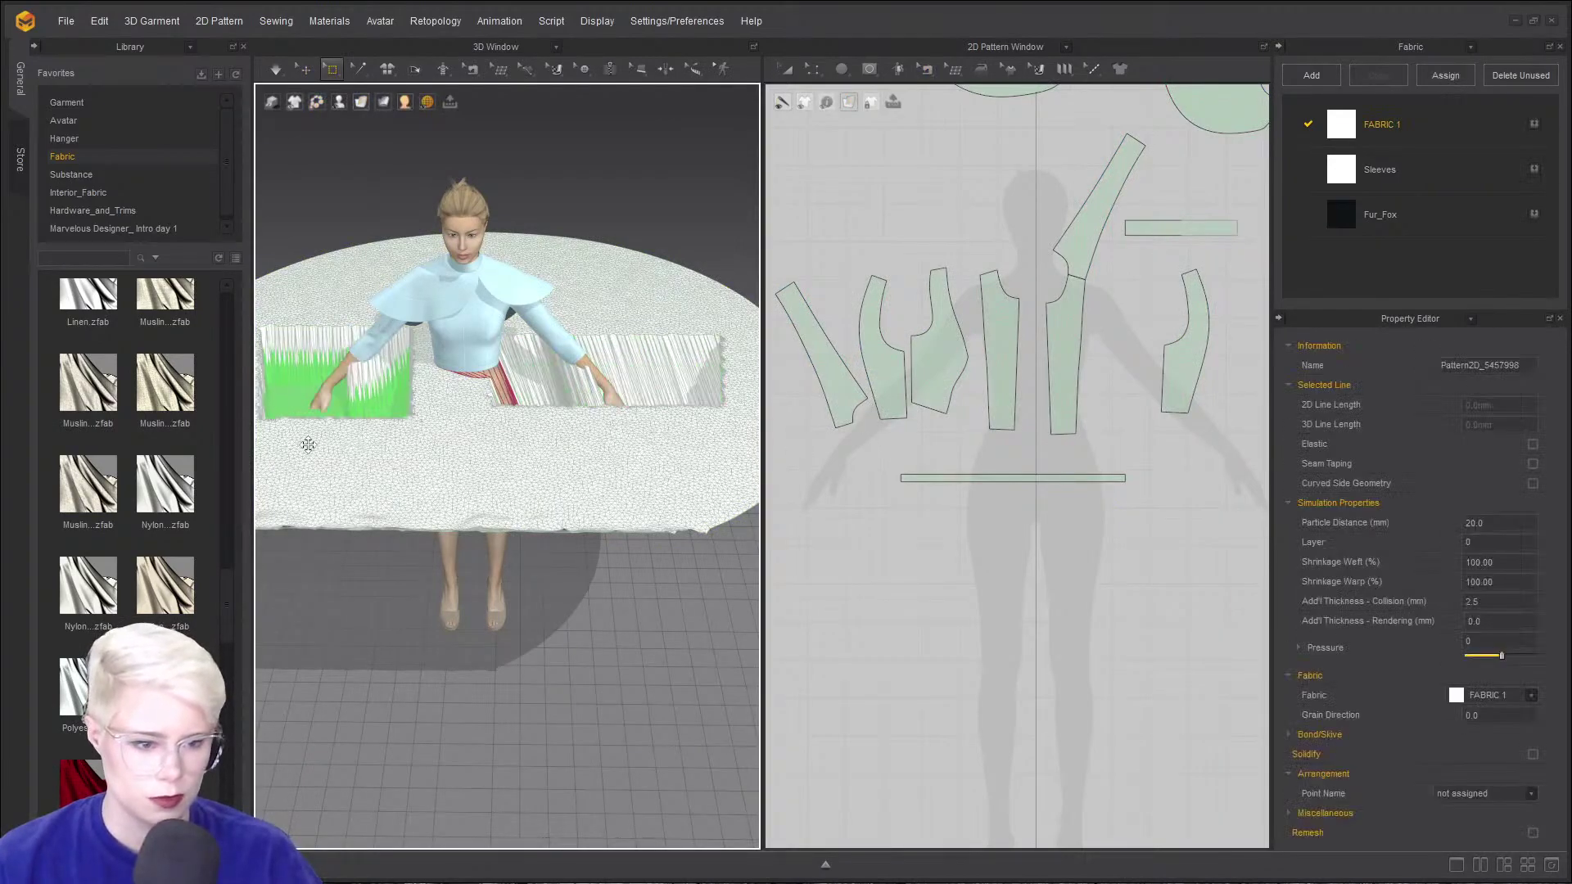
pyautogui.moveTo(330, 431); pyautogui.dragTo(347, 471, button='right')
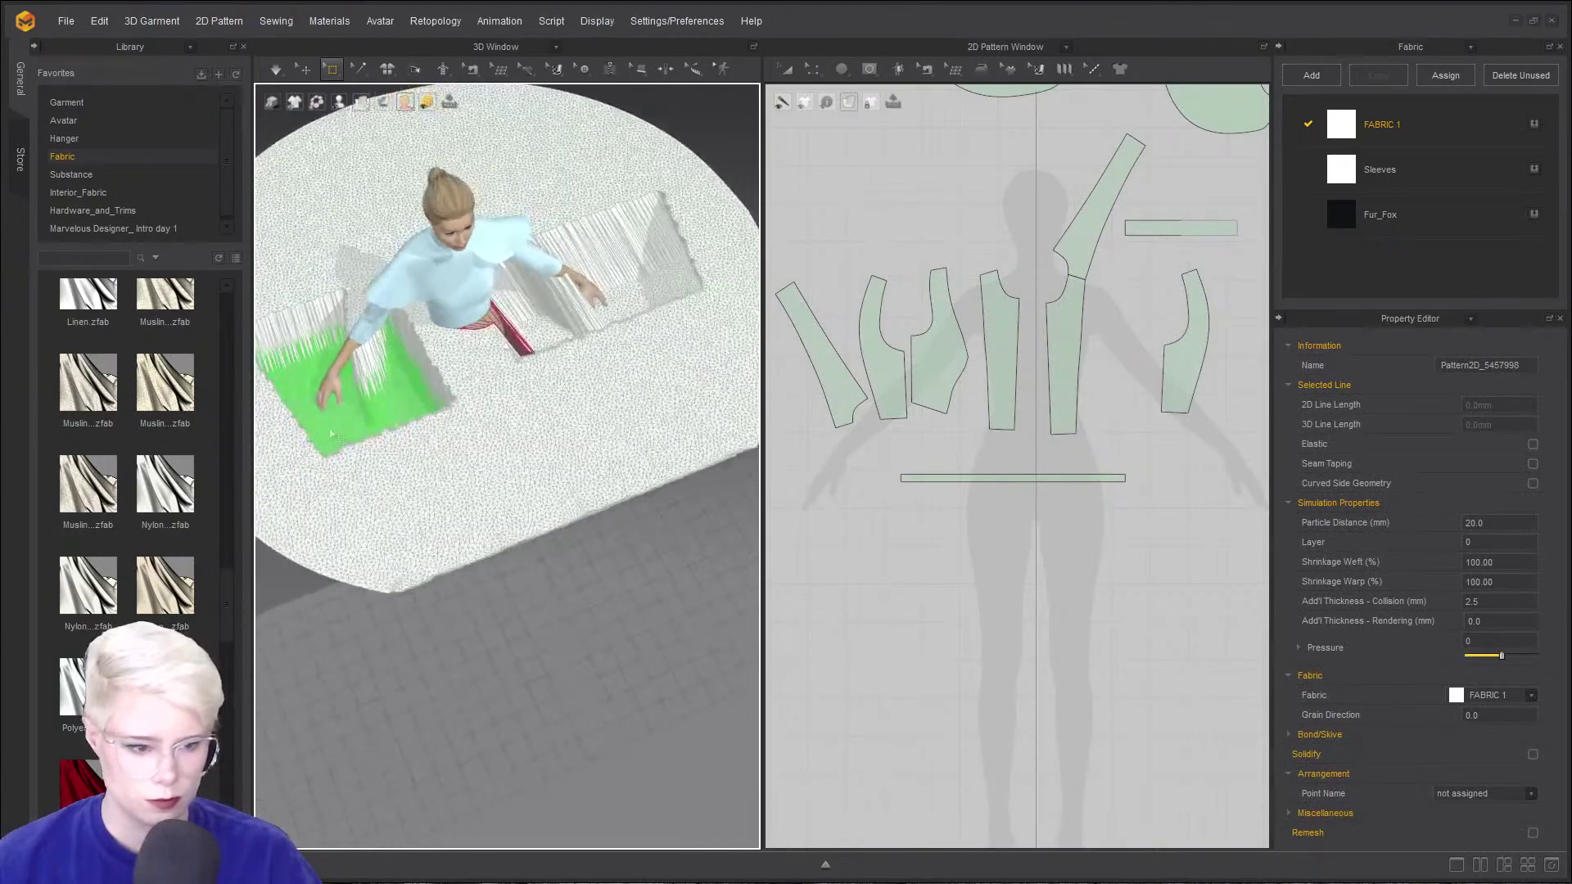
pyautogui.moveTo(579, 396); pyautogui.dragTo(409, 524, button='right')
pyautogui.moveTo(385, 224); pyautogui.dragTo(442, 313)
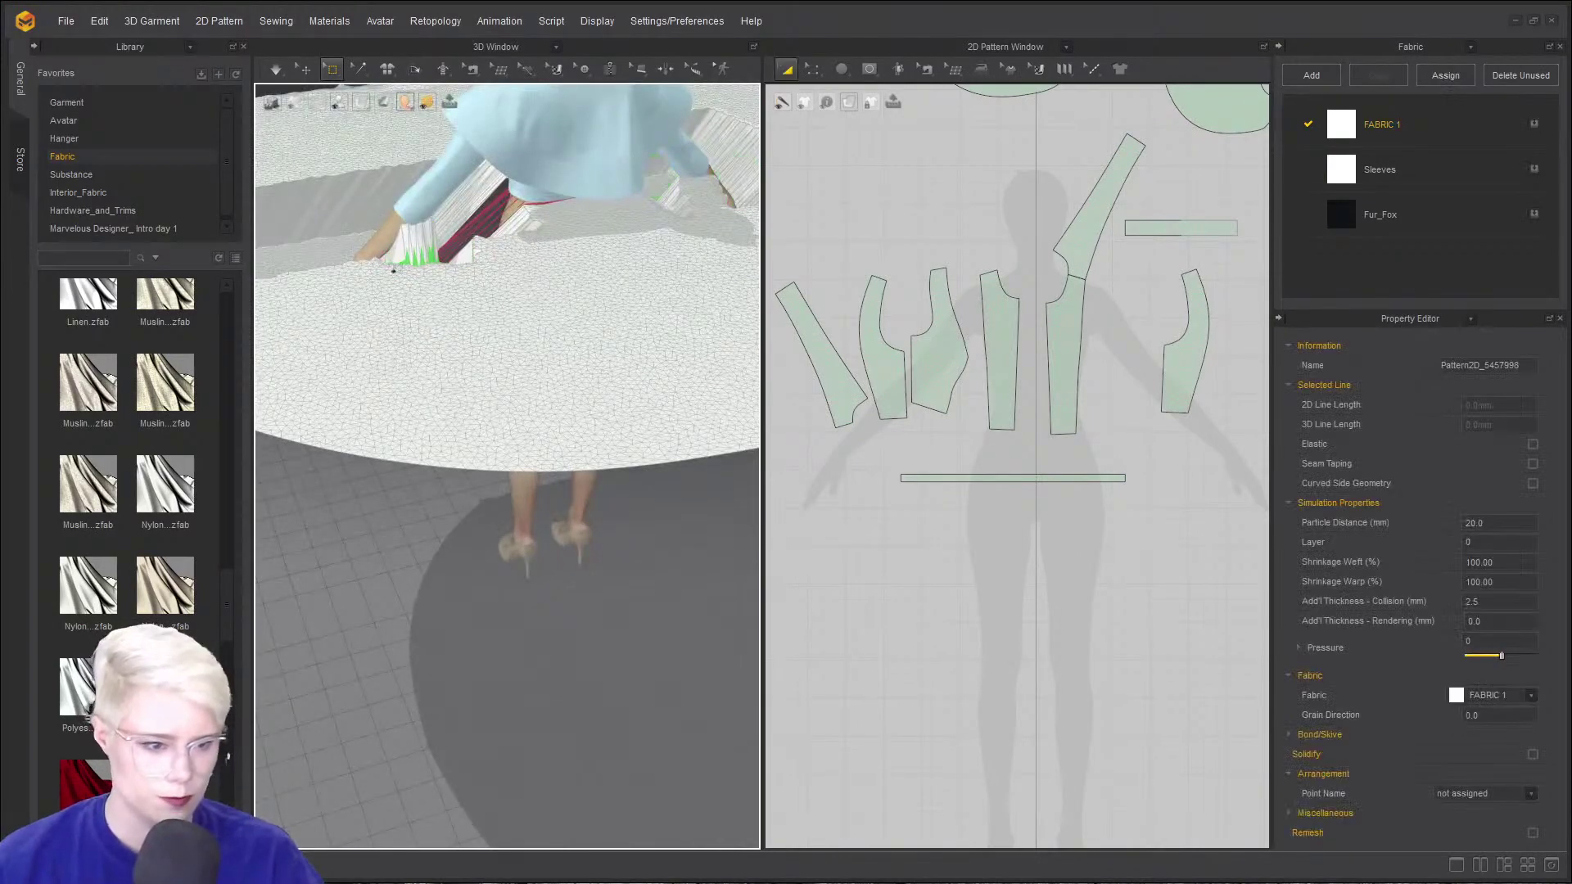
# - Simulate the skirt briefly, then box-select the mesh caught on the hand and pull it further down
pyautogui.press('space')
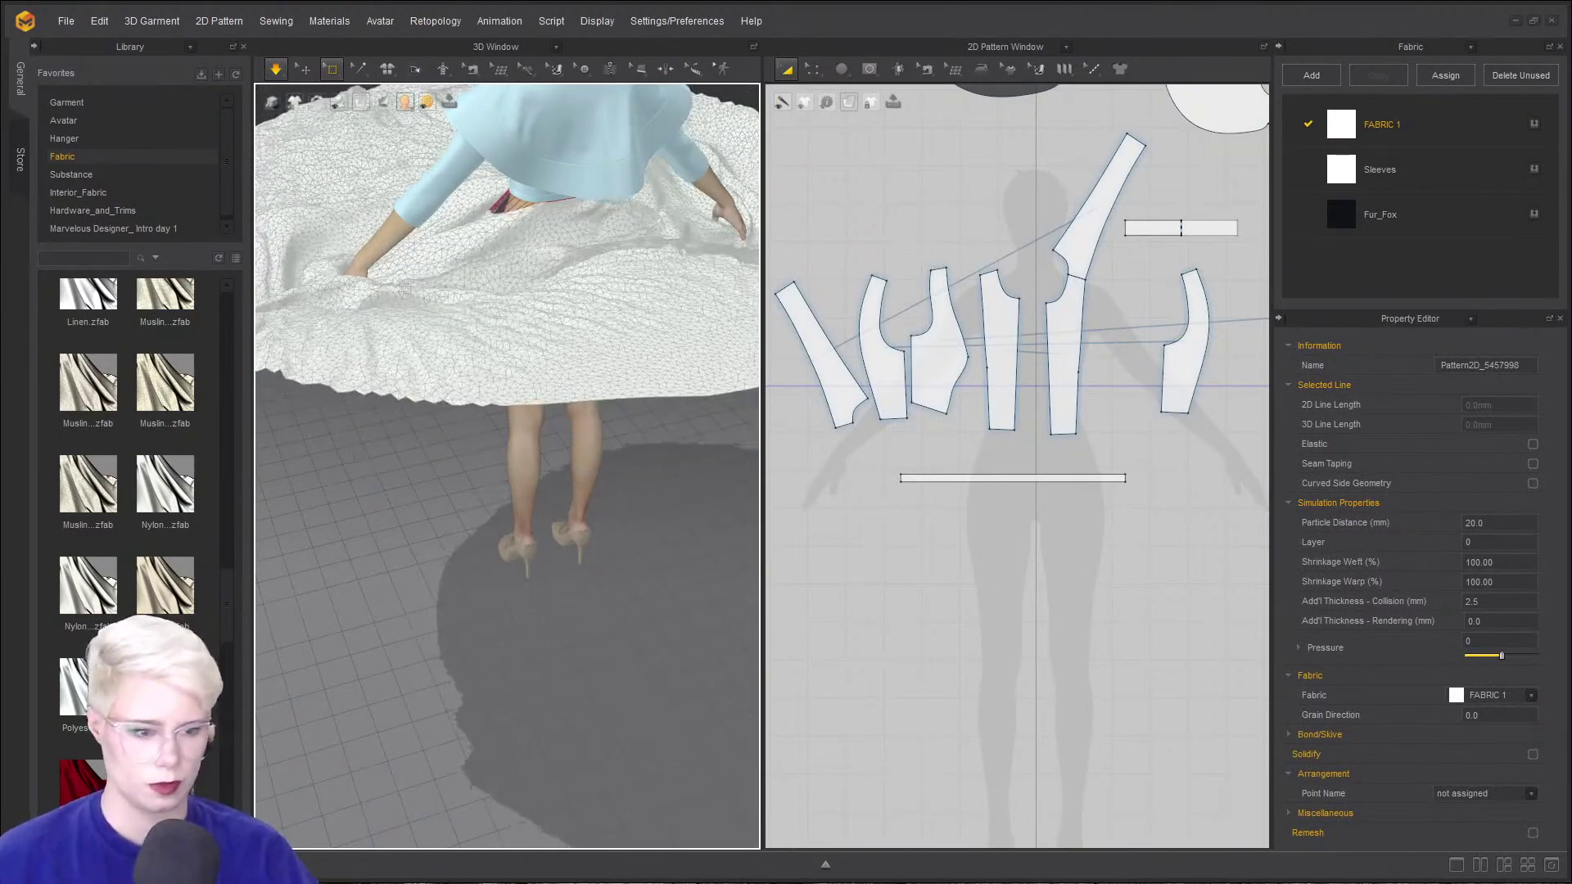
pyautogui.moveTo(300, 233); pyautogui.dragTo(432, 362)
pyautogui.moveTo(352, 297); pyautogui.dragTo(371, 410)
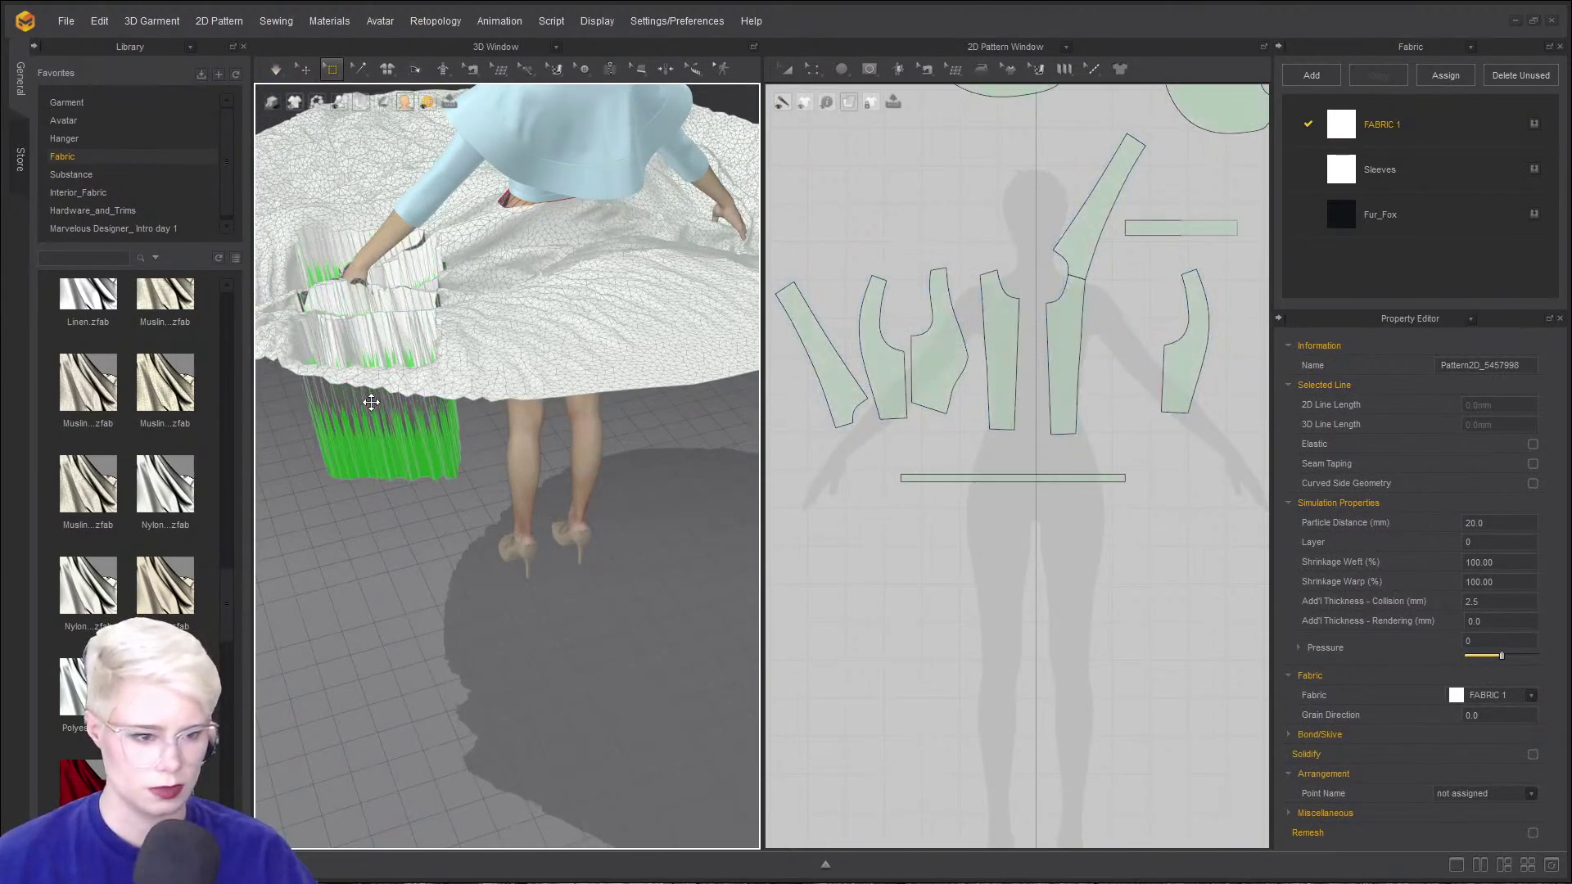
# - Box-select a large rectangle of mesh beside the waist hole in the 2D pattern and lower it past the hand
pyautogui.moveTo(381, 418); pyautogui.dragTo(576, 501, button='right')
pyautogui.scroll(-5, 1081, 442)
pyautogui.moveTo(1081, 442); pyautogui.dragTo(791, 471, button='middle')
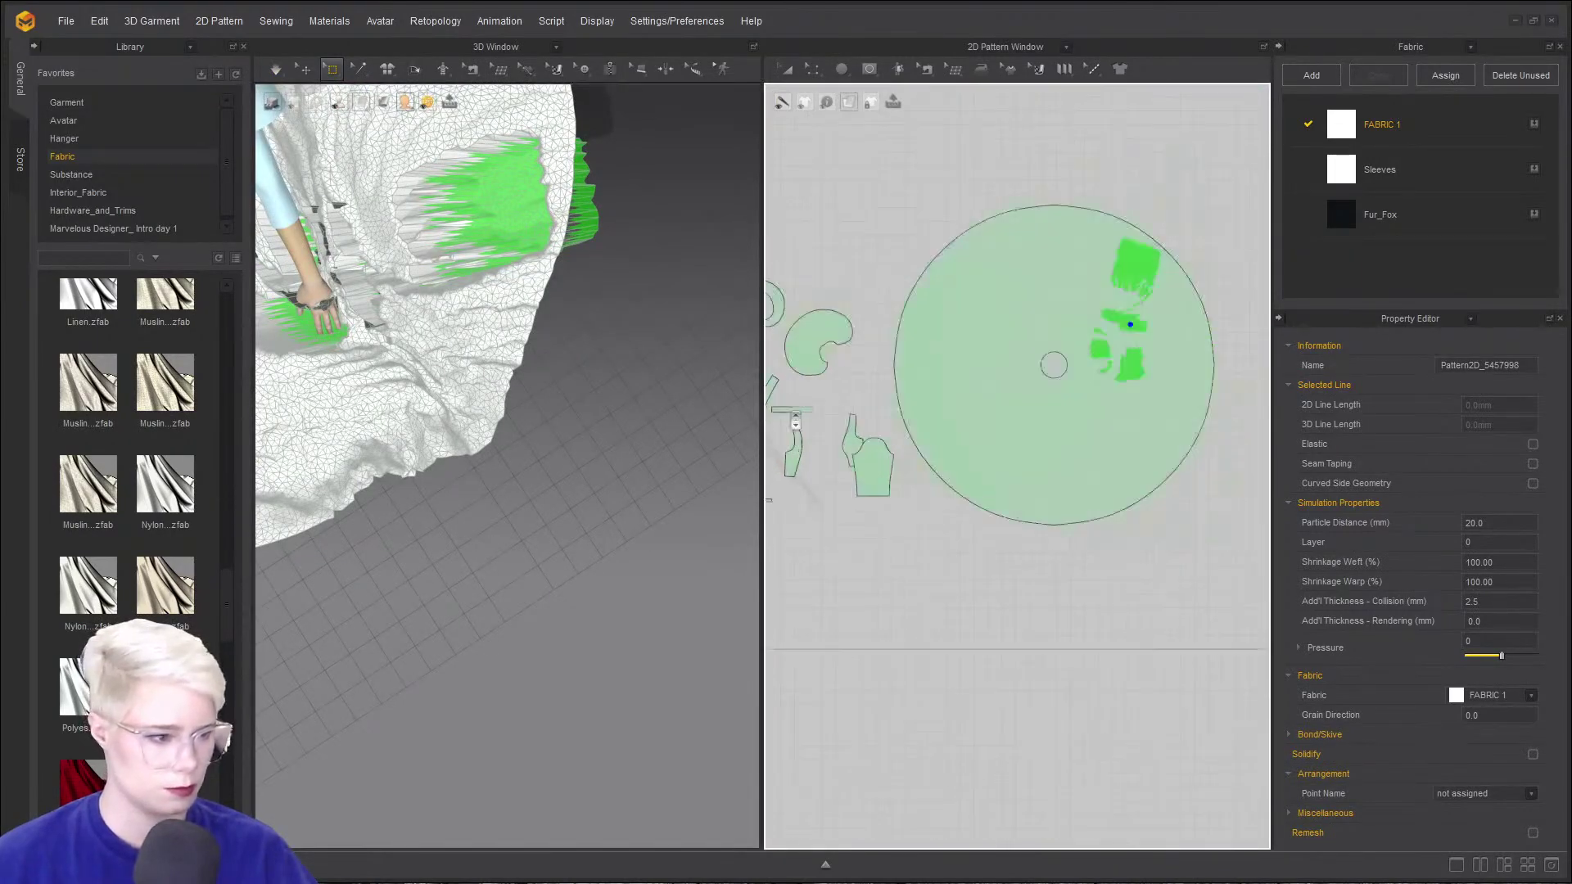
pyautogui.scroll(1, 791, 459)
pyautogui.scroll(-1, 1061, 306)
pyautogui.moveTo(1146, 281); pyautogui.dragTo(966, 288, button='middle')
pyautogui.moveTo(971, 282); pyautogui.dragTo(1104, 393)
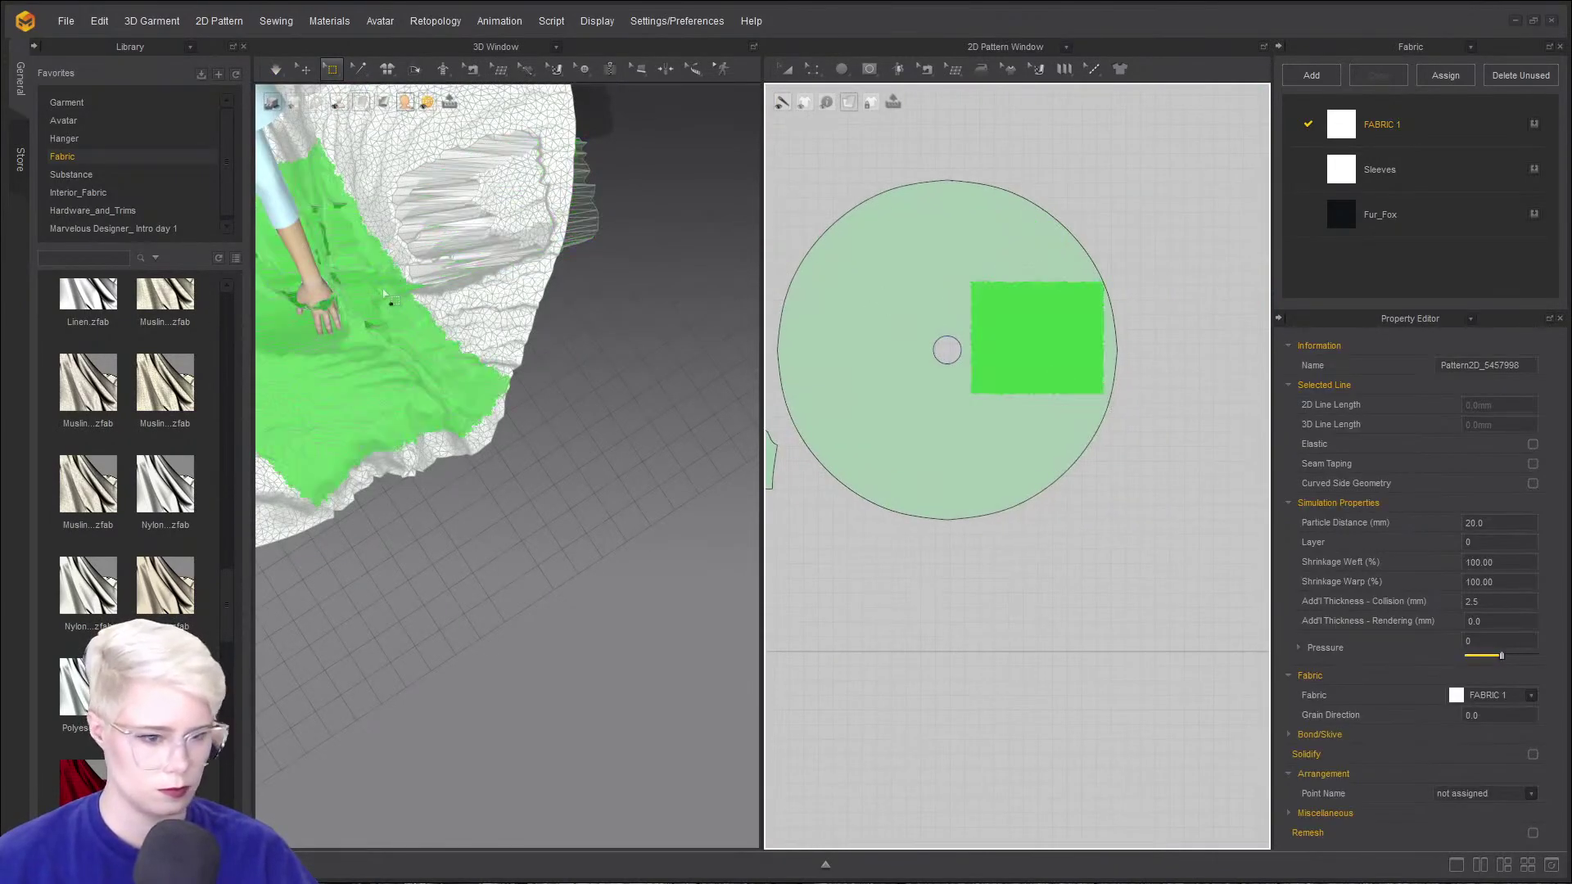
pyautogui.moveTo(393, 327); pyautogui.dragTo(448, 366, button='right')
pyautogui.moveTo(447, 362); pyautogui.dragTo(408, 398)
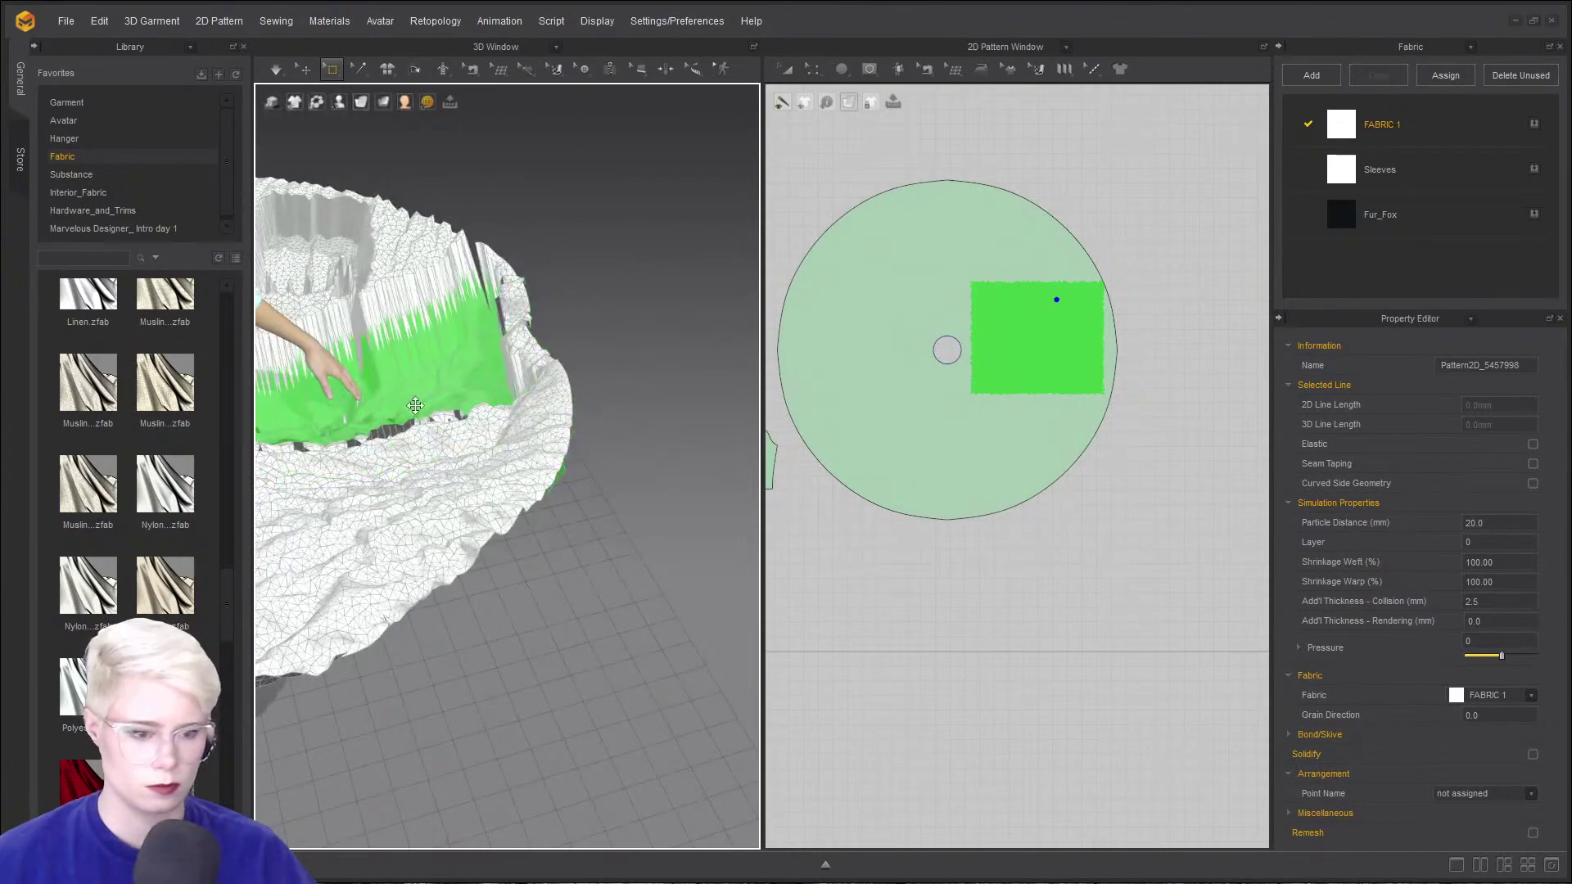
# - Switch the simulation to Fast (GPU) and drape the circle skirt down around the avatar's legs
pyautogui.moveTo(408, 398); pyautogui.dragTo(456, 414, button='right')
pyautogui.click(281, 82)
pyautogui.click(304, 103)
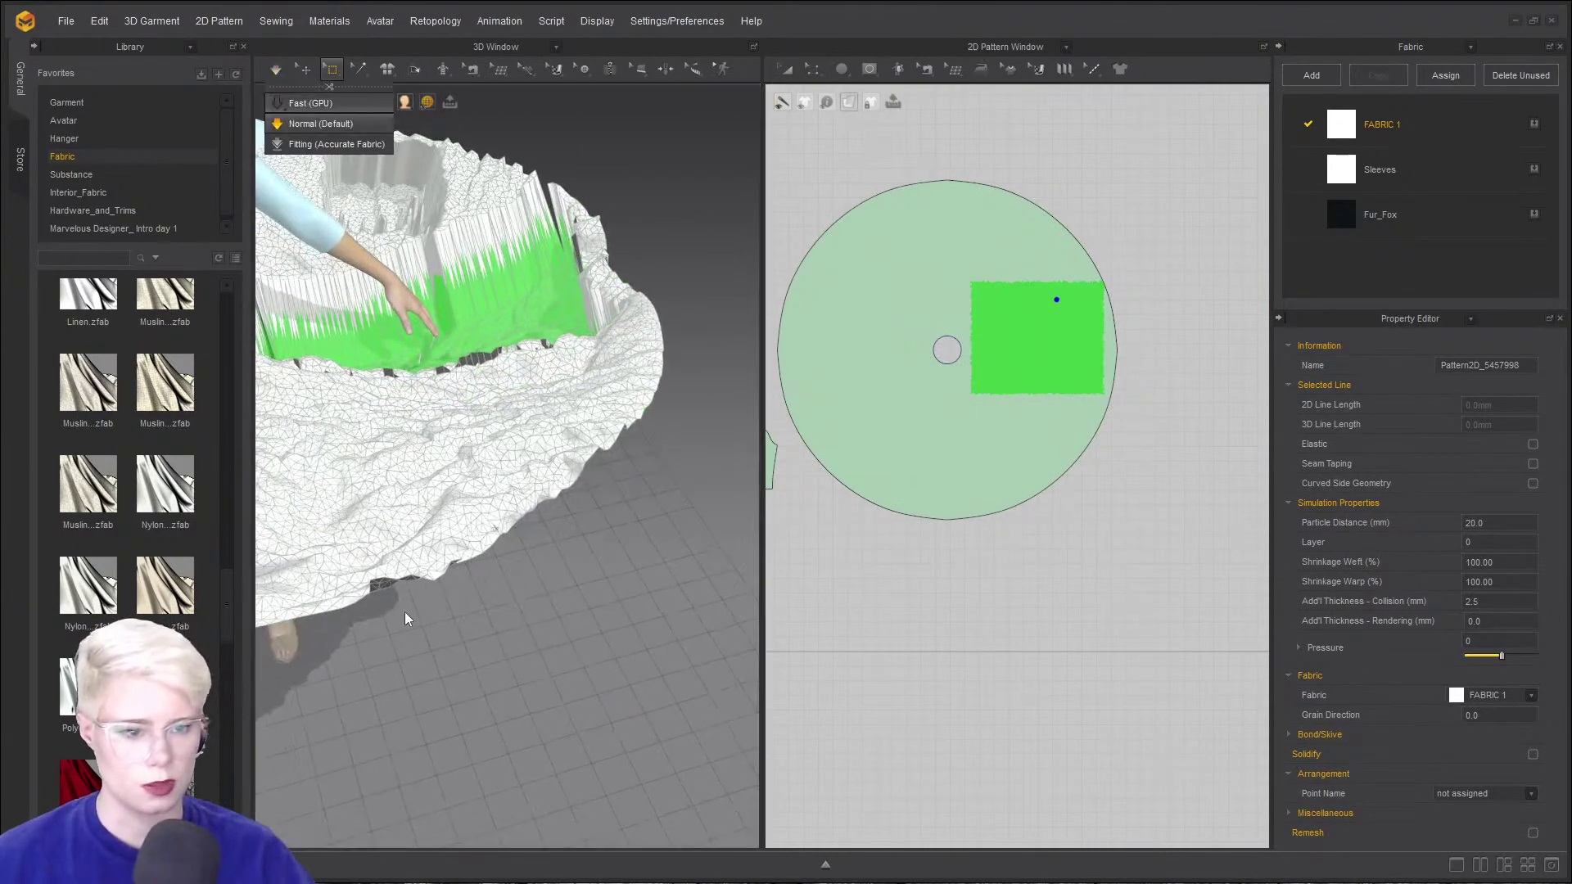
pyautogui.moveTo(448, 499); pyautogui.dragTo(738, 347, button='right')
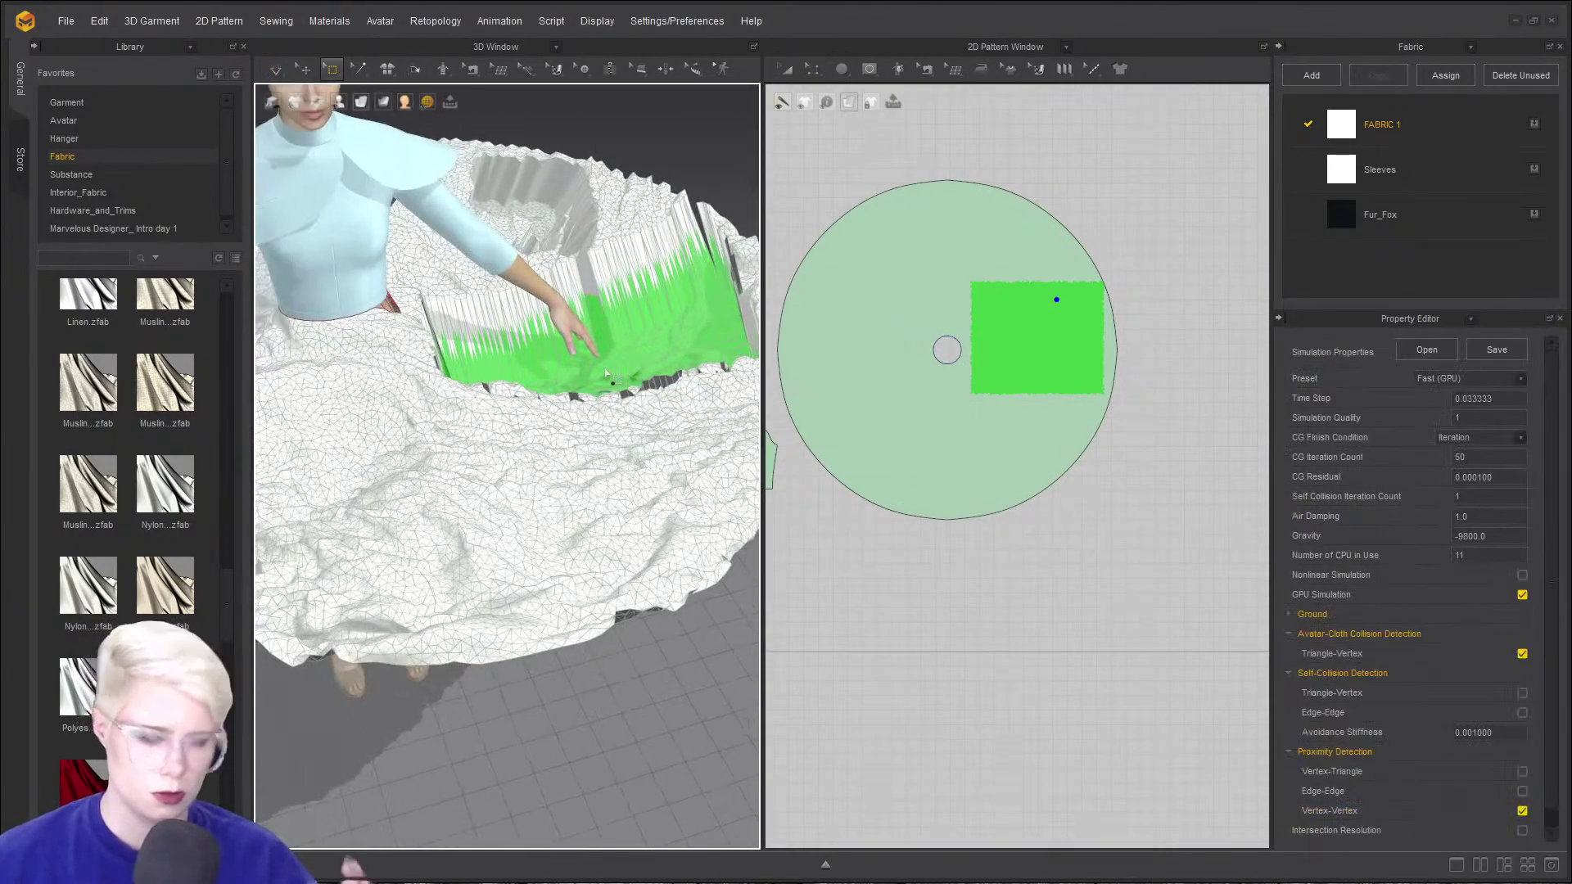
pyautogui.press('space')
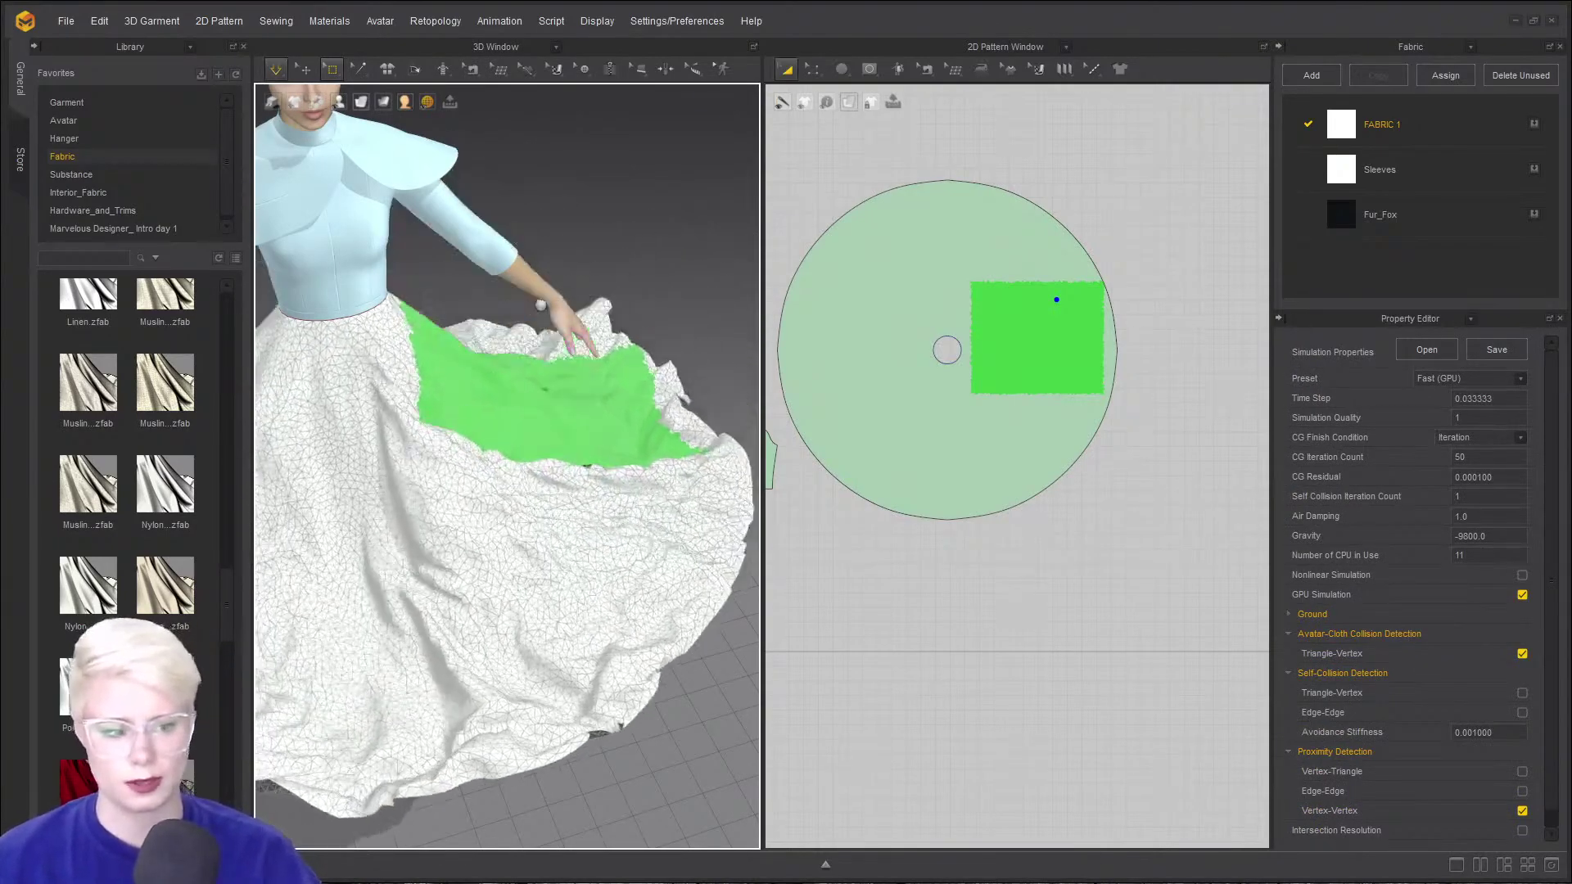
pyautogui.moveTo(477, 402); pyautogui.dragTo(530, 217, button='right')
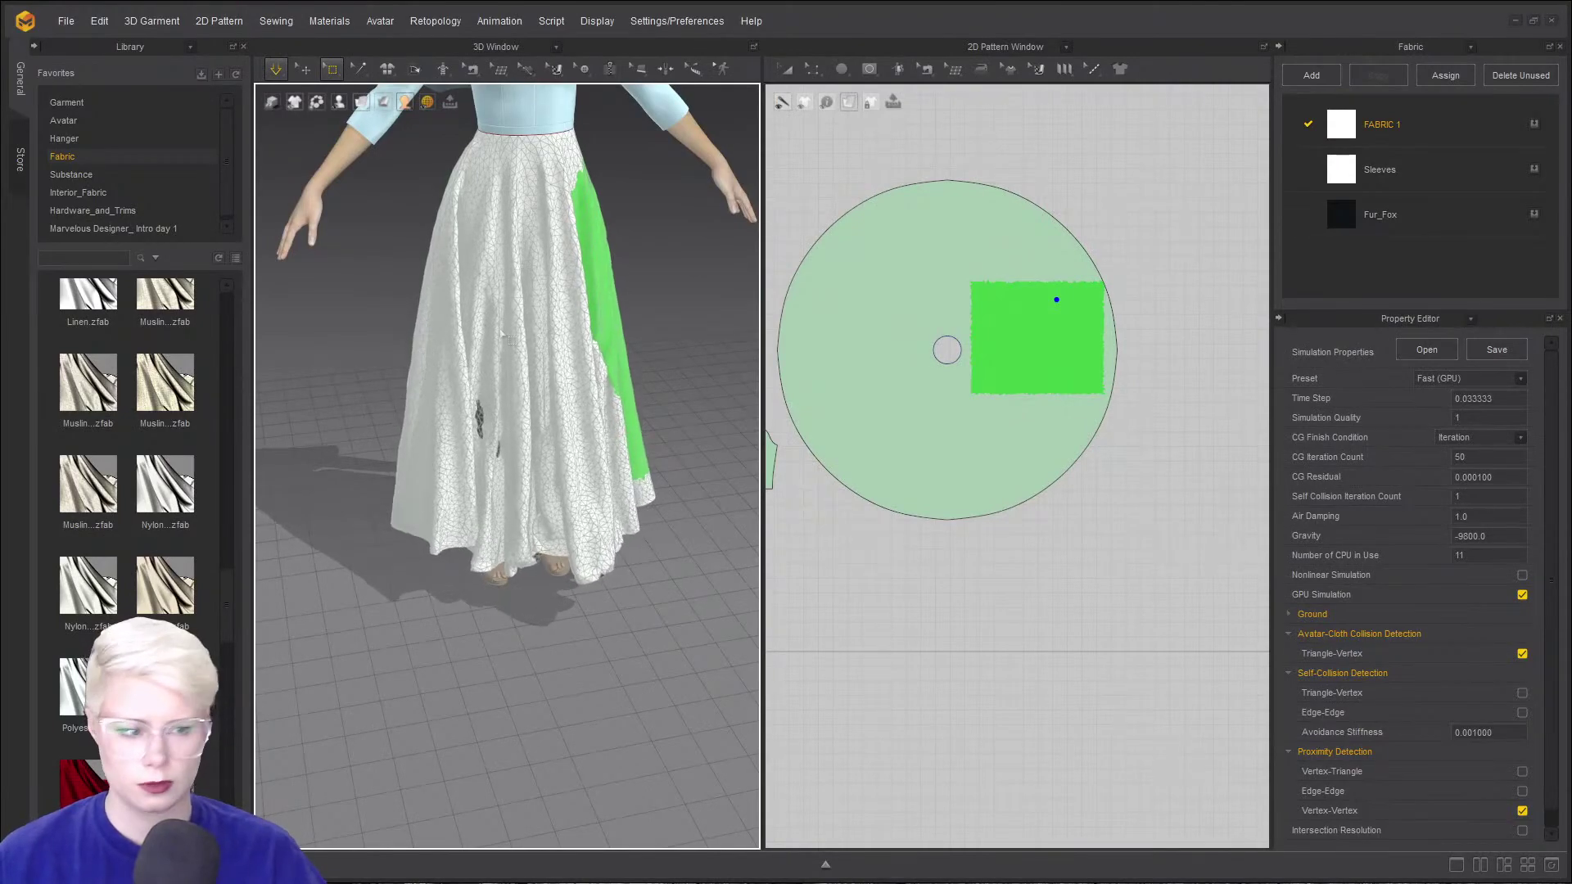
pyautogui.moveTo(591, 308); pyautogui.dragTo(557, 329, button='right')
pyautogui.click(557, 329)
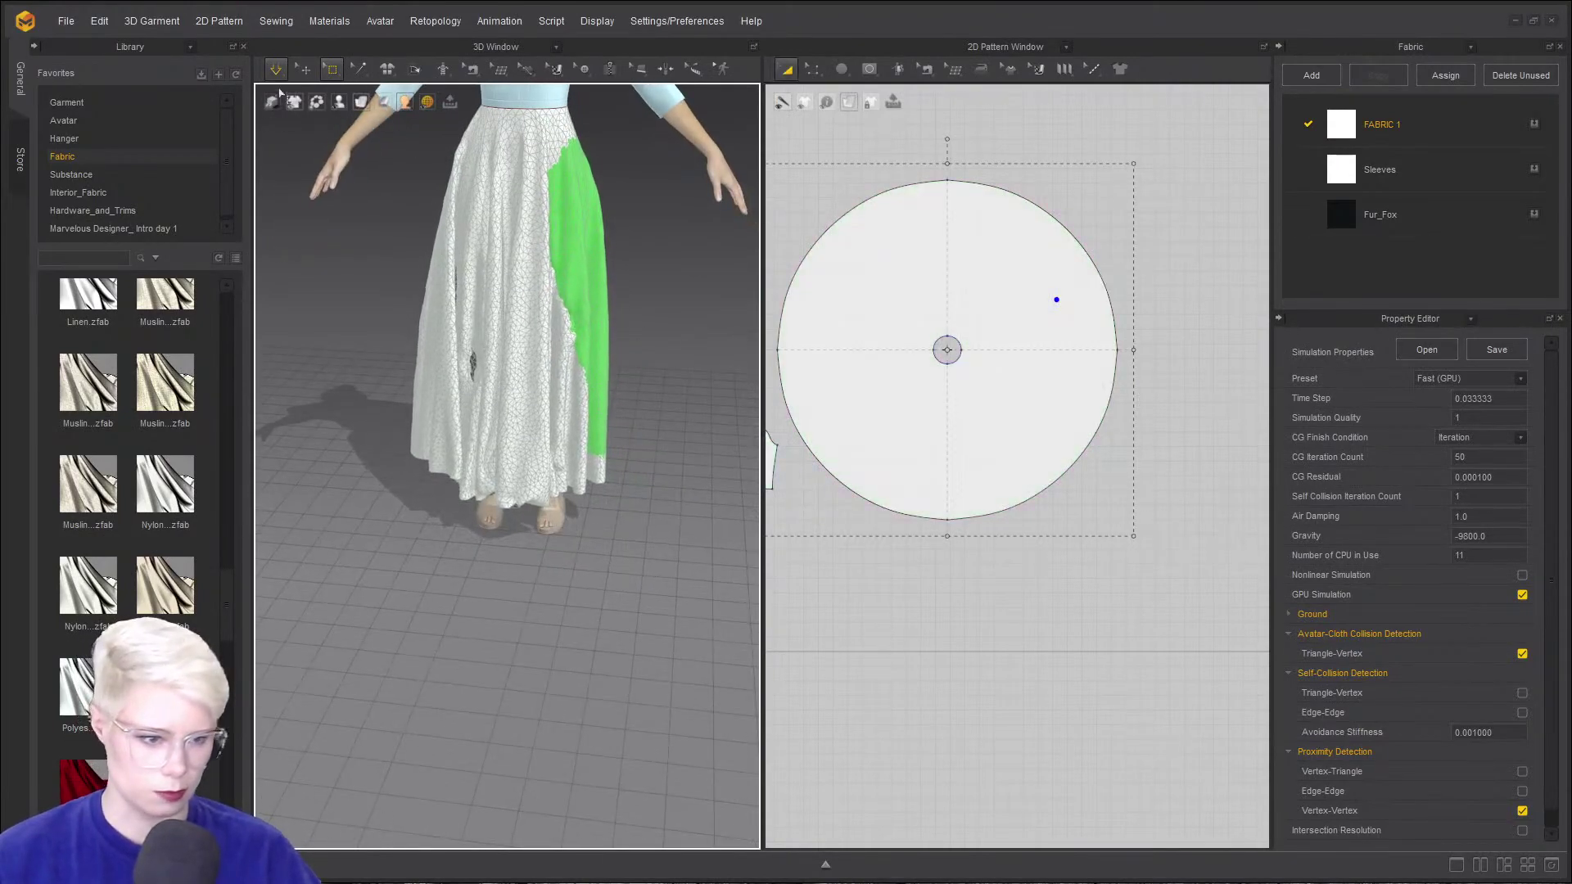
pyautogui.press('space')
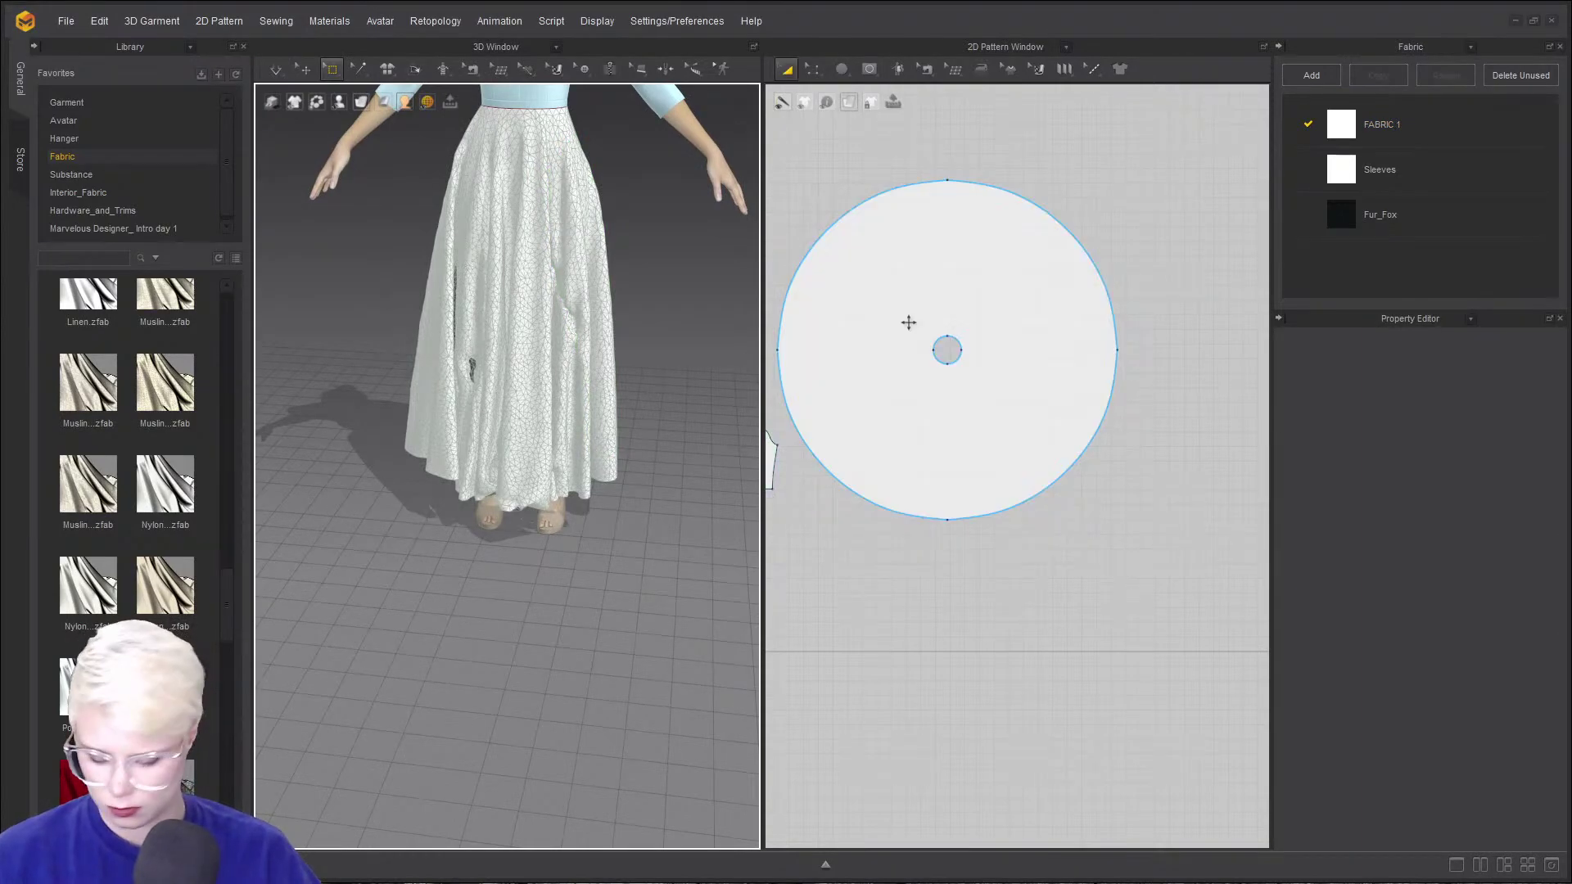
# - Set the circle skirt's pressure to 1 and simulate to spread out its folds
pyautogui.click(877, 355)
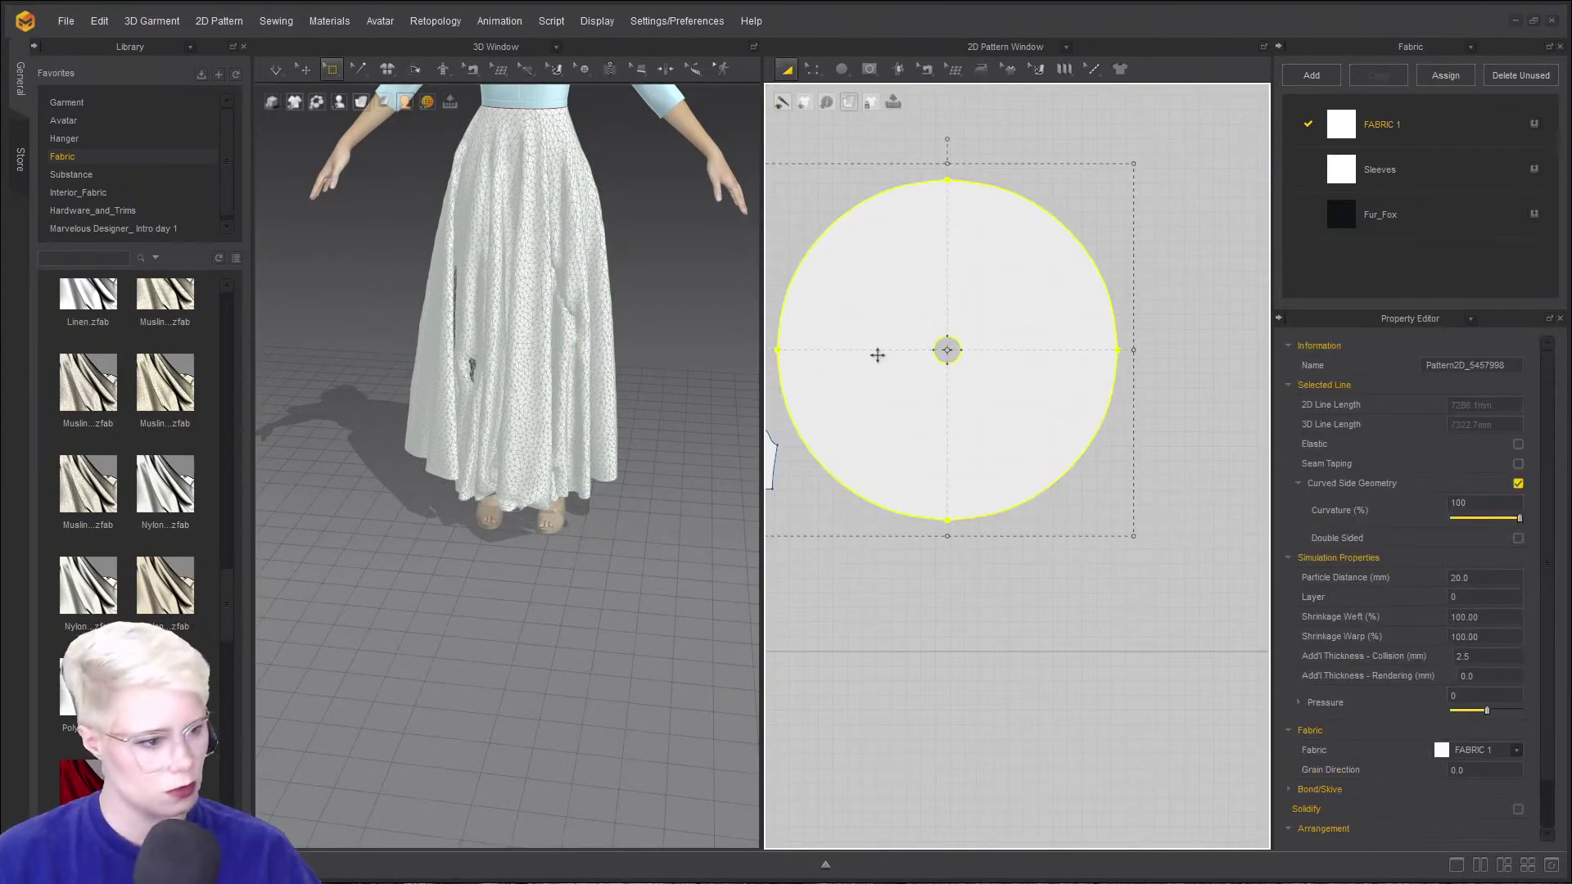
pyautogui.doubleClick(1486, 695)
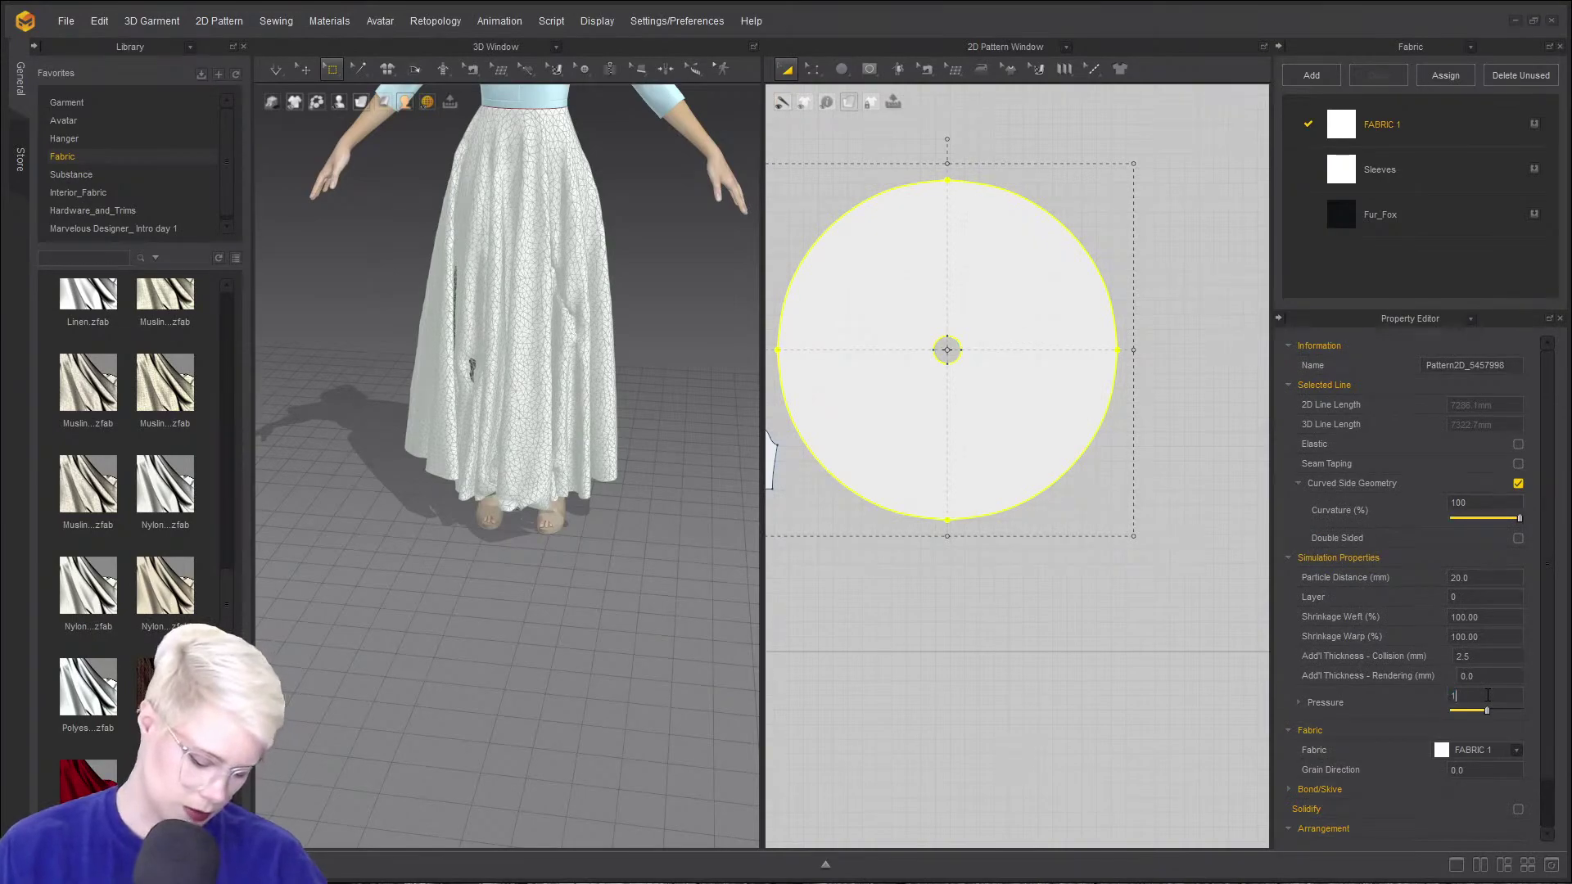
pyautogui.press('space')
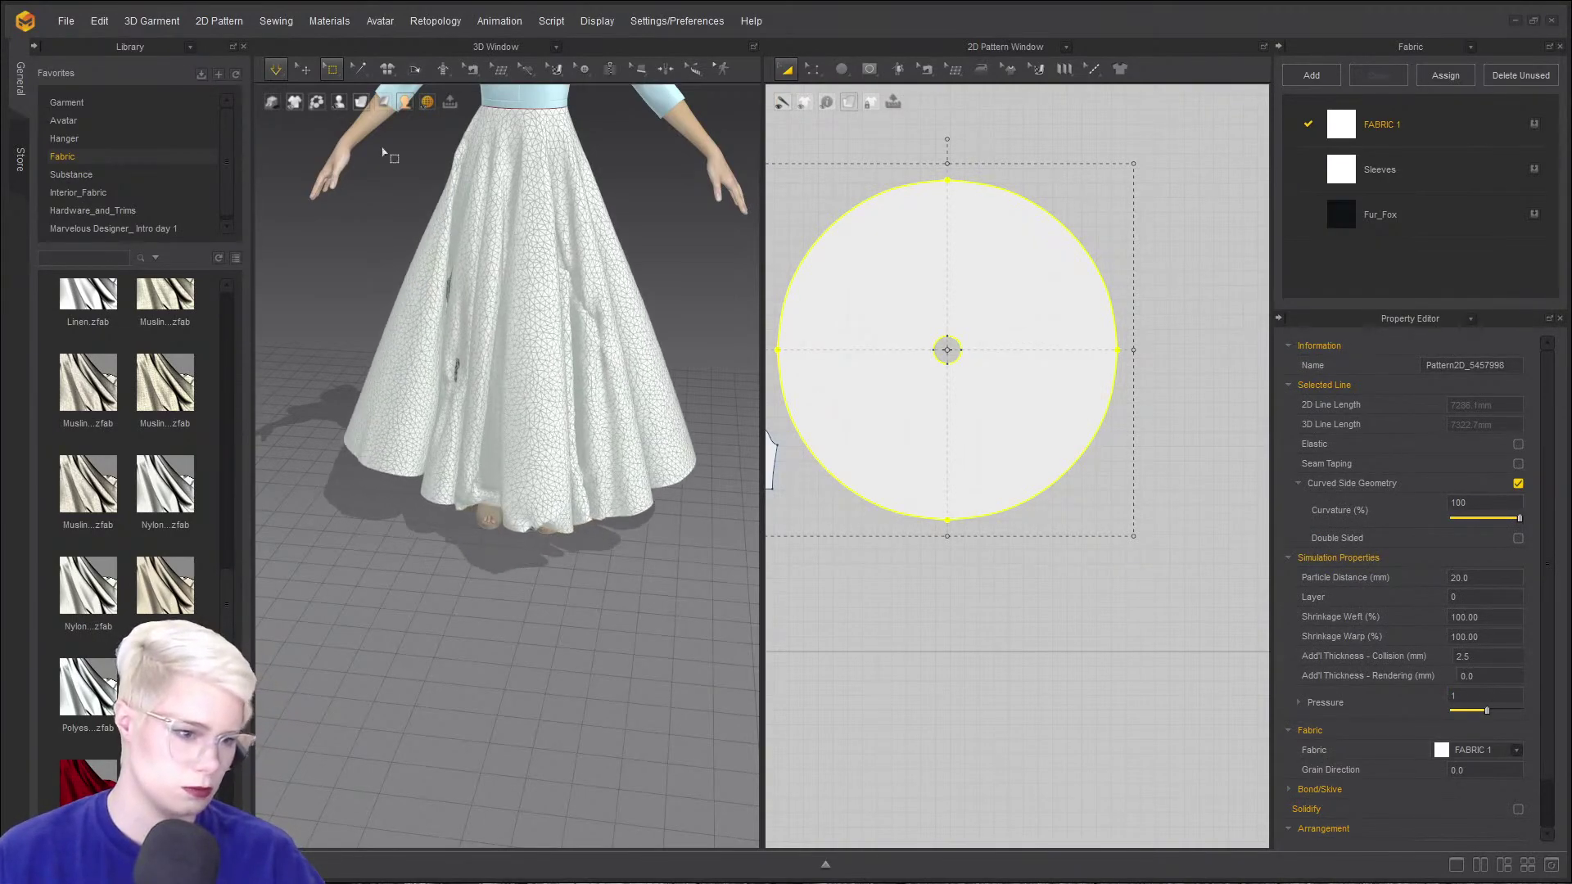
# - Switch the simulation to Normal (Default) and drape the skirt again to clean up its intersecting folds
pyautogui.click(277, 77)
pyautogui.click(289, 121)
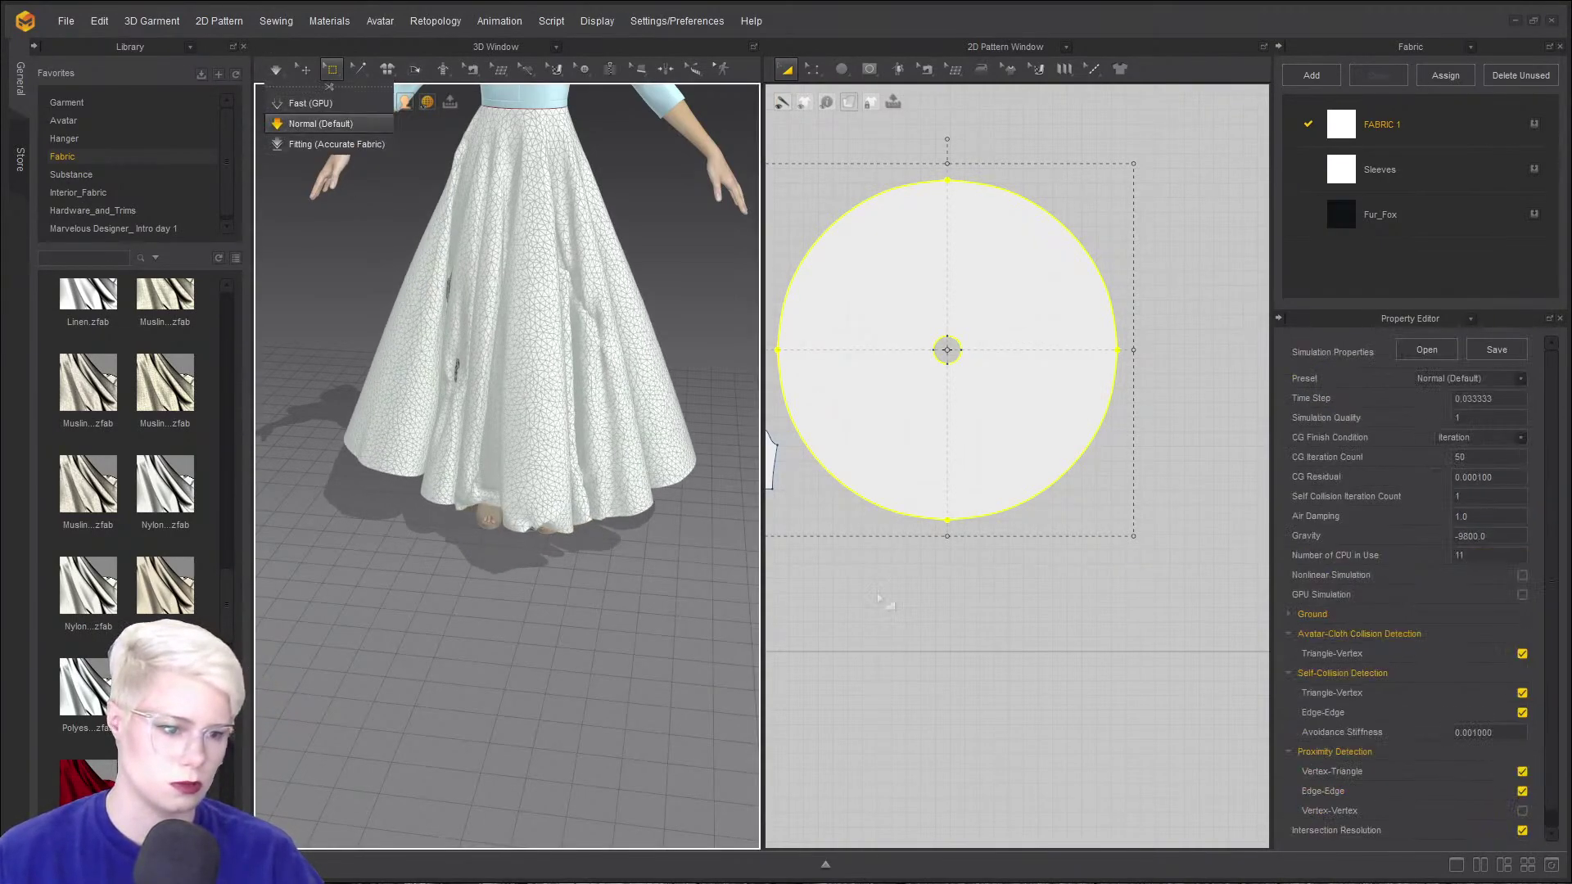
pyautogui.press('space')
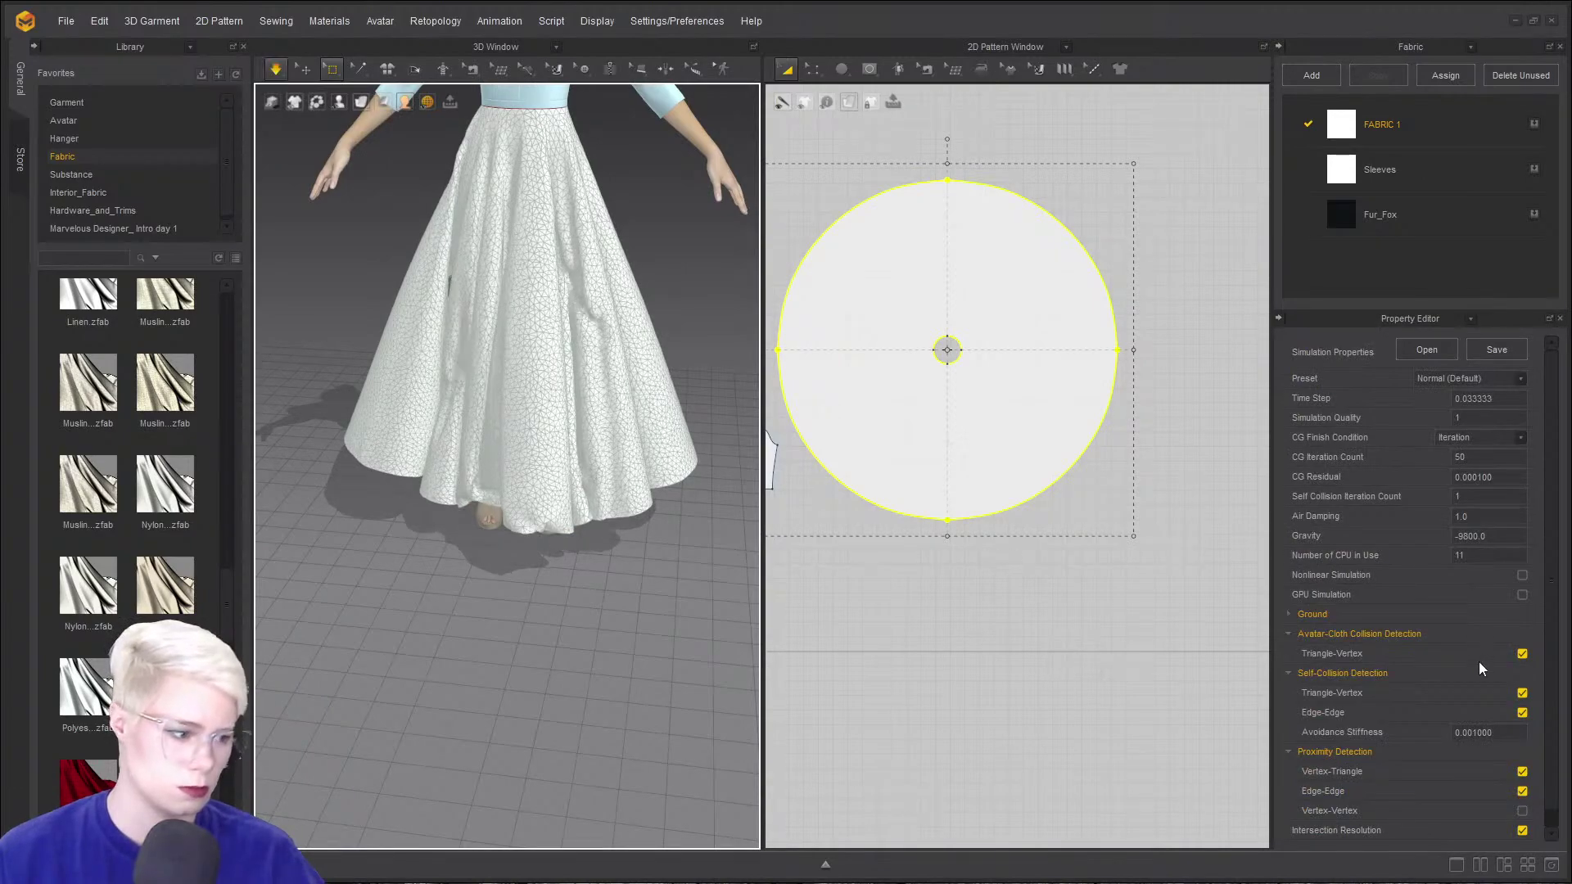
pyautogui.scroll(-1, 426, 426)
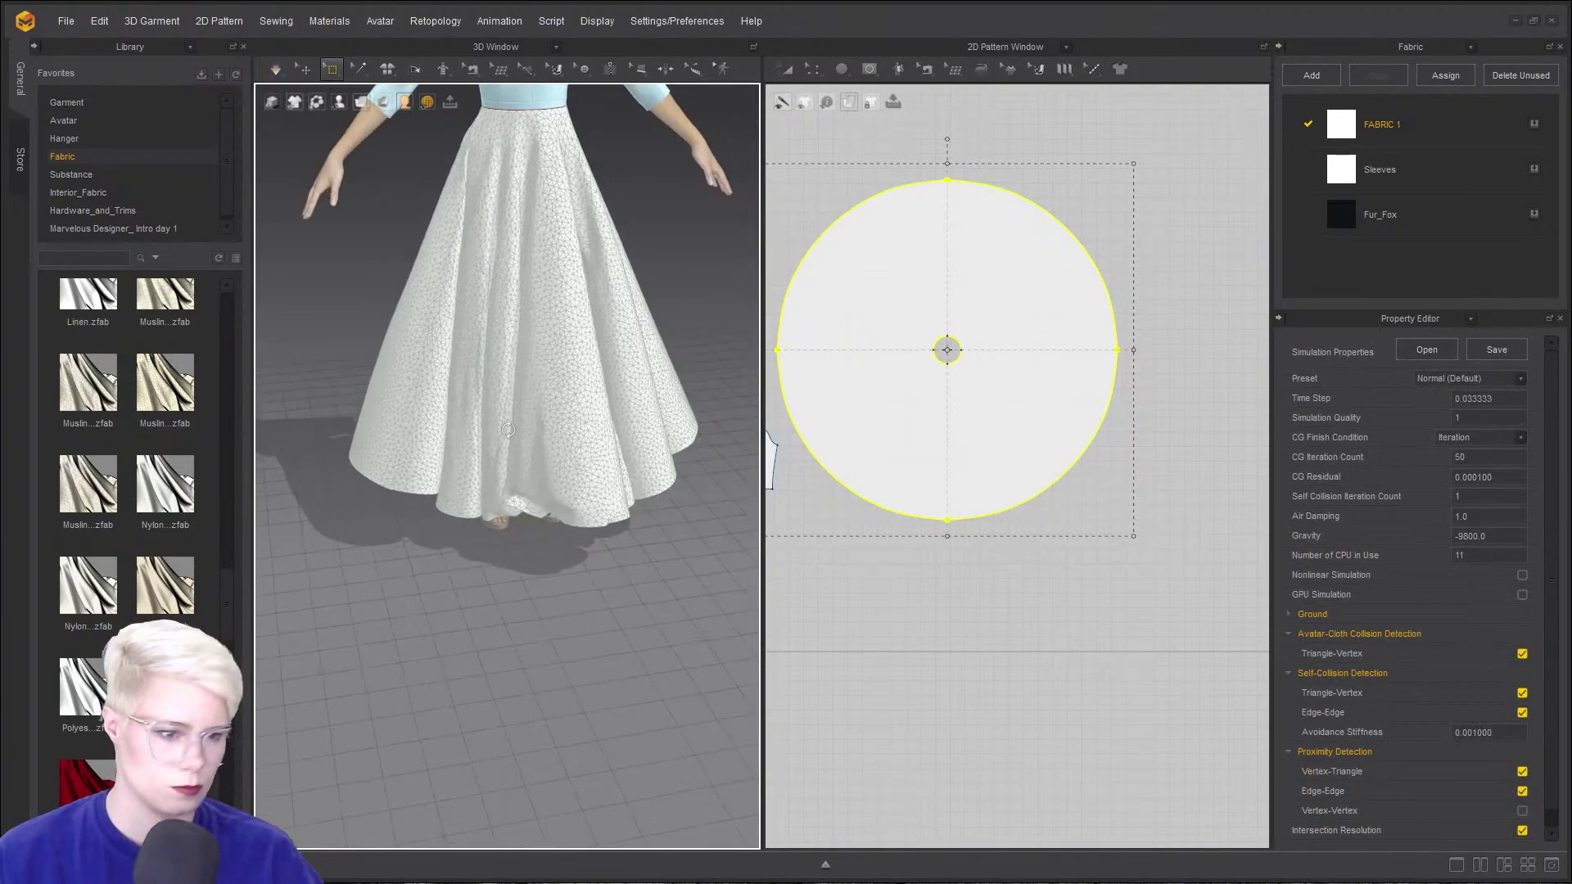
pyautogui.press('space')
# - Set the circle skirt's pressure to 0 and simulate the garment again
pyautogui.moveTo(416, 426); pyautogui.dragTo(439, 430, button='right')
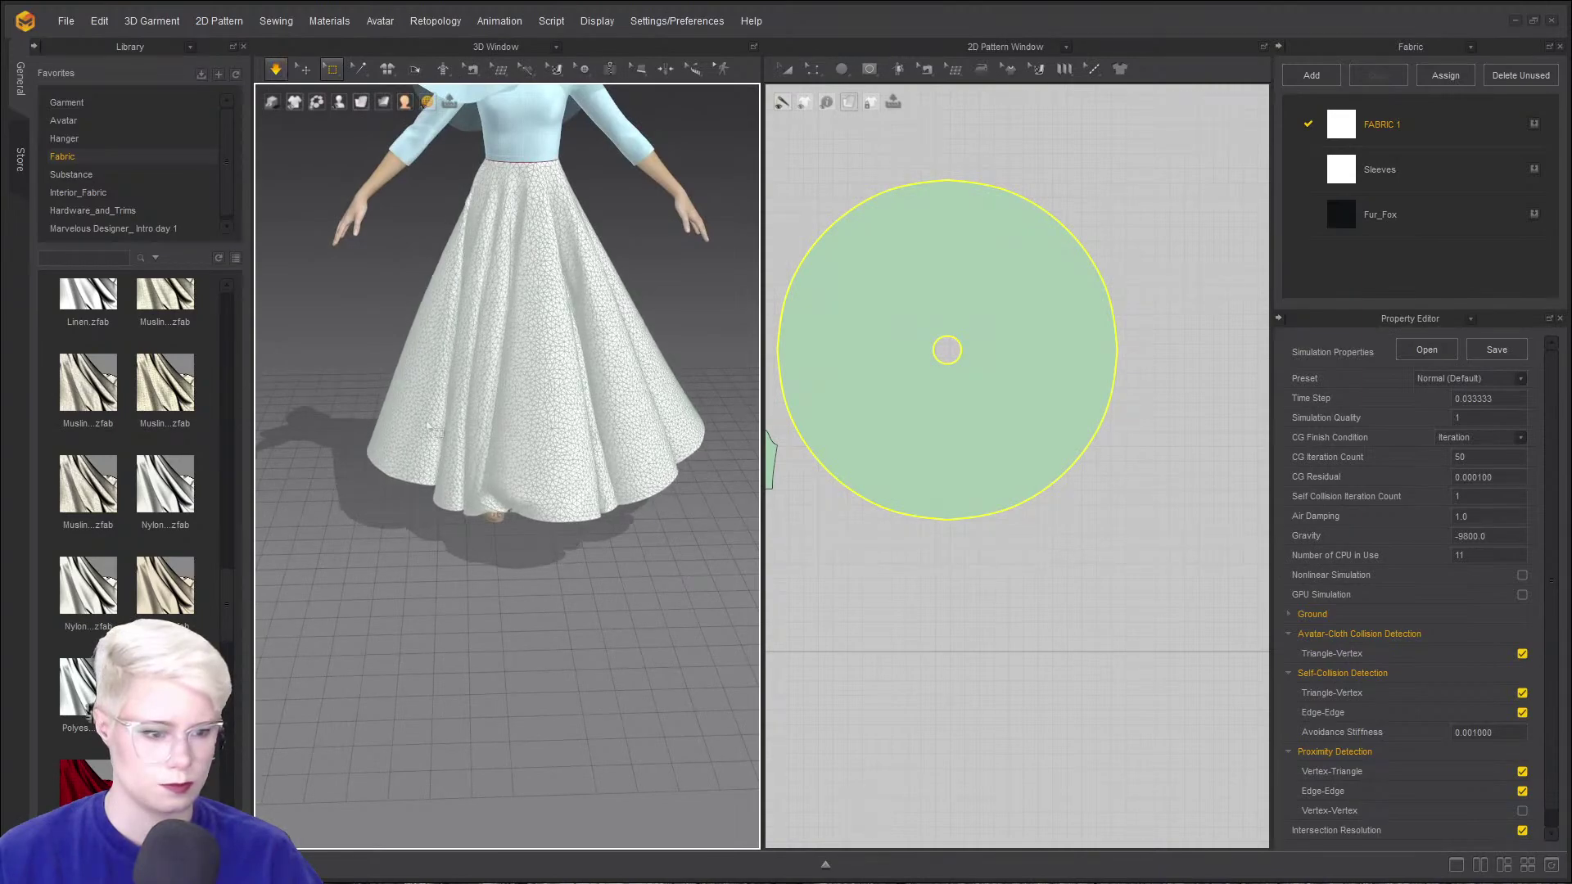
pyautogui.moveTo(504, 455); pyautogui.dragTo(500, 490)
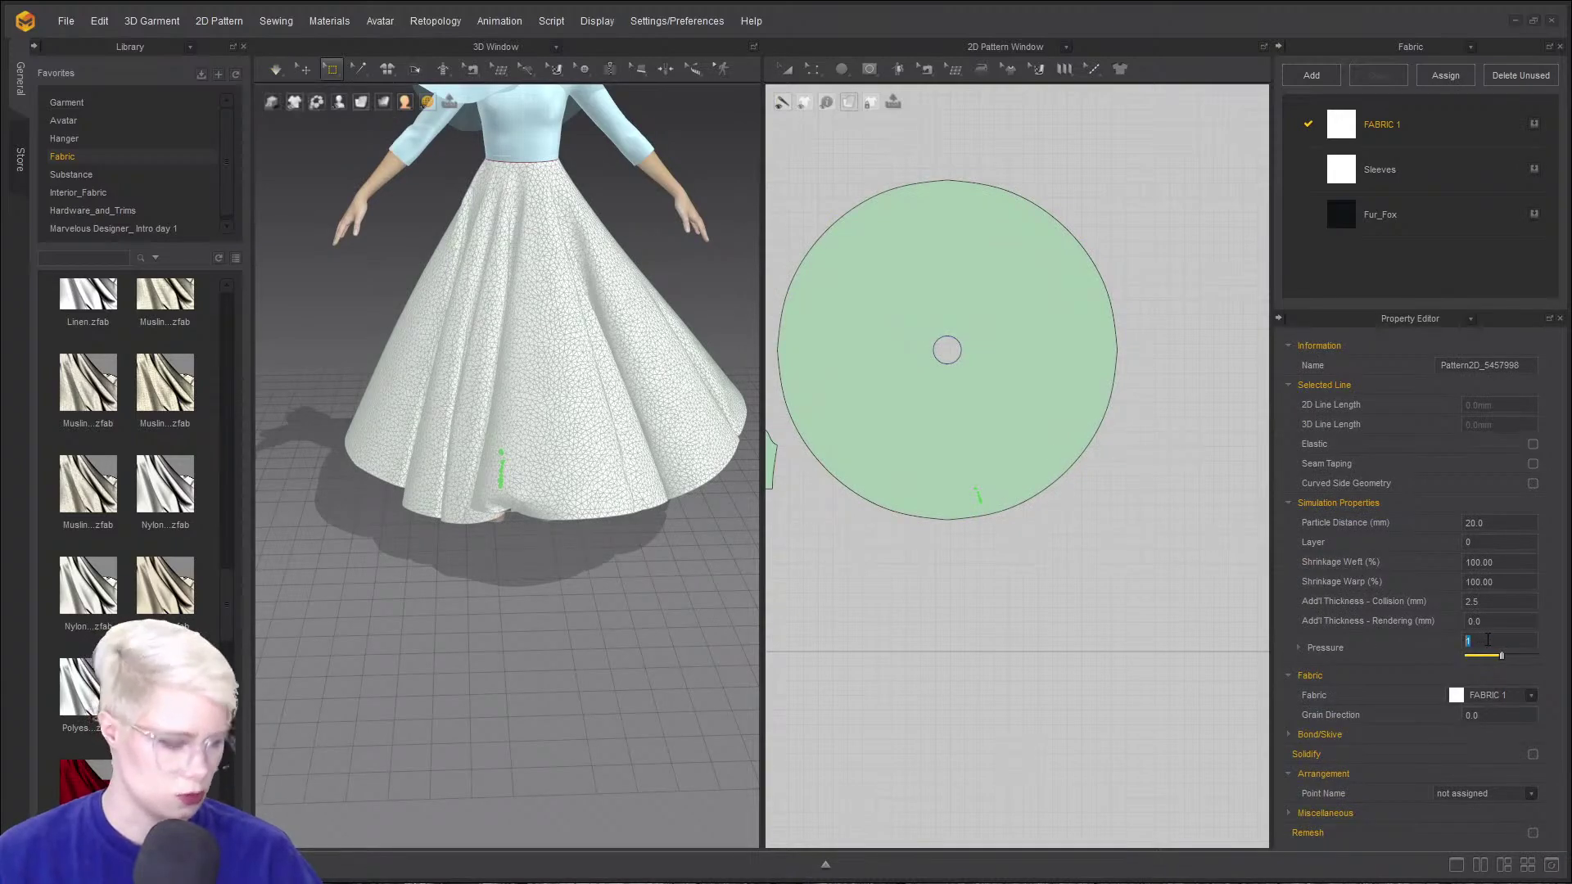
pyautogui.press('Return')
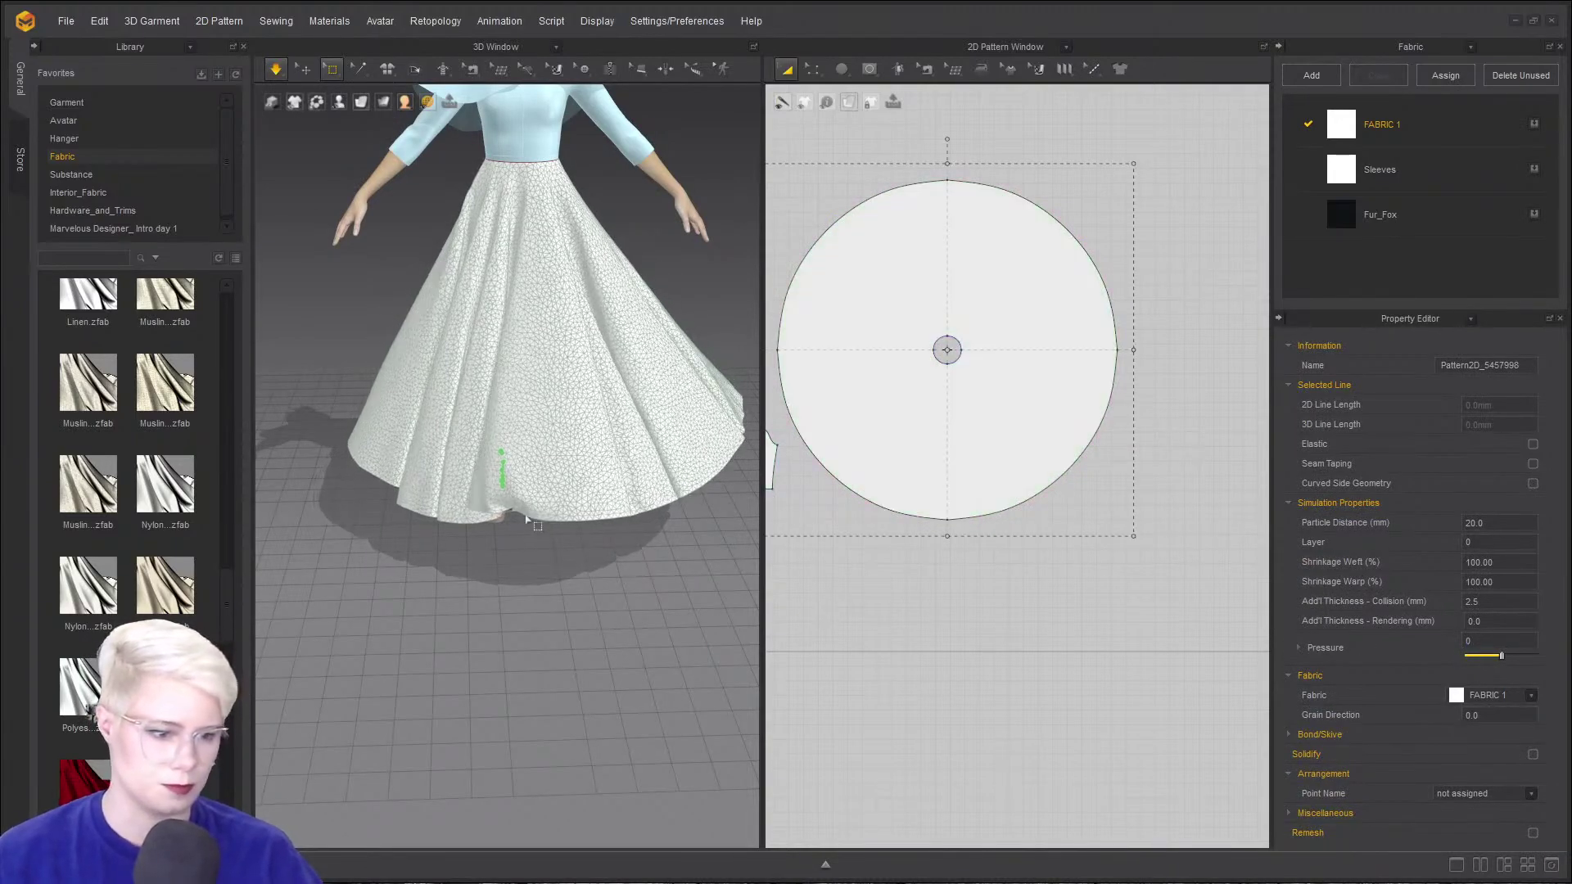
# - Set the circular skirt pattern's pressure to 1 and simulate it to add volume
pyautogui.click(308, 73)
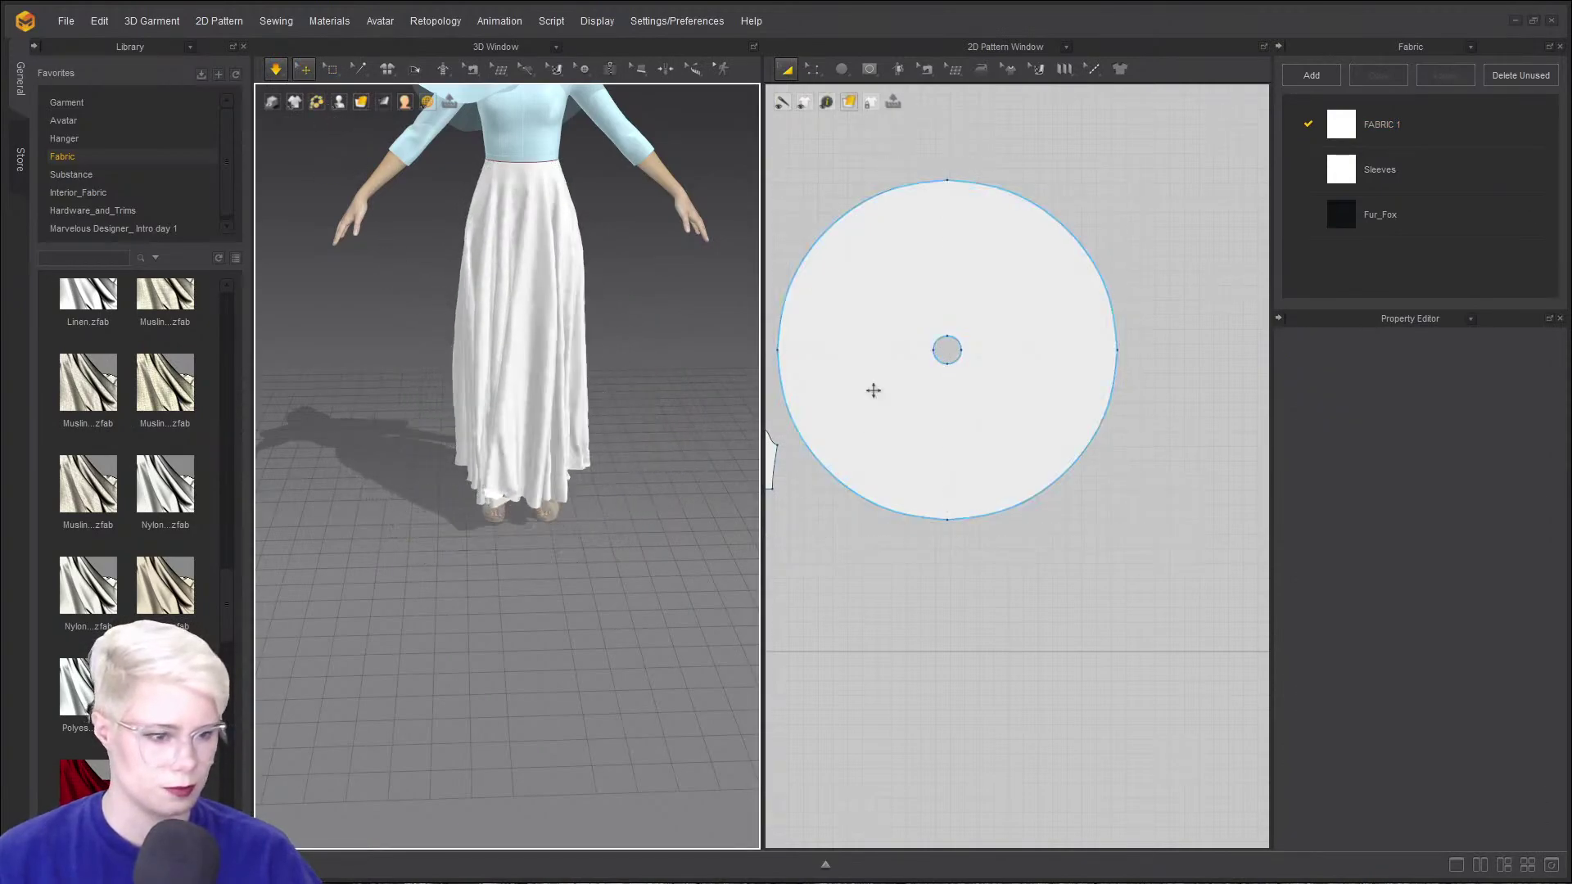
pyautogui.click(1091, 452)
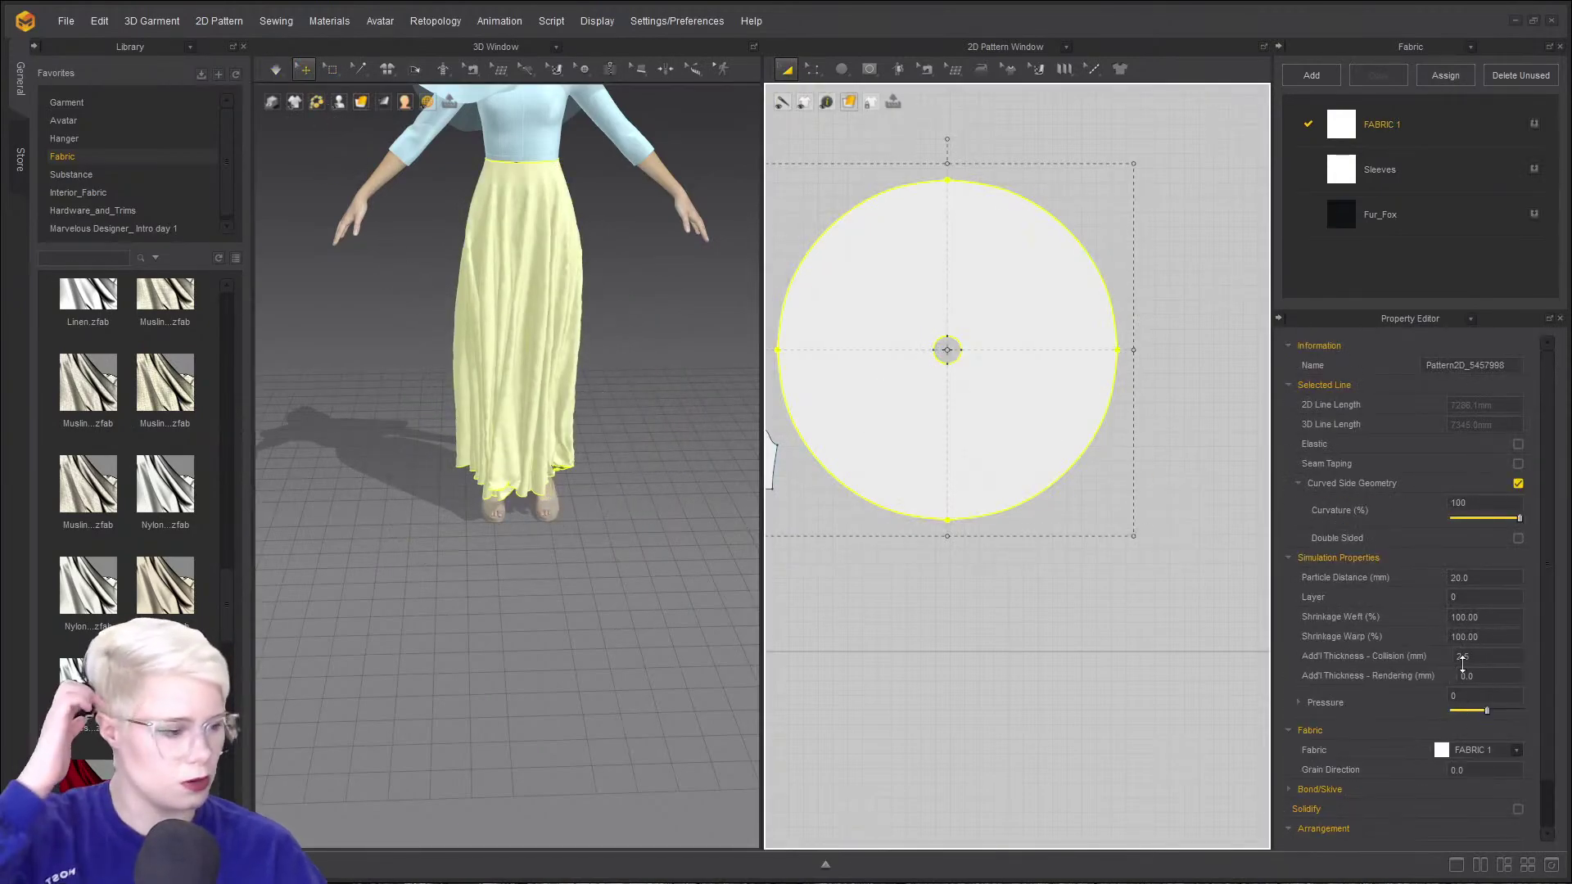
pyautogui.click(1478, 697)
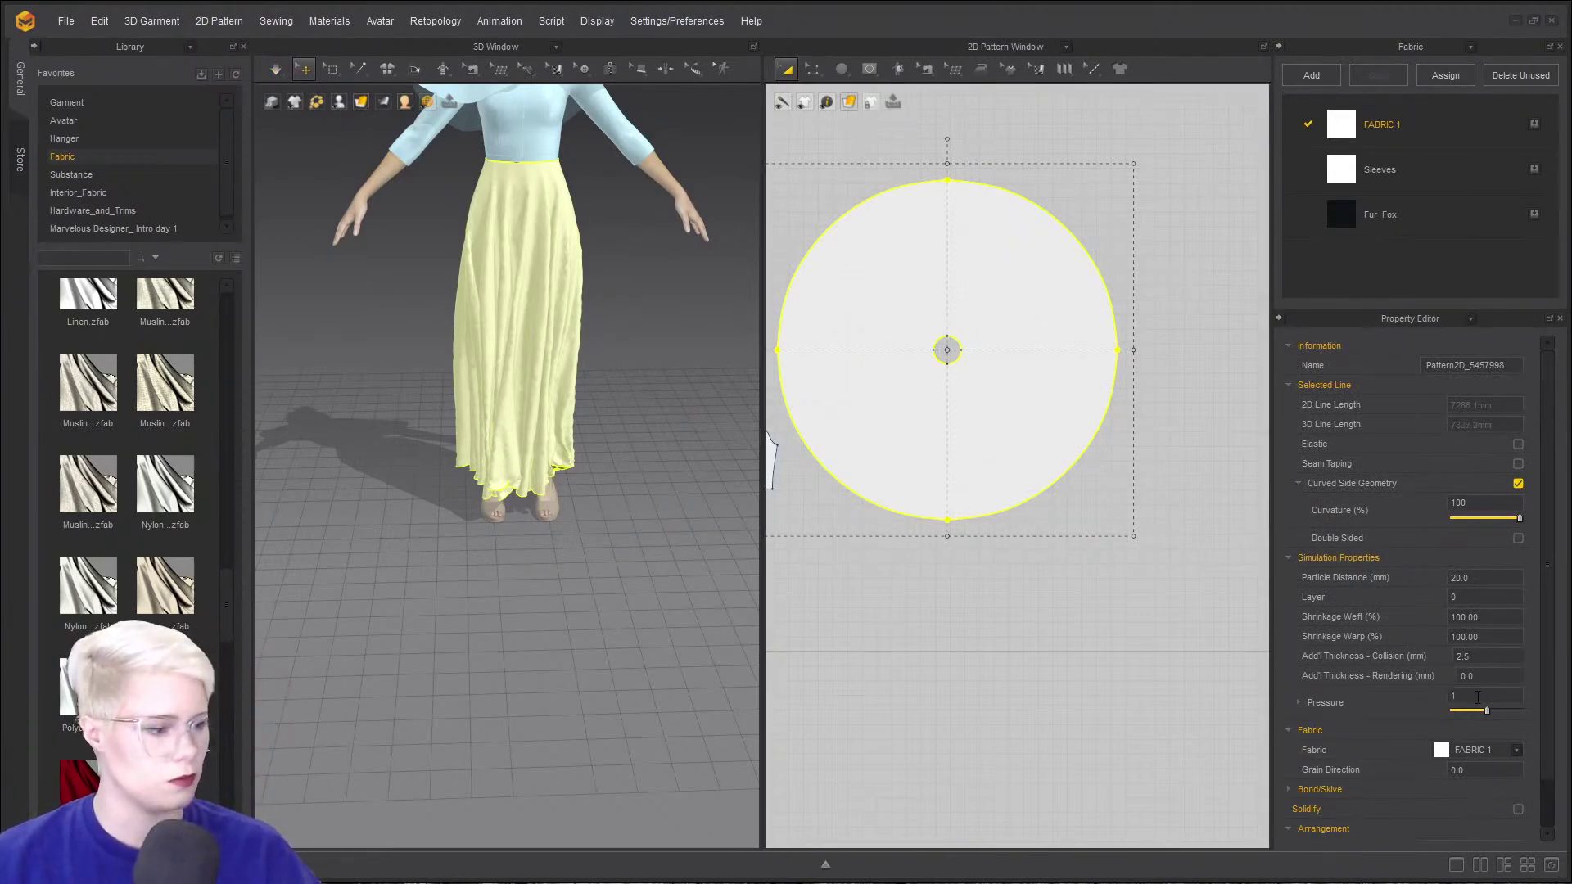
pyautogui.moveTo(568, 347); pyautogui.dragTo(647, 361, button='right')
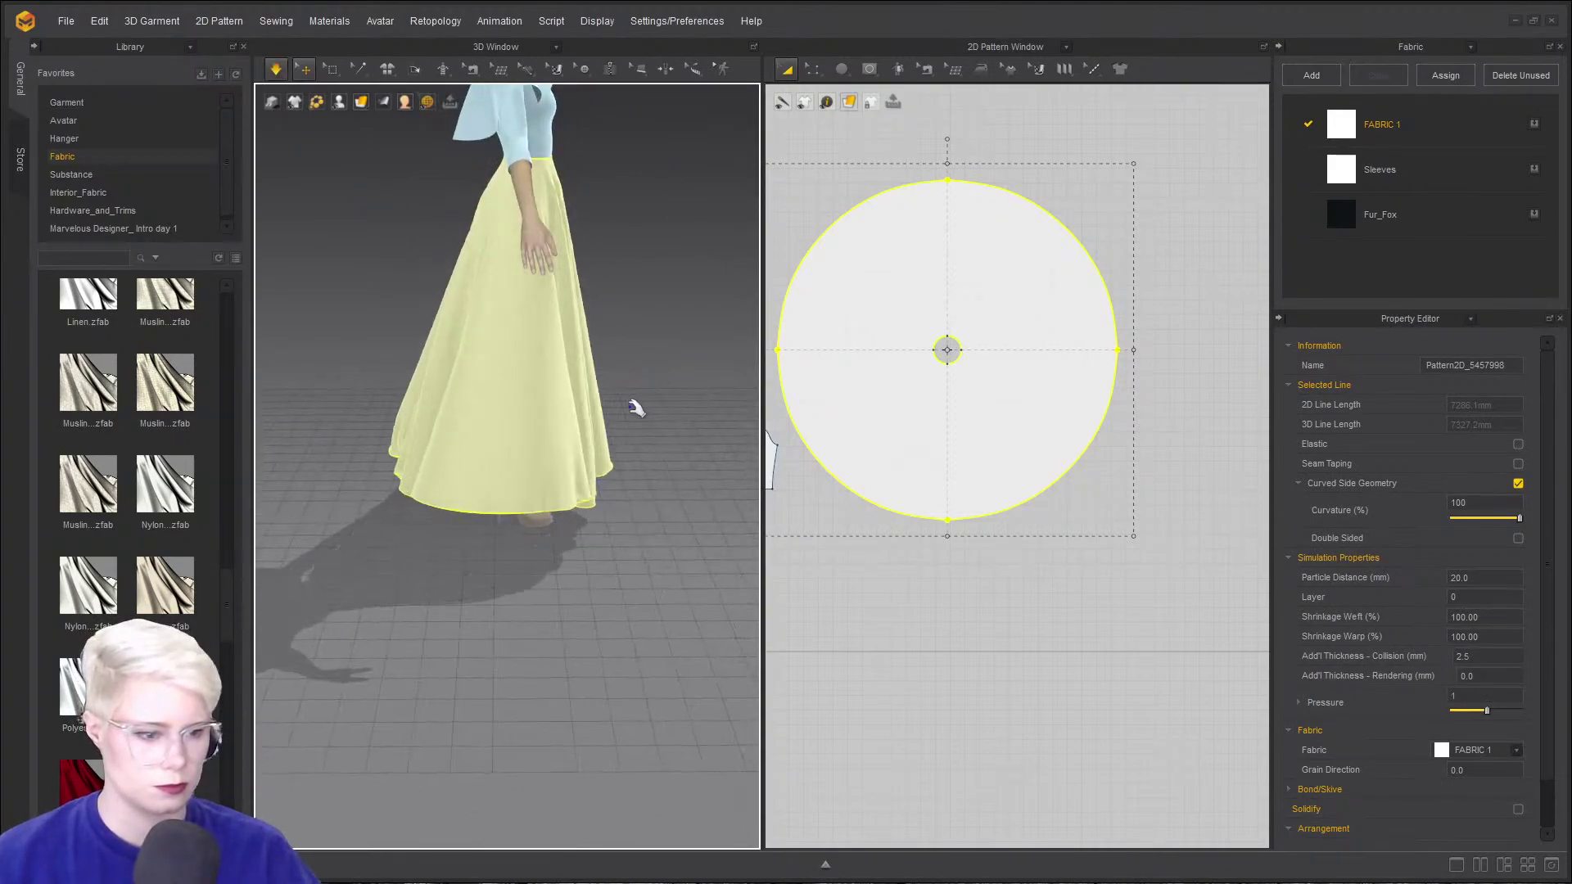
pyautogui.moveTo(632, 407); pyautogui.dragTo(712, 420, button='right')
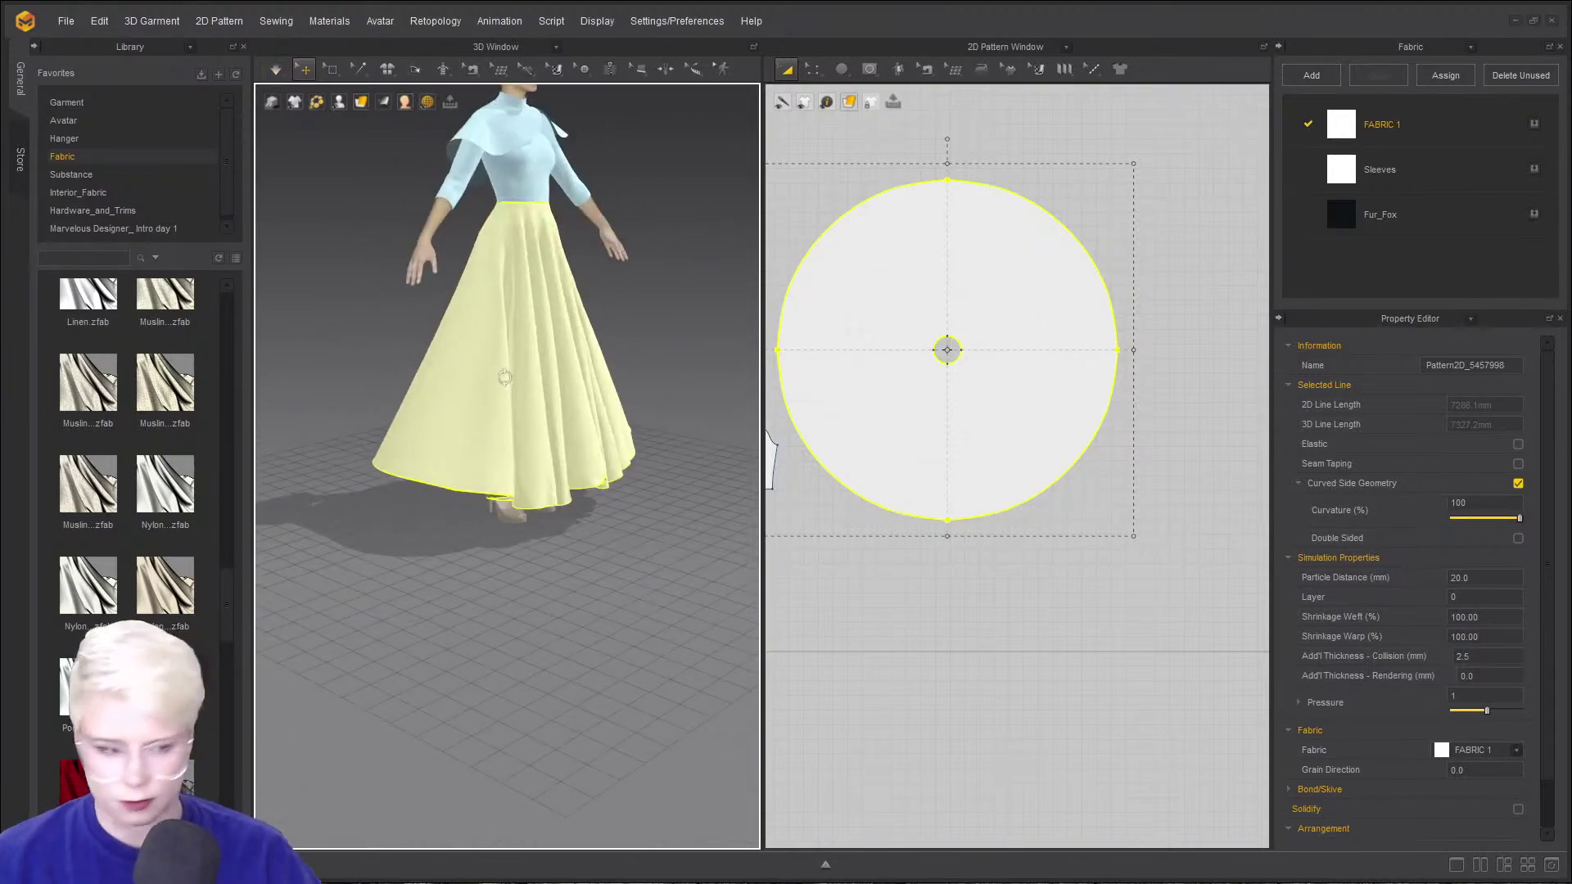
# - Strengthen and solidify the skirt pattern, and set its pressure to 0
pyautogui.rightClick(504, 376)
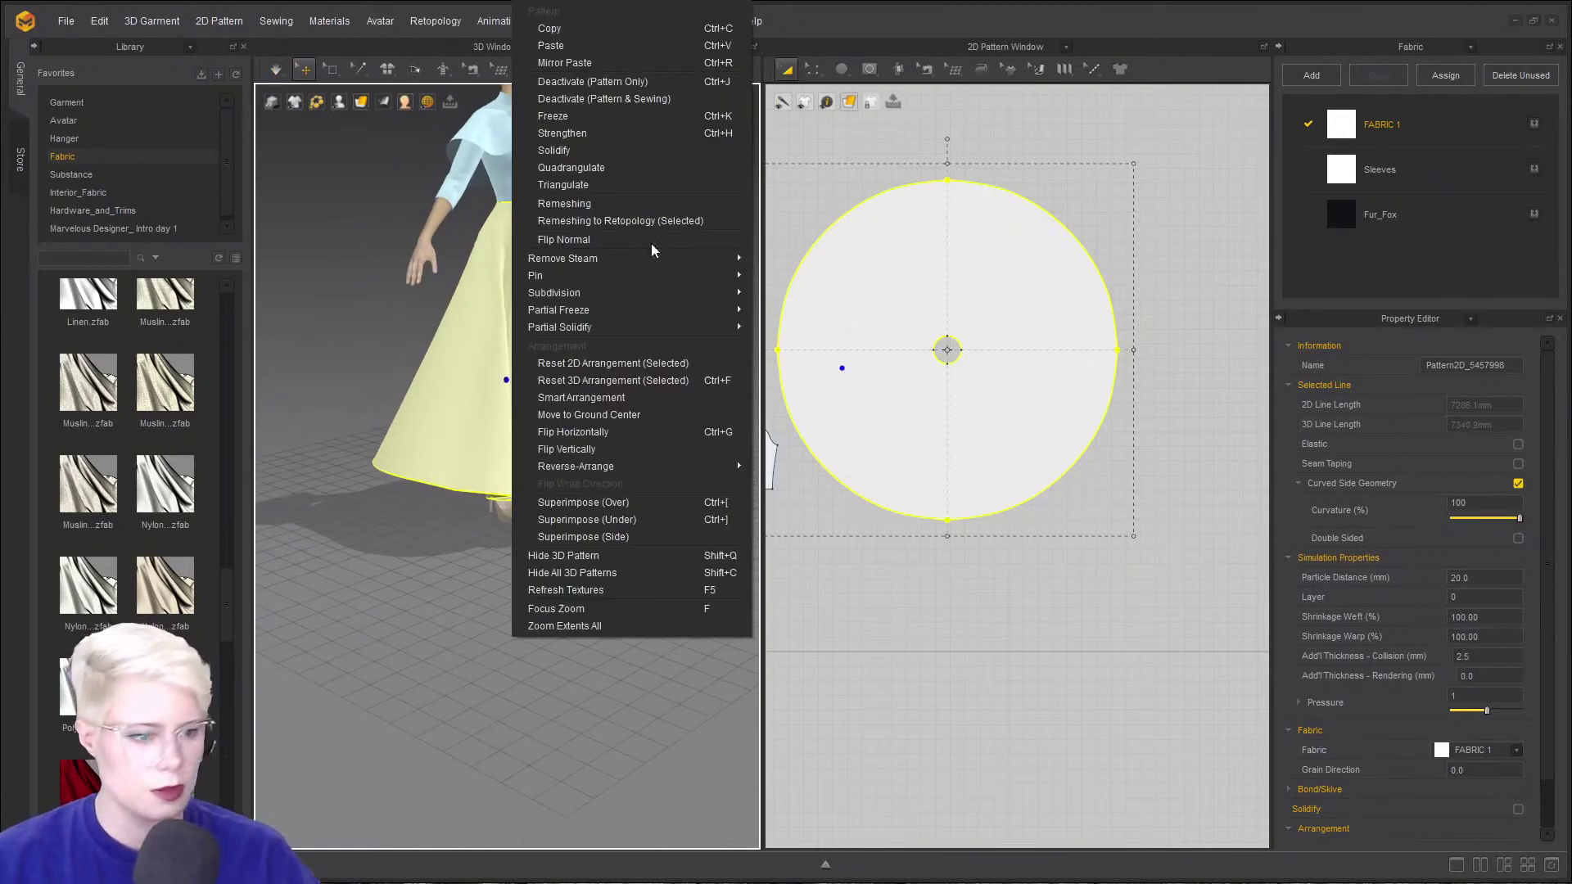
pyautogui.click(606, 152)
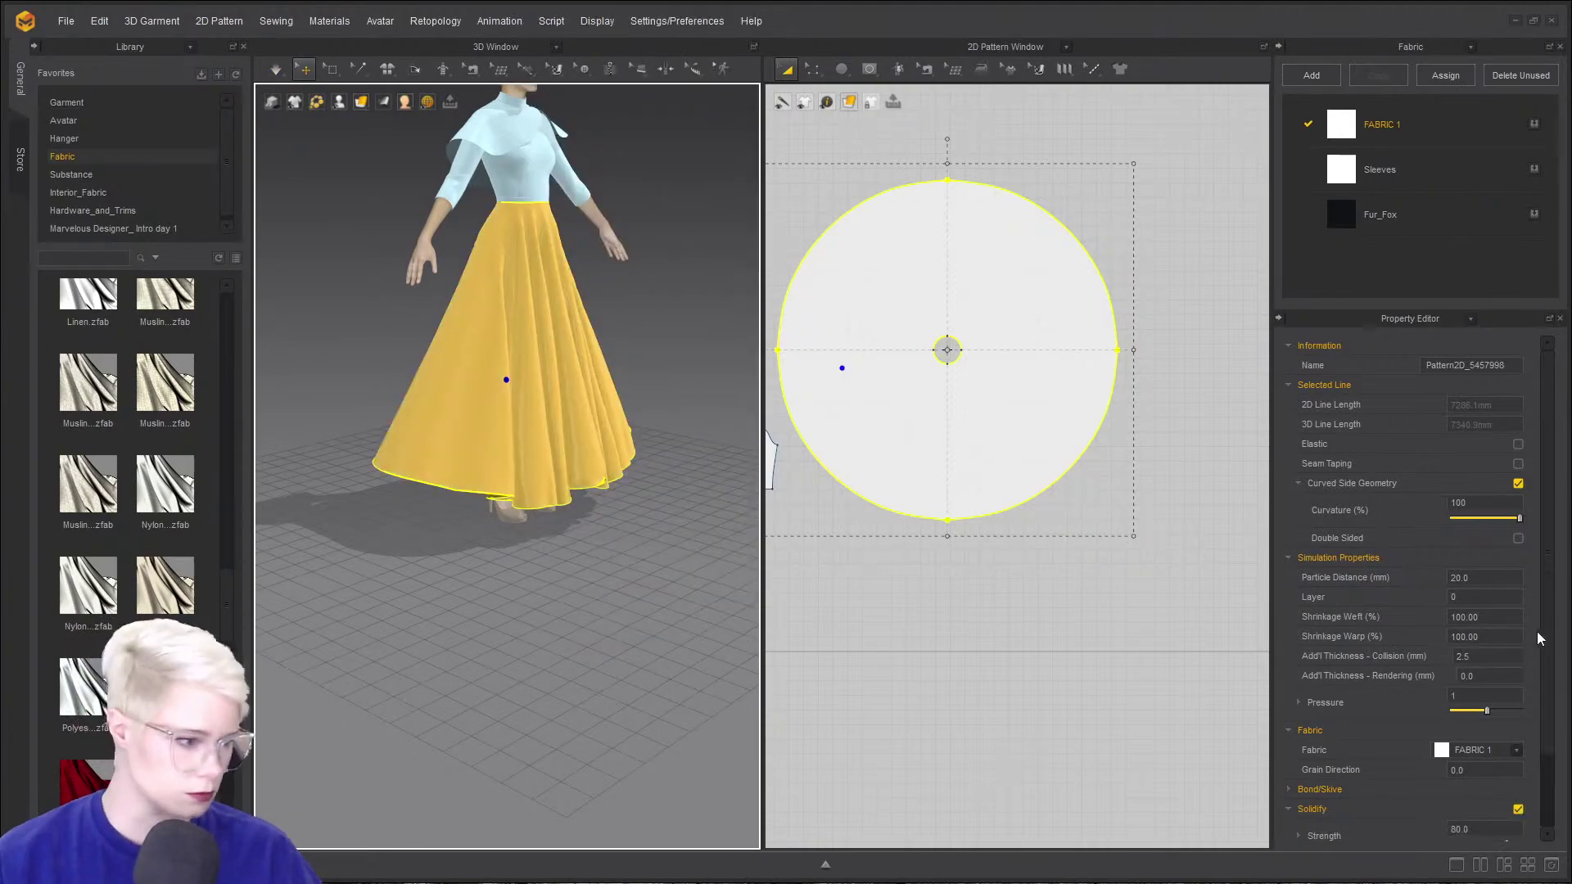
pyautogui.click(1465, 694)
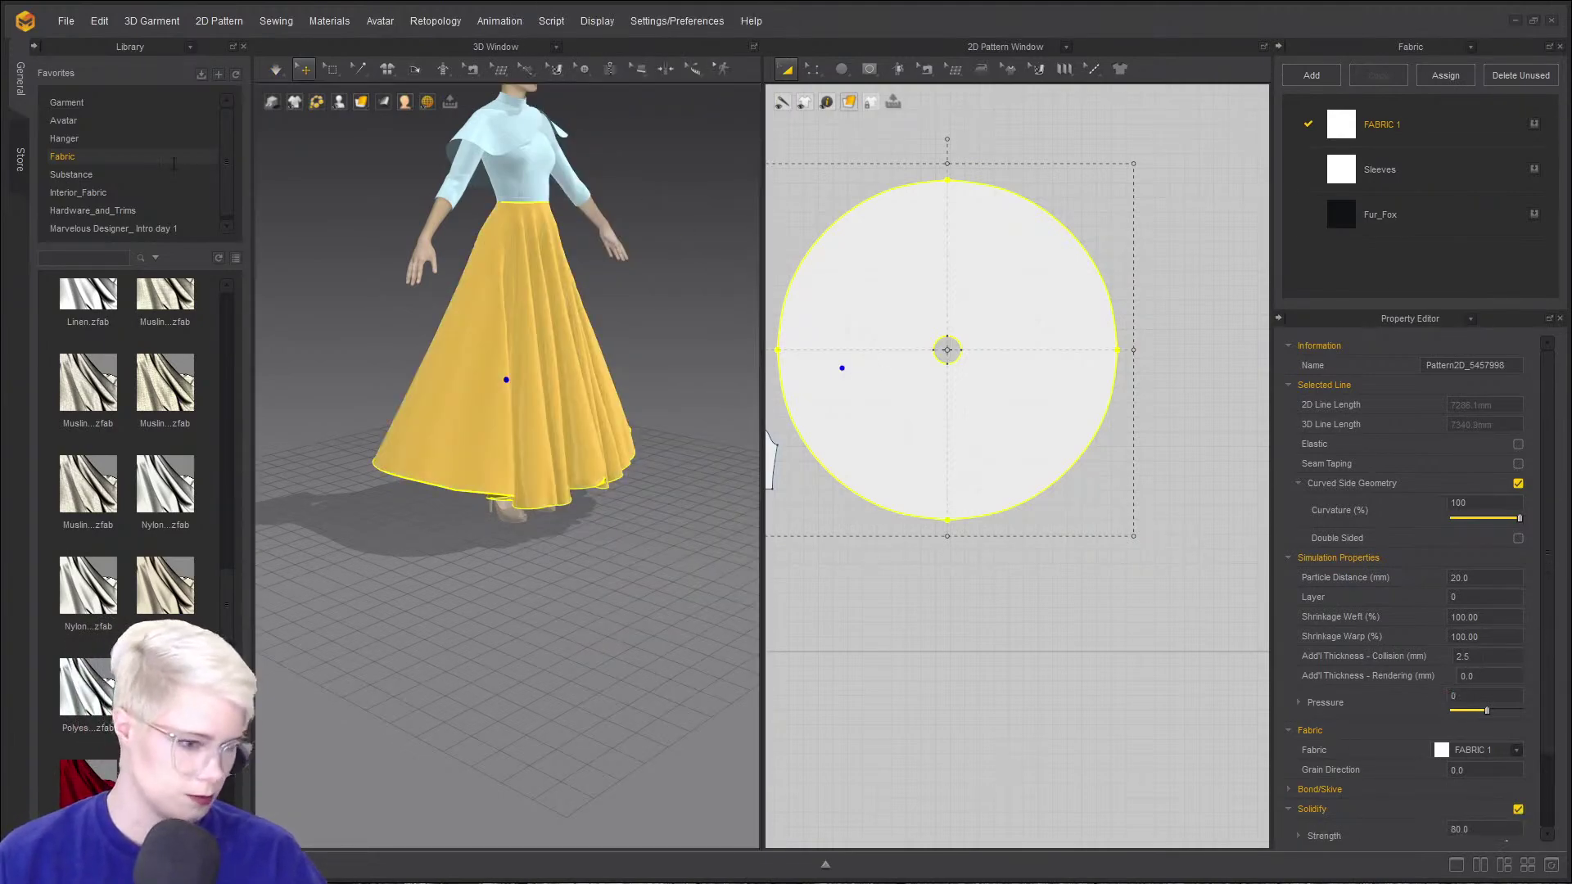
# - Simulate the stiffened skirt and inspect its drape from the front and back
pyautogui.click(276, 69)
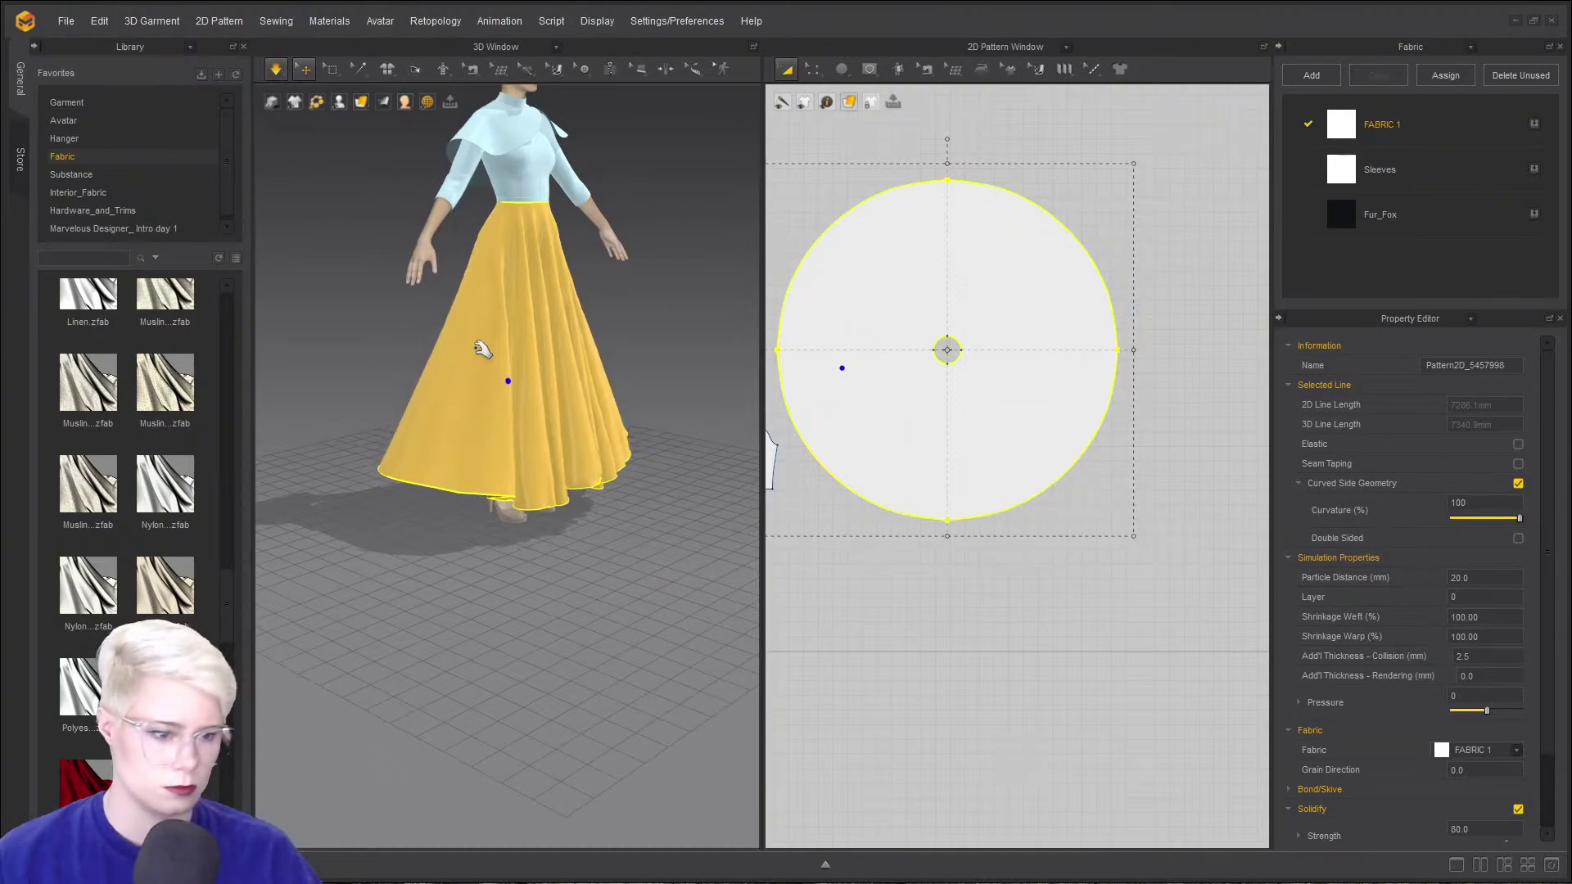
pyautogui.moveTo(481, 349); pyautogui.dragTo(526, 431, button='right')
pyautogui.moveTo(641, 506); pyautogui.dragTo(427, 519, button='right')
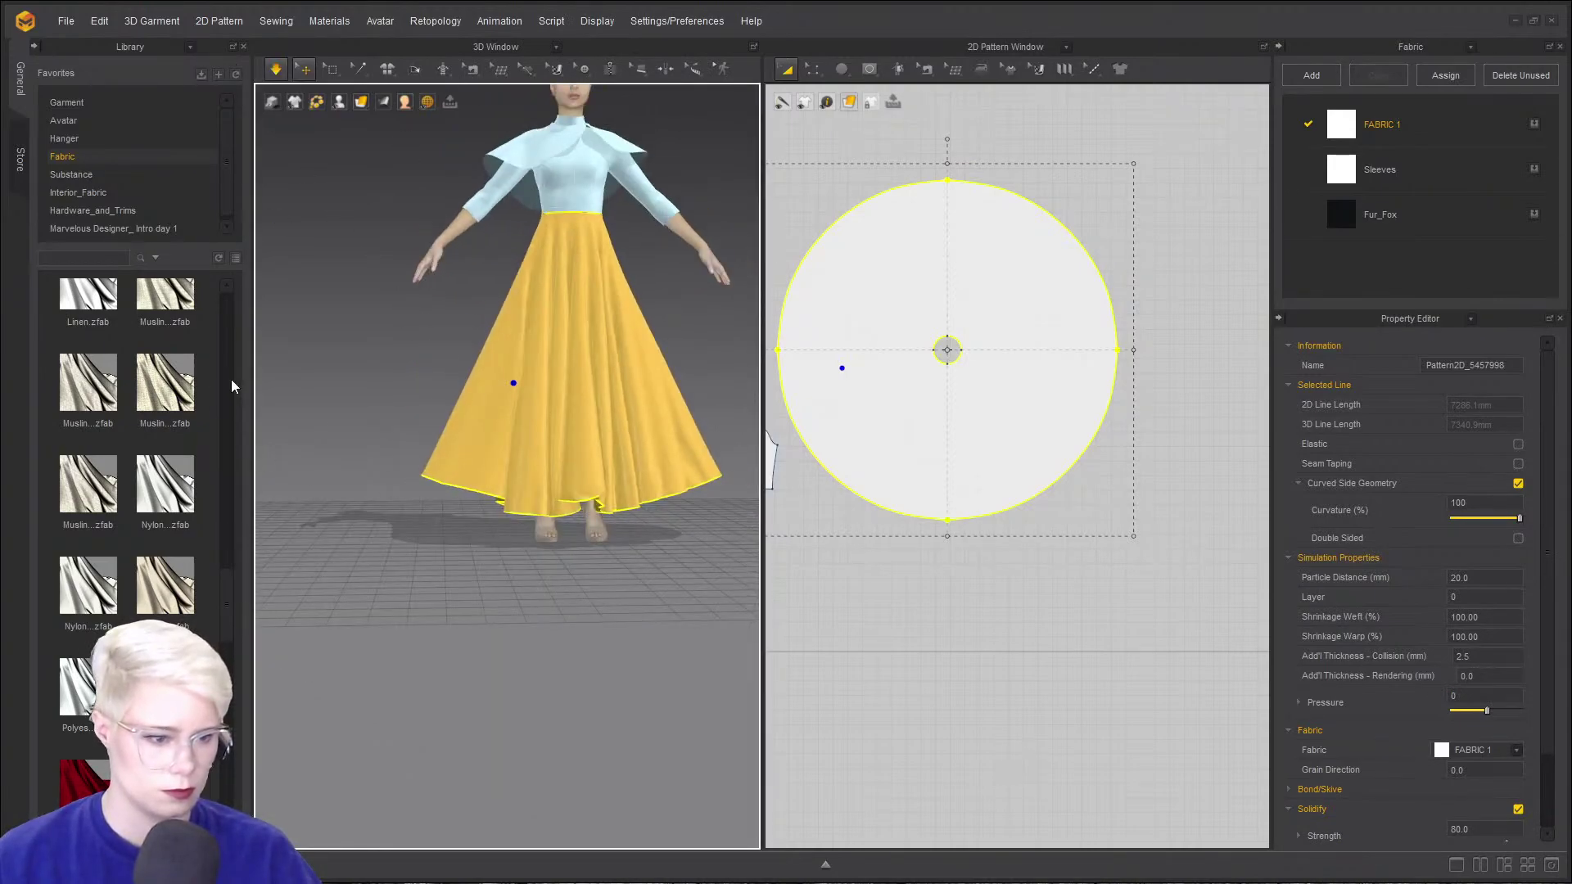
pyautogui.click(333, 404)
pyautogui.moveTo(334, 405); pyautogui.dragTo(1062, 416, button='right')
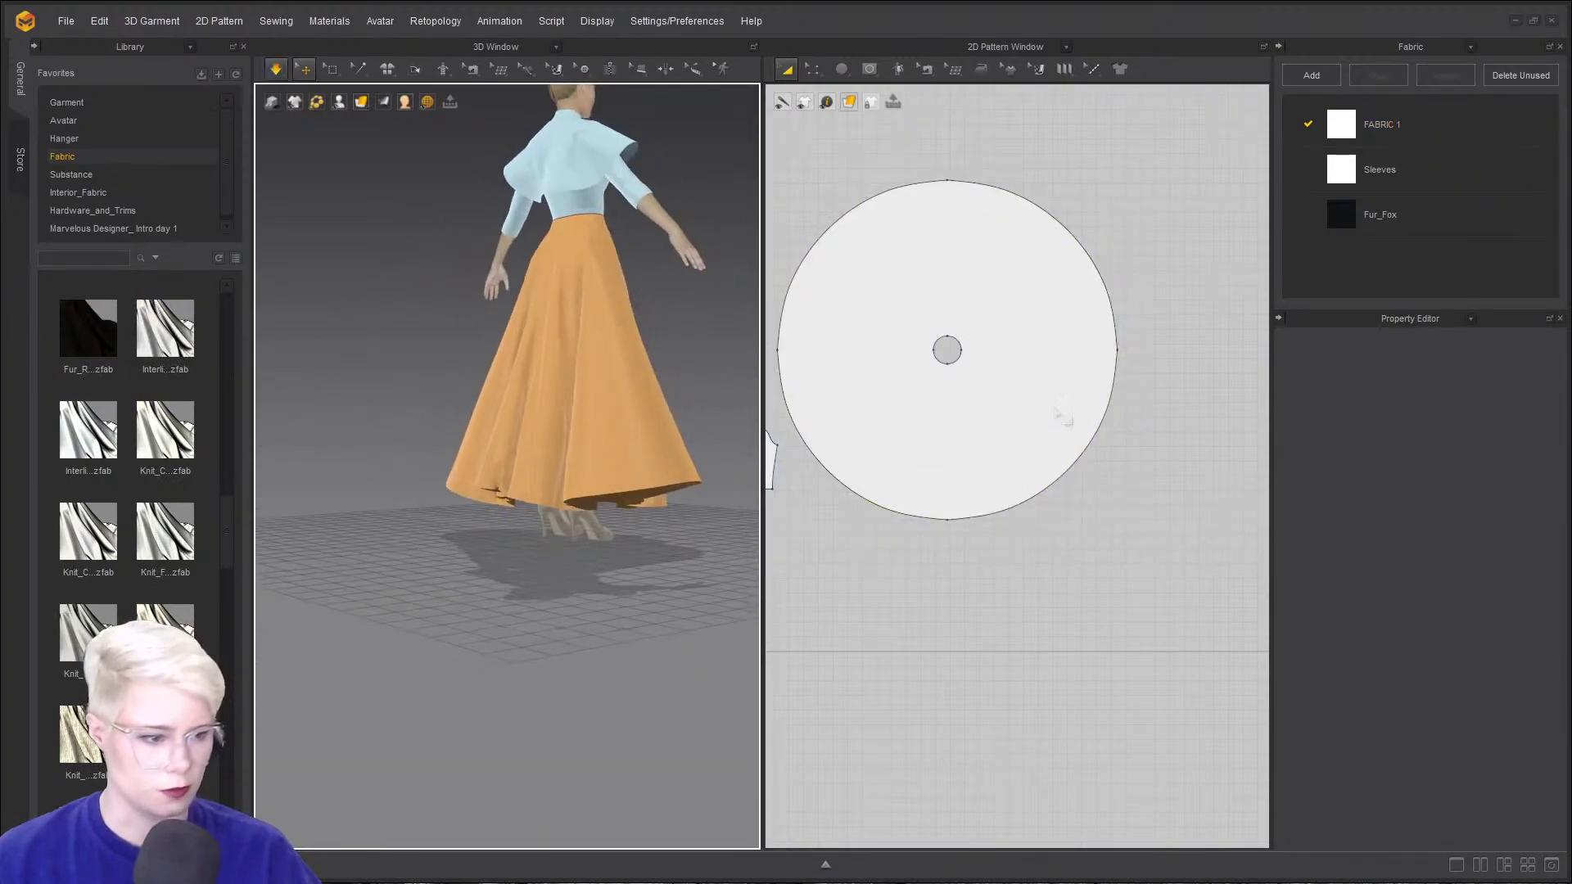
# - Scale up the circular skirt pattern proportionally in the 2D pattern layout
pyautogui.click(1035, 433)
pyautogui.scroll(-1, 1069, 524)
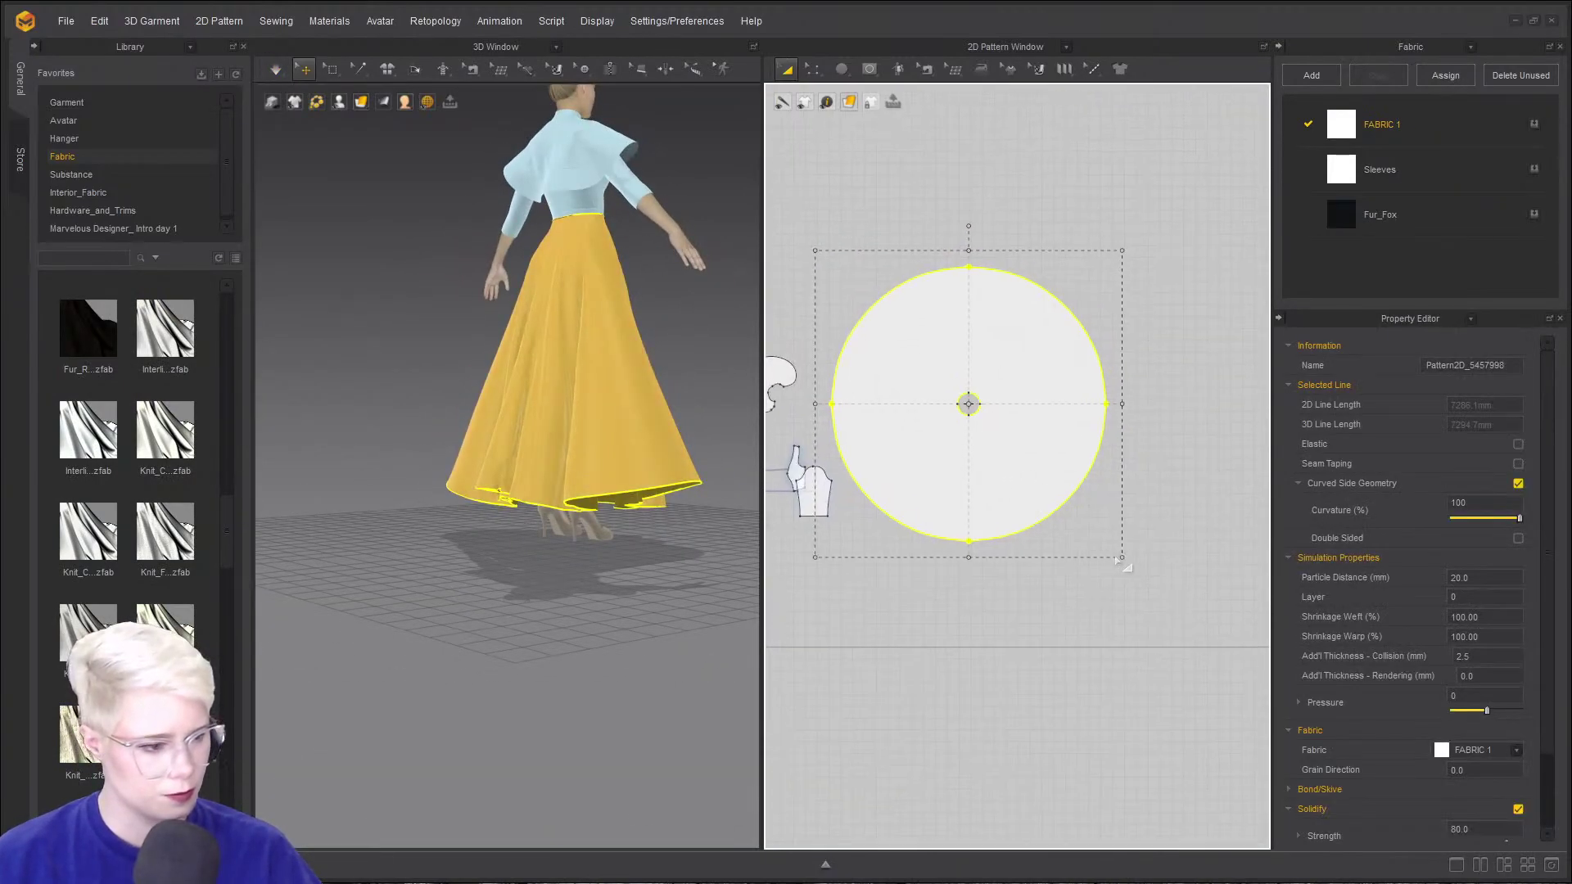
pyautogui.moveTo(1124, 563); pyautogui.dragTo(1162, 598)
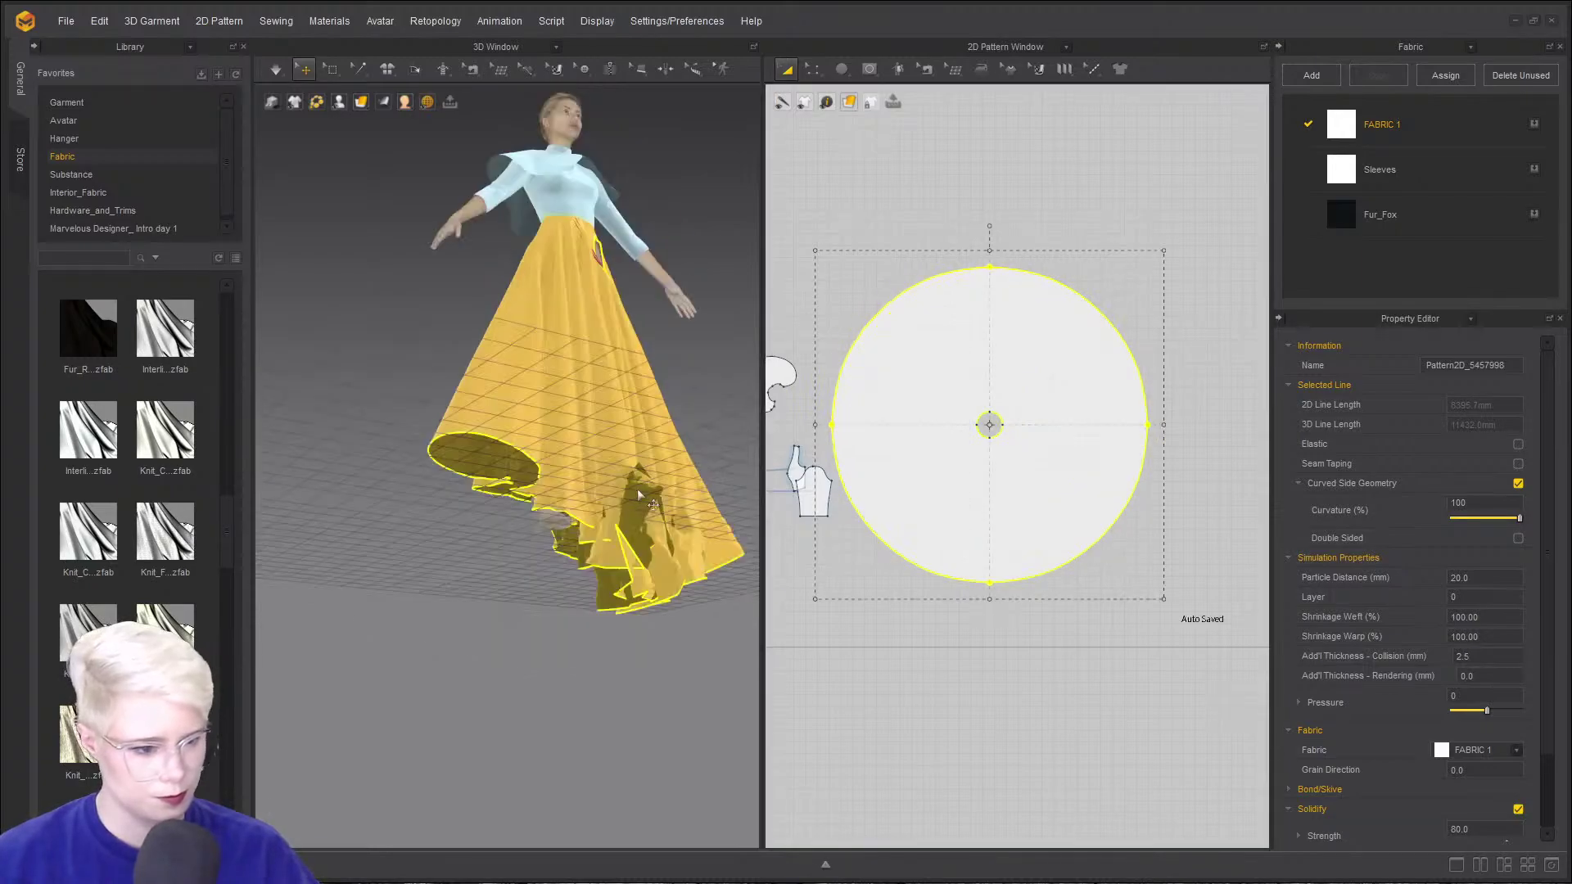
pyautogui.press('2')
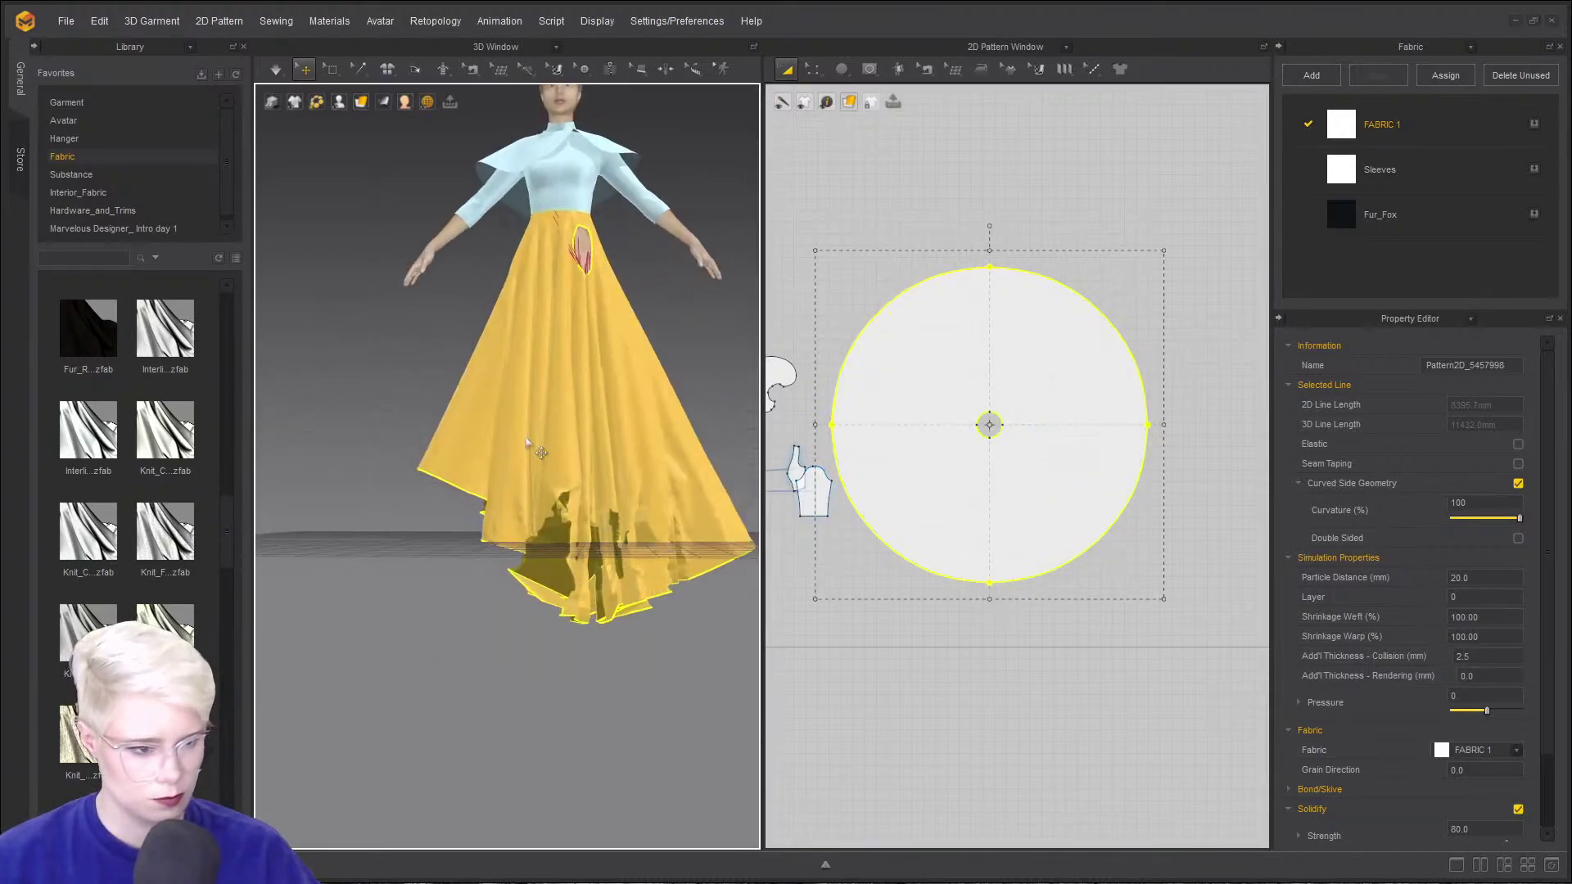
# - Unsolidify the enlarged skirt pattern and simulate it so that it settles on the avatar
pyautogui.rightClick(552, 379)
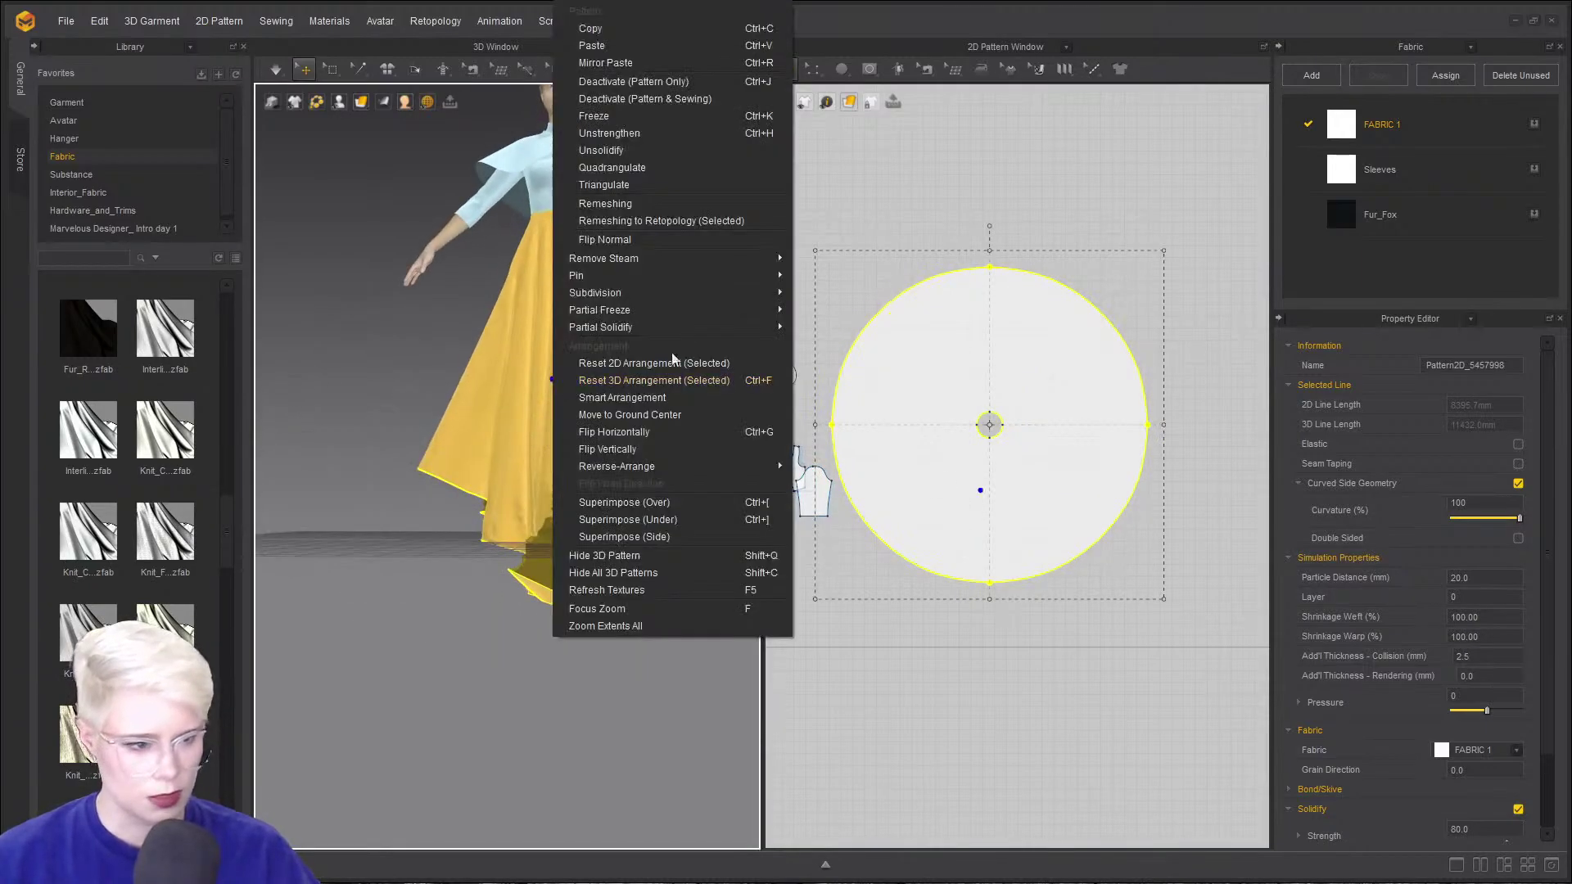
pyautogui.click(620, 152)
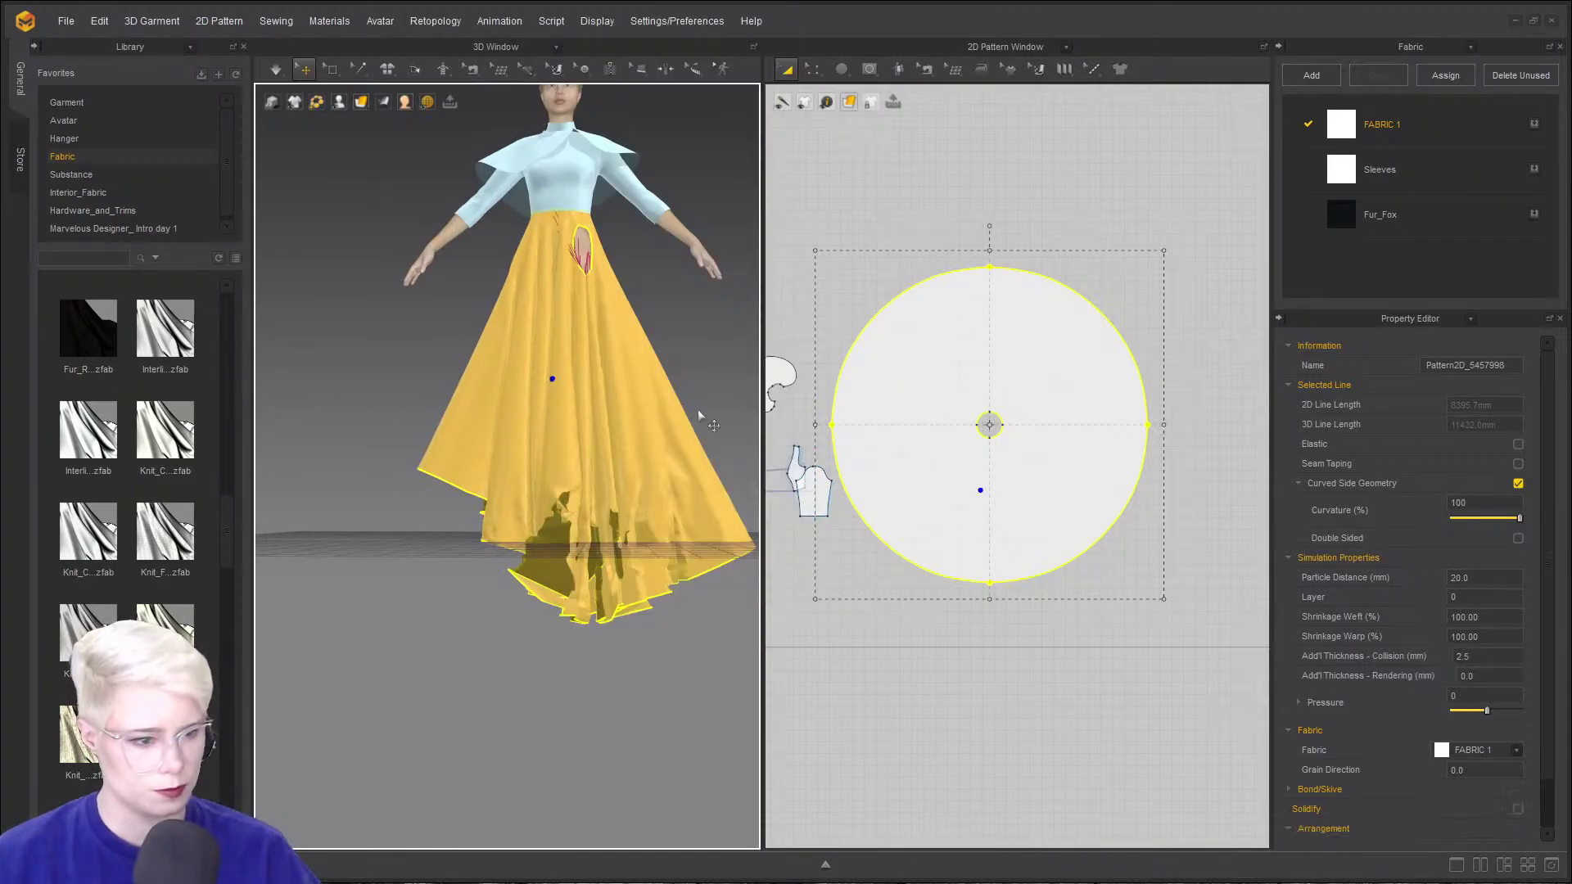
pyautogui.press('space')
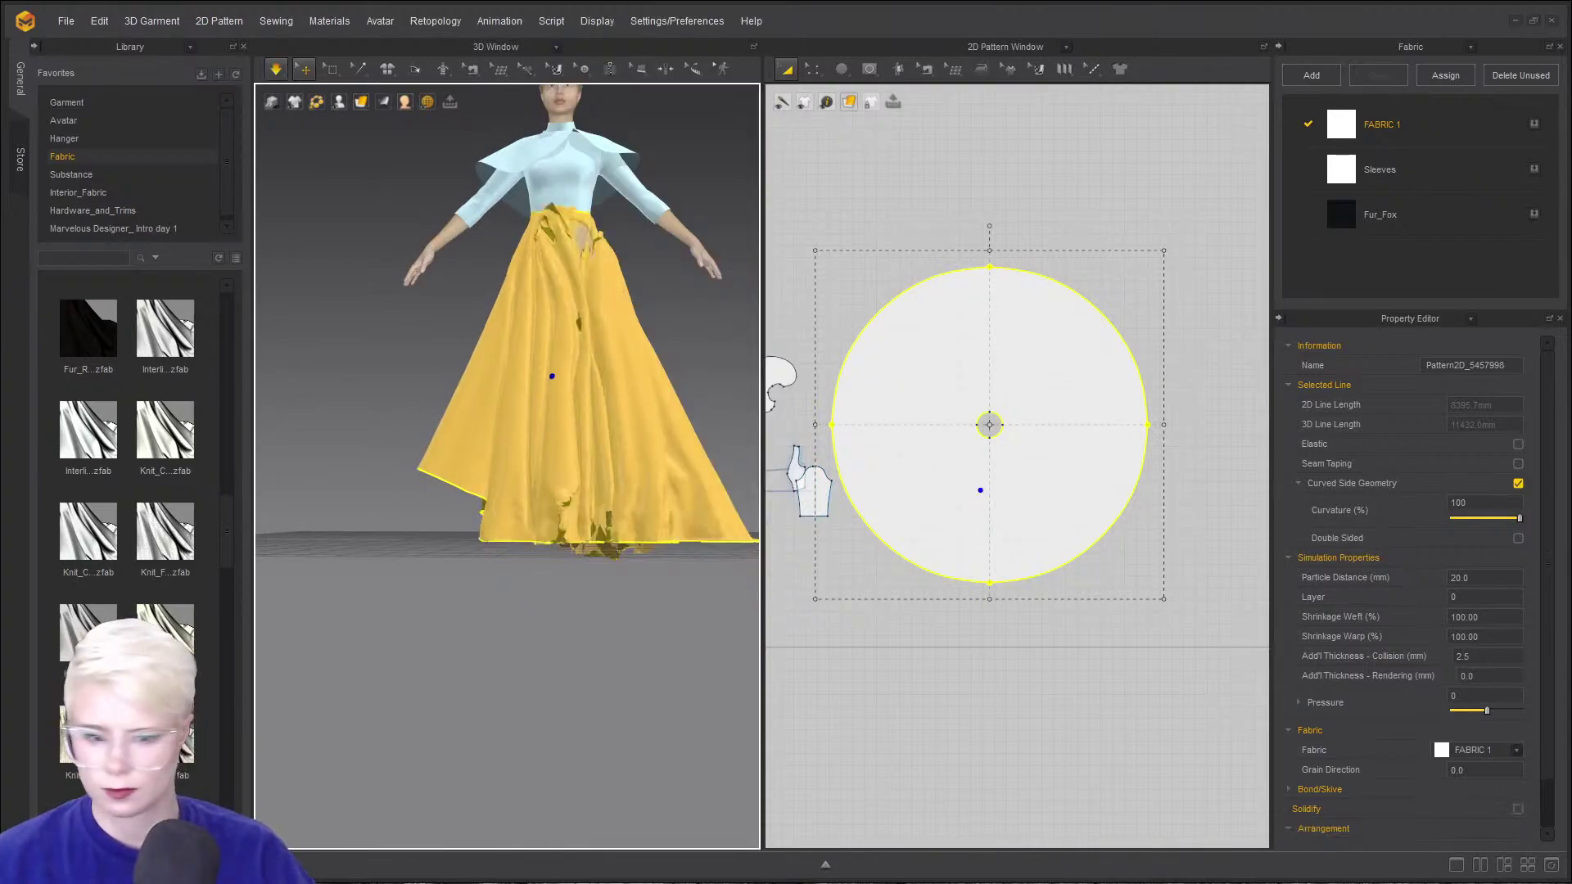
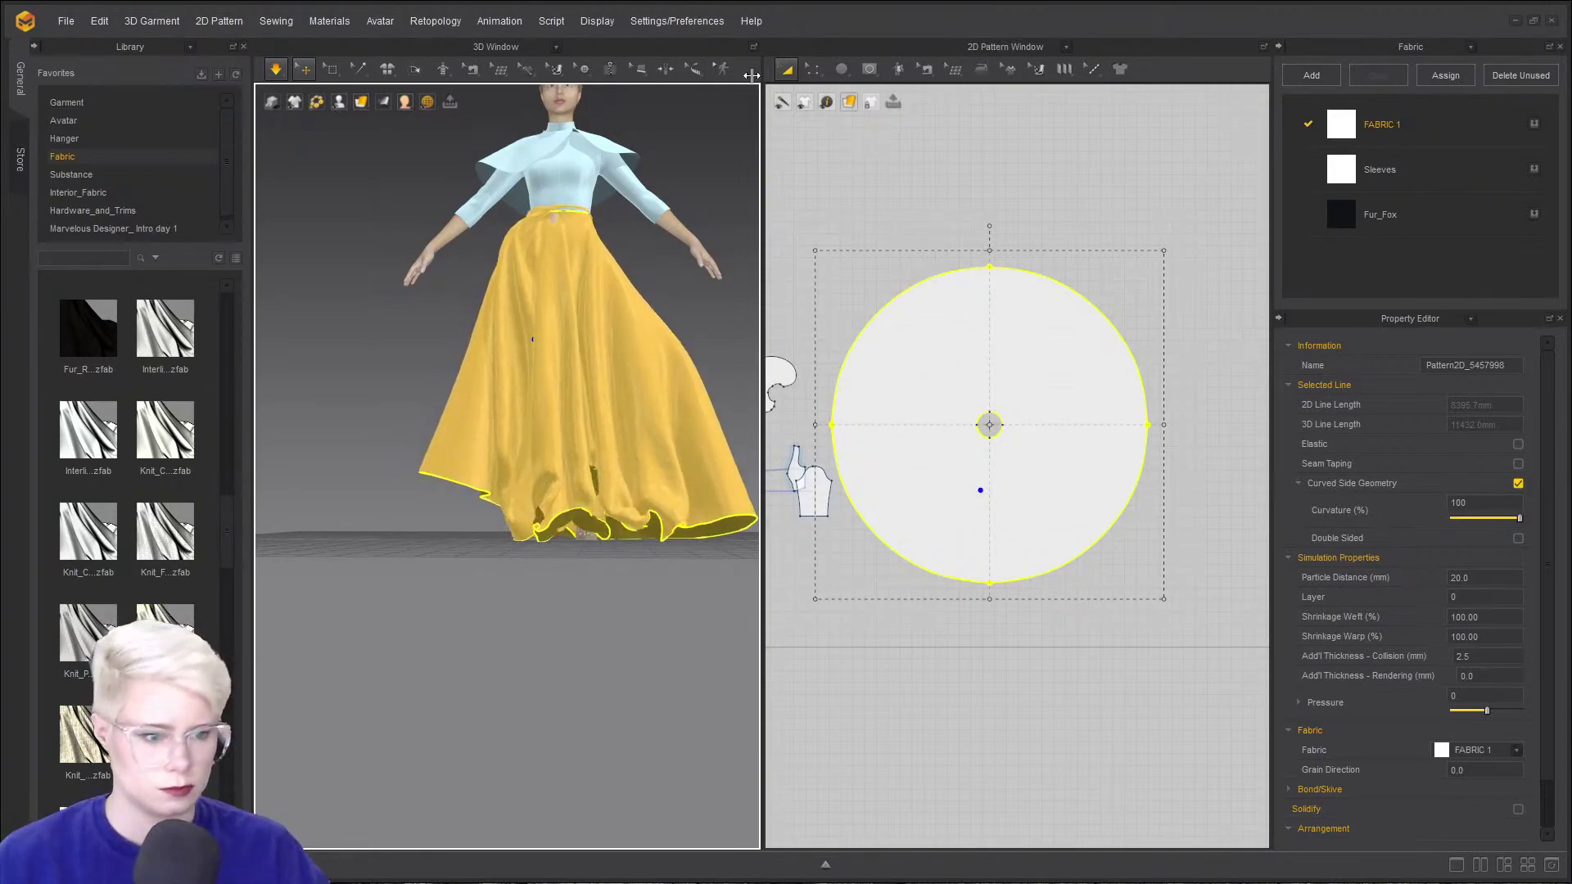
pyautogui.moveTo(589, 323); pyautogui.dragTo(695, 322, button='right')
pyautogui.press('space')
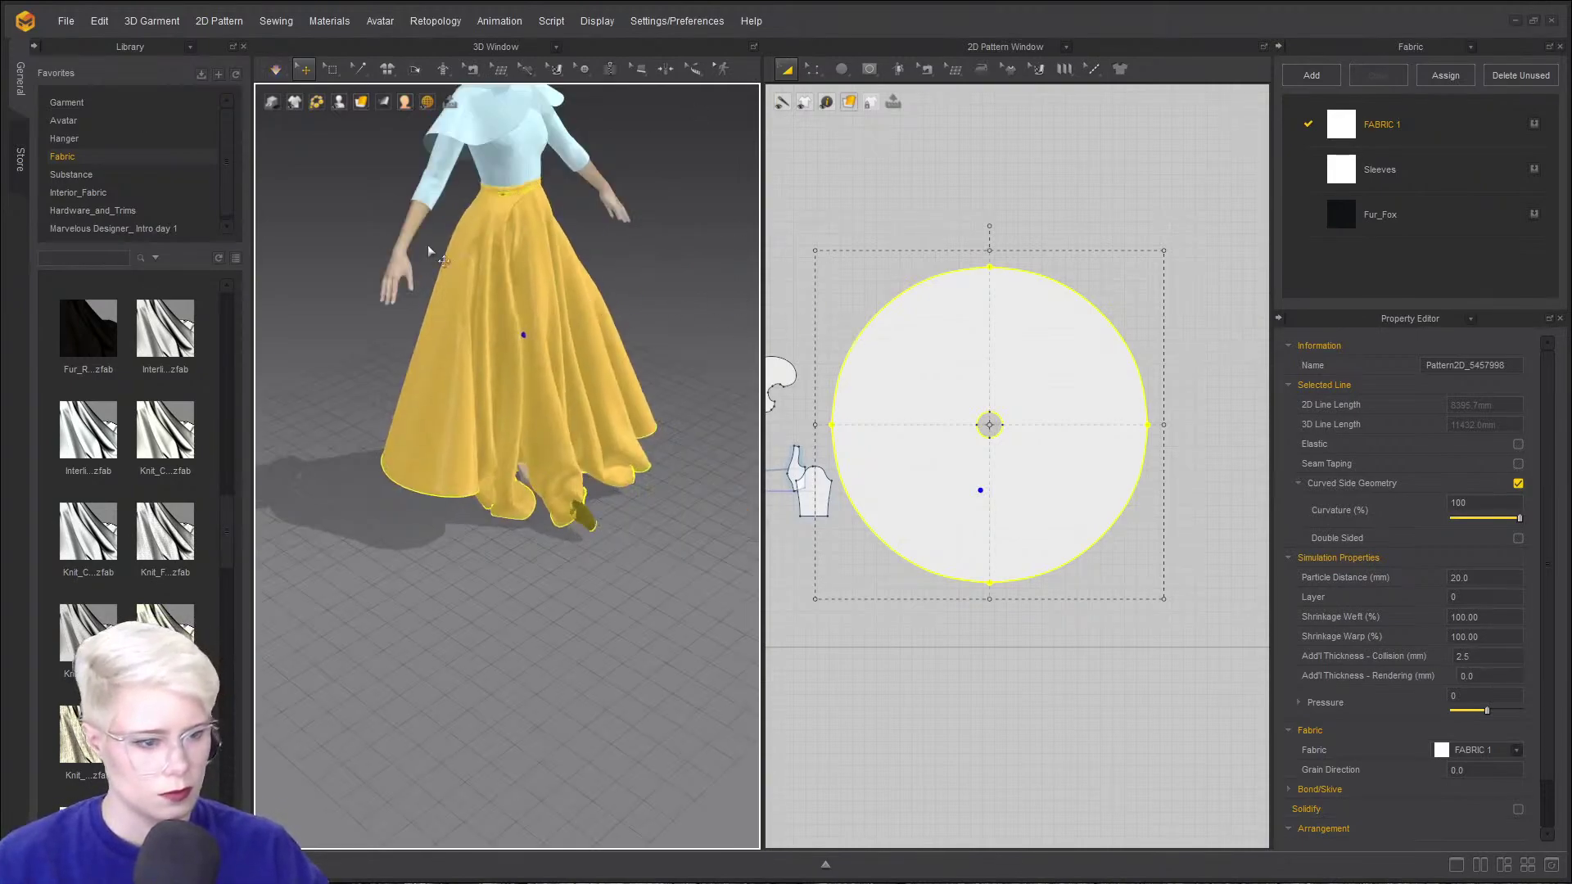
pyautogui.click(463, 236)
pyautogui.rightClick(578, 270)
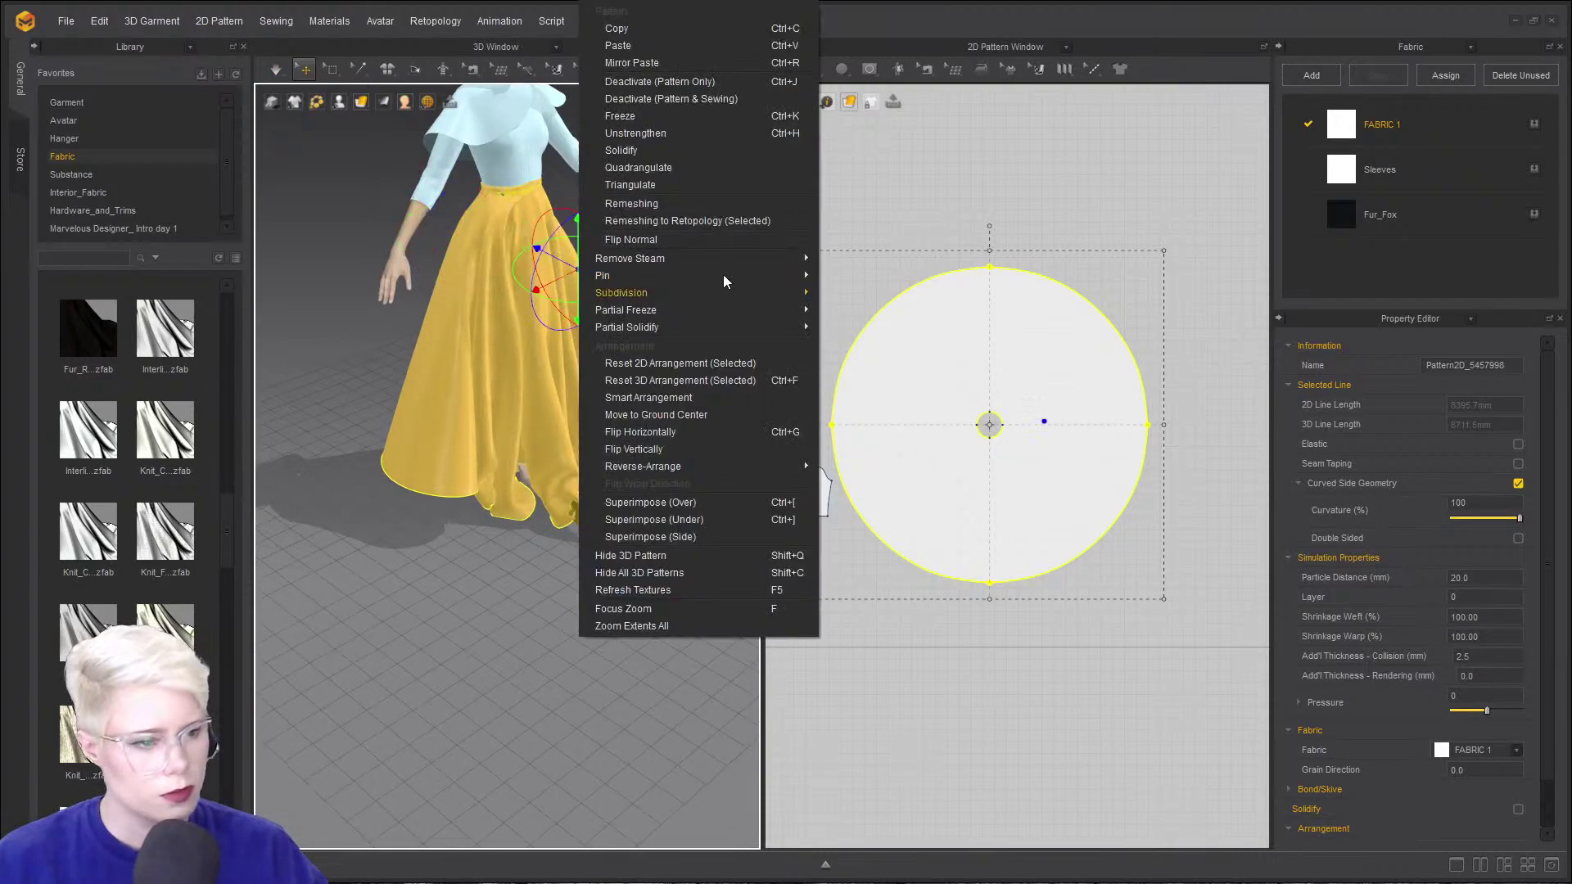
pyautogui.click(563, 163)
# - Box-select a rectangular mesh area beside the skirt pattern's waist hole and pull it outward from the avatar's hip
pyautogui.scroll(3, 503, 245)
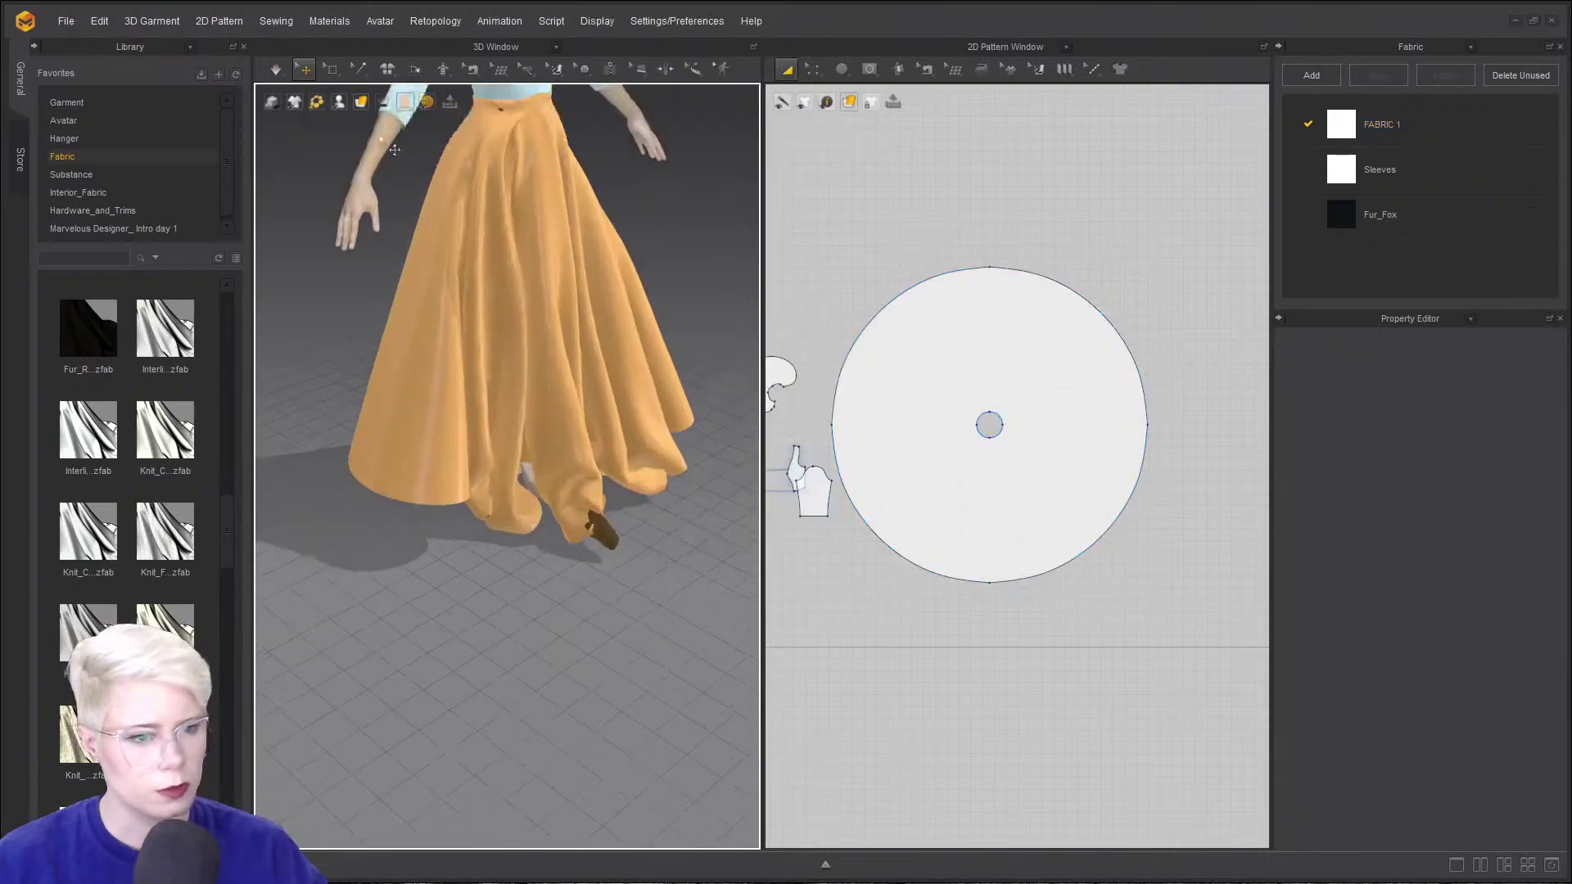
pyautogui.moveTo(475, 233); pyautogui.dragTo(461, 174, button='right')
pyautogui.click(332, 70)
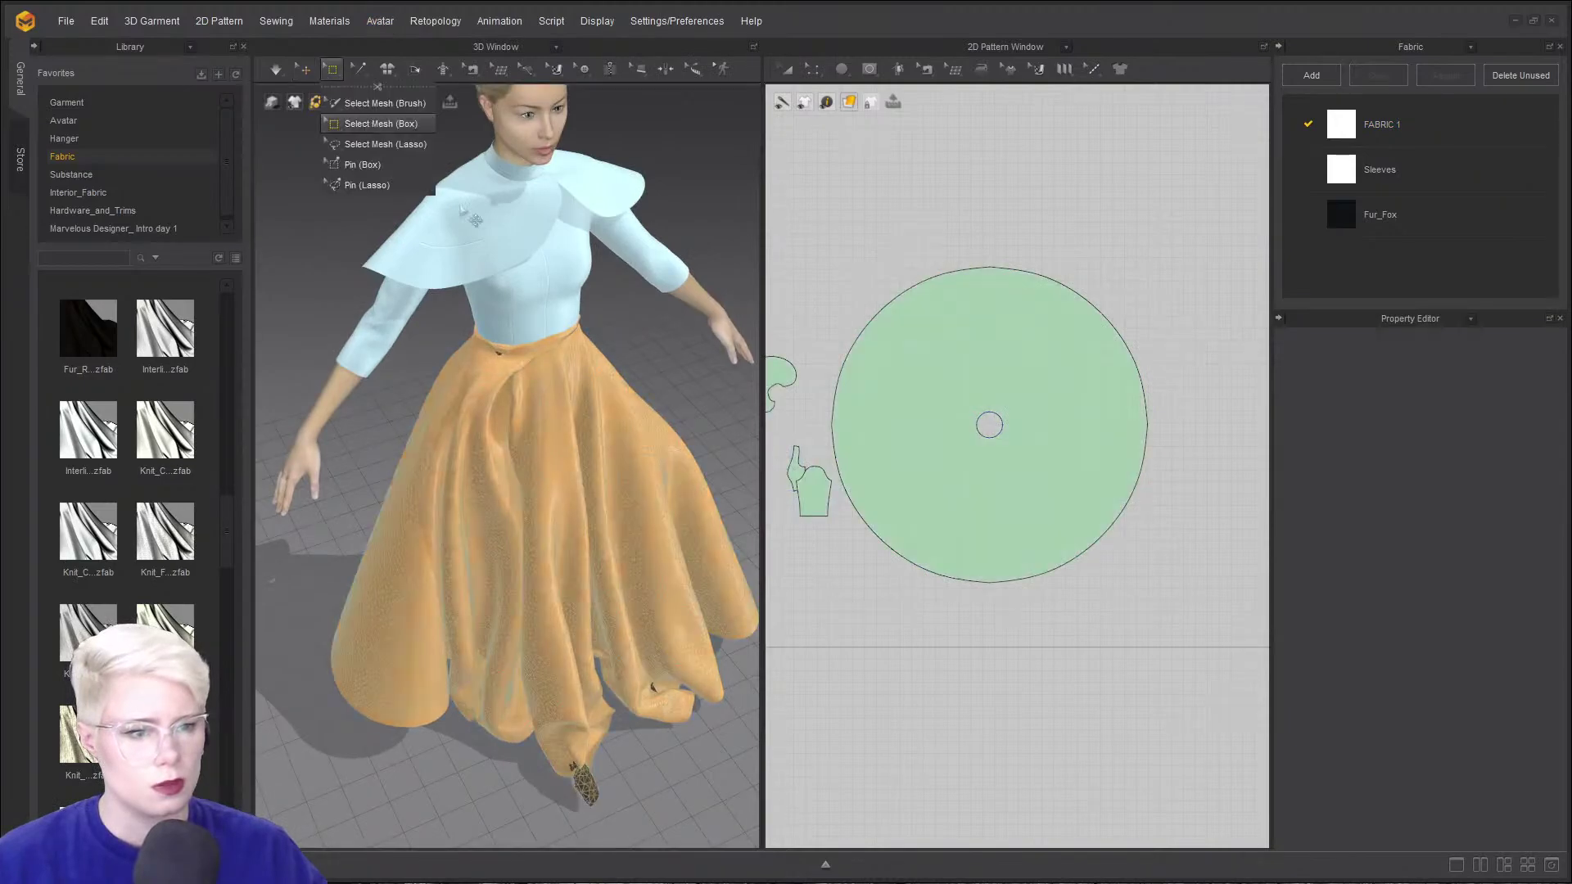
pyautogui.moveTo(436, 310); pyautogui.dragTo(627, 361)
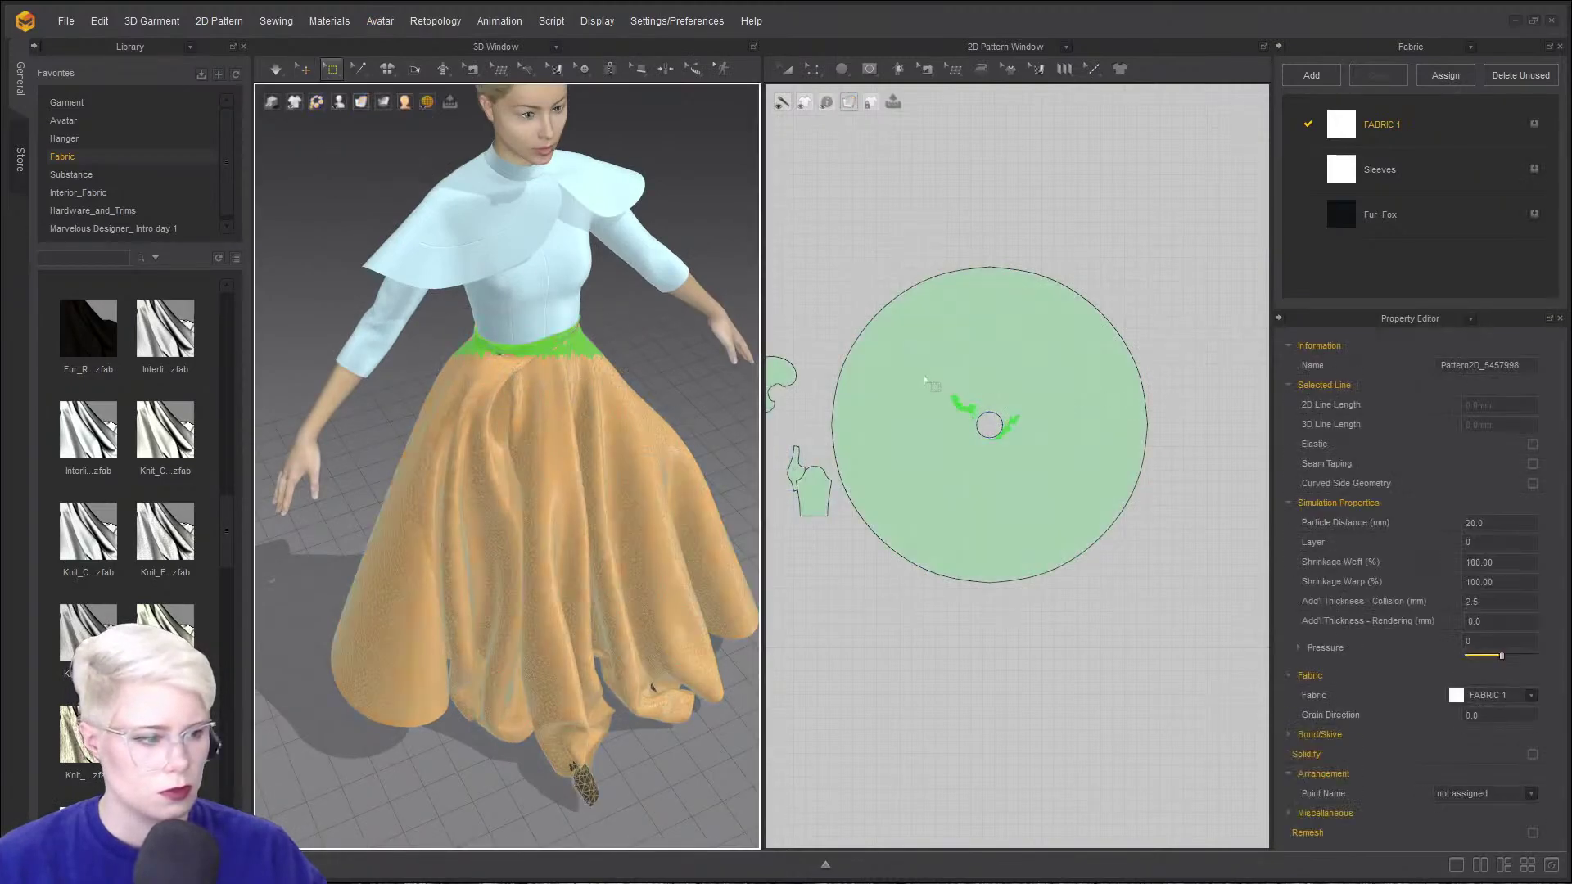
pyautogui.moveTo(926, 379); pyautogui.dragTo(996, 438)
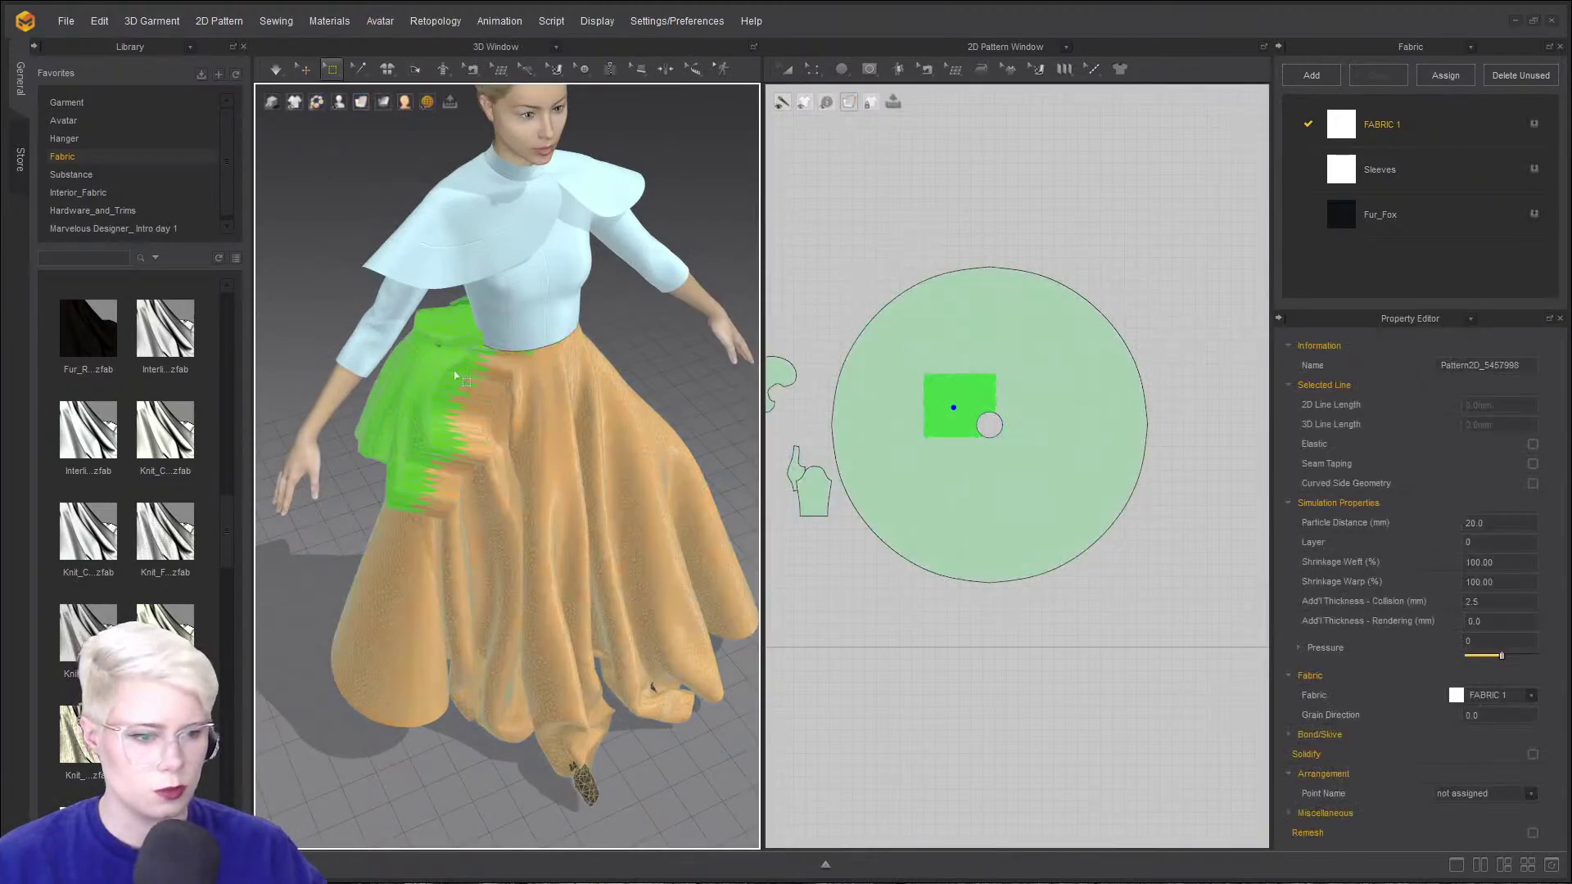
pyautogui.moveTo(454, 376); pyautogui.dragTo(450, 377)
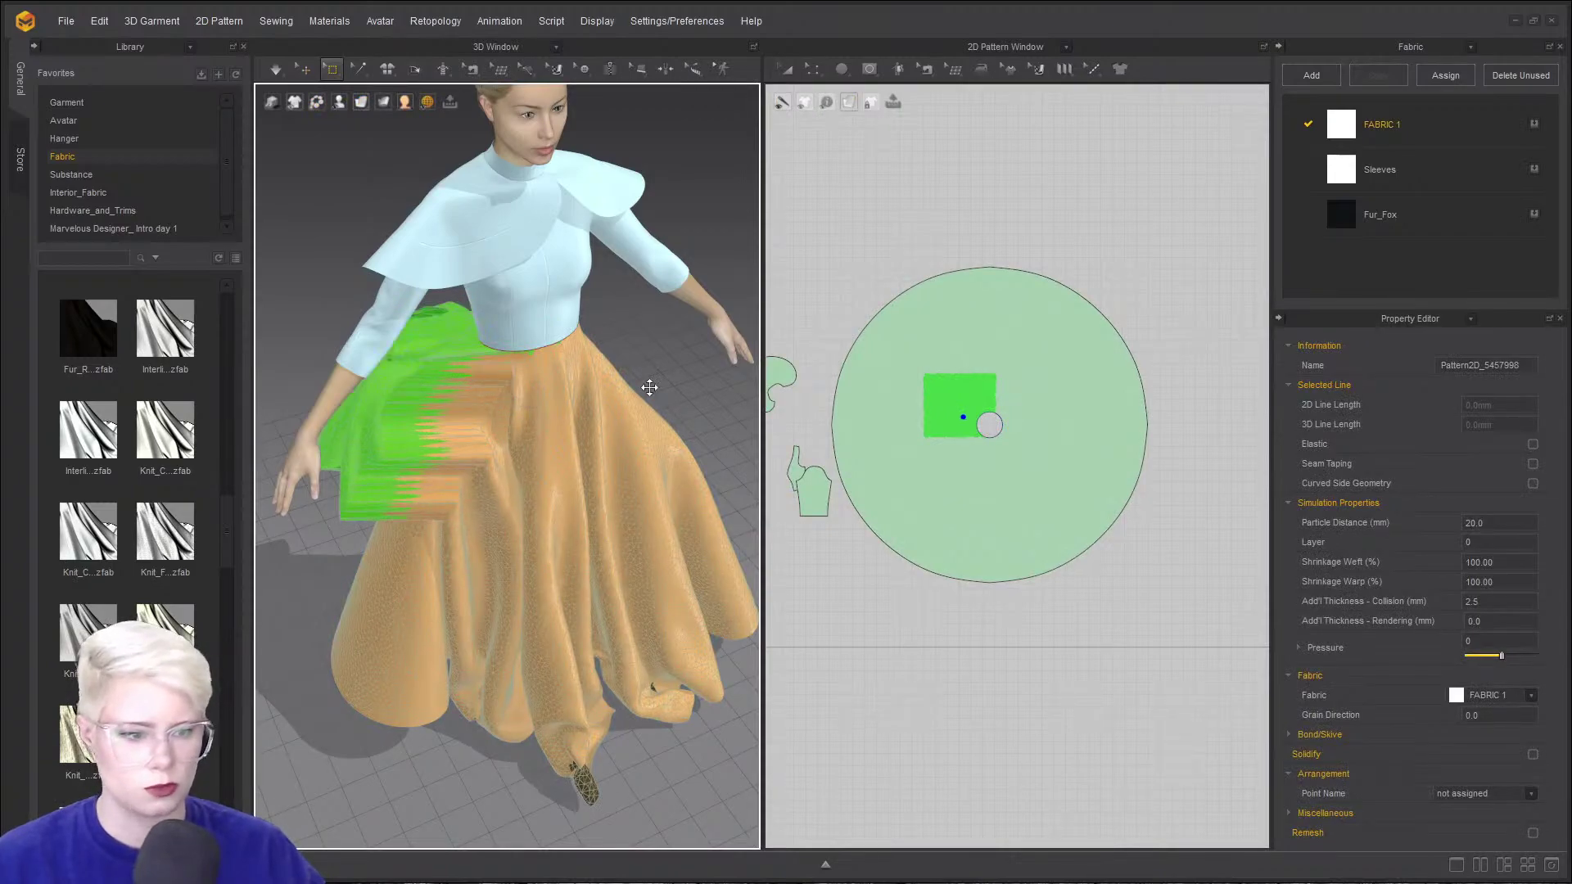
# - Simulate the skirt after the mesh pull and check its drape from the back, side and front
pyautogui.moveTo(649, 386); pyautogui.dragTo(444, 350, button='right')
pyautogui.press('space')
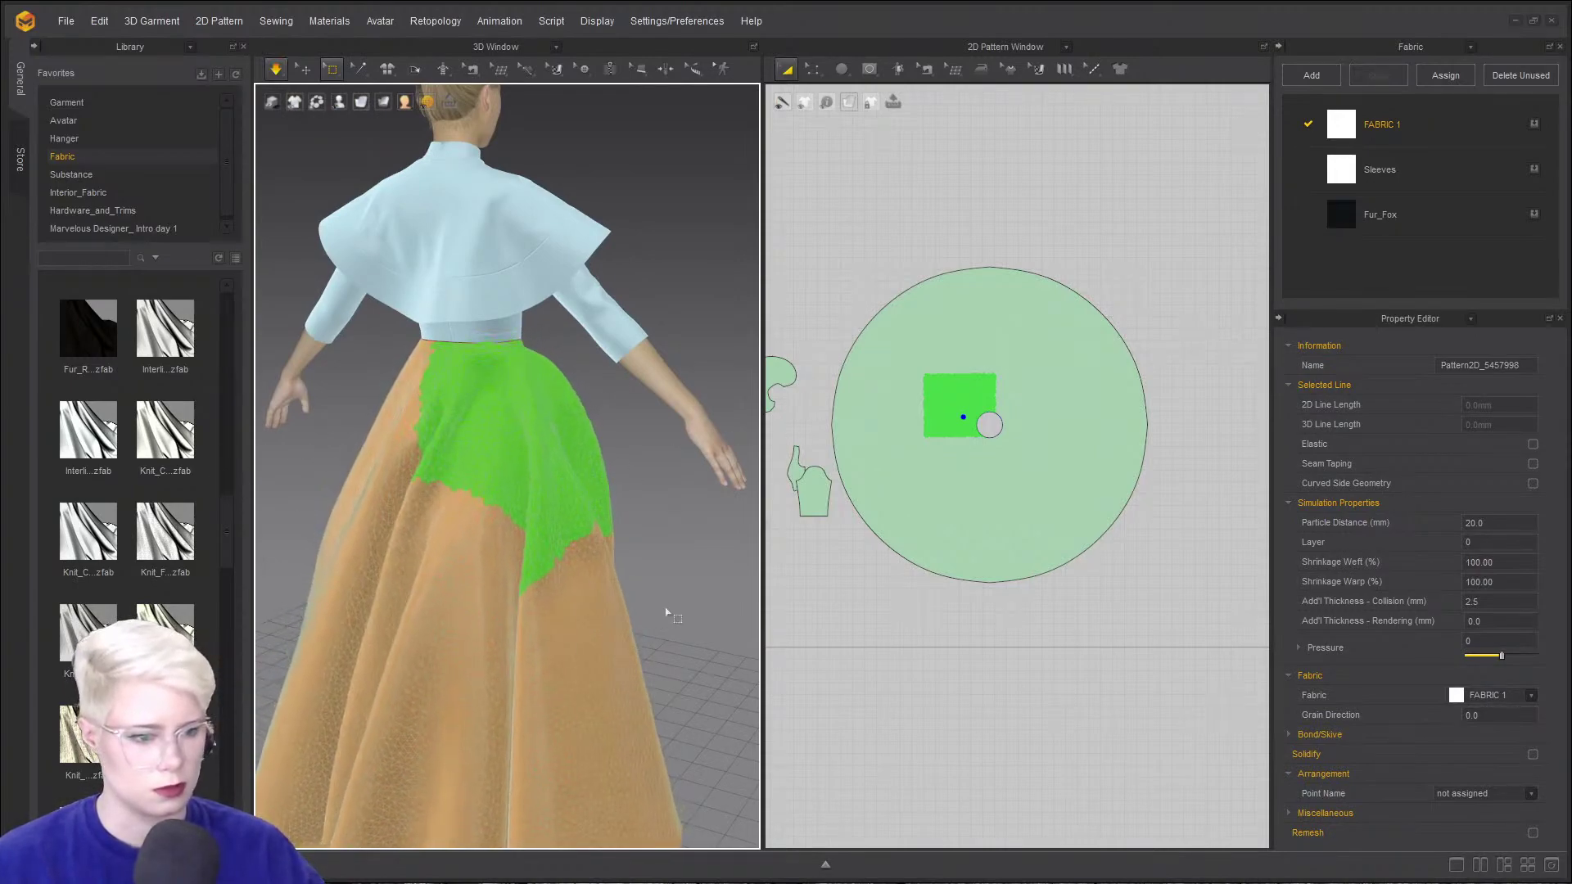
pyautogui.moveTo(579, 579); pyautogui.dragTo(506, 588, button='right')
pyautogui.moveTo(688, 586); pyautogui.dragTo(488, 568, button='right')
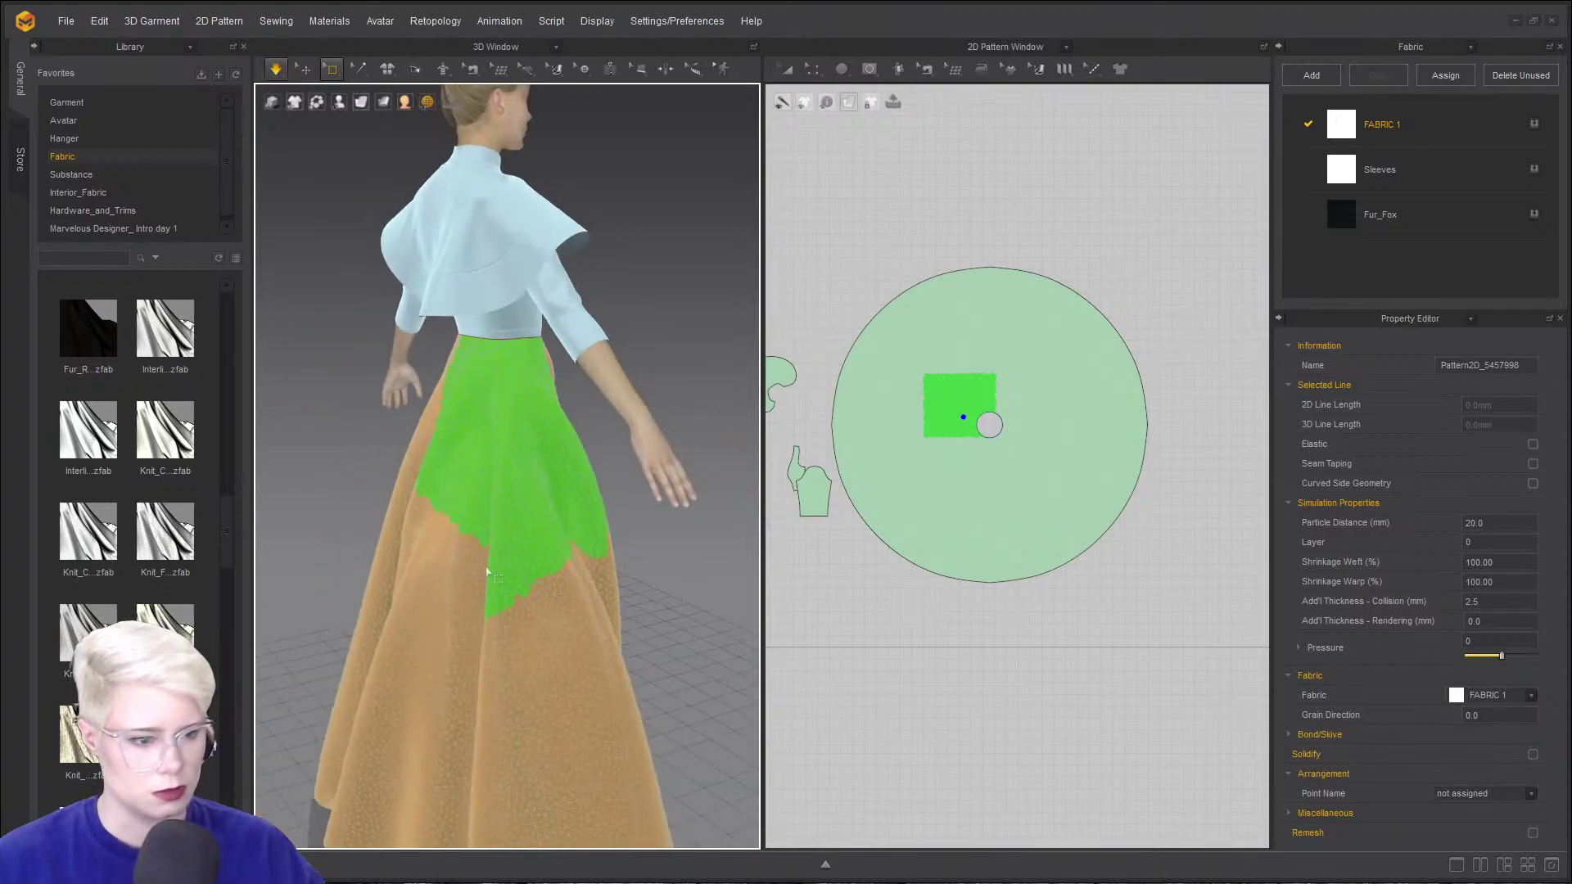
pyautogui.press('space')
pyautogui.moveTo(615, 551); pyautogui.dragTo(490, 530, button='right')
pyautogui.press('space')
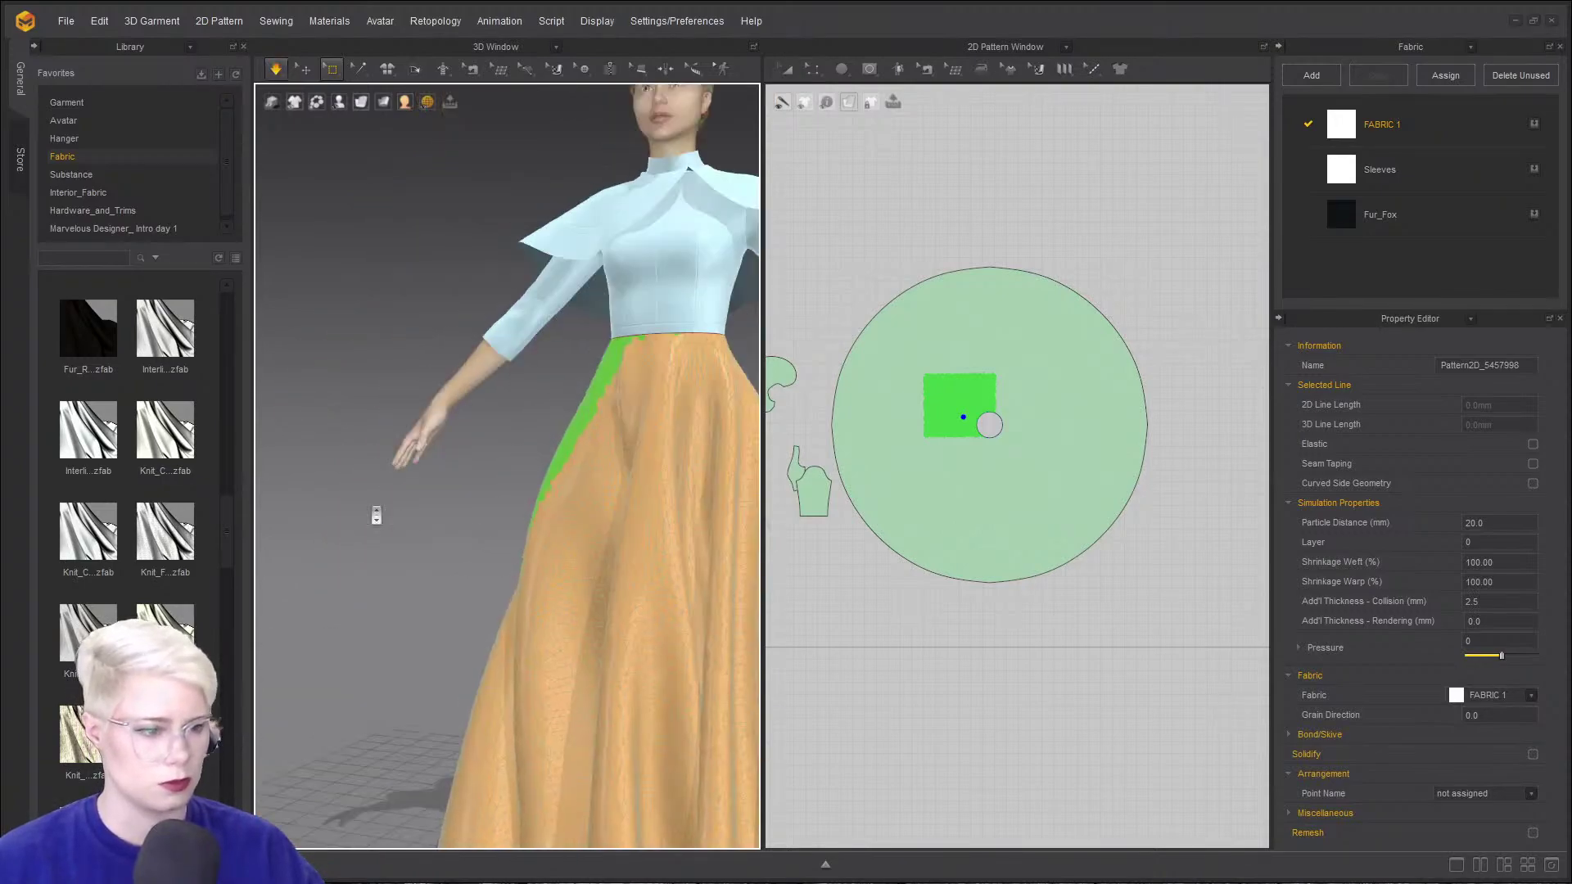
pyautogui.press('space')
pyautogui.moveTo(373, 514); pyautogui.dragTo(587, 554, button='right')
pyautogui.press('space')
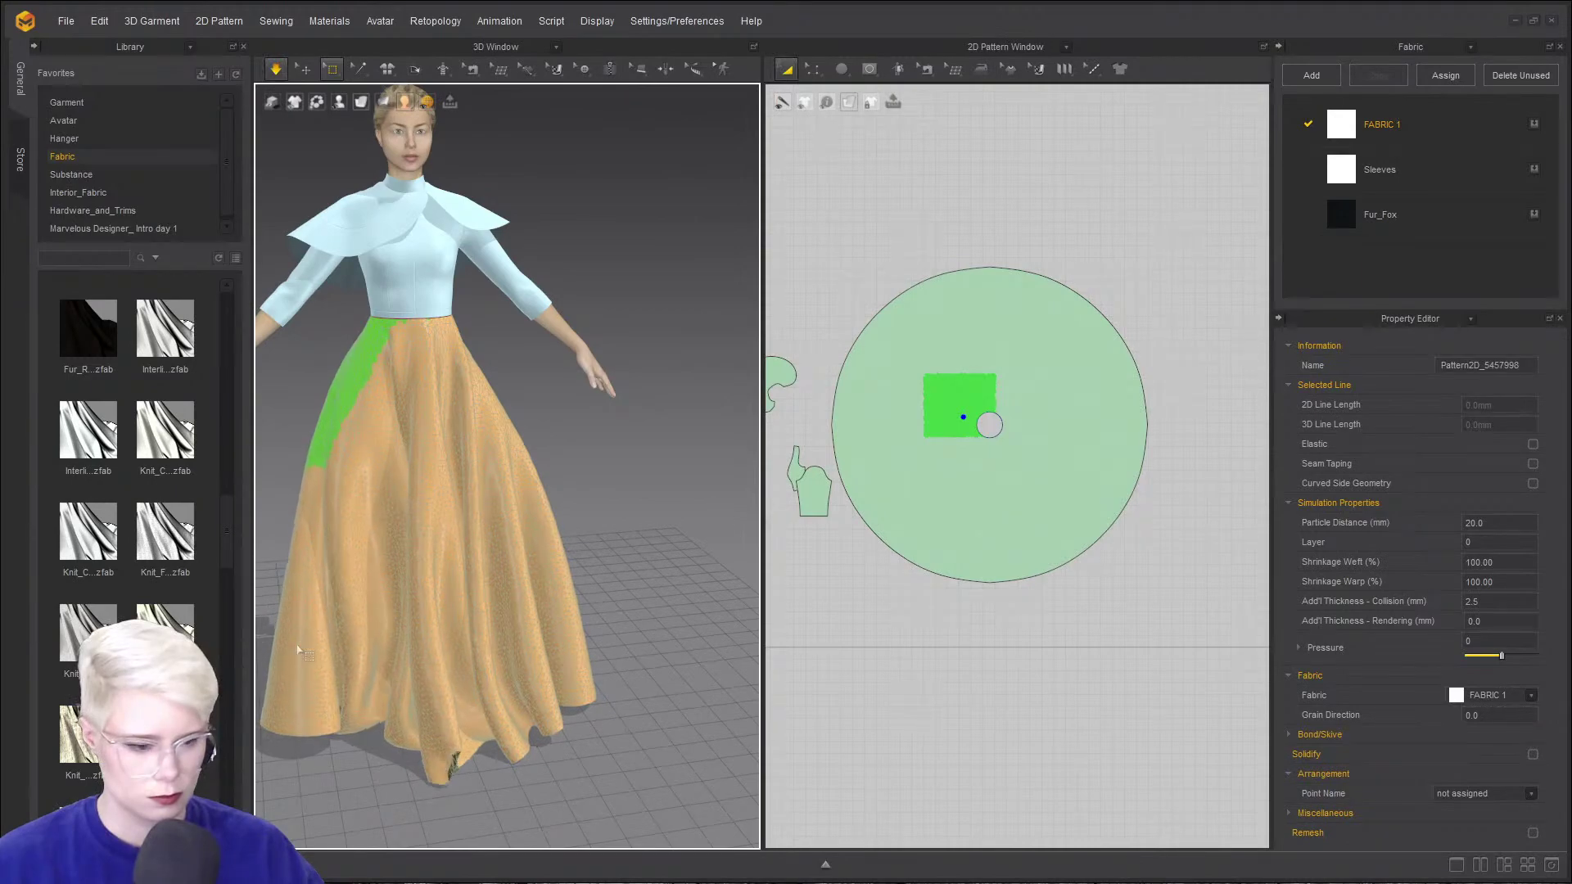
pyautogui.moveTo(604, 558); pyautogui.dragTo(687, 402, button='middle')
pyautogui.press('space')
# - Scale the circular skirt pattern down slightly and simulate the shortened skirt
pyautogui.click(1018, 480)
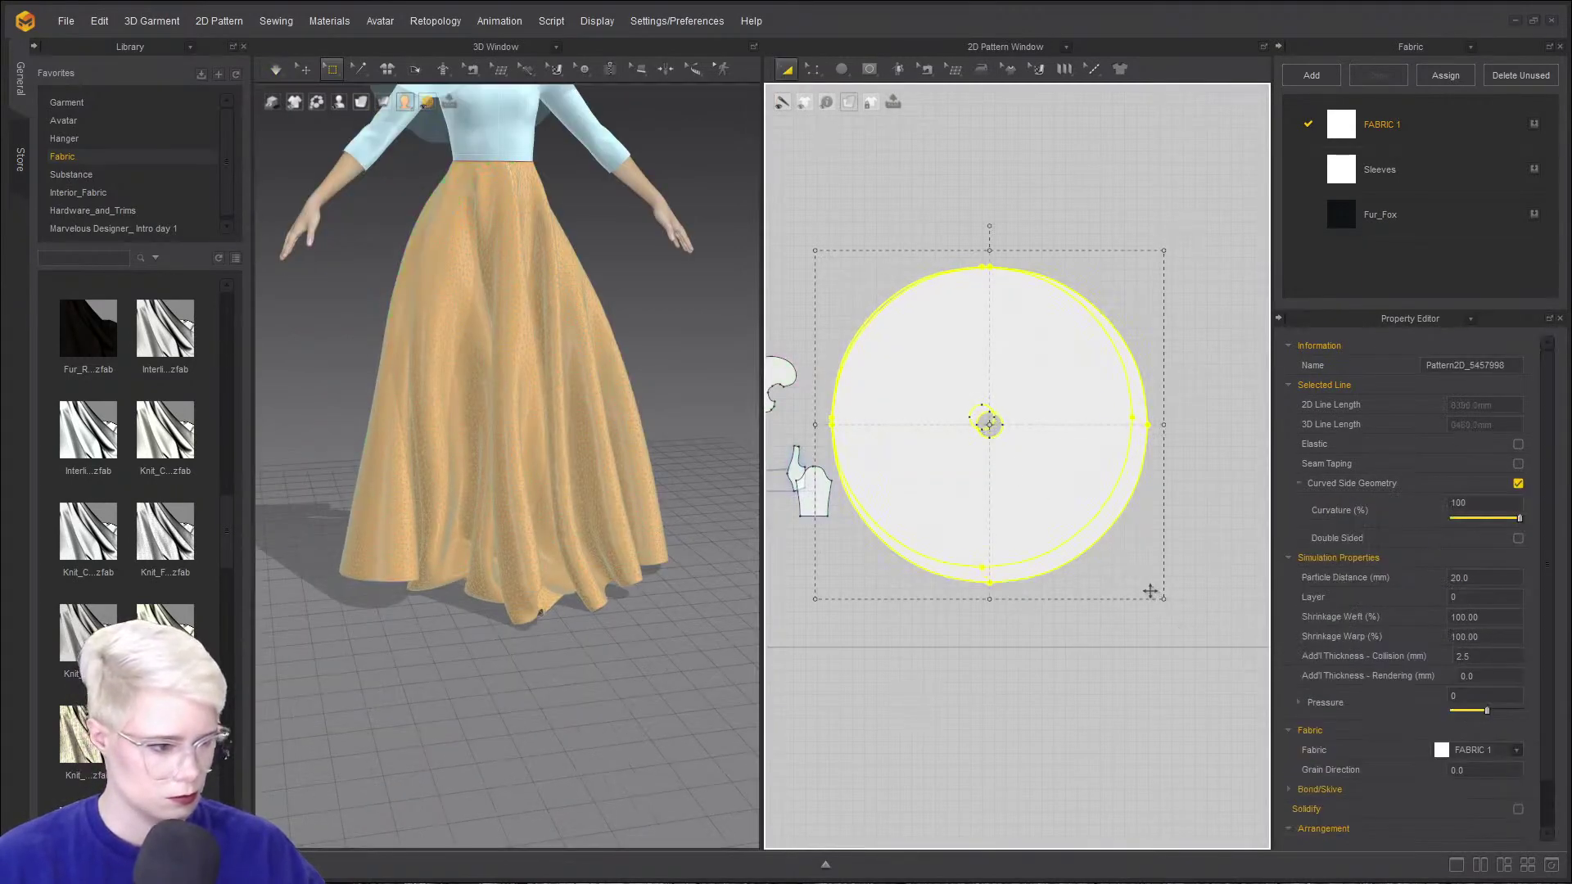
pyautogui.press('space')
pyautogui.moveTo(621, 568); pyautogui.dragTo(825, 527, button='right')
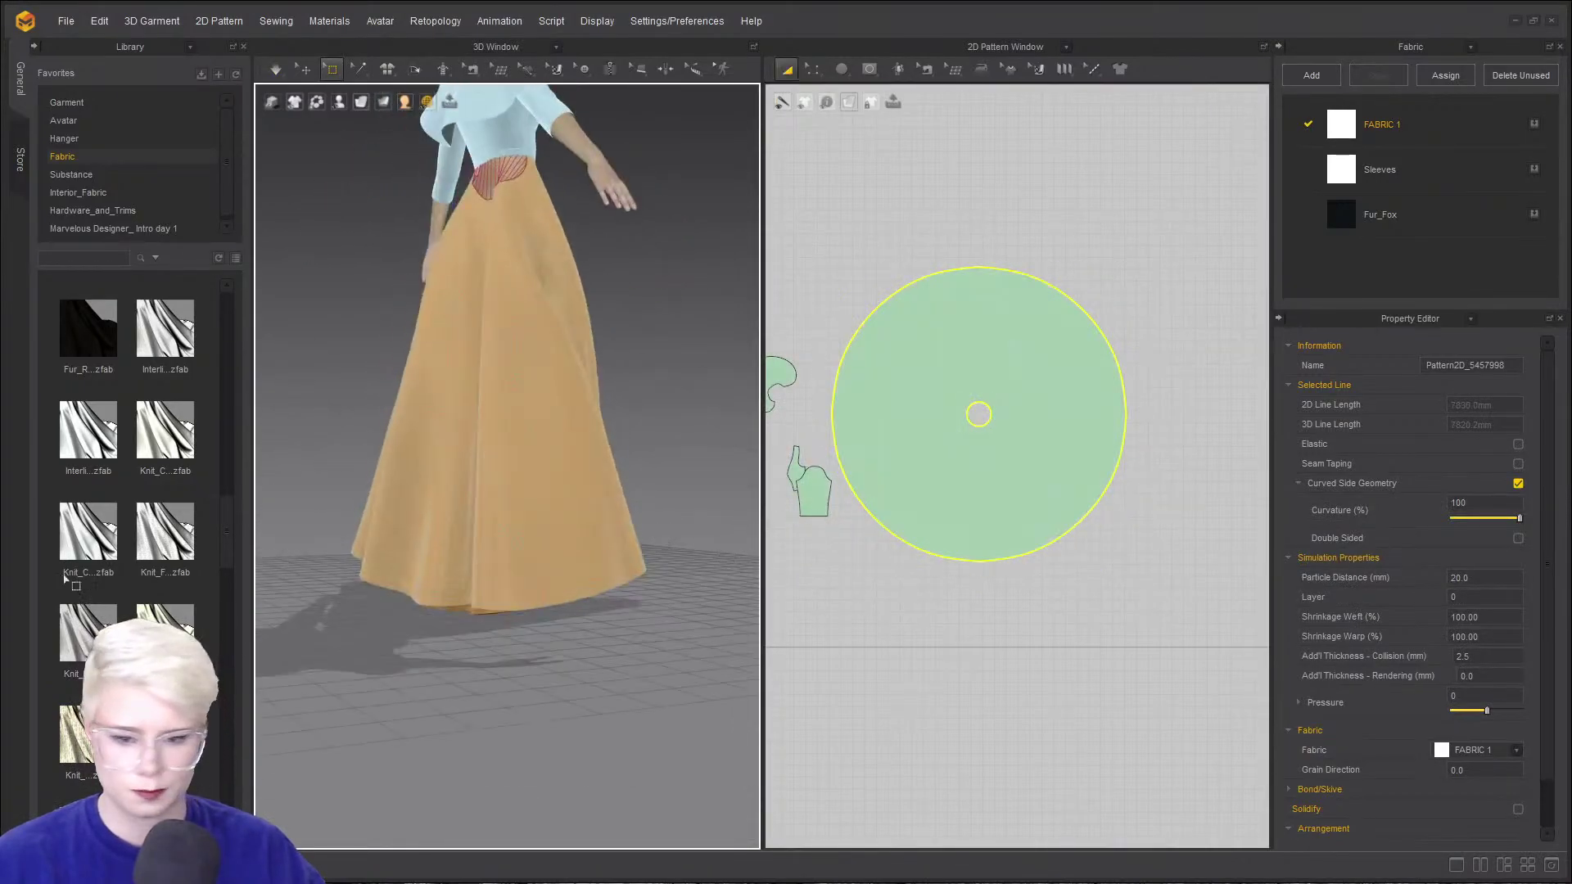
pyautogui.press('space')
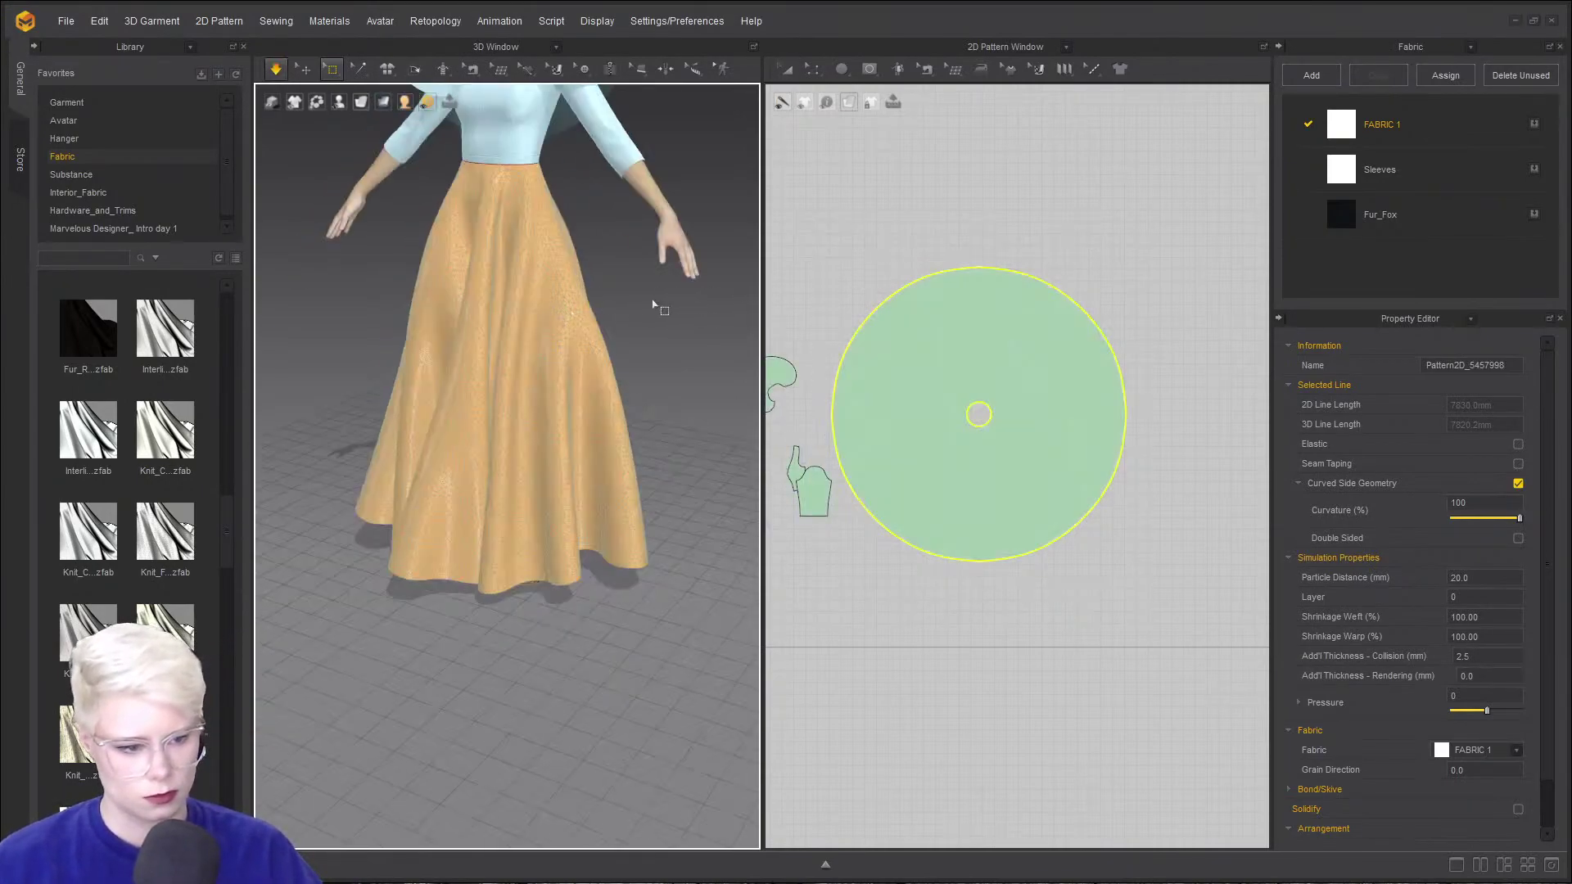
# - Set the circular skirt pattern's pressure to 1 and stop the running simulation
pyautogui.click(906, 396)
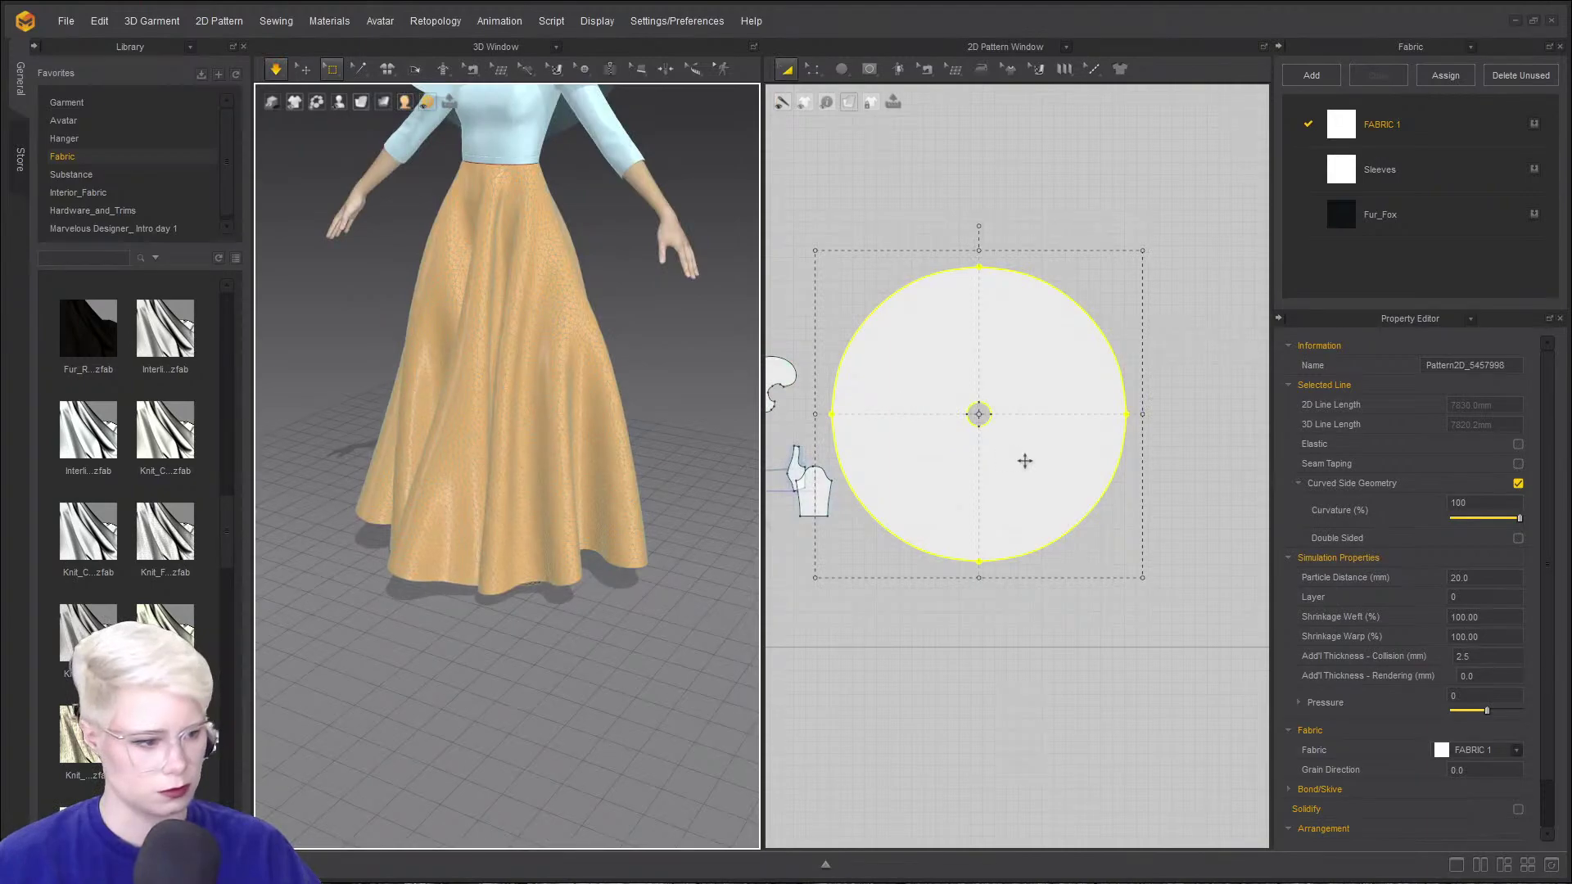
pyautogui.click(885, 183)
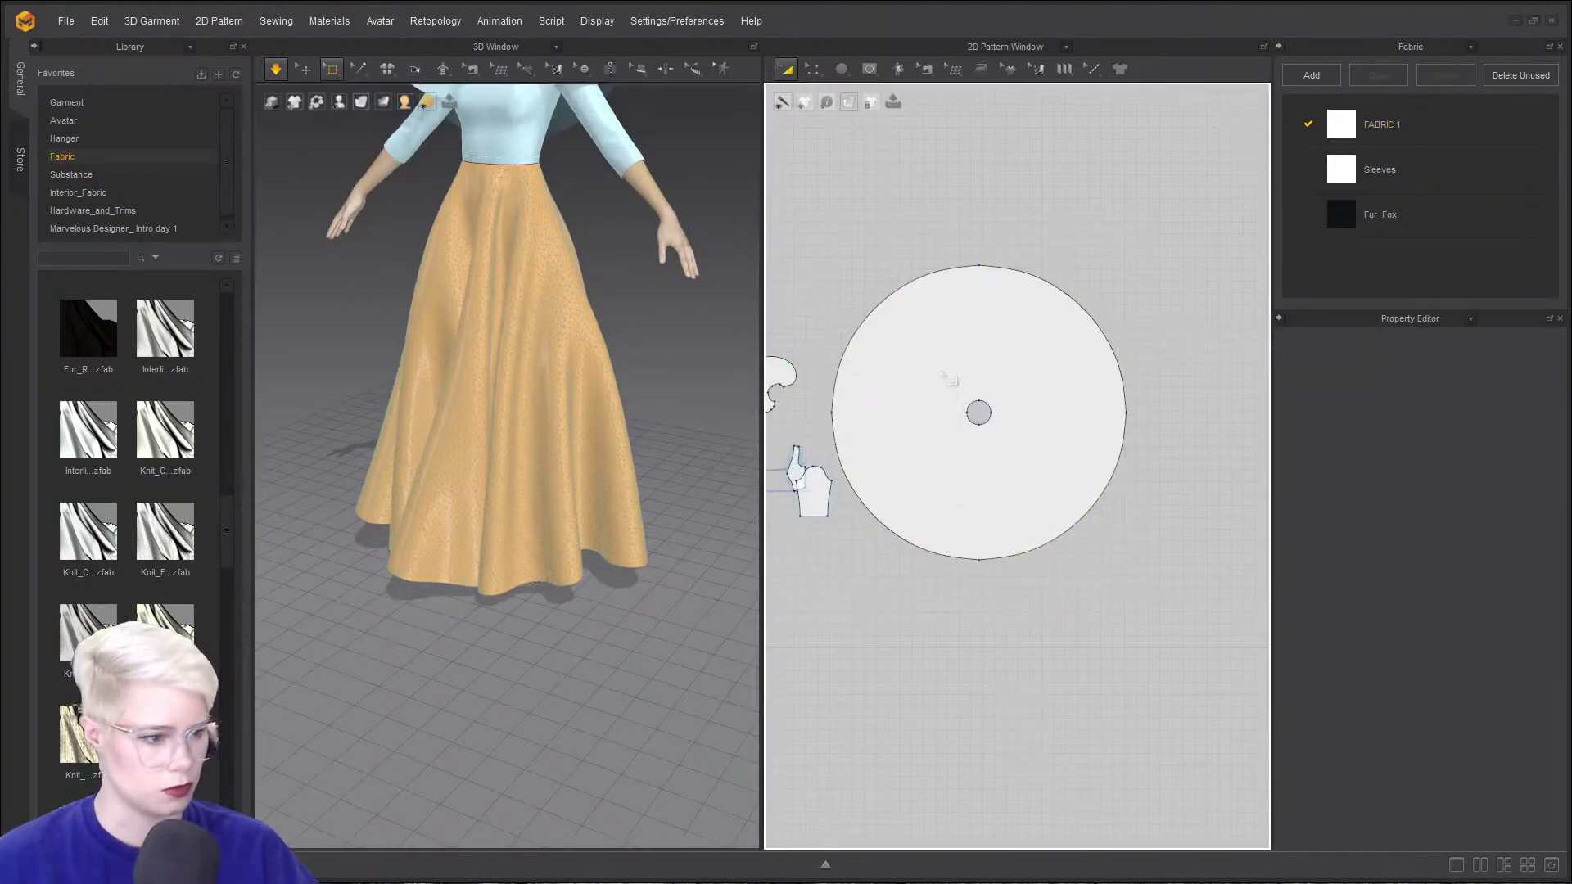
pyautogui.click(933, 352)
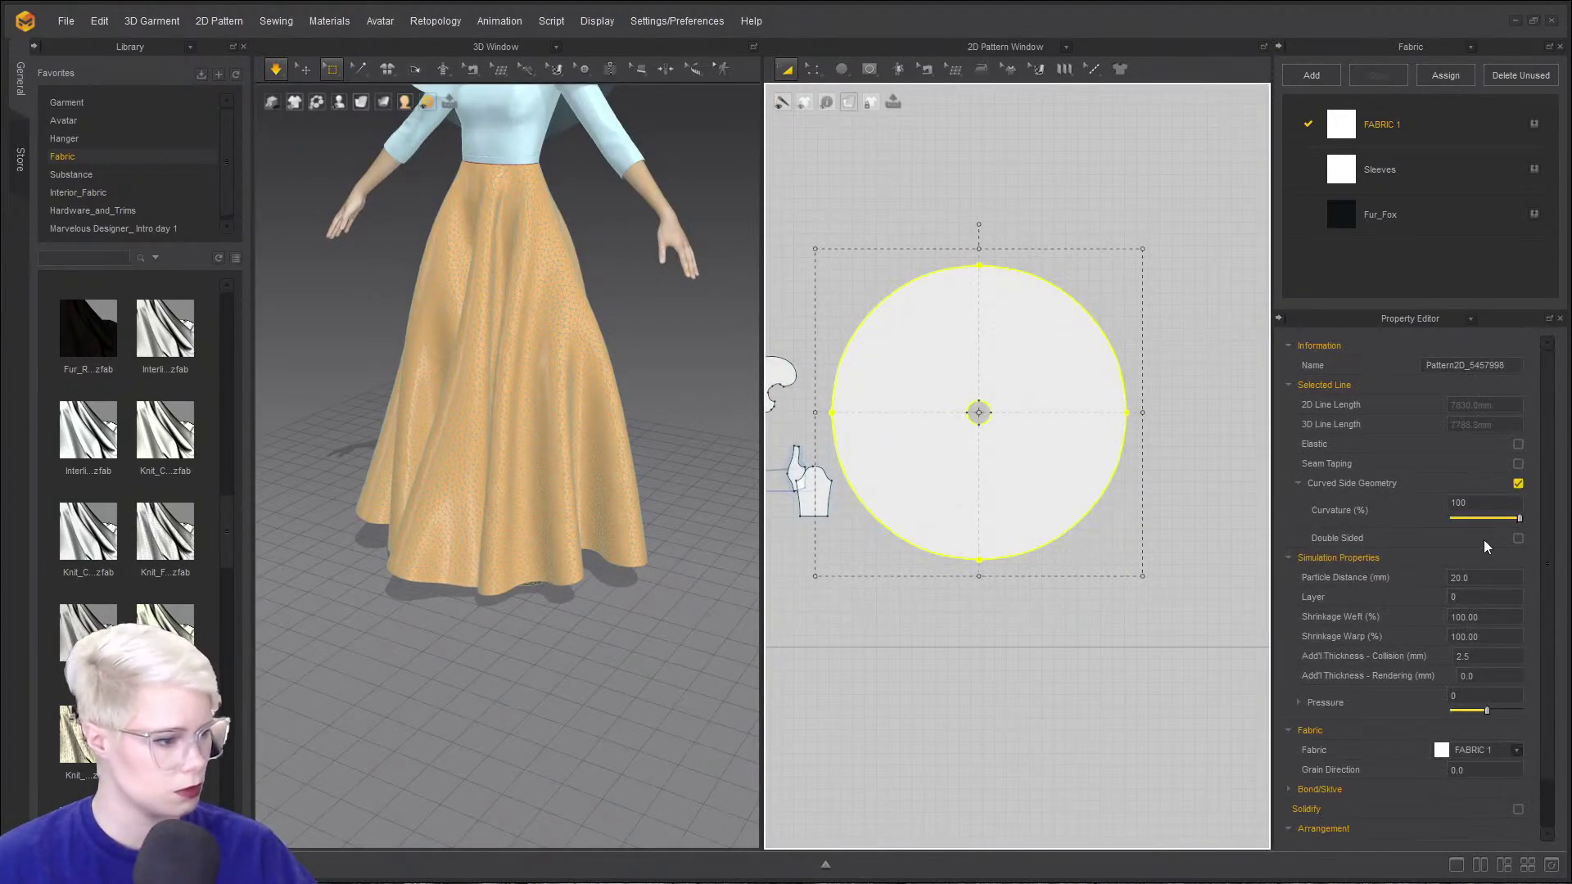
pyautogui.click(1466, 702)
pyautogui.press('space')
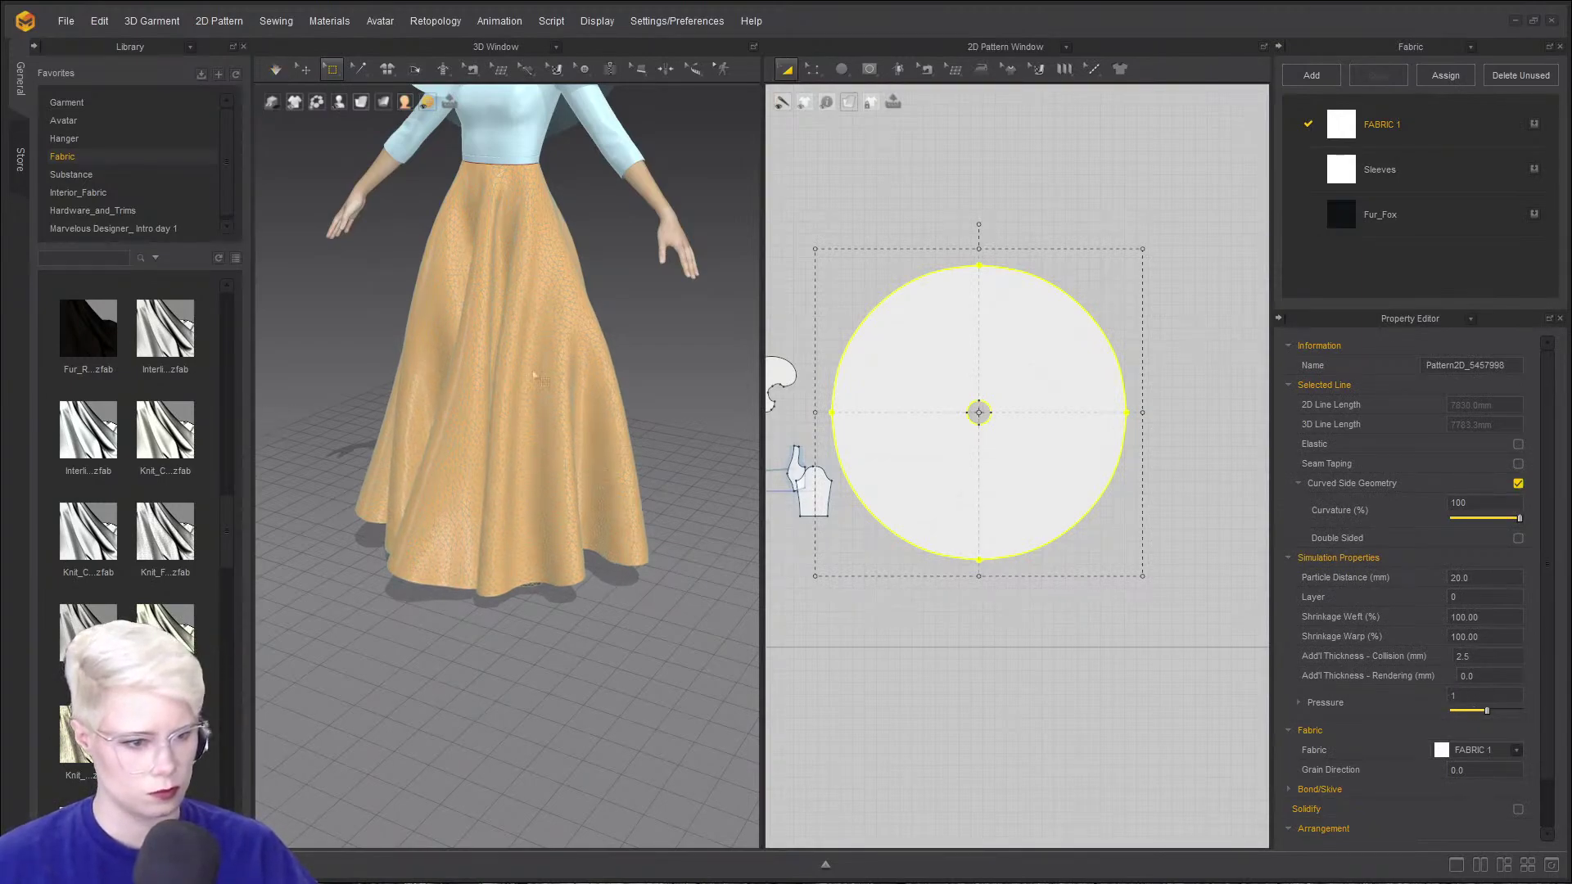
# - Simulate the skirt with the new pressure and check its fuller drape around the avatar
pyautogui.moveTo(443, 493); pyautogui.dragTo(496, 485, button='right')
pyautogui.click(496, 485)
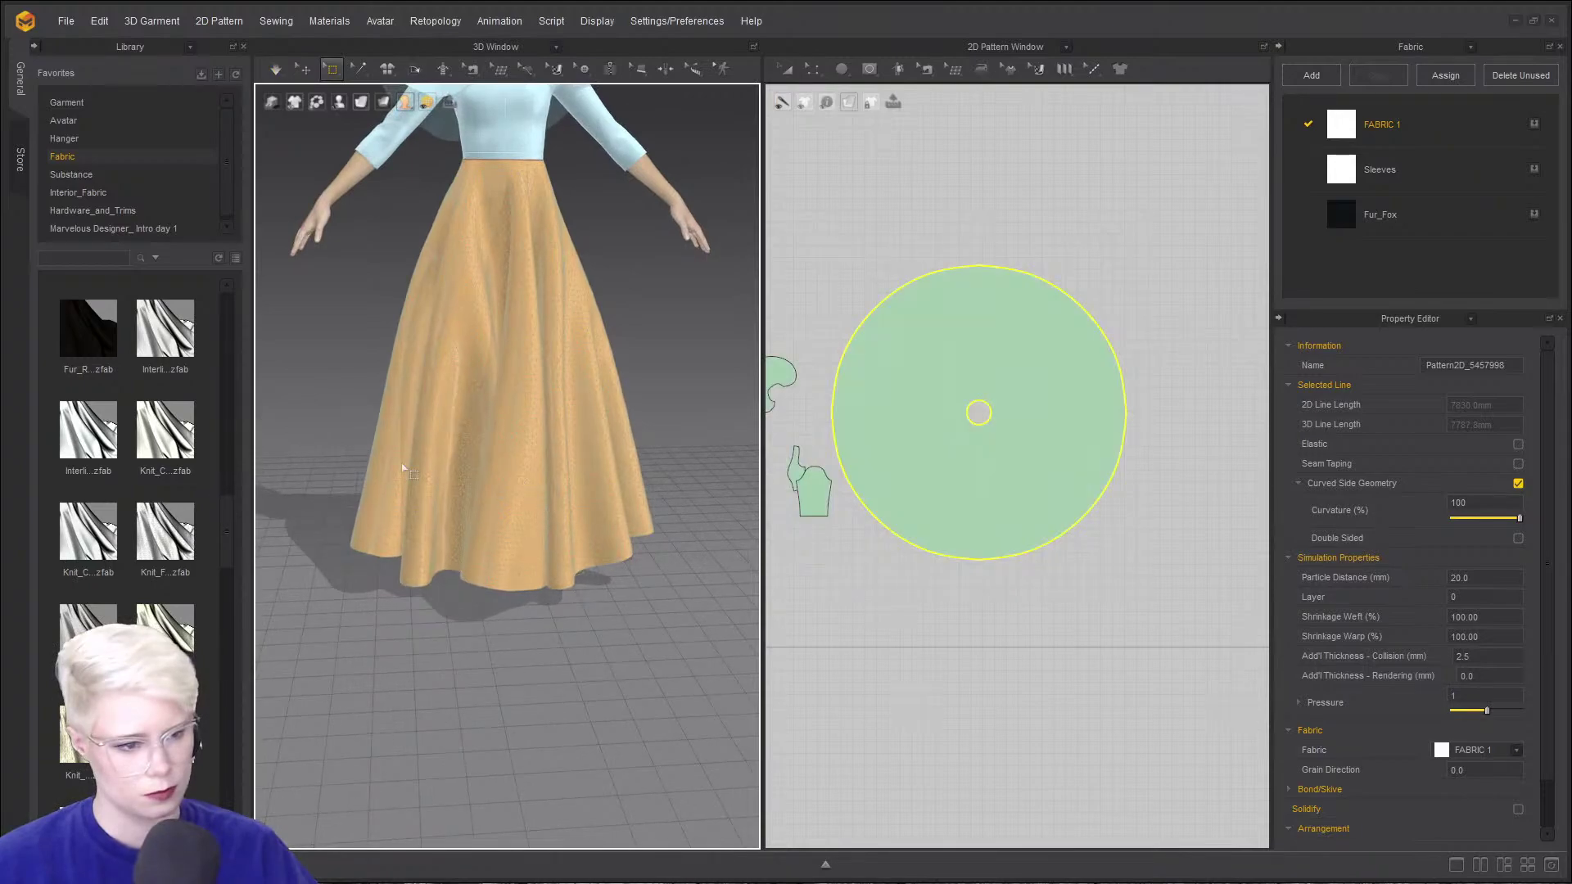
pyautogui.click(267, 66)
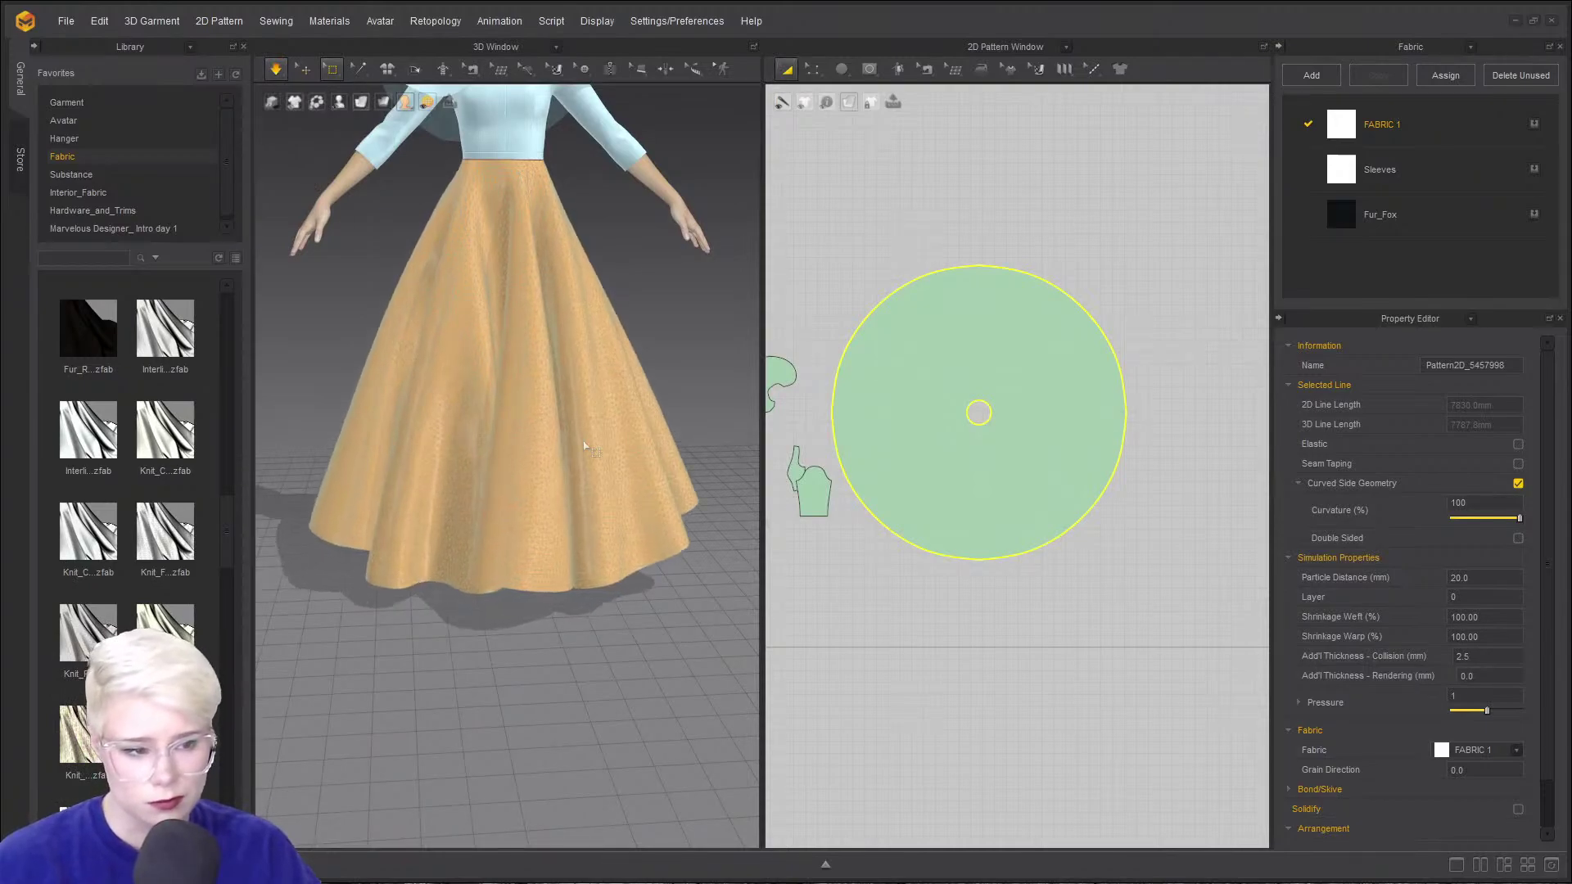
pyautogui.press('space')
pyautogui.scroll(-3, 546, 592)
pyautogui.moveTo(547, 592); pyautogui.dragTo(597, 557, button='right')
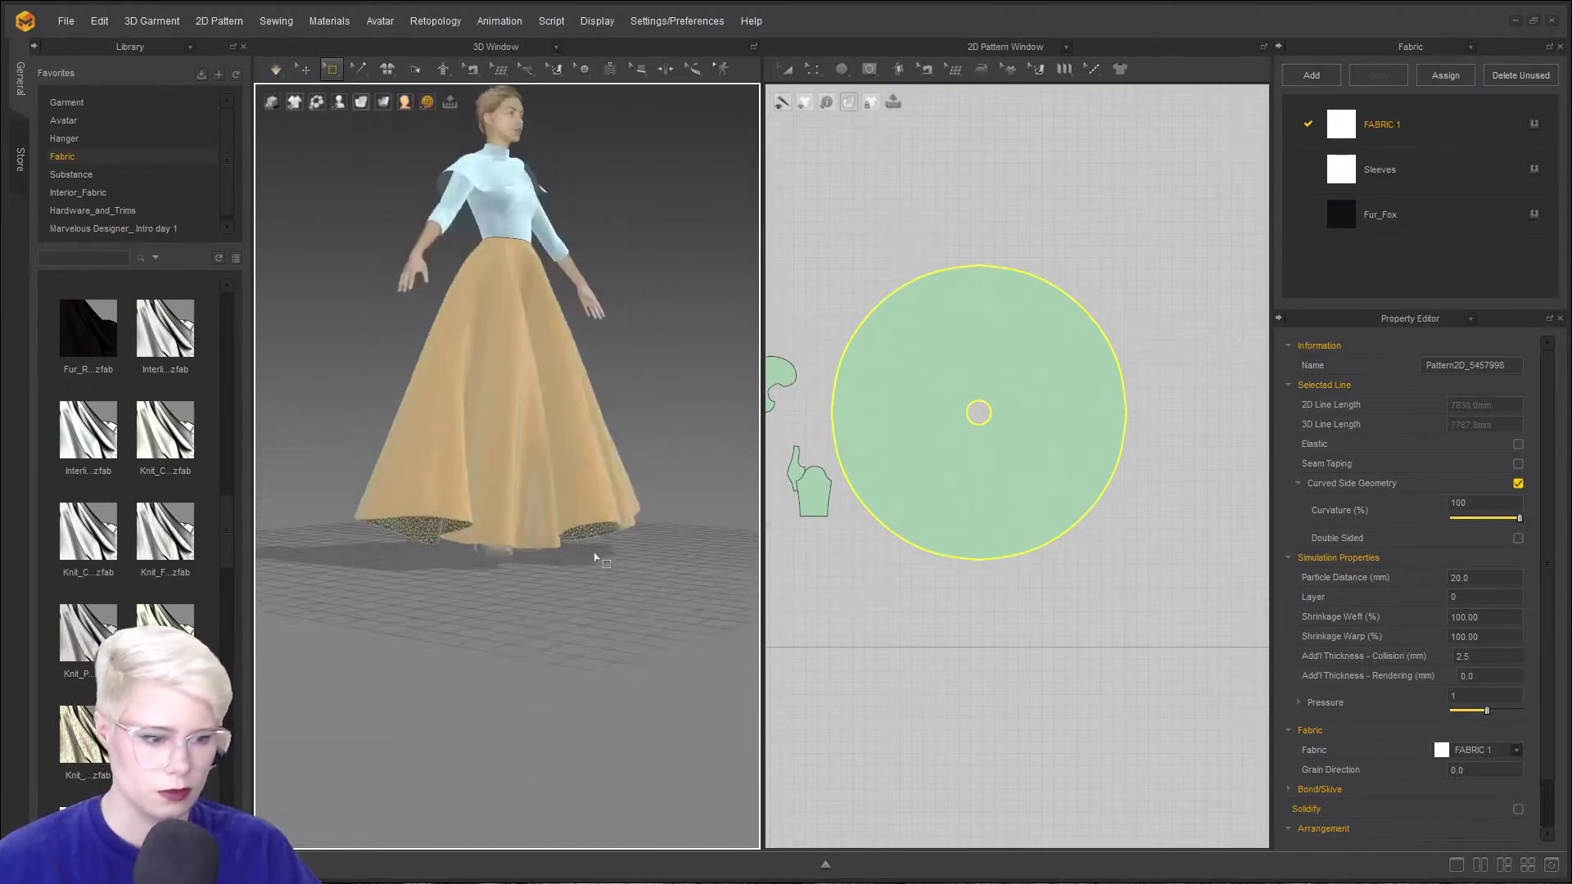
pyautogui.press('2')
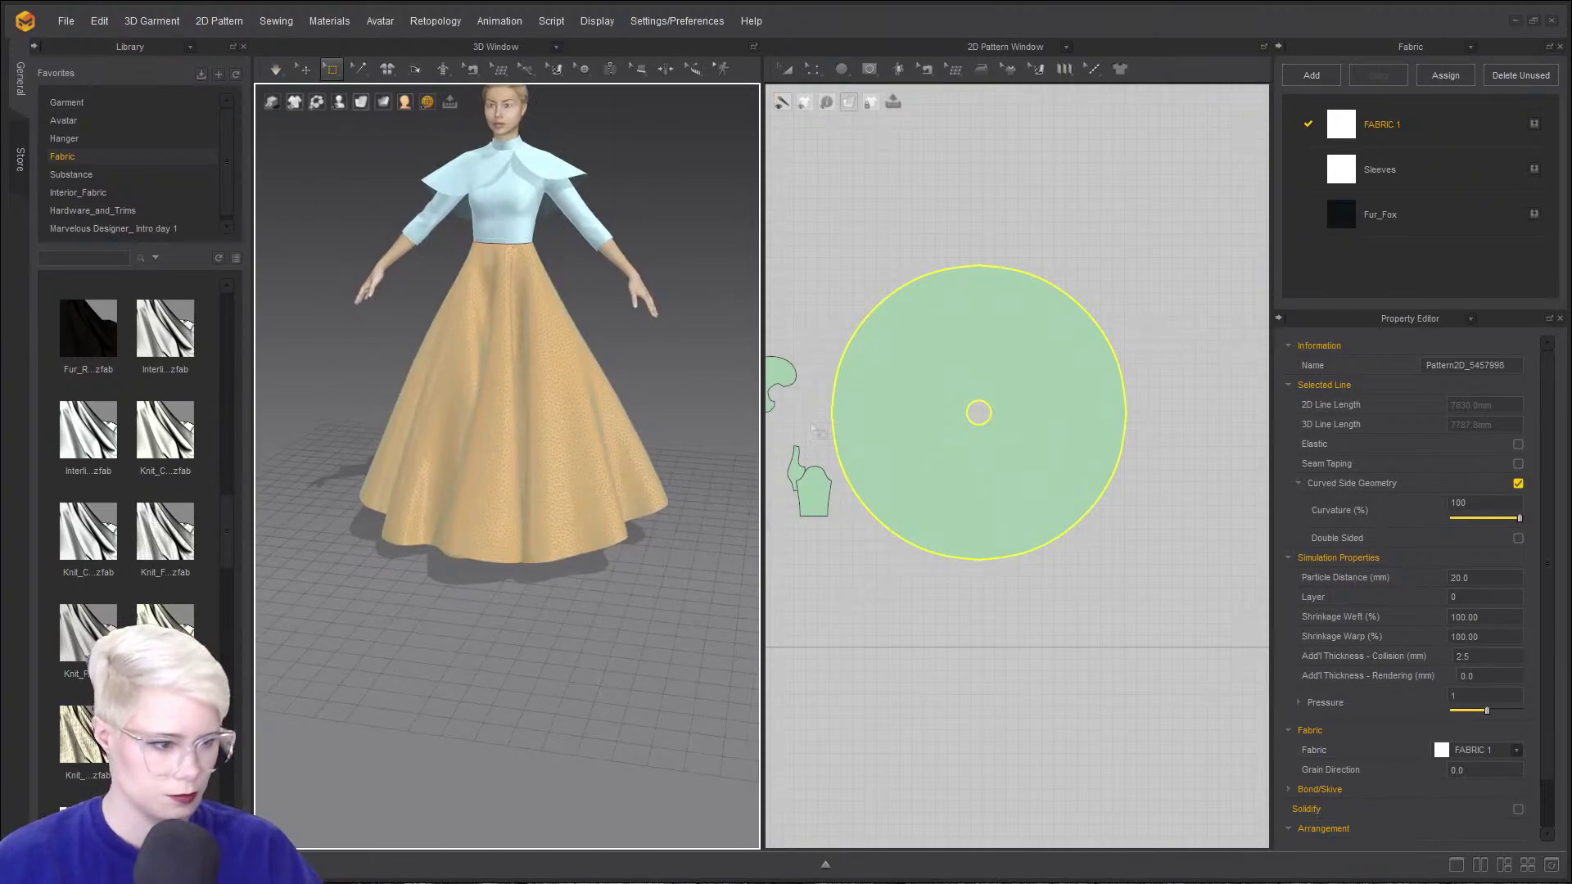
# - Quadrangulate the skirt's mesh and inspect the surface from an angled view
pyautogui.press('Escape')
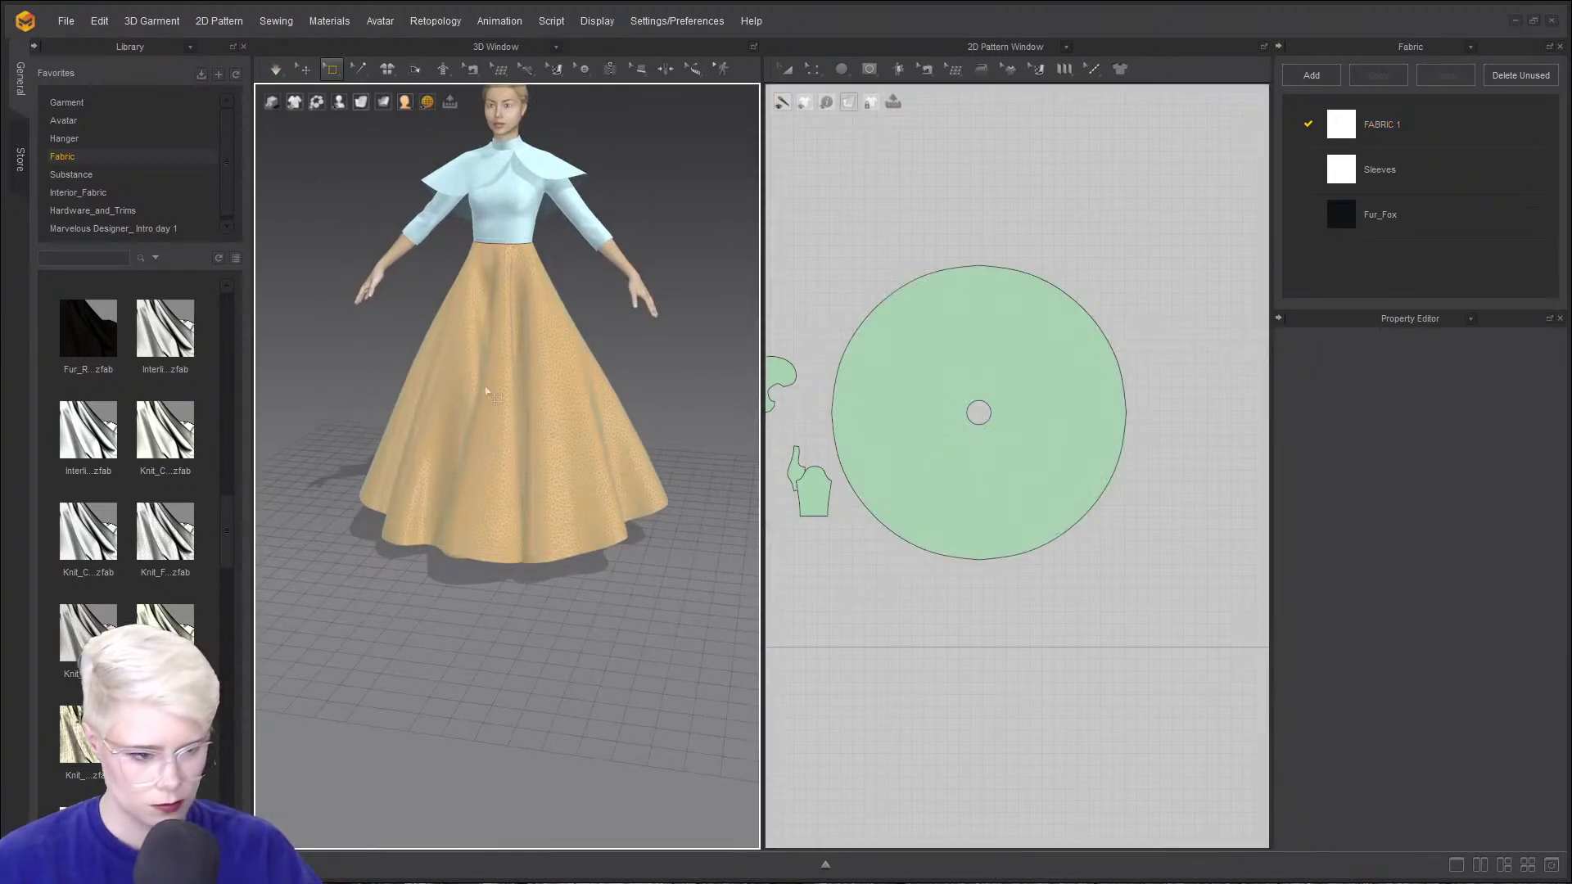
pyautogui.scroll(5, 504, 398)
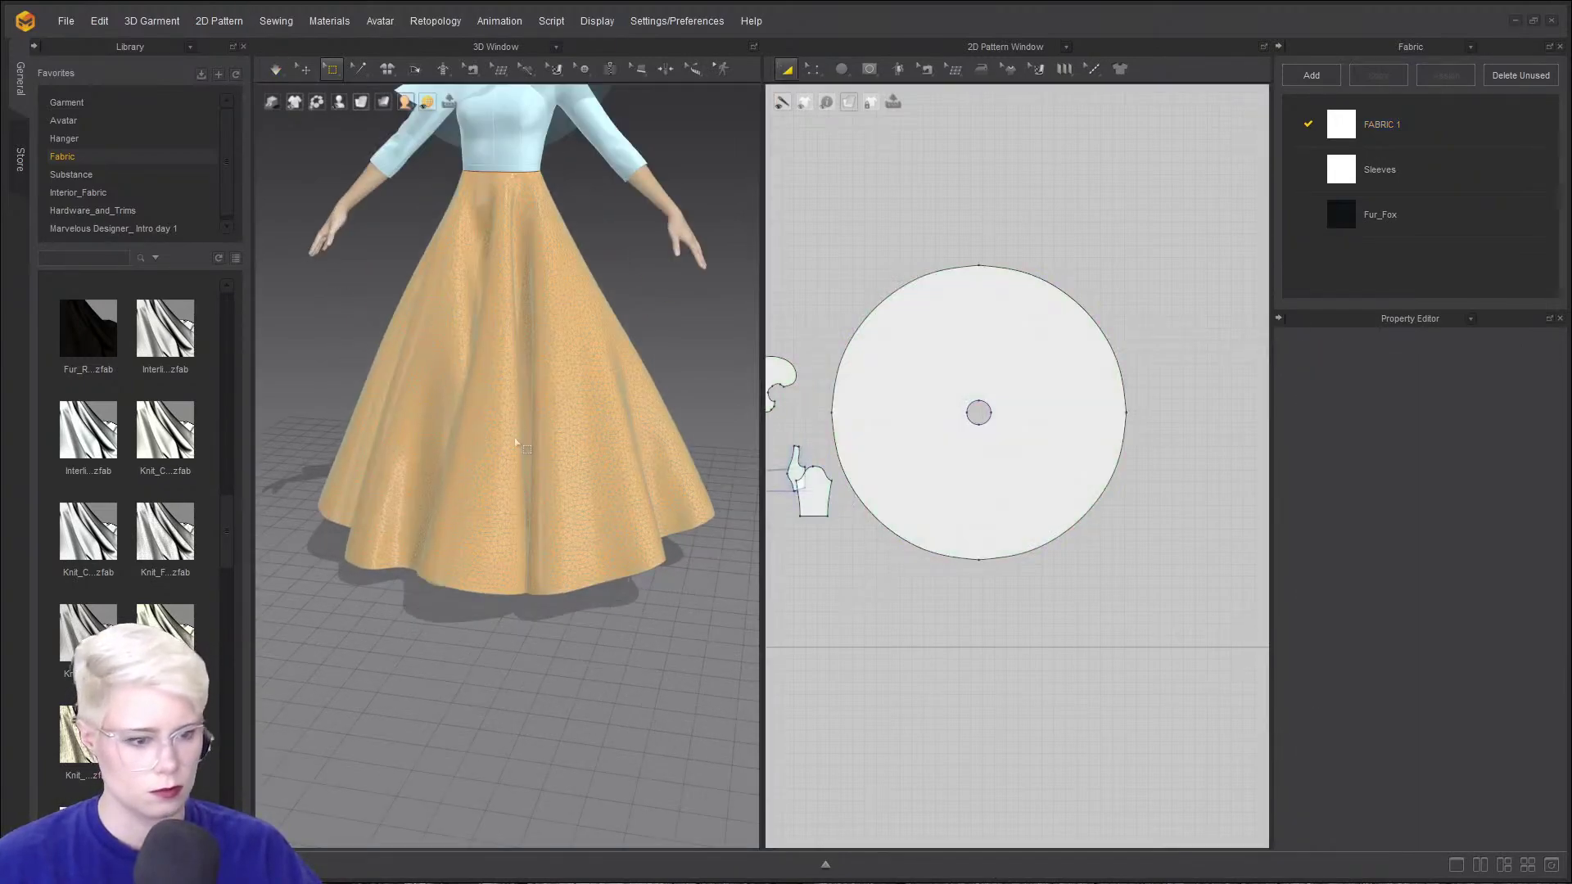
pyautogui.click(305, 68)
pyautogui.click(654, 469)
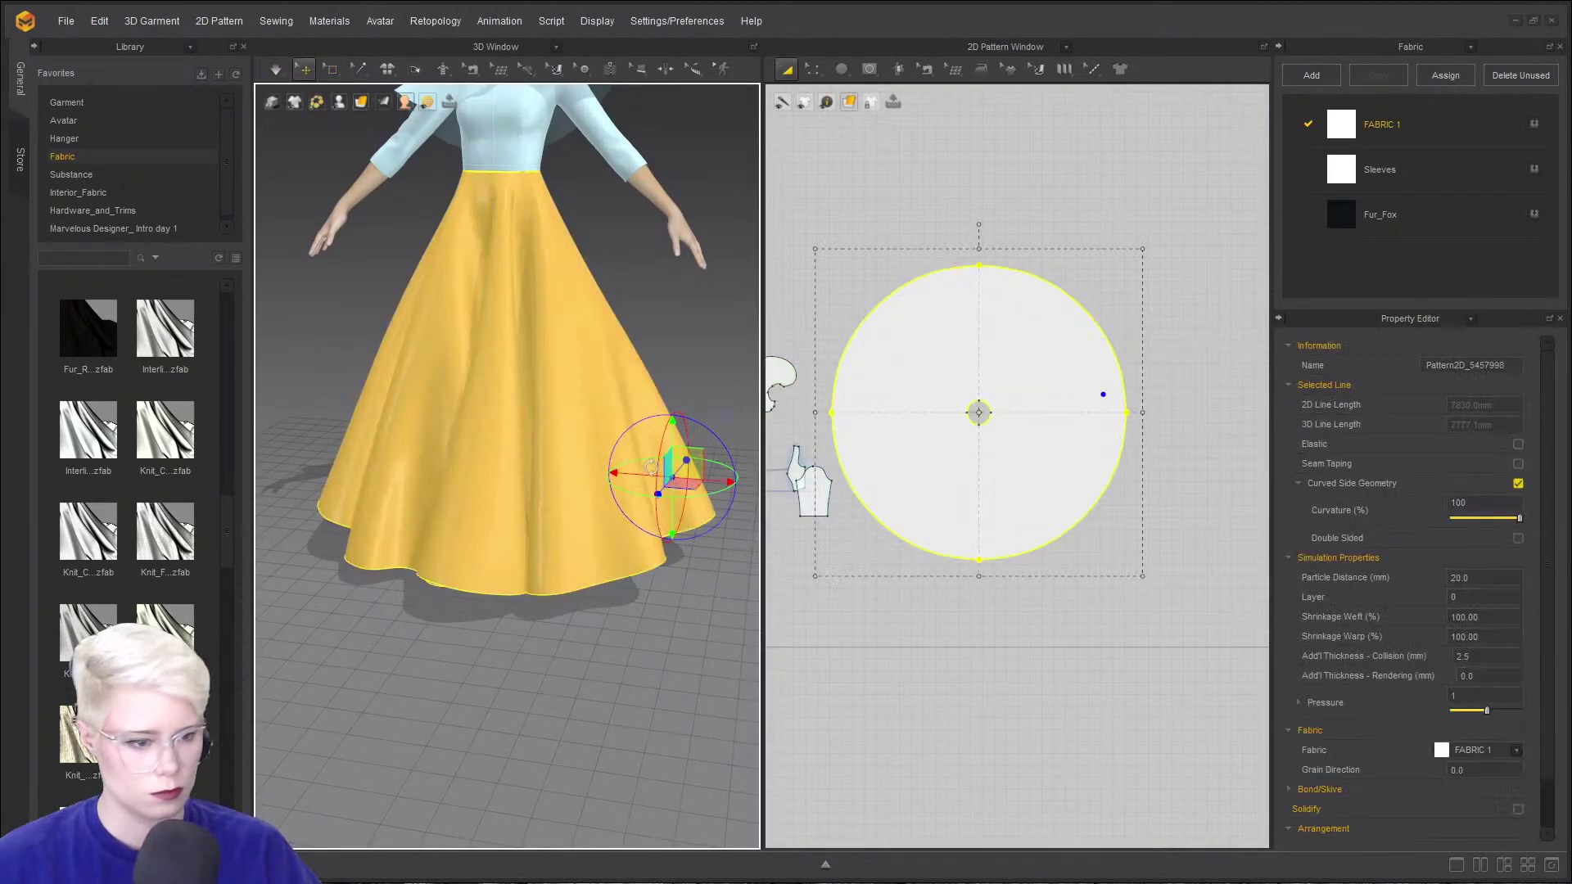
pyautogui.rightClick(464, 373)
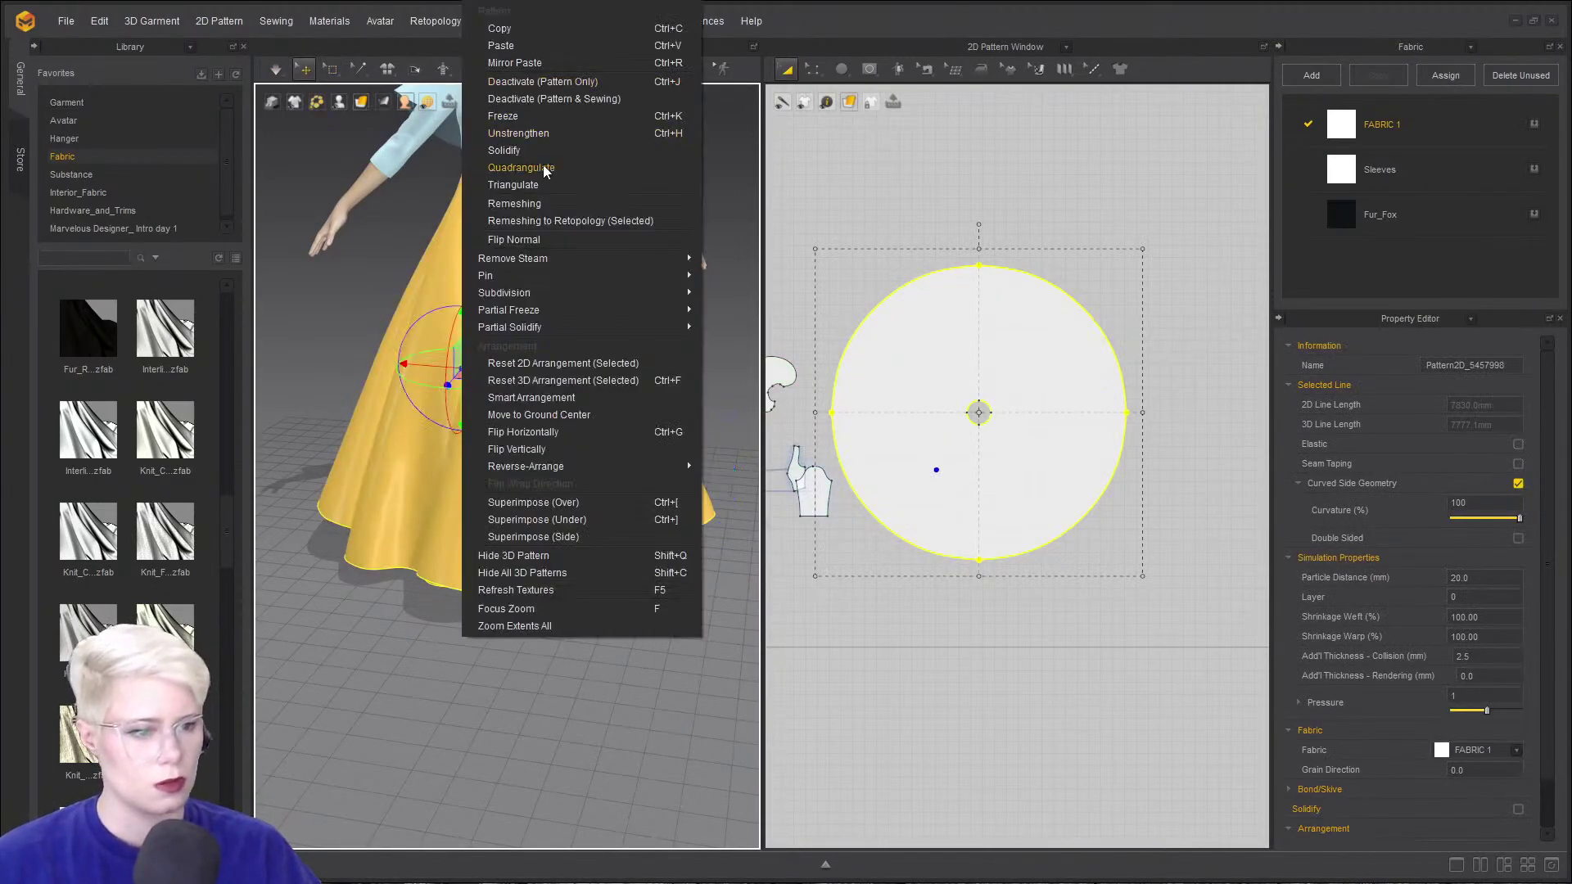
pyautogui.click(528, 167)
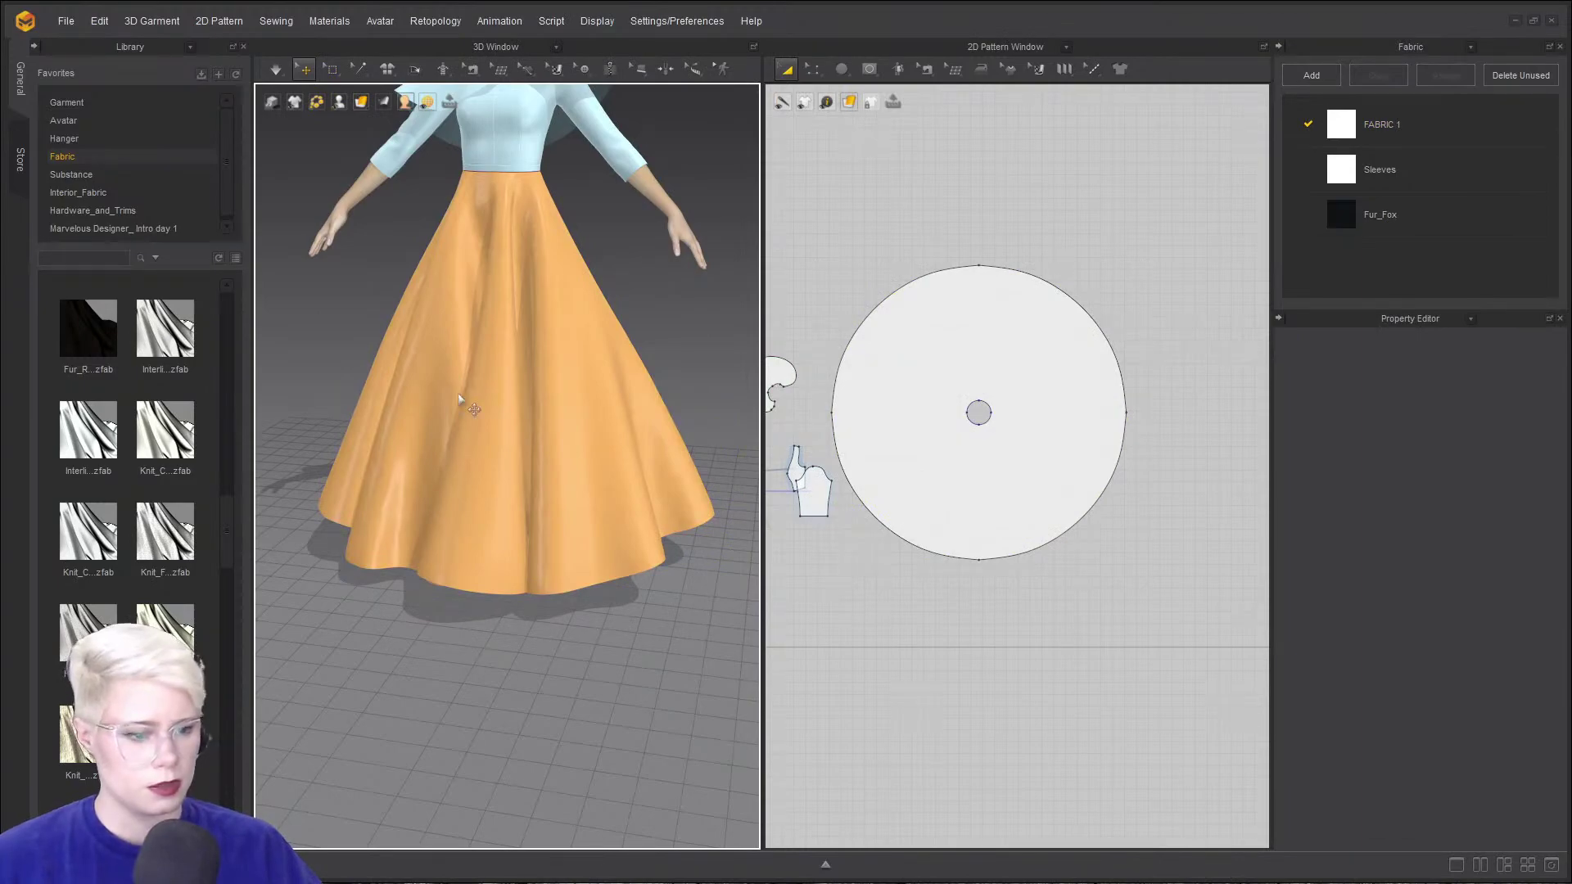
pyautogui.moveTo(458, 399)
pyautogui.mouseDown(button='right')
pyautogui.moveTo(459, 231)
pyautogui.moveTo(566, 427)
pyautogui.moveTo(436, 380)
pyautogui.mouseUp(button='right')
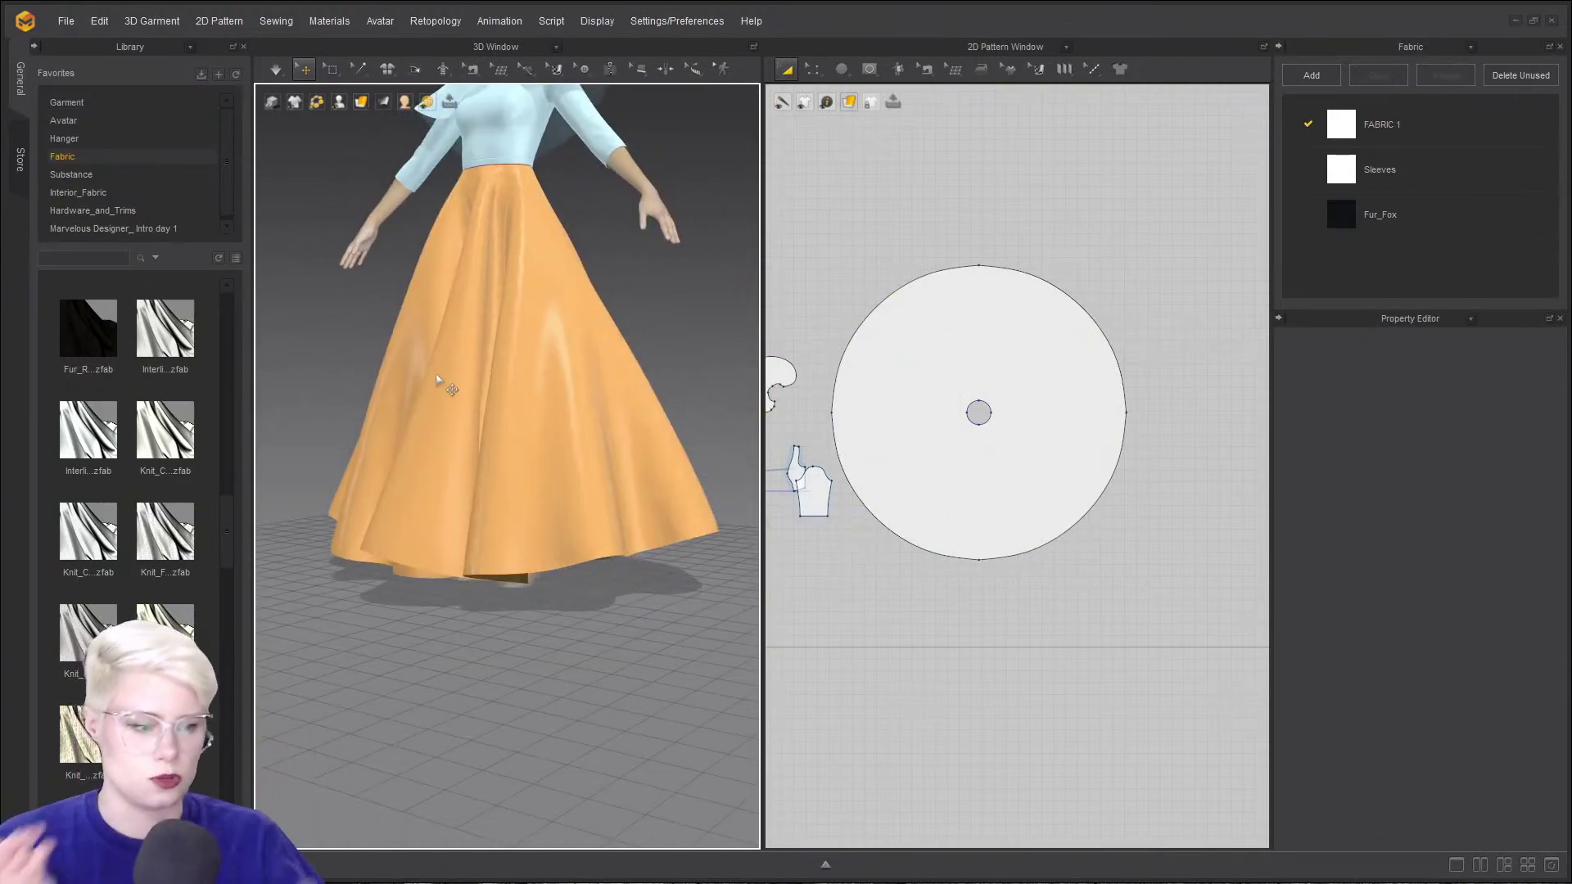
# - Draw two perpendicular internal lines of 1144.4 mm between the waist hole and the outer edge, marking off a quarter of the skirt circle
pyautogui.click(957, 382)
pyautogui.scroll(3, 956, 383)
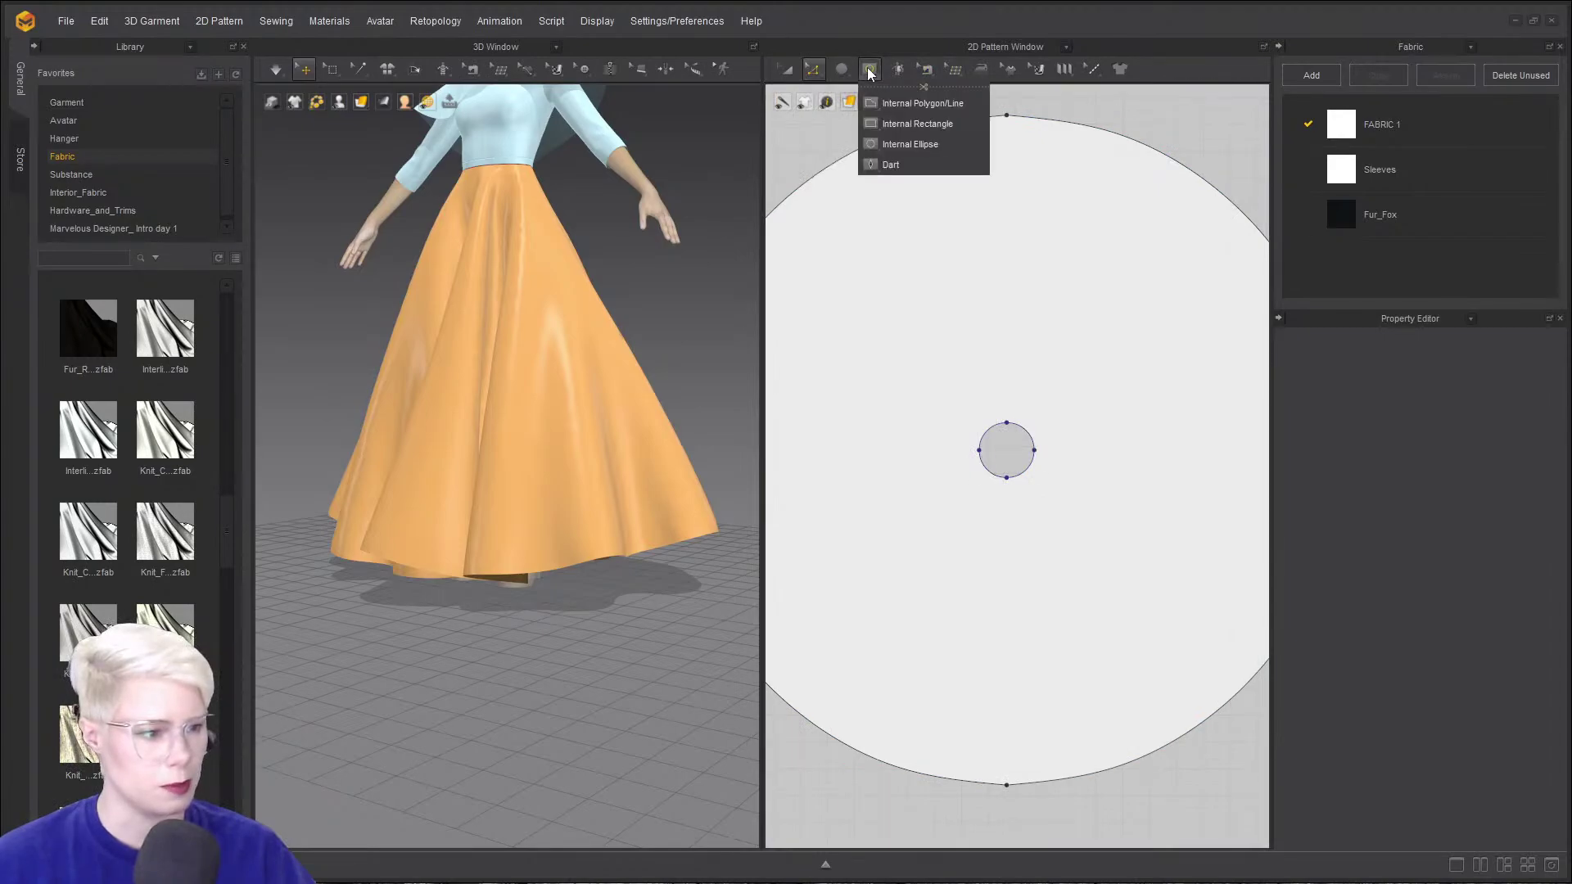
pyautogui.click(917, 124)
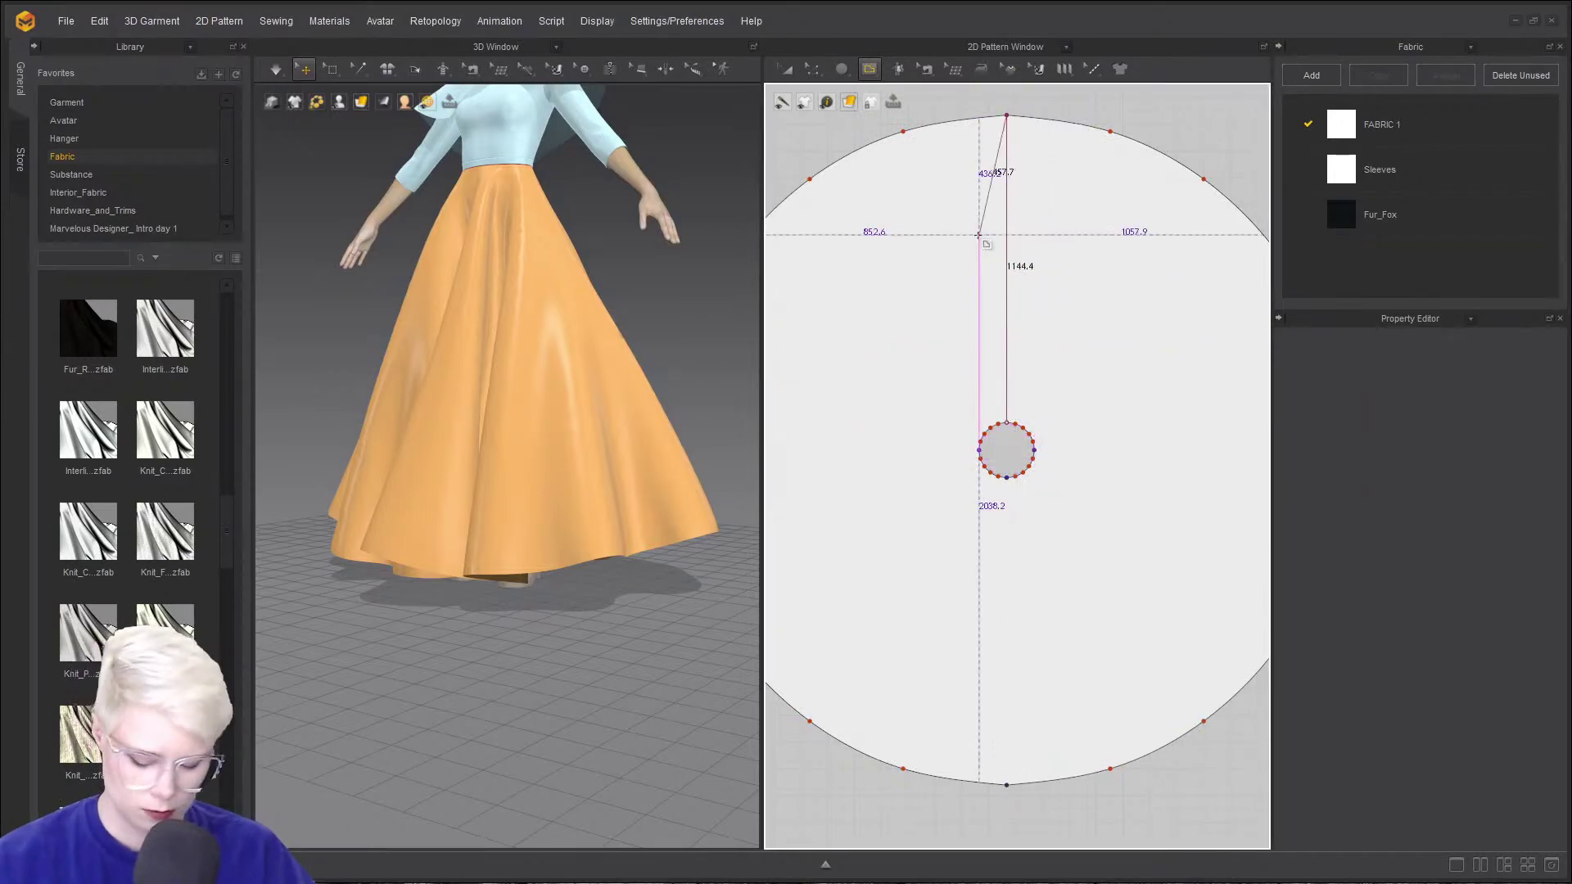
pyautogui.press('Return')
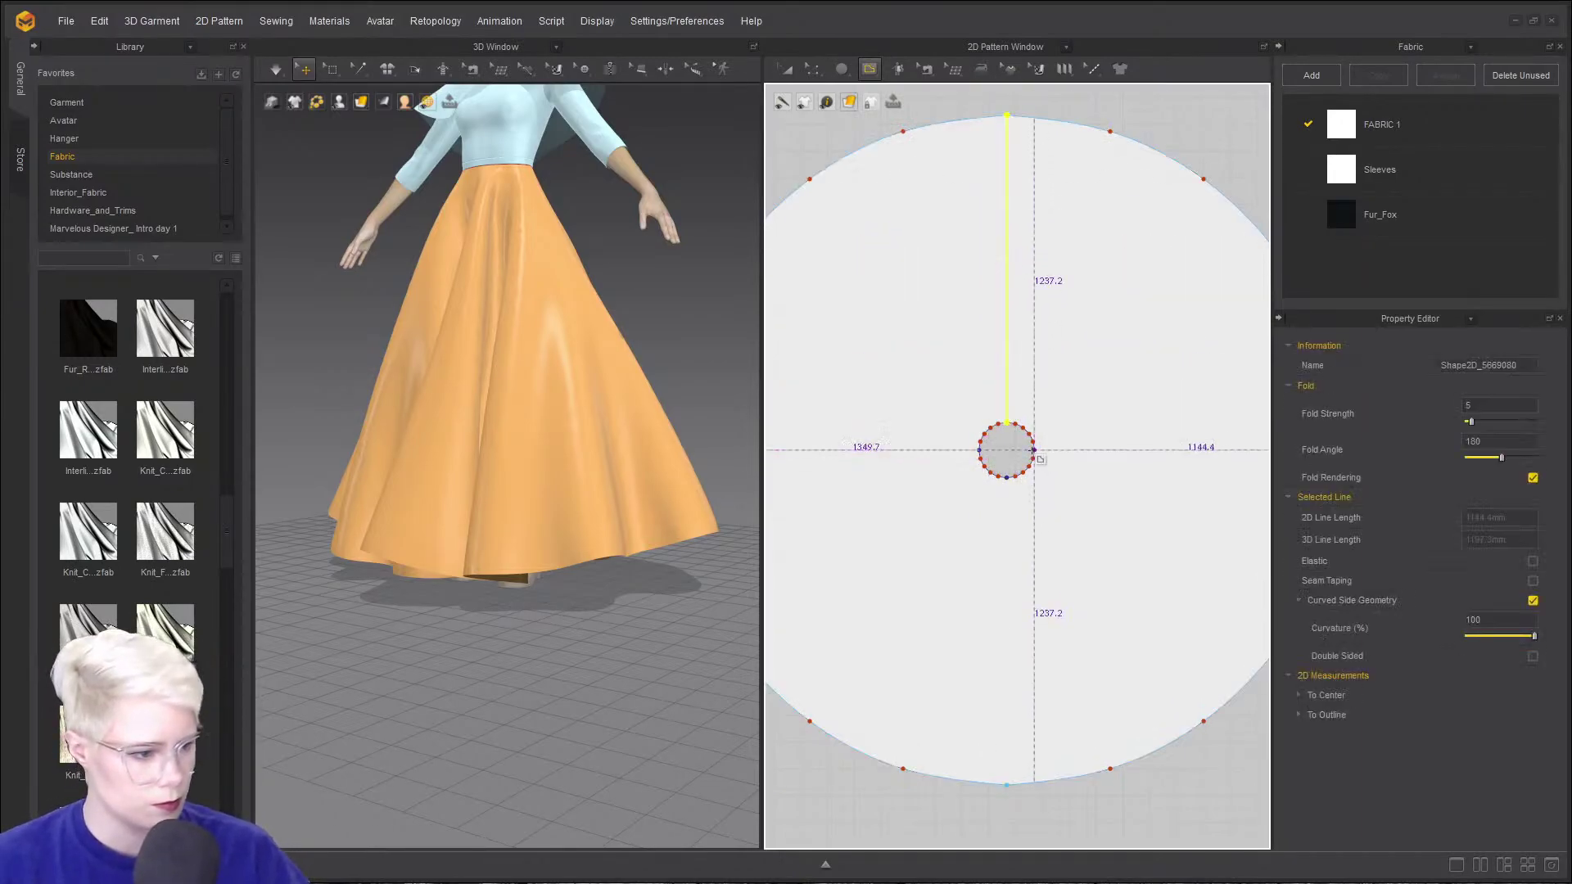
pyautogui.click(1034, 450)
pyautogui.scroll(-2, 1134, 422)
pyautogui.moveTo(1134, 422); pyautogui.dragTo(878, 411, button='middle')
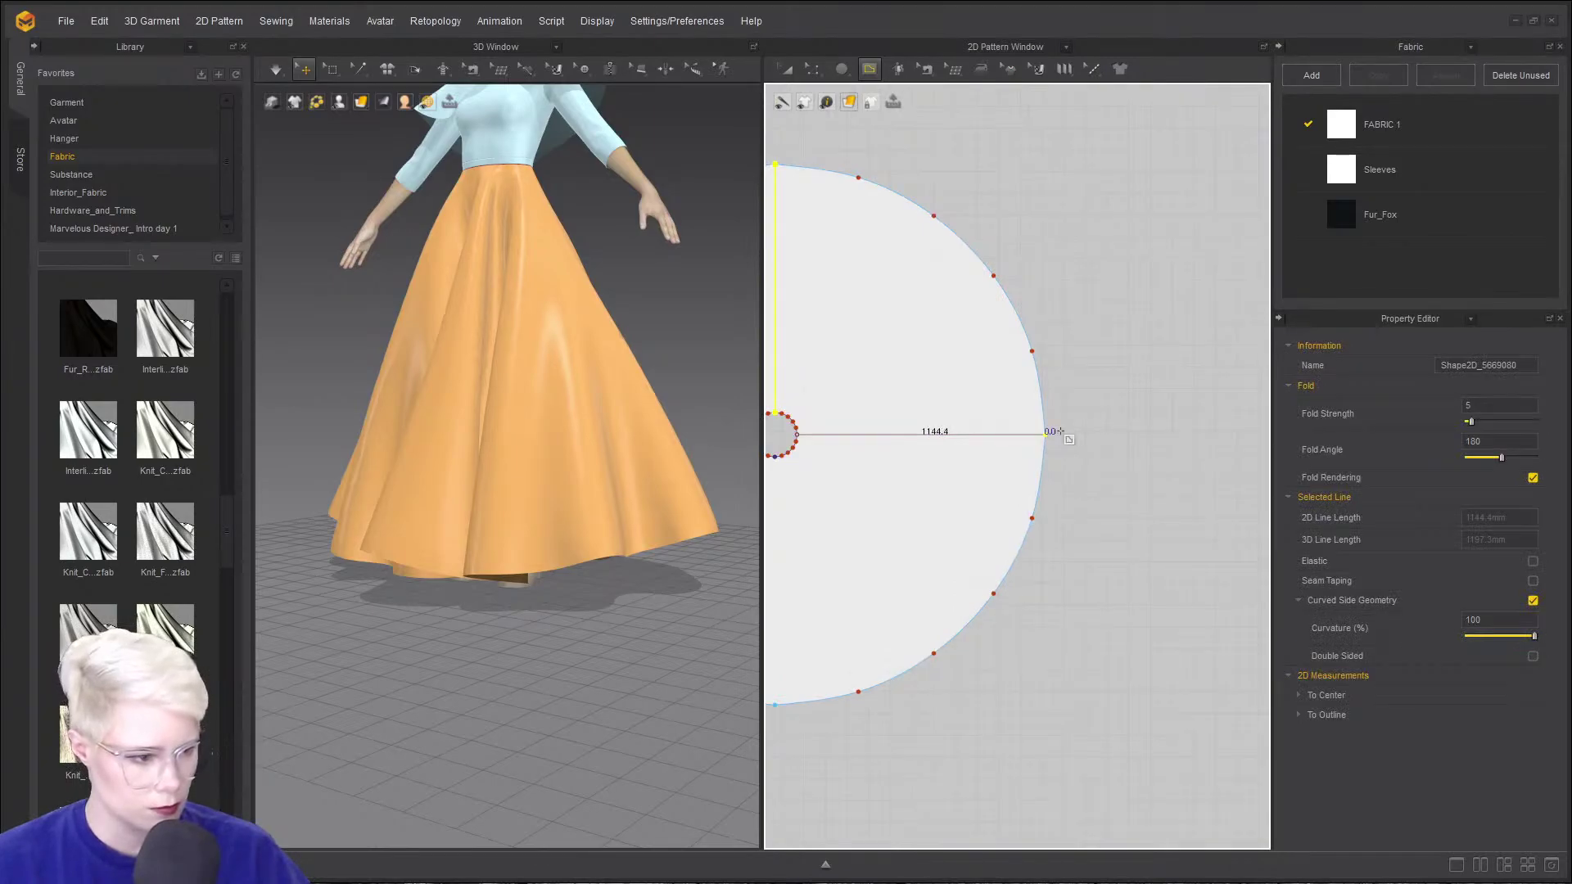
pyautogui.press('Return')
# - Select both internal lines on the skirt pattern and cut the pattern along them
pyautogui.press('z')
pyautogui.scroll(-2, 990, 403)
pyautogui.moveTo(1003, 412); pyautogui.dragTo(1233, 426, button='middle')
pyautogui.scroll(3, 1189, 441)
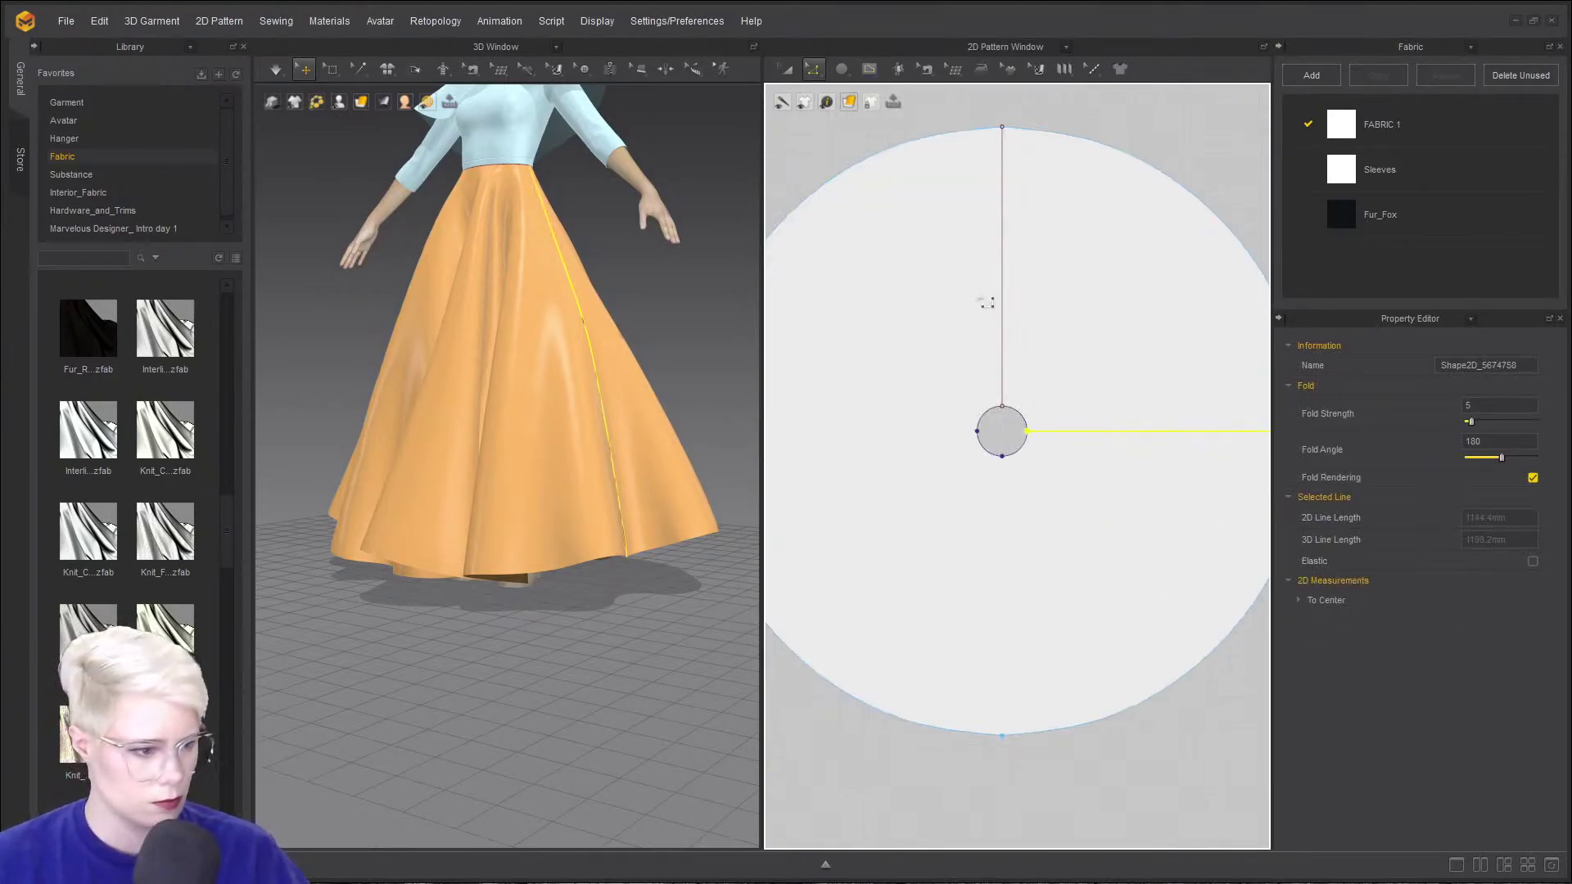
pyautogui.keyDown('shift'); pyautogui.click(1026, 319); pyautogui.keyUp('shift')
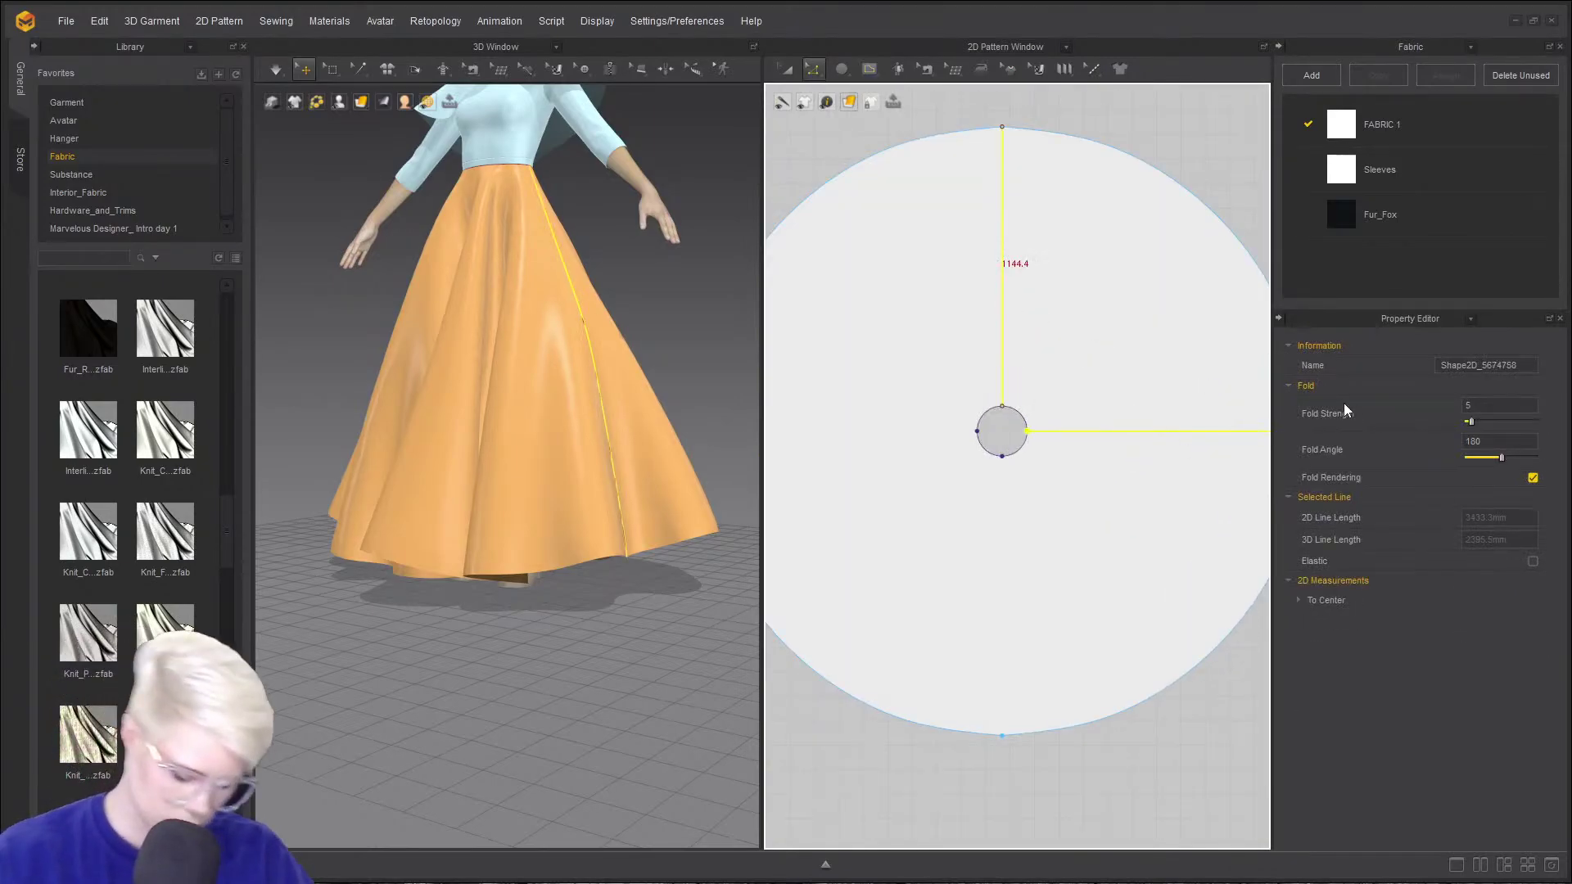
pyautogui.rightClick(997, 303)
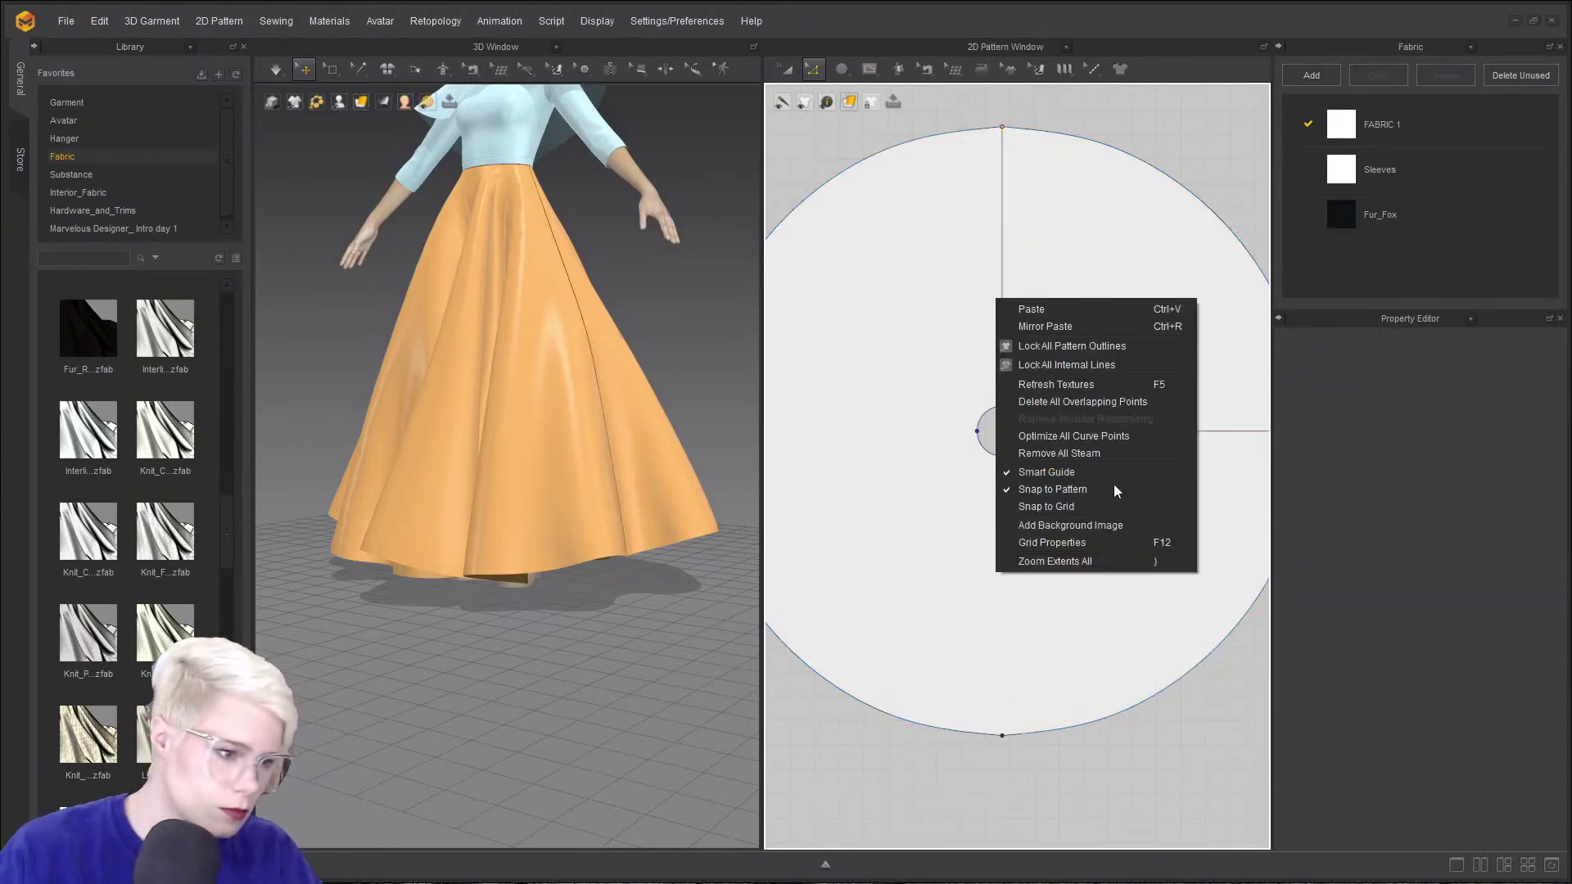
pyautogui.click(1003, 186)
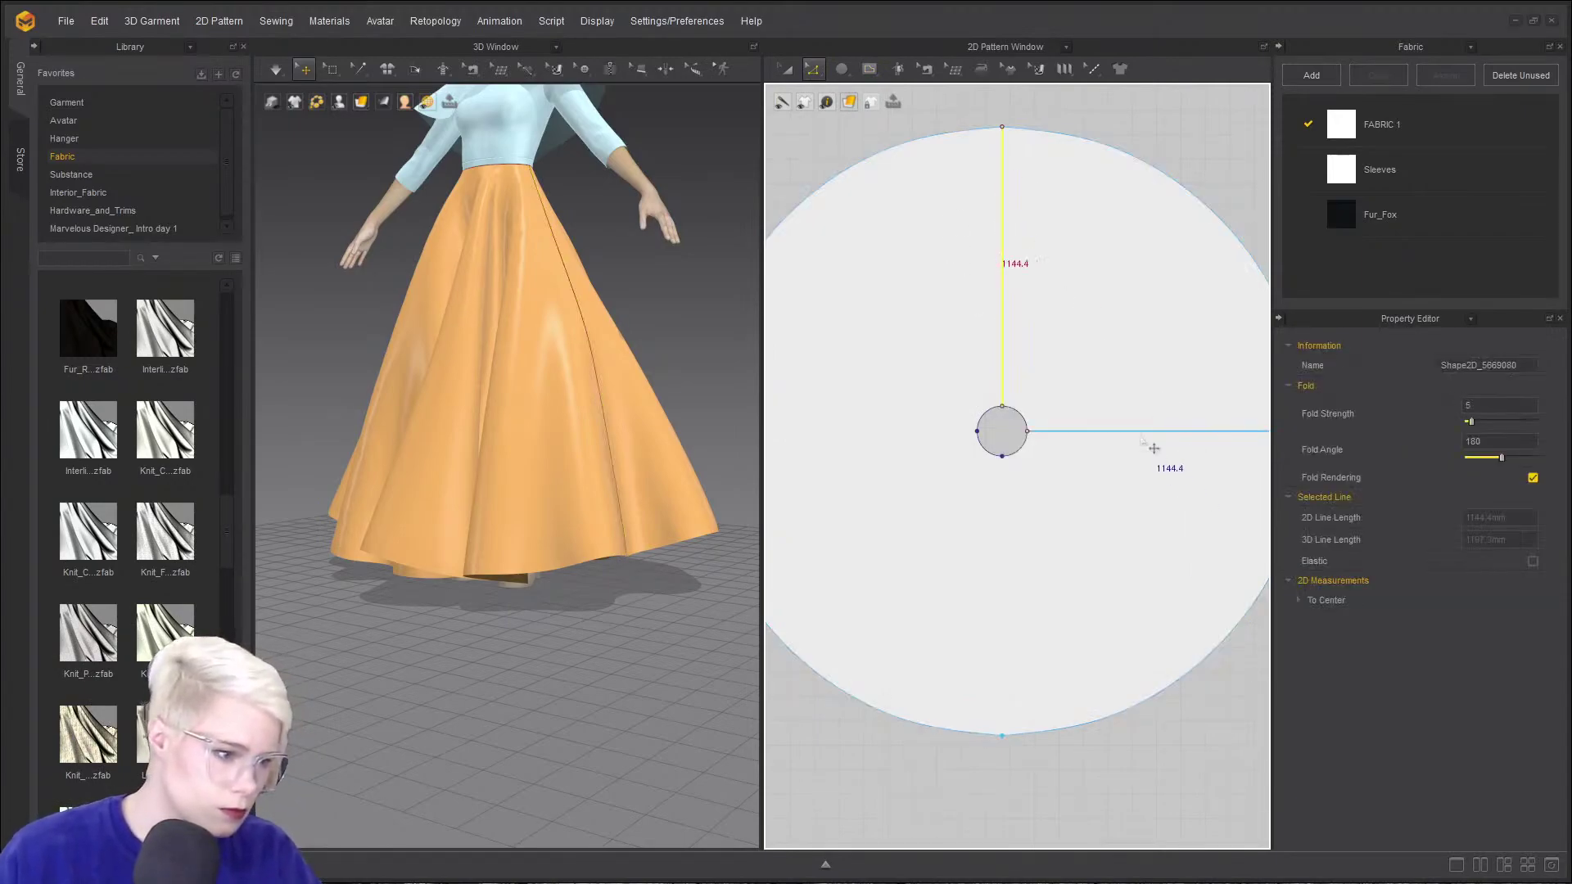
pyautogui.keyDown('shift'); pyautogui.click(1146, 431); pyautogui.keyUp('shift')
pyautogui.rightClick(1138, 432)
pyautogui.click(1192, 570)
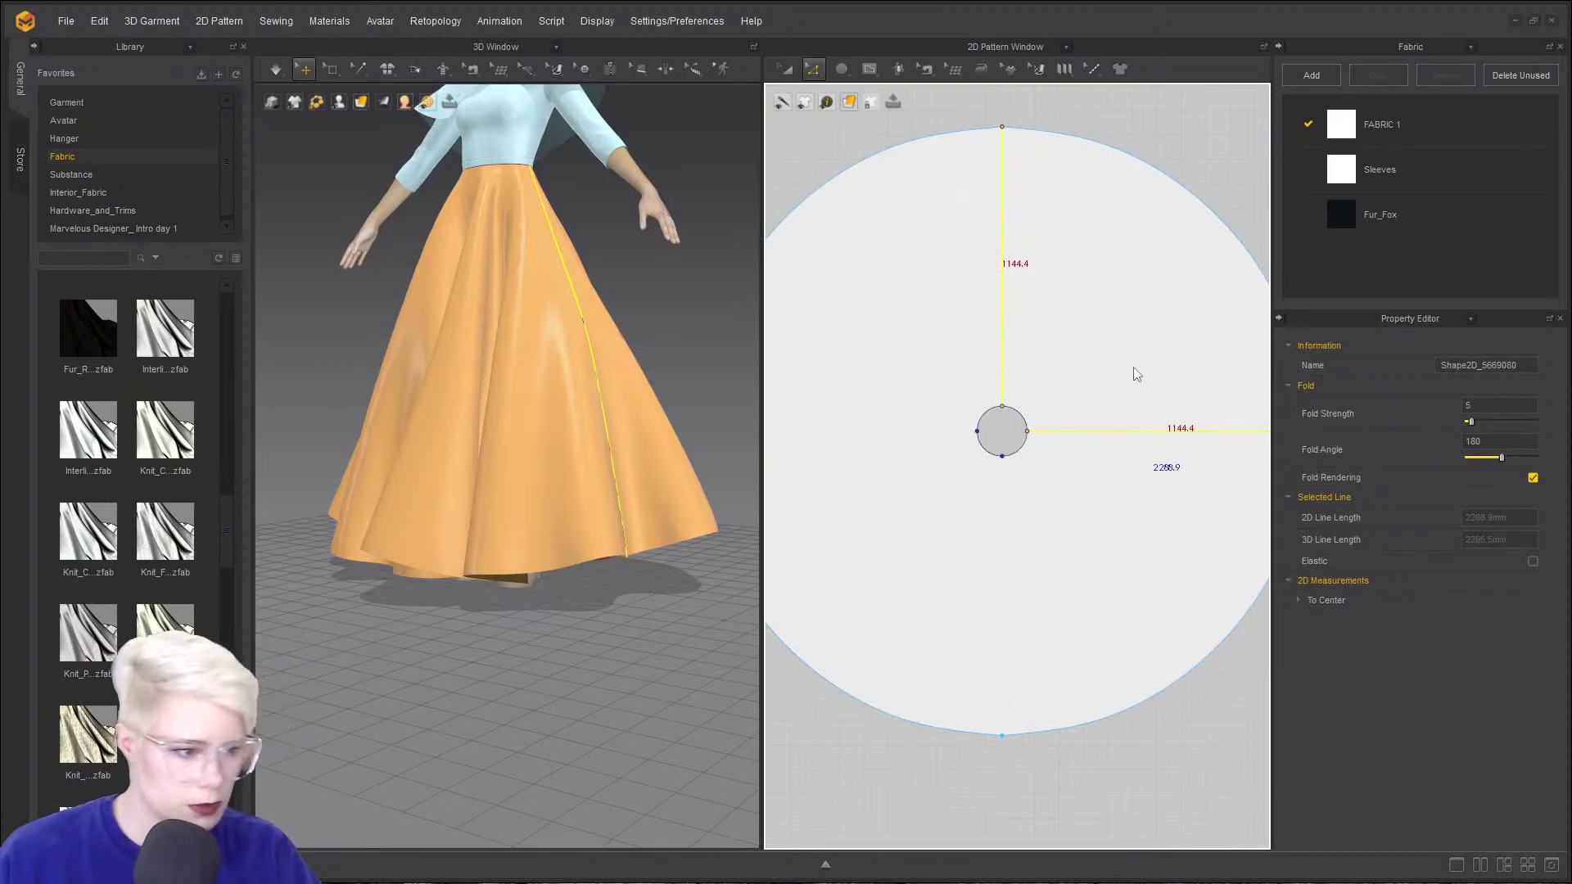
# - Delete the separated quarter piece of the skirt circle
pyautogui.press('a')
pyautogui.click(1110, 314)
pyautogui.press('Delete')
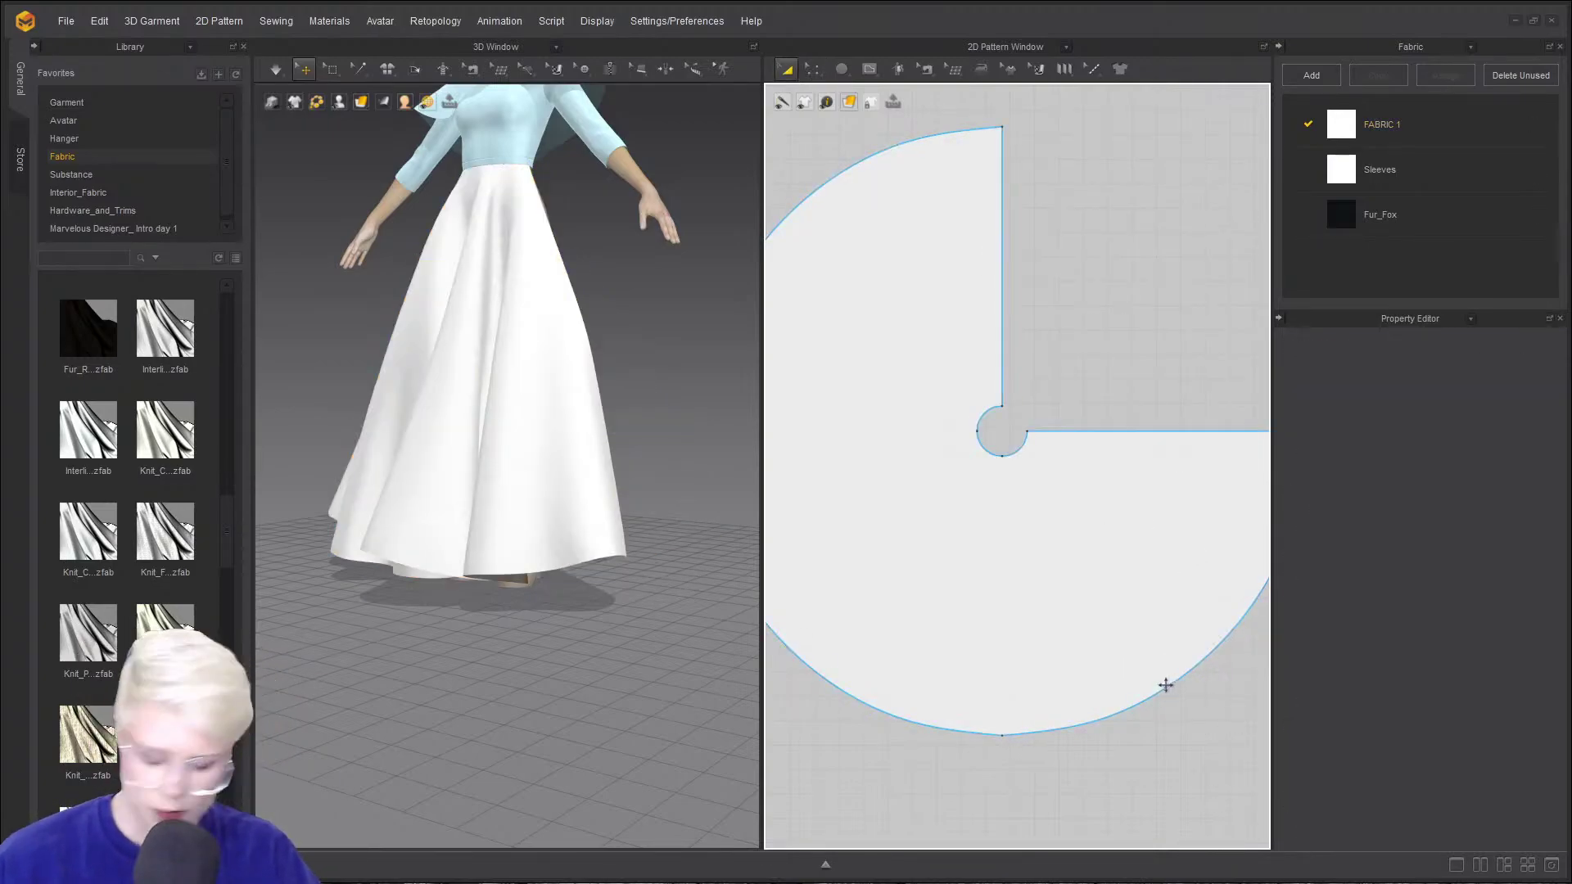
# - Check the individual and combined lengths of the remaining waist hole arcs
pyautogui.press('z')
pyautogui.click(990, 414)
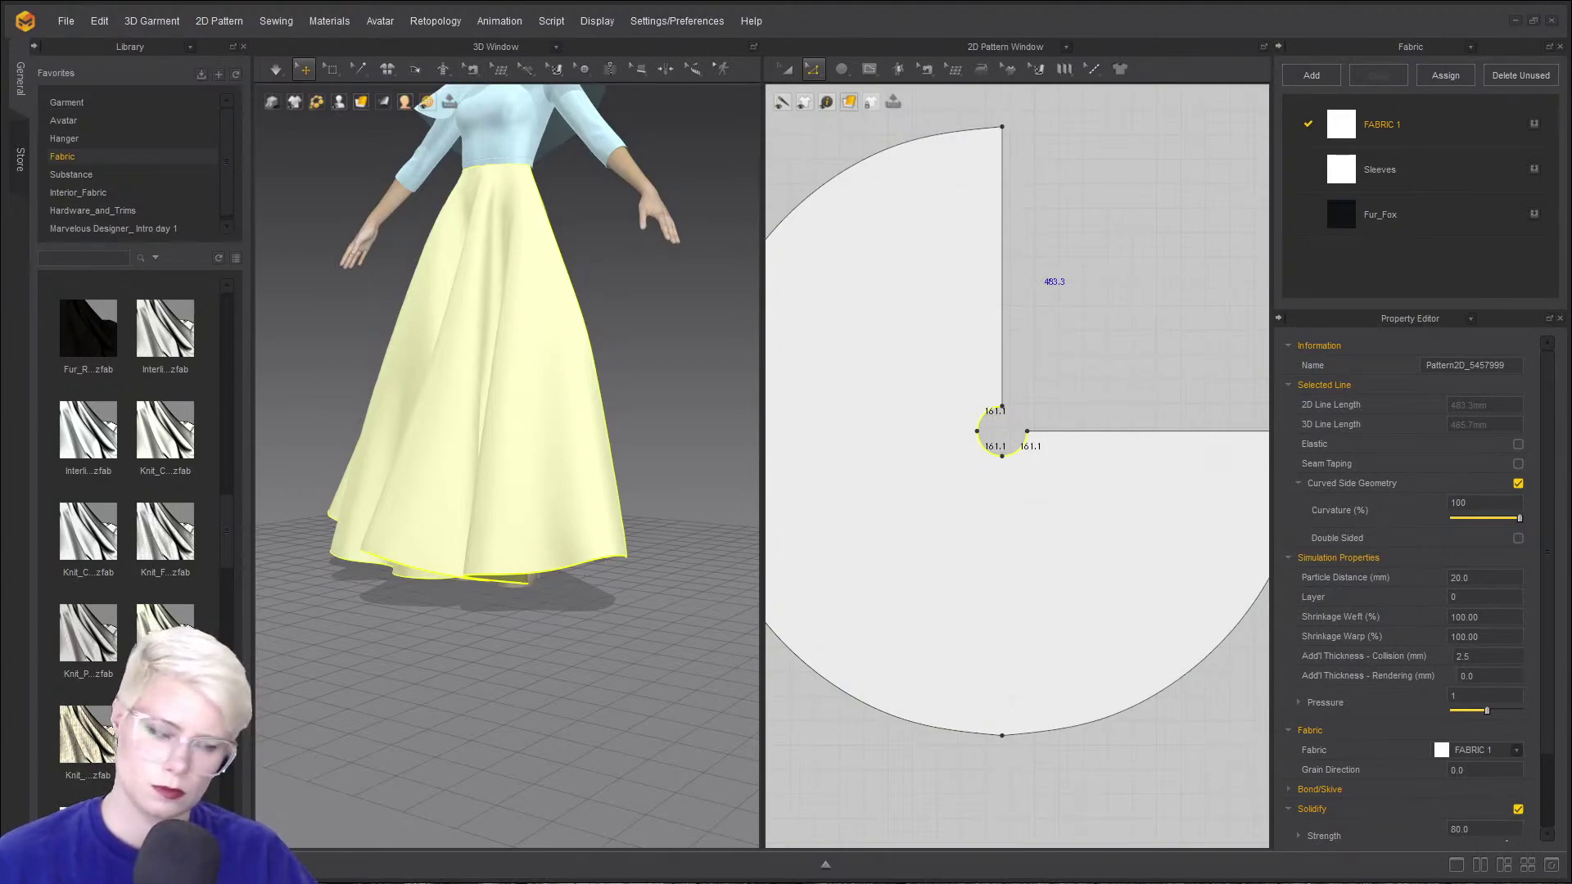
pyautogui.click(1220, 347)
pyautogui.scroll(3, 1087, 449)
pyautogui.click(966, 454)
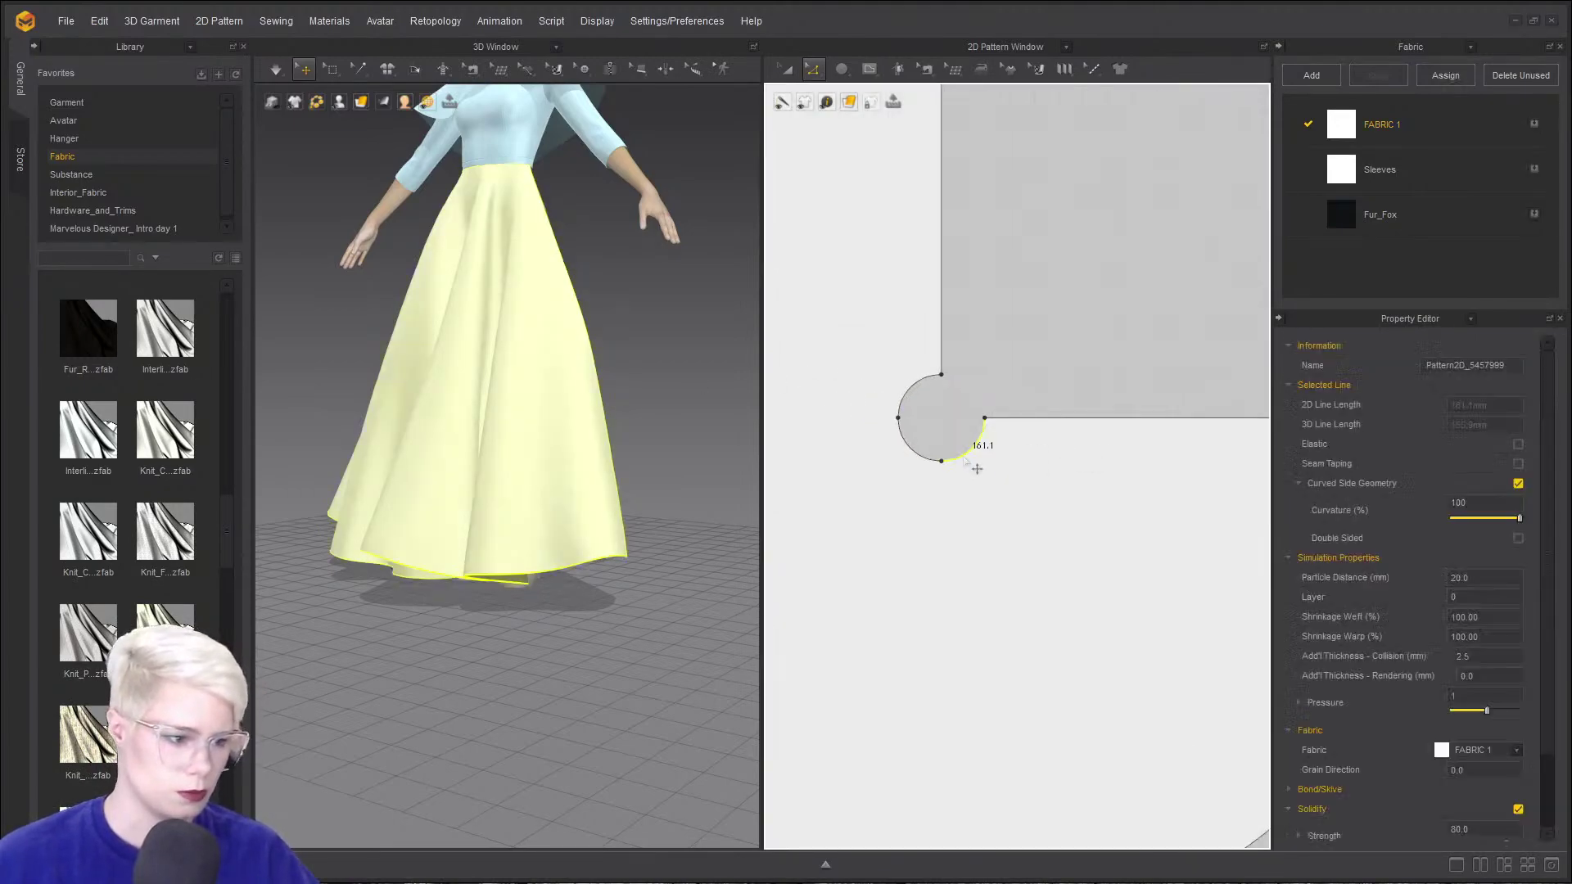
pyautogui.rightClick(965, 454)
pyautogui.click(1104, 298)
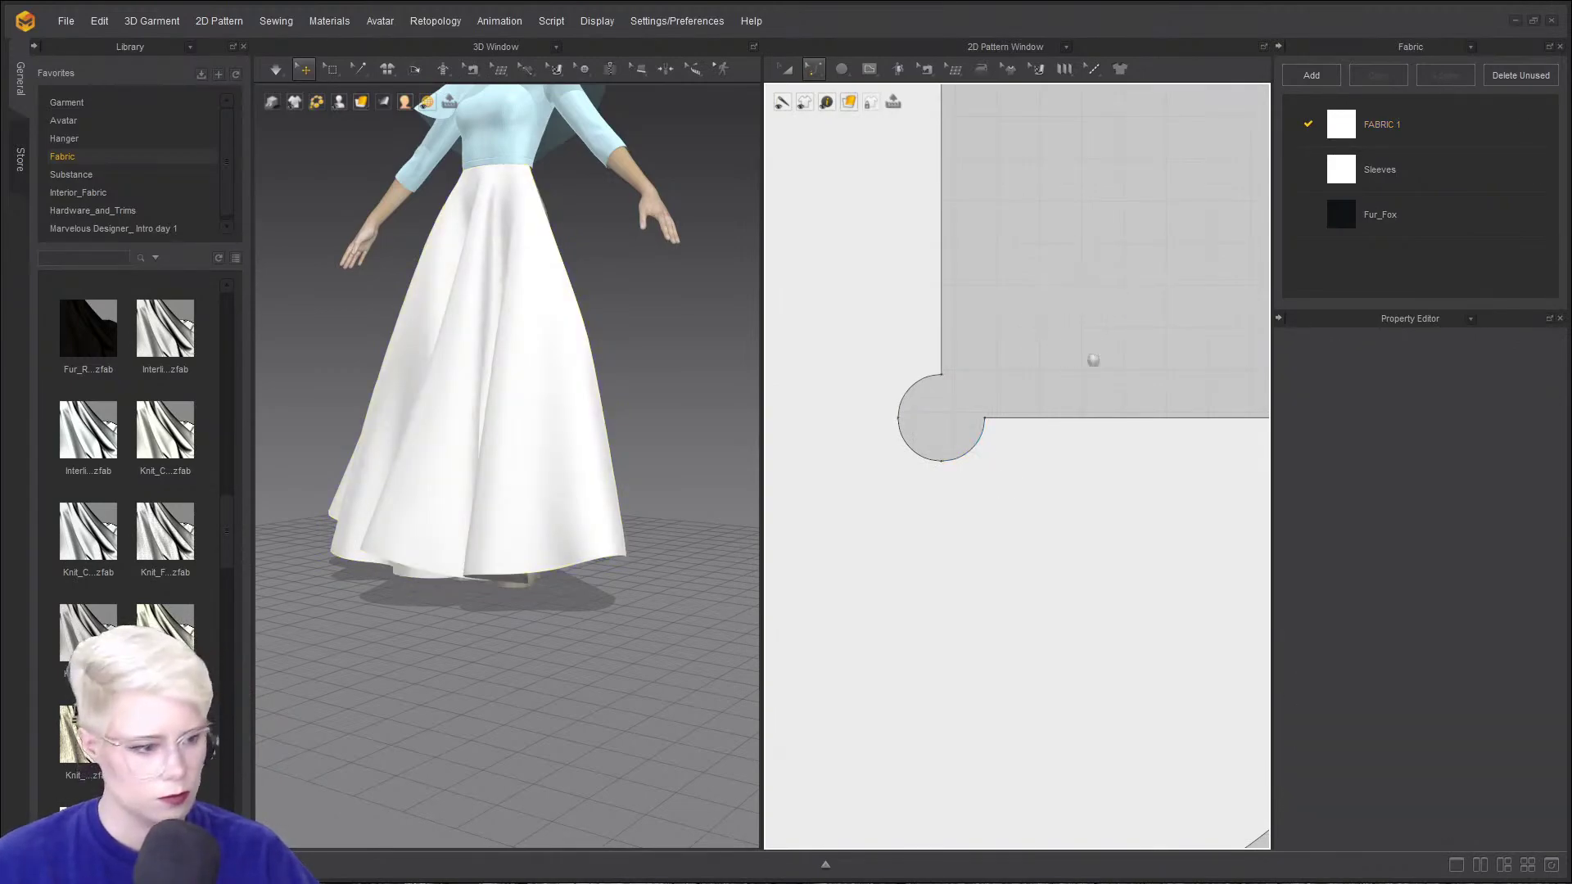
# - Widen the waist hole by moving the point on its left side outward into the skirt pattern
pyautogui.scroll(2, 1262, 340)
pyautogui.moveTo(1094, 360); pyautogui.dragTo(1085, 278, button='middle')
pyautogui.moveTo(847, 69)
pyautogui.scroll(3, 938, 318)
pyautogui.scroll(-2, 887, 389)
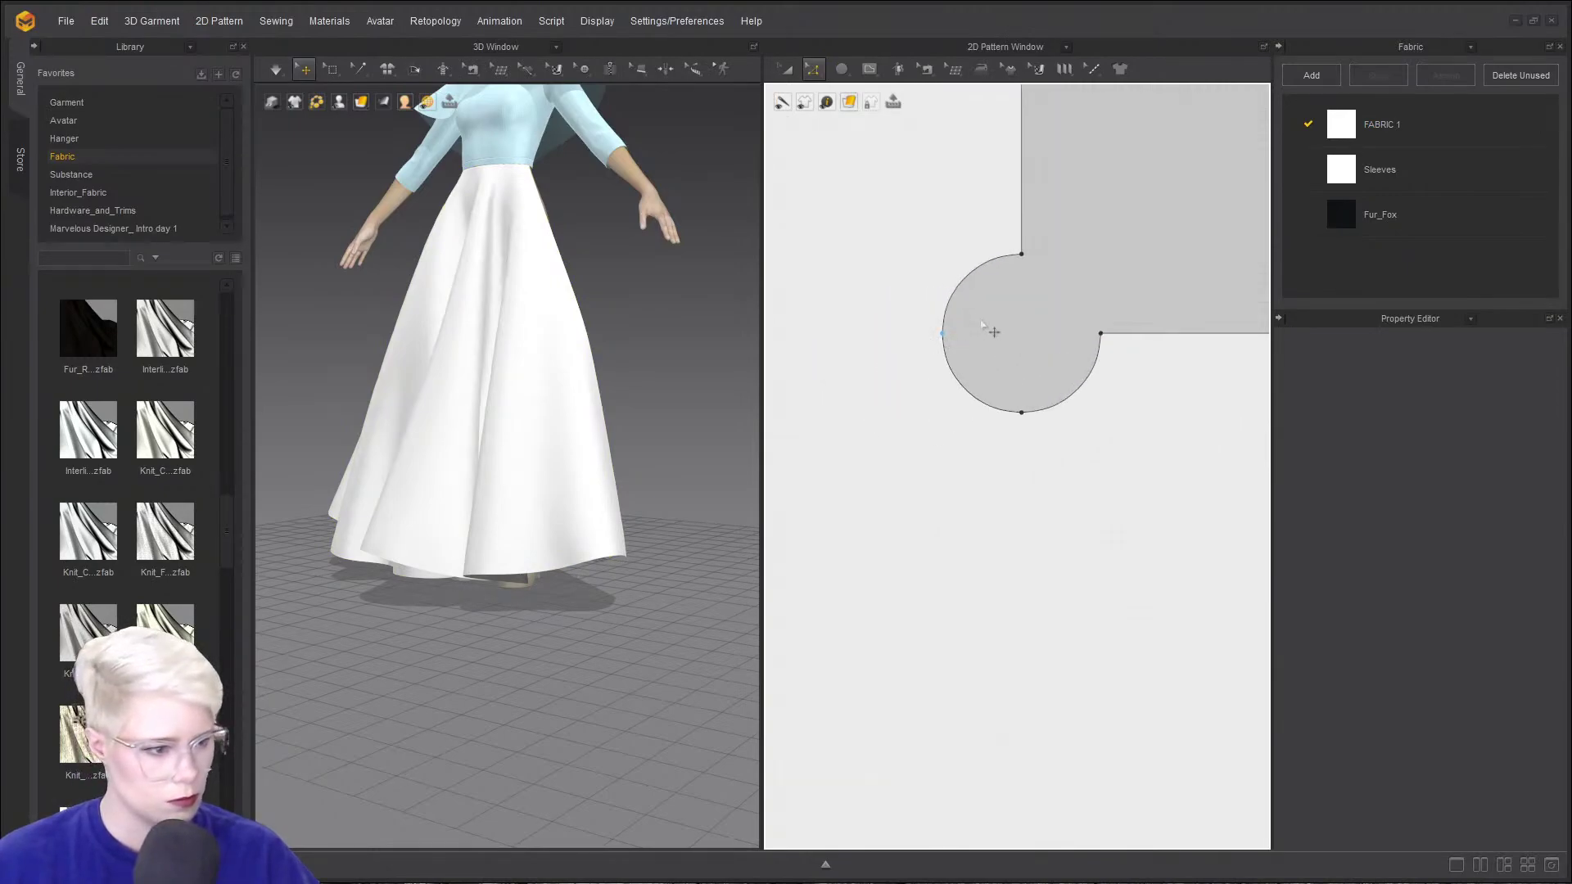
pyautogui.click(943, 334)
pyautogui.hotkey('ctrl', 'z')
pyautogui.click(939, 303)
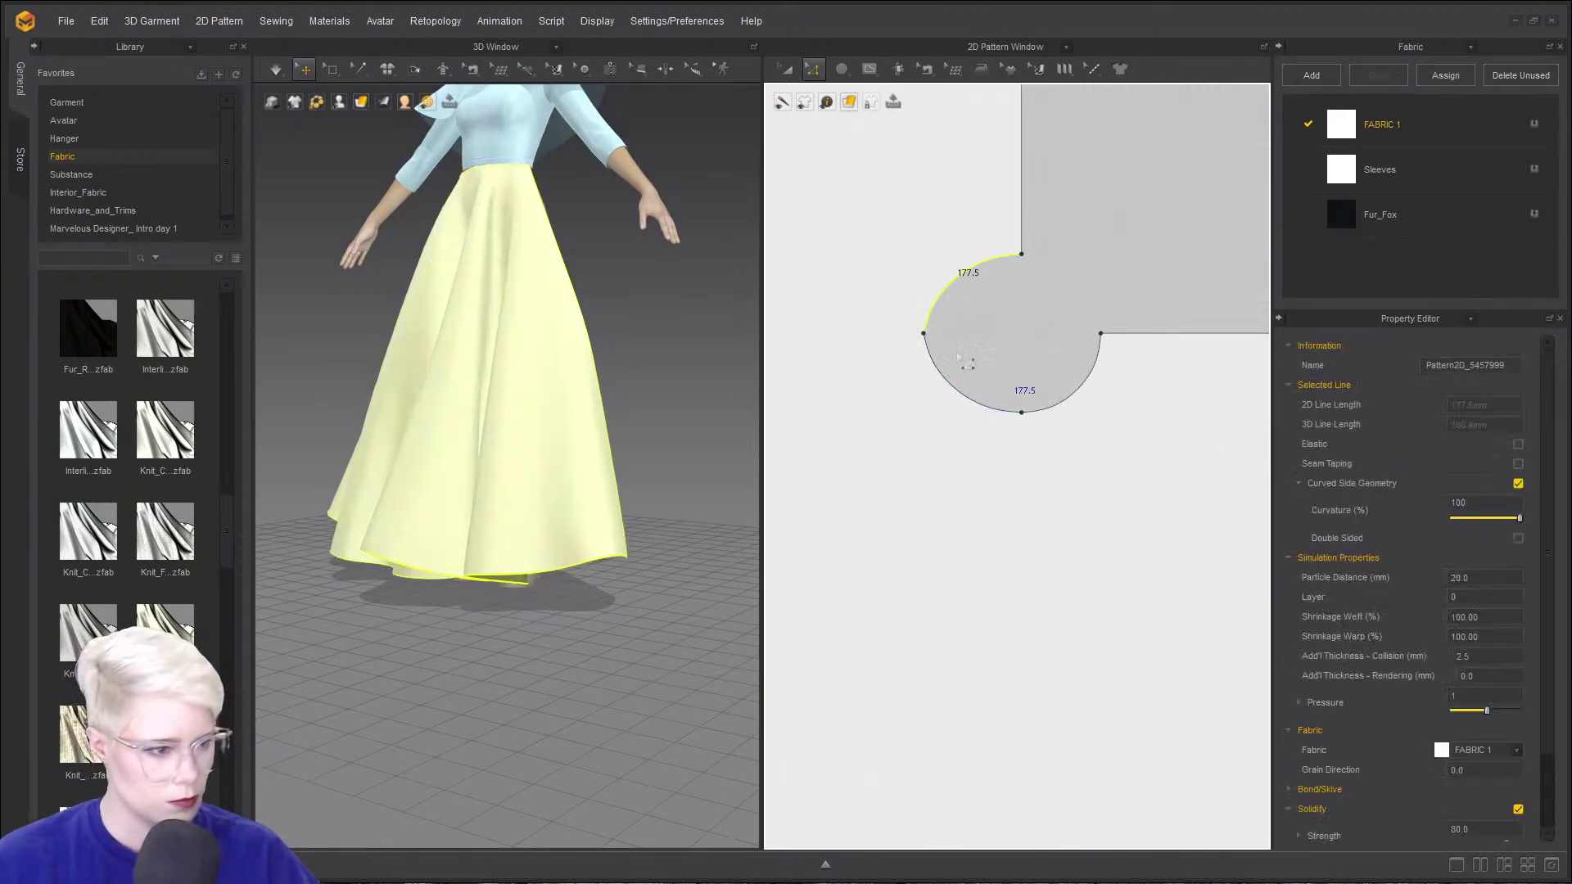
pyautogui.moveTo(925, 335); pyautogui.dragTo(902, 332)
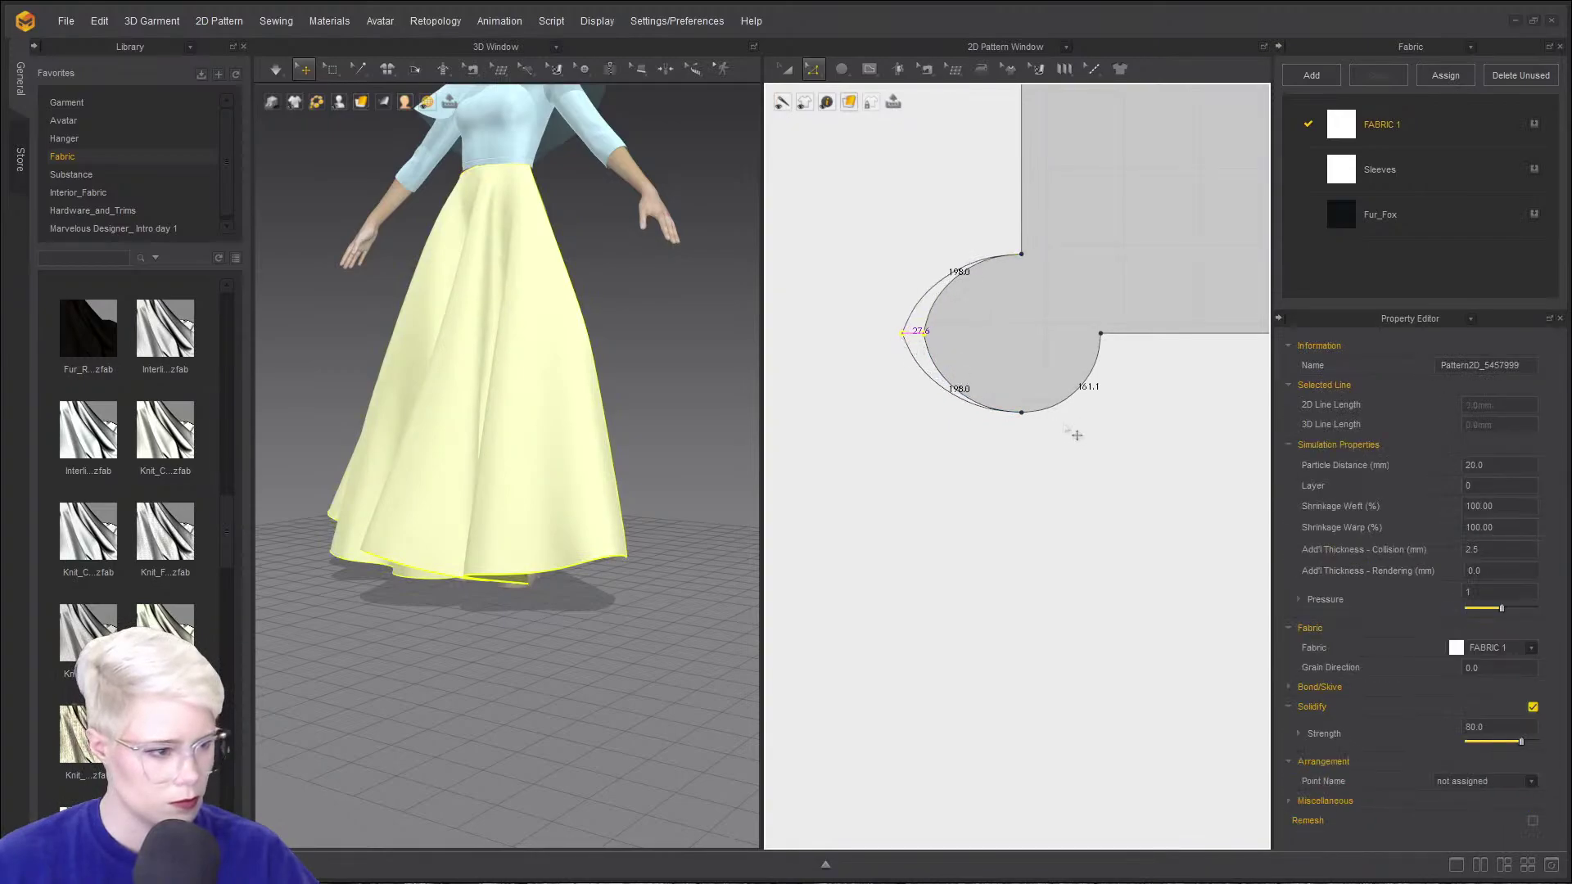
# - Move the waist hole's lowest point down about 44.5 mm and bulge the adjoining lower-left curve outward
pyautogui.moveTo(1021, 412); pyautogui.dragTo(1023, 447)
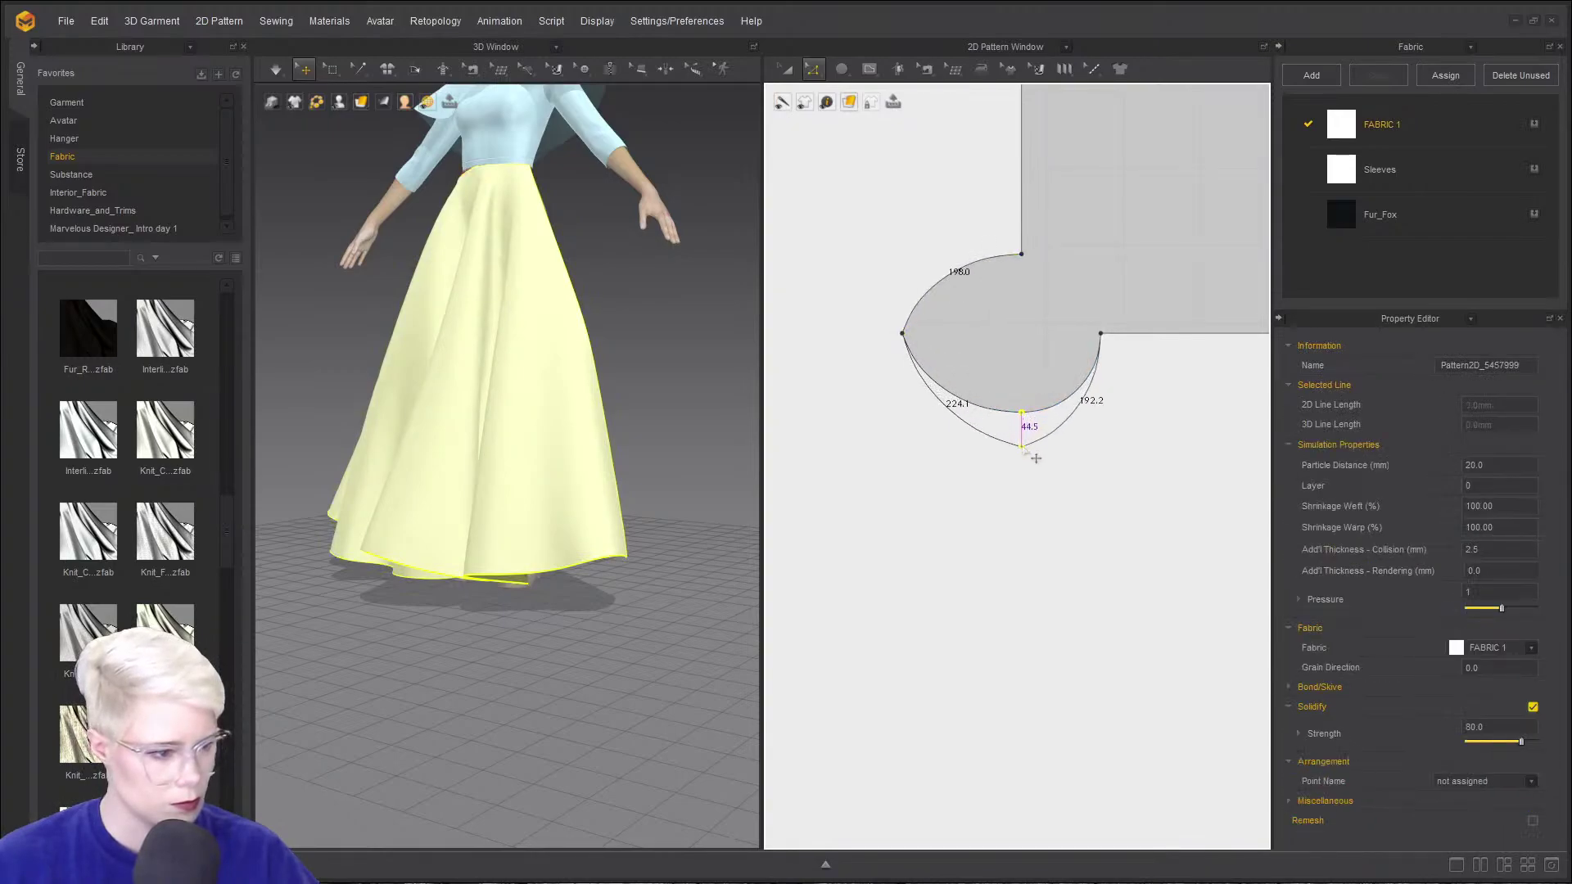
pyautogui.click(954, 415)
pyautogui.moveTo(932, 432); pyautogui.dragTo(933, 431)
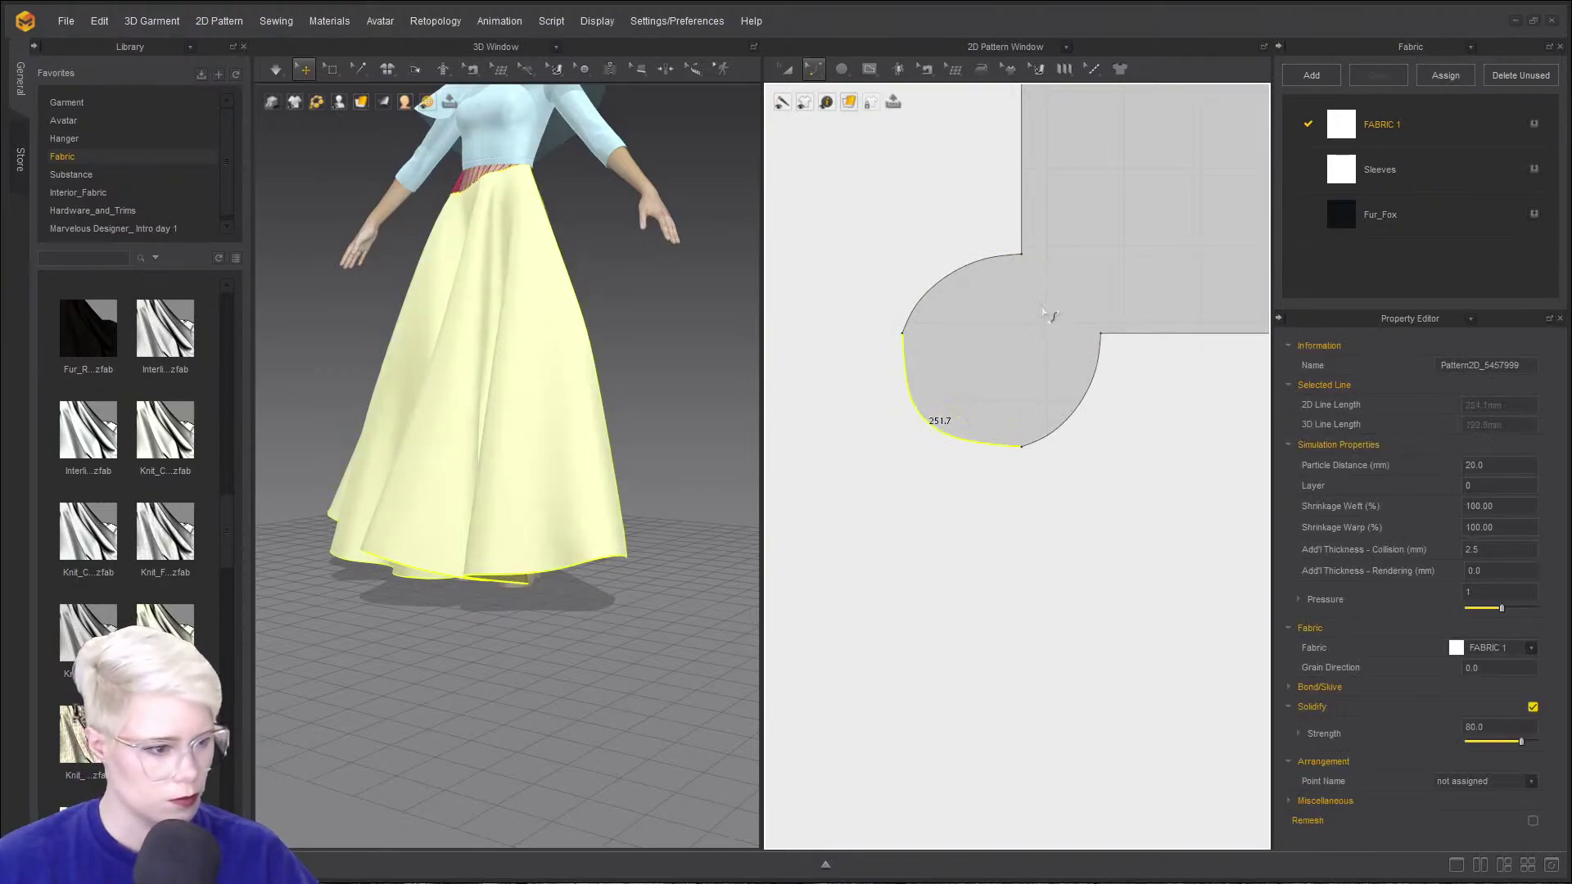
pyautogui.click(948, 282)
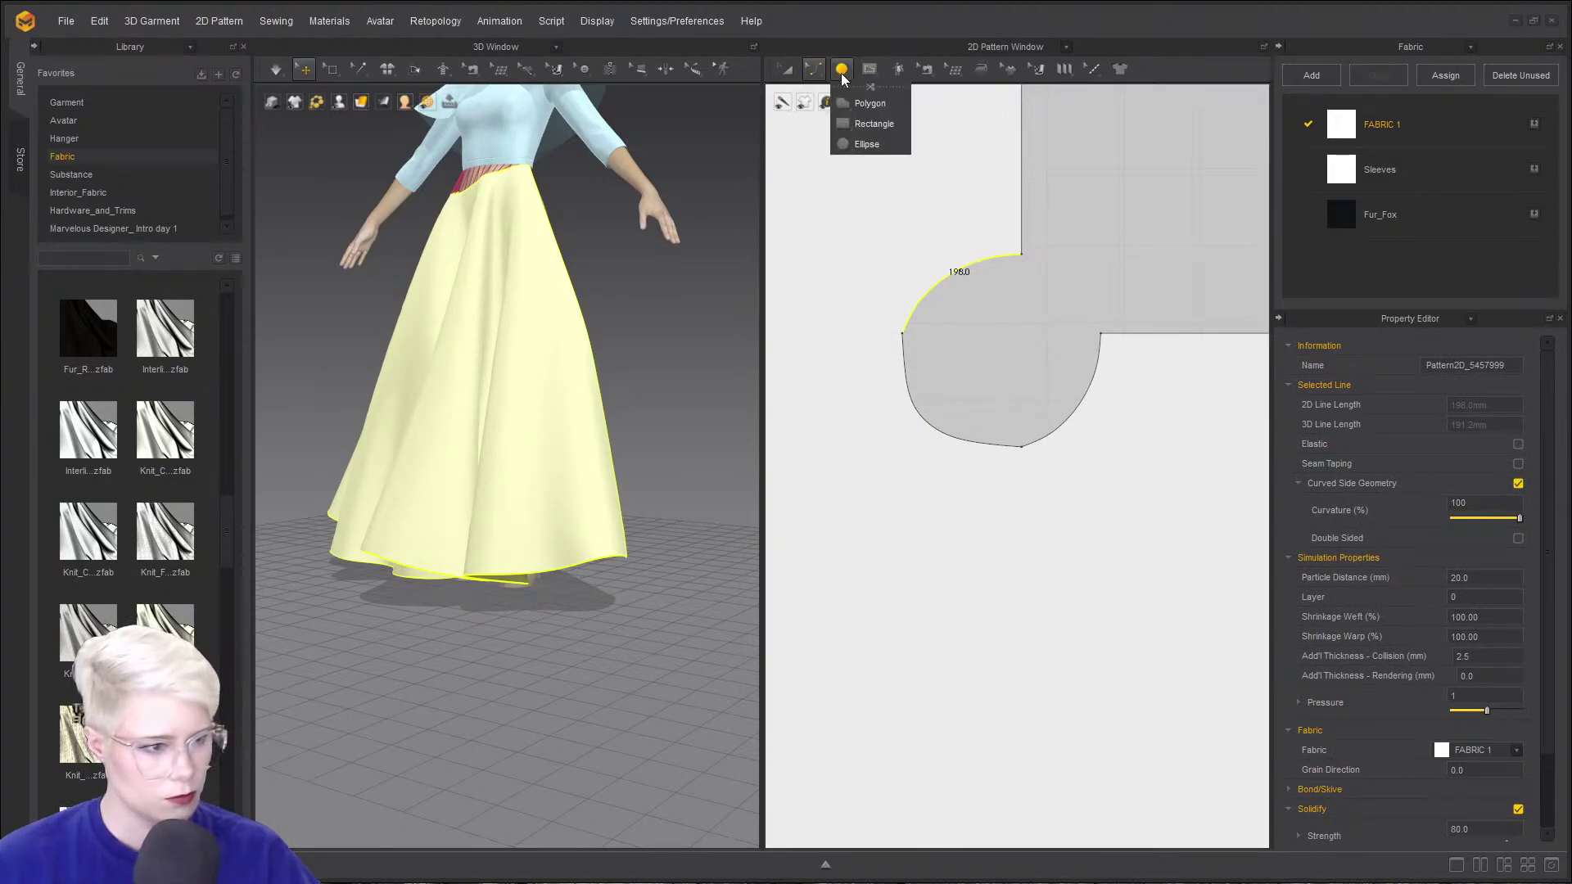
# - Create an internal circle with an 800 mm circumference and centre it on the skirt's waist hole
pyautogui.moveTo(870, 69)
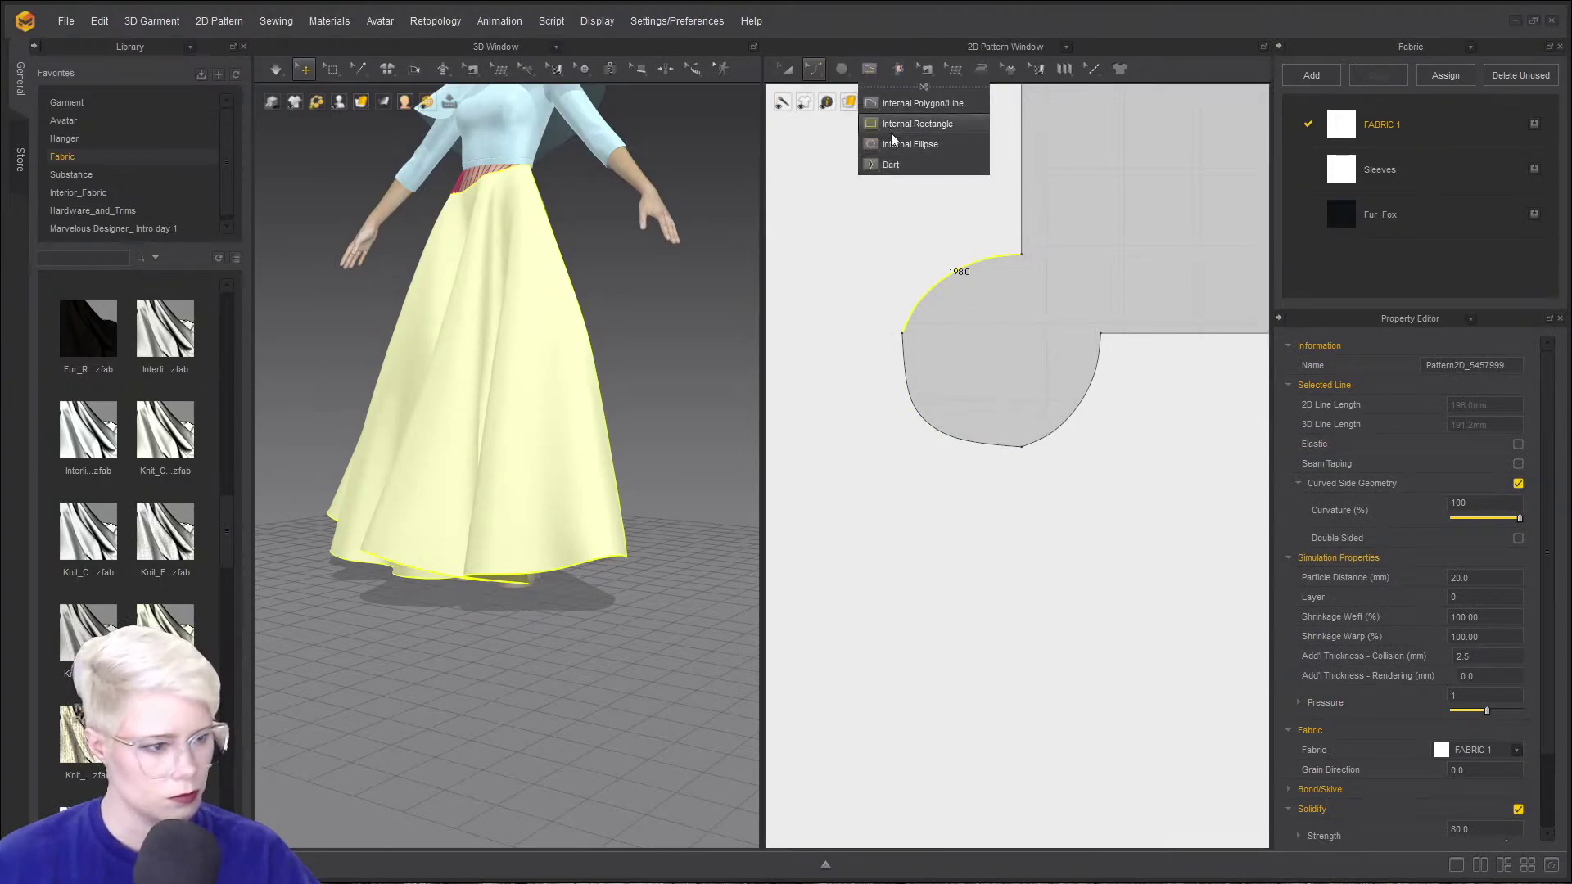
pyautogui.click(899, 145)
pyautogui.click(875, 239)
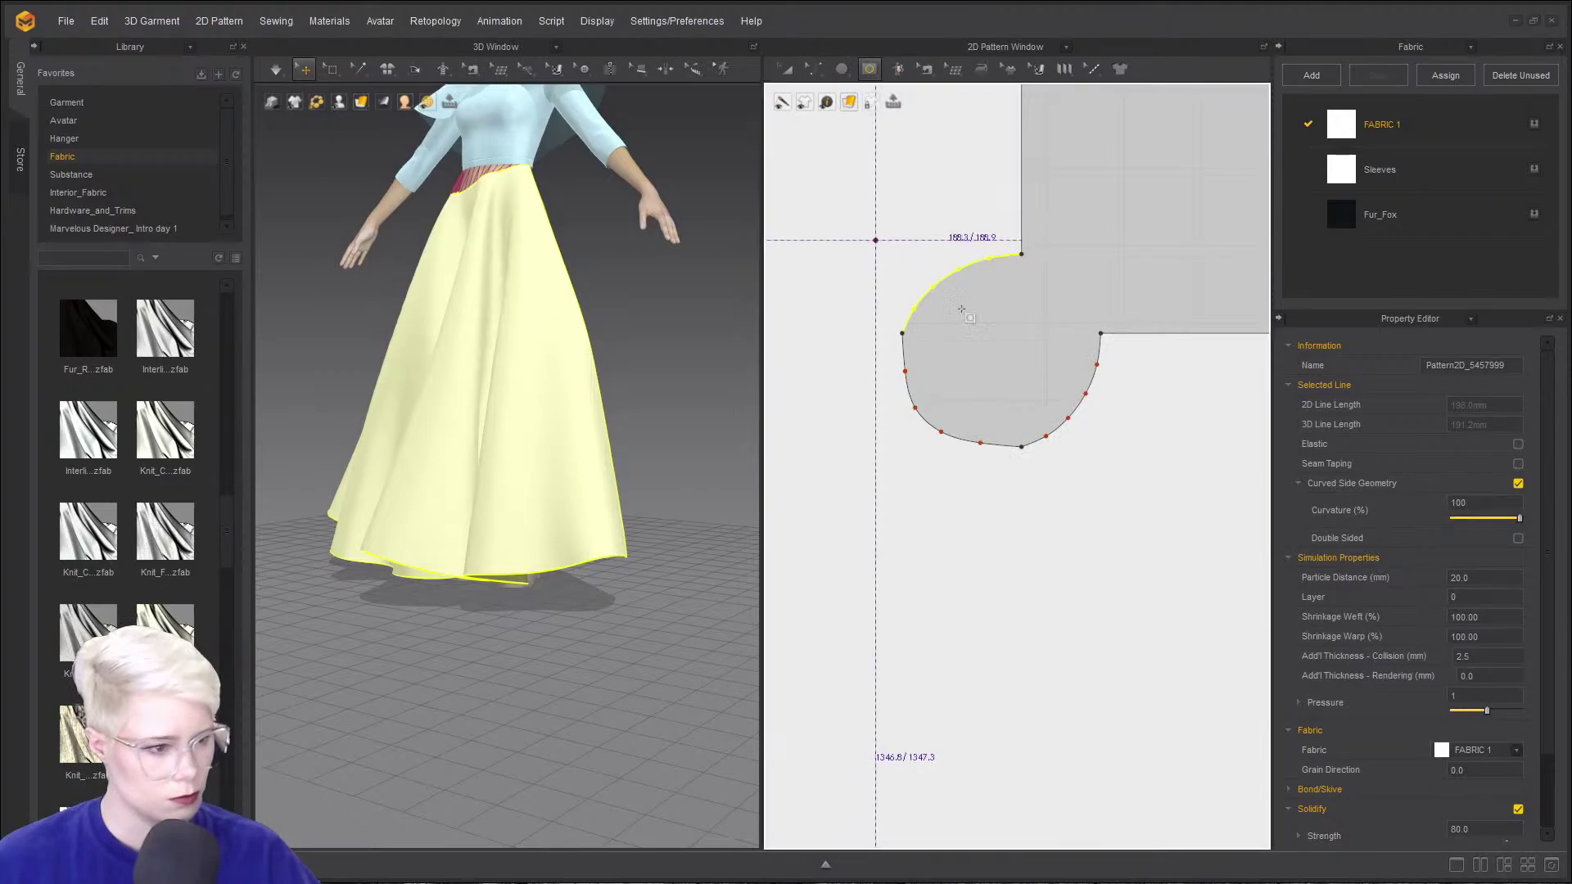
pyautogui.click(858, 231)
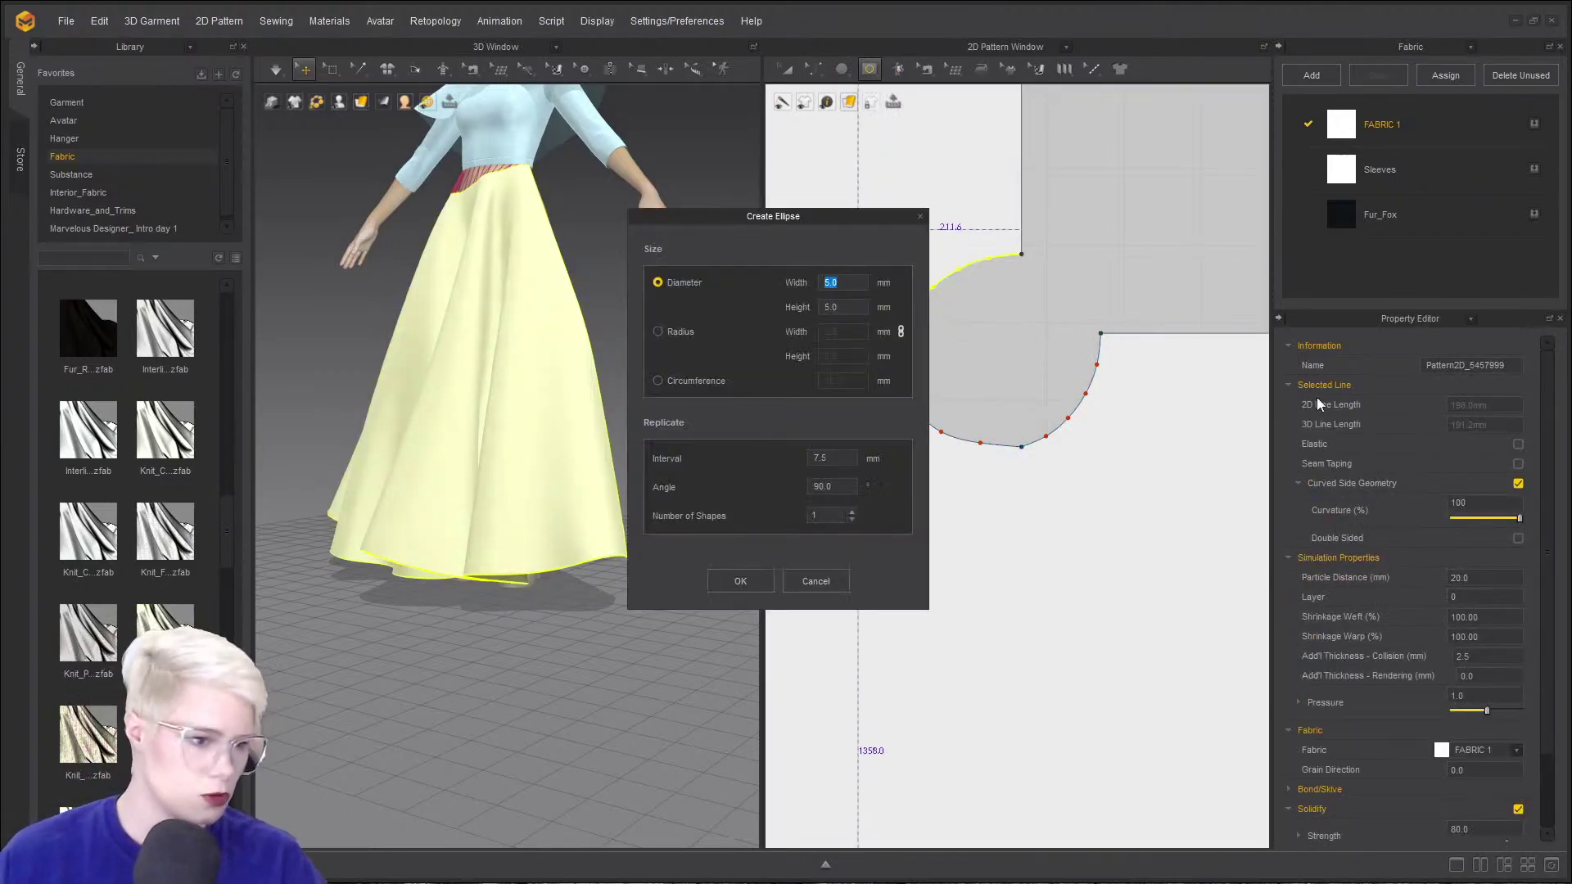
pyautogui.click(701, 382)
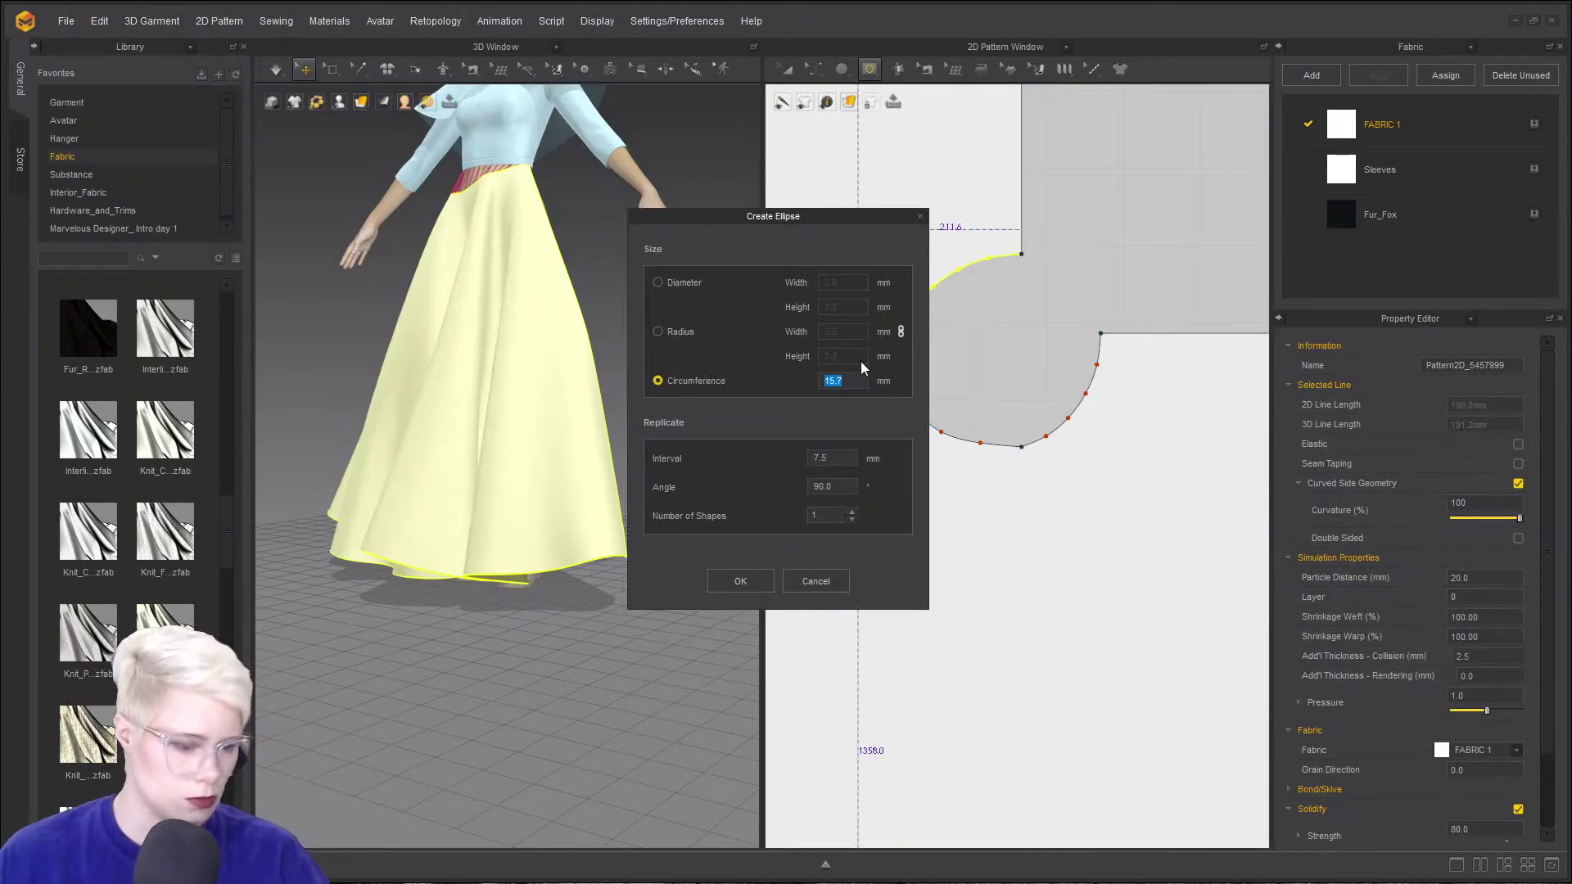
pyautogui.write('600')
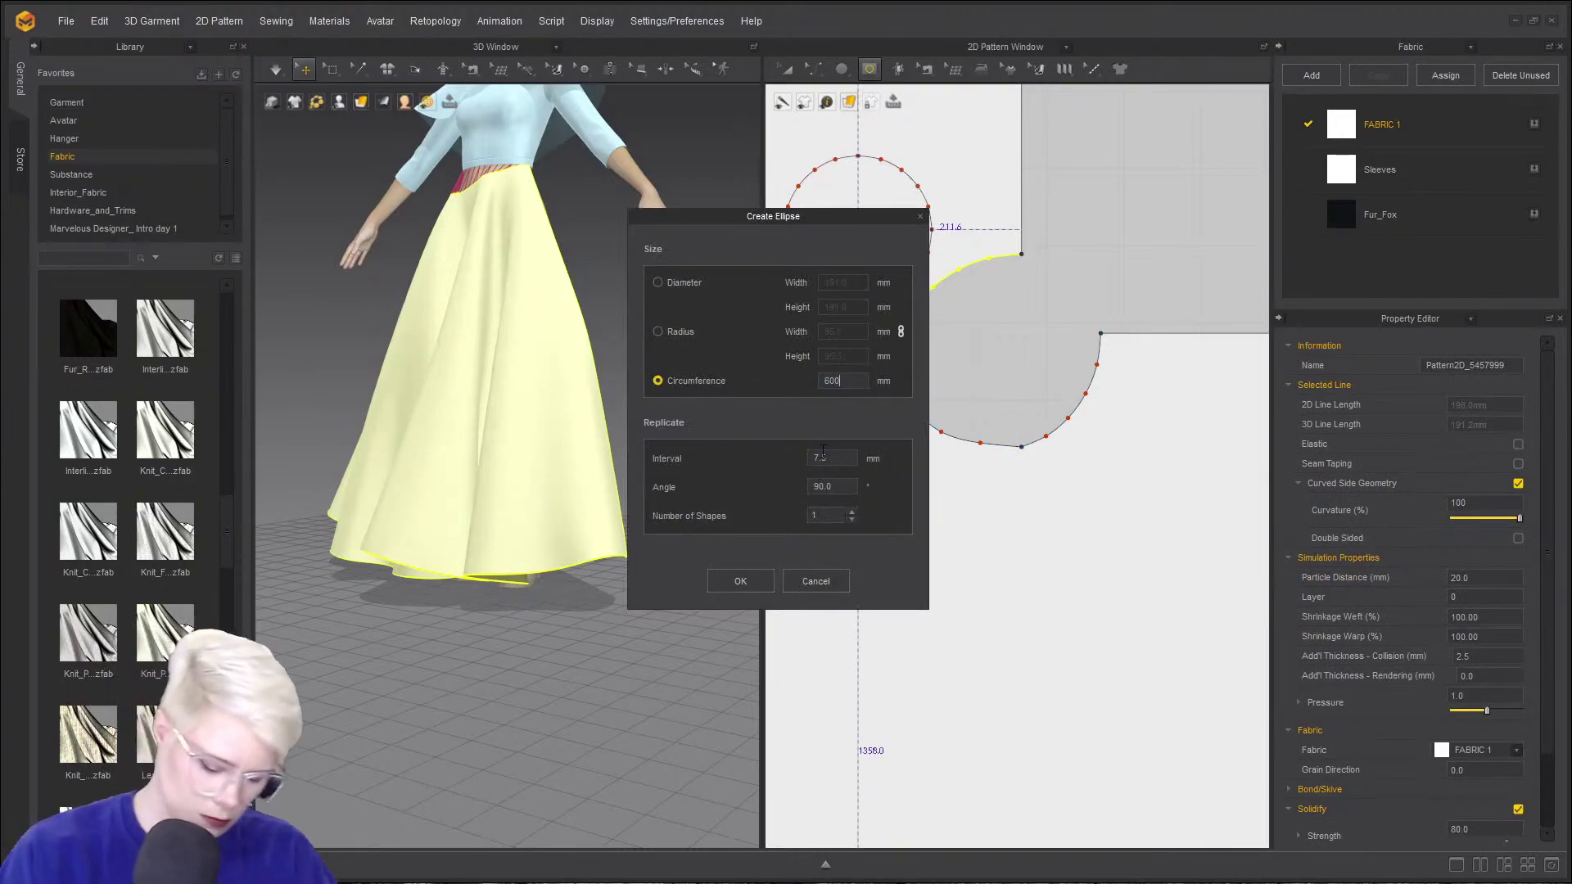
pyautogui.press('BackSpace')
pyautogui.press('BackSpace')
pyautogui.press('BackSpace')
pyautogui.write('800')
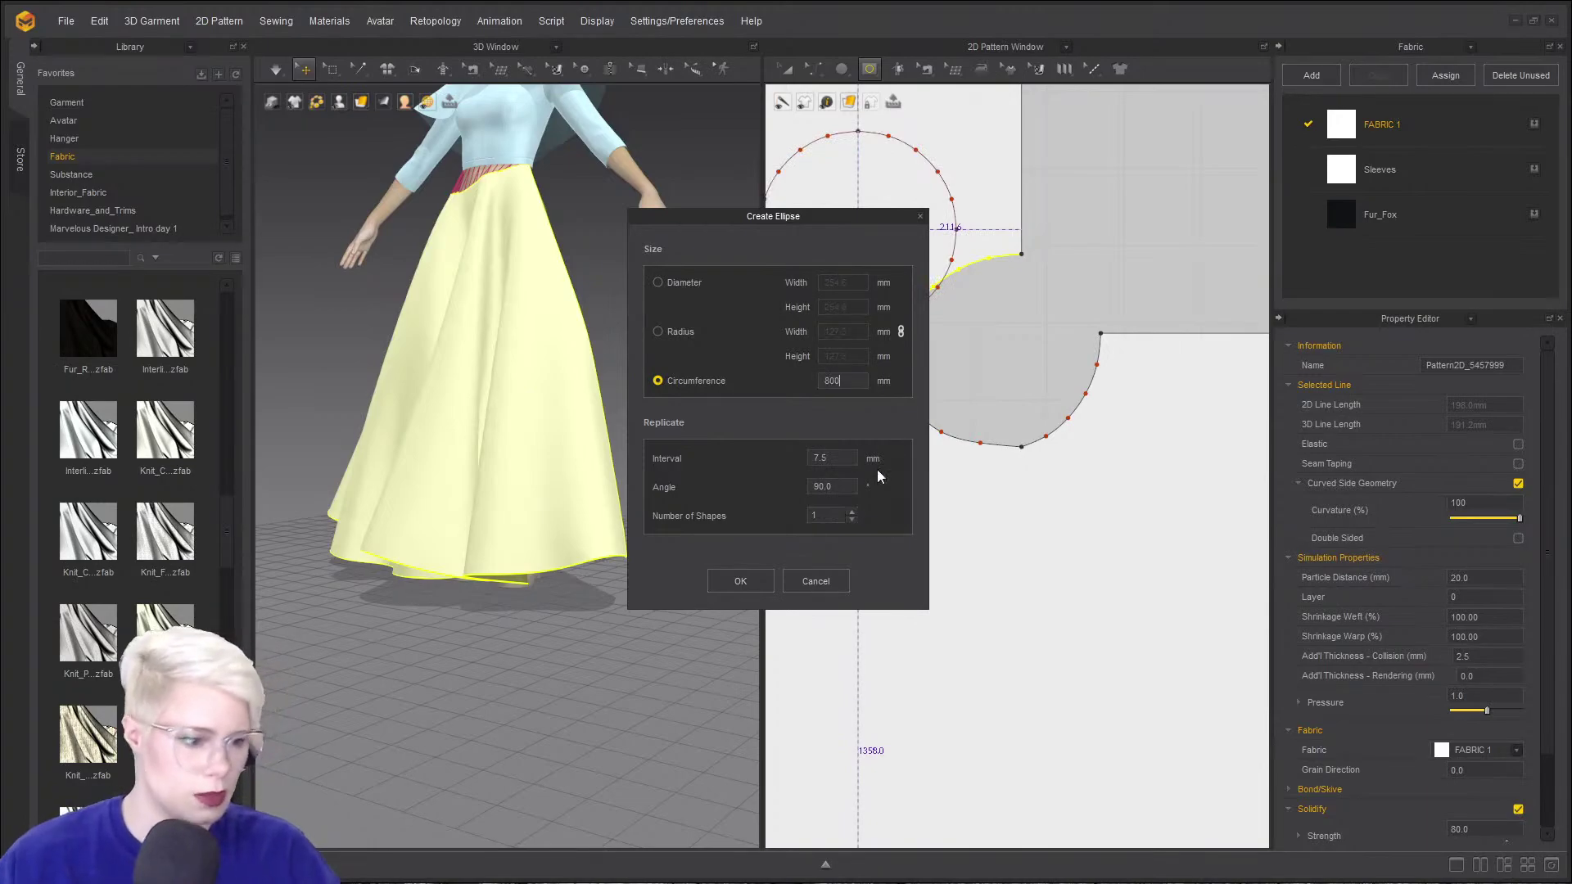
pyautogui.click(737, 581)
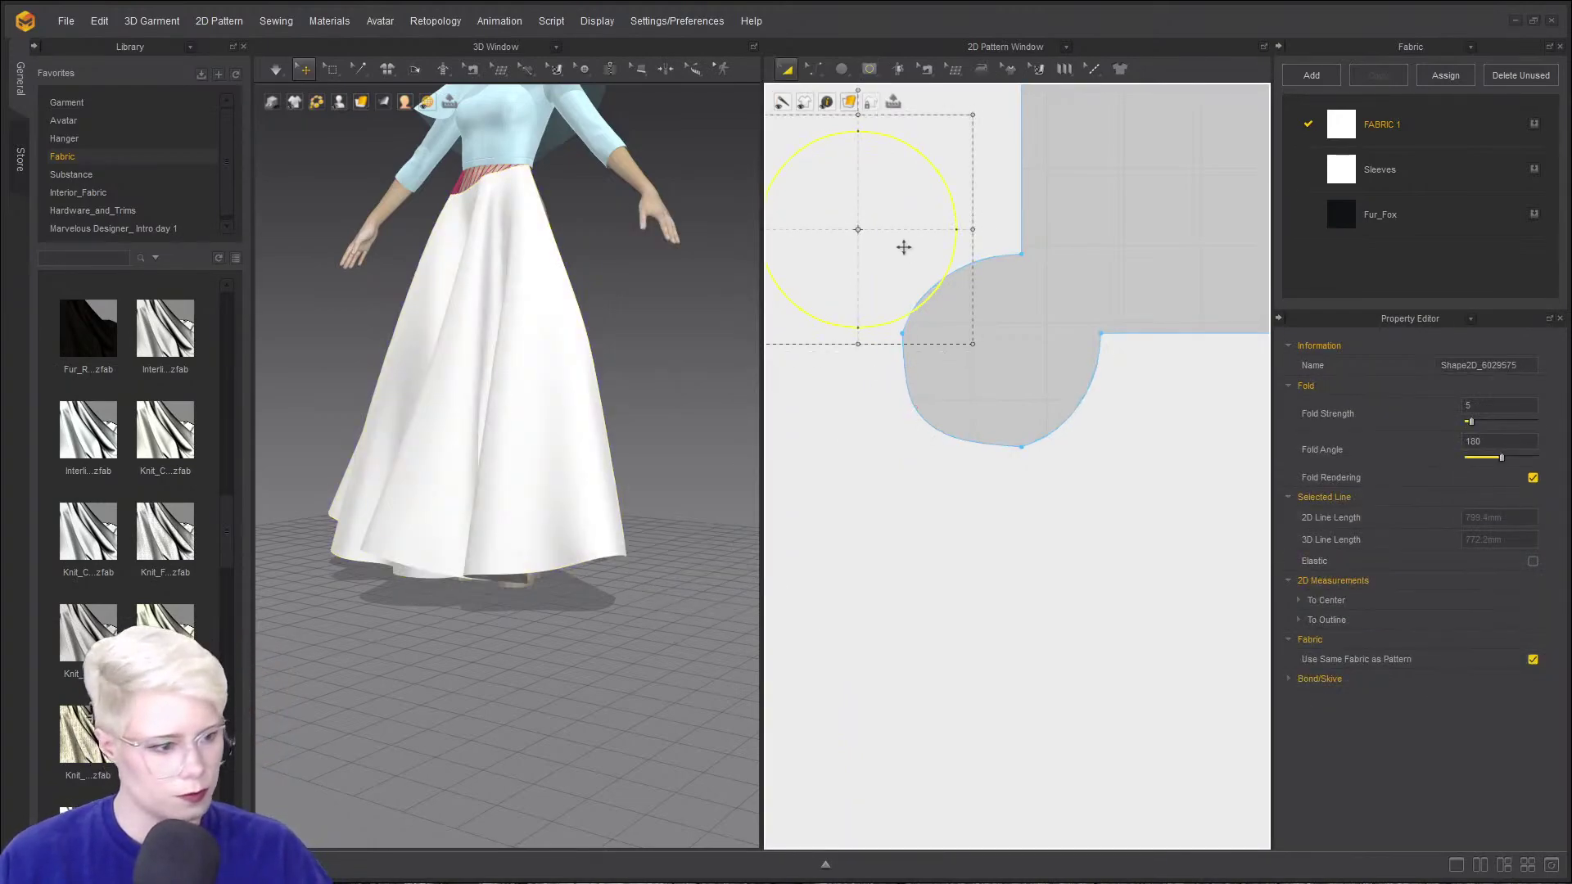
pyautogui.moveTo(904, 248); pyautogui.dragTo(1062, 351)
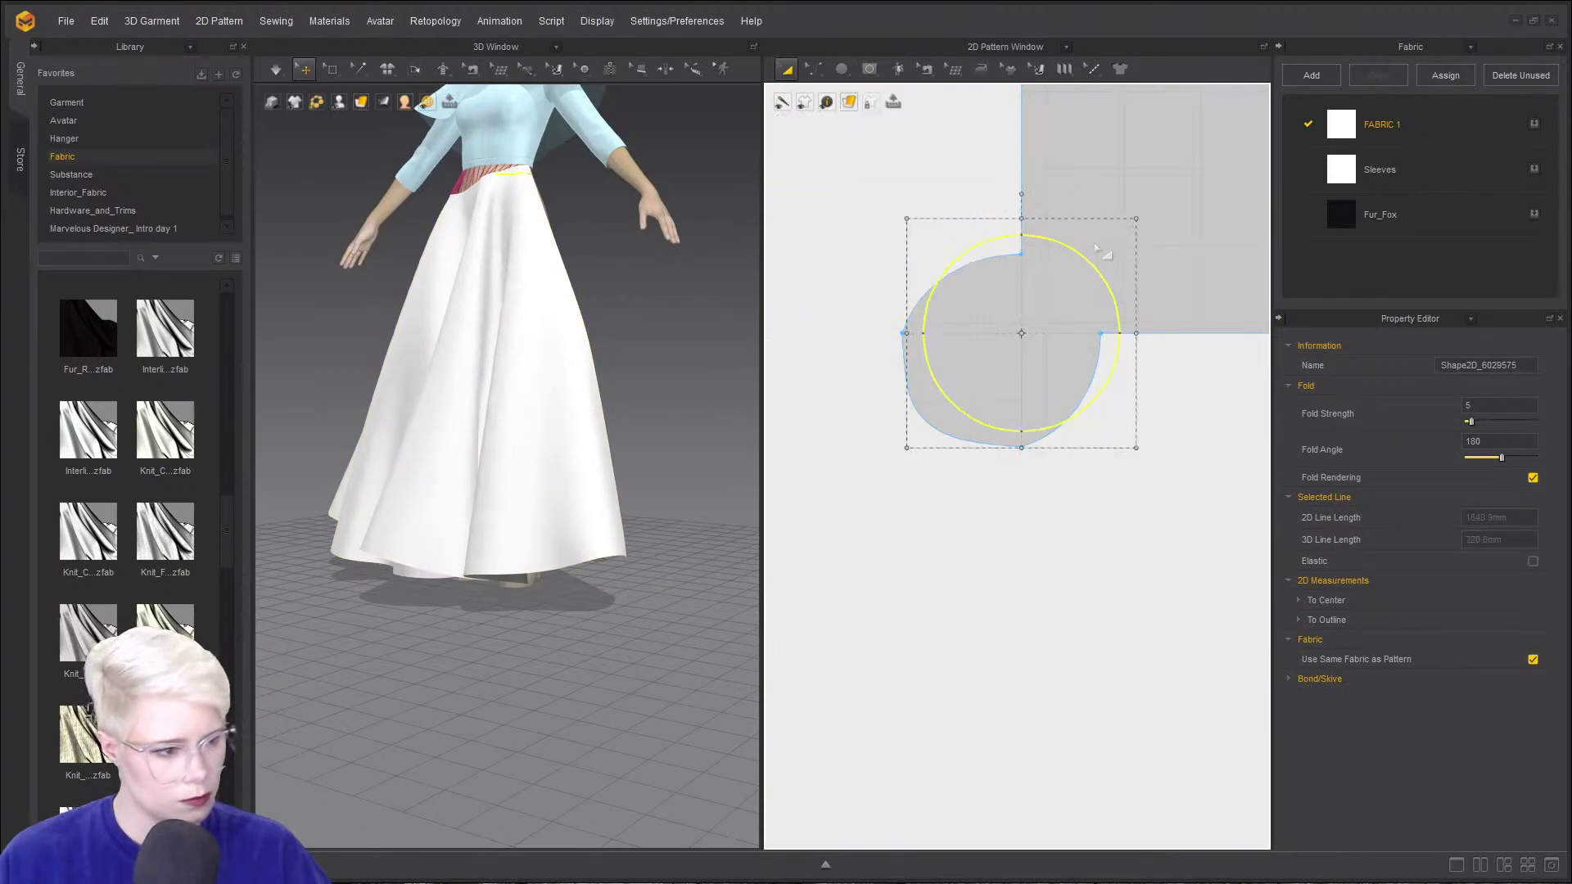
pyautogui.click(1130, 185)
# - Move the upper corner point of the waist hole onto the topmost point of the internal circle
pyautogui.press('z')
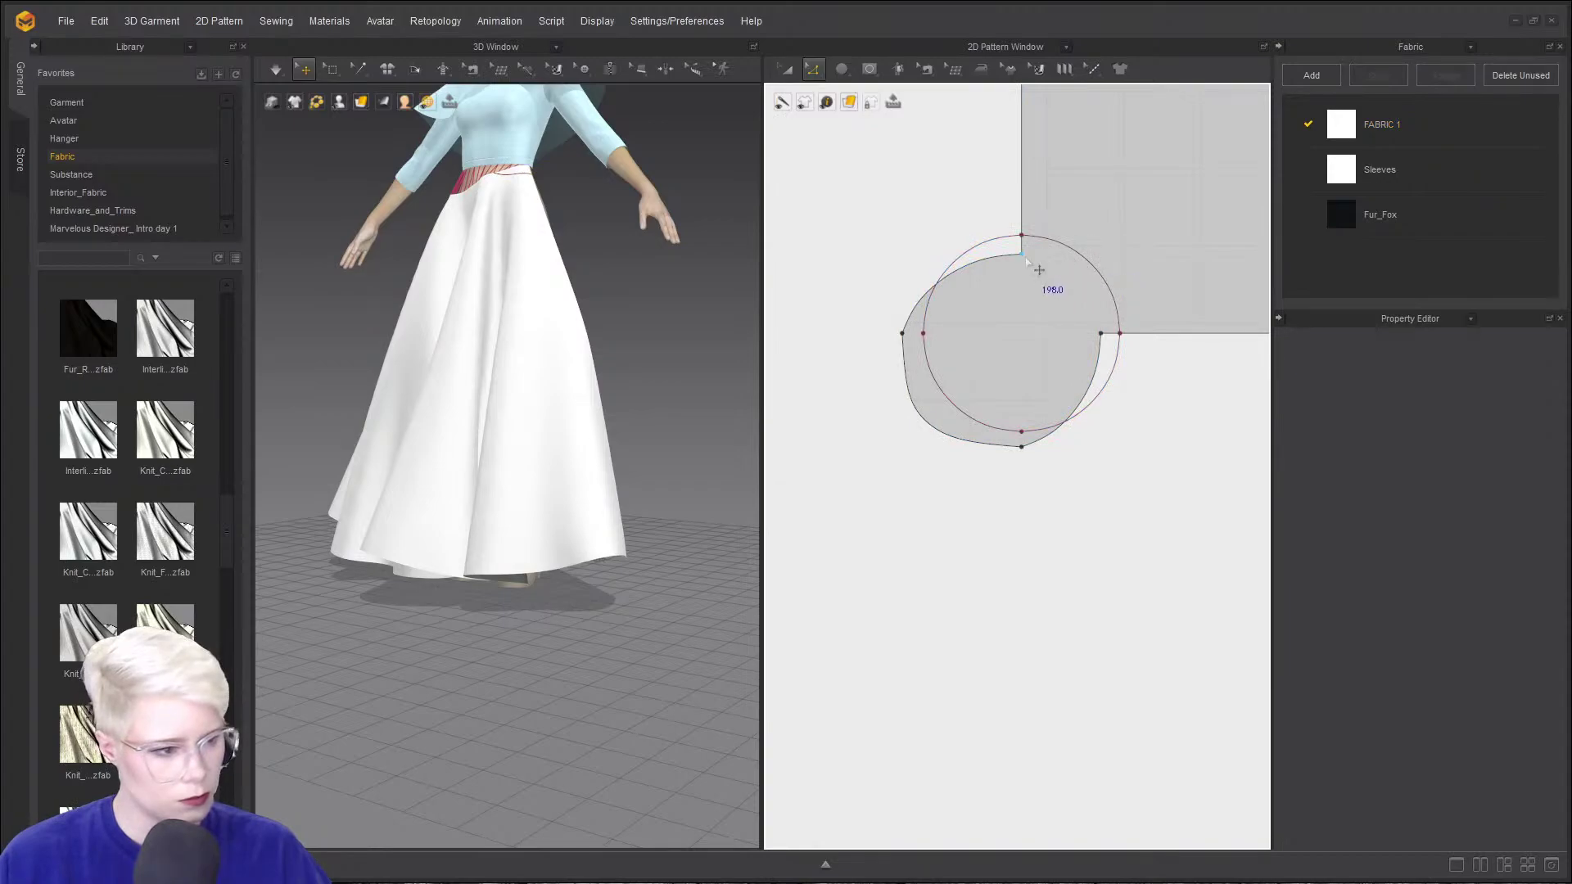
pyautogui.click(1039, 254)
pyautogui.moveTo(1025, 242); pyautogui.dragTo(1023, 238)
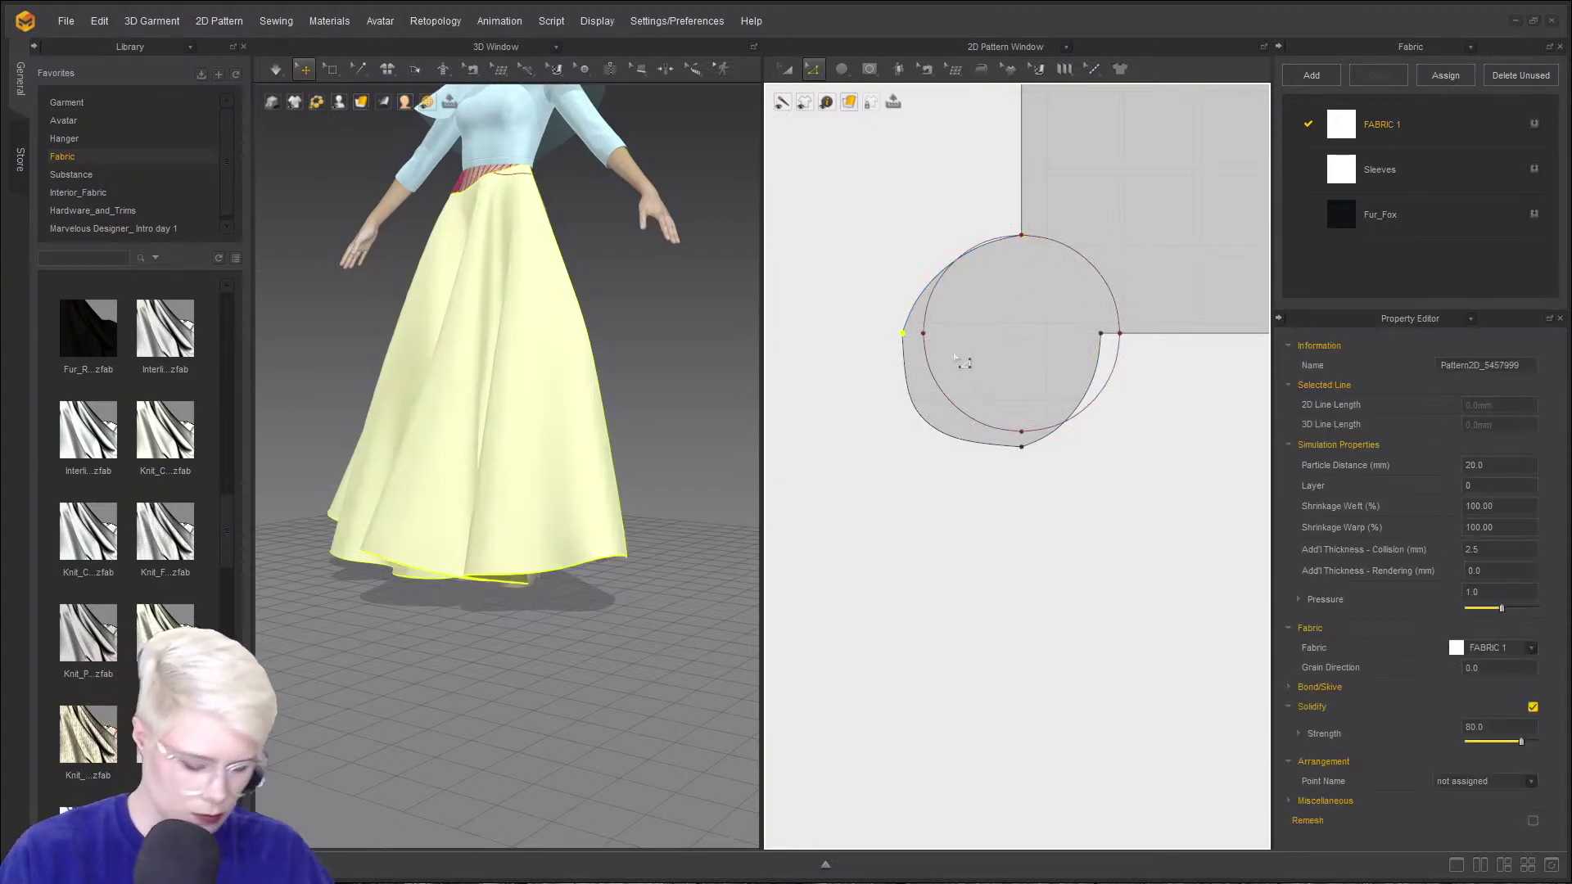
# - Delete the leftmost and lowest points of the old waist hole outline
pyautogui.press('Delete')
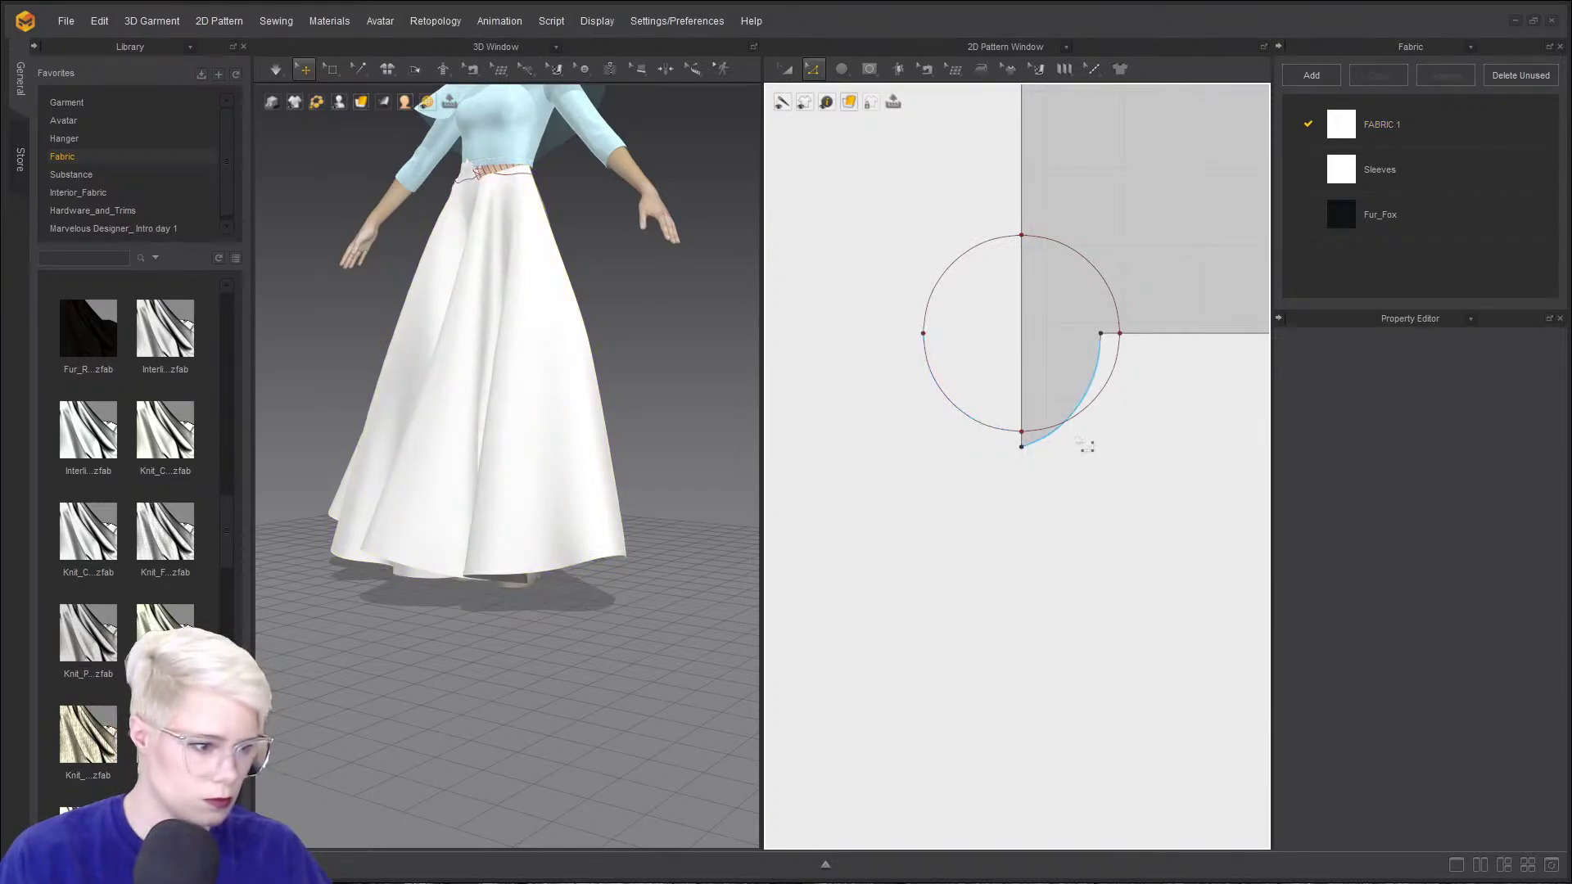
pyautogui.click(1023, 447)
pyautogui.scroll(-4, 1028, 449)
pyautogui.scroll(2, 1034, 462)
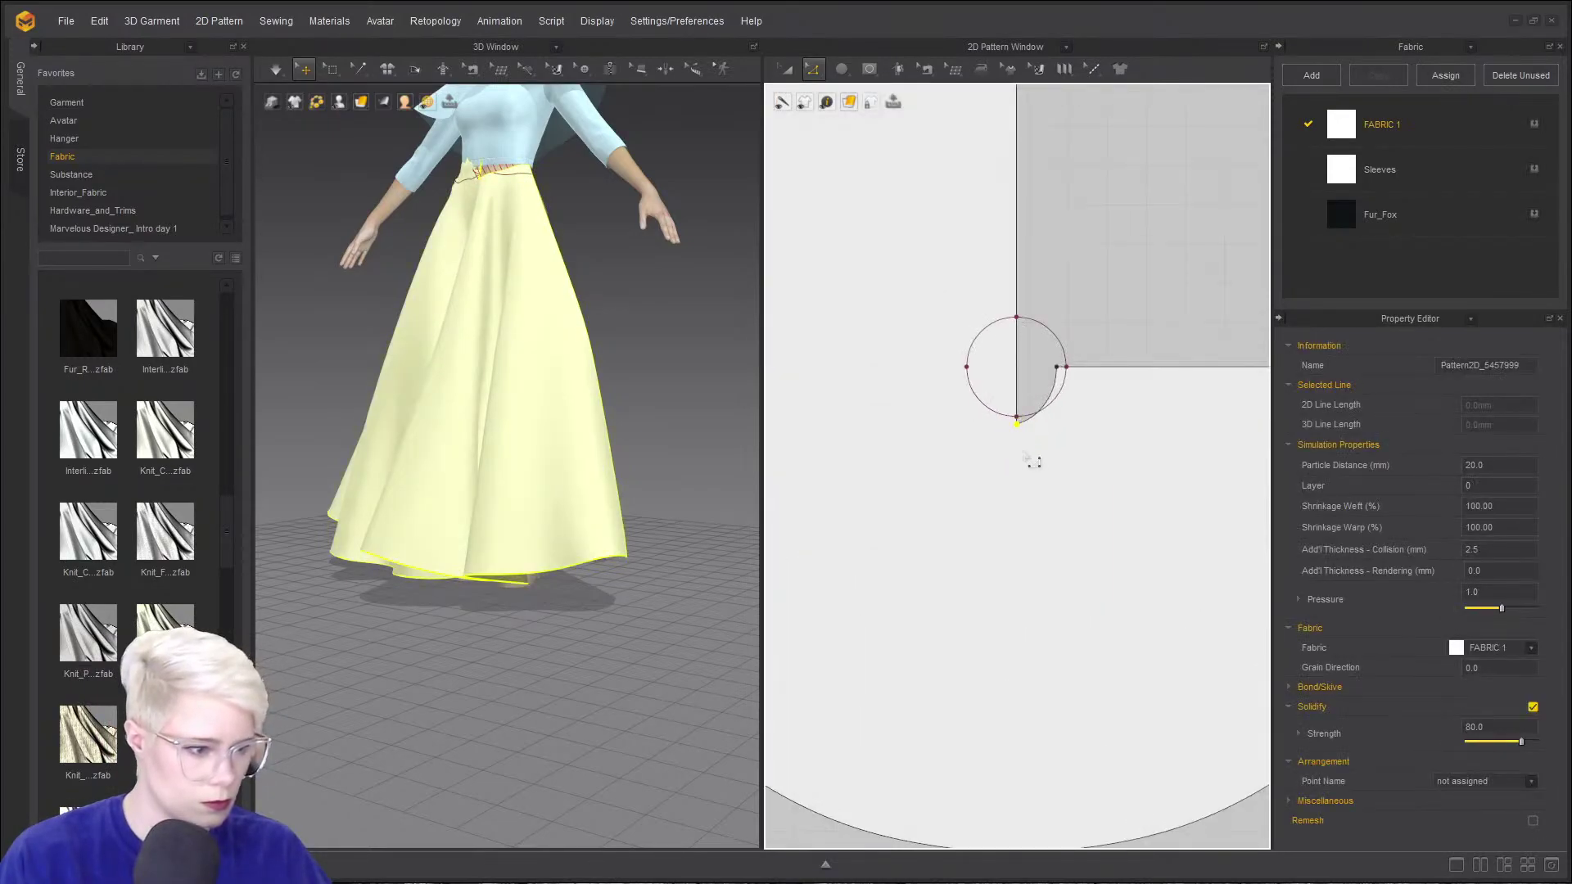
pyautogui.press('Delete')
pyautogui.scroll(-2, 1037, 331)
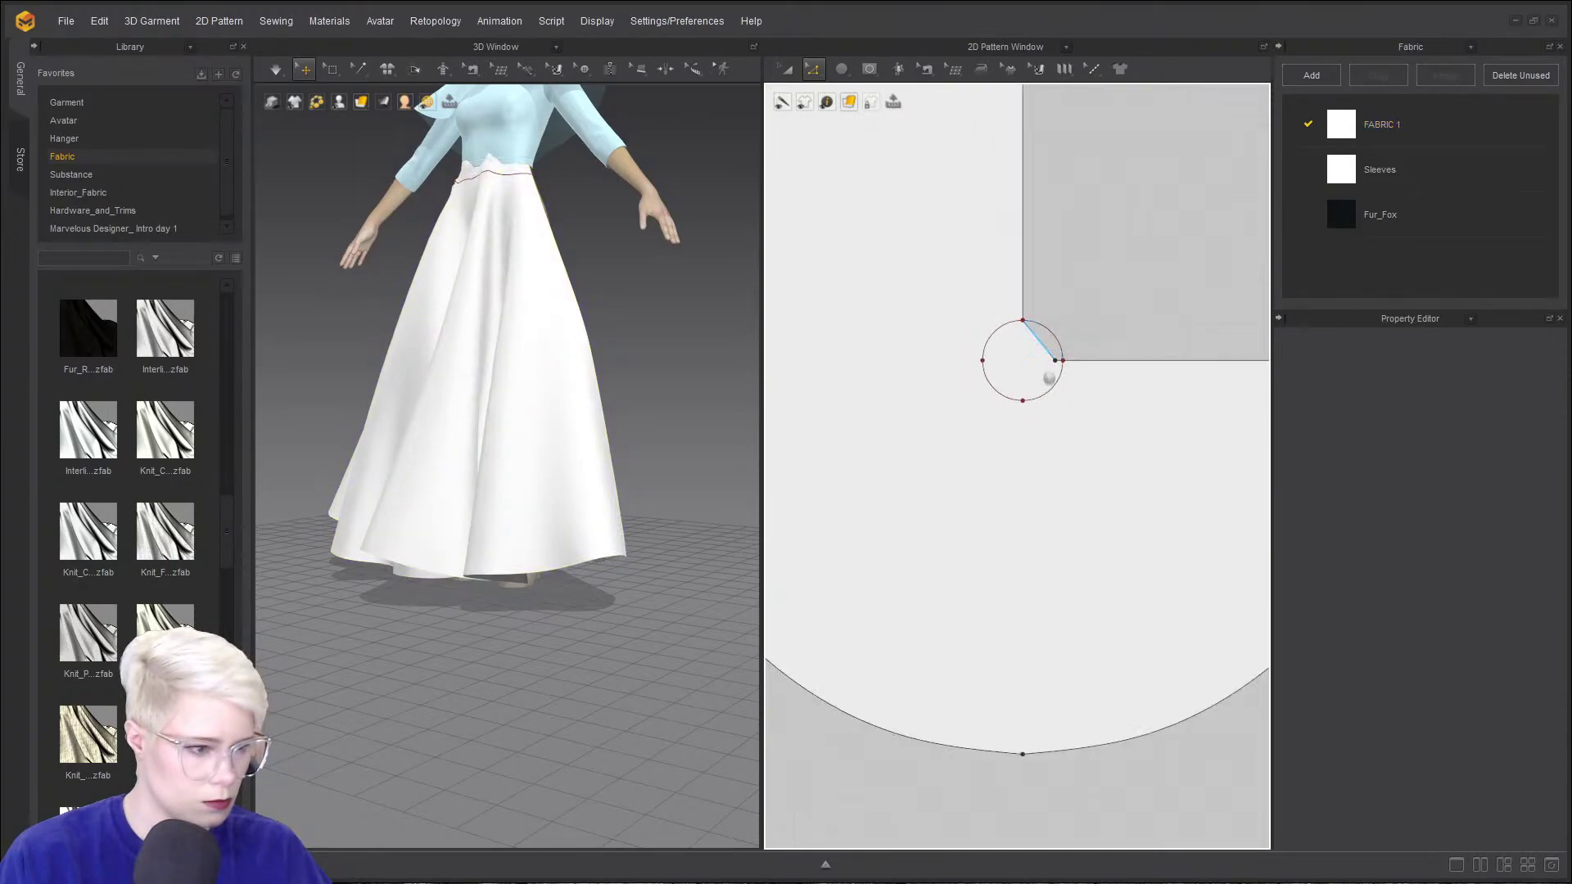
# - Try to convert the whole internal circle into a hole
pyautogui.rightClick(1023, 382)
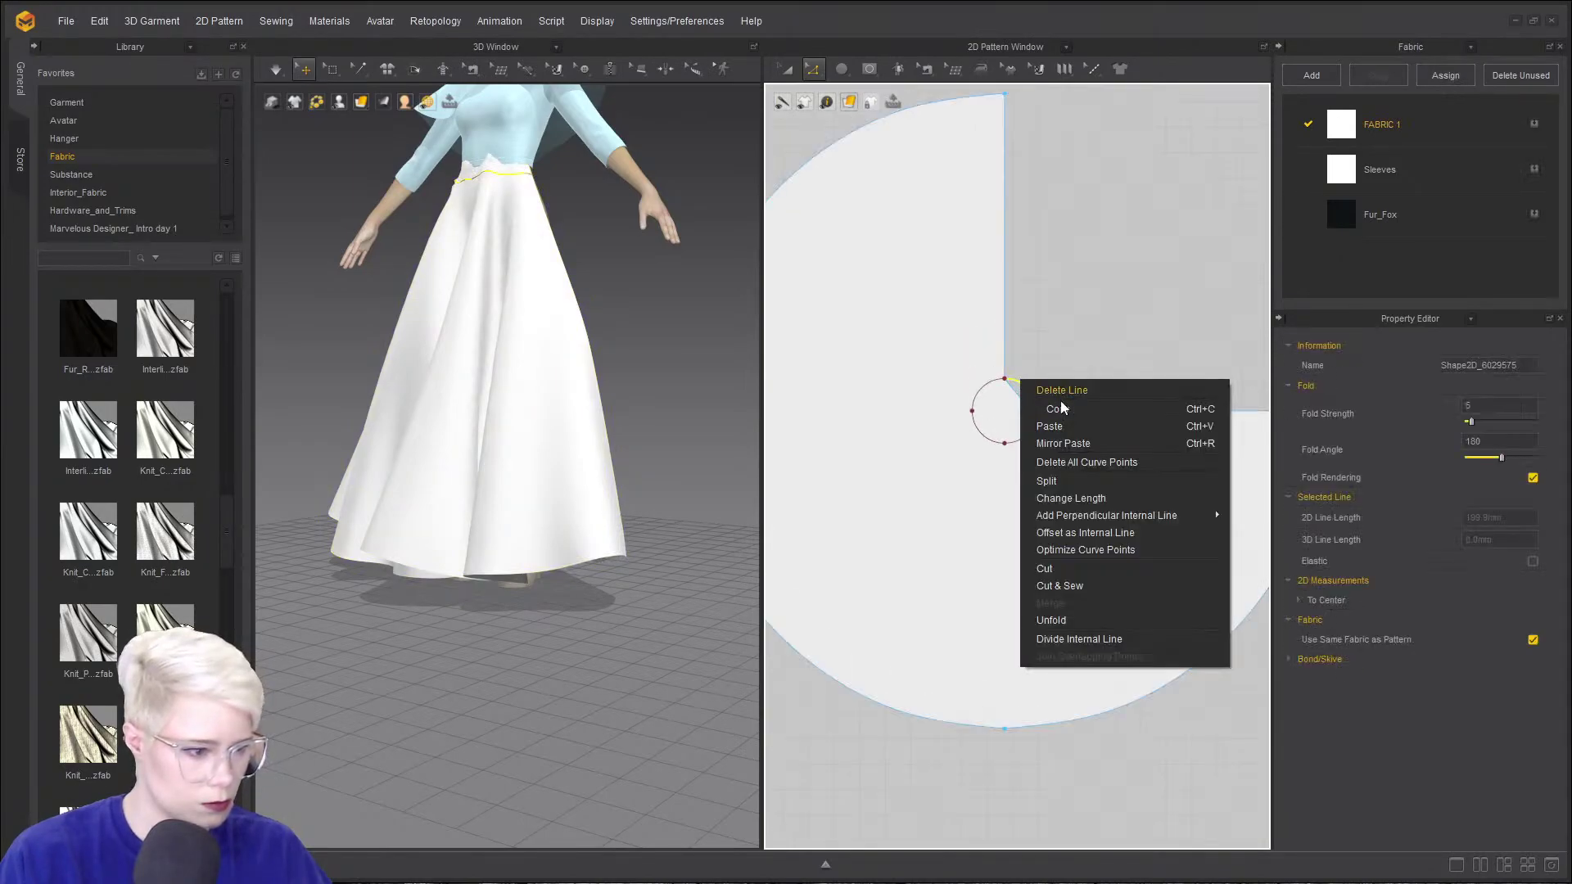
pyautogui.click(926, 458)
pyautogui.click(998, 394)
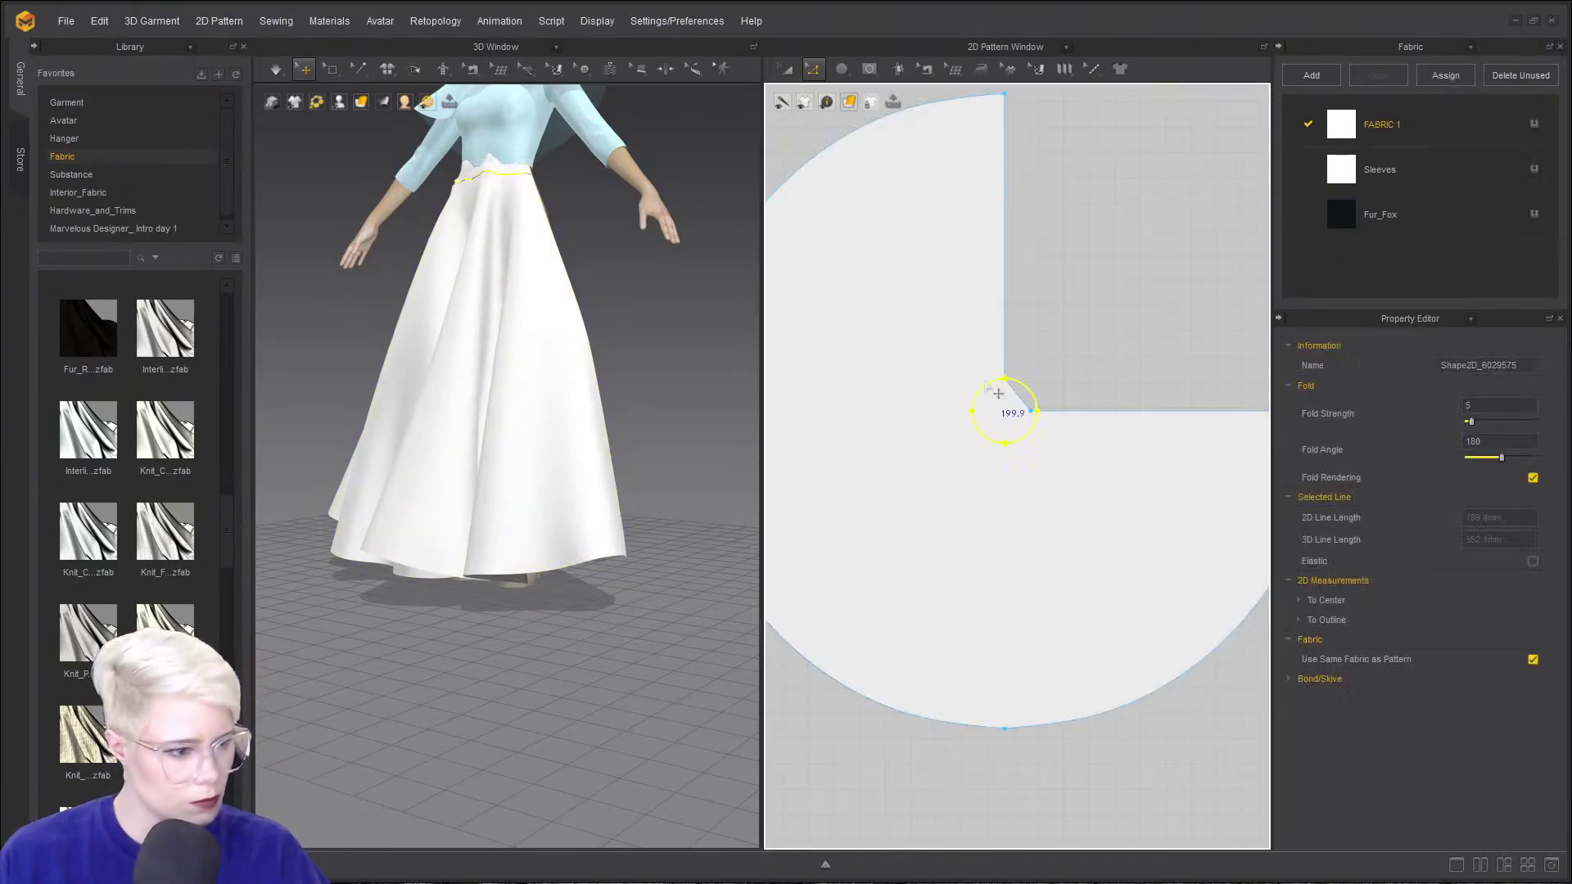
pyautogui.rightClick(985, 383)
pyautogui.click(1078, 515)
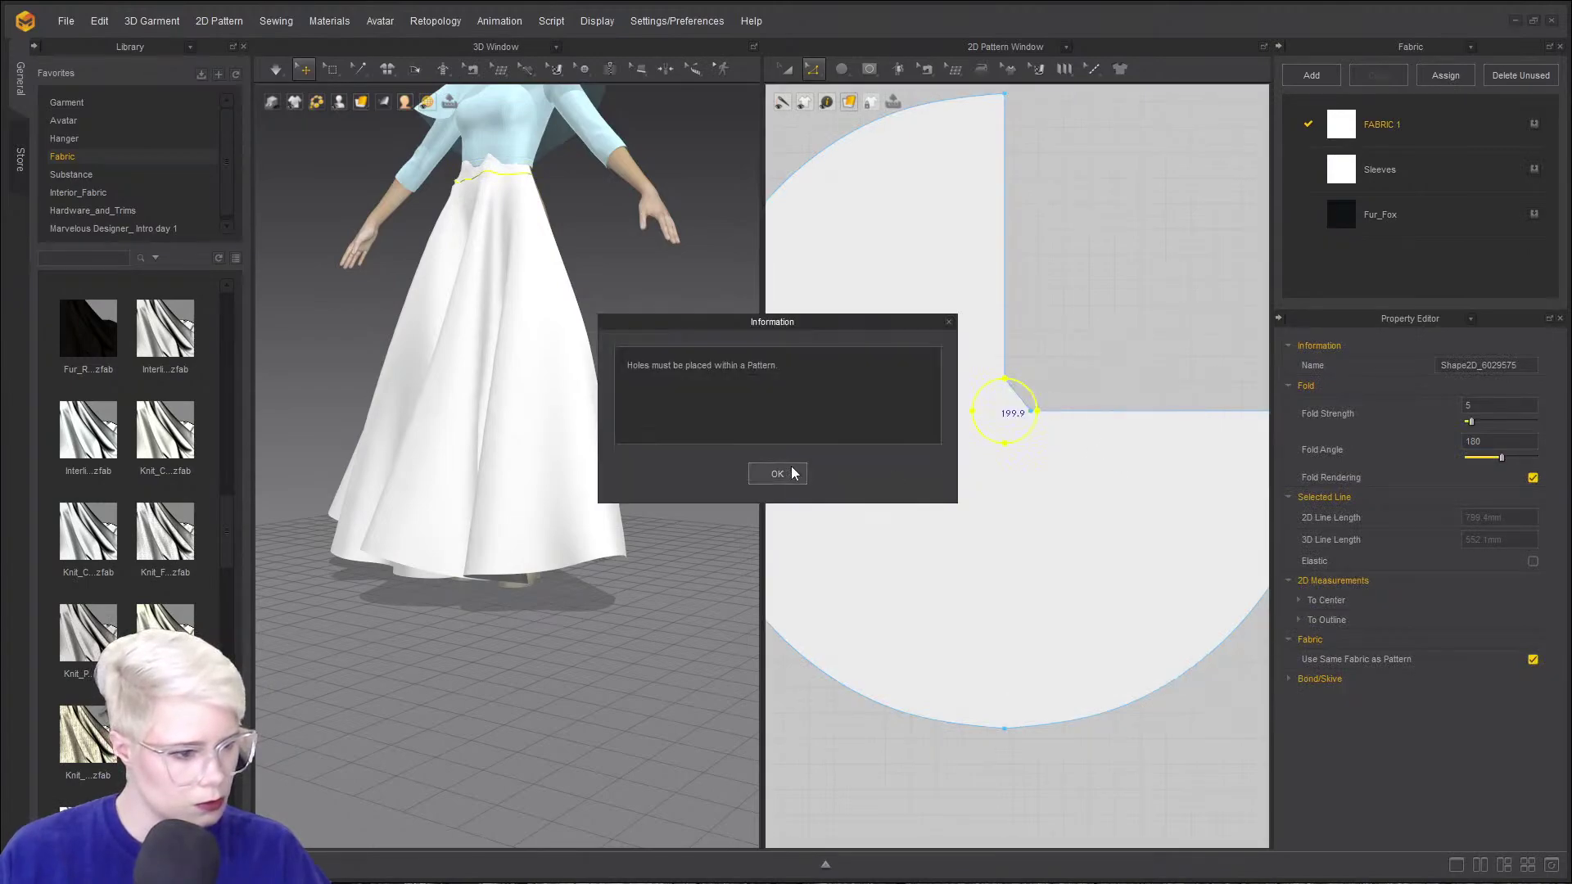
pyautogui.click(778, 473)
# - Undo the bend in the diagonal waist edge and move its lower corner onto the circle's rightmost point
pyautogui.scroll(3, 866, 434)
pyautogui.moveTo(865, 434); pyautogui.dragTo(884, 408)
pyautogui.hotkey('ctrl', 'z')
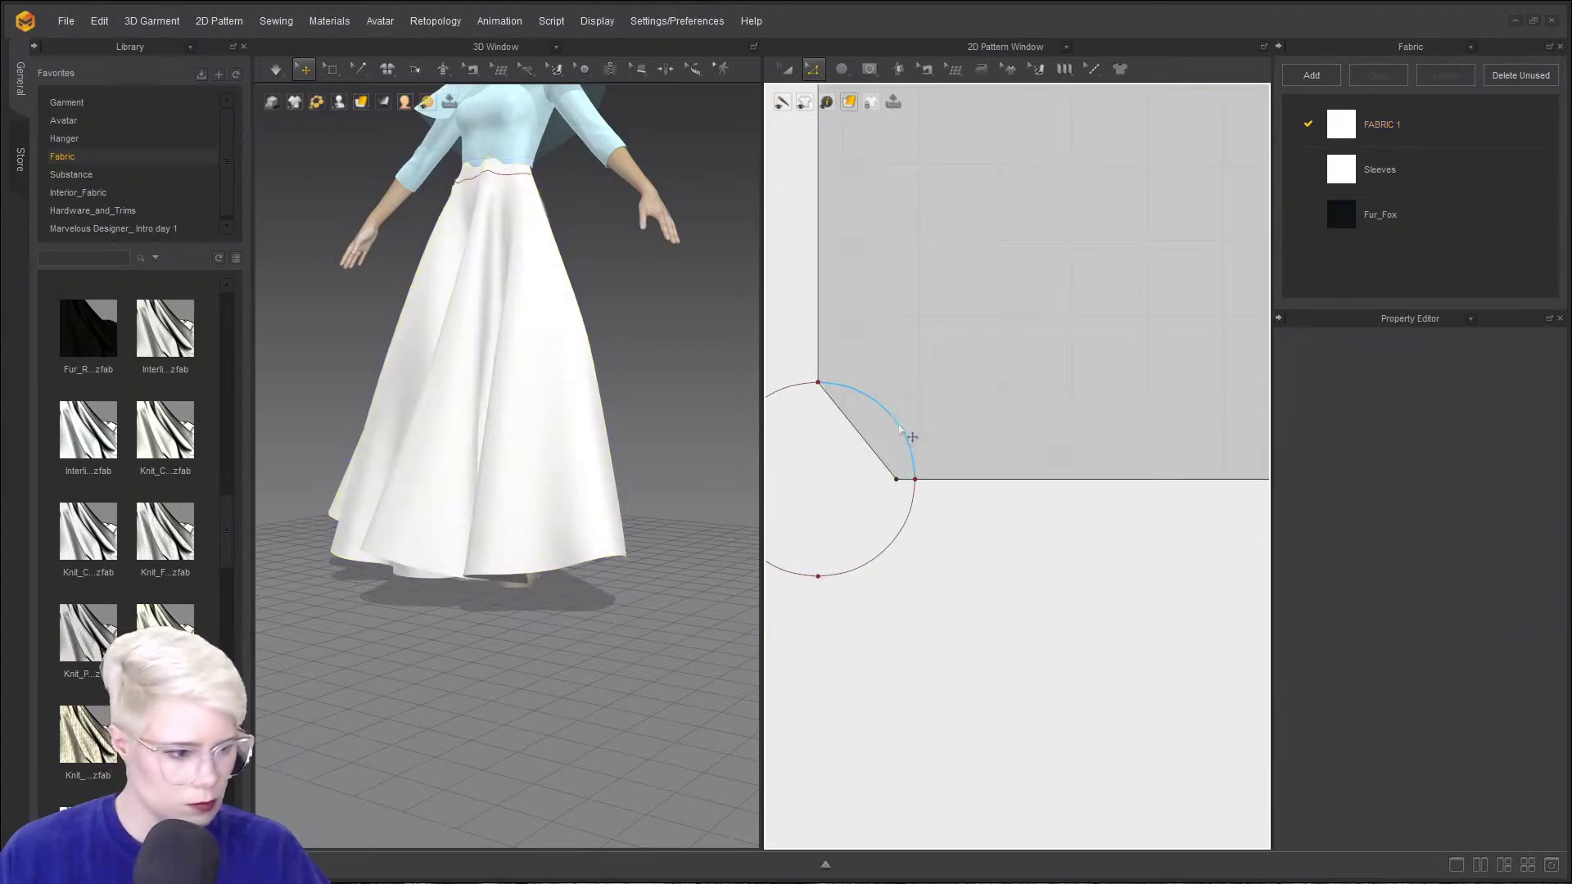
pyautogui.click(912, 496)
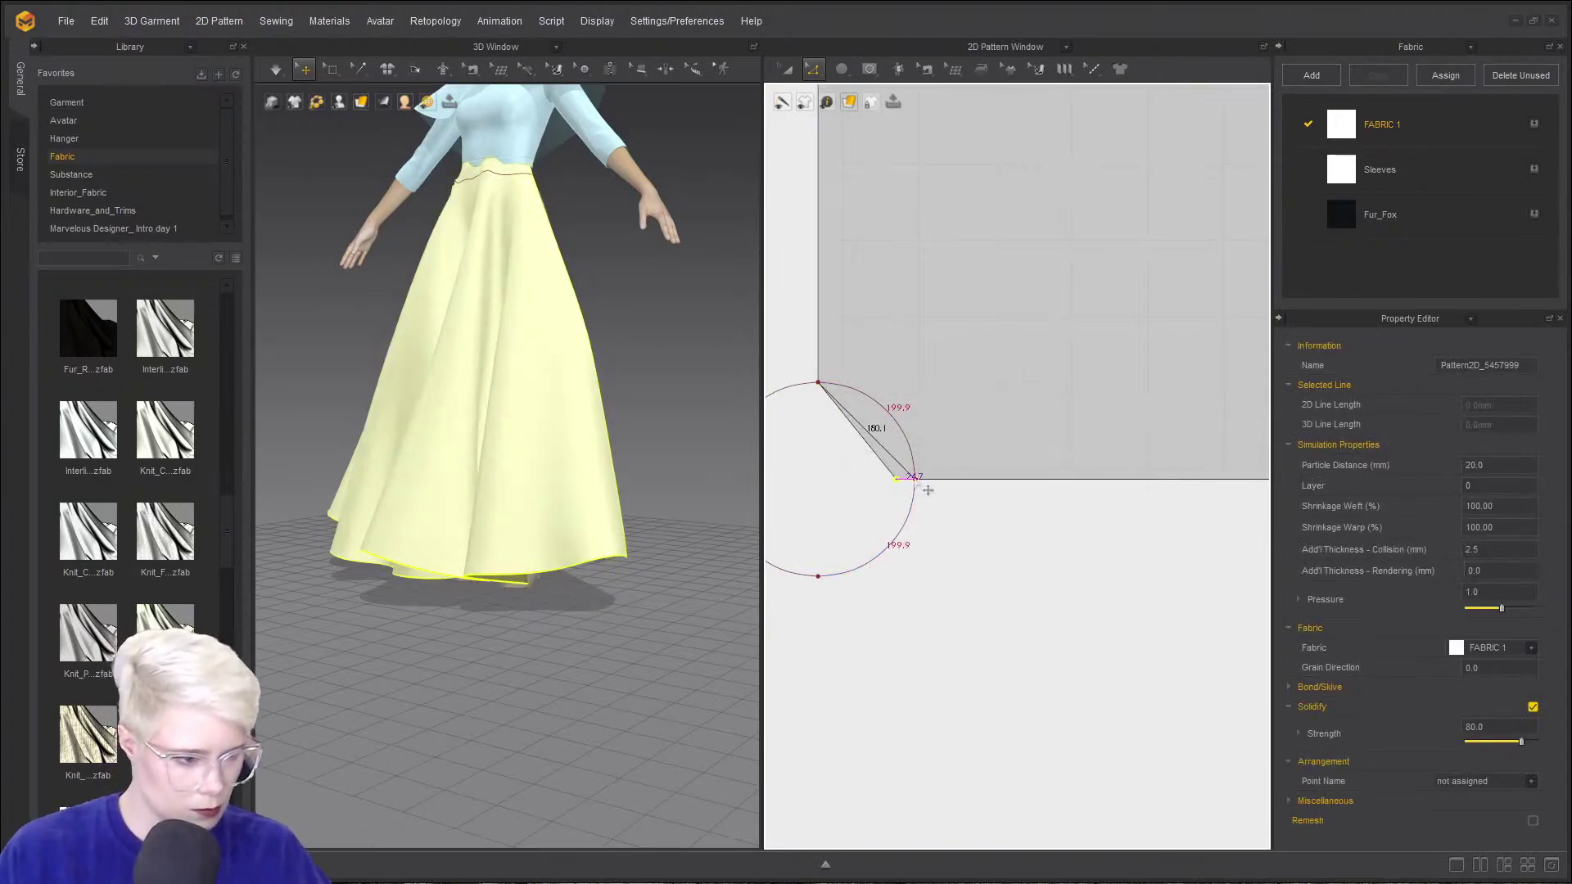
pyautogui.press('Delete')
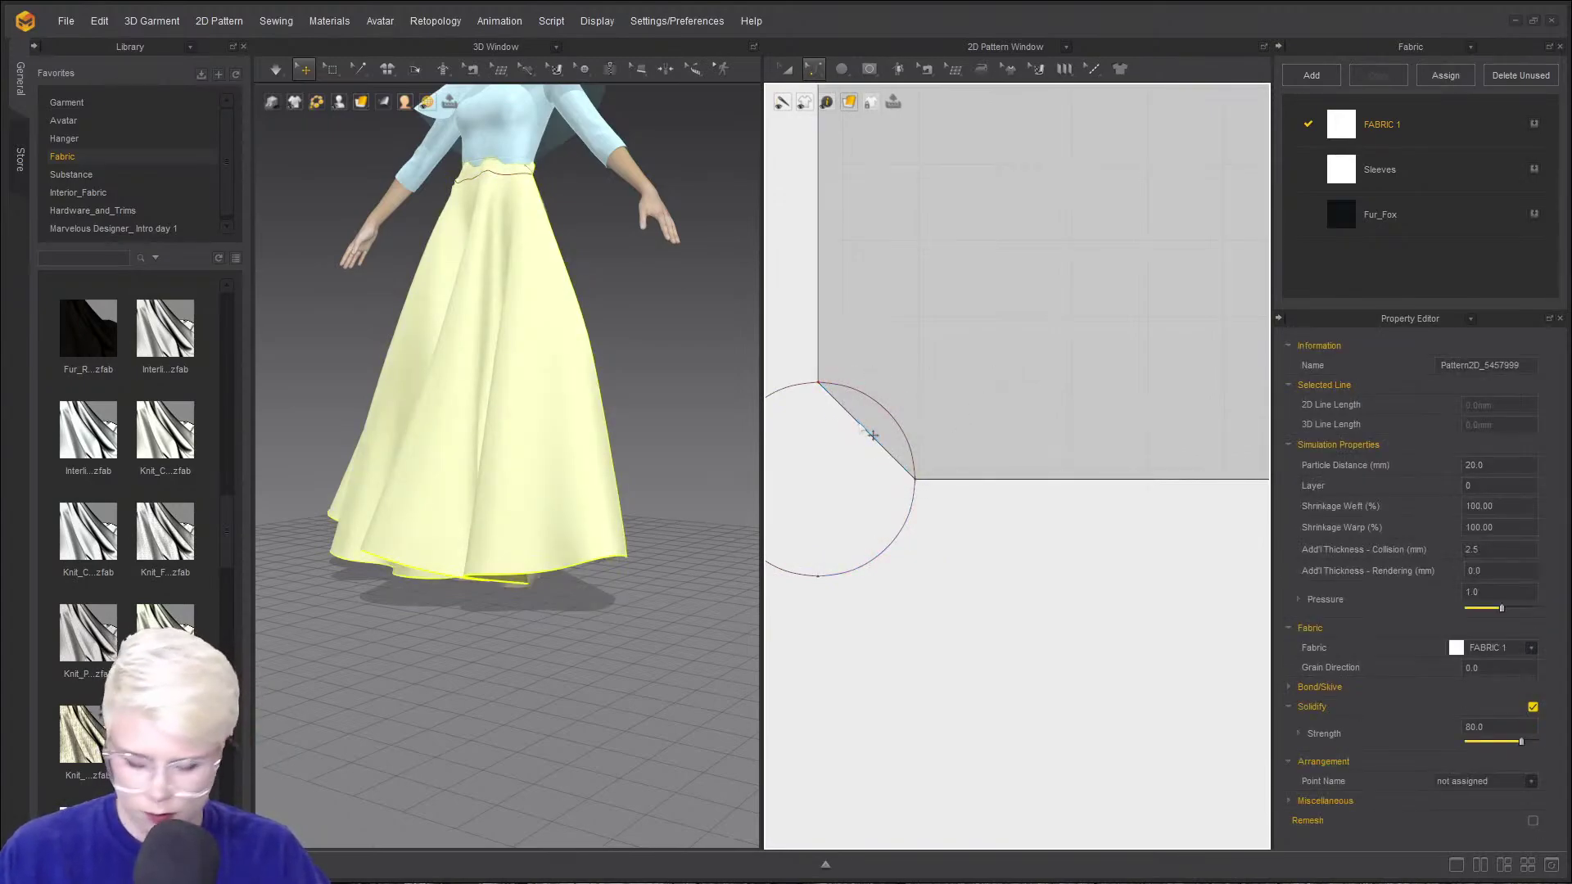
# - Bulge the diagonal waist edge outward beyond the internal circle's upper-right arc, into the removed quarter
pyautogui.moveTo(879, 443); pyautogui.dragTo(918, 406)
pyautogui.scroll(-2, 865, 457)
pyautogui.moveTo(865, 457); pyautogui.dragTo(928, 442, button='middle')
pyautogui.click(945, 405)
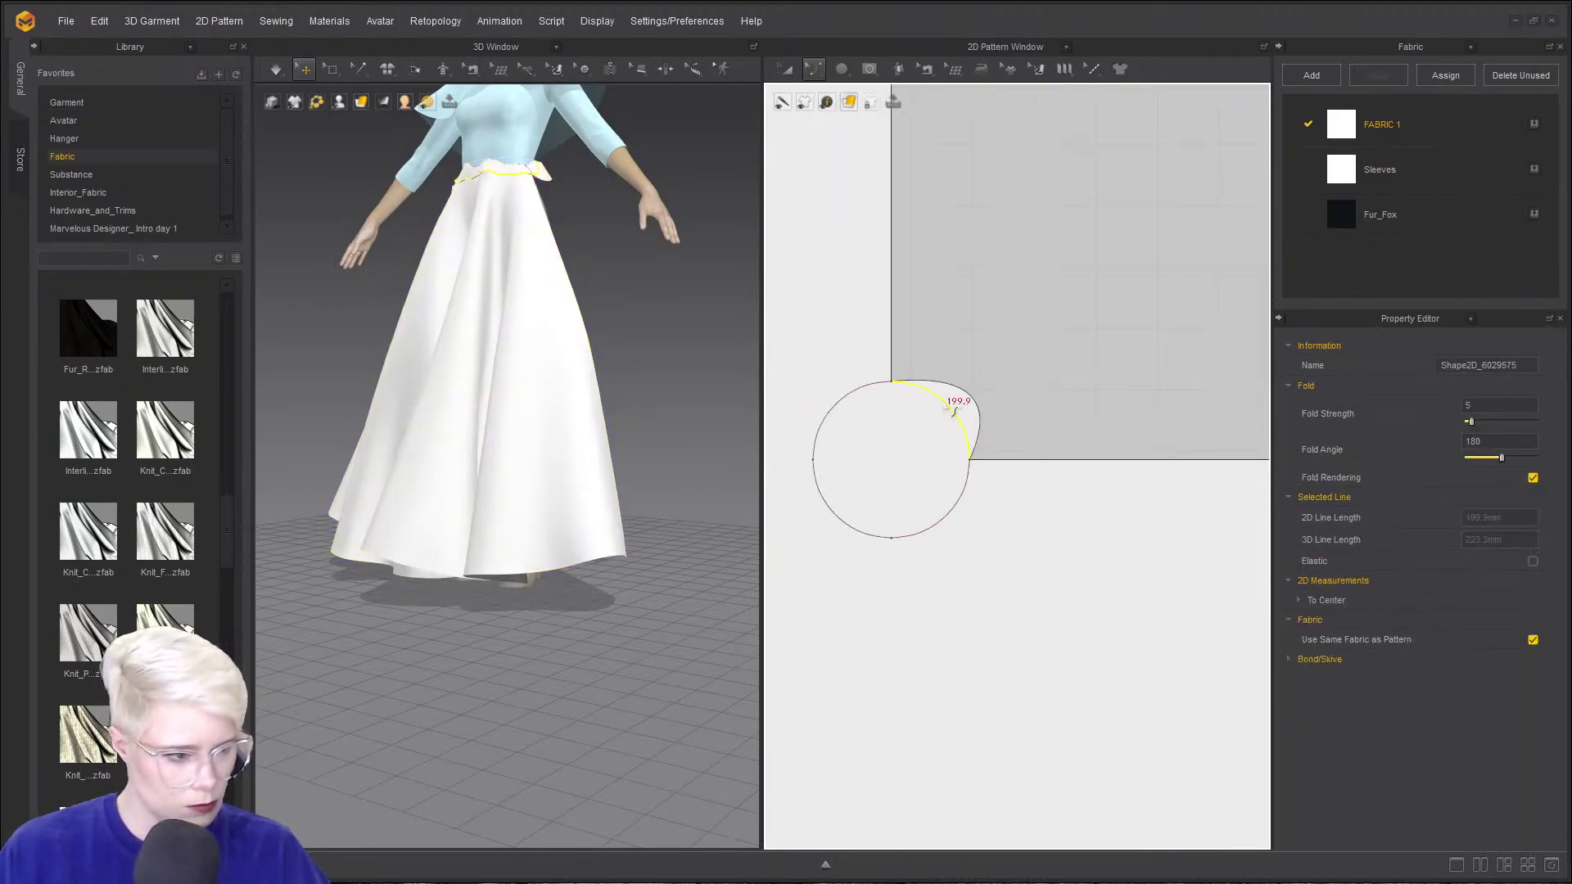
pyautogui.click(1115, 149)
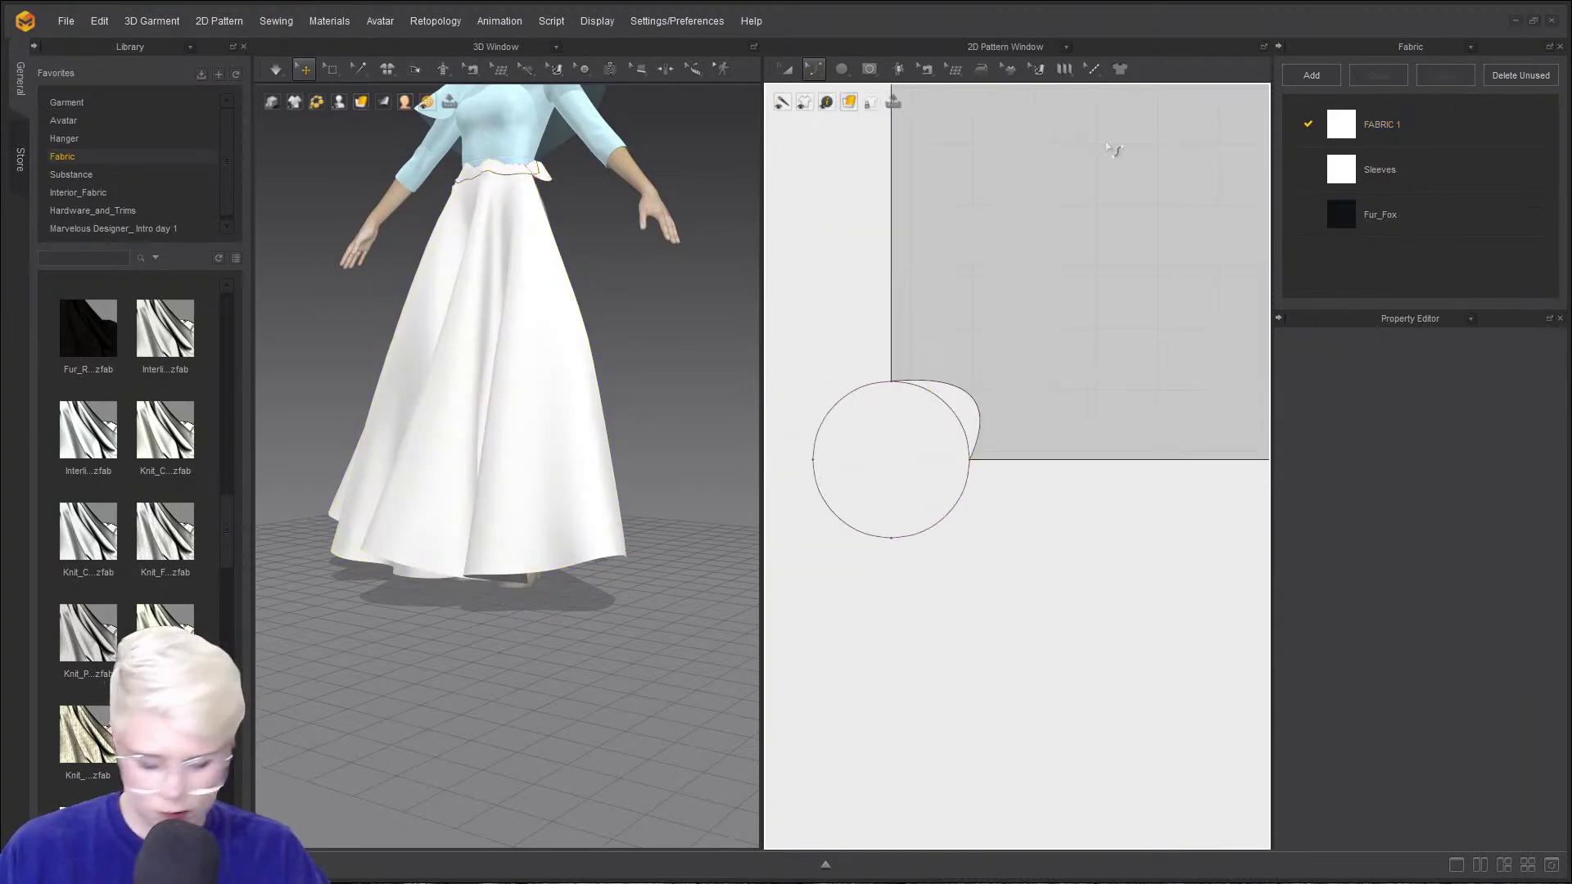
# - Try to cut the skirt pattern along the whole internal circle
pyautogui.click(844, 418)
pyautogui.doubleClick(833, 408)
pyautogui.rightClick(968, 567)
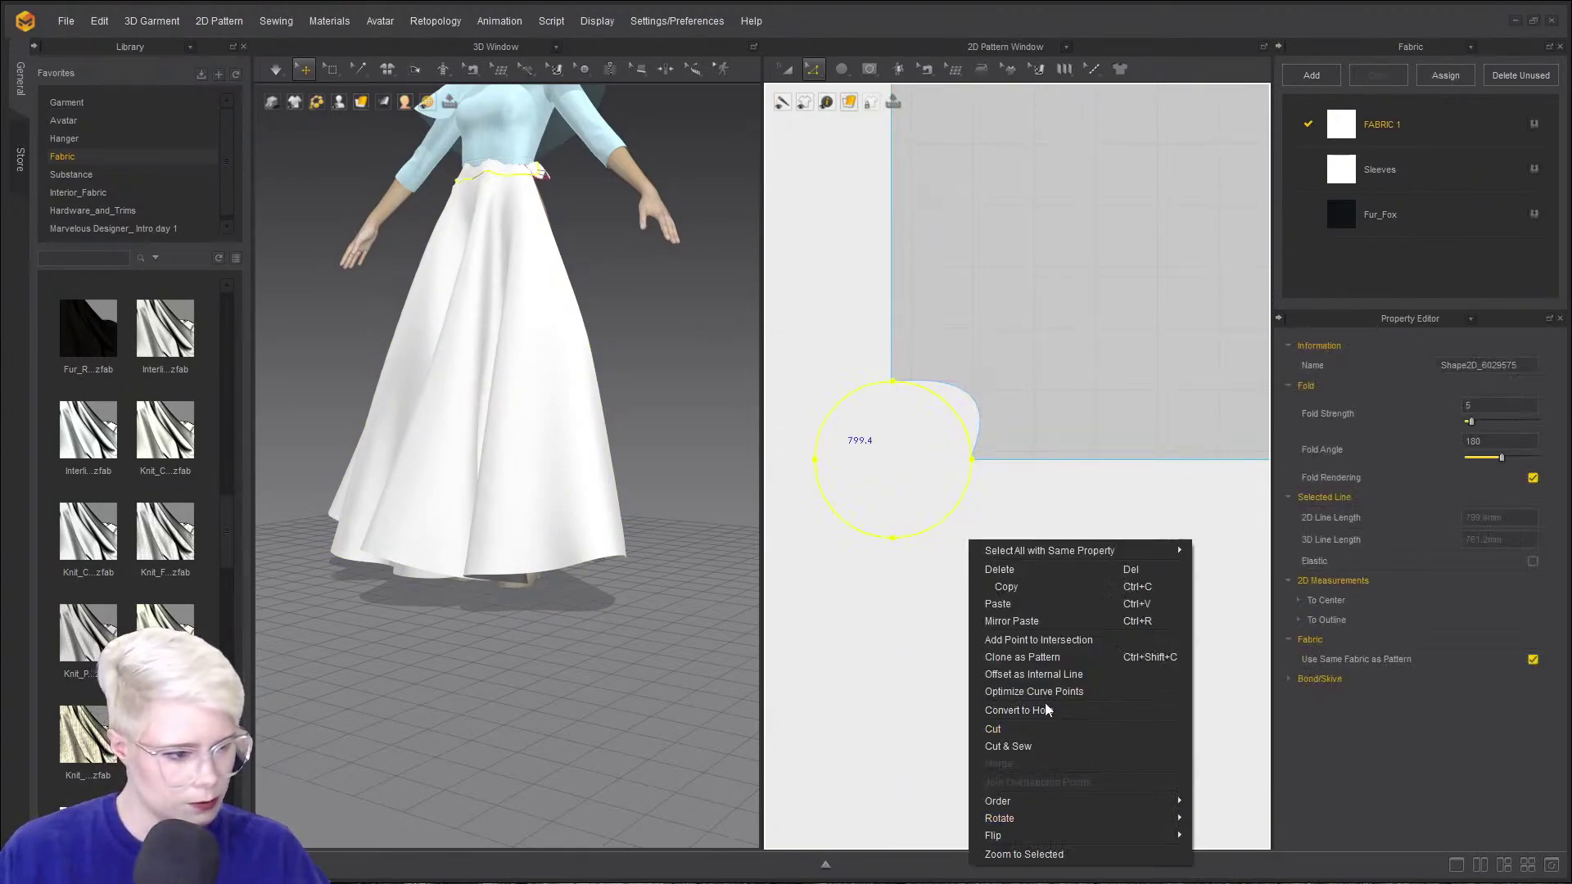
pyautogui.click(994, 729)
pyautogui.click(777, 473)
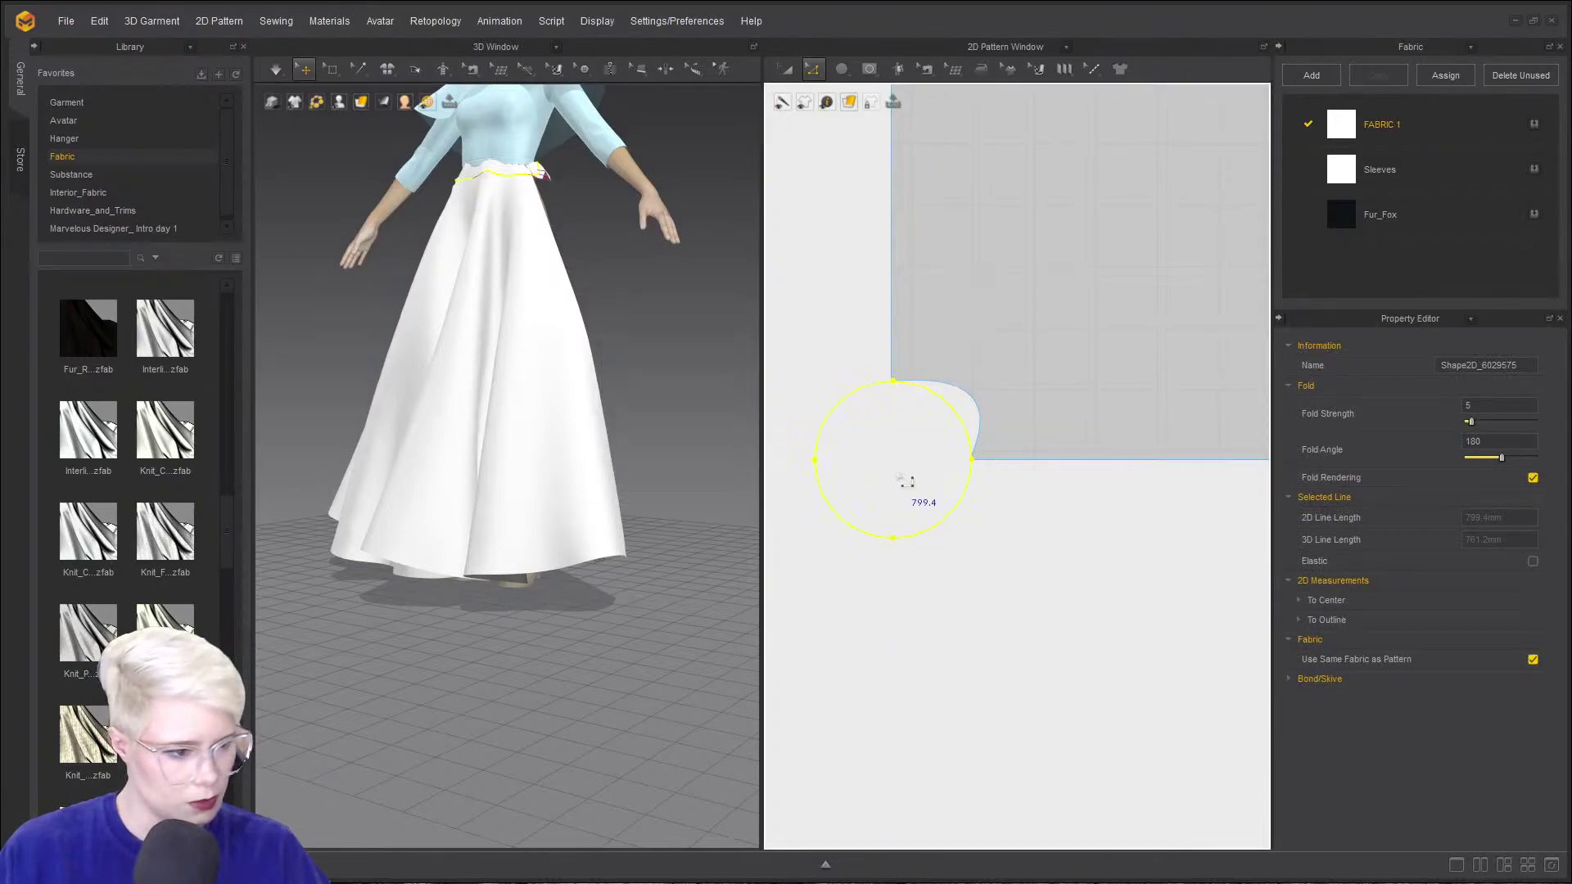
# - Shift the internal circle slightly so that it lines up with the skirt pattern's two corner points at the waist
pyautogui.scroll(8, 906, 481)
pyautogui.scroll(-5, 979, 353)
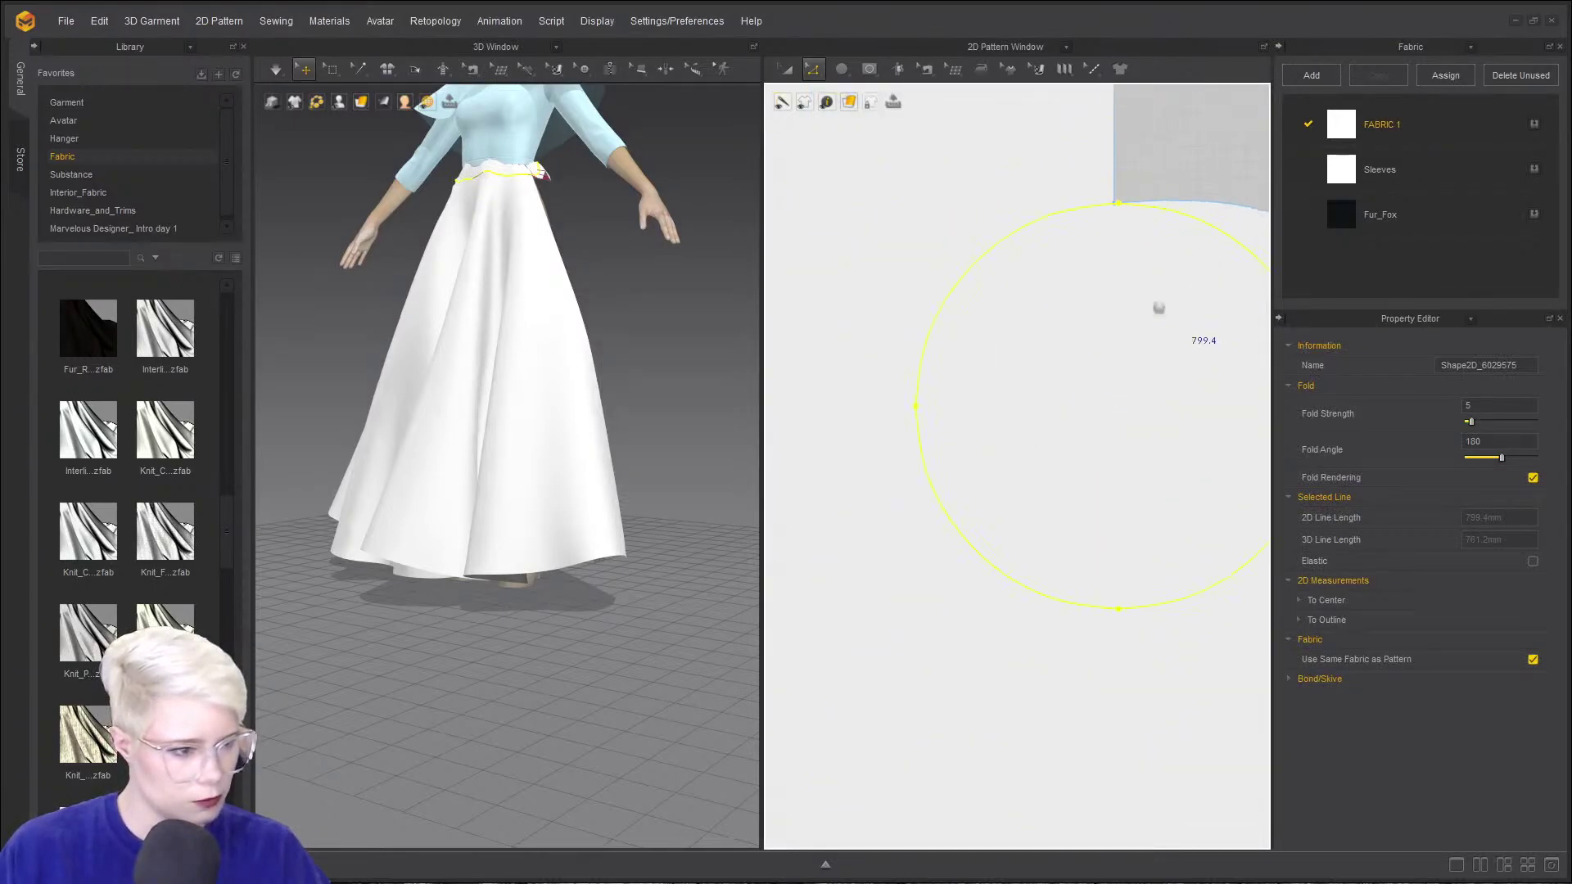
pyautogui.click(1213, 138)
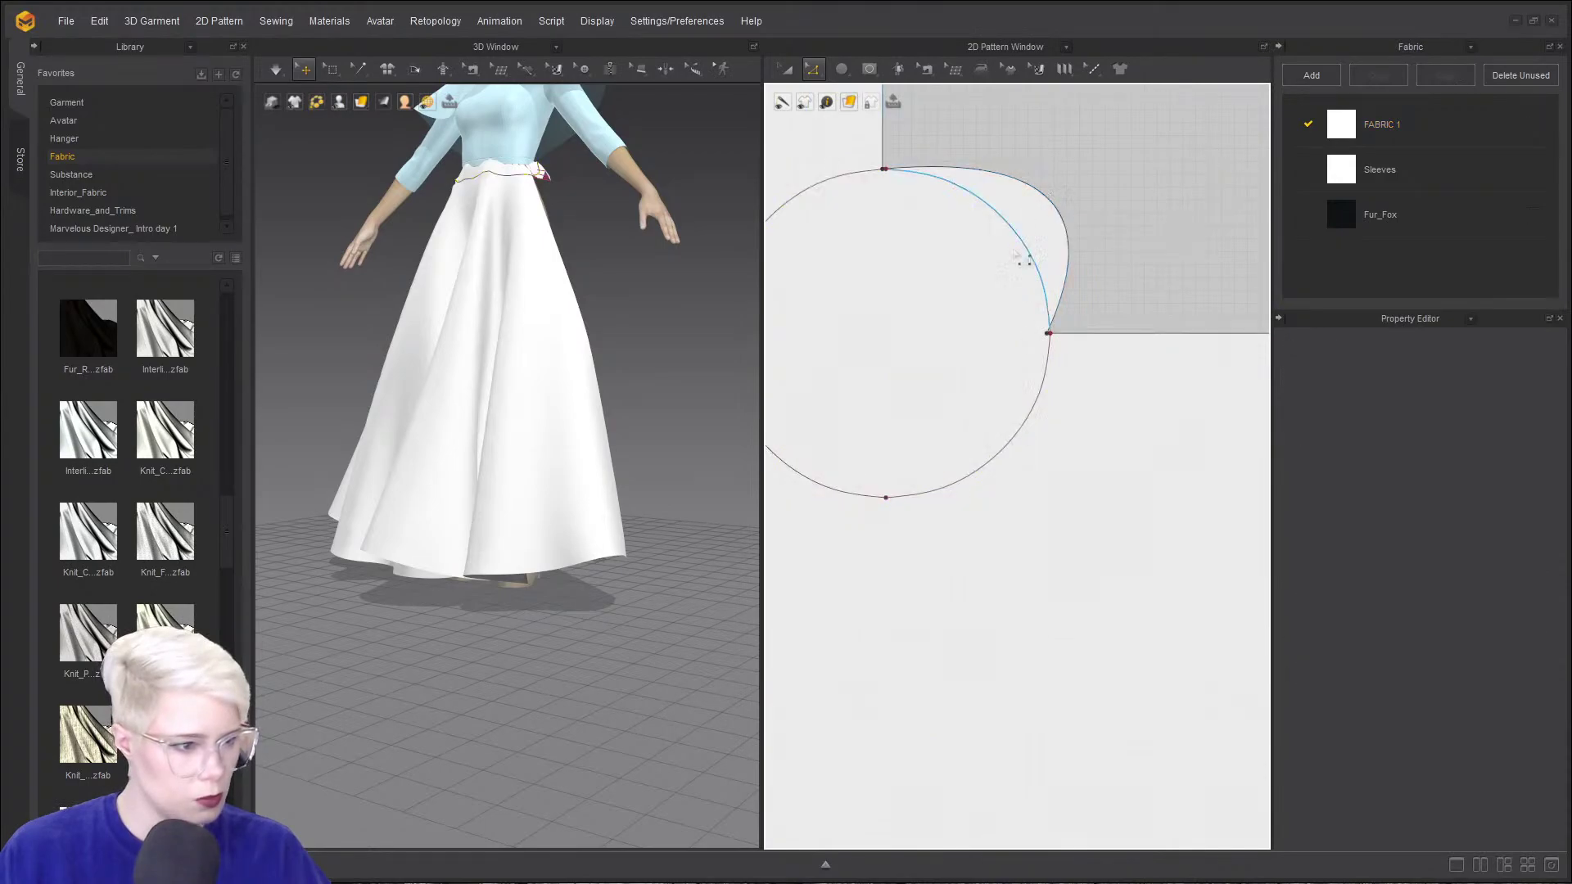
pyautogui.click(1036, 260)
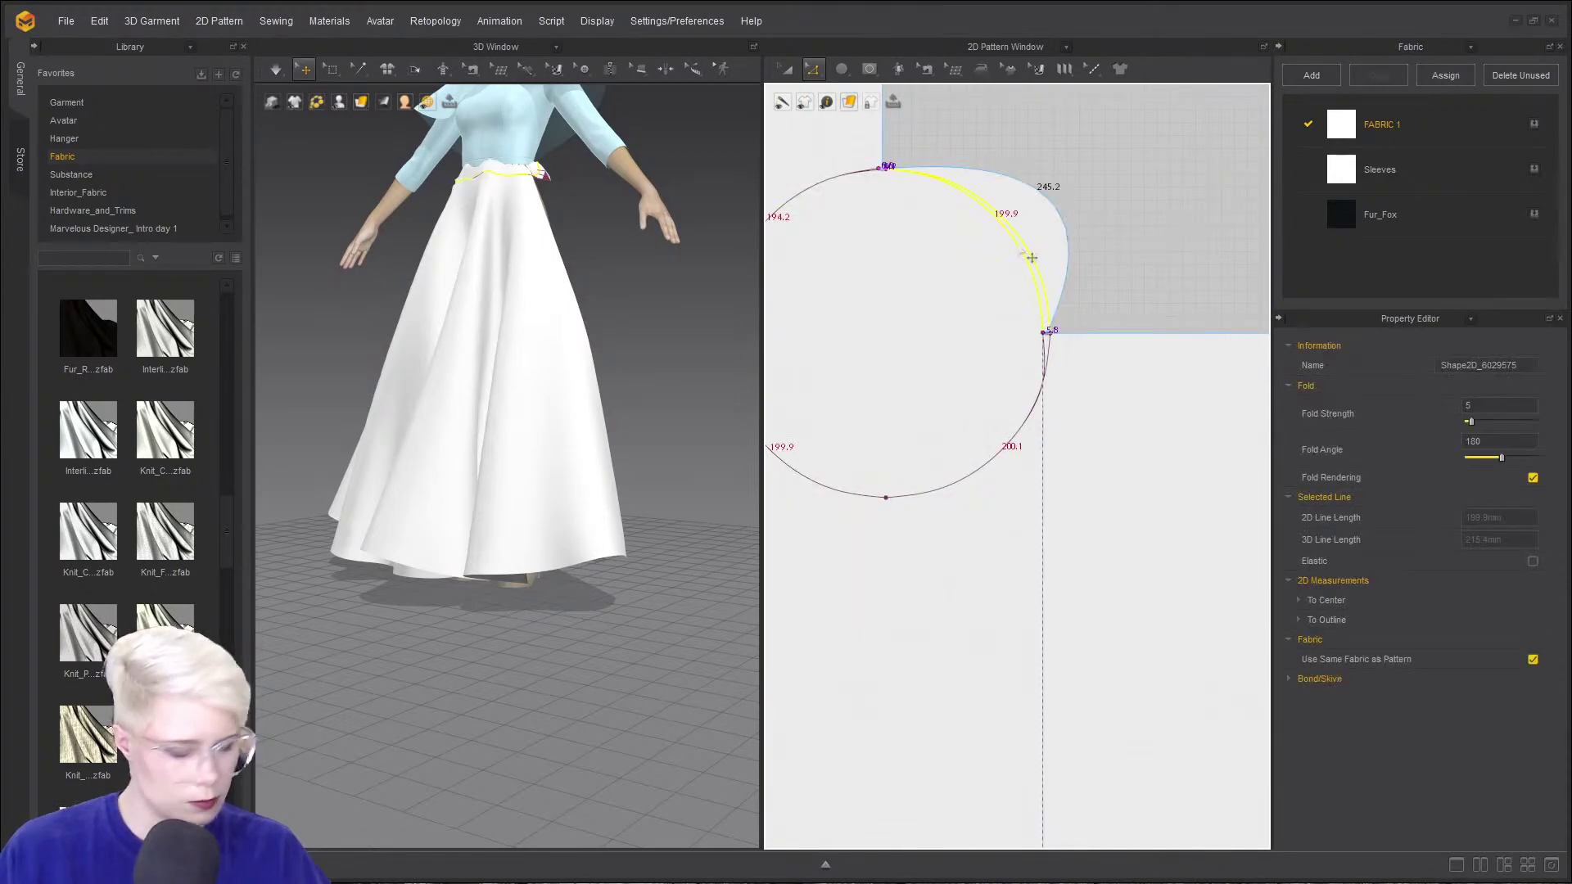
pyautogui.press('a')
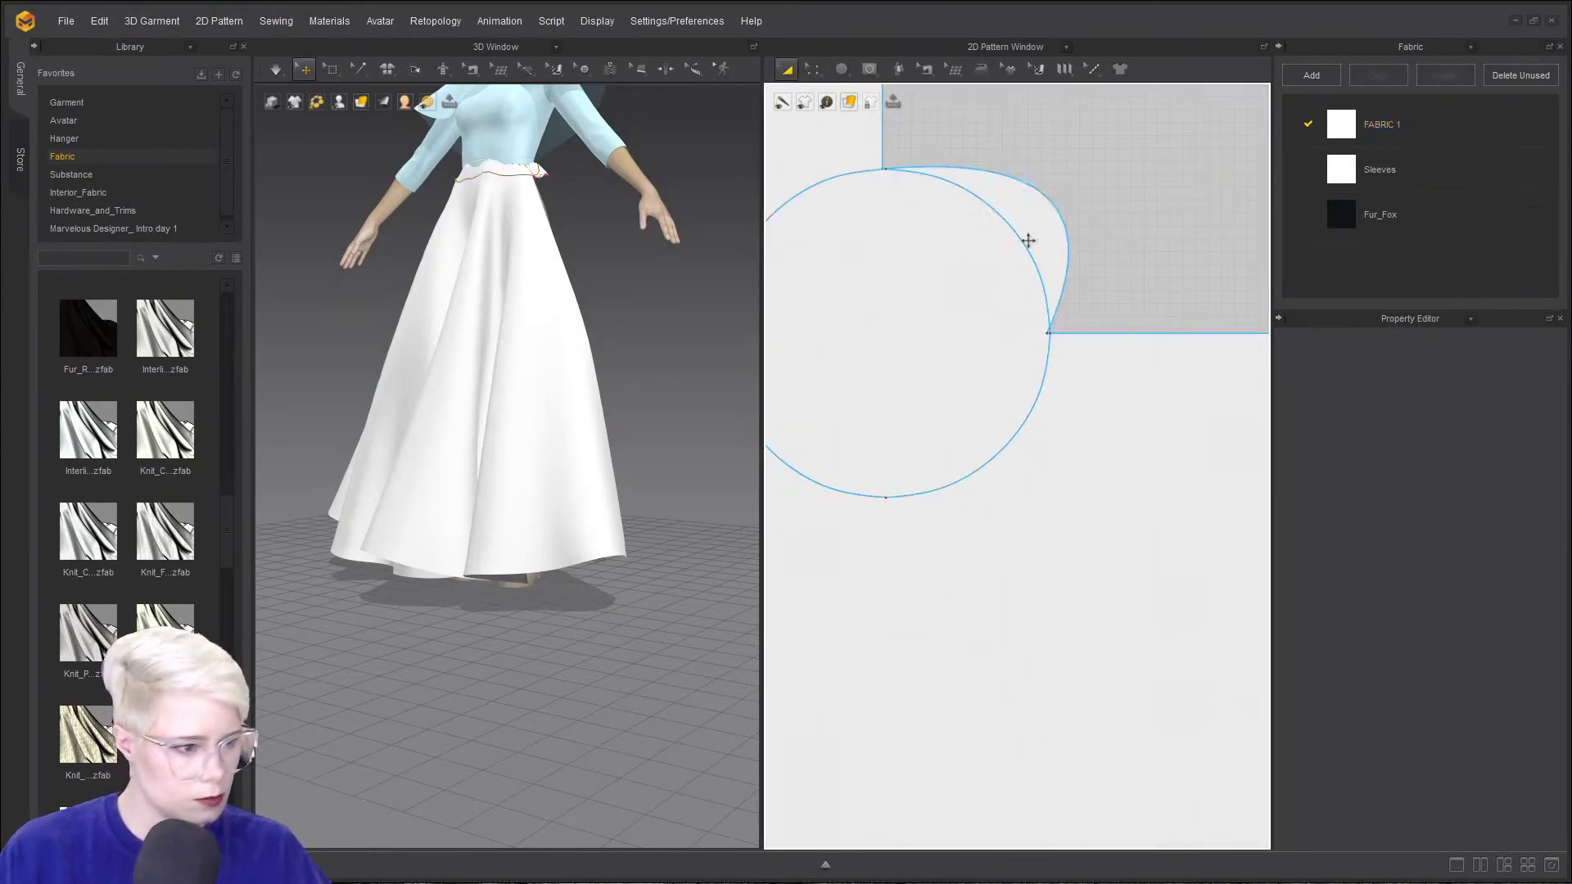
pyautogui.click(1022, 241)
pyautogui.click(1179, 192)
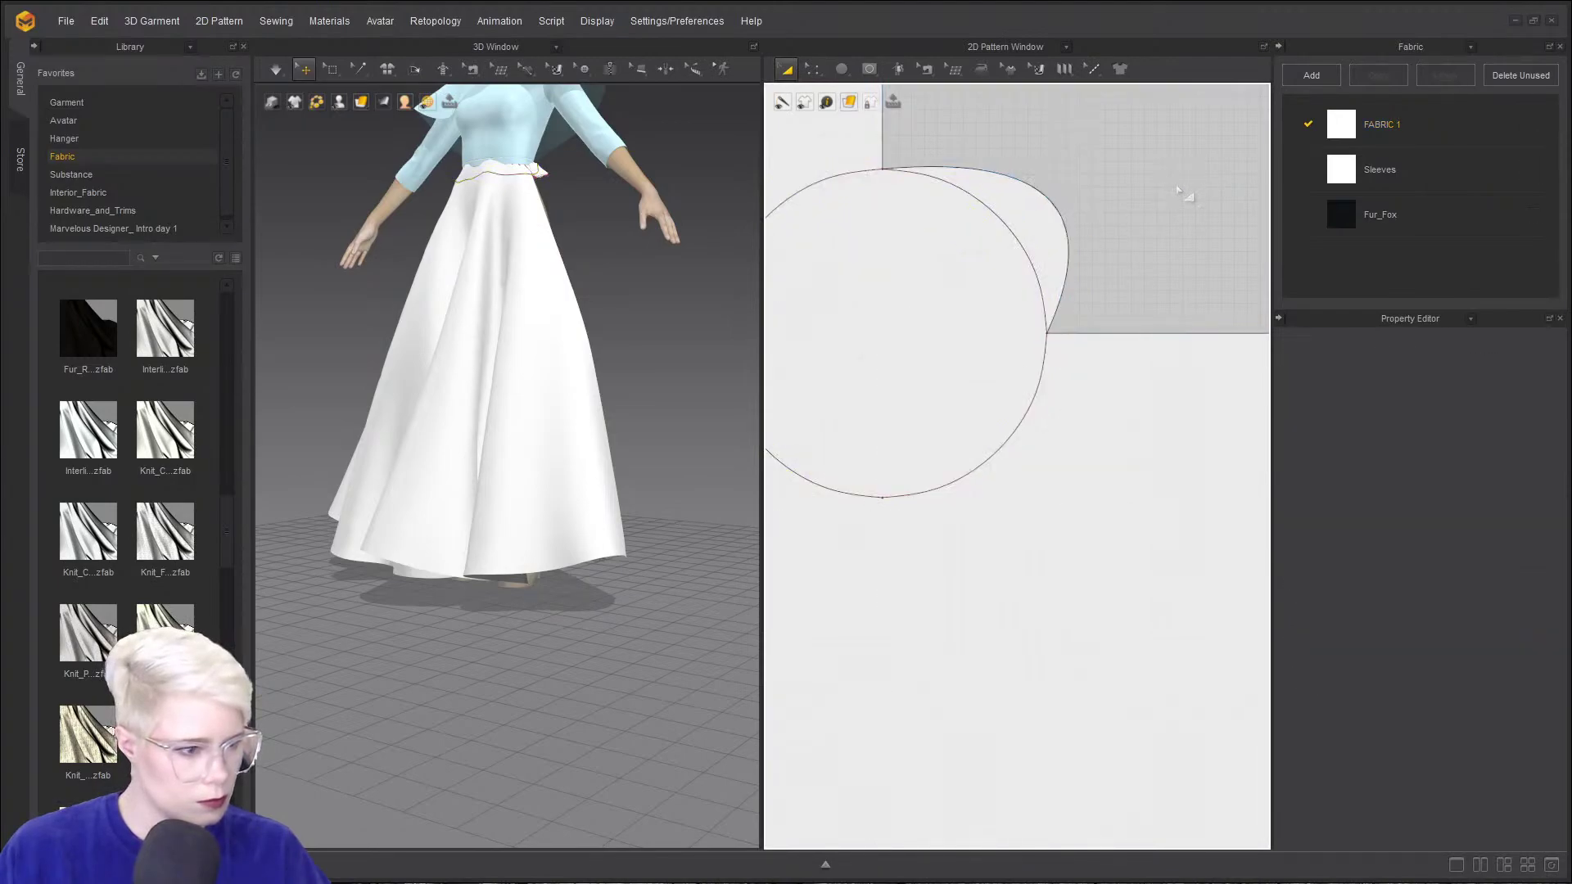
# - Cut the skirt pattern along the aligned internal circle and delete the separated waist piece
pyautogui.click(1001, 232)
pyautogui.rightClick(1004, 229)
pyautogui.click(1087, 418)
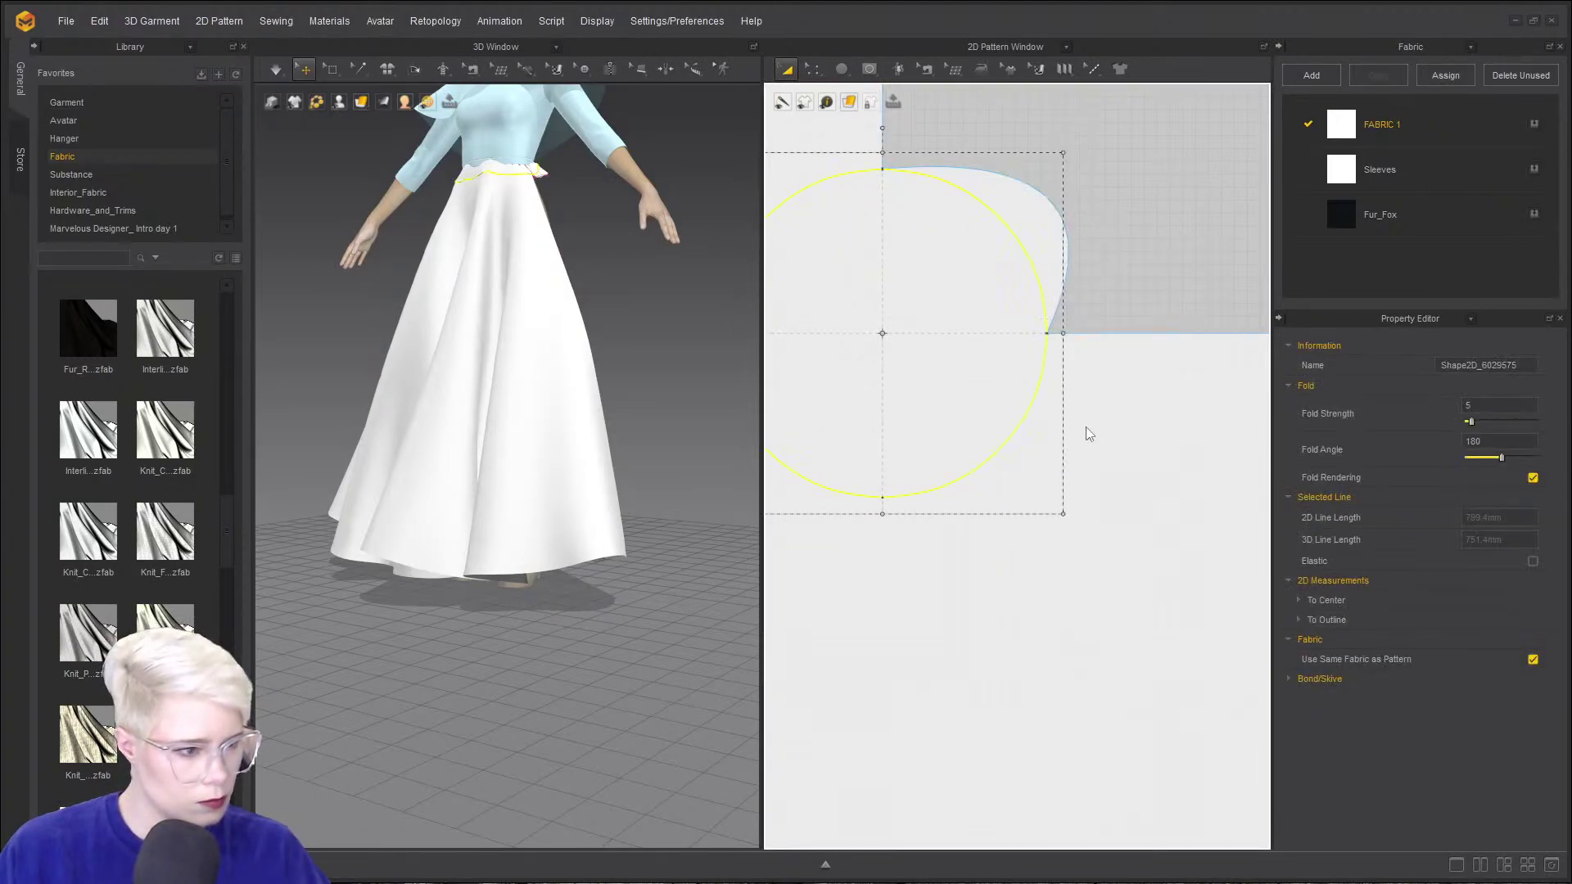
pyautogui.click(1046, 233)
pyautogui.press('Delete')
pyautogui.click(969, 365)
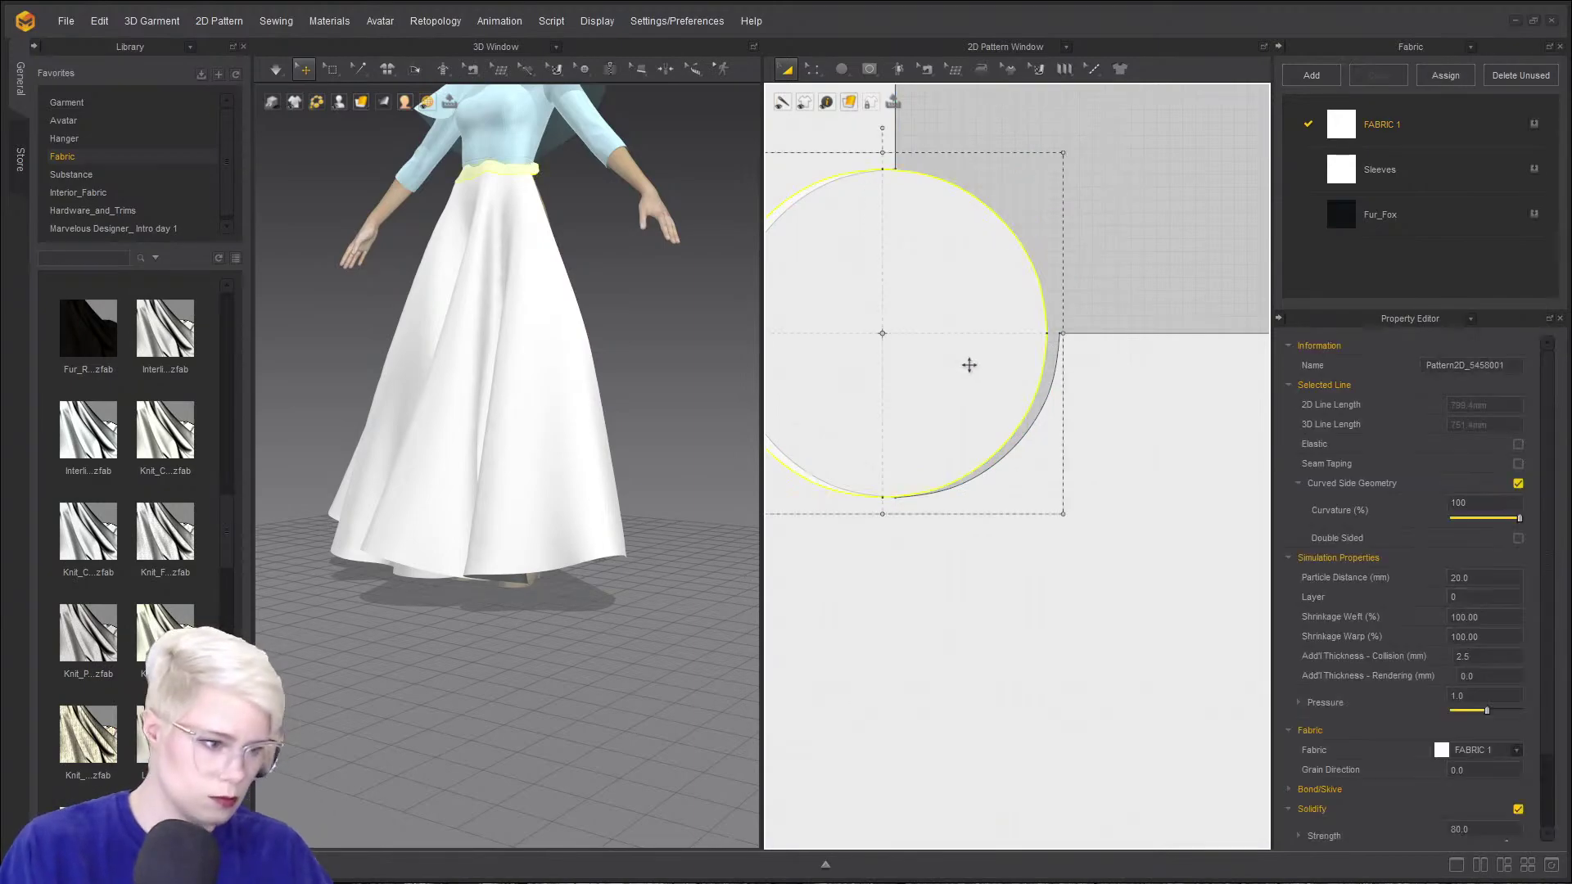
pyautogui.press('Delete')
# - Sew the skirt's two straight open edges together with a seam along their full length
pyautogui.scroll(-5, 898, 393)
pyautogui.moveTo(898, 396); pyautogui.dragTo(990, 385, button='middle')
pyautogui.scroll(-2, 1136, 414)
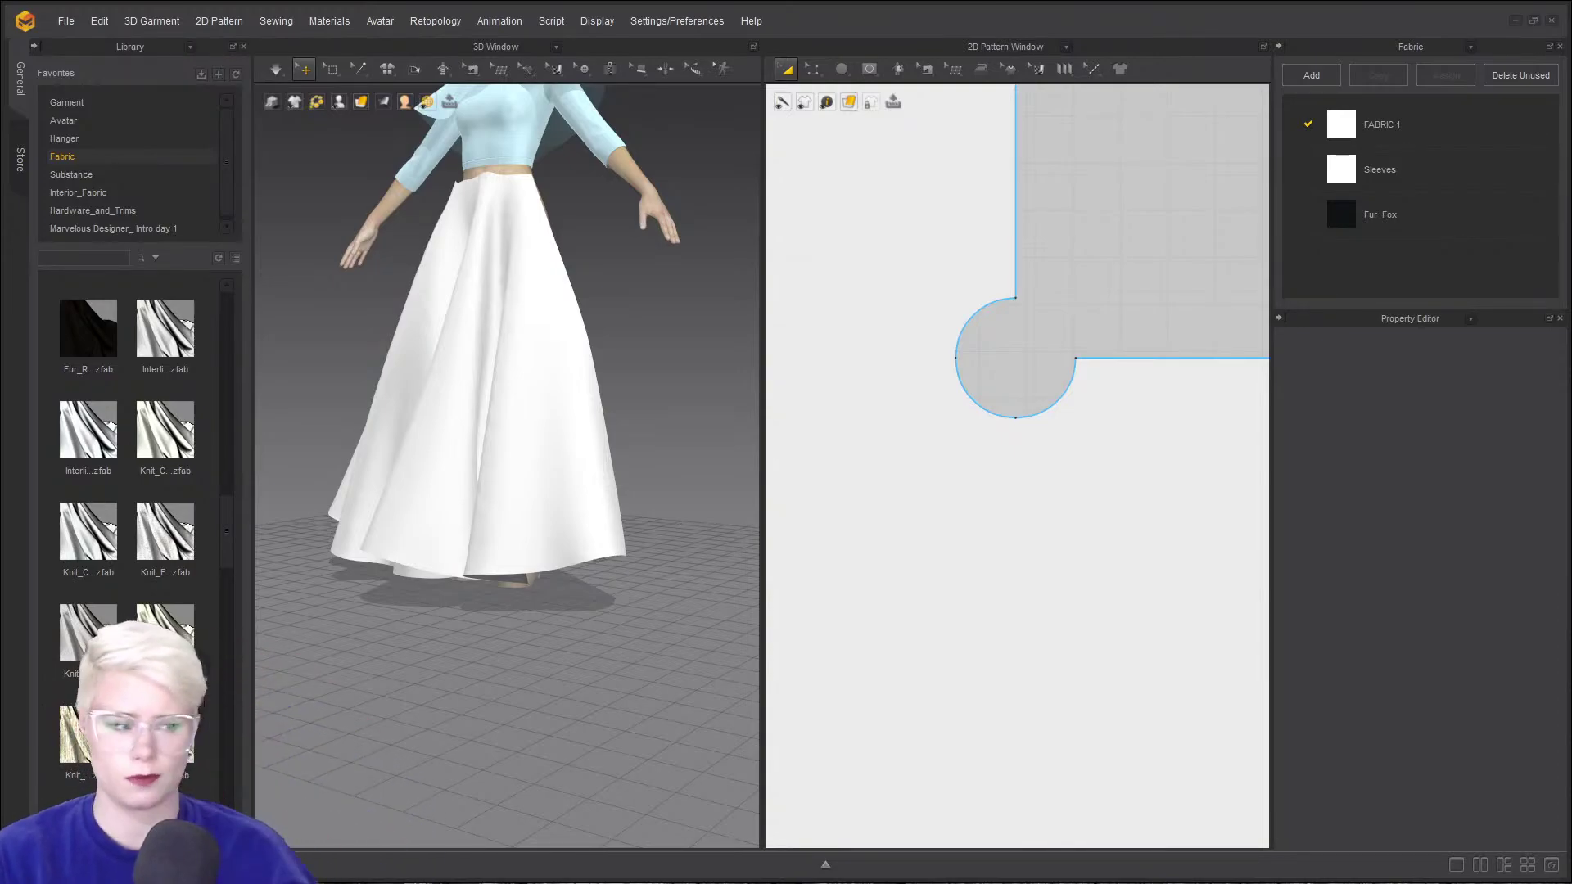
pyautogui.scroll(-3, 1195, 305)
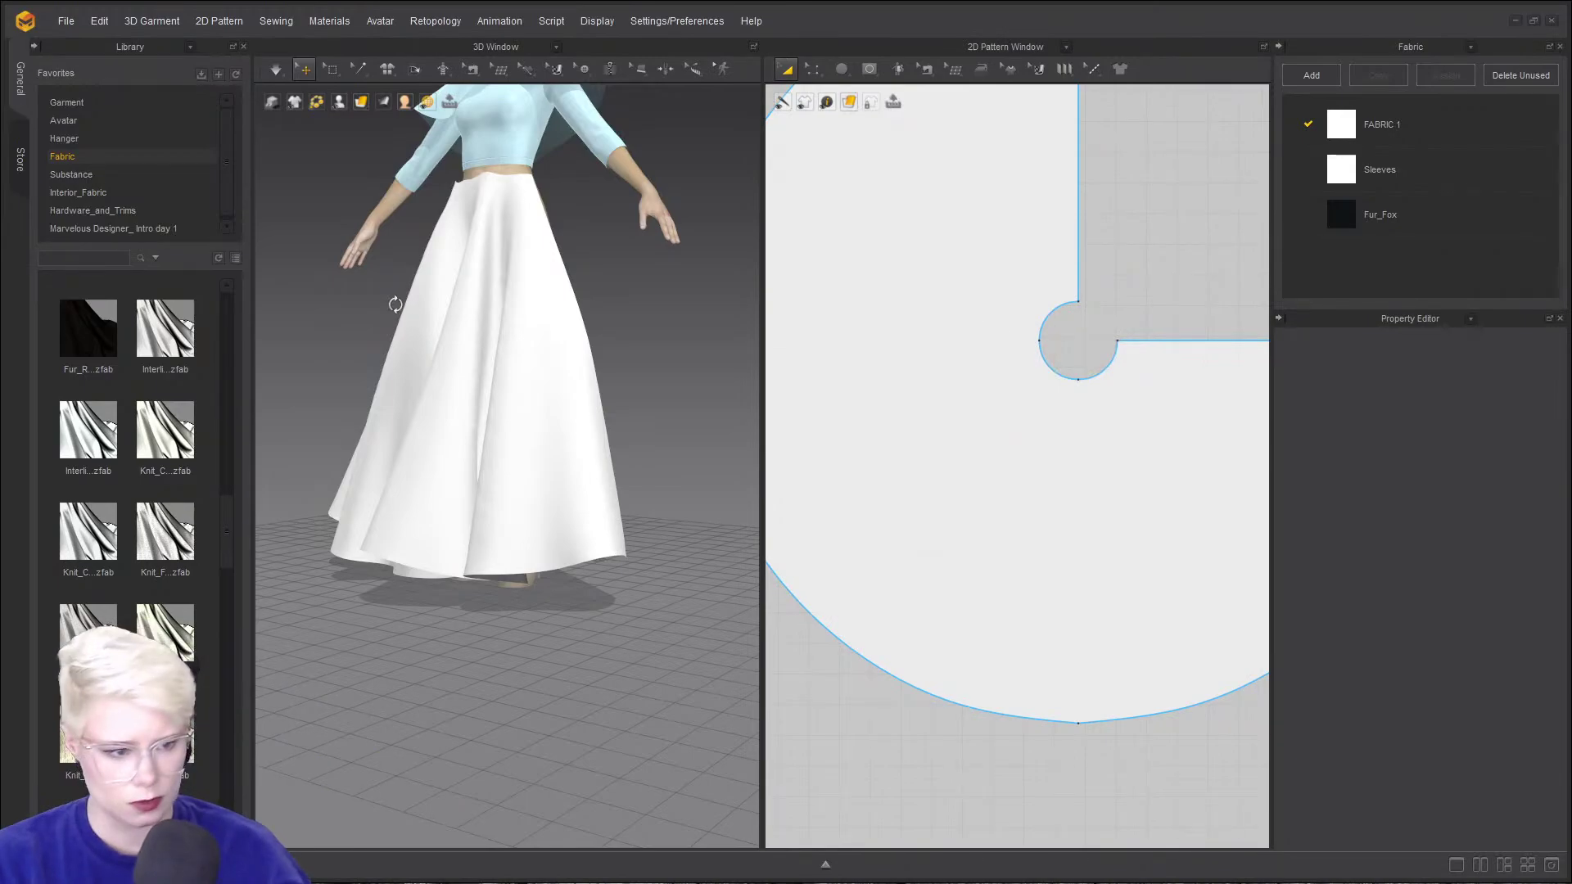
pyautogui.moveTo(395, 305); pyautogui.dragTo(630, 284, button='right')
pyautogui.press('n')
pyautogui.click(1079, 210)
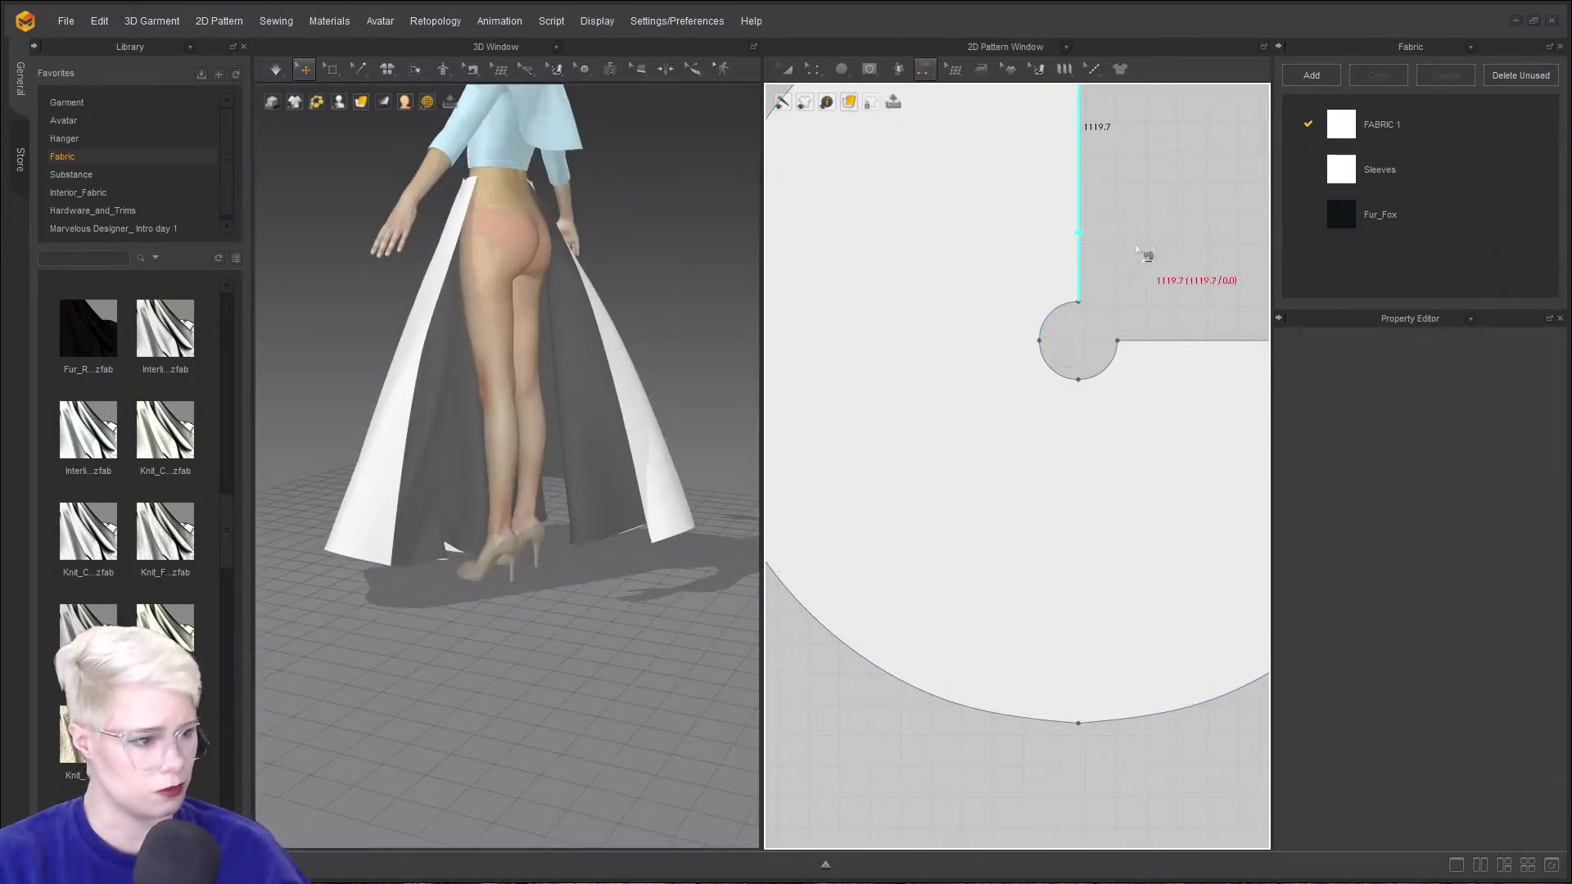
pyautogui.moveTo(1143, 249); pyautogui.dragTo(899, 228, button='middle')
pyautogui.click(917, 321)
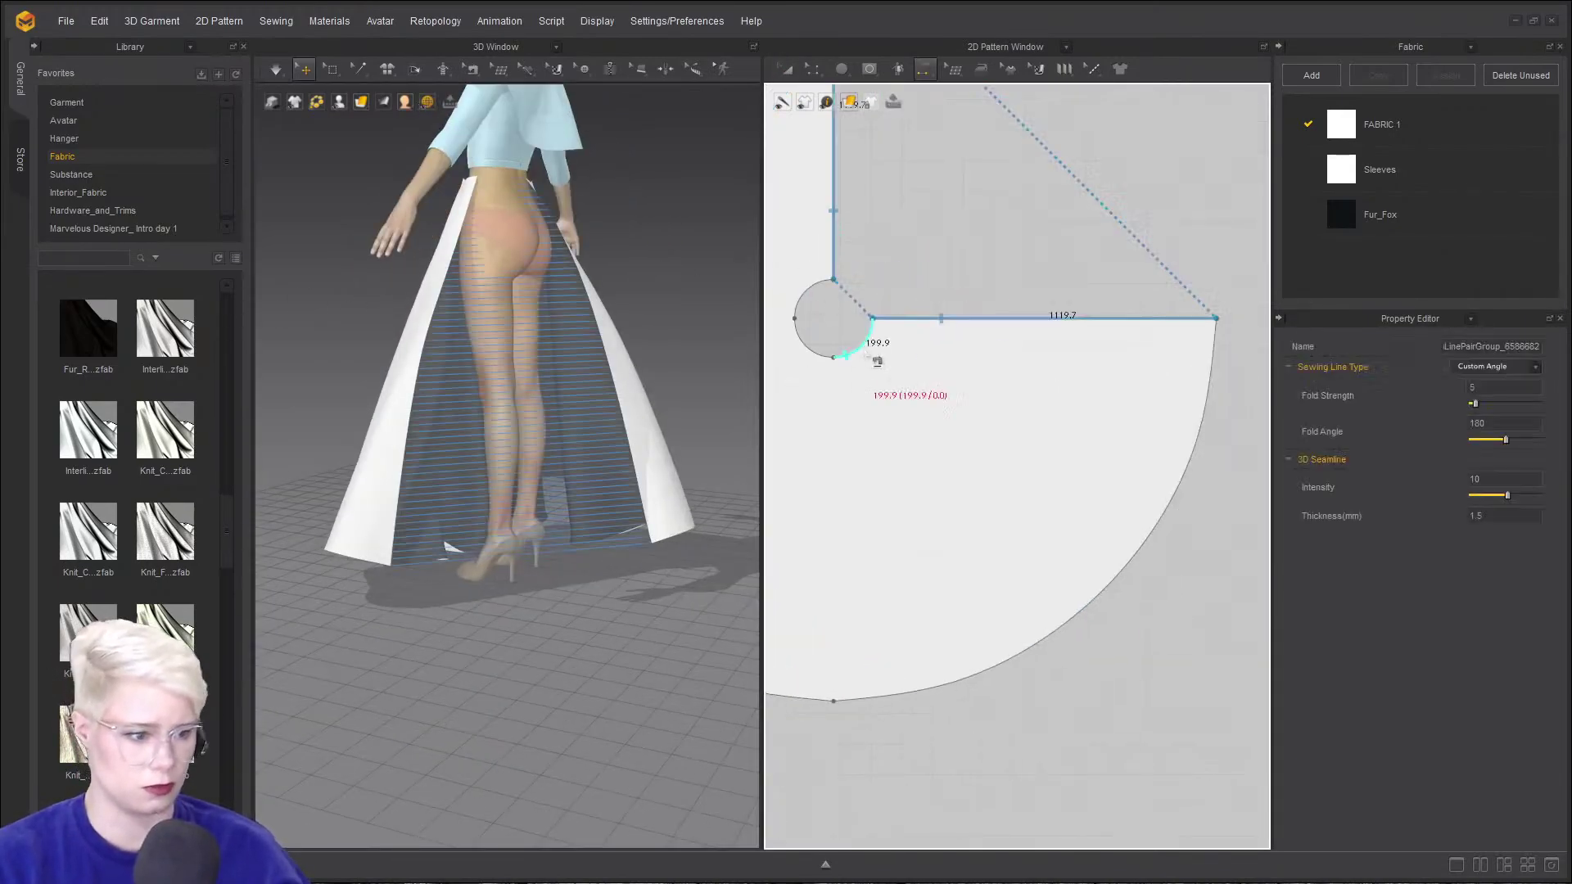
pyautogui.click(880, 321)
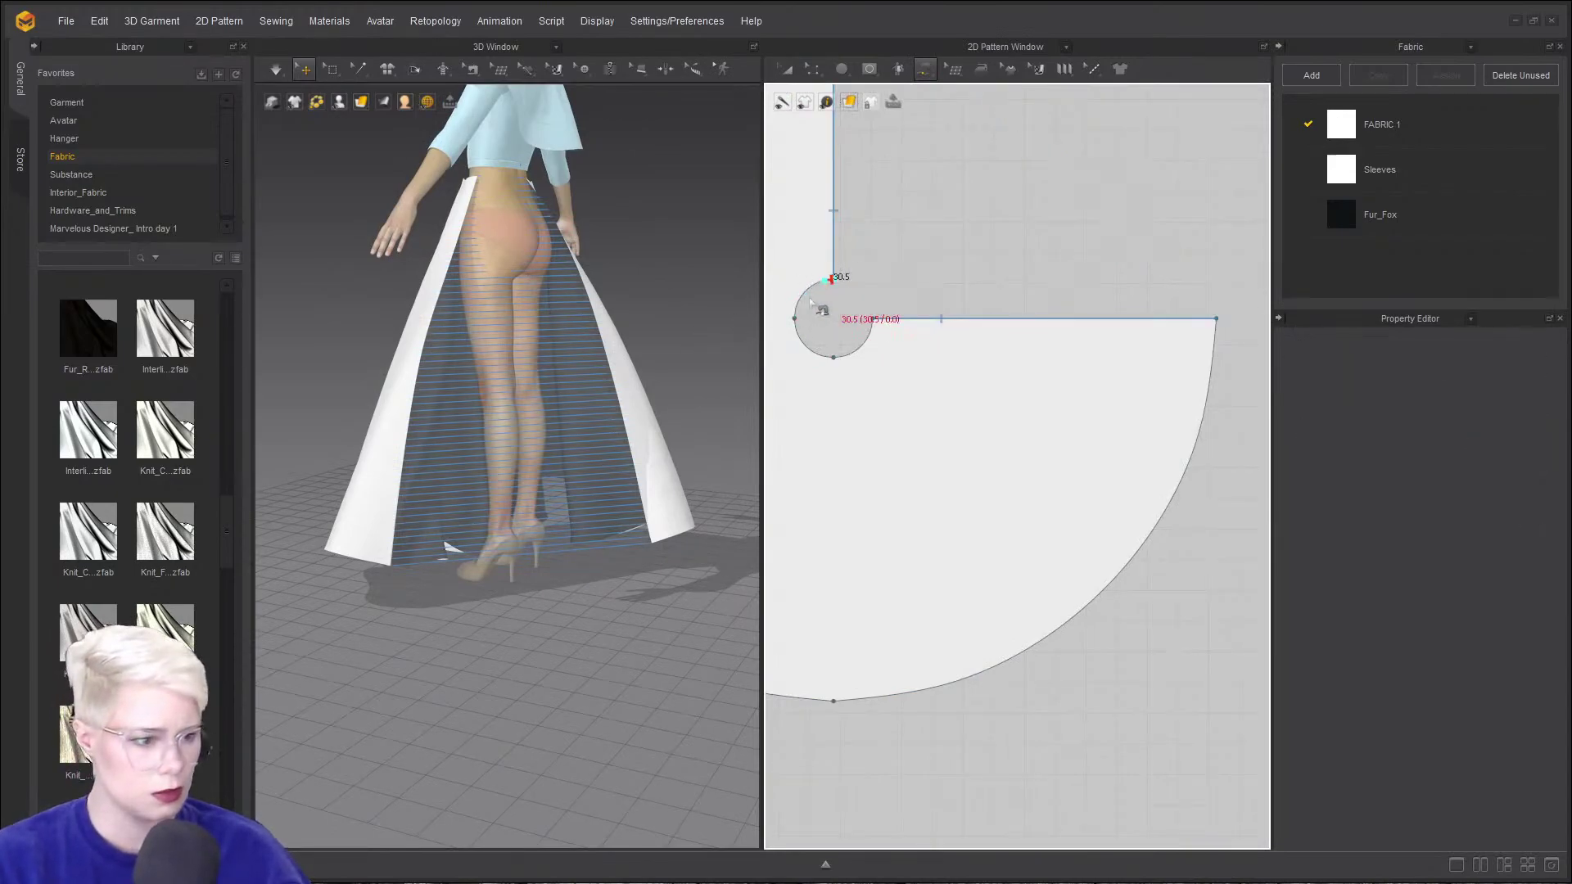
# - Check the seam joining the waistband to the skirt, and simulate the garment to pull the skirt's open edges together
pyautogui.scroll(-6, 934, 458)
pyautogui.moveTo(1119, 447); pyautogui.dragTo(950, 412, button='middle')
pyautogui.scroll(5, 1073, 437)
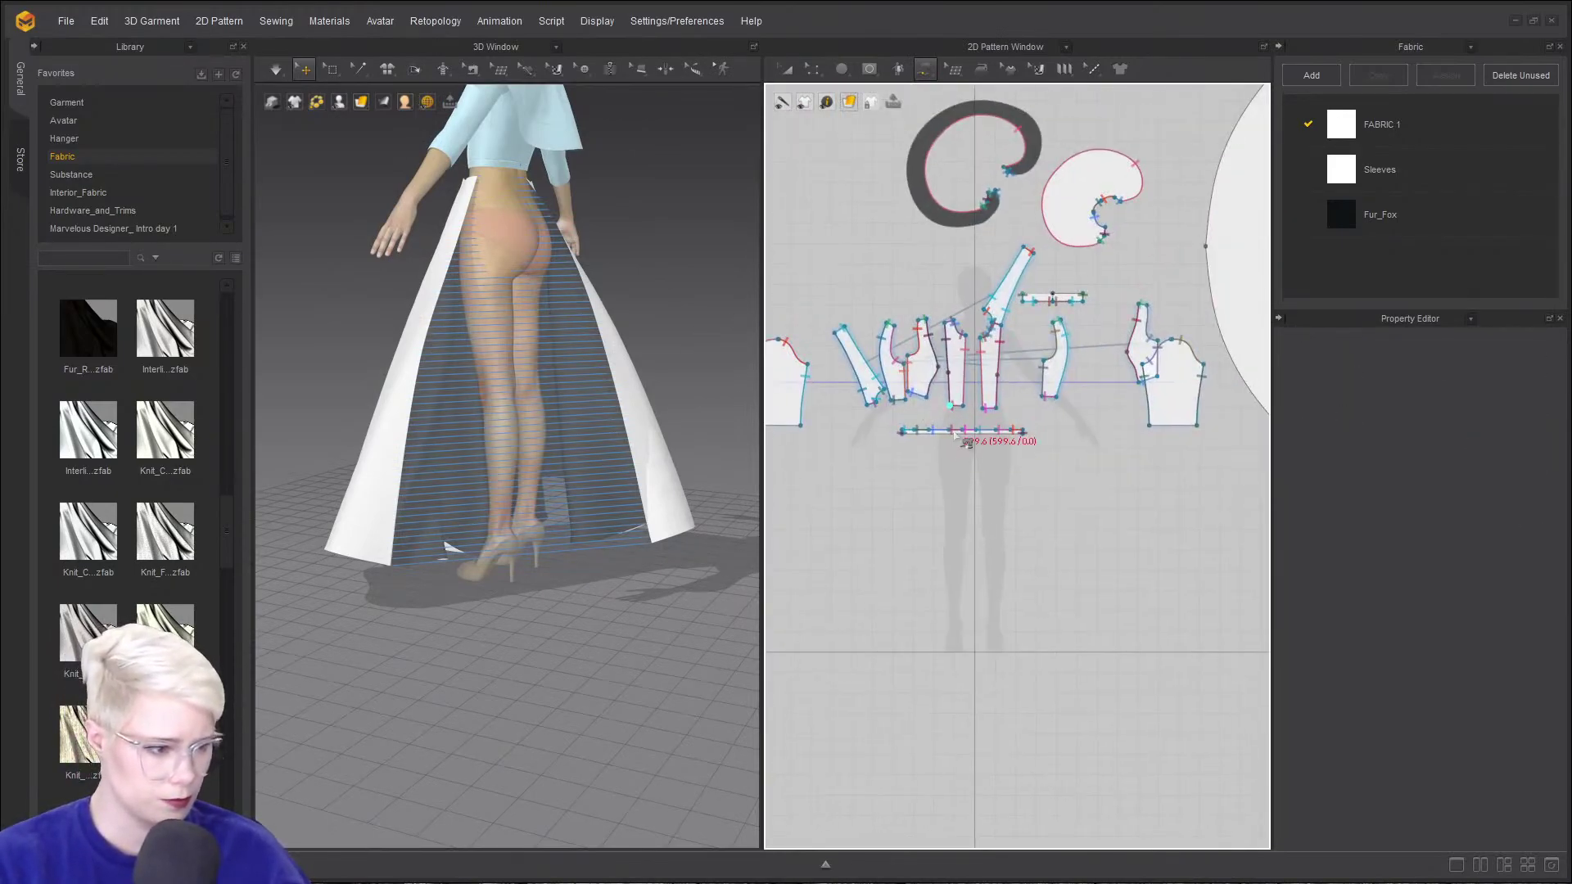
pyautogui.click(1016, 435)
pyautogui.moveTo(524, 442); pyautogui.dragTo(423, 344, button='right')
pyautogui.scroll(3, 423, 345)
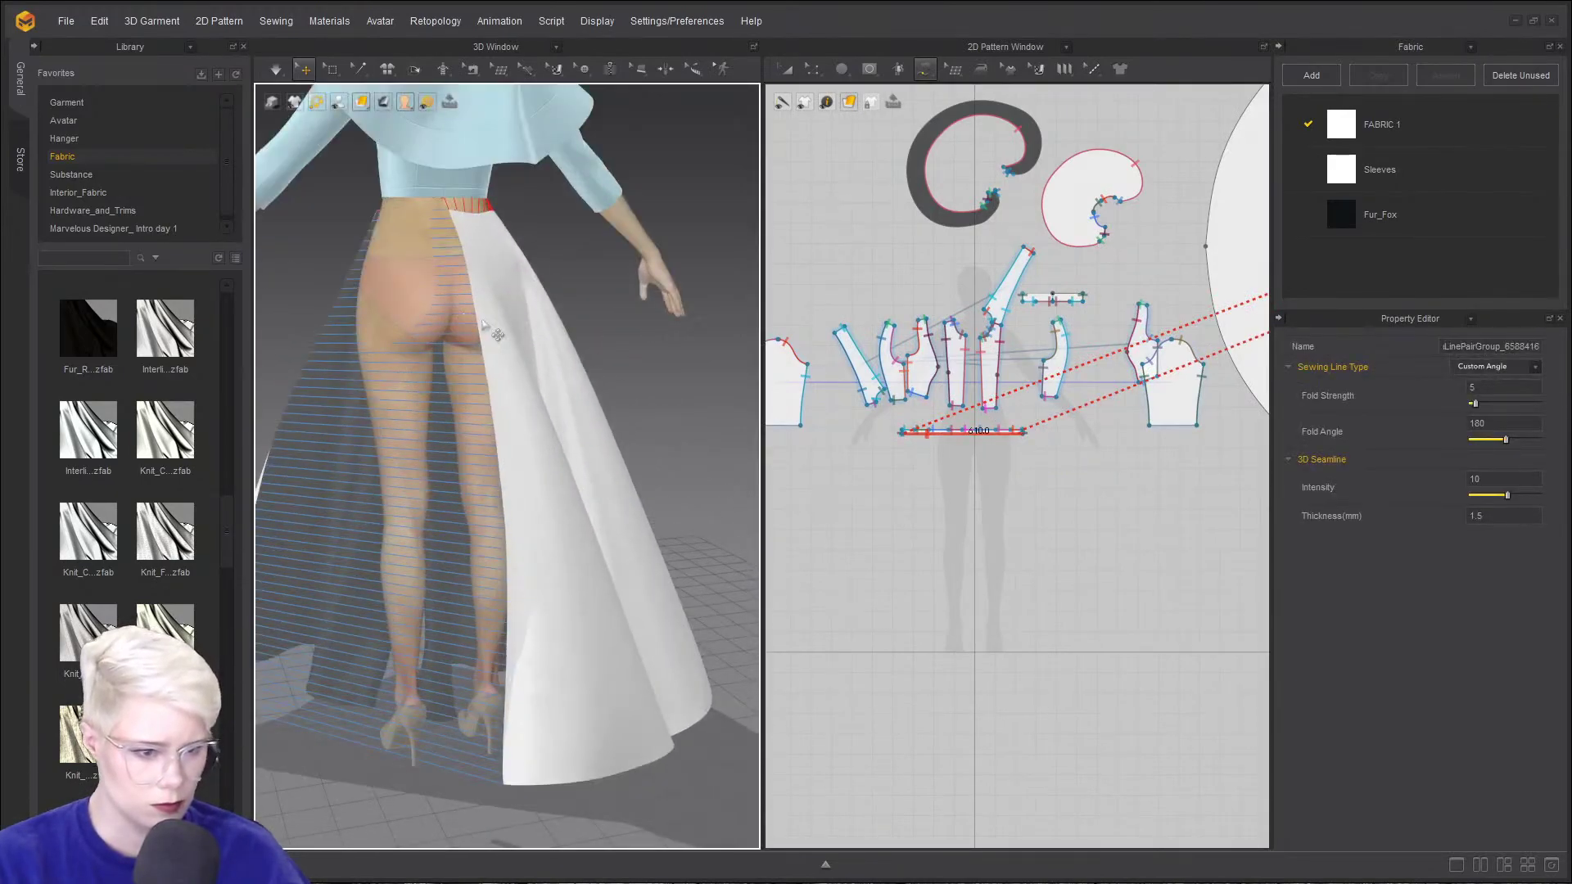
pyautogui.press('a')
pyautogui.press('space')
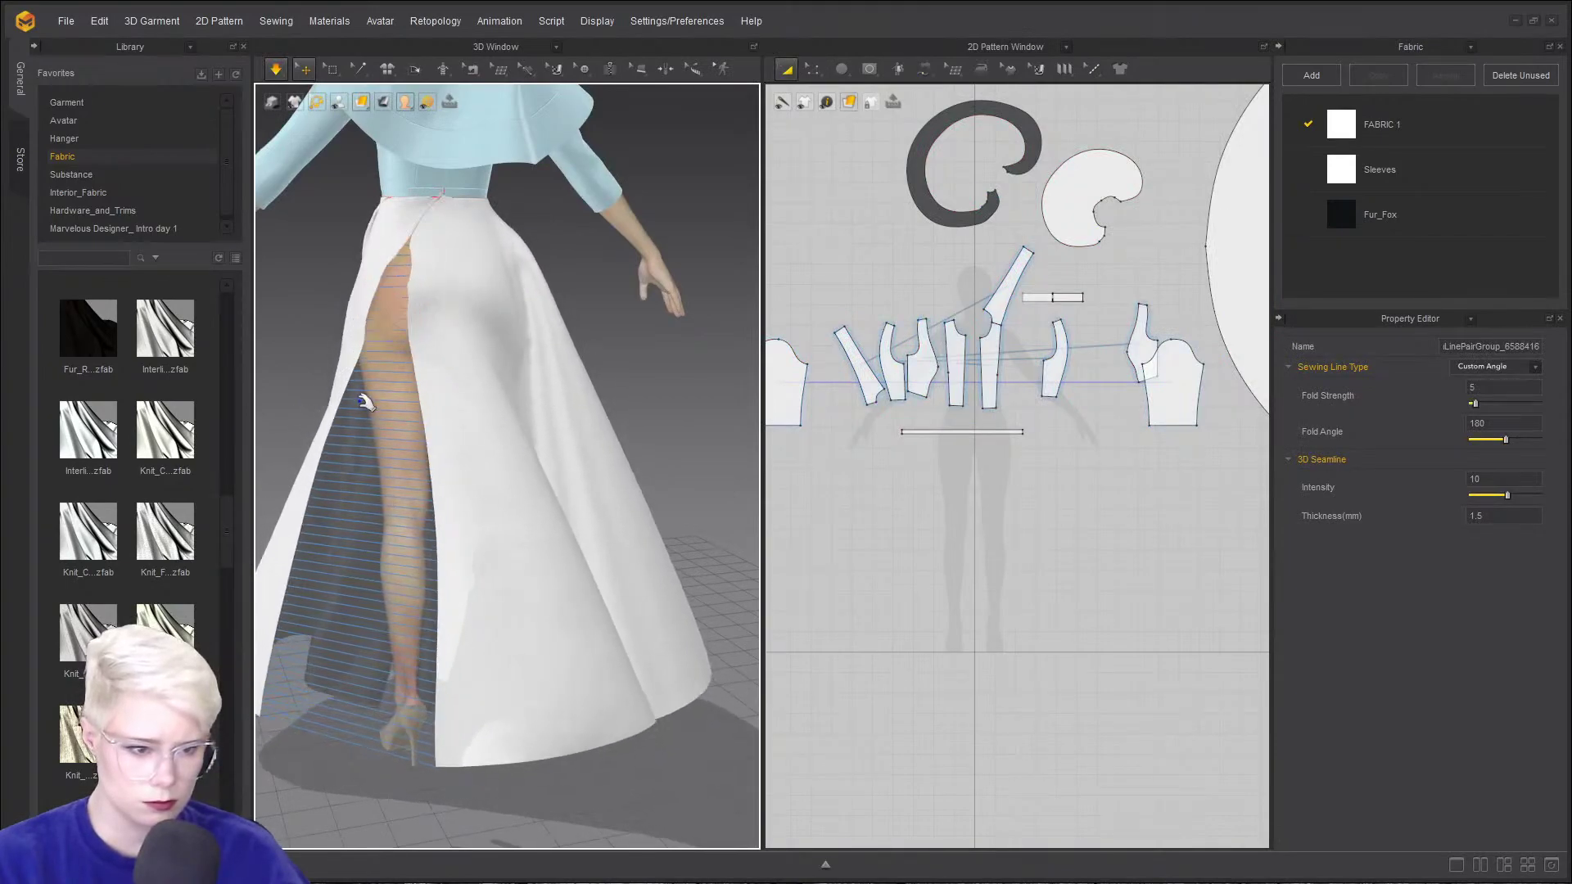
pyautogui.moveTo(366, 401); pyautogui.dragTo(551, 393, button='right')
pyautogui.press('b')
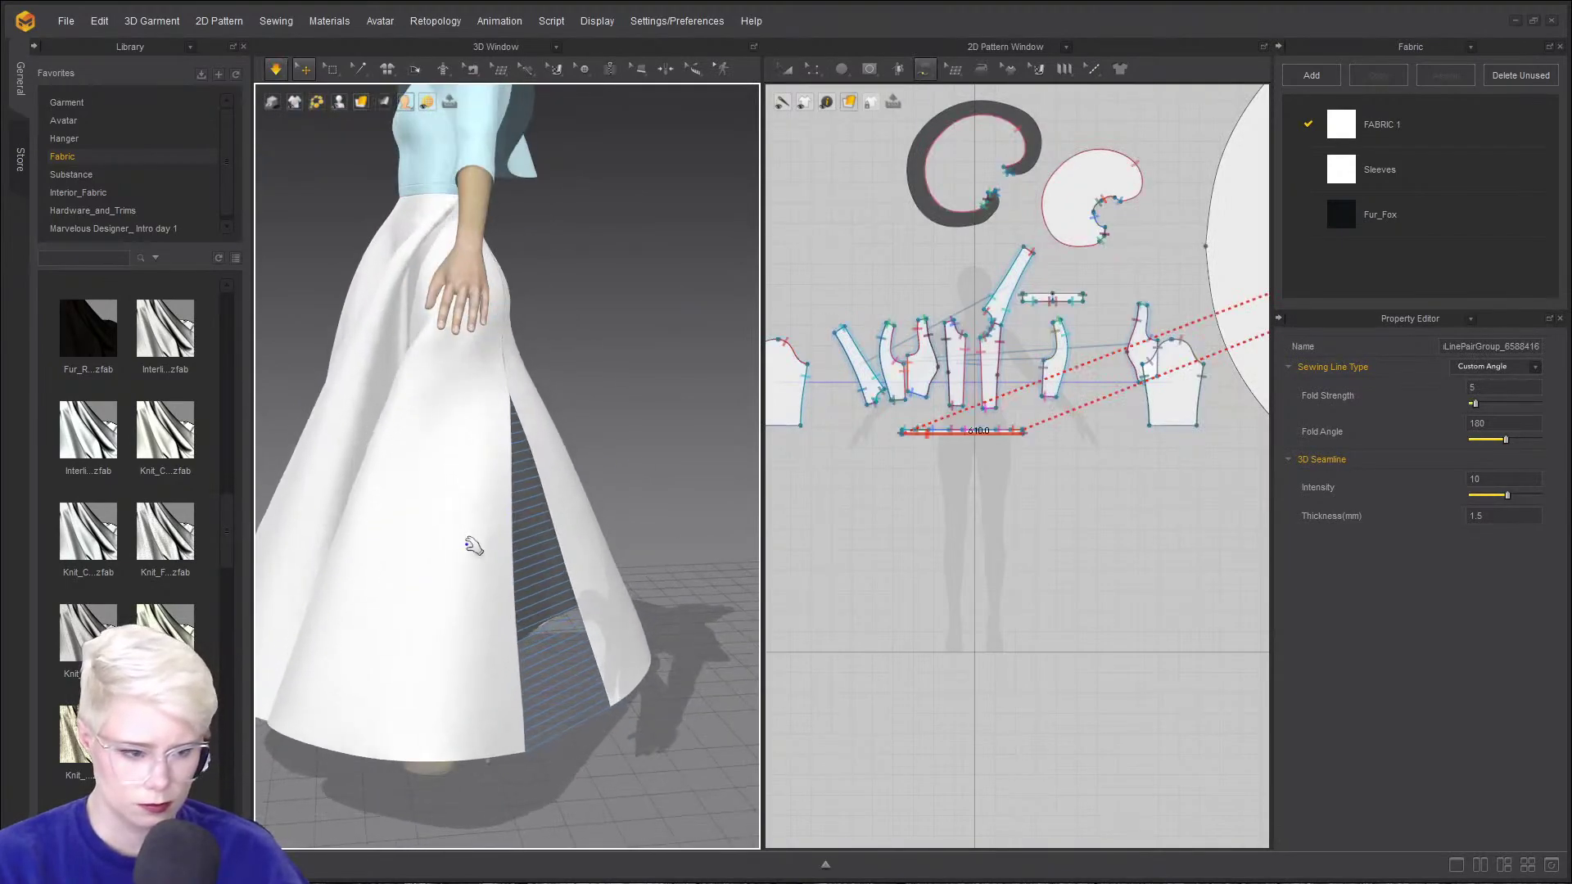
# - Unsolidify the skirt pattern and let it keep simulating while checking its drape down to the hem
pyautogui.click(466, 537)
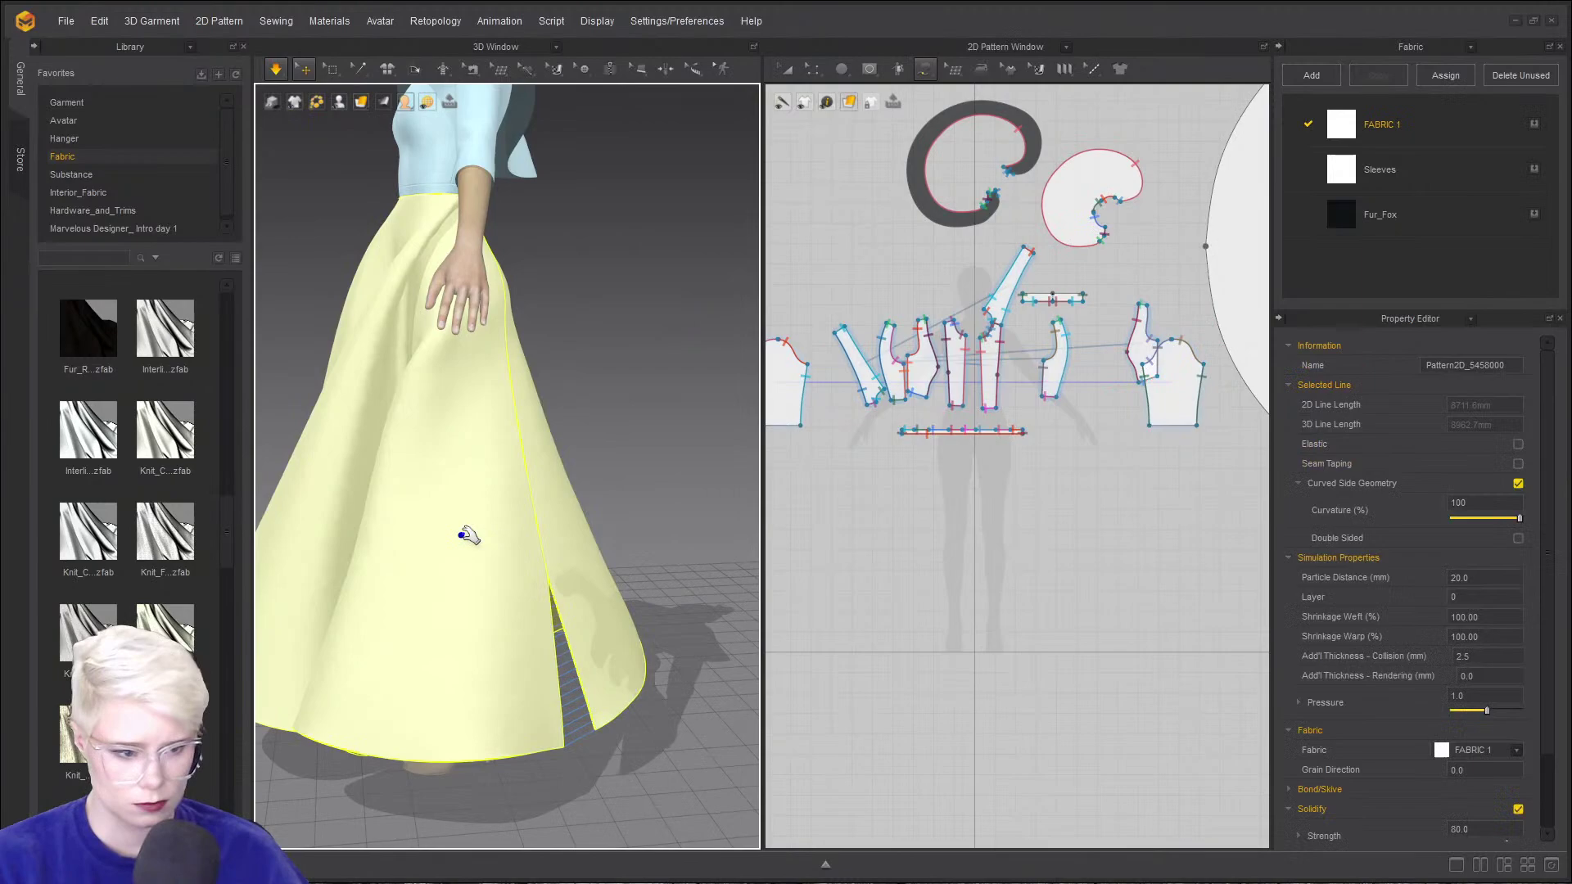
pyautogui.rightClick(486, 495)
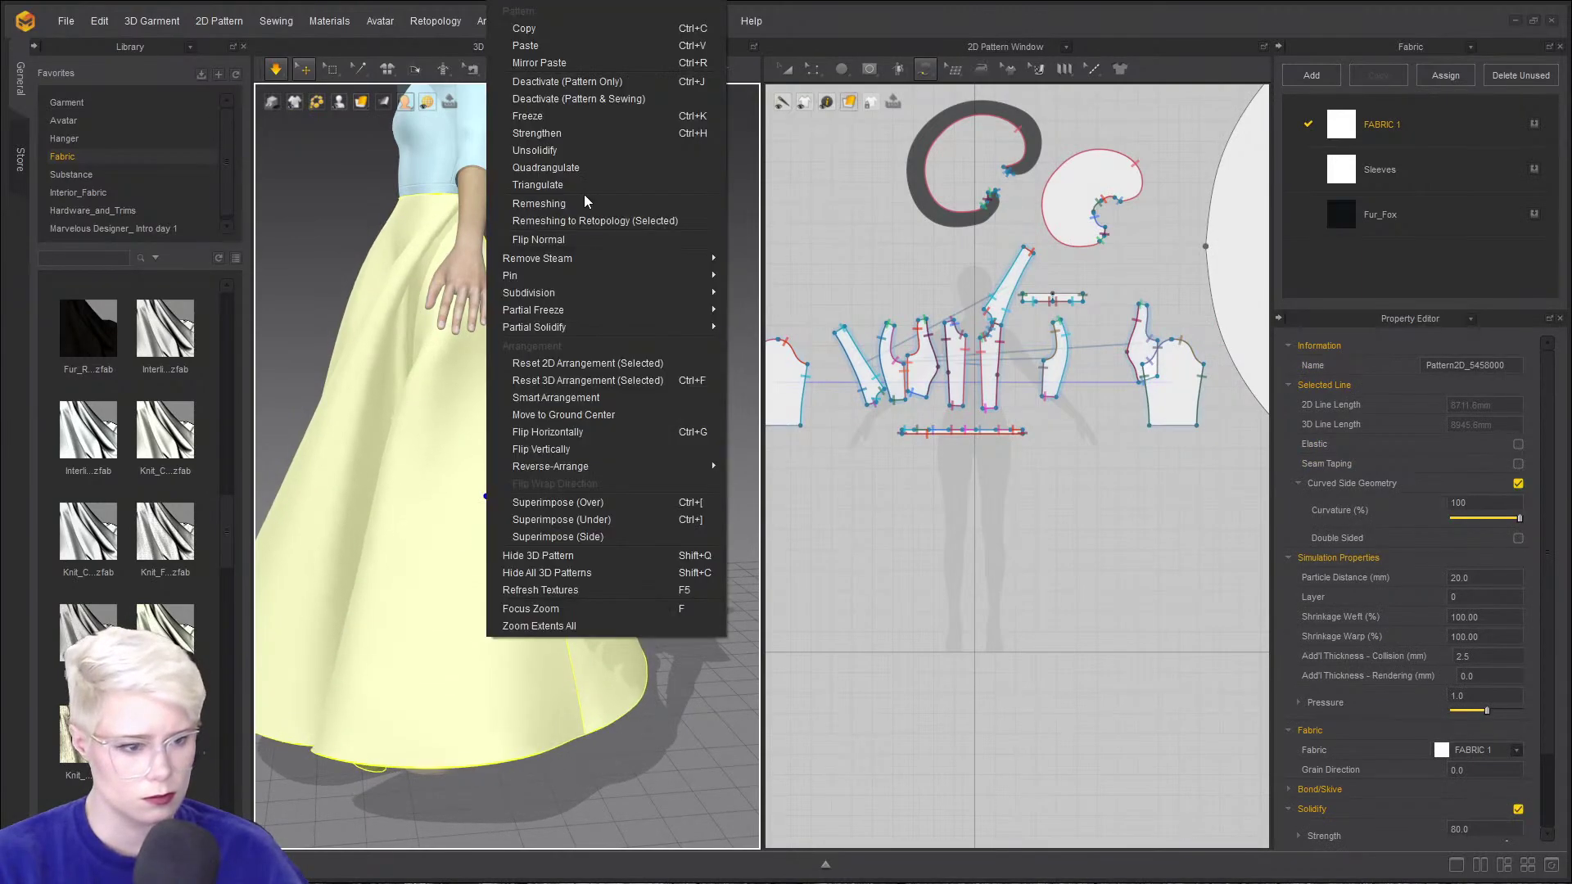
pyautogui.click(539, 149)
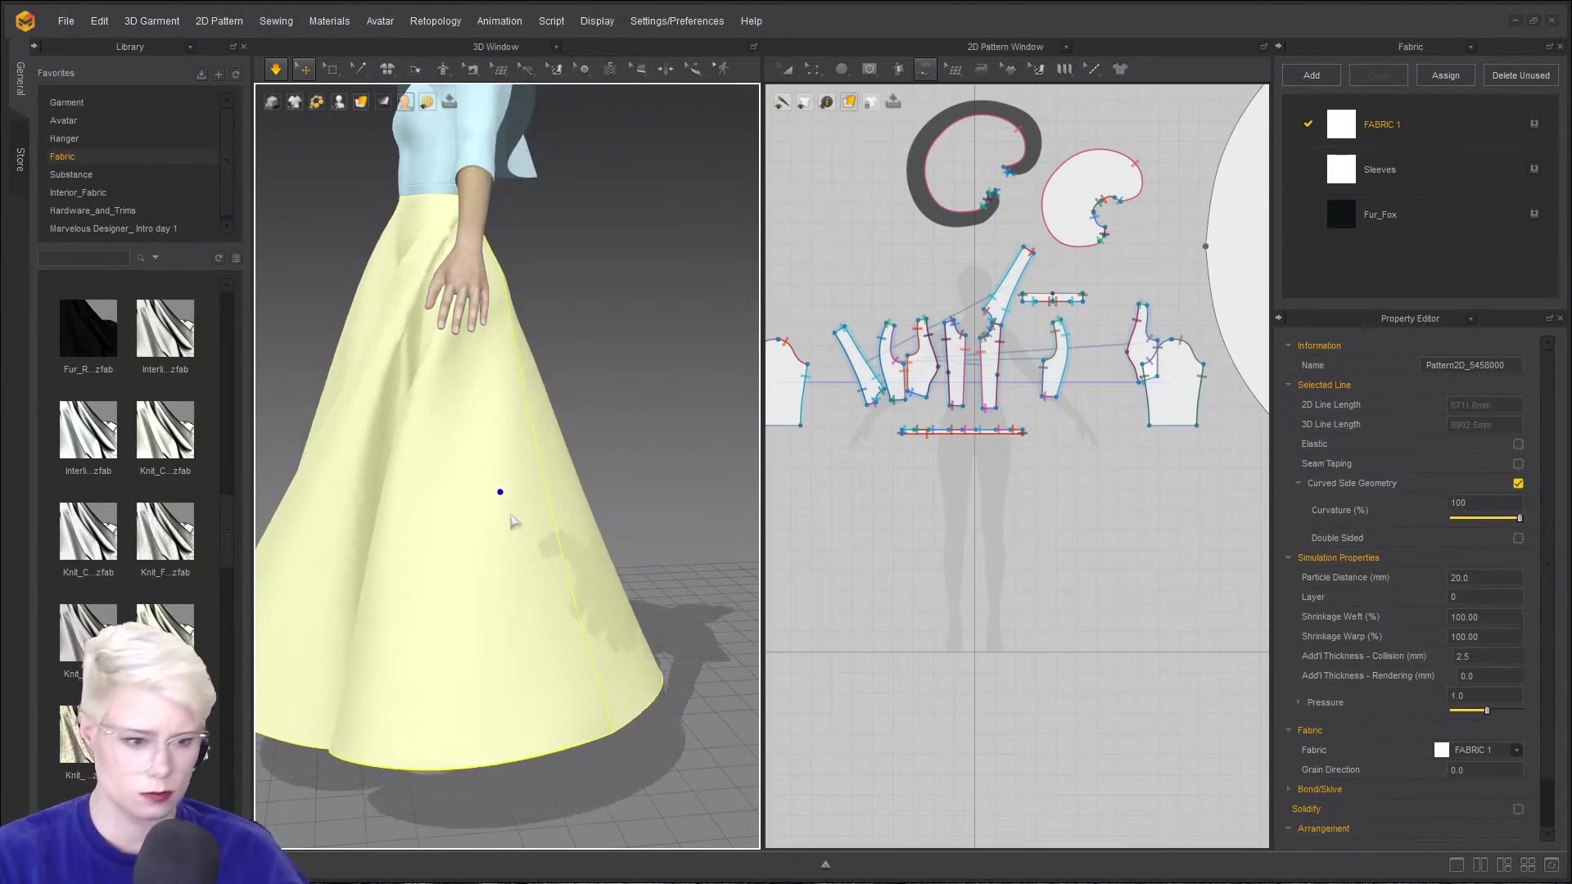
pyautogui.moveTo(484, 579); pyautogui.dragTo(627, 586, button='right')
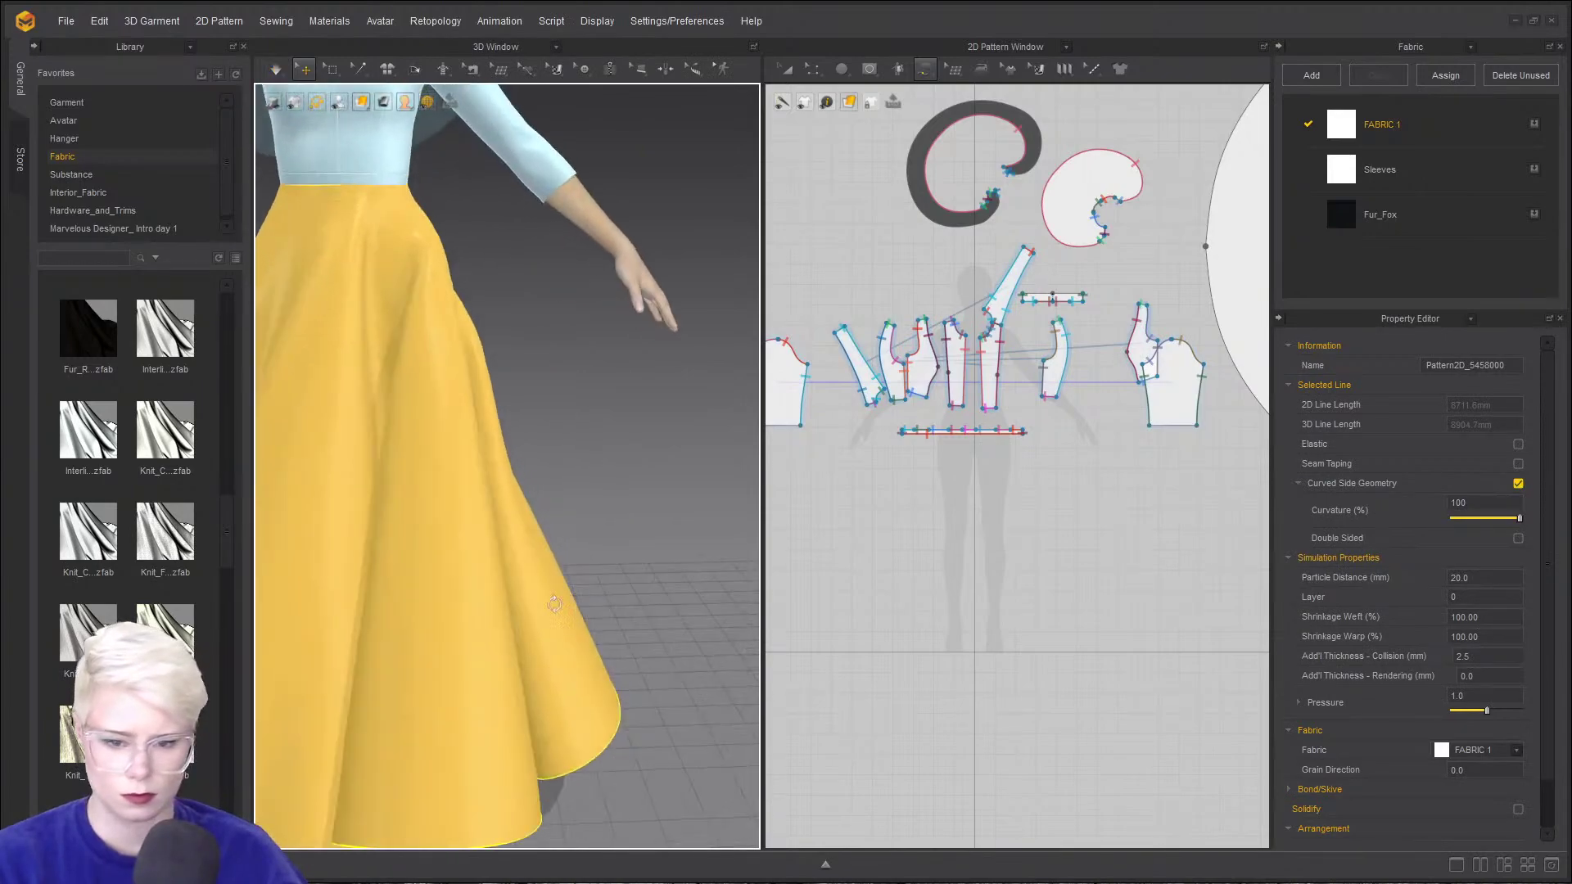
pyautogui.moveTo(417, 667); pyautogui.dragTo(507, 450, button='middle')
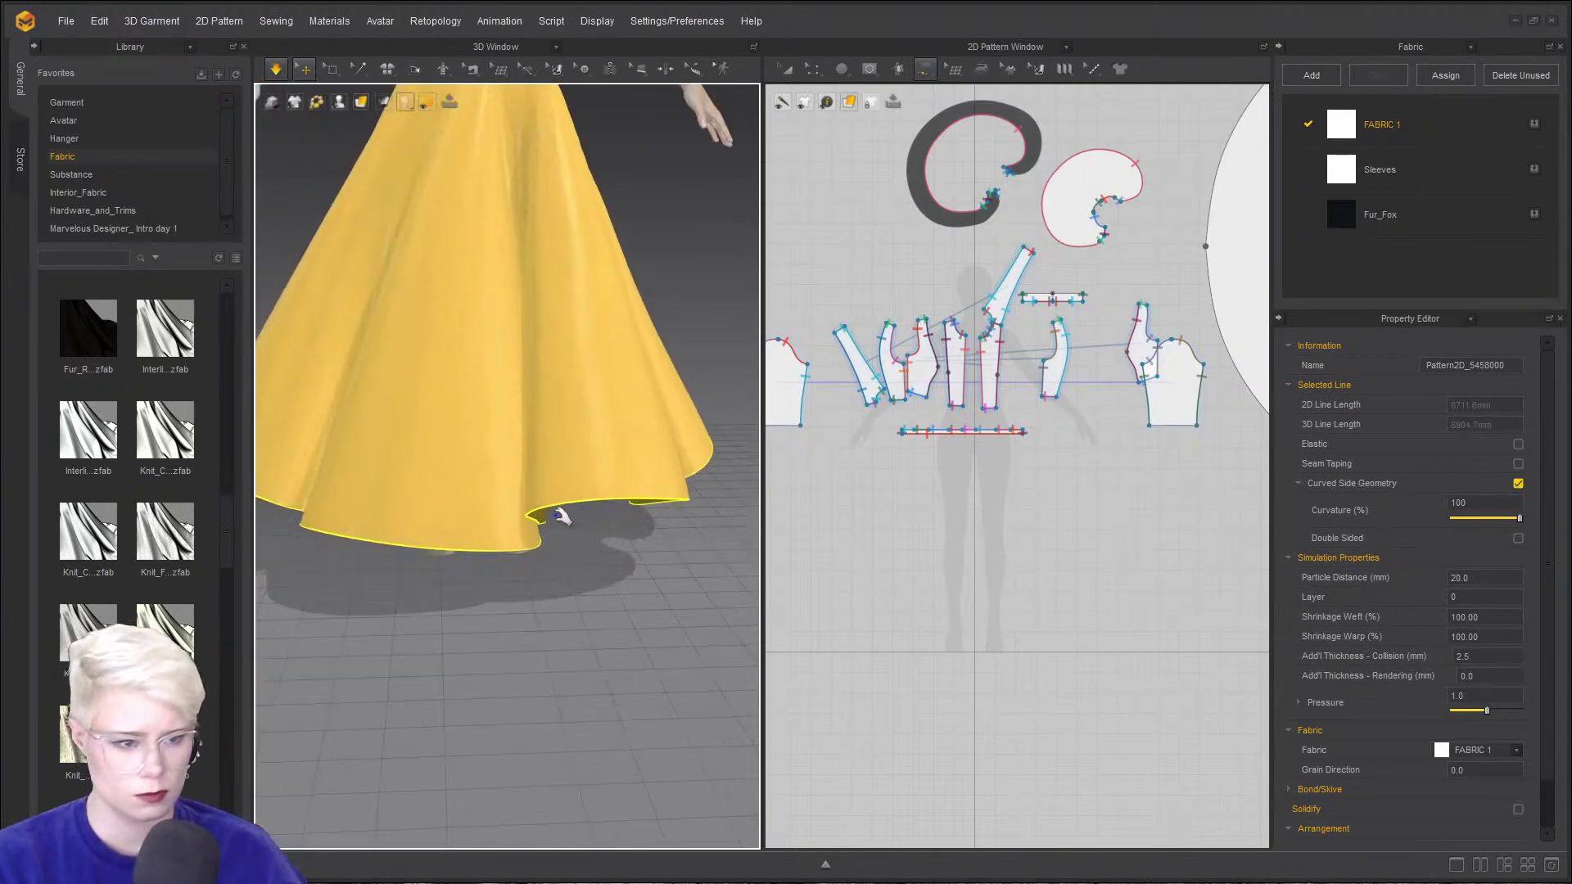
pyautogui.scroll(-3, 553, 511)
pyautogui.moveTo(553, 511); pyautogui.dragTo(528, 605, button='middle')
pyautogui.scroll(2, 942, 540)
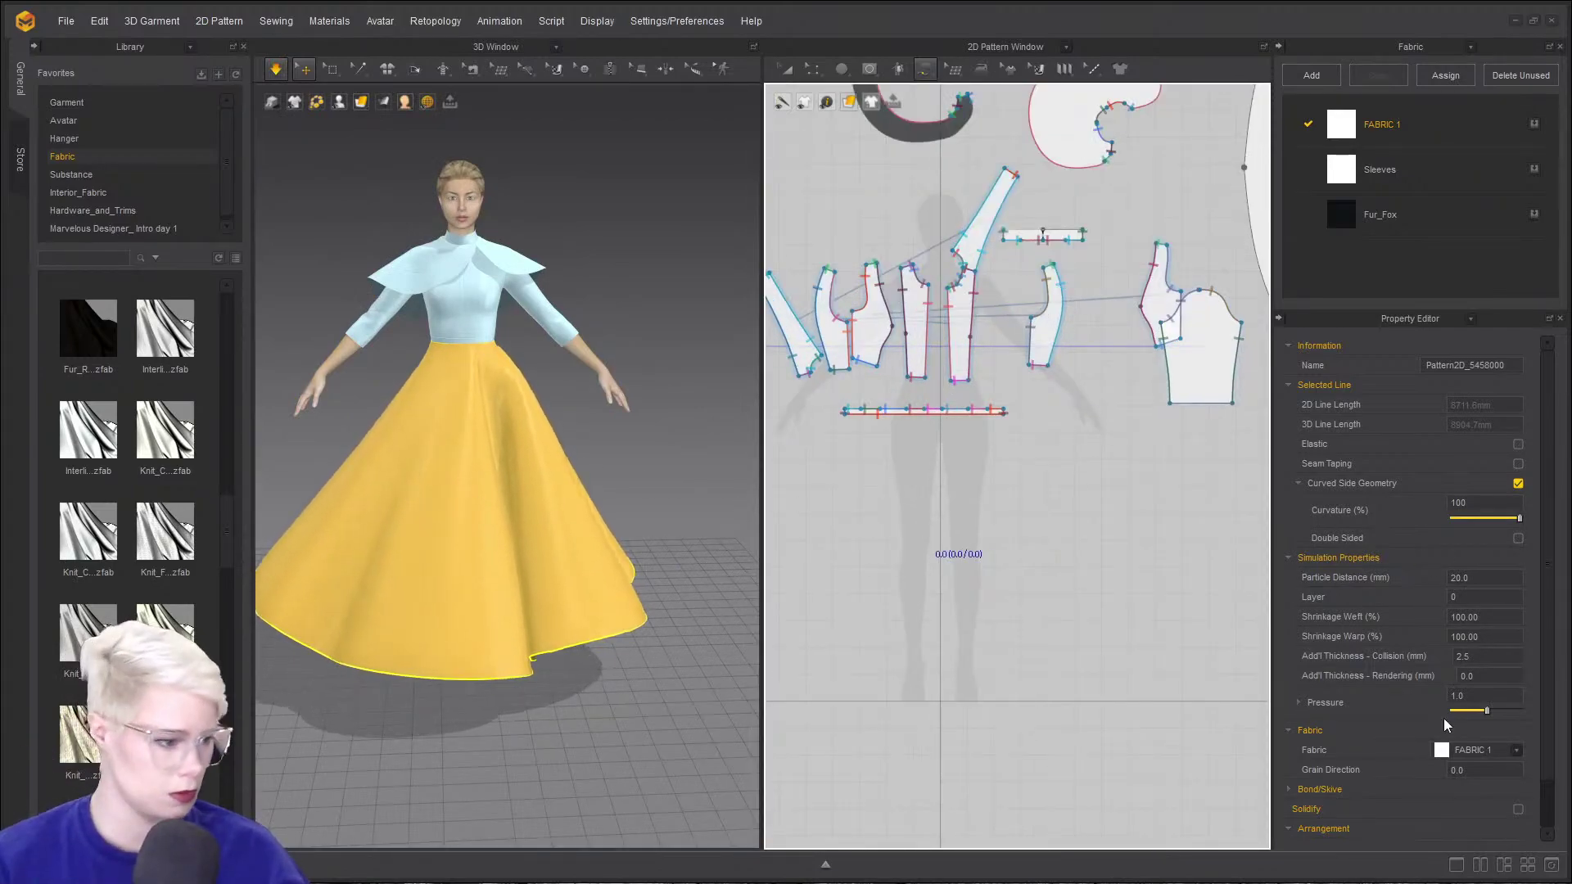
# - Set the skirt's pressure to 0 and restart the simulation so that it hangs naturally
pyautogui.click(1486, 698)
pyautogui.write('0')
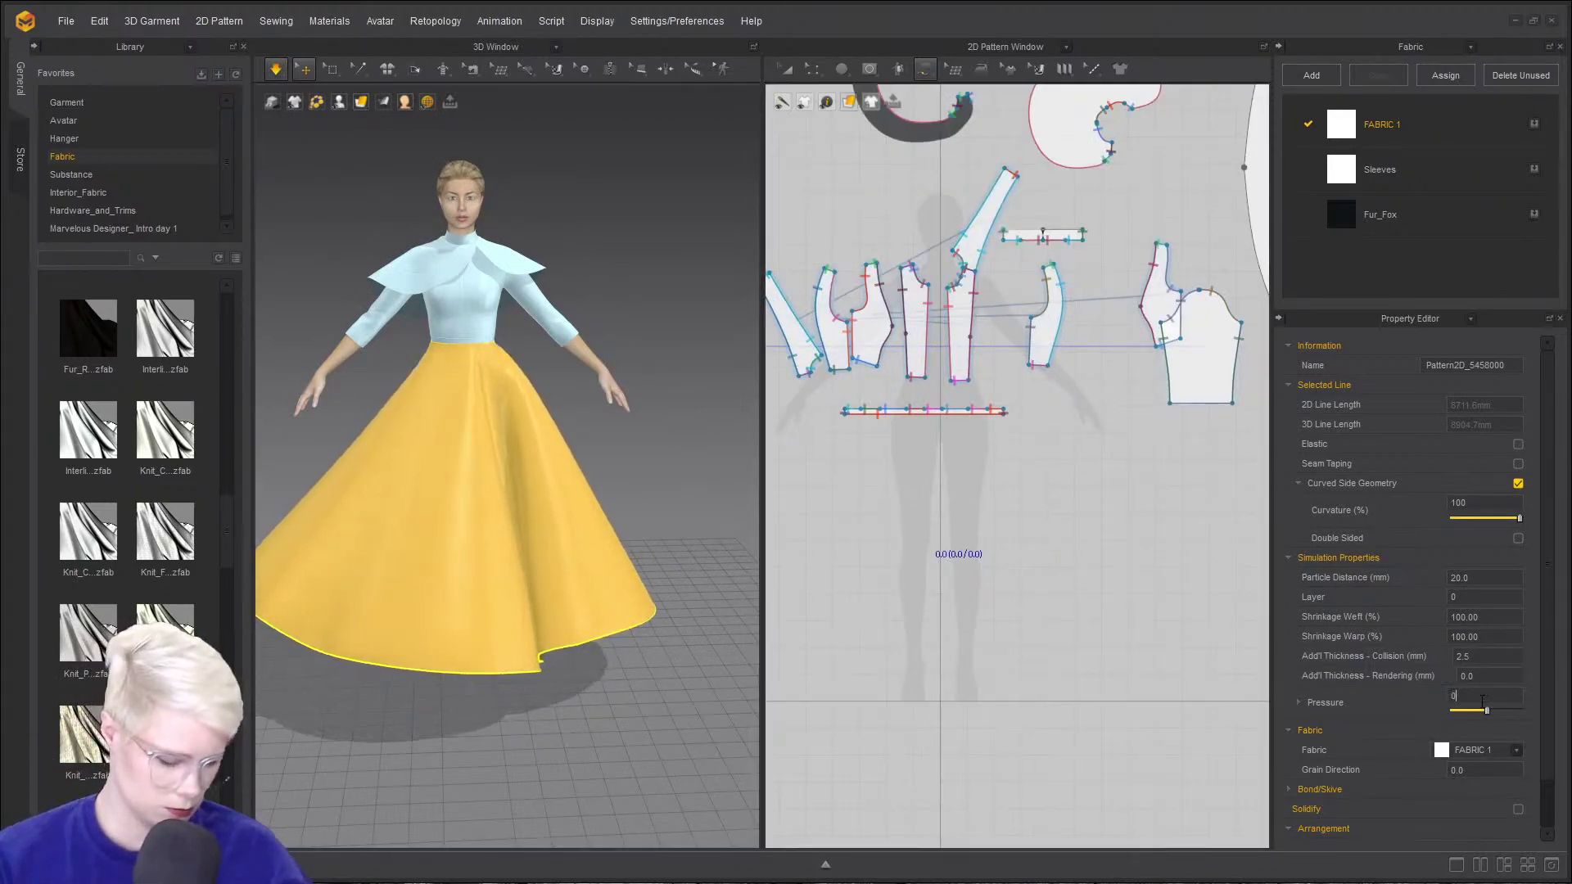
pyautogui.press('Return')
pyautogui.press('space')
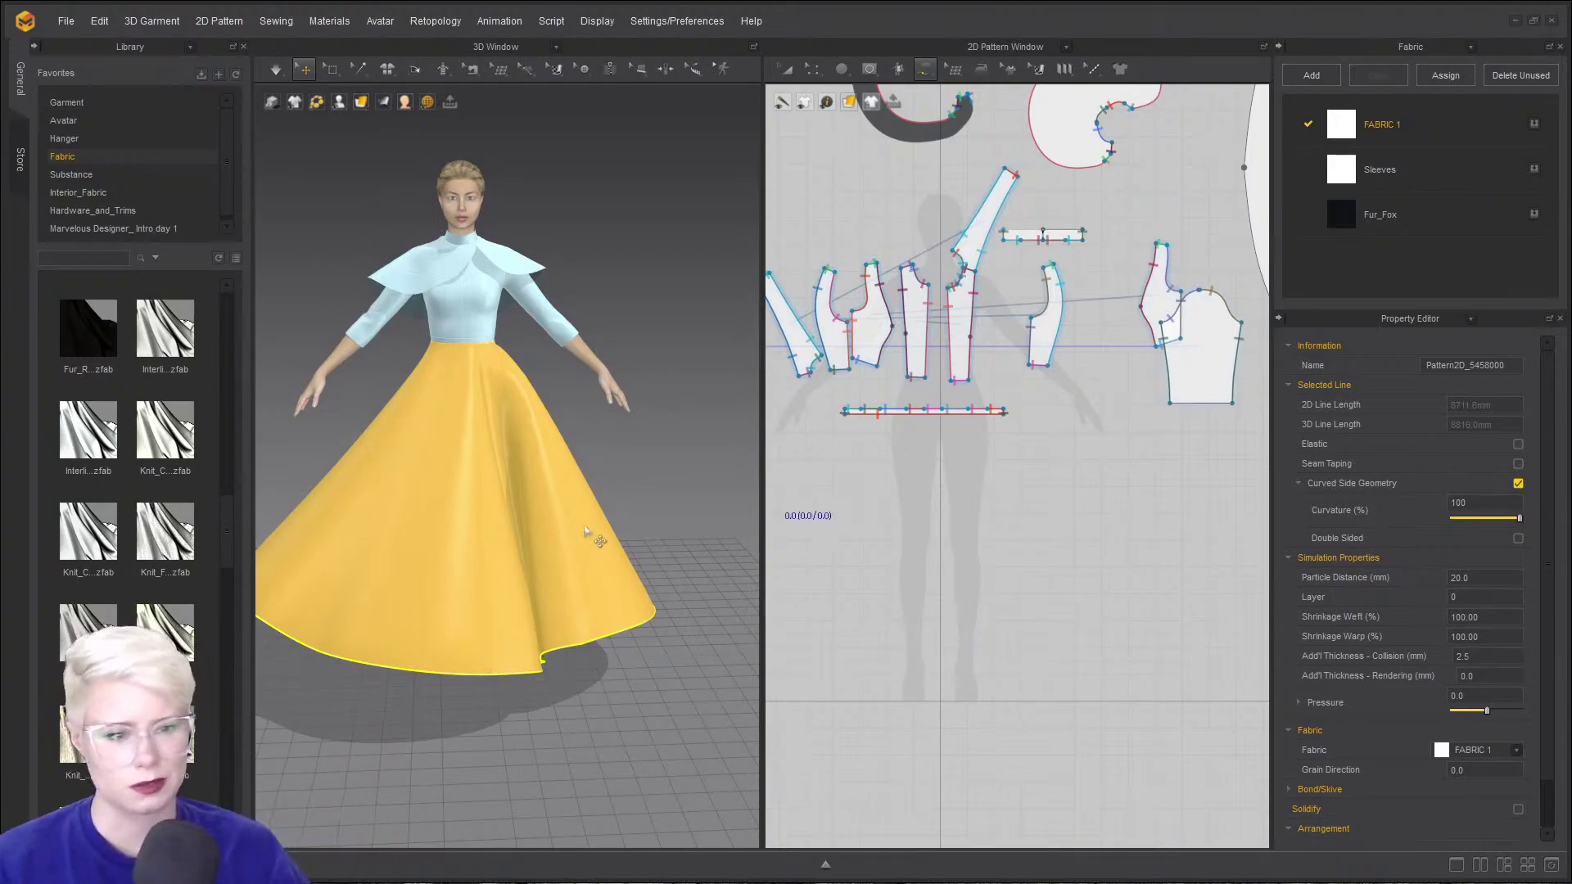
pyautogui.click(275, 71)
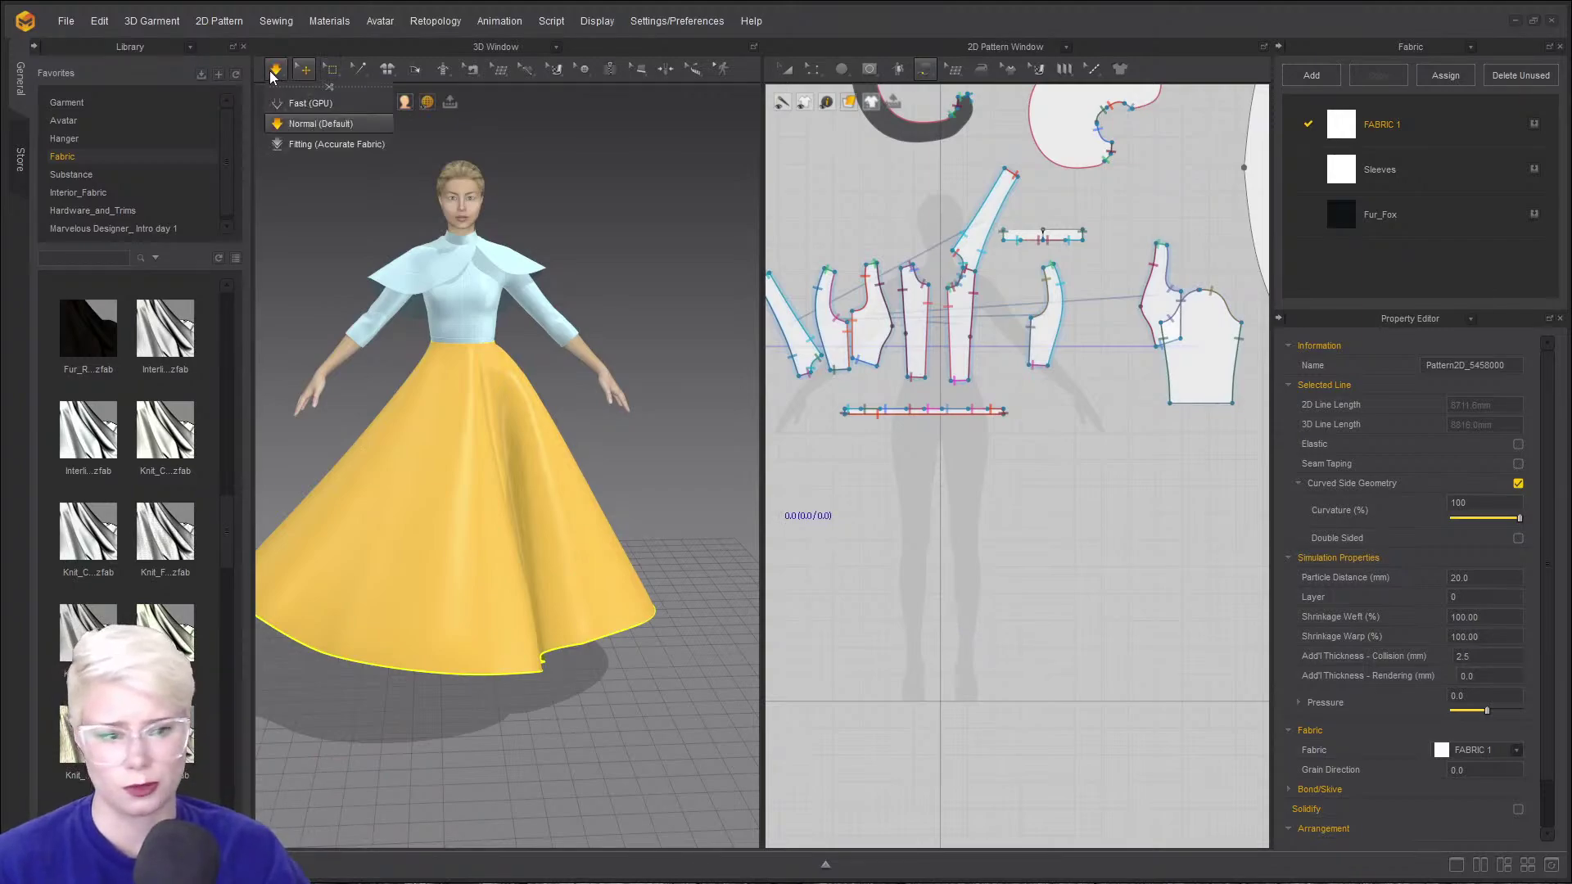
pyautogui.click(273, 75)
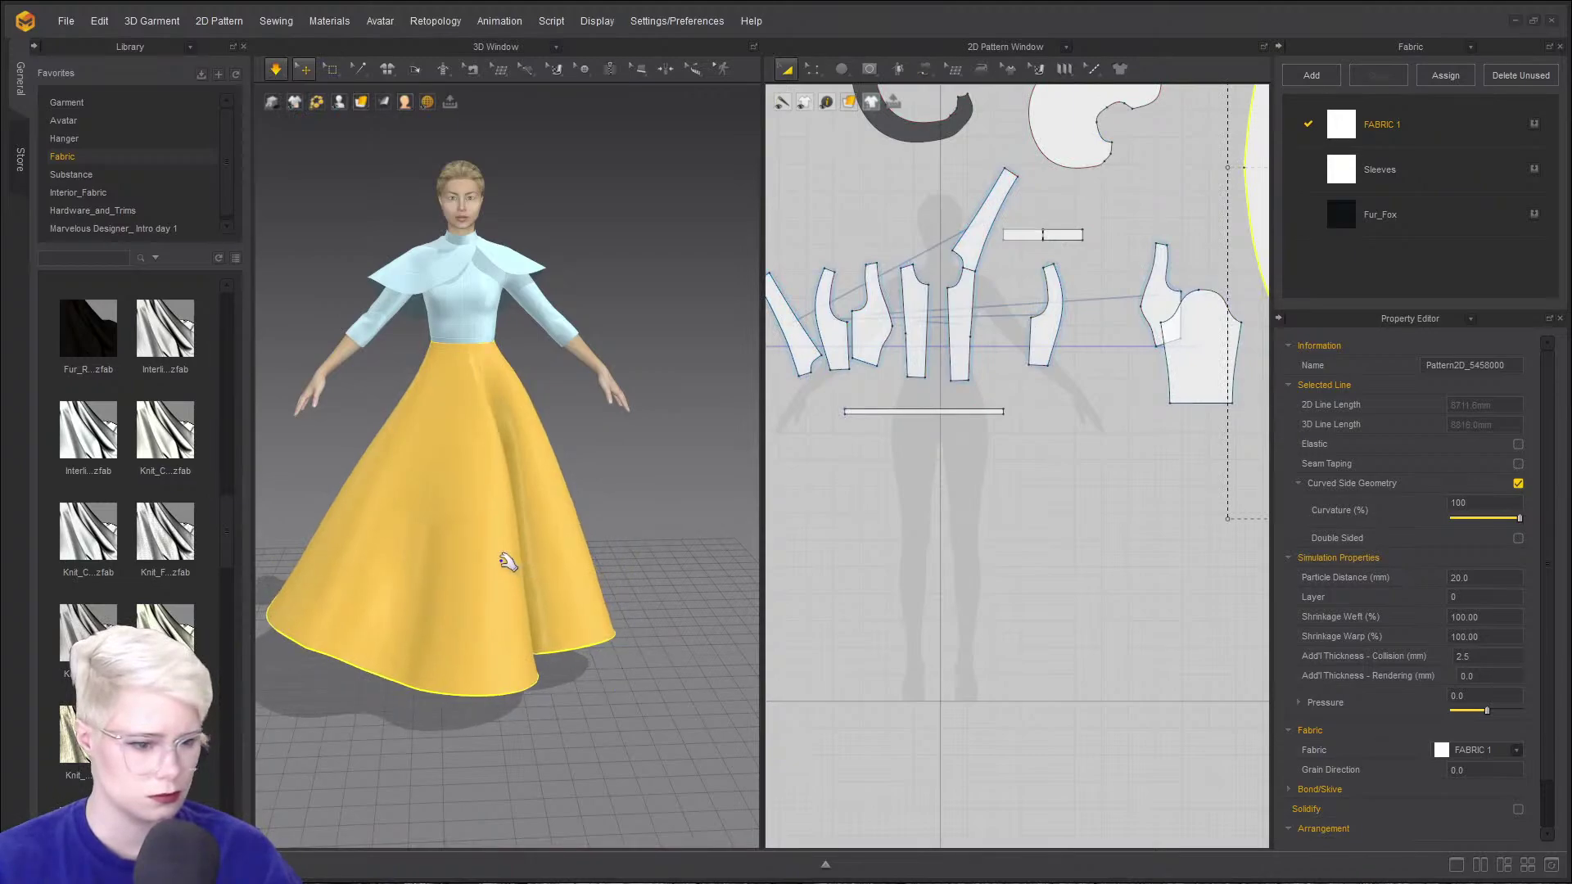
pyautogui.moveTo(509, 562); pyautogui.dragTo(443, 551, button='right')
pyautogui.moveTo(598, 587); pyautogui.dragTo(566, 500, button='right')
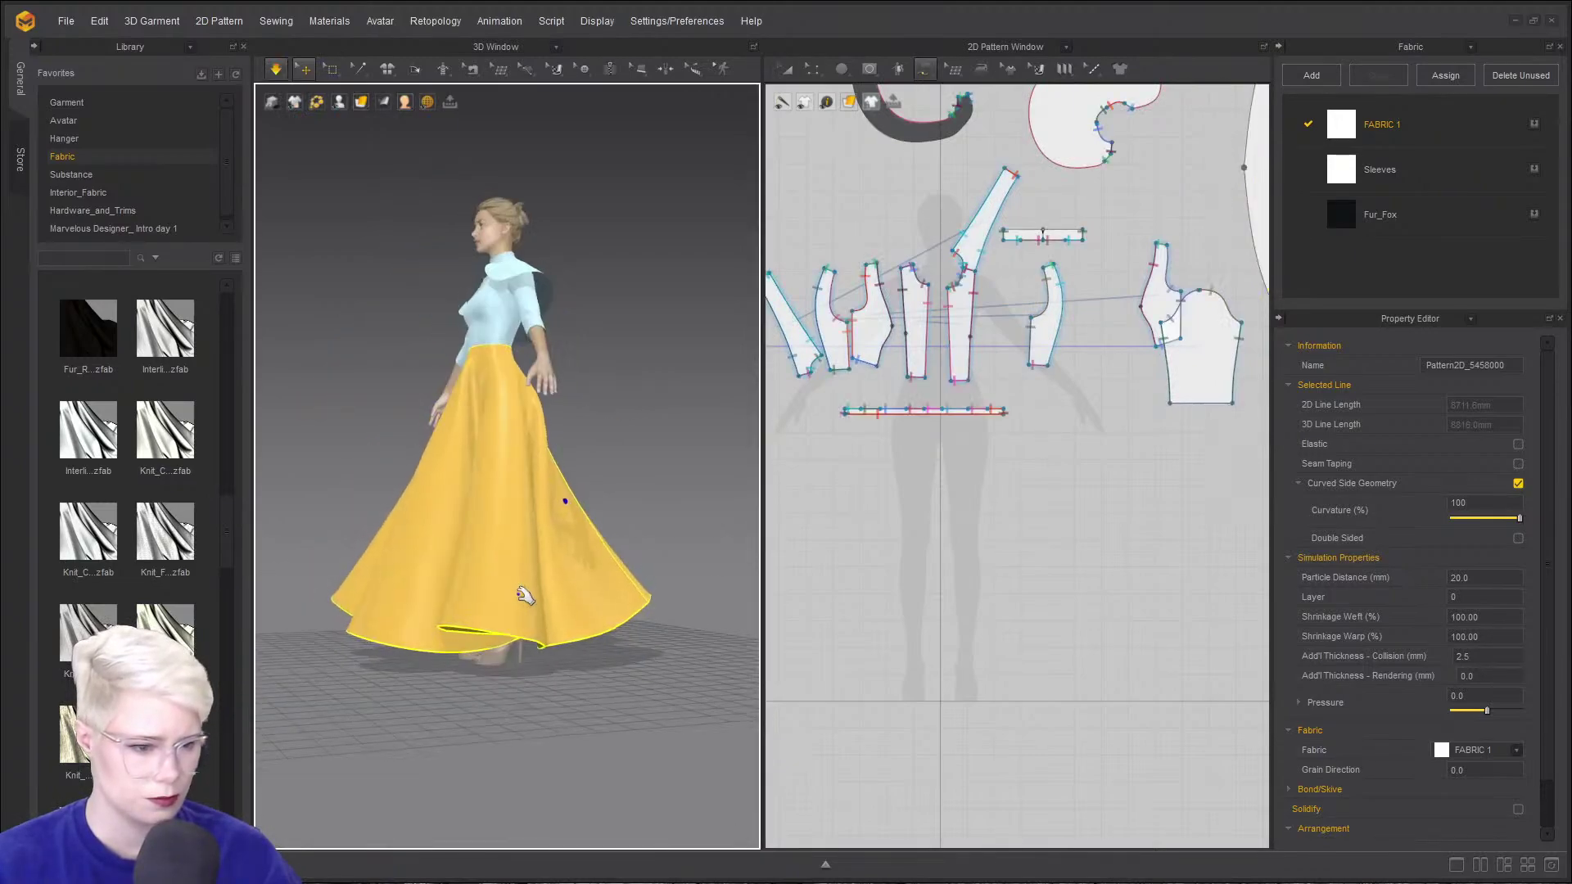
# - Raise the skirt's pressure to 1 during the simulation to puff it out, checking the fullness from the side and front
pyautogui.click(1481, 695)
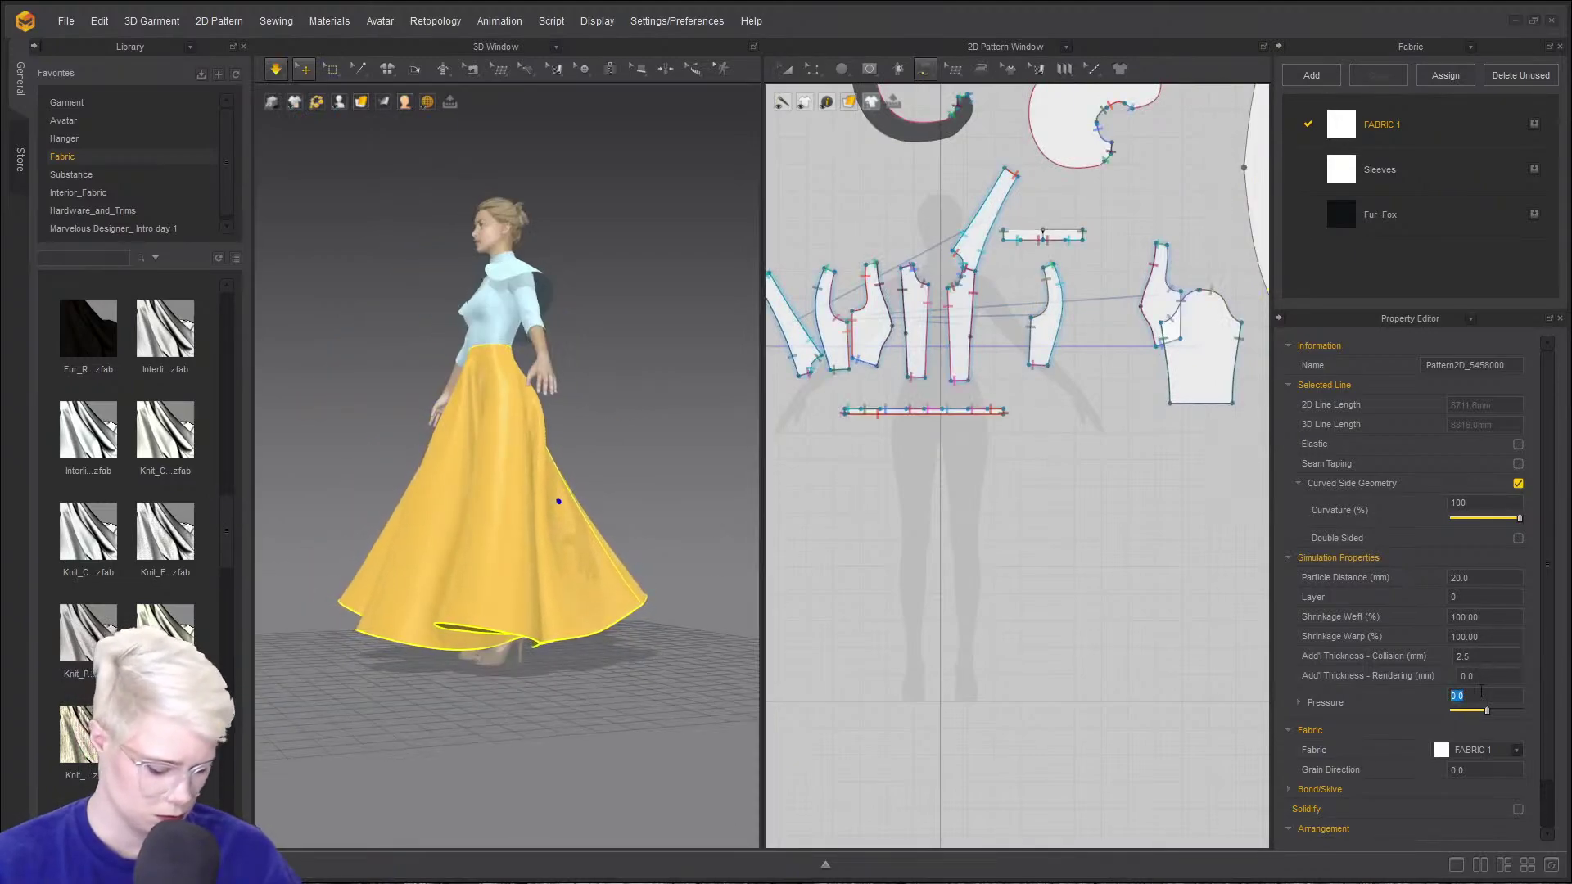
pyautogui.write('1')
pyautogui.press('Return')
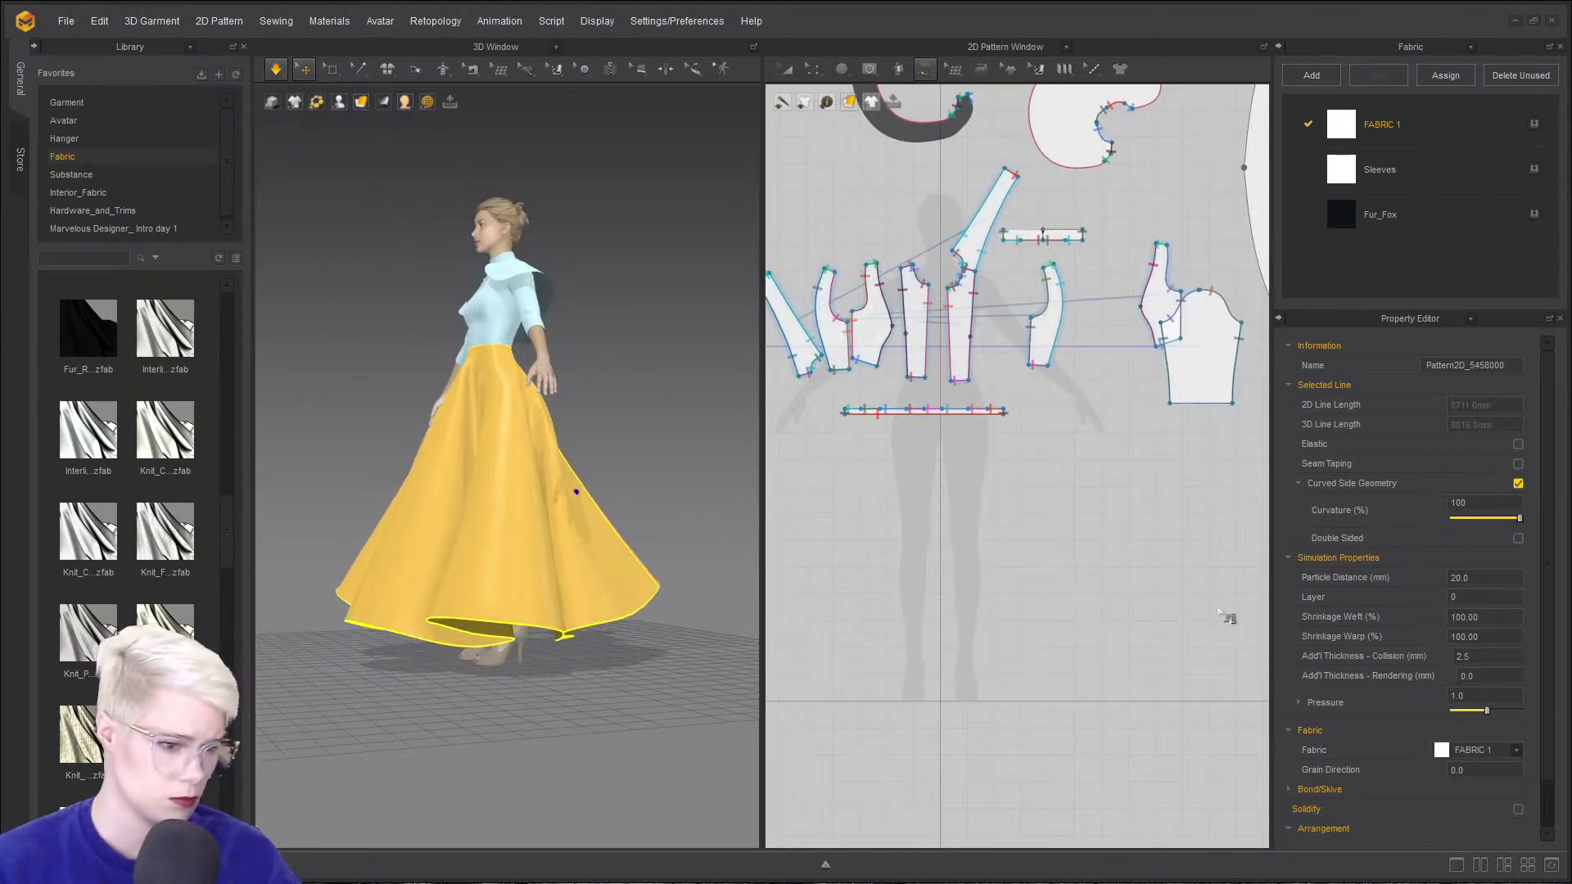
pyautogui.moveTo(635, 559); pyautogui.dragTo(691, 579, button='right')
pyautogui.moveTo(511, 667); pyautogui.dragTo(598, 678, button='right')
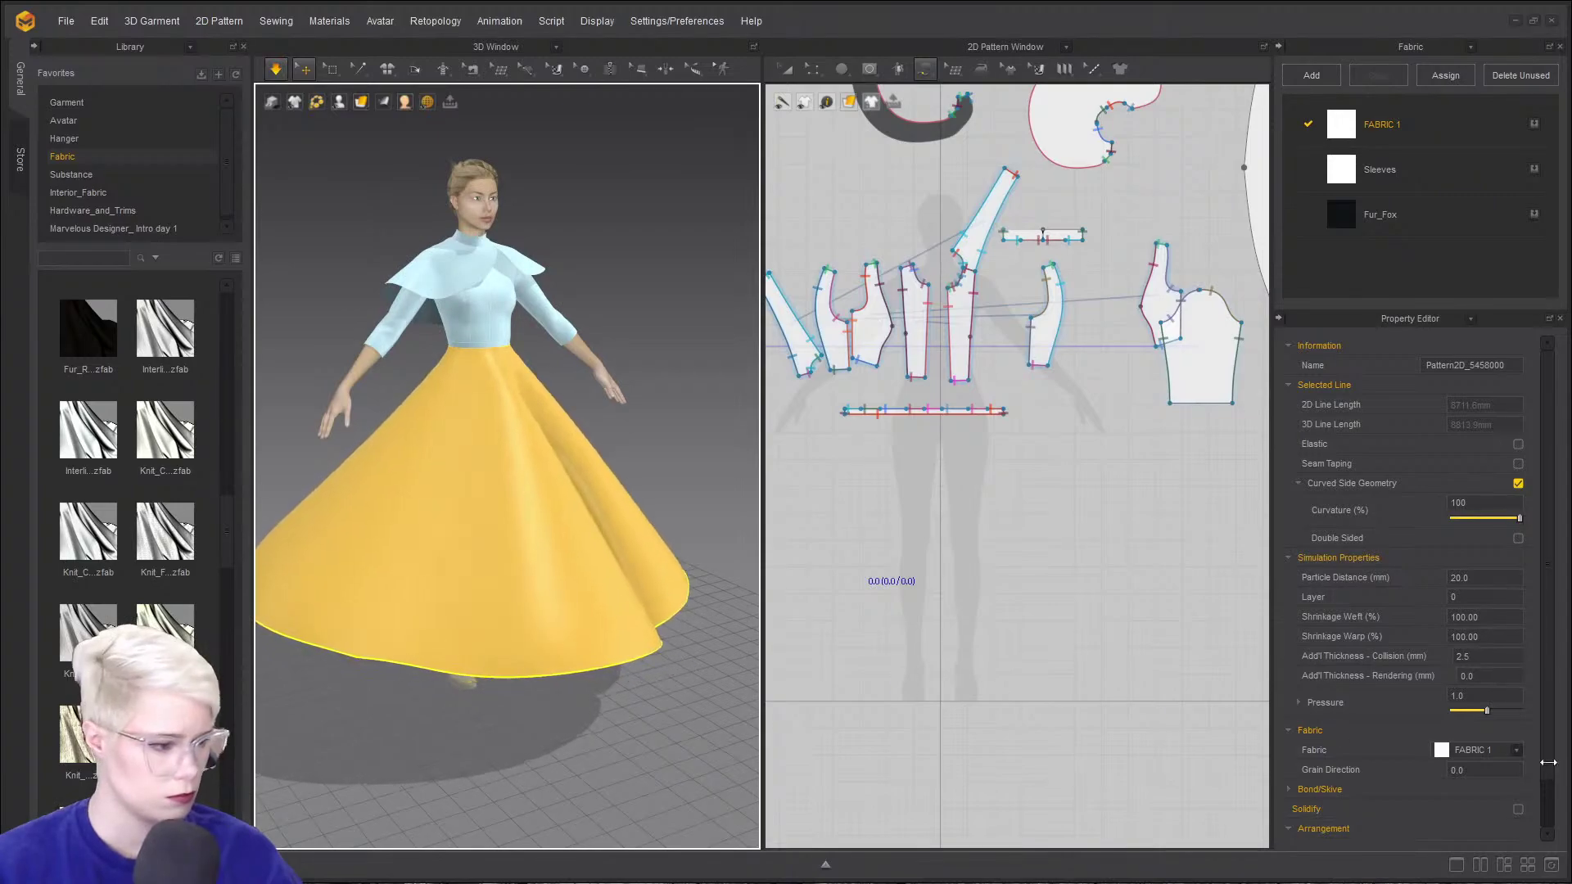
# - Pause the simulation, reset the skirt's pressure to 0, and simulate again while tugging the front of the skirt
pyautogui.press('space')
pyautogui.click(1475, 701)
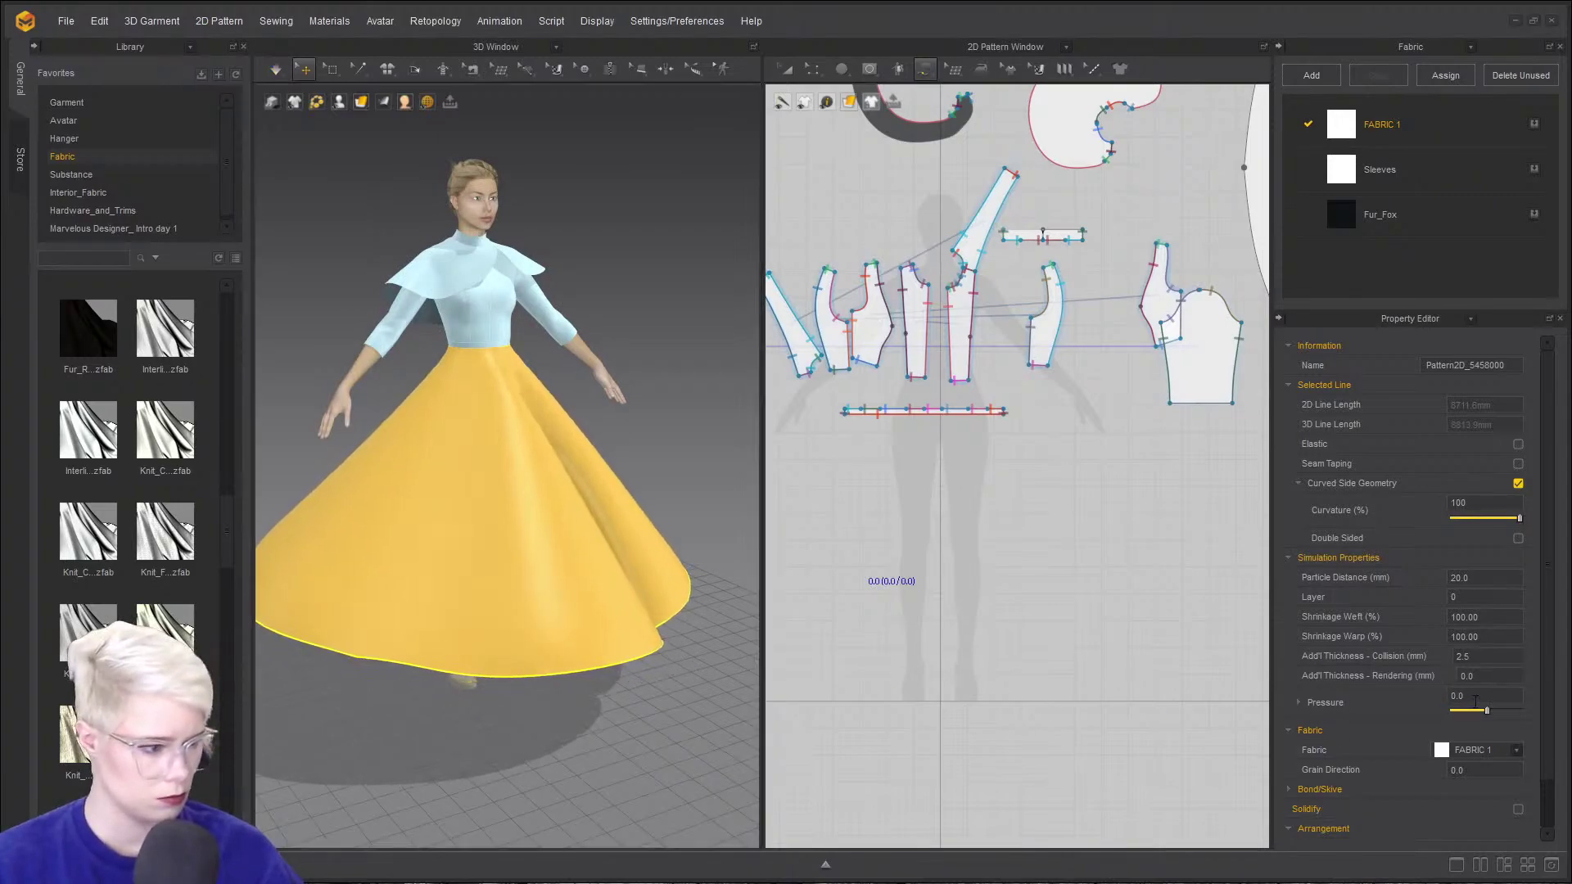
pyautogui.press('space')
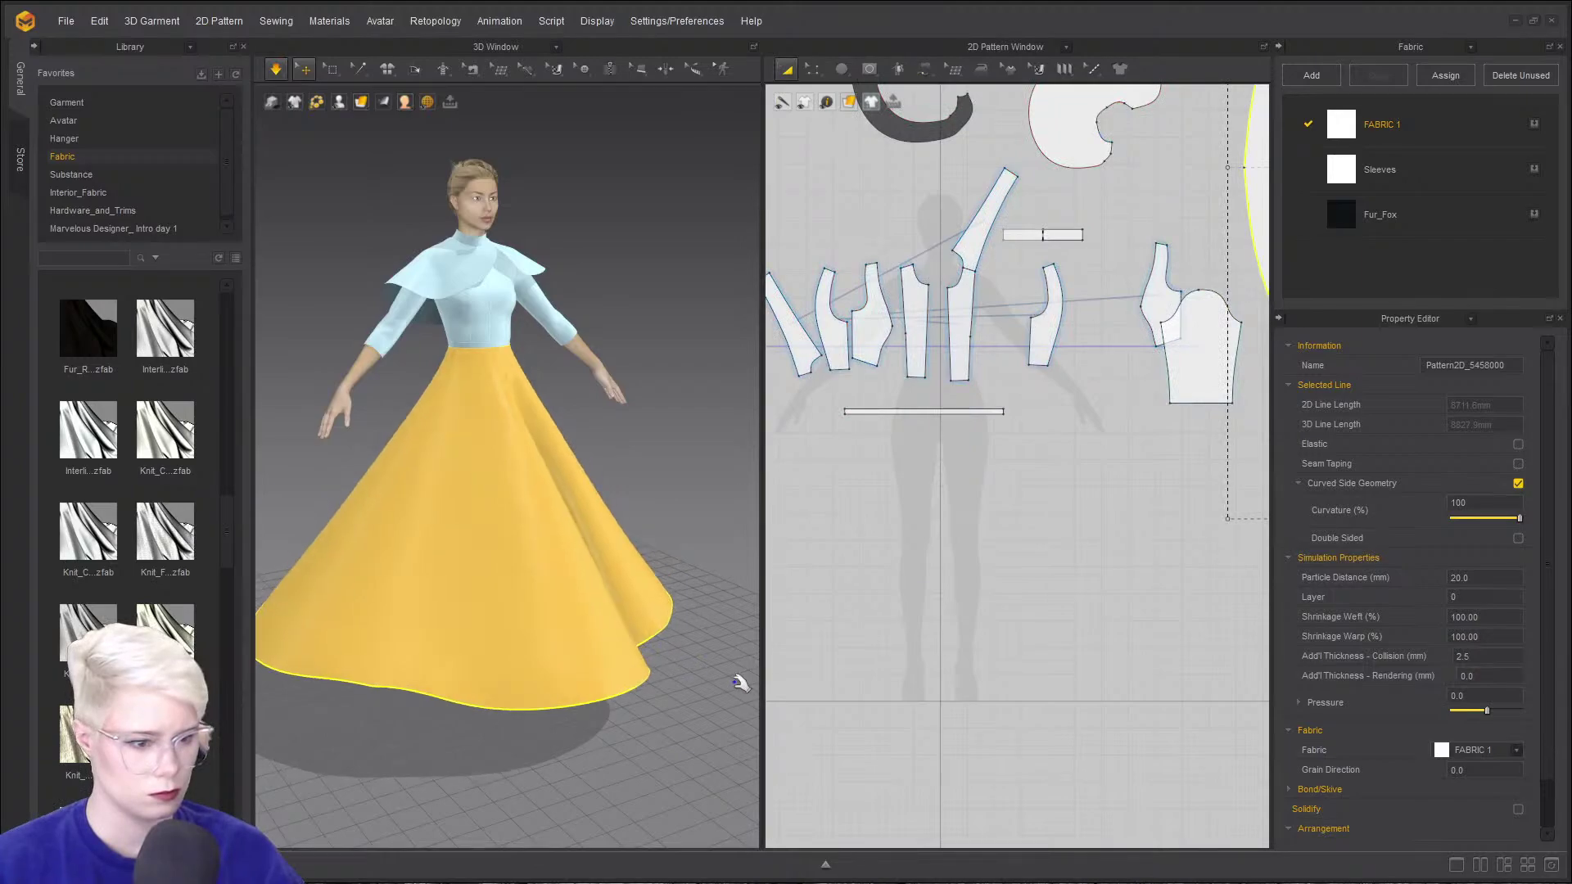
pyautogui.click(515, 655)
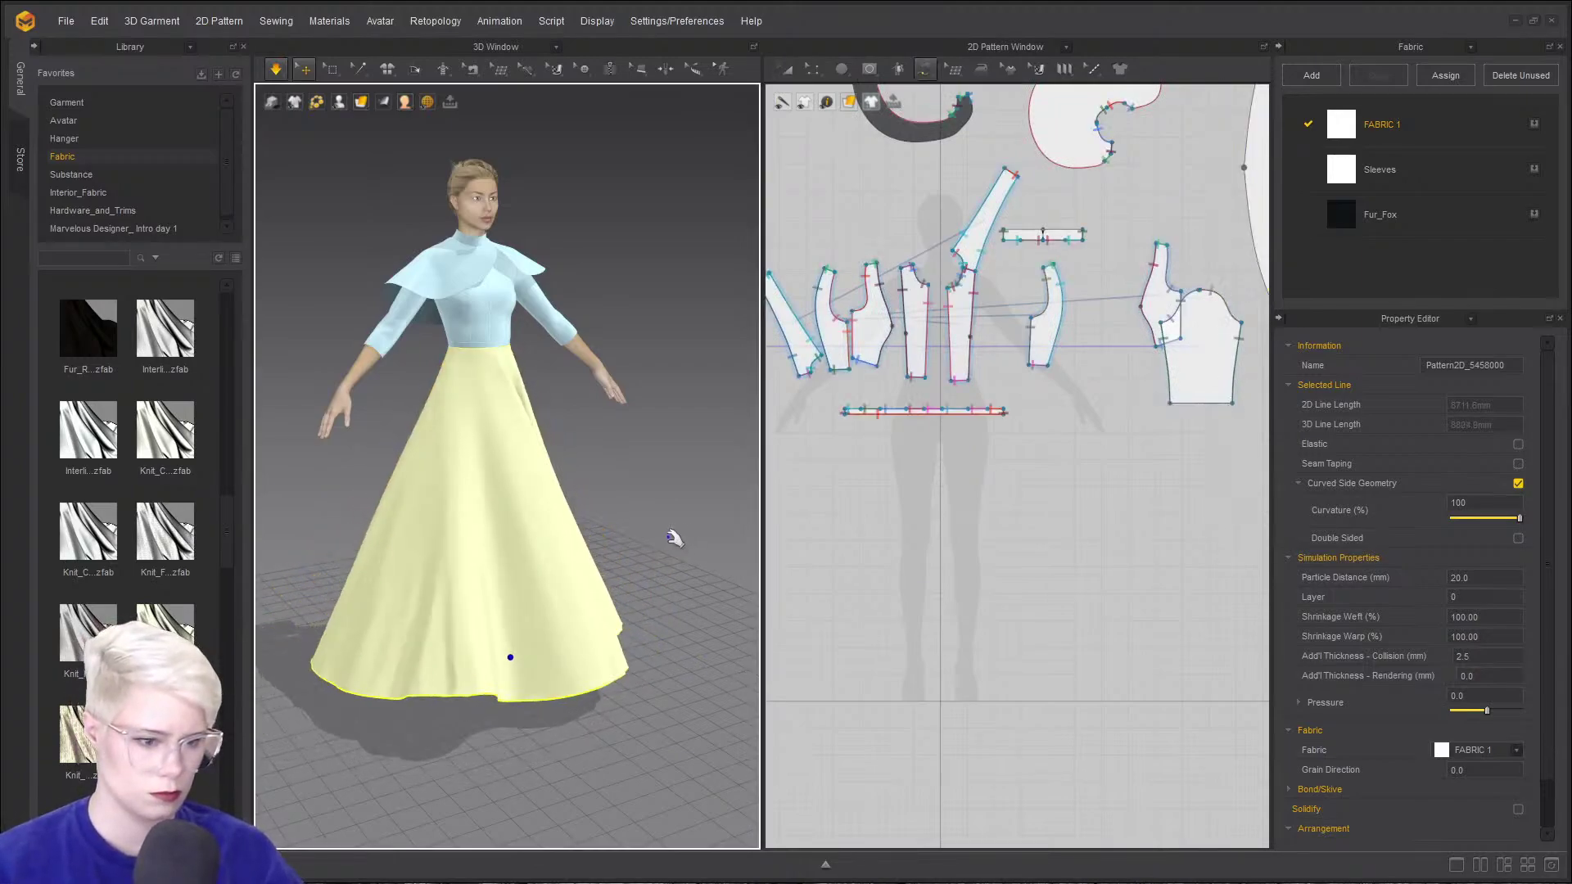
# - Set the skirt's pressure back to 1 and simulate until the fabric flares out fully around the avatar
pyautogui.click(1474, 699)
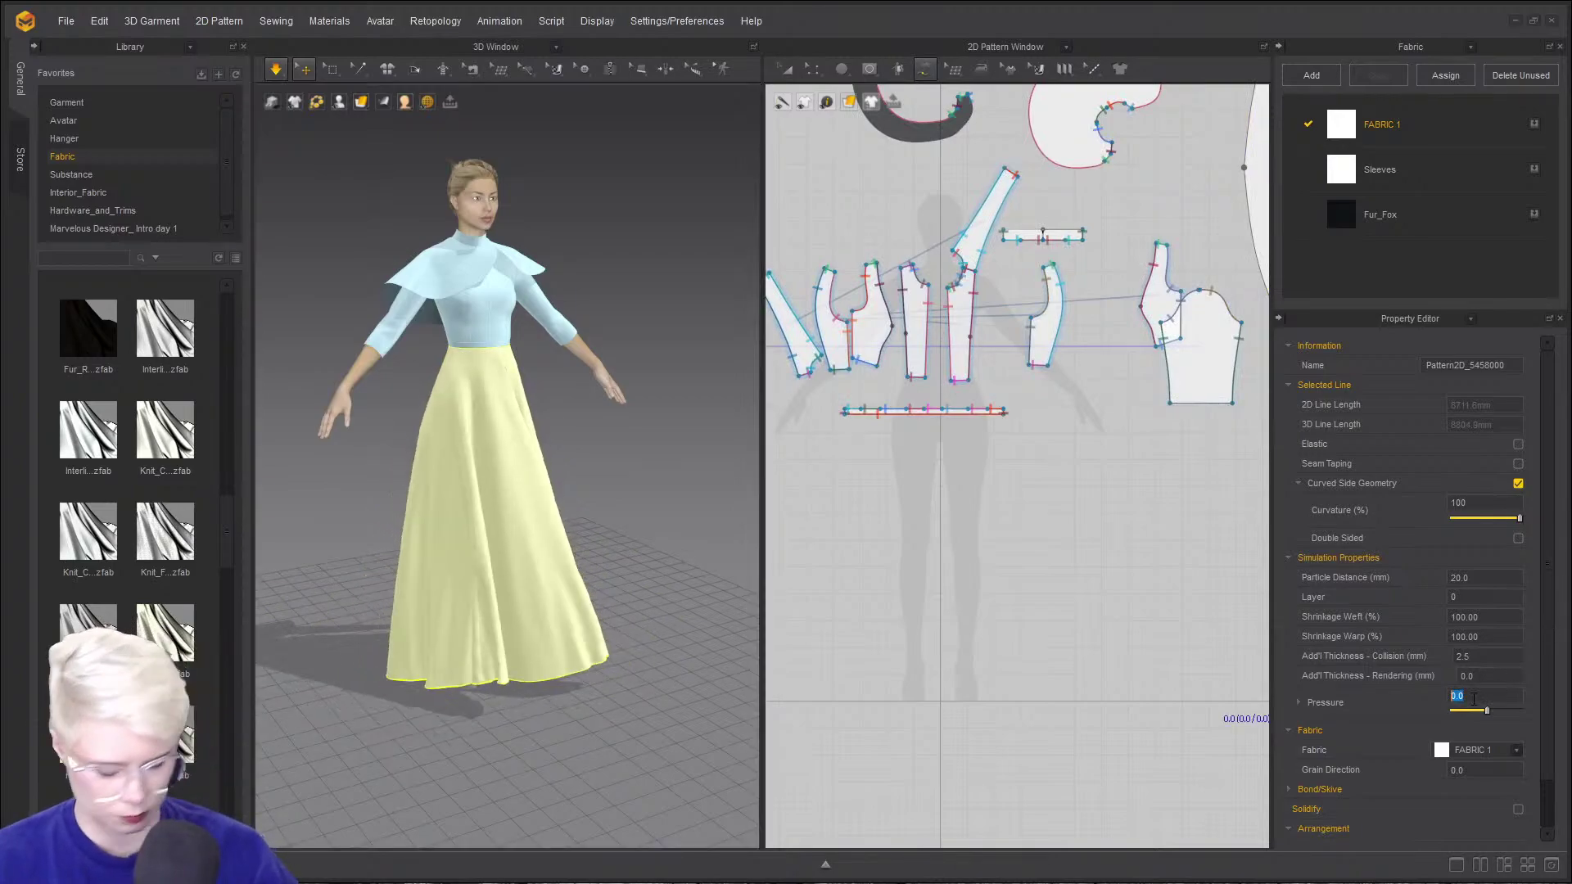
pyautogui.write('1')
pyautogui.press('Return')
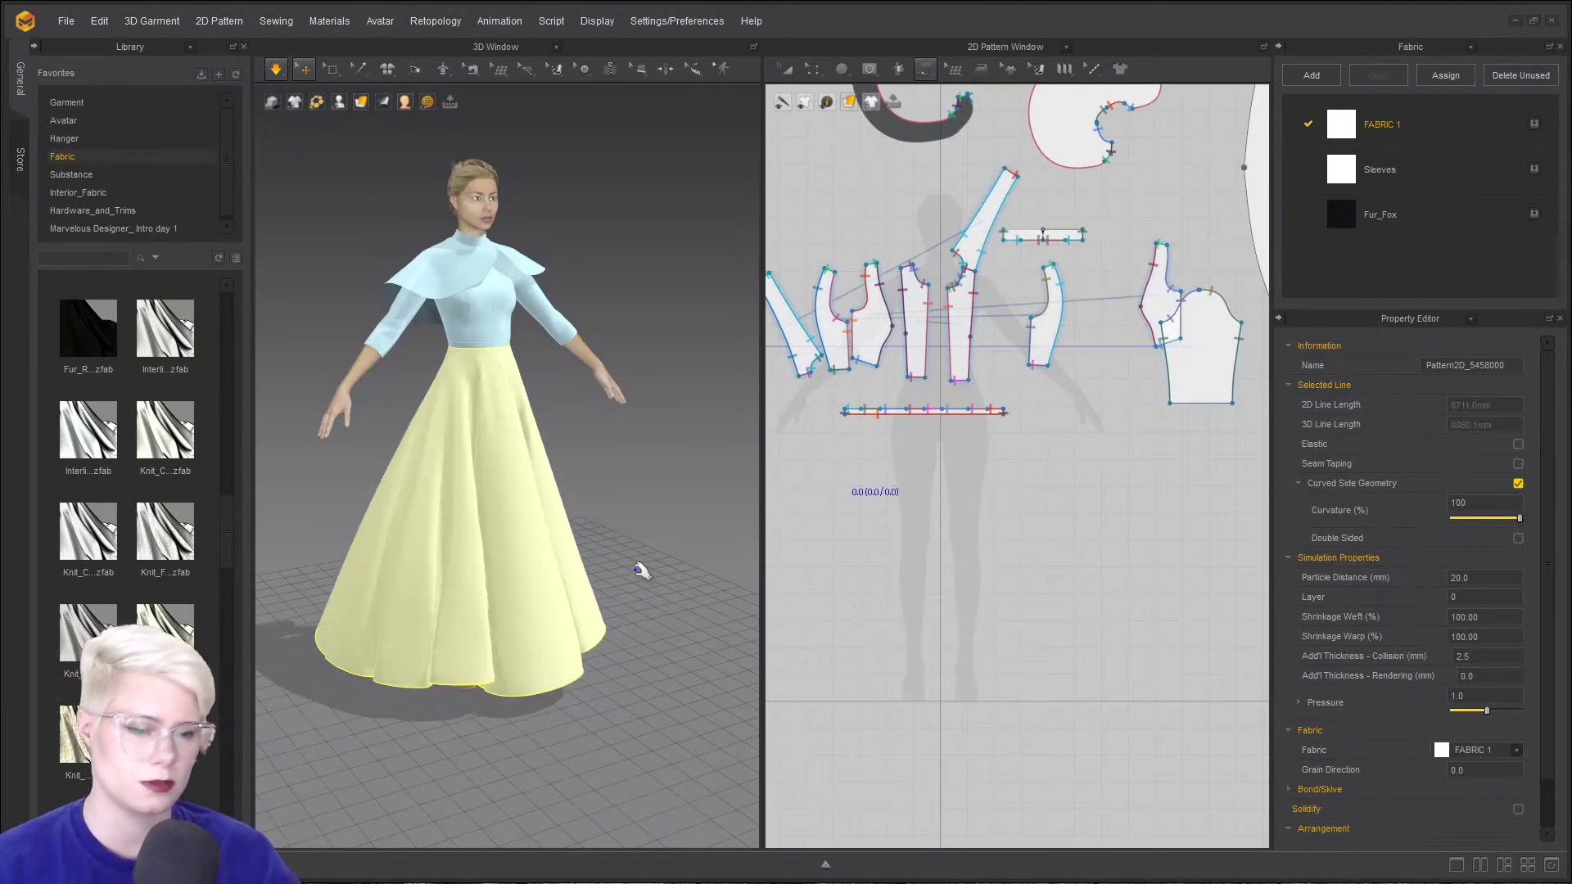
pyautogui.press('space')
pyautogui.moveTo(625, 569); pyautogui.dragTo(561, 583, button='right')
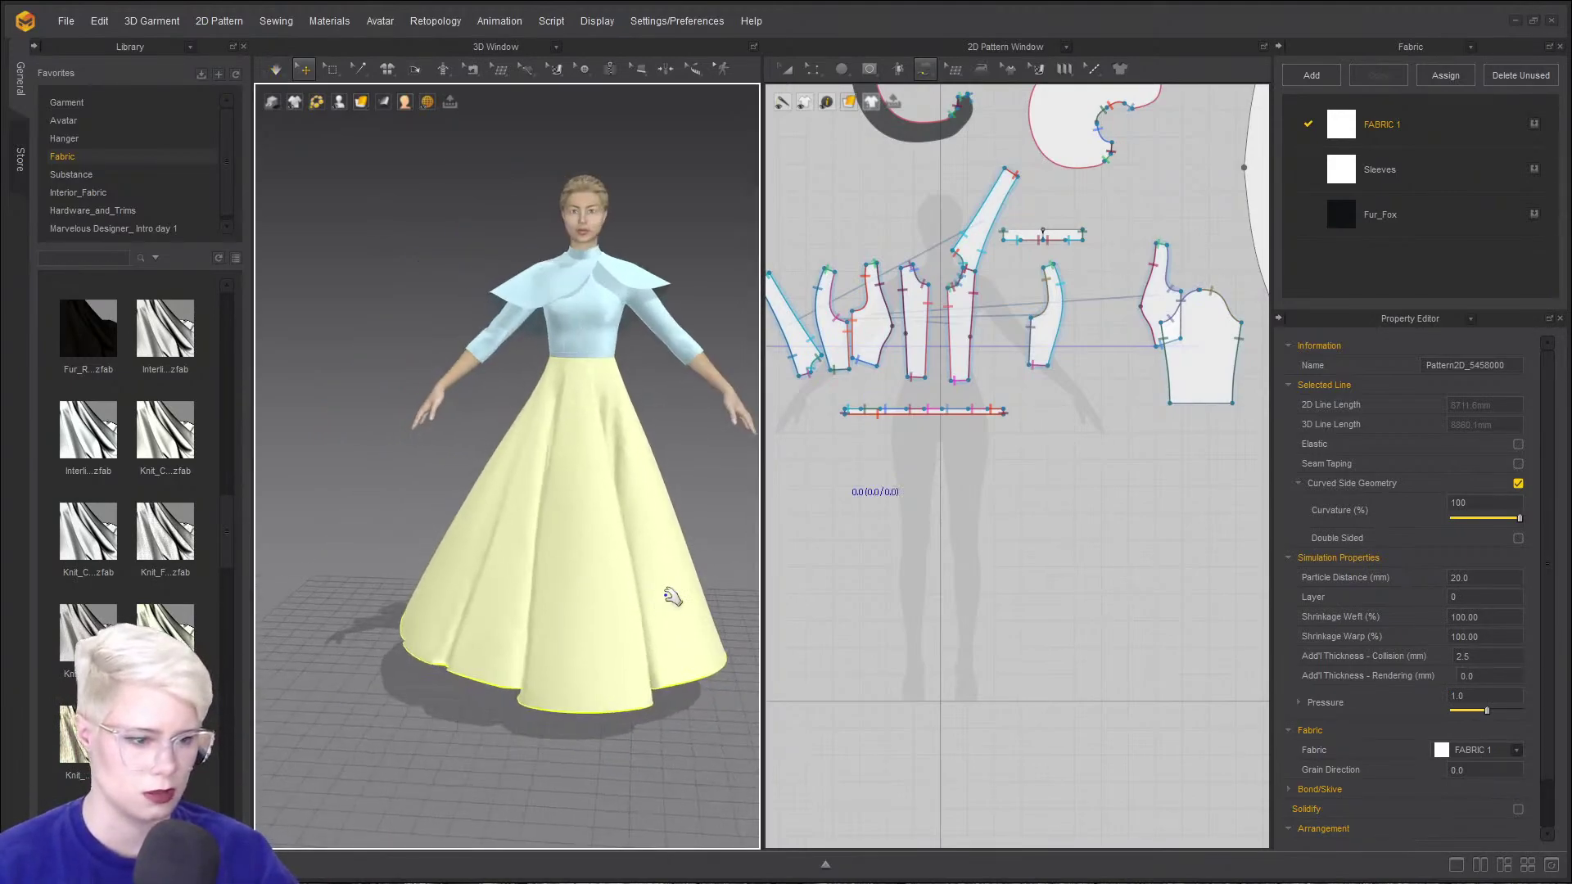
pyautogui.press('space')
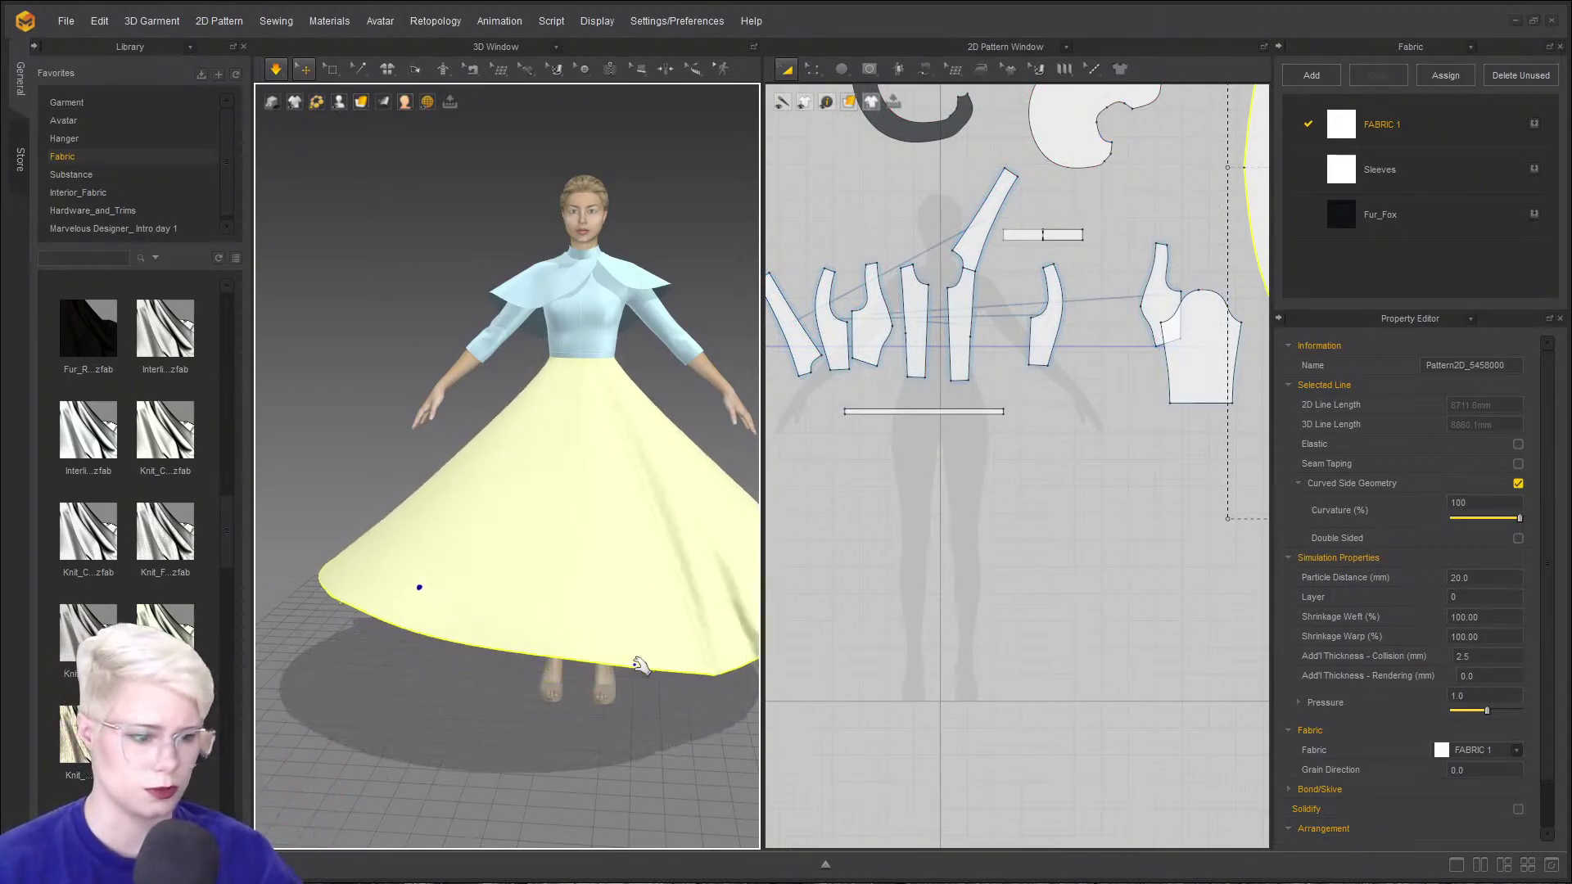
# - Stop the simulation on the inflated skirt, set its pressure to 0 and simulate so that it falls into even folds
pyautogui.press('space')
pyautogui.click(1464, 696)
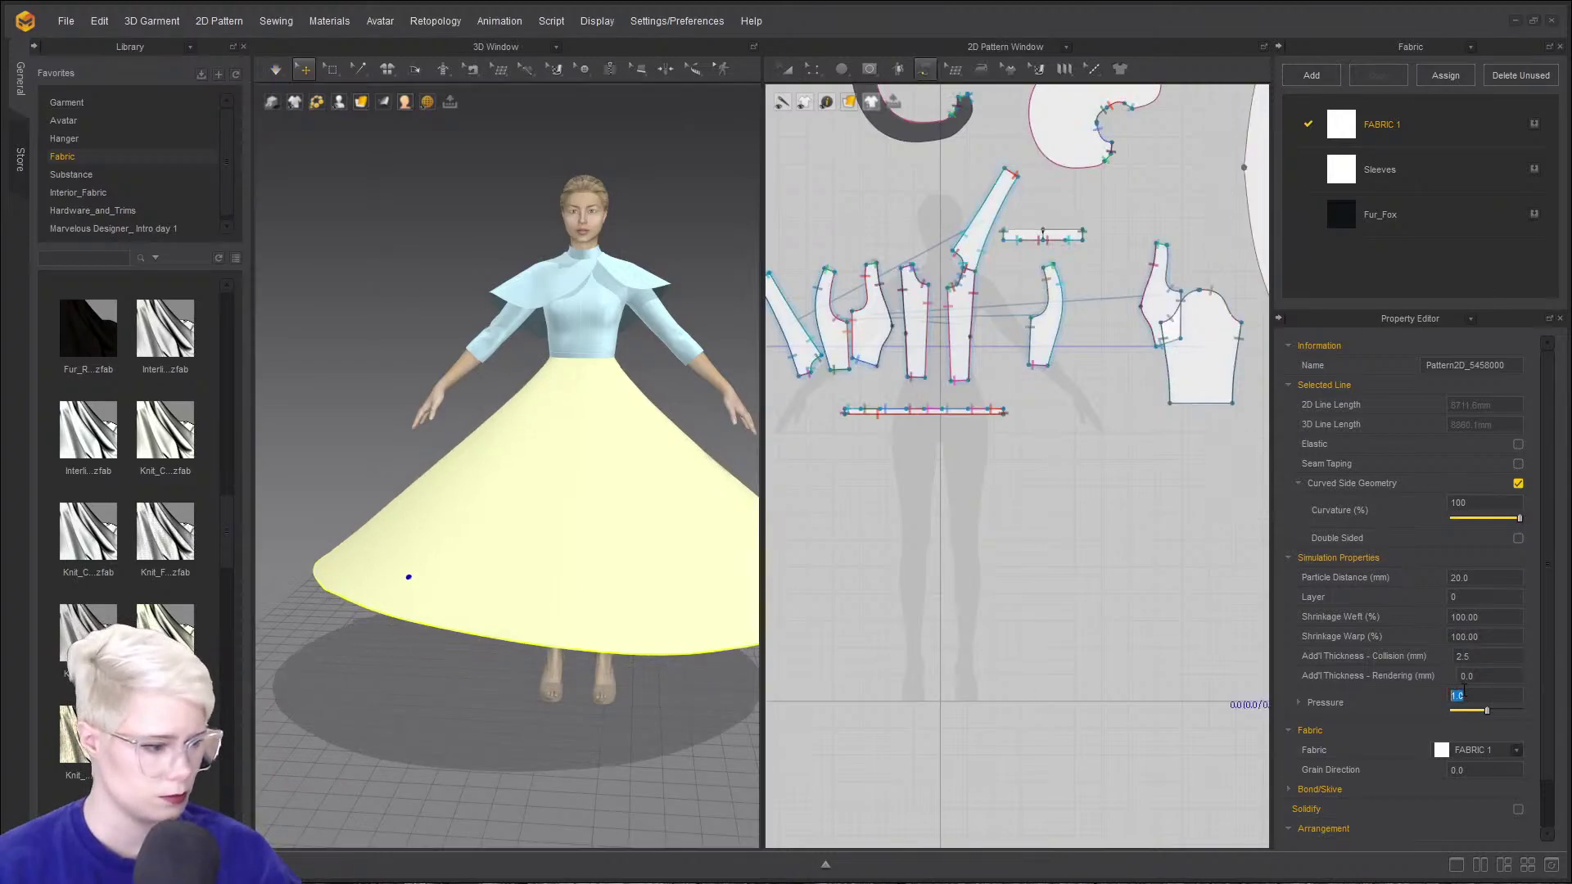
pyautogui.write('0.0')
pyautogui.press('space')
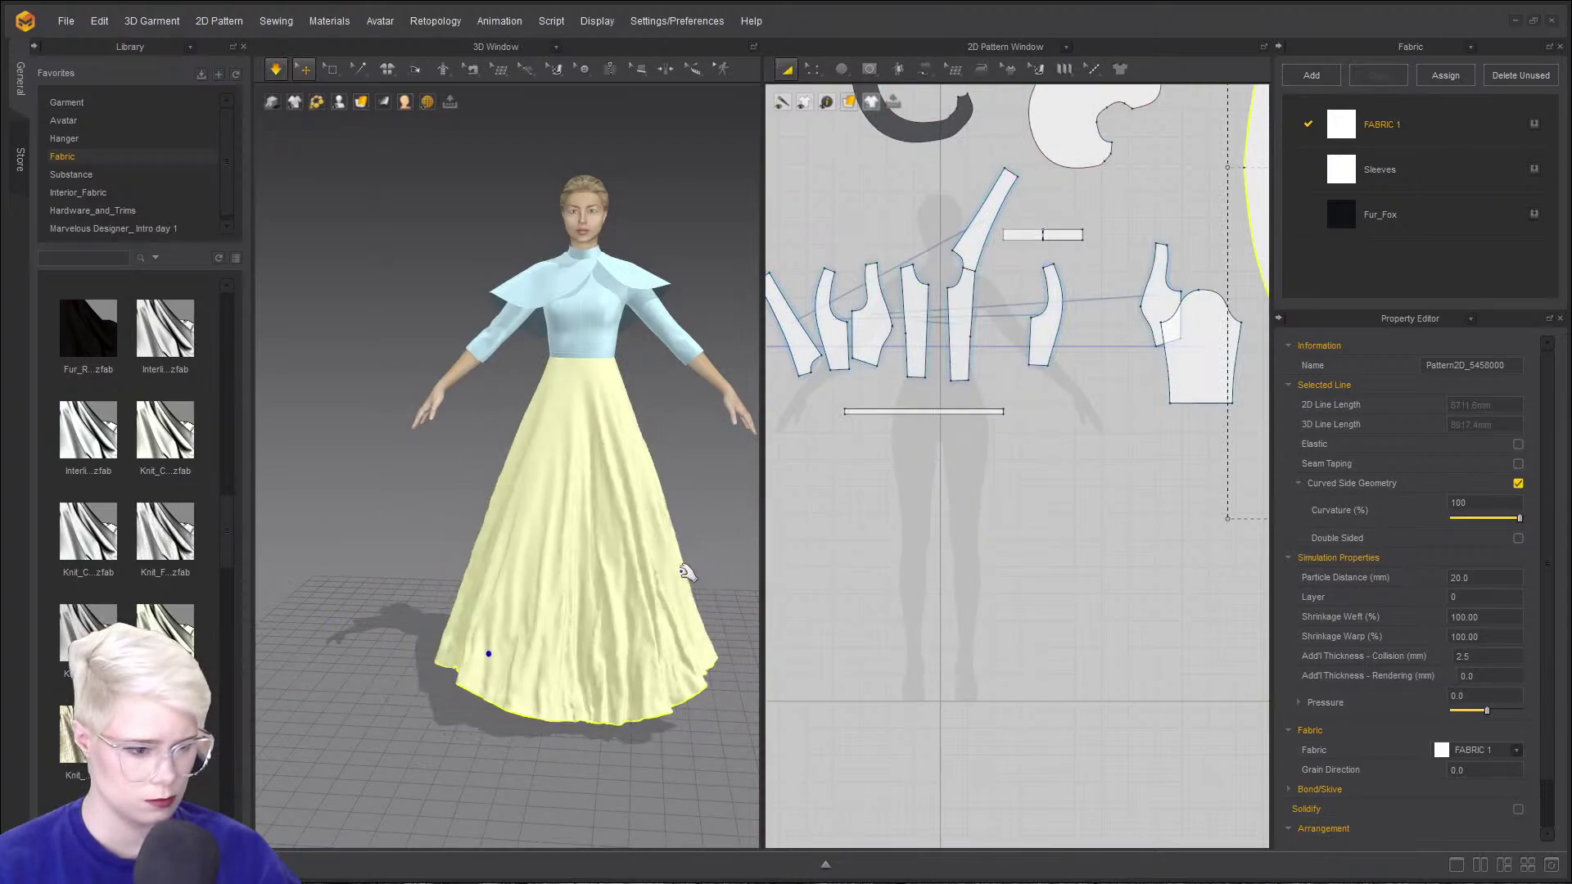
# - Apply a brief pressure of 1 to the falling skirt to smooth out its fine wrinkles
pyautogui.click(1473, 695)
pyautogui.write('1')
pyautogui.press('Return')
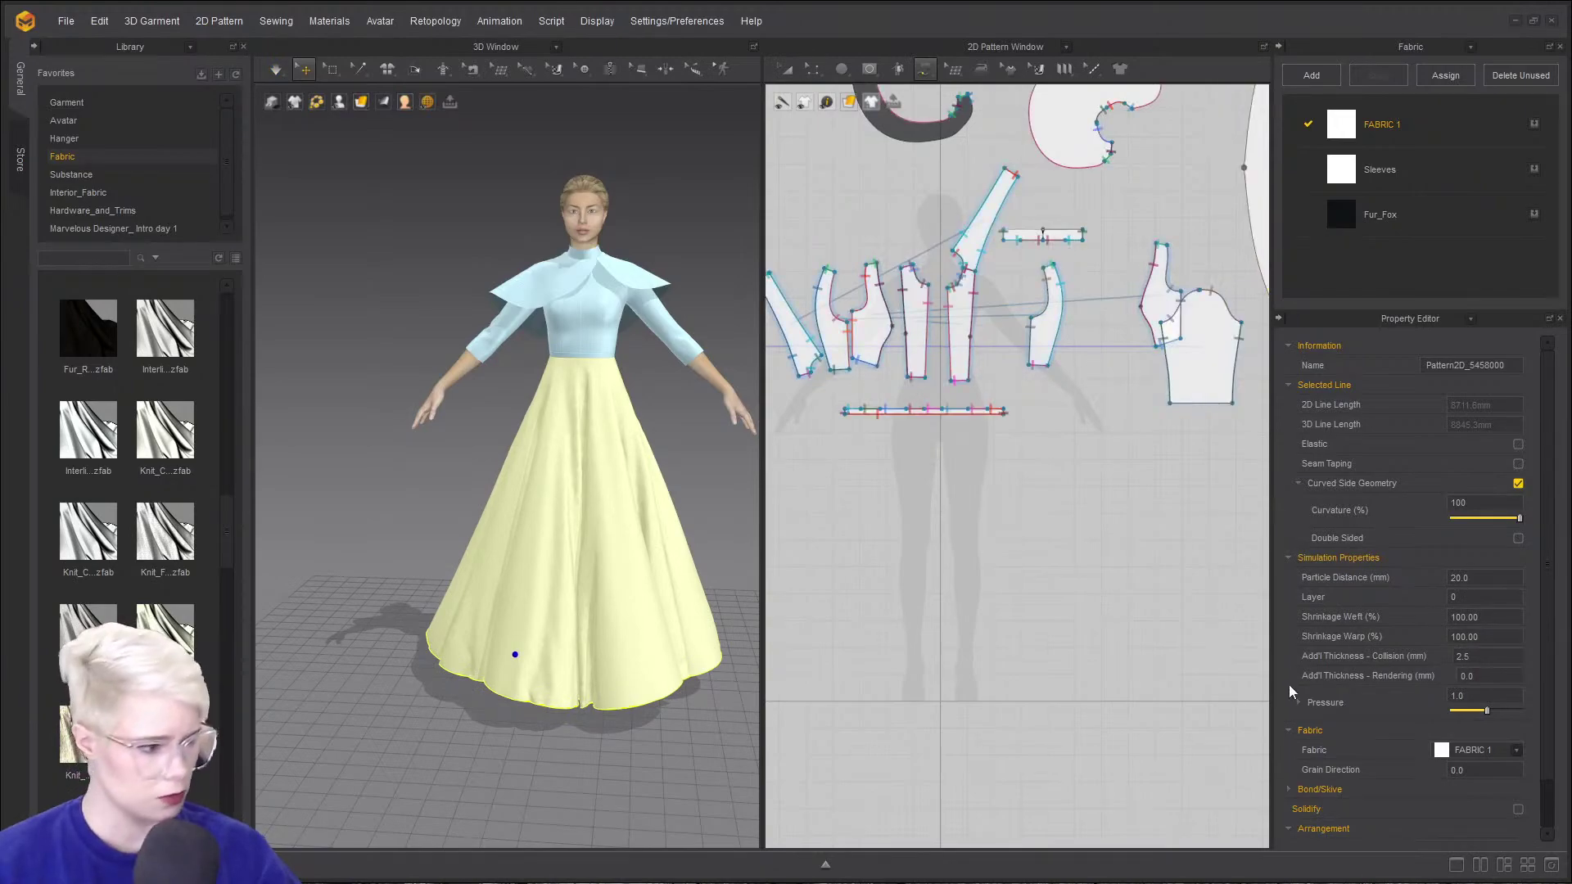
# - With the pressure back at 0, solidify the skirt pattern and simulate it to settle the folds
pyautogui.rightClick(565, 598)
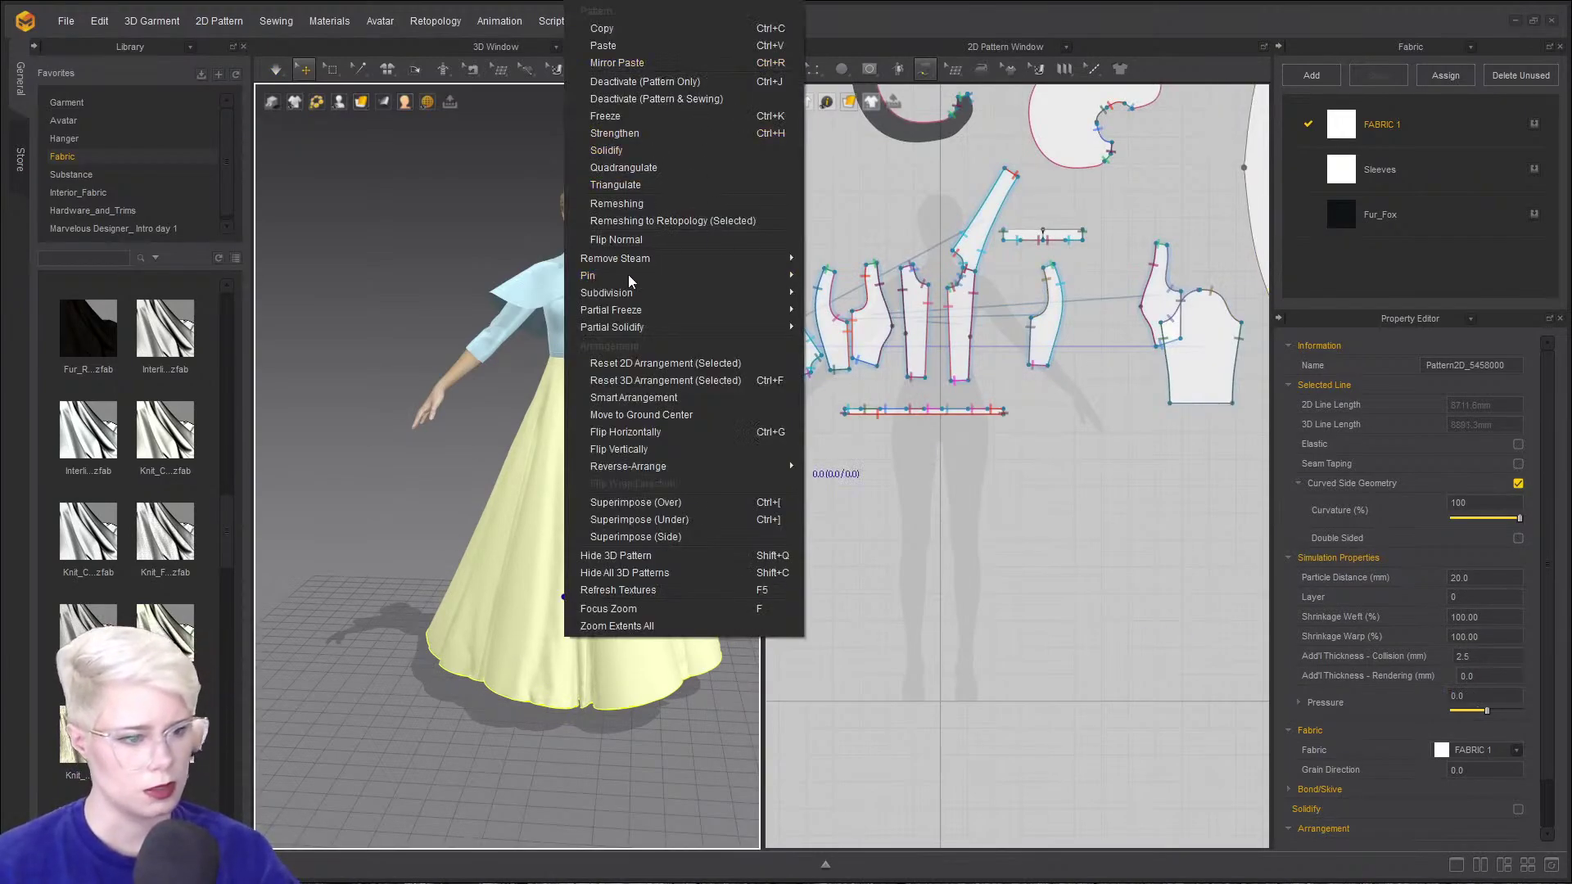
pyautogui.click(660, 148)
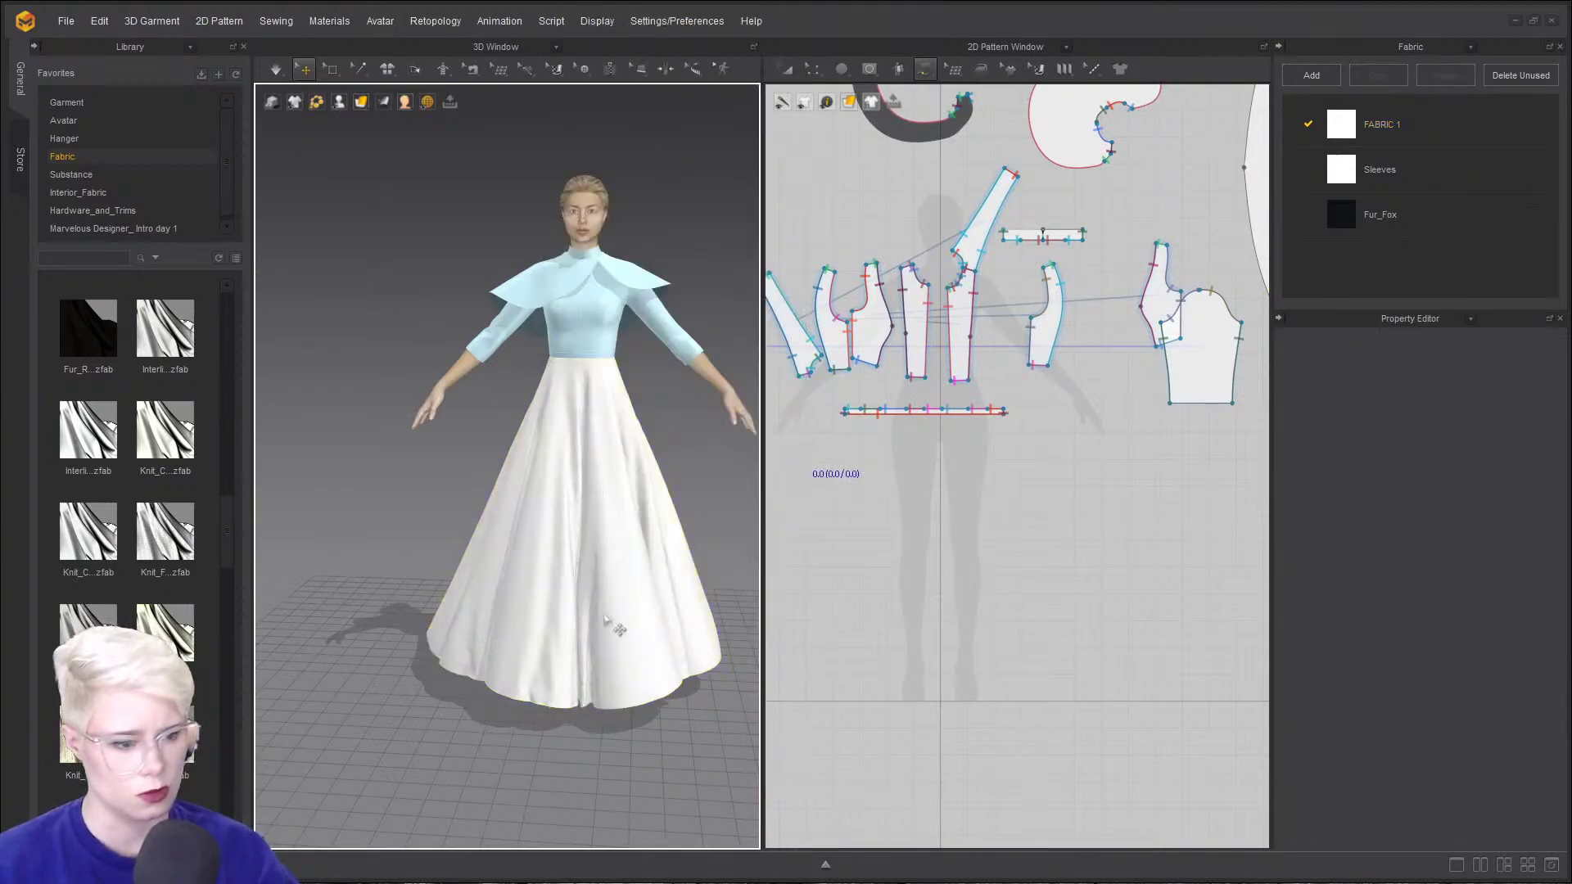
pyautogui.click(637, 573)
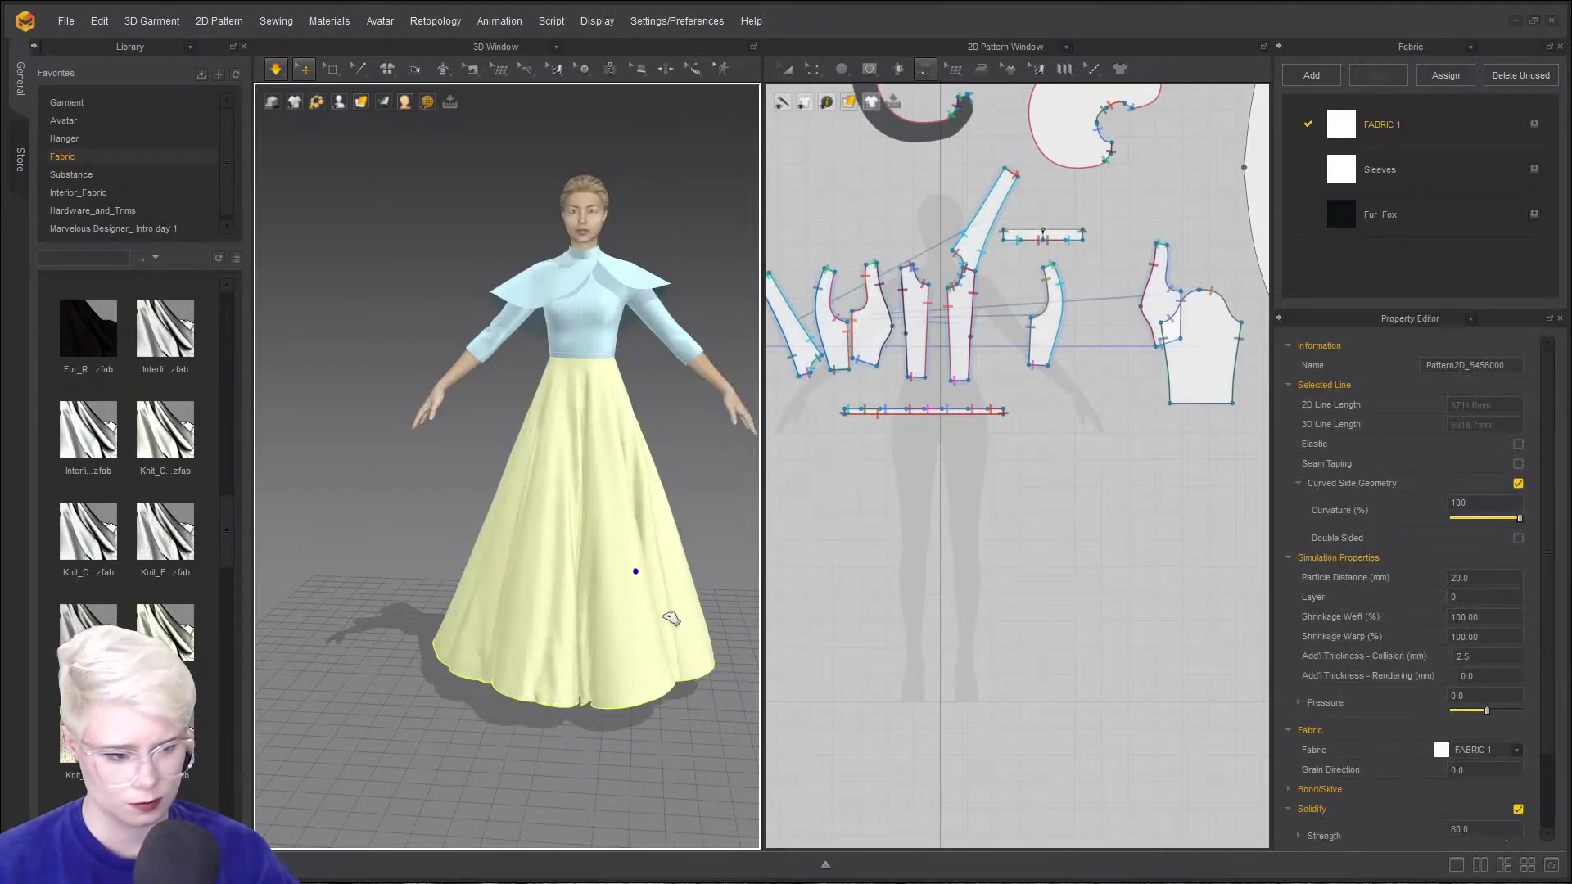
pyautogui.moveTo(341, 586); pyautogui.dragTo(389, 636, button='right')
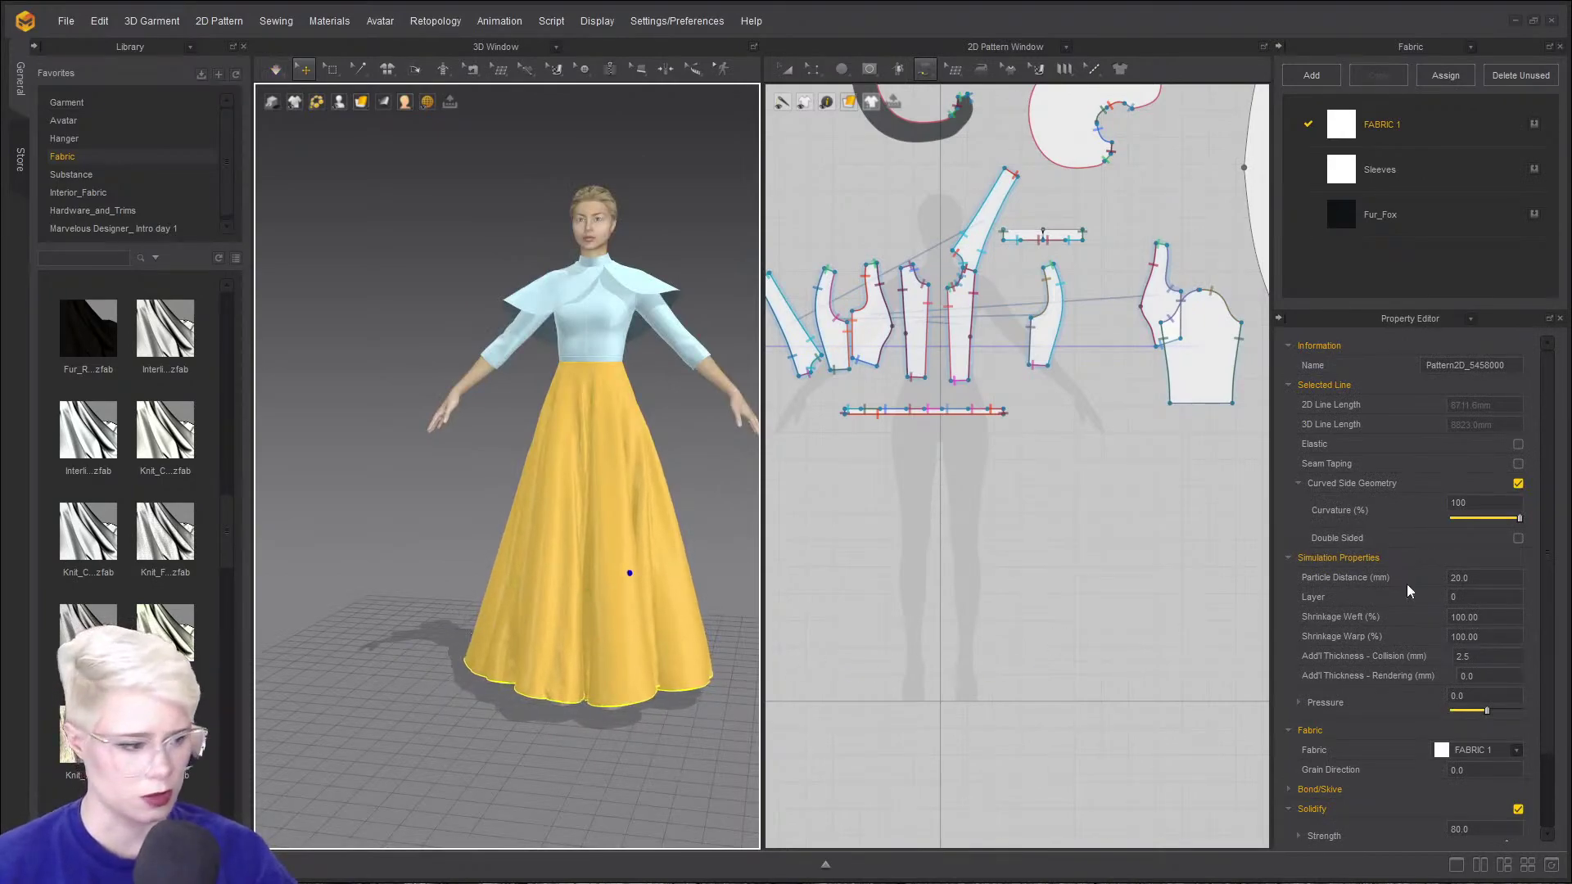
# - Apply 10 mm seam taping to all three outer hem arcs of the skirt pattern
pyautogui.scroll(-4, 1056, 551)
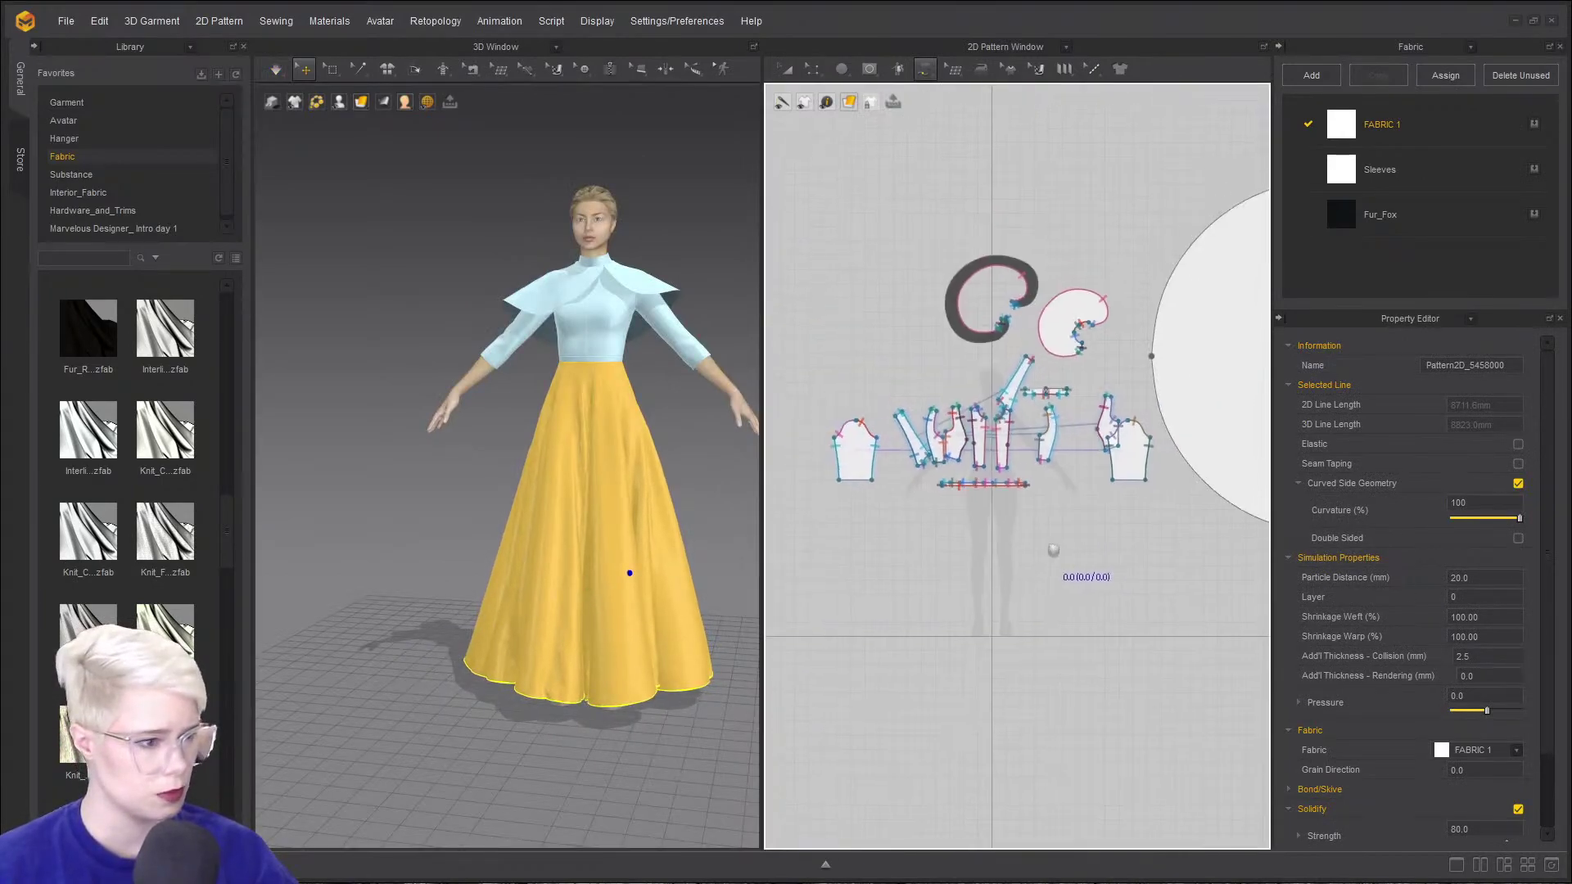
pyautogui.moveTo(1076, 520); pyautogui.dragTo(796, 483, button='middle')
pyautogui.click(1010, 72)
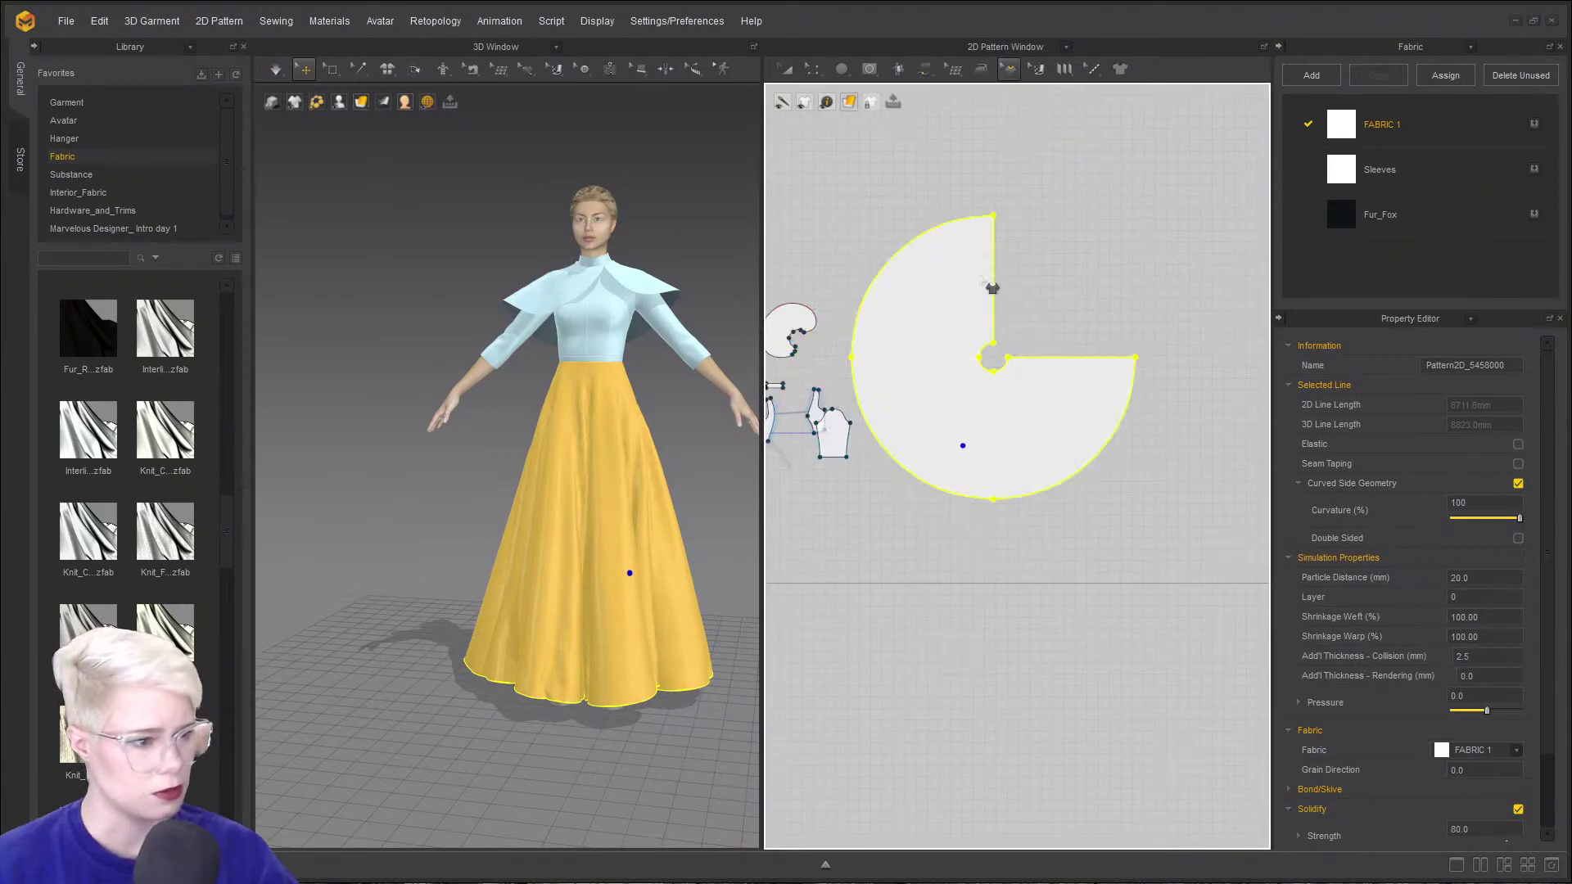
pyautogui.click(949, 242)
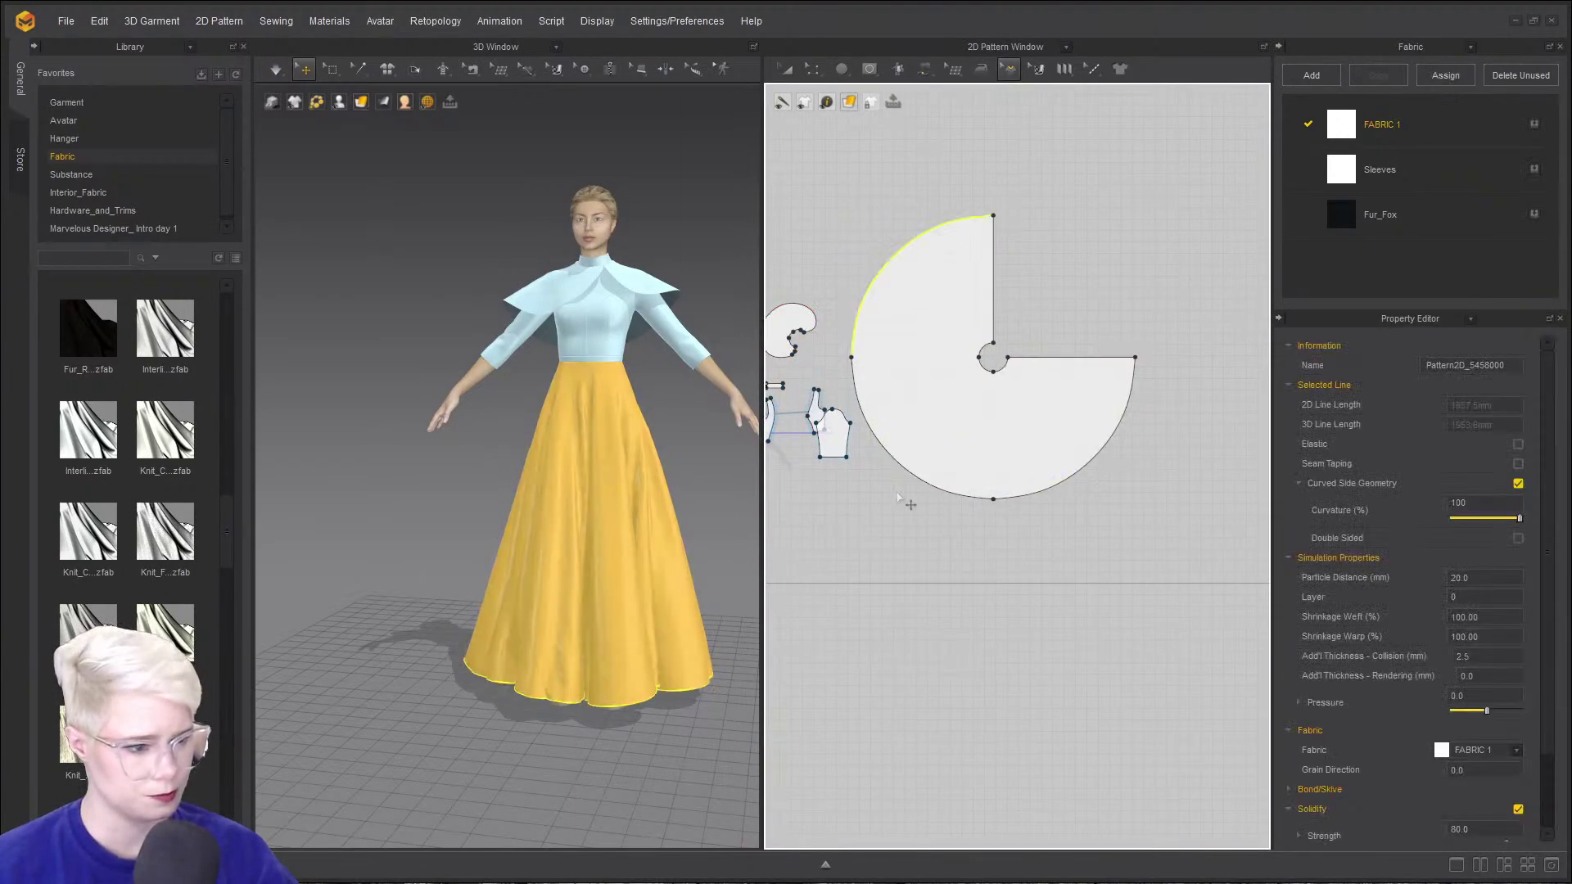
pyautogui.click(1107, 457)
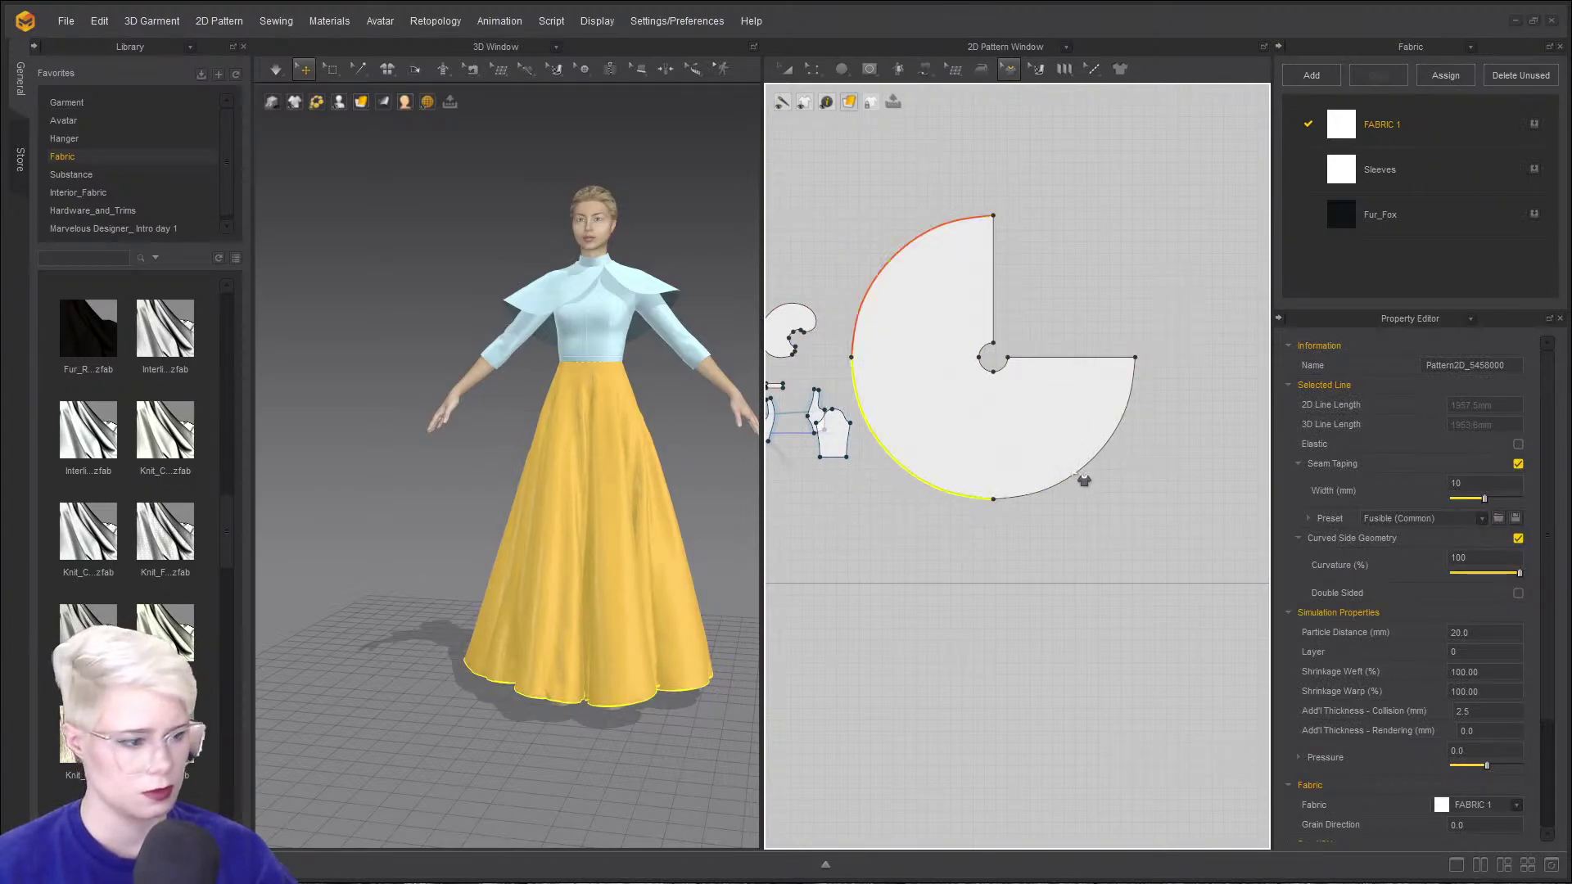
pyautogui.click(1092, 488)
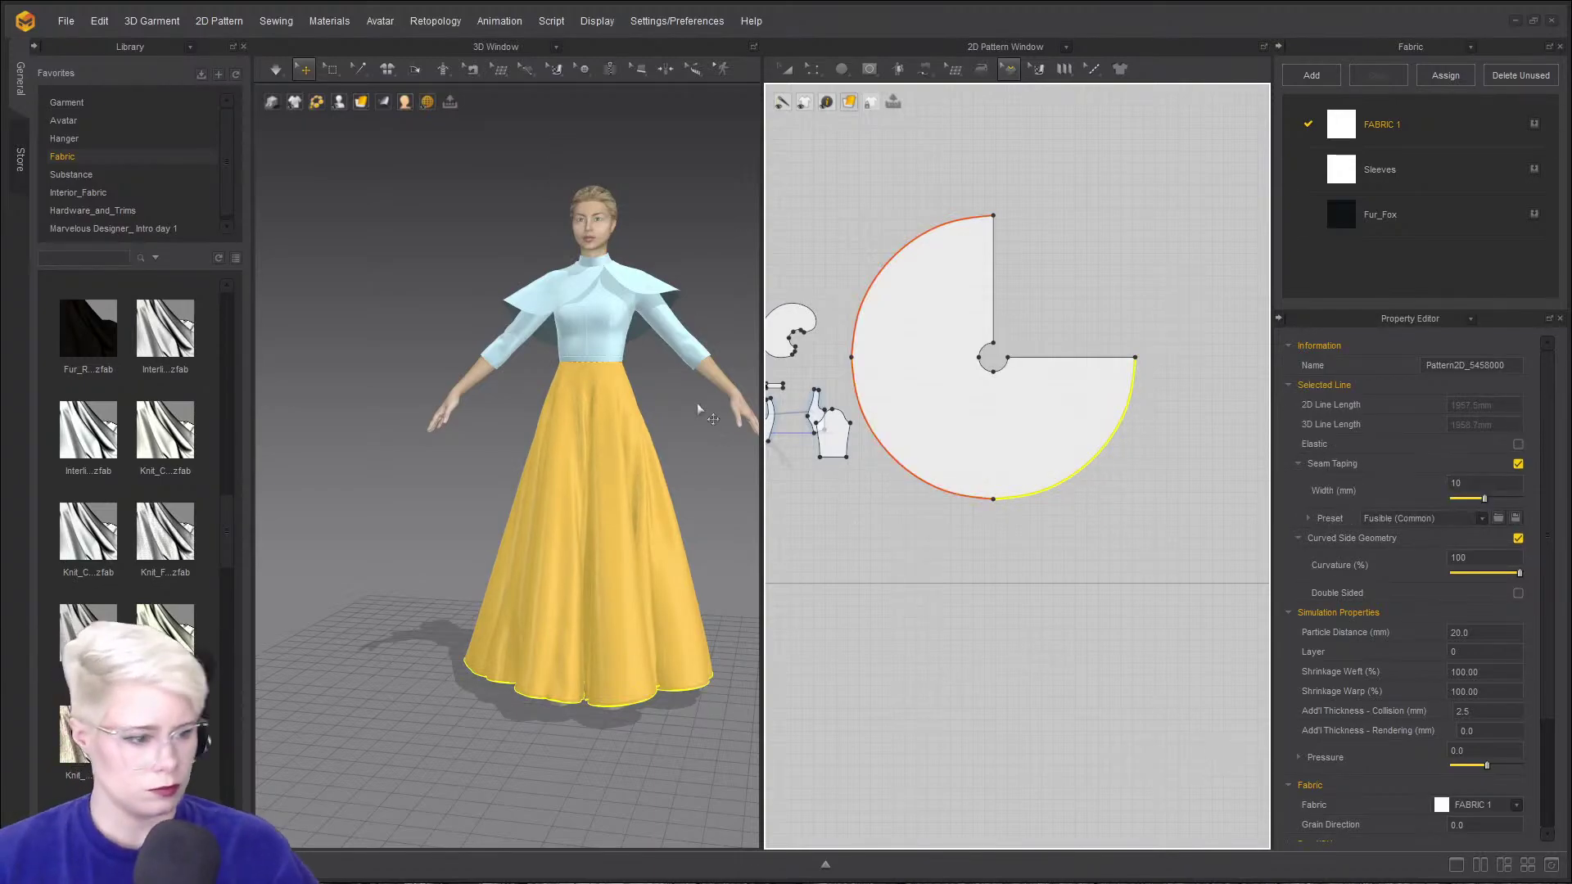
pyautogui.moveTo(641, 528); pyautogui.dragTo(463, 520, button='right')
pyautogui.scroll(2, 464, 519)
pyautogui.click(695, 463)
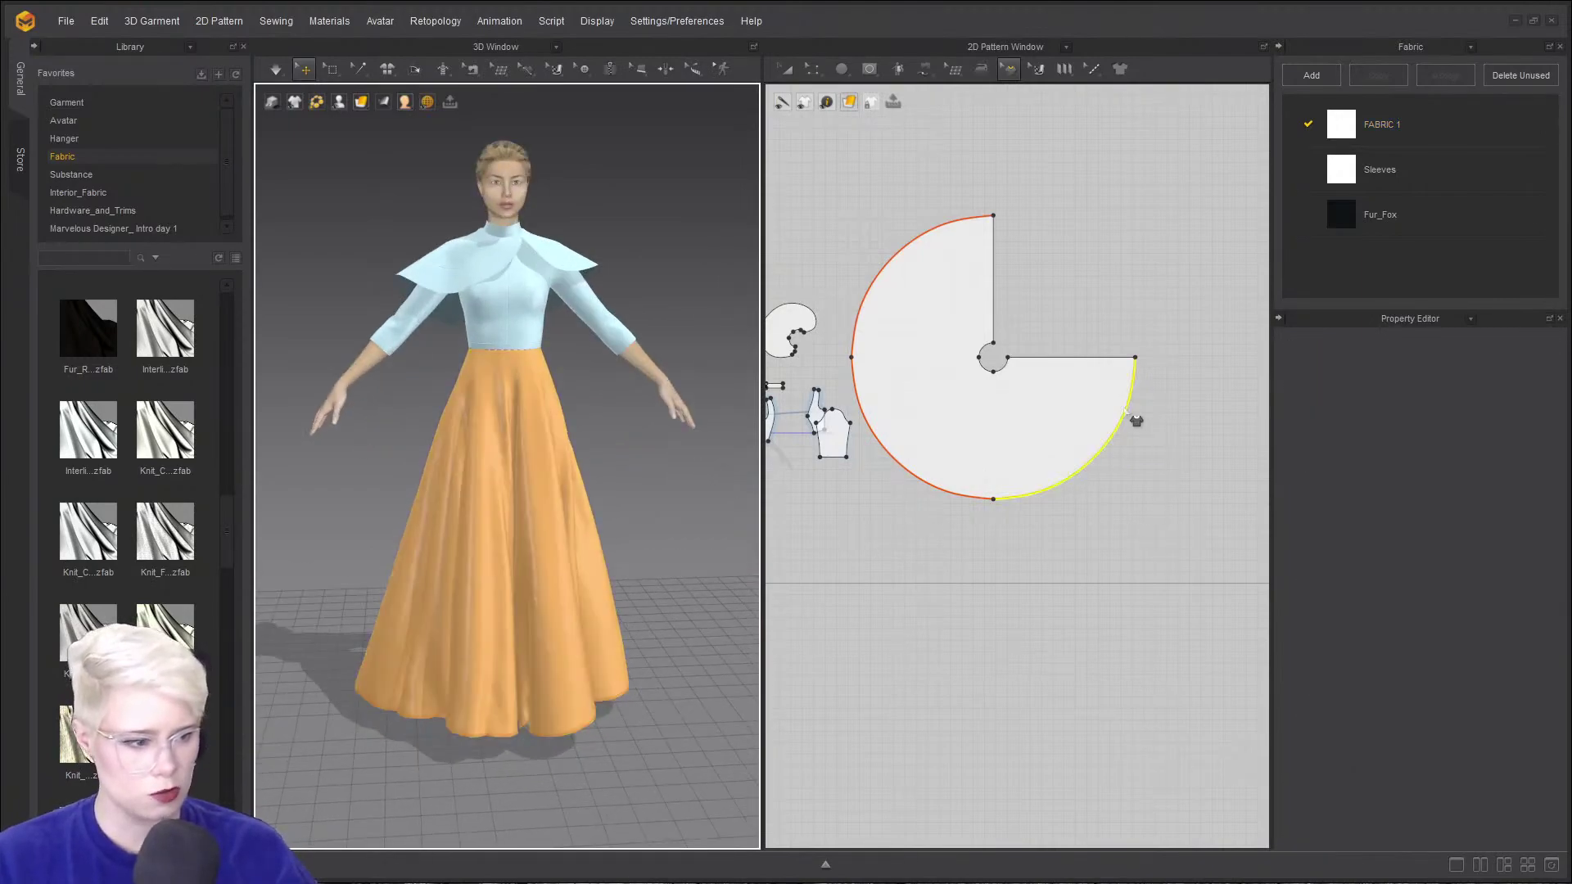
# - Layer-clone the skirt pattern over itself and place the copy above the original in the 2D layout
pyautogui.scroll(3, 1116, 407)
pyautogui.press('a')
pyautogui.click(987, 403)
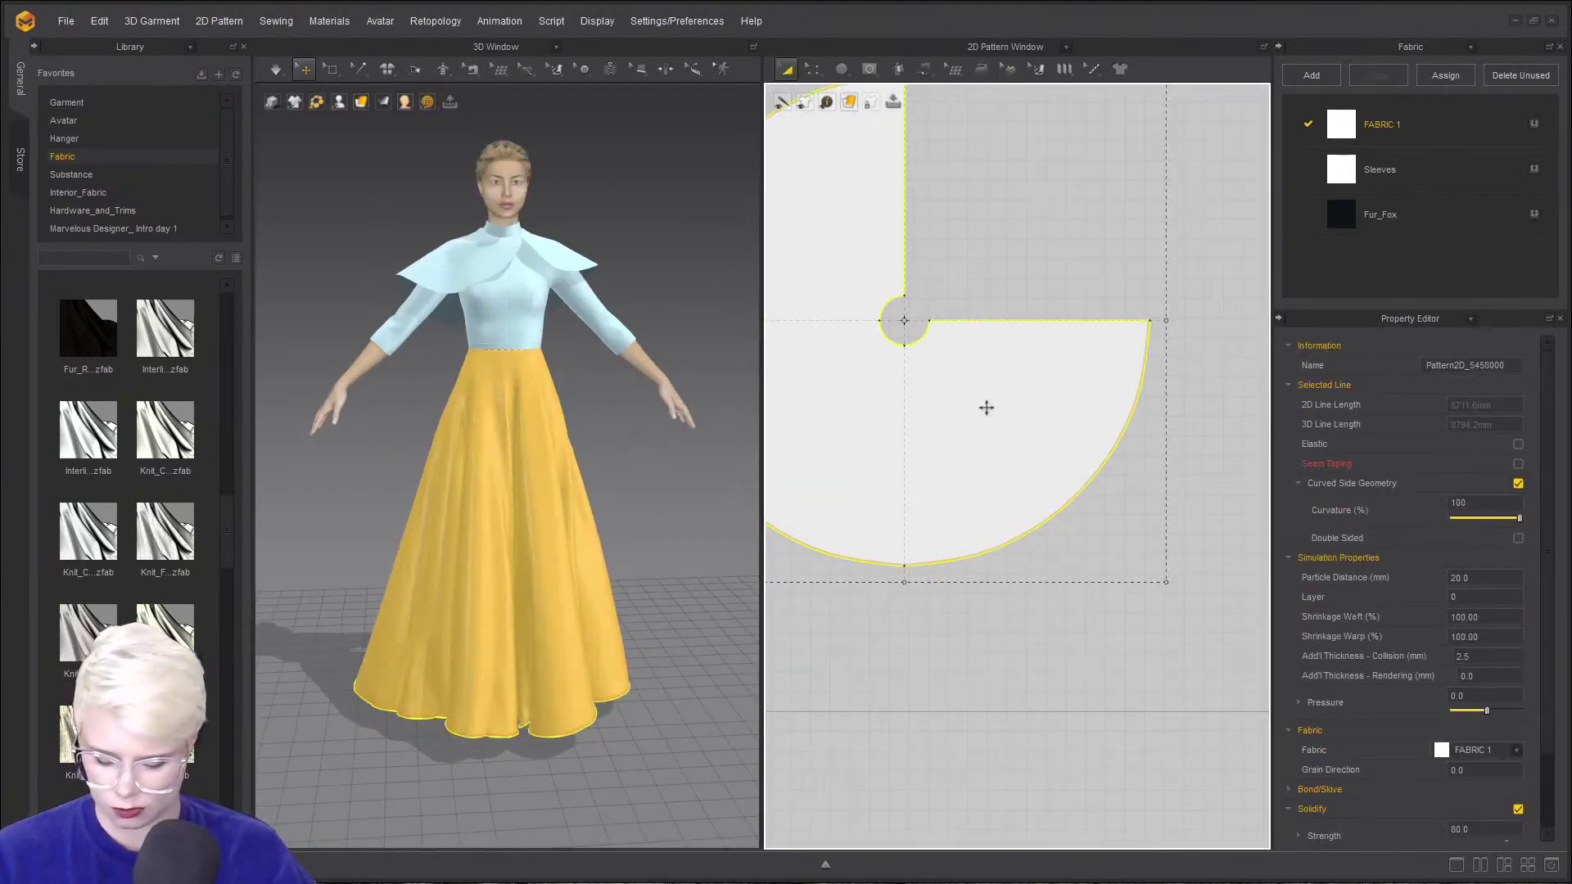
pyautogui.rightClick(987, 409)
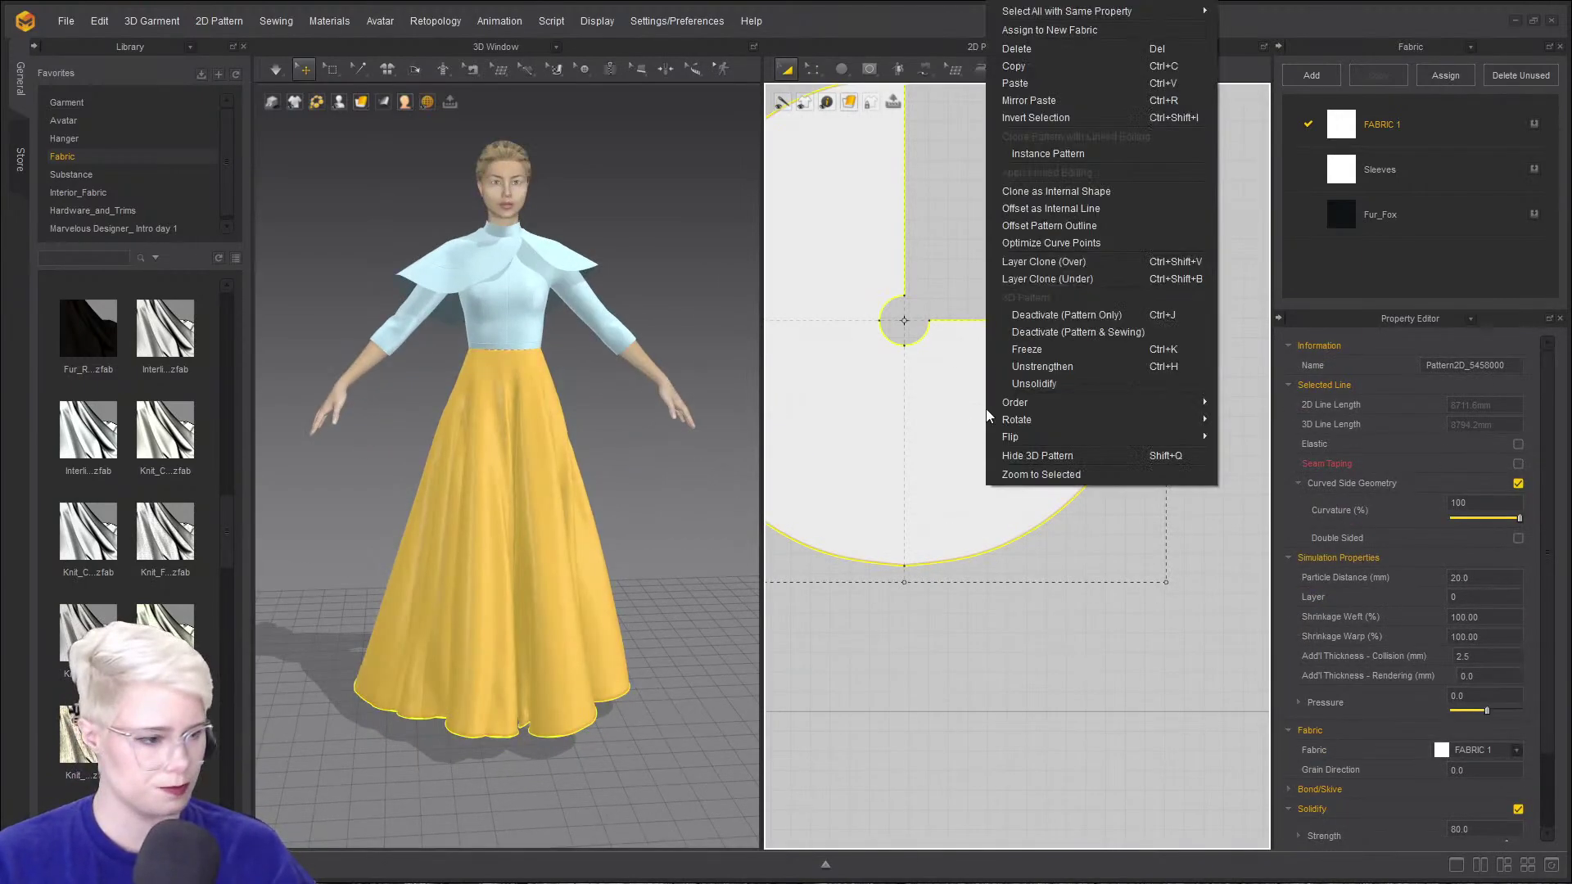
pyautogui.click(1096, 264)
pyautogui.scroll(-3, 1016, 287)
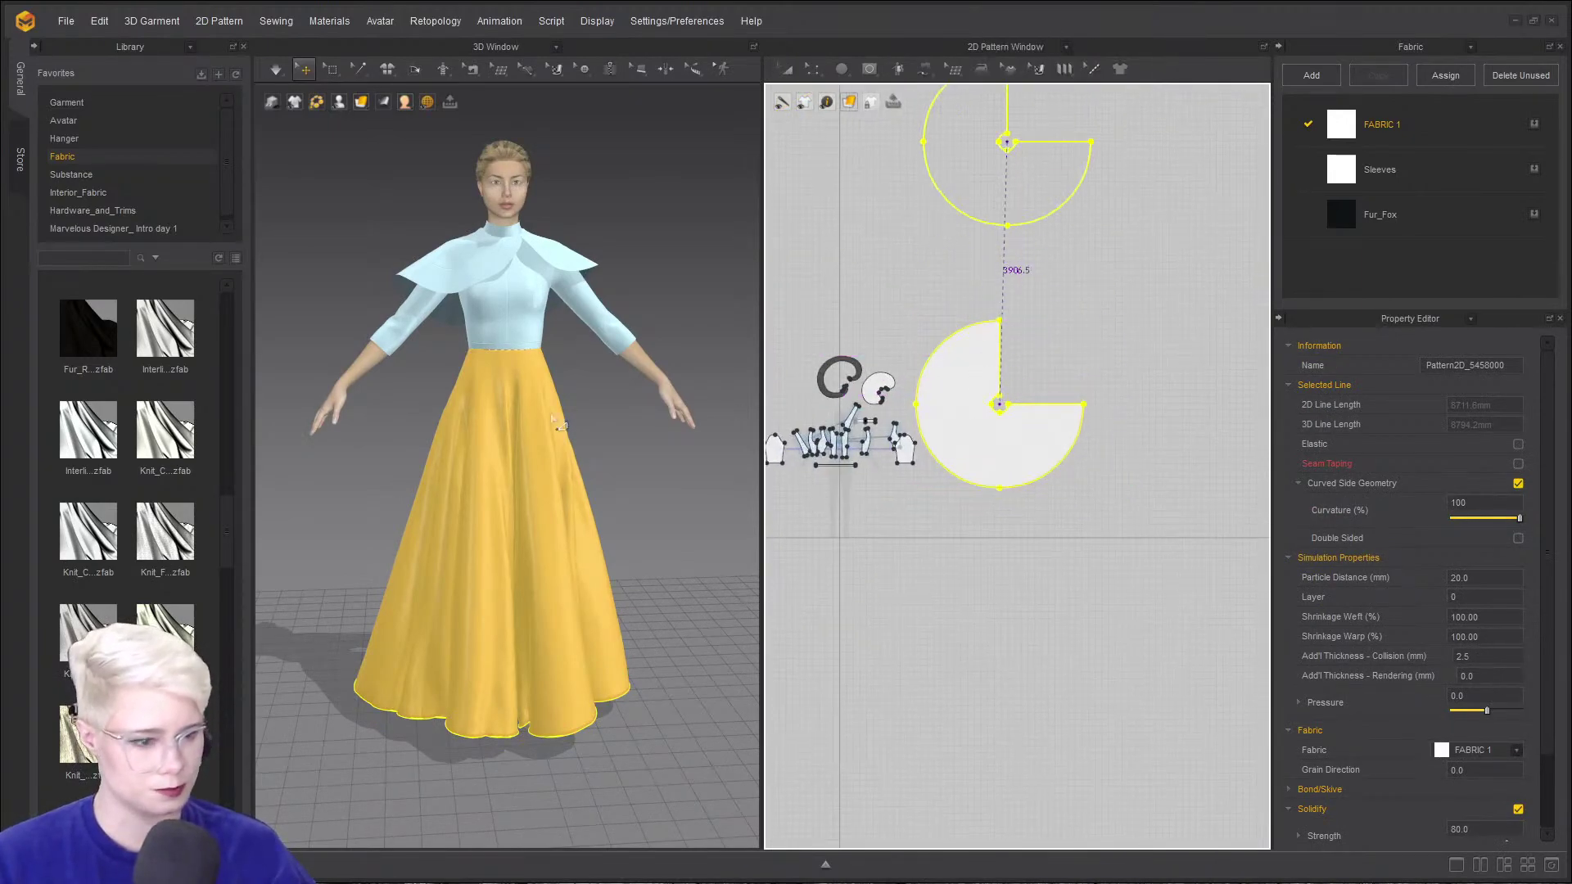
pyautogui.click(1006, 142)
# - Remove the cloned skirt's linked editing and delete the sewing that joins its whole outline to the original
pyautogui.rightClick(978, 122)
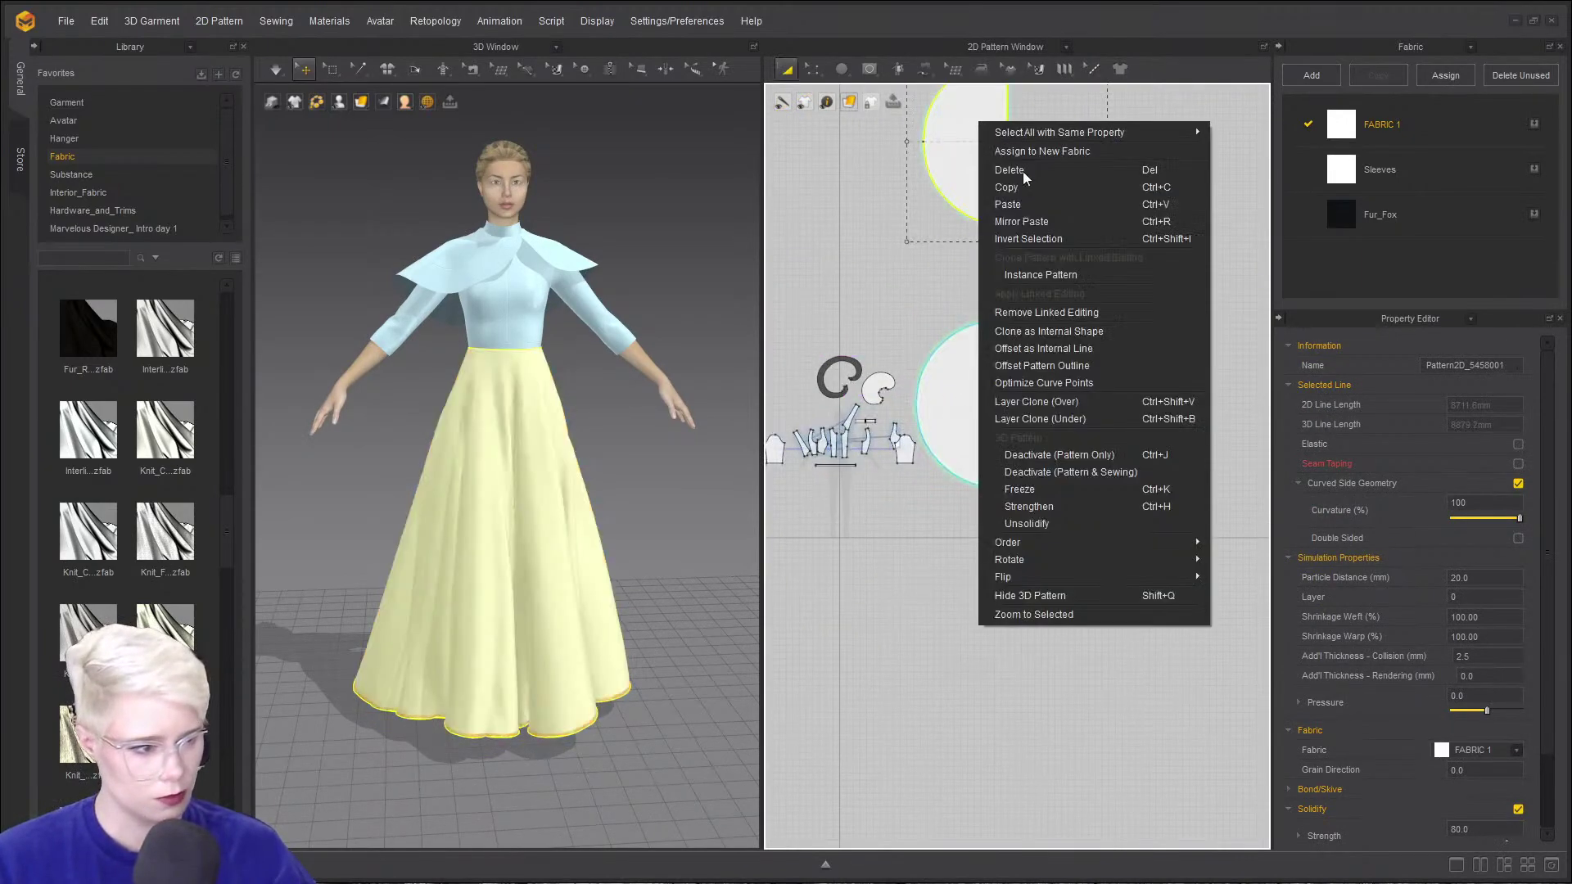
pyautogui.click(1097, 312)
pyautogui.moveTo(1091, 312); pyautogui.dragTo(985, 425, button='middle')
pyautogui.press('b')
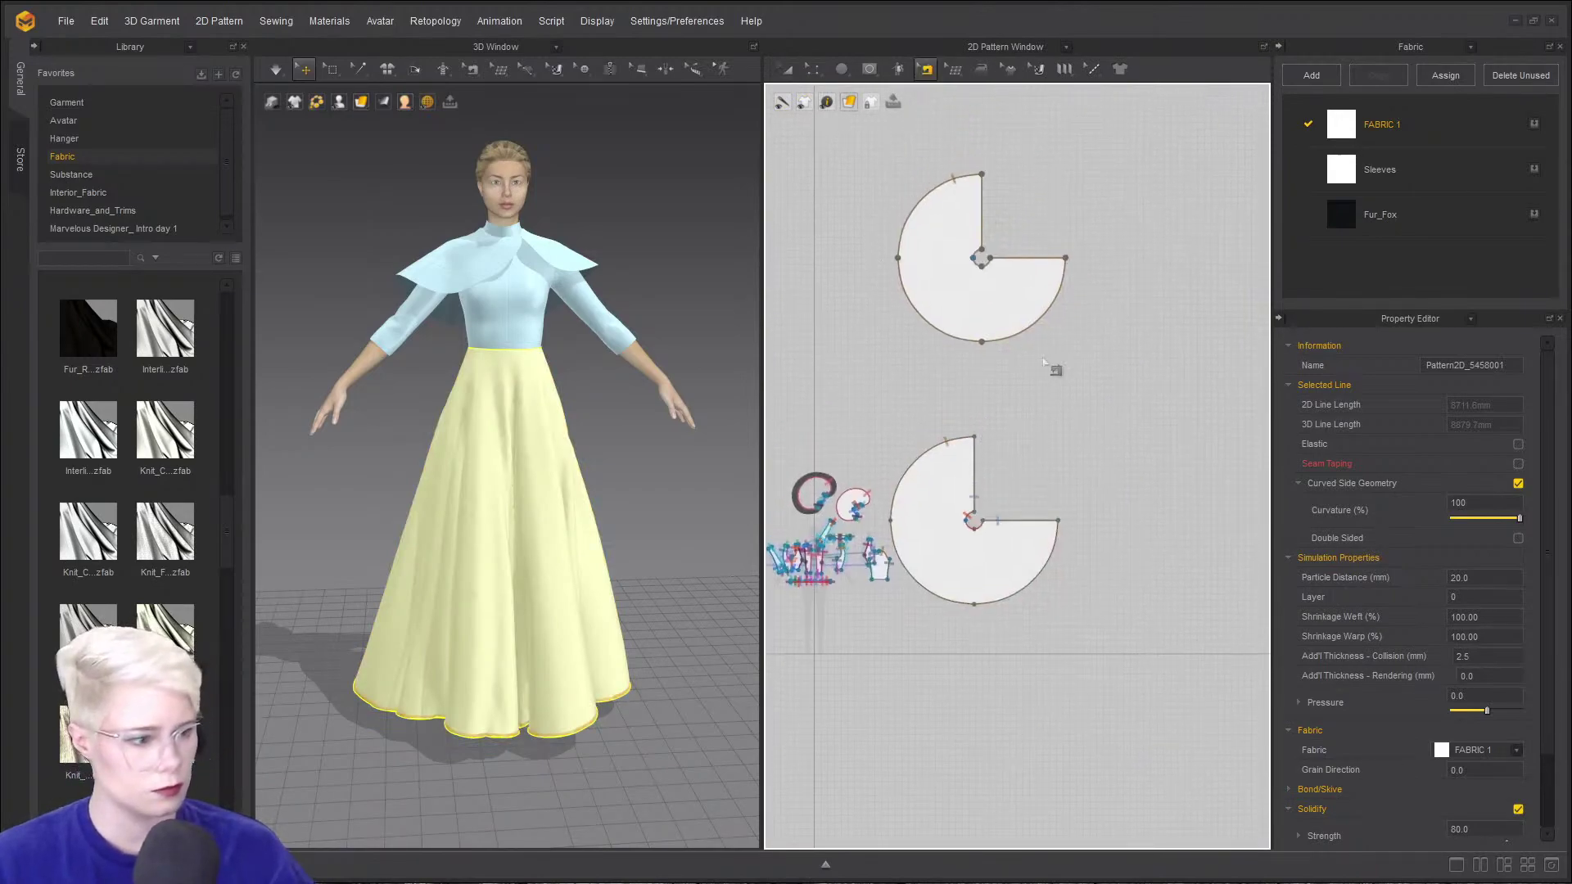
pyautogui.click(1042, 324)
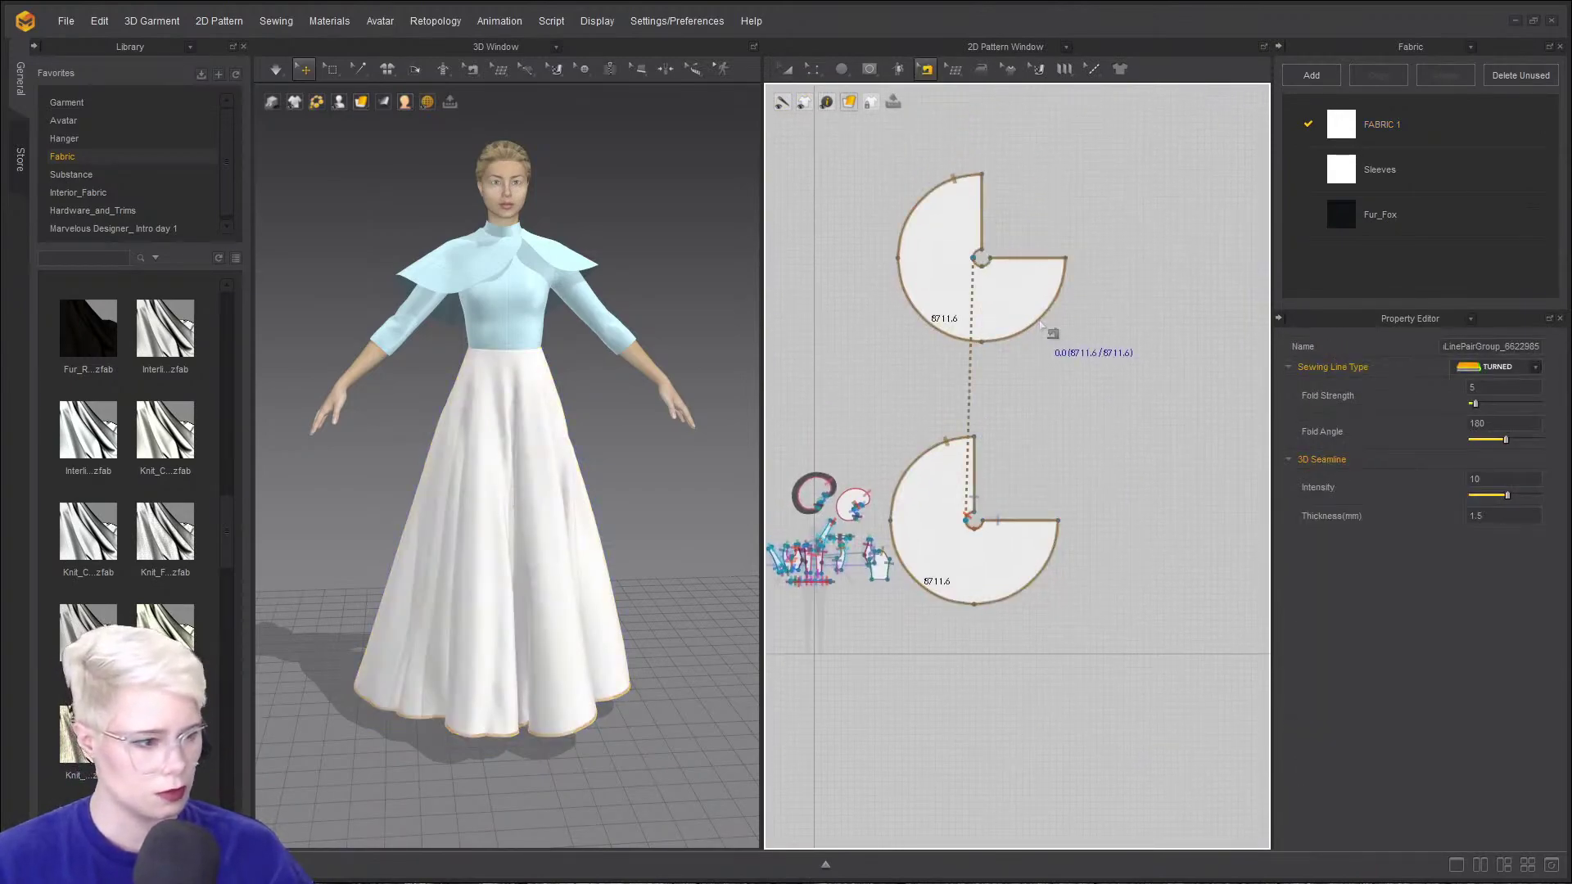
pyautogui.press('Delete')
# - Sew the cloned skirt's full waist curve to the original skirt's waist curve and simulate the two layers
pyautogui.click(982, 250)
pyautogui.click(991, 258)
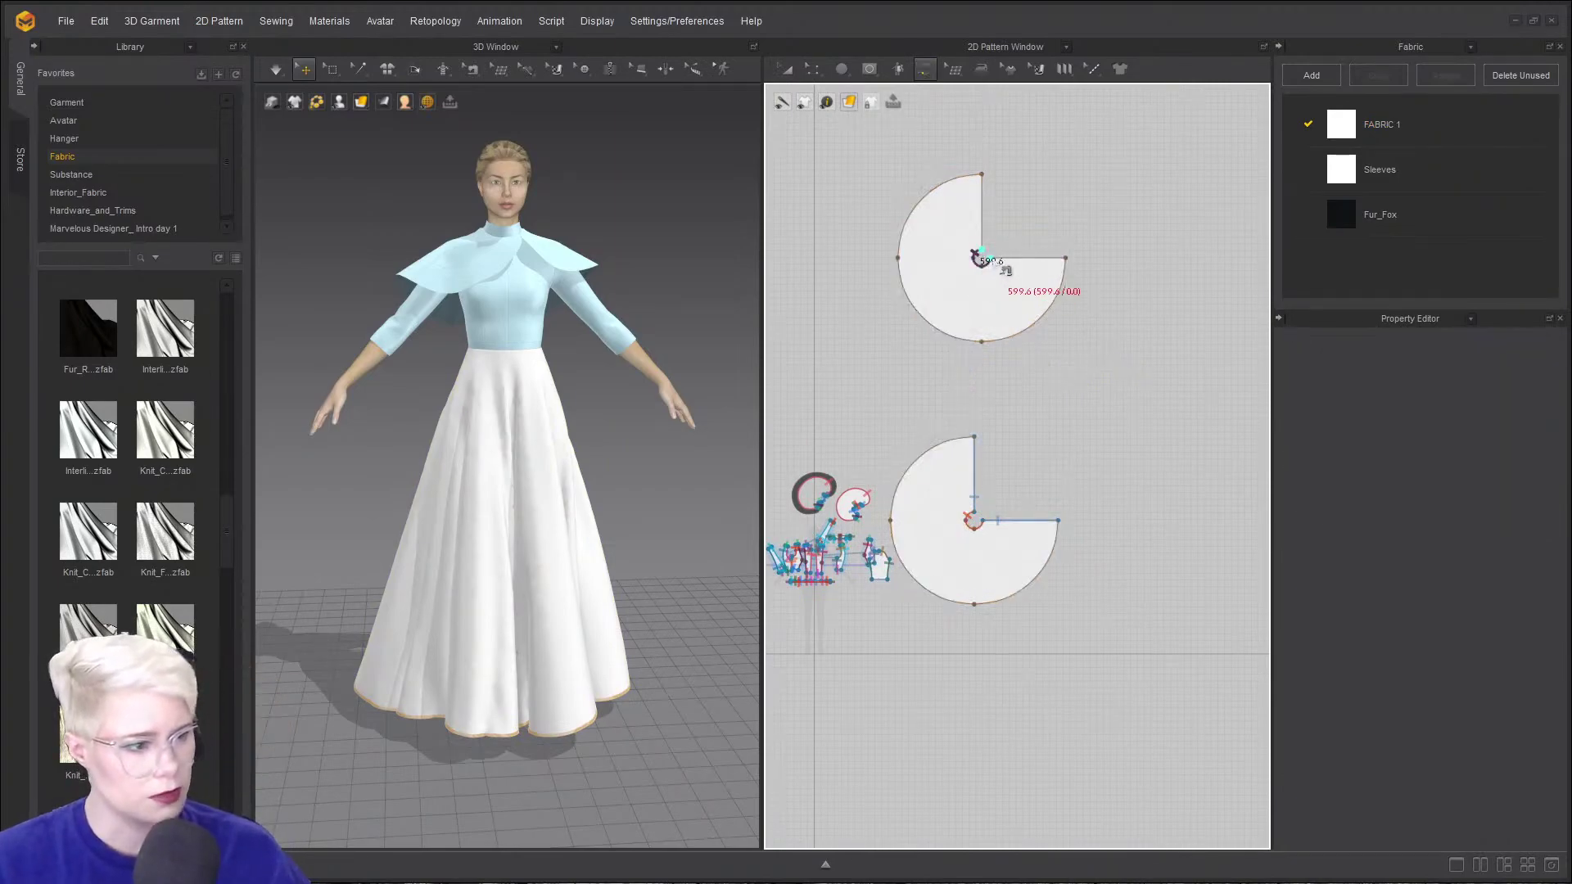
pyautogui.click(981, 523)
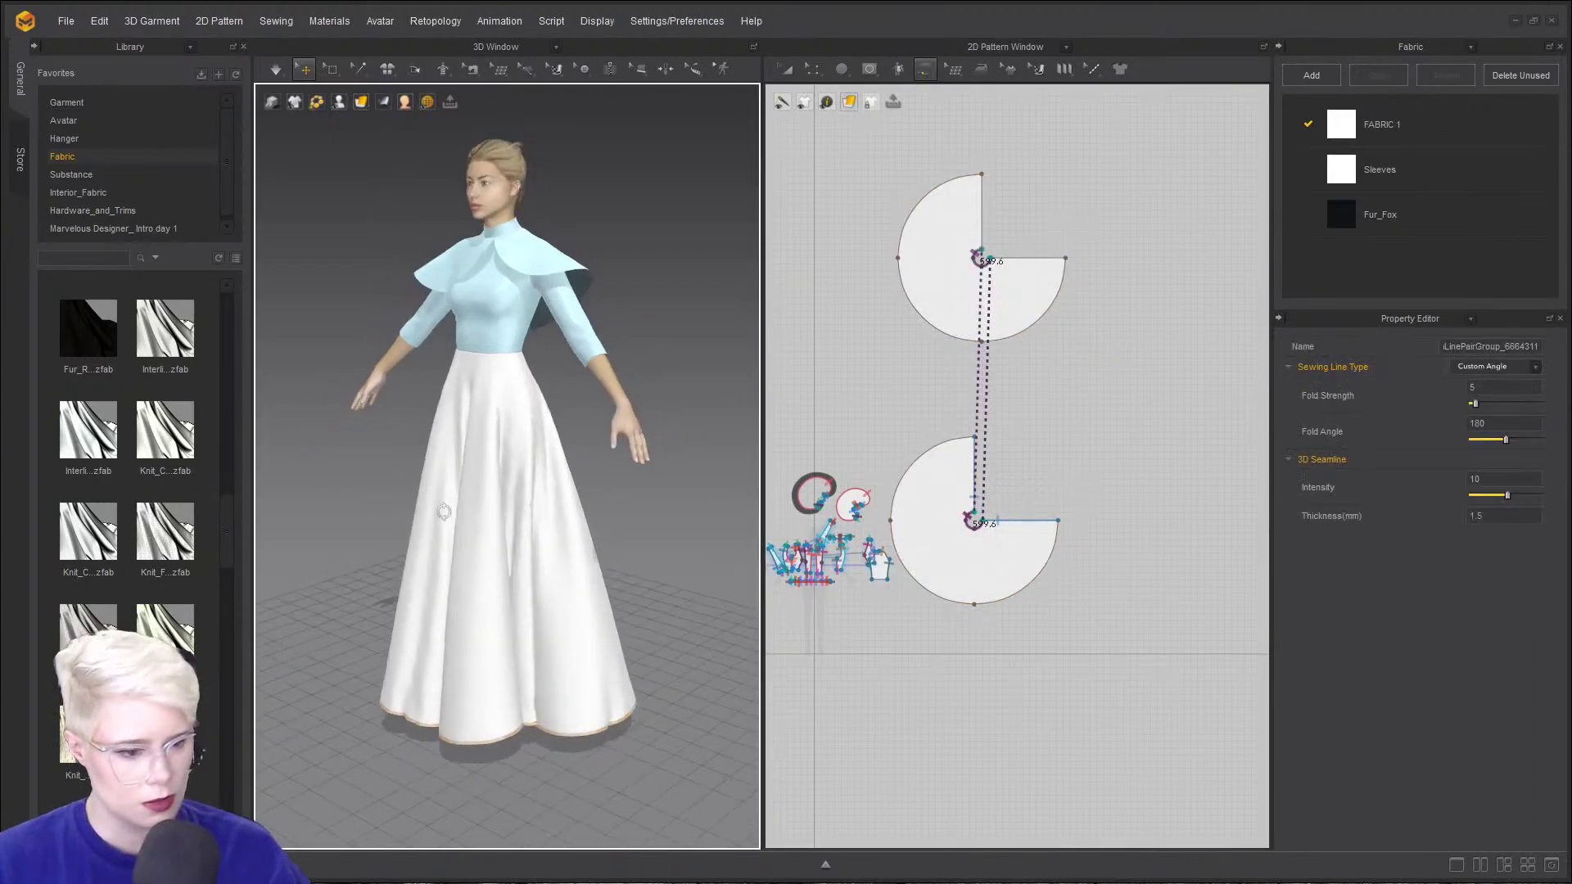
pyautogui.press('space')
# - Rotate the cloned skirt pattern counterclockwise until its open wedge points straight up
pyautogui.press('a')
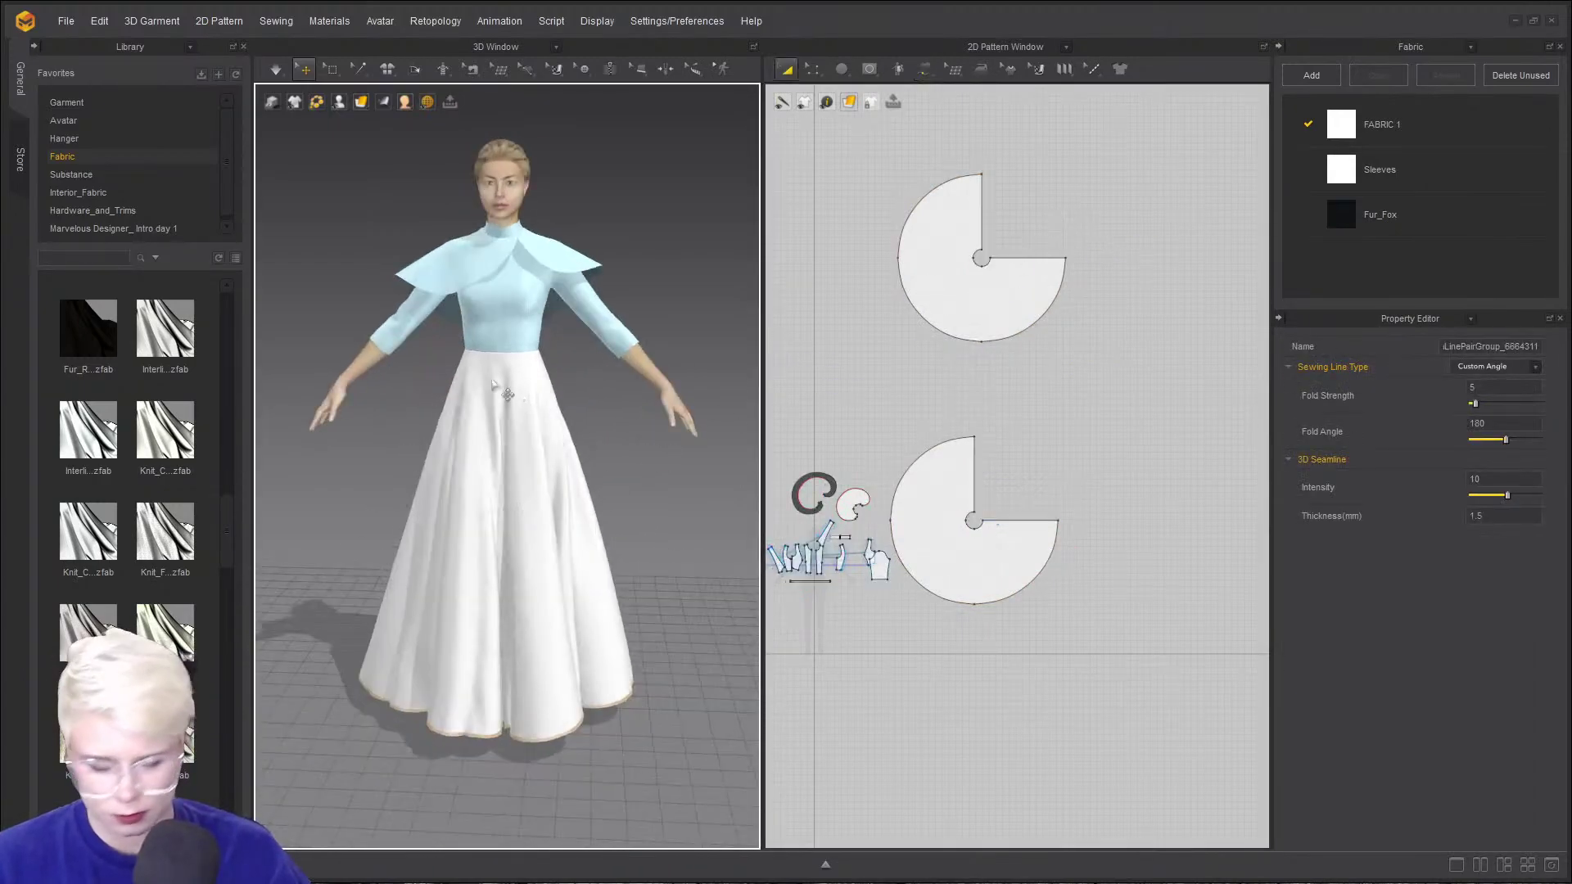
pyautogui.click(511, 393)
pyautogui.click(967, 311)
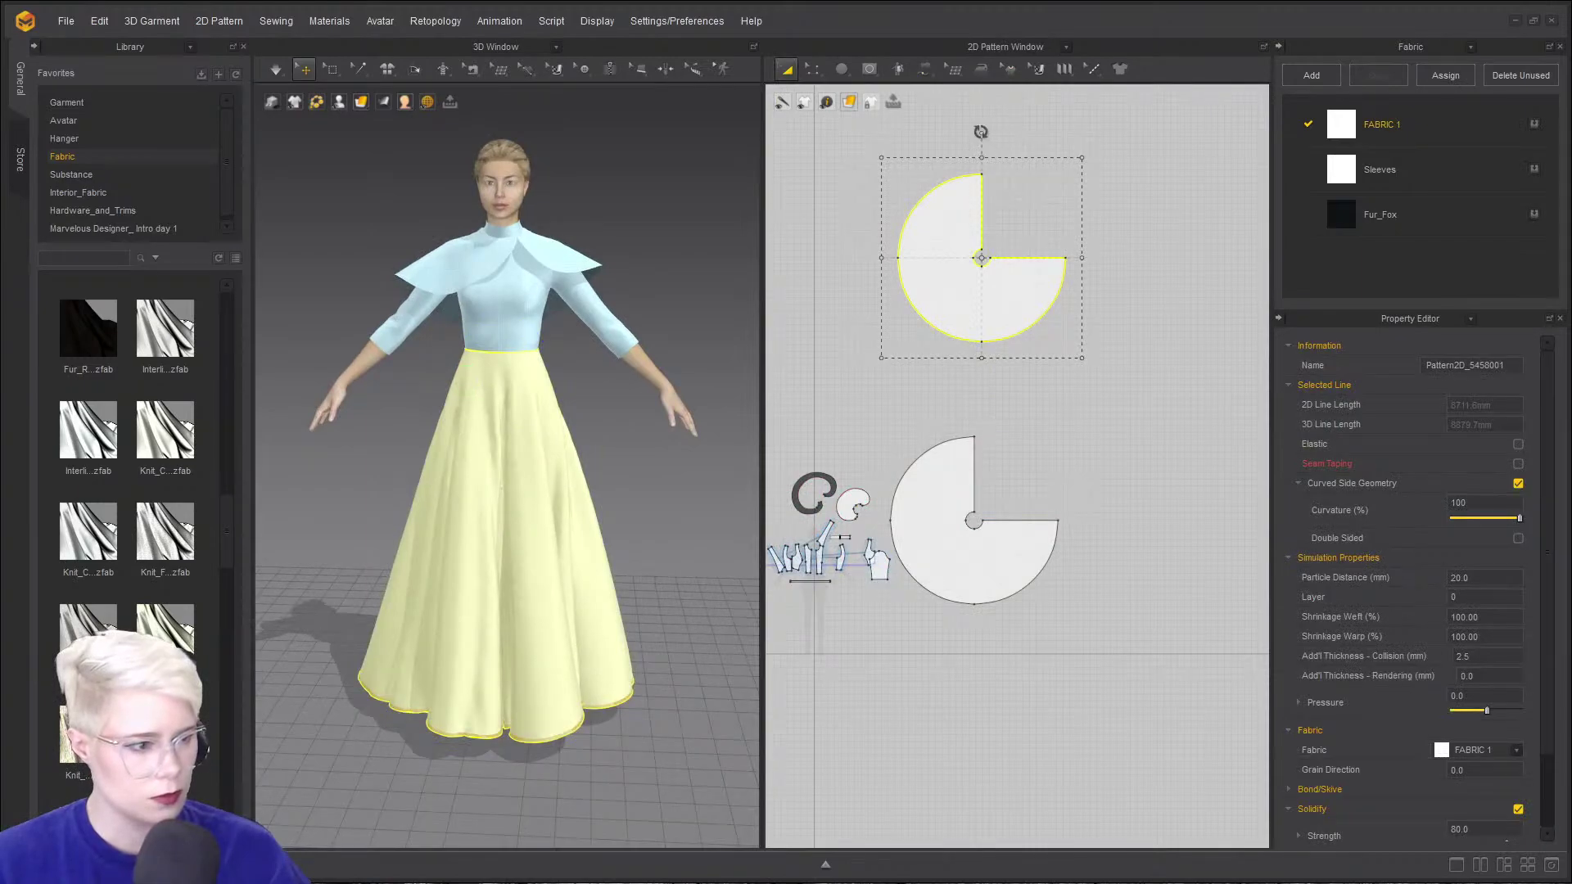
pyautogui.moveTo(981, 132); pyautogui.dragTo(869, 214)
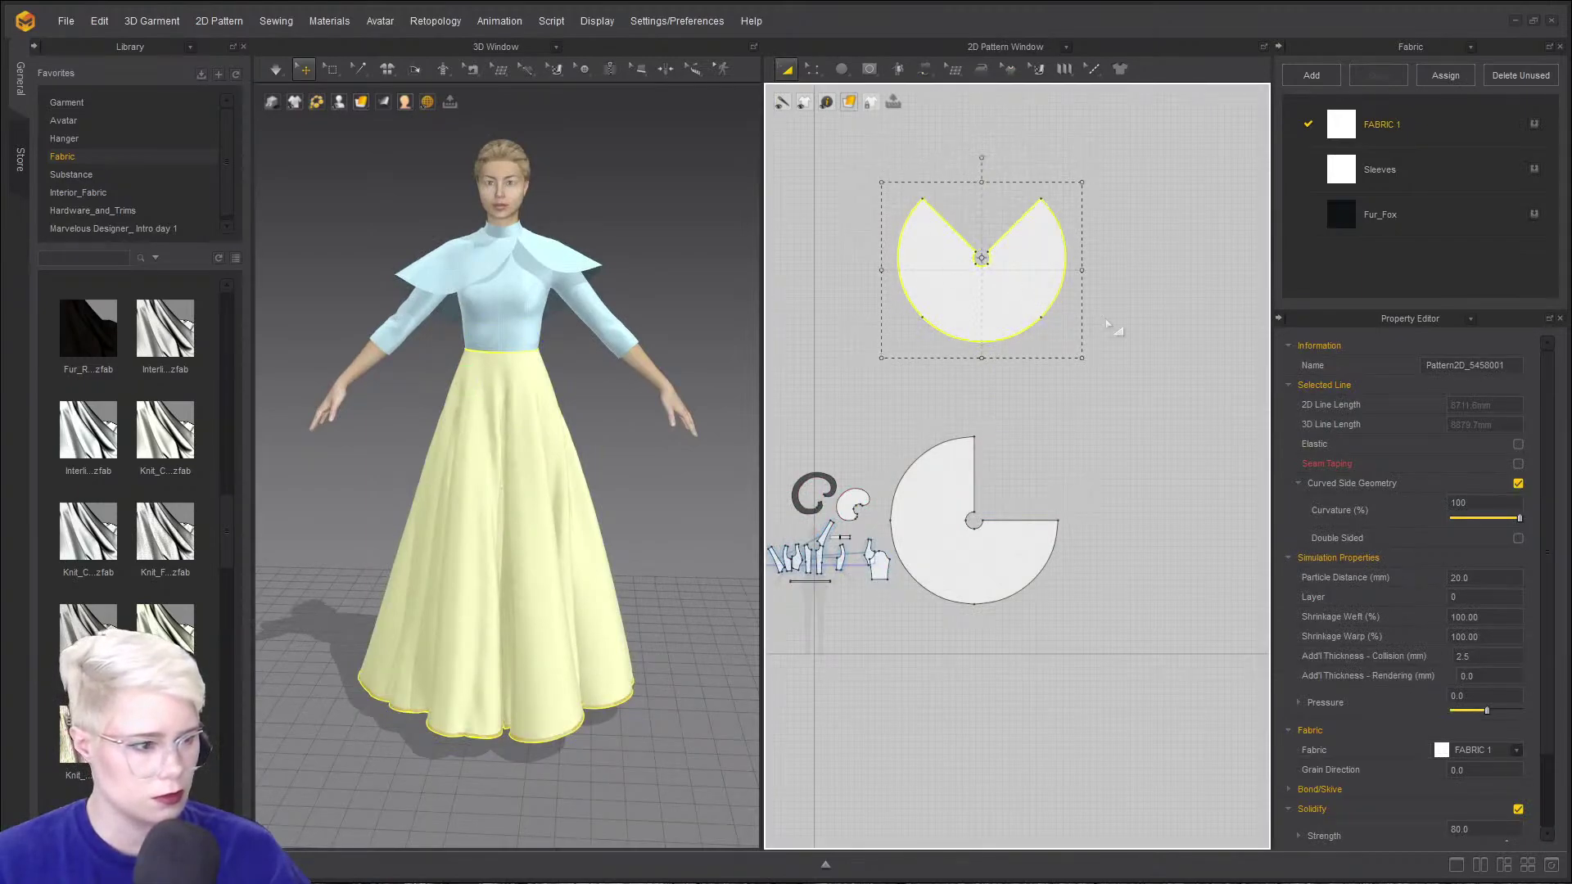
pyautogui.click(1019, 356)
# - Mark a point at the side waist of the draped overskirt to locate the same spot on its pattern
pyautogui.scroll(5, 1019, 356)
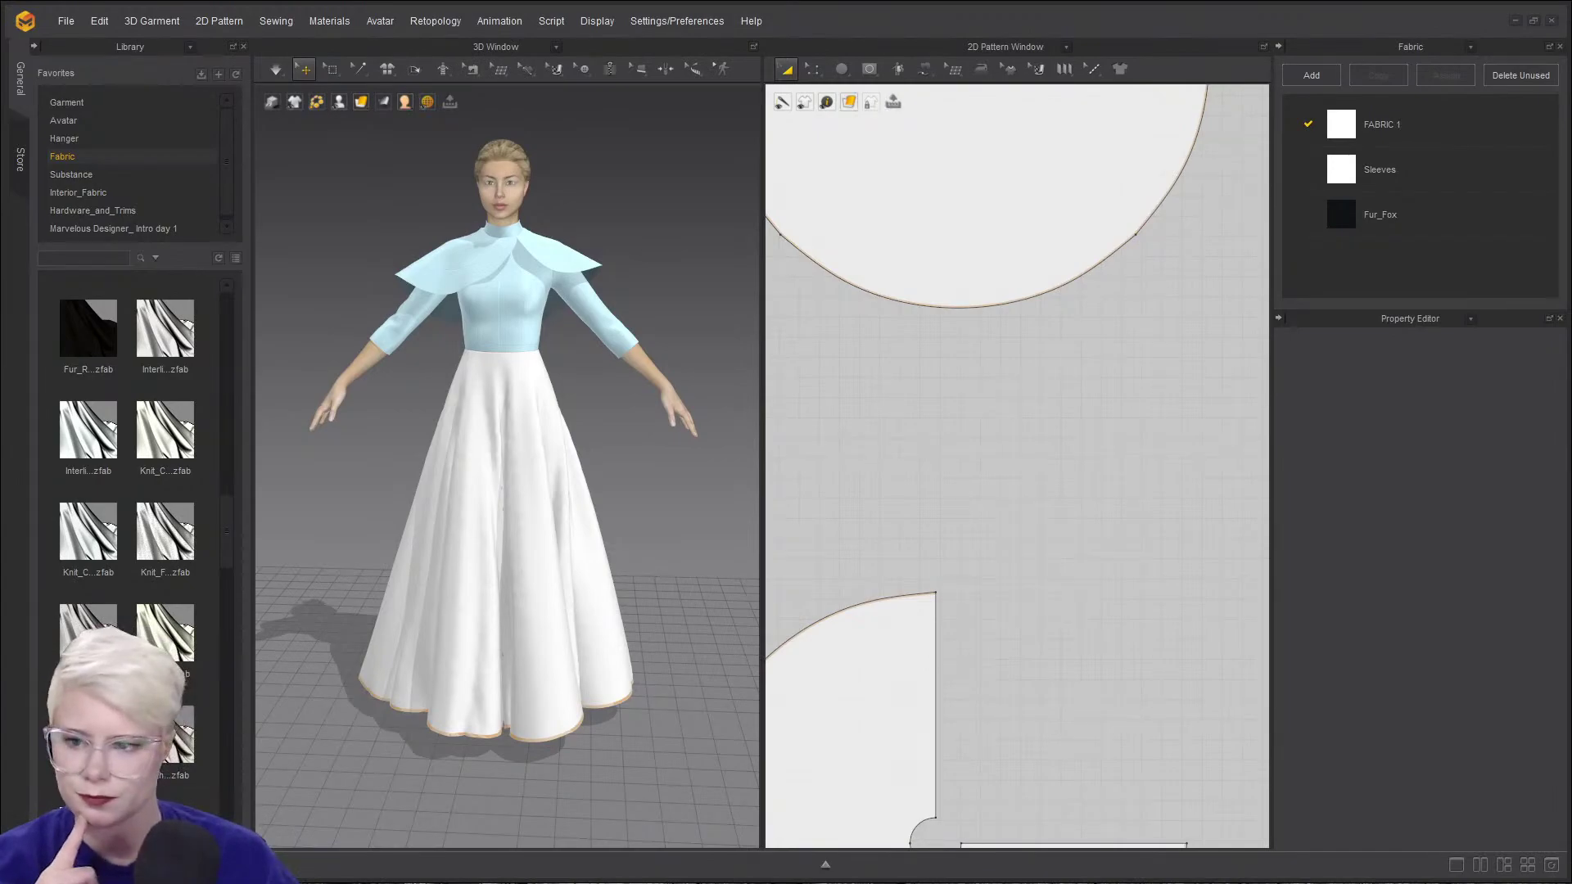
pyautogui.moveTo(444, 312); pyautogui.dragTo(643, 327, button='right')
pyautogui.scroll(4, 531, 444)
pyautogui.scroll(-3, 1029, 358)
pyautogui.scroll(4, 990, 297)
pyautogui.scroll(-4, 966, 303)
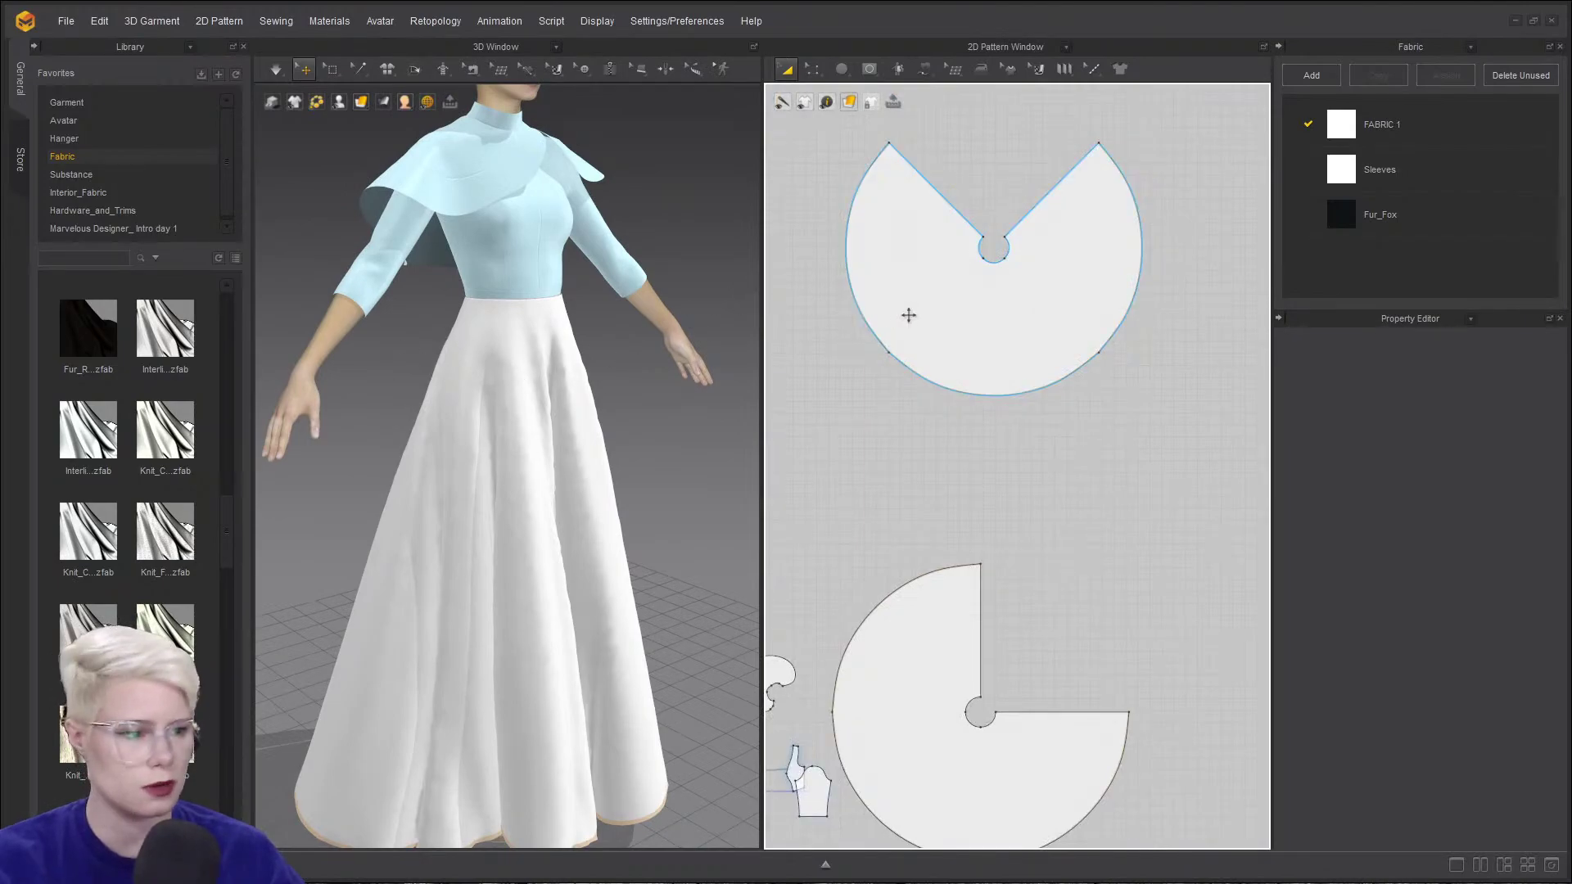
pyautogui.click(473, 323)
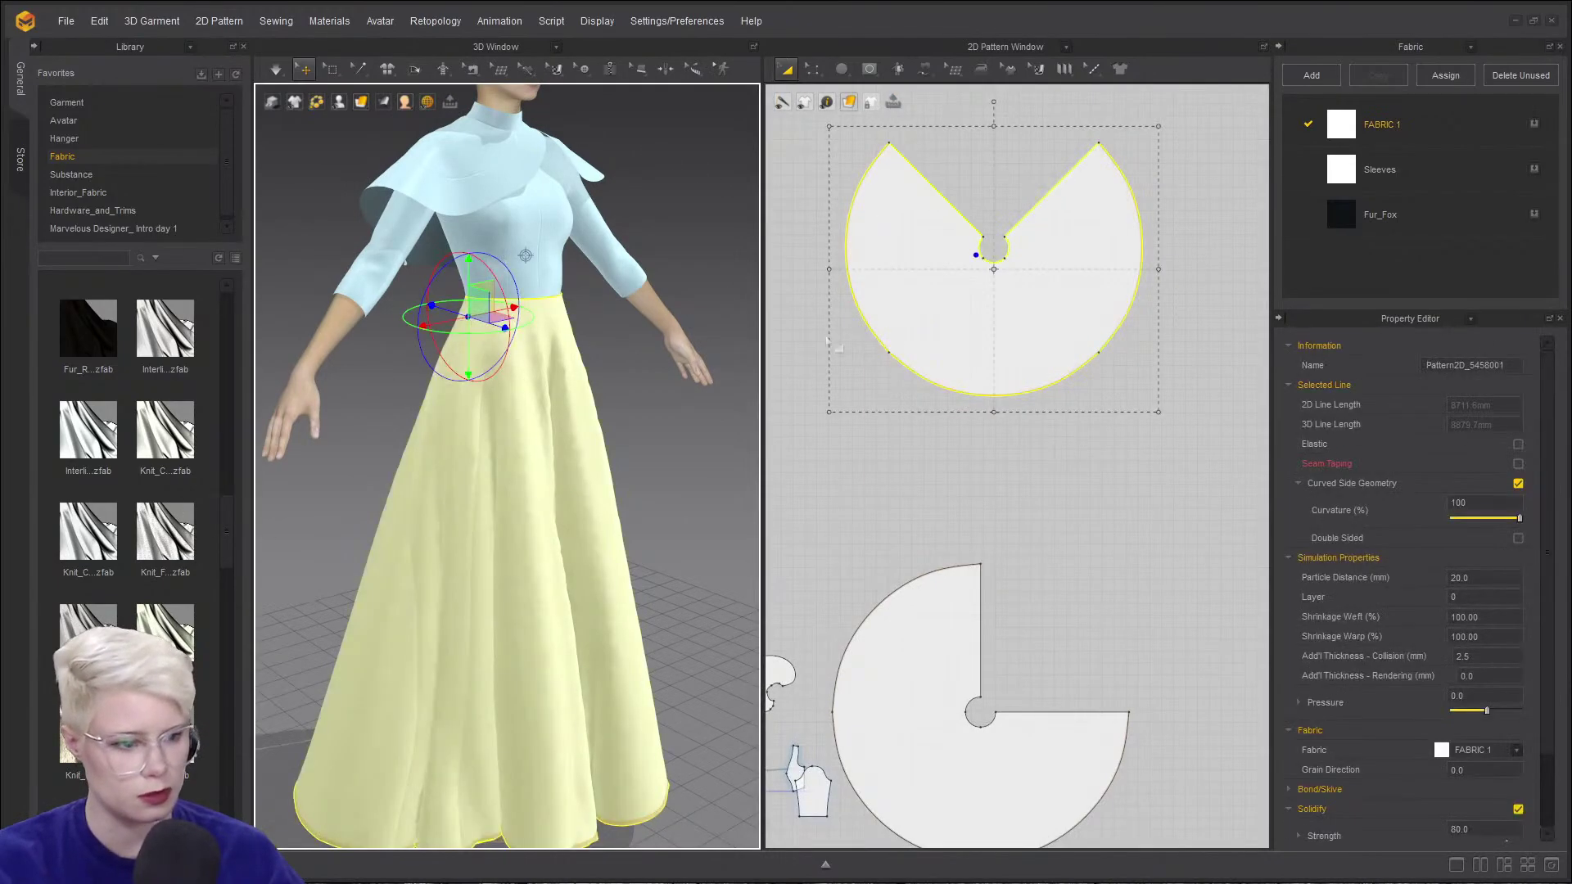
pyautogui.scroll(4, 978, 238)
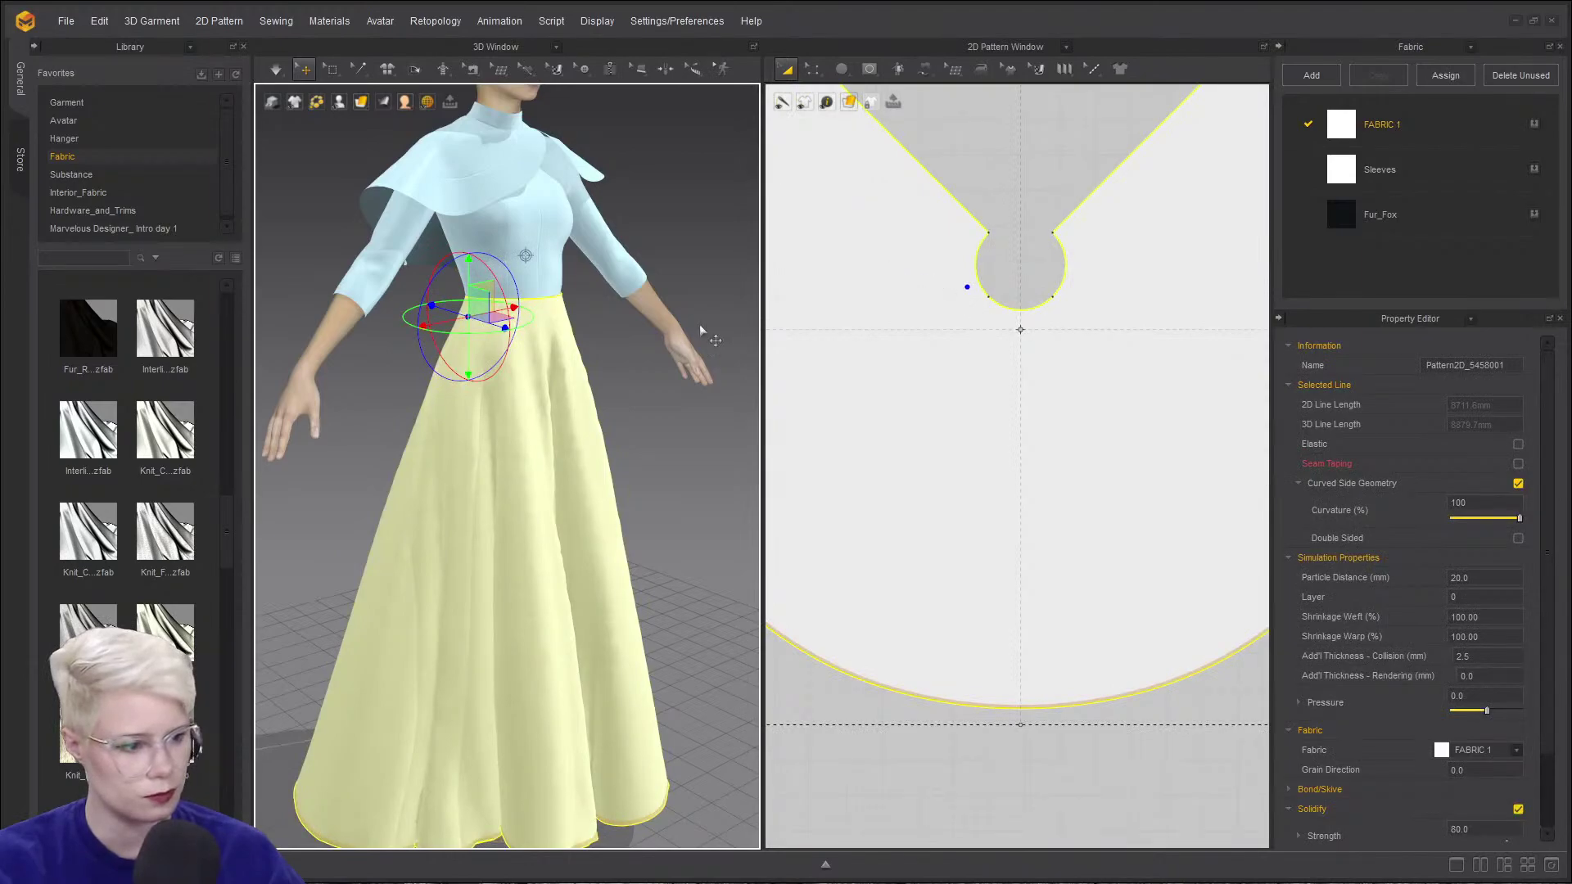
pyautogui.click(647, 330)
pyautogui.scroll(5, 450, 246)
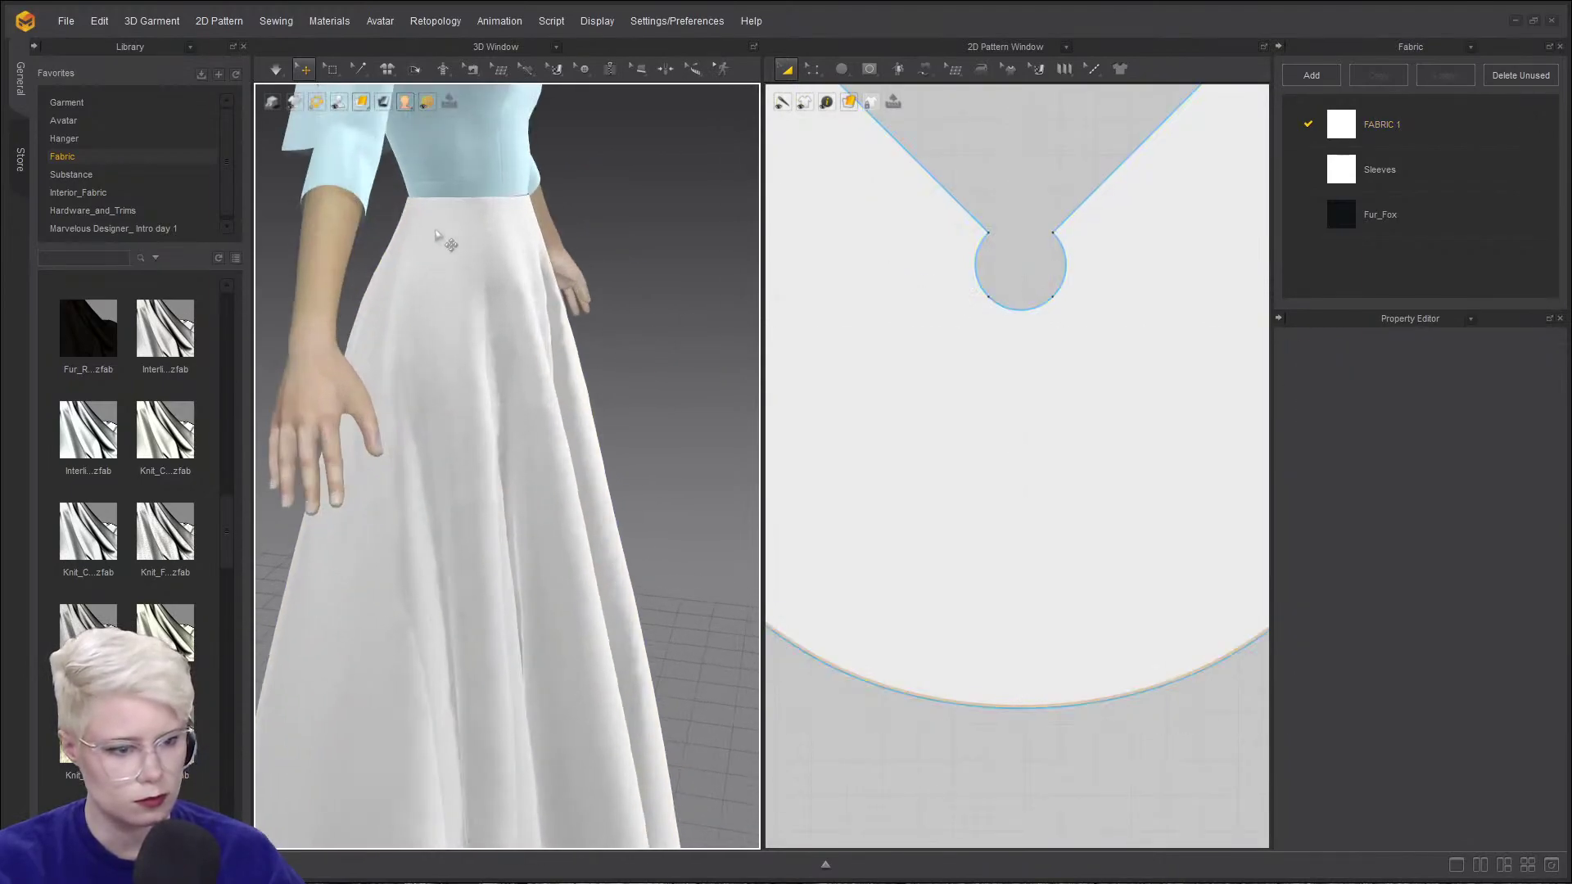
pyautogui.click(442, 218)
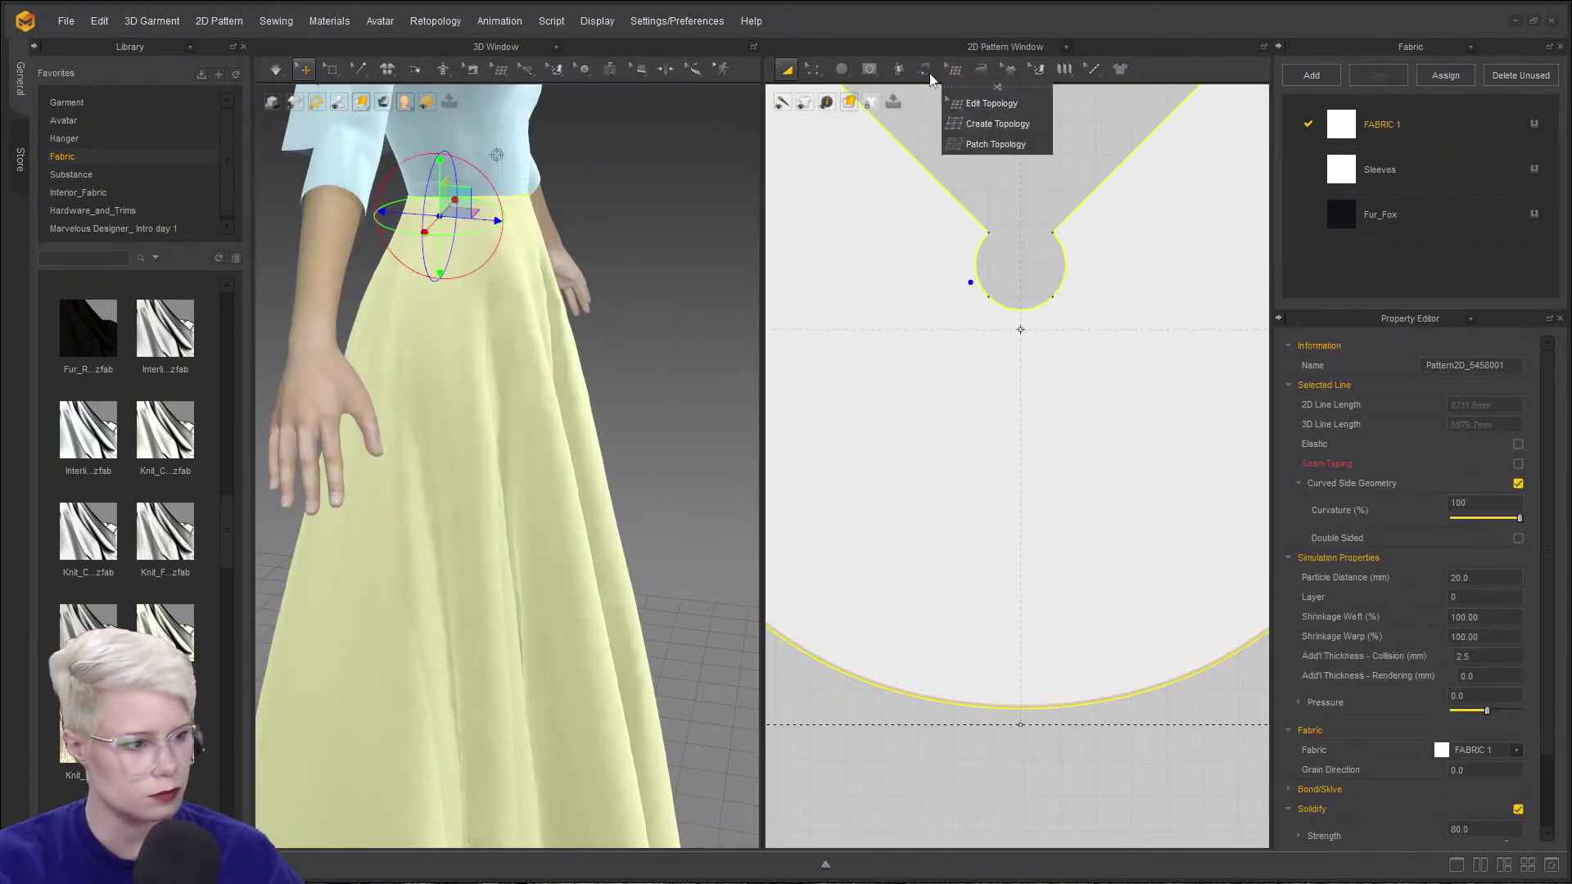
# - Draw a curved internal line about 2207 mm long on the overskirt pattern, from the marked waist point to the opposite hem
pyautogui.click(885, 102)
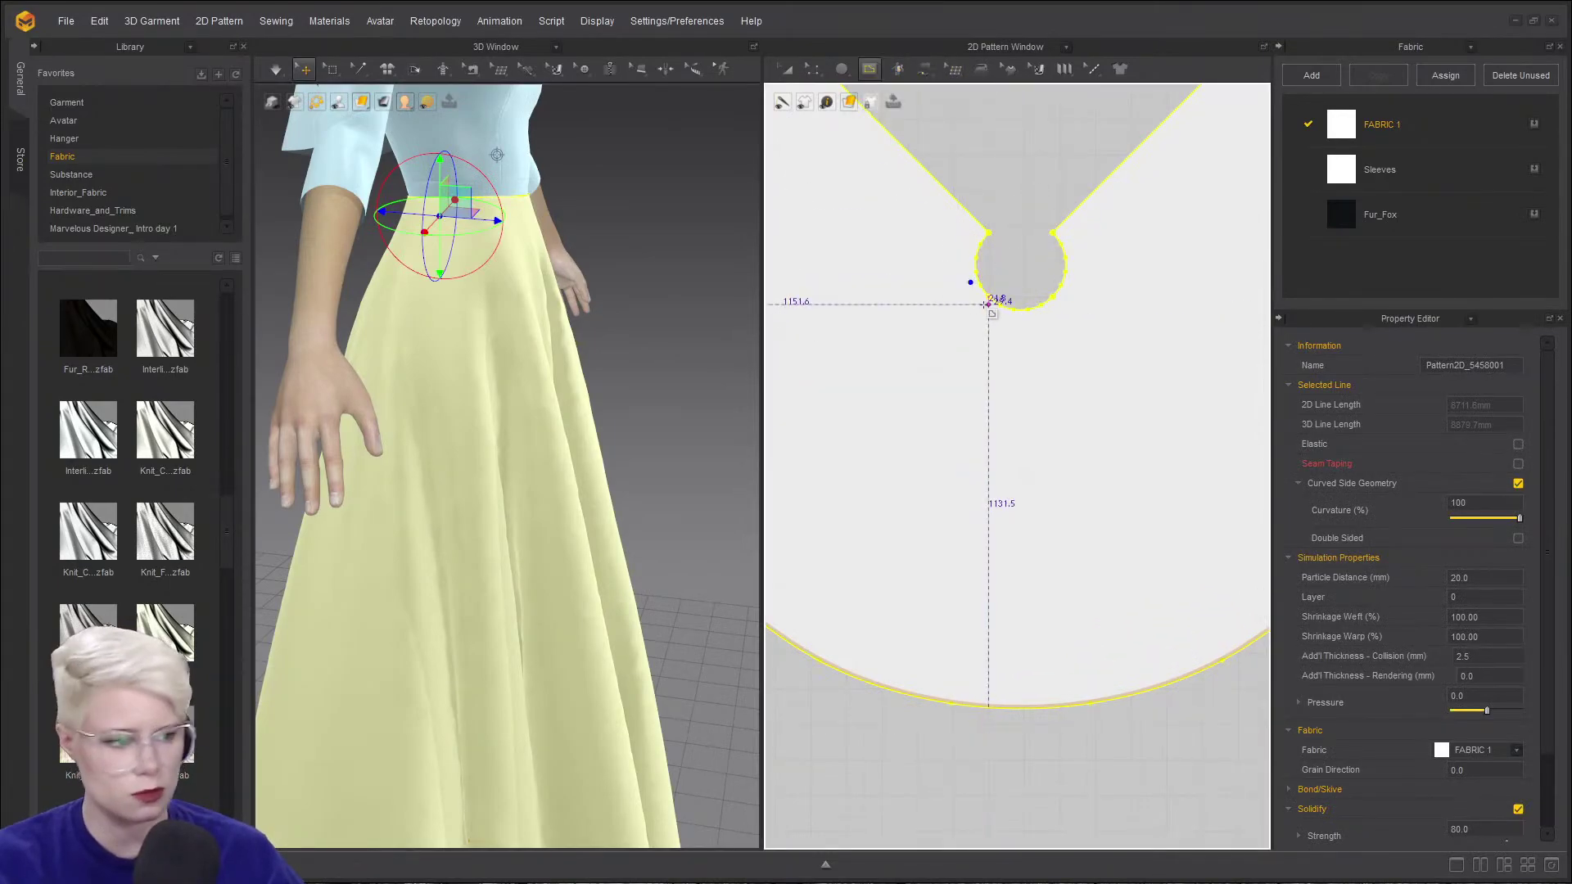
pyautogui.scroll(-5, 981, 281)
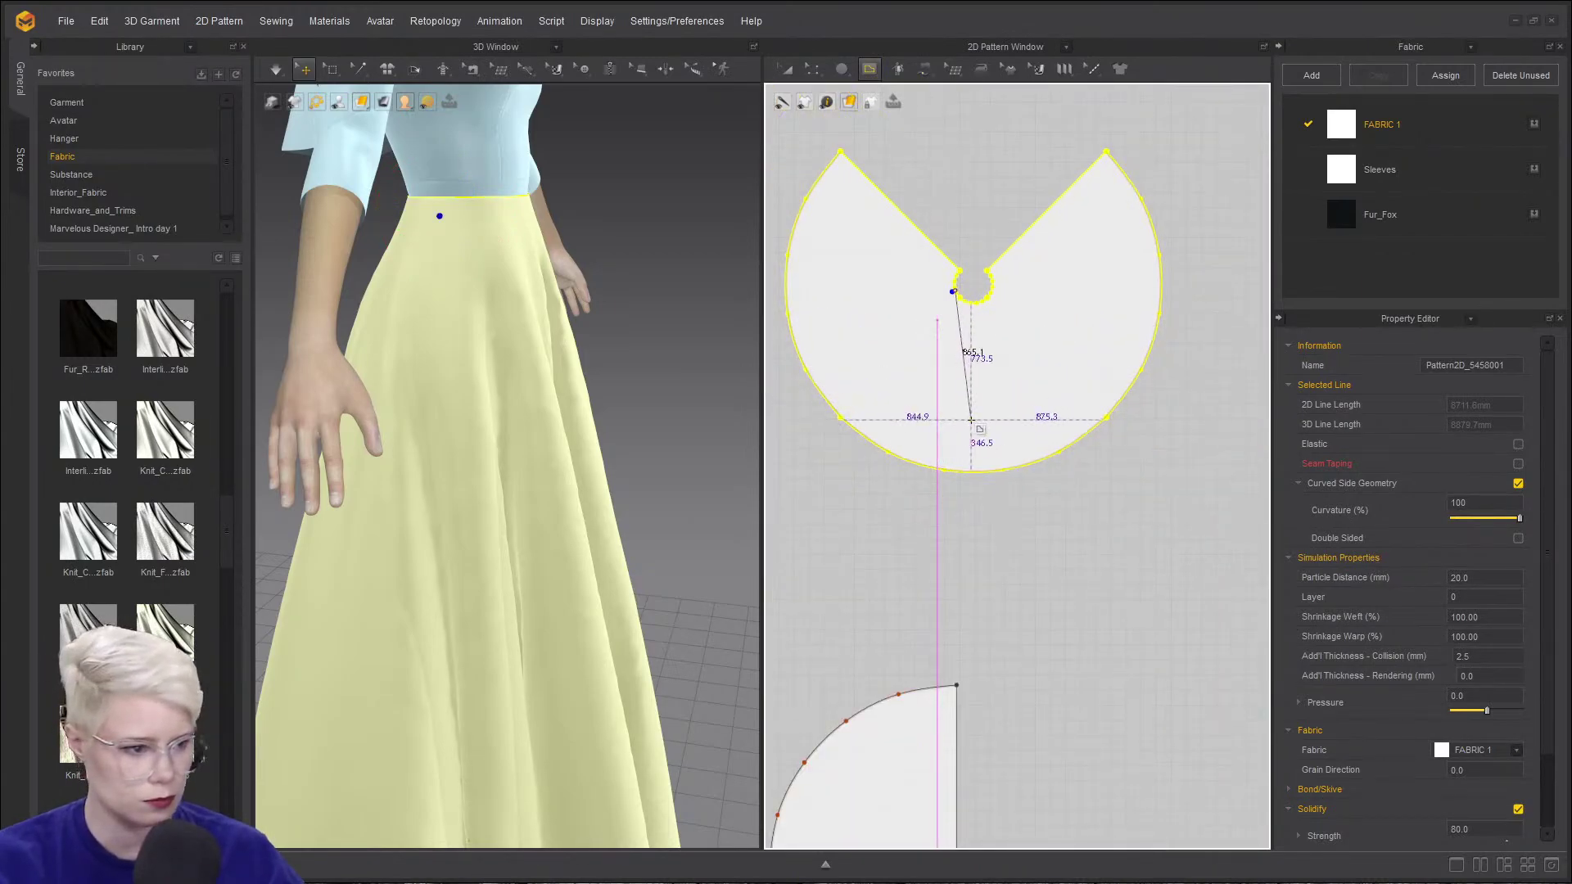
pyautogui.keyDown('ctrl'); pyautogui.click(924, 352); pyautogui.keyUp('ctrl')
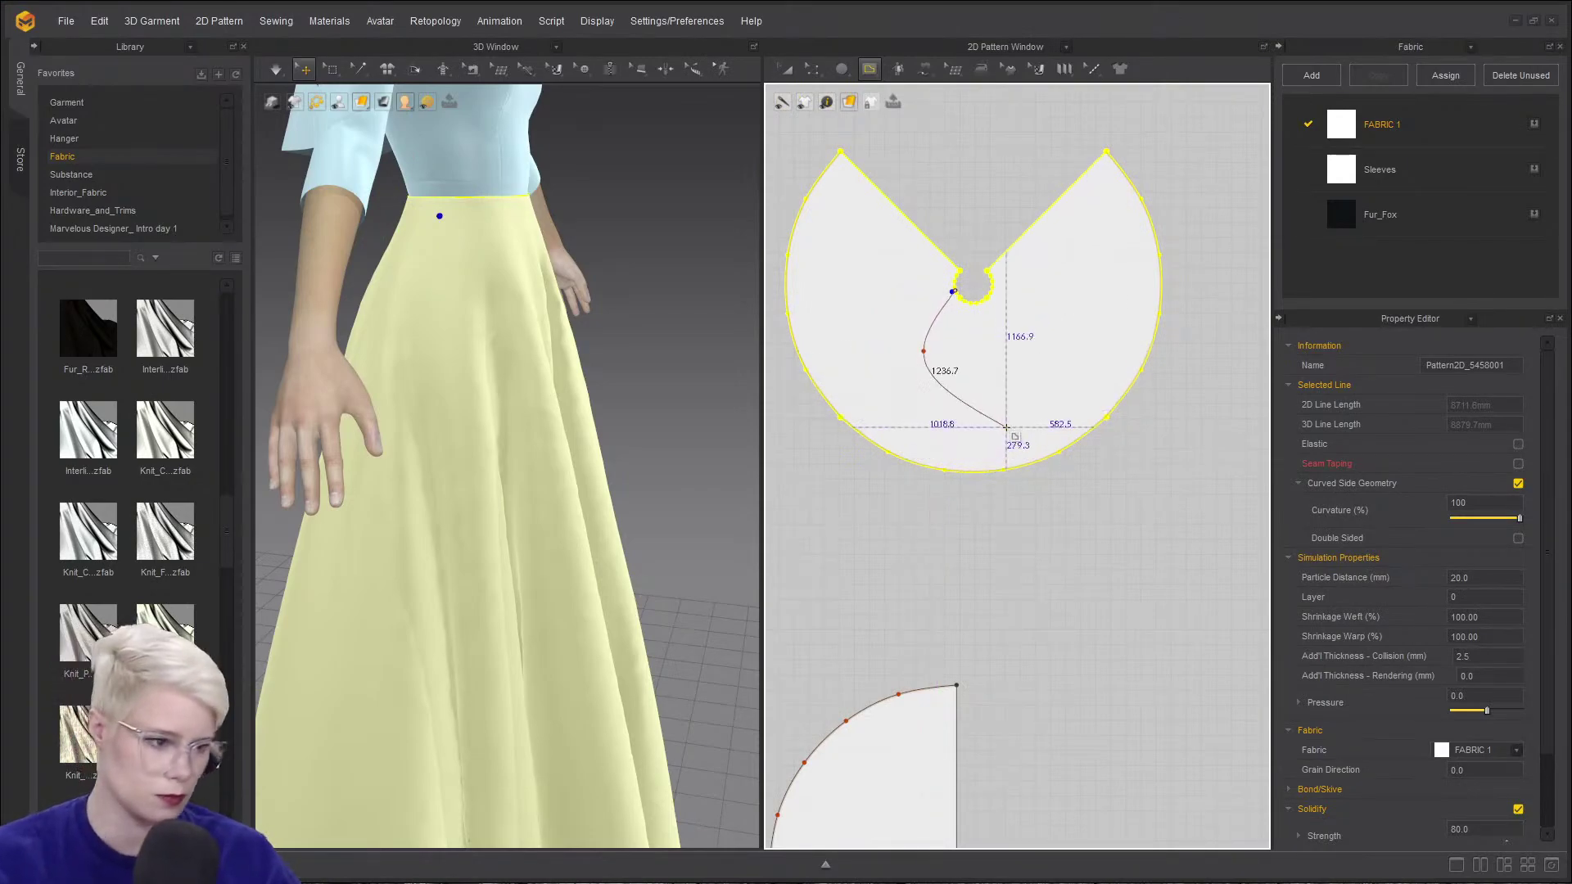
pyautogui.keyDown('ctrl'); pyautogui.click(1005, 425); pyautogui.keyUp('ctrl')
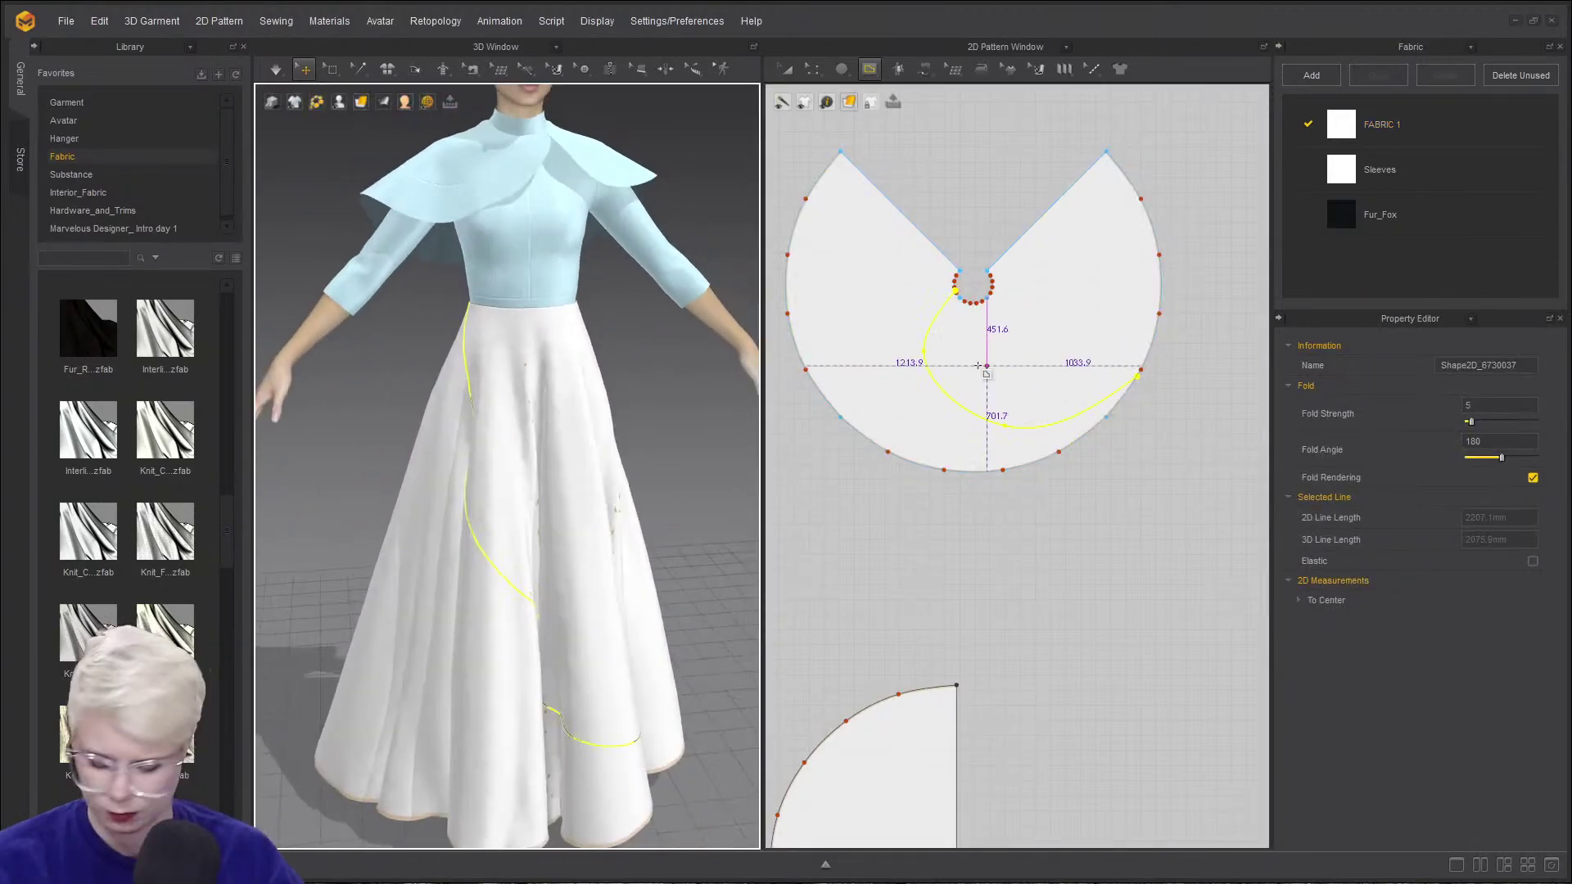
pyautogui.press('z')
pyautogui.click(994, 465)
pyautogui.moveTo(938, 379); pyautogui.dragTo(967, 389)
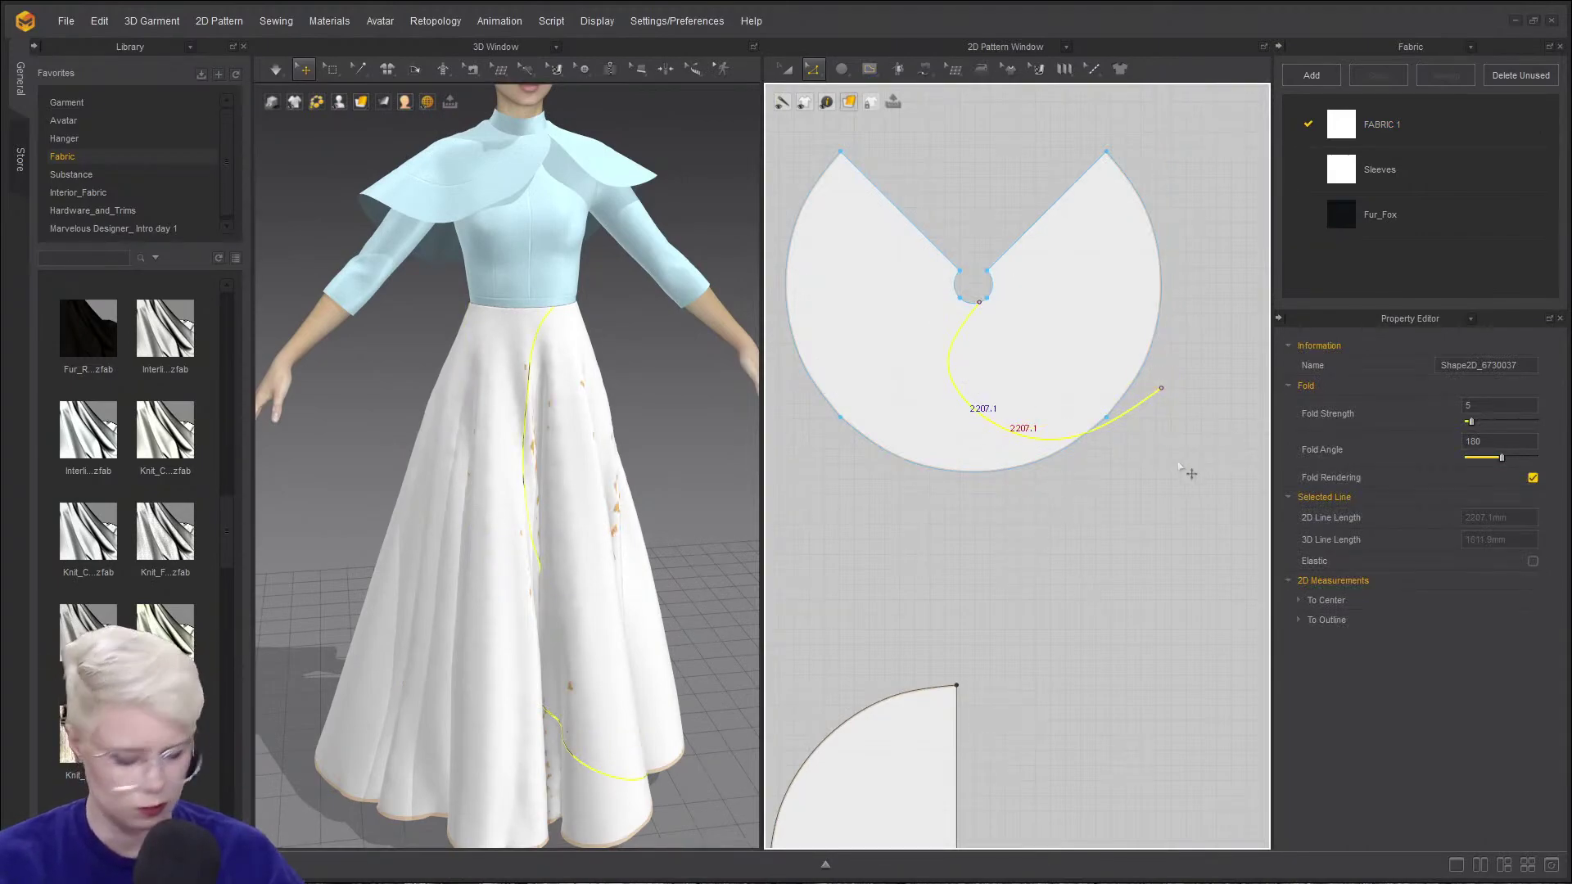
pyautogui.moveTo(1190, 473); pyautogui.dragTo(1165, 459)
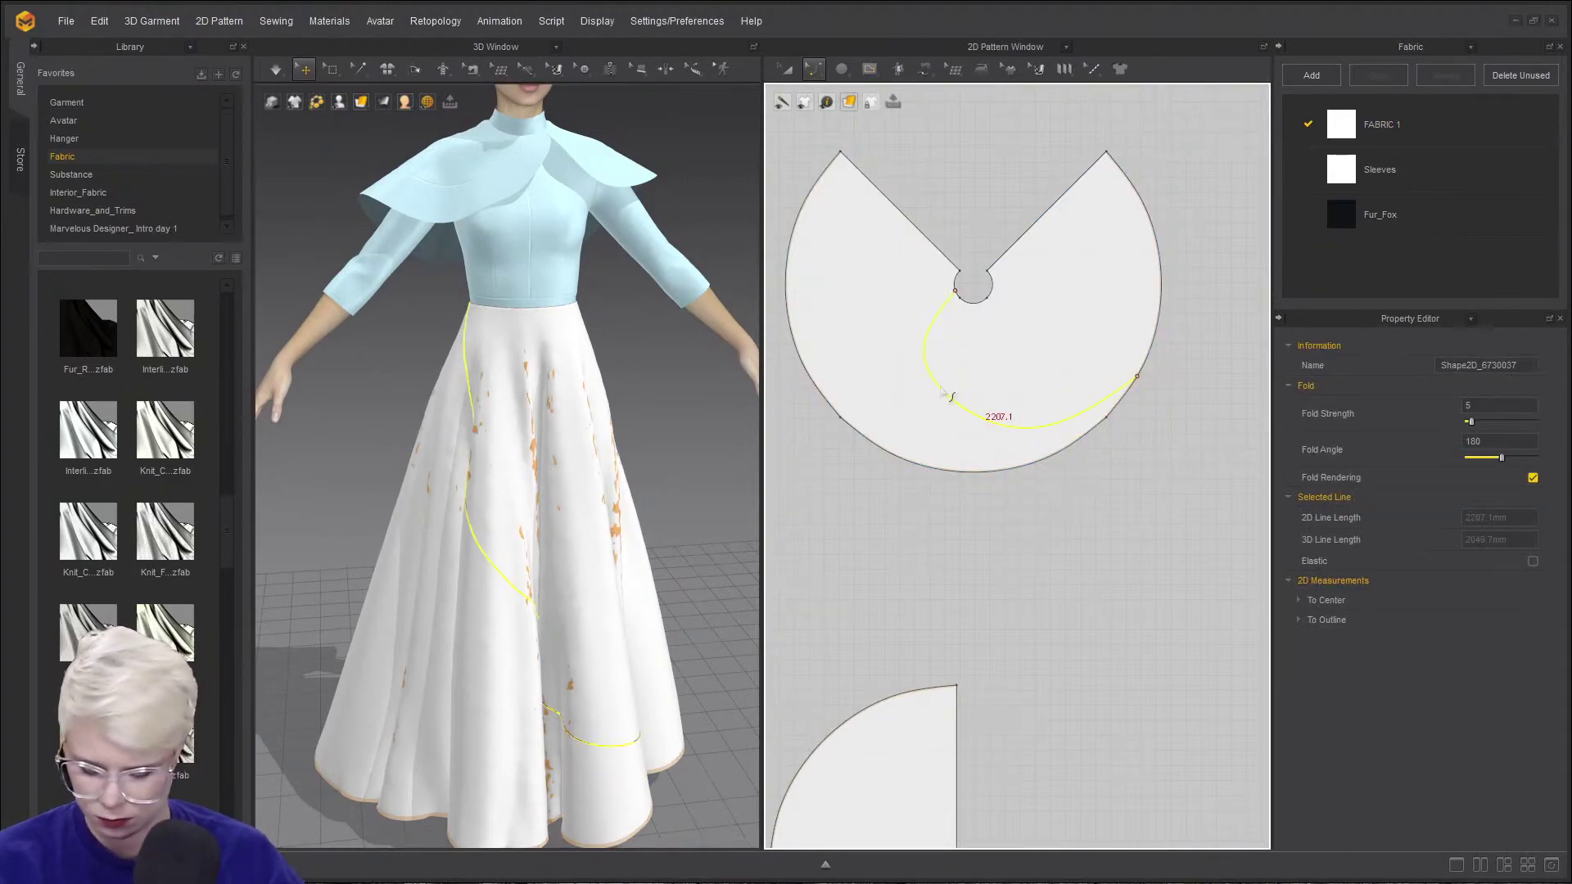
# - Bend the internal line's upper section inward so it falls more steeply from the waist, about 2091 mm long overall
pyautogui.click(947, 376)
pyautogui.moveTo(932, 369); pyautogui.dragTo(970, 393)
pyautogui.moveTo(644, 557); pyautogui.dragTo(576, 548, button='right')
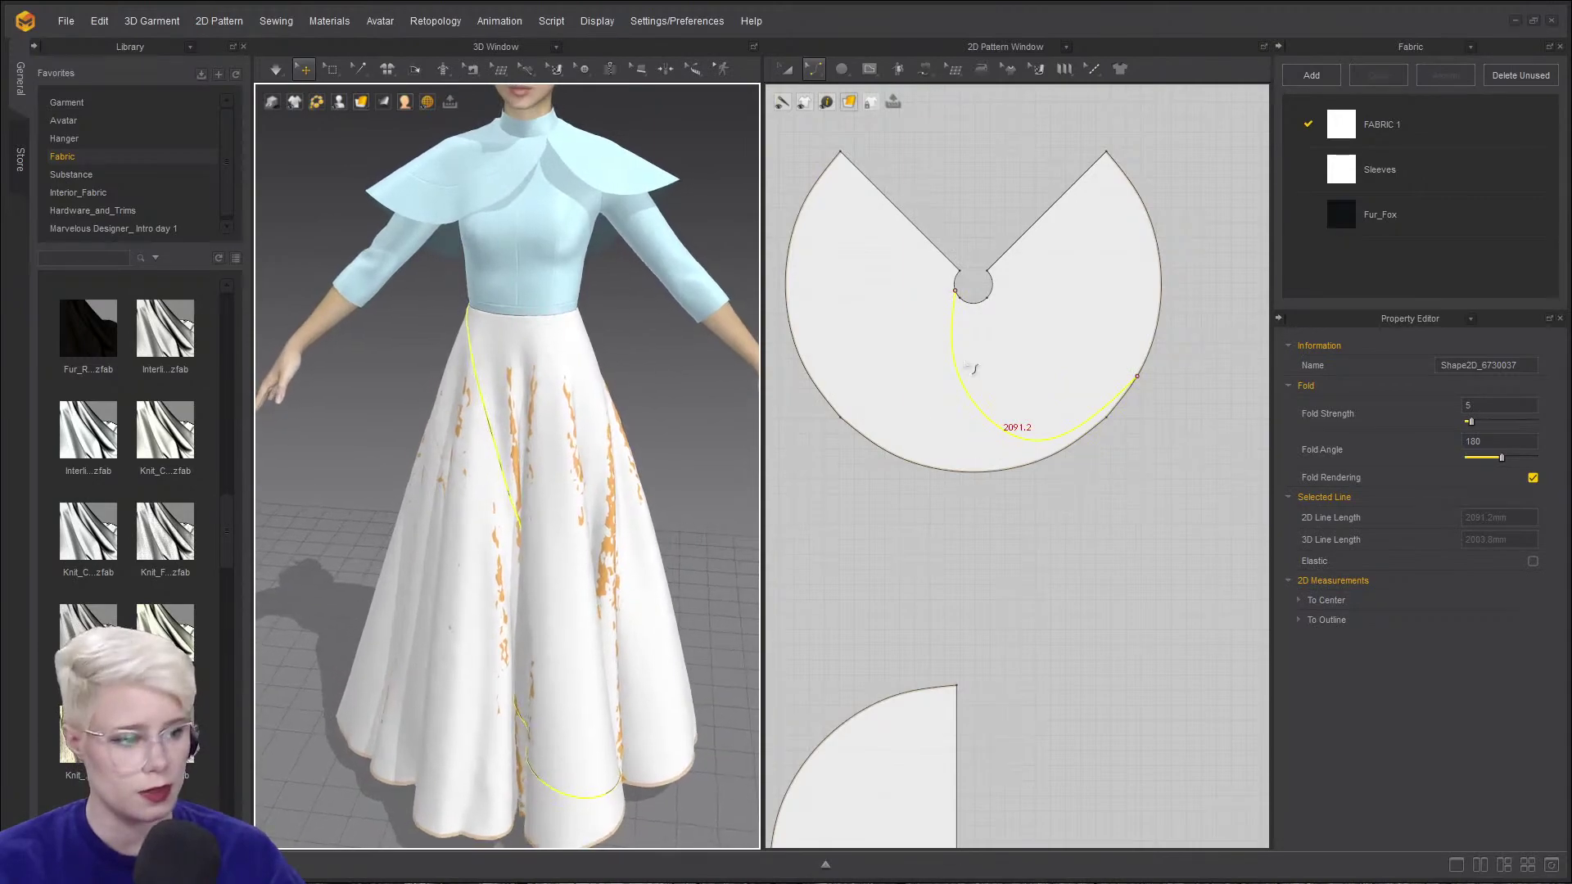
# - Move the internal curve's upper end off the waist edge into the panel, restore the waist outline and simulate
pyautogui.scroll(5, 971, 286)
pyautogui.click(982, 279)
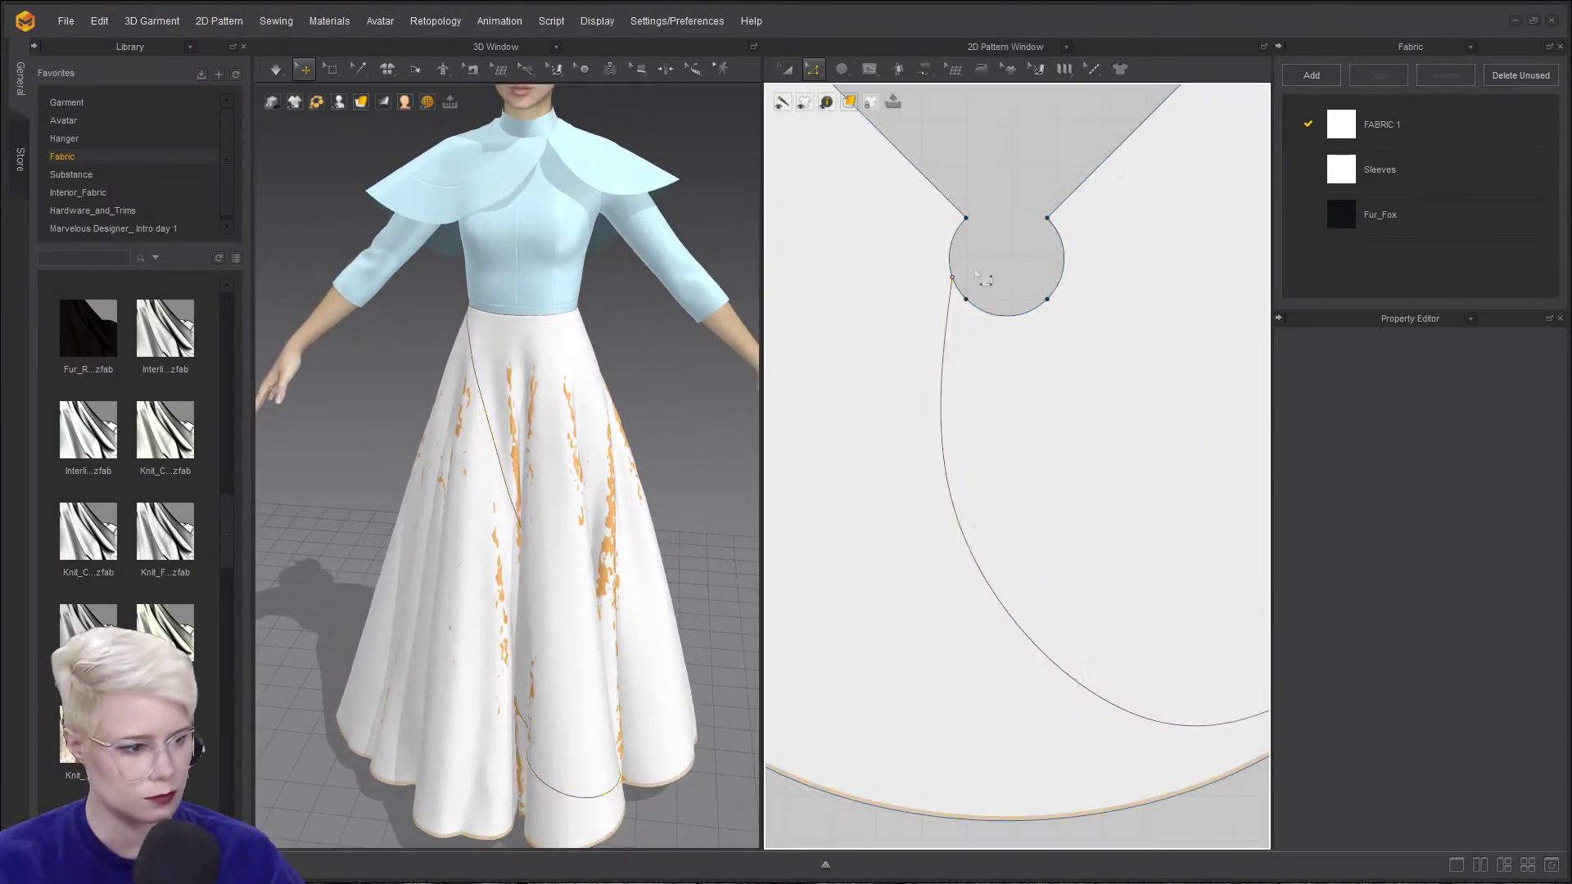
pyautogui.click(947, 320)
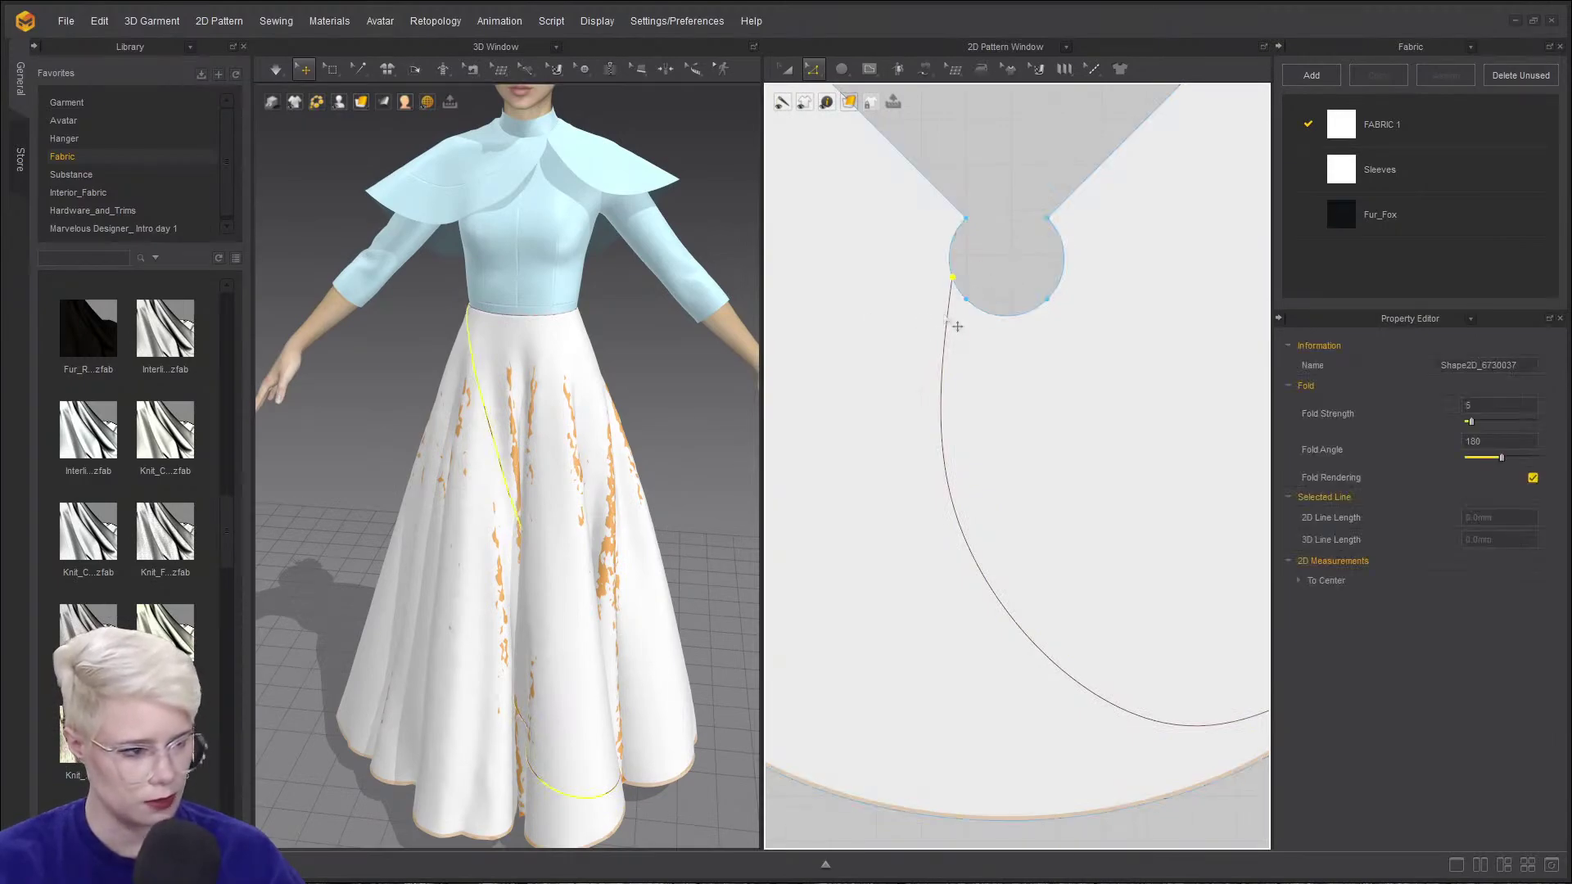
pyautogui.moveTo(951, 285); pyautogui.dragTo(923, 313)
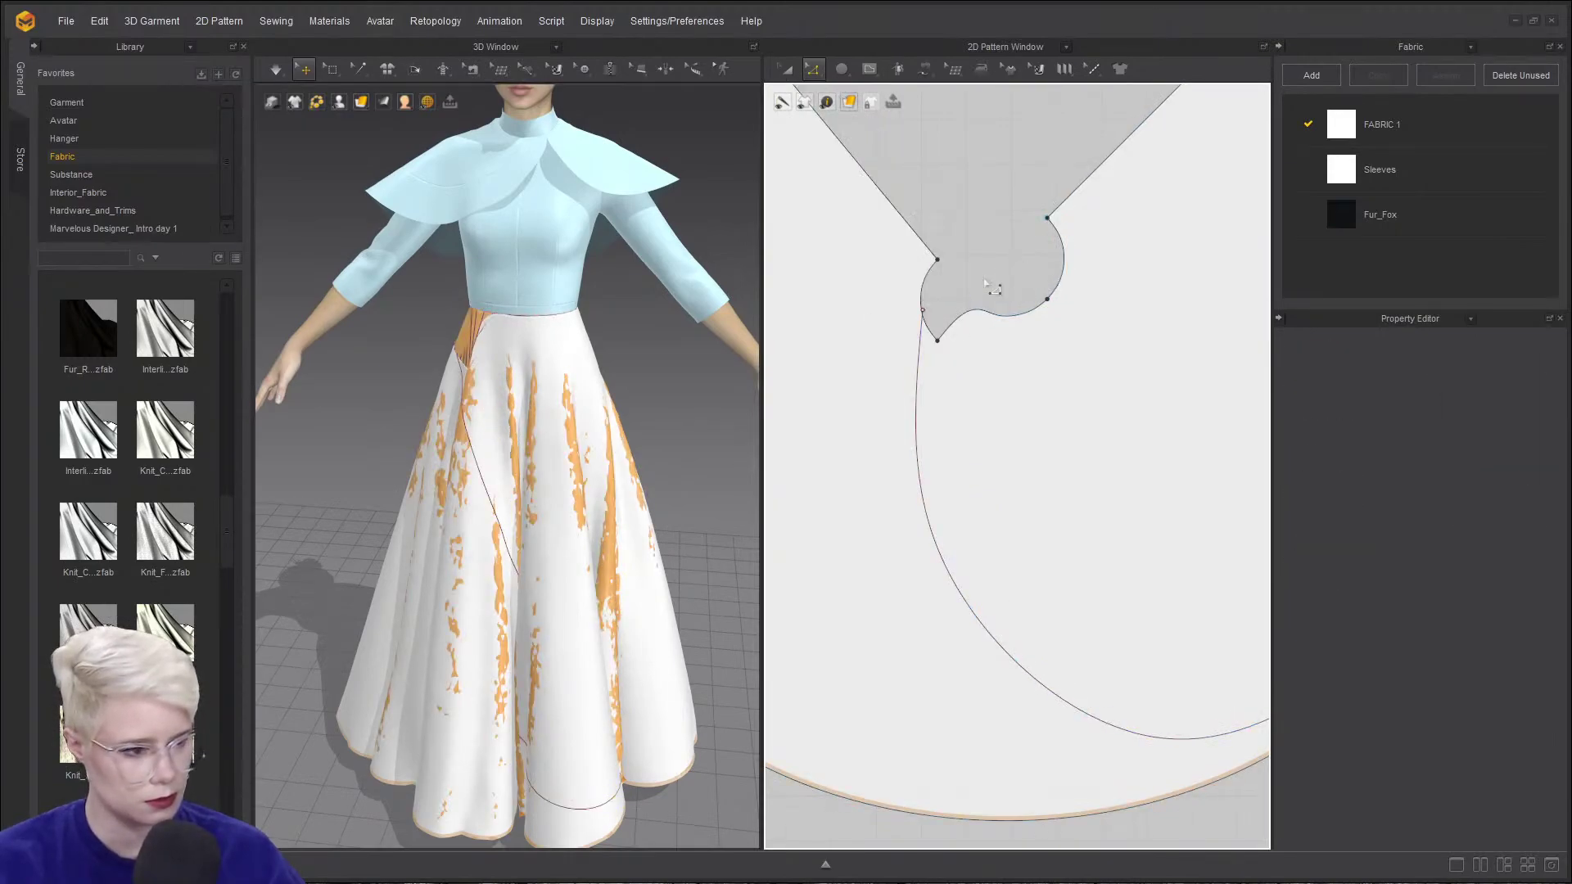
pyautogui.click(975, 281)
pyautogui.hotkey('ctrl', 'z')
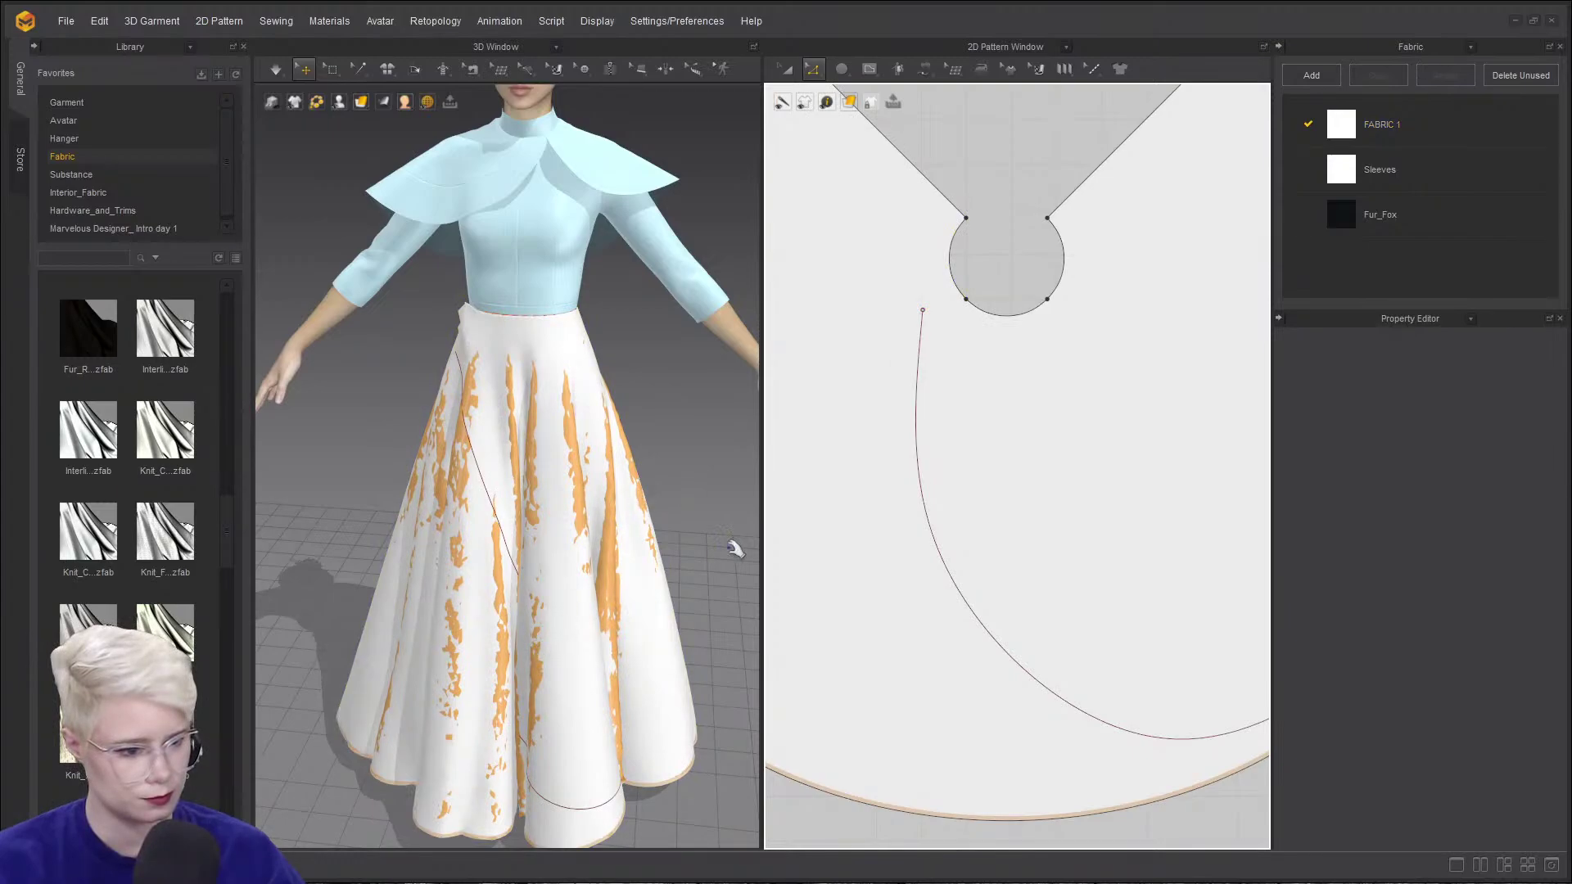
pyautogui.press('space')
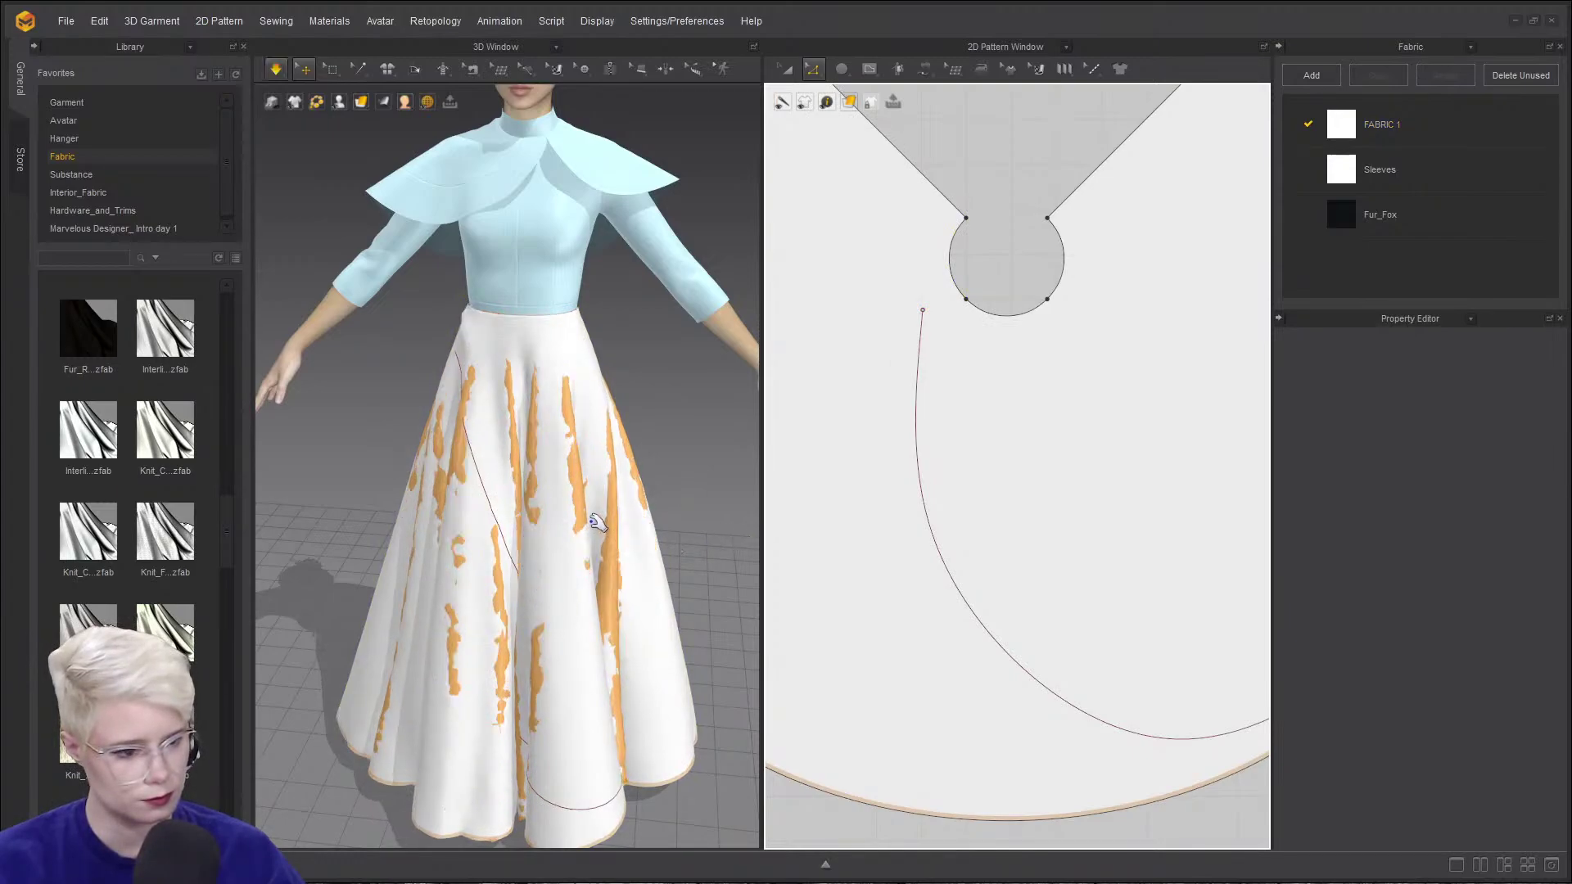
# - Assign the overskirt pattern to simulation layer 1 and run a short simulation
pyautogui.press('space')
pyautogui.scroll(-5, 975, 392)
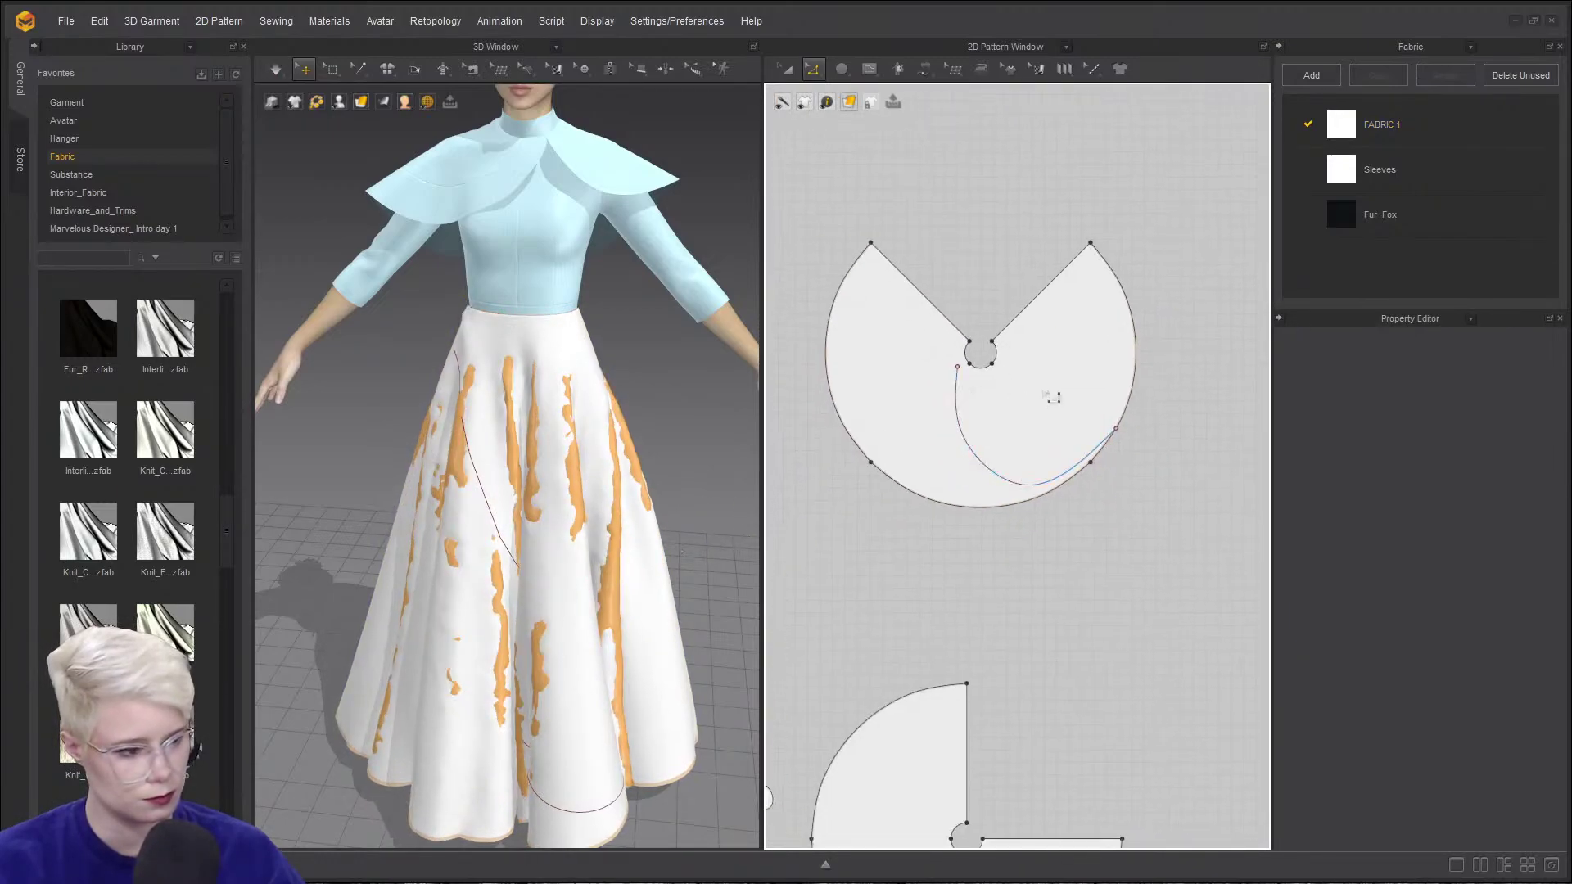
pyautogui.press('a')
pyautogui.click(1053, 402)
pyautogui.click(1487, 595)
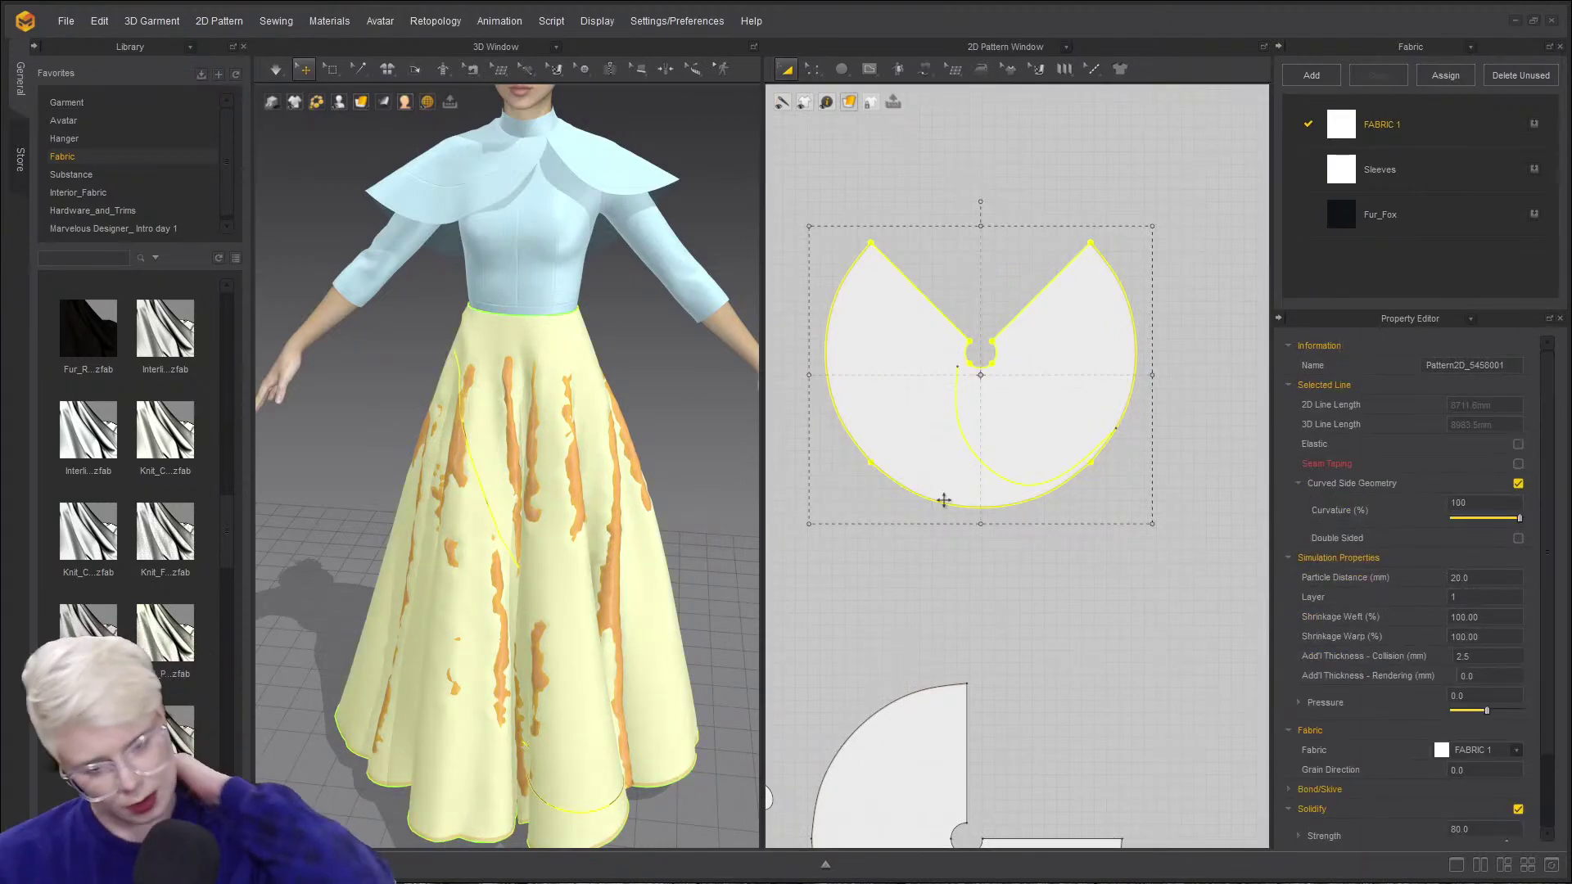
pyautogui.press('space')
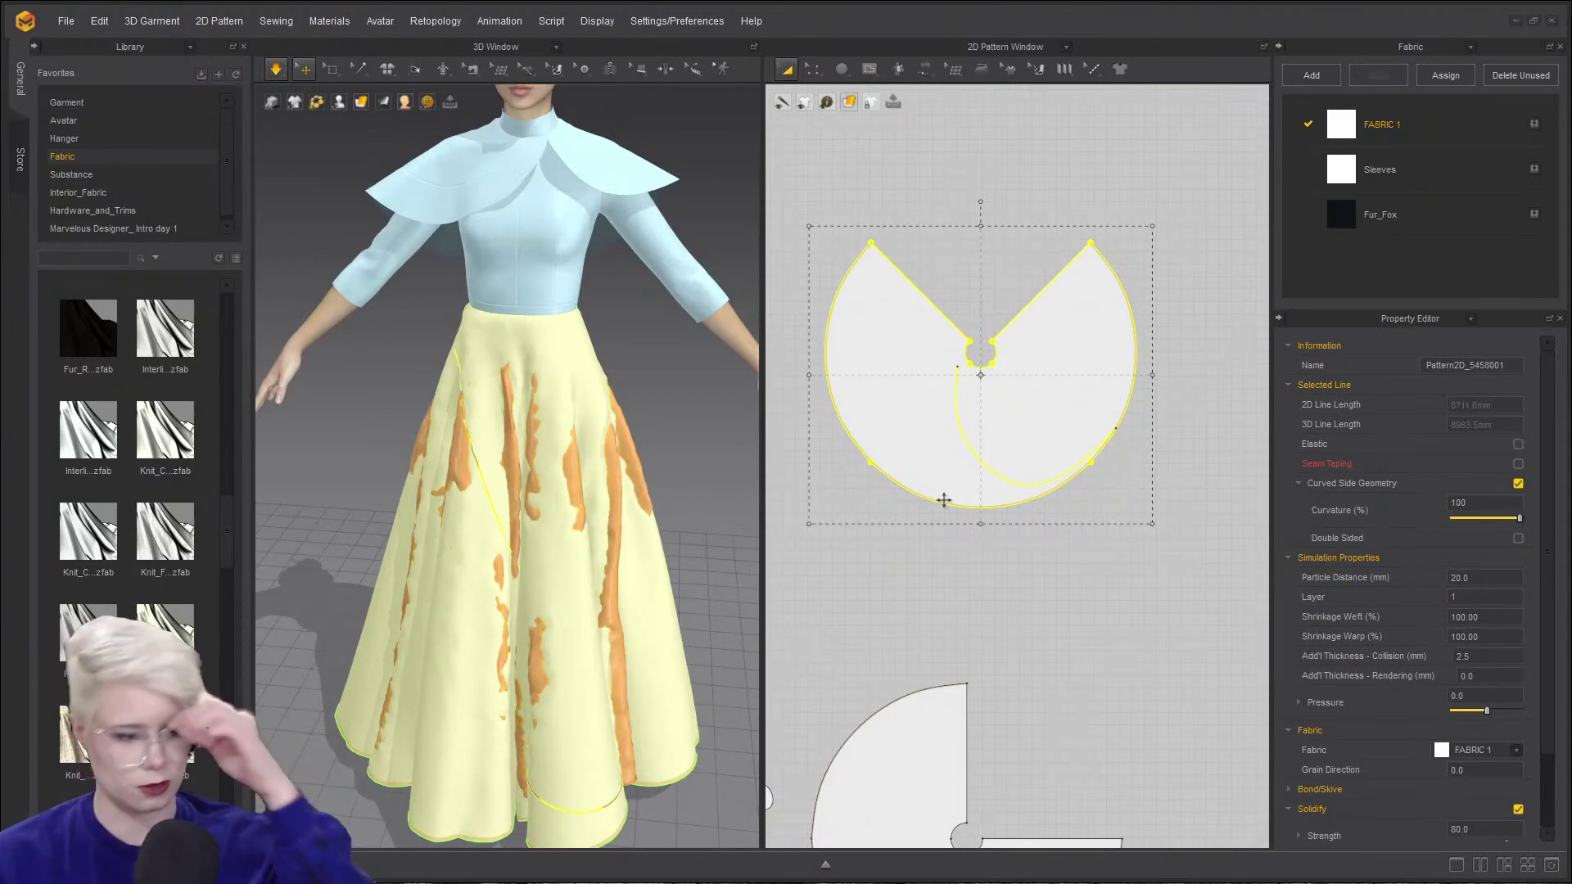
pyautogui.press('space')
# - Undo the last change and freeze the underskirt beneath the overskirt
pyautogui.moveTo(747, 538); pyautogui.dragTo(661, 350, button='right')
pyautogui.hotkey('ctrl', 'z')
pyautogui.moveTo(626, 211); pyautogui.dragTo(543, 292, button='right')
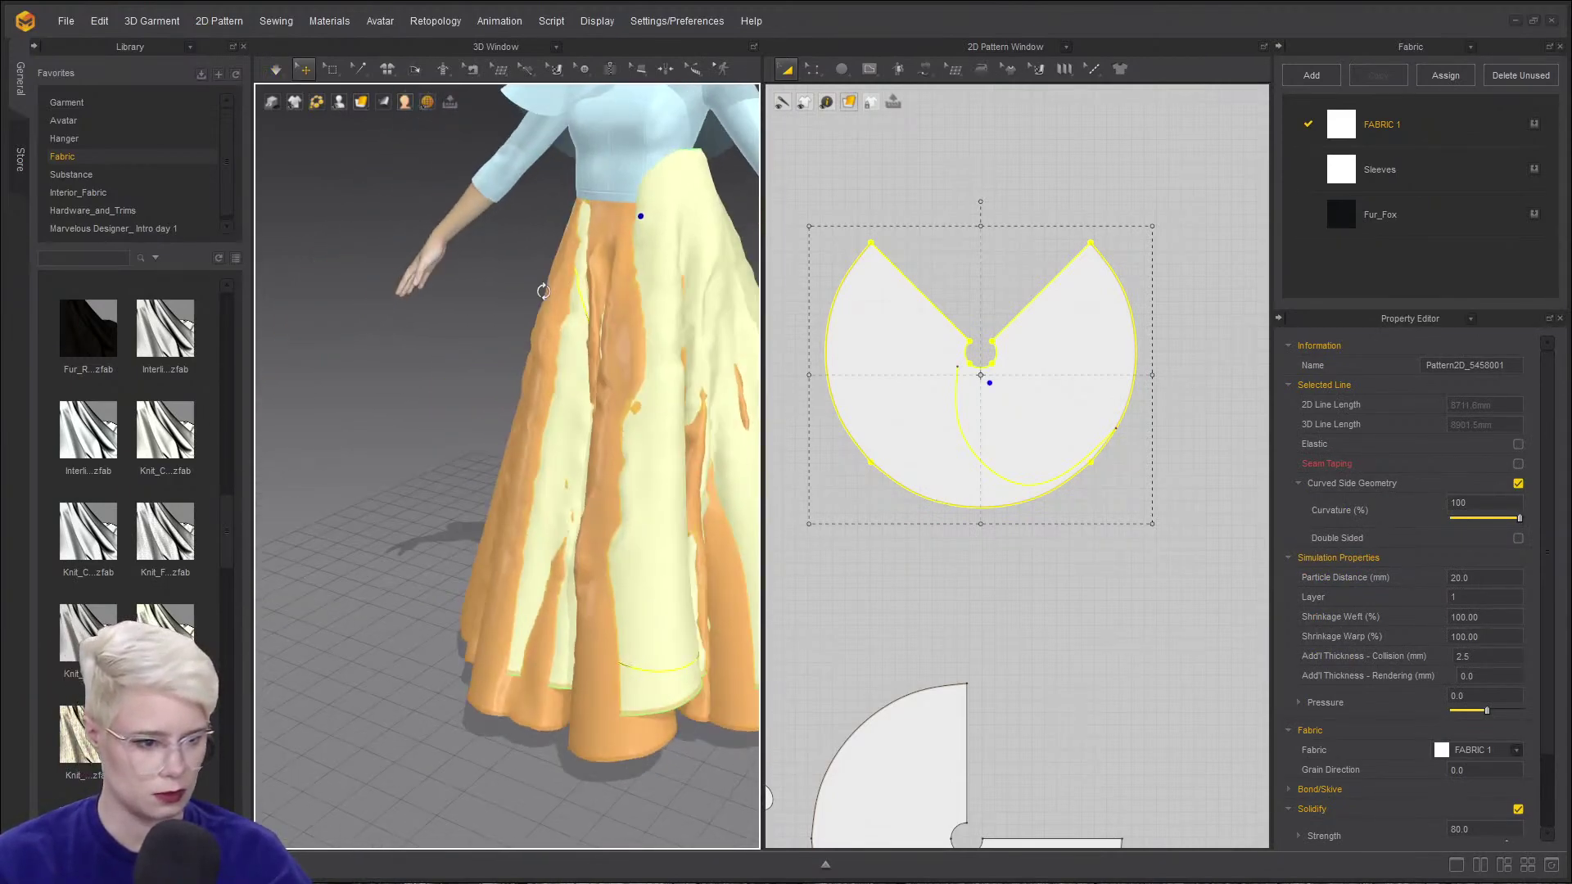
pyautogui.click(621, 326)
pyautogui.hotkey('ctrl', 'k')
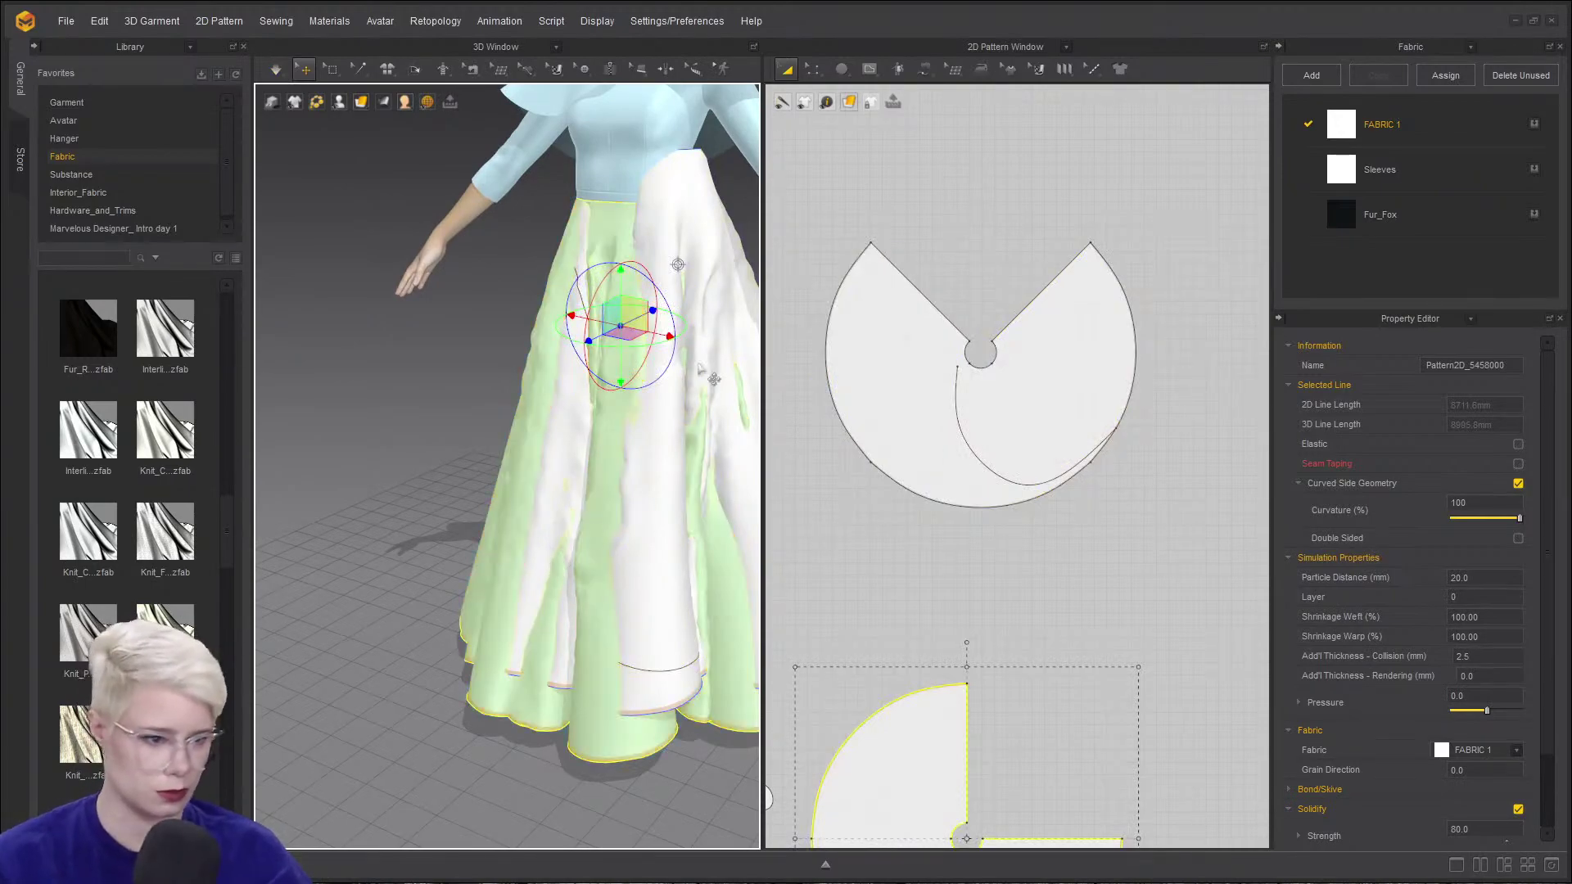
# - Superimpose the overskirt over the frozen underskirt and start the simulation
pyautogui.click(669, 212)
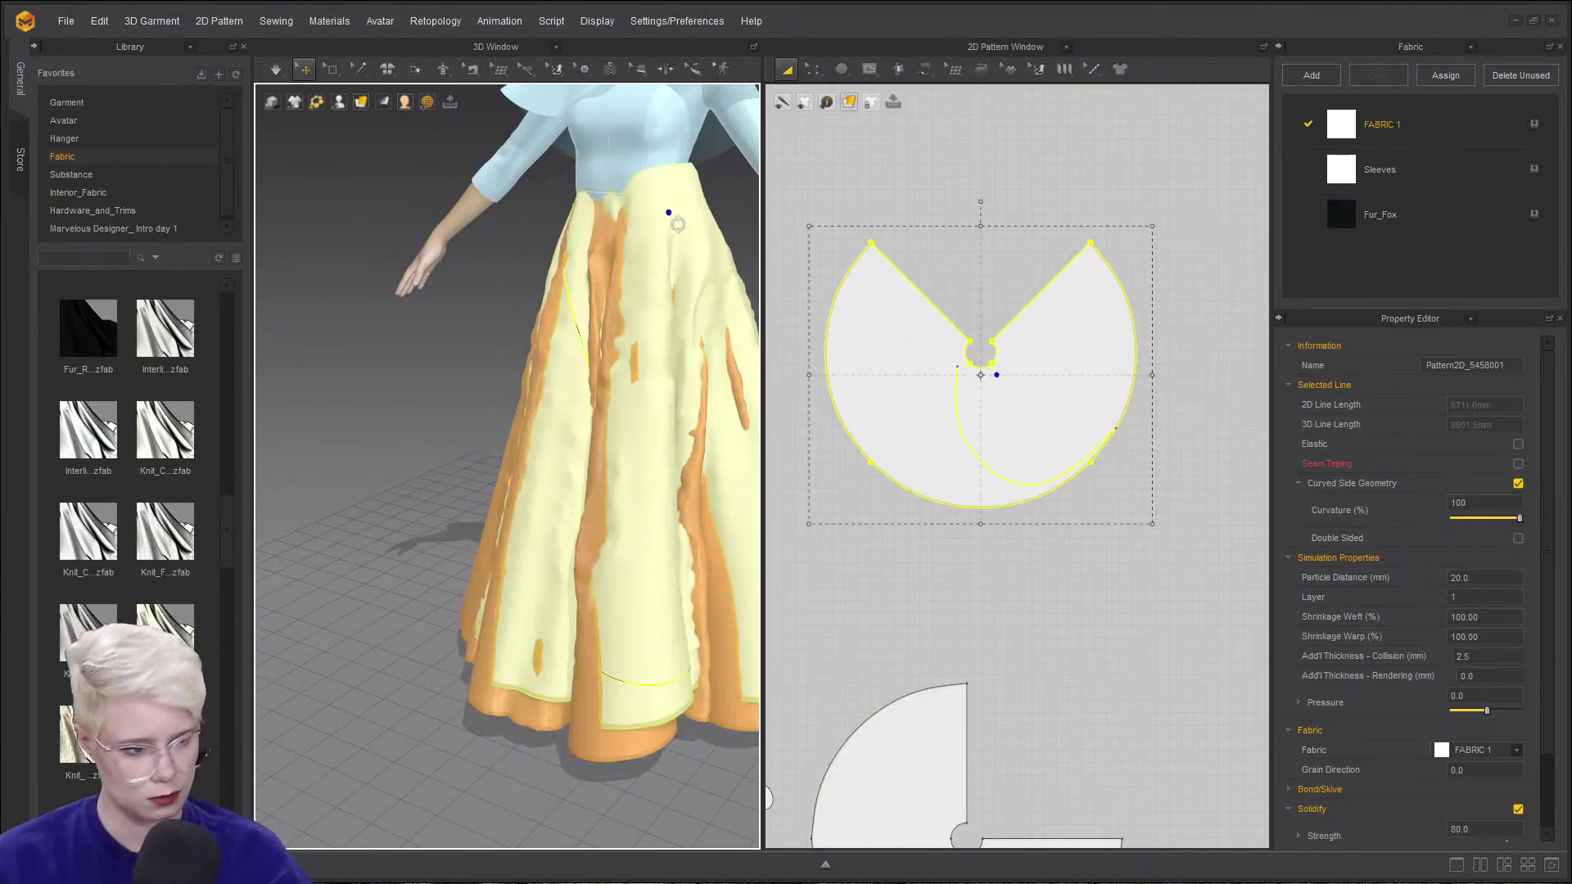
pyautogui.rightClick(678, 225)
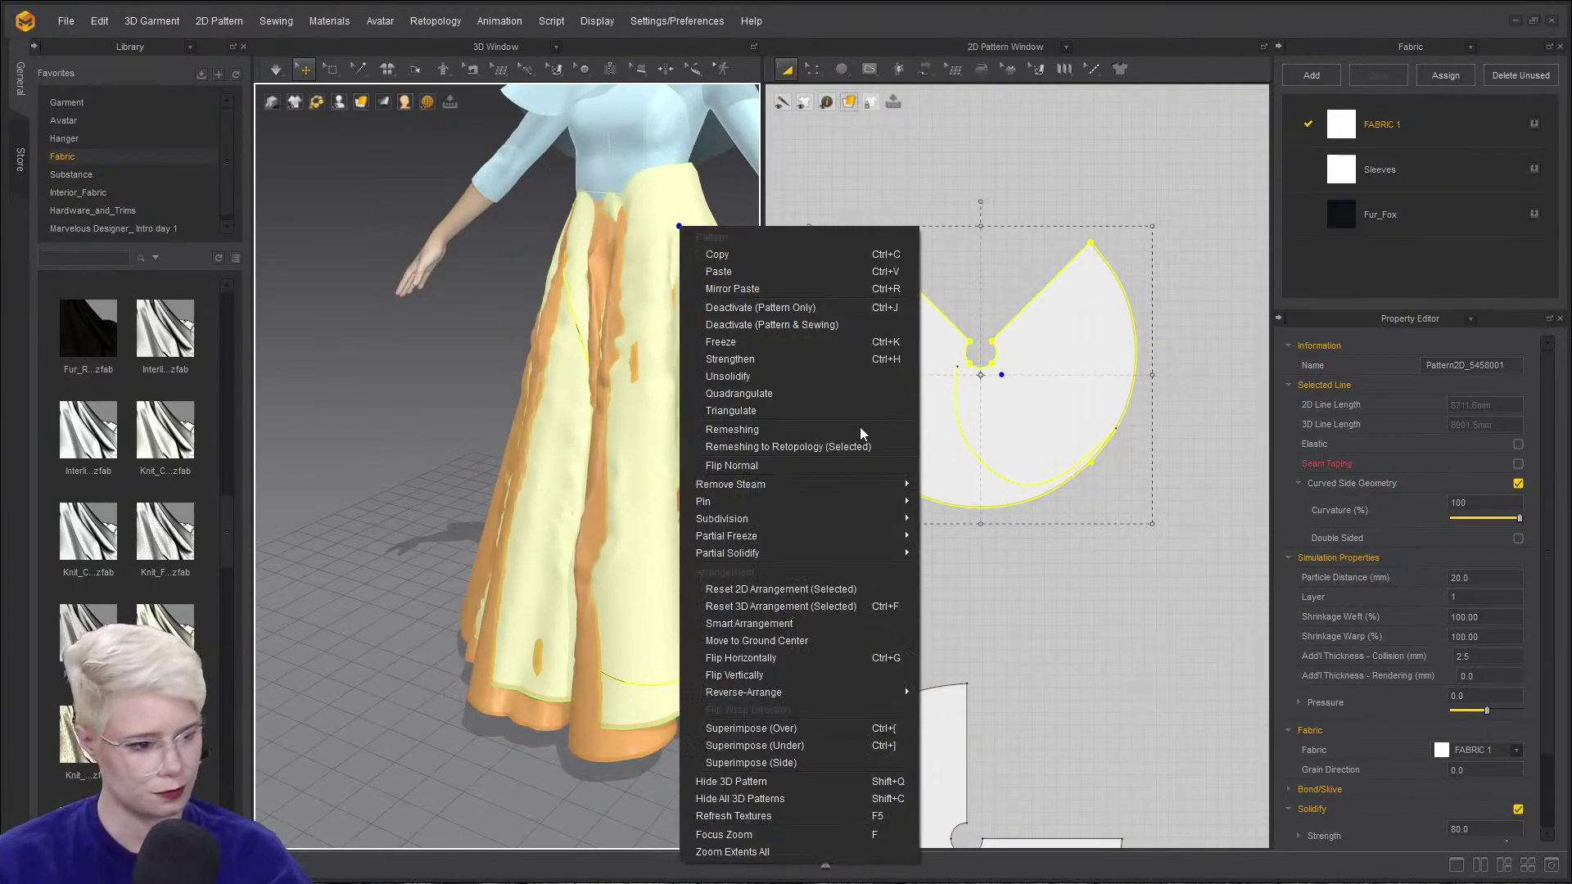
pyautogui.click(816, 731)
pyautogui.click(547, 716)
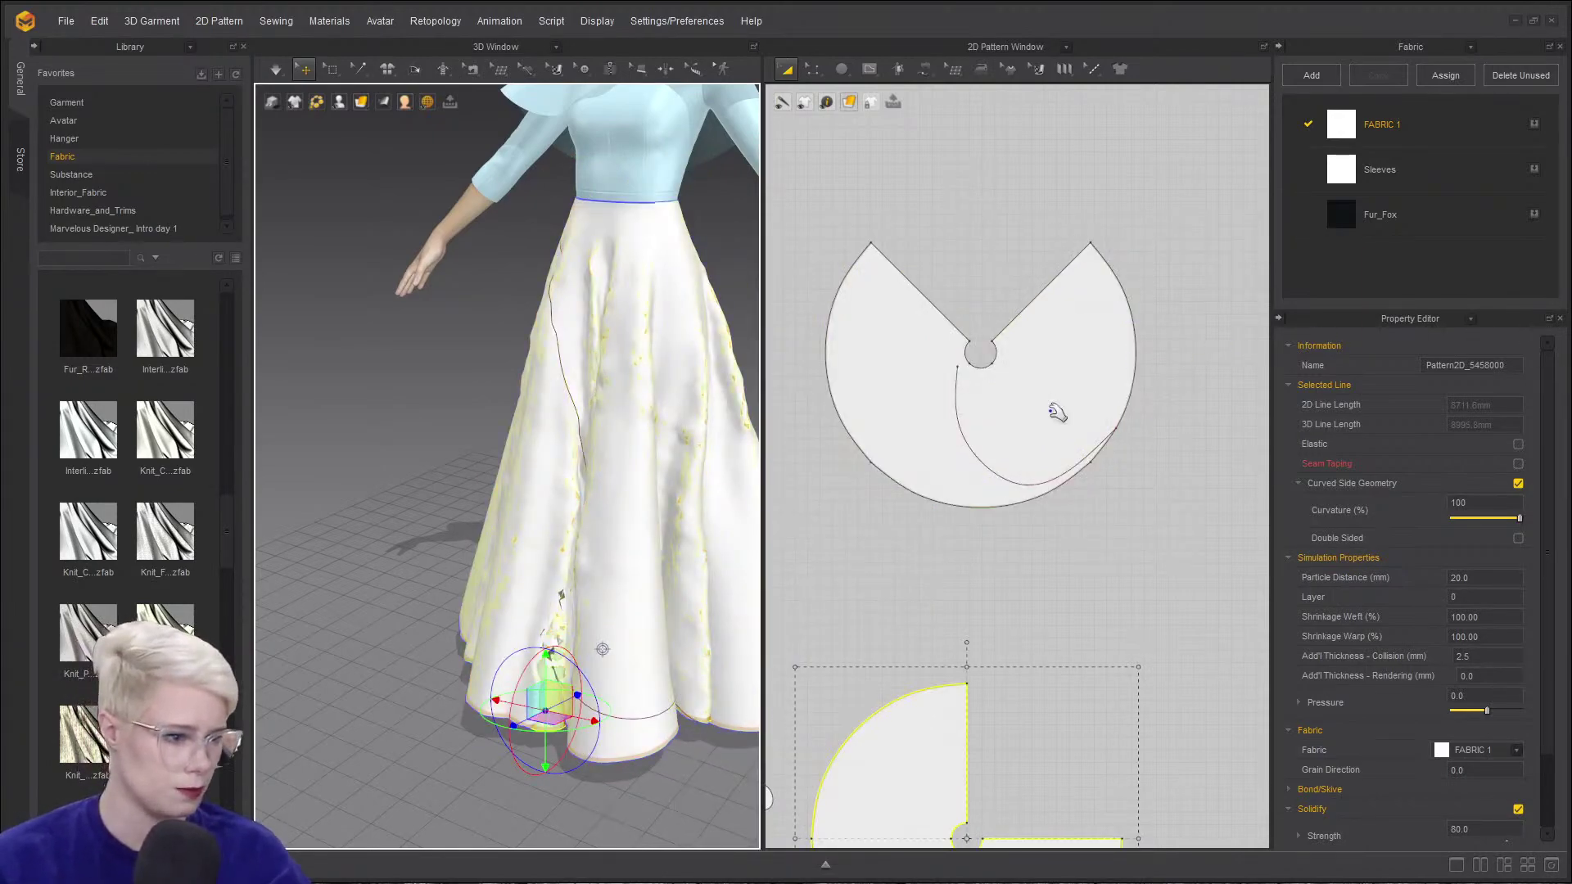
pyautogui.press('space')
# - Unsolidify the overskirt and set its pressure to 1.0
pyautogui.click(658, 569)
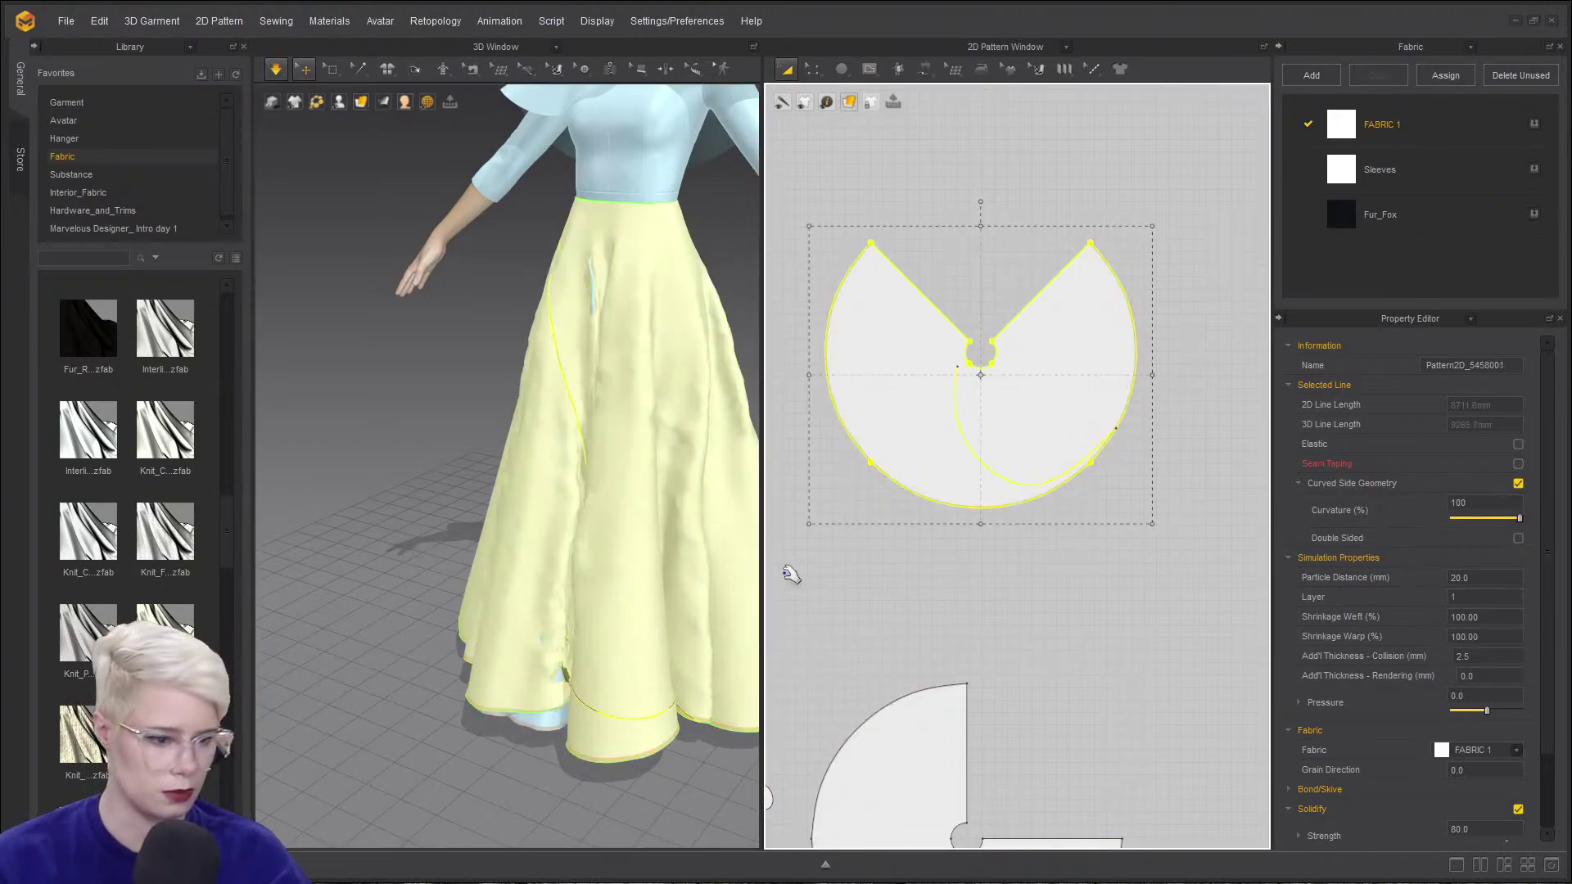
pyautogui.moveTo(597, 600); pyautogui.dragTo(621, 590, button='right')
pyautogui.press('space')
pyautogui.moveTo(656, 557); pyautogui.dragTo(514, 518, button='middle')
pyautogui.moveTo(591, 531); pyautogui.dragTo(621, 570, button='right')
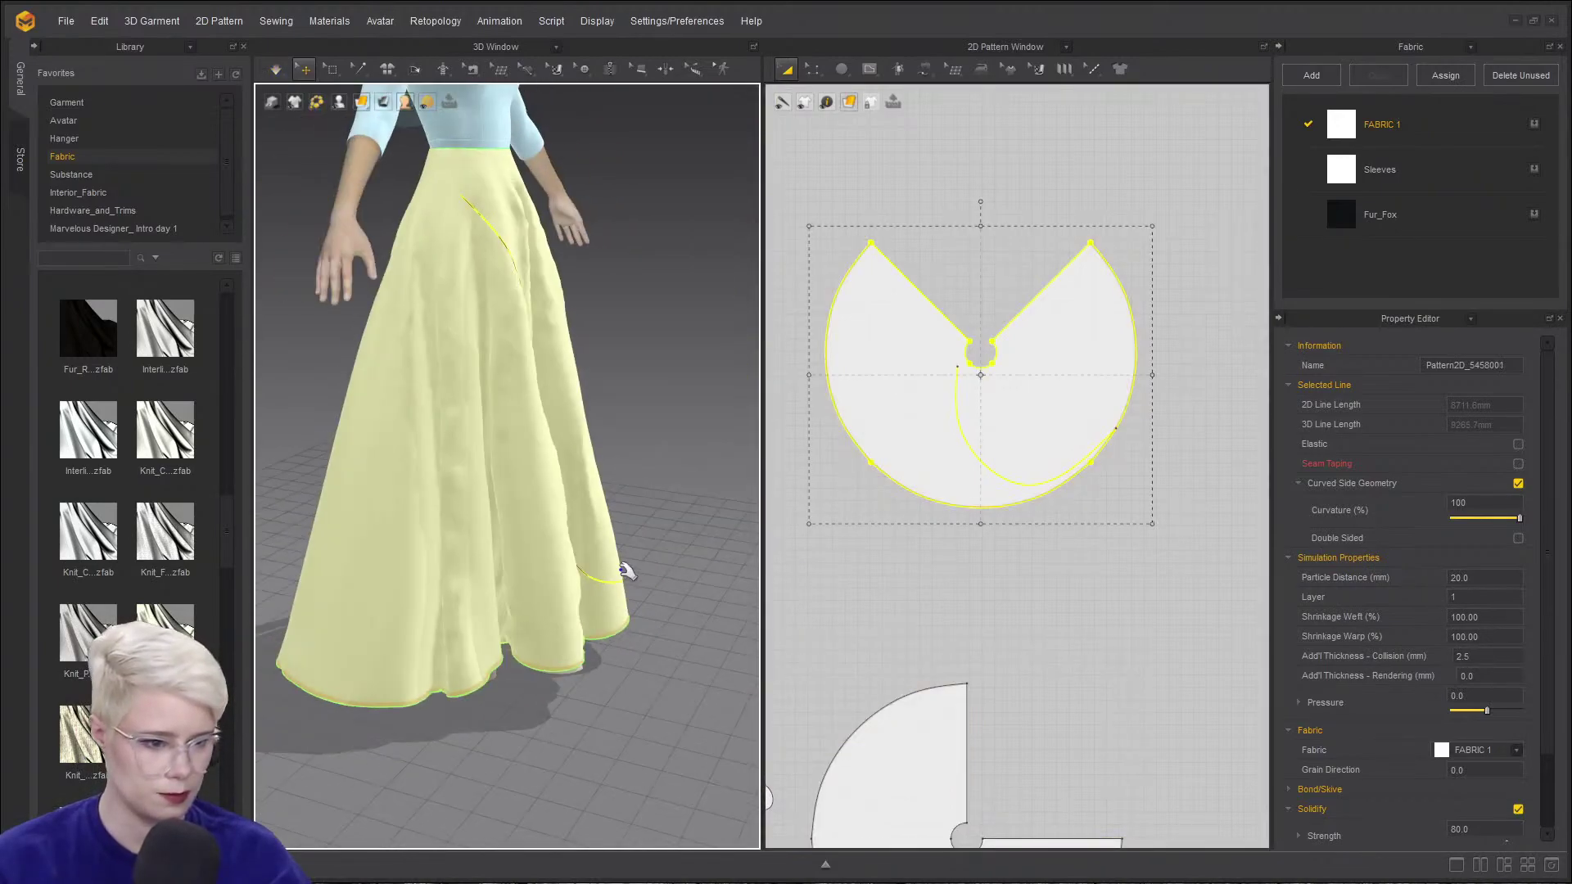
pyautogui.click(1474, 694)
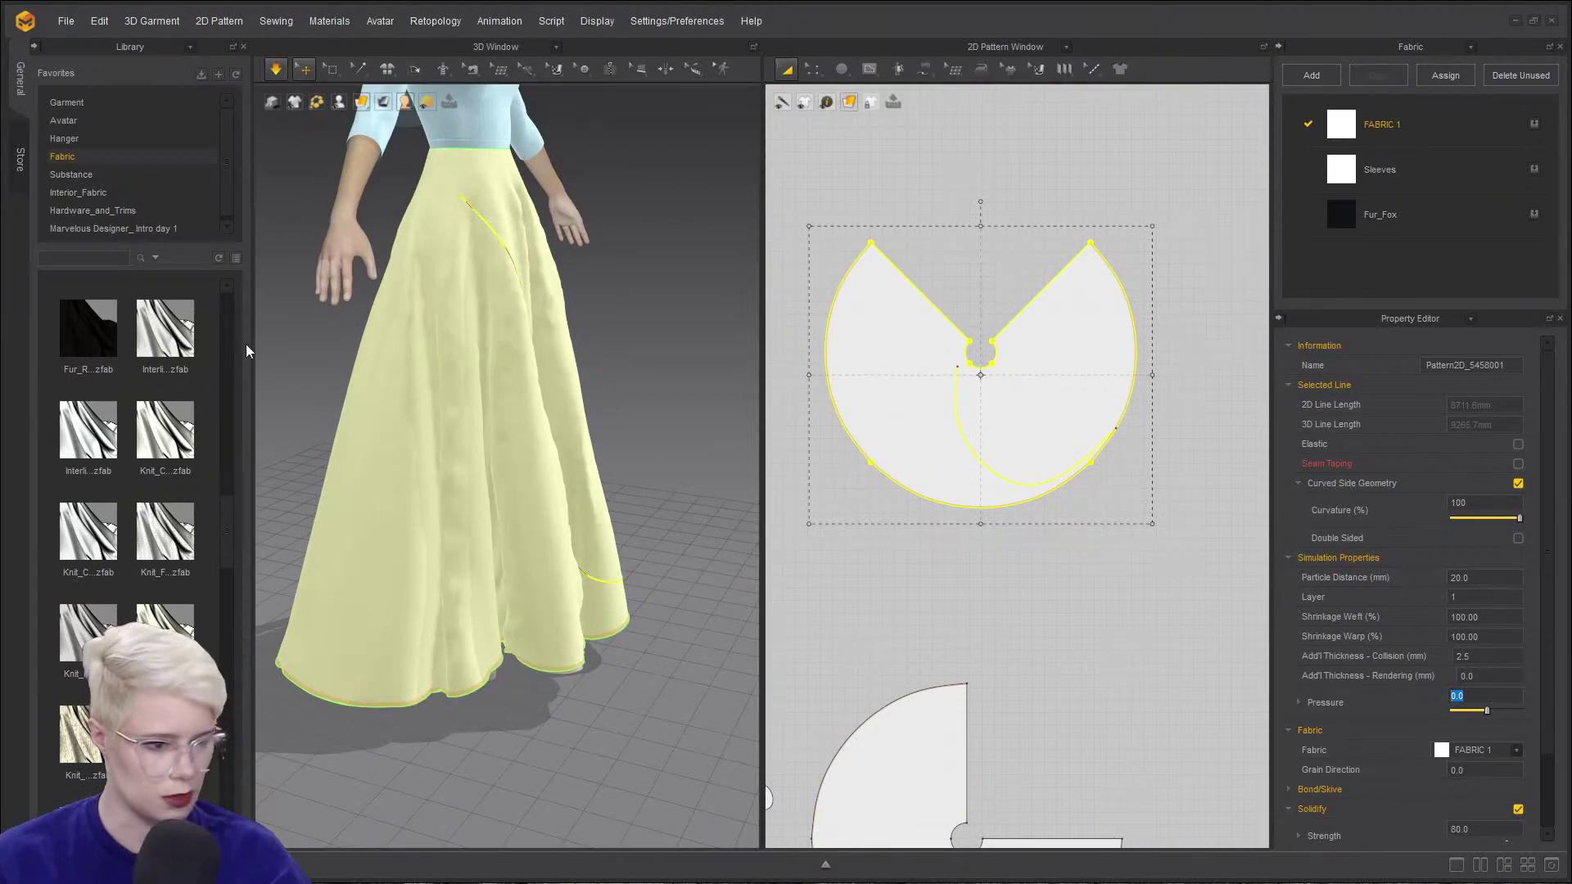
pyautogui.rightClick(433, 342)
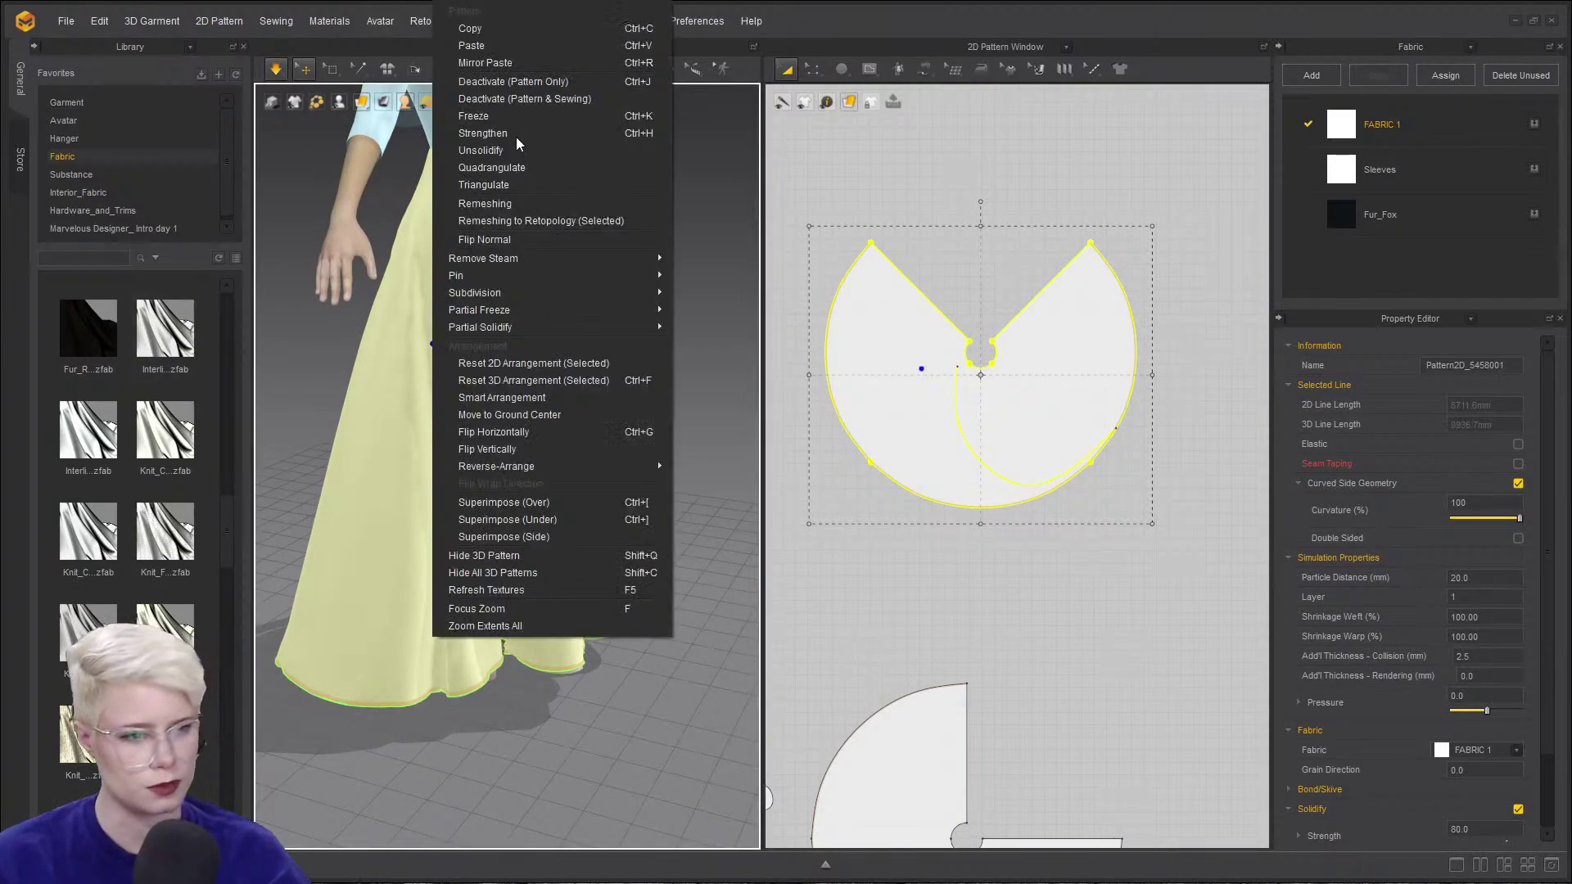
pyautogui.click(480, 150)
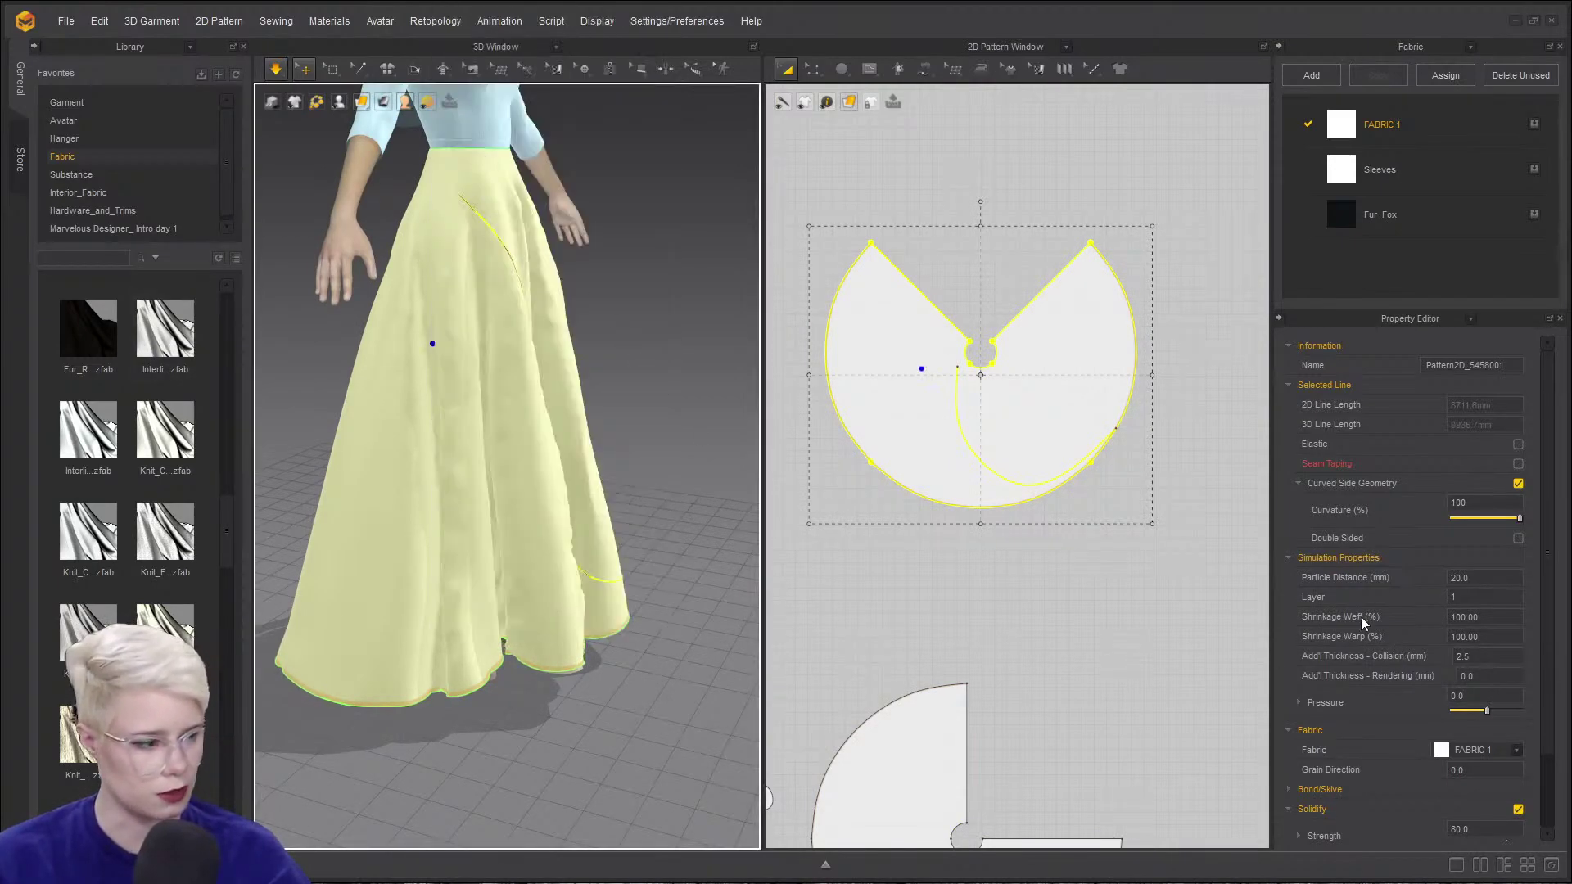
pyautogui.click(1481, 695)
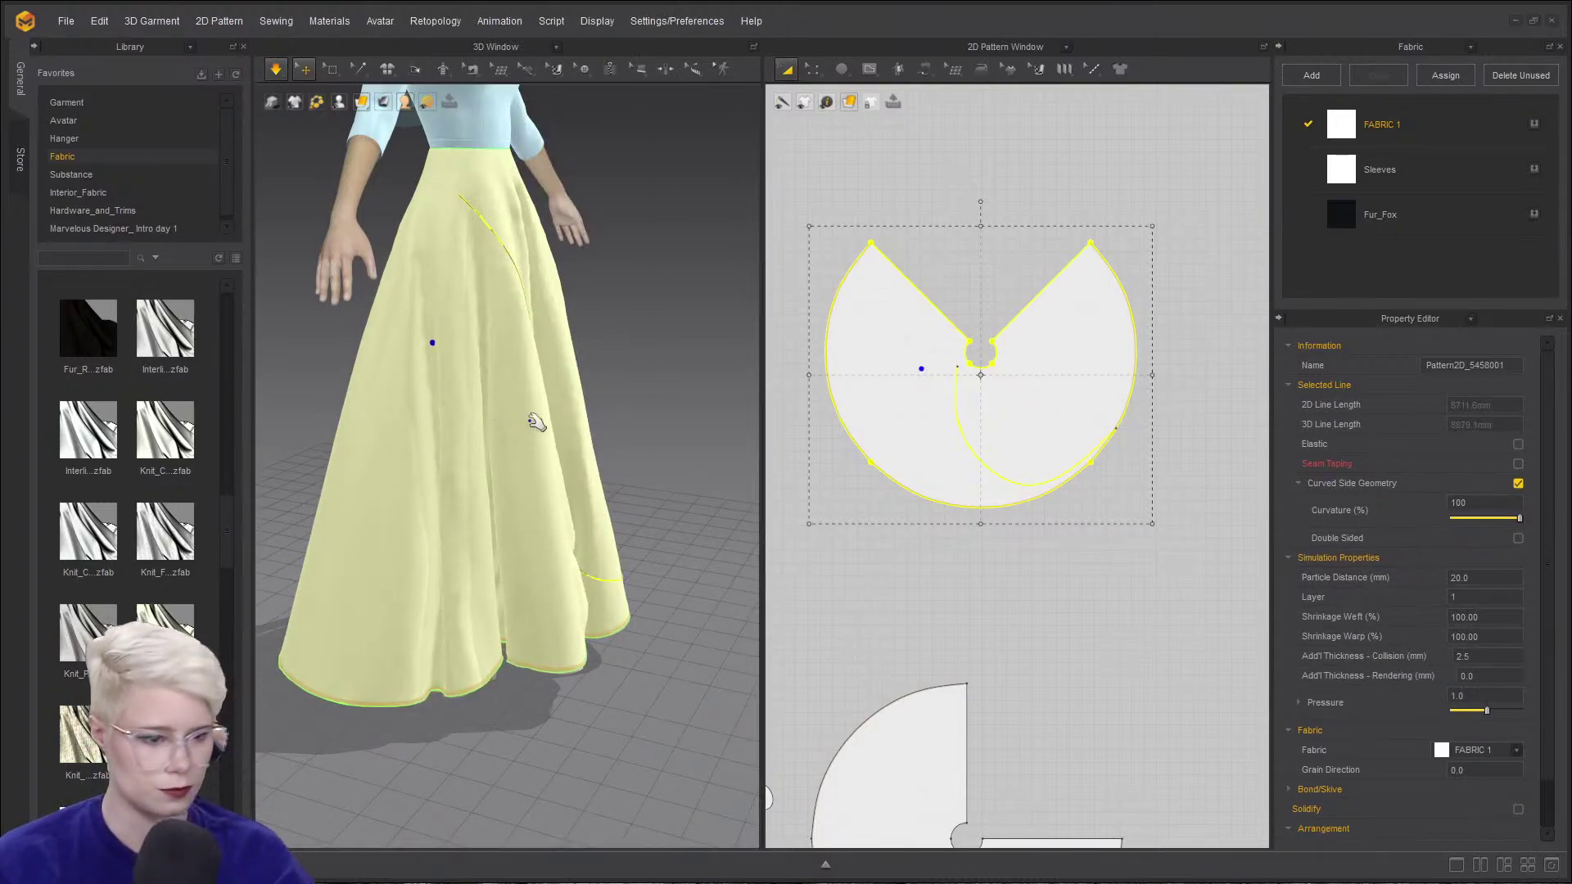
# - Pull the overskirt's tucked hem outward from underneath during simulation so it sits outside the frozen underskirt
pyautogui.moveTo(536, 465); pyautogui.dragTo(504, 477, button='right')
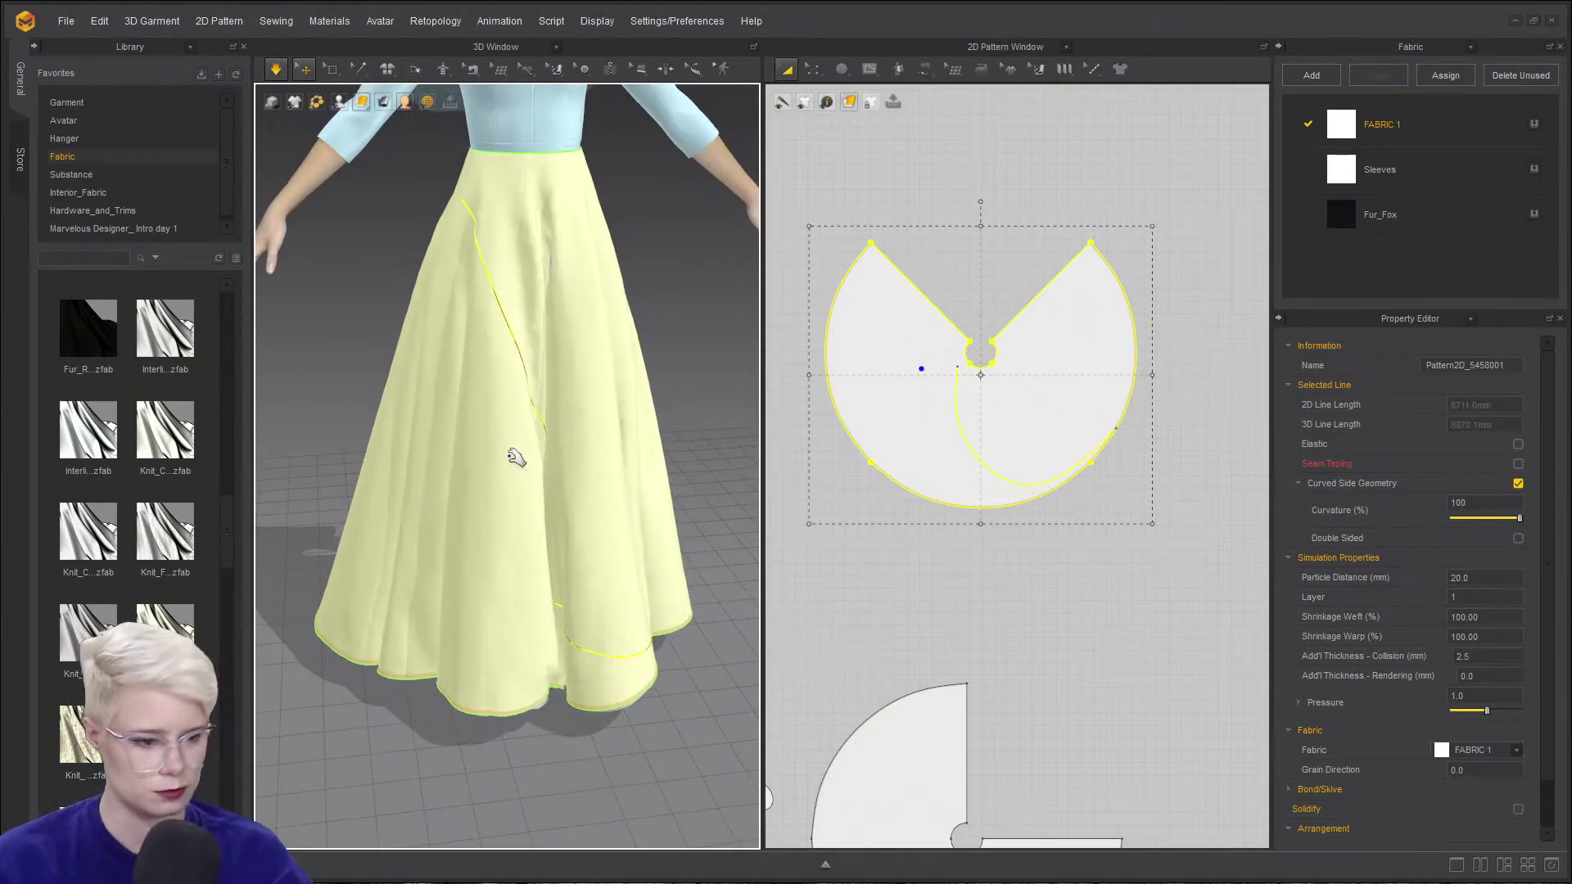
pyautogui.moveTo(499, 497); pyautogui.dragTo(551, 646, button='right')
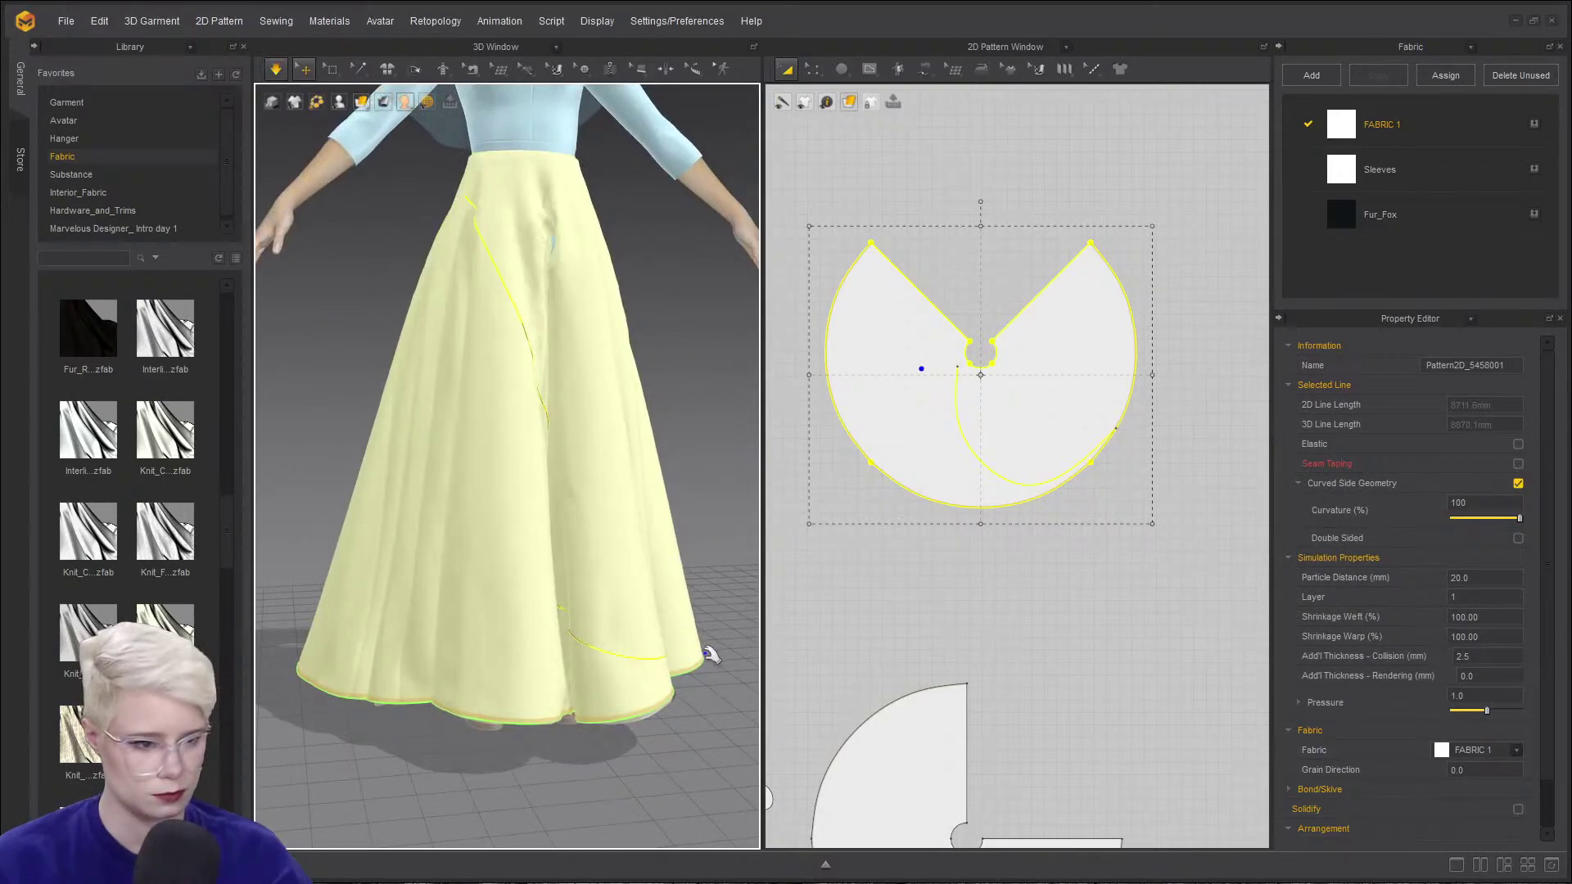
pyautogui.moveTo(621, 682); pyautogui.dragTo(737, 537, button='right')
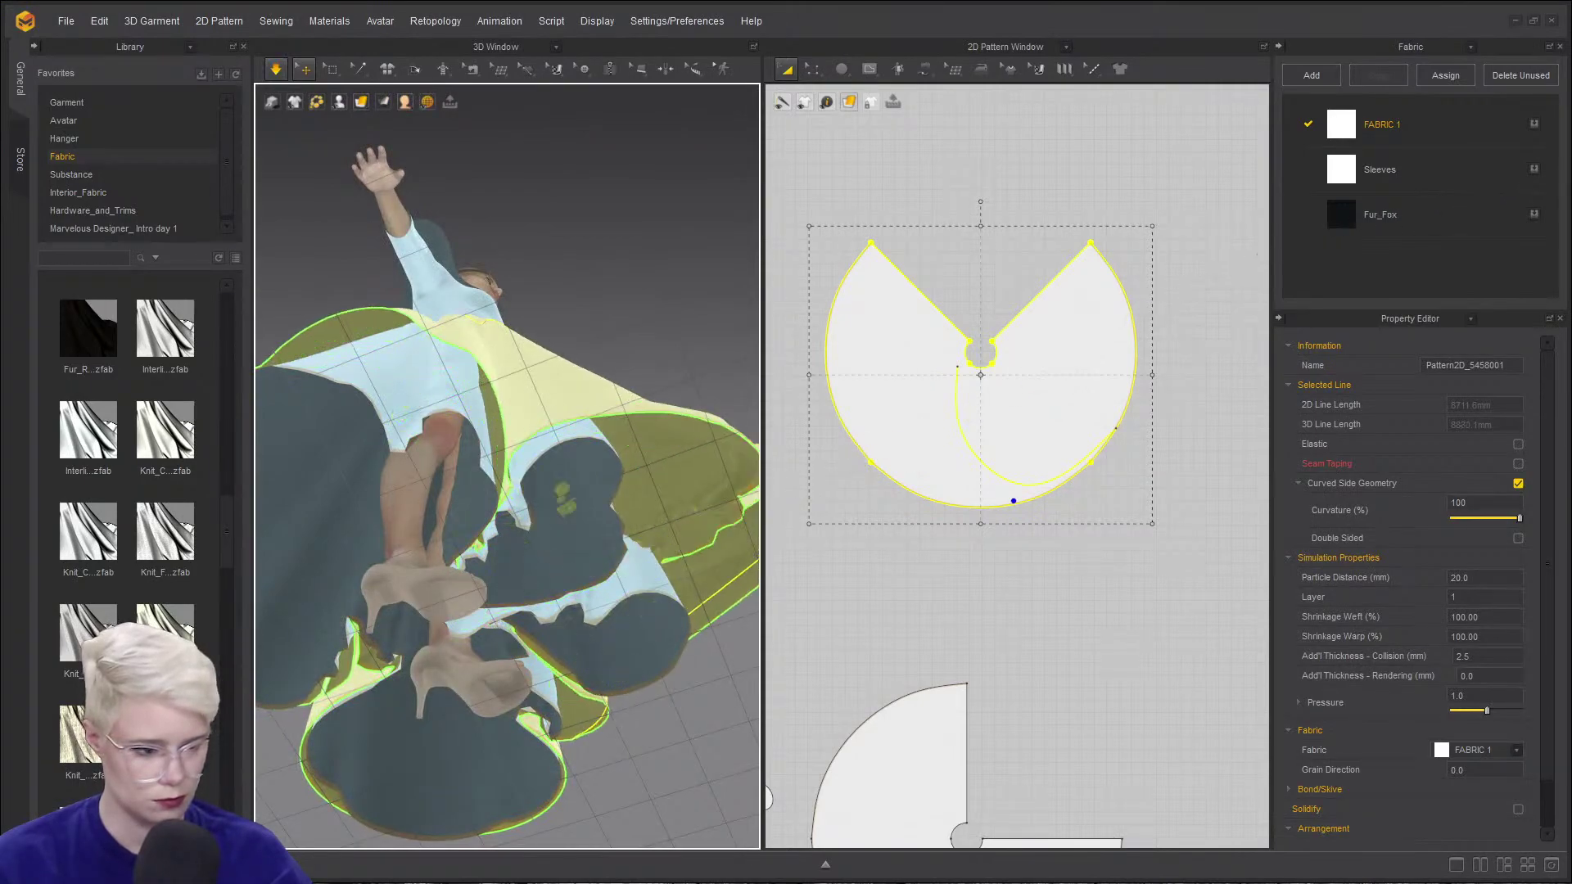
pyautogui.moveTo(424, 609); pyautogui.dragTo(590, 534, button='right')
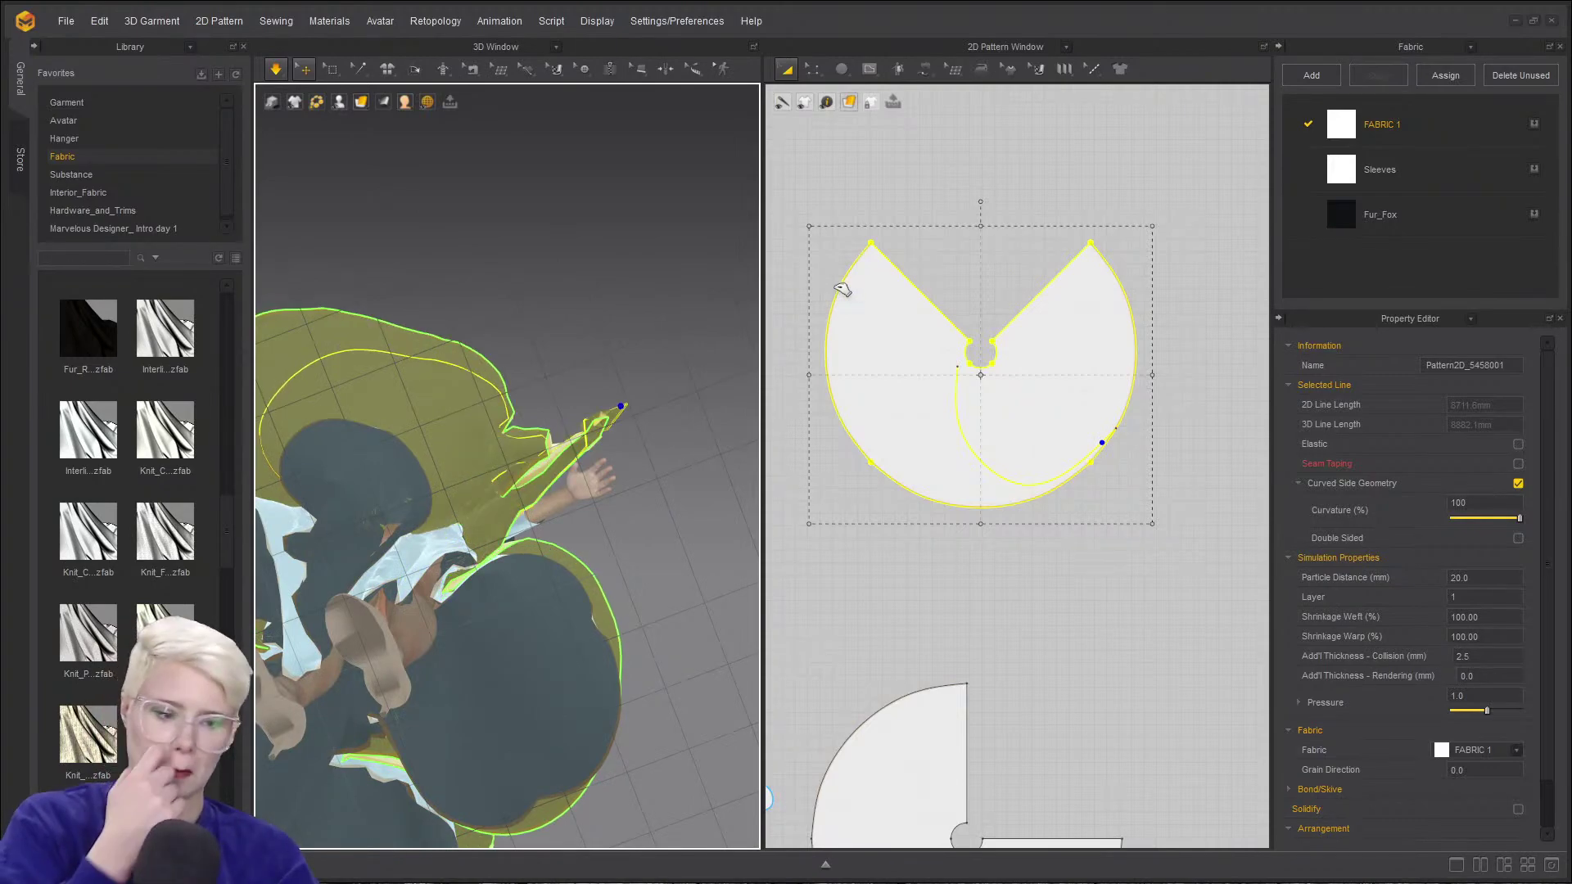
pyautogui.moveTo(614, 481); pyautogui.dragTo(870, 326)
pyautogui.moveTo(544, 554); pyautogui.dragTo(654, 488)
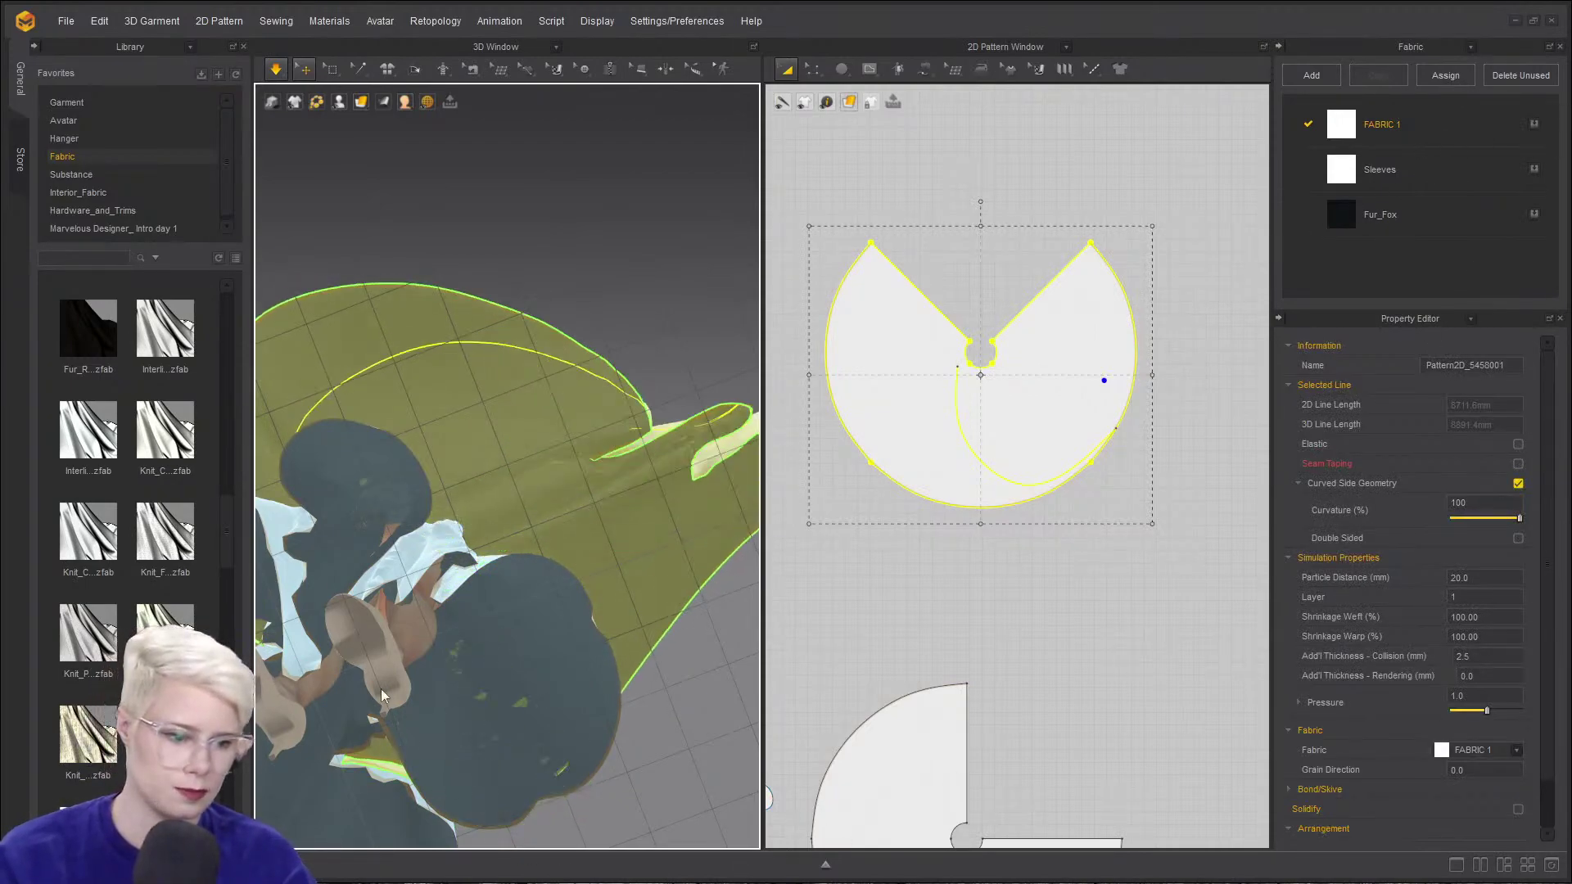
pyautogui.scroll(-4, 442, 547)
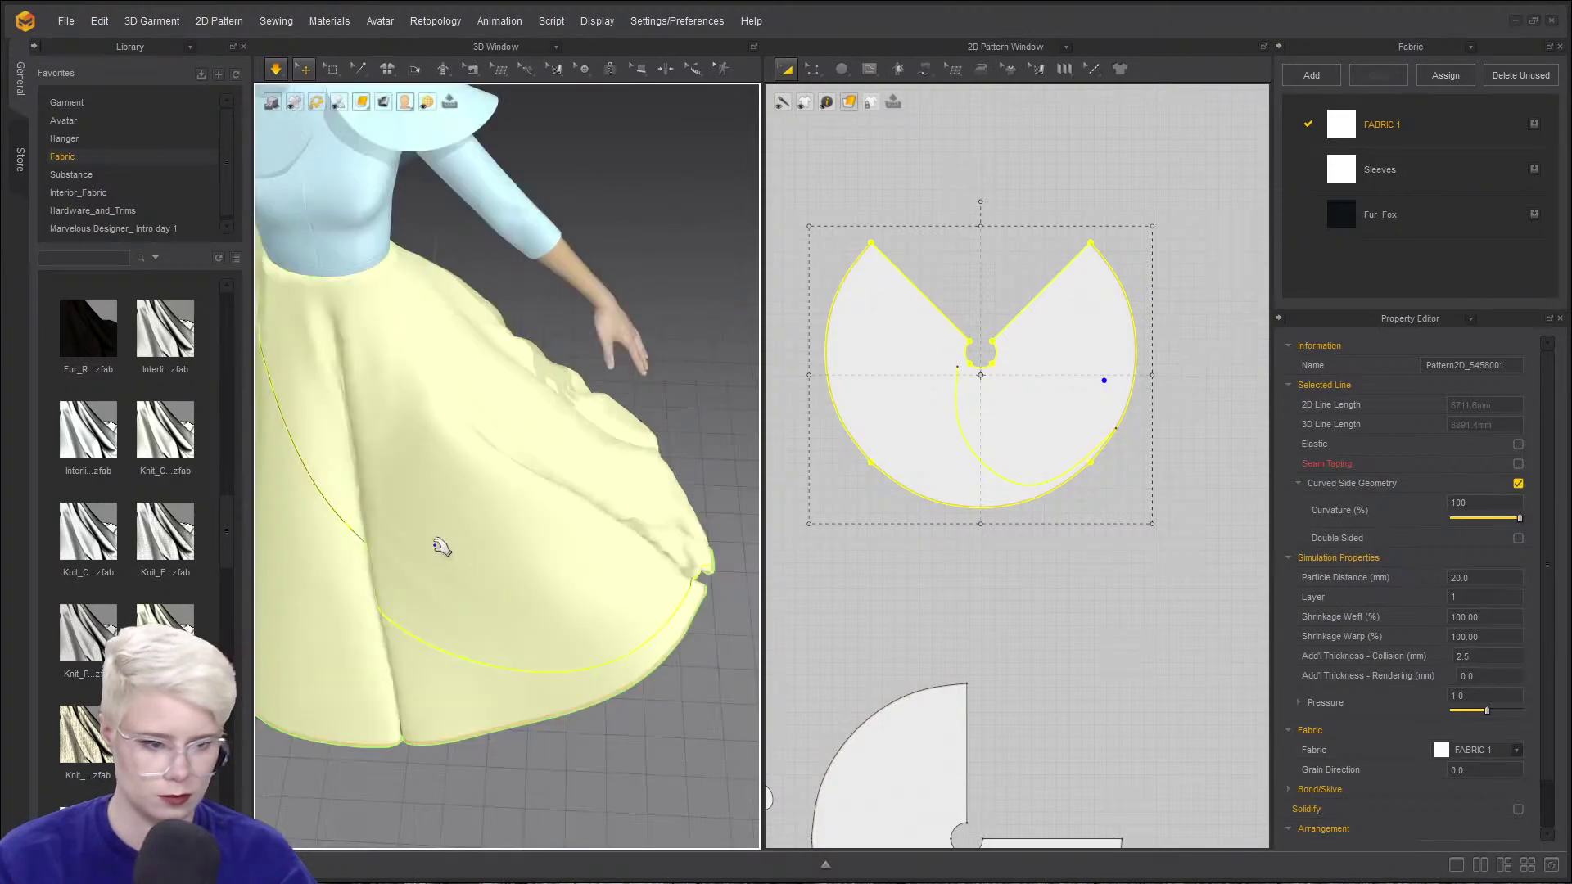
pyautogui.scroll(-3, 596, 421)
pyautogui.moveTo(596, 421); pyautogui.dragTo(544, 449, button='right')
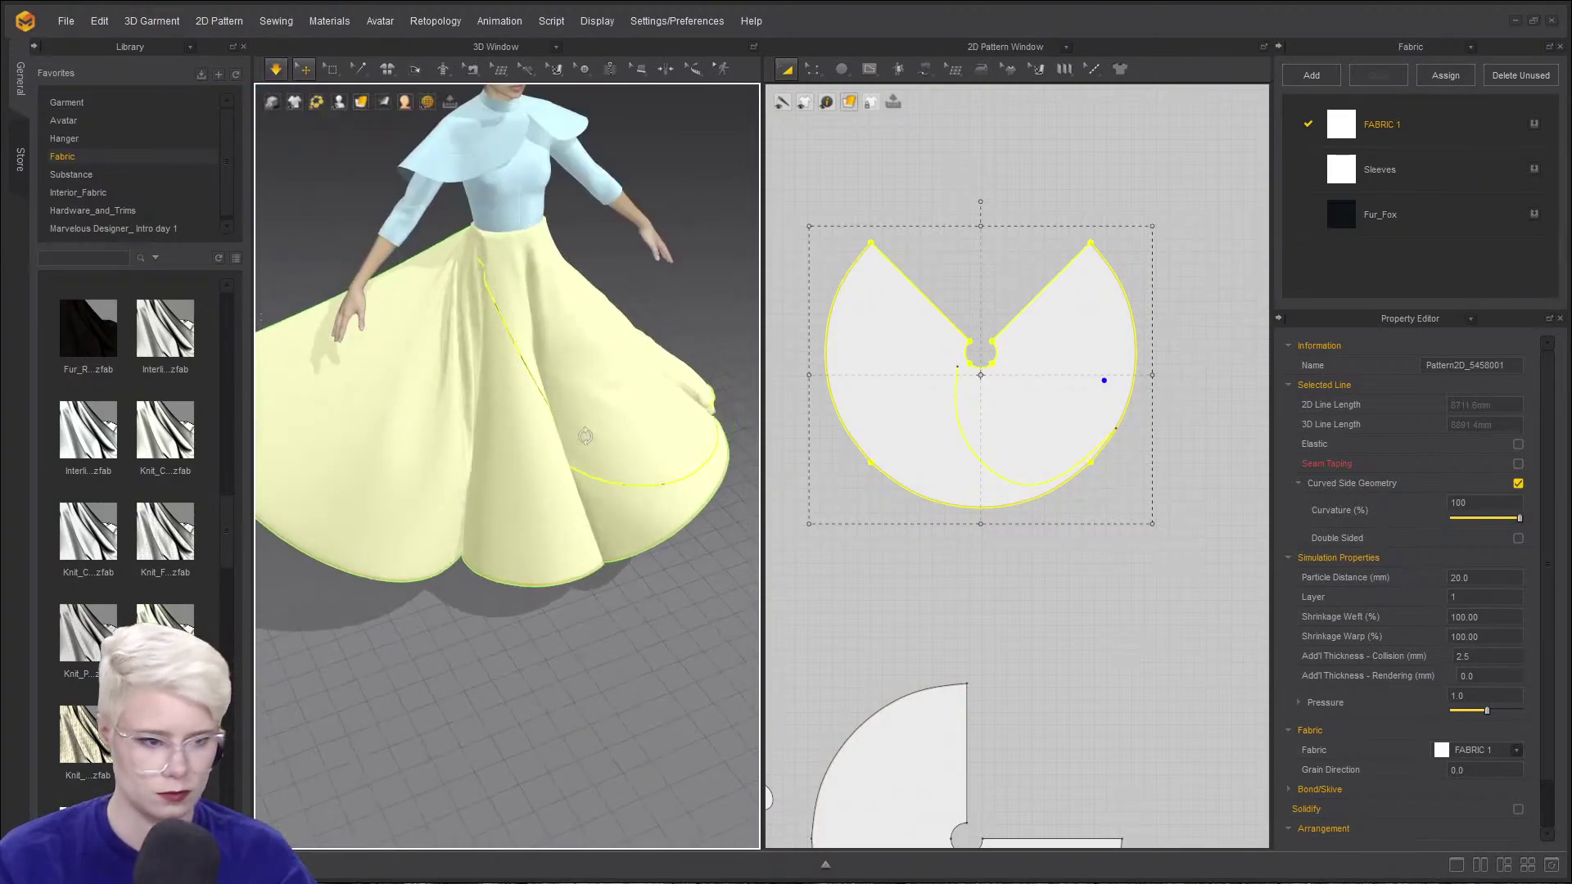
pyautogui.moveTo(586, 560); pyautogui.dragTo(722, 427, button='right')
# - Sew the overskirt's two straight edges together and simulate to close the seam
pyautogui.press('space')
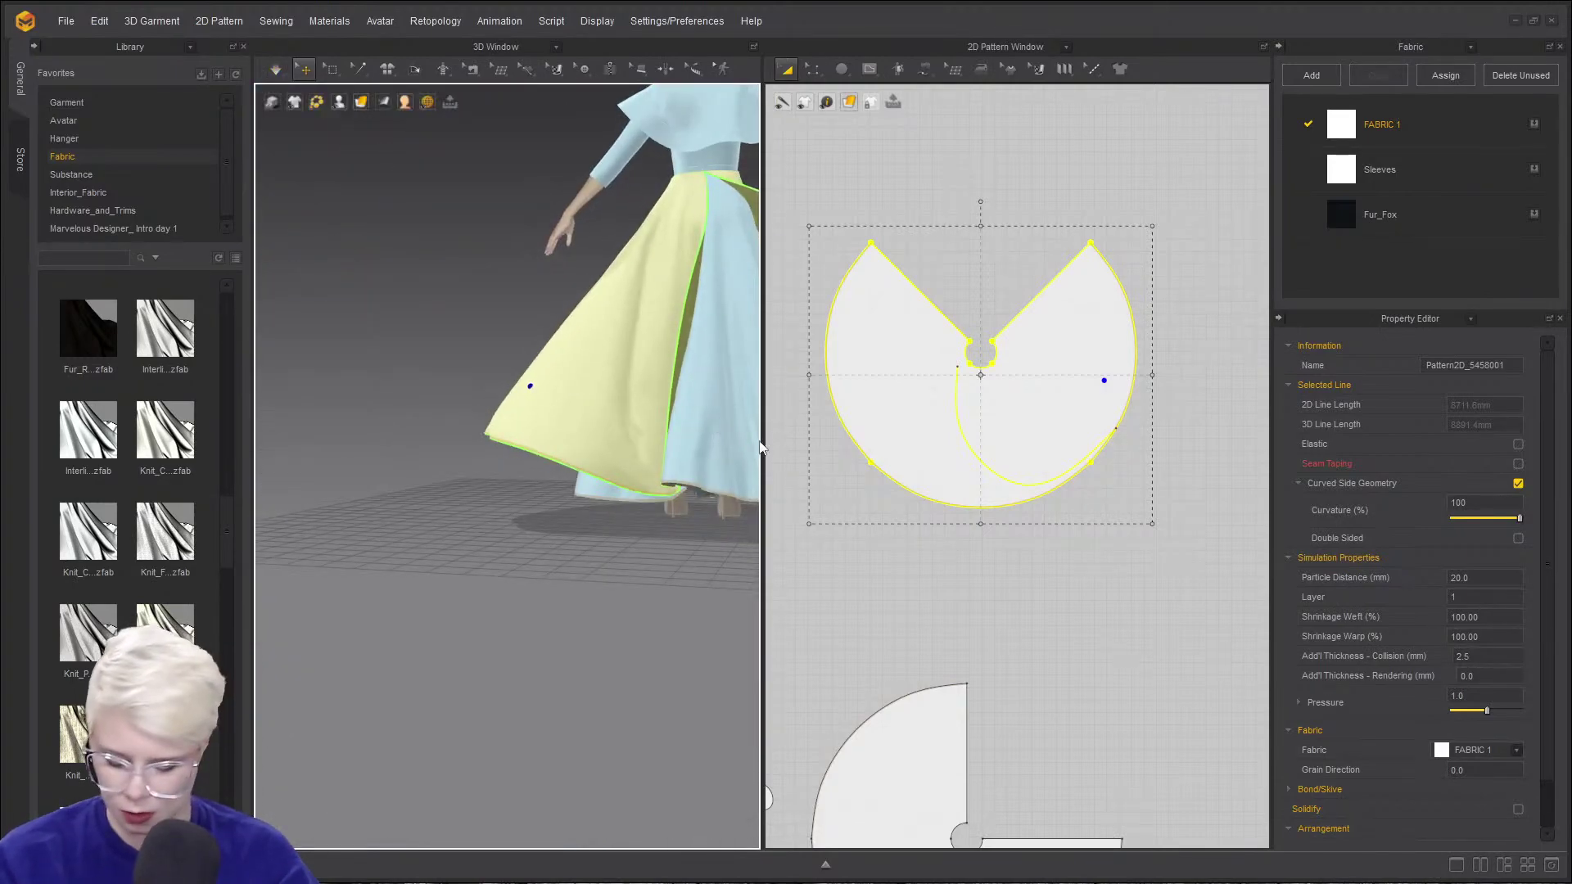
pyautogui.press('n')
pyautogui.click(949, 319)
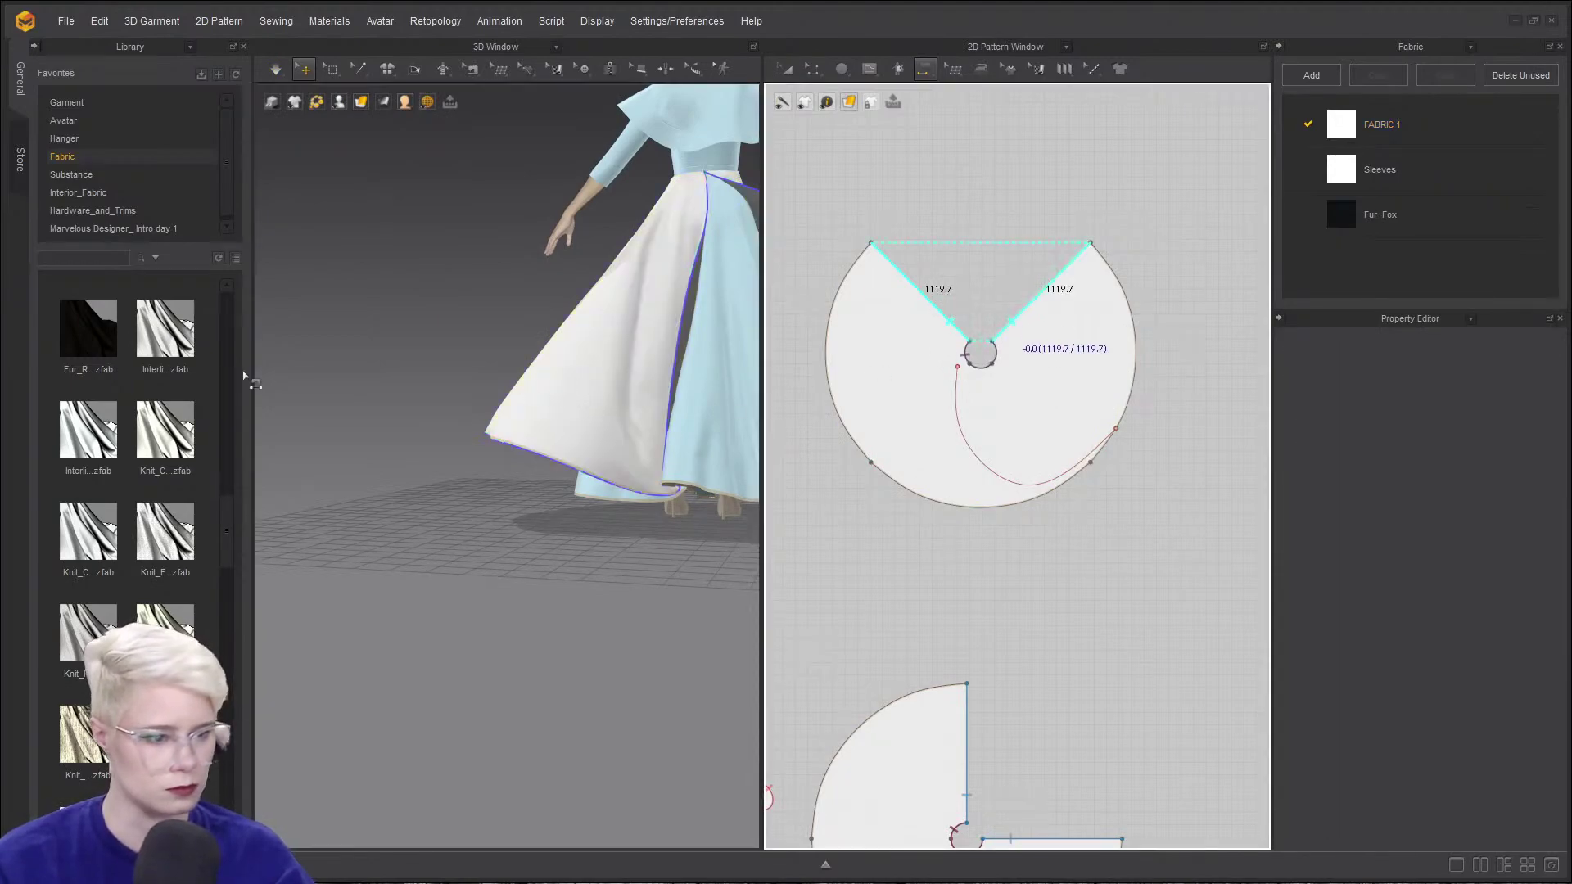
pyautogui.moveTo(381, 409); pyautogui.dragTo(529, 442, button='right')
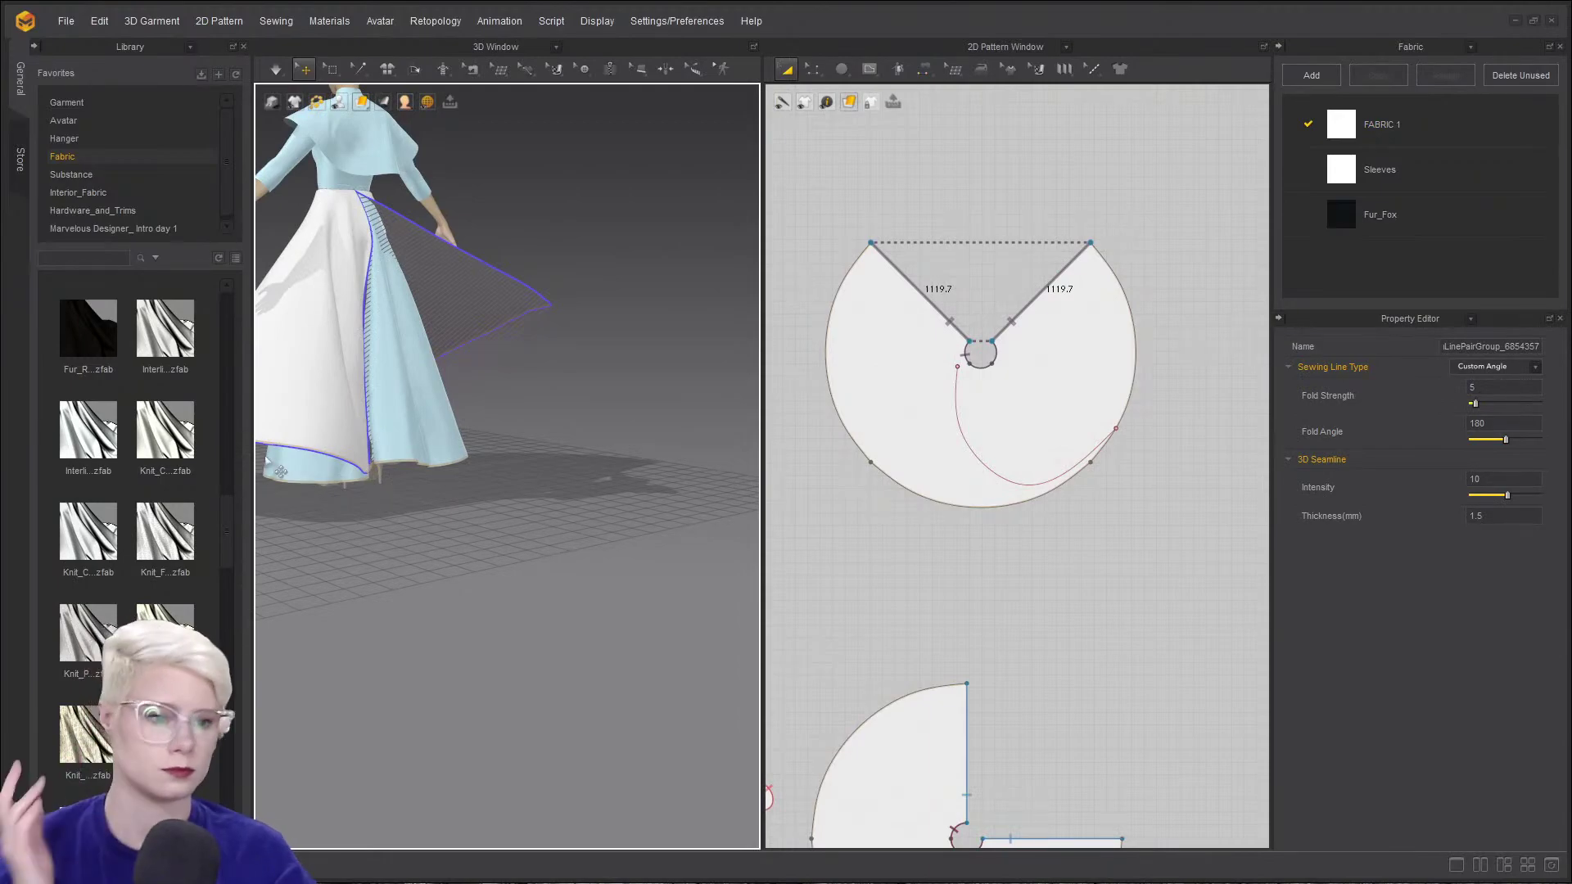
pyautogui.press('space')
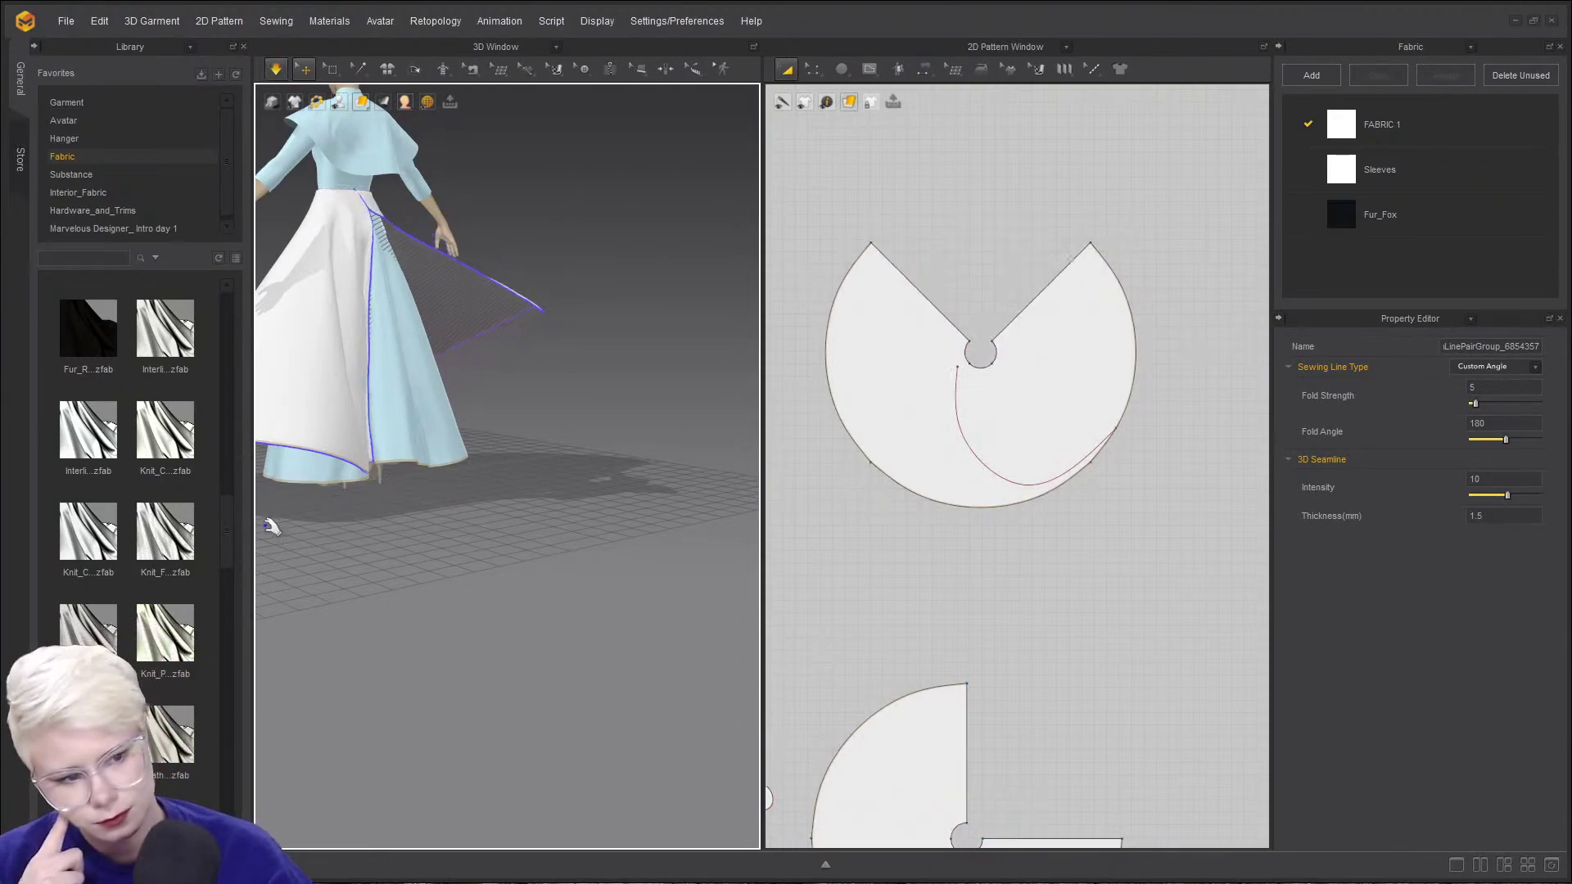
pyautogui.moveTo(306, 407); pyautogui.dragTo(307, 402, button='right')
pyautogui.press('space')
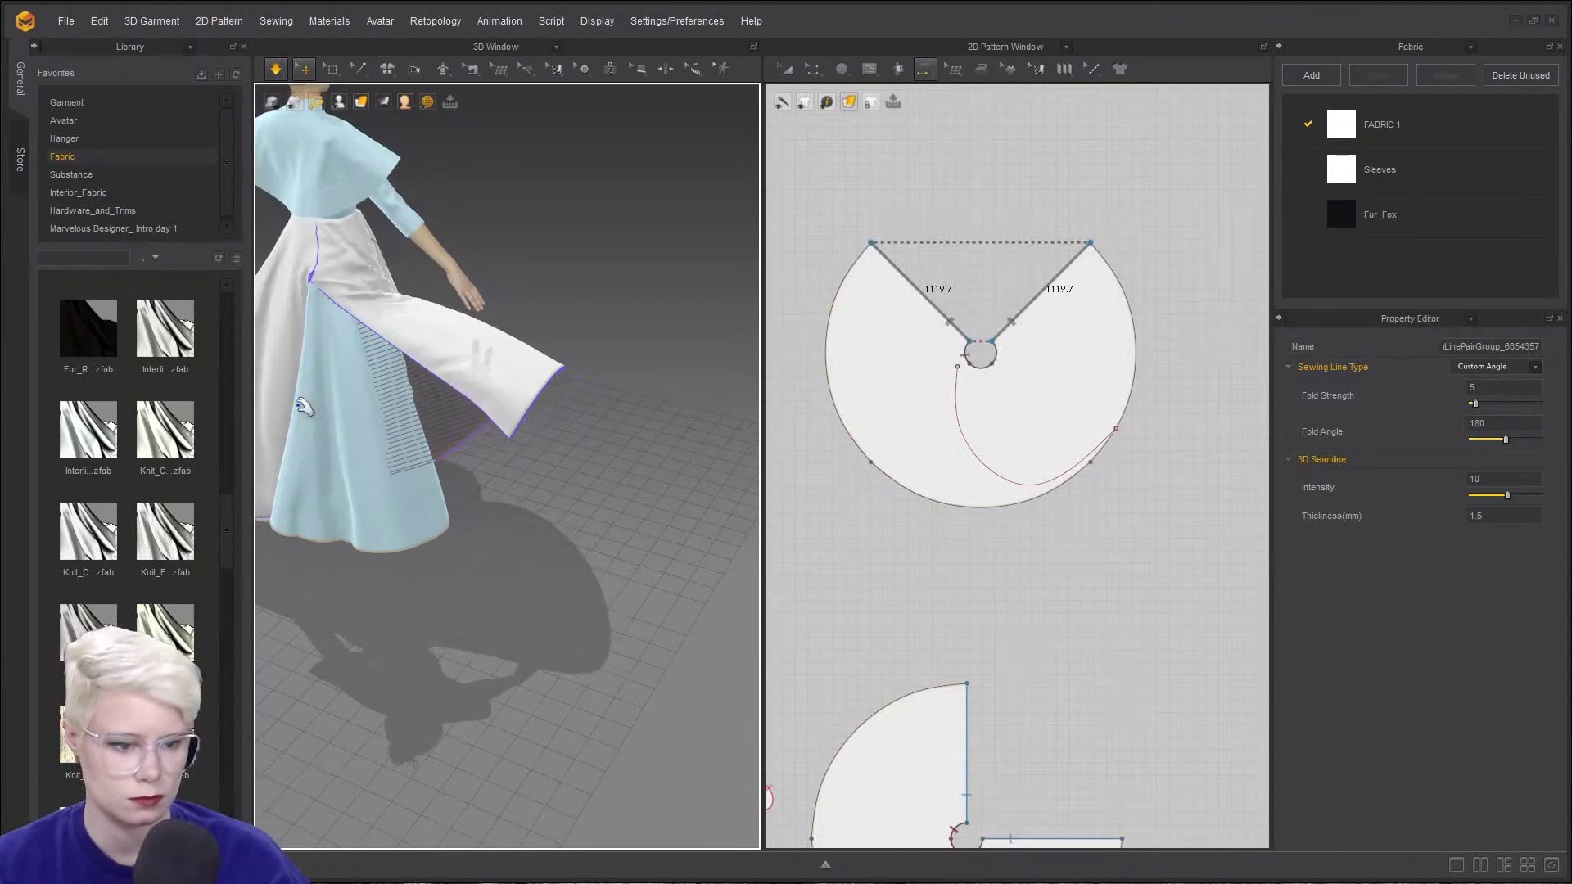
# - Strengthen the overskirt during simulation so that its fabric smooths out all around
pyautogui.moveTo(505, 288); pyautogui.dragTo(491, 351, button='right')
pyautogui.click(418, 282)
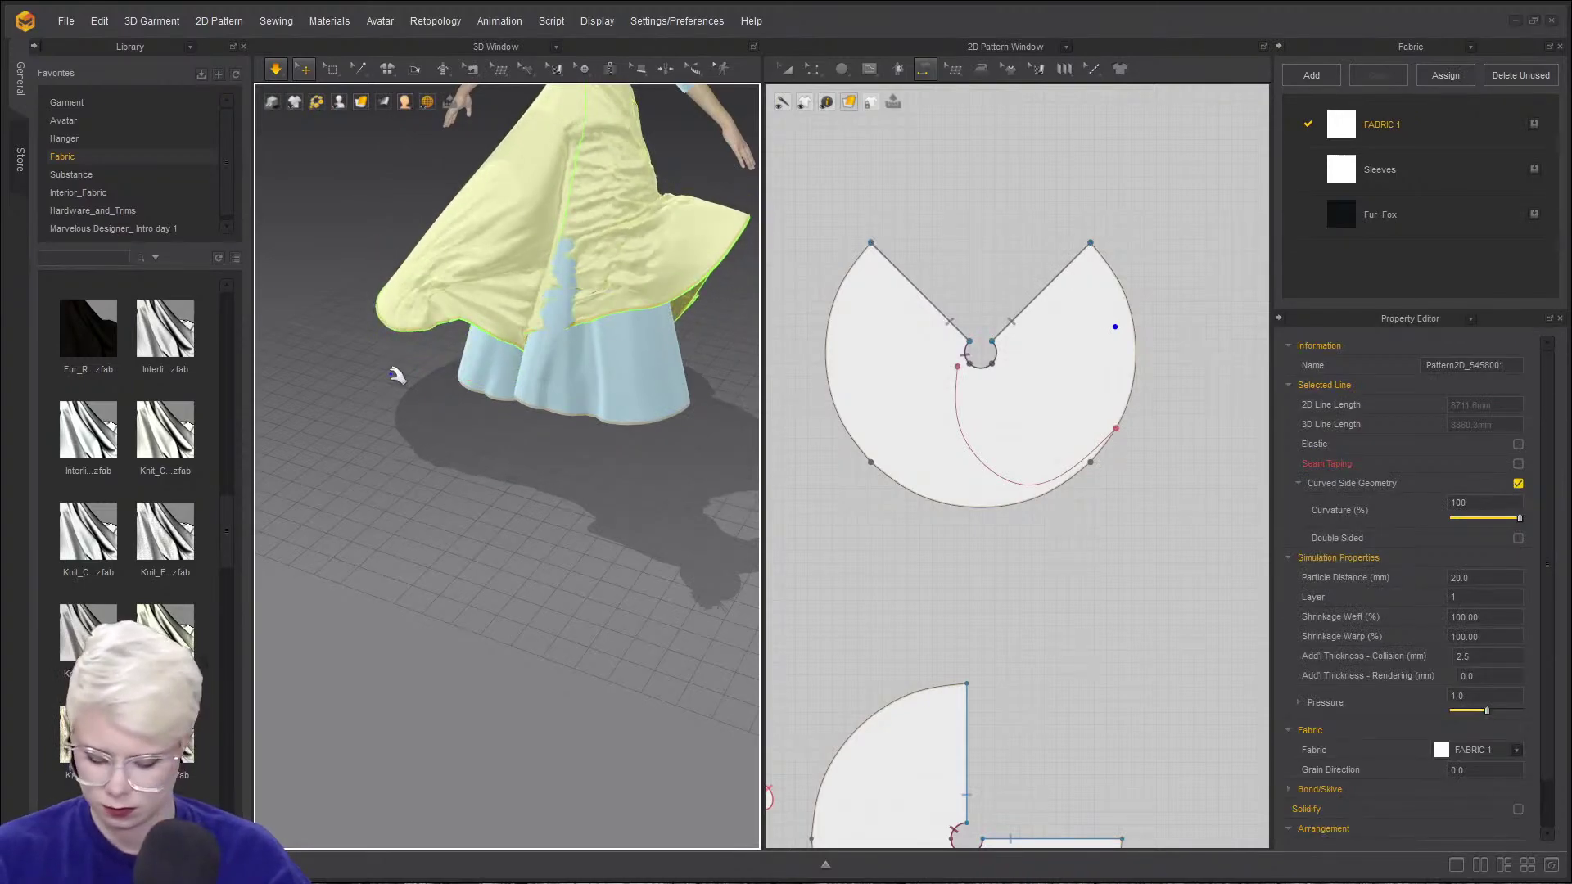
pyautogui.hotkey('ctrl', 'h')
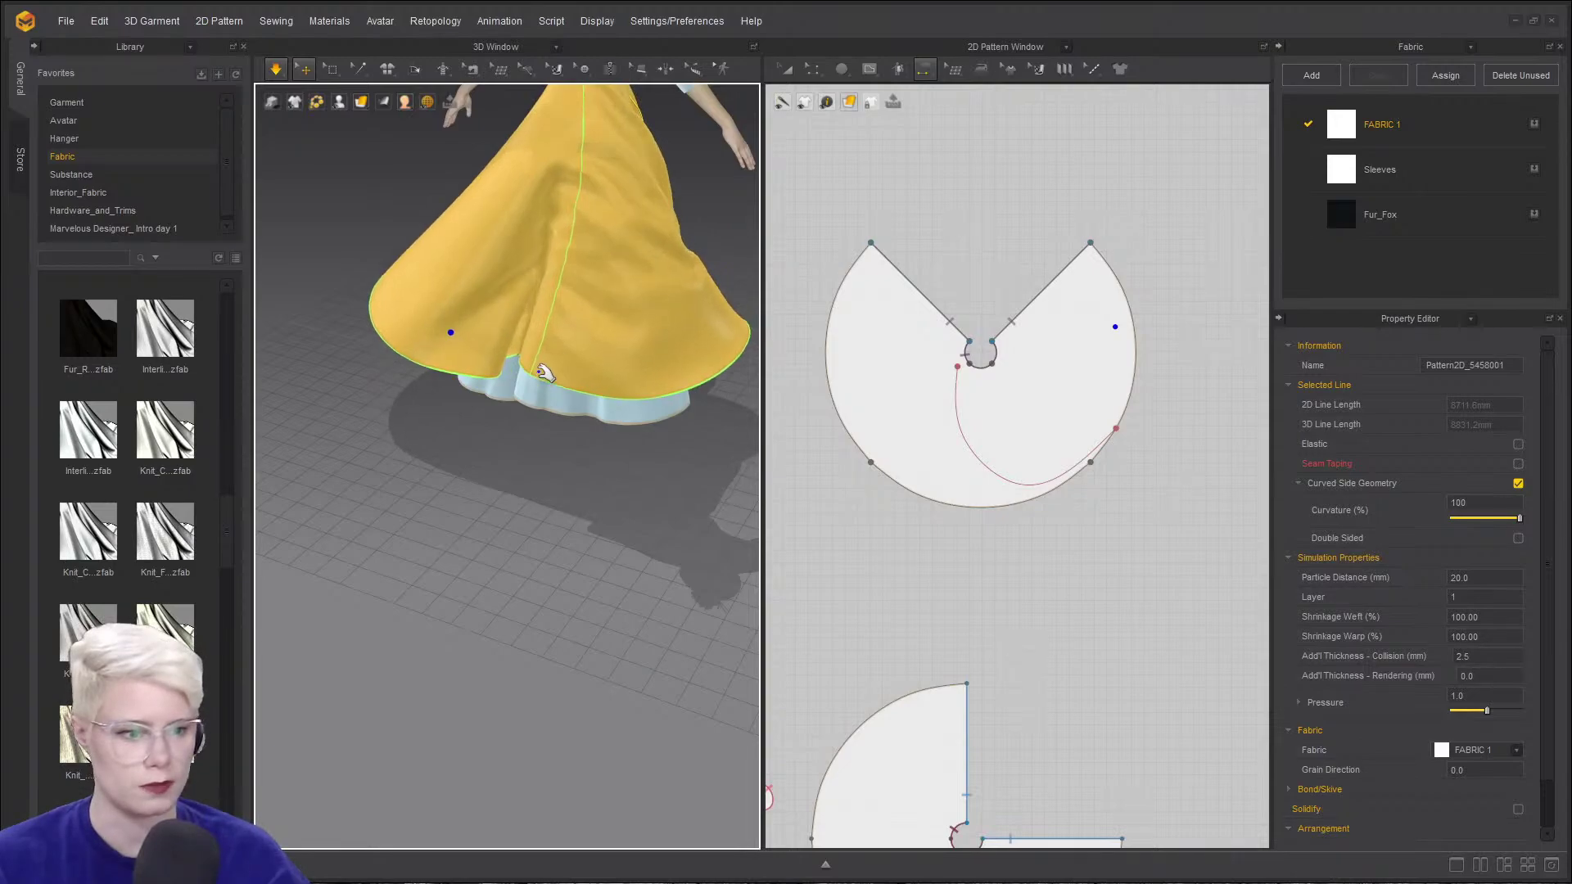
pyautogui.moveTo(666, 336); pyautogui.dragTo(385, 345, button='right')
pyautogui.moveTo(637, 397); pyautogui.dragTo(725, 423, button='right')
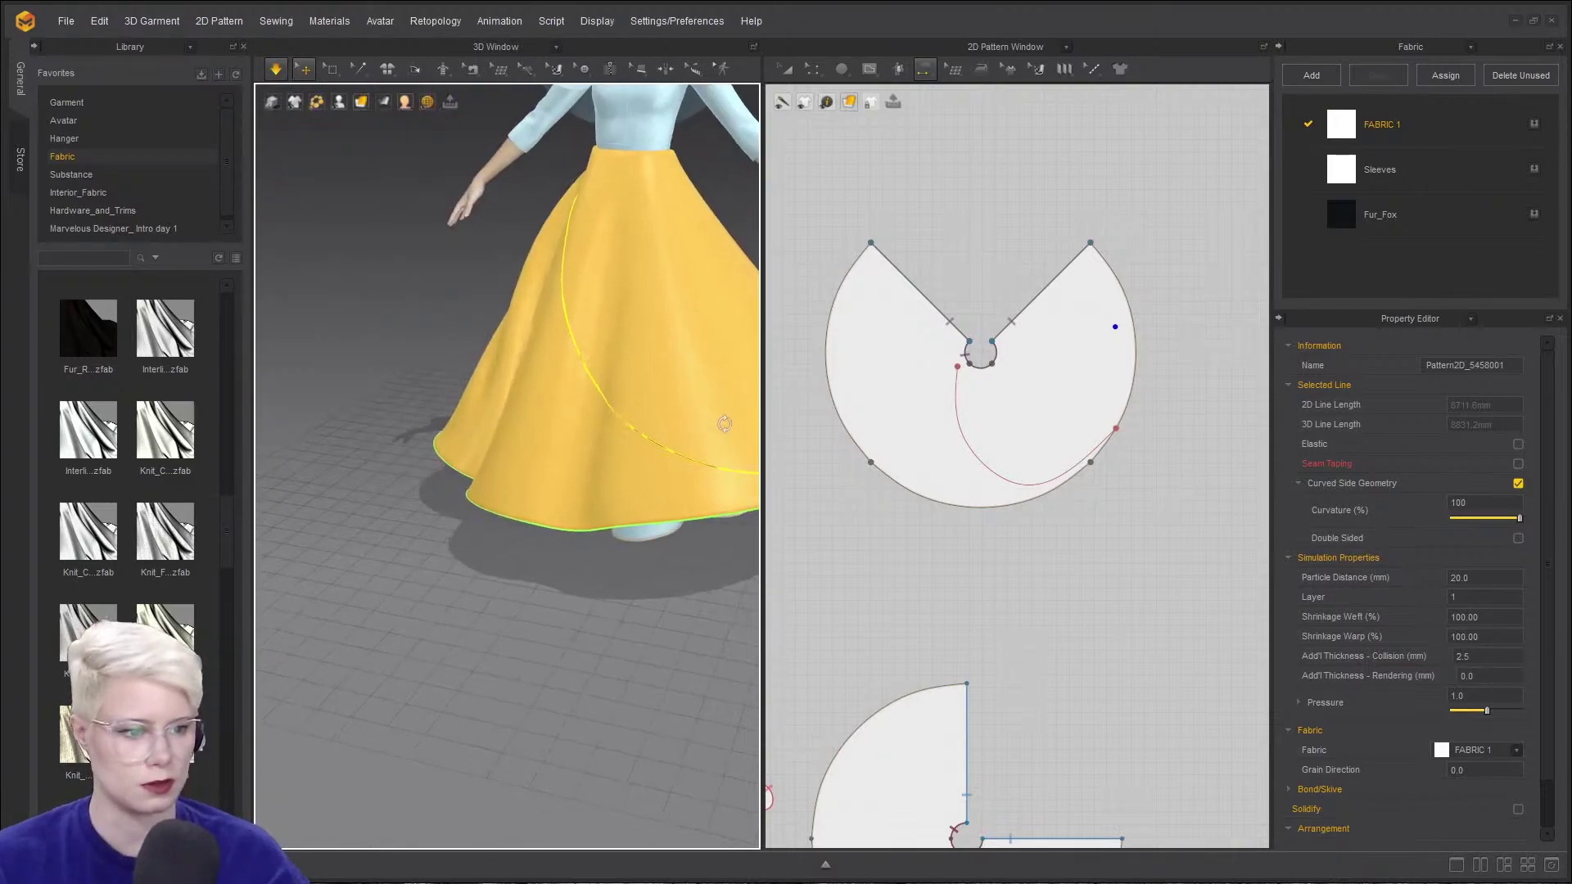
pyautogui.moveTo(392, 327); pyautogui.dragTo(490, 343, button='right')
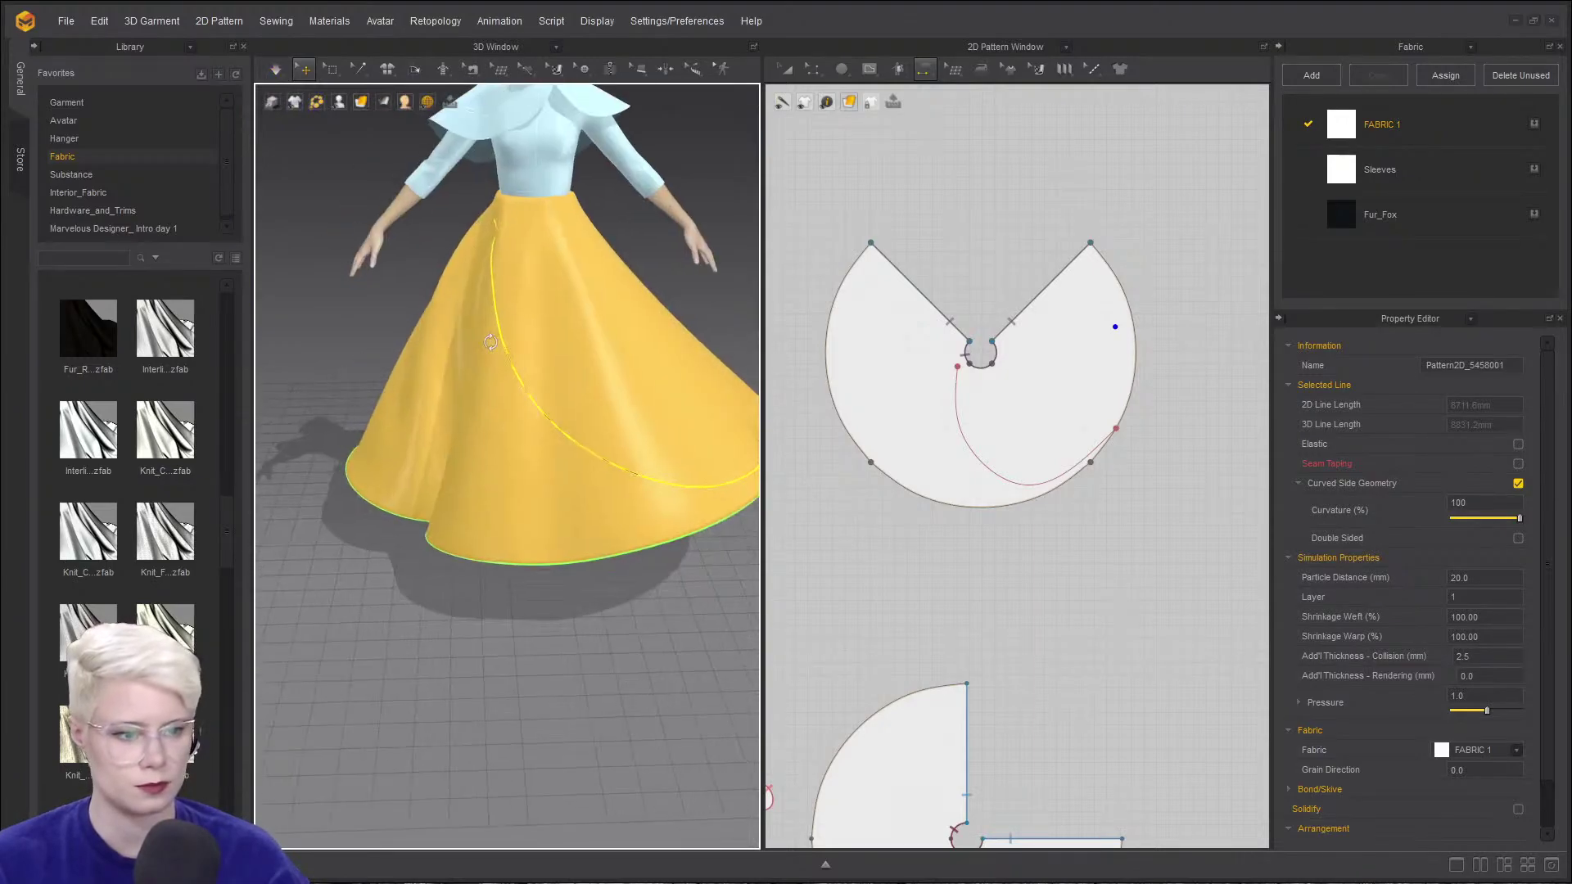
# - Pull the strengthened overskirt's side hem outward in simulation and set its pressure to 0.0
pyautogui.moveTo(352, 483); pyautogui.dragTo(126, 366)
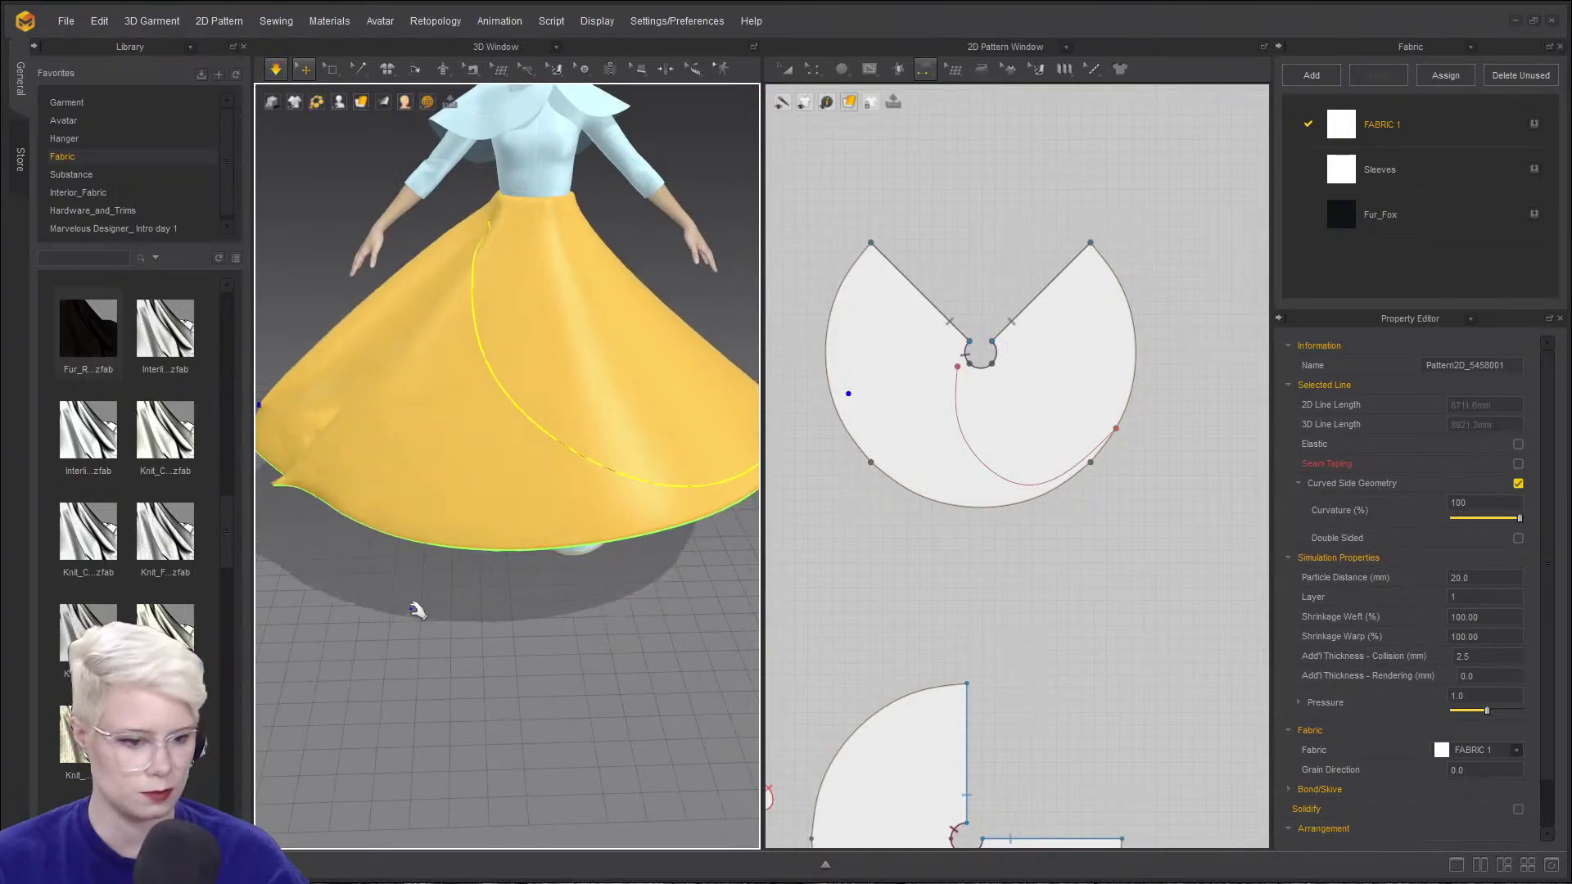
pyautogui.moveTo(386, 298); pyautogui.dragTo(371, 336, button='right')
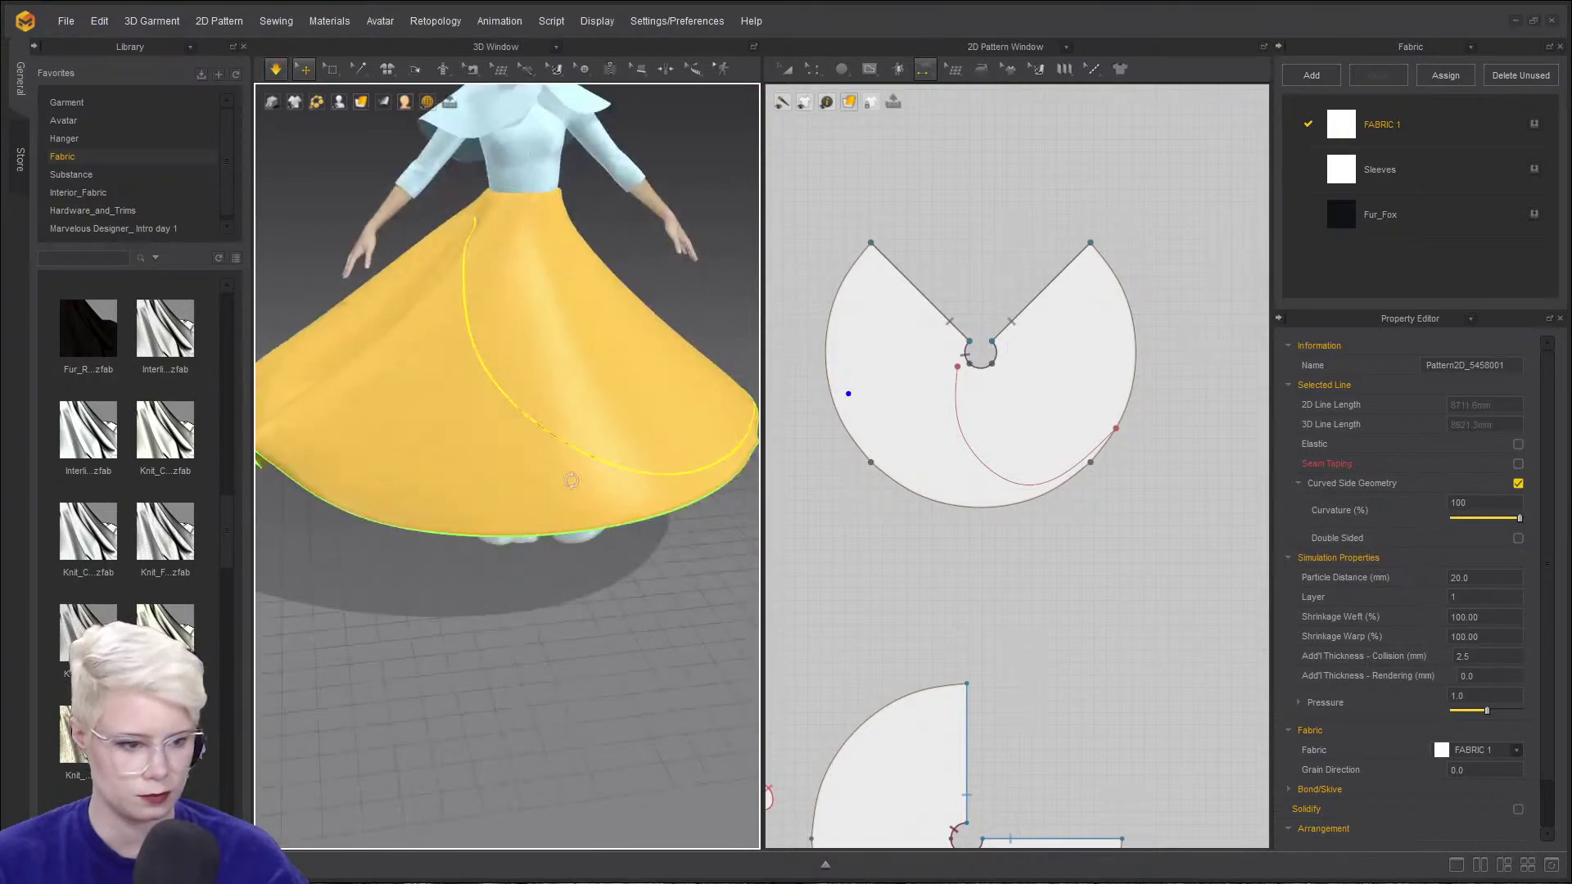
pyautogui.doubleClick(1500, 696)
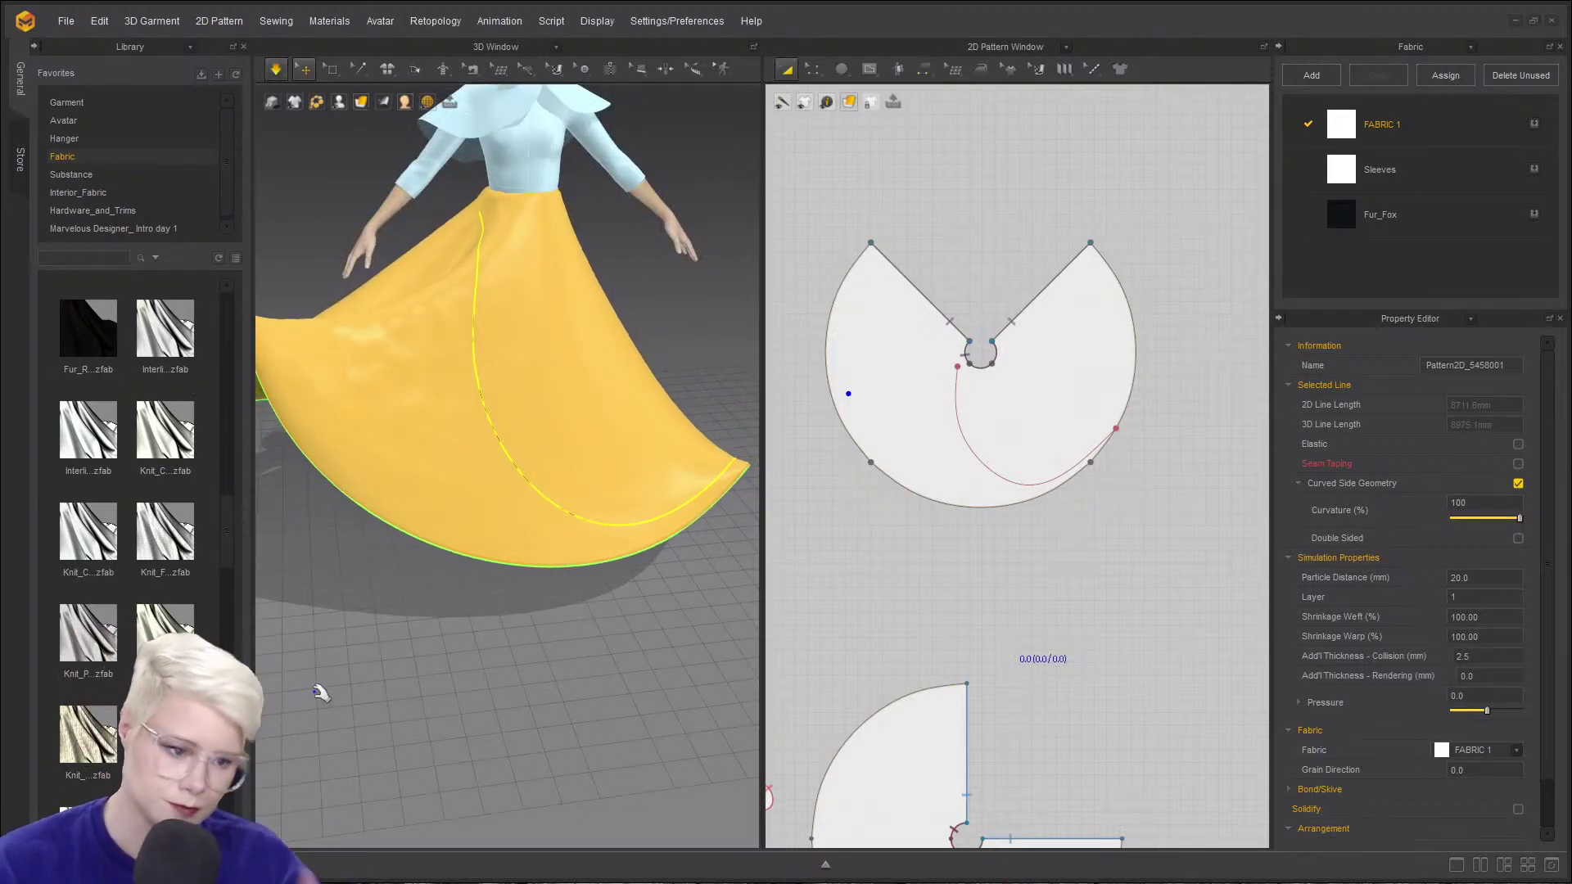
pyautogui.moveTo(316, 692); pyautogui.dragTo(593, 473)
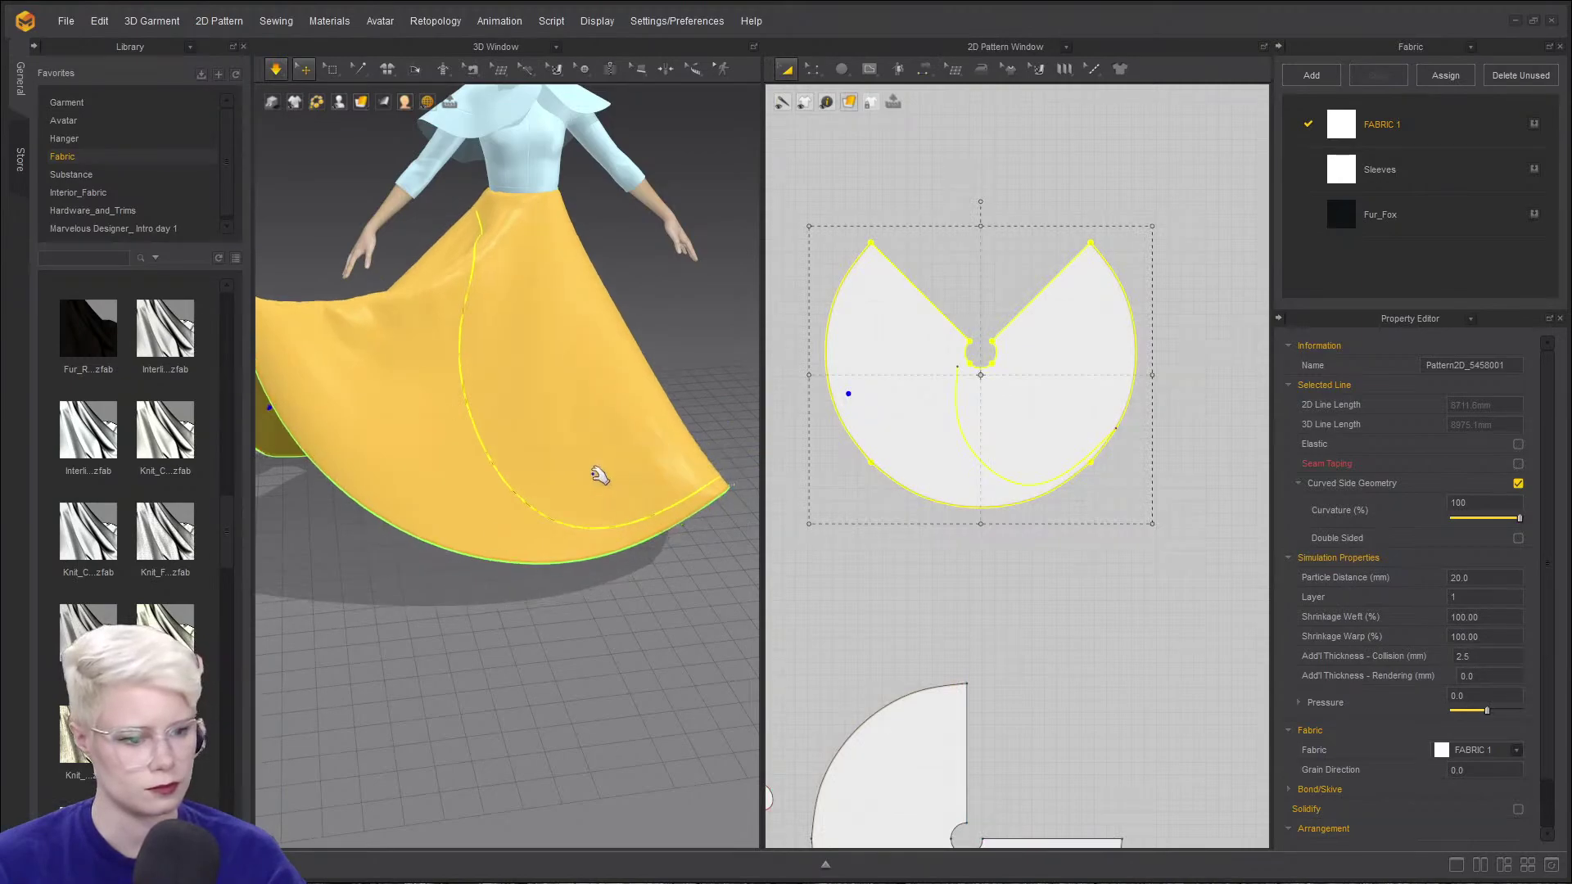
pyautogui.scroll(-1, 591, 443)
pyautogui.moveTo(591, 444); pyautogui.dragTo(774, 451, button='middle')
pyautogui.press('b')
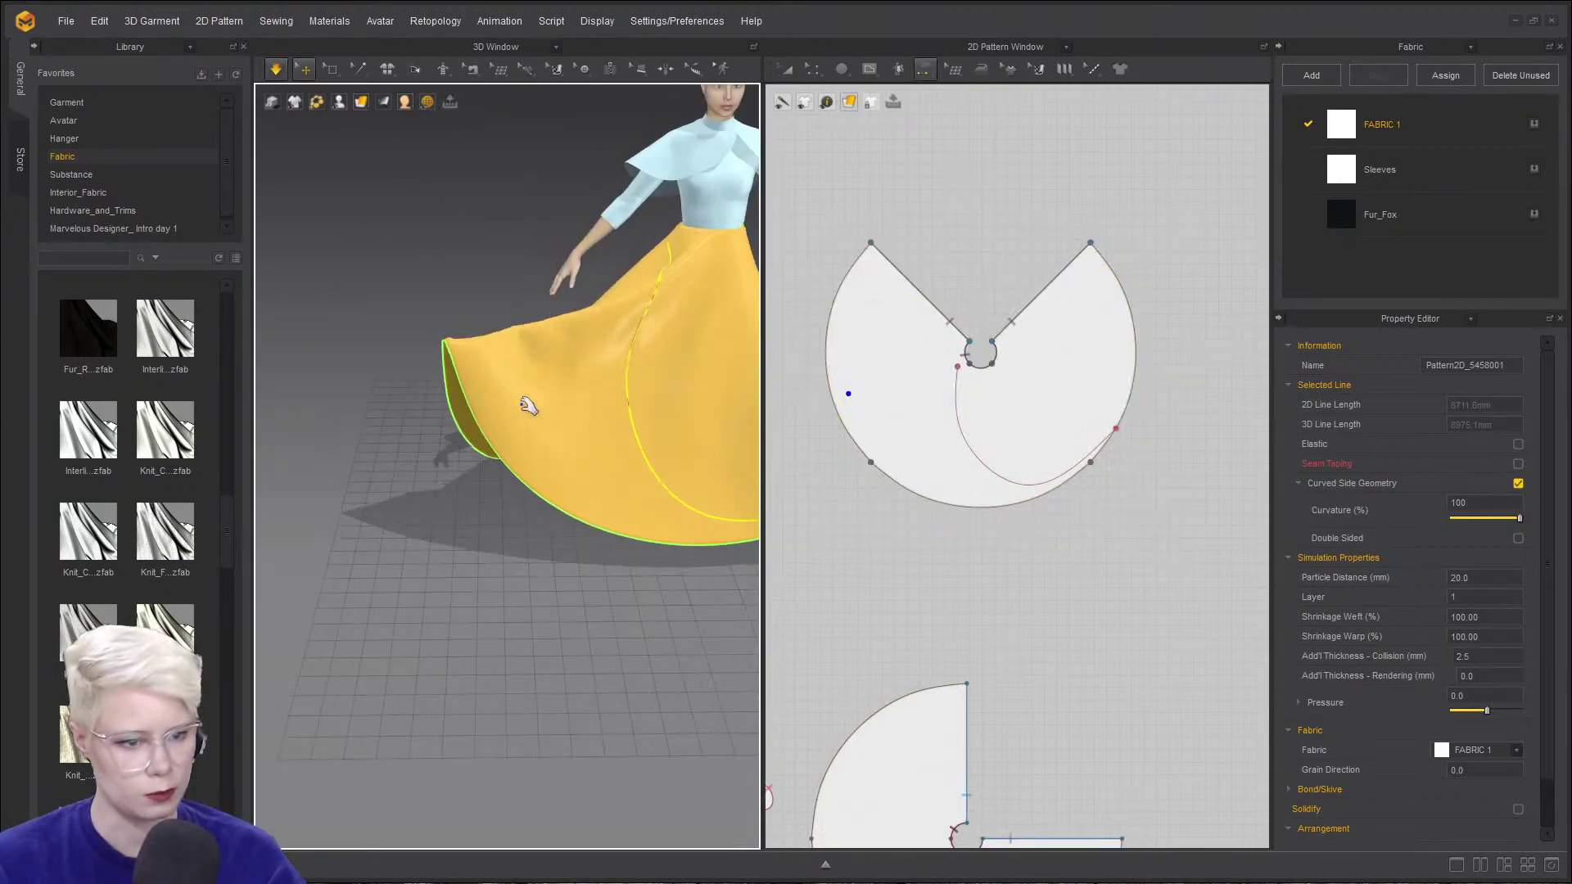
# - Pull the overskirt's front folds and side hem outward during simulation to even the drape, and stop the simulation
pyautogui.moveTo(522, 404); pyautogui.dragTo(491, 405, button='middle')
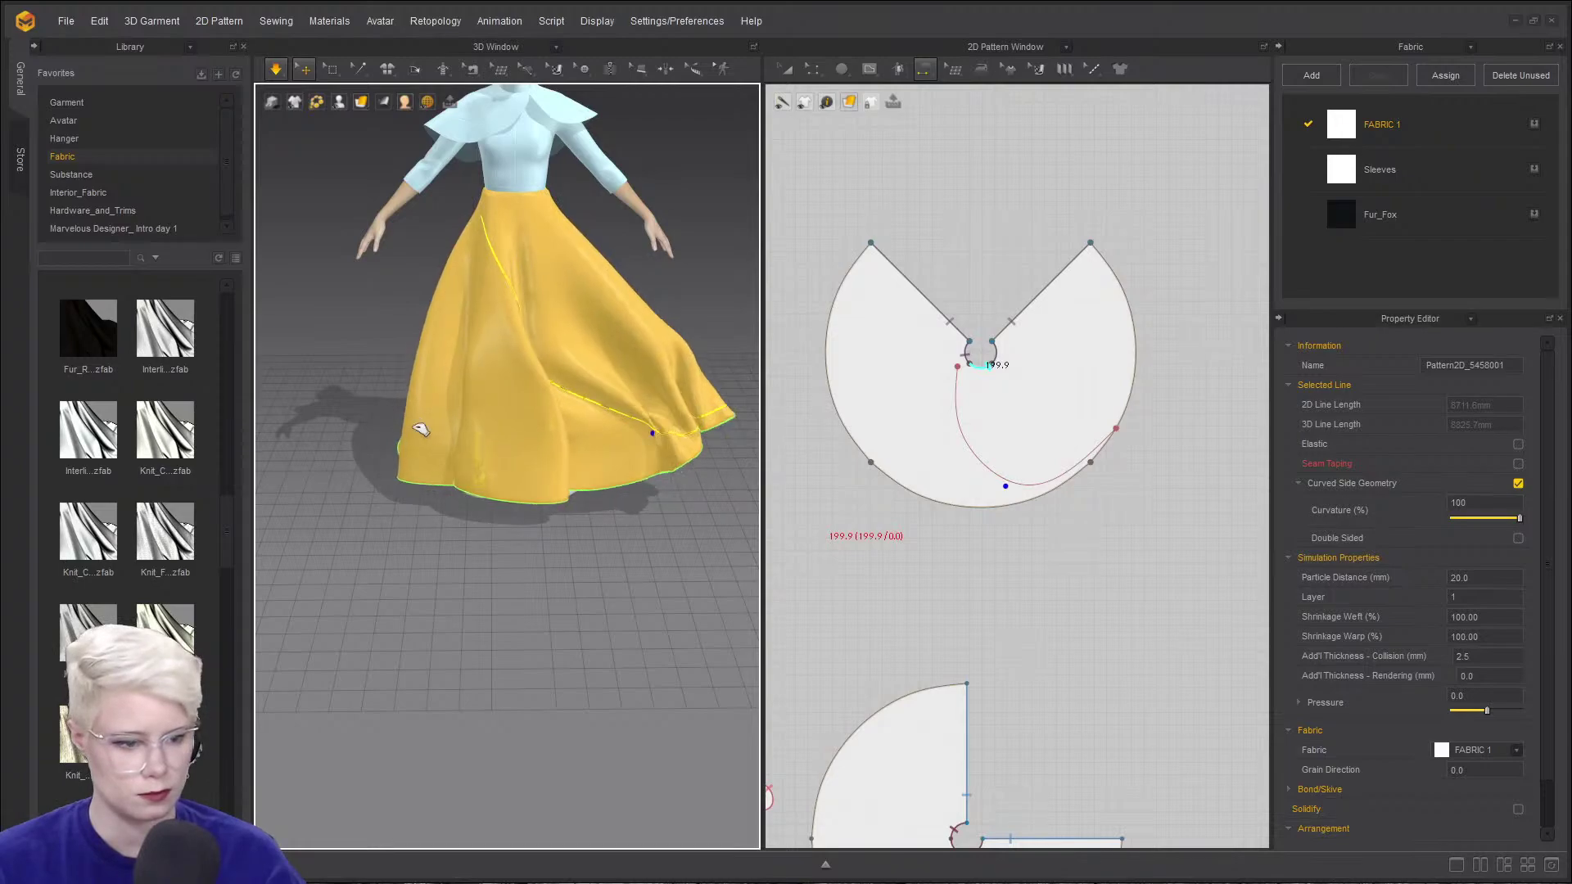
pyautogui.scroll(3, 642, 369)
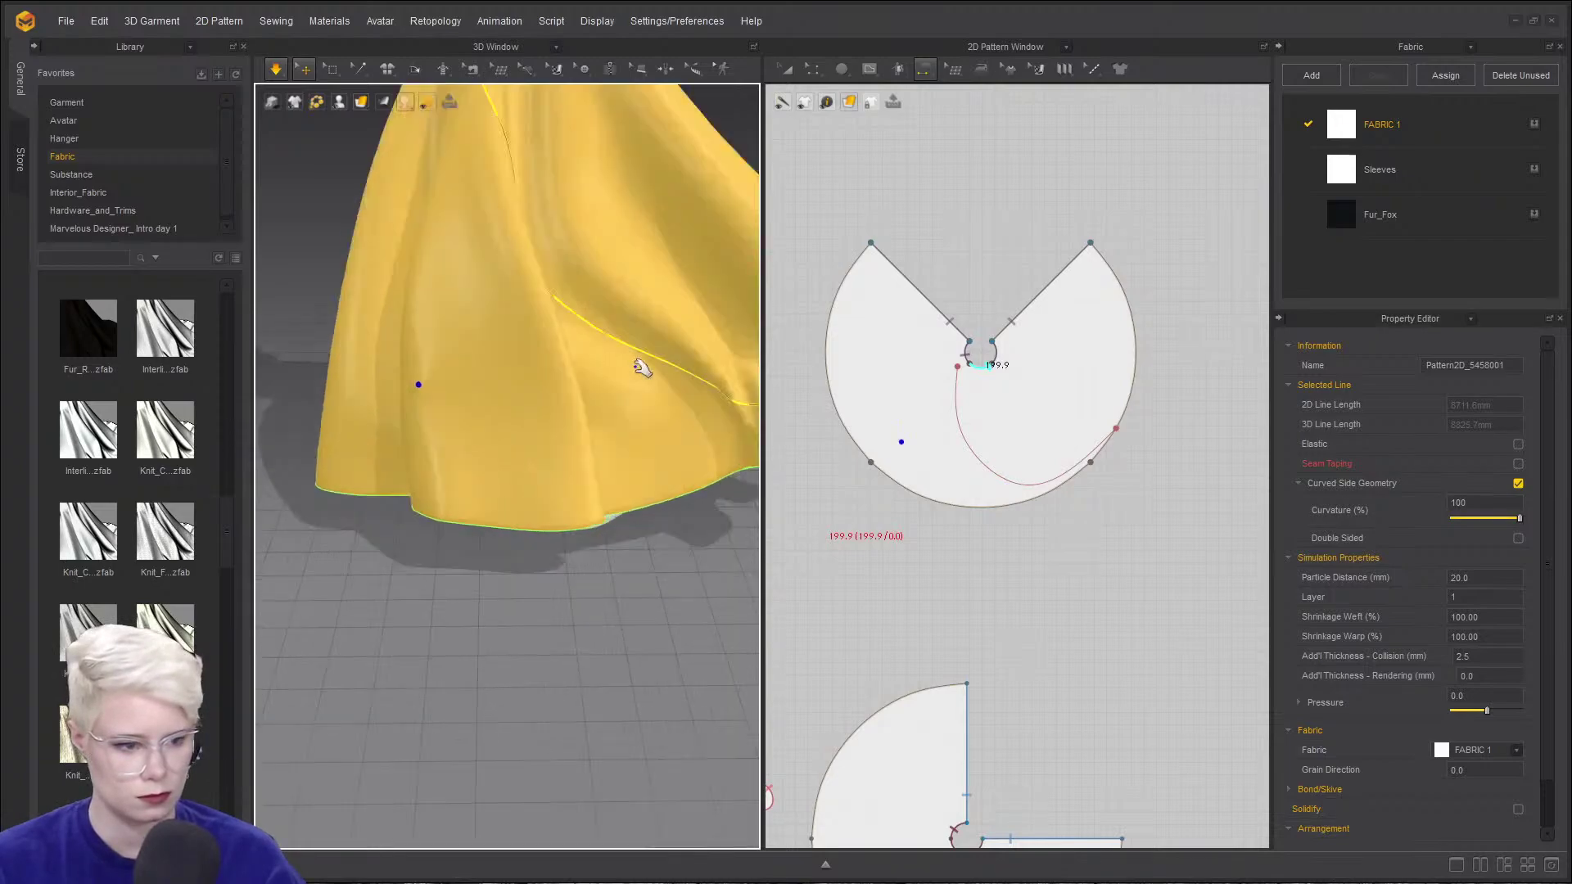
pyautogui.scroll(-2, 565, 426)
pyautogui.scroll(-4, 554, 459)
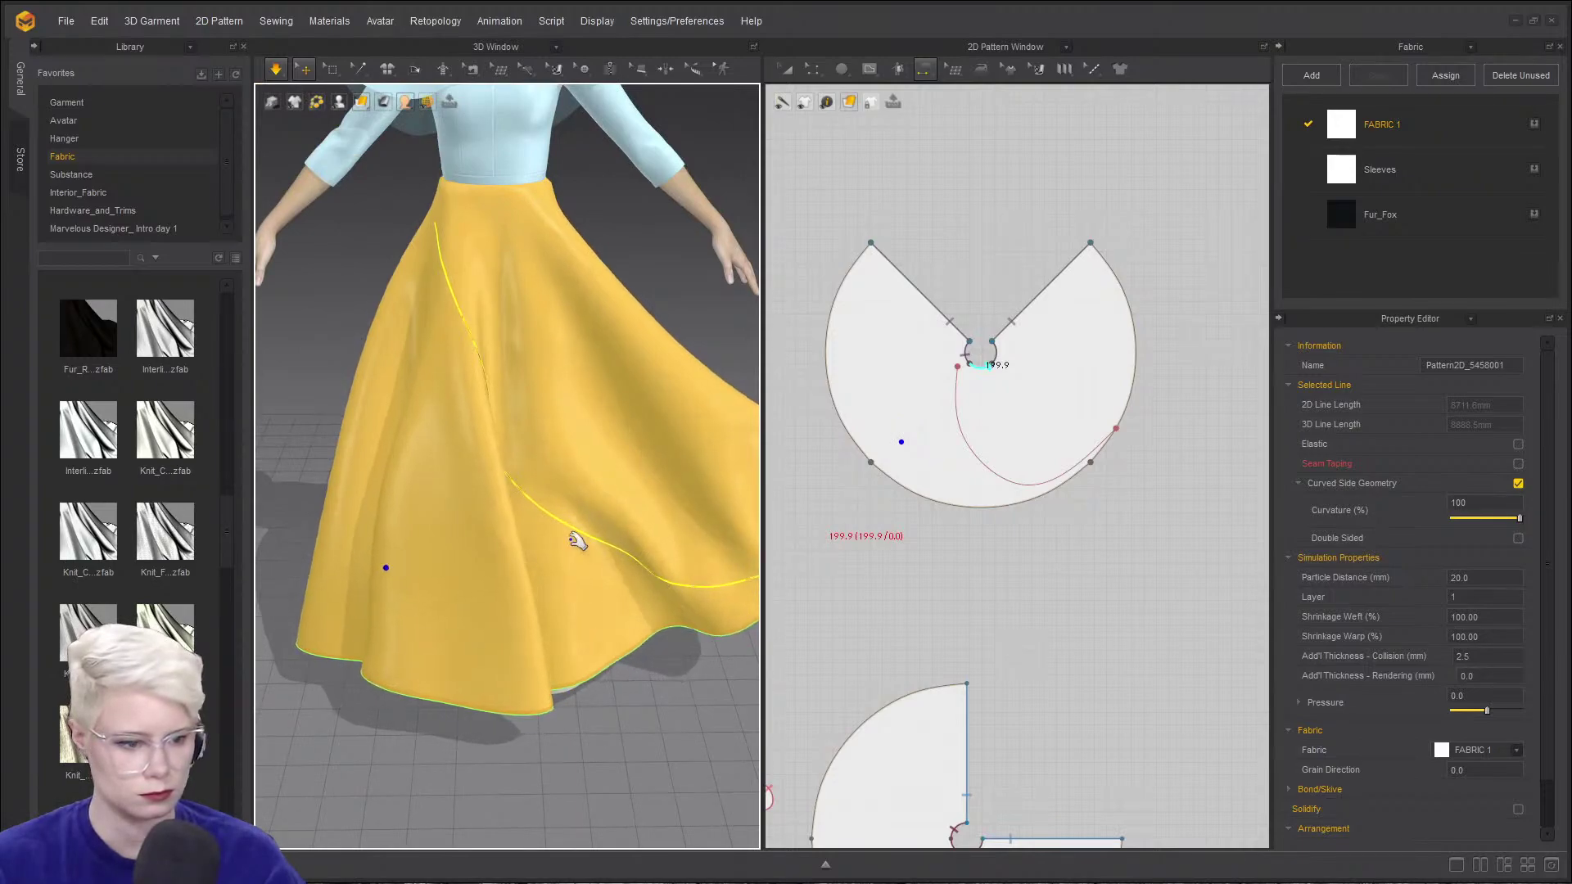
pyautogui.moveTo(601, 516); pyautogui.dragTo(686, 438)
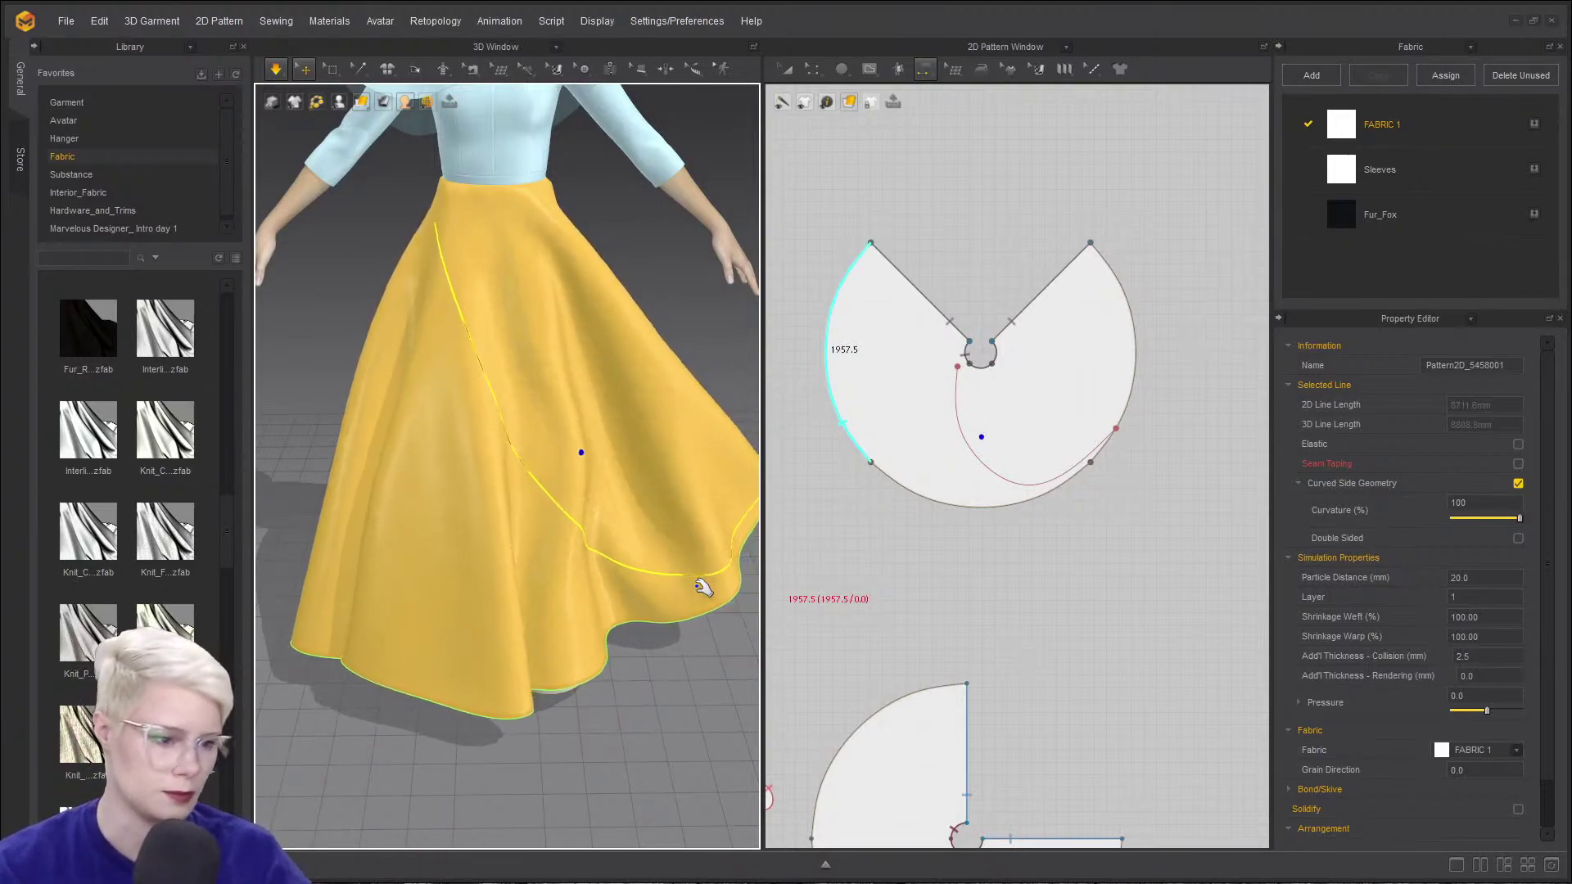
pyautogui.click(787, 68)
pyautogui.click(827, 335)
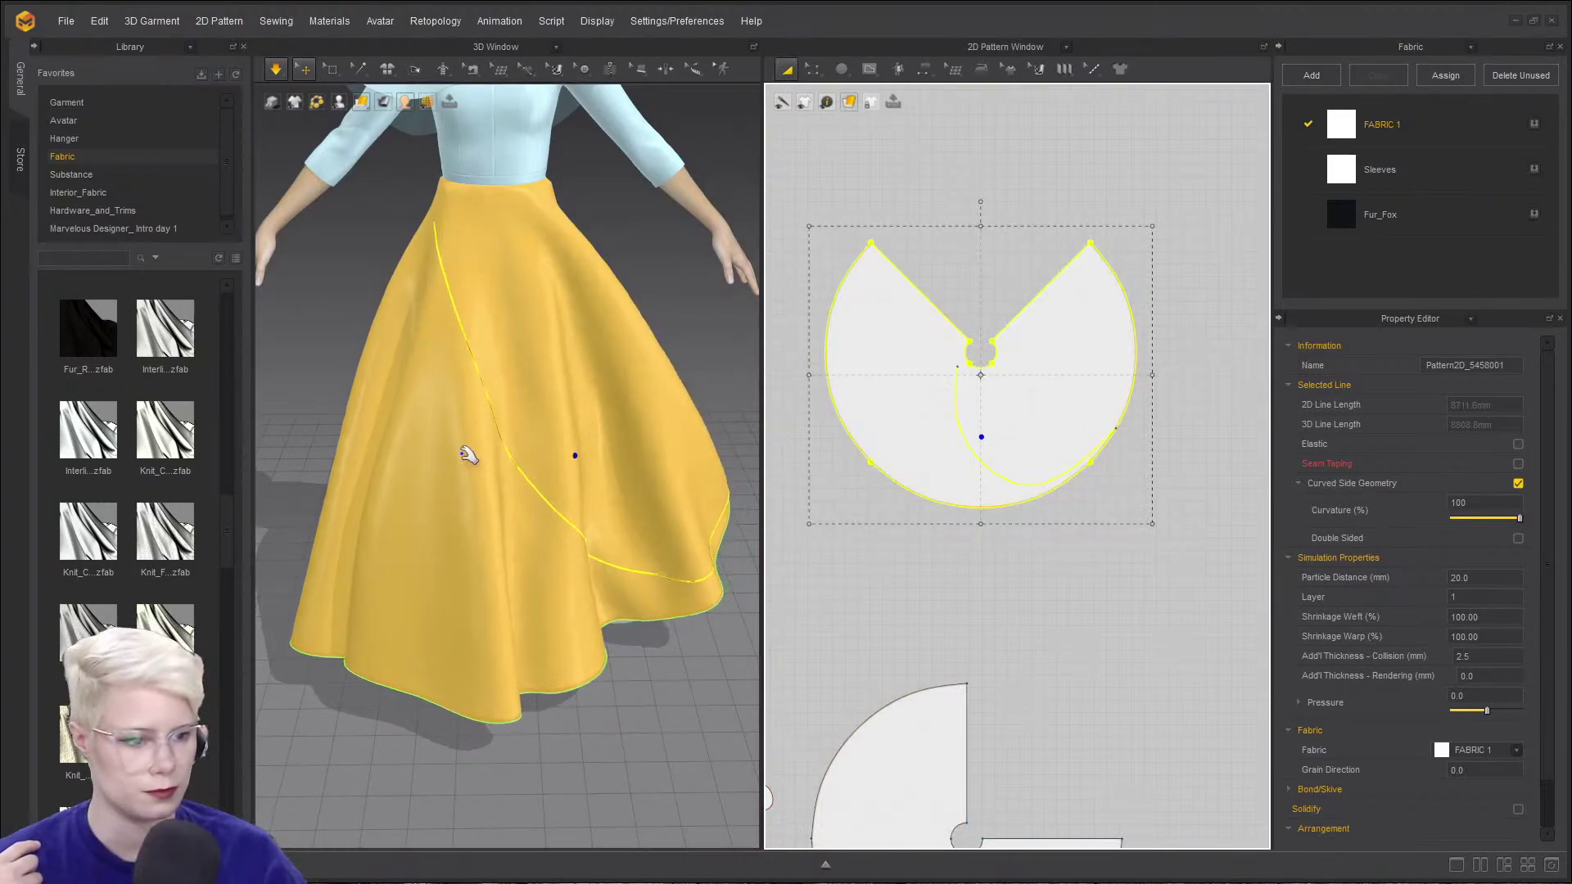
pyautogui.moveTo(461, 452); pyautogui.dragTo(409, 484)
pyautogui.press('space')
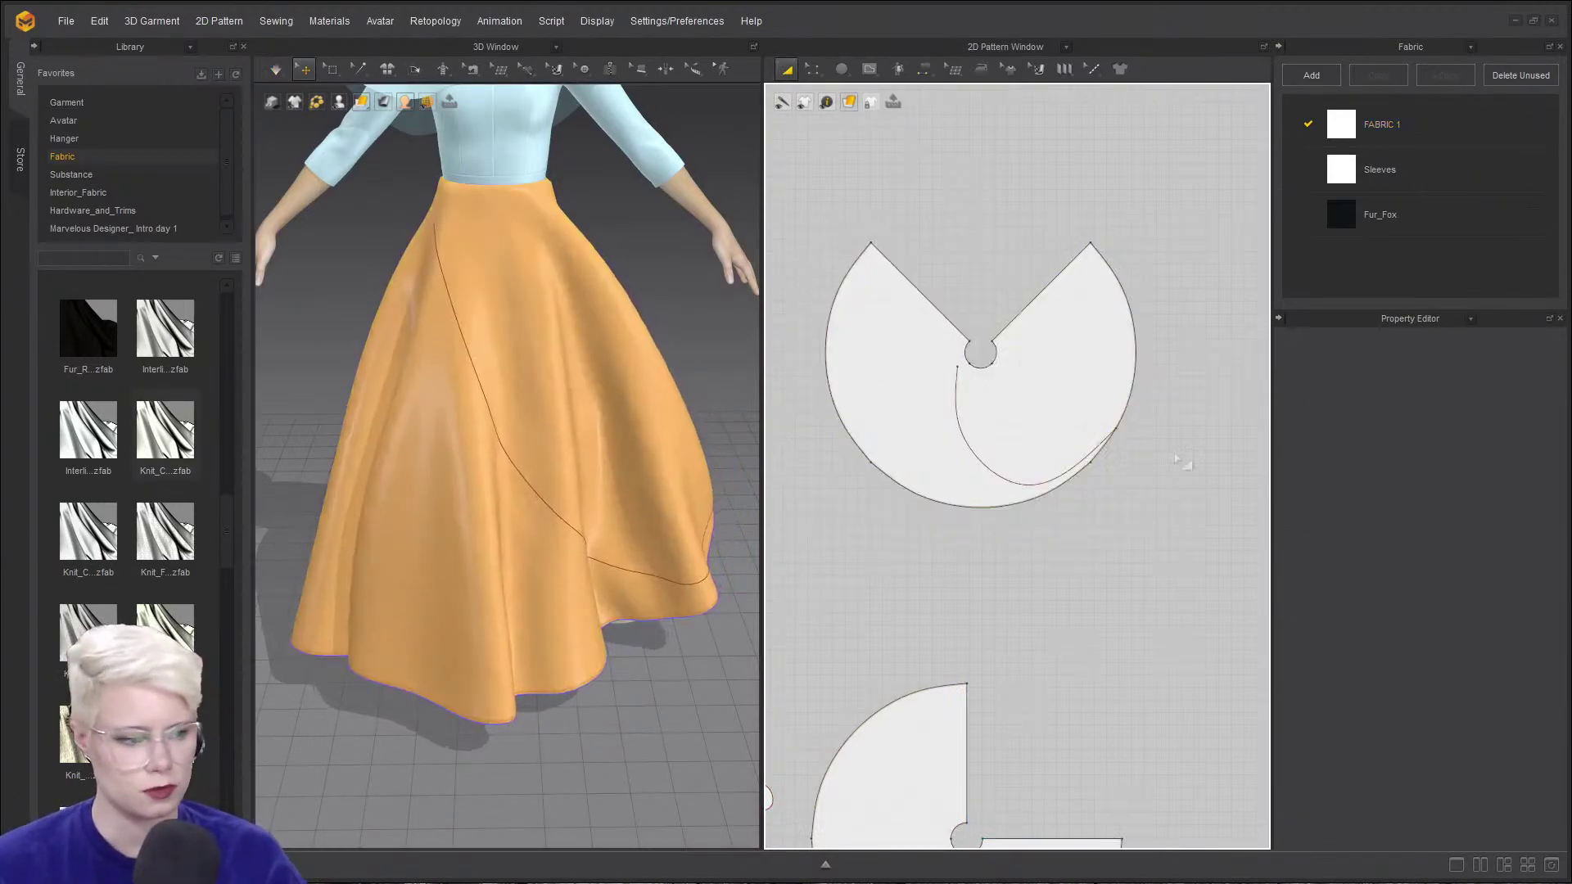
pyautogui.press('z')
pyautogui.scroll(2, 1103, 492)
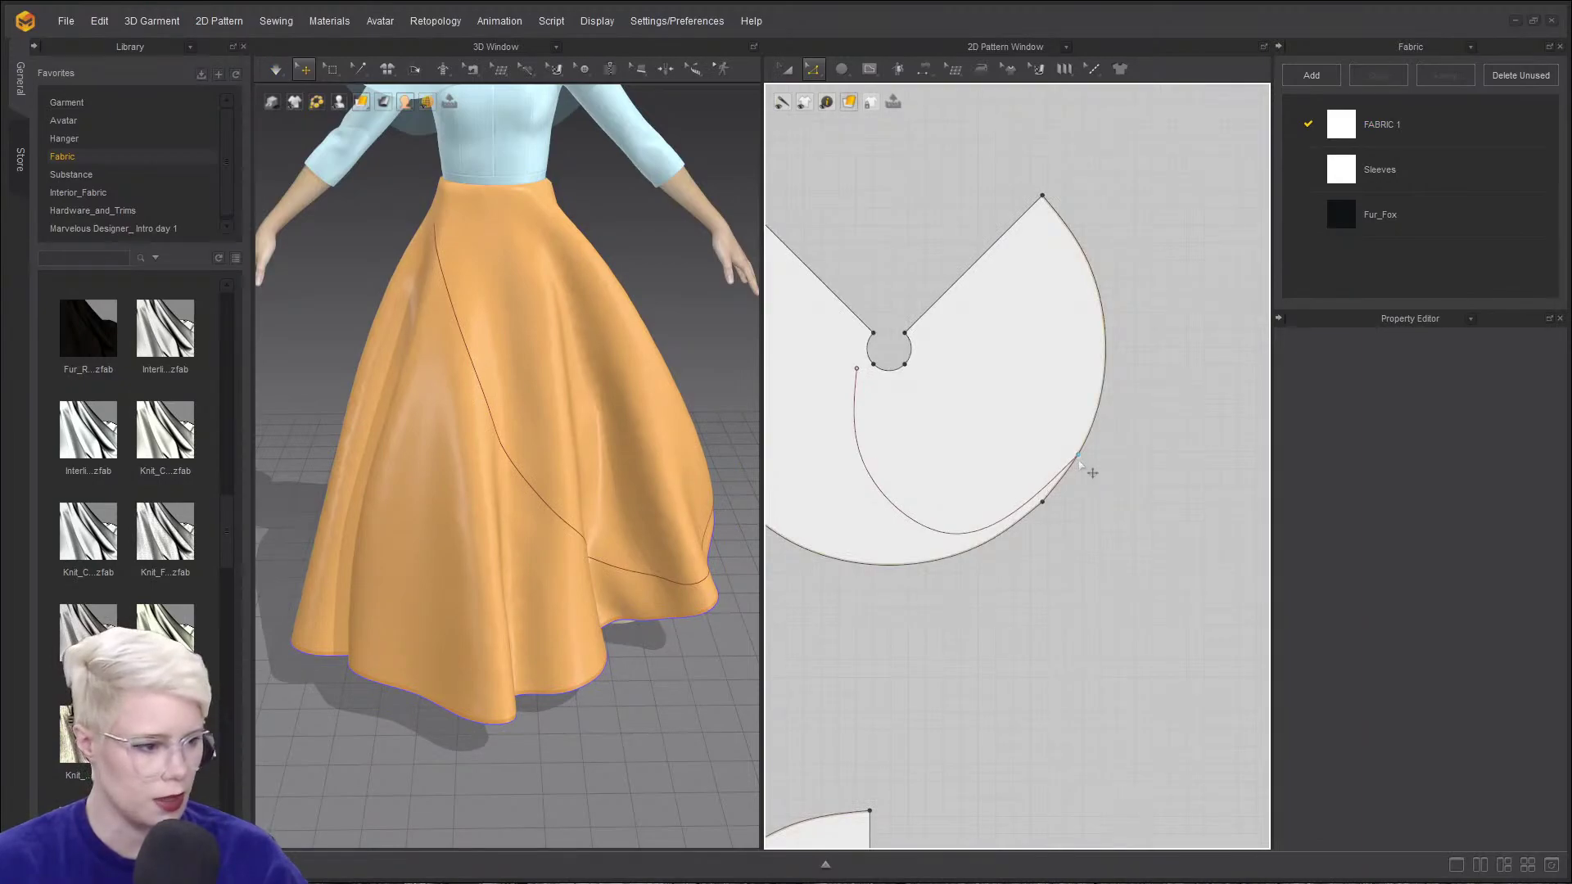
pyautogui.click(1079, 459)
pyautogui.click(1105, 342)
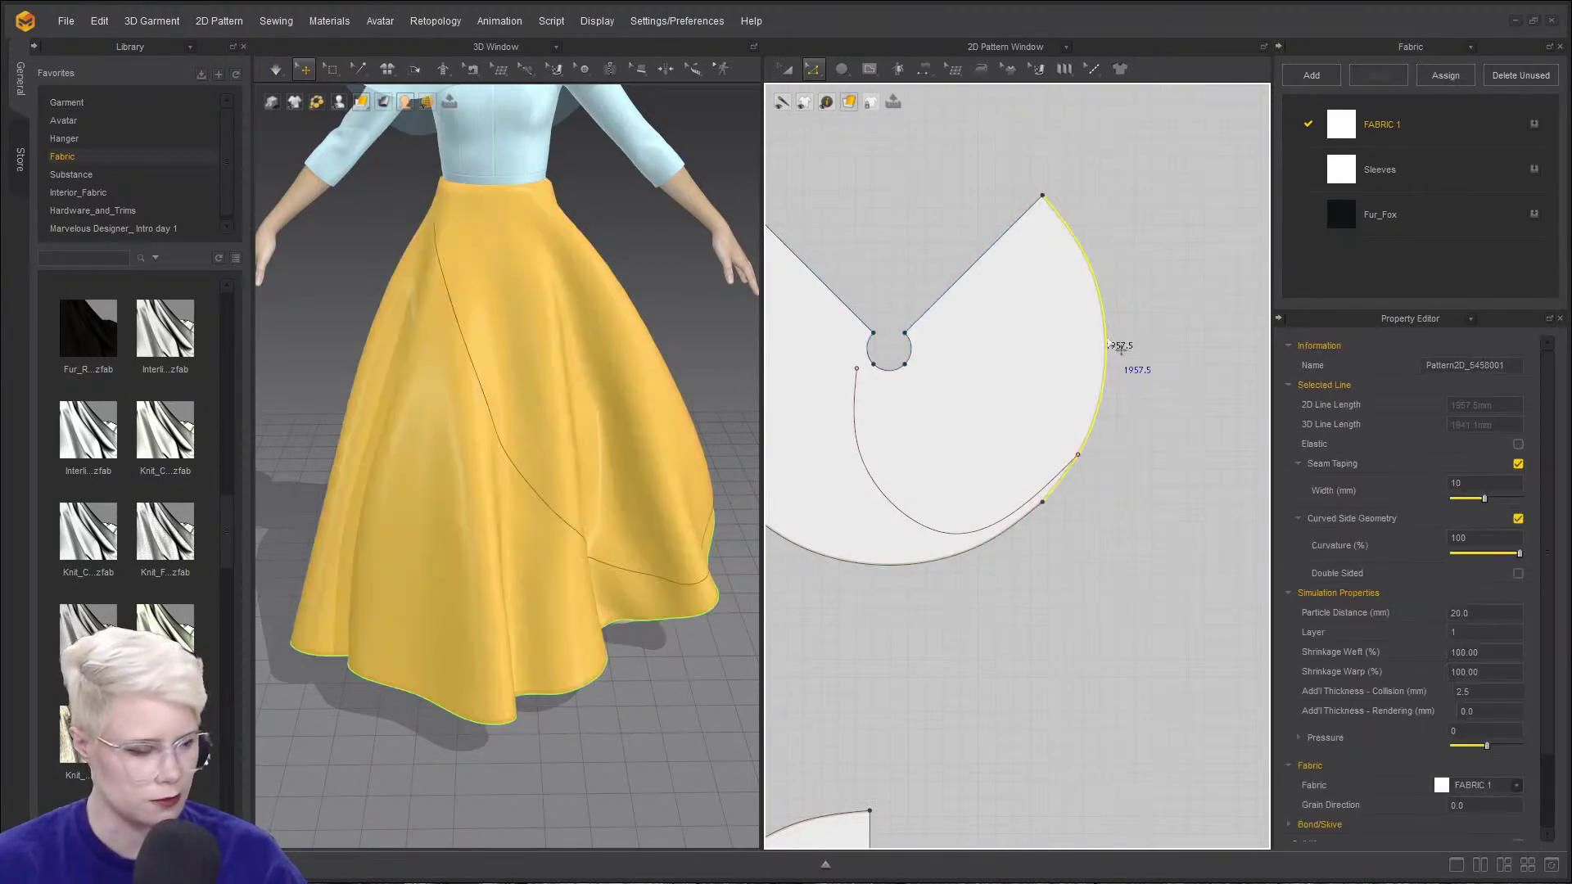
pyautogui.rightClick(1109, 343)
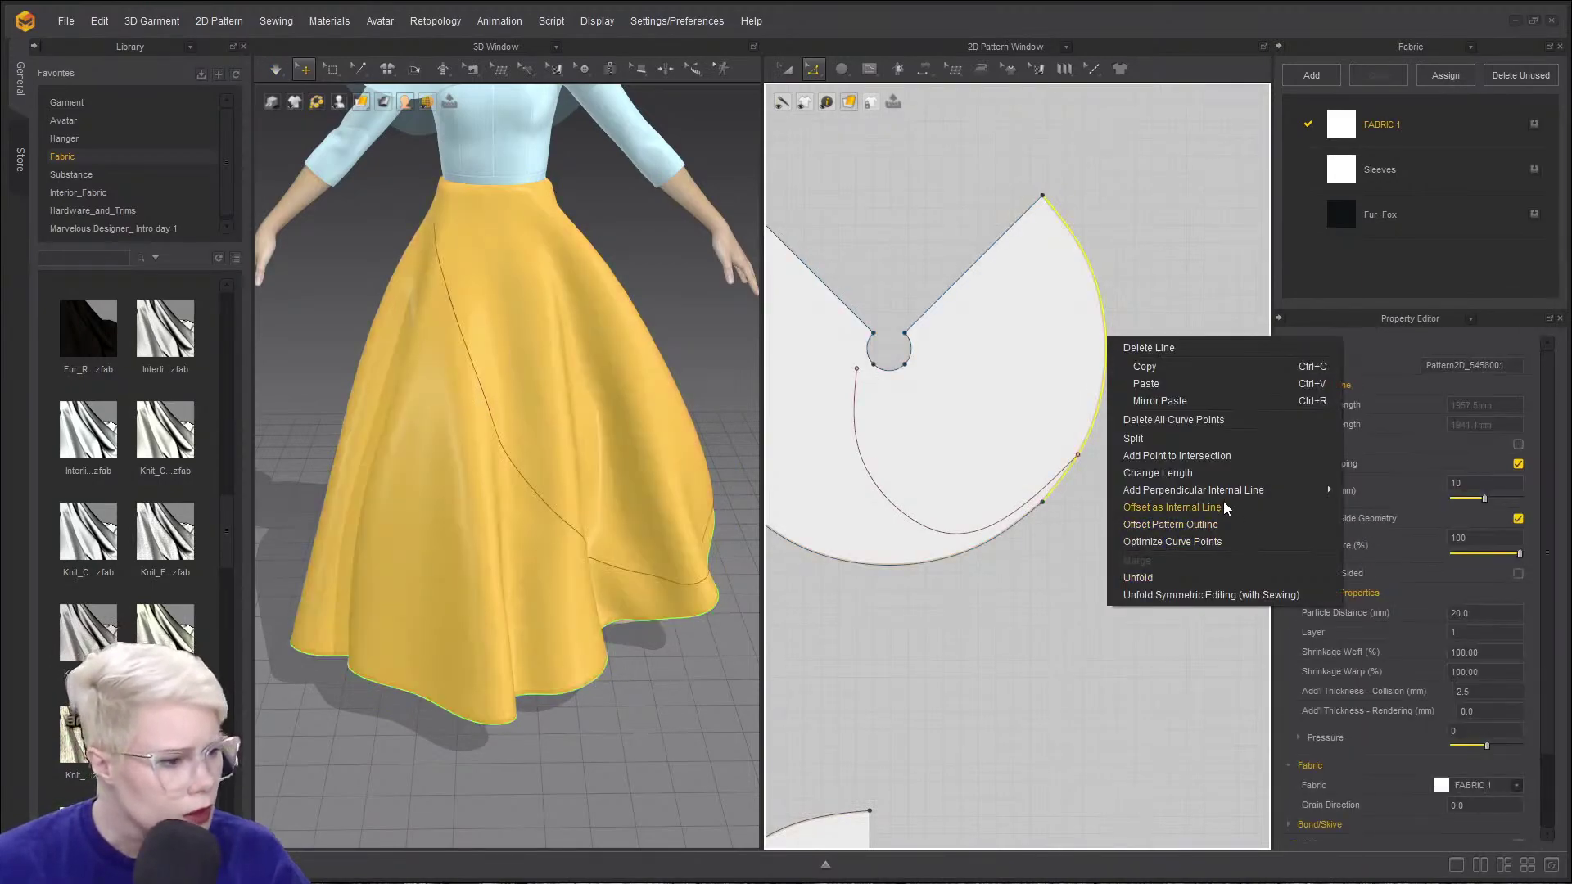
pyautogui.click(1226, 508)
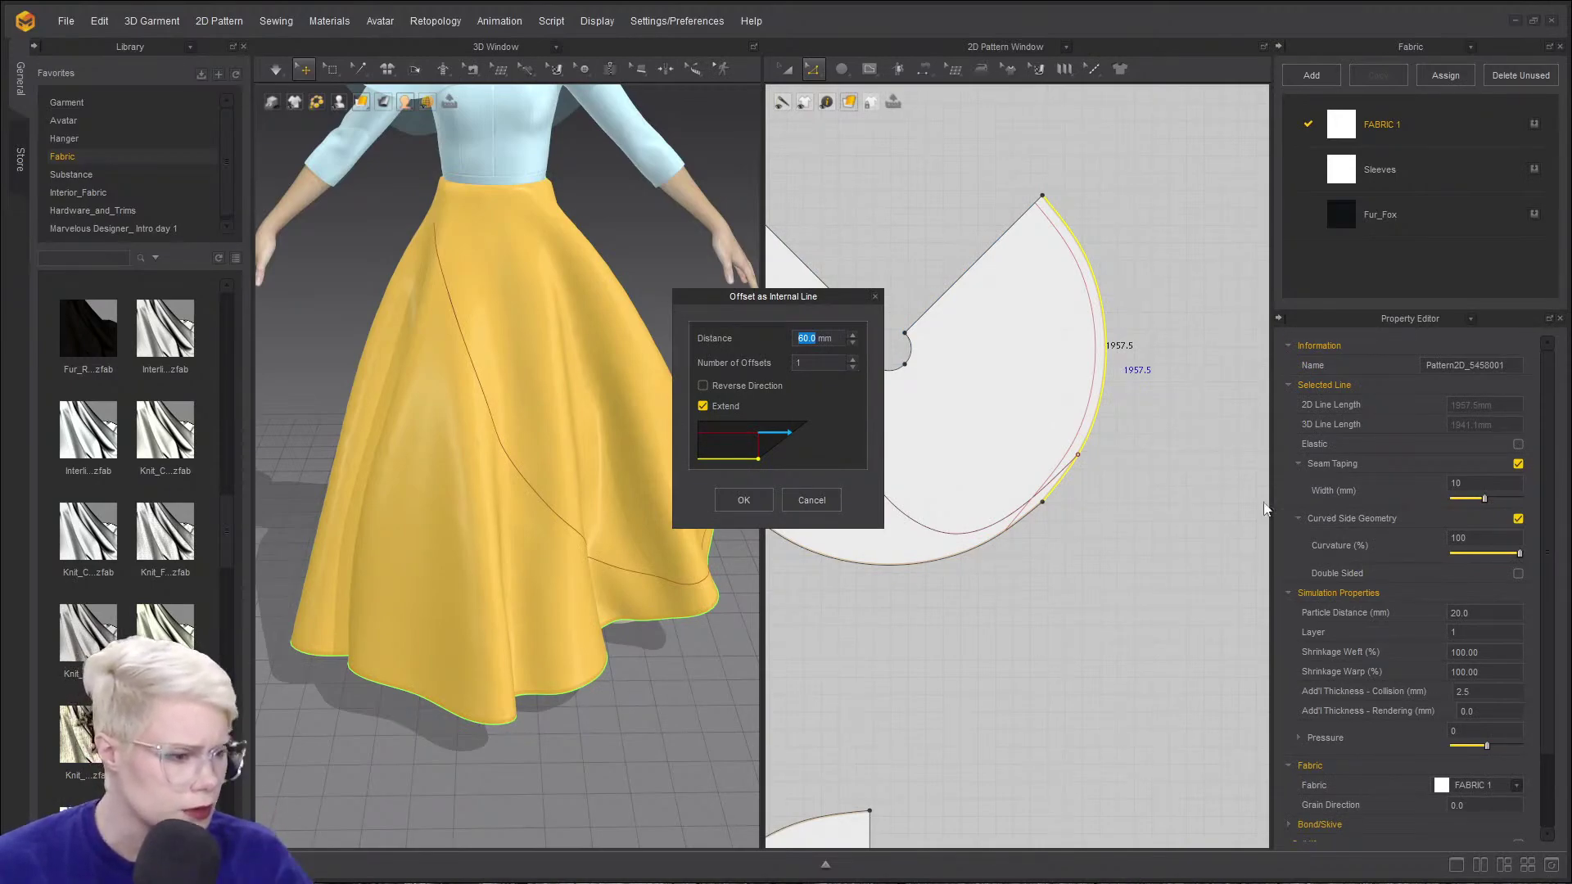
pyautogui.click(837, 500)
# - Offset the overskirt's three outer hem arcs inward together as an internal line at a distance of 100 mm
pyautogui.scroll(-5, 882, 572)
pyautogui.scroll(5, 860, 475)
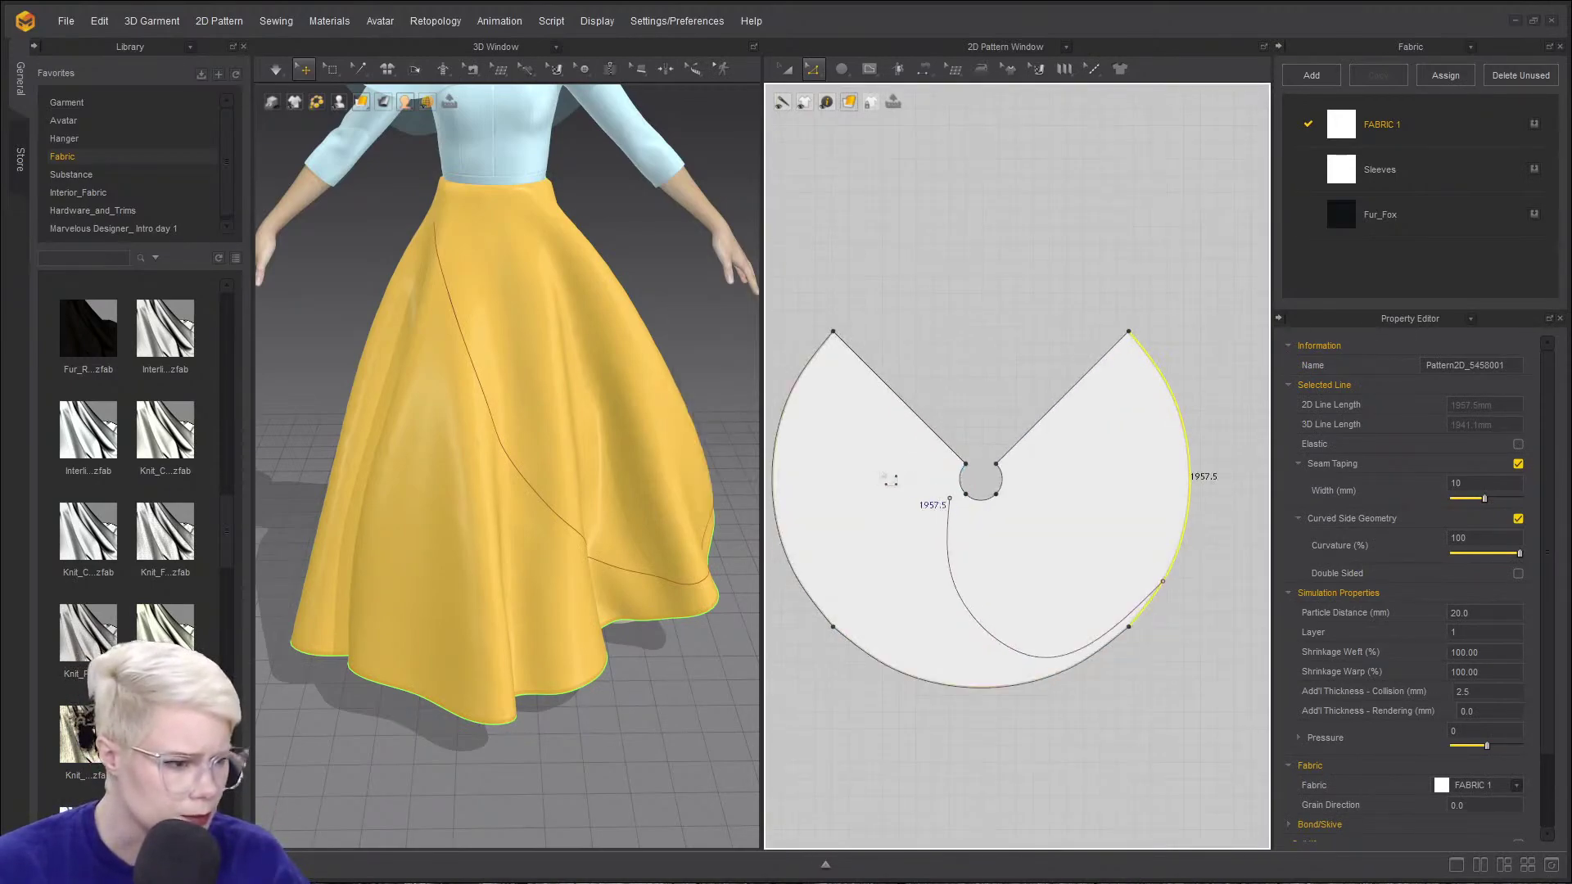
pyautogui.click(780, 434)
pyautogui.keyDown('shift'); pyautogui.click(956, 688); pyautogui.keyUp('shift')
pyautogui.keyDown('shift'); pyautogui.click(1189, 480); pyautogui.keyUp('shift')
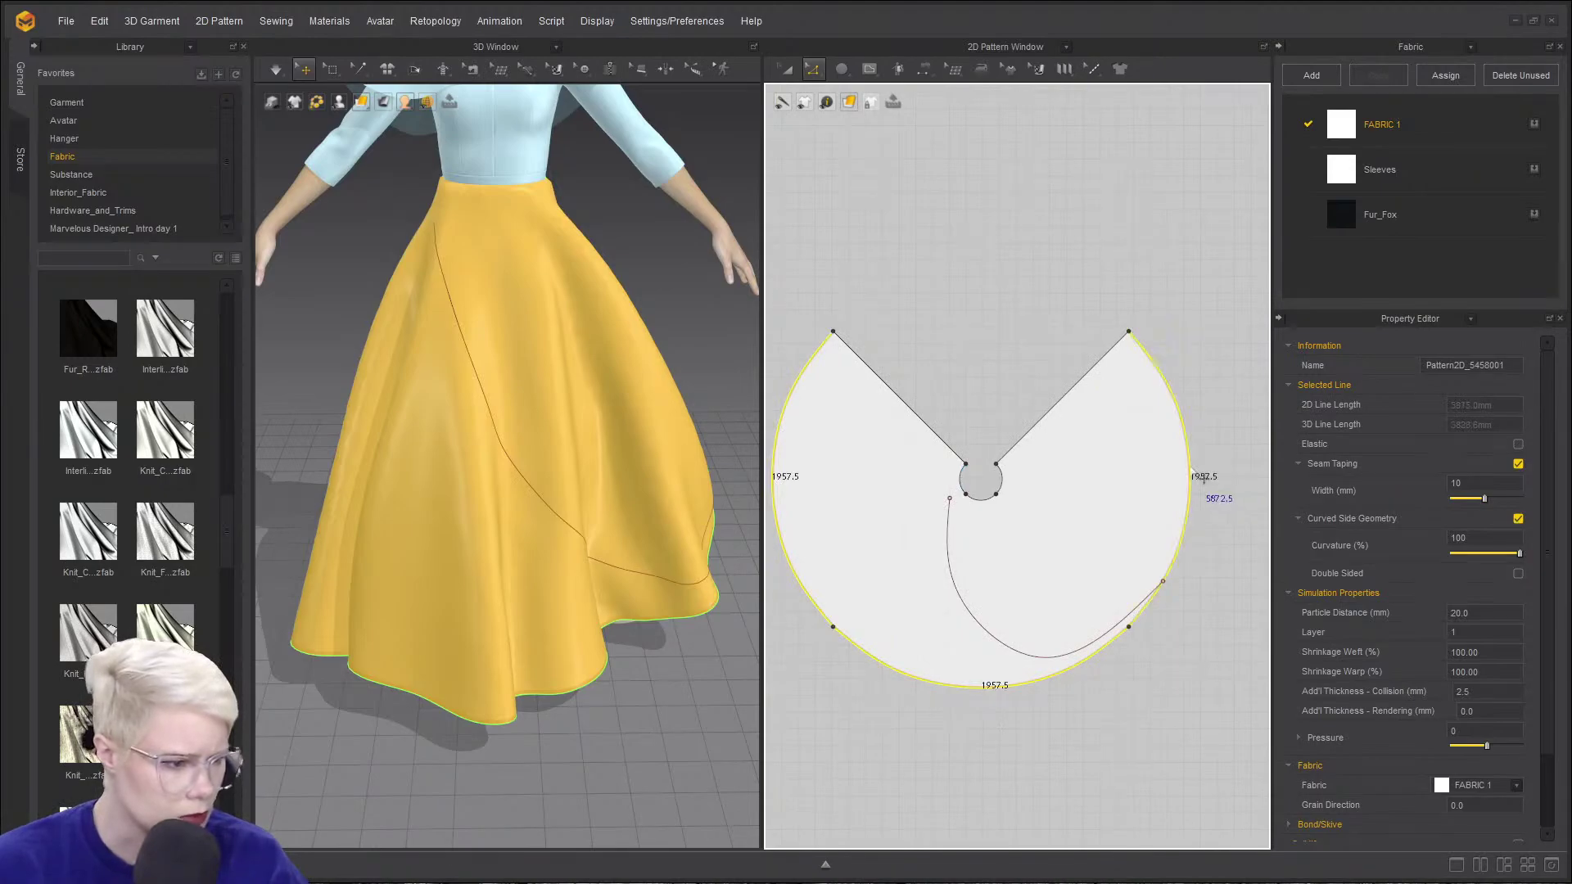
pyautogui.rightClick(1191, 469)
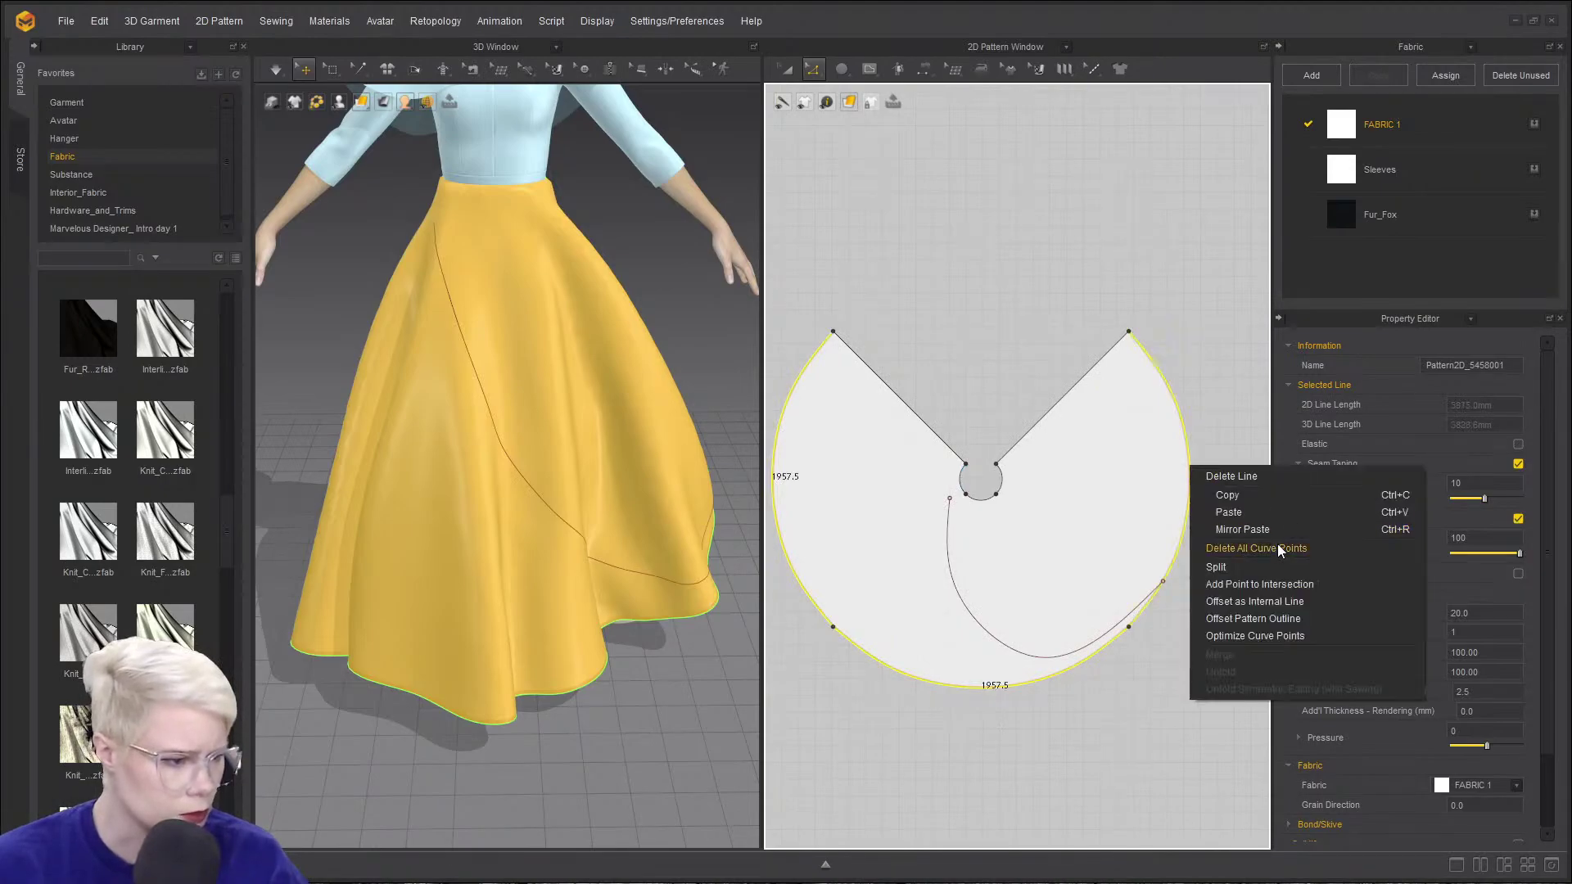
pyautogui.click(1287, 605)
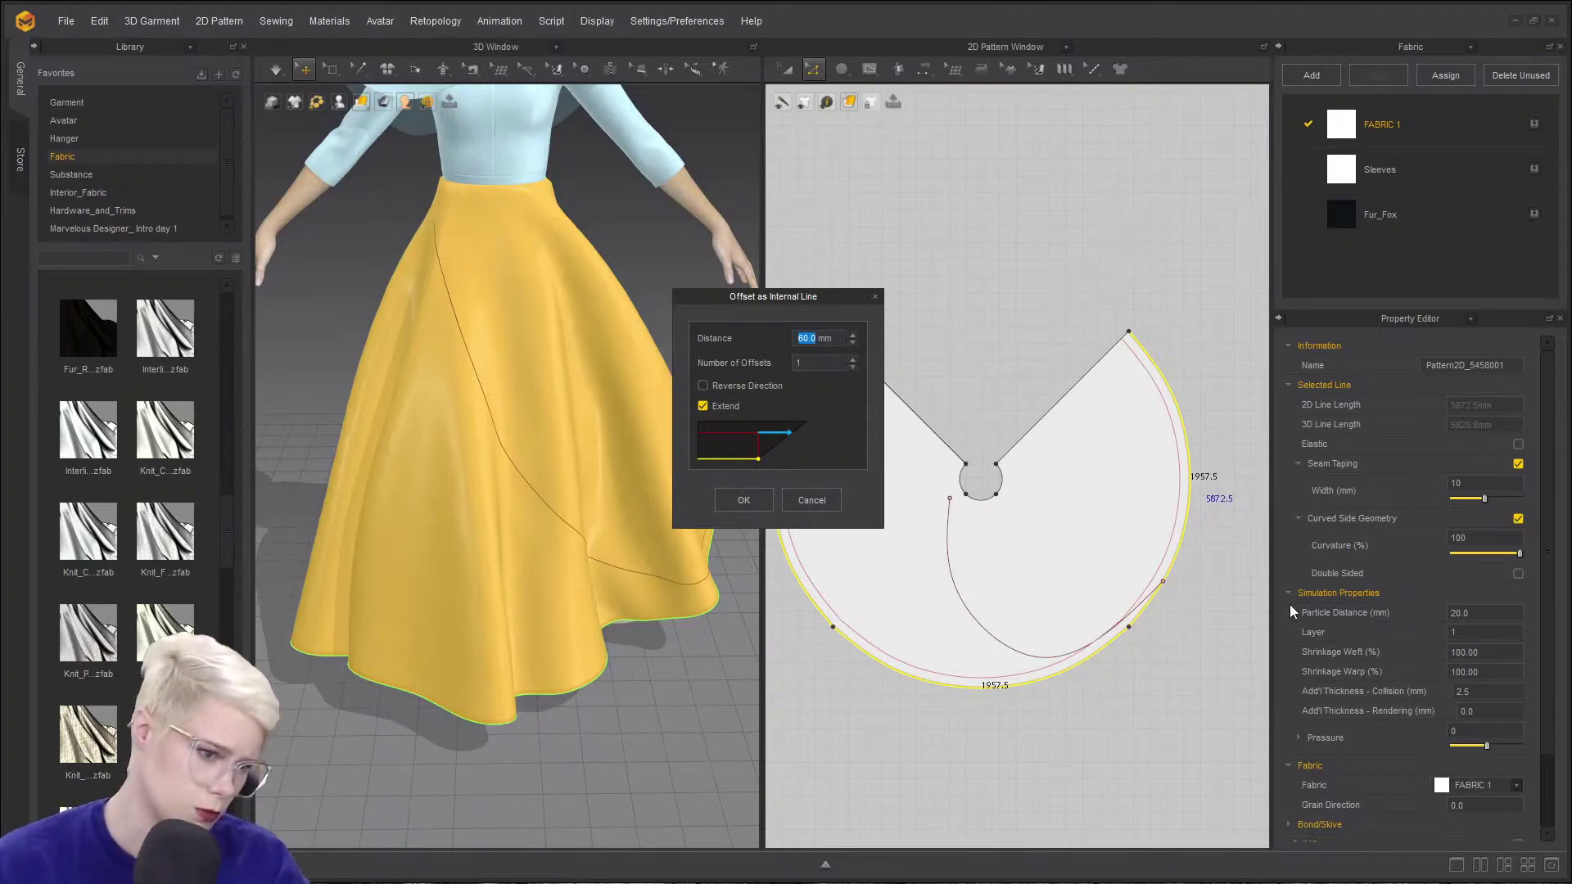
pyautogui.write('100')
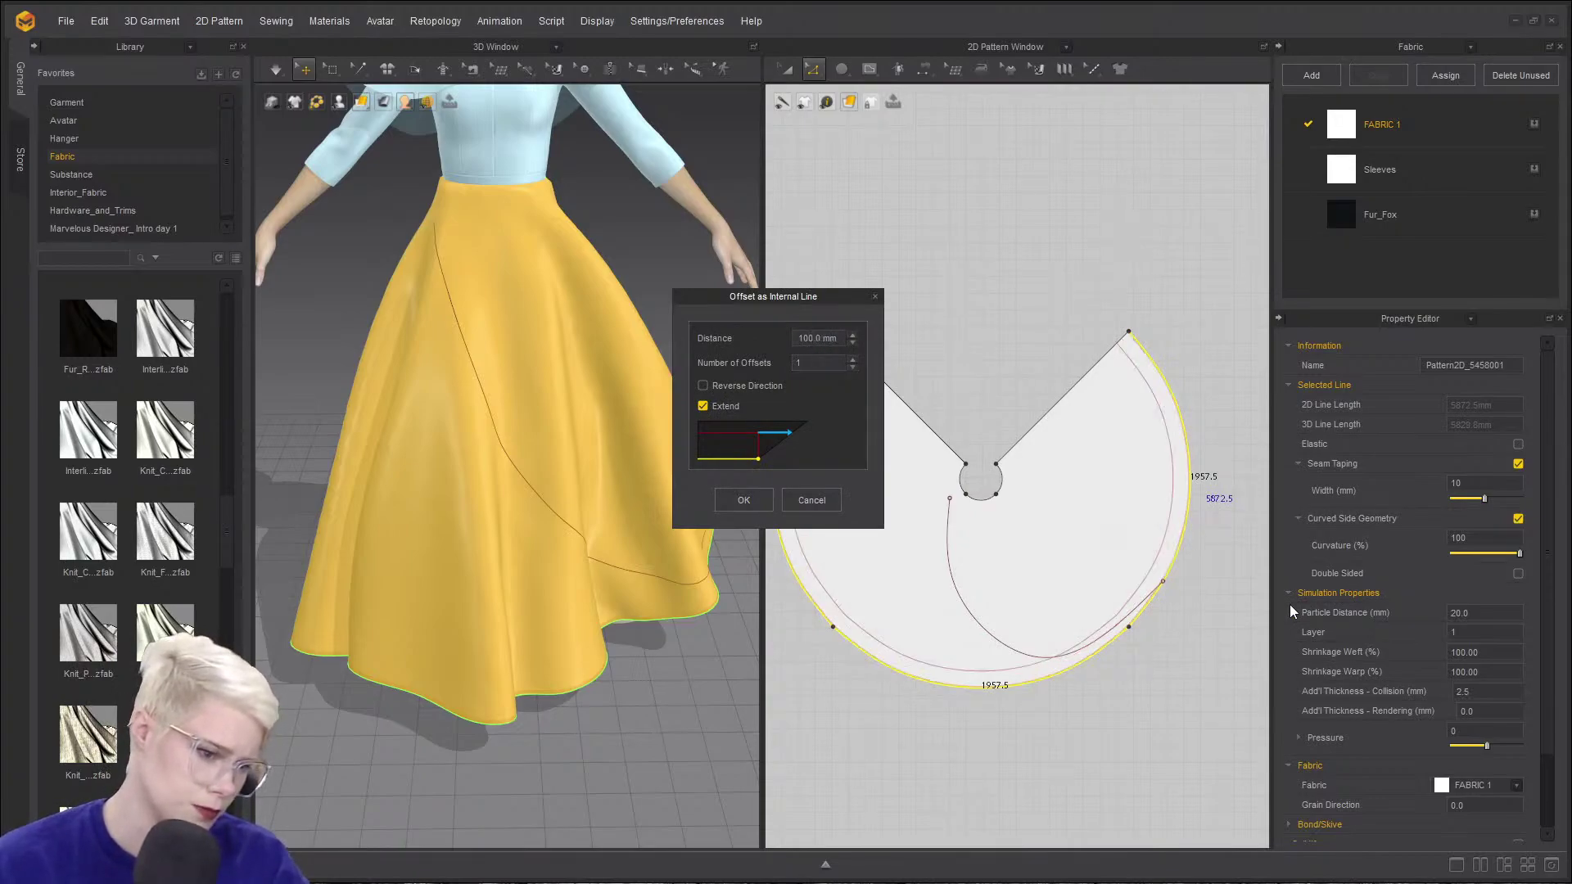
pyautogui.click(724, 508)
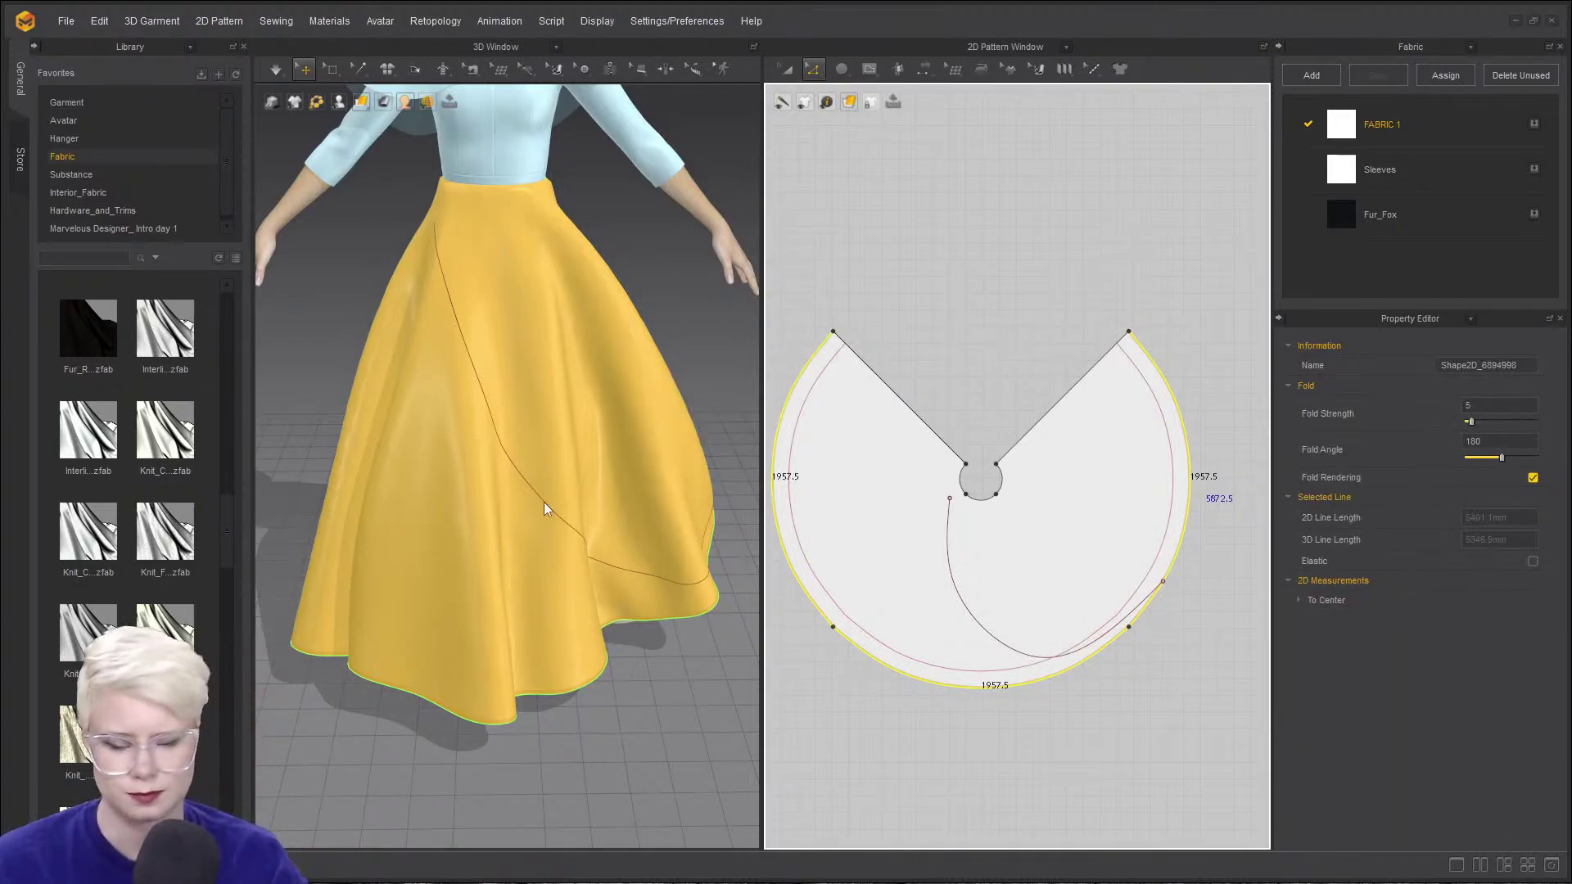
# - Move the lower end point of the sweeping curve inward, away from the overskirt's hem and its offset line
pyautogui.moveTo(489, 568); pyautogui.dragTo(573, 638, button='right')
pyautogui.scroll(-2, 720, 645)
pyautogui.scroll(3, 1127, 533)
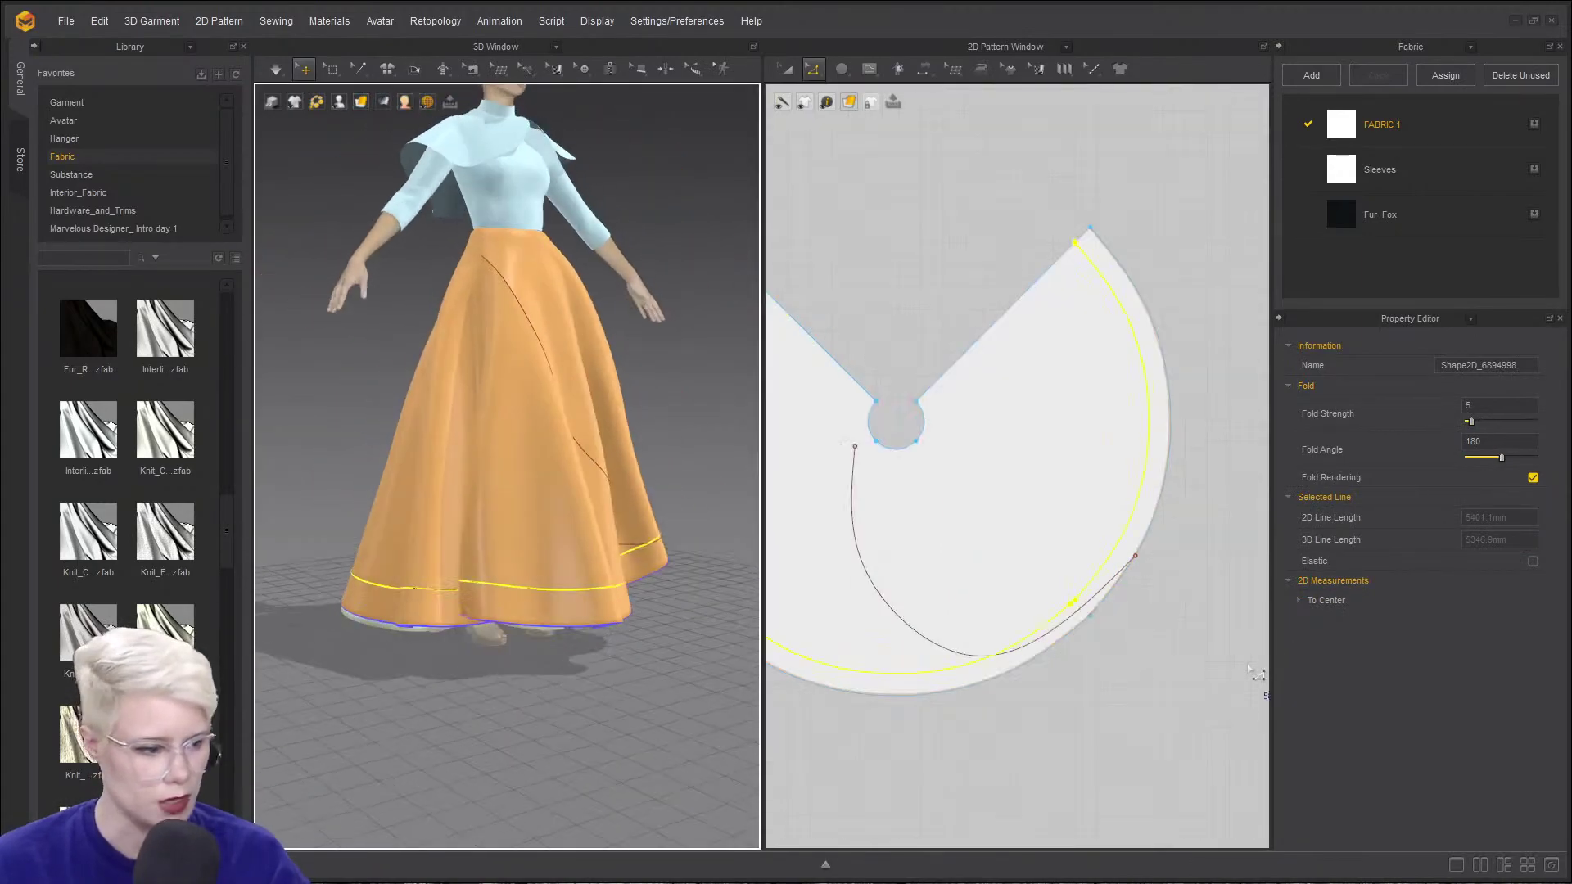
pyautogui.moveTo(1101, 522); pyautogui.dragTo(1054, 529)
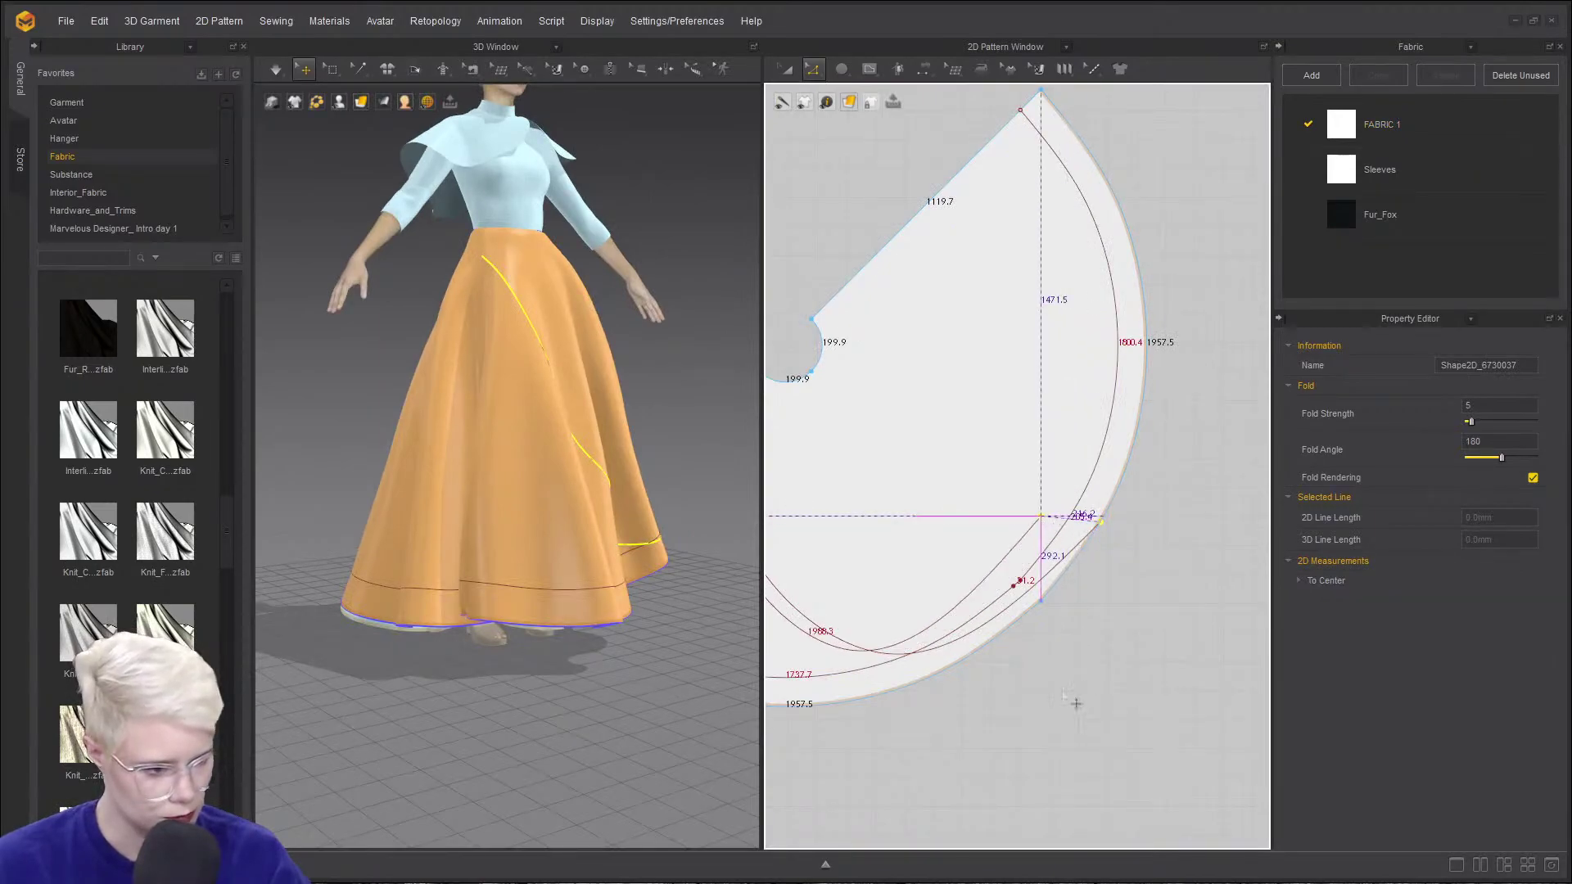
pyautogui.scroll(-2, 910, 609)
pyautogui.moveTo(911, 608); pyautogui.dragTo(1130, 496, button='middle')
pyautogui.scroll(3, 1047, 500)
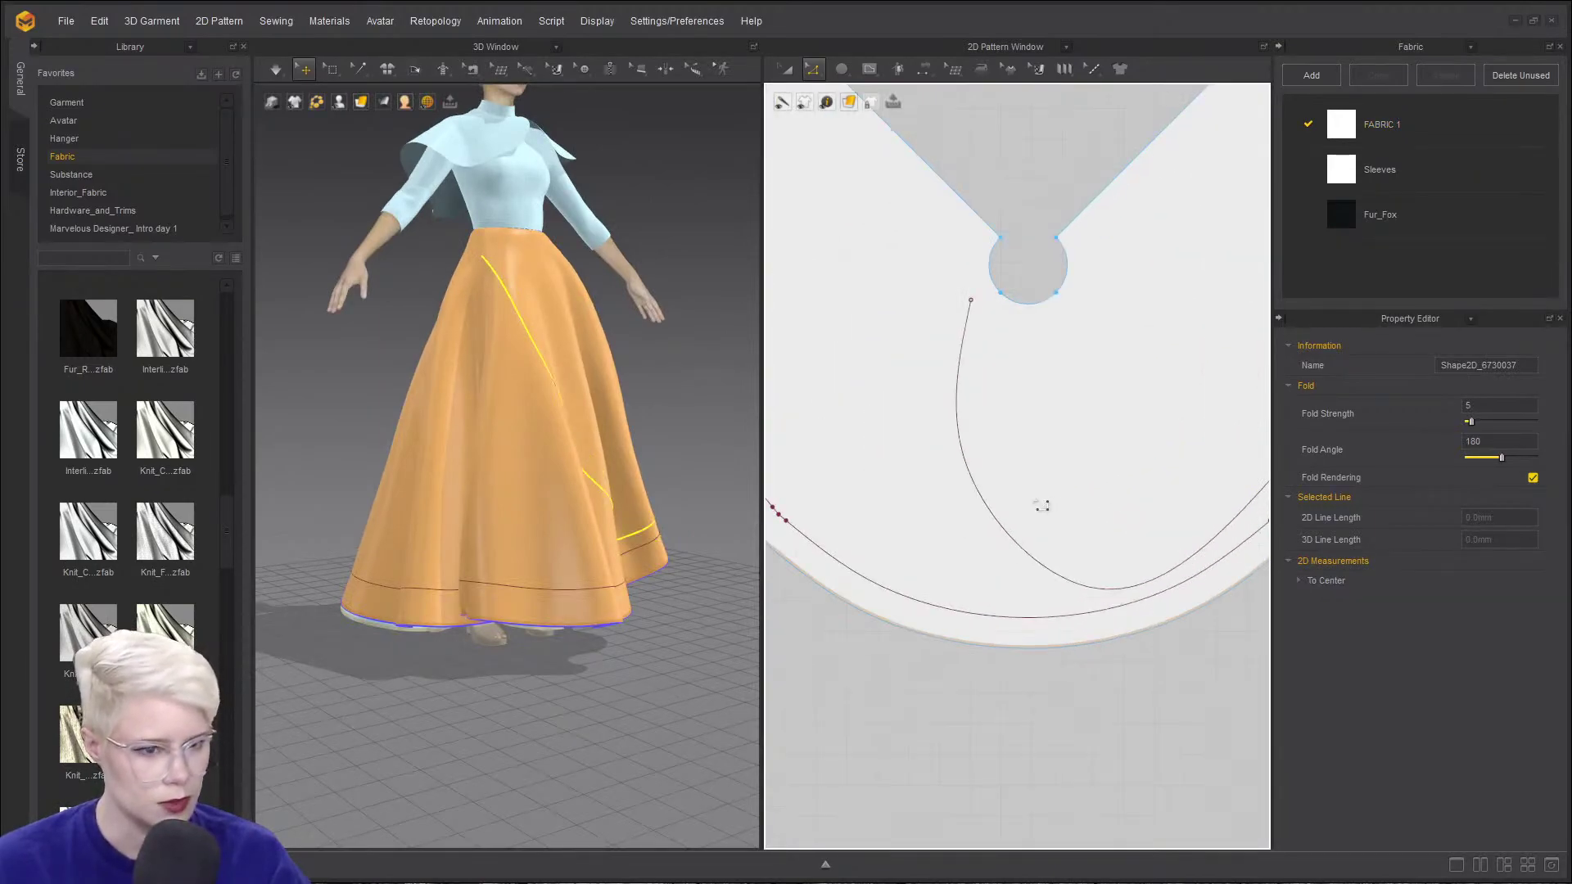
pyautogui.rightClick(988, 493)
pyautogui.click(843, 481)
pyautogui.scroll(-3, 838, 521)
pyautogui.click(788, 518)
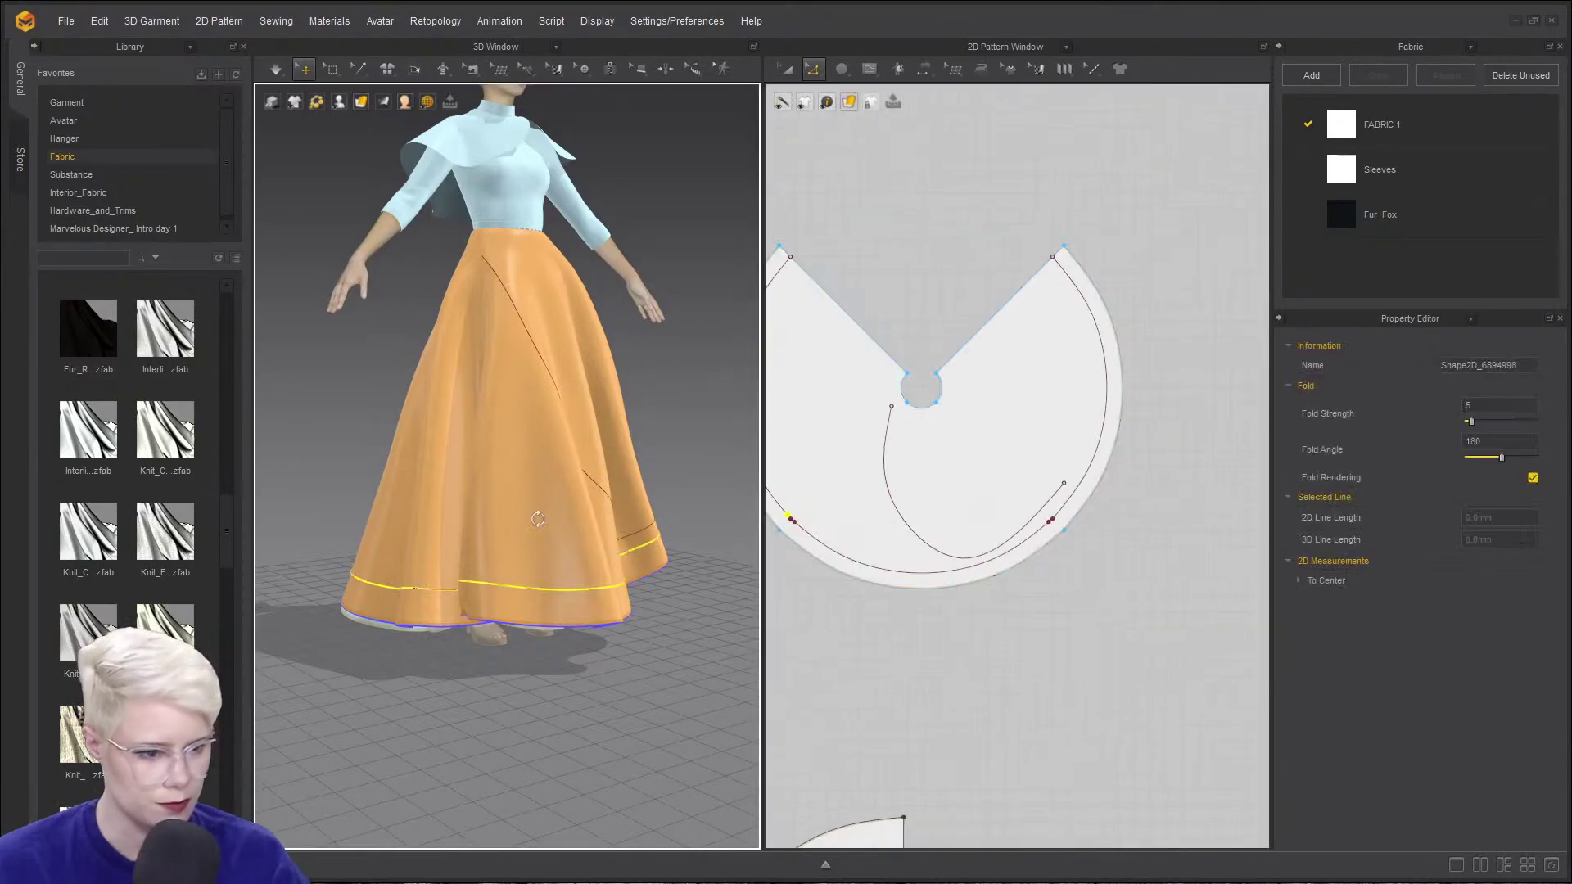
pyautogui.moveTo(556, 504); pyautogui.dragTo(432, 546, button='right')
pyautogui.scroll(2, 450, 524)
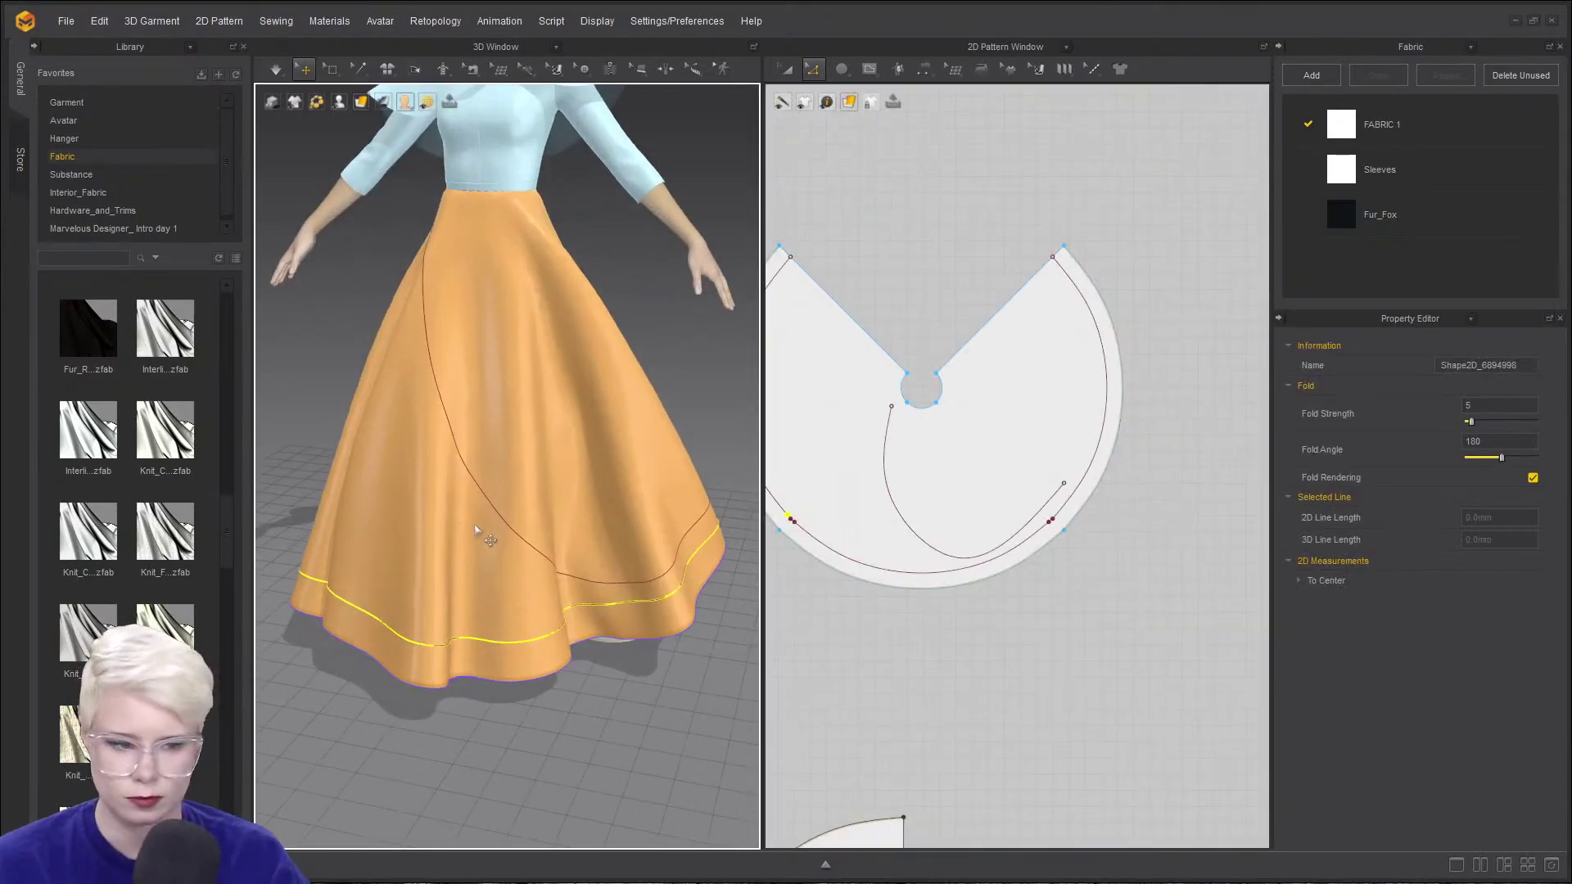
# - Draw an internal line about 109 mm long outward from the waist opening and move the sweeping curve's upper end point onto its end
pyautogui.scroll(5, 894, 411)
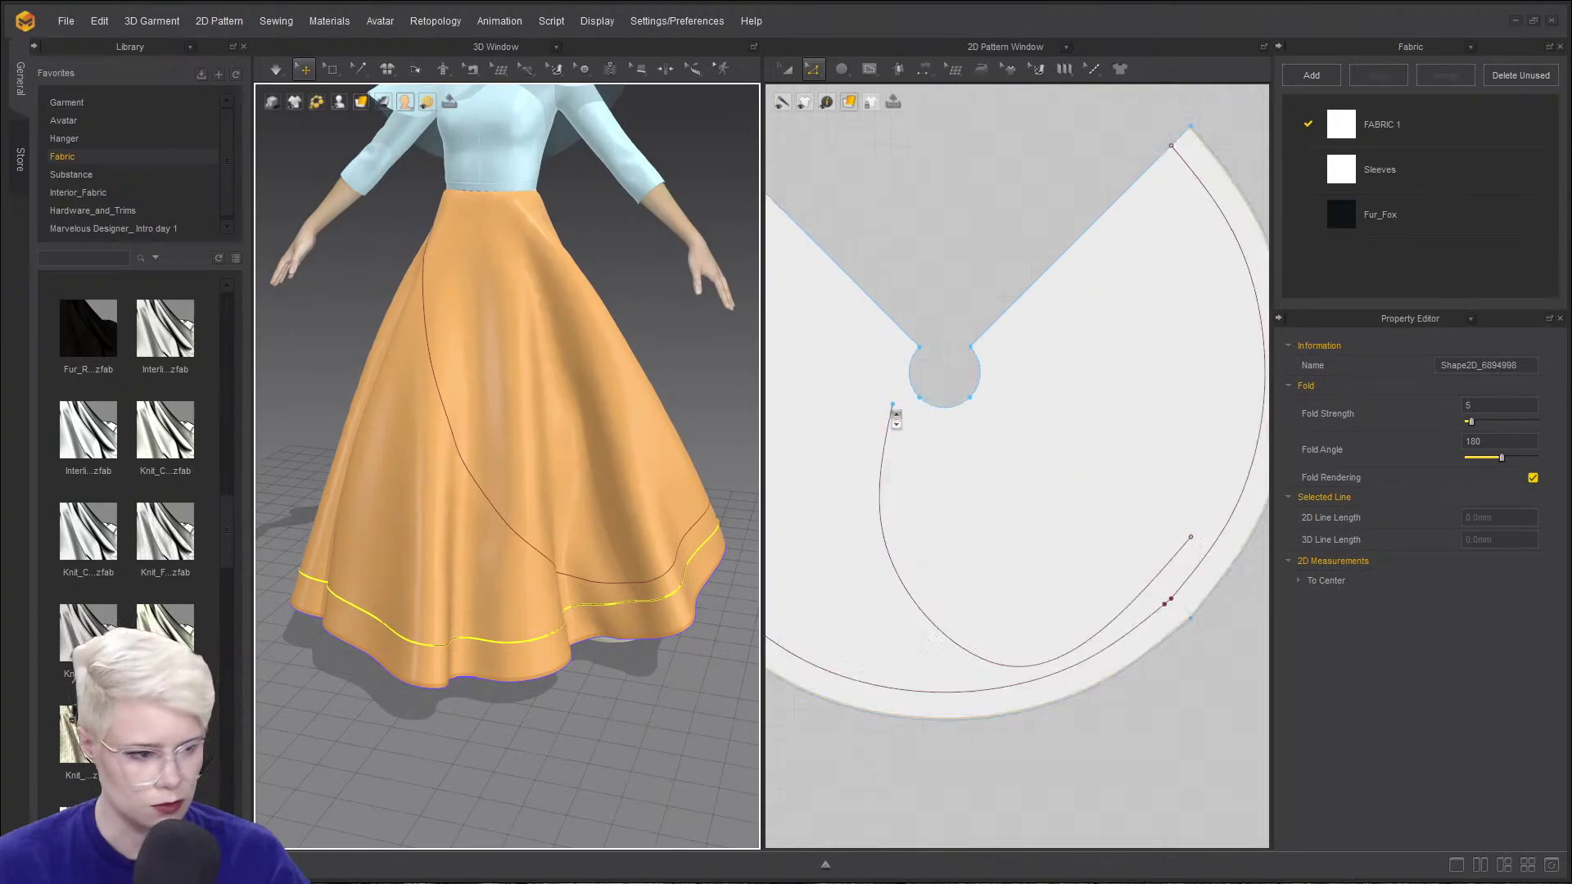
pyautogui.click(869, 68)
pyautogui.click(938, 366)
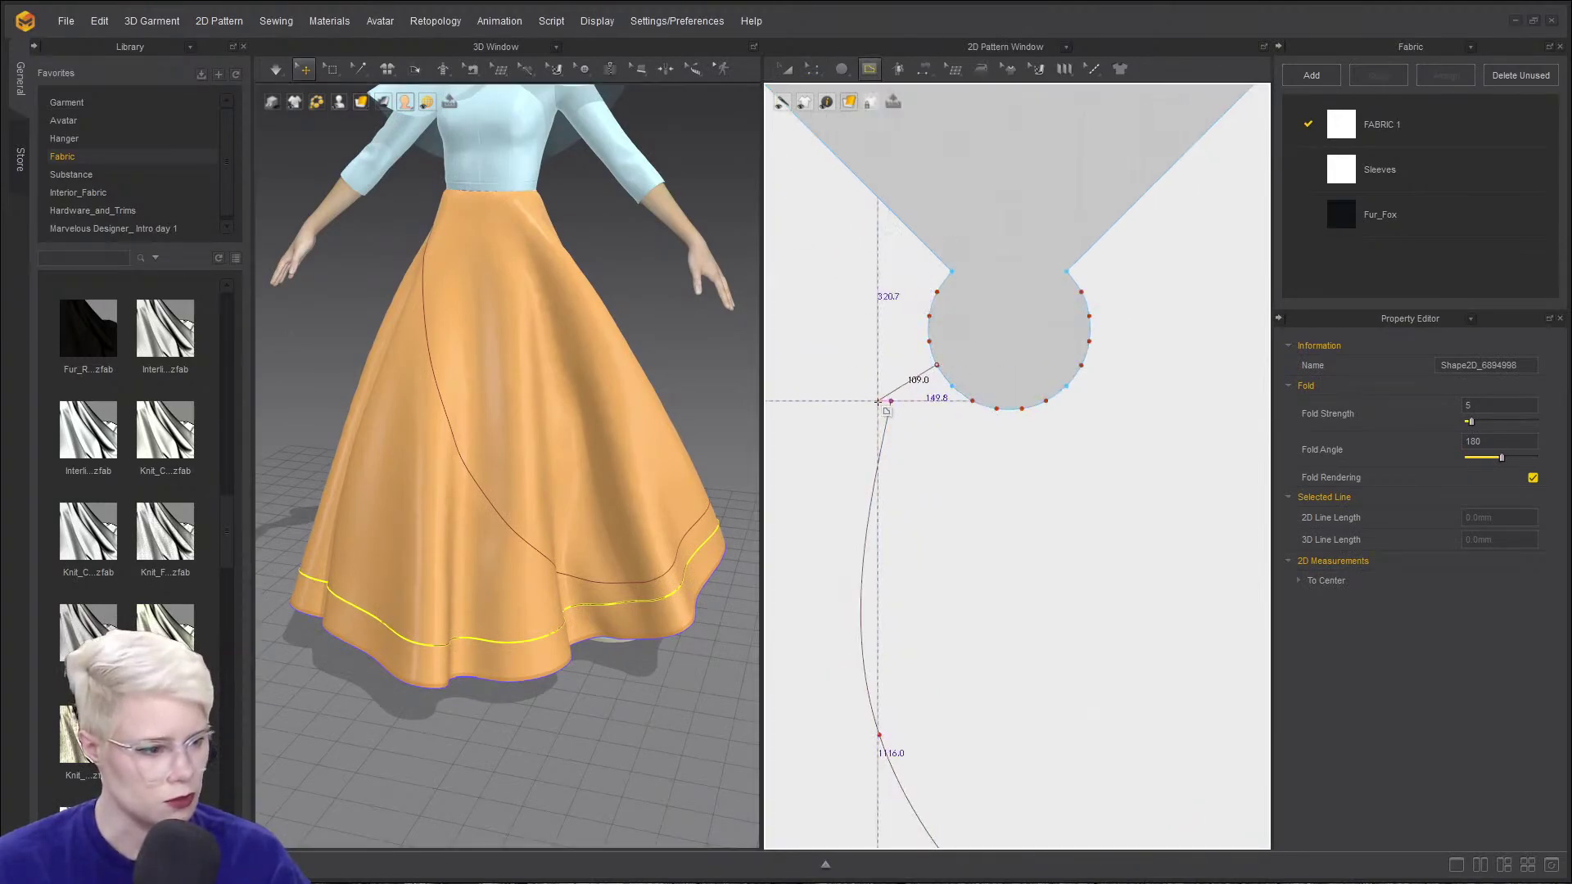
pyautogui.press('z')
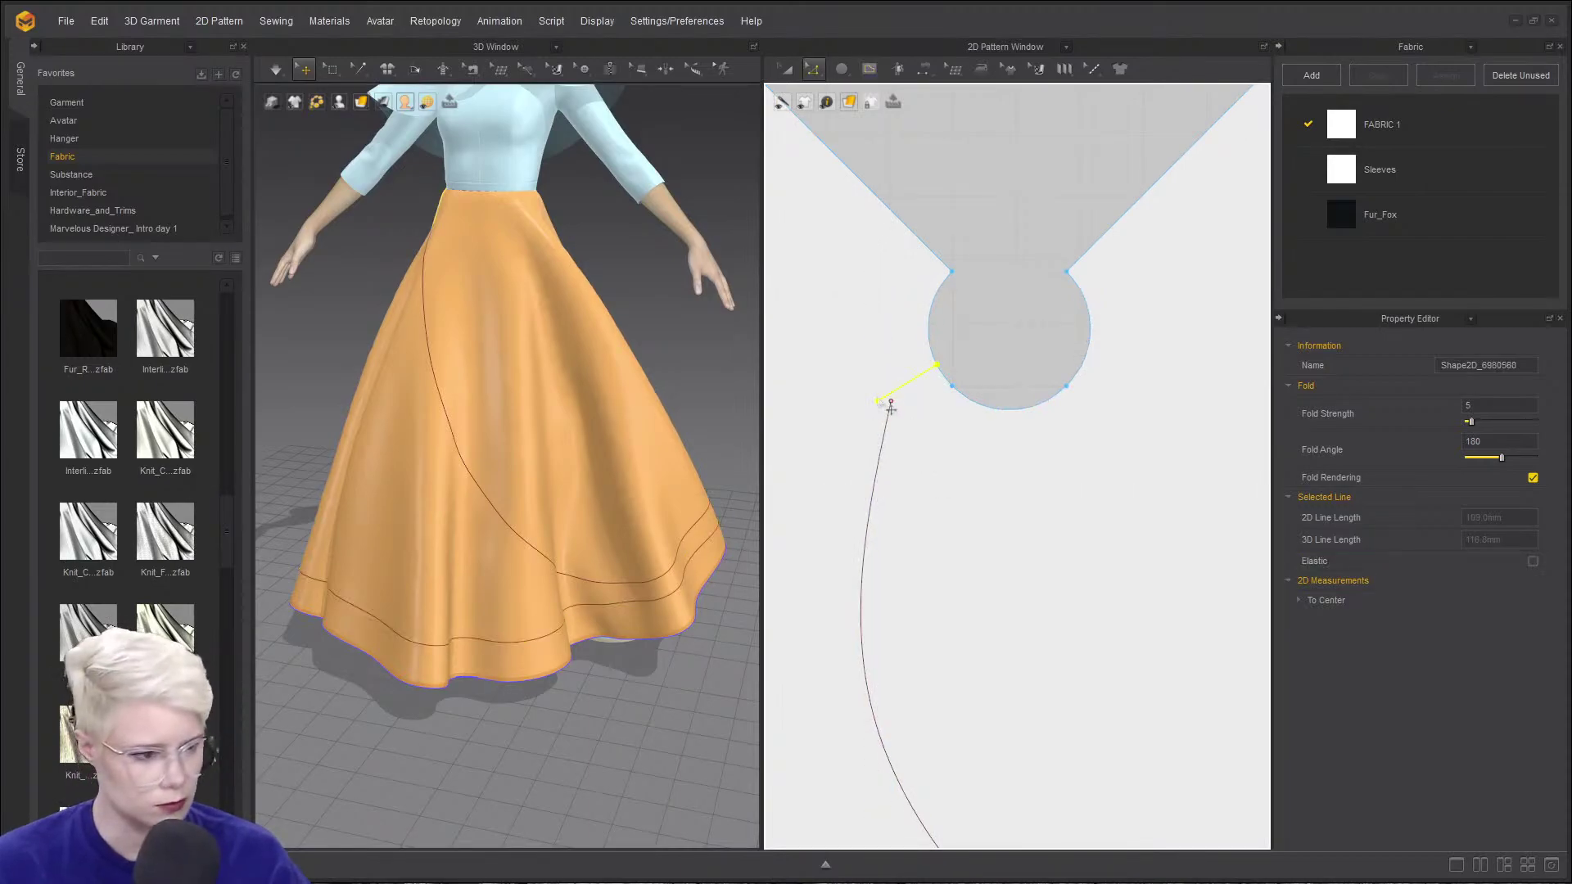
pyautogui.moveTo(891, 406); pyautogui.dragTo(897, 432)
pyautogui.moveTo(872, 489); pyautogui.dragTo(832, 397)
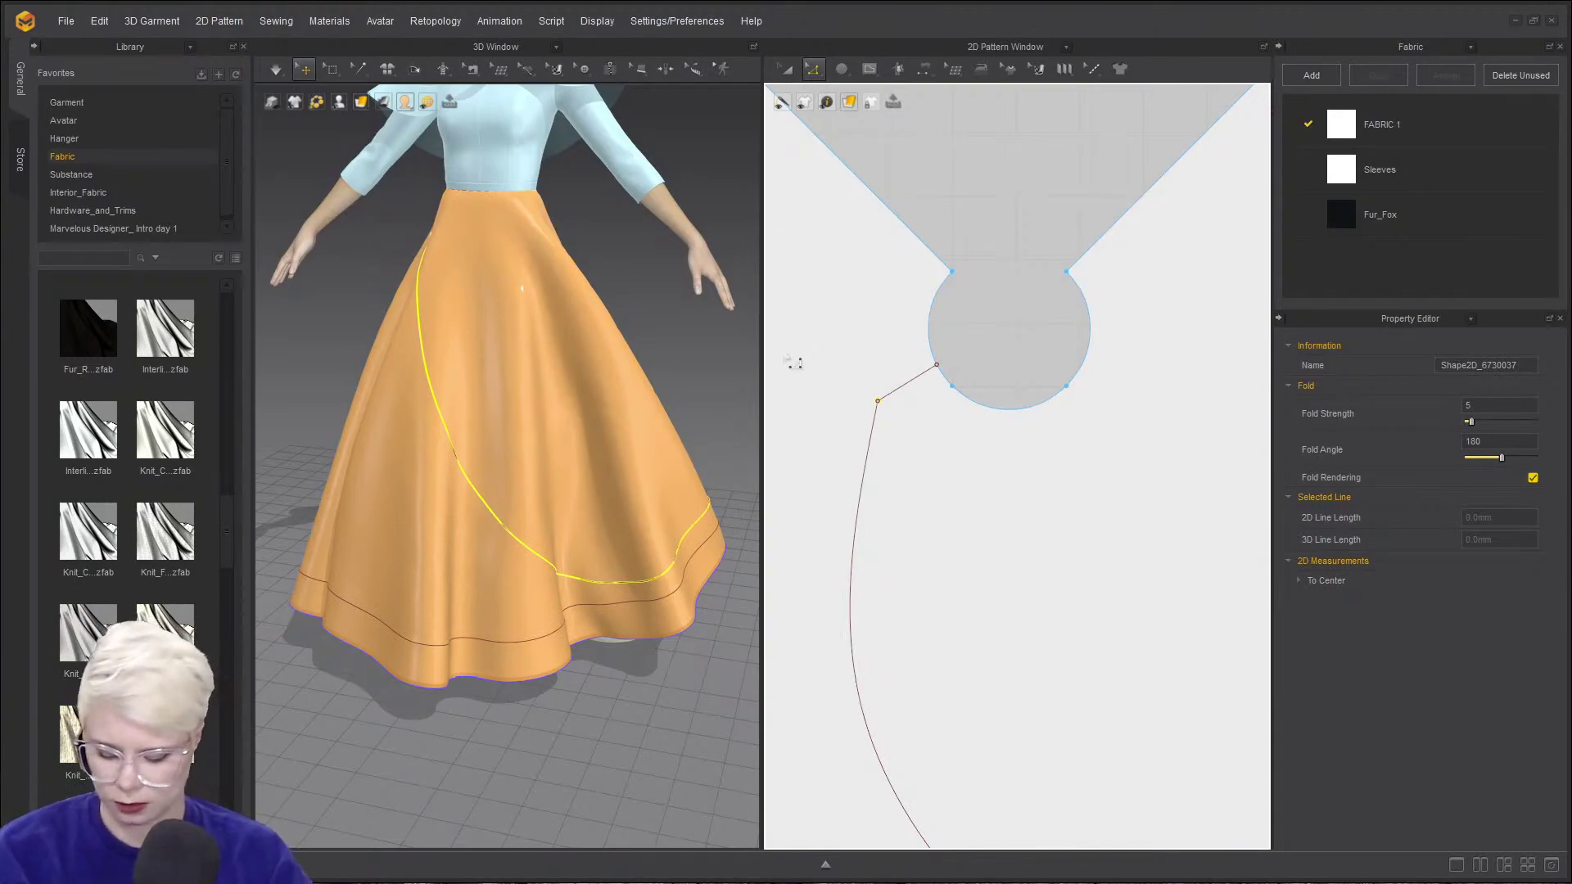
# - Merge the overlapping end points where the sweeping curve meets the short line from the waist
pyautogui.scroll(3, 846, 358)
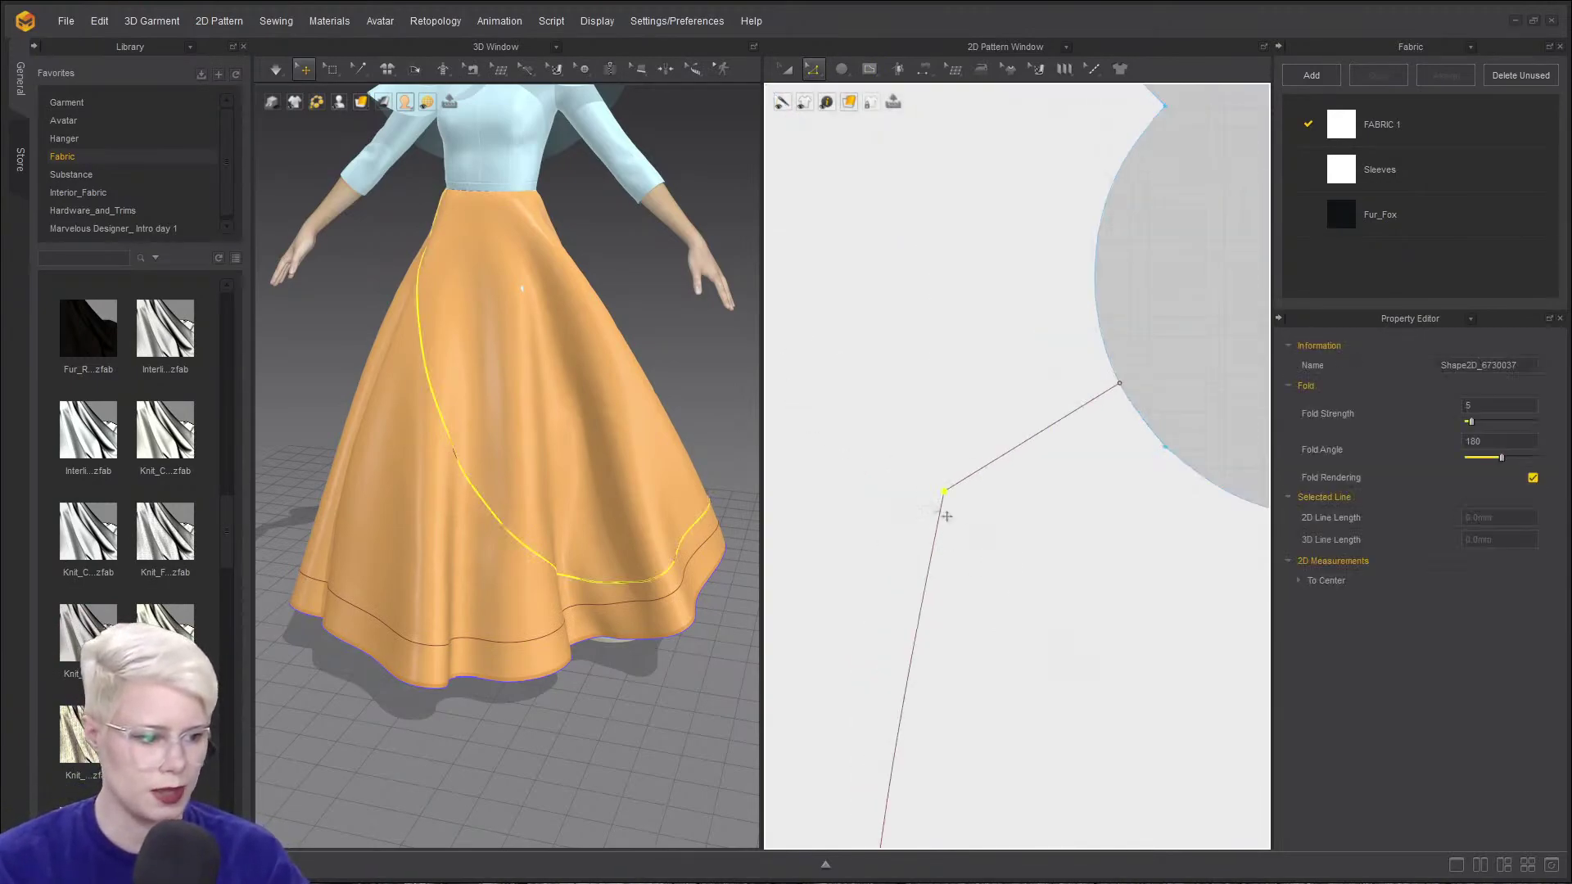
pyautogui.moveTo(911, 444); pyautogui.dragTo(1001, 559)
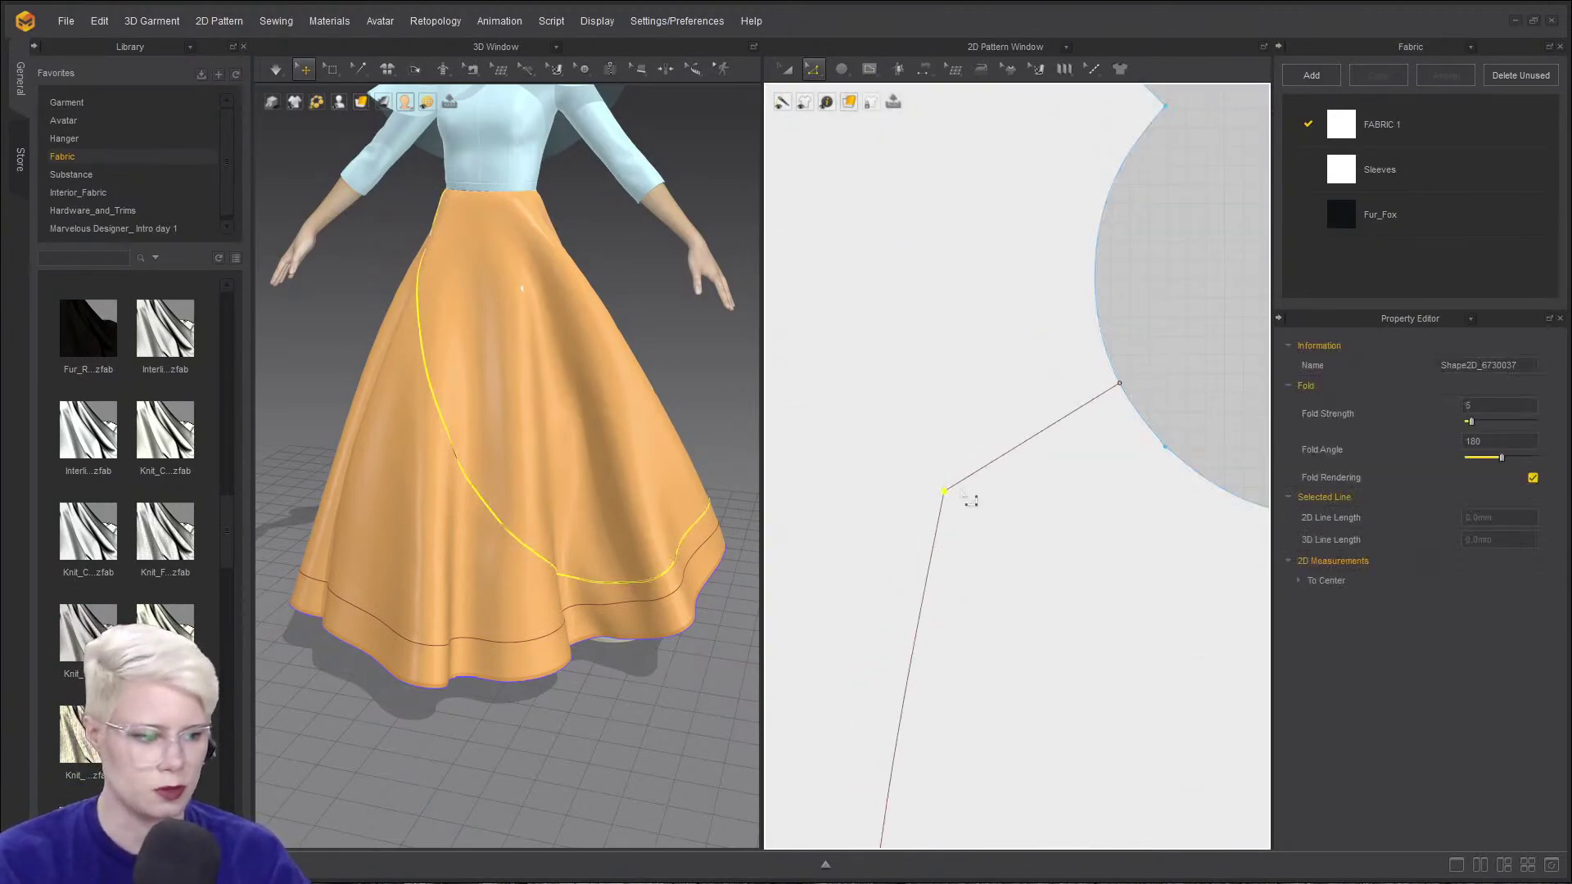
pyautogui.rightClick(945, 494)
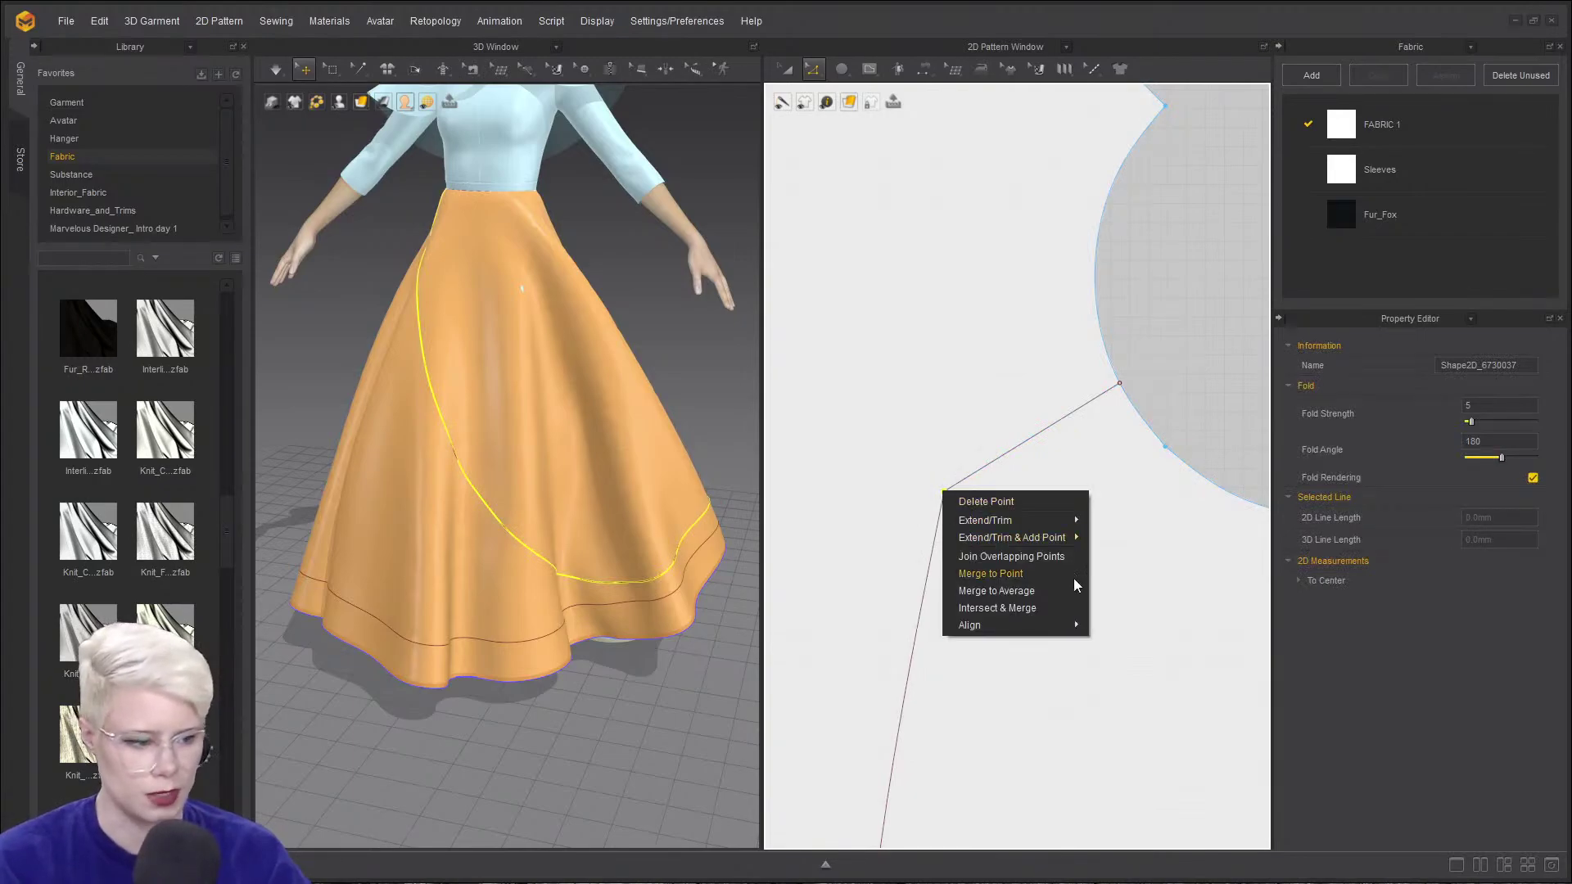
pyautogui.click(1051, 597)
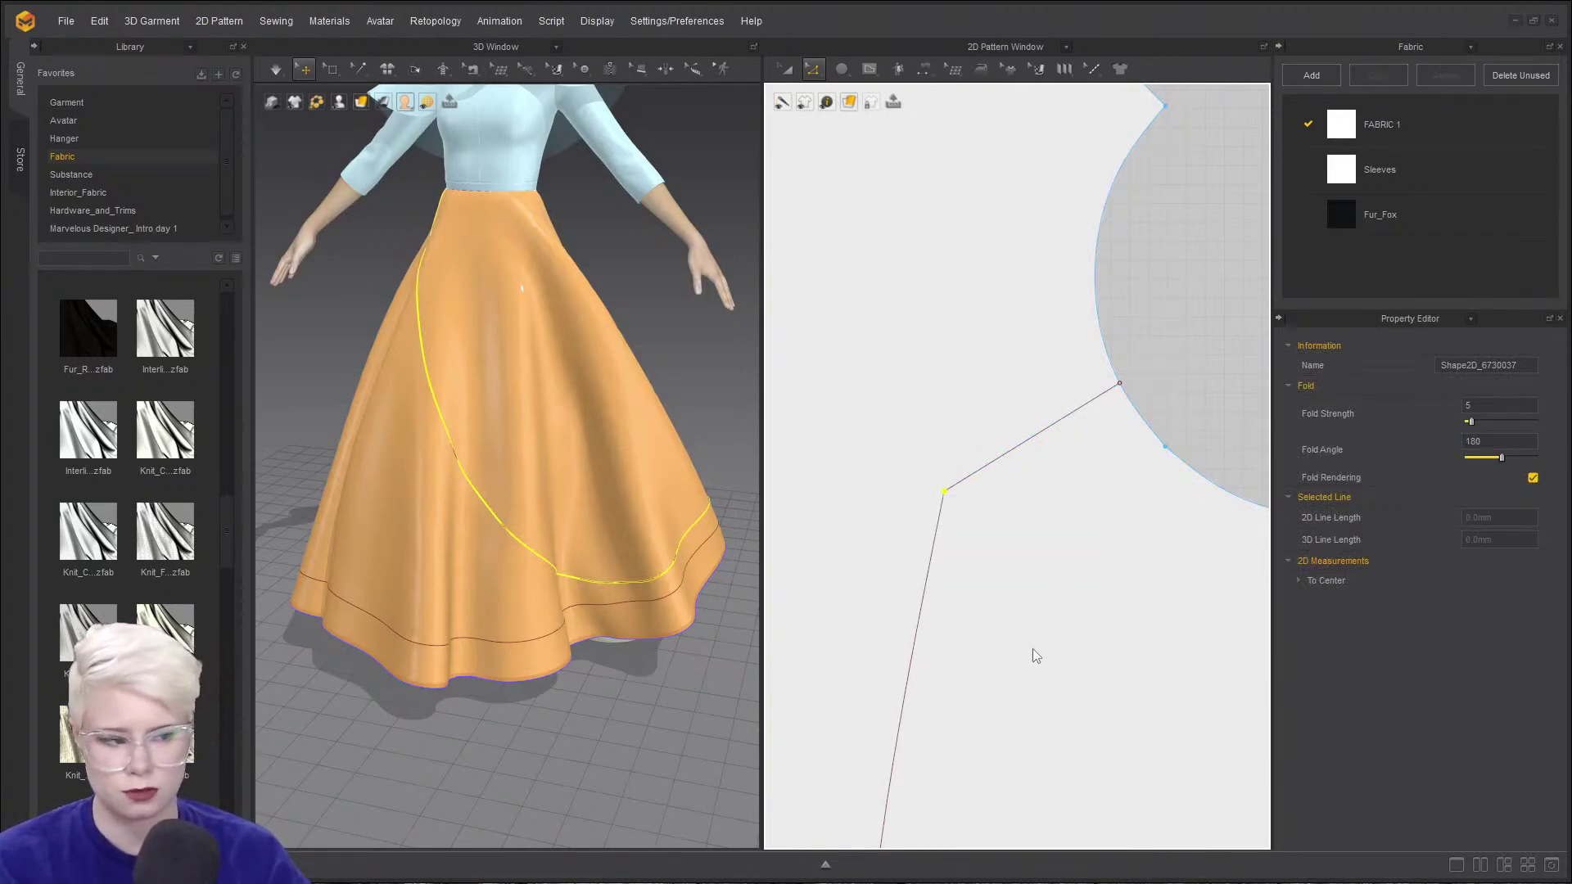
pyautogui.click(1034, 655)
pyautogui.scroll(-8, 1105, 644)
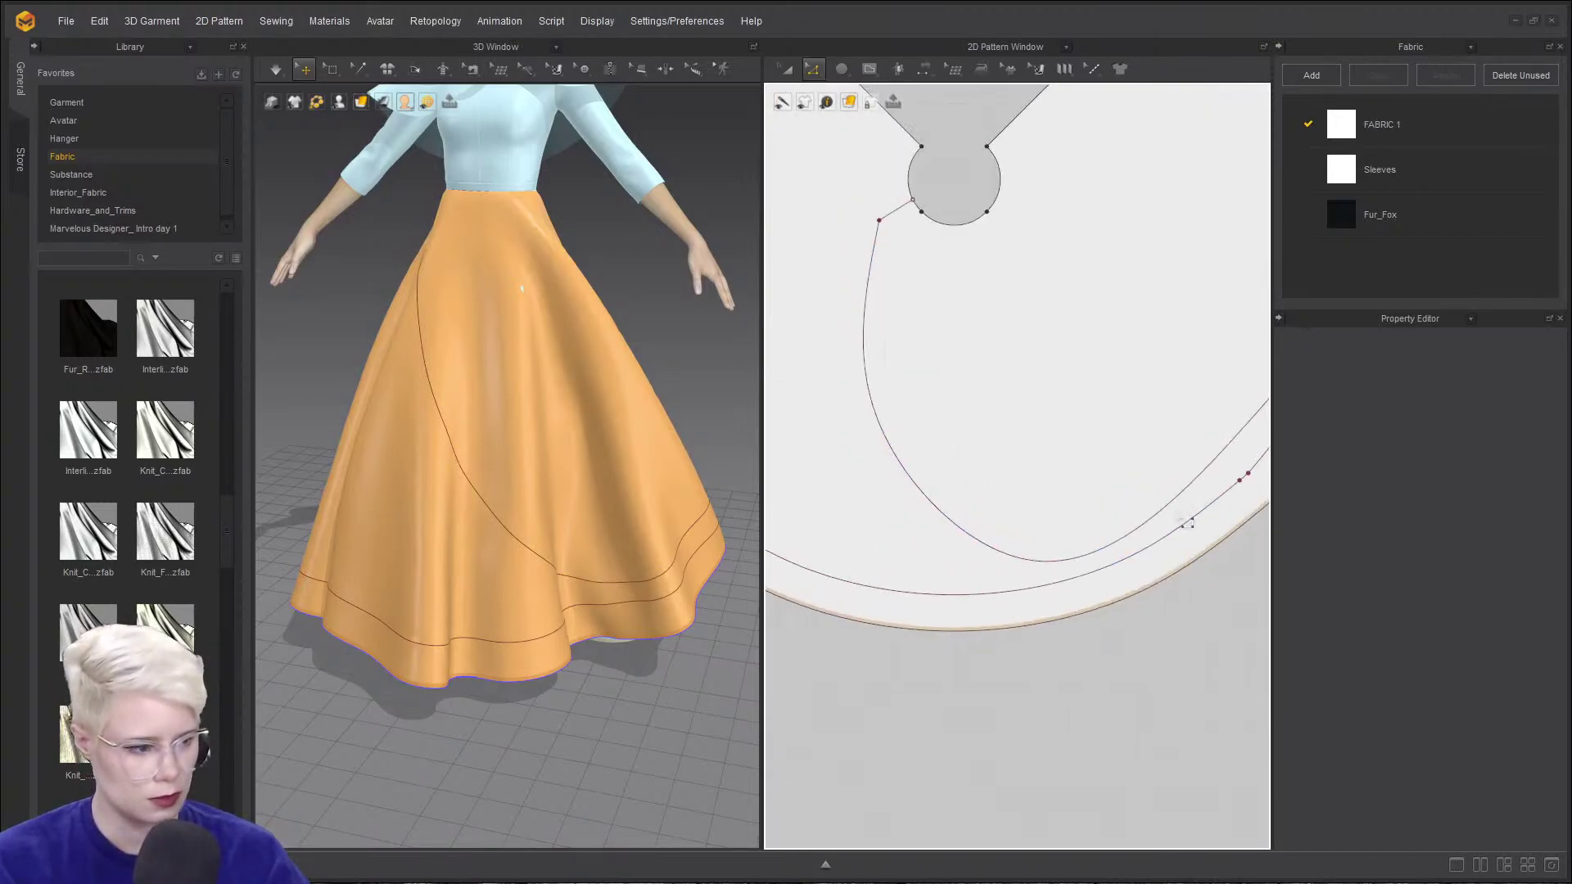
# - Try to split the sweeping curved line at its lowest bend near the hem offset line
pyautogui.click(1066, 561)
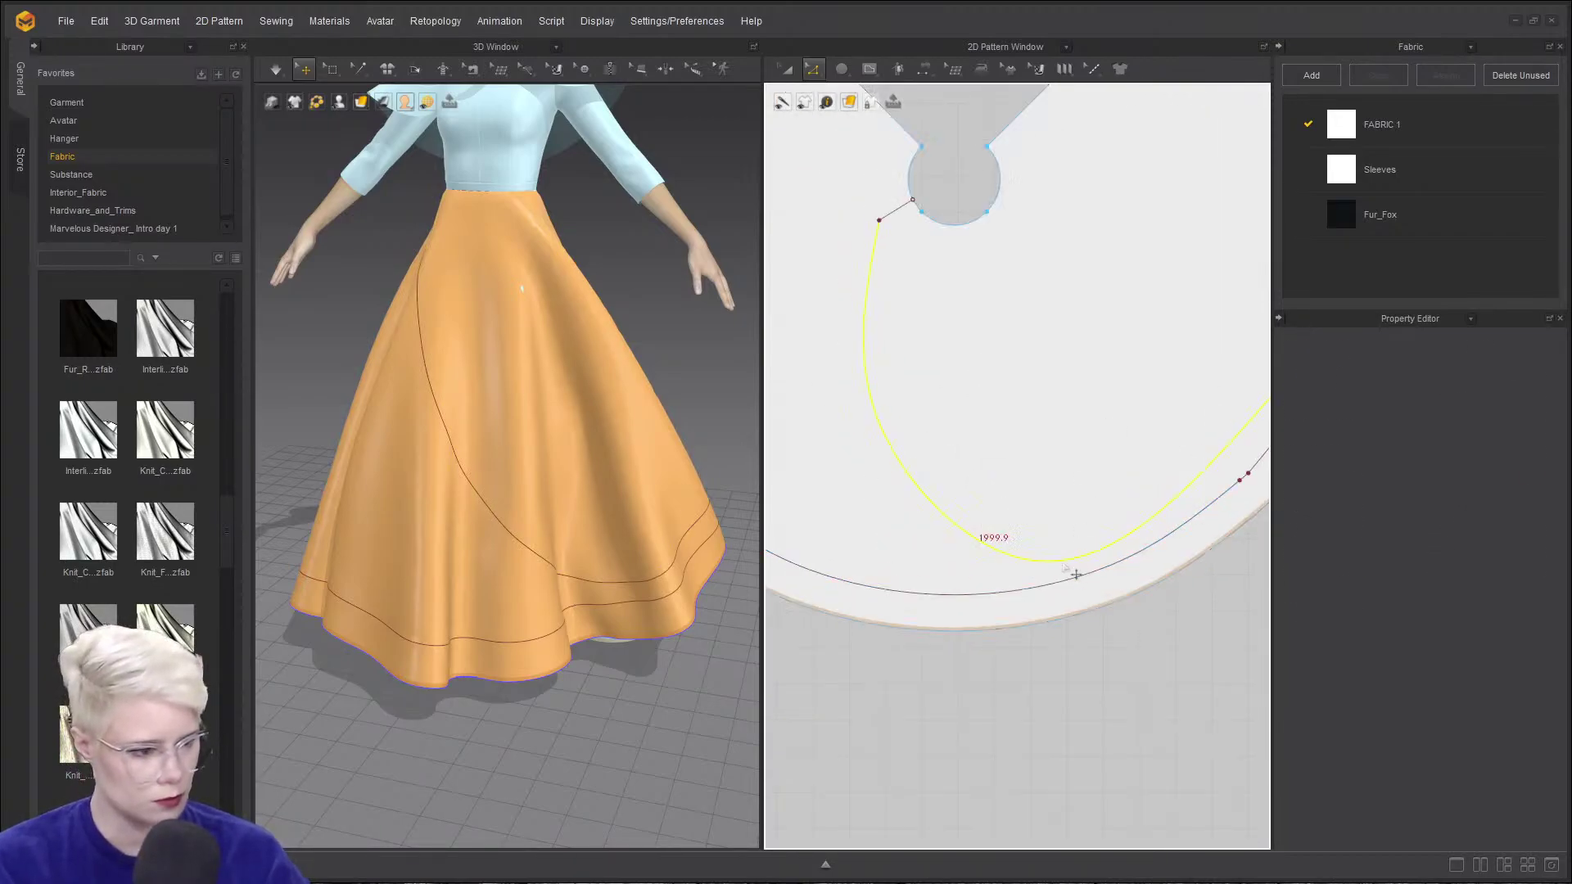
pyautogui.rightClick(1065, 561)
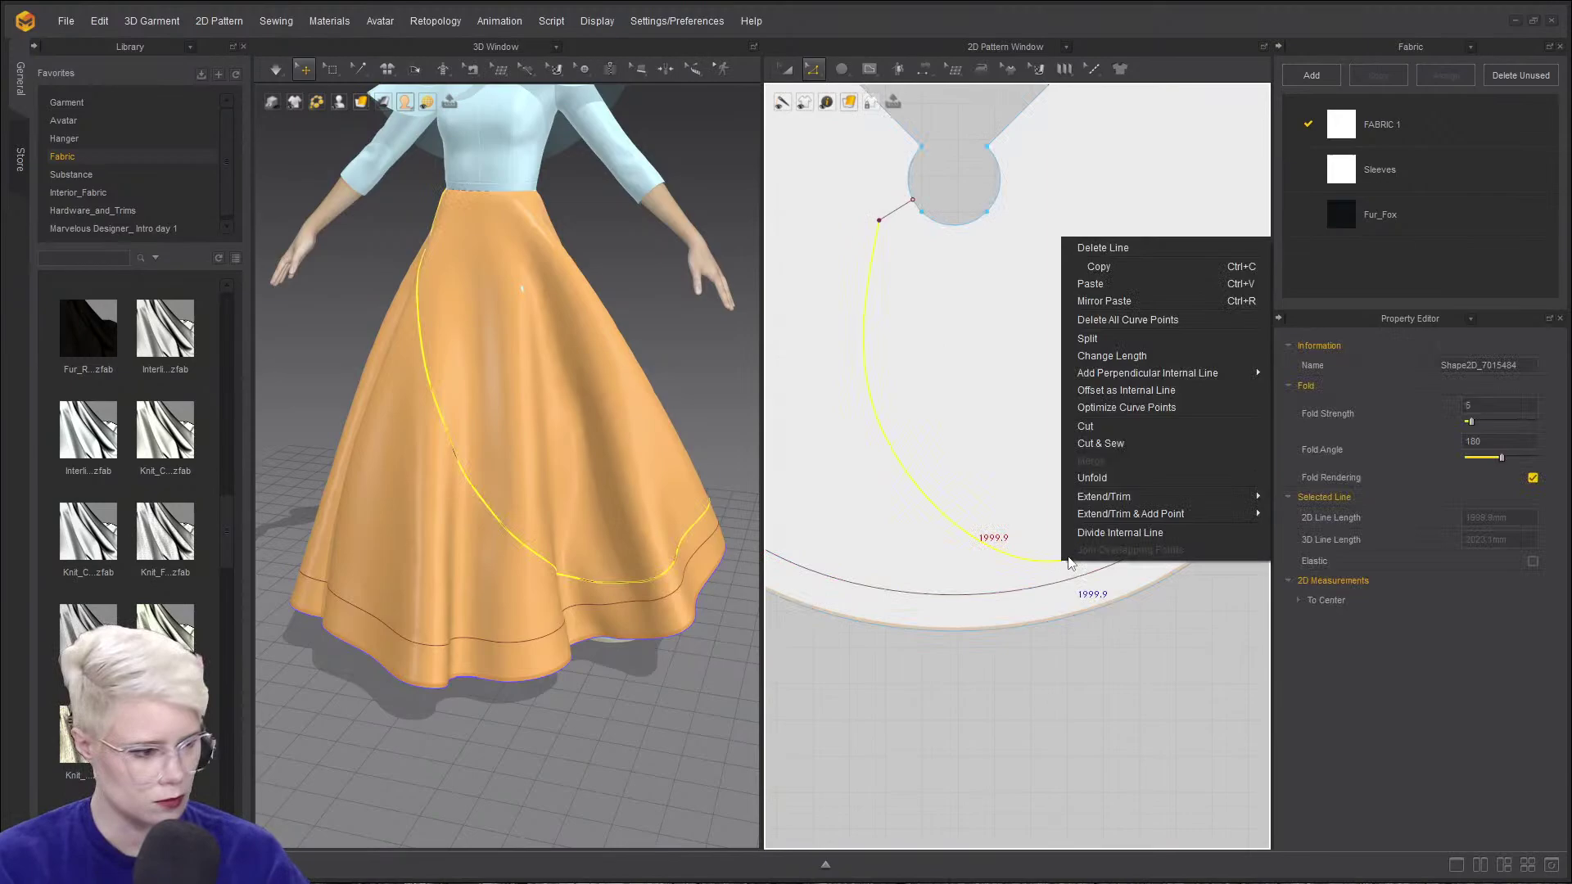
pyautogui.click(1123, 339)
pyautogui.click(743, 574)
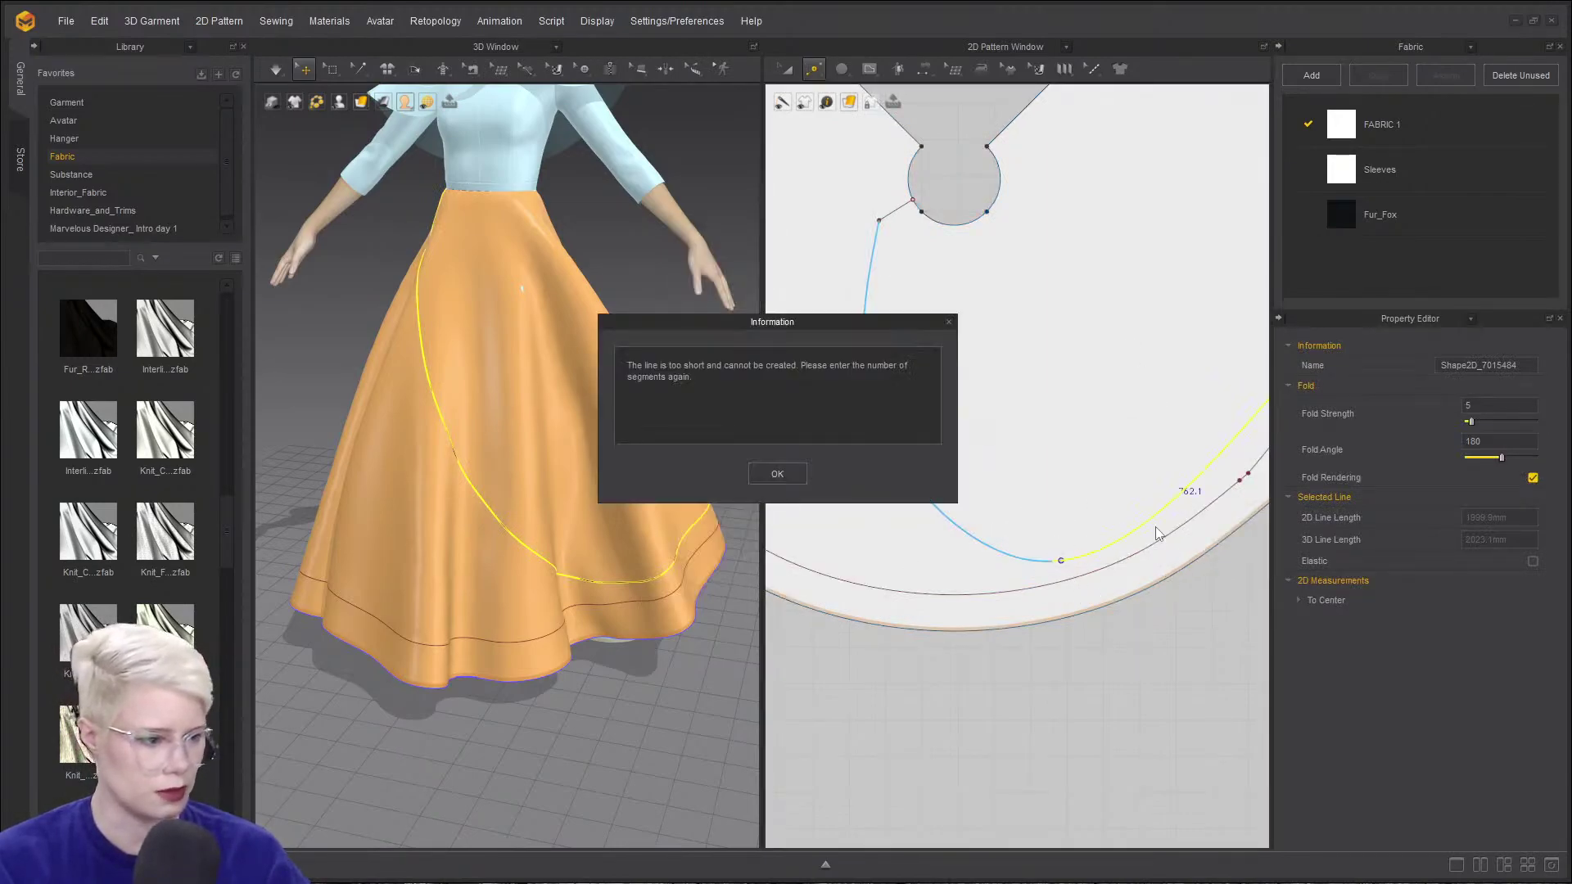
pyautogui.click(777, 474)
pyautogui.click(1058, 522)
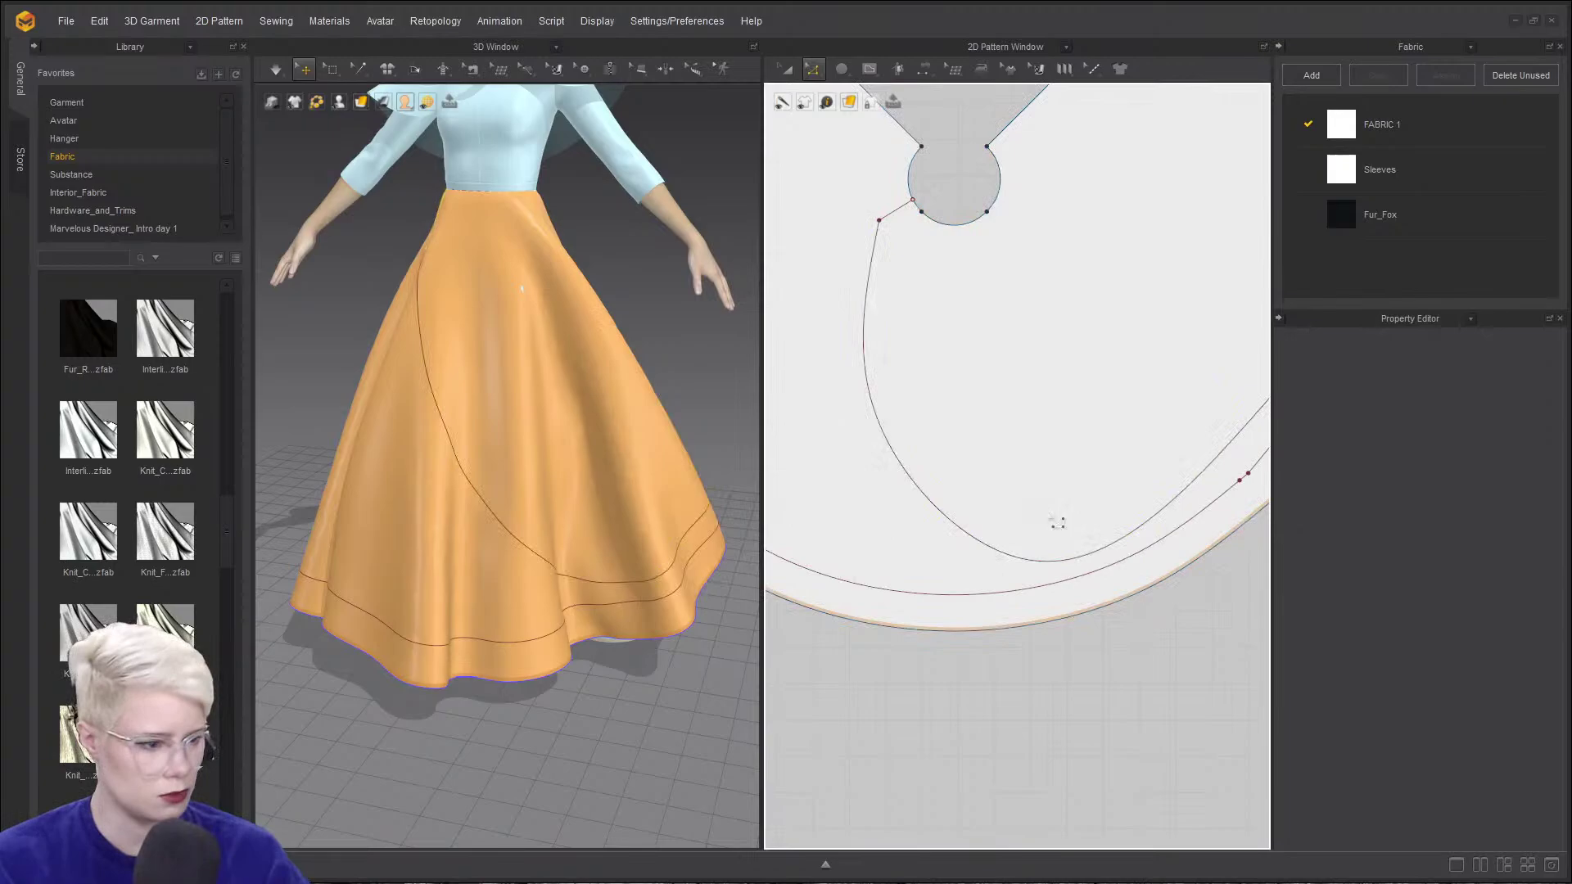
pyautogui.click(1053, 561)
pyautogui.rightClick(1053, 562)
pyautogui.click(986, 488)
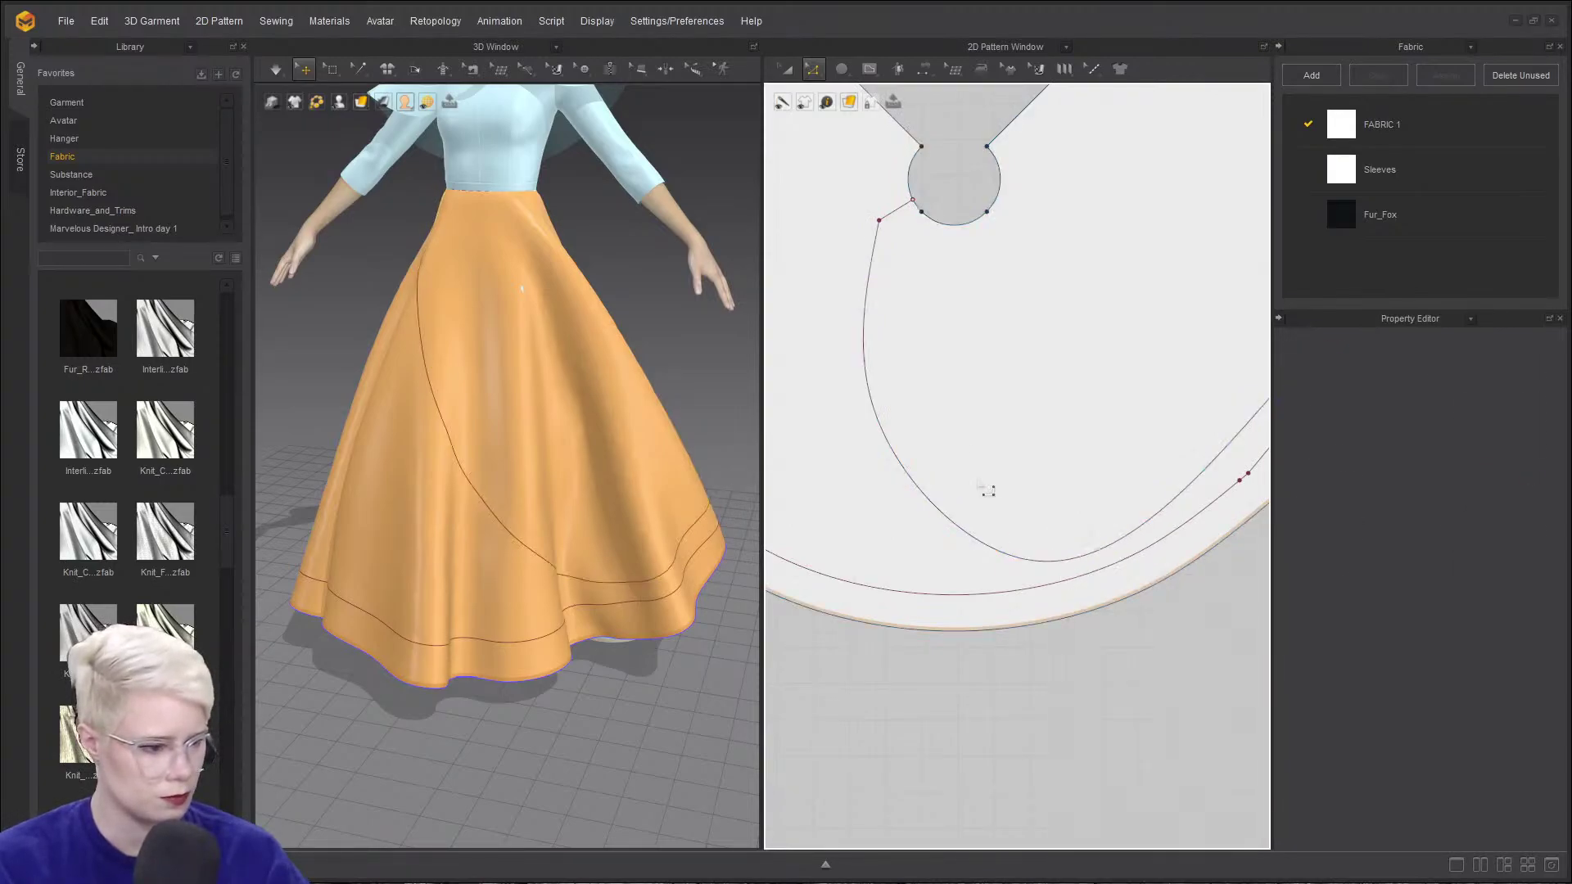
# - Split the sweeping curve at its lowest bend and delete the section running from there toward the overskirt's hem
pyautogui.click(814, 69)
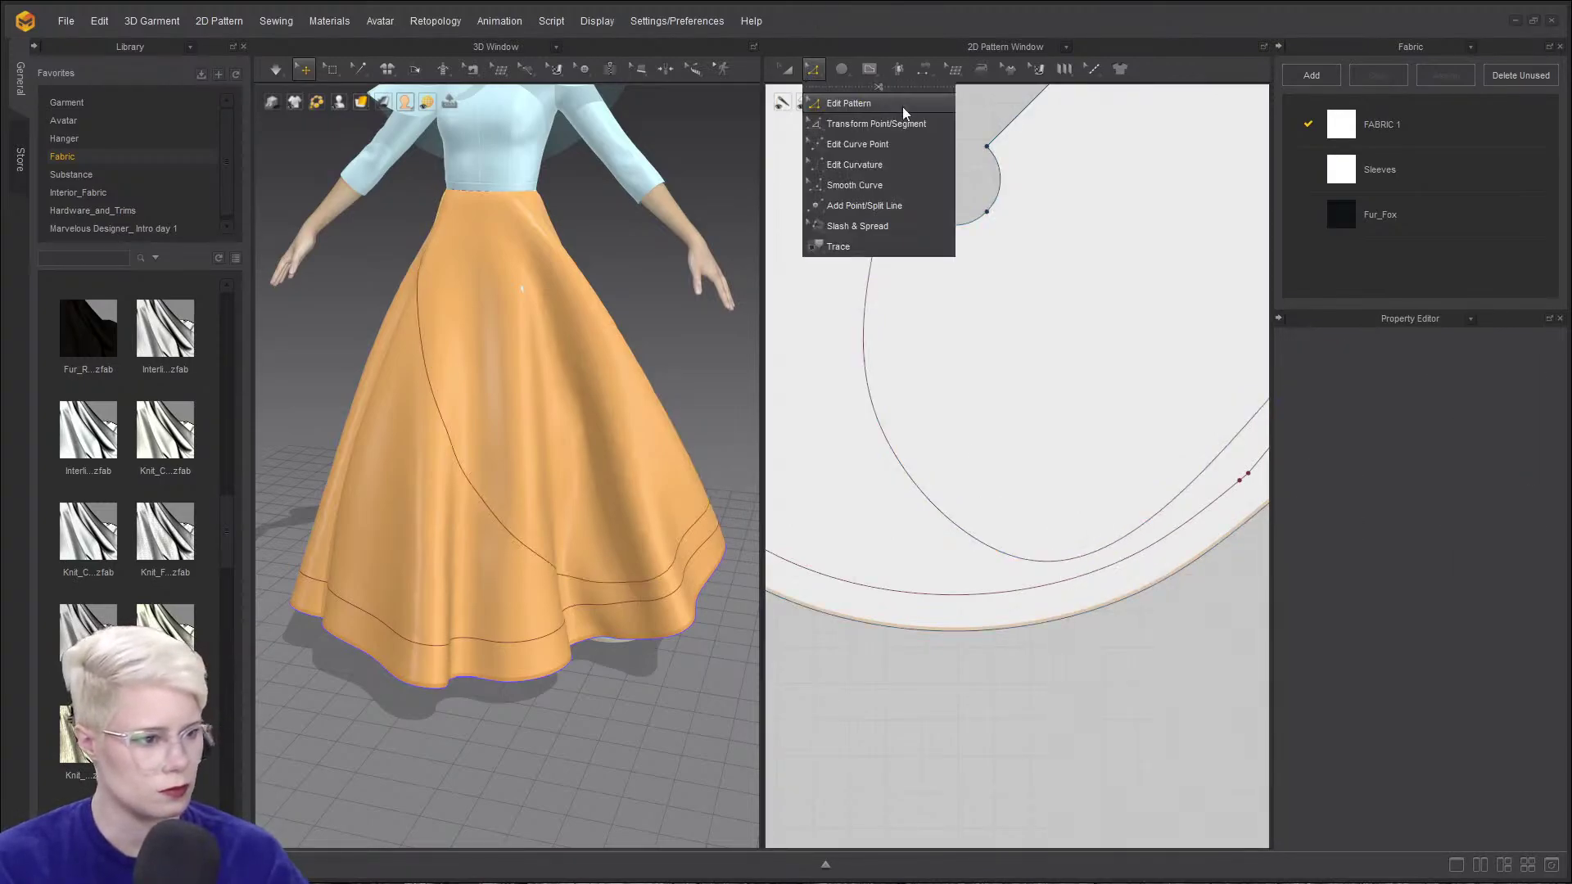
pyautogui.click(873, 203)
pyautogui.click(1036, 474)
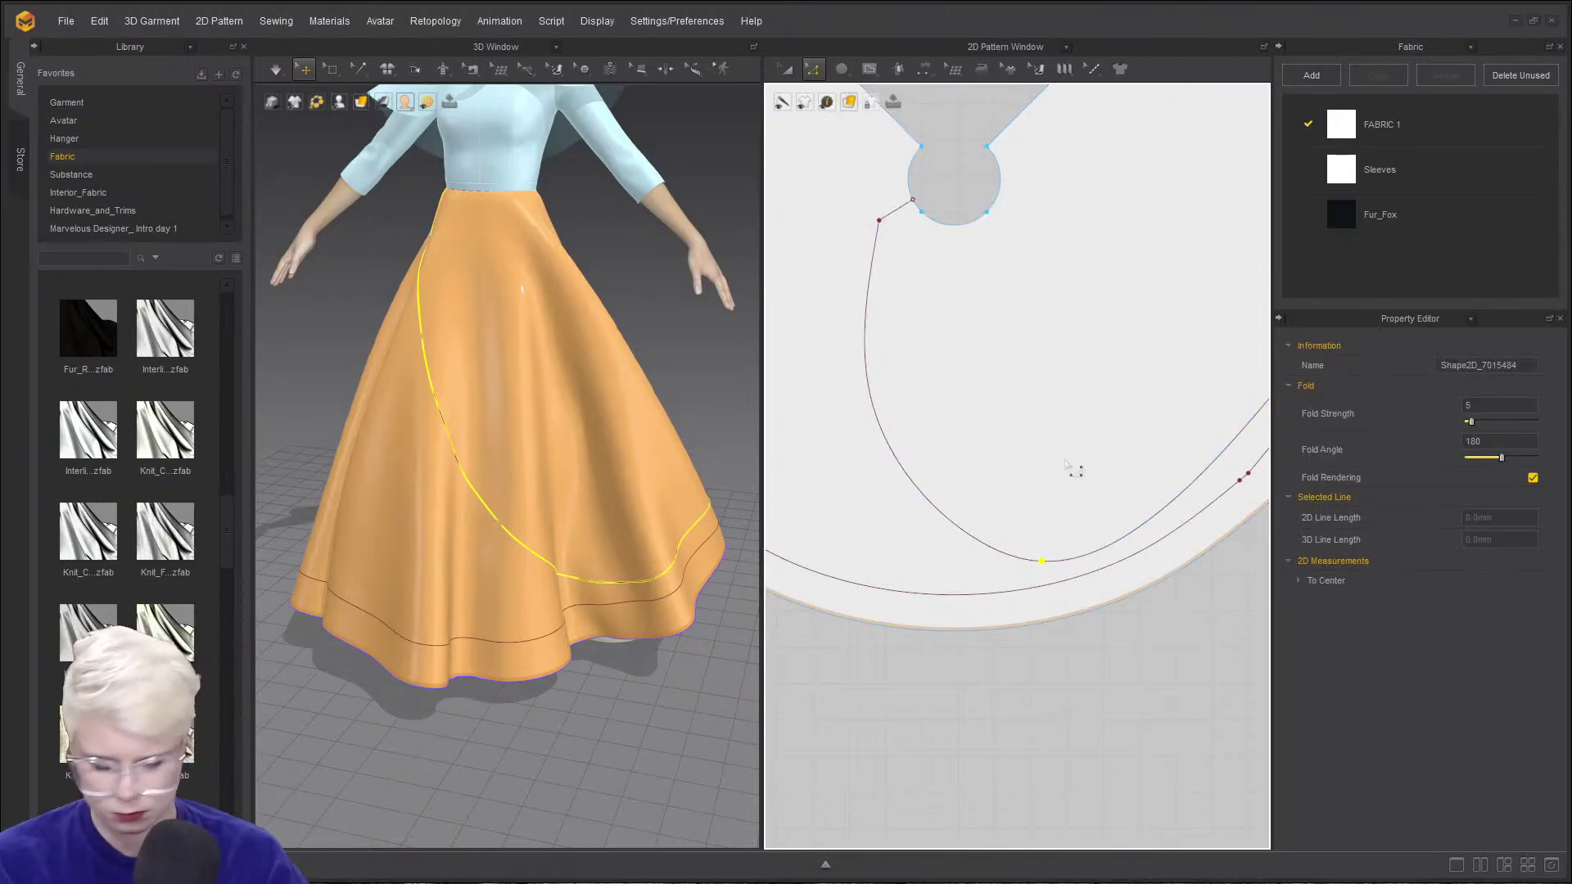
pyautogui.scroll(-4, 1116, 456)
pyautogui.click(1156, 427)
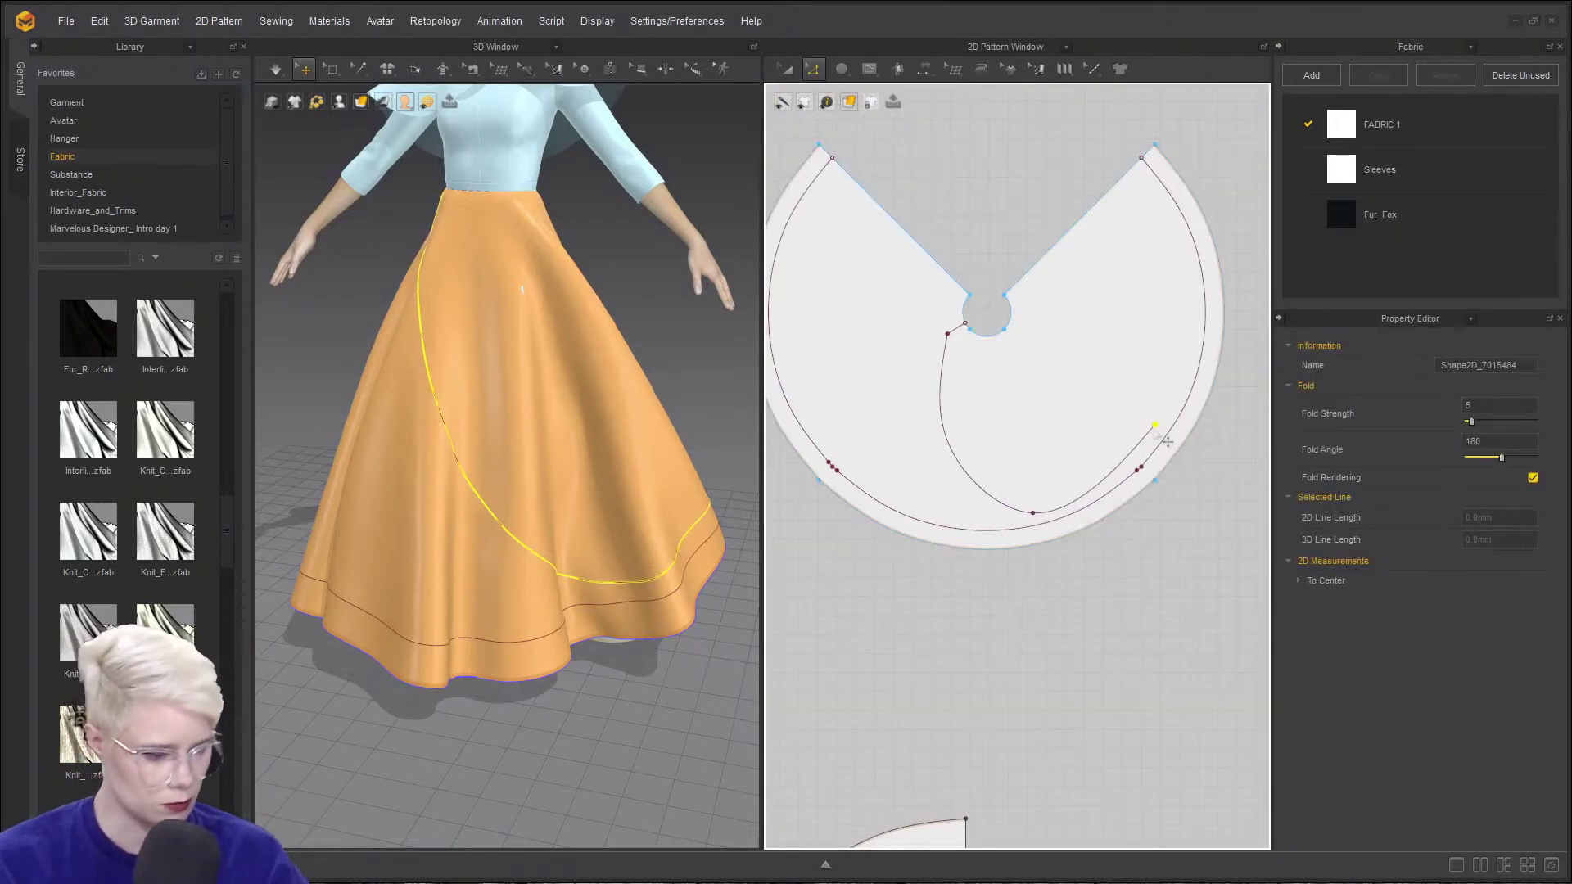
pyautogui.press('Delete')
pyautogui.scroll(3, 1004, 526)
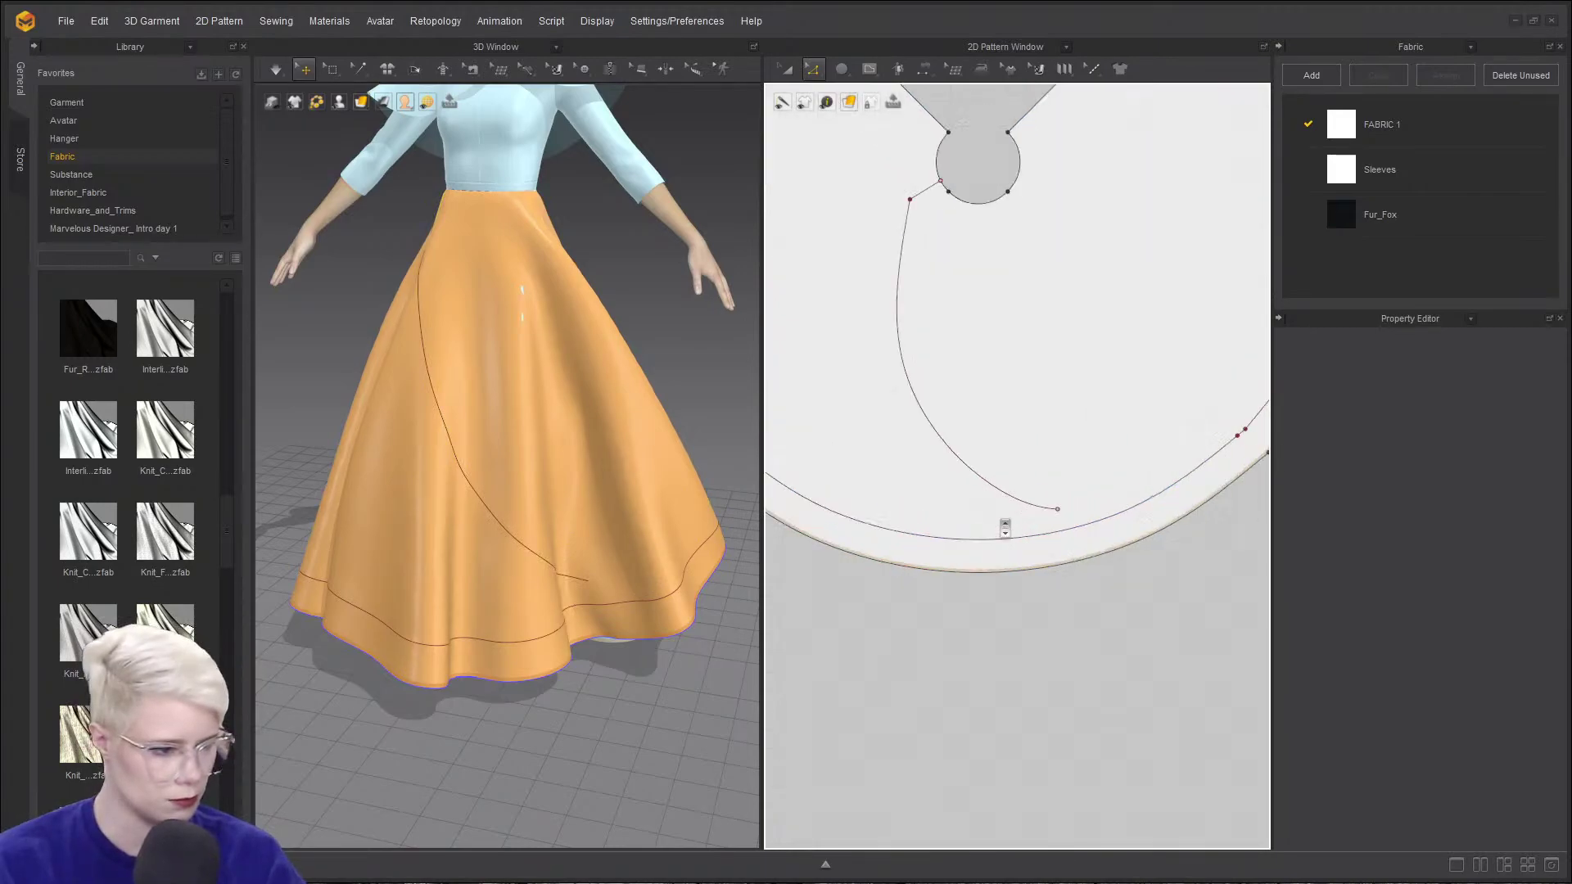
pyautogui.scroll(1, 388, 483)
pyautogui.moveTo(389, 481); pyautogui.dragTo(458, 491, button='right')
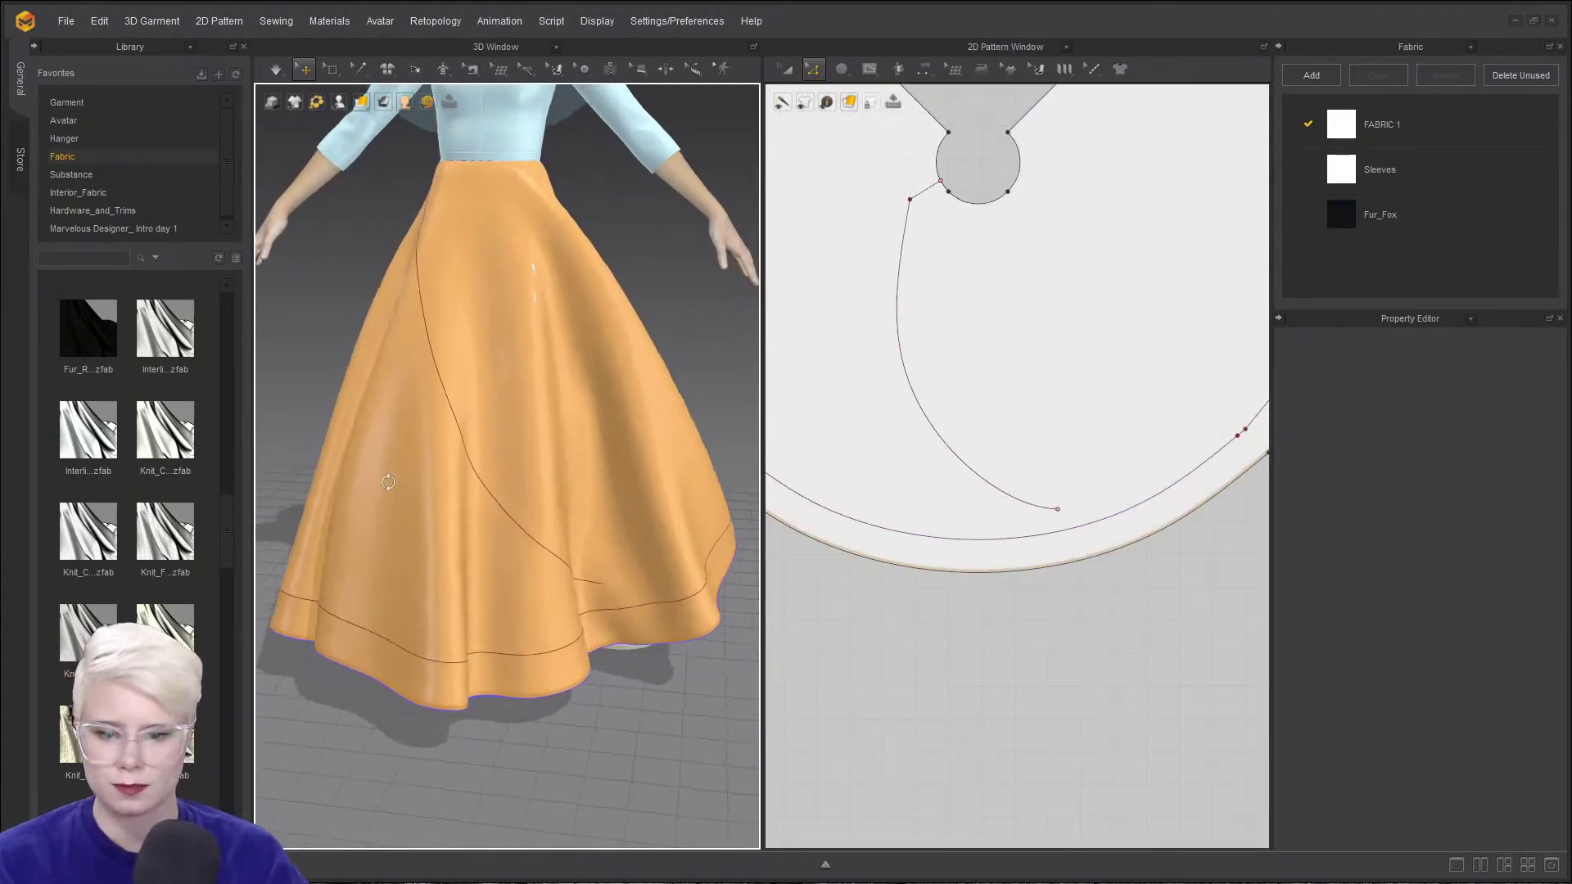
# - Delete all curve points from the remaining sweeping line and move its lower end point inward, making it about 746 mm long
pyautogui.click(912, 367)
pyautogui.rightClick(900, 354)
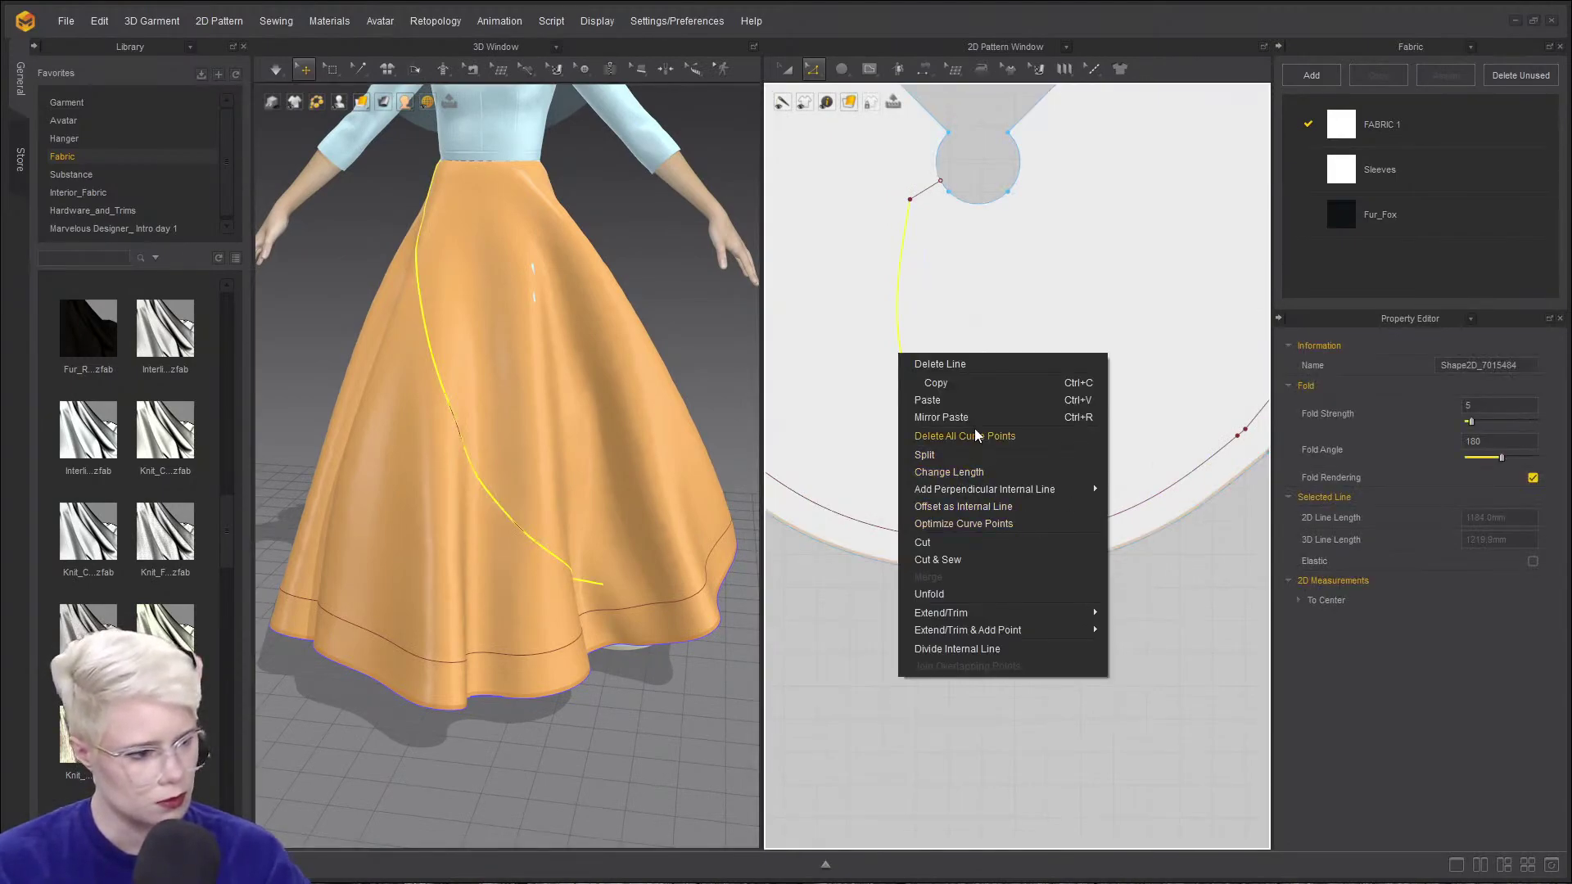
pyautogui.click(988, 434)
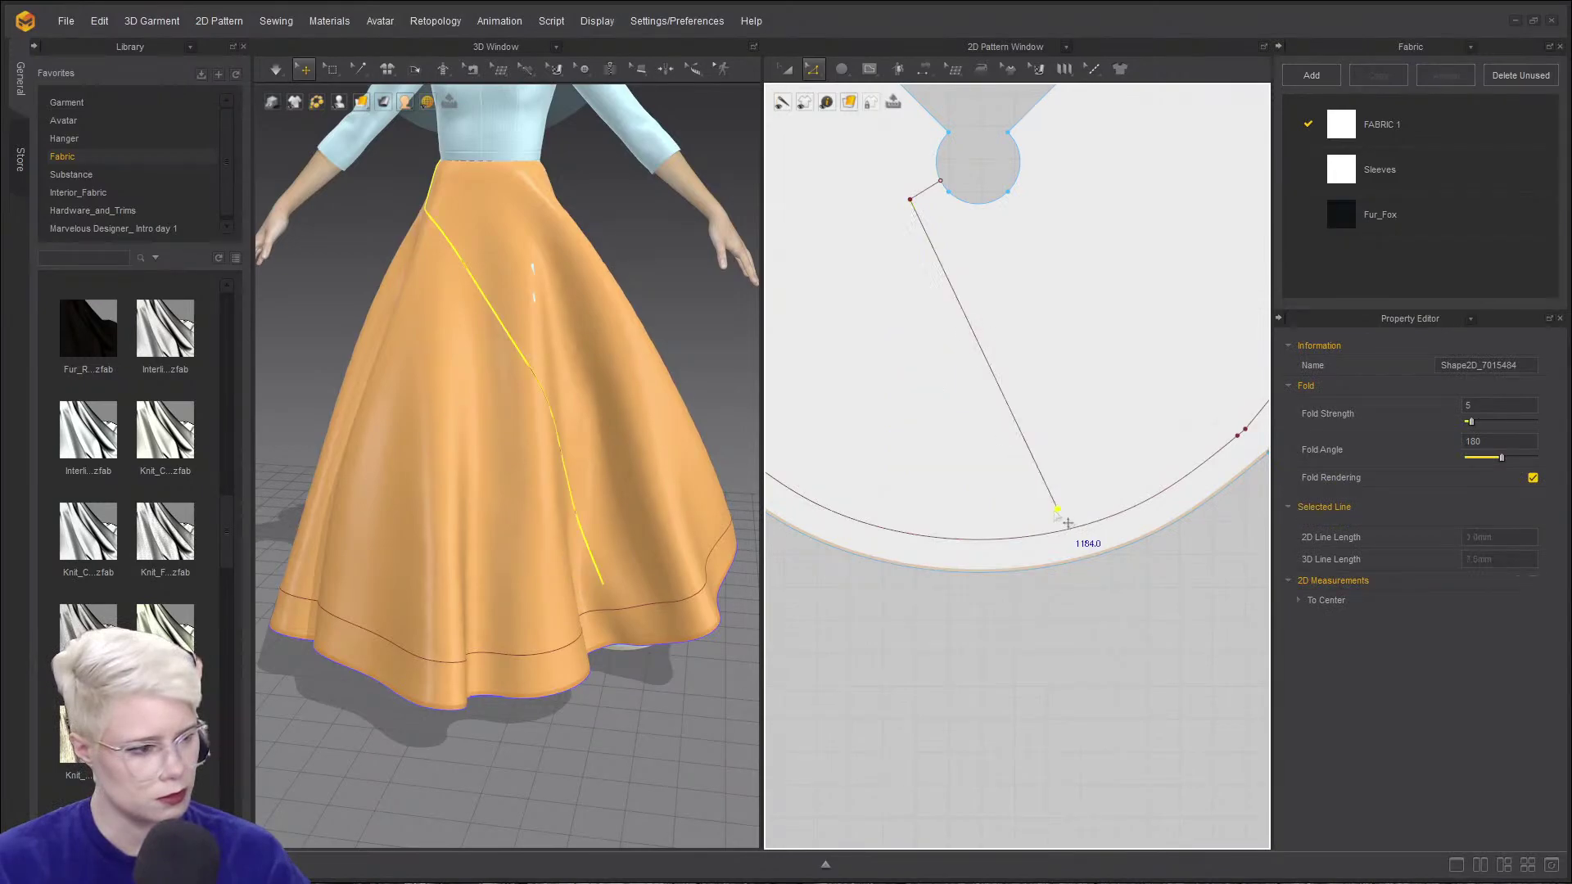
pyautogui.moveTo(1067, 509); pyautogui.dragTo(1023, 486)
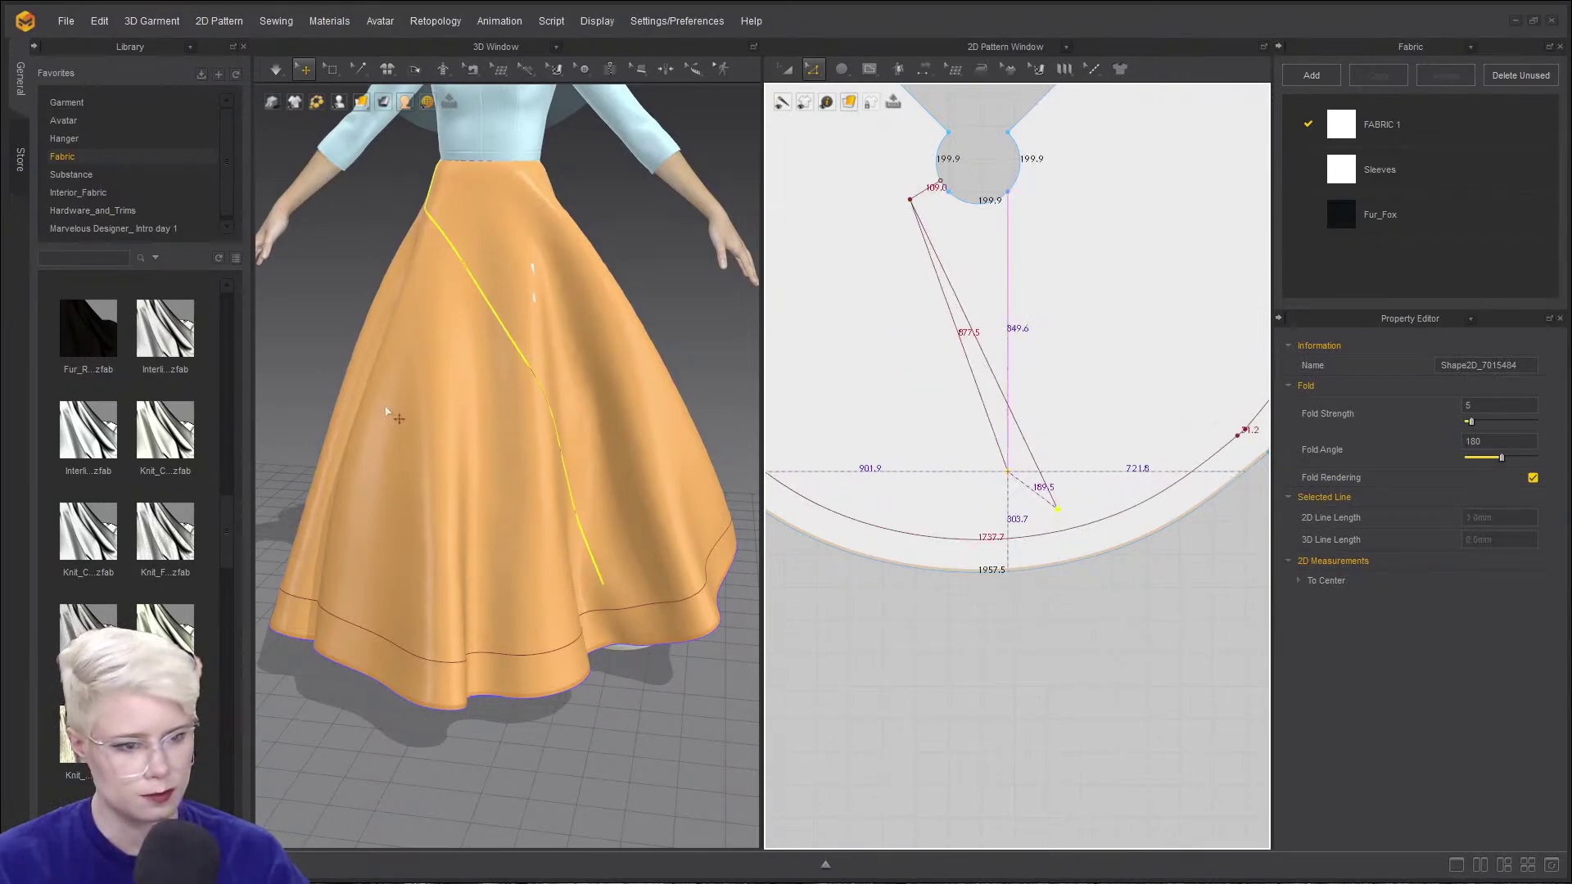
pyautogui.moveTo(544, 388); pyautogui.dragTo(525, 379, button='right')
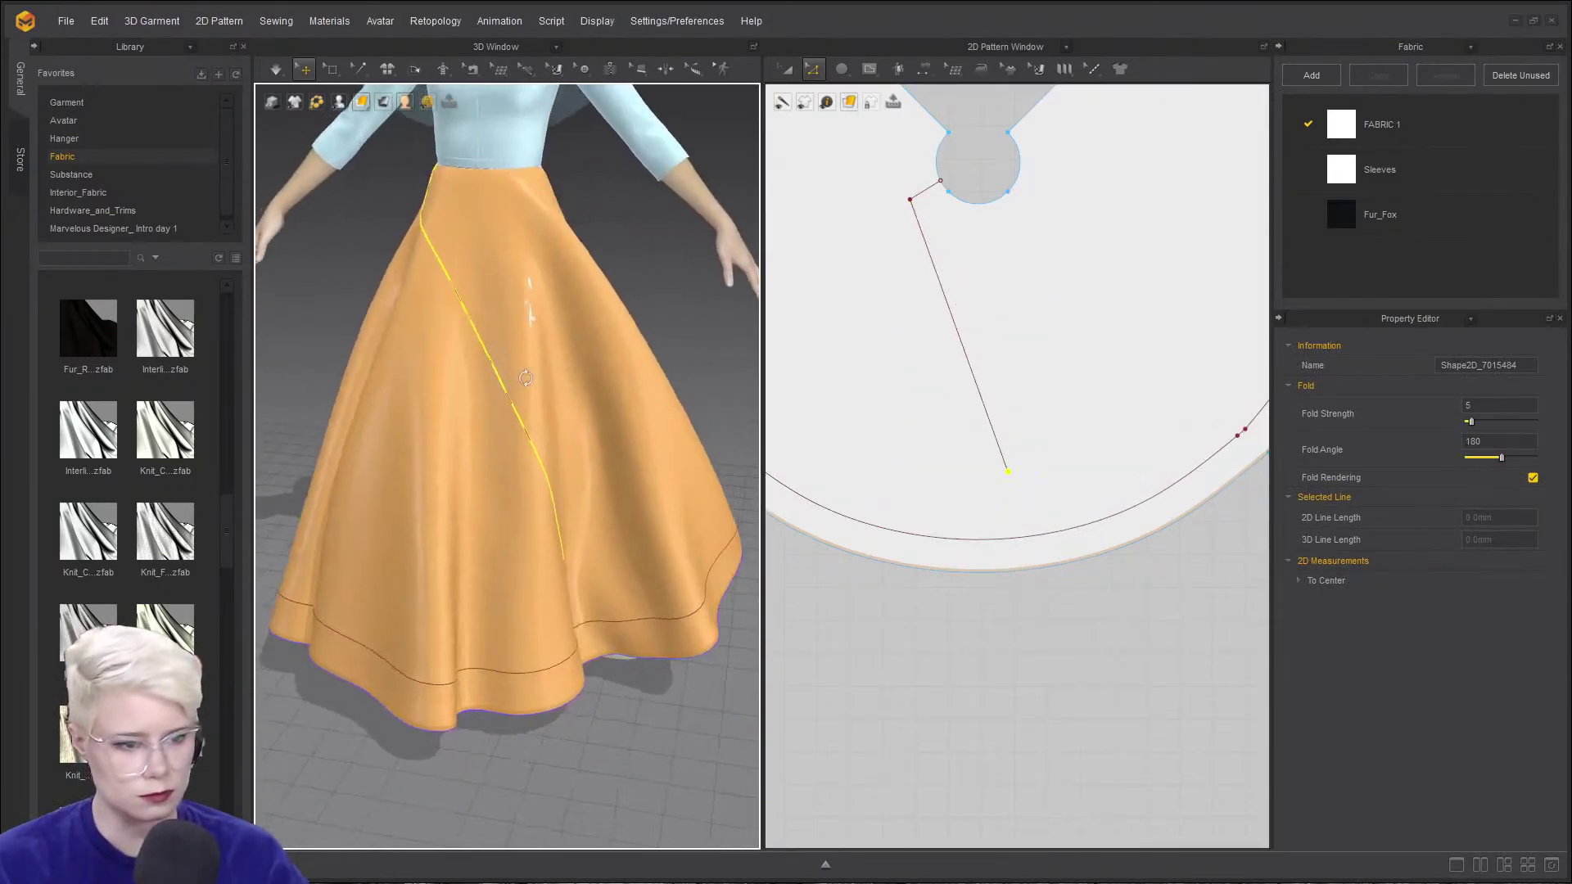
pyautogui.moveTo(1009, 472)
pyautogui.mouseDown()
pyautogui.moveTo(971, 429)
pyautogui.moveTo(995, 469)
pyautogui.mouseUp()
pyautogui.click(1005, 148)
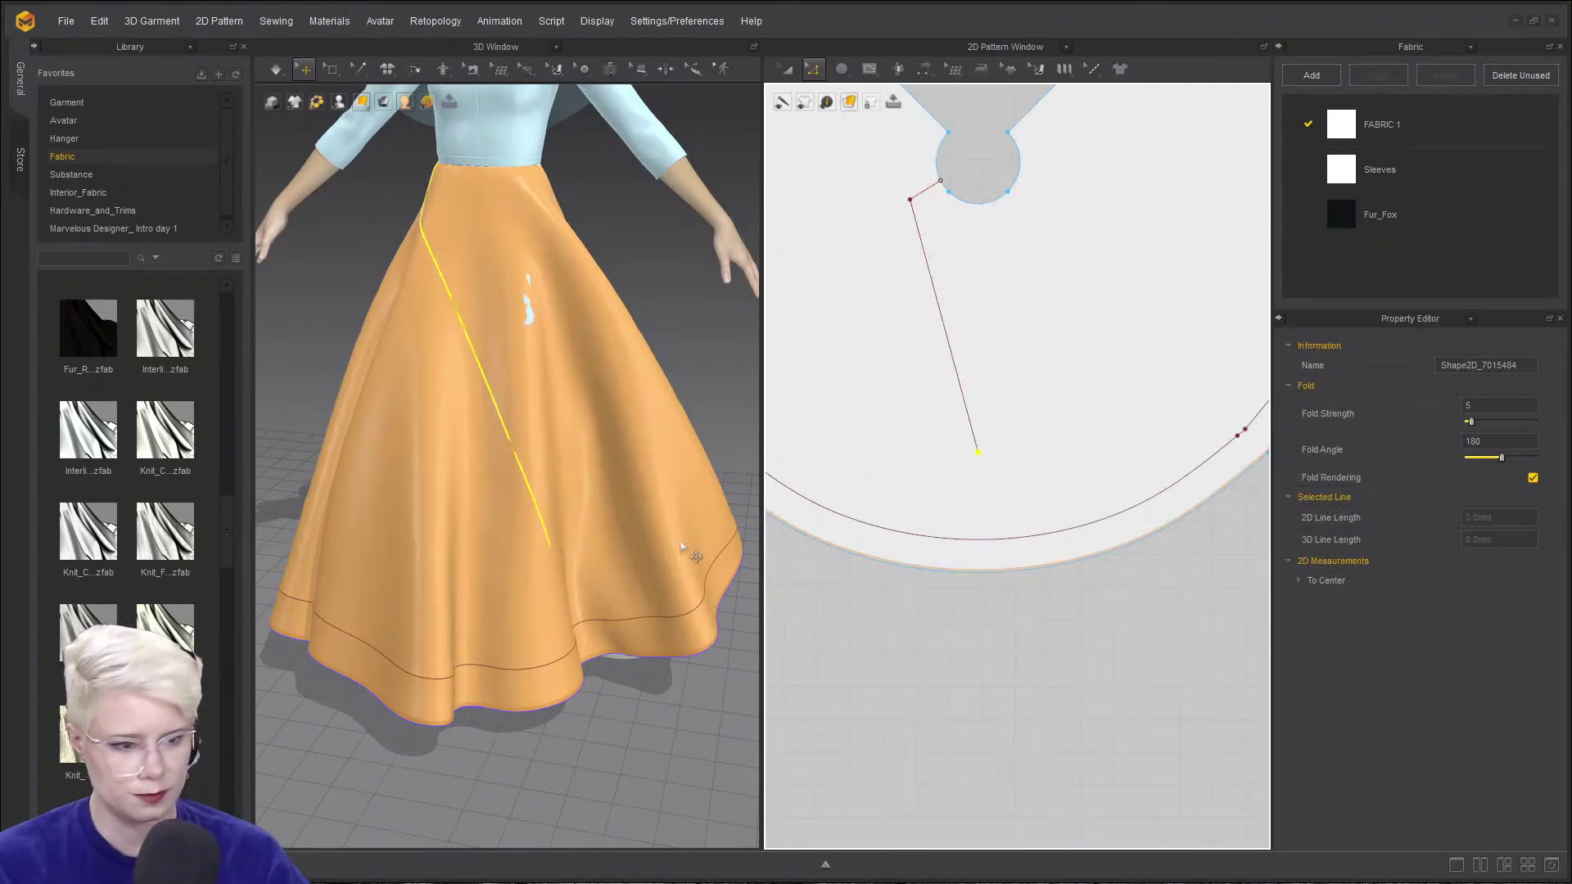
pyautogui.moveTo(684, 548); pyautogui.dragTo(698, 515, button='right')
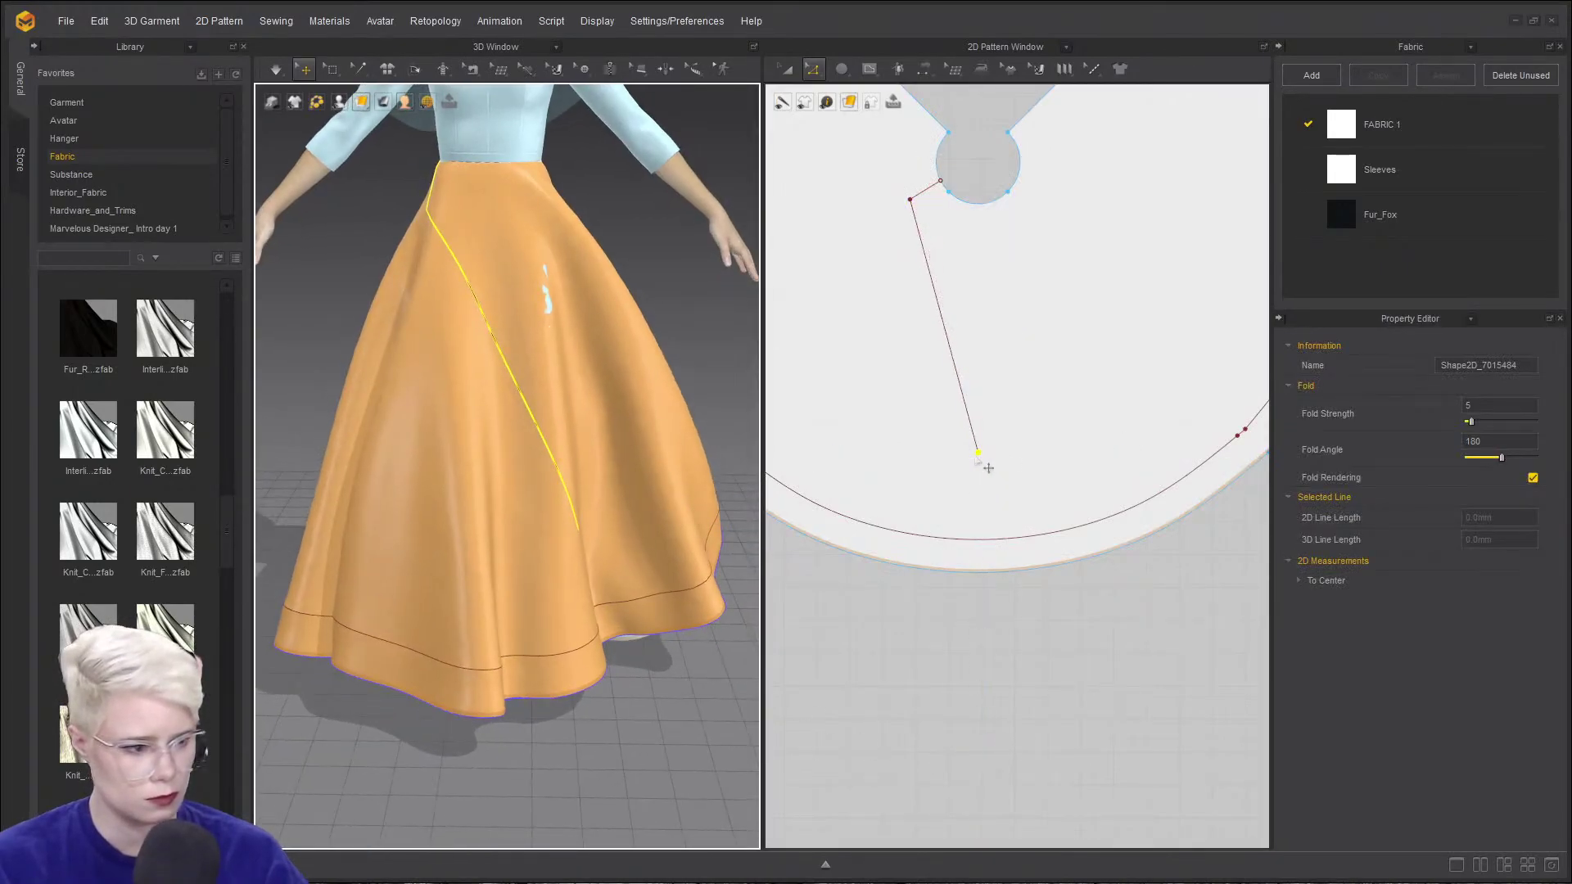
pyautogui.moveTo(976, 459); pyautogui.dragTo(953, 636)
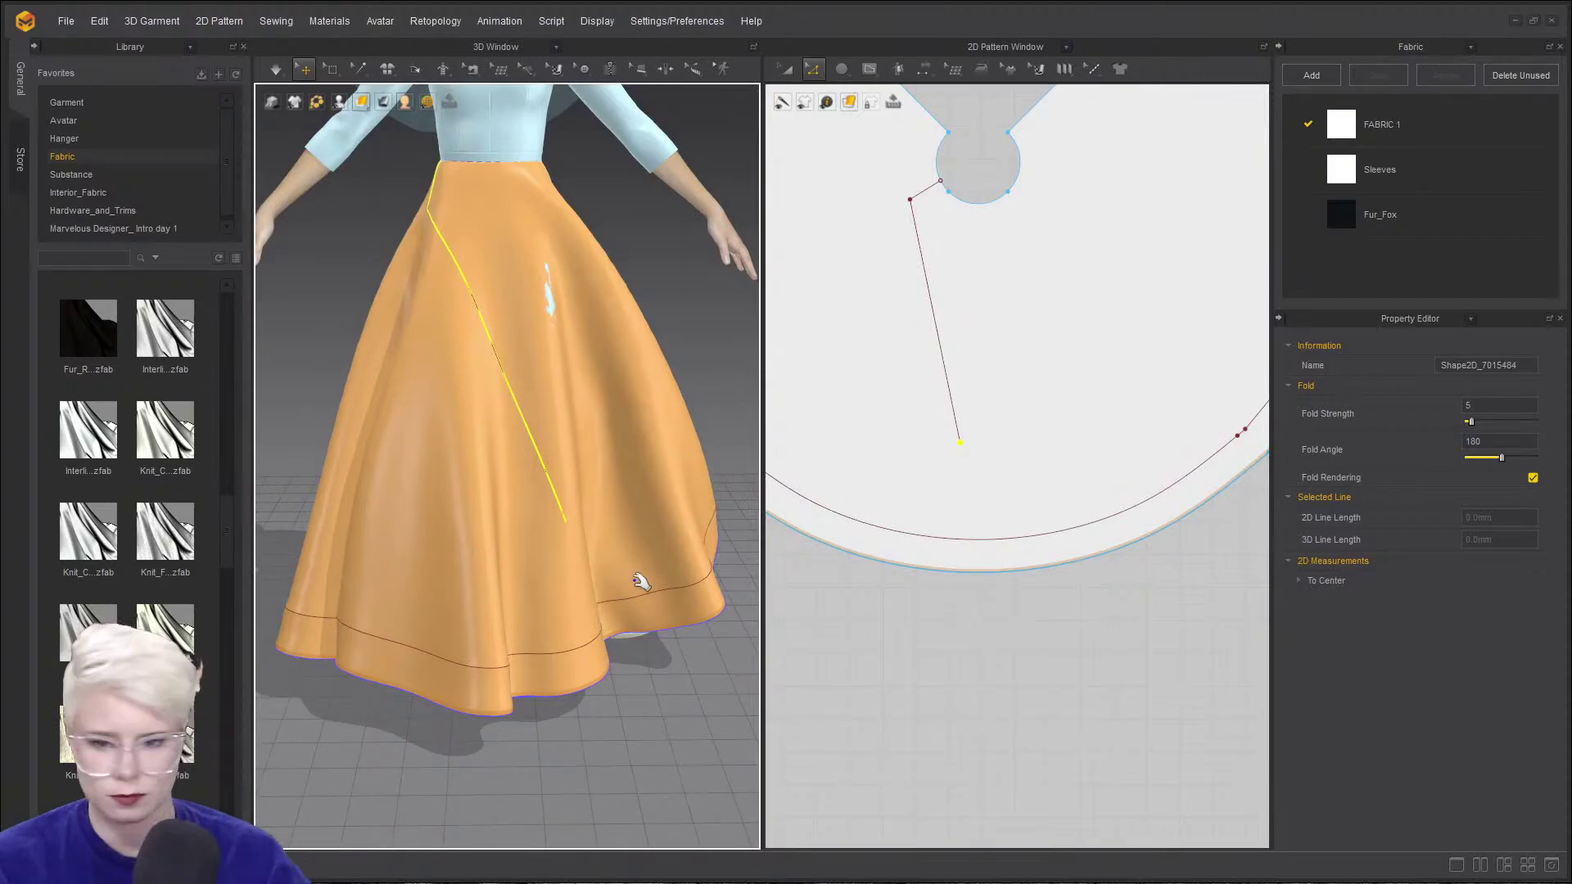
# - Simulate the overskirt while tugging its lower front in 3D, and check the reference photo of the fur-trimmed red gown
pyautogui.press('space')
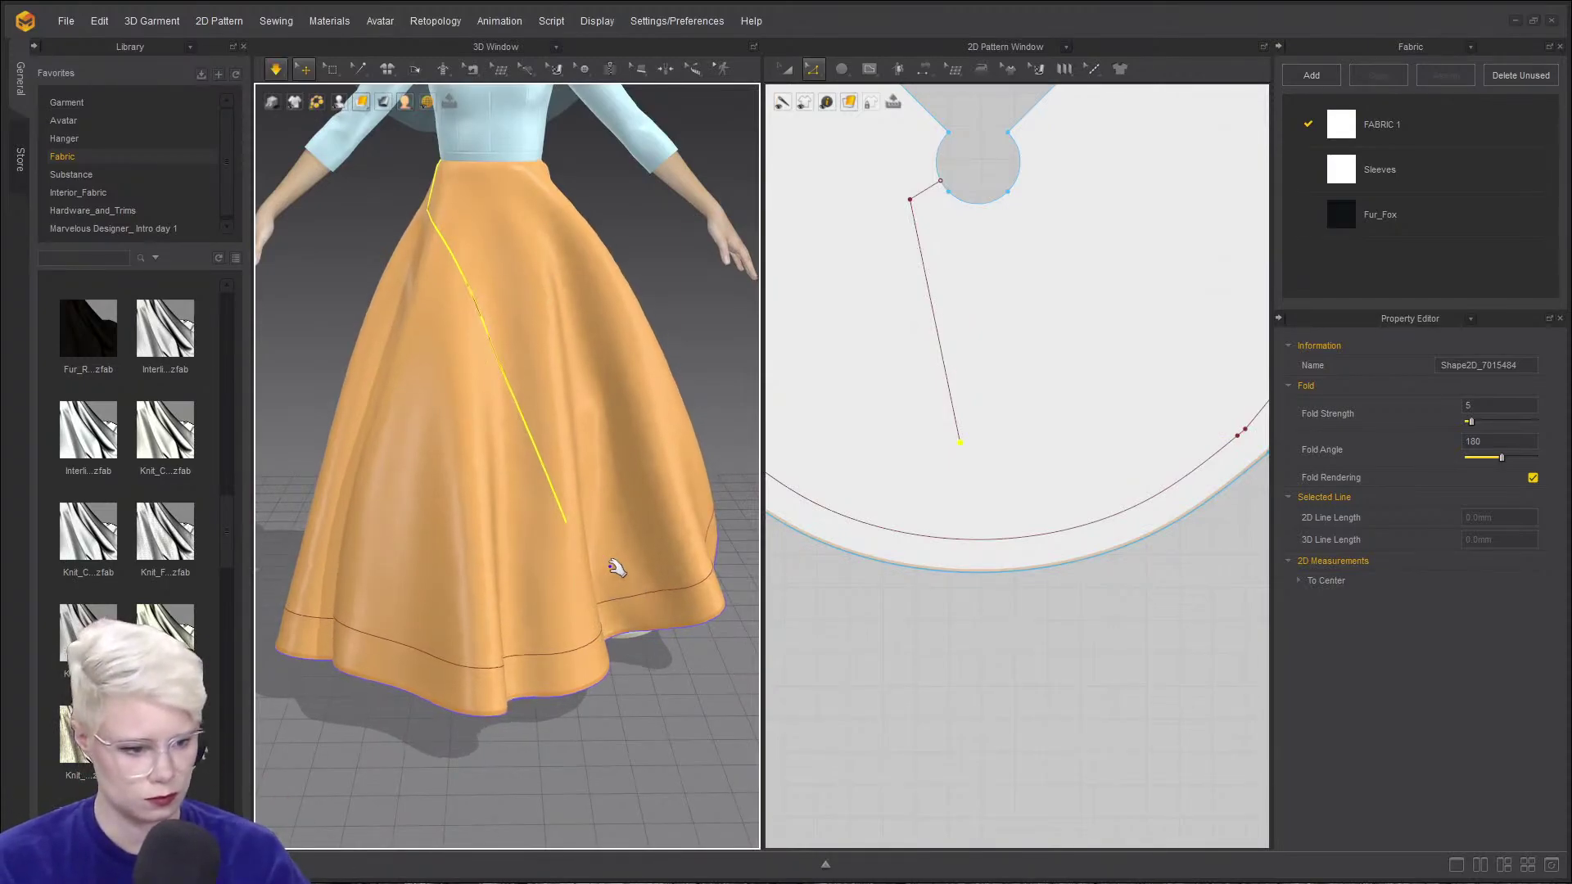
pyautogui.press('space')
pyautogui.moveTo(565, 493); pyautogui.dragTo(459, 497, button='right')
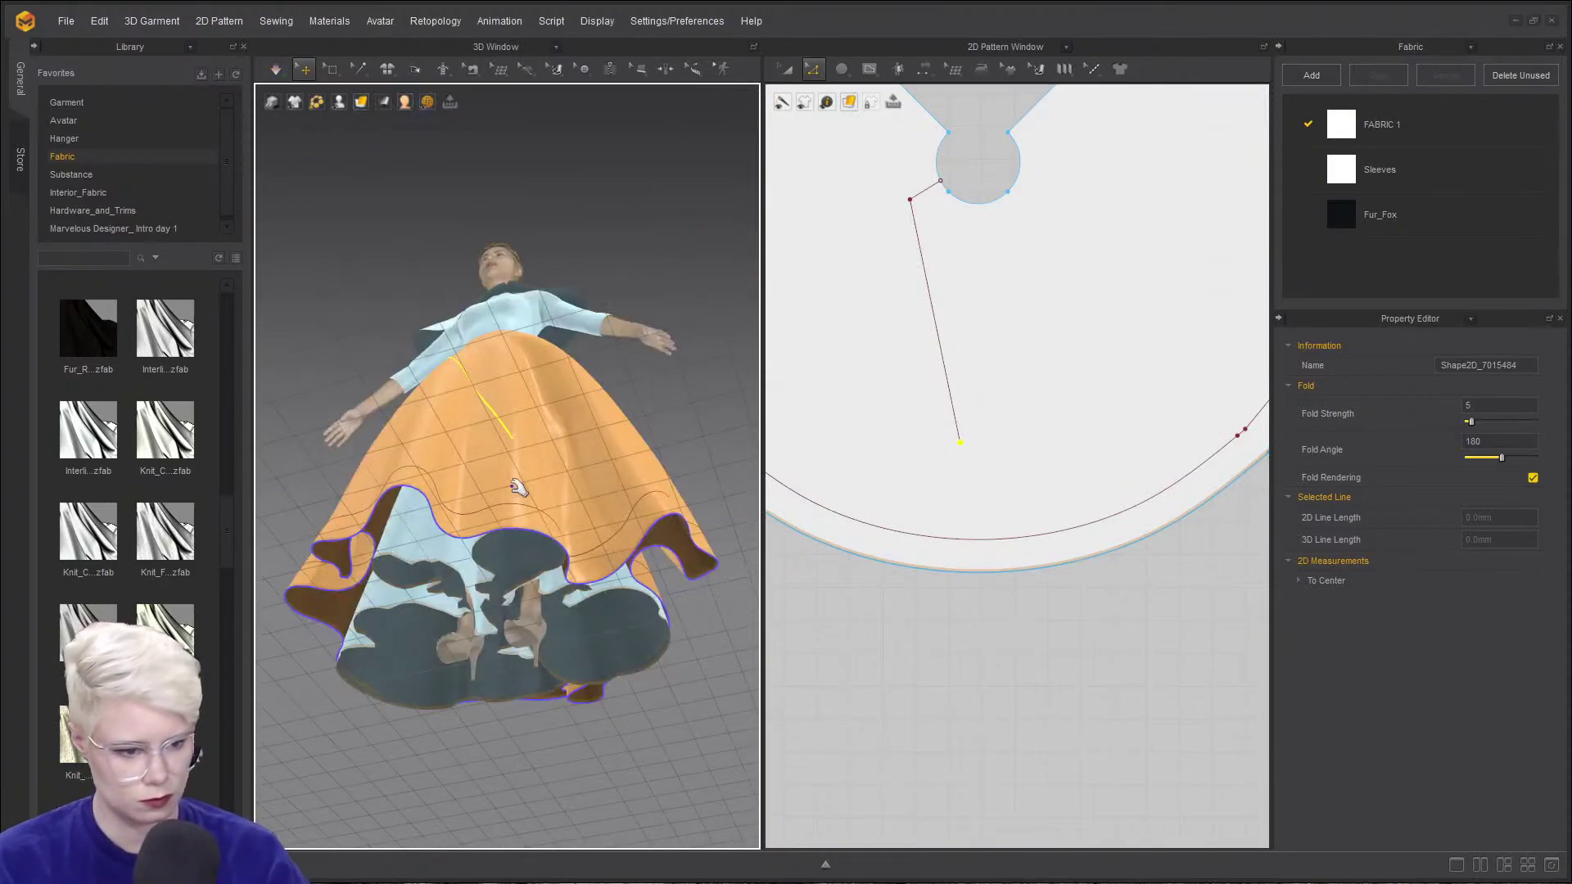
pyautogui.press('space')
pyautogui.click(429, 428)
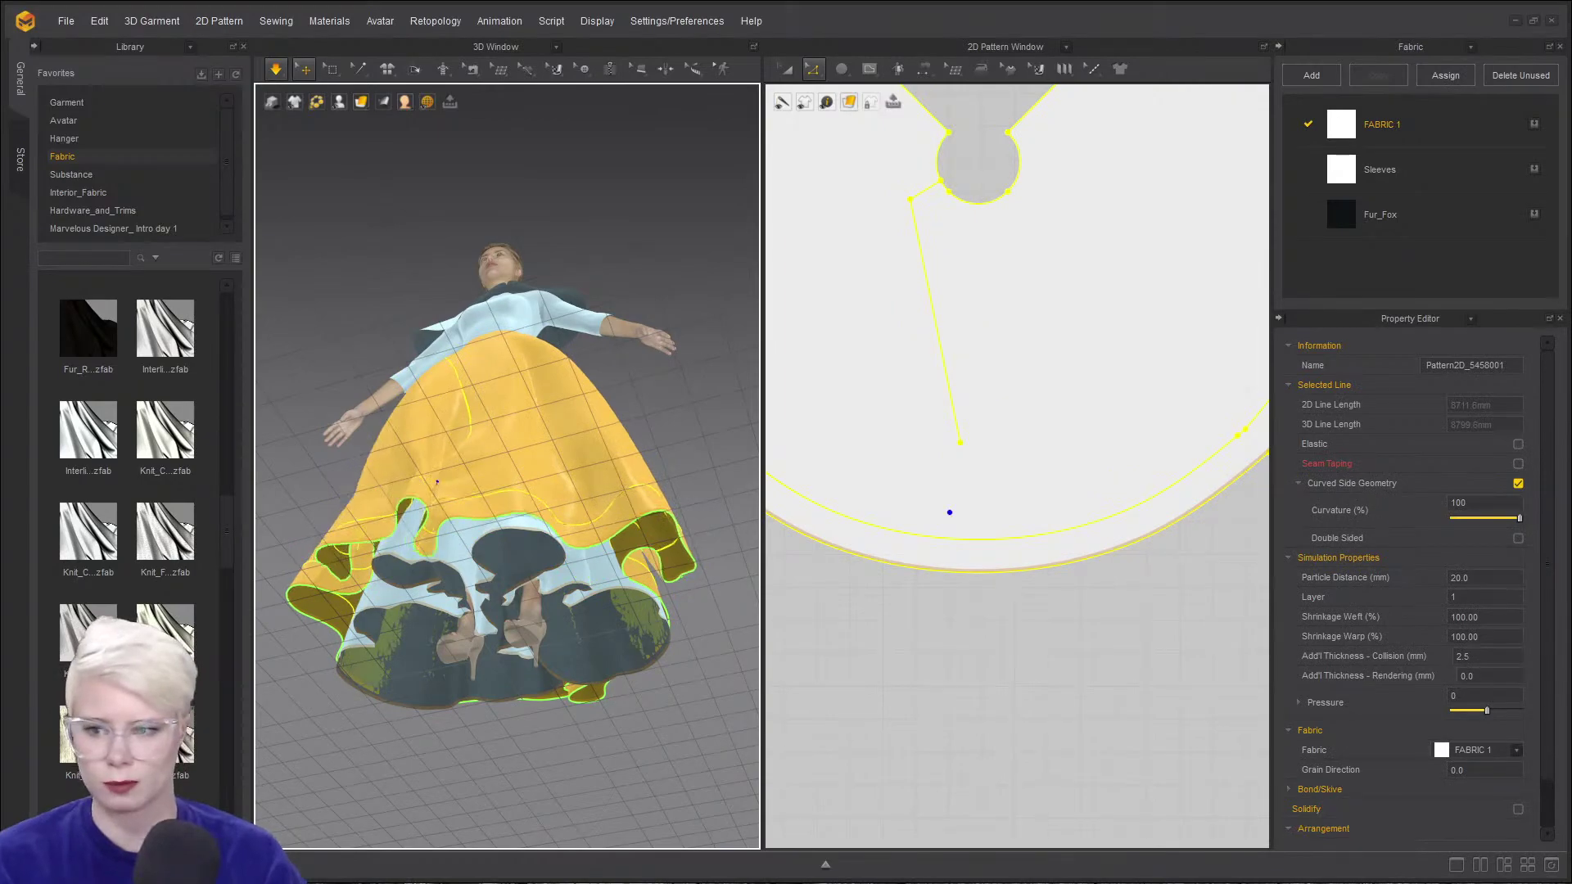
pyautogui.moveTo(709, 41); pyautogui.dragTo(525, 7)
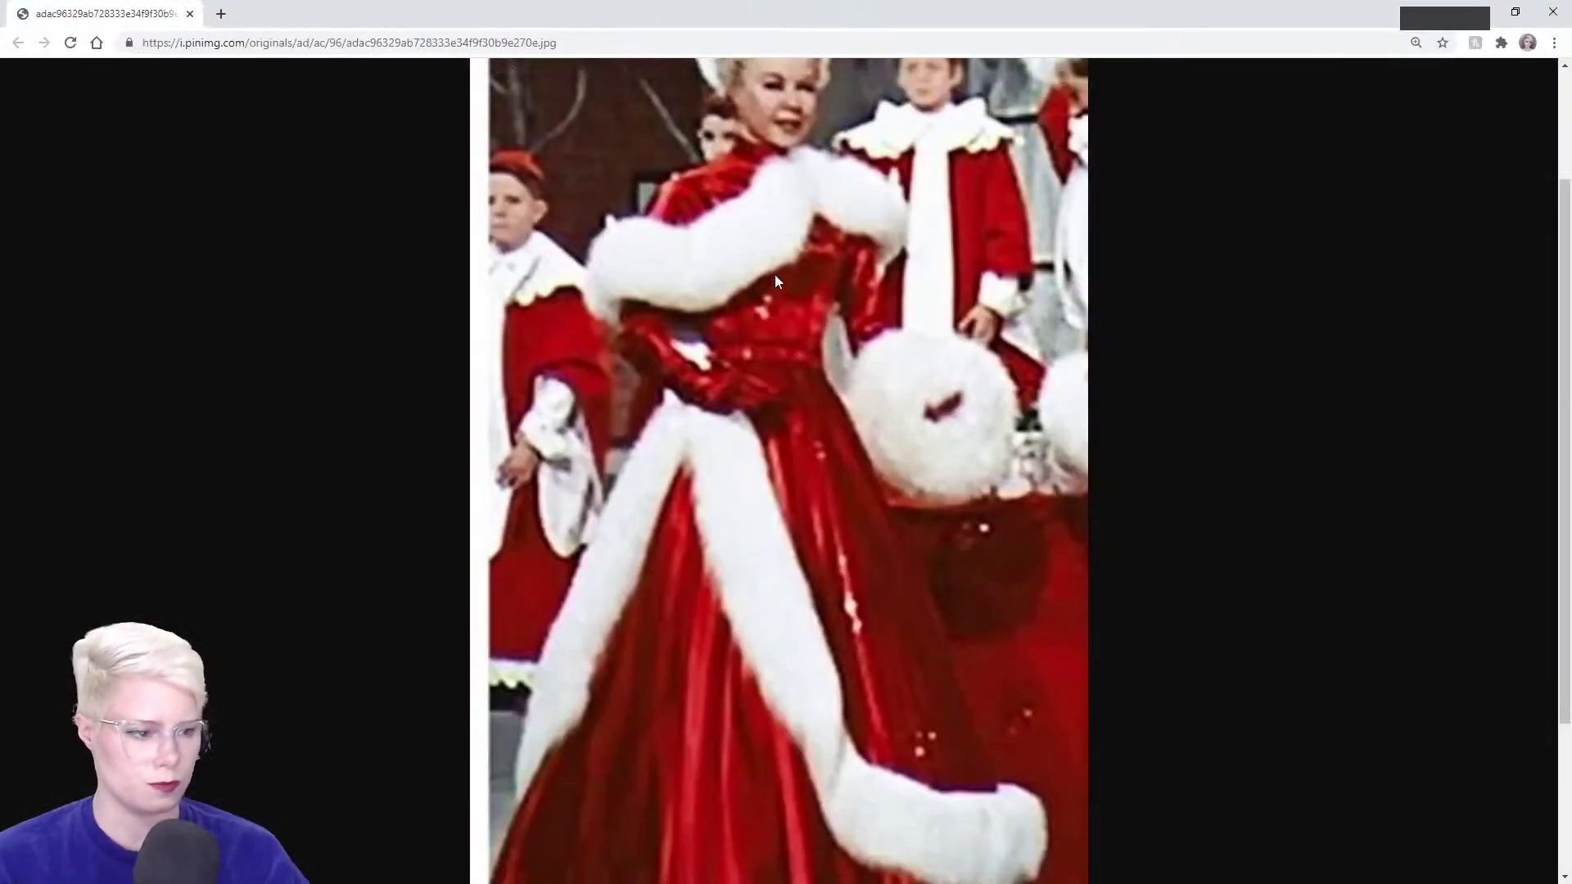
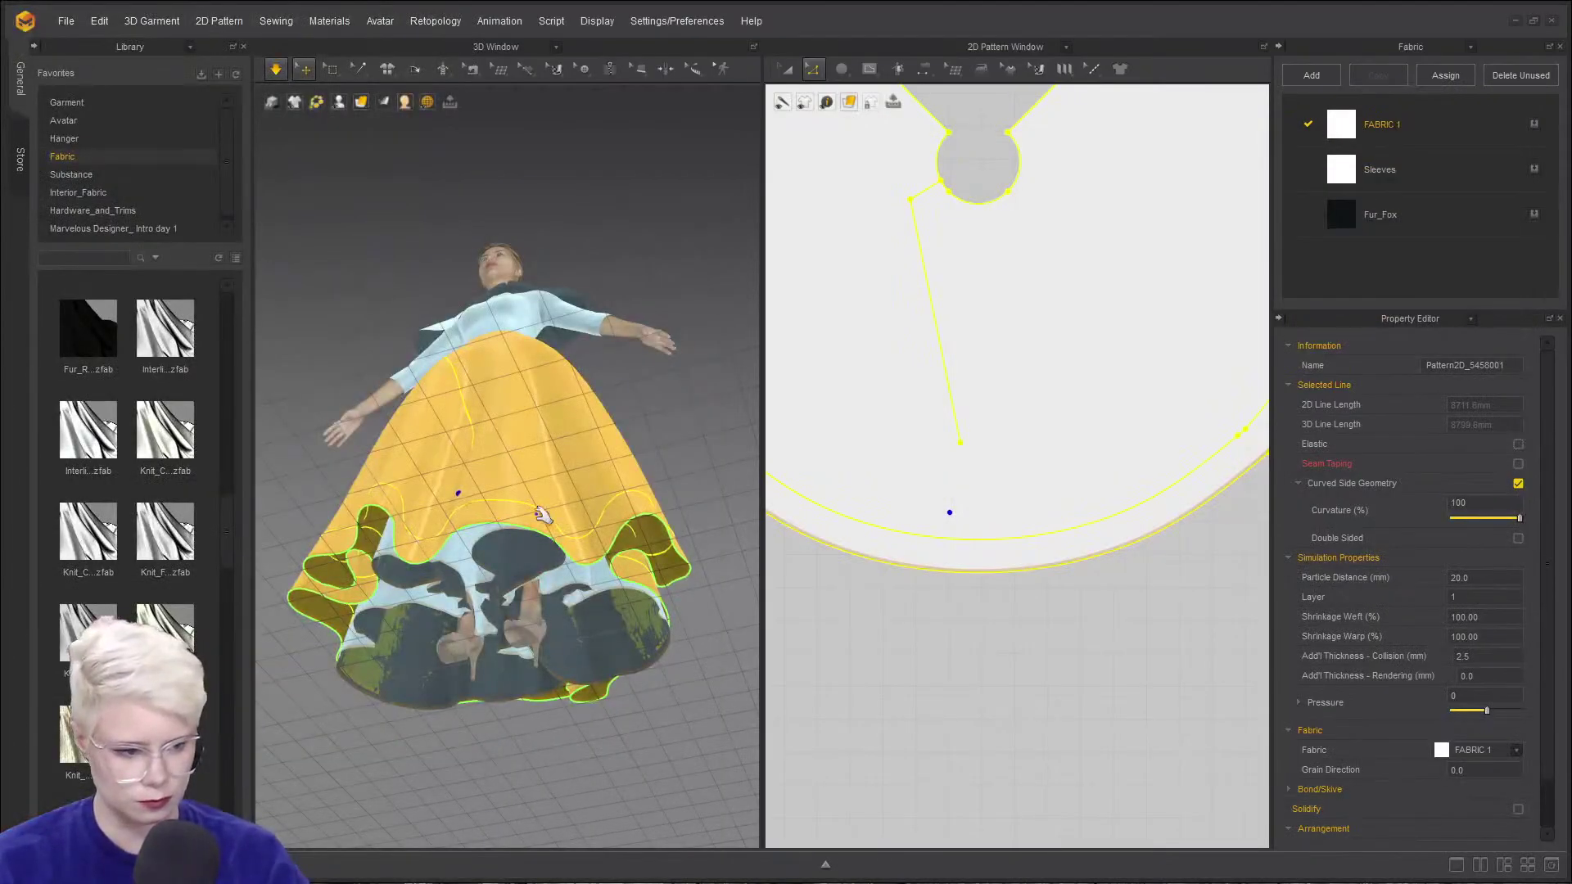
pyautogui.scroll(5, 565, 553)
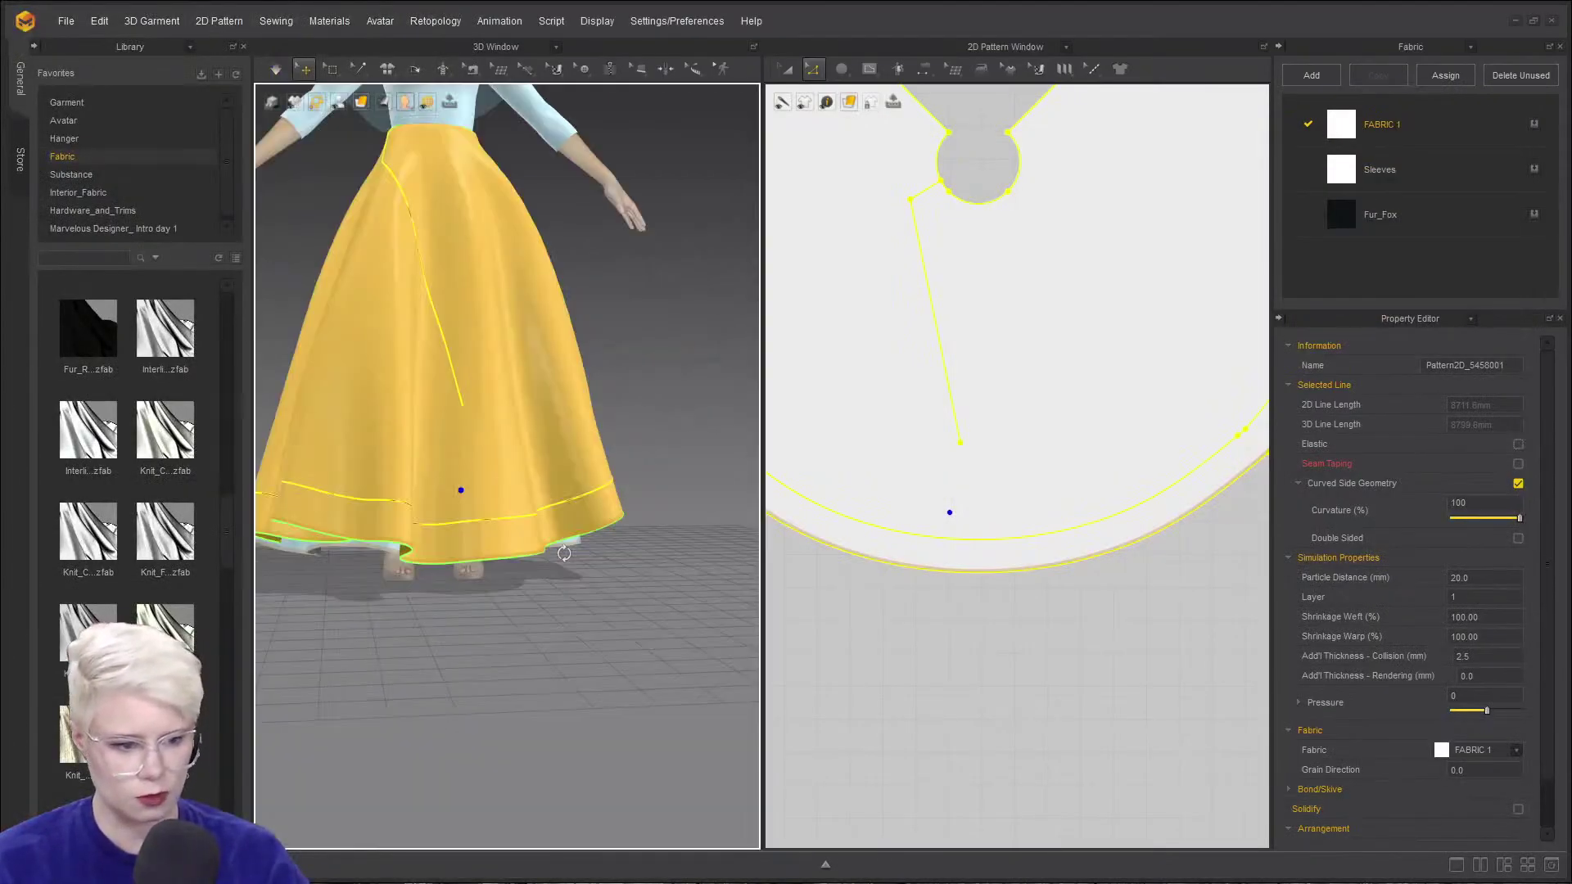
pyautogui.press('space')
# - Shorten the straight internal line by moving its lower end point up toward the waist, keeping it slightly slanted
pyautogui.click(977, 455)
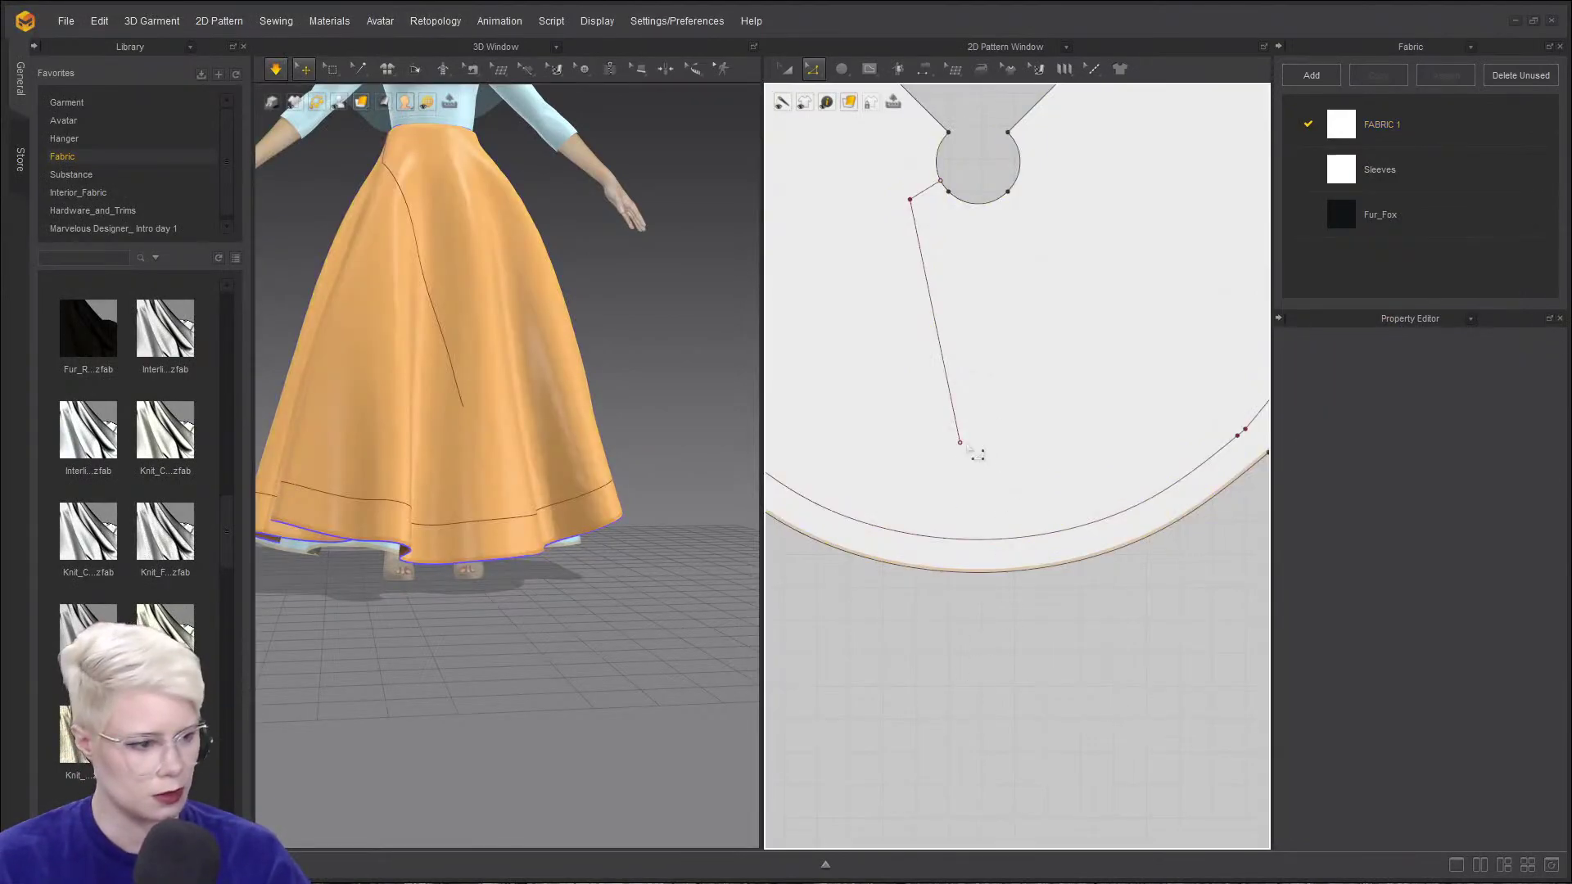
pyautogui.click(973, 442)
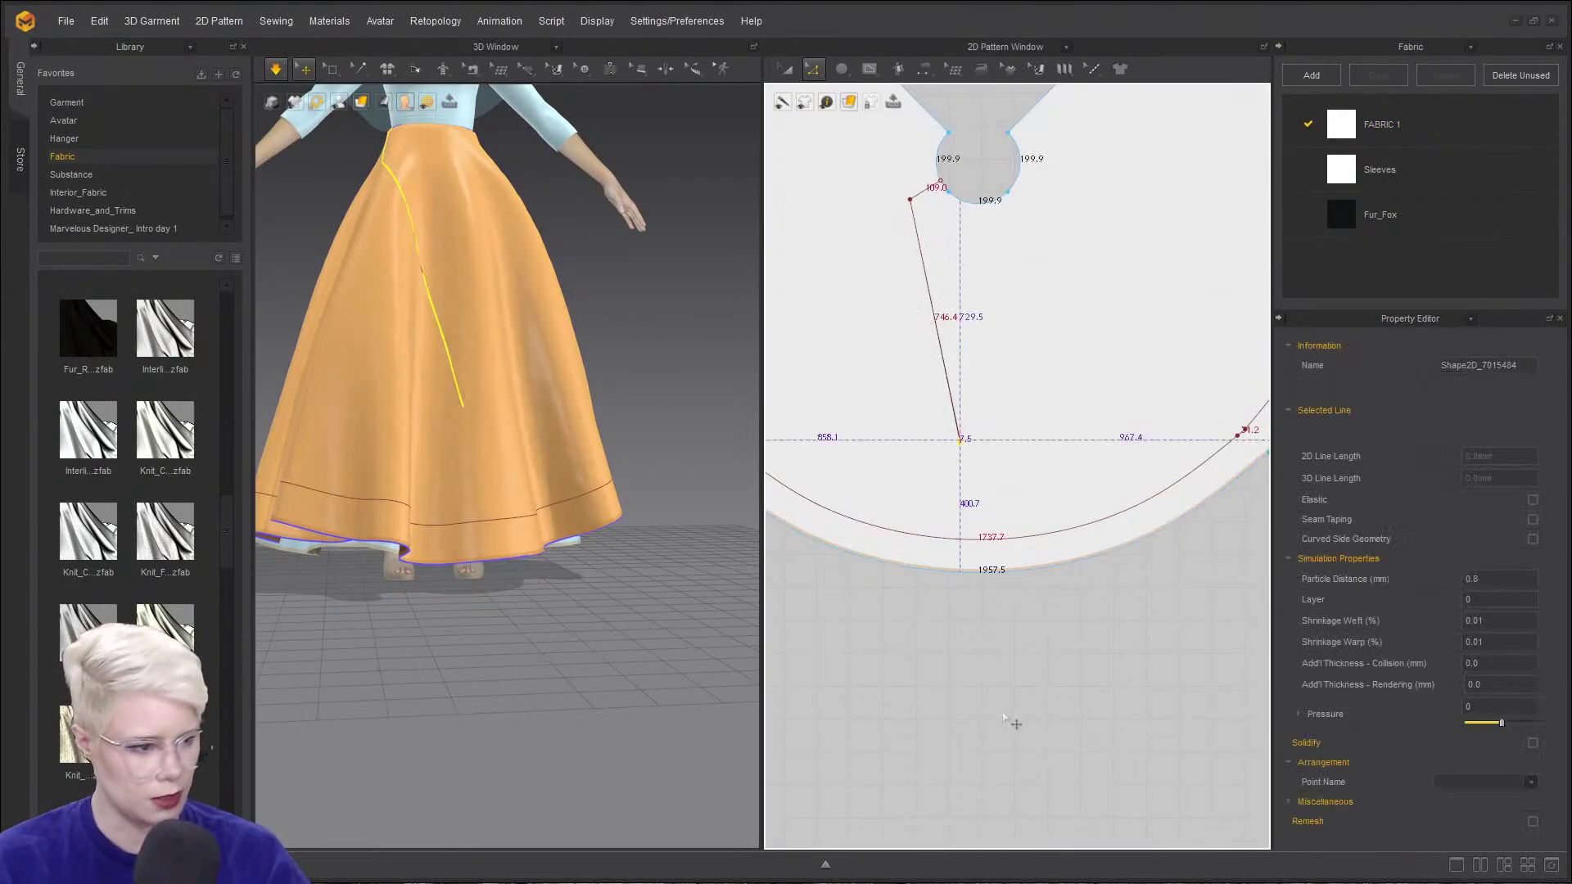
pyautogui.press('Delete')
pyautogui.moveTo(974, 443); pyautogui.dragTo(989, 374)
pyautogui.moveTo(526, 499); pyautogui.dragTo(502, 505, button='right')
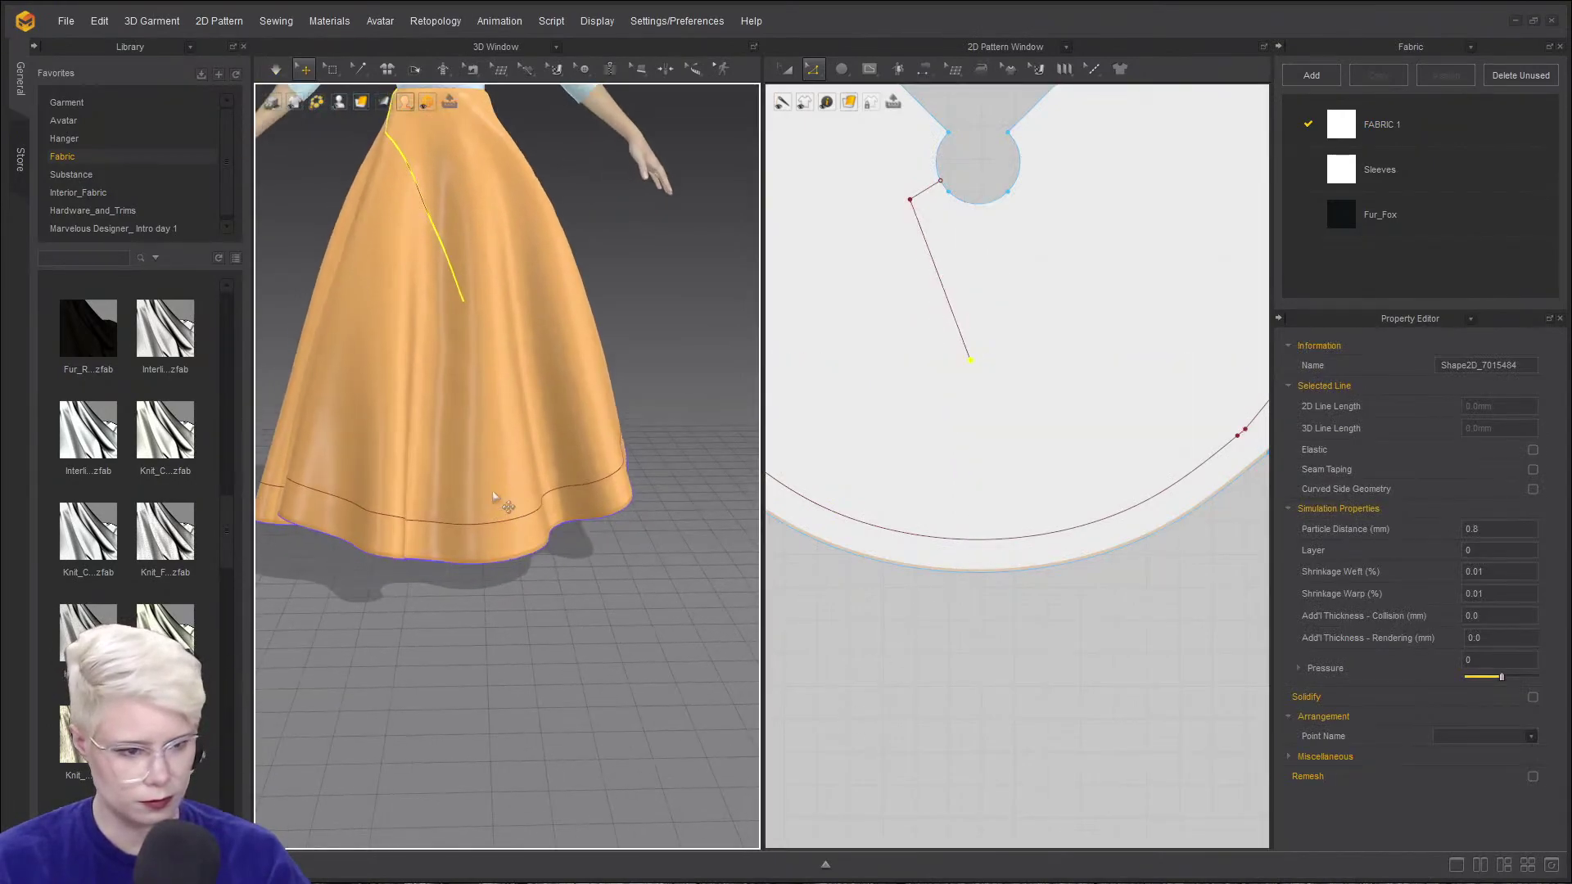
pyautogui.moveTo(502, 505); pyautogui.dragTo(545, 661, button='middle')
pyautogui.moveTo(562, 646); pyautogui.dragTo(588, 622, button='right')
pyautogui.moveTo(980, 362); pyautogui.dragTo(971, 377)
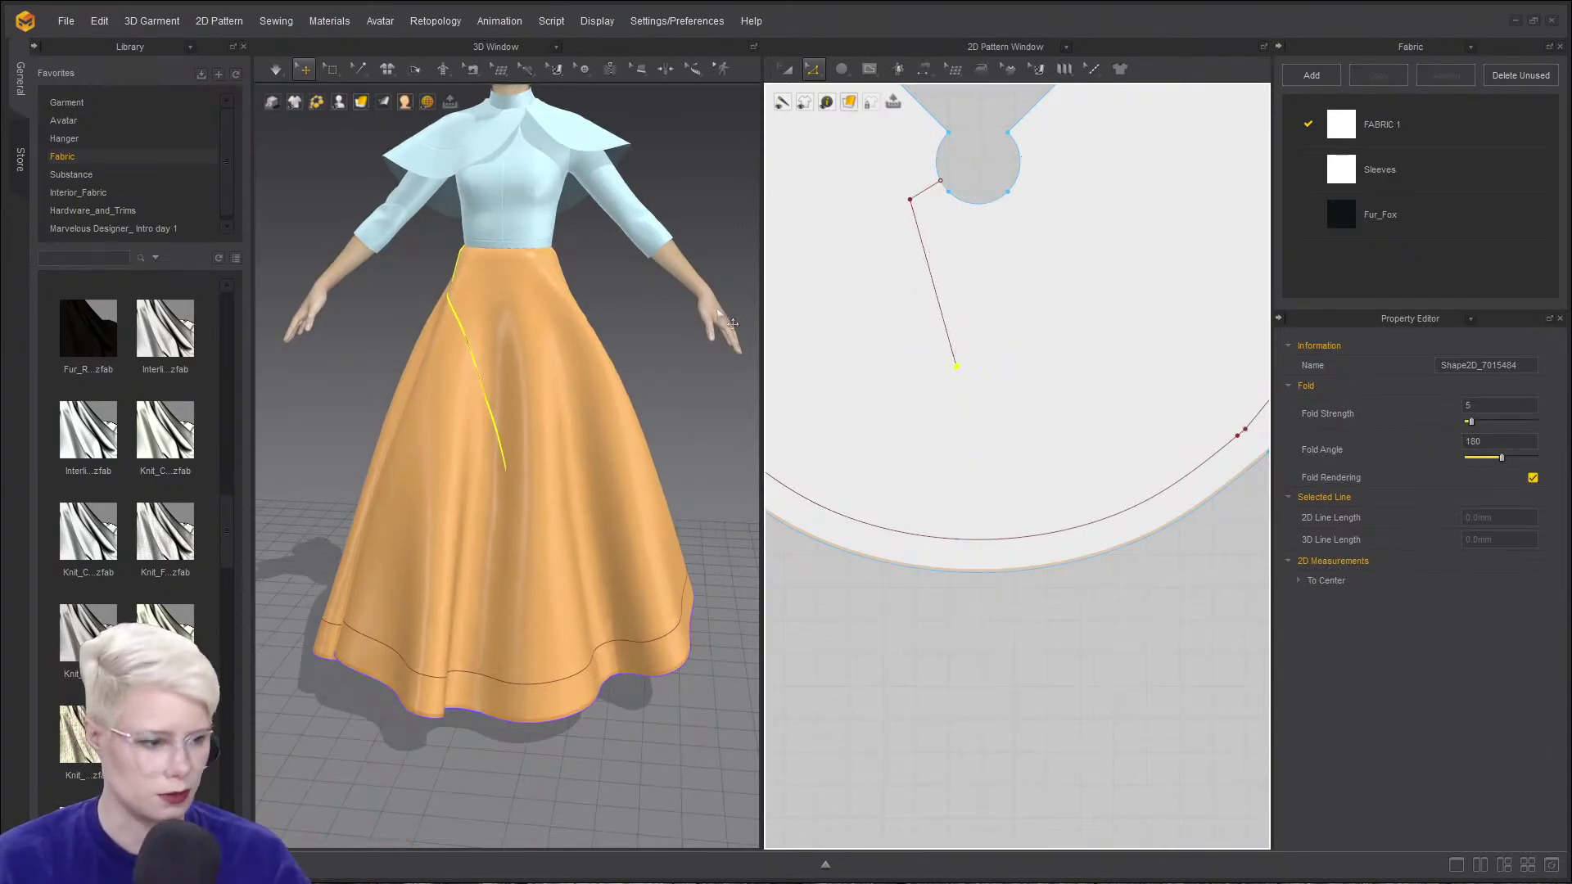
# - Draw a curved internal line from the straight line's lower end, sweeping sideways to meet the hem's offset line
pyautogui.click(869, 68)
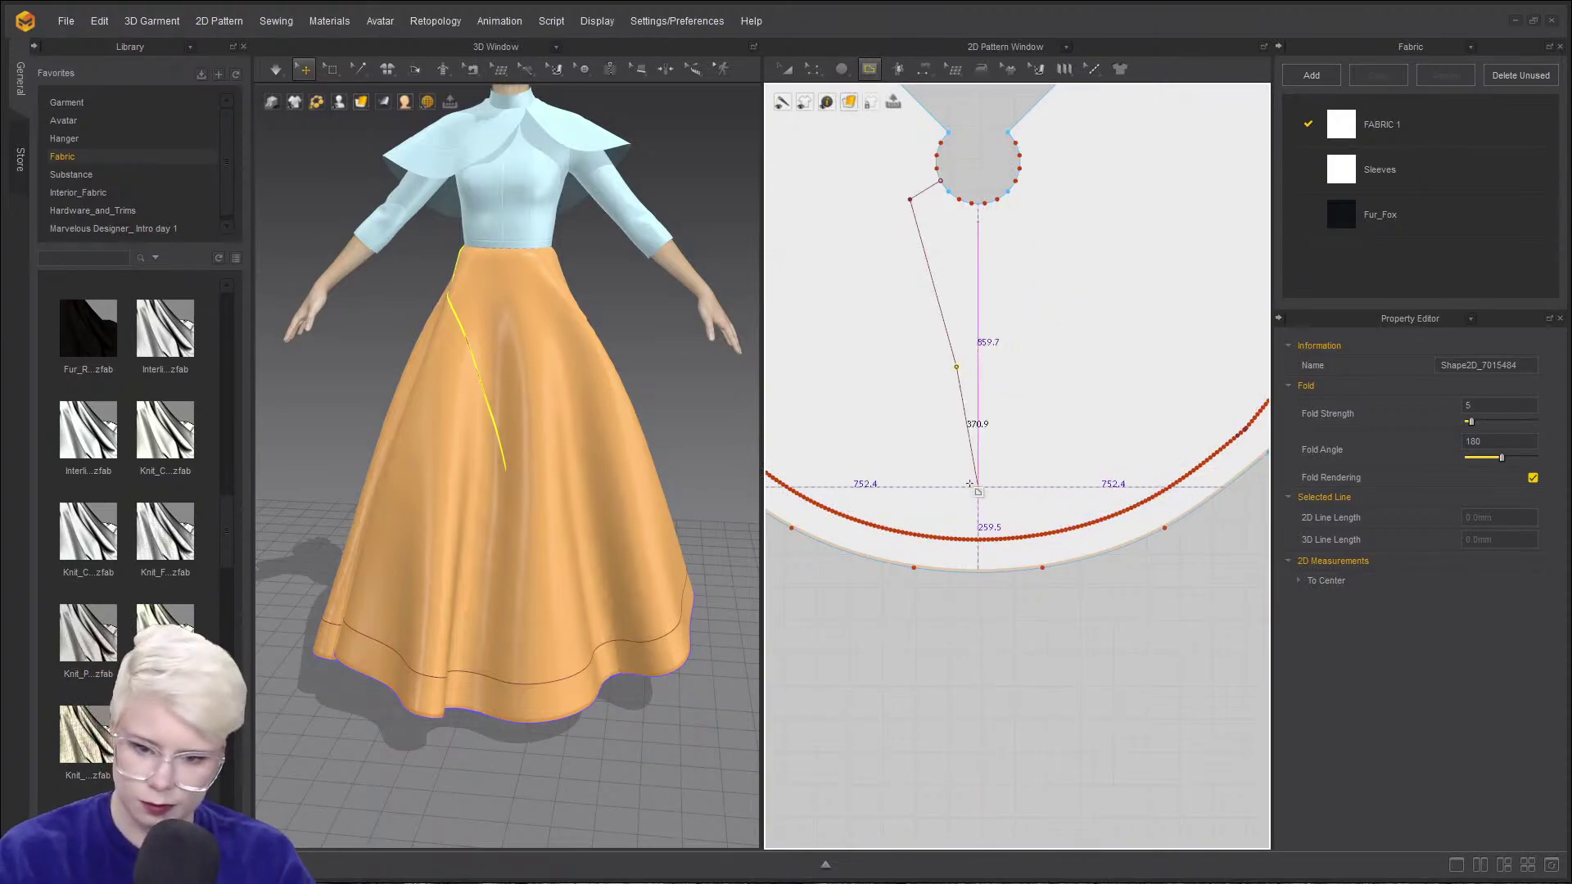
pyautogui.keyDown('ctrl'); pyautogui.click(996, 462); pyautogui.keyUp('ctrl')
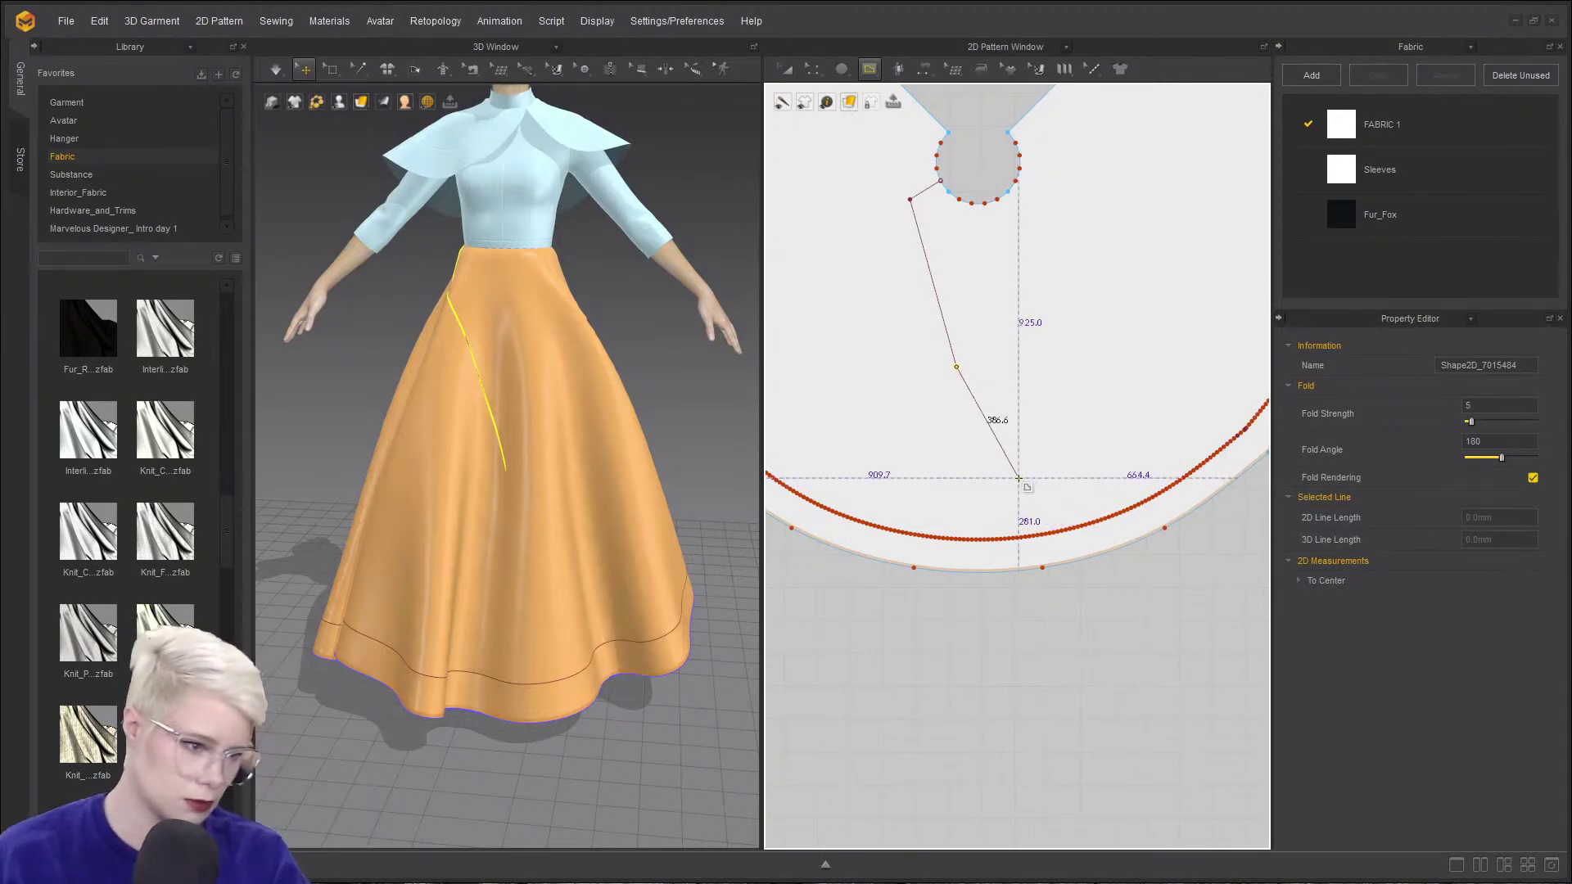
pyautogui.keyDown('ctrl'); pyautogui.click(1134, 489); pyautogui.keyUp('ctrl')
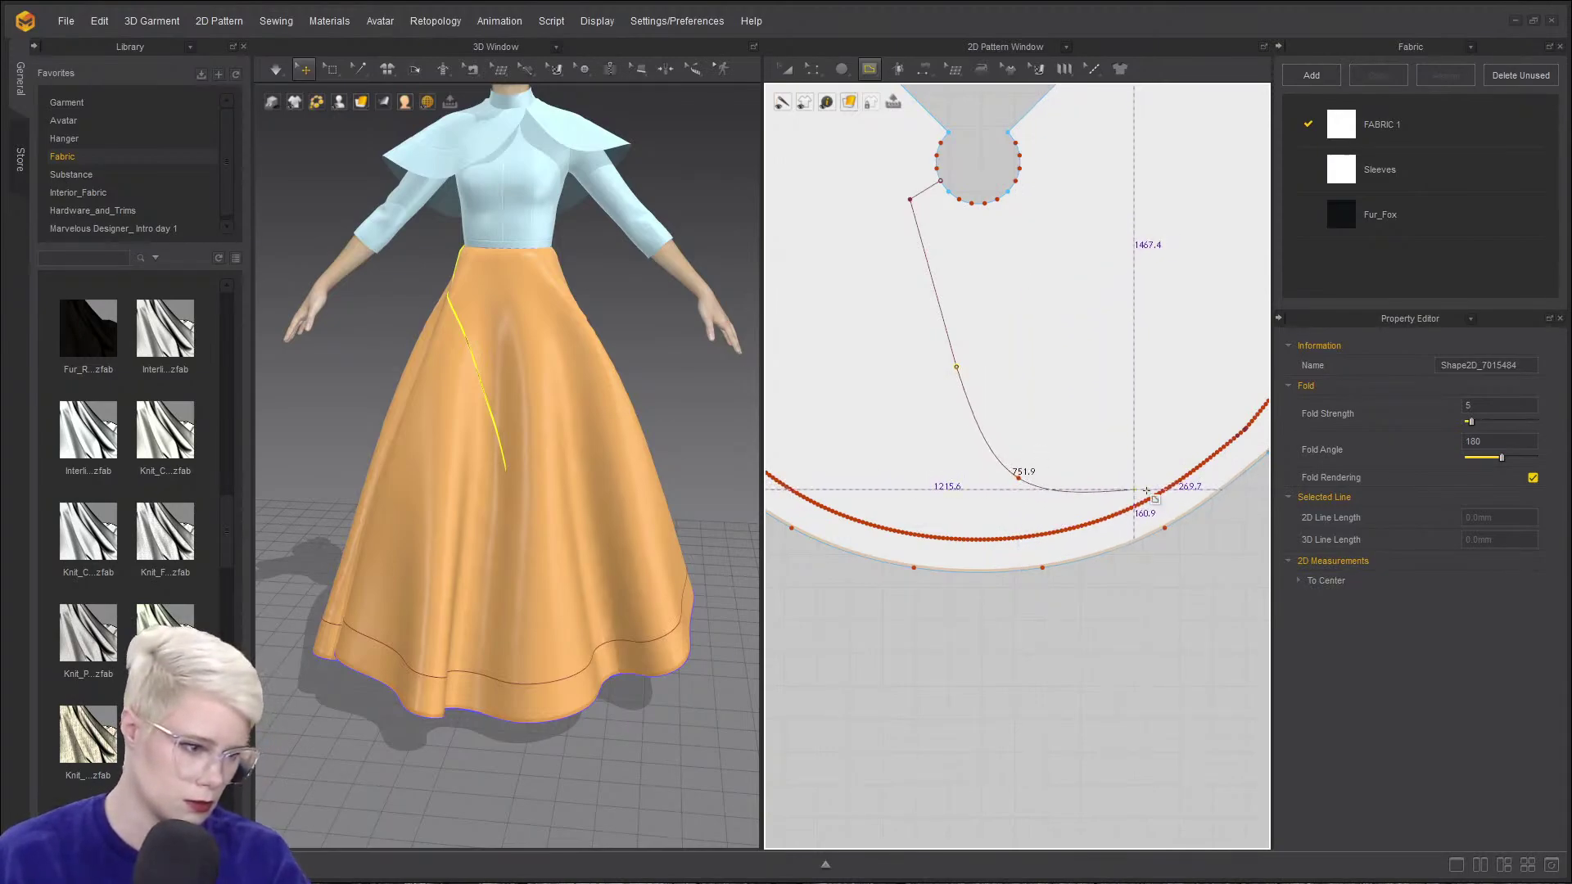
pyautogui.click(1195, 475)
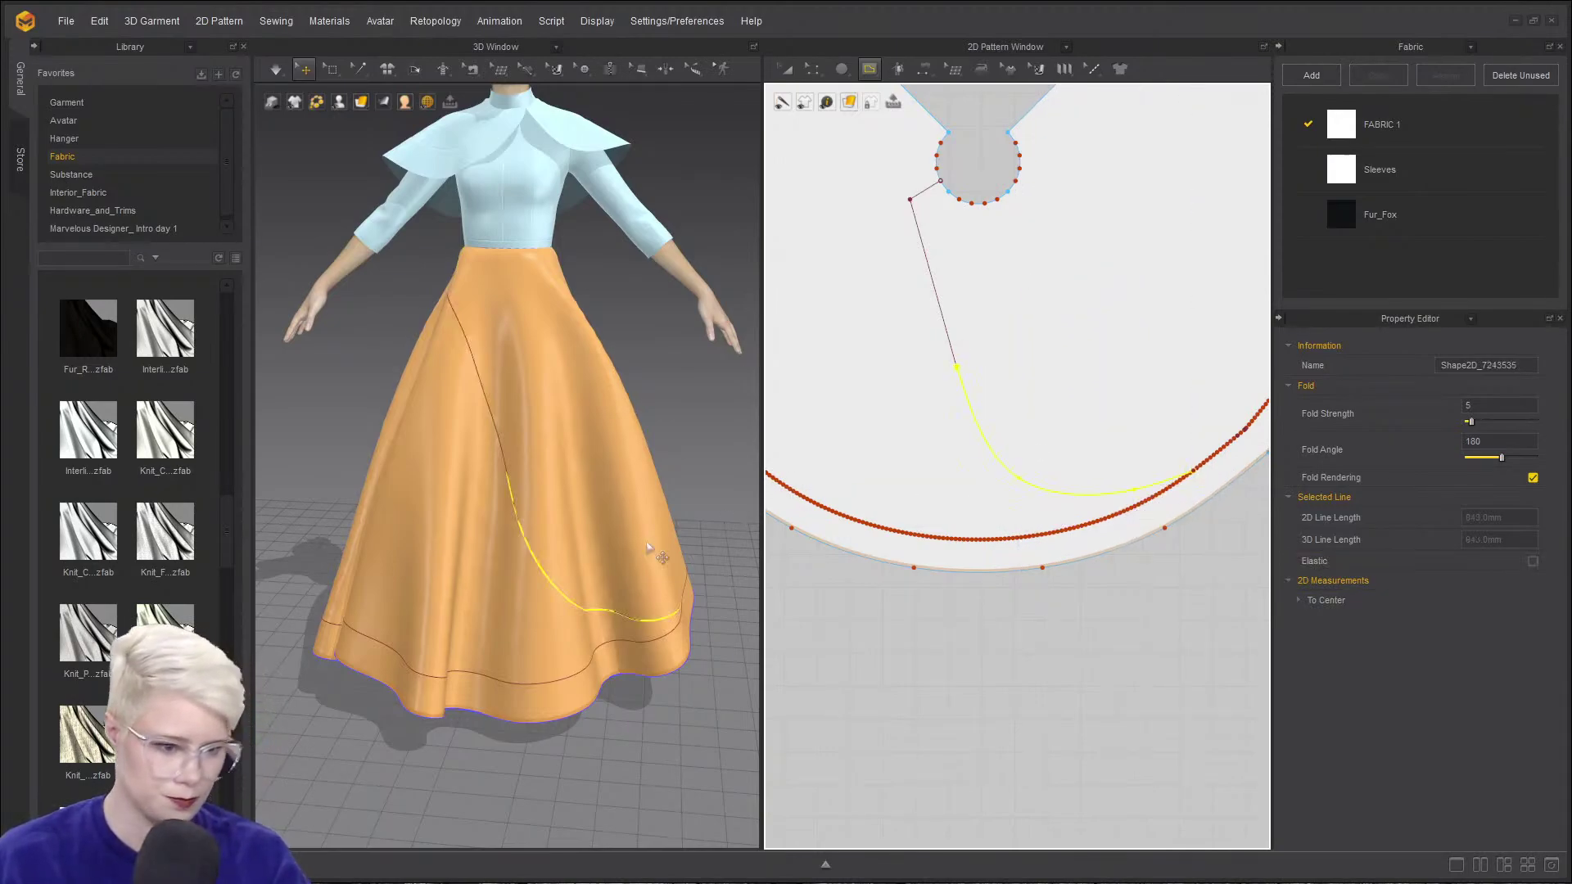
# - Merge the overlapping end points where the straight internal line meets the new sweeping curve
pyautogui.rightClick(639, 516)
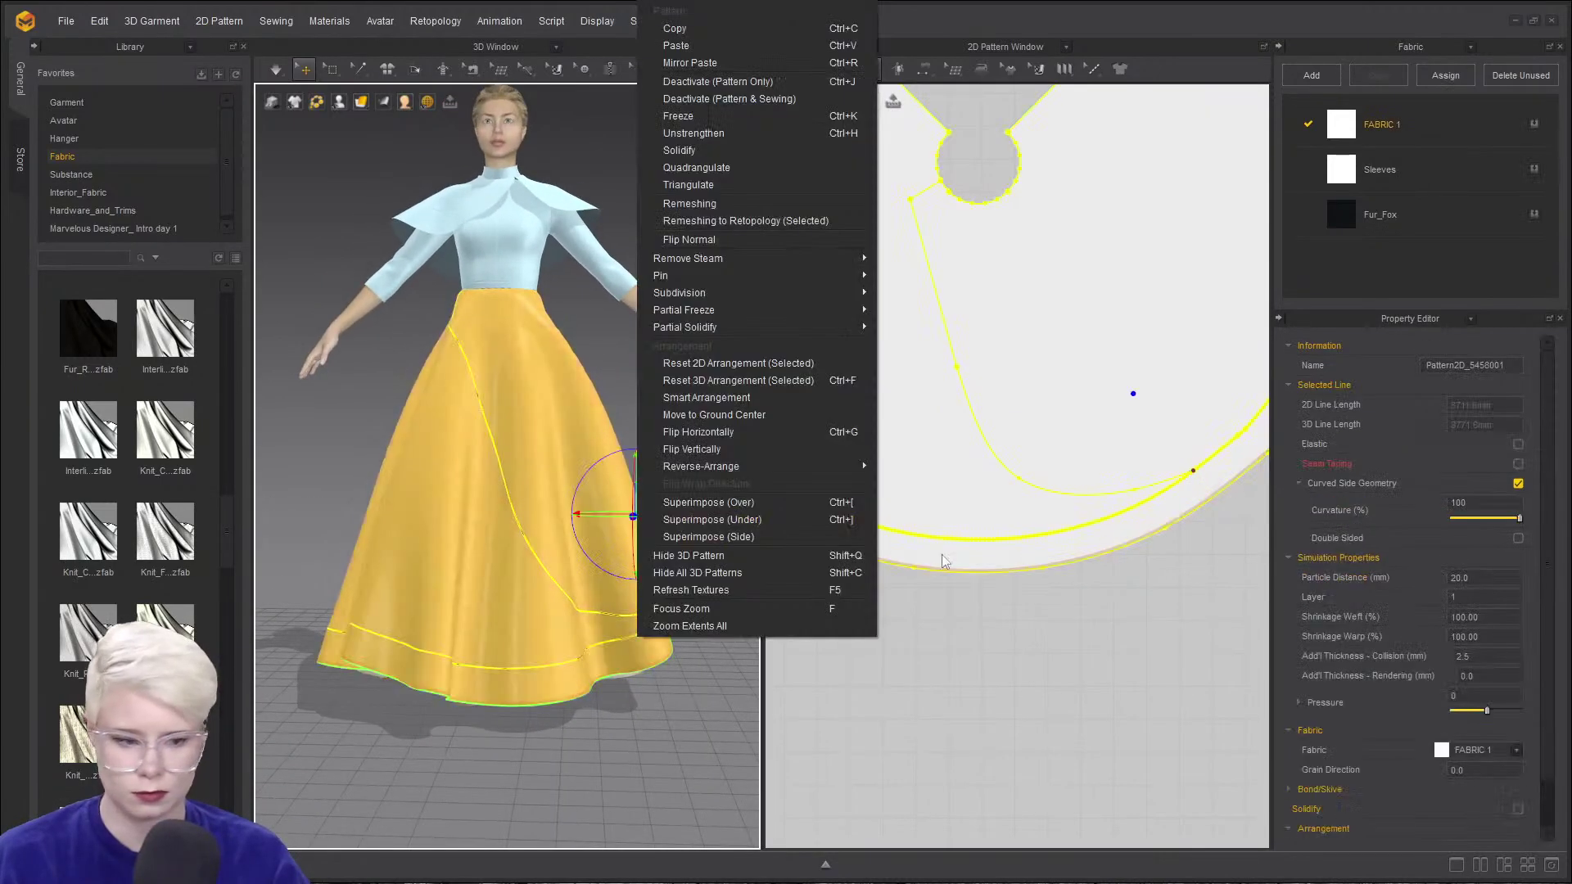
pyautogui.click(883, 682)
pyautogui.click(766, 470)
pyautogui.scroll(-3, 1003, 389)
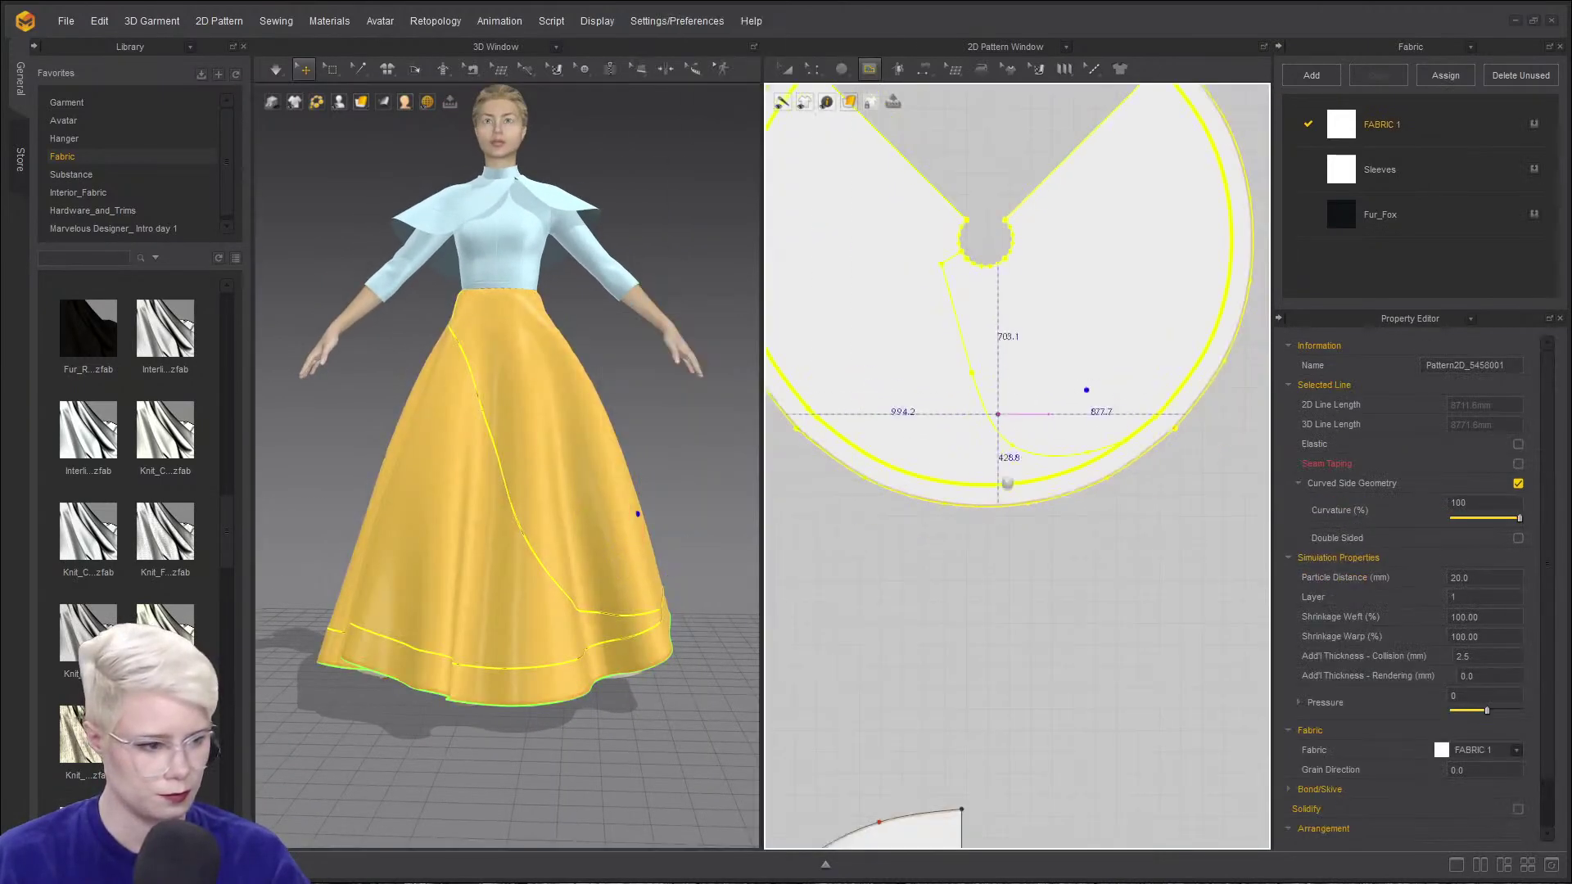
pyautogui.scroll(2, 988, 254)
pyautogui.press('z')
pyautogui.click(935, 137)
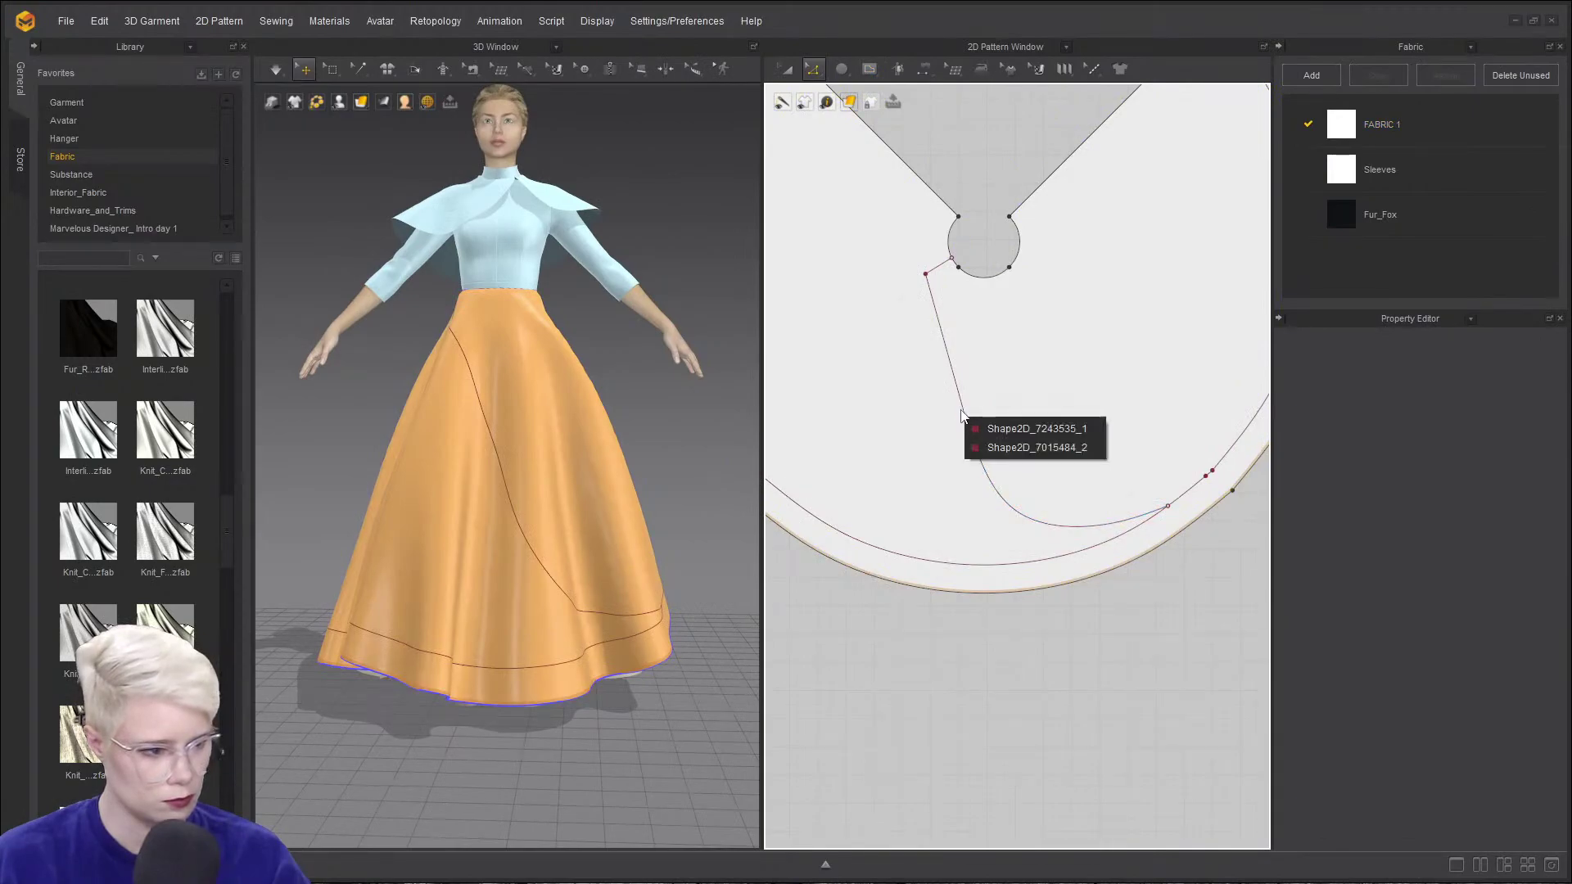
pyautogui.moveTo(993, 420); pyautogui.dragTo(999, 432)
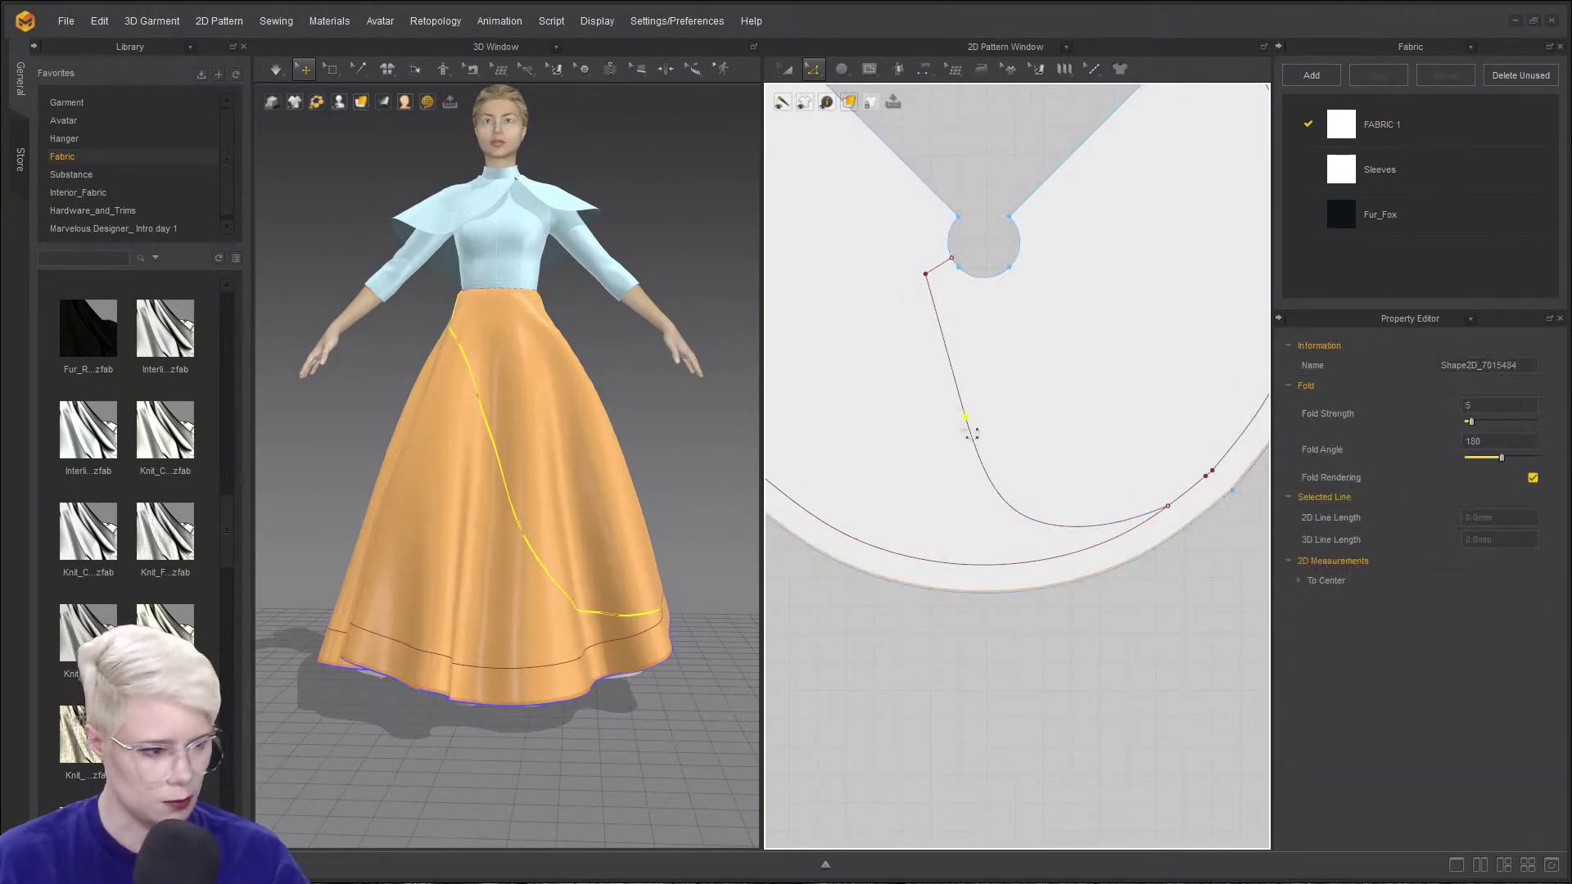
pyautogui.rightClick(964, 421)
pyautogui.click(1024, 503)
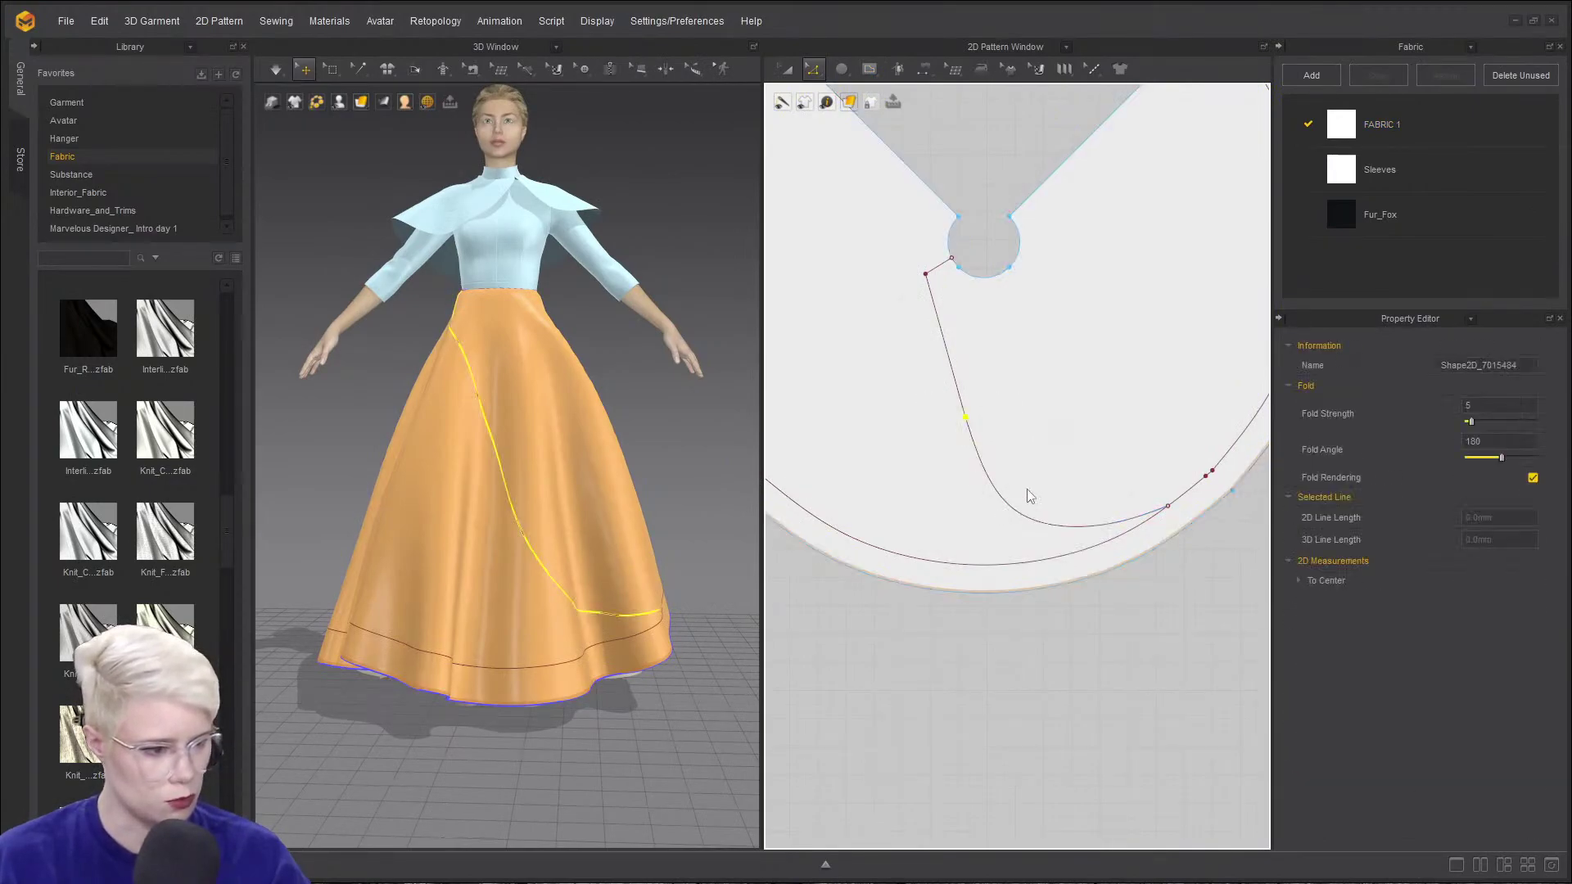
pyautogui.click(1036, 417)
# - Reshape the sweeping internal line into one smooth curve by adjusting the point where its straight and curved parts meet
pyautogui.scroll(2, 1010, 419)
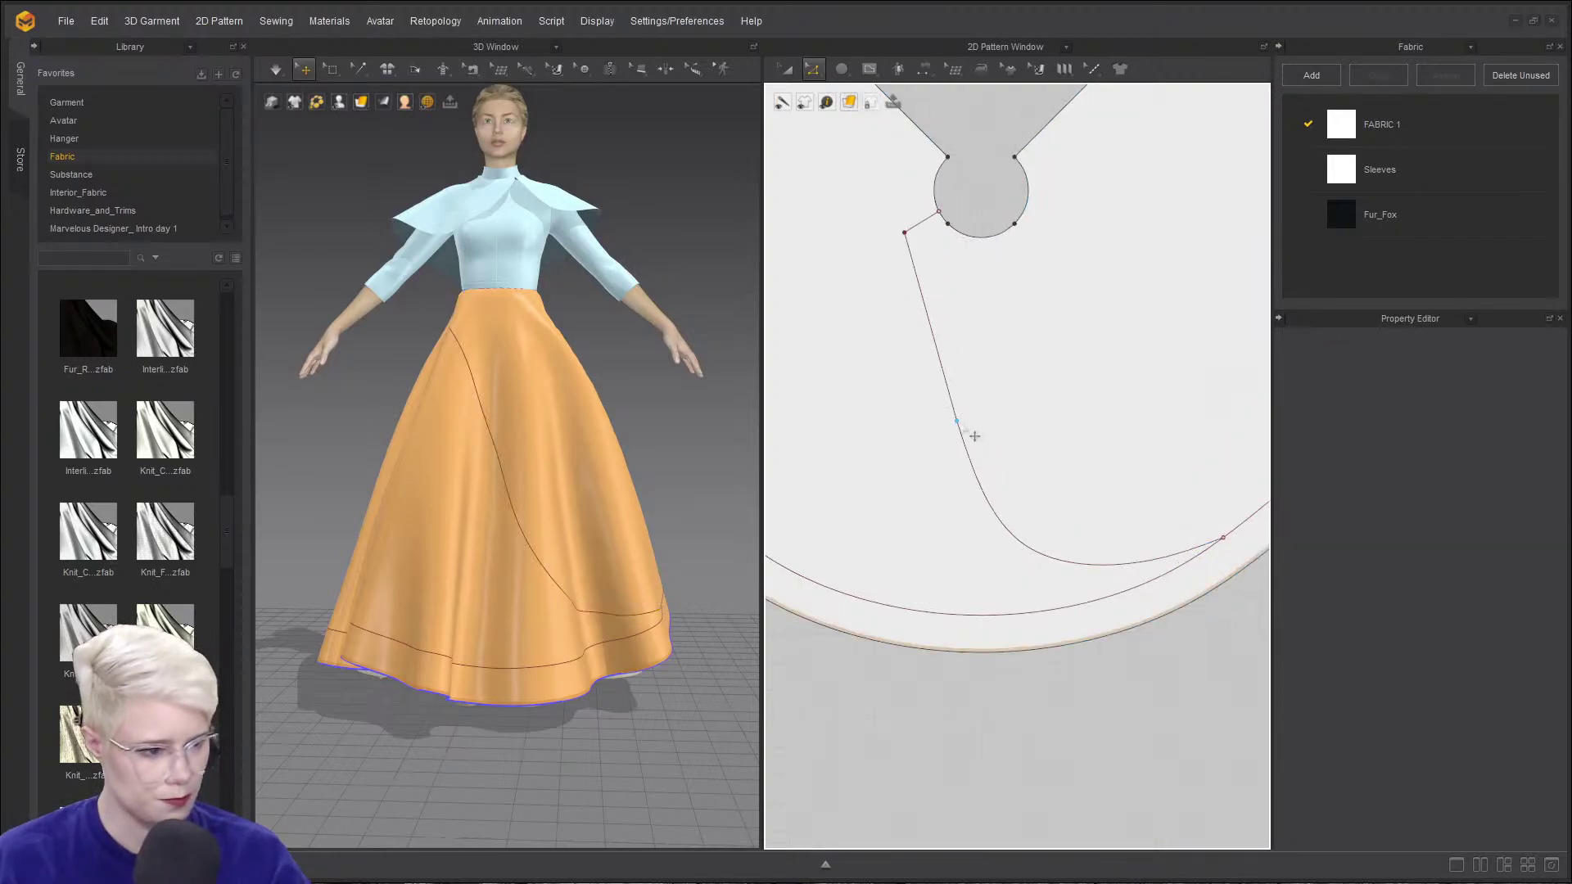
pyautogui.click(957, 419)
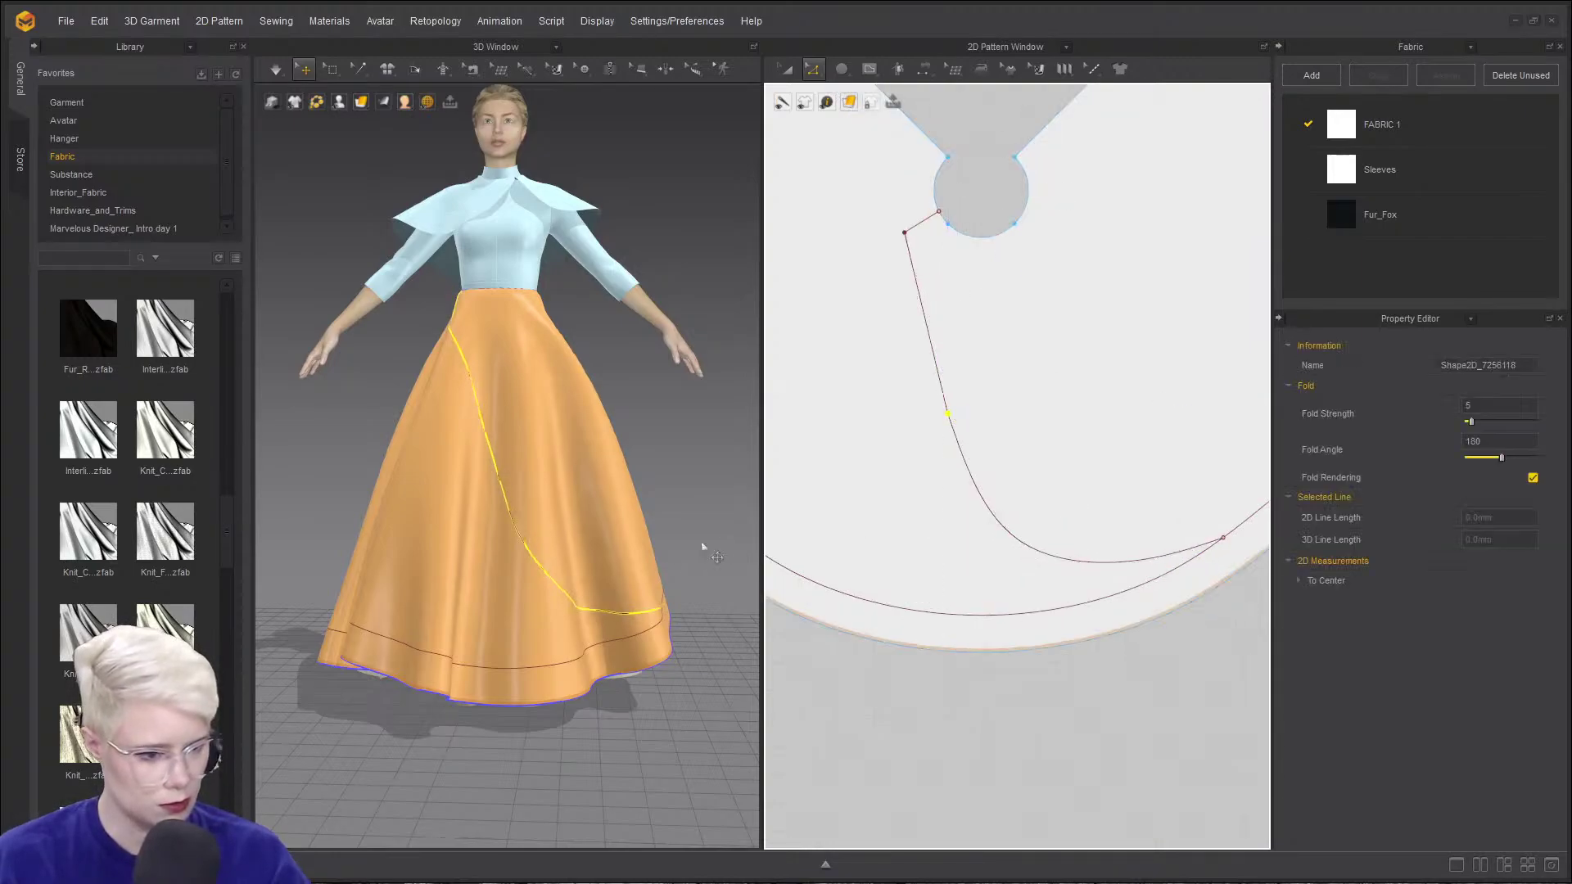
pyautogui.click(1094, 418)
pyautogui.click(948, 413)
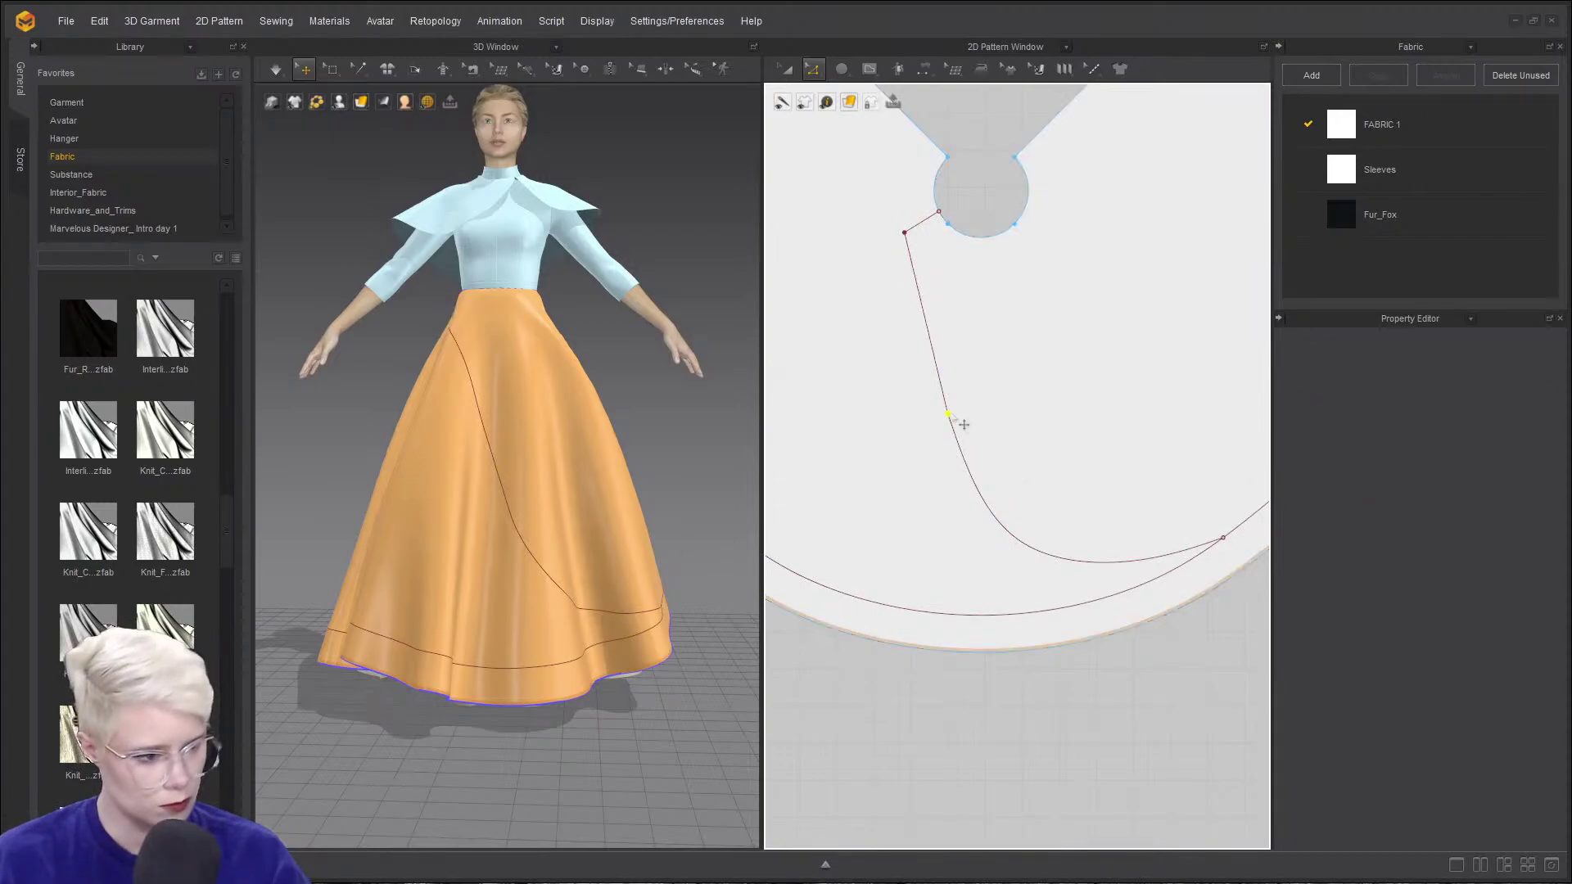
pyautogui.rightClick(948, 414)
pyautogui.click(1050, 457)
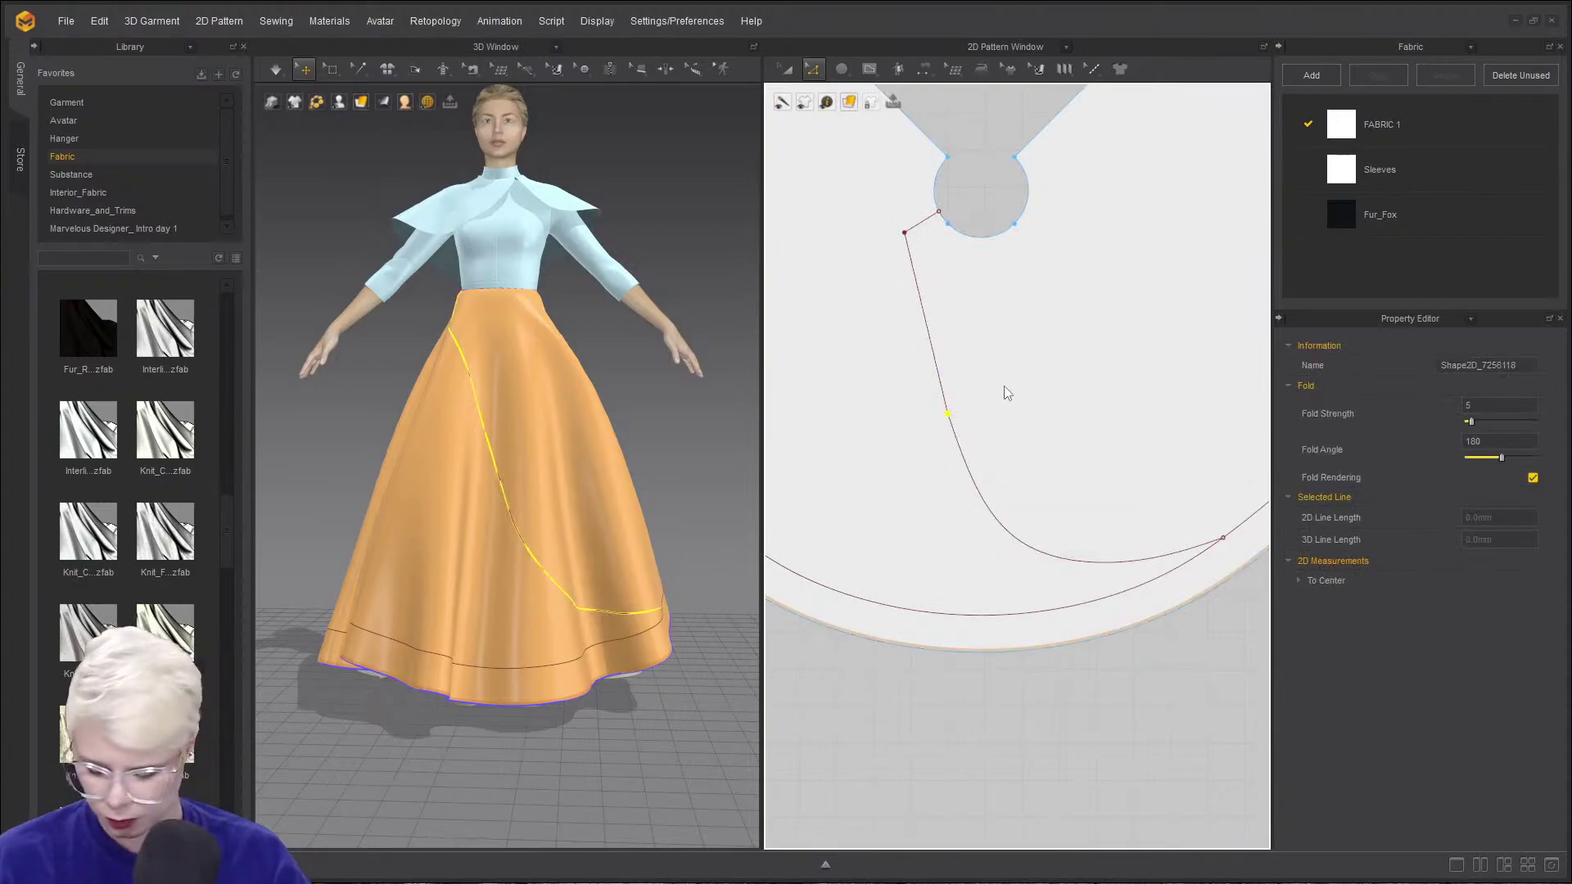
pyautogui.moveTo(948, 413); pyautogui.dragTo(951, 425)
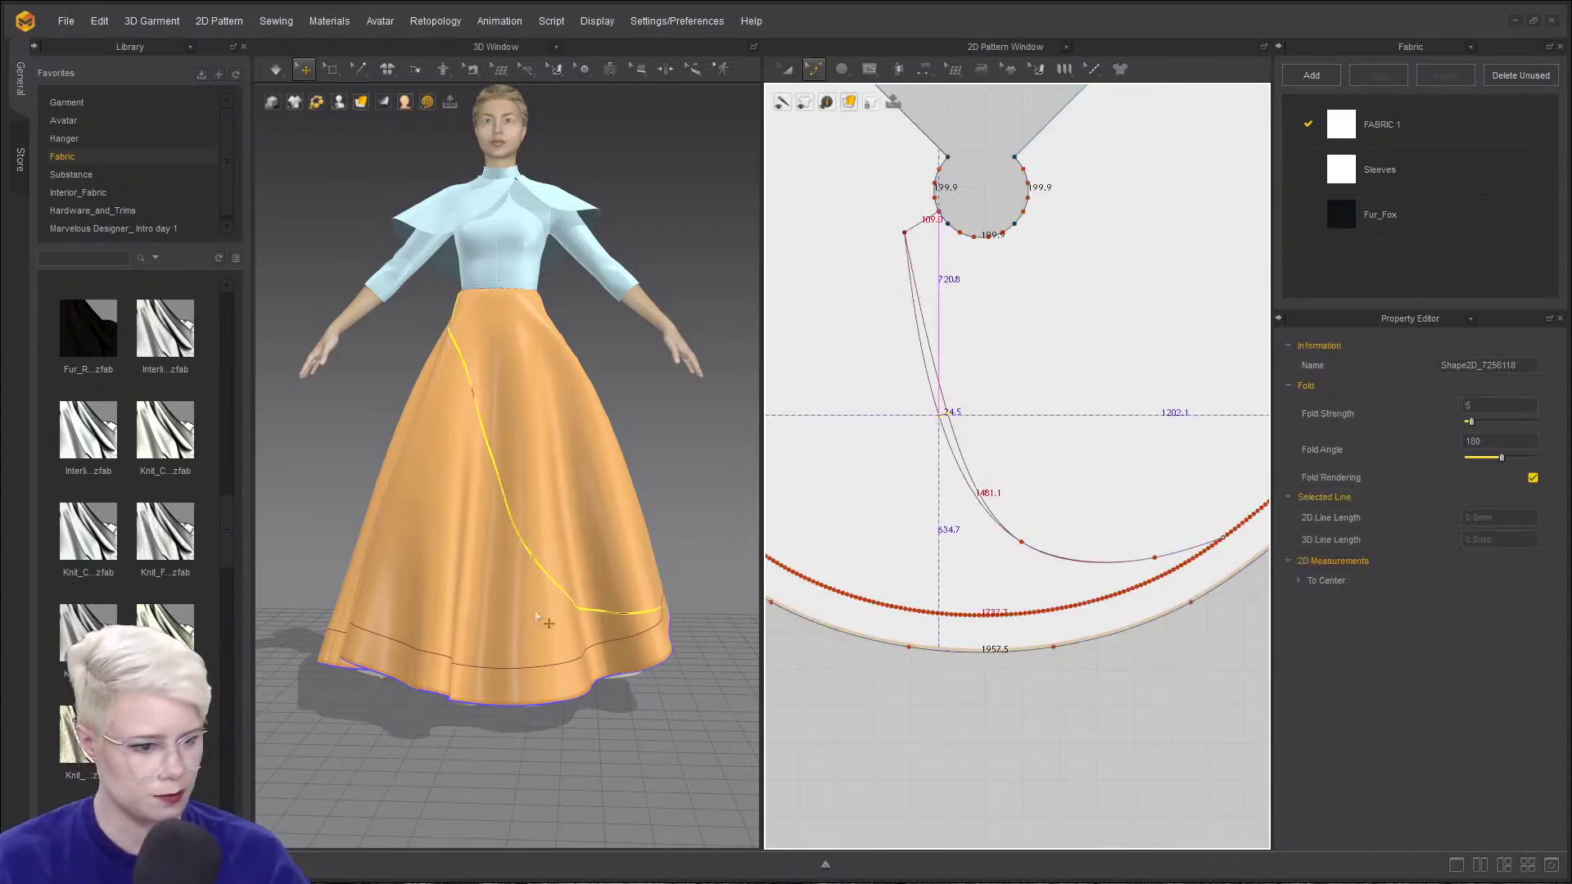
pyautogui.moveTo(887, 554); pyautogui.dragTo(909, 598)
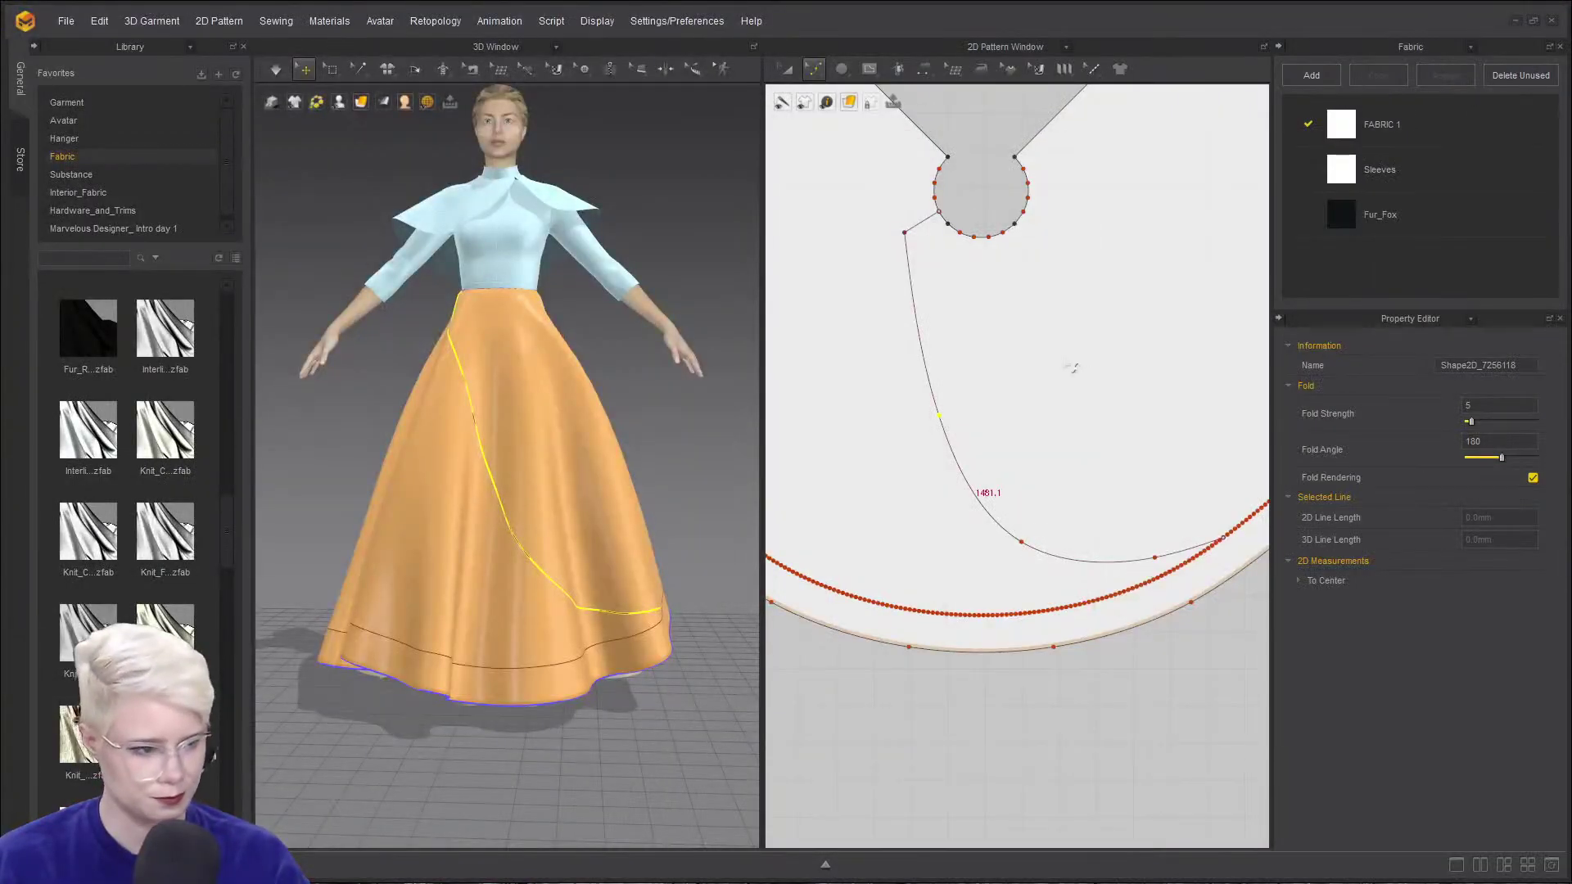
pyautogui.click(1073, 369)
# - View the skirt from its side and select the whole sweeping internal line as one object
pyautogui.scroll(-3, 845, 383)
pyautogui.moveTo(488, 477); pyautogui.dragTo(751, 456, button='right')
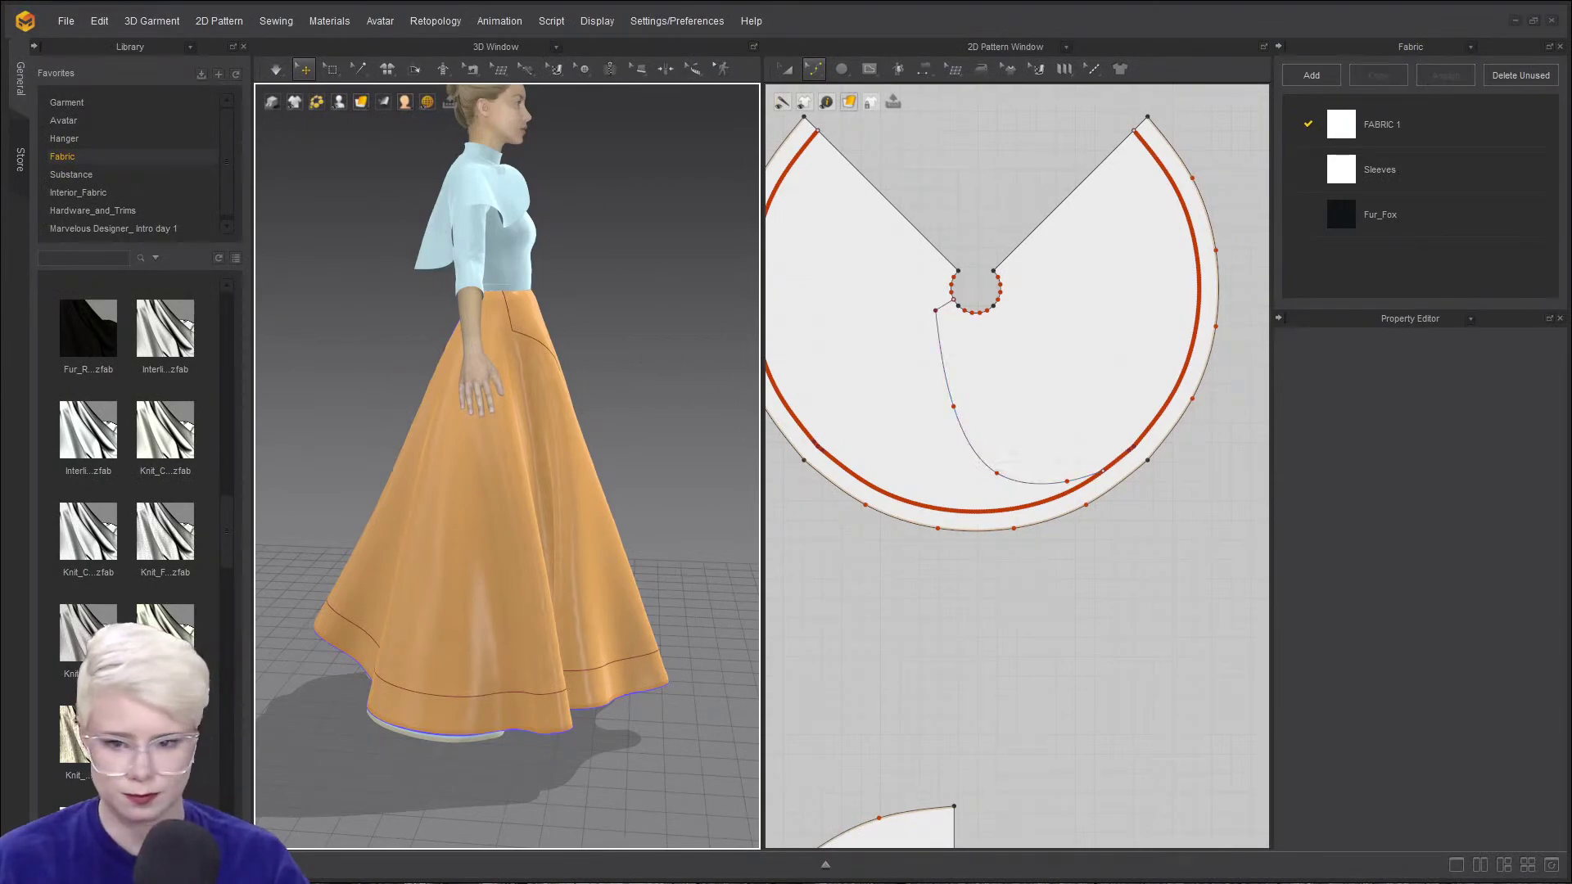
pyautogui.press('a')
pyautogui.click(940, 344)
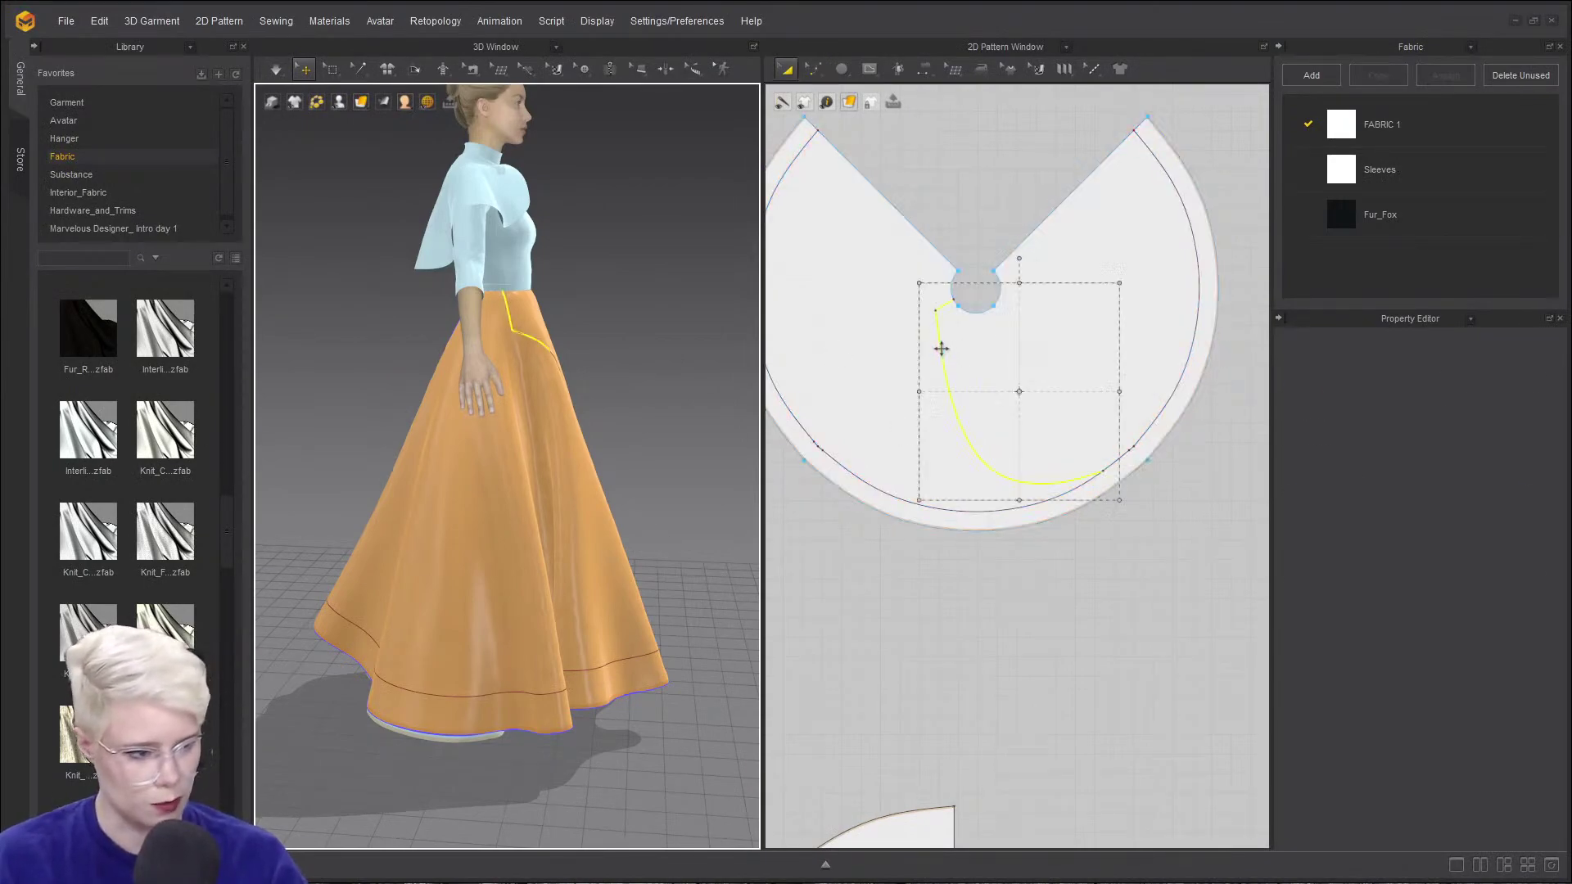
pyautogui.rightClick(947, 394)
pyautogui.click(966, 152)
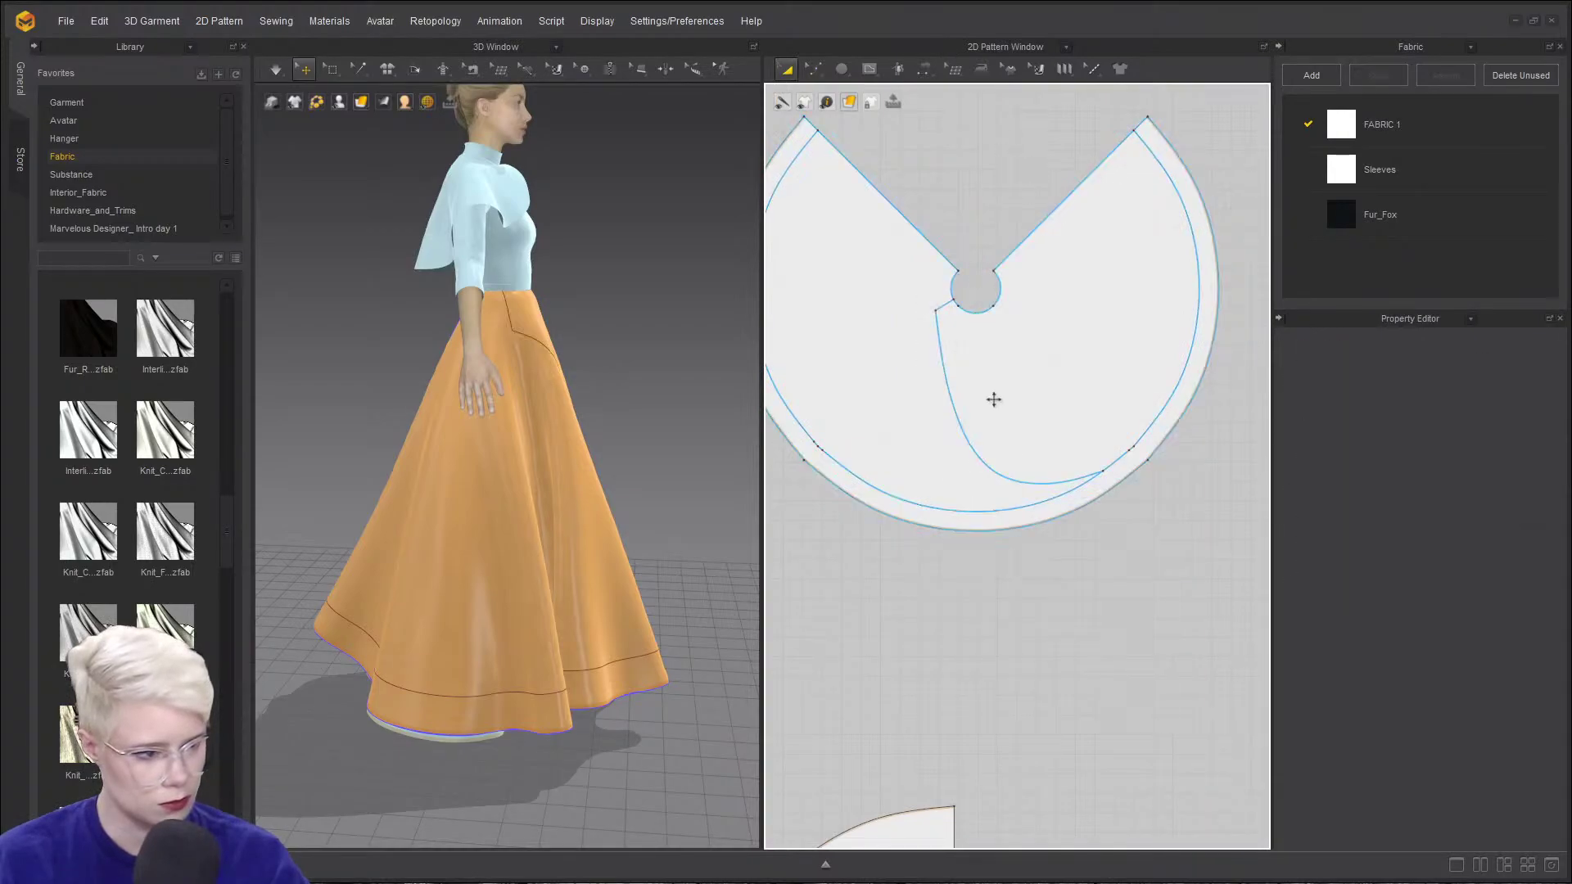
pyautogui.click(947, 381)
pyautogui.rightClick(946, 380)
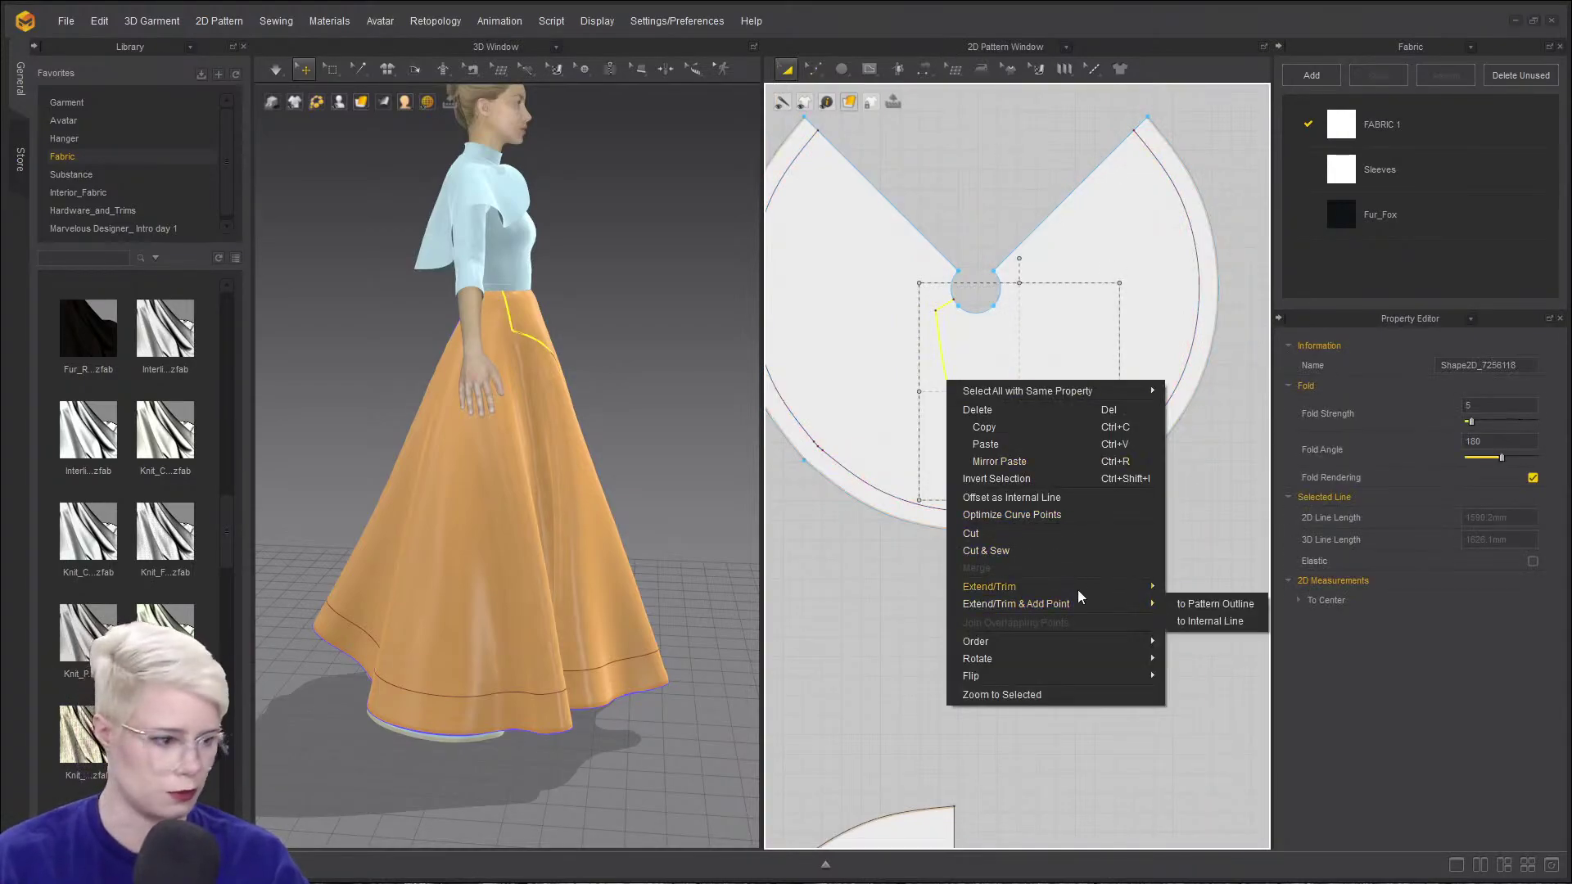
pyautogui.moveTo(1078, 590)
pyautogui.click(891, 588)
# - Make a mirrored copy of the sweeping internal line and rotate it to sweep toward the skirt's back opening
pyautogui.click(950, 379)
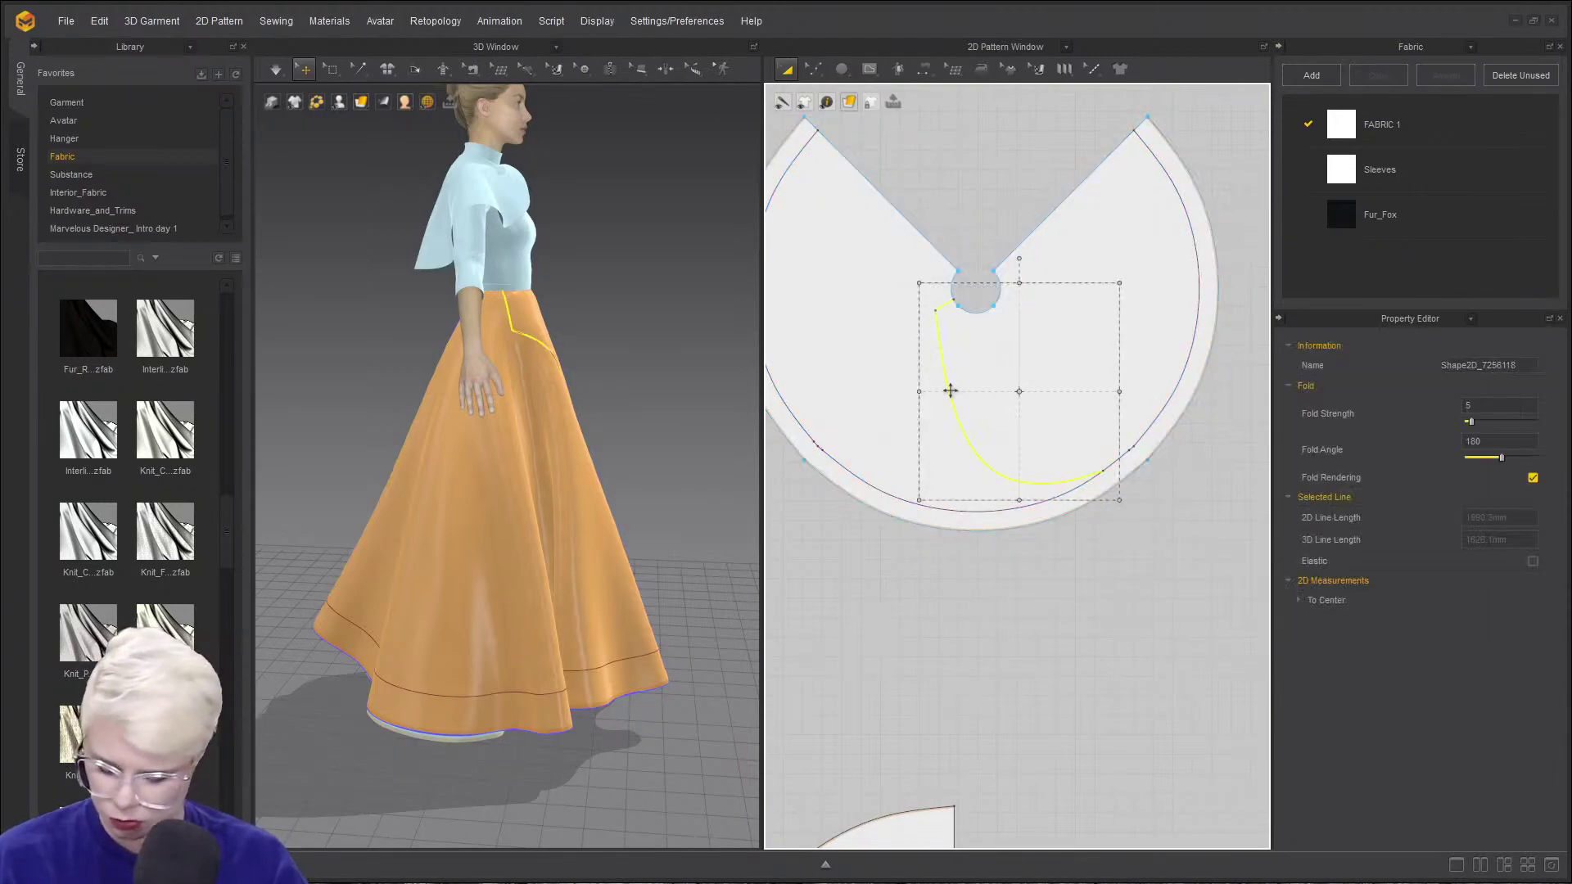
pyautogui.moveTo(948, 411); pyautogui.dragTo(972, 440)
pyautogui.scroll(-2, 988, 364)
pyautogui.scroll(3, 992, 431)
pyautogui.scroll(-1, 969, 432)
pyautogui.click(963, 445)
pyautogui.hotkey('ctrl', 'z')
pyautogui.scroll(2, 1177, 262)
pyautogui.click(1177, 263)
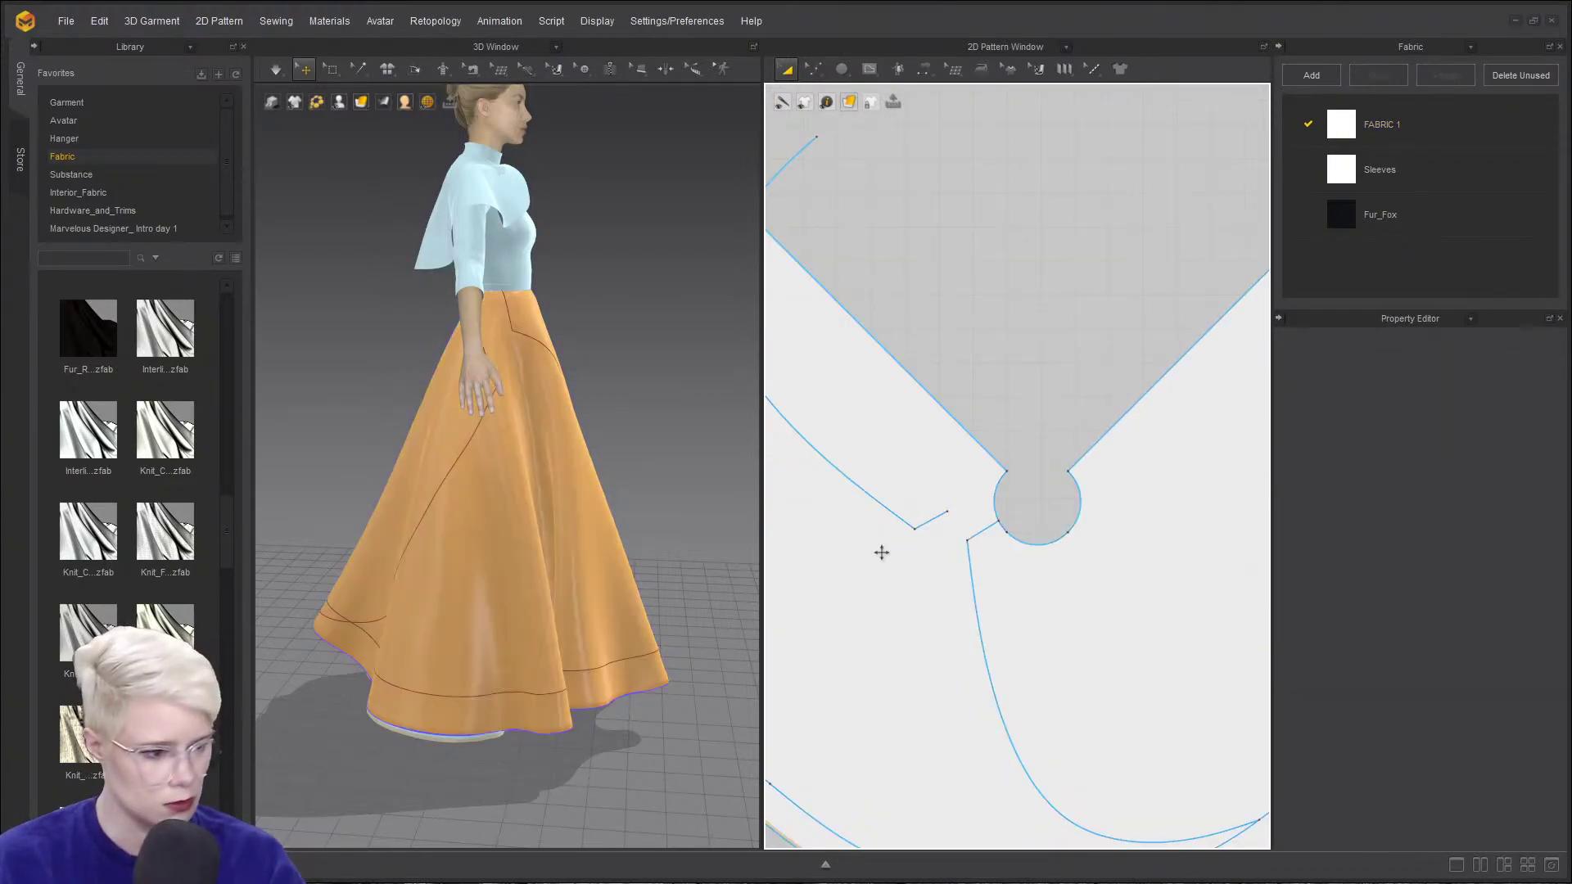
# - Move the mirrored line onto the original line's corner by the waist and rotate it slightly
pyautogui.click(904, 520)
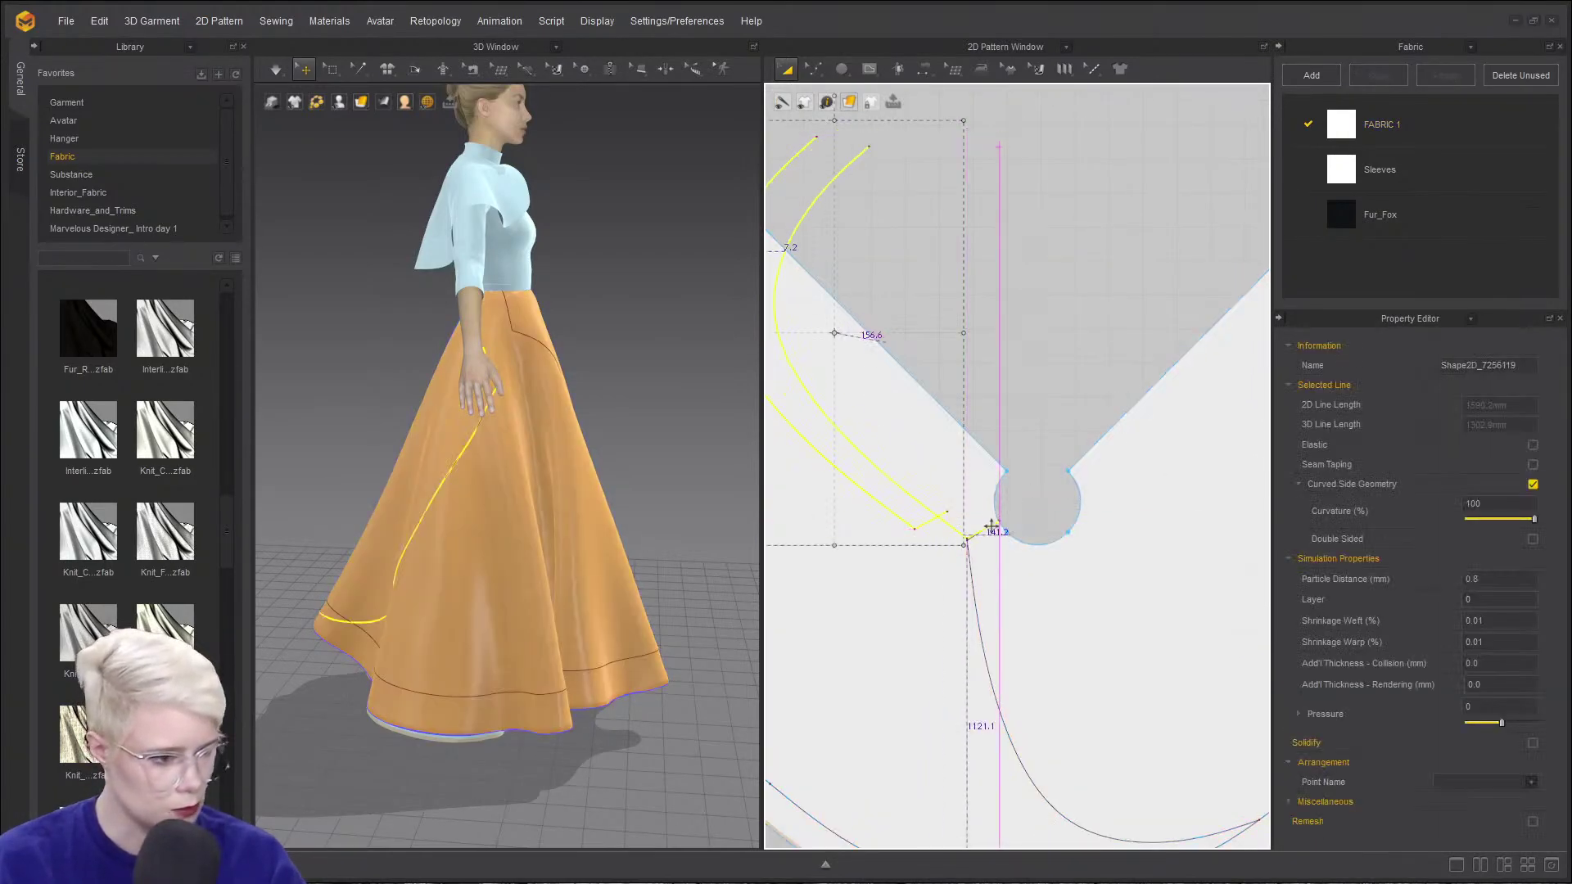
pyautogui.scroll(3, 1000, 572)
pyautogui.scroll(-2, 985, 597)
pyautogui.scroll(1, 1010, 586)
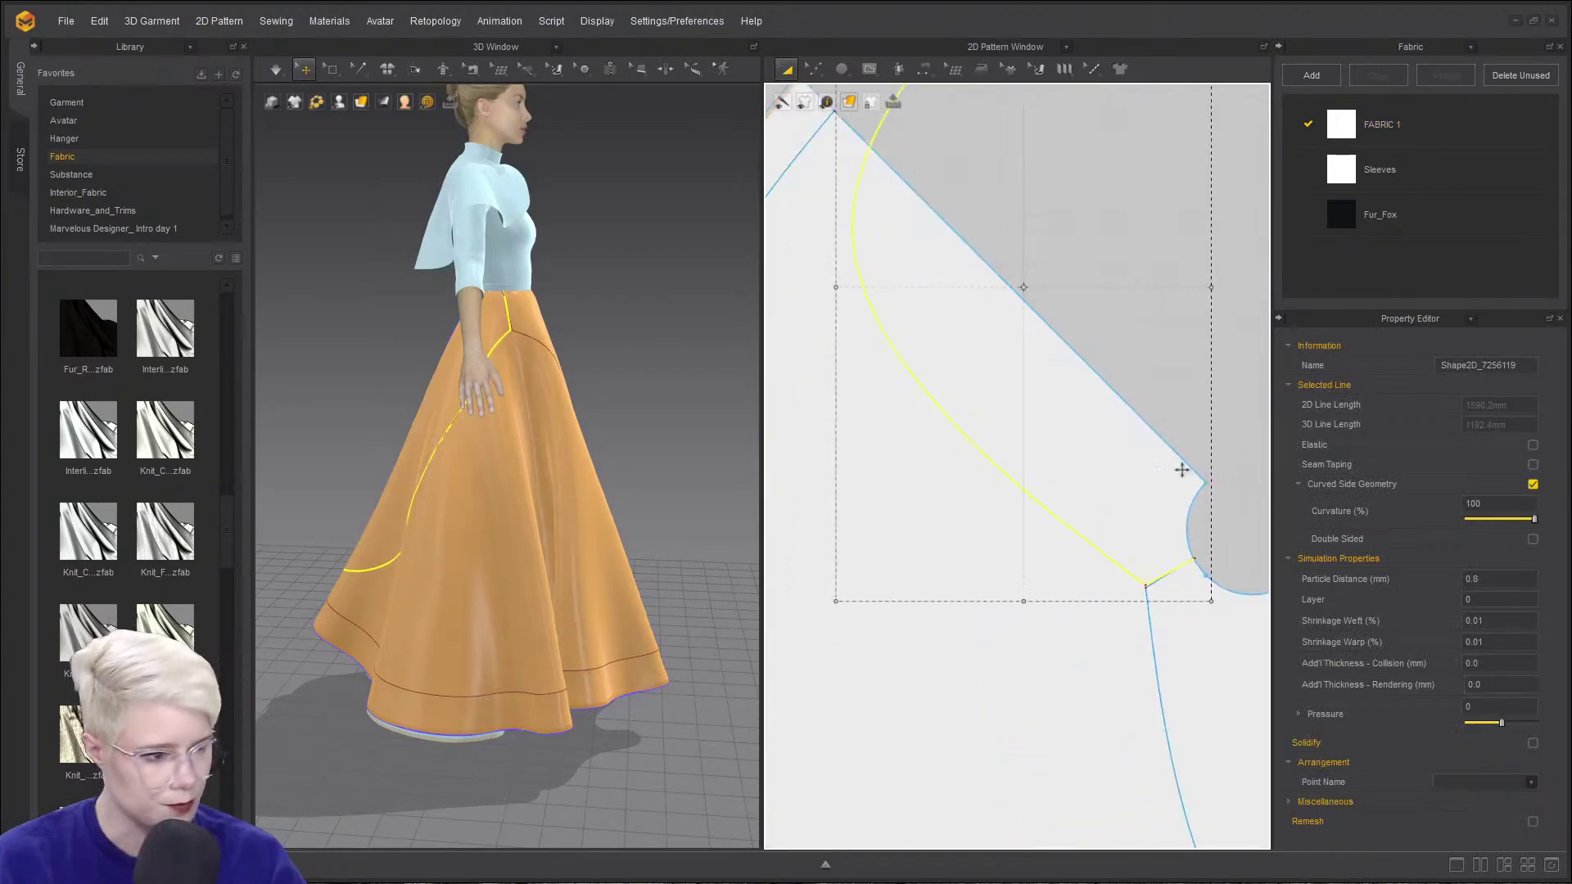
pyautogui.scroll(-2, 1047, 268)
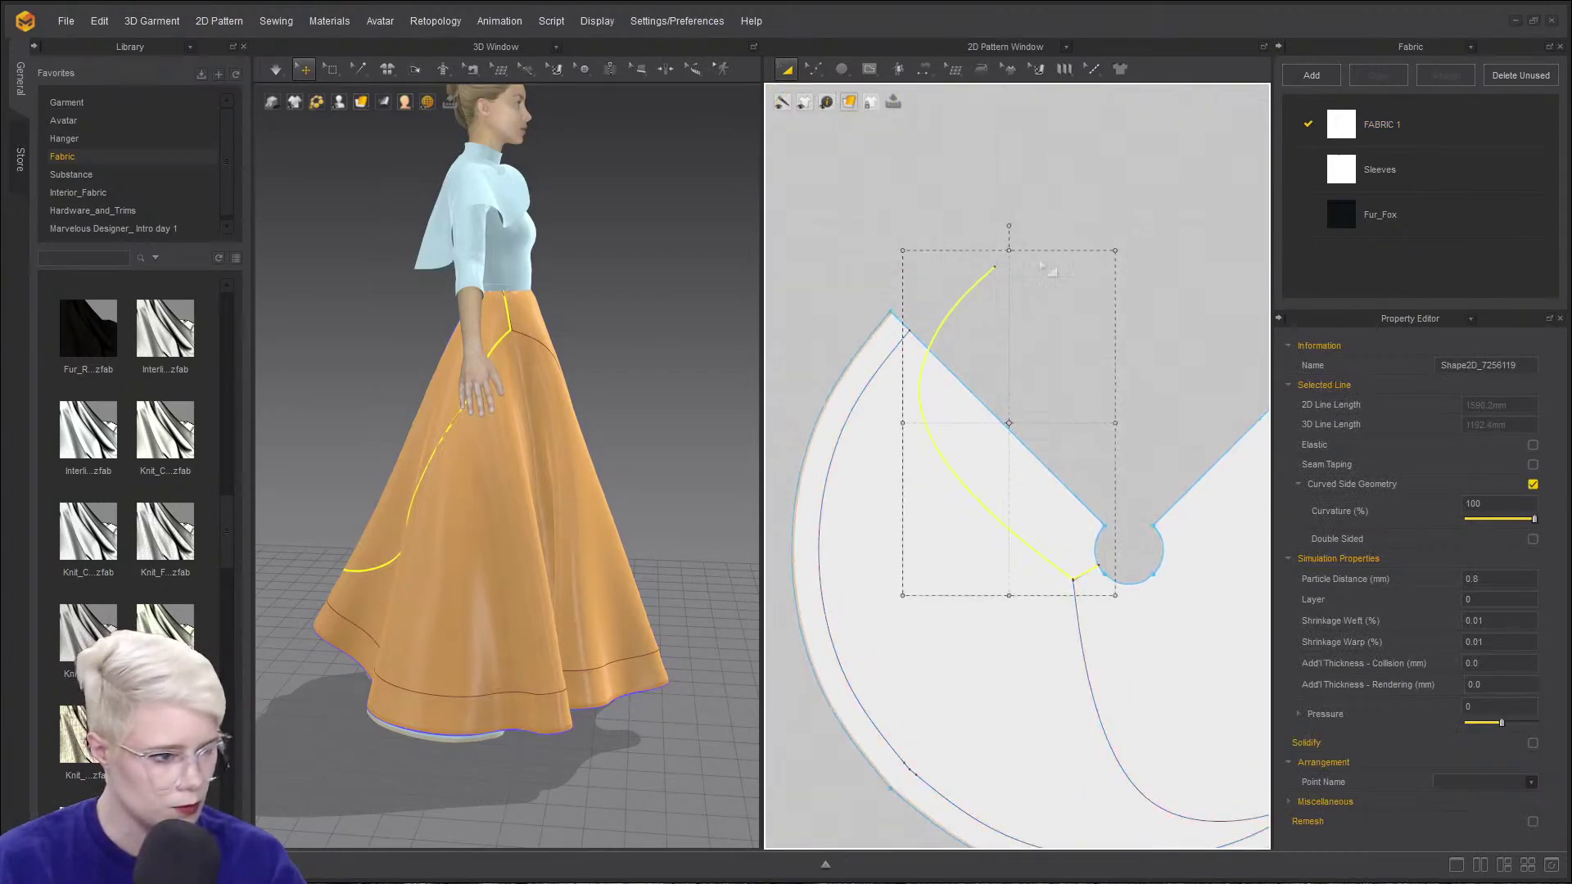
pyautogui.moveTo(1013, 221); pyautogui.dragTo(1008, 221)
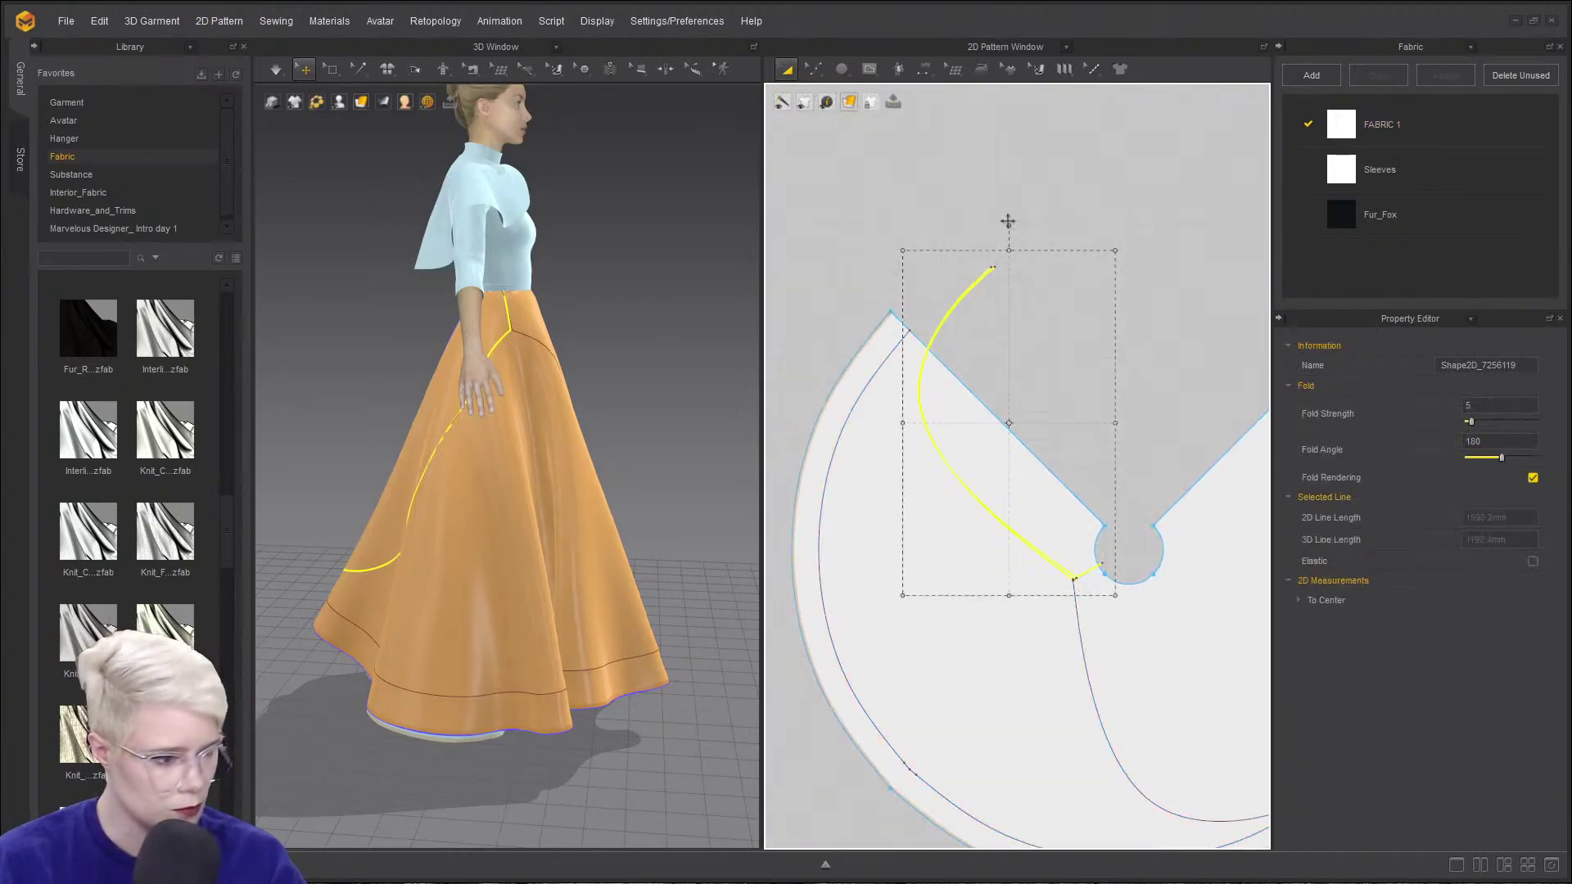
# - Realign the rotated mirrored line so its corner and short waist segment meet those of the original line
pyautogui.moveTo(1118, 554); pyautogui.dragTo(1046, 401, button='middle')
pyautogui.scroll(2, 1046, 400)
pyautogui.click(1046, 401)
pyautogui.moveTo(938, 428); pyautogui.dragTo(932, 434)
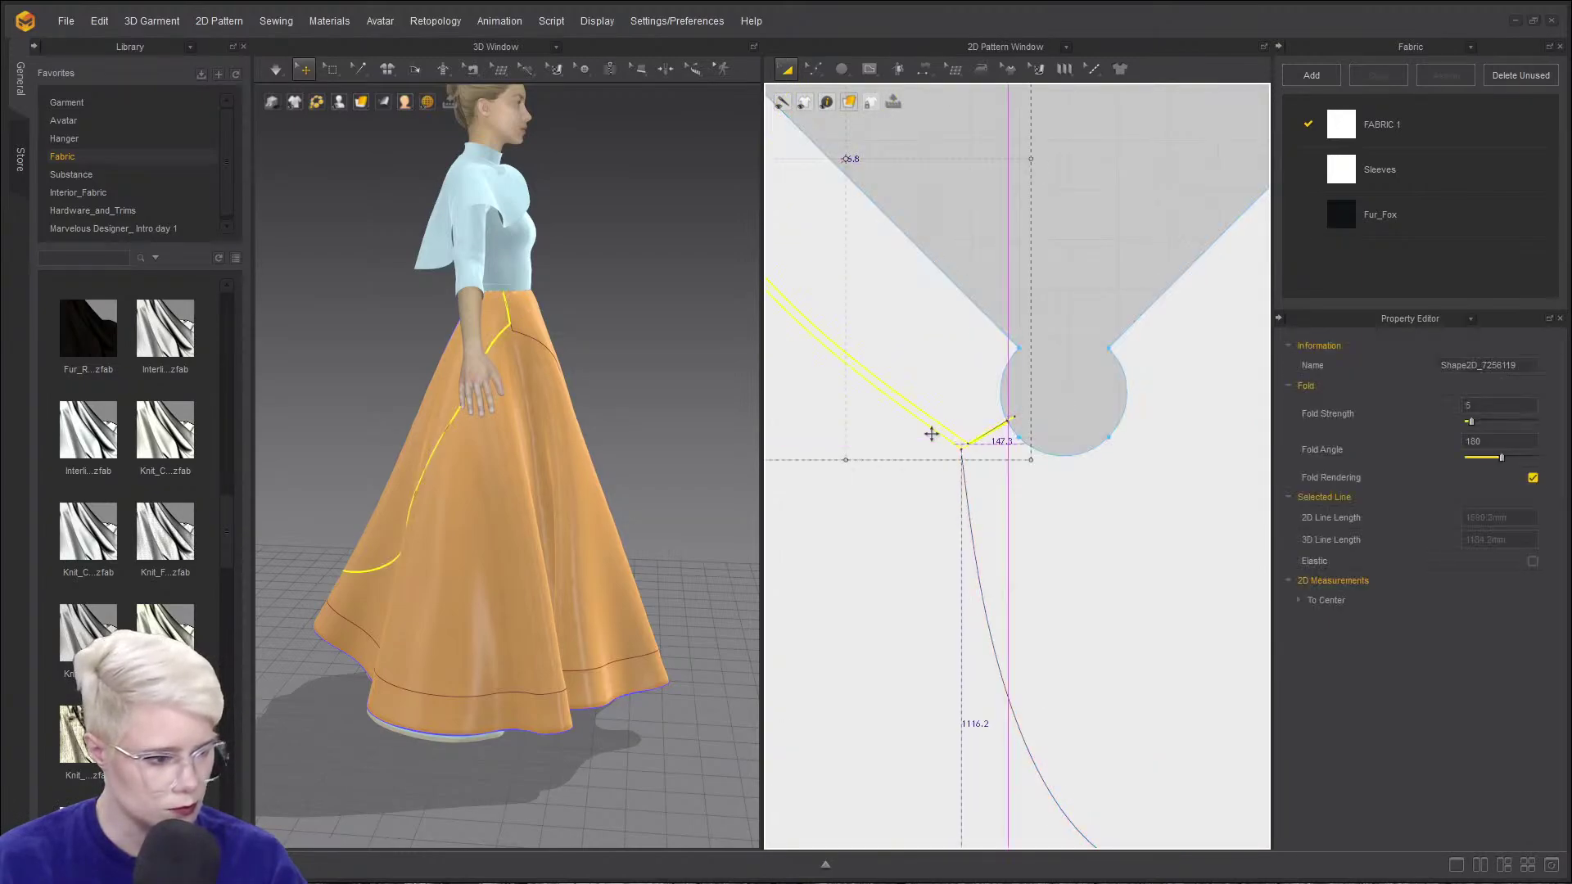
pyautogui.scroll(6, 1009, 416)
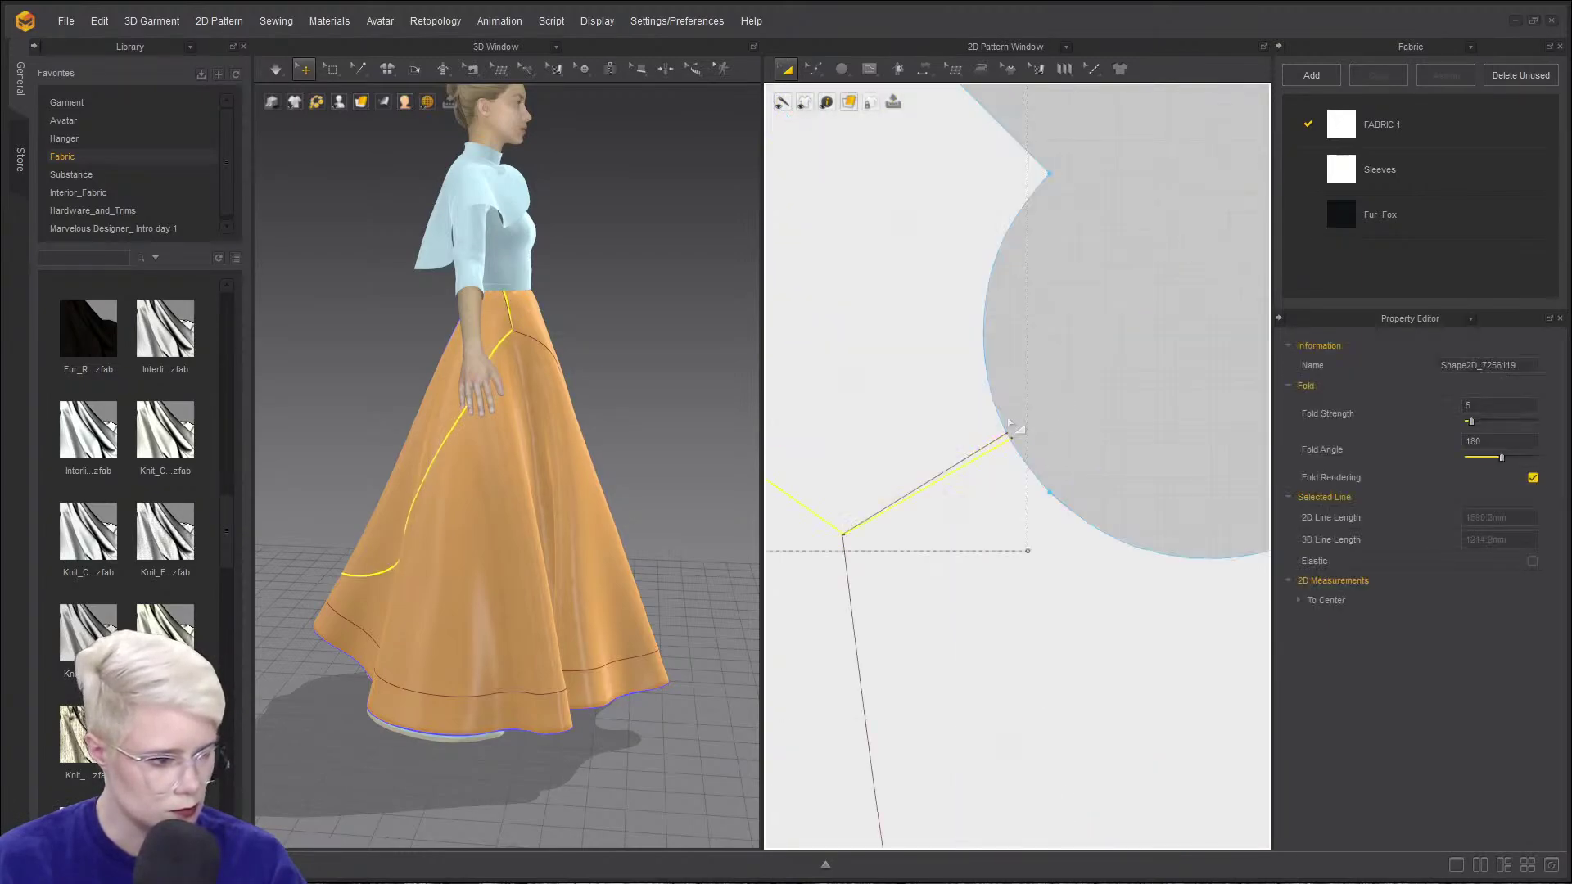
pyautogui.scroll(-1, 919, 531)
pyautogui.moveTo(919, 532); pyautogui.dragTo(1061, 432, button='middle')
pyautogui.scroll(-1, 1134, 424)
pyautogui.click(957, 392)
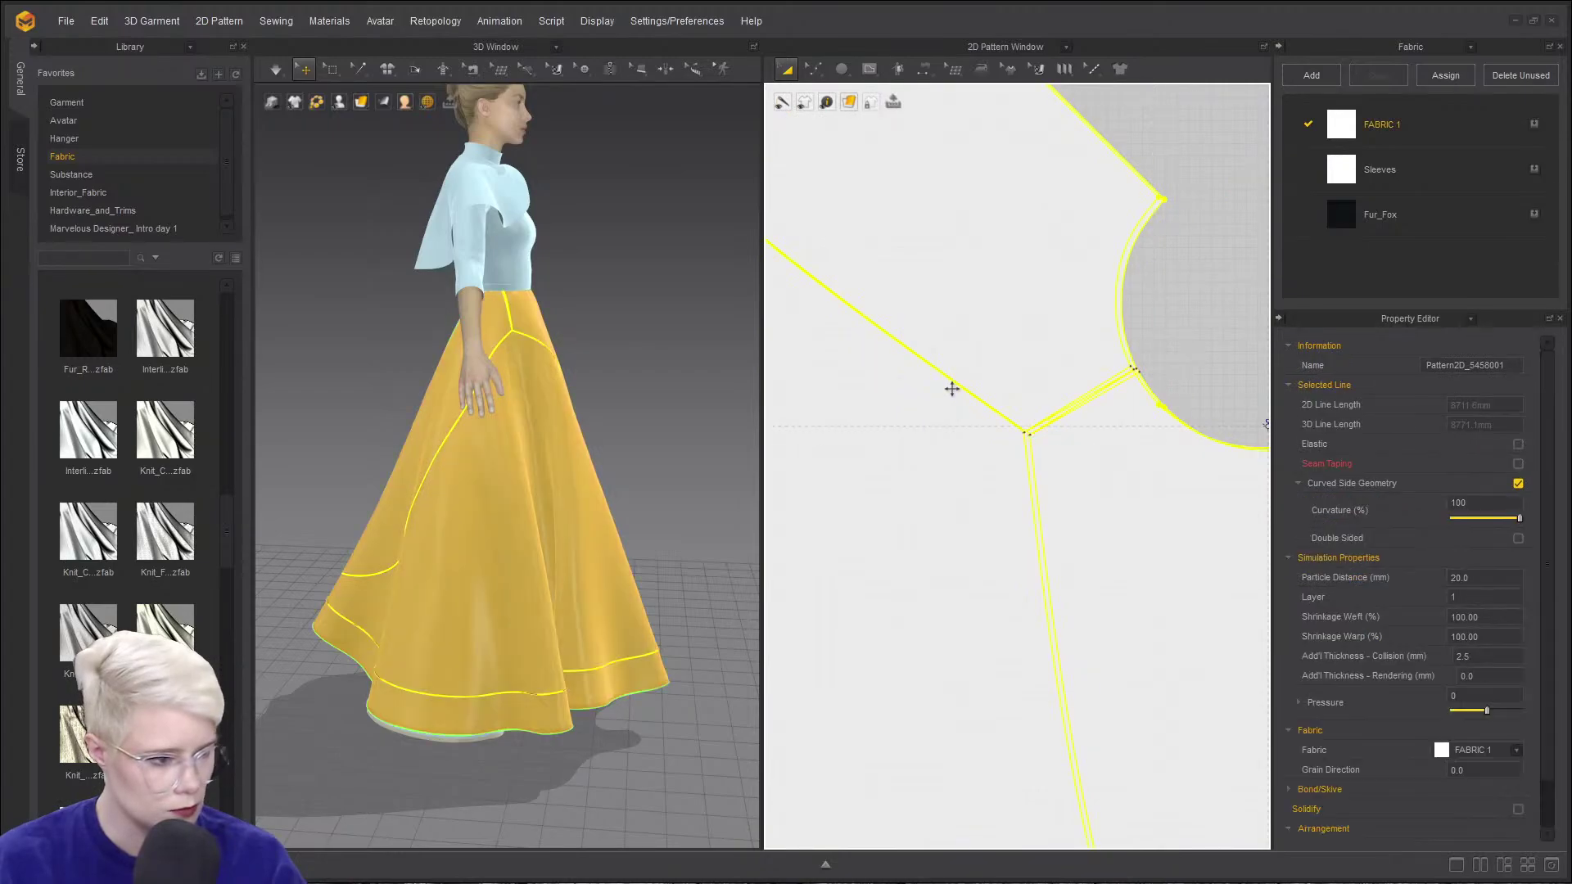
pyautogui.click(1169, 399)
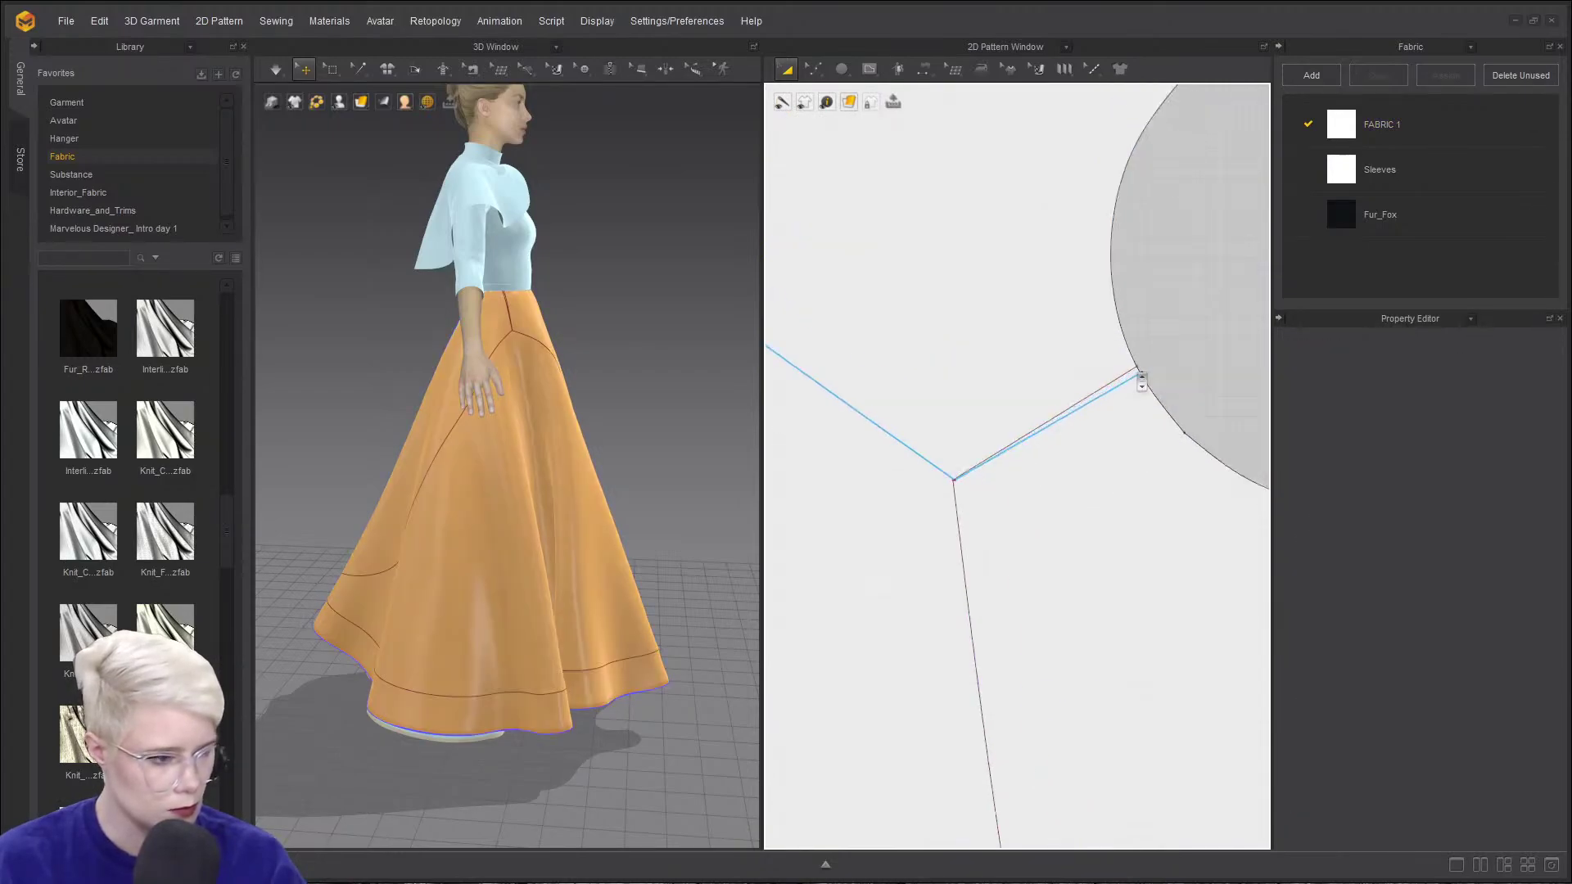
# - Check both sweeping lines on the 3D skirt and rotate the mirrored line slightly further
pyautogui.scroll(-5, 1135, 377)
pyautogui.moveTo(504, 503)
pyautogui.mouseDown(button='right')
pyautogui.moveTo(651, 478)
pyautogui.moveTo(532, 491)
pyautogui.mouseUp(button='right')
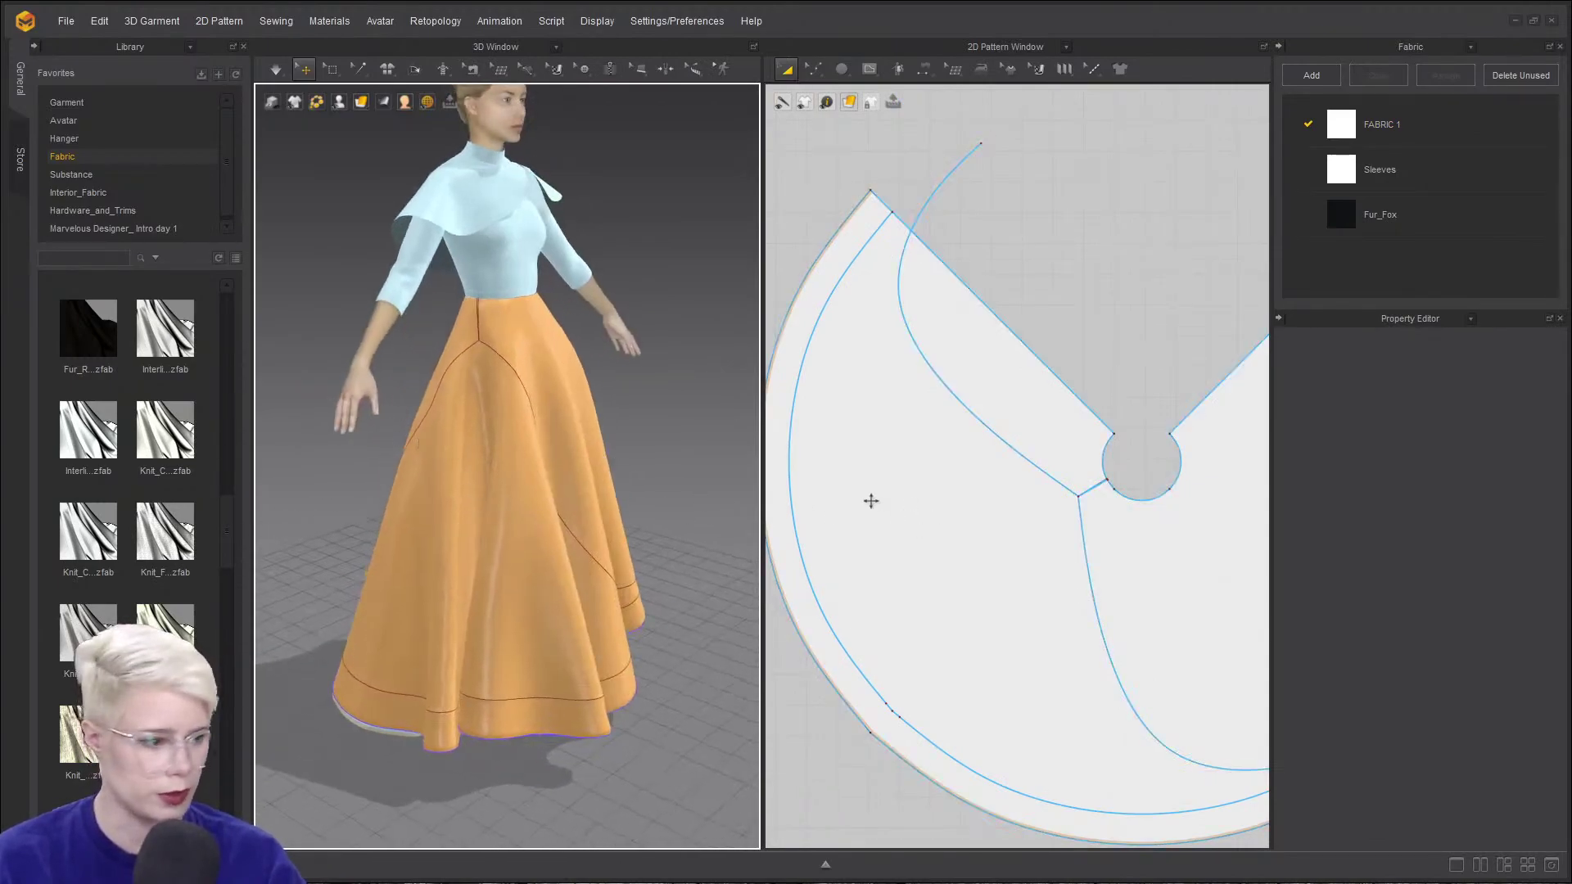
pyautogui.scroll(-2, 870, 500)
pyautogui.moveTo(966, 475); pyautogui.dragTo(866, 455, button='middle')
pyautogui.scroll(3, 965, 449)
pyautogui.click(883, 440)
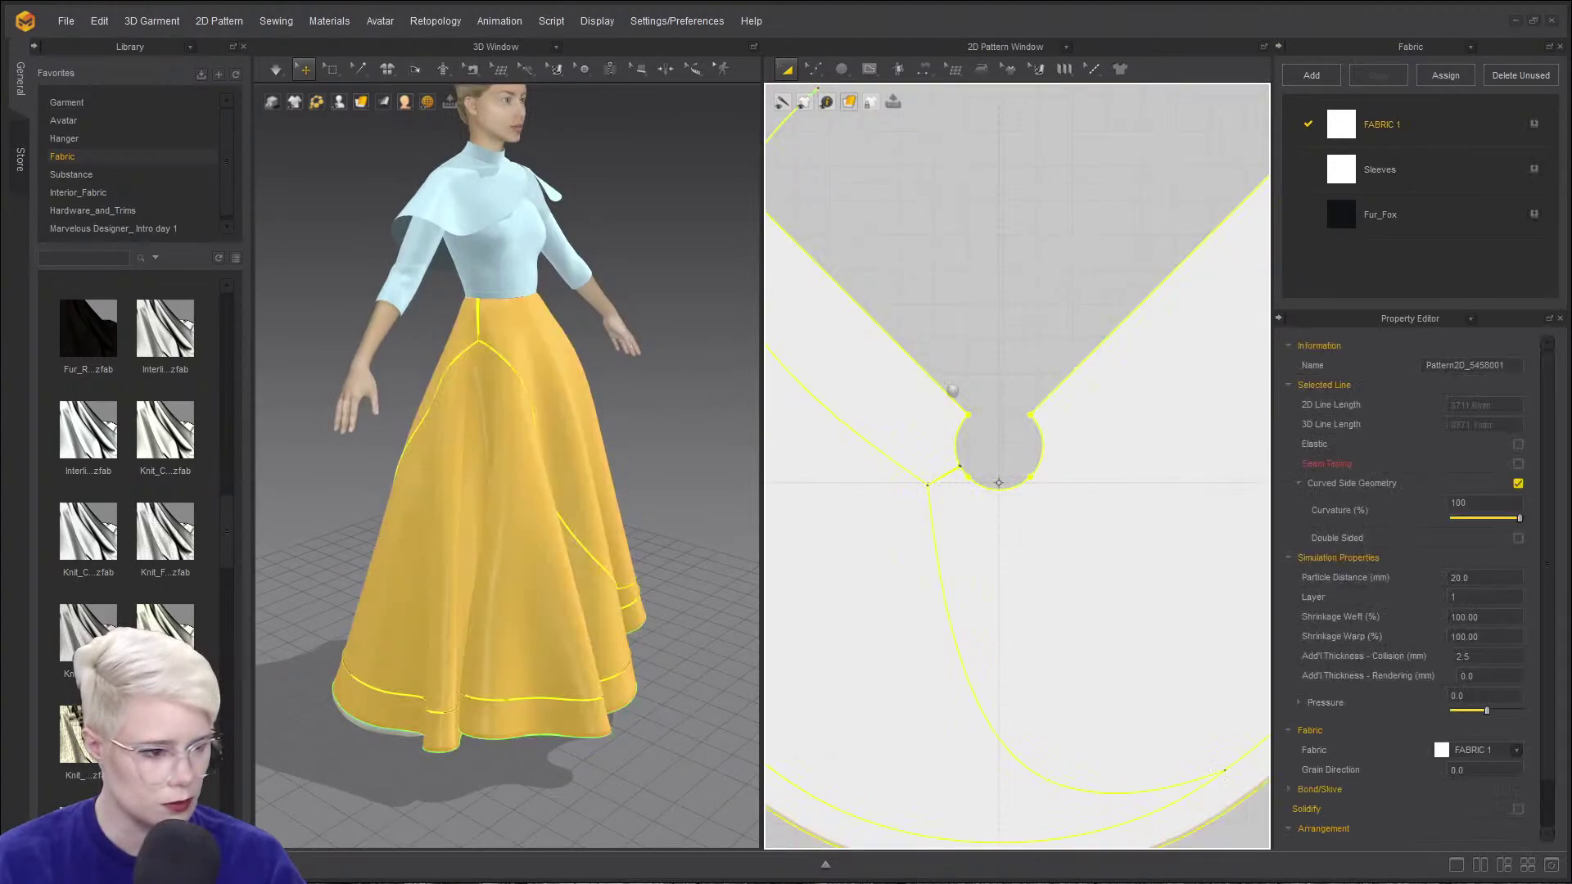
pyautogui.scroll(-2, 953, 391)
pyautogui.moveTo(953, 392); pyautogui.dragTo(1061, 561, button='middle')
pyautogui.click(978, 321)
pyautogui.click(935, 333)
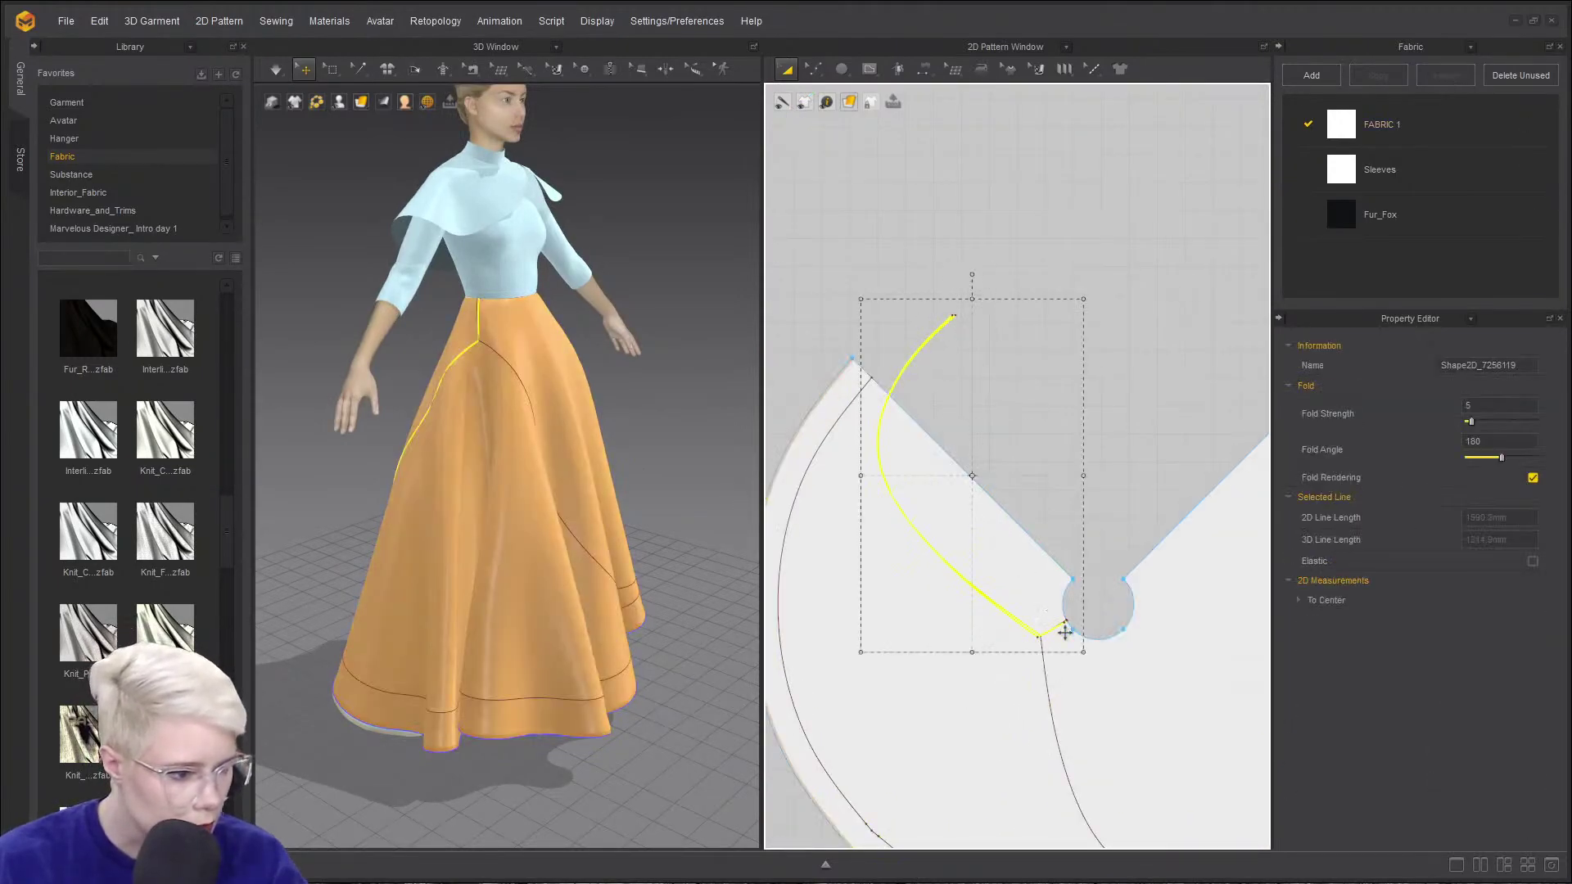
# - Undo the last change and nudge the mirrored line until its corner coincides with the original line's corner
pyautogui.scroll(2, 1088, 657)
pyautogui.scroll(3, 1086, 653)
pyautogui.hotkey('ctrl', 'z')
pyautogui.moveTo(874, 578); pyautogui.dragTo(882, 569)
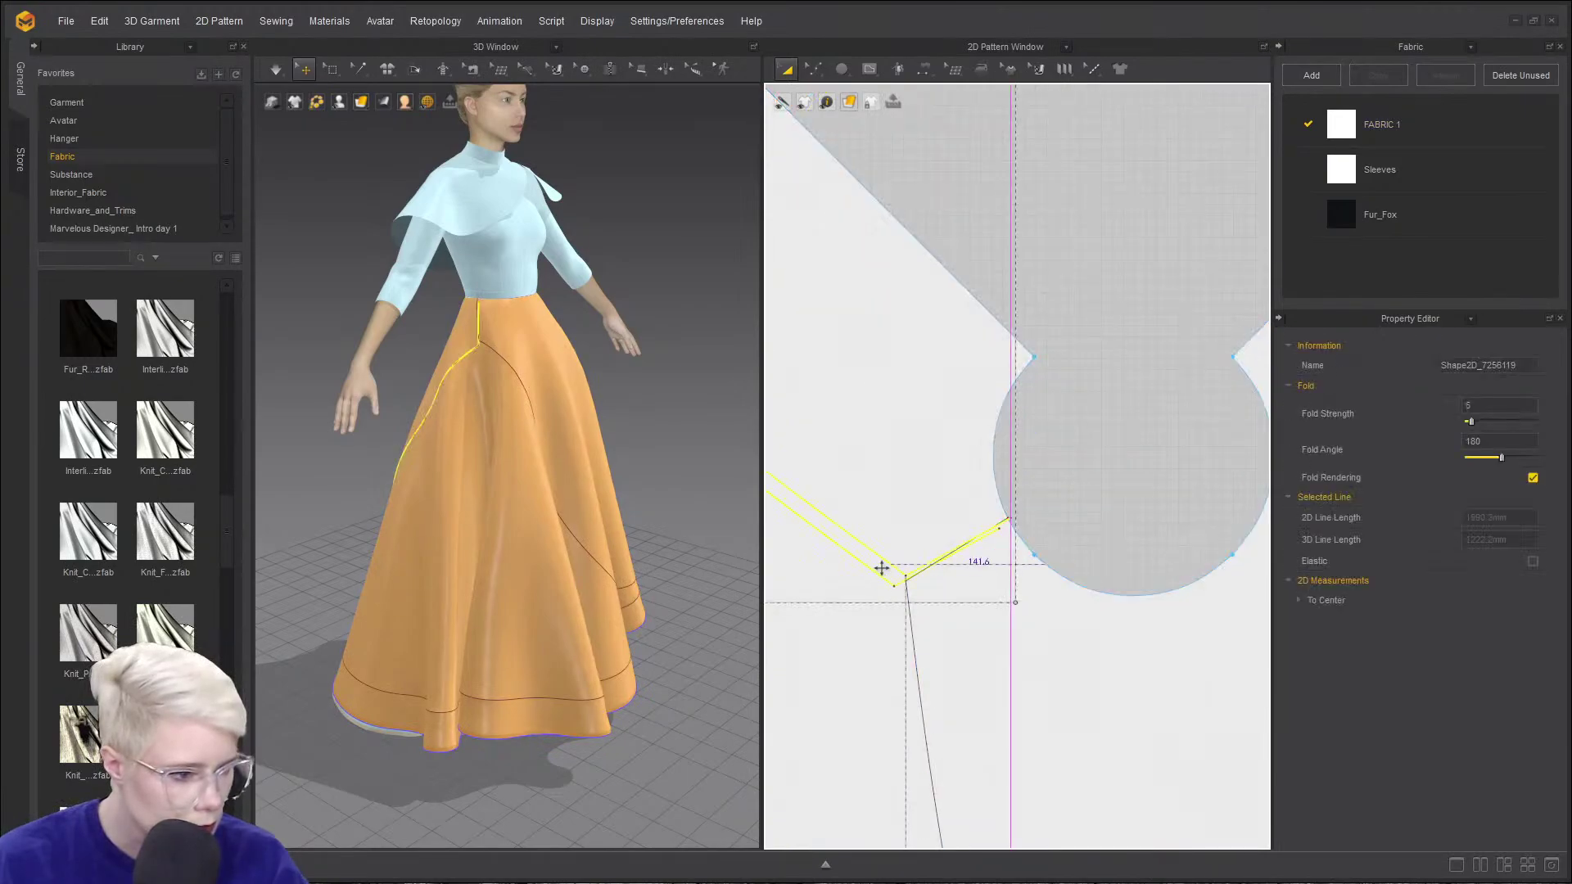
pyautogui.click(1104, 464)
pyautogui.scroll(3, 900, 569)
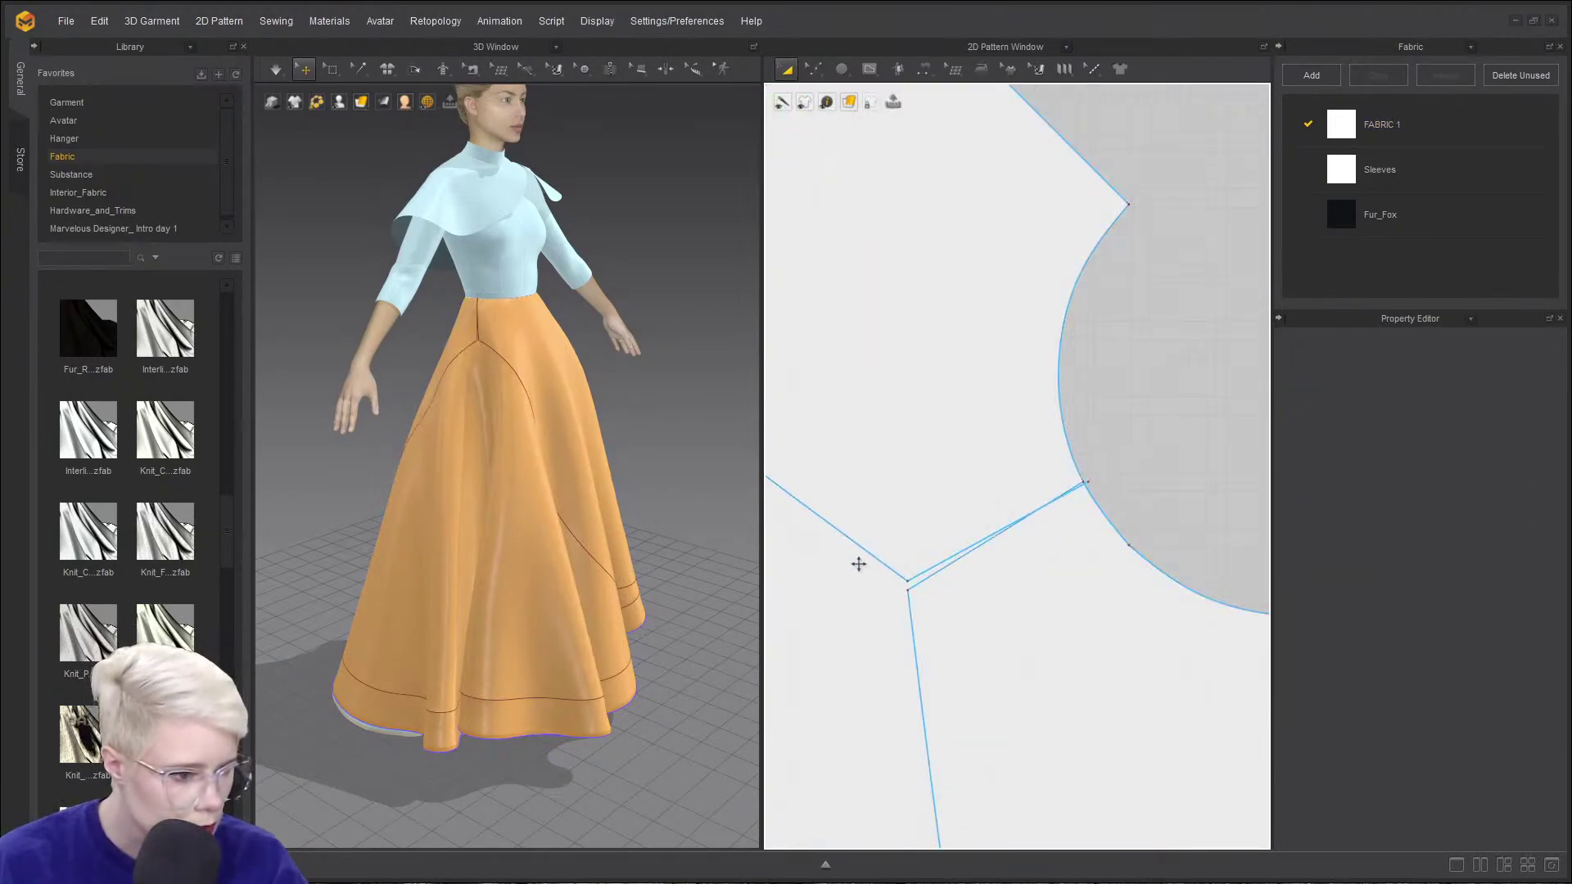
pyautogui.click(860, 562)
pyautogui.click(1239, 508)
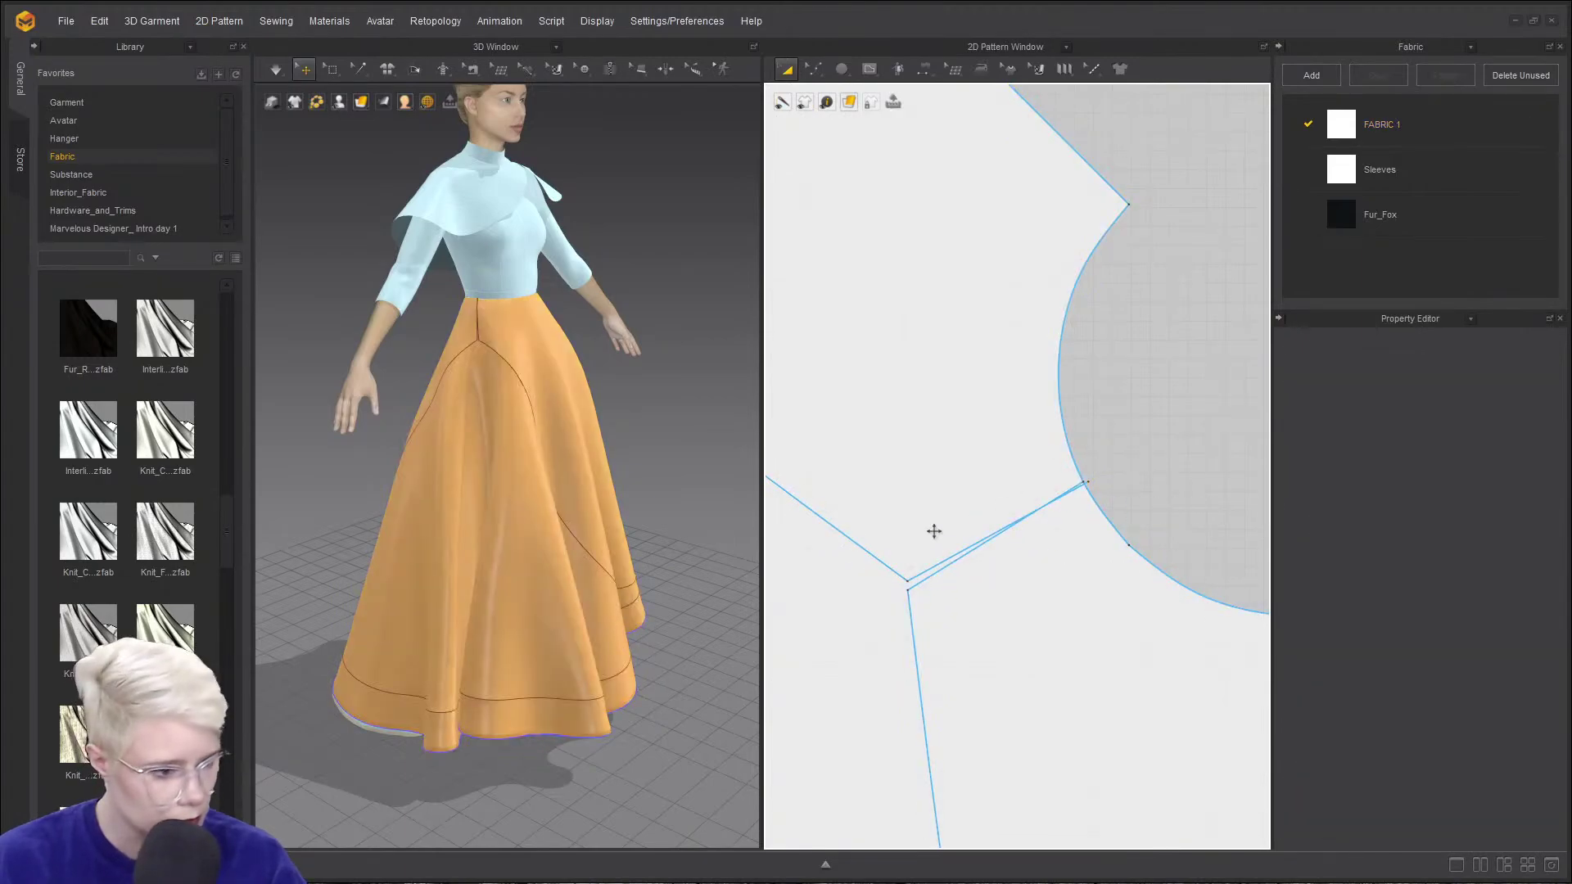
pyautogui.scroll(3, 898, 555)
pyautogui.moveTo(883, 599); pyautogui.dragTo(981, 620)
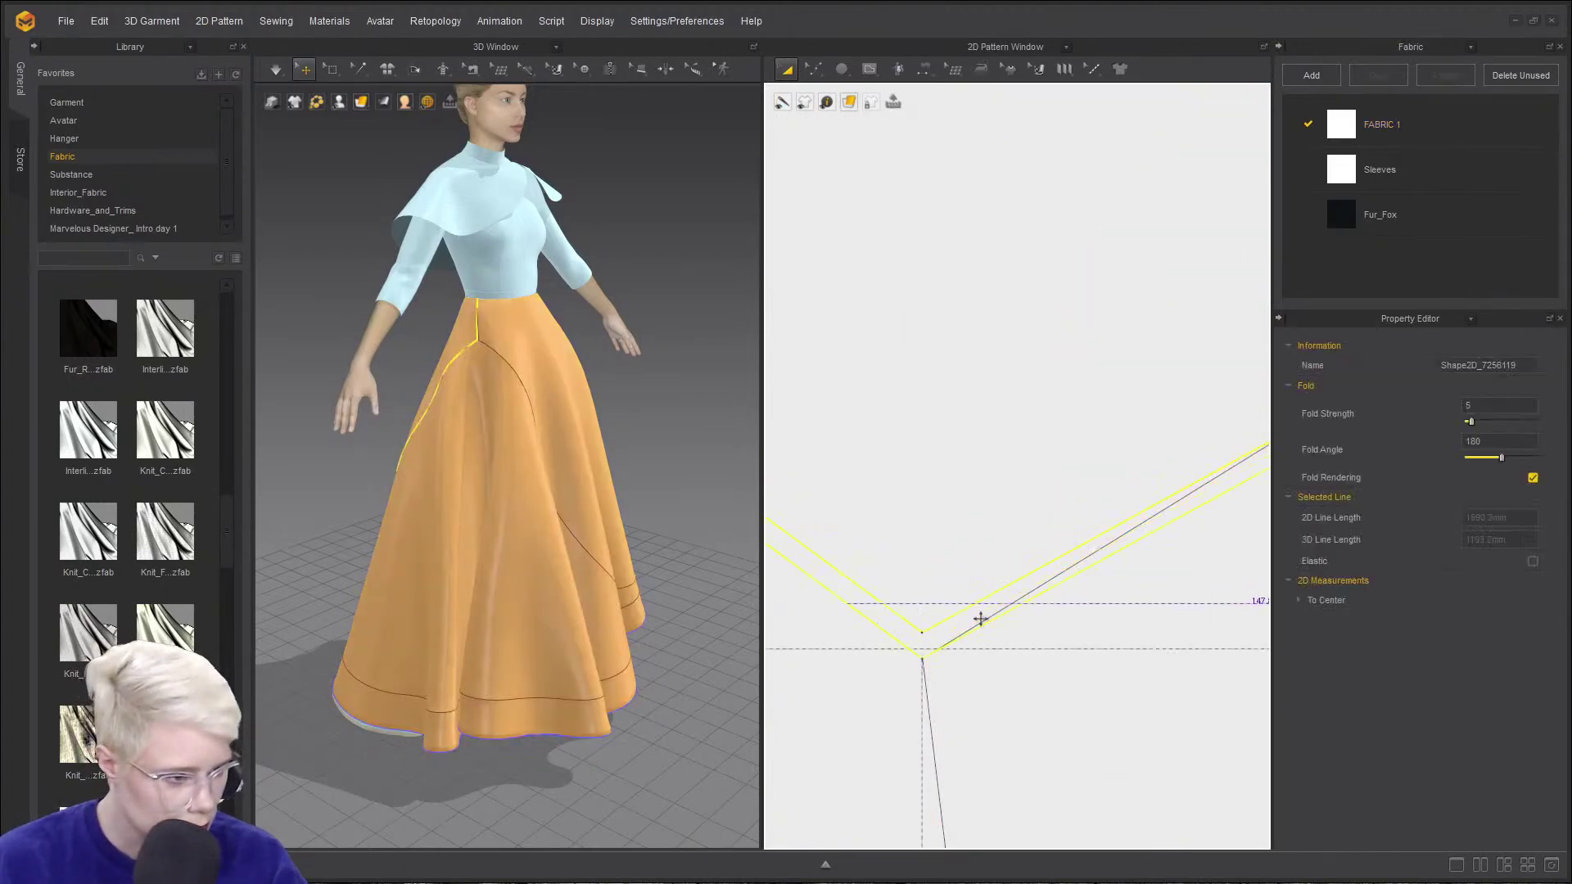
pyautogui.moveTo(1004, 549); pyautogui.dragTo(1017, 548, button='middle')
# - Delete the mirrored line's end point at the waist so the line starts at the shared corner
pyautogui.press('z')
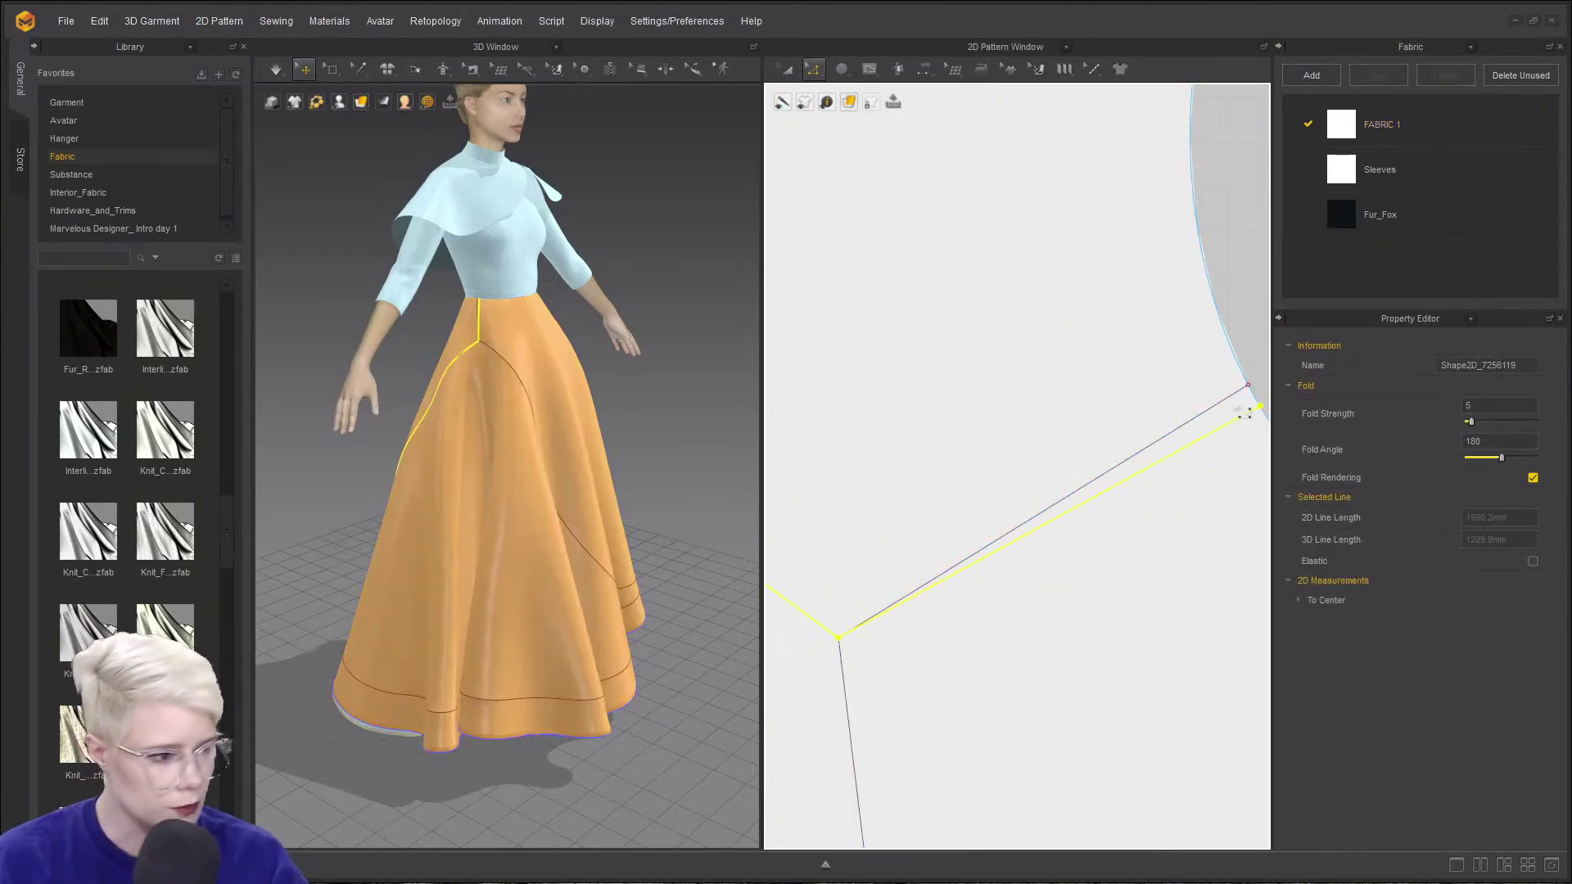
pyautogui.scroll(-1, 1246, 414)
pyautogui.moveTo(1220, 417); pyautogui.dragTo(1056, 443, button='middle')
pyautogui.click(1152, 428)
pyautogui.click(1096, 435)
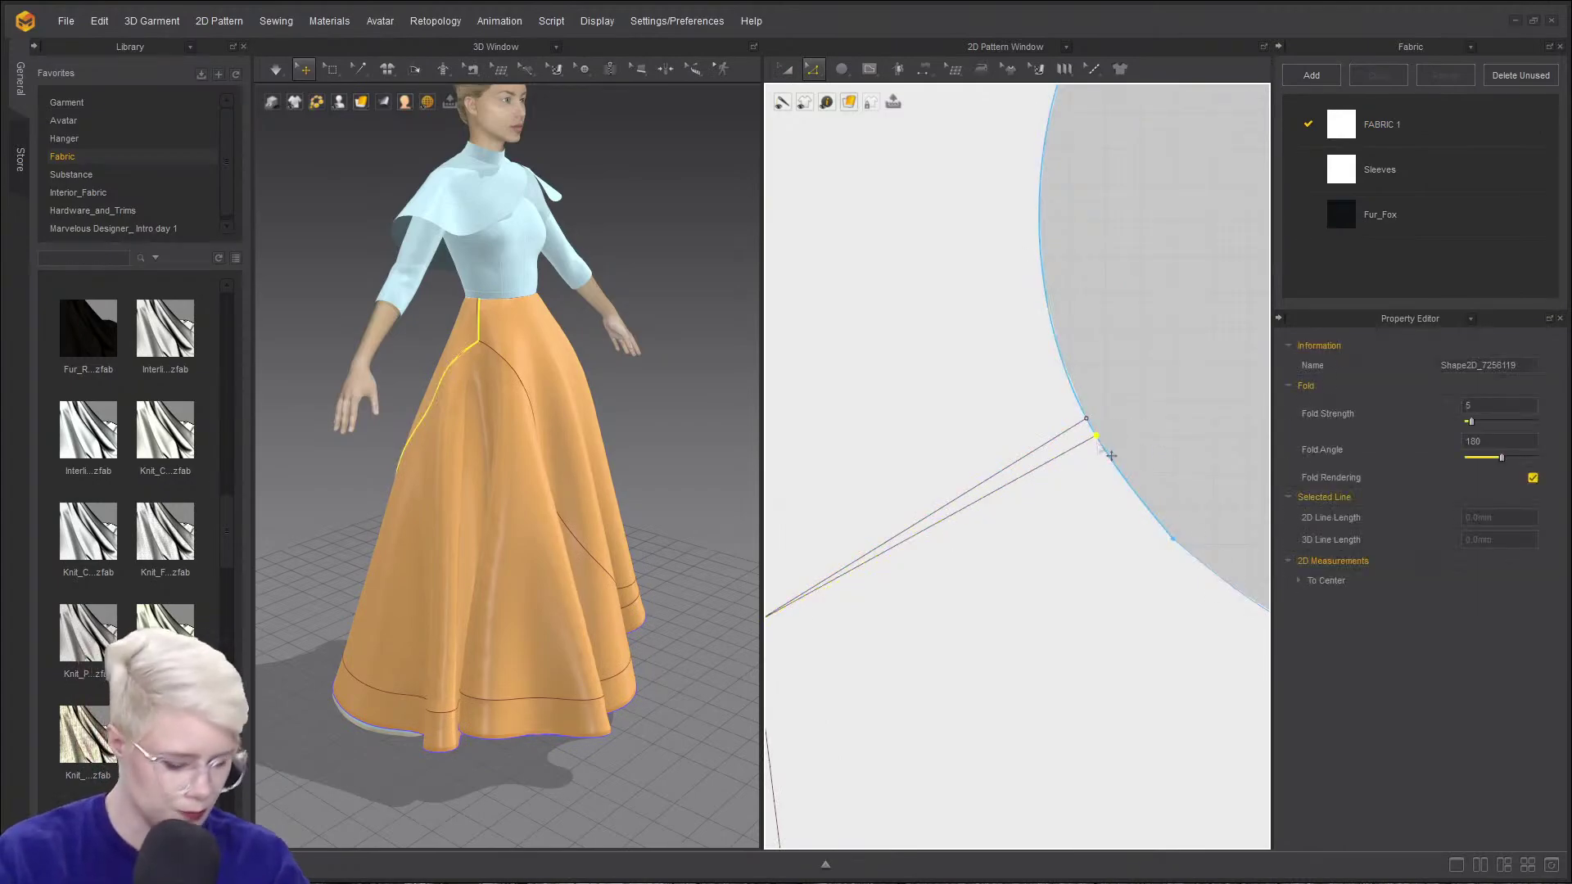
pyautogui.press('Delete')
pyautogui.scroll(-2, 981, 481)
pyautogui.scroll(1, 817, 541)
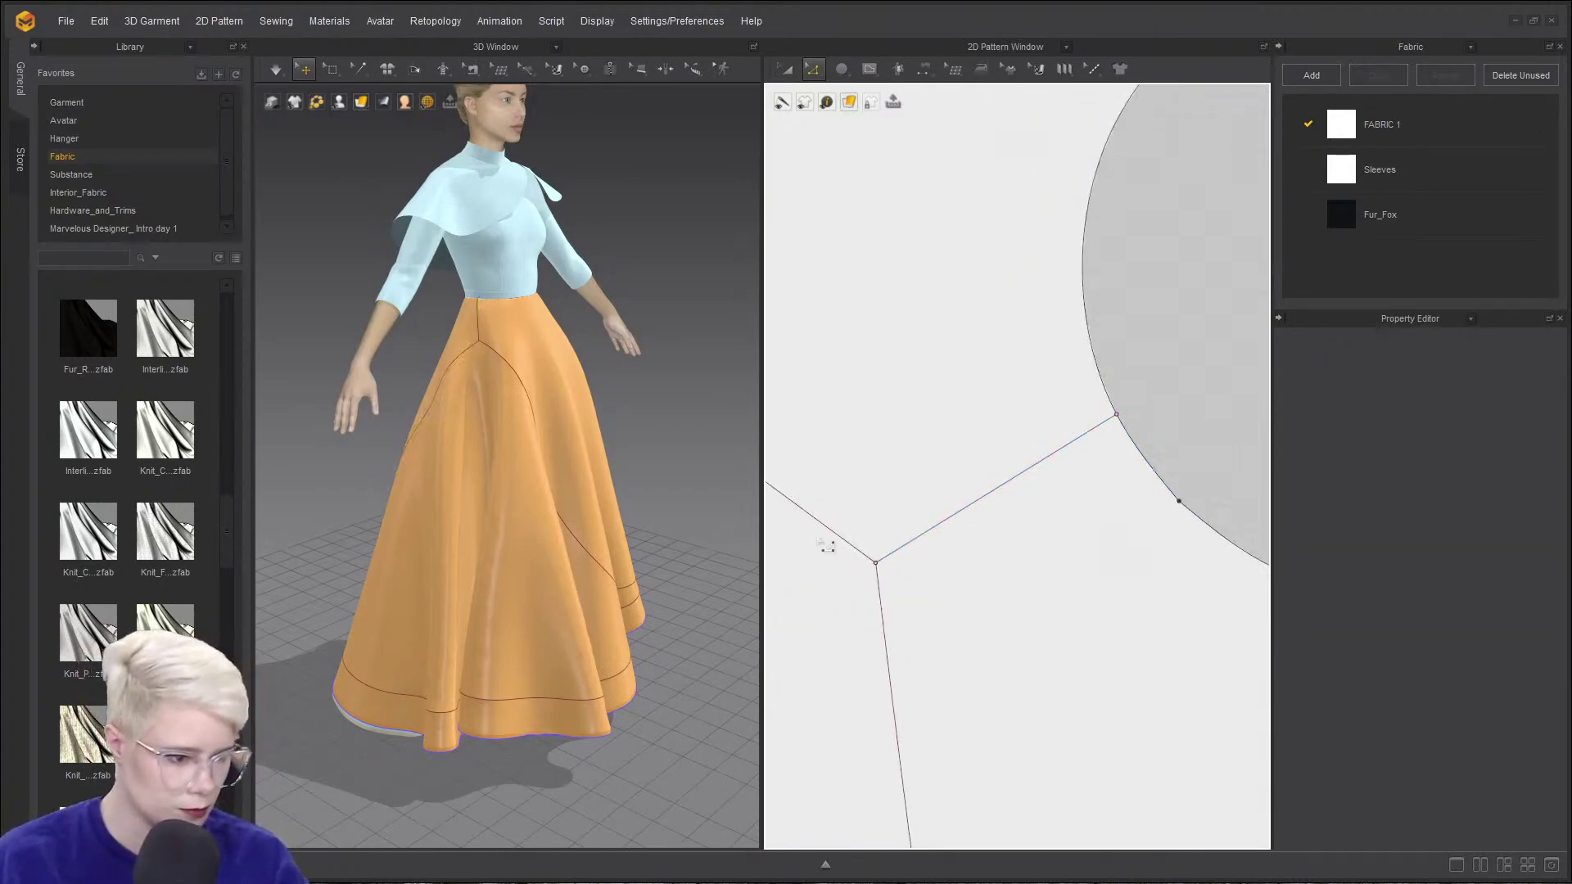
pyautogui.moveTo(872, 592); pyautogui.dragTo(889, 592)
pyautogui.rightClick(876, 563)
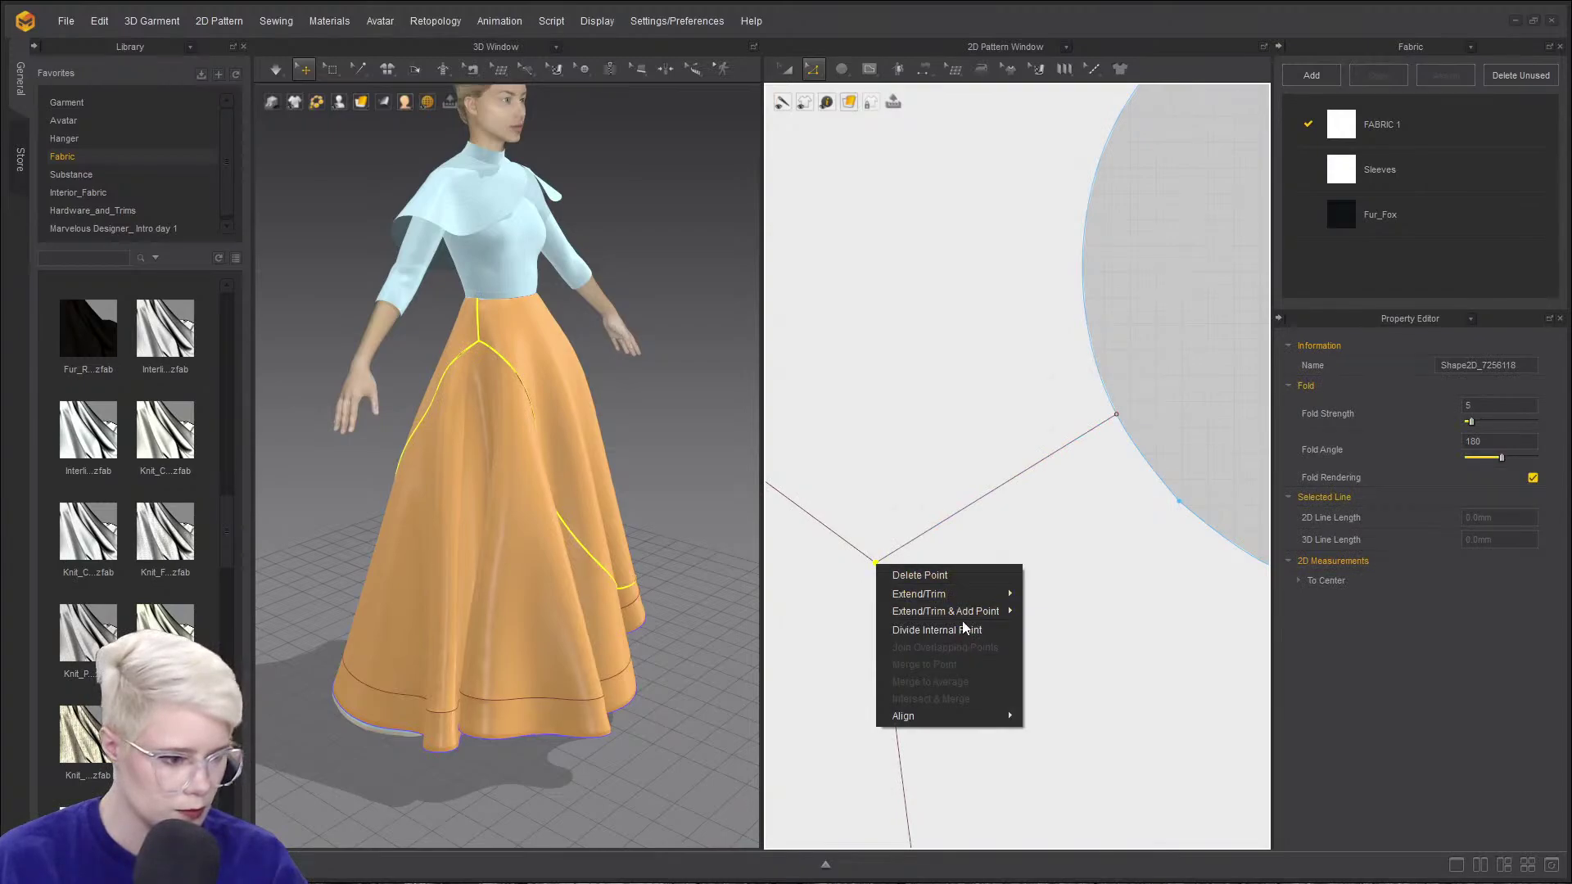
pyautogui.click(1225, 420)
# - Cut the overskirt pattern along the internal line that runs parallel to the hem
pyautogui.scroll(-3, 1038, 425)
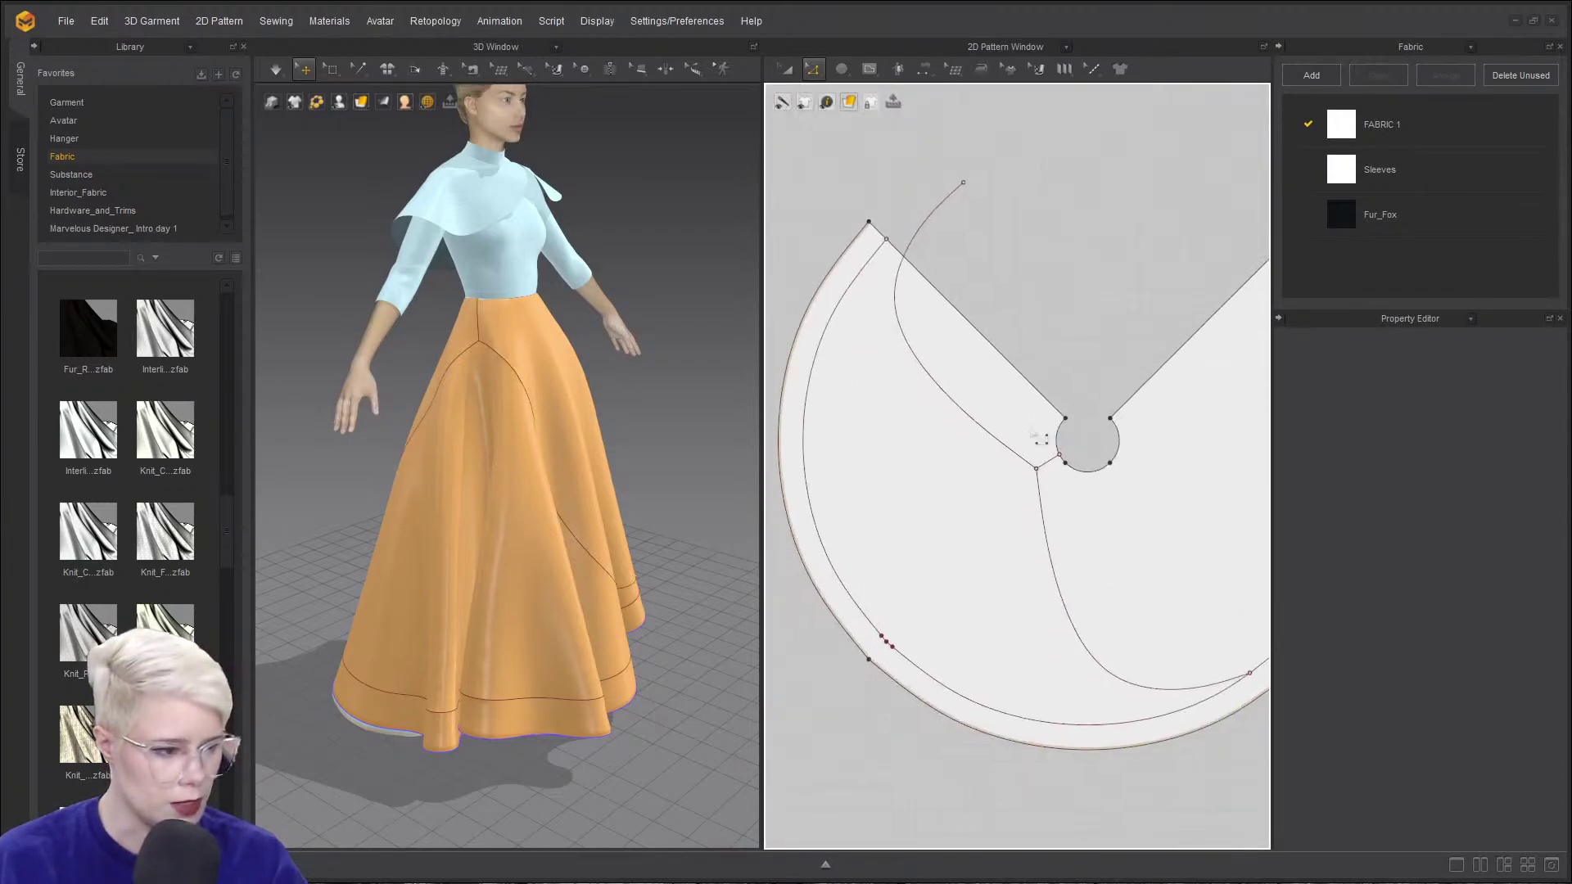
pyautogui.scroll(-1, 1039, 436)
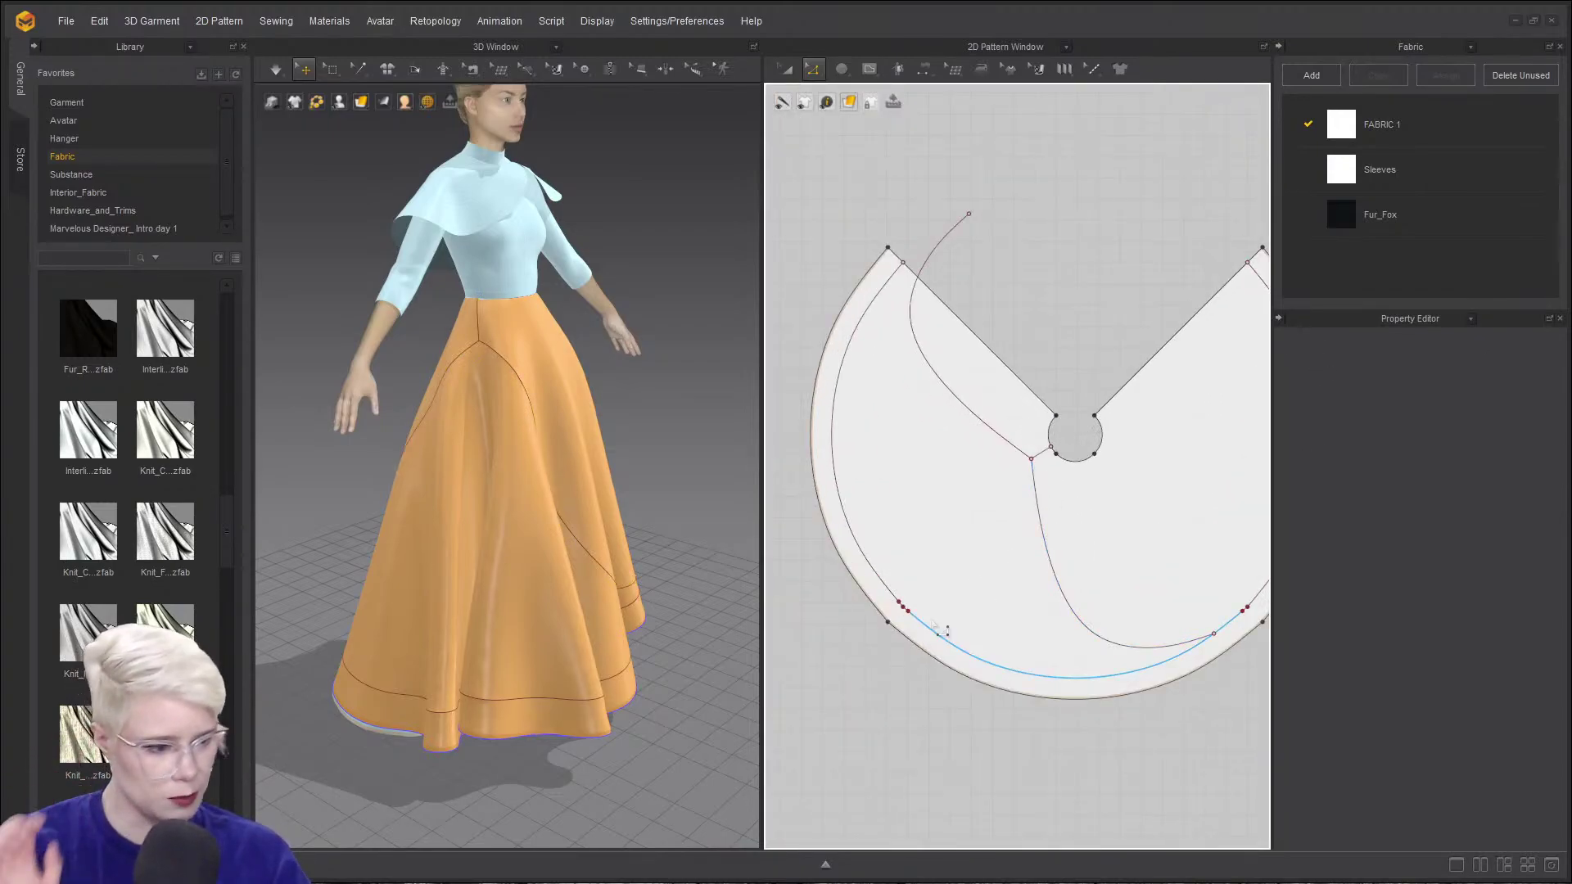
pyautogui.click(943, 636)
pyautogui.click(1164, 383)
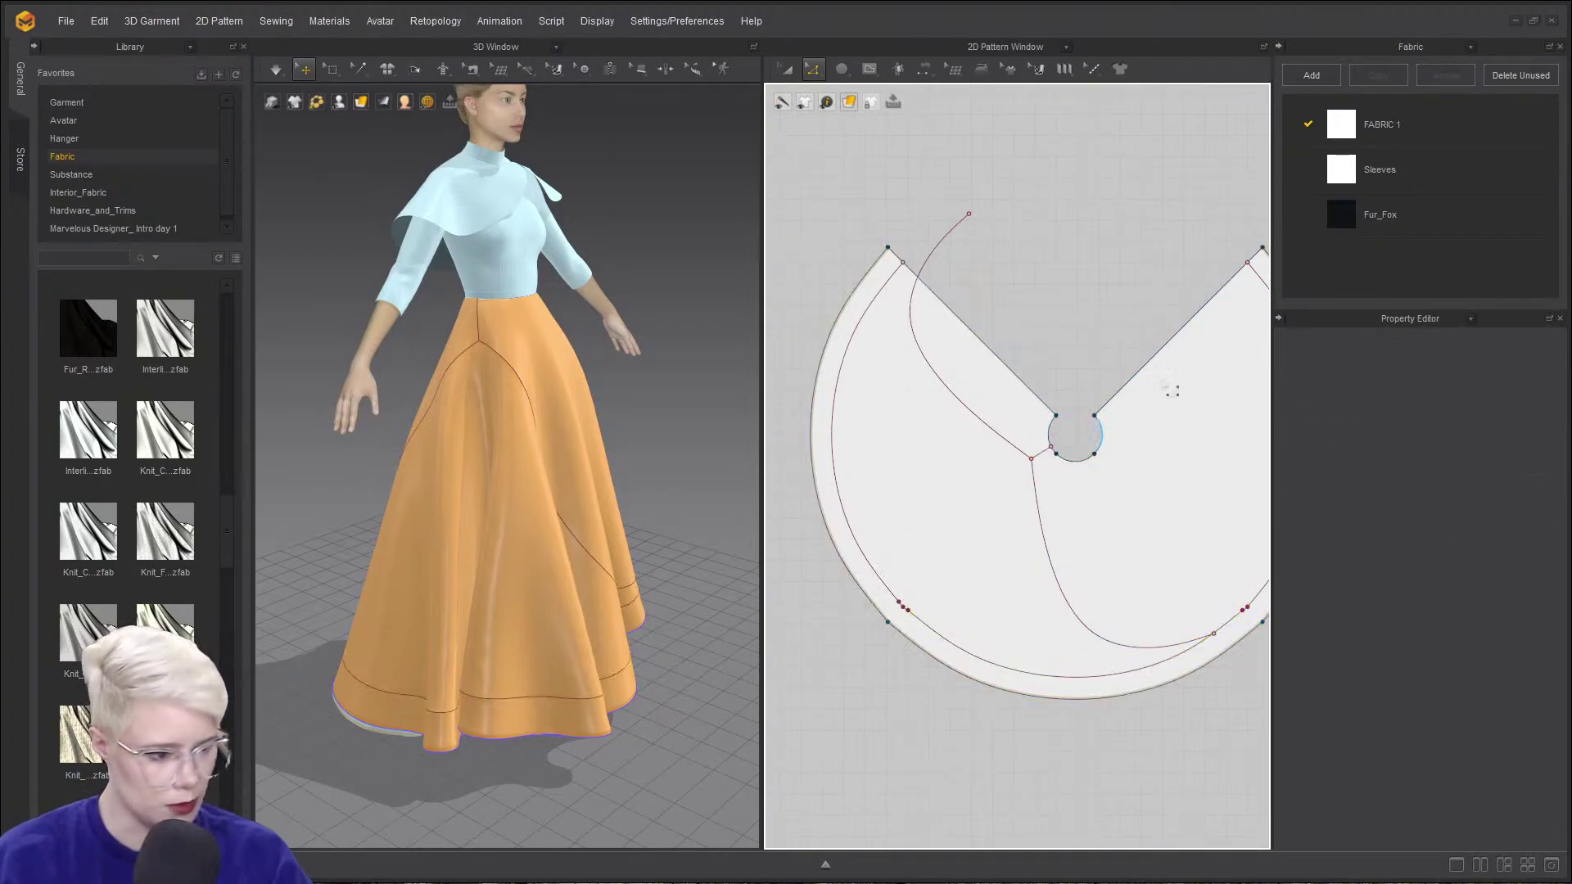
pyautogui.click(851, 409)
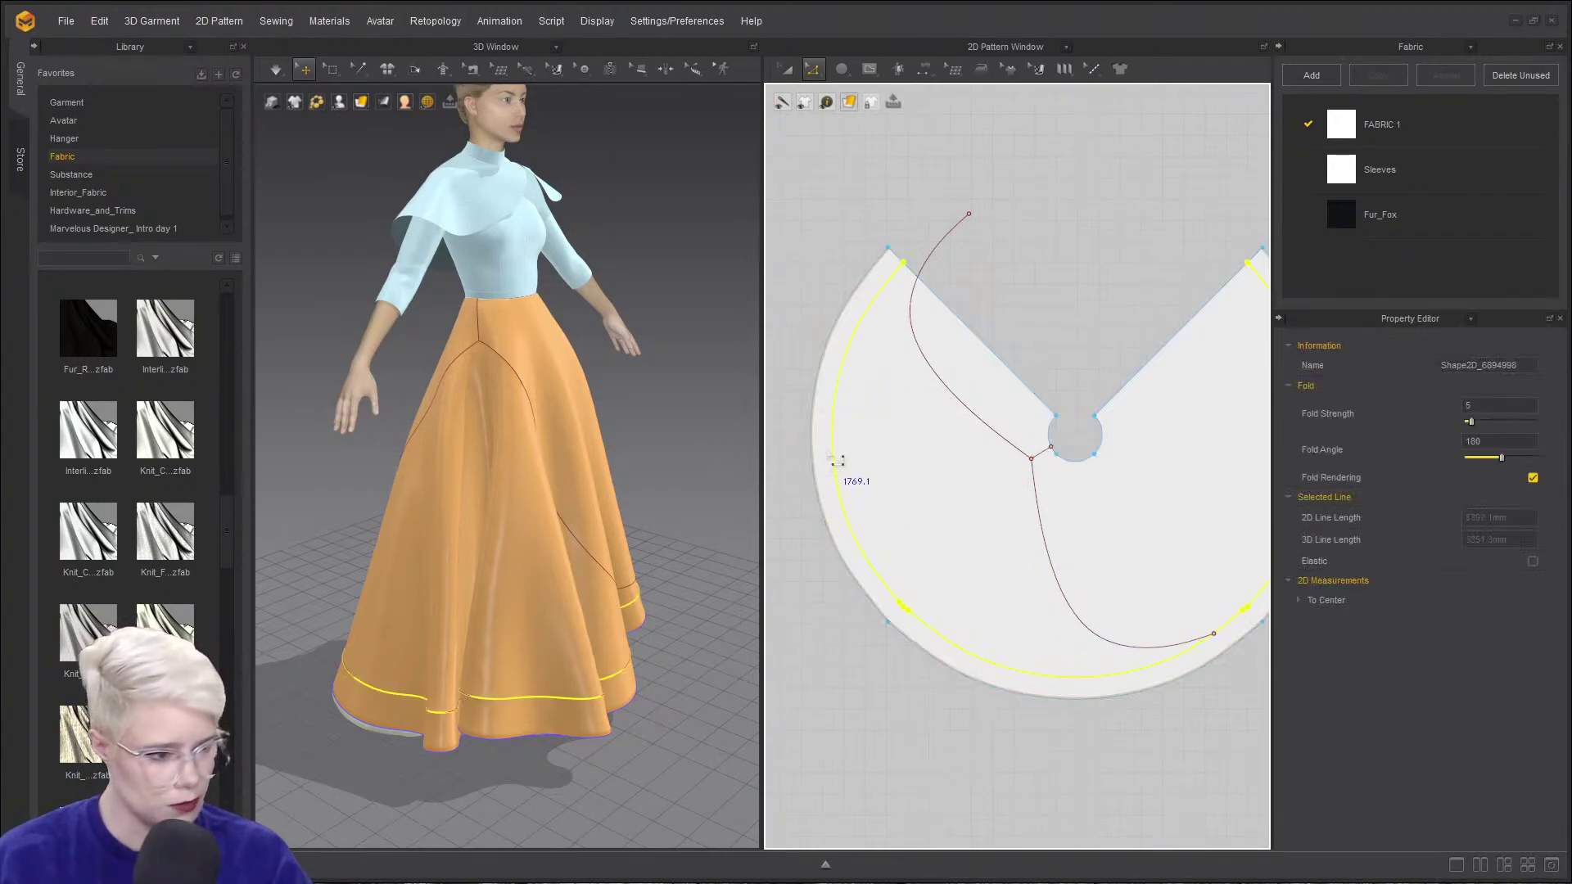
pyautogui.rightClick(832, 451)
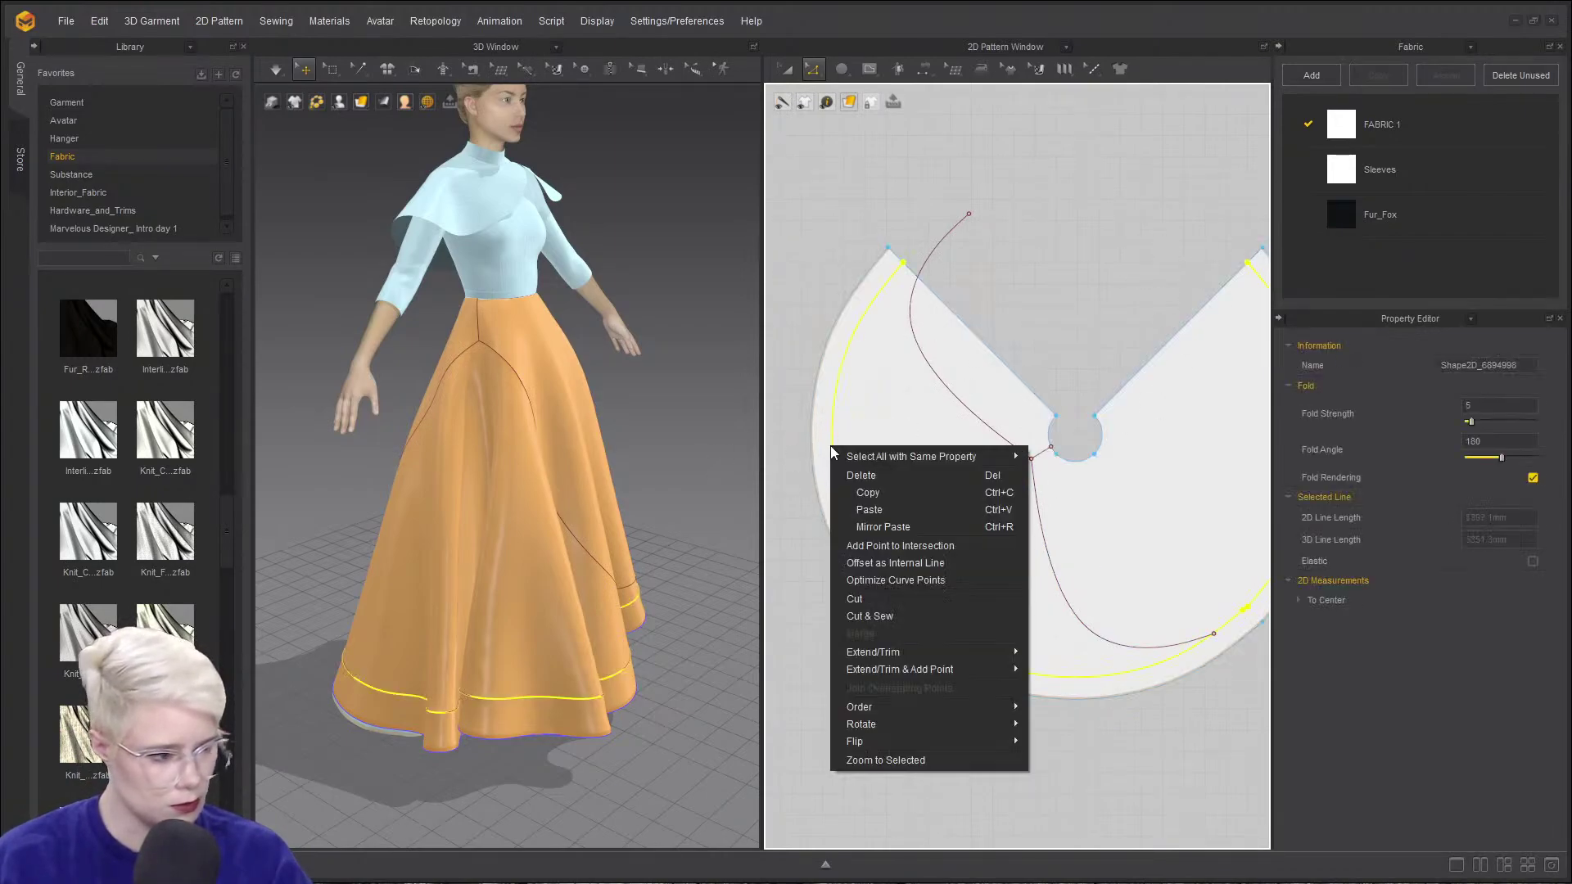
pyautogui.click(883, 603)
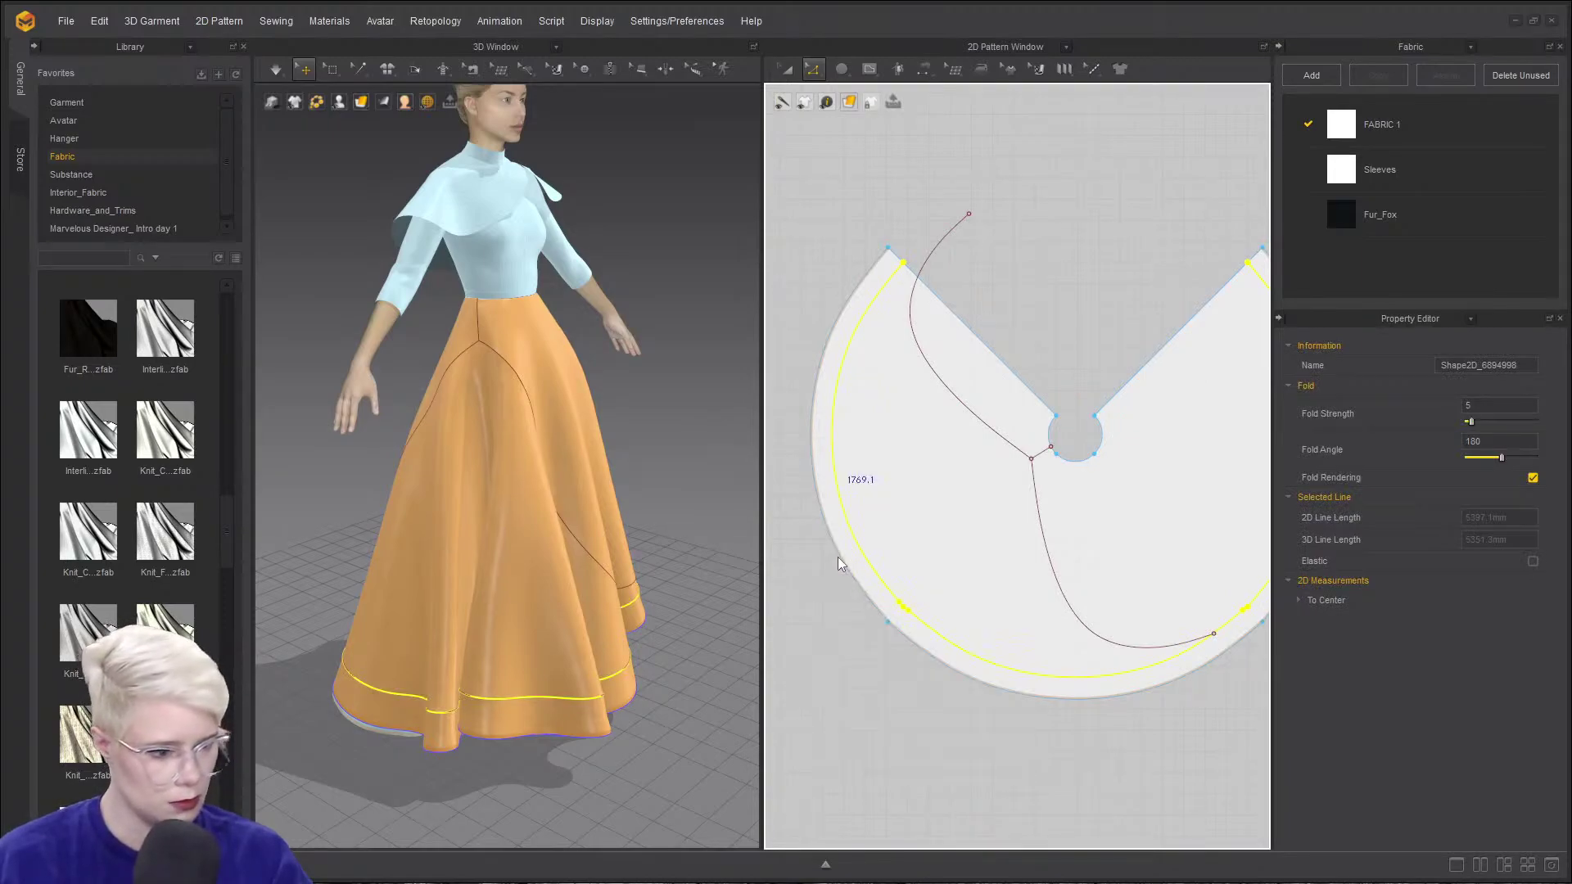
# - Delete the separated hem band from the overskirt
pyautogui.click(856, 568)
pyautogui.press('a')
pyautogui.click(855, 576)
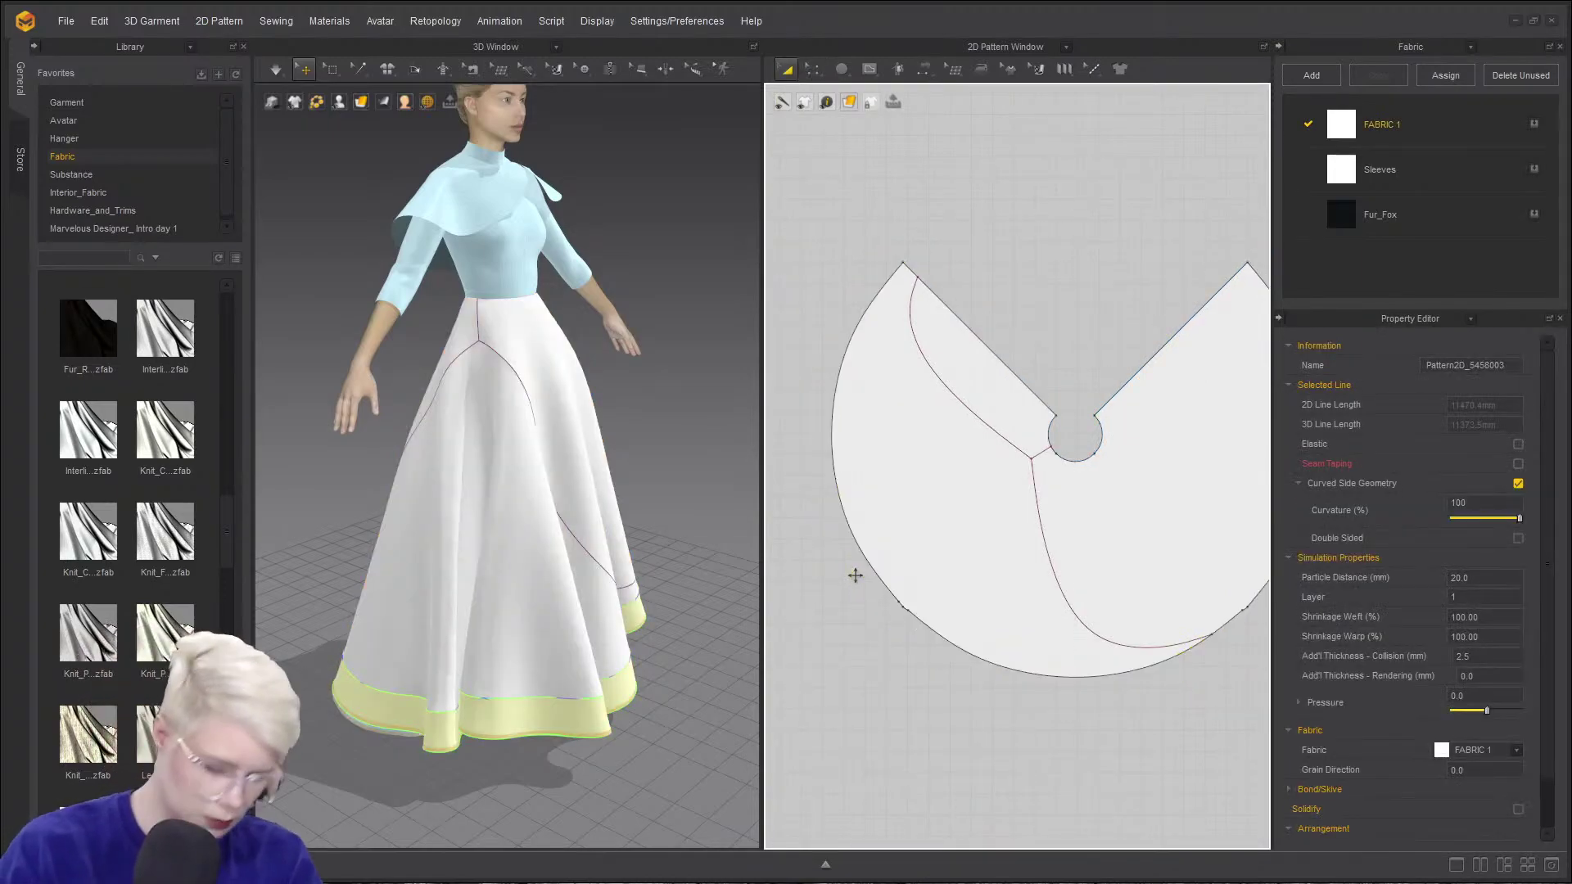
pyautogui.press('Delete')
# - Cut the overskirt along both sweeping internal lines and delete the separated panel between them
pyautogui.moveTo(606, 569); pyautogui.dragTo(361, 606, button='right')
pyautogui.scroll(-2, 932, 486)
pyautogui.moveTo(949, 491); pyautogui.dragTo(860, 482, button='middle')
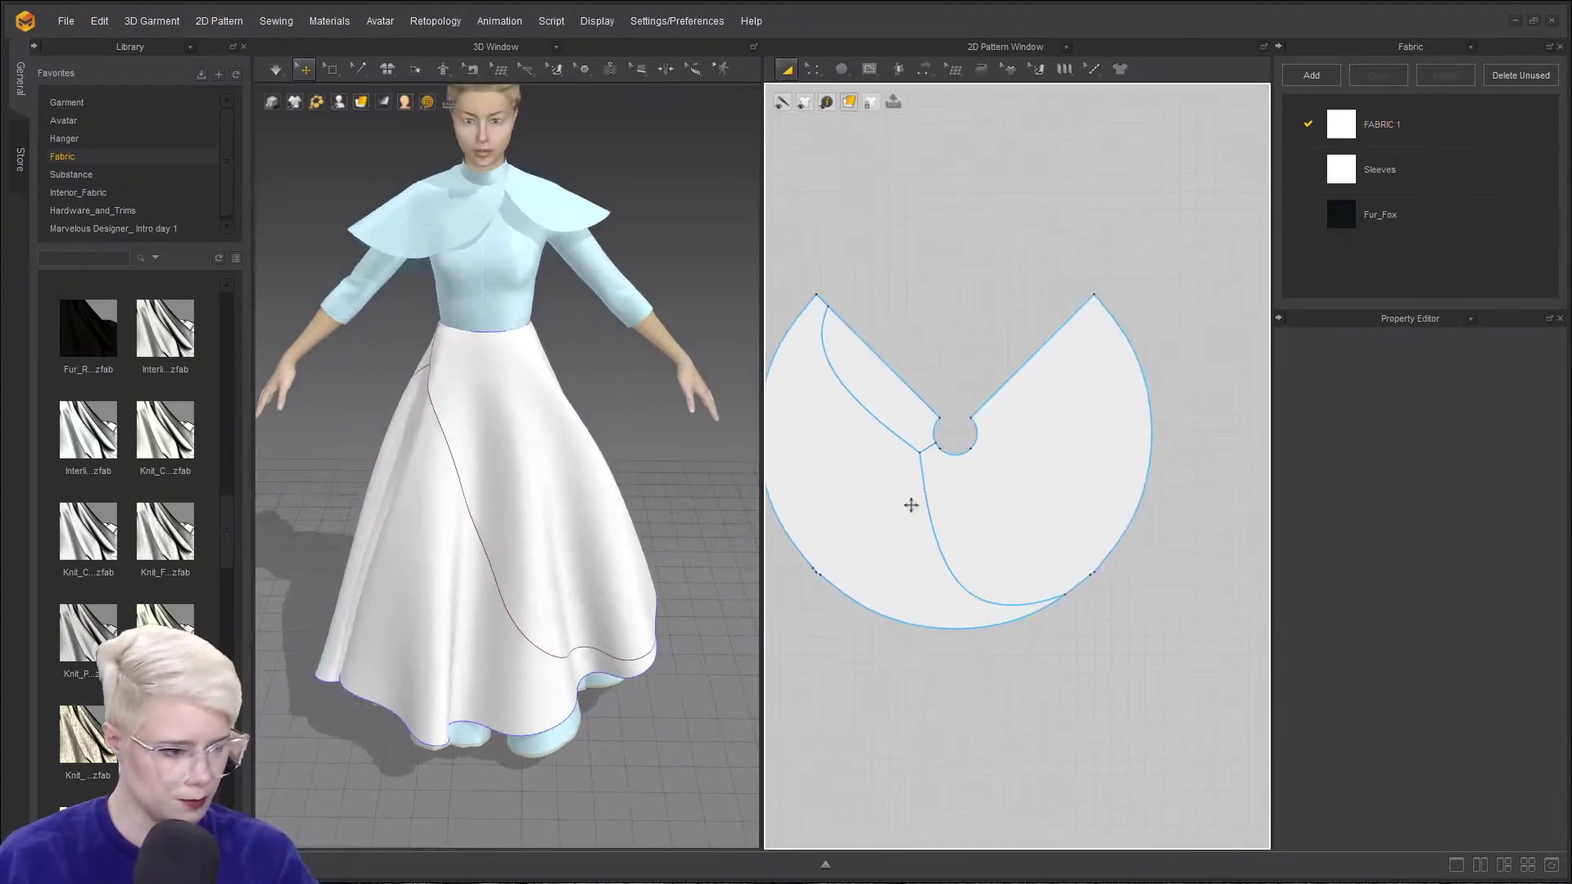
pyautogui.click(924, 505)
pyautogui.keyDown('shift'); pyautogui.click(861, 409); pyautogui.keyUp('shift')
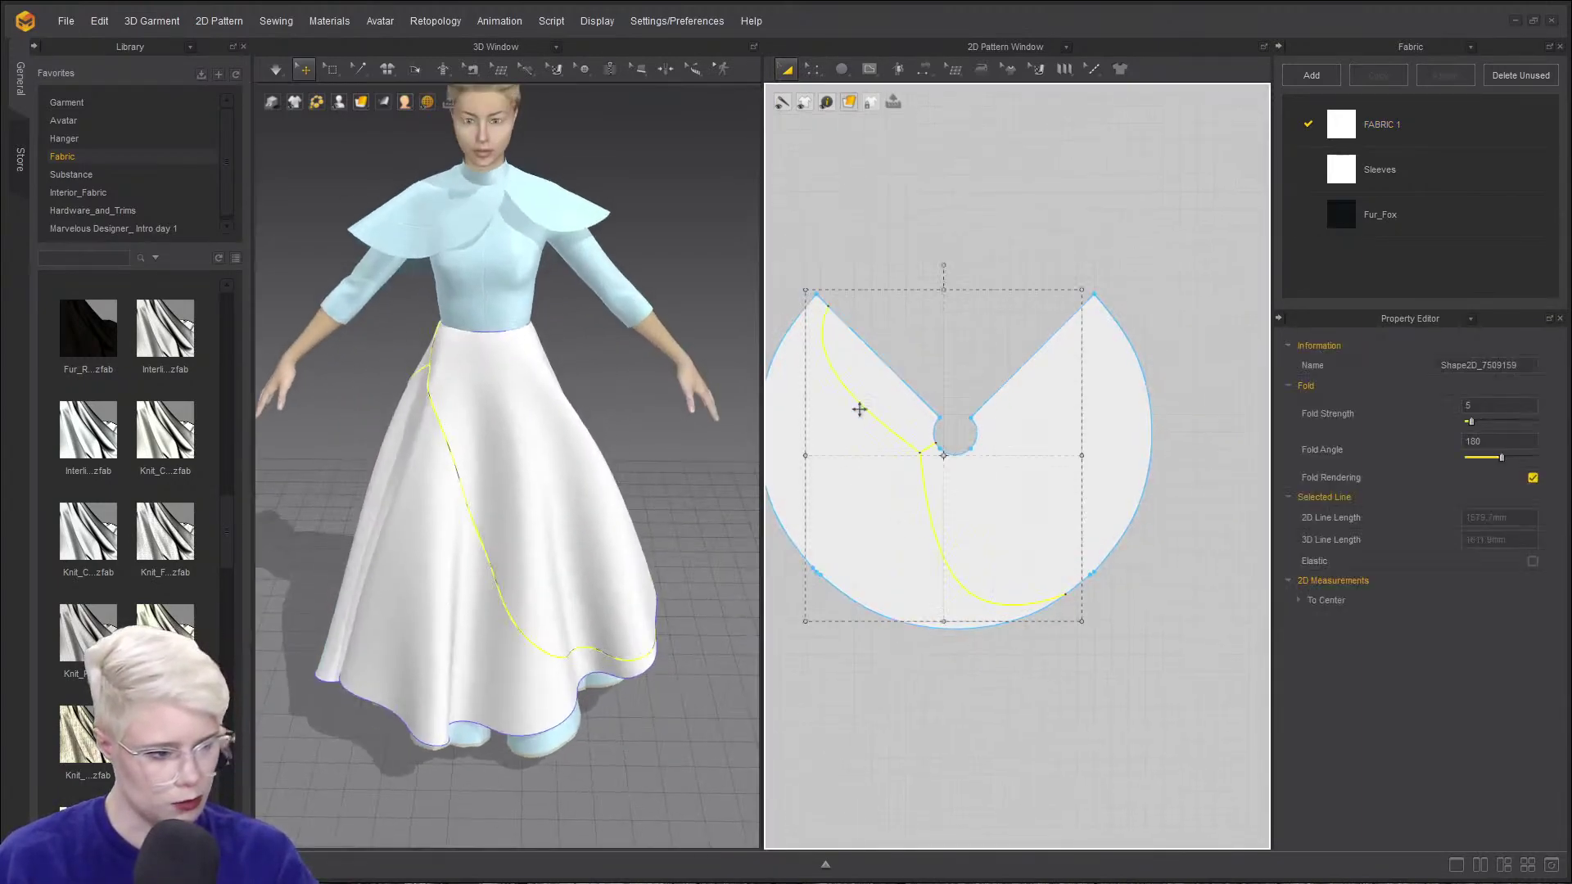
pyautogui.rightClick(861, 410)
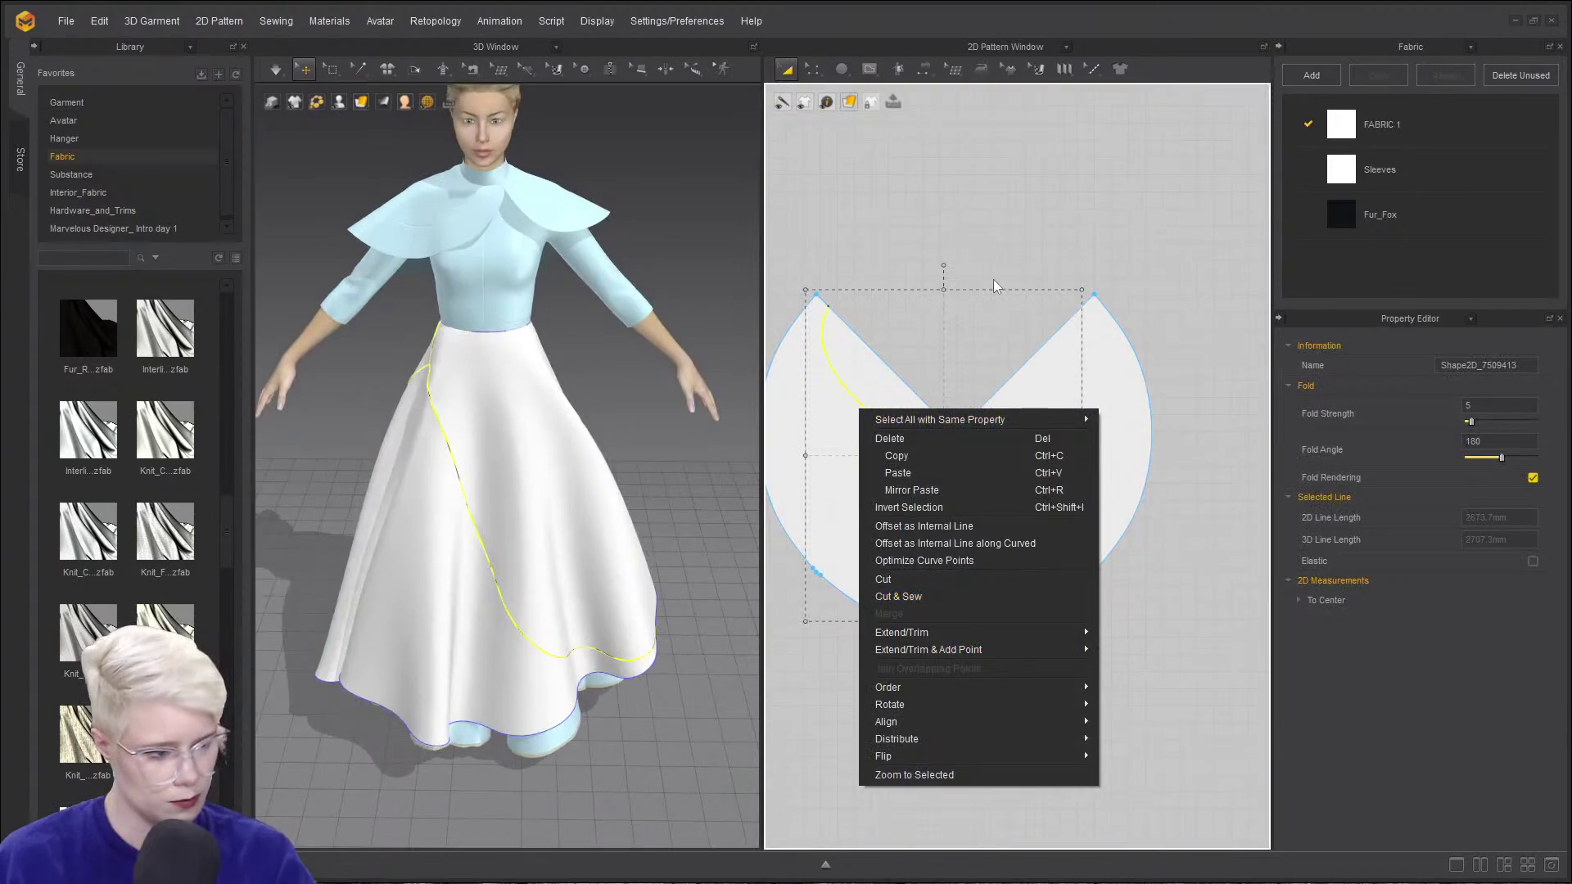
pyautogui.click(911, 604)
pyautogui.keyDown('shift'); pyautogui.click(943, 554); pyautogui.keyUp('shift')
pyautogui.rightClick(943, 553)
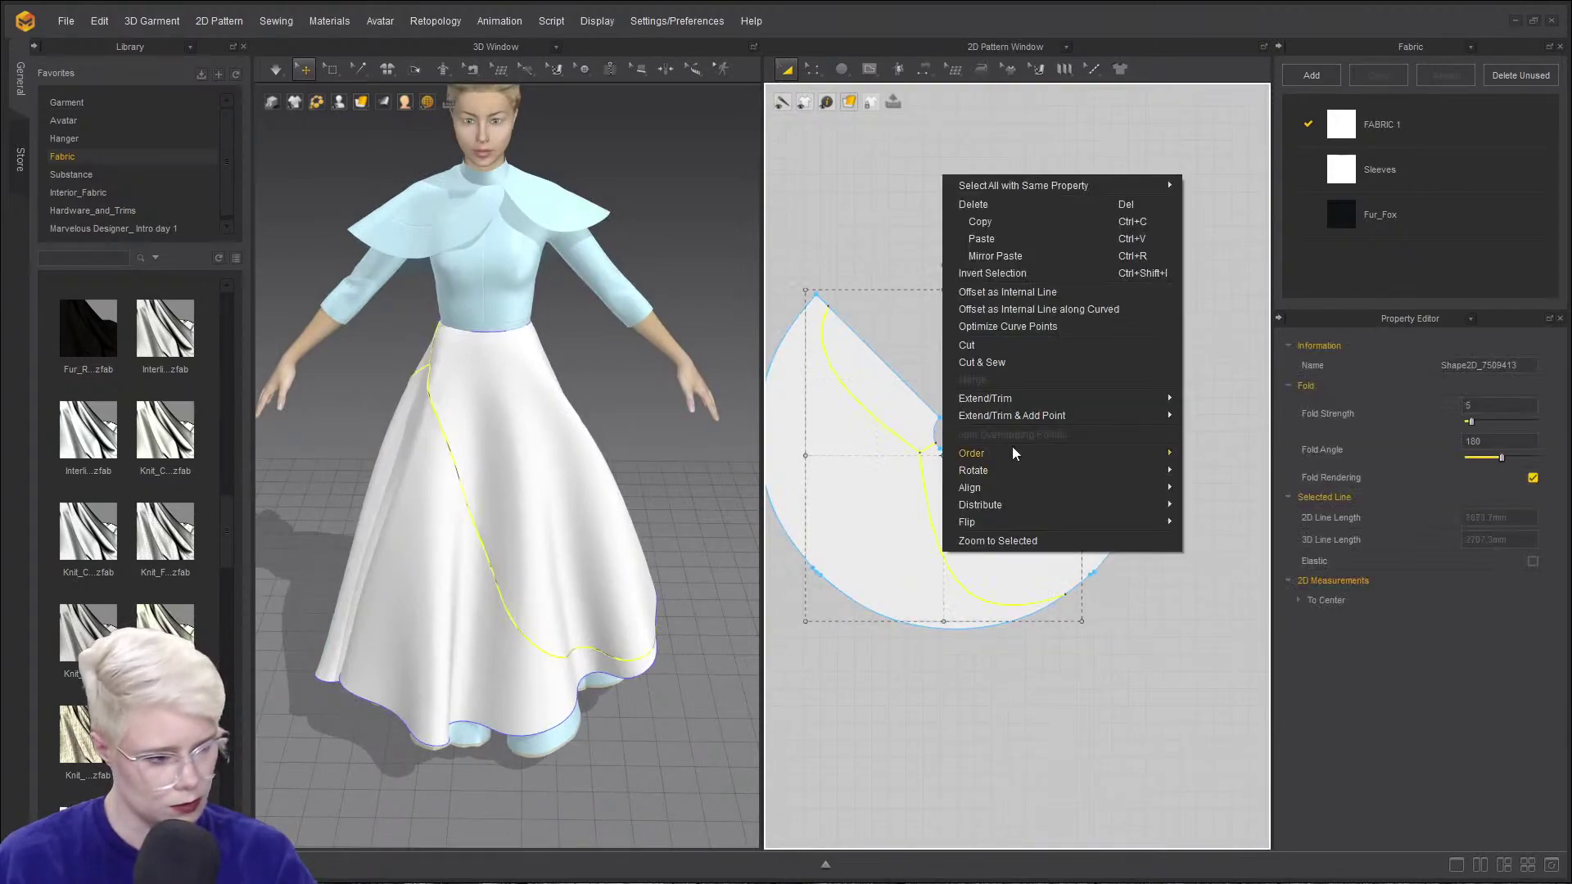
pyautogui.click(1015, 345)
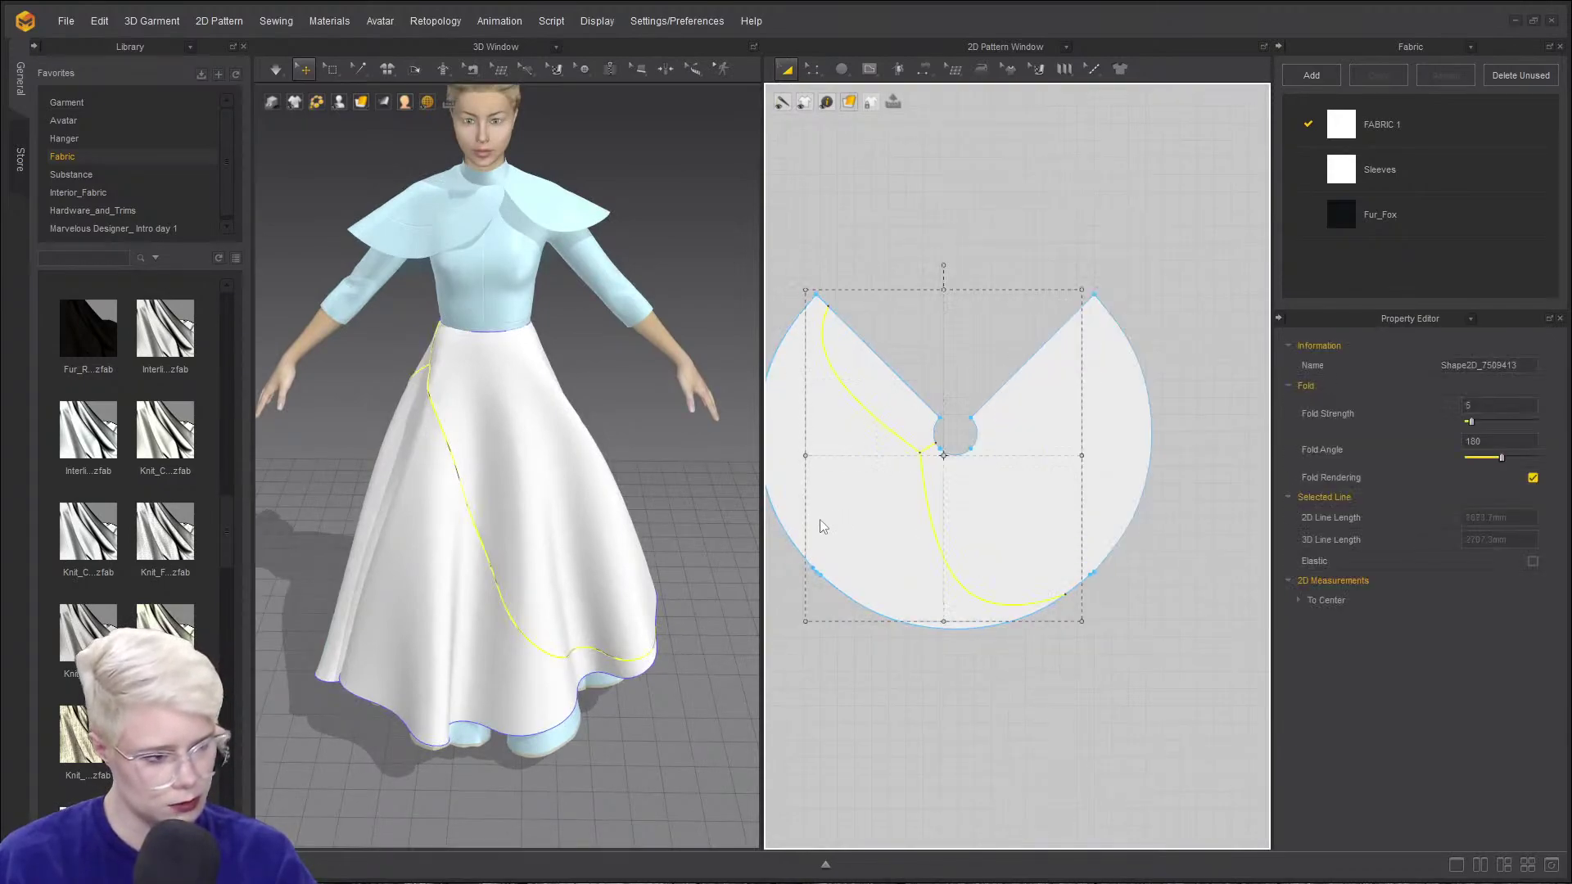
pyautogui.click(847, 548)
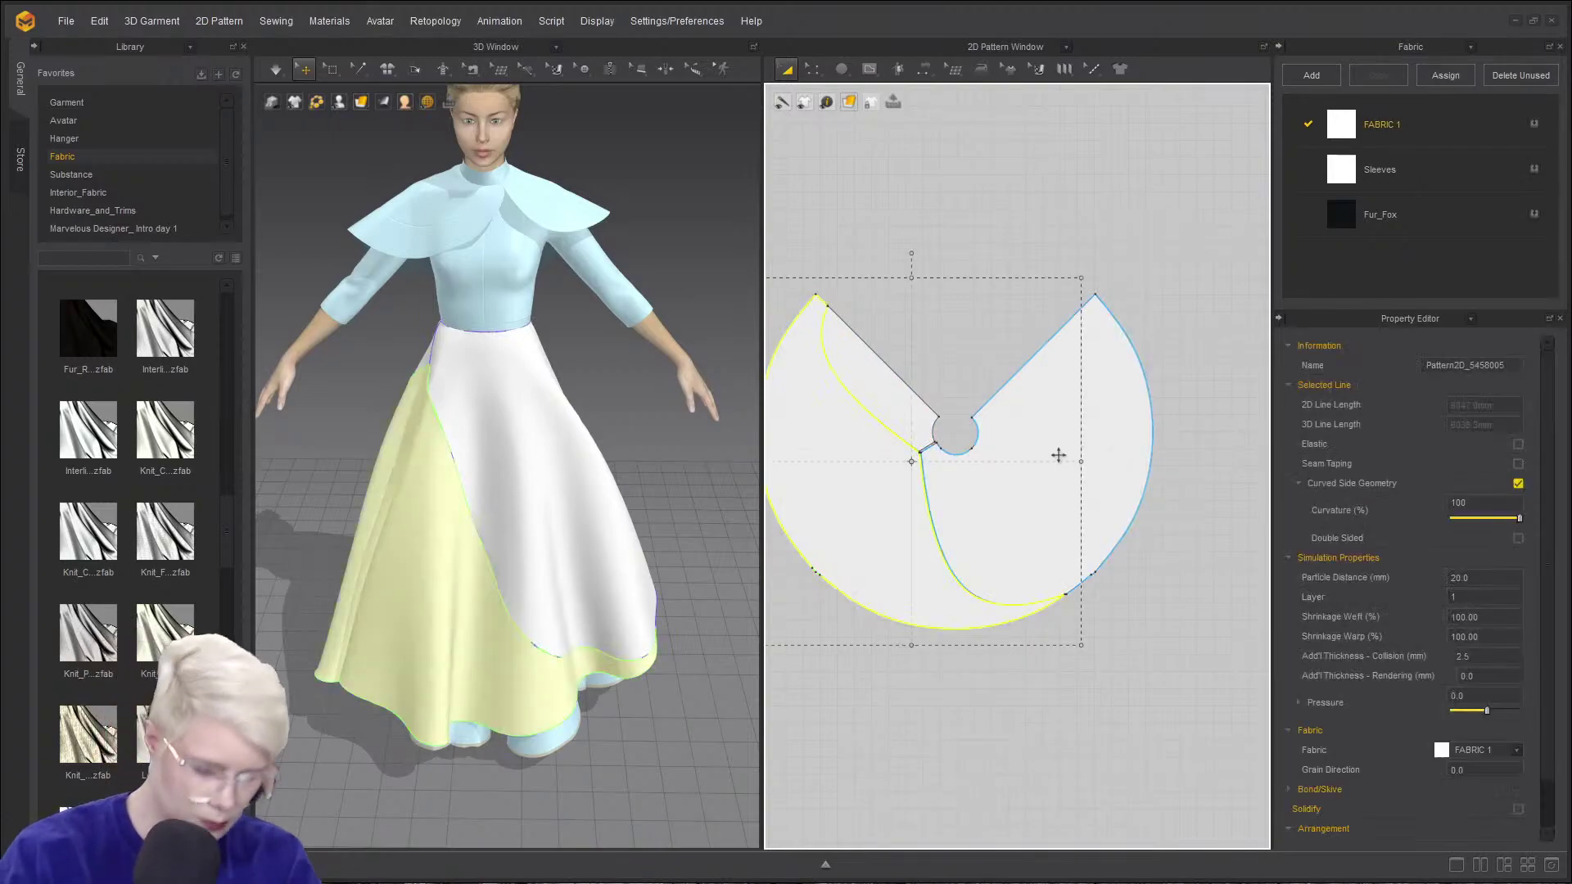
pyautogui.scroll(3, 924, 446)
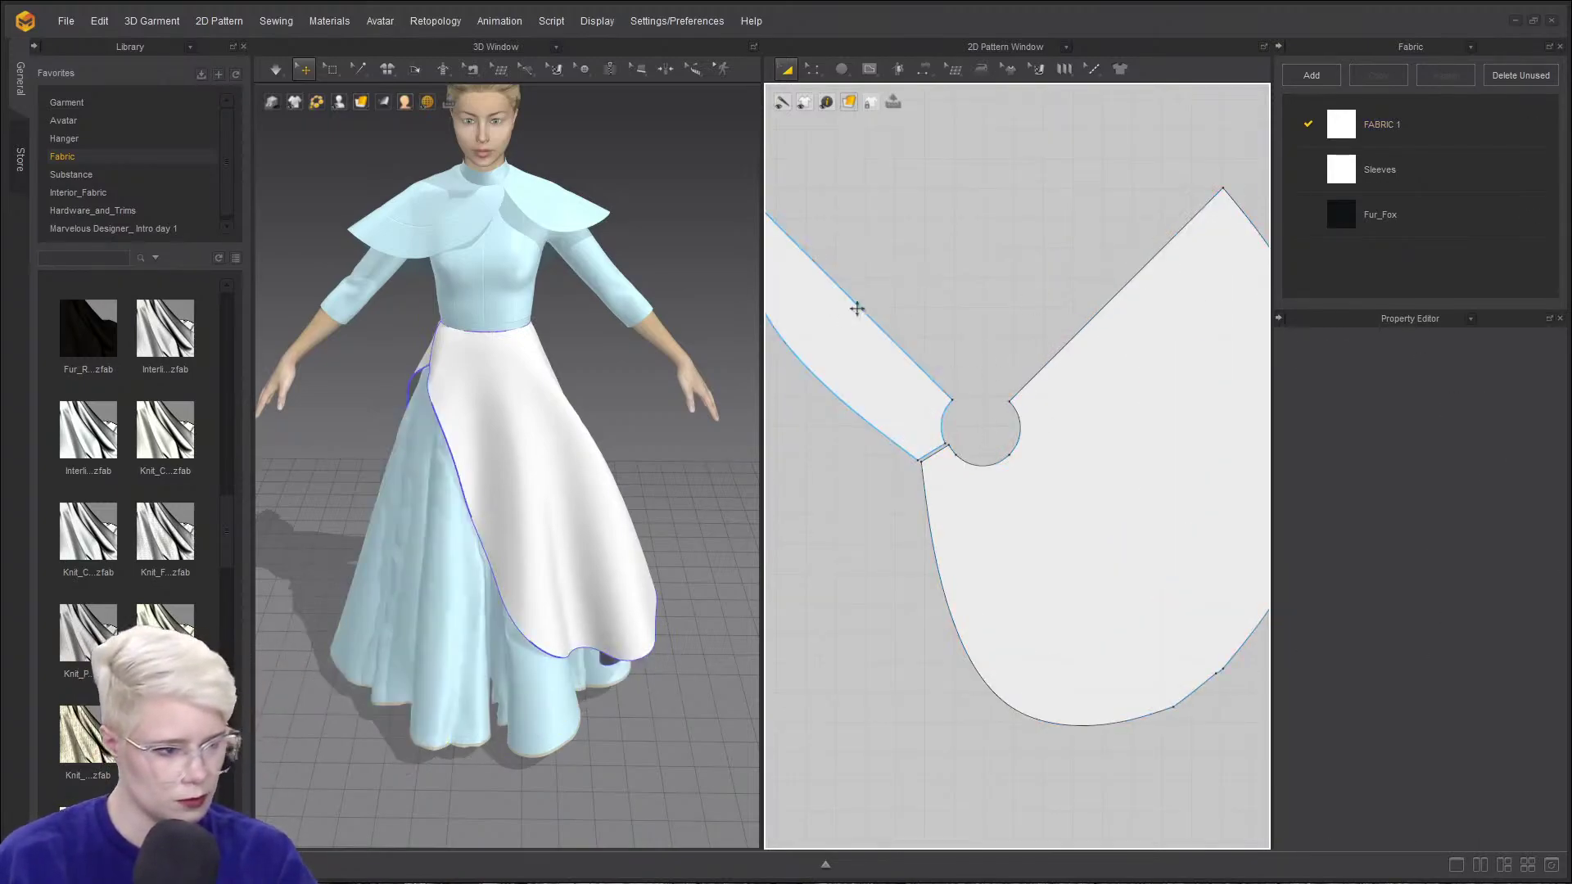
# - Merge the two remaining overskirt pieces along their sewn straight edges
pyautogui.click(856, 308)
pyautogui.click(1081, 129)
pyautogui.press('z')
pyautogui.press('b')
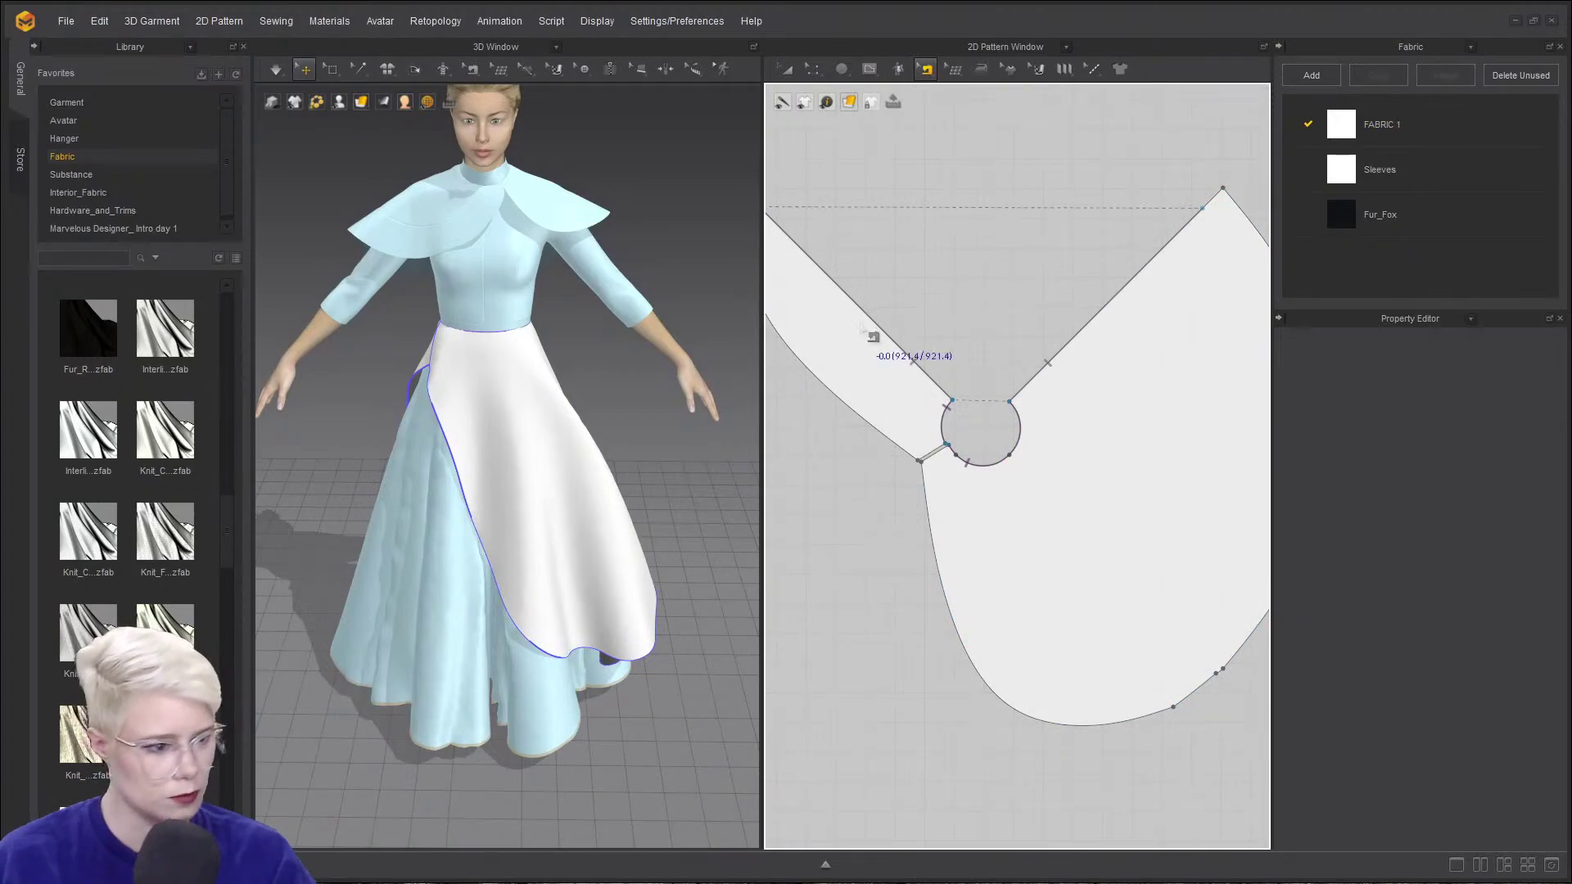
pyautogui.rightClick(885, 335)
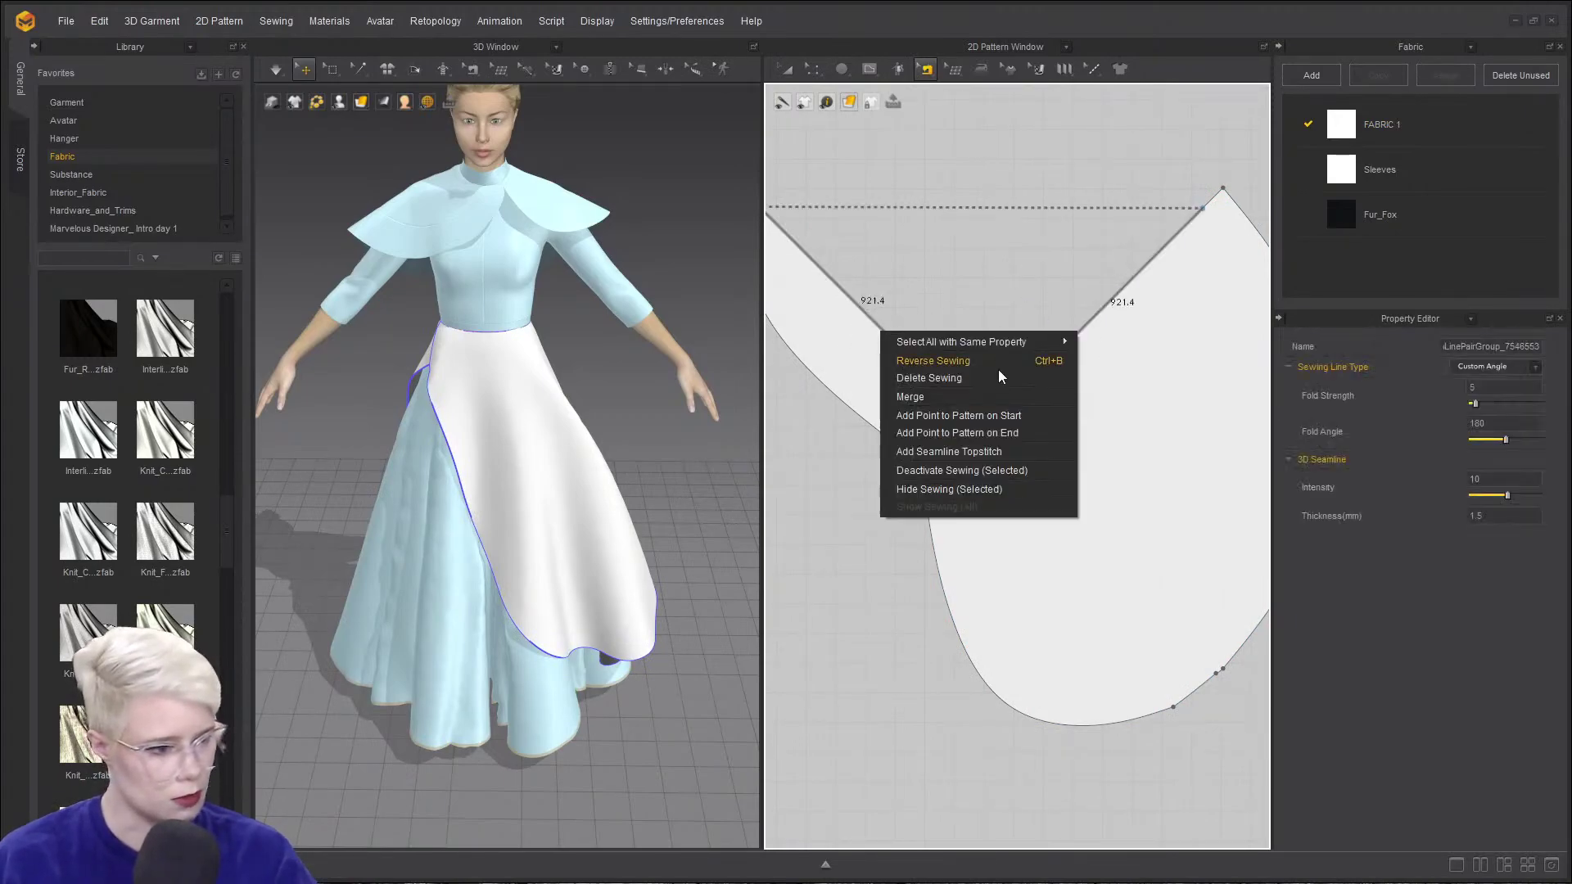
pyautogui.click(965, 391)
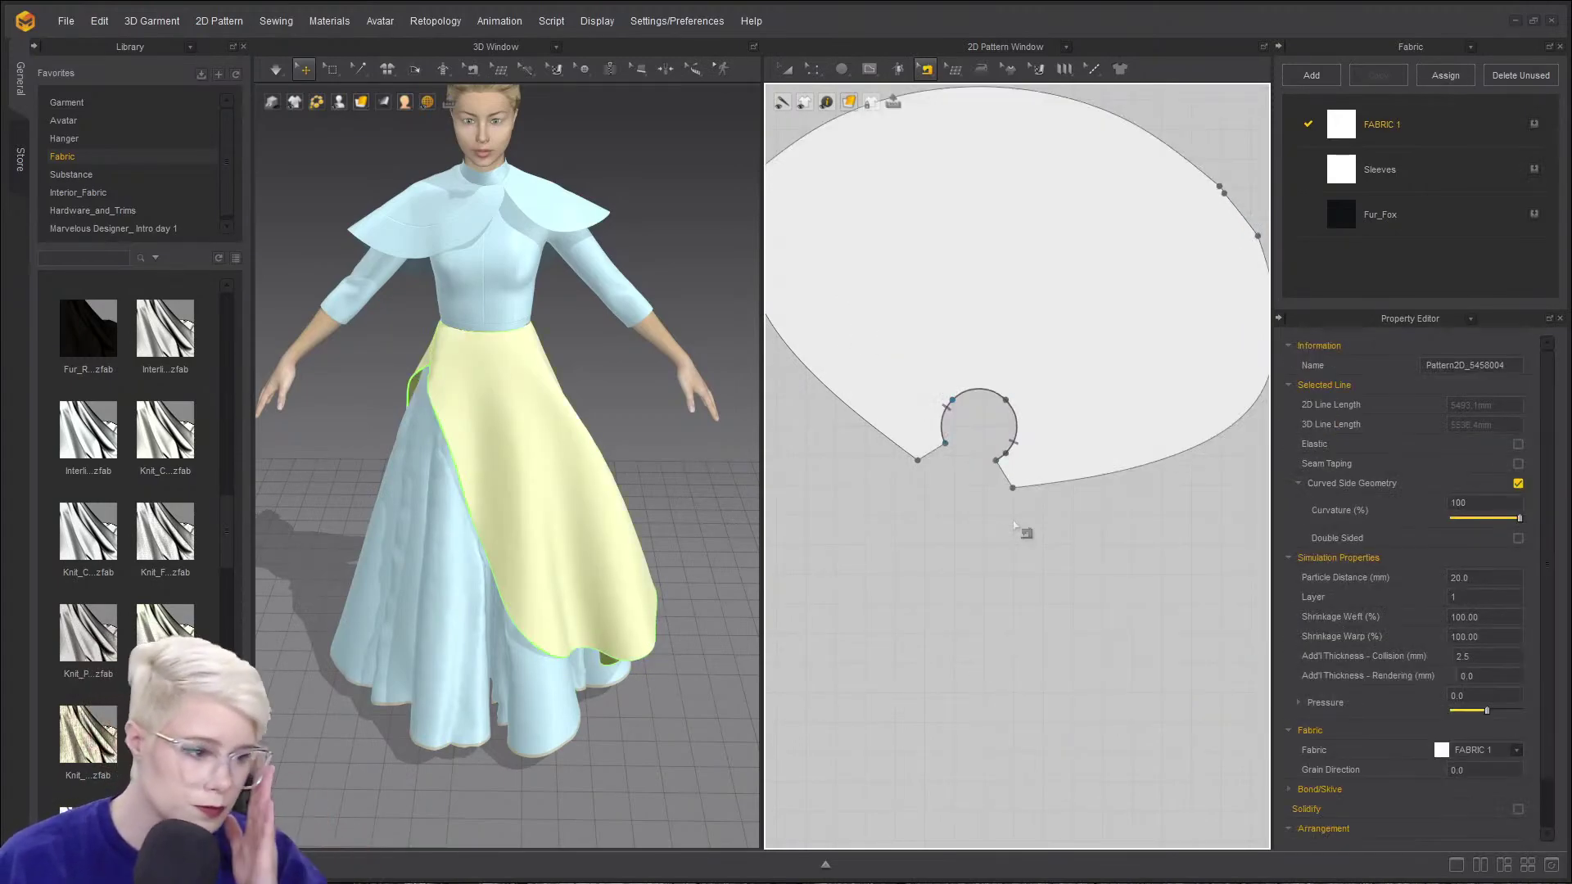
# - View the merged overskirt from the back and simulate its drape
pyautogui.moveTo(369, 396); pyautogui.dragTo(484, 393, button='right')
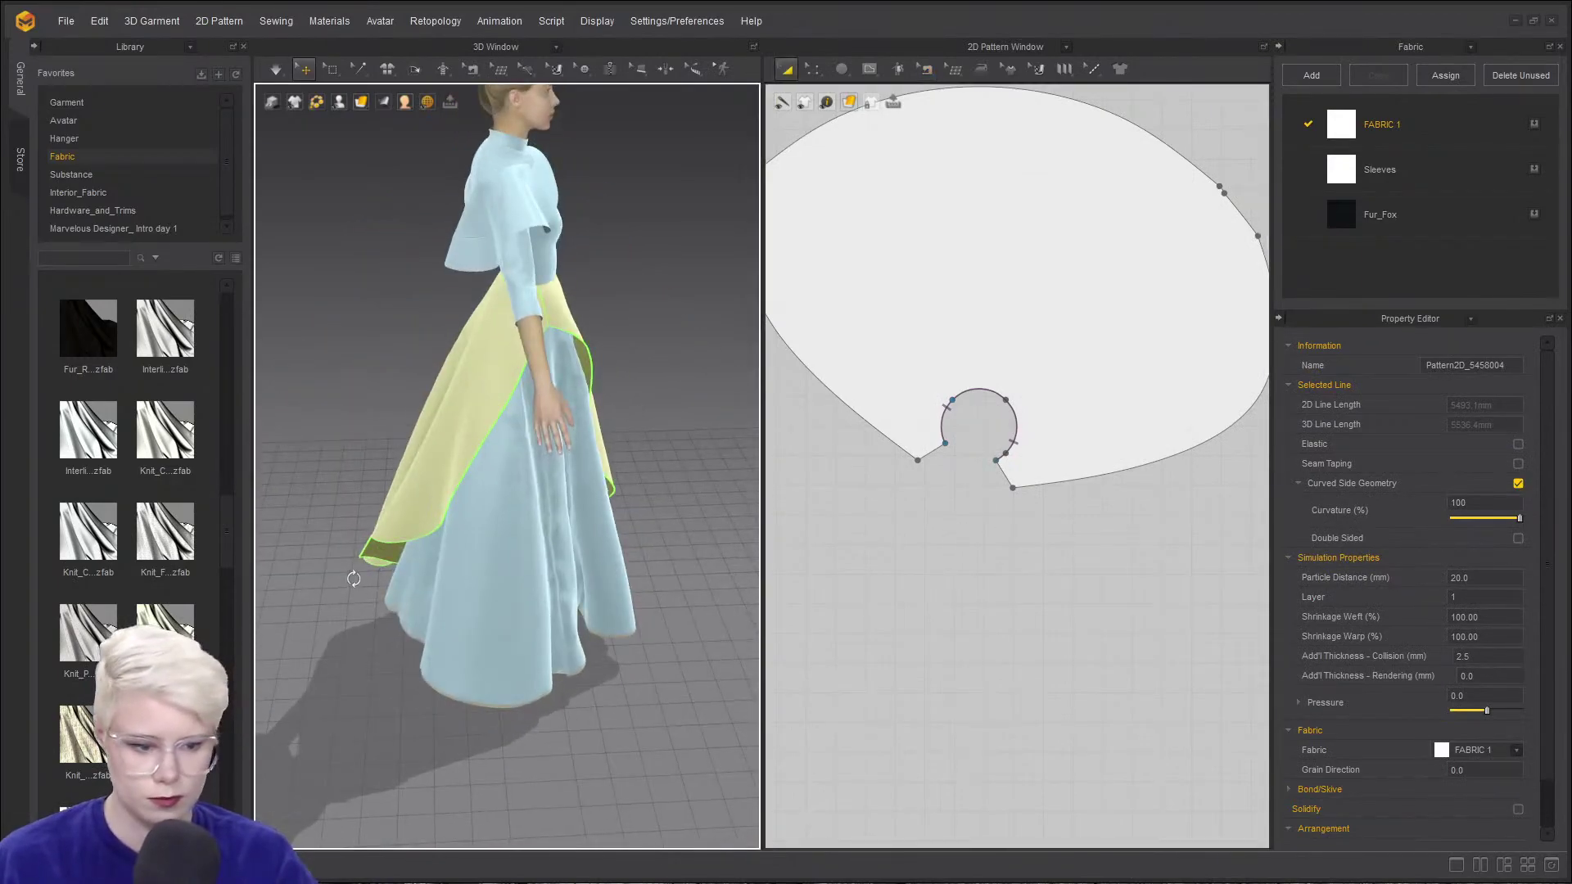
pyautogui.moveTo(1208, 345); pyautogui.dragTo(961, 425, button='right')
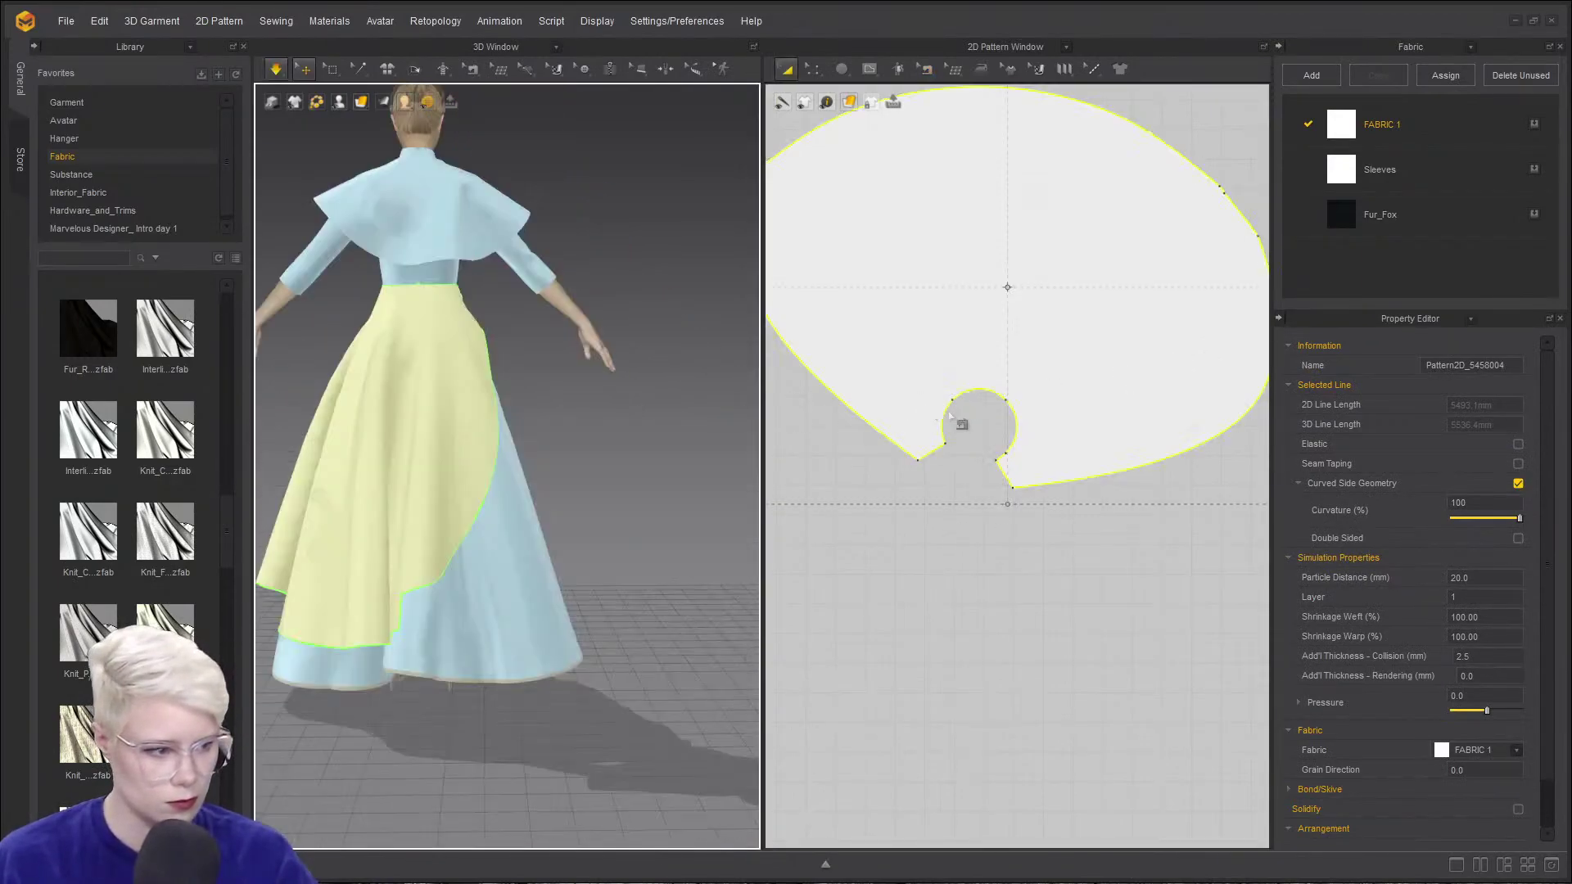
pyautogui.press('space')
# - Draw a curved internal line about 808 mm long from the stepped corner's inner point to the overskirt's hem edge
pyautogui.scroll(-5, 1186, 385)
pyautogui.press('b')
pyautogui.scroll(8, 1097, 262)
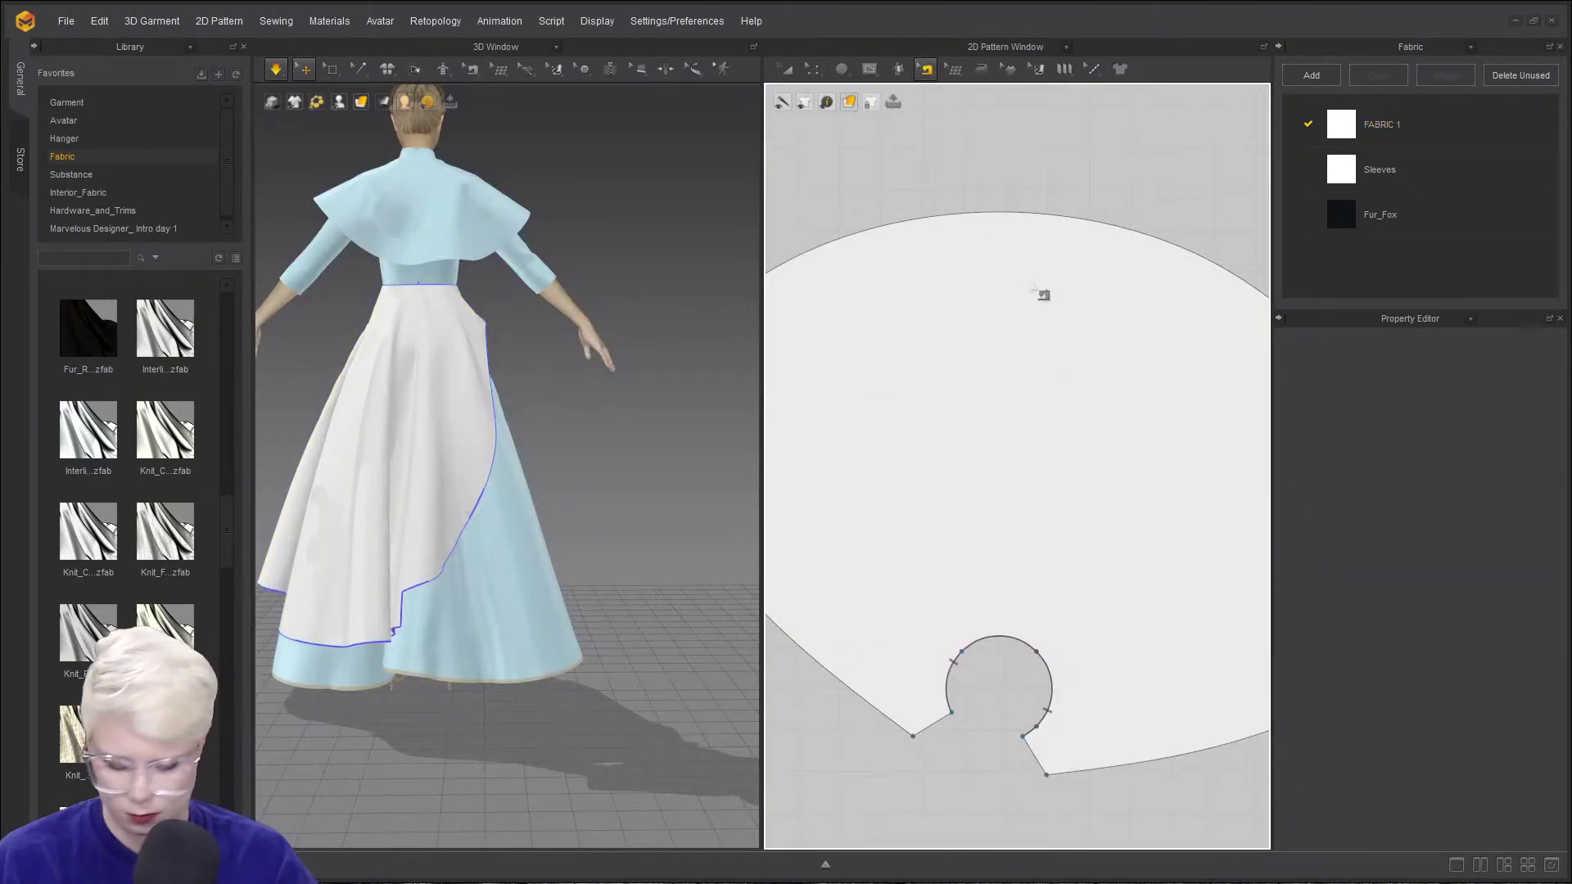
pyautogui.scroll(-4, 1196, 262)
pyautogui.scroll(3, 1048, 307)
pyautogui.click(869, 69)
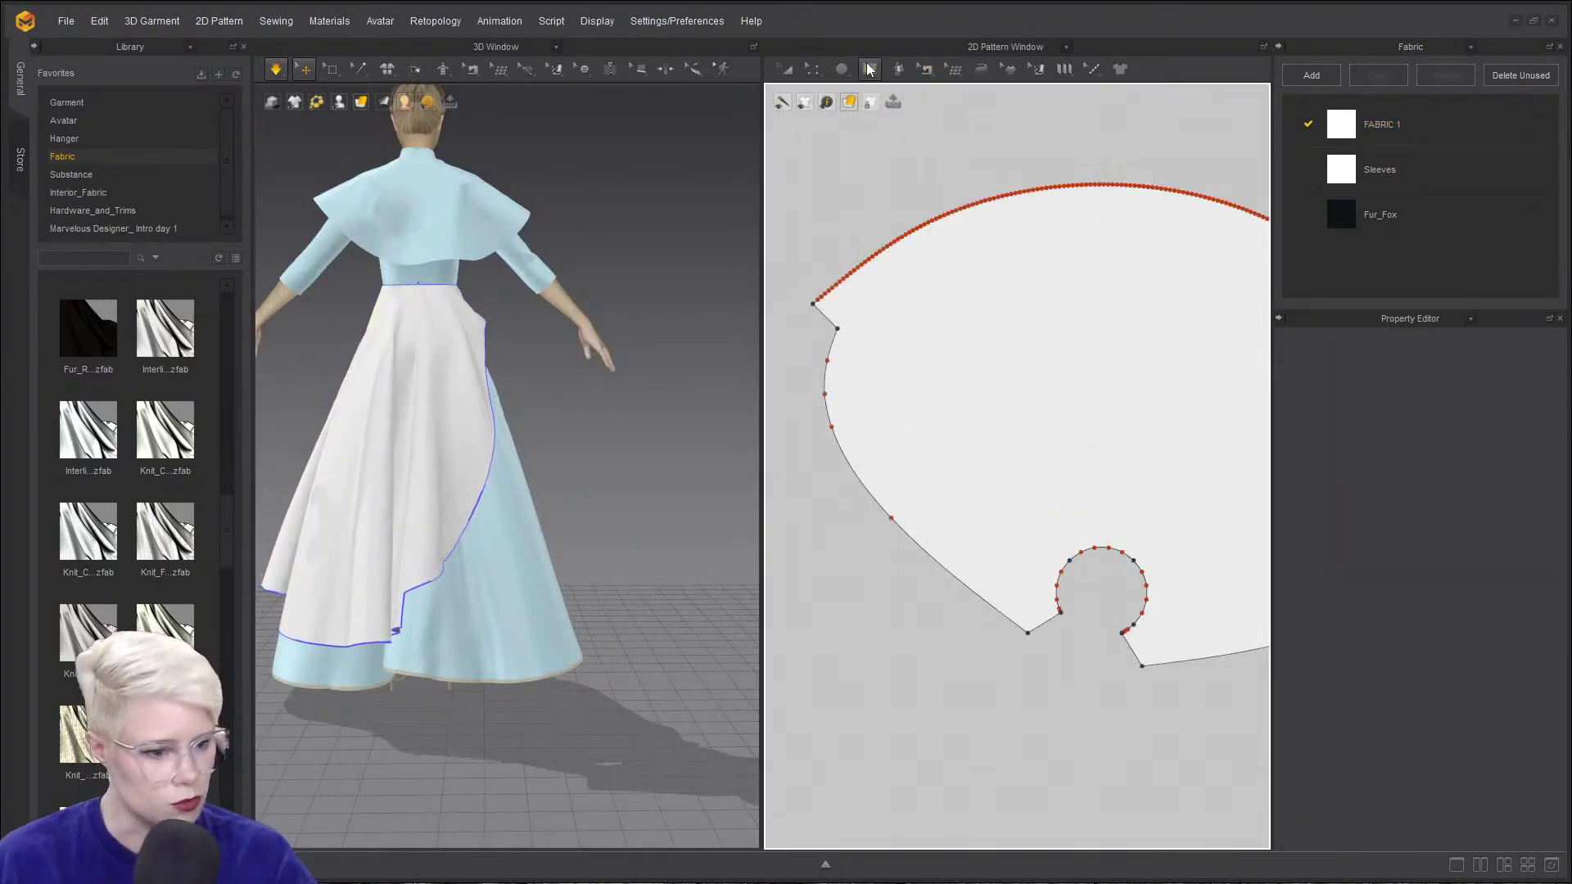
pyautogui.click(838, 328)
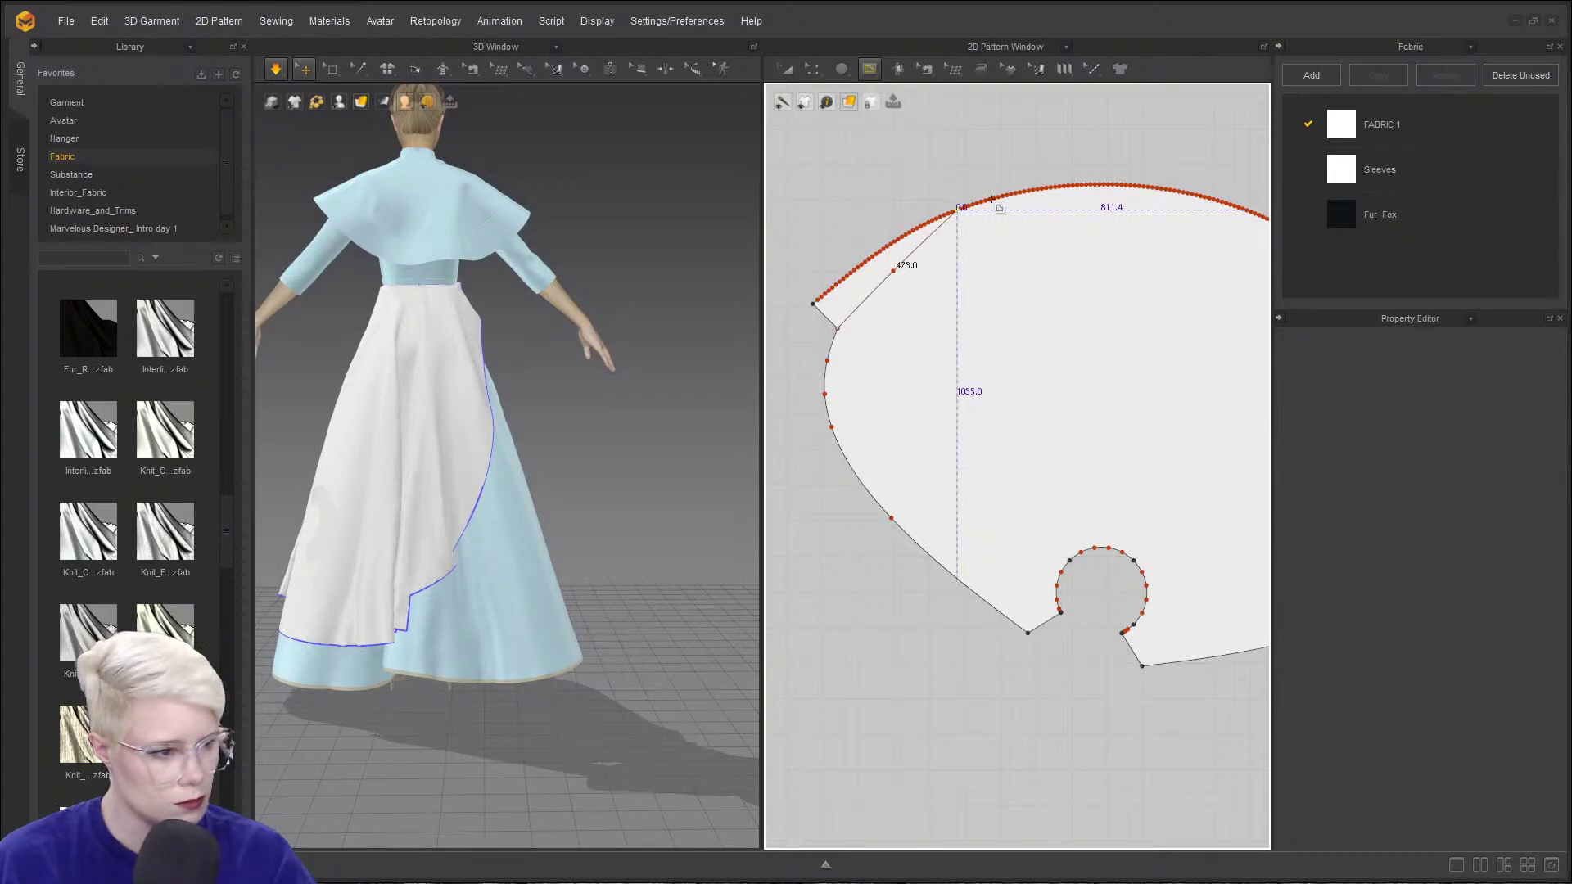
pyautogui.scroll(3, 987, 203)
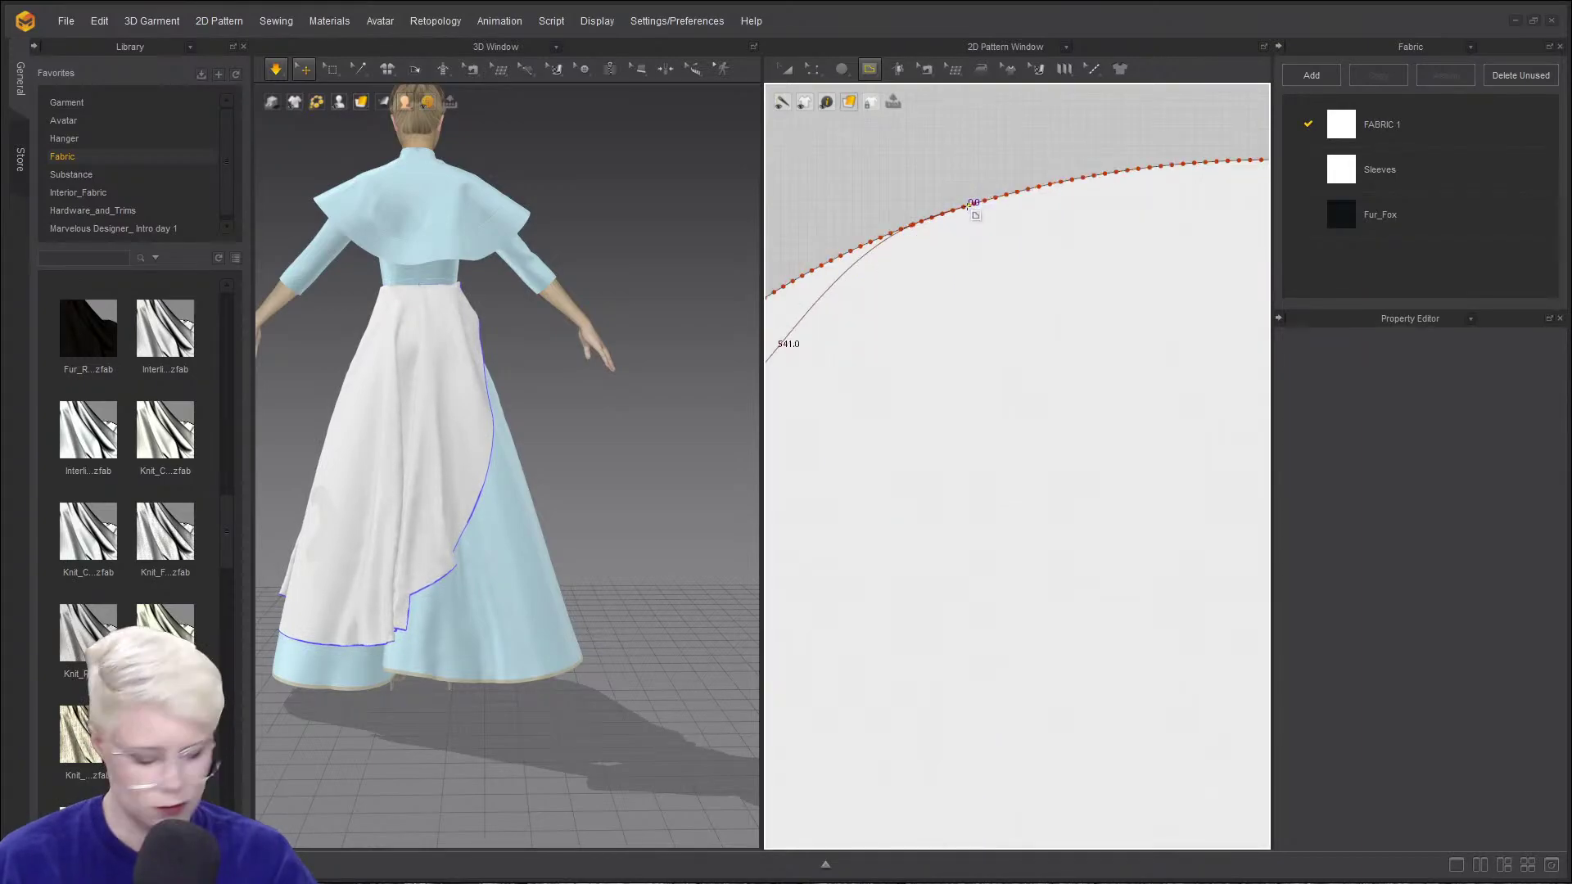
pyautogui.click(942, 248)
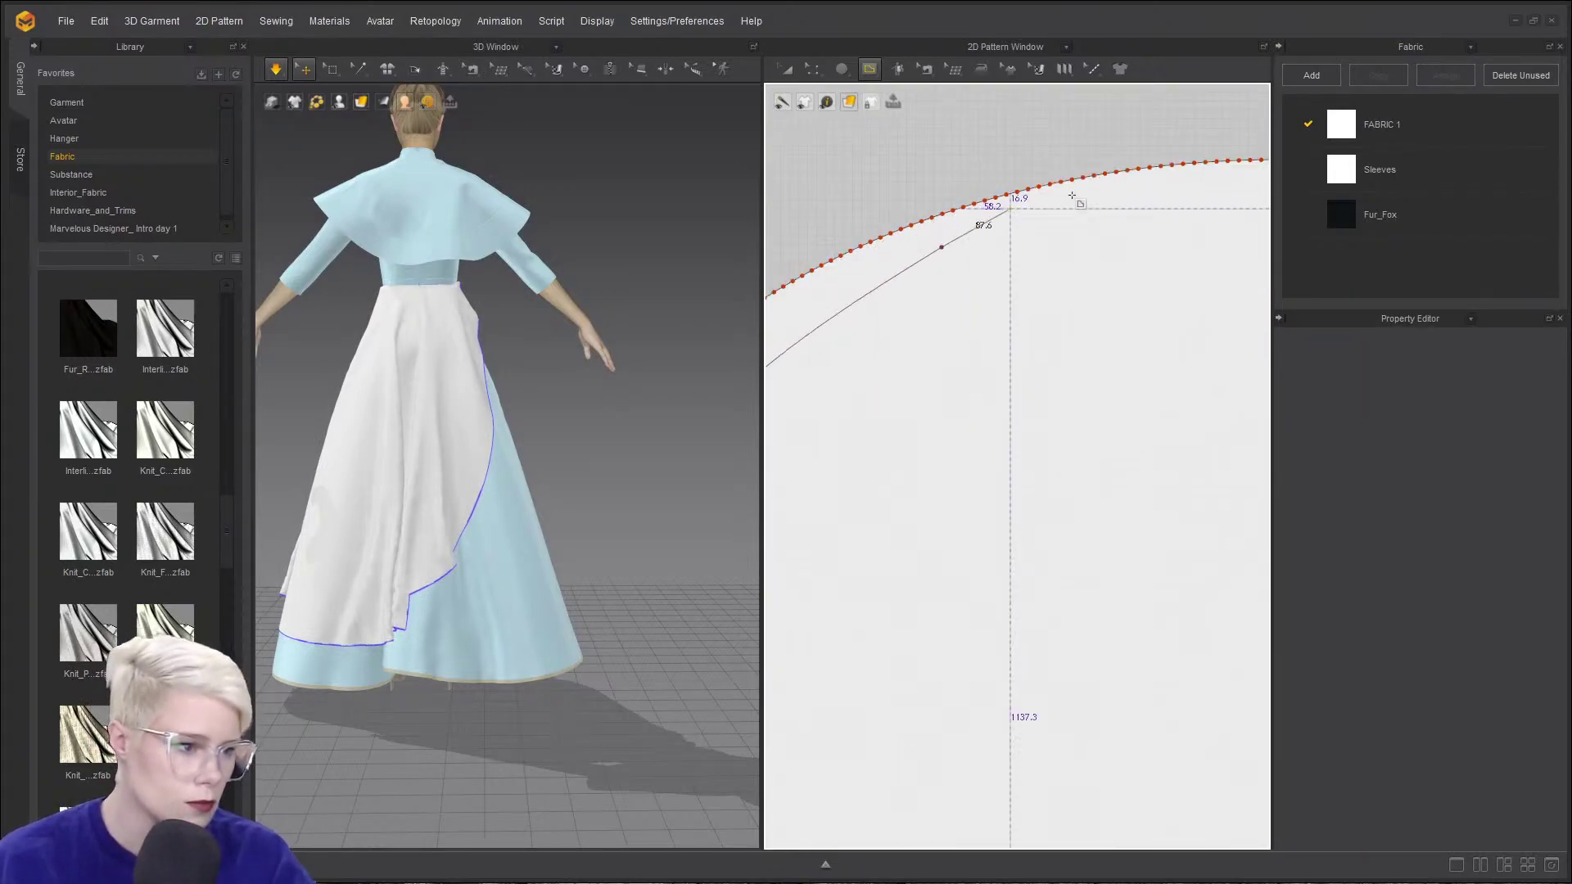
pyautogui.press('BackSpace')
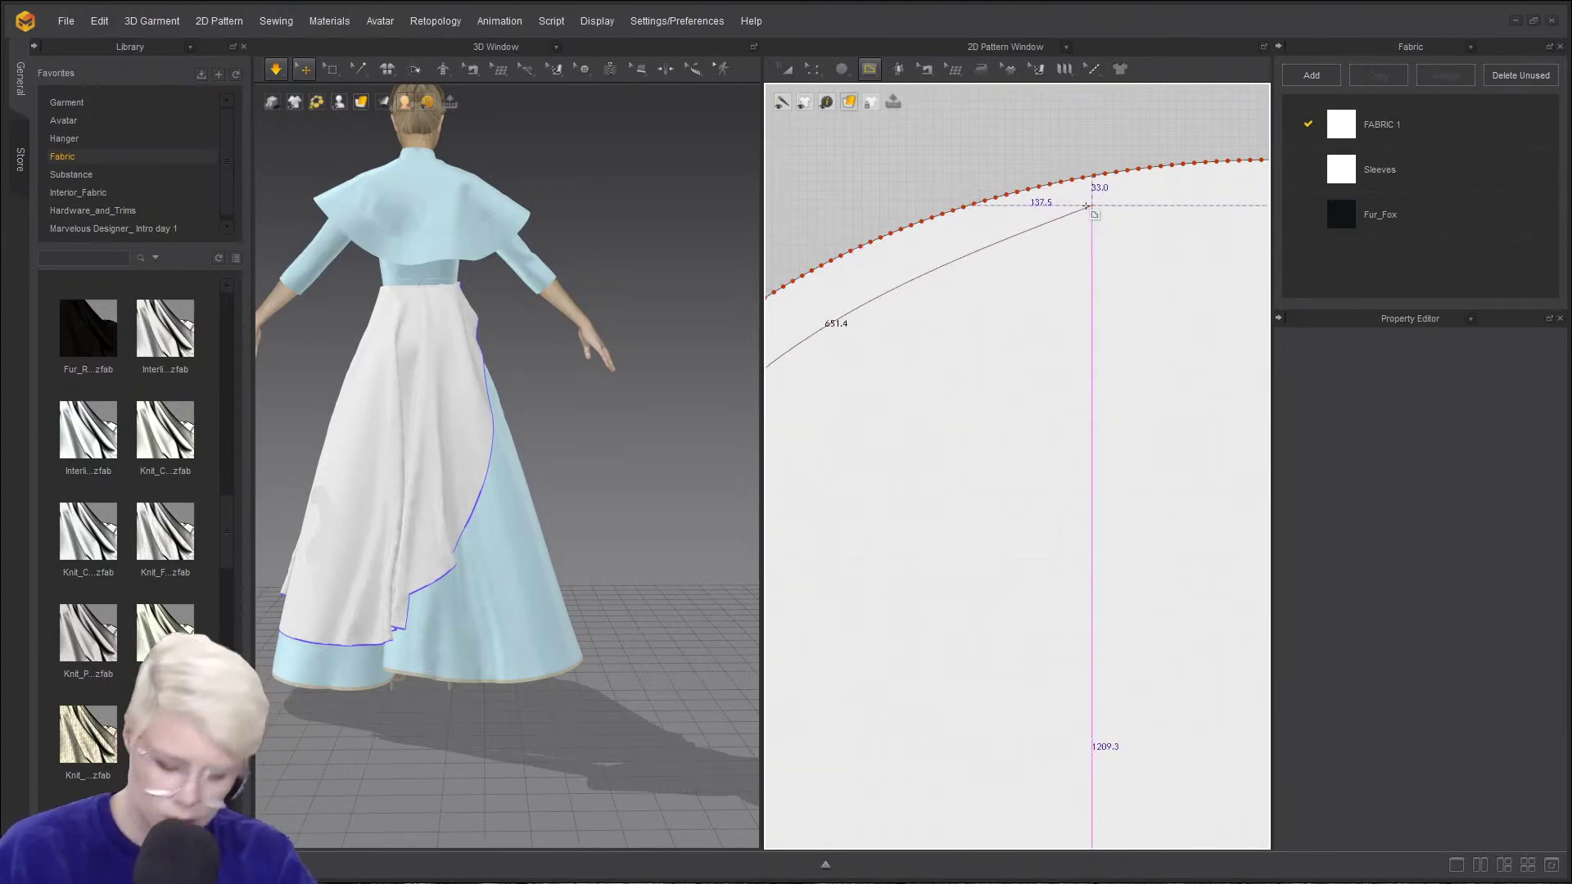
pyautogui.click(1081, 193)
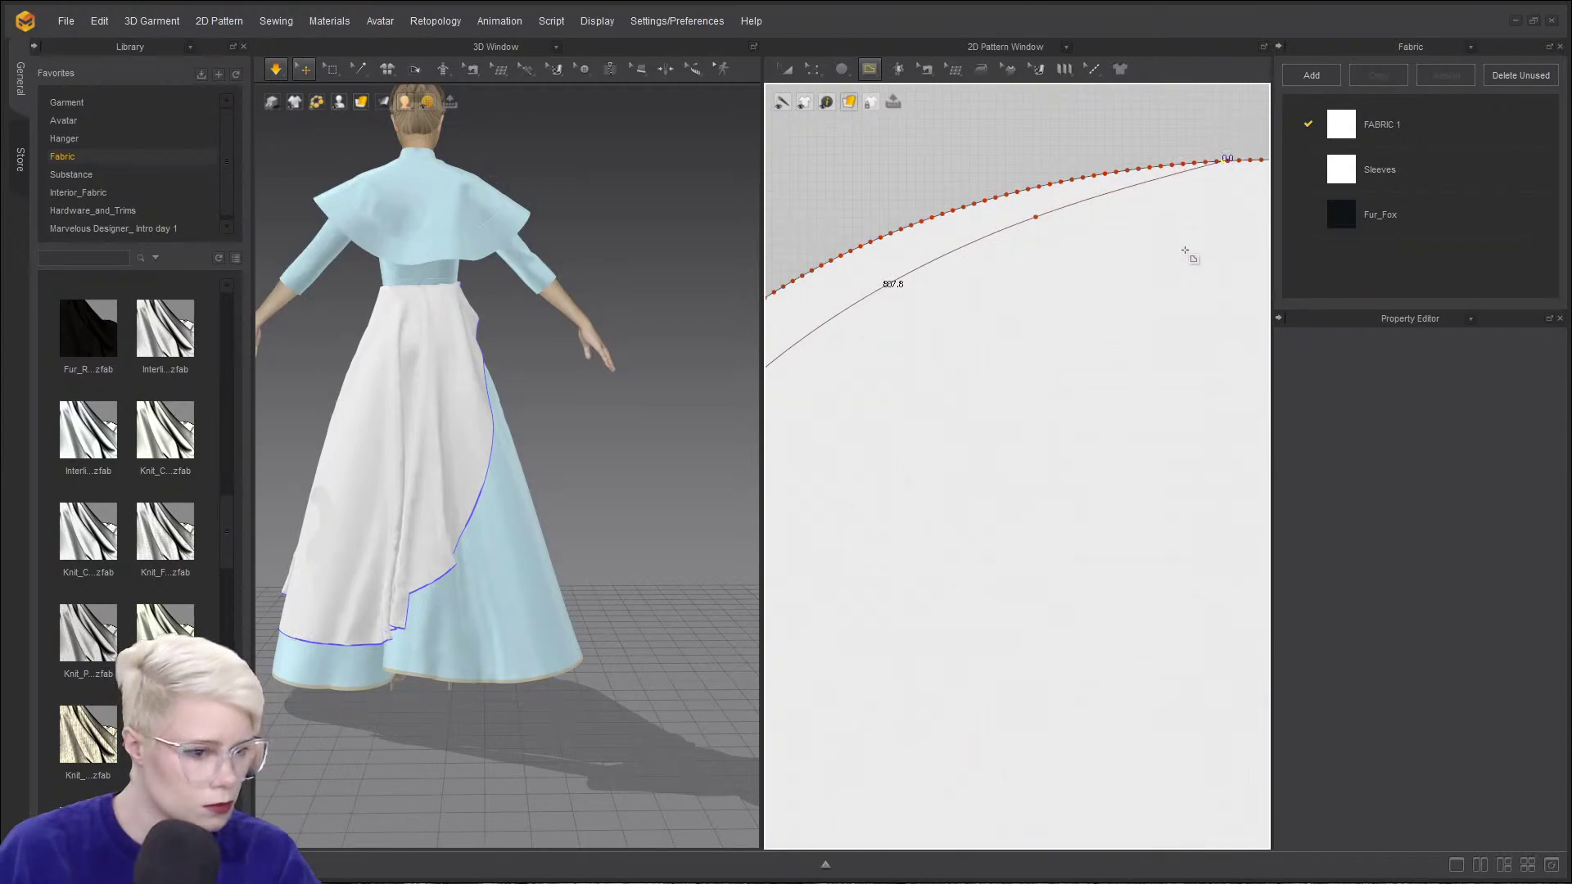
# - Cut the overskirt along the new curved line and delete the separated sliver at the hem
pyautogui.scroll(-6, 1011, 392)
pyautogui.moveTo(985, 400); pyautogui.dragTo(1130, 336, button='middle')
pyautogui.press('z')
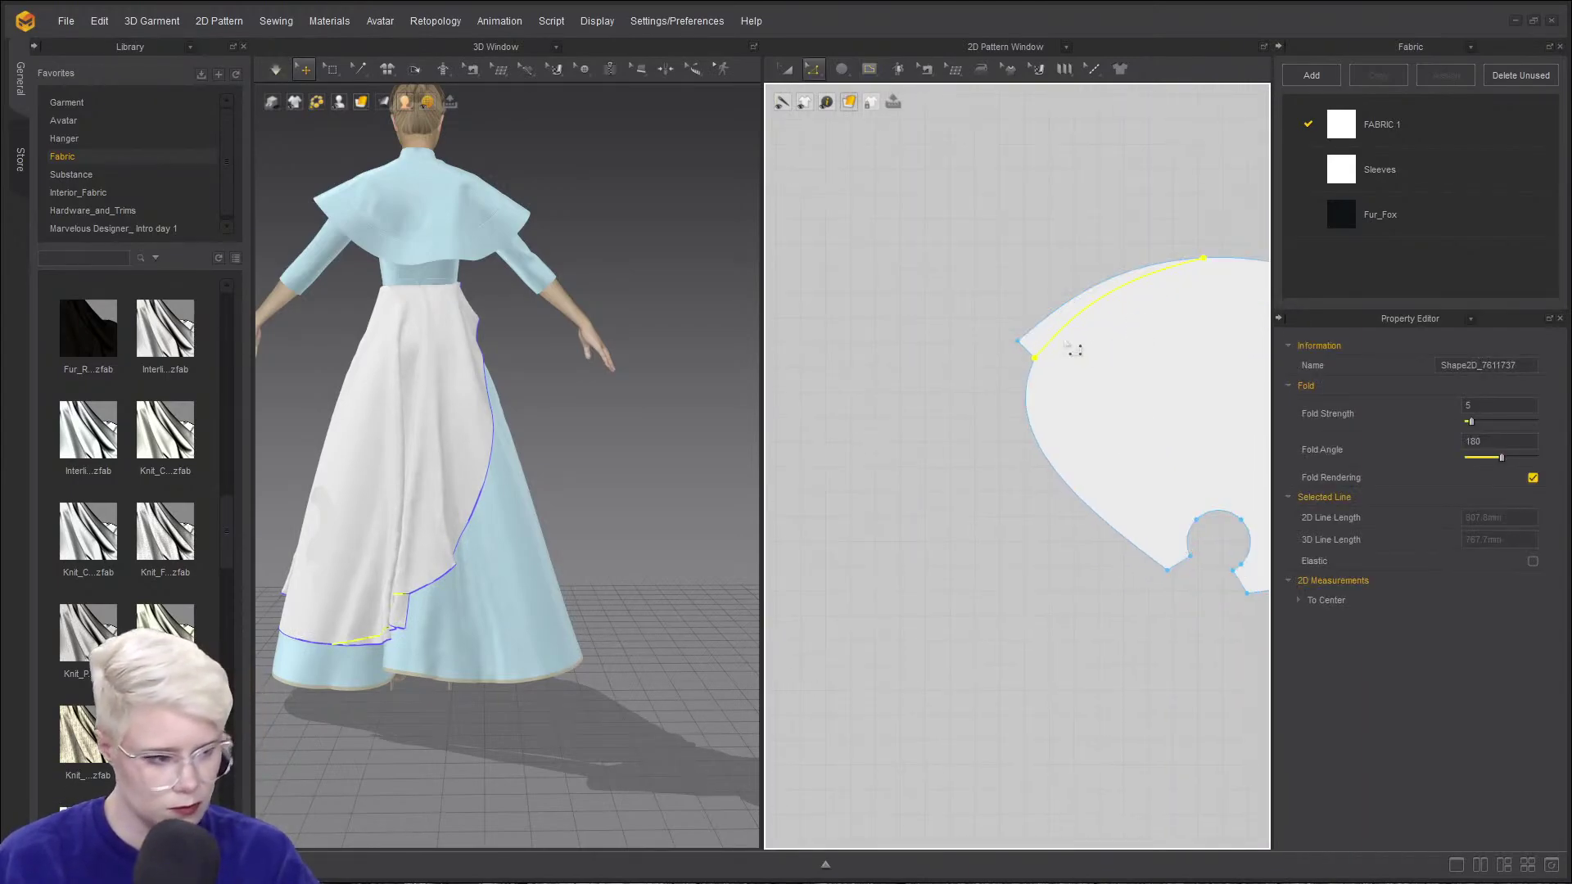
pyautogui.rightClick(1055, 341)
pyautogui.click(1099, 516)
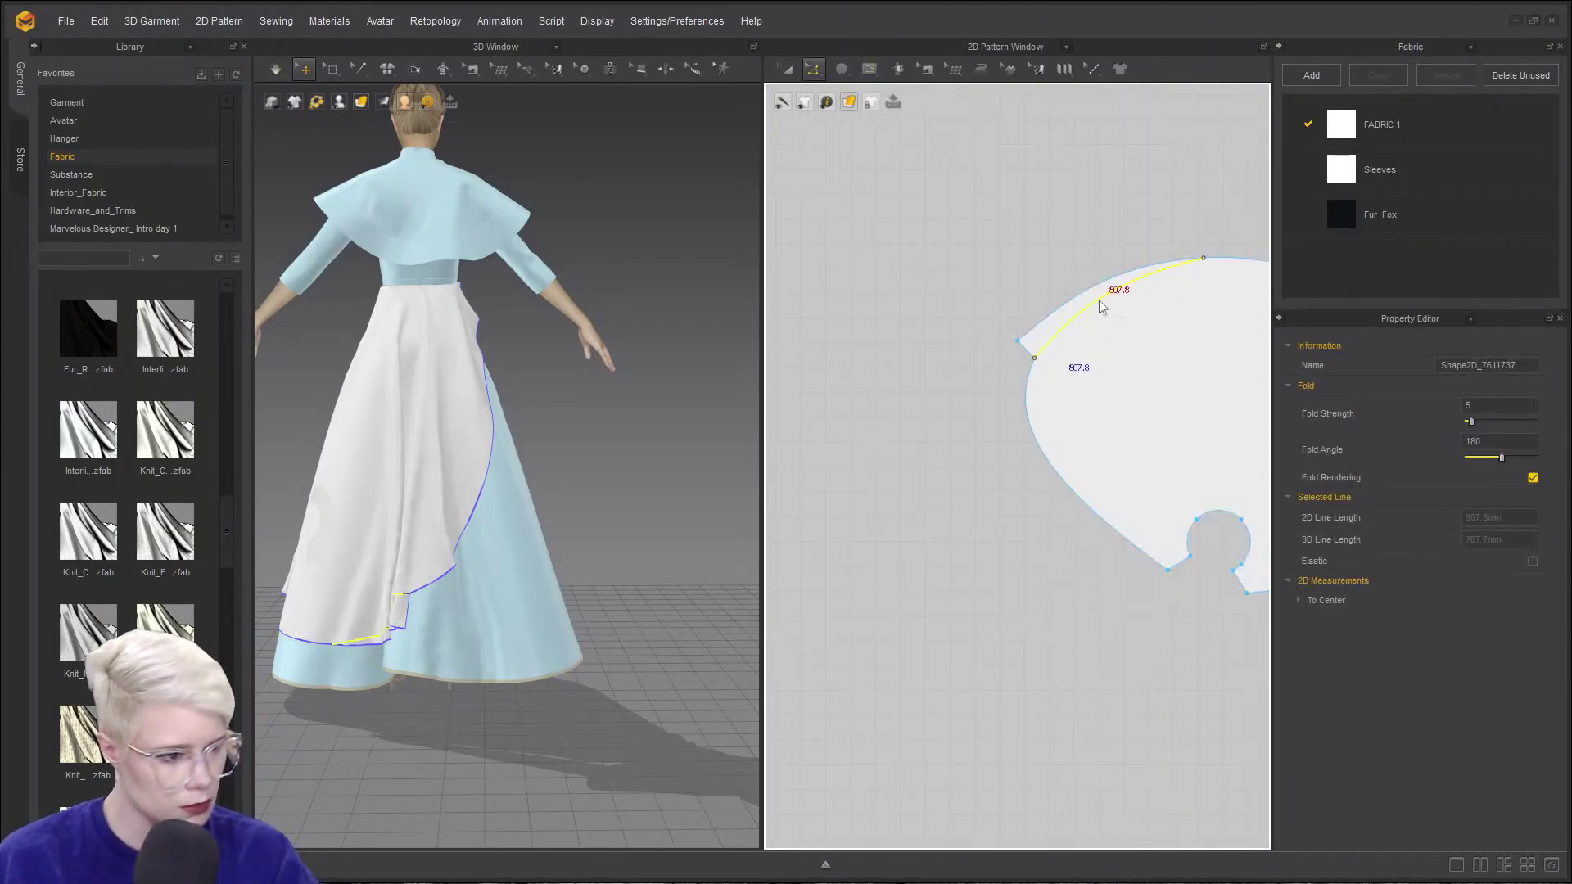
pyautogui.press('a')
pyautogui.click(1062, 315)
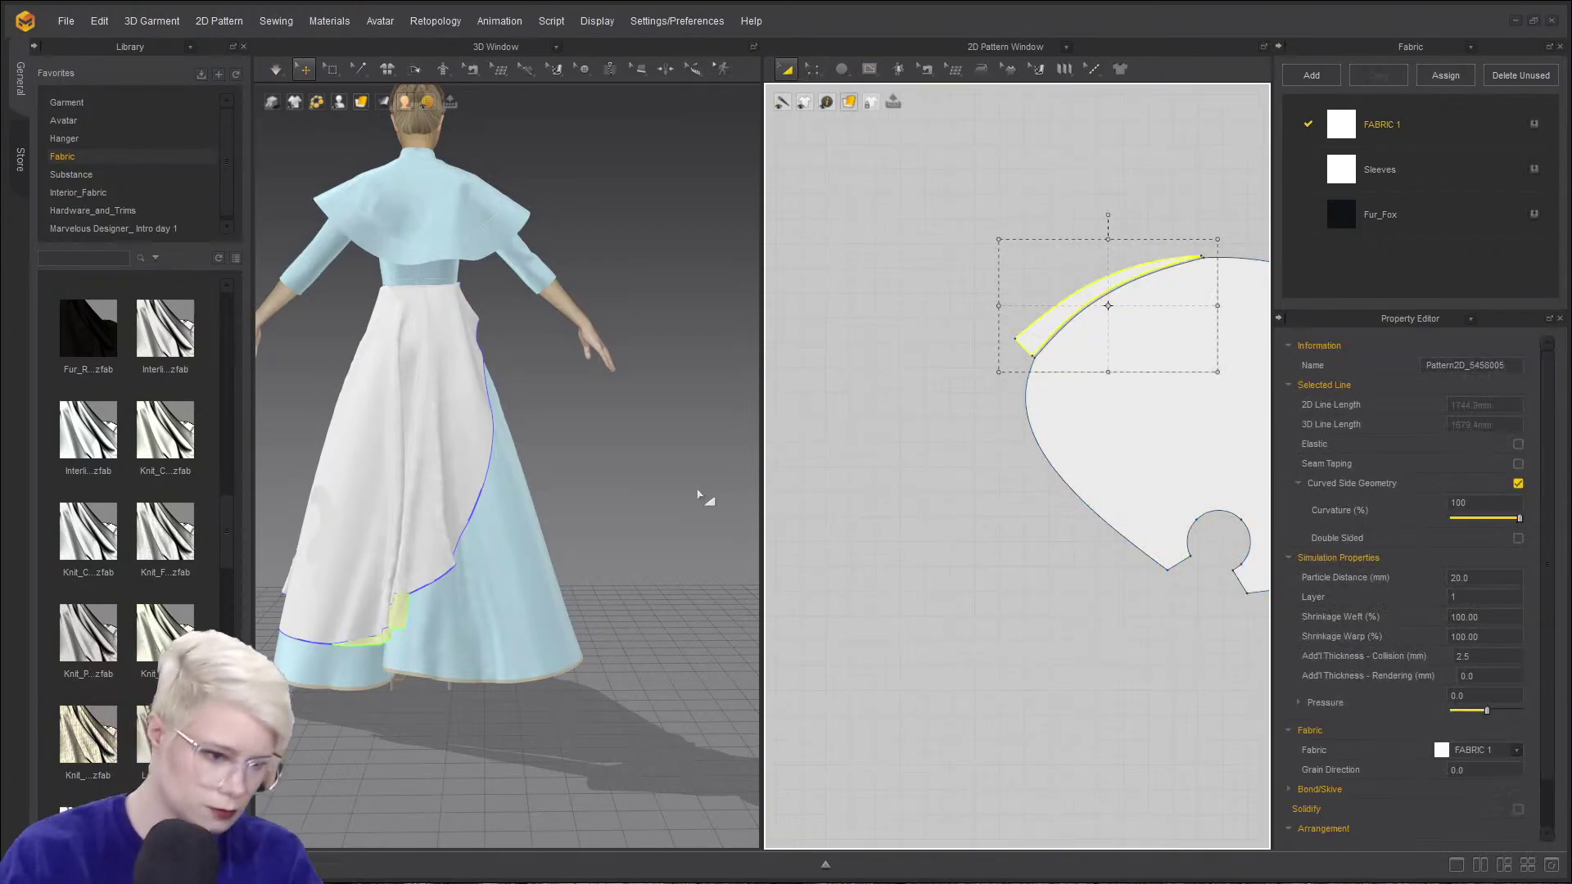
pyautogui.press('Delete')
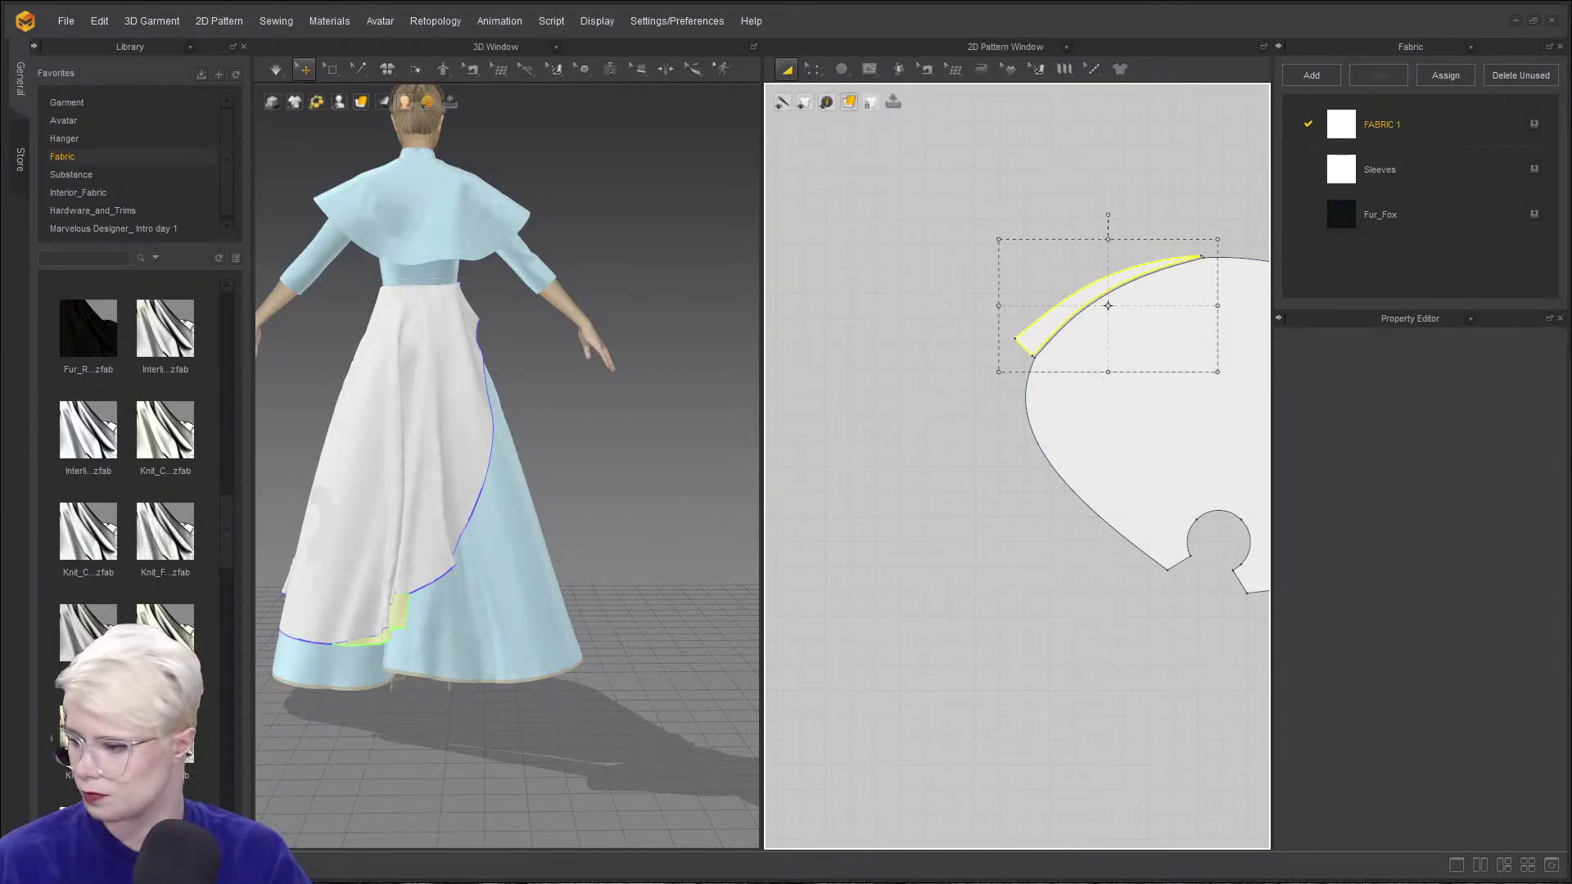
# - Sew together the two short edges that meet at the overskirt's waist opening
pyautogui.scroll(-3, 682, 554)
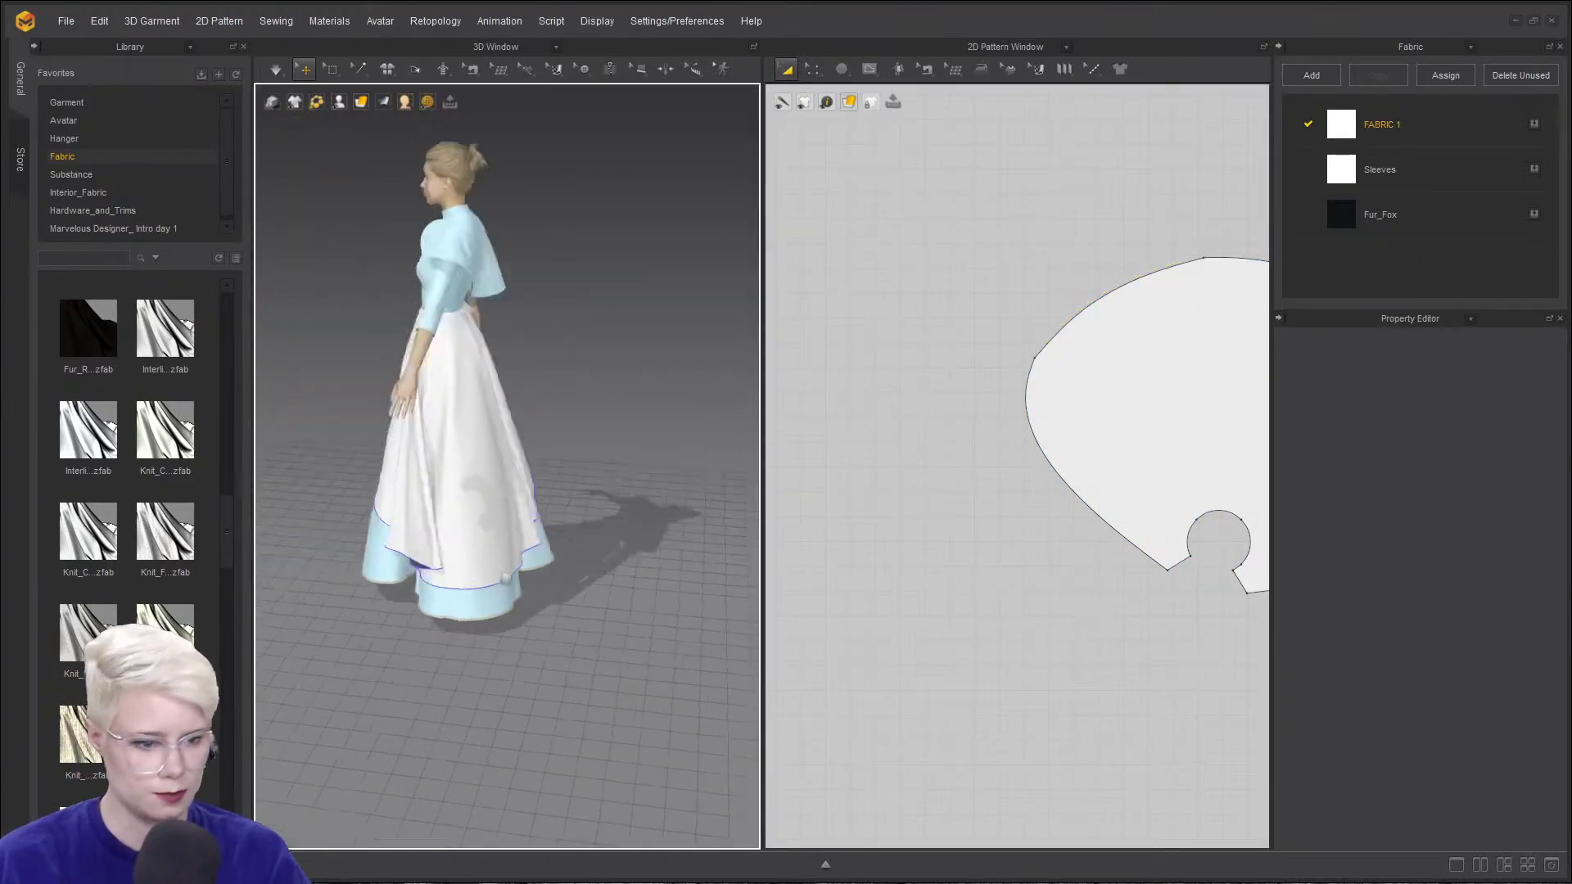
pyautogui.moveTo(682, 554); pyautogui.dragTo(627, 512, button='right')
pyautogui.moveTo(626, 512); pyautogui.dragTo(412, 542, button='middle')
pyautogui.scroll(3, 416, 502)
pyautogui.moveTo(416, 470); pyautogui.dragTo(545, 595, button='middle')
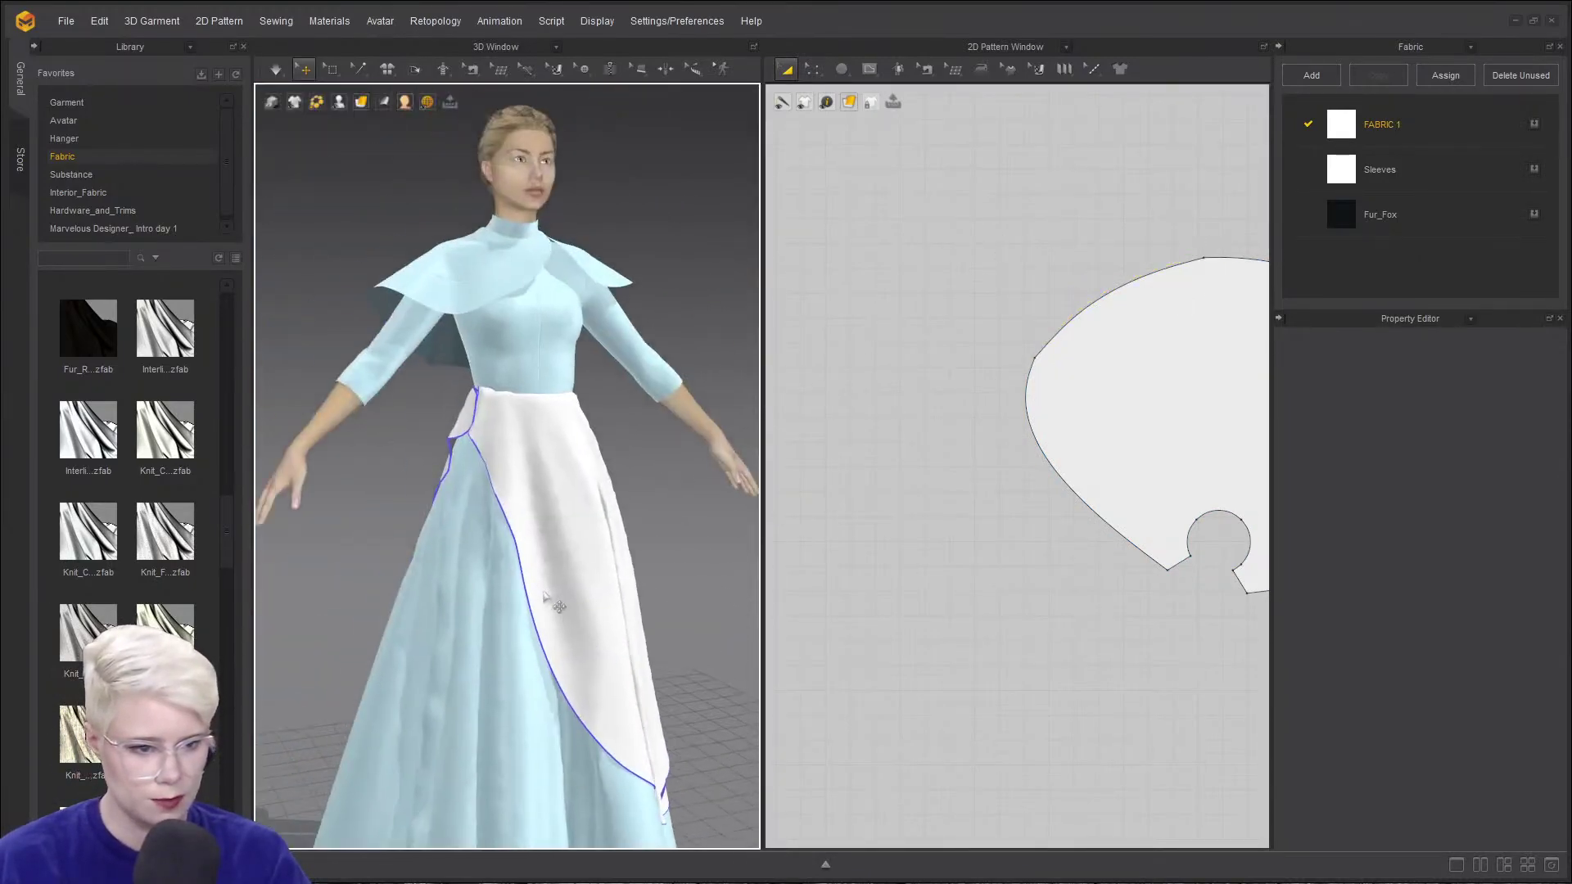
pyautogui.moveTo(461, 474); pyautogui.dragTo(537, 454, button='right')
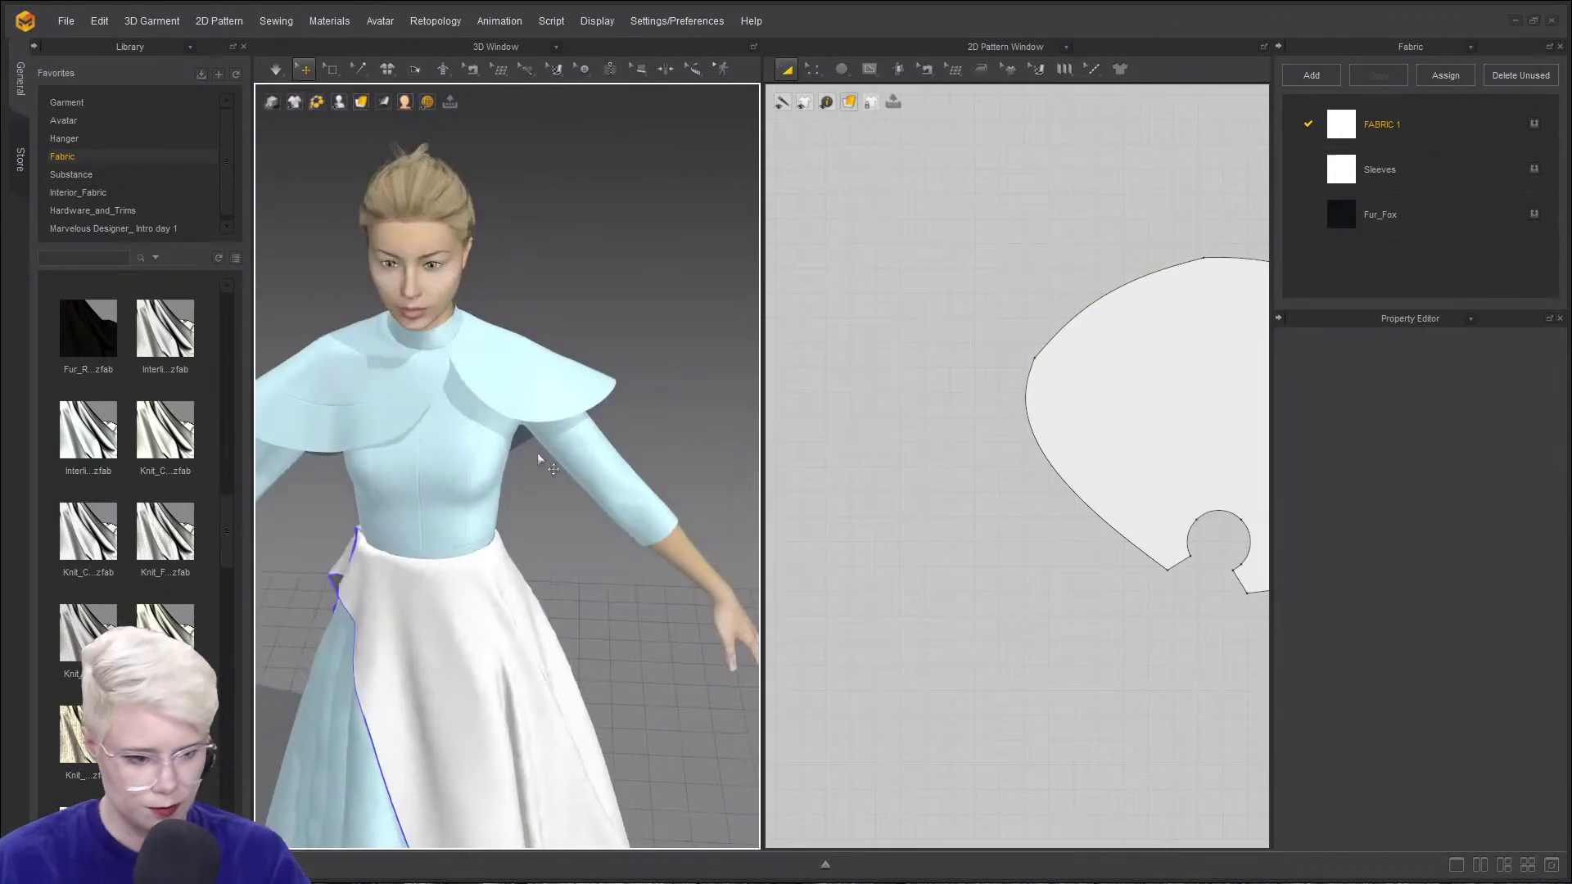
pyautogui.scroll(3, 537, 454)
pyautogui.press('n')
pyautogui.scroll(3, 1258, 618)
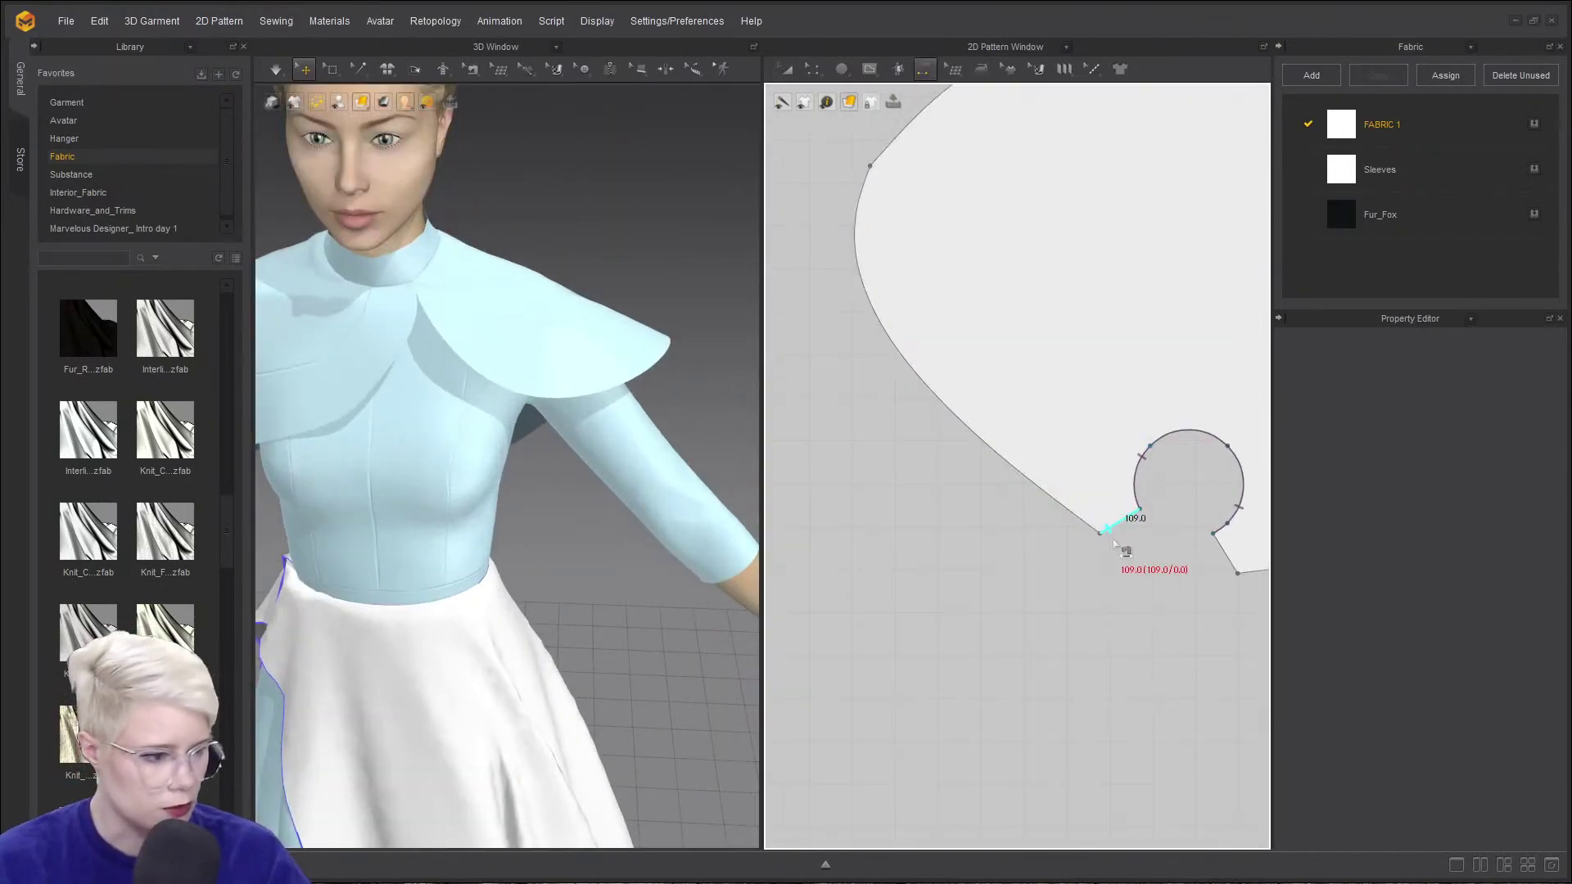
pyautogui.click(1112, 535)
pyautogui.click(1237, 571)
pyautogui.press('a')
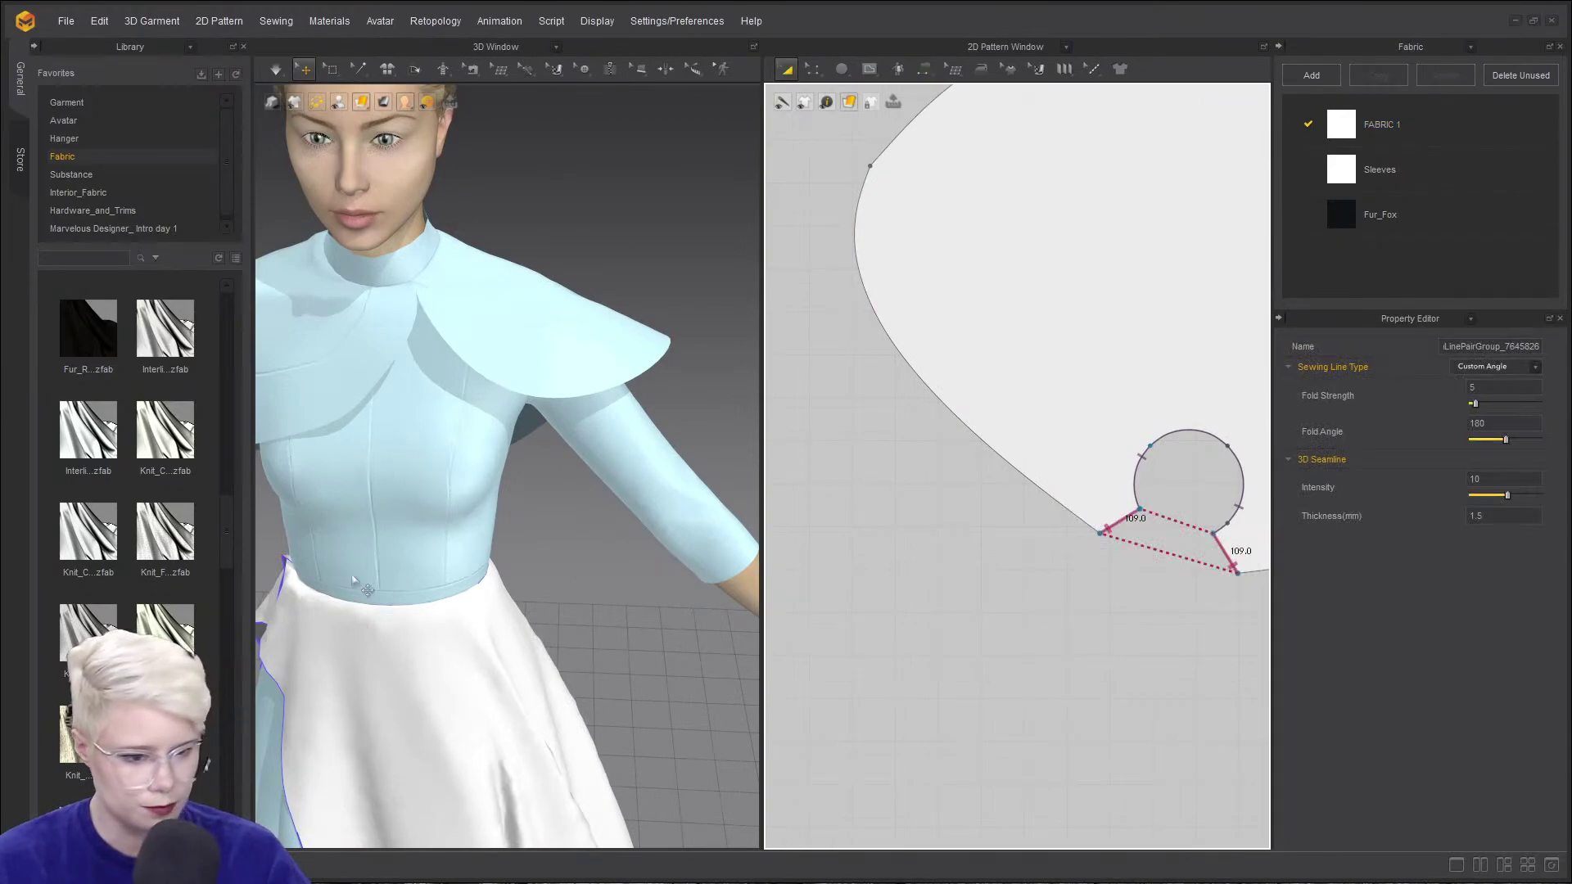
# - Simulate the drape, pull the overskirt's folded corner outward at the hip, and check the overskirt's shape from several angles
pyautogui.press('space')
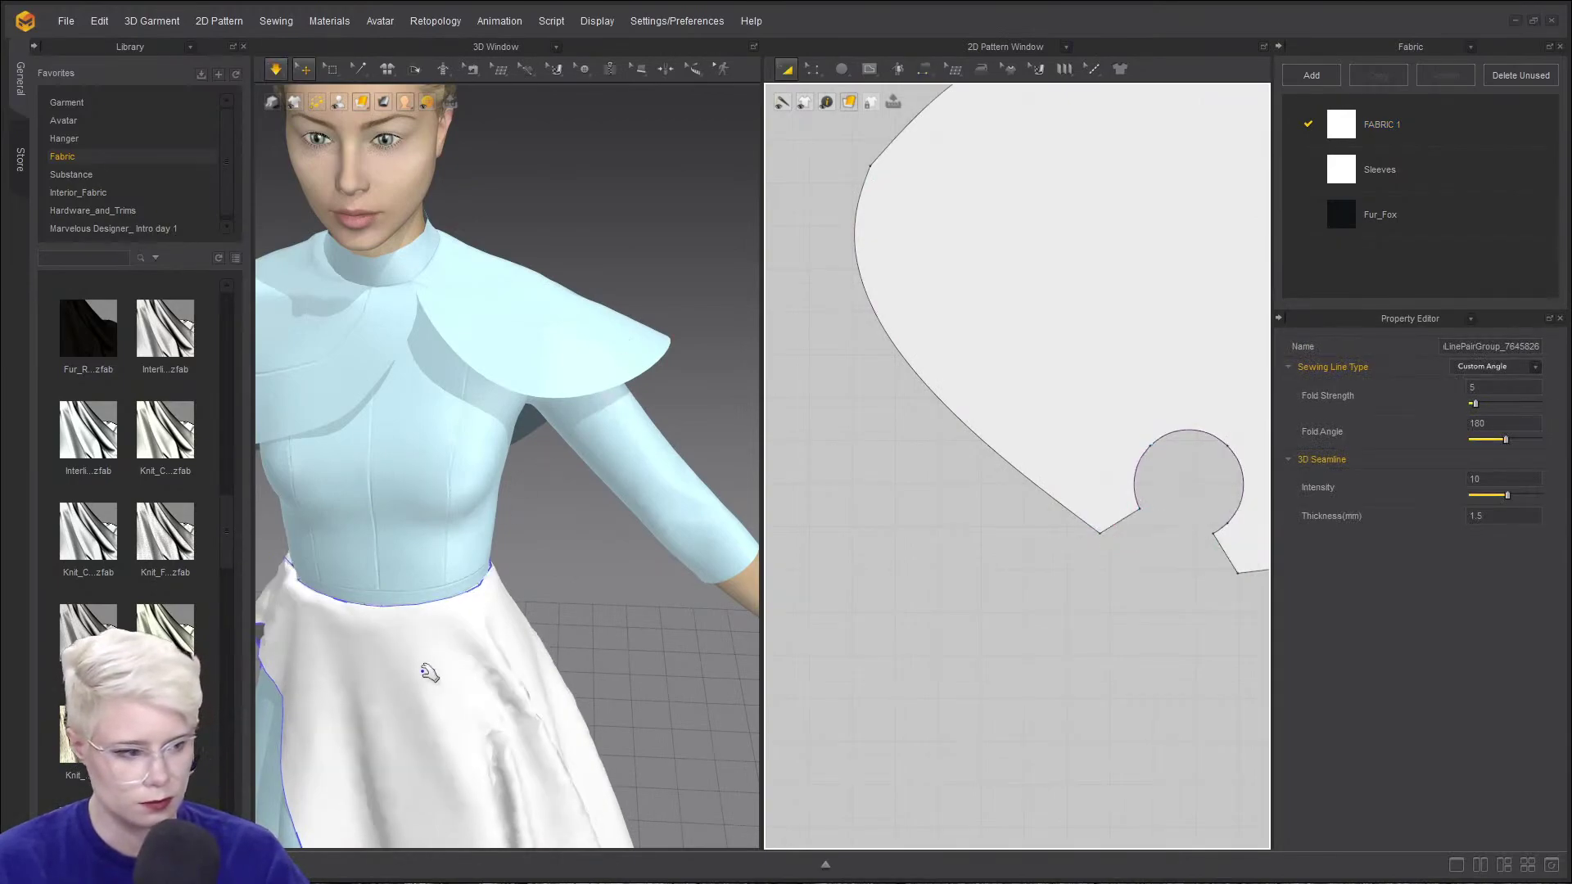
pyautogui.moveTo(428, 671); pyautogui.dragTo(516, 557, button='right')
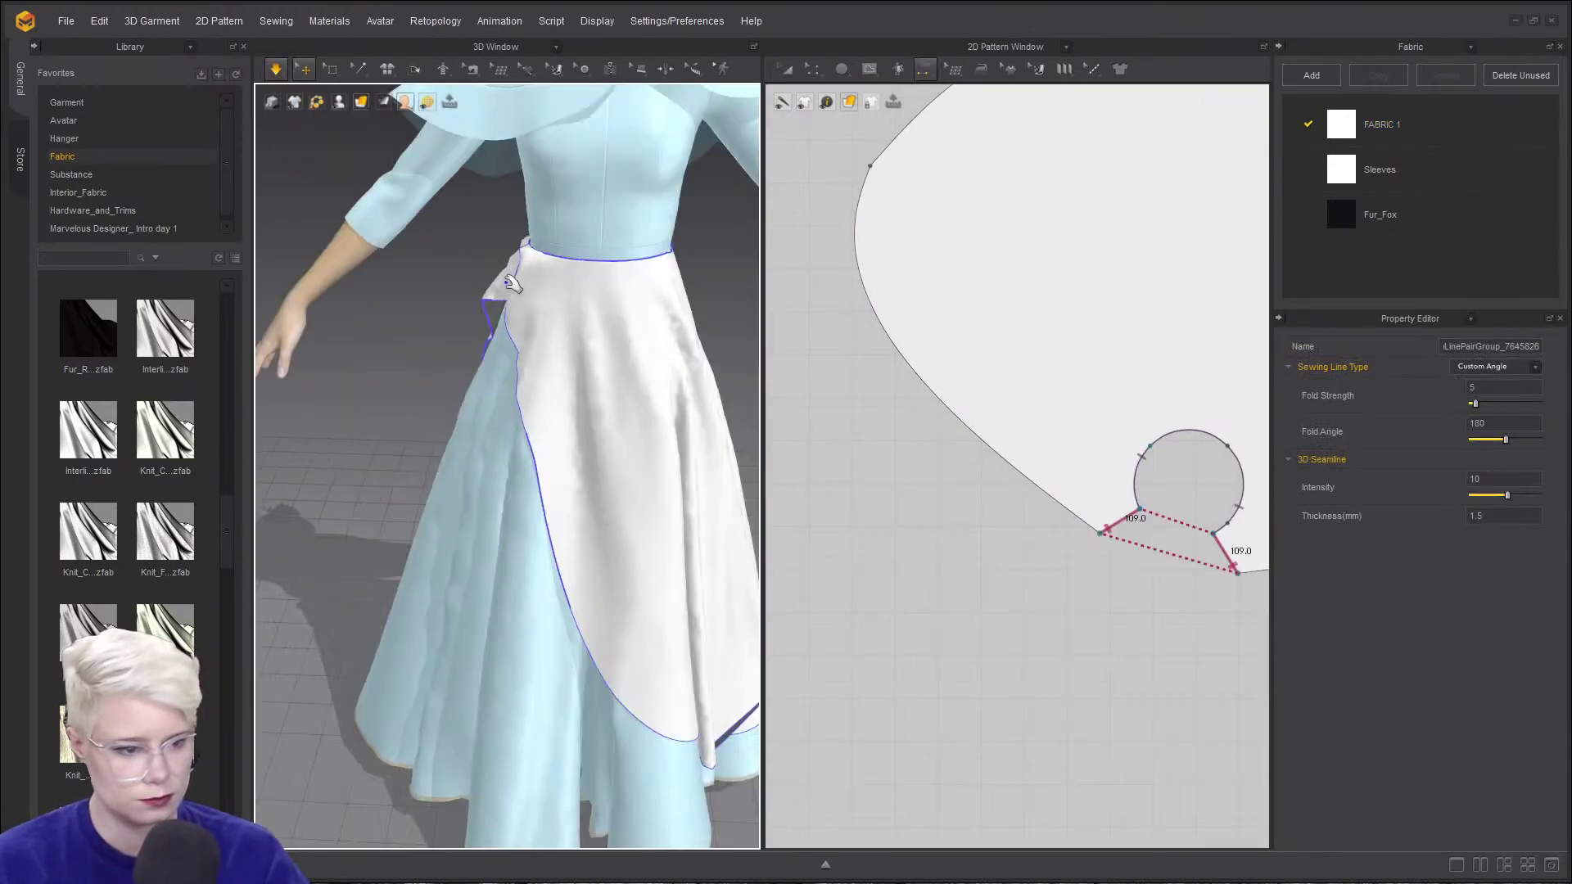
pyautogui.moveTo(482, 326); pyautogui.dragTo(447, 338)
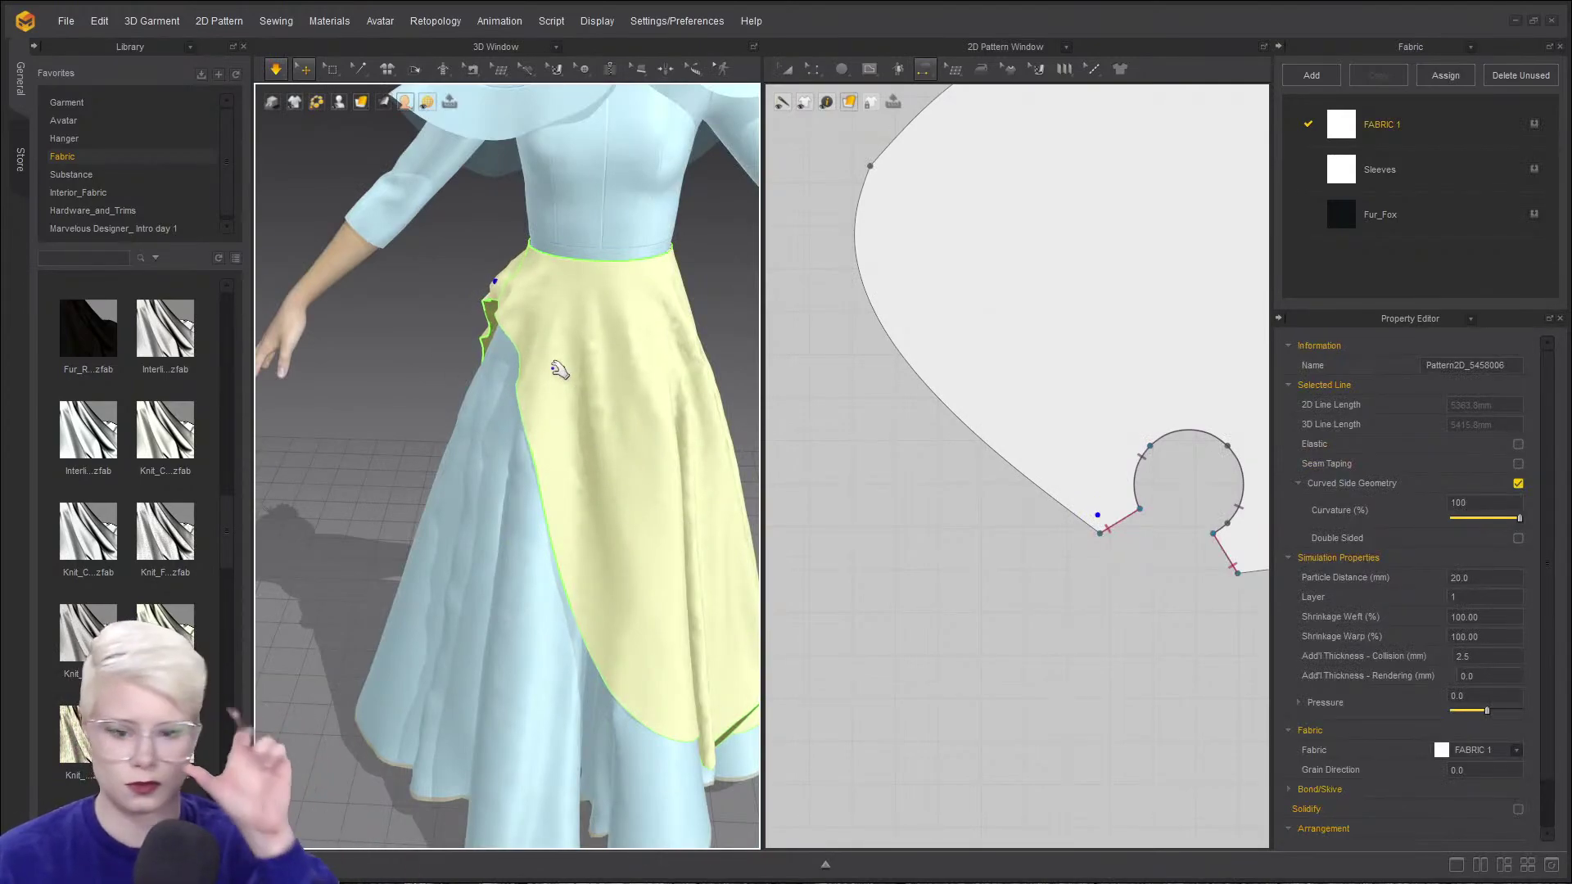
pyautogui.scroll(-3, 857, 612)
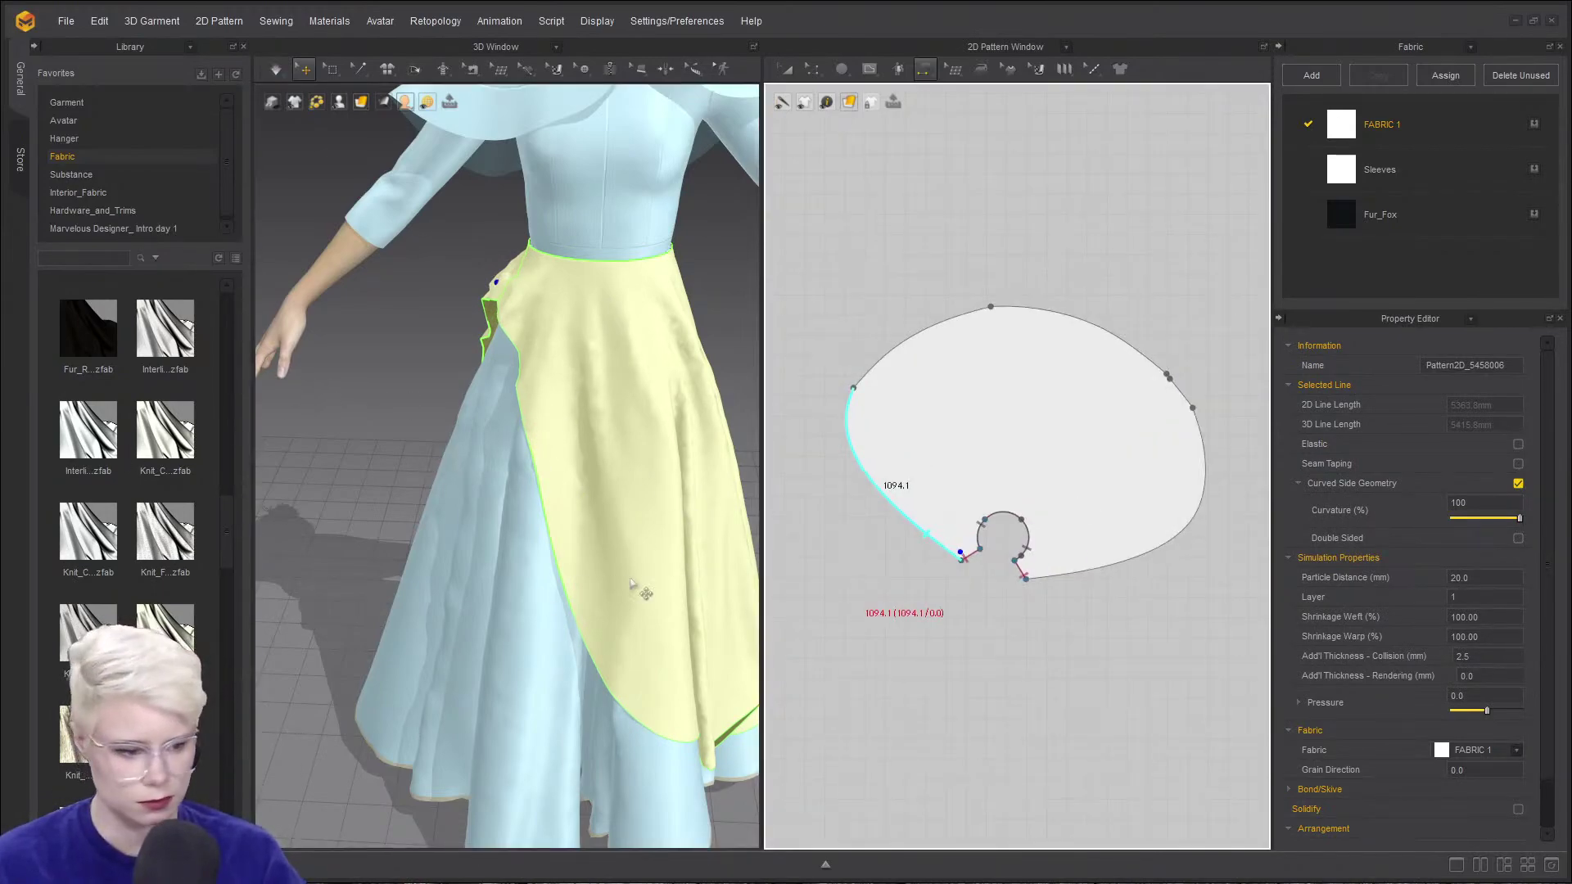
pyautogui.moveTo(631, 583); pyautogui.dragTo(565, 426, button='middle')
pyautogui.moveTo(565, 426); pyautogui.dragTo(439, 281, button='right')
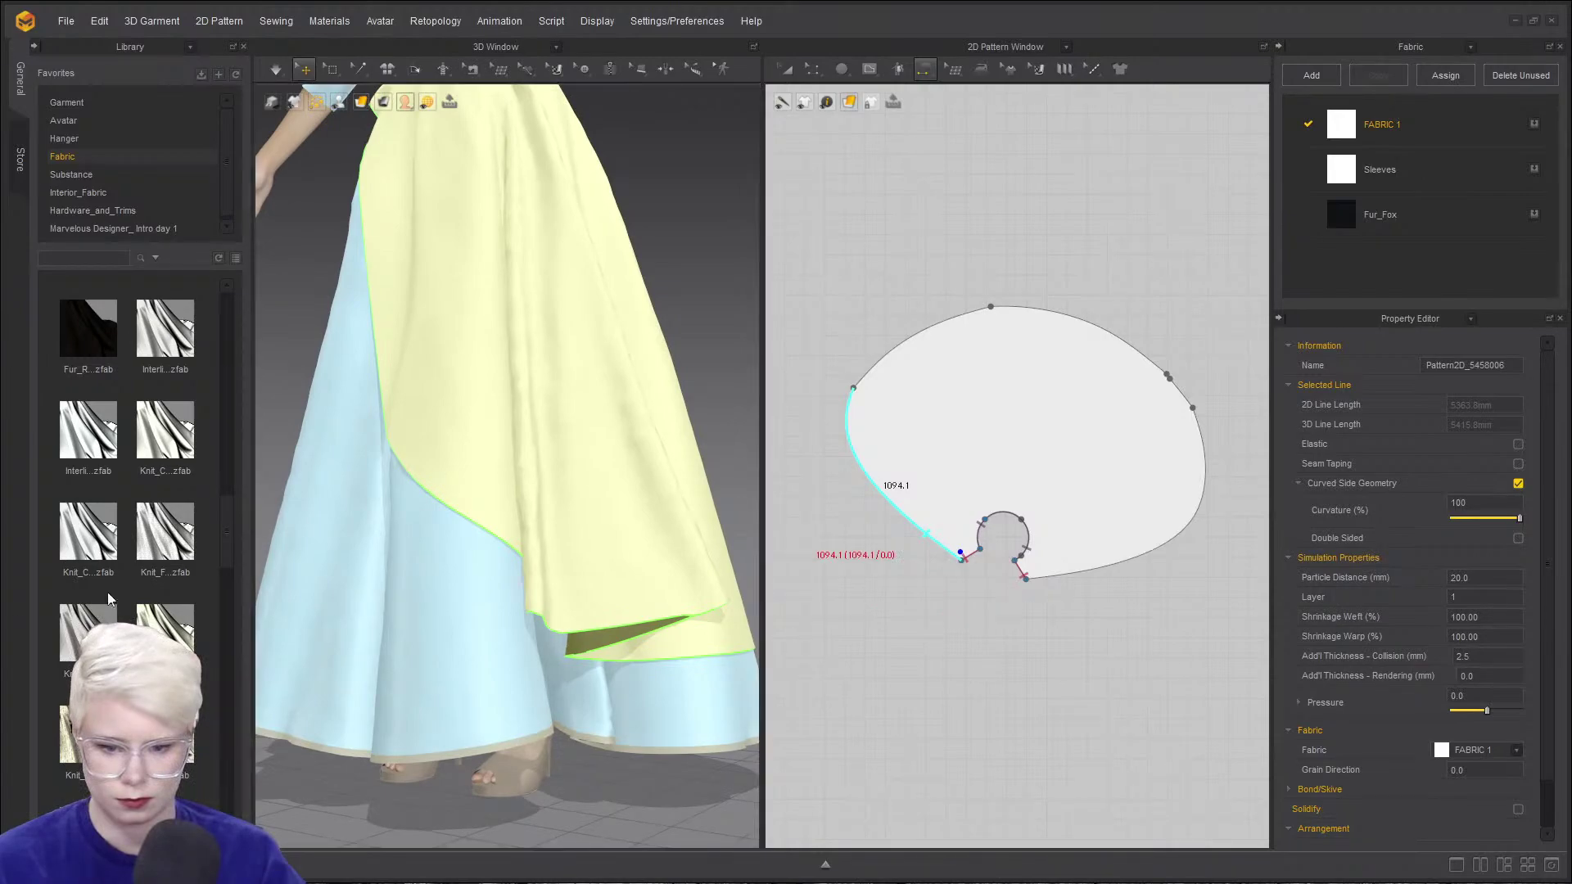
pyautogui.scroll(-6, 590, 520)
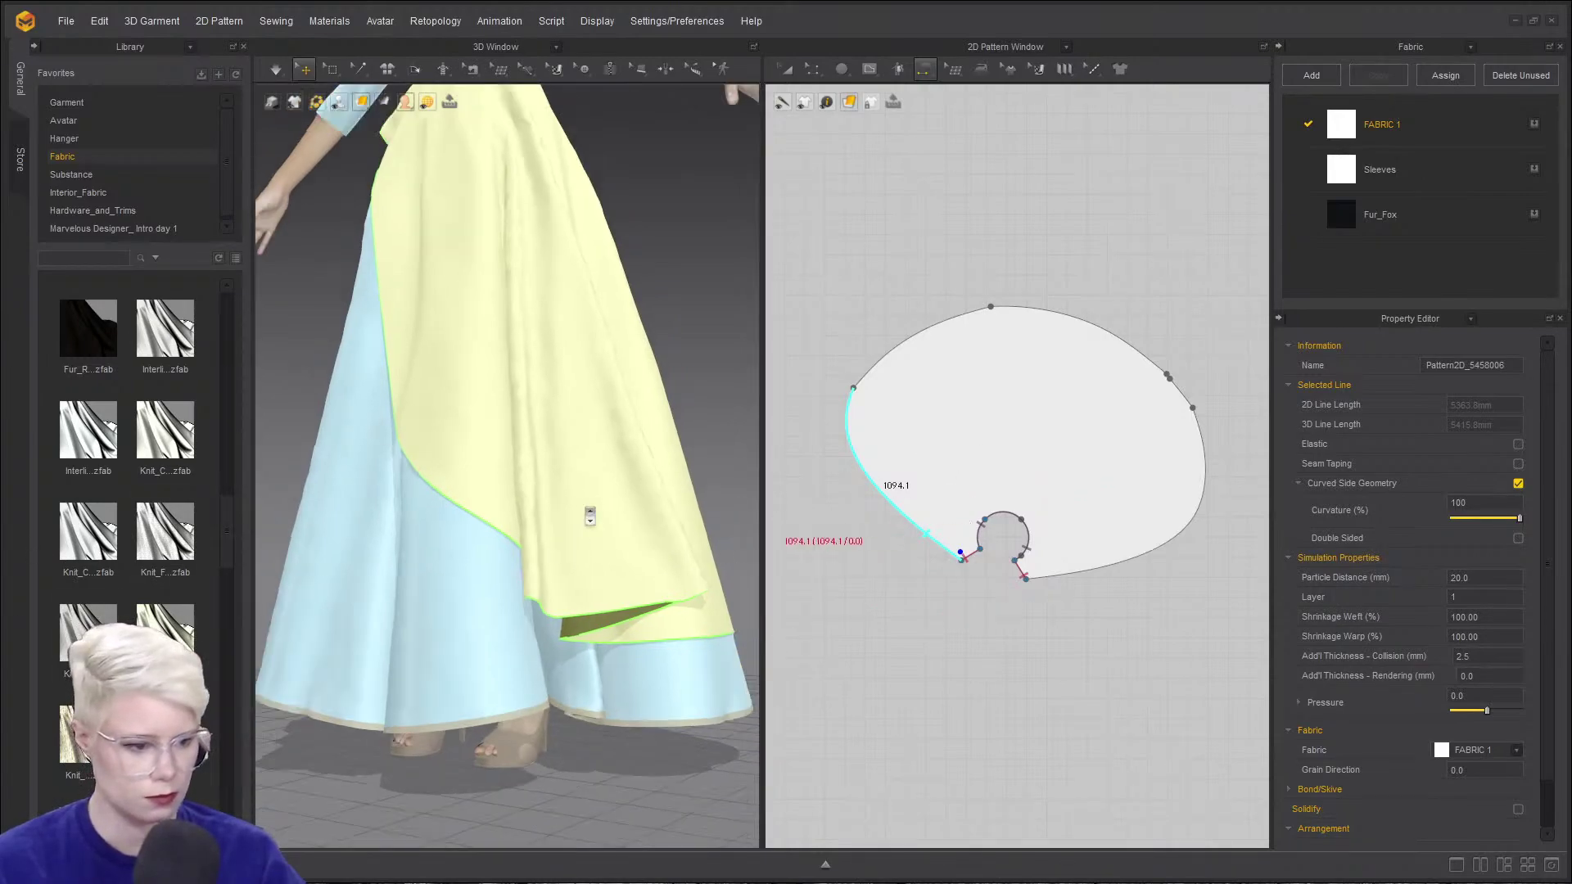
pyautogui.moveTo(472, 505); pyautogui.dragTo(674, 439, button='right')
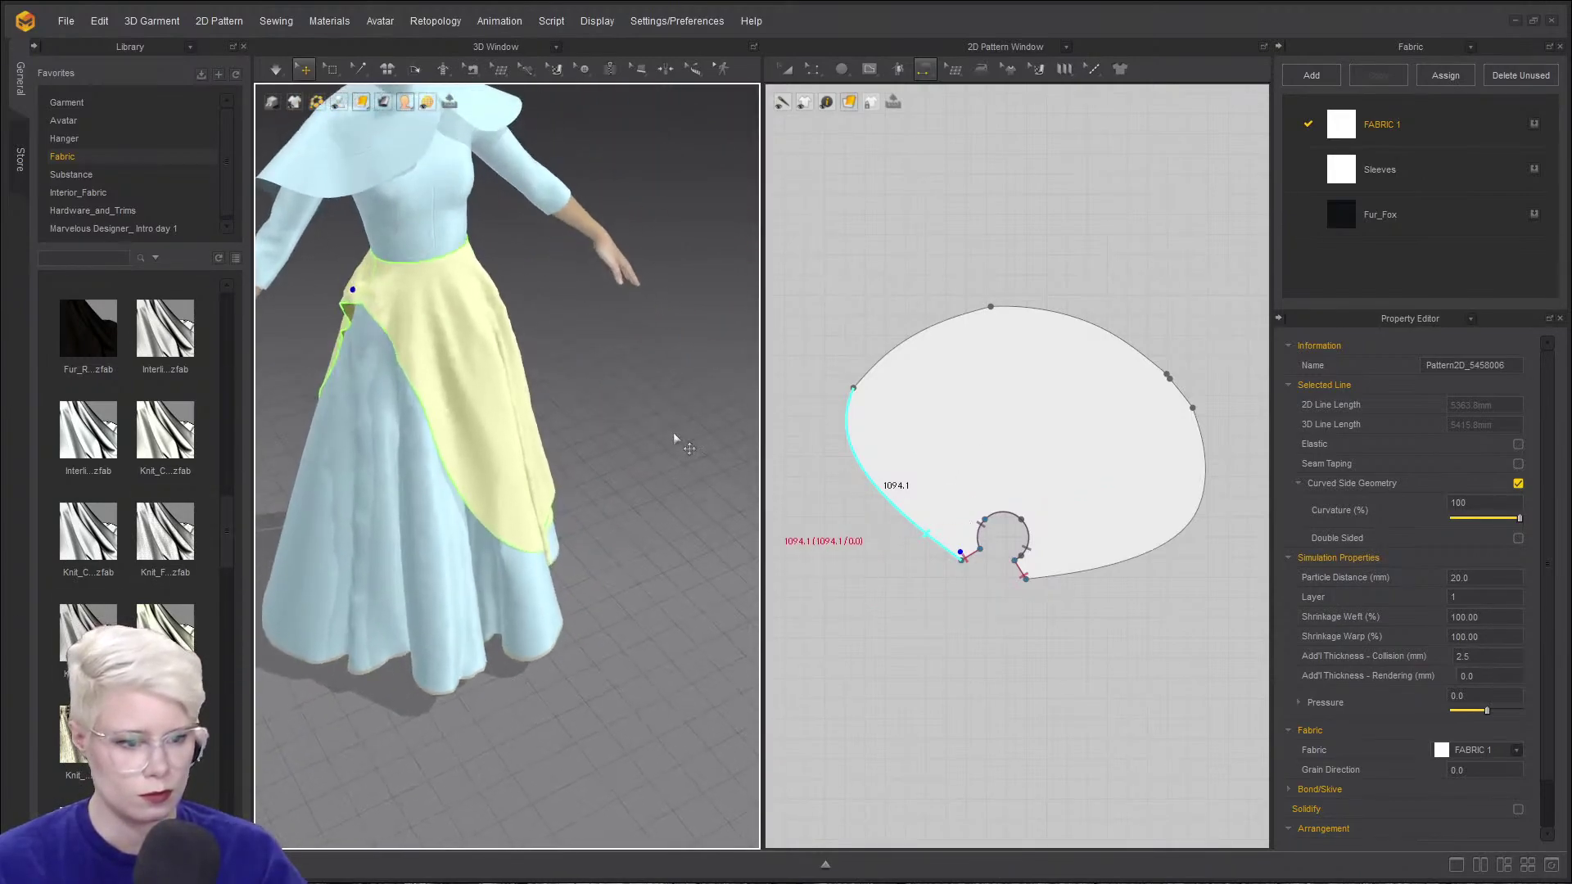
# - Try to angle both short edges of the waist opening outward by moving their outer corner points, making one edge about 130 mm long
pyautogui.scroll(5, 1048, 630)
pyautogui.scroll(3, 860, 555)
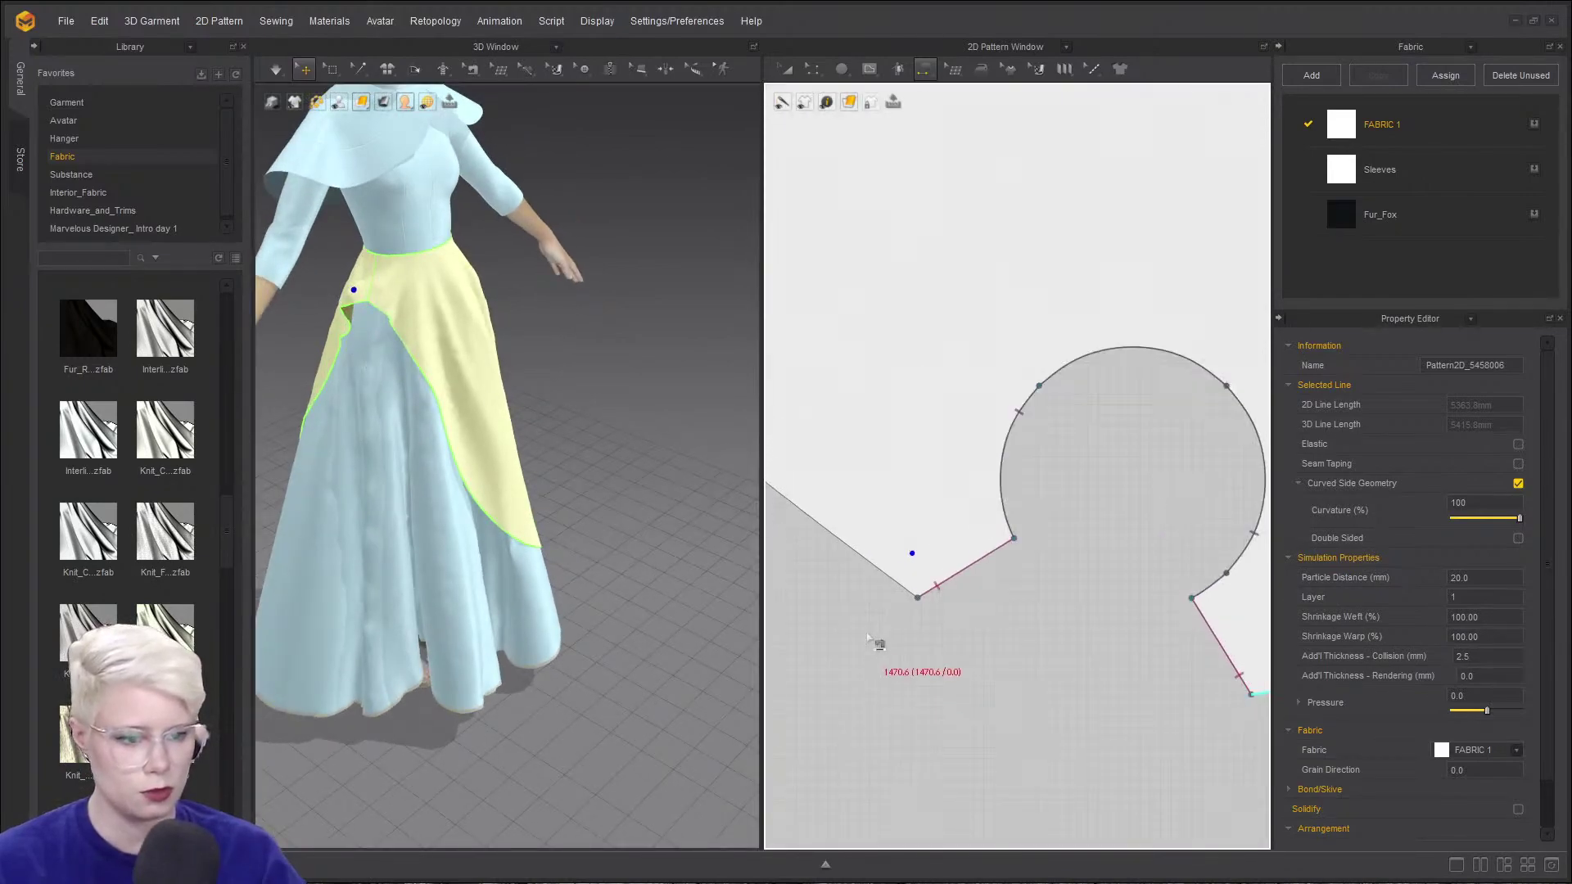
pyautogui.click(943, 583)
pyautogui.press('a')
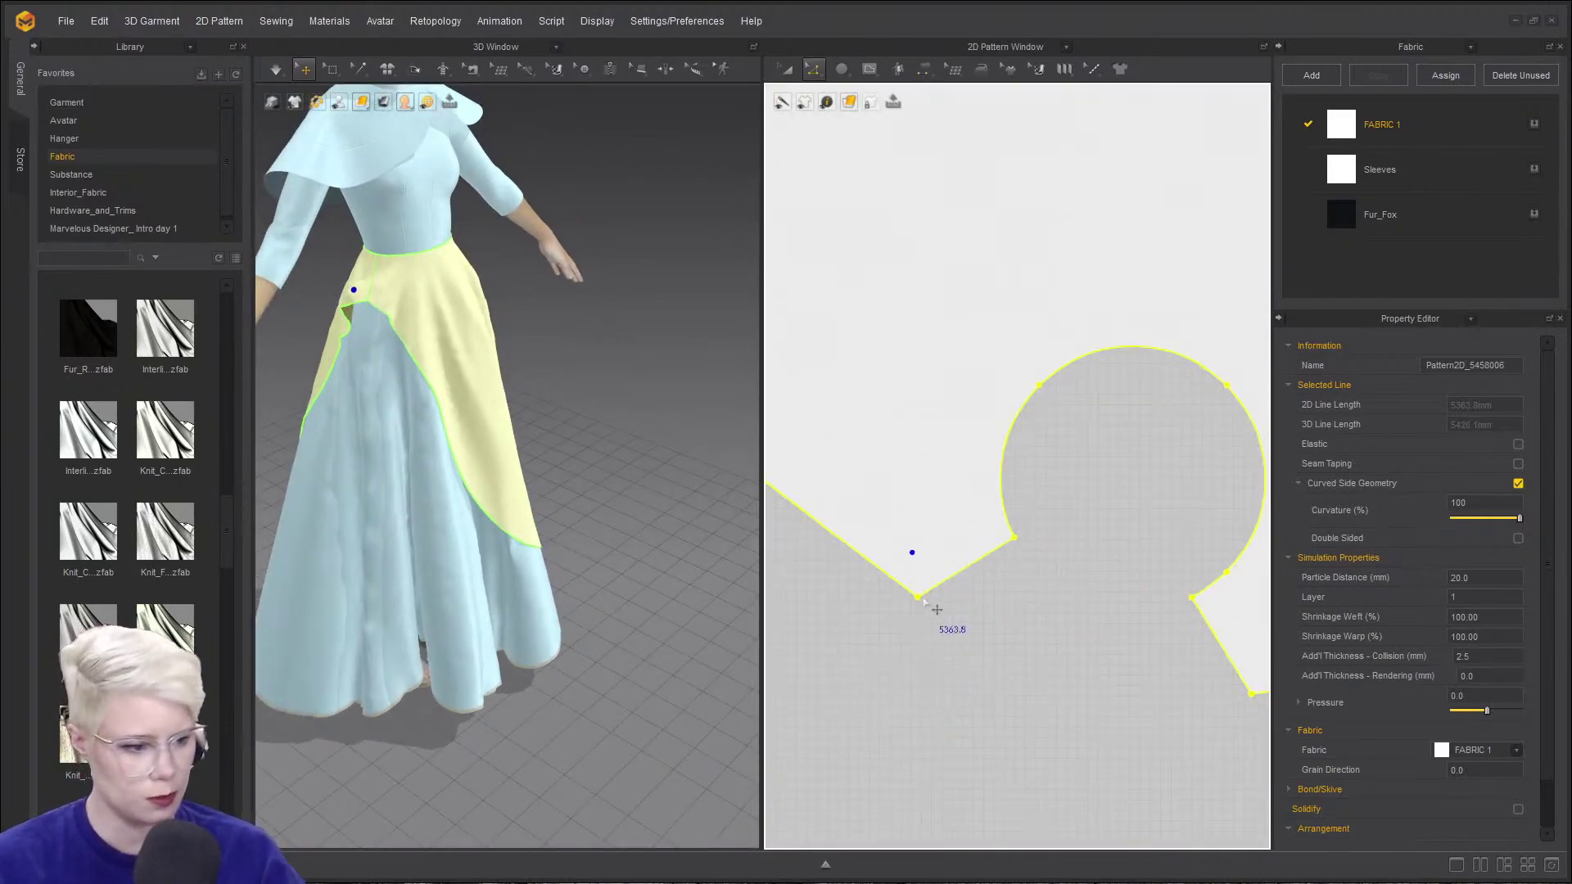
pyautogui.click(936, 665)
pyautogui.moveTo(918, 597); pyautogui.dragTo(885, 575)
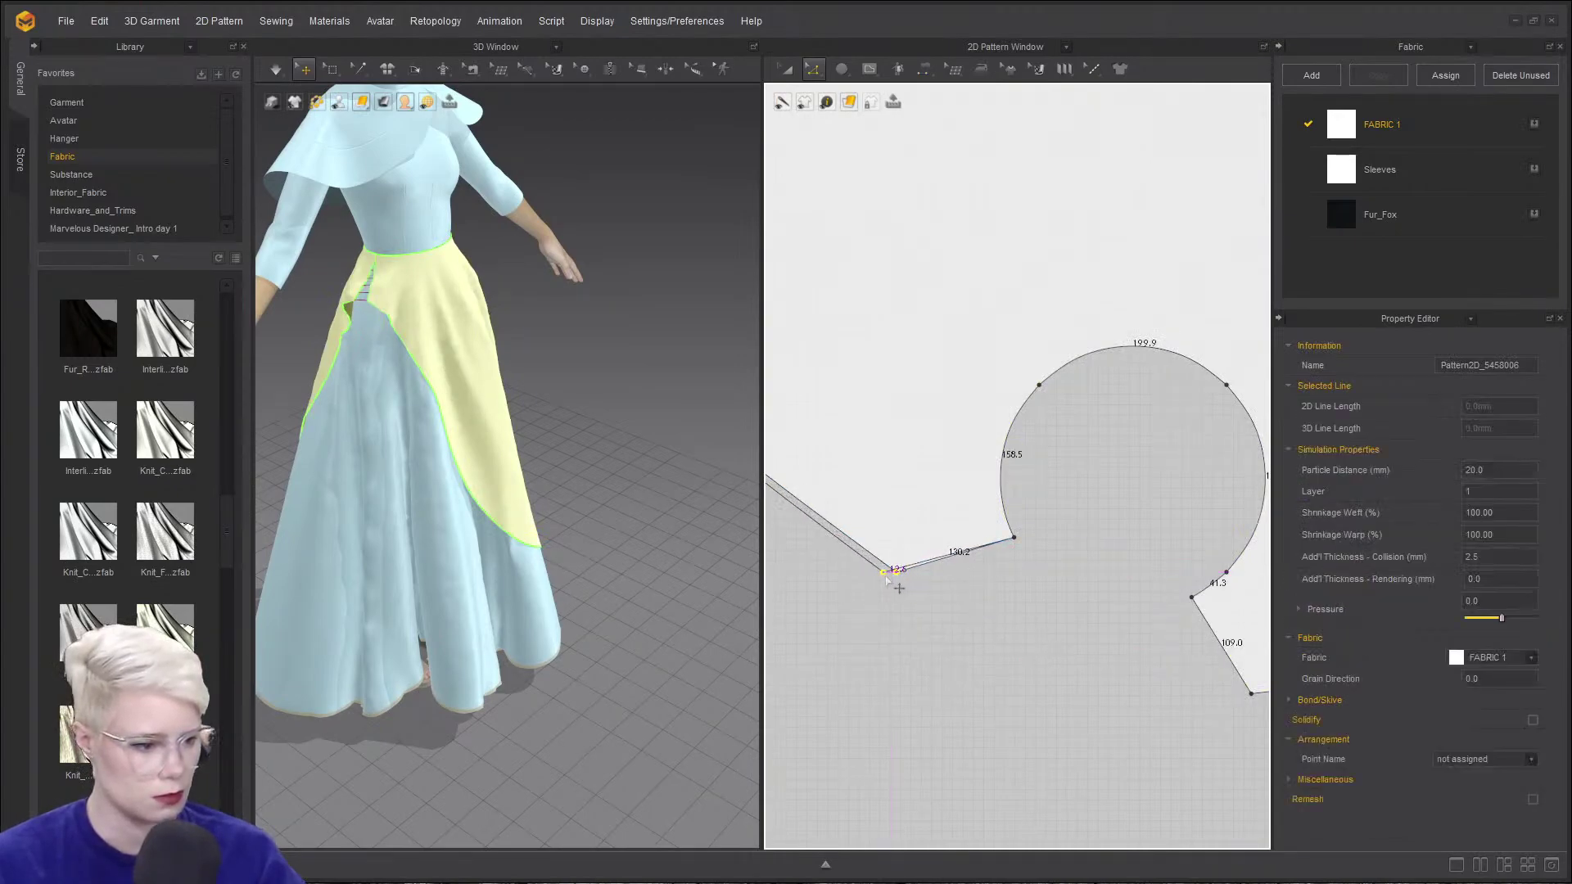
pyautogui.moveTo(1130, 651); pyautogui.dragTo(897, 576, button='middle')
pyautogui.scroll(-2, 897, 576)
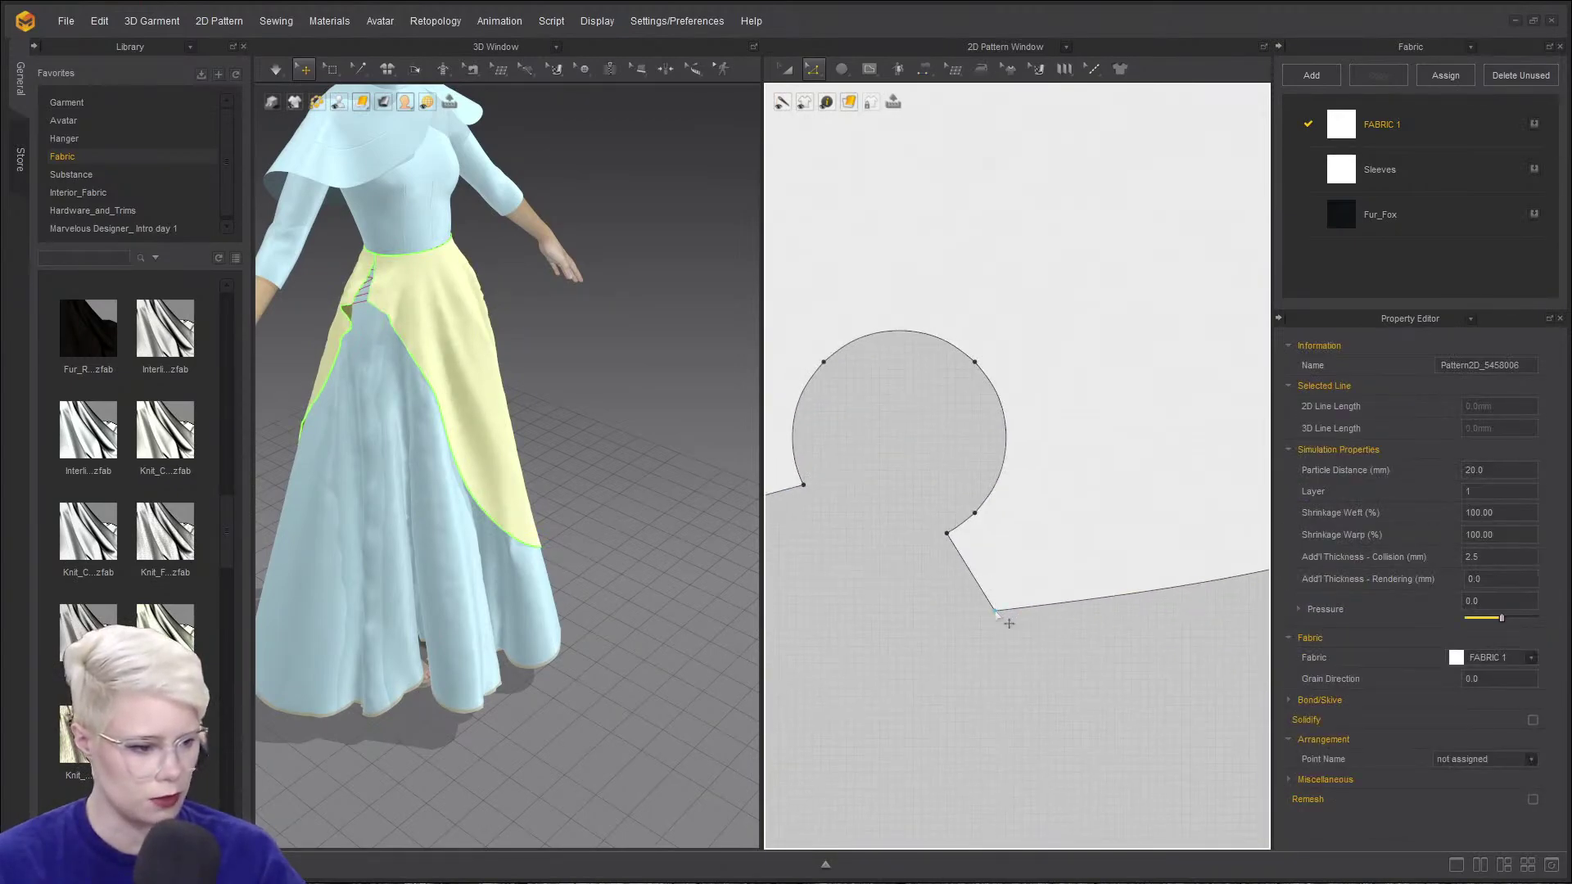
pyautogui.moveTo(1009, 624); pyautogui.dragTo(1045, 620)
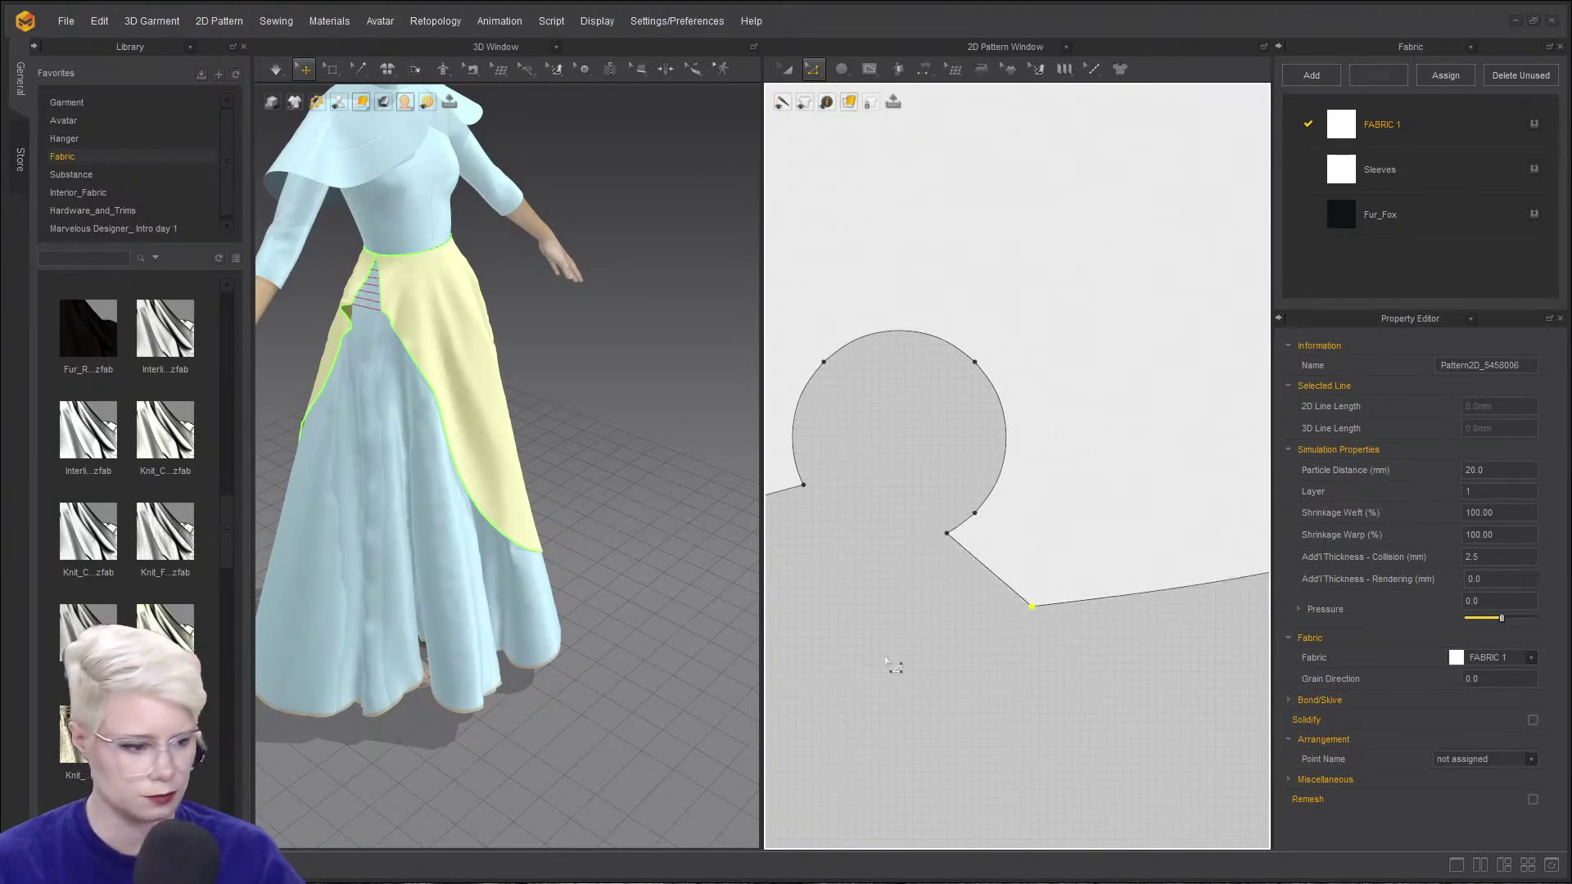
pyautogui.scroll(-3, 938, 608)
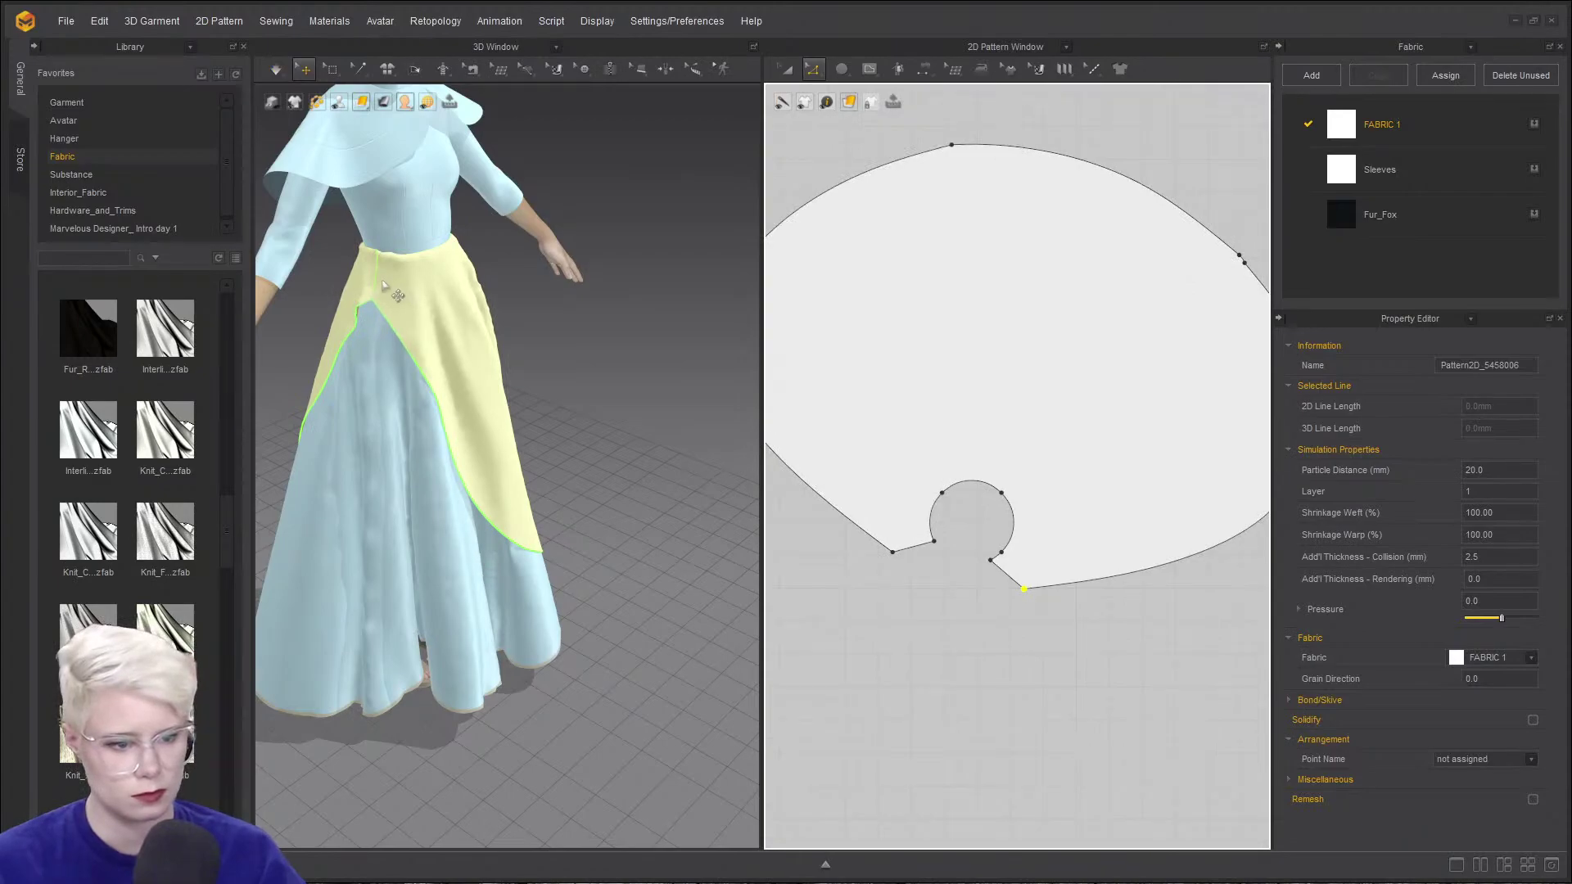
# - Simulate the overskirt with the reshaped waist opening, and undo both corner point moves
pyautogui.click(386, 387)
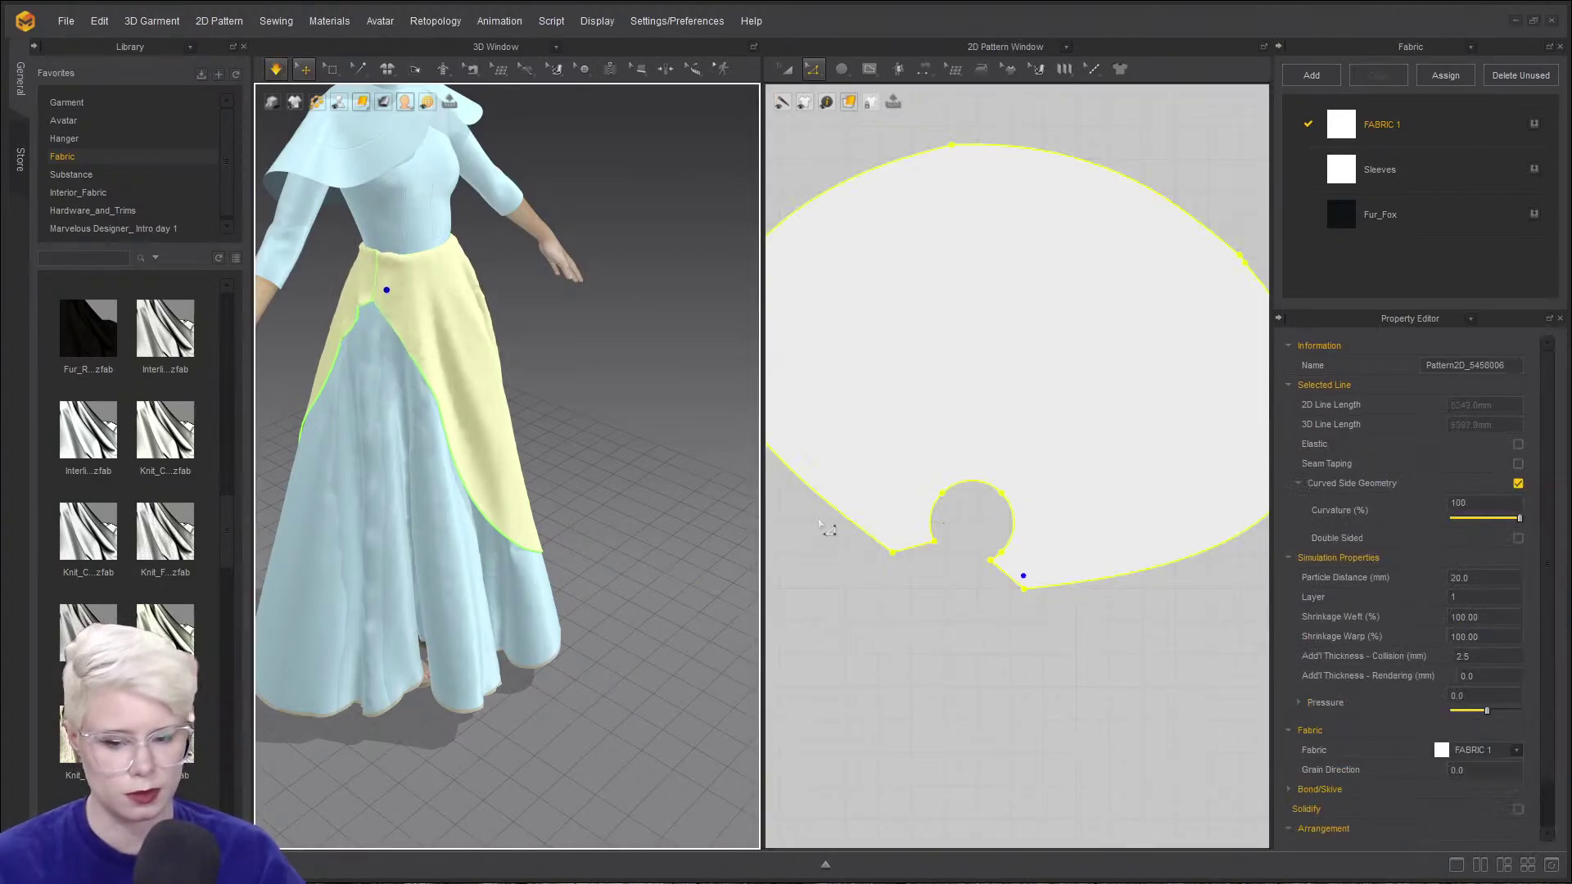
pyautogui.scroll(2, 782, 538)
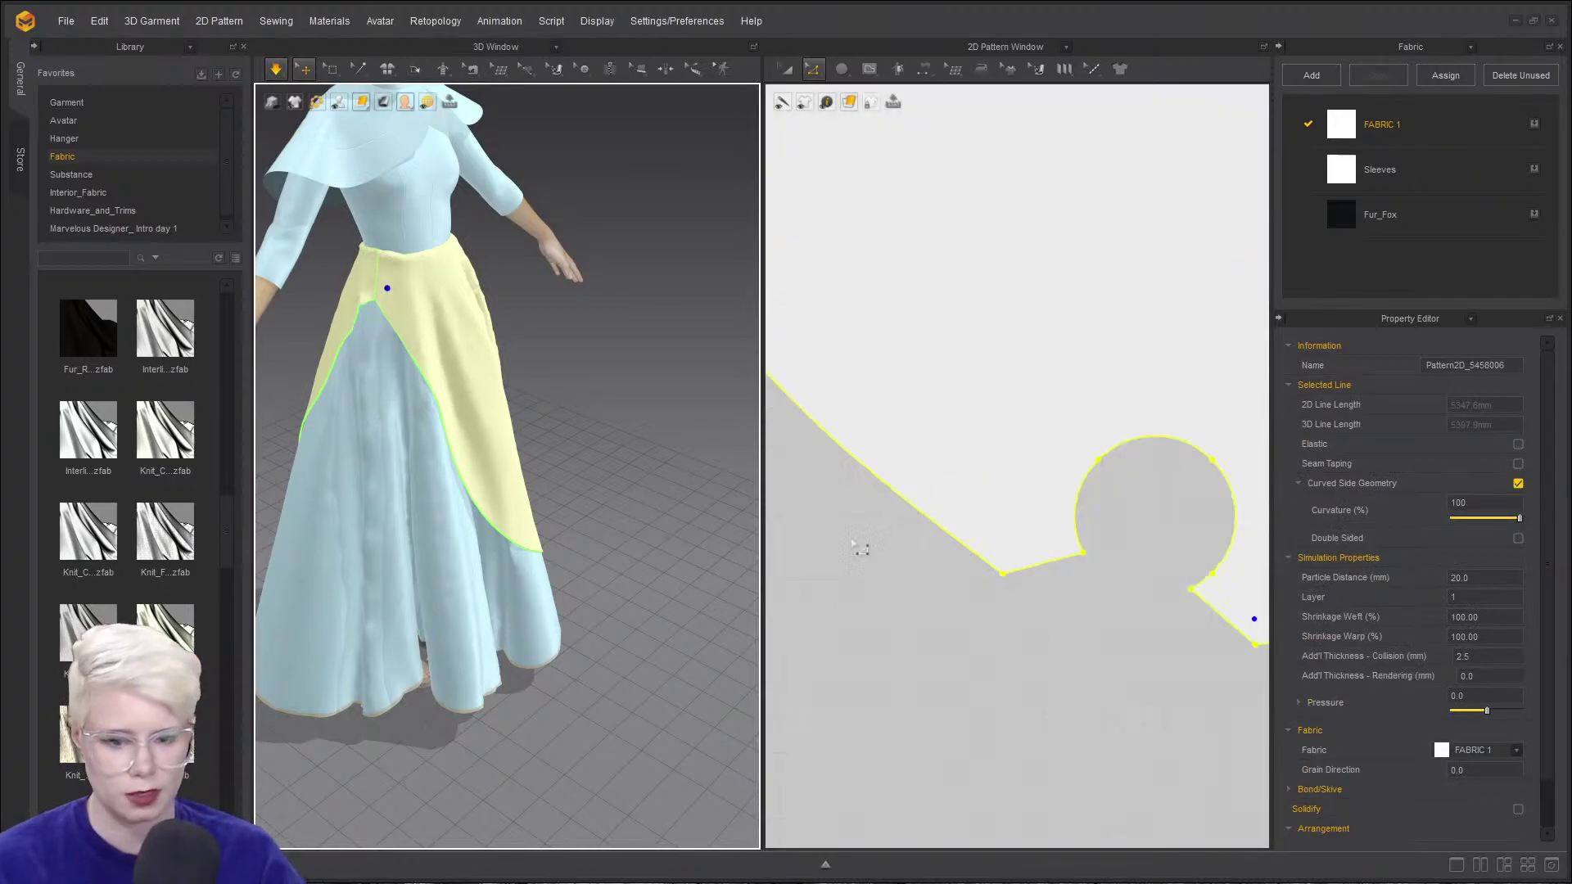
pyautogui.scroll(3, 425, 375)
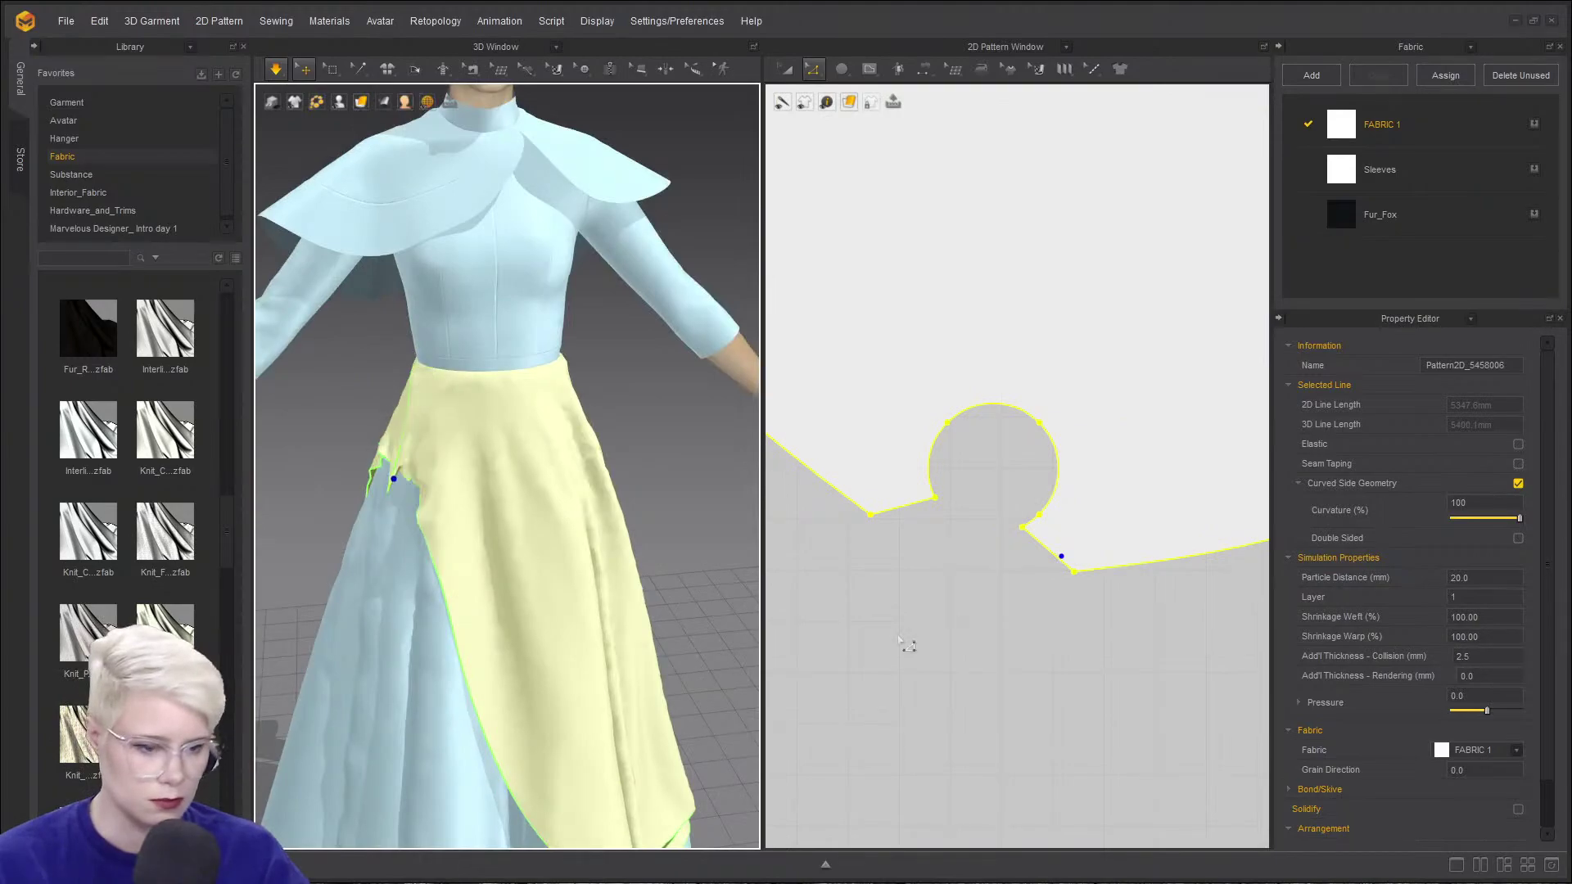
pyautogui.click(947, 579)
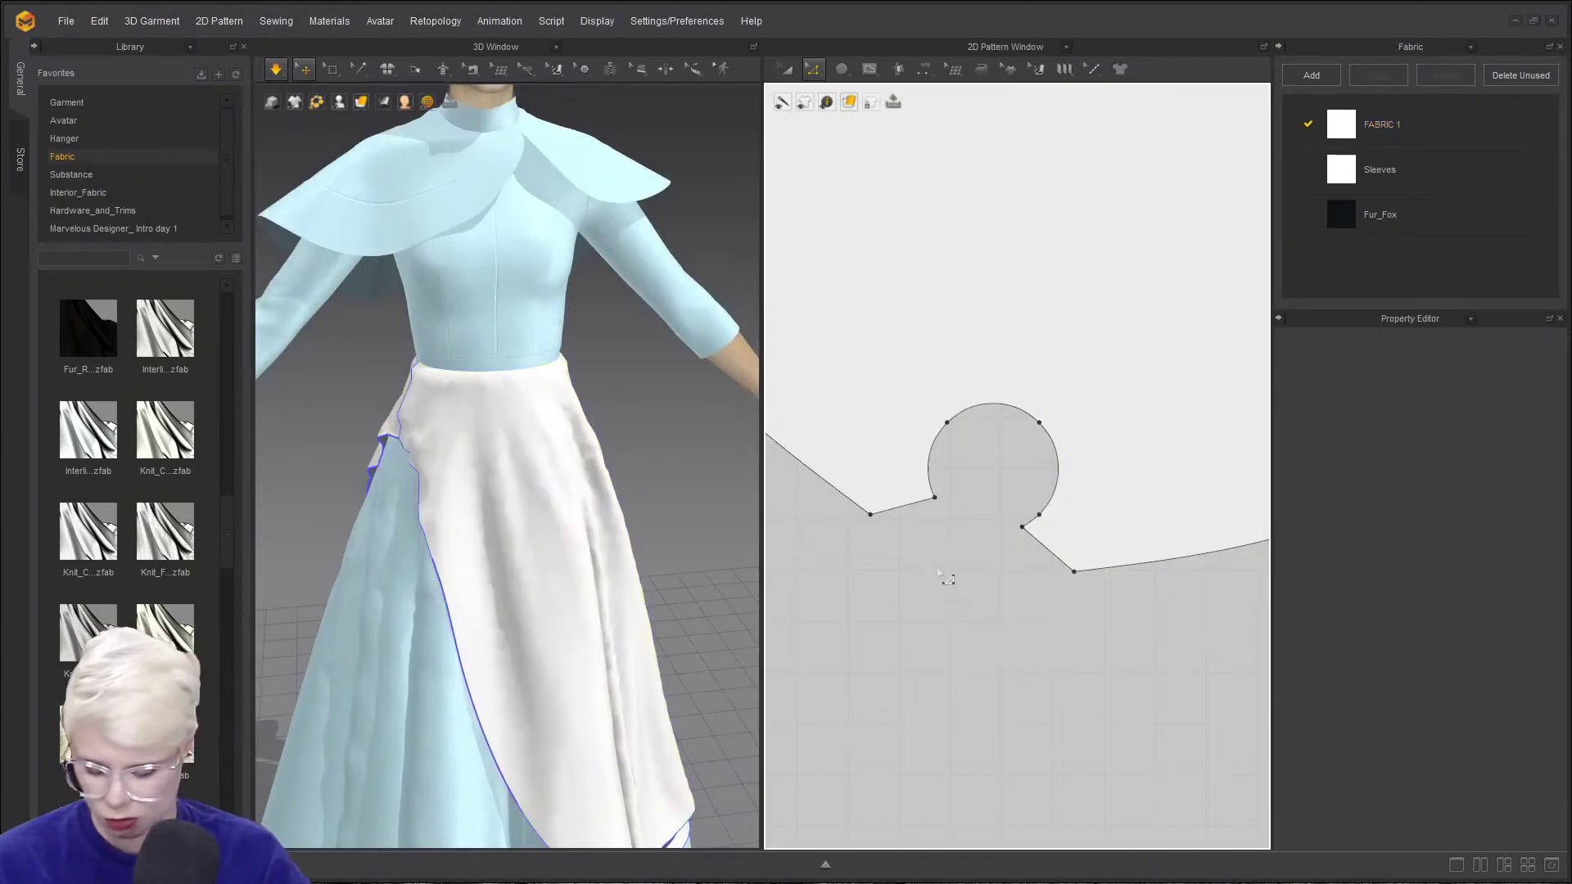
pyautogui.click(867, 514)
pyautogui.click(871, 522)
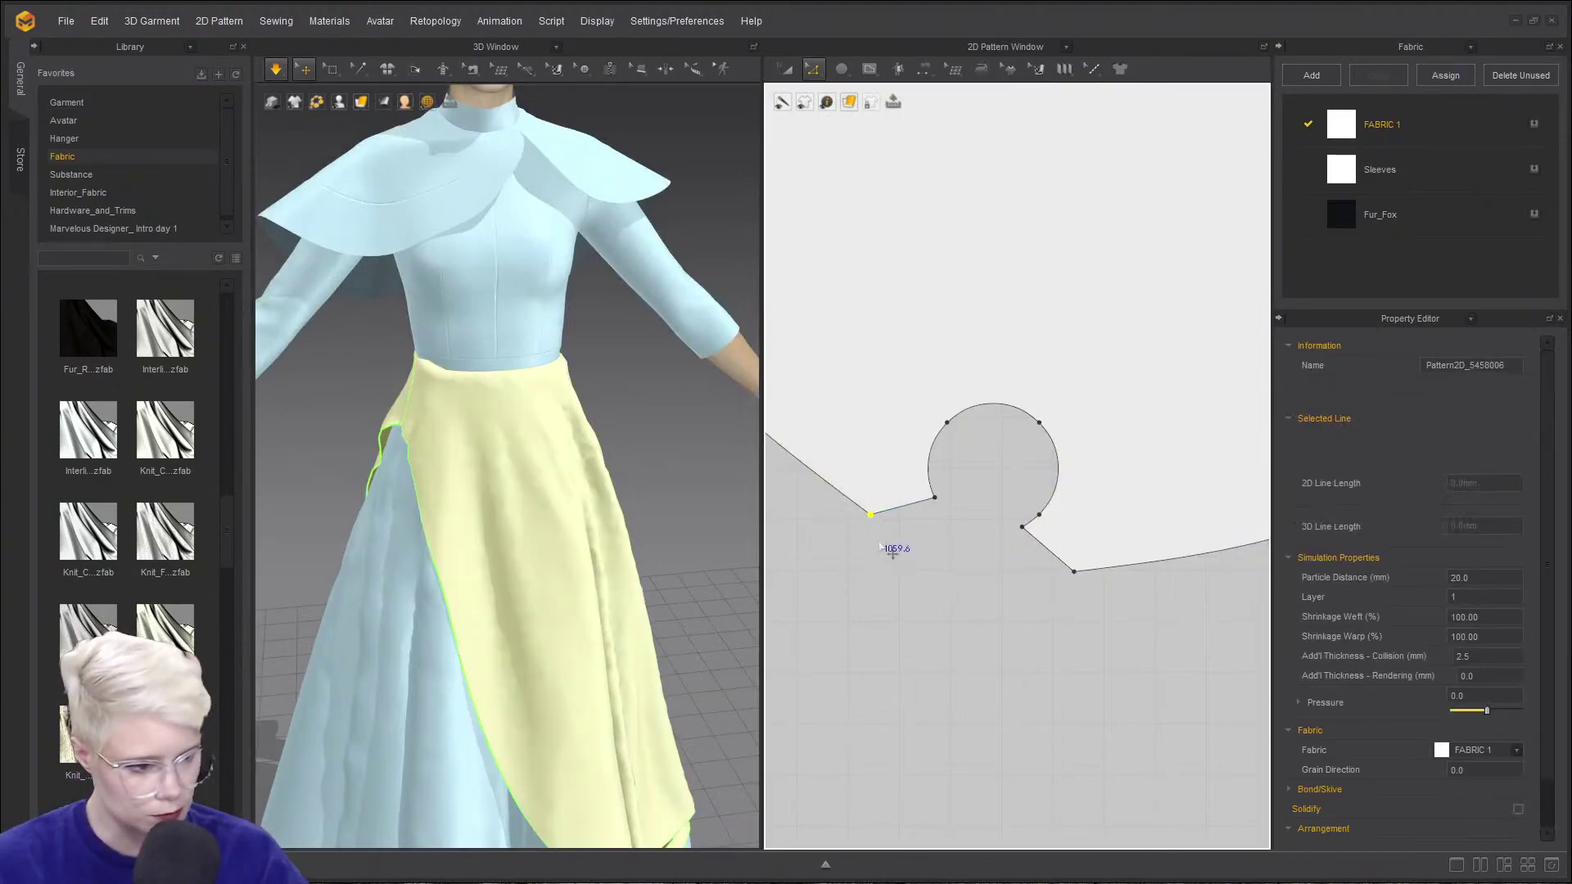
pyautogui.doubleClick(905, 552)
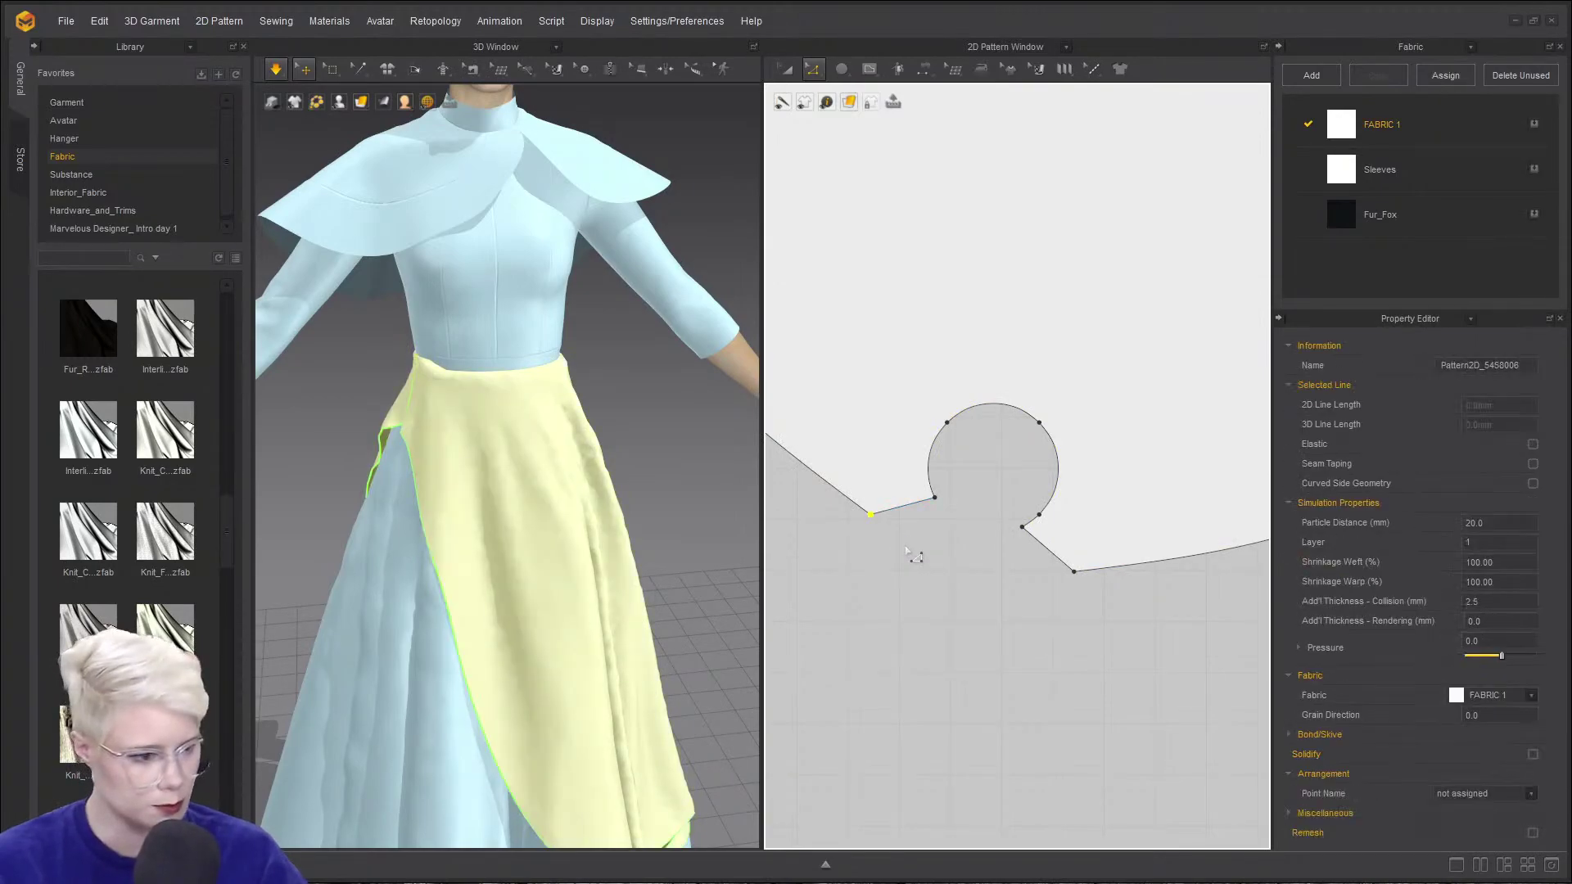
pyautogui.hotkey('ctrl', 'z')
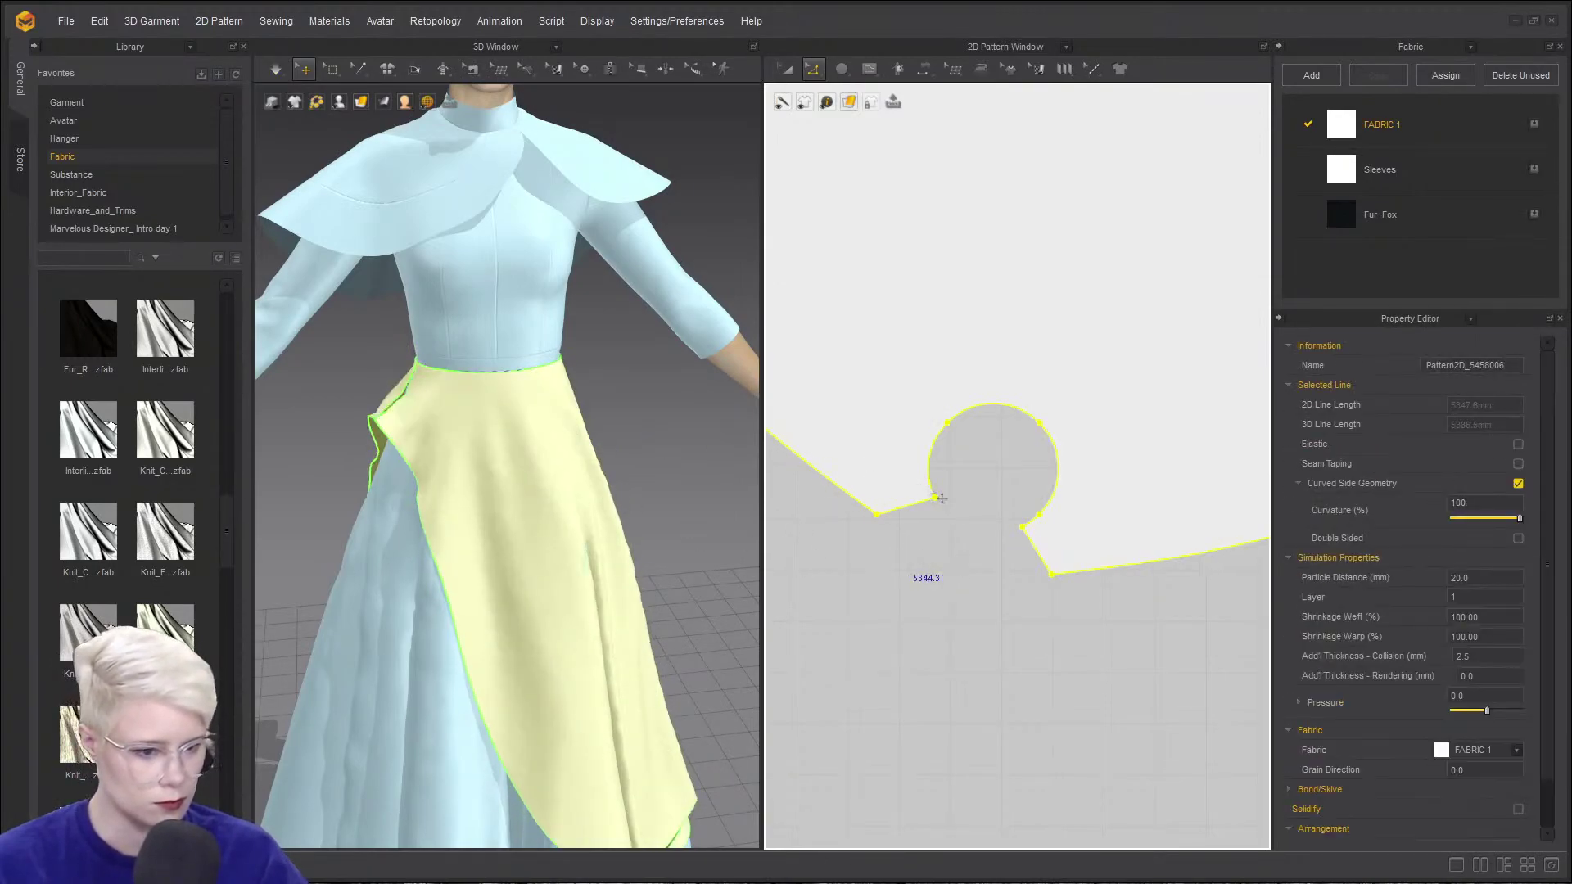
pyautogui.hotkey('ctrl', 'z')
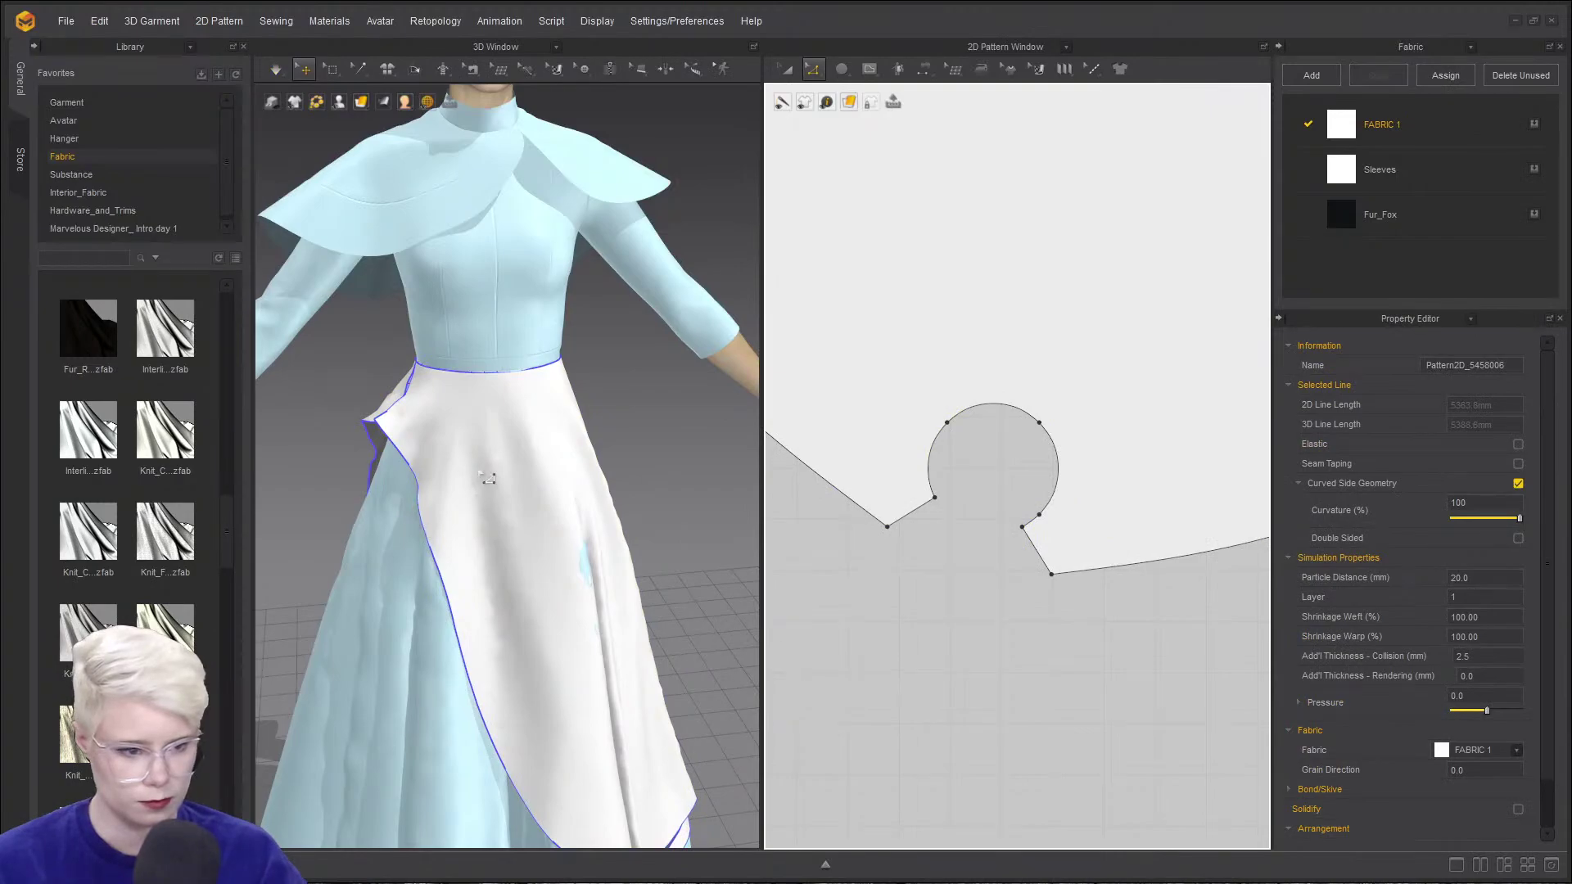
# - Simulate the drape and move the opening's outer corners outward, lengthening the short edges to 180 mm and about 201 mm
pyautogui.press('space')
pyautogui.scroll(-3, 979, 586)
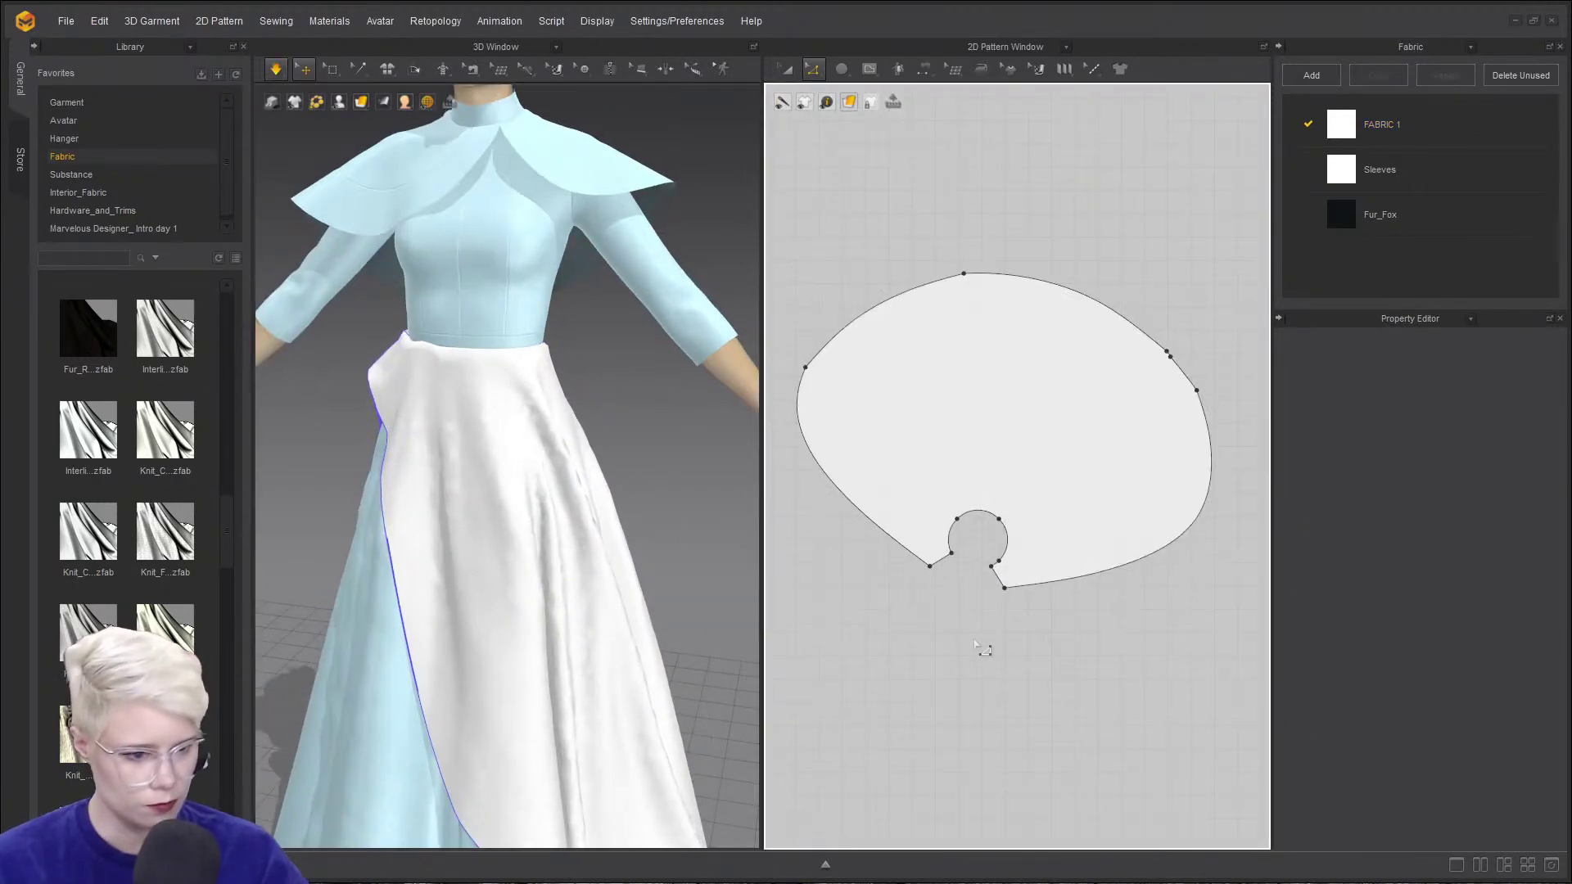
pyautogui.press('space')
pyautogui.click(1012, 591)
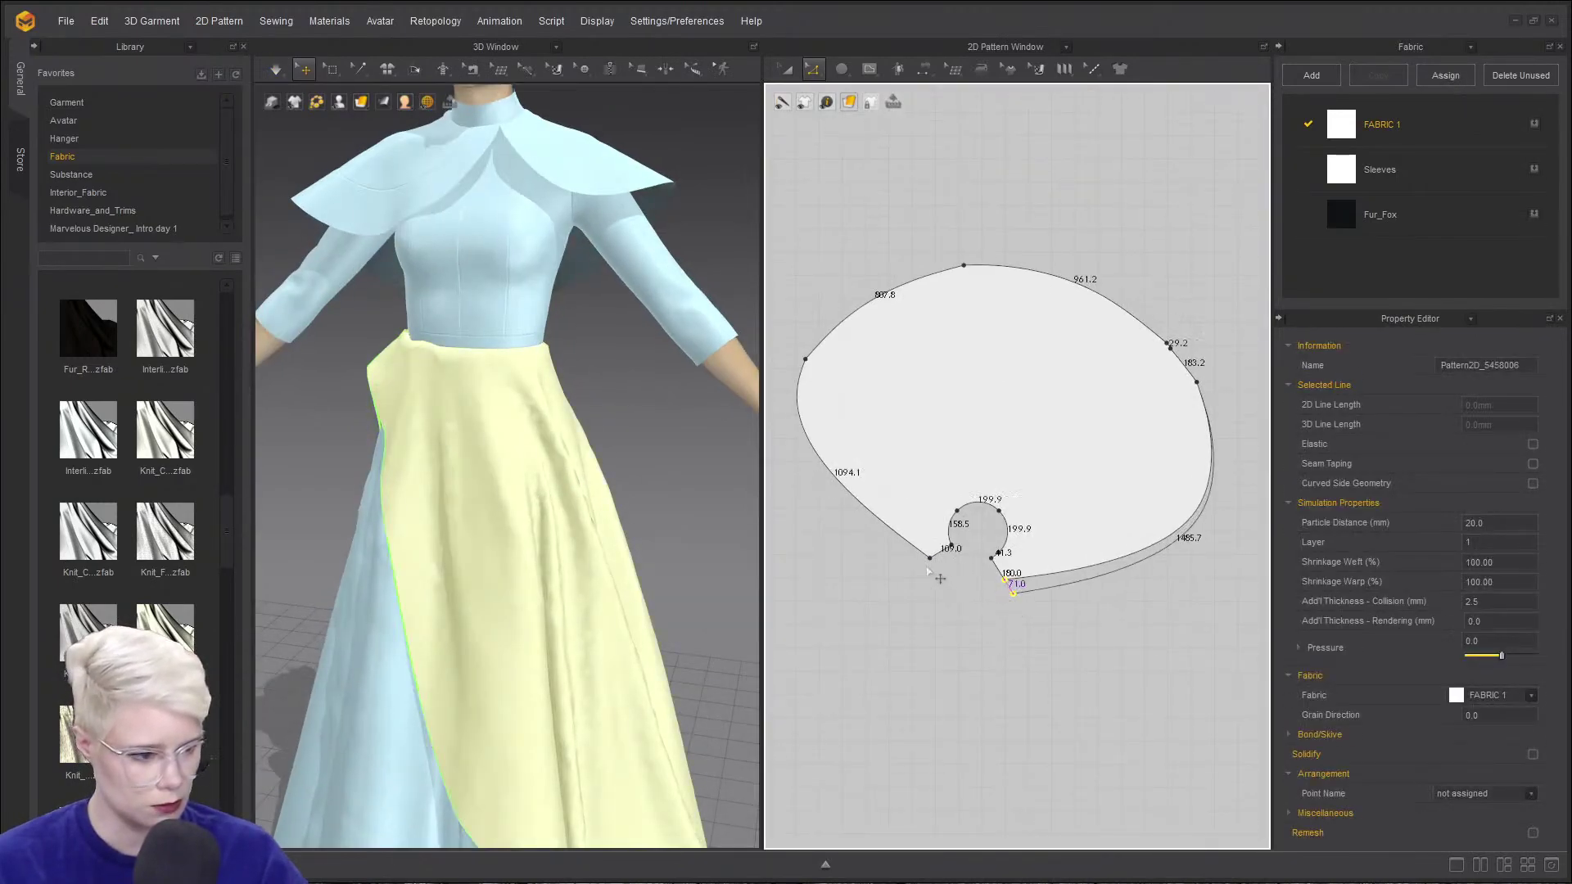
pyautogui.moveTo(929, 559); pyautogui.dragTo(911, 569)
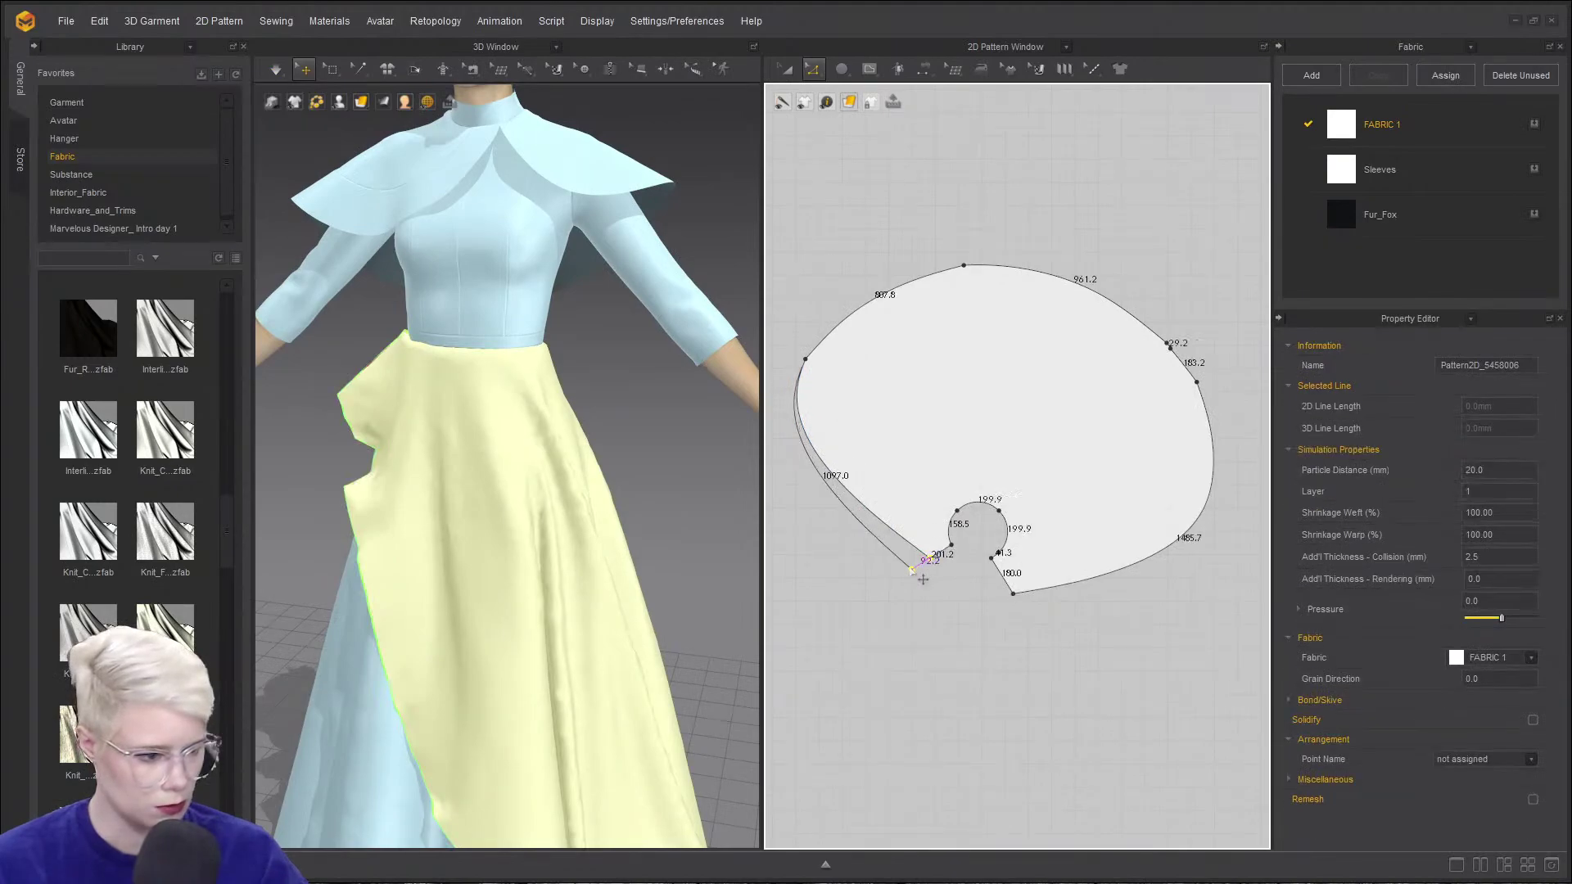
# - Set the longer of the two short opening edges to a length of 180 mm with the direction Start
pyautogui.click(1004, 646)
pyautogui.rightClick(925, 564)
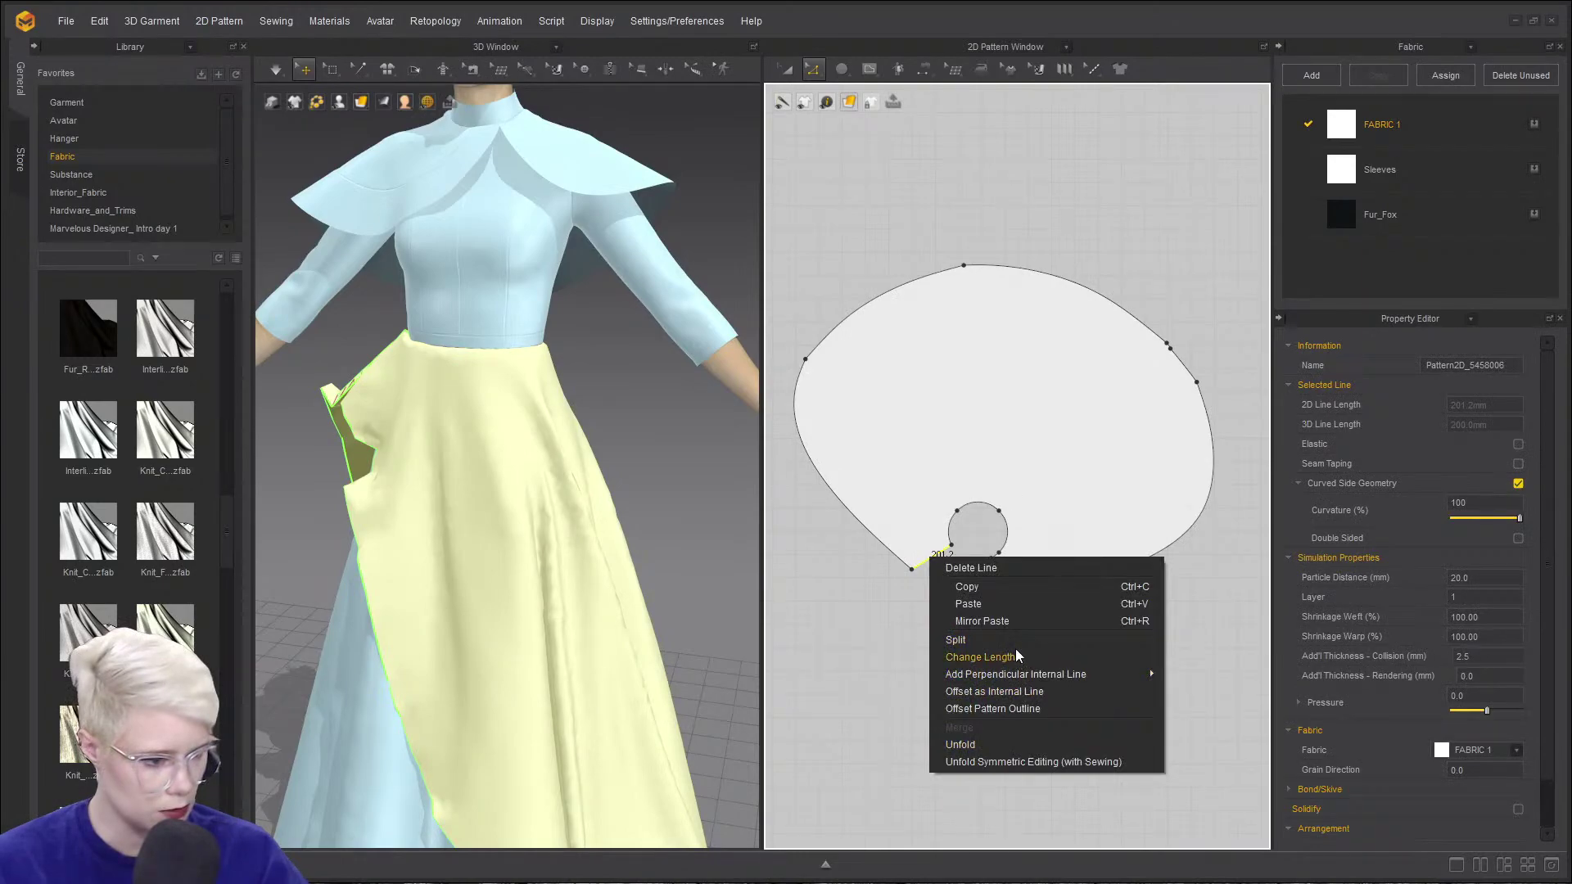
pyautogui.click(1005, 657)
pyautogui.write('180')
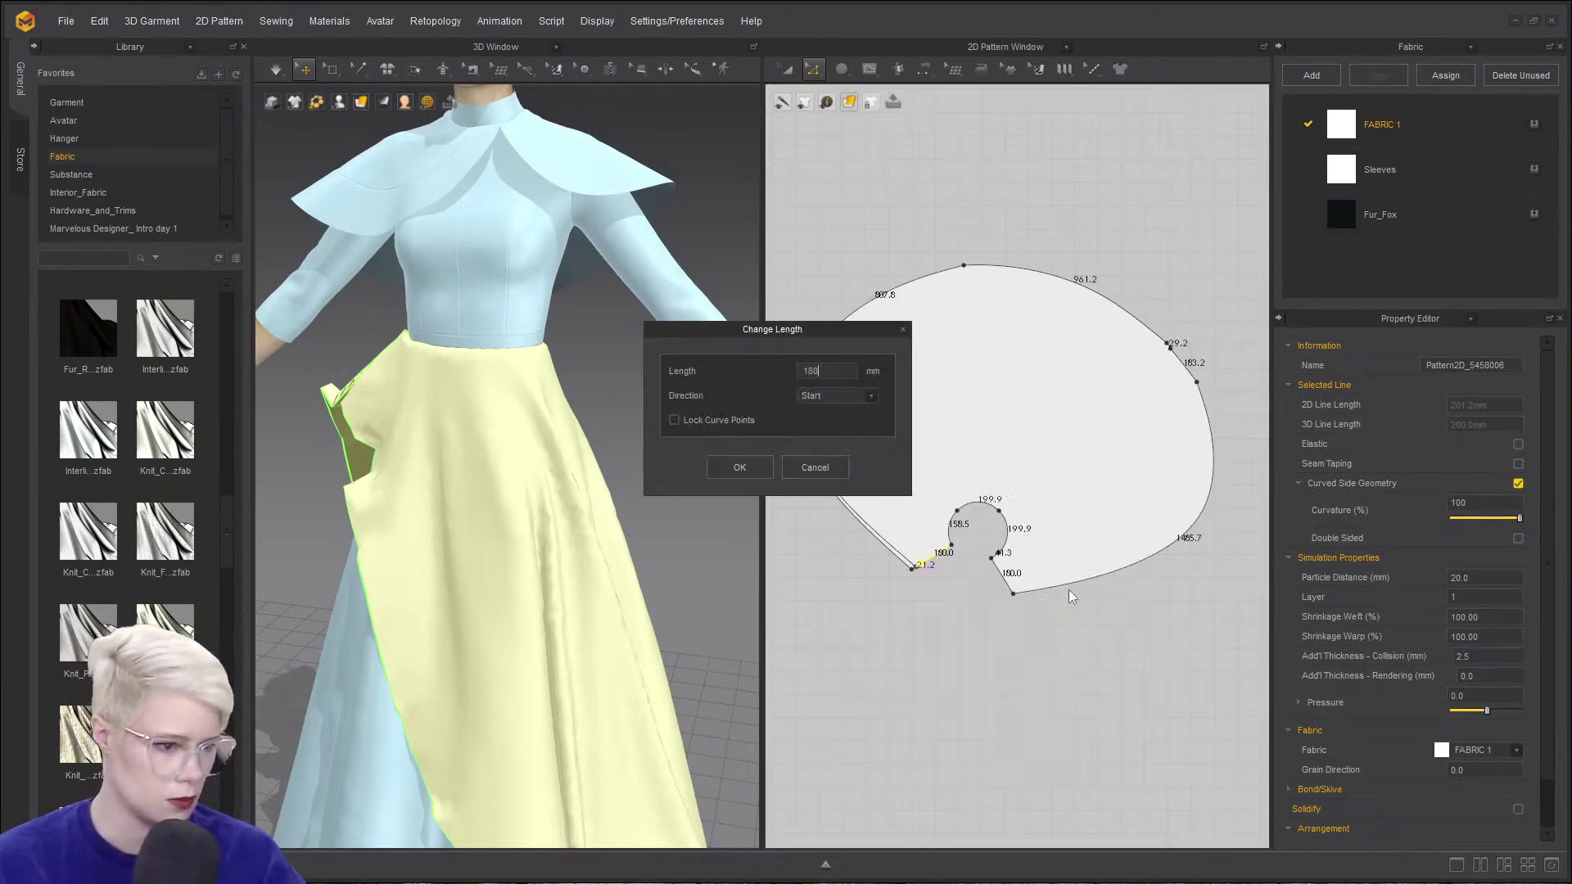
pyautogui.click(741, 468)
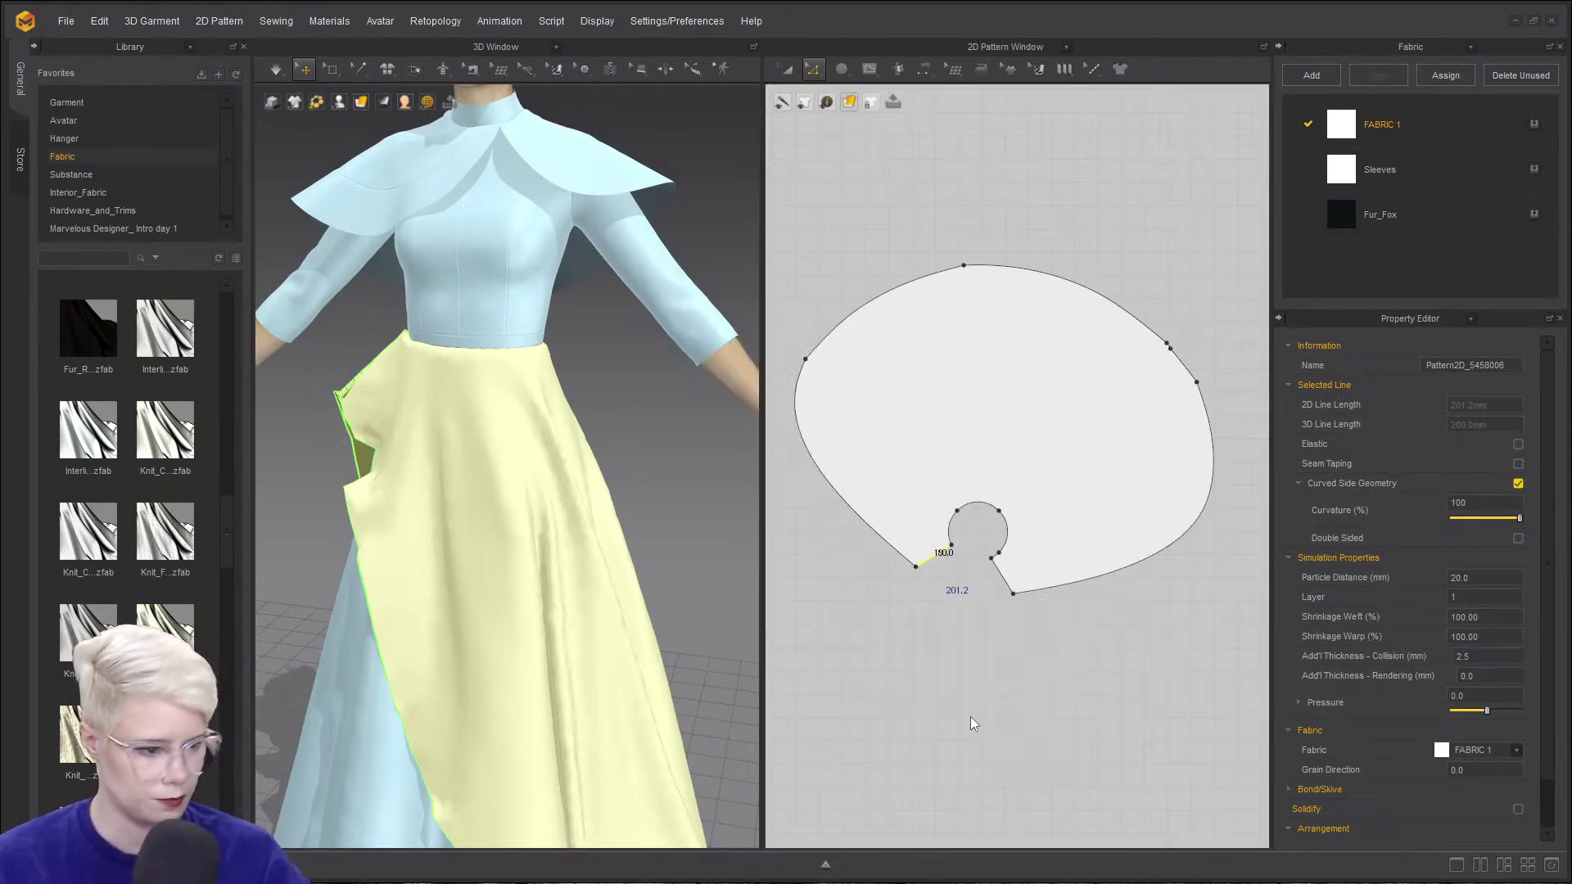
pyautogui.click(971, 715)
# - Convert all segment points along the overskirt's outer edge to curve points, making it one continuous line
pyautogui.click(1096, 471)
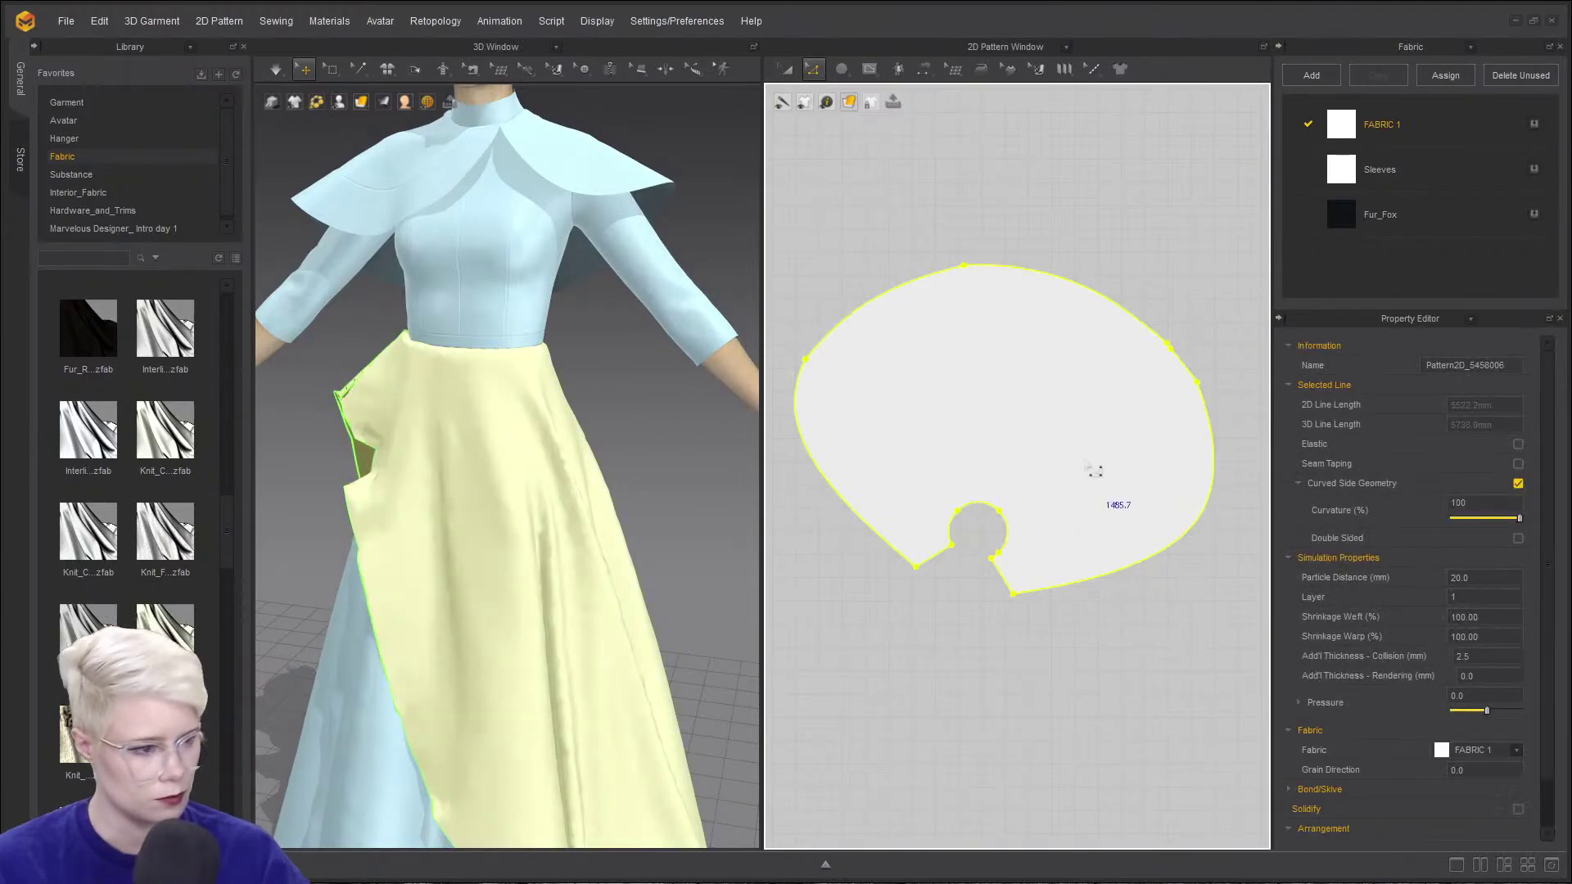
pyautogui.click(989, 603)
pyautogui.click(876, 534)
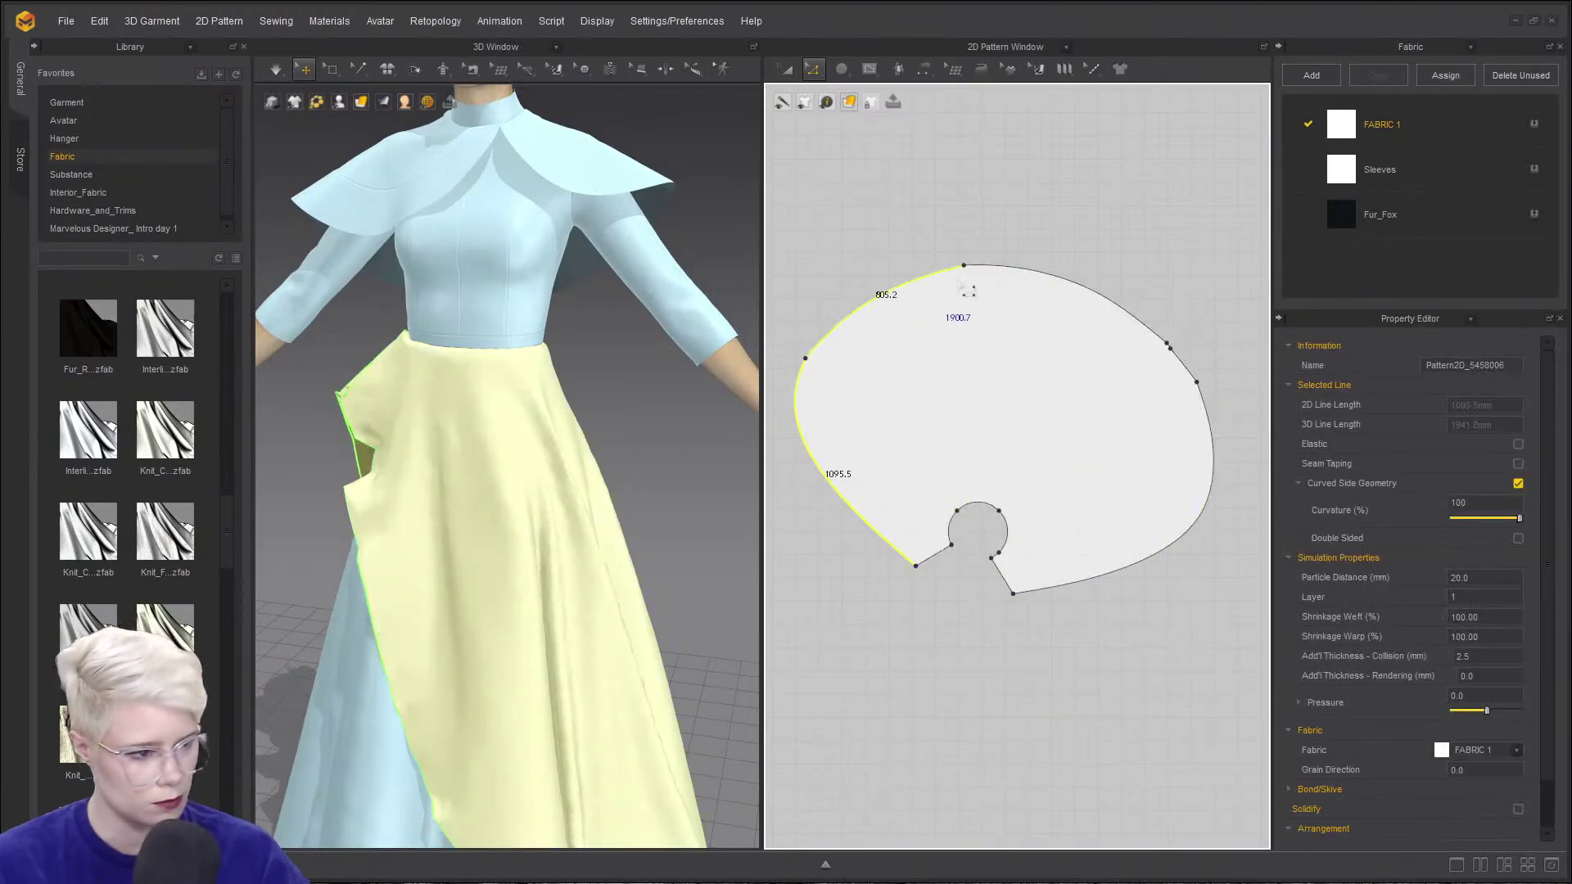
pyautogui.click(978, 254)
pyautogui.click(805, 357)
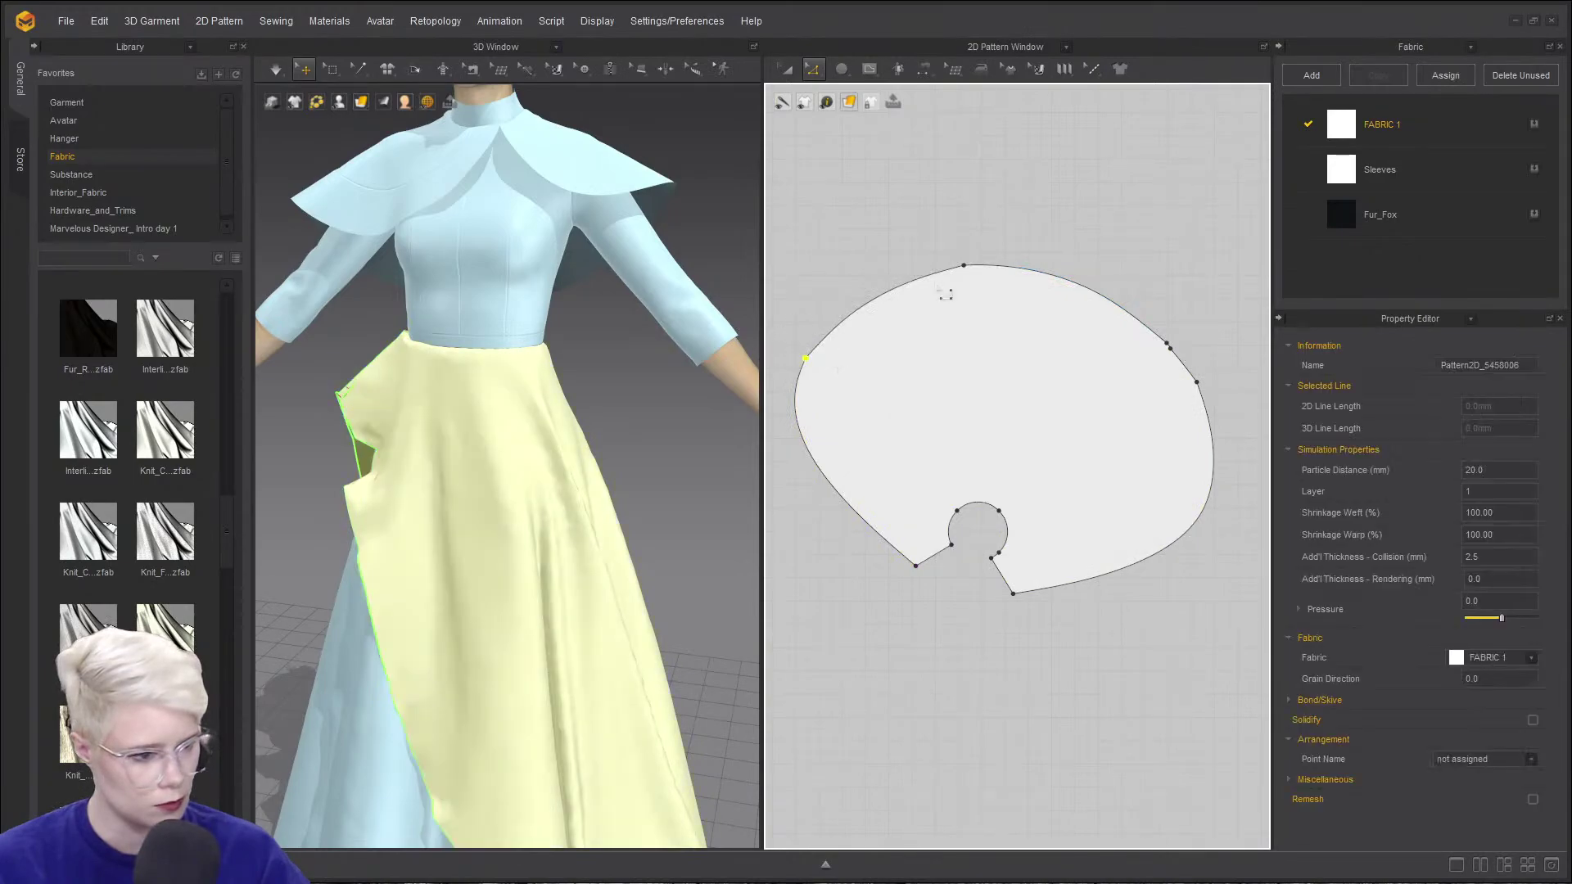
pyautogui.moveTo(1211, 421); pyautogui.dragTo(1216, 413)
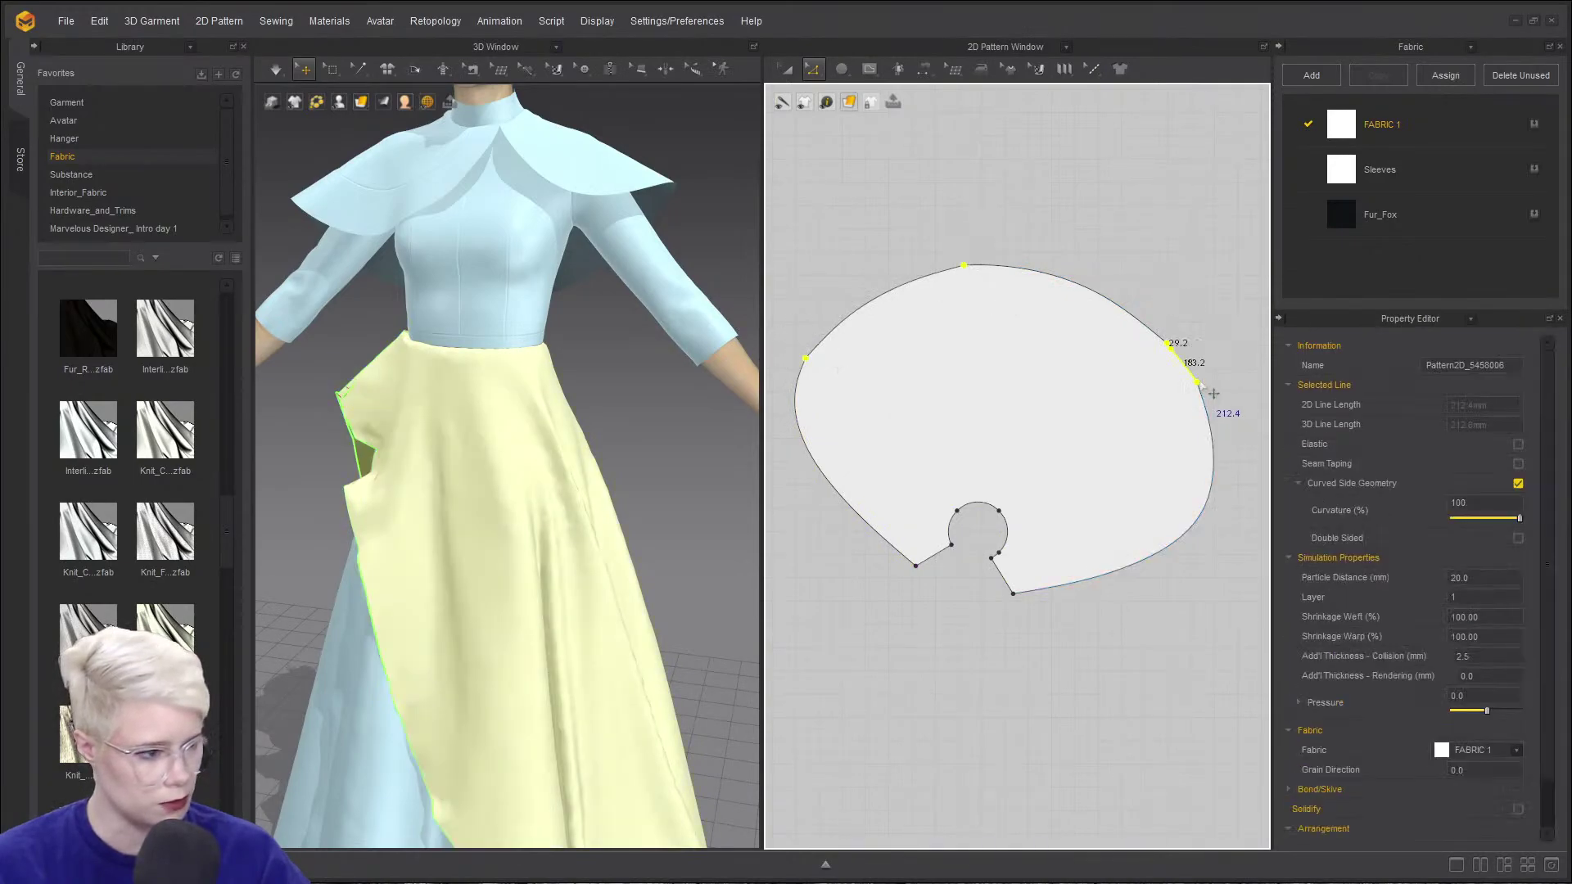
pyautogui.rightClick(1199, 382)
pyautogui.click(1299, 444)
pyautogui.click(1122, 263)
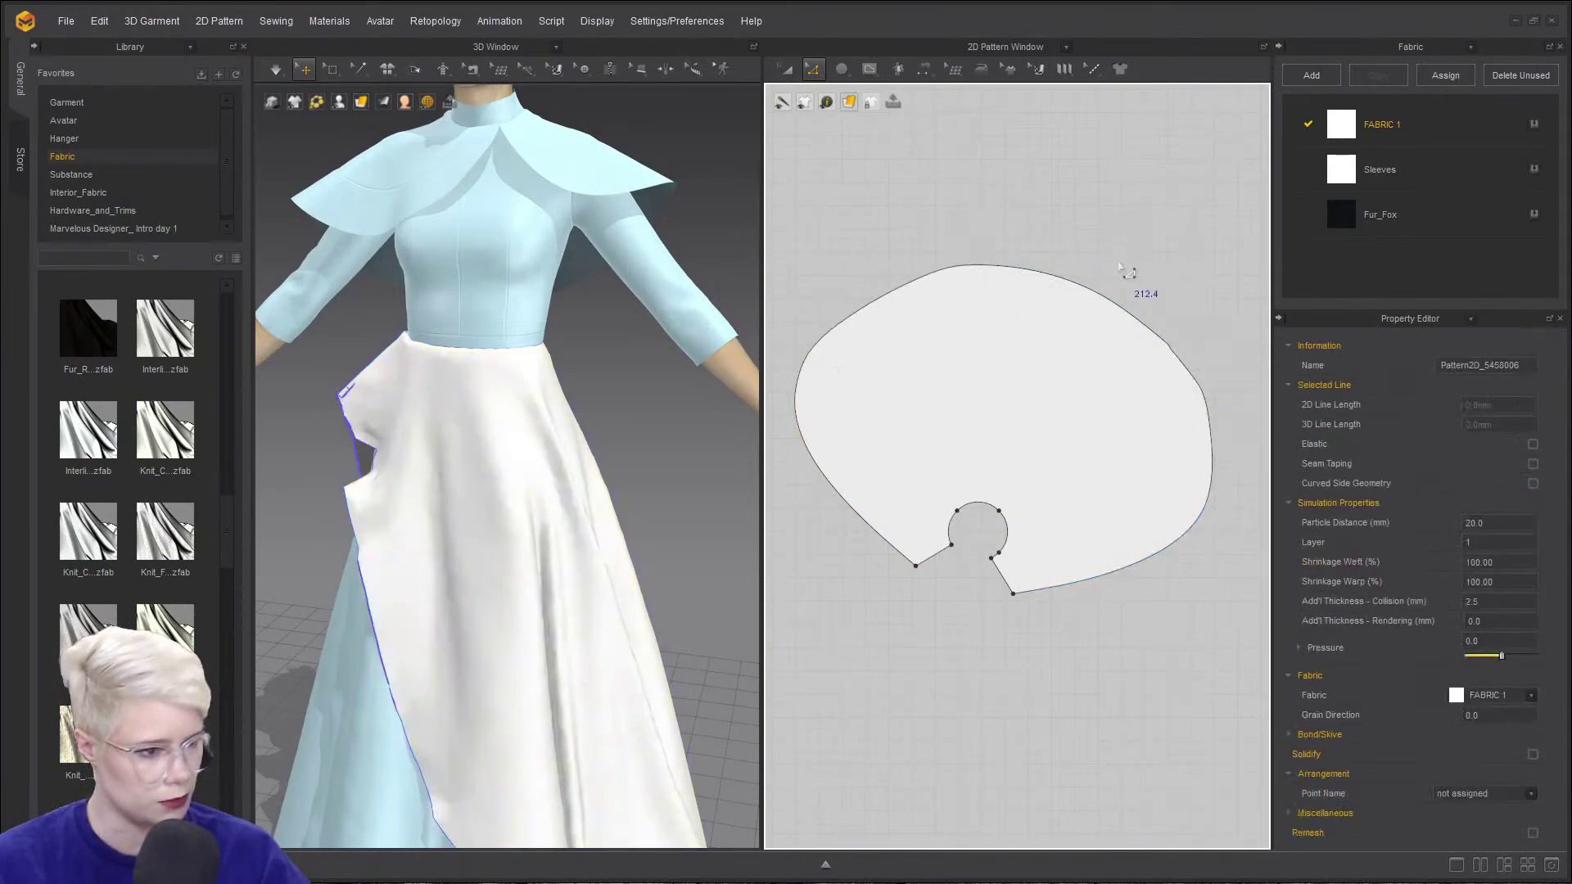
# - Offset the overskirt's whole outer edge as one internal line at a distance of 100 mm with Extend on
pyautogui.click(992, 268)
pyautogui.rightClick(993, 269)
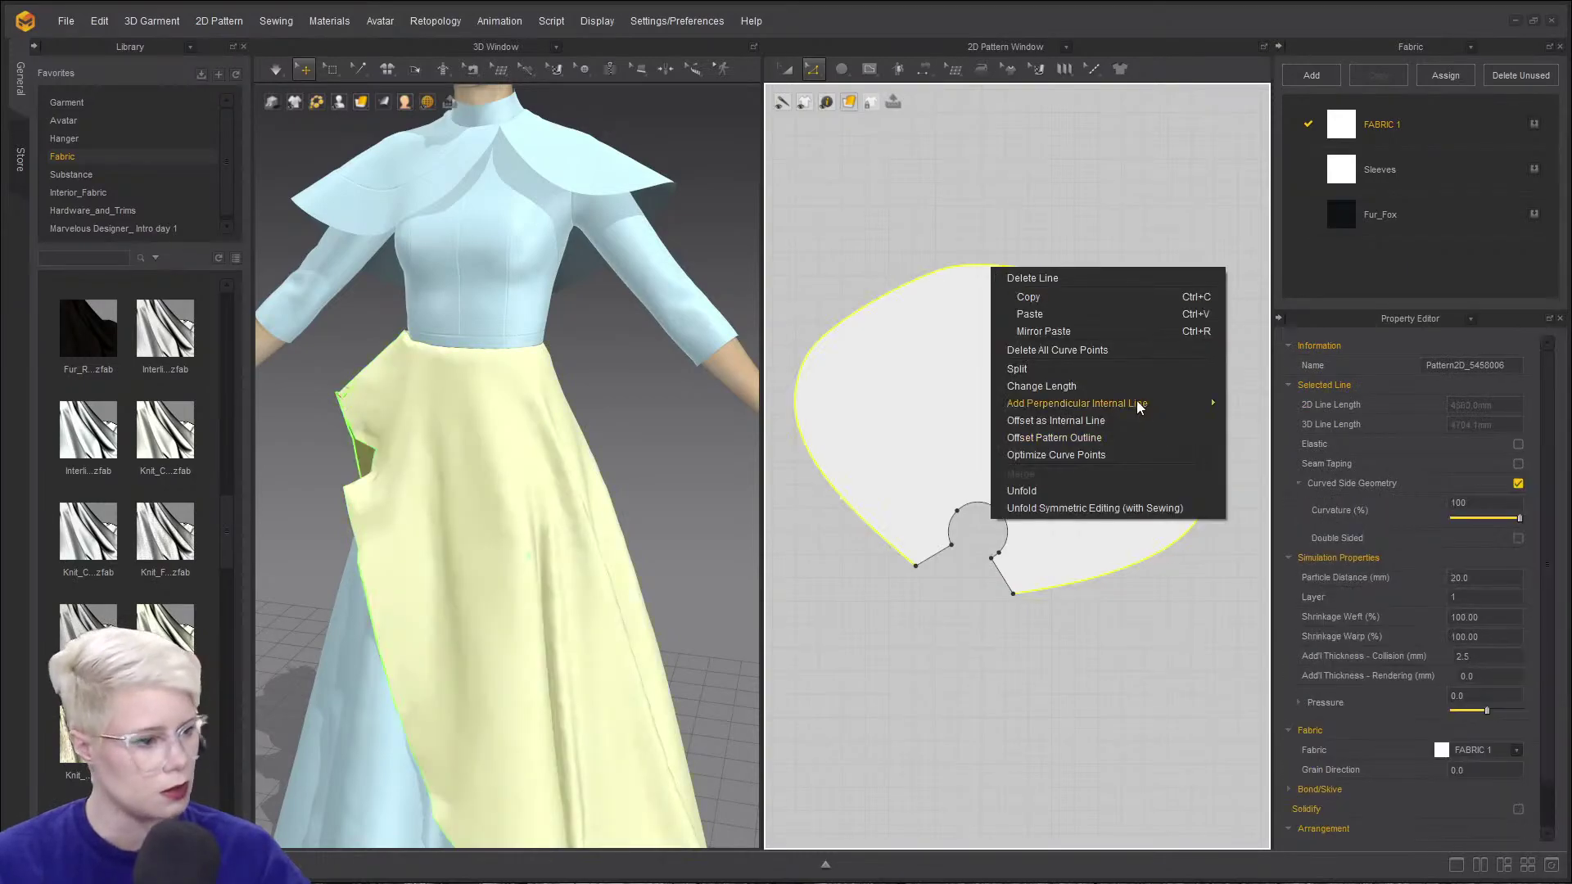
pyautogui.click(1128, 420)
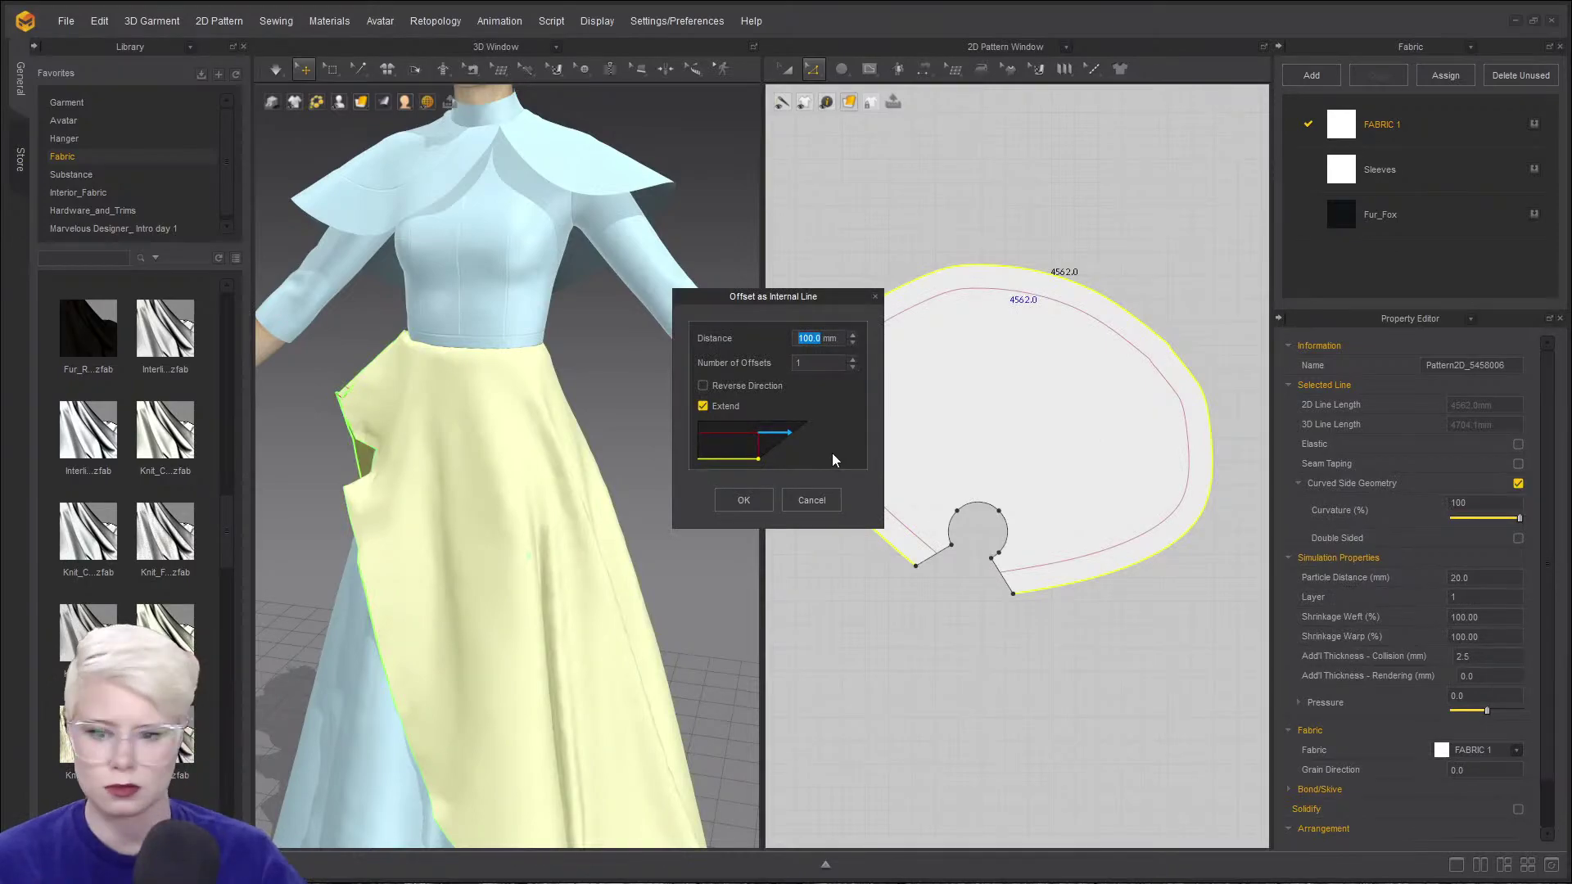
pyautogui.click(732, 504)
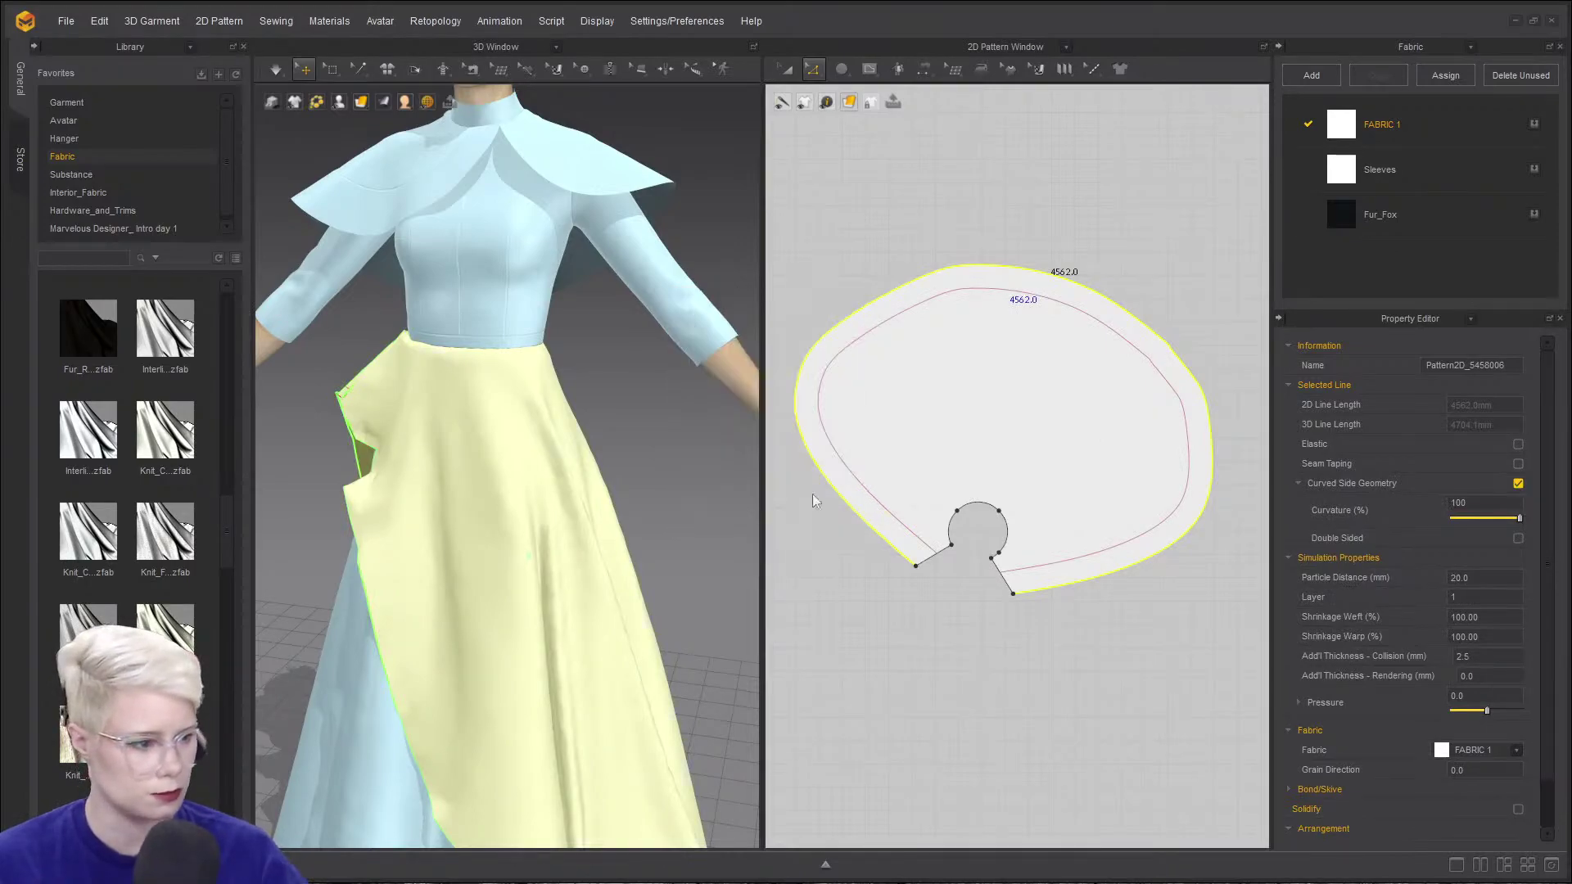
# - Delete the clustered curve points that form the kink in the overskirt pattern's outer edge
pyautogui.scroll(-3, 513, 542)
pyautogui.moveTo(510, 537); pyautogui.dragTo(437, 358, button='middle')
pyautogui.scroll(2, 481, 401)
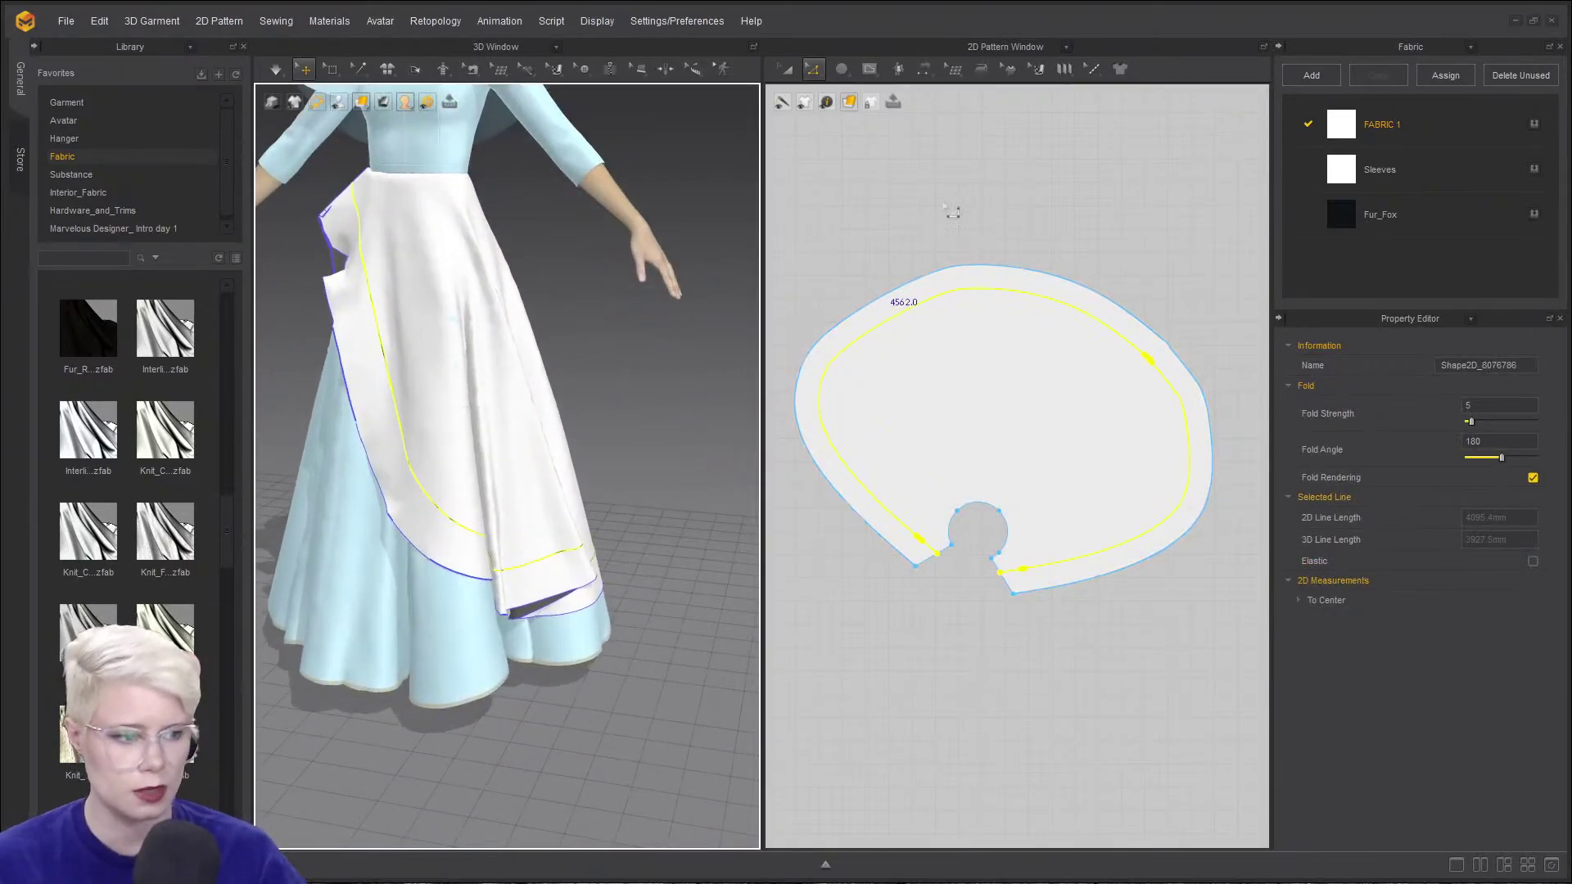
pyautogui.click(953, 210)
pyautogui.moveTo(337, 326); pyautogui.dragTo(524, 320, button='right')
pyautogui.click(1000, 291)
pyautogui.click(1162, 317)
pyautogui.scroll(5, 1167, 335)
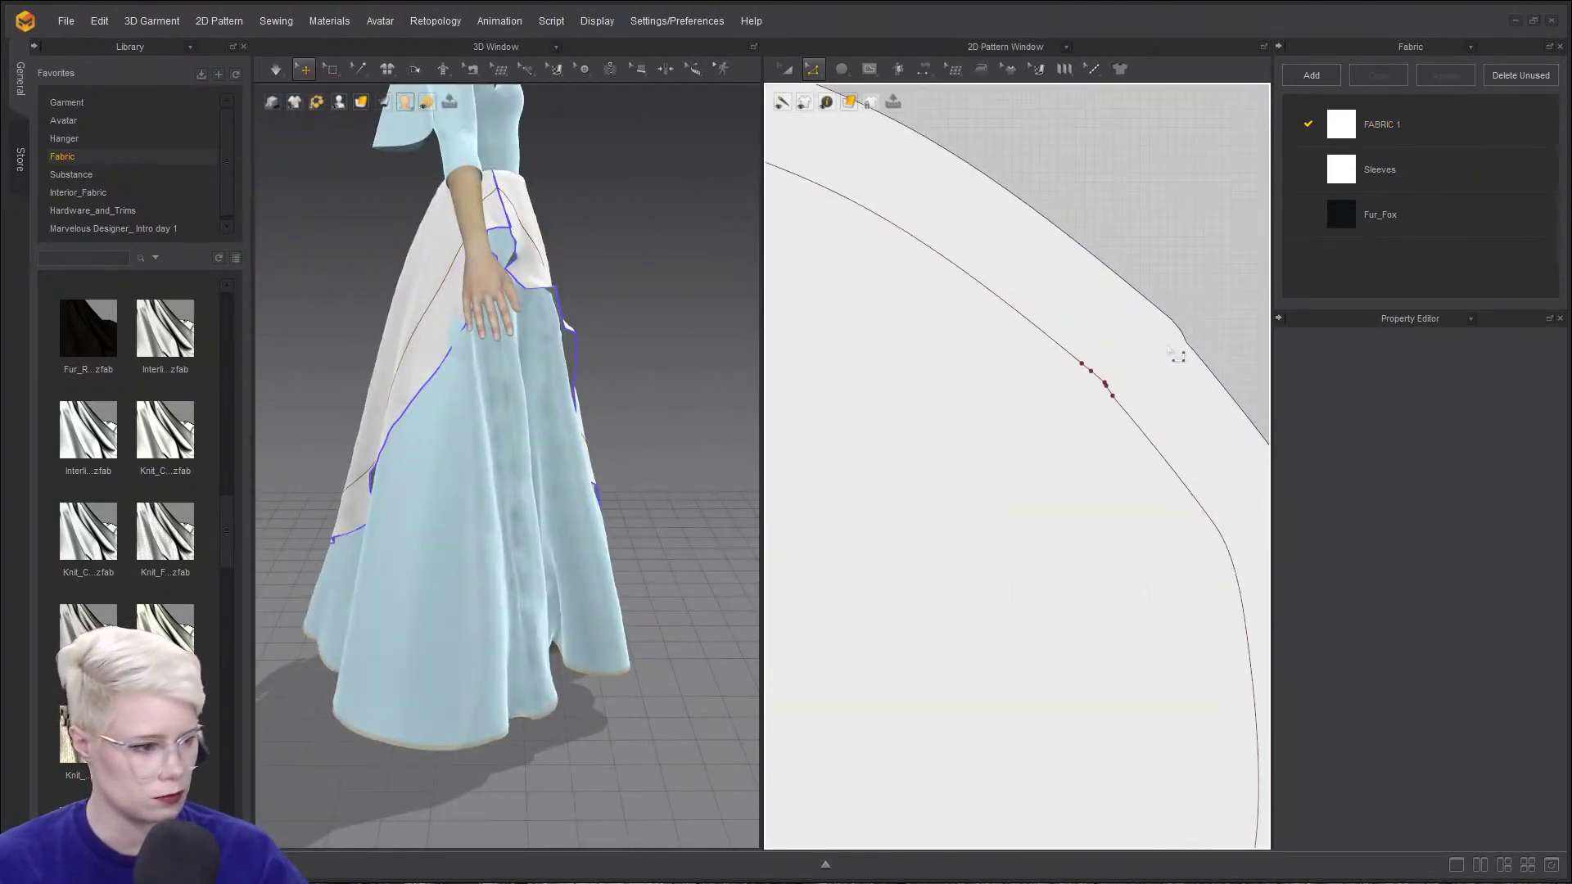
pyautogui.moveTo(1263, 333); pyautogui.dragTo(1128, 293, button='middle')
pyautogui.press('v')
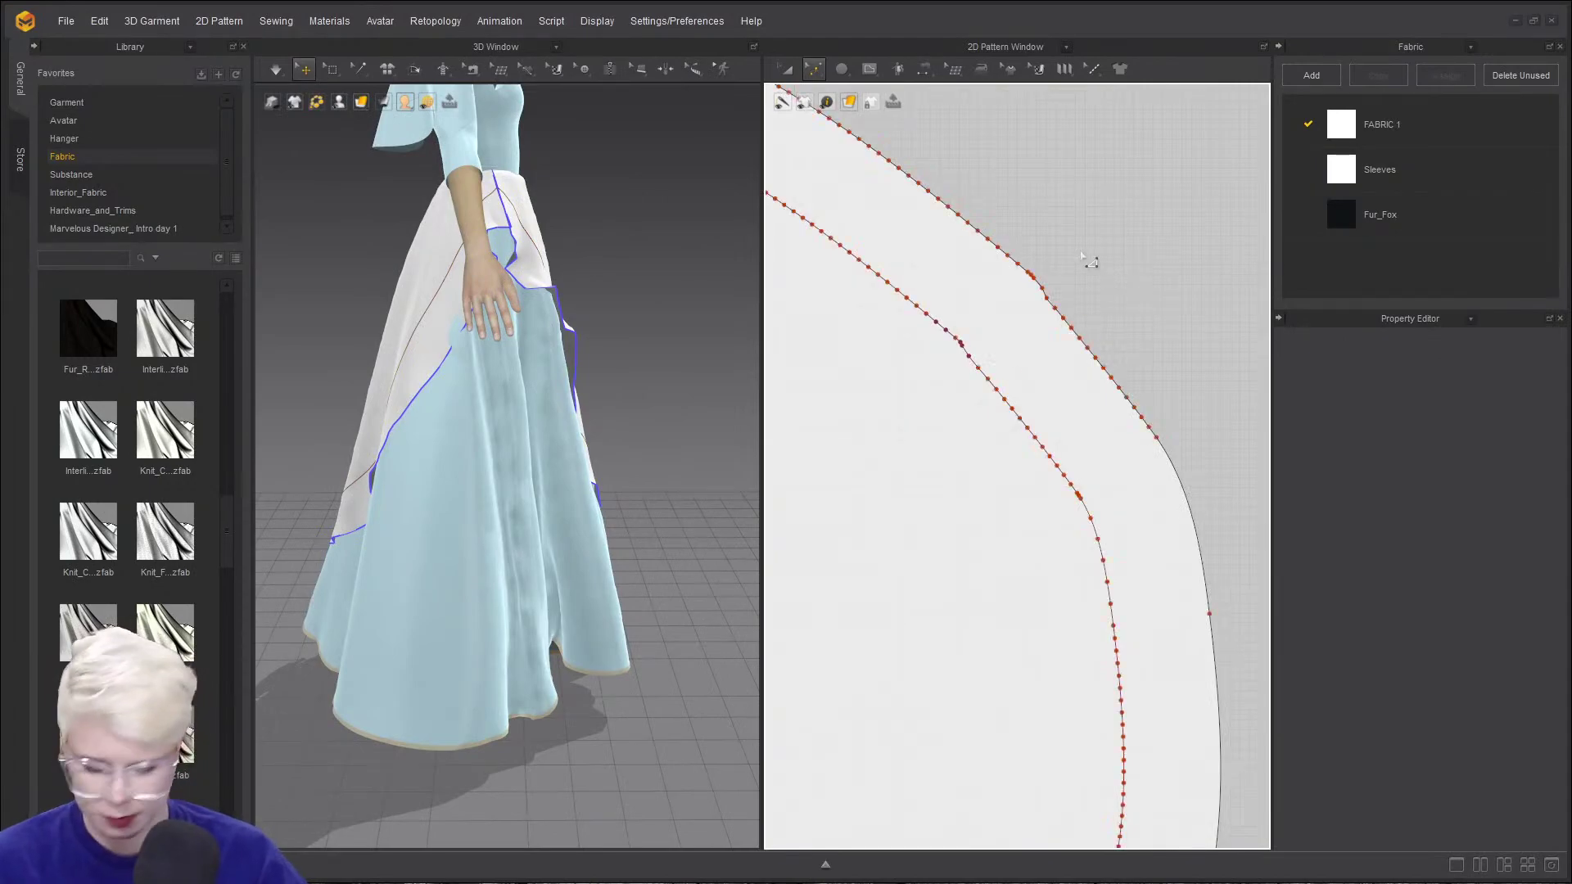
pyautogui.moveTo(1047, 296); pyautogui.dragTo(1053, 304)
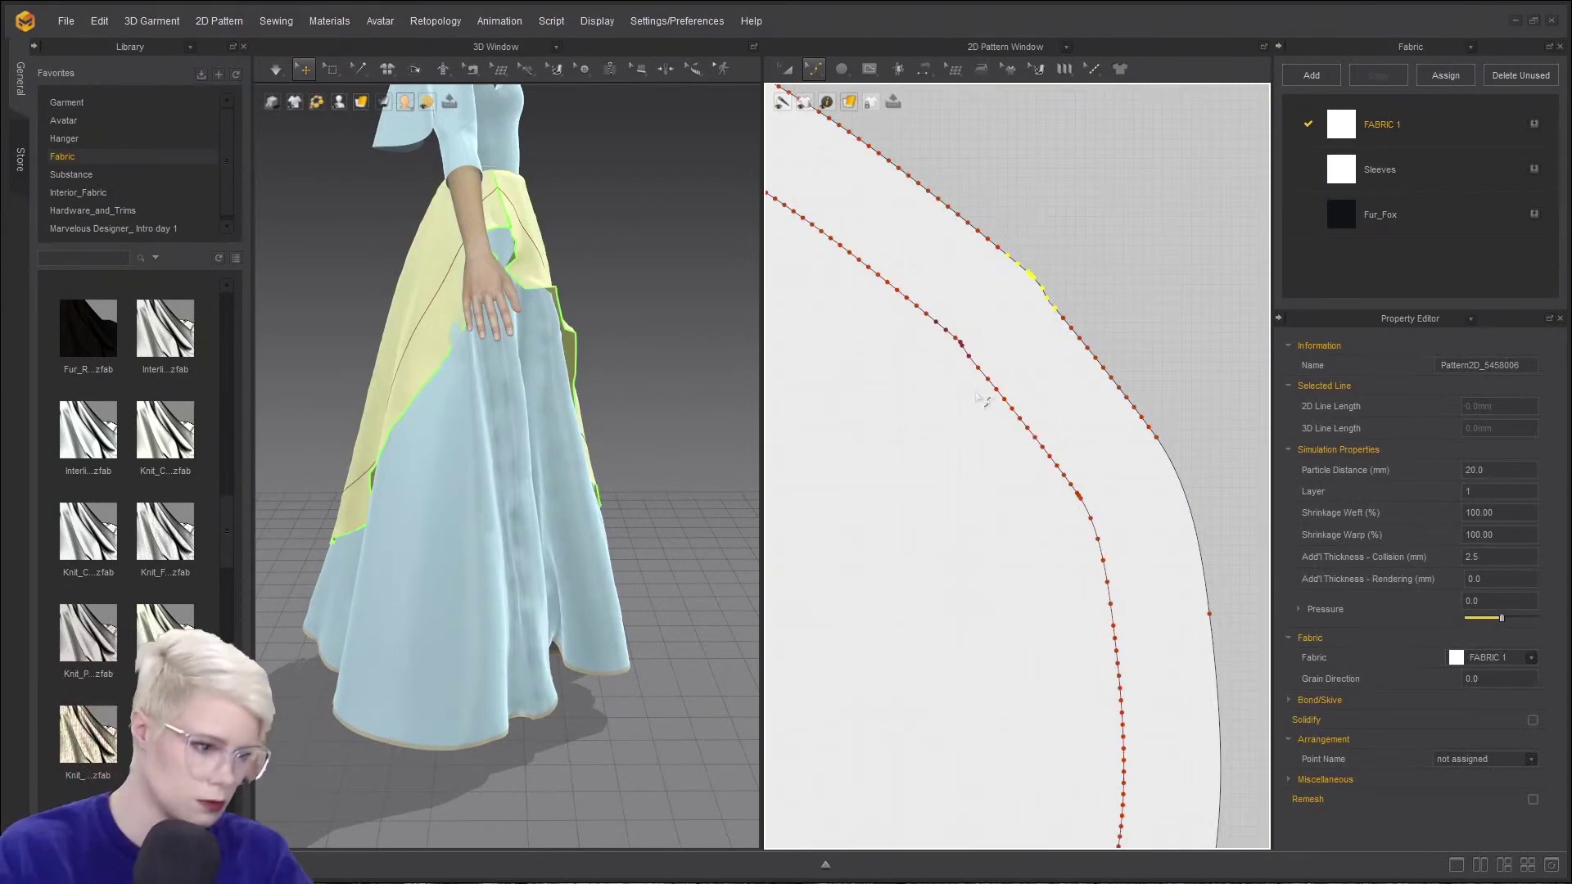
pyautogui.press('Delete')
pyautogui.moveTo(974, 370); pyautogui.dragTo(976, 373)
pyautogui.press('Delete')
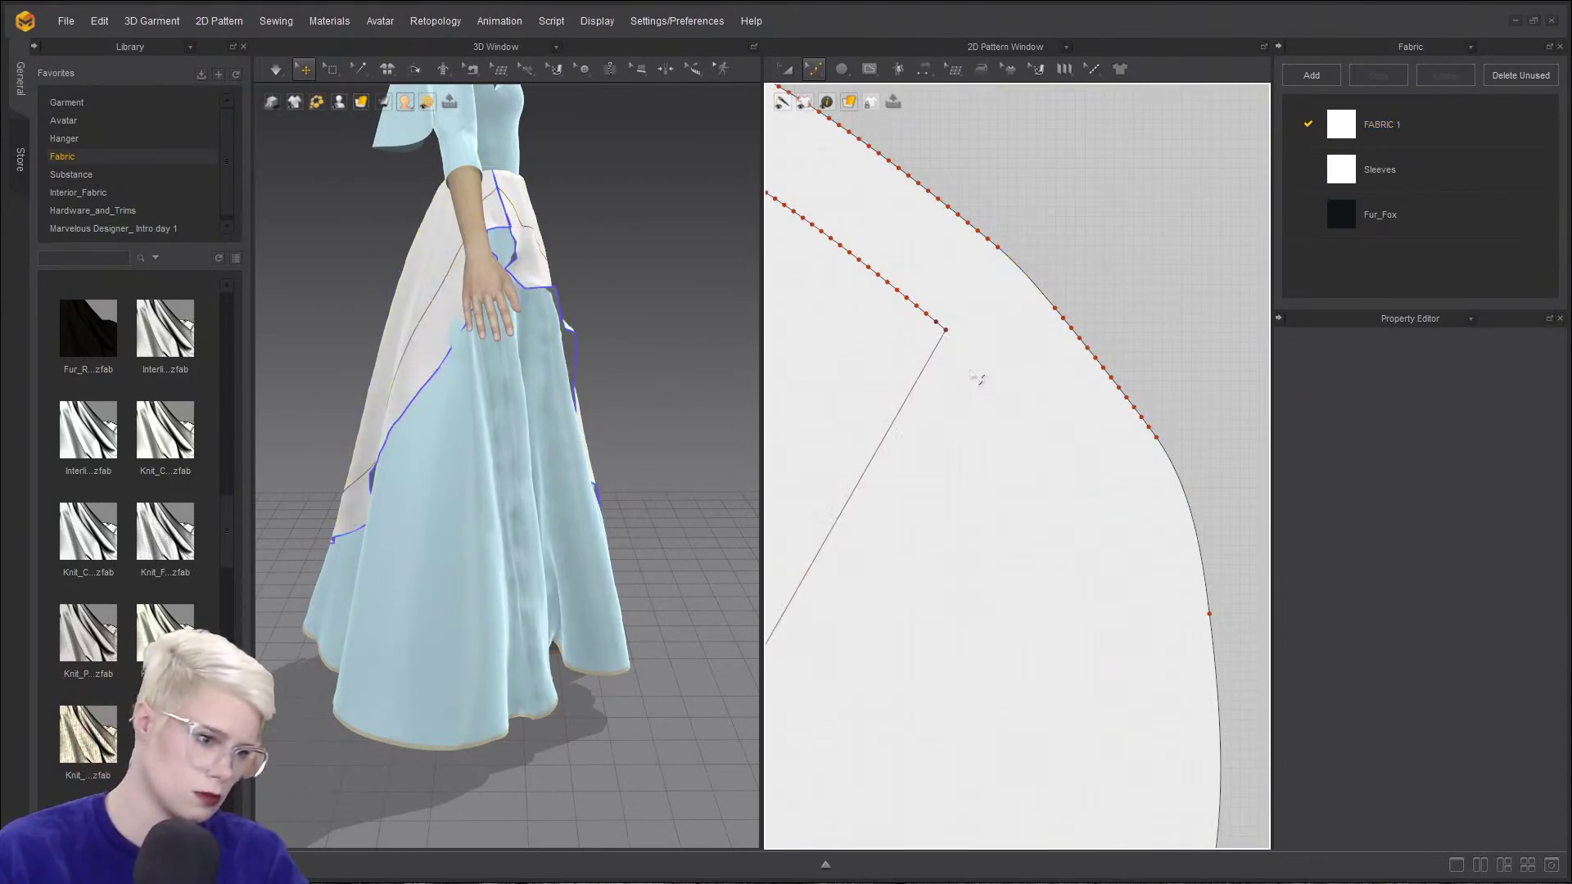
pyautogui.hotkey('ctrl', 'z')
# - Convert the points around the kink in the overskirt's inner fold line to curve points
pyautogui.scroll(3, 970, 410)
pyautogui.scroll(-3, 974, 389)
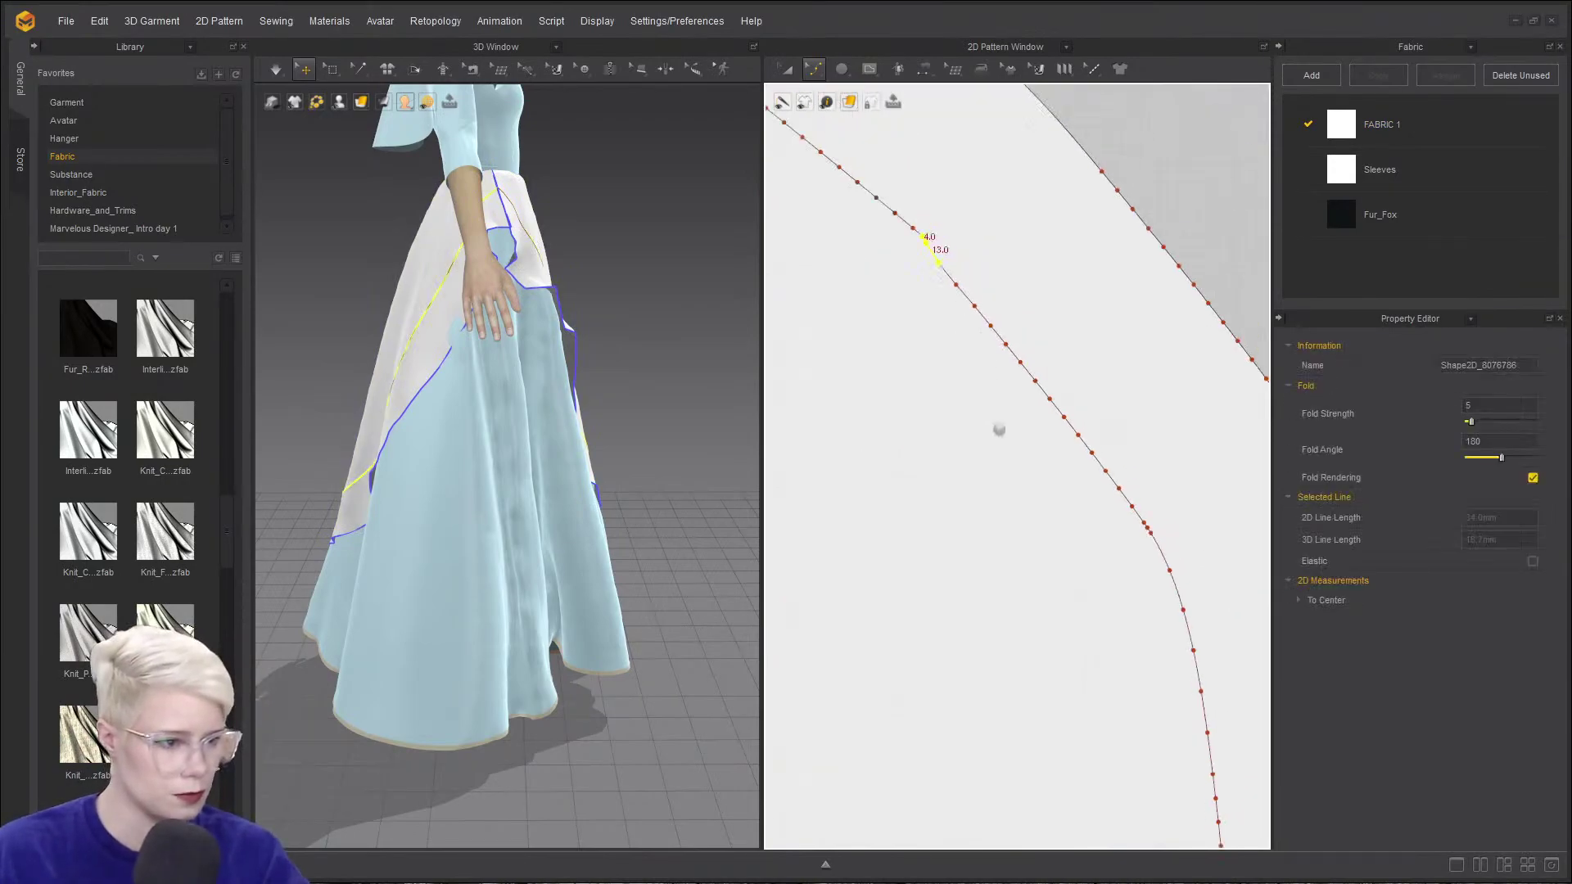
pyautogui.scroll(1, 994, 321)
pyautogui.click(991, 314)
pyautogui.scroll(3, 970, 314)
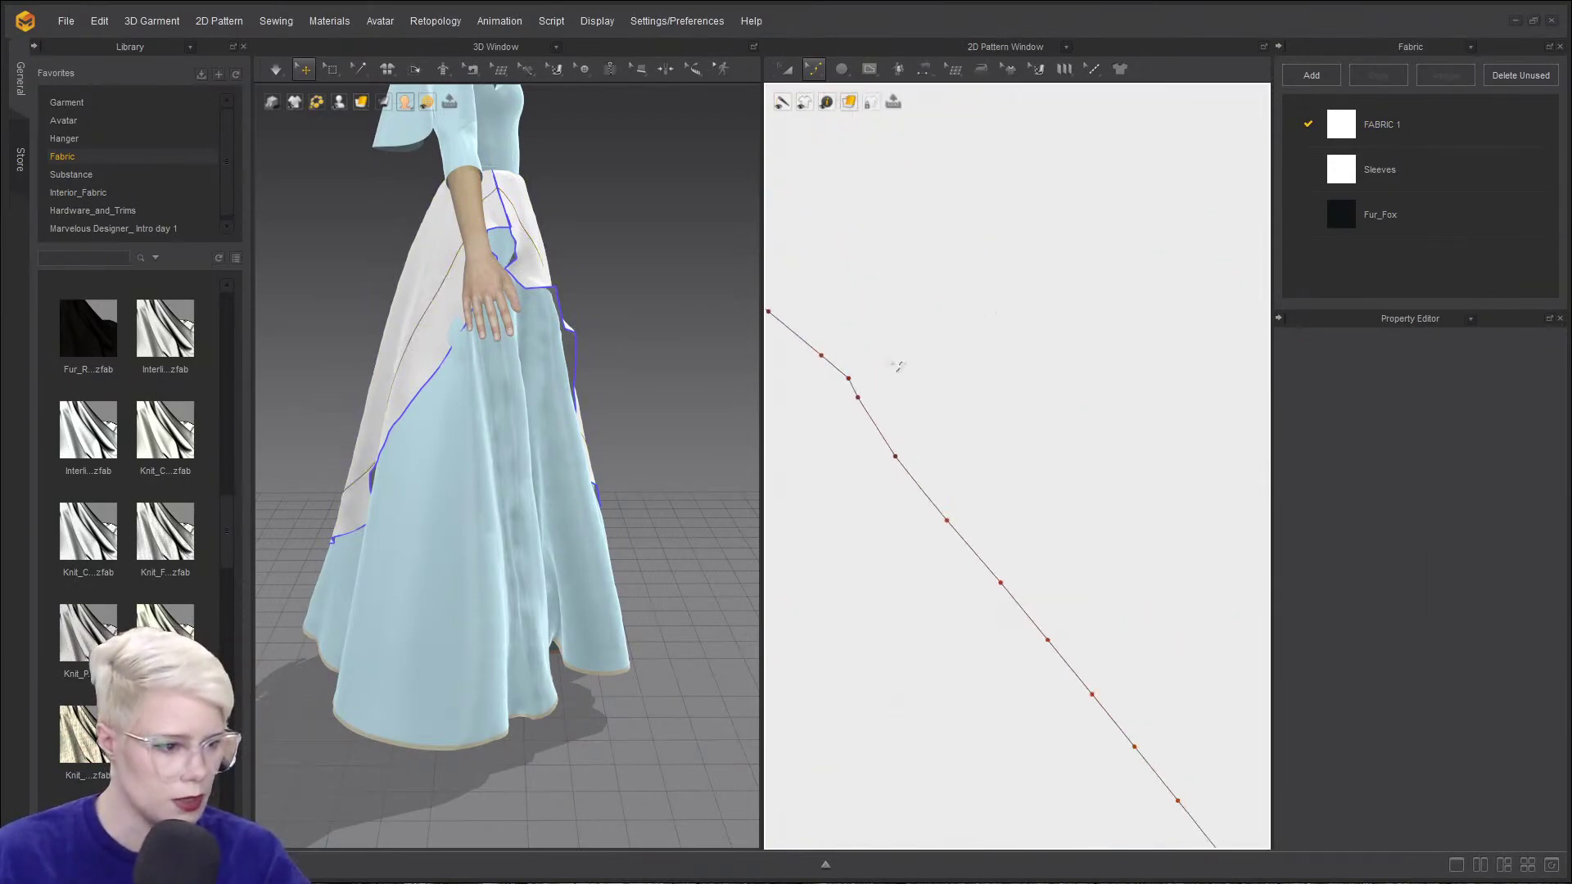
pyautogui.click(787, 69)
pyautogui.click(883, 363)
pyautogui.press('z')
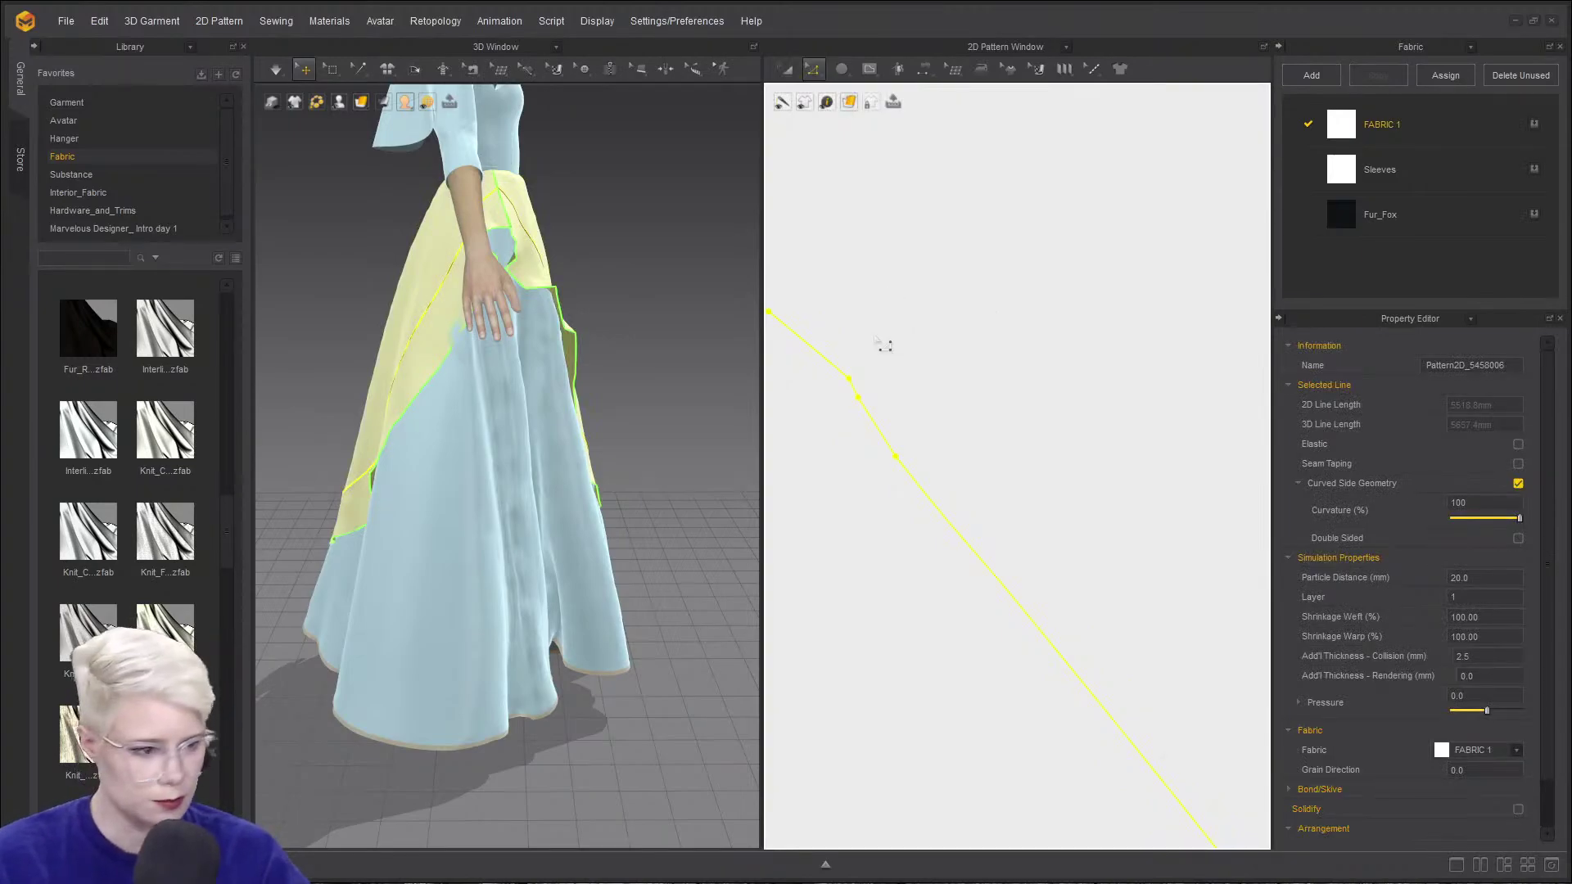
pyautogui.click(878, 338)
pyautogui.scroll(-5, 880, 386)
pyautogui.moveTo(882, 386); pyautogui.dragTo(916, 358, button='middle')
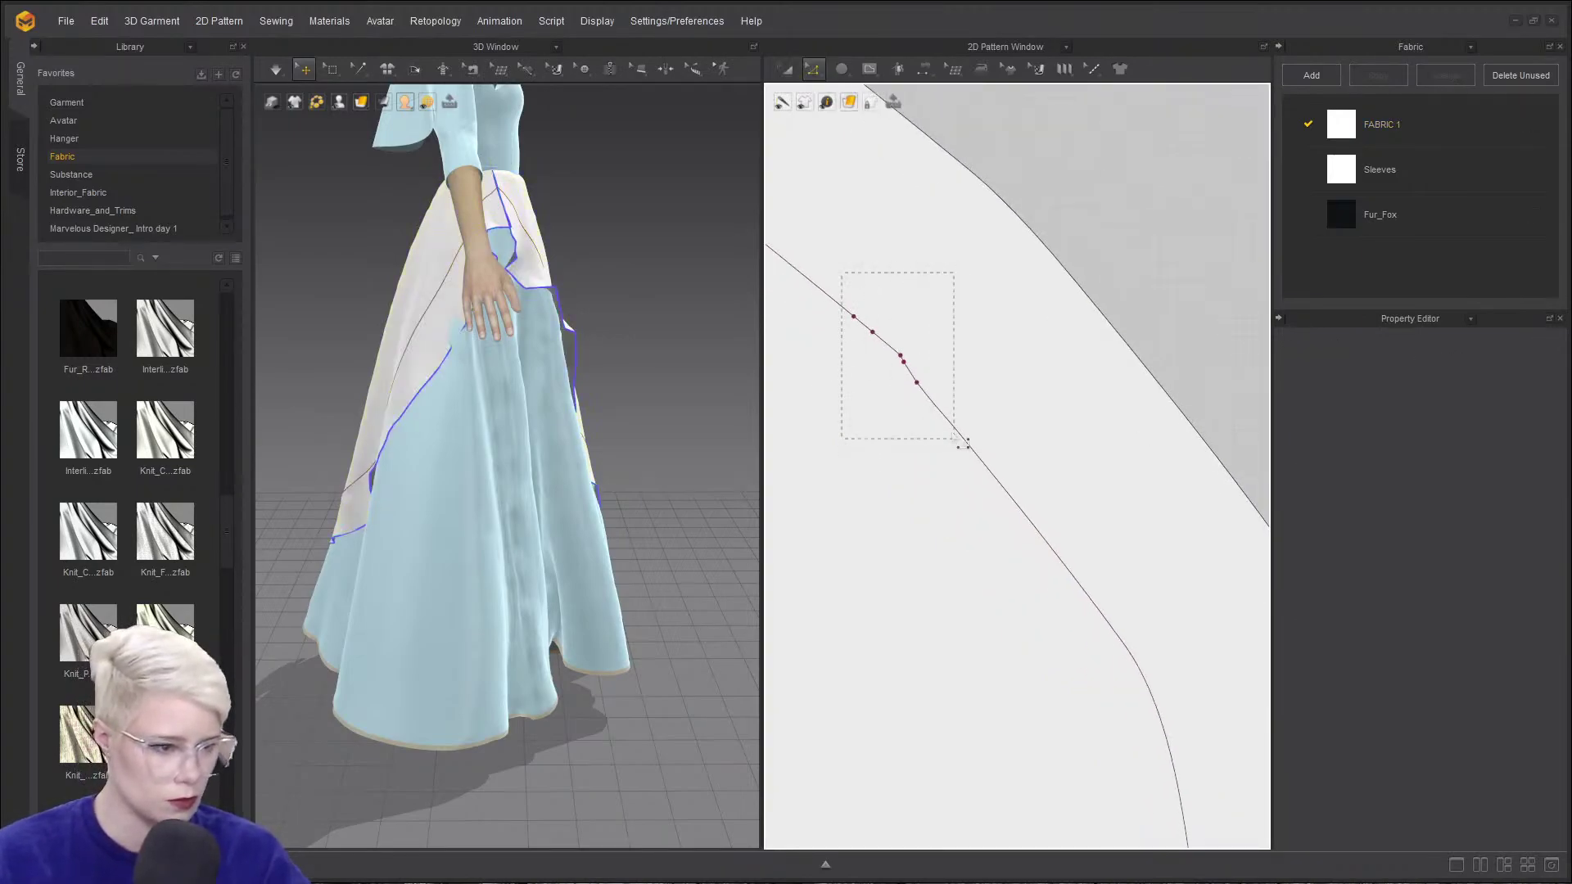
pyautogui.moveTo(961, 441); pyautogui.dragTo(958, 438)
pyautogui.rightClick(918, 382)
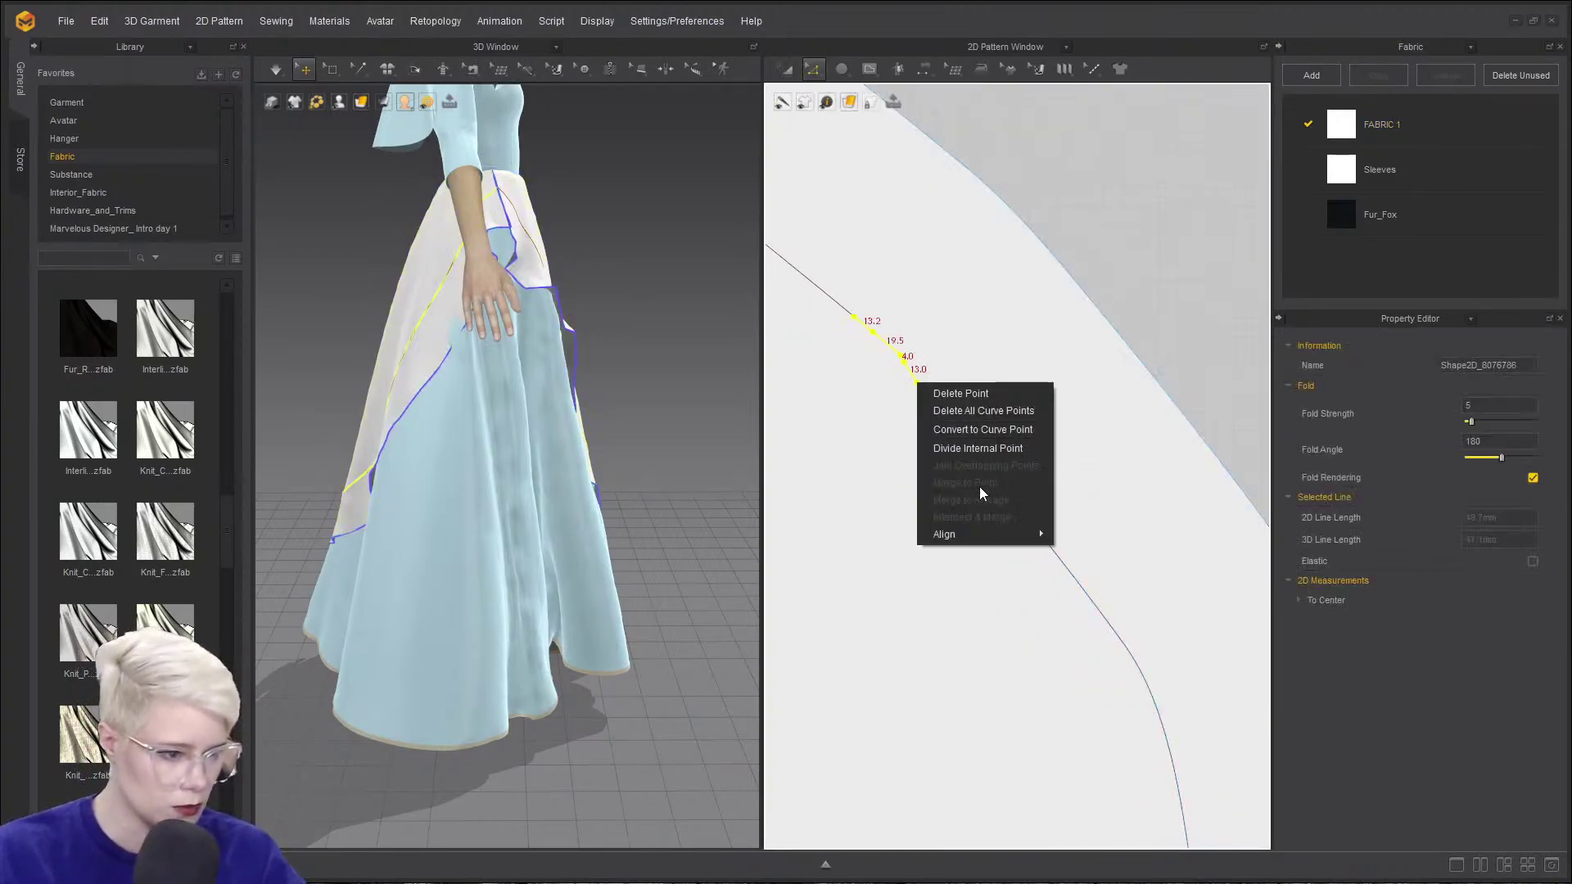
pyautogui.click(995, 433)
# - Convert the fold line's straight point near its lower right end to a curve point
pyautogui.click(930, 535)
pyautogui.scroll(-6, 926, 535)
pyautogui.moveTo(919, 526); pyautogui.dragTo(1111, 427, button='middle')
pyautogui.click(923, 632)
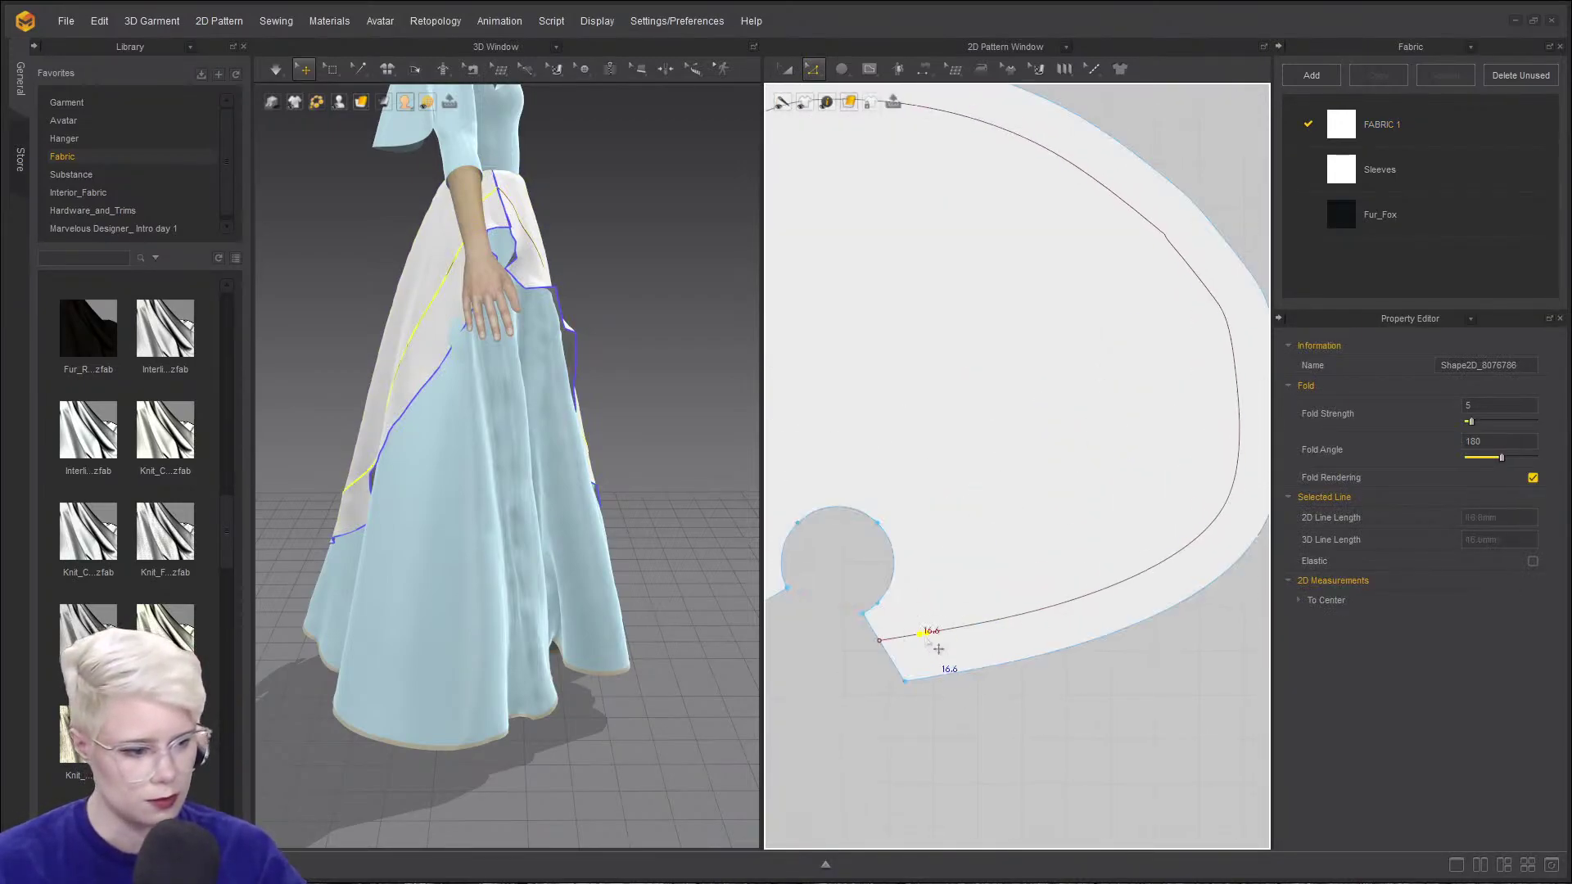
pyautogui.rightClick(924, 634)
pyautogui.click(981, 662)
# - Apply Divide Internal Point to the clustered points near the fold line's left end, beside the waist opening
pyautogui.scroll(-7, 929, 612)
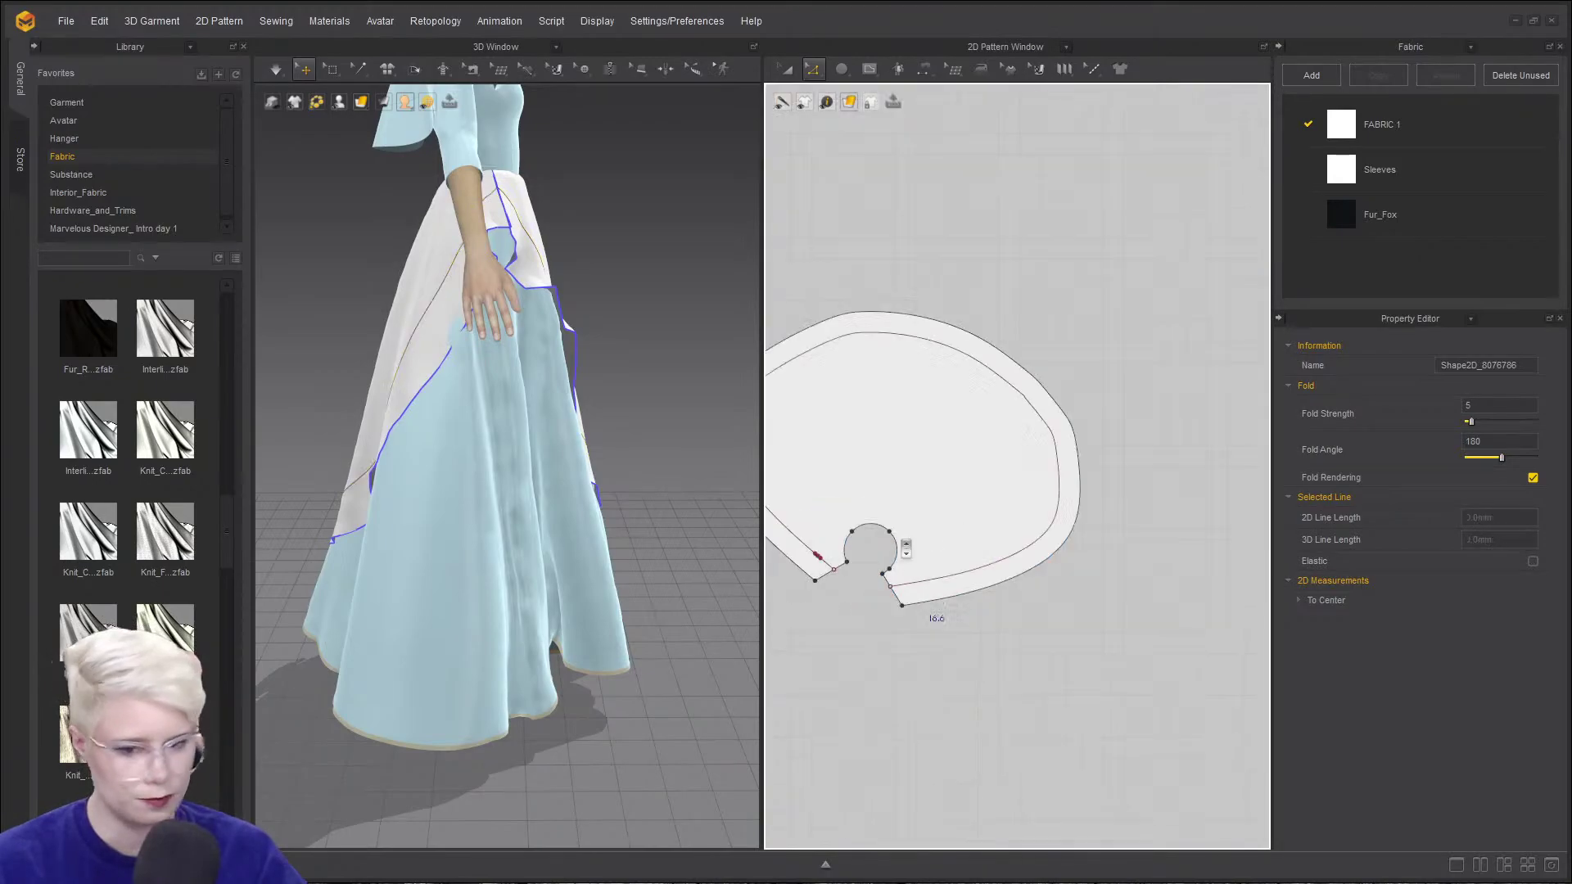
pyautogui.moveTo(929, 612); pyautogui.dragTo(890, 477, button='middle')
pyautogui.scroll(-1, 995, 608)
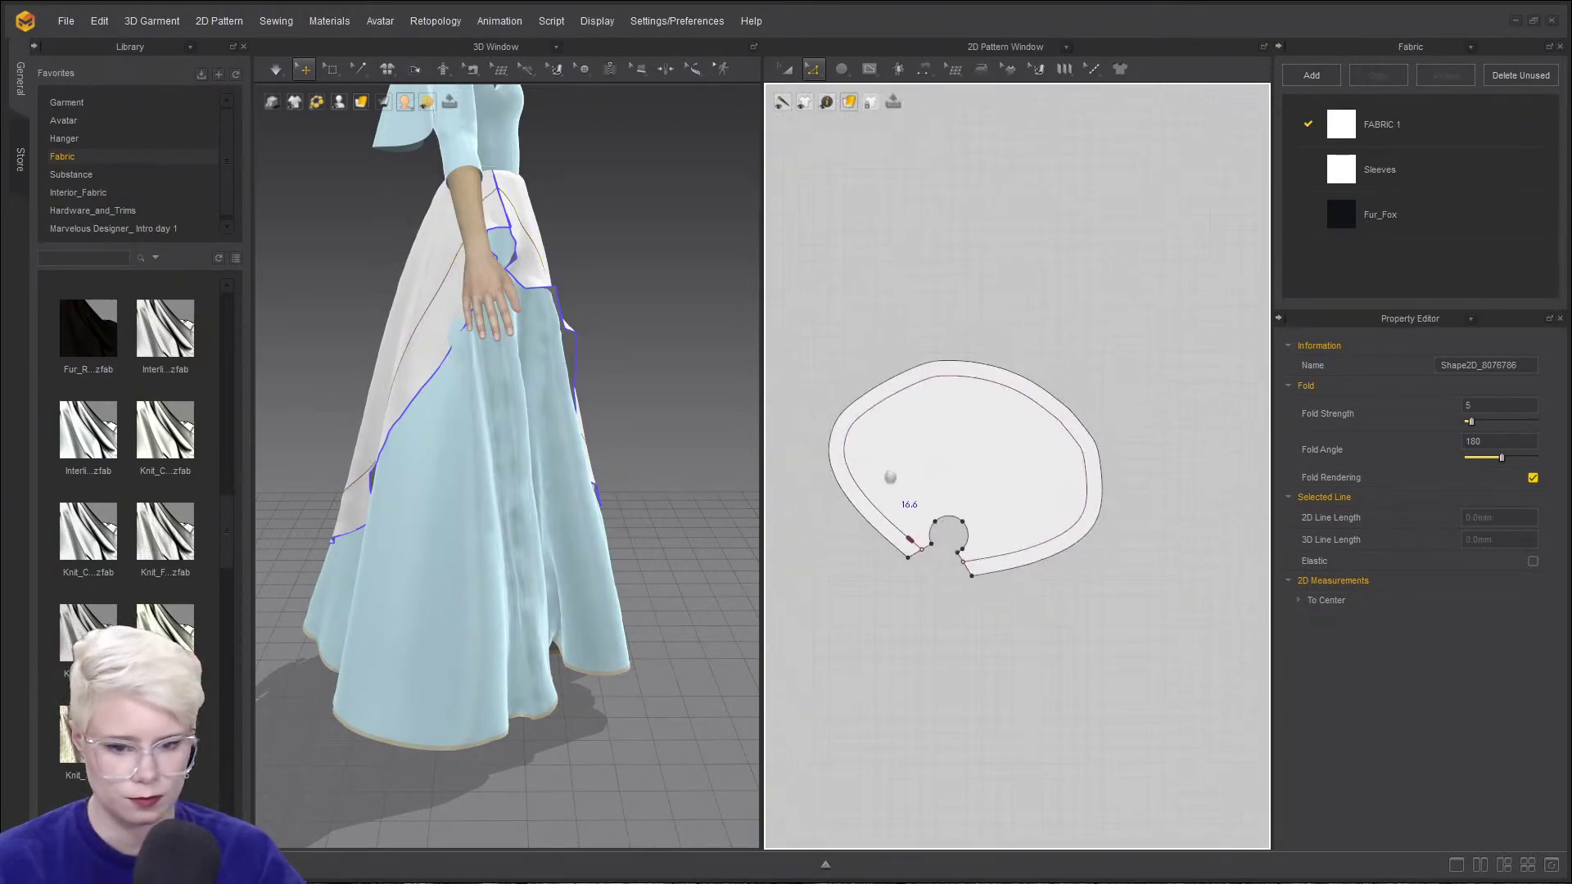
pyautogui.scroll(4, 778, 431)
pyautogui.moveTo(1253, 712); pyautogui.dragTo(957, 400, button='middle')
pyautogui.scroll(1, 1053, 611)
pyautogui.moveTo(868, 491); pyautogui.dragTo(866, 489)
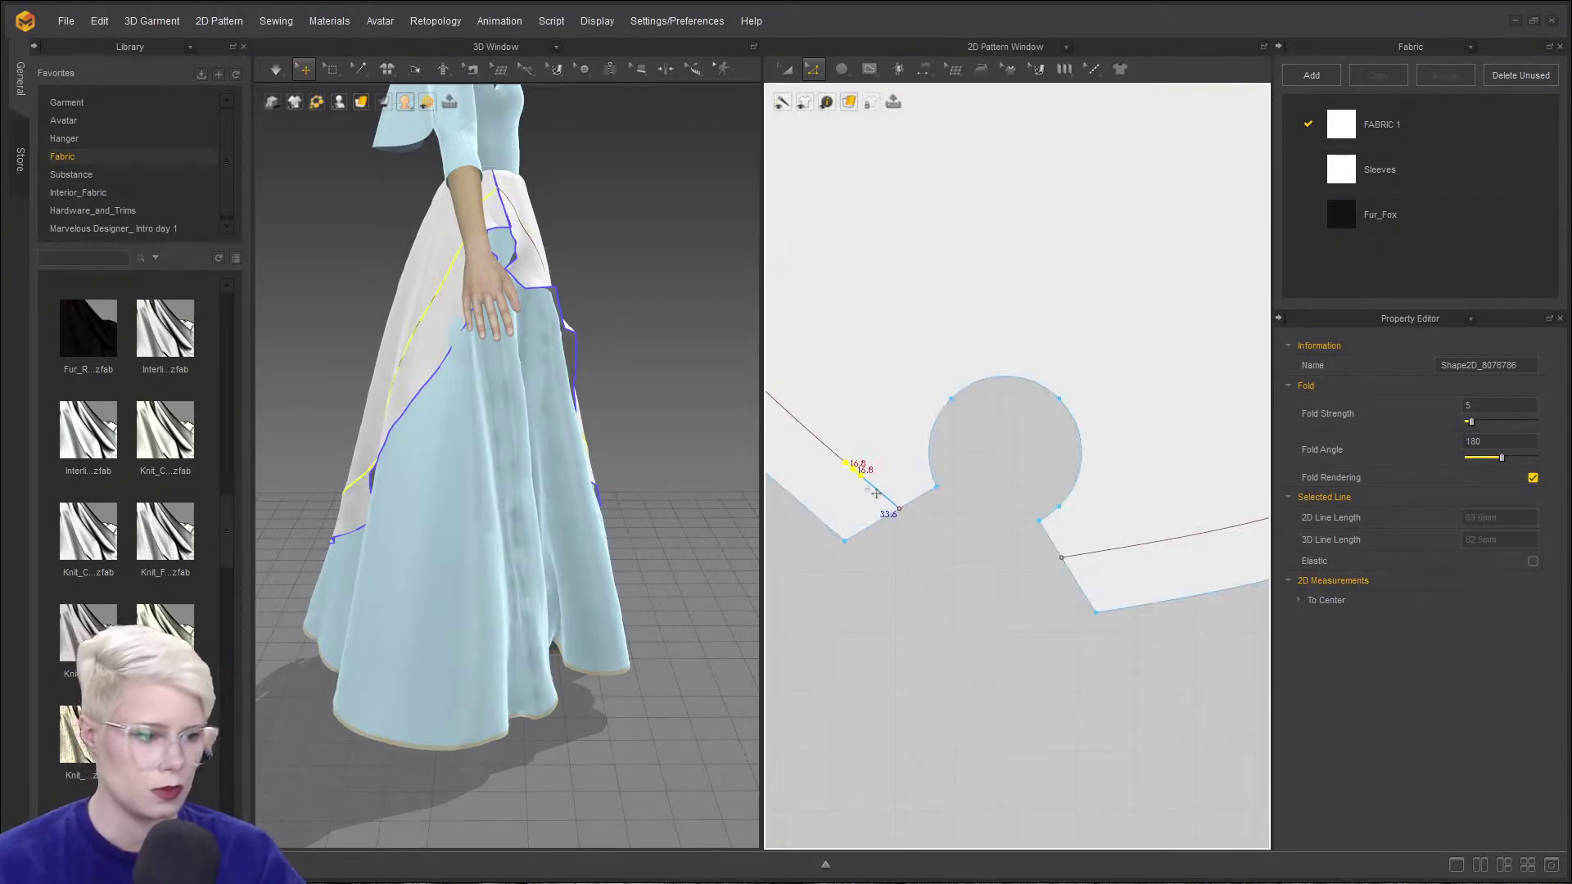
pyautogui.rightClick(862, 480)
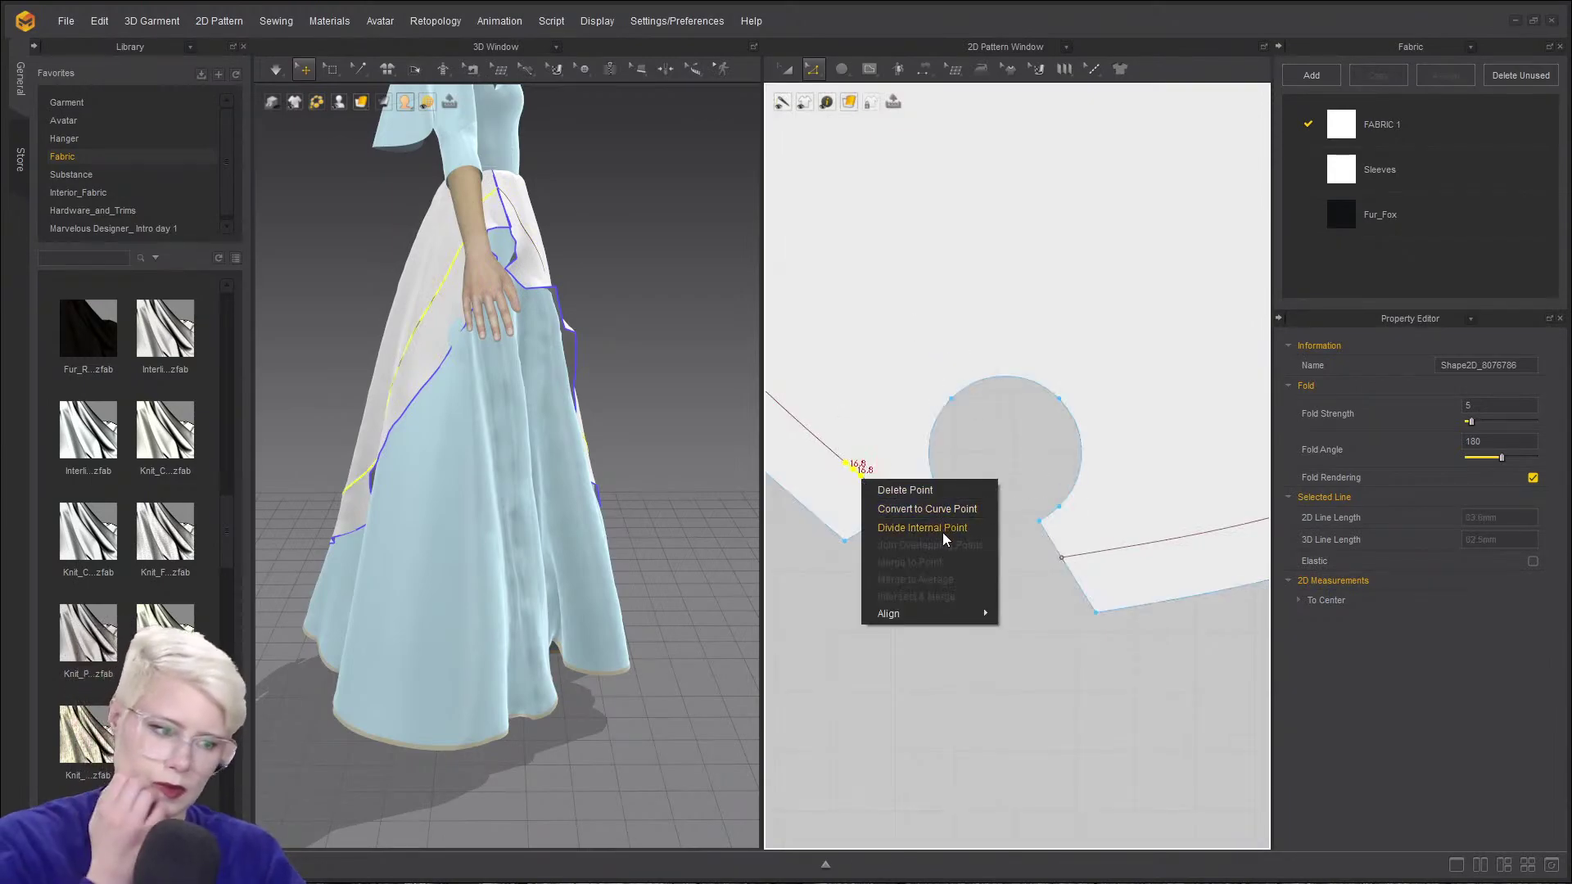
pyautogui.click(932, 526)
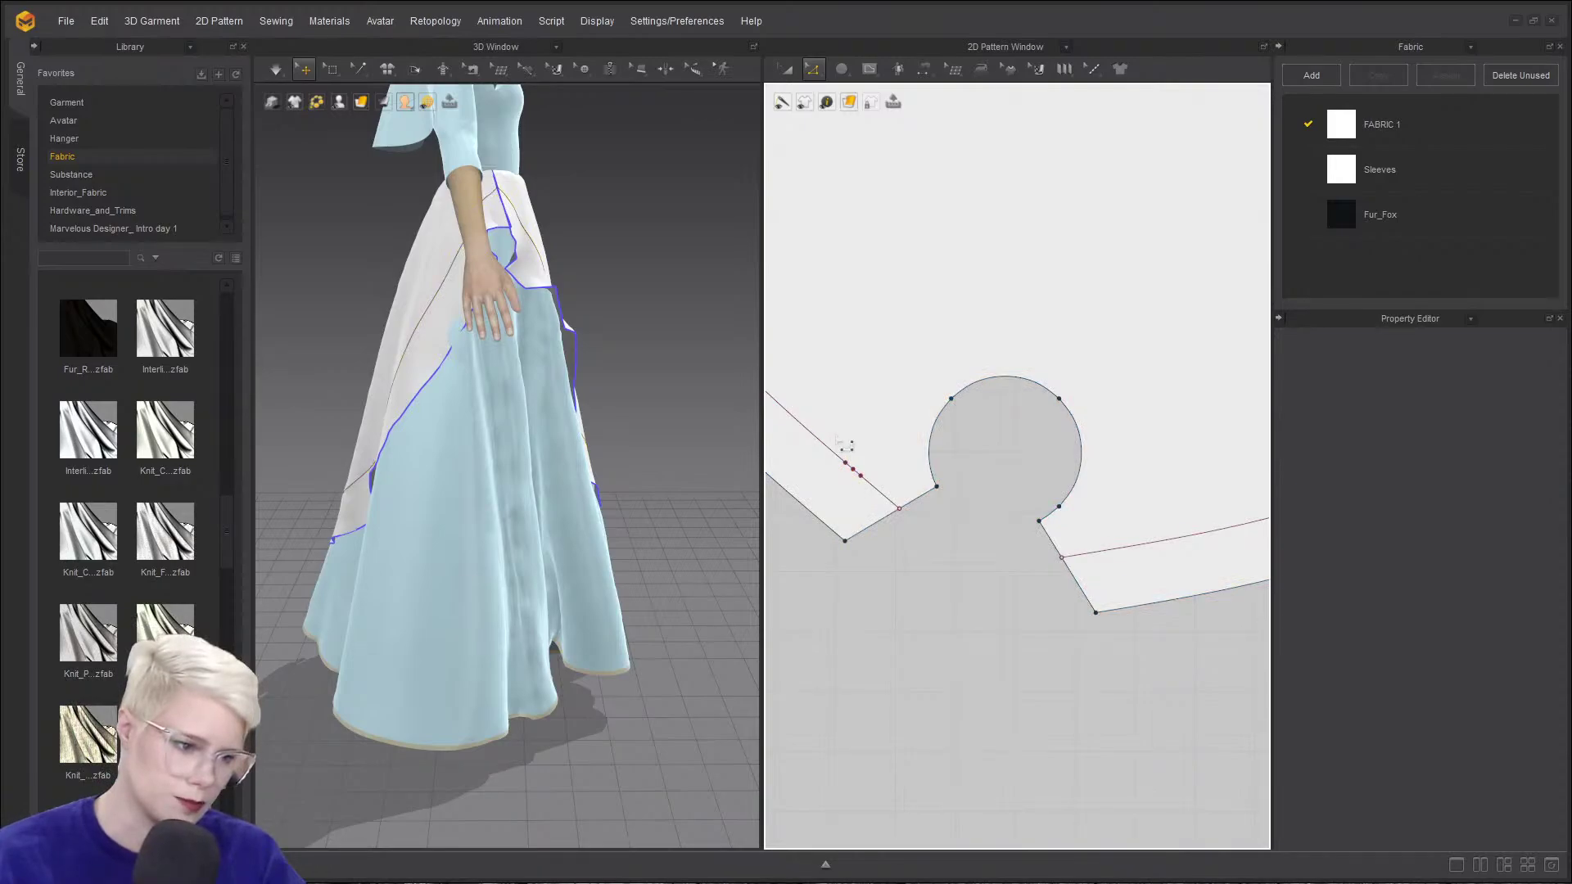
# - Convert the three clustered points near the fold line's left end to curve points
pyautogui.moveTo(837, 436); pyautogui.dragTo(874, 499)
pyautogui.rightClick(860, 477)
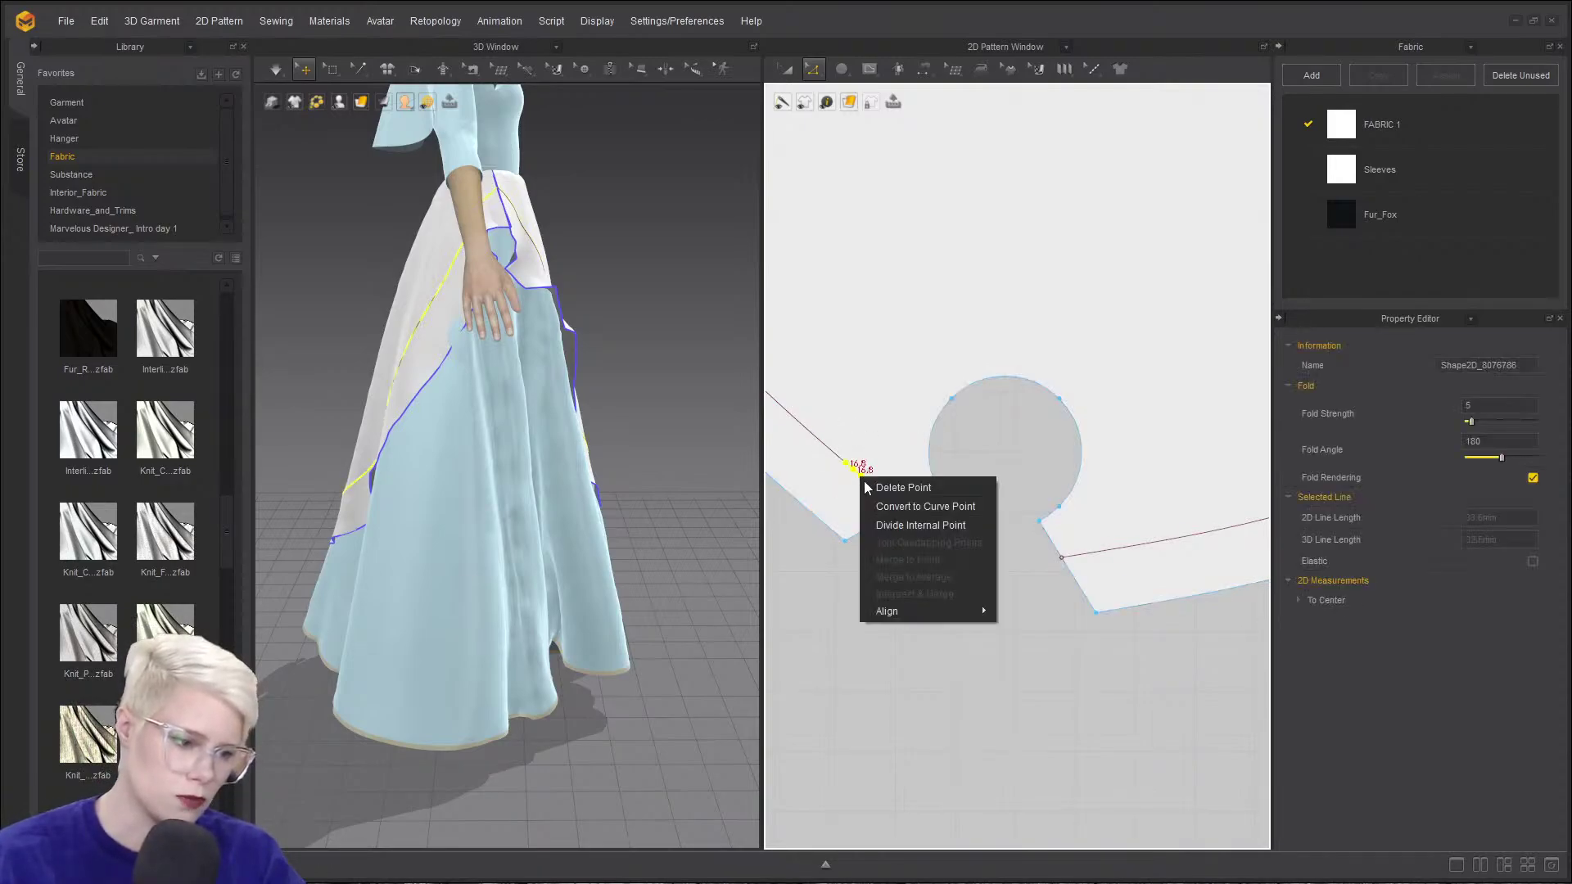
pyautogui.click(961, 507)
pyautogui.scroll(-5, 987, 594)
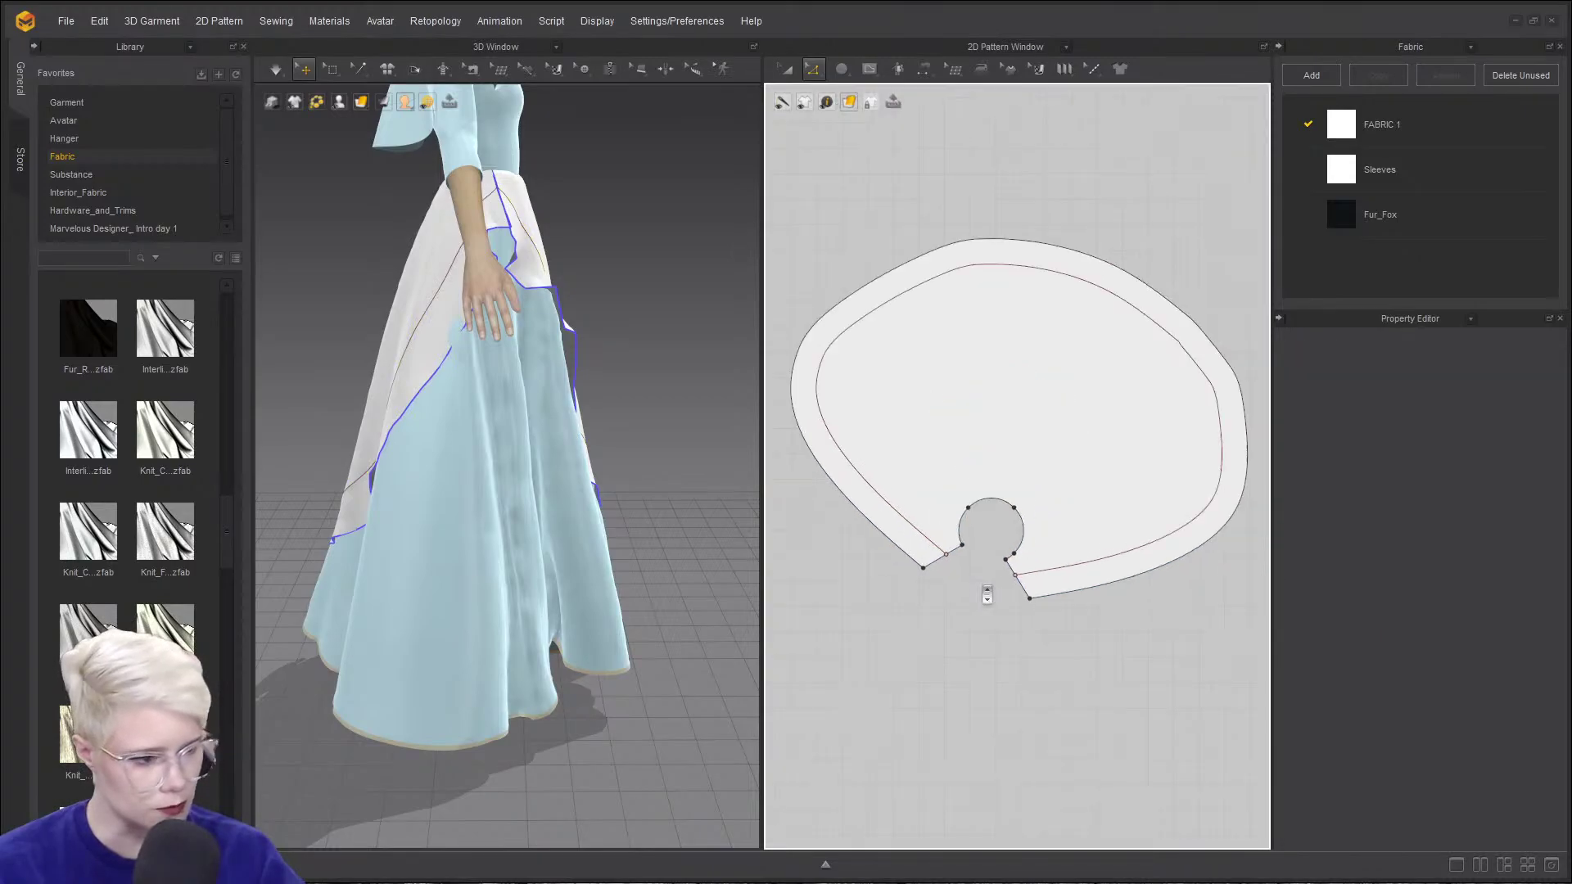
pyautogui.moveTo(987, 595); pyautogui.dragTo(993, 590, button='middle')
# - Delete the curve points that form the kink in the overskirt's inner fold line
pyautogui.click(935, 282)
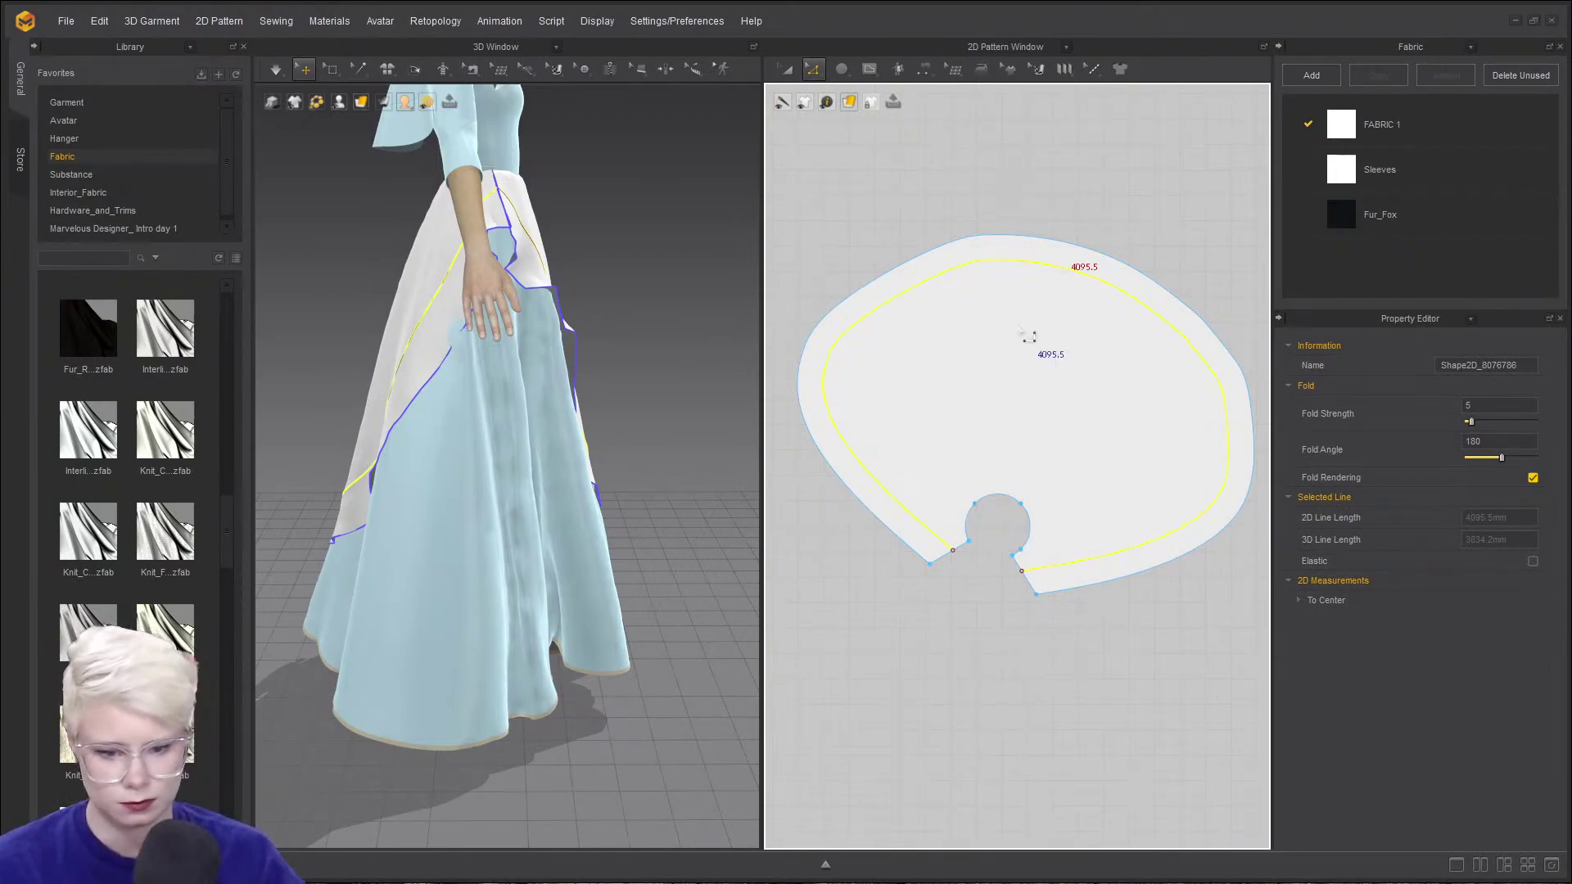
pyautogui.scroll(-4, 1007, 477)
pyautogui.scroll(3, 1007, 477)
pyautogui.click(904, 316)
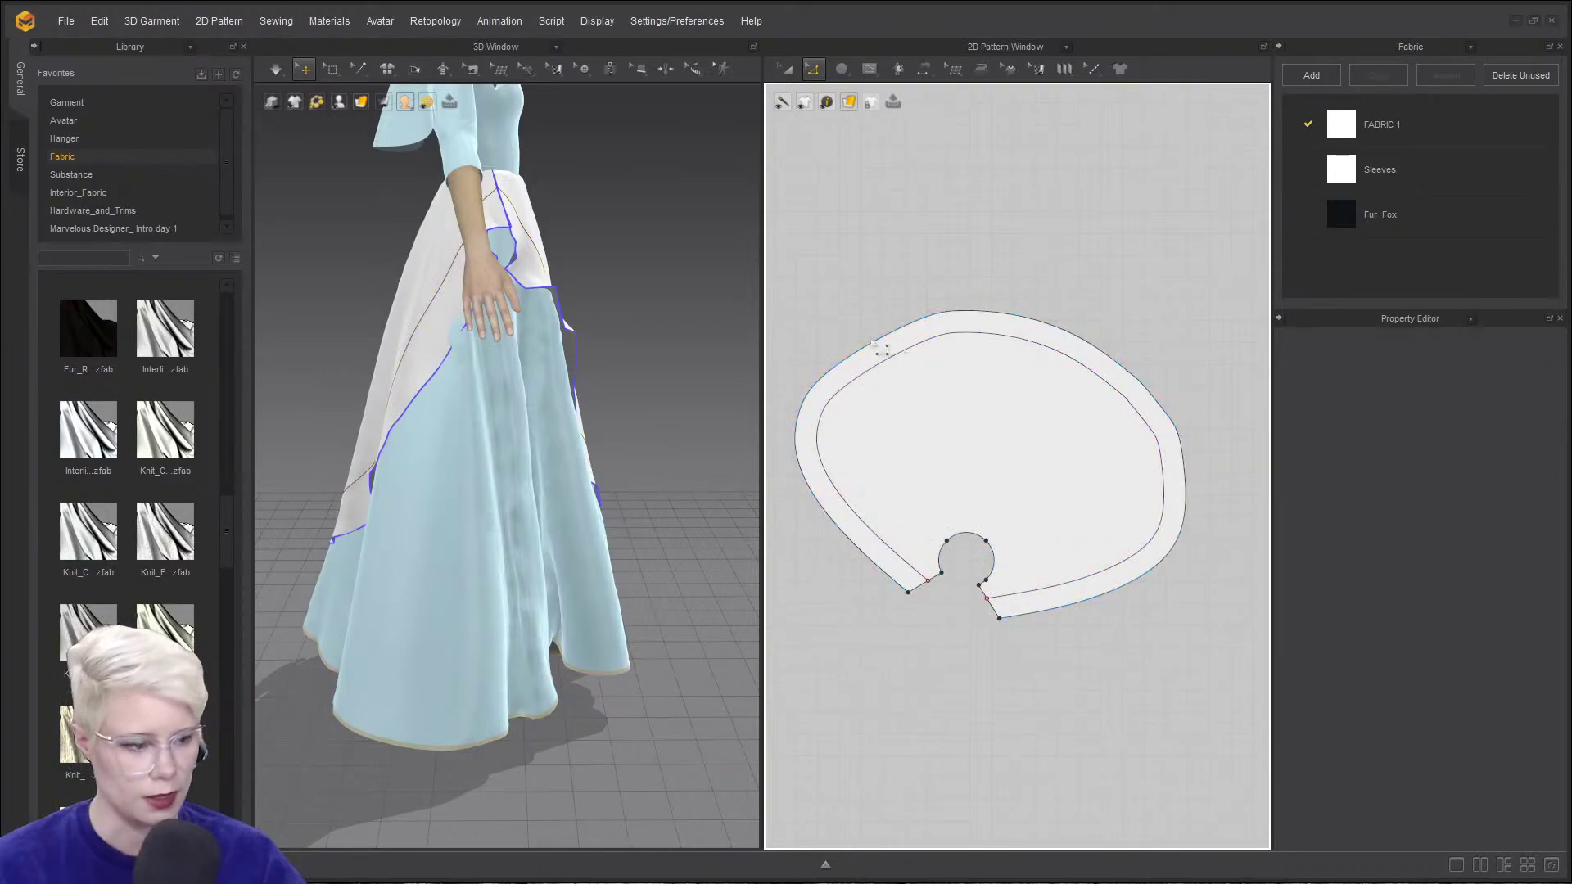
pyautogui.scroll(-1, 882, 351)
pyautogui.scroll(3, 888, 342)
pyautogui.scroll(5, 1171, 278)
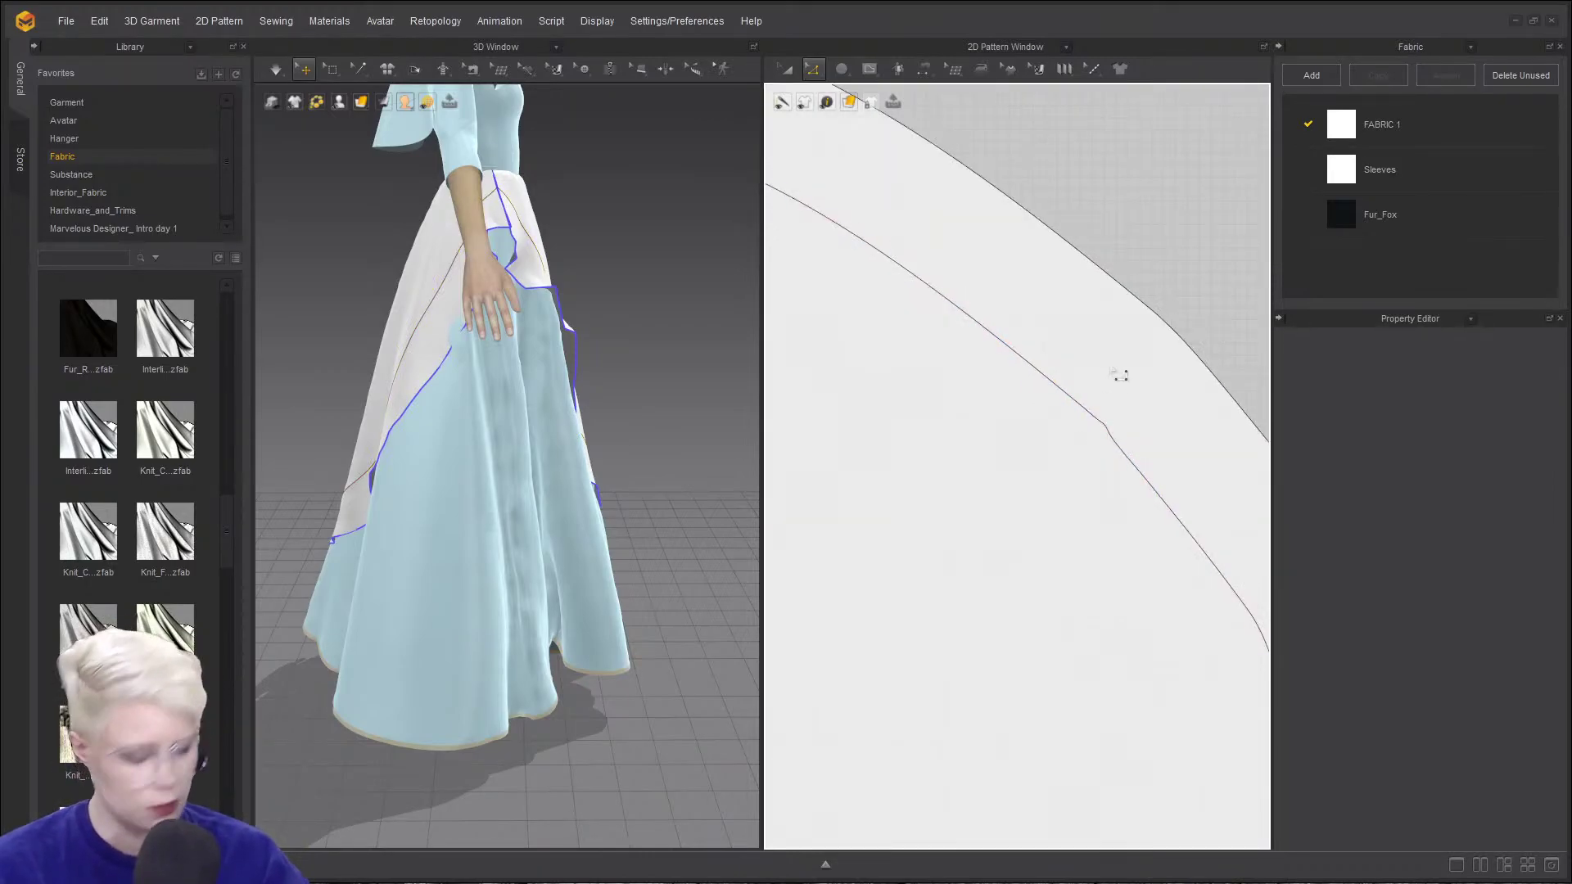
pyautogui.moveTo(1114, 450); pyautogui.dragTo(1115, 452)
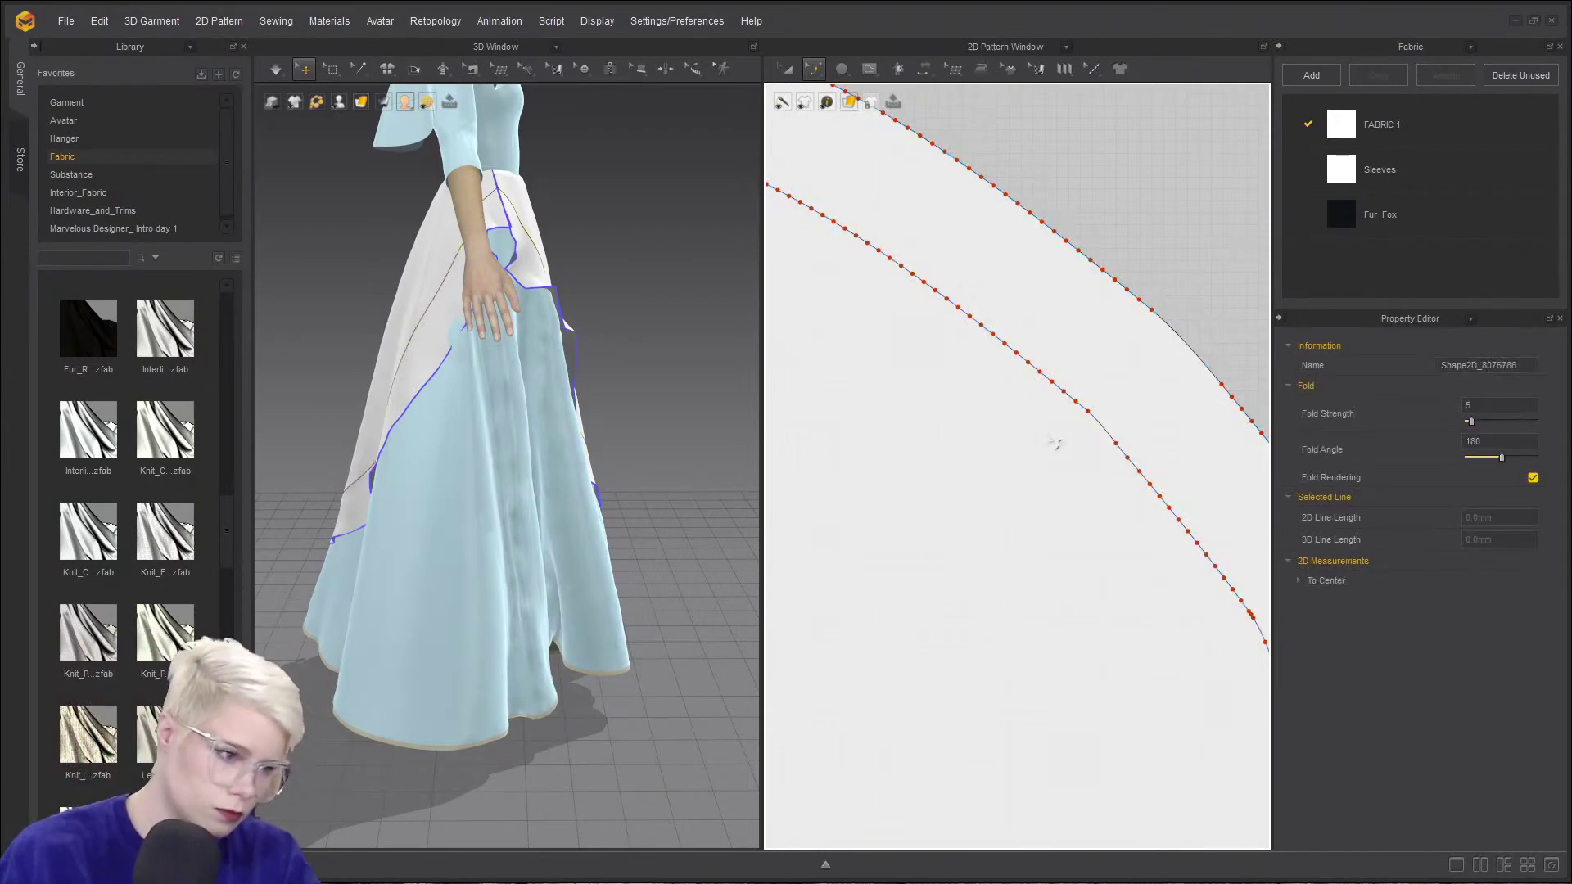
# - Examine the curve points of the outer edge and inner fold line around the whole overskirt pattern
pyautogui.scroll(-5, 1138, 229)
pyautogui.click(1138, 213)
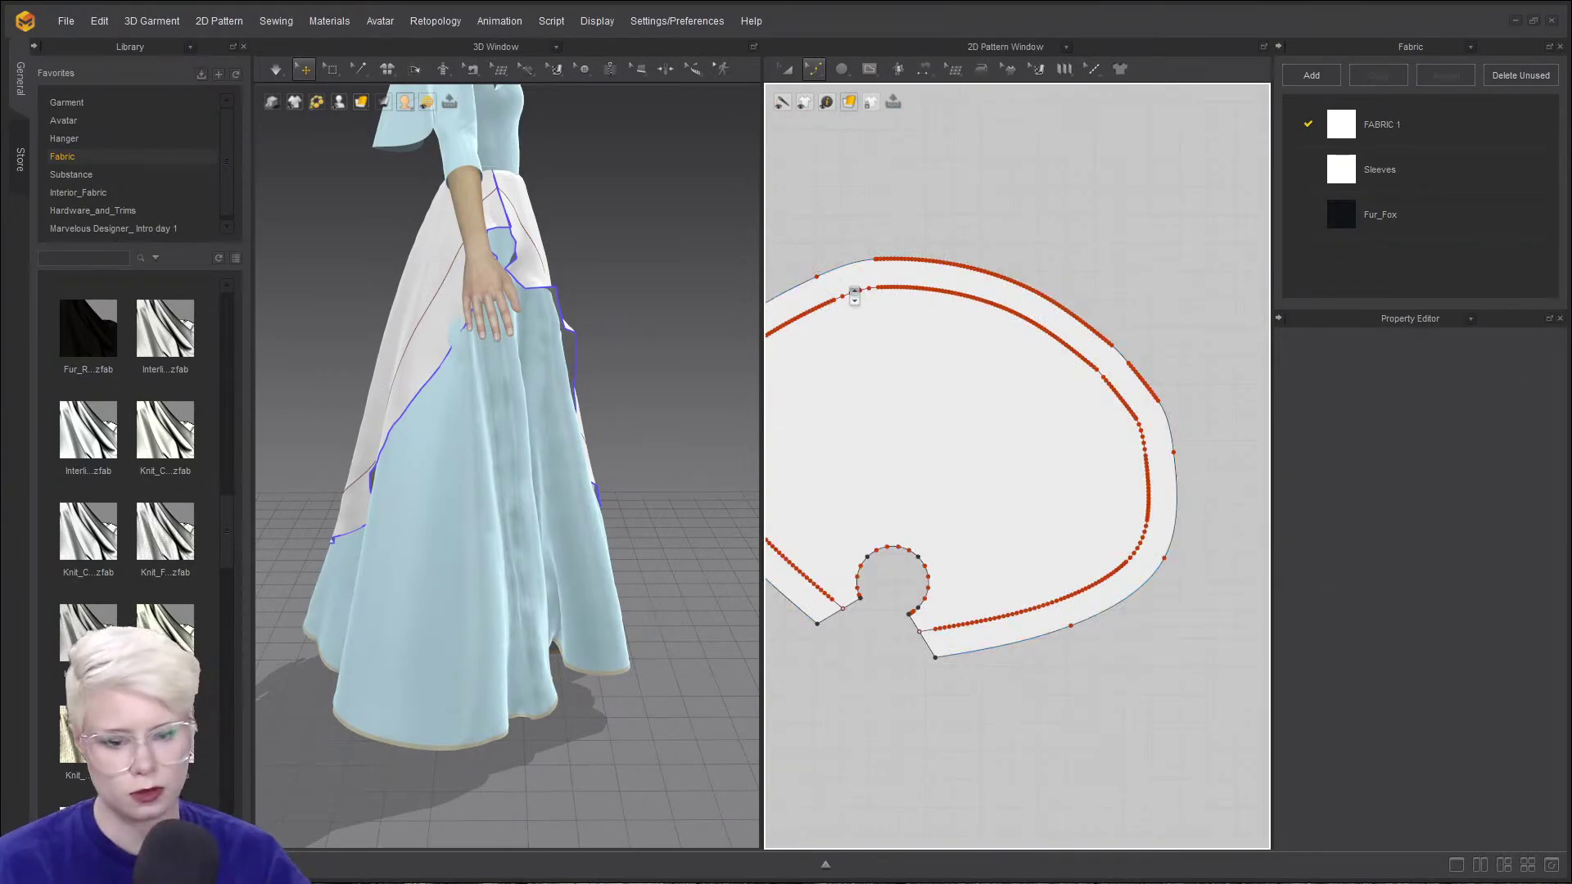
pyautogui.scroll(-2, 855, 297)
pyautogui.moveTo(921, 274); pyautogui.dragTo(1040, 239, button='middle')
pyautogui.scroll(3, 1044, 234)
pyautogui.scroll(-2, 1051, 373)
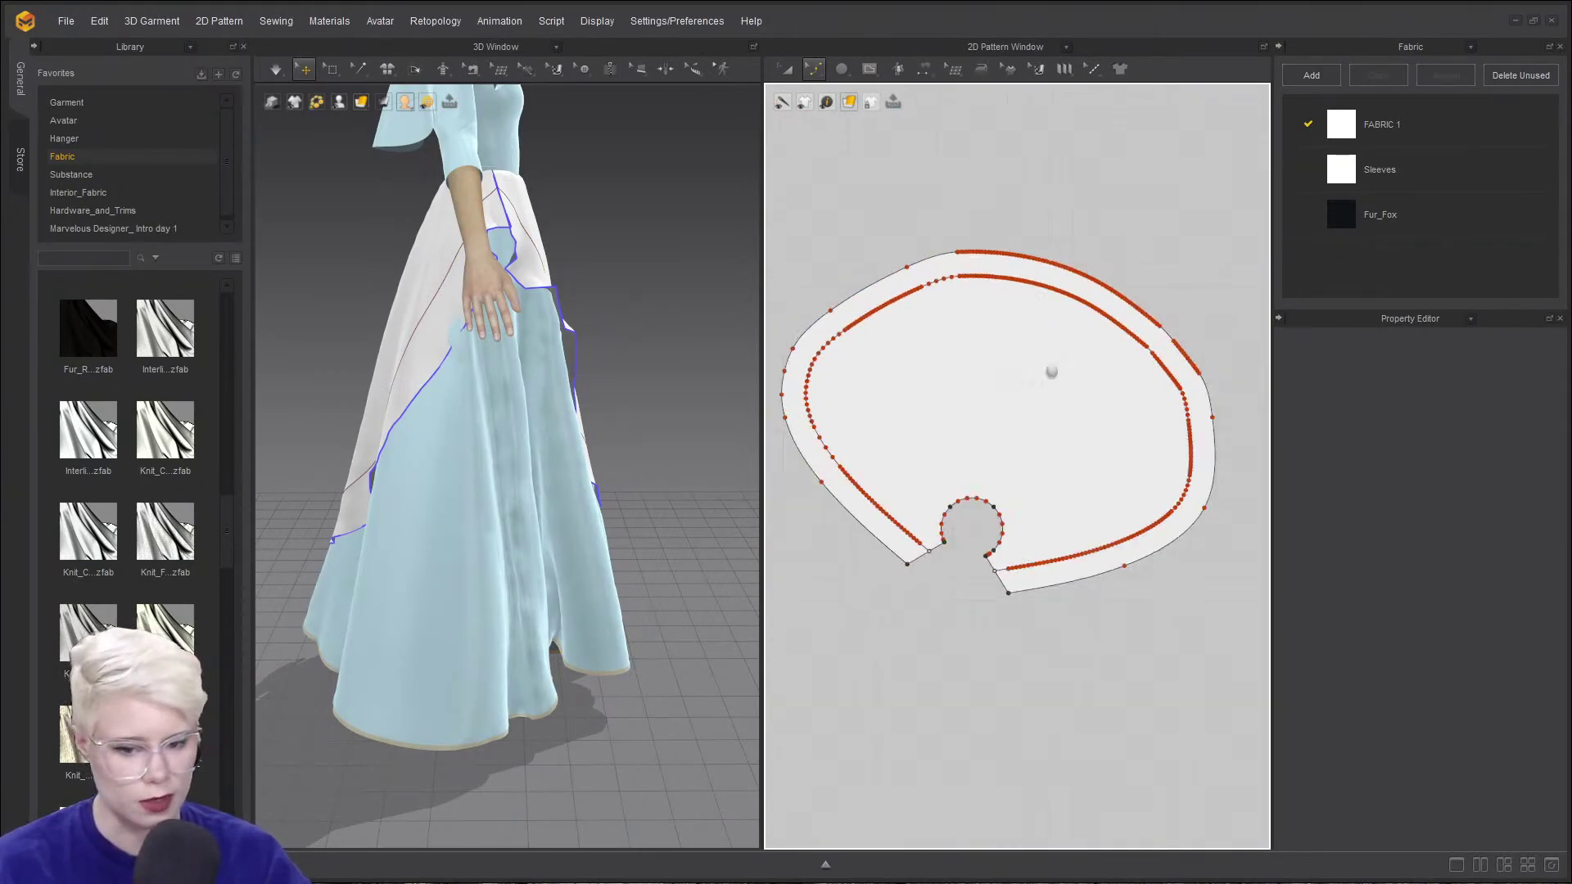
pyautogui.scroll(-2, 932, 377)
pyautogui.moveTo(1051, 374)
pyautogui.mouseDown(button='middle')
pyautogui.moveTo(932, 377)
pyautogui.moveTo(1056, 344)
pyautogui.mouseUp(button='middle')
pyautogui.scroll(-2, 1056, 344)
# - Simulate the garment to re-drape the overskirt and examine its front, side and back opening
pyautogui.moveTo(598, 387); pyautogui.dragTo(413, 440, button='right')
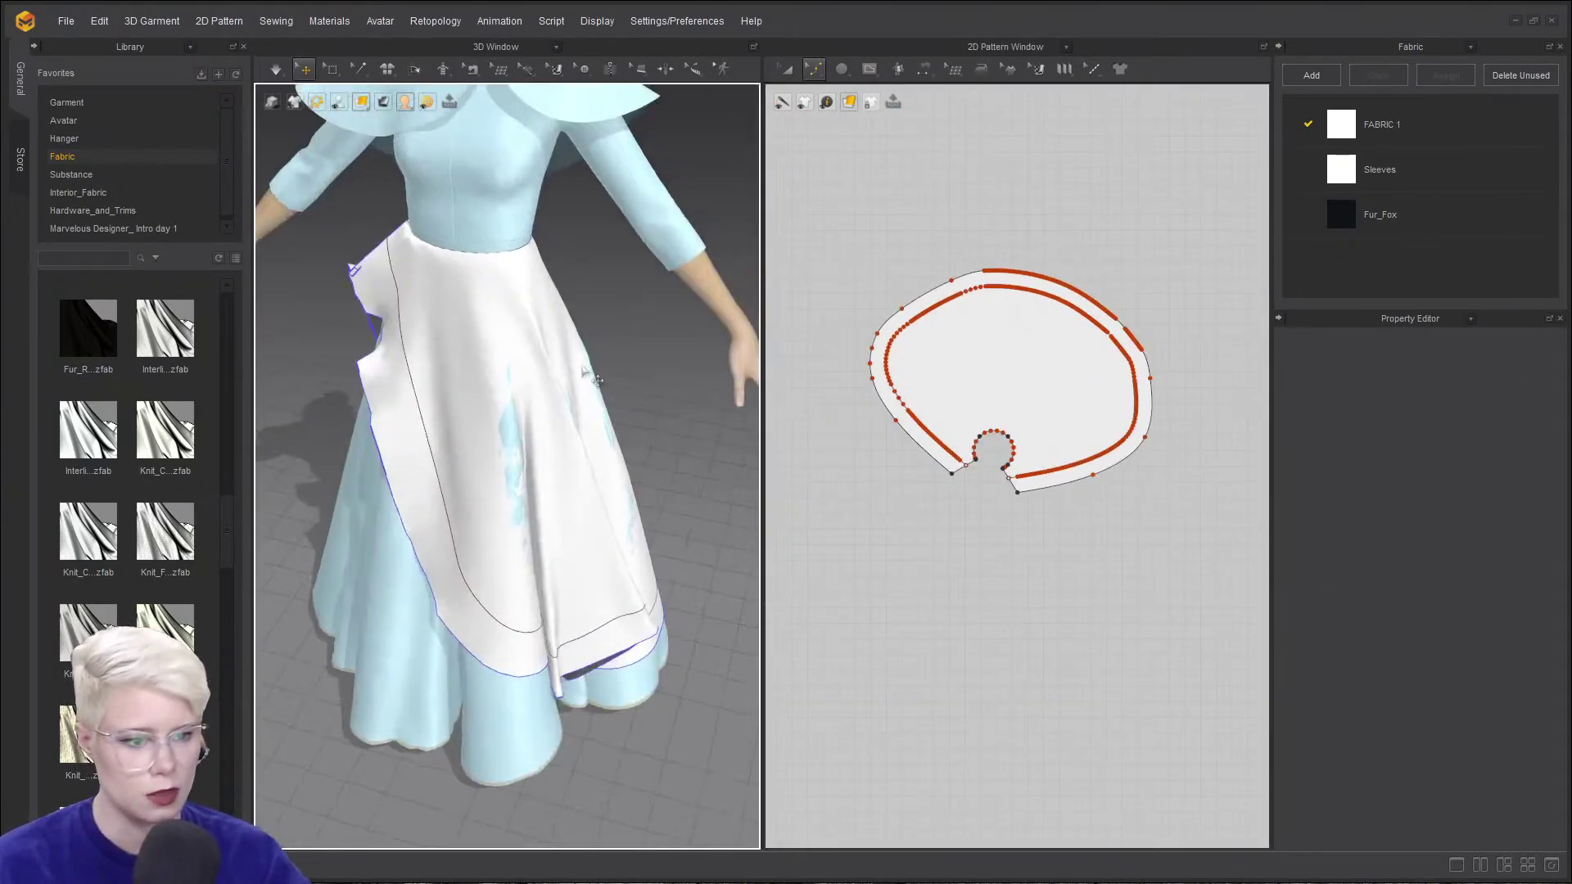
pyautogui.press('space')
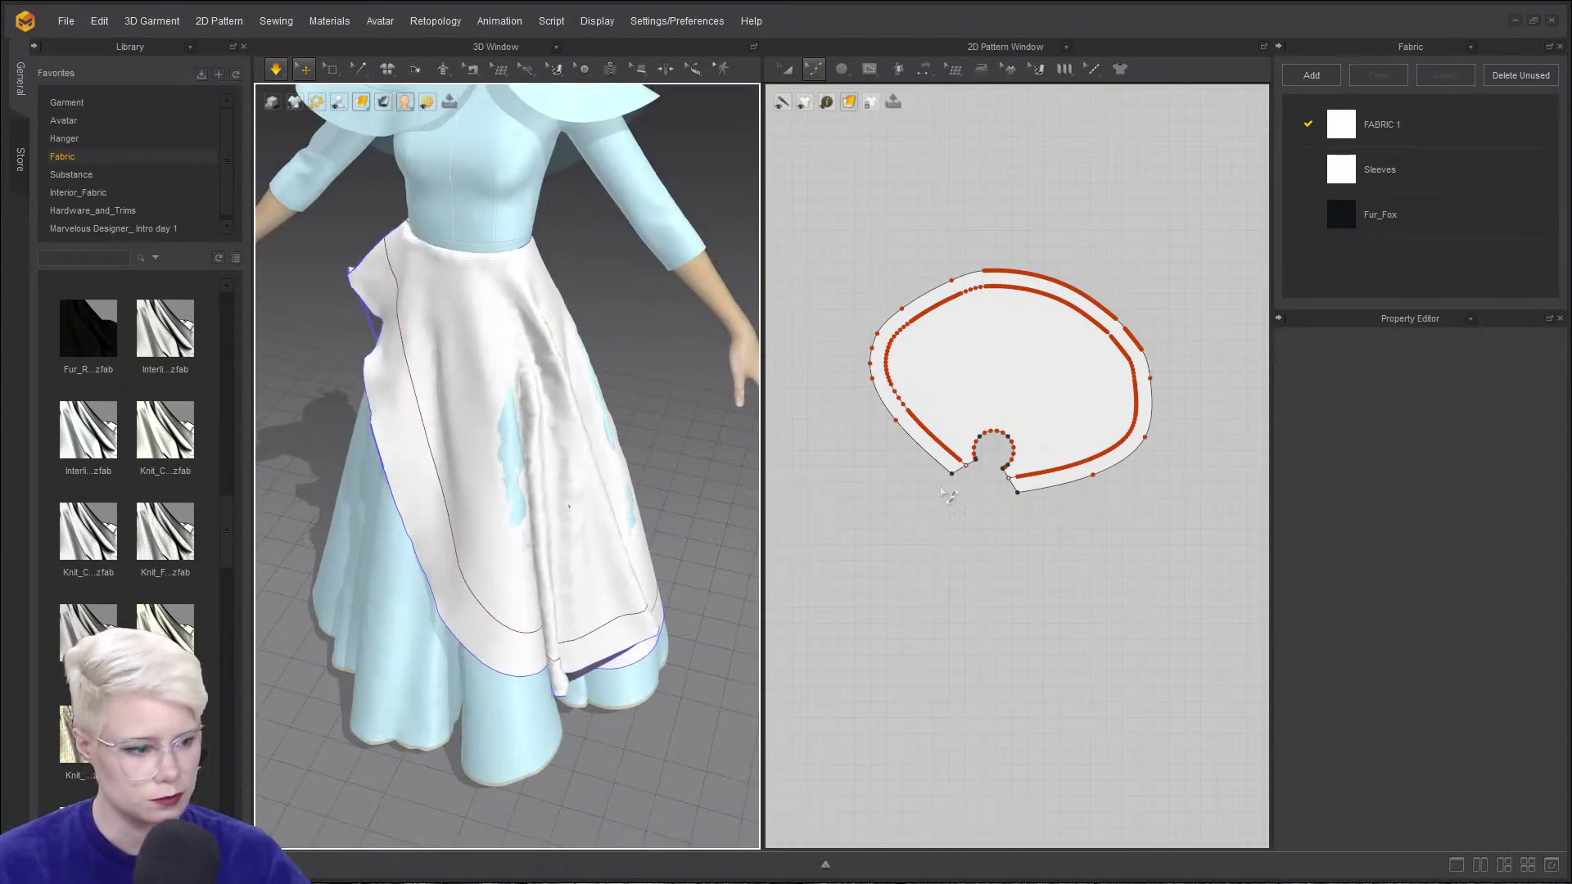
pyautogui.scroll(3, 938, 490)
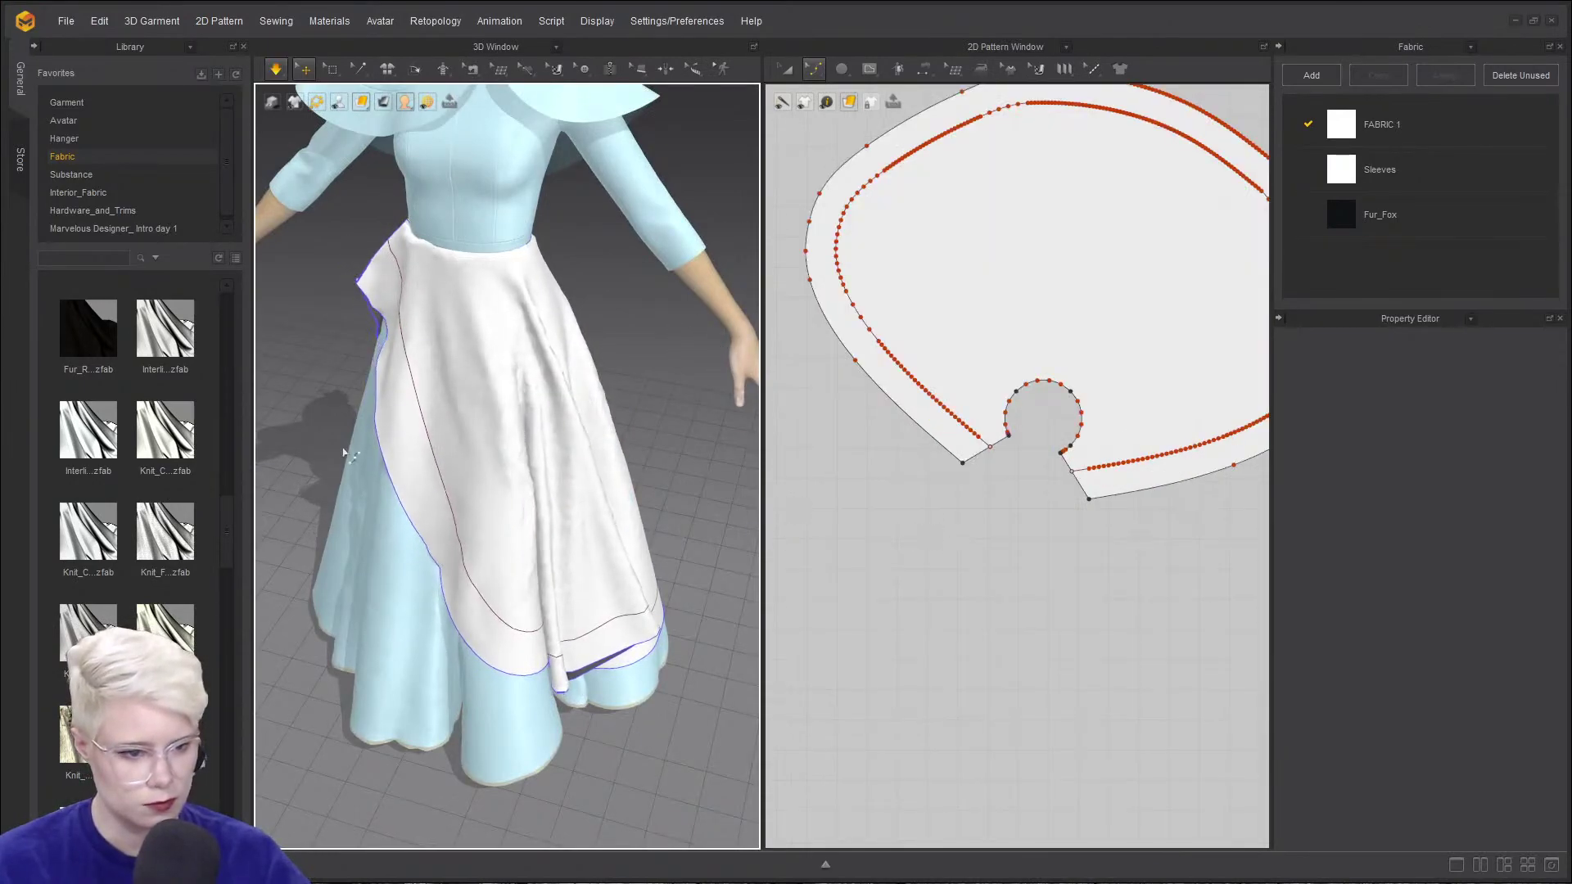
pyautogui.moveTo(410, 467); pyautogui.dragTo(579, 327, button='right')
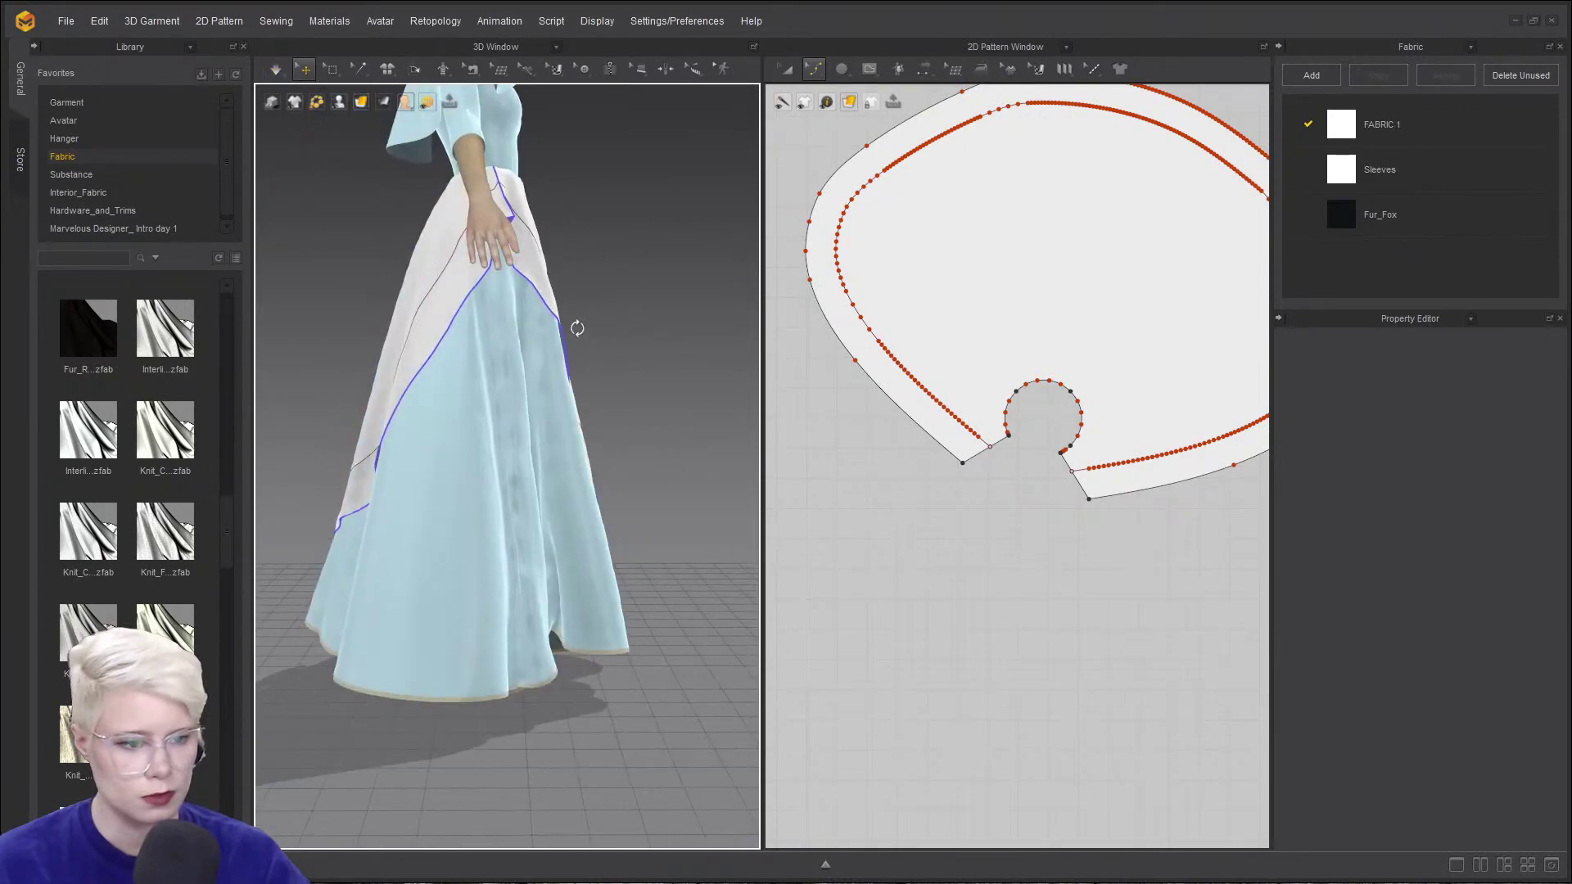
pyautogui.press('space')
pyautogui.moveTo(527, 281); pyautogui.dragTo(457, 298, button='right')
pyautogui.scroll(3, 431, 201)
pyautogui.moveTo(431, 201); pyautogui.dragTo(445, 191, button='right')
pyautogui.moveTo(430, 148); pyautogui.dragTo(431, 517, button='middle')
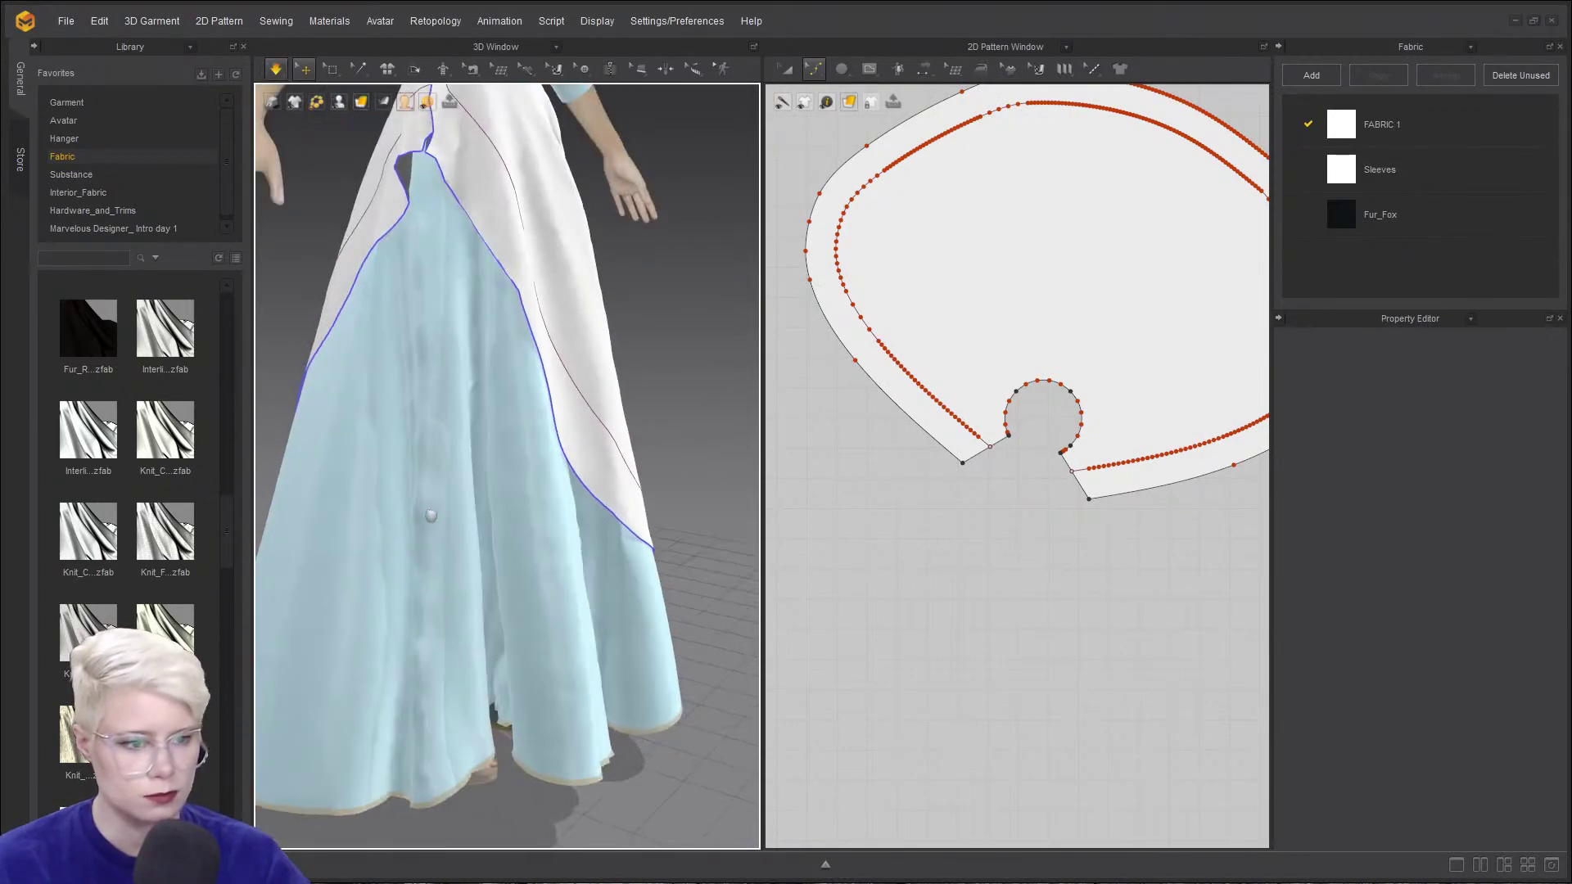
pyautogui.scroll(2, 447, 355)
pyautogui.press('space')
# - Check the seam on the overskirt's left opening edge and use Add Point/Split Line where the inner fold line meets that edge
pyautogui.press('b')
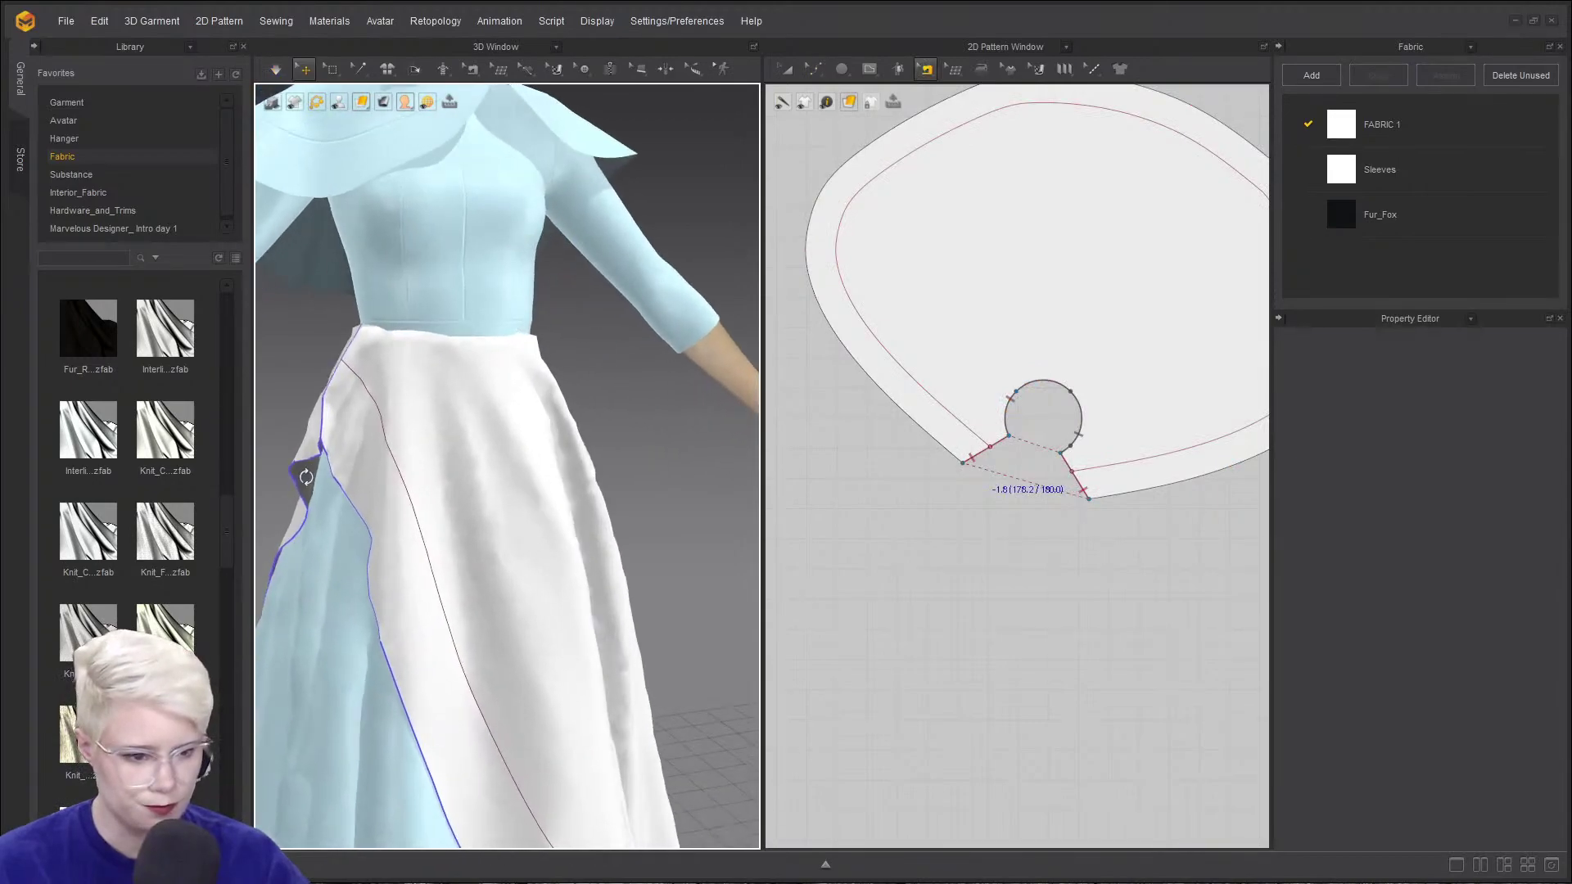
pyautogui.scroll(8, 903, 494)
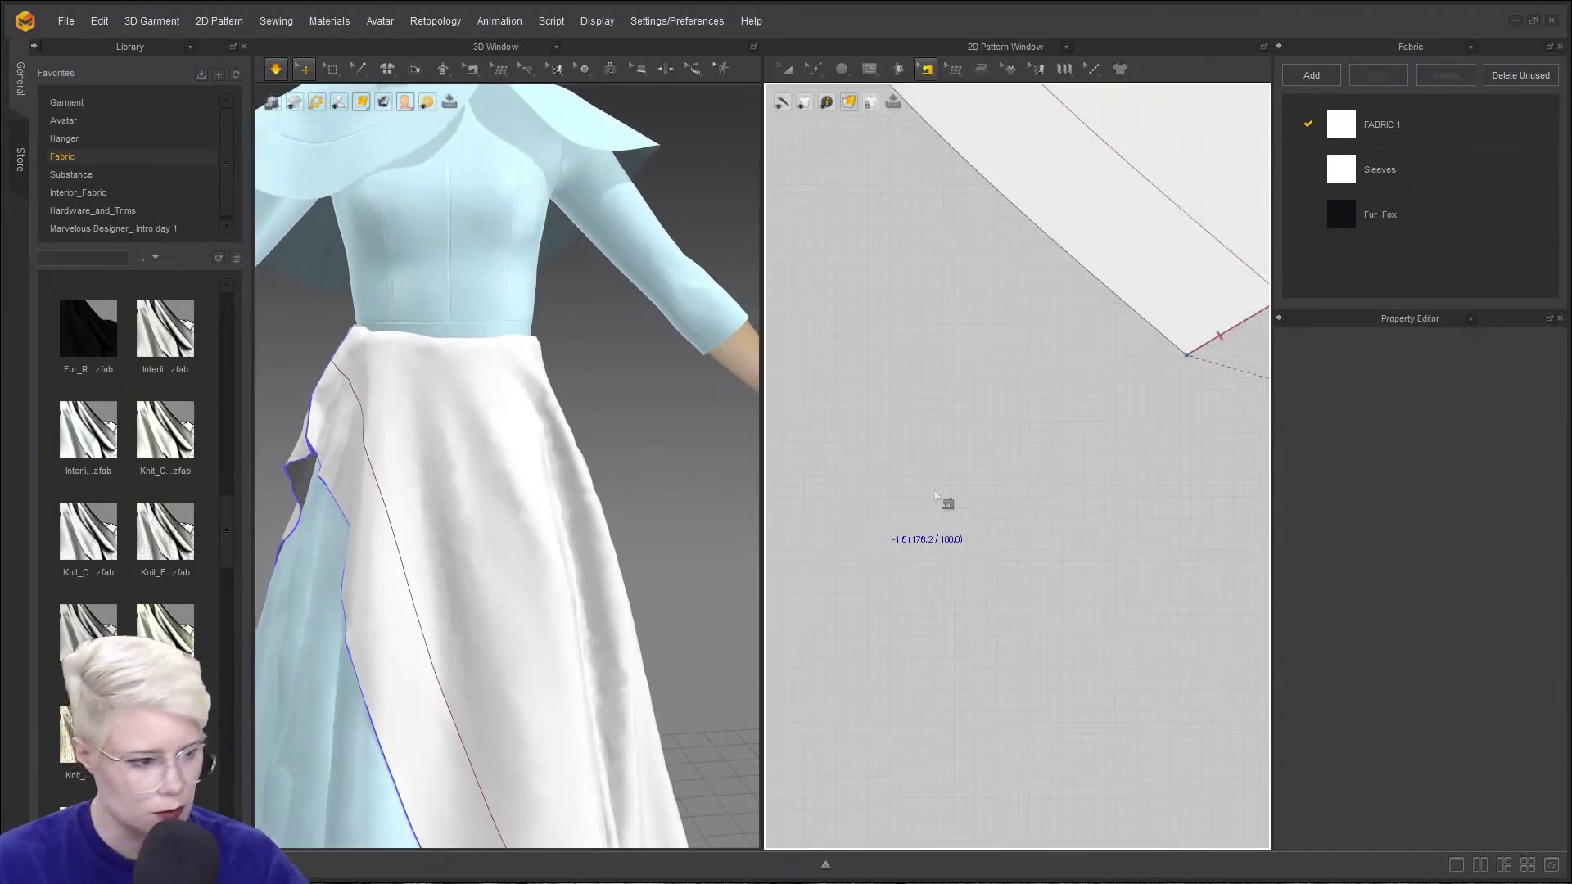
pyautogui.moveTo(1055, 464); pyautogui.dragTo(841, 486, button='middle')
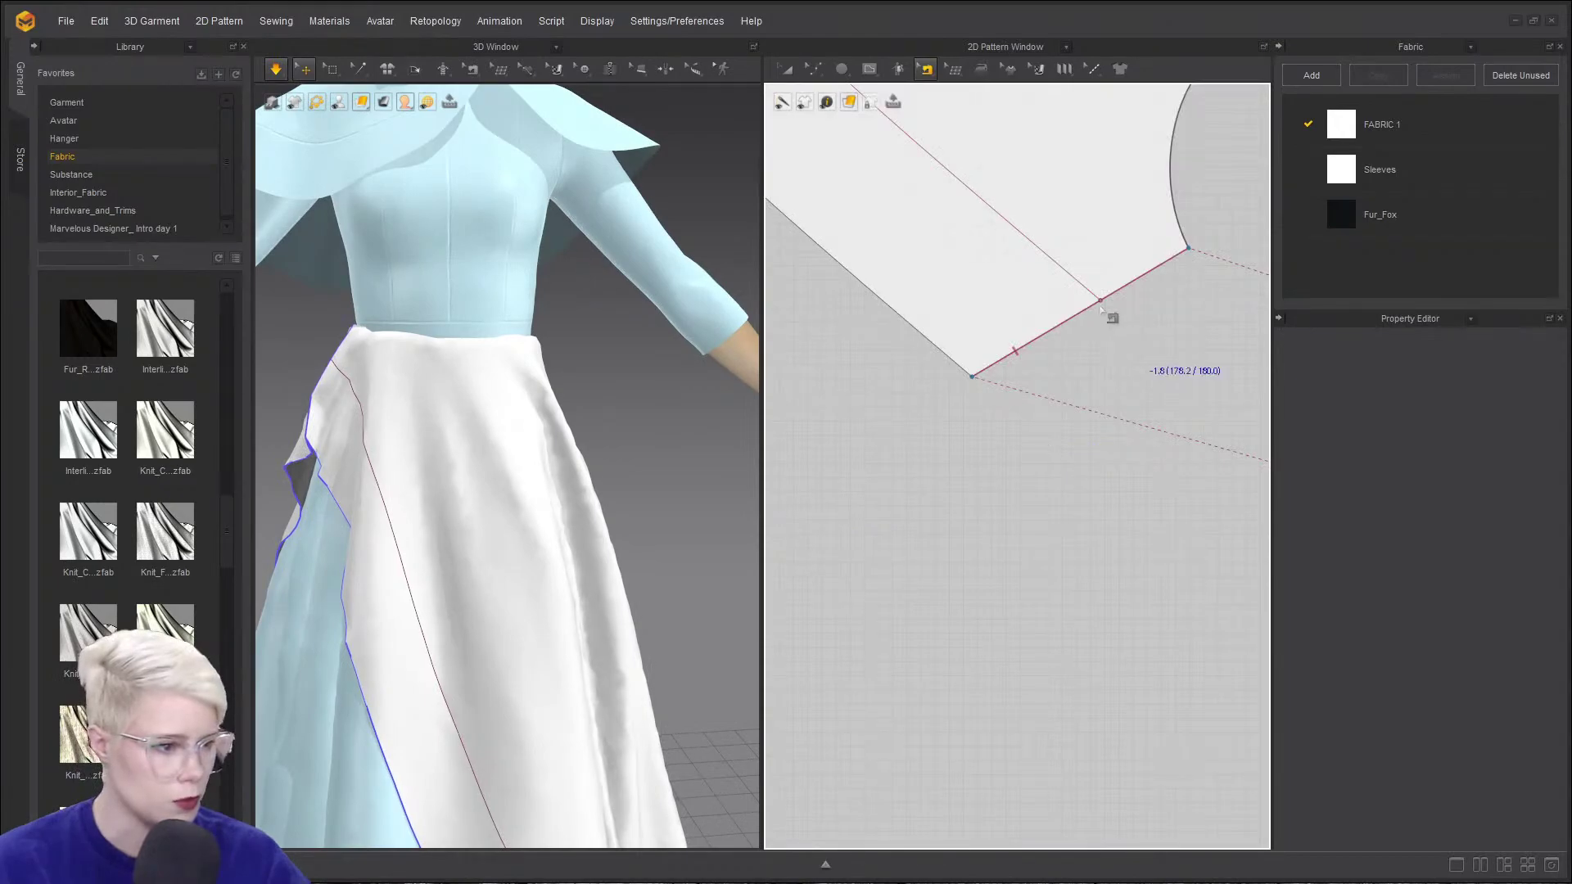
pyautogui.click(787, 69)
pyautogui.moveTo(1121, 330); pyautogui.dragTo(1070, 346, button='middle')
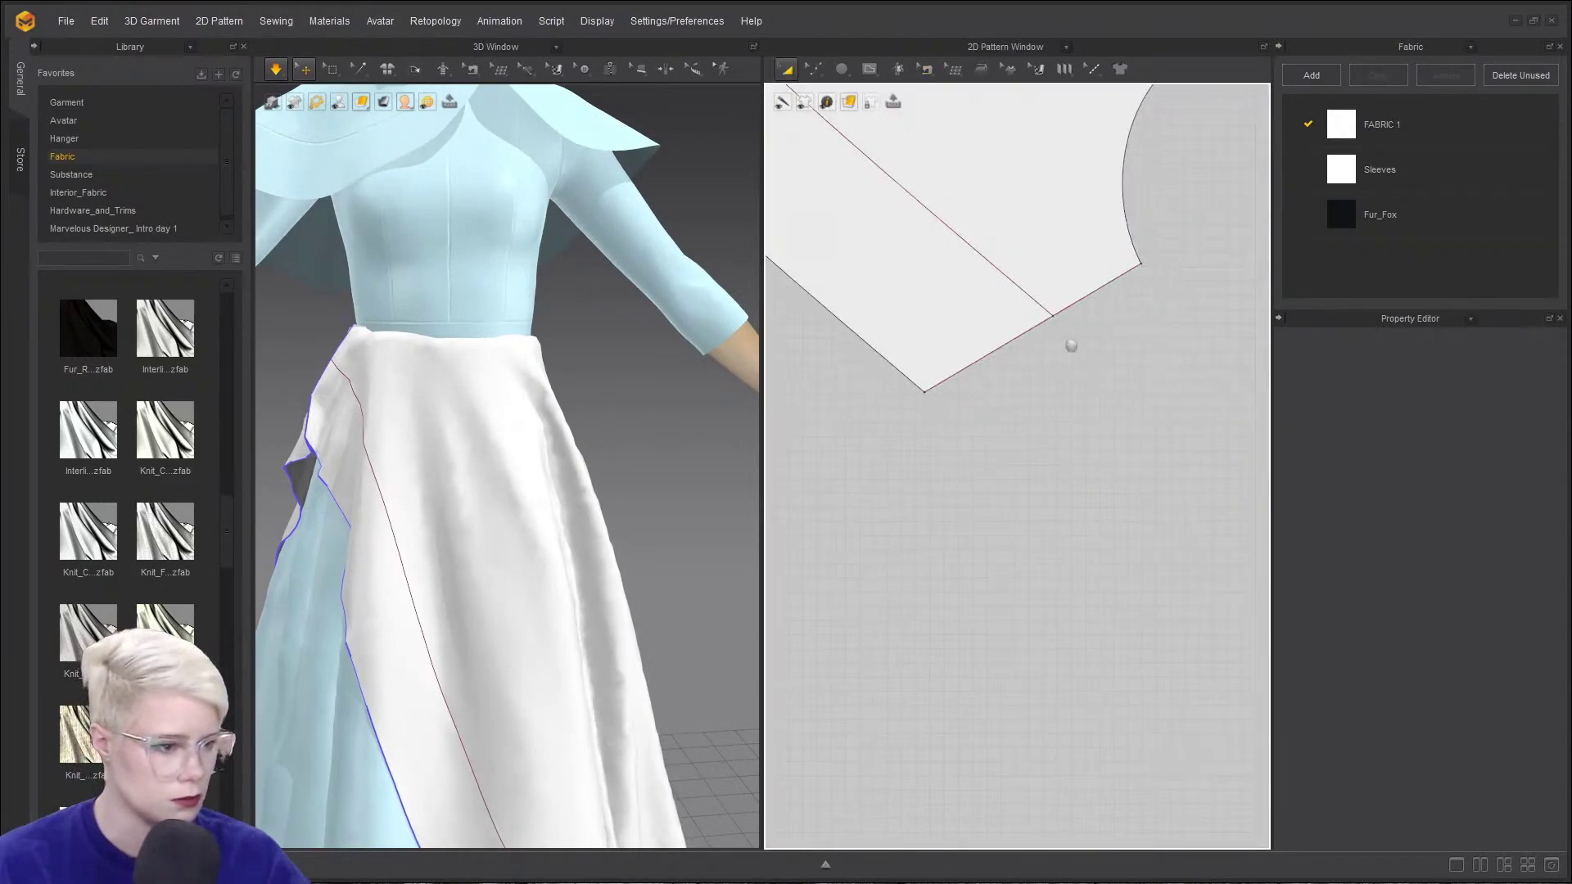
pyautogui.click(813, 68)
pyautogui.click(865, 207)
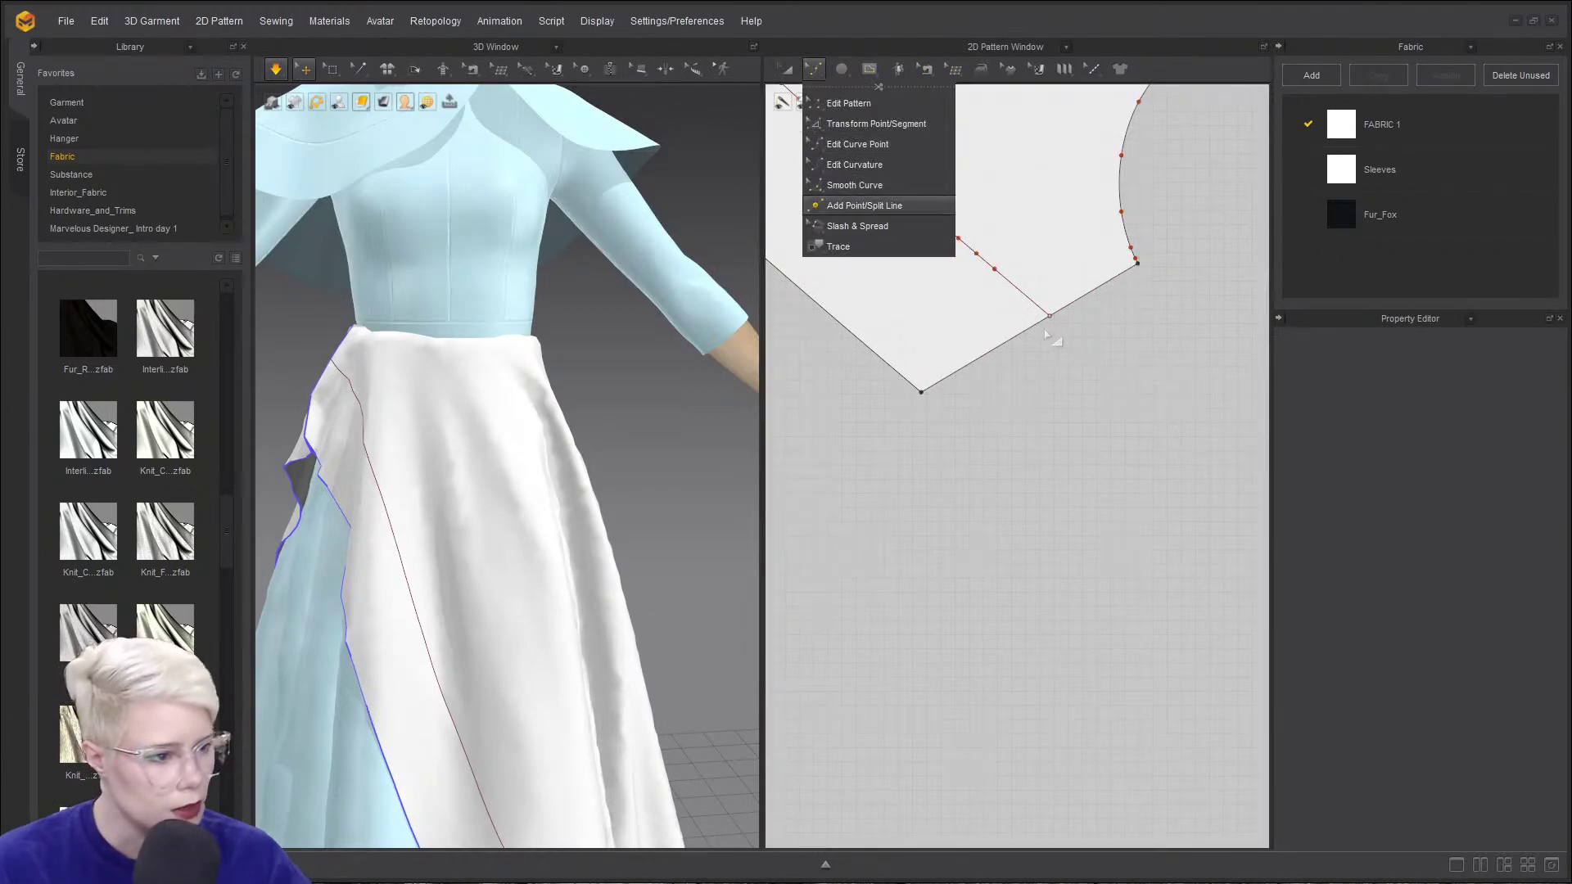
pyautogui.click(989, 345)
pyautogui.scroll(-1, 1028, 348)
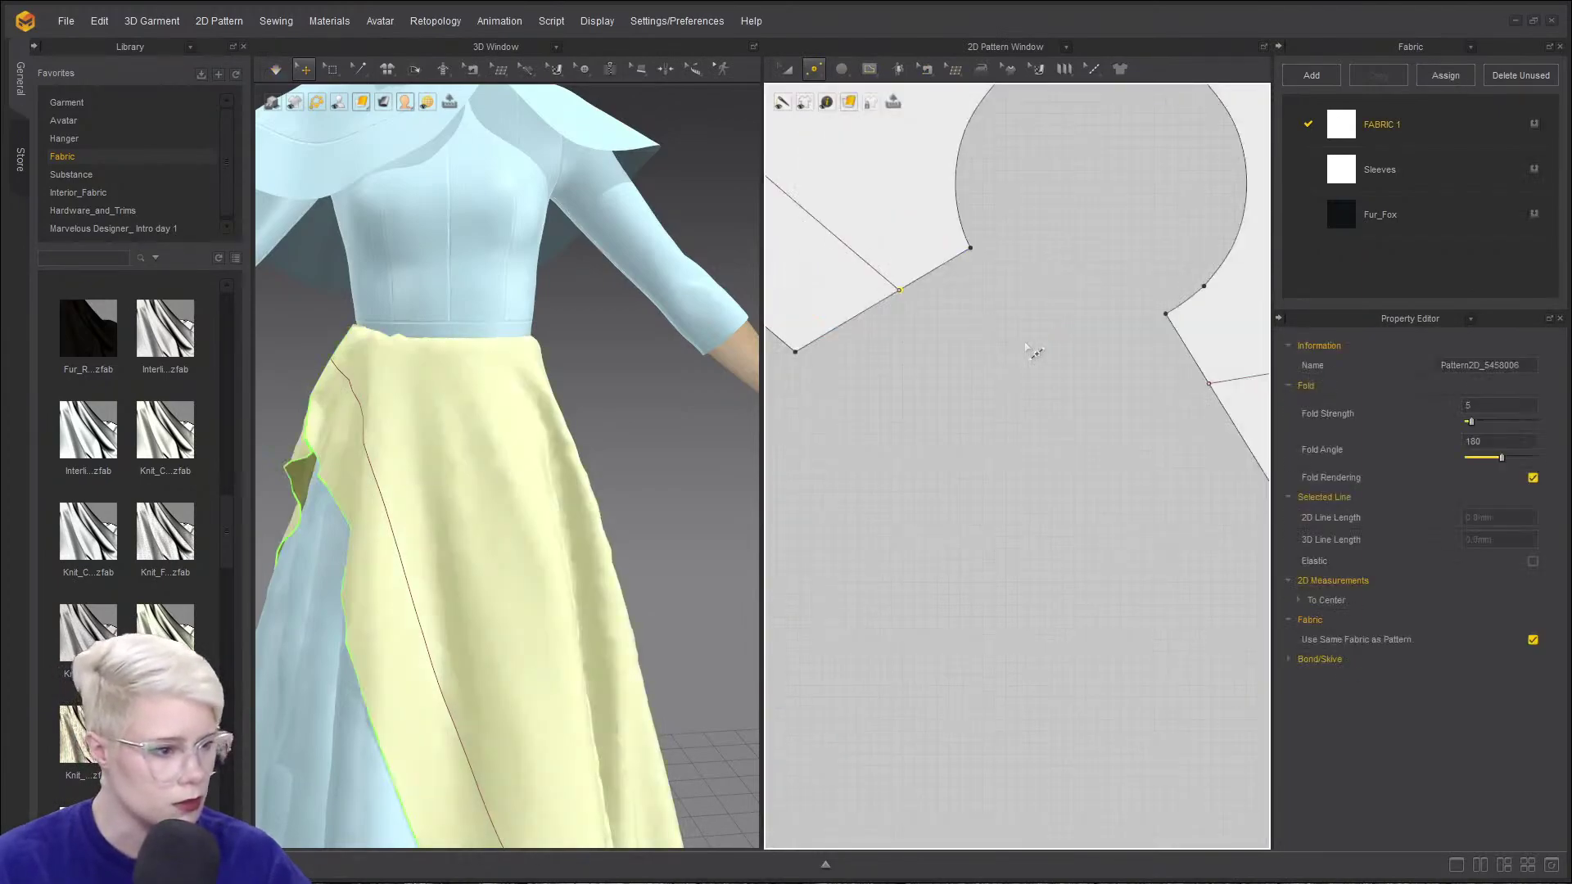
# - Split the overskirt's right opening edge at the point where the inner fold line meets it
pyautogui.click(1209, 383)
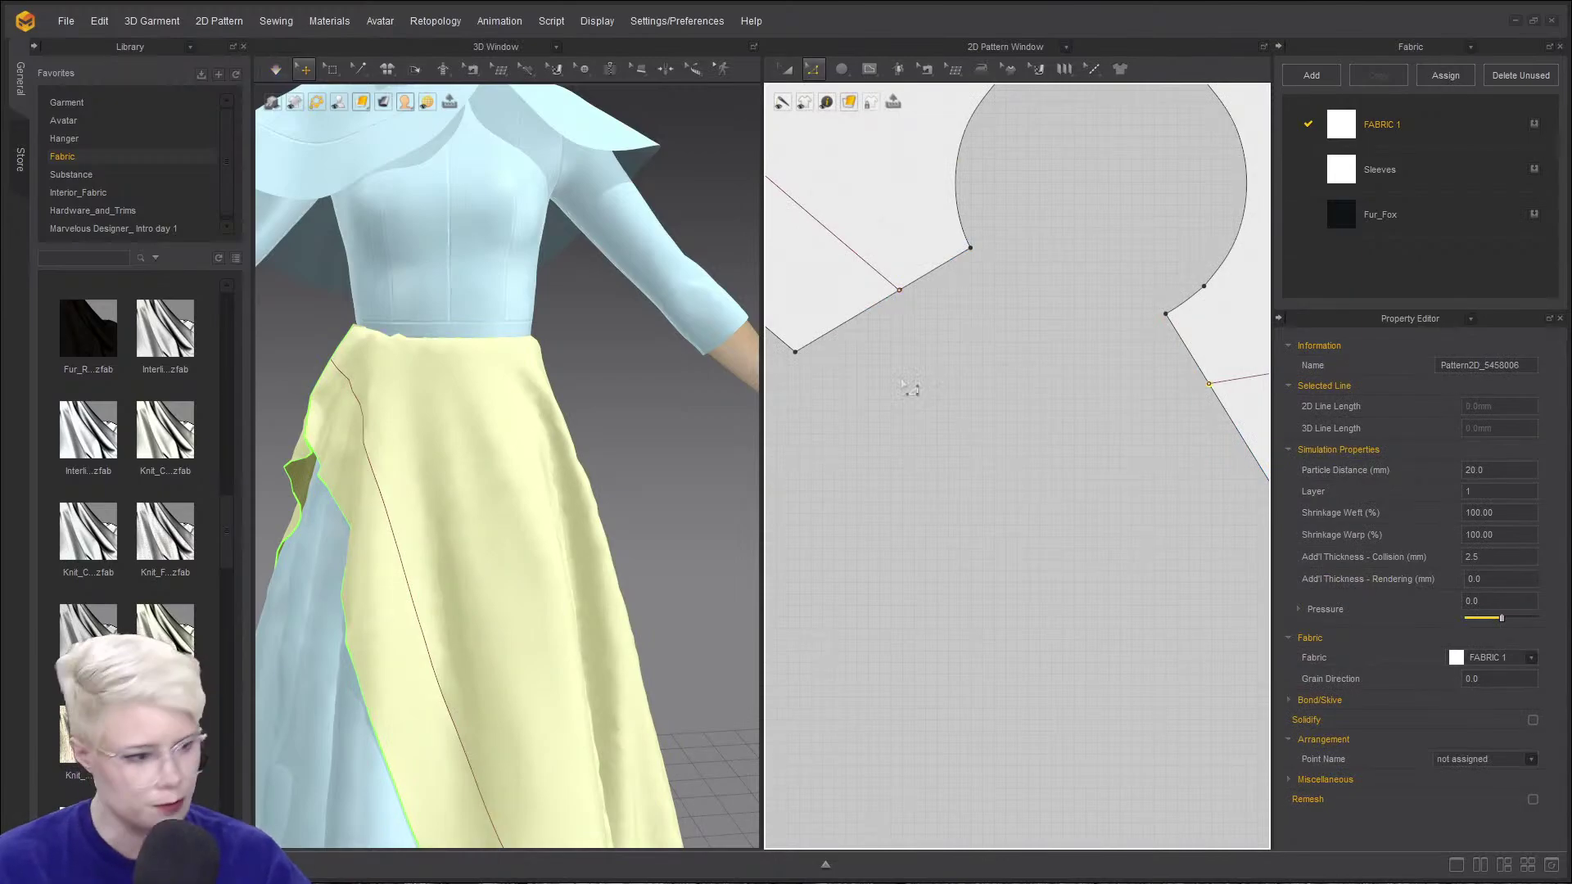
pyautogui.click(899, 378)
# - Try angling both opening edges below the fold line by moving their outer corner points, the left one by about 20 mm
pyautogui.scroll(-2, 934, 347)
pyautogui.click(855, 359)
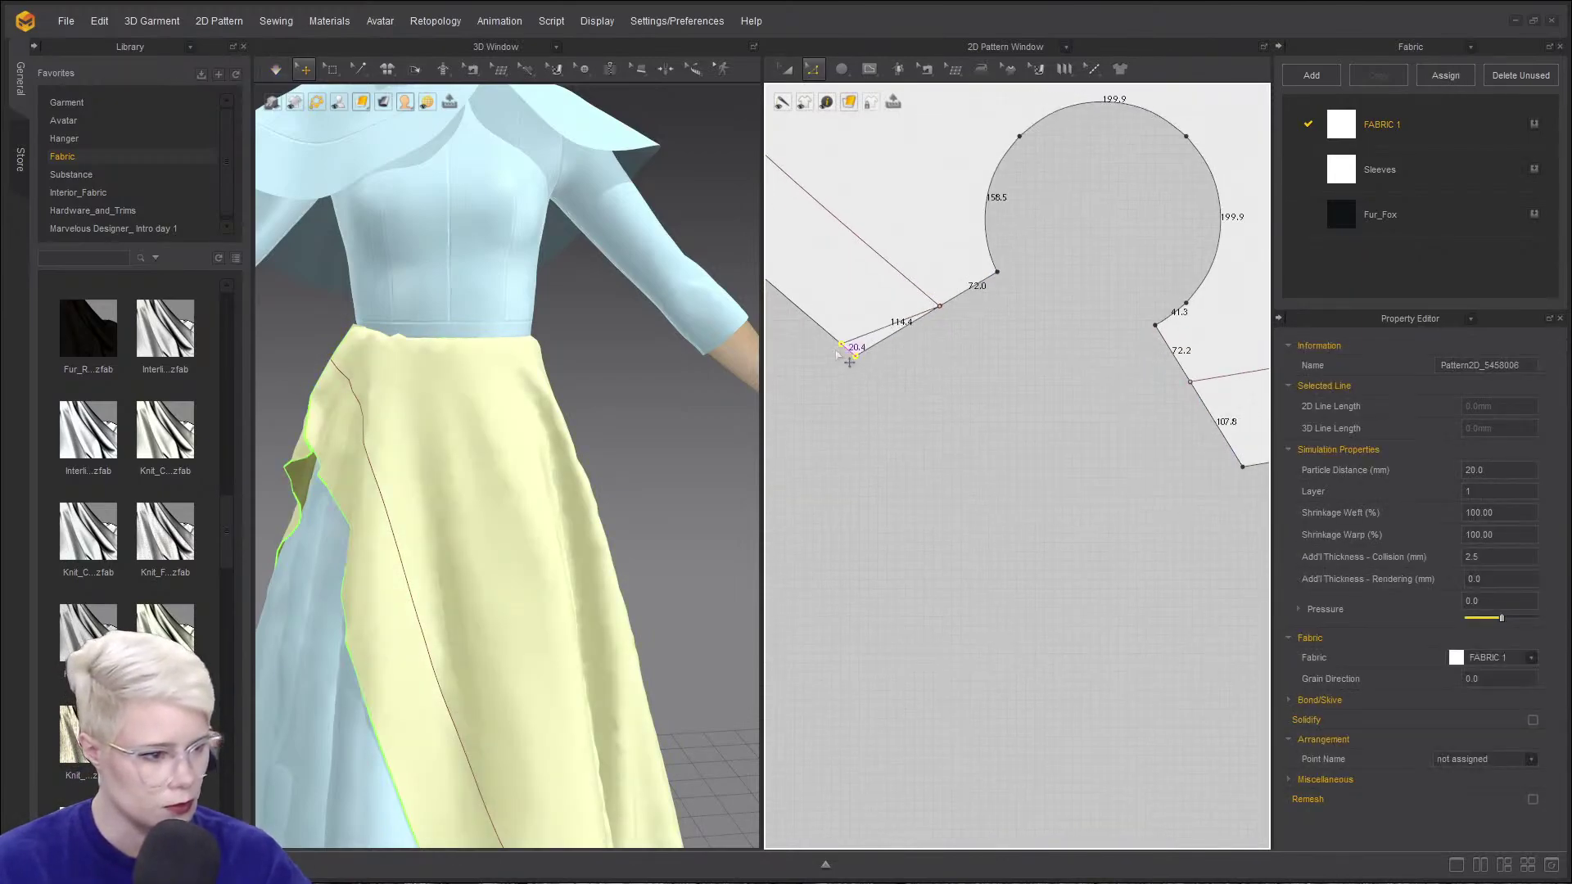
pyautogui.scroll(-1, 1052, 422)
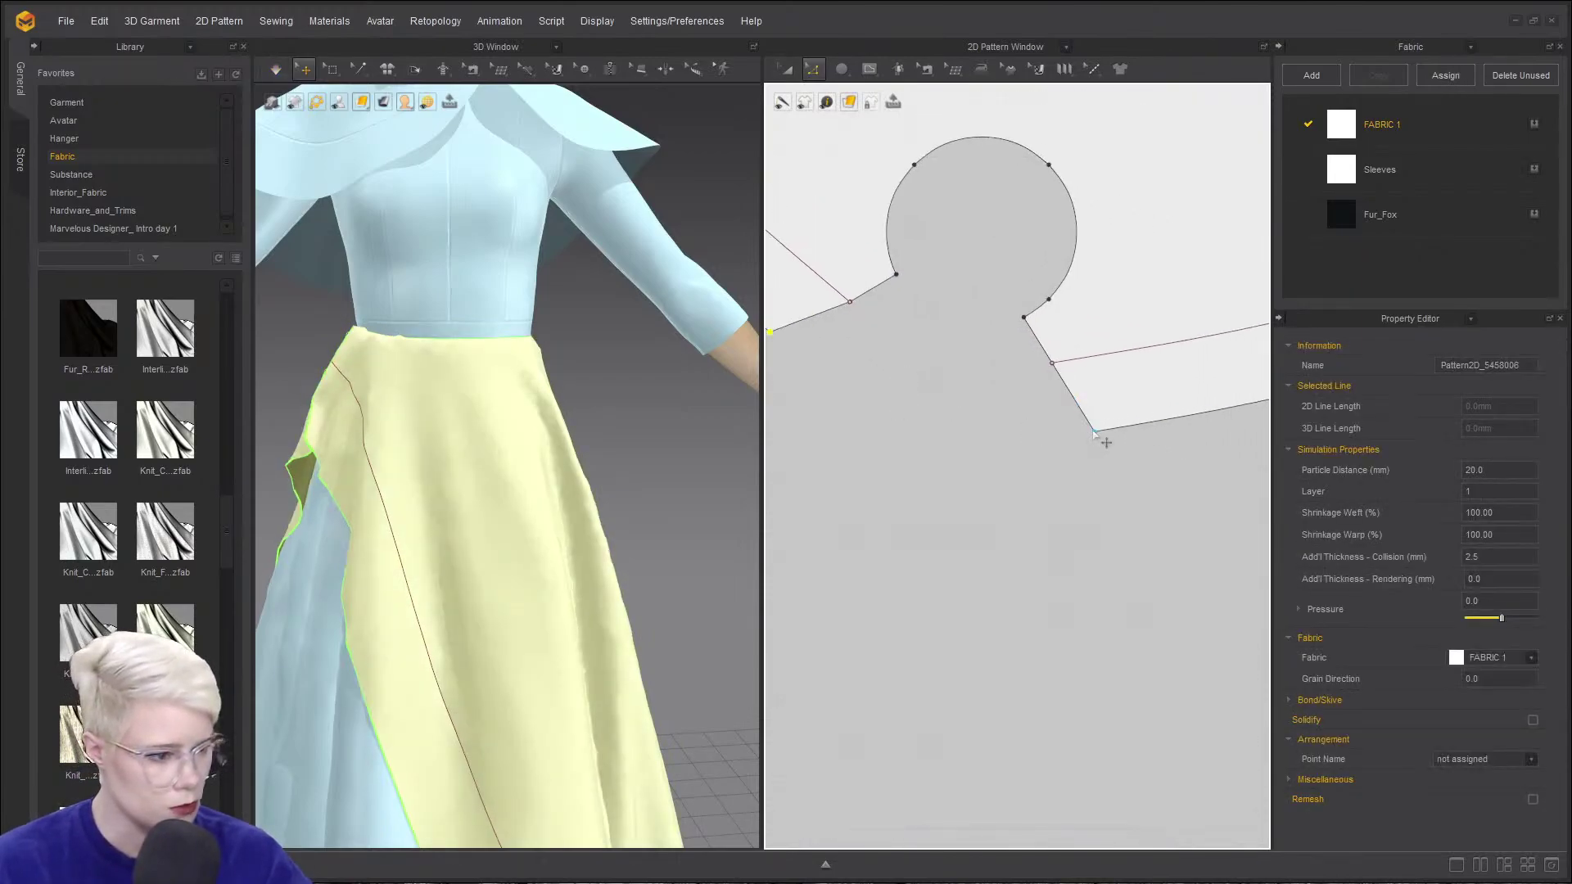
pyautogui.moveTo(1095, 432); pyautogui.dragTo(1118, 427)
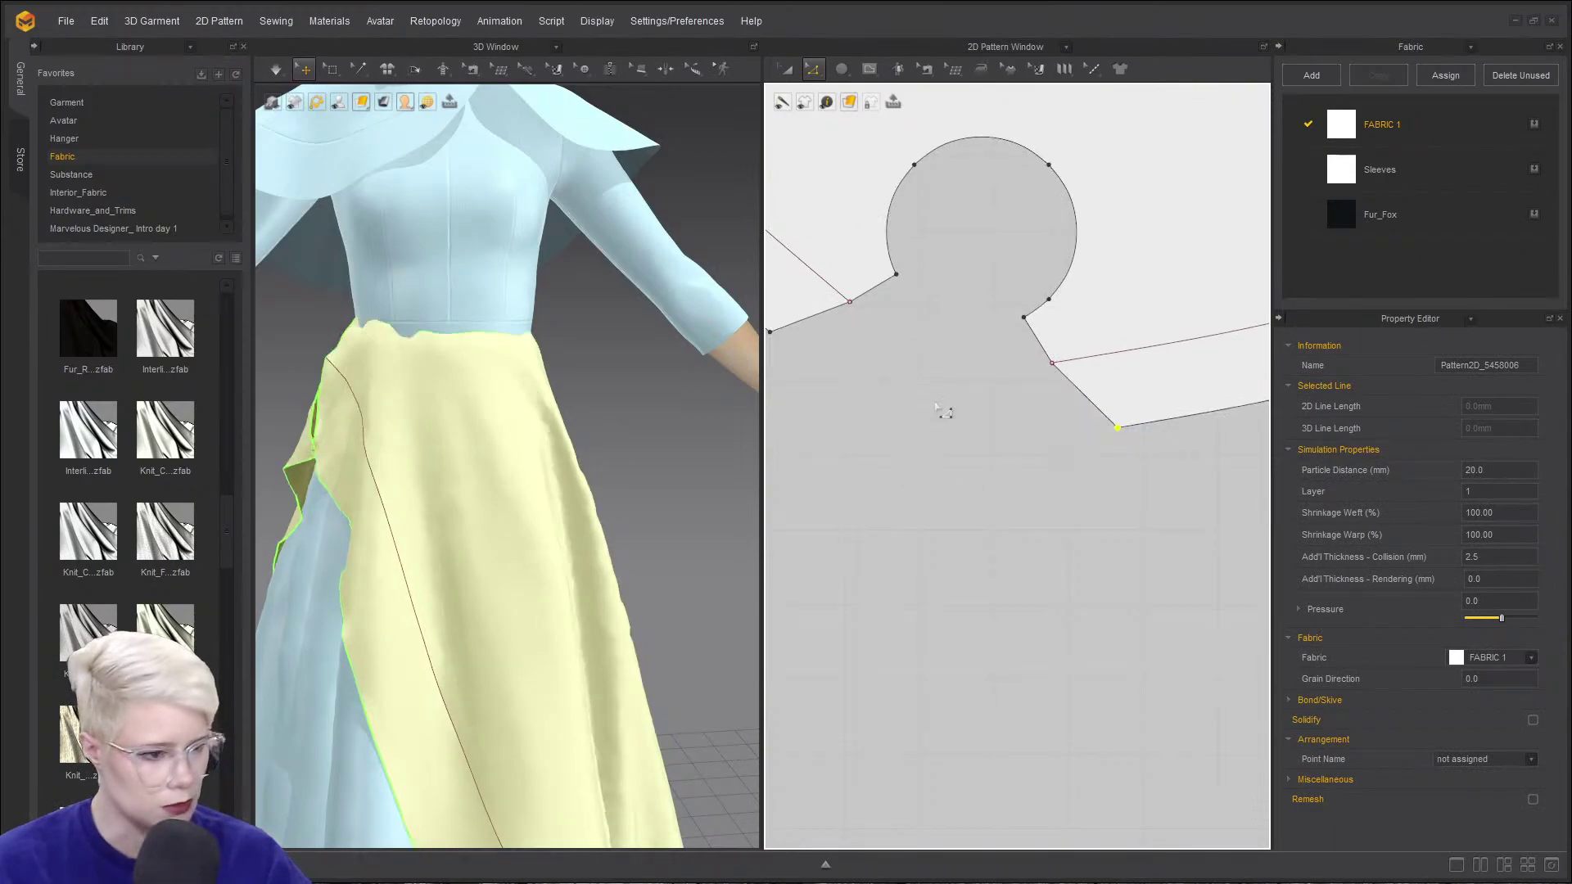
# - Compare the lengths of the two opening edge segments below the fold line and try moving the right segment's outer corner
pyautogui.scroll(-2, 970, 310)
pyautogui.click(976, 316)
pyautogui.keyDown('shift'); pyautogui.click(1155, 366); pyautogui.keyUp('shift')
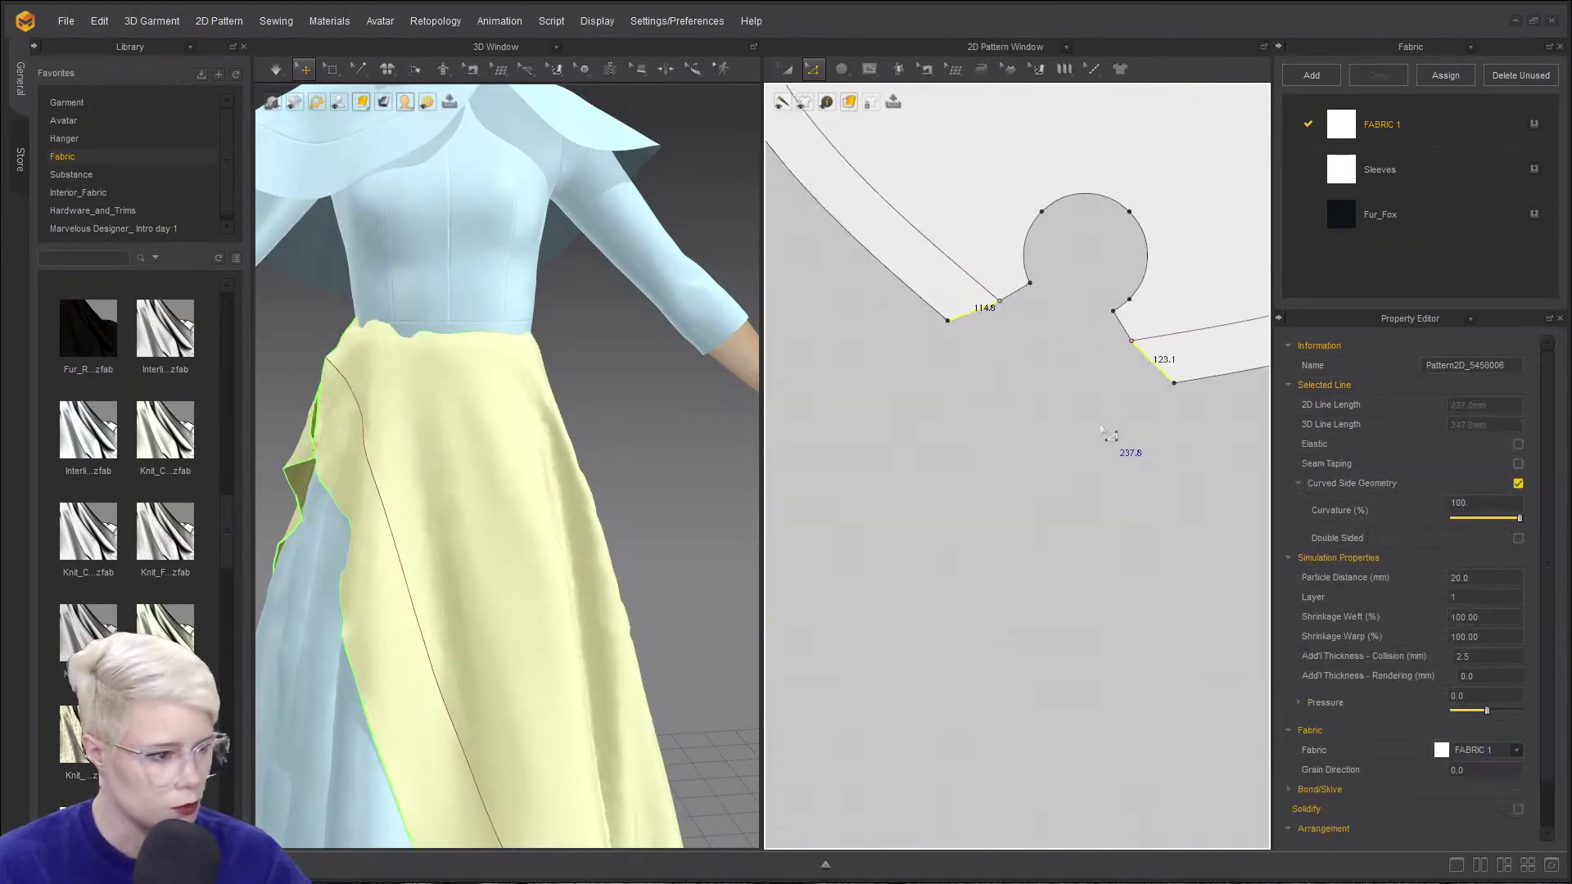
pyautogui.scroll(3, 1144, 375)
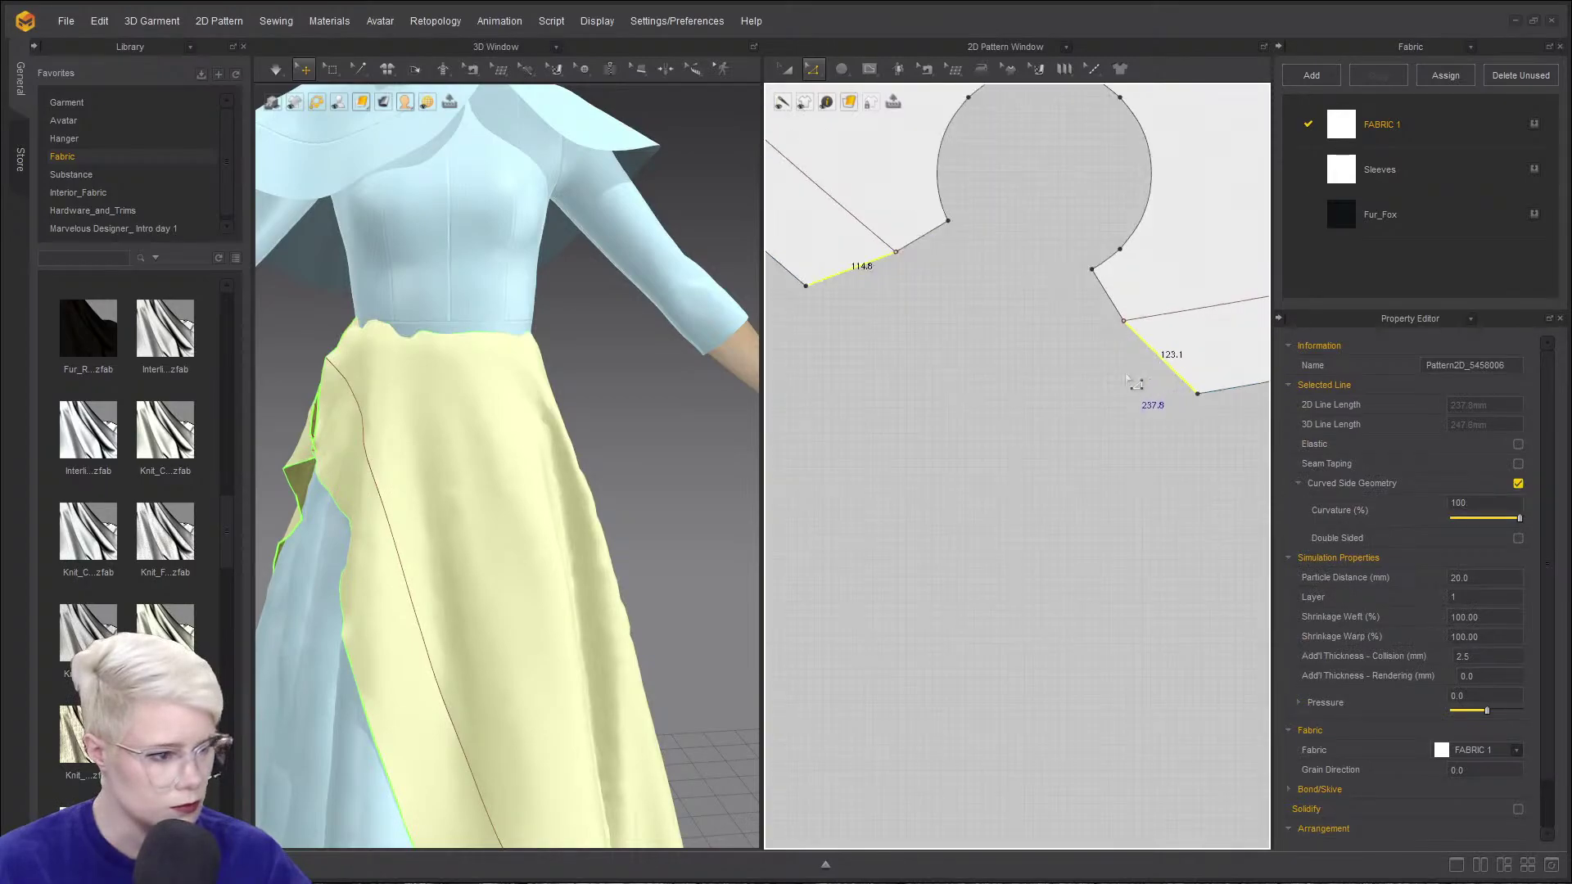
pyautogui.moveTo(1133, 384); pyautogui.dragTo(973, 406, button='middle')
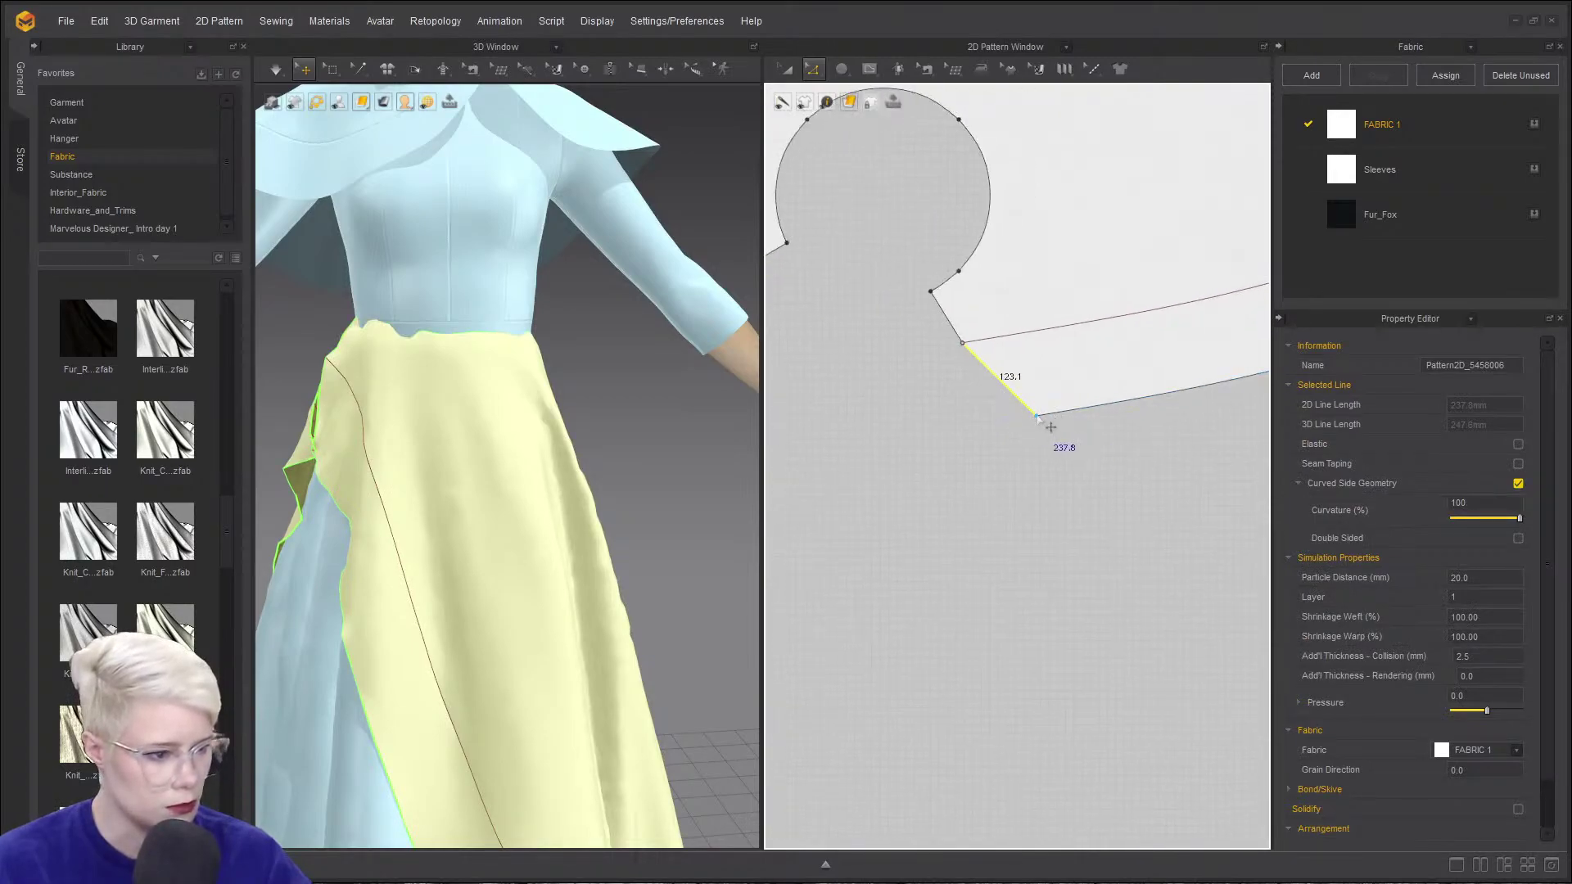
pyautogui.moveTo(1036, 416); pyautogui.dragTo(1026, 407)
pyautogui.rightClick(1025, 406)
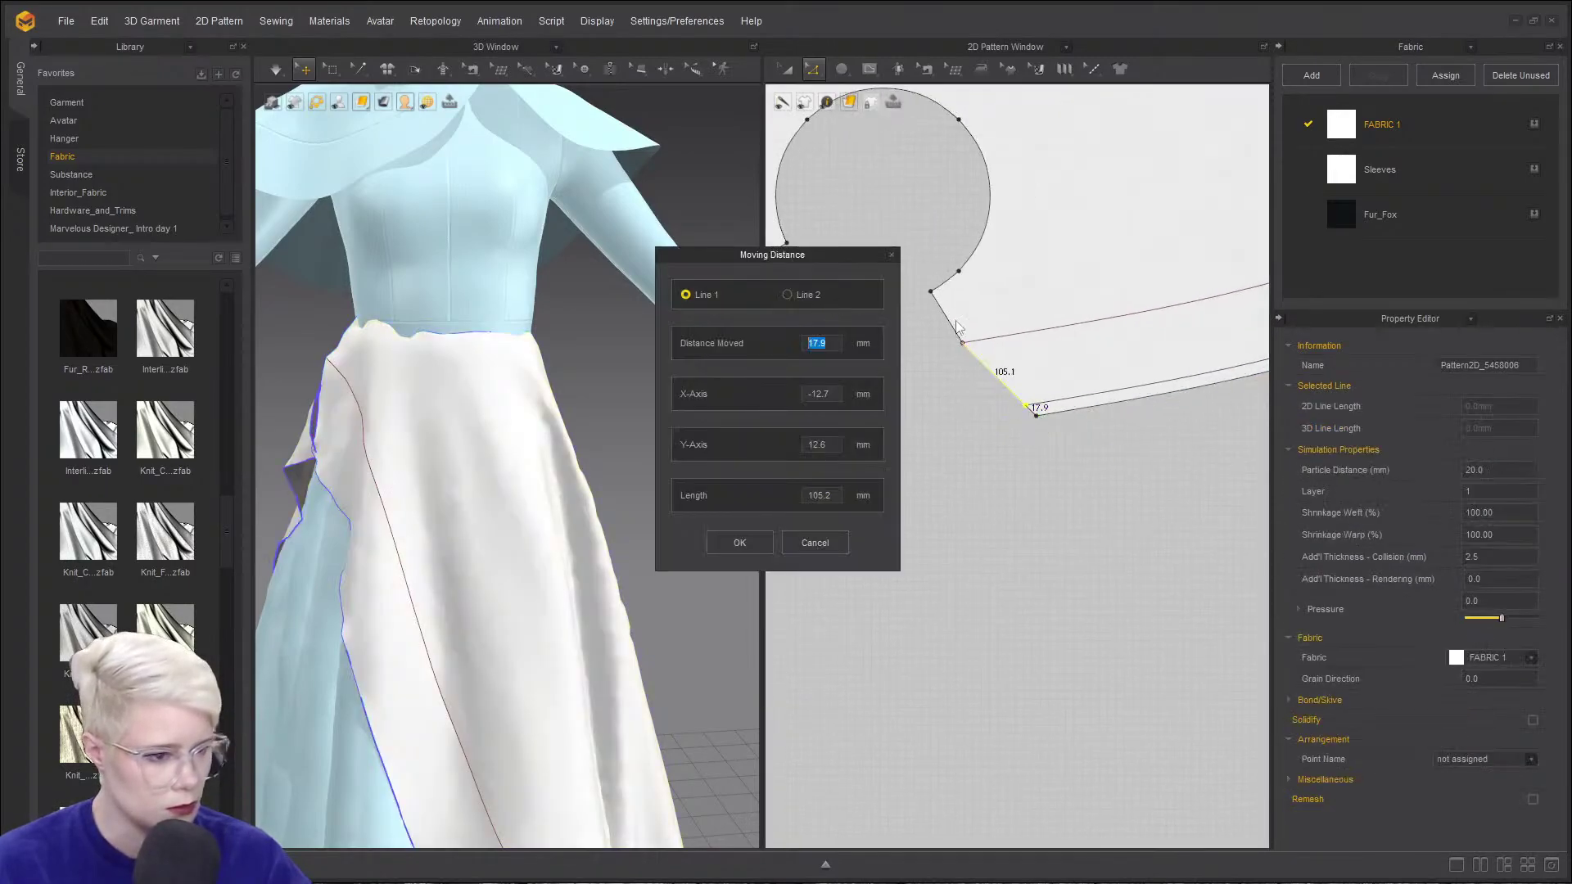
pyautogui.click(825, 542)
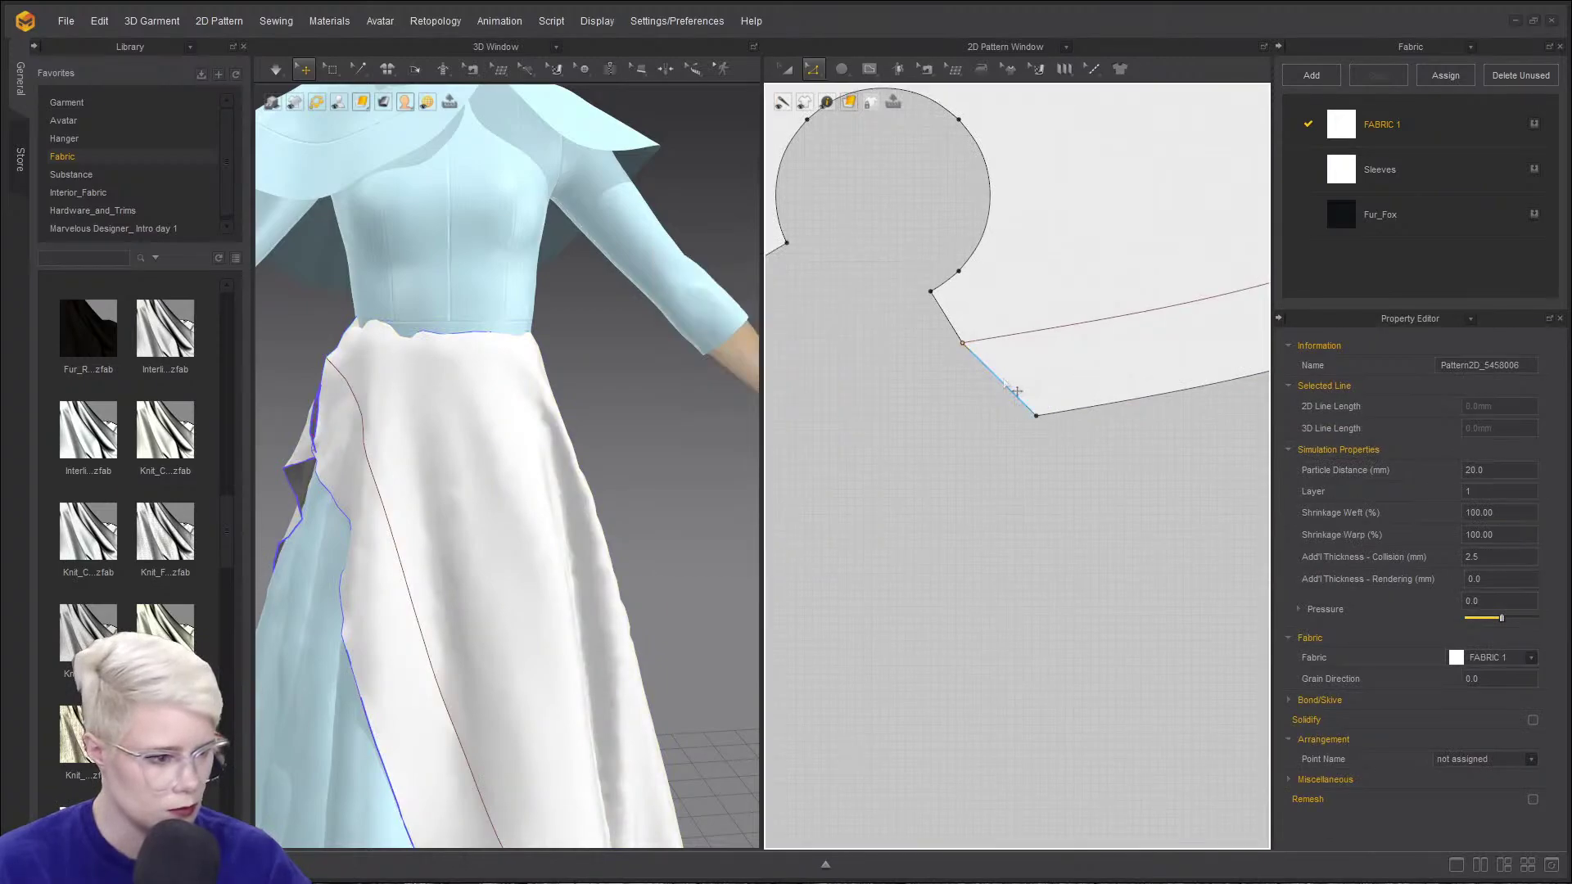
# - Set the length of the right opening edge's lower segment to 114 mm, adjusting it at the outer corner
pyautogui.rightClick(1017, 392)
pyautogui.click(1072, 484)
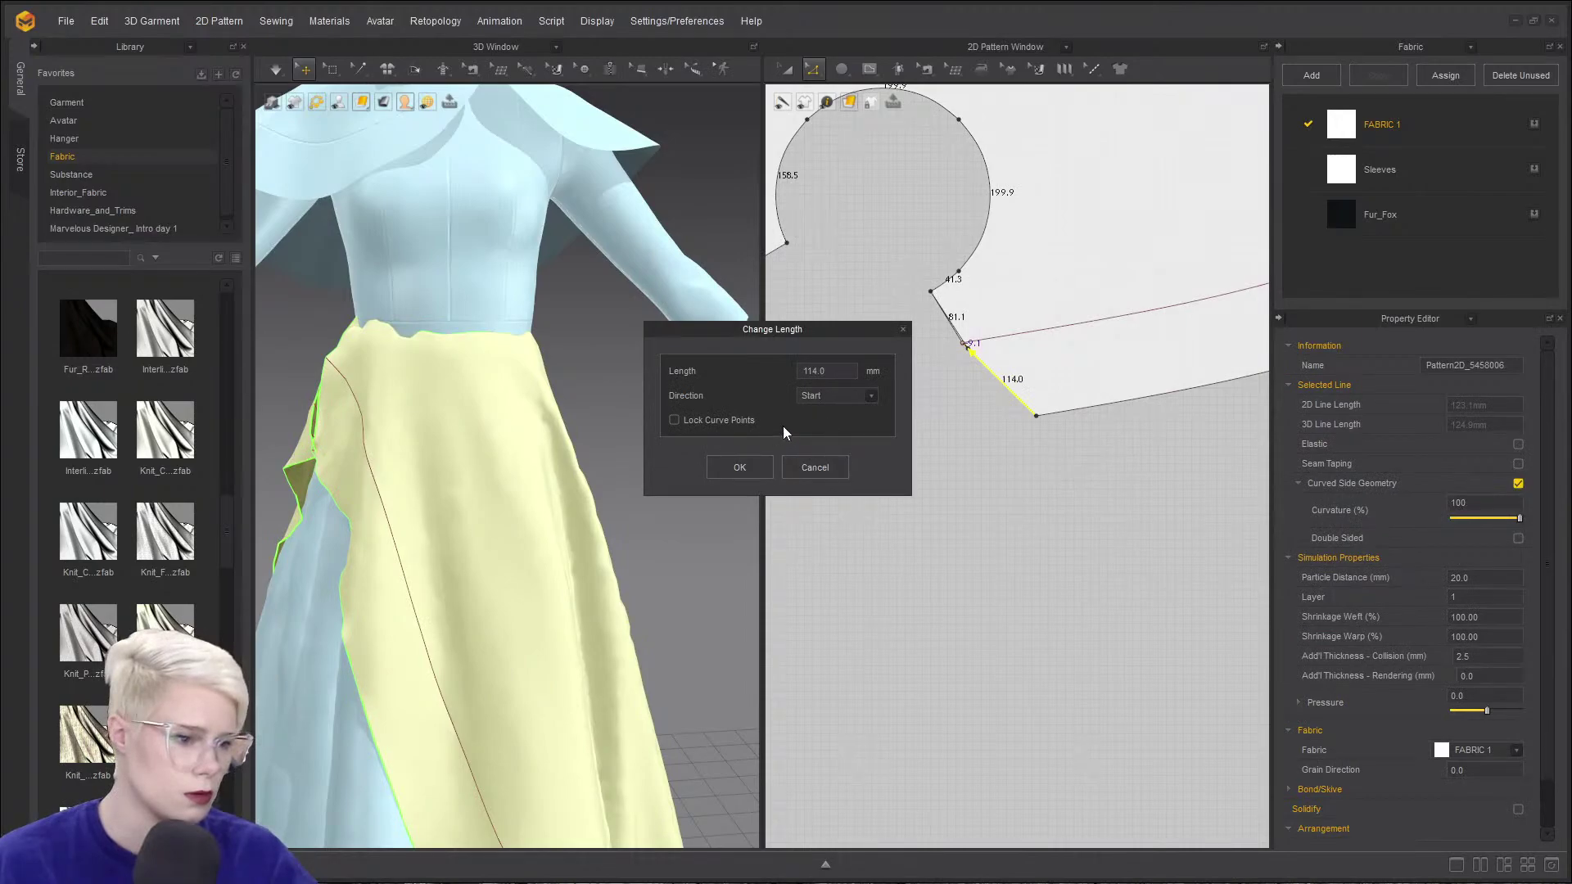
pyautogui.click(818, 432)
pyautogui.click(739, 468)
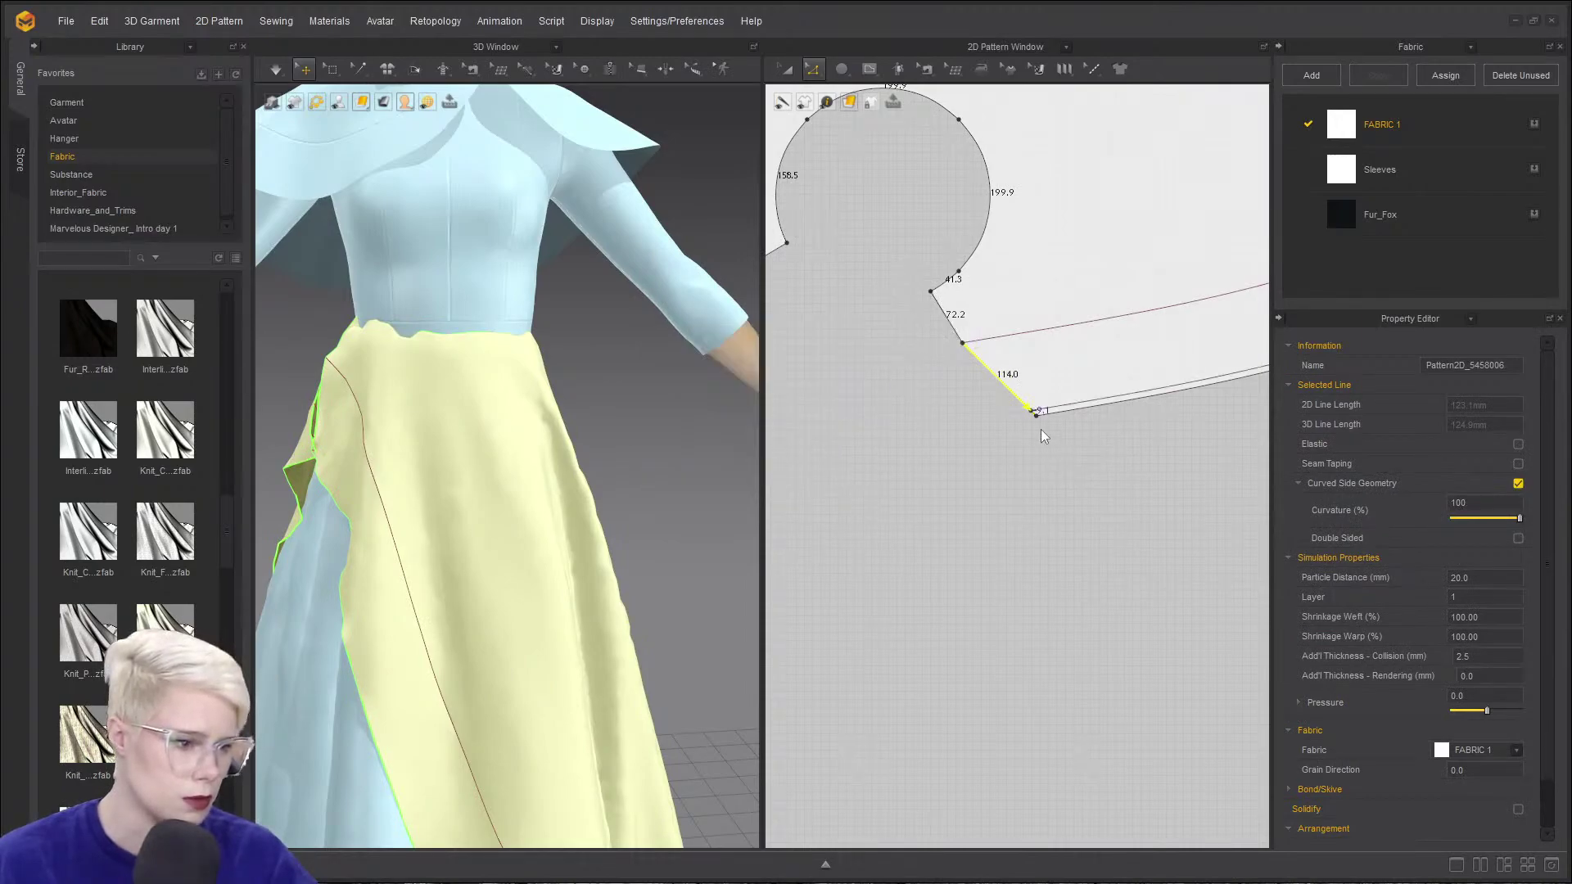
pyautogui.scroll(-3, 1040, 429)
pyautogui.scroll(3, 917, 490)
pyautogui.click(917, 490)
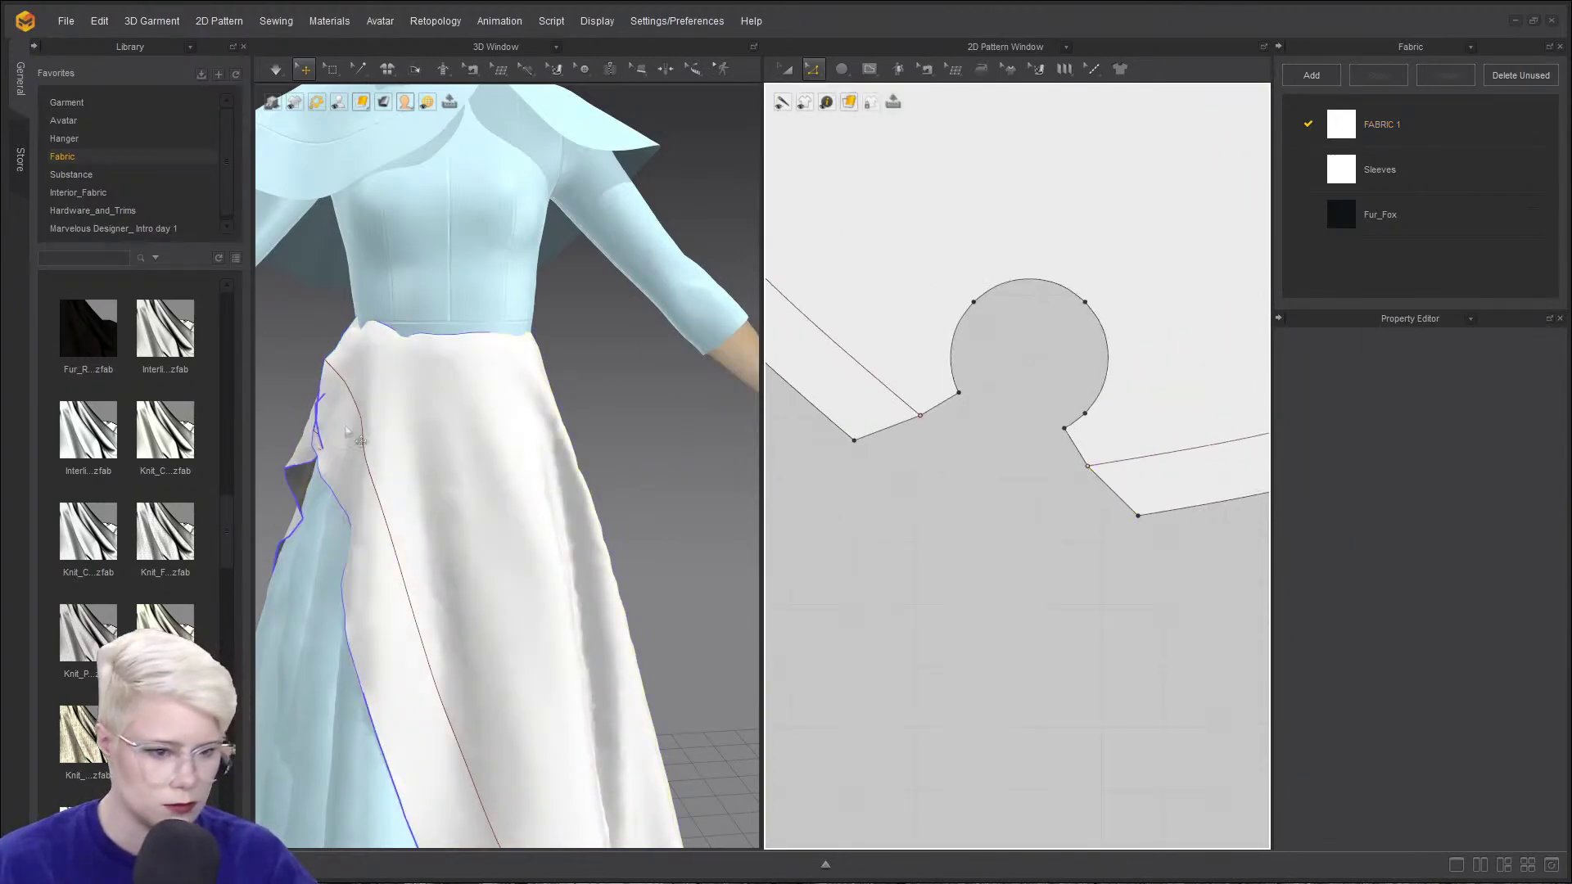
# - Simulate the garment and pull the overskirt down at its opening to test the angled edges
pyautogui.moveTo(345, 427); pyautogui.dragTo(429, 439, button='middle')
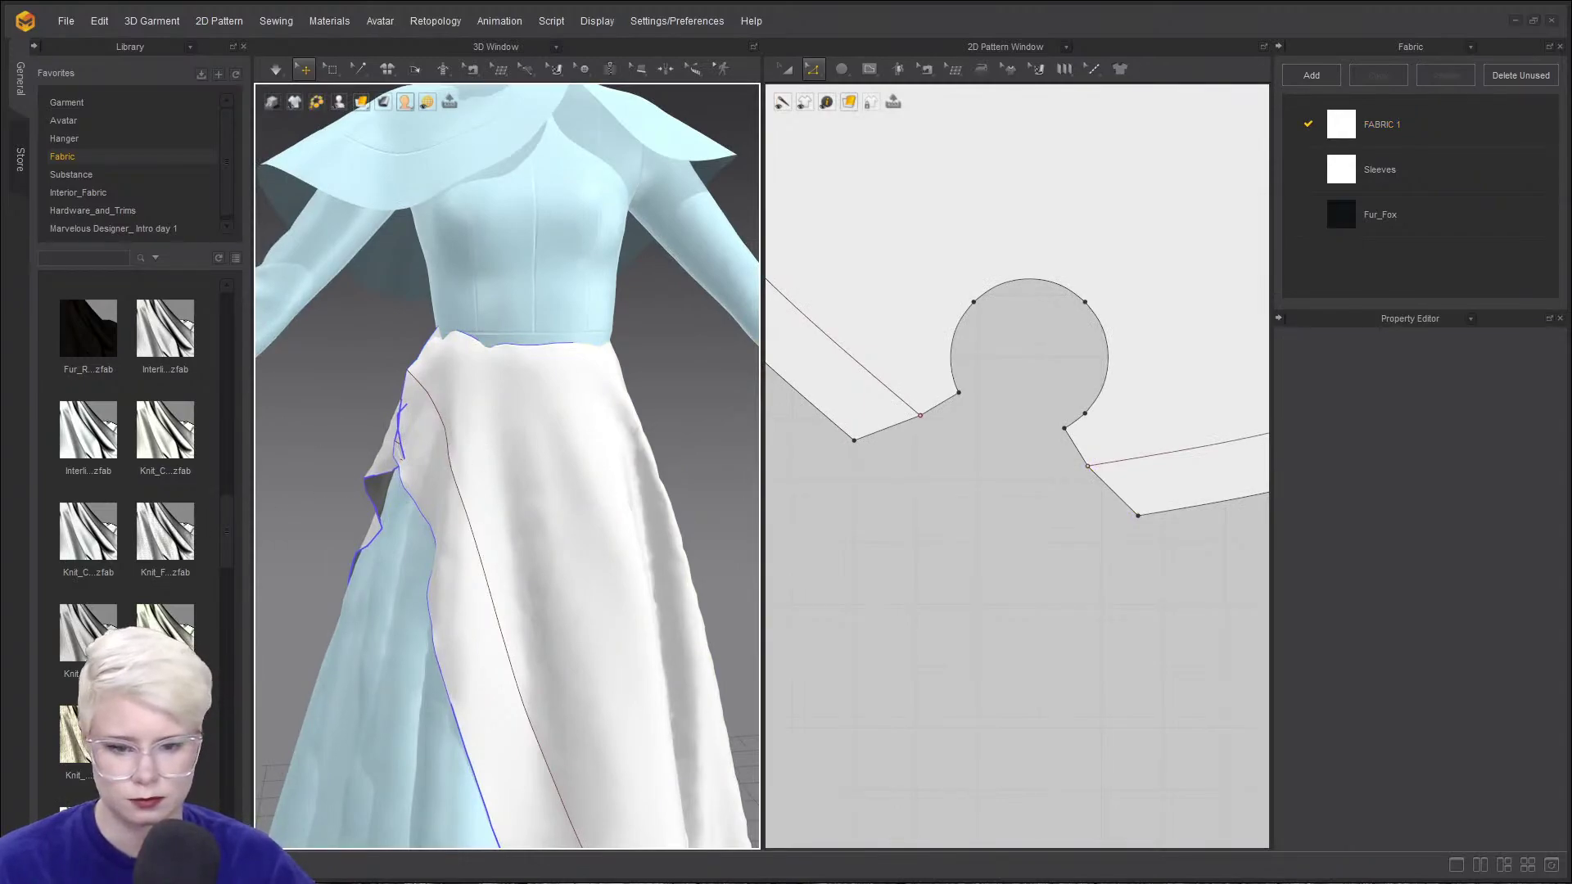
pyautogui.press('space')
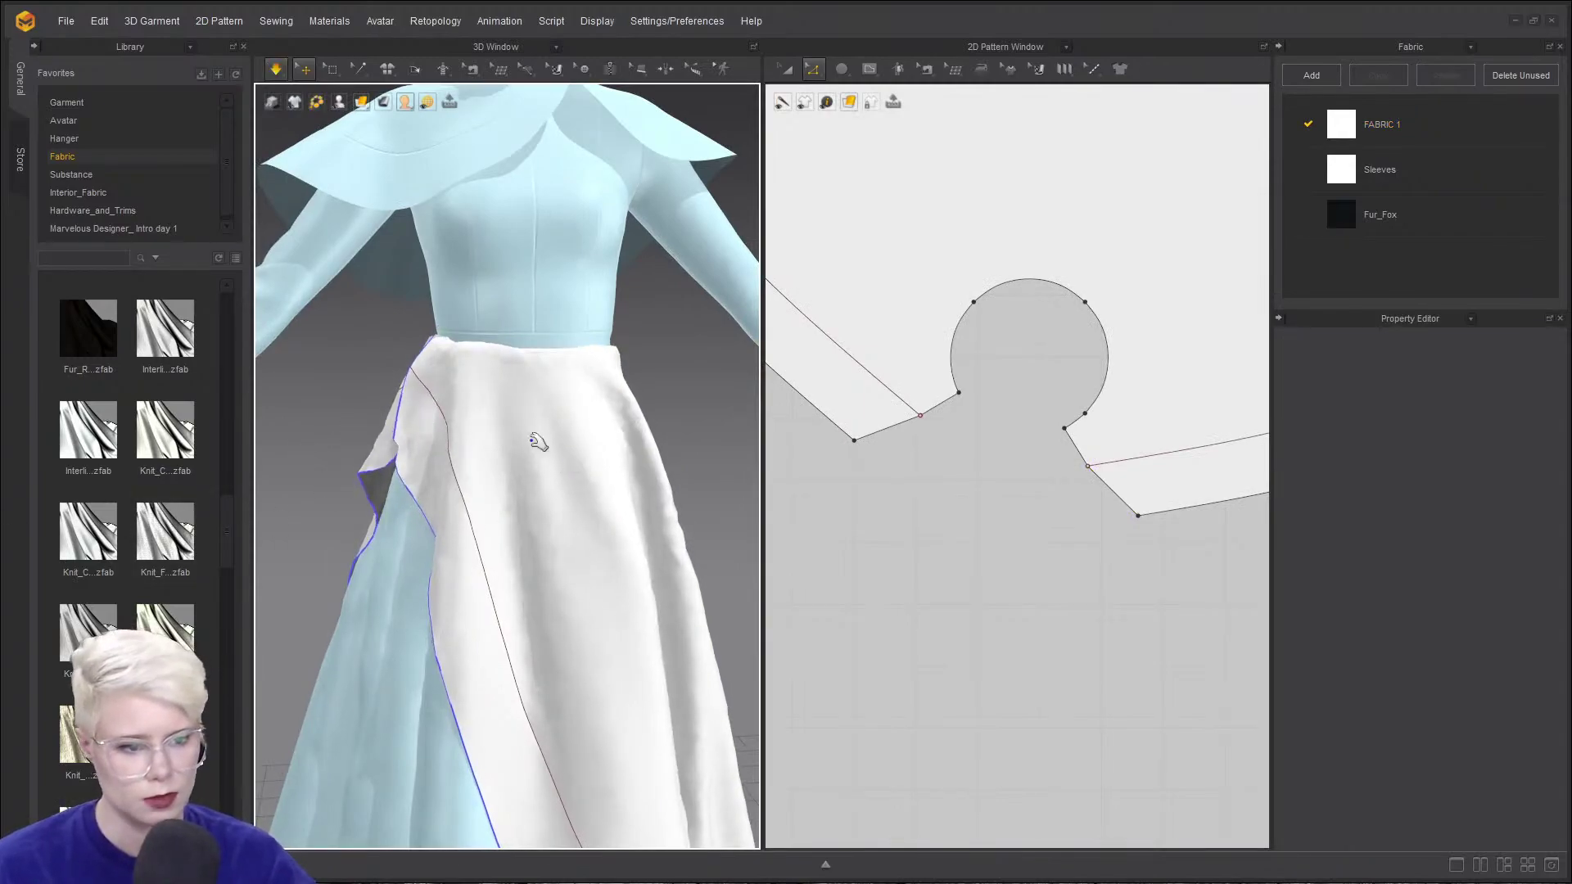
pyautogui.moveTo(532, 441); pyautogui.dragTo(569, 496, button='right')
pyautogui.moveTo(538, 498); pyautogui.dragTo(542, 692)
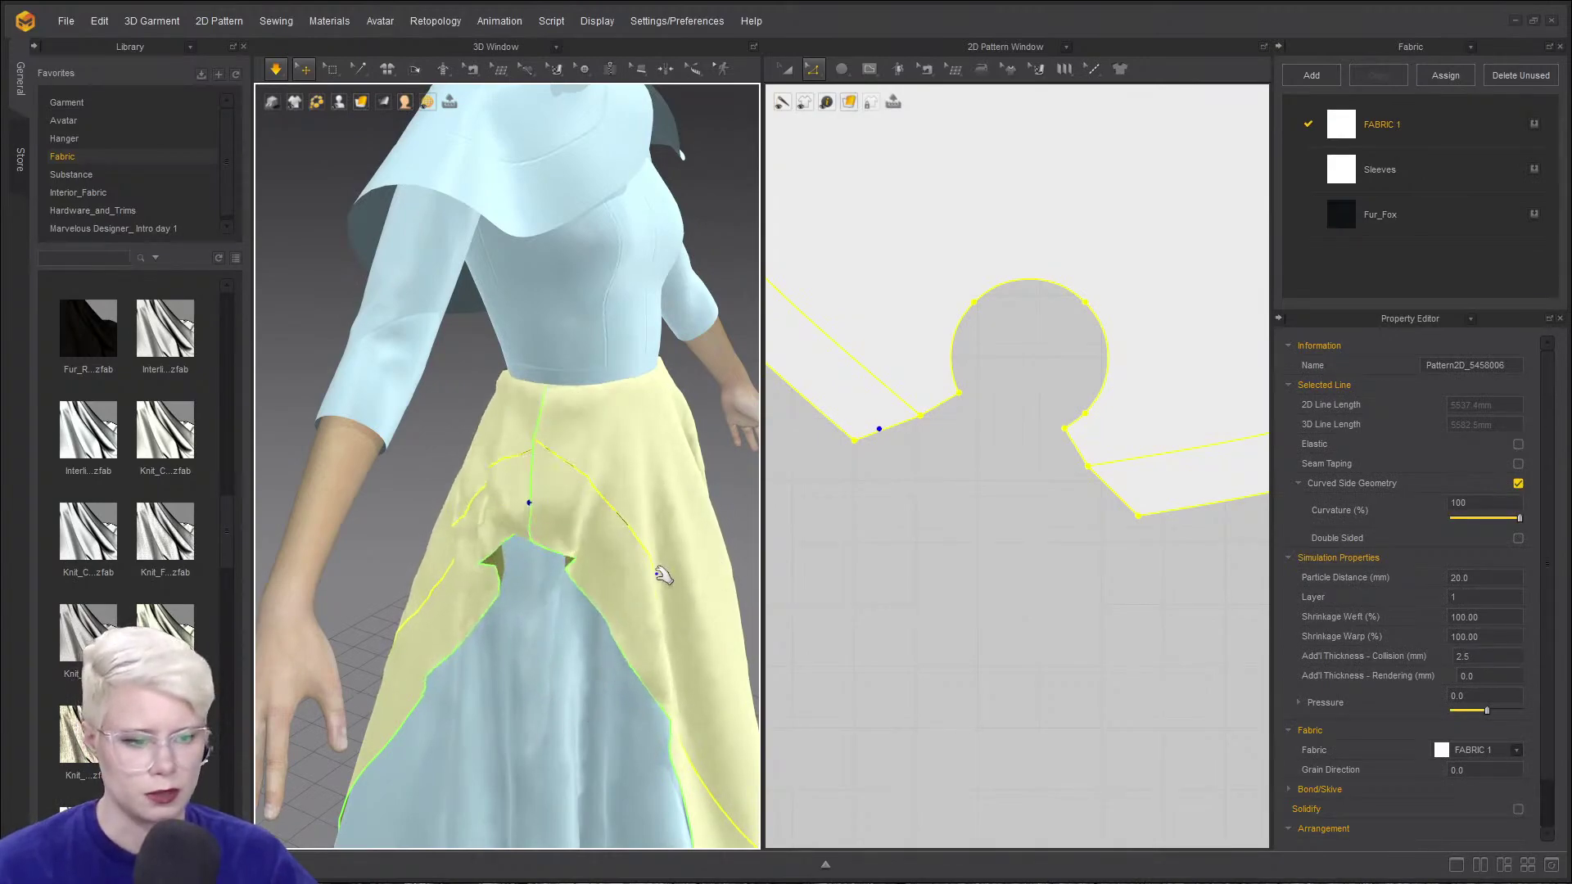
pyautogui.press('space')
# - Undo the simulation, the length change and the corner moves on both opening edges
pyautogui.scroll(3, 1009, 526)
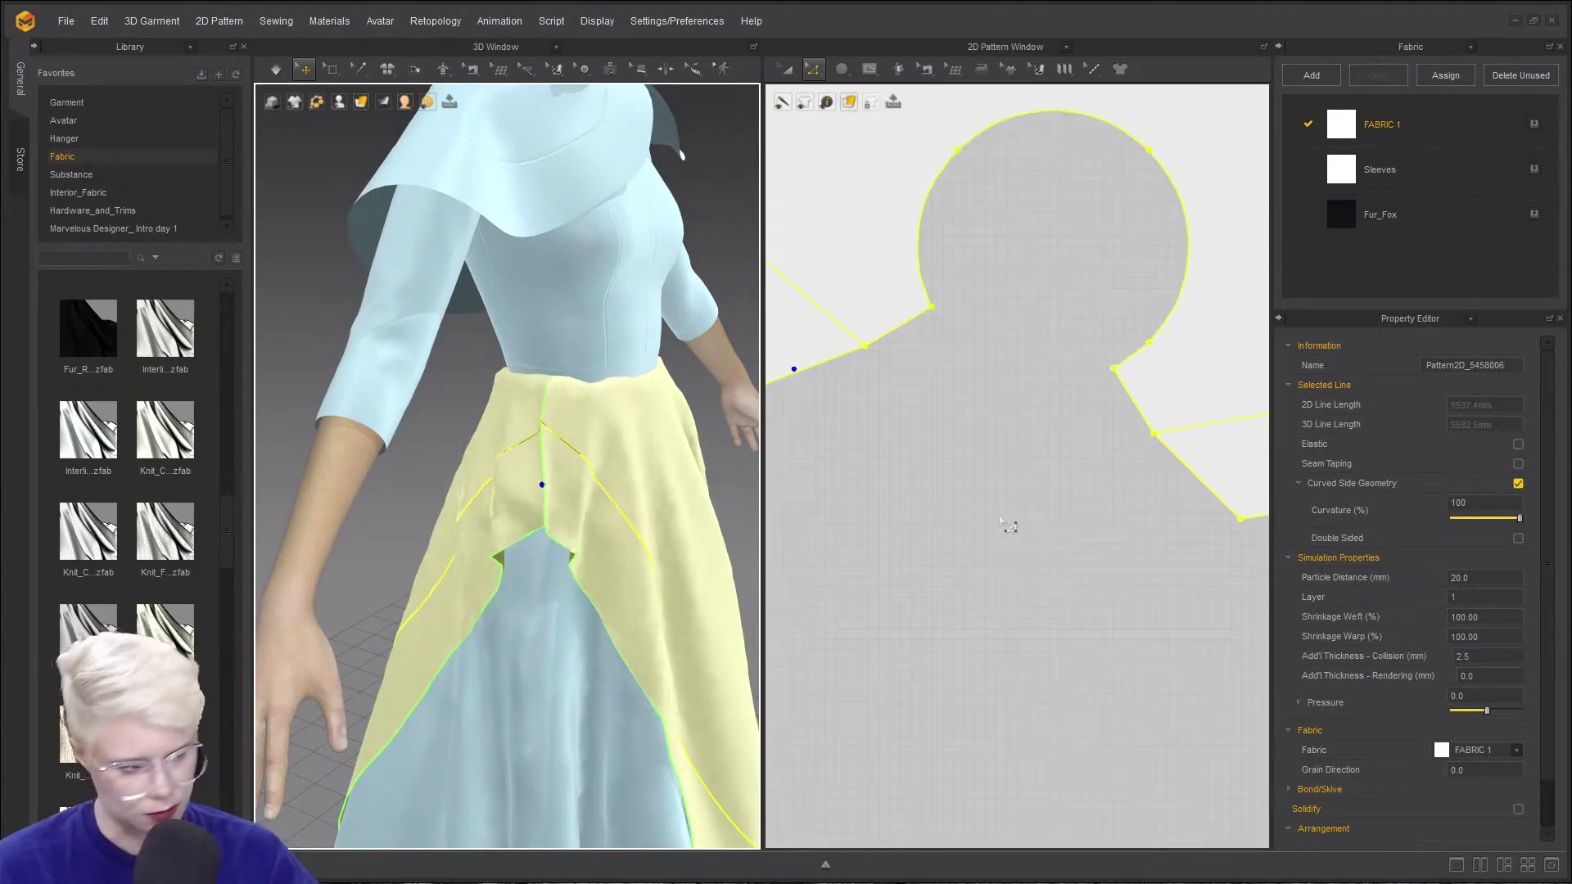
pyautogui.scroll(-4, 1122, 493)
pyautogui.click(1014, 491)
pyautogui.hotkey('ctrl', 'z')
pyautogui.click(1021, 493)
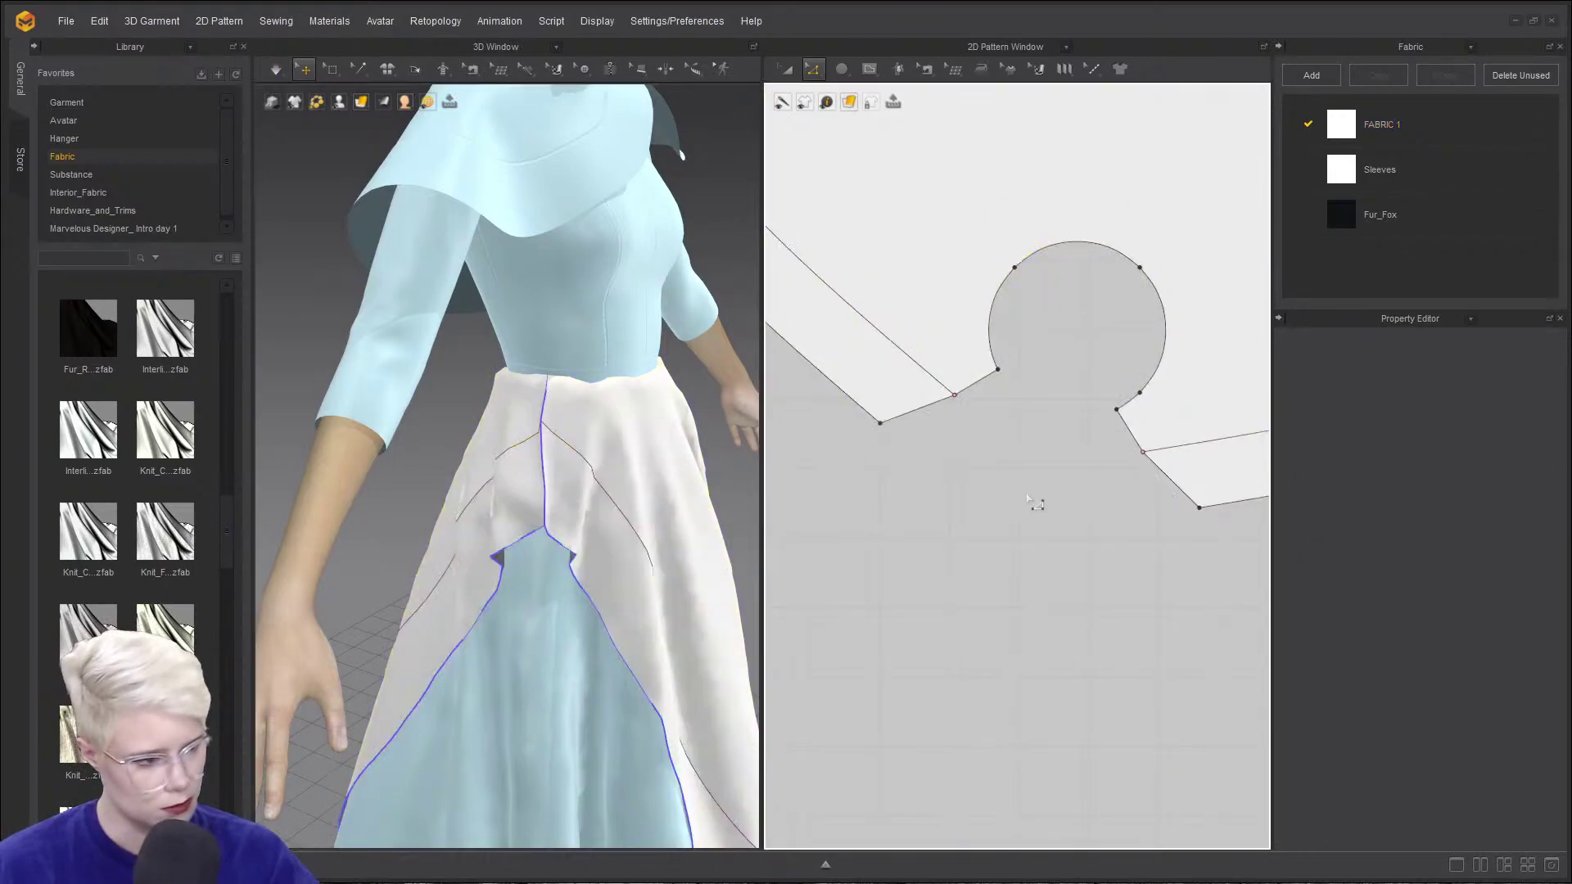
pyautogui.hotkey('ctrl', 'z')
pyautogui.hotkey('ctrl', 'z')
pyautogui.hotkey('ctrl', 'z')
pyautogui.hotkey('ctrl', 'z')
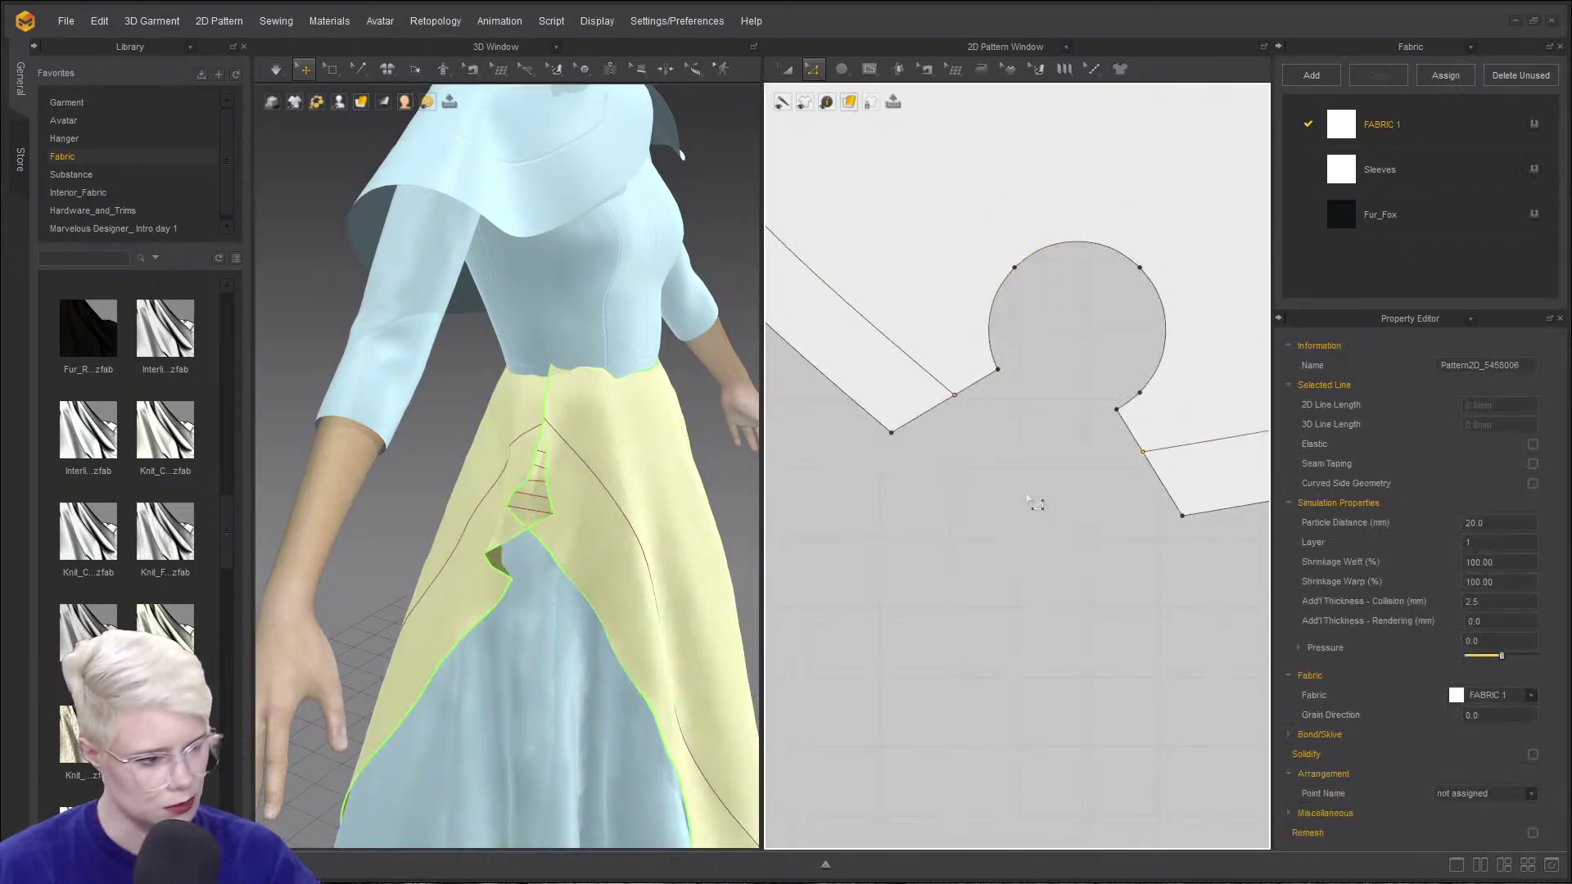
pyautogui.click(1028, 499)
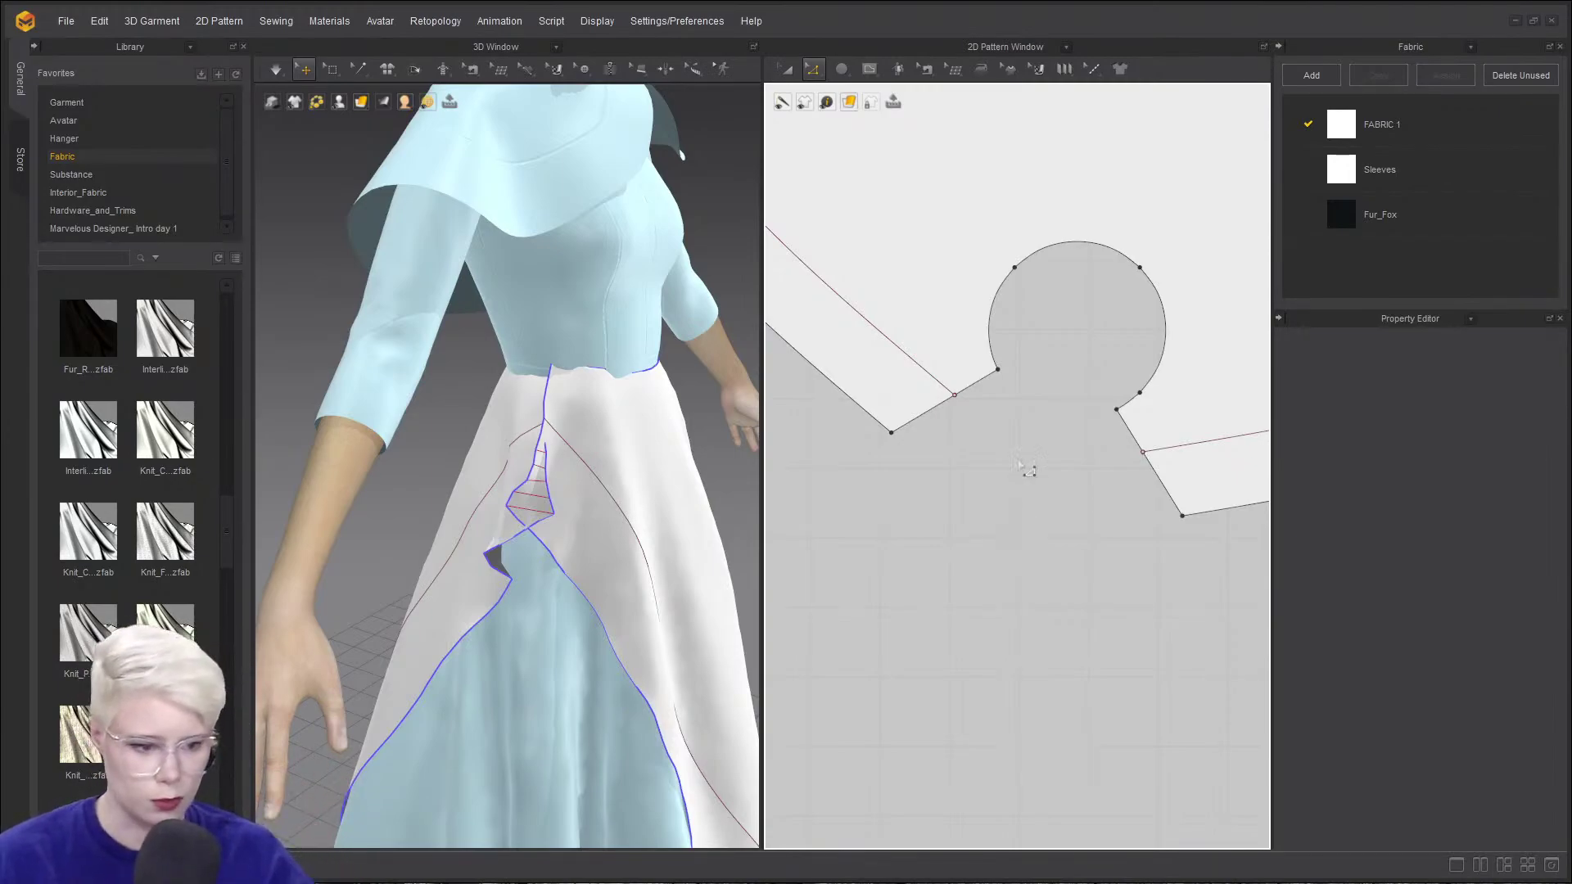
# - Simulate the garment and tug the overskirt near its opening so it settles around the skirt
pyautogui.press('space')
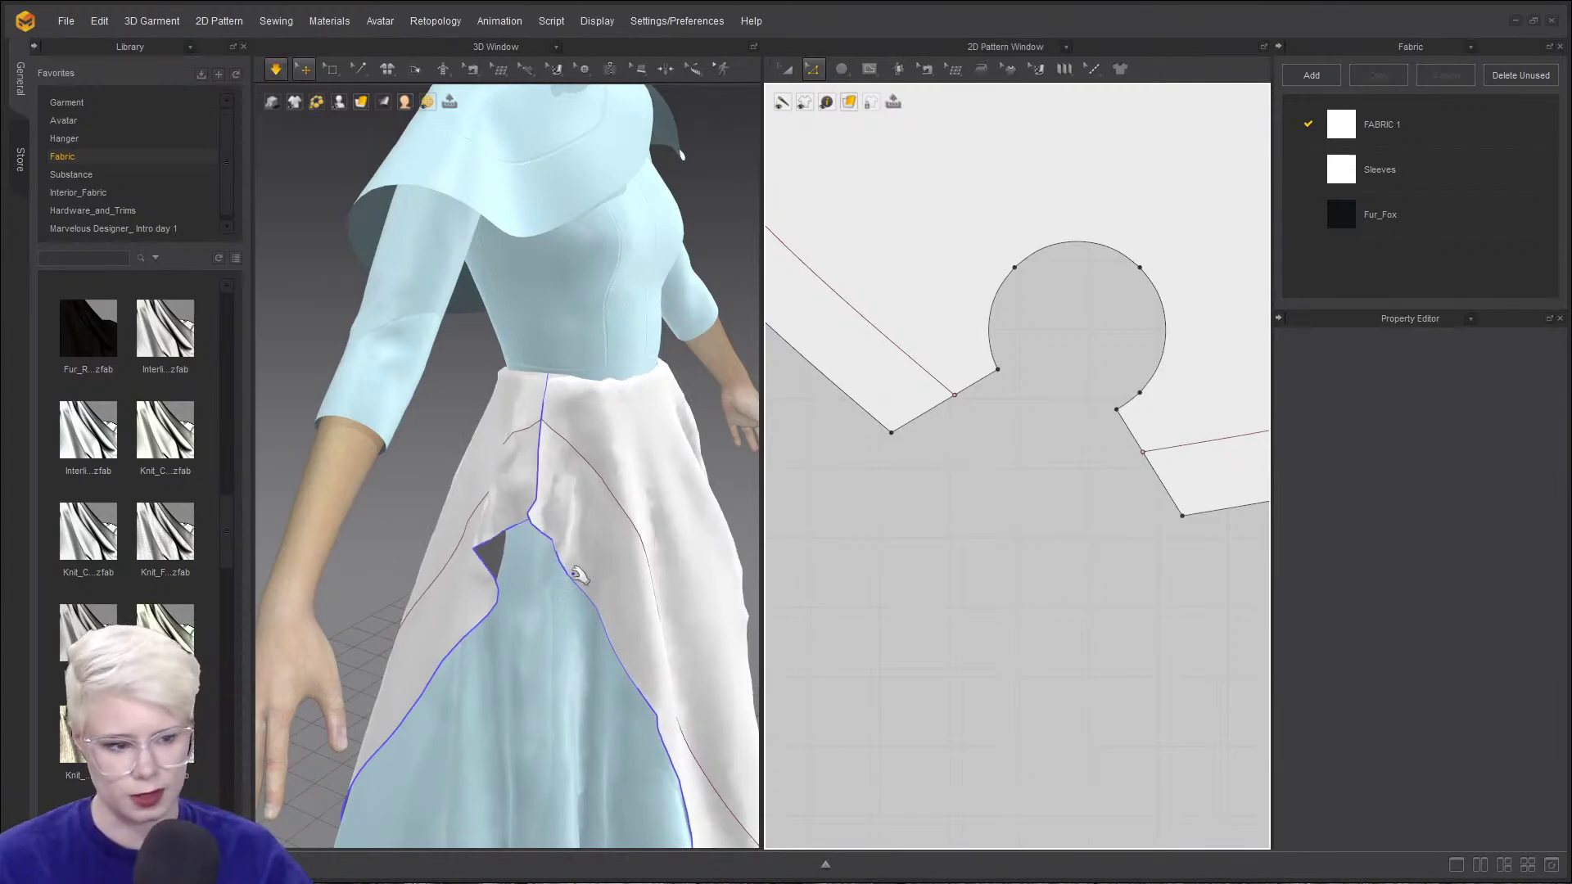
pyautogui.click(568, 576)
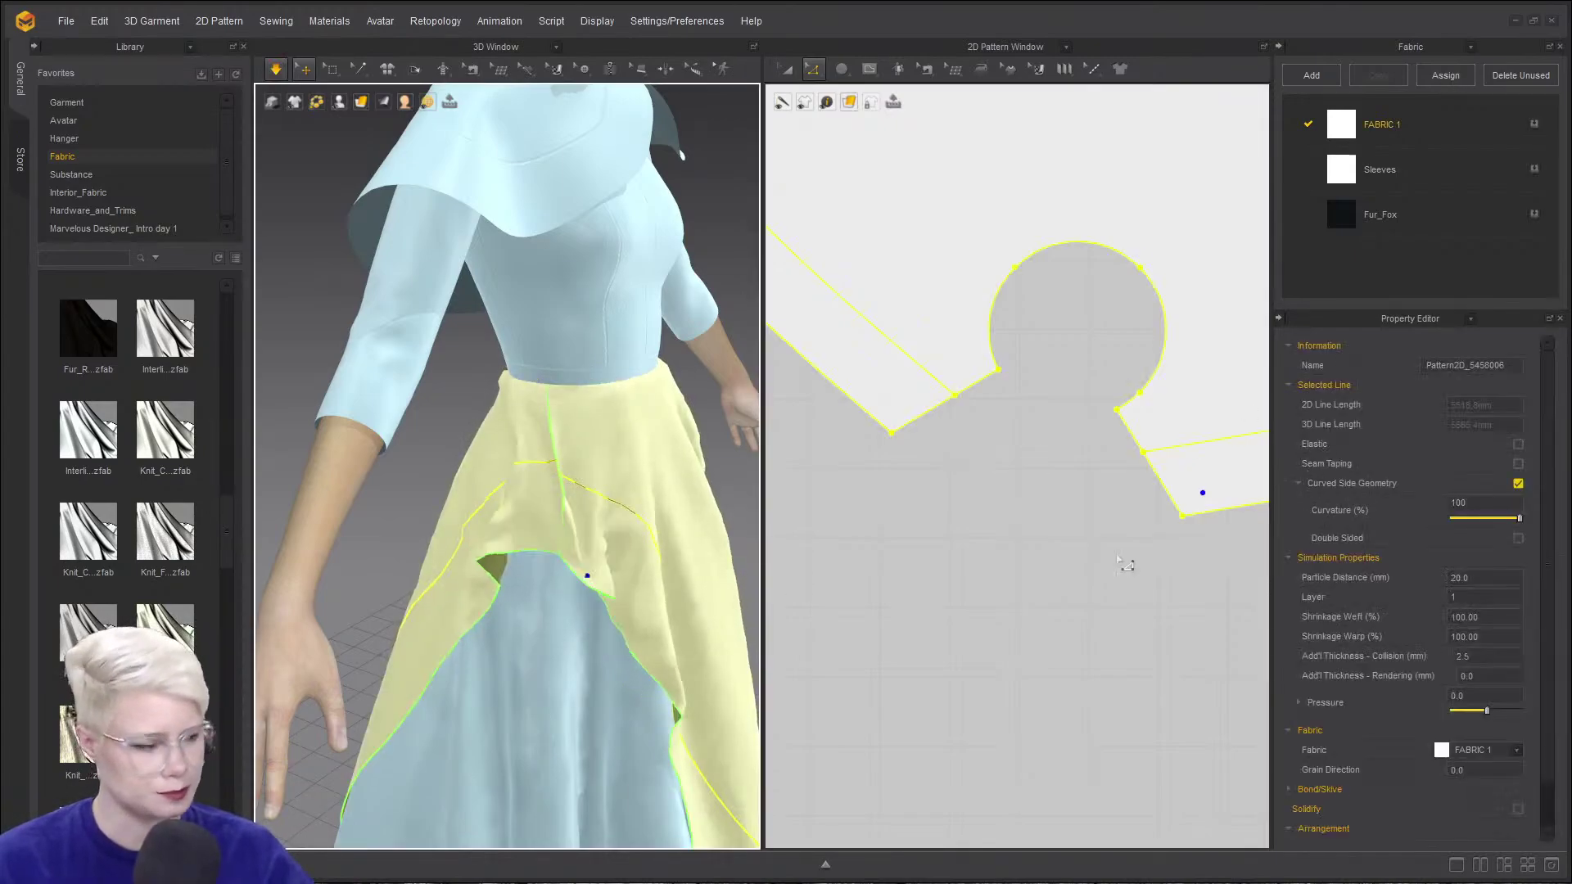
pyautogui.moveTo(647, 460); pyautogui.dragTo(727, 446, button='right')
pyautogui.scroll(-2, 727, 445)
pyautogui.moveTo(726, 445); pyautogui.dragTo(377, 23, button='middle')
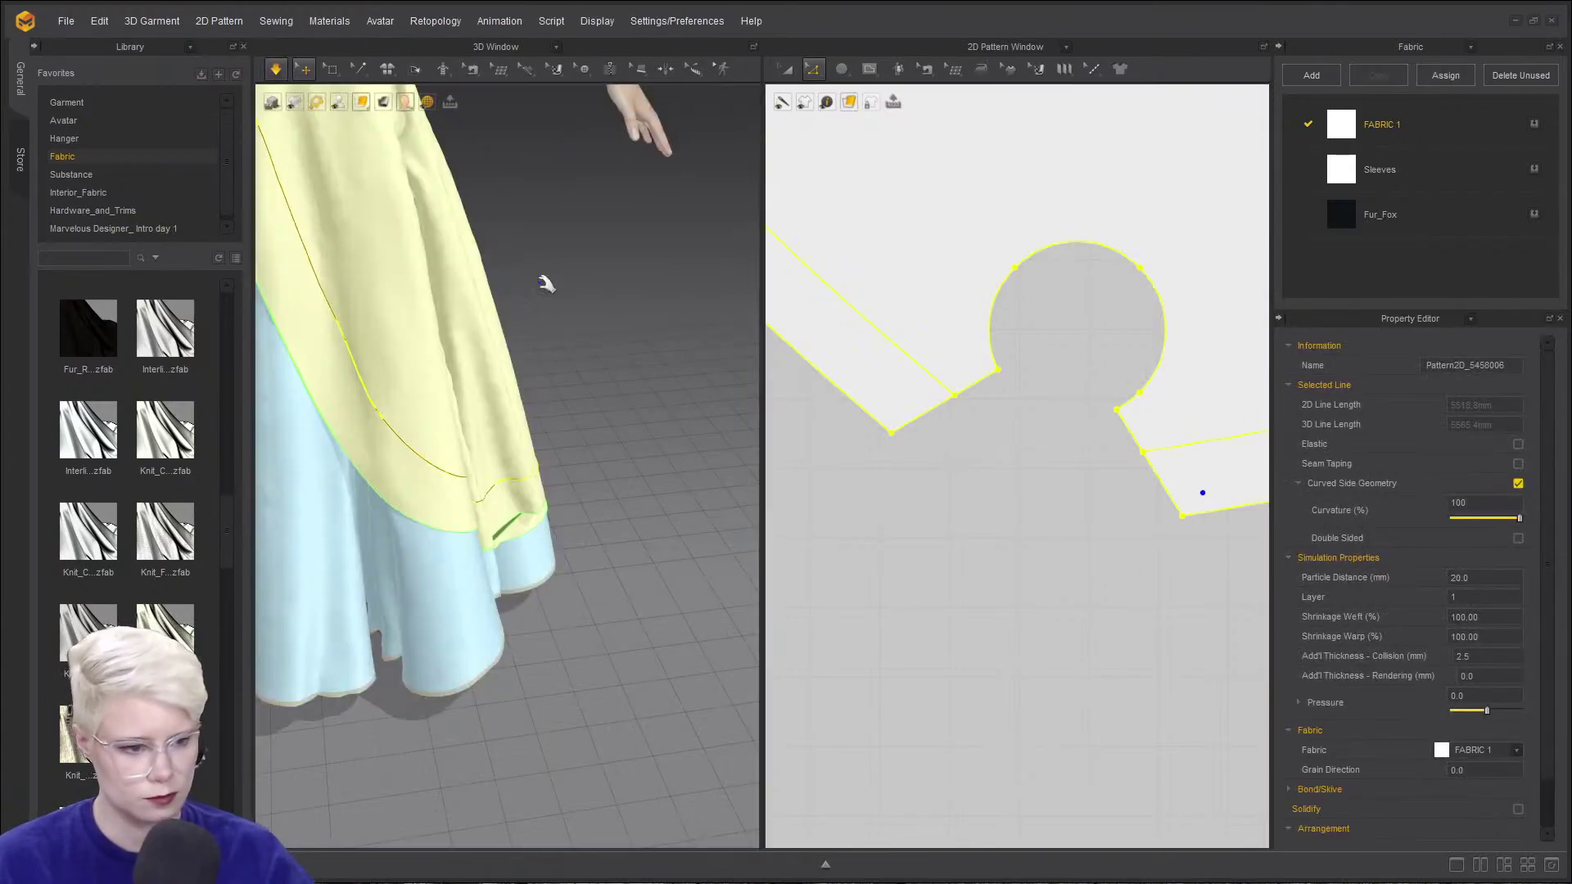
pyautogui.click(1082, 547)
# - Cut and sew the overskirt pattern along its inner fold line to separate the outer band
pyautogui.scroll(-5, 966, 597)
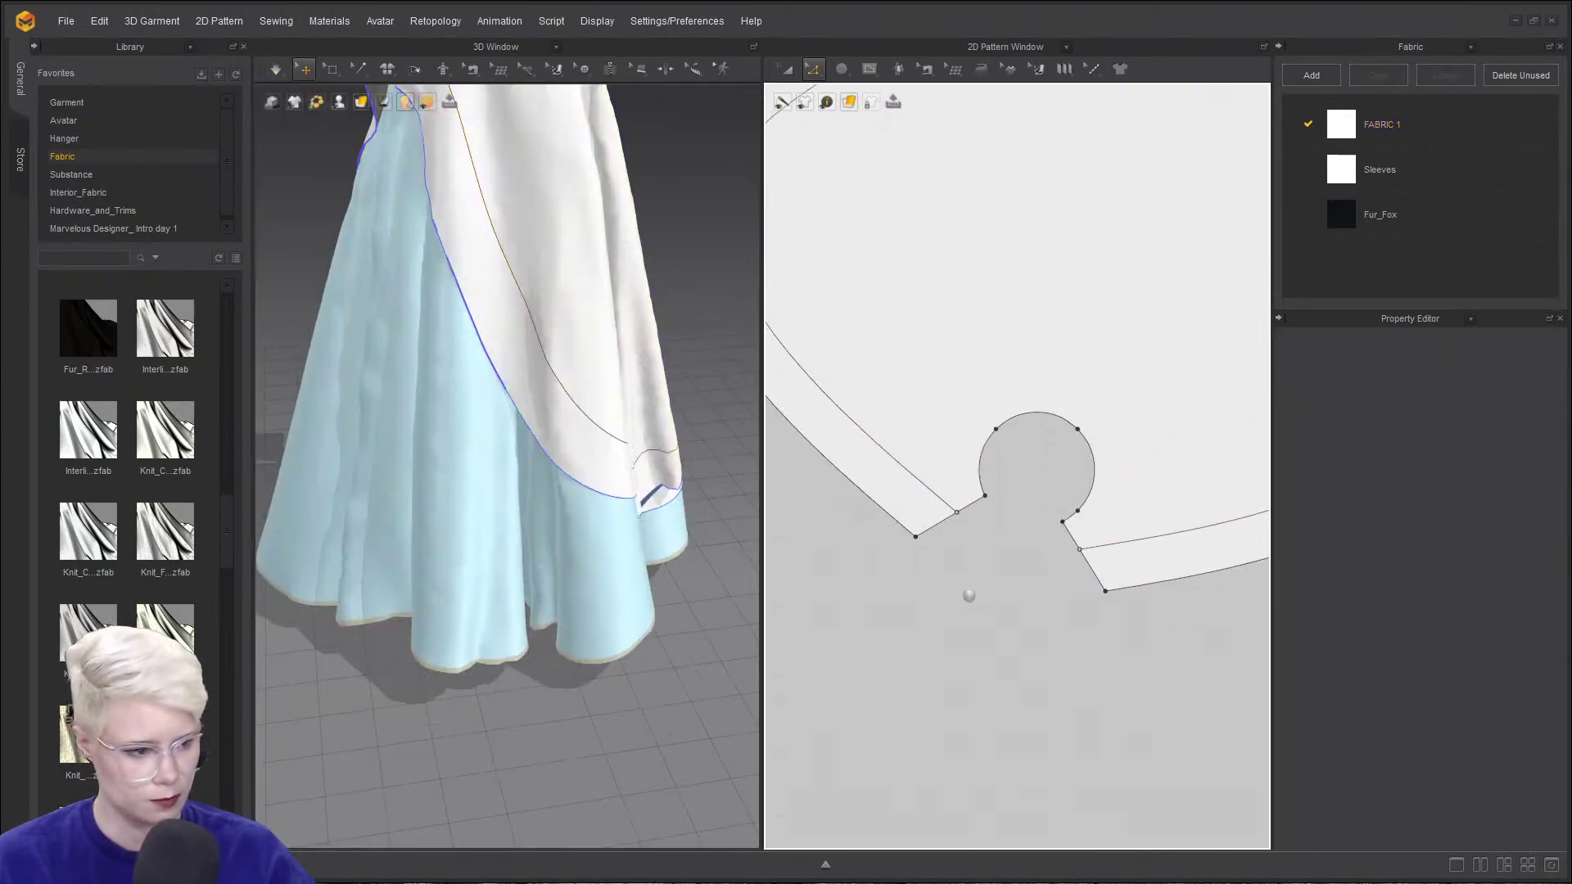
pyautogui.moveTo(925, 536); pyautogui.dragTo(945, 483, button='middle')
pyautogui.moveTo(459, 492); pyautogui.dragTo(396, 446, button='right')
pyautogui.moveTo(396, 445); pyautogui.dragTo(344, 556, button='middle')
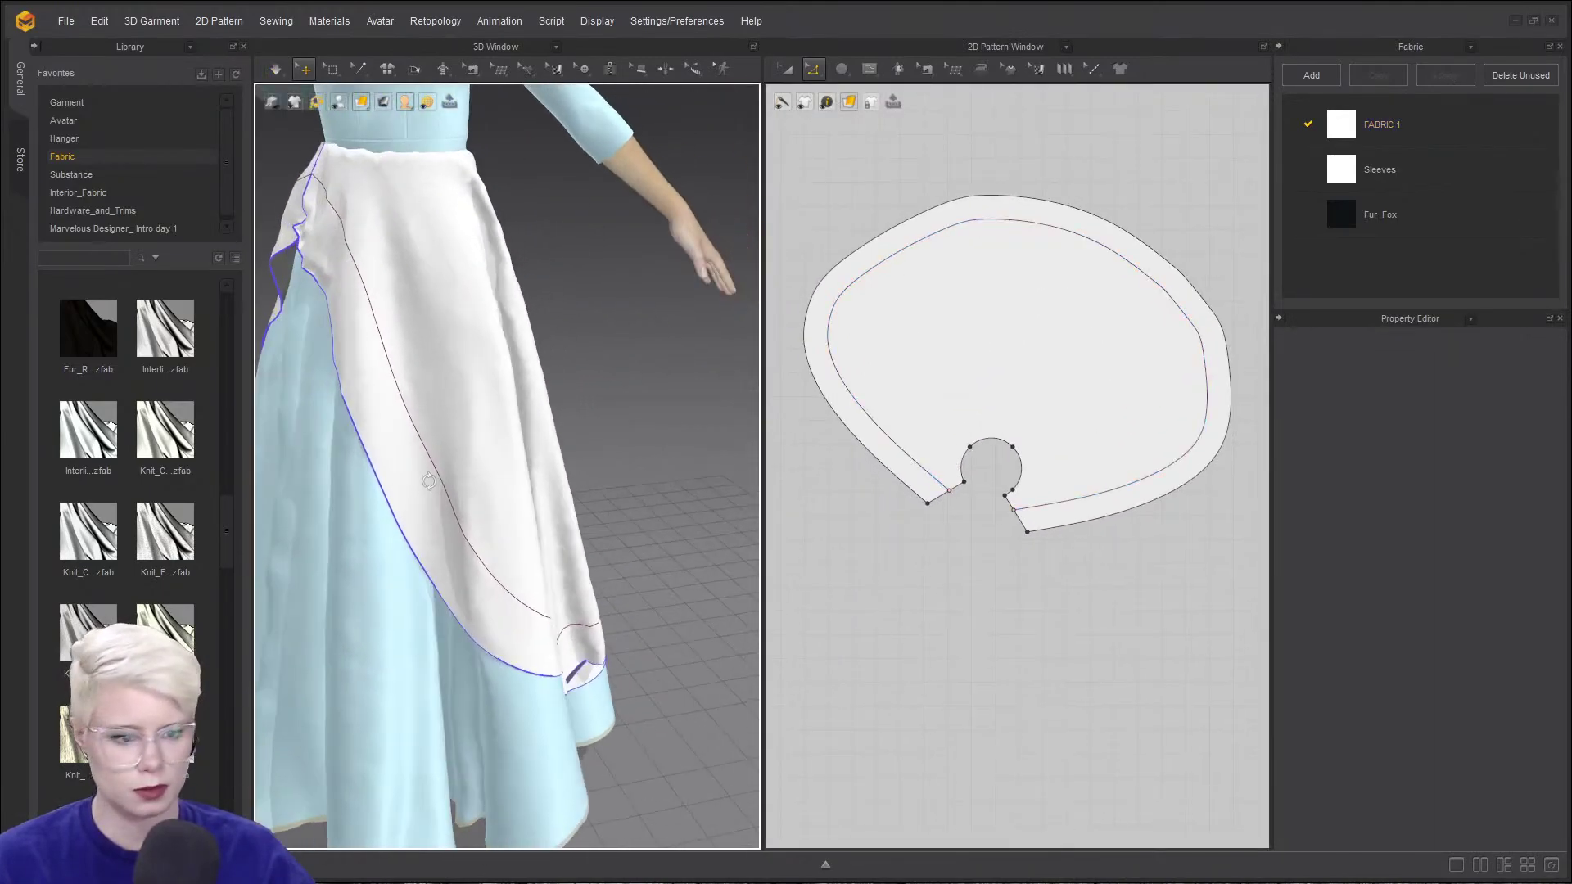
pyautogui.scroll(-1, 393, 524)
pyautogui.click(921, 255)
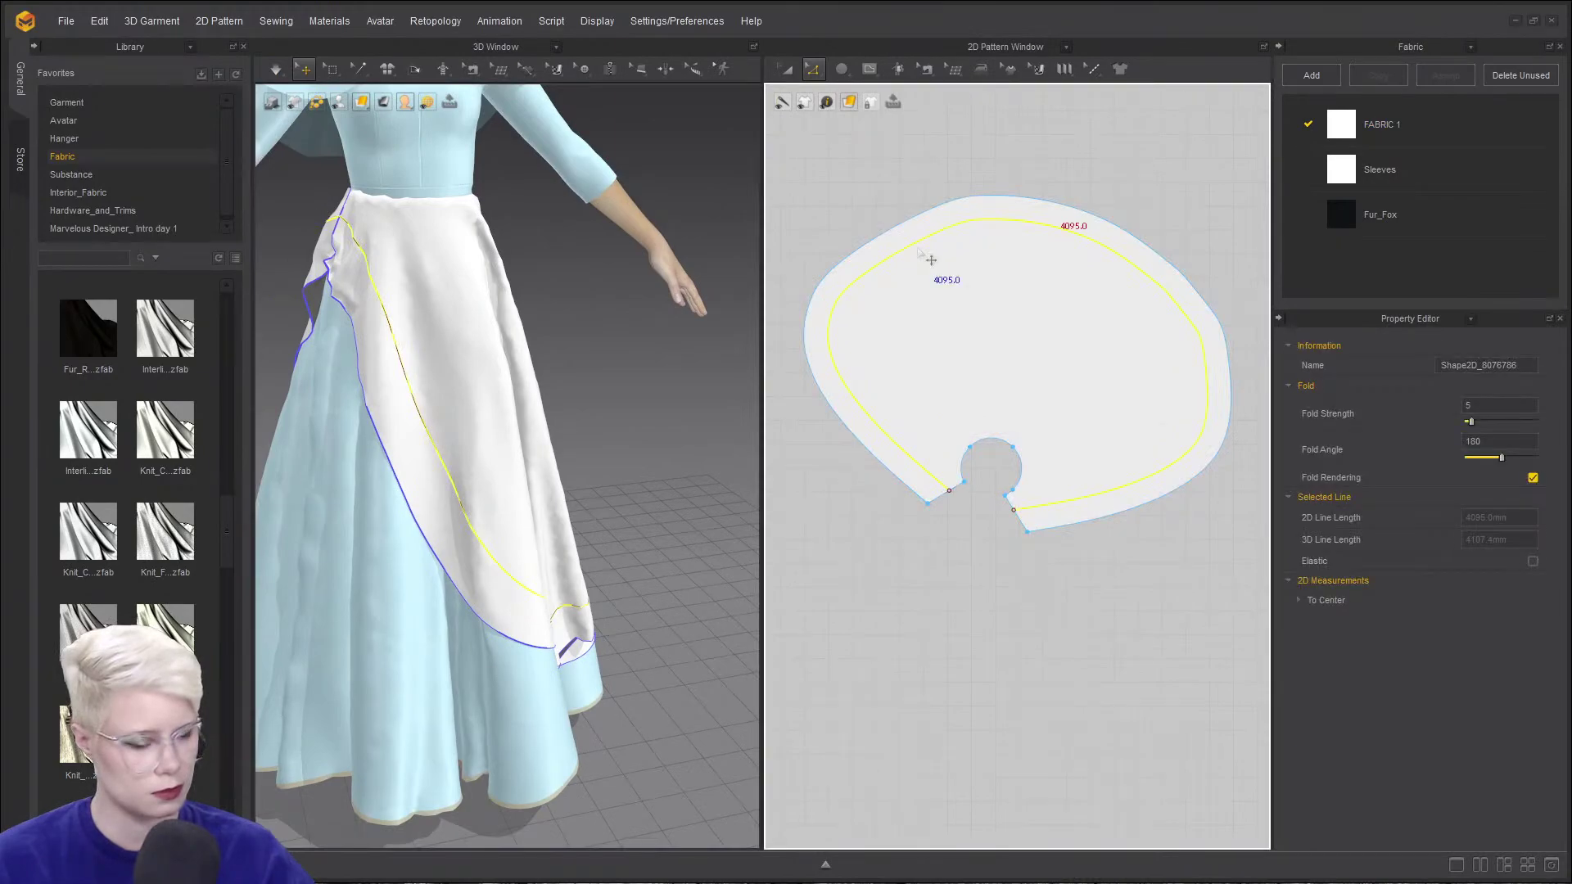
pyautogui.rightClick(919, 256)
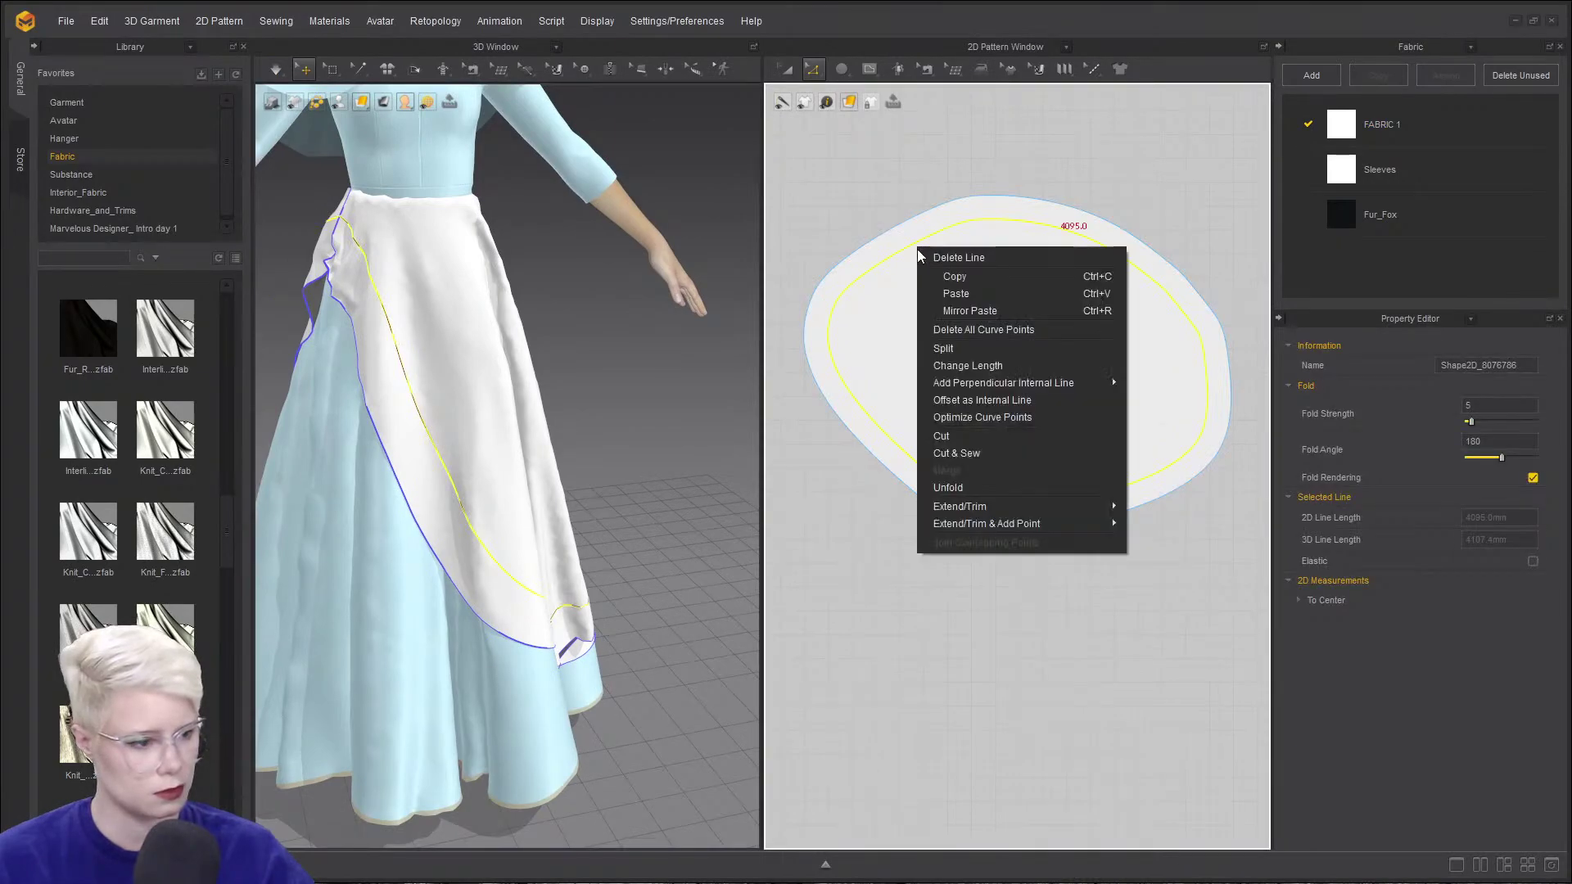
pyautogui.click(1038, 455)
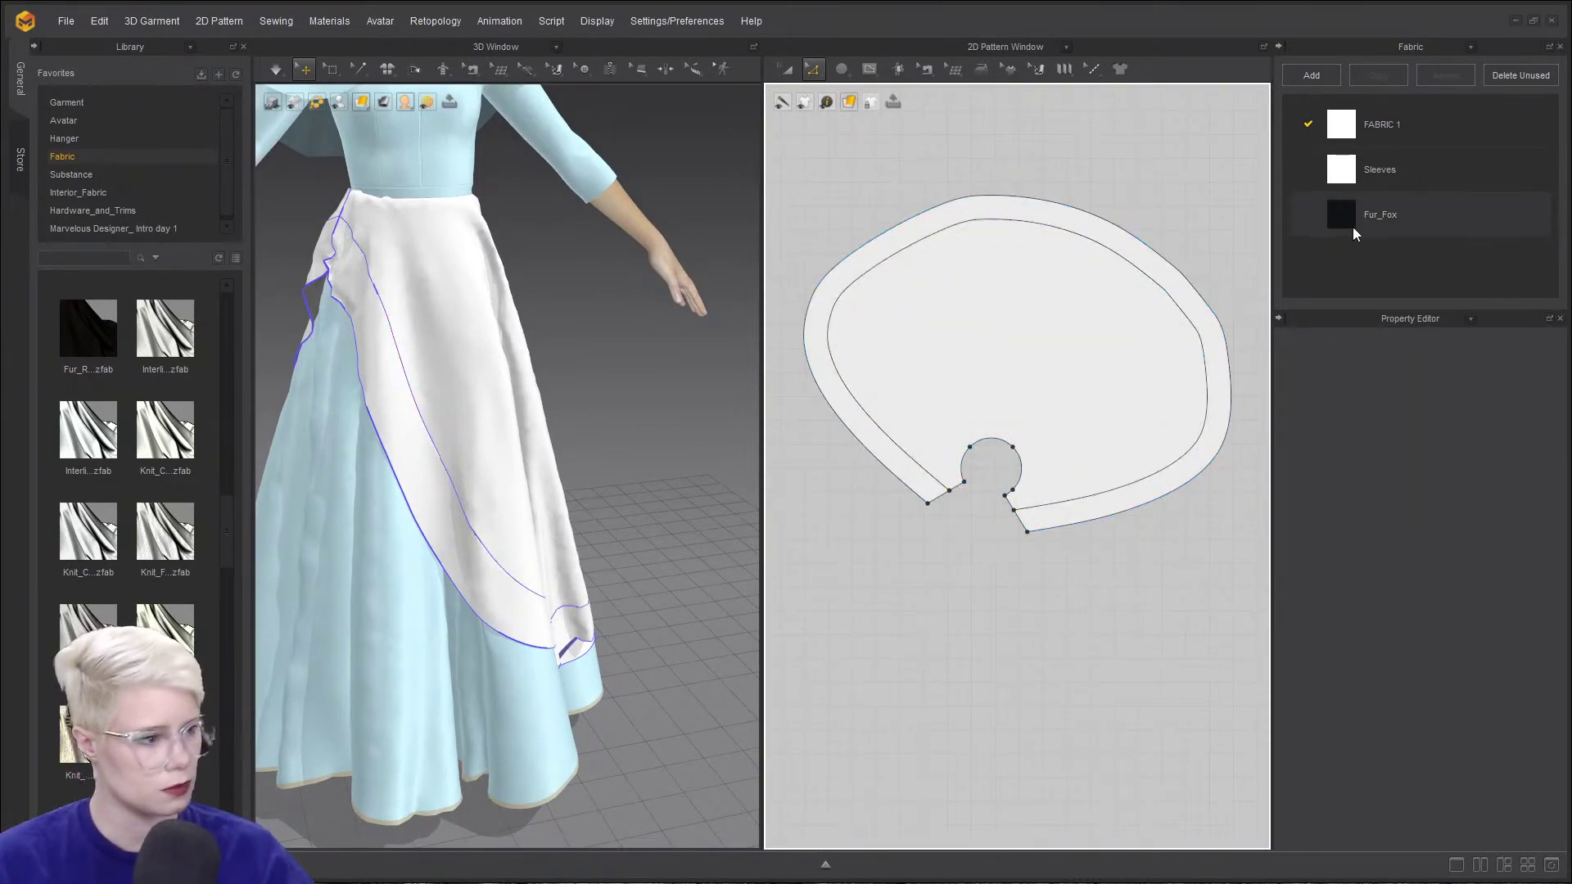
# - Assign the Fur_Fox fabric to the overskirt's outer band and set the fabric color to near-white #F4FCFF
pyautogui.moveTo(1351, 225); pyautogui.dragTo(1131, 249)
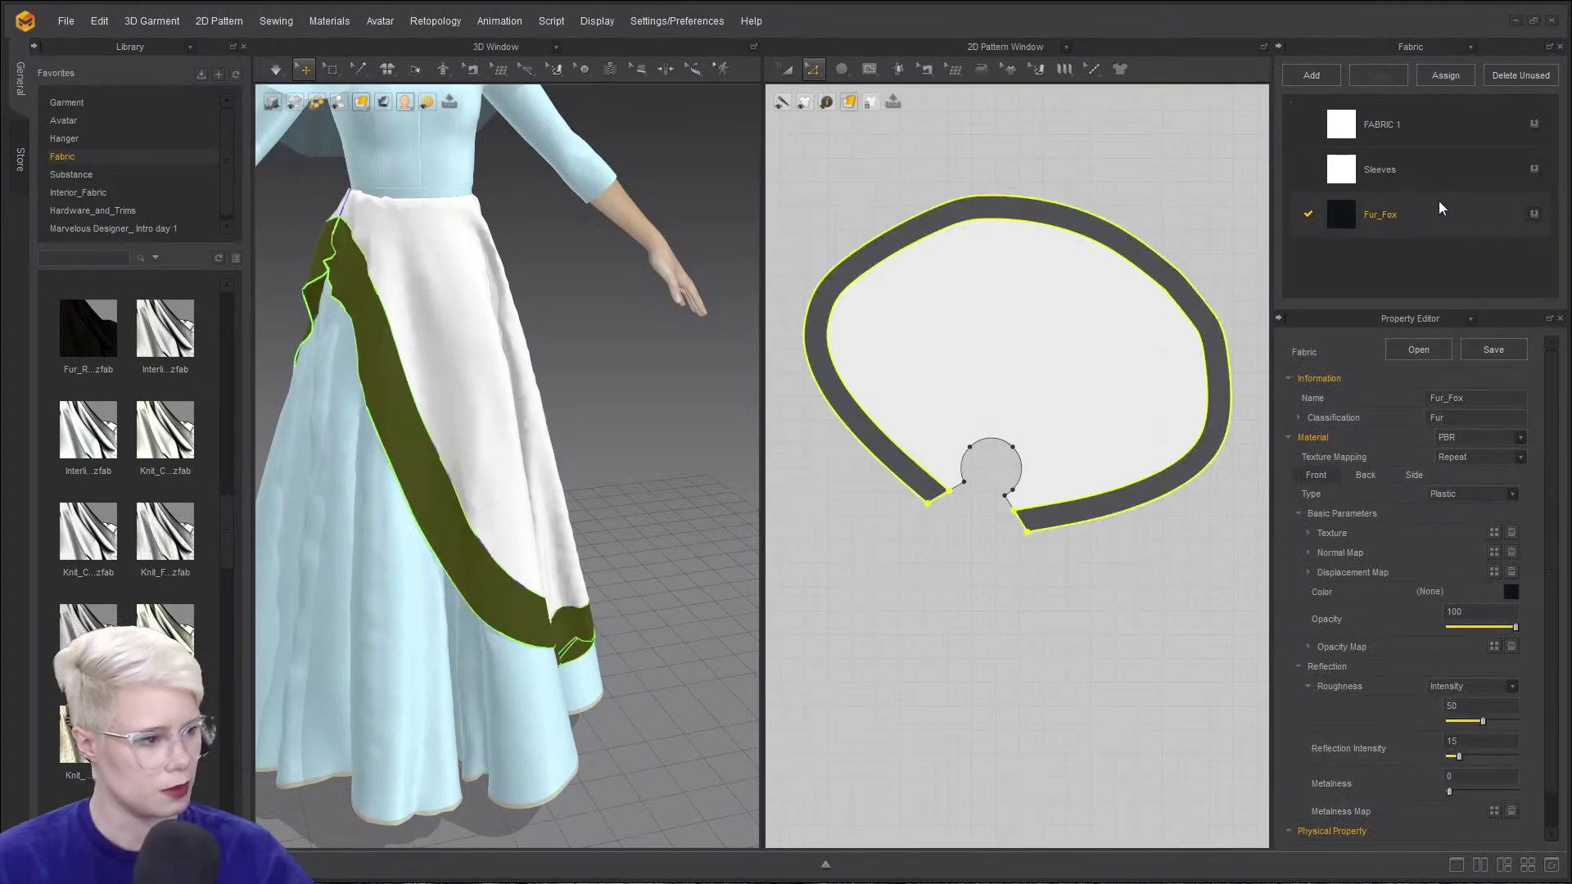
pyautogui.click(1510, 591)
pyautogui.click(477, 205)
pyautogui.moveTo(477, 204); pyautogui.dragTo(473, 191)
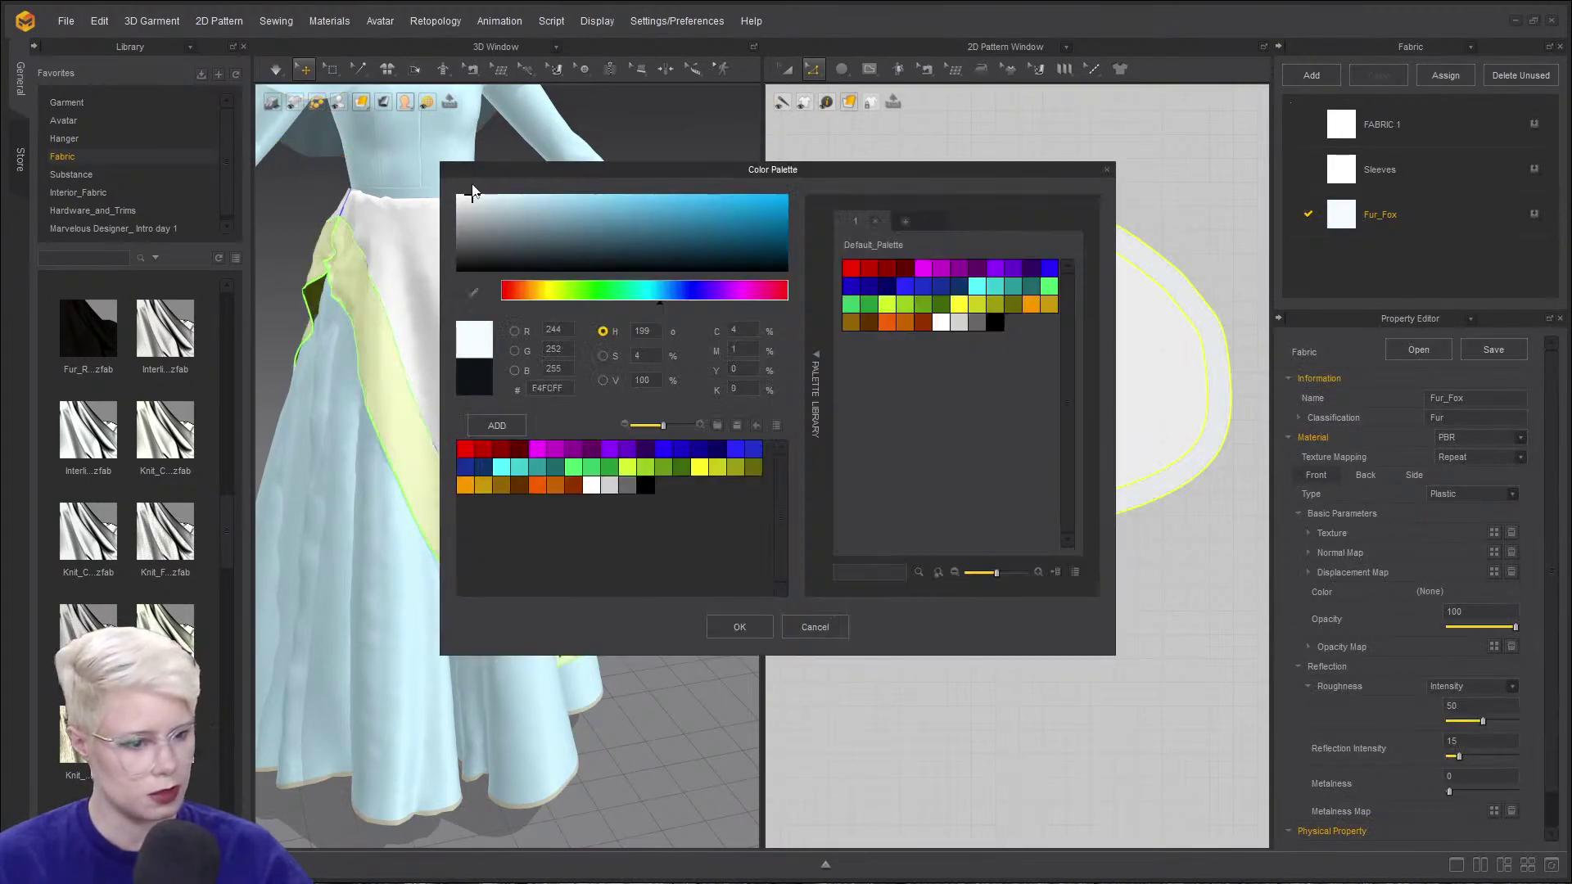
pyautogui.click(739, 627)
# - Inspect the fur-trimmed overskirt around the dress and move in on the avatar's bare hand
pyautogui.scroll(-3, 711, 368)
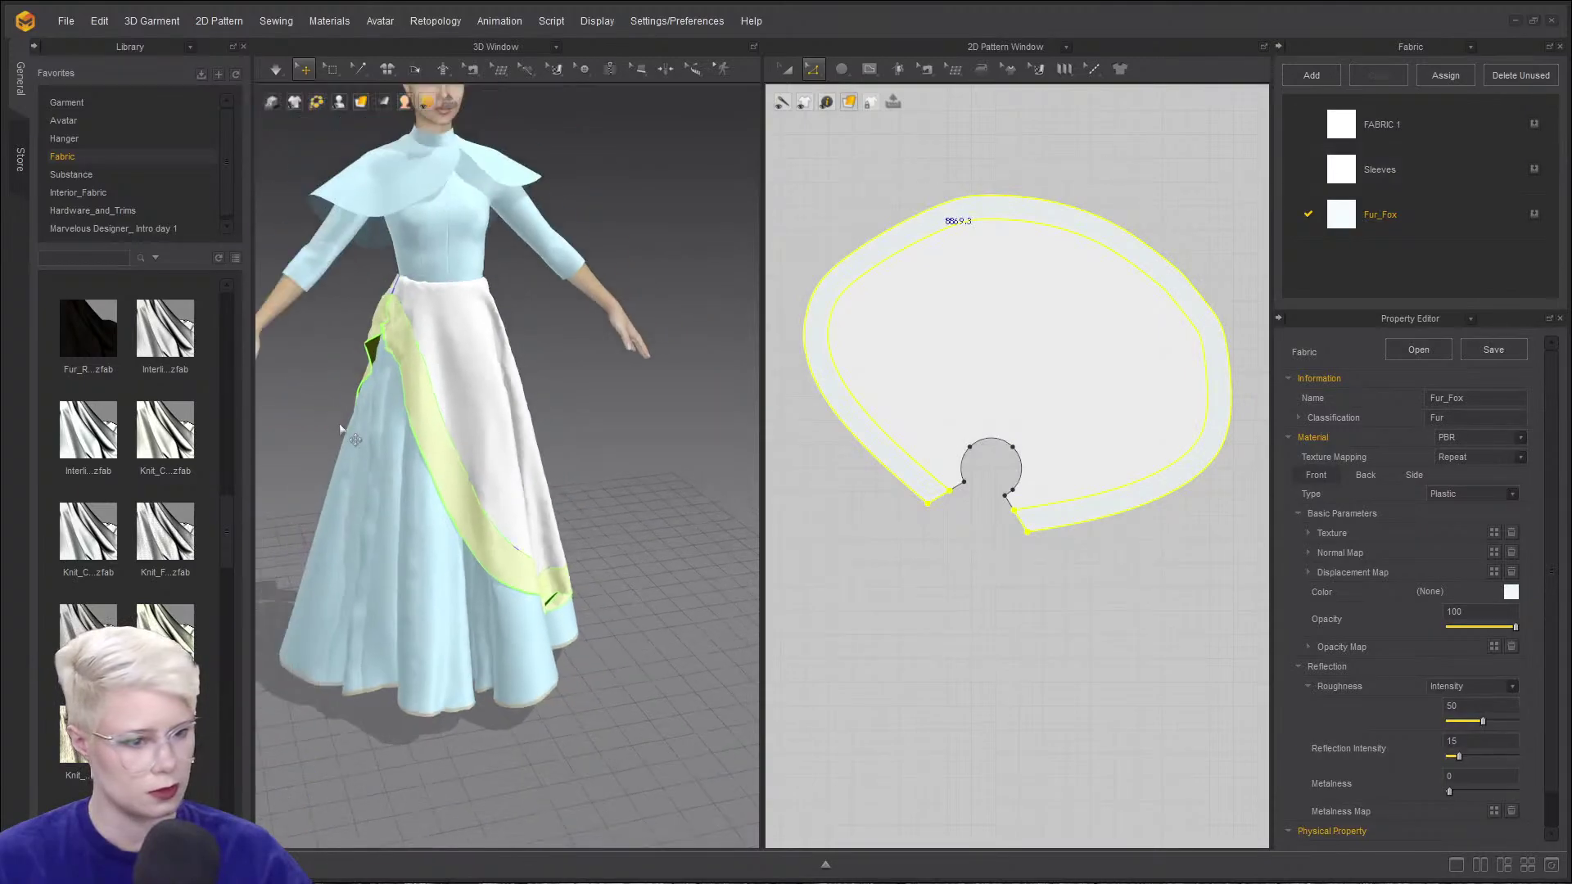
pyautogui.moveTo(711, 369); pyautogui.dragTo(649, 378, button='right')
pyautogui.scroll(2, 649, 377)
pyautogui.scroll(6, 649, 378)
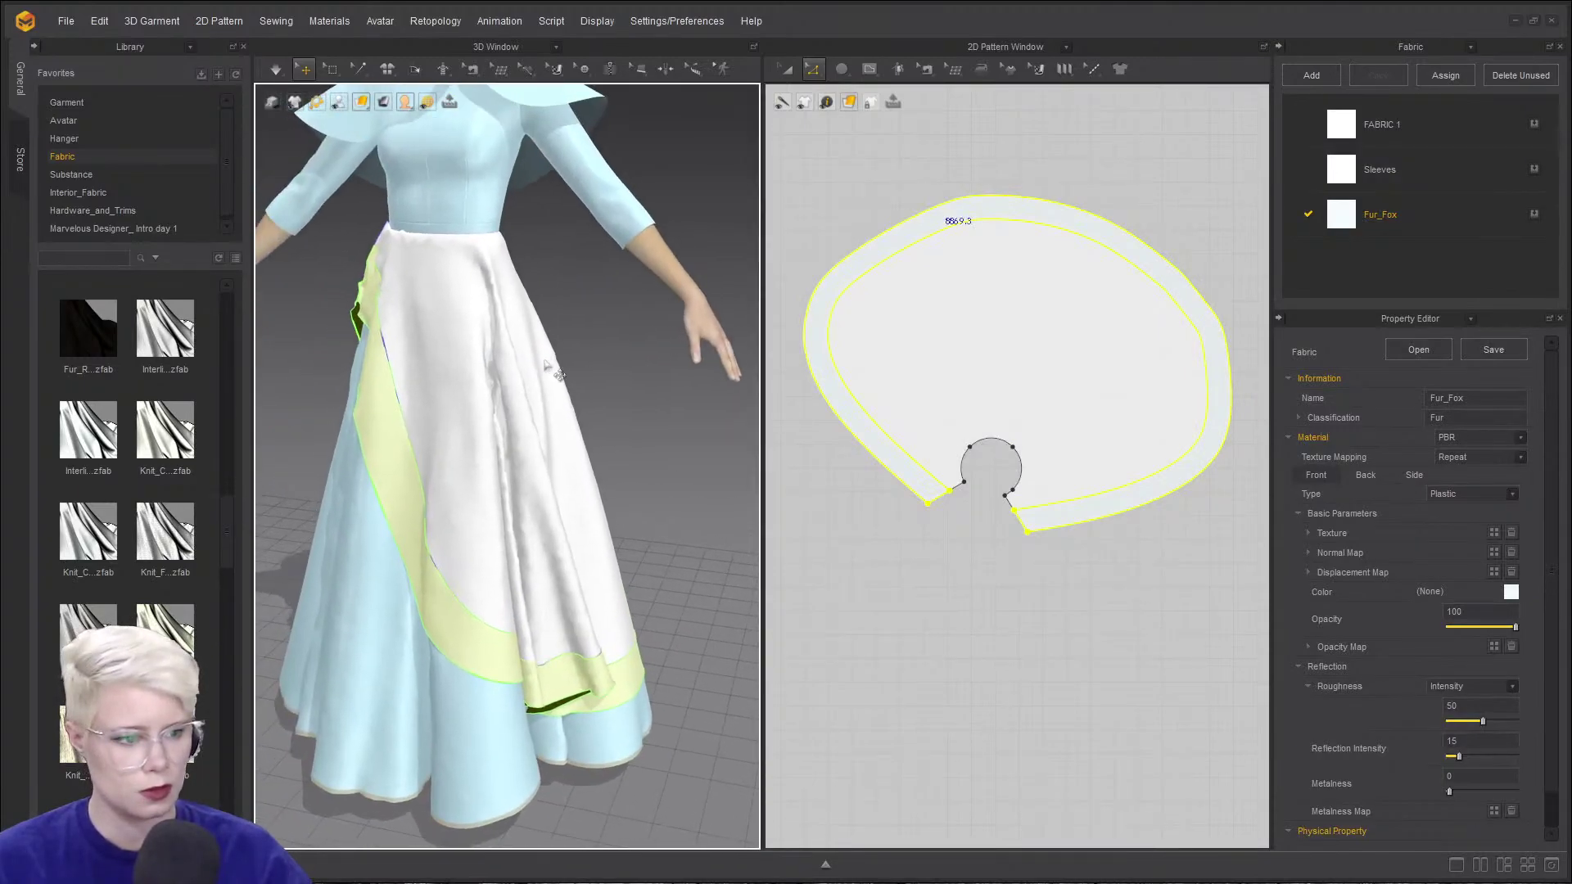
pyautogui.scroll(-3, 546, 404)
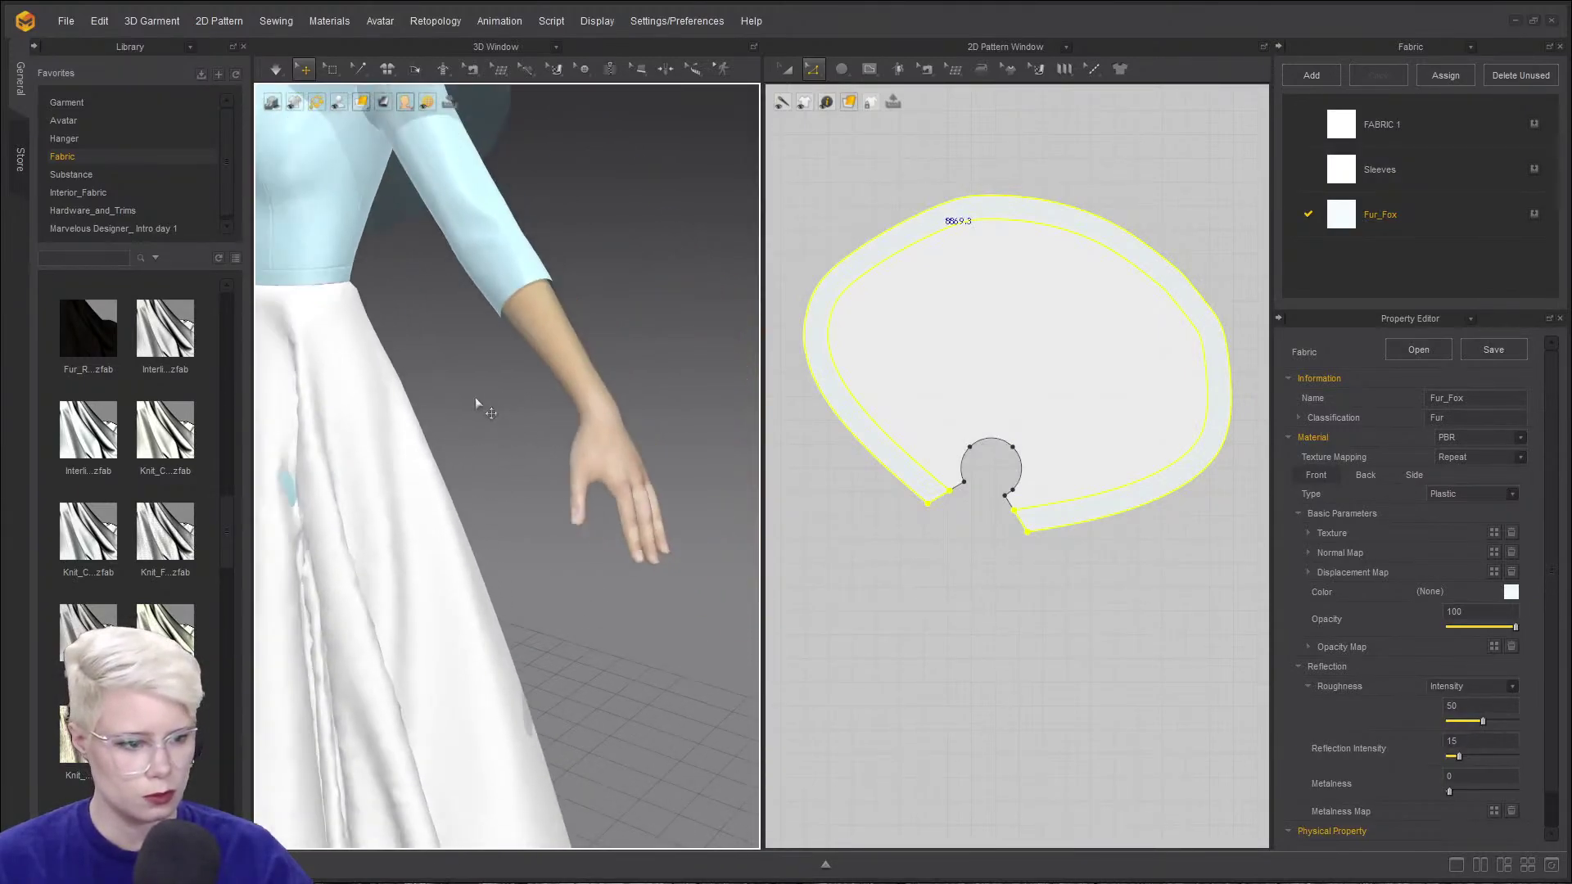
pyautogui.moveTo(475, 396); pyautogui.dragTo(395, 403, button='right')
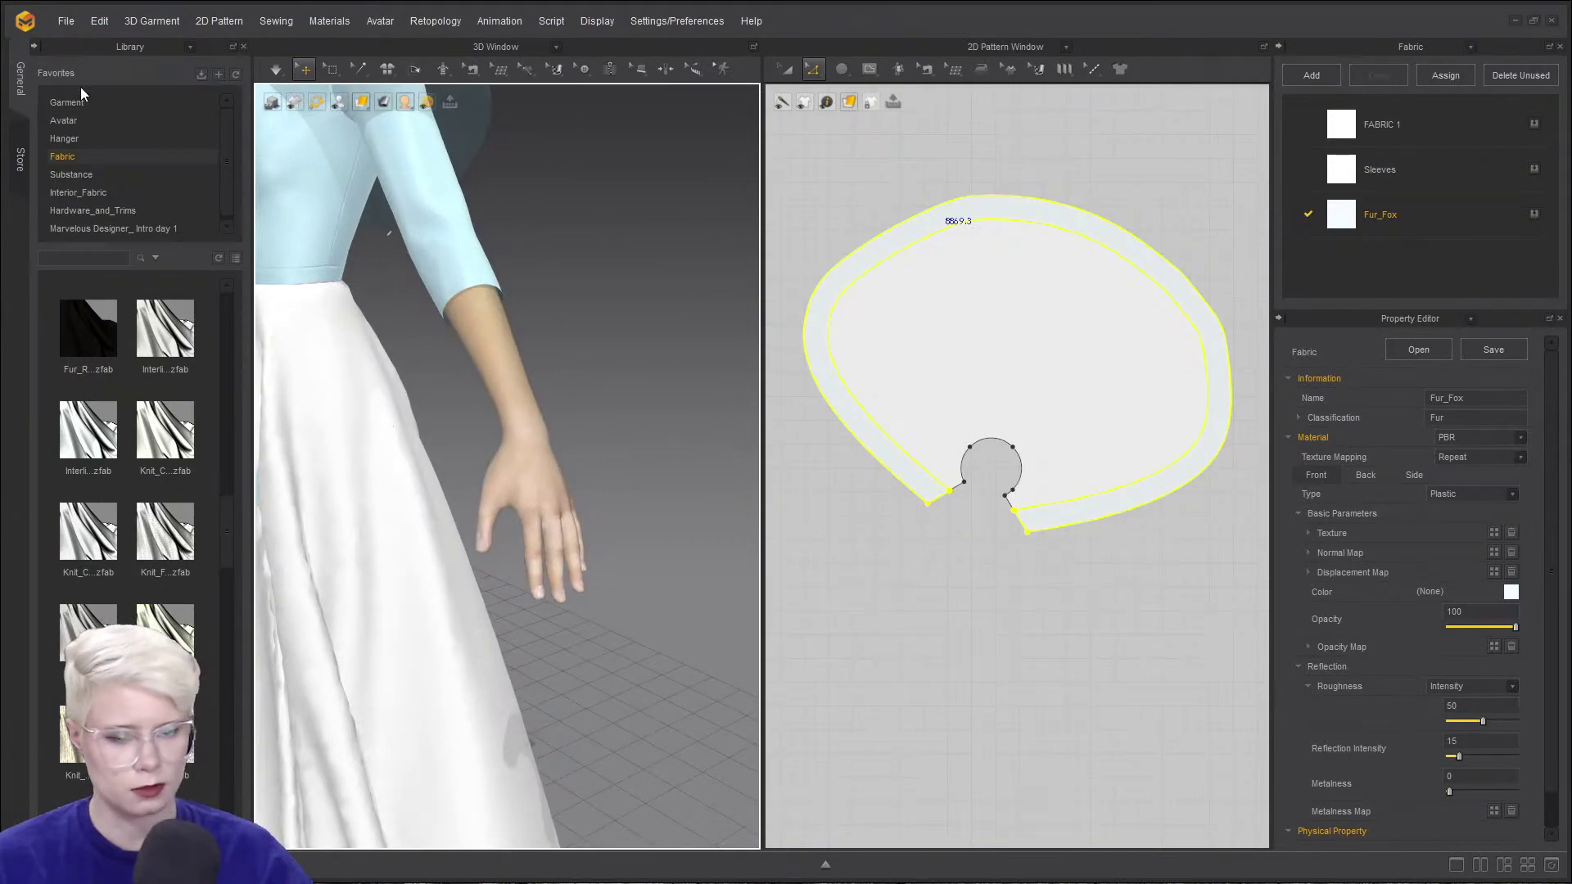
# - Search the Desktop work folder for a saved glove garment to add, with the library hidden
pyautogui.click(244, 48)
pyautogui.click(66, 20)
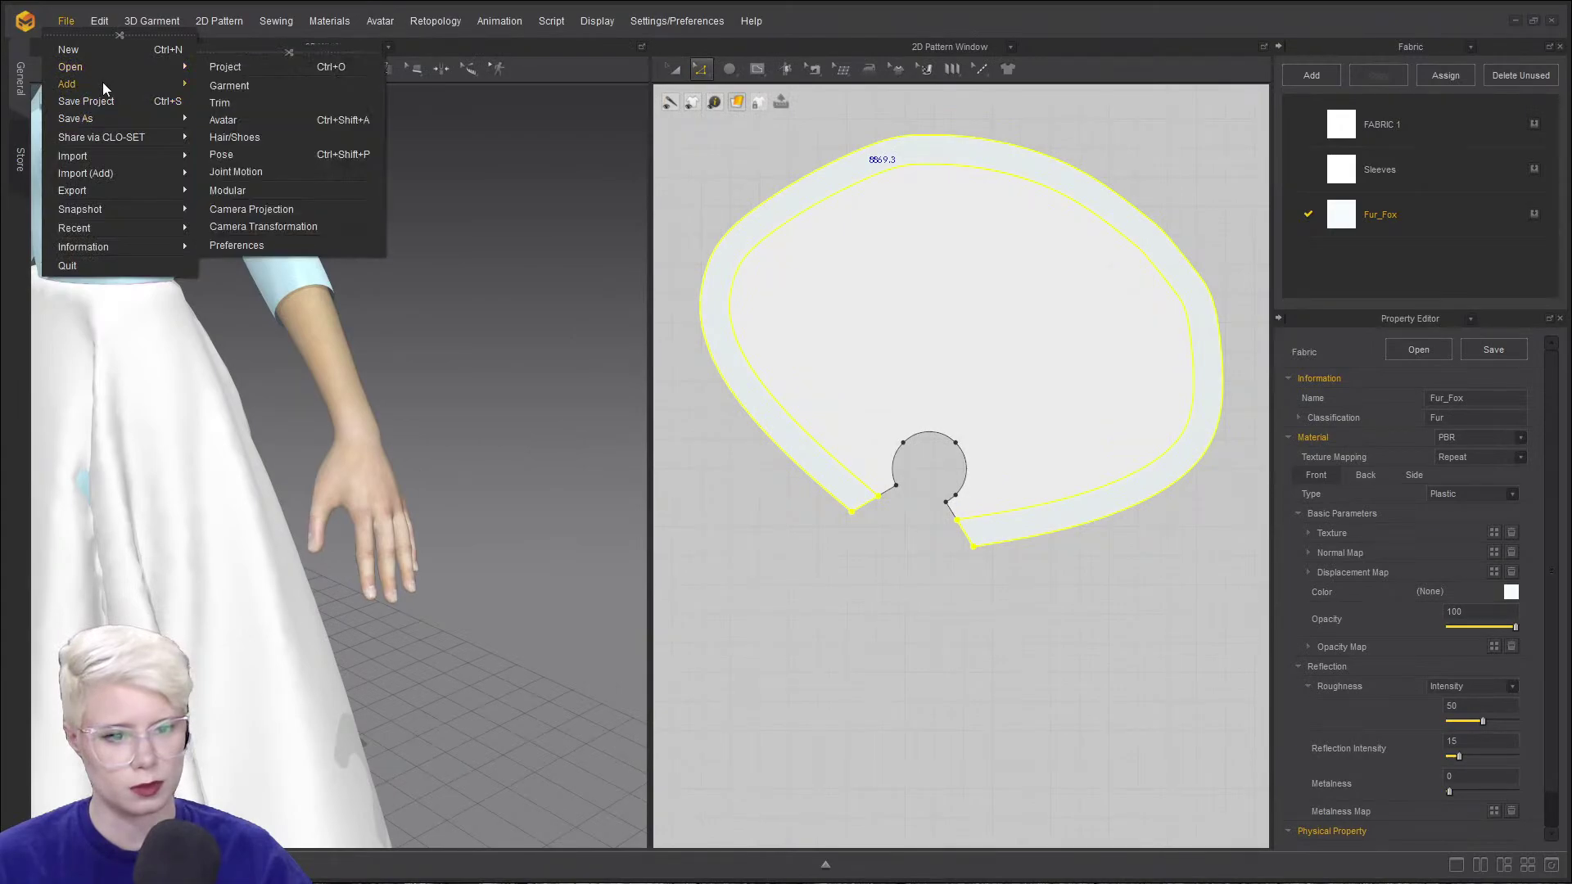
pyautogui.moveTo(101, 82)
pyautogui.click(259, 105)
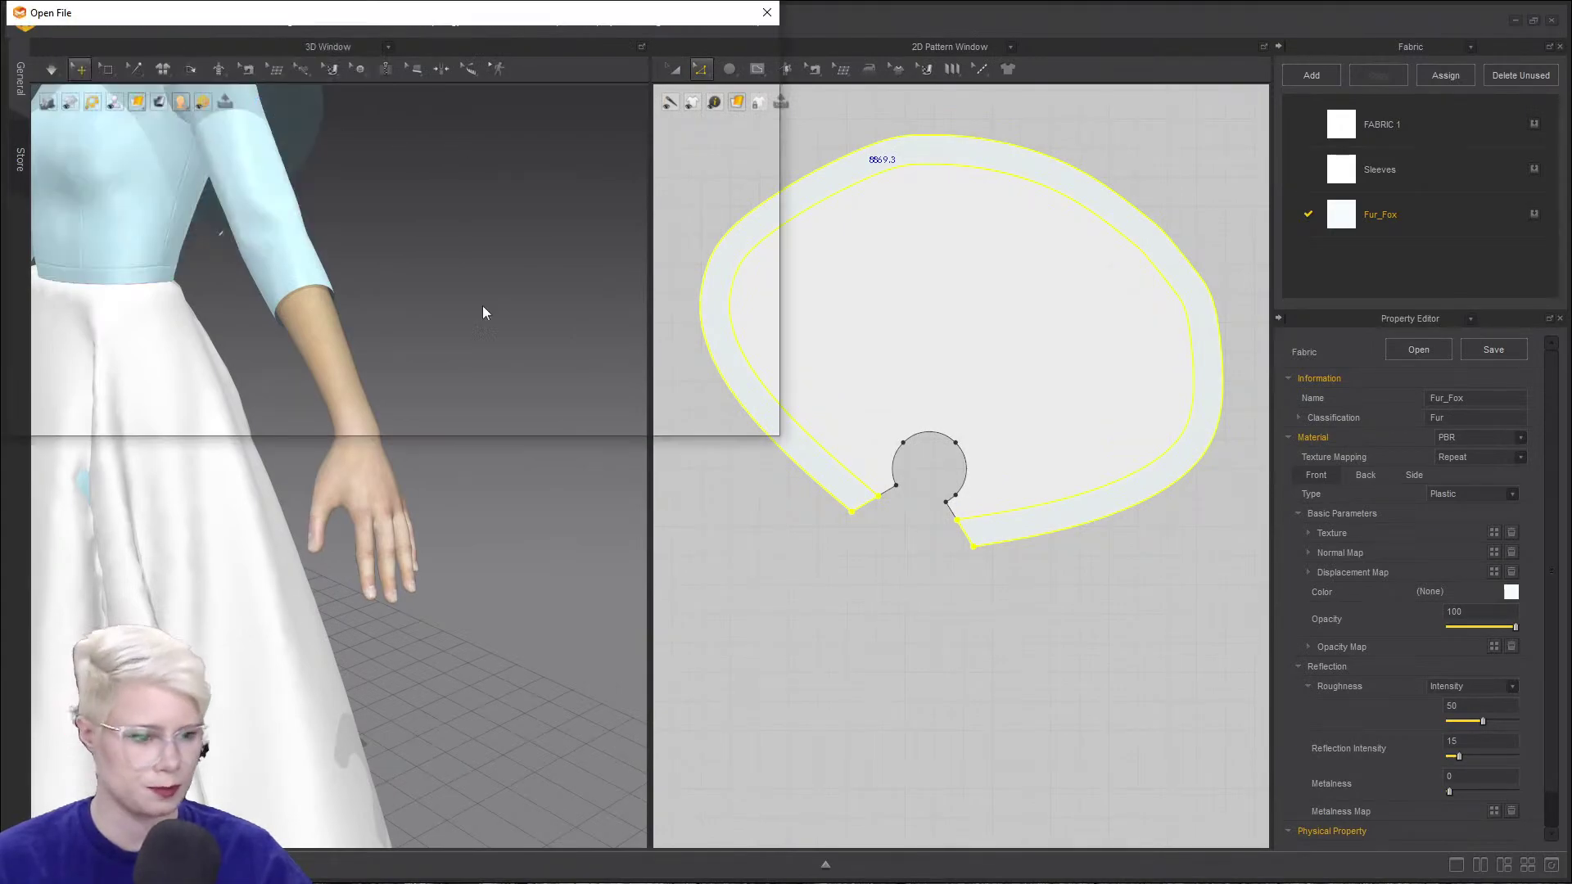
pyautogui.moveTo(308, 26); pyautogui.dragTo(816, 247)
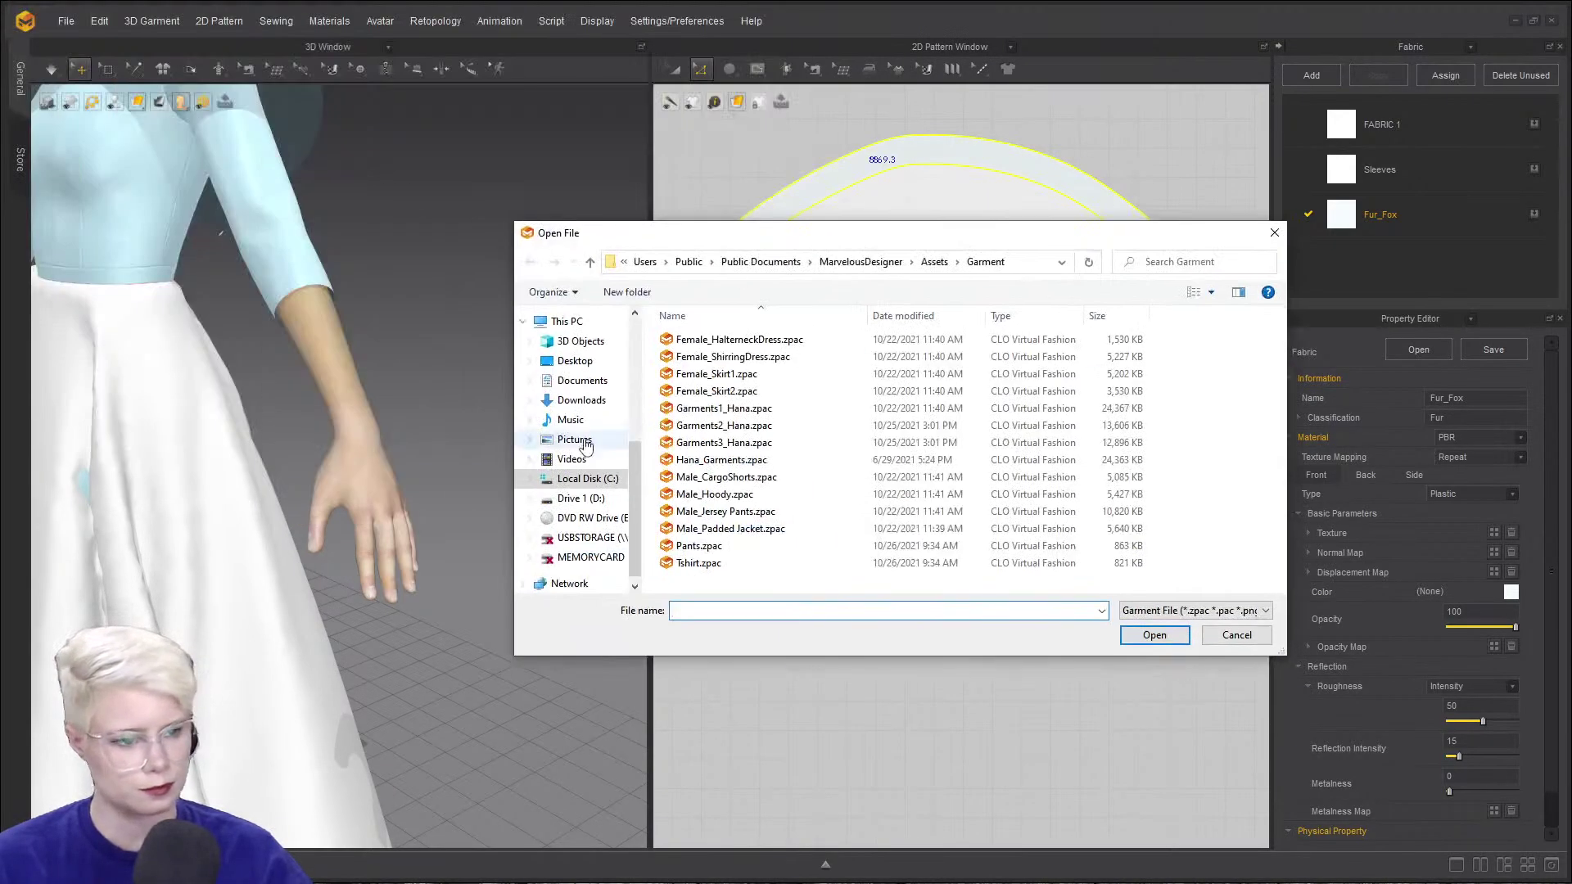
pyautogui.click(575, 360)
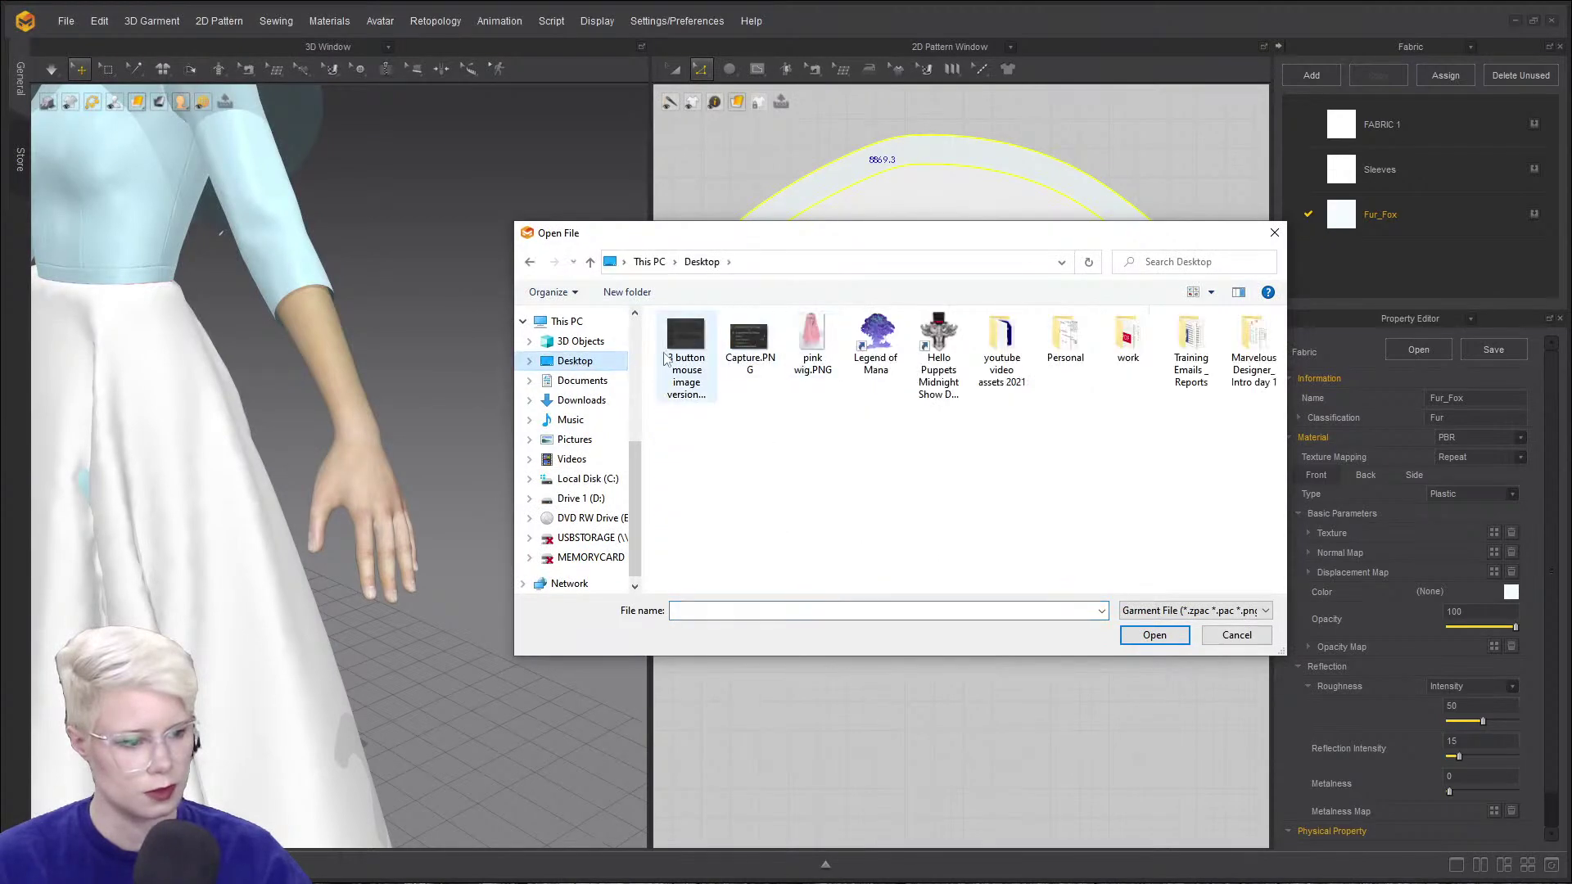
pyautogui.doubleClick(1145, 342)
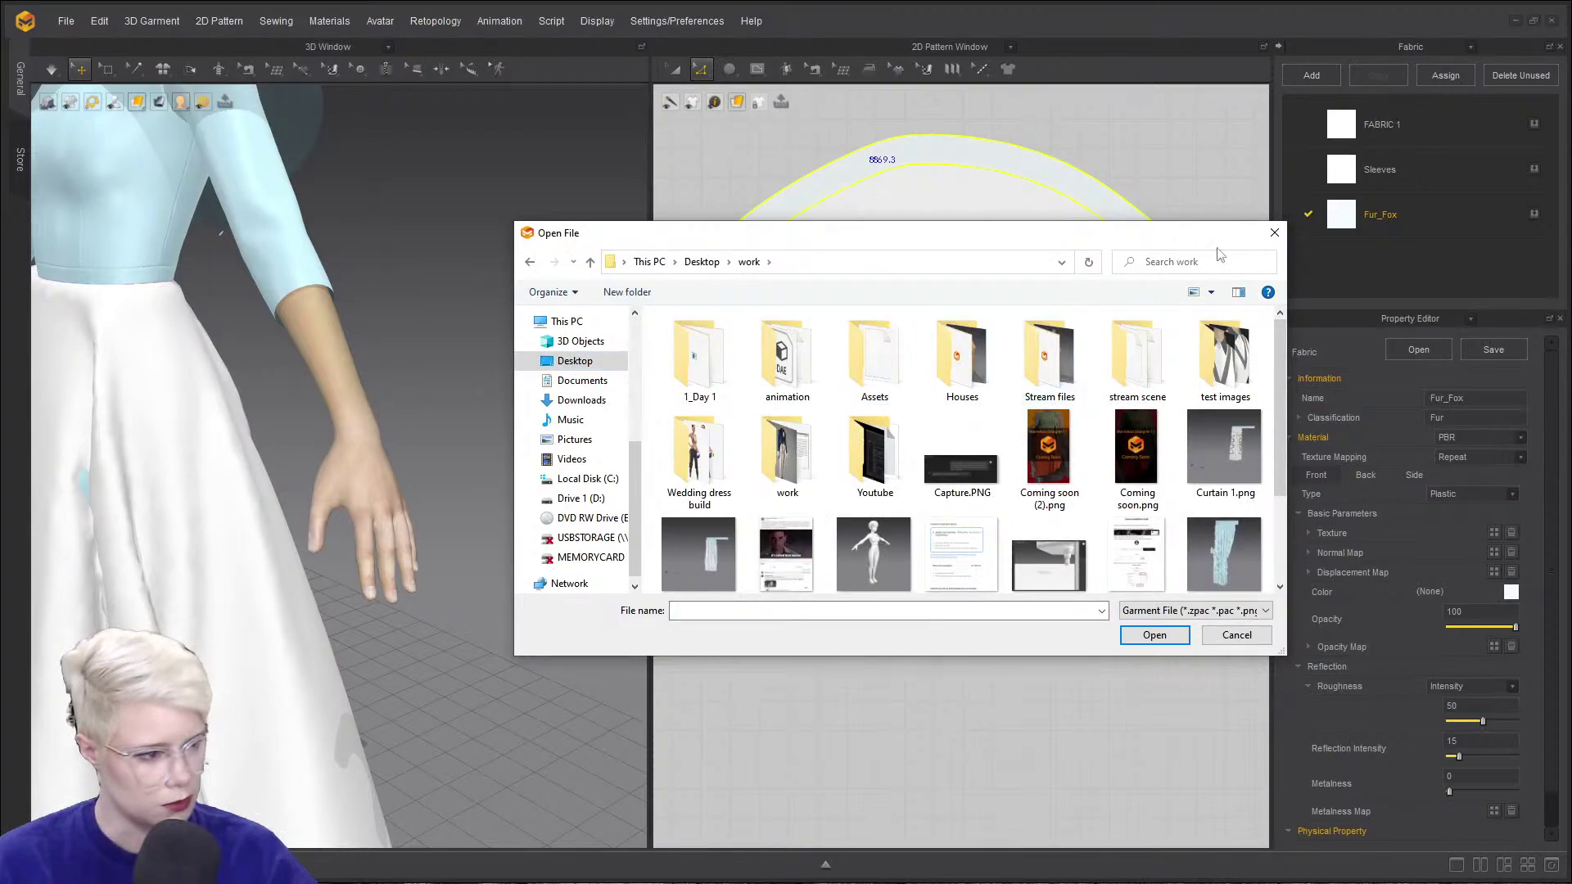
pyautogui.press('g')
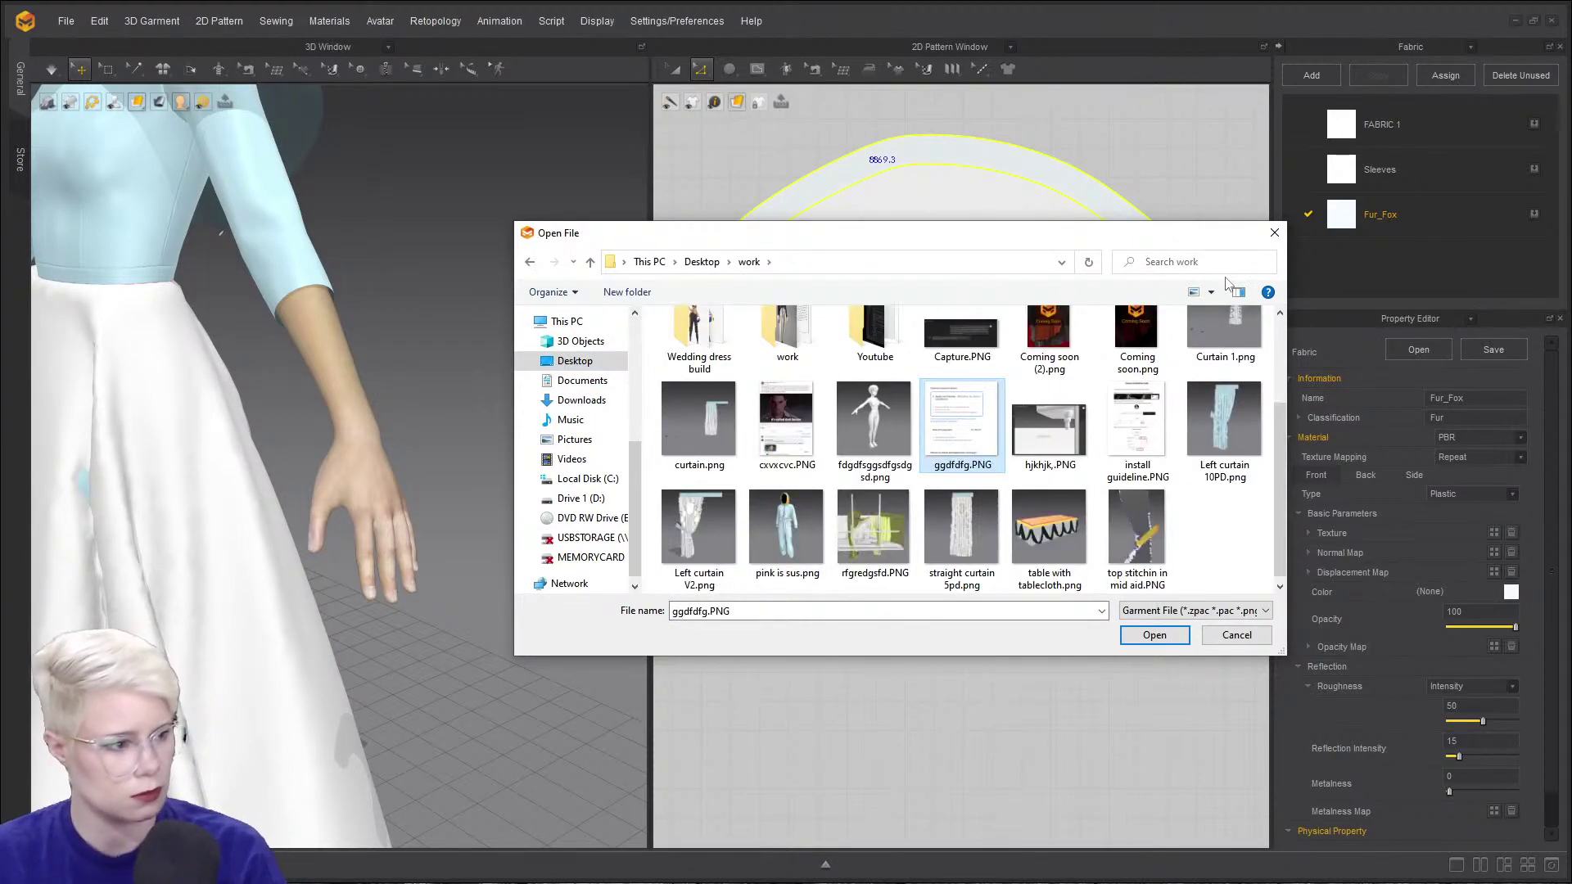
pyautogui.hotkey('ctrl', 'e')
pyautogui.write('glov')
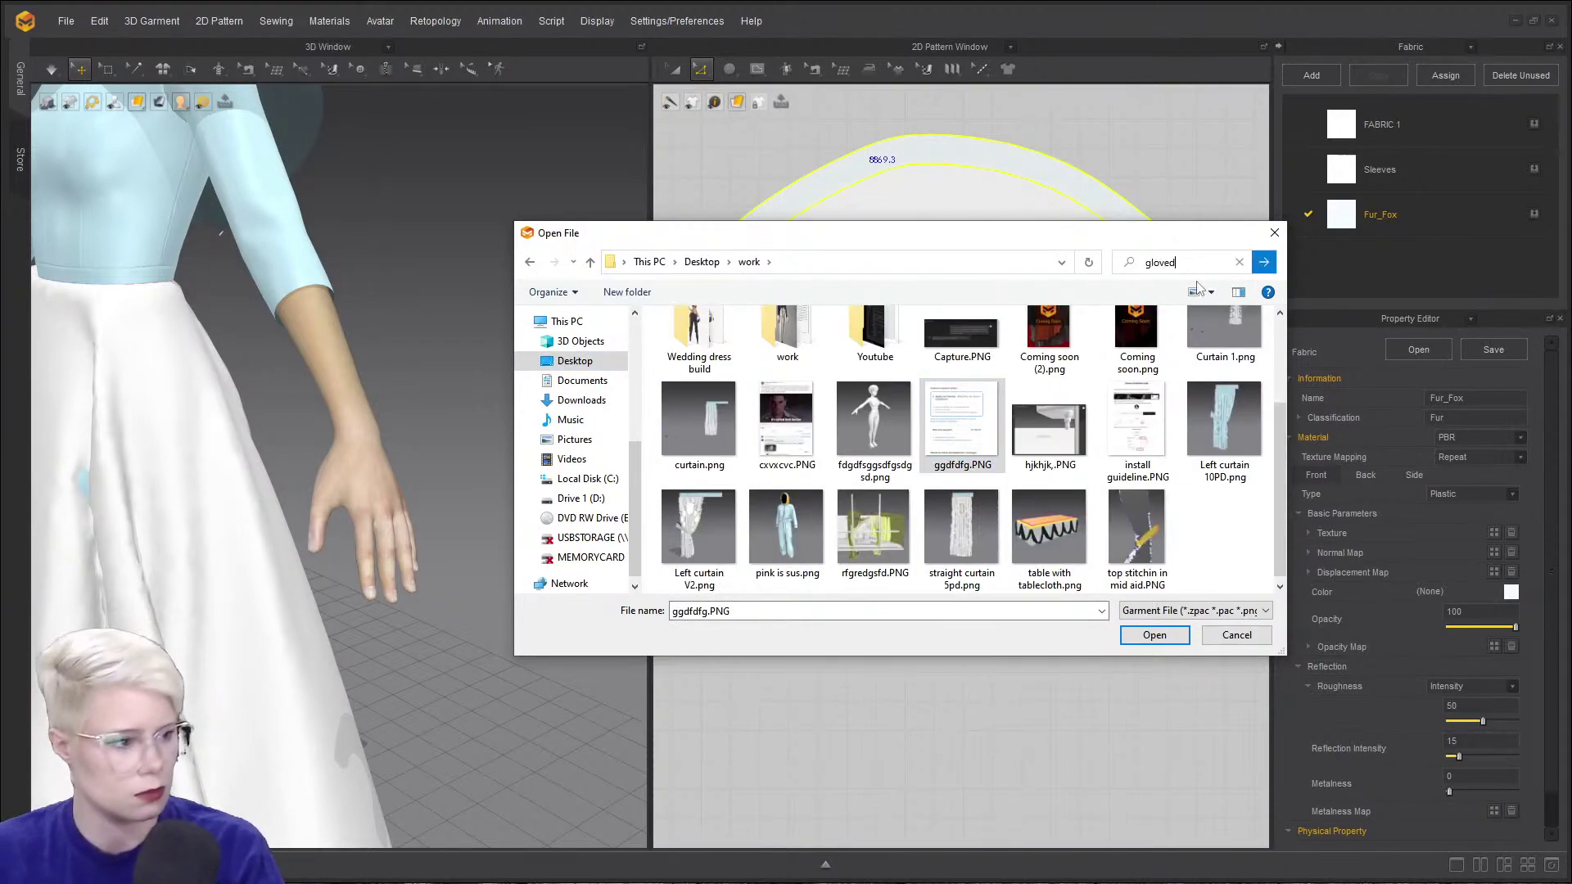
pyautogui.write('e')
pyautogui.press('Return')
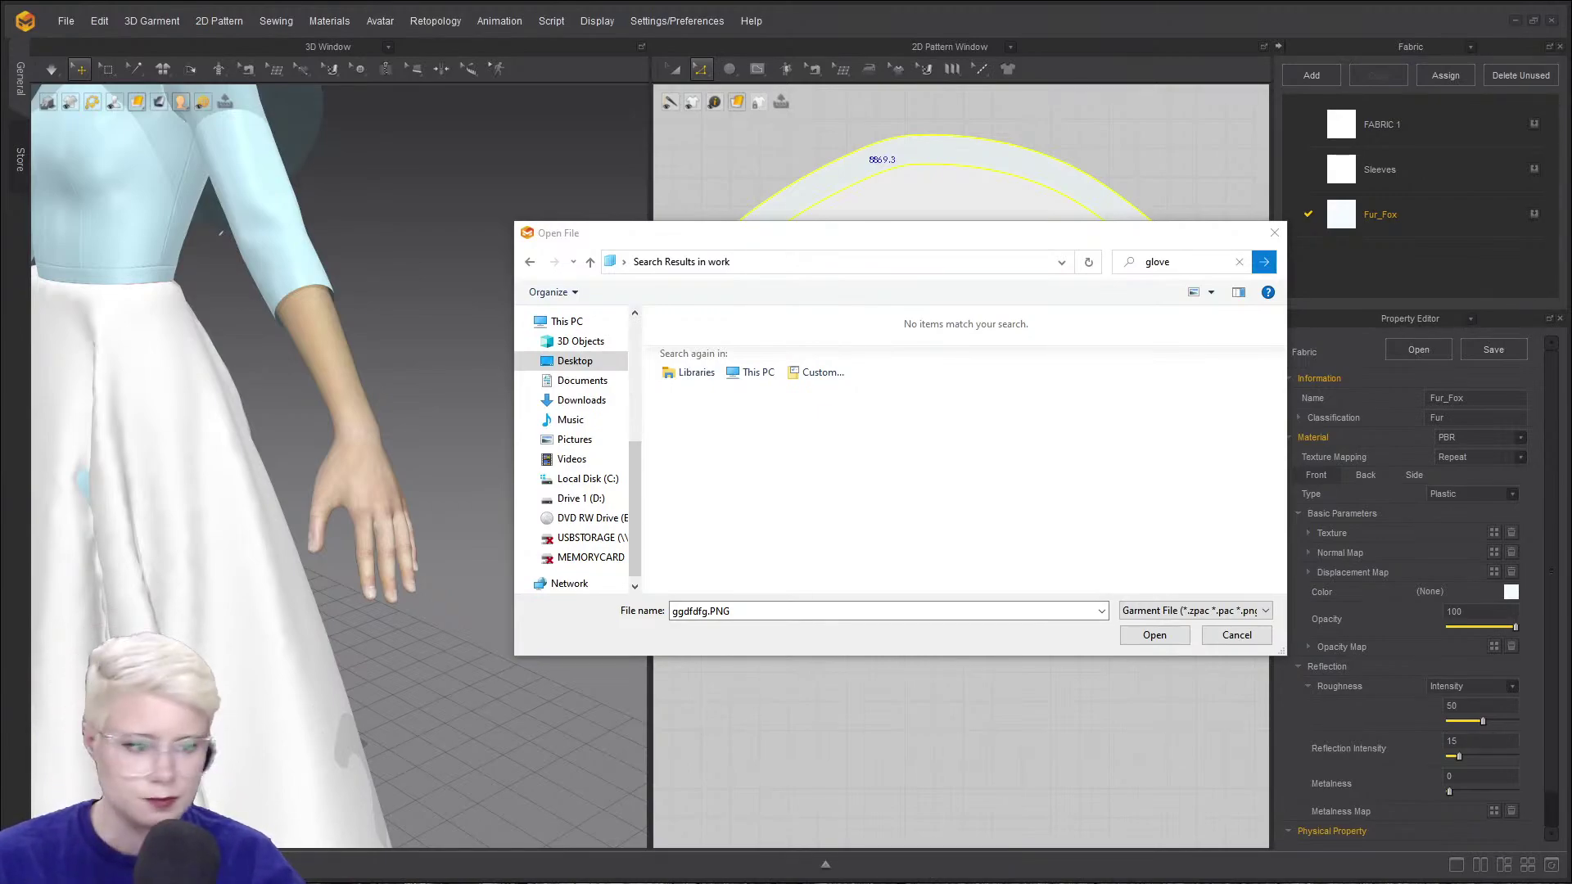
pyautogui.click(1274, 232)
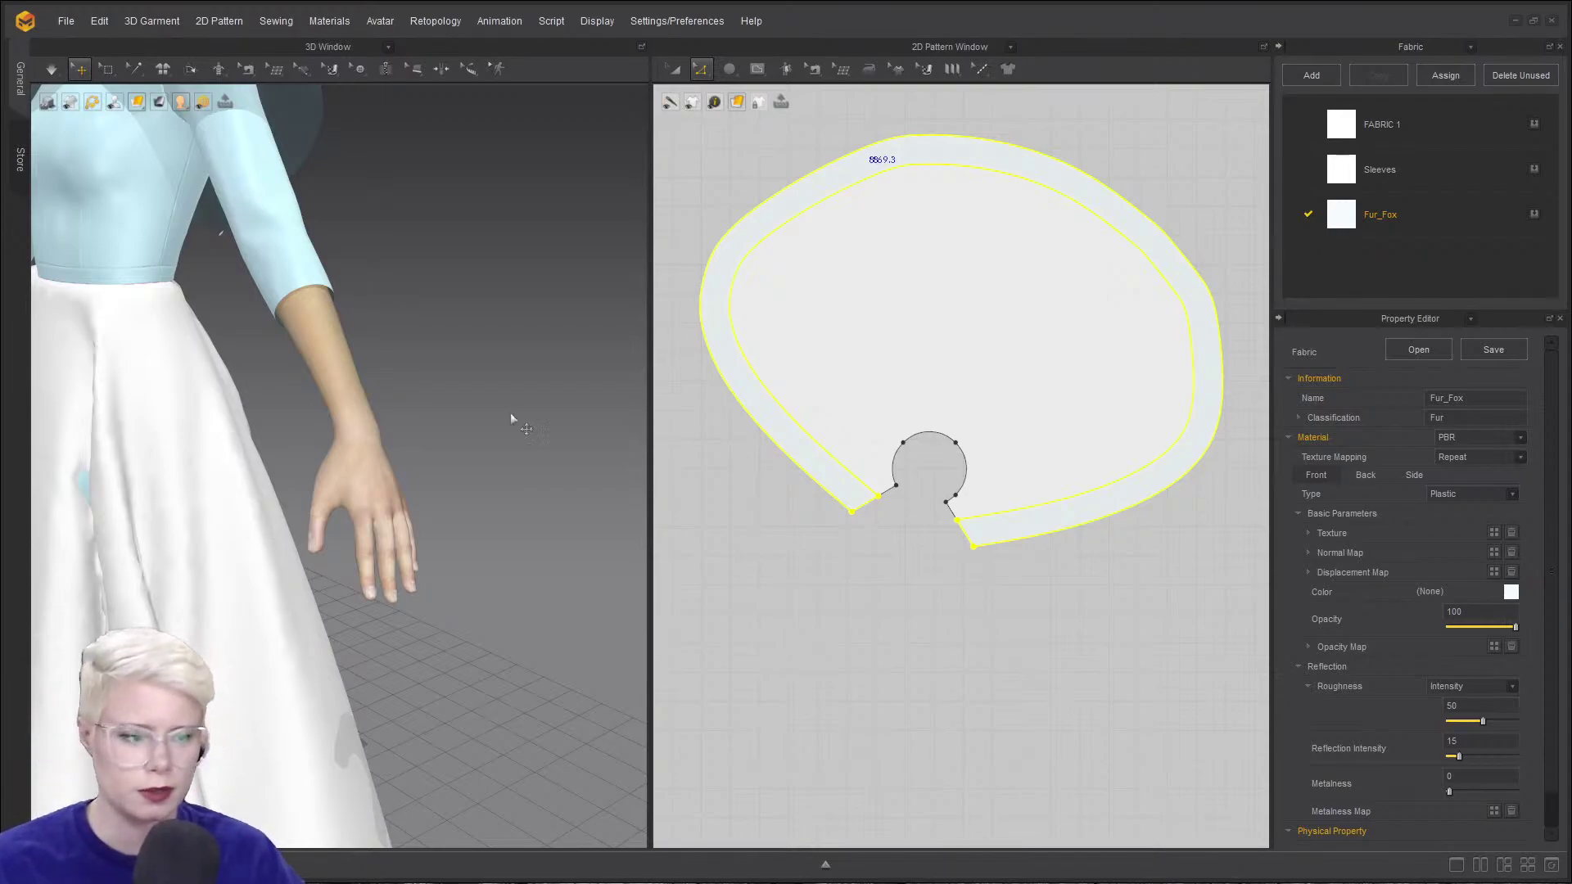
pyautogui.scroll(-5, 510, 418)
pyautogui.moveTo(501, 434); pyautogui.dragTo(646, 386, button='right')
pyautogui.scroll(-3, 491, 434)
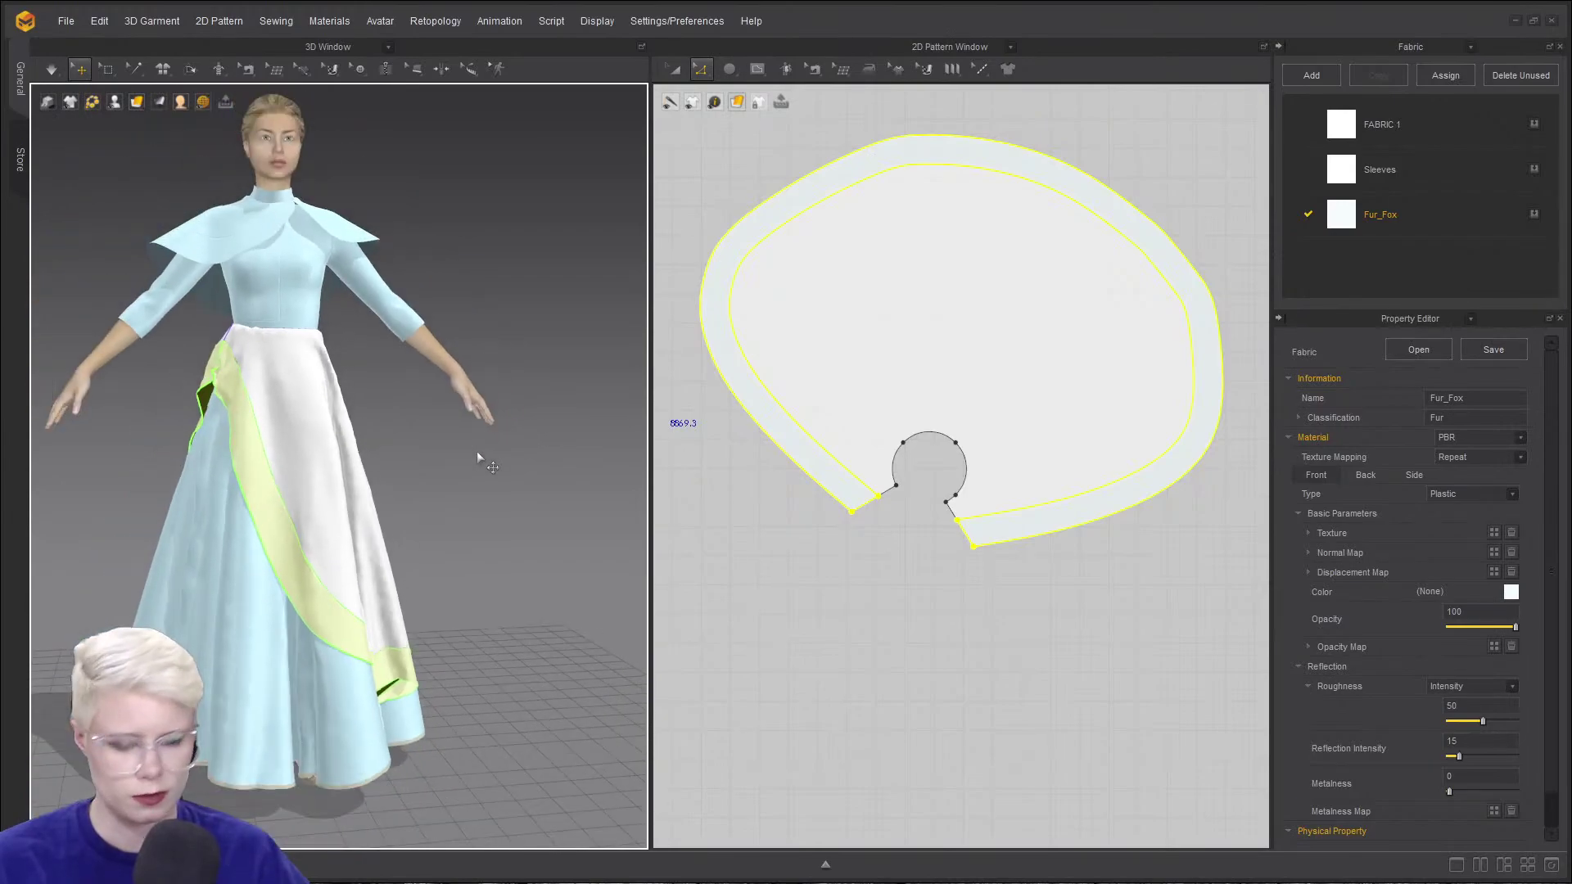
pyautogui.hotkey('ctrl', 'a')
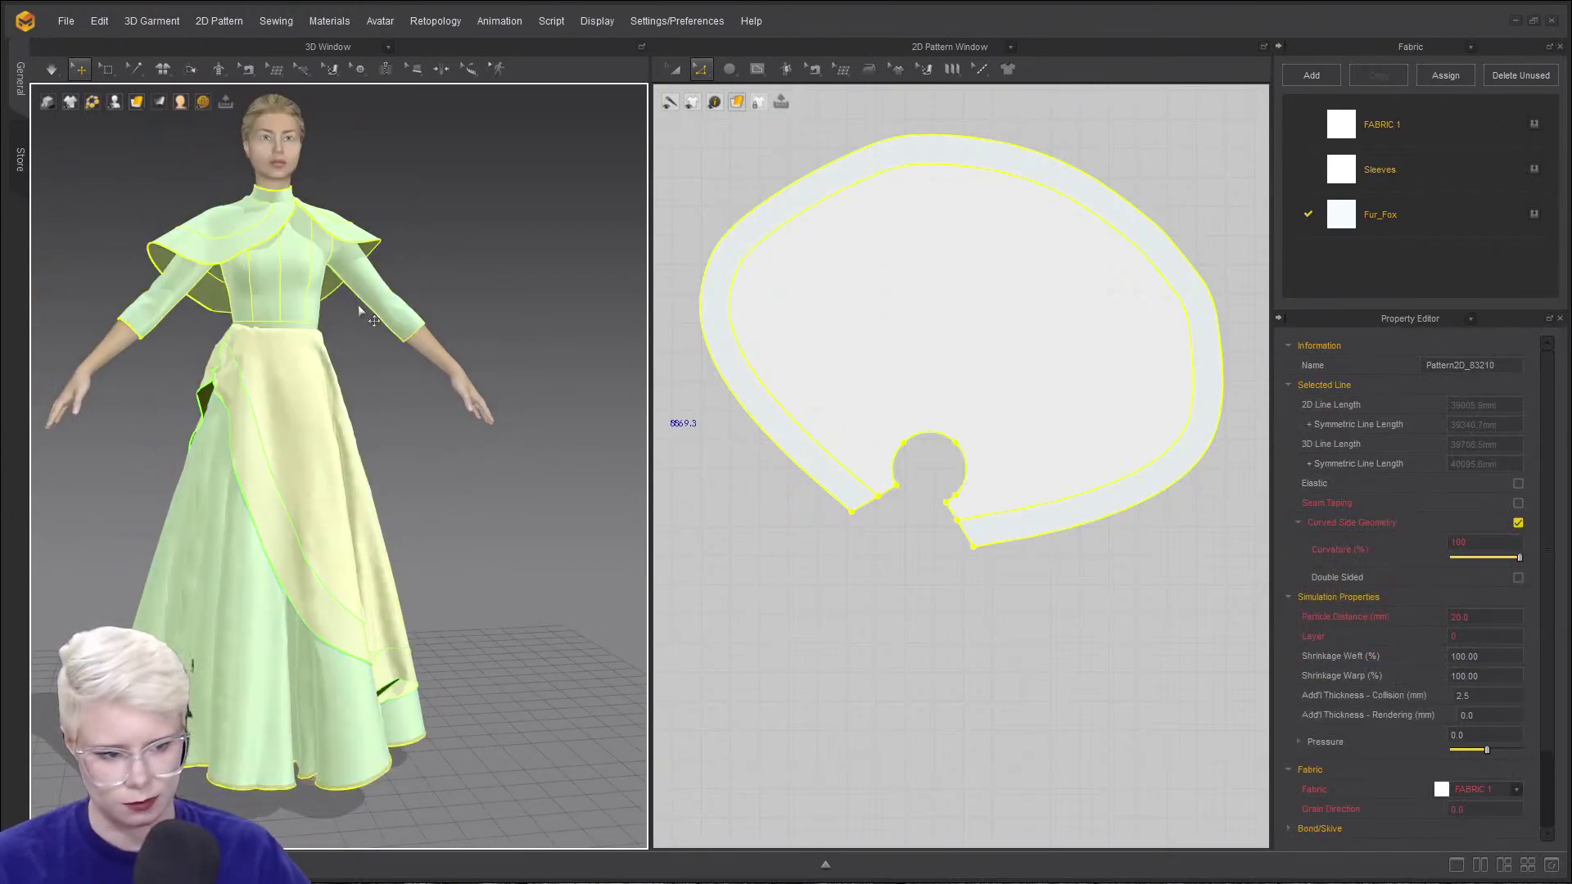
pyautogui.click(433, 294)
pyautogui.scroll(4, 433, 294)
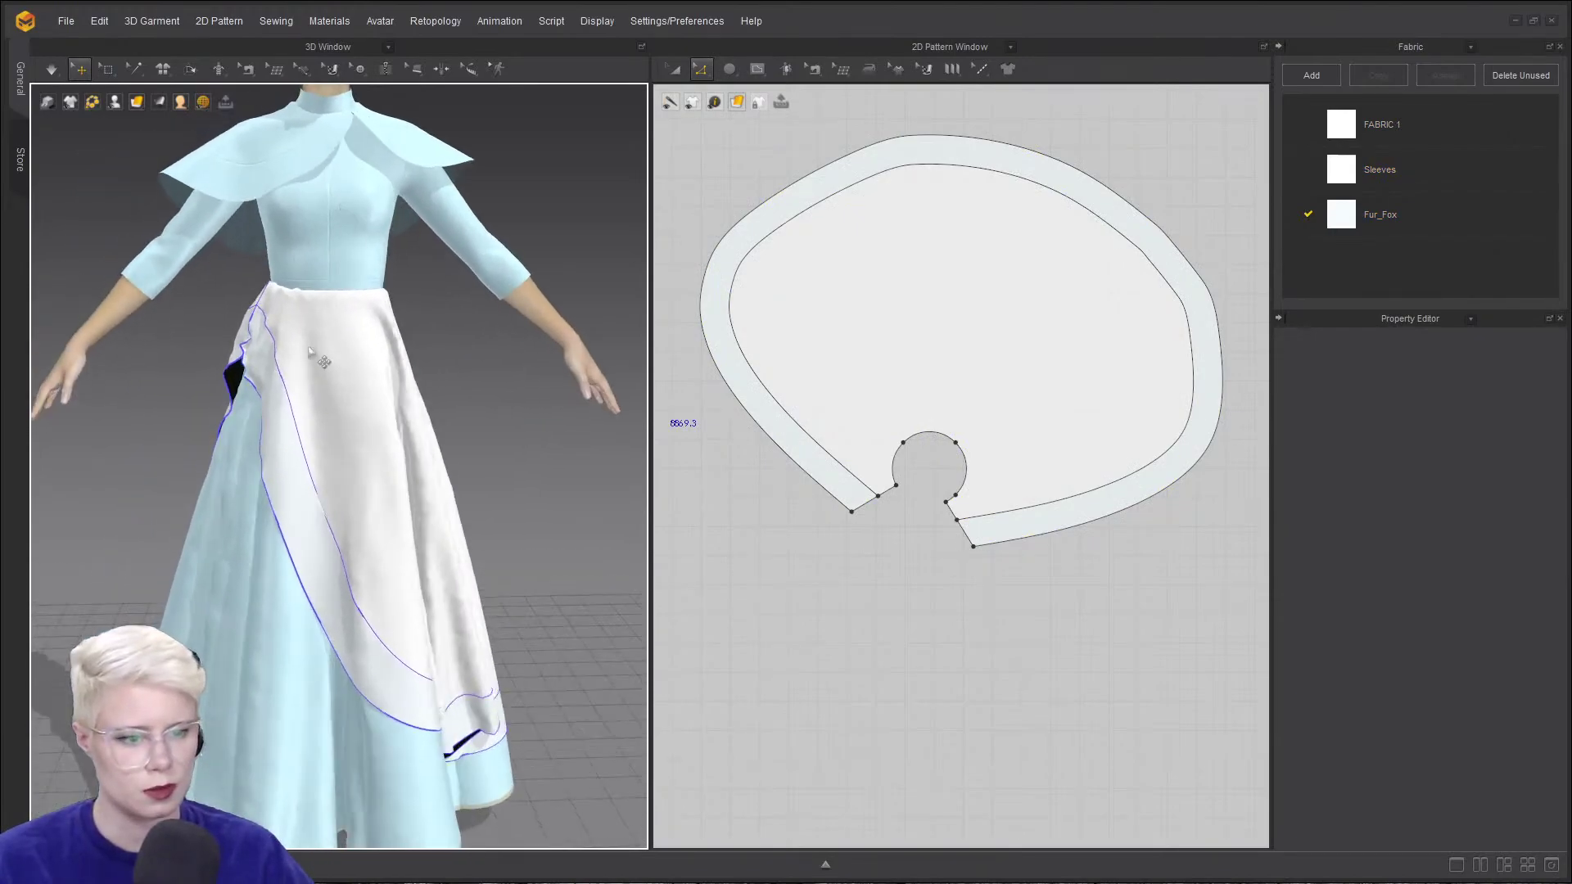
pyautogui.click(326, 342)
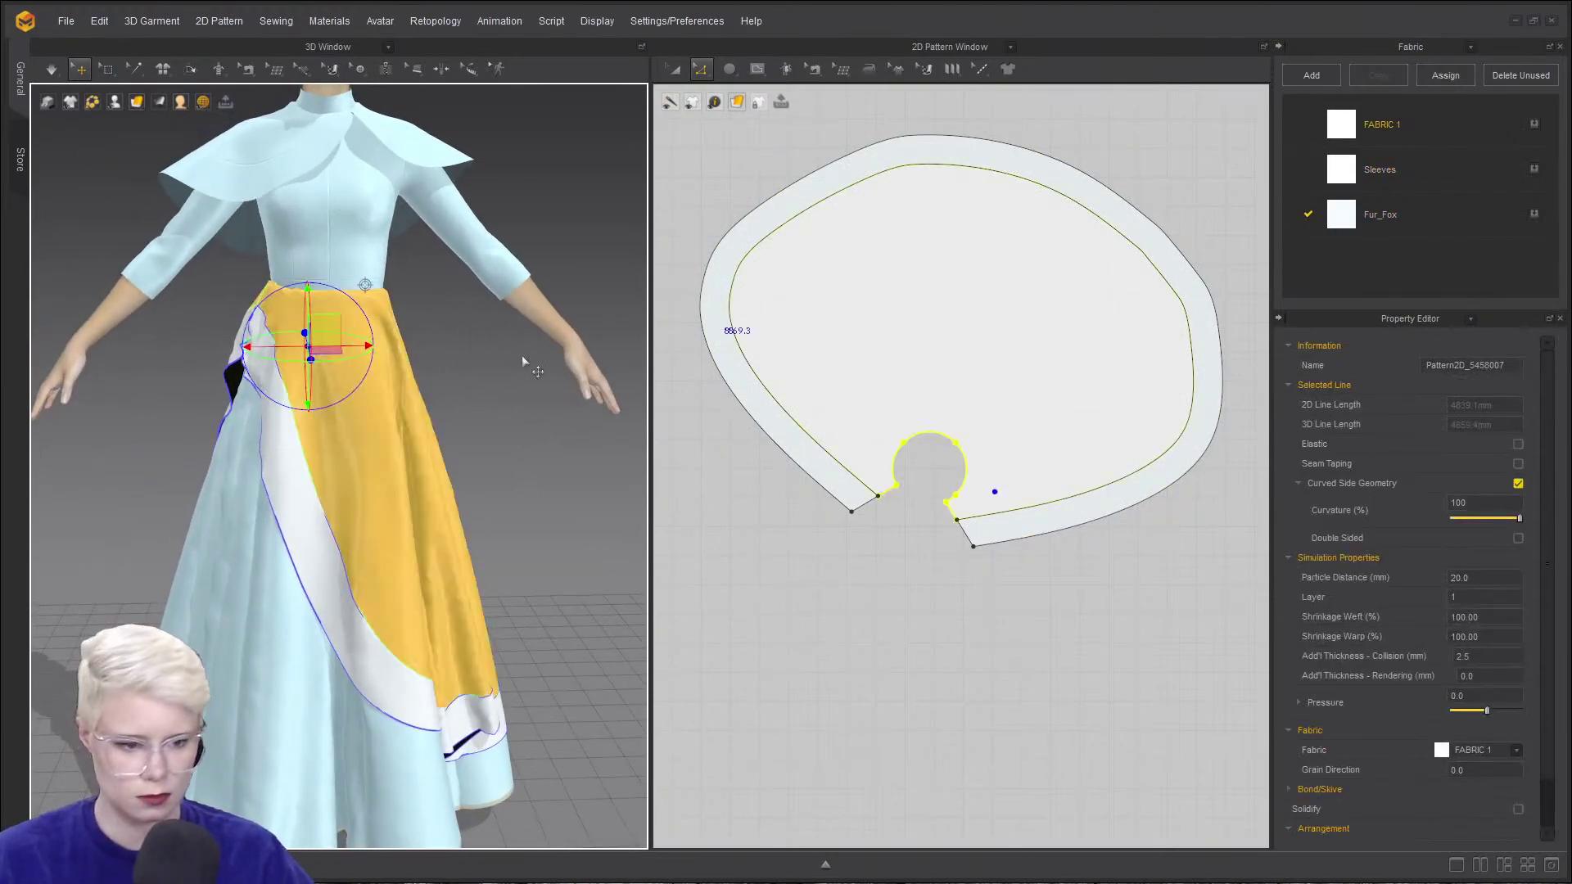
pyautogui.hotkey('ctrl', 'a')
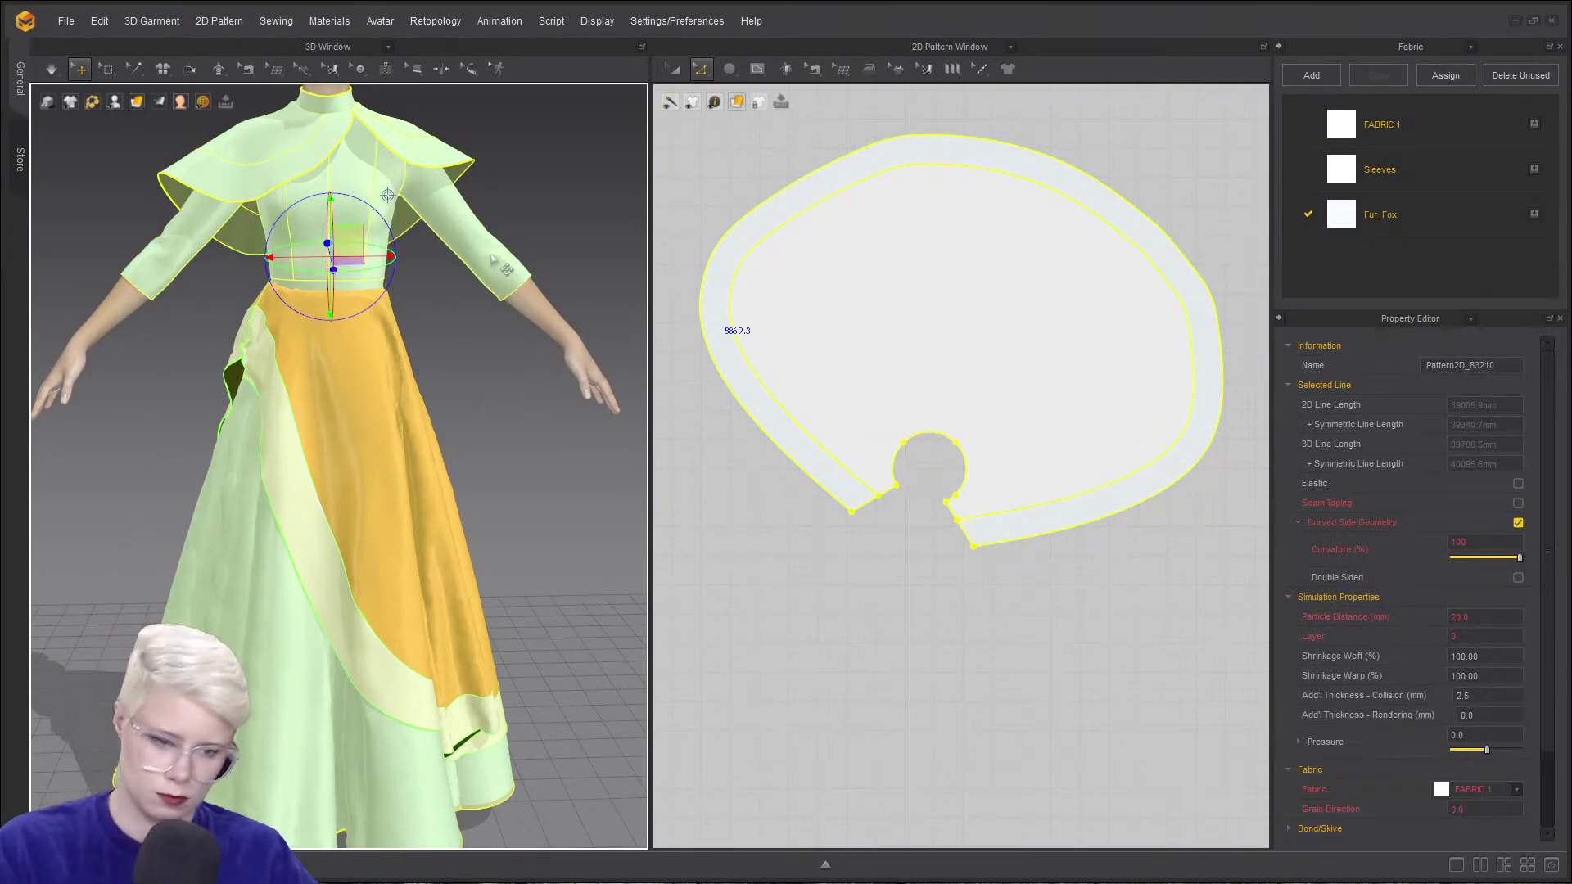
pyautogui.click(489, 197)
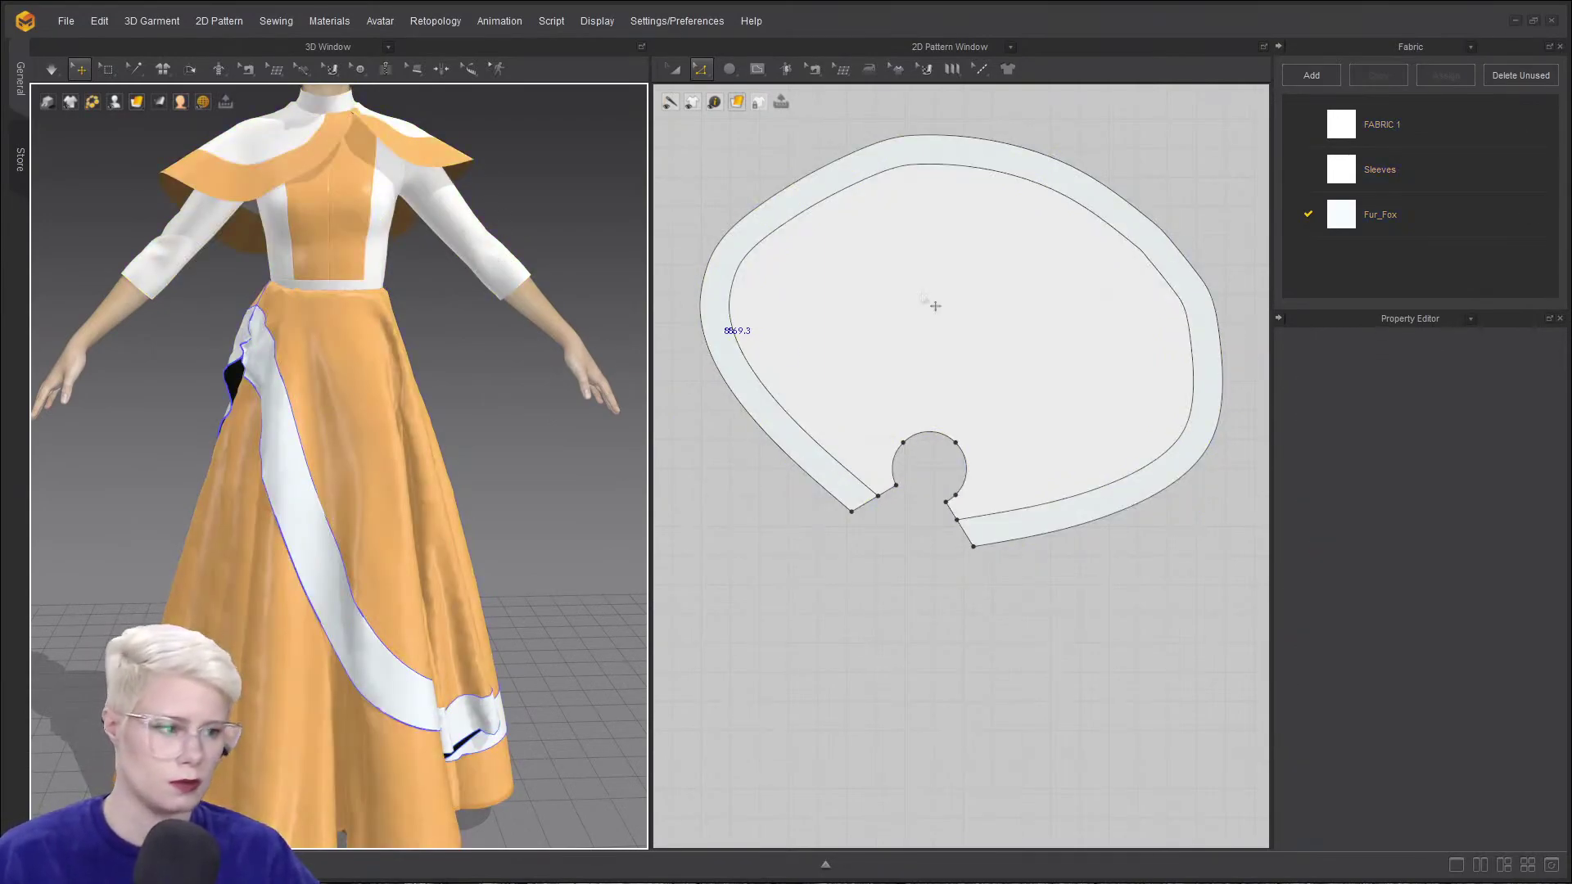
pyautogui.doubleClick(1346, 167)
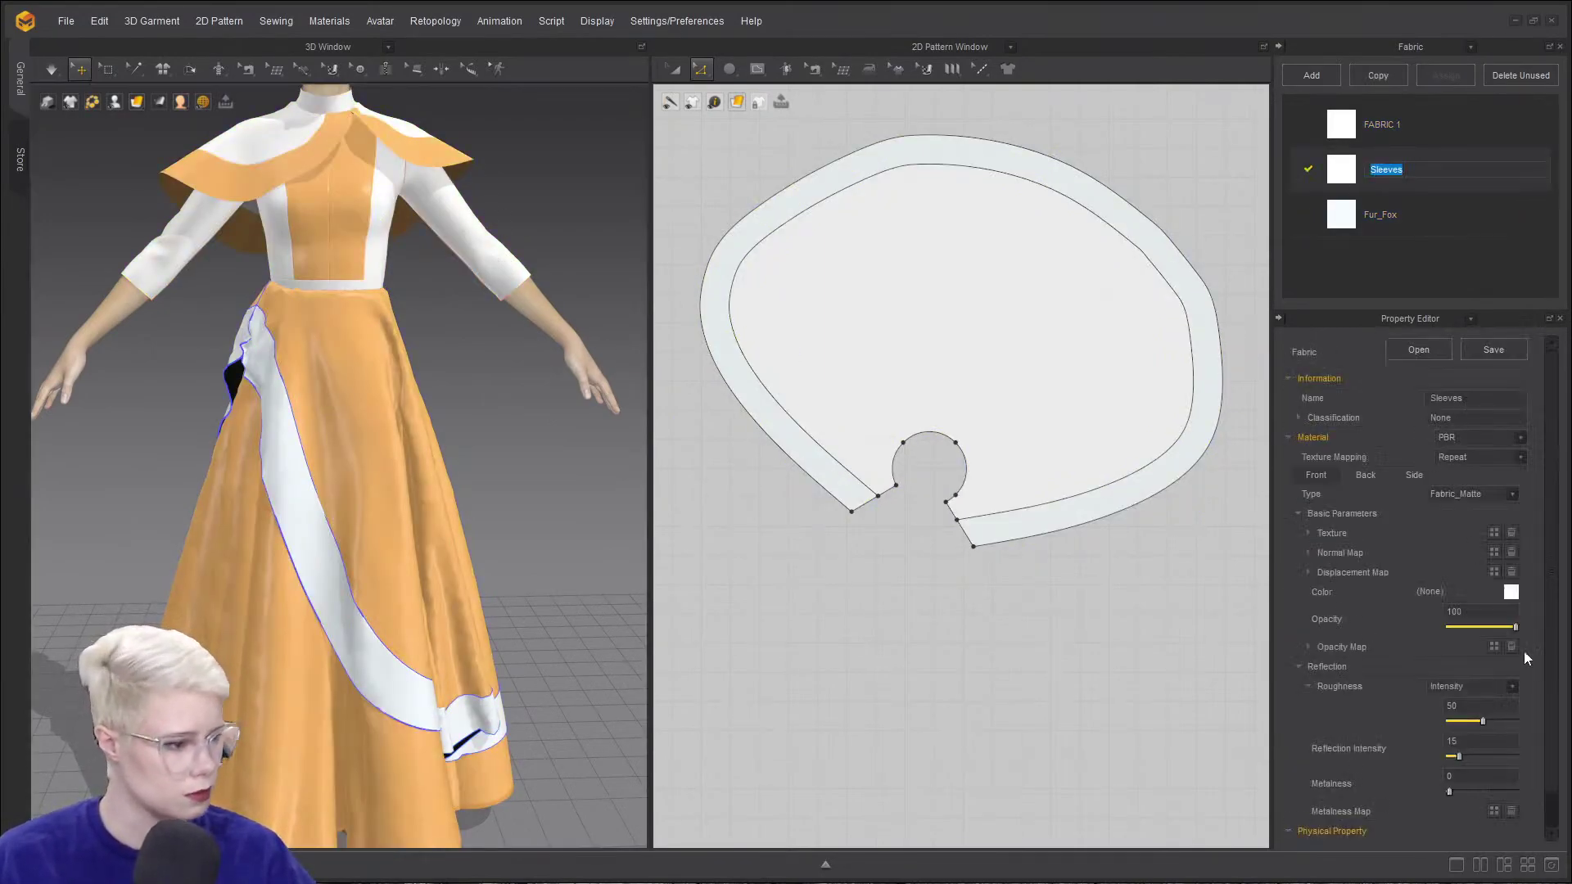
pyautogui.click(1514, 595)
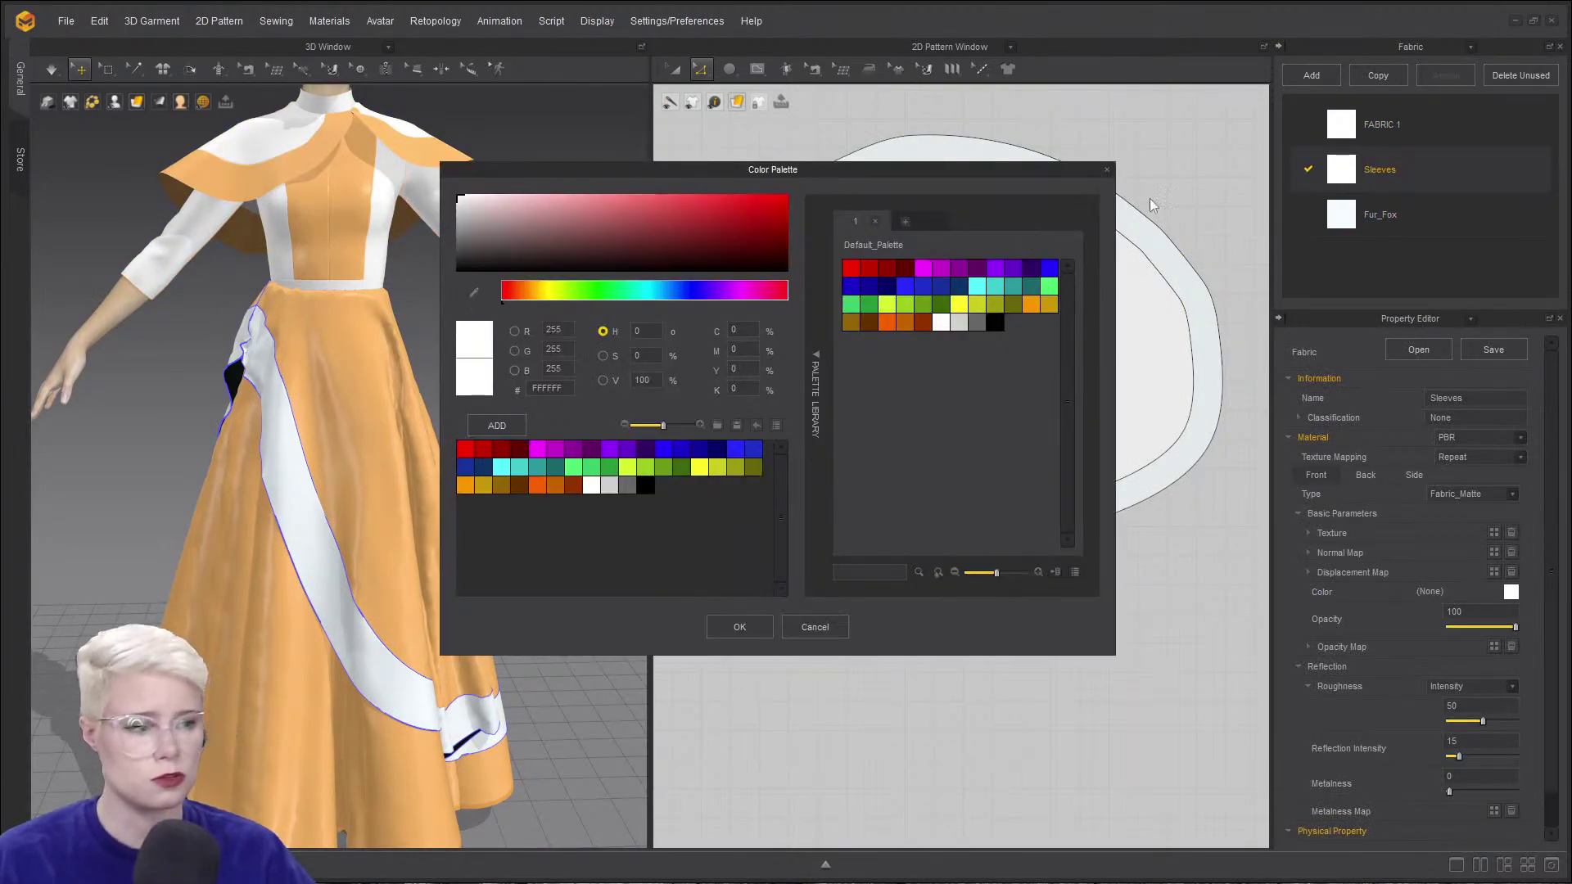
pyautogui.click(1105, 171)
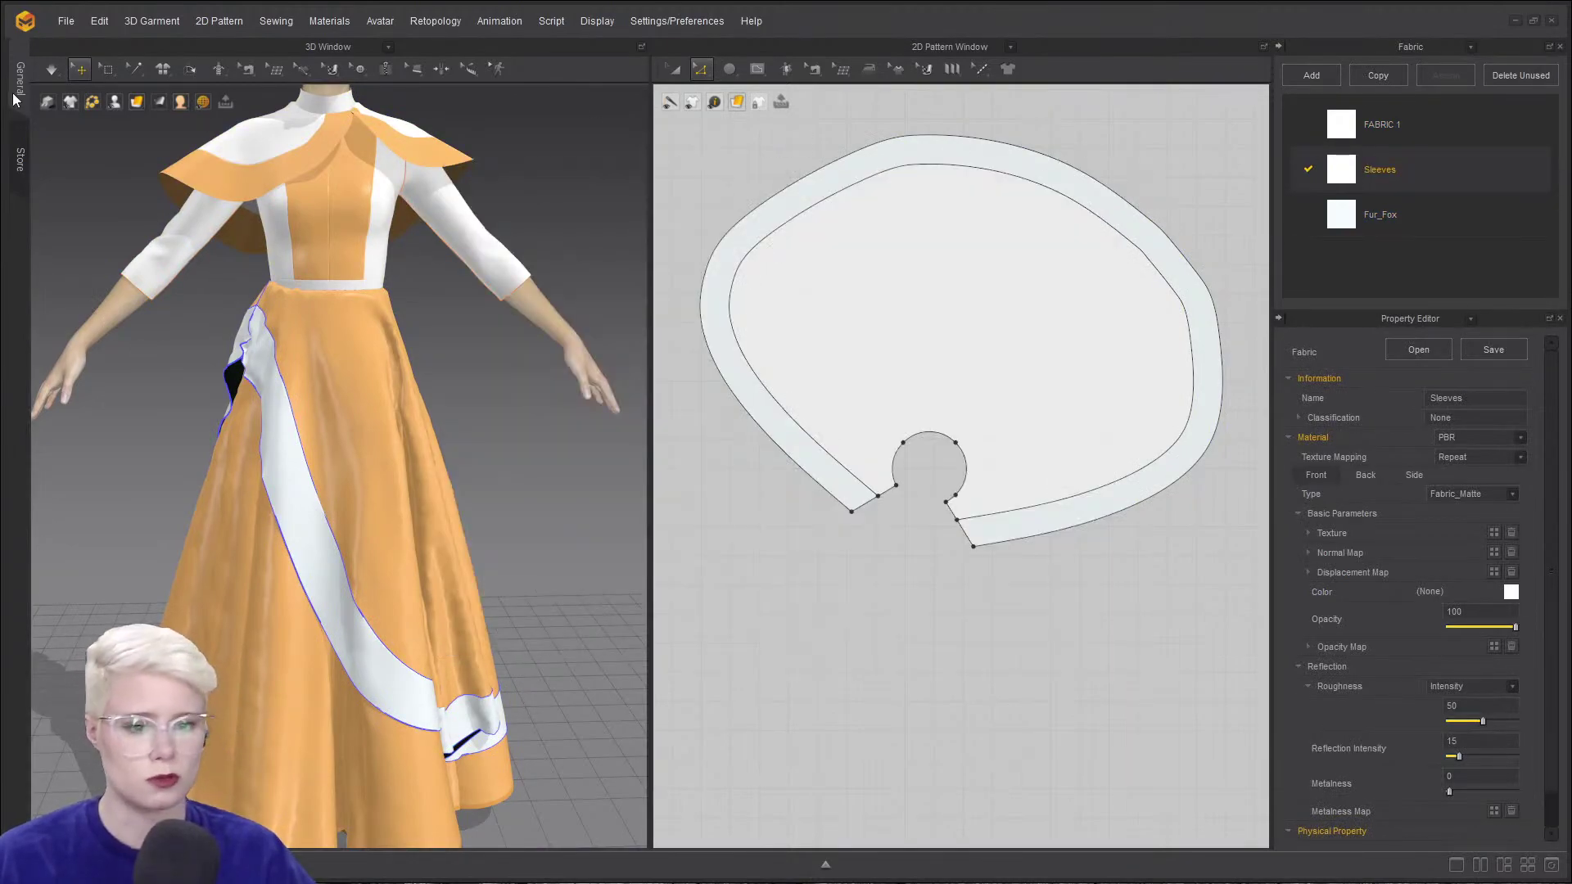
# - Restore the library, search its fabrics for charmeuse, and add Silk_Charmeuse to the garment's fabric list
pyautogui.click(1550, 866)
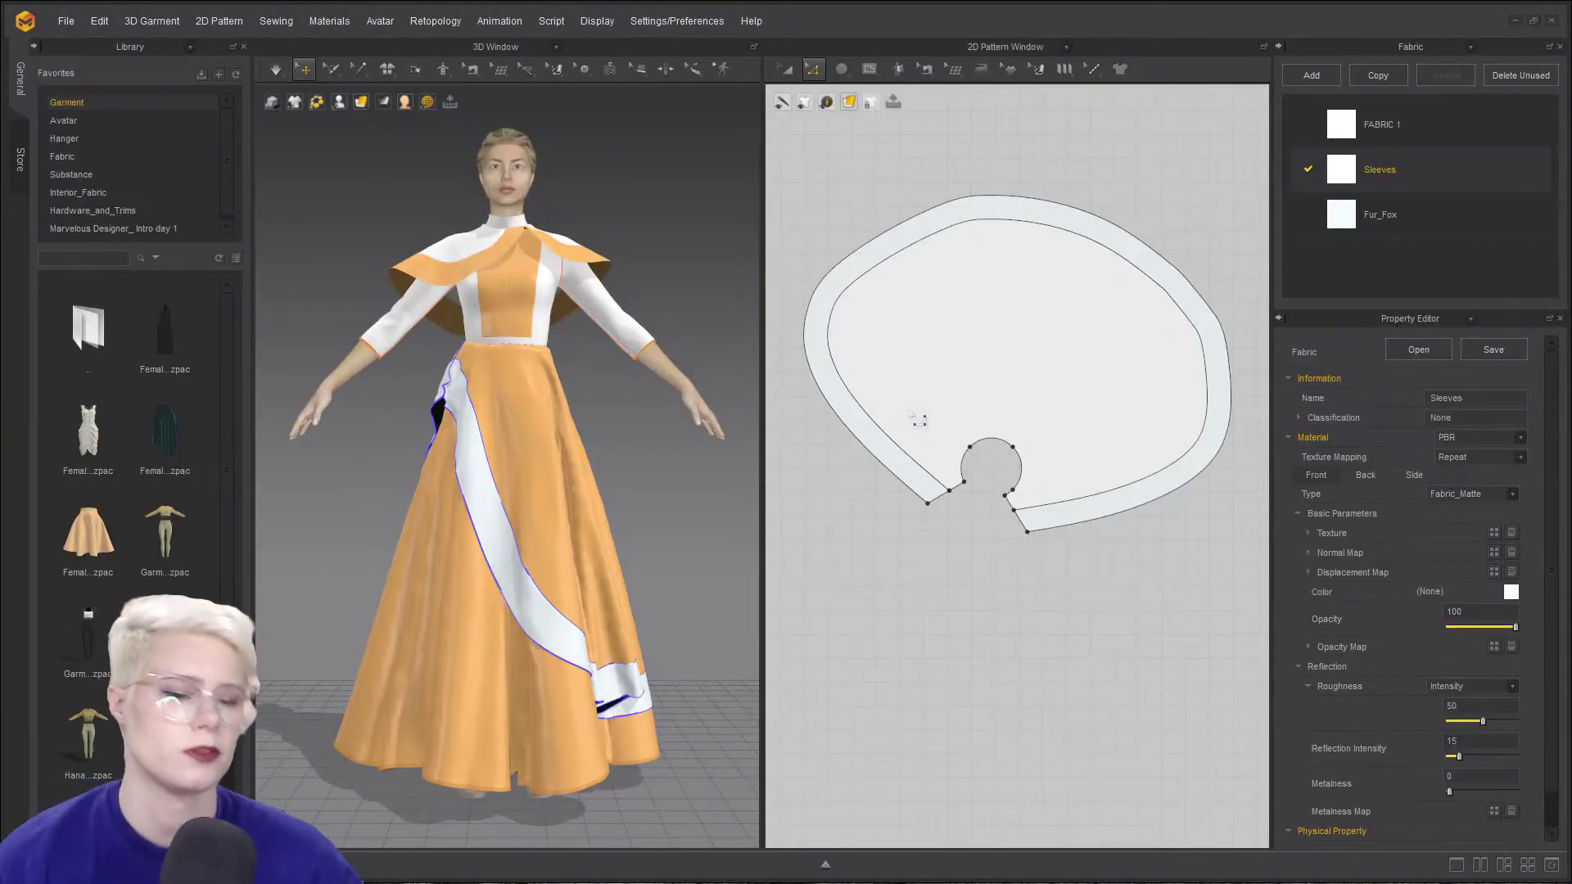
pyautogui.click(155, 160)
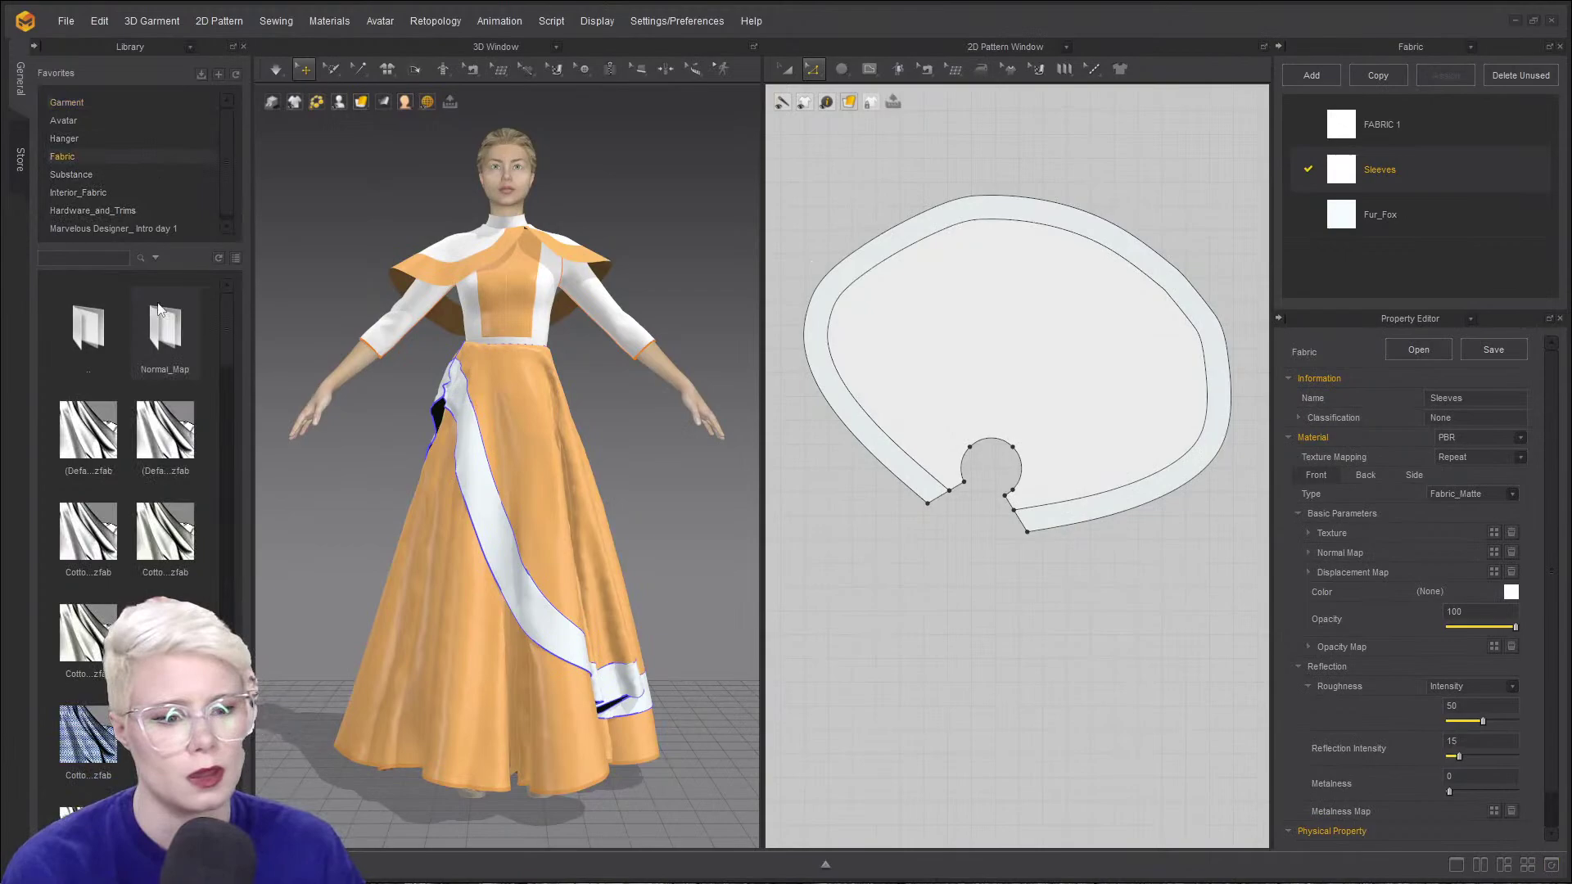
pyautogui.click(106, 258)
pyautogui.write('char')
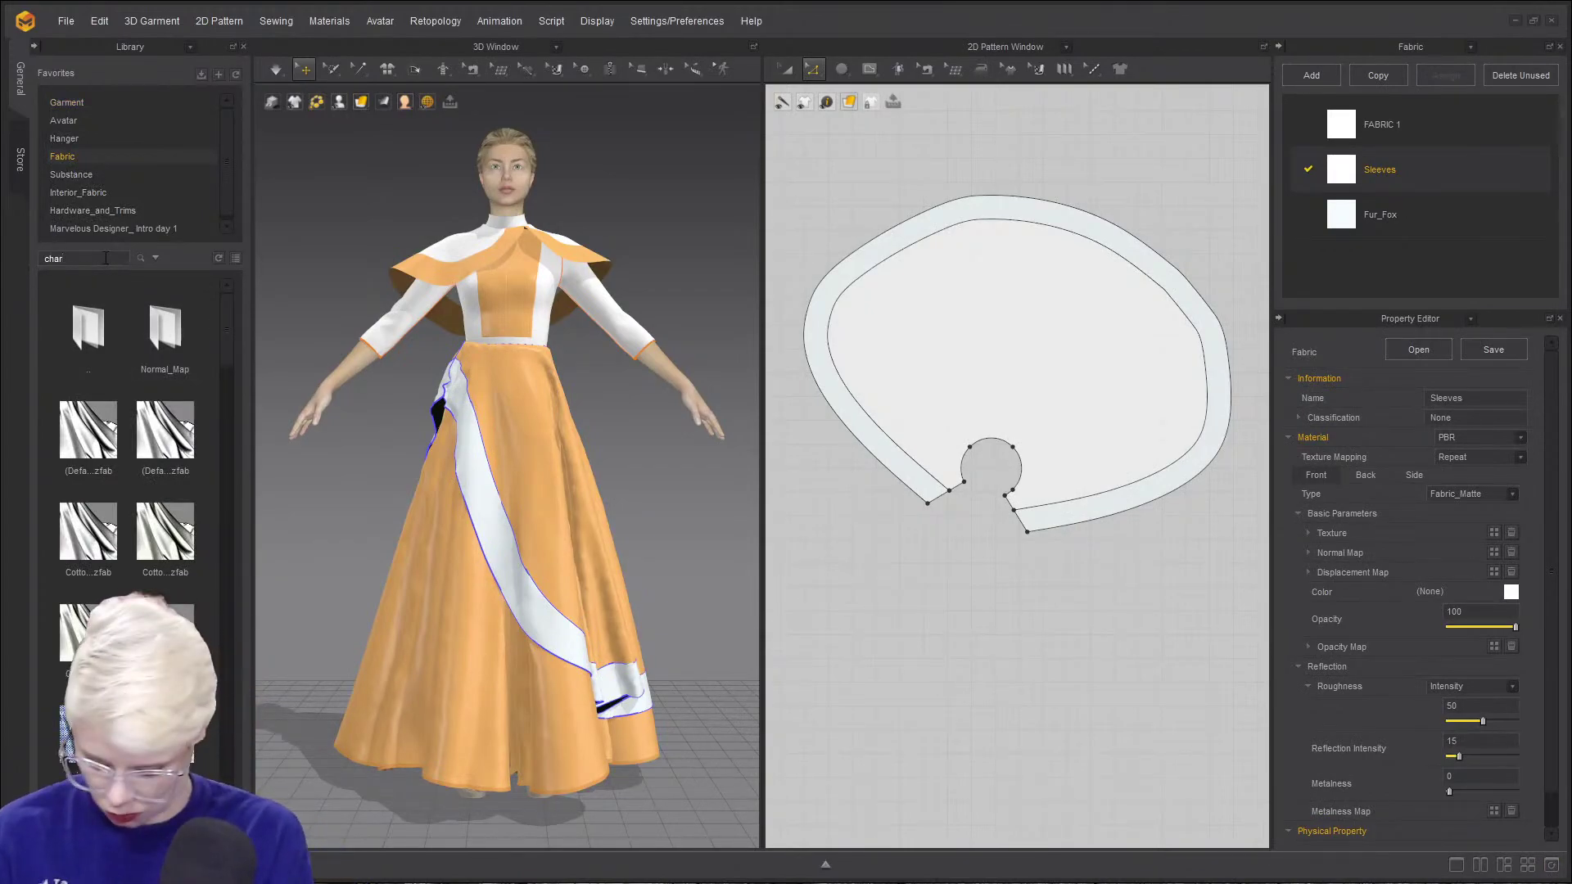
pyautogui.write('meuse')
pyautogui.press('Return')
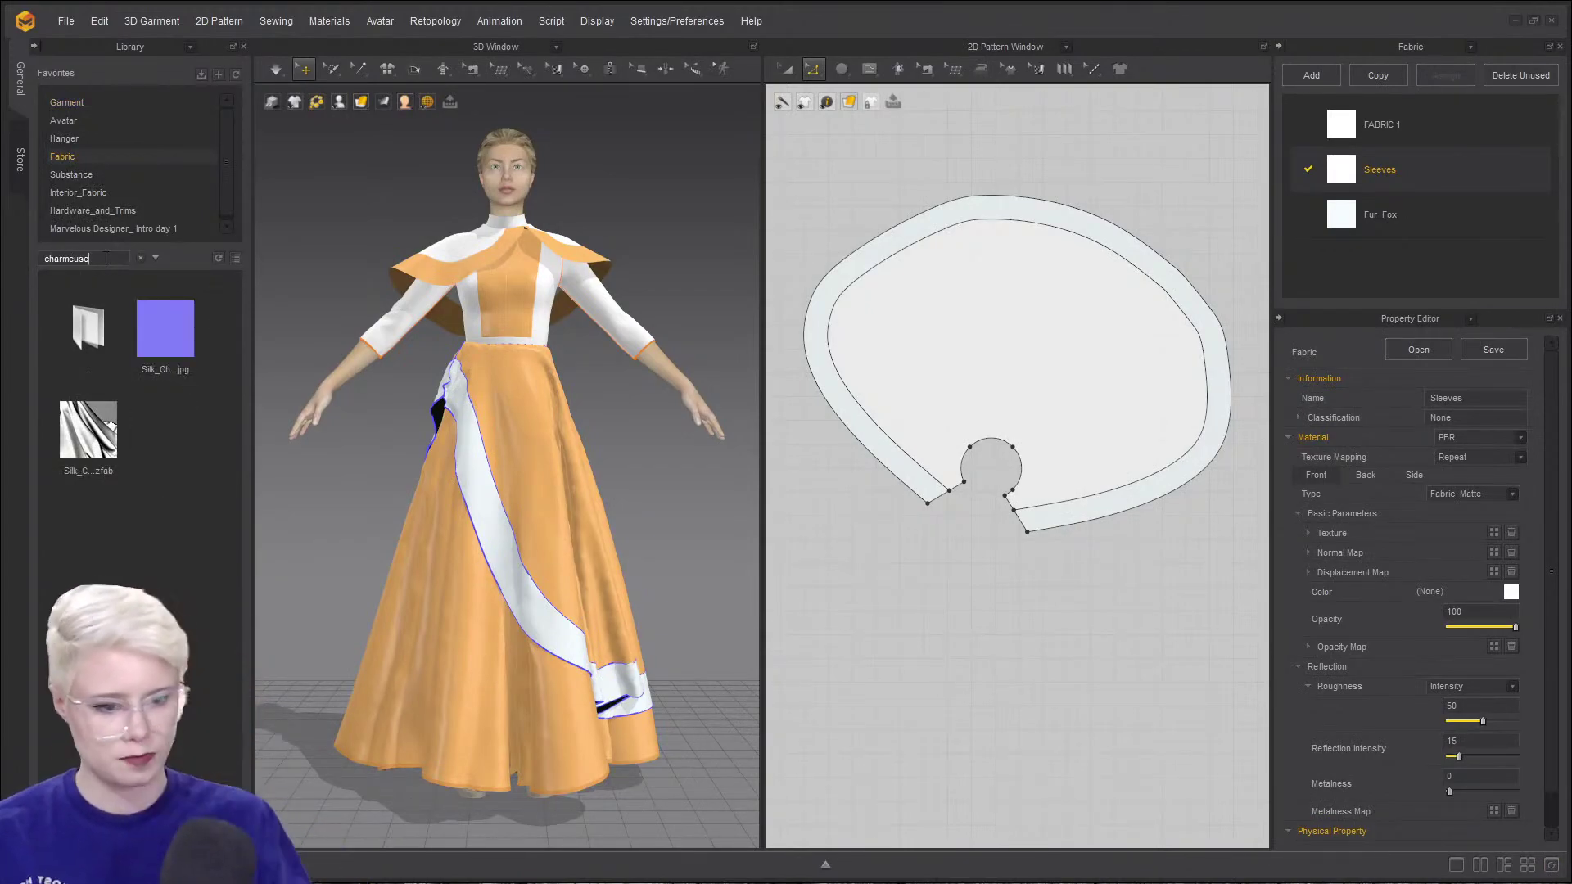
pyautogui.doubleClick(96, 446)
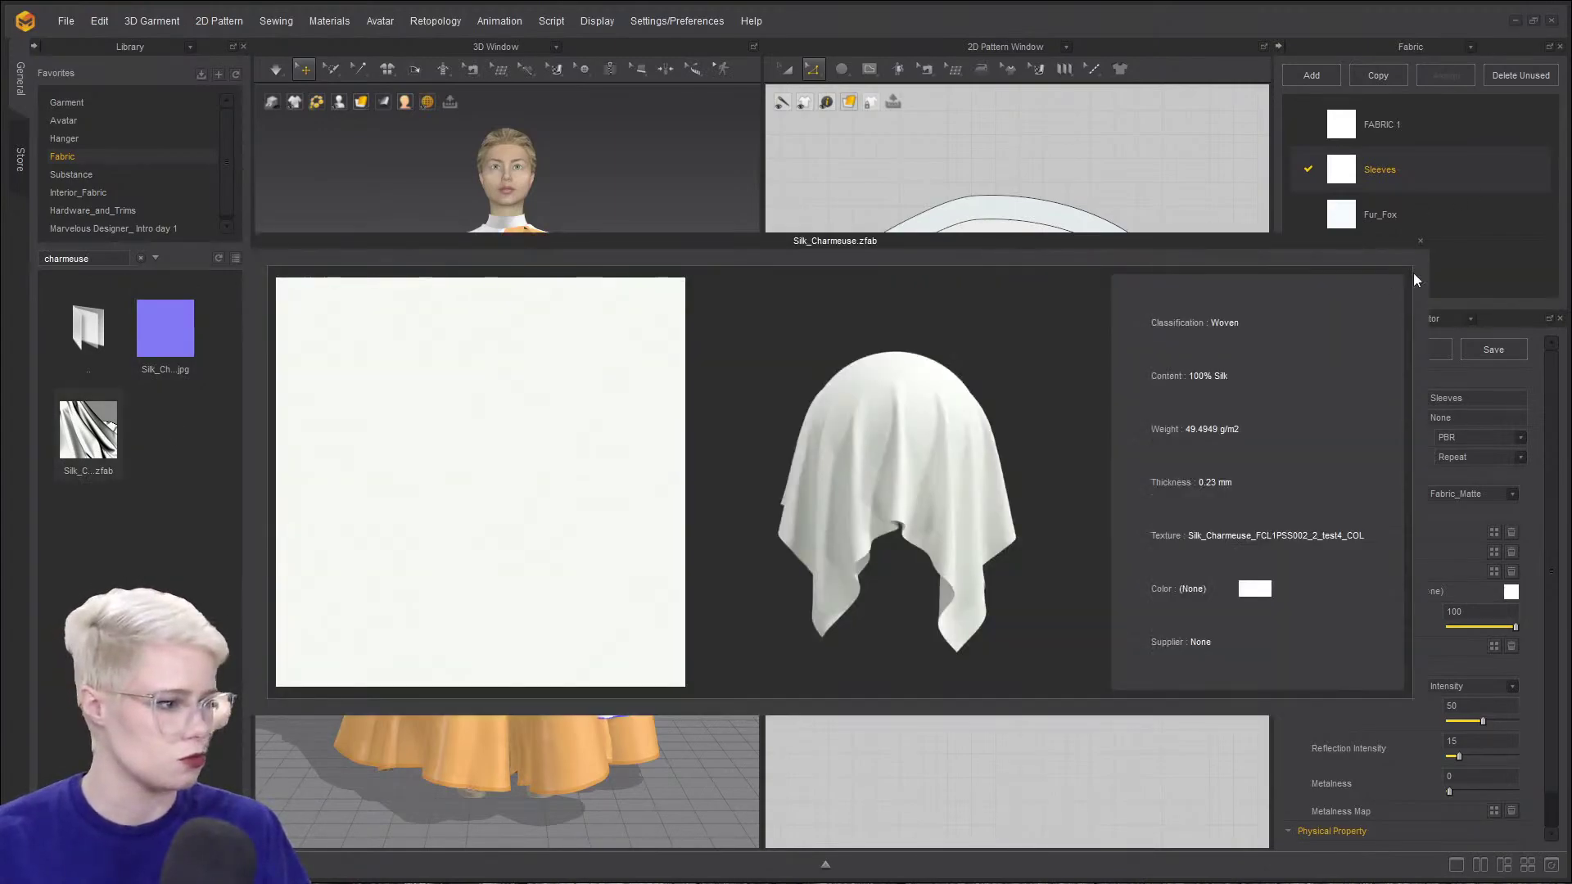
pyautogui.click(1421, 245)
pyautogui.moveTo(69, 432); pyautogui.dragTo(1448, 281)
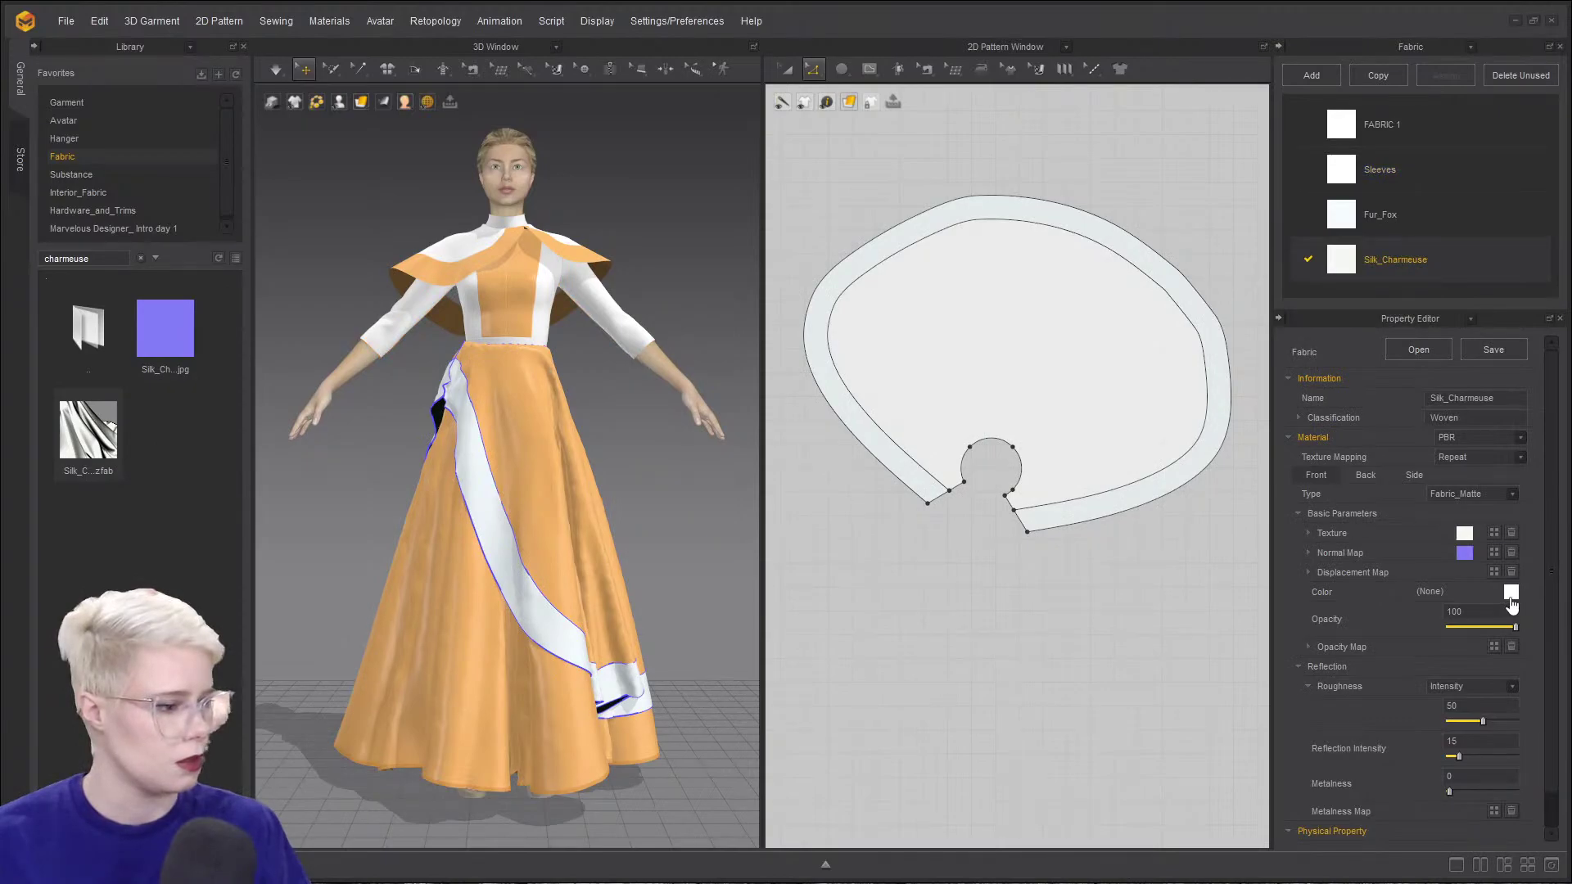
# - Set the Silk_Charmeuse fabric color to red #E50000
pyautogui.click(1512, 593)
pyautogui.click(779, 202)
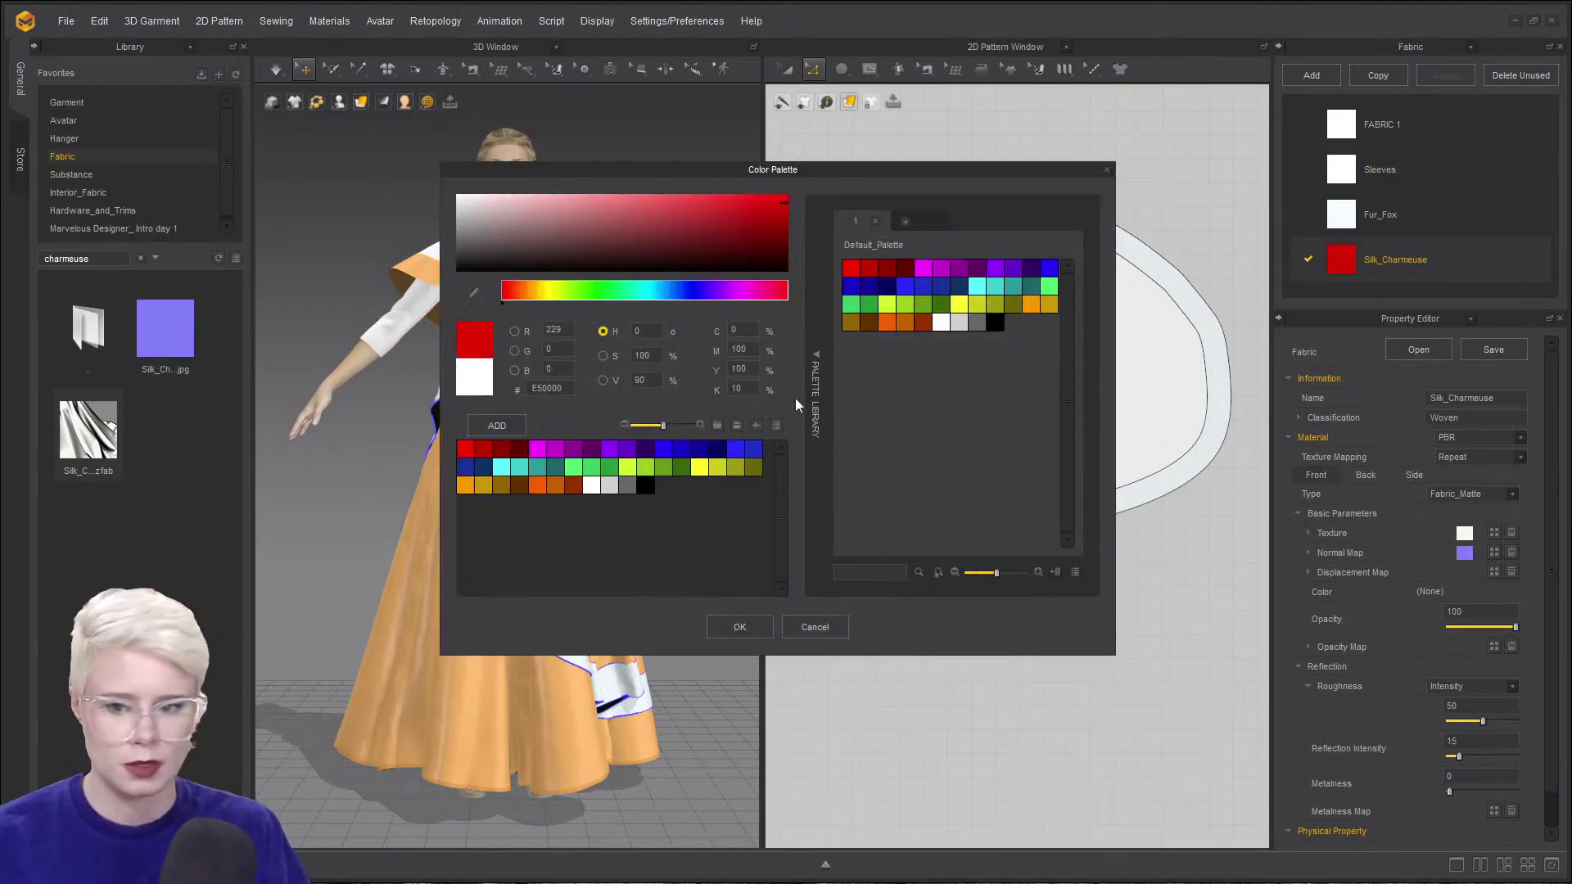
pyautogui.click(740, 627)
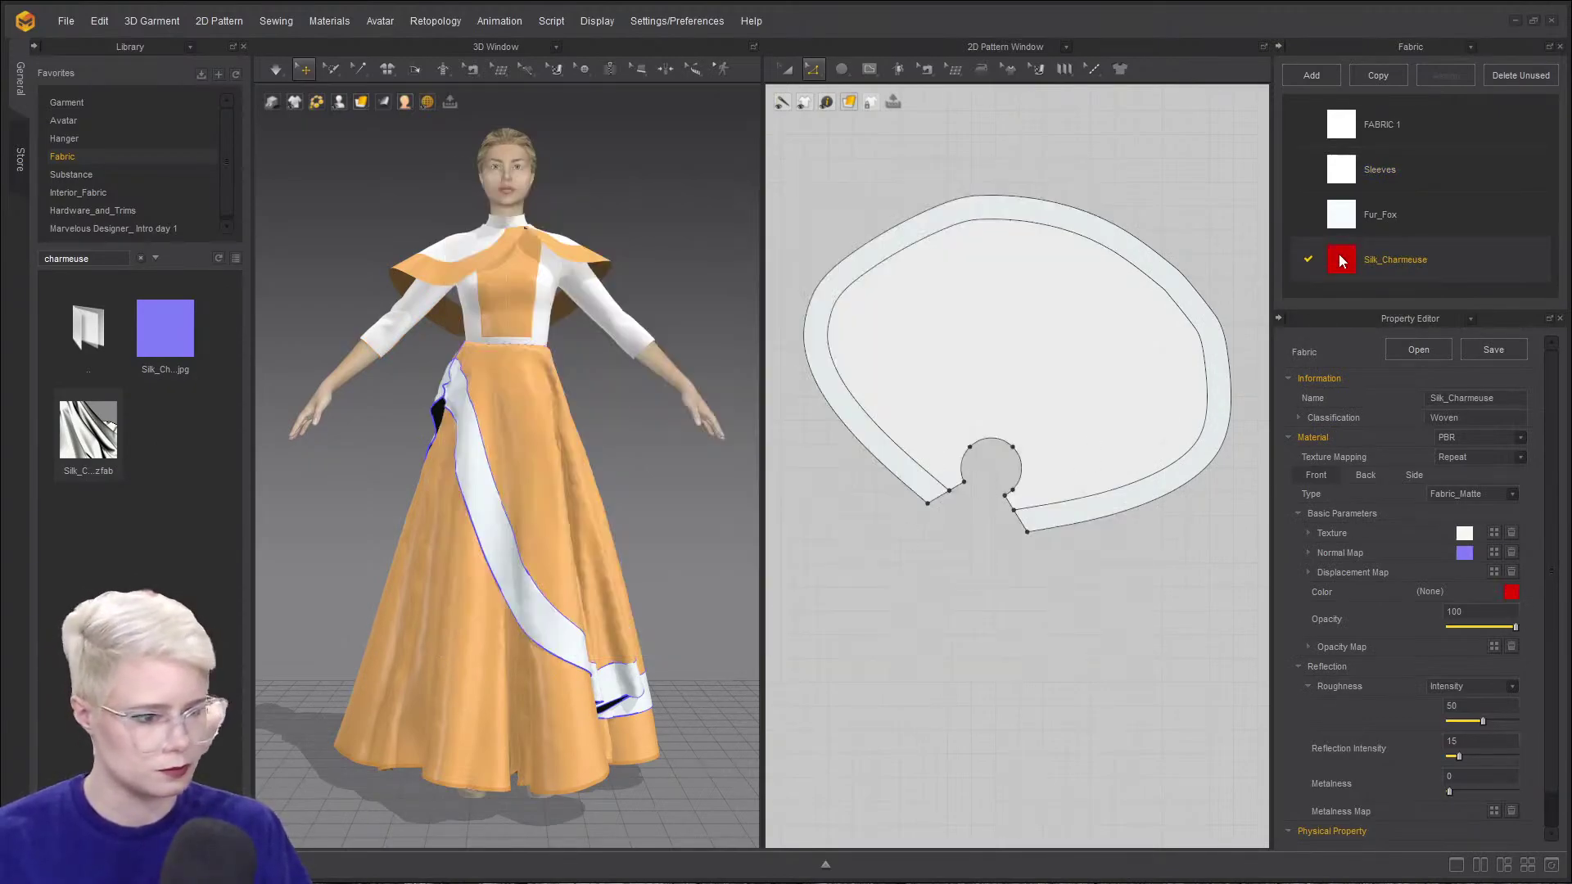
# - Hide the library and apply the red Silk_Charmeuse fabric to the overskirt's main panel and its outer band
pyautogui.click(811, 197)
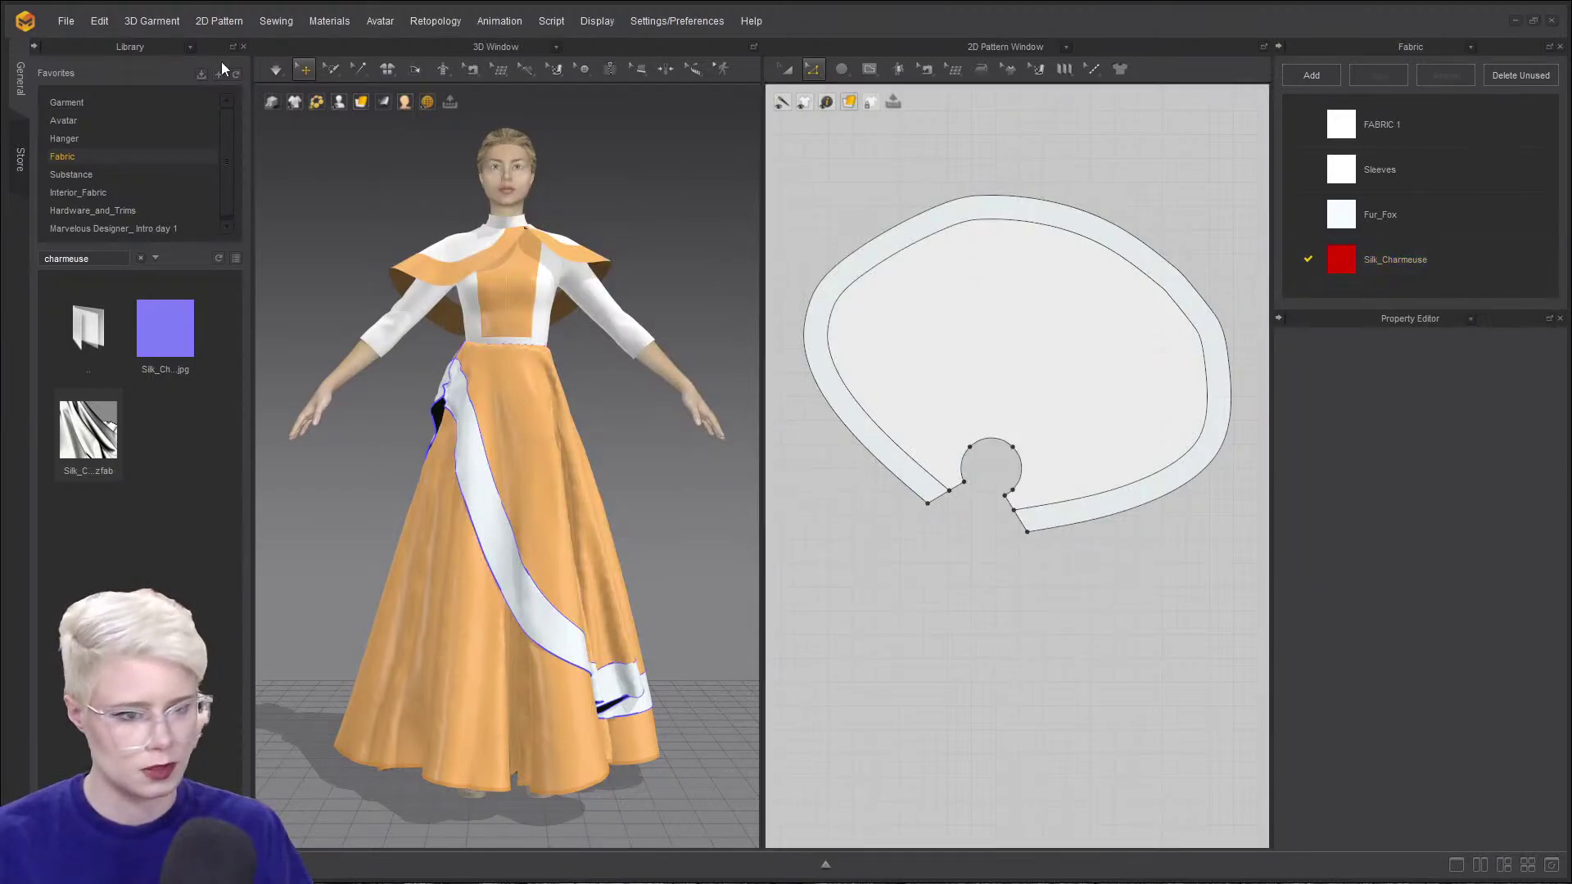
pyautogui.click(243, 47)
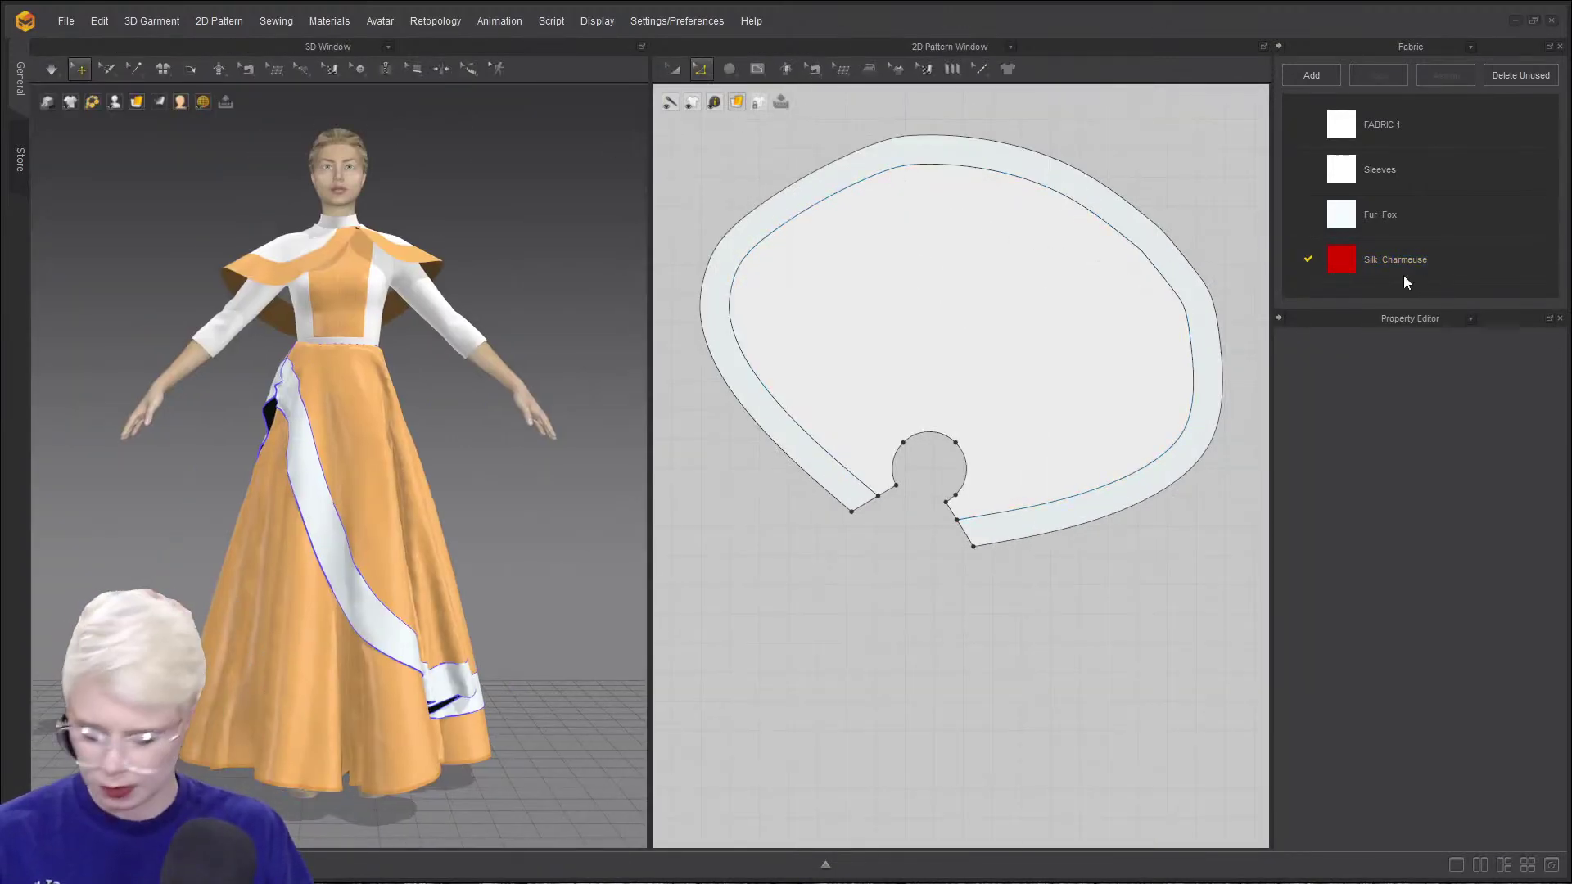
pyautogui.moveTo(1327, 264); pyautogui.dragTo(1100, 338)
pyautogui.click(1330, 262)
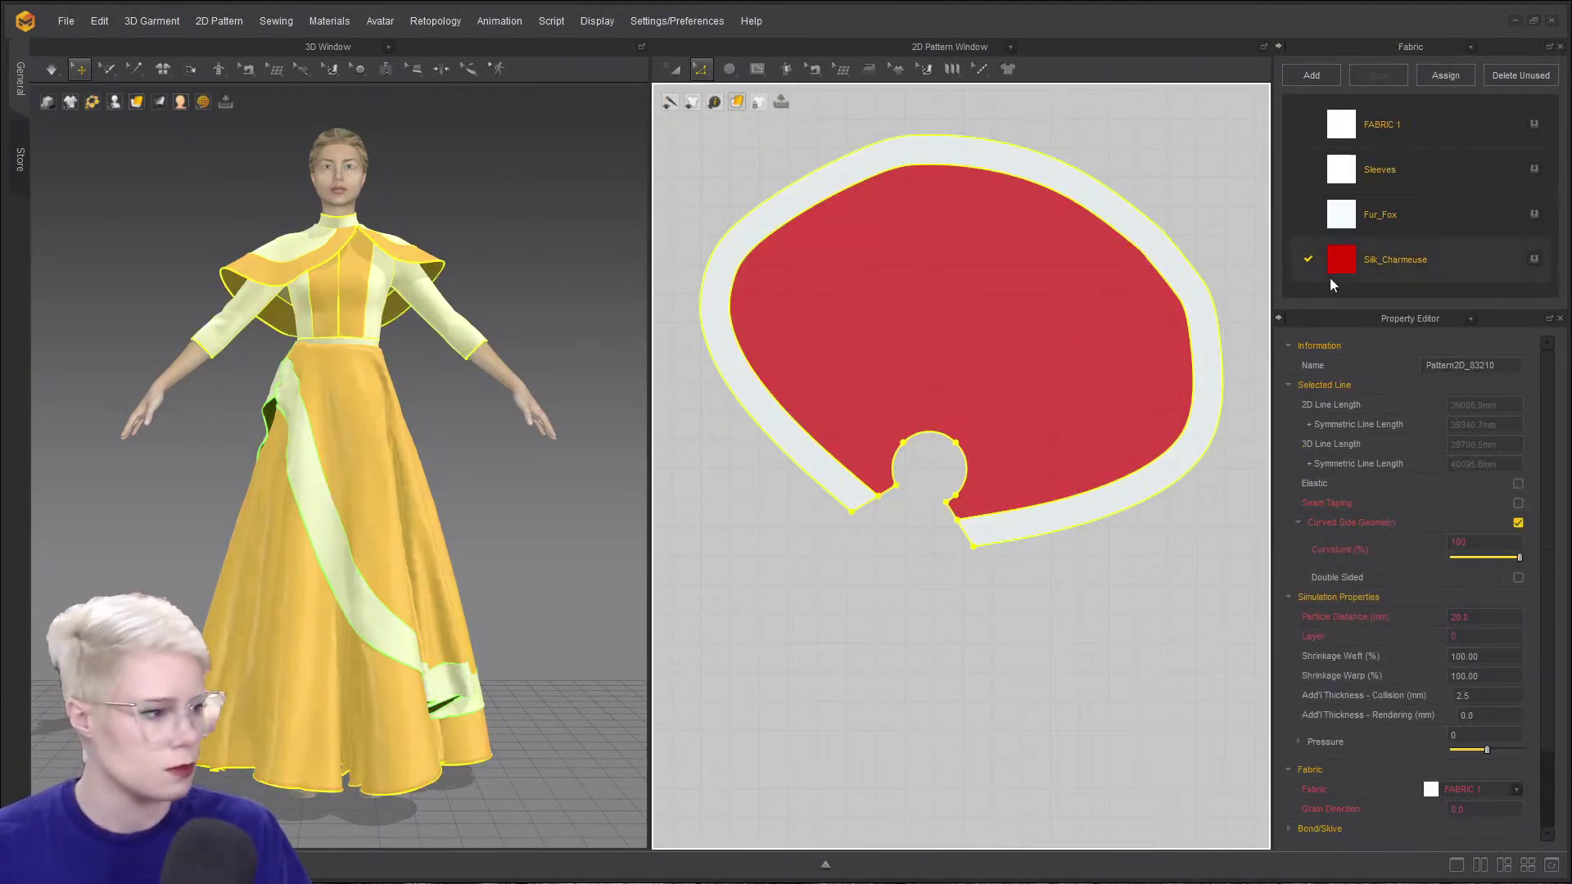
pyautogui.moveTo(1371, 254); pyautogui.dragTo(1123, 198)
pyautogui.scroll(-10, 1043, 391)
pyautogui.moveTo(934, 284); pyautogui.dragTo(897, 175, button='middle')
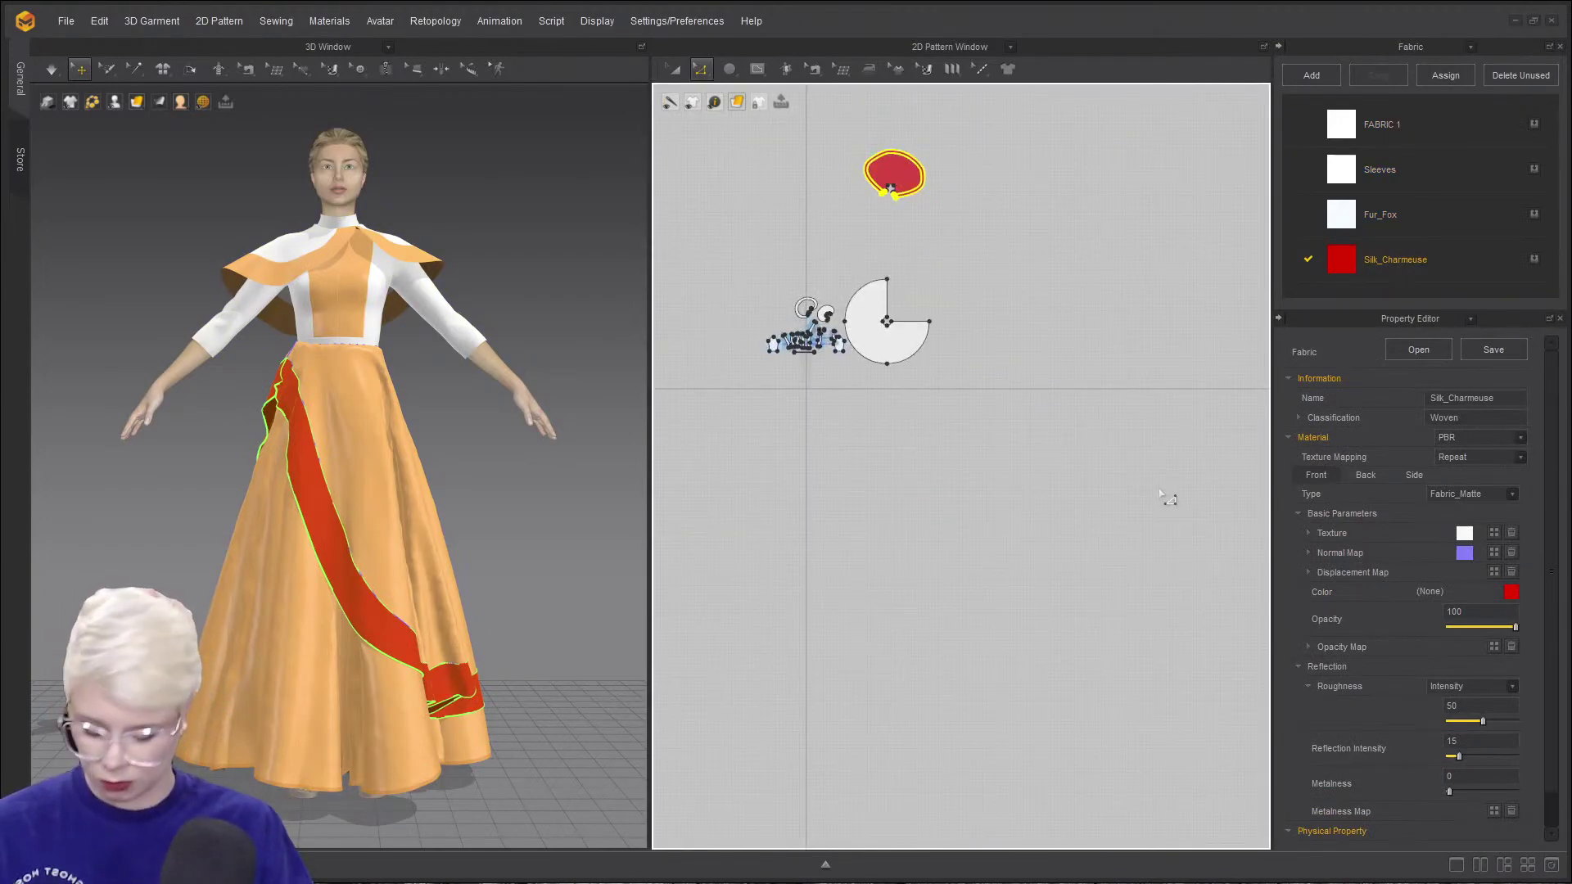
# - Apply the red Silk_Charmeuse fabric to all pattern pieces of the dress
pyautogui.hotkey('ctrl', 'a')
pyautogui.click(1328, 265)
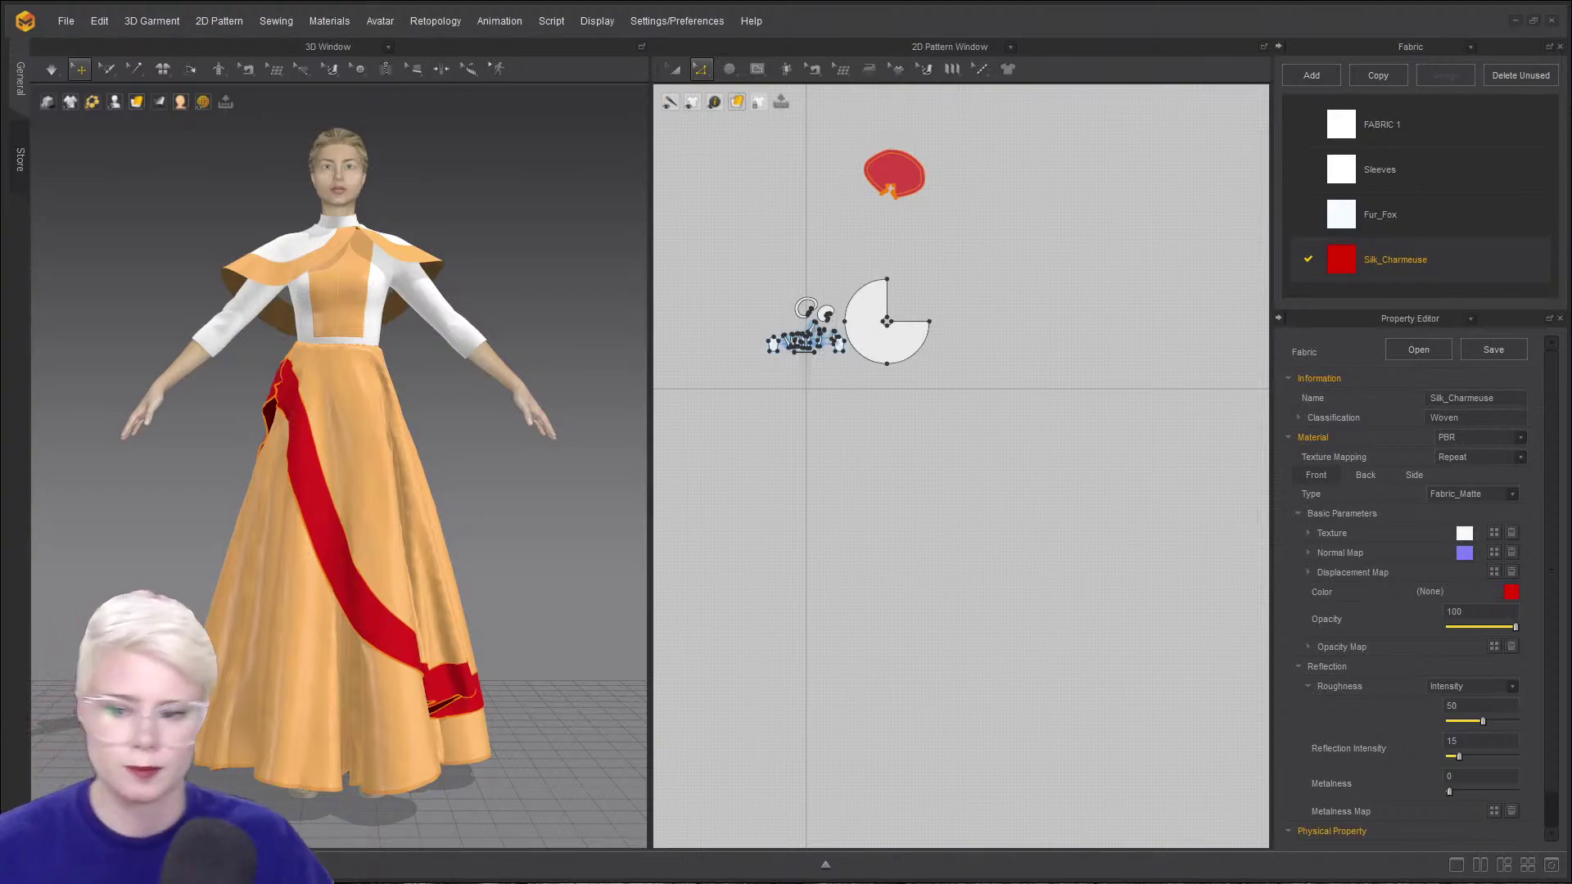
pyautogui.click(1032, 333)
pyautogui.moveTo(1342, 271); pyautogui.dragTo(872, 341)
pyautogui.hotkey('ctrl', 'a')
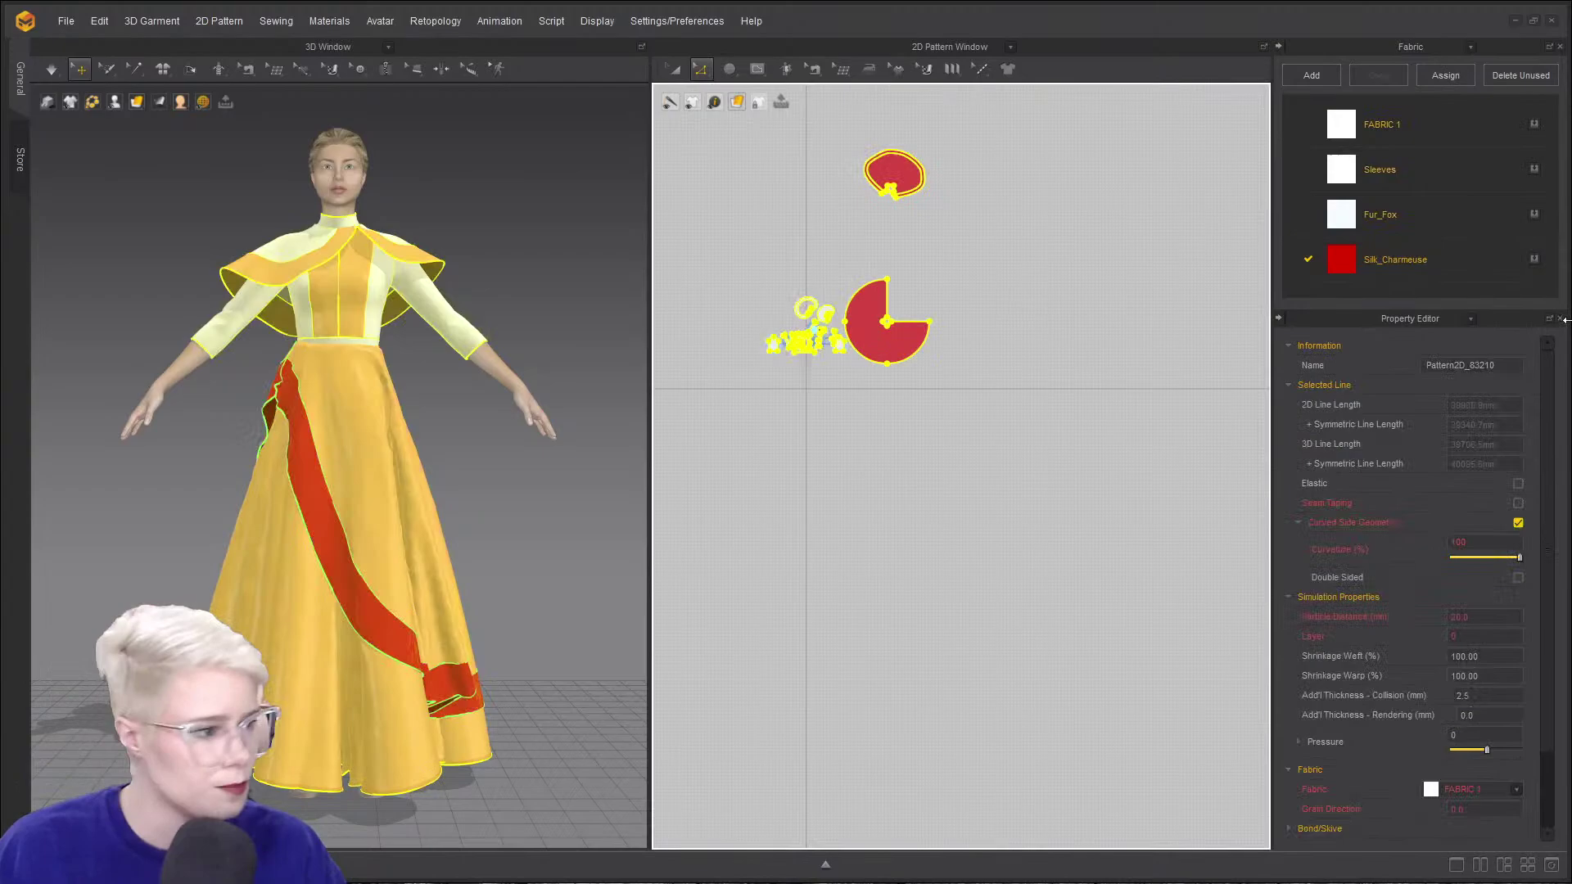
pyautogui.click(1536, 260)
pyautogui.click(797, 402)
pyautogui.scroll(1, 438, 421)
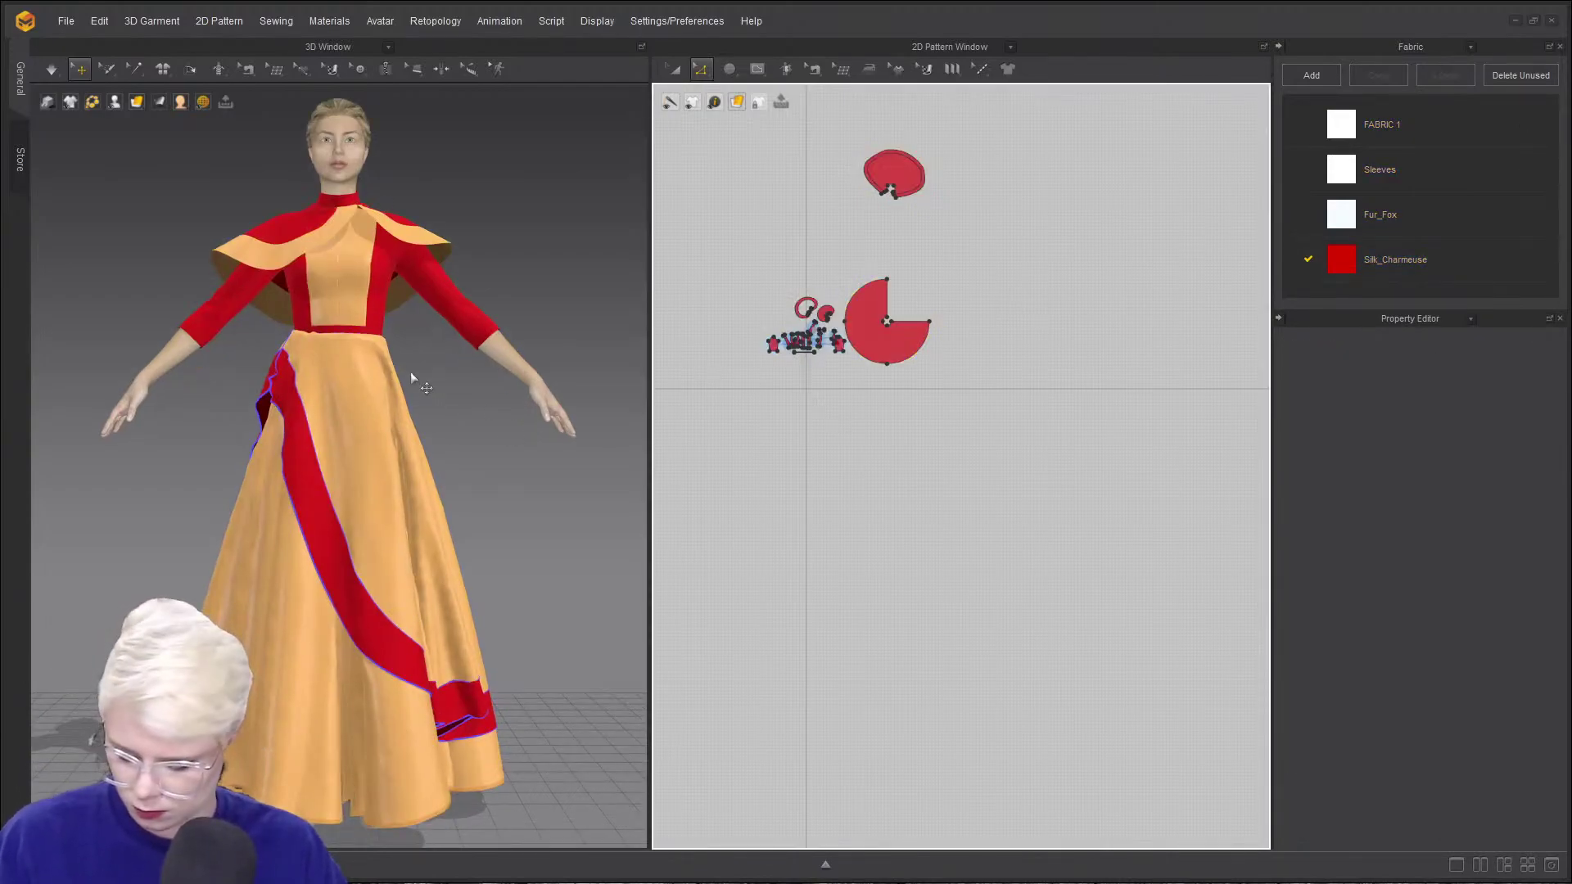
# - Remove the strengthening from all pattern pieces of the garment
pyautogui.hotkey('ctrl', 'a')
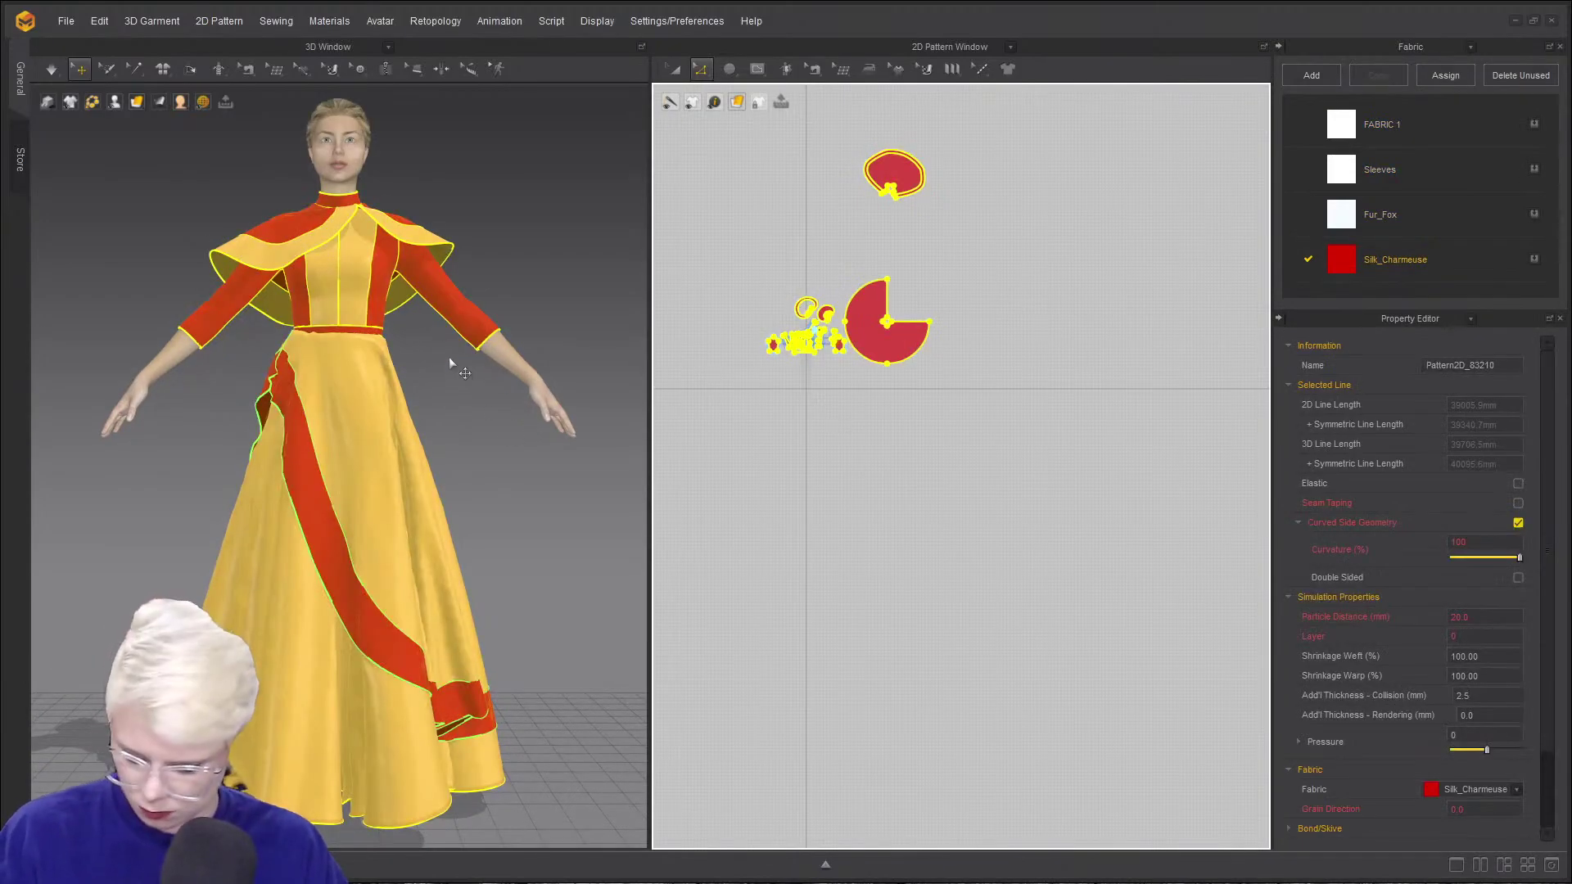
pyautogui.click(530, 370)
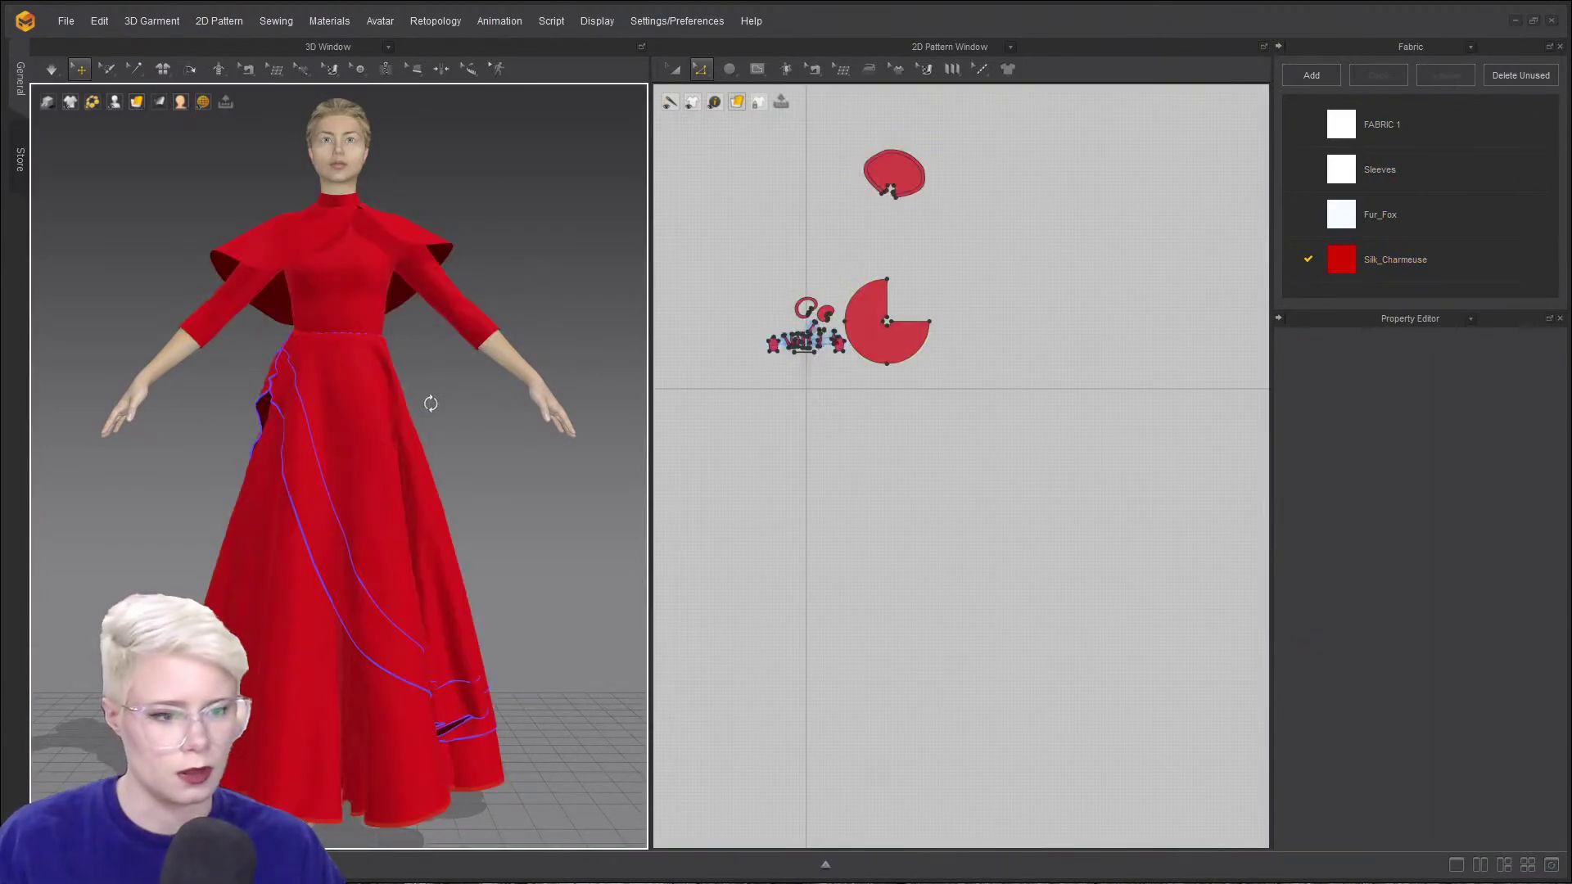
pyautogui.scroll(2, 359, 354)
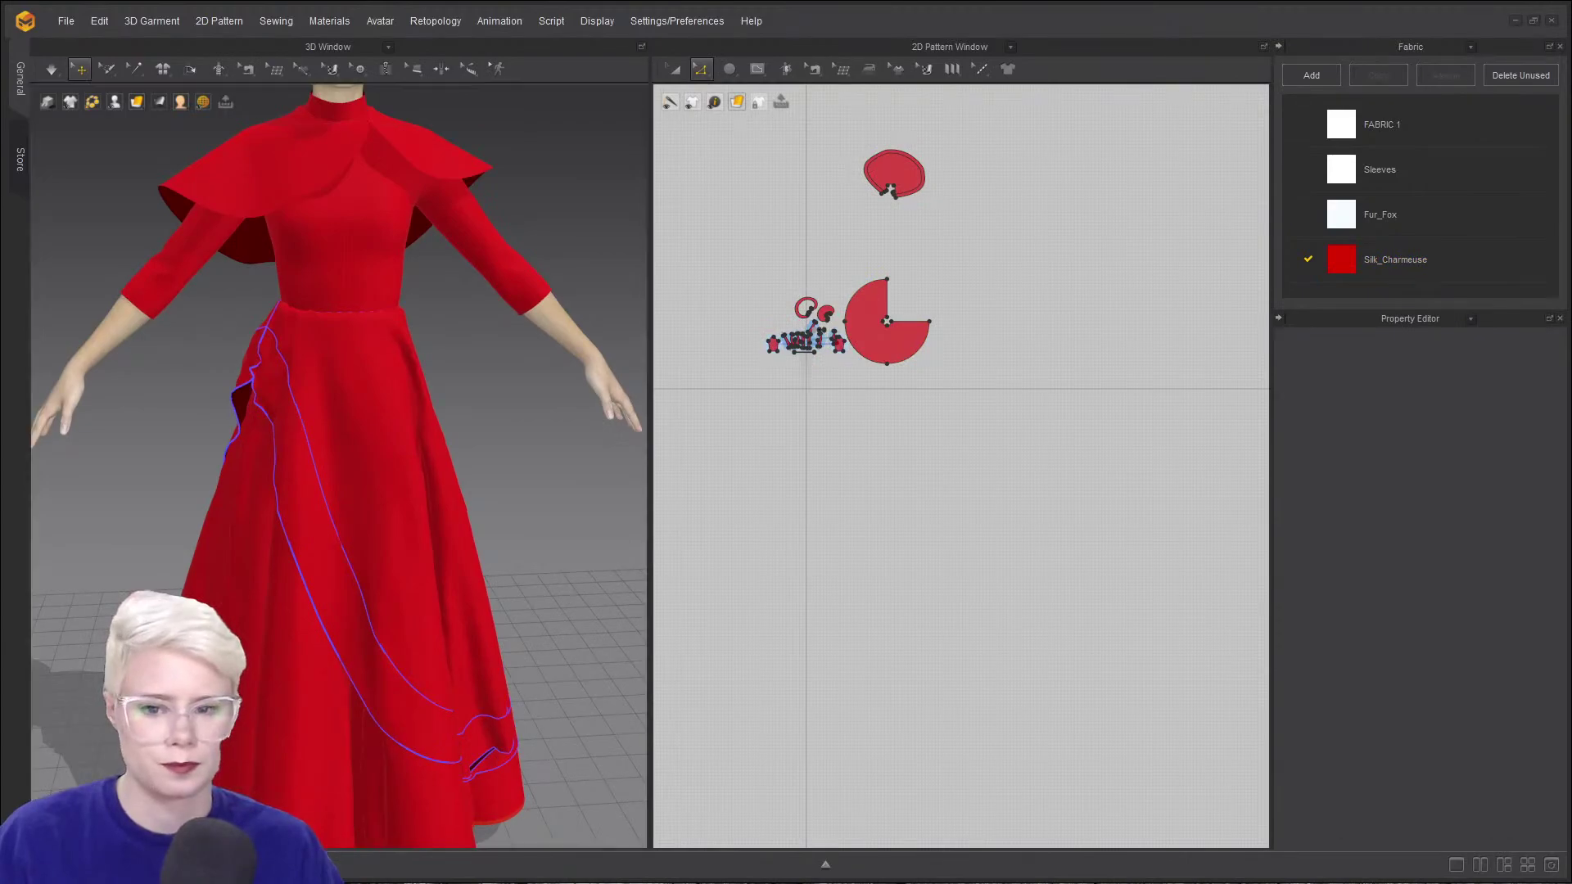
# - Set the material type of the Silk_Charmeuse fabric to Fabric_Shiny and inspect the skirt up close
pyautogui.click(1425, 274)
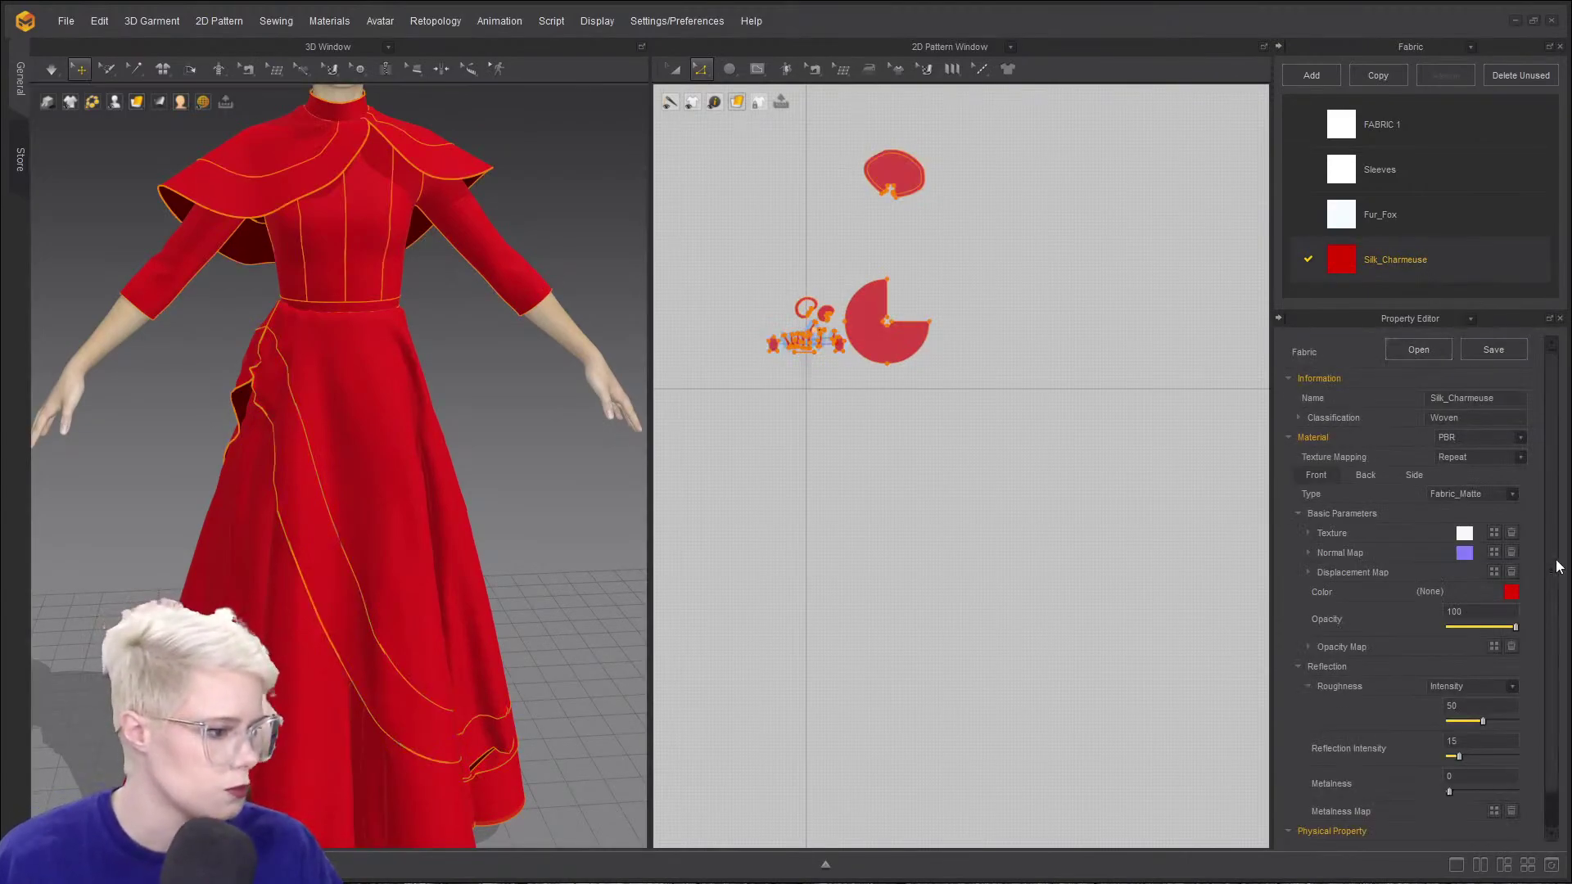
pyautogui.click(1514, 493)
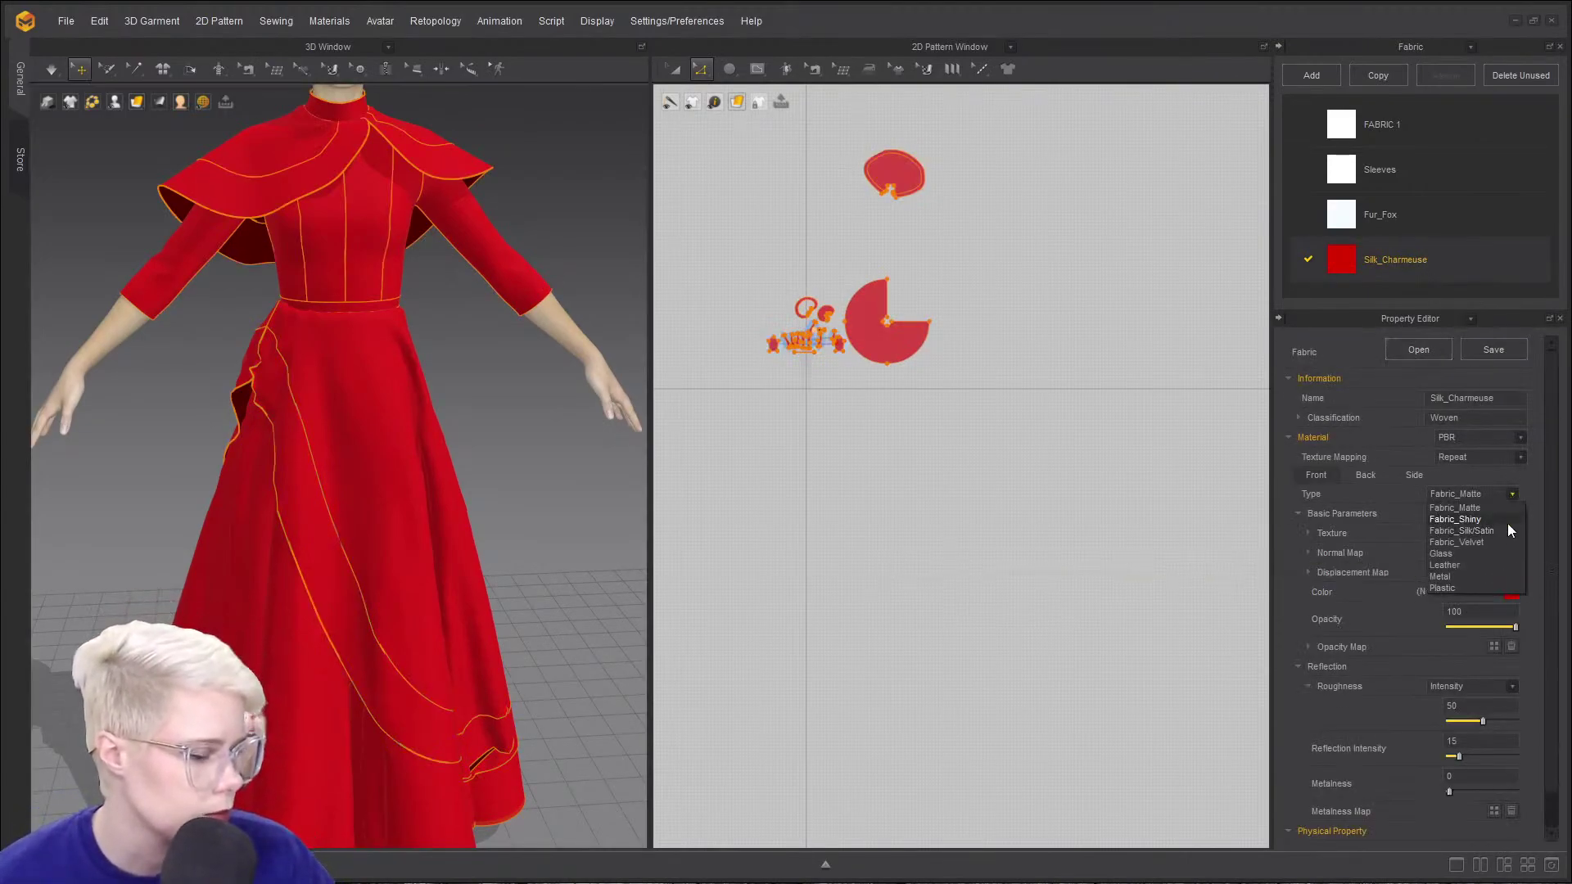
pyautogui.click(1507, 524)
pyautogui.click(551, 263)
pyautogui.moveTo(551, 263); pyautogui.dragTo(425, 356, button='right')
pyautogui.scroll(5, 429, 377)
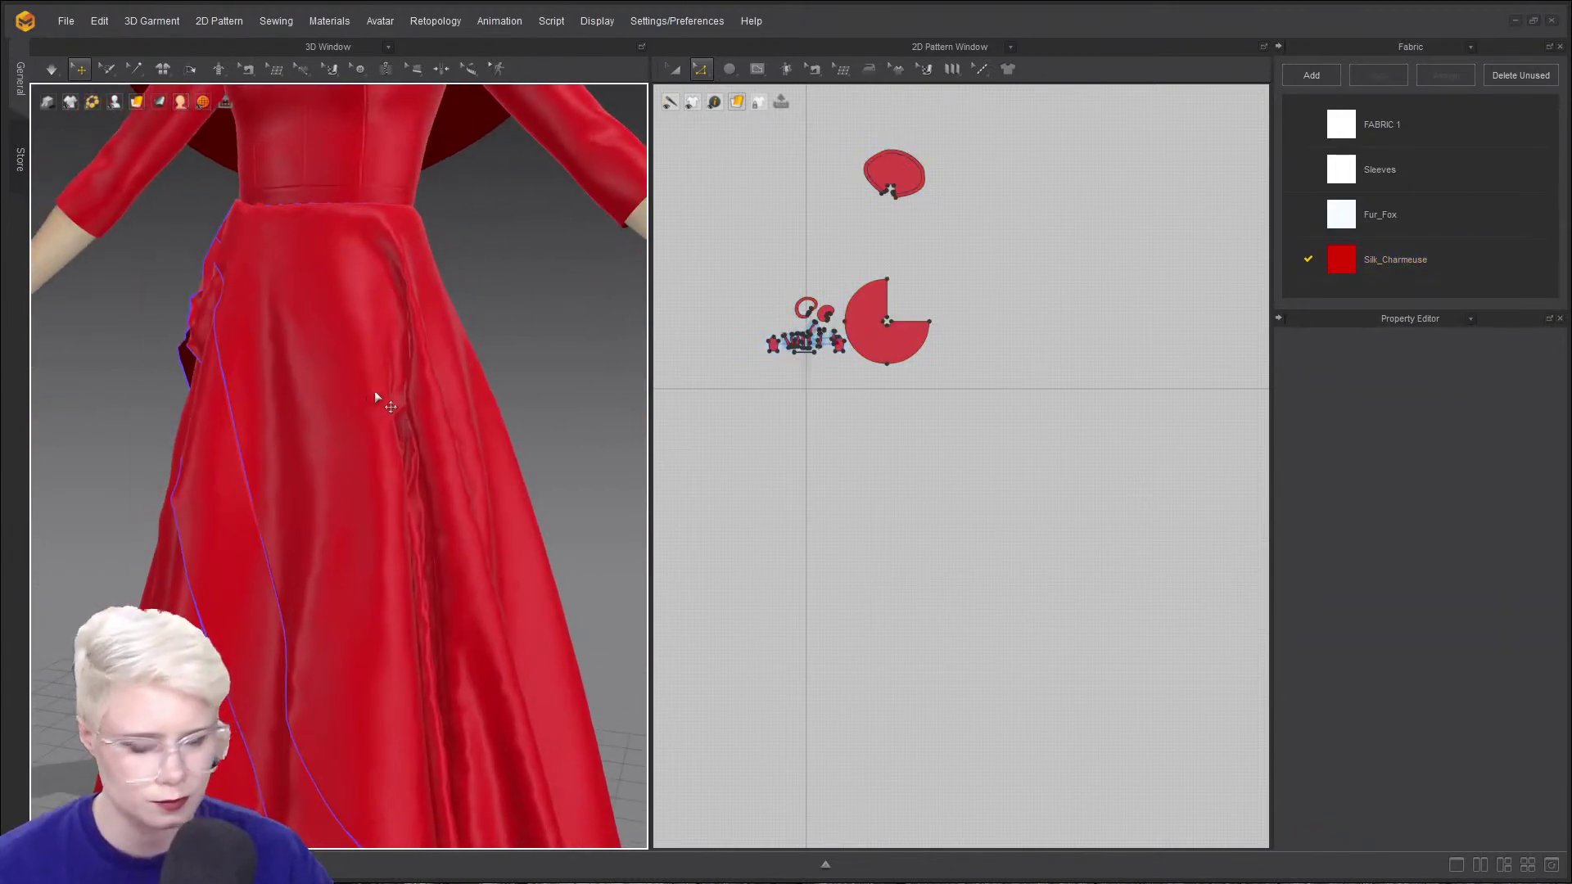
# - Strengthen the underskirt piece again and select all pattern pieces
pyautogui.scroll(-5, 327, 576)
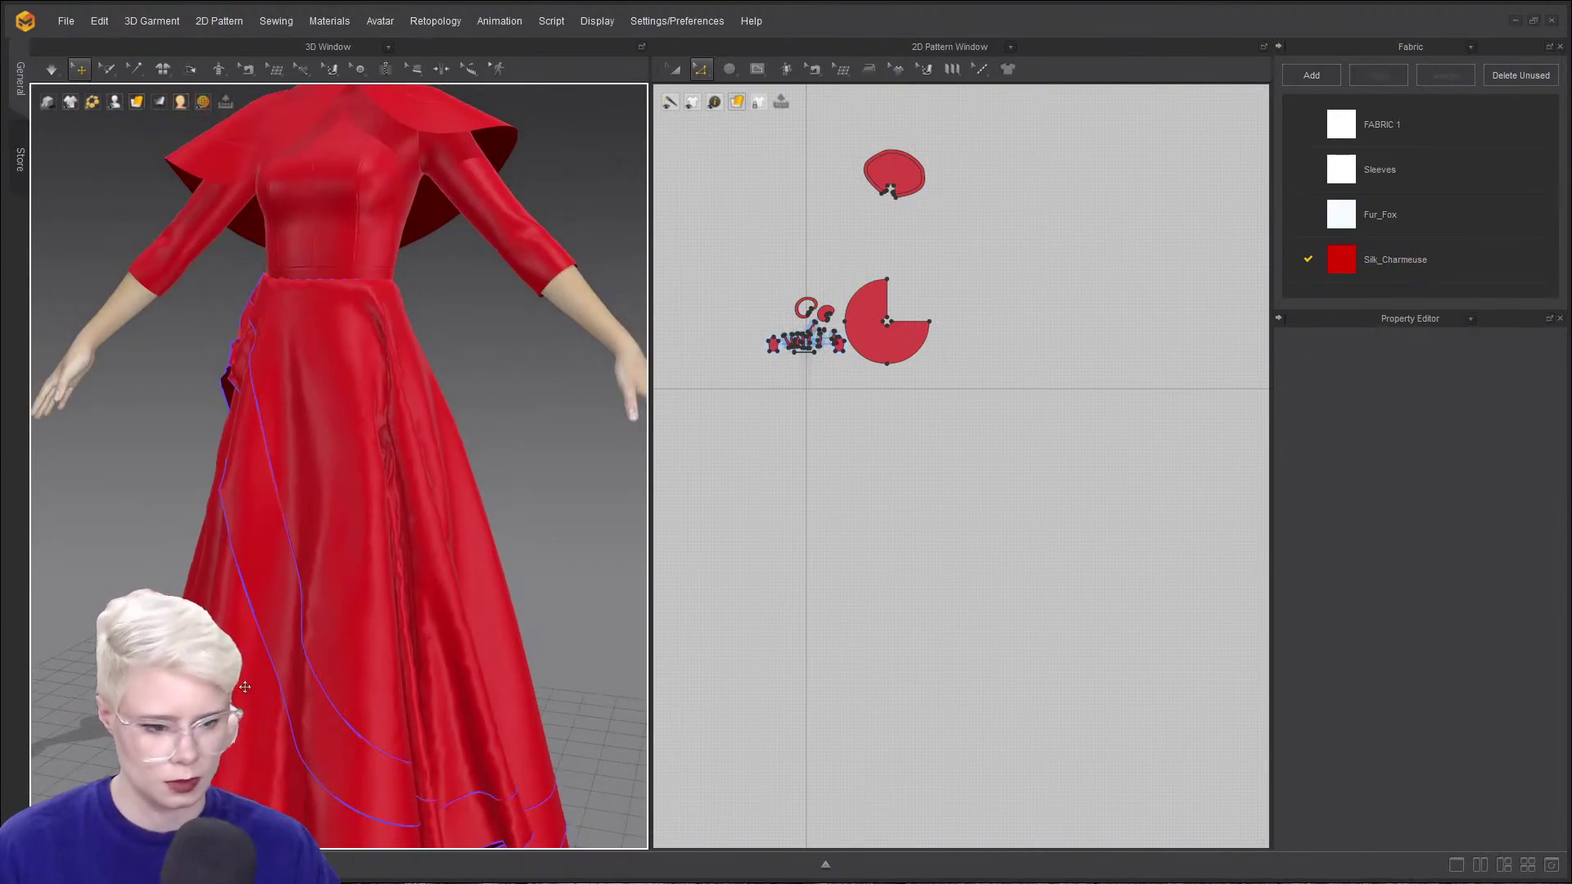
pyautogui.click(247, 659)
pyautogui.hotkey('ctrl', 'a')
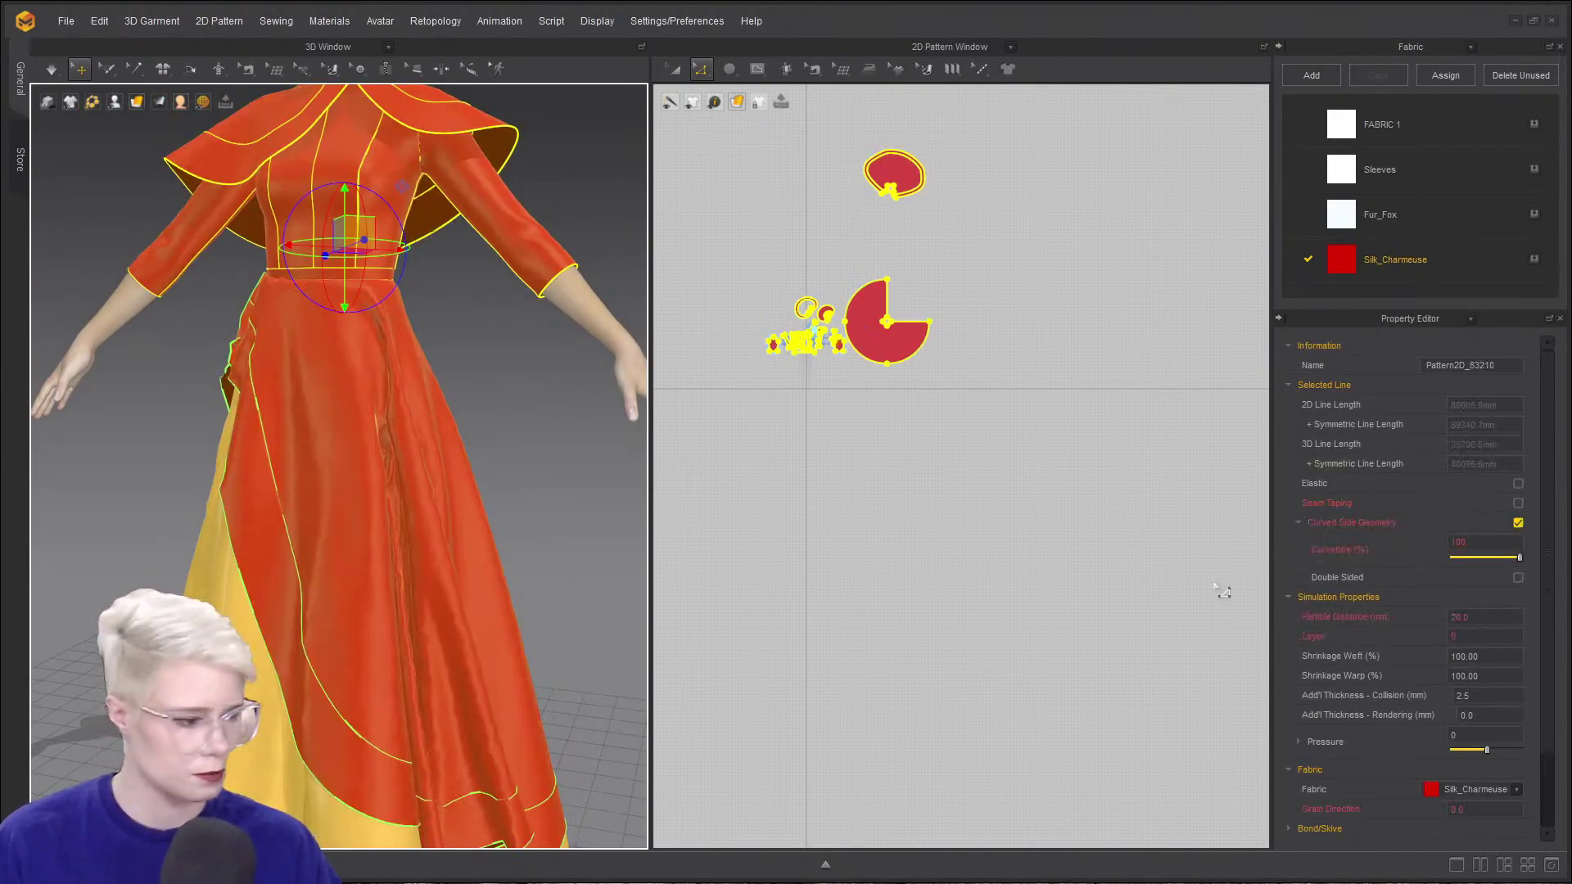
# - Apply the white Fur_Fox fabric to the overskirt's outer band and the cape's edge trim
pyautogui.click(1368, 215)
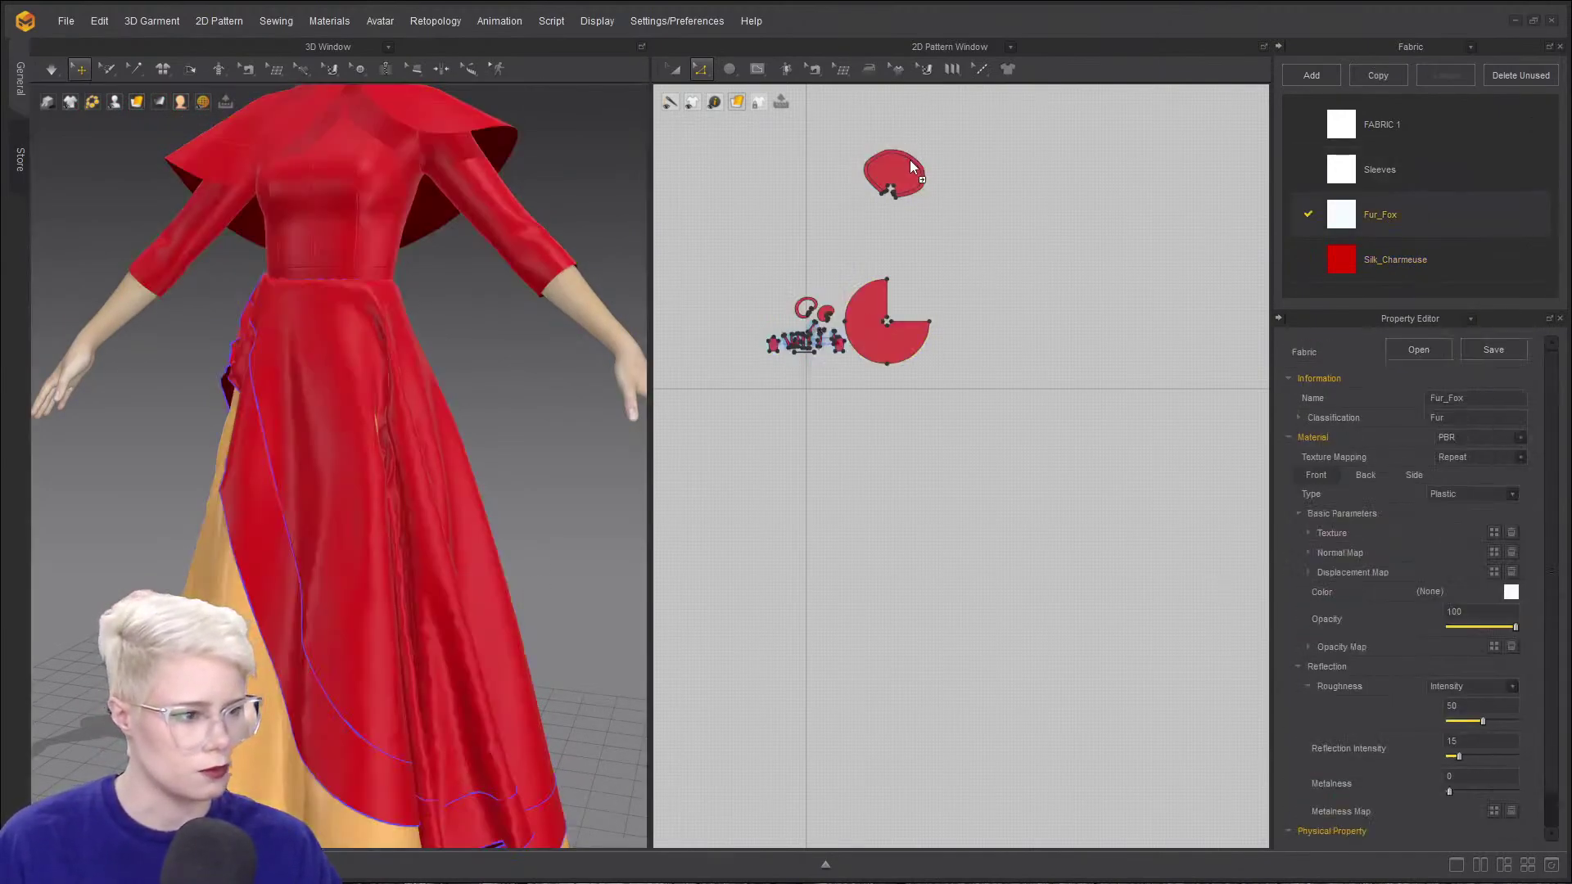
pyautogui.moveTo(916, 156); pyautogui.dragTo(915, 156)
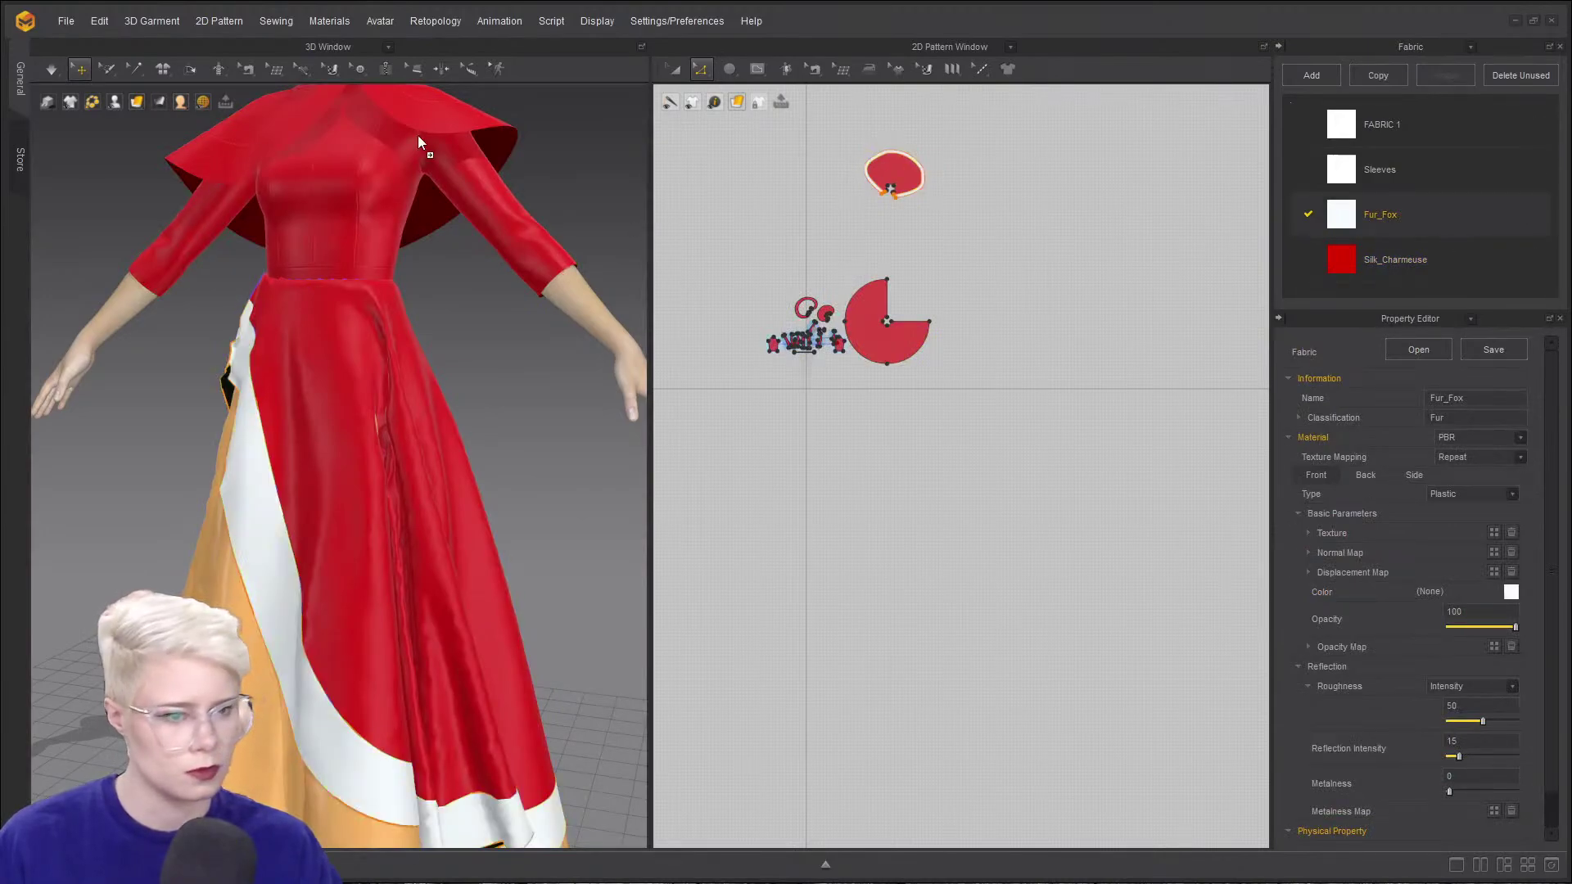
pyautogui.click(395, 109)
pyautogui.moveTo(289, 204); pyautogui.dragTo(333, 270, button='right')
pyautogui.scroll(-5, 334, 270)
pyautogui.scroll(3, 369, 352)
pyautogui.moveTo(393, 368); pyautogui.dragTo(326, 411, button='right')
# - Simulate the whole dress so that it settles with its new fabrics, and stop the simulation
pyautogui.click(406, 401)
pyautogui.scroll(-2, 326, 411)
pyautogui.moveTo(393, 551); pyautogui.dragTo(388, 393, button='middle')
pyautogui.moveTo(388, 394); pyautogui.dragTo(357, 361, button='right')
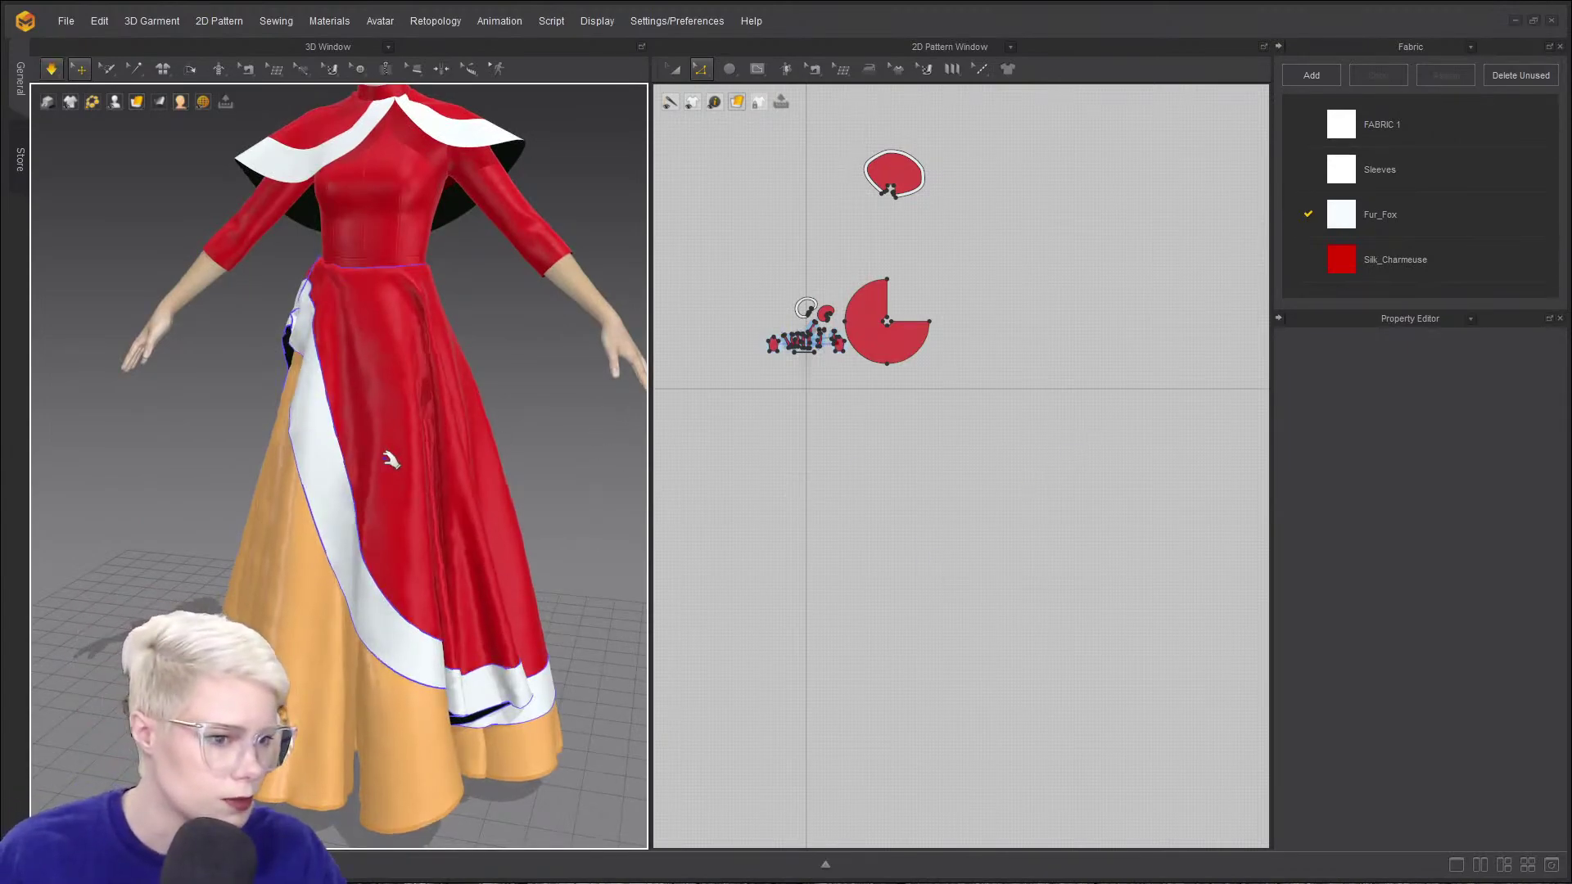
pyautogui.hotkey('ctrl', 'a')
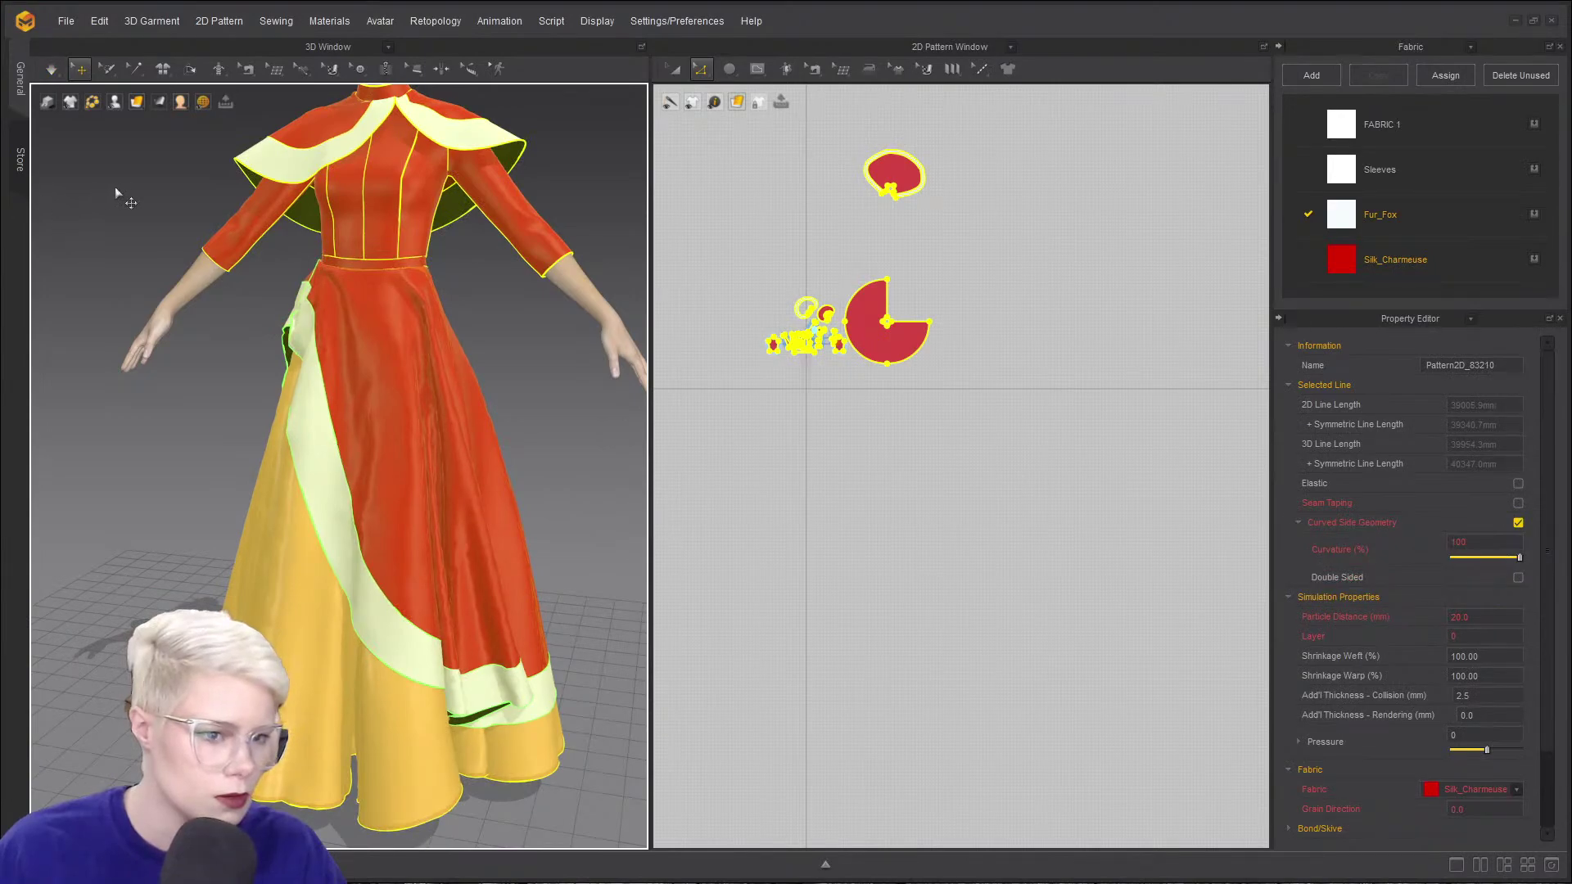
pyautogui.press('space')
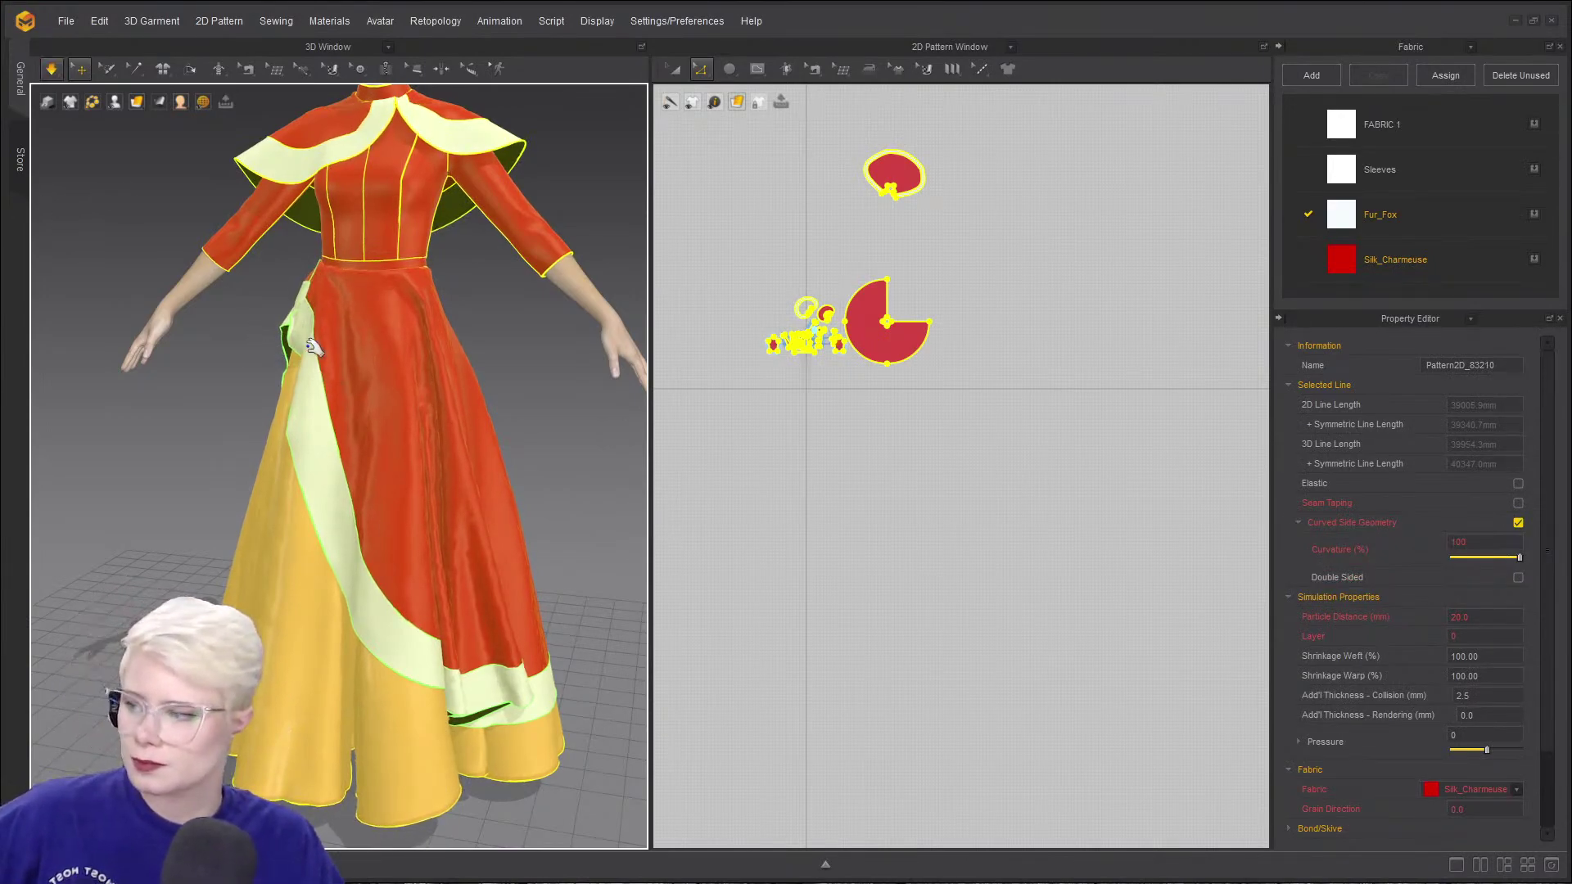
pyautogui.click(524, 370)
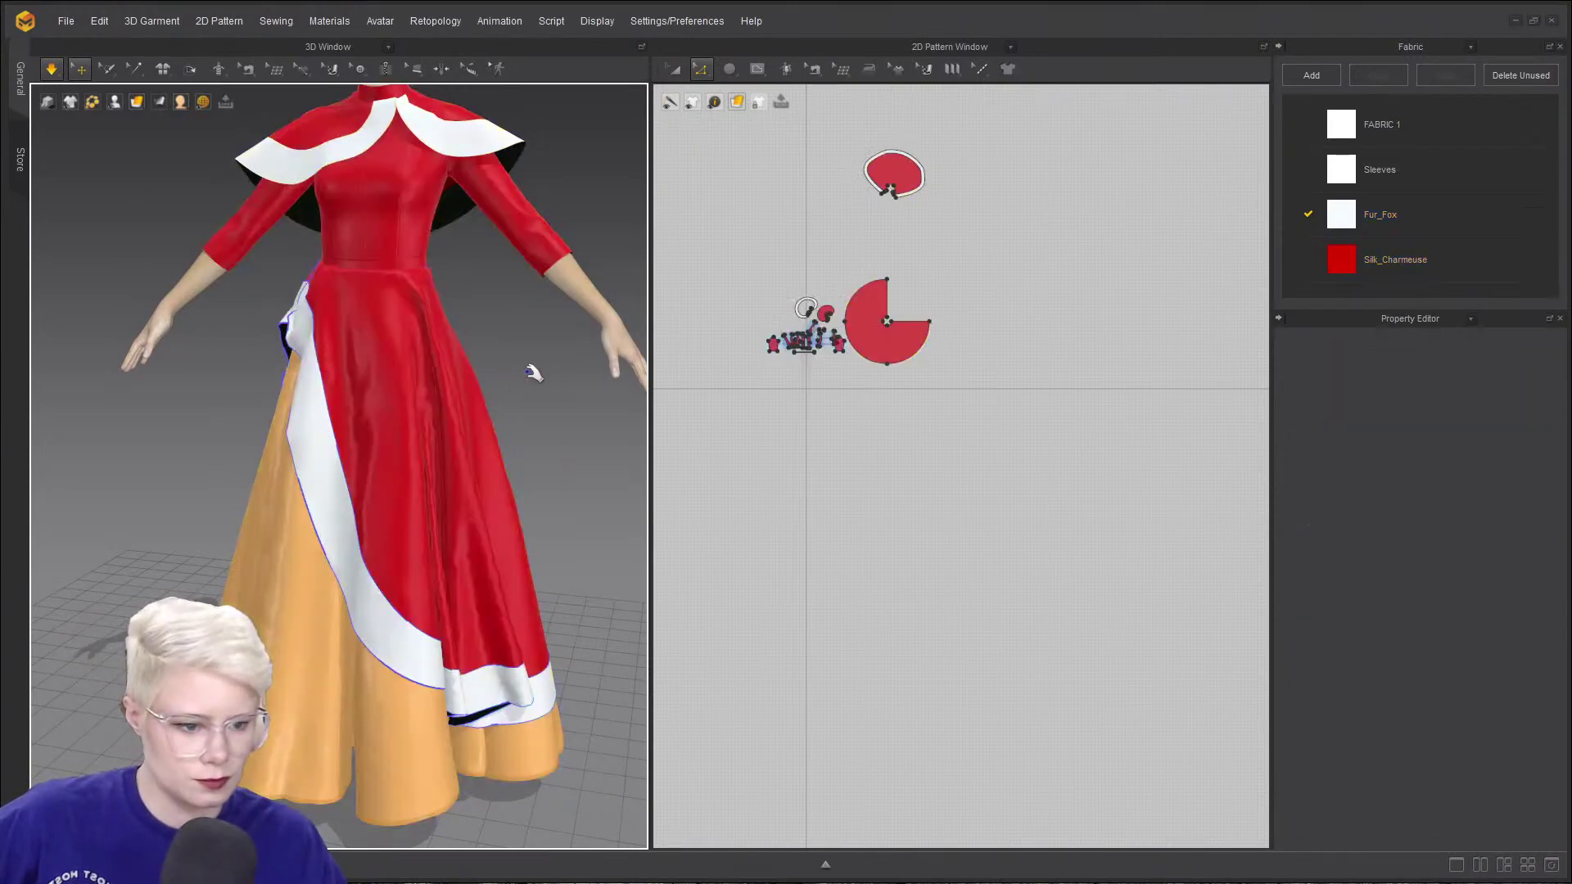
pyautogui.press('space')
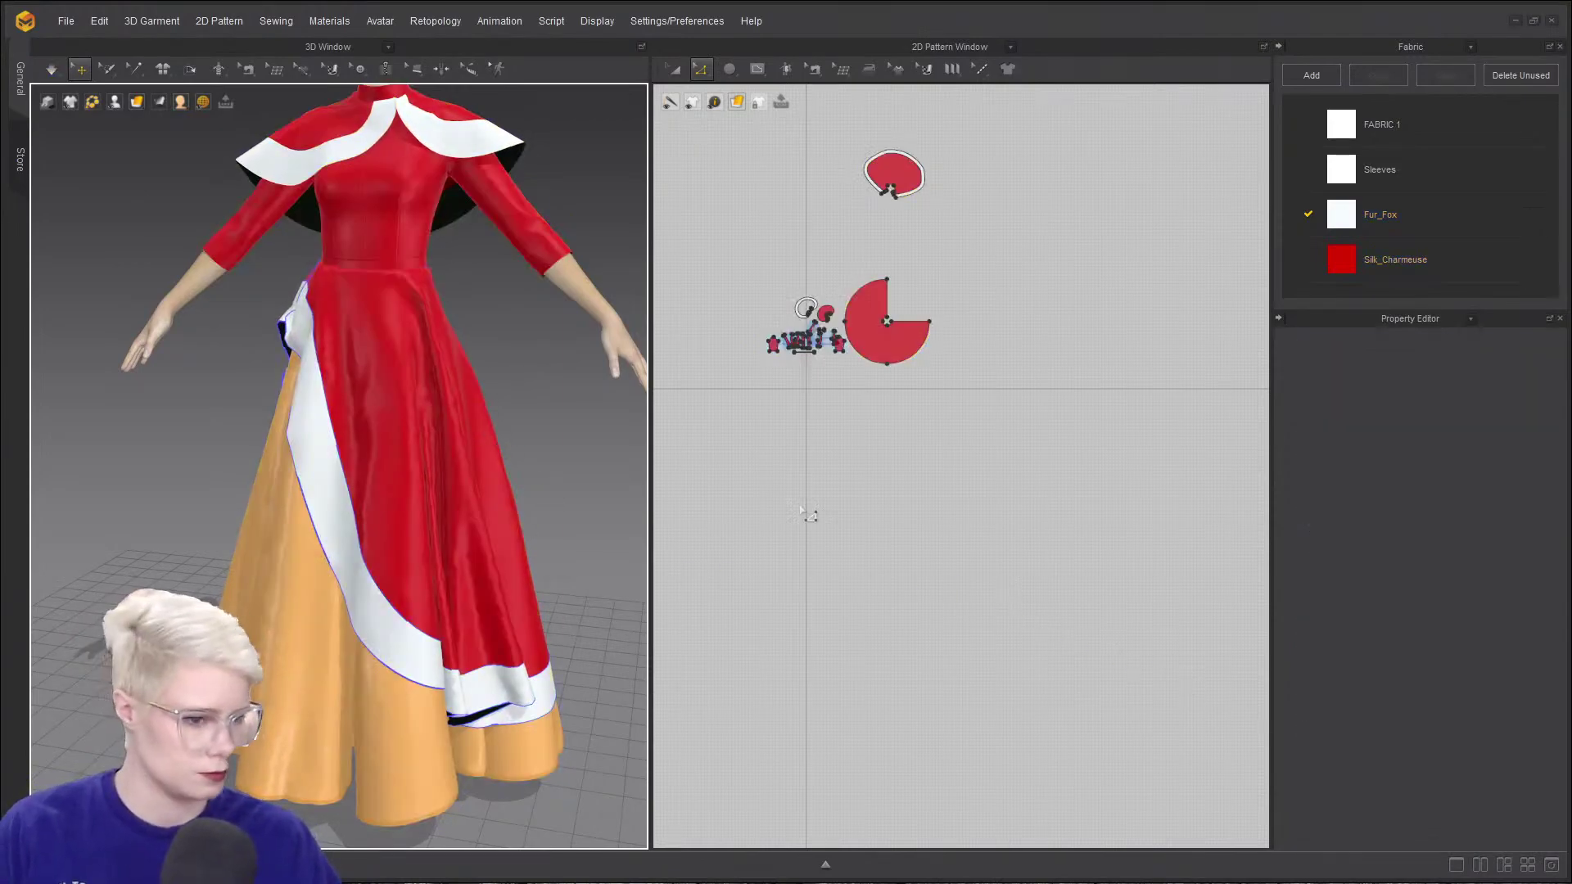
# - Set the particle distance to 15 mm and the layer to 0 for all pattern pieces, and re-simulate the garment
pyautogui.click(366, 385)
pyautogui.hotkey('ctrl', 'a')
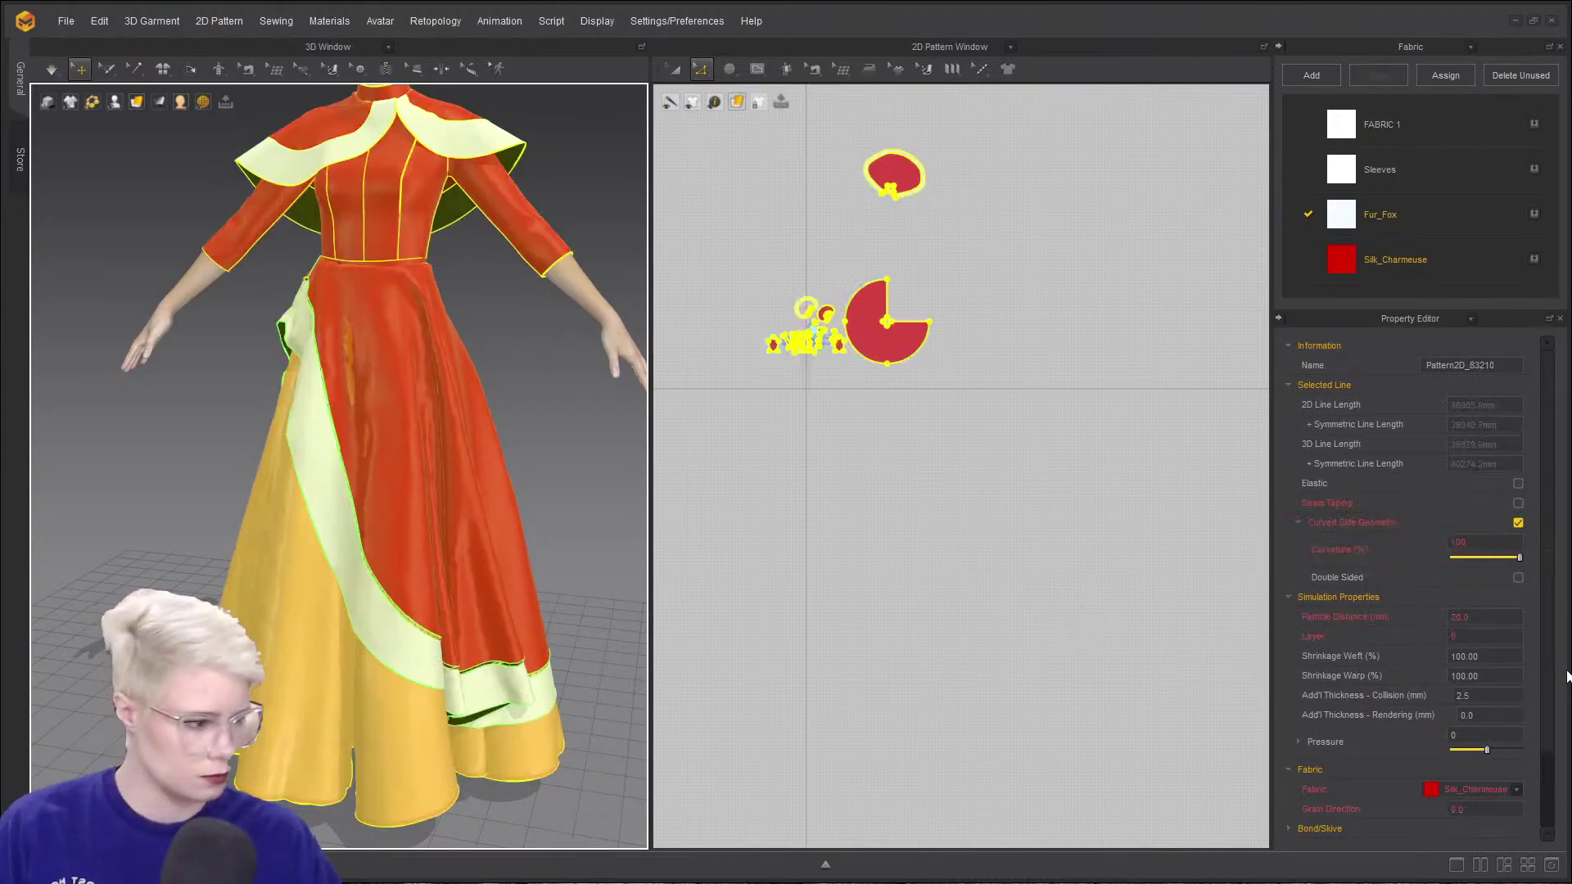
pyautogui.click(1502, 615)
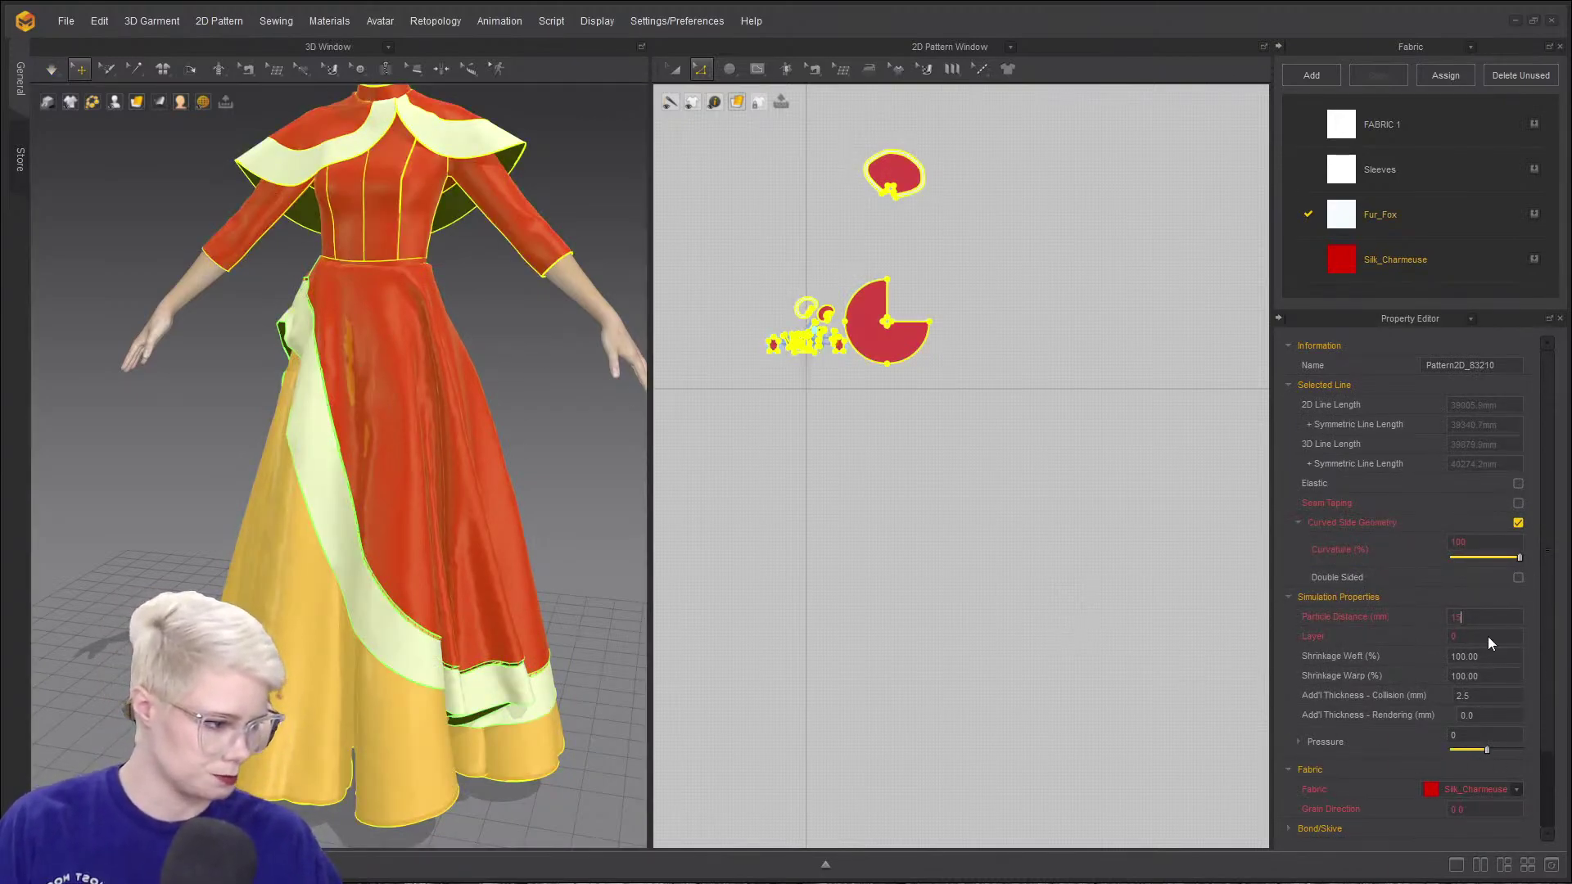
pyautogui.press('Return')
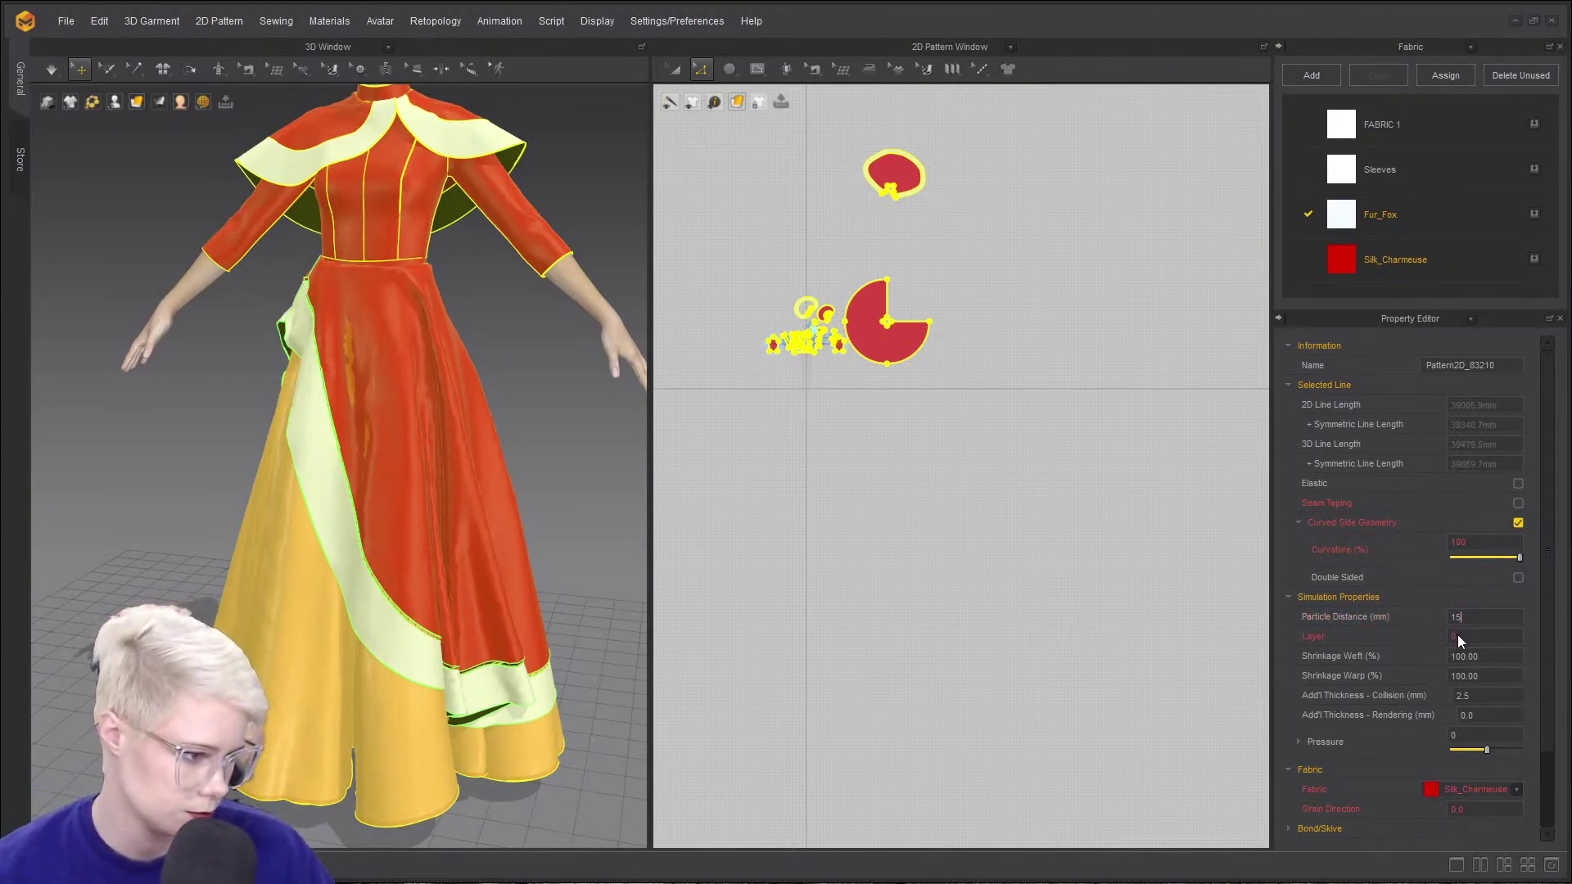
pyautogui.click(1456, 636)
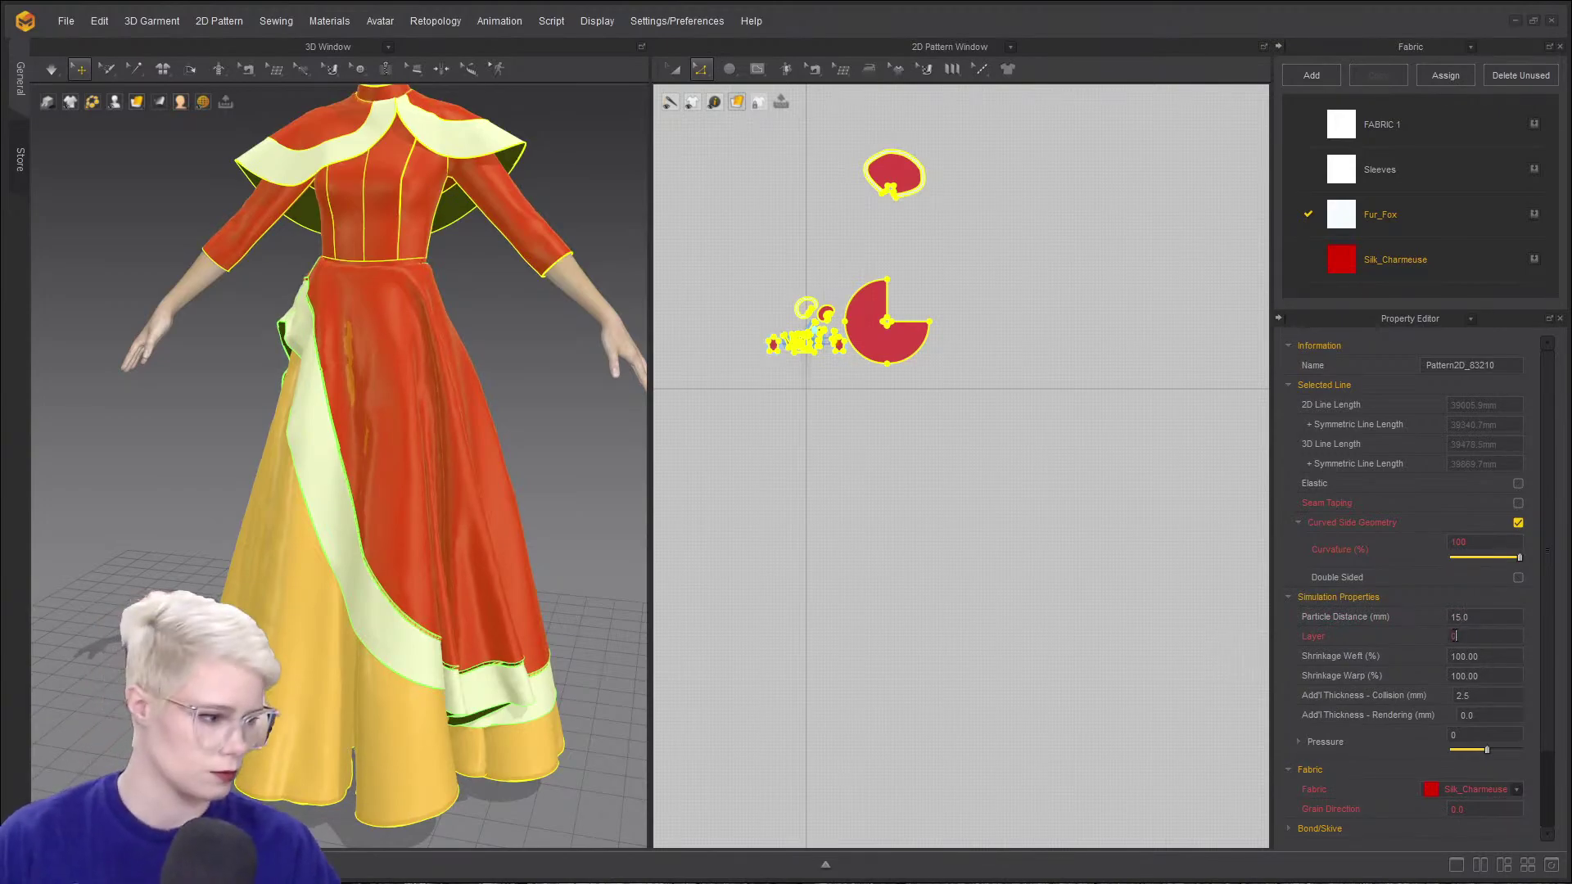
pyautogui.click(1064, 554)
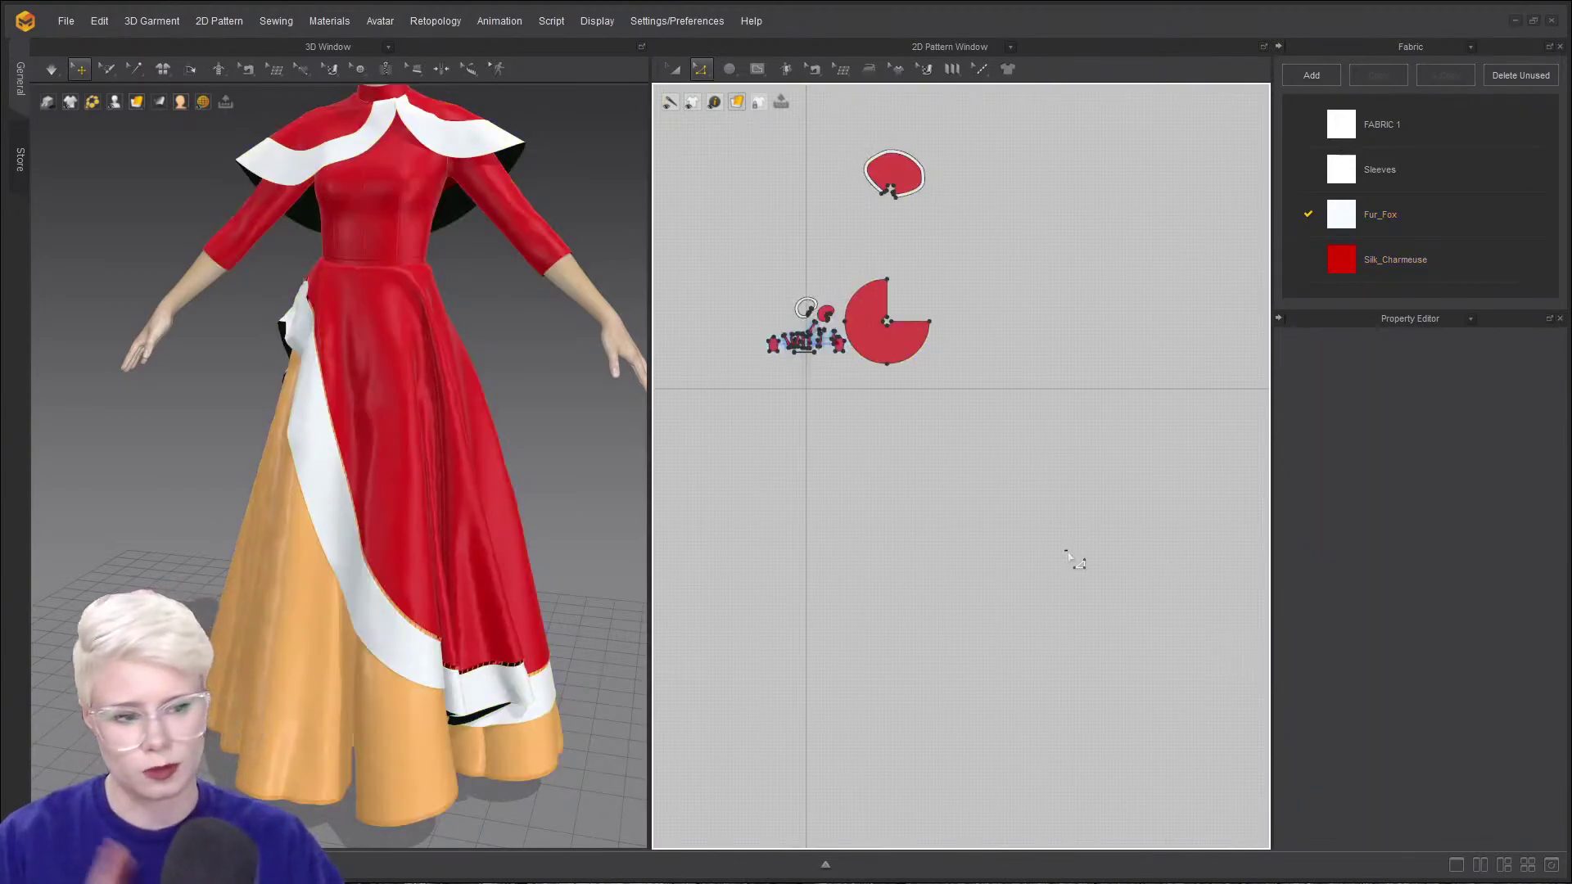
pyautogui.press('space')
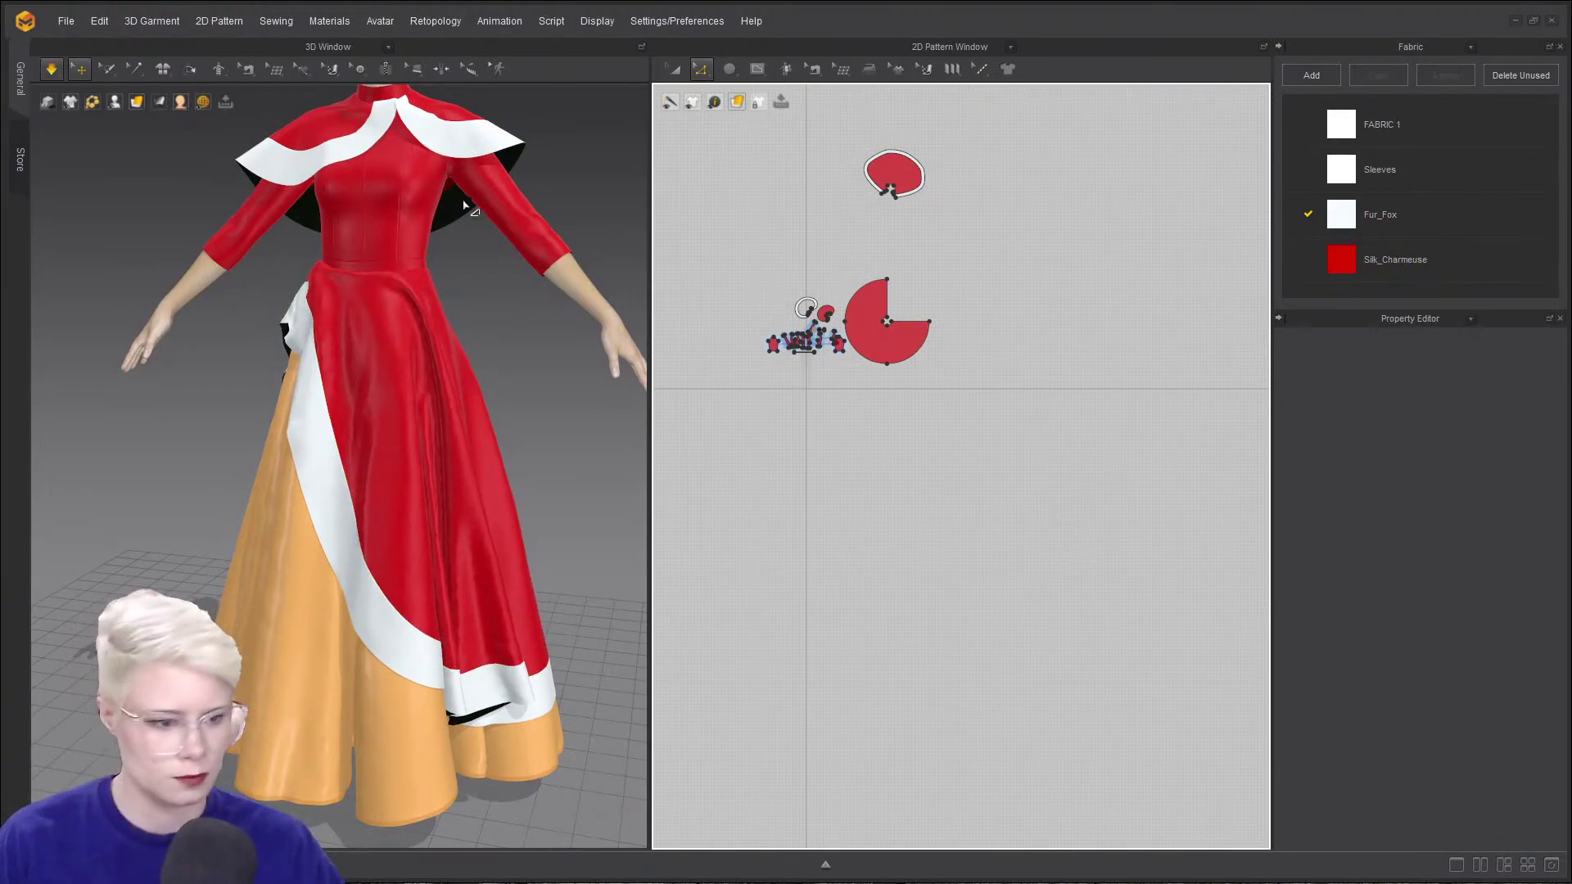
pyautogui.press('space')
# - Set the sewing line type of the overskirt's and skirt's waist seams to TURNED and check the waistband's seams
pyautogui.press('b')
pyautogui.click(394, 266)
pyautogui.click(1093, 483)
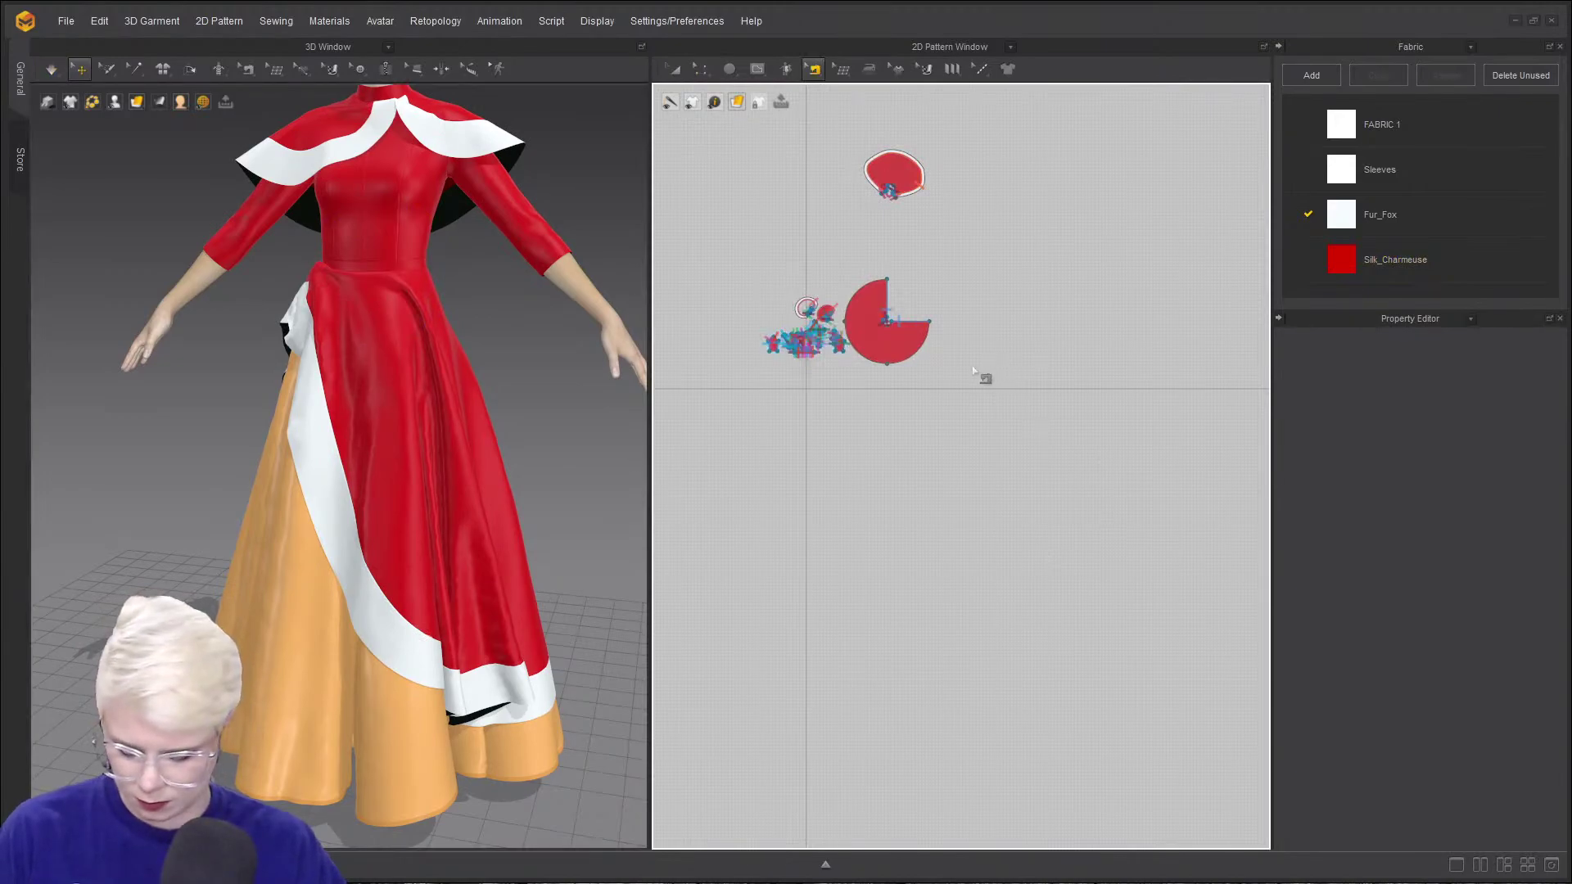
pyautogui.scroll(5, 979, 365)
pyautogui.scroll(4, 797, 283)
pyautogui.moveTo(800, 263); pyautogui.dragTo(925, 458)
pyautogui.click(1536, 367)
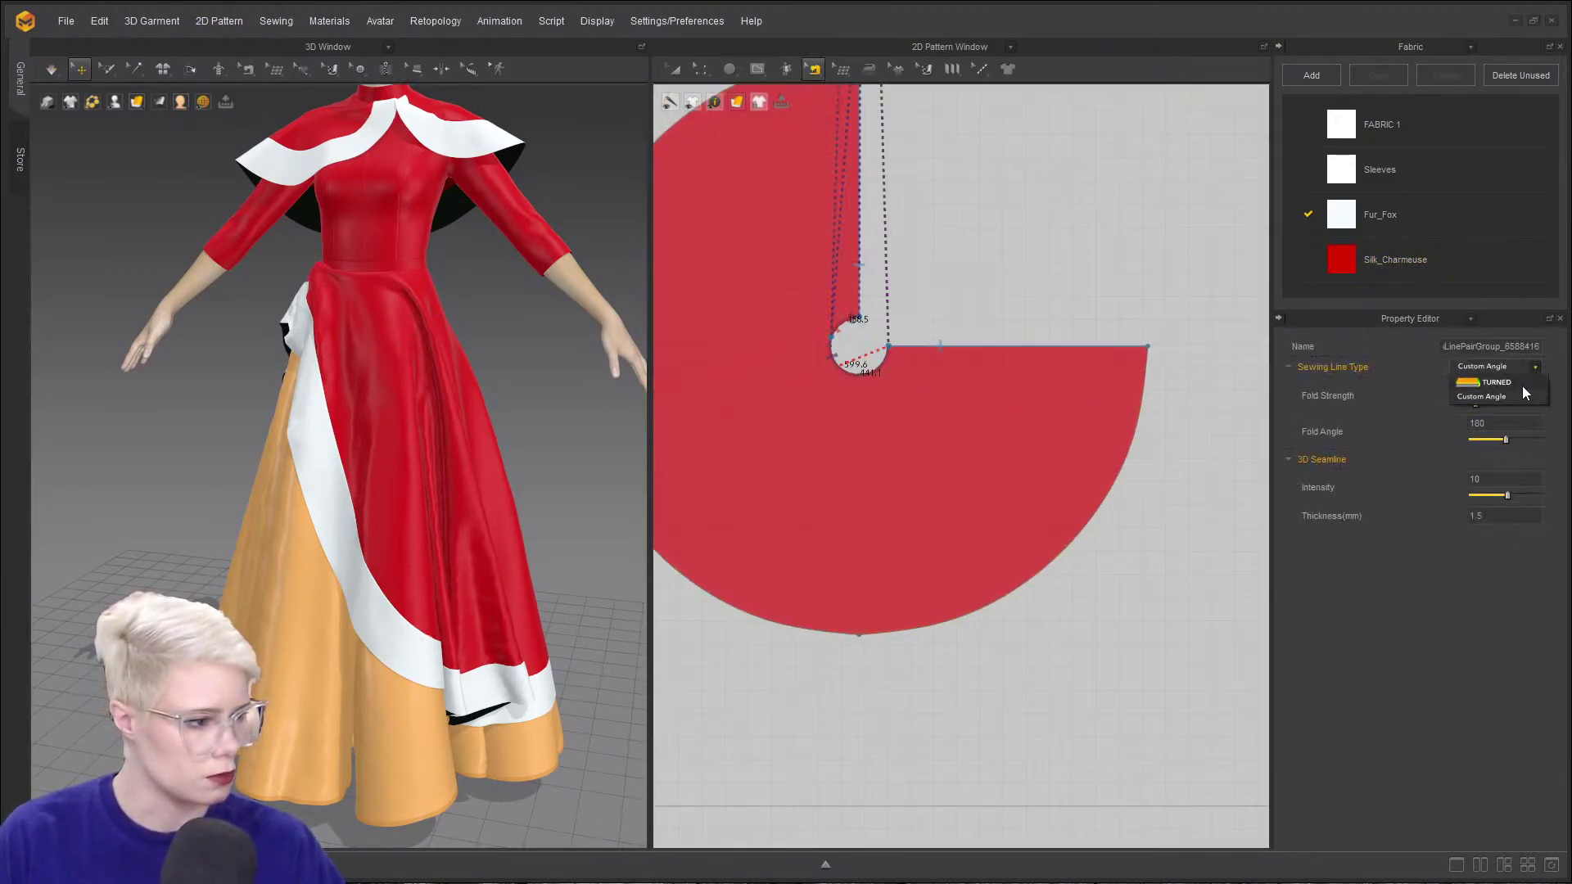
pyautogui.click(1497, 385)
pyautogui.scroll(-9, 774, 423)
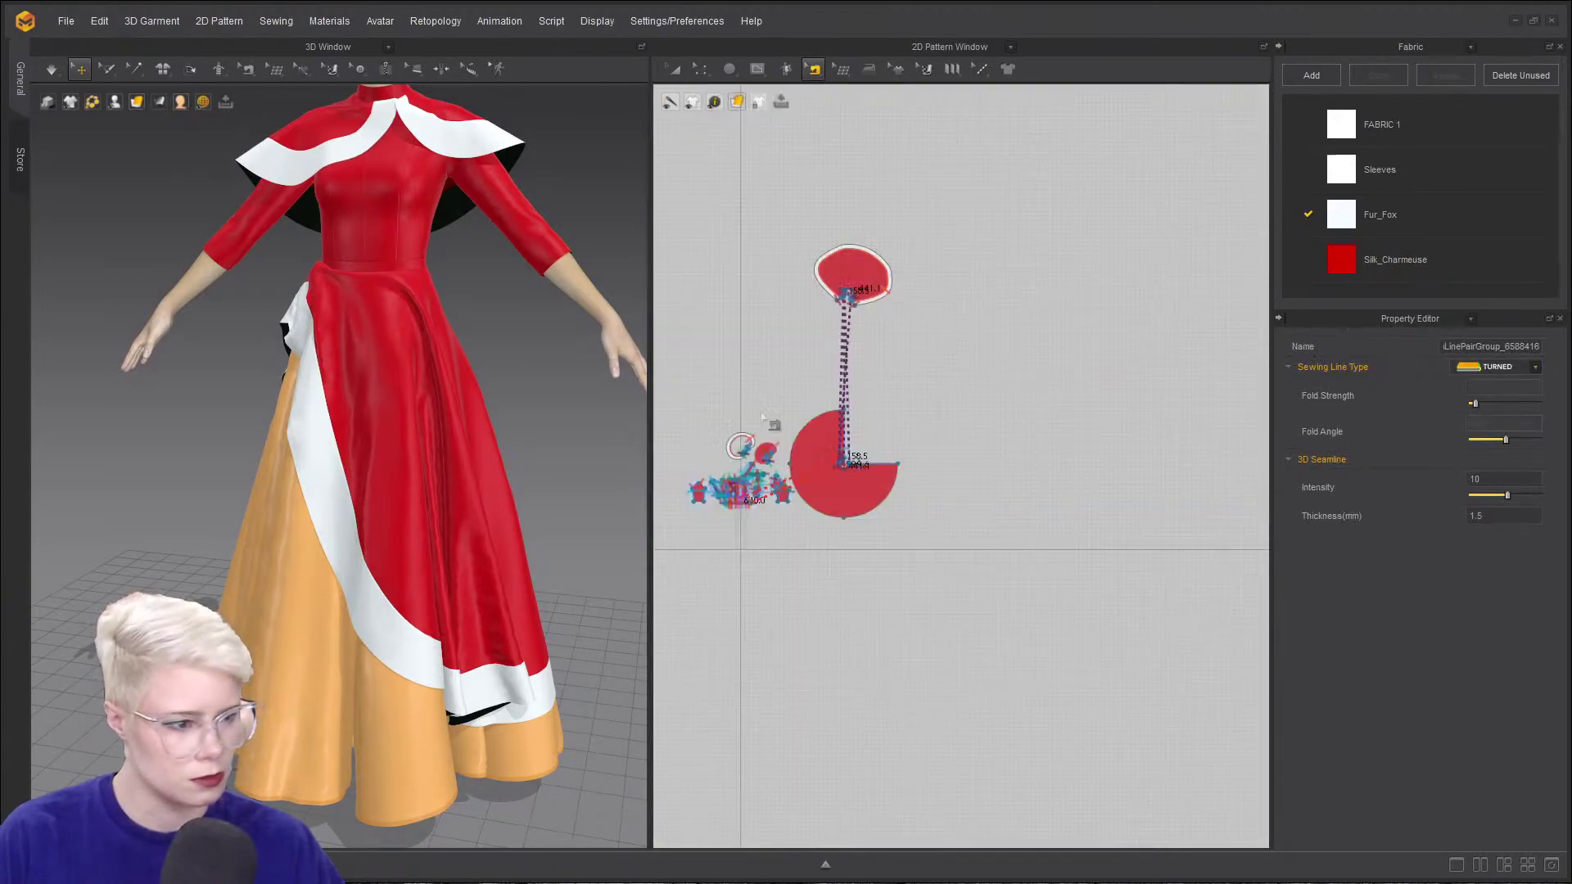
pyautogui.moveTo(765, 534); pyautogui.dragTo(1014, 370, button='middle')
pyautogui.scroll(6, 1014, 370)
pyautogui.moveTo(1103, 214); pyautogui.dragTo(986, 403, button='middle')
pyautogui.scroll(3, 987, 403)
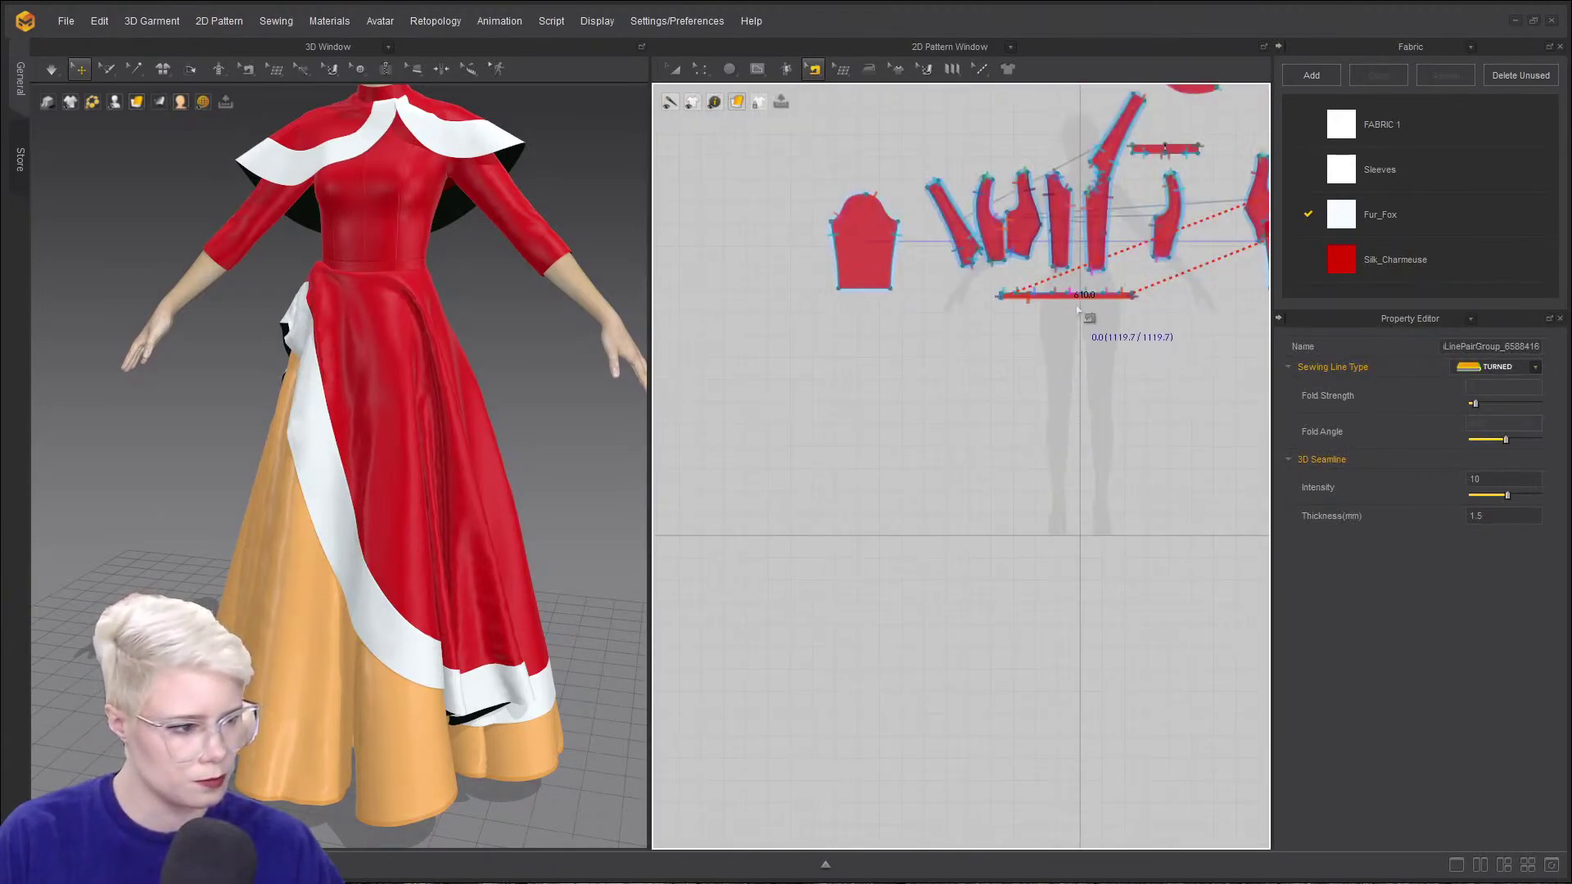
pyautogui.click(902, 411)
pyautogui.press('a')
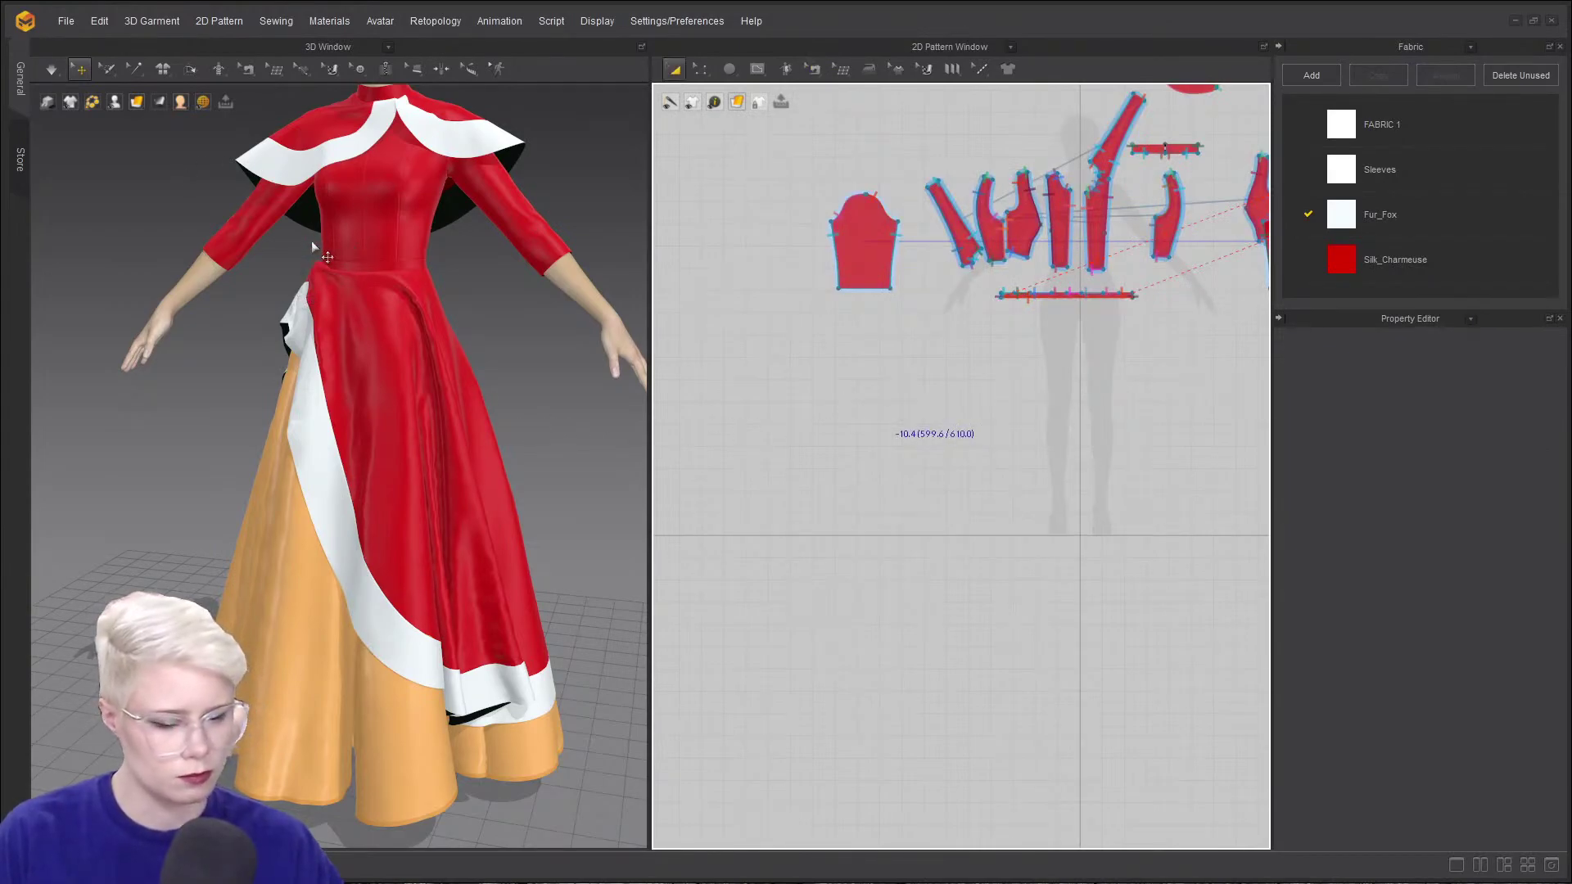
# - Run the simulation, reposition the overskirt's white band at the hip and pin it there
pyautogui.press('space')
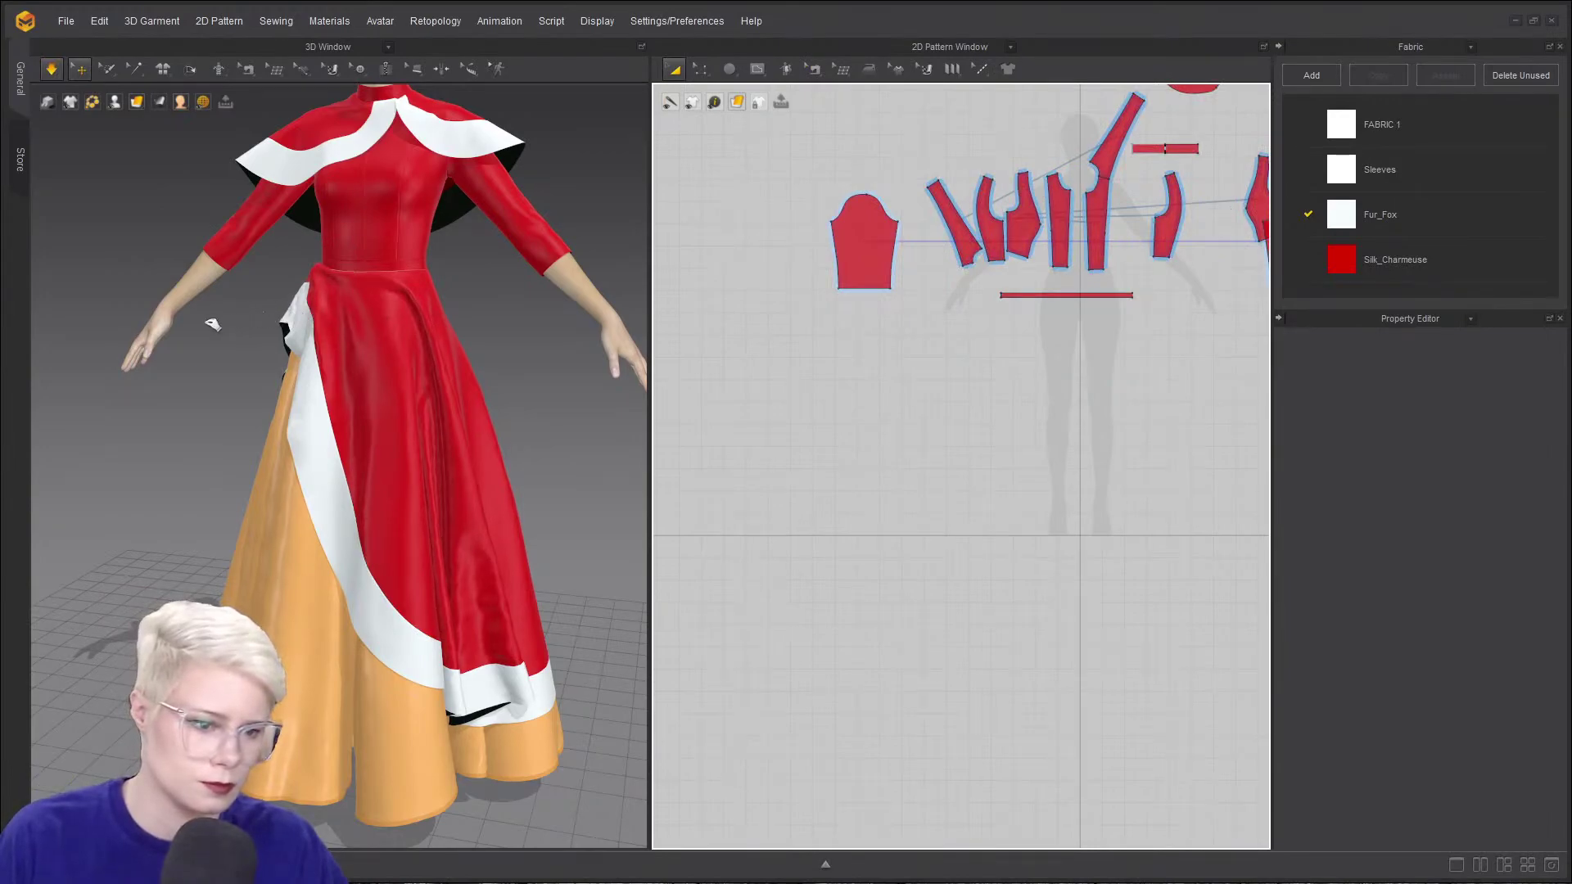
pyautogui.moveTo(213, 324); pyautogui.dragTo(210, 323)
pyautogui.press('w')
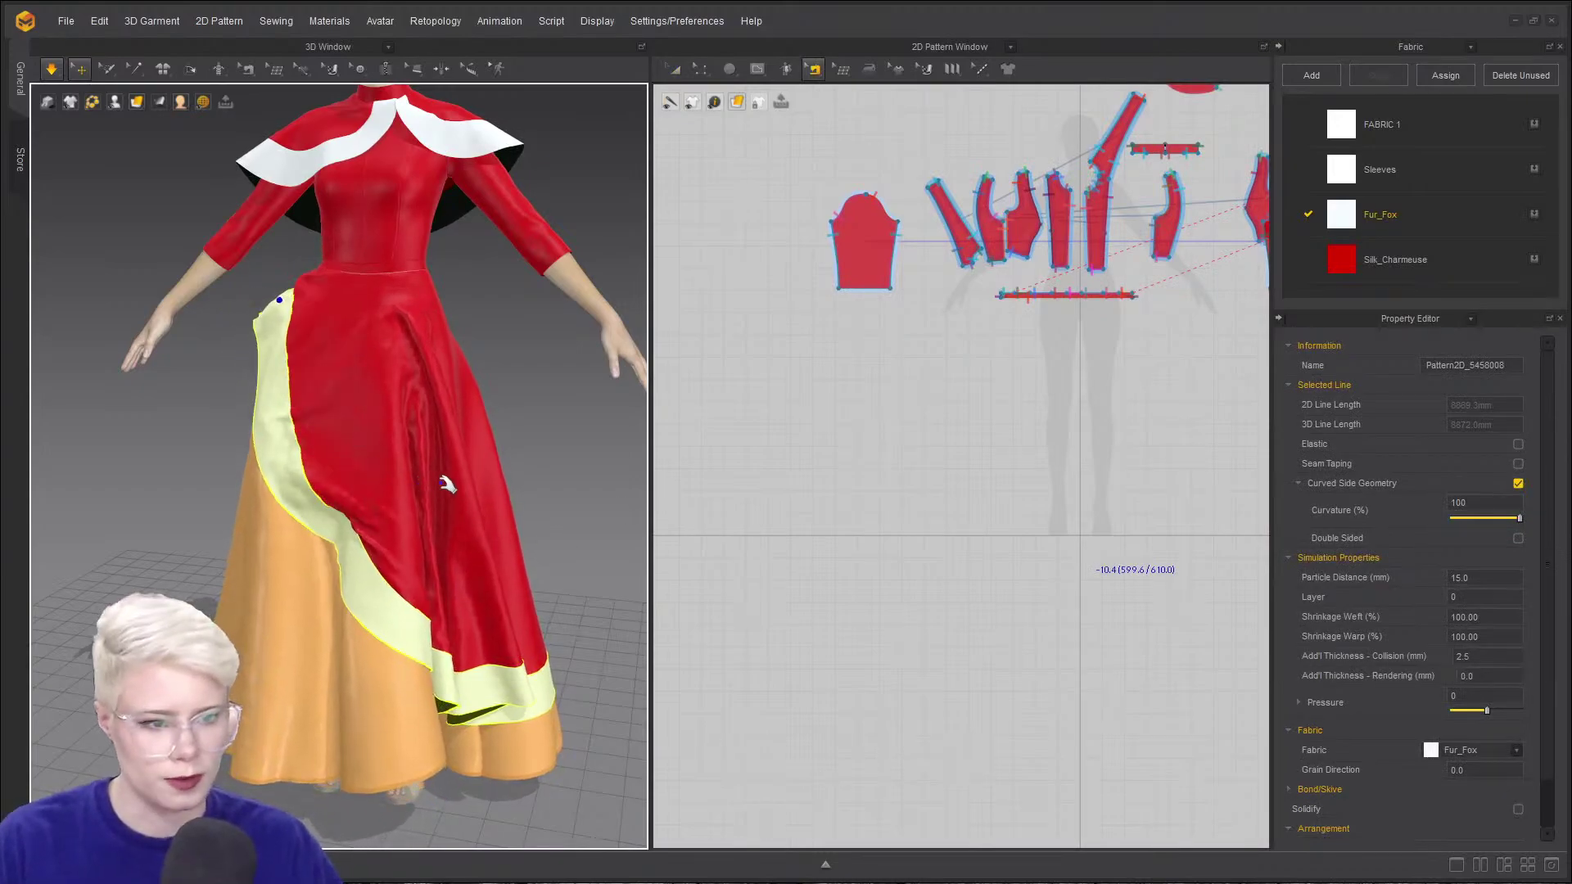
pyautogui.moveTo(447, 485); pyautogui.dragTo(463, 484, button='right')
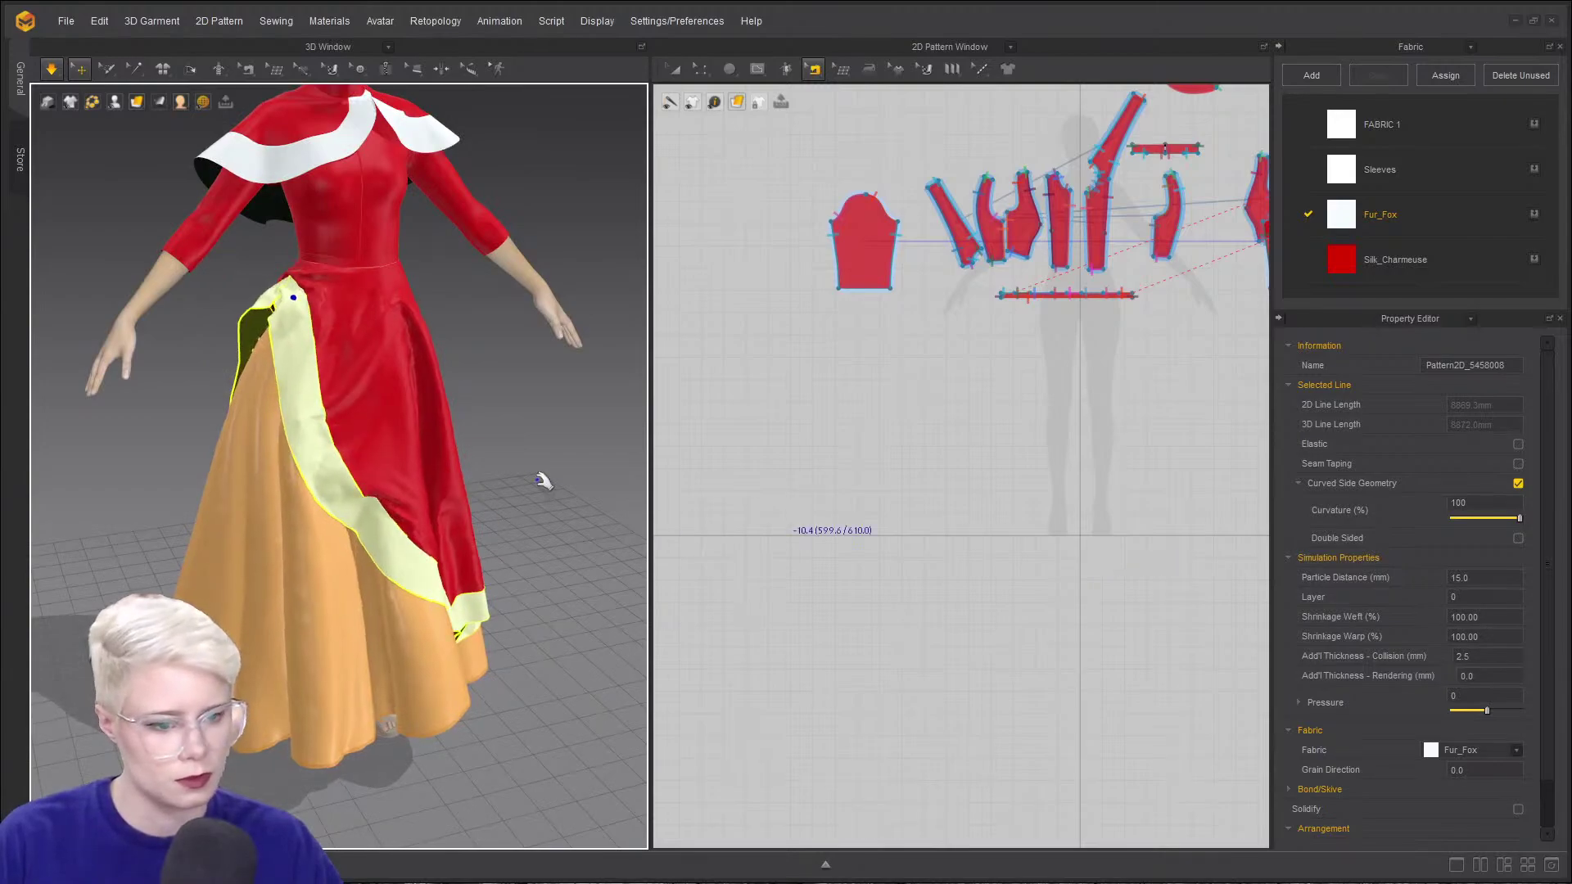
pyautogui.moveTo(536, 471); pyautogui.dragTo(449, 397, button='right')
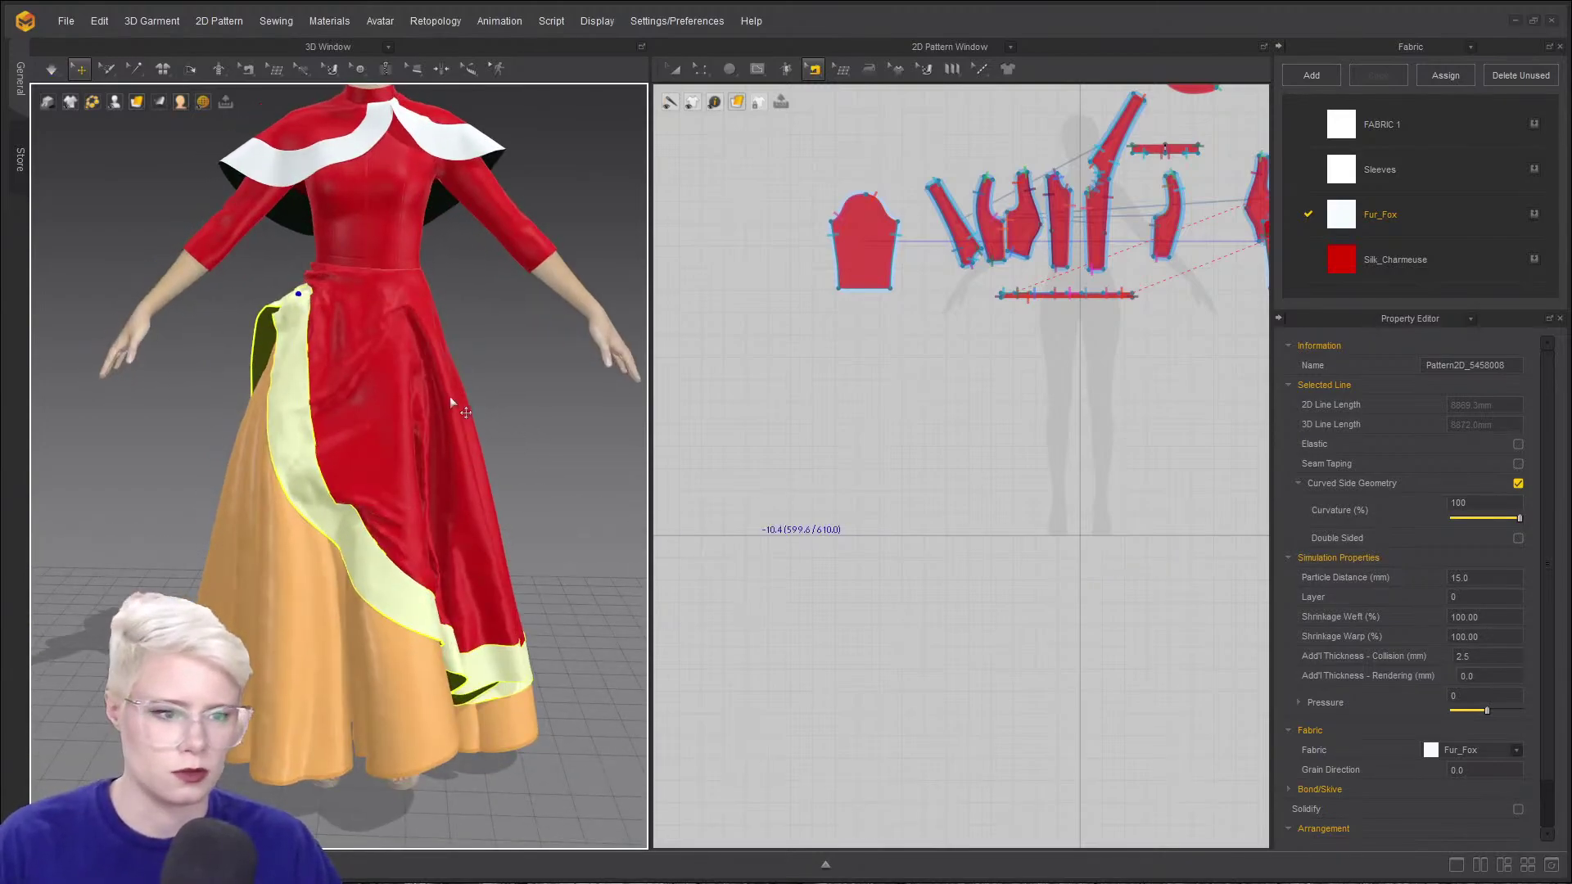
# - Zoom in on the bodice and show the garment's button styles instead of its fabrics
pyautogui.scroll(5, 449, 397)
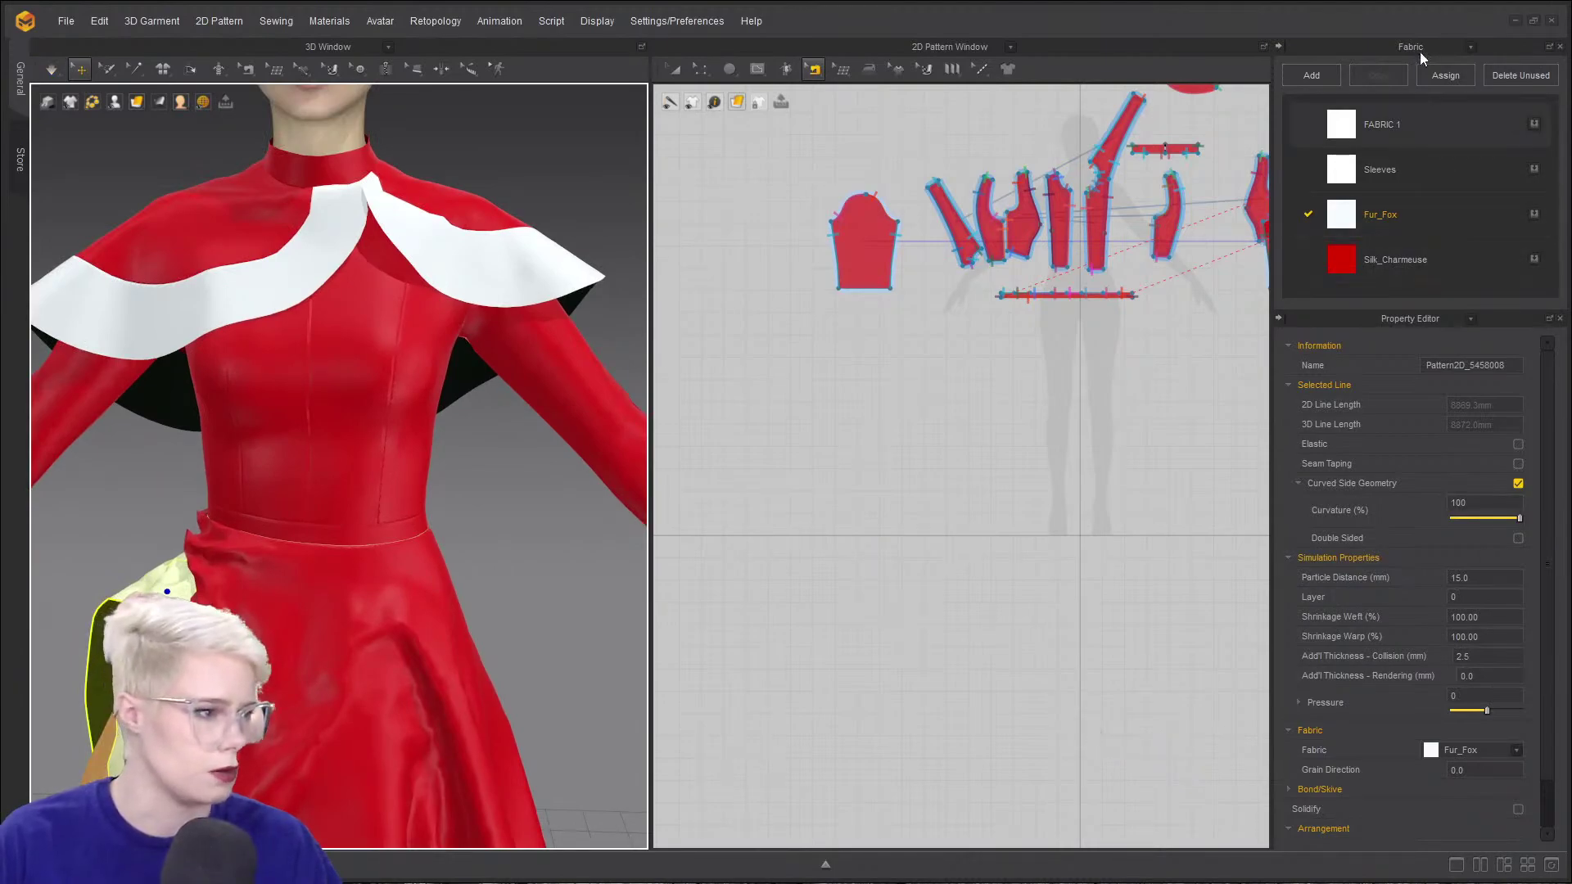
pyautogui.click(1470, 46)
pyautogui.click(1411, 158)
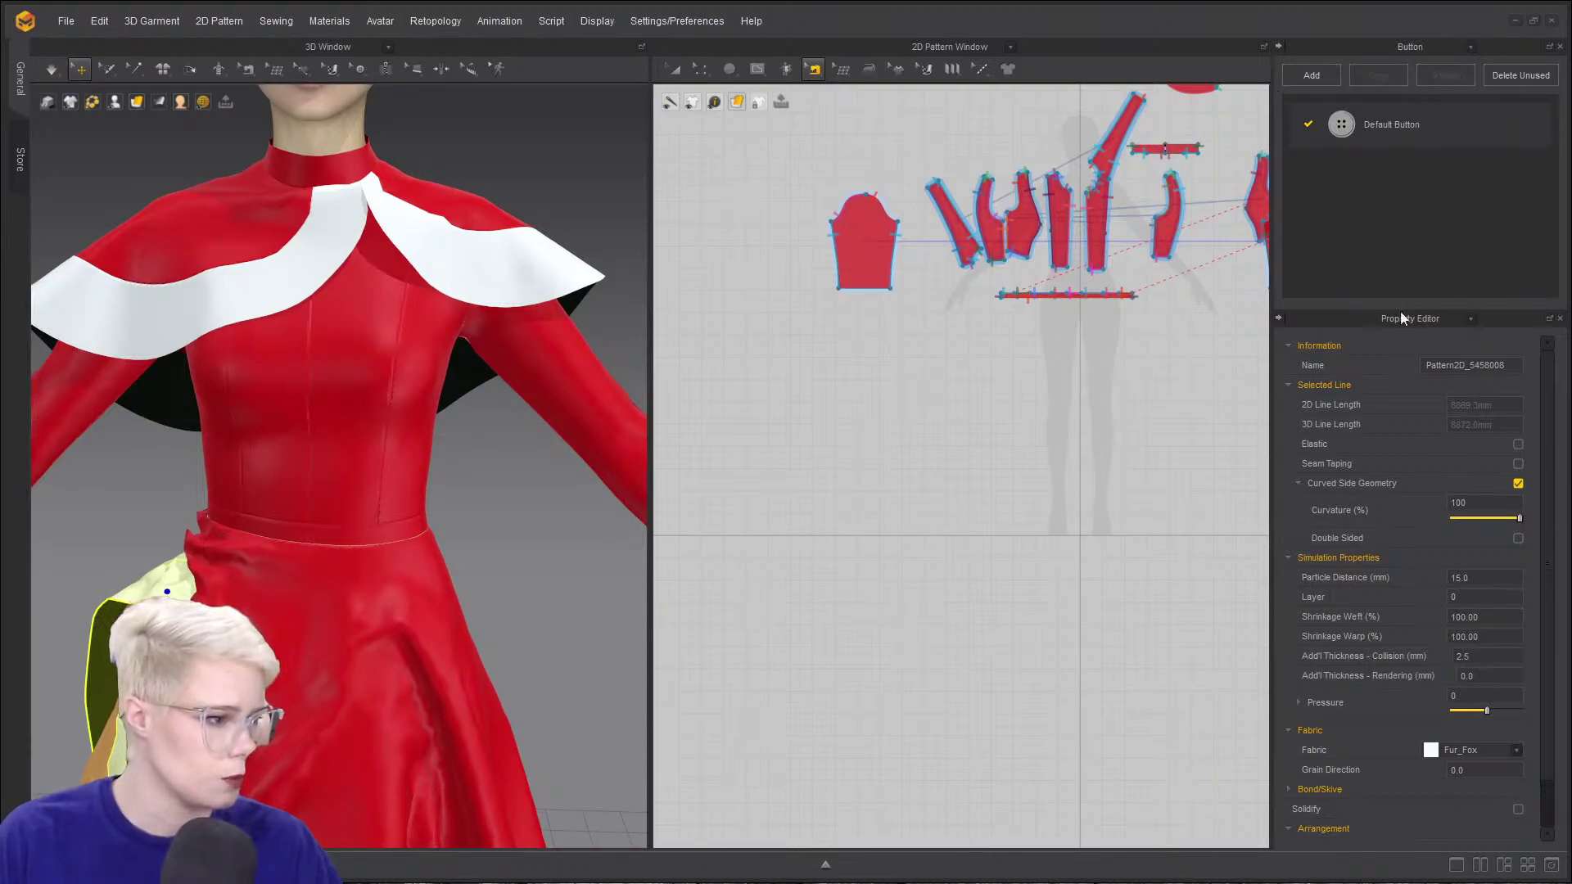
# - Start registering a custom button shape for the default button, using Capture.PNG from the Desktop as its thumbnail
pyautogui.click(1394, 123)
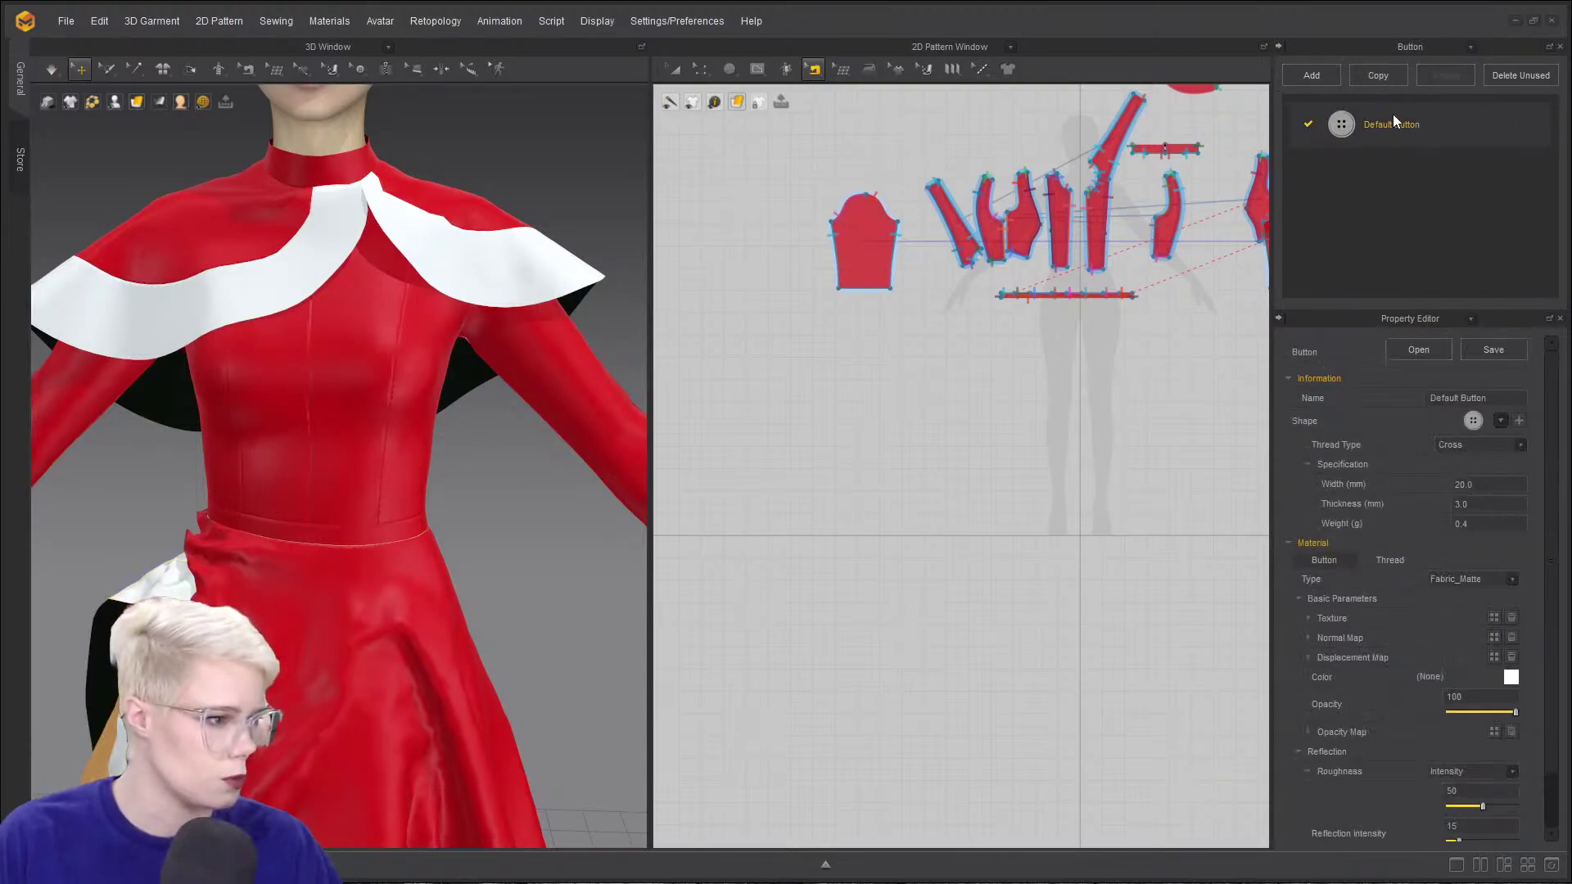
pyautogui.click(1519, 422)
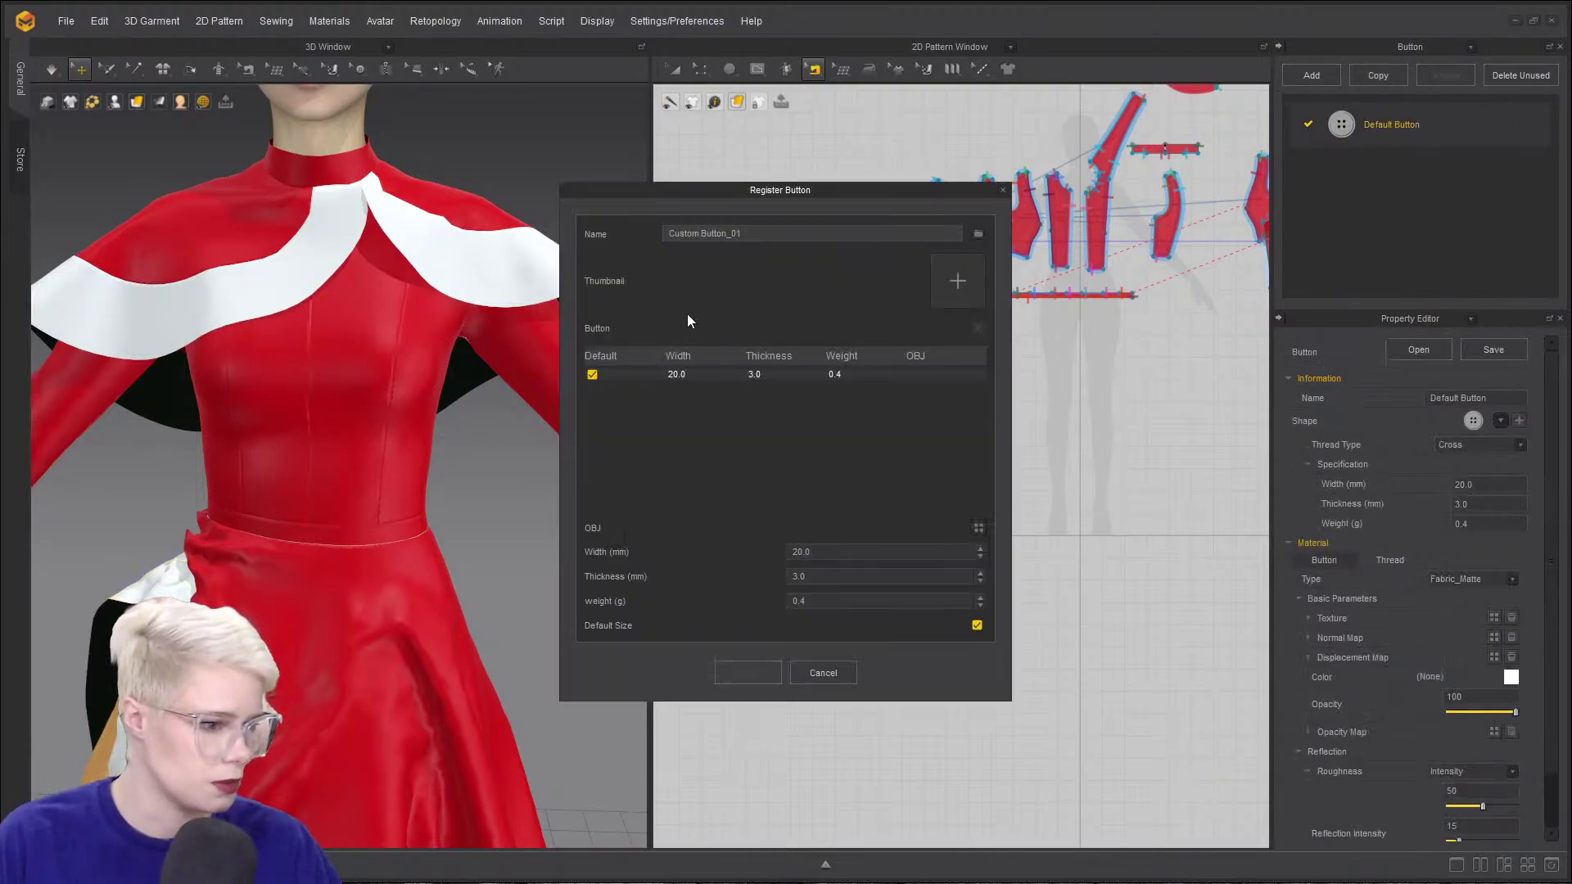
pyautogui.click(956, 282)
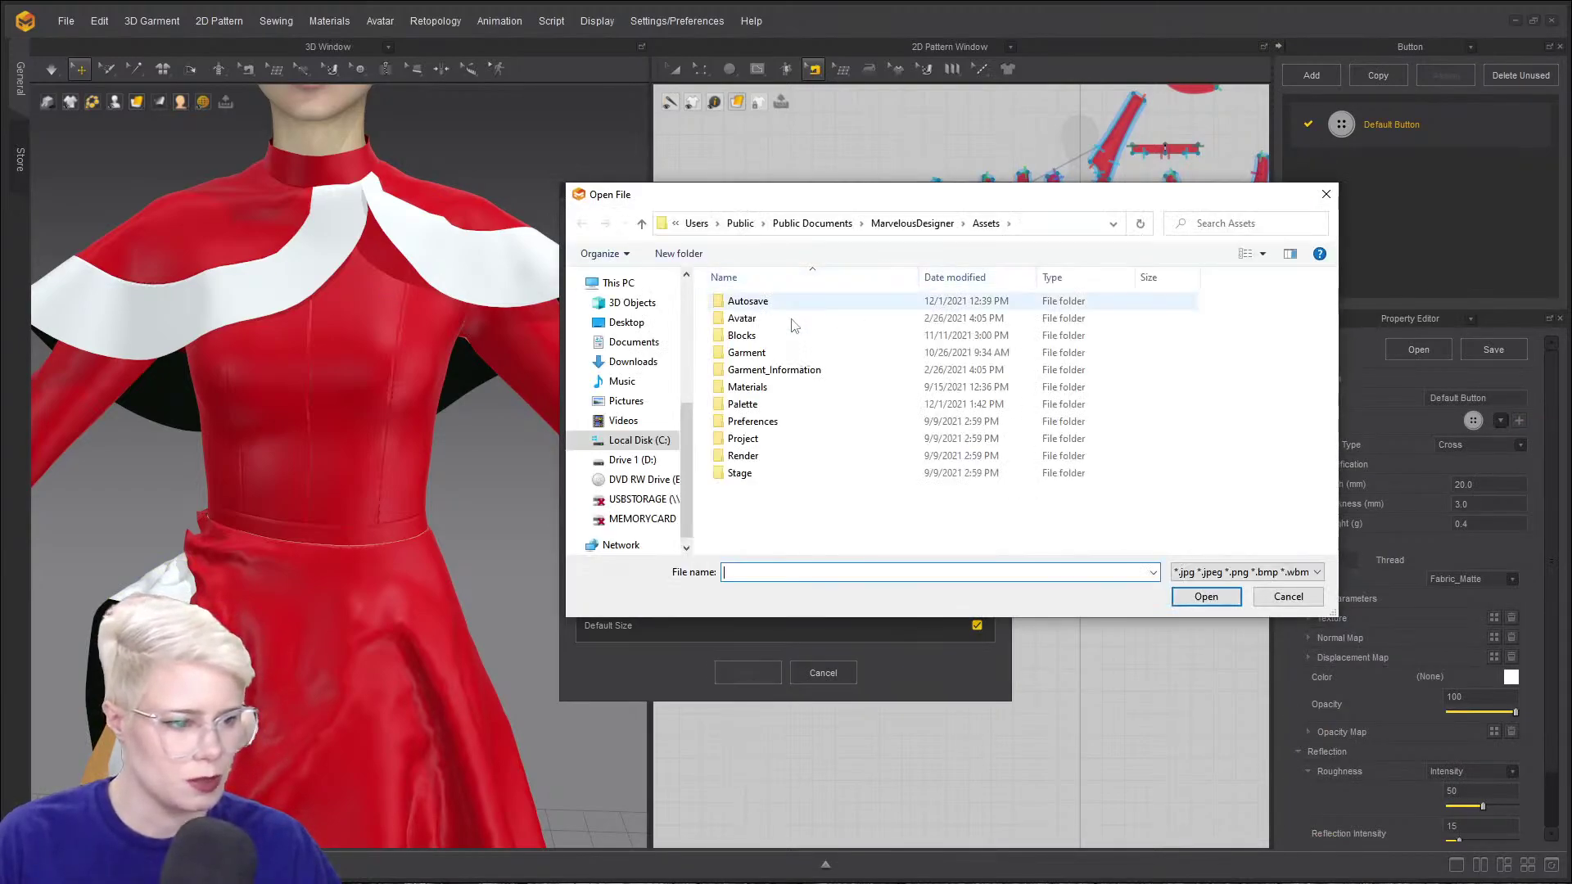
pyautogui.click(626, 322)
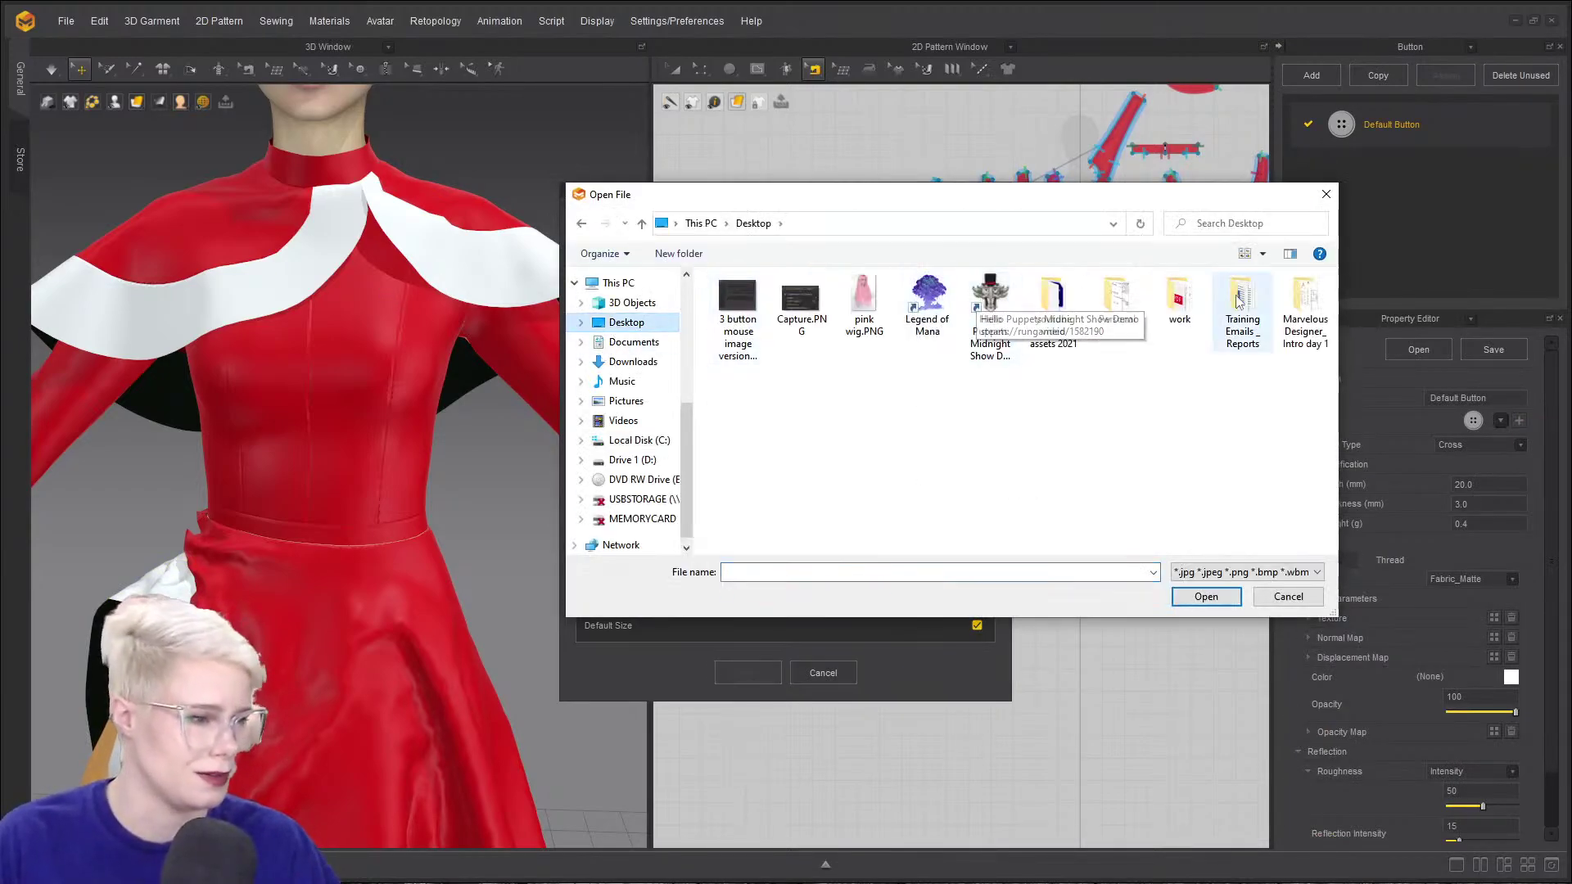
pyautogui.click(864, 299)
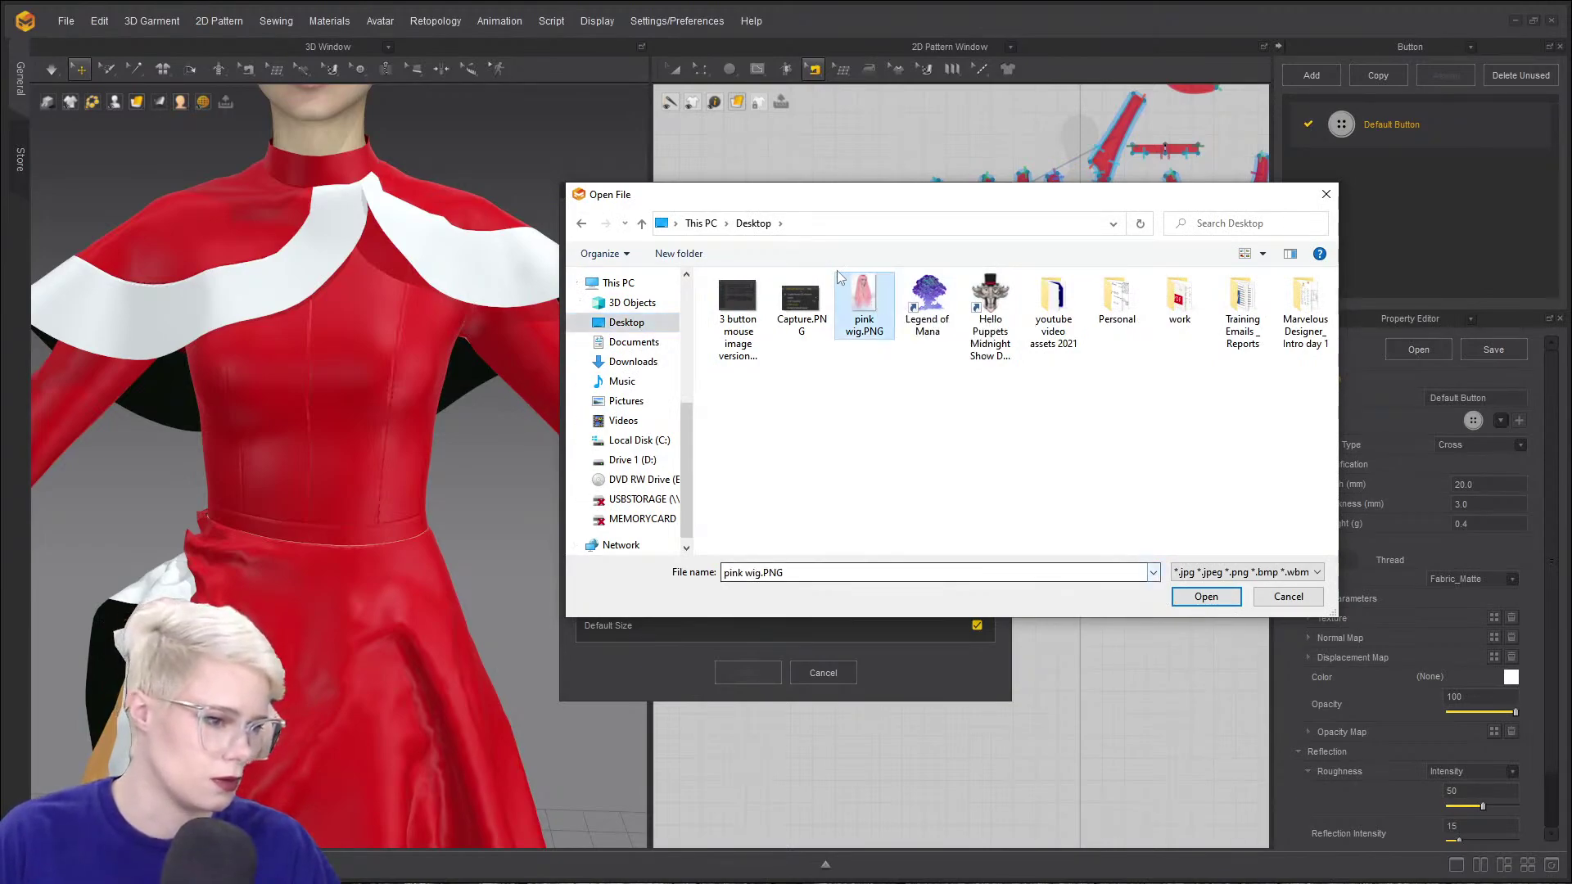
pyautogui.click(829, 288)
pyautogui.click(1228, 598)
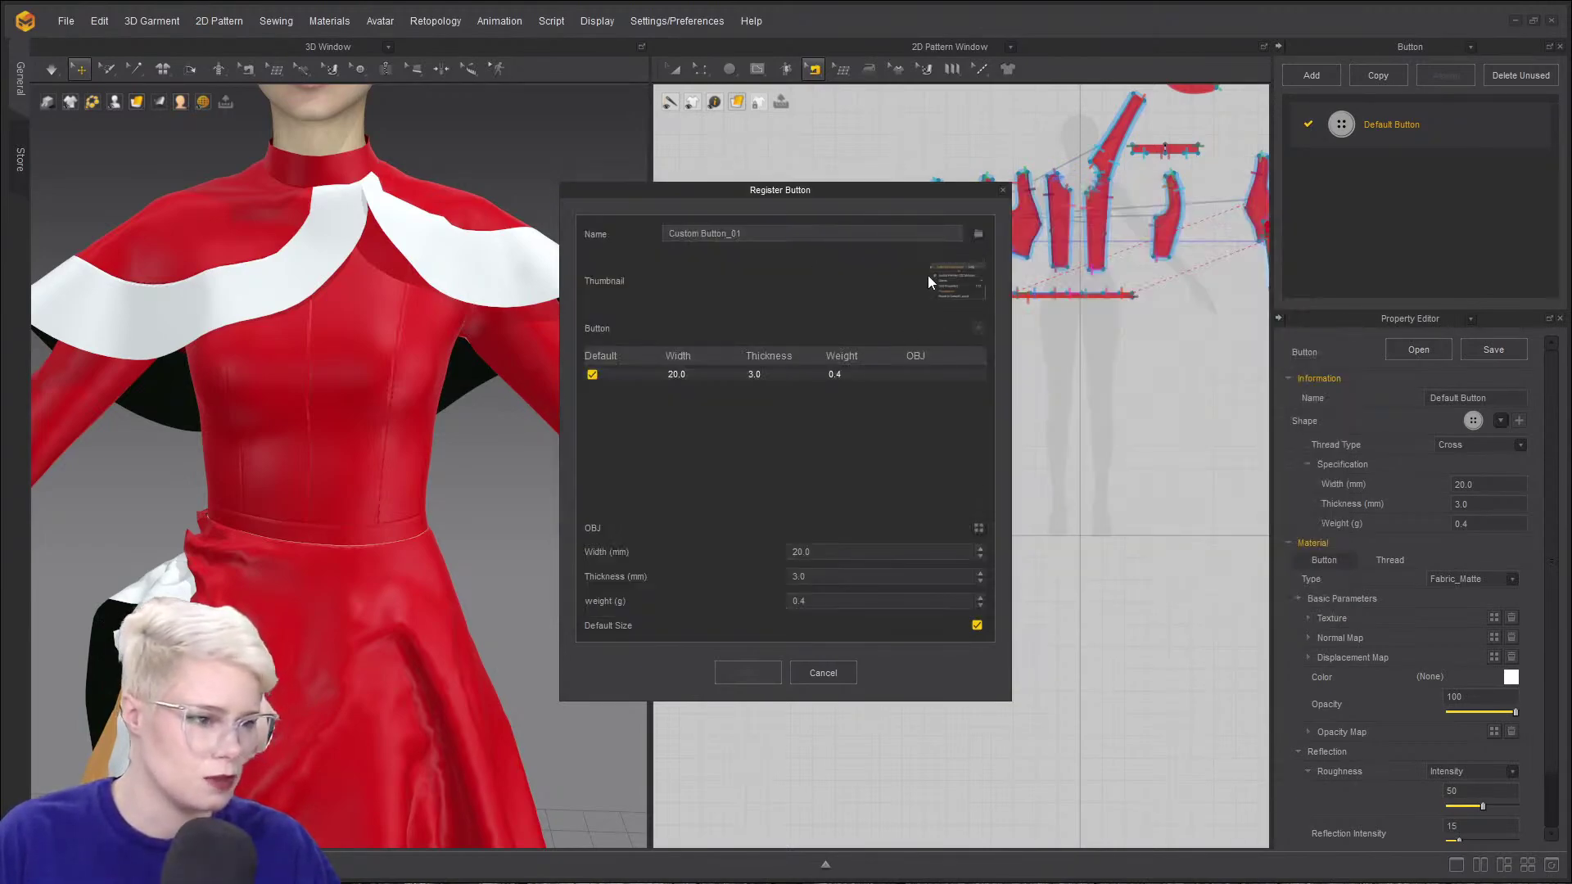
pyautogui.click(979, 235)
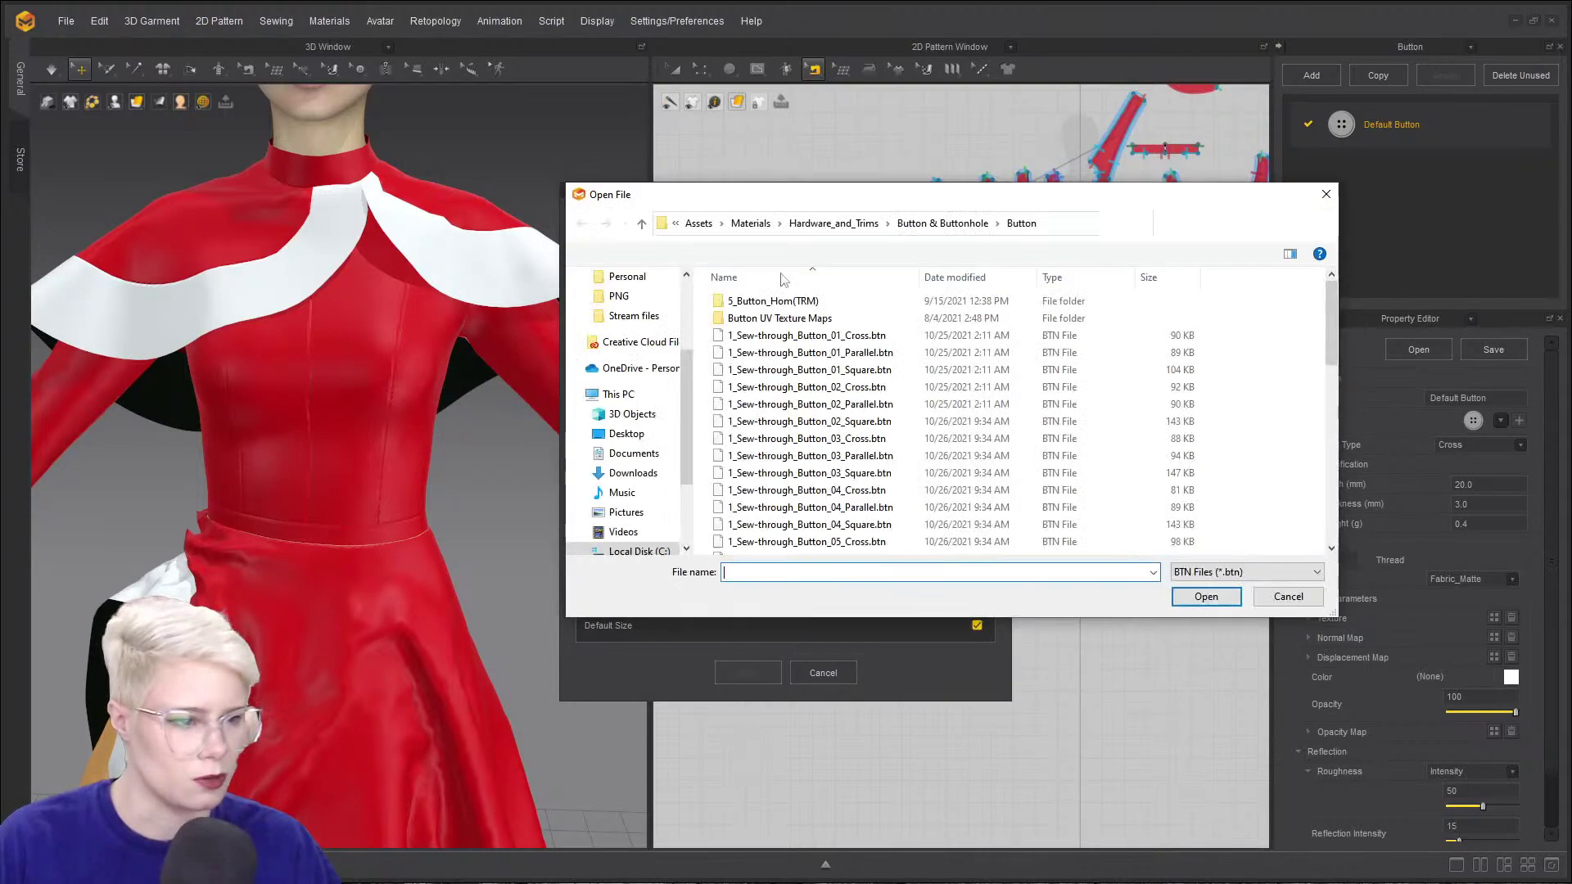
pyautogui.scroll(1, 611, 329)
pyautogui.click(630, 289)
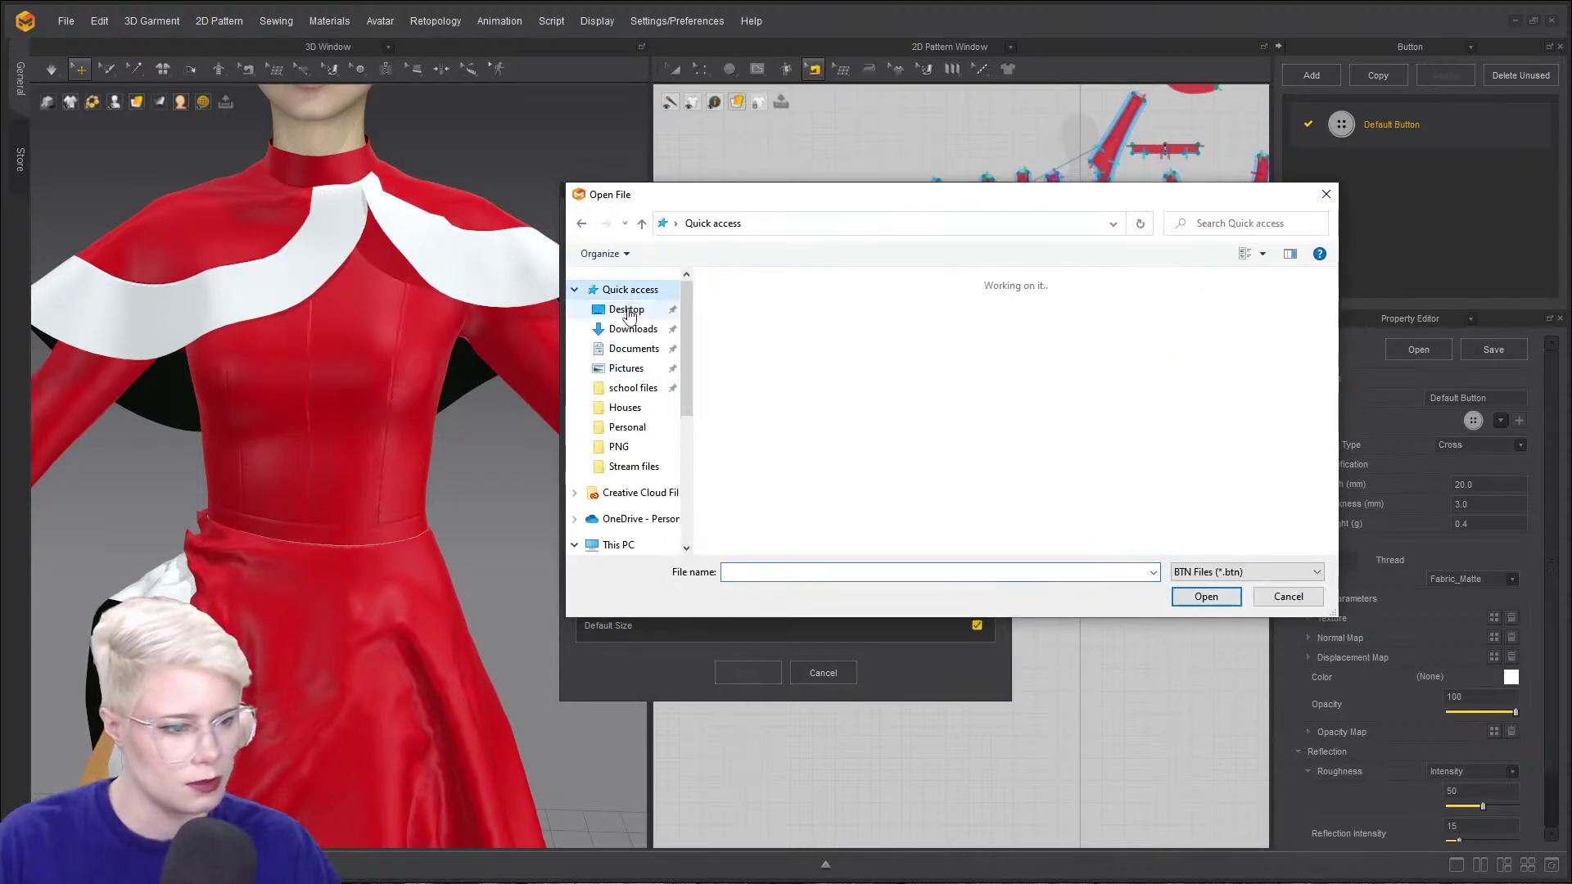
pyautogui.click(627, 309)
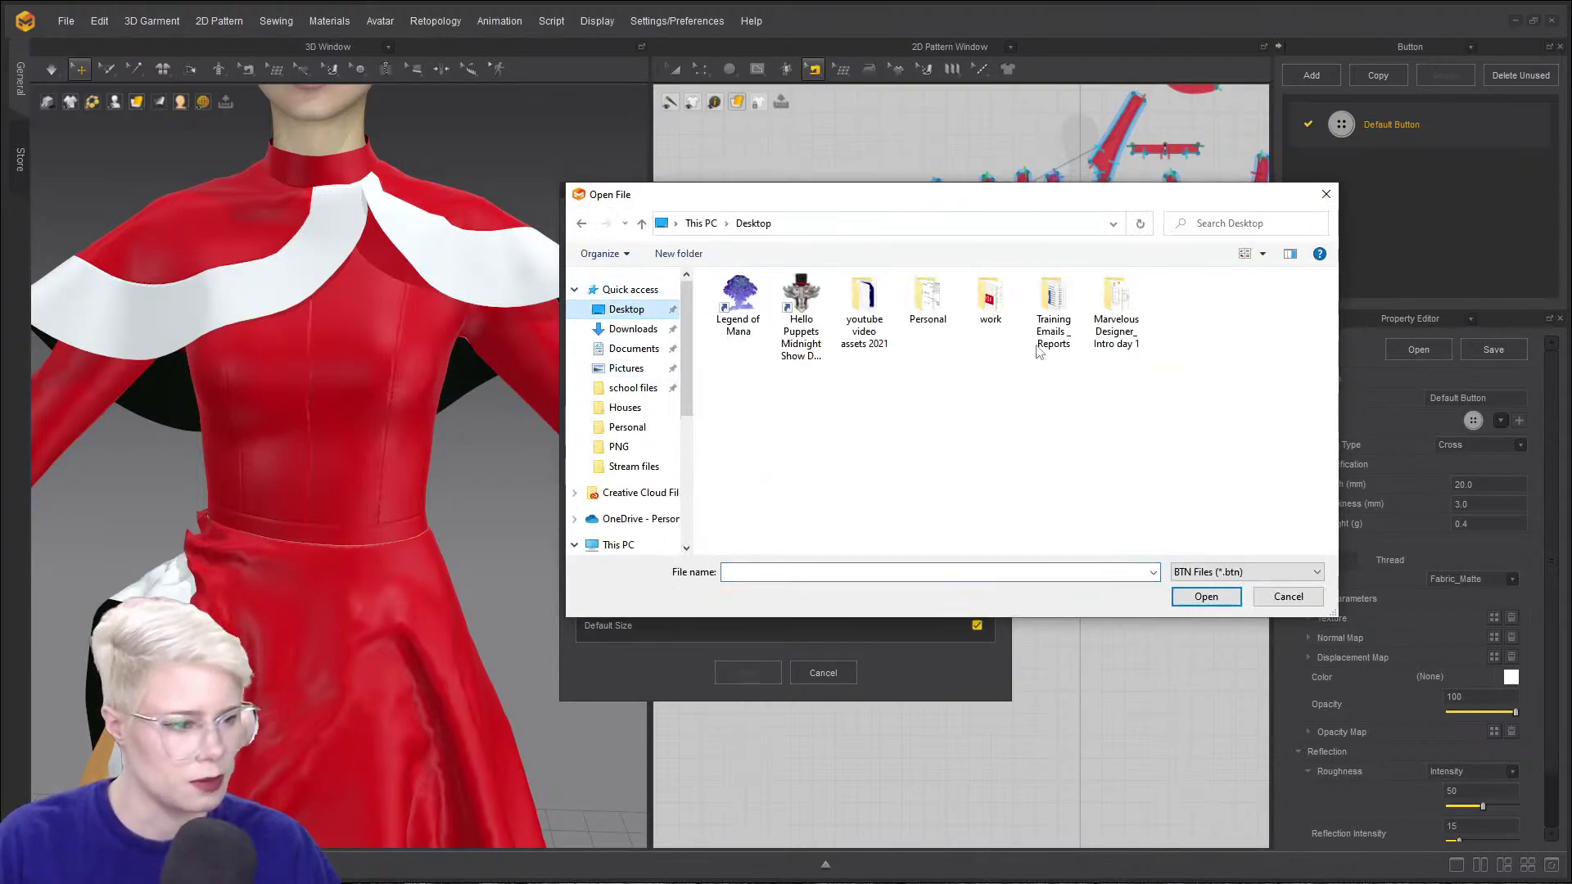
pyautogui.doubleClick(990, 301)
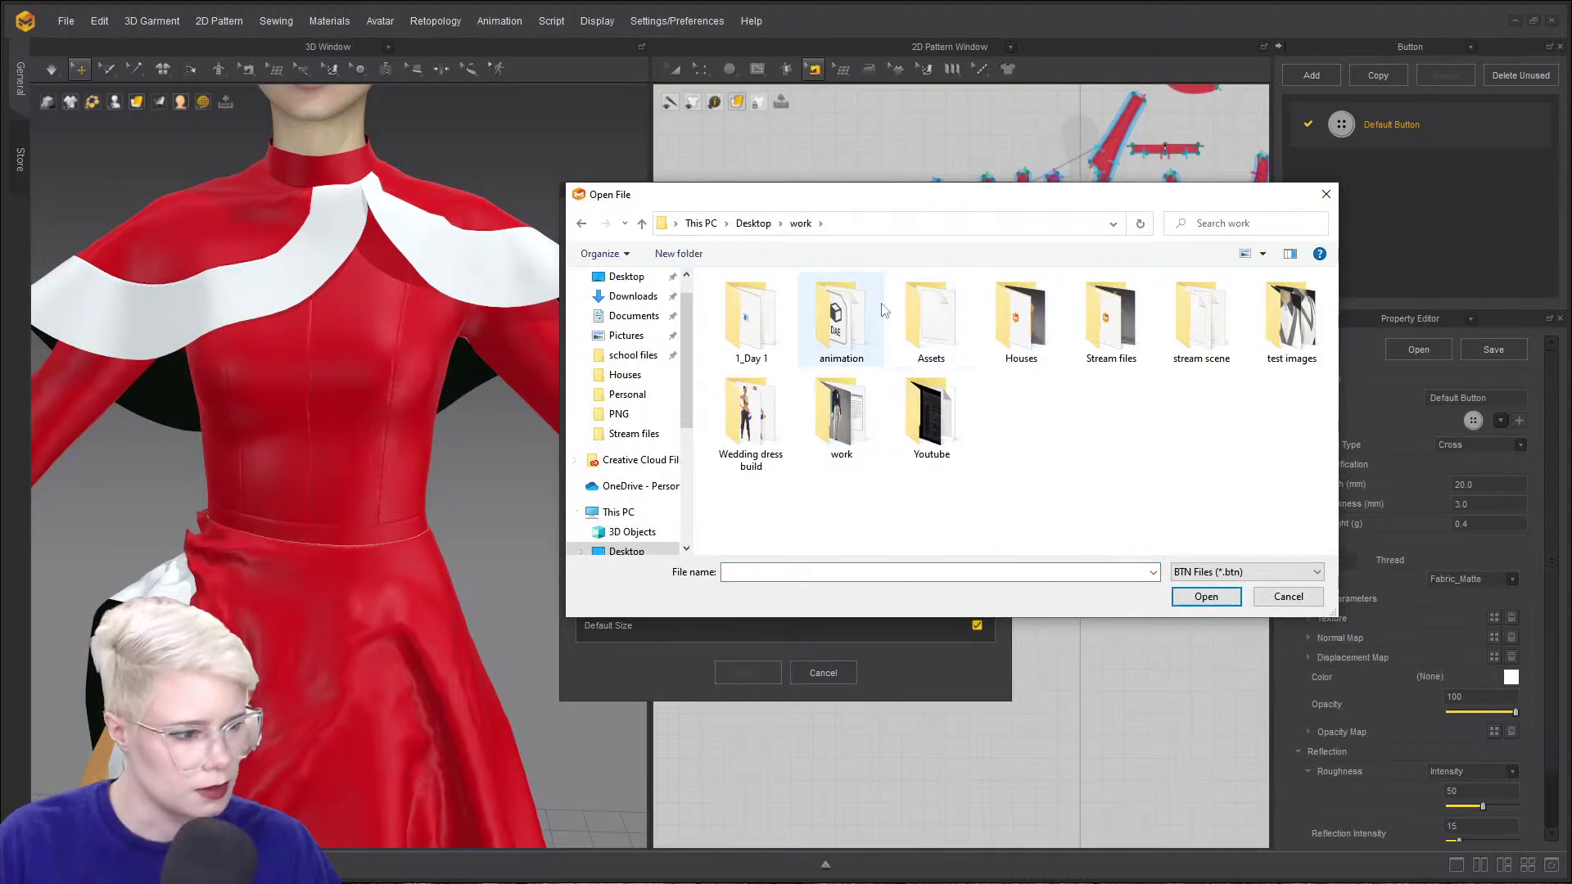
pyautogui.doubleClick(1111, 318)
pyautogui.doubleClick(827, 336)
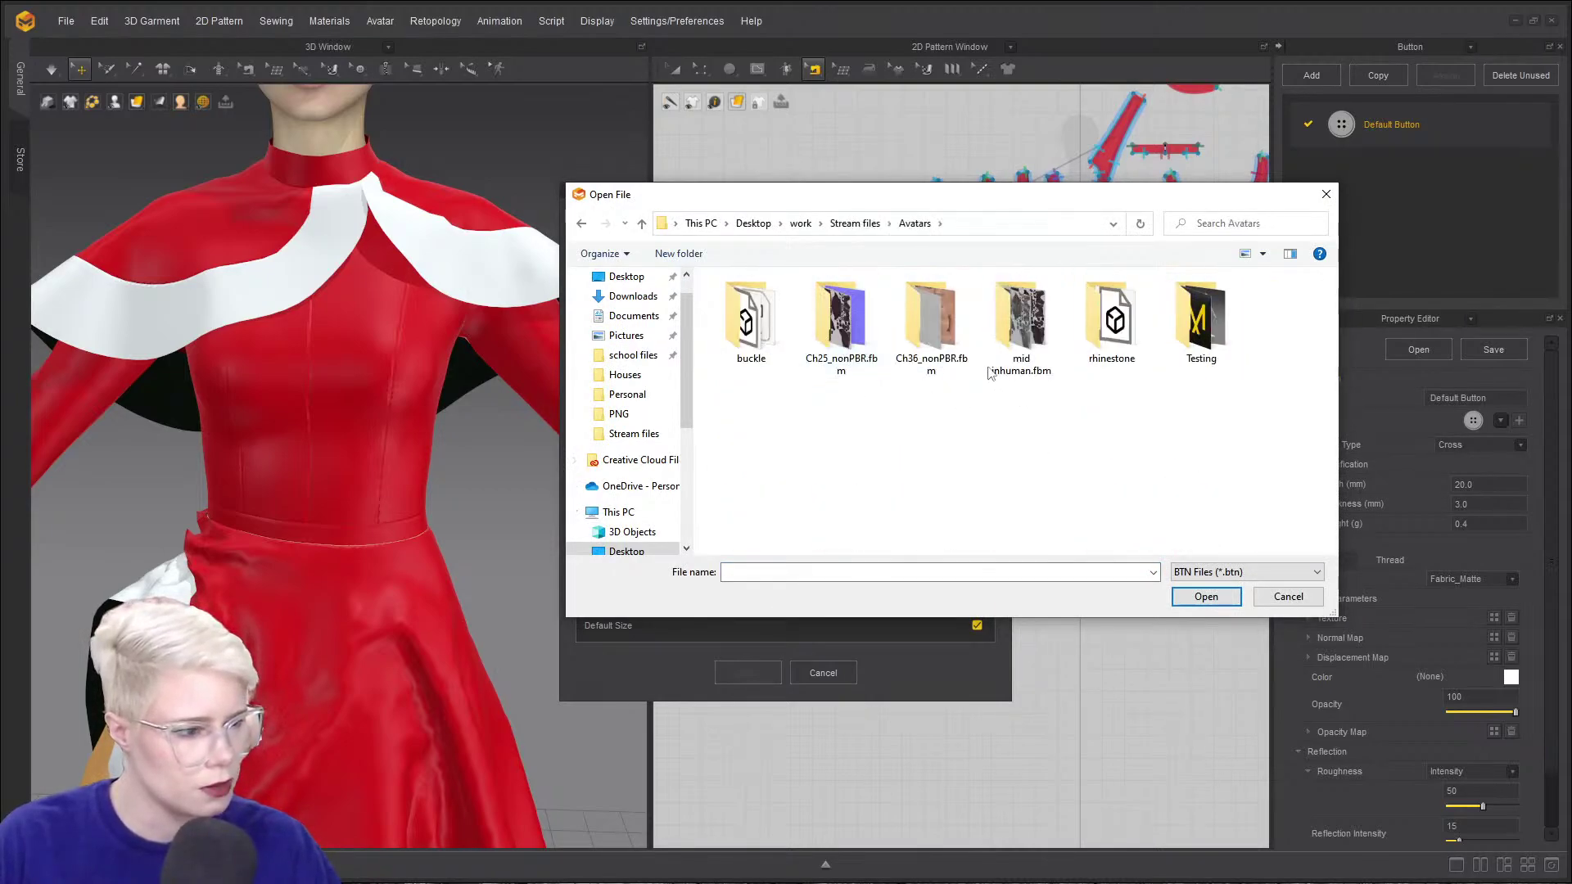
pyautogui.doubleClick(1109, 319)
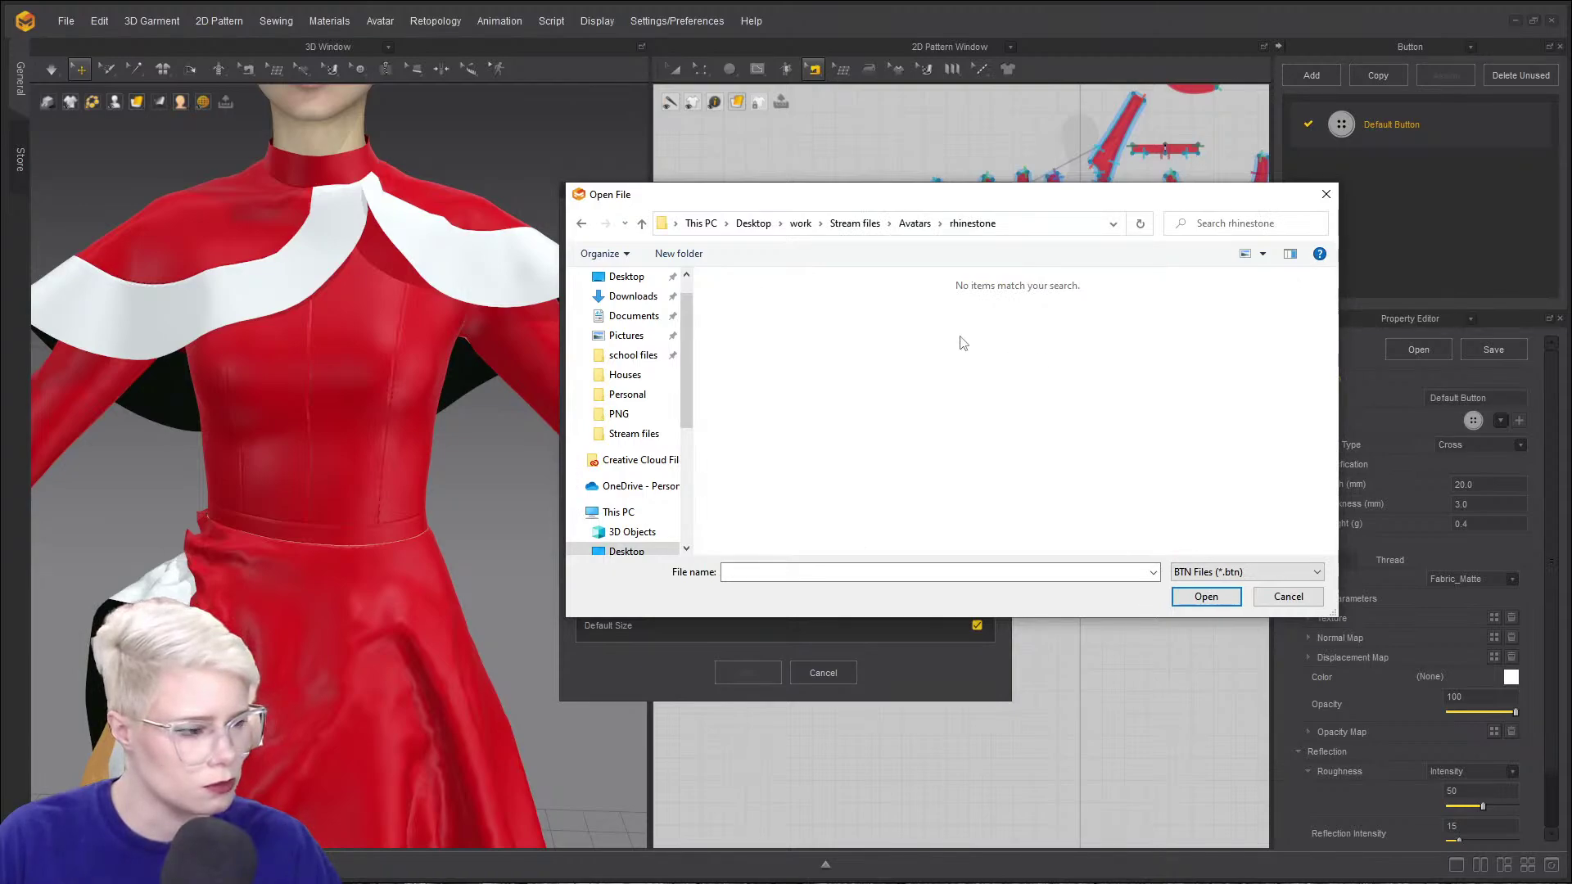
pyautogui.hotkey('alt', 'Left')
pyautogui.doubleClick(766, 320)
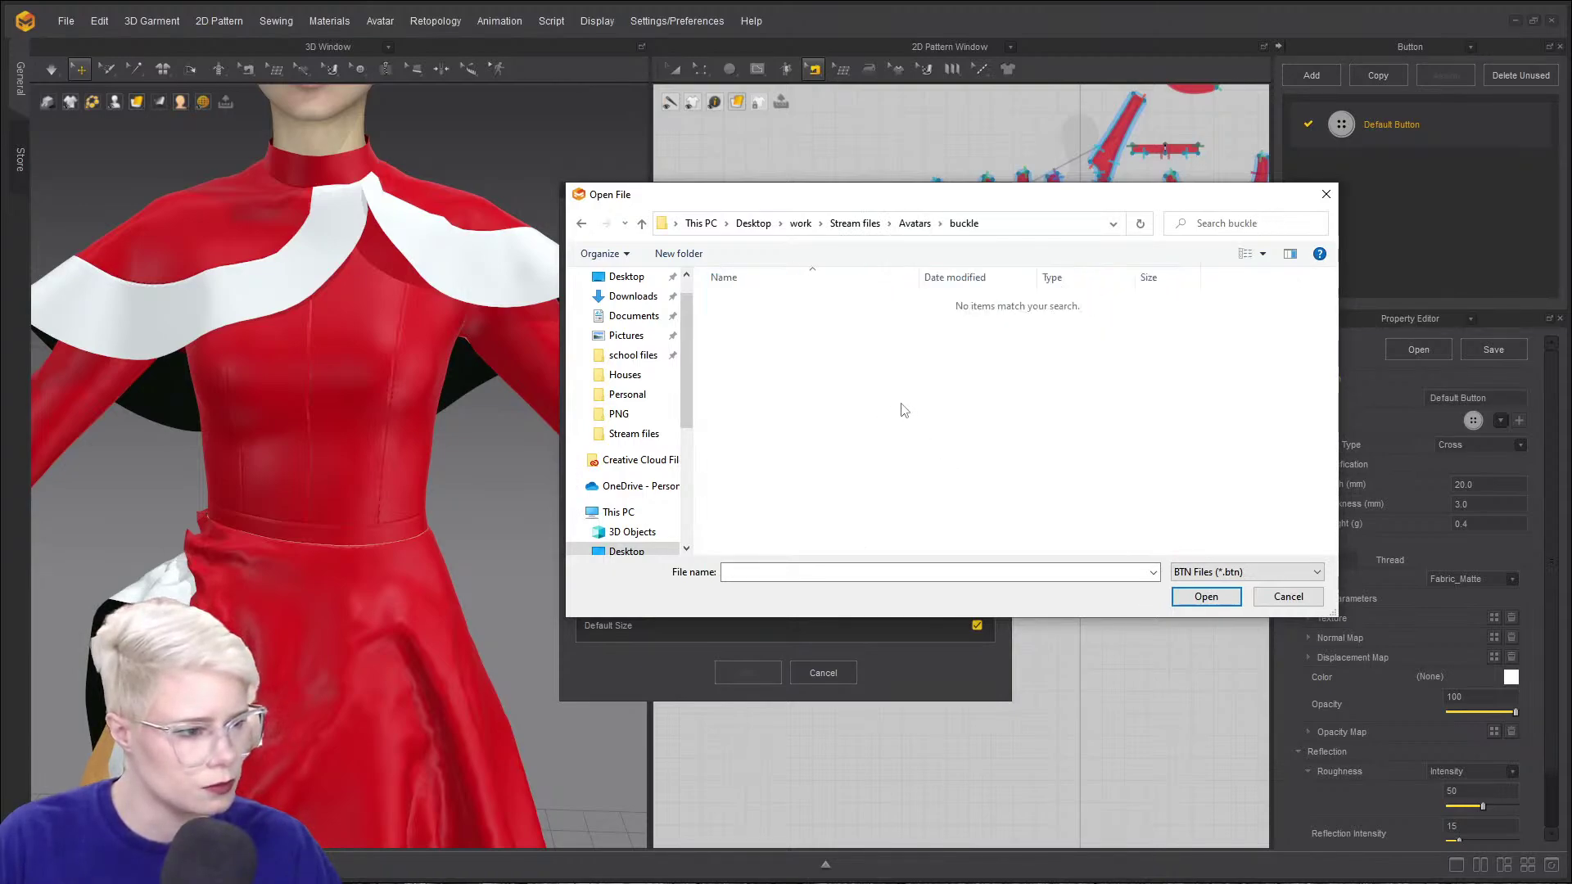
pyautogui.hotkey('alt', 'Left')
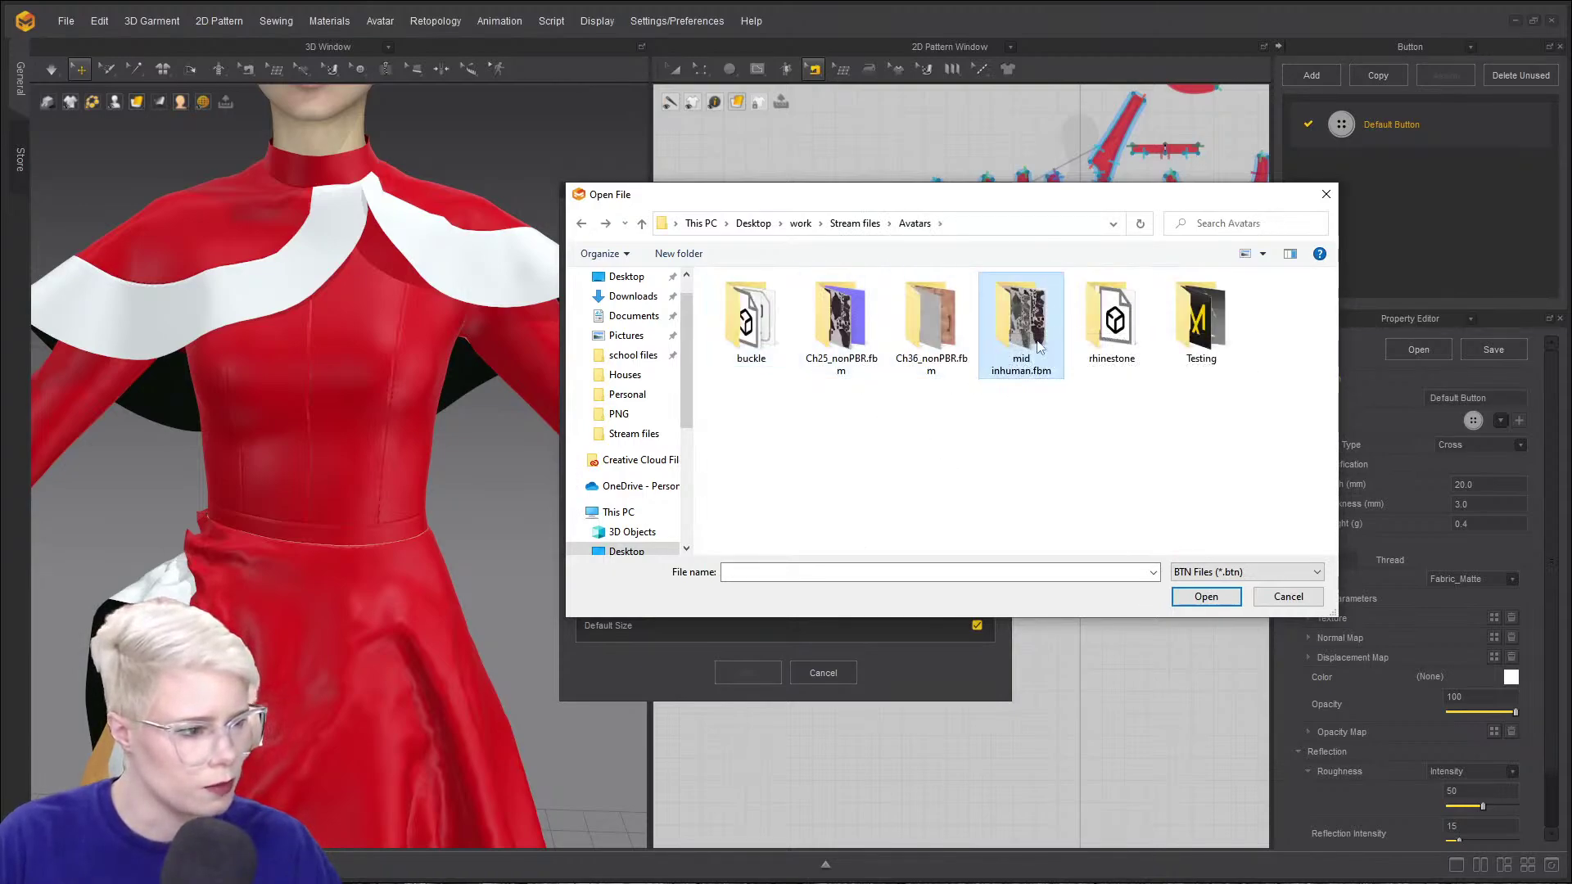
pyautogui.doubleClick(1202, 321)
pyautogui.hotkey('alt', 'Up')
pyautogui.hotkey('alt', 'Up')
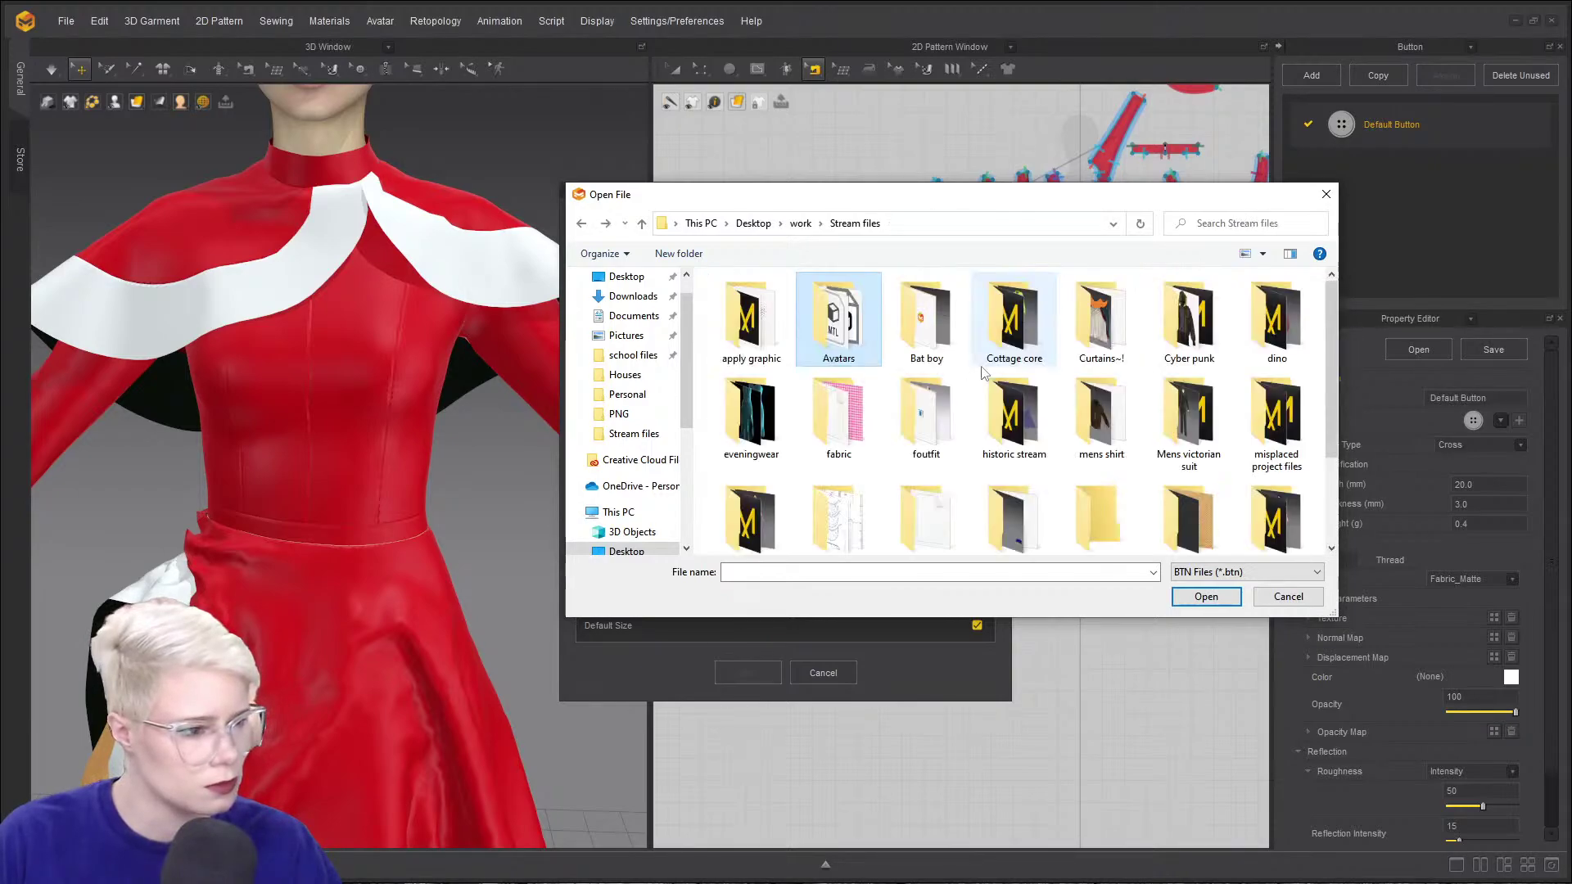
pyautogui.click(1224, 225)
pyautogui.write('rhinestone')
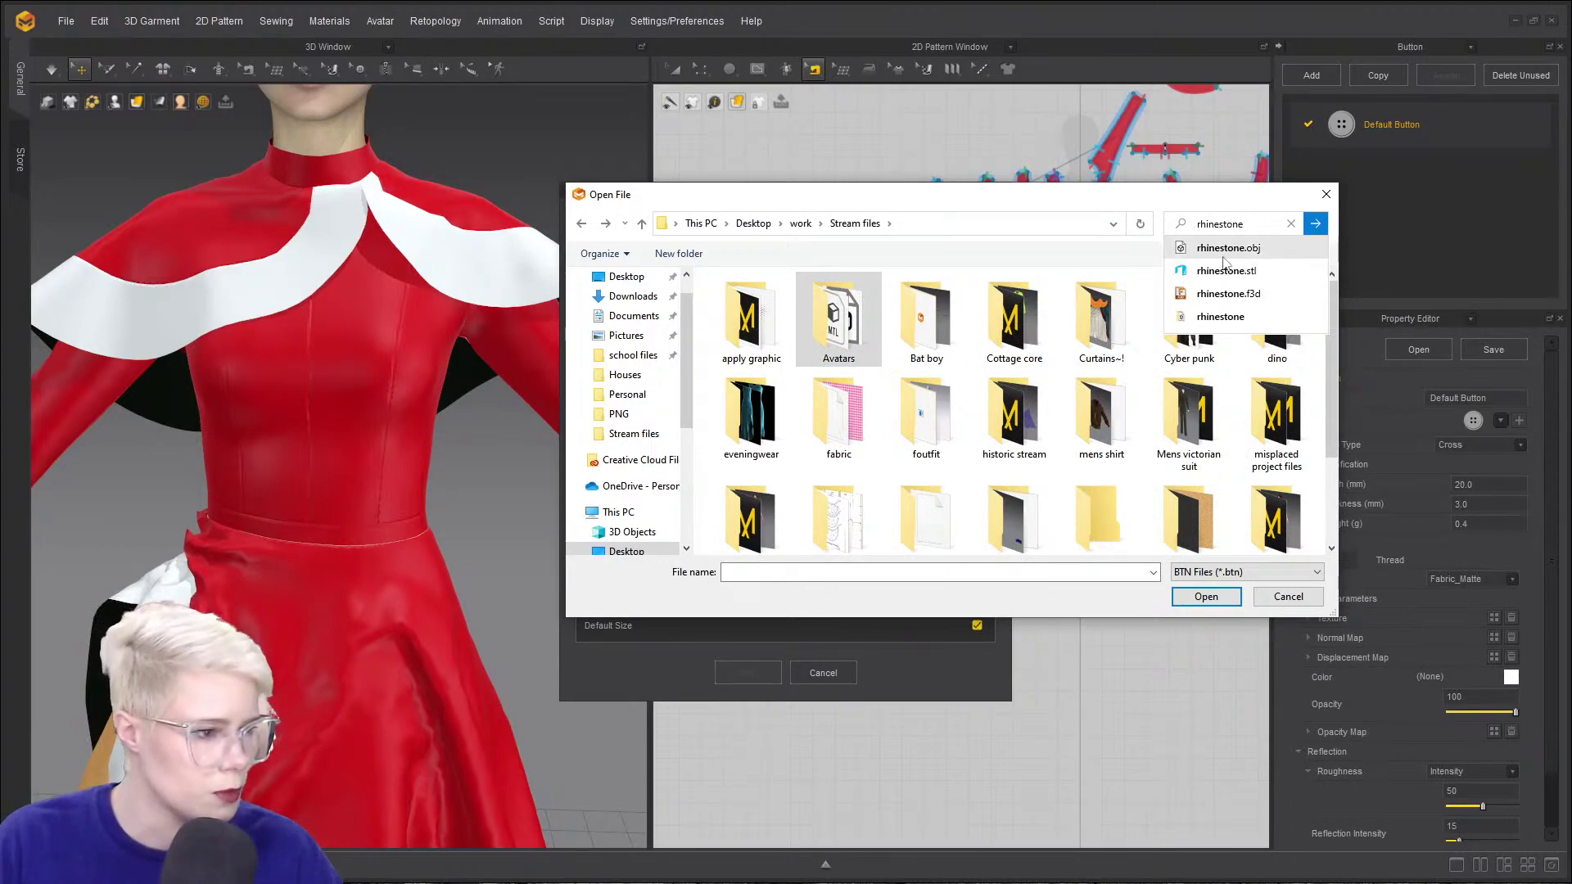
pyautogui.doubleClick(1263, 232)
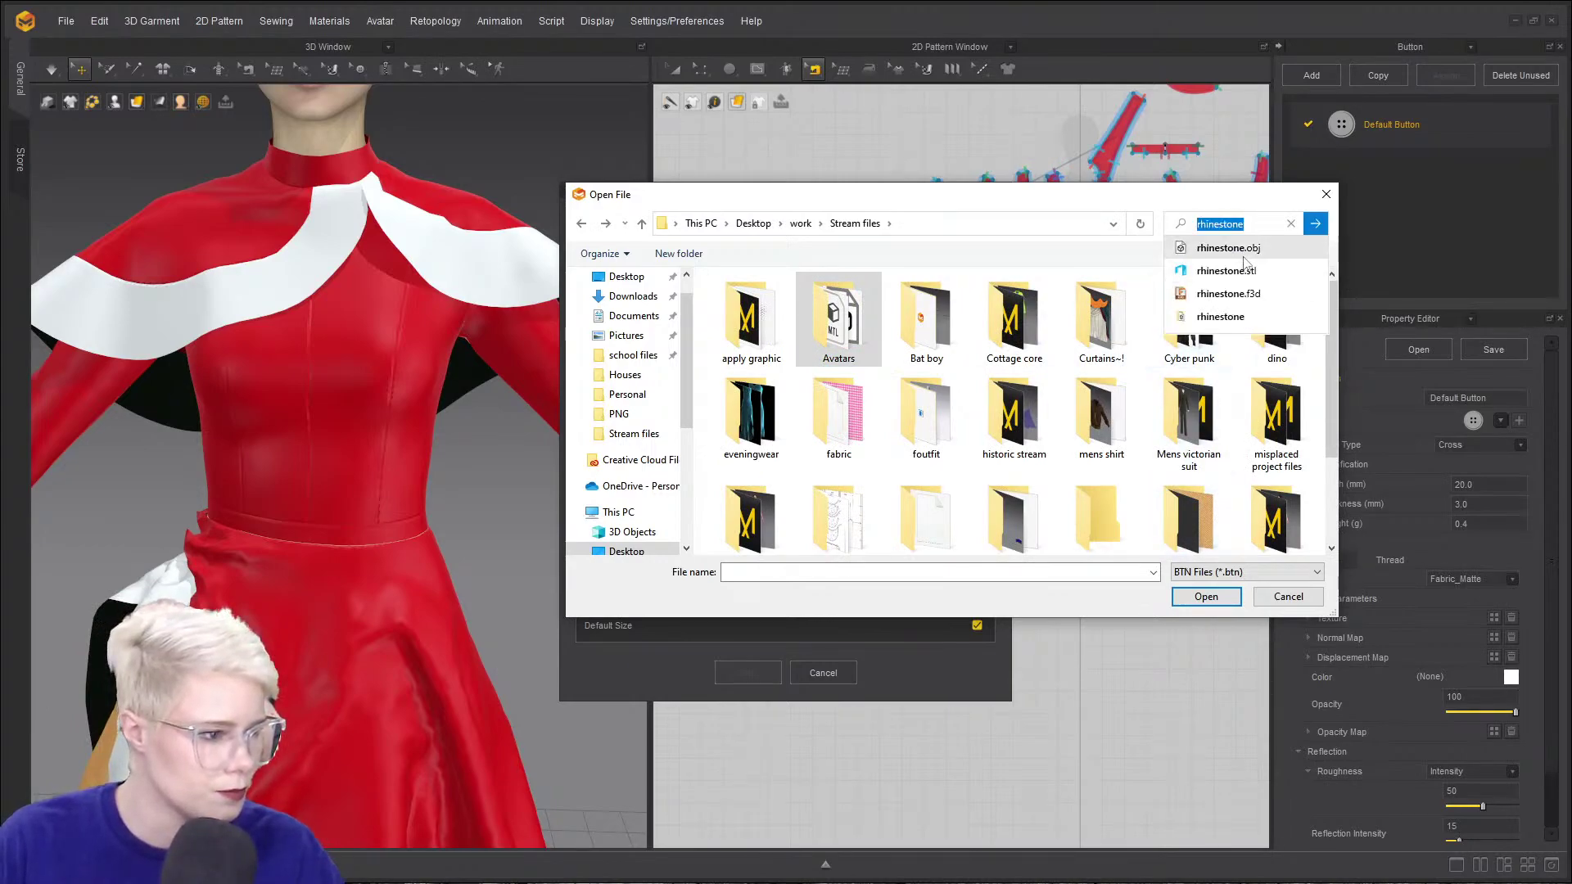
pyautogui.click(1247, 256)
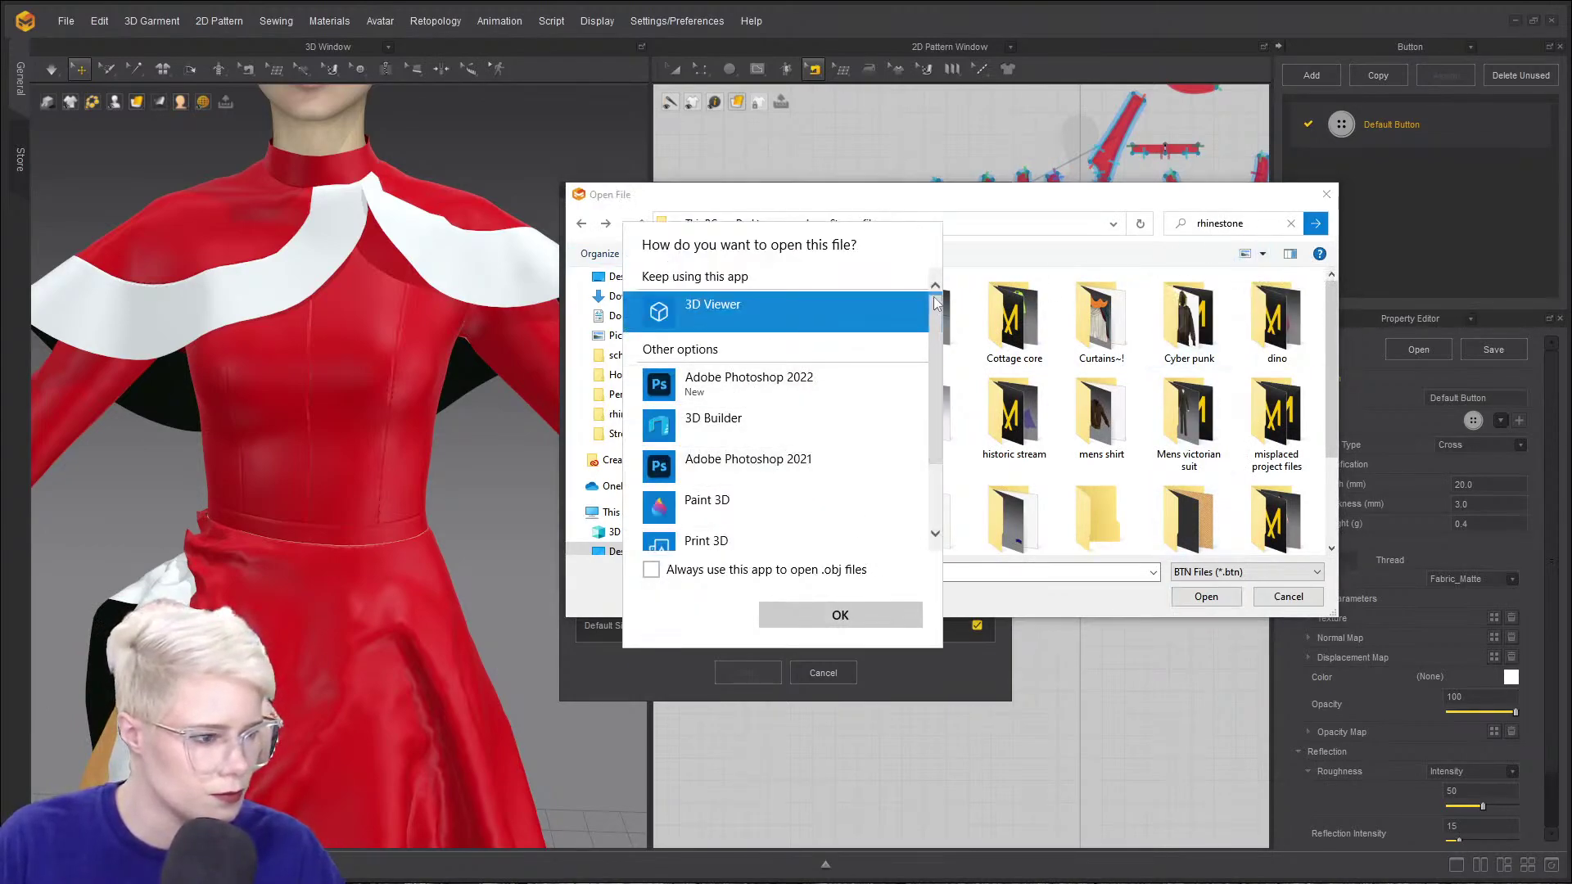
pyautogui.click(652, 570)
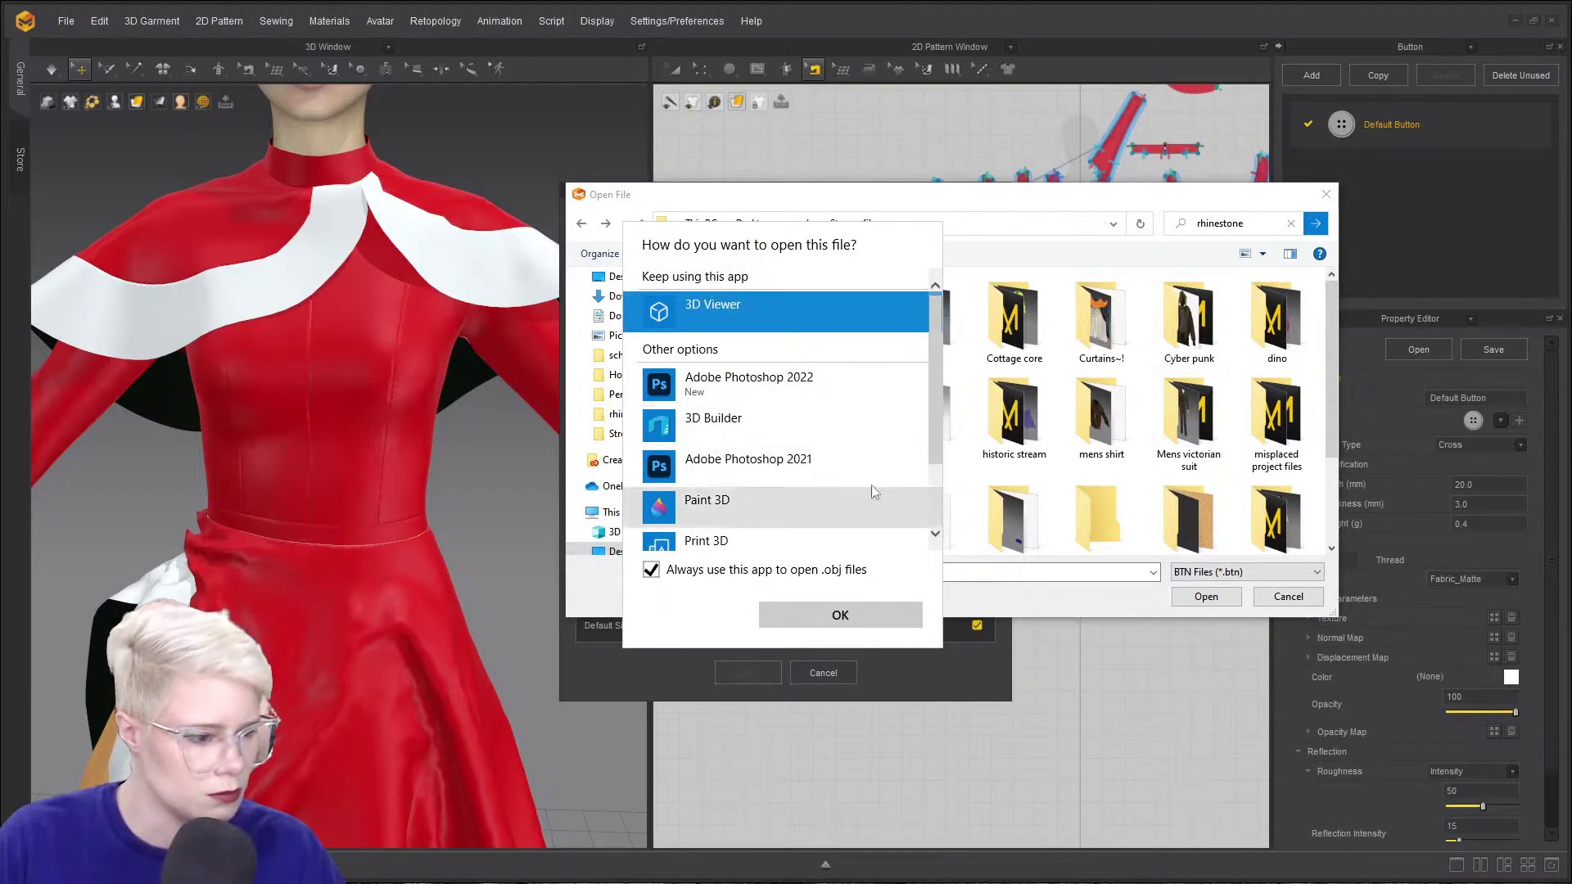
pyautogui.click(1054, 185)
pyautogui.click(1238, 221)
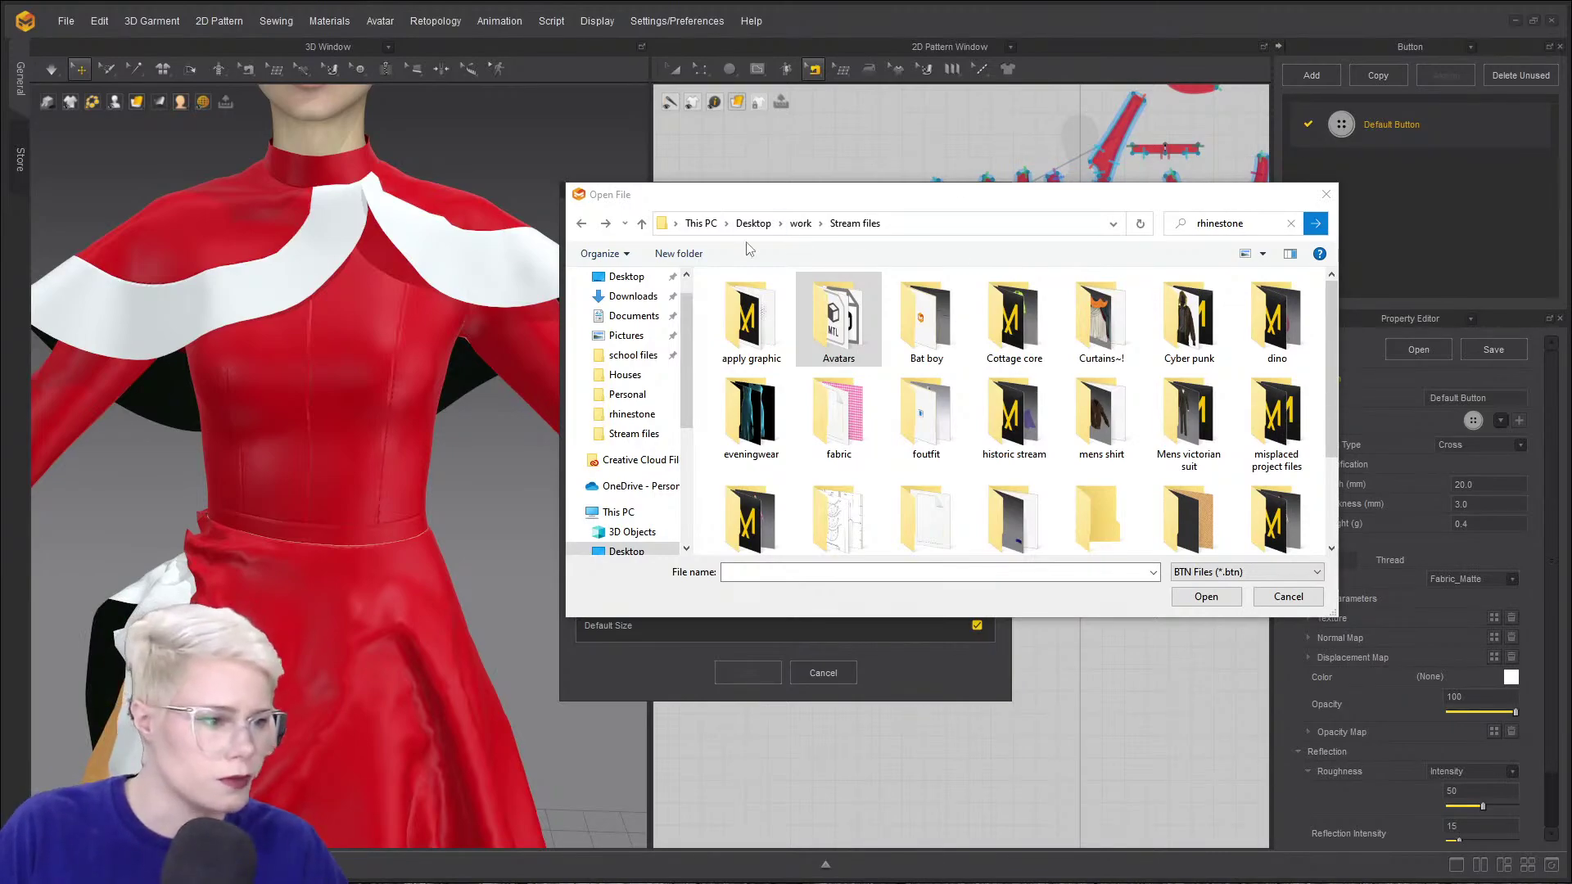
pyautogui.doubleClick(838, 324)
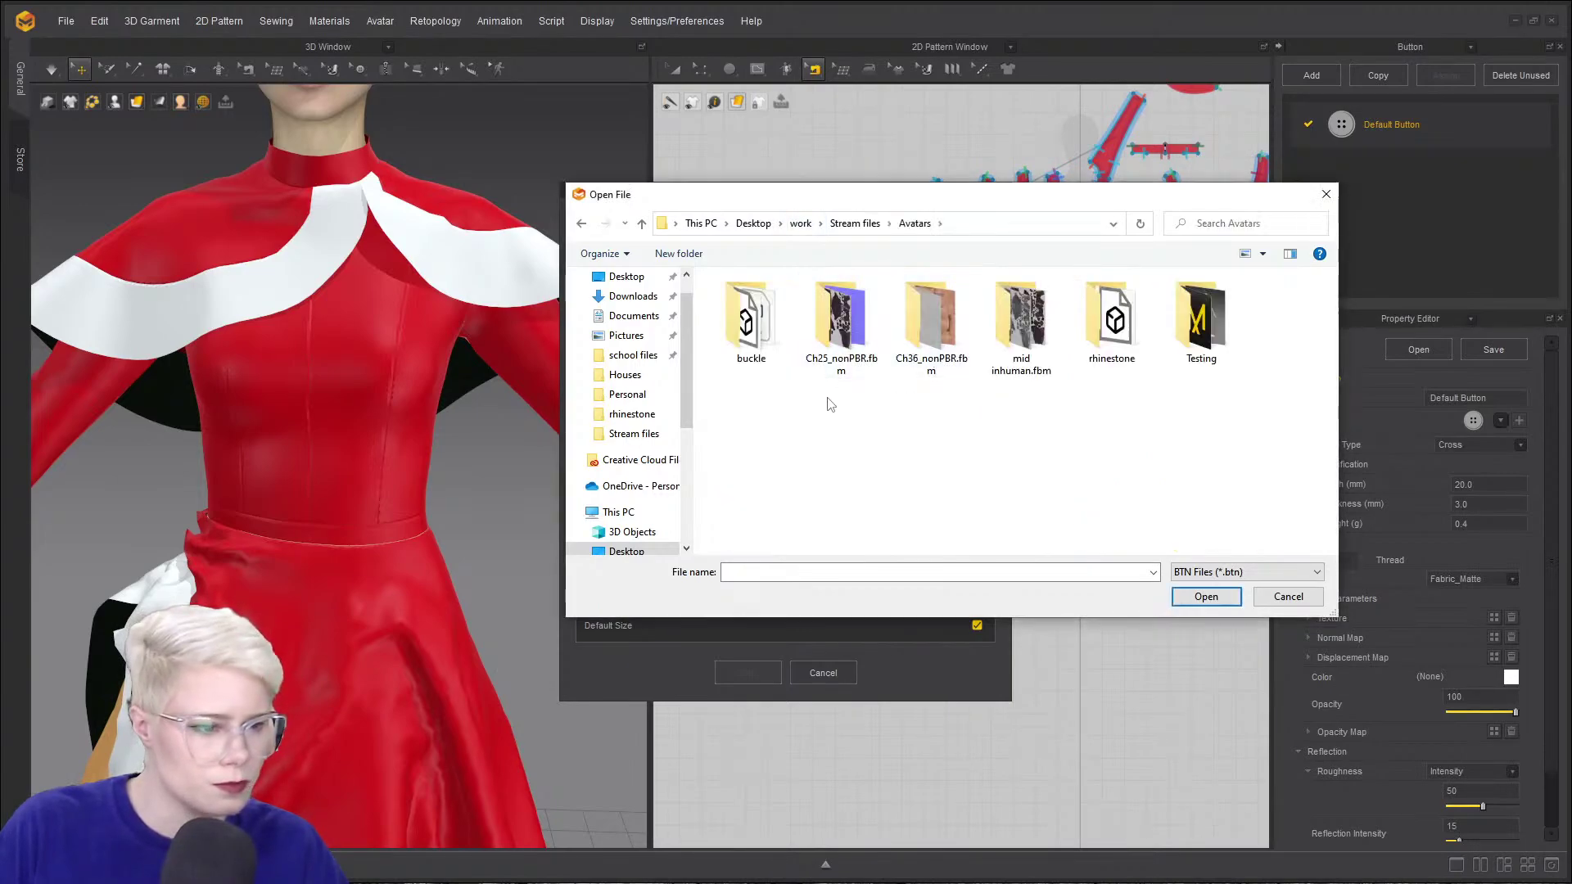
pyautogui.click(1250, 576)
pyautogui.click(1315, 548)
pyautogui.click(1312, 595)
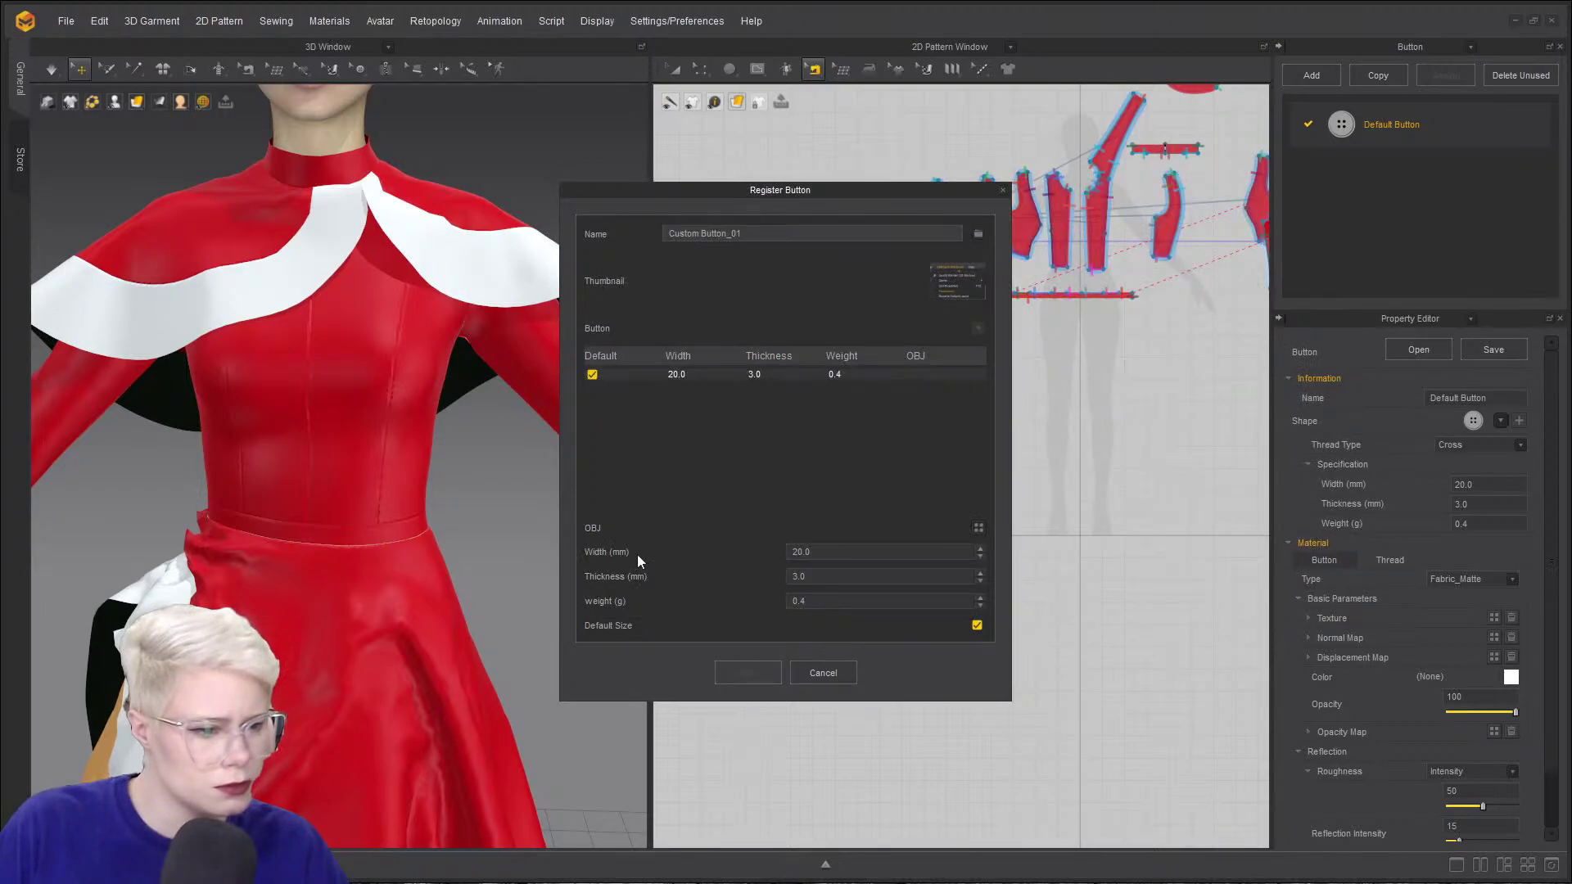
# - Load rhinestone.obj from the Desktop's work\Stream files\Avatars\rhinestone folder as the custom button's model
pyautogui.click(980, 528)
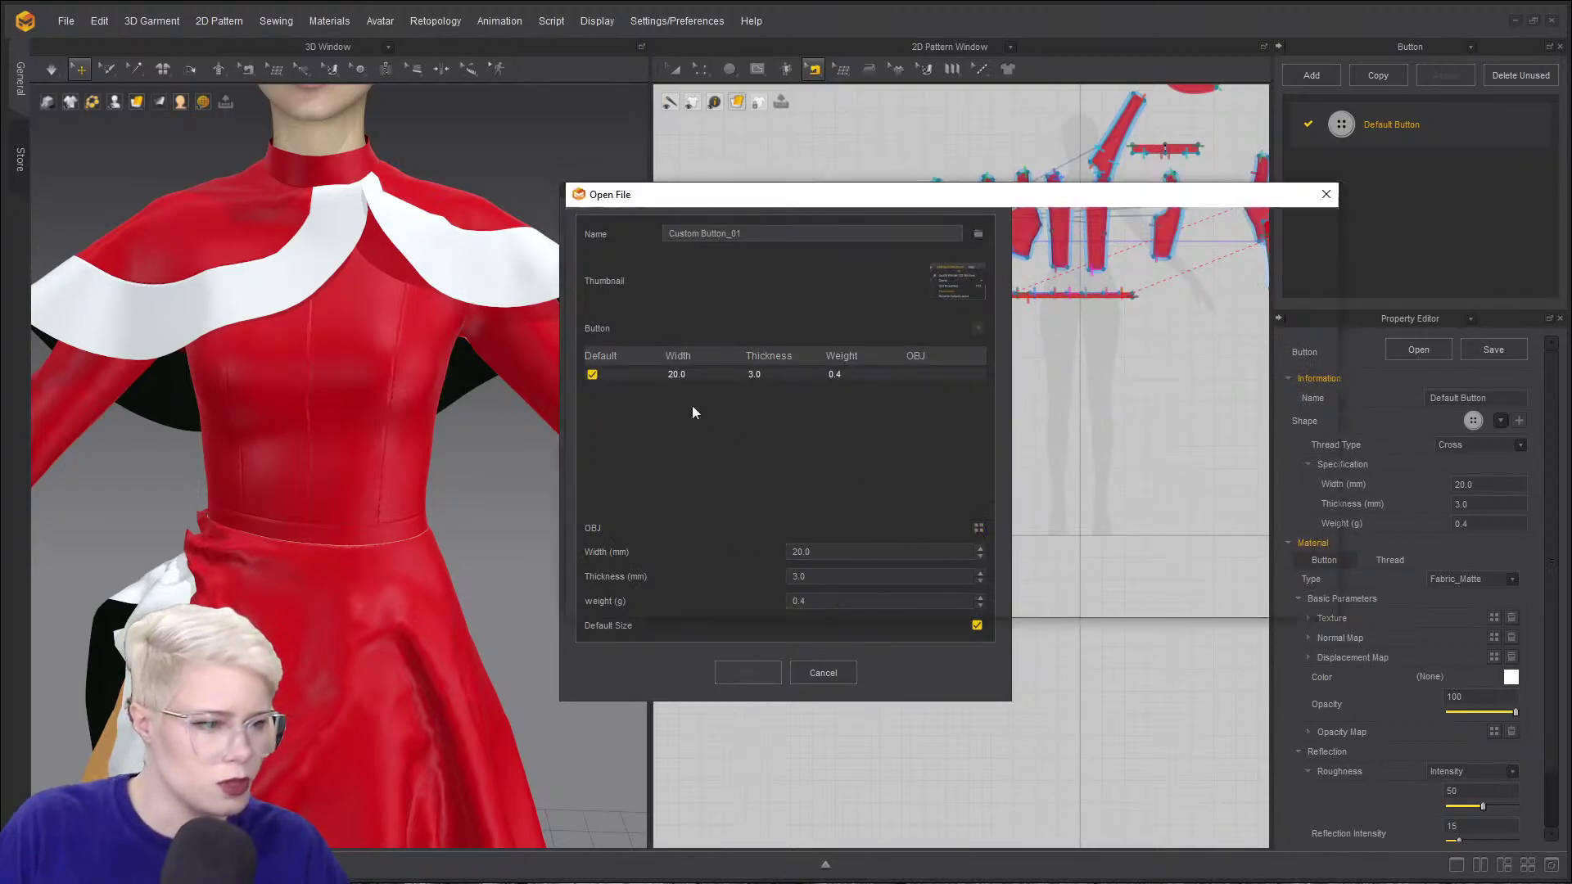
pyautogui.click(626, 323)
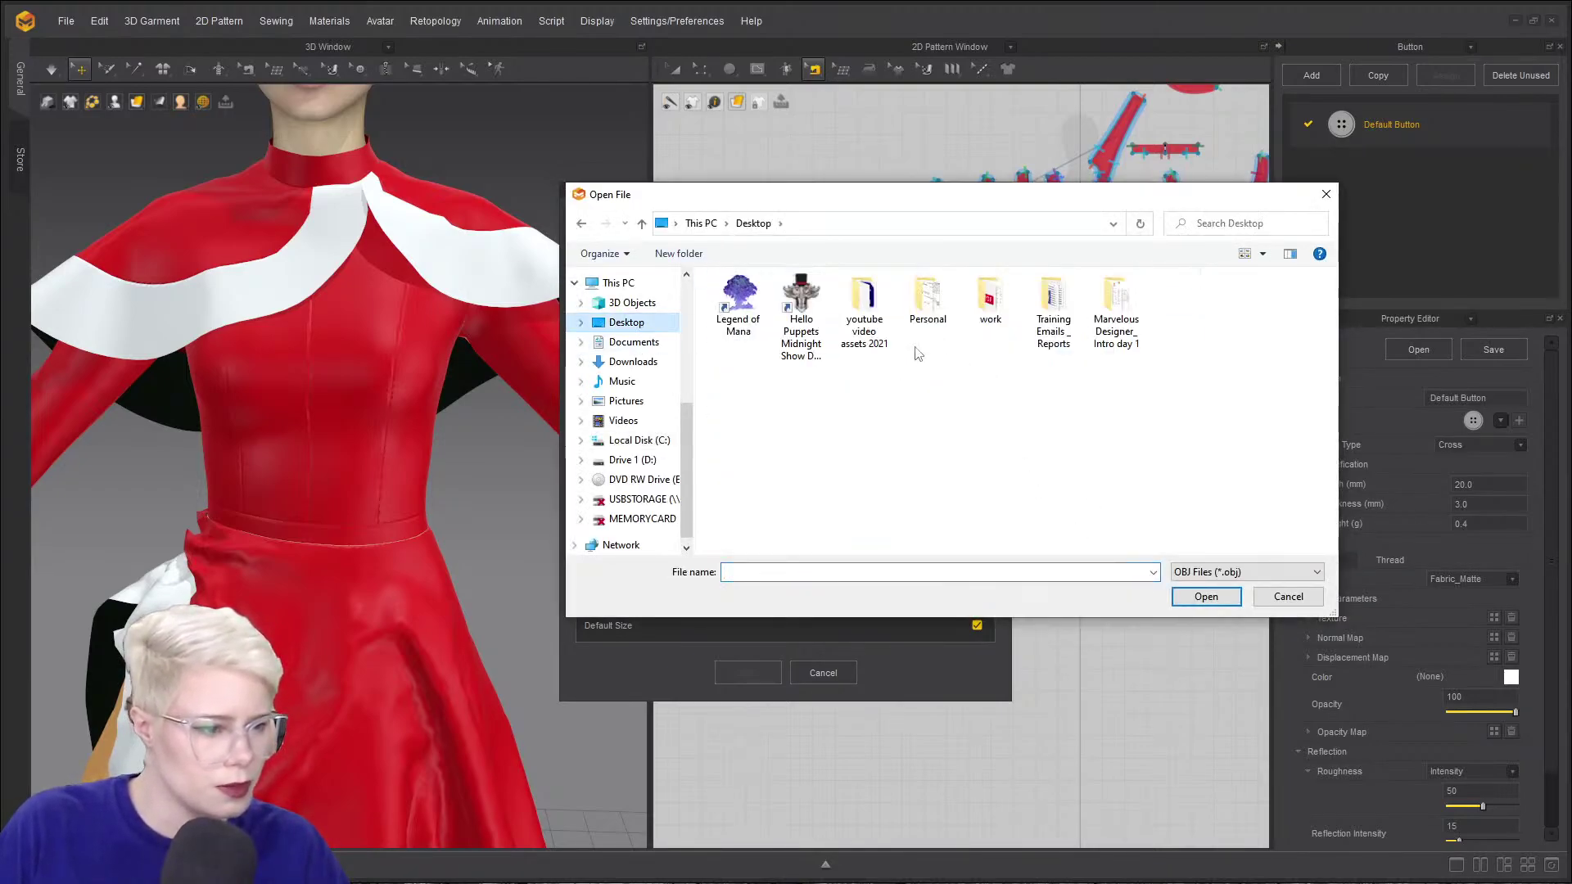
pyautogui.doubleClick(992, 298)
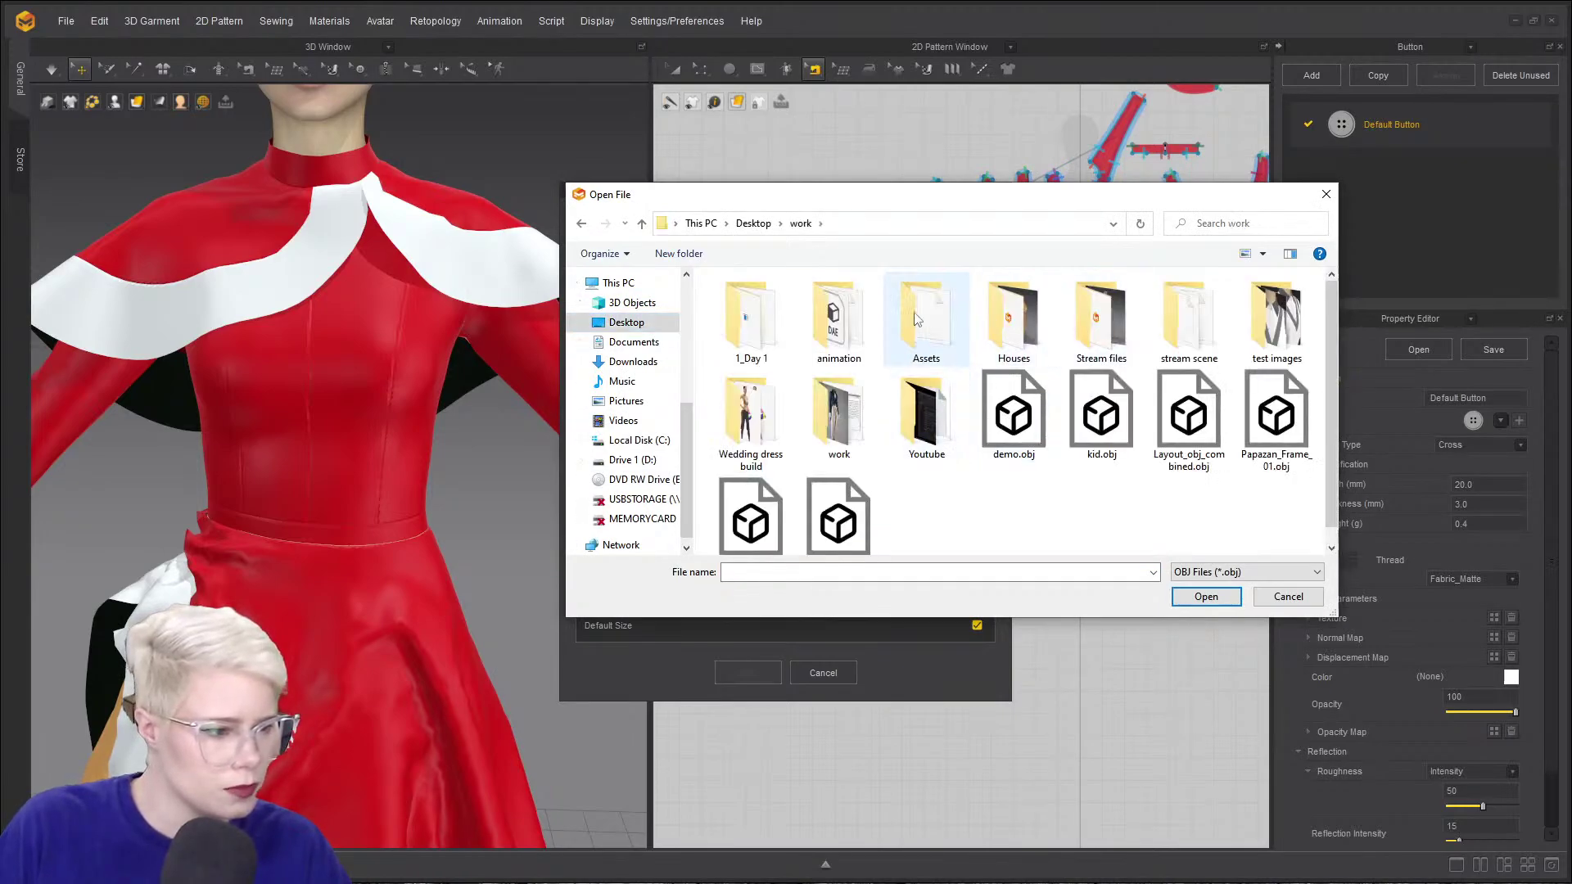
pyautogui.doubleClick(1100, 319)
pyautogui.doubleClick(854, 319)
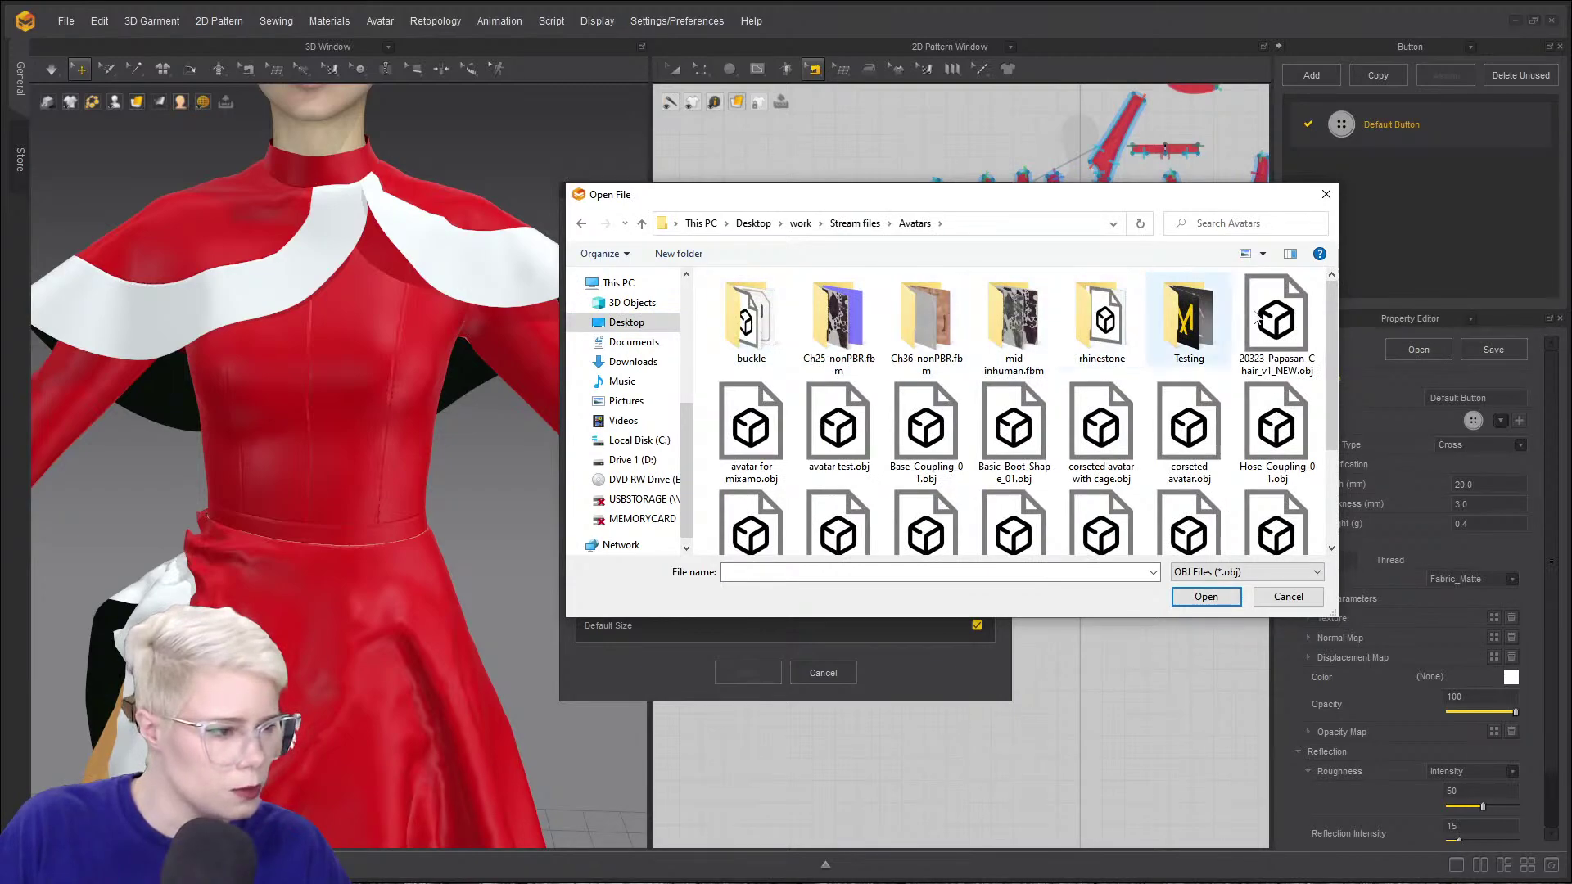
pyautogui.doubleClick(1115, 321)
pyautogui.click(751, 321)
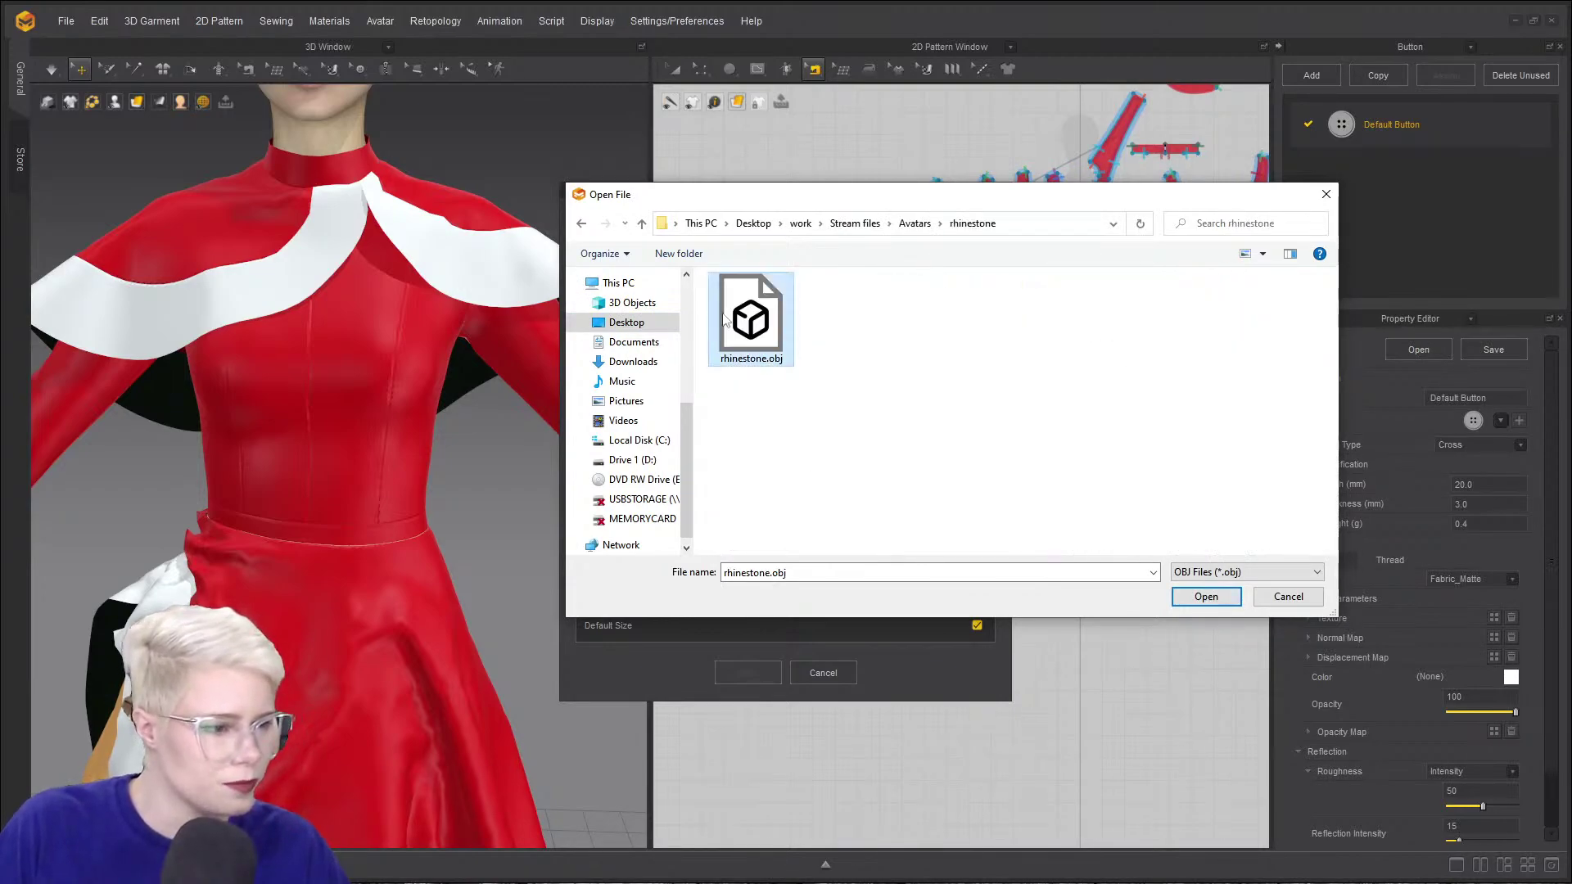
pyautogui.click(1206, 597)
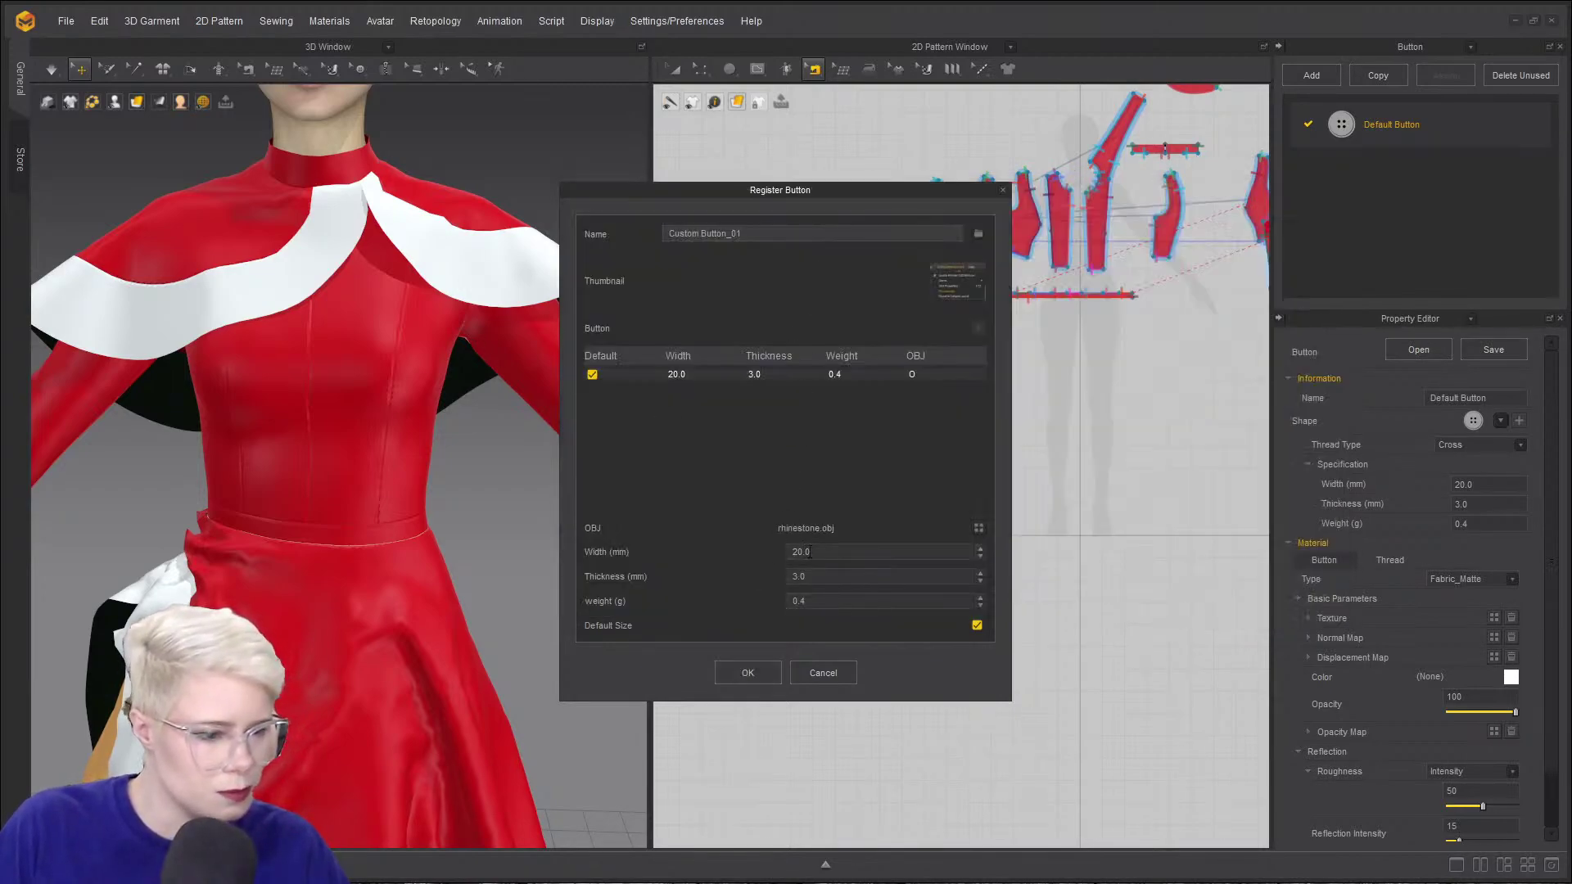
# - Set the custom button's width to 5 mm and weight to 0.1 g, and register it
pyautogui.click(825, 552)
pyautogui.click(827, 553)
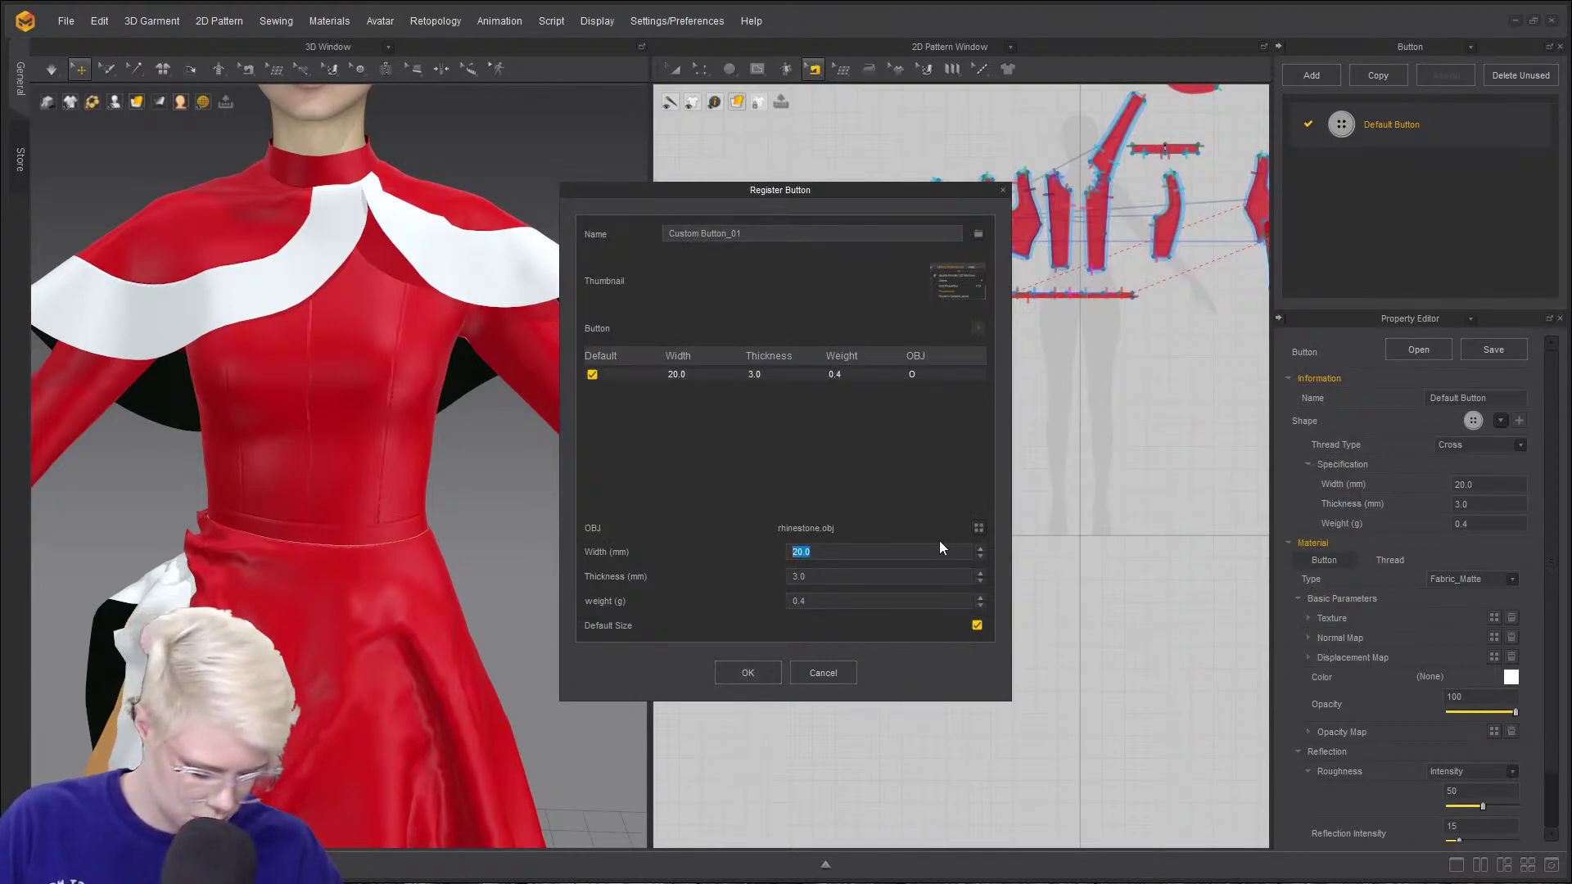
pyautogui.write('5')
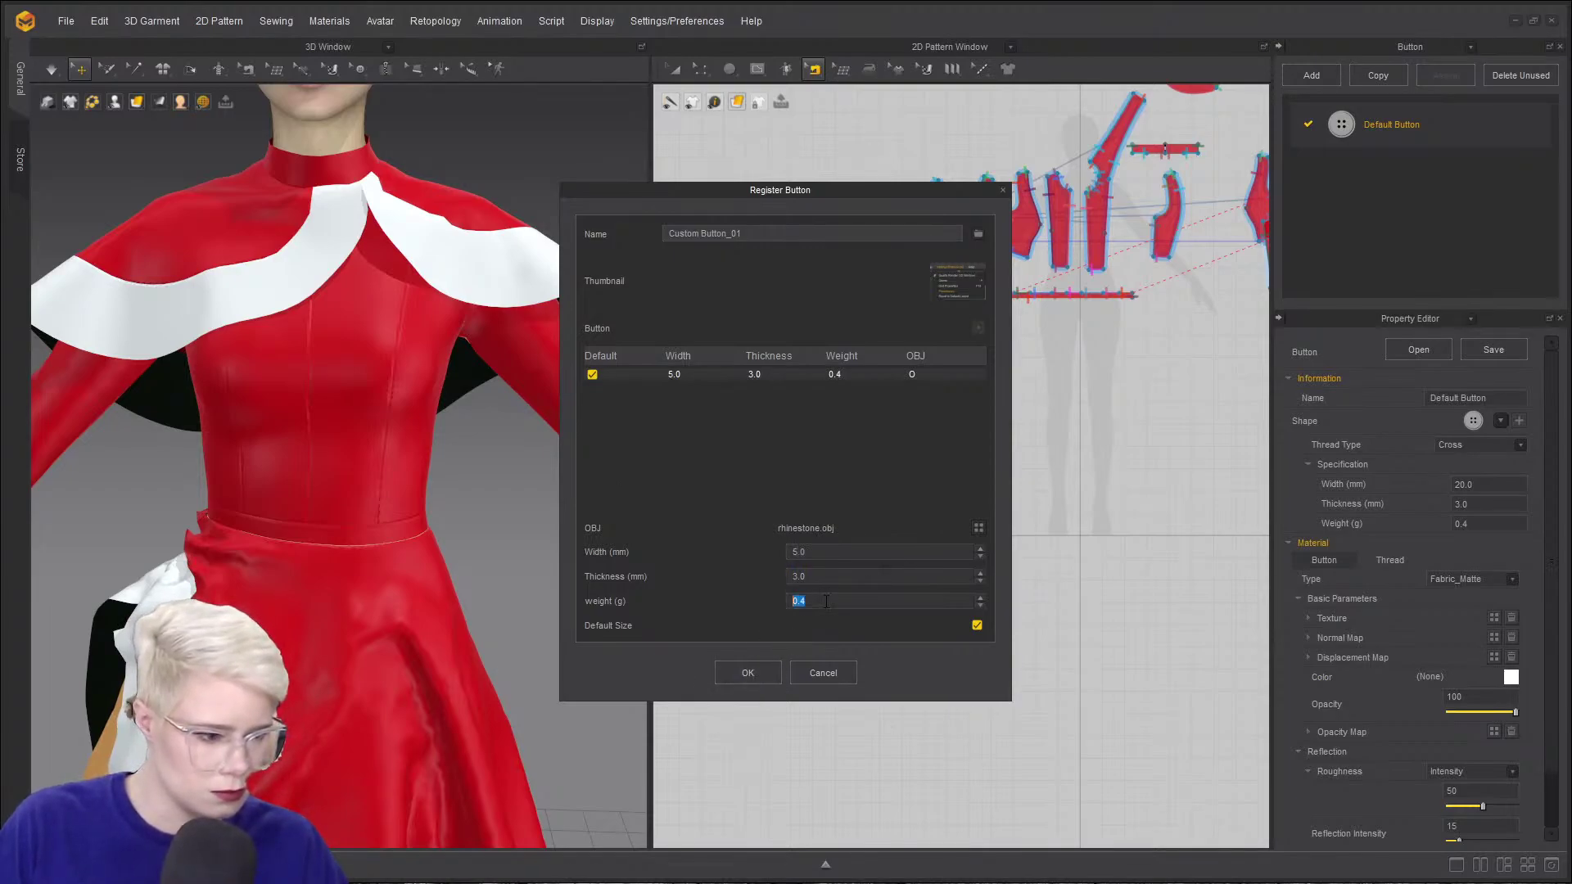
pyautogui.click(746, 673)
pyautogui.click(793, 473)
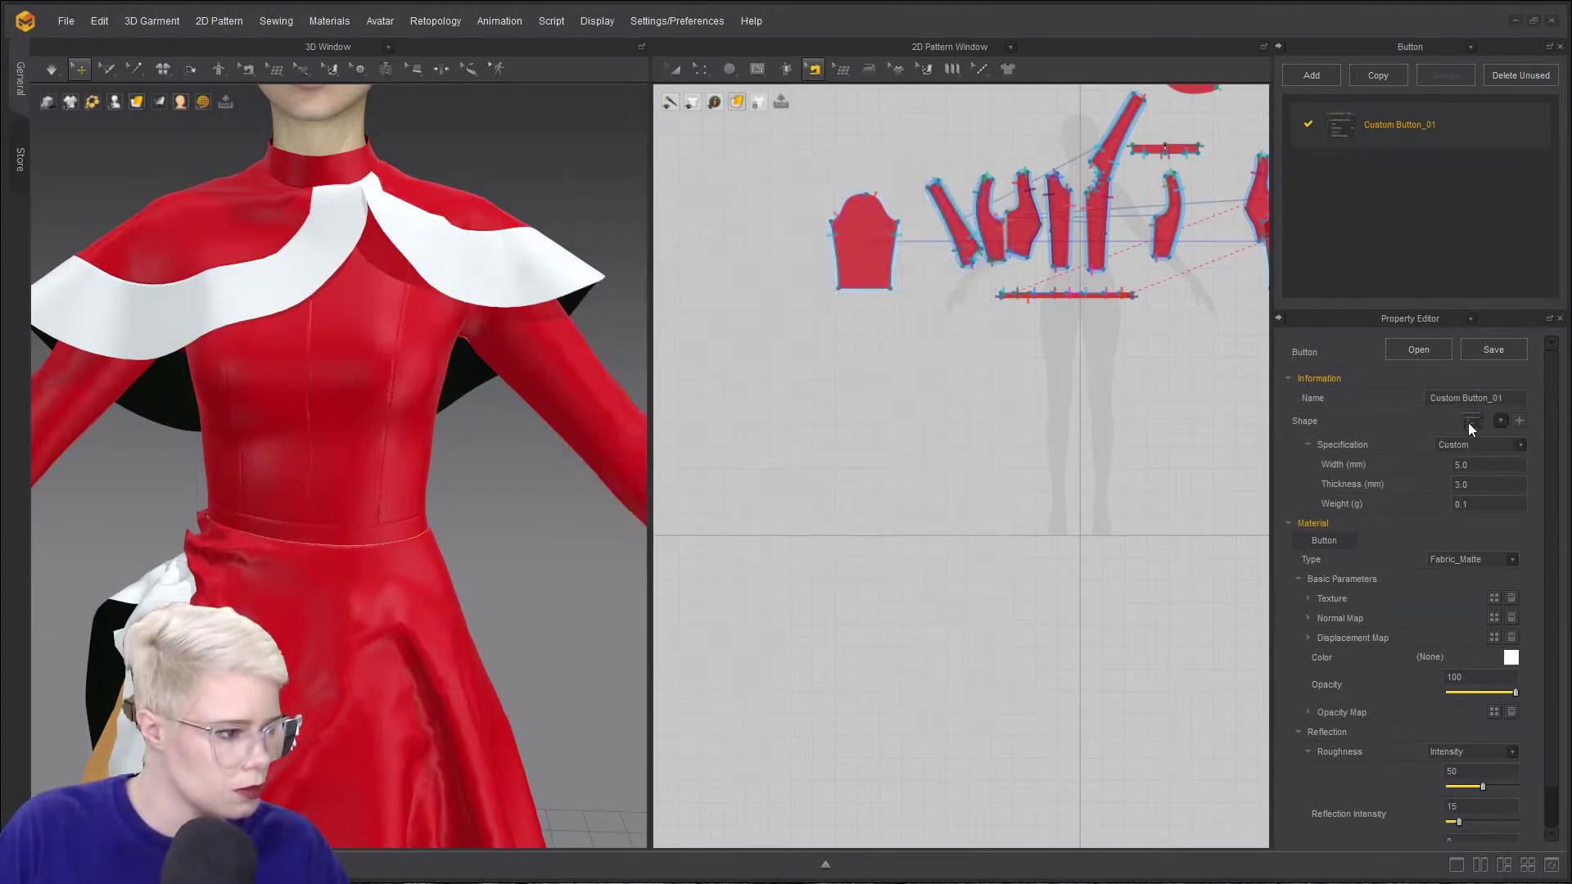
# - Place one rhinestone button on the front of the red bodice in the 3D view with the Button tool
pyautogui.scroll(2, 351, 336)
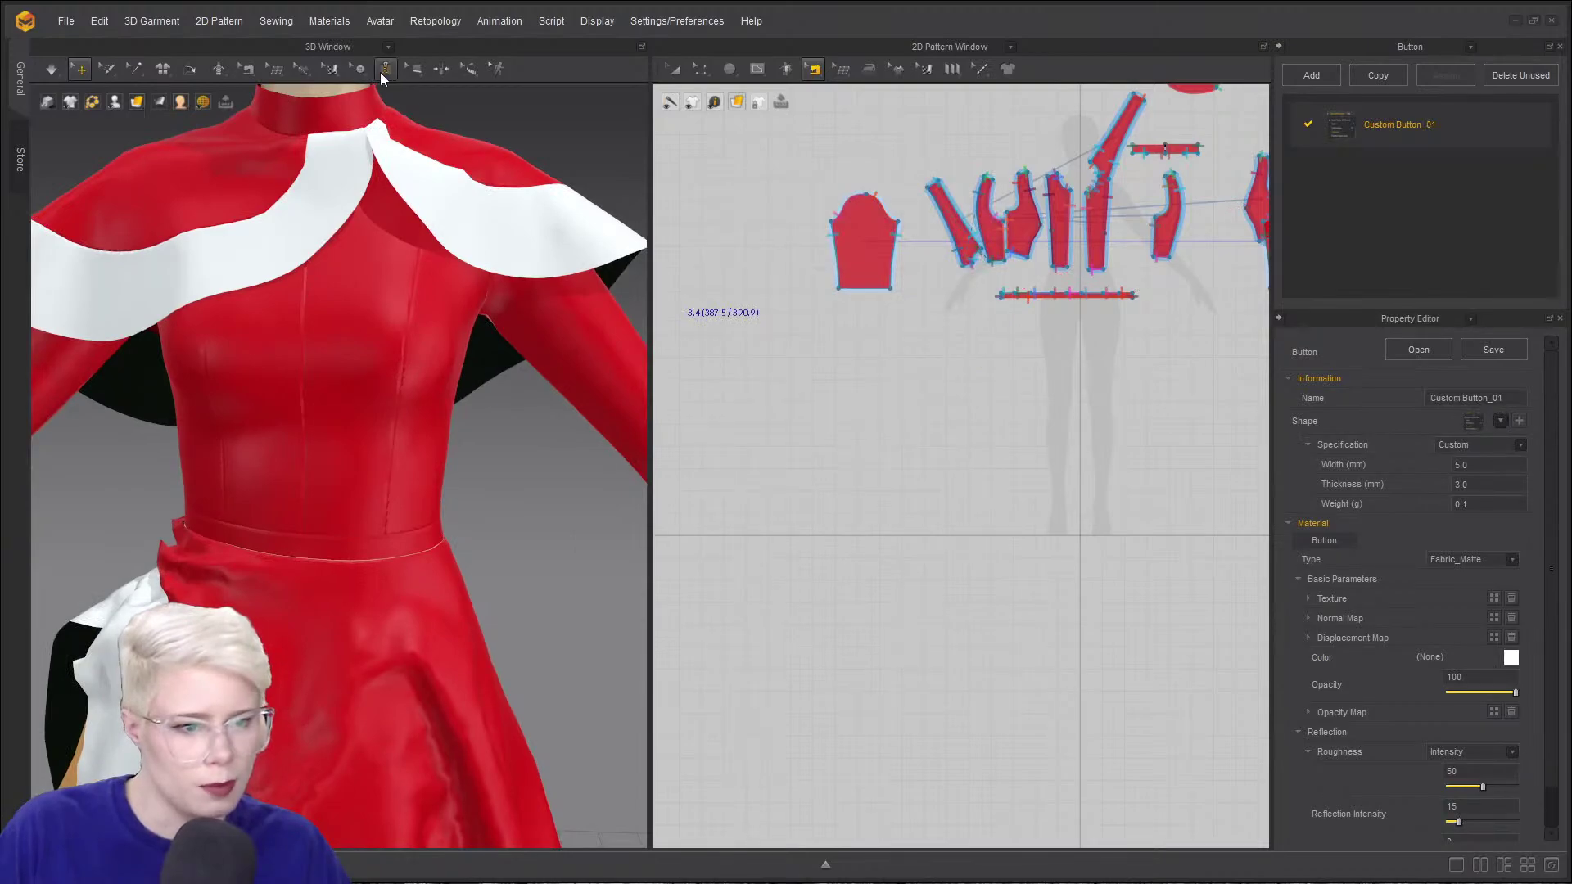
pyautogui.click(360, 70)
pyautogui.click(383, 124)
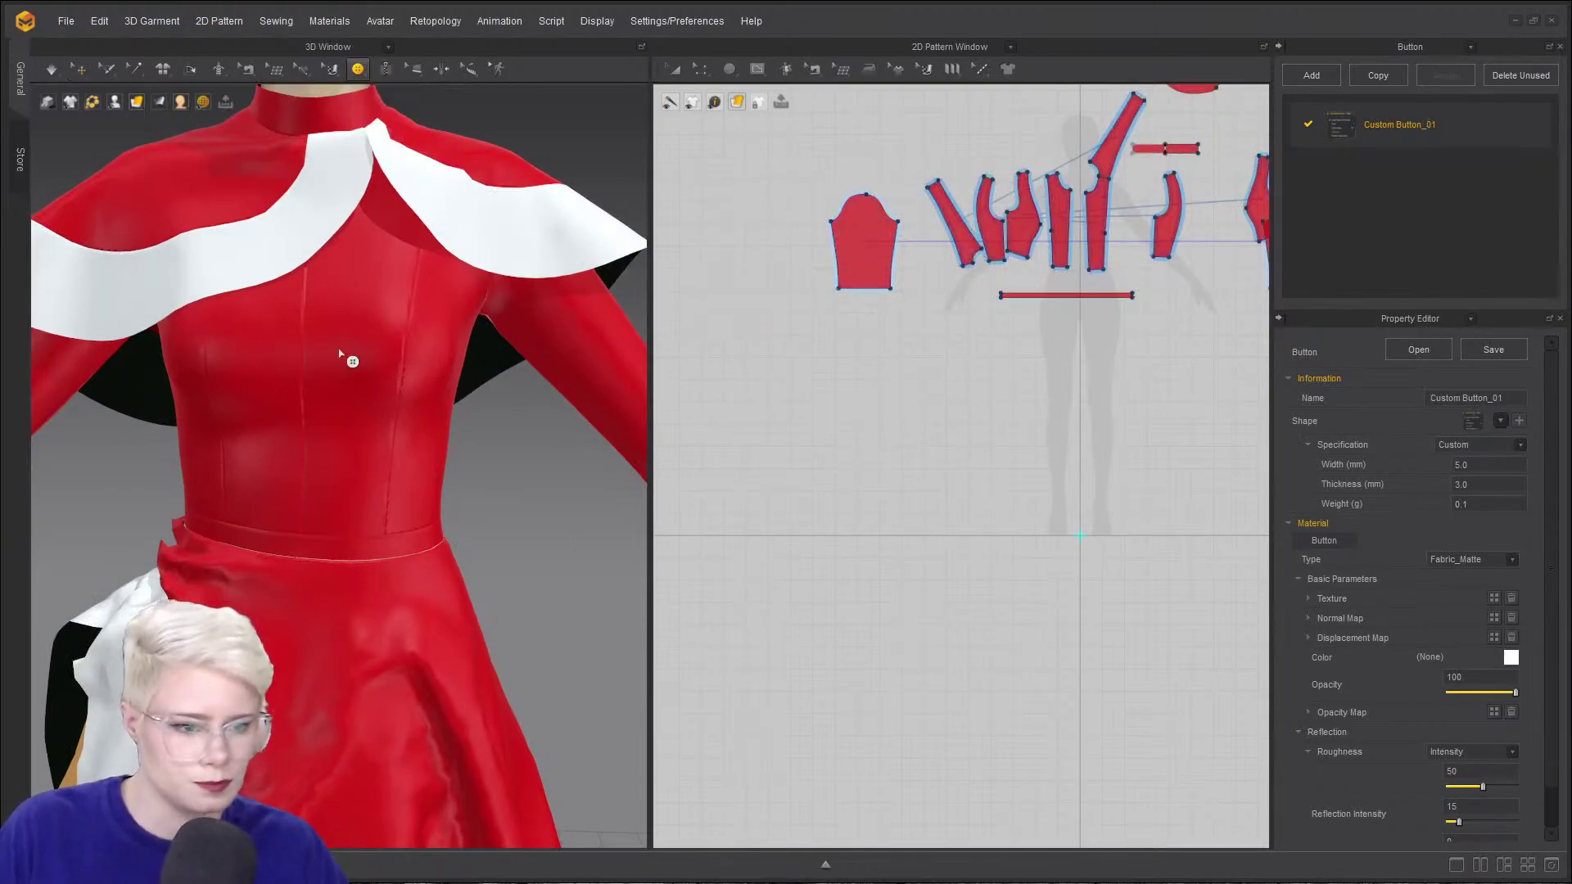
pyautogui.click(379, 347)
# - Examine the placed rhinestone's shape and size on the bodice from close up and at an angle
pyautogui.scroll(5, 372, 328)
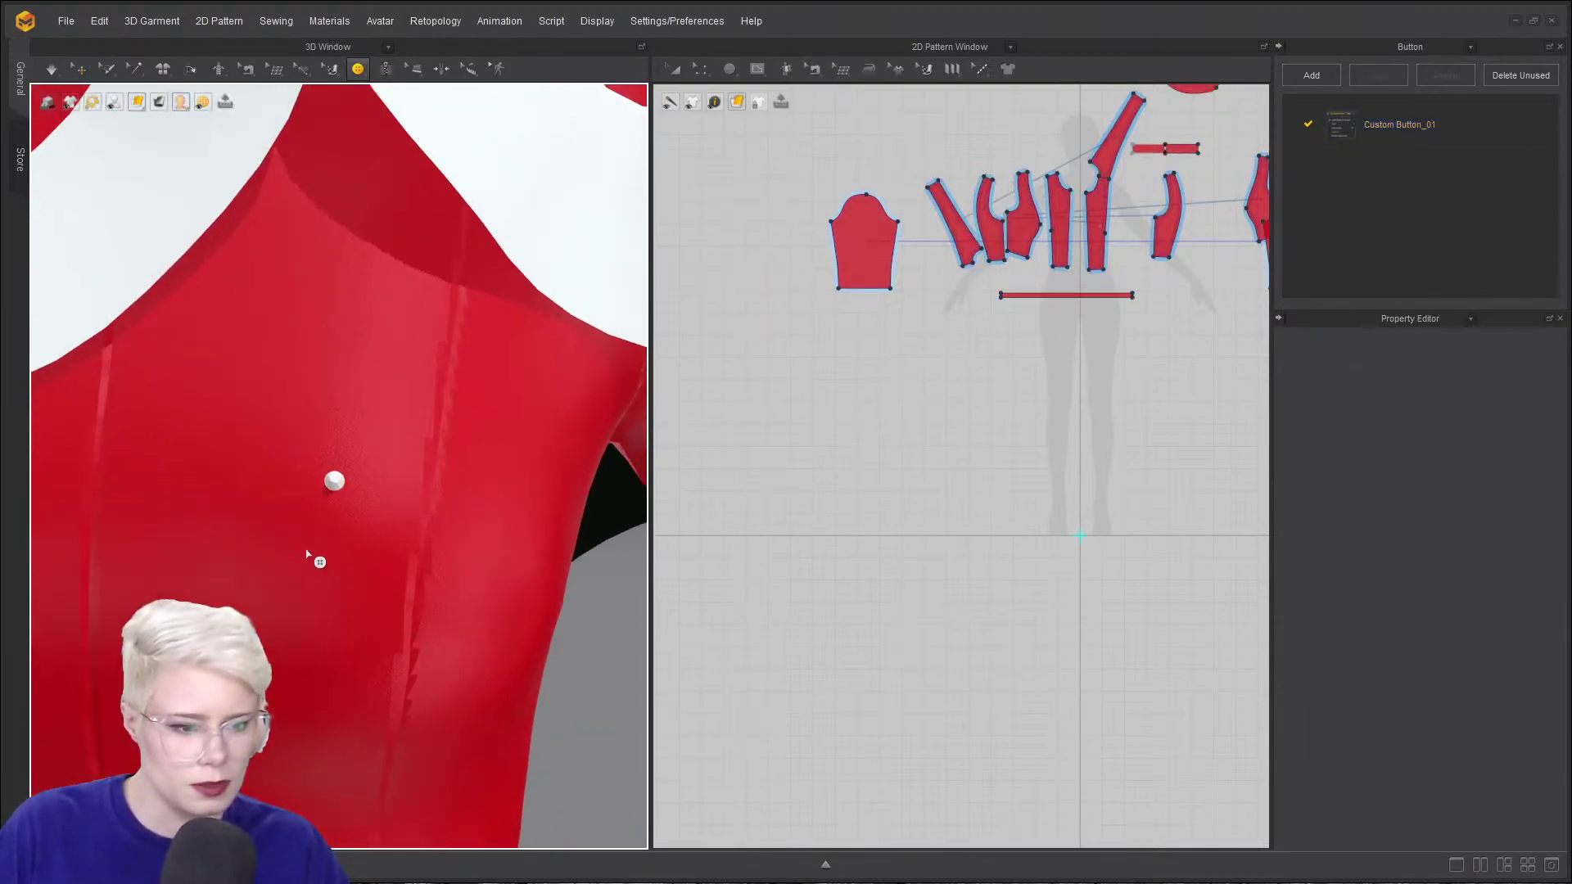
pyautogui.scroll(-4, 330, 502)
pyautogui.moveTo(263, 510); pyautogui.dragTo(344, 555, button='right')
pyautogui.scroll(4, 330, 502)
pyautogui.scroll(-3, 407, 554)
pyautogui.scroll(4, 407, 555)
pyautogui.scroll(-2, 348, 556)
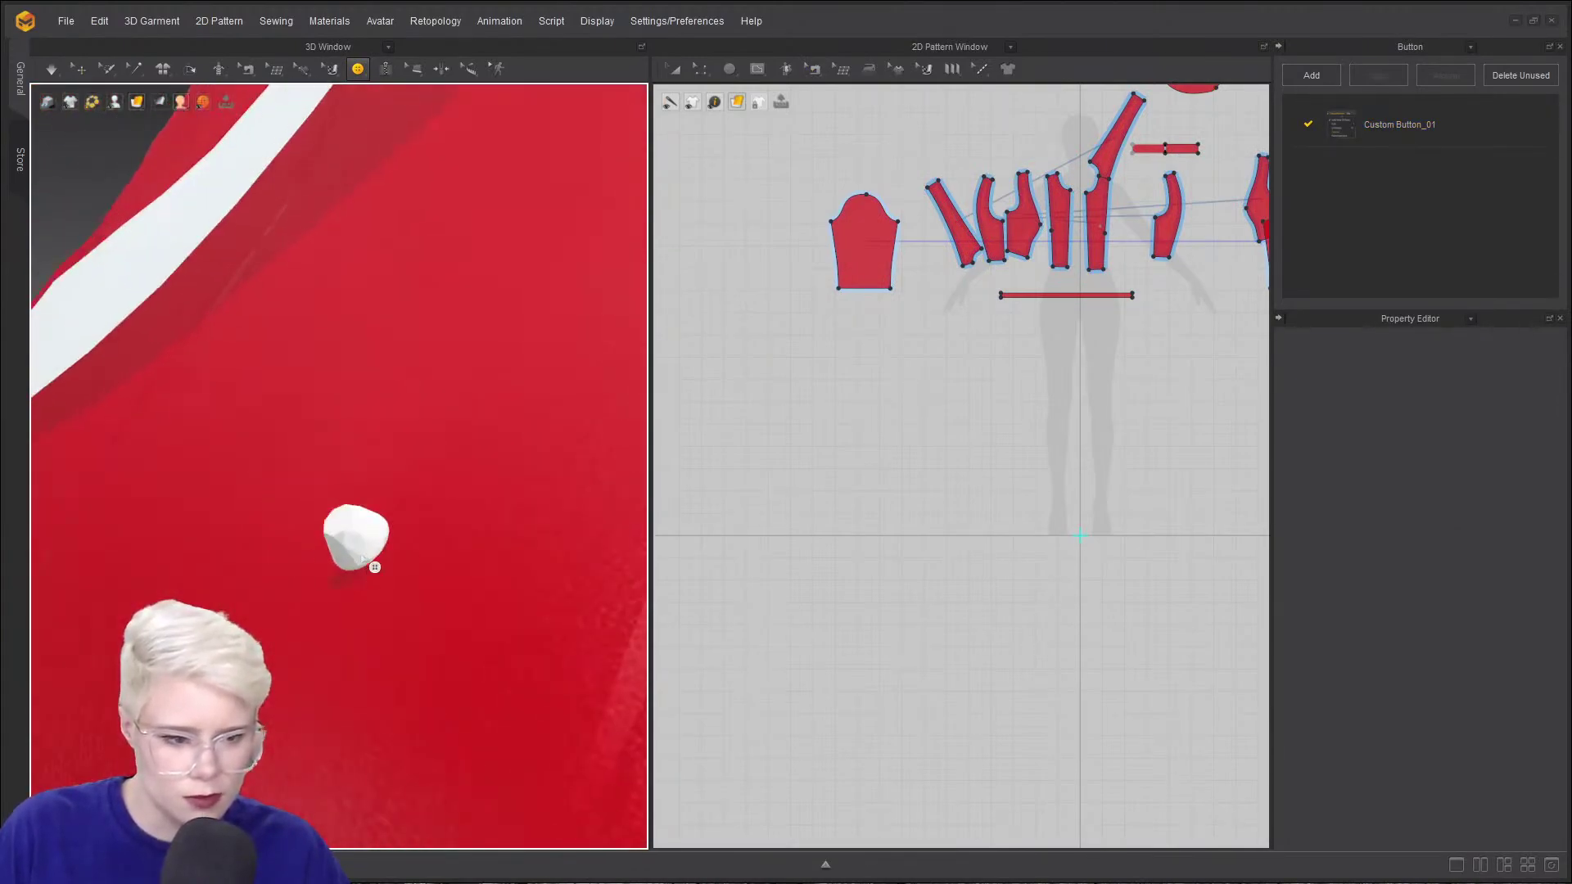
# - Set the custom rhinestone button's thickness to 1 mm and its material type to Metal
pyautogui.click(1373, 125)
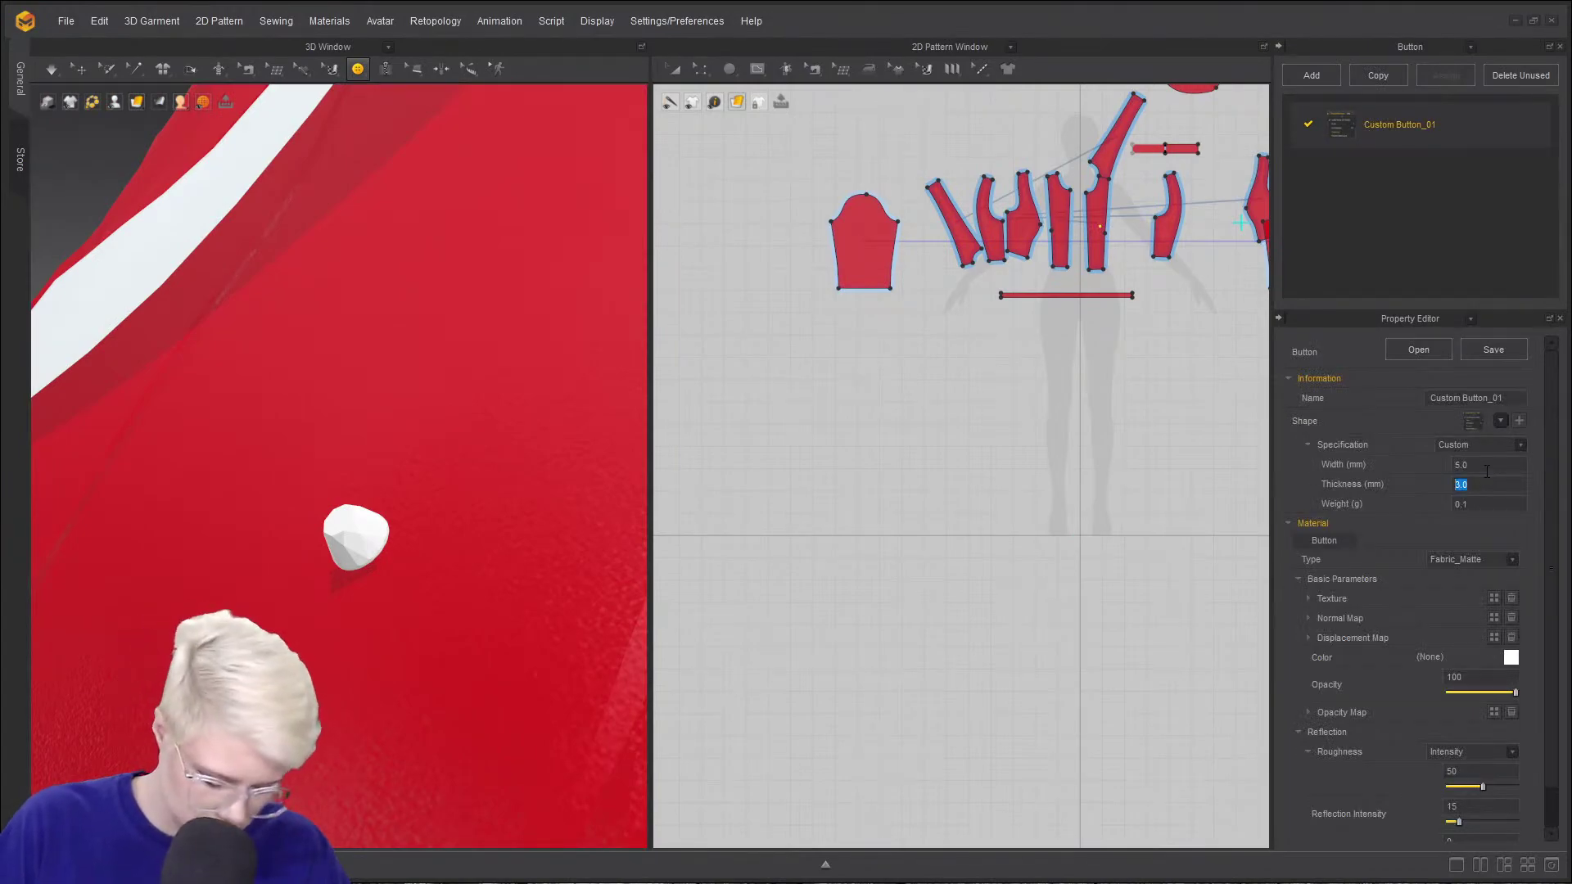
pyautogui.write('1')
pyautogui.press('Return')
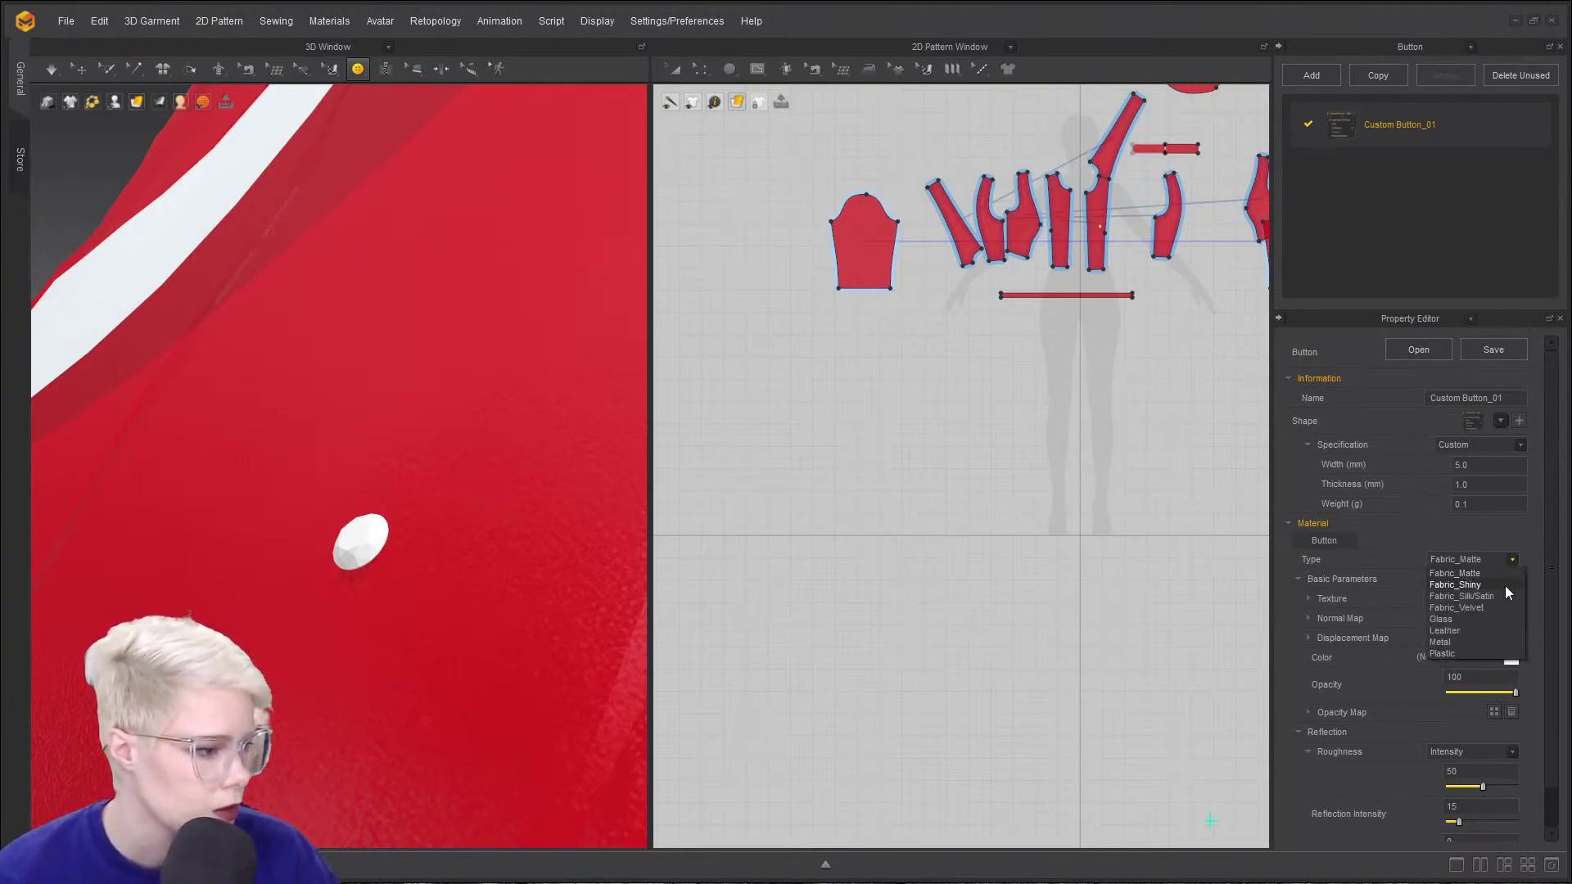
pyautogui.click(1499, 639)
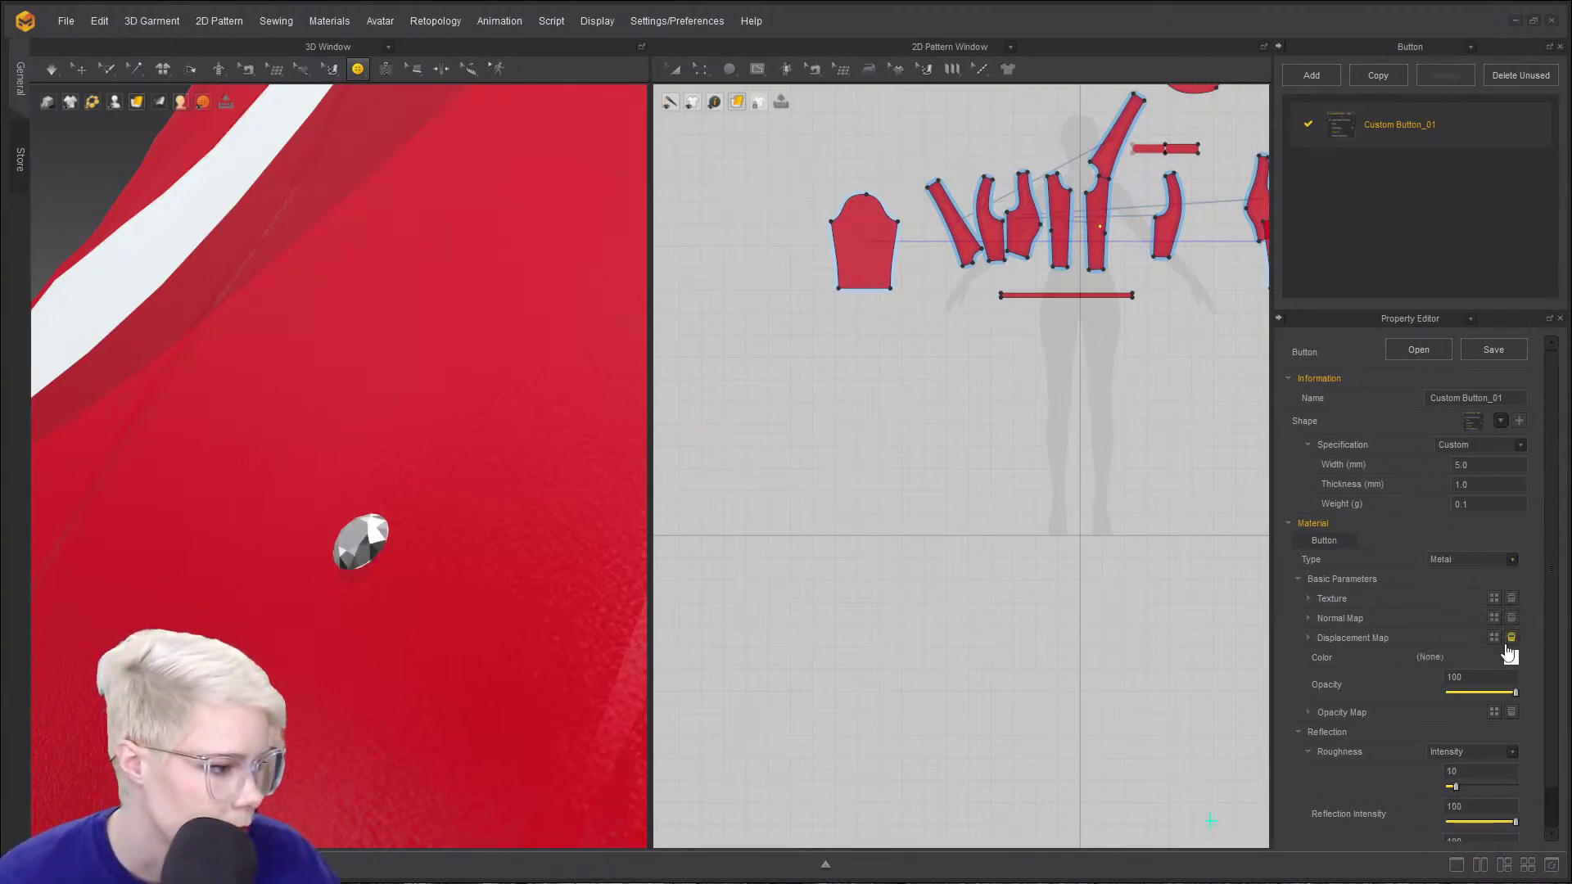
# - Colour the rhinestone button red DC3636 by sampling the red dress fabric with the colour picker
pyautogui.click(1511, 657)
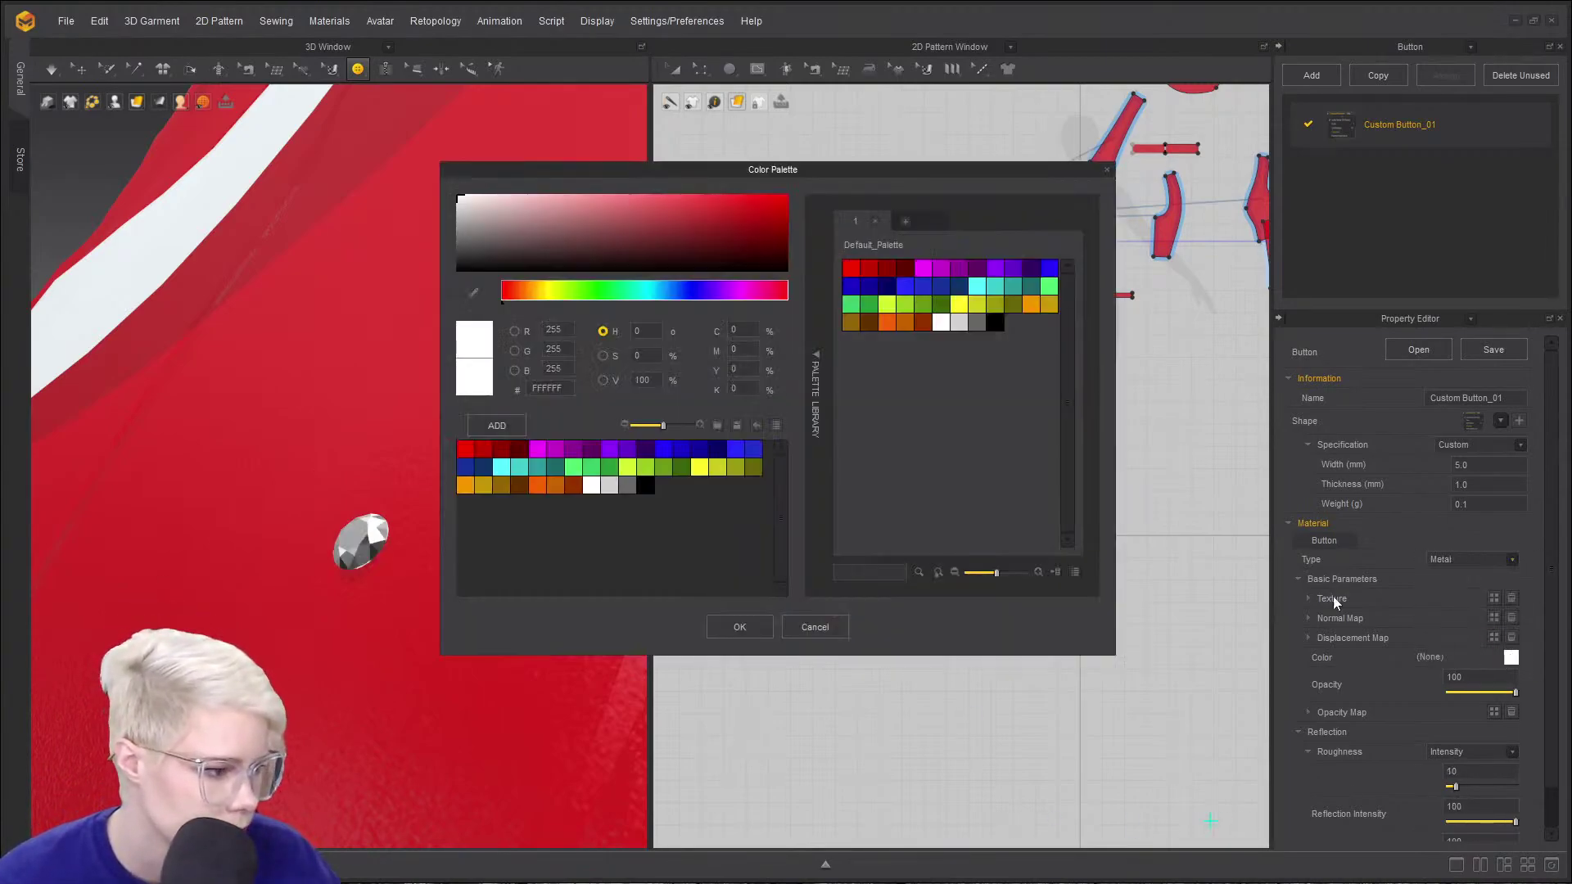
pyautogui.click(474, 292)
pyautogui.click(366, 321)
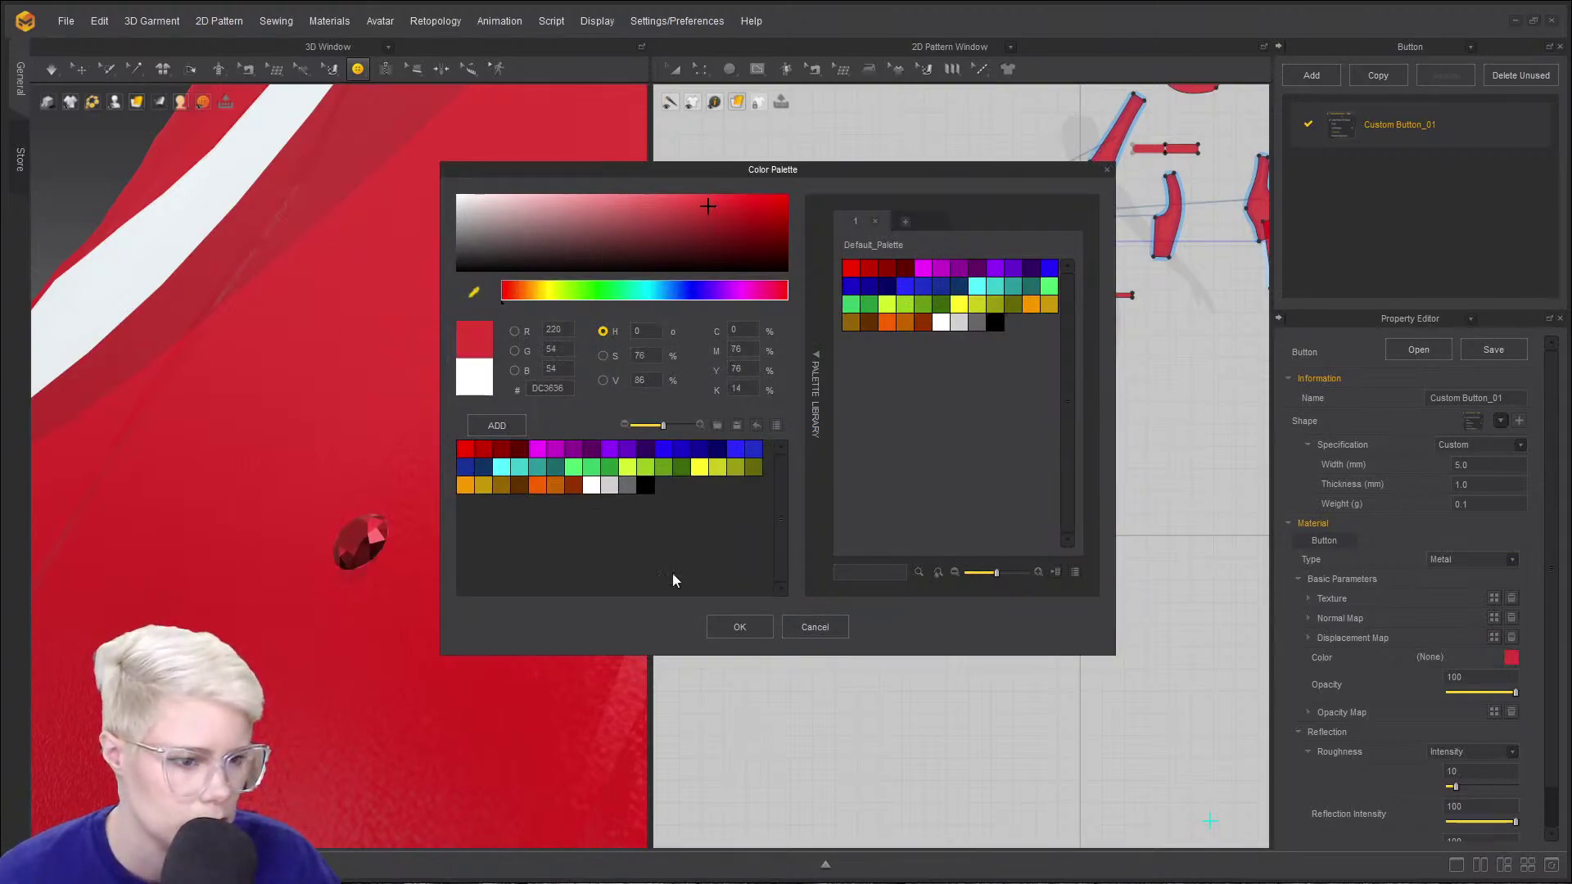
pyautogui.click(769, 632)
pyautogui.scroll(6, 460, 741)
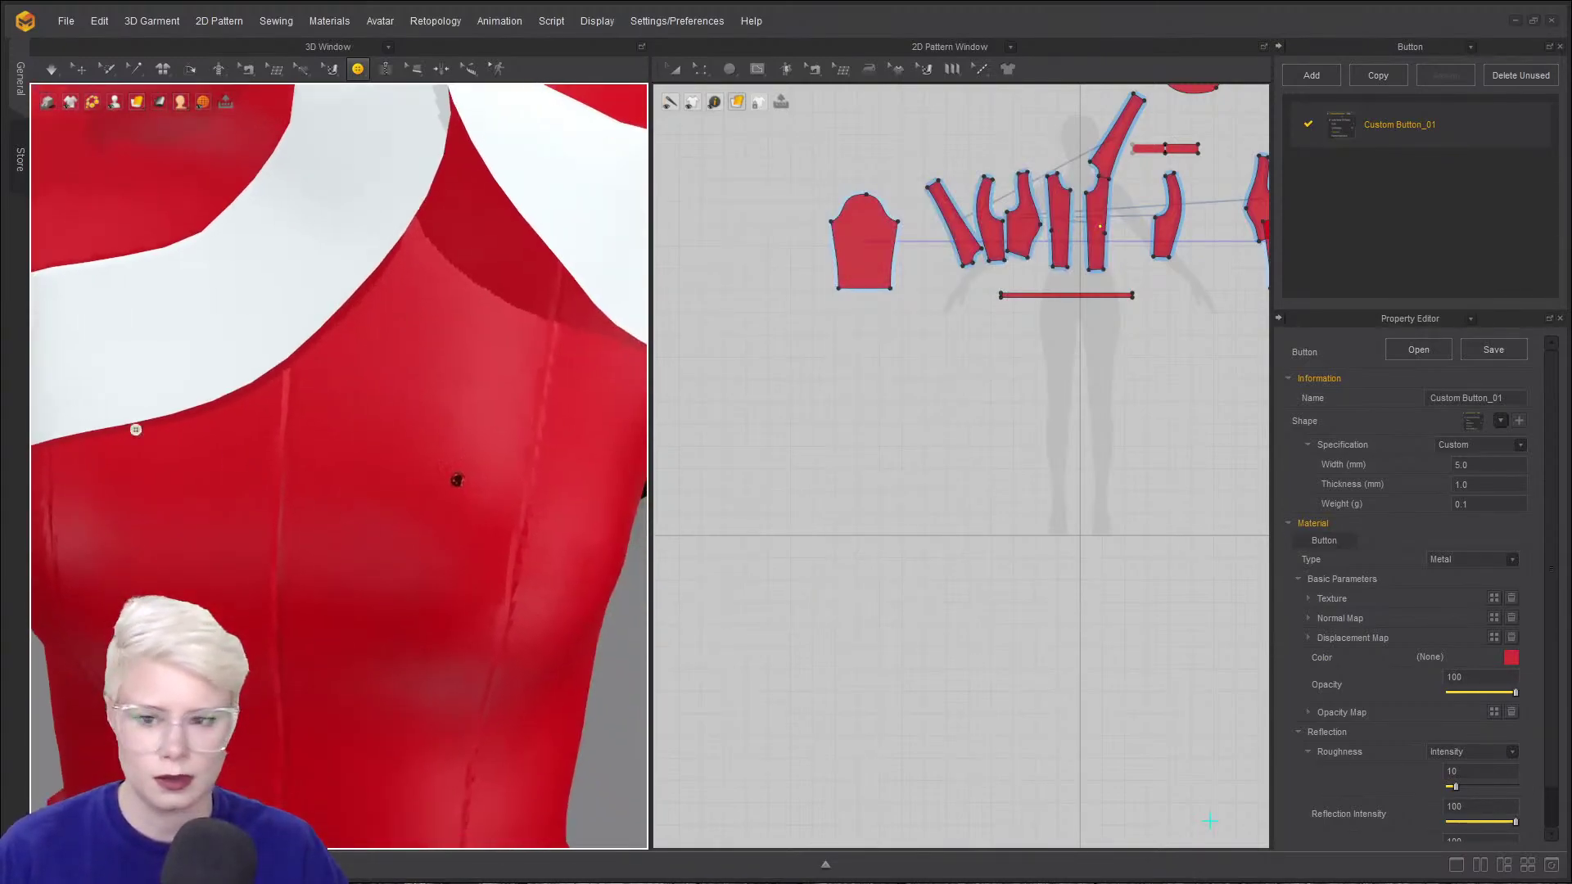
pyautogui.scroll(2, 338, 467)
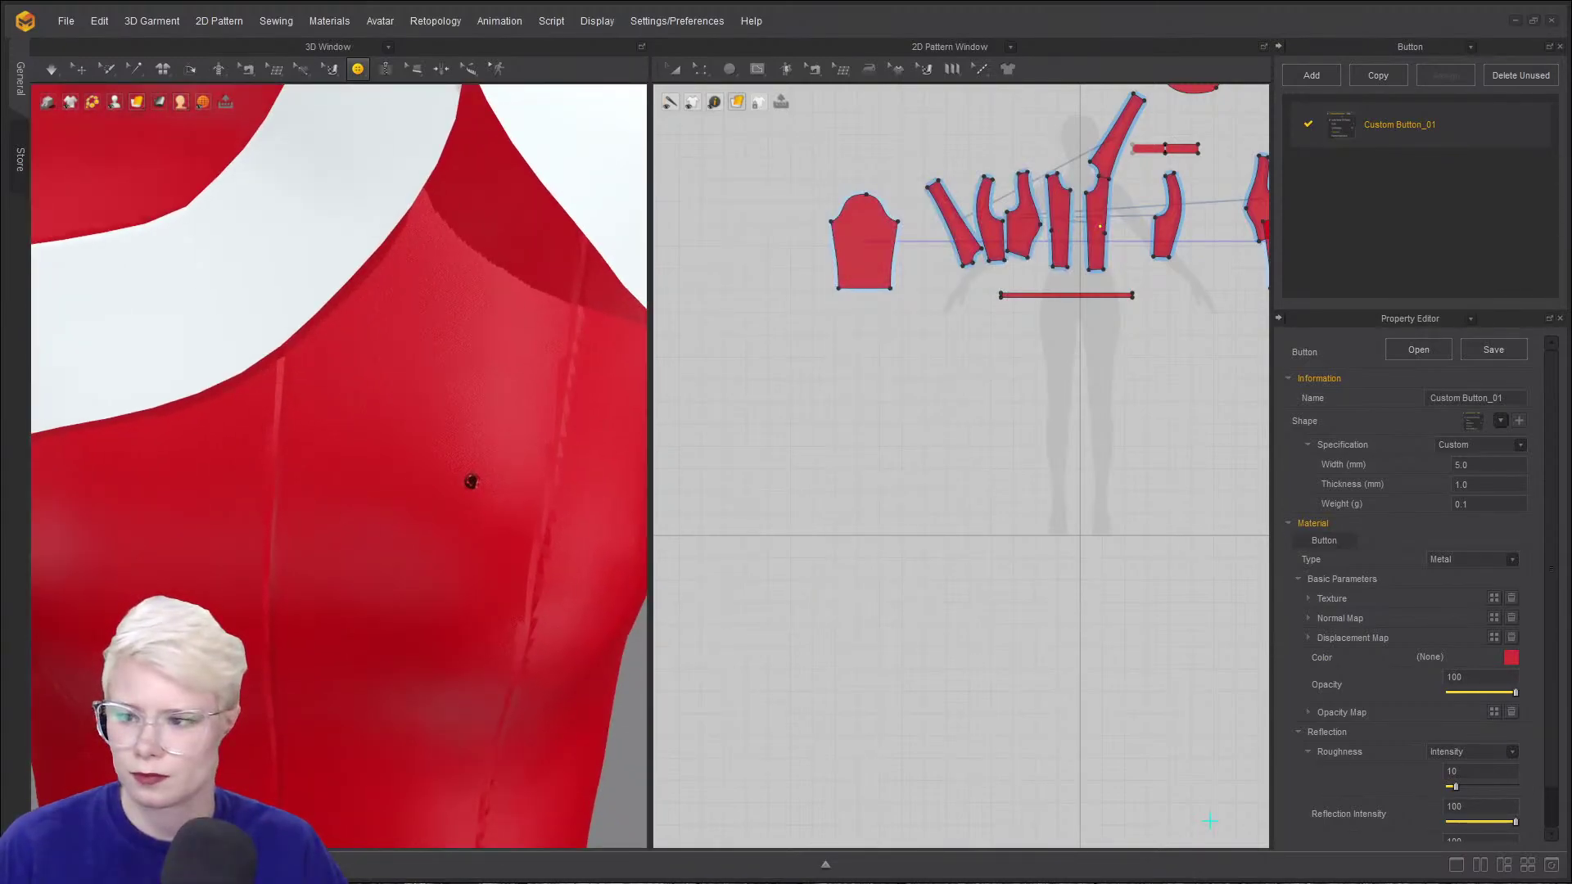
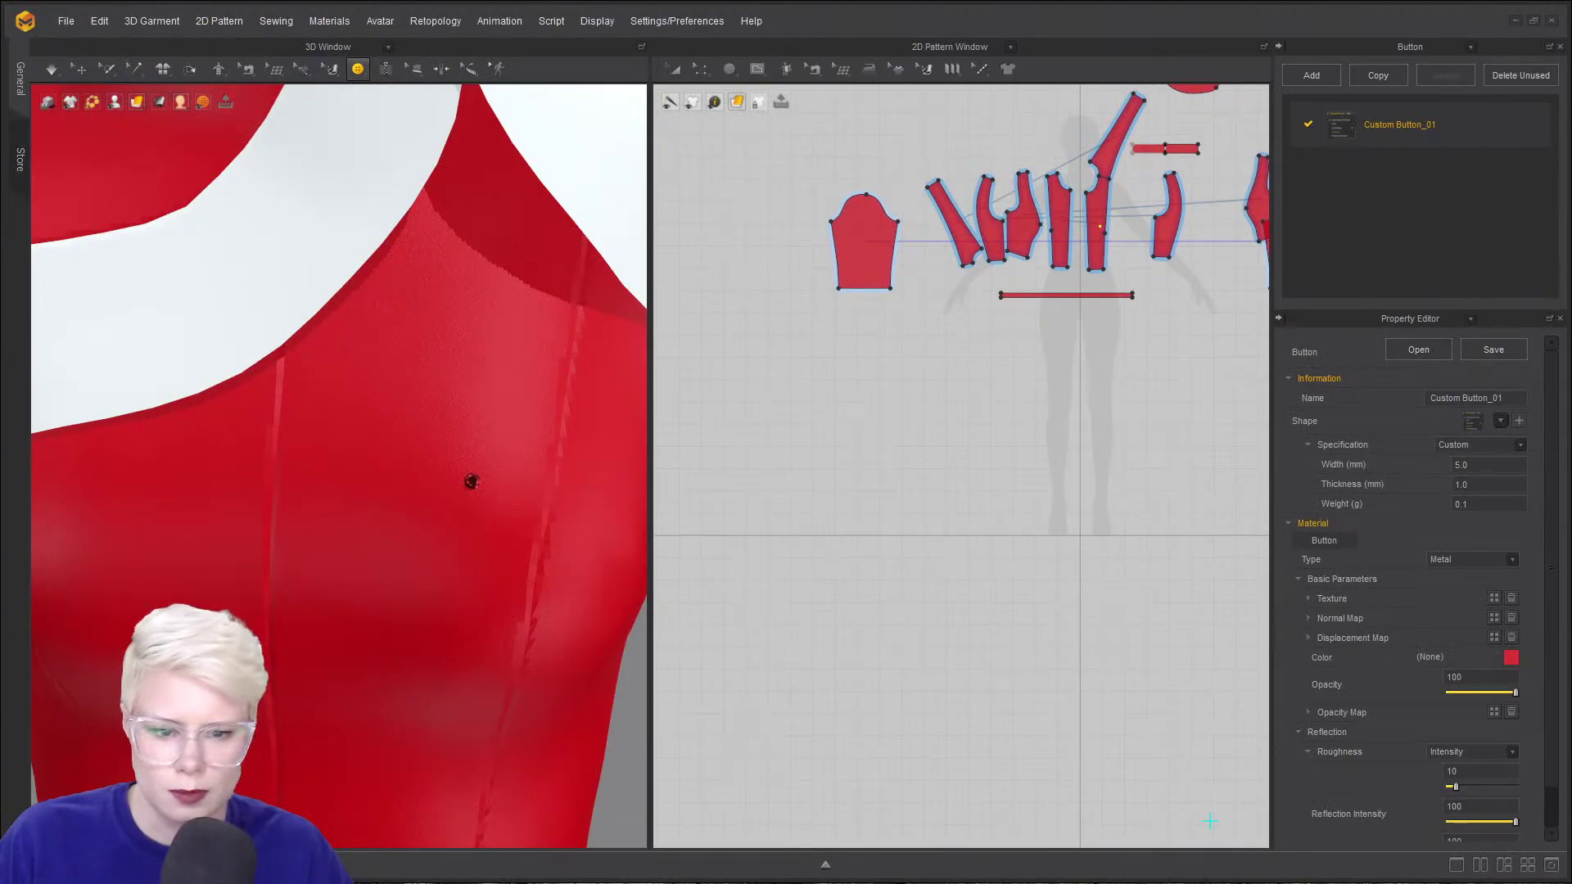
# - Switch to the browser and examine the rhinestone clusters on the red costumes in the white-christmas.jpg reference image
pyautogui.moveTo(0, 229)
pyautogui.mouseDown()
pyautogui.moveTo(694, 49)
pyautogui.moveTo(695, 1)
pyautogui.mouseUp()
pyautogui.keyDown('ctrl'); pyautogui.scroll(2, 624, 645); pyautogui.keyUp('ctrl')
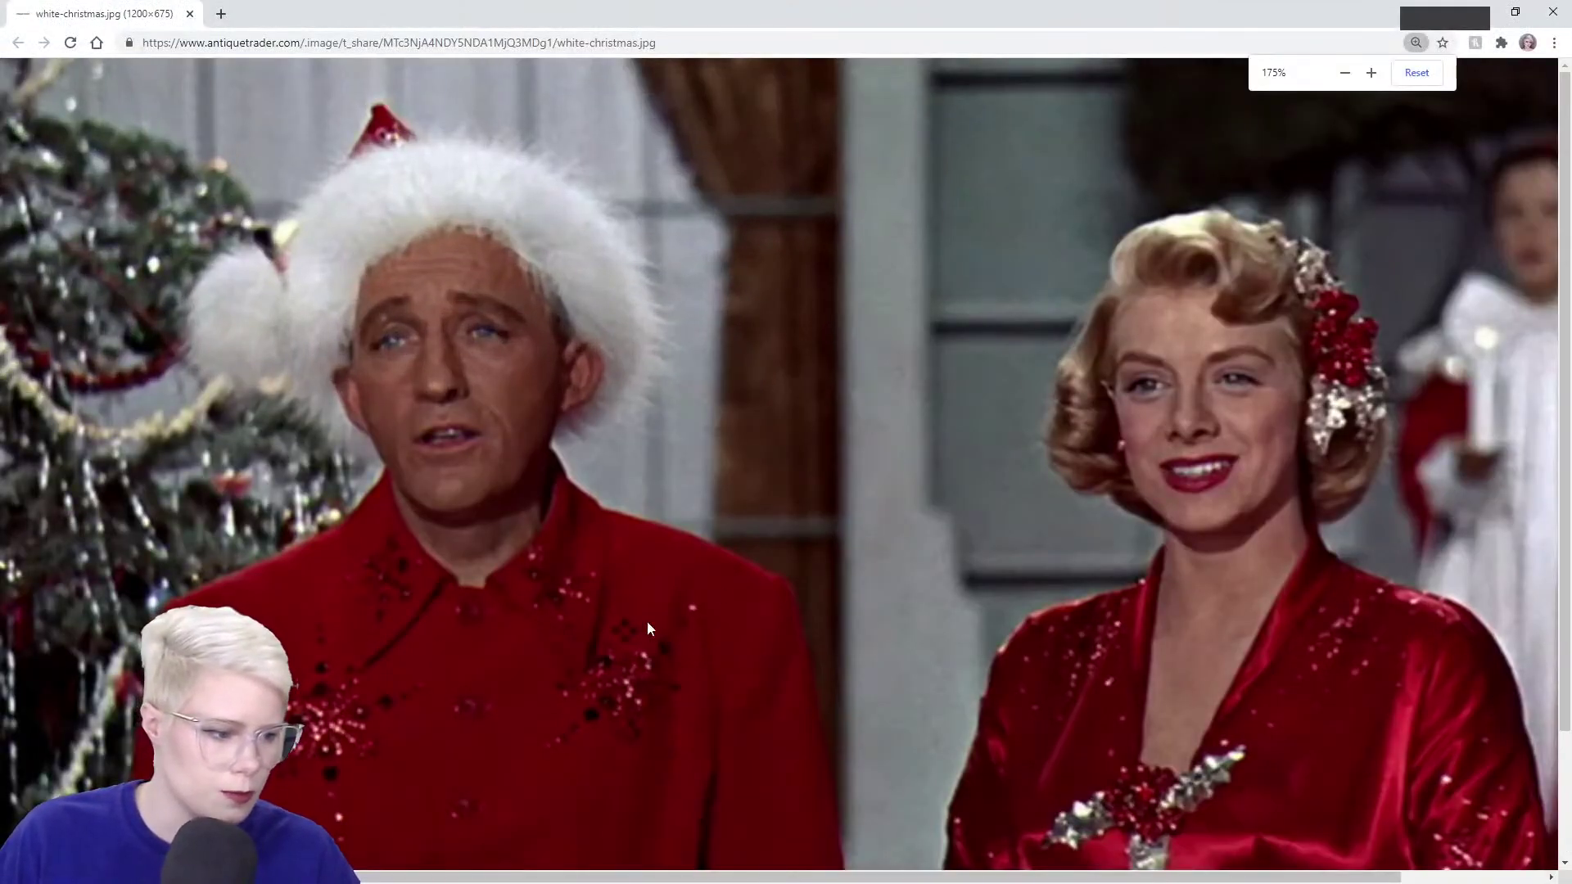
pyautogui.scroll(-1, 1292, 612)
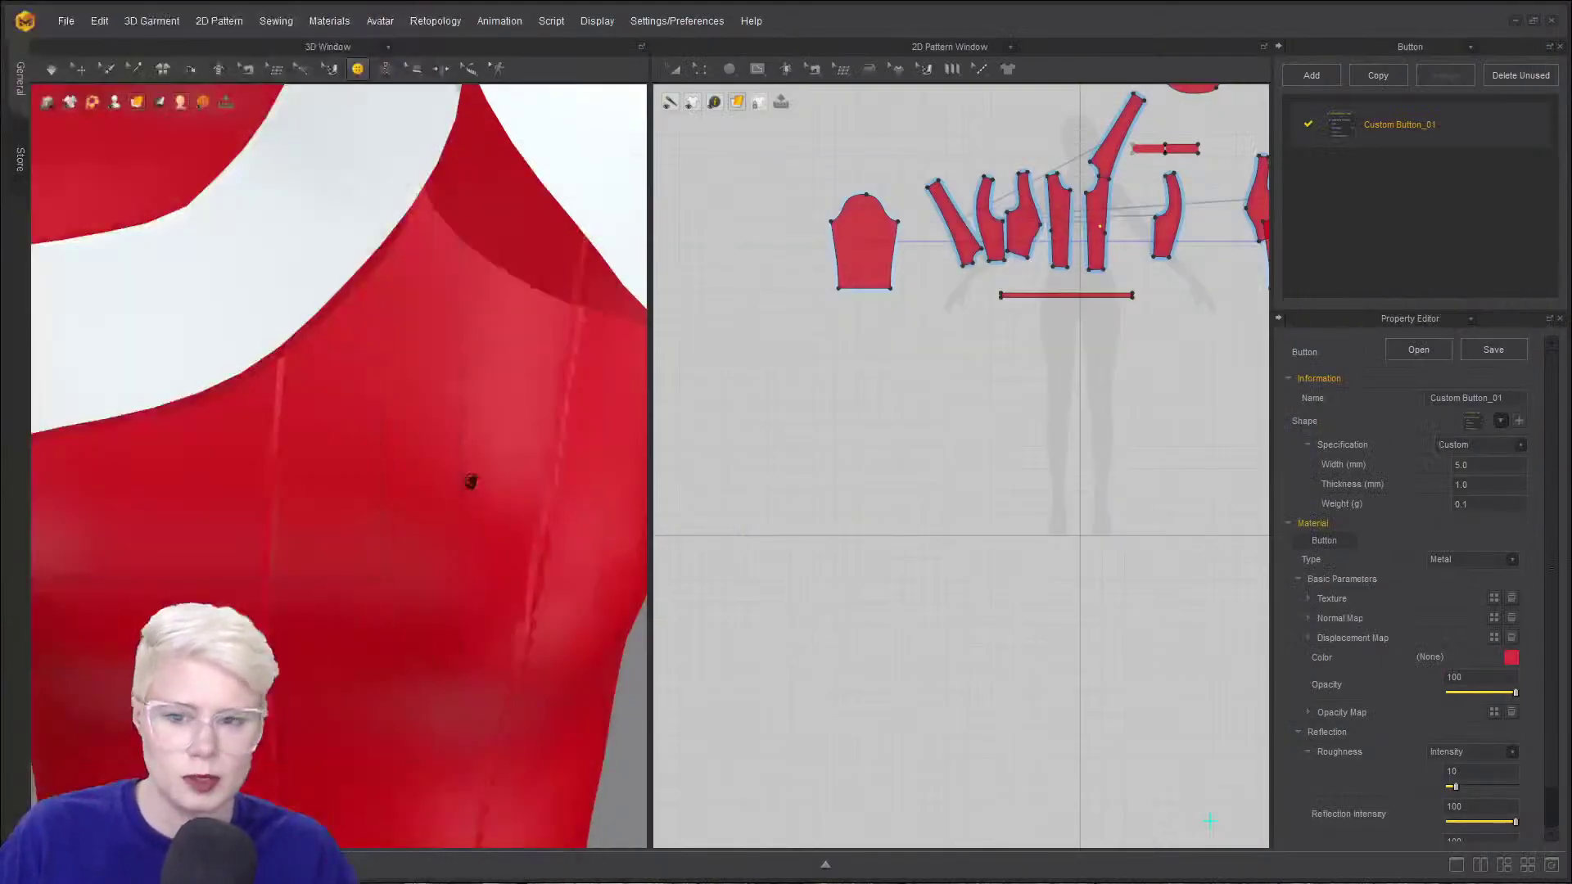
# - Place red rhinestone buttons in a rough grid of rows and columns across the bust seam of the bodice
pyautogui.moveTo(341, 451); pyautogui.dragTo(305, 416, button='right')
pyautogui.moveTo(365, 488); pyautogui.dragTo(291, 424, button='middle')
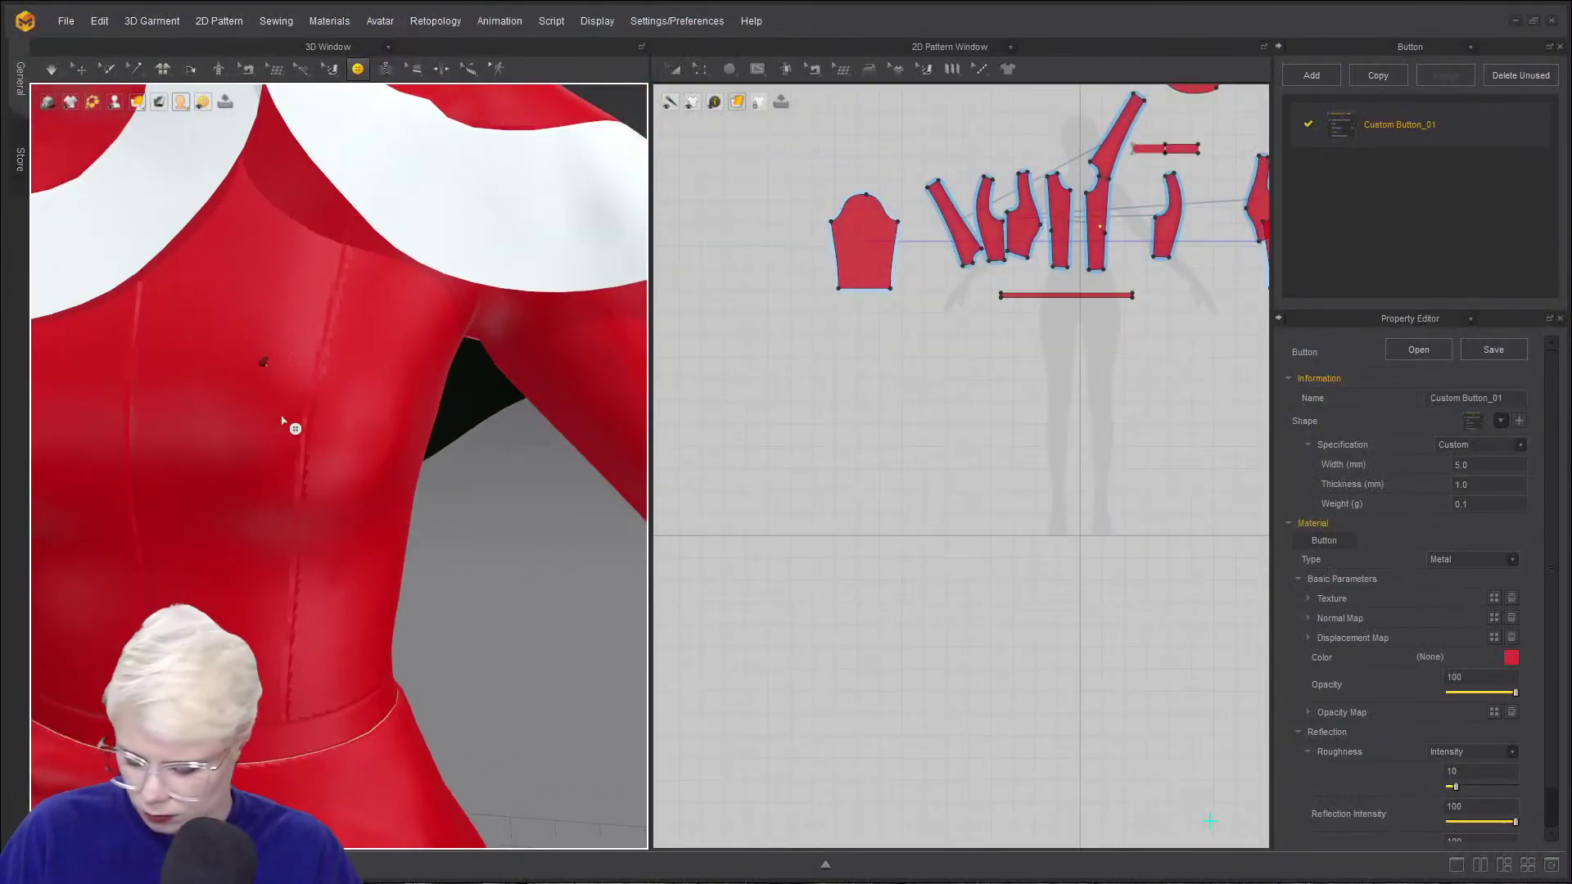
pyautogui.press('a')
pyautogui.click(262, 363)
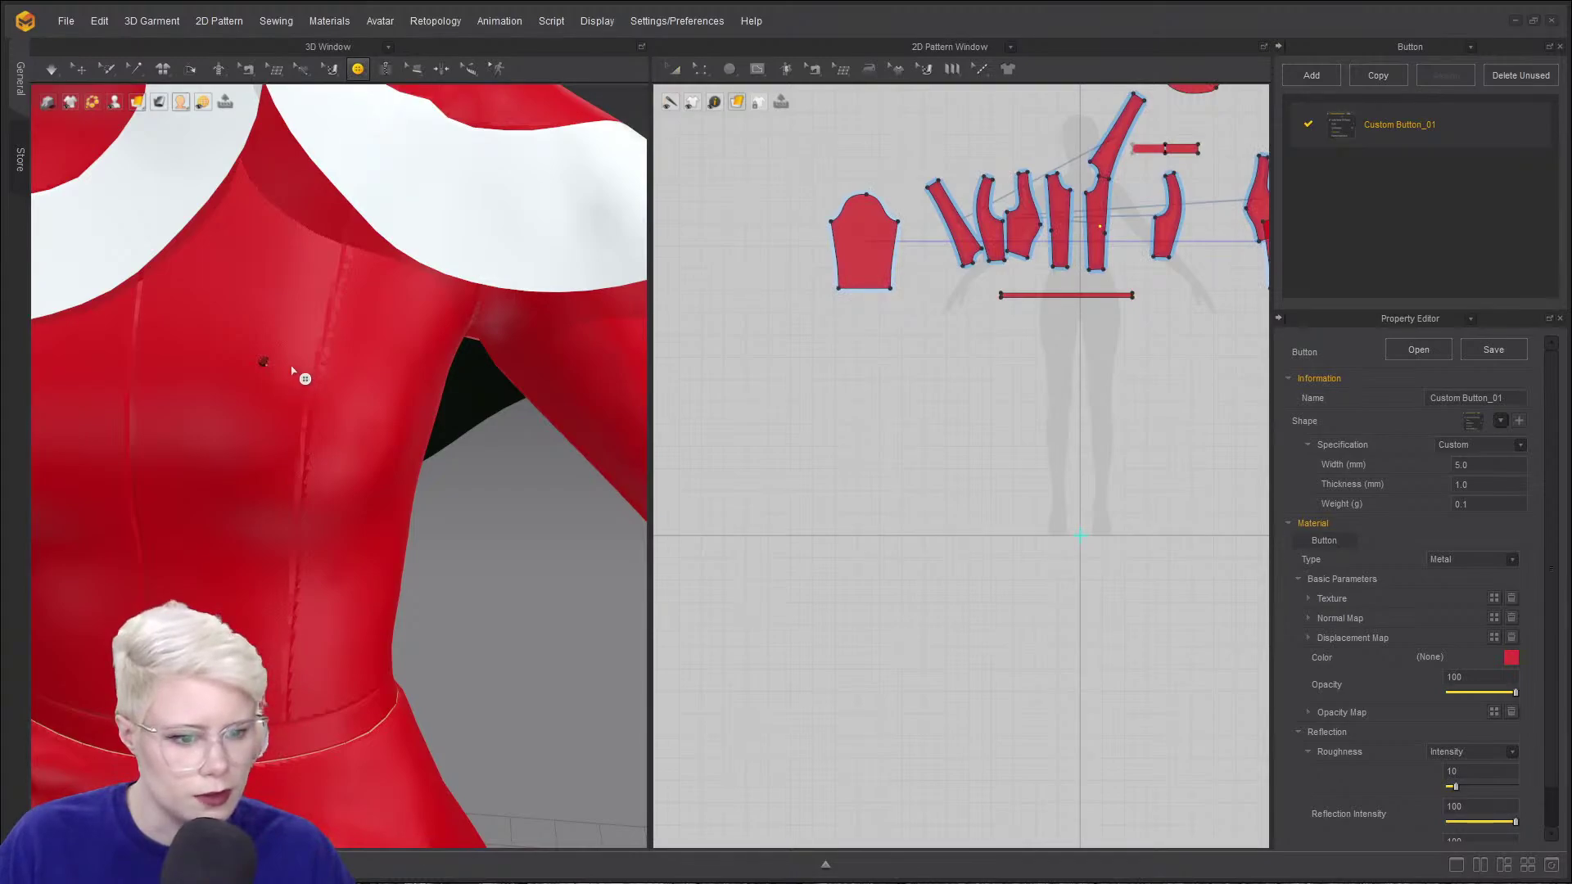
pyautogui.click(291, 361)
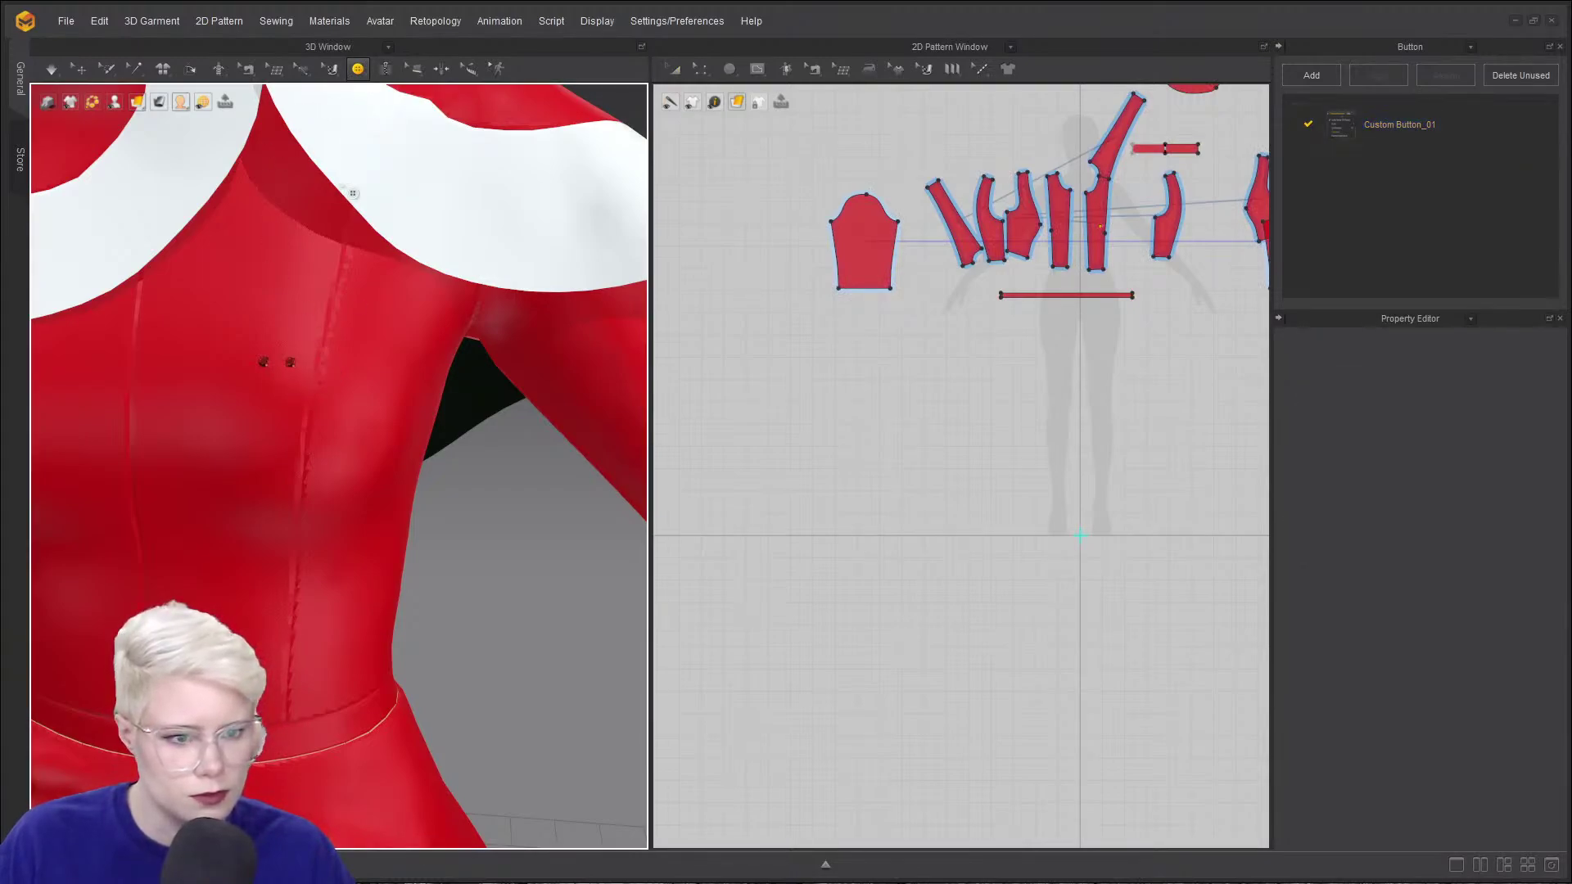
pyautogui.click(317, 366)
pyautogui.click(344, 372)
pyautogui.click(372, 377)
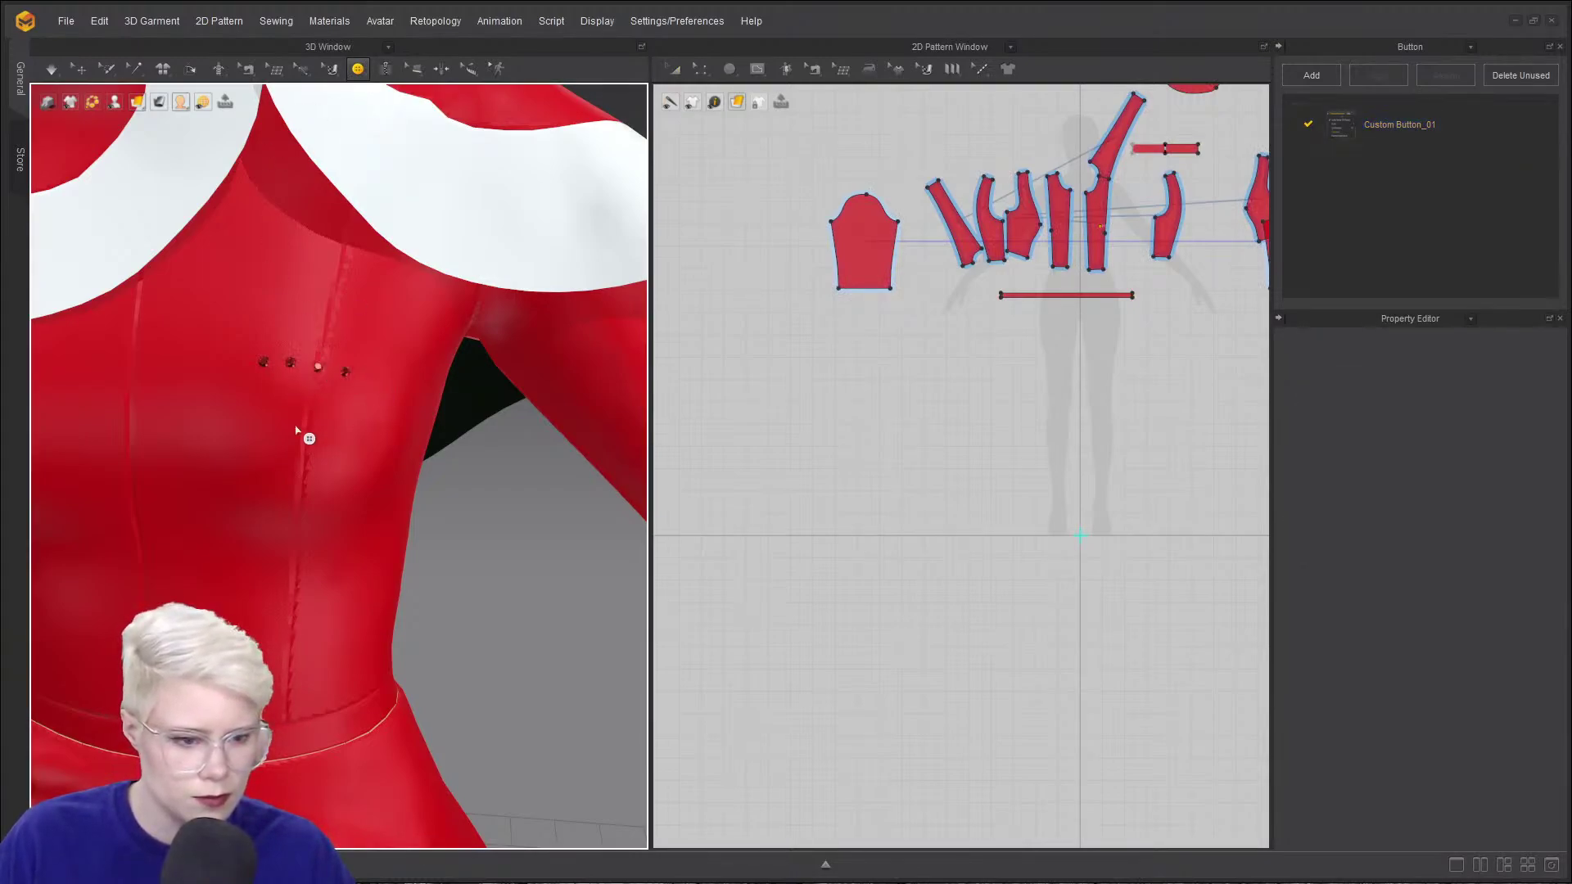
pyautogui.click(261, 381)
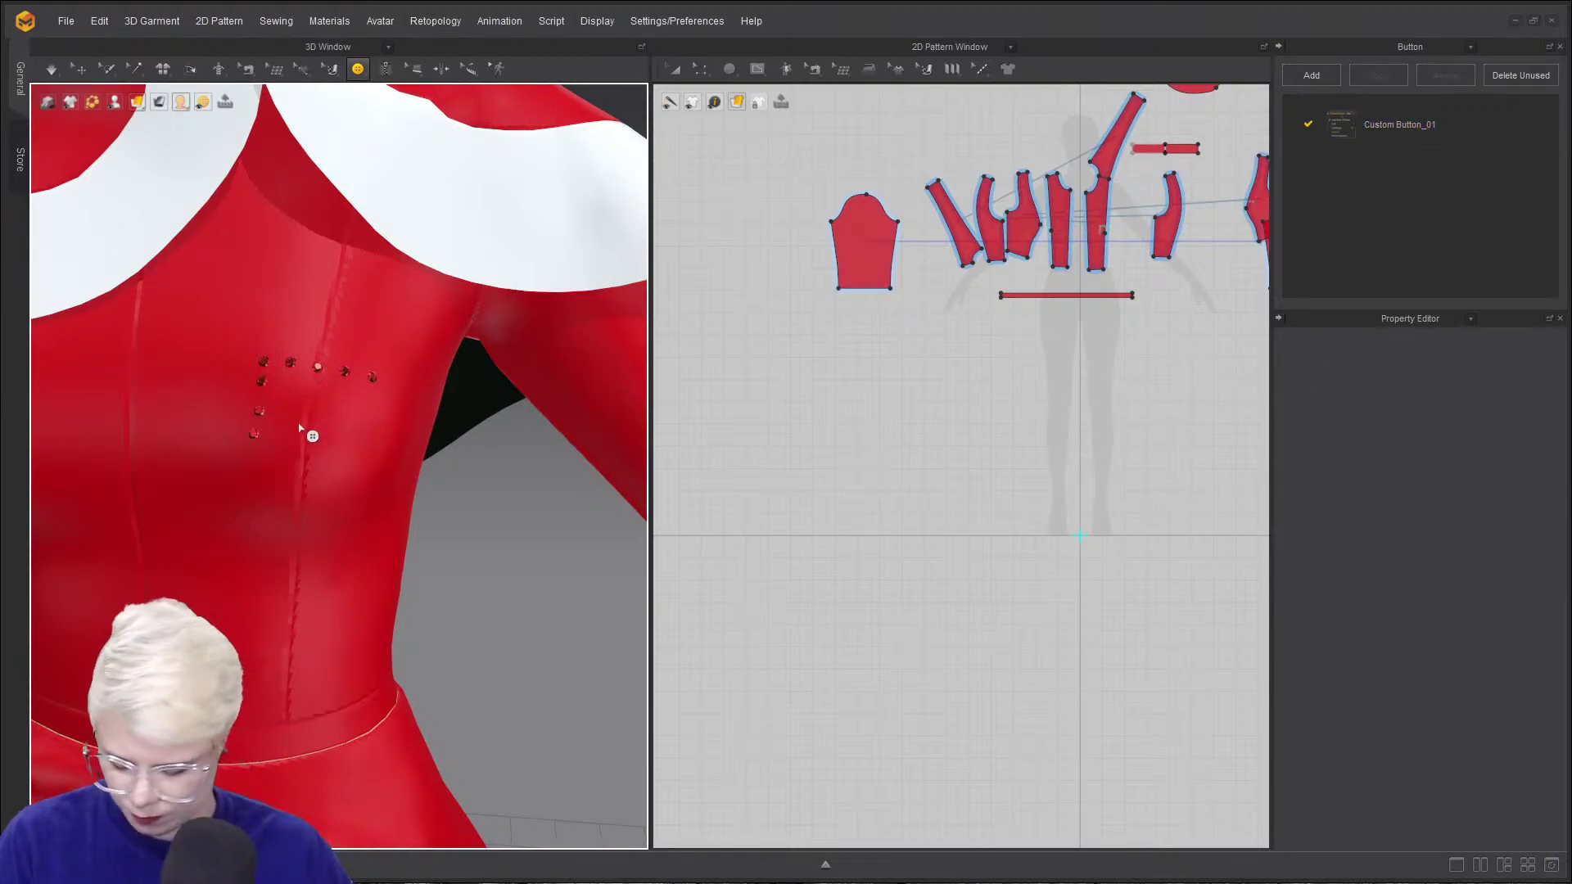
pyautogui.hotkey('ctrl', 'z')
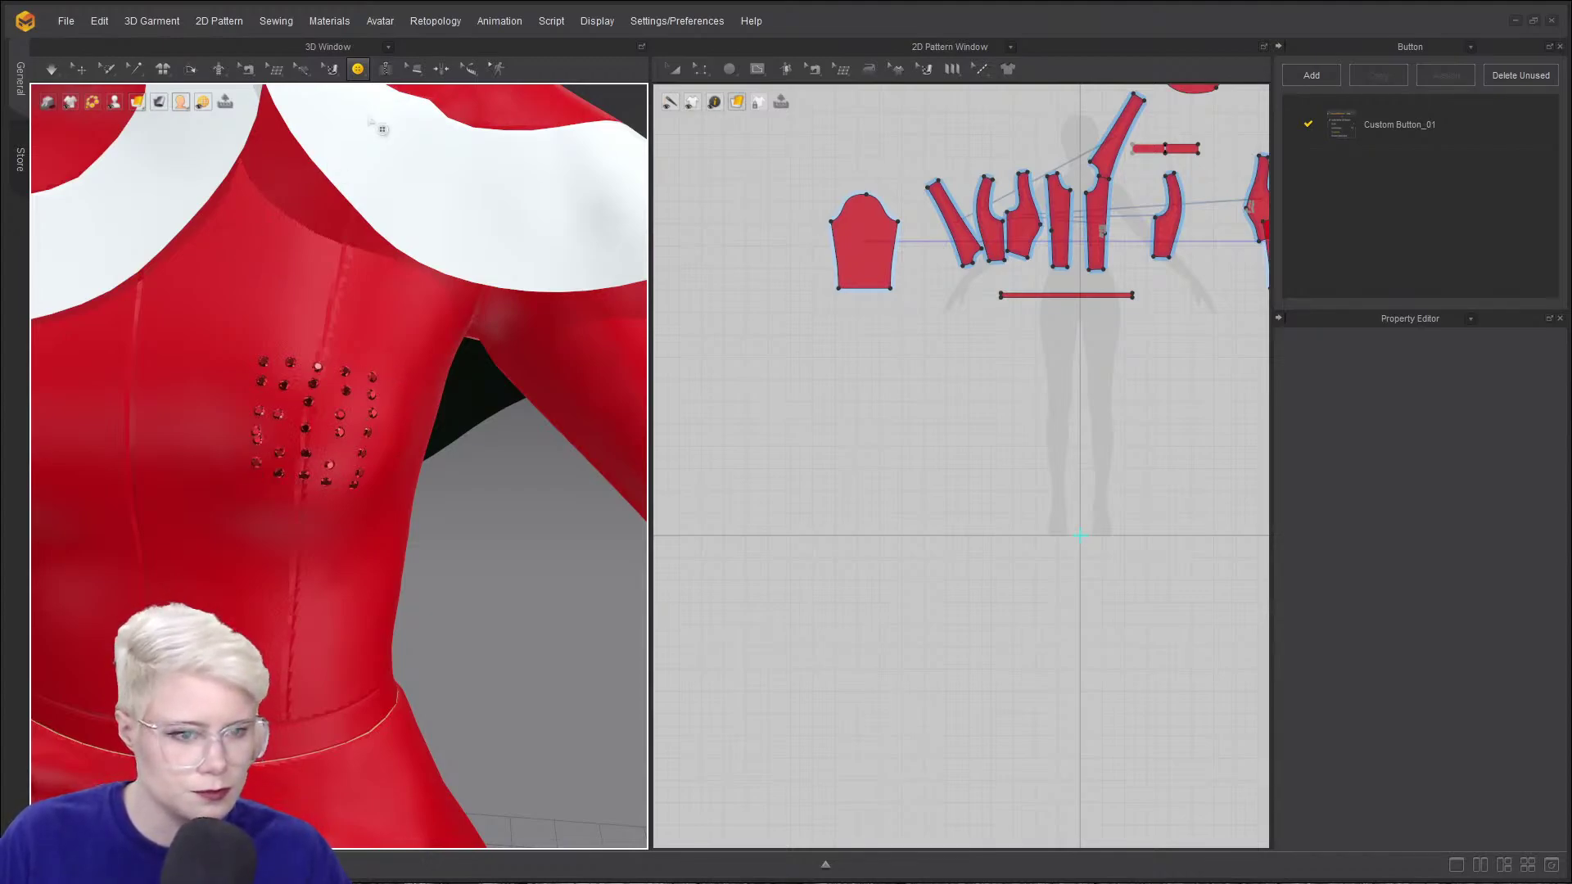
# - Move the rhinestones of the grid's lowest row into an evenly spaced, gently curved line
pyautogui.click(359, 69)
pyautogui.scroll(5, 292, 521)
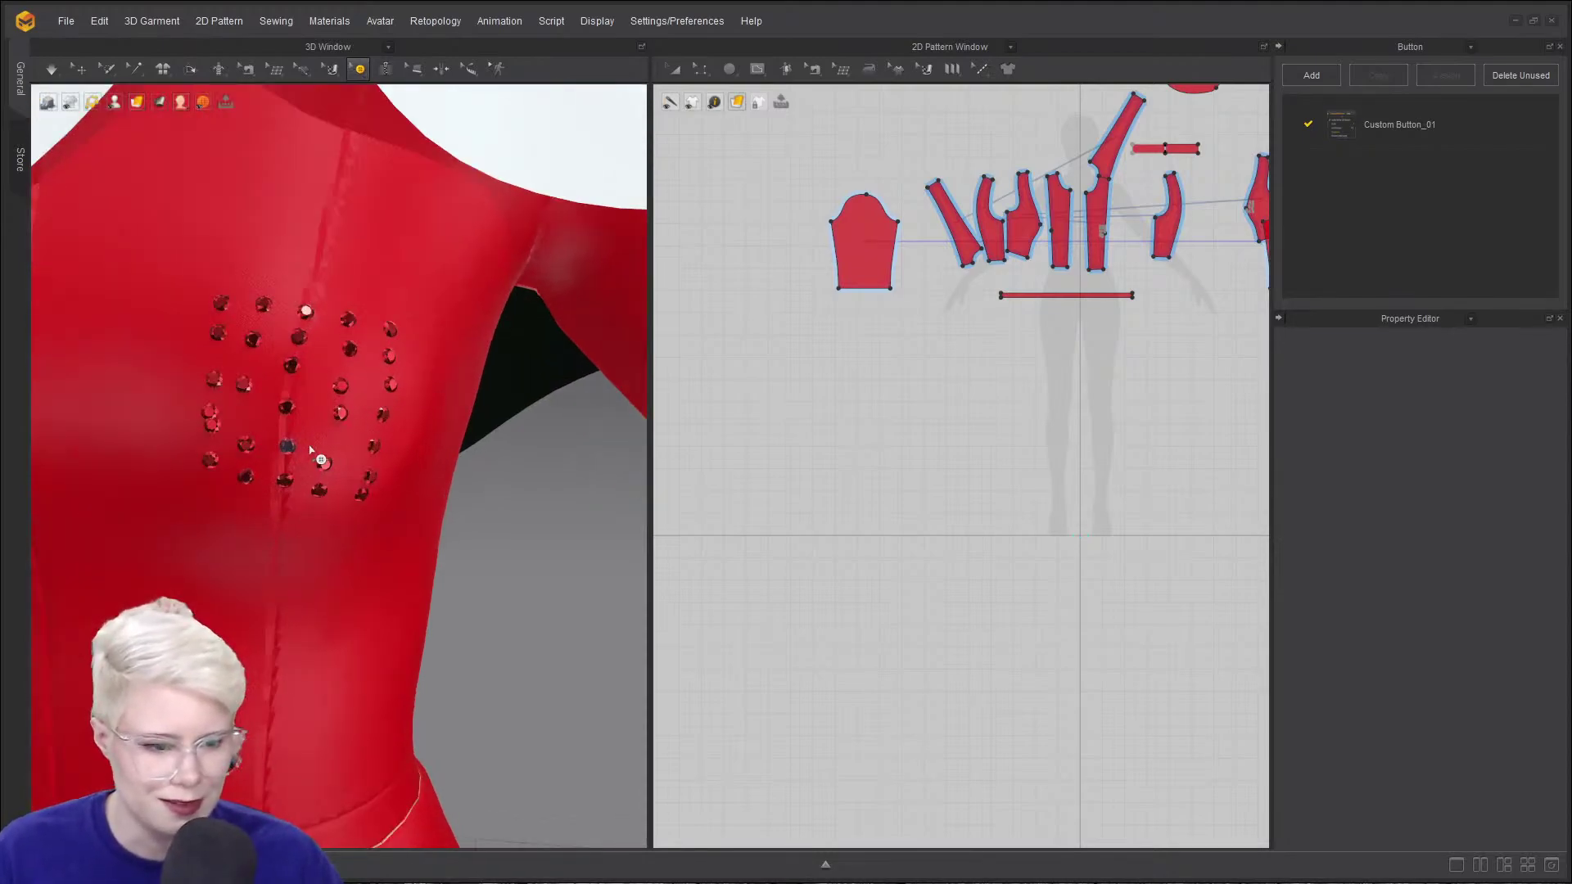
pyautogui.click(309, 472)
pyautogui.click(301, 497)
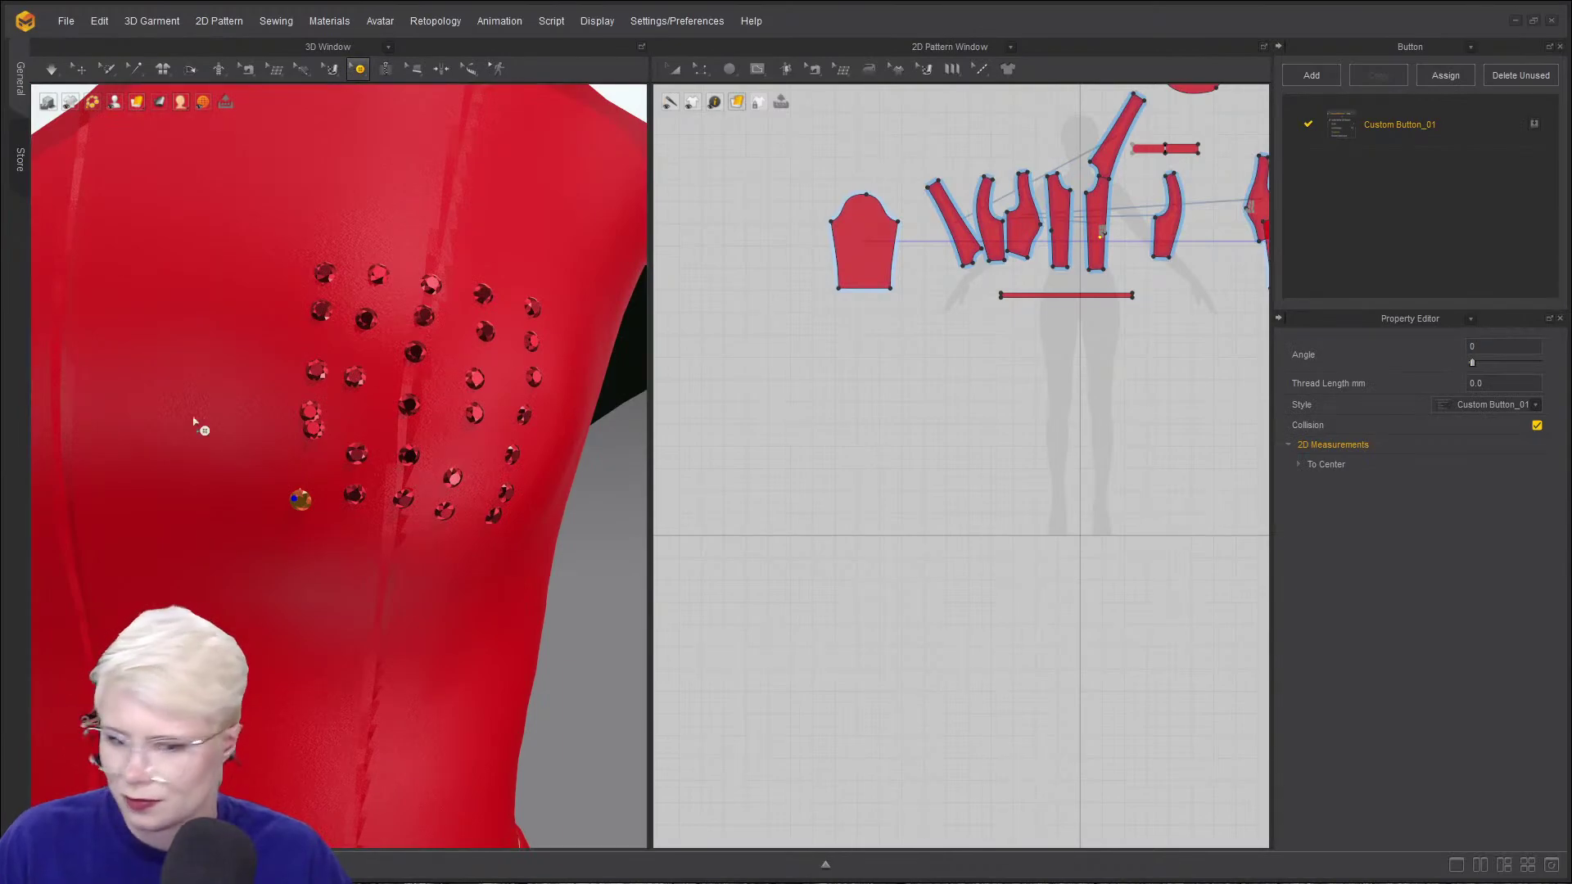
pyautogui.scroll(2, 344, 499)
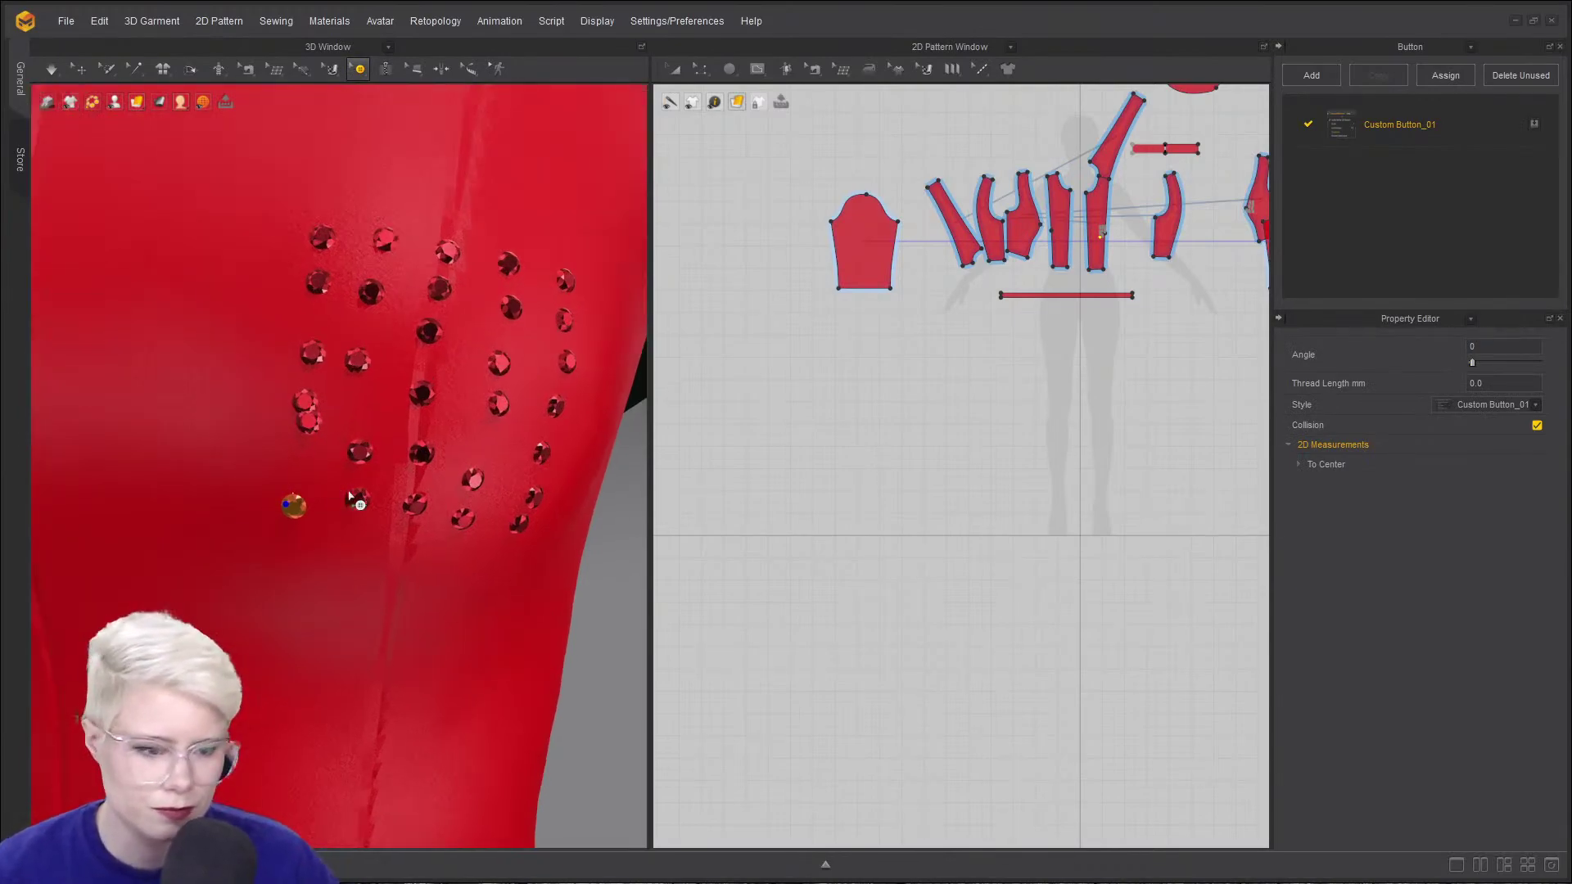
pyautogui.click(357, 498)
pyautogui.moveTo(360, 511); pyautogui.dragTo(466, 534)
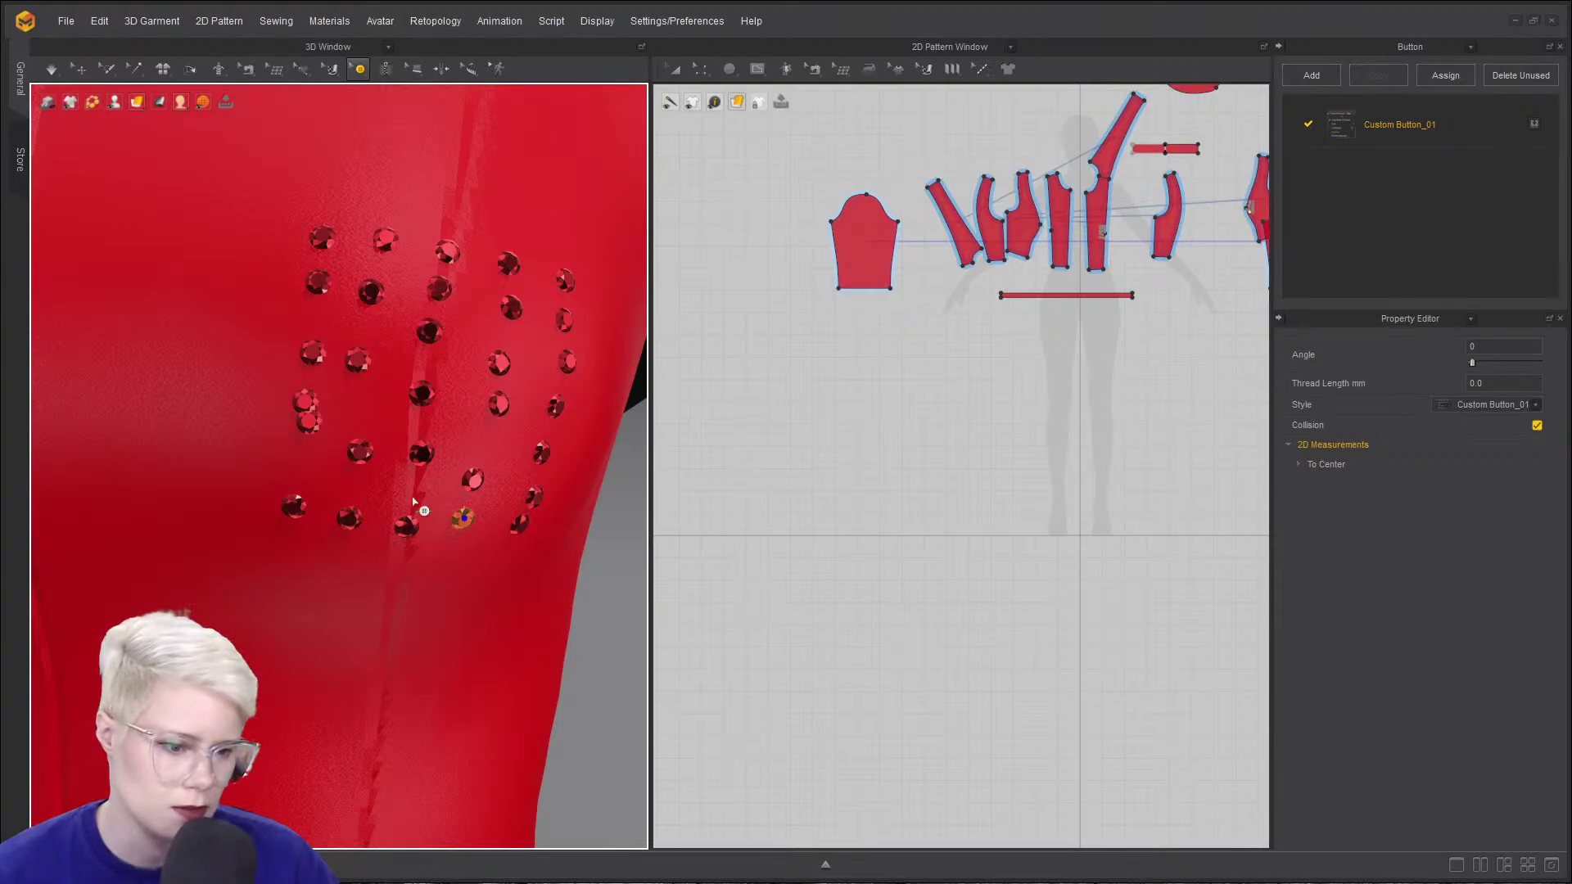
# - Reposition the rhinestones of the second-lowest row so they are evenly spaced above the bottom row
pyautogui.moveTo(415, 447); pyautogui.dragTo(363, 414, button='right')
pyautogui.moveTo(316, 420)
pyautogui.mouseDown()
pyautogui.moveTo(311, 461)
pyautogui.moveTo(312, 444)
pyautogui.mouseUp()
pyautogui.scroll(1, 336, 444)
pyautogui.click(362, 447)
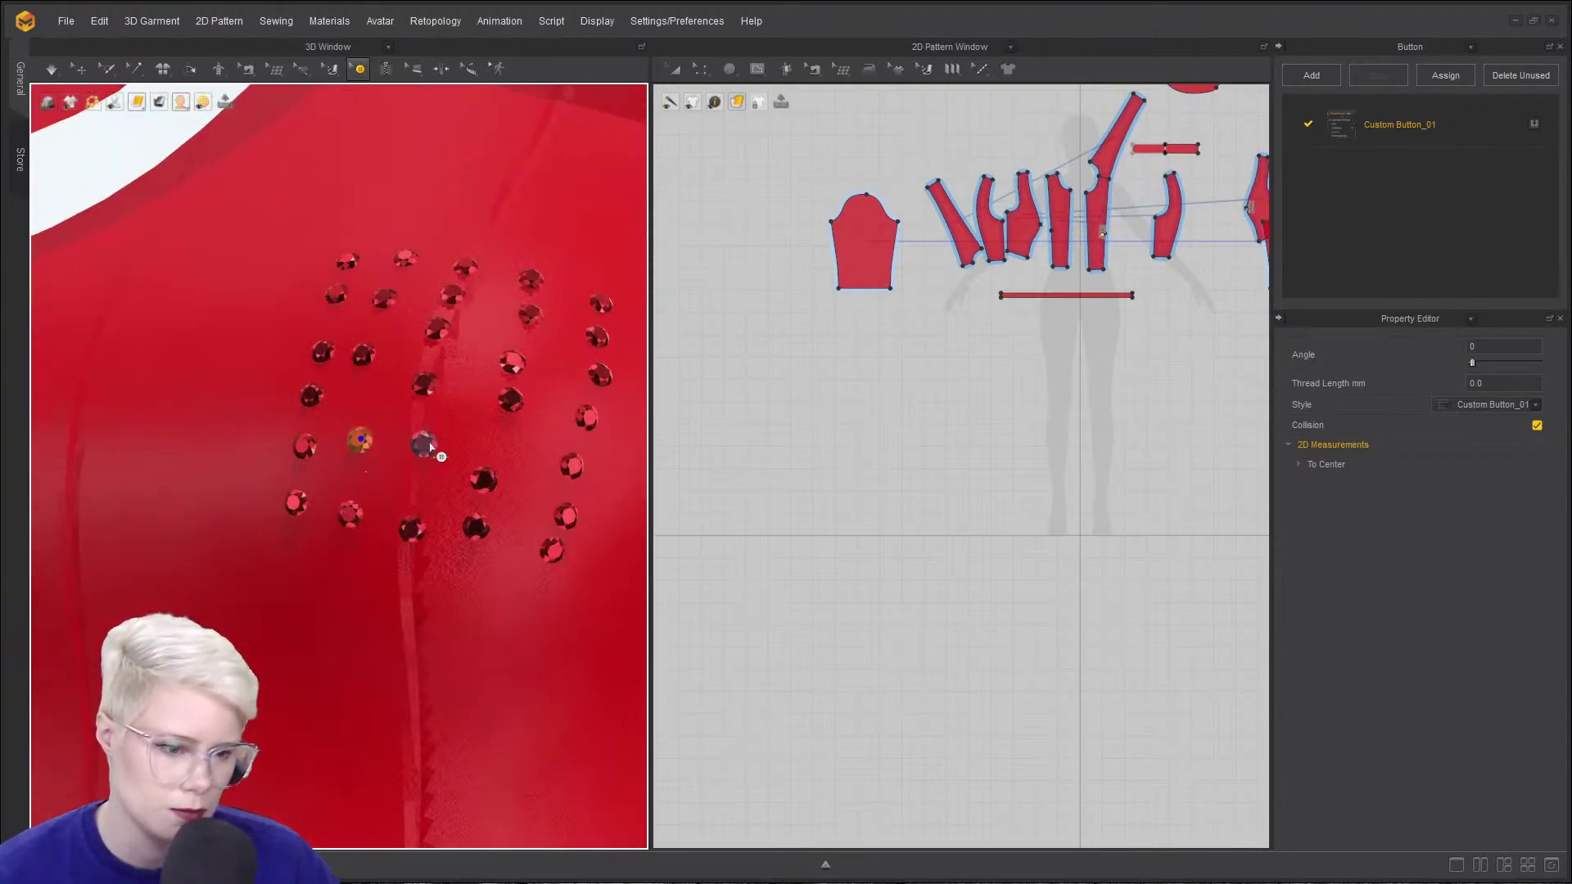
pyautogui.moveTo(423, 444); pyautogui.dragTo(413, 473)
pyautogui.click(483, 479)
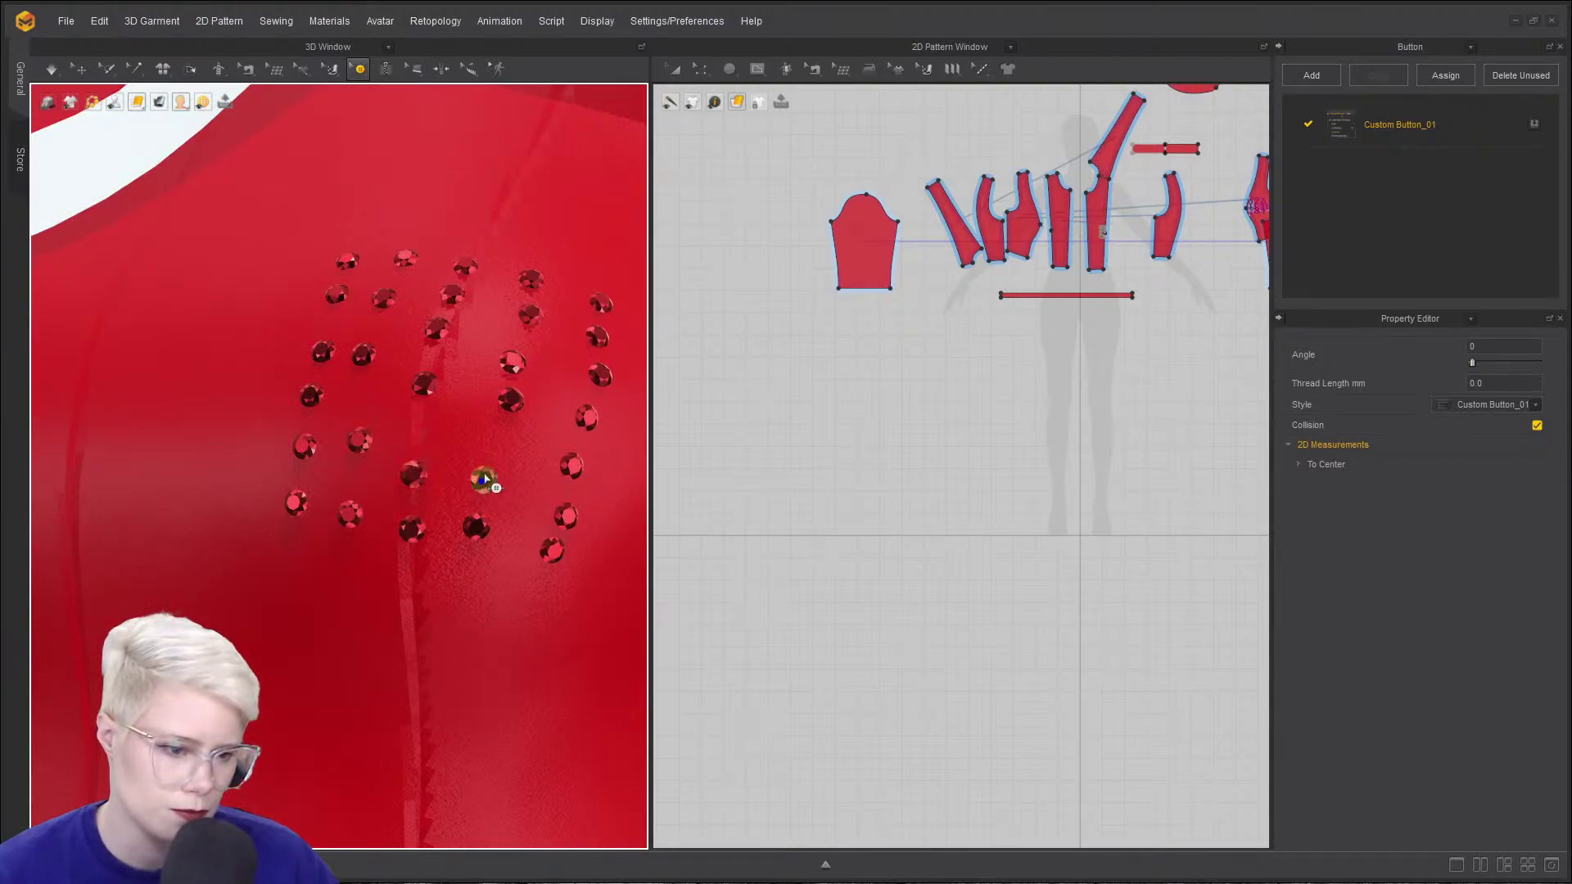
pyautogui.click(359, 441)
pyautogui.moveTo(414, 472); pyautogui.dragTo(481, 457)
pyautogui.click(483, 478)
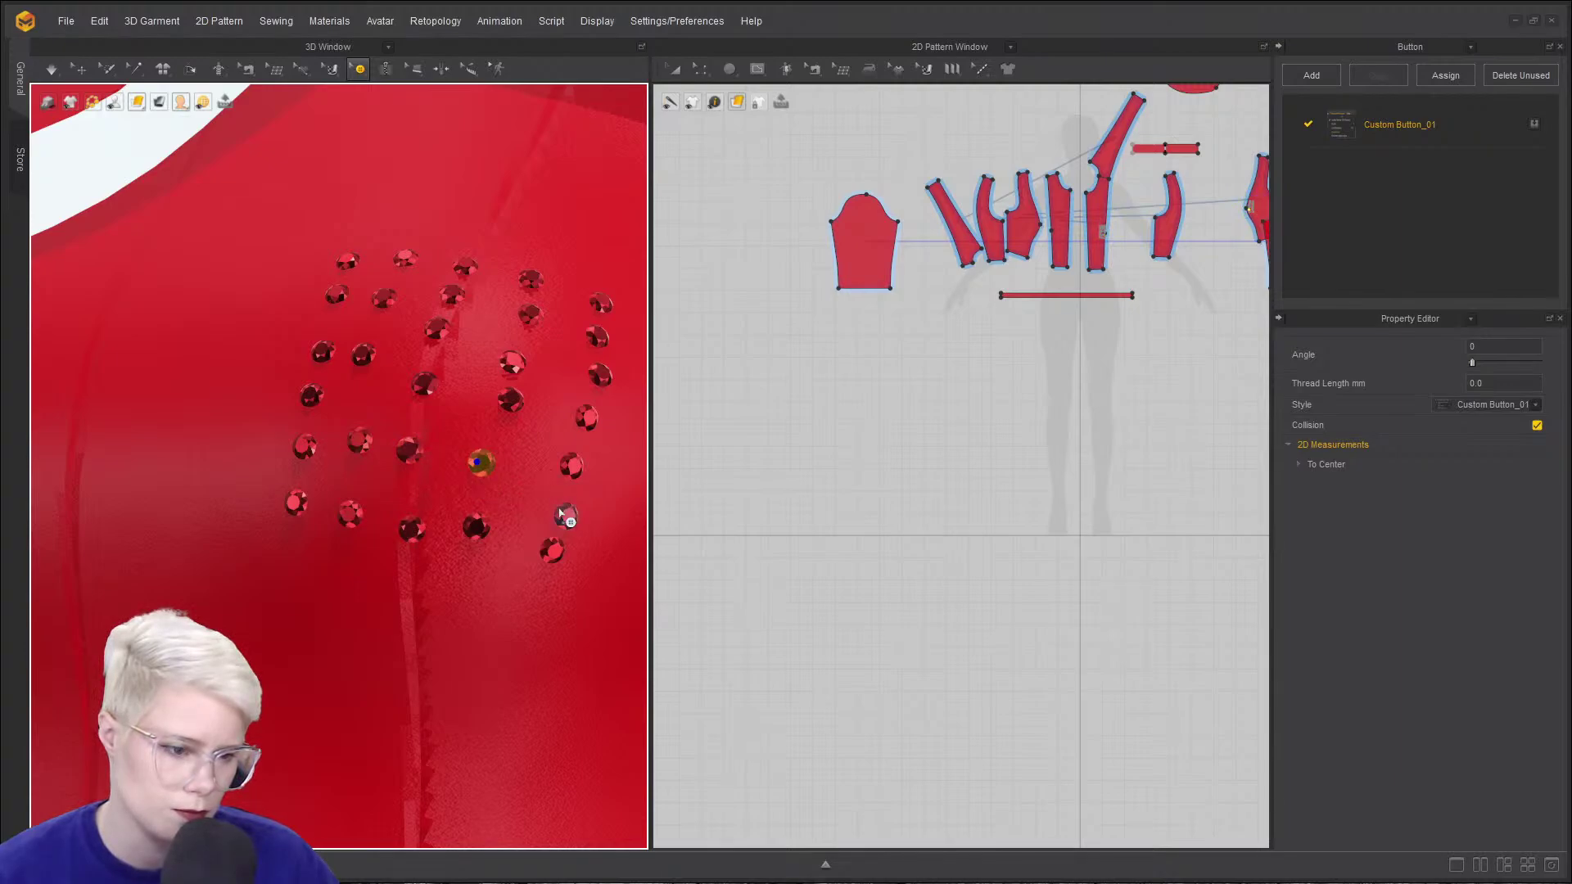
# - Delete one surplus rhinestone from the grid's outer column near the armhole and move its lower neighbour up into line
pyautogui.click(566, 516)
pyautogui.click(571, 468)
pyautogui.press('Delete')
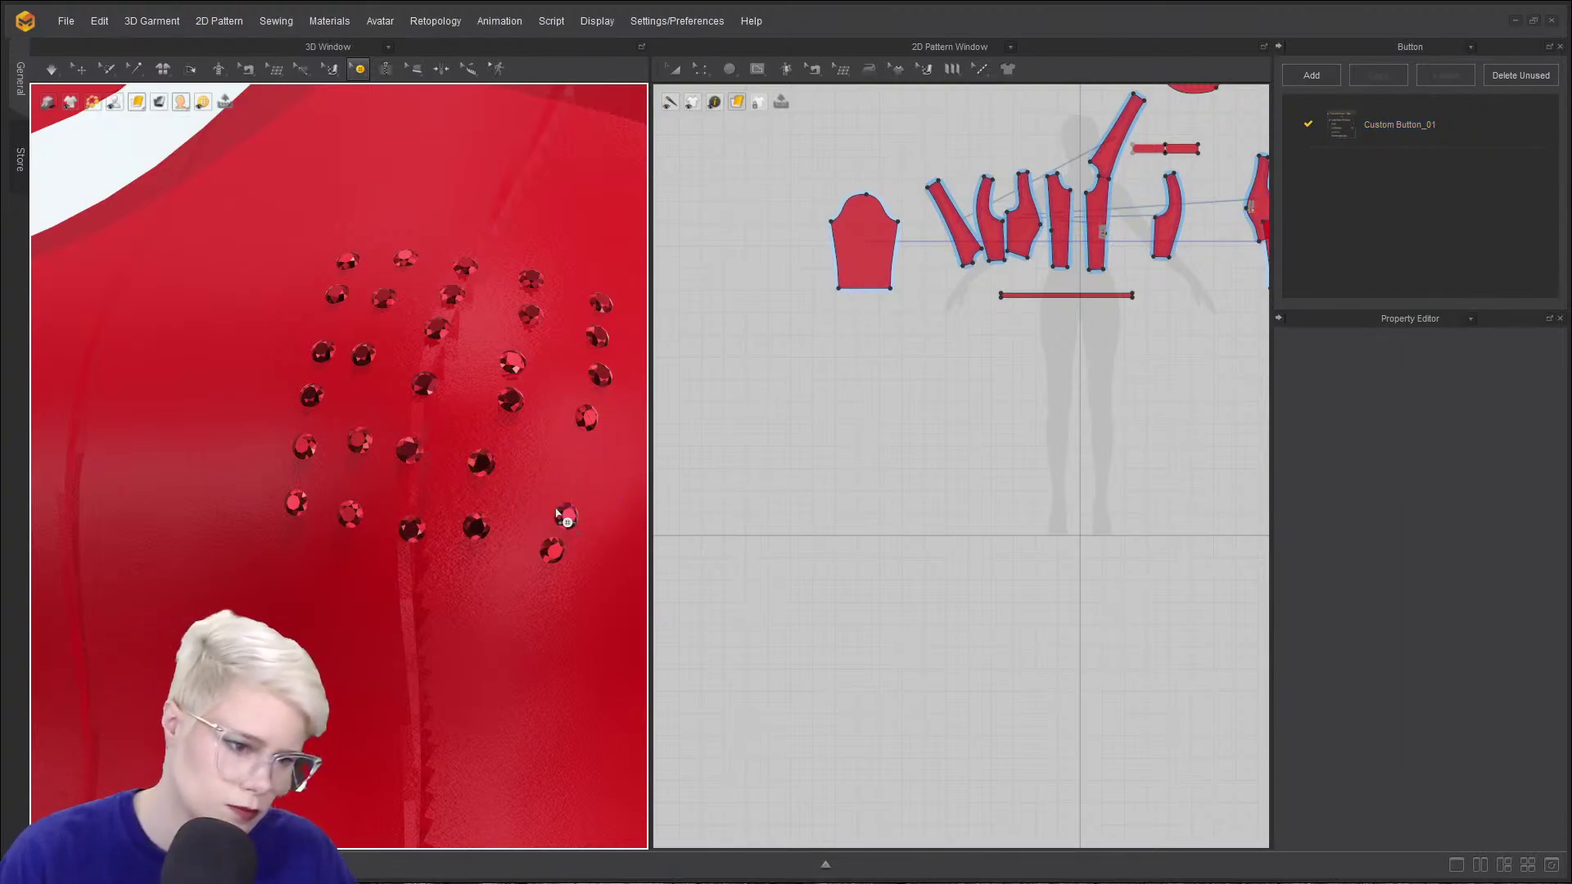
pyautogui.moveTo(566, 514); pyautogui.dragTo(570, 486)
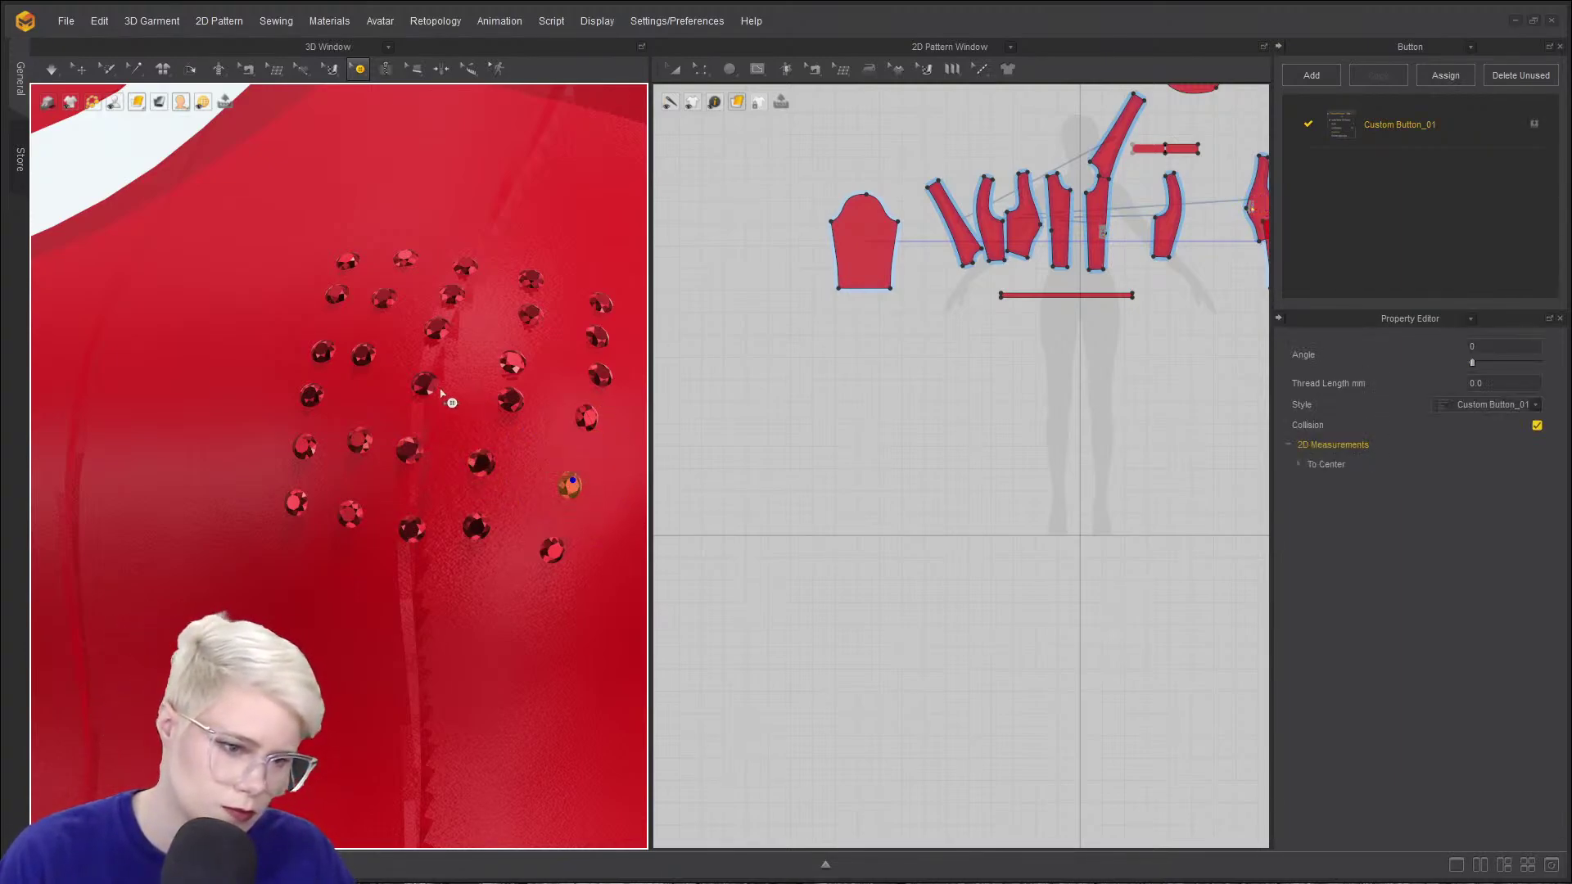
# - Shift the rhinestones in the grid's middle rows and outer column to even out their spacing
pyautogui.moveTo(361, 361); pyautogui.dragTo(358, 391)
pyautogui.click(423, 383)
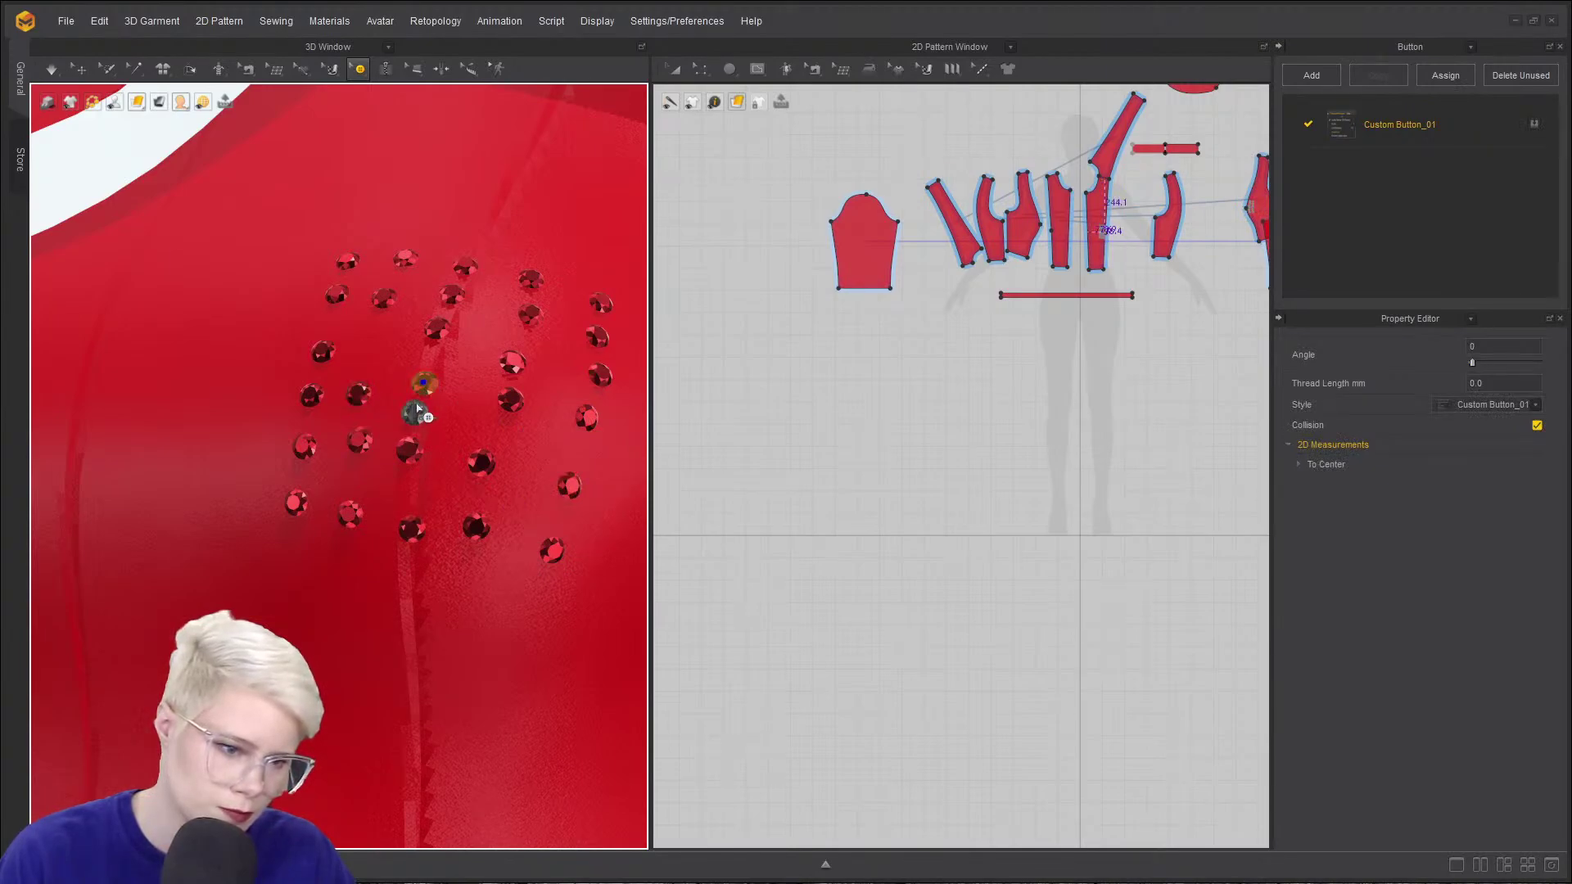
pyautogui.moveTo(508, 401); pyautogui.dragTo(560, 424)
pyautogui.click(585, 420)
pyautogui.moveTo(568, 484); pyautogui.dragTo(550, 483)
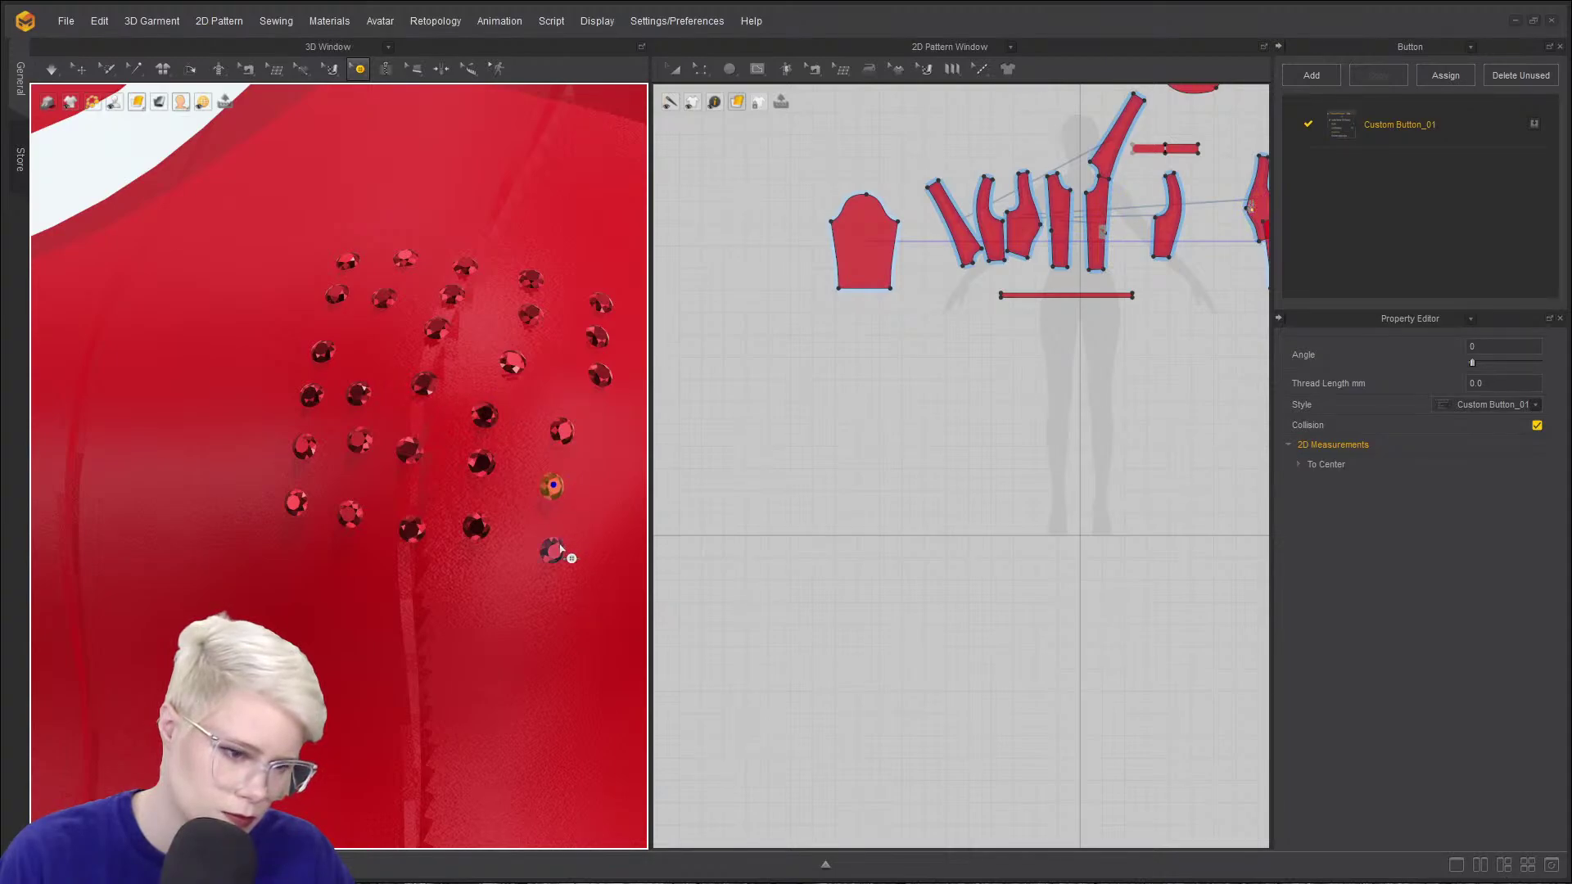
pyautogui.moveTo(550, 543); pyautogui.dragTo(538, 539)
pyautogui.moveTo(601, 375); pyautogui.dragTo(583, 386)
pyautogui.click(620, 385)
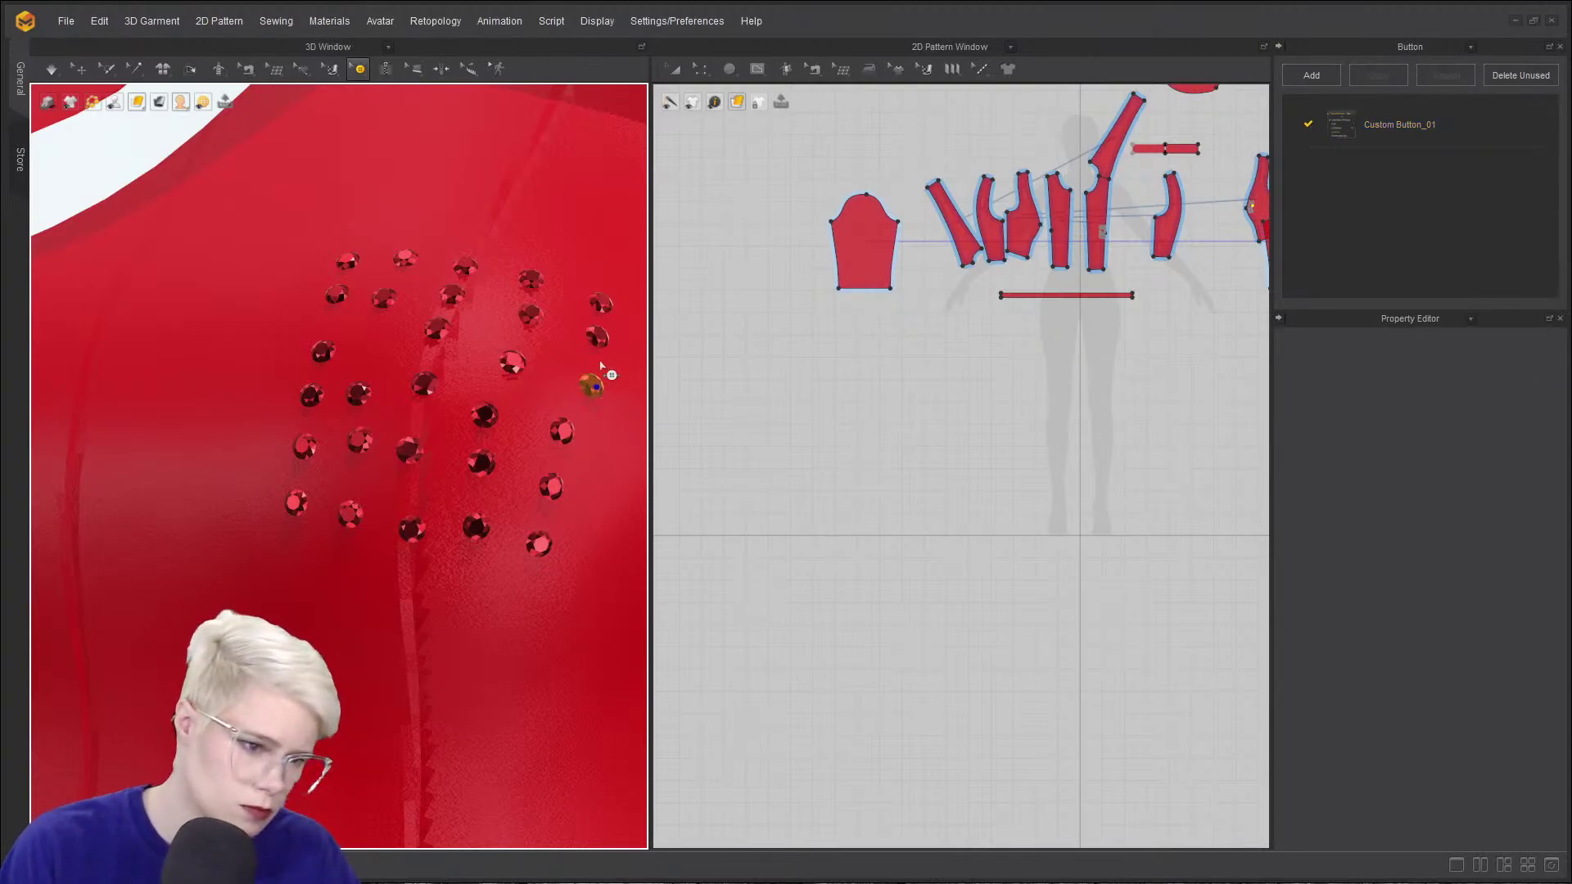
# - Move upper rhinestones down around the bust seam to fill the gaps in the middle rows
pyautogui.moveTo(438, 354); pyautogui.dragTo(436, 451, button='right')
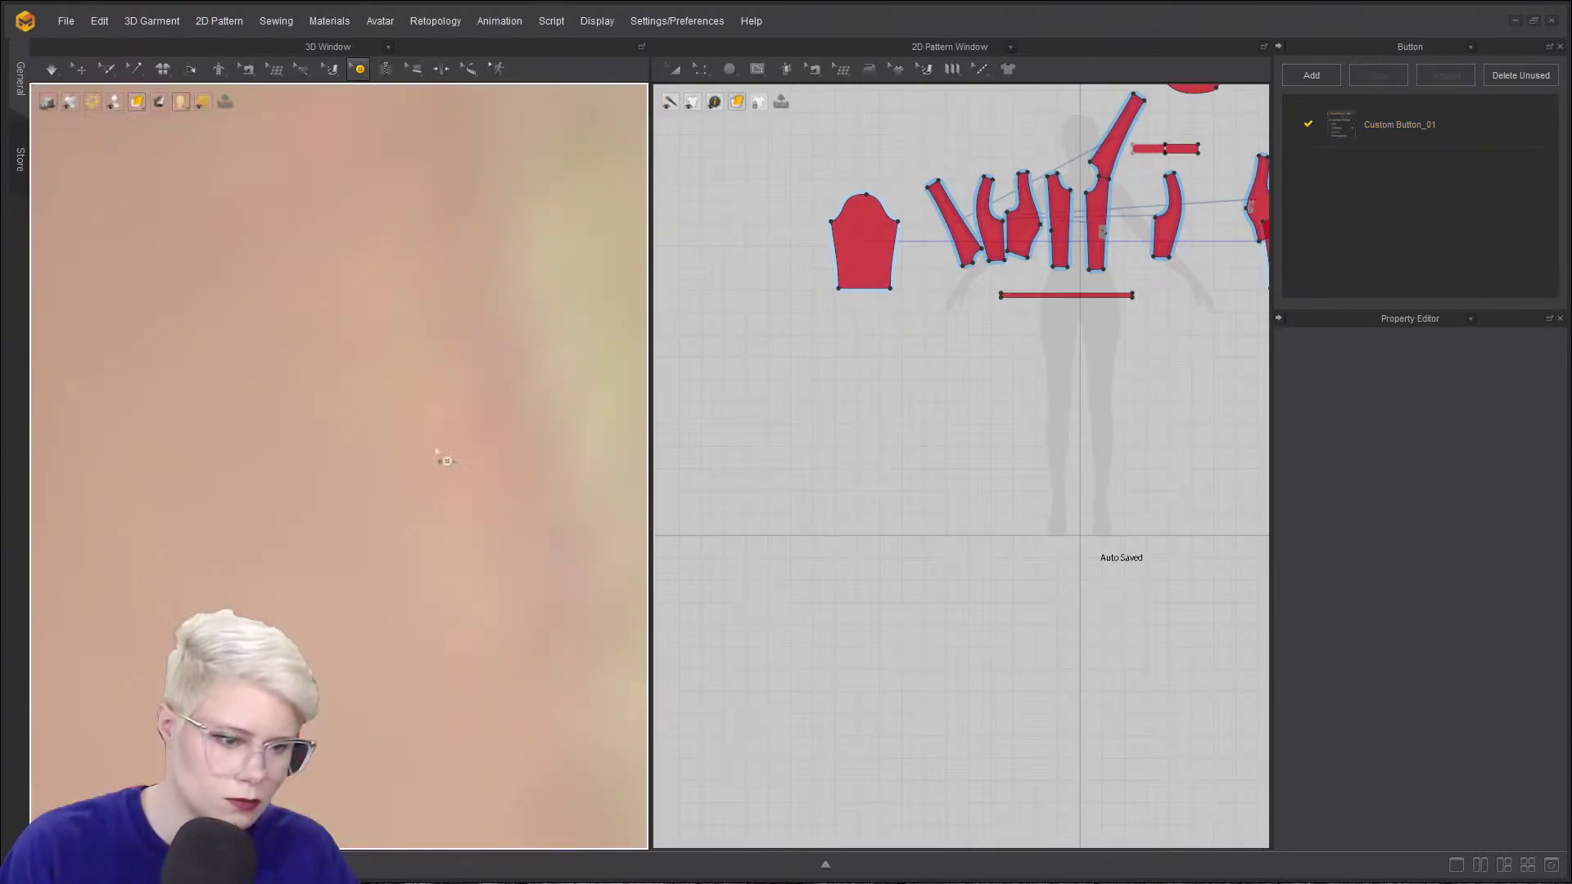
pyautogui.moveTo(483, 389); pyautogui.dragTo(360, 511, button='right')
pyautogui.scroll(-5, 299, 507)
pyautogui.scroll(3, 361, 511)
pyautogui.click(217, 500)
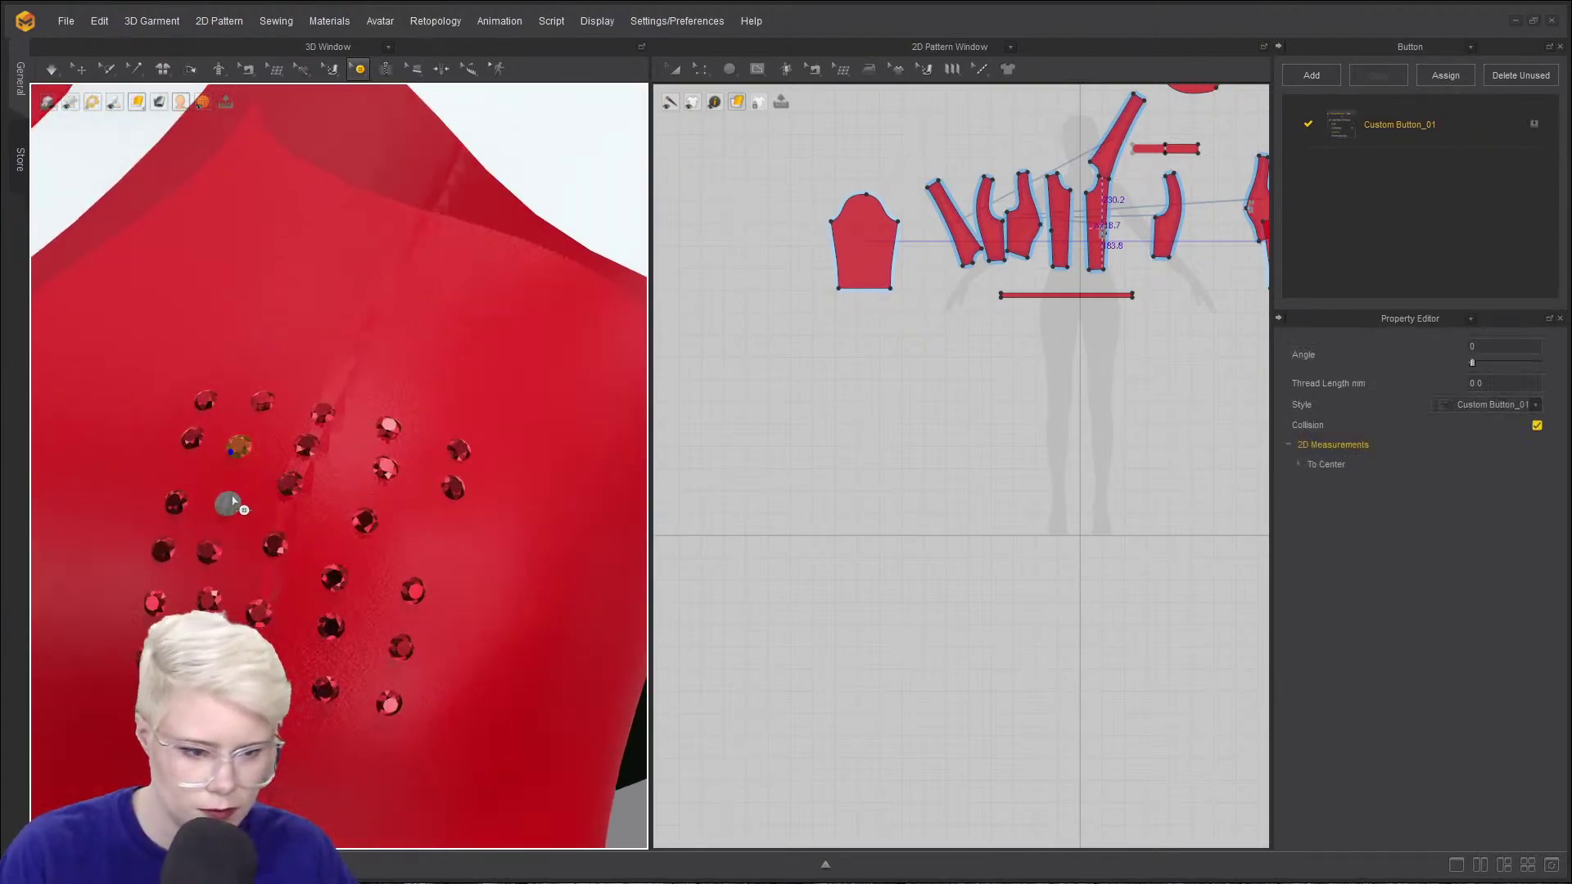
pyautogui.moveTo(277, 550); pyautogui.dragTo(271, 576)
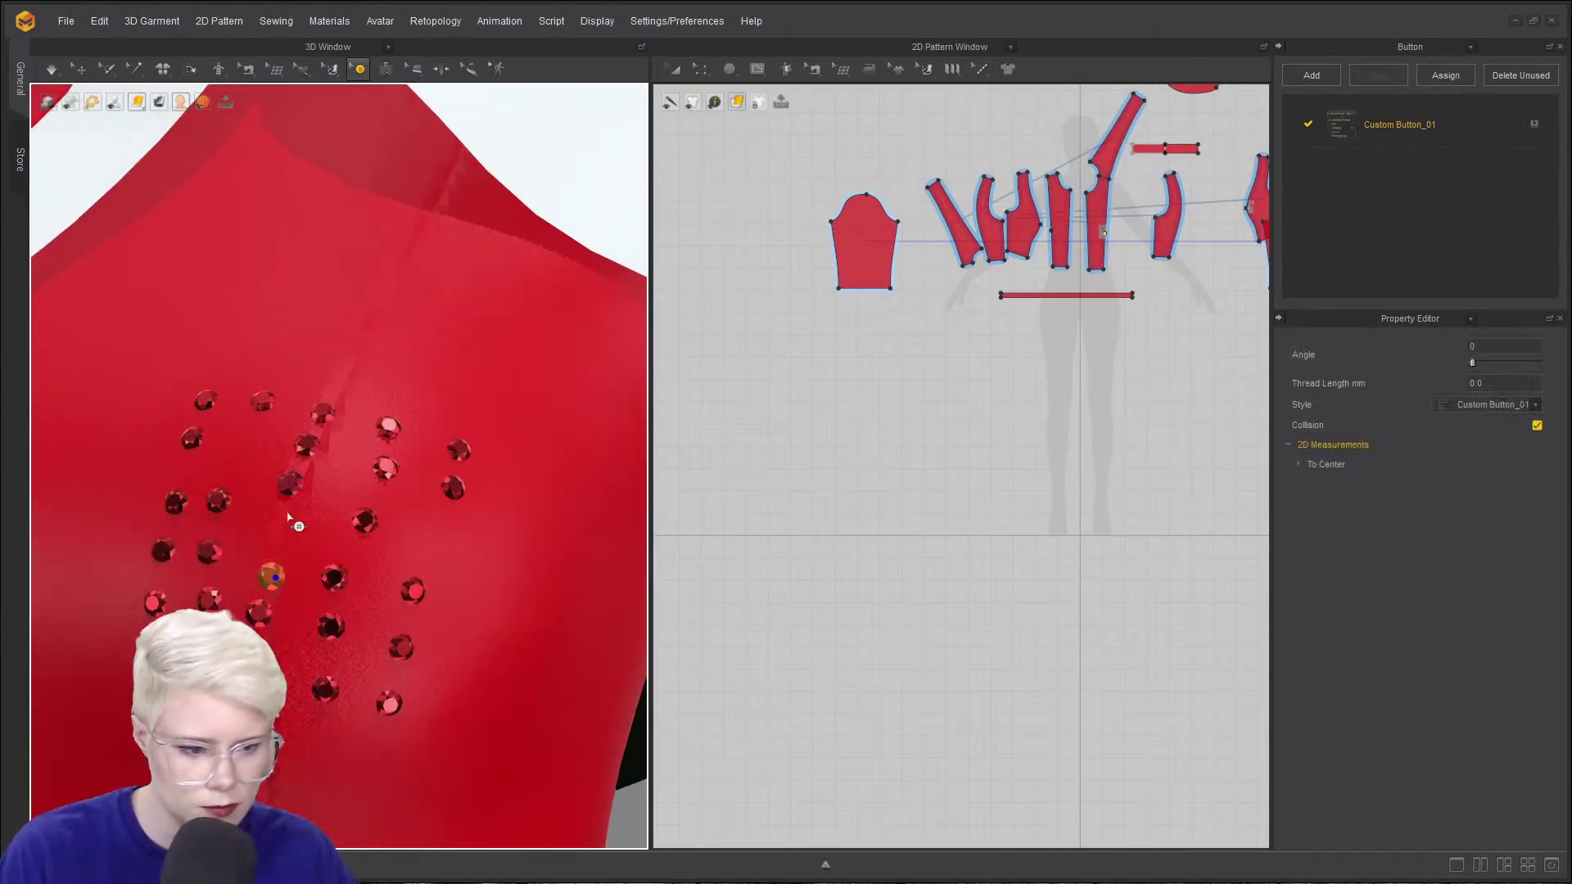
pyautogui.moveTo(289, 485); pyautogui.dragTo(349, 542)
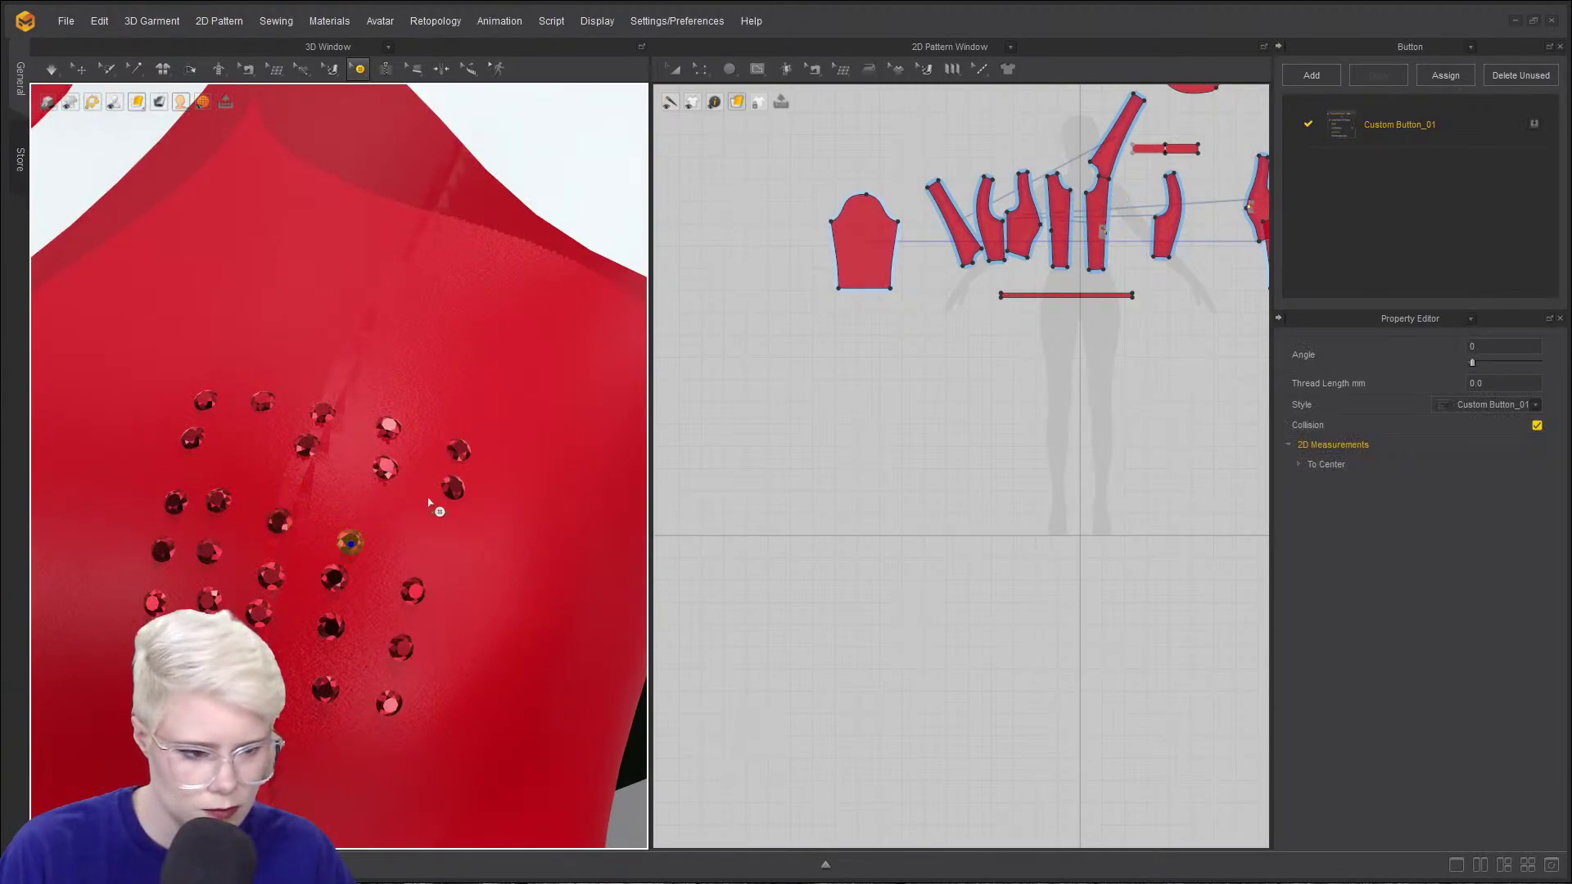
# - Remove the outermost rhinestone of the second row and set one at the outer end of the third row
pyautogui.click(453, 489)
pyautogui.press('Delete')
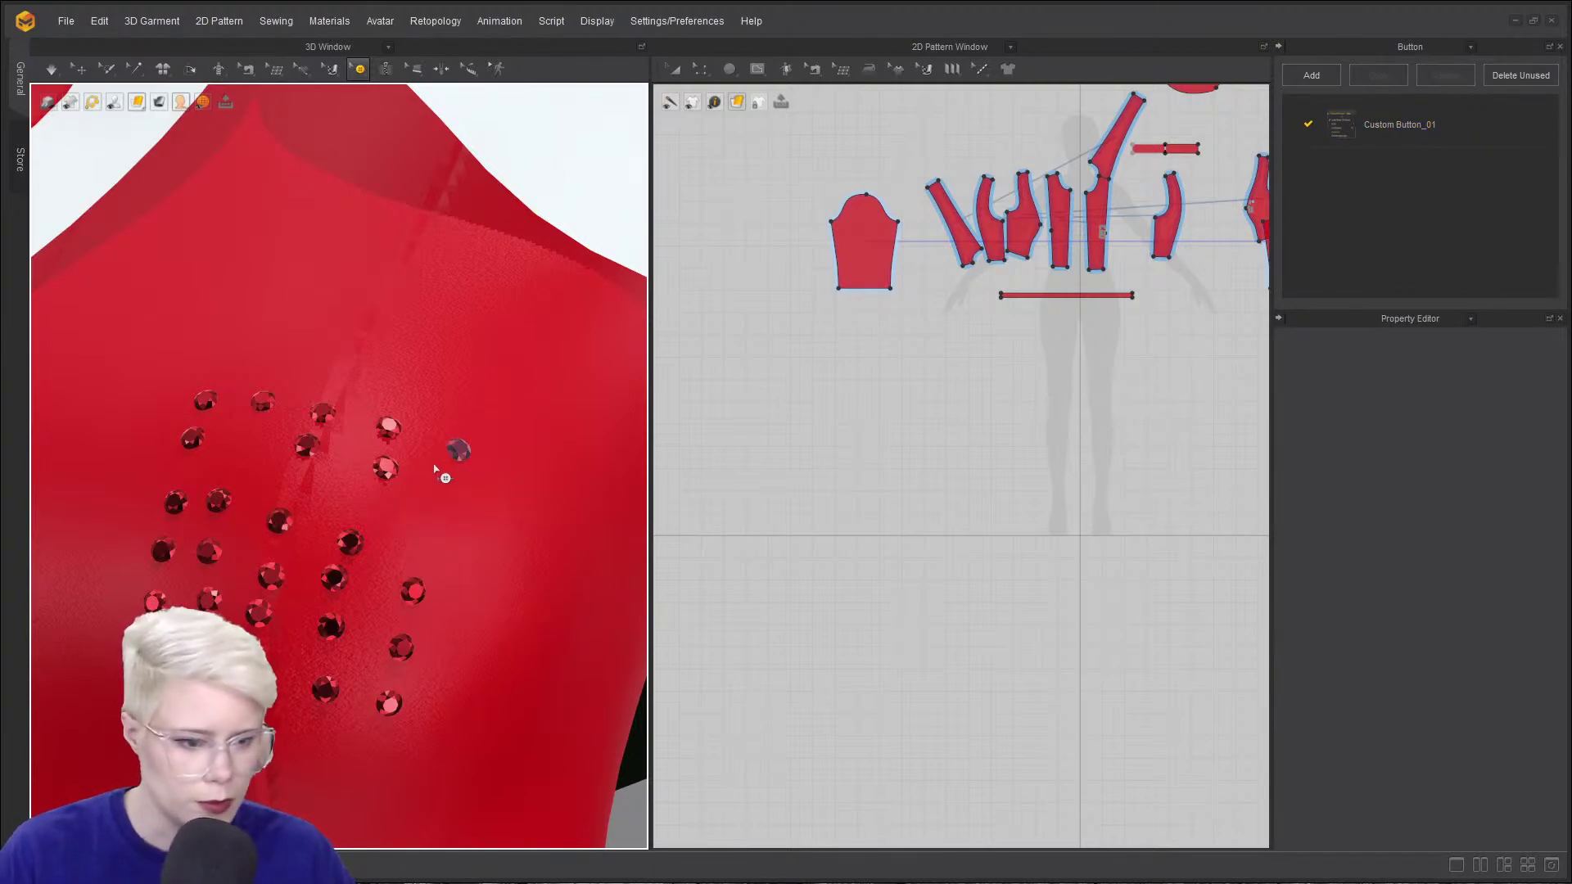
pyautogui.click(426, 520)
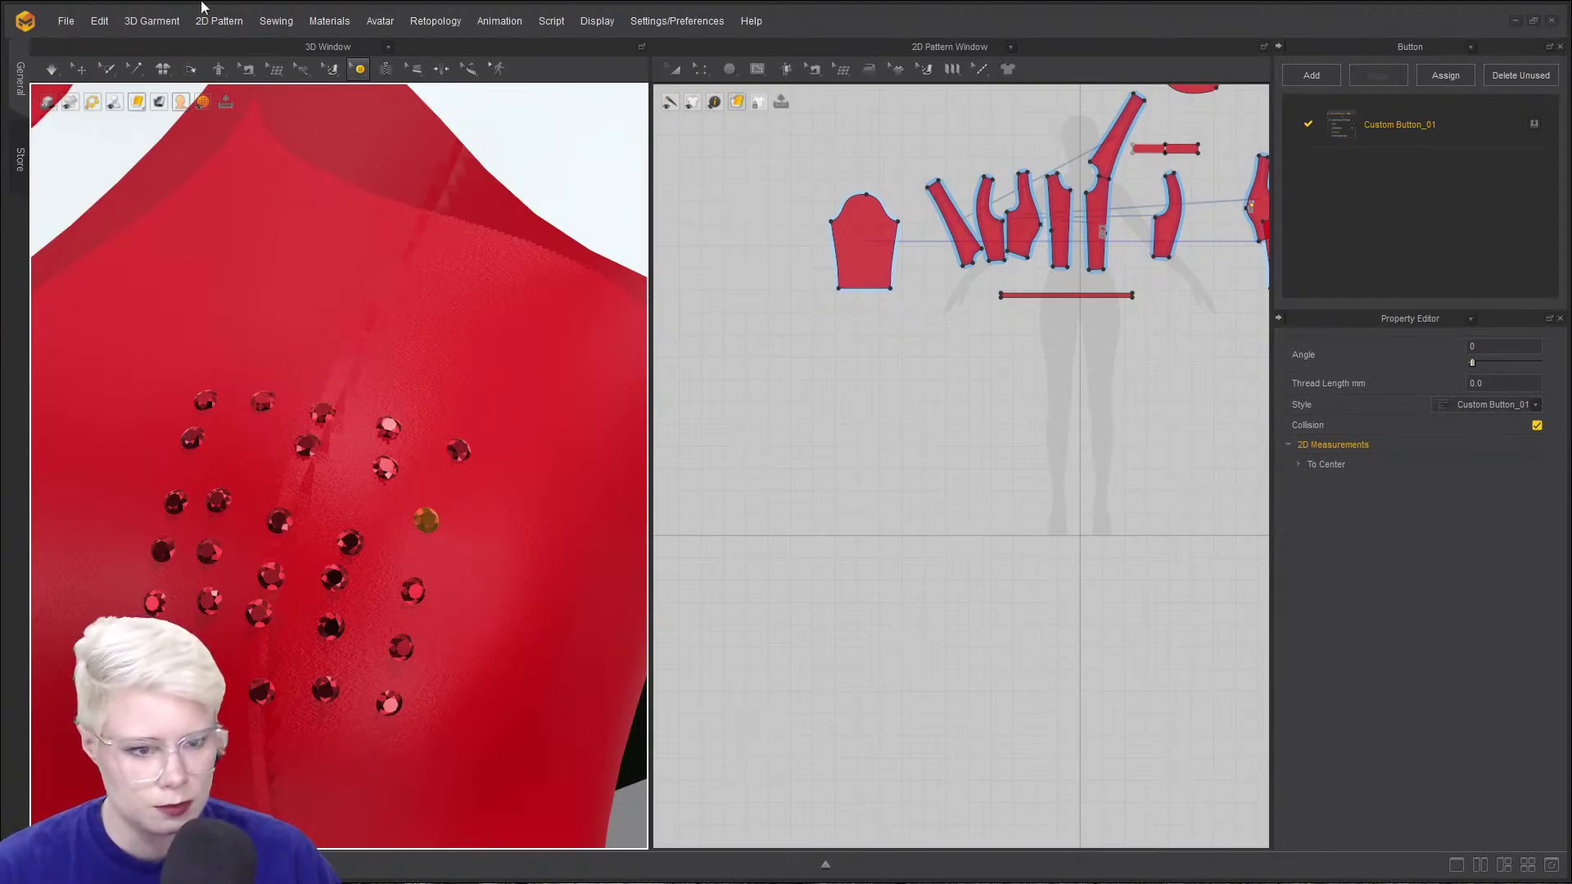
# - Add a Custom Button_01 rhinestone in the second-row gap beside the bust seam
pyautogui.click(359, 69)
pyautogui.click(393, 123)
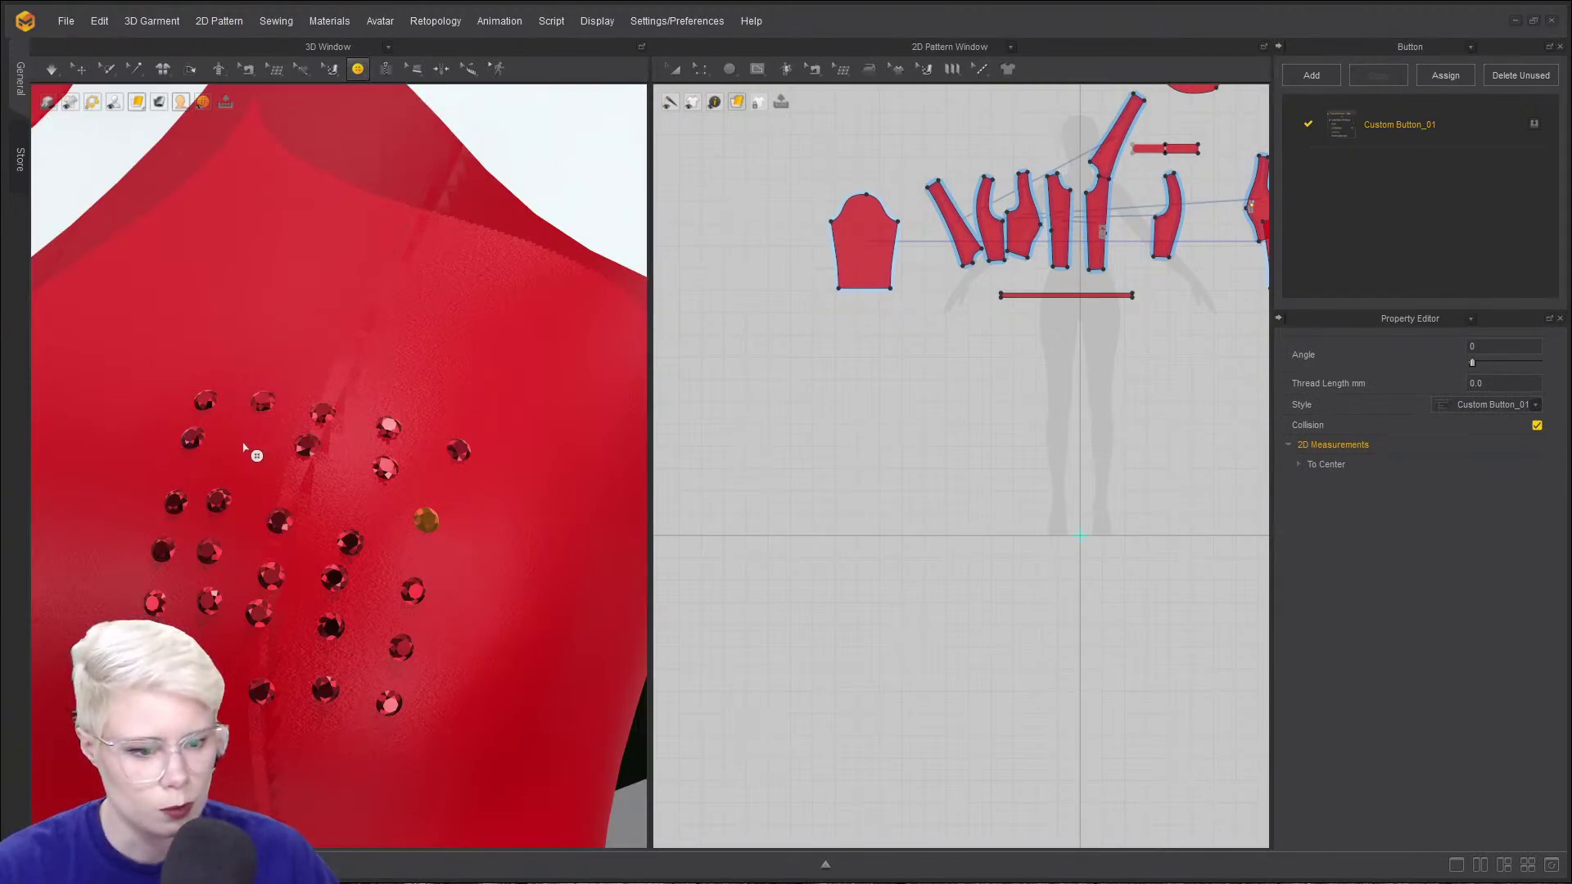
pyautogui.click(242, 448)
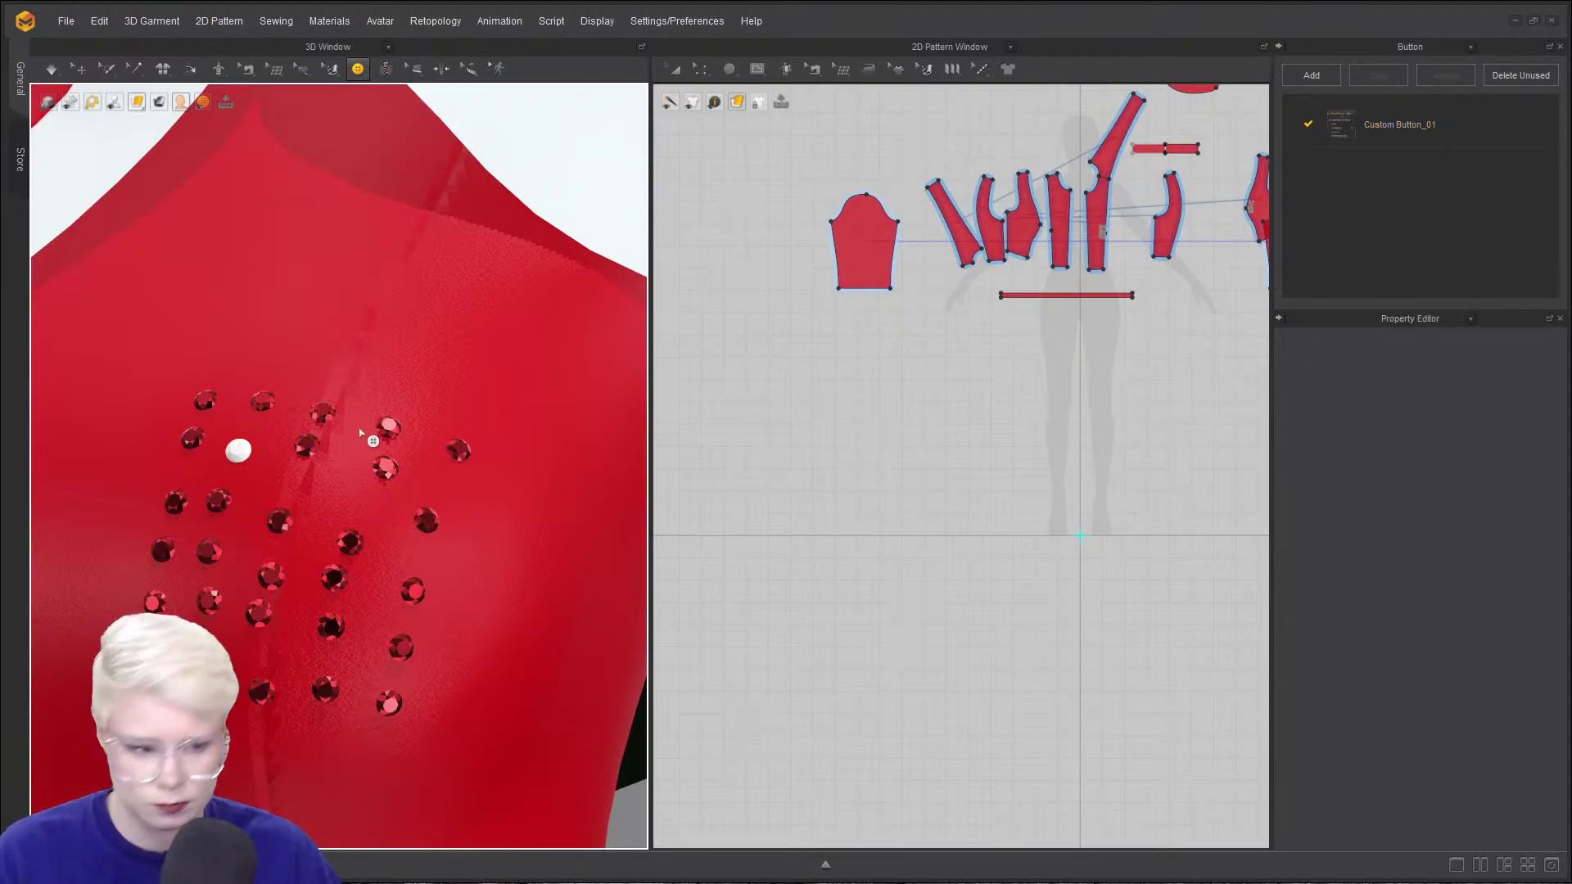
pyautogui.click(1383, 124)
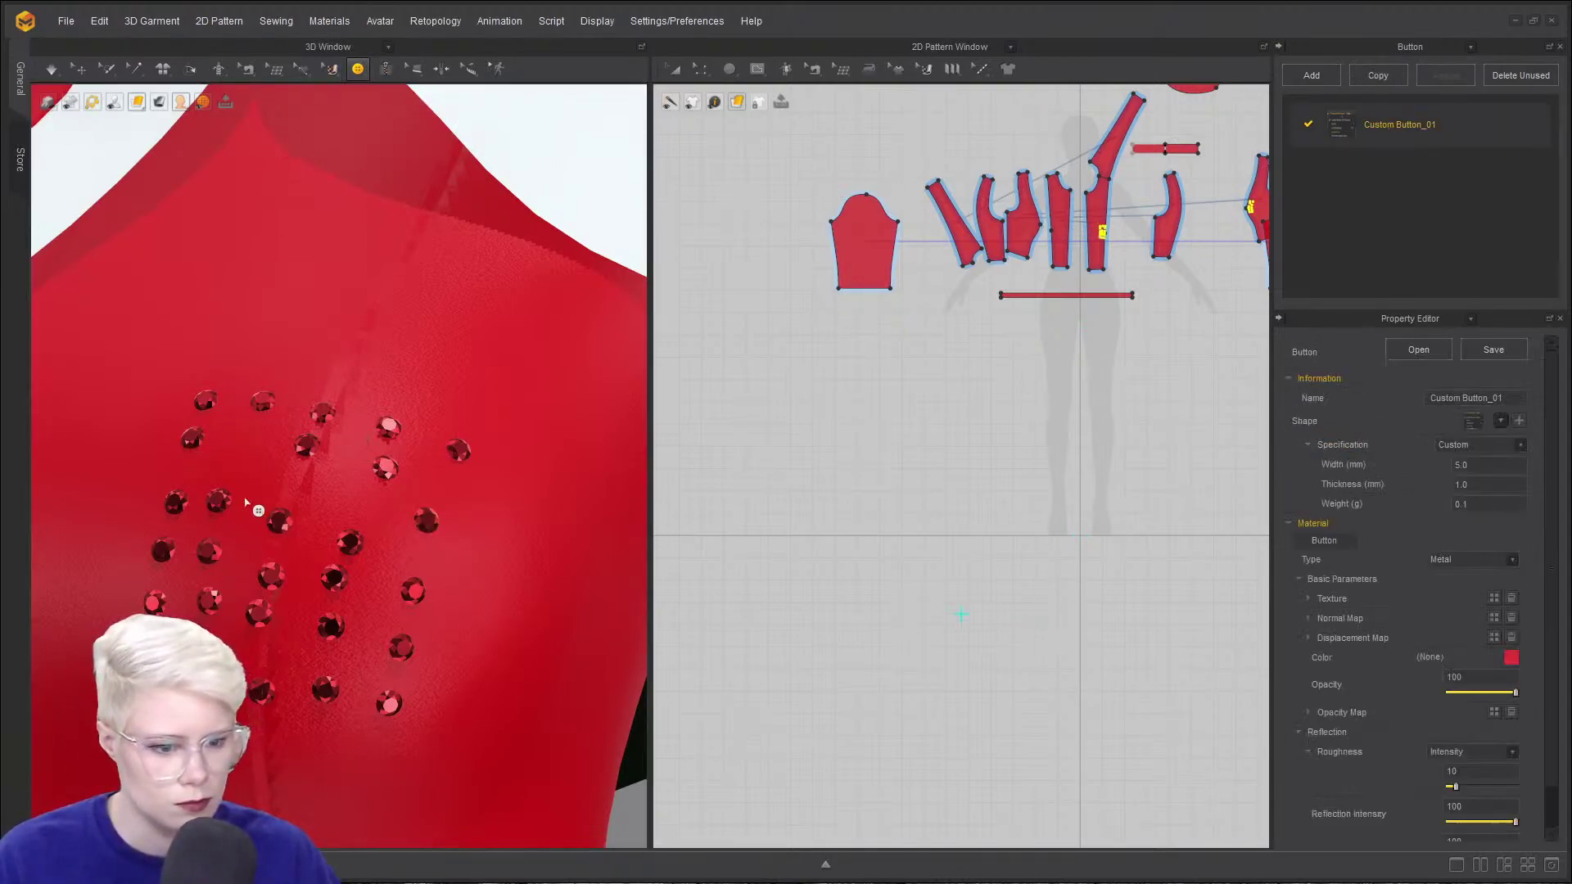
pyautogui.click(246, 448)
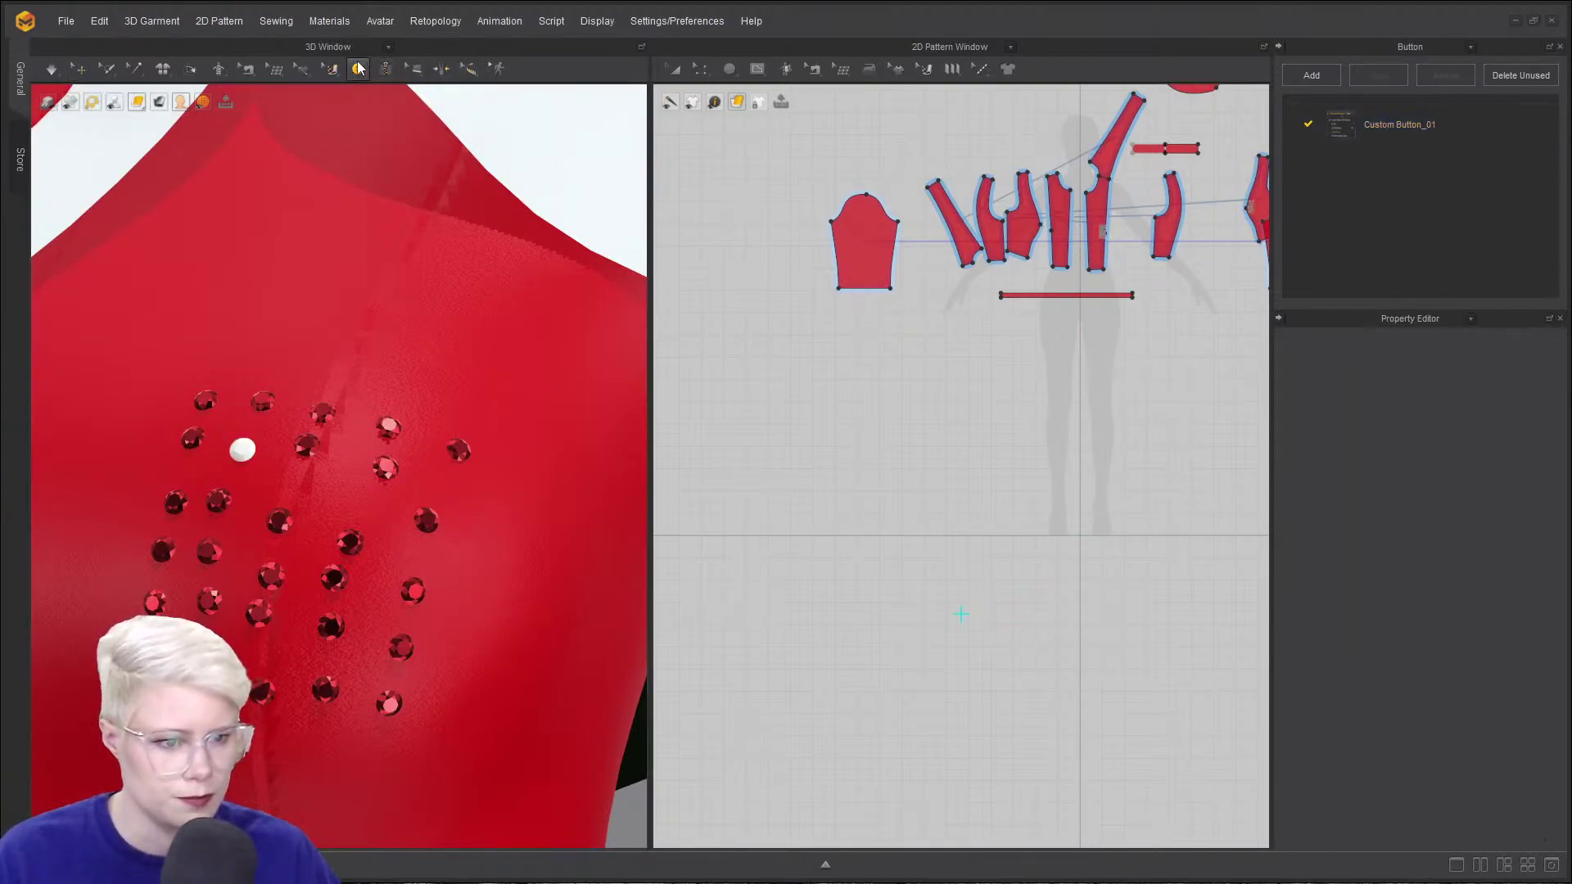
# - Try to recolour the new white button by reapplying colour DC3636 to the Custom Button_01 style
pyautogui.click(359, 67)
pyautogui.click(378, 102)
pyautogui.click(244, 449)
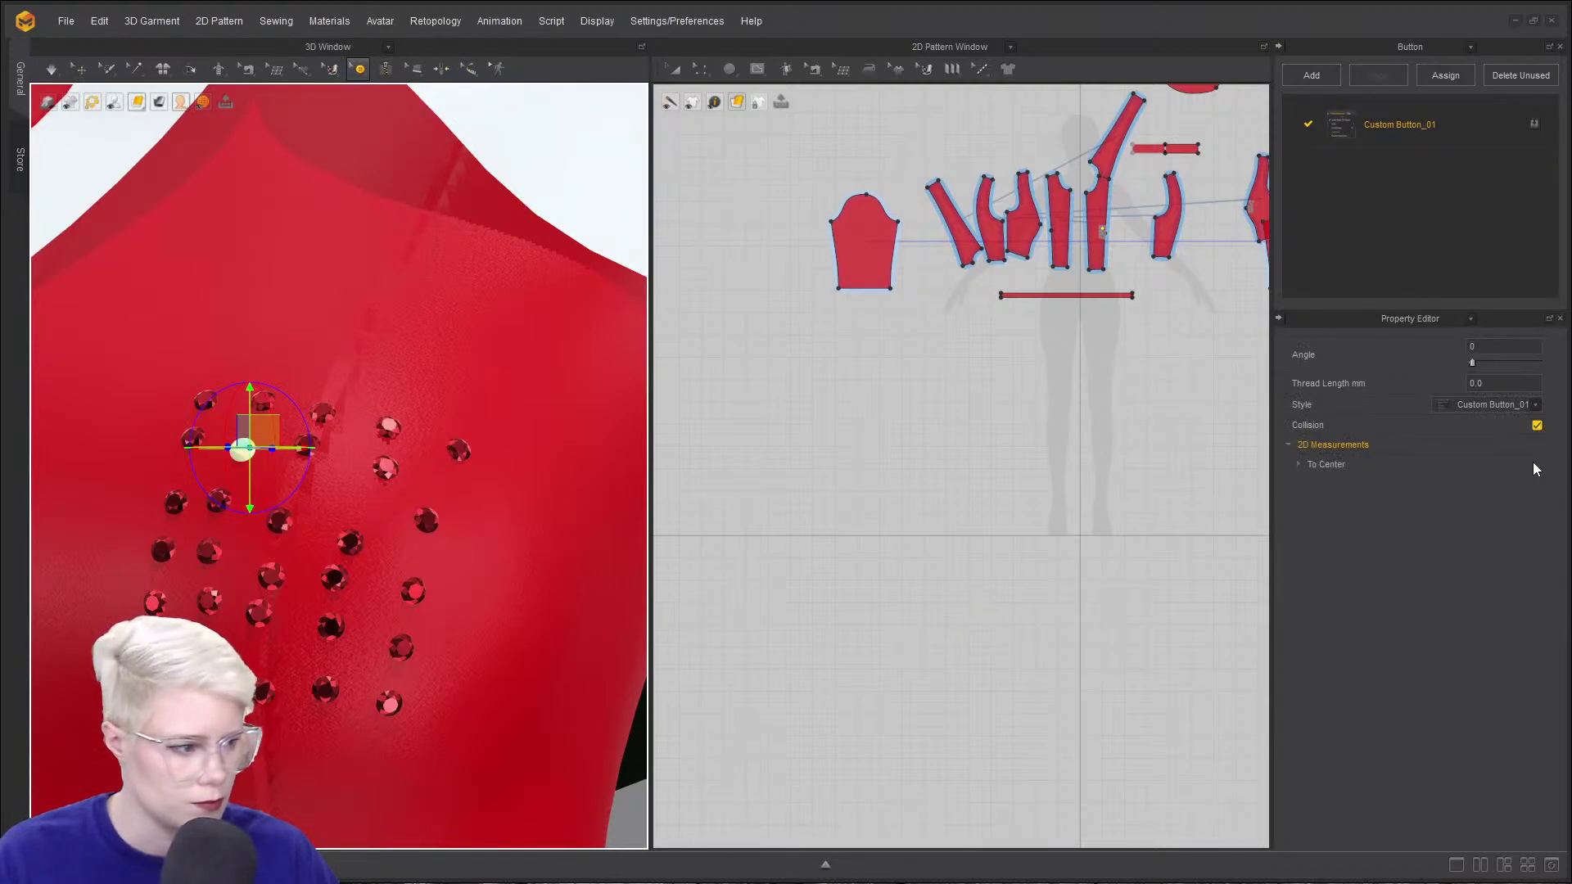
pyautogui.doubleClick(1361, 124)
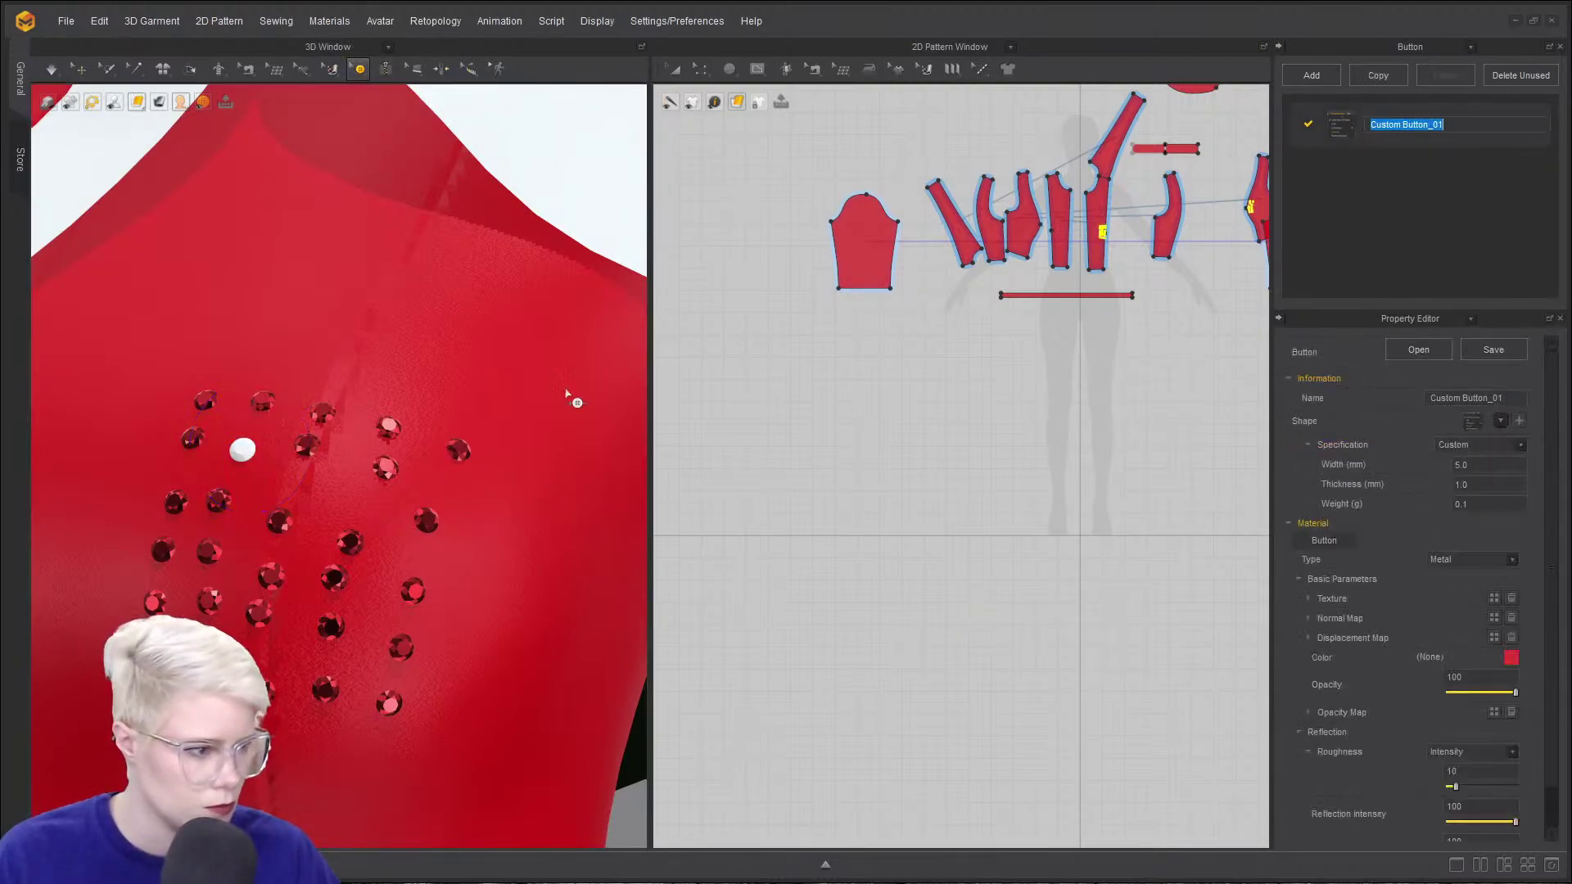
pyautogui.click(247, 452)
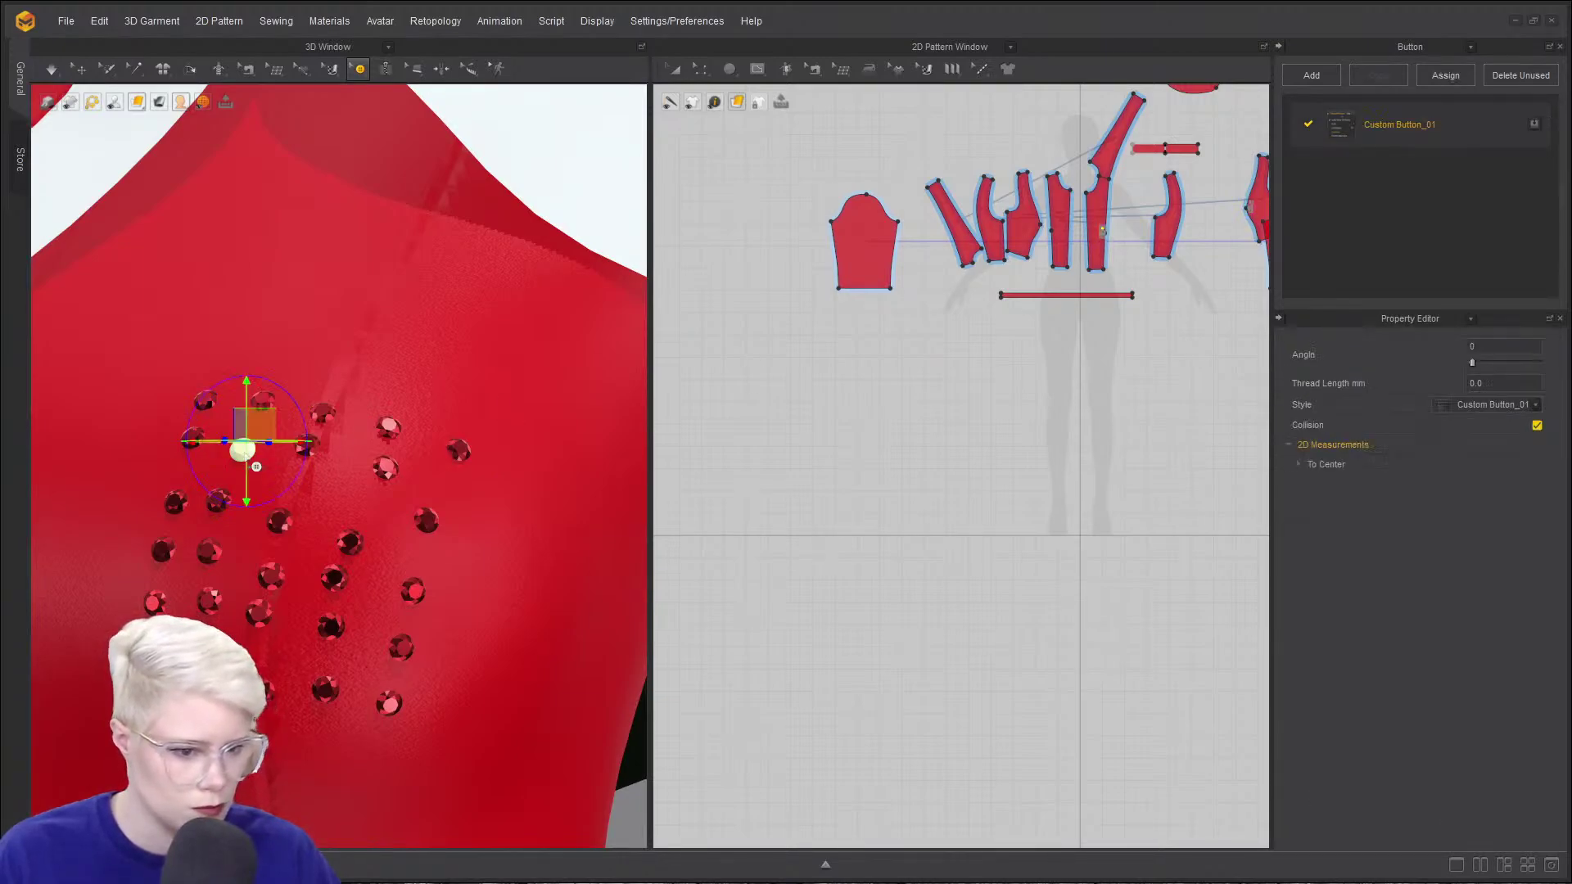
pyautogui.click(1440, 127)
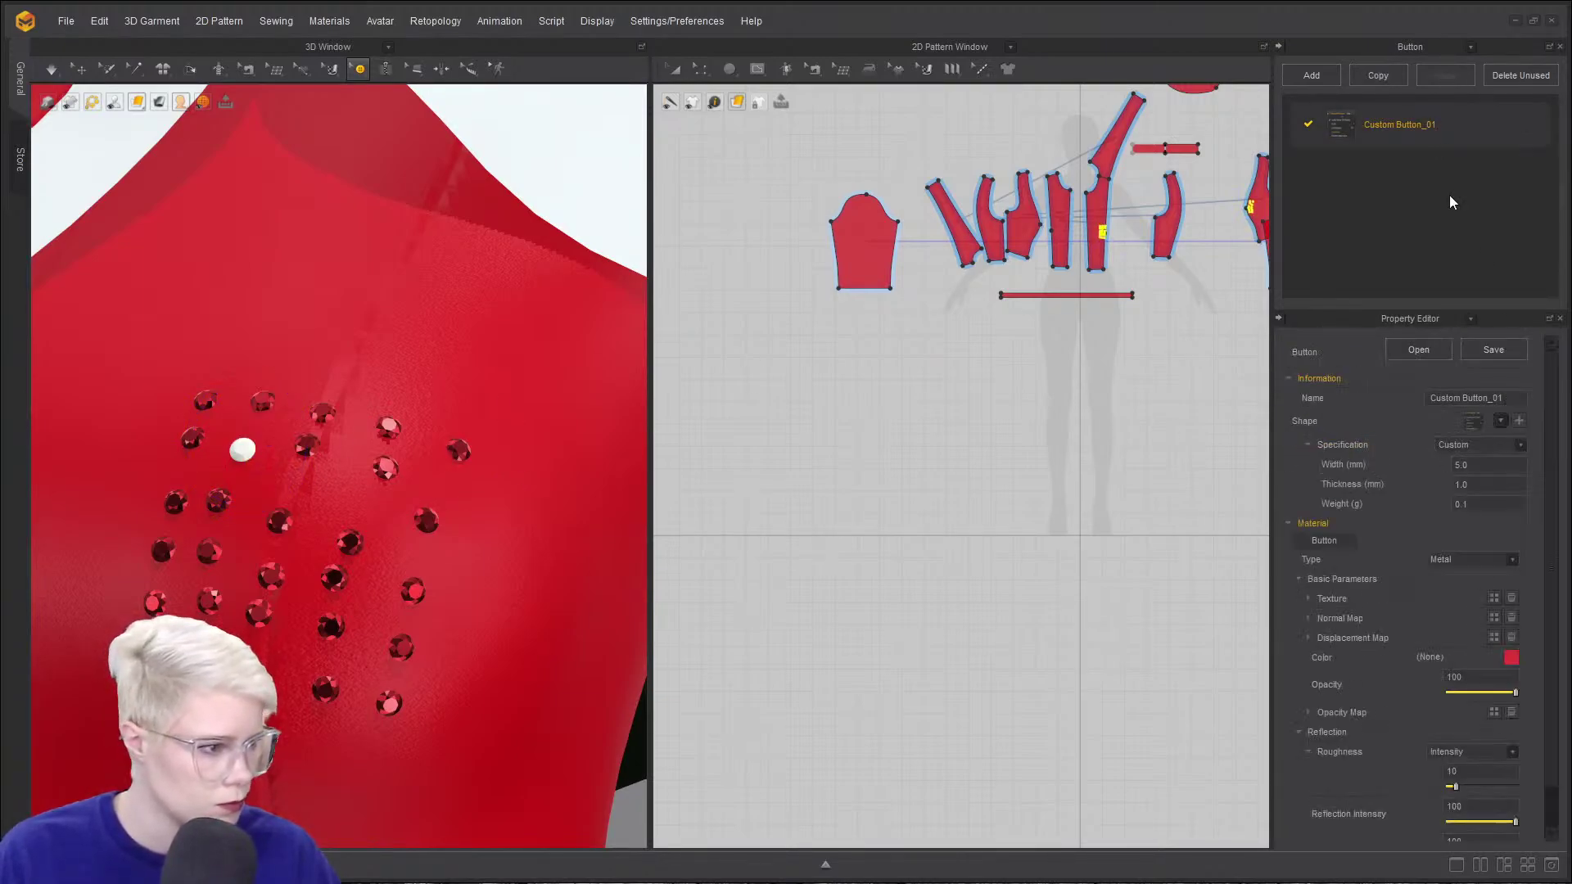
pyautogui.click(1512, 658)
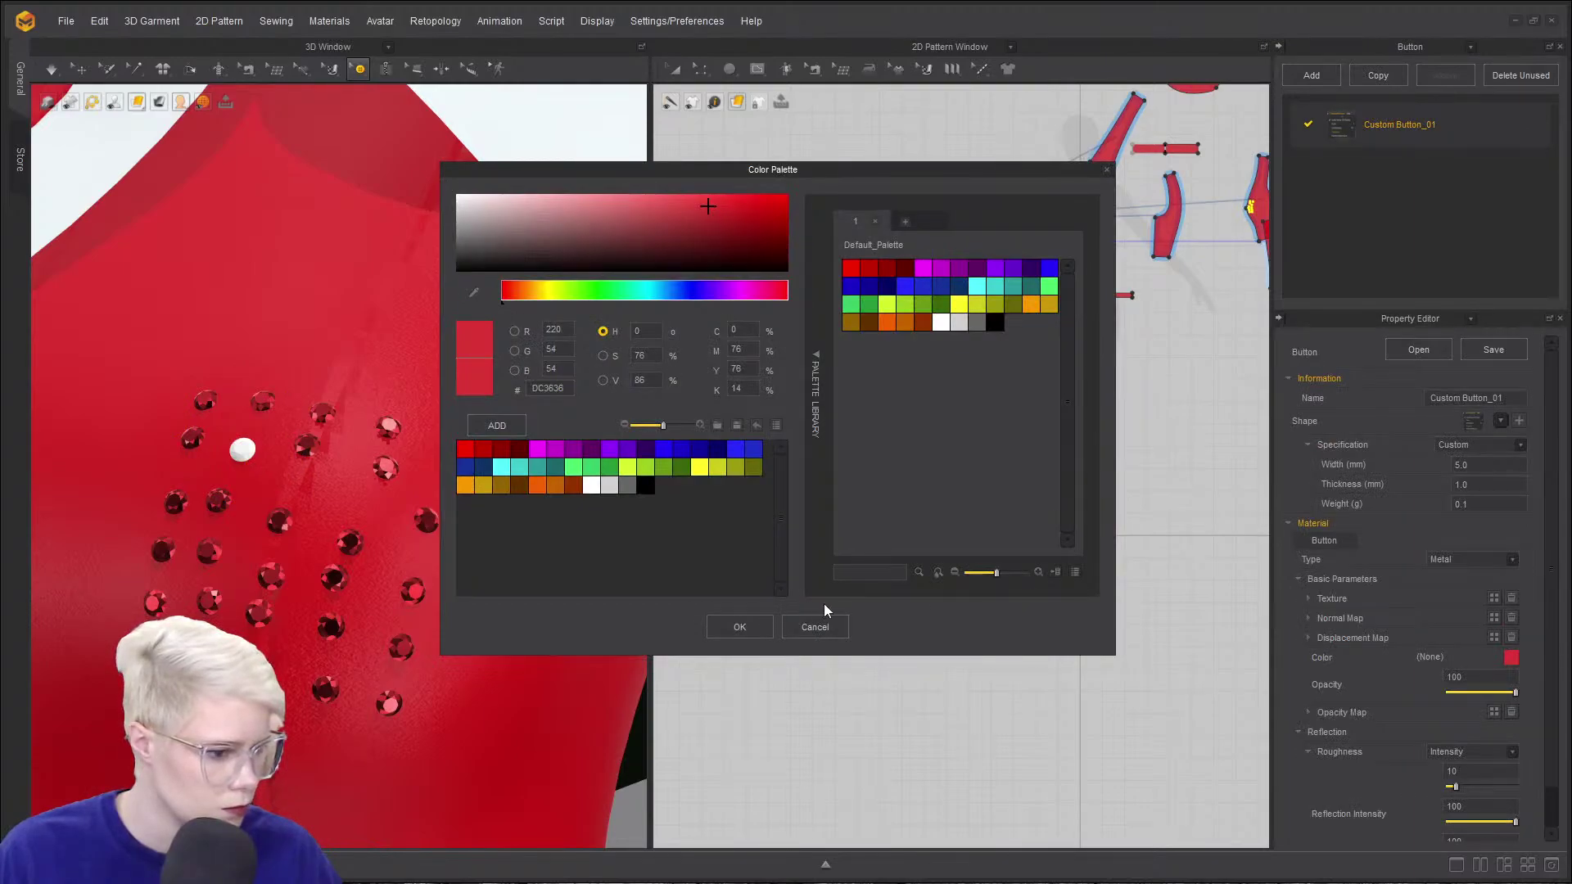
pyautogui.click(739, 628)
# - Move the second-row rhinestone beside the bust seam slightly down and delete the white button next to it
pyautogui.scroll(2, 333, 456)
pyautogui.click(299, 438)
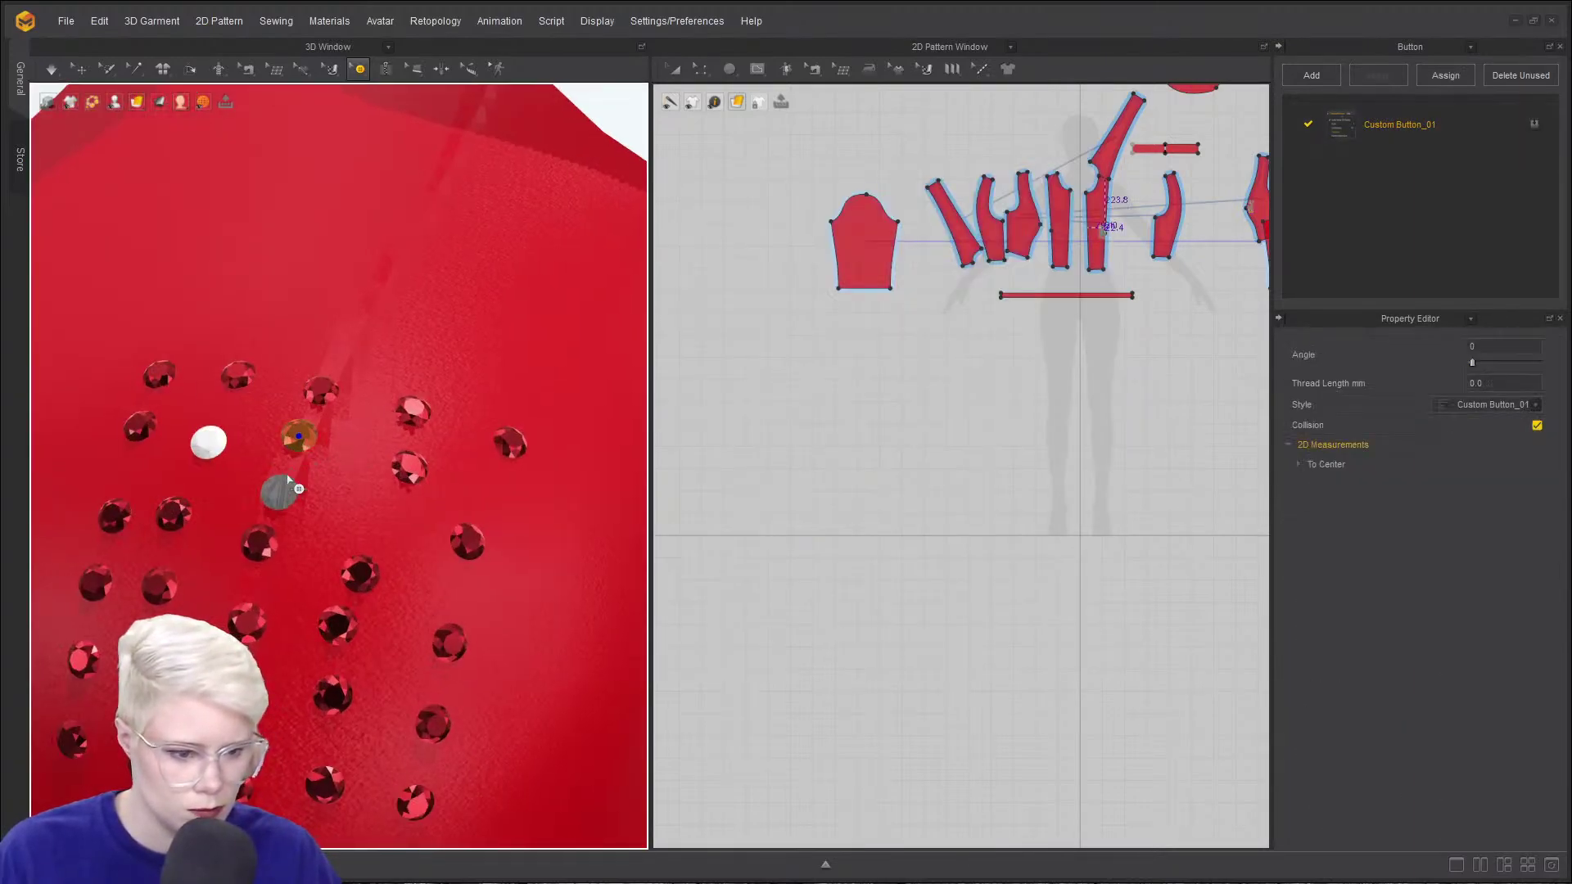
pyautogui.moveTo(287, 479); pyautogui.dragTo(289, 467)
pyautogui.click(213, 444)
pyautogui.press('Delete')
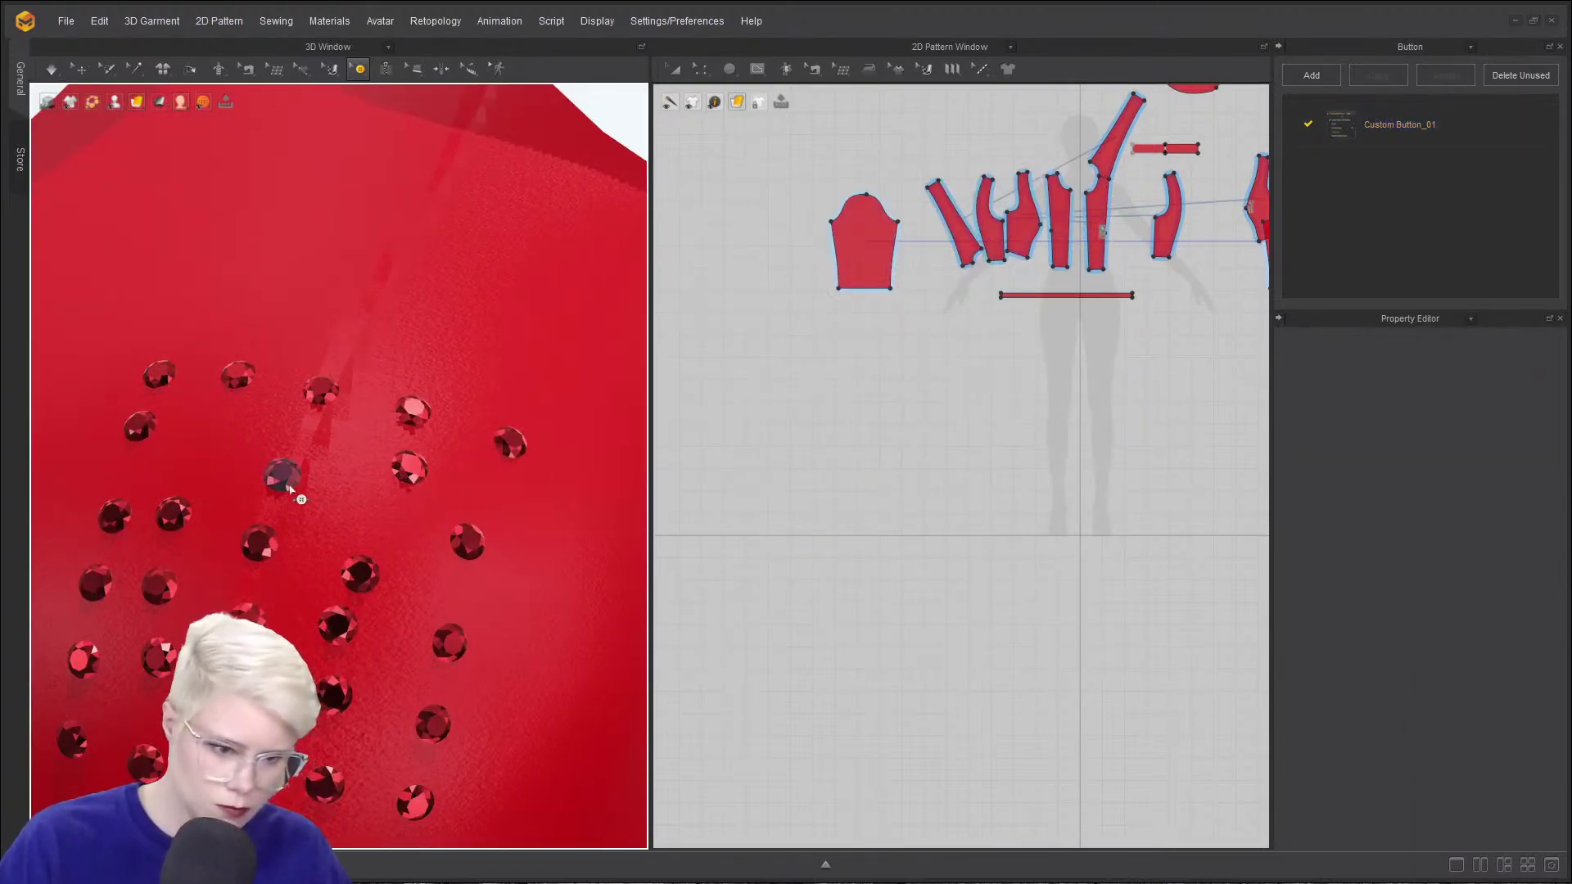
# - Try to place another Custom Button_01 rhinestone in the emptied second-row gap
pyautogui.click(283, 476)
pyautogui.click(222, 446)
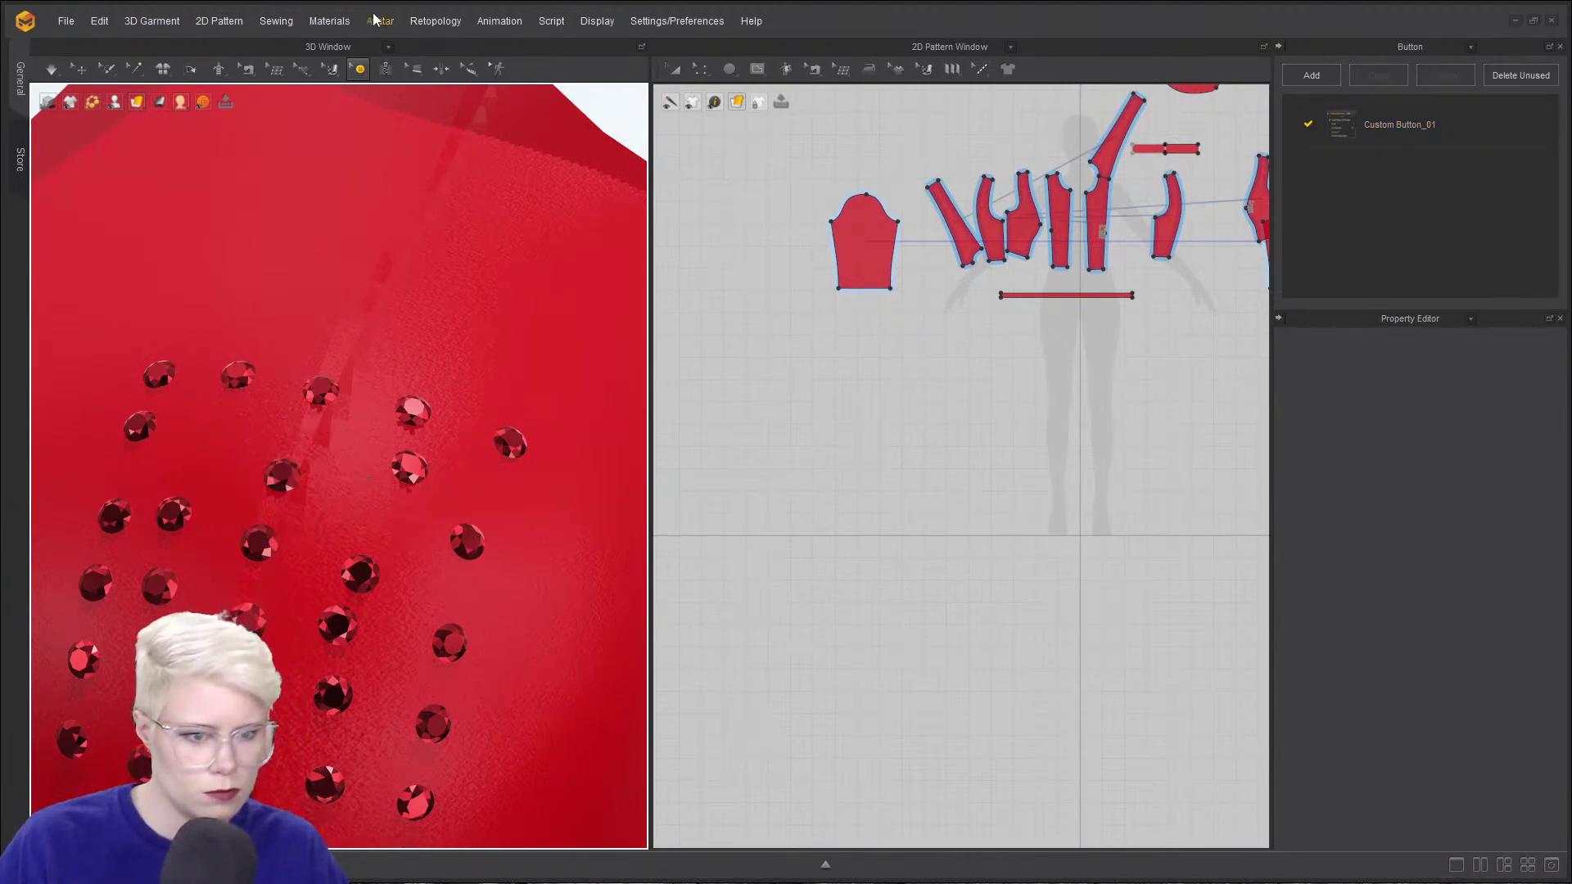
pyautogui.click(358, 69)
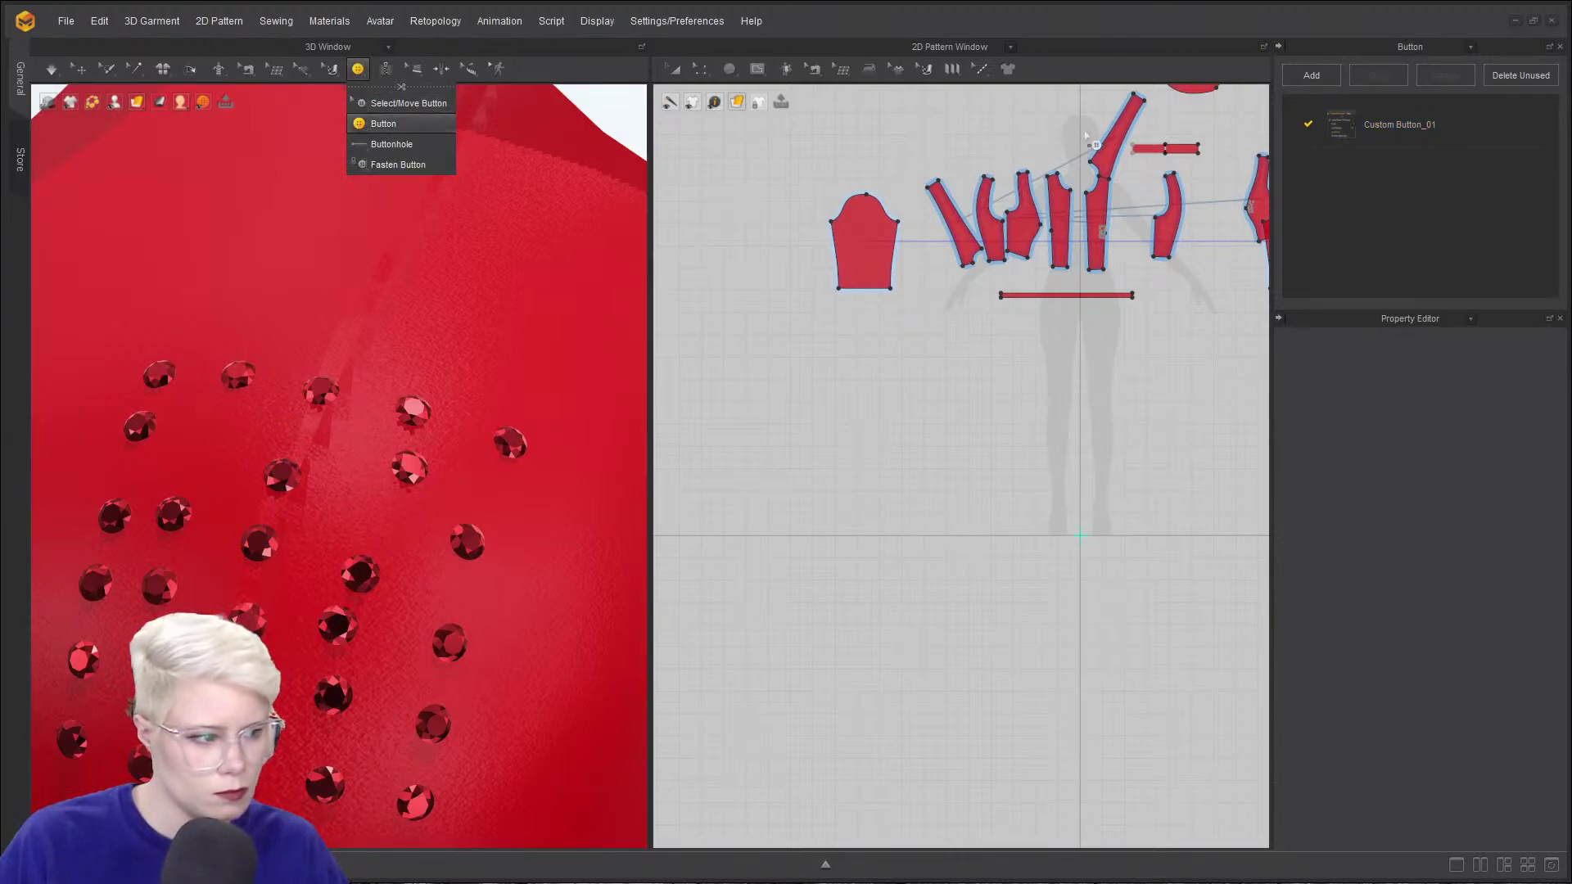
pyautogui.click(1433, 123)
pyautogui.click(225, 440)
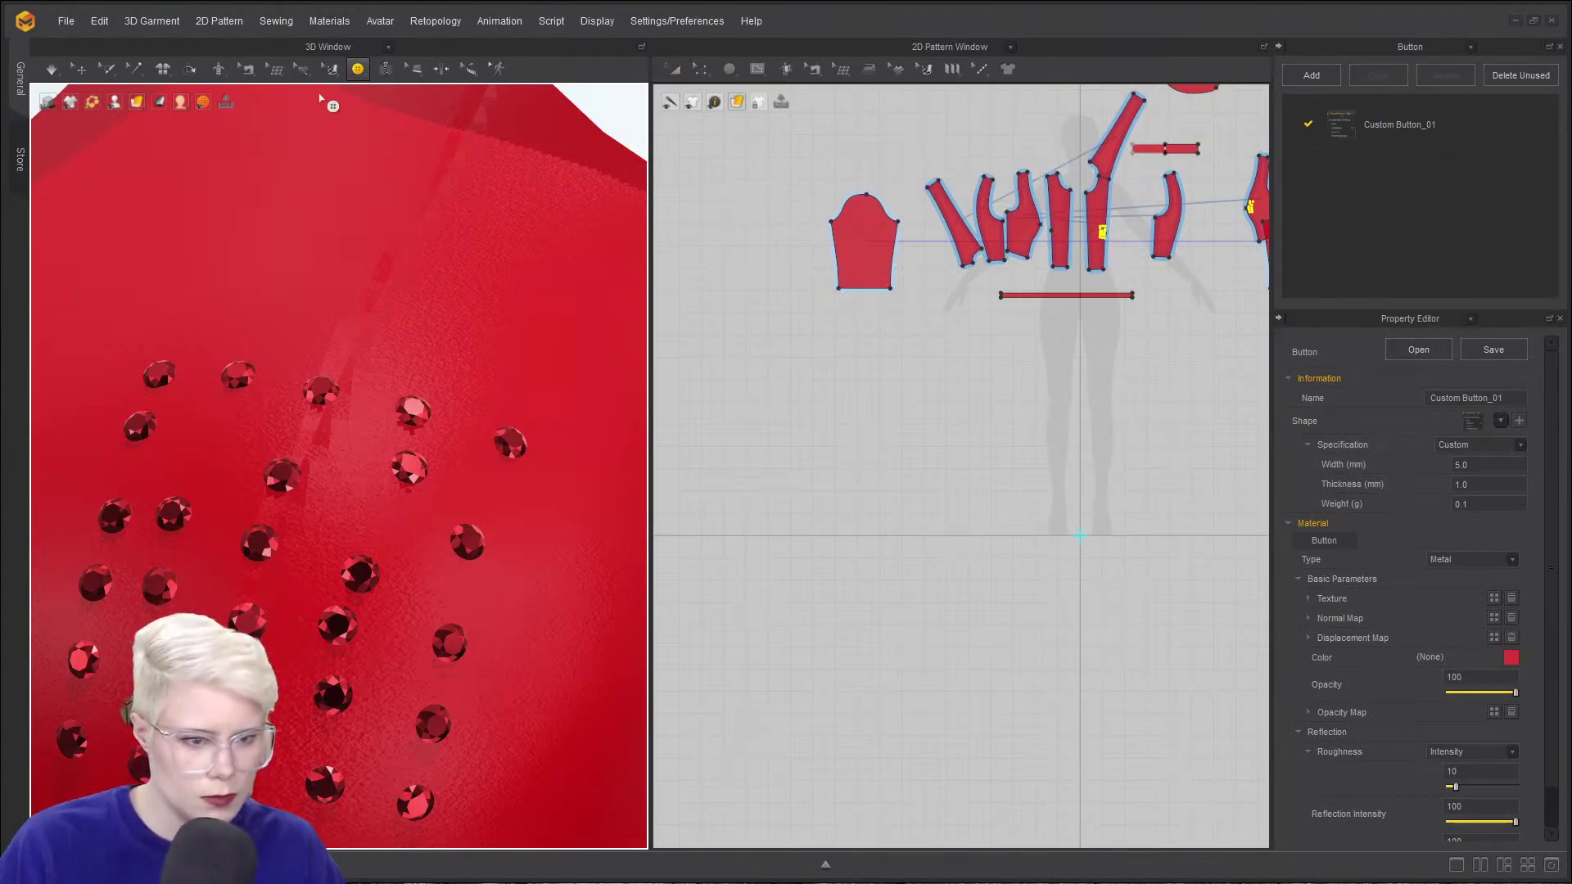
# - Move the rhinestones of the top two rows down on both sides of the bust seam to close up the pattern
pyautogui.click(358, 69)
pyautogui.click(402, 105)
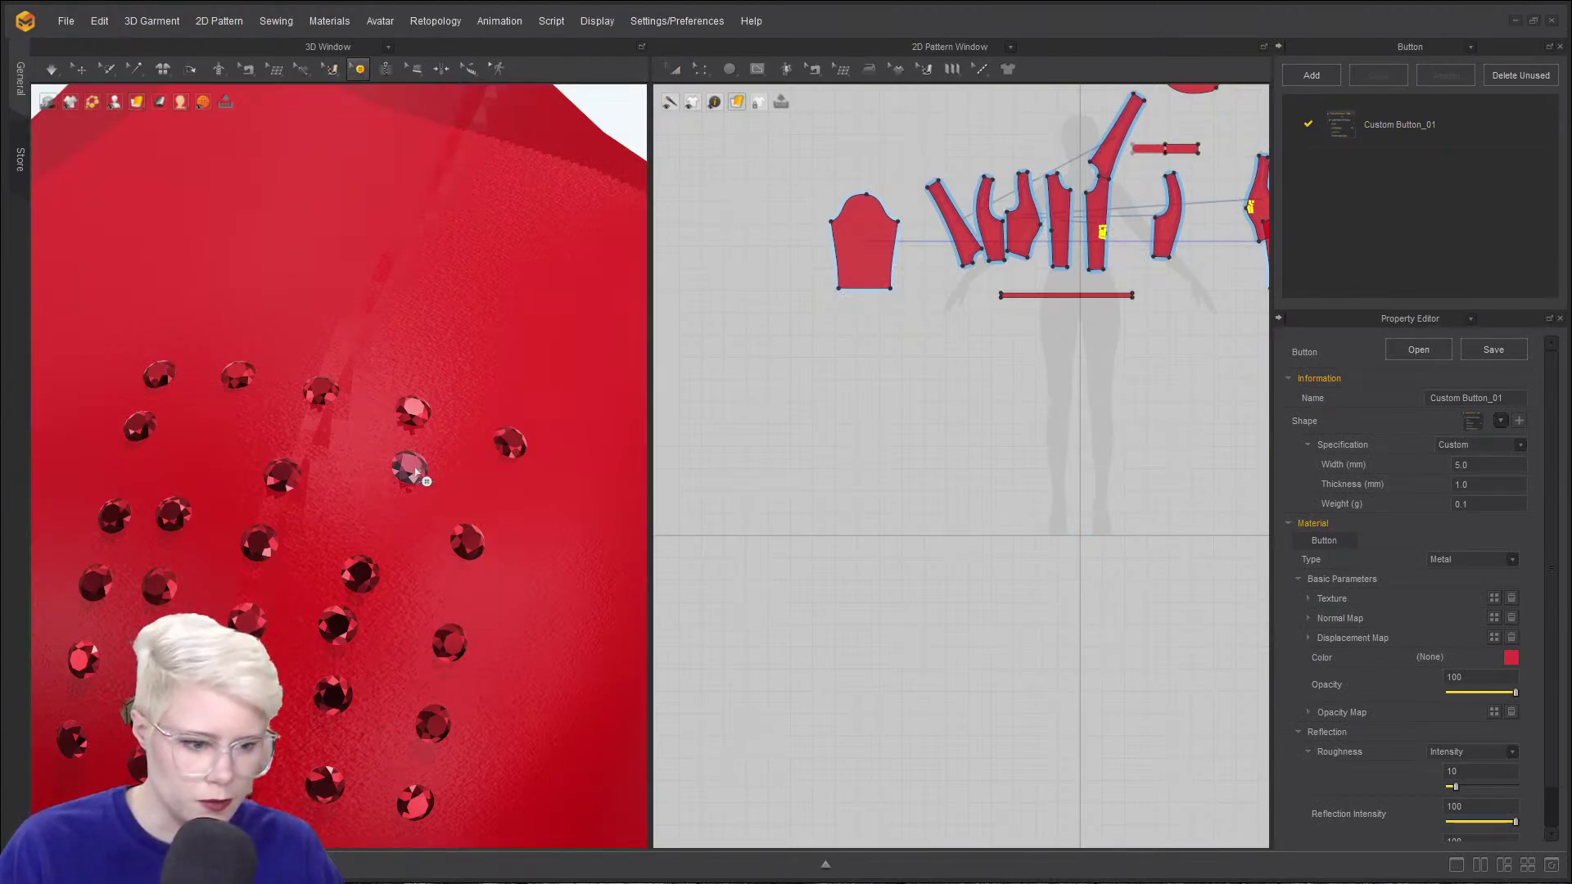
pyautogui.moveTo(415, 473); pyautogui.dragTo(390, 518)
pyautogui.moveTo(513, 446); pyautogui.dragTo(491, 488)
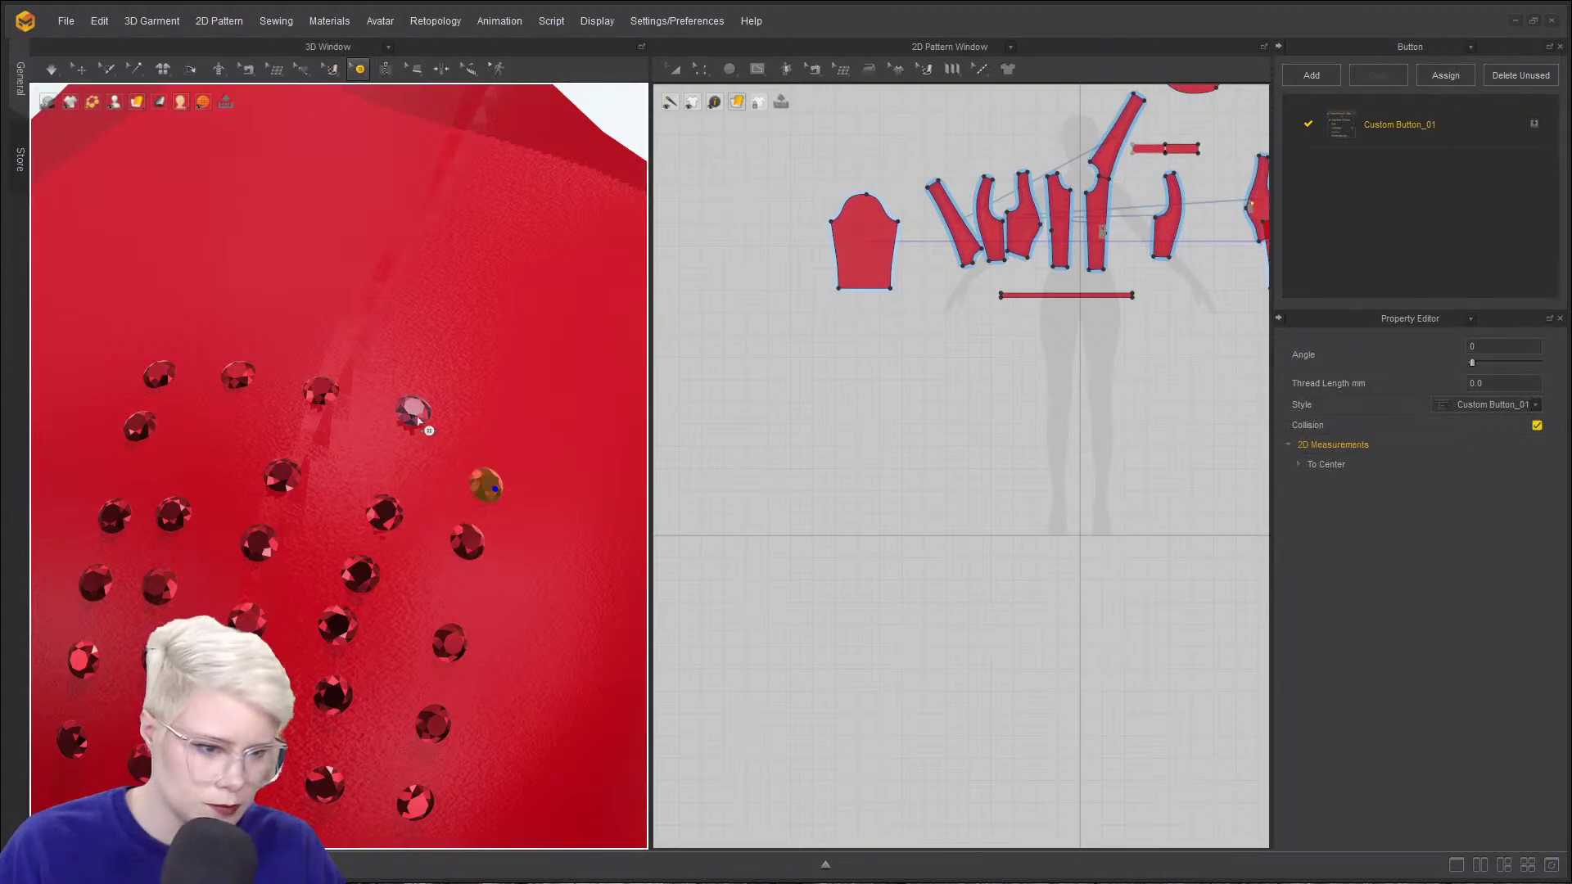
pyautogui.moveTo(418, 421); pyautogui.dragTo(415, 471)
pyautogui.moveTo(325, 401); pyautogui.dragTo(312, 444)
pyautogui.moveTo(237, 379); pyautogui.dragTo(199, 452)
pyautogui.moveTo(145, 422)
pyautogui.mouseDown()
pyautogui.moveTo(140, 473)
pyautogui.moveTo(139, 446)
pyautogui.mouseUp()
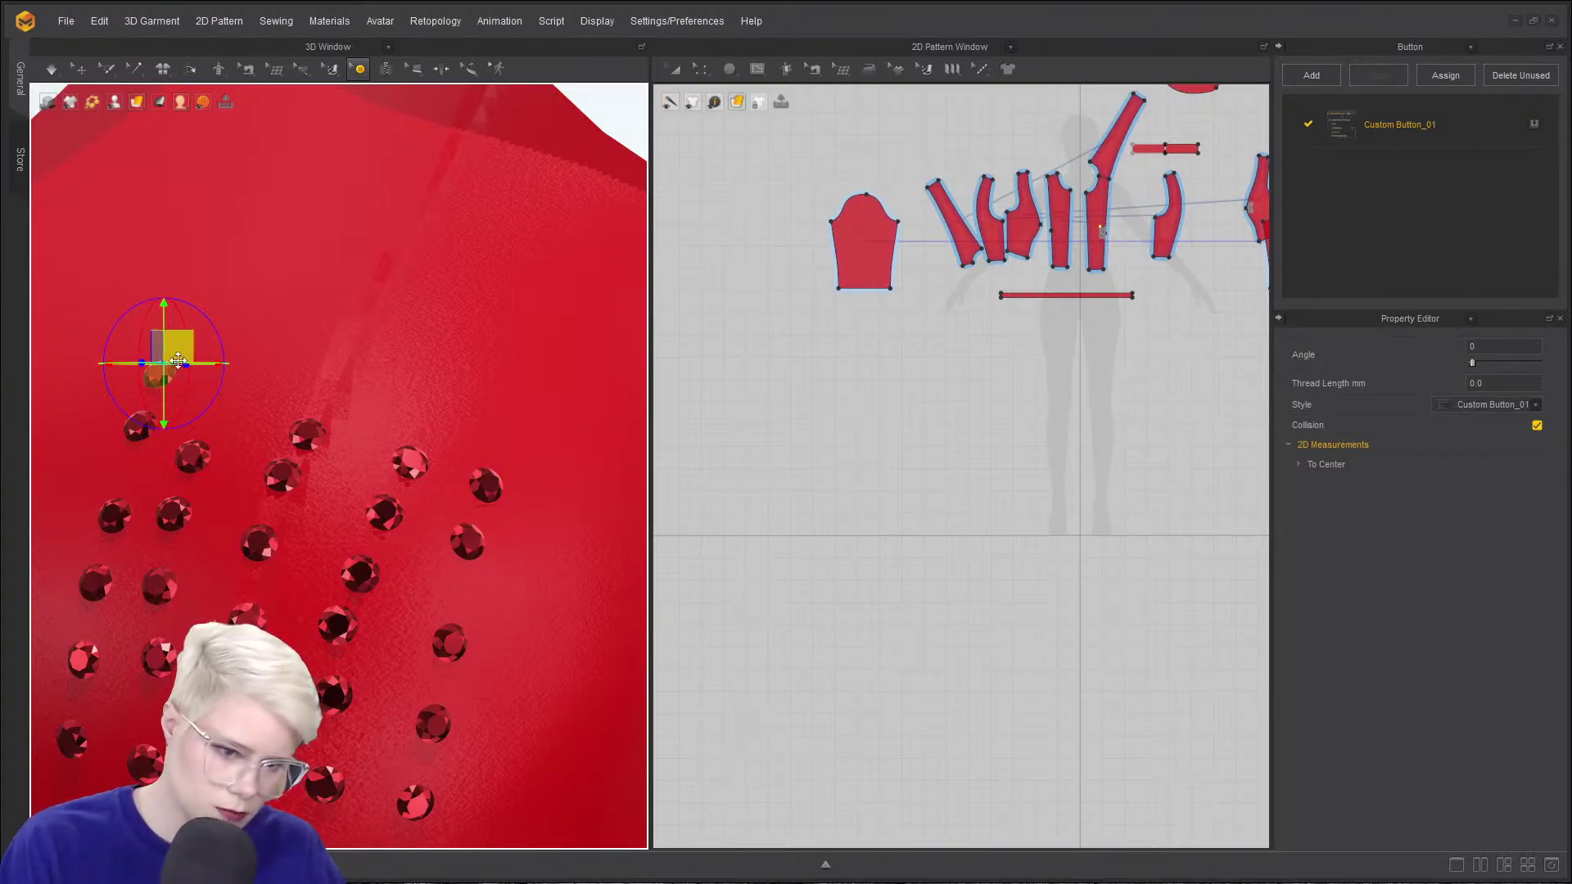
# - Respace the grid by shifting one top-row rhinestone into the outer column's gap and raising the inner stones into an even top row
pyautogui.press('Delete')
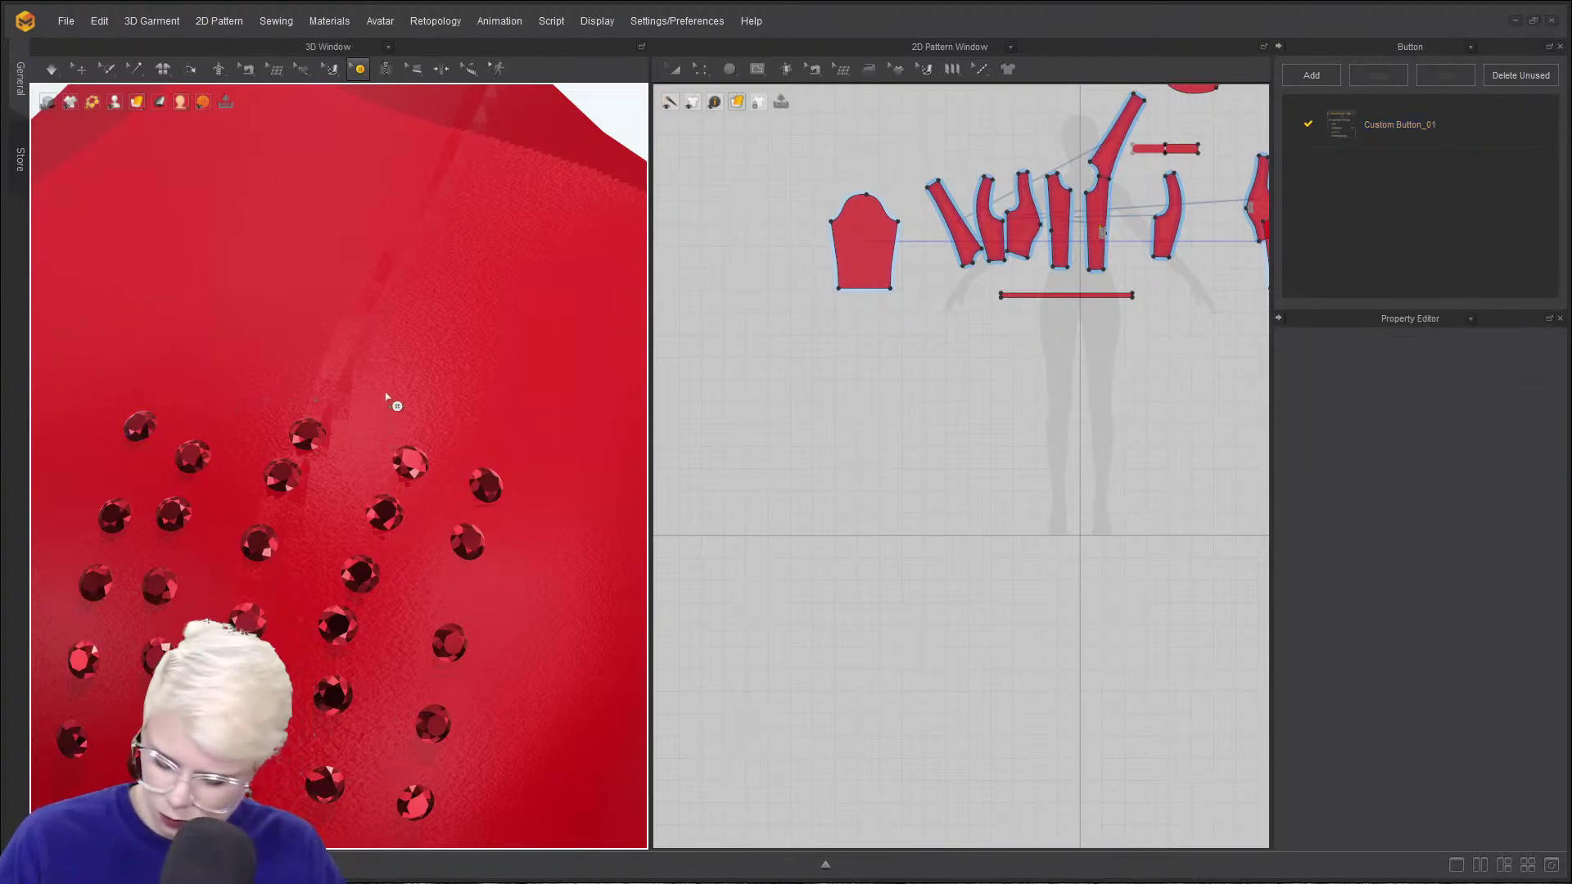
pyautogui.click(161, 374)
pyautogui.click(219, 417)
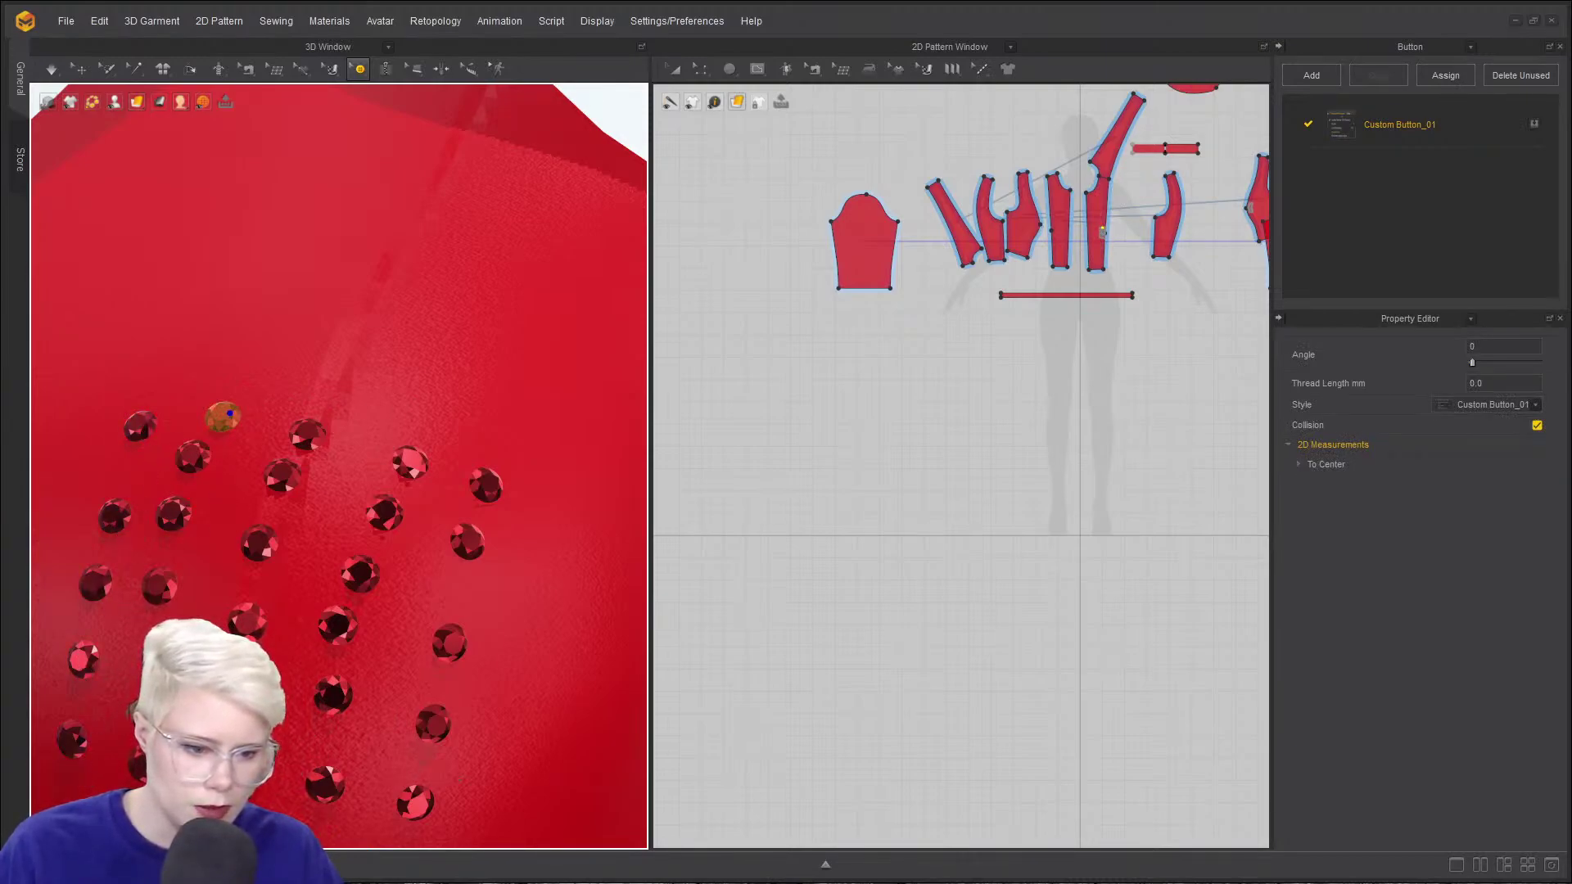
pyautogui.click(255, 626)
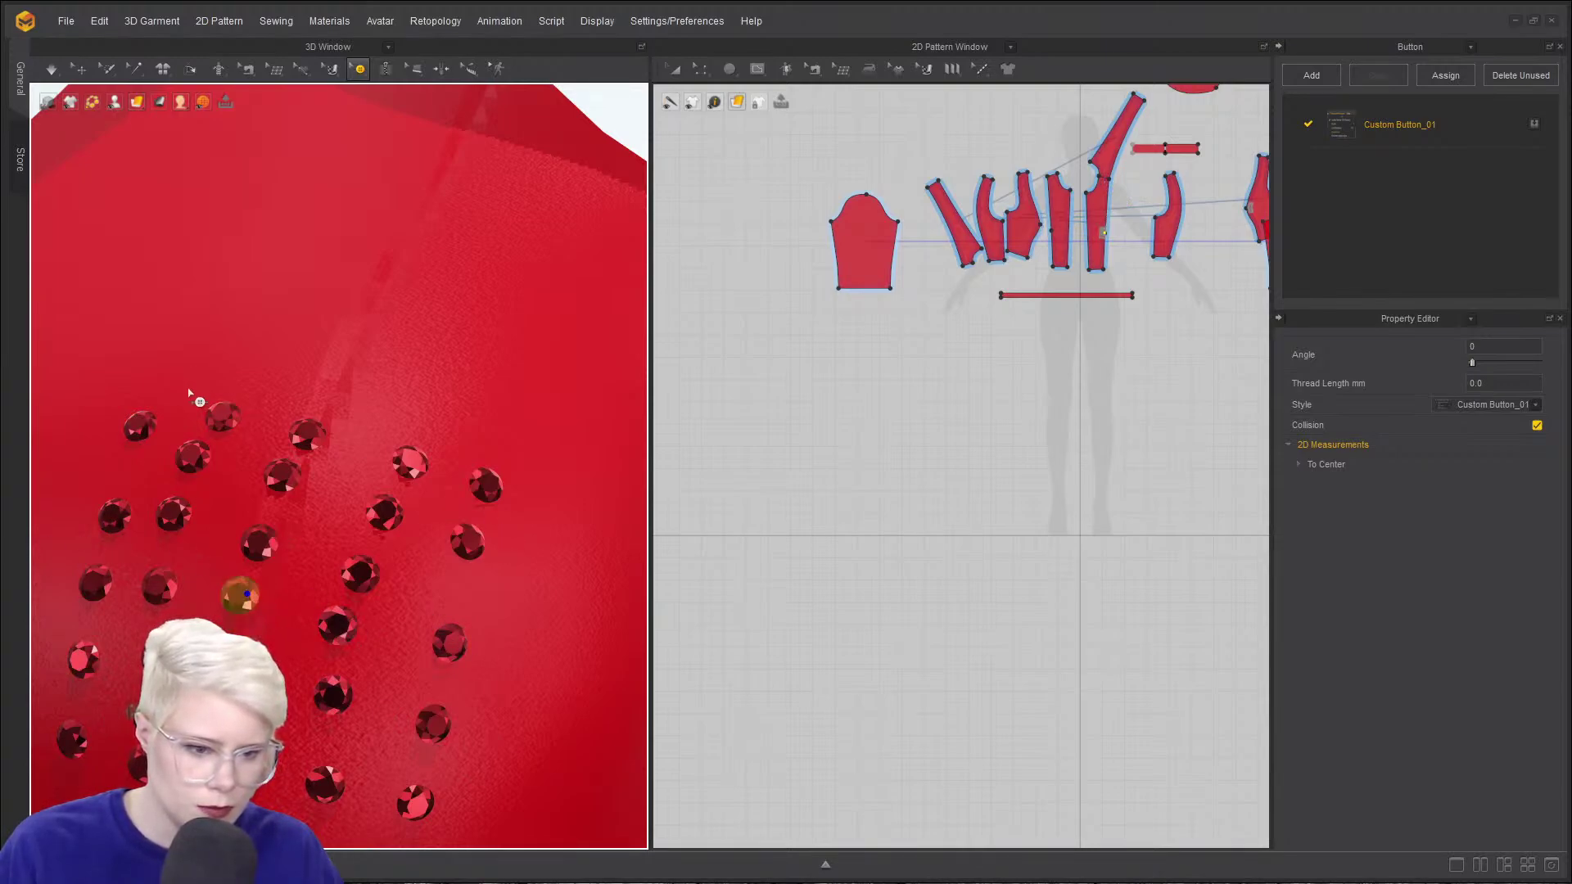
pyautogui.moveTo(214, 413); pyautogui.dragTo(445, 579)
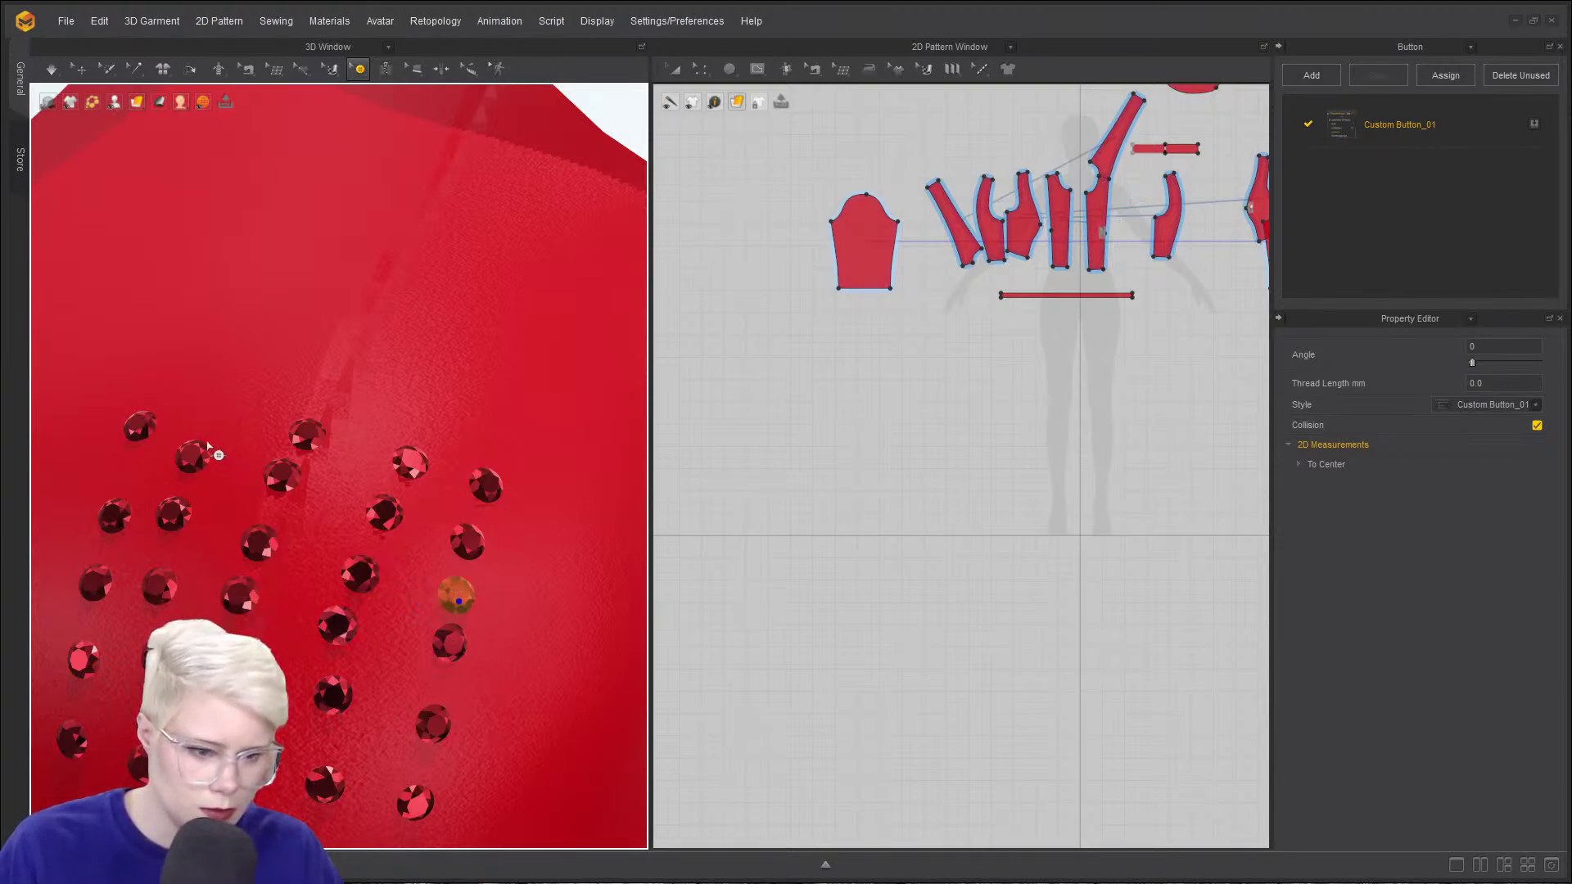
pyautogui.moveTo(197, 452); pyautogui.dragTo(144, 402)
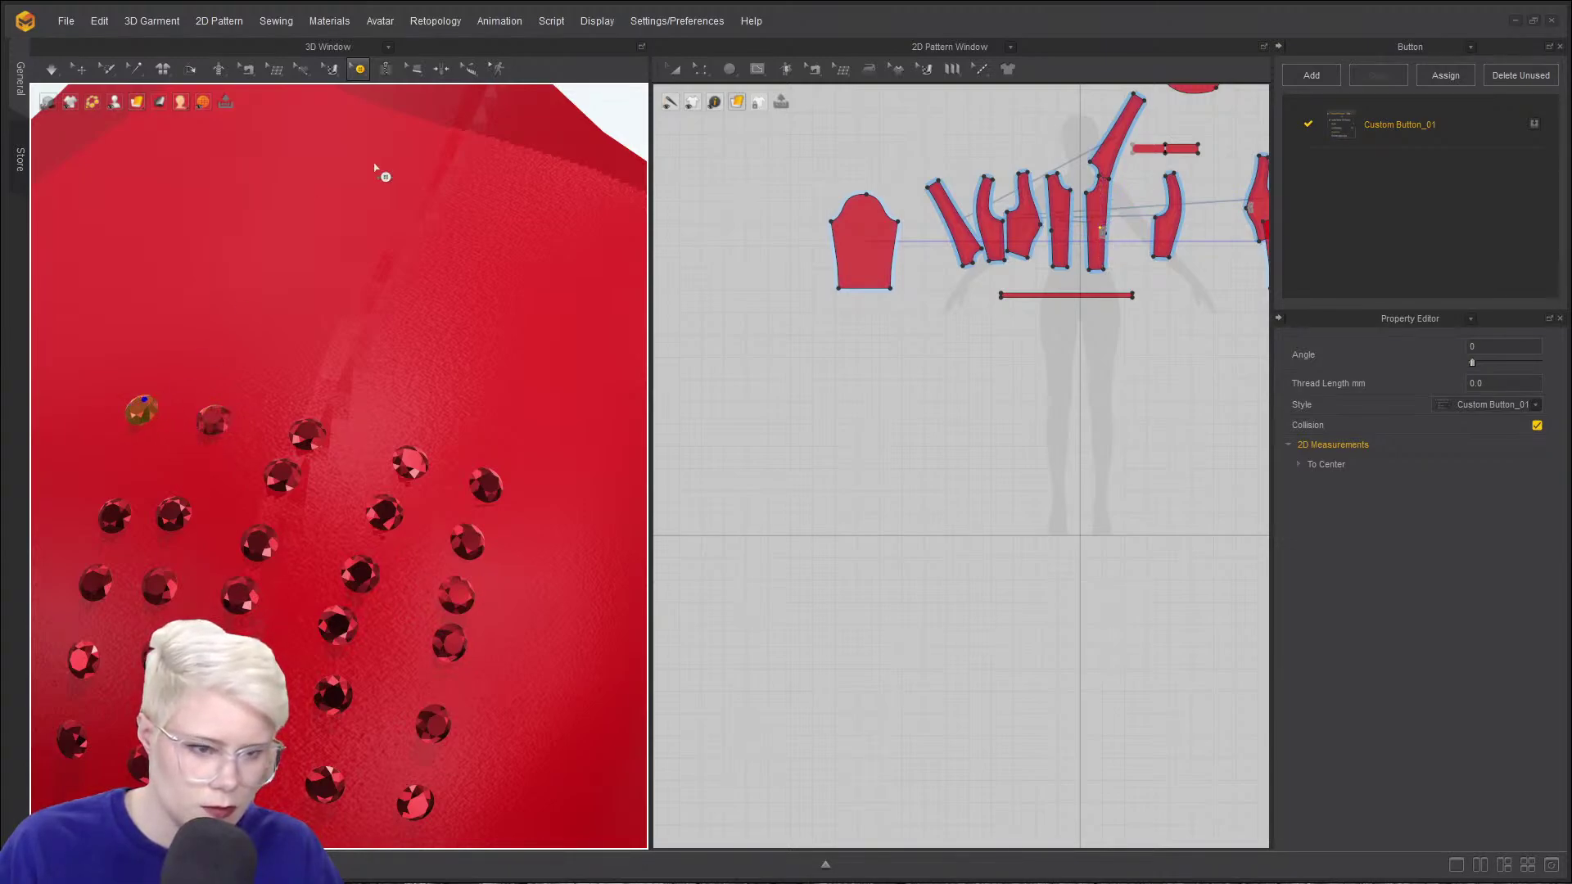
# - Add two buttons in the empty inner spots of the second row, below the two innermost top-row rhinestones
pyautogui.click(359, 69)
pyautogui.click(357, 164)
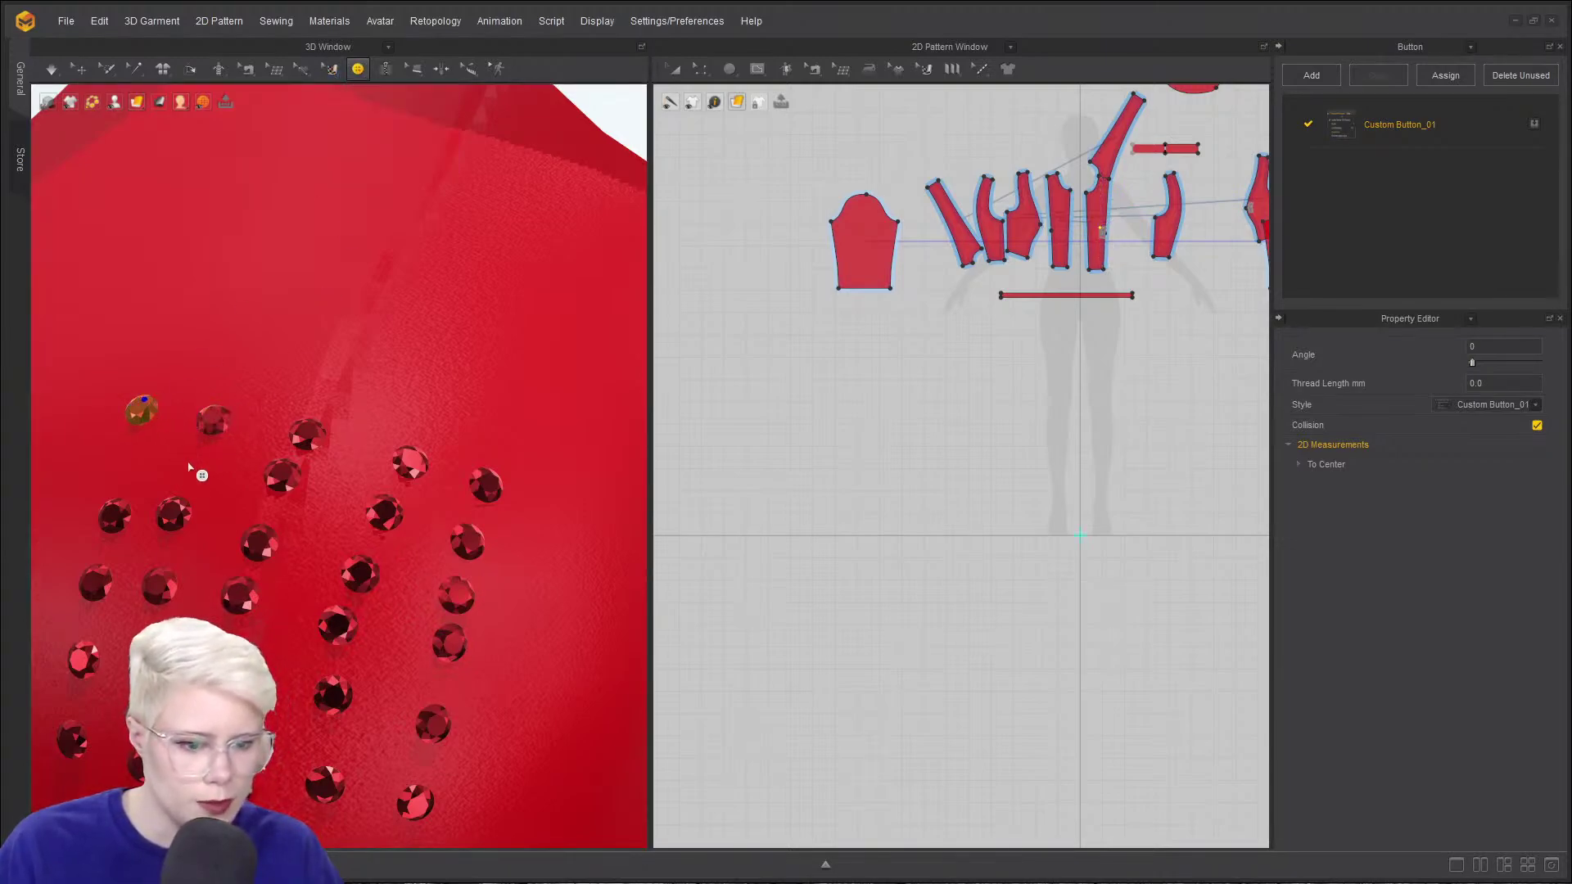
pyautogui.click(191, 464)
pyautogui.click(129, 464)
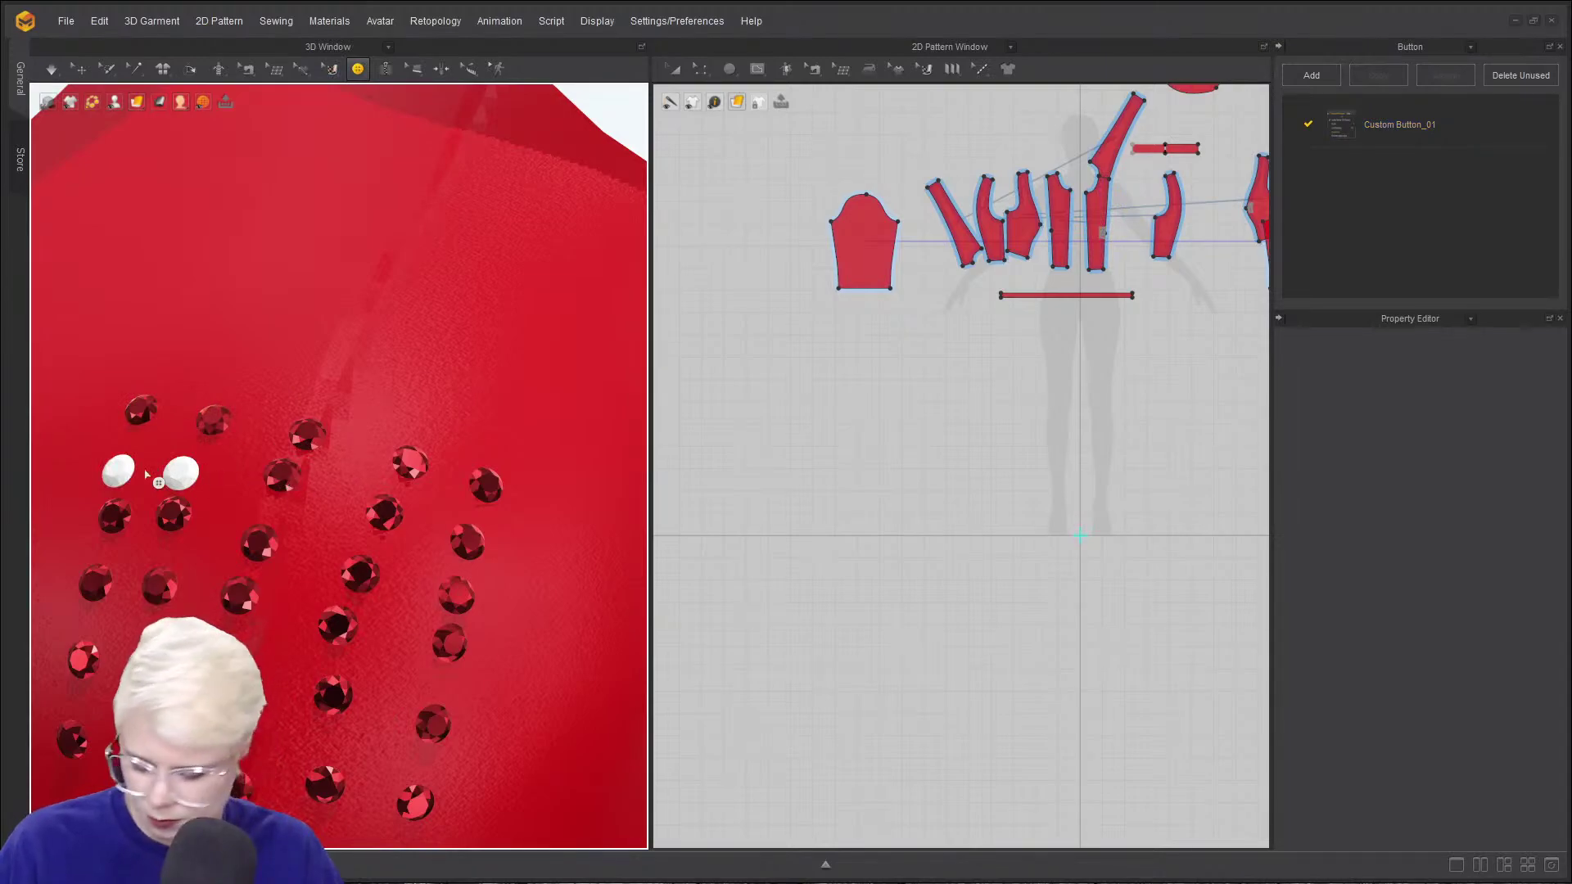
# - Select one of the new white buttons and set the Custom Button_01 colour to a slightly more saturated red
pyautogui.click(362, 69)
pyautogui.click(362, 103)
pyautogui.click(183, 475)
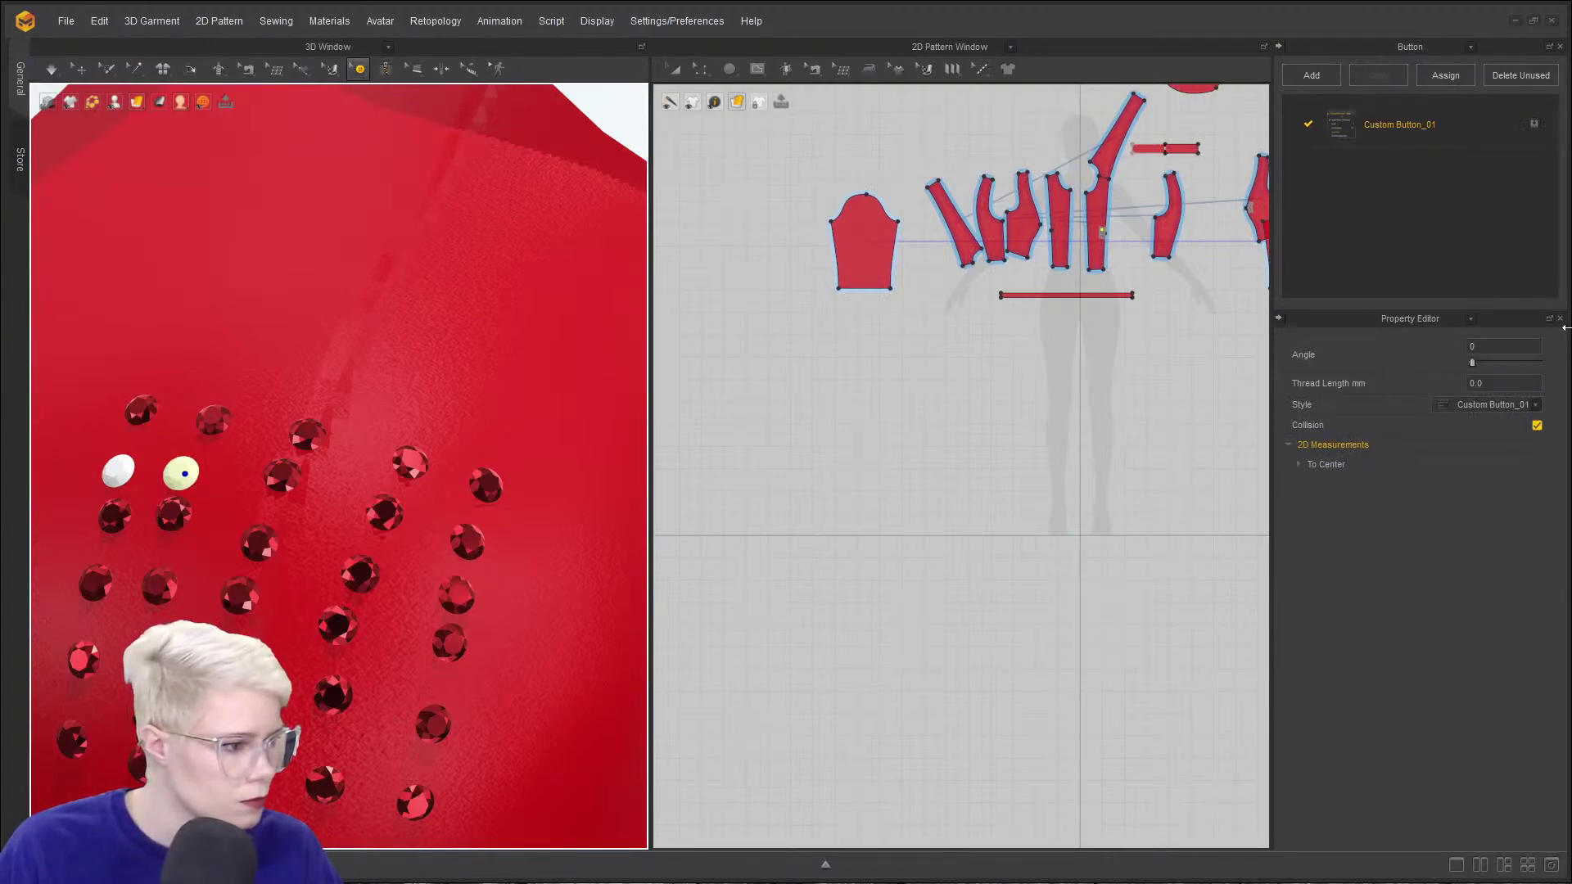
pyautogui.click(179, 484)
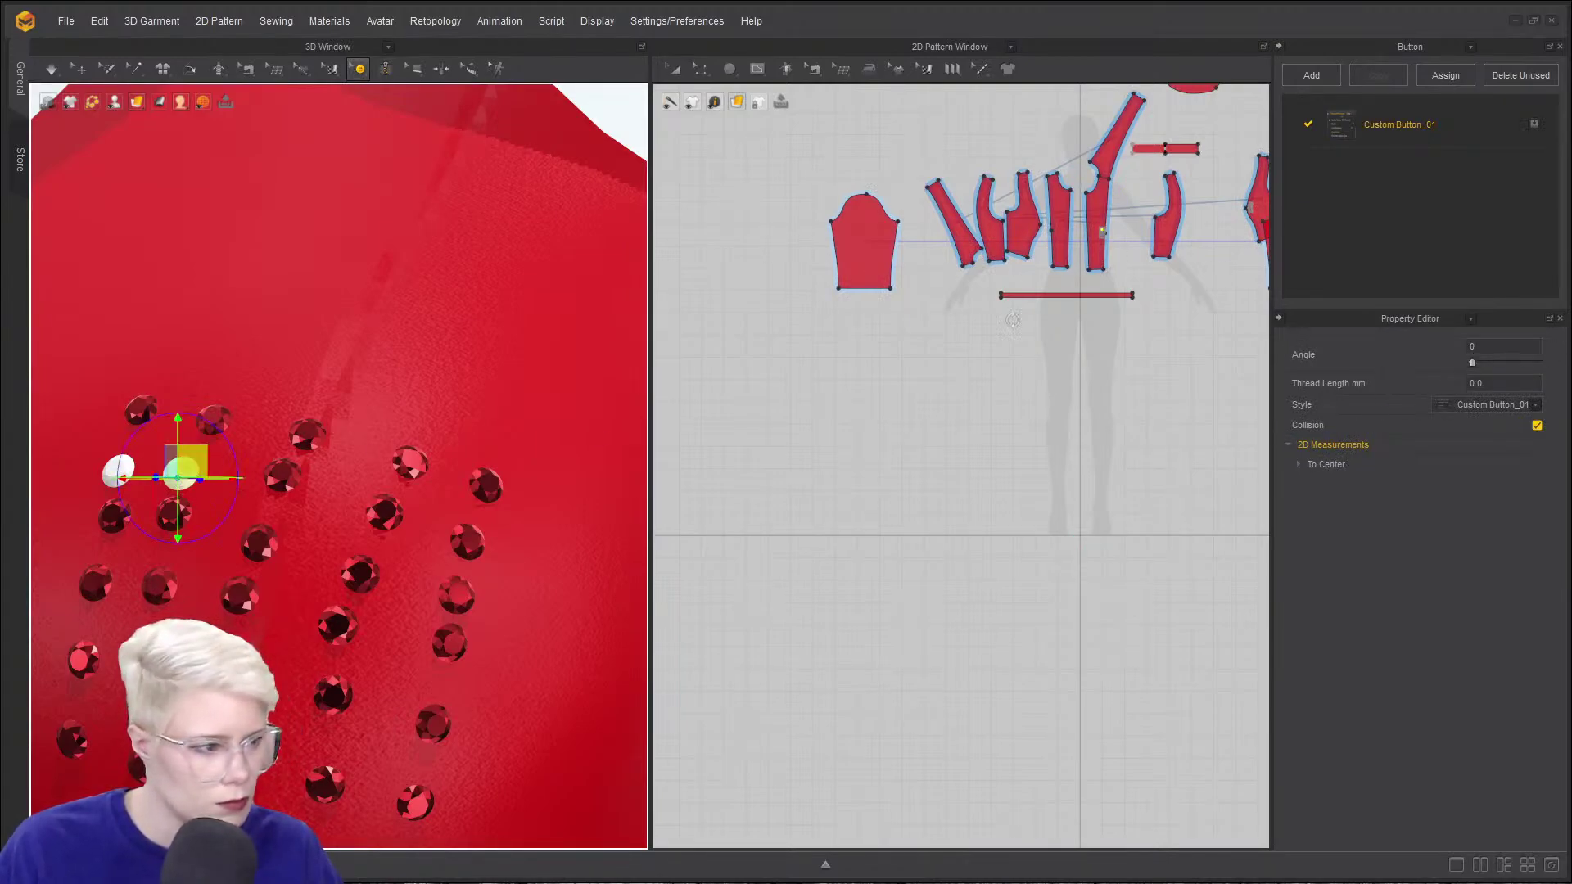
pyautogui.click(1337, 131)
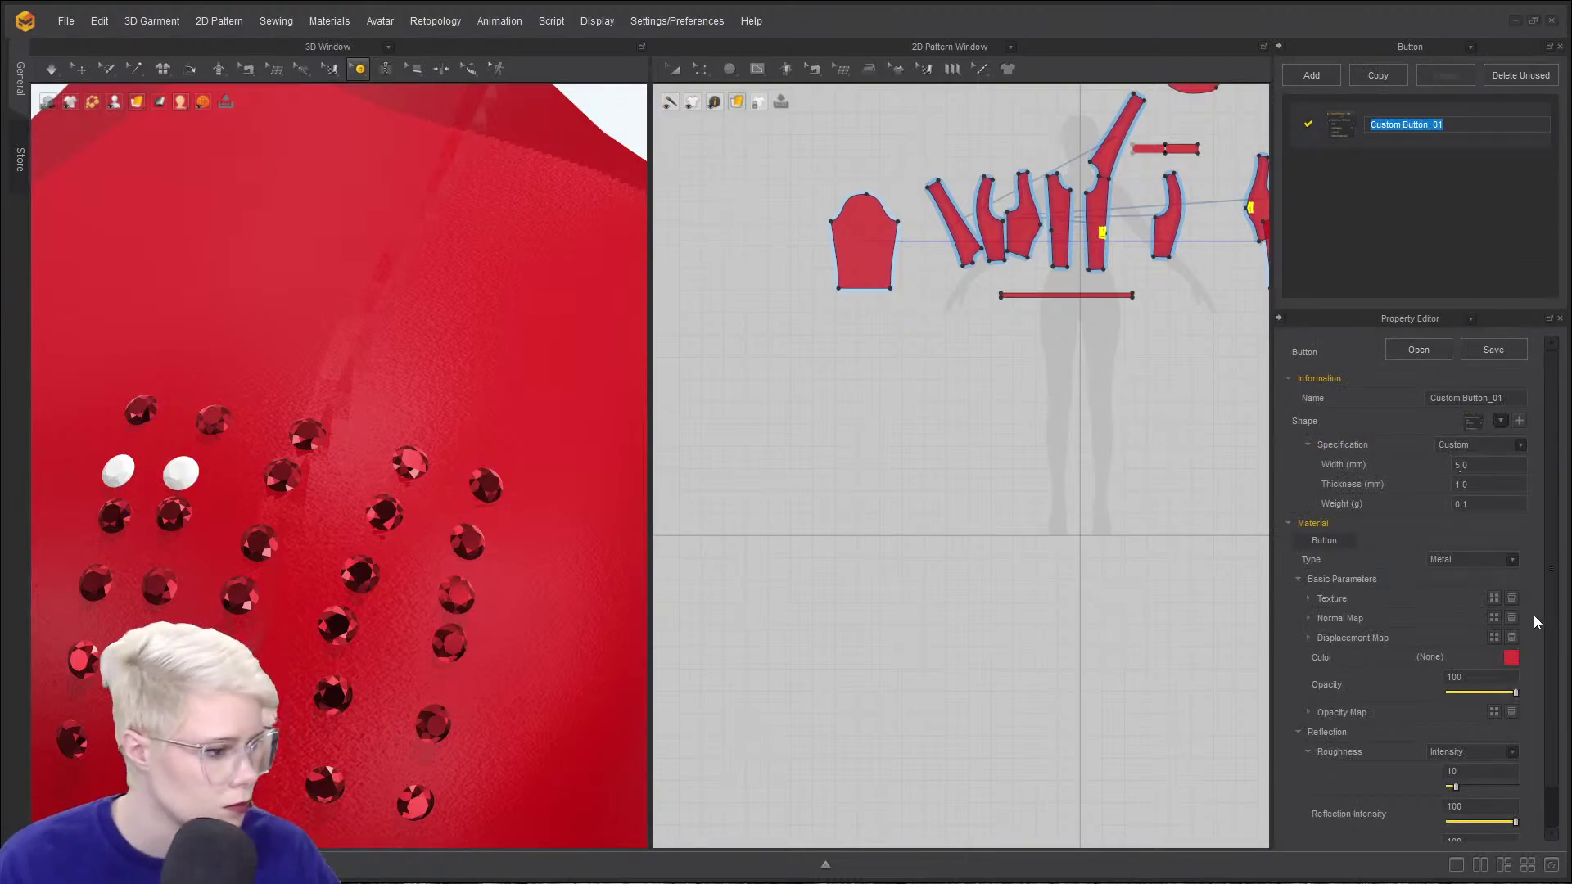
pyautogui.click(1512, 658)
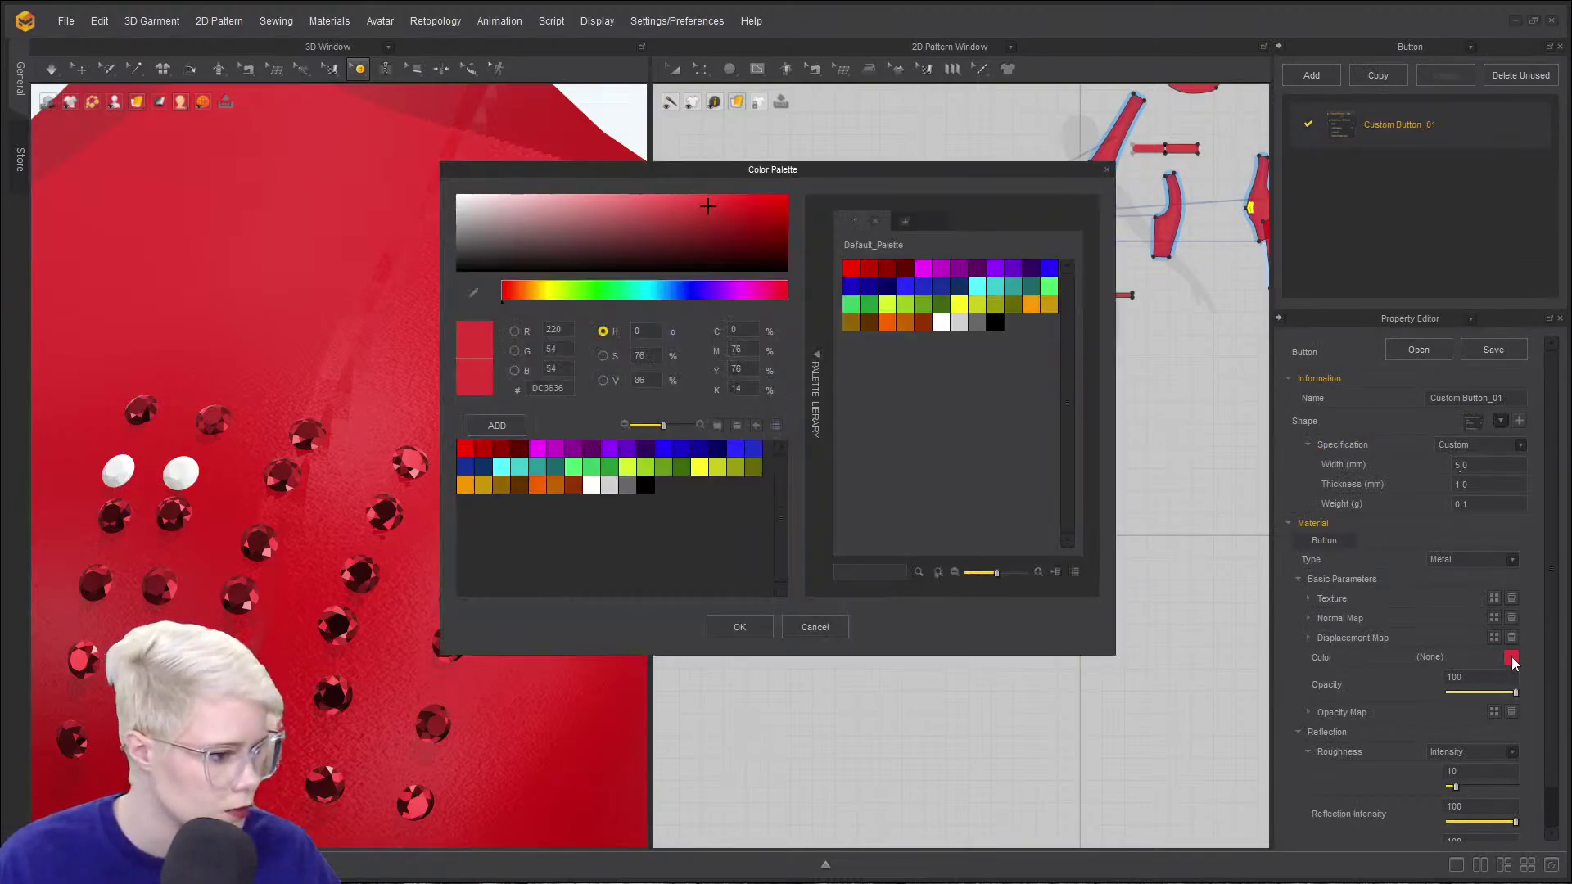
pyautogui.click(721, 209)
pyautogui.click(741, 628)
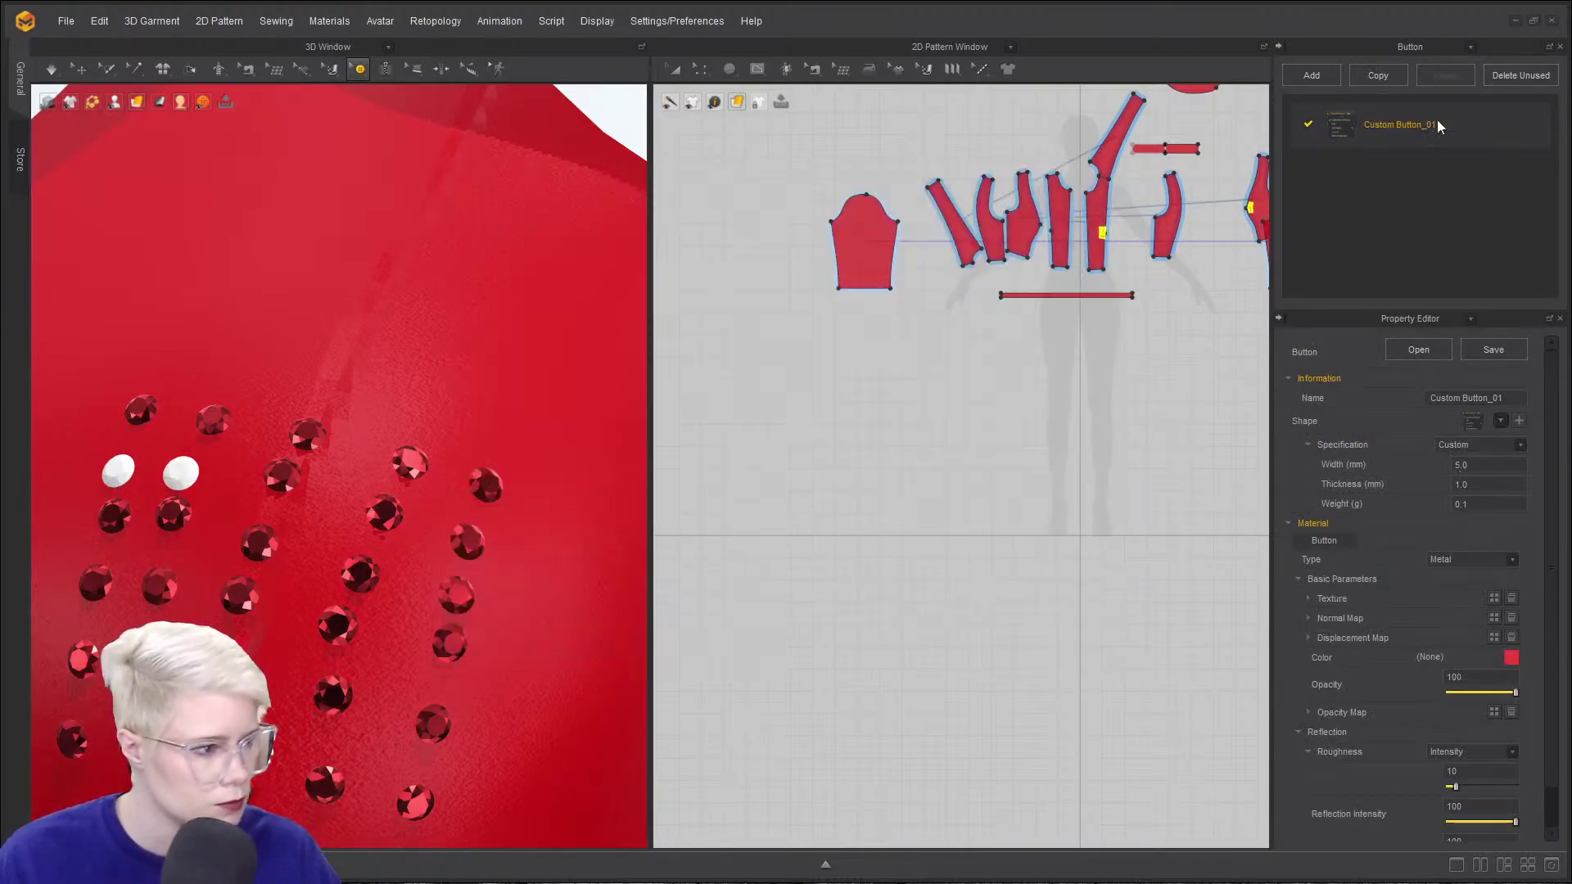
# - Check the Custom Button_01 style and which rhinestones use it by selecting the button groups on the centre and side bodice patterns
pyautogui.doubleClick(1348, 117)
pyautogui.scroll(-5, 1083, 307)
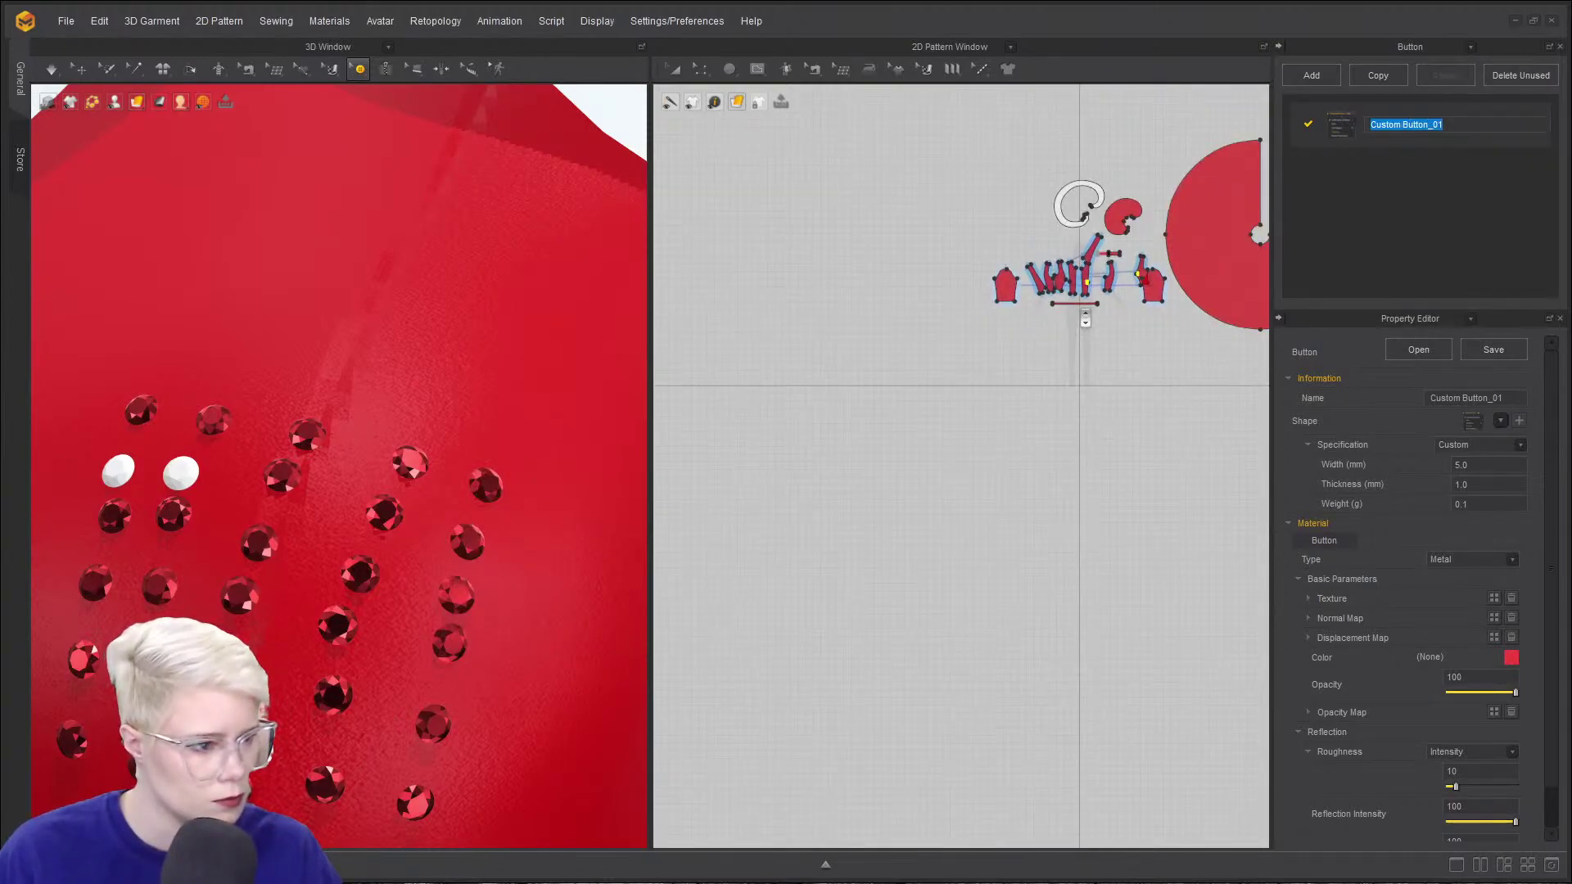
pyautogui.scroll(12, 1012, 331)
pyautogui.moveTo(1083, 303); pyautogui.dragTo(1014, 373, button='middle')
pyautogui.scroll(6, 1028, 281)
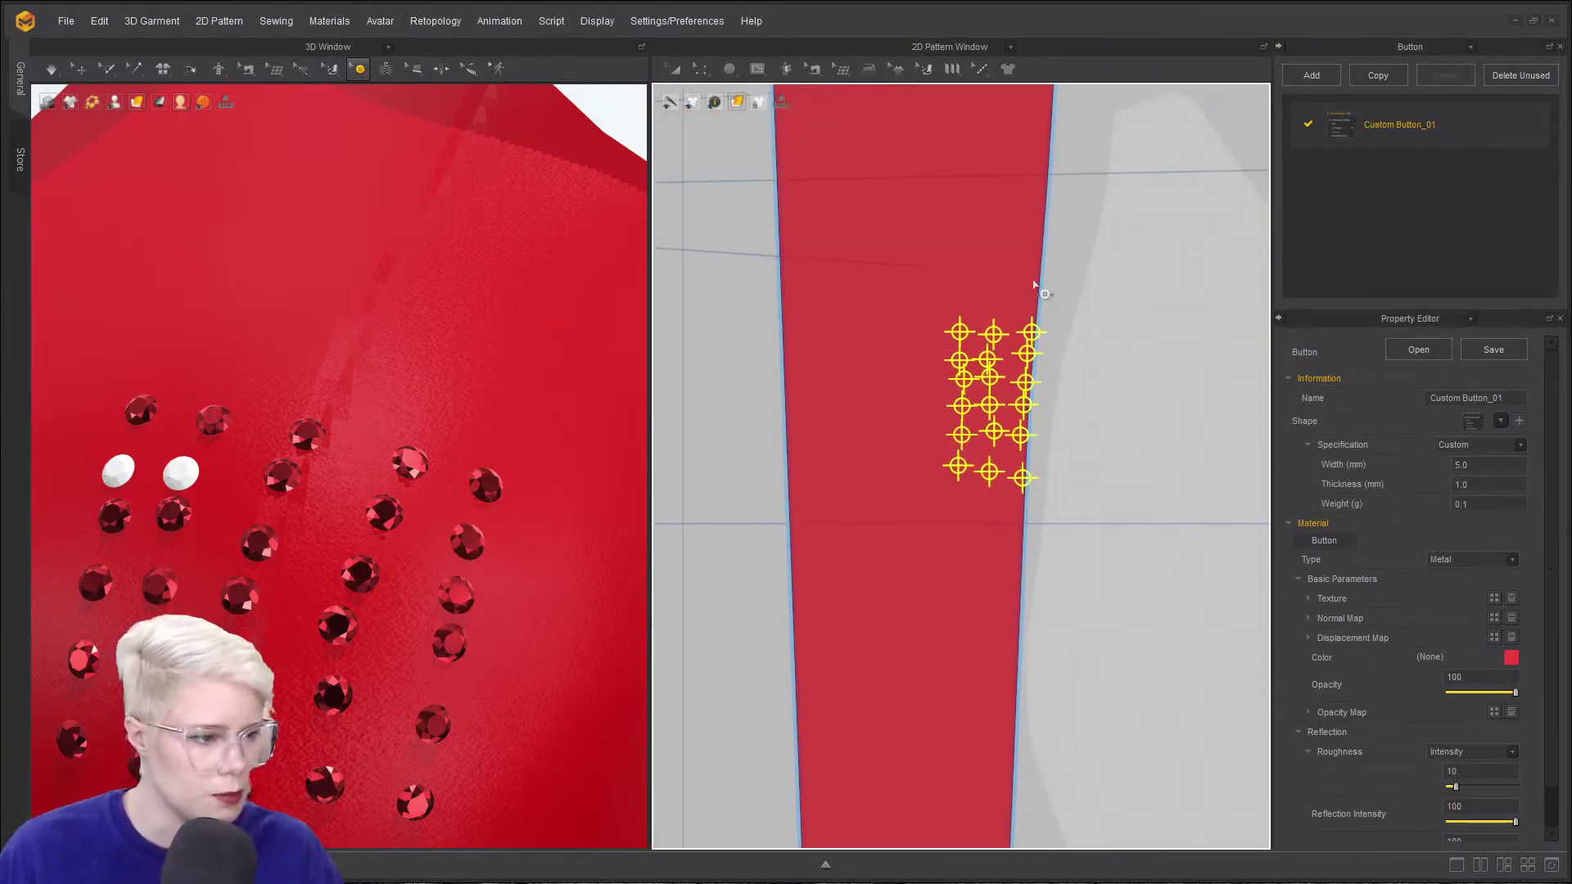
pyautogui.click(1330, 84)
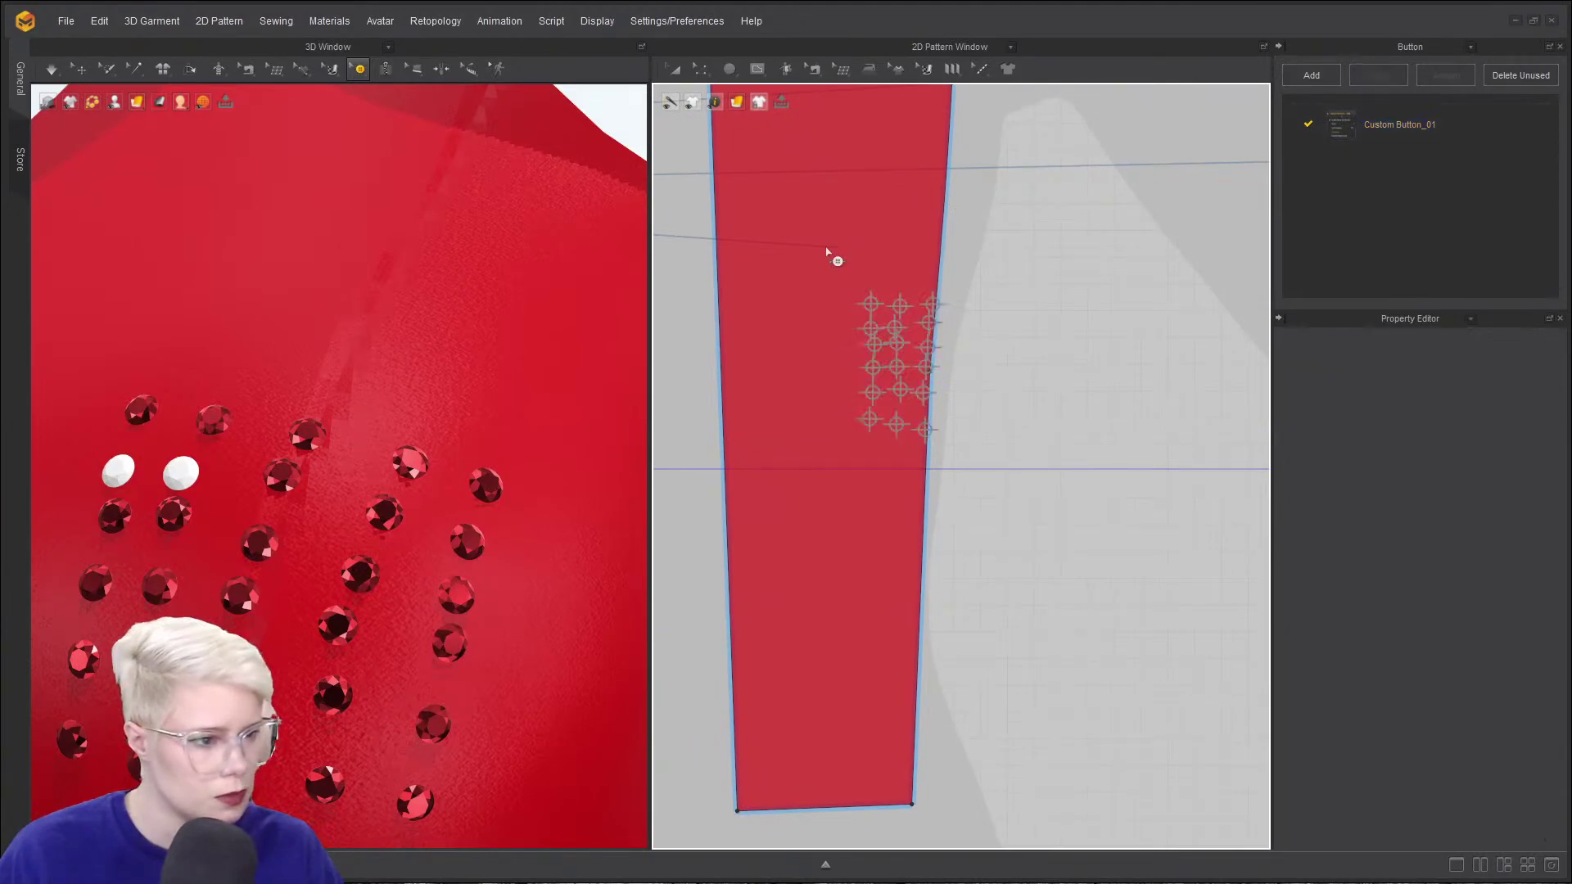
pyautogui.moveTo(1010, 473); pyautogui.dragTo(1014, 469)
pyautogui.scroll(-4, 1015, 465)
pyautogui.moveTo(1028, 455); pyautogui.dragTo(759, 361, button='middle')
pyautogui.scroll(-5, 839, 409)
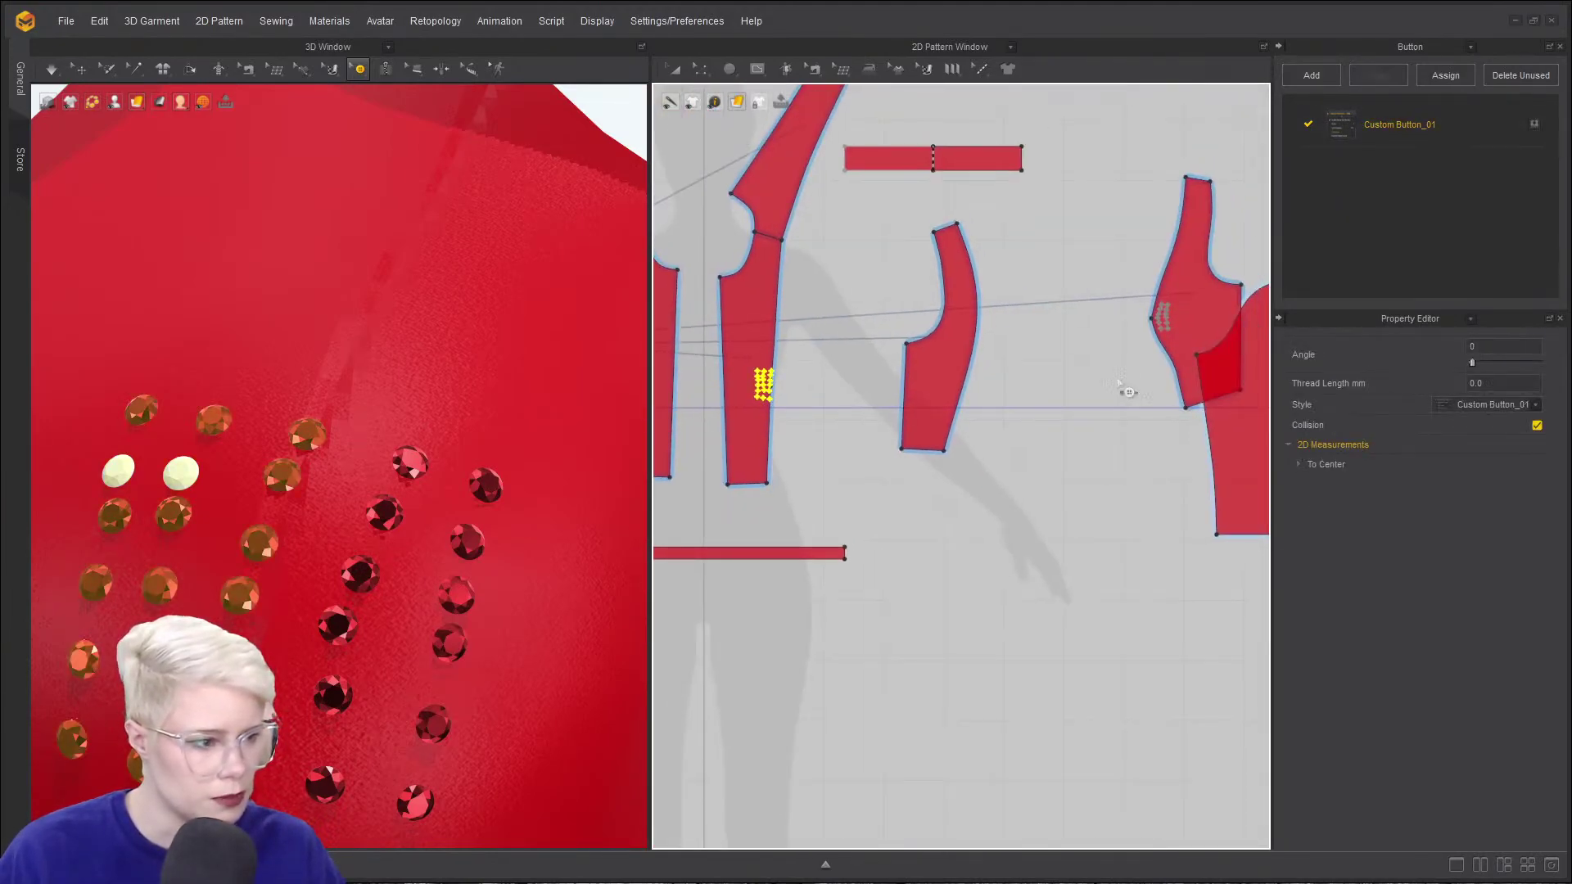
pyautogui.moveTo(1118, 381); pyautogui.dragTo(893, 388, button='middle')
pyautogui.scroll(-2, 893, 388)
pyautogui.keyDown('shift'); pyautogui.moveTo(909, 297); pyautogui.dragTo(943, 370); pyautogui.keyUp('shift')
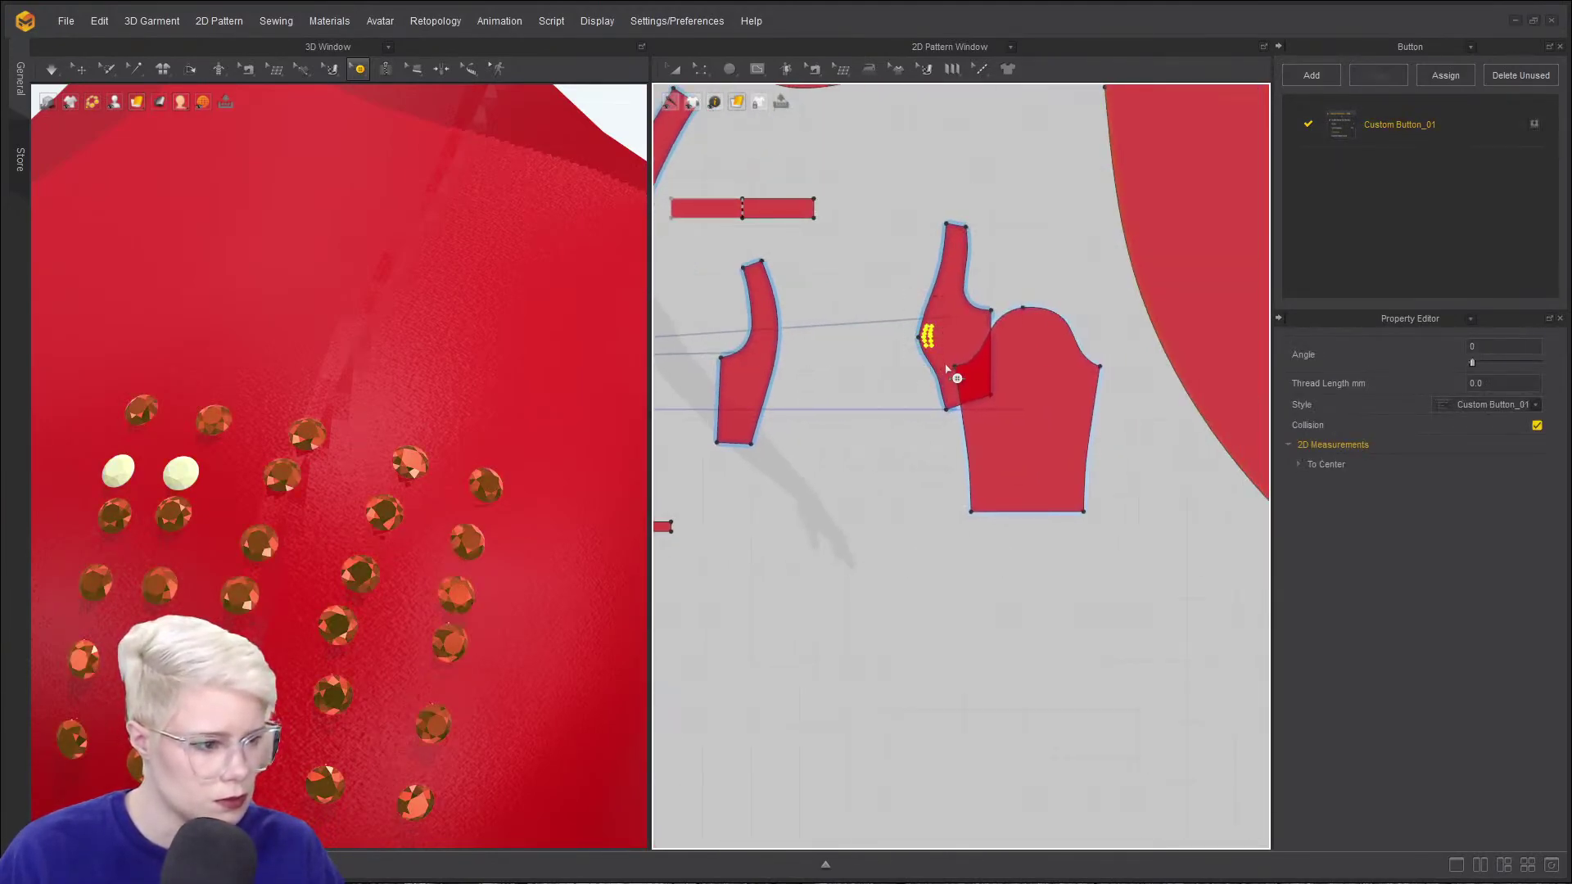
pyautogui.click(1362, 144)
pyautogui.click(929, 334)
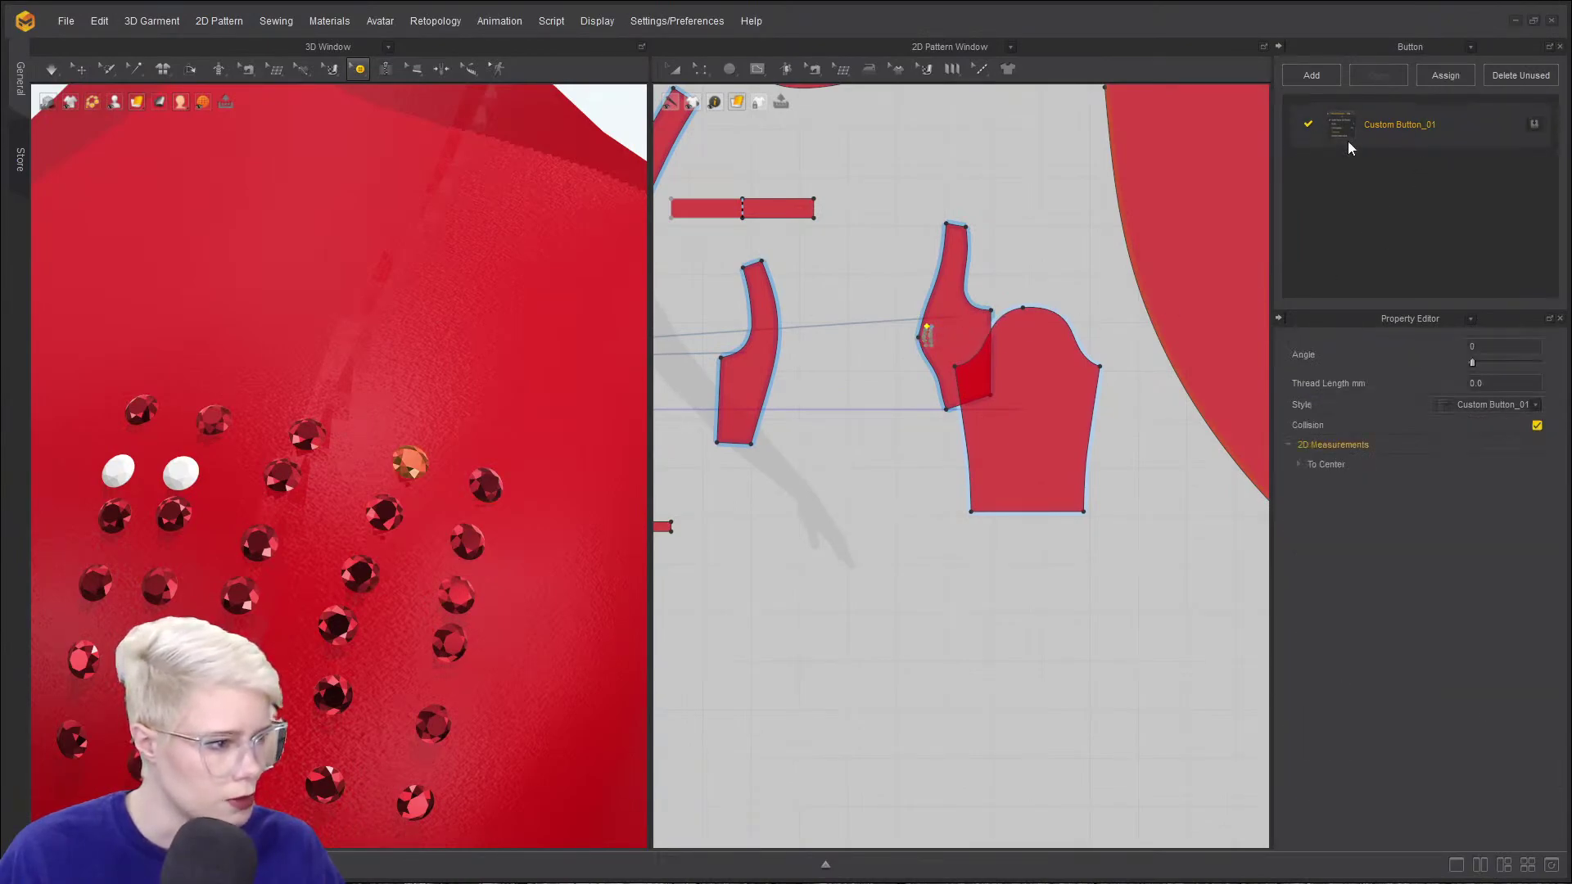
# - Select the two white buttons in the second row of the centre bodice pattern and inspect their properties, including the To Center measurements
pyautogui.scroll(3, 1050, 370)
pyautogui.scroll(-2, 739, 450)
pyautogui.scroll(6, 846, 425)
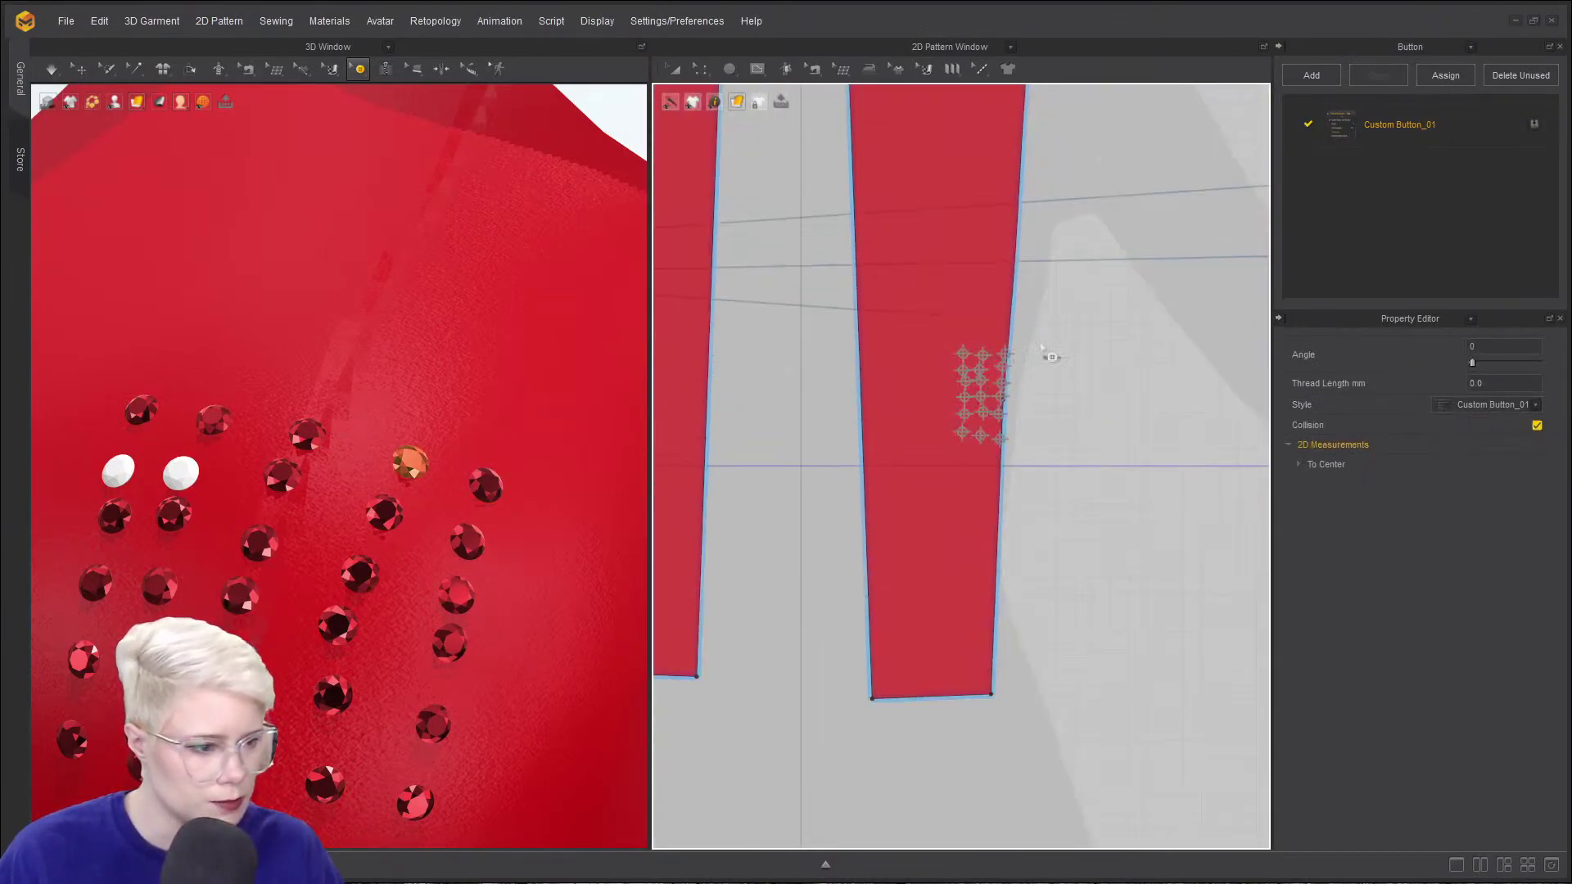
pyautogui.click(827, 415)
pyautogui.keyDown('shift'); pyautogui.click(862, 416); pyautogui.keyUp('shift')
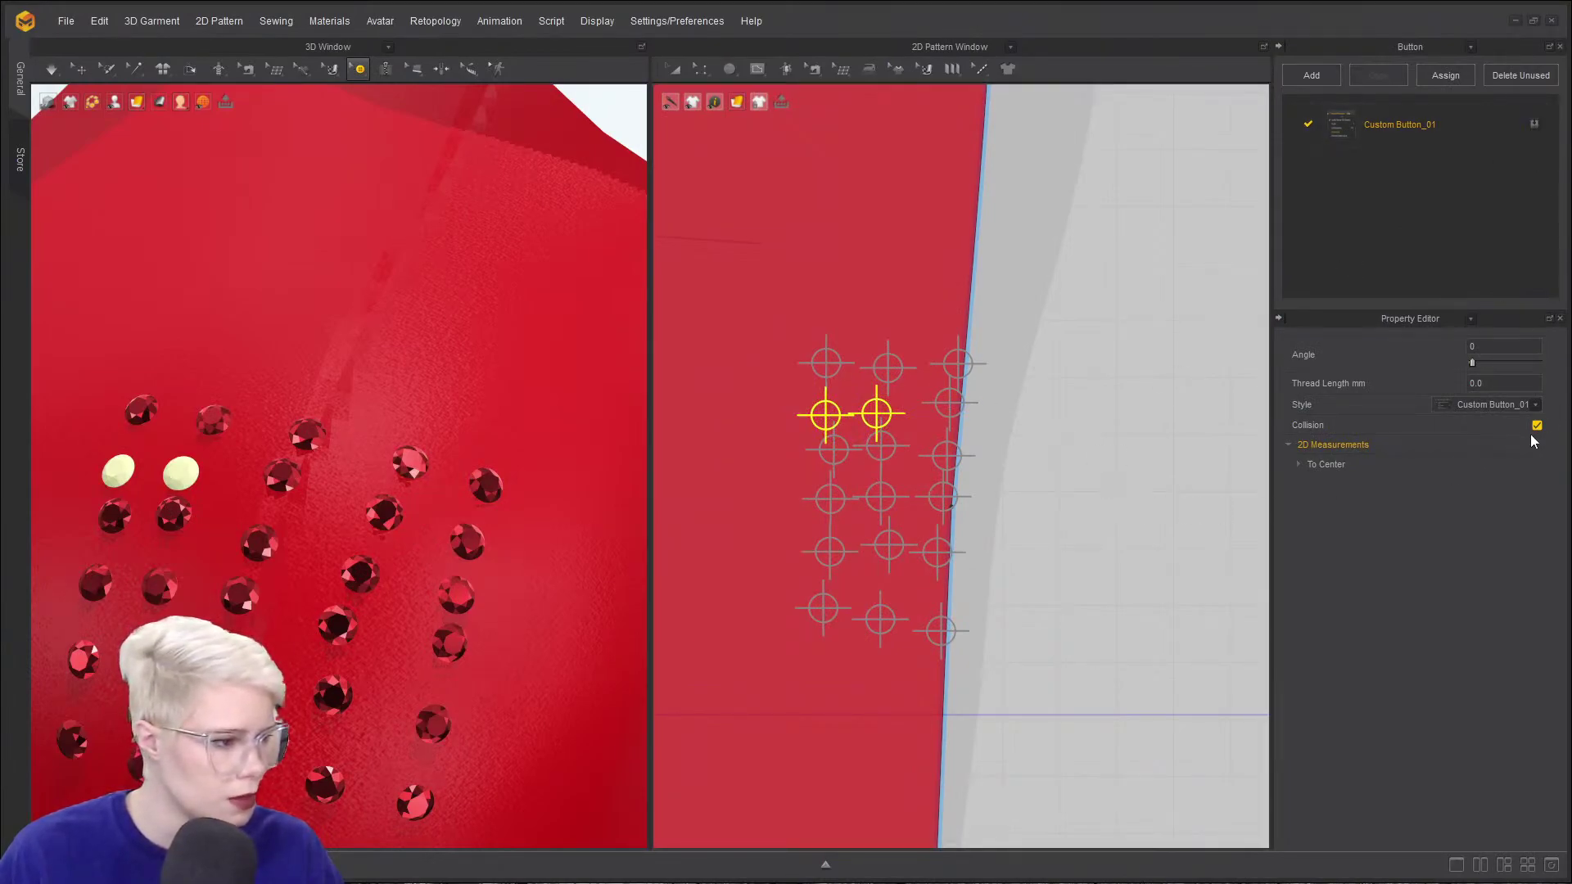
pyautogui.click(1310, 465)
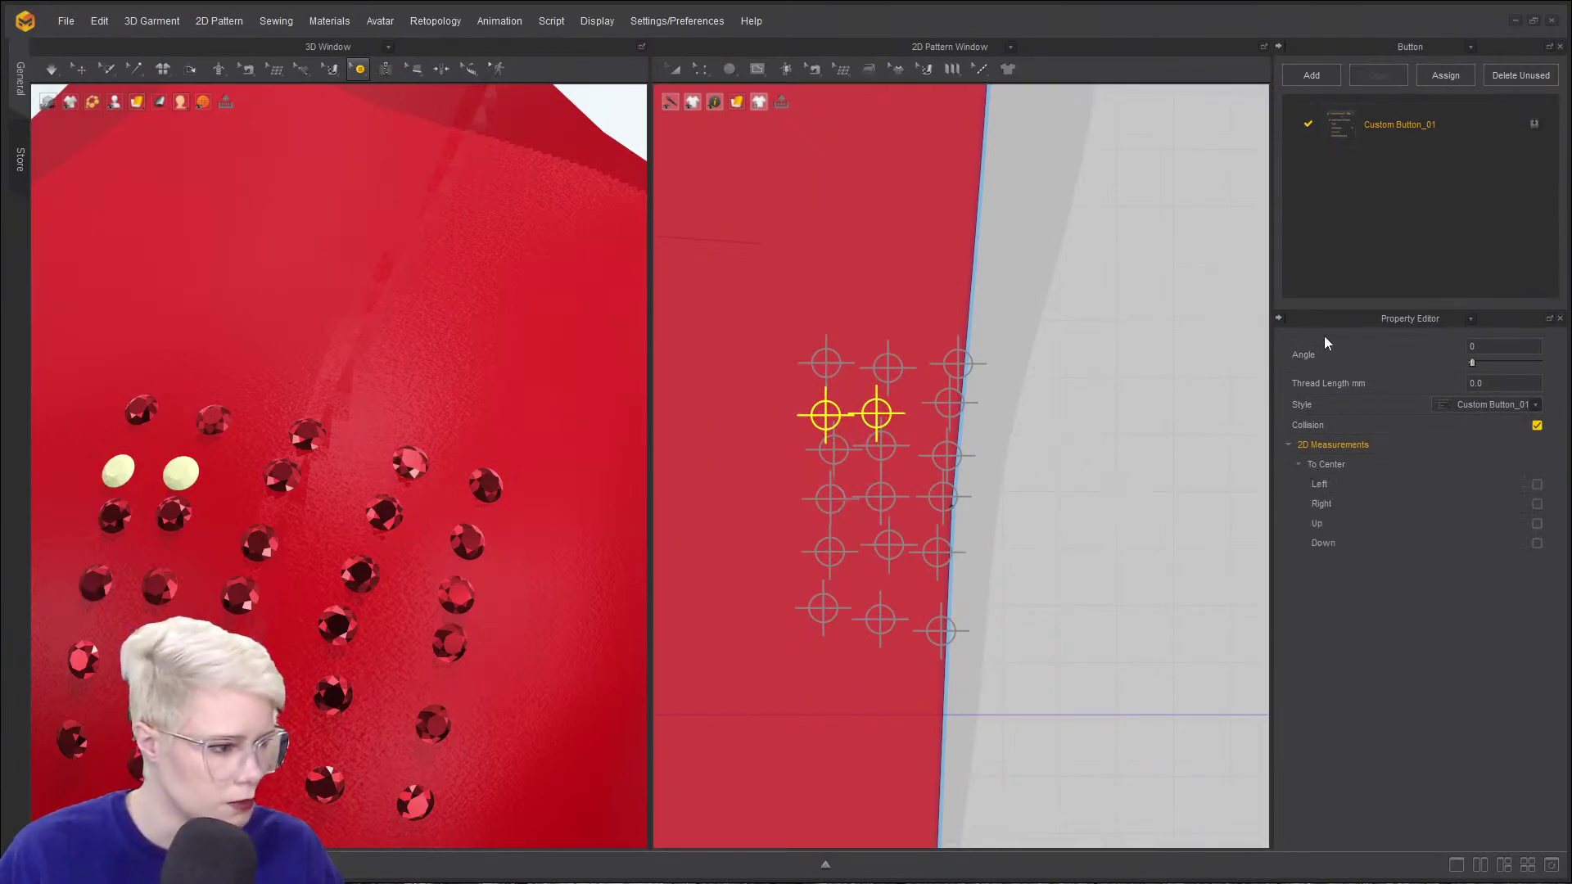
# - Review the Custom Button_01 material settings and its colour, leaving the style as it is
pyautogui.doubleClick(1379, 147)
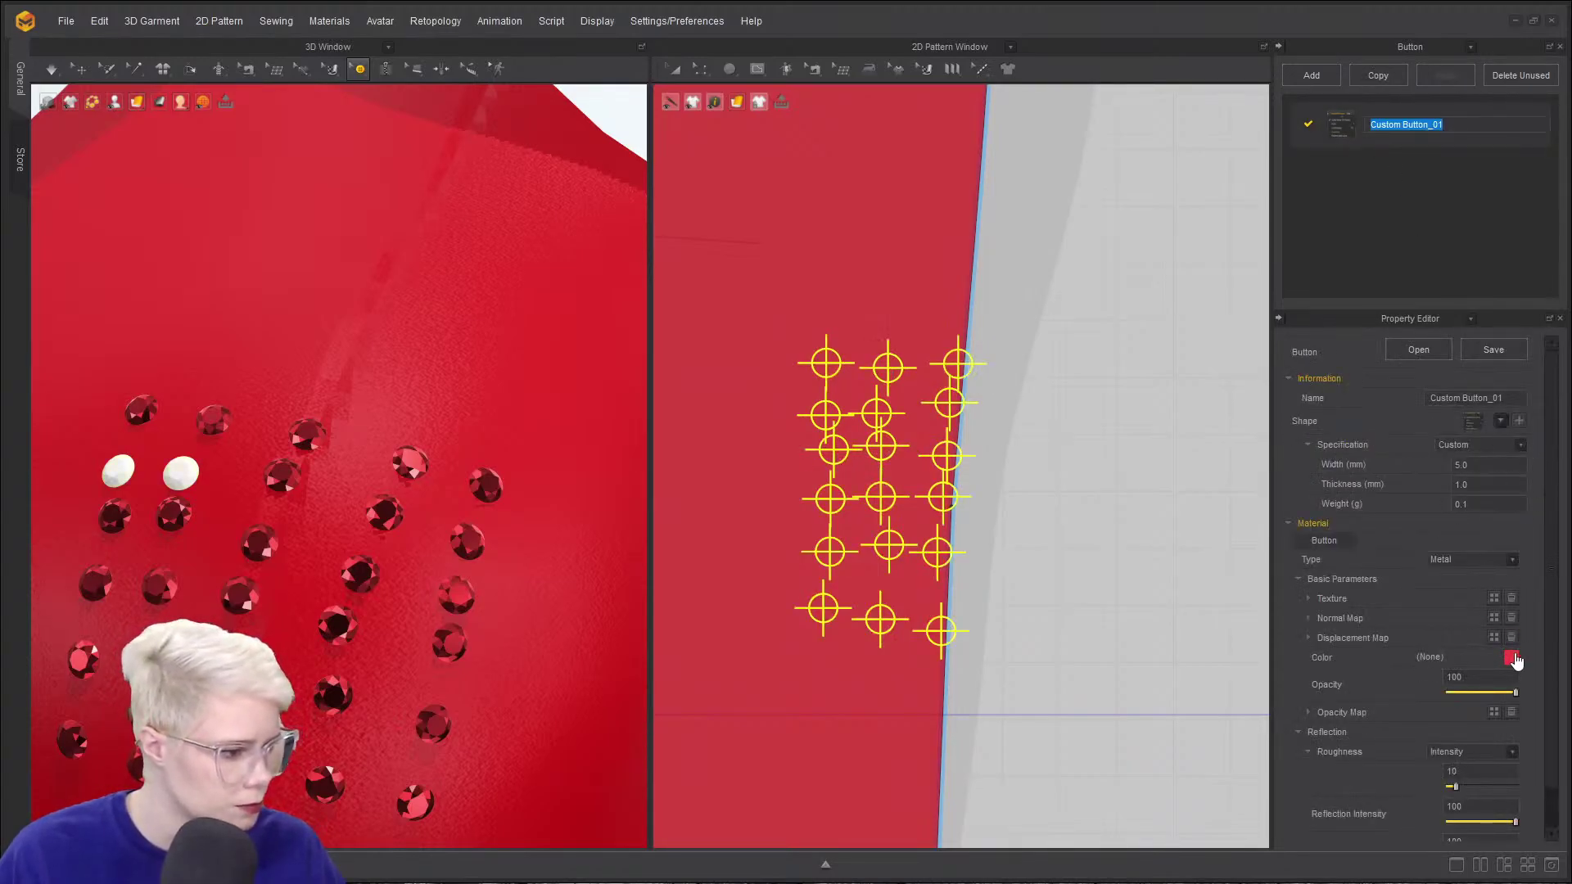
pyautogui.click(1512, 658)
pyautogui.click(828, 630)
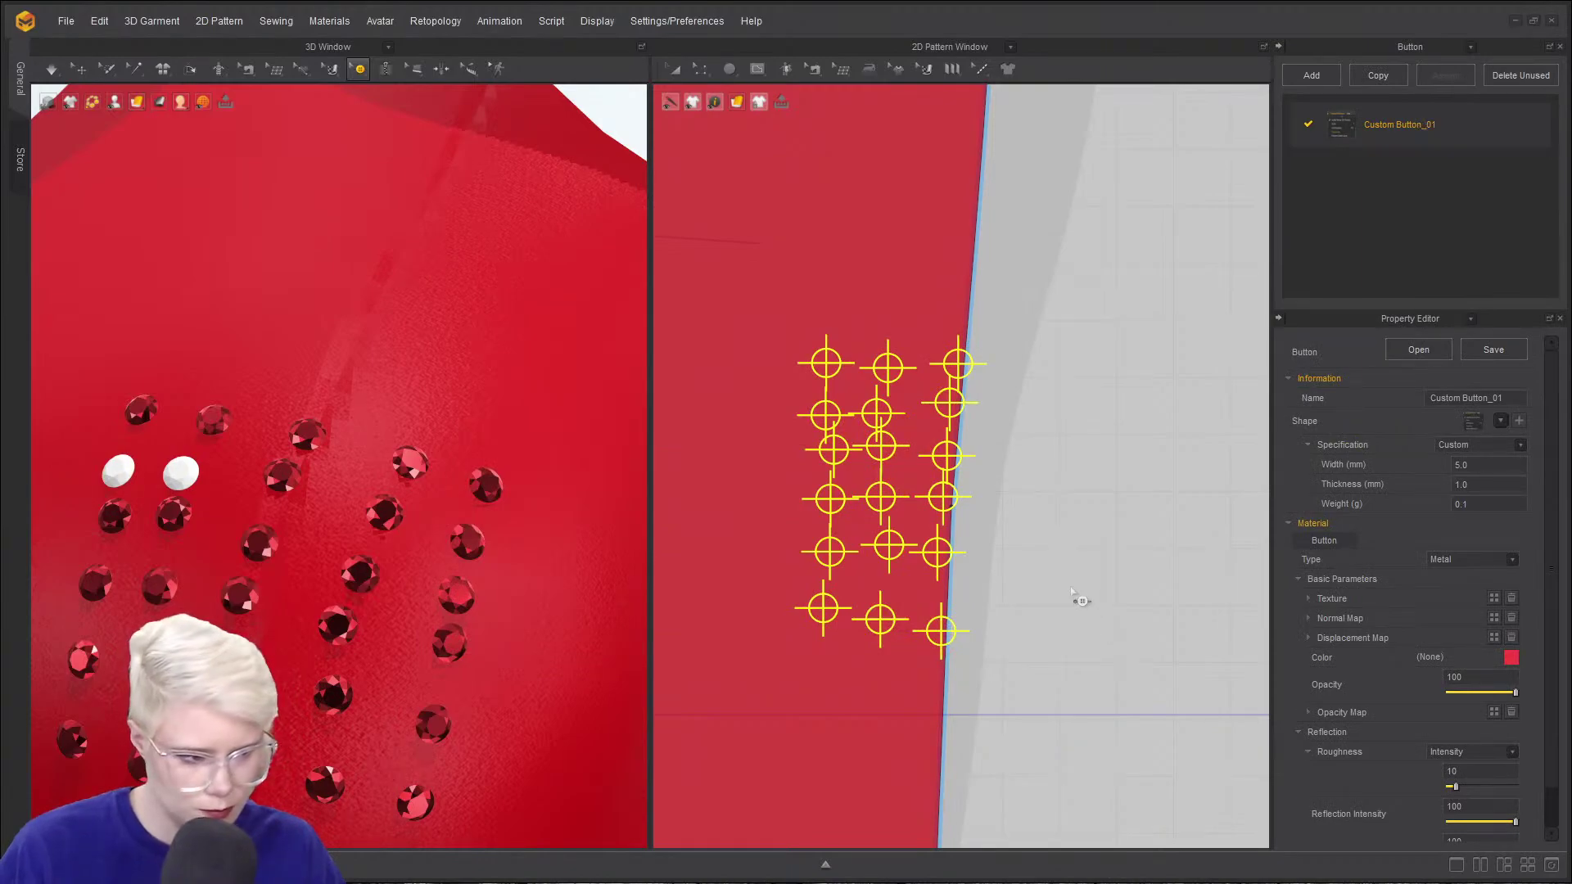
pyautogui.click(1068, 562)
pyautogui.click(963, 424)
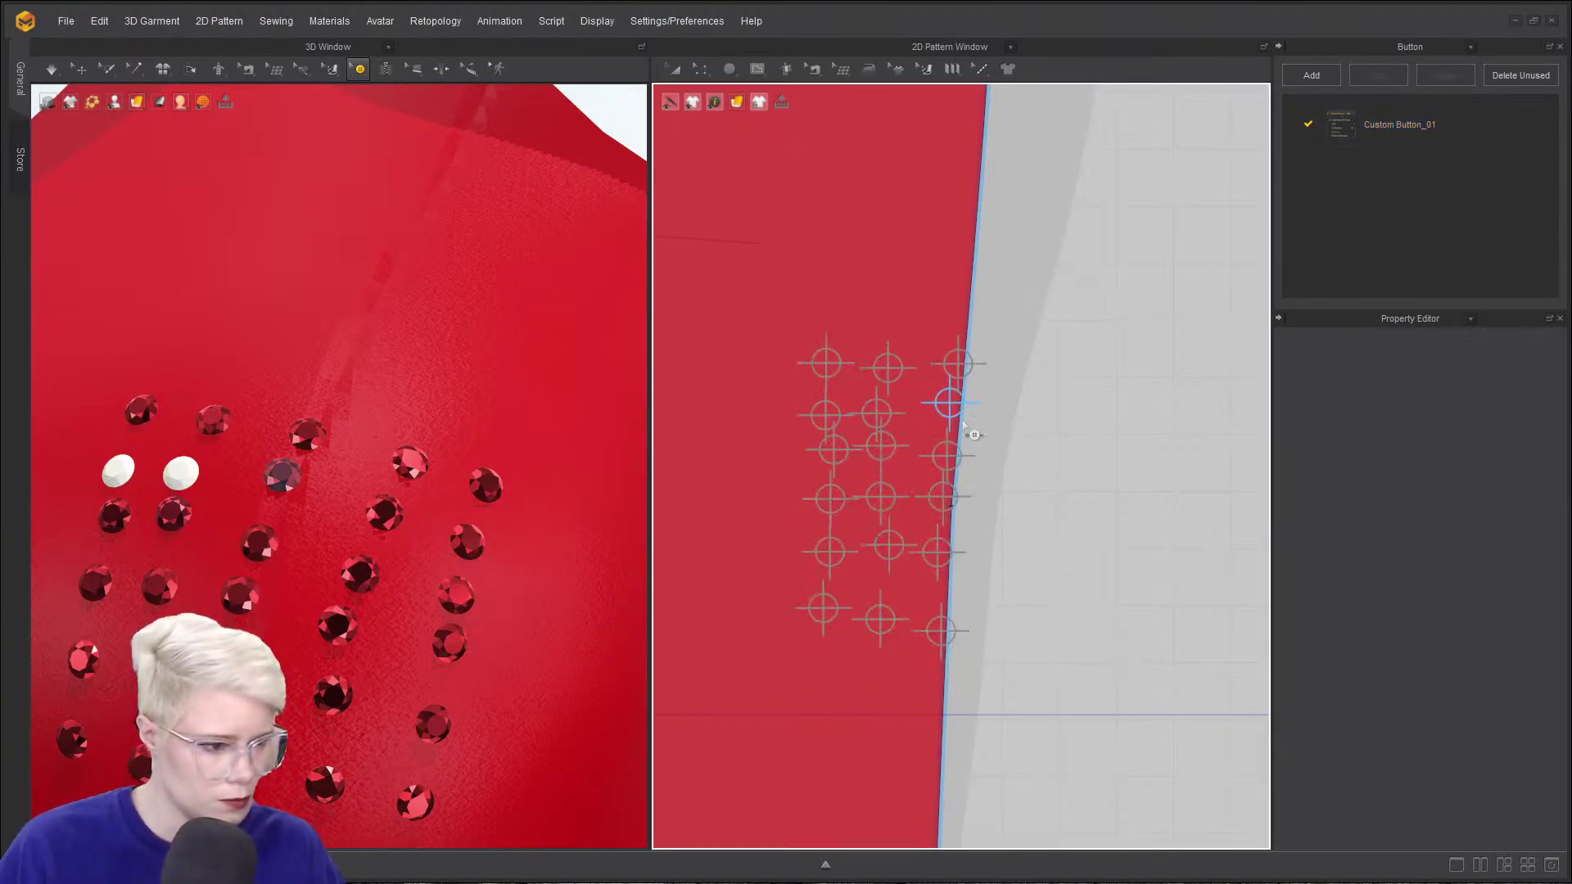
# - Delete the two white buttons in the second row of the centre bodice pattern
pyautogui.click(877, 412)
pyautogui.press('Delete')
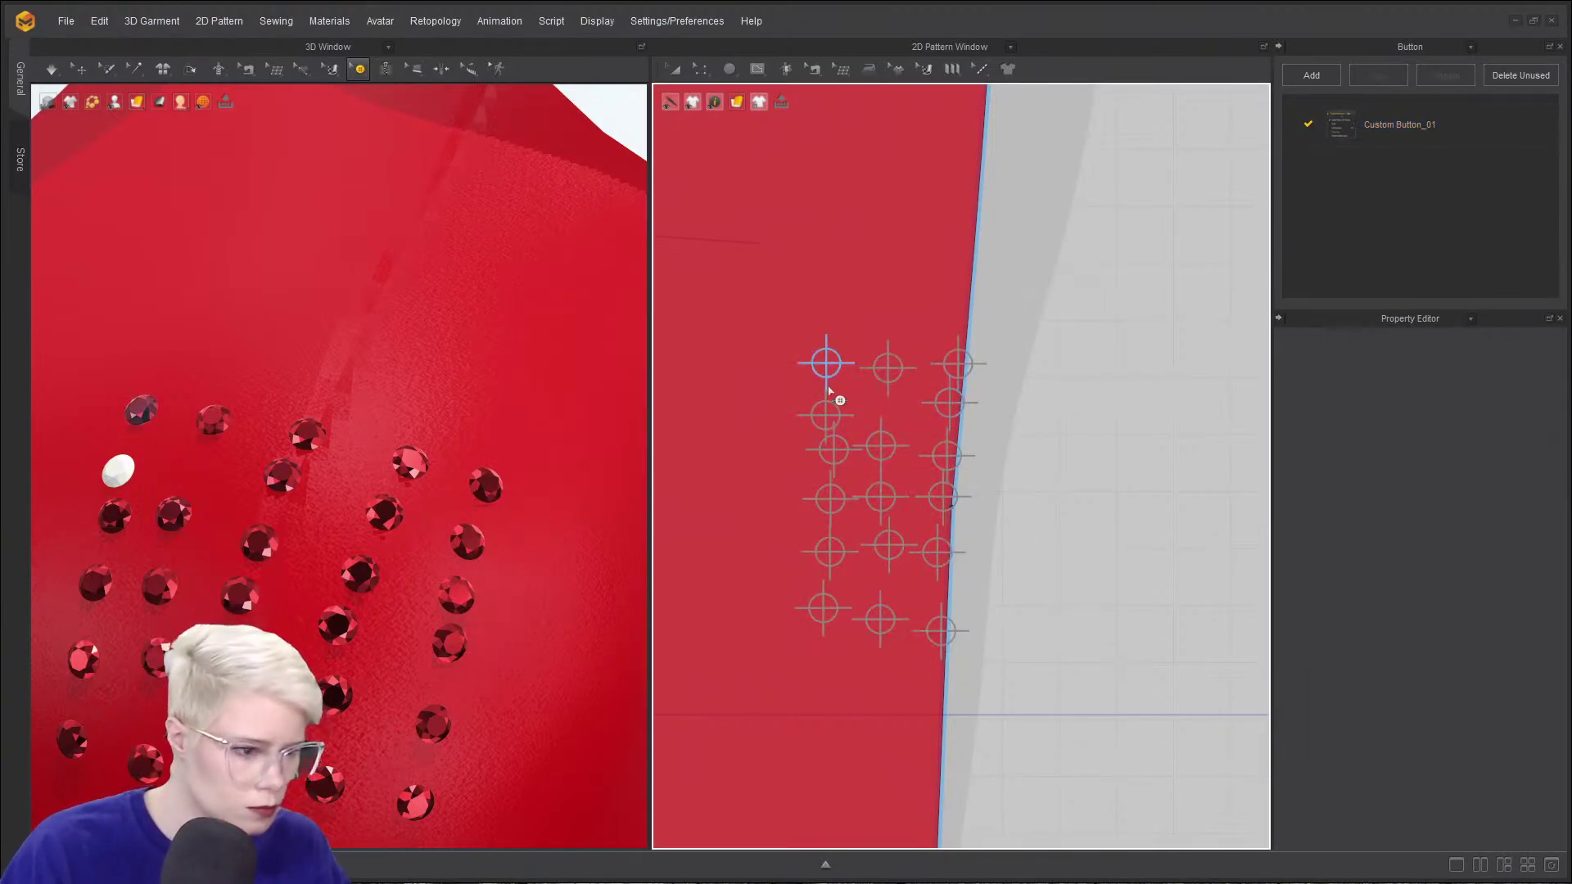
pyautogui.click(827, 411)
pyautogui.press('Delete')
# - Duplicate the two inner top-row rhinestones into the empty second-row spots directly below them
pyautogui.click(877, 384)
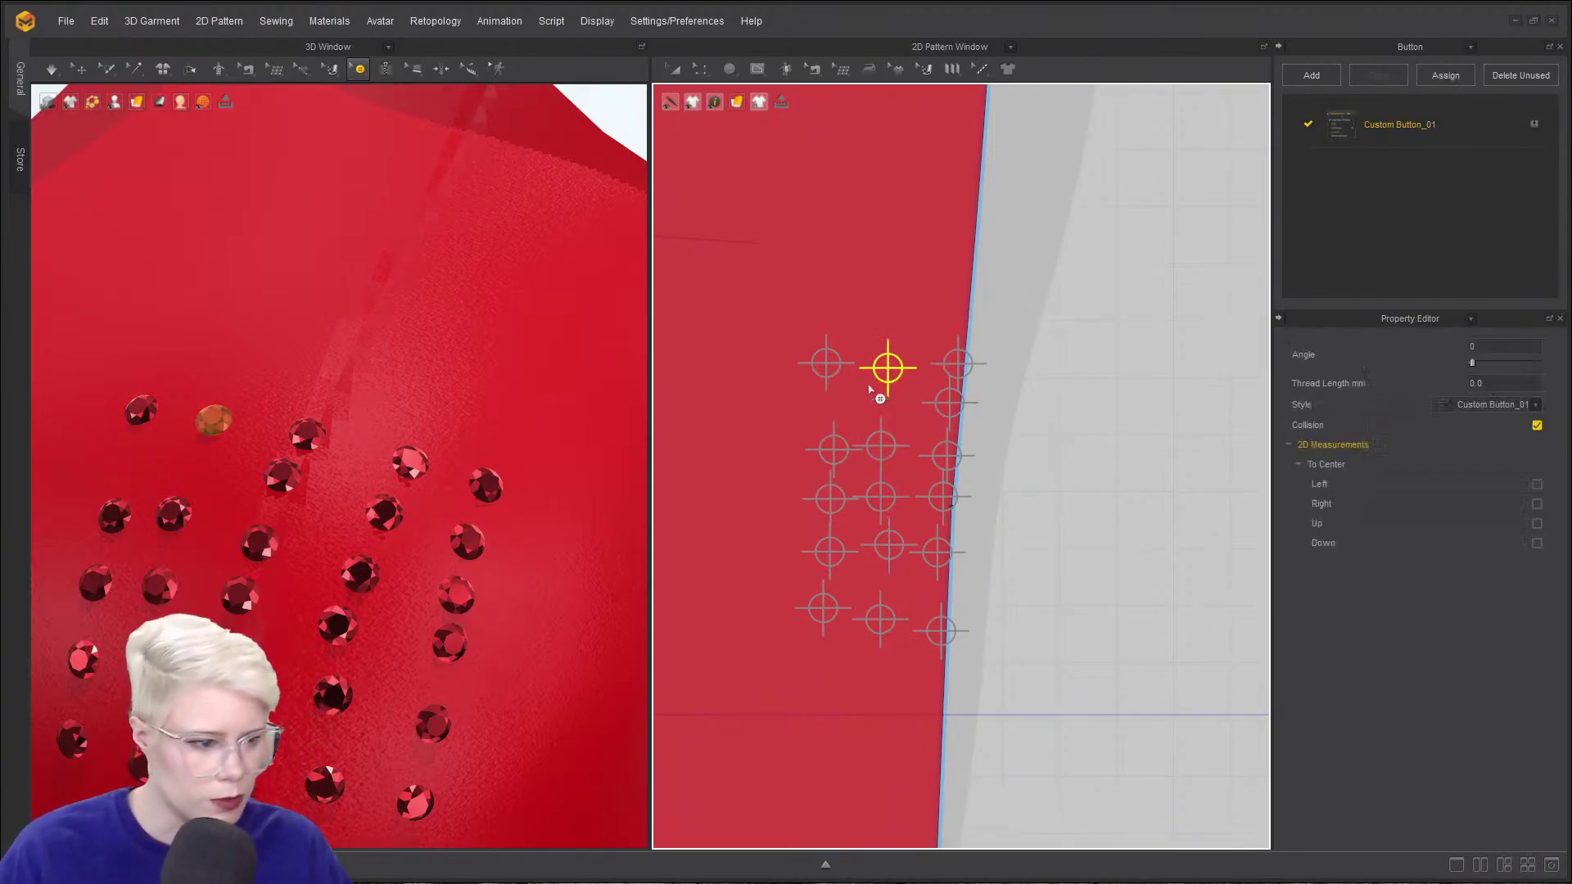
pyautogui.keyDown('shift'); pyautogui.click(827, 363); pyautogui.keyUp('shift')
pyautogui.hotkey('ctrl', 'c')
pyautogui.hotkey('ctrl', 'v')
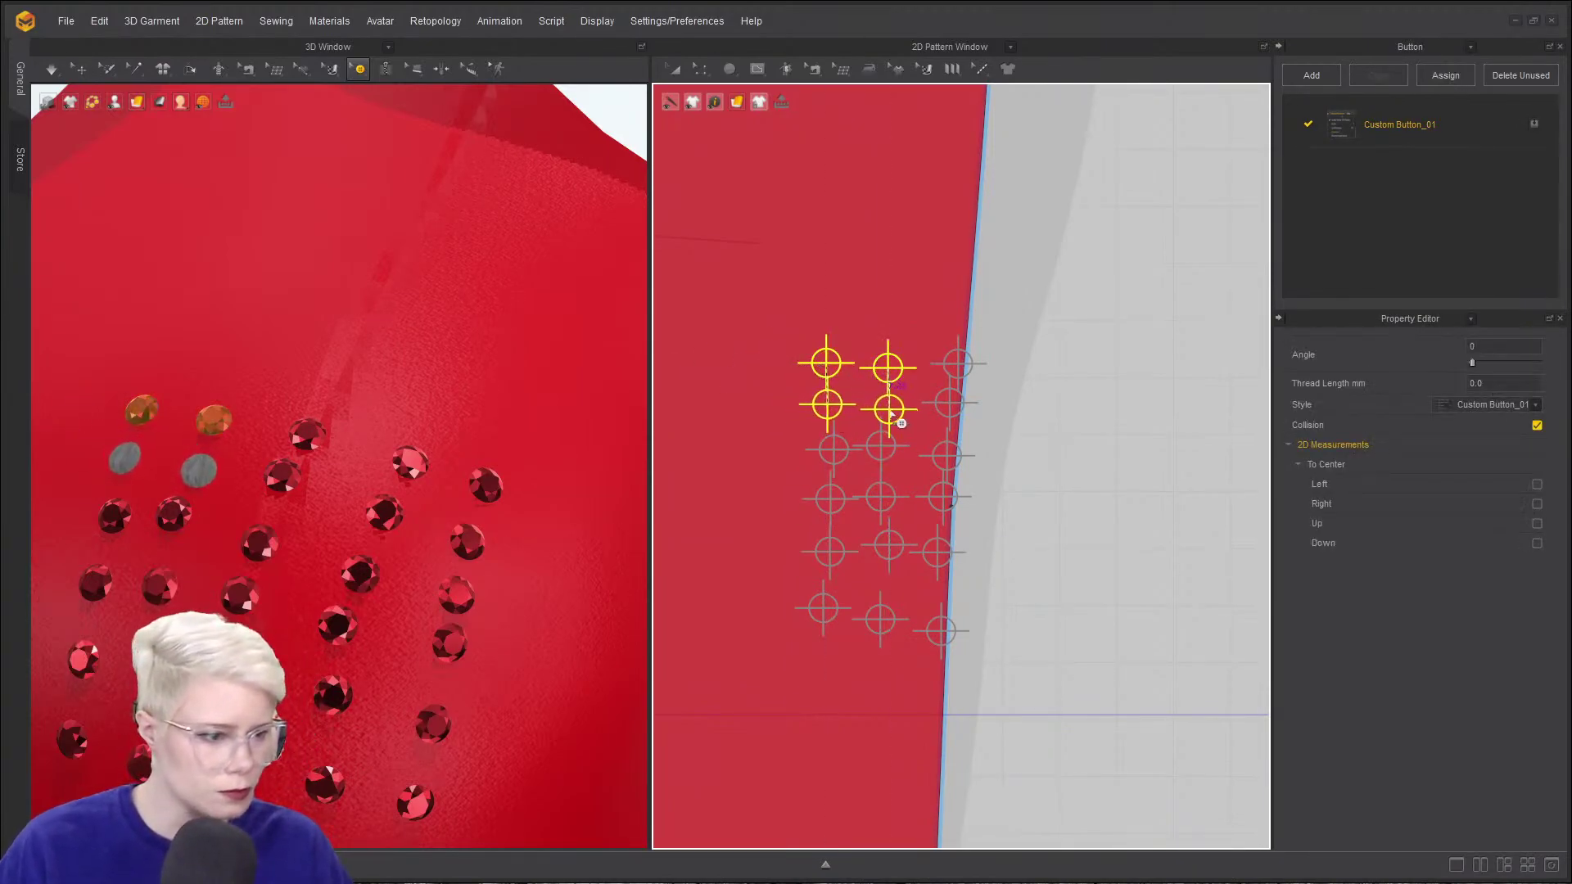
pyautogui.click(891, 413)
pyautogui.scroll(-3, 606, 450)
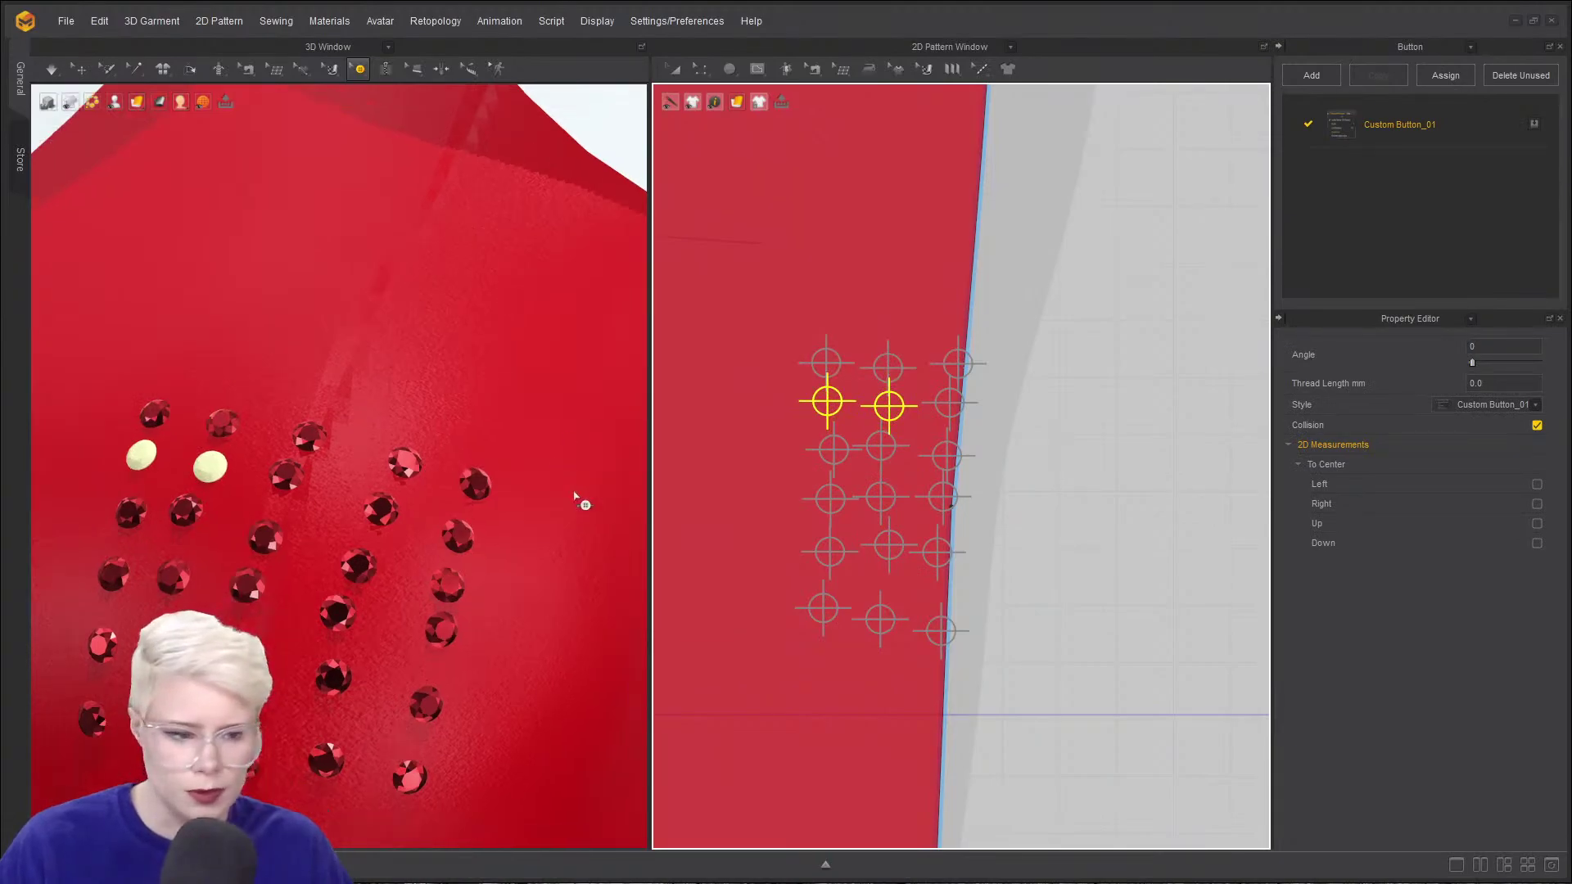
# - Try to duplicate the top rhinestone beside the bust seam to the spot above it
pyautogui.scroll(2, 923, 365)
pyautogui.click(927, 370)
pyautogui.hotkey('ctrl', 'c')
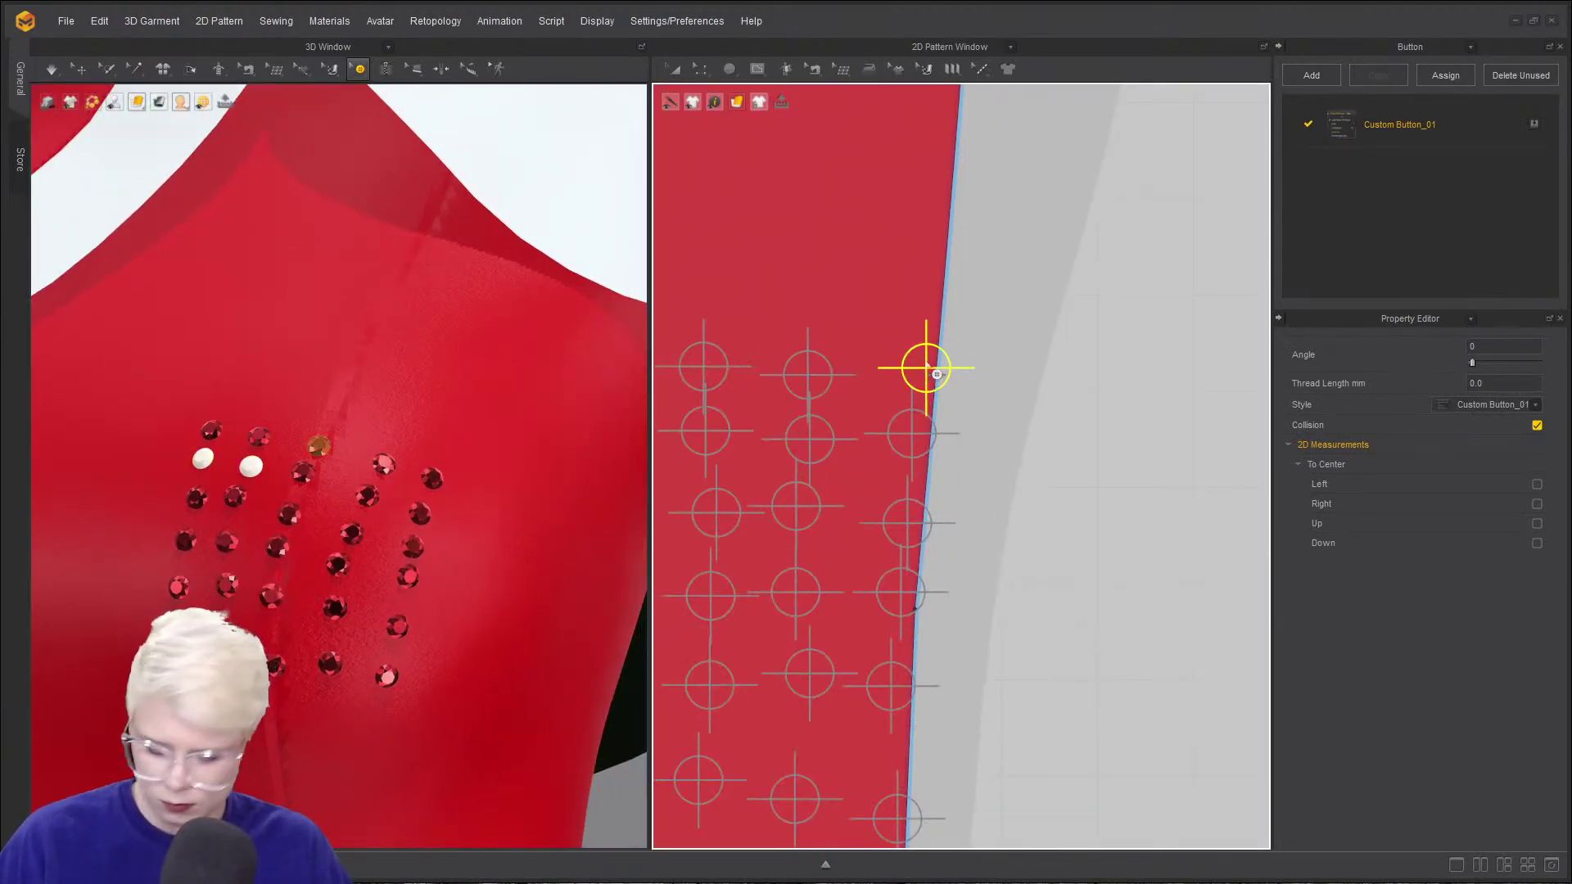
pyautogui.hotkey('ctrl', 'v')
pyautogui.click(943, 285)
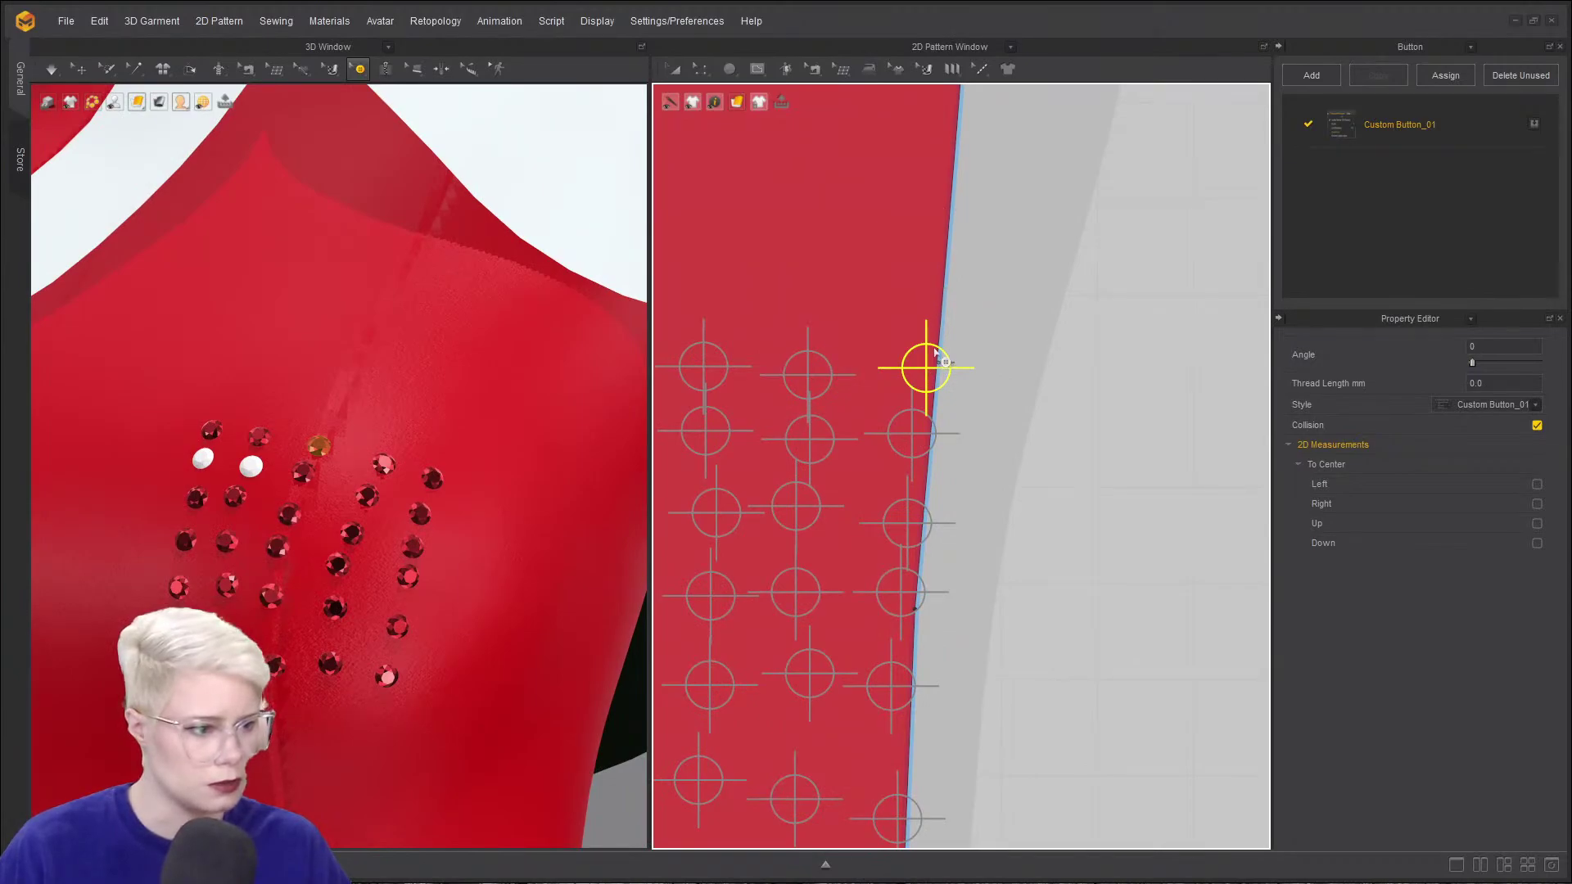
# - Add three new buttons with the Button tool in a line along the bust seam, extending the seam-side column upwards
pyautogui.click(358, 69)
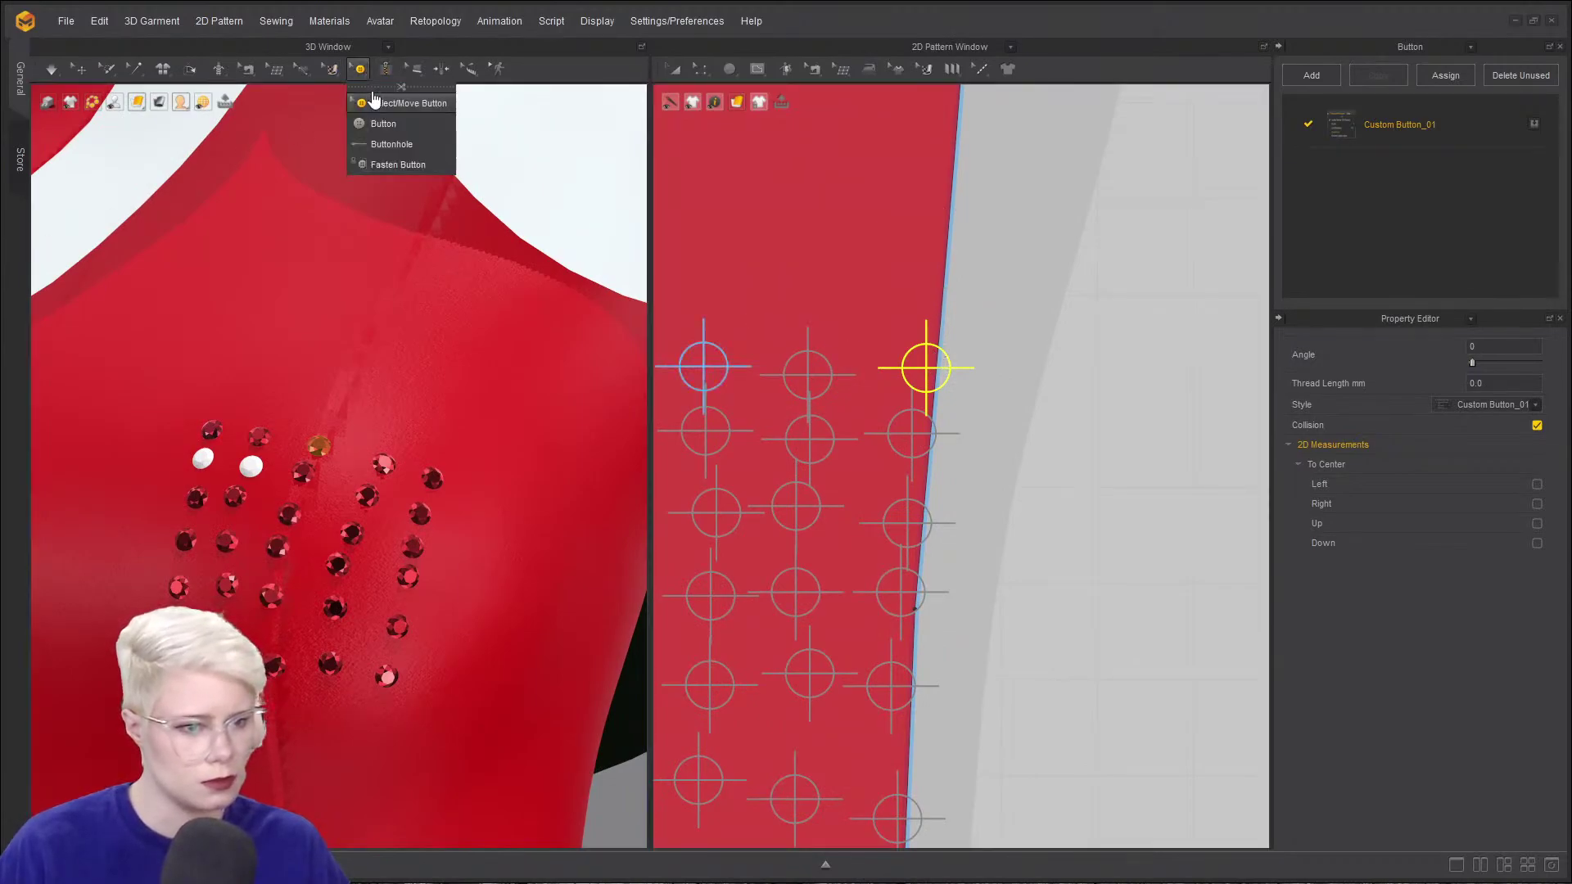
pyautogui.click(930, 292)
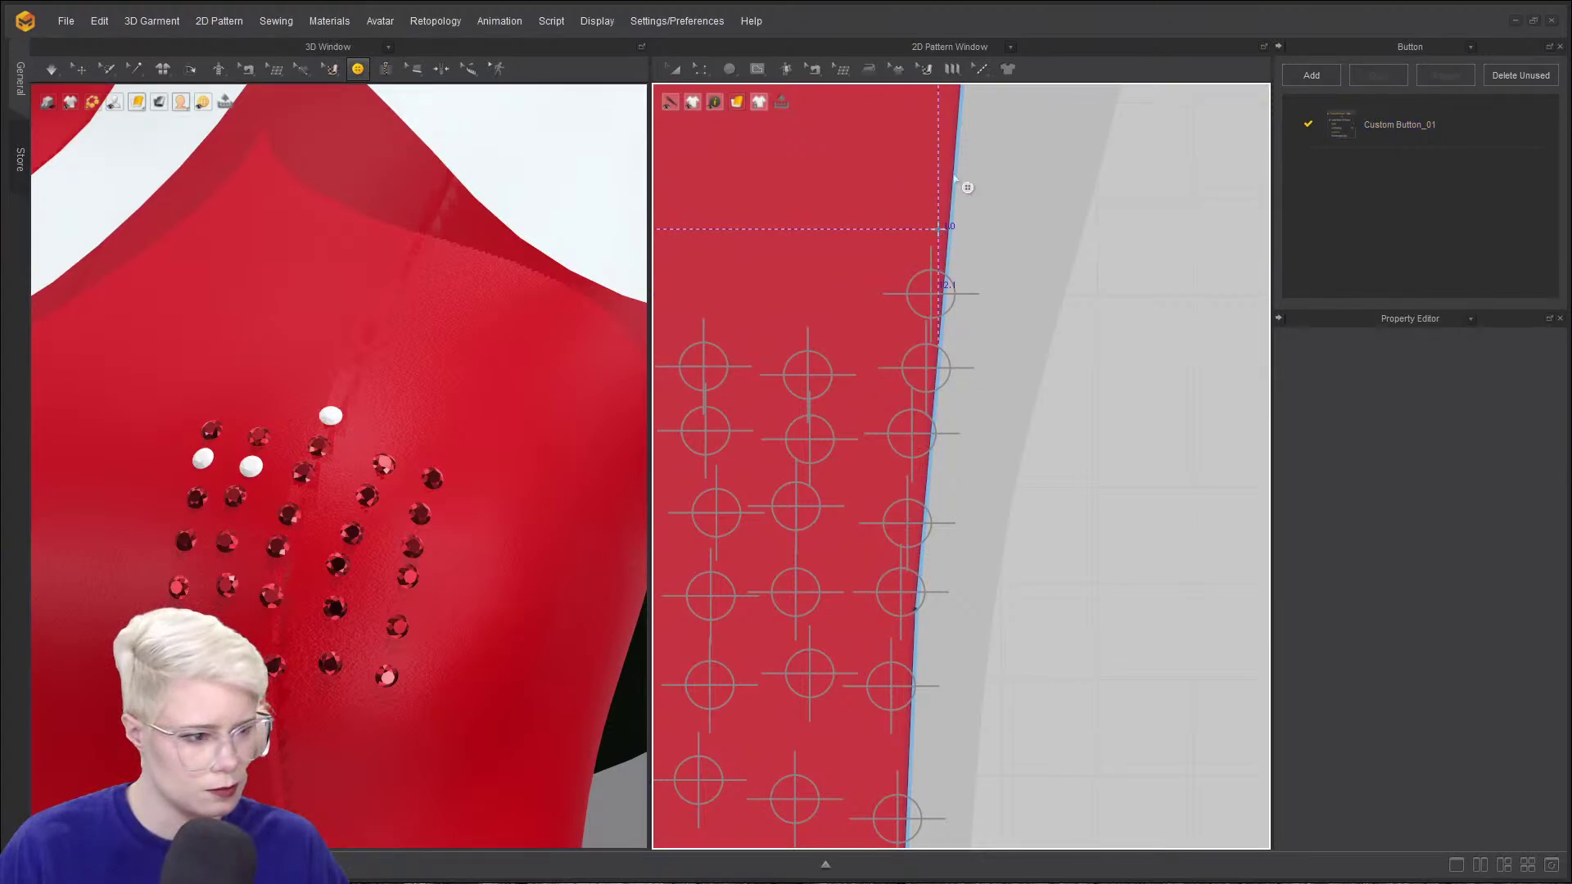
pyautogui.click(937, 227)
pyautogui.click(948, 158)
# - Add three buttons along the bust seam below the seam-side column, spacing them progressively further down the centre pattern
pyautogui.scroll(-5, 915, 429)
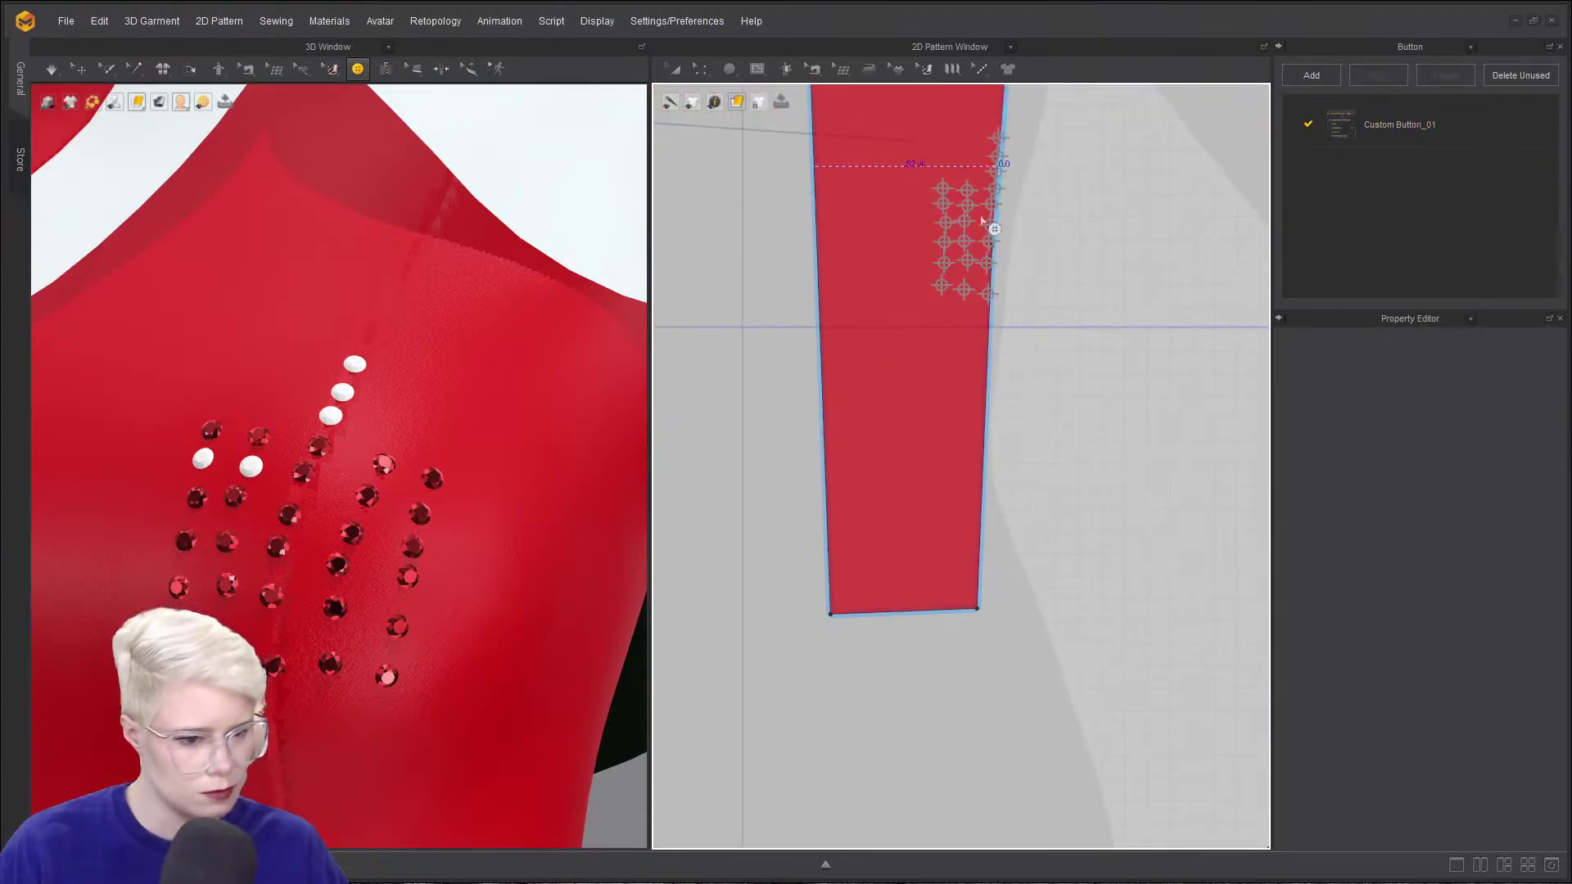
pyautogui.click(987, 328)
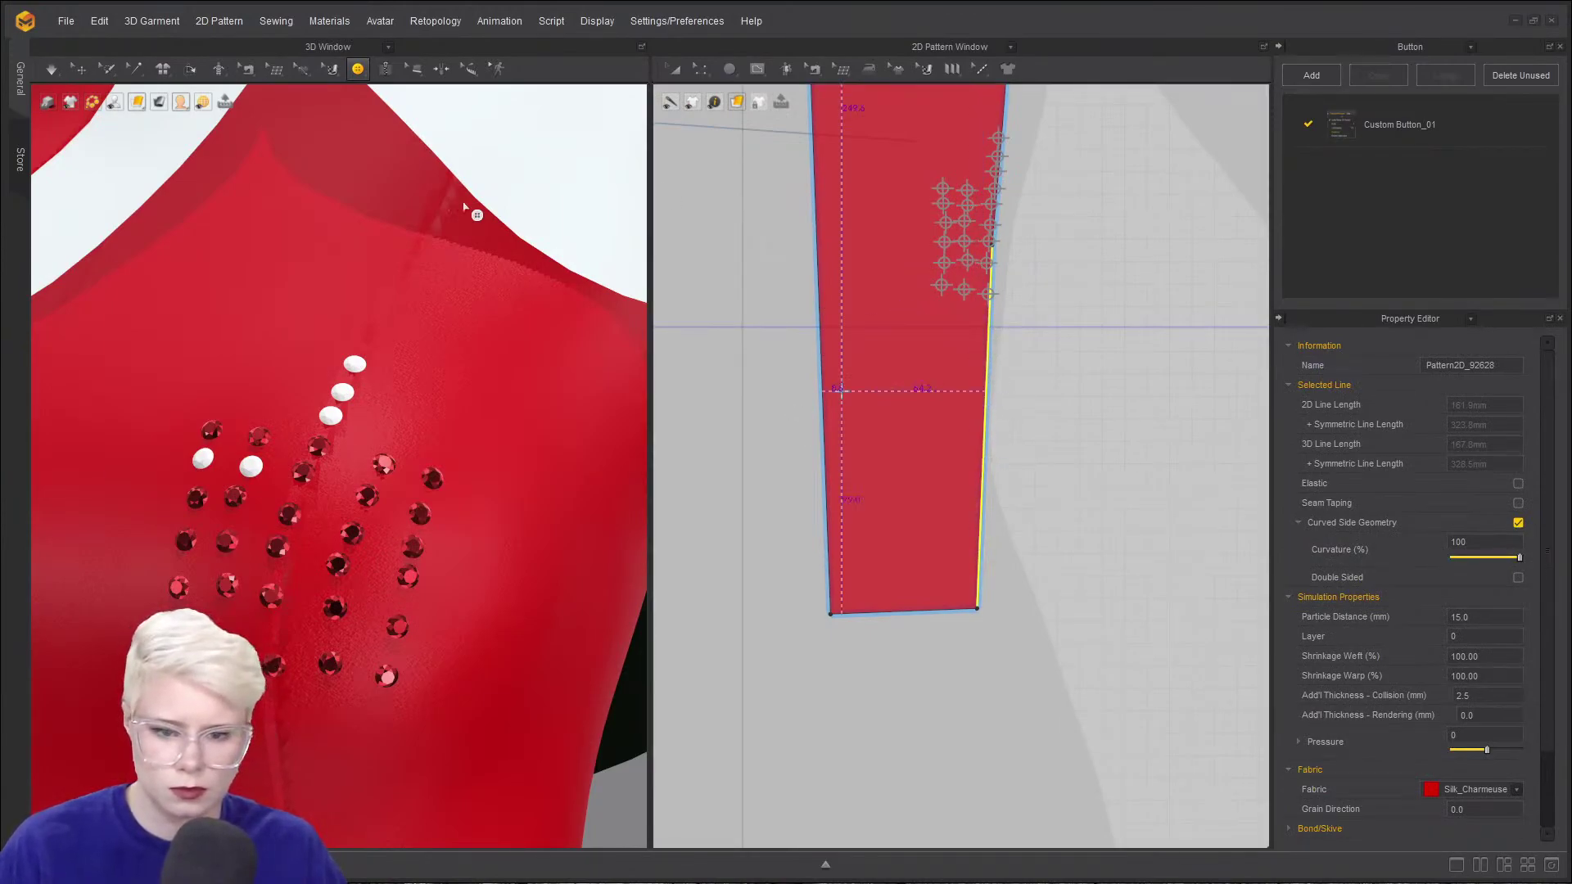
pyautogui.scroll(2, 1029, 257)
pyautogui.scroll(3, 950, 358)
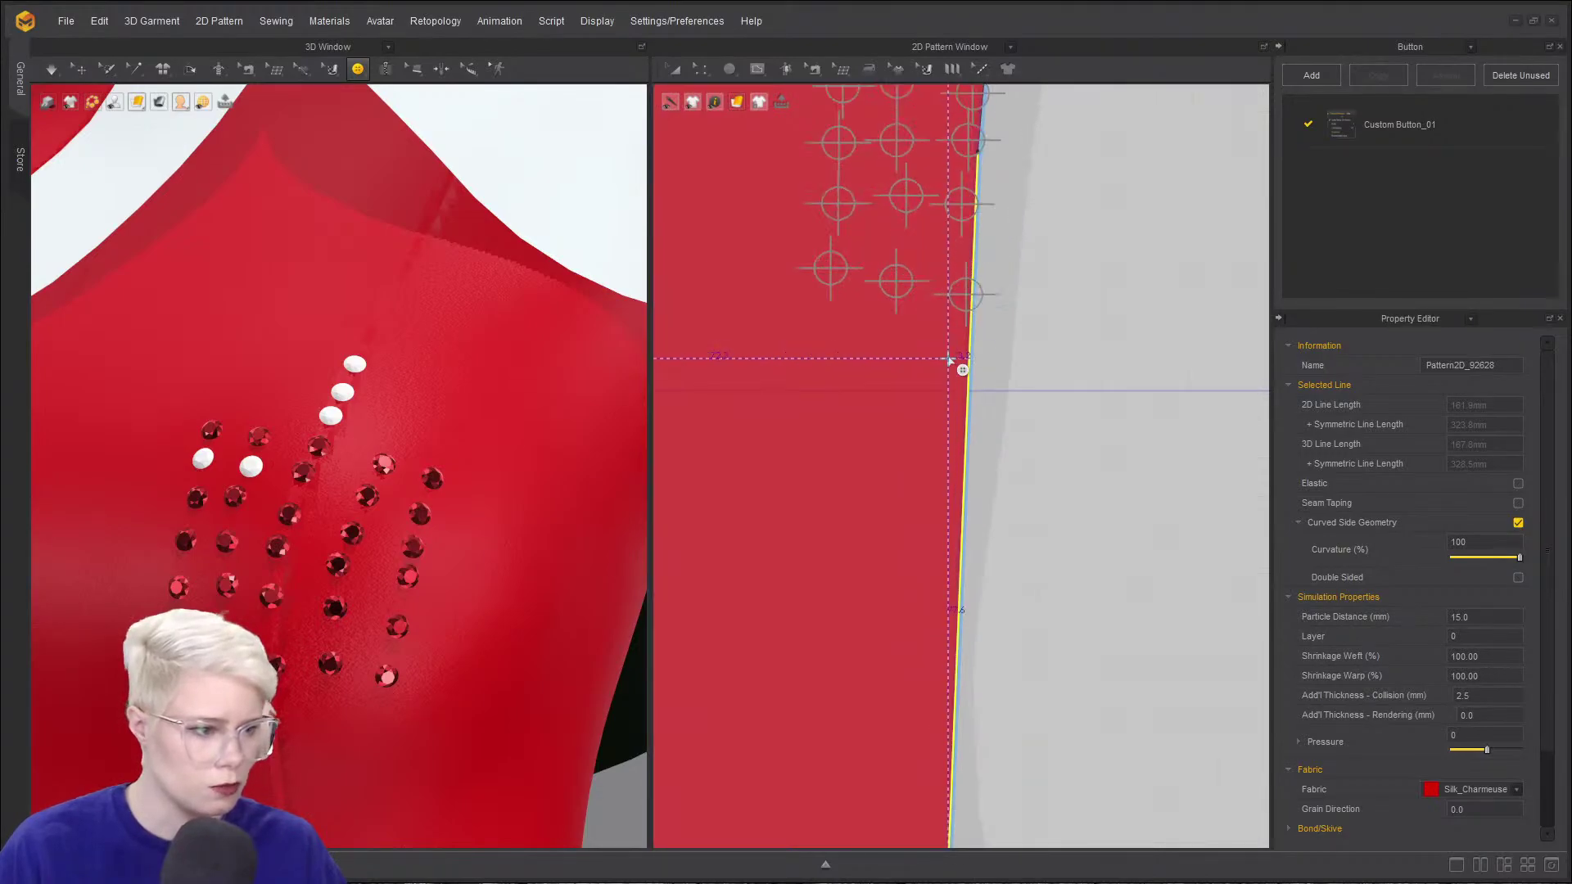
pyautogui.click(960, 361)
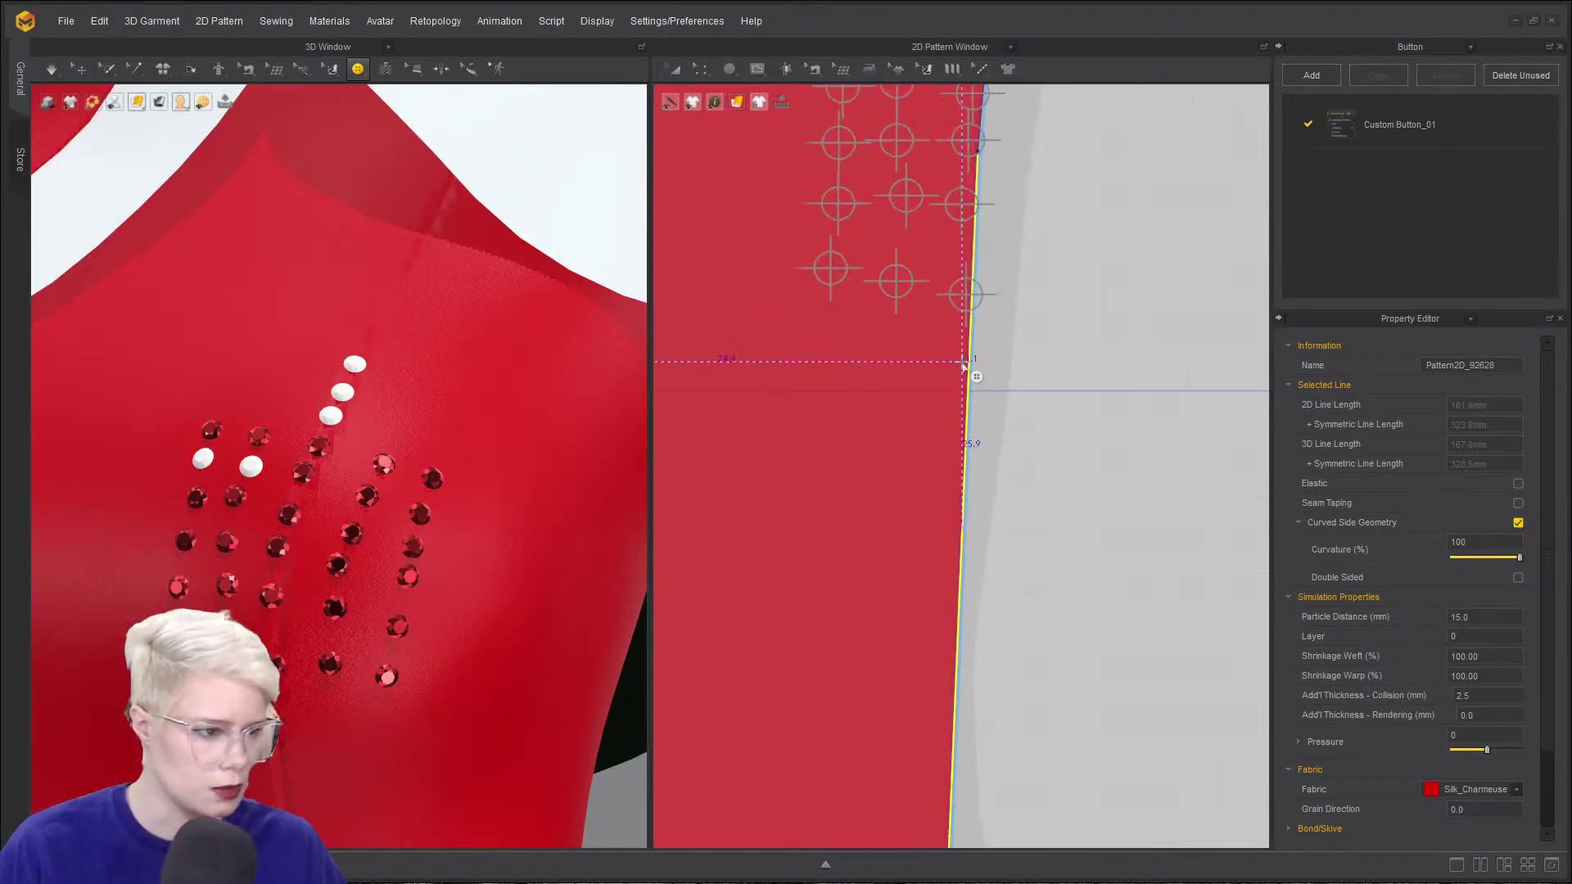
pyautogui.click(956, 403)
pyautogui.click(954, 474)
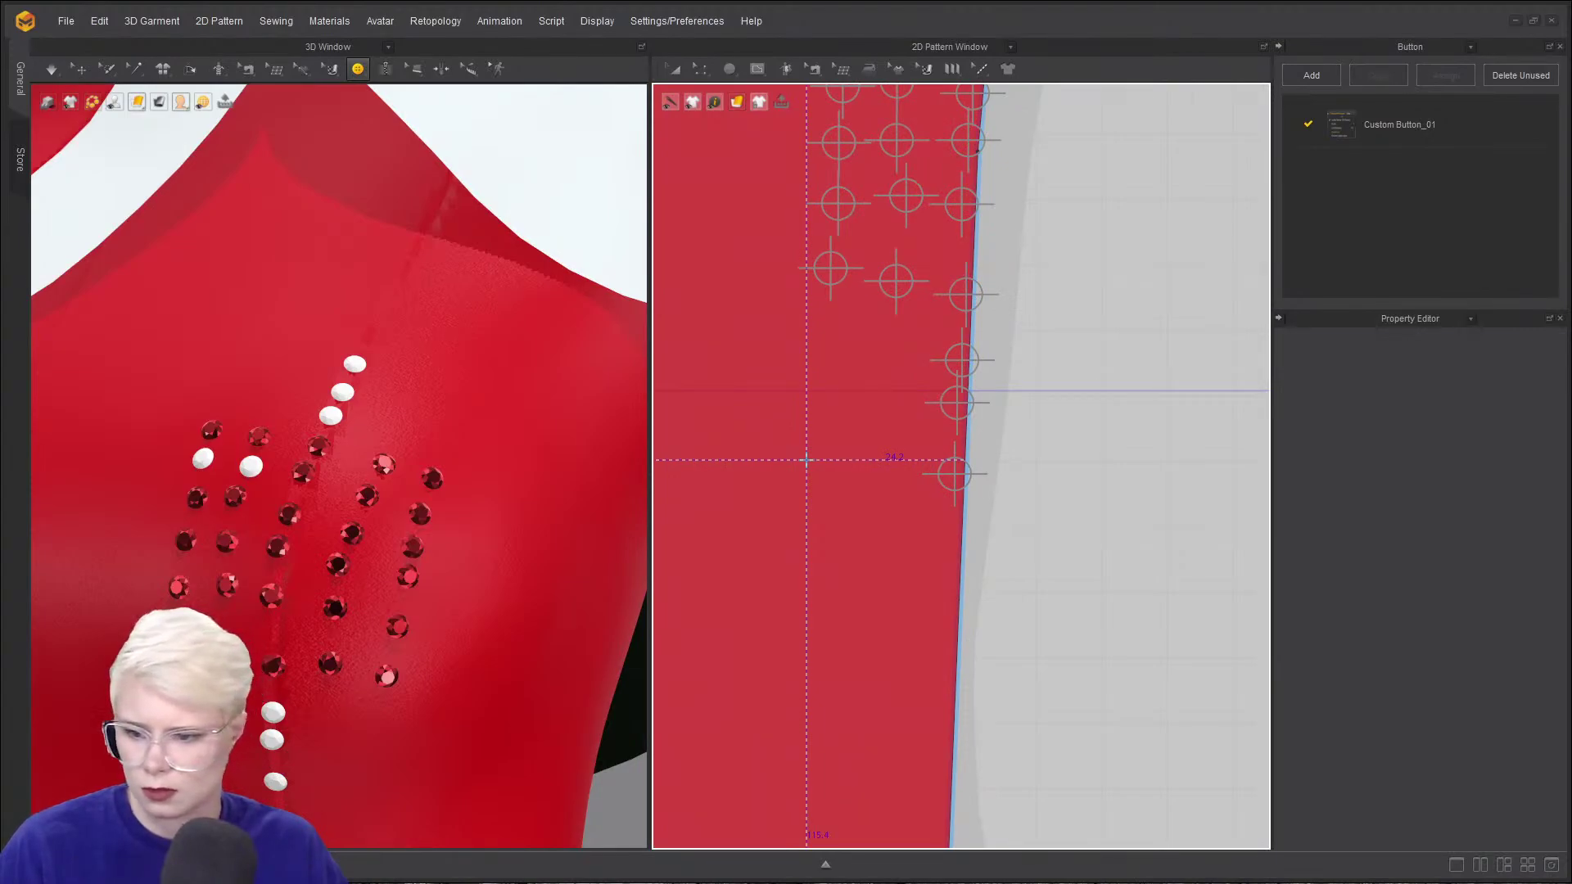
# - Add three buttons in a horizontal line extending inward from the fourth row of the centre bodice pattern
pyautogui.scroll(-2, 789, 306)
pyautogui.moveTo(790, 306); pyautogui.dragTo(822, 652, button='middle')
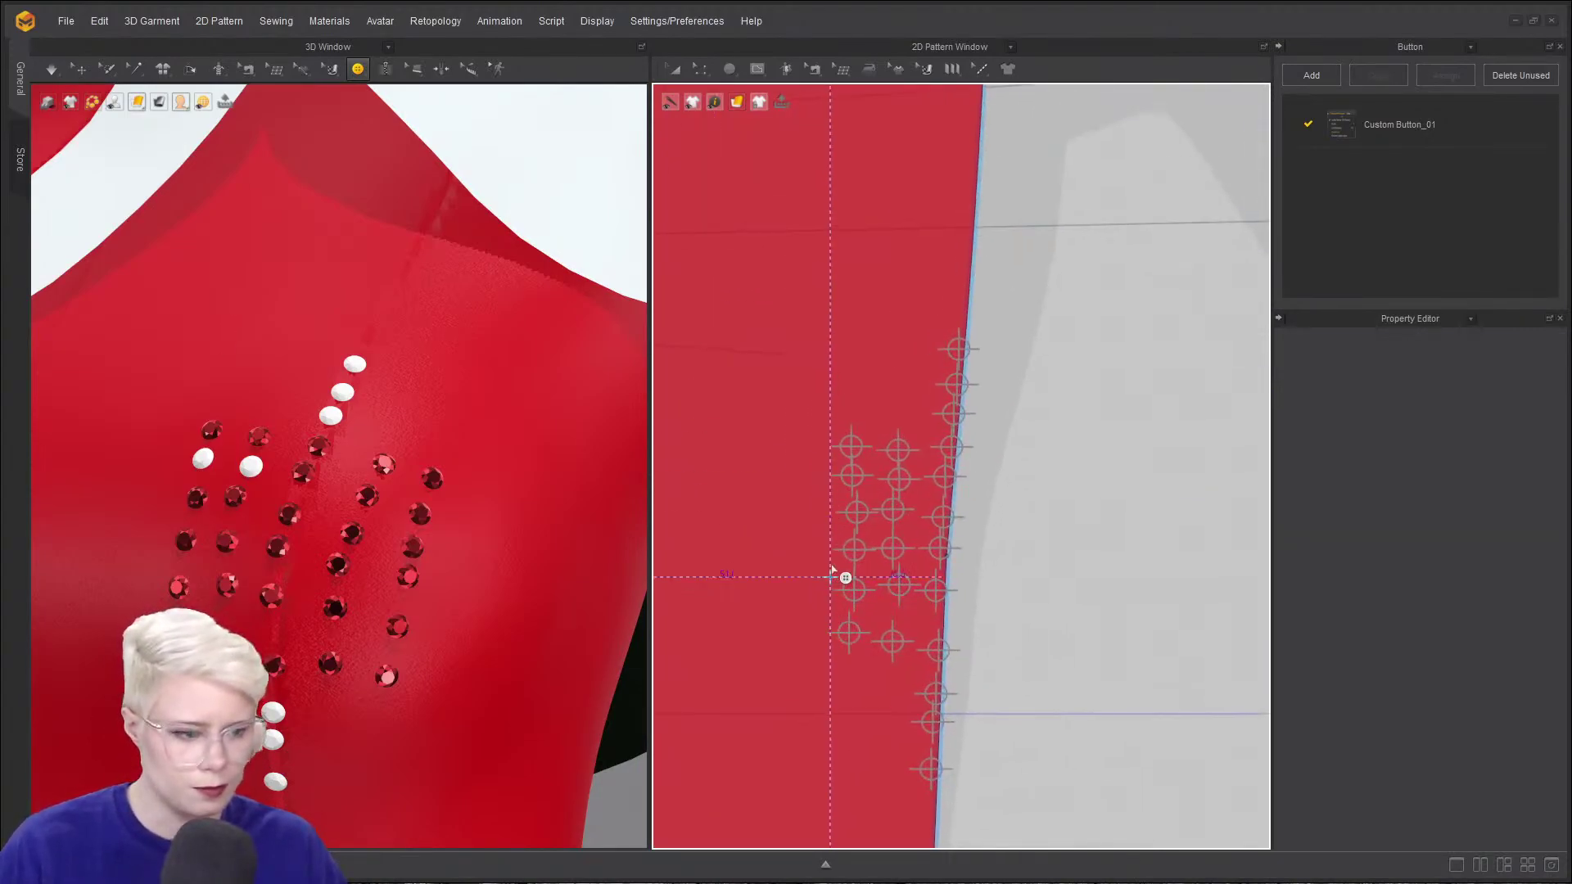
pyautogui.click(827, 547)
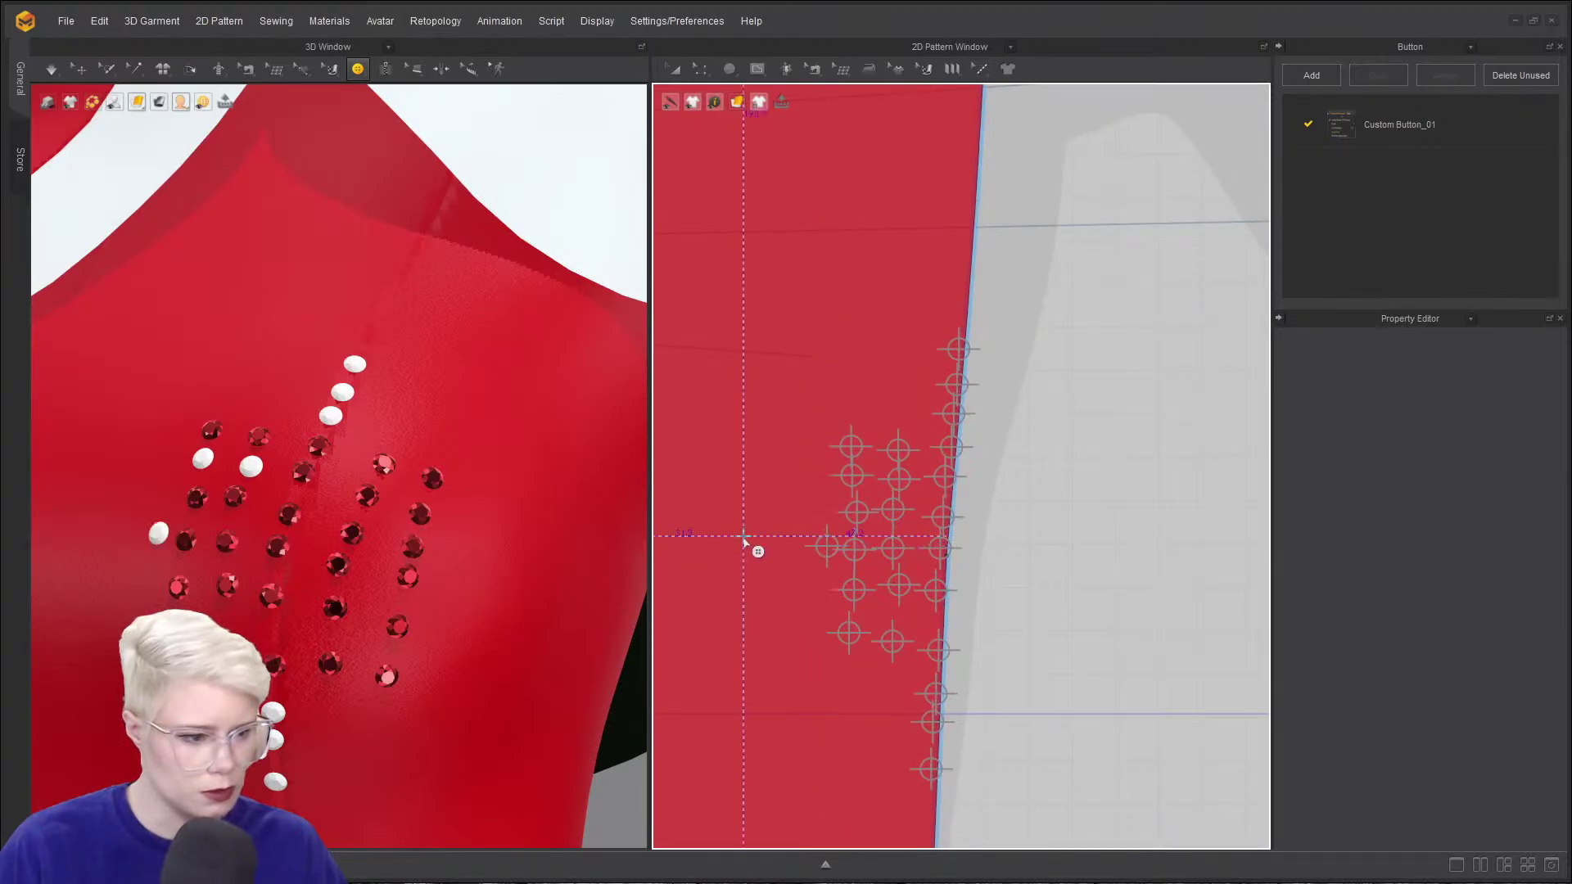
pyautogui.click(780, 547)
pyautogui.click(728, 547)
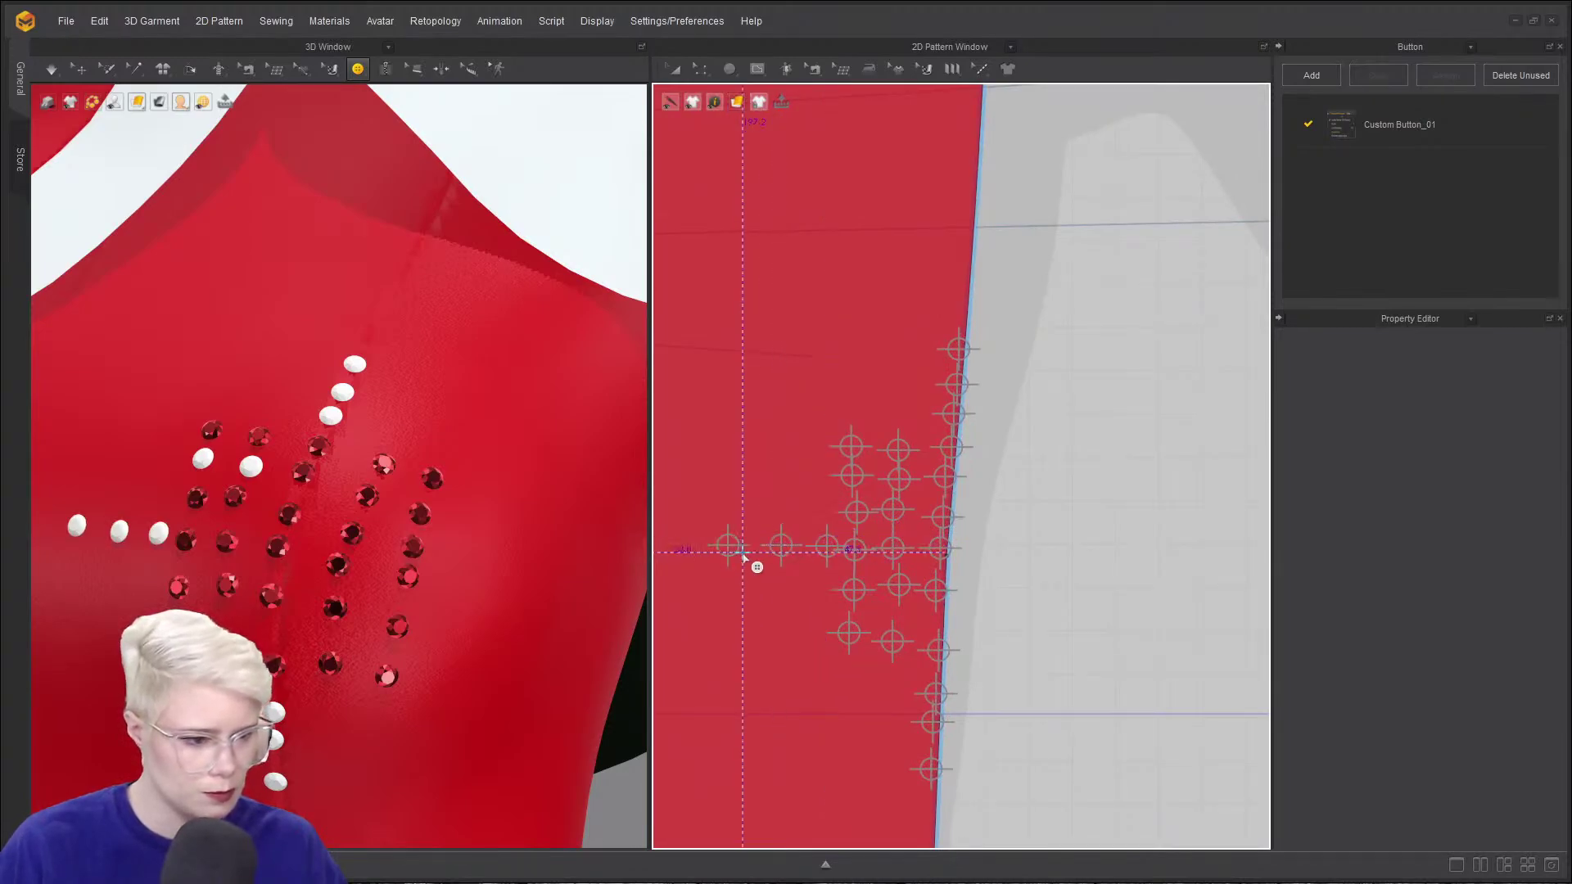
# - Add three buttons in a horizontal line extending outward from the fourth row of the side bust pattern
pyautogui.moveTo(702, 552); pyautogui.dragTo(865, 533, button='middle')
pyautogui.scroll(-6, 1070, 525)
pyautogui.moveTo(1070, 526); pyautogui.dragTo(794, 435, button='middle')
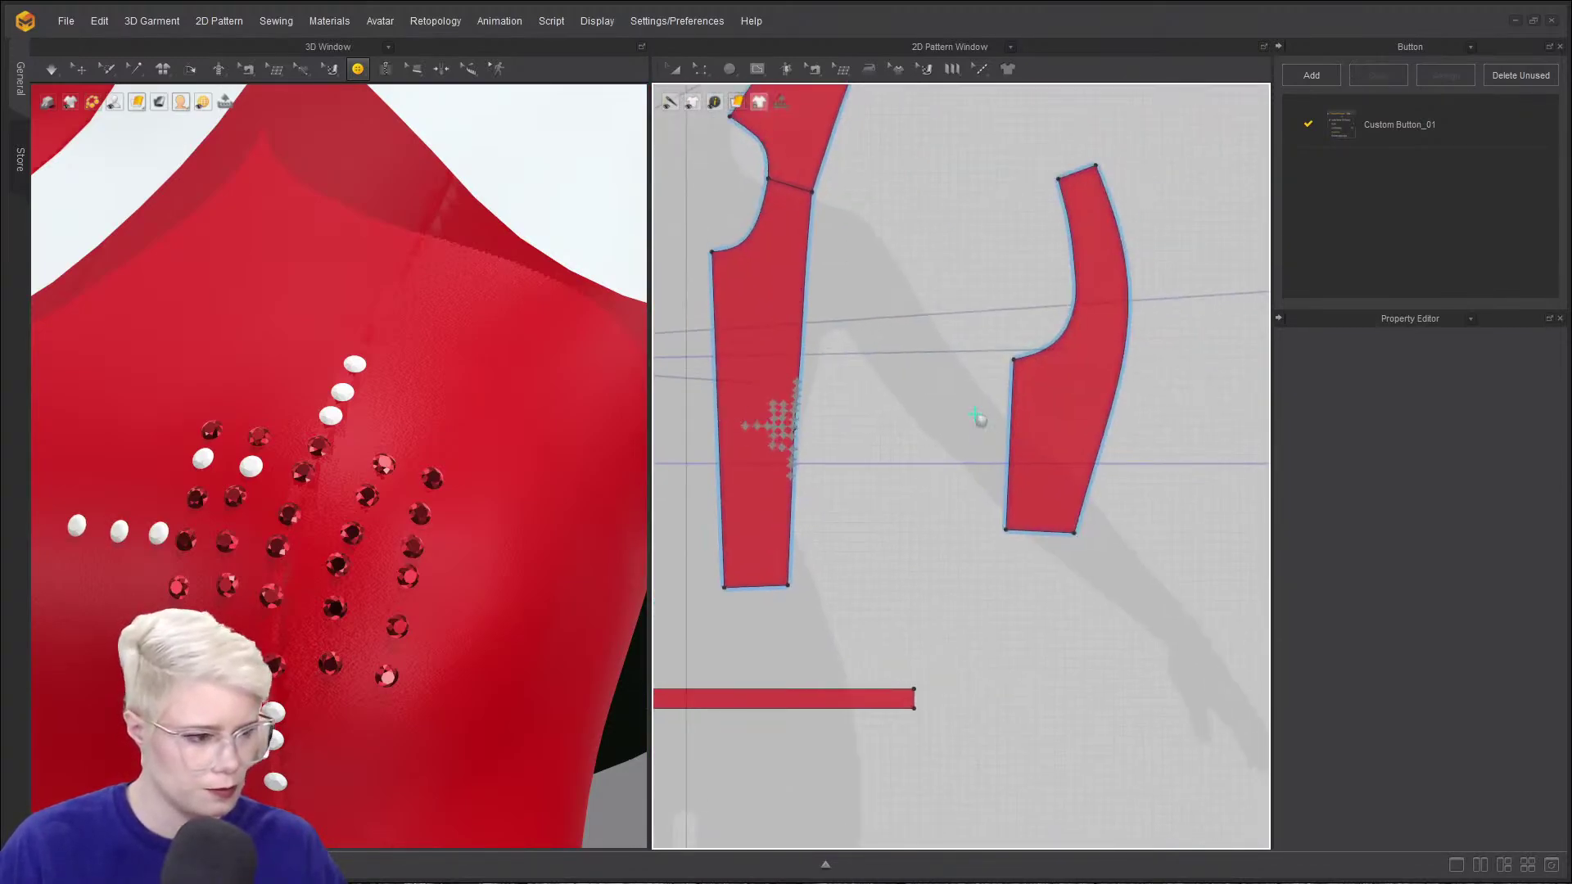
pyautogui.moveTo(1118, 254); pyautogui.dragTo(796, 519, button='middle')
pyautogui.scroll(-2, 796, 519)
pyautogui.scroll(8, 1045, 555)
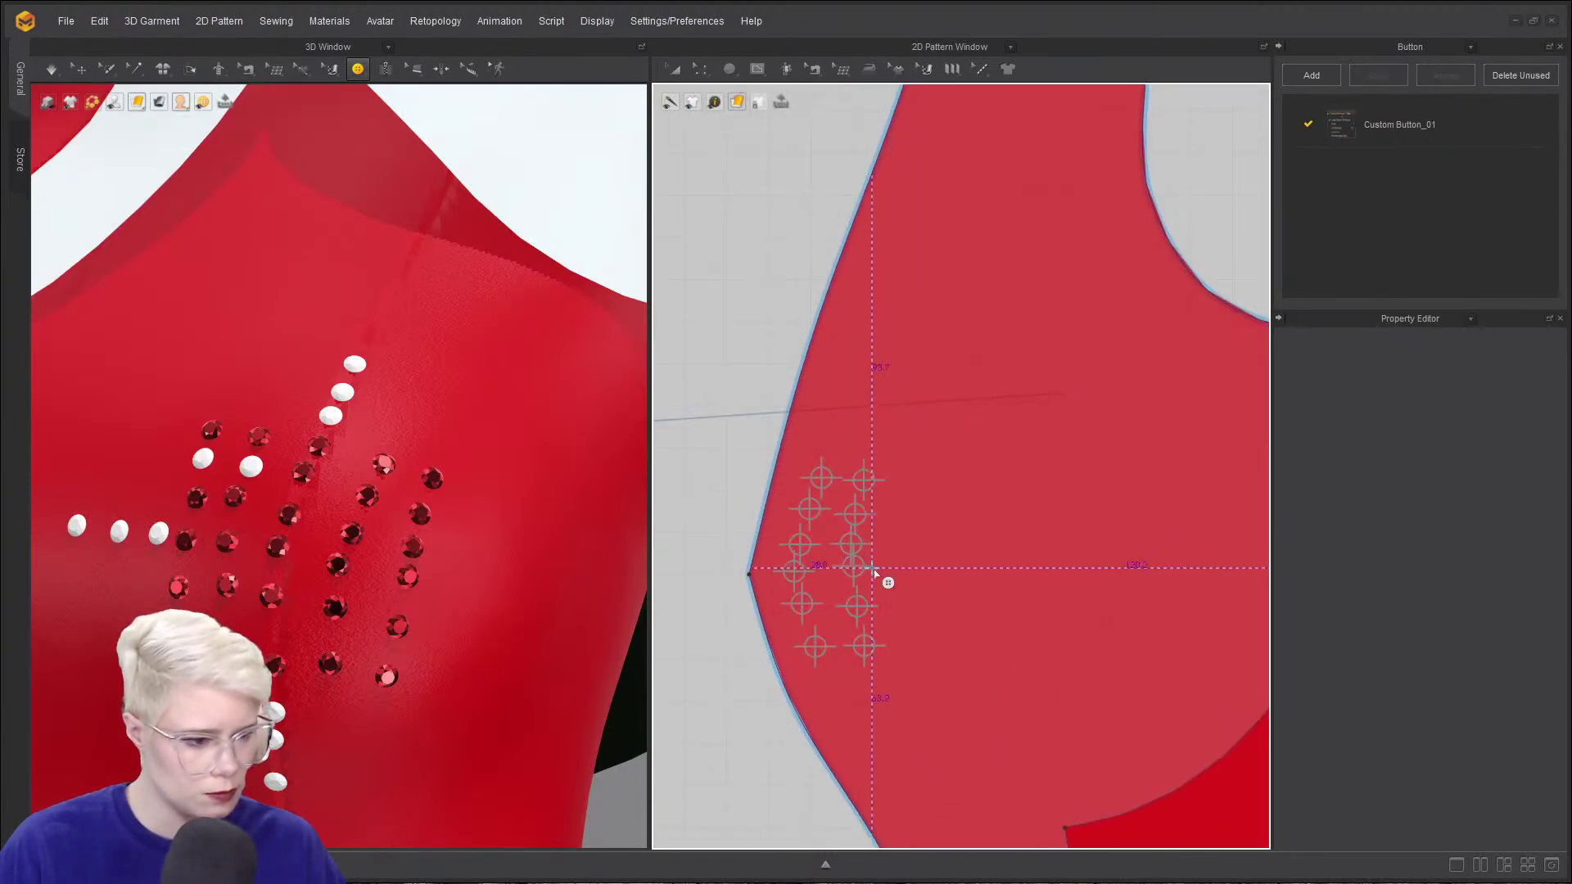
pyautogui.click(880, 568)
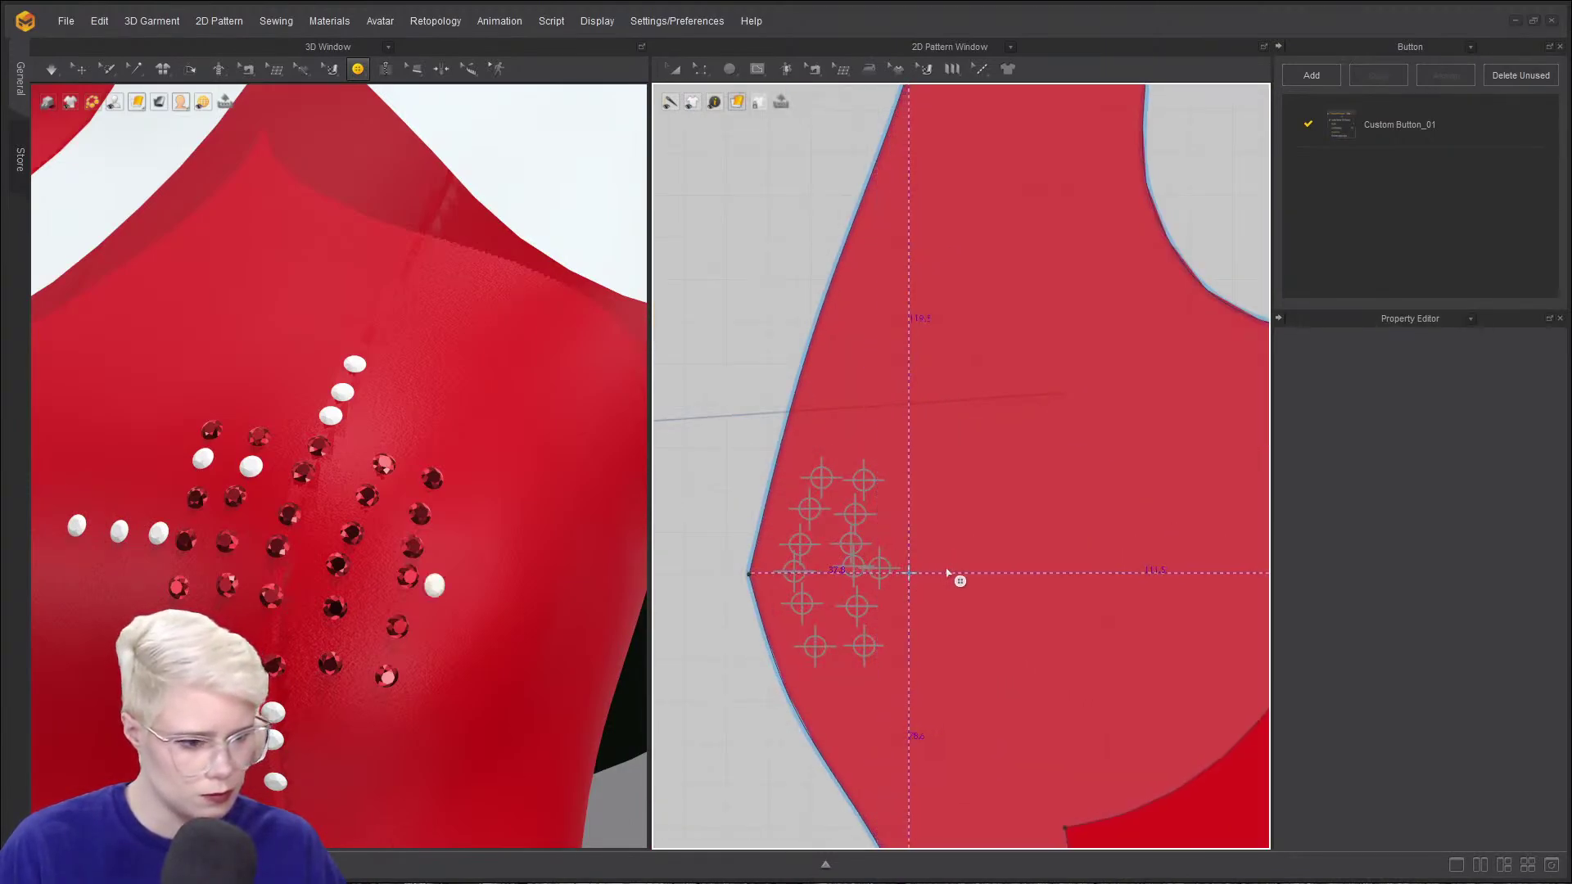
pyautogui.click(948, 573)
pyautogui.click(948, 567)
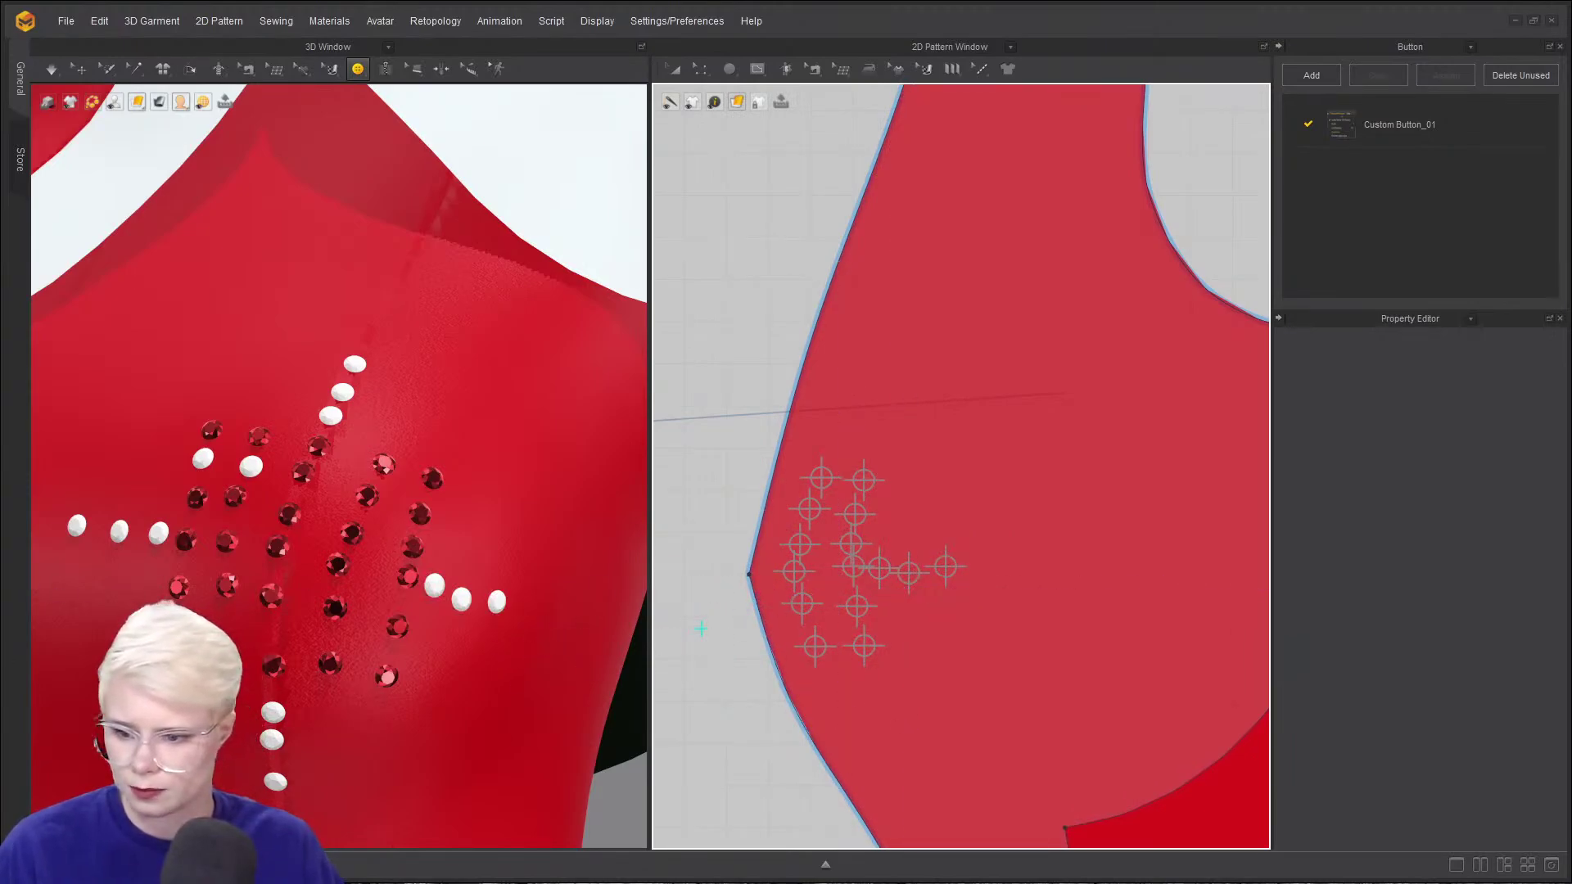
# - Add two buttons running diagonally outward from the lower outer corner of the side bust grid and two from its upper outer corner
pyautogui.scroll(-2, 766, 430)
pyautogui.click(865, 513)
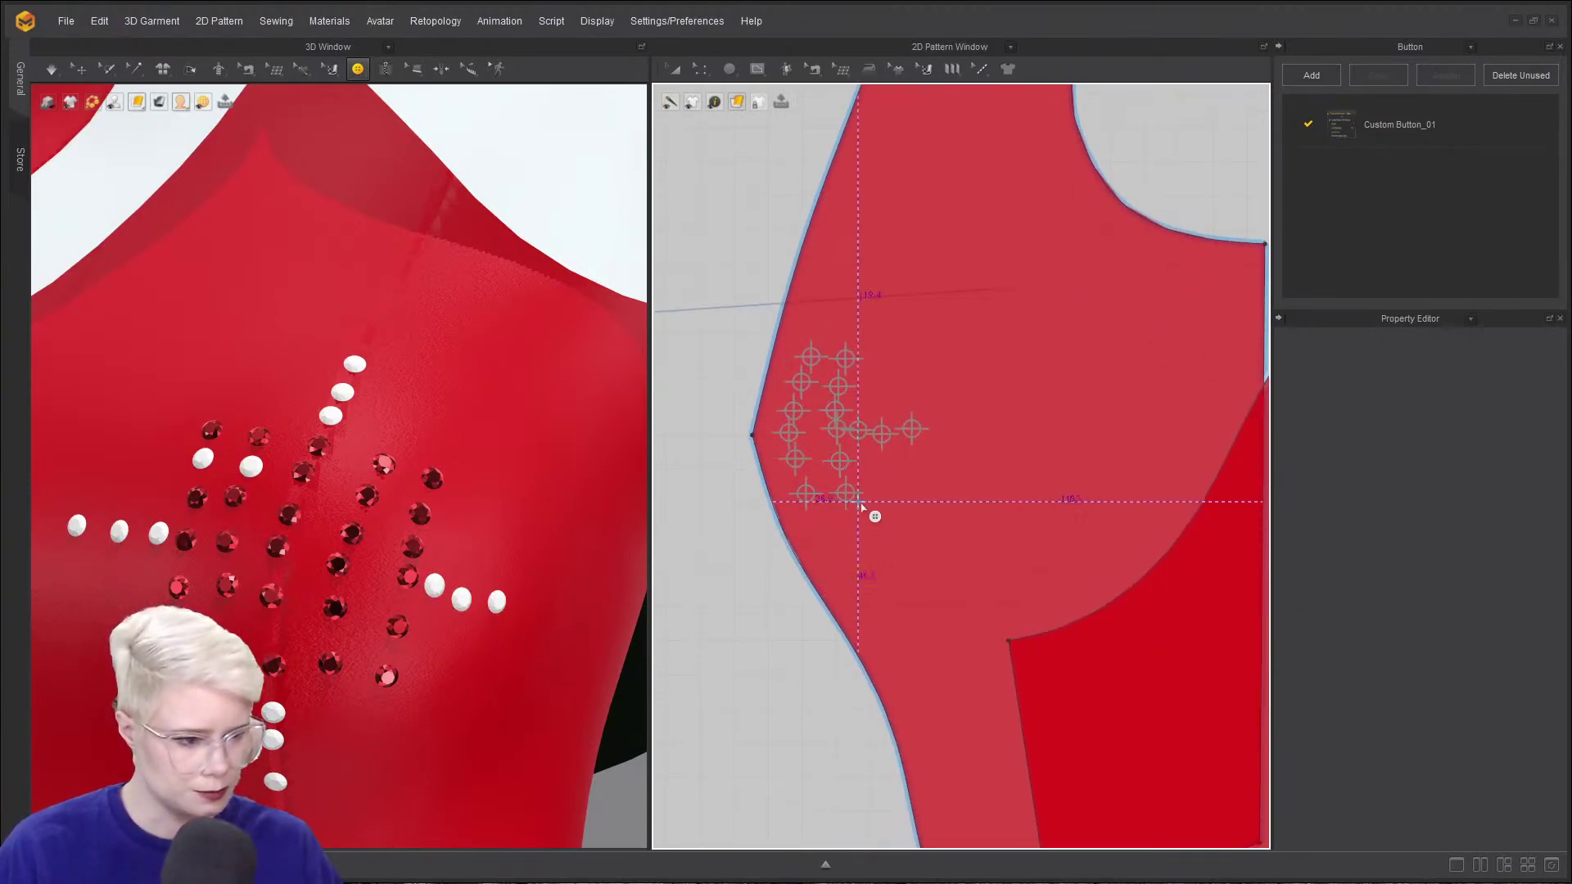
pyautogui.click(882, 538)
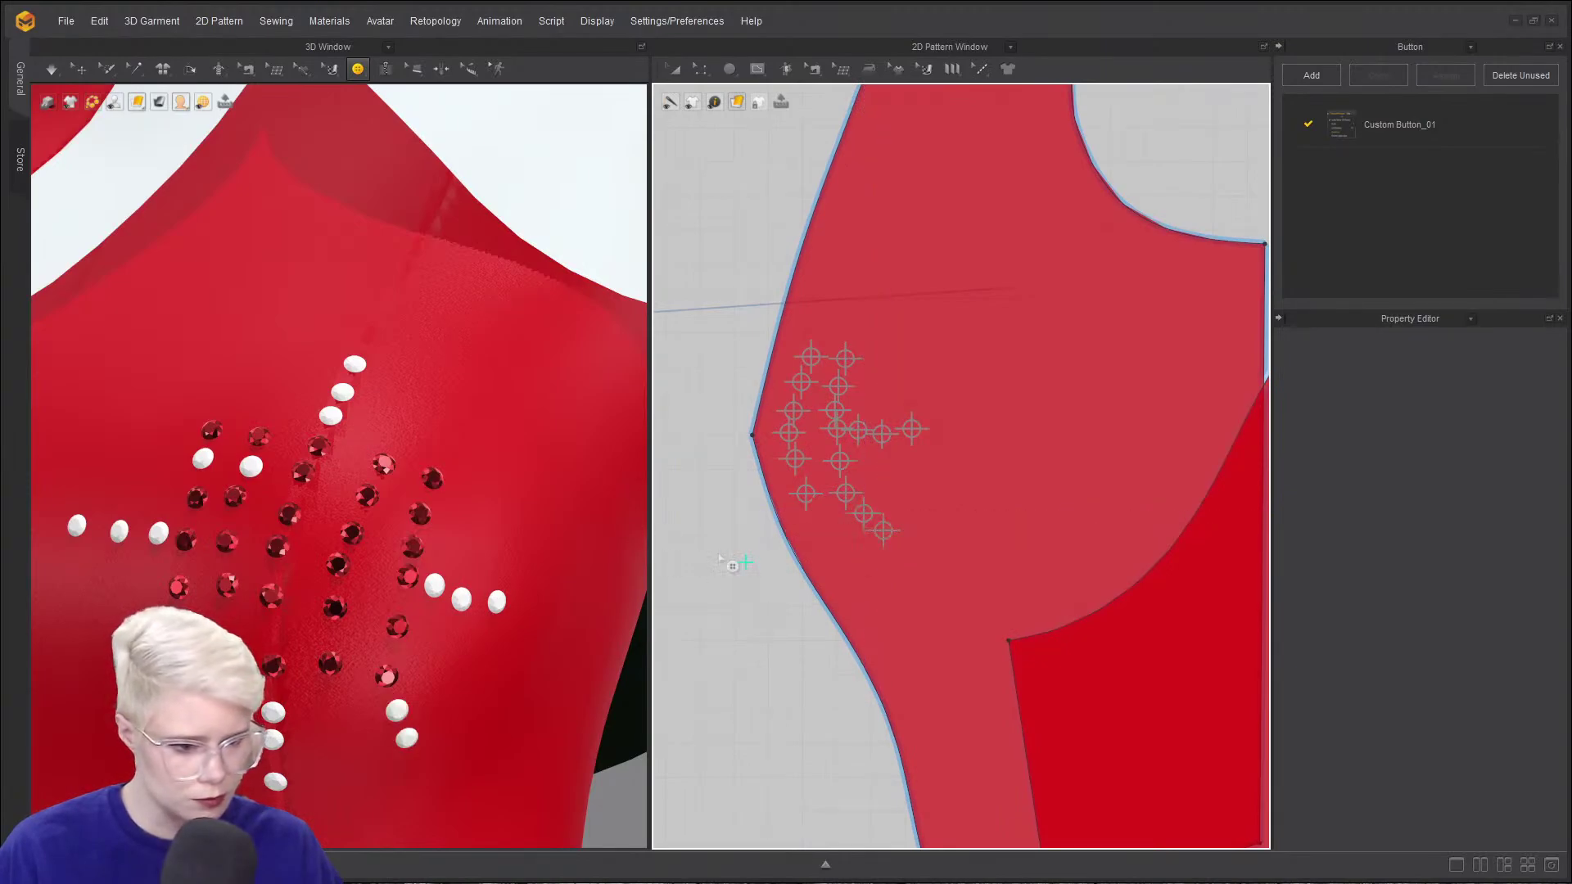
pyautogui.click(870, 351)
pyautogui.click(885, 334)
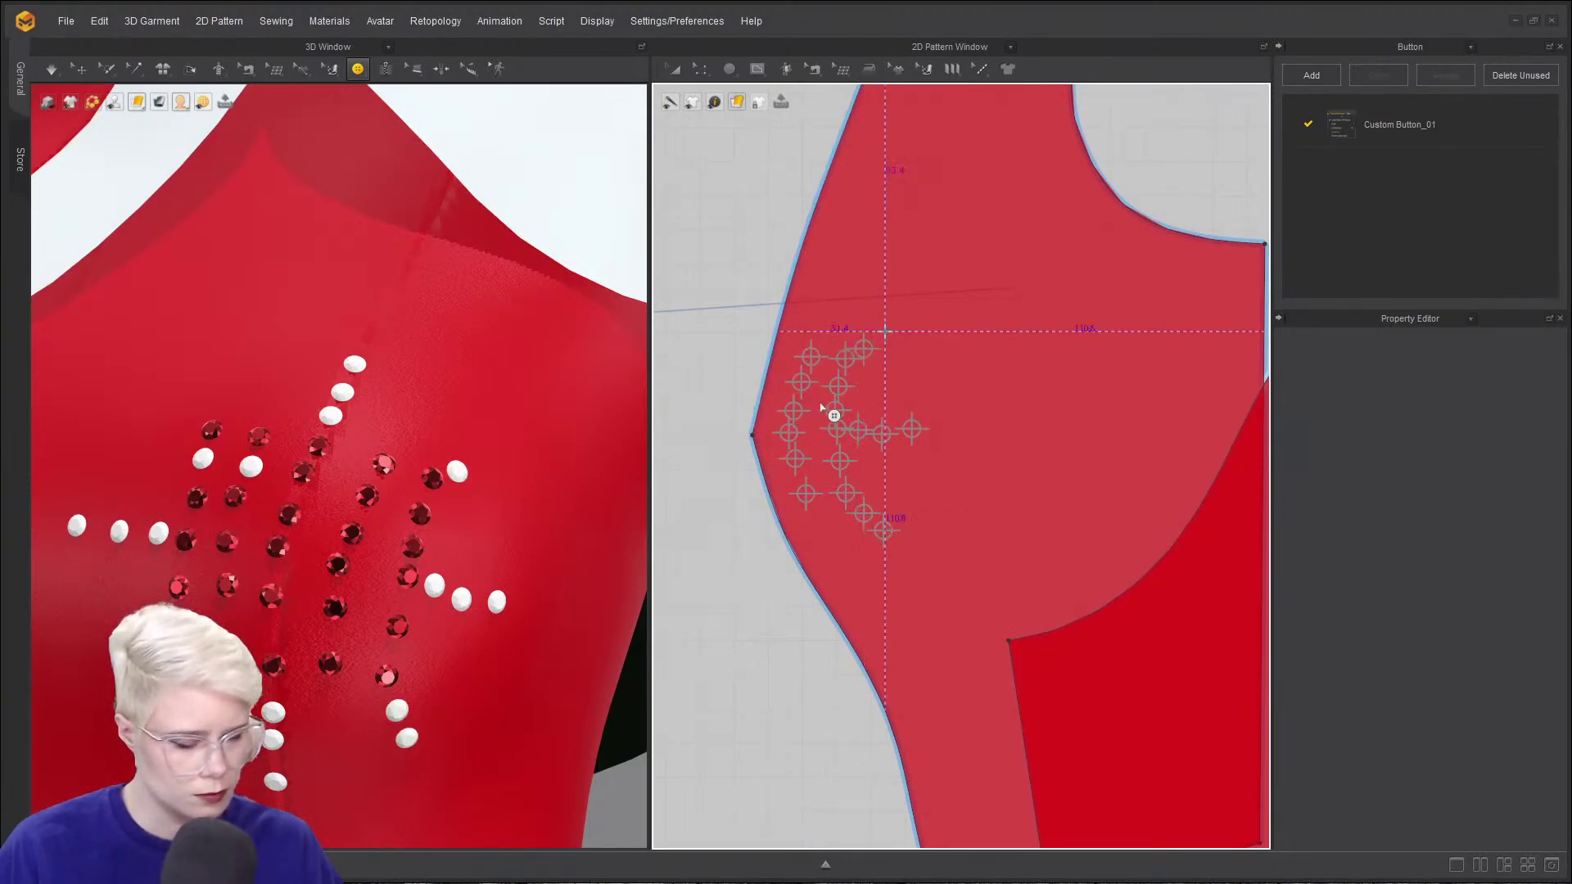
# - Add two buttons running diagonally inward from the upper inner corner of the centre bodice grid and two from its lower inner corner
pyautogui.scroll(-1, 828, 410)
pyautogui.moveTo(828, 410); pyautogui.dragTo(1095, 341, button='middle')
pyautogui.scroll(-3, 1024, 360)
pyautogui.moveTo(868, 384); pyautogui.dragTo(1210, 418, button='middle')
pyautogui.scroll(1, 1210, 418)
pyautogui.moveTo(634, 439); pyautogui.dragTo(876, 412, button='middle')
pyautogui.moveTo(818, 561); pyautogui.dragTo(1035, 361, button='middle')
pyautogui.scroll(4, 899, 489)
pyautogui.click(925, 289)
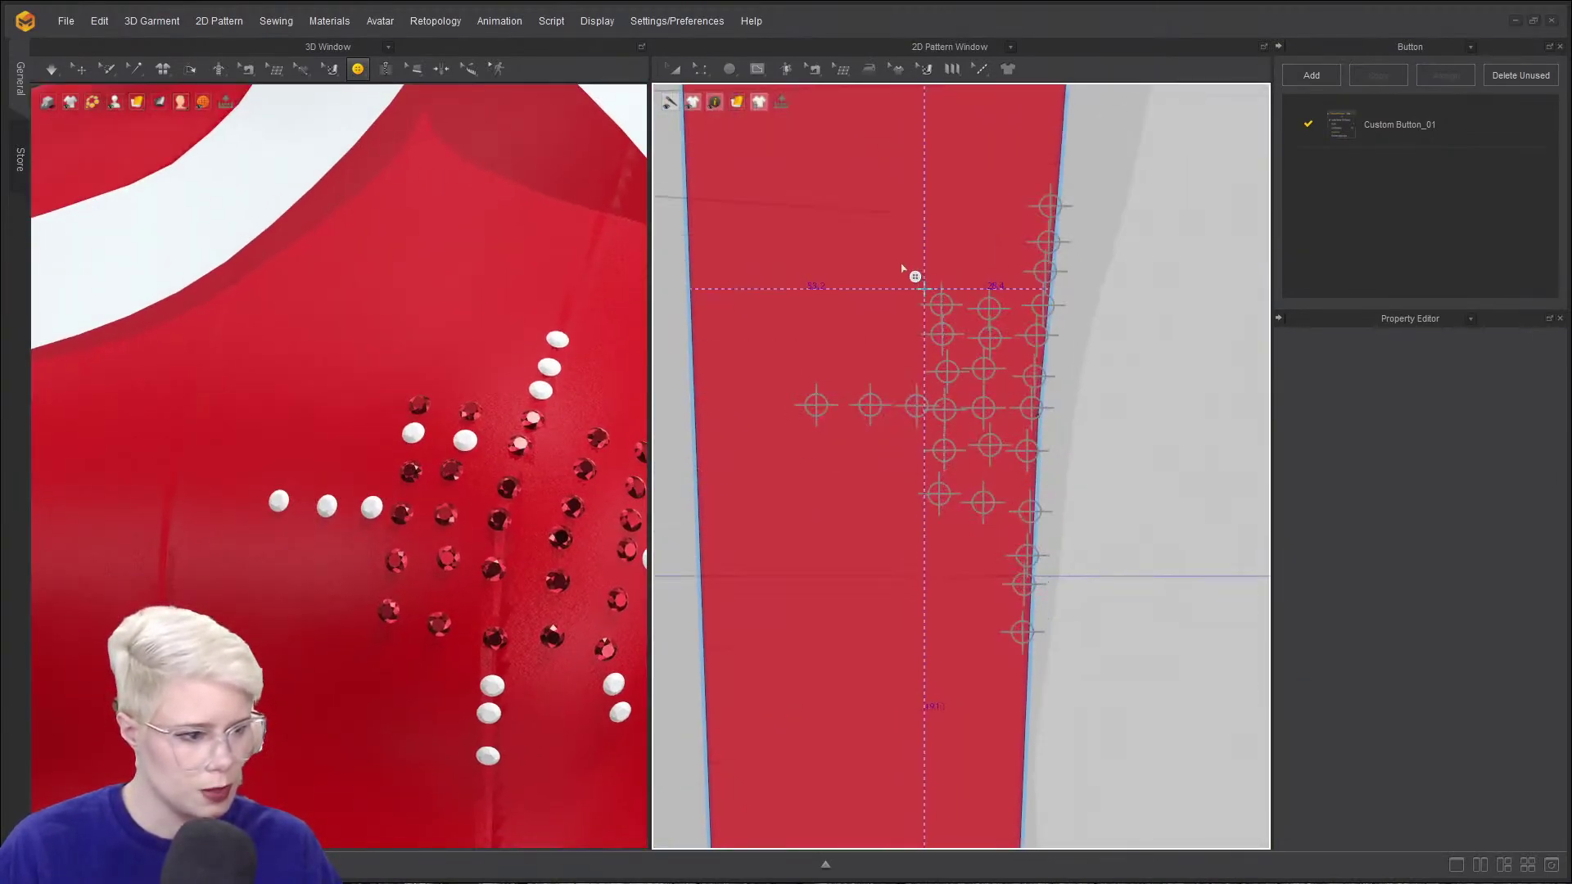
pyautogui.click(901, 262)
pyautogui.click(920, 506)
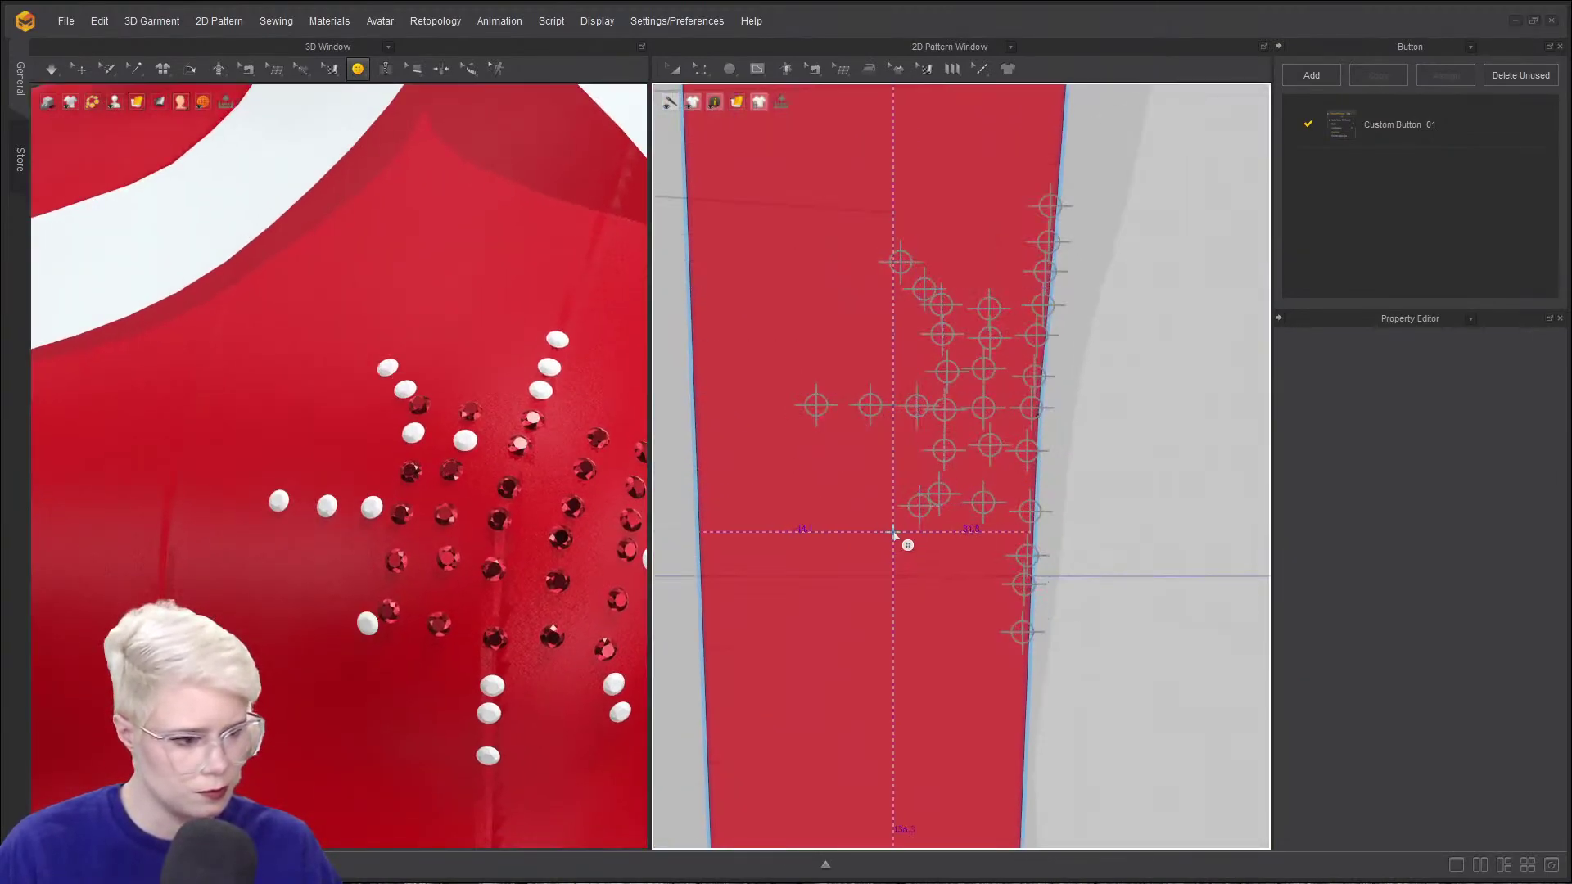
pyautogui.click(896, 528)
# - Change the material type of the Custom Button_01 style to Fabric_Shiny
pyautogui.click(1028, 446)
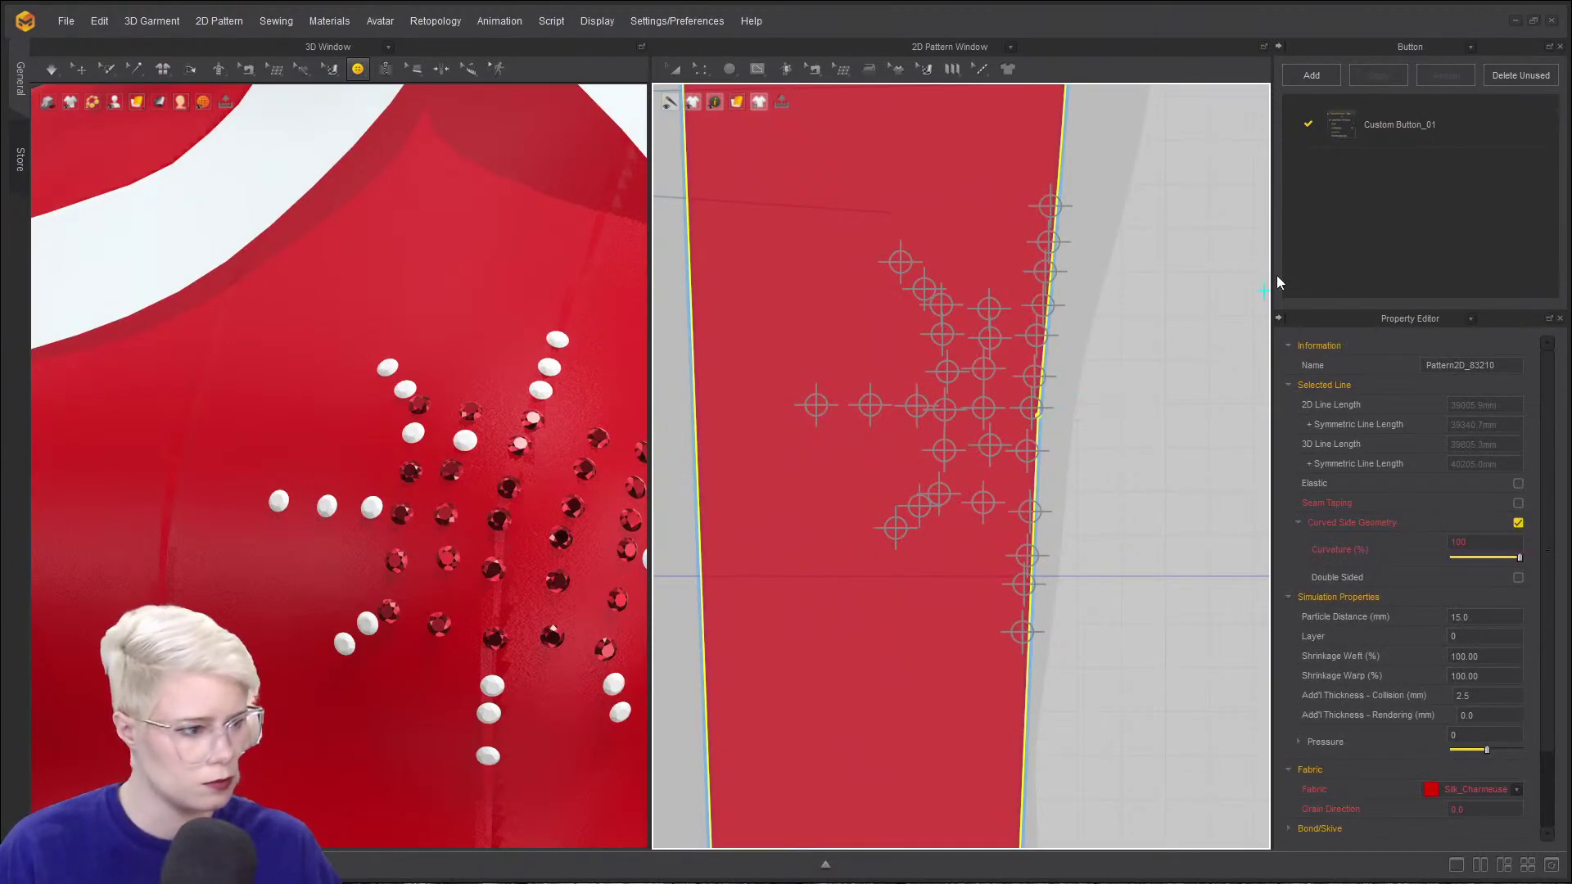
pyautogui.click(1376, 123)
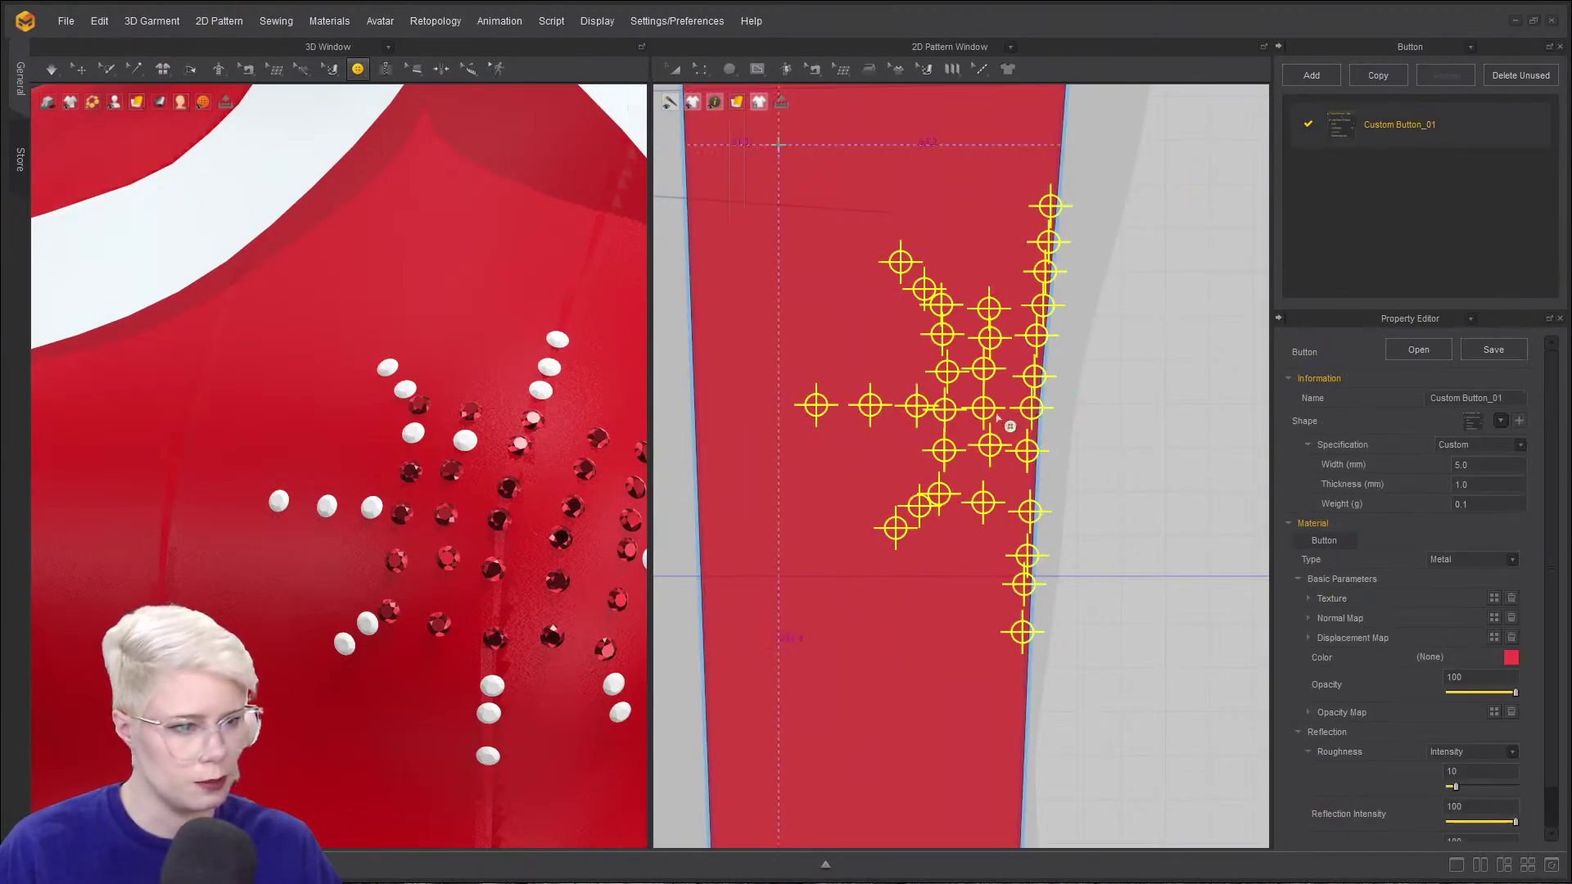
pyautogui.scroll(-6, 856, 547)
pyautogui.moveTo(879, 544); pyautogui.dragTo(776, 468, button='middle')
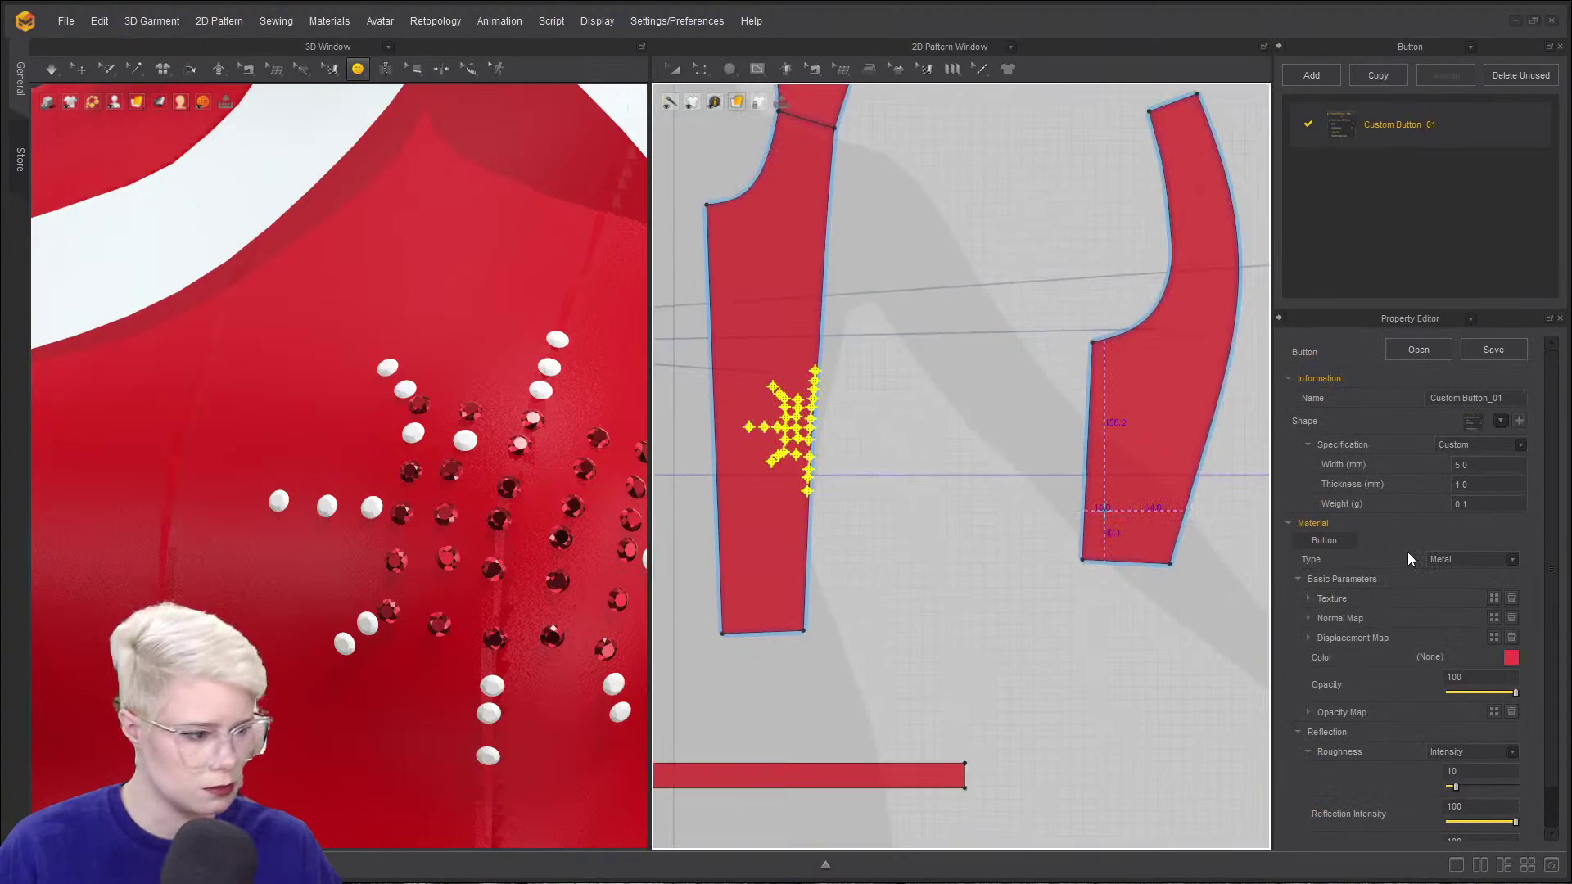
pyautogui.click(1484, 560)
pyautogui.click(1464, 587)
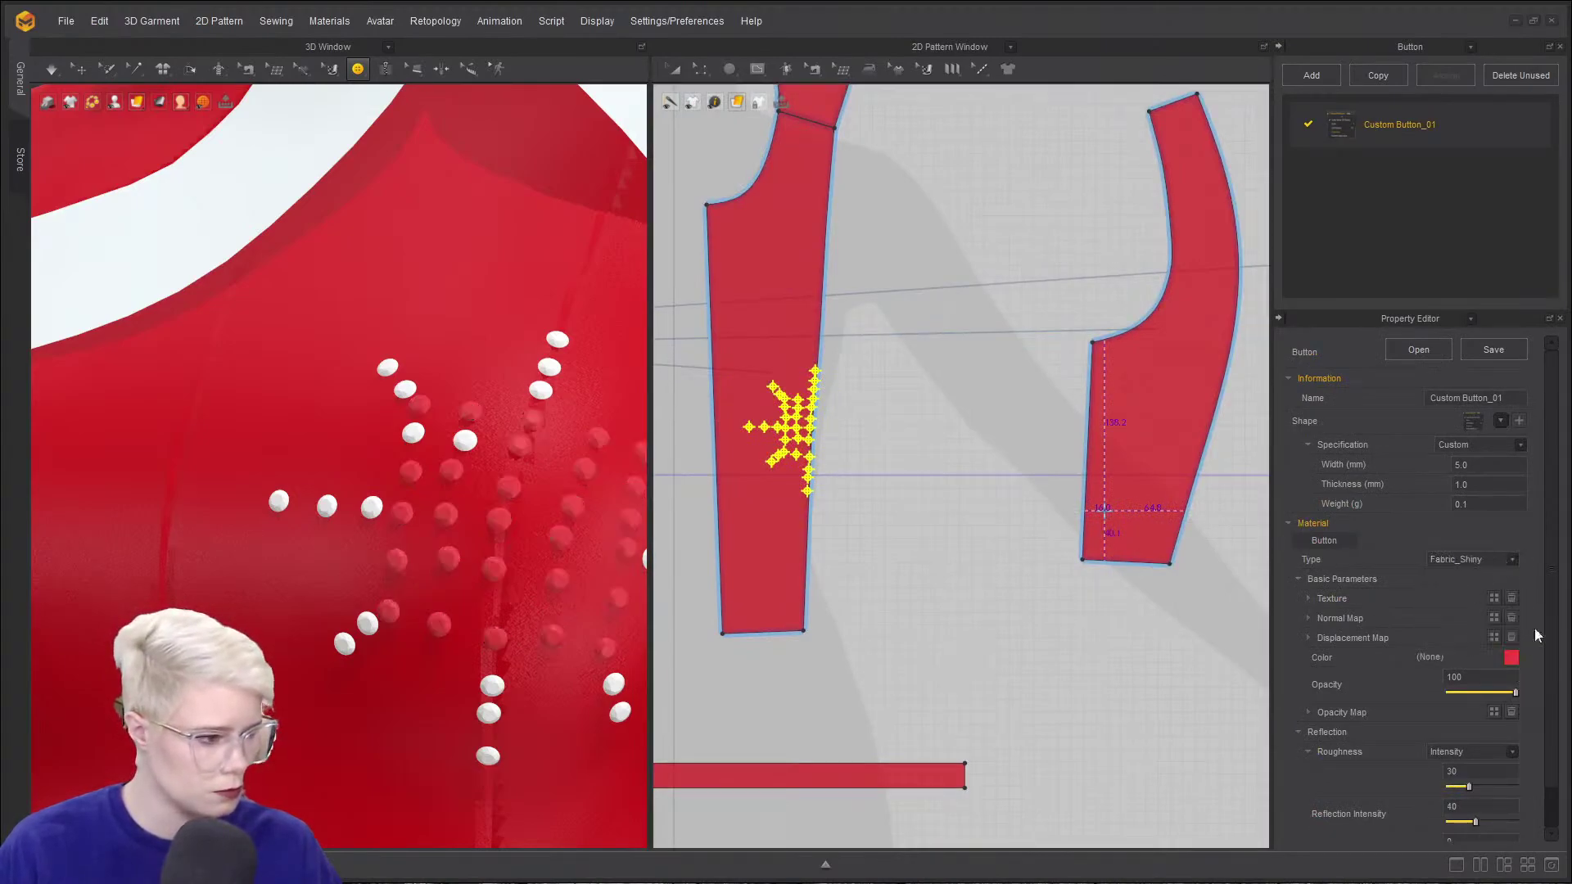
pyautogui.click(1511, 657)
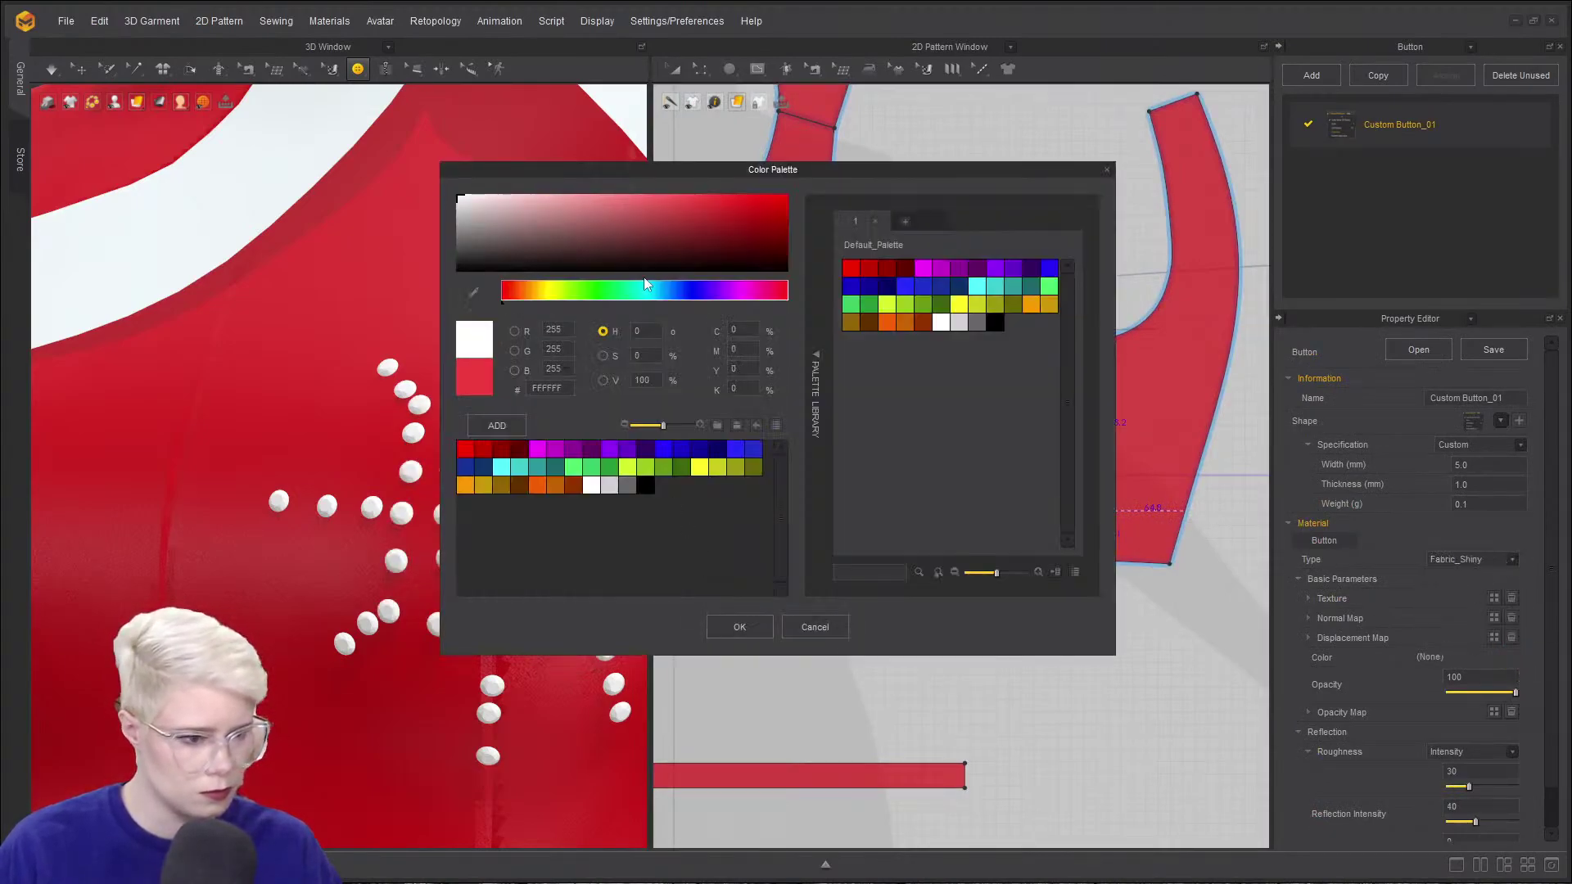
pyautogui.click(788, 218)
pyautogui.moveTo(792, 216); pyautogui.dragTo(450, 158)
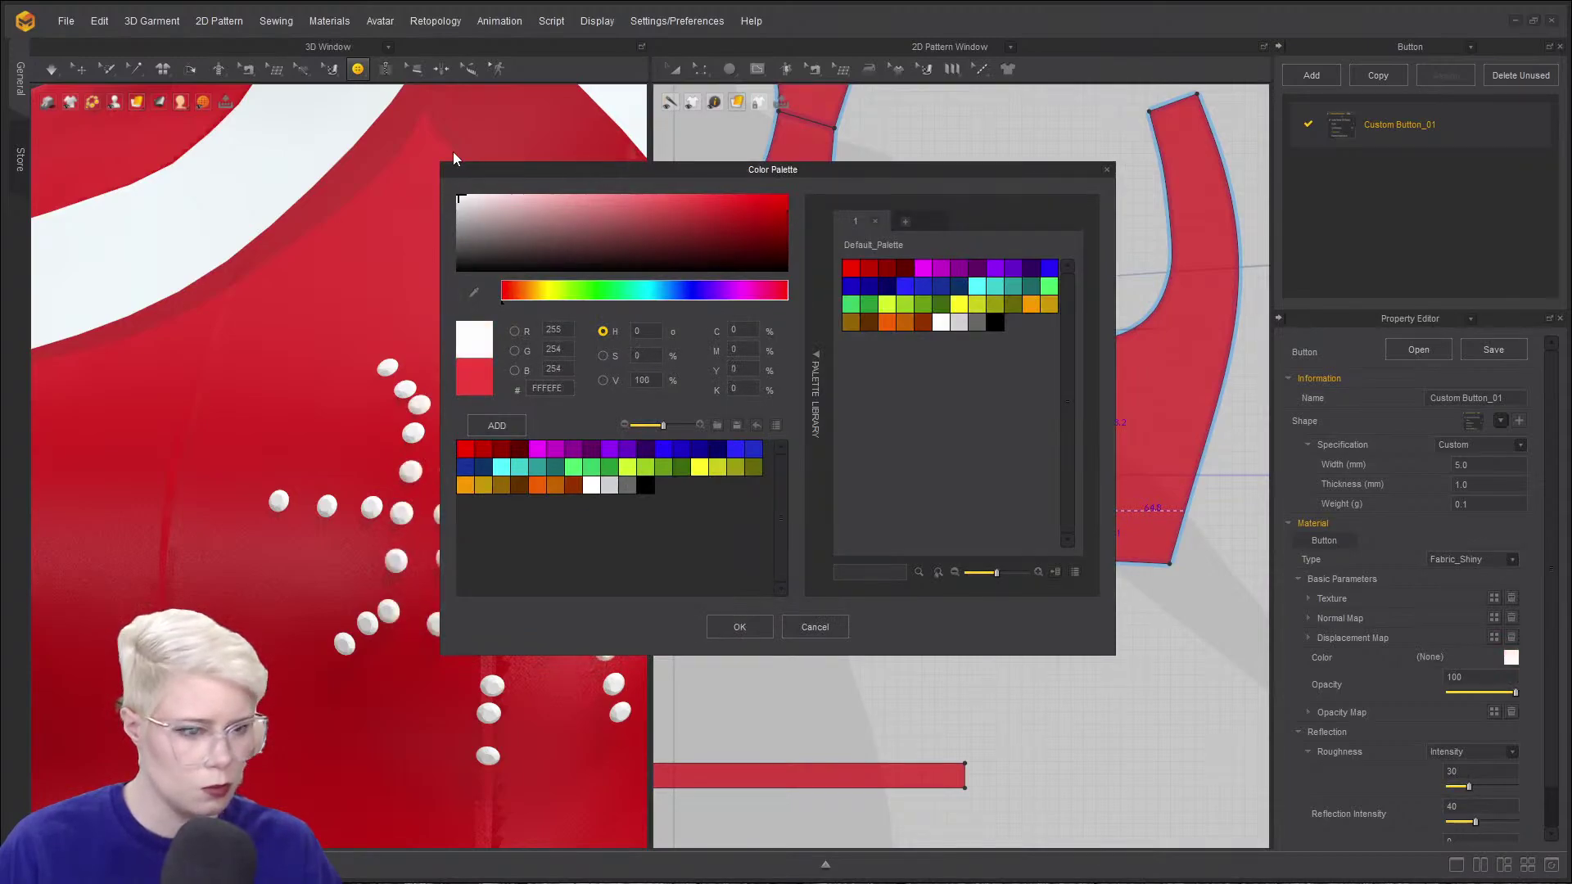
pyautogui.click(815, 628)
# - Duplicate the Custom Button_01 style and assign the copy to a button in the middle column of the centre bodice grid
pyautogui.click(1391, 73)
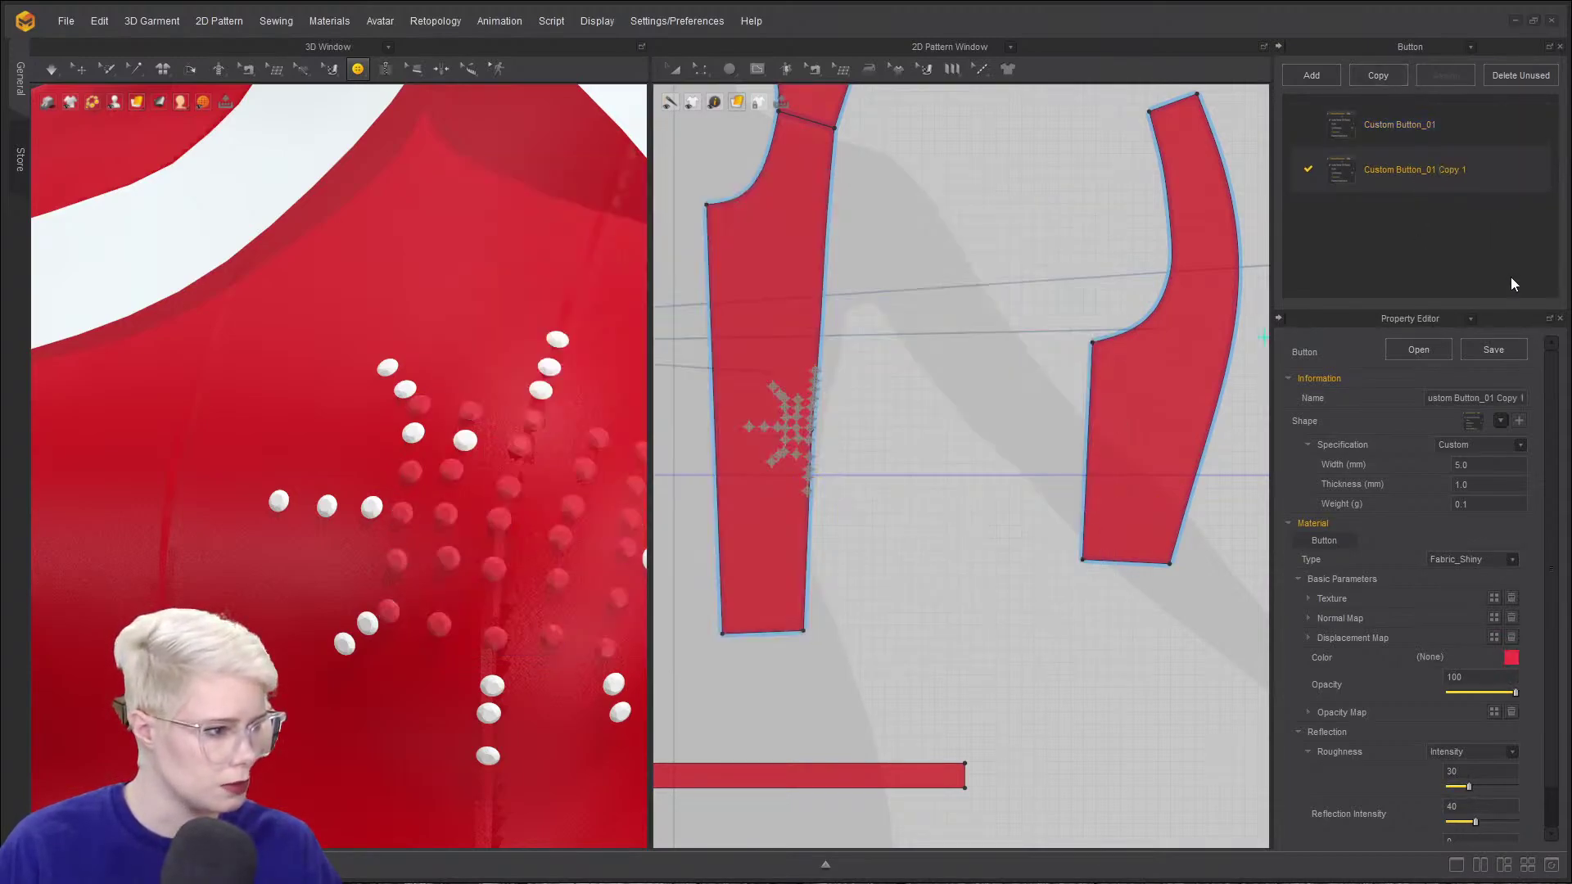
pyautogui.hotkey('ctrl', 'a')
pyautogui.click(1358, 173)
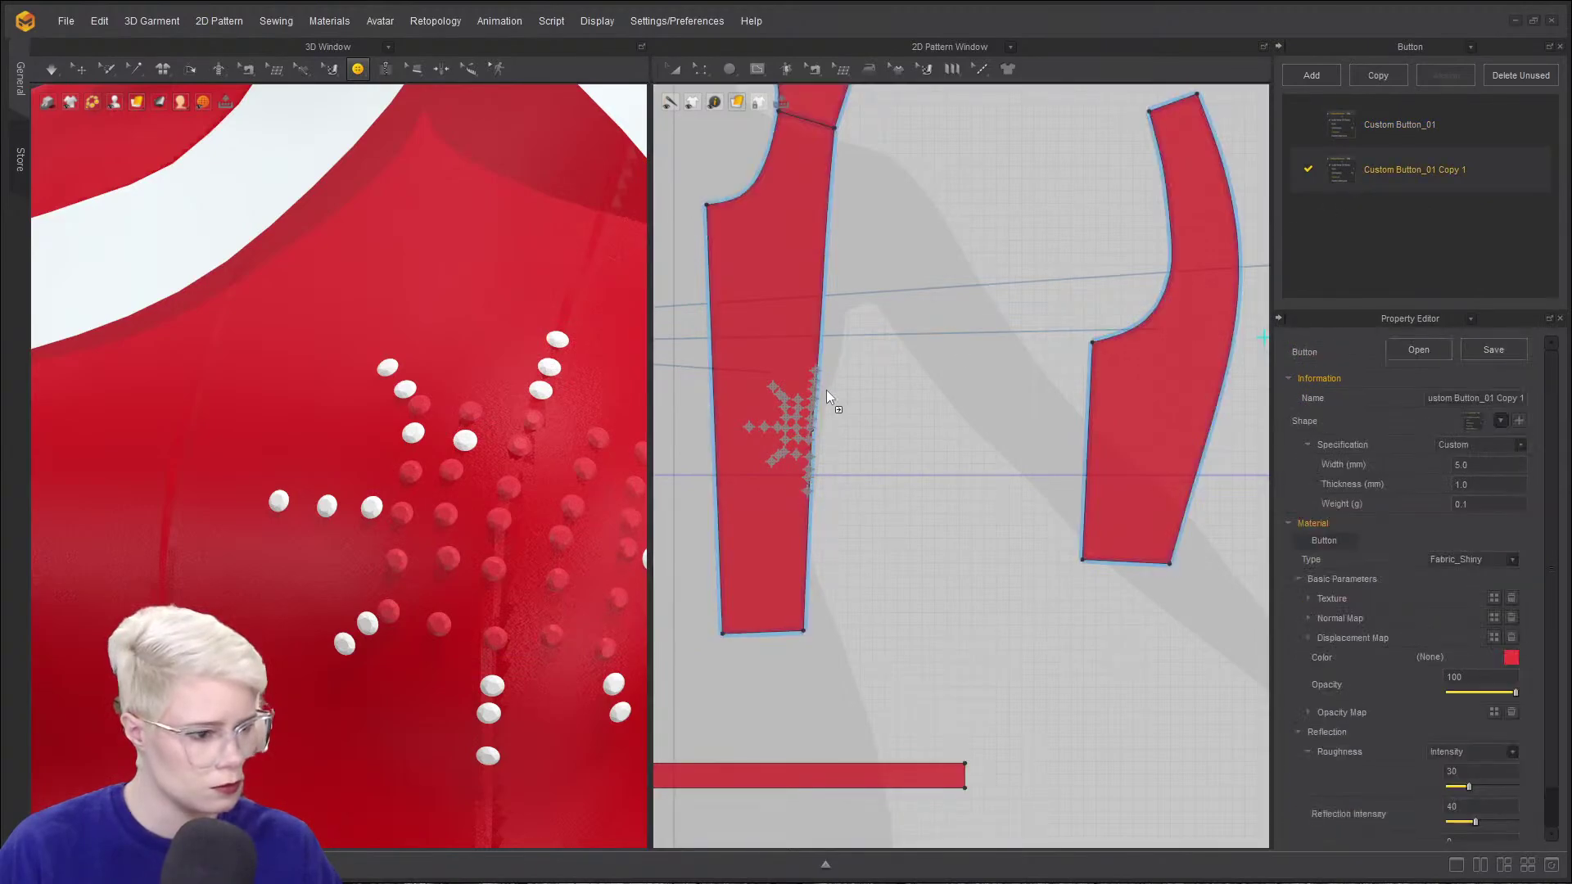
pyautogui.click(798, 417)
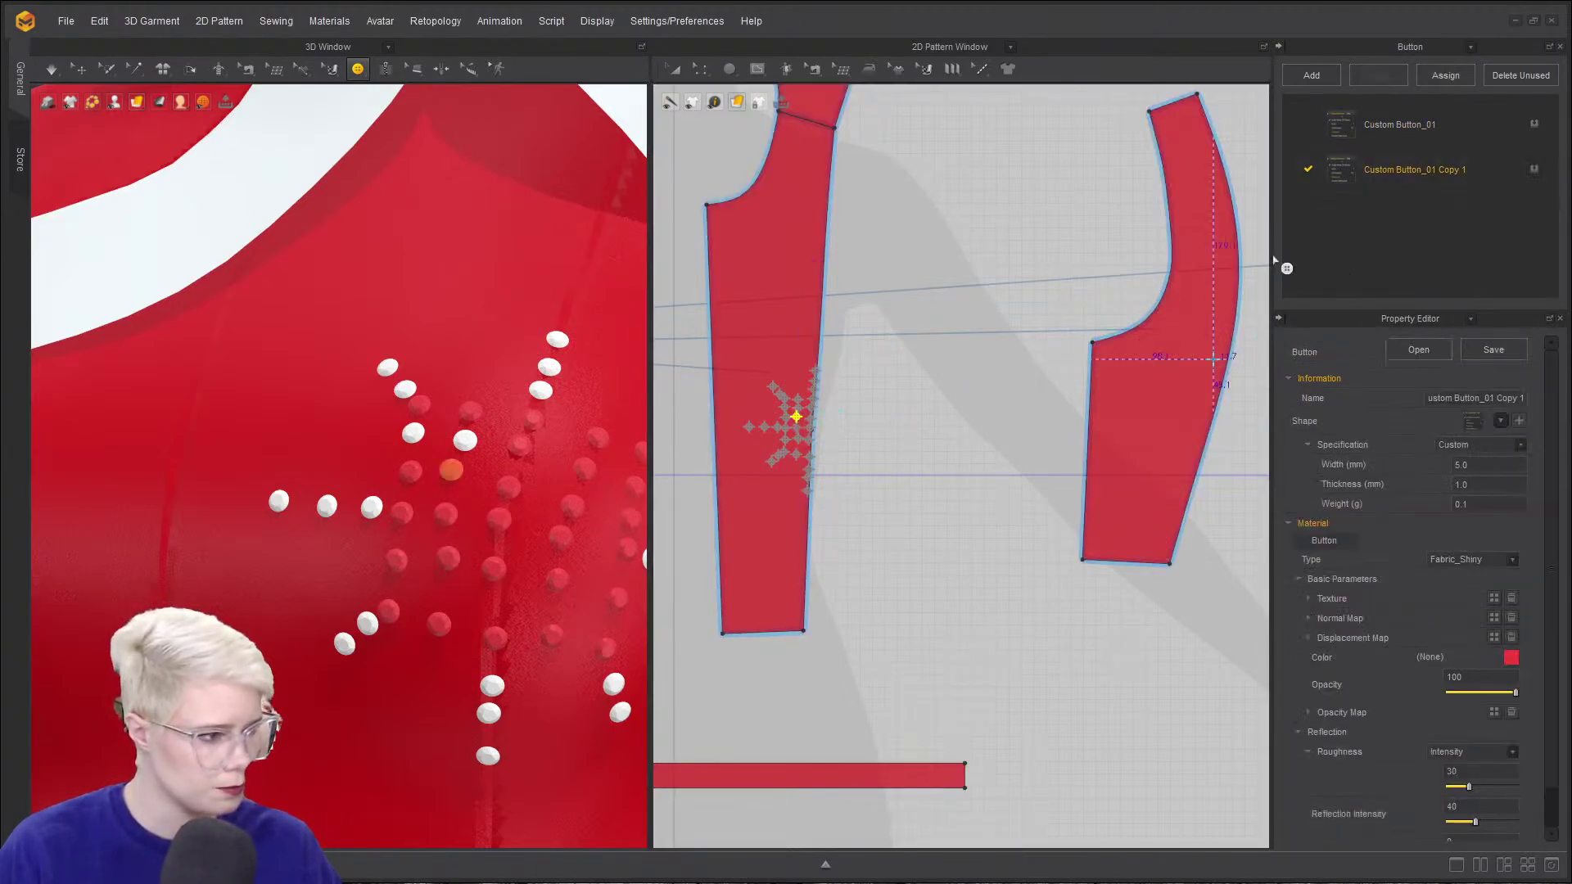
pyautogui.click(1383, 172)
pyautogui.scroll(-2, 869, 464)
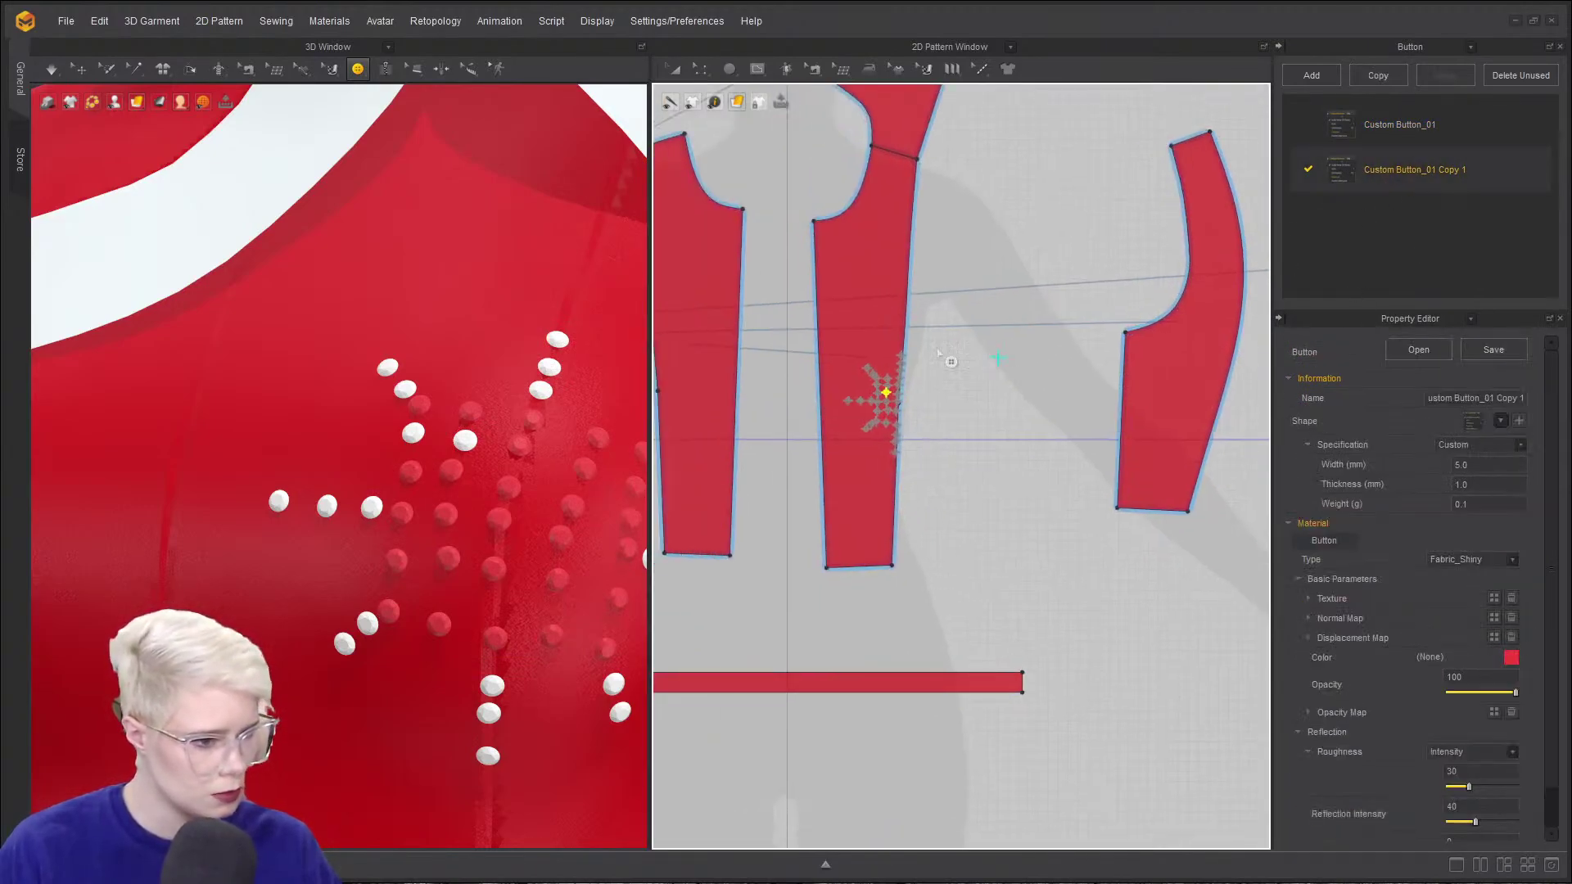
pyautogui.scroll(5, 870, 463)
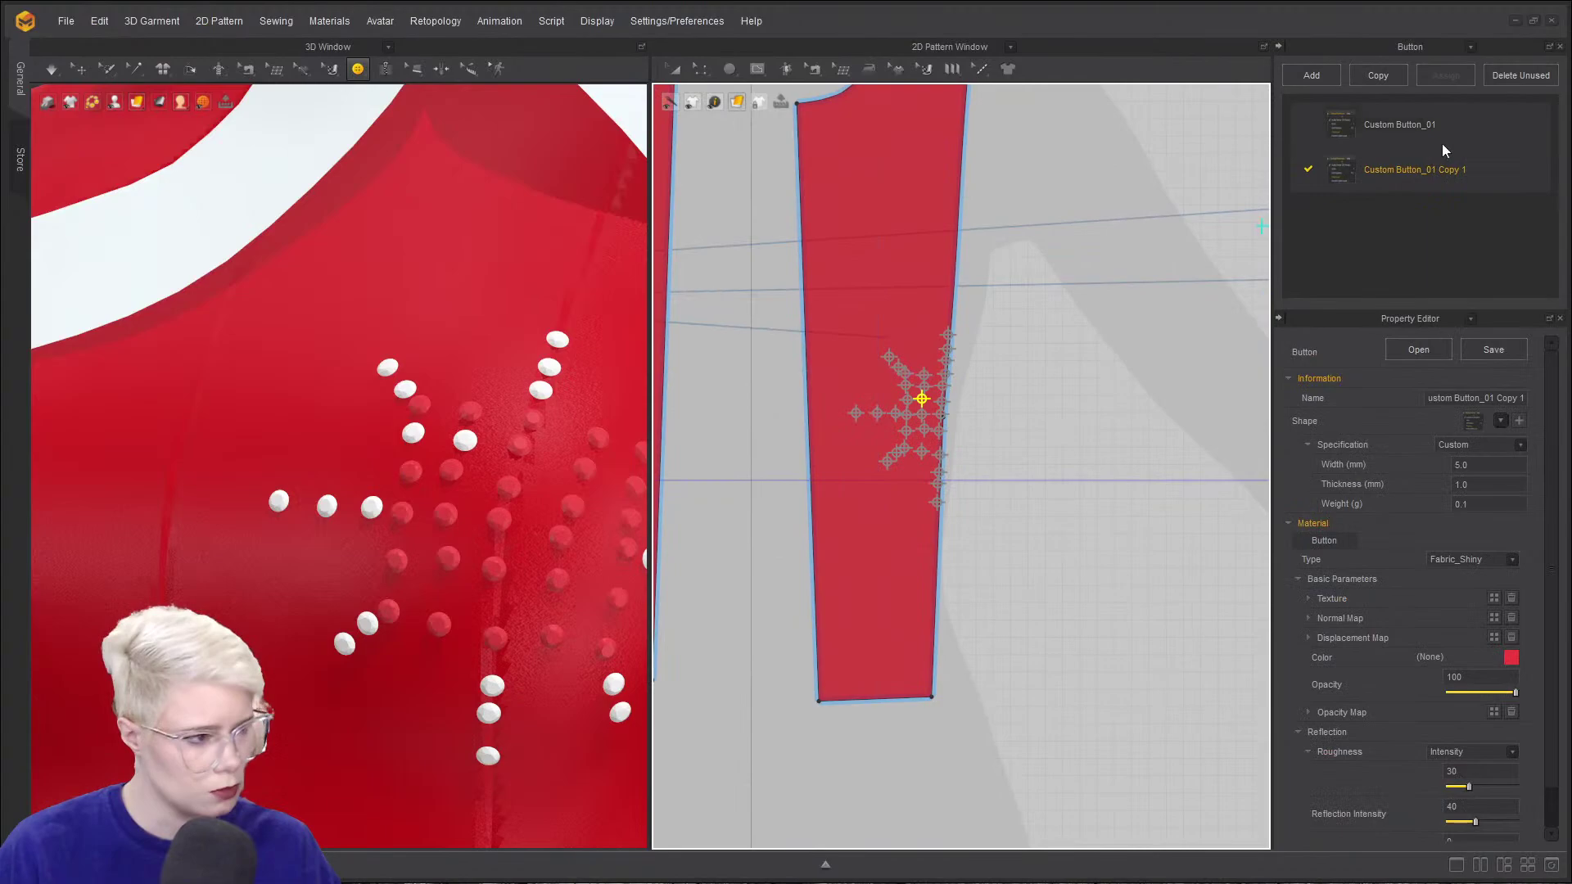
# - Assign the copied button style to the two white buttons inside the grid and the nearer button of the upper inner diagonal
pyautogui.click(463, 443)
pyautogui.click(1337, 172)
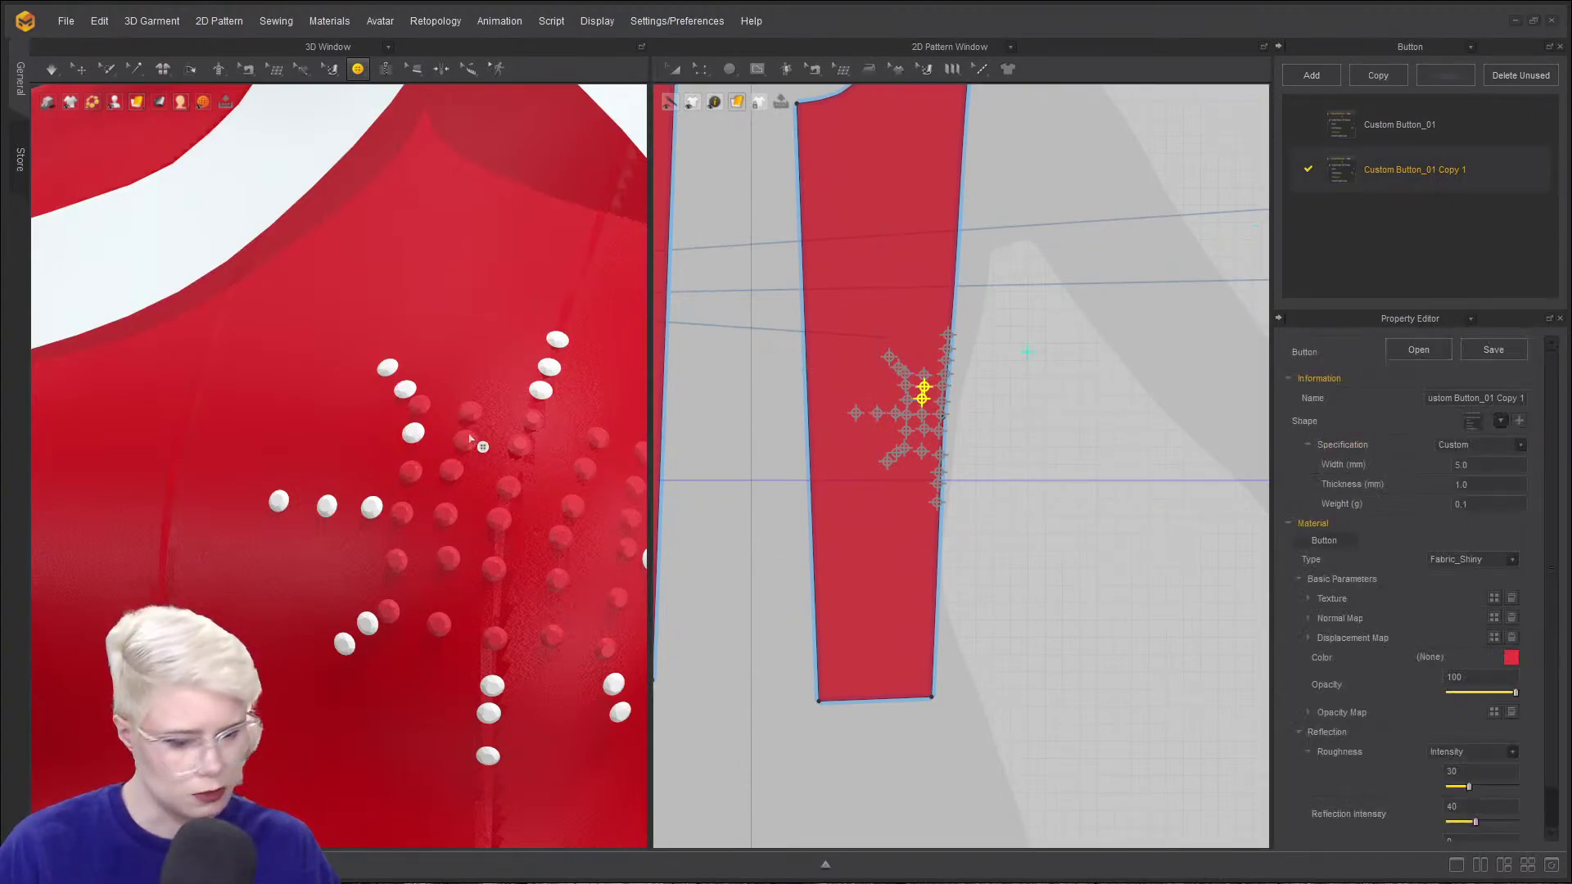
pyautogui.click(1161, 317)
pyautogui.moveTo(1355, 181); pyautogui.dragTo(937, 426)
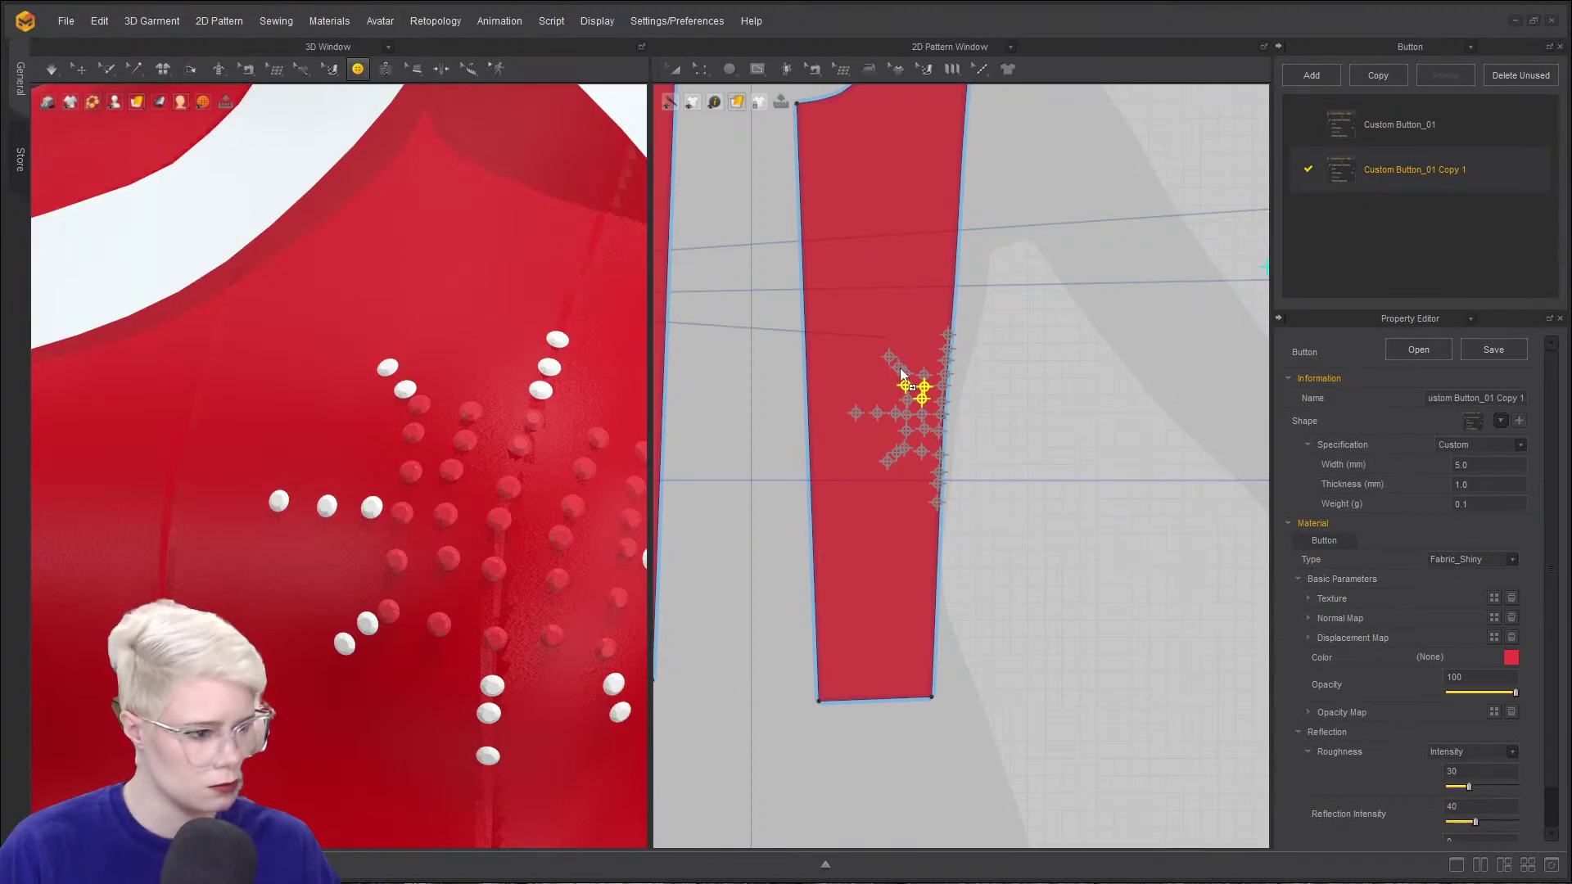
pyautogui.moveTo(901, 375); pyautogui.dragTo(901, 375)
pyautogui.scroll(3, 820, 397)
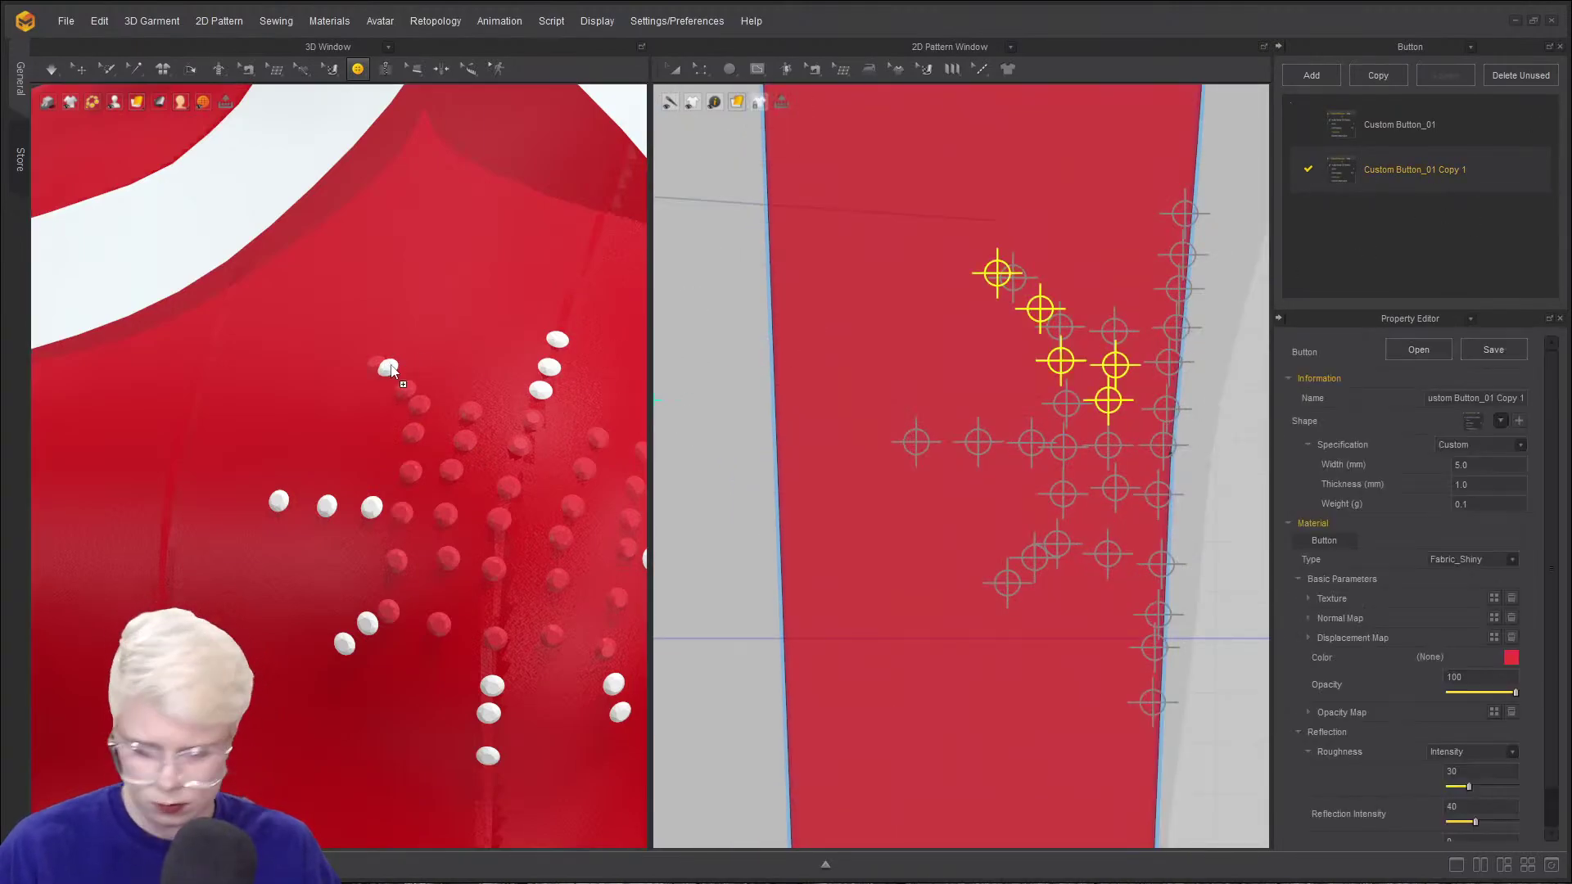
# - Assign the copied button style to the end button of the upper inner diagonal and the three white seam buttons above the grid
pyautogui.moveTo(393, 373); pyautogui.dragTo(391, 370)
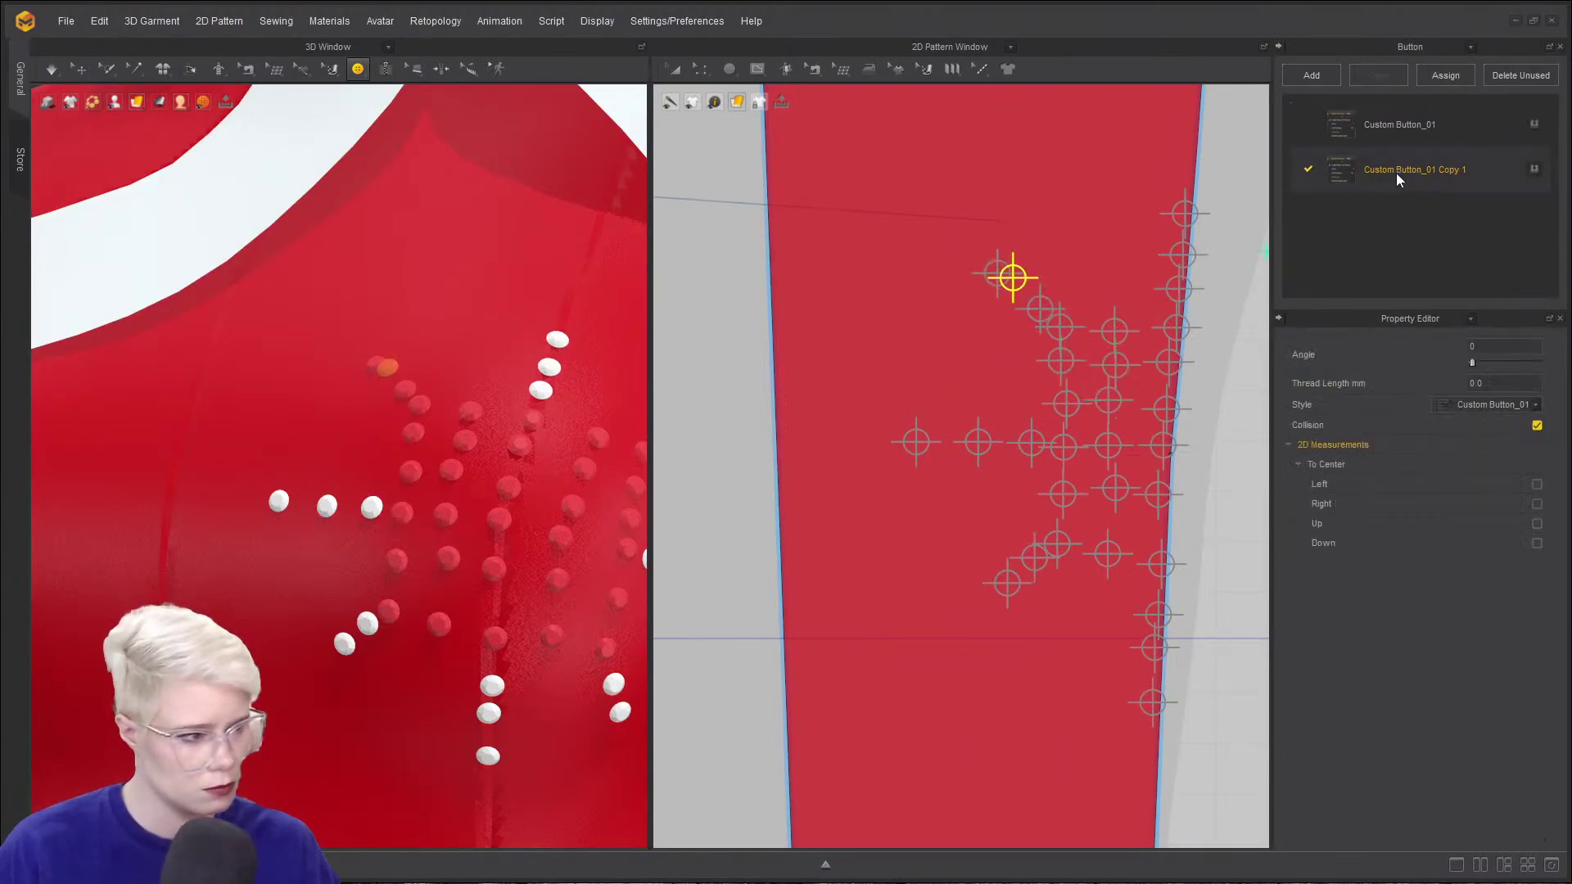
pyautogui.moveTo(1397, 174); pyautogui.dragTo(1185, 213)
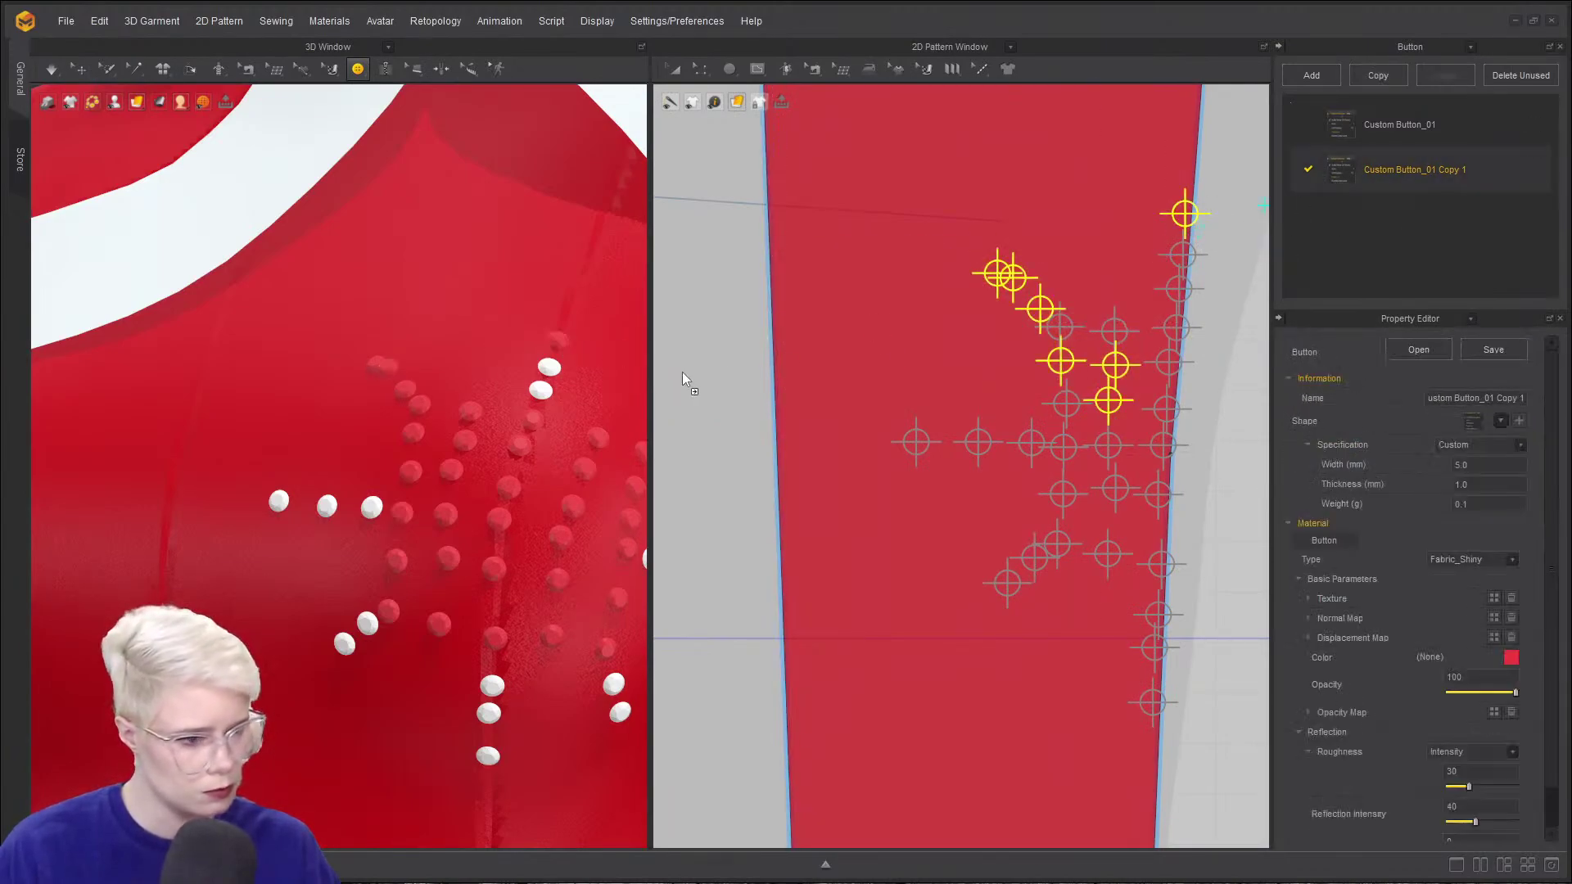
pyautogui.click(556, 366)
pyautogui.moveTo(1386, 187); pyautogui.dragTo(891, 342)
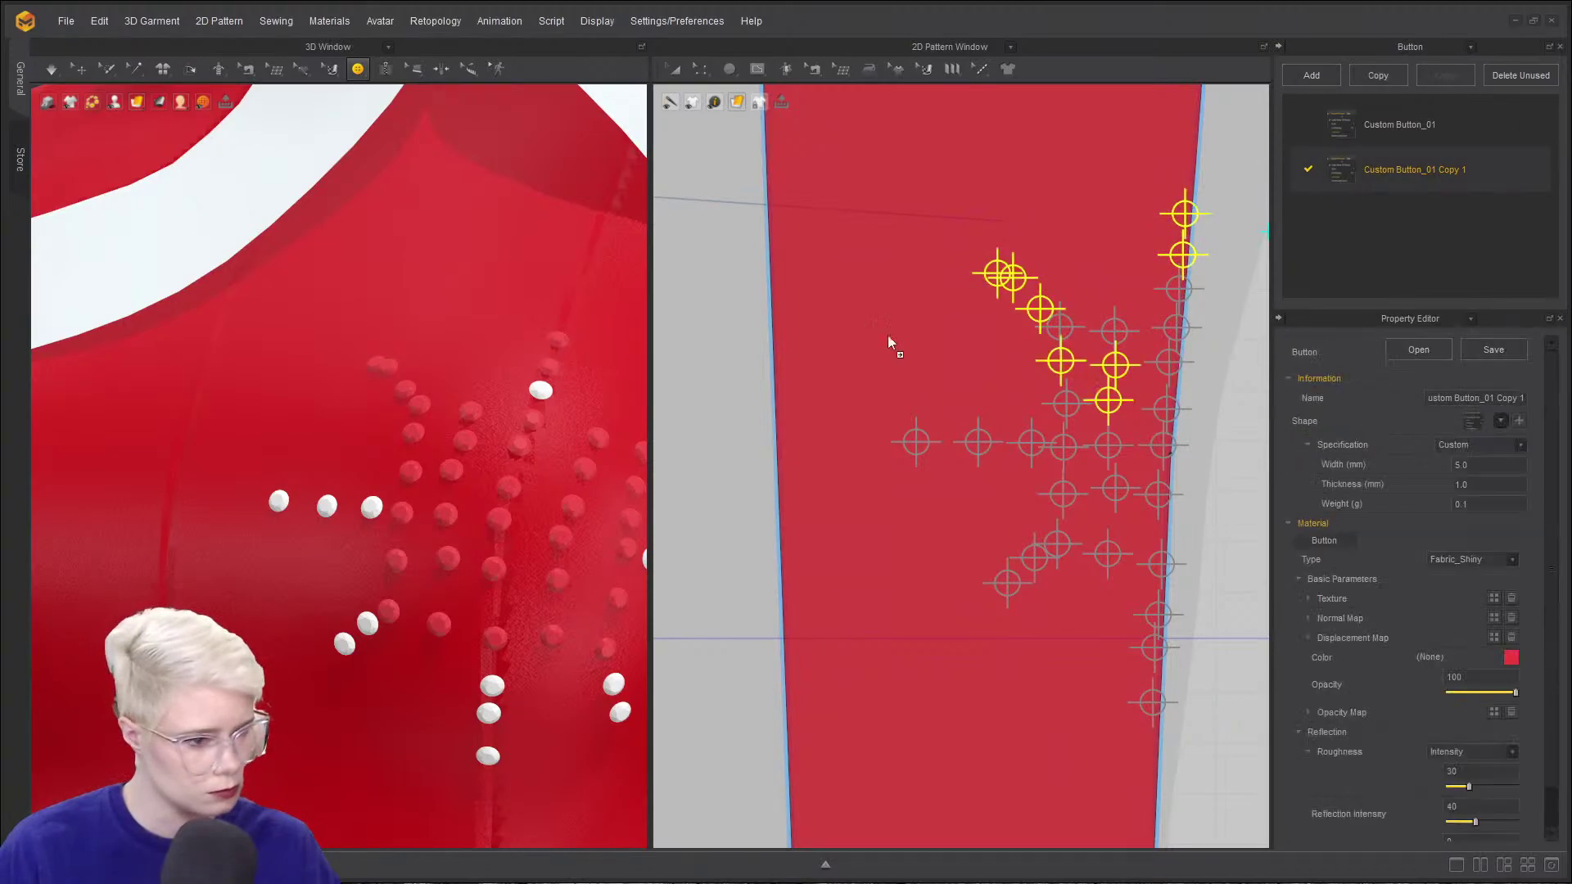
pyautogui.click(543, 392)
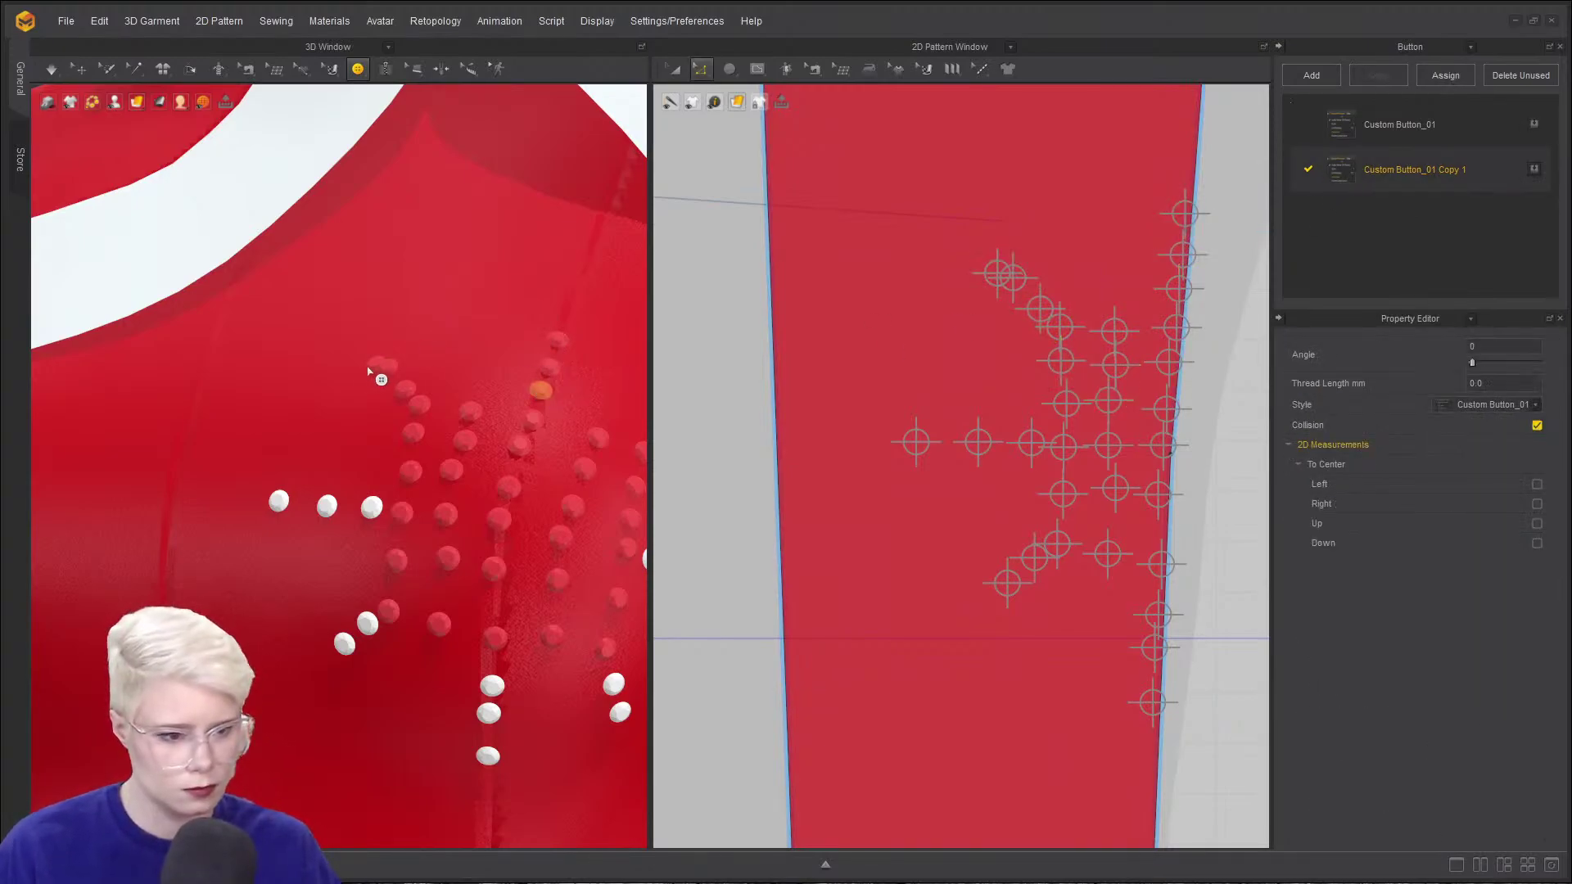
# - Delete the stray extra button beside the tip of the upper inner diagonal
pyautogui.click(365, 72)
pyautogui.click(376, 120)
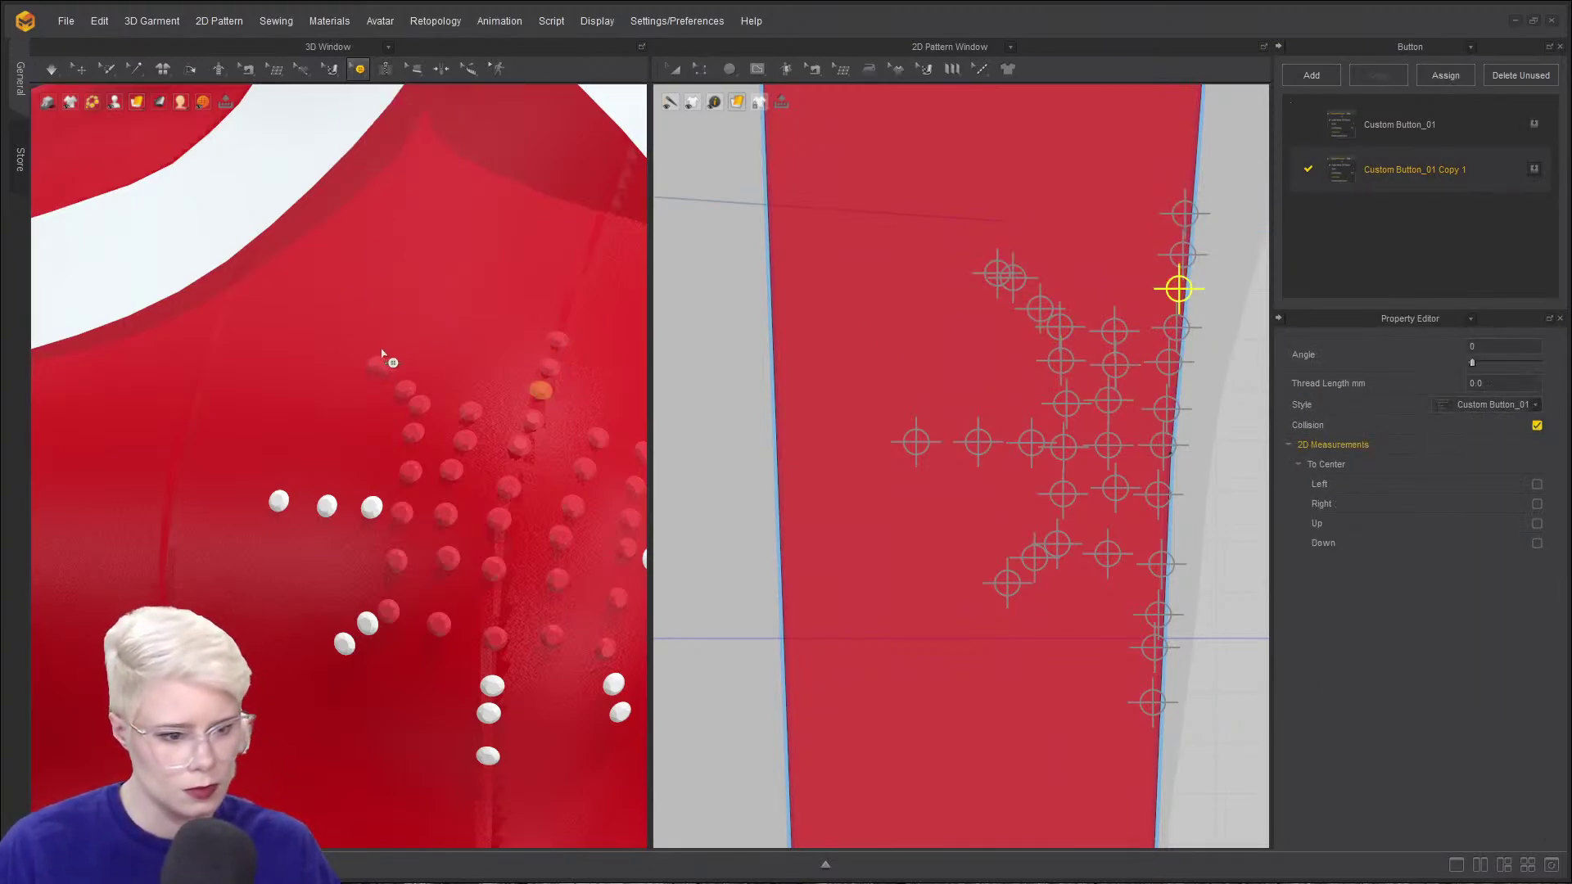
pyautogui.click(374, 360)
pyautogui.click(893, 305)
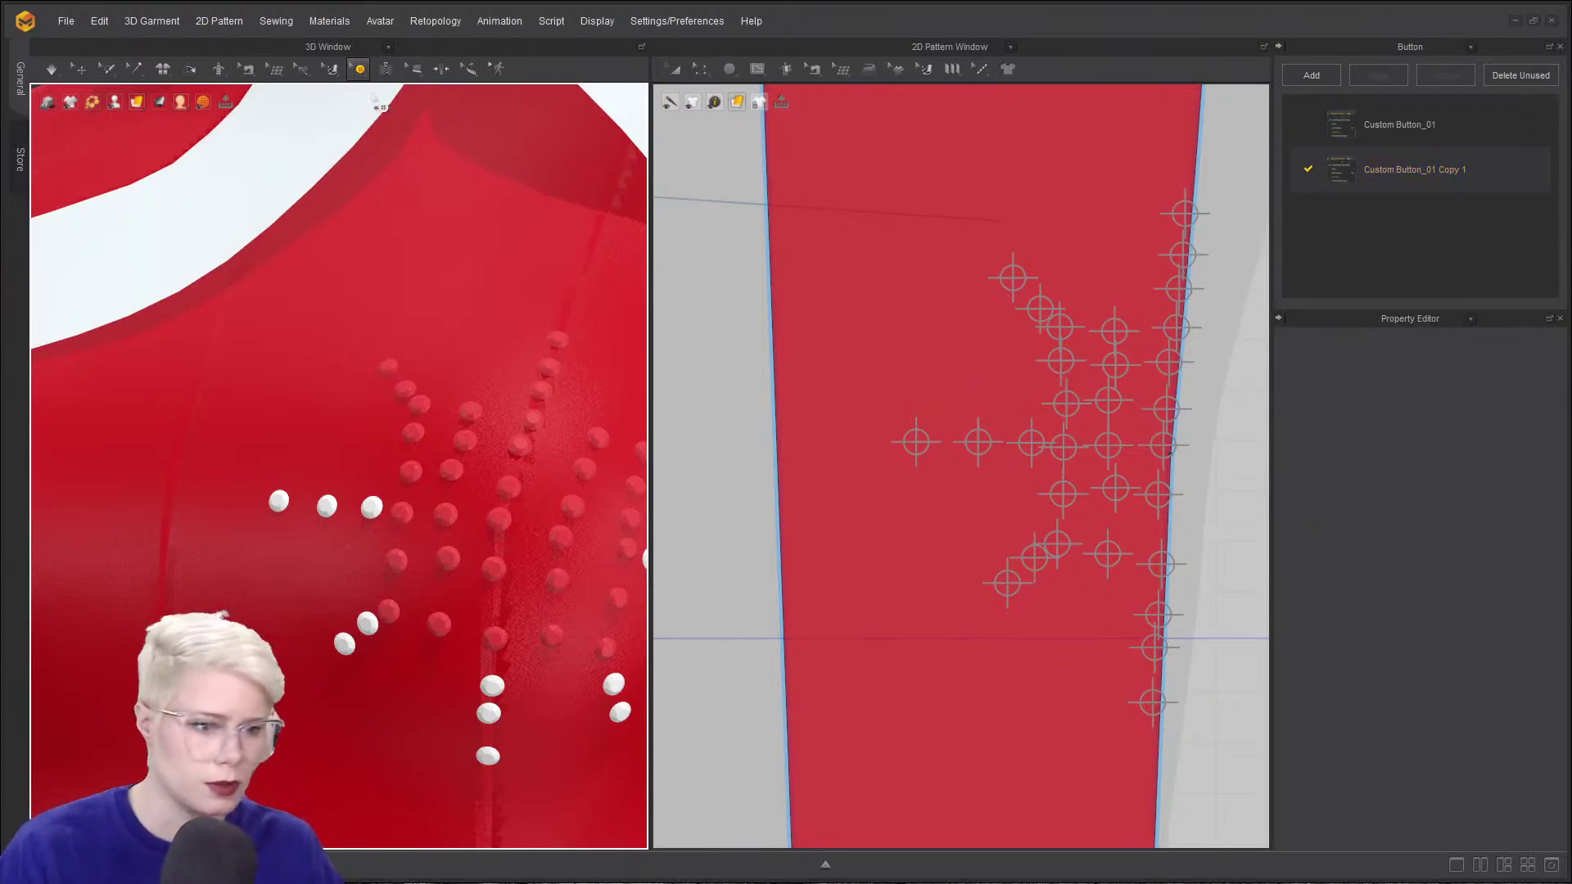
# - Extend the bust seam line with two more buttons above its upper end and two more below its lower end
pyautogui.click(361, 70)
pyautogui.click(381, 123)
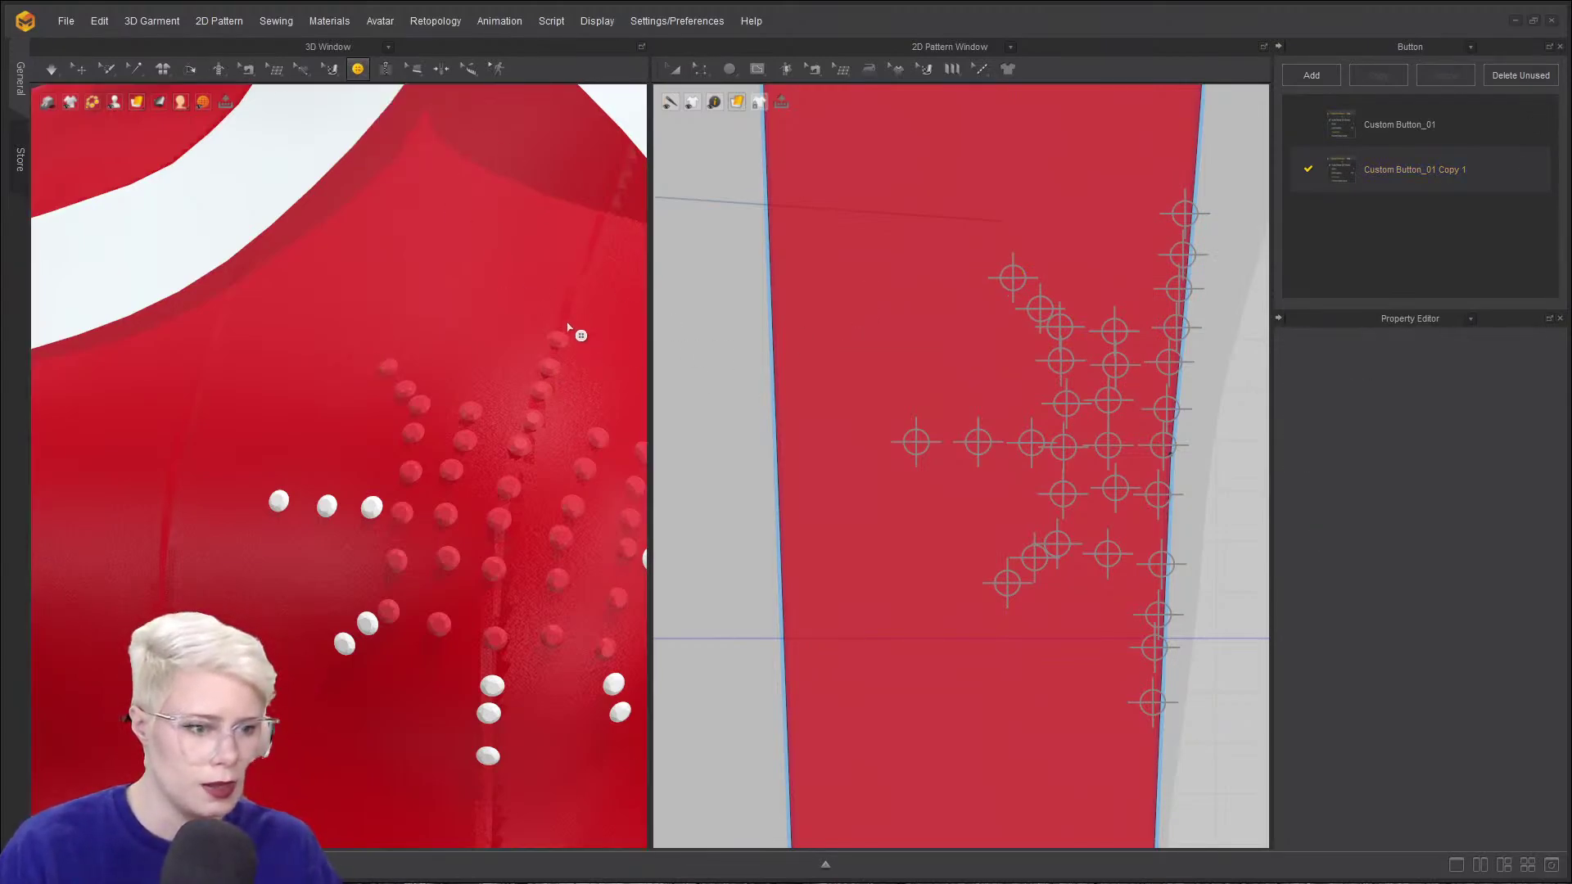
pyautogui.click(569, 326)
pyautogui.click(489, 789)
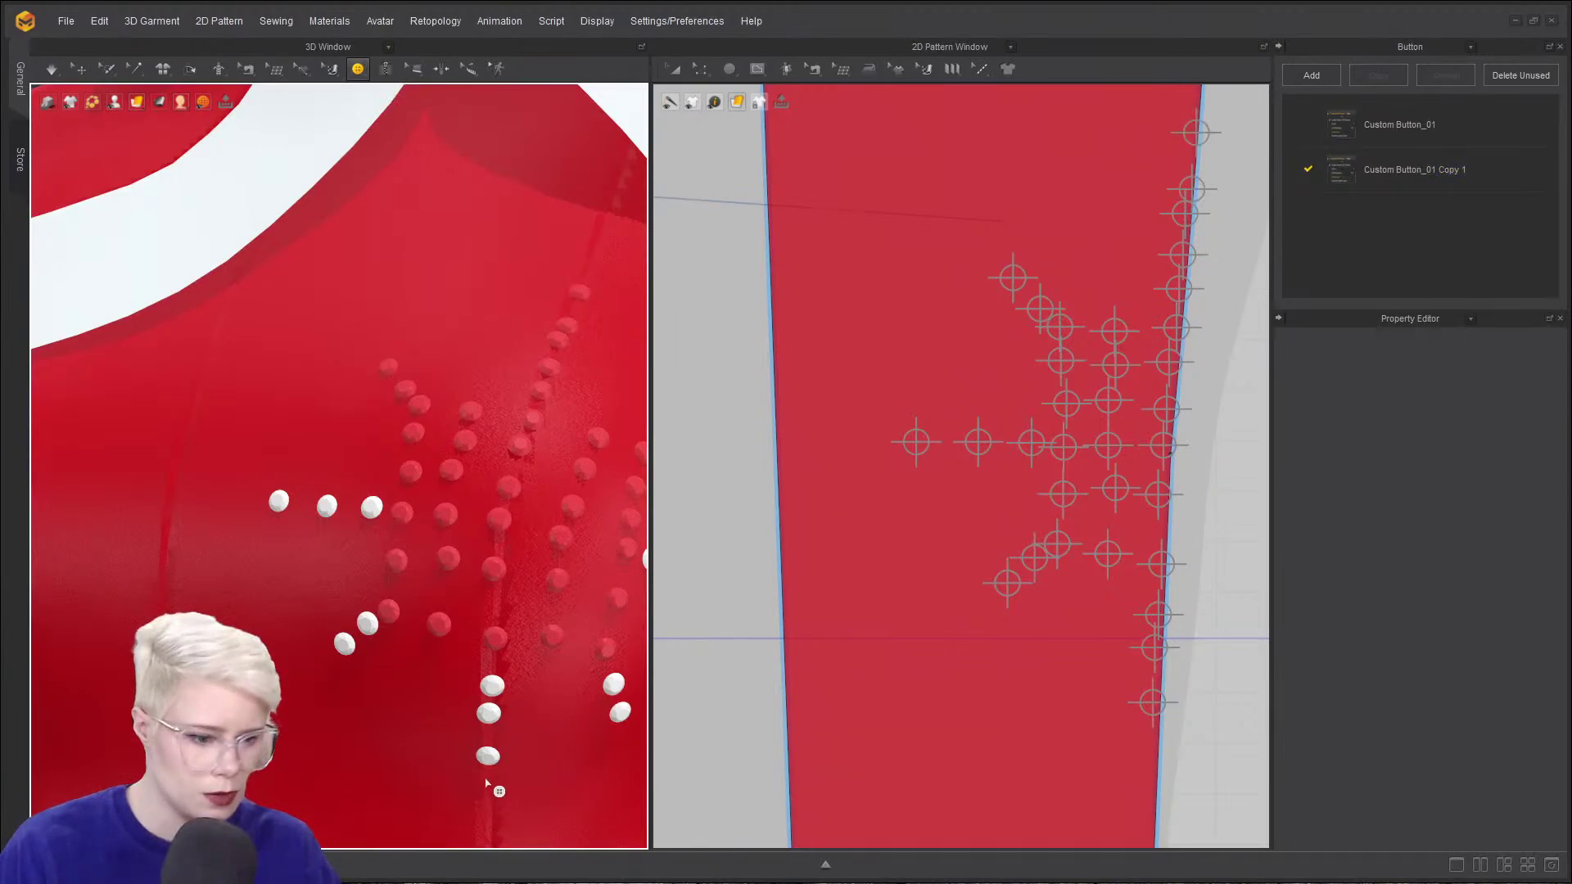
pyautogui.click(492, 819)
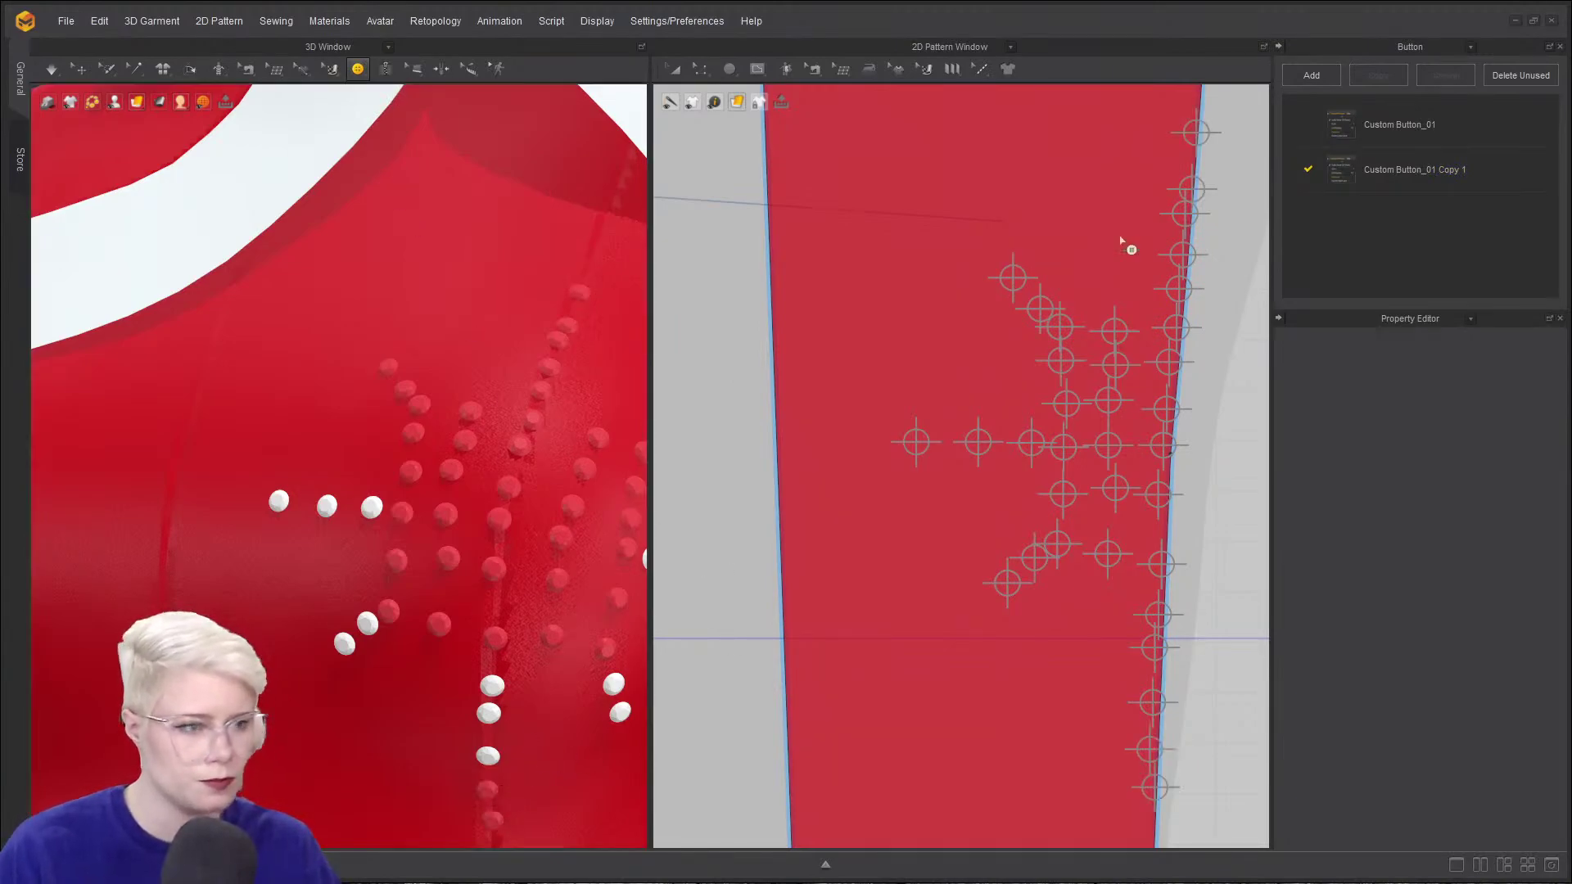
# - Assign the copied button style to the two white buttons directly below the grid on the bust seam
pyautogui.click(1339, 177)
pyautogui.click(489, 714)
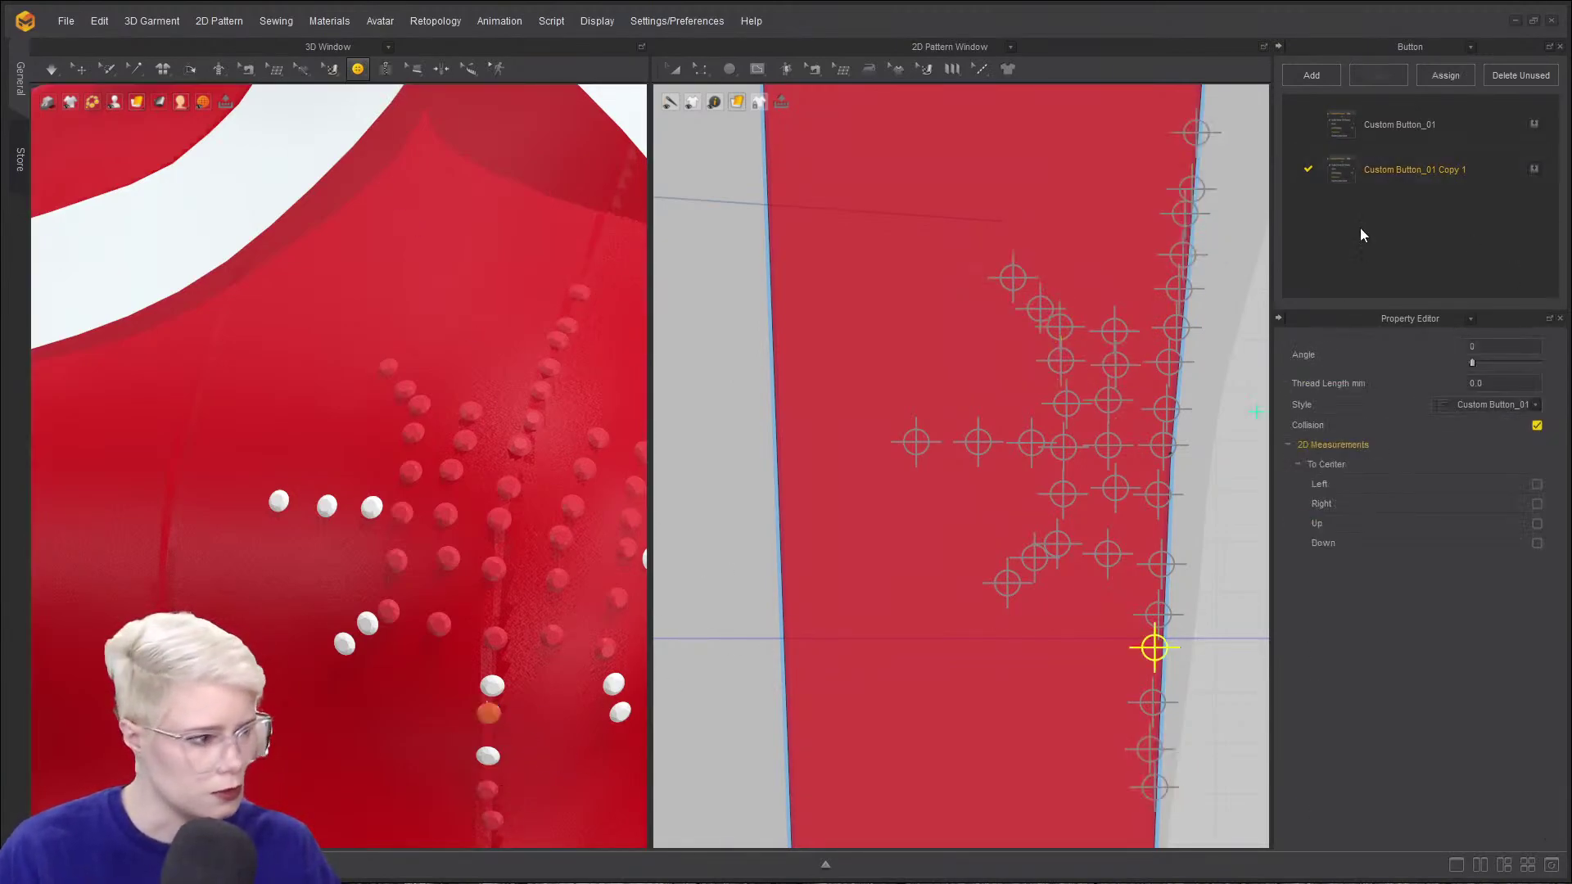
pyautogui.moveTo(1347, 175); pyautogui.dragTo(489, 713)
pyautogui.click(499, 686)
pyautogui.click(1341, 175)
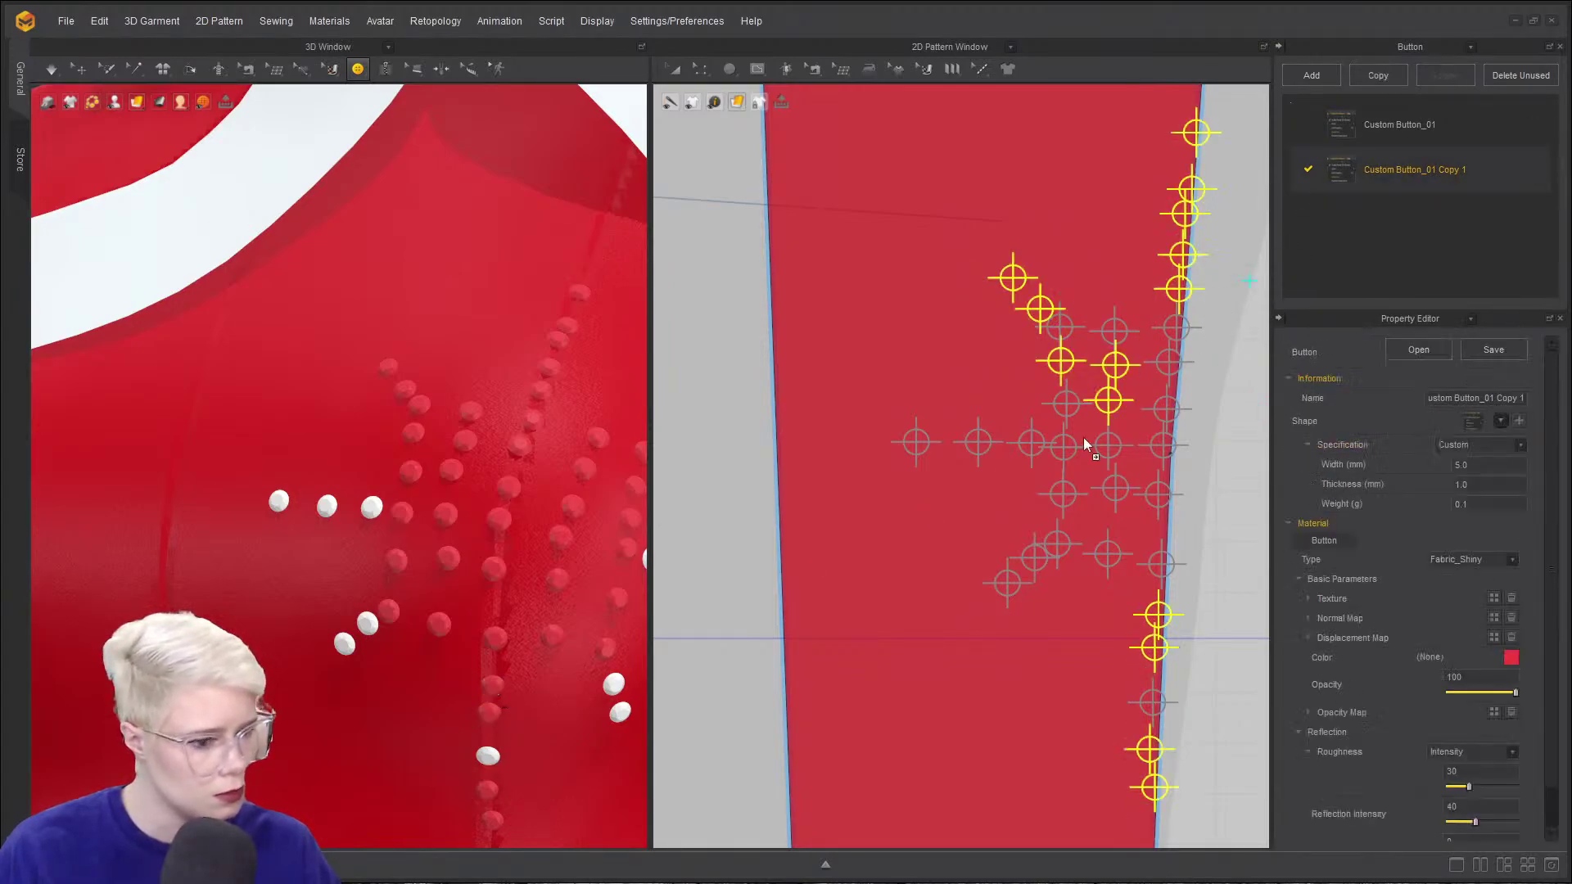
pyautogui.click(1170, 449)
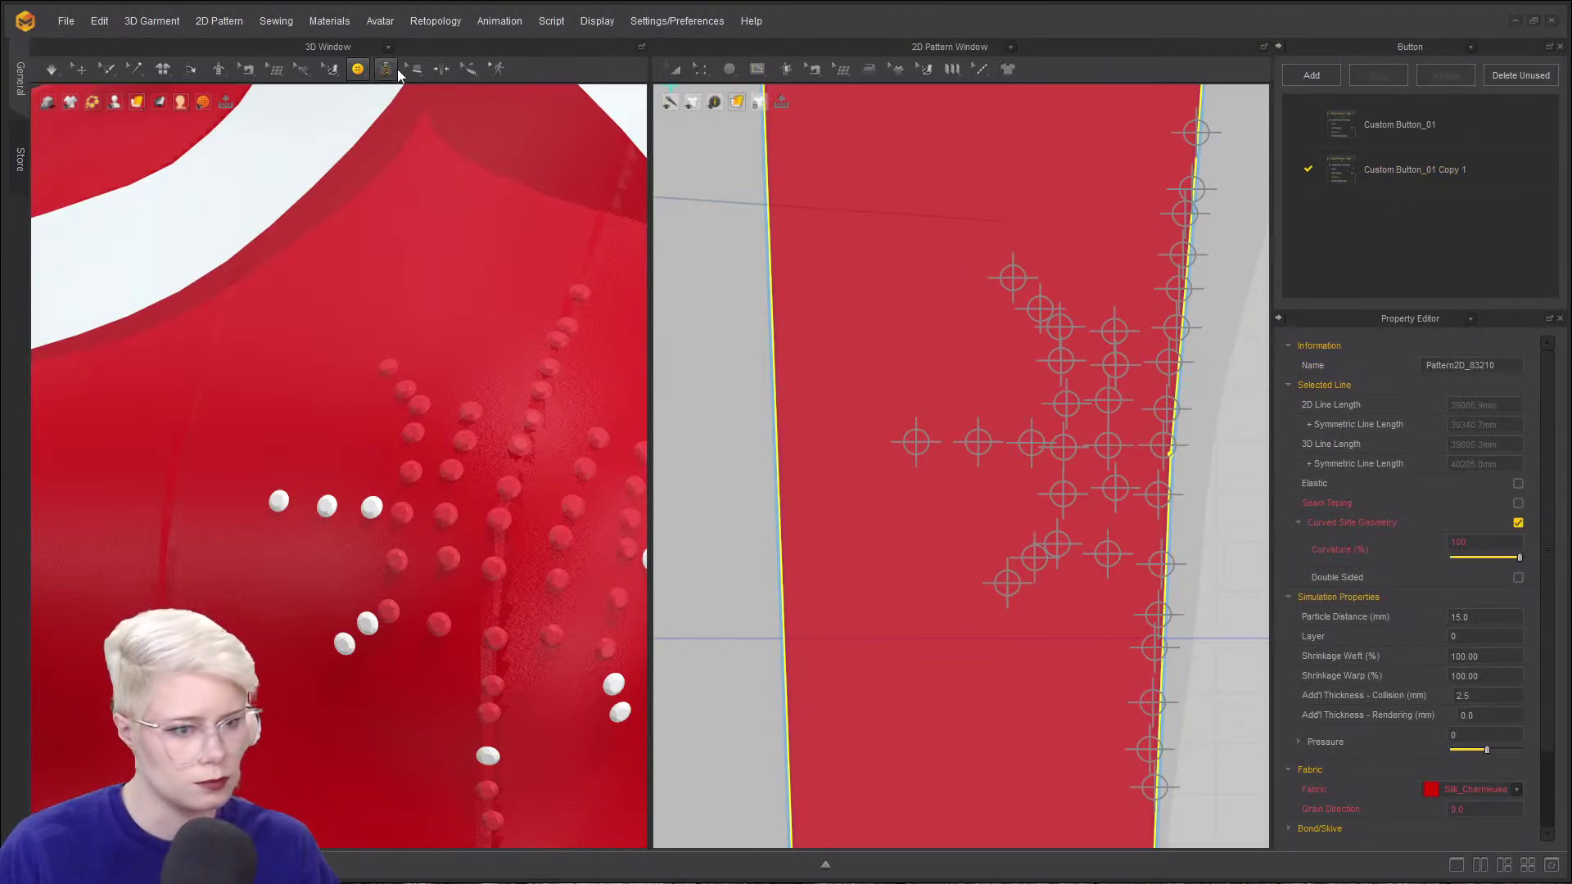
# - Select the remaining white buttons on the centre pattern: the inward row of three, the lower inner diagonal pair and the seam button
pyautogui.click(362, 72)
pyautogui.click(377, 104)
pyautogui.scroll(-3, 1041, 348)
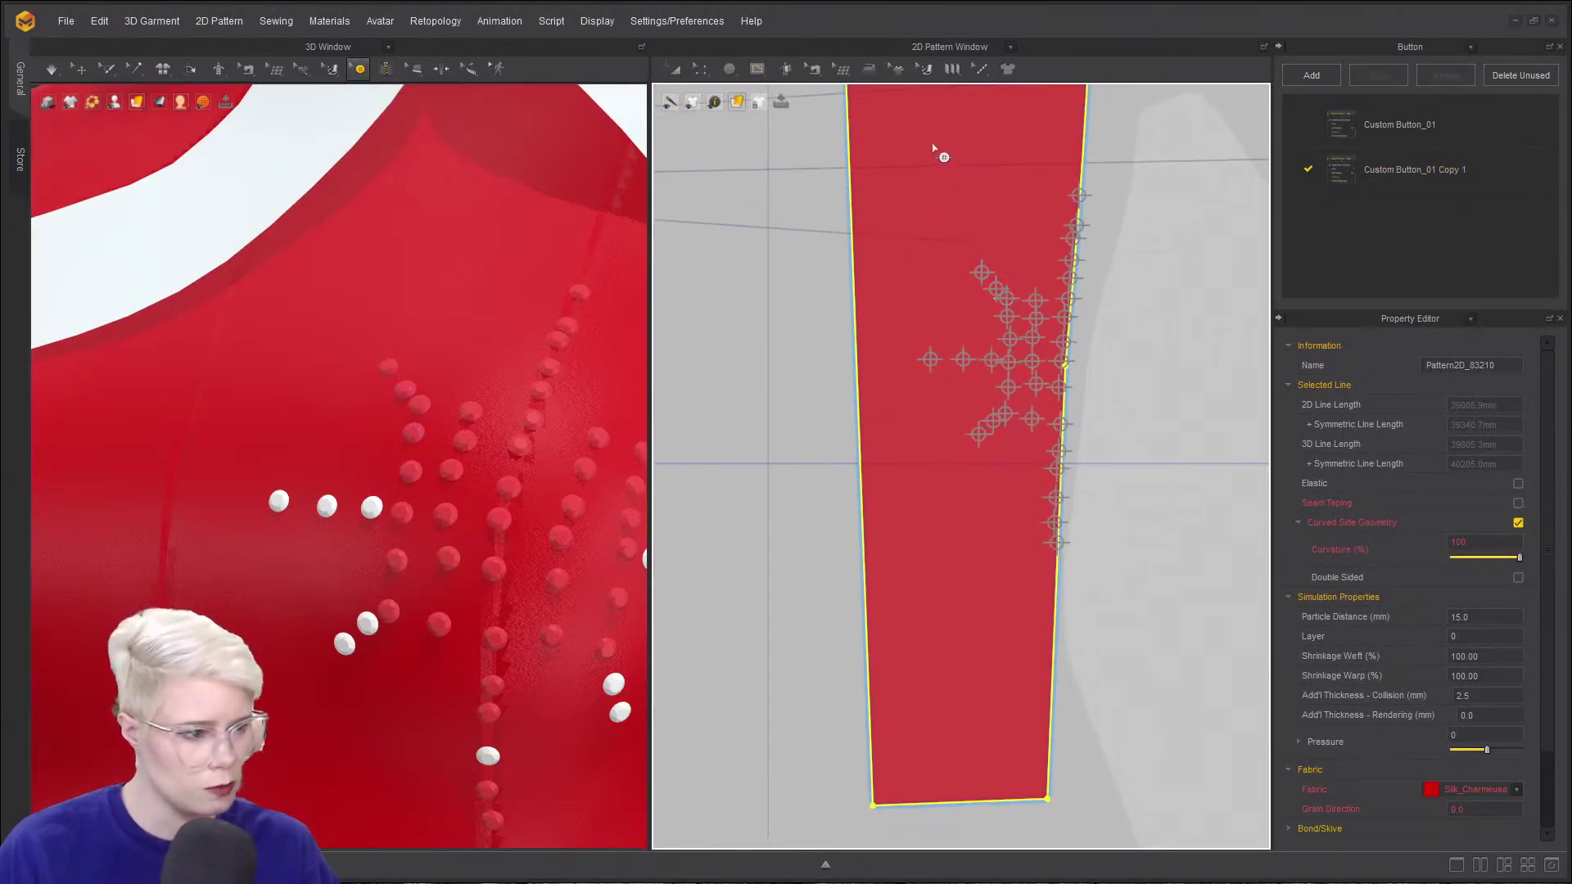
pyautogui.moveTo(932, 142); pyautogui.dragTo(1228, 586)
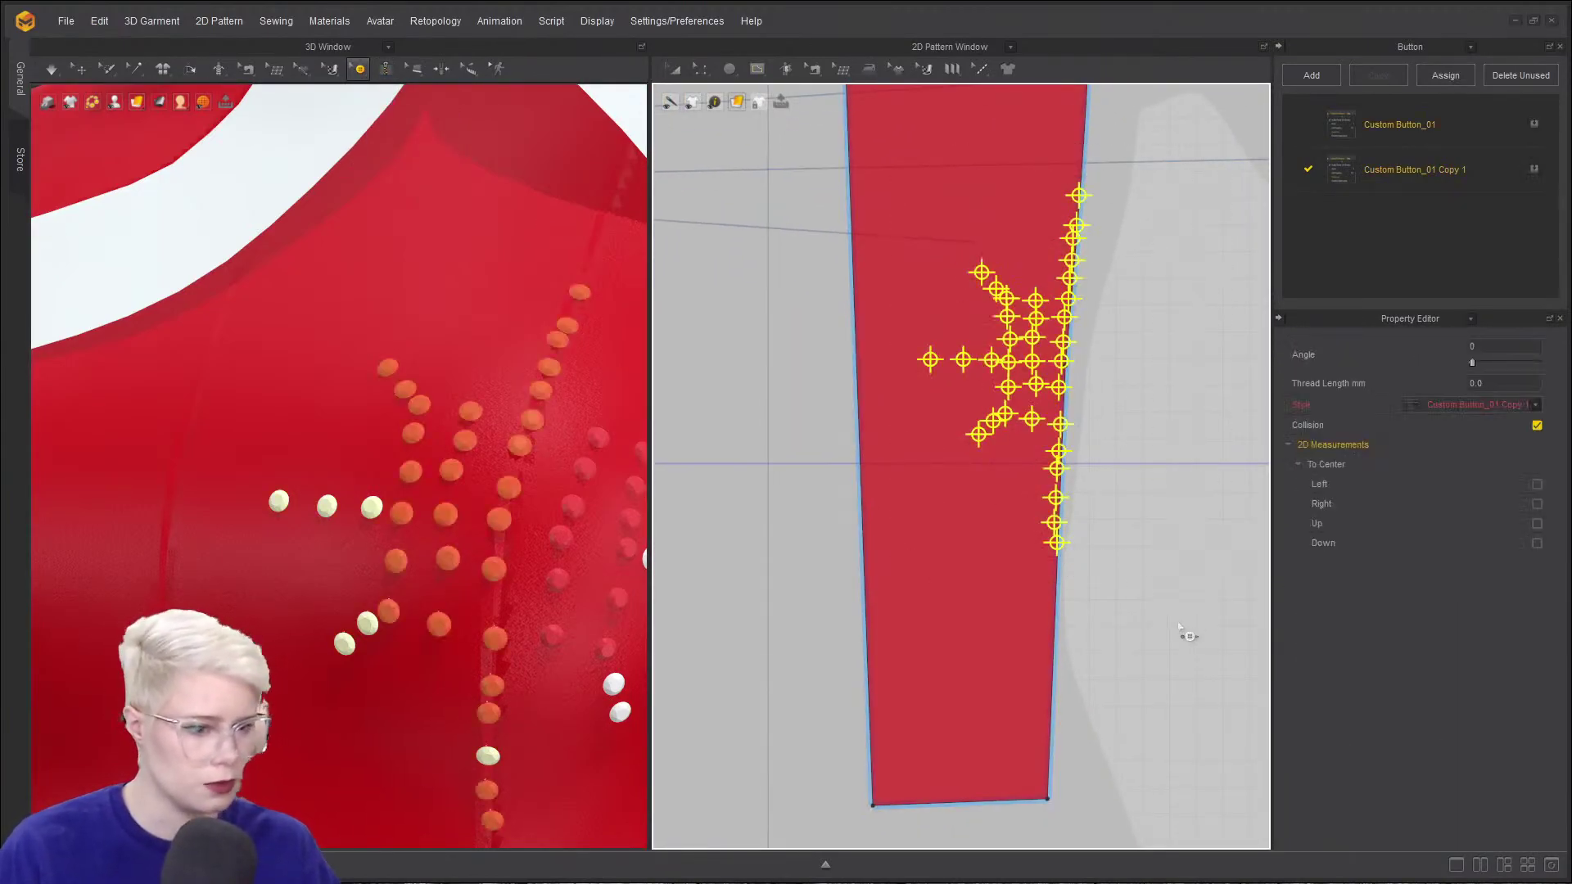
pyautogui.click(371, 508)
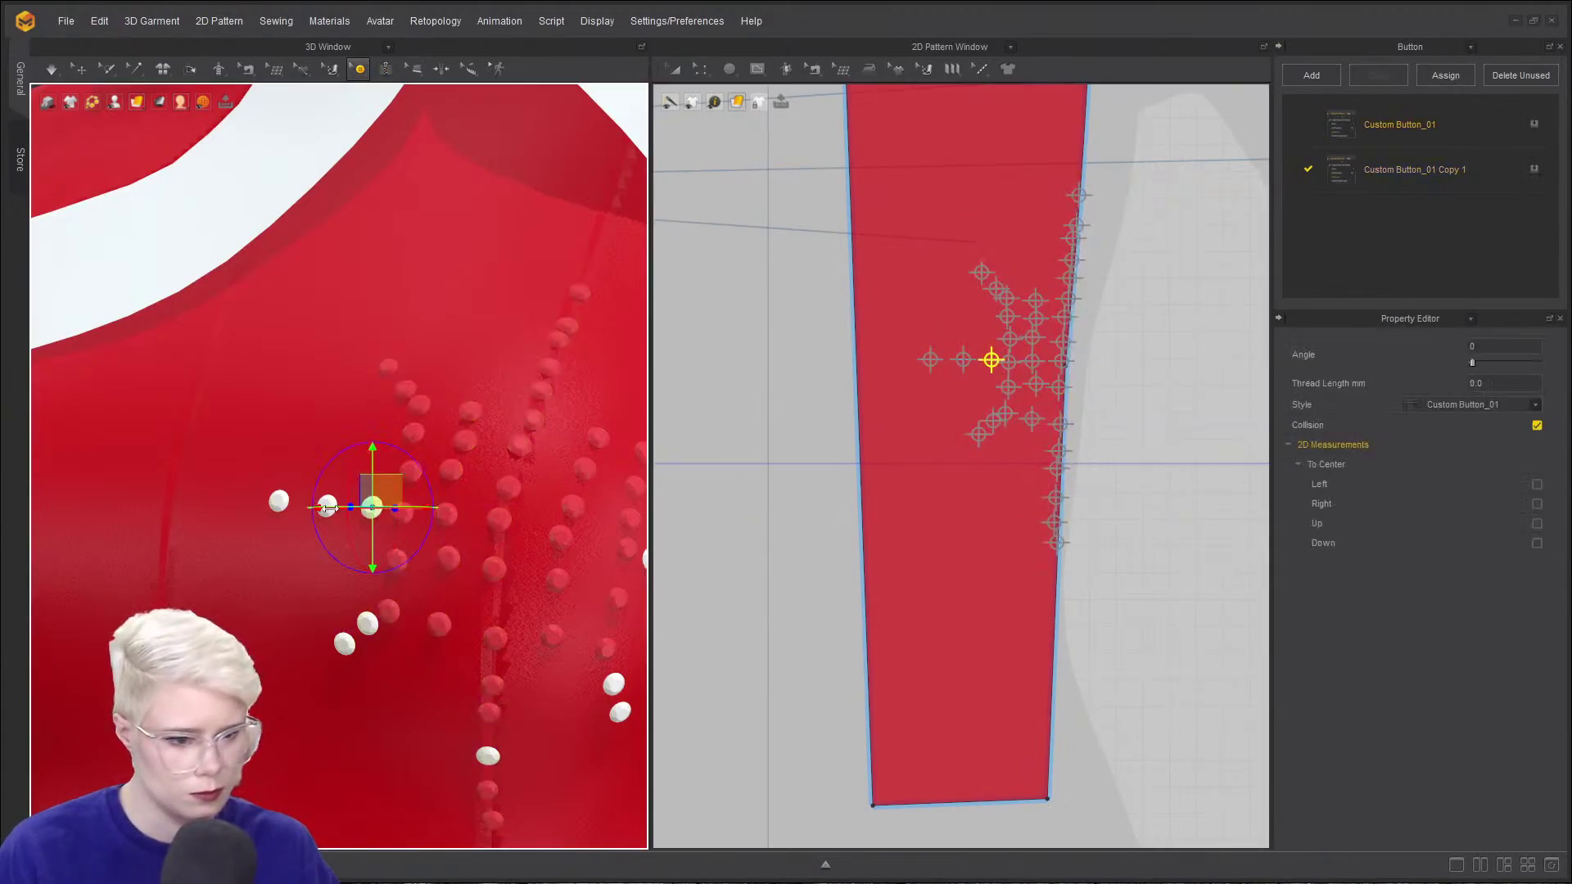
pyautogui.keyDown('shift'); pyautogui.click(278, 502); pyautogui.keyUp('shift')
pyautogui.keyDown('shift'); pyautogui.click(327, 505); pyautogui.keyUp('shift')
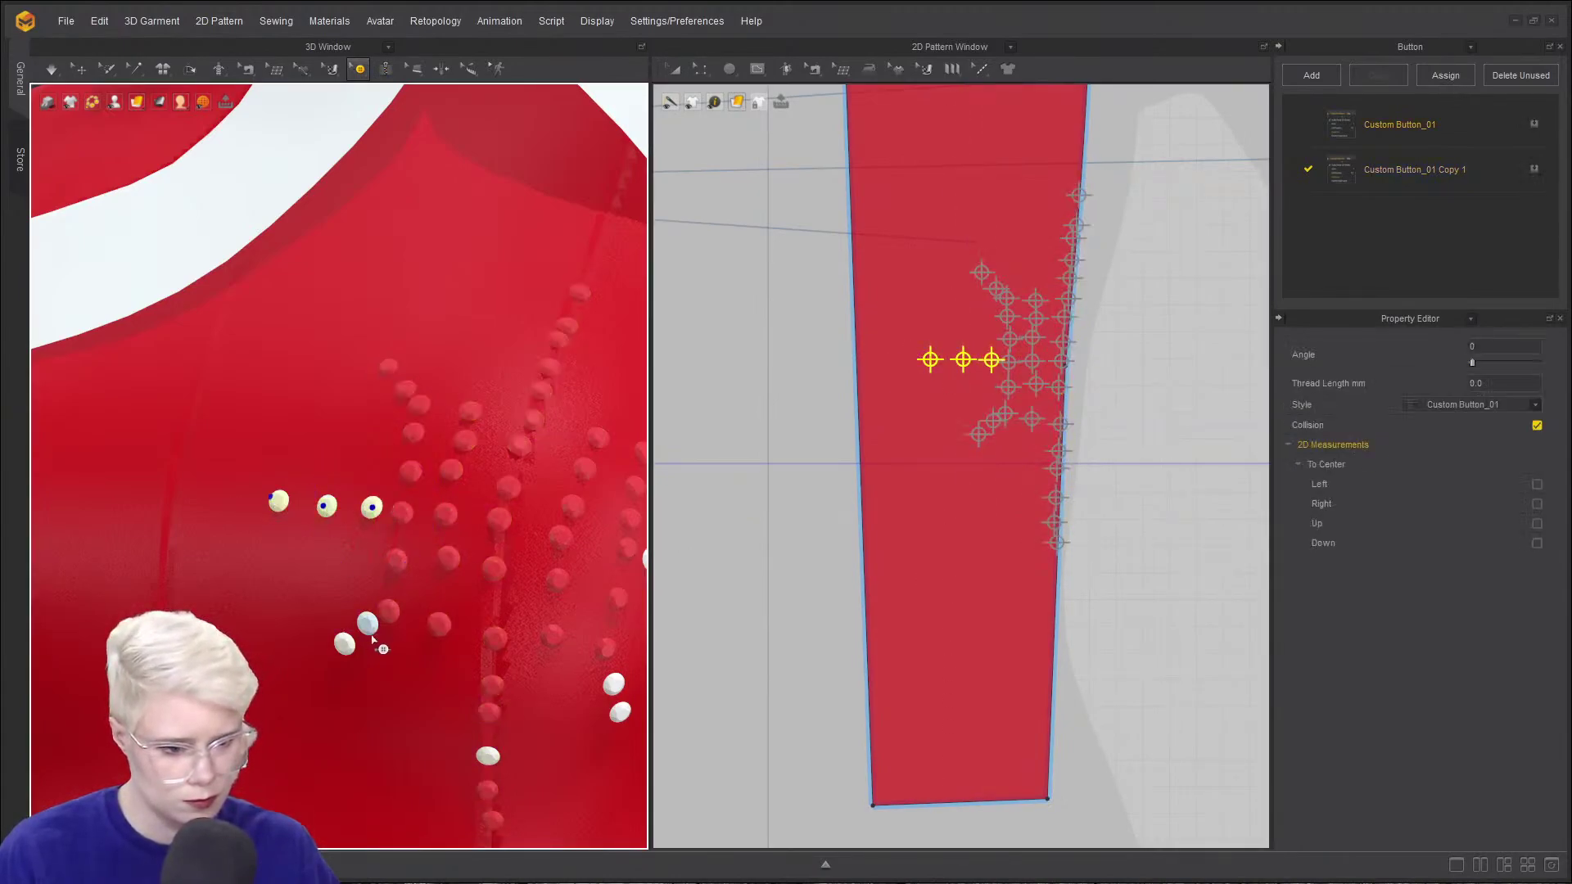
pyautogui.keyDown('shift'); pyautogui.click(367, 624); pyautogui.keyUp('shift')
pyautogui.keyDown('shift'); pyautogui.click(344, 644); pyautogui.keyUp('shift')
pyautogui.keyDown('shift'); pyautogui.click(488, 756); pyautogui.keyUp('shift')
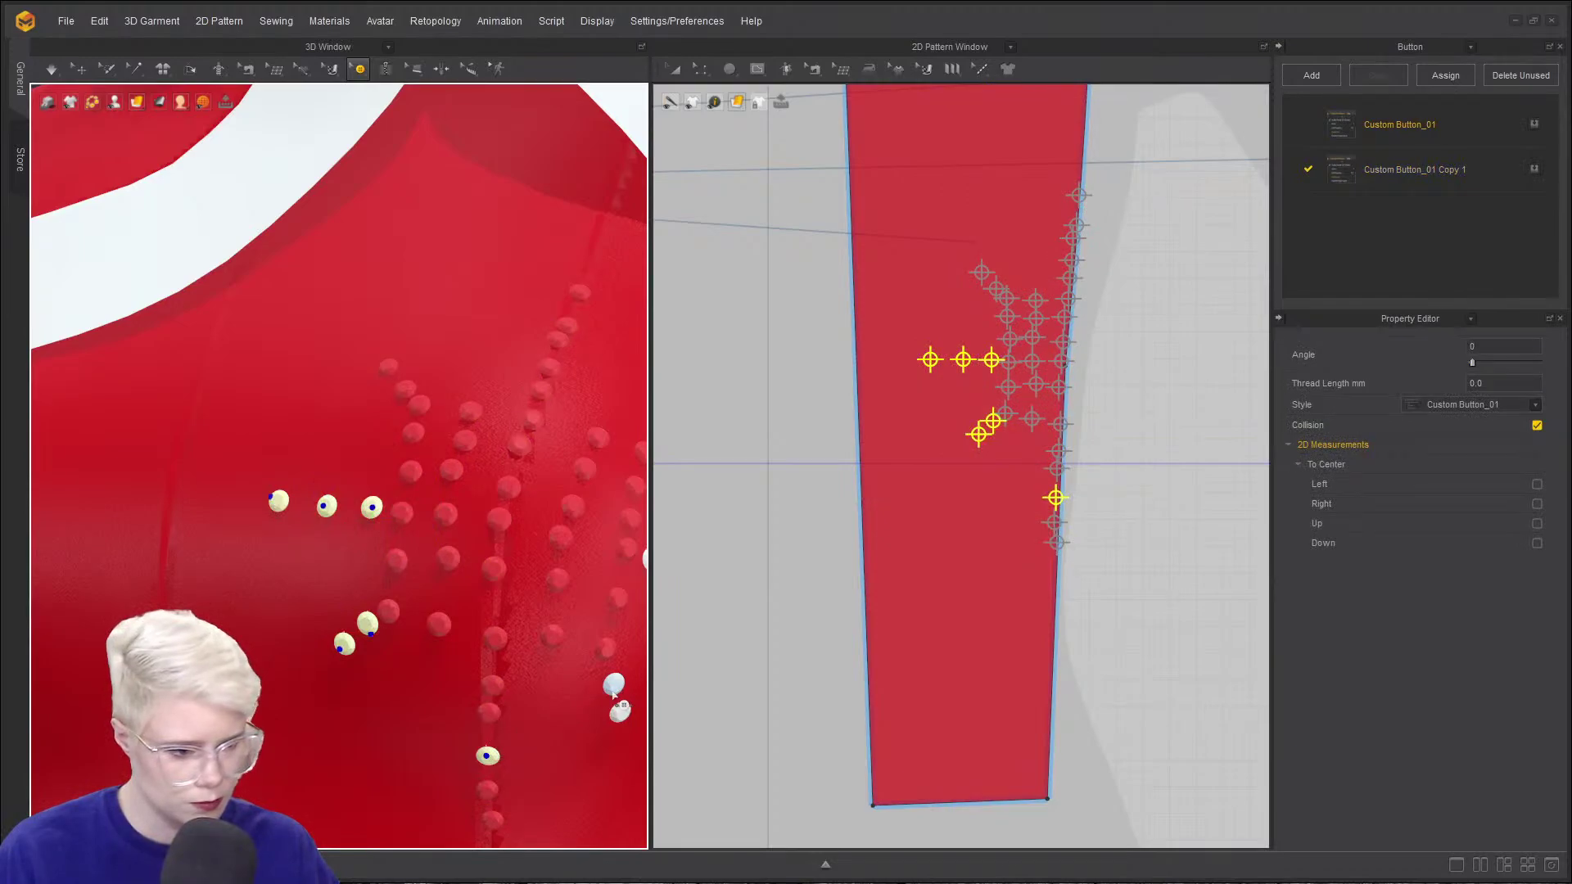
# - Add the white buttons on the outer side panel to the selection and assign Custom Button_01 Copy 1 to them all
pyautogui.keyDown('shift'); pyautogui.click(613, 689); pyautogui.keyUp('shift')
pyautogui.keyDown('shift'); pyautogui.click(621, 716); pyautogui.keyUp('shift')
pyautogui.moveTo(601, 683); pyautogui.dragTo(327, 602, button='right')
pyautogui.keyDown('shift'); pyautogui.click(364, 572); pyautogui.keyUp('shift')
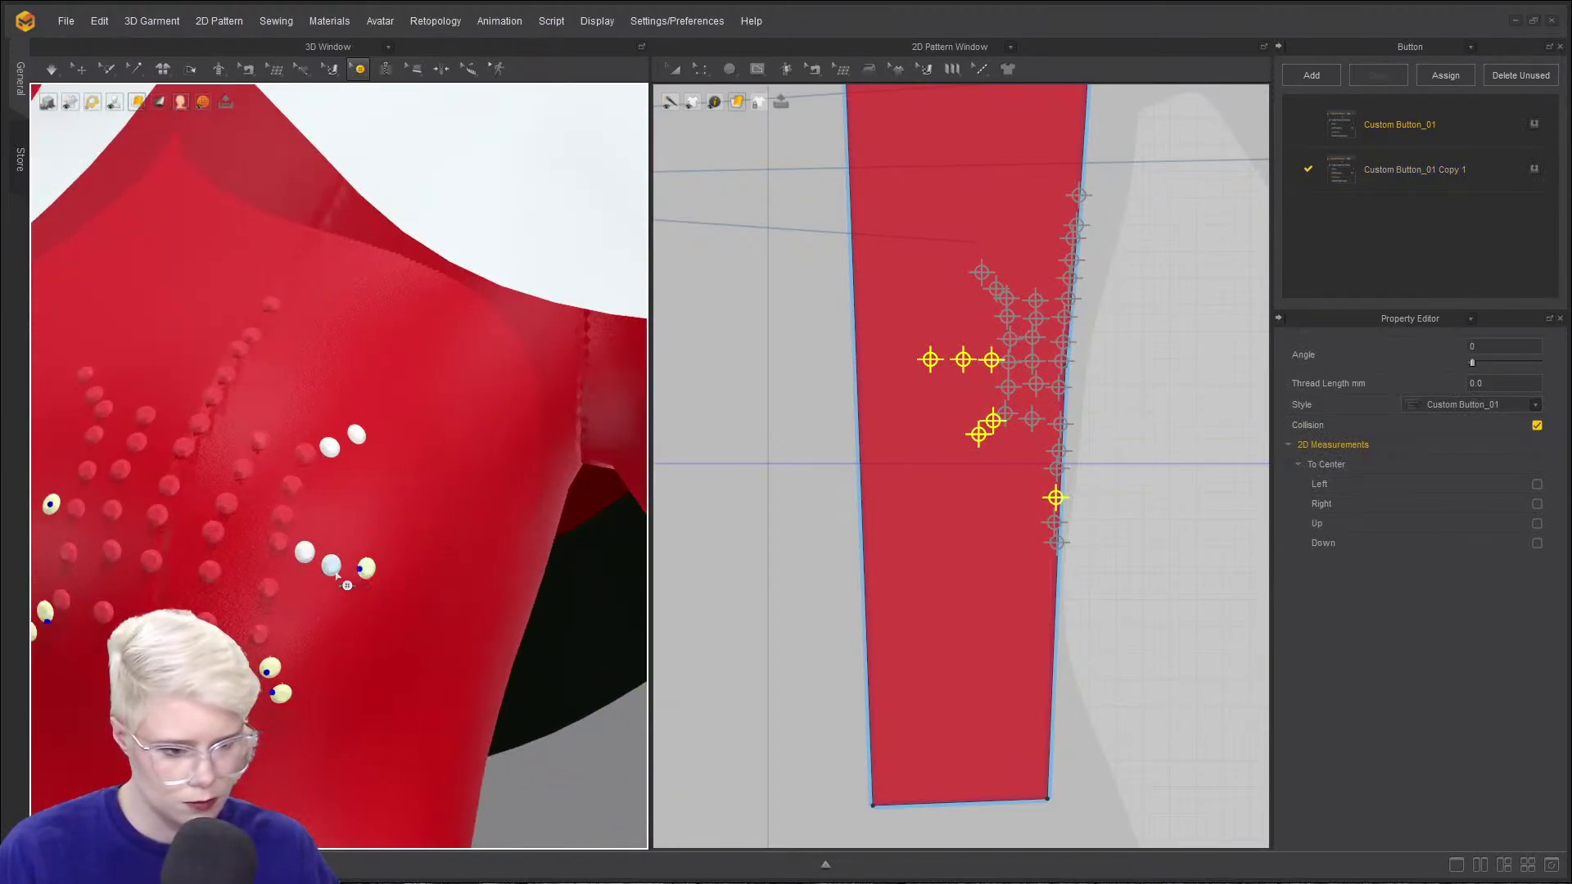
pyautogui.keyDown('shift'); pyautogui.click(332, 566); pyautogui.keyUp('shift')
pyautogui.keyDown('shift'); pyautogui.click(304, 553); pyautogui.keyUp('shift')
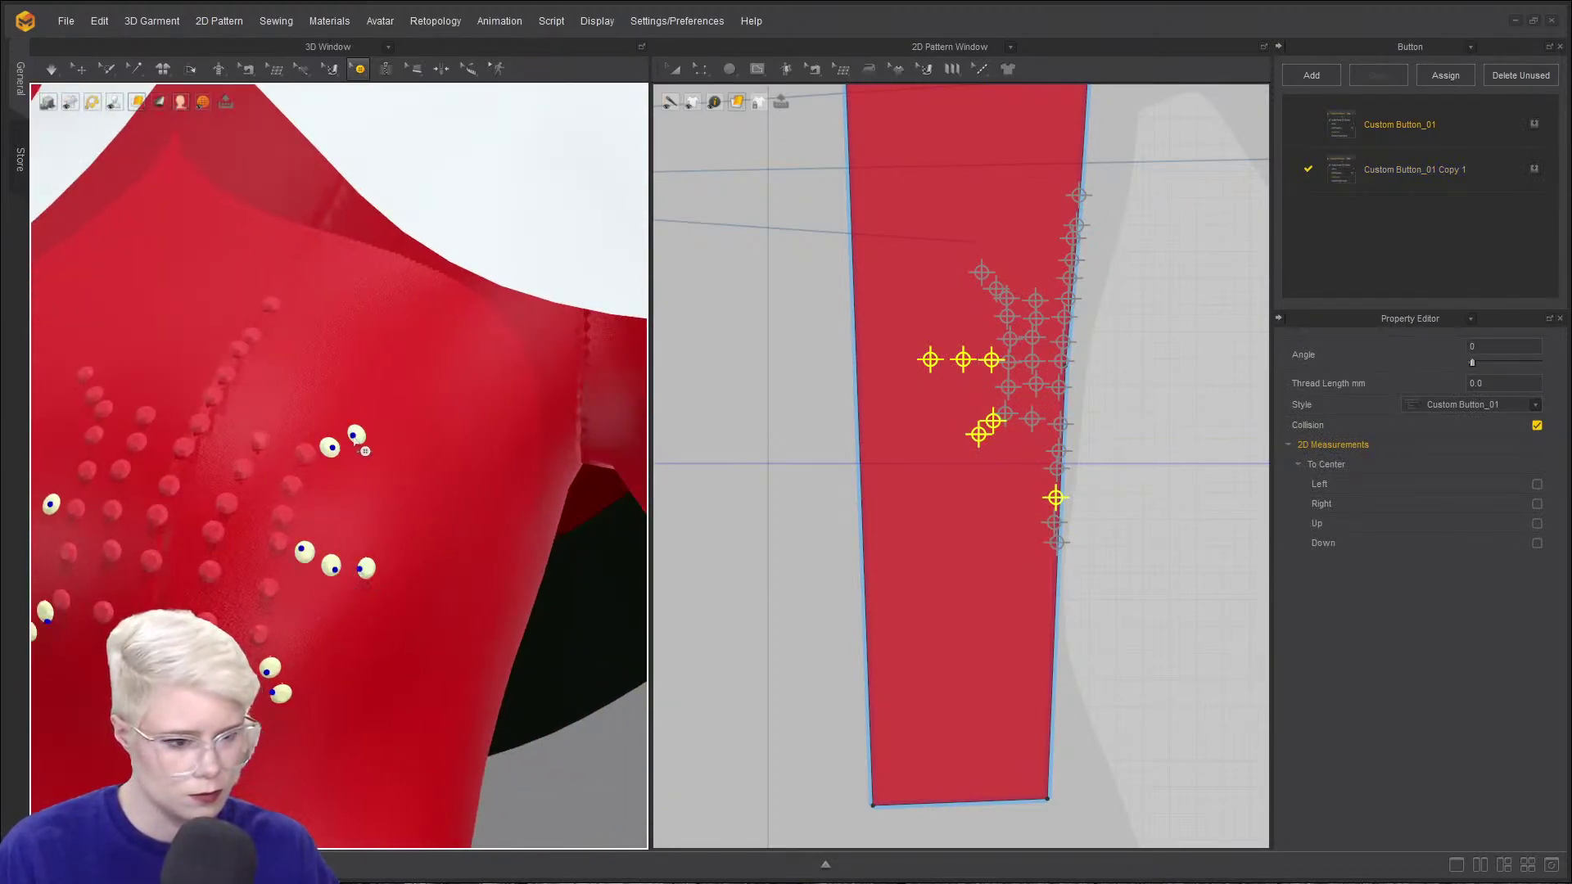
pyautogui.click(1533, 169)
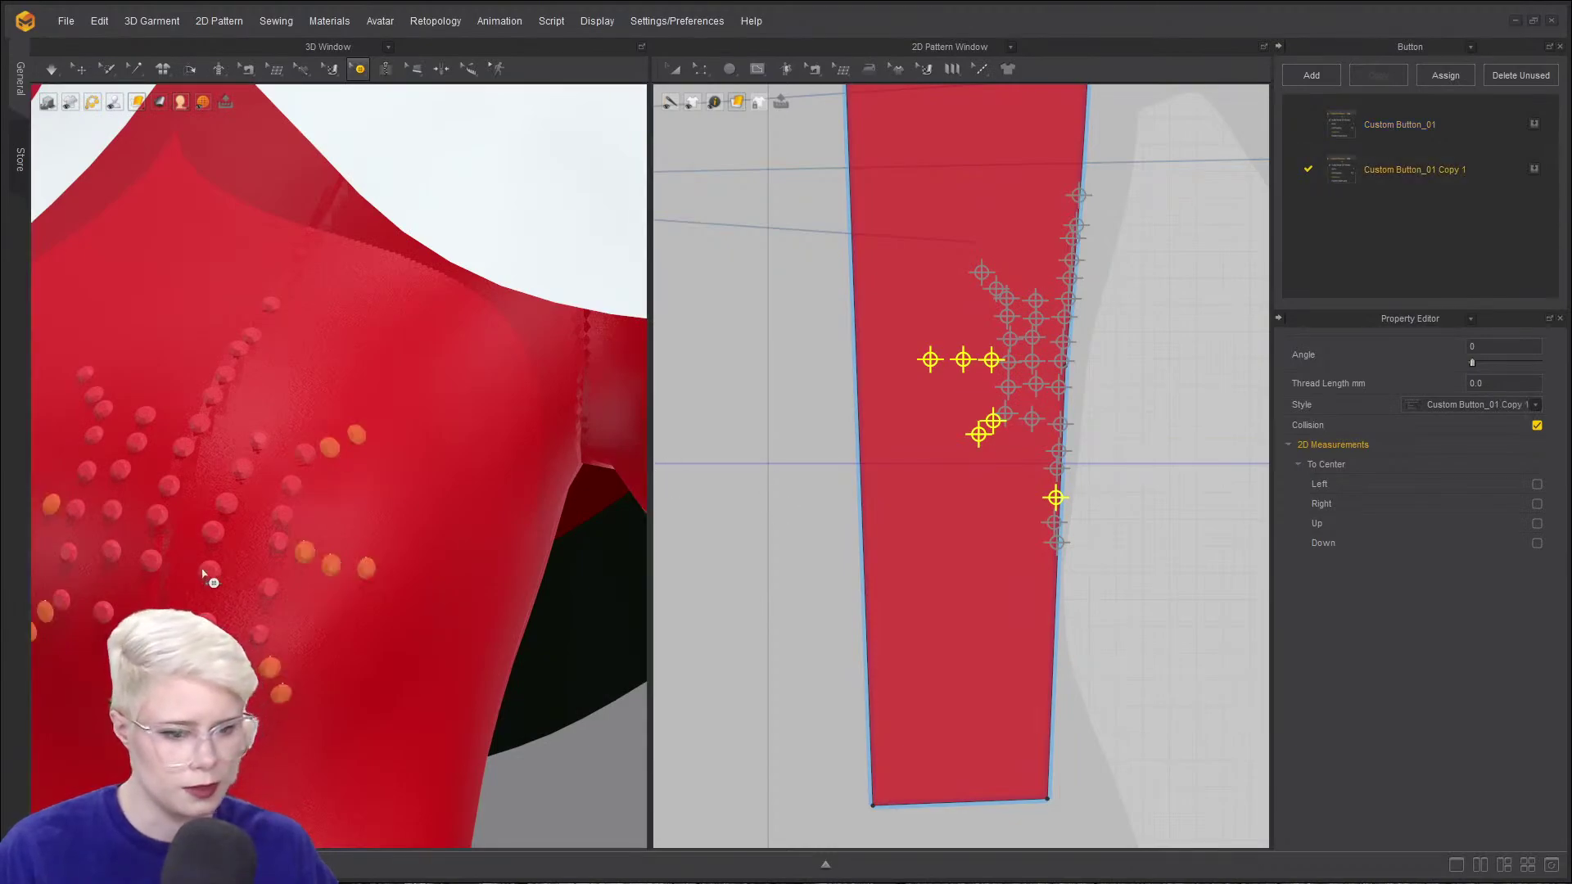
# - Set the material type of both button styles, Custom Button_01 Copy 1 and Custom Button_01, to Metal
pyautogui.scroll(-3, 202, 573)
pyautogui.click(502, 714)
pyautogui.click(1390, 169)
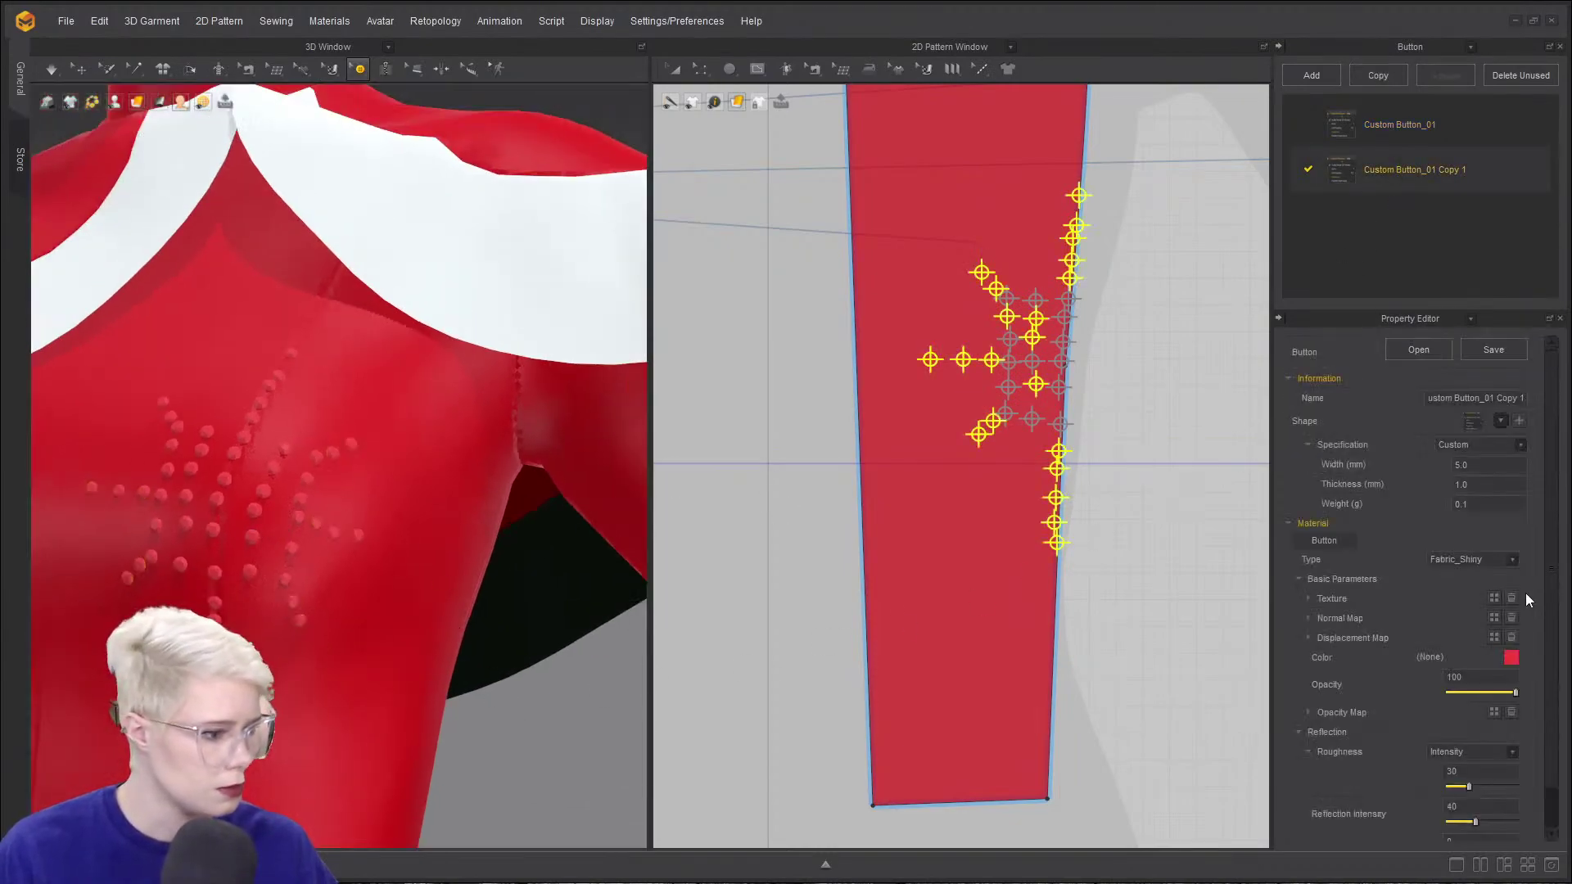
pyautogui.click(1499, 560)
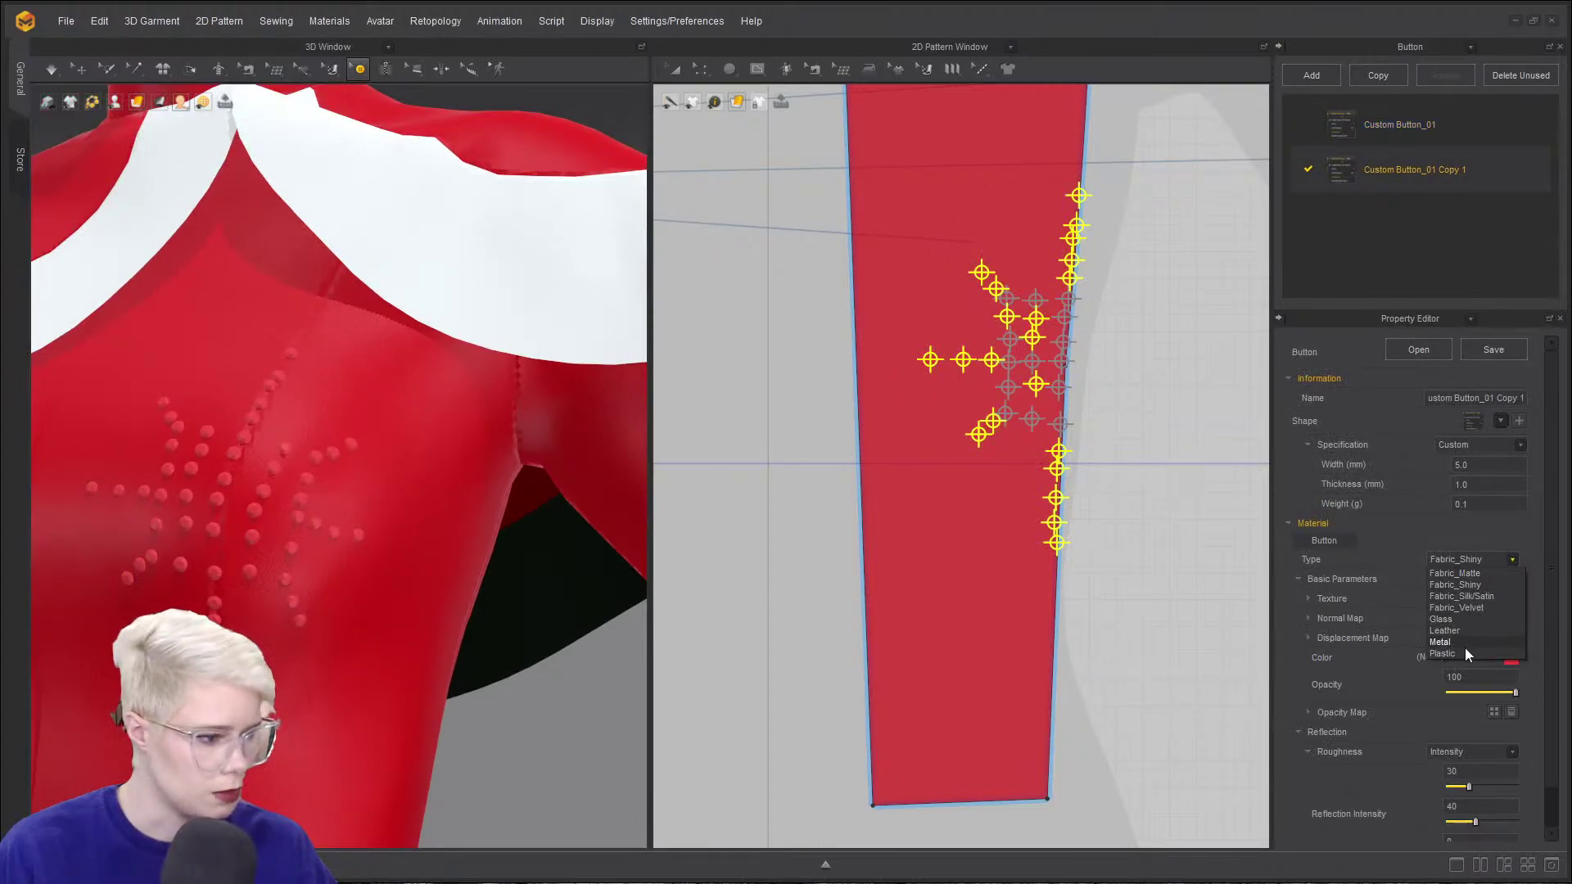
pyautogui.click(1466, 643)
pyautogui.click(1202, 396)
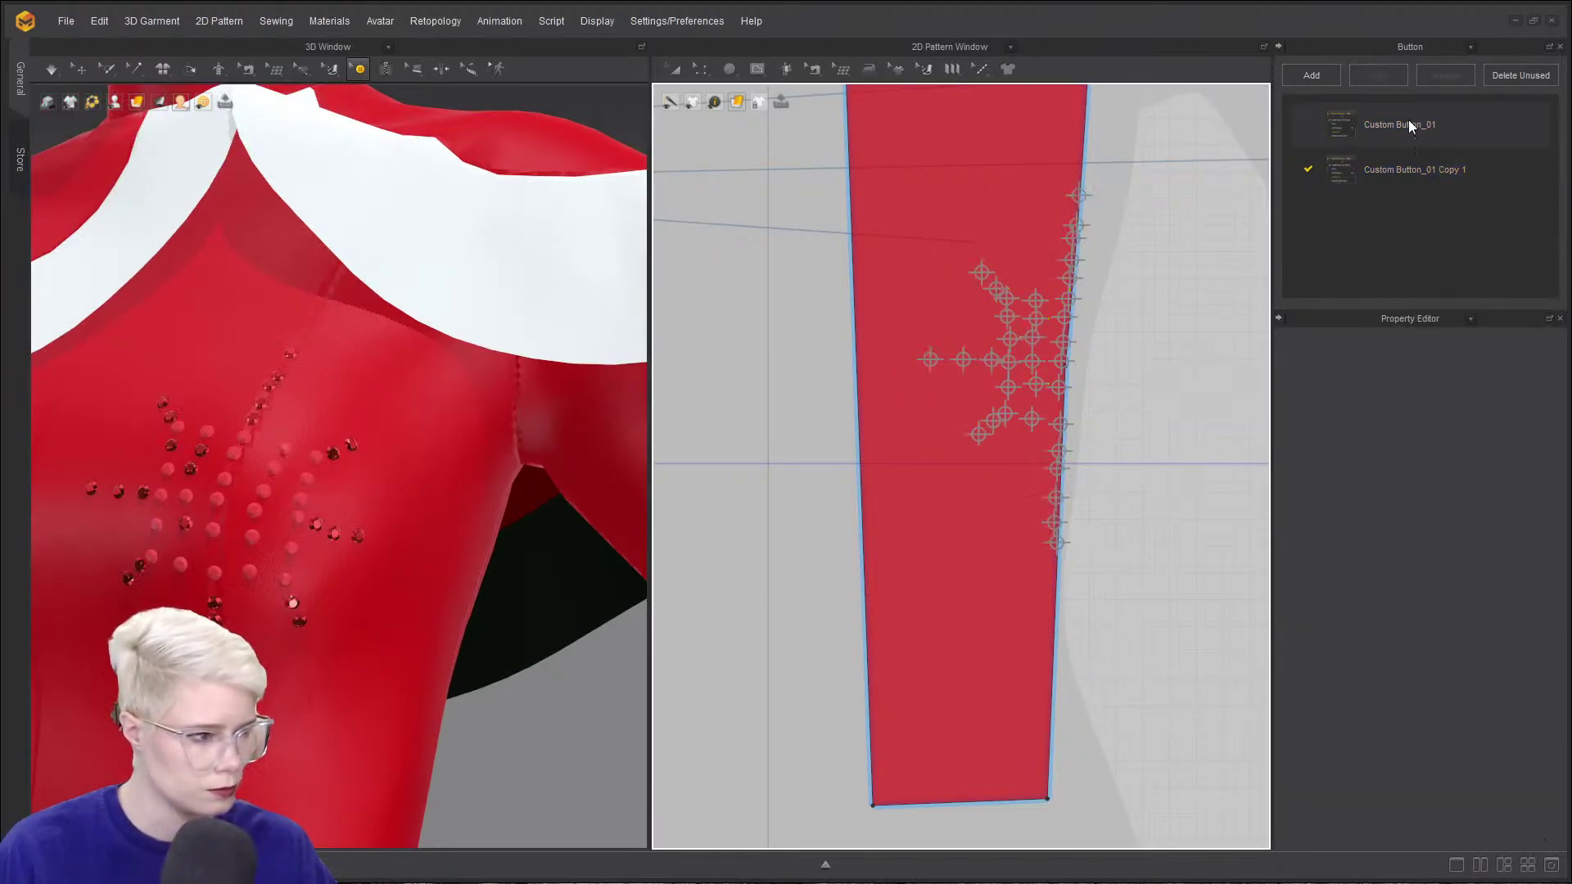
pyautogui.click(1410, 127)
pyautogui.click(1505, 563)
pyautogui.click(1469, 643)
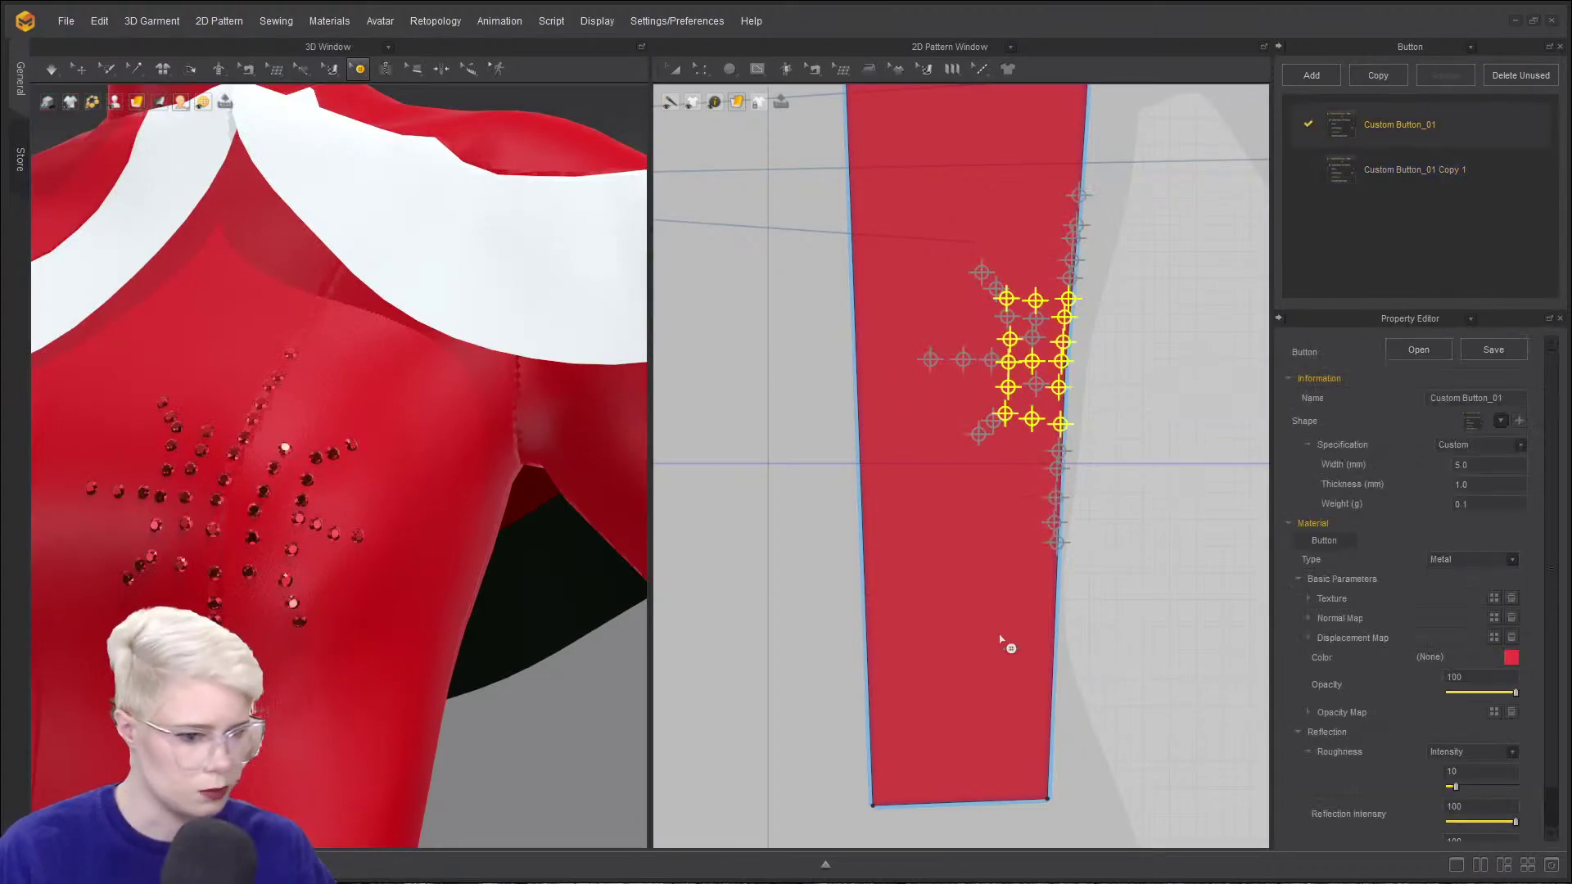
# - Examine the metal starburst on the dressed avatar from the front and the side, along with the bodice patterns
pyautogui.scroll(-6, 401, 606)
pyautogui.moveTo(360, 585); pyautogui.dragTo(326, 656, button='right')
pyautogui.scroll(-2, 327, 656)
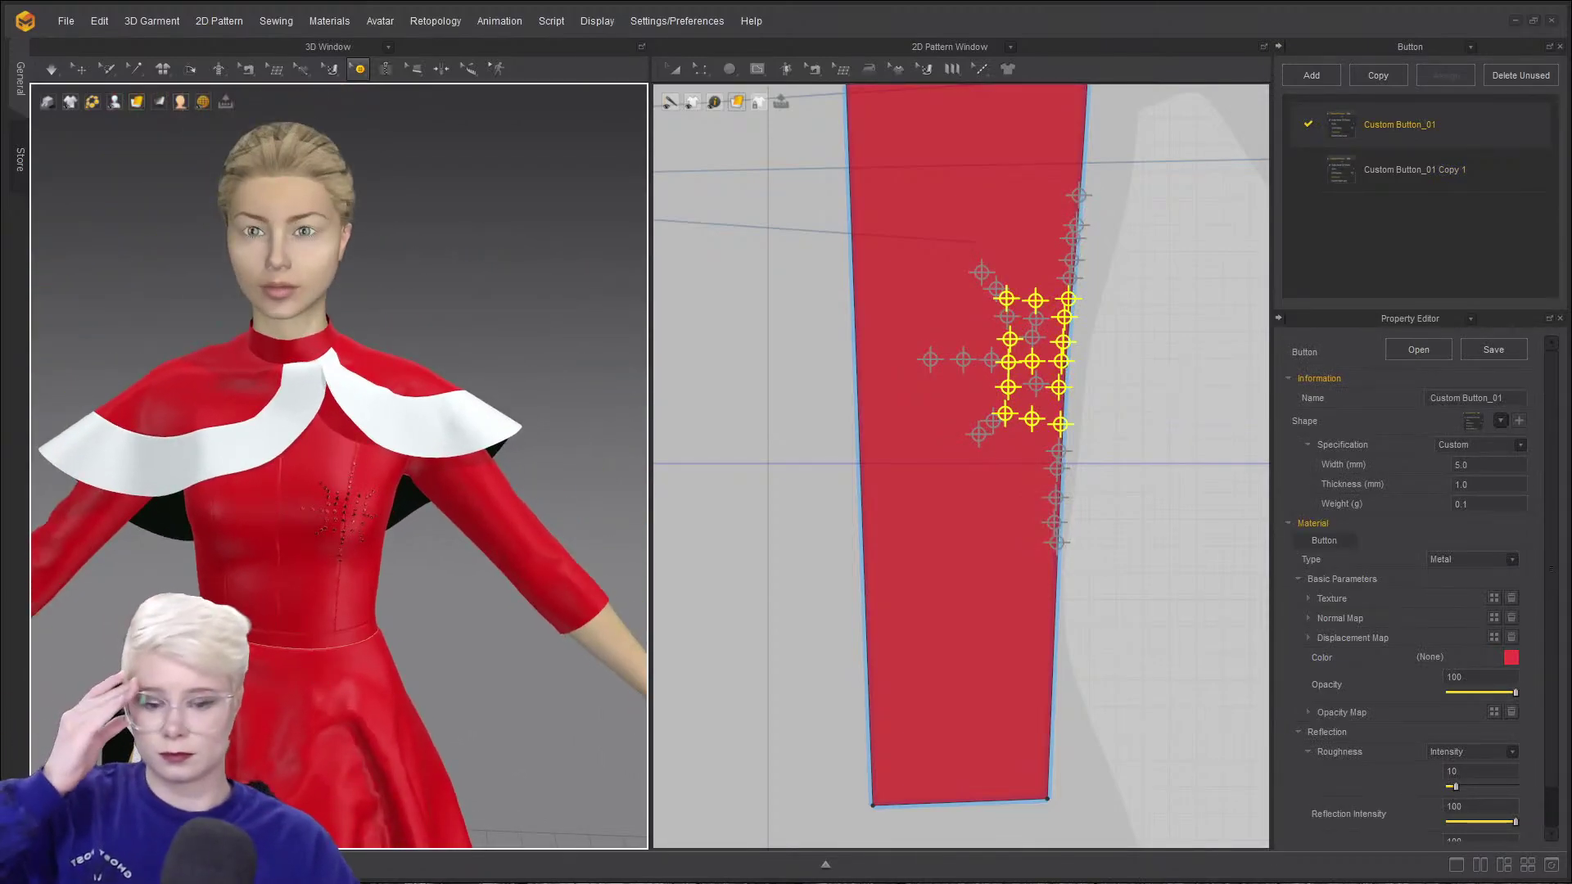
pyautogui.scroll(-1, 312, 540)
pyautogui.moveTo(312, 541); pyautogui.dragTo(207, 544, button='right')
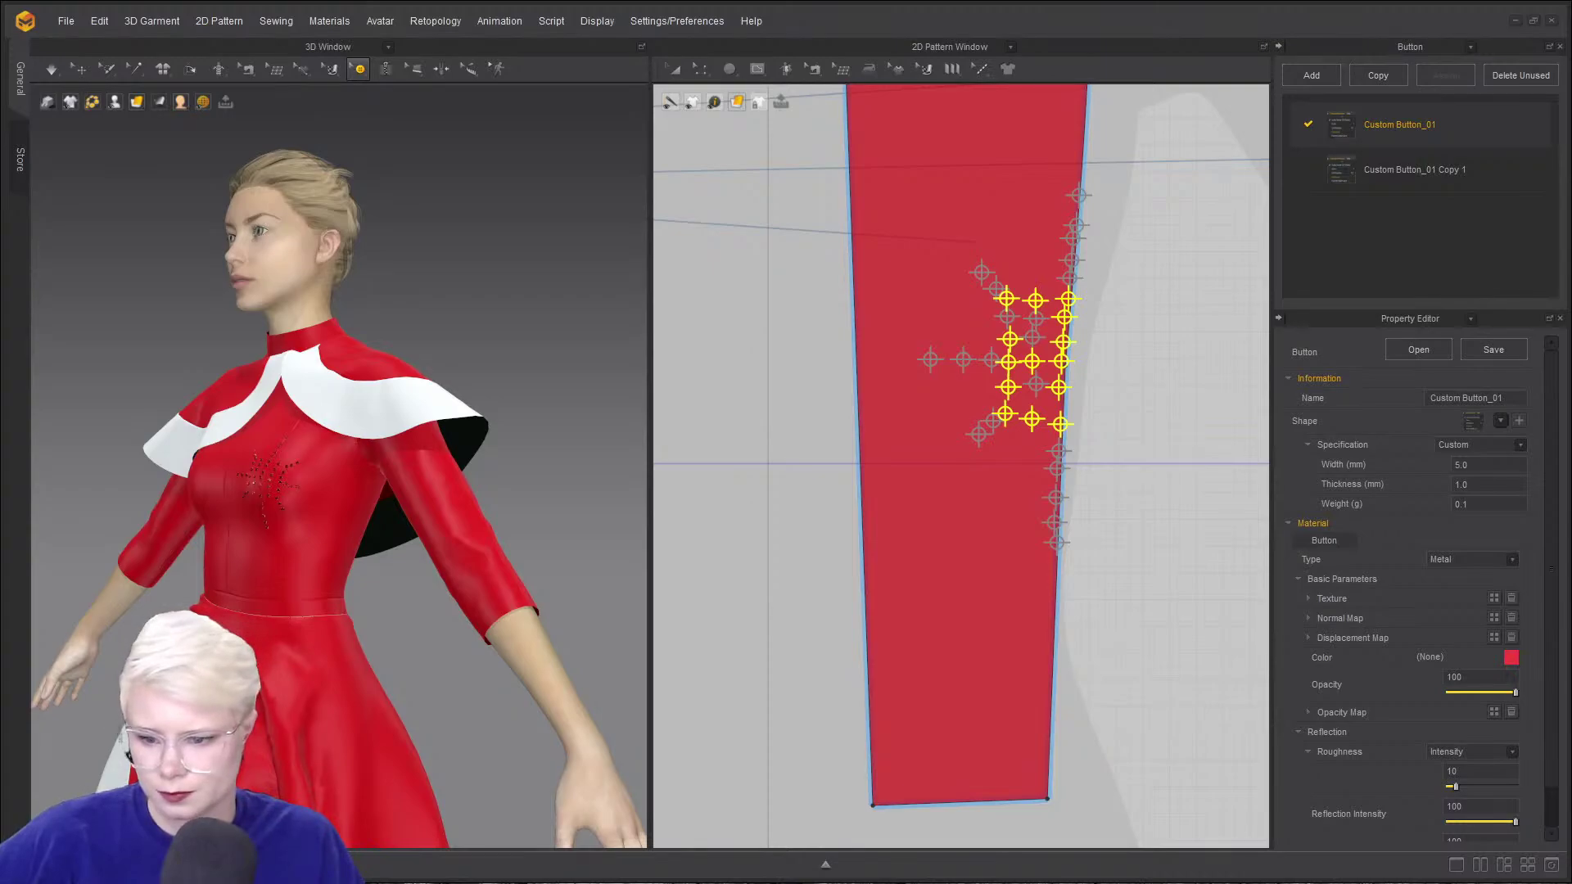
pyautogui.scroll(-6, 1132, 376)
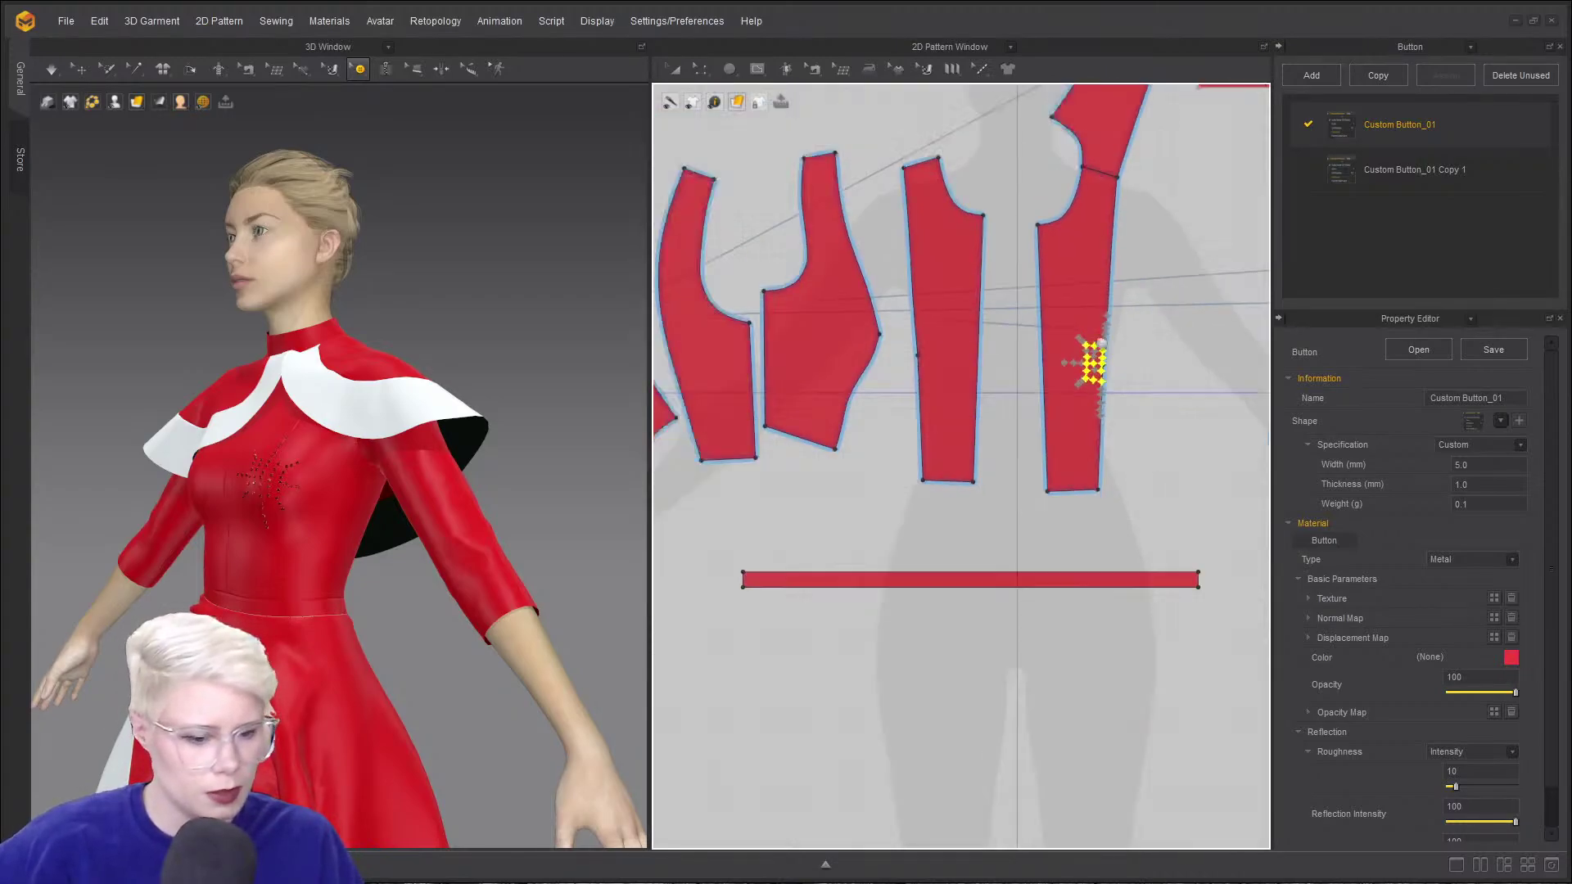
pyautogui.moveTo(1122, 353); pyautogui.dragTo(1021, 347, button='middle')
pyautogui.moveTo(107, 553); pyautogui.dragTo(250, 529, button='right')
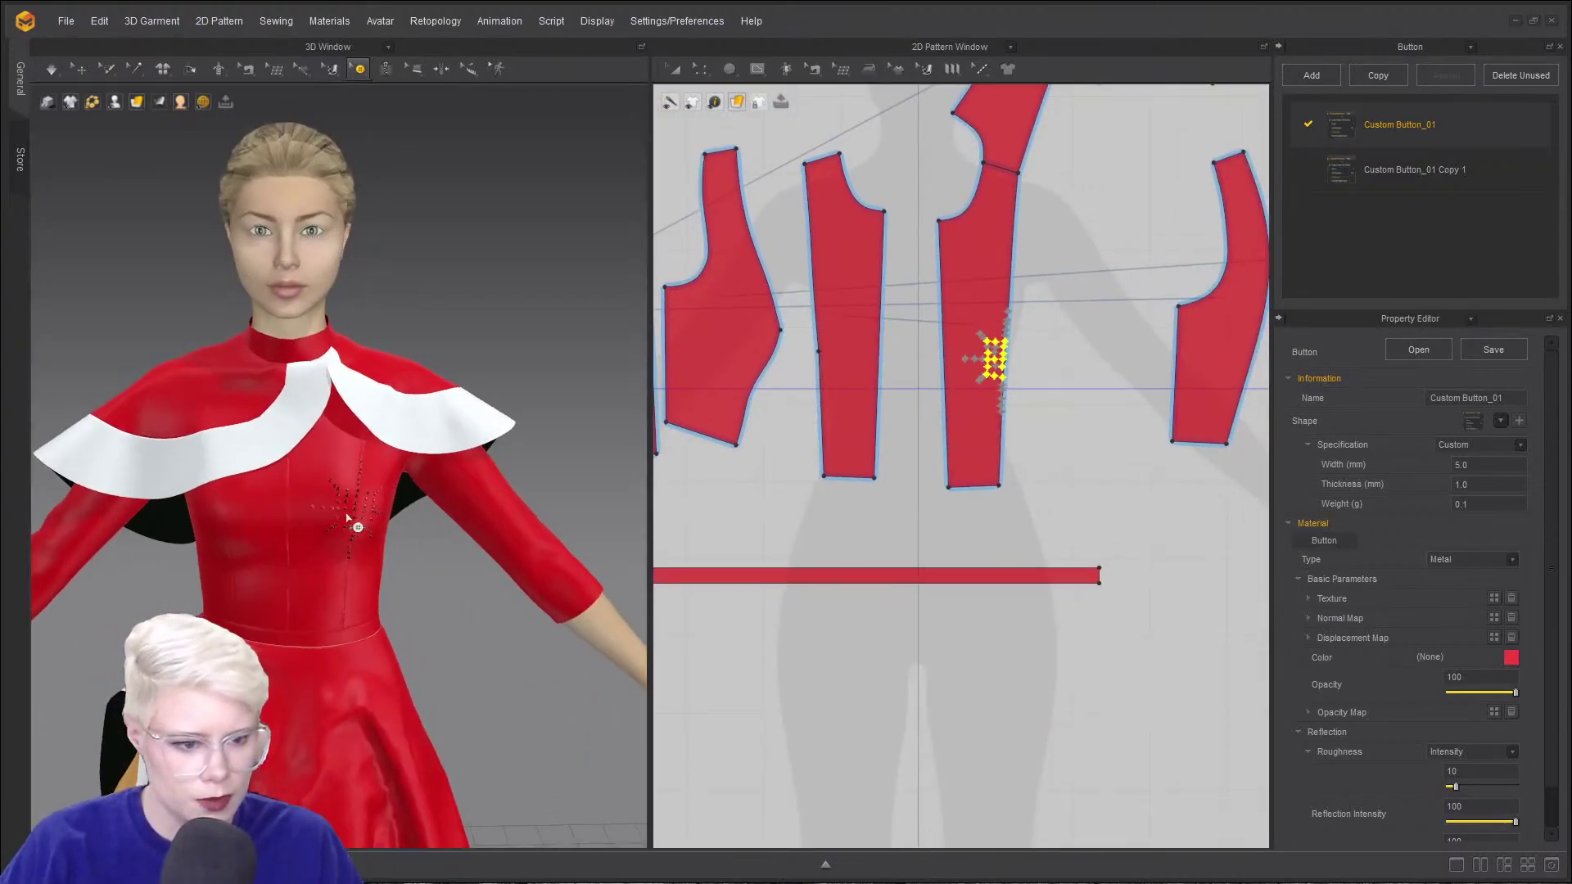
pyautogui.moveTo(355, 520); pyautogui.dragTo(295, 481, button='right')
pyautogui.scroll(2, 294, 480)
# - Select and copy all the starburst buttons on the centre front bodice panel
pyautogui.click(268, 456)
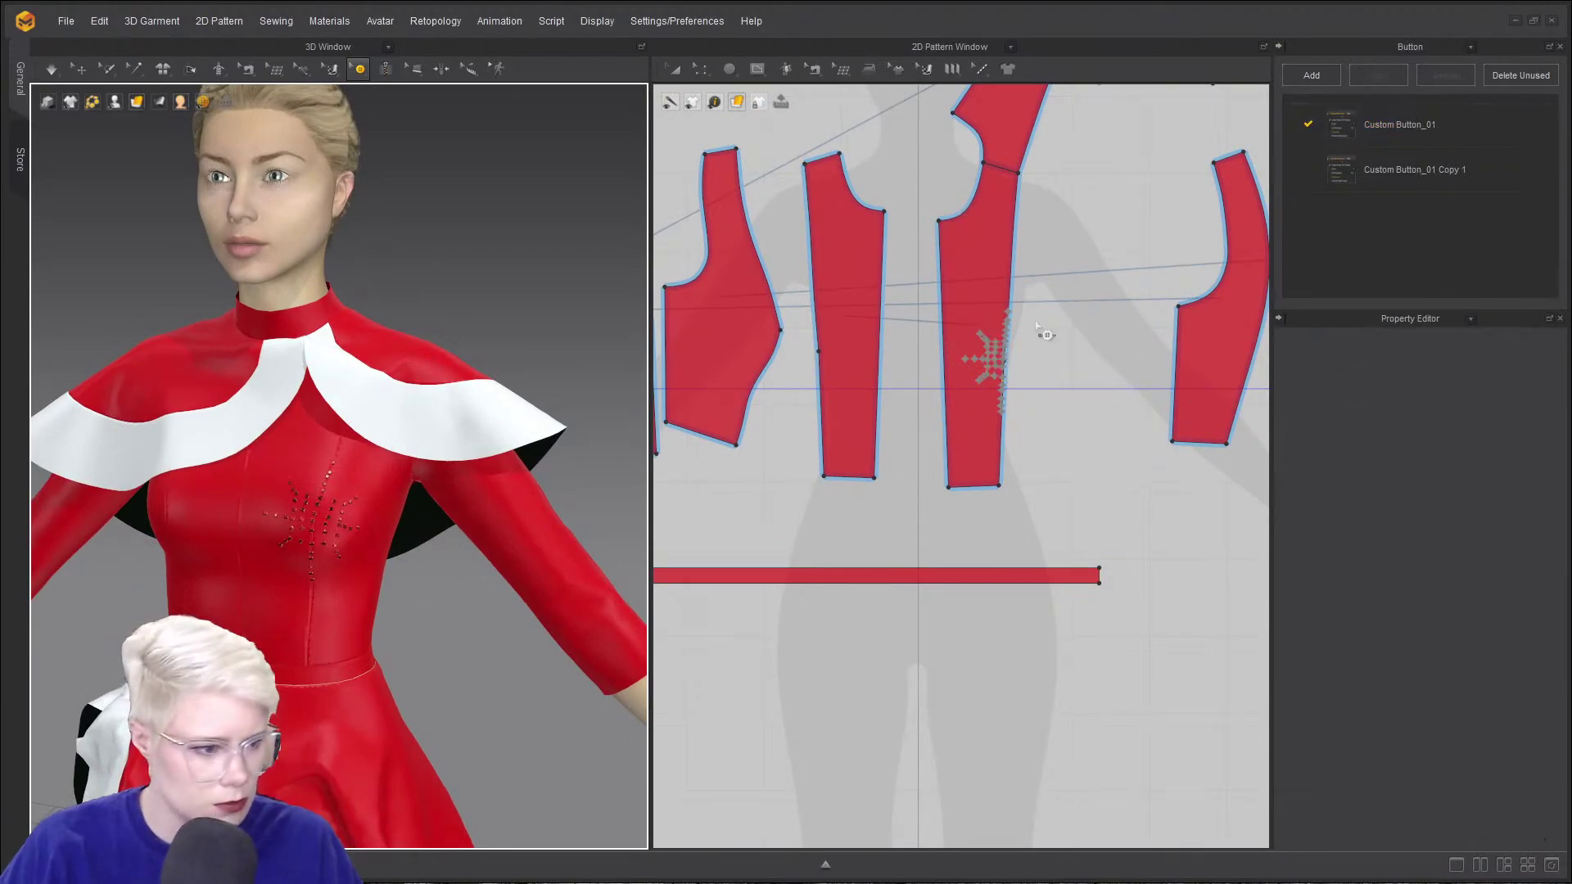
pyautogui.moveTo(1068, 432); pyautogui.dragTo(1068, 433)
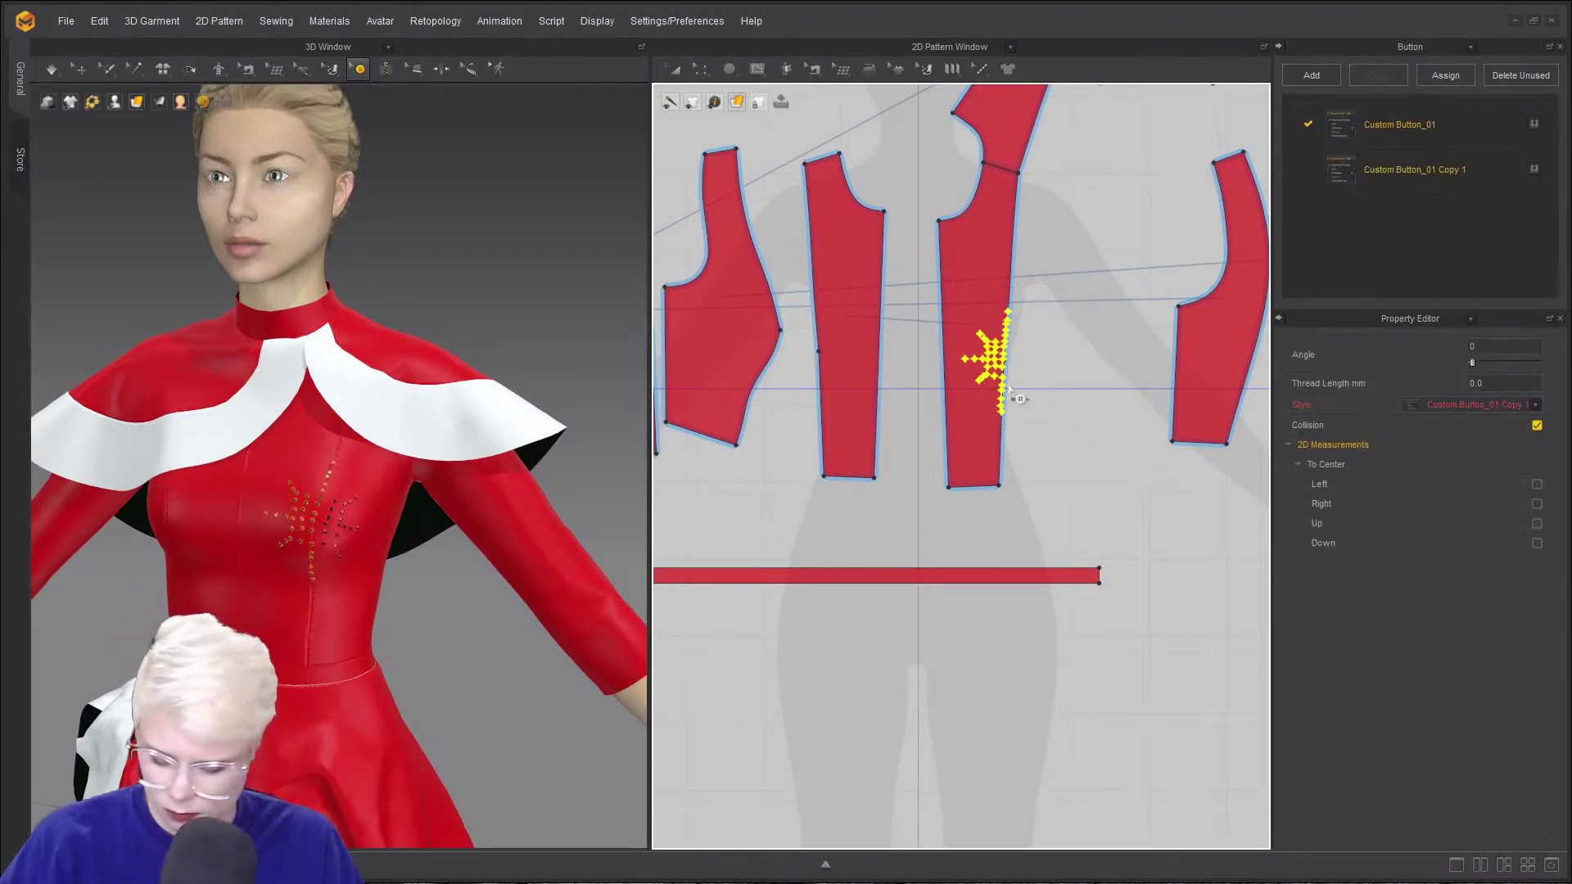
pyautogui.hotkey('ctrl', 'v')
pyautogui.scroll(-3, 912, 345)
pyautogui.moveTo(912, 345); pyautogui.dragTo(866, 594, button='middle')
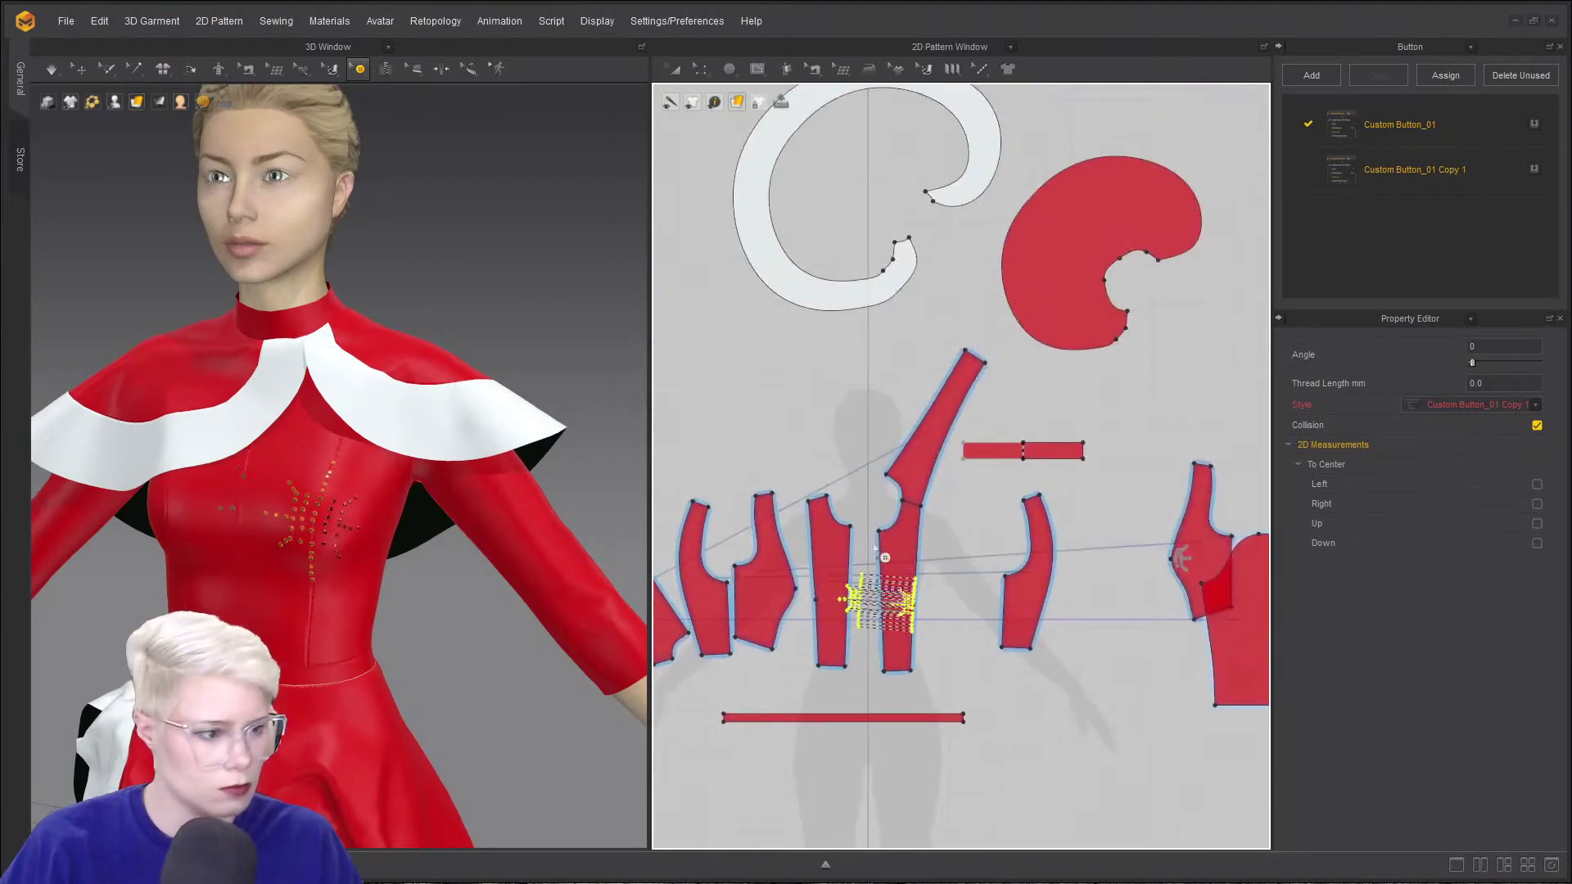
pyautogui.press('Escape')
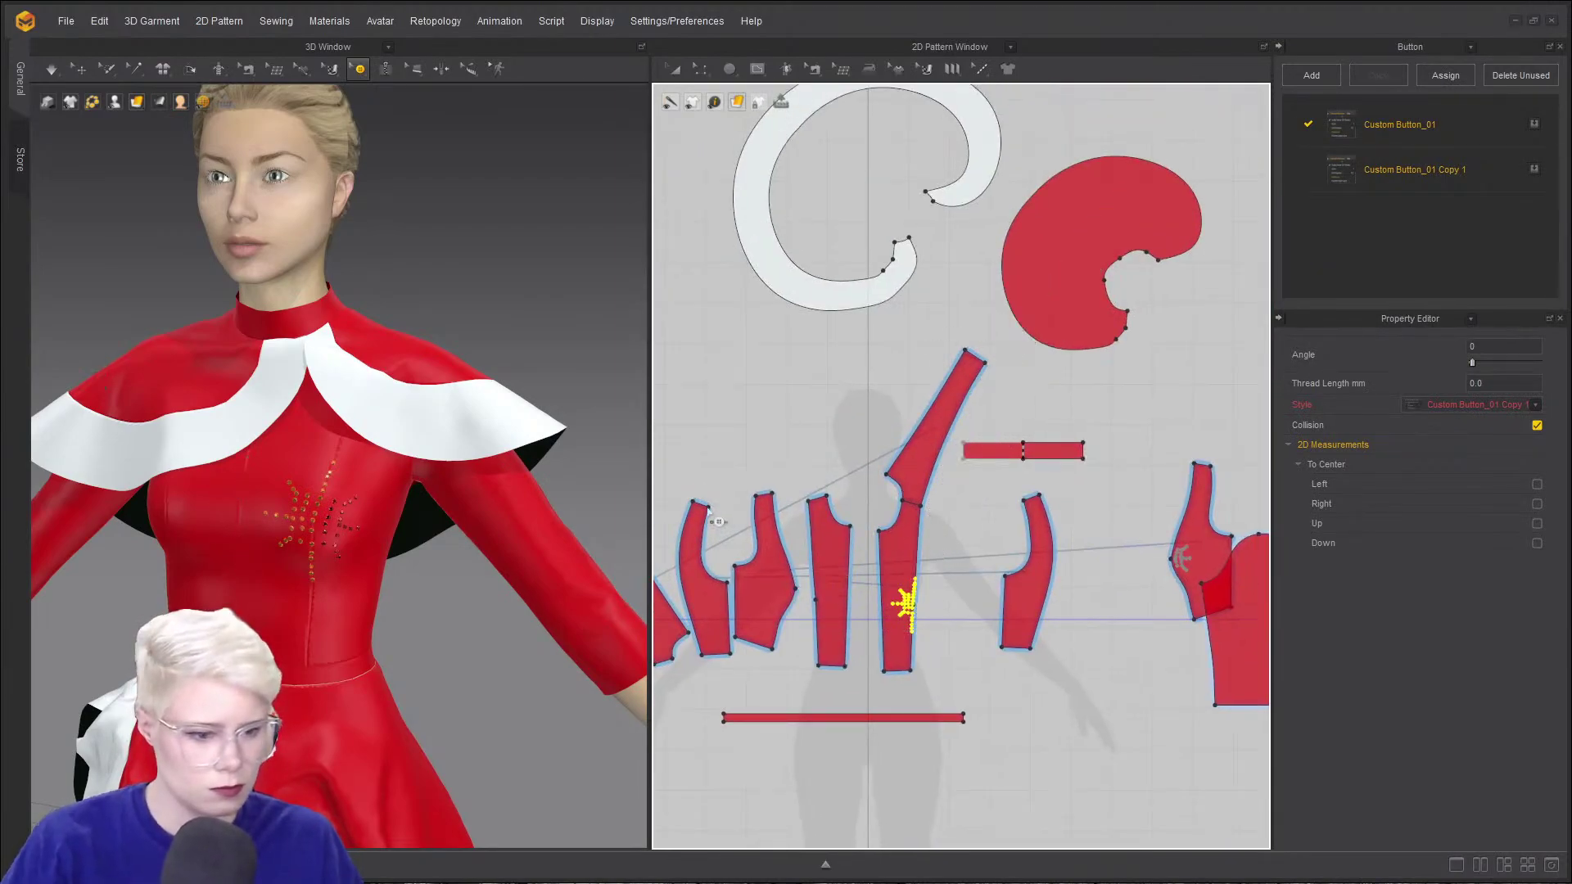
# - Paste the copied half starburst onto the red cape pattern, just above one front end of its neck opening
pyautogui.scroll(-1, 1103, 307)
pyautogui.moveTo(1102, 307); pyautogui.dragTo(904, 393, button='middle')
pyautogui.scroll(6, 873, 391)
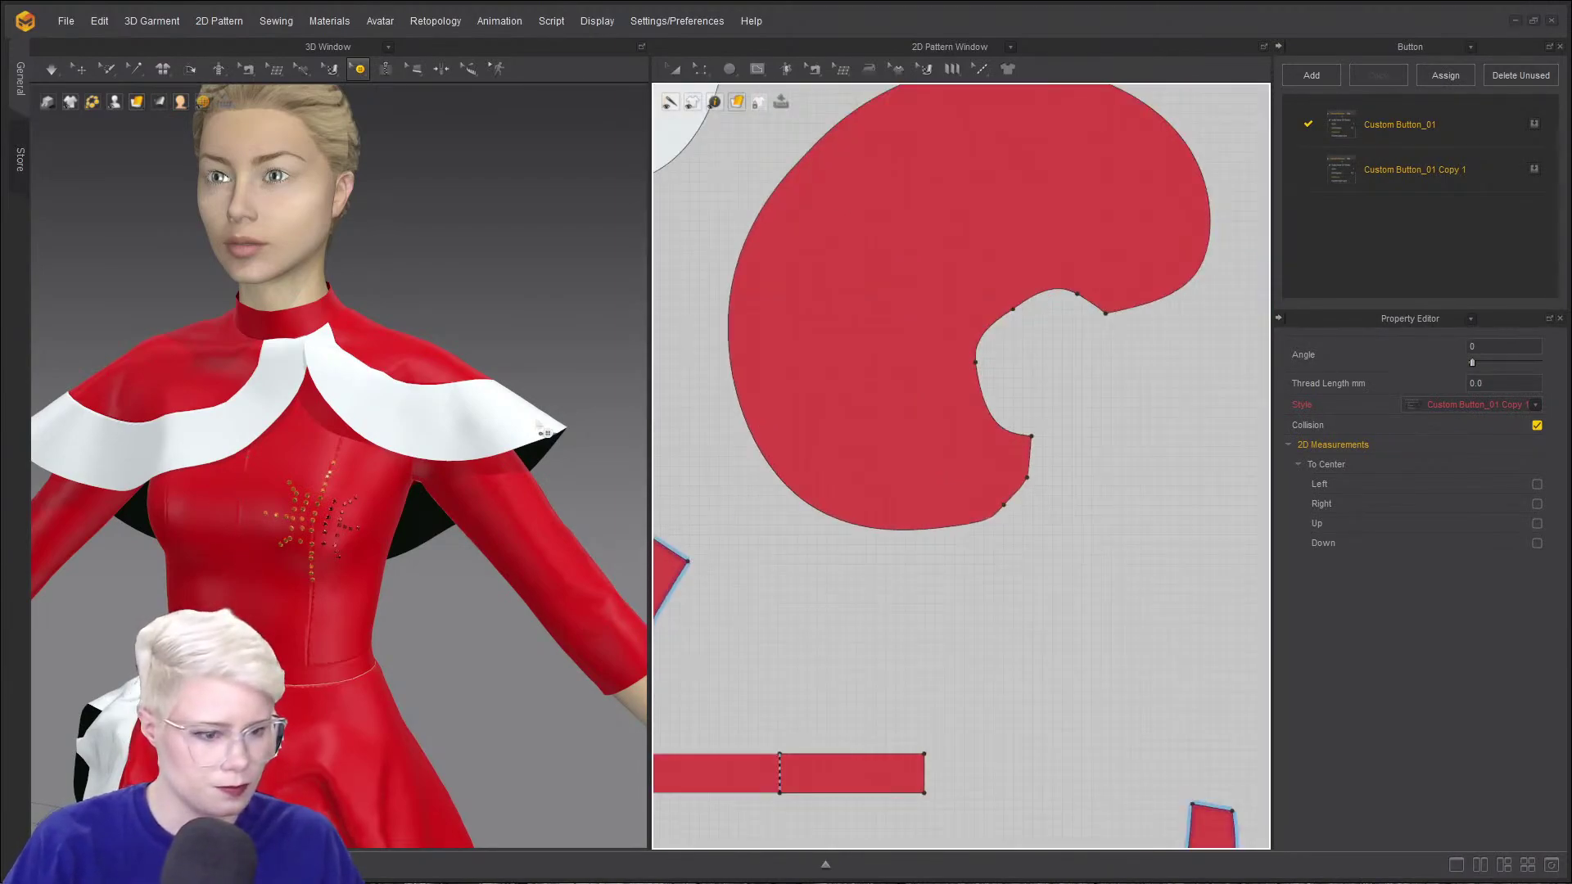
pyautogui.moveTo(538, 422); pyautogui.dragTo(459, 524, button='right')
pyautogui.hotkey('ctrl', 'v')
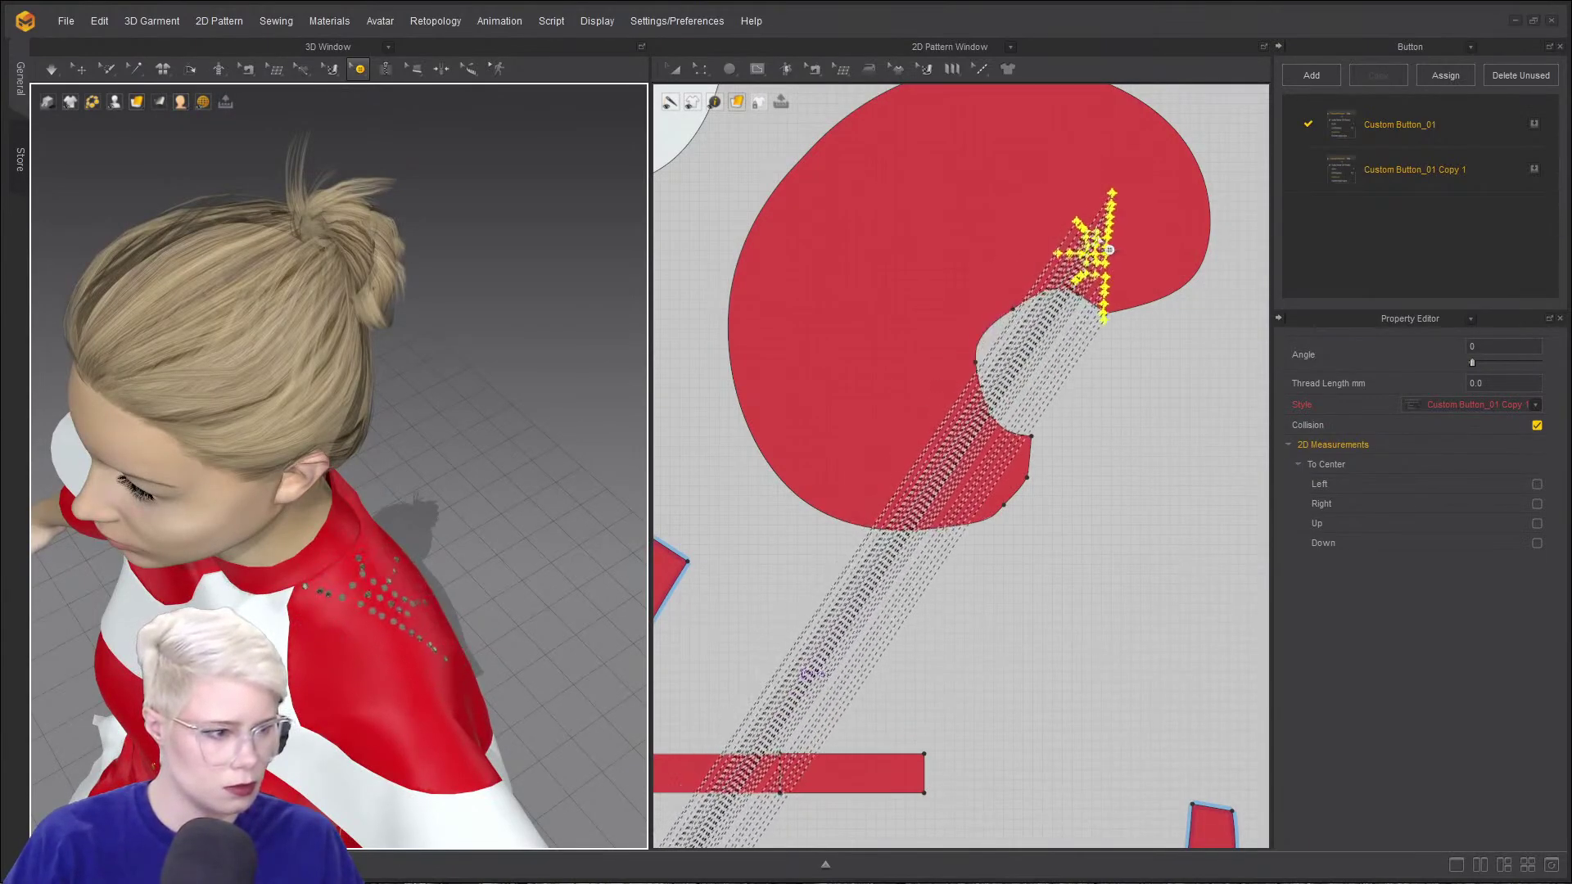
pyautogui.click(1108, 228)
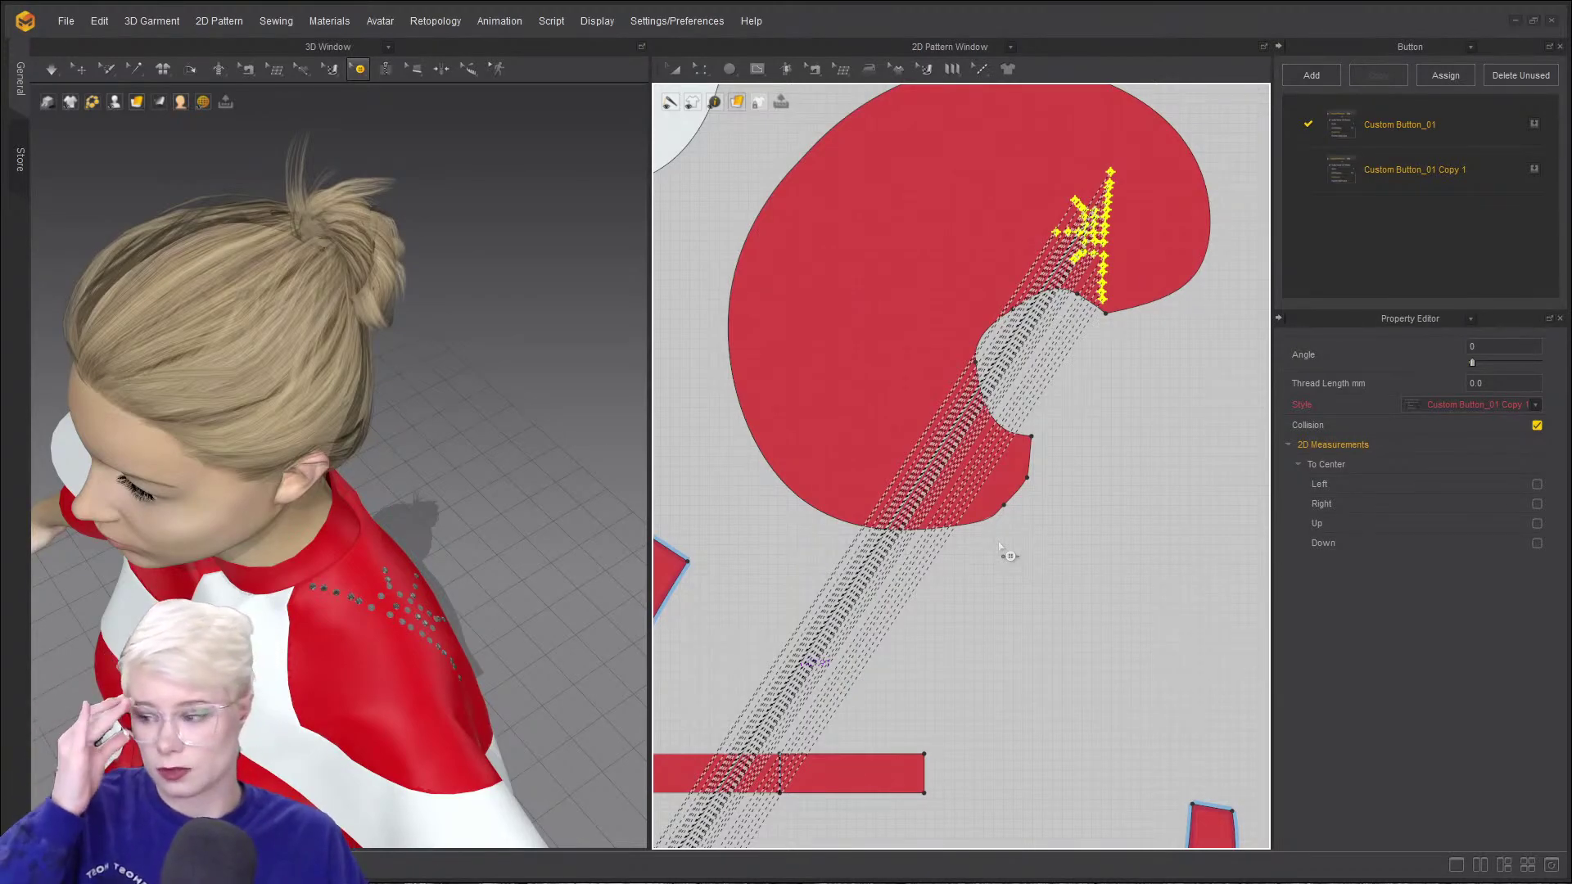
# - Copy the other half of the starburst from the side front bodice panel and paste it beside the first half on the cape
pyautogui.scroll(-5, 1085, 545)
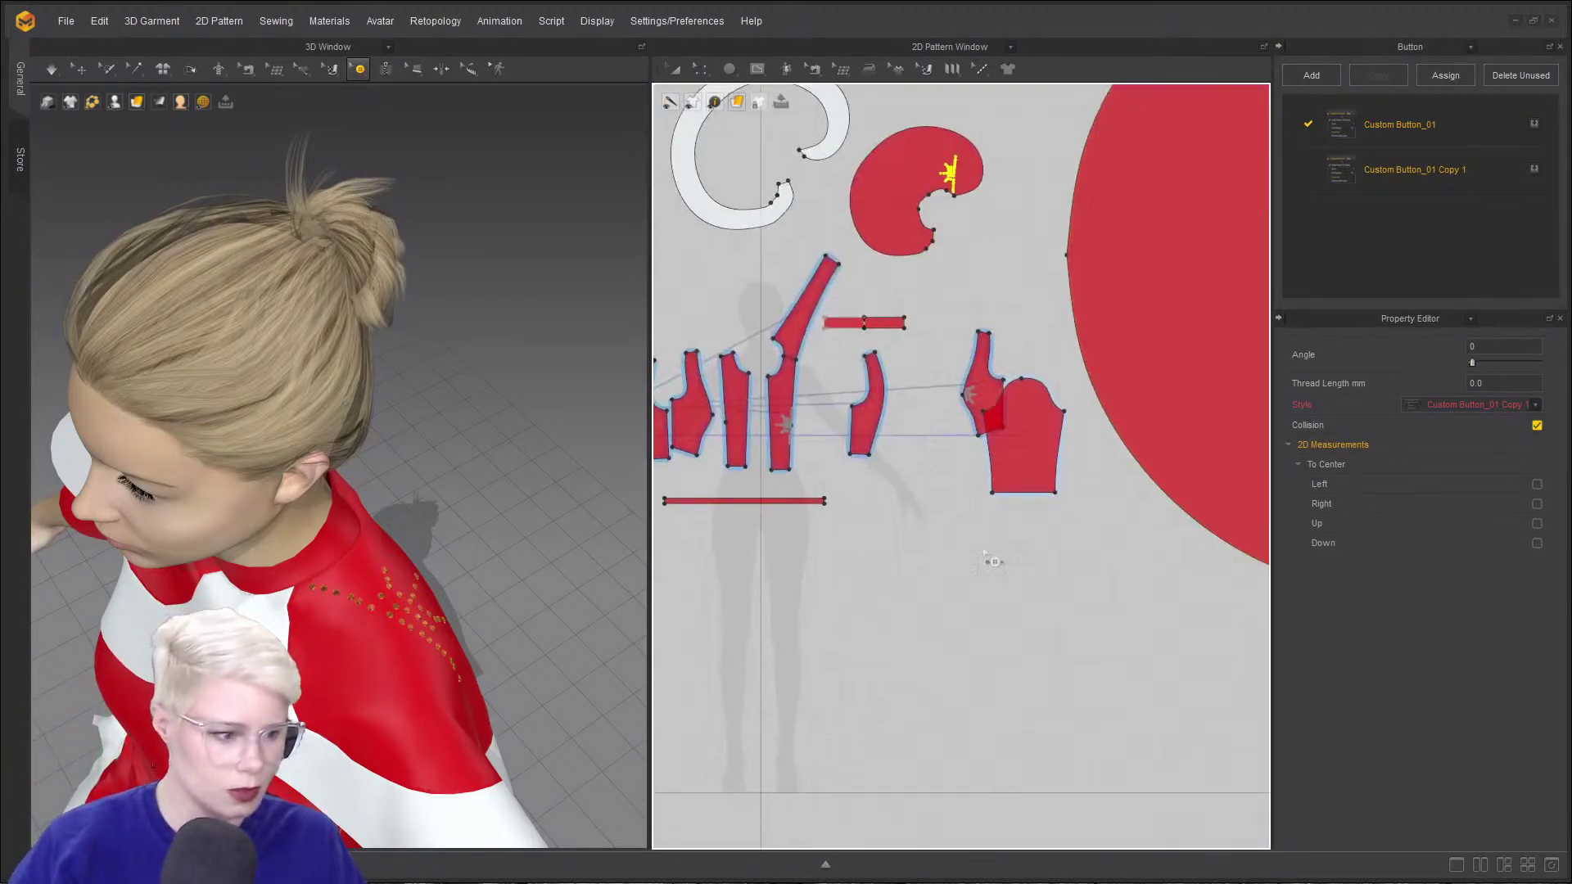
pyautogui.scroll(5, 972, 434)
pyautogui.click(970, 348)
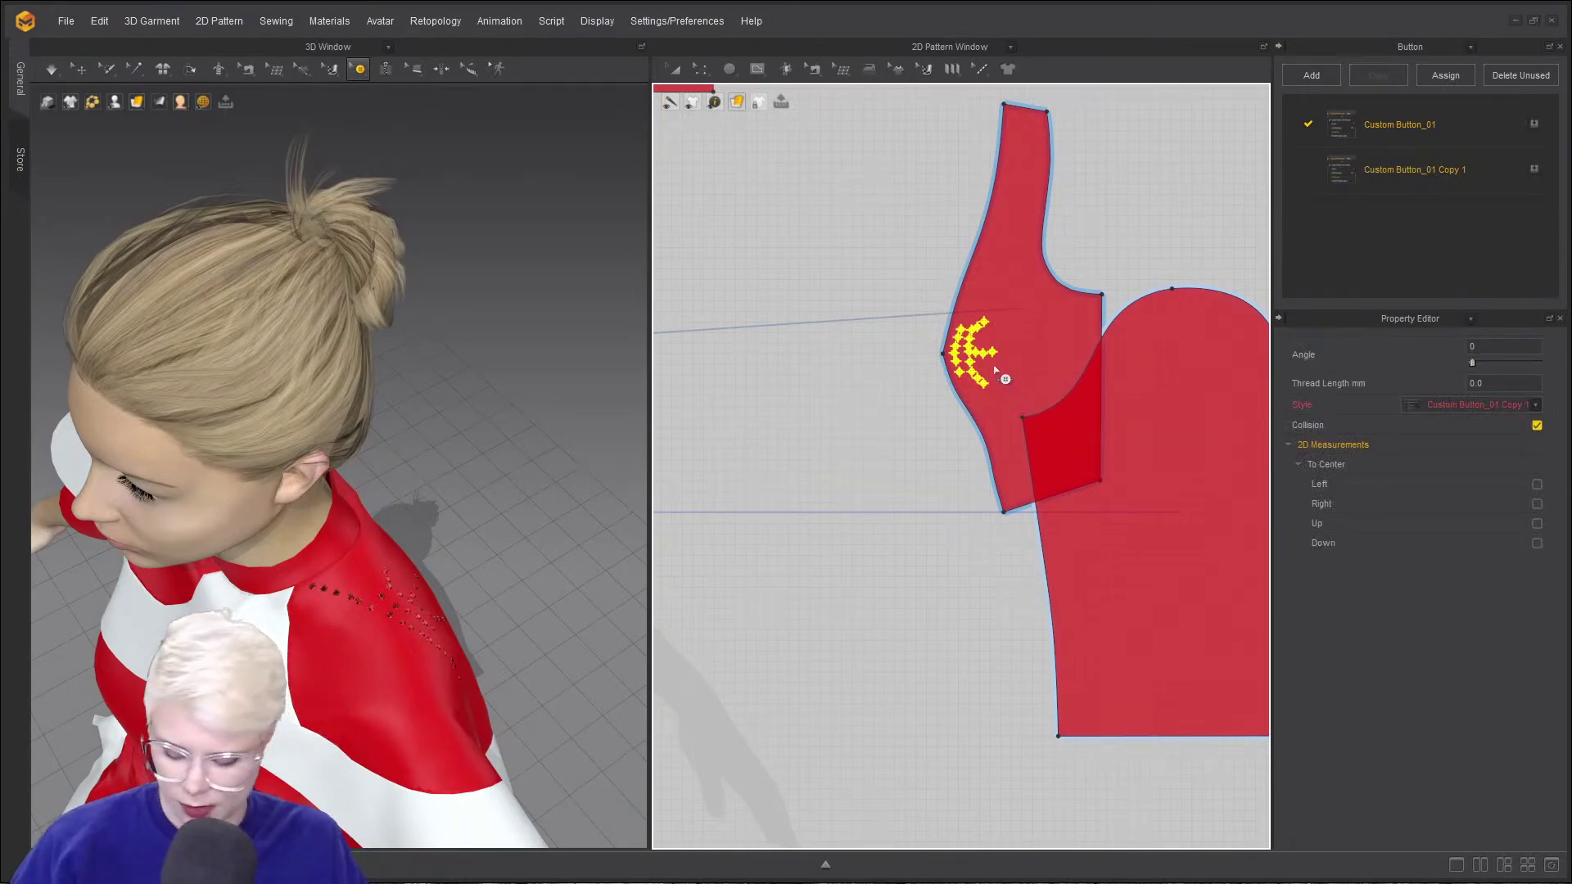
pyautogui.hotkey('ctrl', 'v')
pyautogui.scroll(-4, 938, 163)
pyautogui.moveTo(921, 167); pyautogui.dragTo(900, 573, button='middle')
pyautogui.scroll(6, 907, 170)
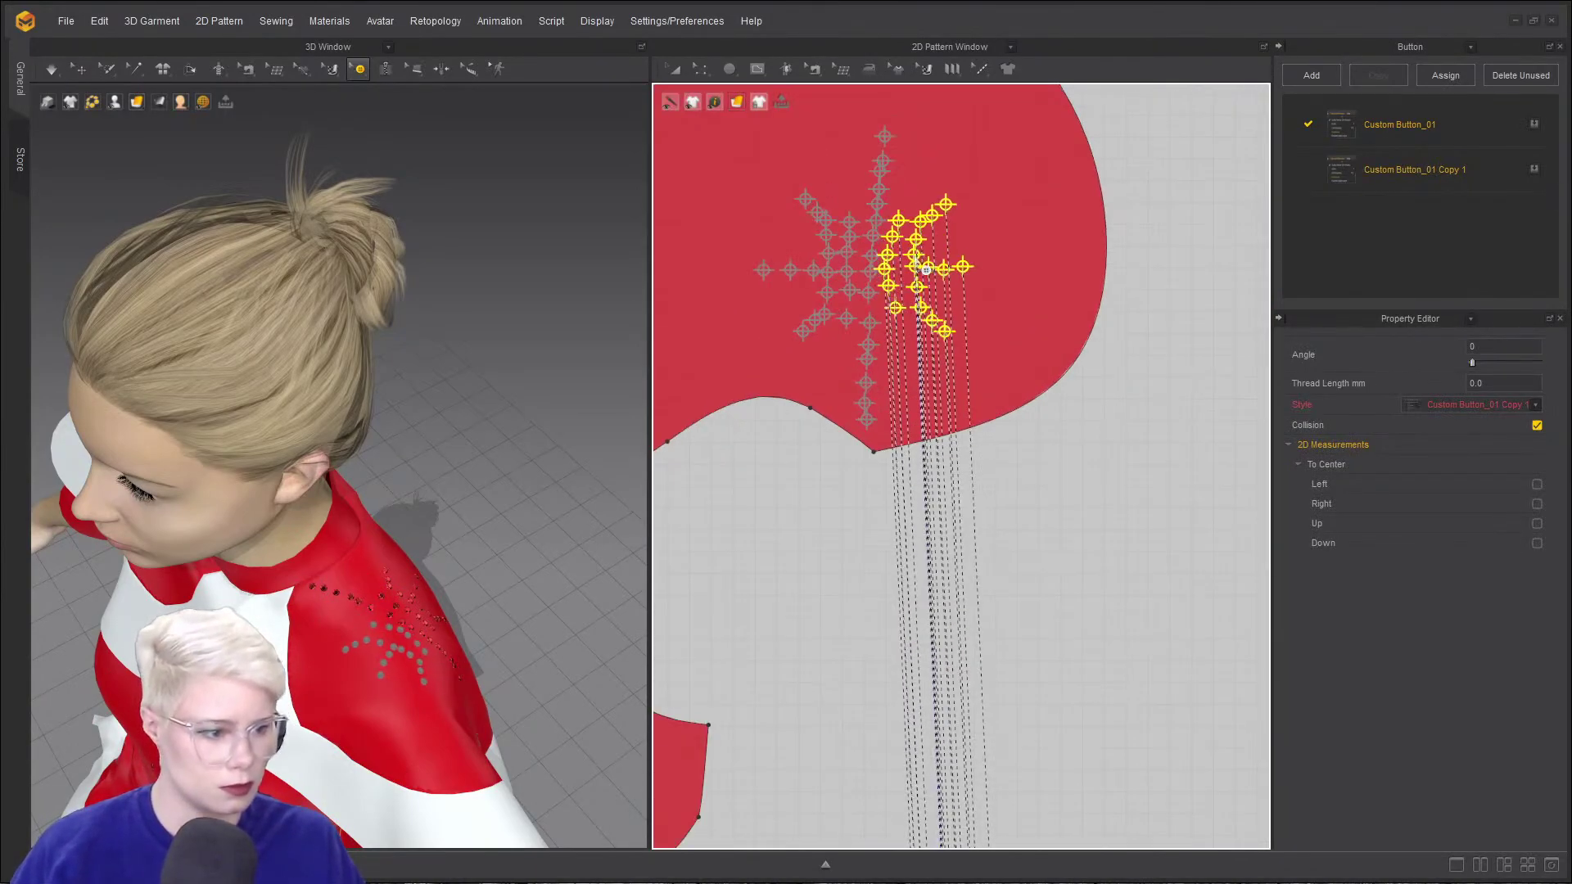
pyautogui.click(711, 600)
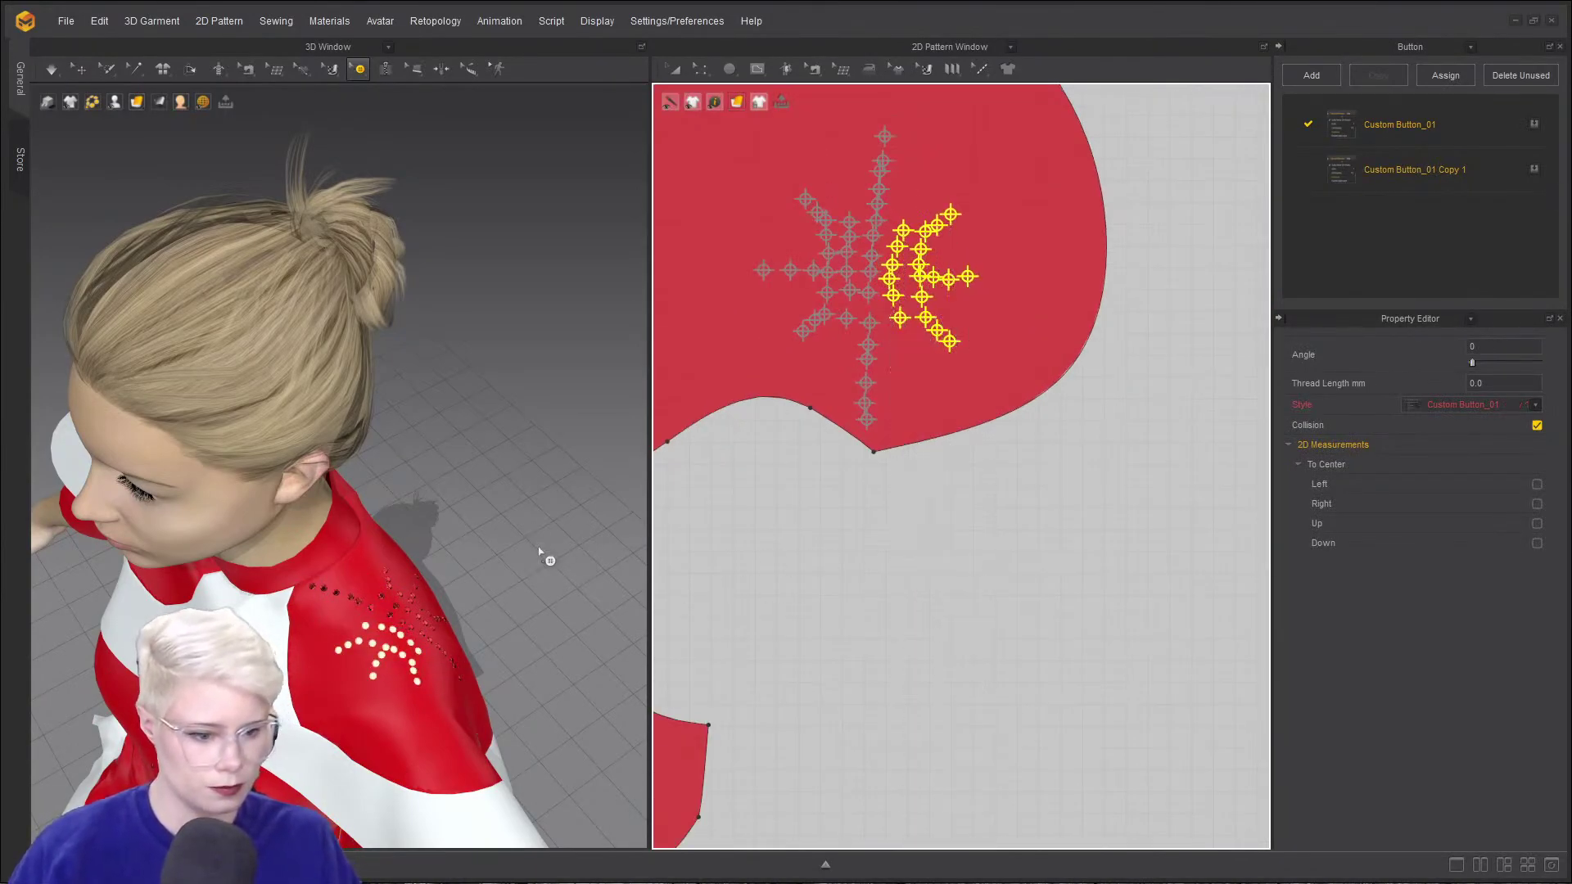
# - Try assigning the Custom Button_01 and Custom Button_01 Copy 1 styles to the white half of the cape starburst
pyautogui.click(1536, 144)
pyautogui.click(1534, 134)
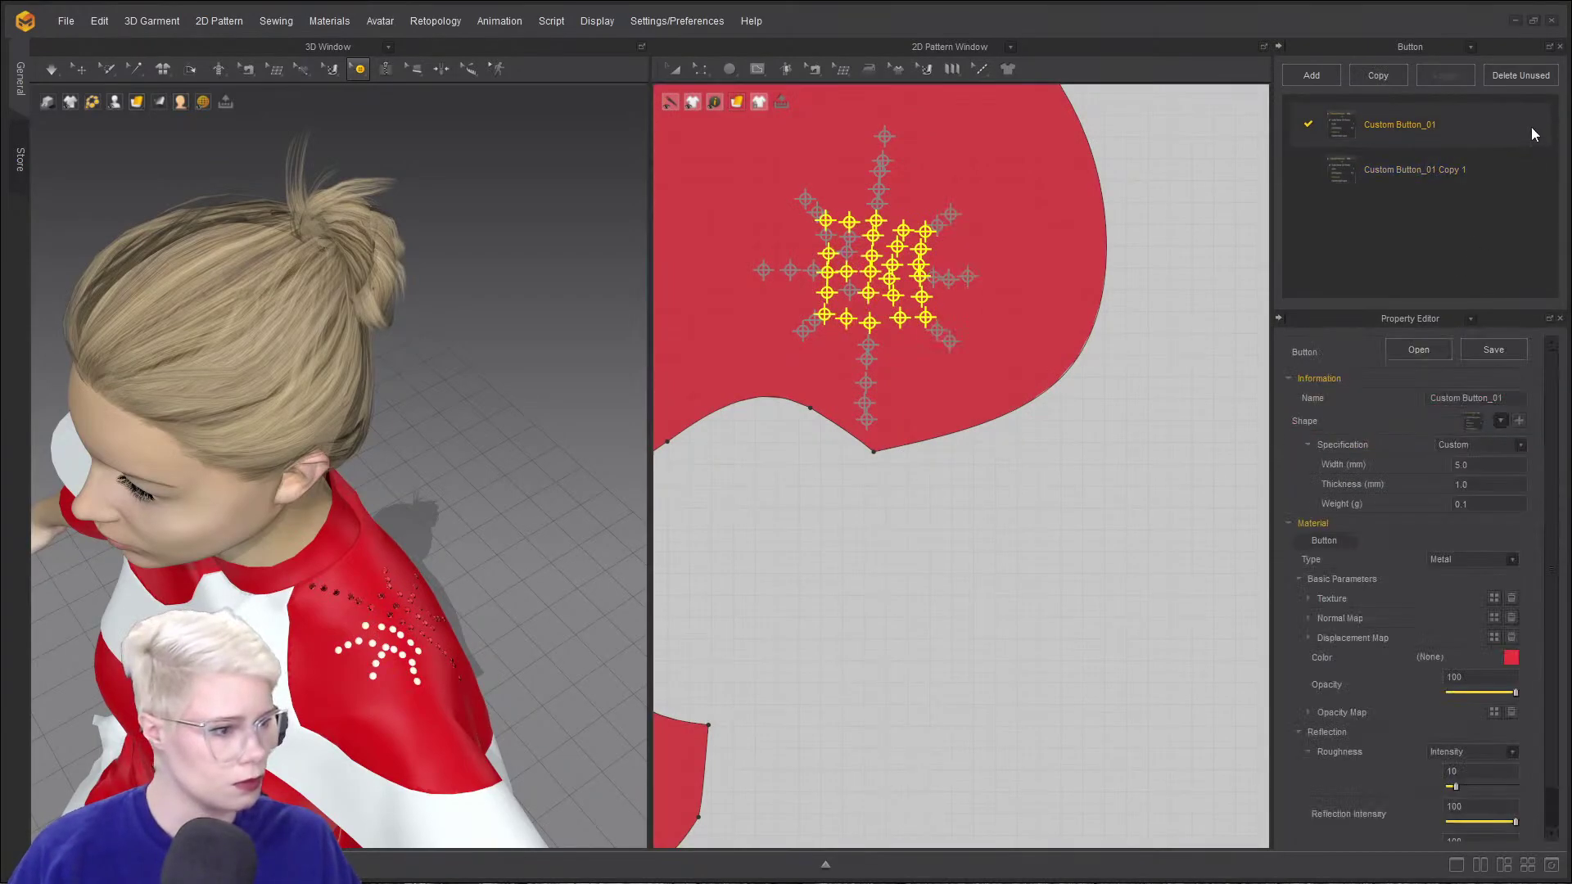
pyautogui.click(1040, 374)
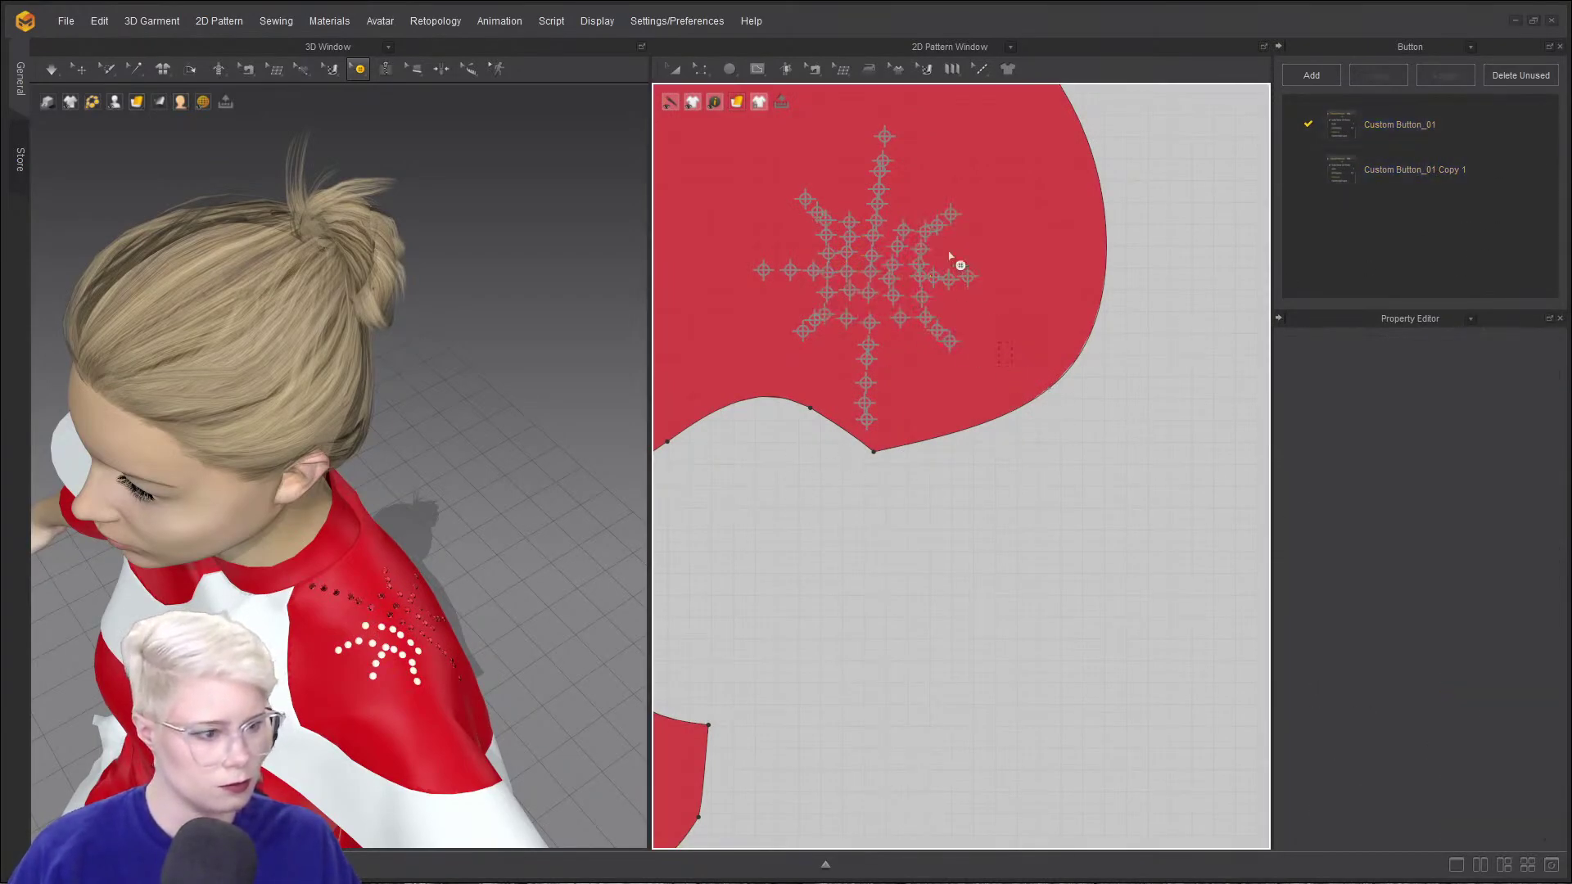
pyautogui.moveTo(872, 170); pyautogui.dragTo(874, 167)
pyautogui.click(1533, 169)
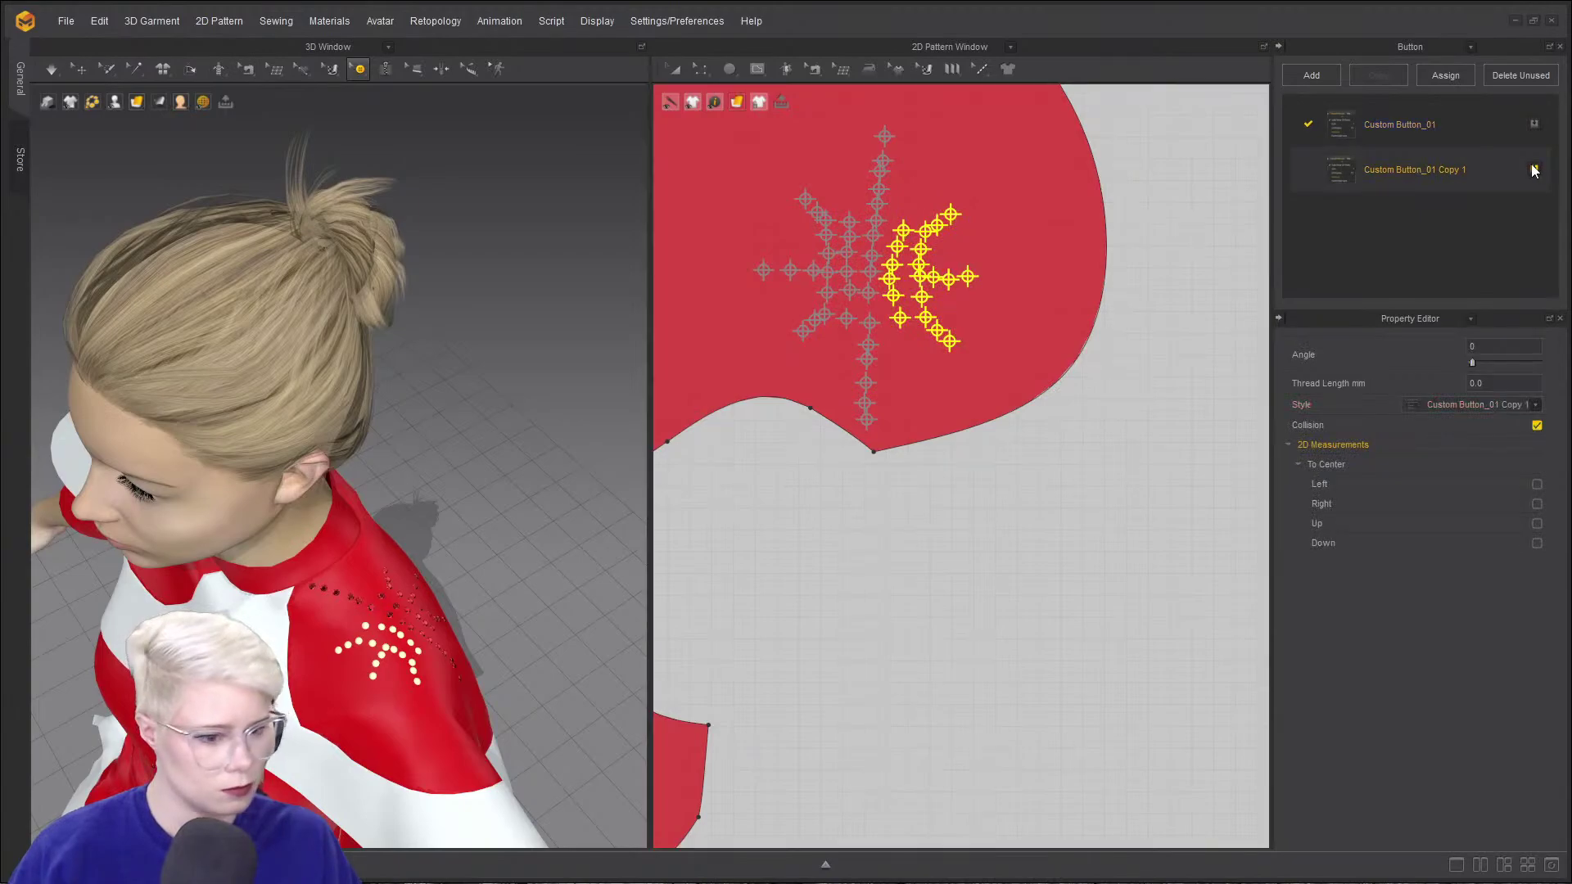
pyautogui.click(1359, 178)
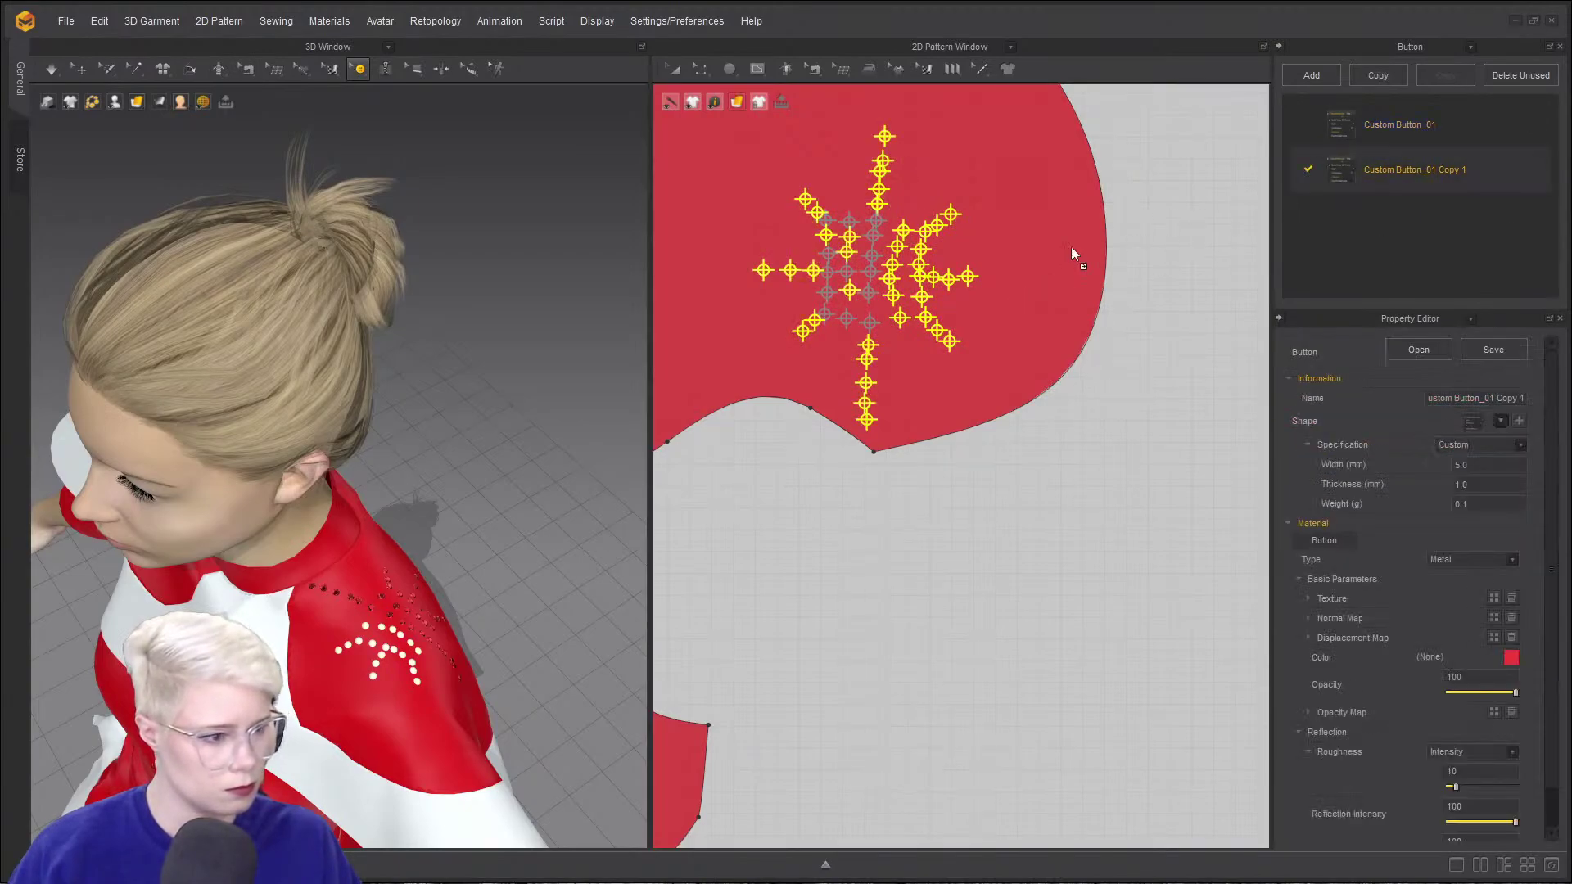
# - Select every white button of the cape starburst on the garment and assign the Custom Button_01 style to them
pyautogui.click(920, 269)
pyautogui.scroll(4, 573, 557)
pyautogui.moveTo(519, 688); pyautogui.dragTo(502, 600, button='middle')
pyautogui.click(446, 434)
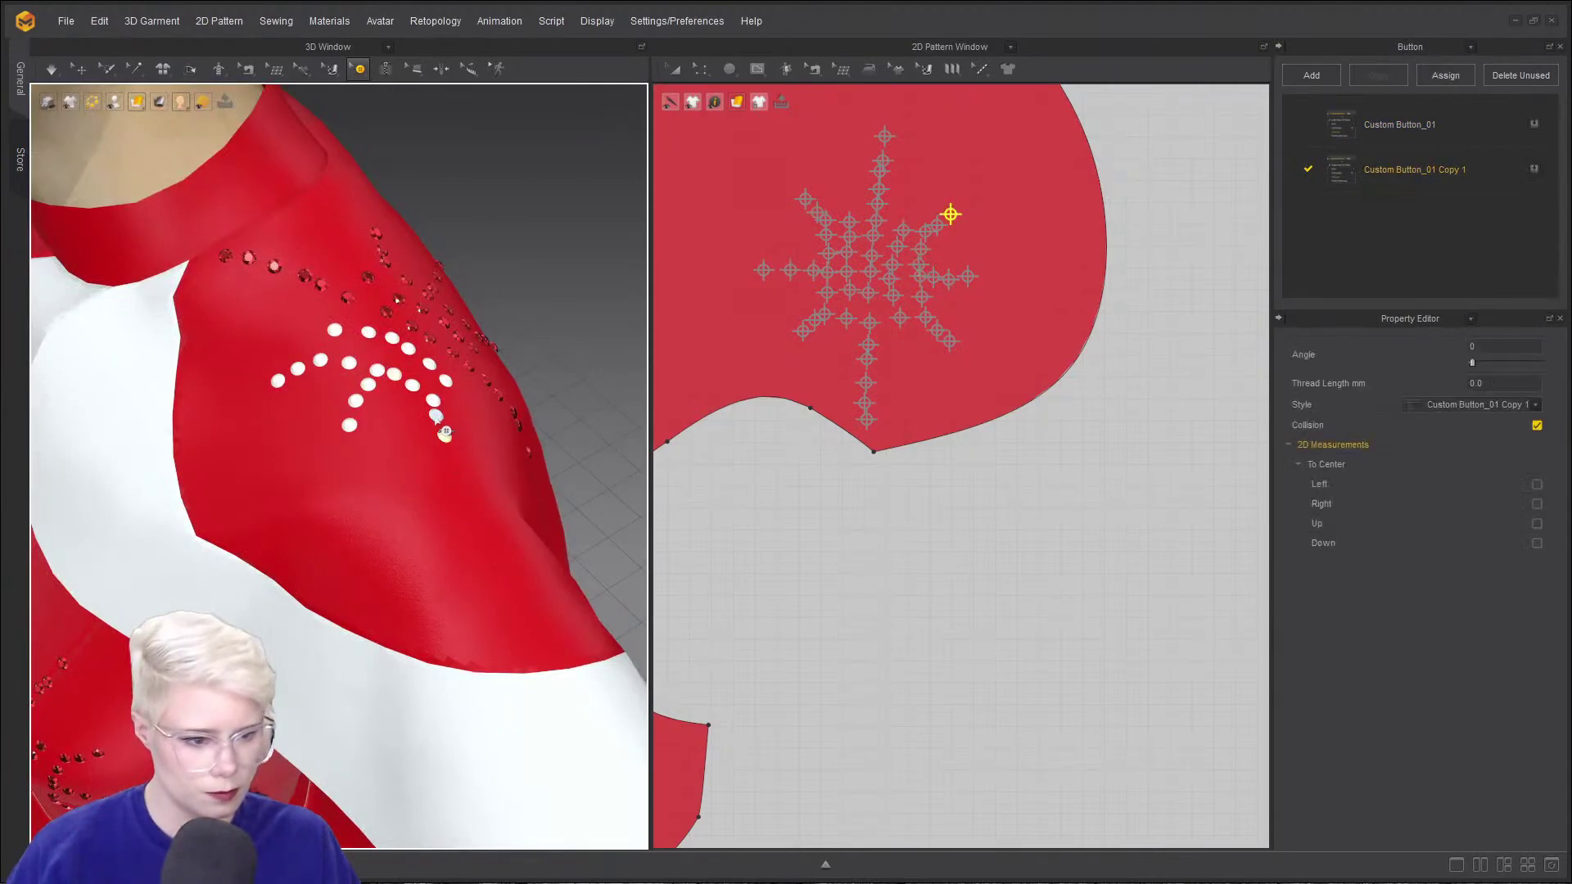
pyautogui.keyDown('shift'); pyautogui.click(437, 415); pyautogui.keyUp('shift')
pyautogui.keyDown('shift'); pyautogui.click(434, 401); pyautogui.keyUp('shift')
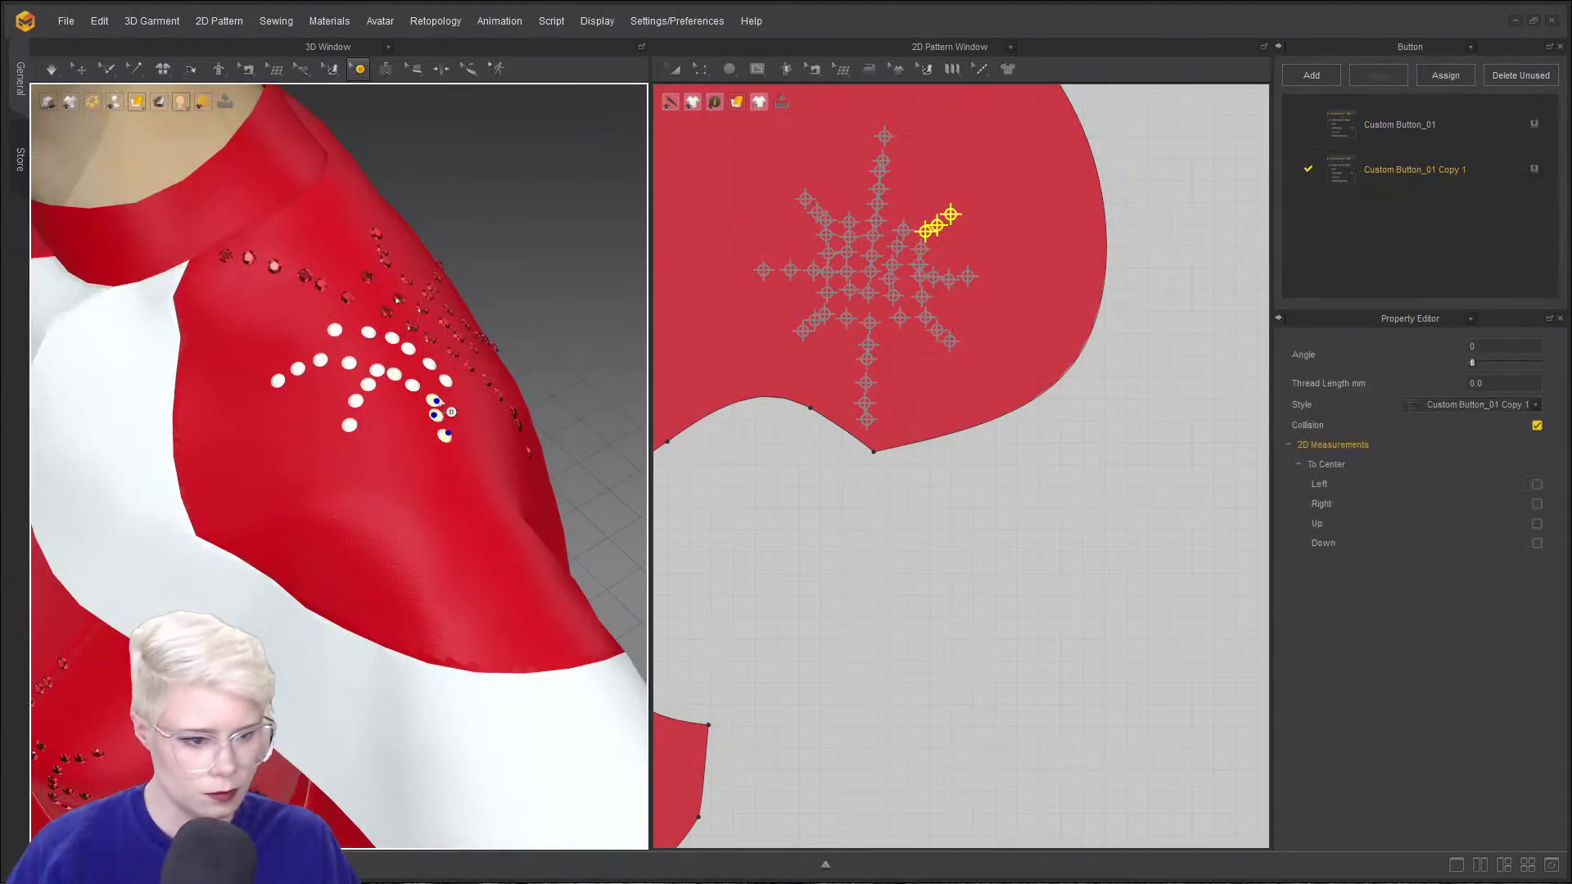
pyautogui.keyDown('shift'); pyautogui.click(429, 366); pyautogui.keyUp('shift')
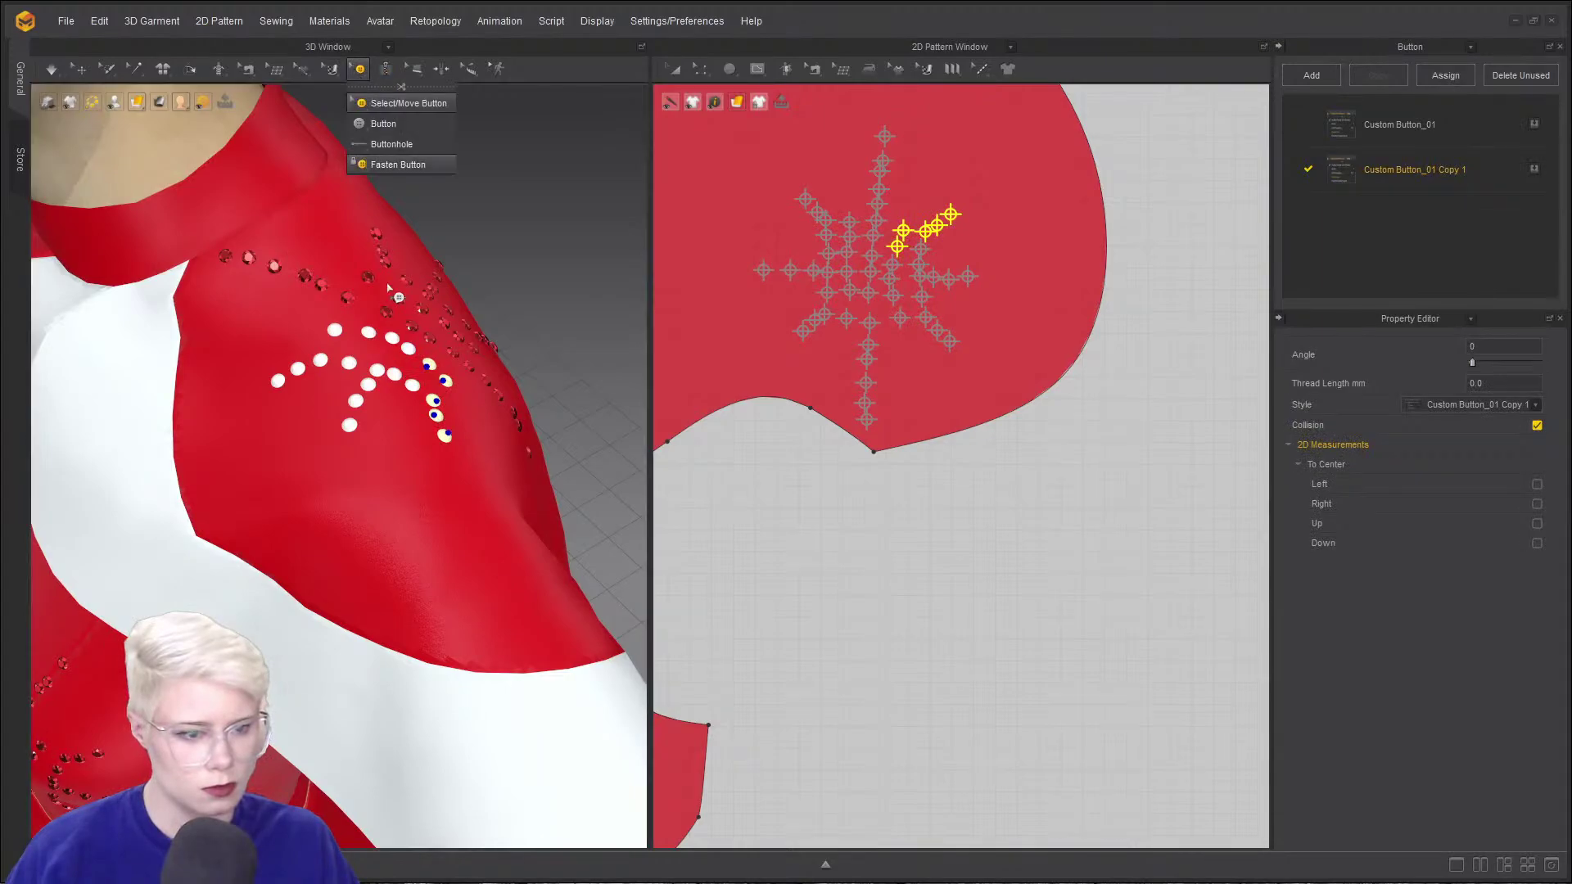
pyautogui.keyDown('shift'); pyautogui.click(407, 351); pyautogui.keyUp('shift')
pyautogui.keyDown('shift'); pyautogui.click(391, 337); pyautogui.keyUp('shift')
pyautogui.keyDown('shift'); pyautogui.click(369, 332); pyautogui.keyUp('shift')
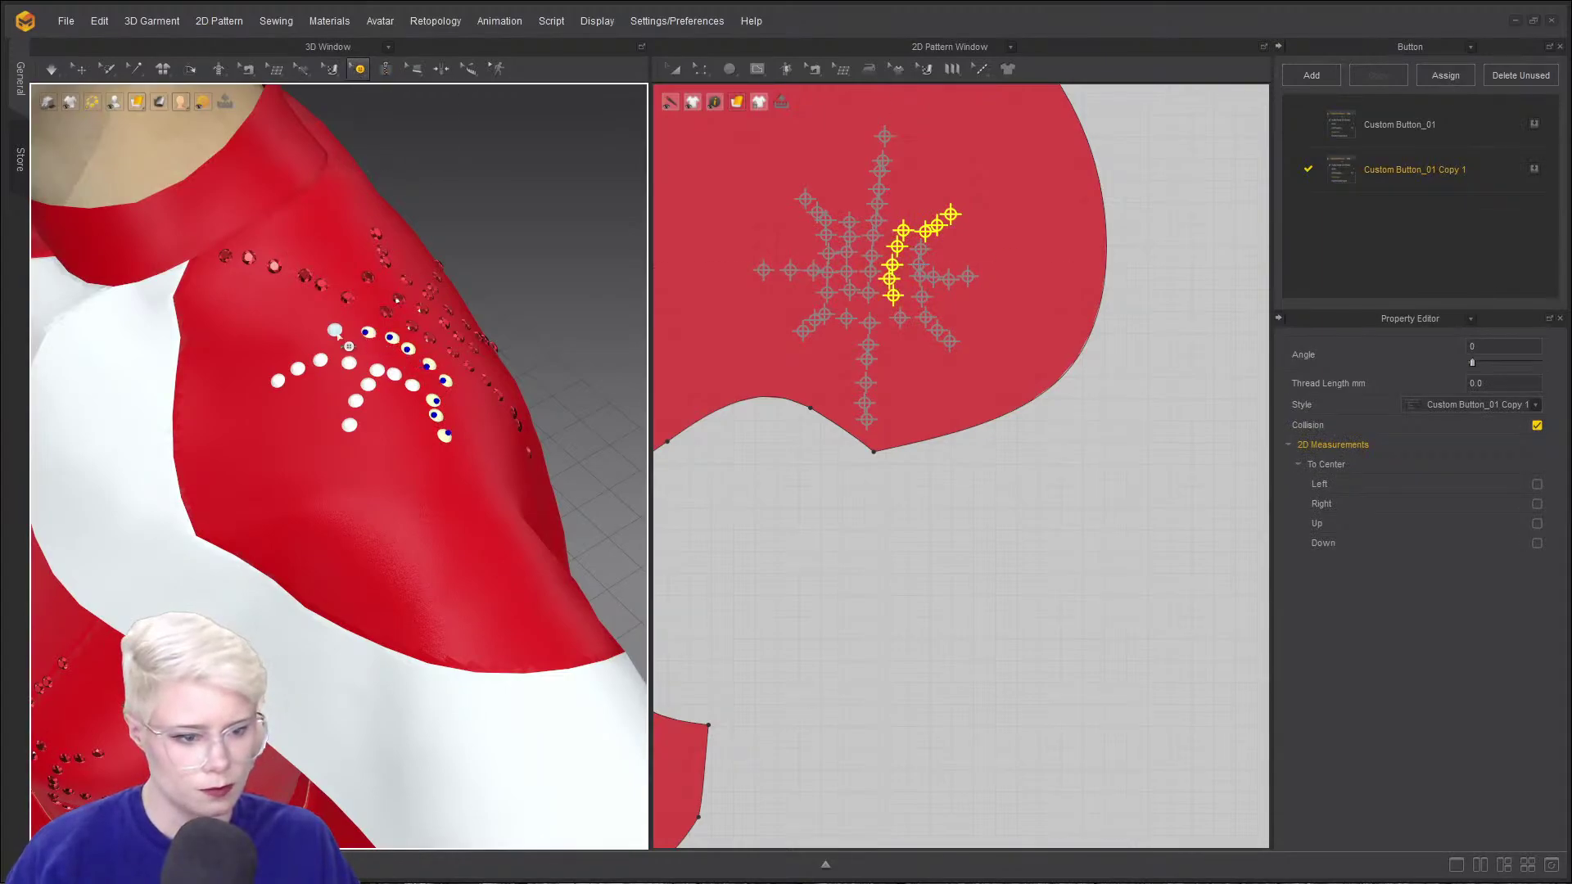
pyautogui.keyDown('shift'); pyautogui.click(335, 330); pyautogui.keyUp('shift')
pyautogui.keyDown('shift'); pyautogui.click(278, 381); pyautogui.keyUp('shift')
pyautogui.keyDown('shift'); pyautogui.click(297, 368); pyautogui.keyUp('shift')
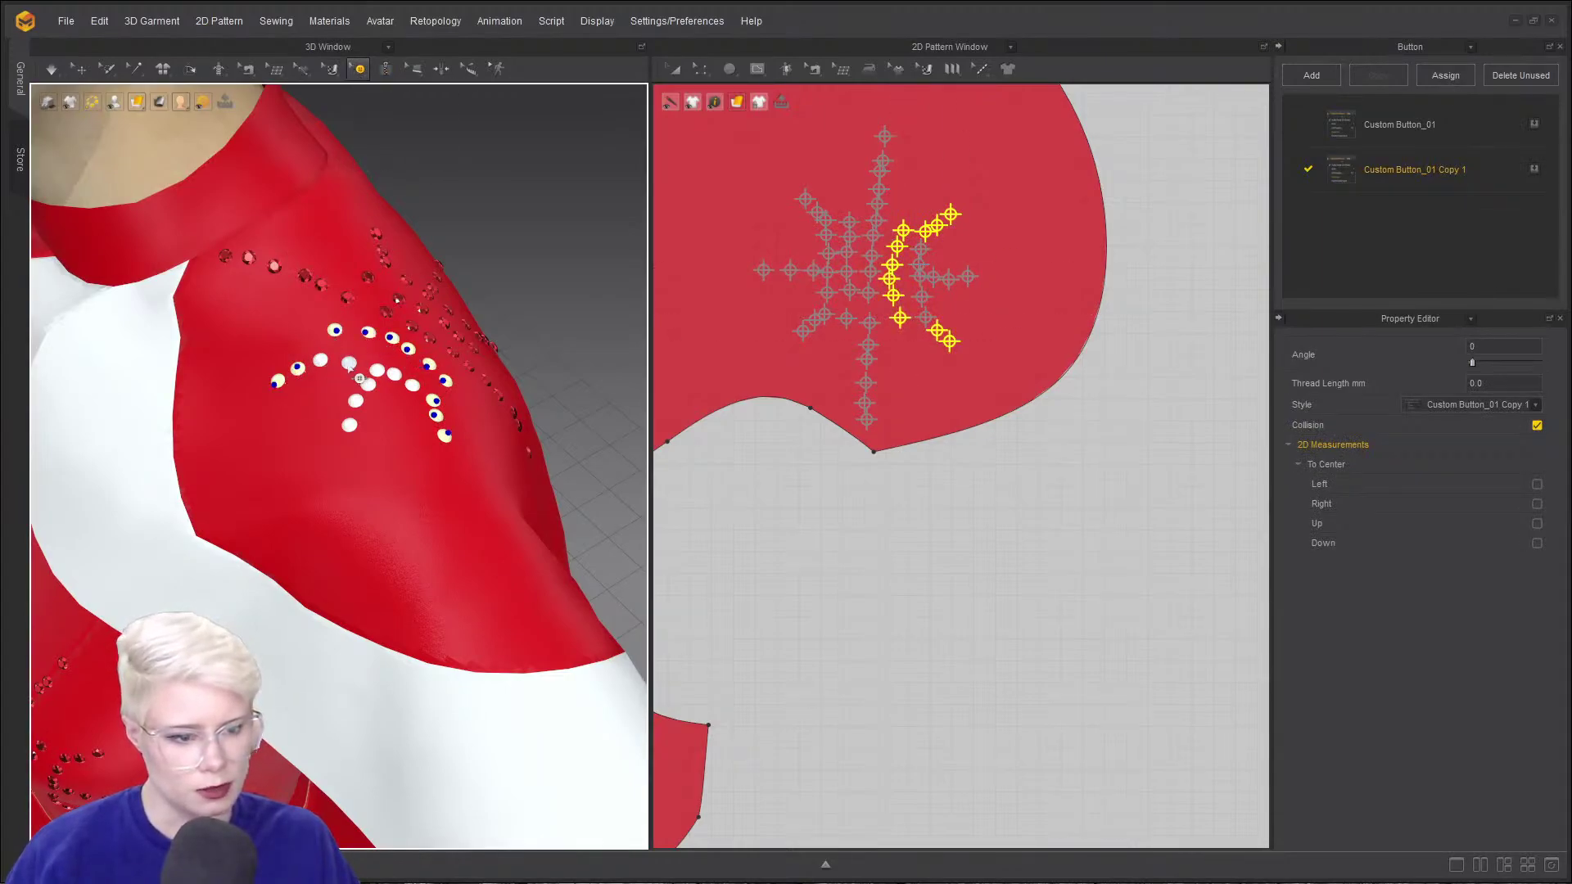
pyautogui.keyDown('shift'); pyautogui.click(320, 360); pyautogui.keyUp('shift')
pyautogui.keyDown('shift'); pyautogui.click(349, 362); pyautogui.keyUp('shift')
pyautogui.keyDown('shift'); pyautogui.click(381, 369); pyautogui.keyUp('shift')
pyautogui.keyDown('shift'); pyautogui.click(395, 375); pyautogui.keyUp('shift')
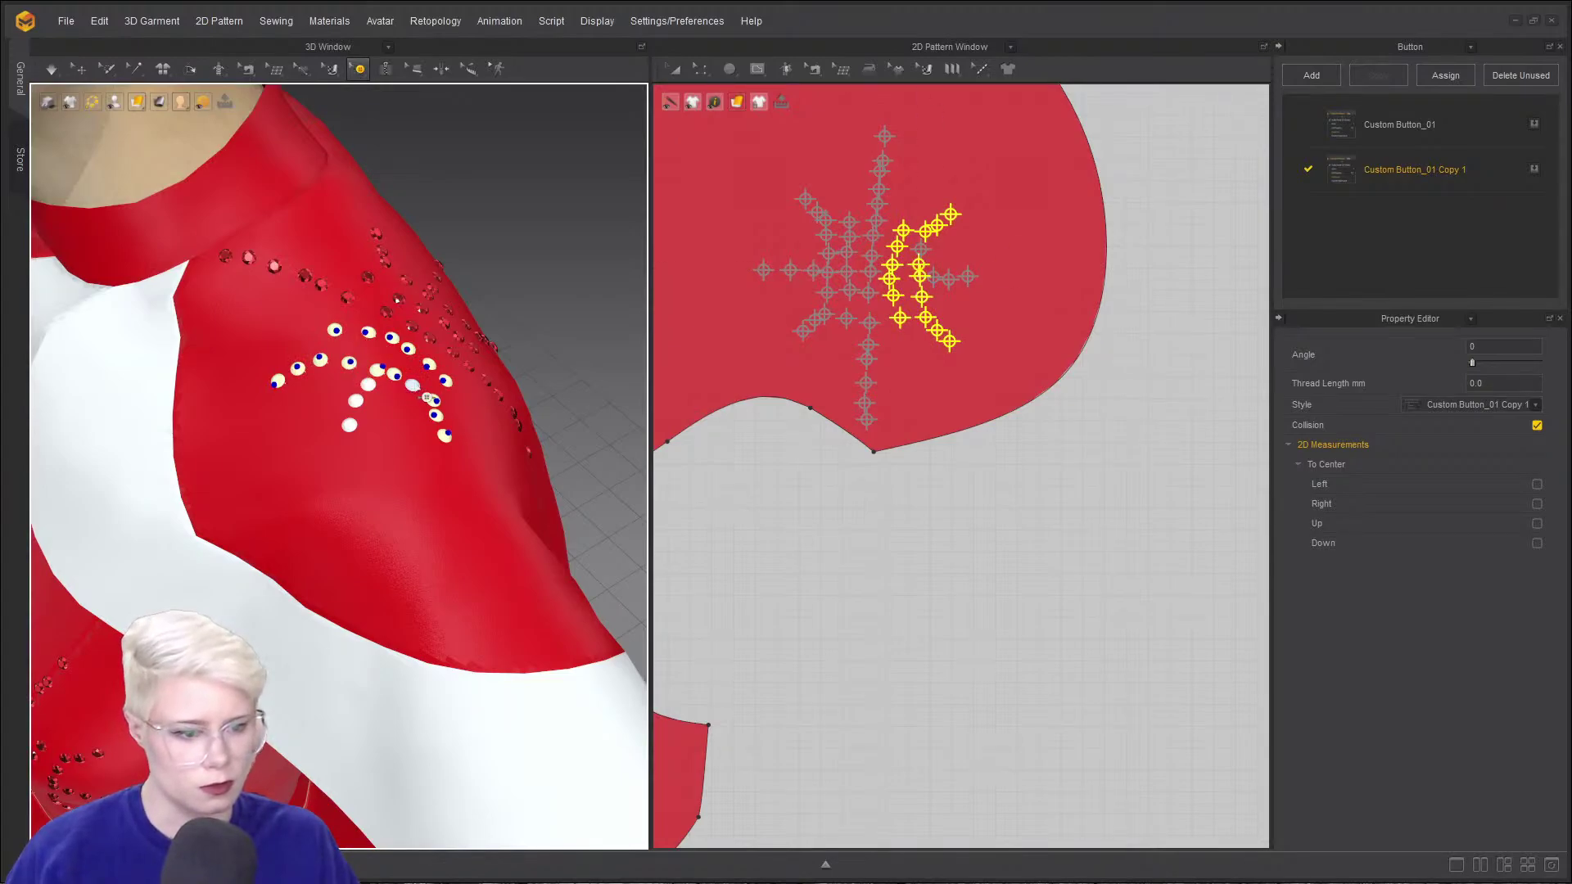
pyautogui.keyDown('shift'); pyautogui.click(414, 385); pyautogui.keyUp('shift')
pyautogui.keyDown('shift'); pyautogui.click(367, 385); pyautogui.keyUp('shift')
pyautogui.keyDown('shift'); pyautogui.click(355, 401); pyautogui.keyUp('shift')
pyautogui.keyDown('shift'); pyautogui.click(349, 425); pyautogui.keyUp('shift')
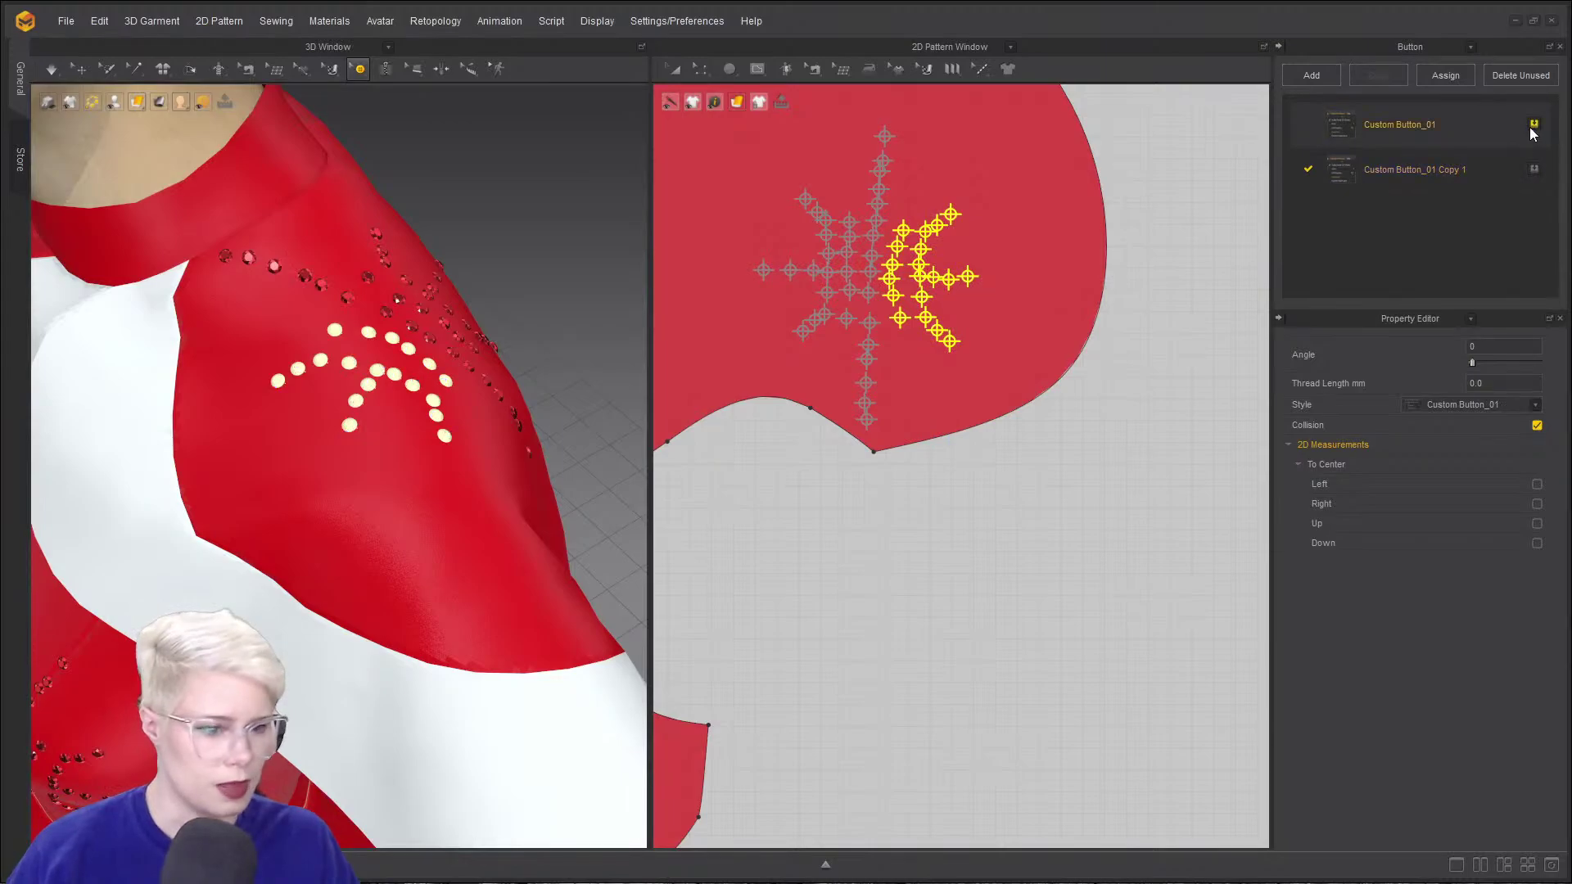
# - Change the material colour of Custom Button_01 Copy 1 to a brighter, more saturated red
pyautogui.doubleClick(1420, 188)
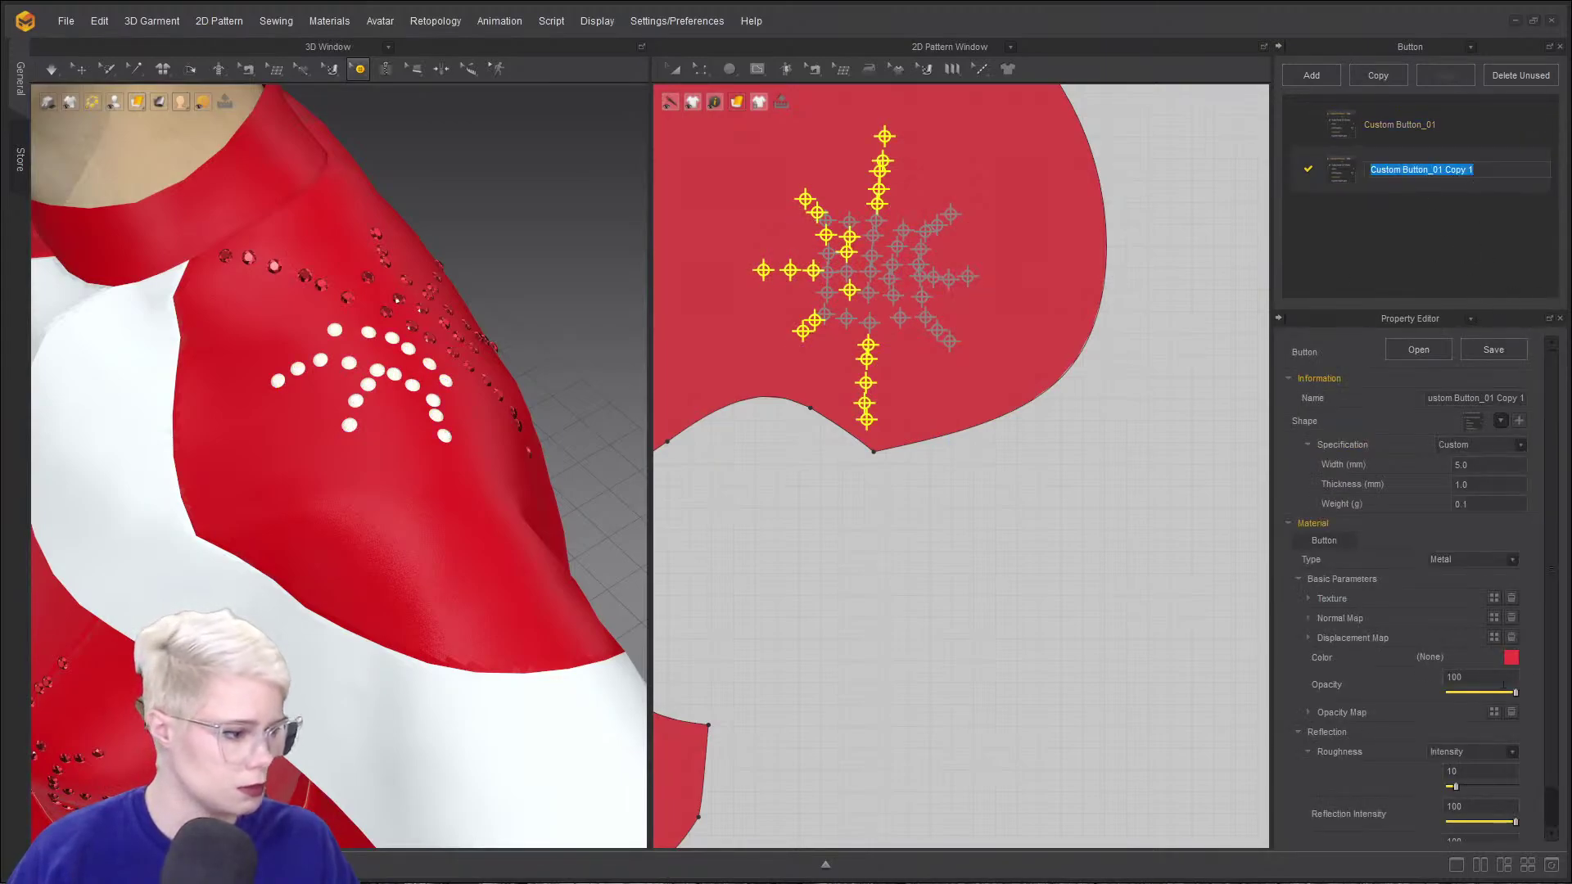
pyautogui.click(1507, 658)
pyautogui.moveTo(529, 238); pyautogui.dragTo(734, 200)
pyautogui.click(739, 625)
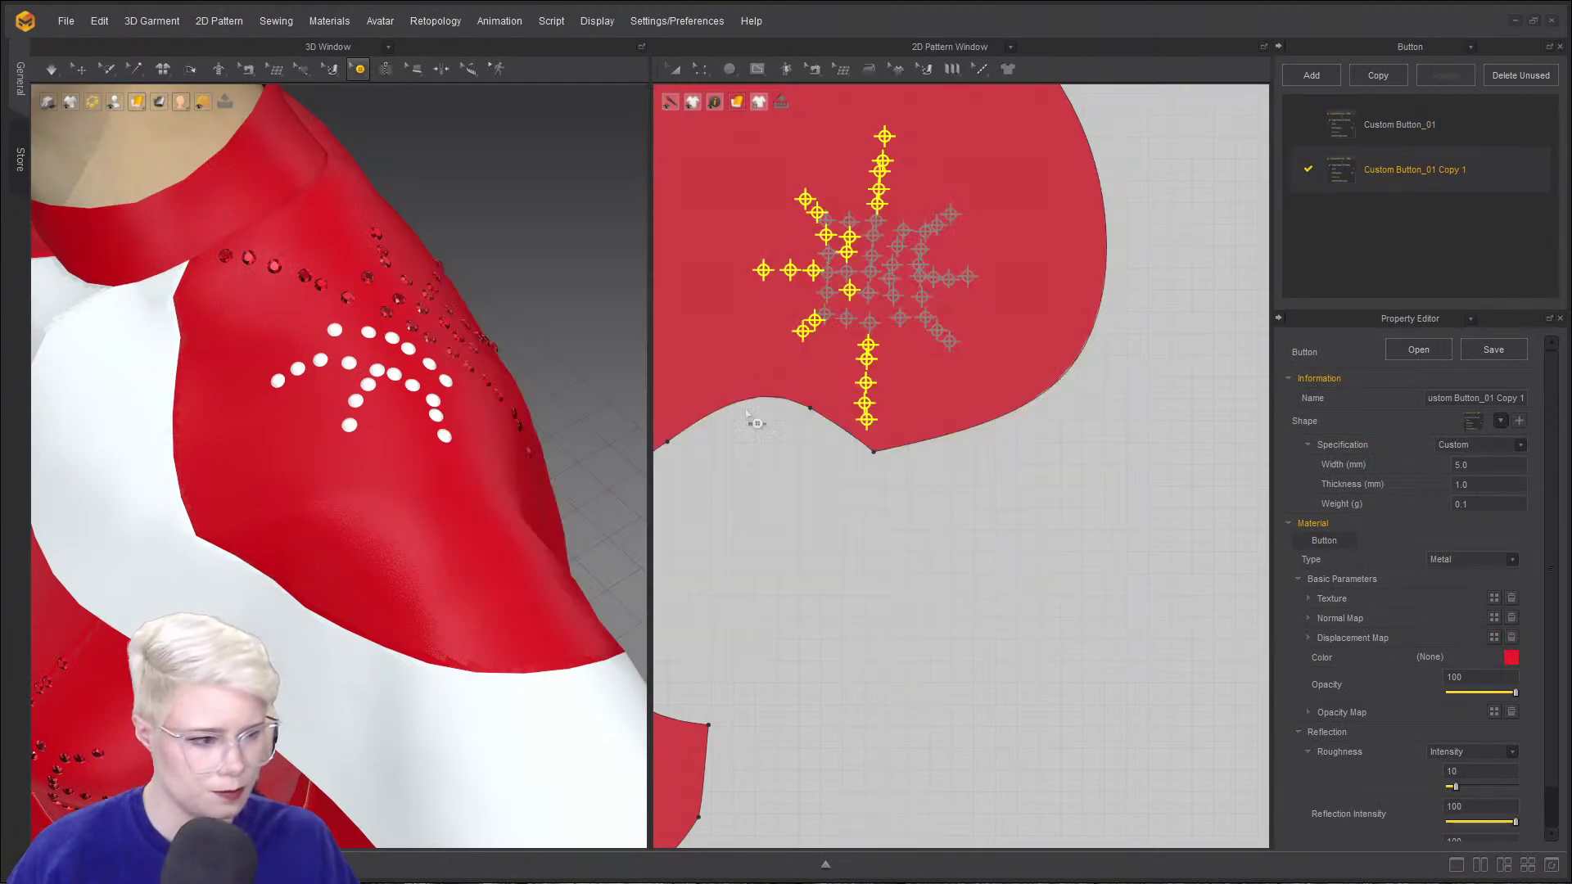
# - Duplicate the Custom Button_01 Copy 1 style and choose a red material colour for the copy
pyautogui.click(1378, 74)
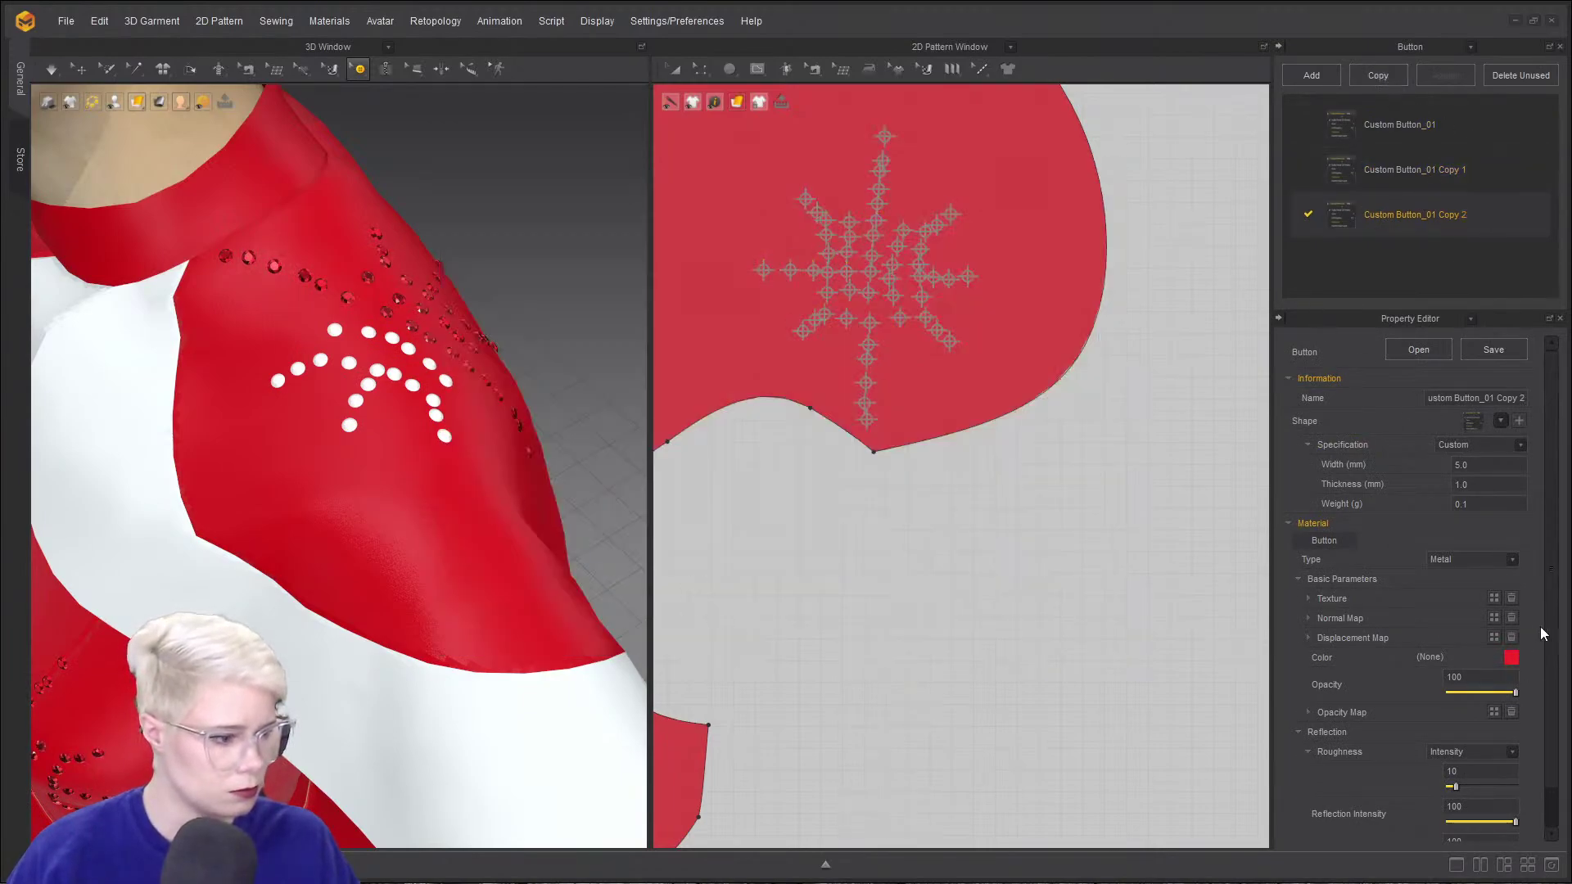
pyautogui.click(1510, 658)
pyautogui.click(824, 624)
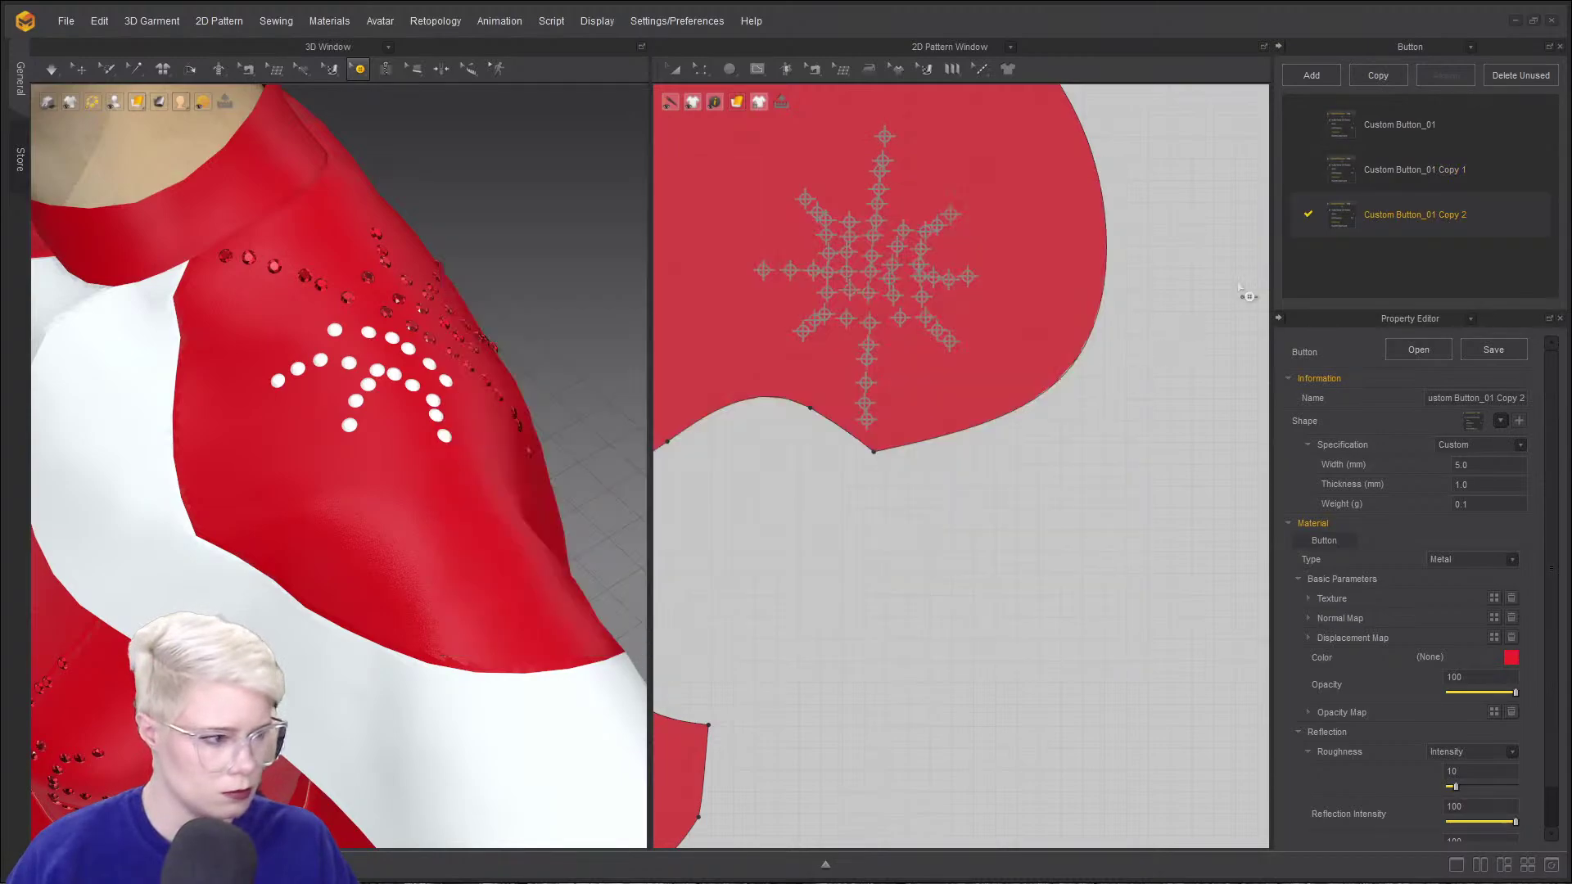
# - Assign Custom Button_01 Copy 2 one by one to the white buttons at the two ray tips nearest the sleeve edge
pyautogui.click(441, 402)
pyautogui.scroll(3, 631, 402)
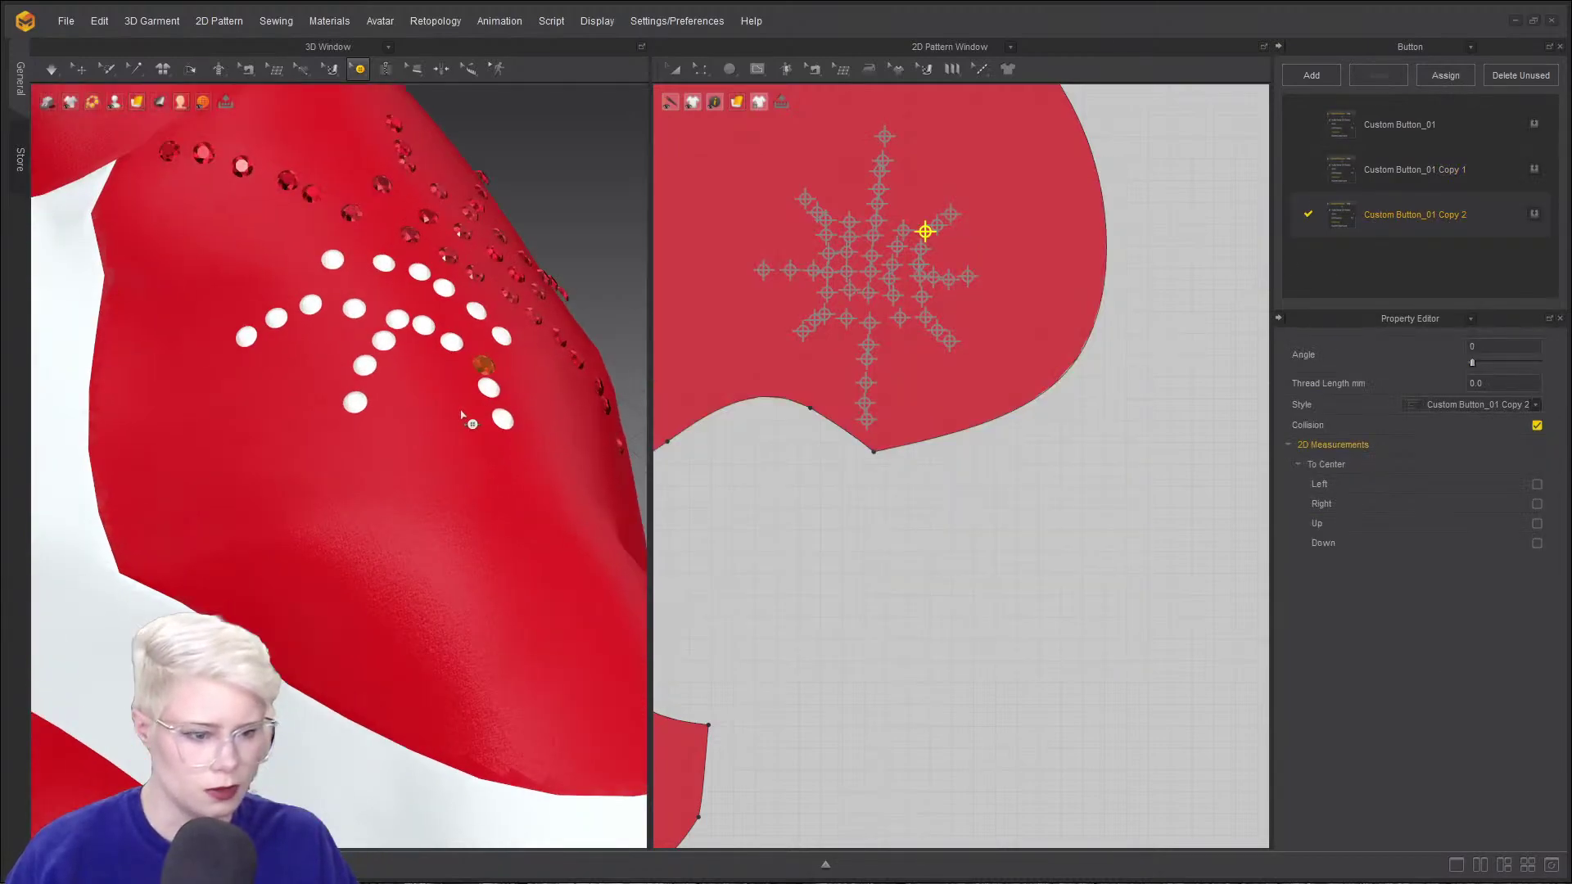
pyautogui.moveTo(1338, 221); pyautogui.dragTo(556, 479)
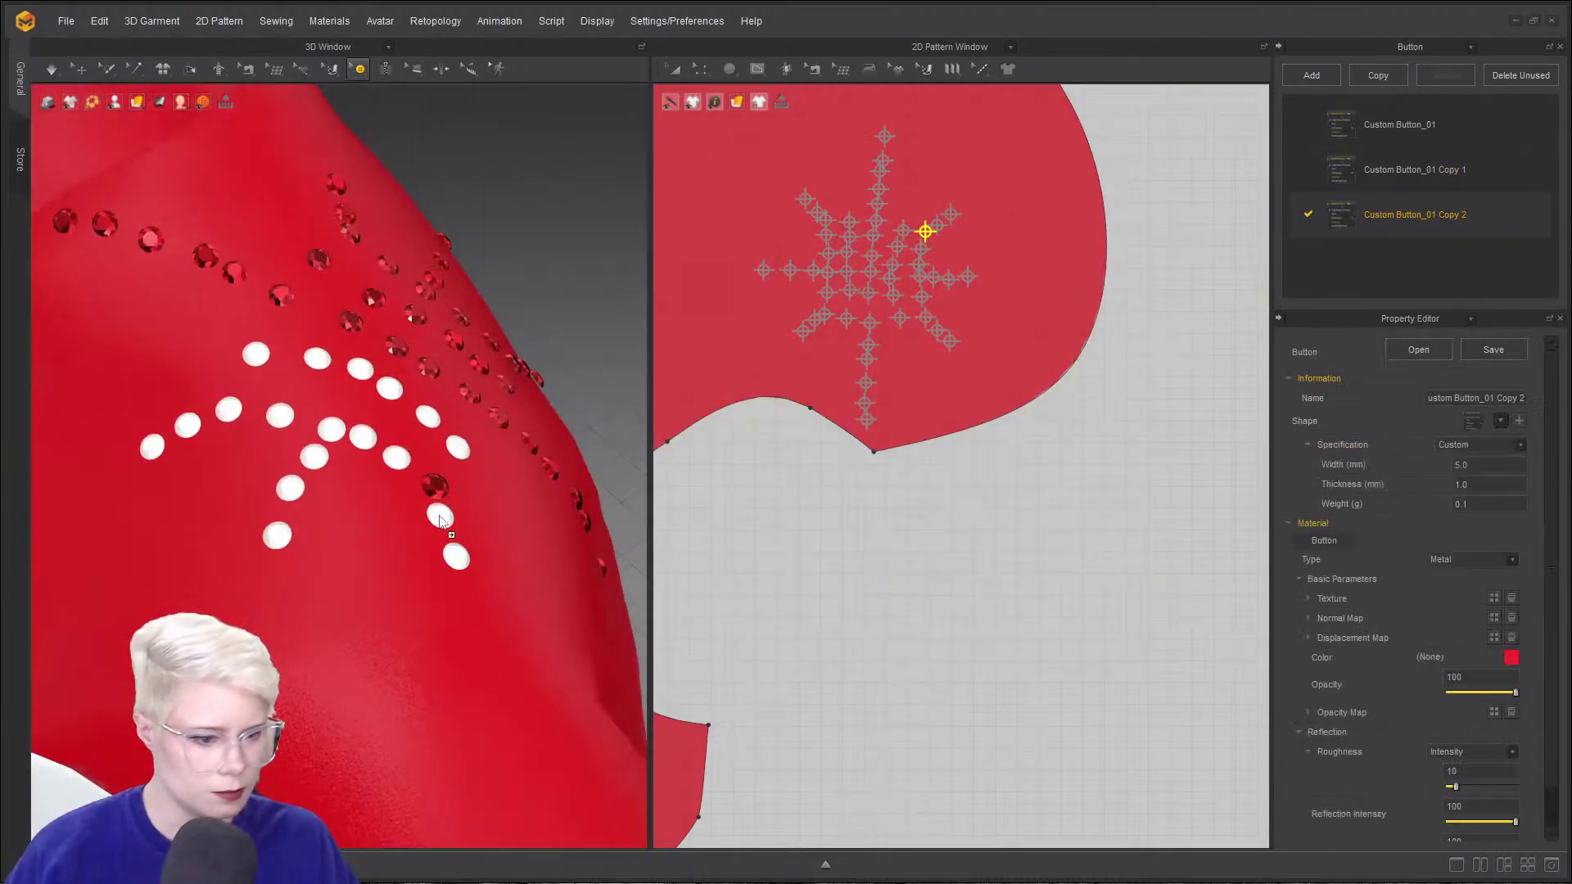
pyautogui.moveTo(439, 518); pyautogui.dragTo(441, 519)
pyautogui.moveTo(1384, 221); pyautogui.dragTo(323, 350)
pyautogui.moveTo(273, 549); pyautogui.dragTo(275, 543)
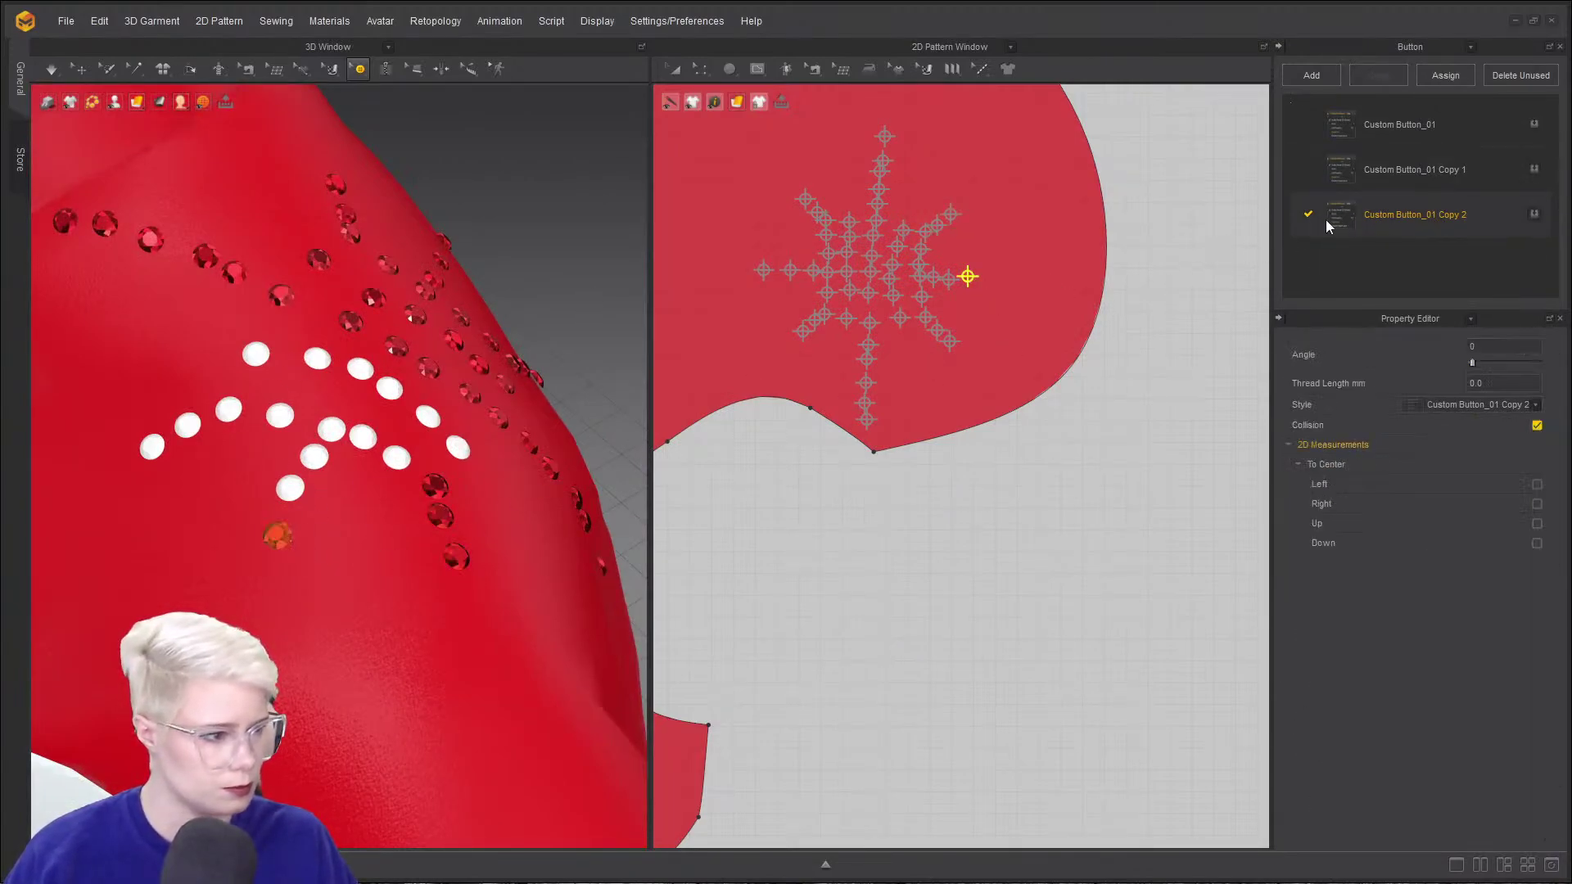
pyautogui.moveTo(1327, 221); pyautogui.dragTo(290, 489)
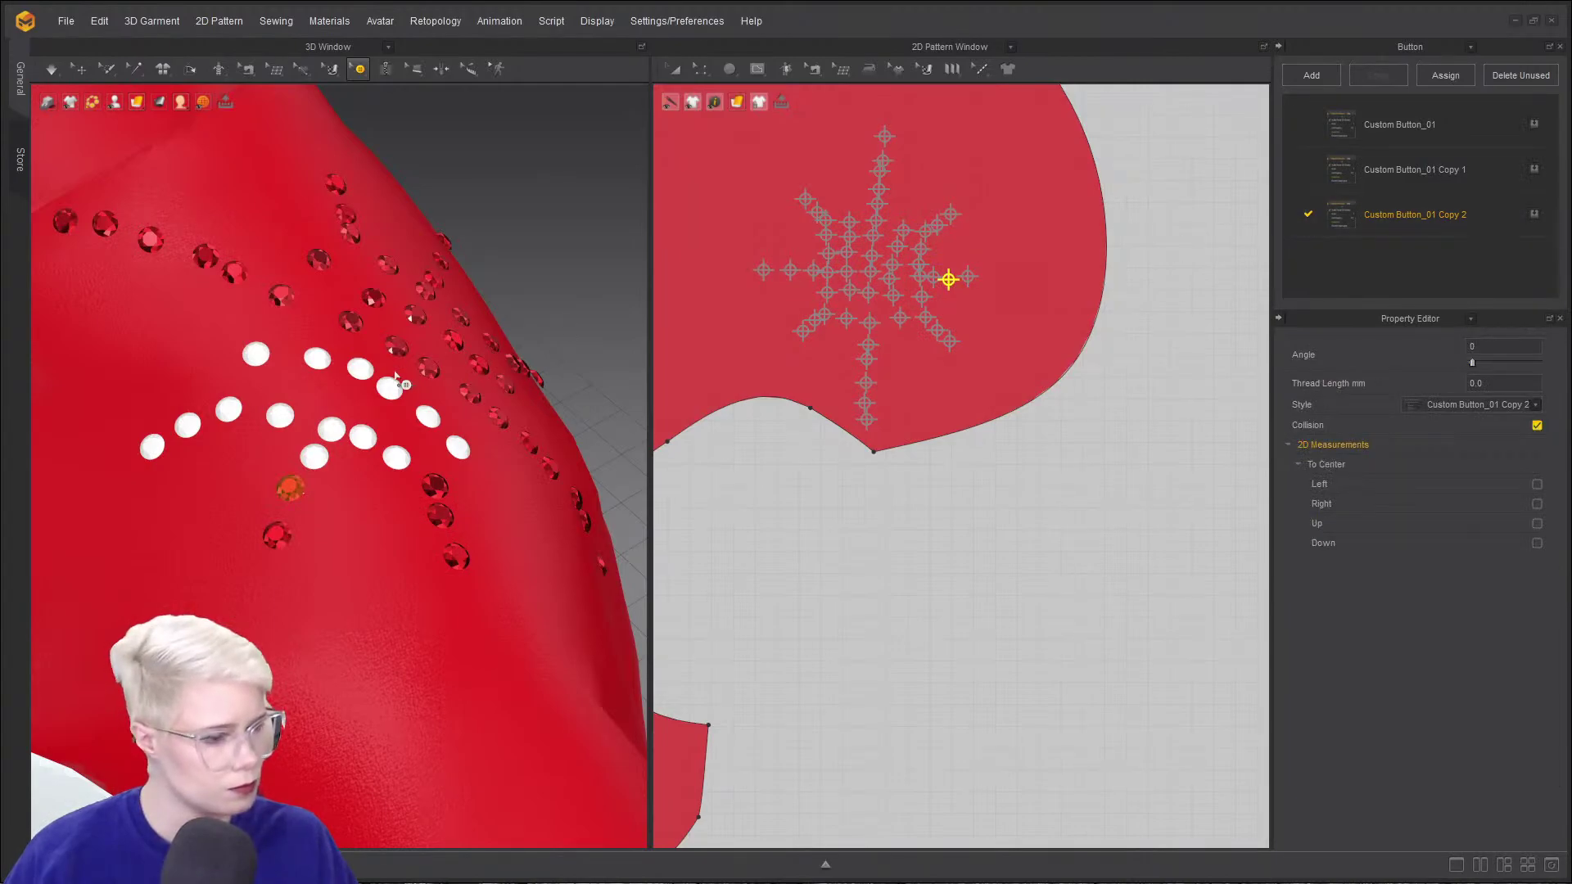
# - Select all remaining white buttons of the cape starburst and try to assign Custom Button_01 Copy 2 to them together
pyautogui.click(314, 463)
pyautogui.click(350, 395)
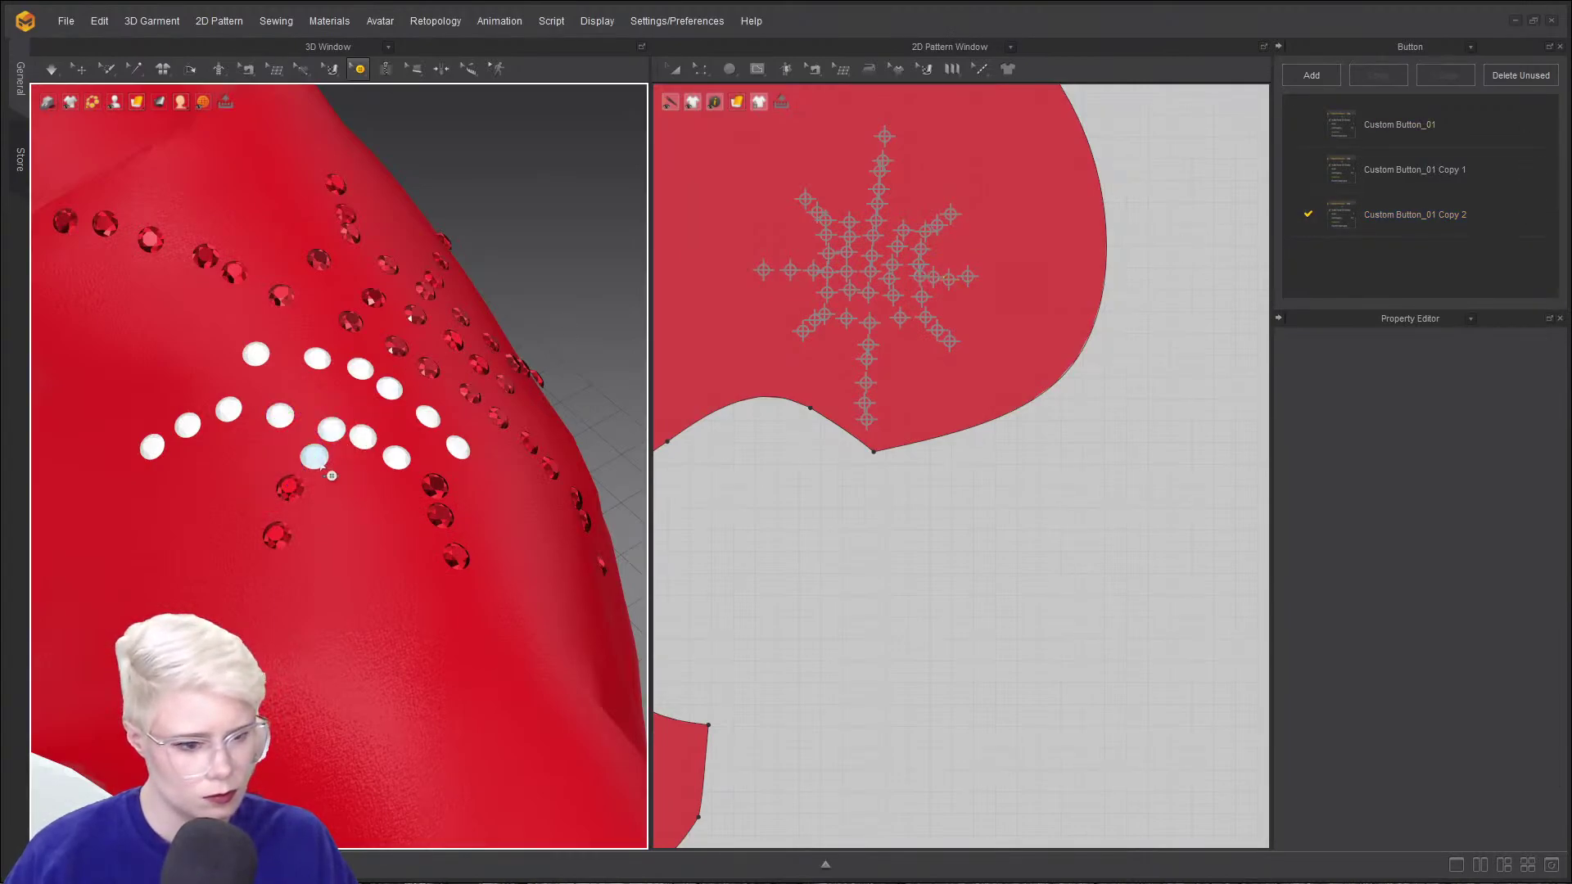
pyautogui.click(316, 458)
pyautogui.keyDown('shift'); pyautogui.click(332, 428); pyautogui.keyUp('shift')
pyautogui.keyDown('shift'); pyautogui.click(363, 436); pyautogui.keyUp('shift')
pyautogui.keyDown('shift'); pyautogui.click(397, 457); pyautogui.keyUp('shift')
pyautogui.keyDown('shift'); pyautogui.click(458, 448); pyautogui.keyUp('shift')
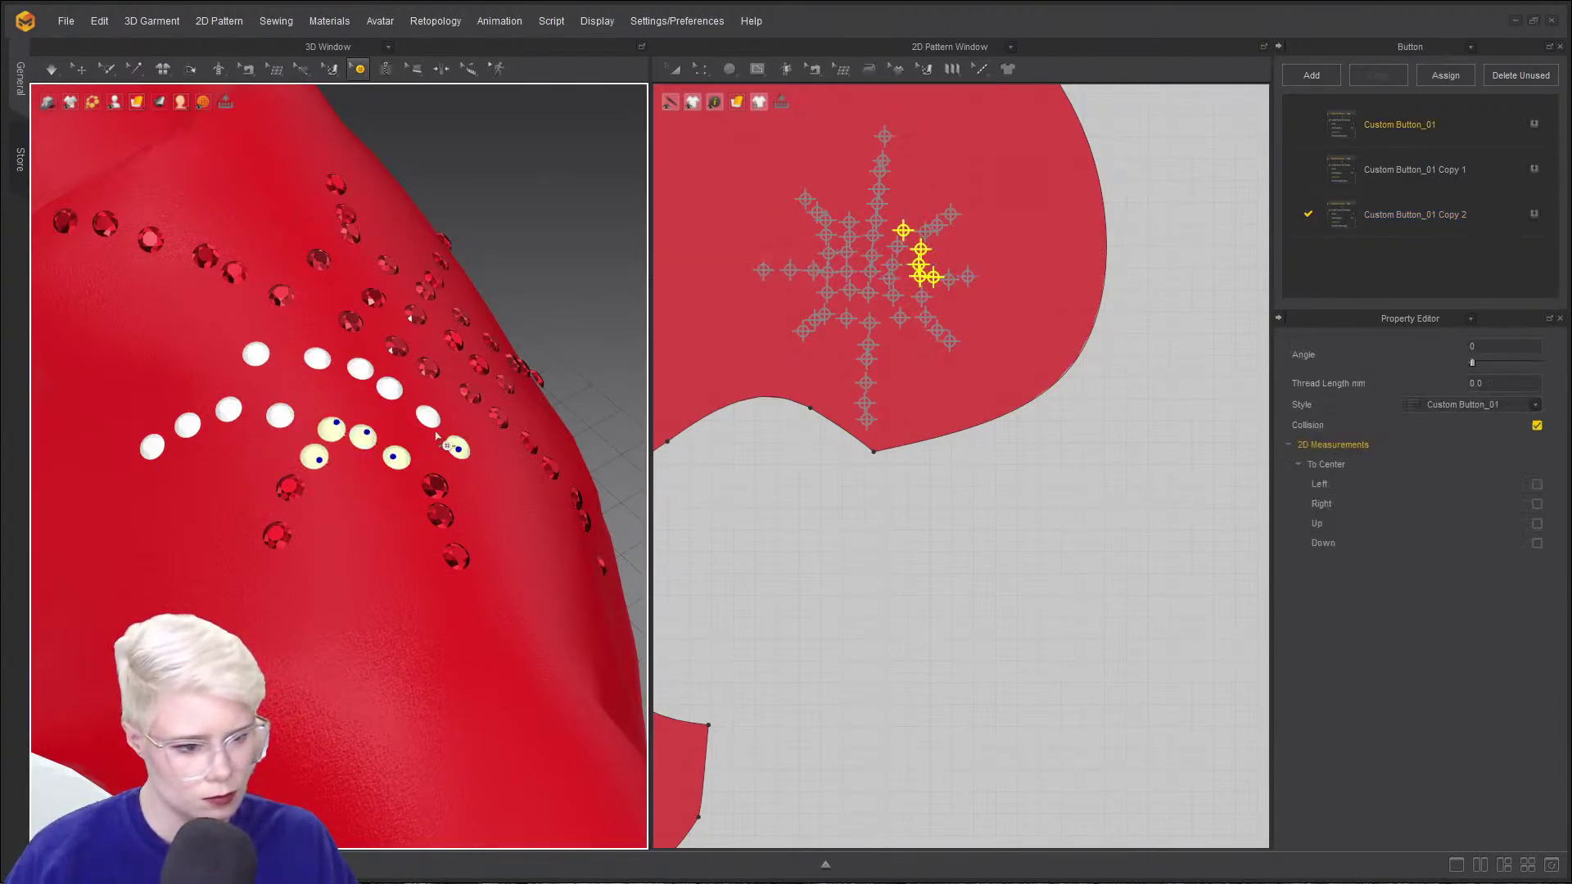
pyautogui.keyDown('shift'); pyautogui.click(427, 418); pyautogui.keyUp('shift')
pyautogui.keyDown('shift'); pyautogui.click(389, 388); pyautogui.keyUp('shift')
pyautogui.keyDown('shift'); pyautogui.click(361, 371); pyautogui.keyUp('shift')
pyautogui.keyDown('shift'); pyautogui.click(317, 360); pyautogui.keyUp('shift')
pyautogui.keyDown('shift'); pyautogui.click(255, 354); pyautogui.keyUp('shift')
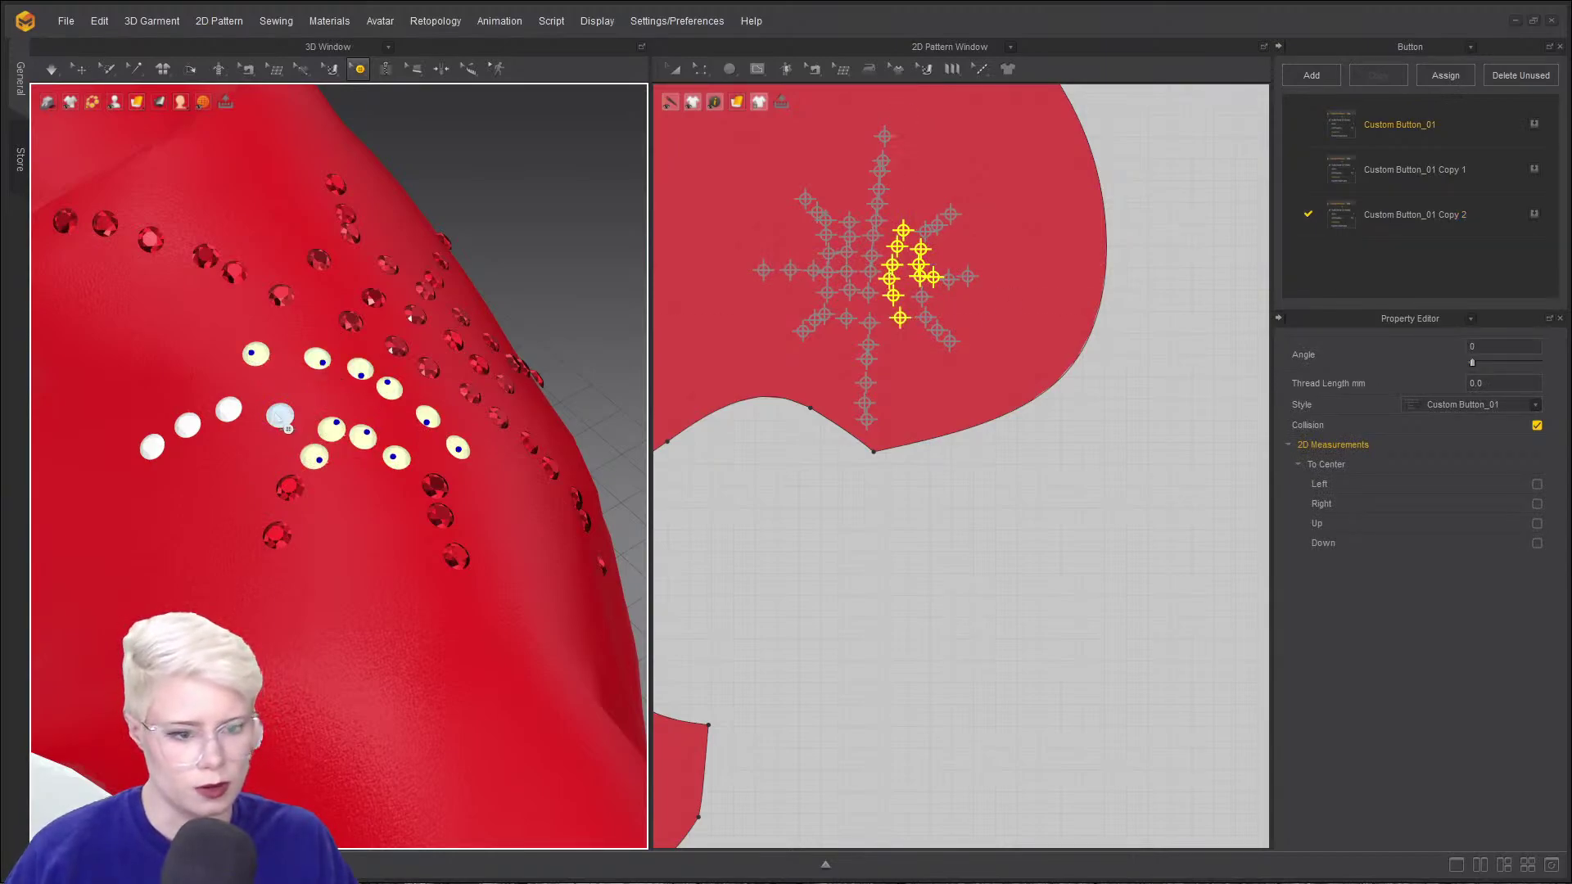
pyautogui.keyDown('shift'); pyautogui.click(280, 416); pyautogui.keyUp('shift')
pyautogui.keyDown('shift'); pyautogui.click(228, 410); pyautogui.keyUp('shift')
pyautogui.keyDown('shift'); pyautogui.click(188, 425); pyautogui.keyUp('shift')
pyautogui.keyDown('shift'); pyautogui.click(153, 446); pyautogui.keyUp('shift')
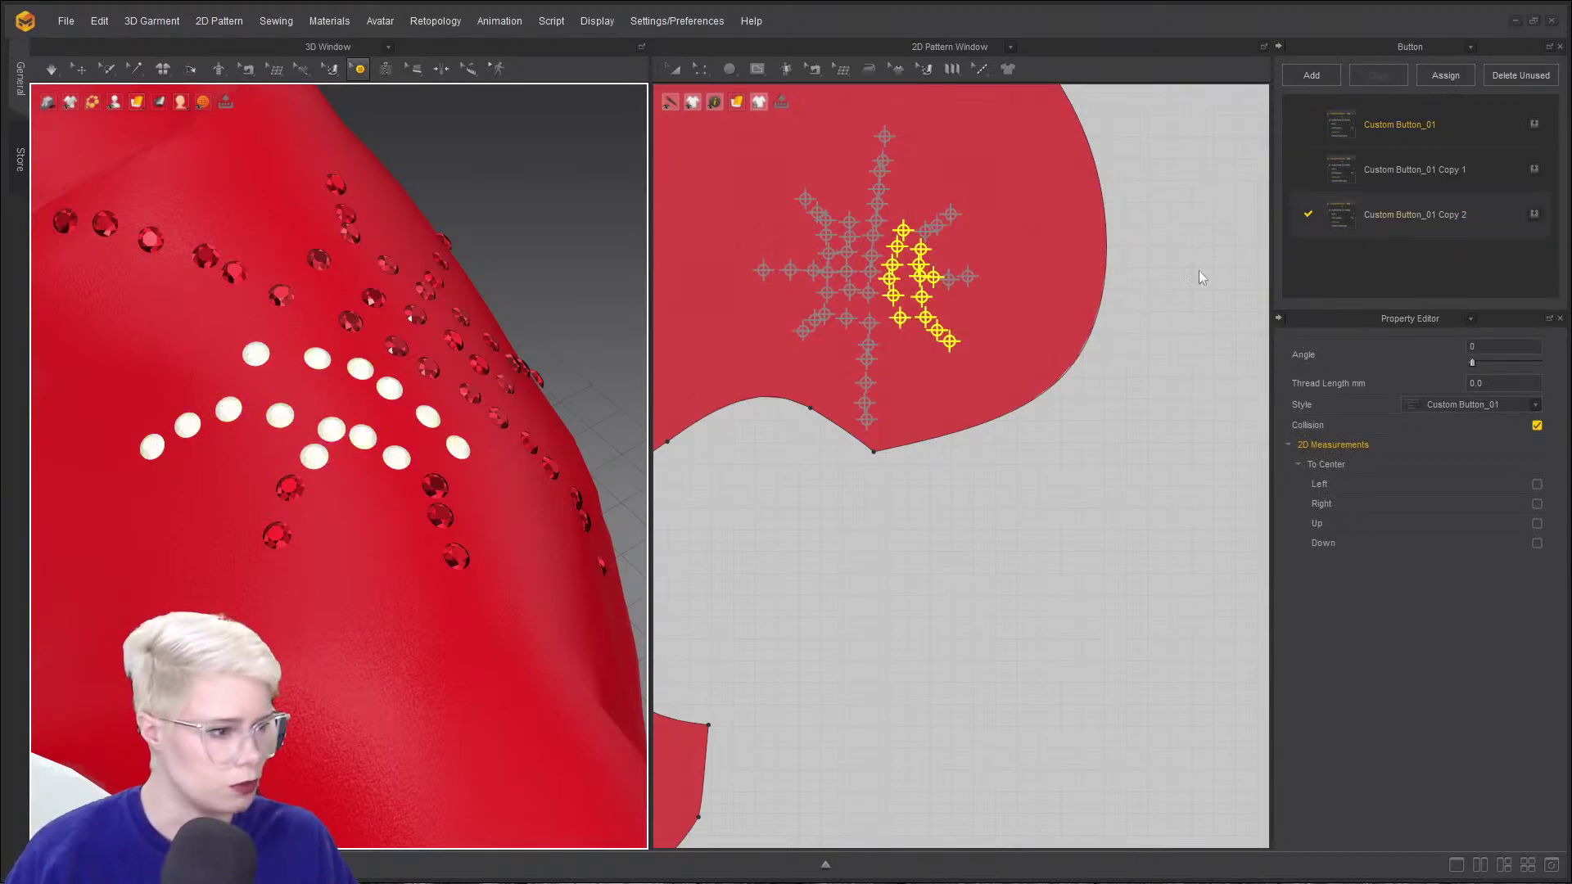
pyautogui.click(331, 428)
# - Assign Custom Button_01 Copy 2 individually to the white buttons in the inner rows on the starburst's rear side
pyautogui.click(1348, 214)
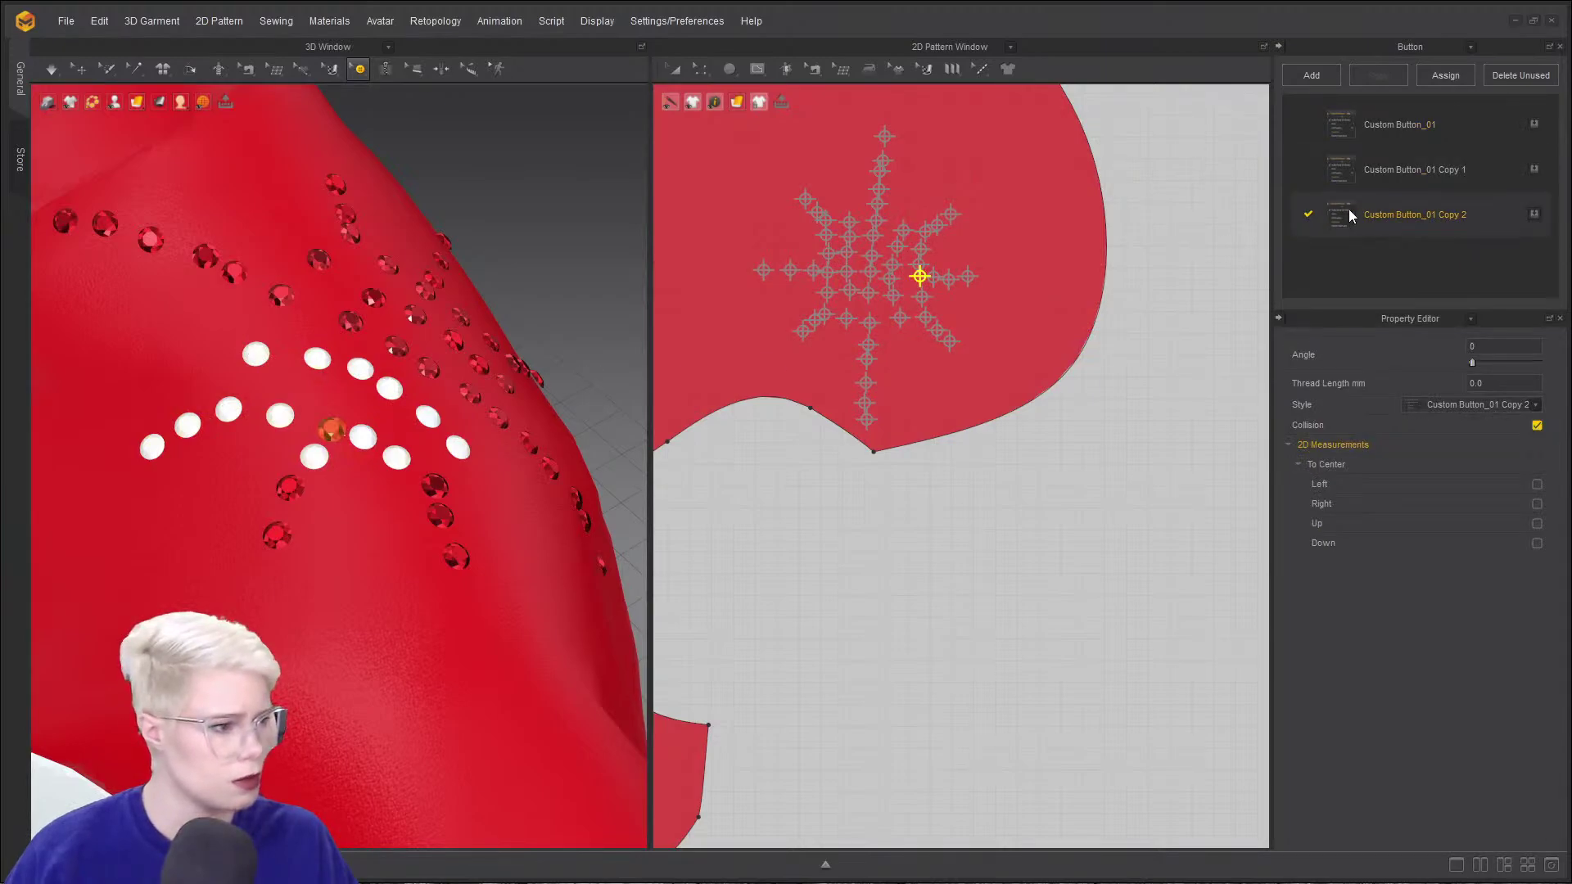
pyautogui.moveTo(380, 431); pyautogui.dragTo(365, 438)
pyautogui.moveTo(1335, 217); pyautogui.dragTo(397, 456)
pyautogui.moveTo(1349, 218); pyautogui.dragTo(878, 312)
pyautogui.moveTo(404, 435); pyautogui.dragTo(428, 418)
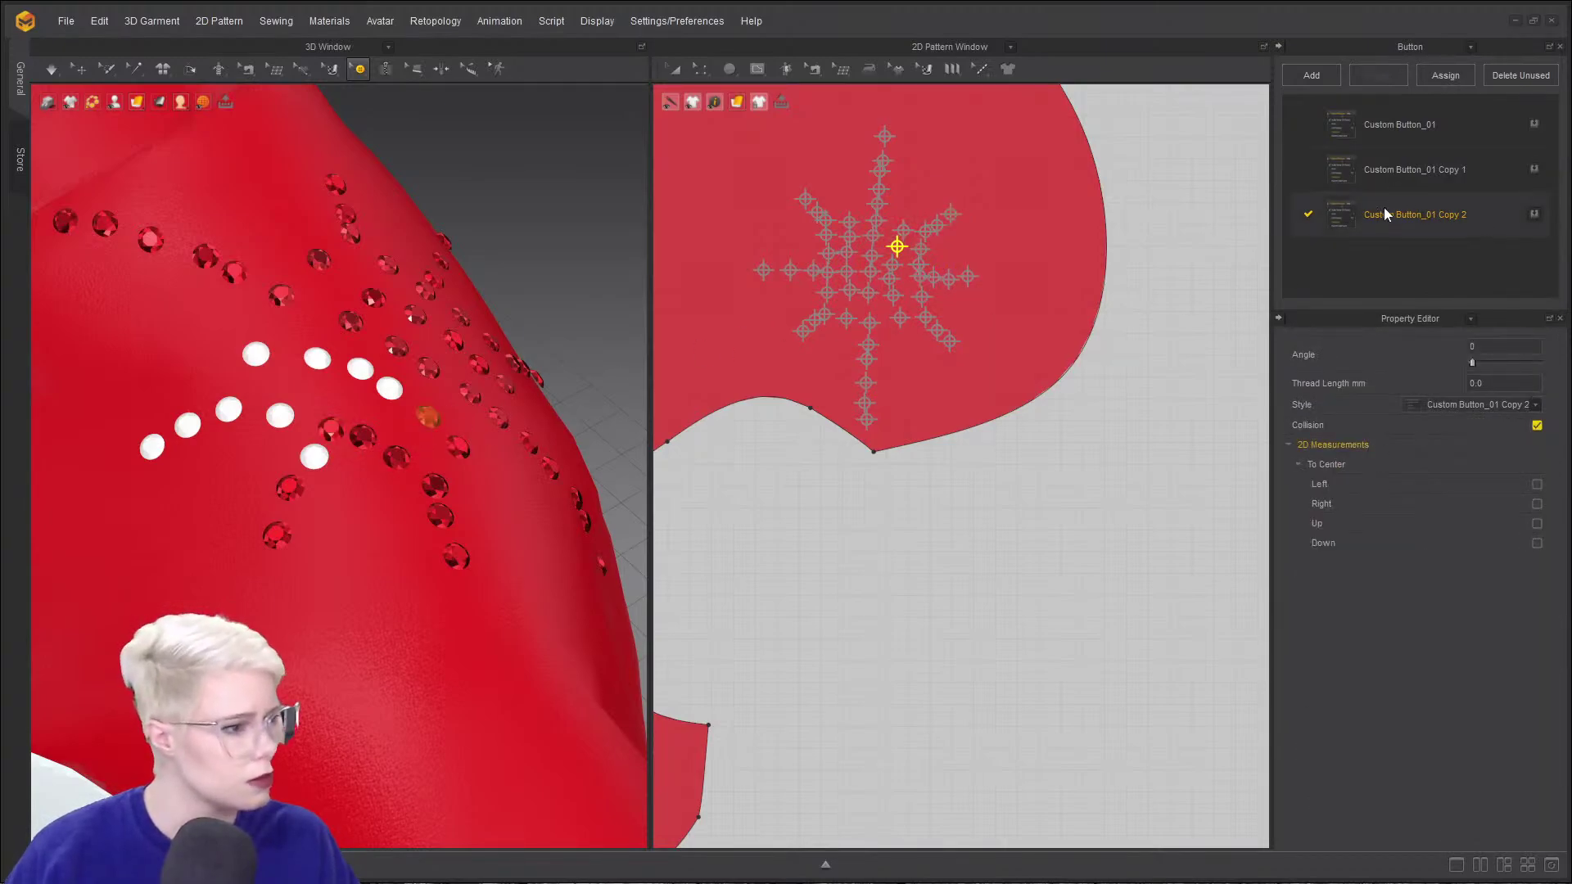
pyautogui.moveTo(1384, 209); pyautogui.dragTo(390, 386)
pyautogui.moveTo(1336, 210); pyautogui.dragTo(410, 318)
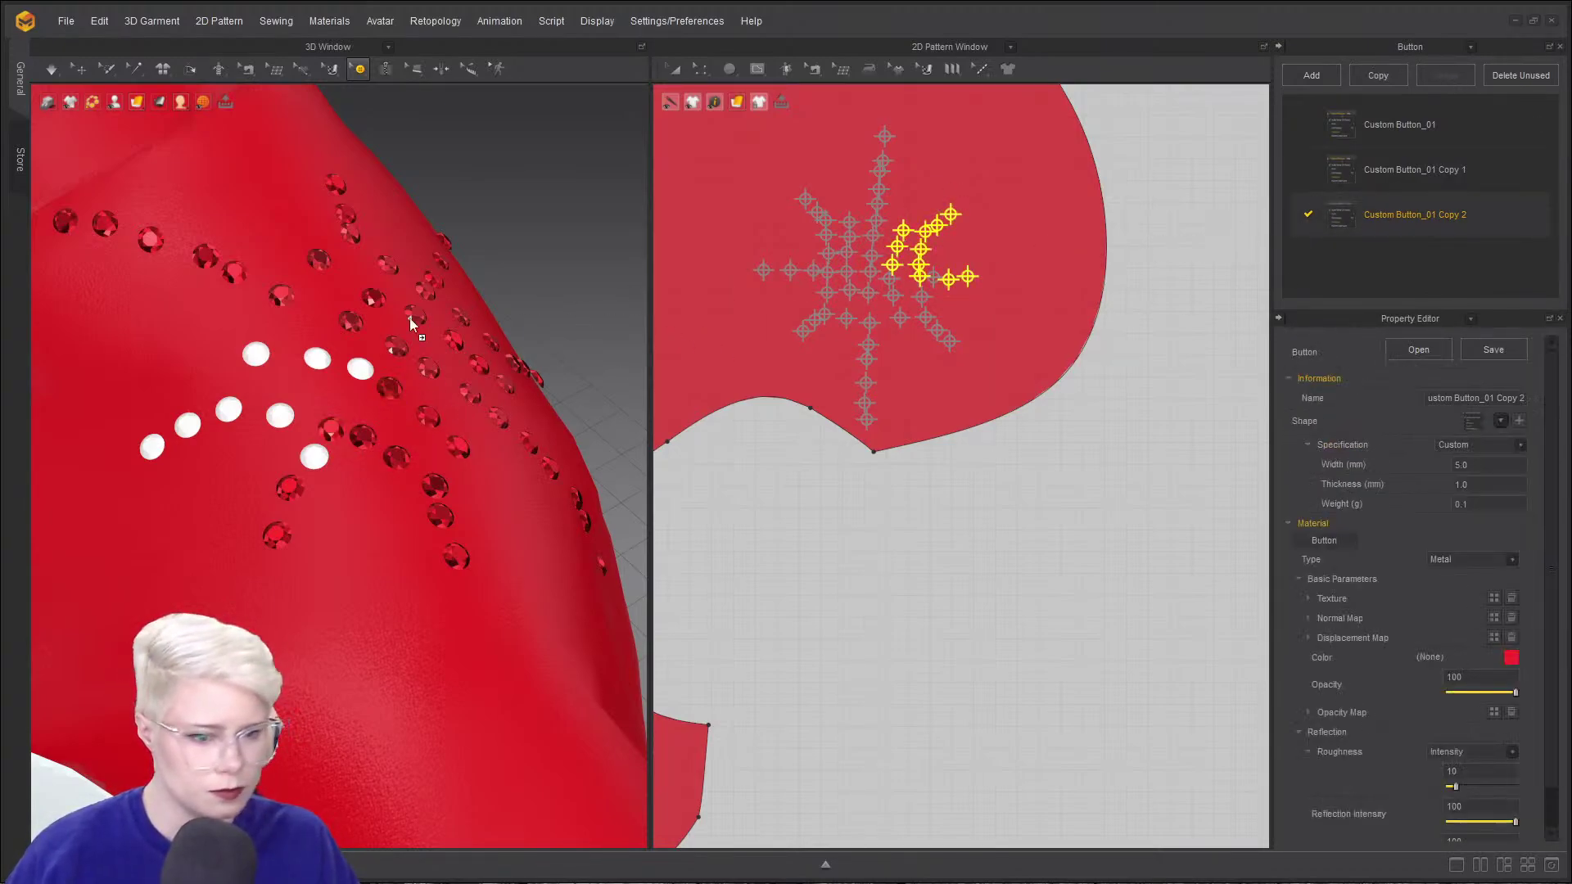
pyautogui.moveTo(560, 327); pyautogui.dragTo(360, 369)
# - Assign Custom Button_01 Copy 2 to the last white buttons, including the starburst ray nearest the cape's front
pyautogui.moveTo(1344, 226); pyautogui.dragTo(273, 381)
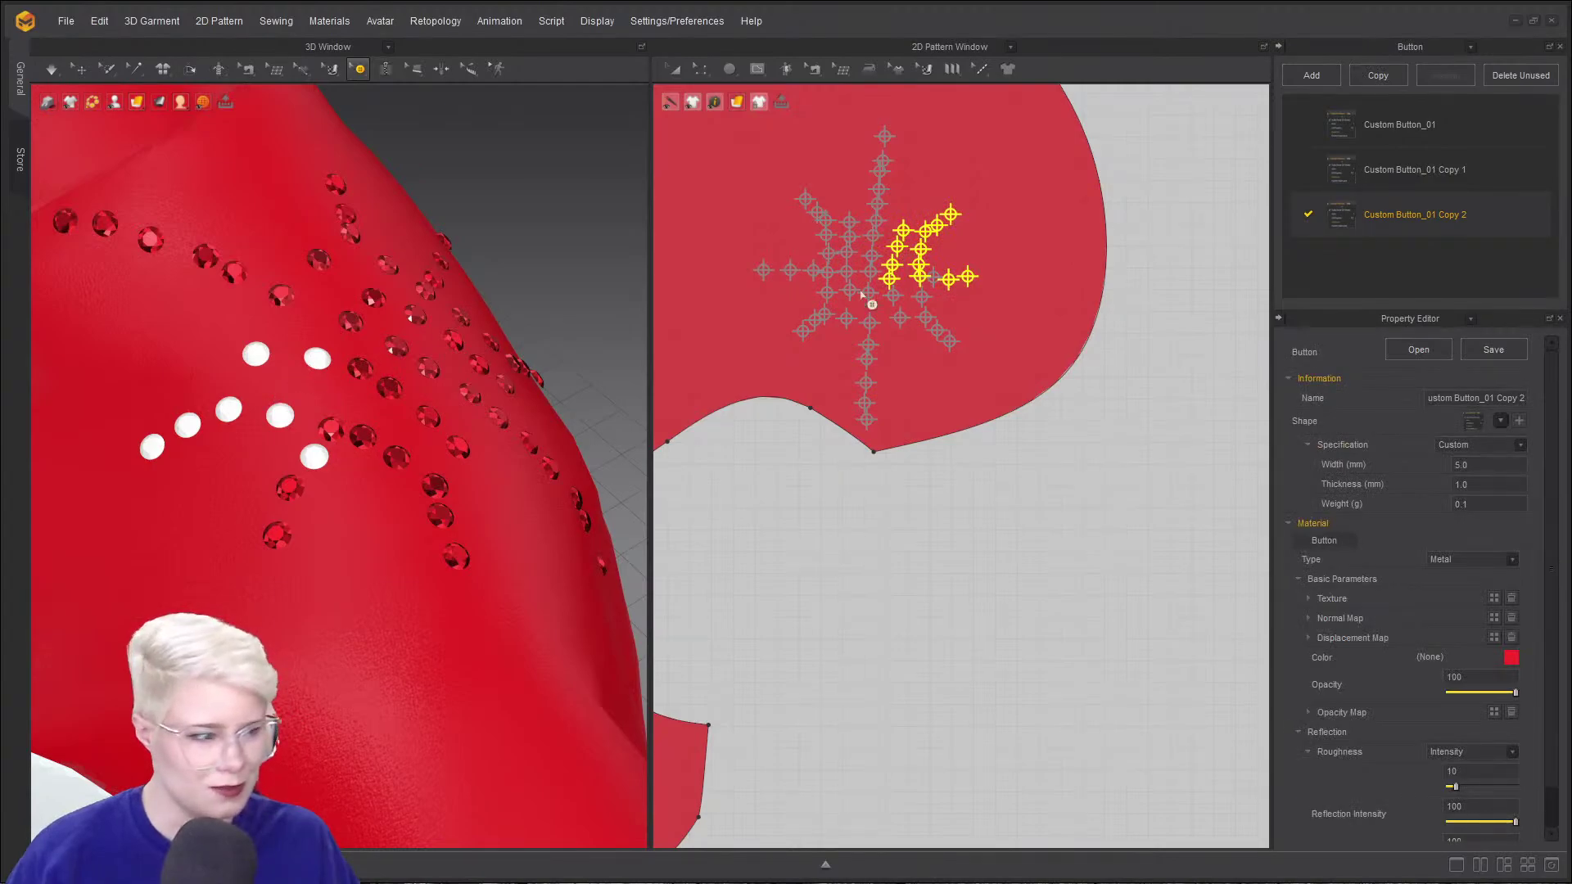
pyautogui.moveTo(861, 295); pyautogui.dragTo(894, 294)
pyautogui.moveTo(1364, 219); pyautogui.dragTo(391, 368)
pyautogui.moveTo(229, 416); pyautogui.dragTo(228, 414)
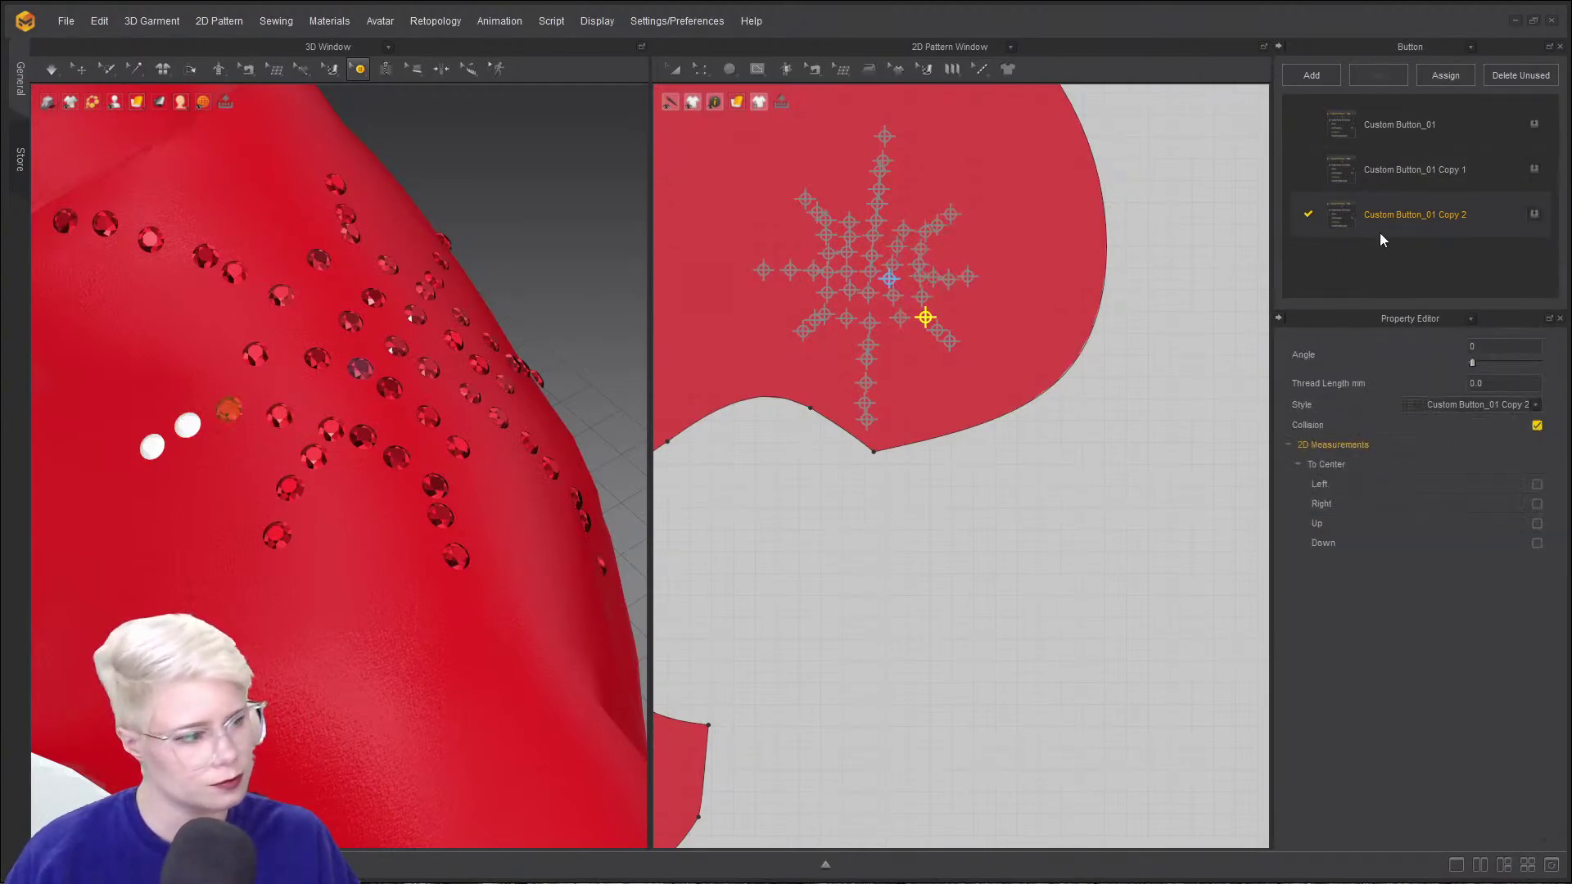
pyautogui.moveTo(1383, 235); pyautogui.dragTo(676, 381)
pyautogui.moveTo(169, 429); pyautogui.dragTo(187, 426)
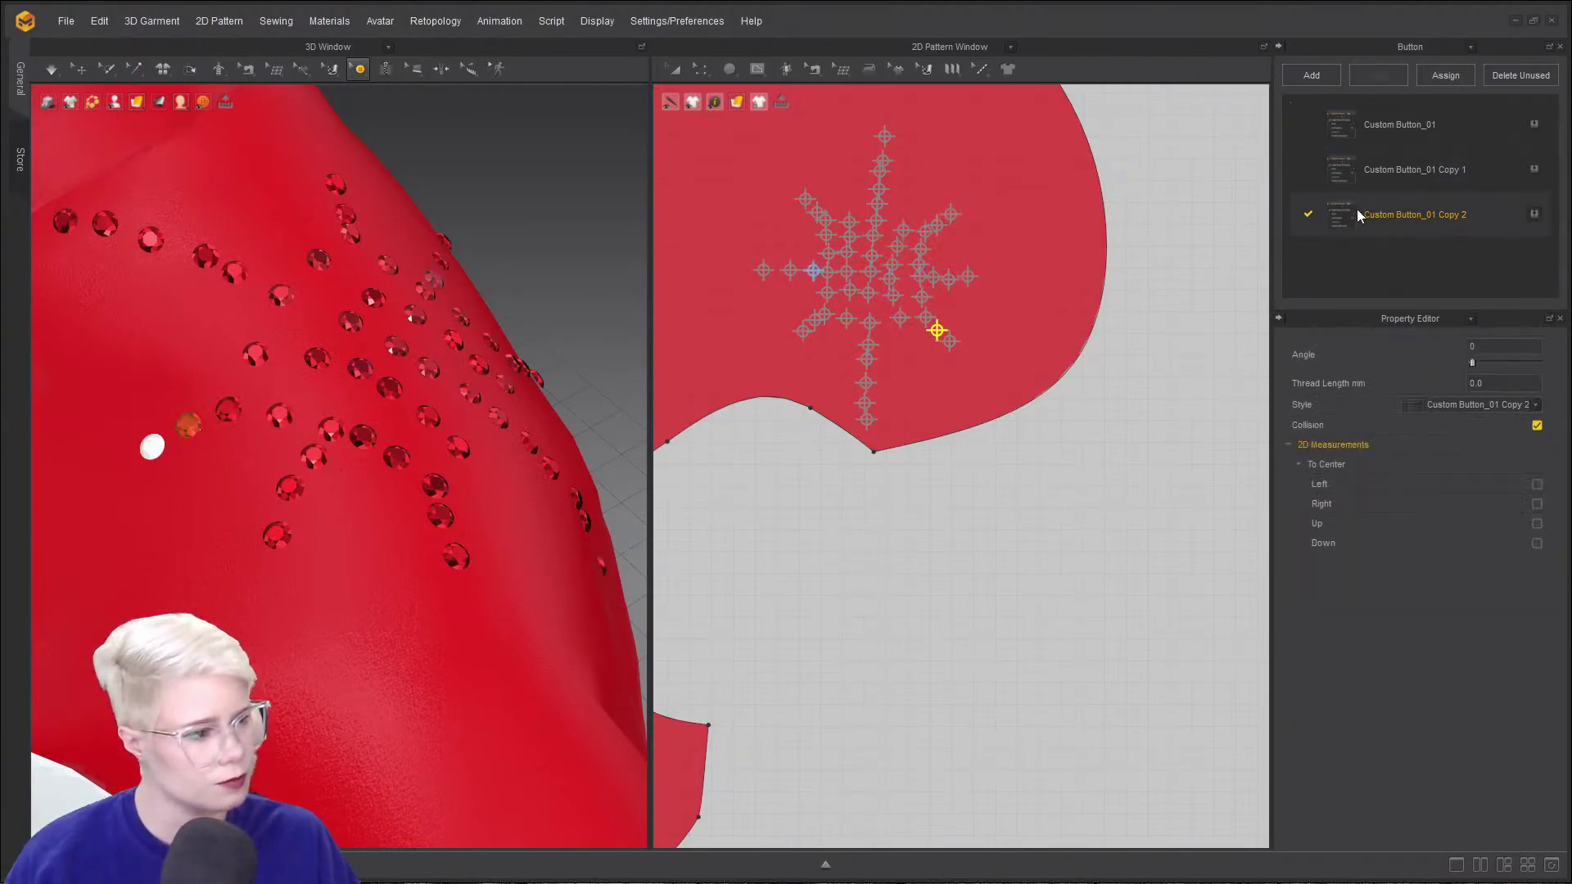
pyautogui.moveTo(1358, 211); pyautogui.dragTo(103, 478)
# - Use Select/Move Button to select the whole cape starburst and shift it slightly toward the panel's lower outer edge
pyautogui.scroll(-6, 404, 410)
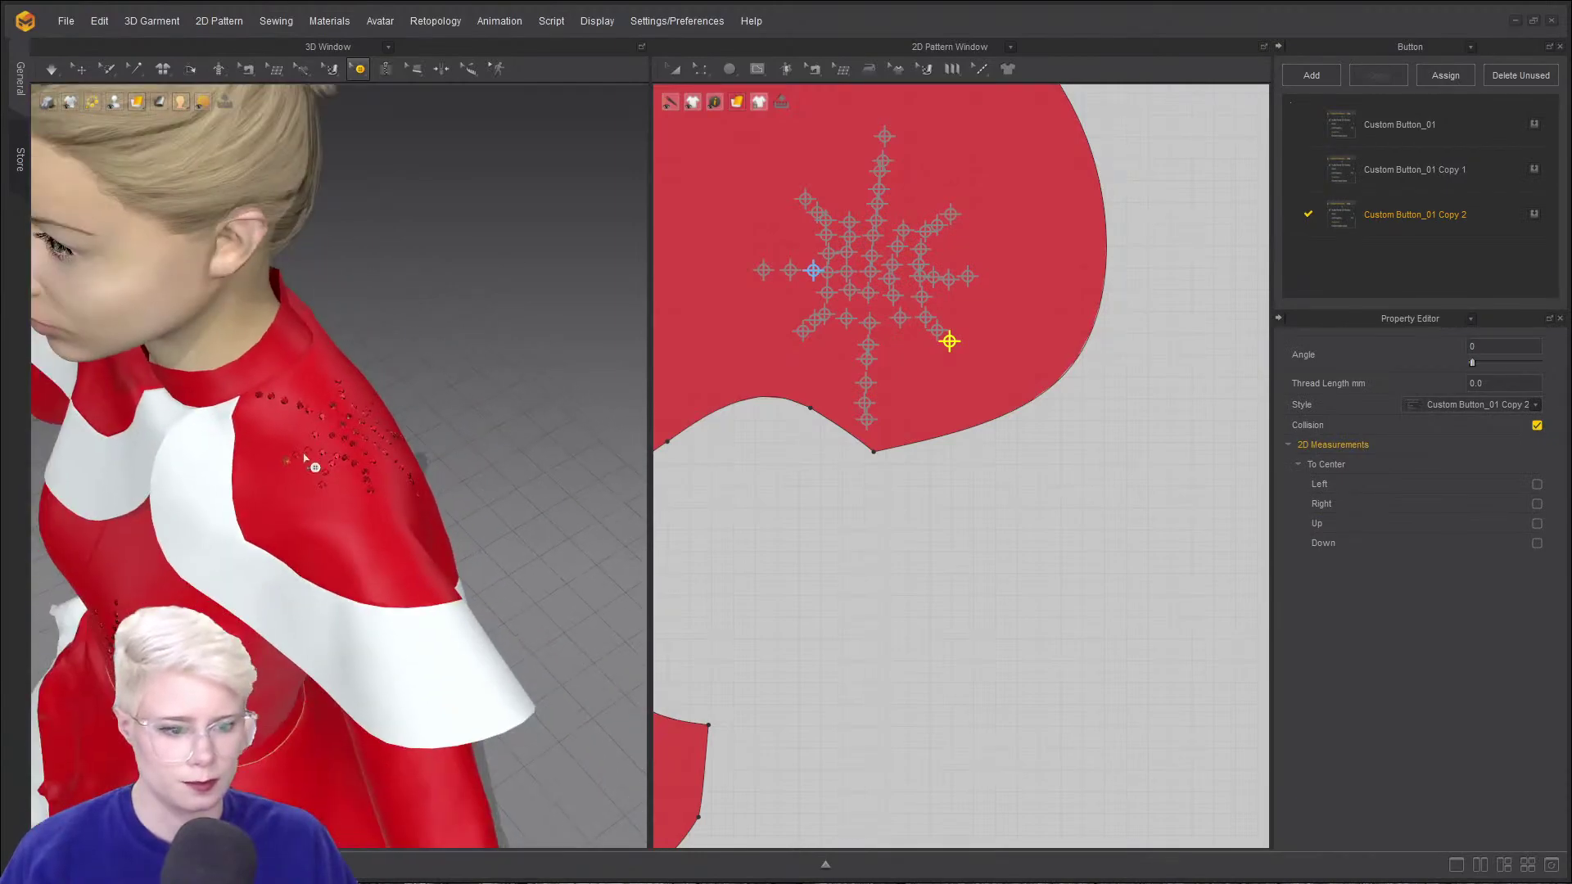
pyautogui.moveTo(310, 462); pyautogui.dragTo(404, 390, button='right')
pyautogui.scroll(-3, 380, 472)
pyautogui.moveTo(380, 473); pyautogui.dragTo(440, 295, button='middle')
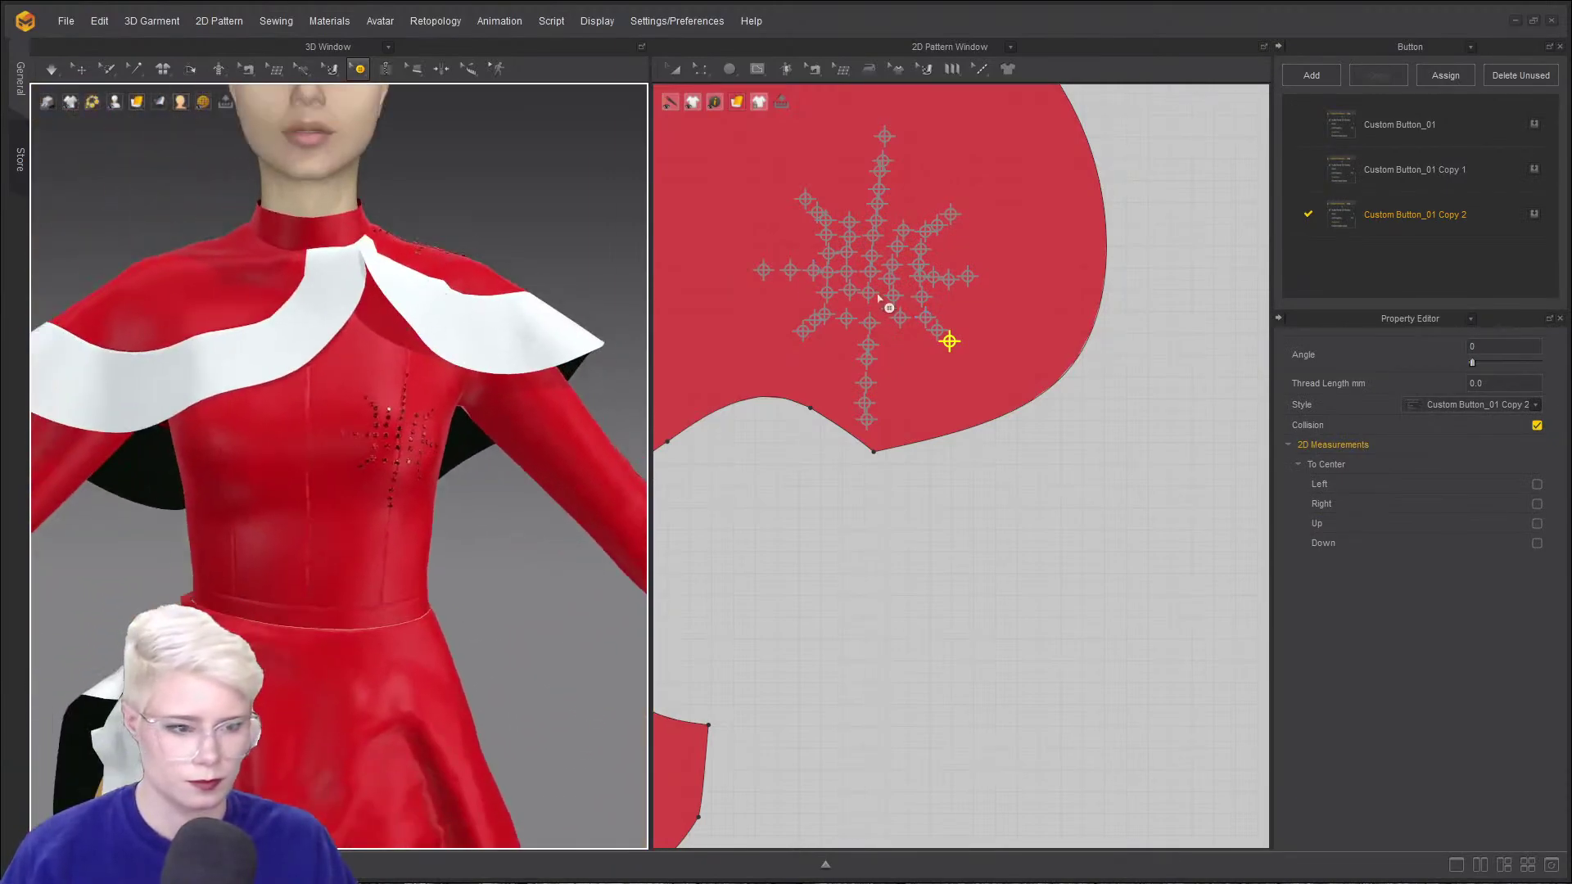
pyautogui.press('a')
pyautogui.click(359, 75)
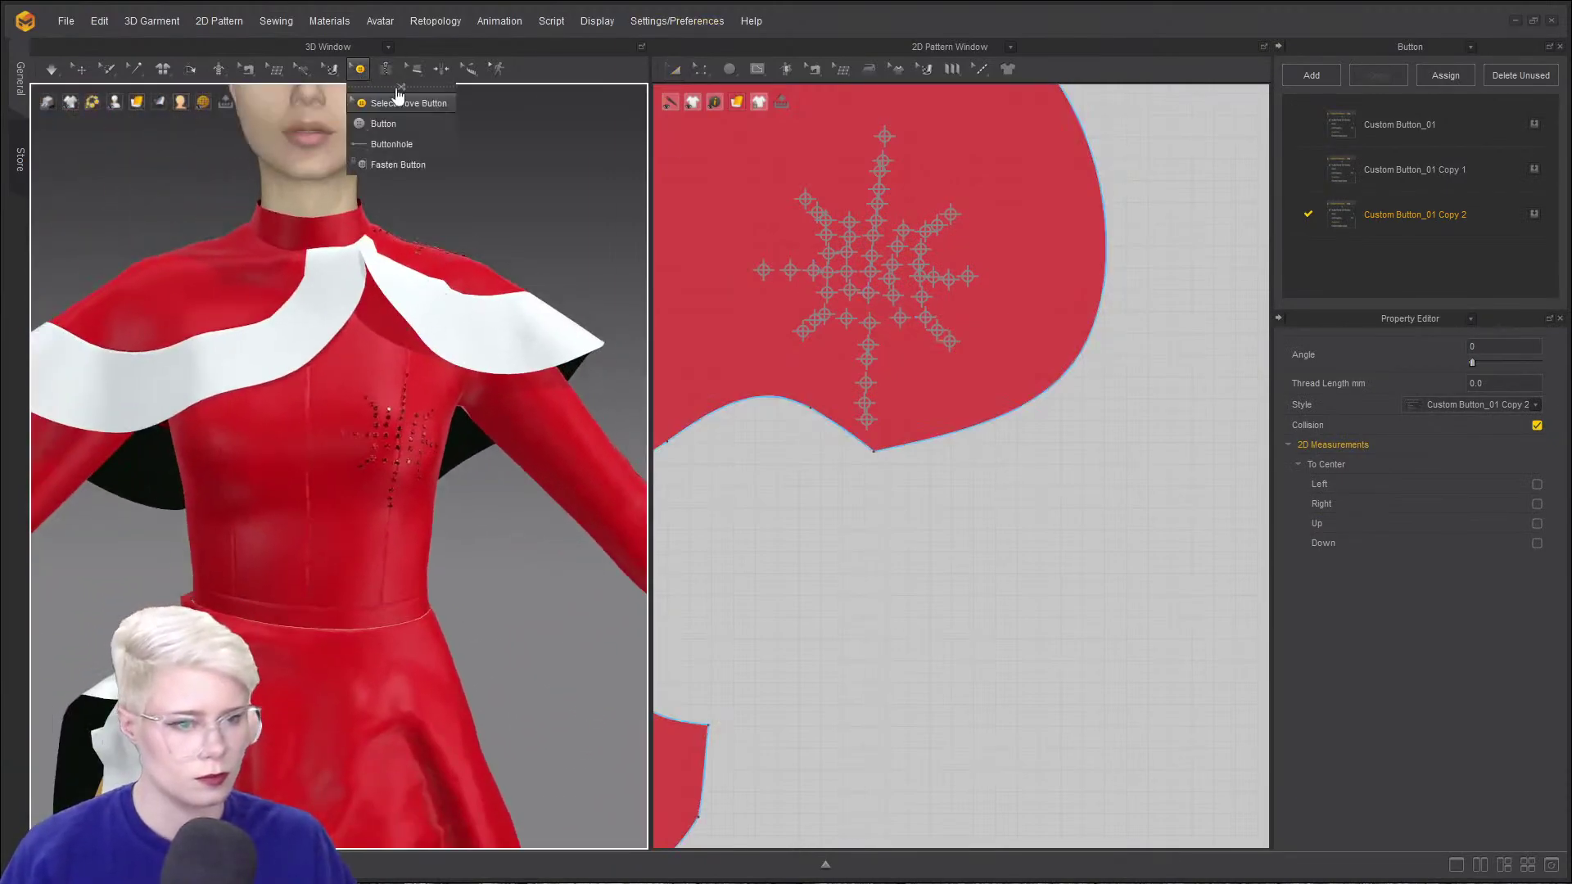
pyautogui.click(398, 103)
pyautogui.scroll(-1, 907, 264)
pyautogui.moveTo(796, 144); pyautogui.dragTo(957, 375)
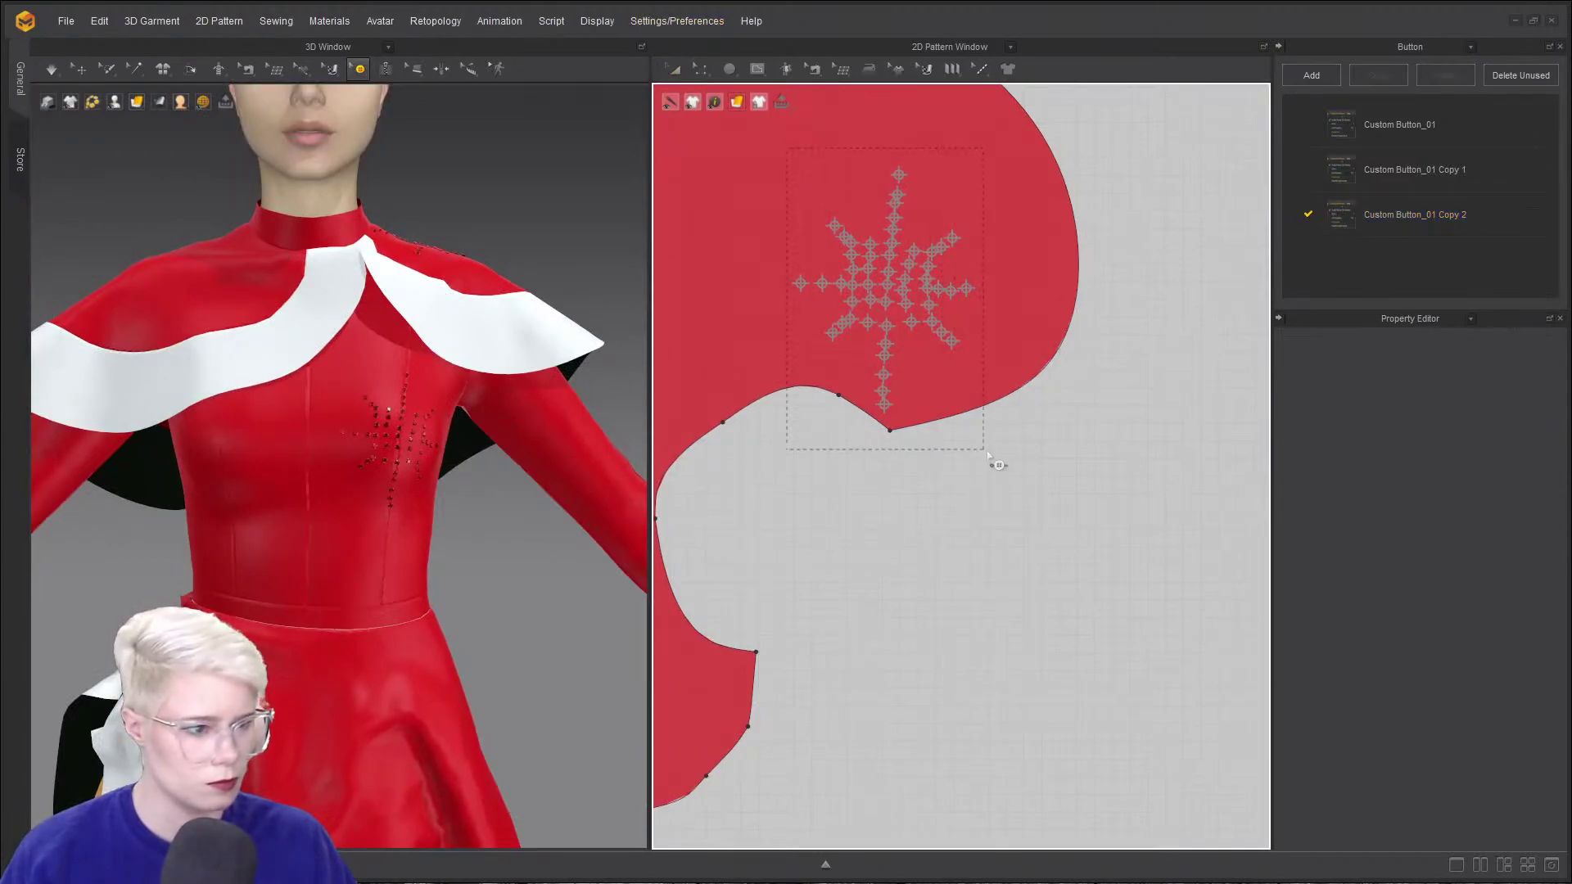
pyautogui.moveTo(988, 452); pyautogui.dragTo(985, 451)
pyautogui.moveTo(915, 304); pyautogui.dragTo(941, 204)
pyautogui.moveTo(793, 144); pyautogui.dragTo(1010, 407)
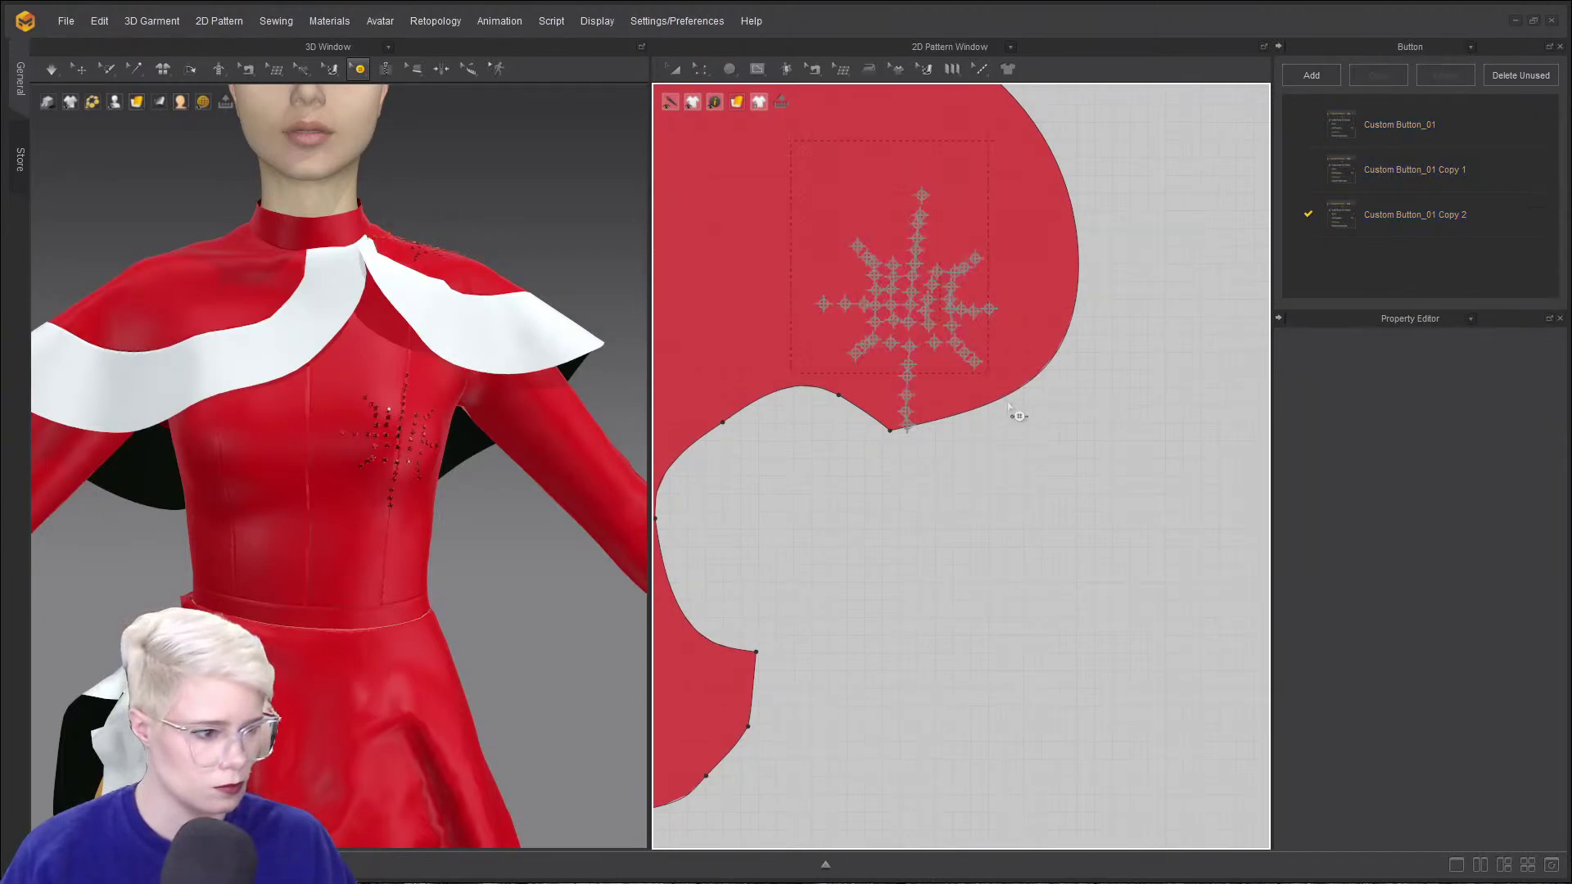
pyautogui.moveTo(1006, 223); pyautogui.dragTo(1006, 225)
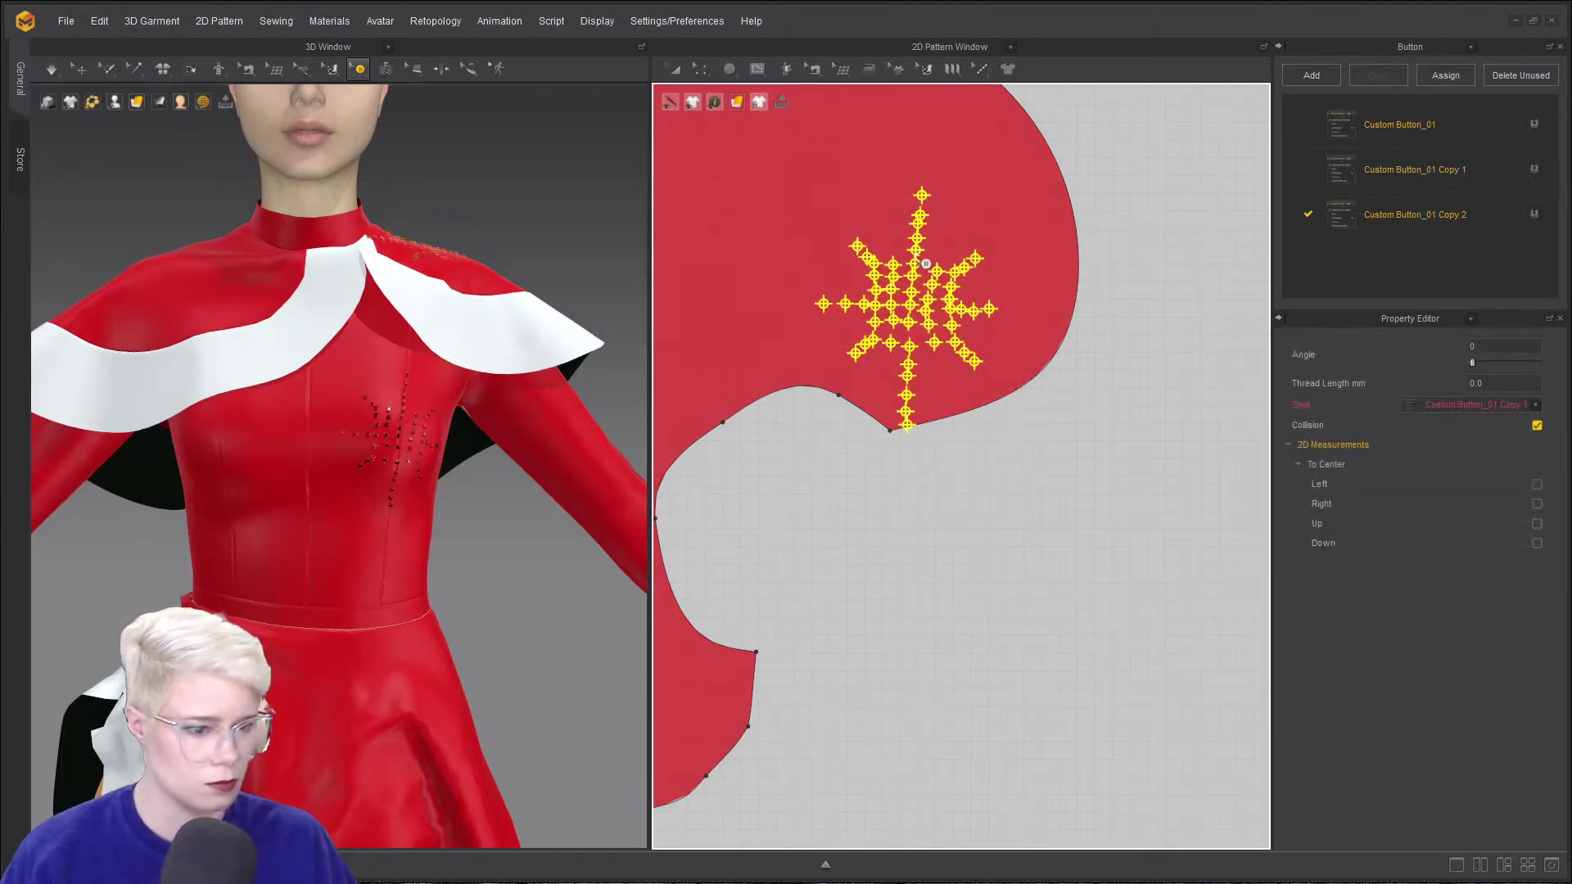
pyautogui.moveTo(932, 336); pyautogui.dragTo(978, 364)
pyautogui.click(777, 475)
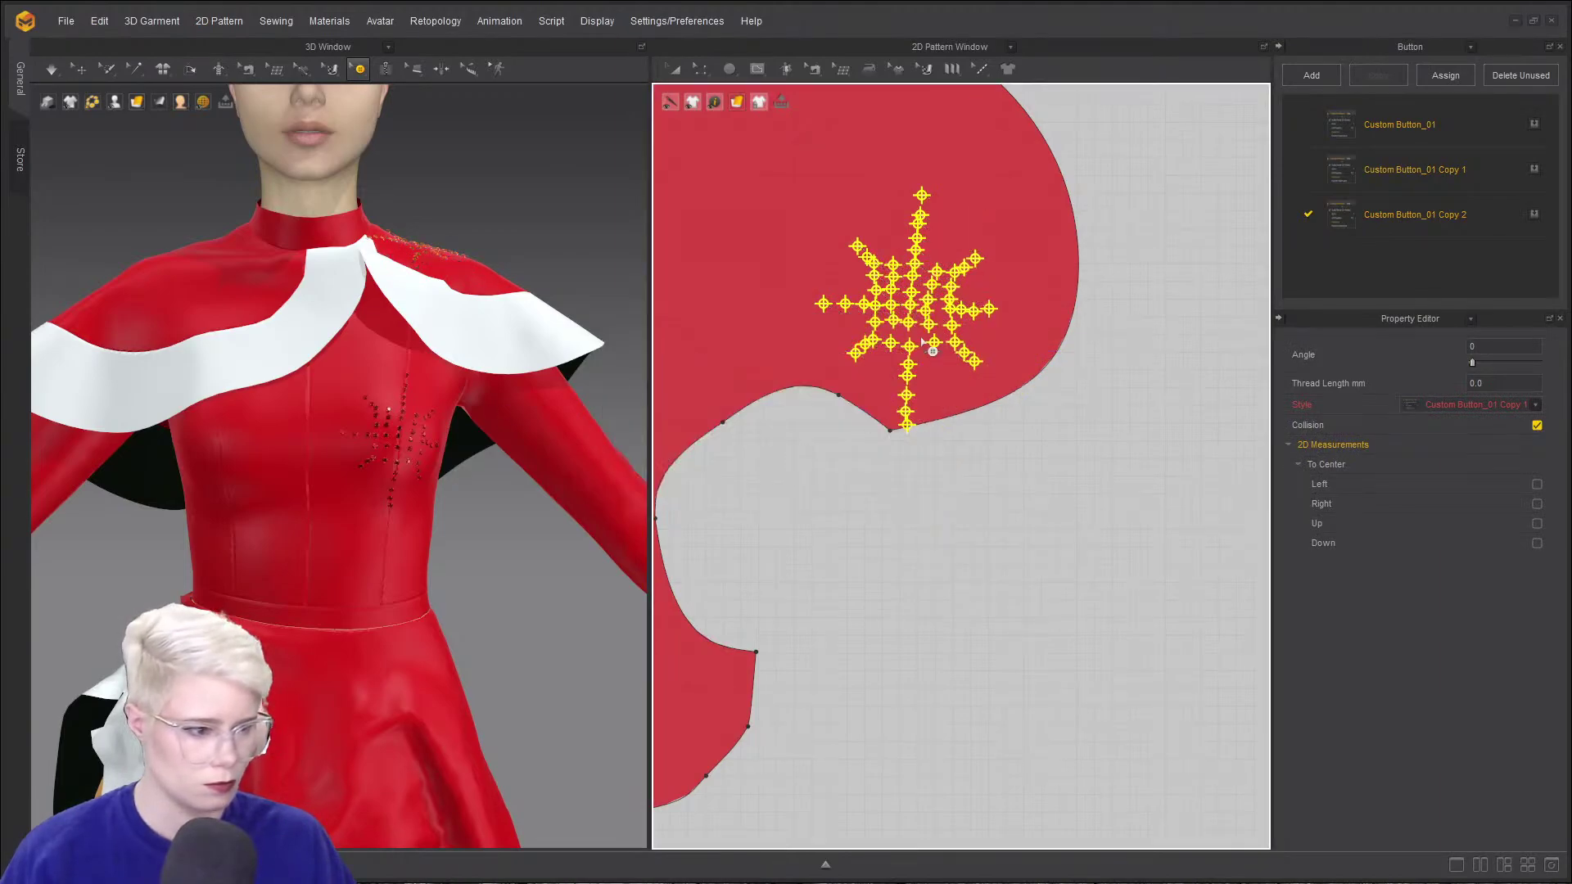
# - With simulation running, pull the bunched white fur trim at the wrap skirt's hip outward and down
pyautogui.moveTo(371, 337); pyautogui.dragTo(344, 281, button='right')
pyautogui.scroll(2, 467, 361)
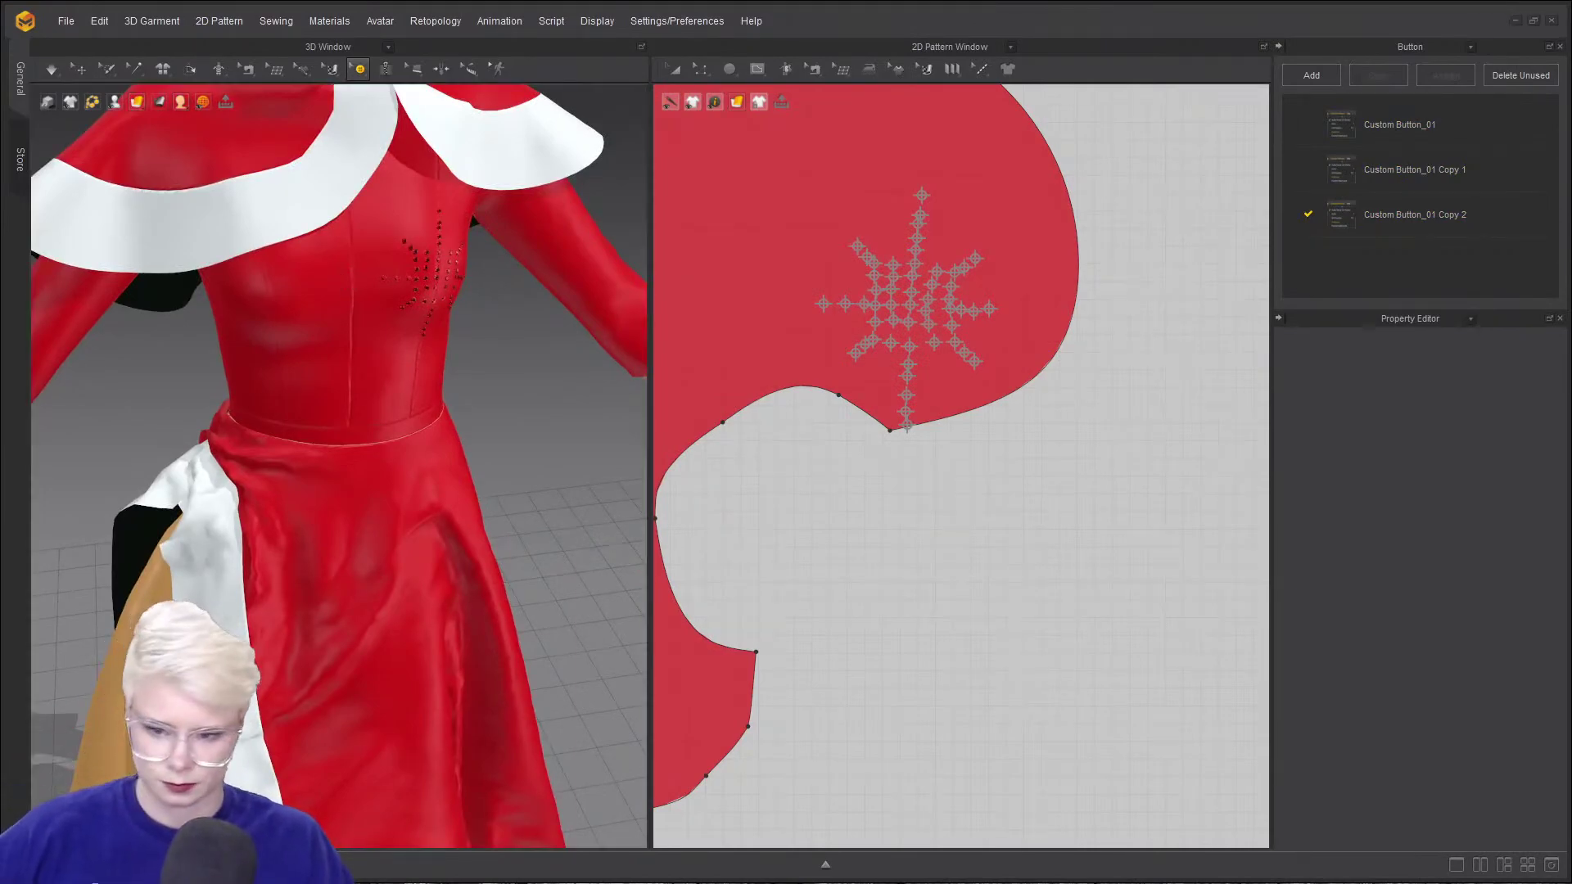
pyautogui.scroll(-3, 163, 464)
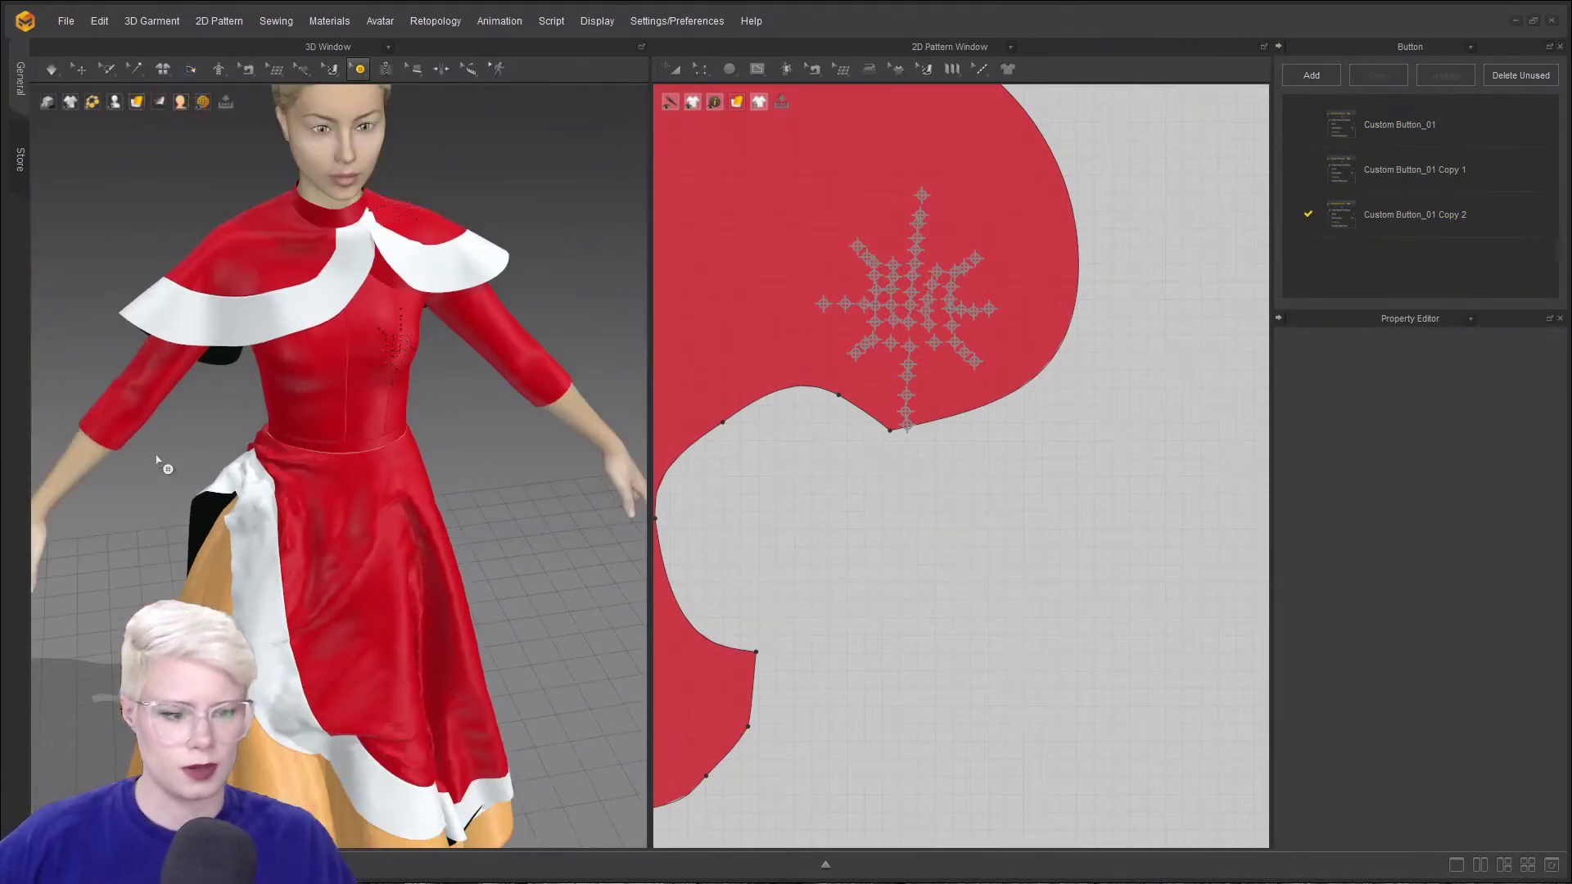
pyautogui.moveTo(187, 525); pyautogui.dragTo(188, 474, button='right')
pyautogui.press('Escape')
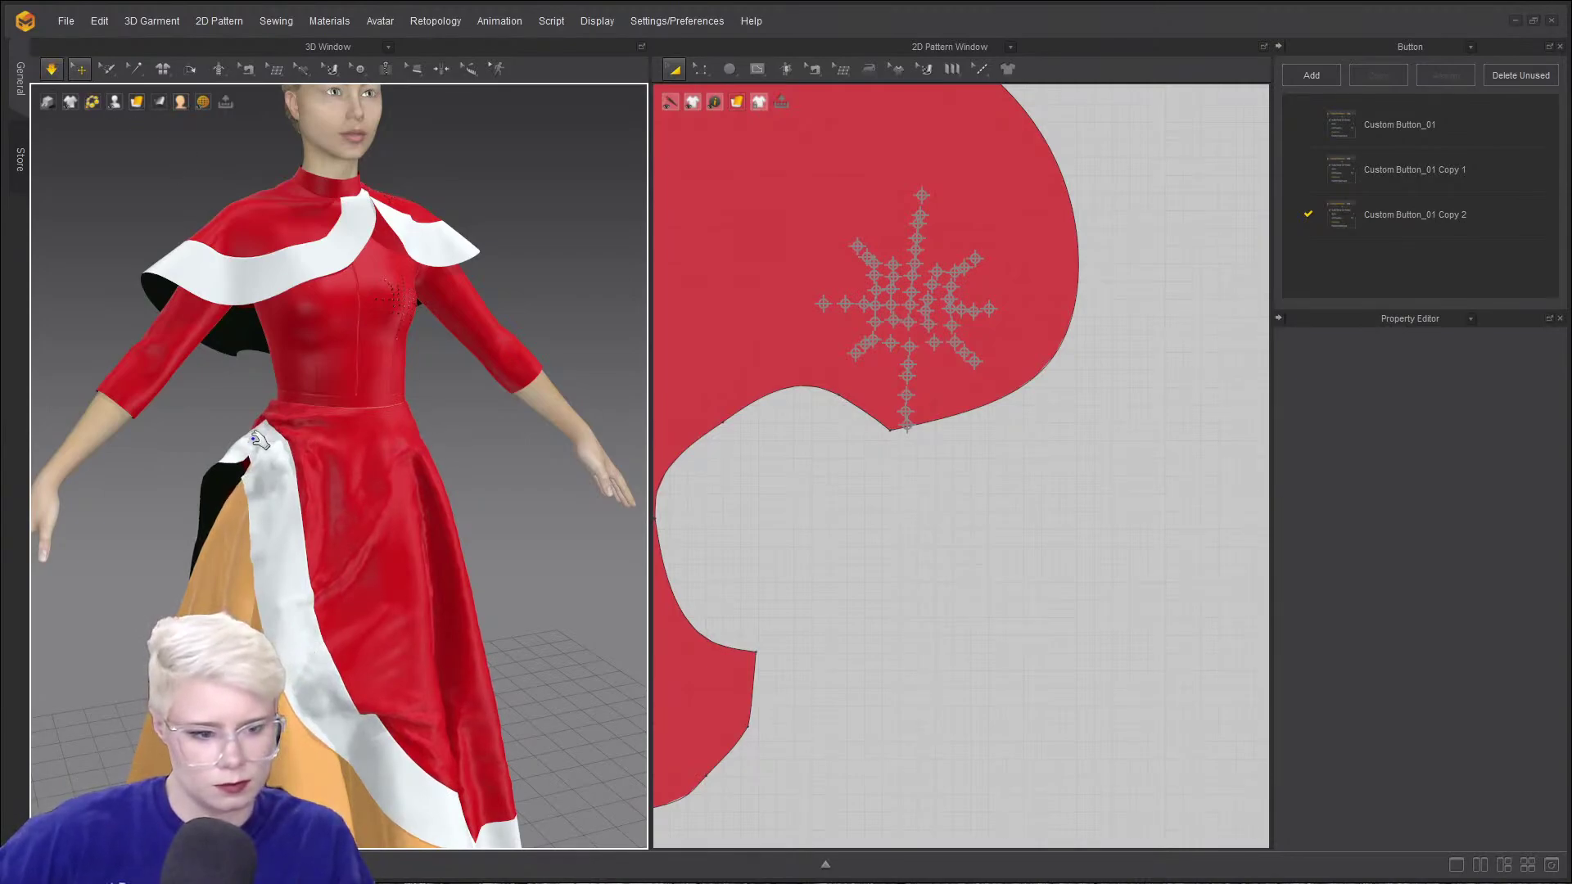
pyautogui.click(233, 485)
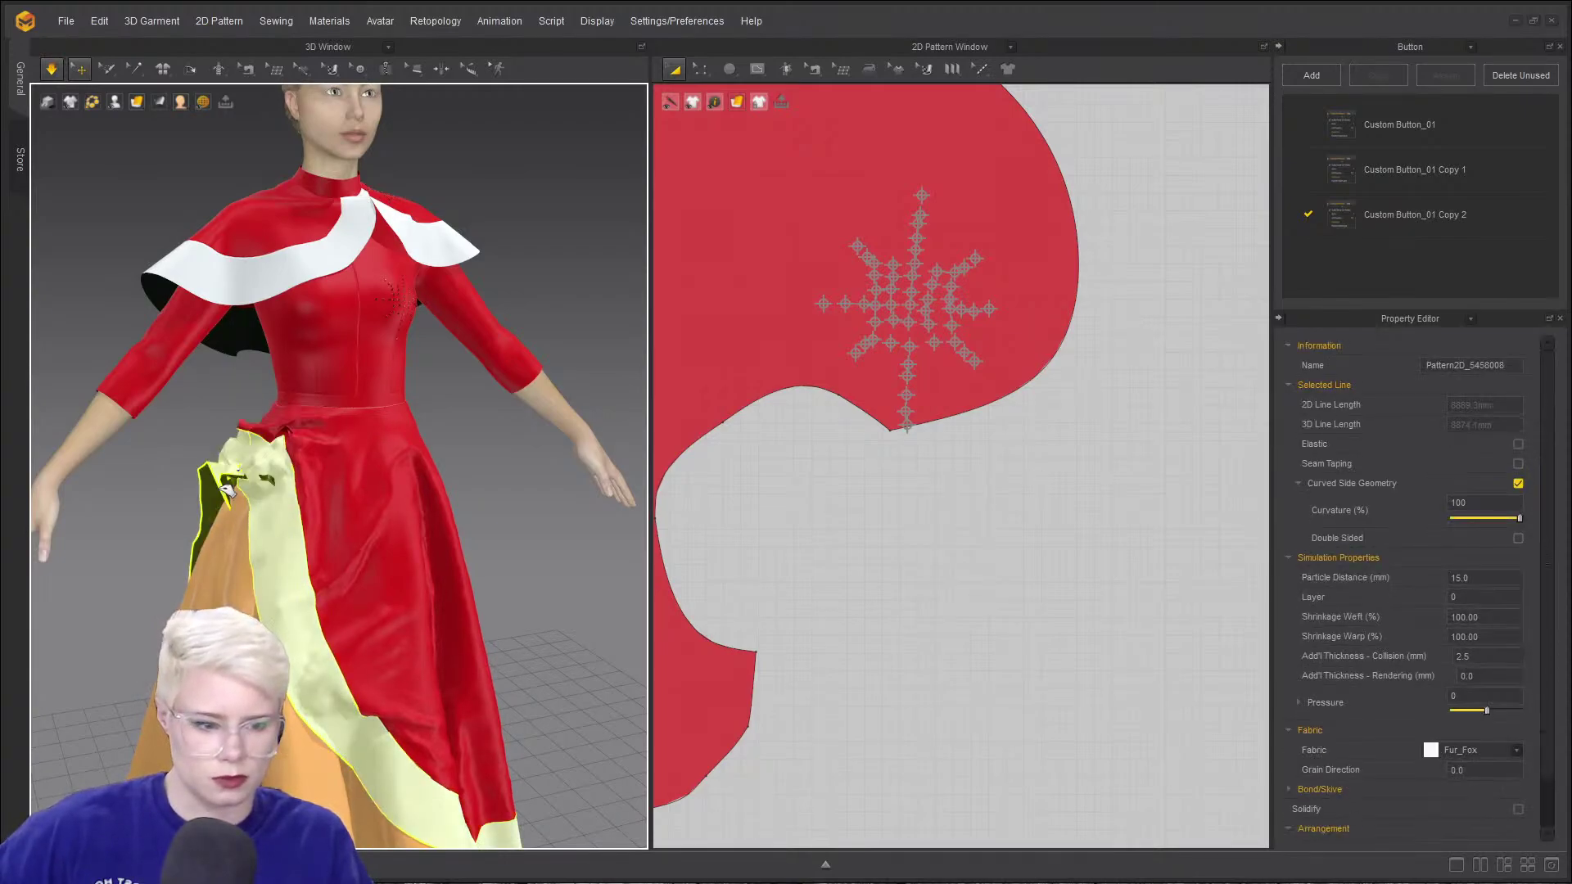
pyautogui.moveTo(228, 490); pyautogui.dragTo(219, 475)
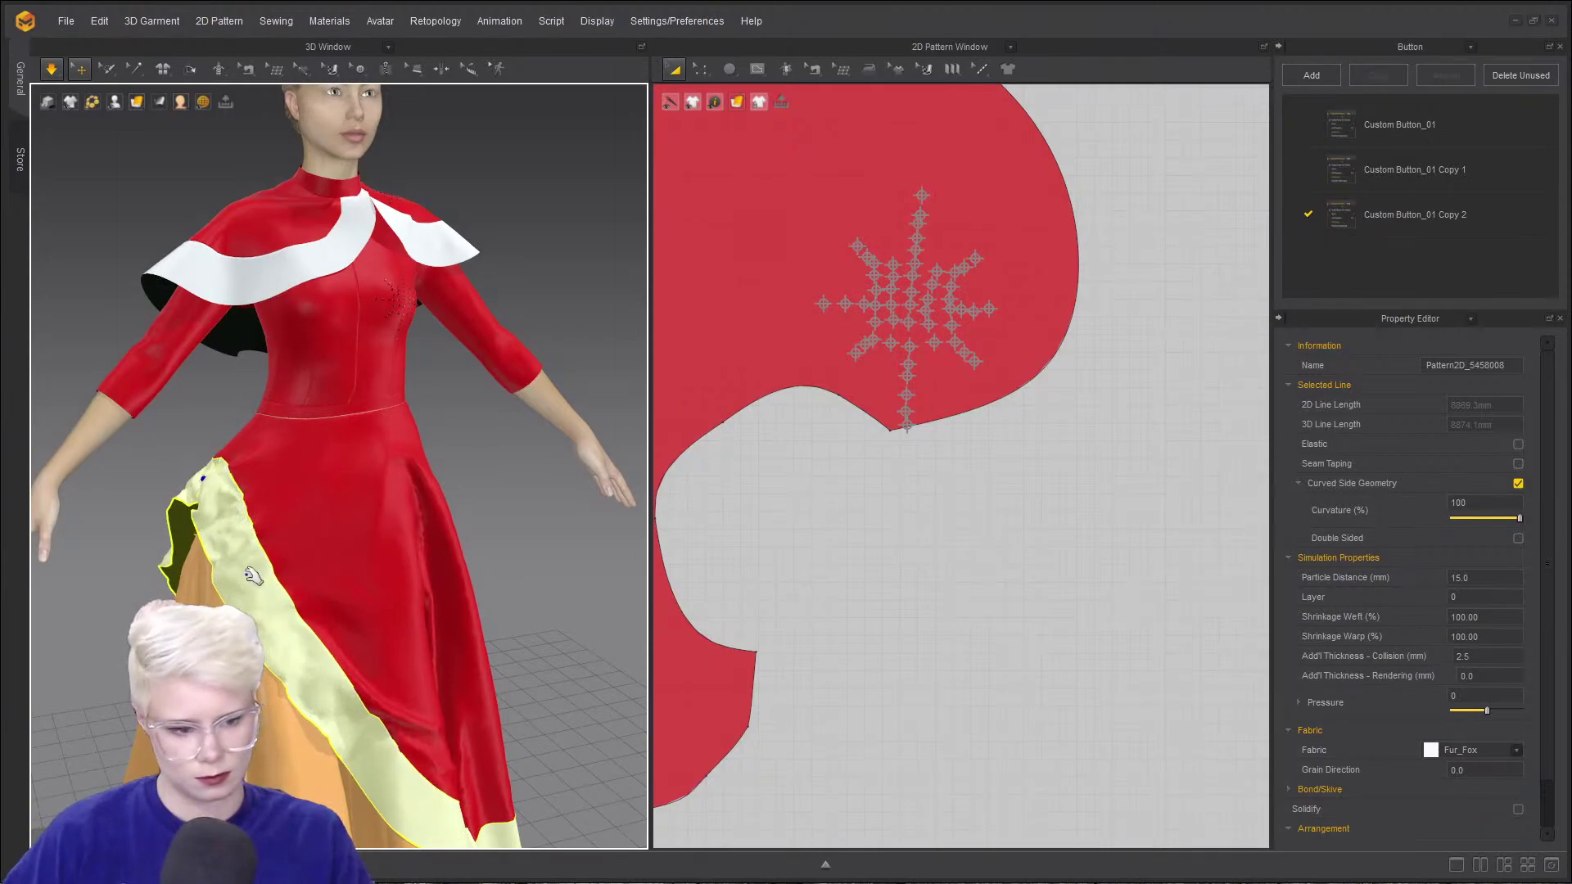
# - Pause the simulation, strengthen the wrap skirt's fur trim, and simulate the garment again
pyautogui.press('q')
pyautogui.click(271, 643)
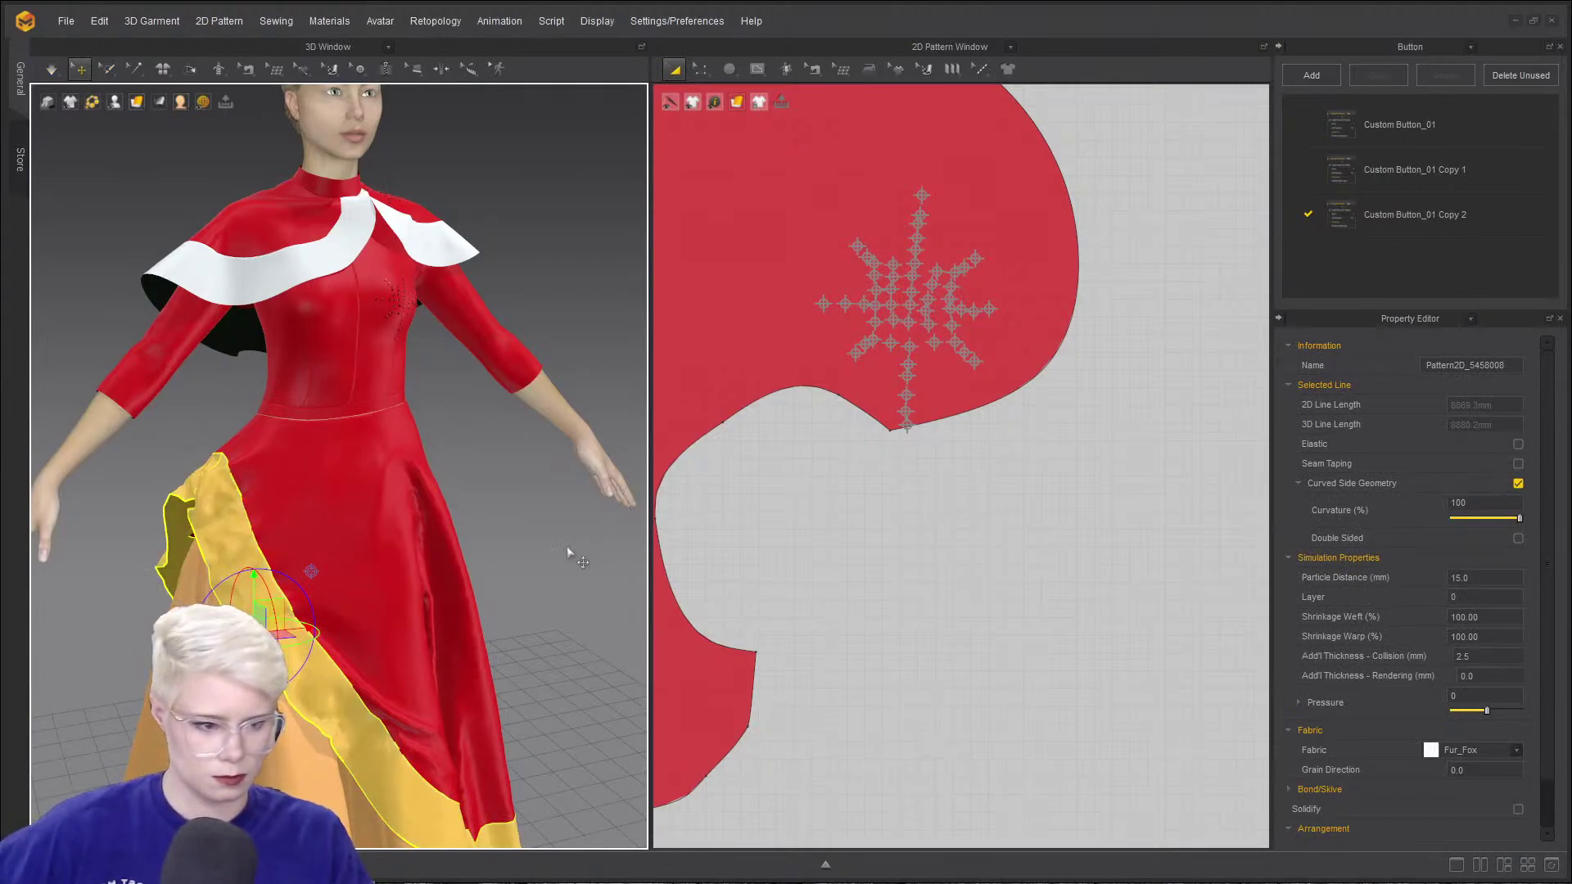
pyautogui.click(453, 502)
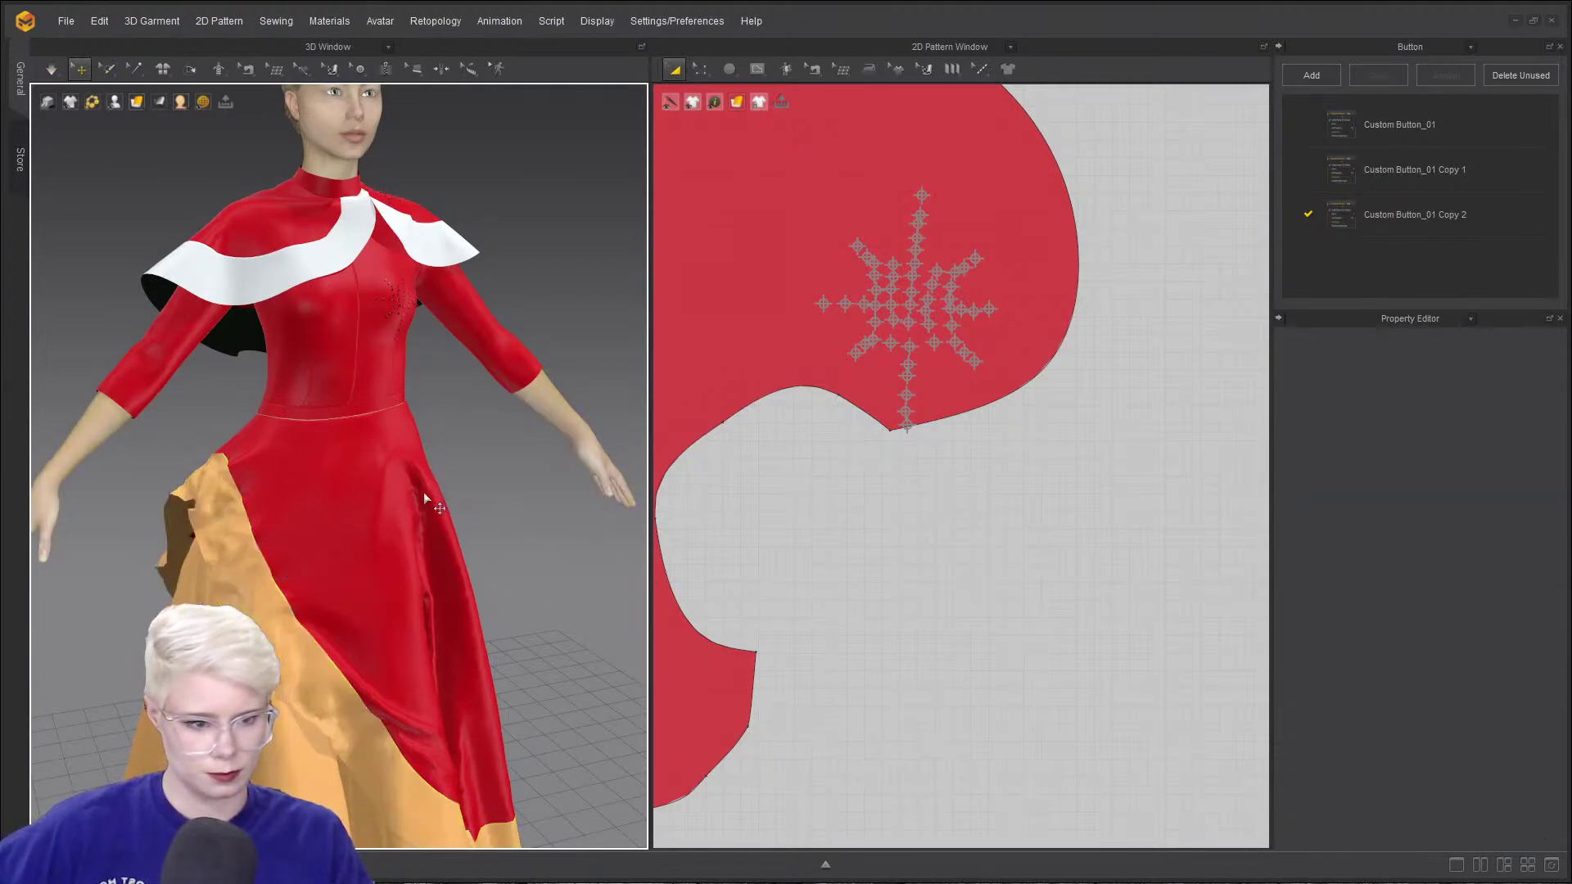
pyautogui.click(51, 67)
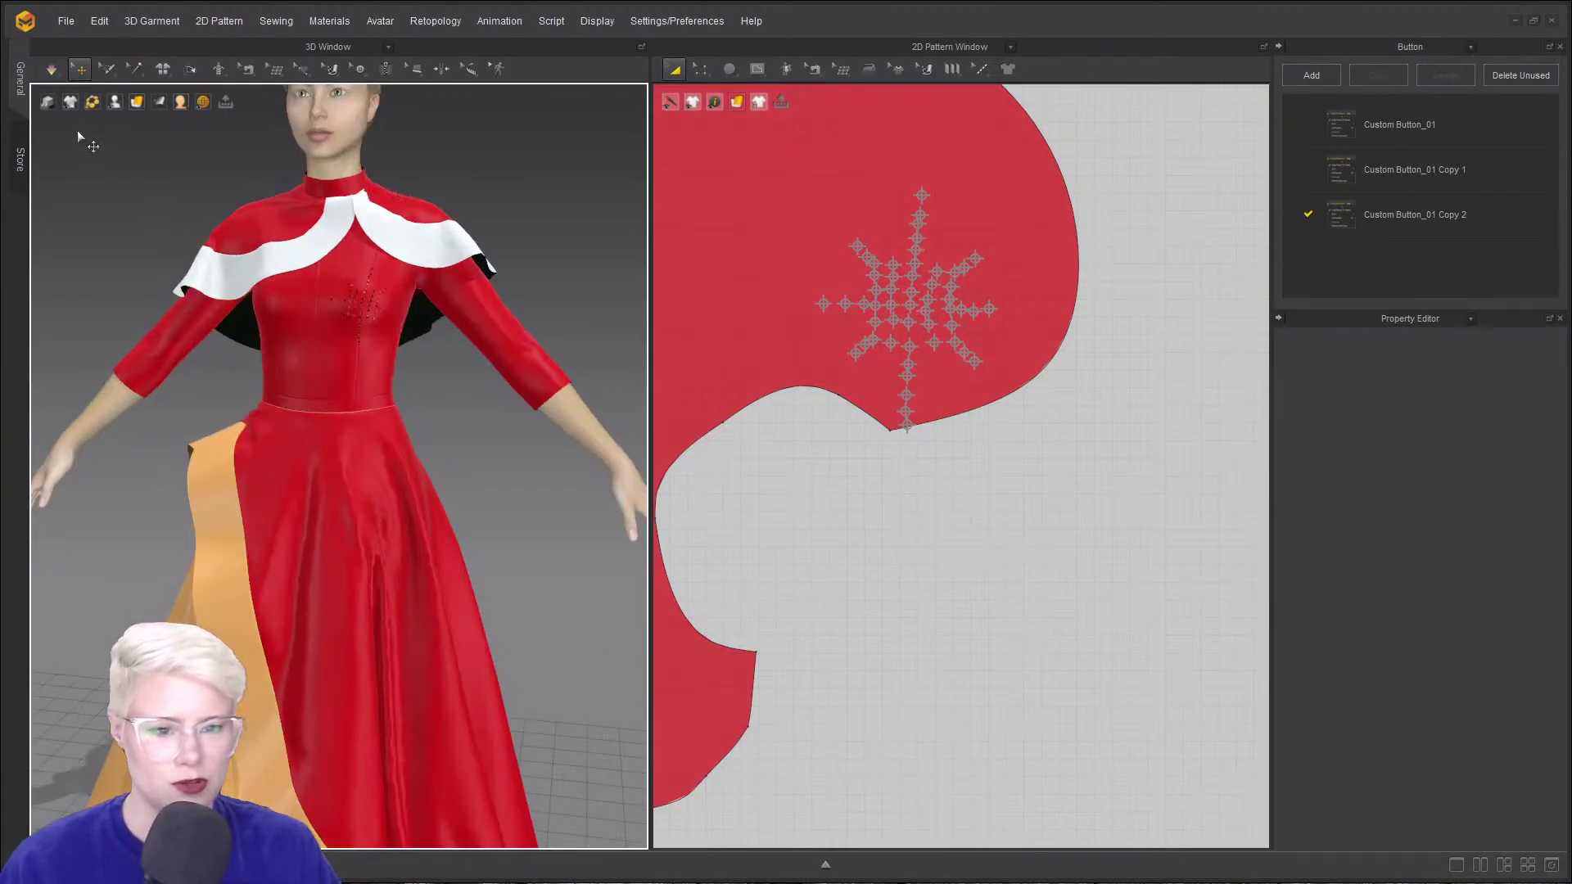
# - Examine the simulated dress from the front and above, checking the starbursts, cape, skirt folds and trim
pyautogui.moveTo(283, 501)
pyautogui.mouseDown(button='right')
pyautogui.moveTo(326, 509)
pyautogui.moveTo(288, 564)
pyautogui.moveTo(258, 450)
pyautogui.moveTo(268, 489)
pyautogui.moveTo(344, 444)
pyautogui.moveTo(299, 482)
pyautogui.mouseUp(button='right')
pyautogui.scroll(-4, 288, 562)
pyautogui.scroll(4, 267, 489)
pyautogui.scroll(2, 299, 481)
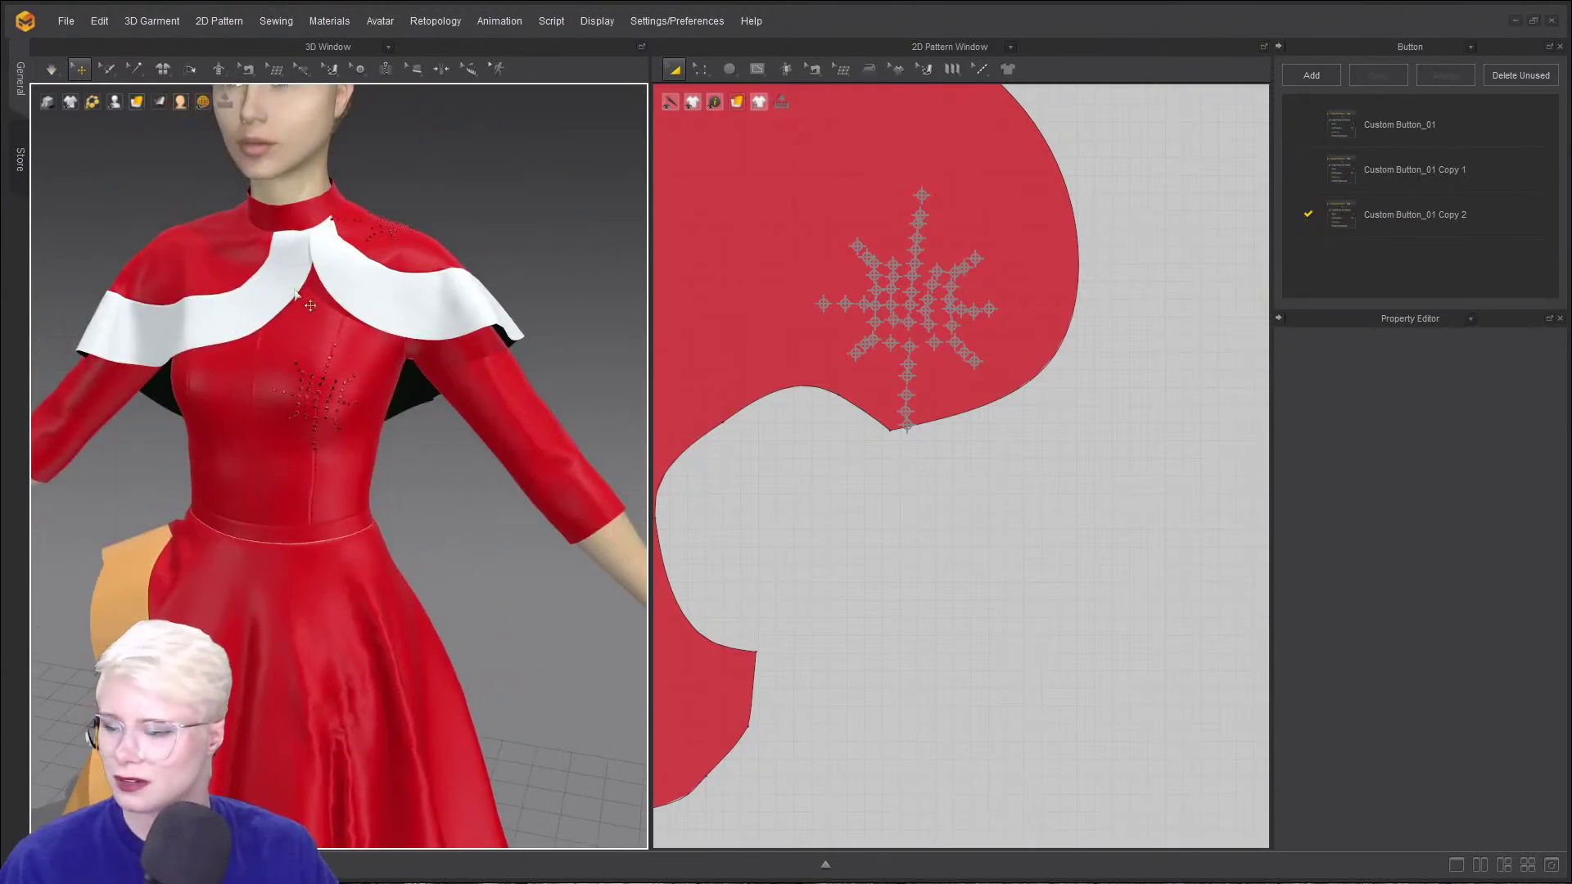
pyautogui.moveTo(292, 336); pyautogui.dragTo(328, 378, button='right')
pyautogui.moveTo(327, 509); pyautogui.dragTo(272, 621, button='right')
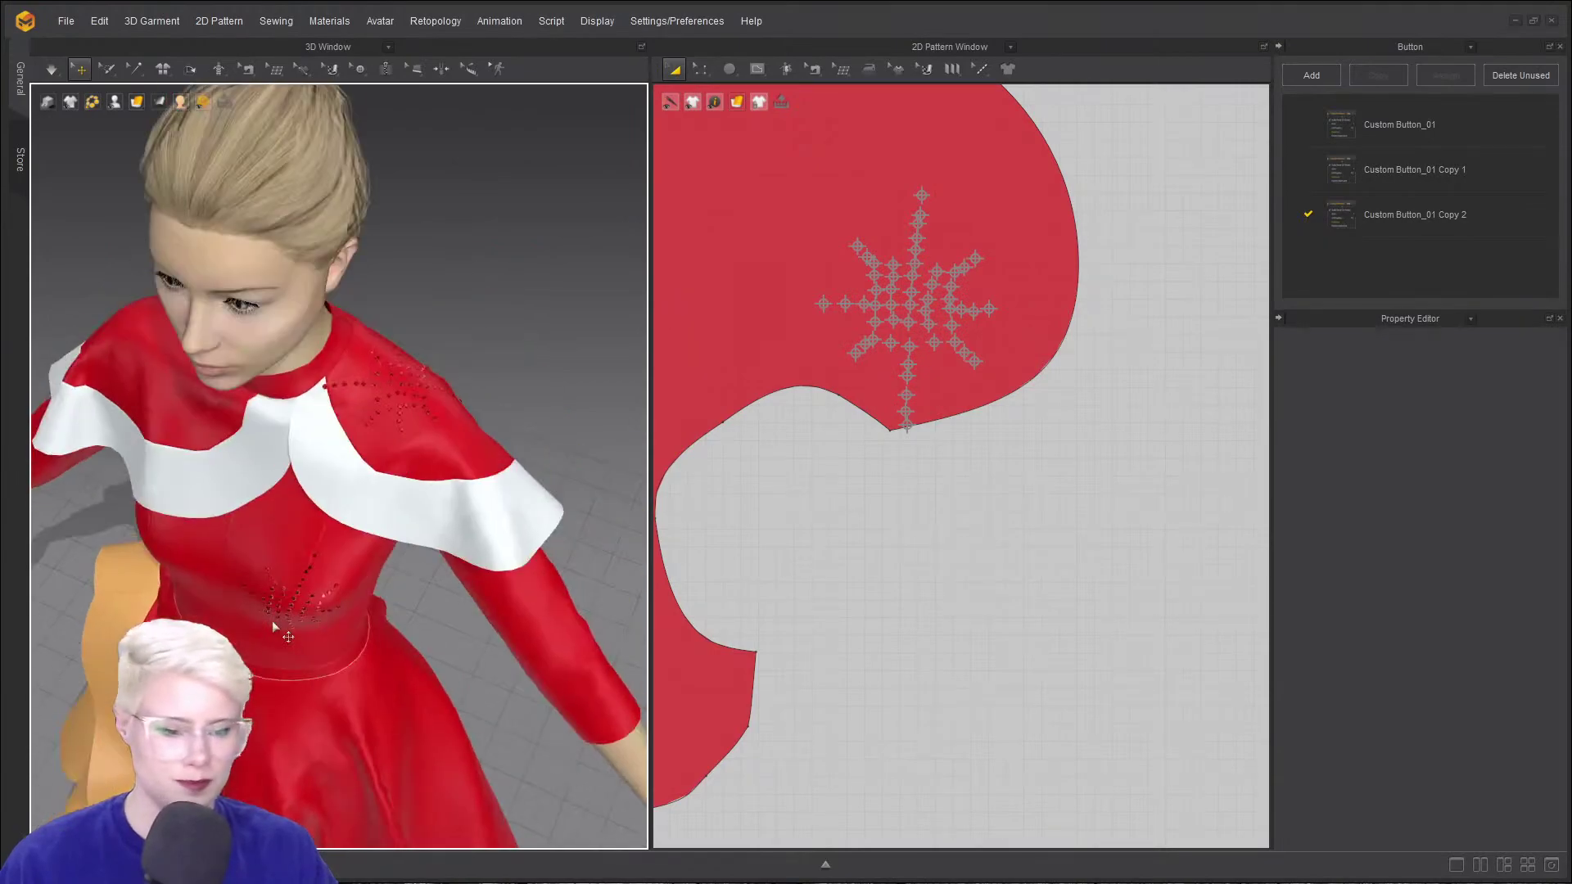
pyautogui.scroll(-4, 272, 620)
pyautogui.moveTo(272, 620); pyautogui.dragTo(305, 361, button='middle')
pyautogui.moveTo(306, 362); pyautogui.dragTo(347, 495, button='right')
pyautogui.scroll(2, 258, 456)
pyautogui.scroll(3, 347, 495)
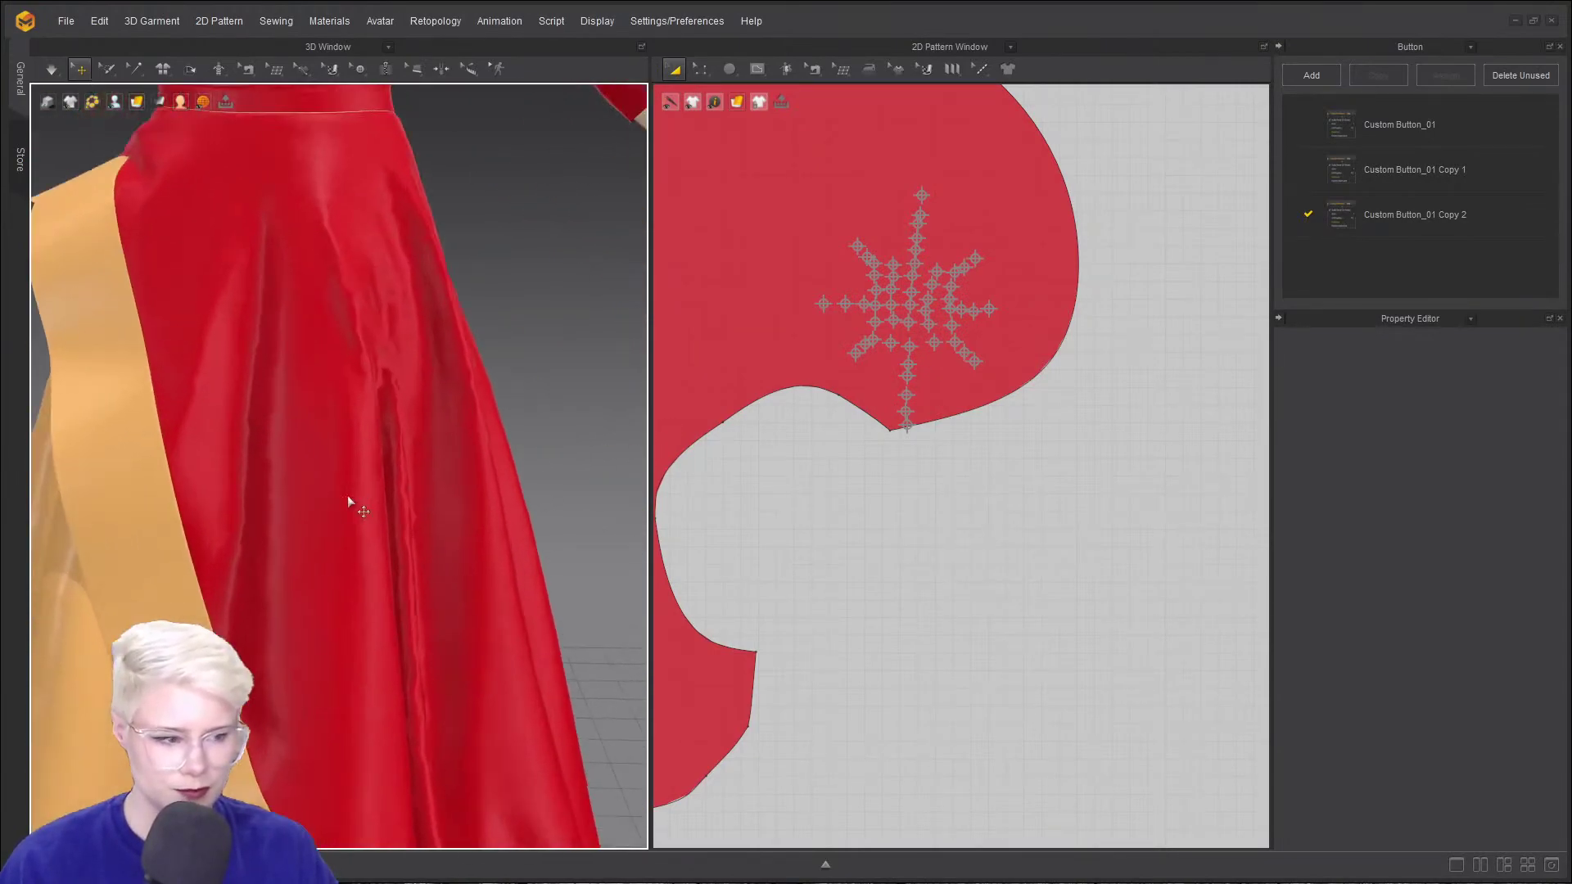
pyautogui.scroll(-5, 347, 495)
pyautogui.moveTo(354, 505); pyautogui.dragTo(362, 563, button='middle')
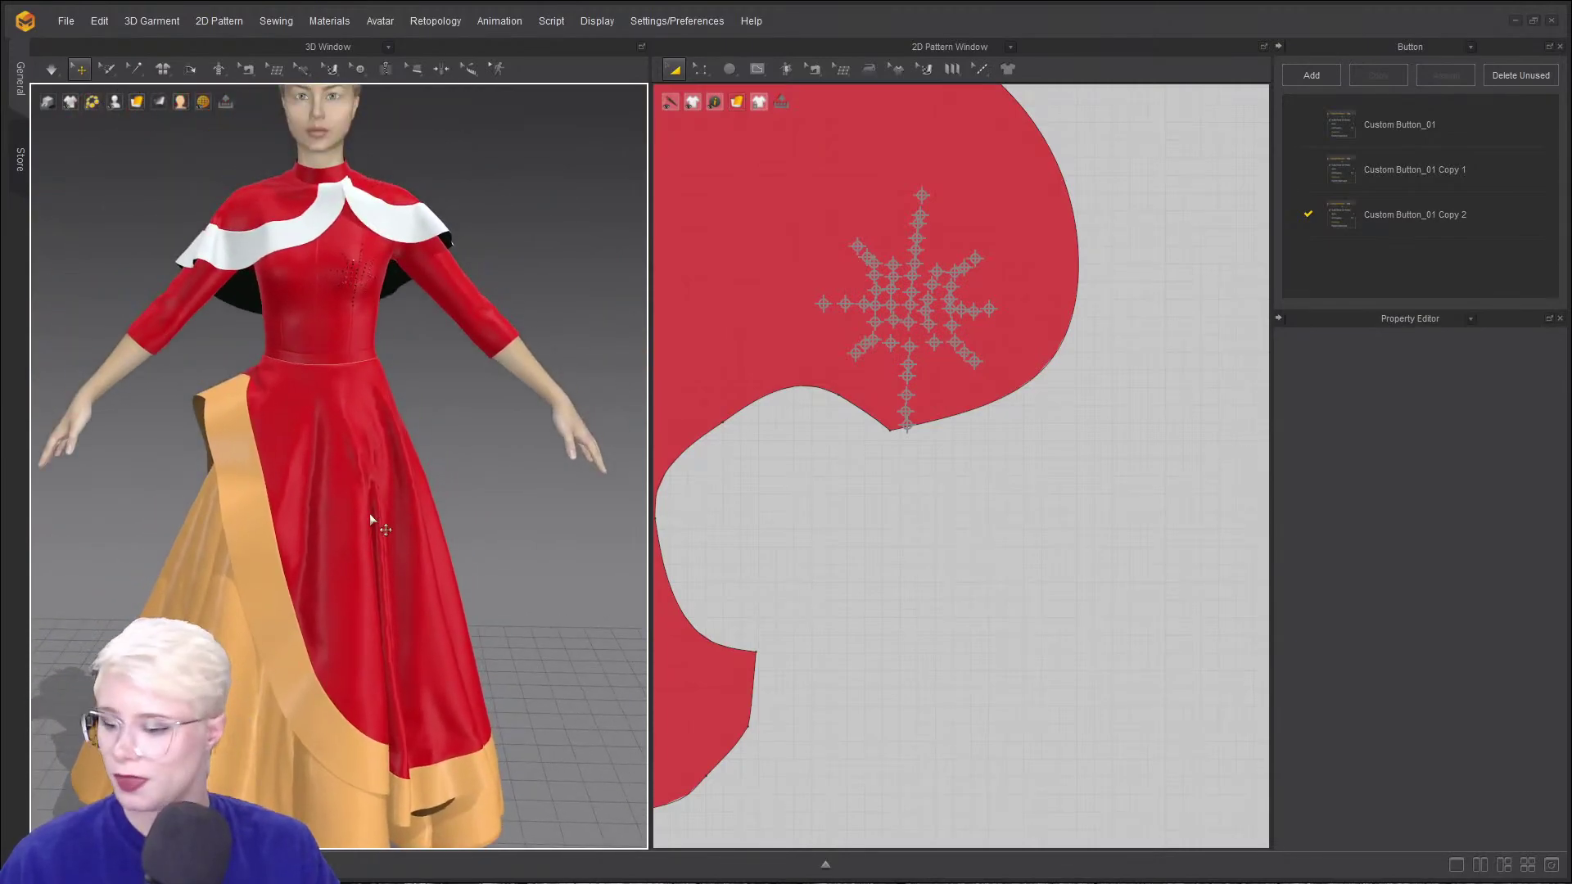